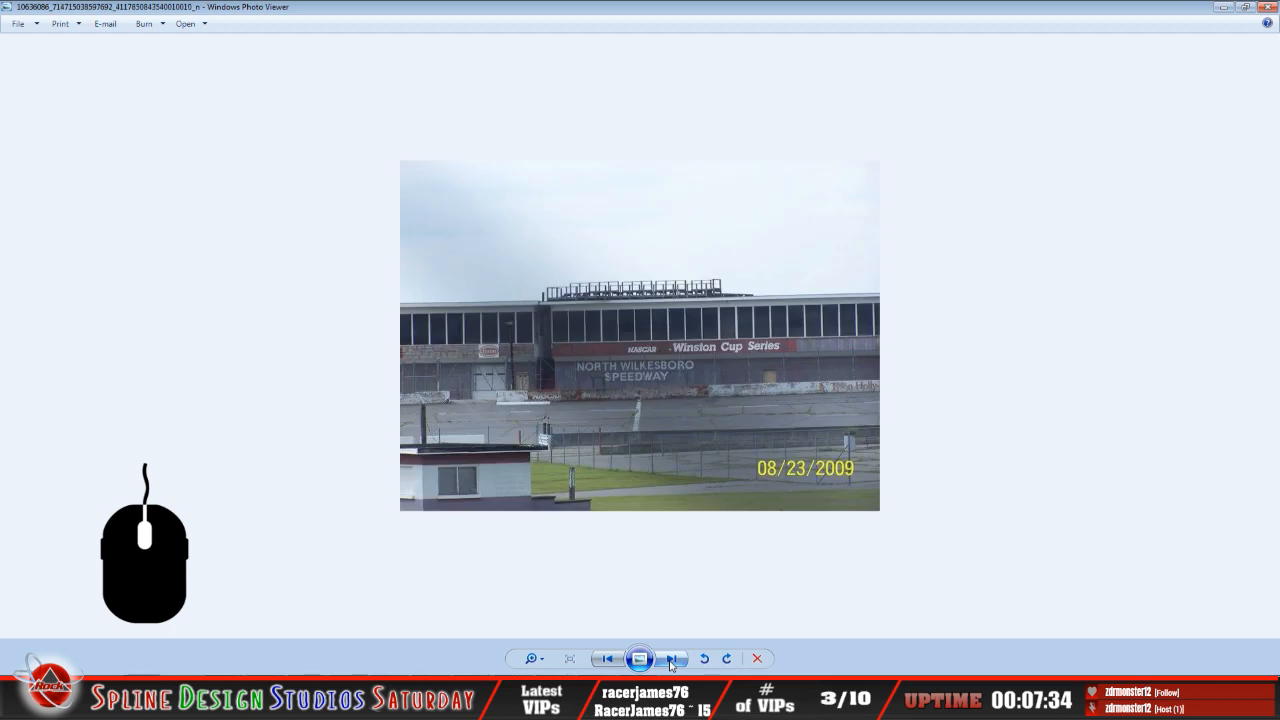
Look through the North Wilkesboro Speedway reference photos one after another, and close the photo viewer.
click(671, 659)
click(671, 659)
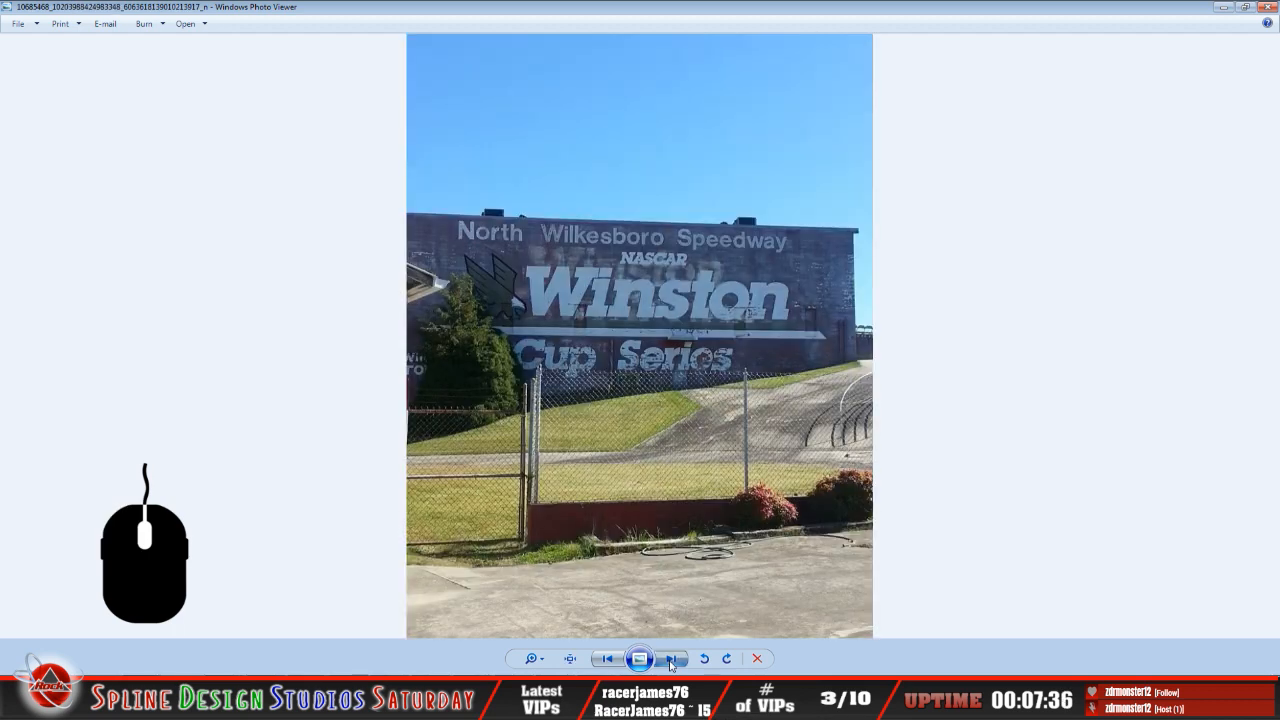
click(671, 659)
click(671, 659)
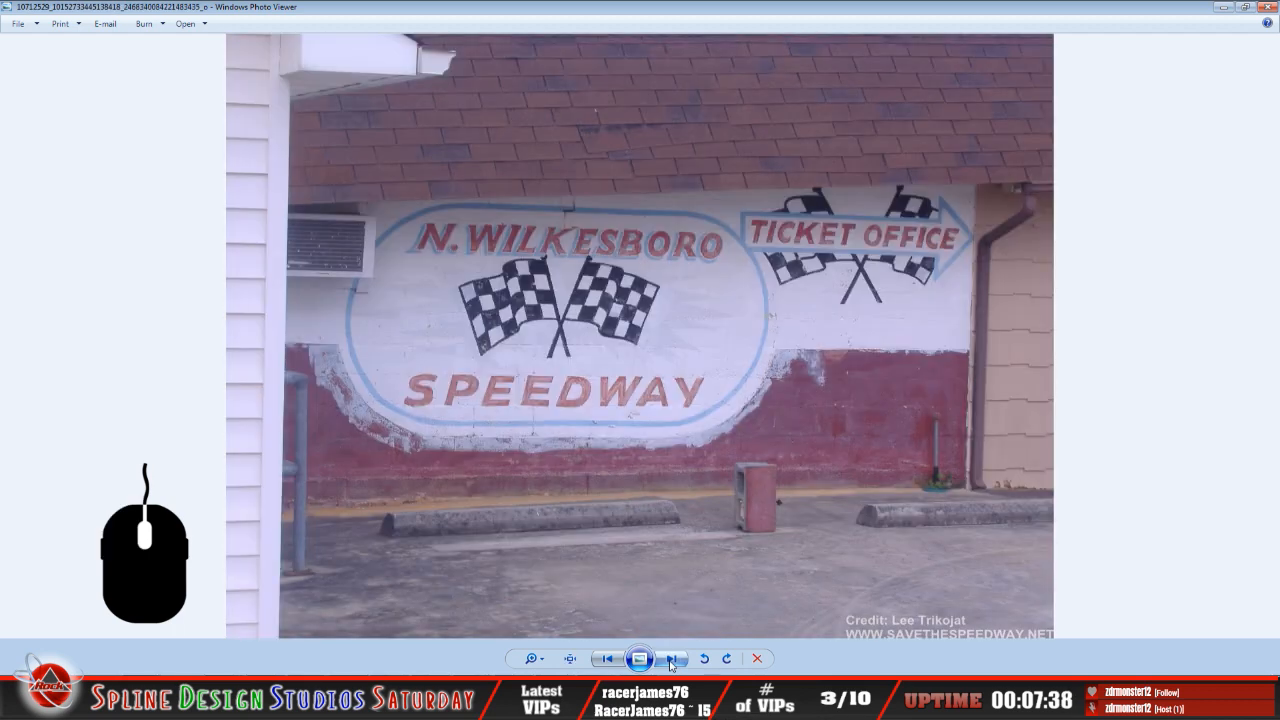
click(671, 659)
click(671, 659)
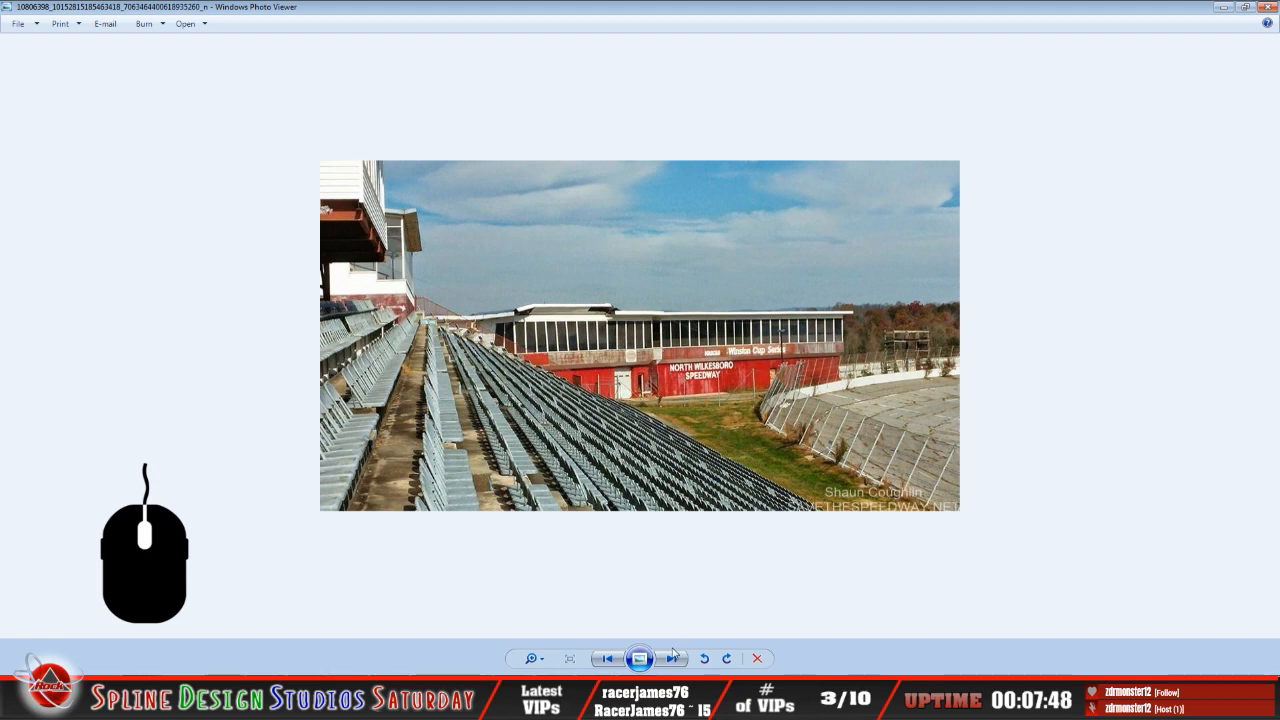
click(672, 659)
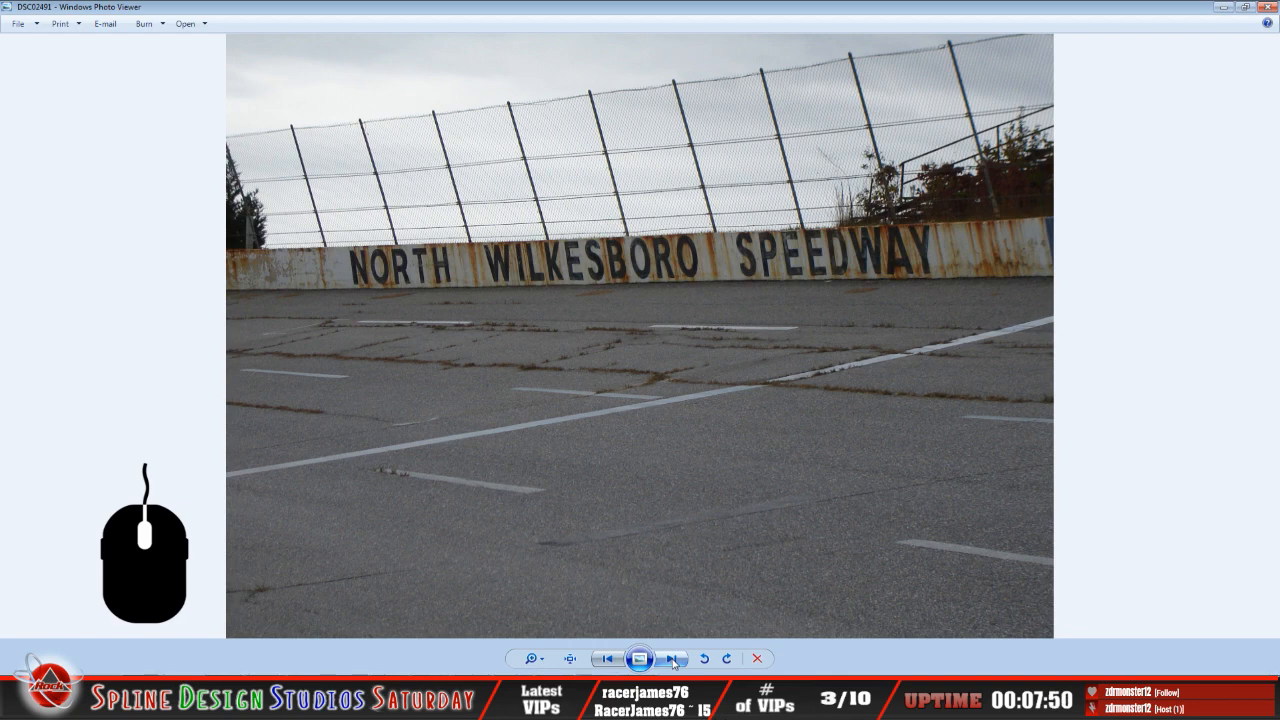
click(672, 659)
click(672, 660)
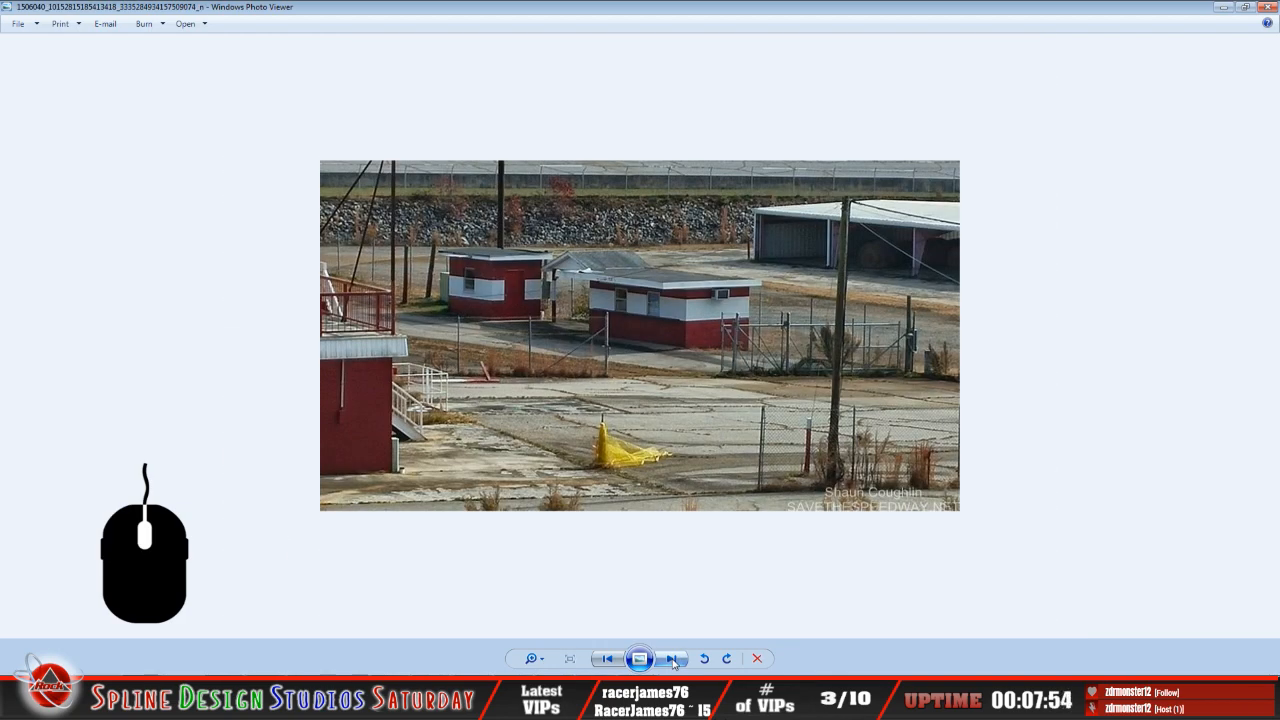
click(672, 659)
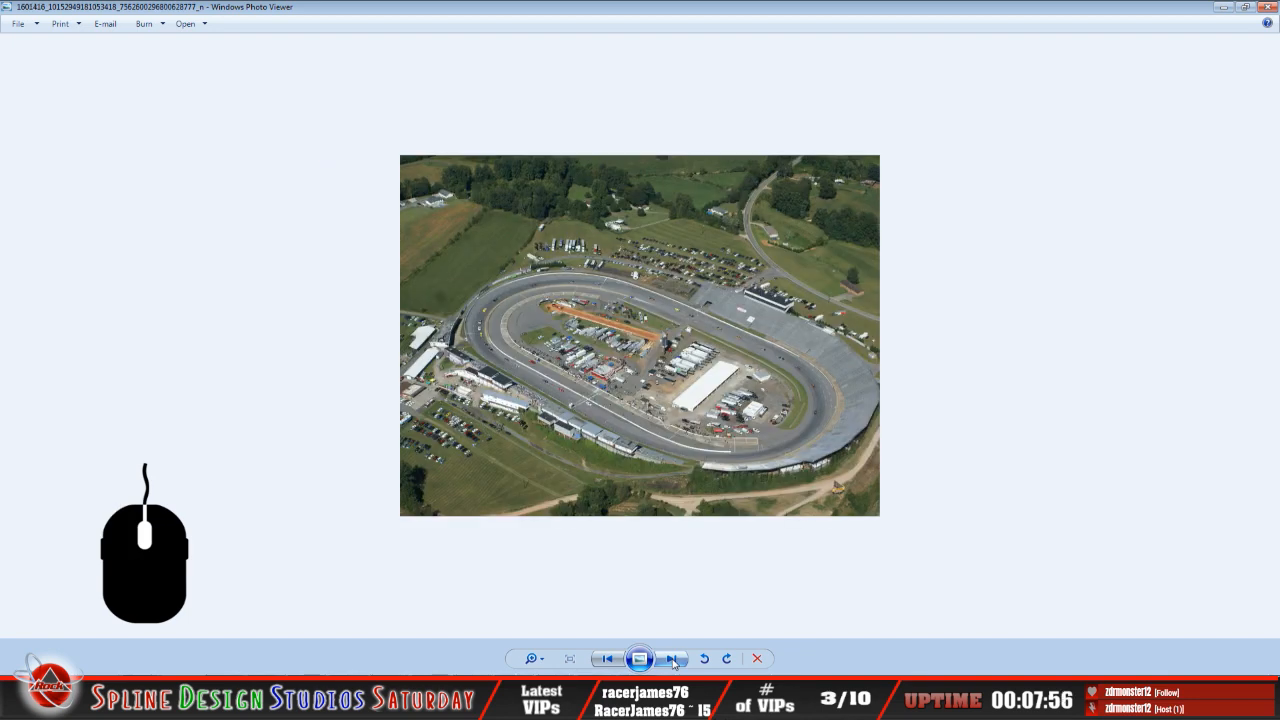
click(672, 659)
click(672, 659)
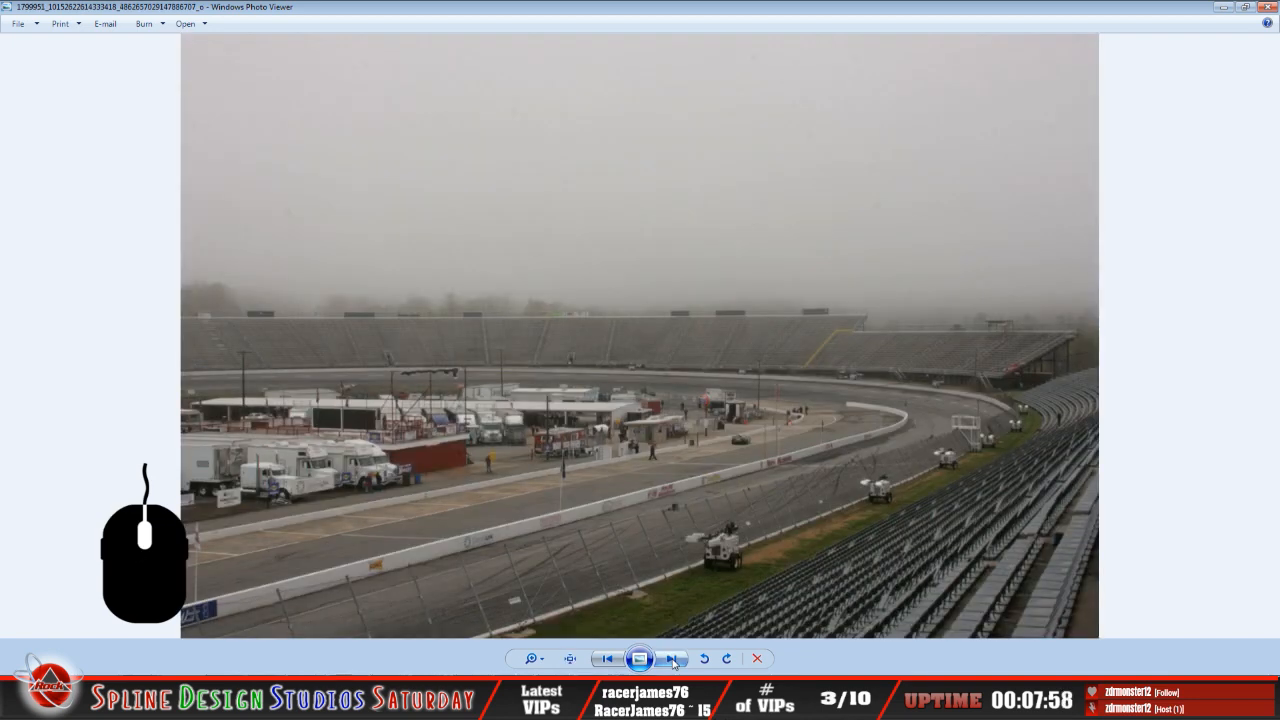
click(672, 659)
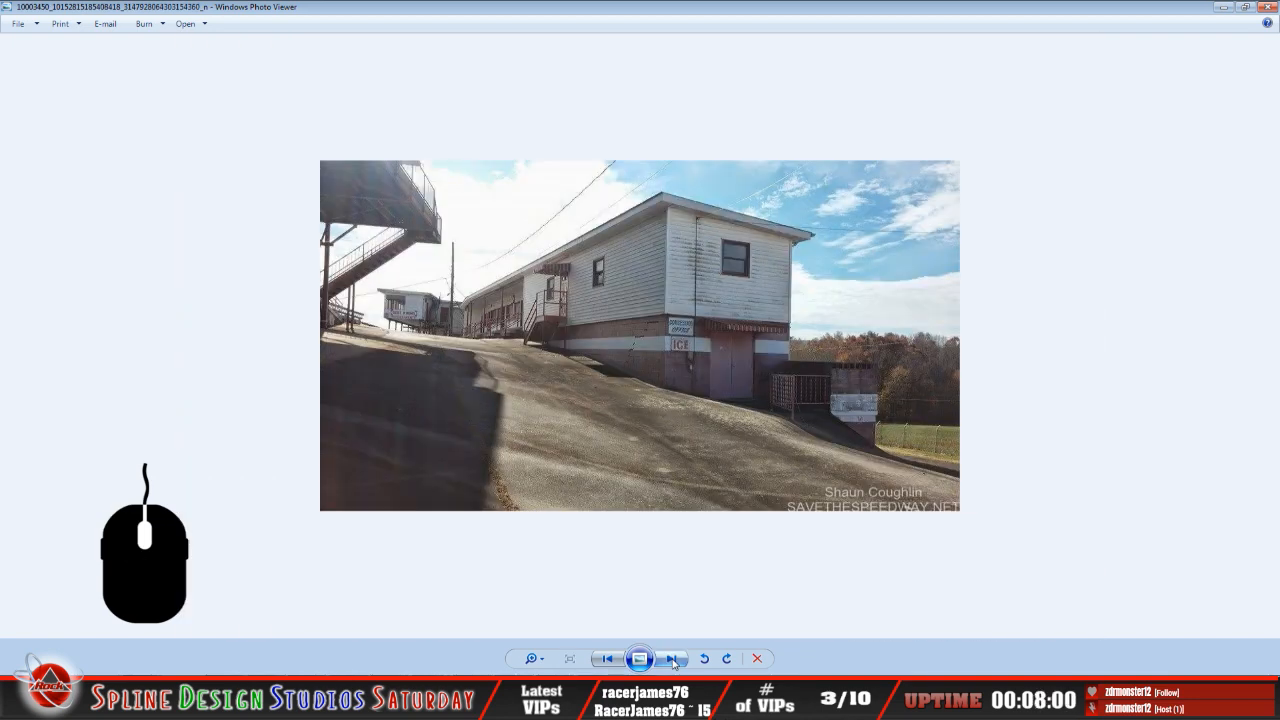
click(672, 659)
click(672, 659)
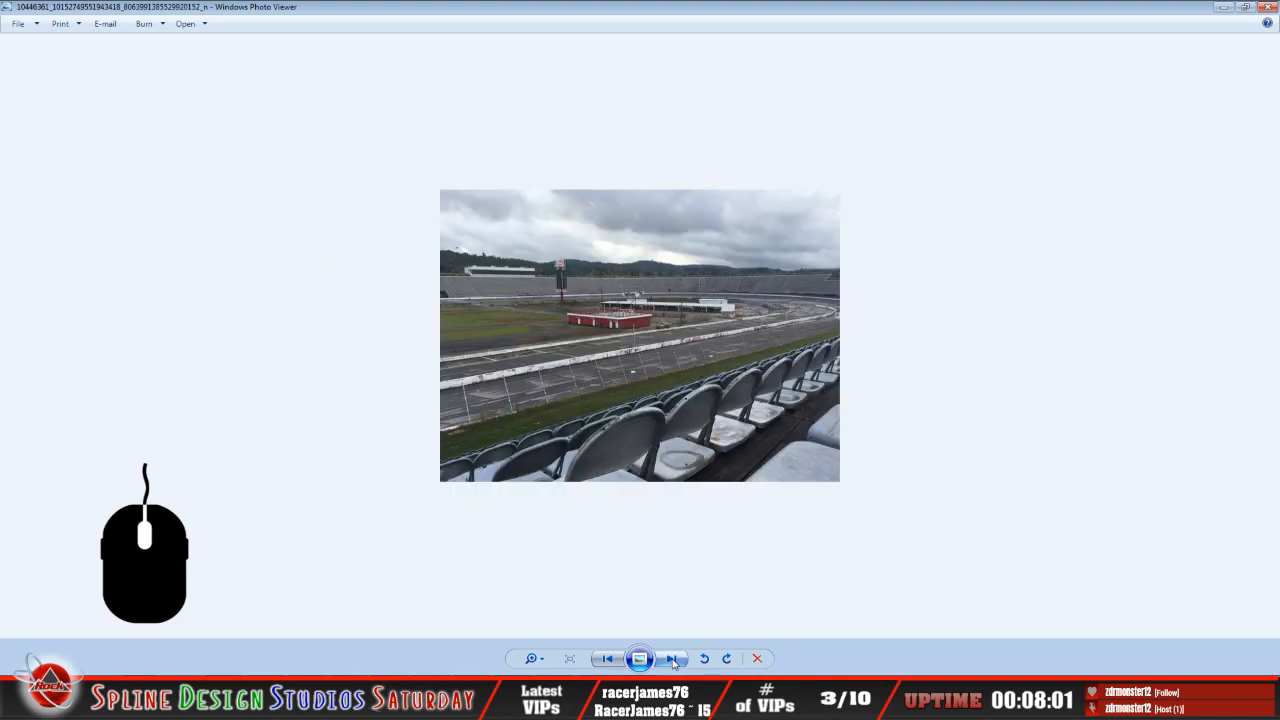
click(672, 659)
click(672, 659)
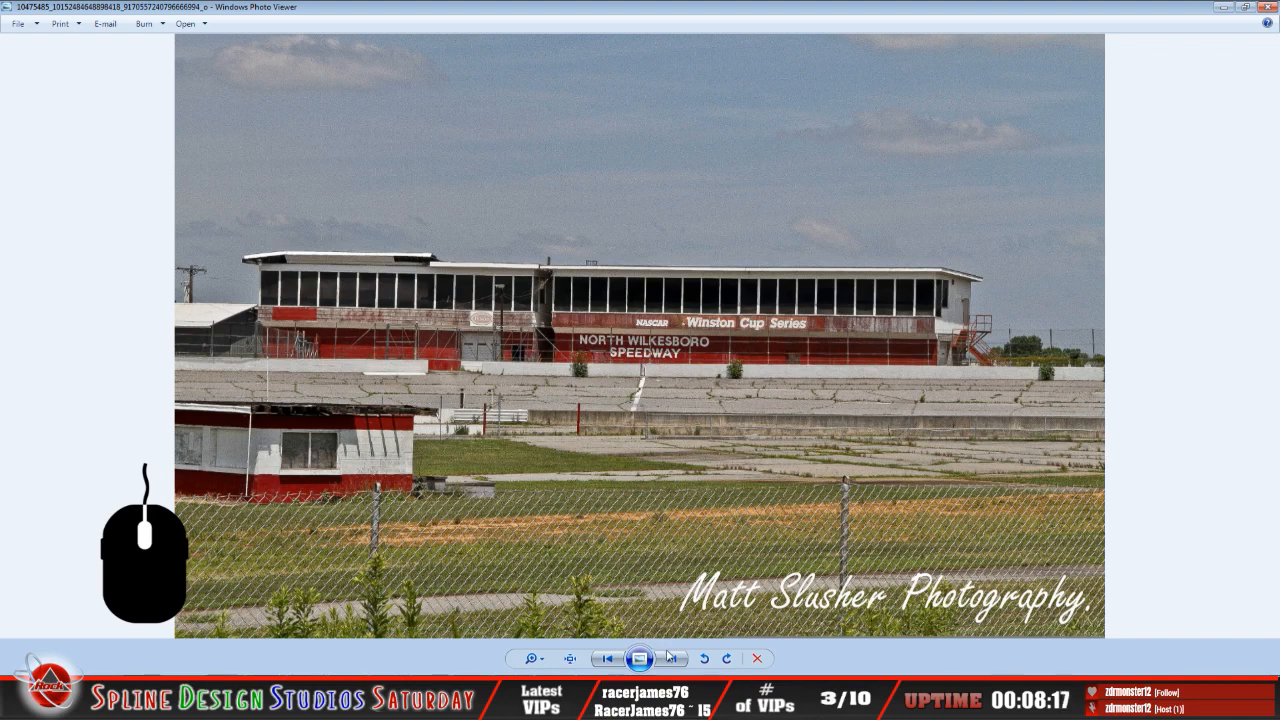
click(671, 658)
click(672, 659)
click(673, 660)
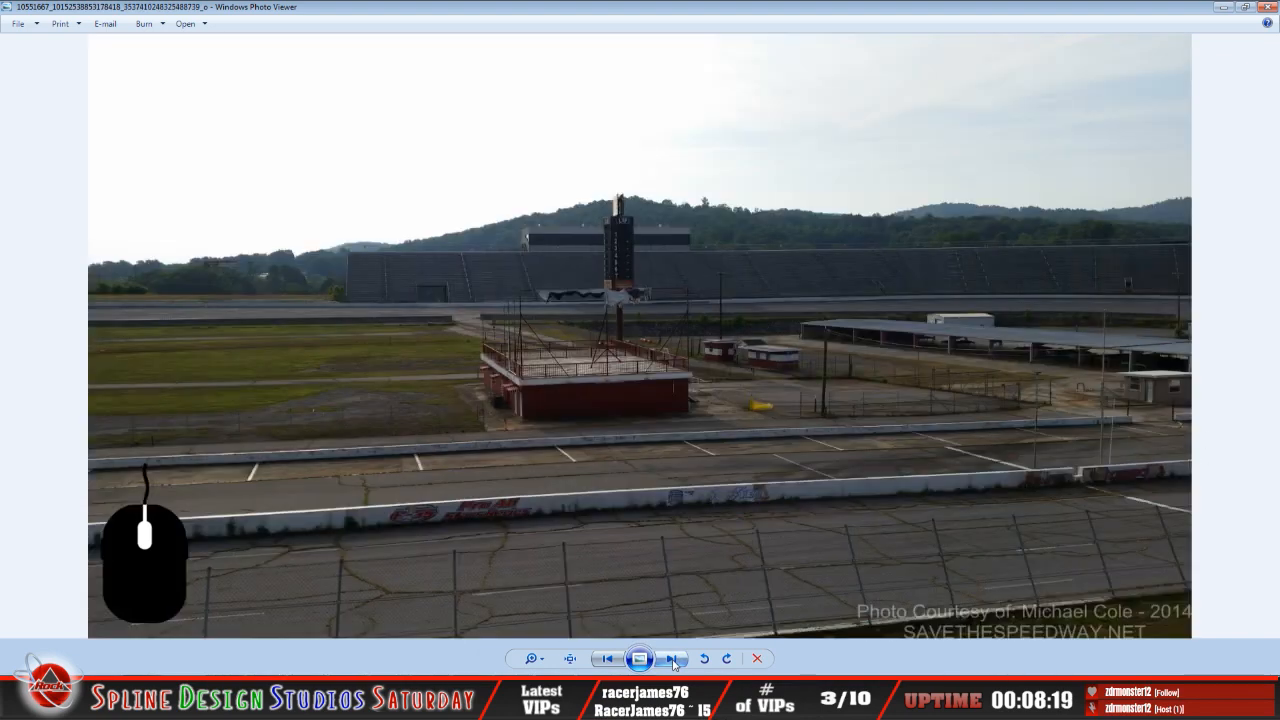
click(673, 660)
click(673, 660)
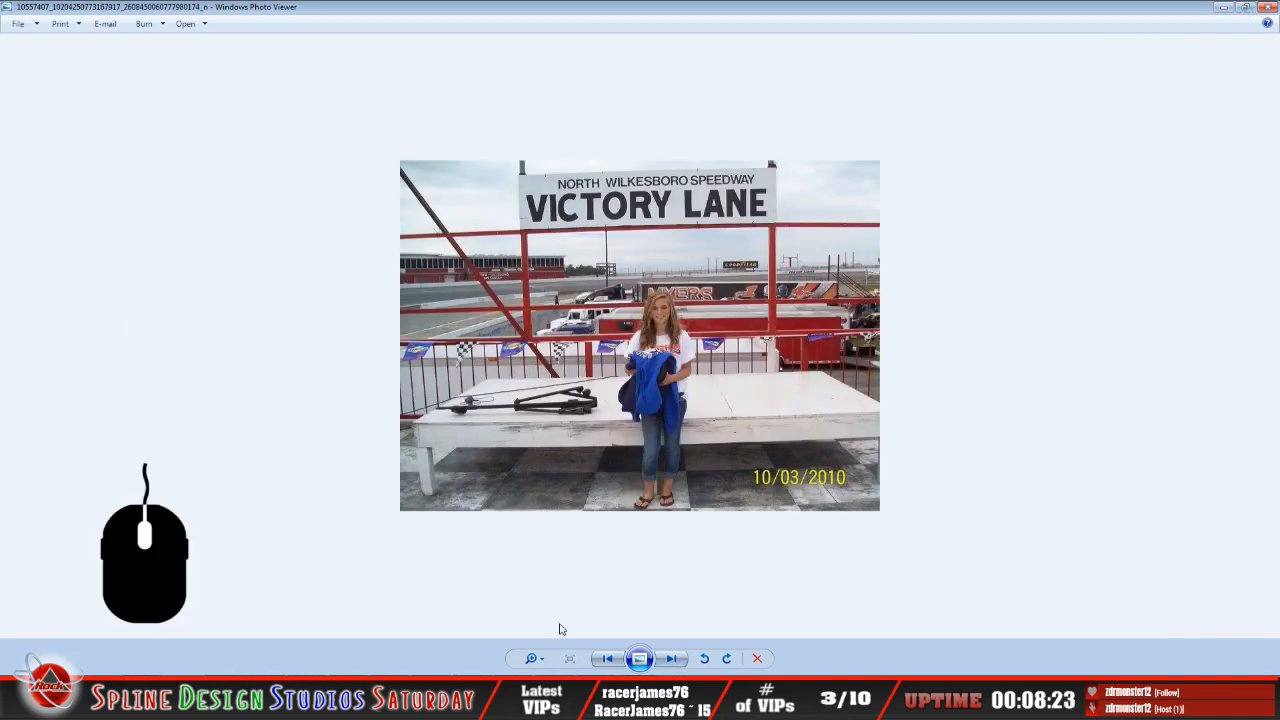
click(673, 660)
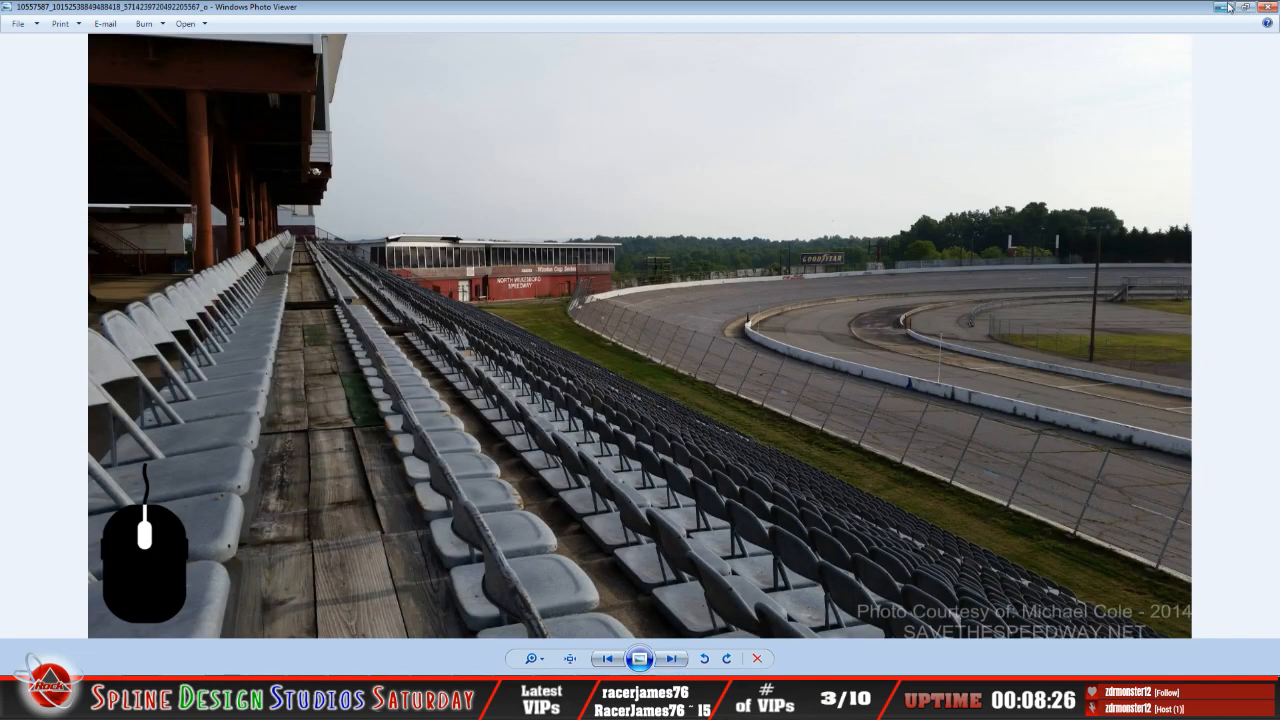
click(1267, 7)
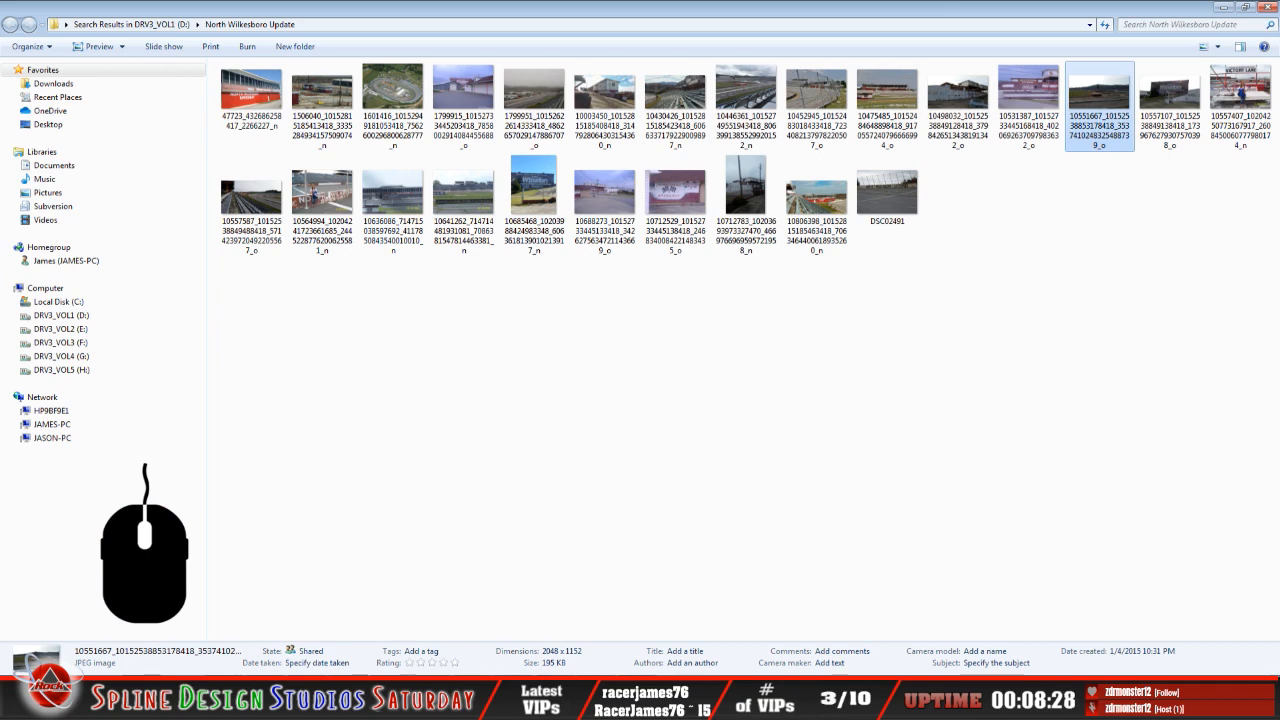
Switch to Paint Shop Pro and compare the NorthWilkesMediaTower photo with the aerial track image, minimizing the tower photo.
click(506, 698)
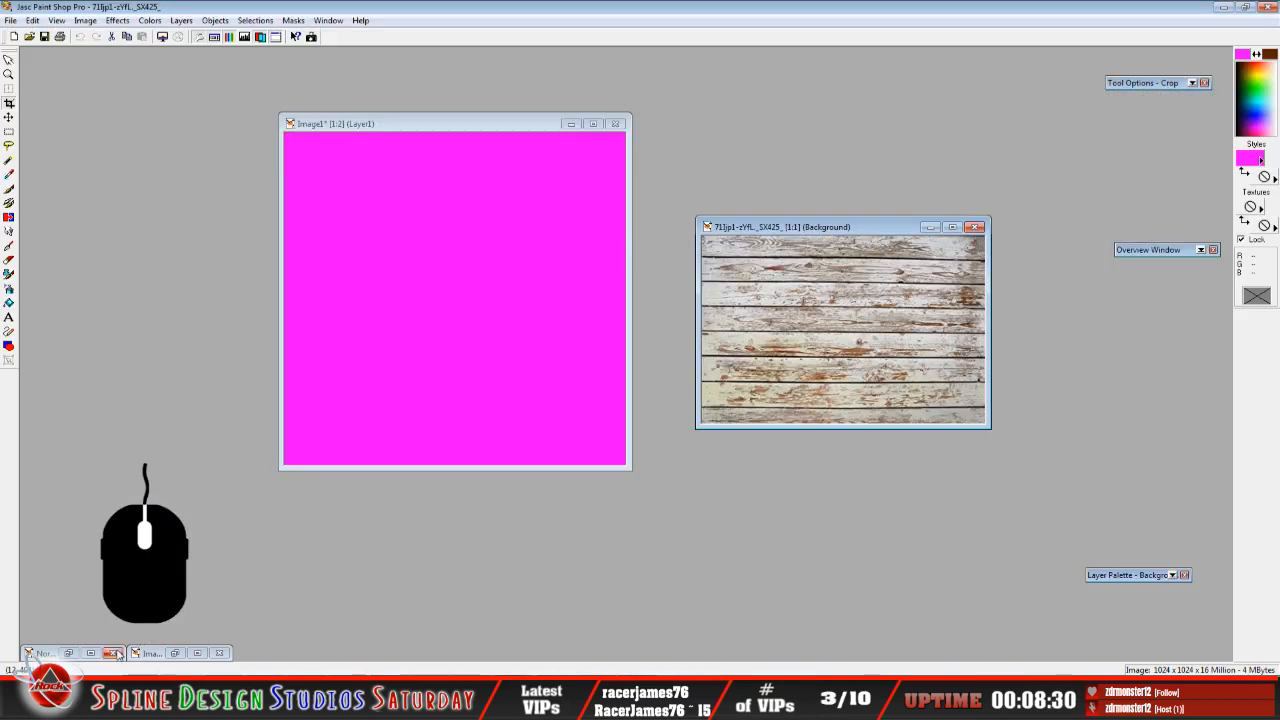
click(69, 654)
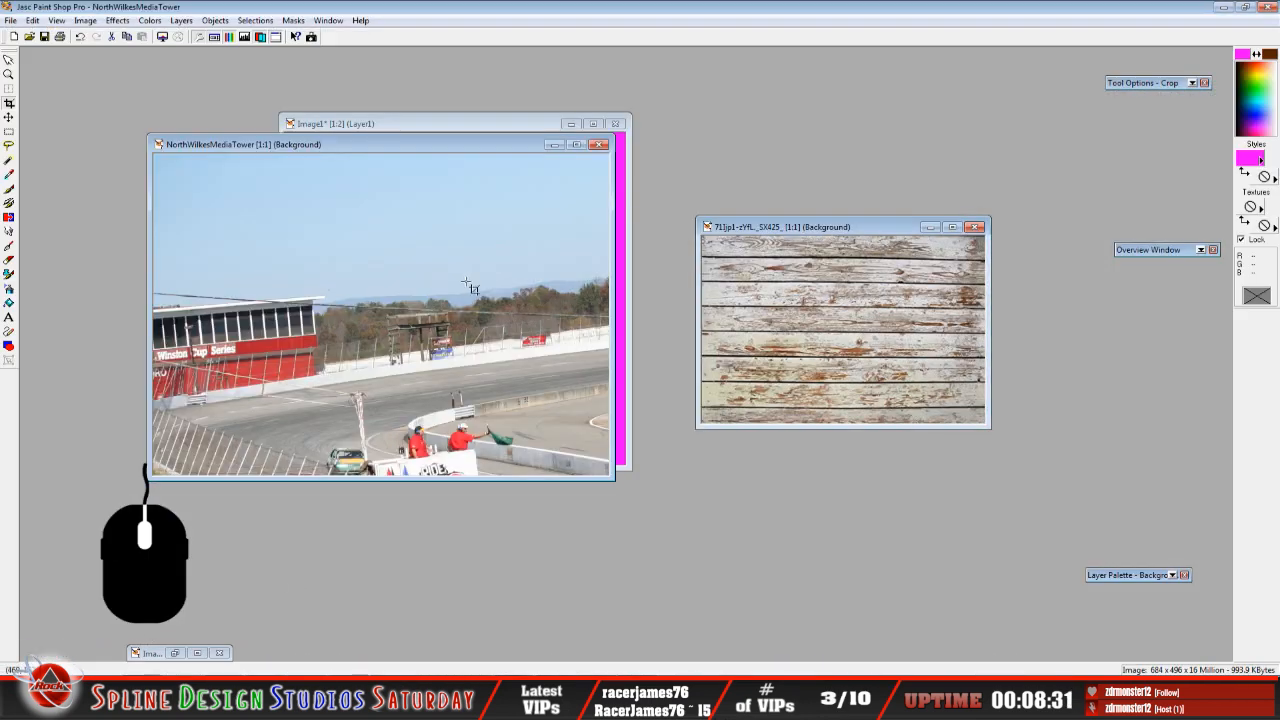
drag(421, 153, 373, 193)
click(174, 653)
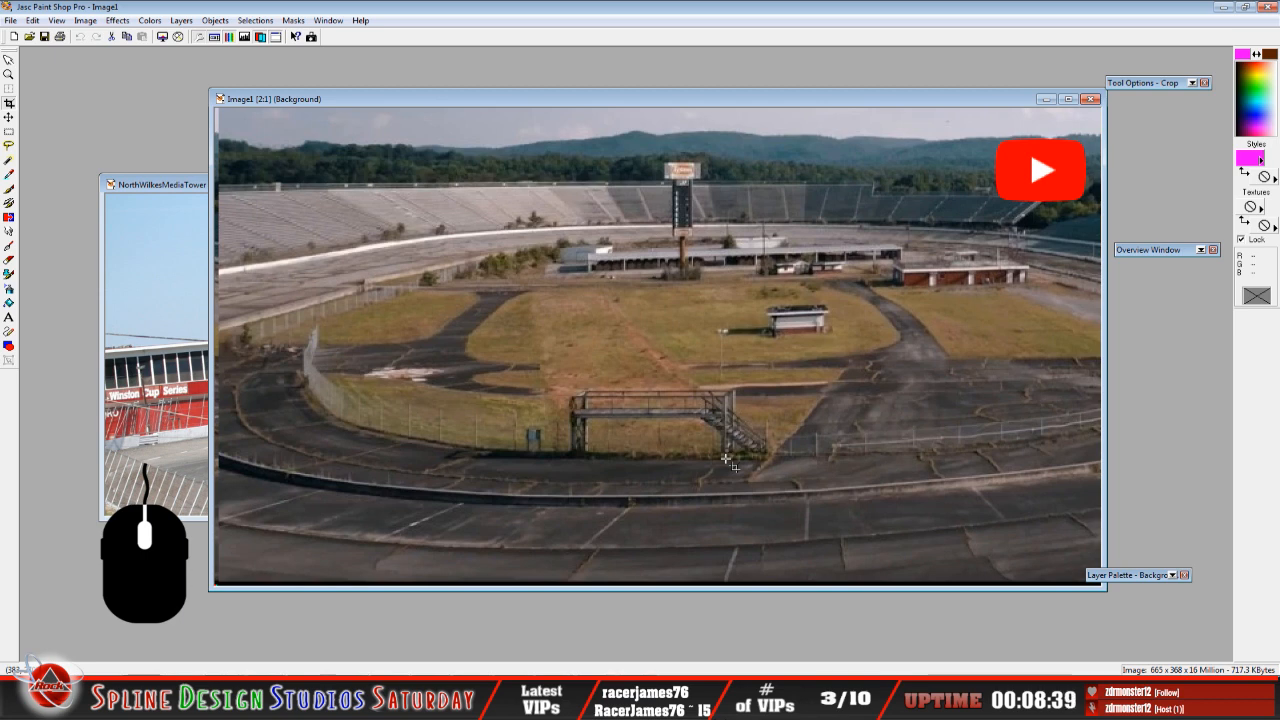
click(200, 228)
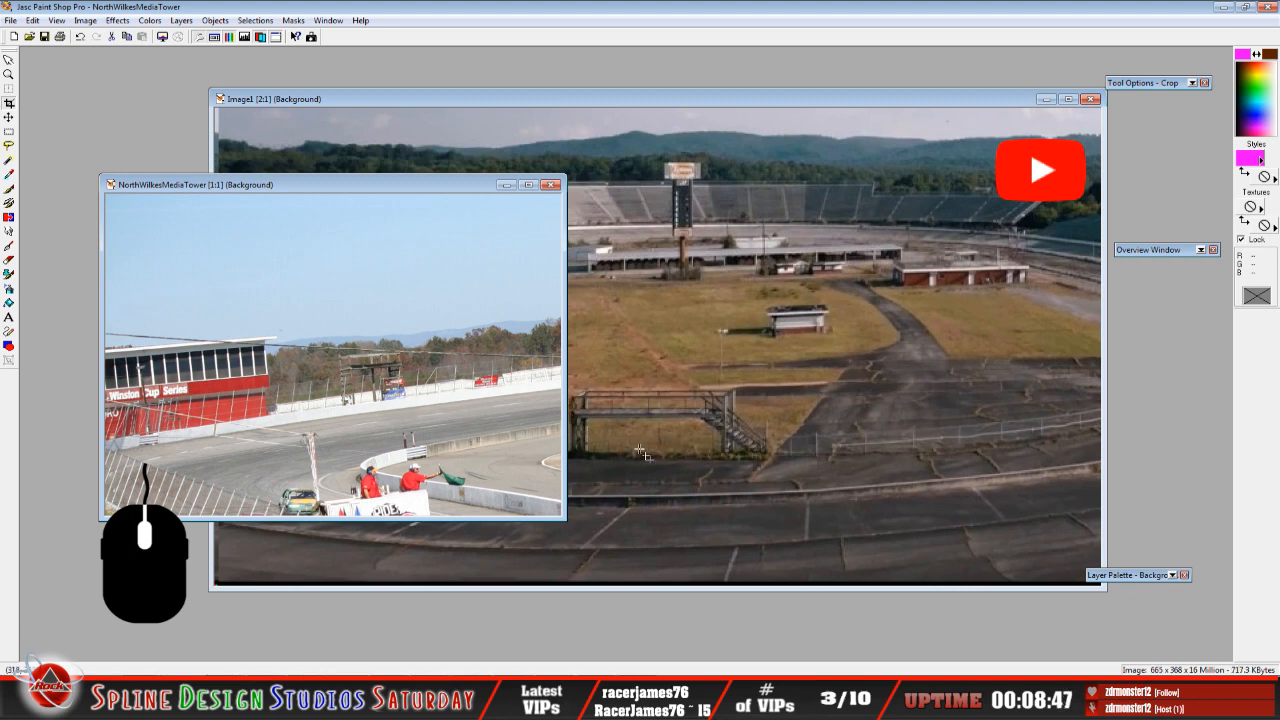
click(506, 184)
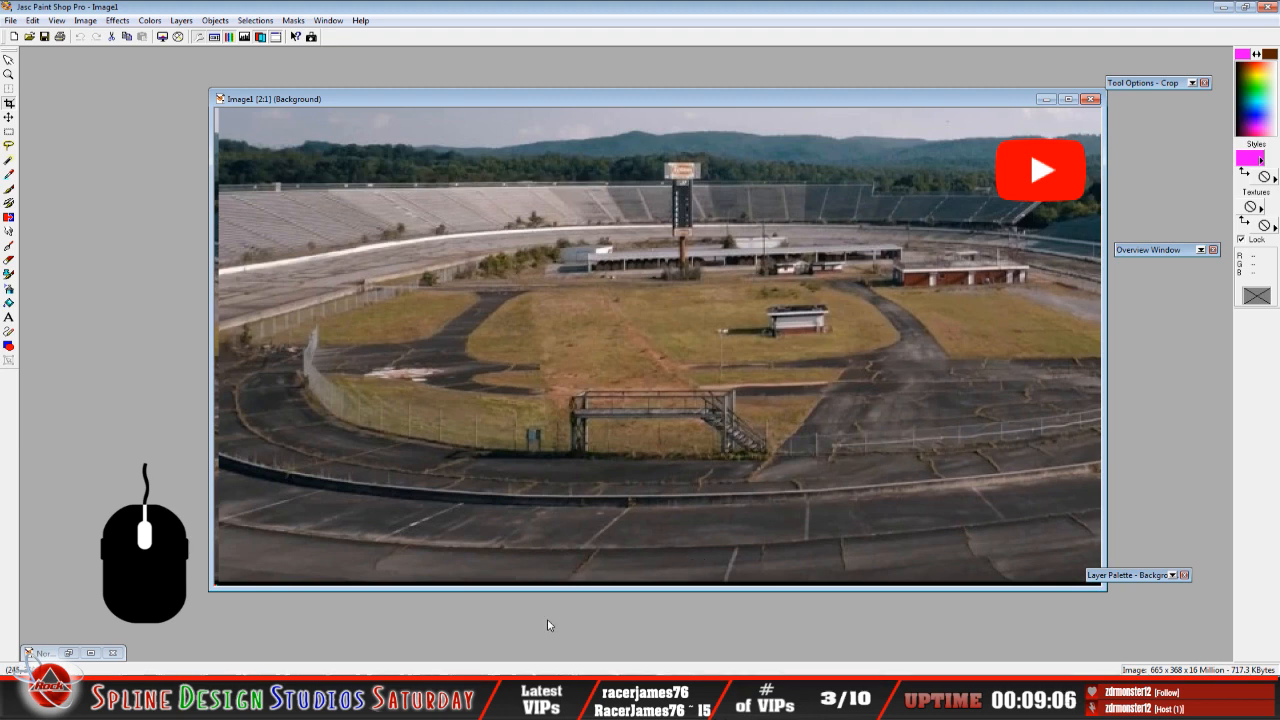
Minimize the aerial track image and reposition the magenta canvas and the wood plank texture side by side in the workspace.
click(584, 700)
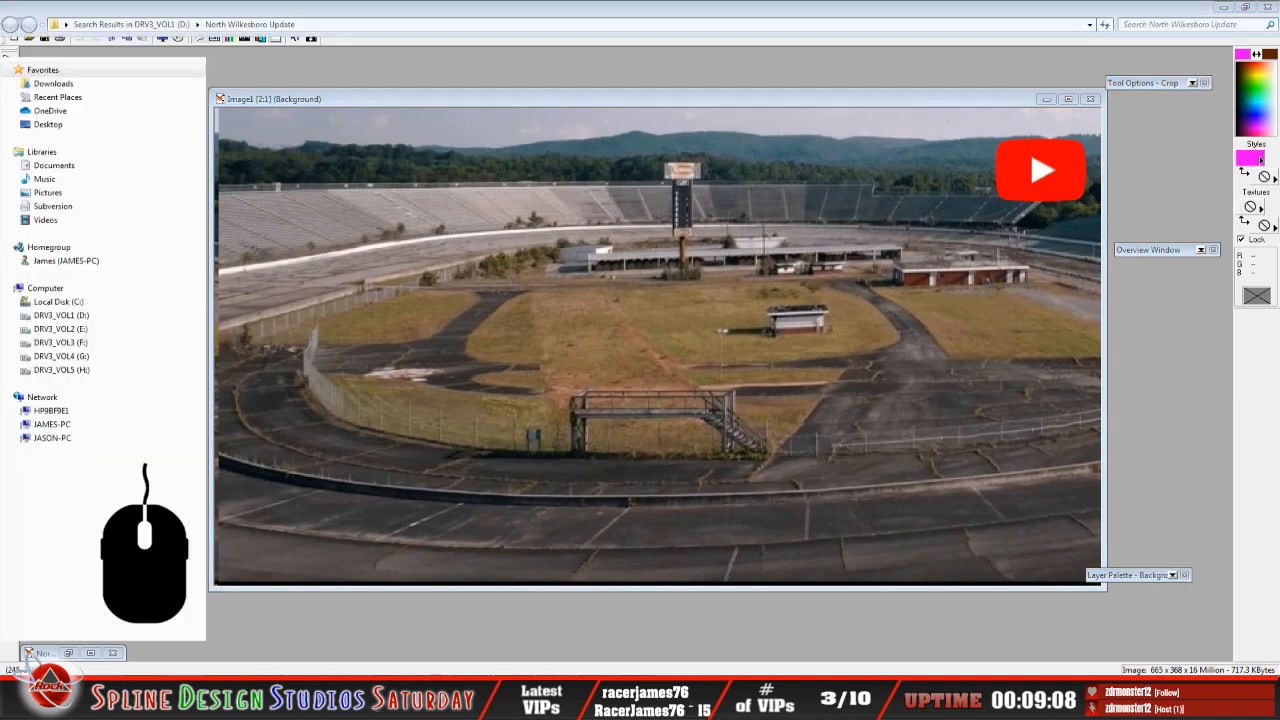
click(584, 700)
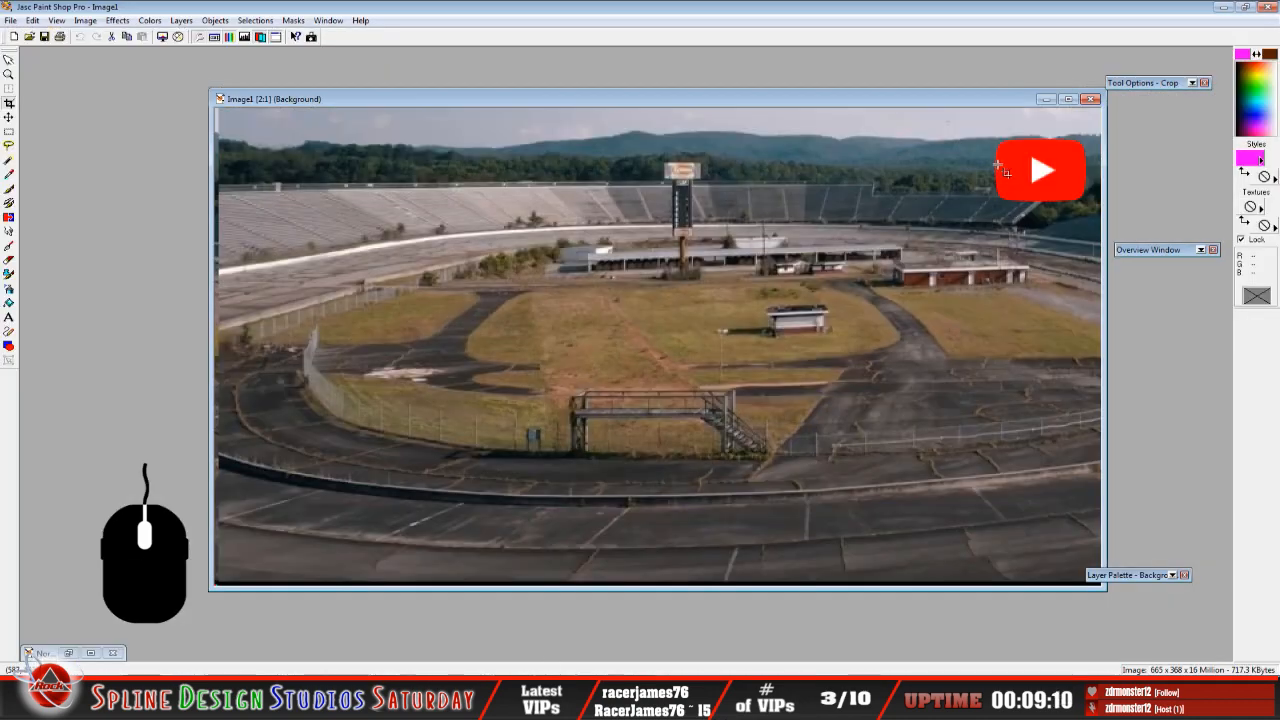
click(1045, 99)
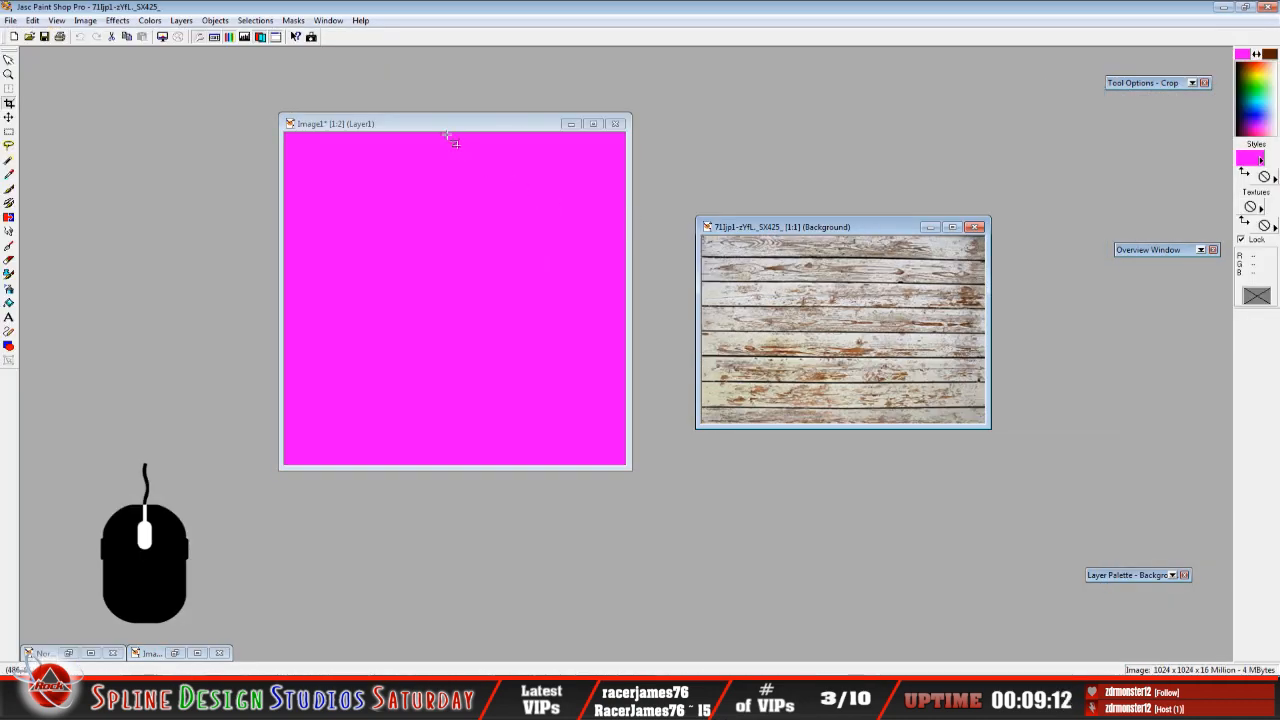
drag(449, 126, 369, 110)
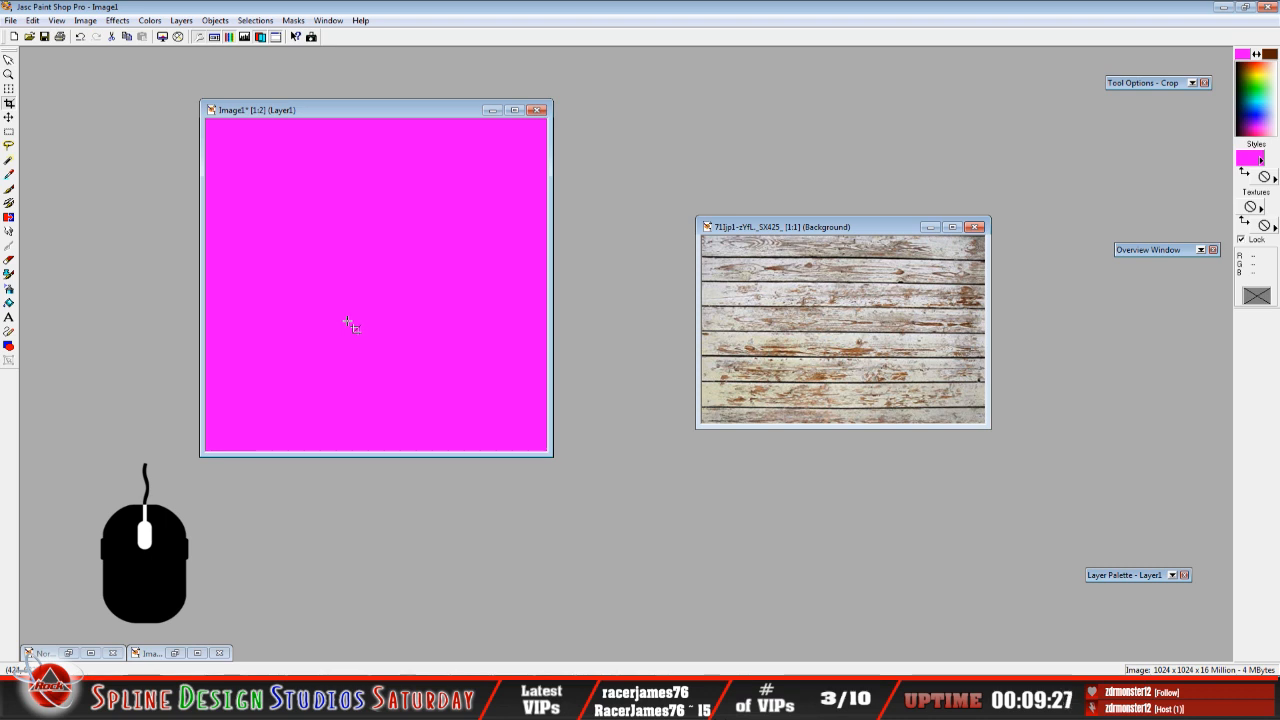
drag(772, 229, 712, 178)
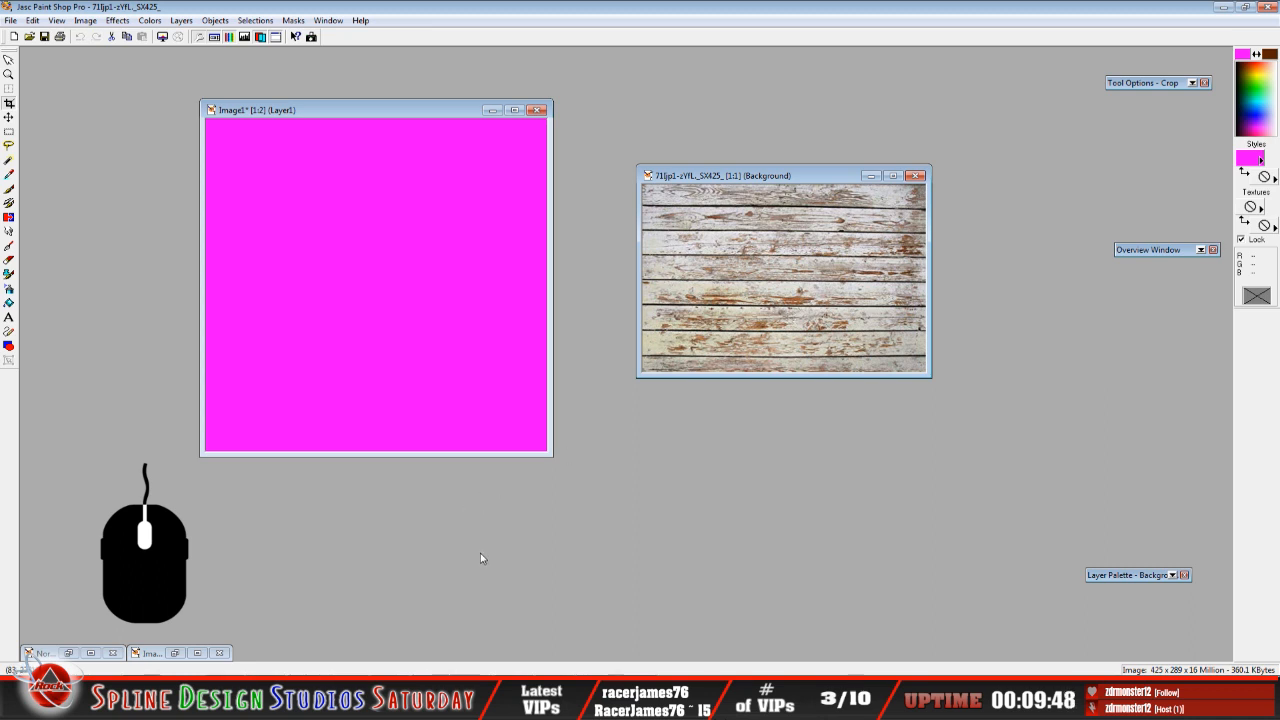
Examine the wooden tower up close in the NorthWilkesMediaTower photo and the metal stand in the aerial track image.
click(68, 653)
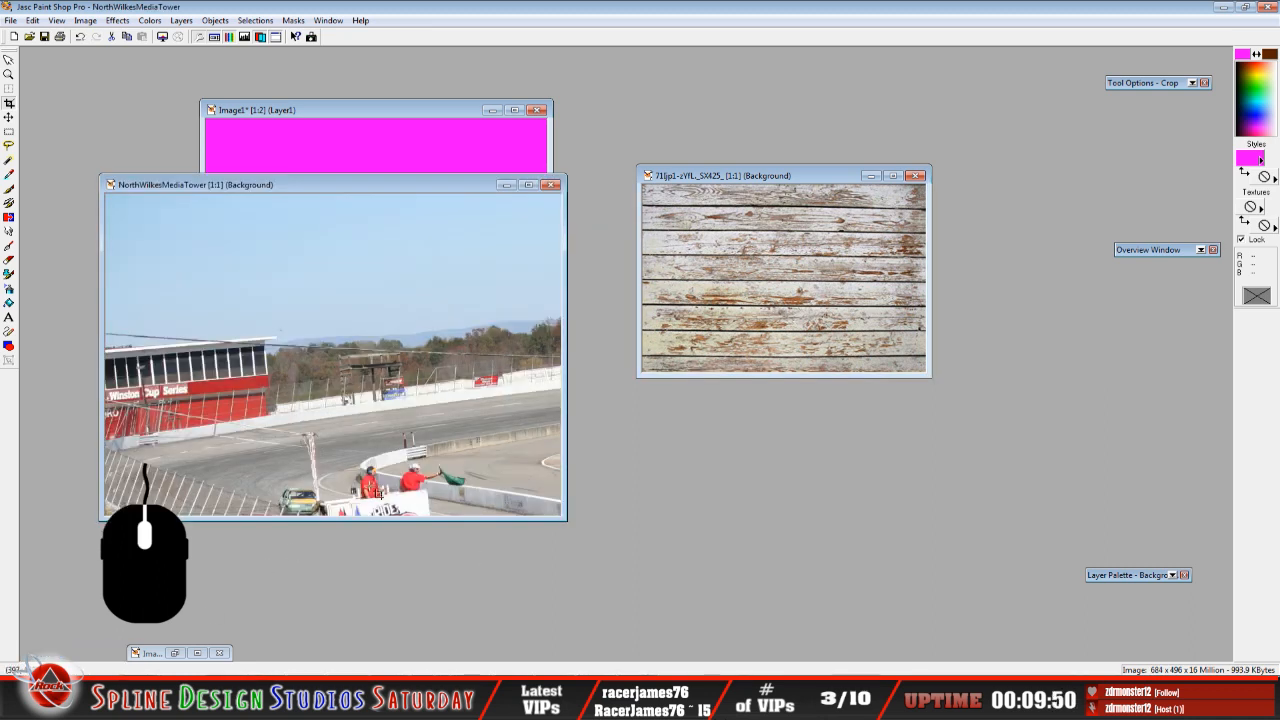
scroll(398, 390, up, 2)
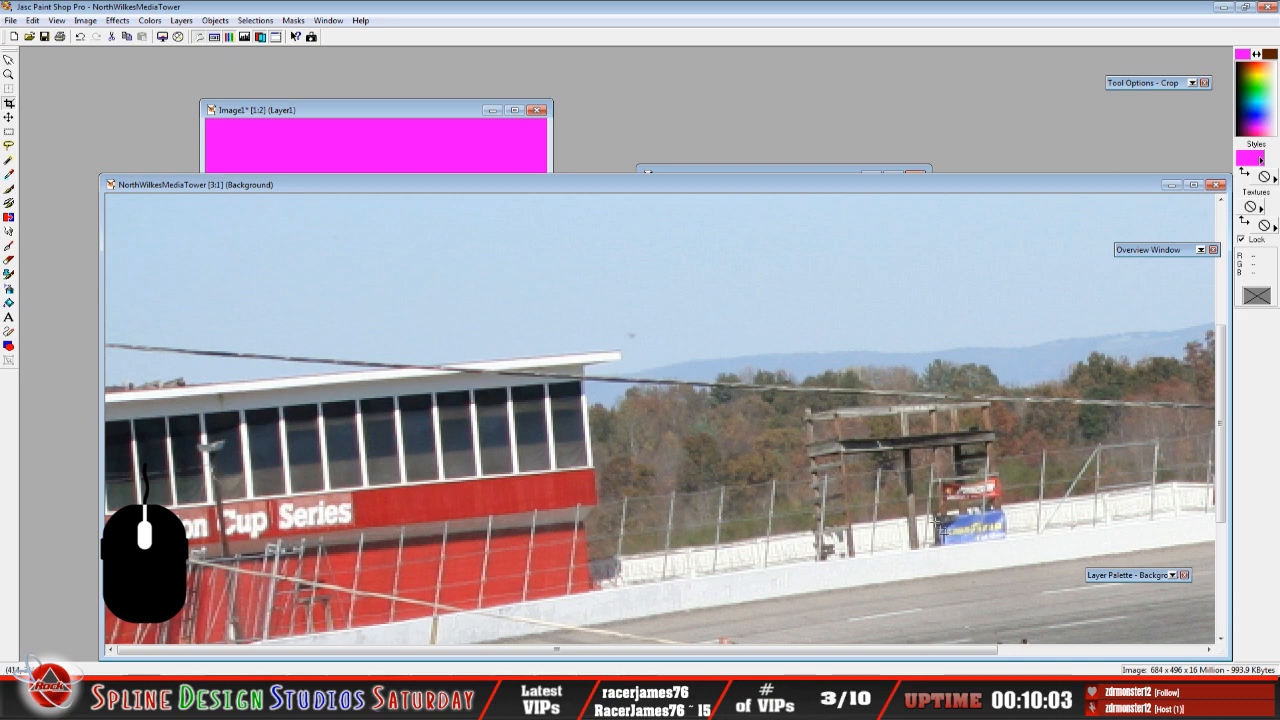
scroll(580, 497, down, 2)
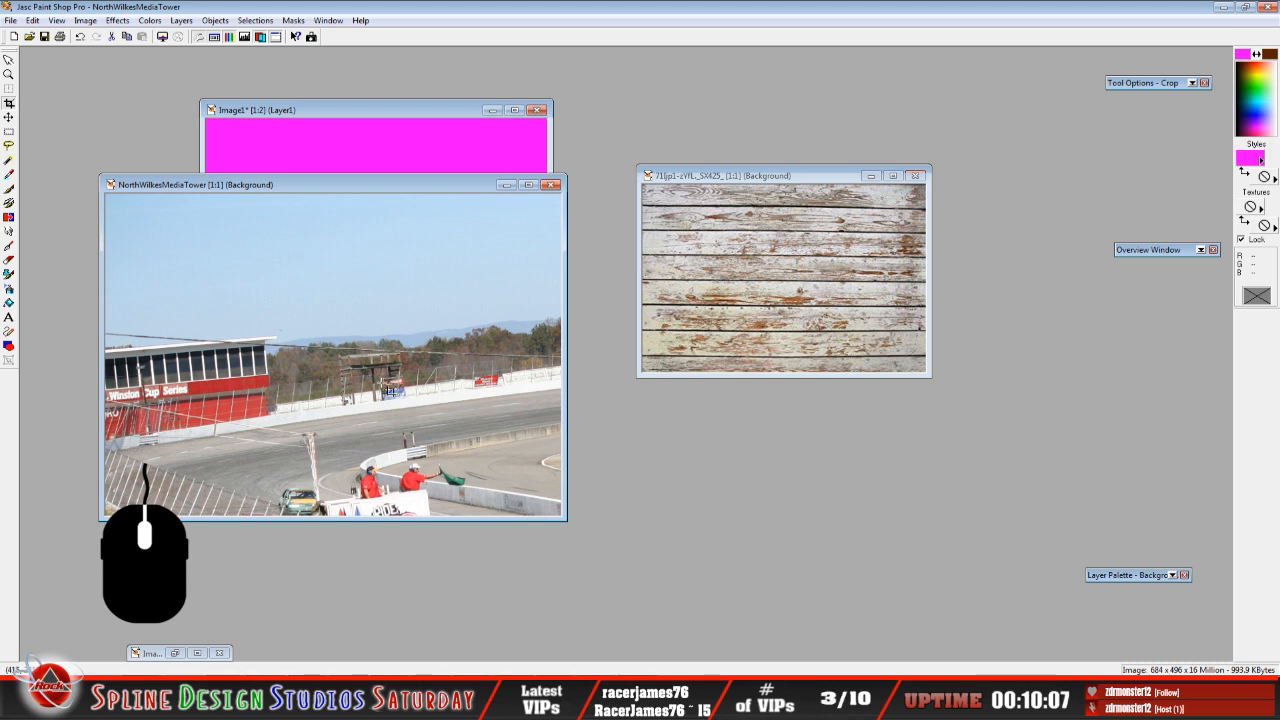
click(175, 653)
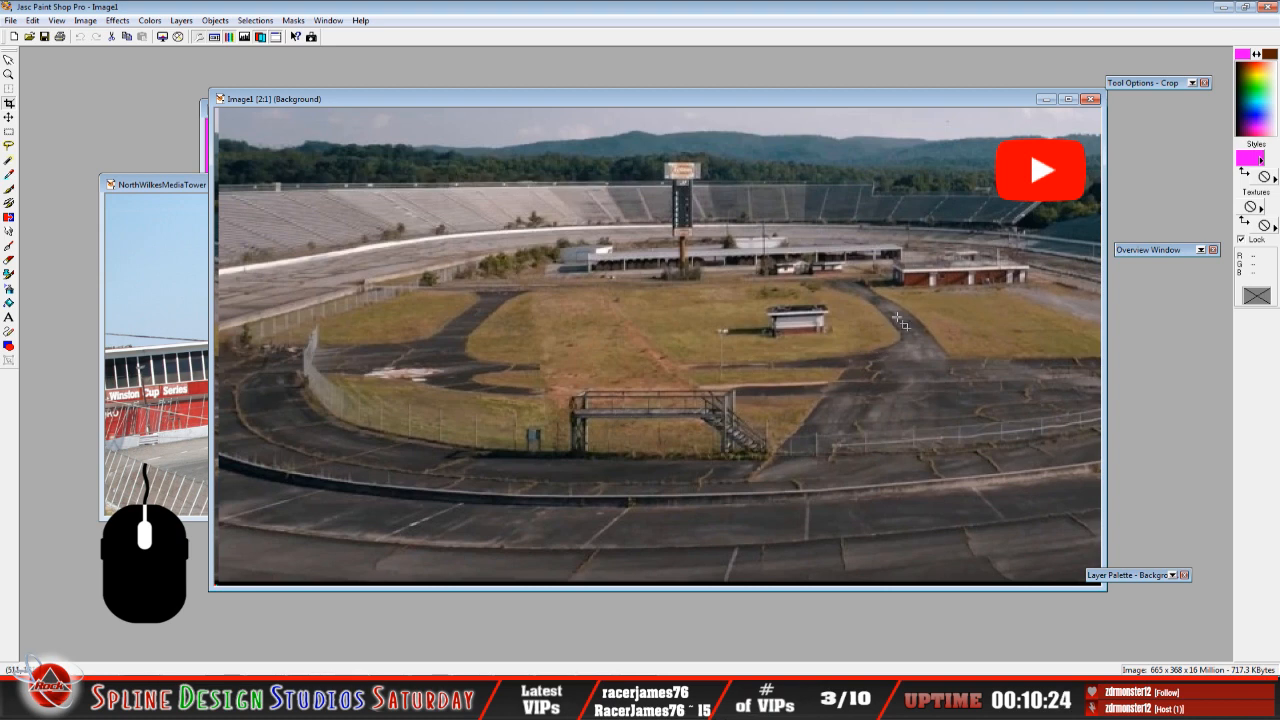
click(1046, 99)
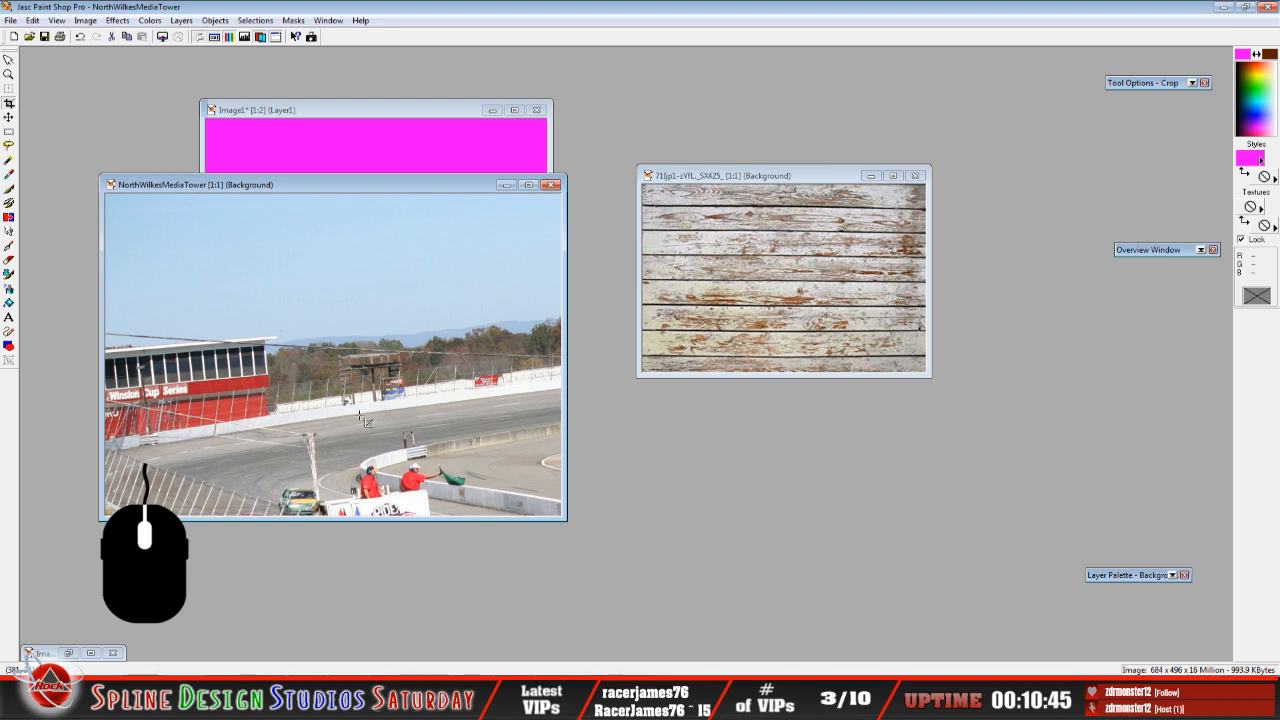
Open the media_towers PSG file from the media towers folder in Notepad, read through its script, and close it.
click(30, 653)
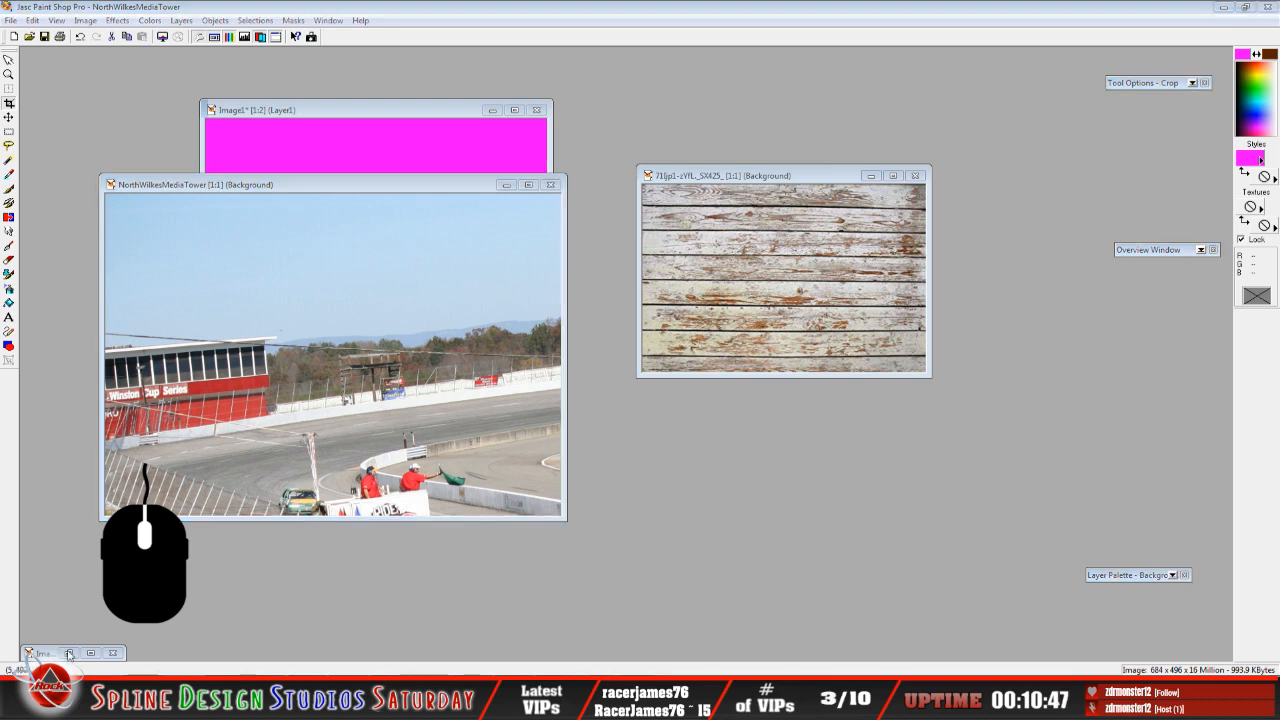
click(70, 596)
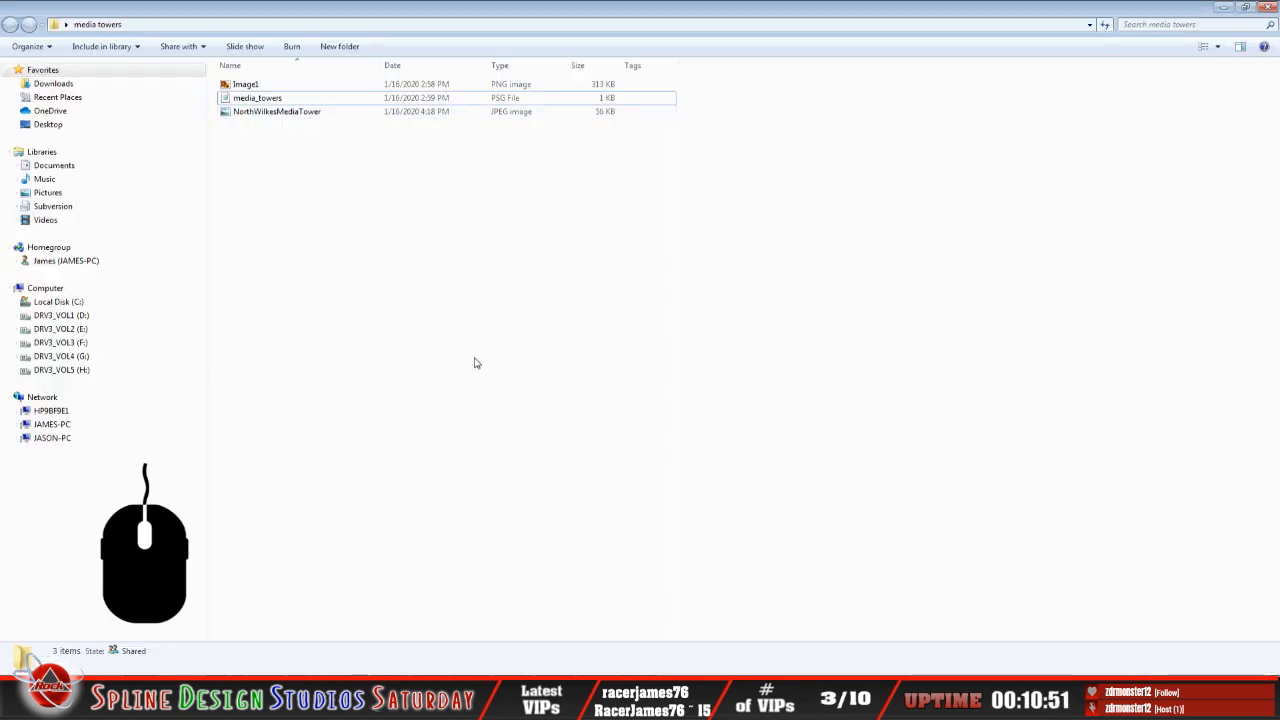
double_click(257, 98)
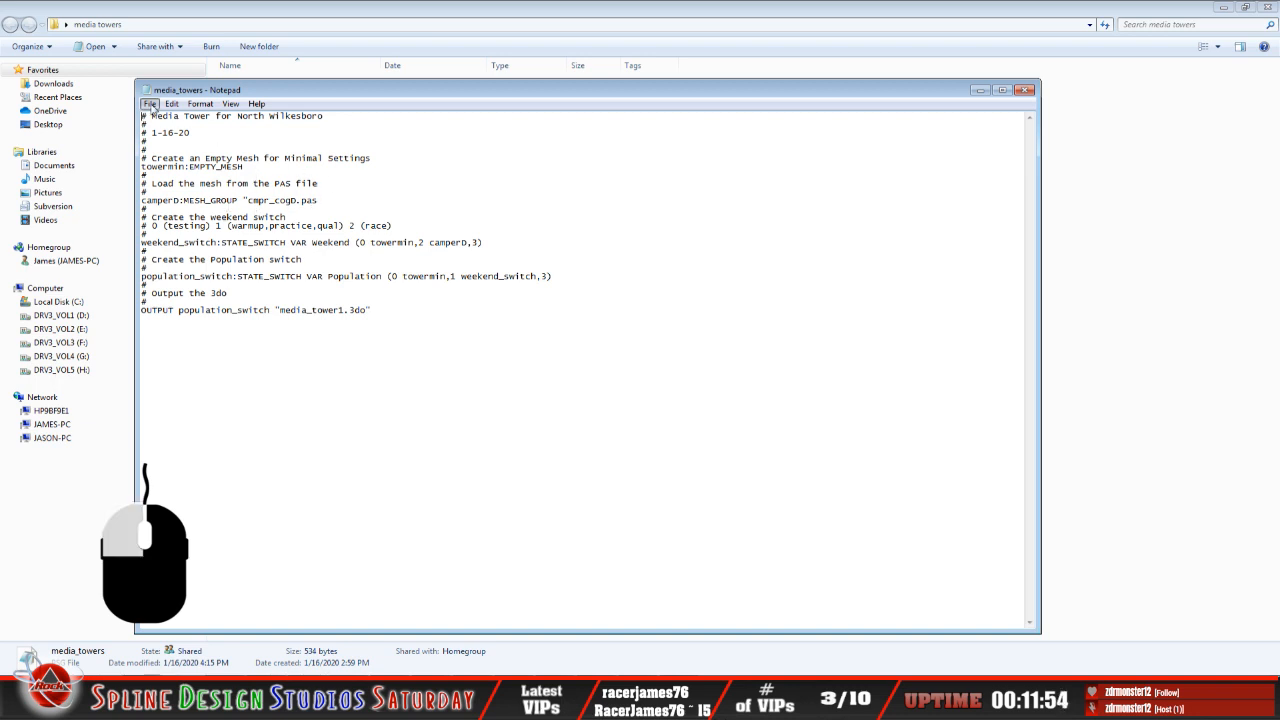
click(149, 103)
click(196, 218)
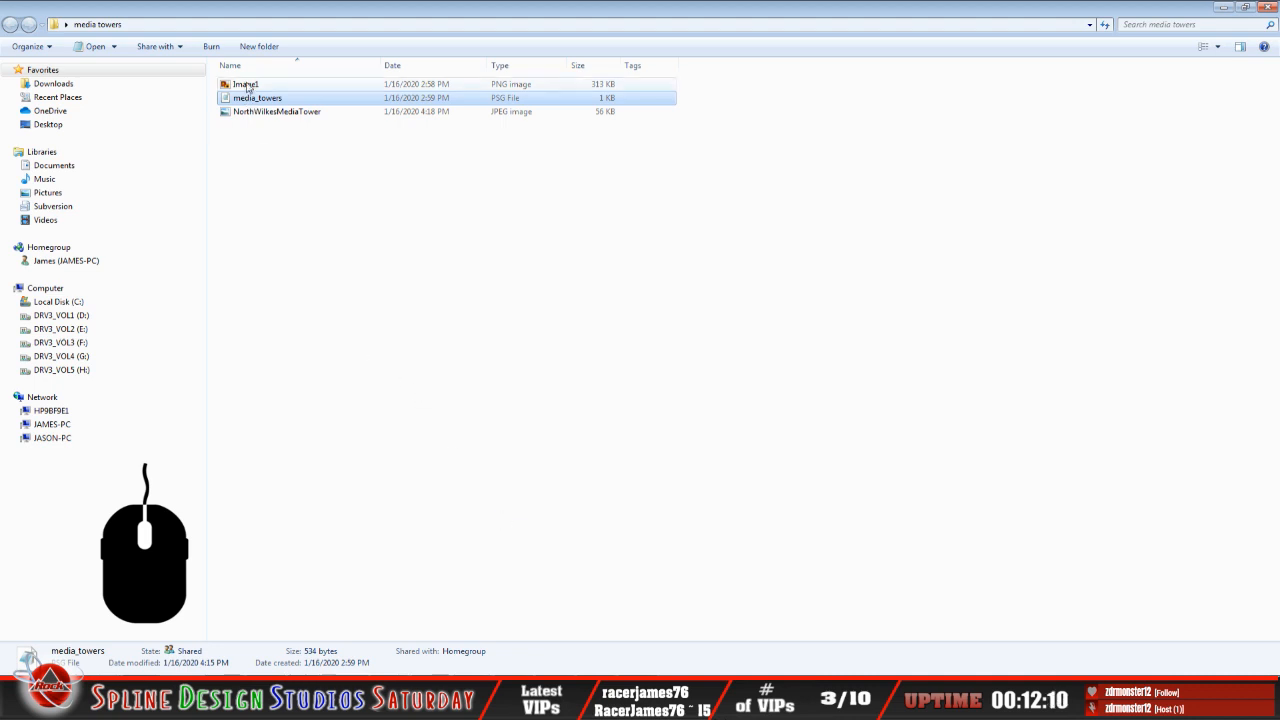
Switch back to Paint Shop Pro and bring the magenta canvas in front of the tower photo.
key(alt+Tab)
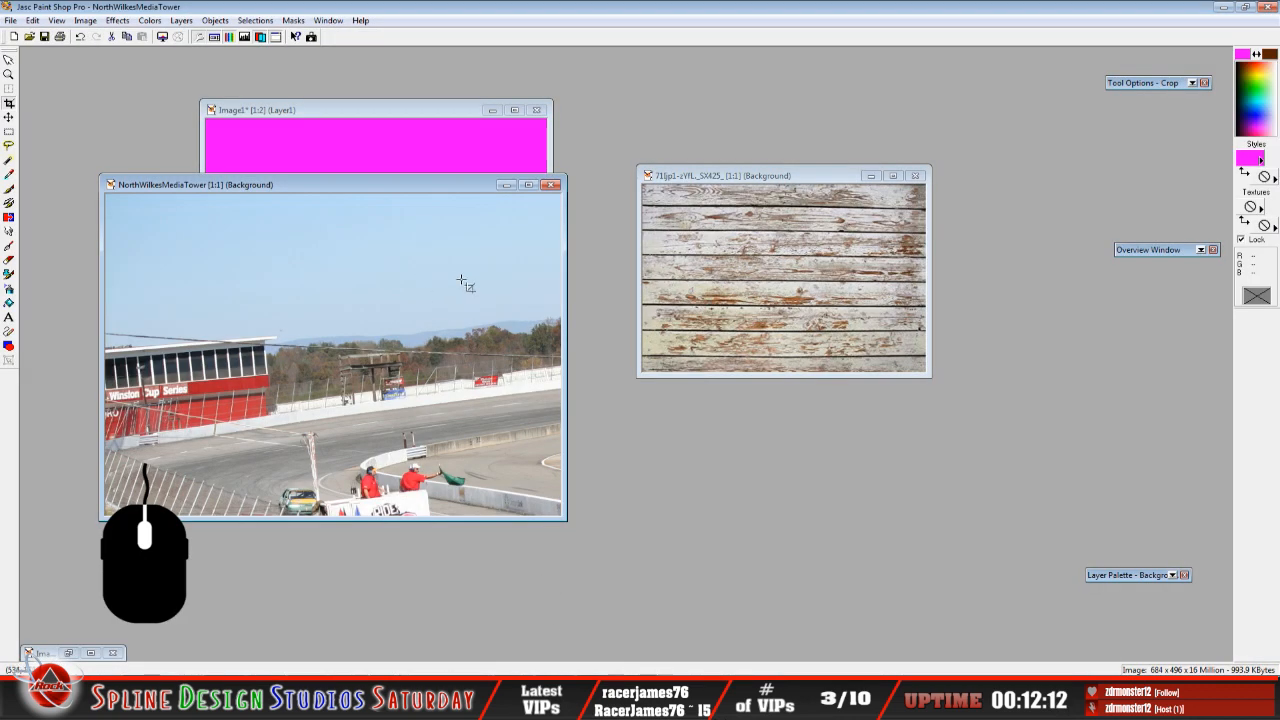
click(391, 120)
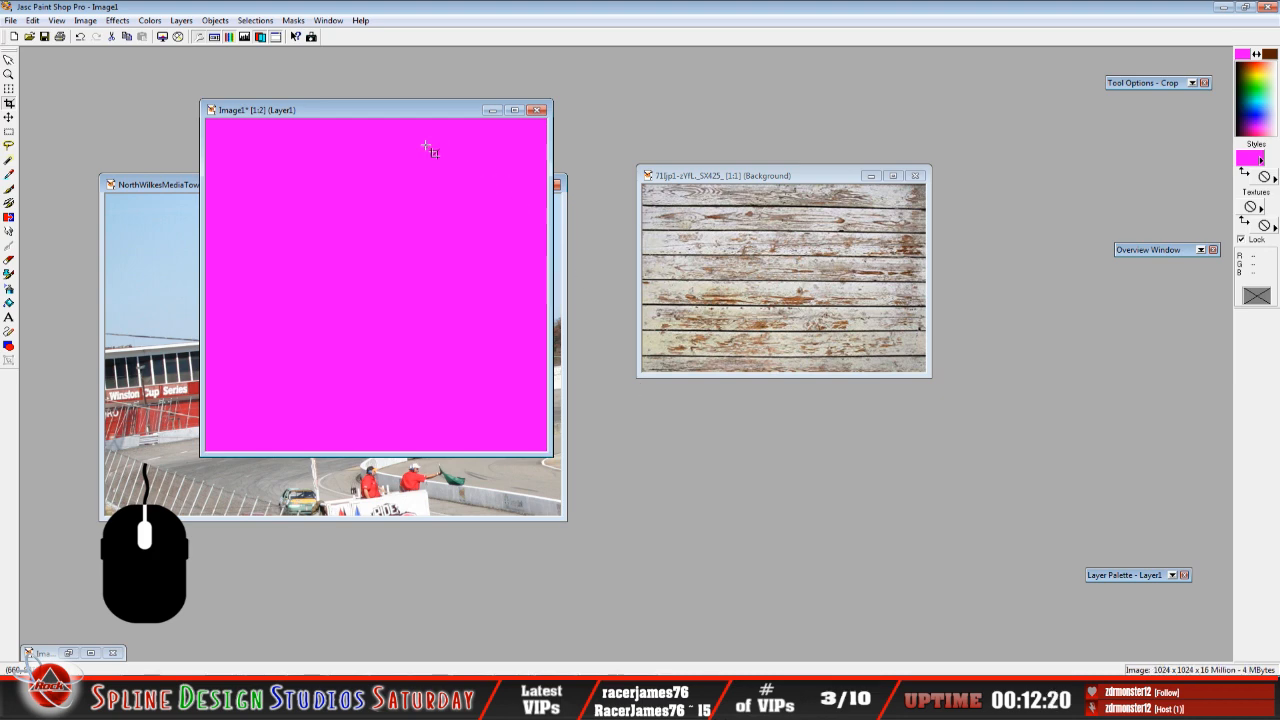
Move the magenta canvas off the tower photo, restore the aerial track image and examine its metal stand up close.
drag(386, 113, 786, 135)
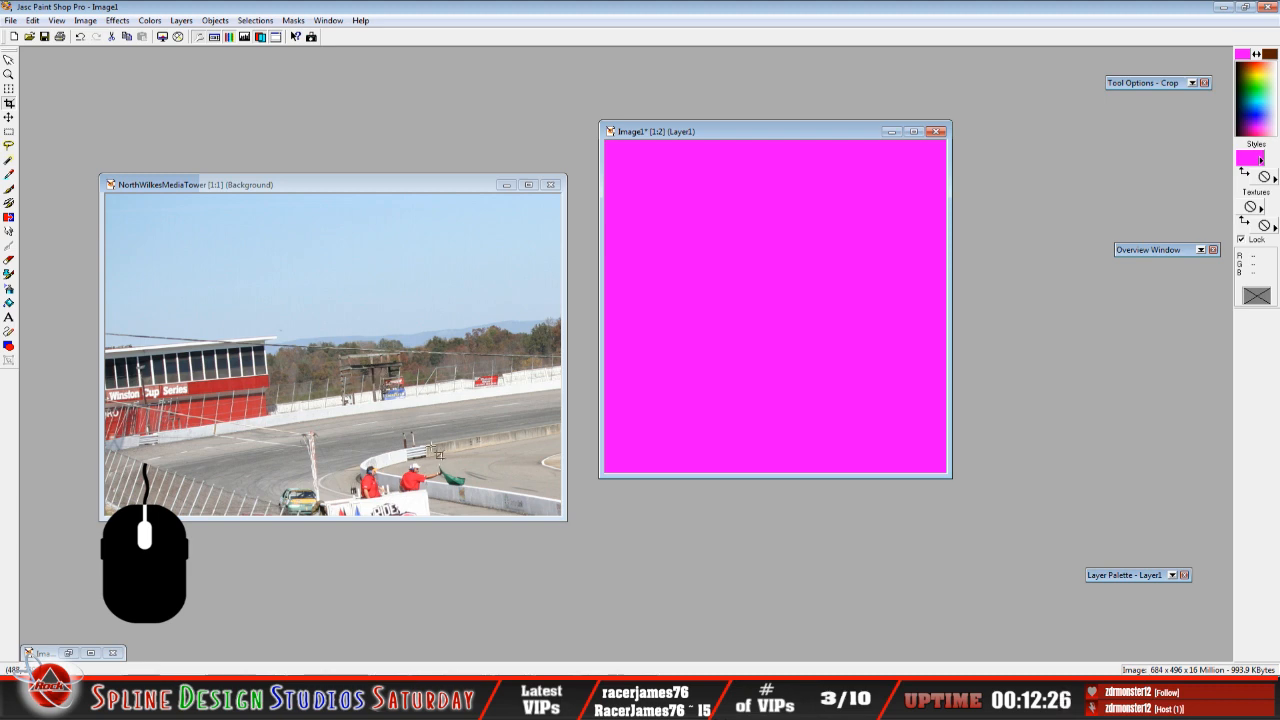
click(68, 652)
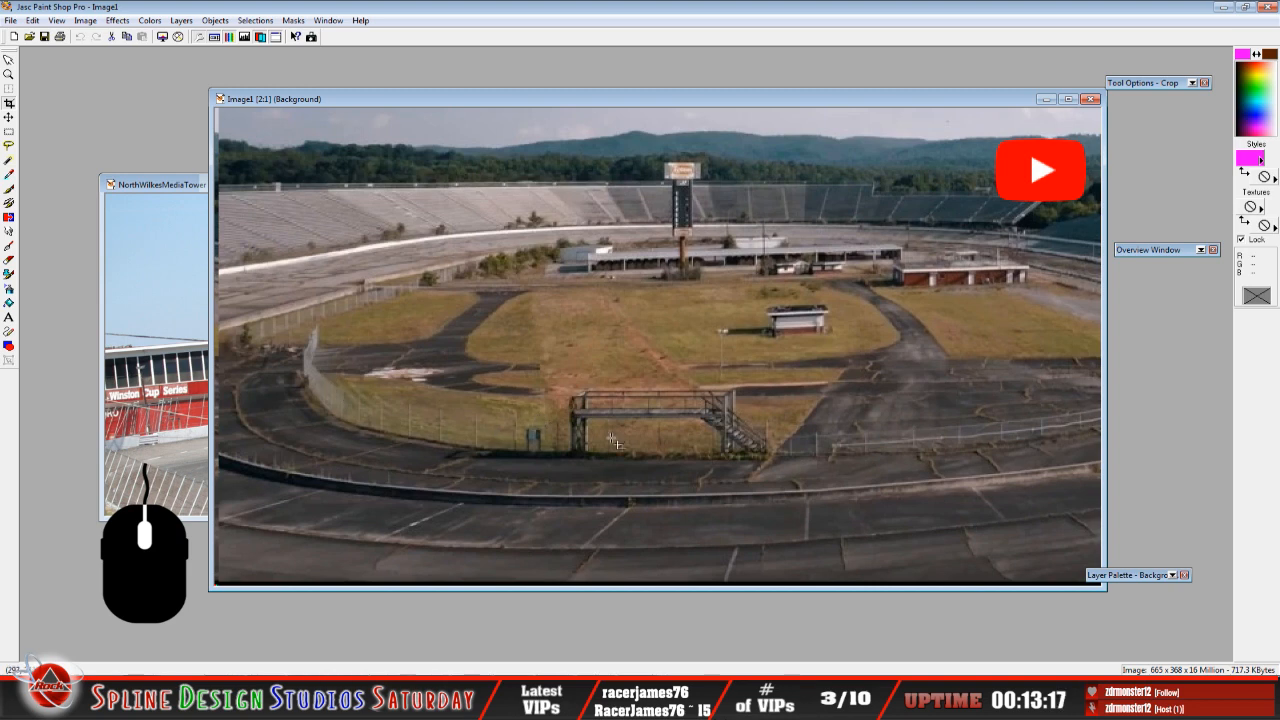
scroll(645, 438, up, 1)
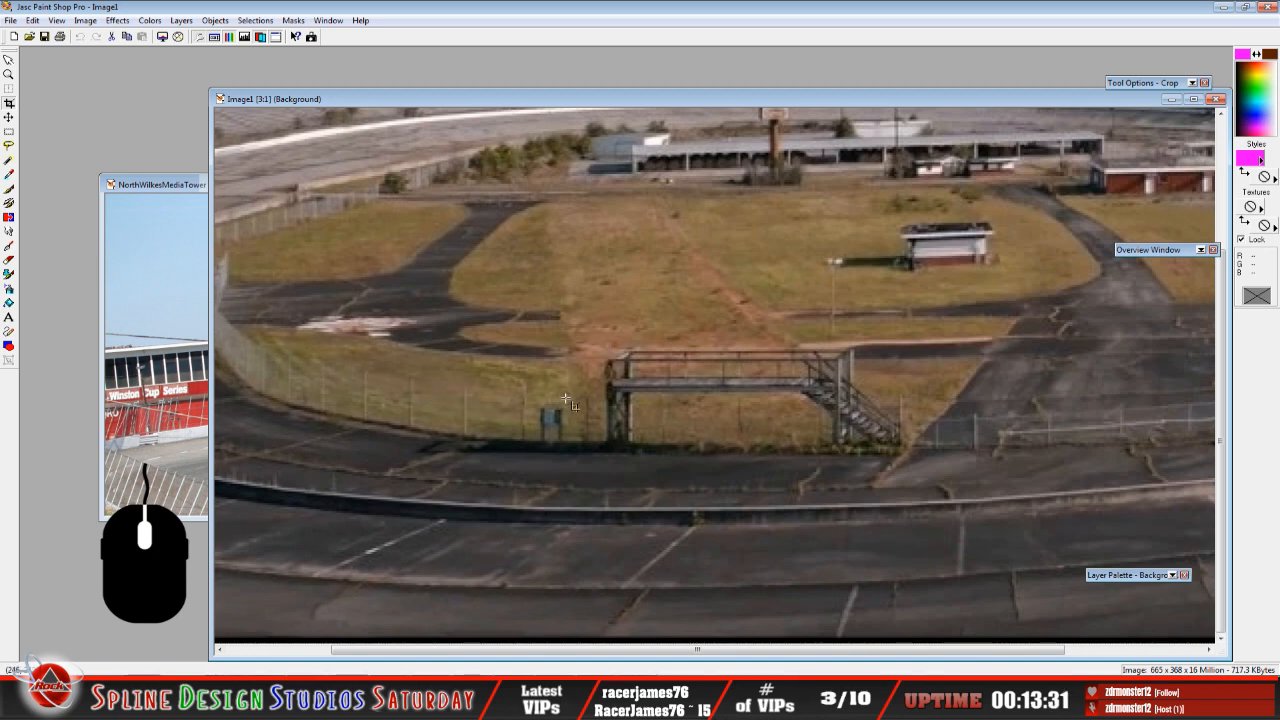
scroll(578, 402, up, 1)
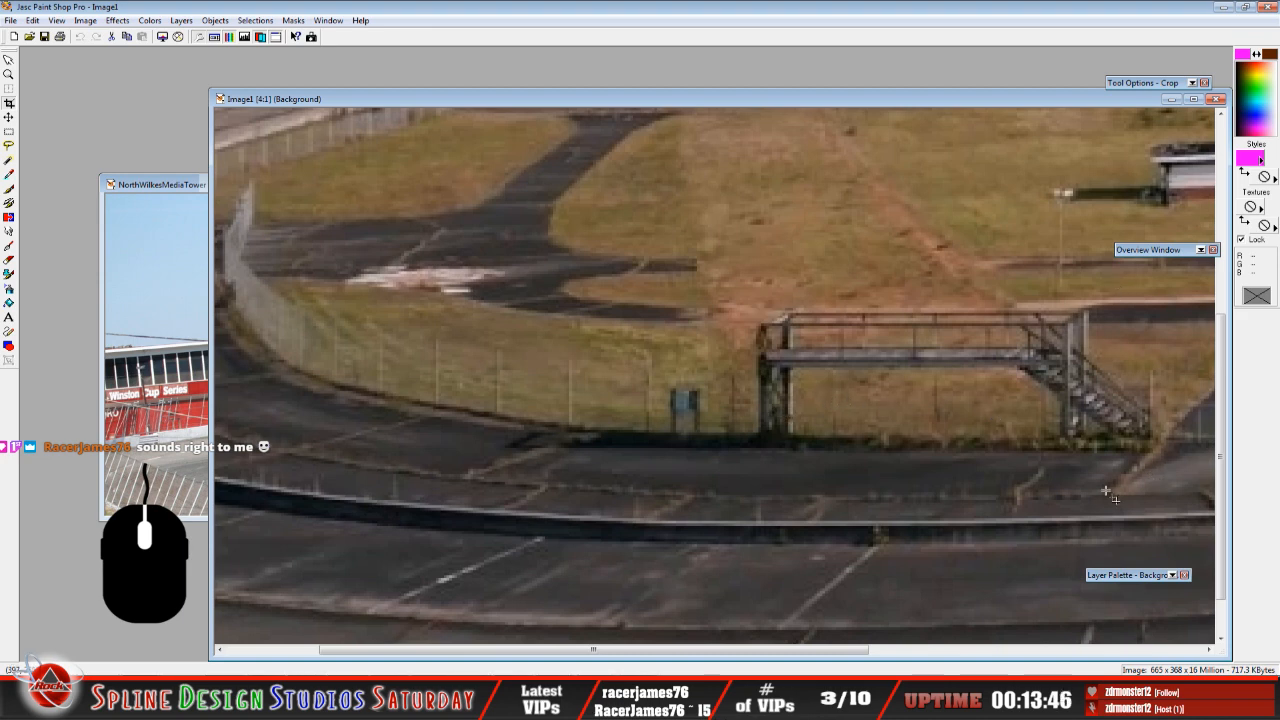
scroll(727, 430, down, 1)
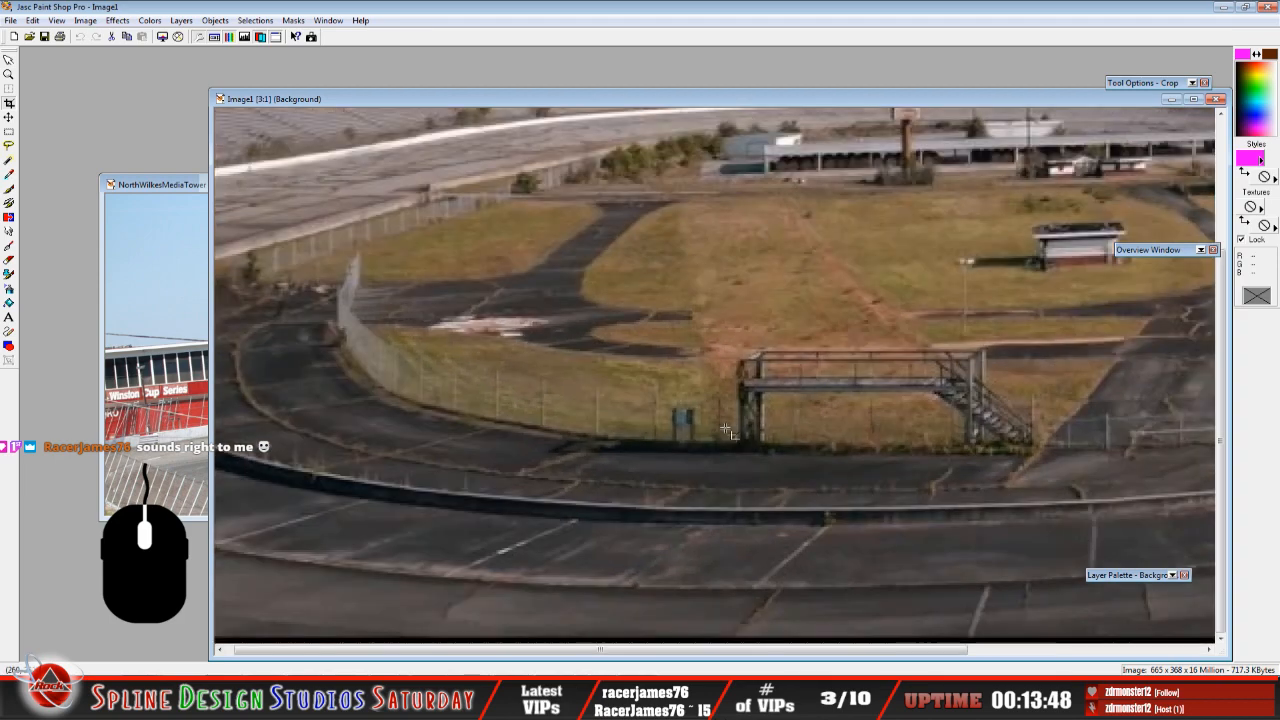
scroll(727, 430, down, 1)
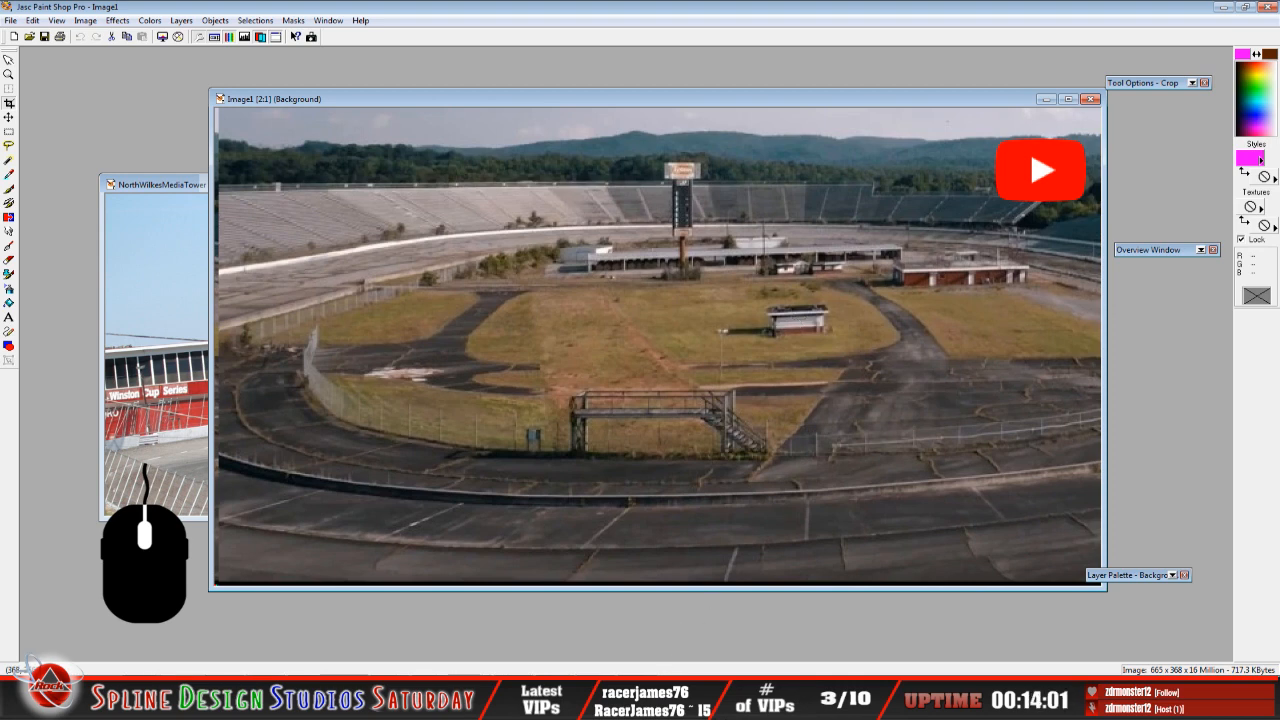
Switch to 3DSimED3 and examine the pitgate3 building from several sides, including its window wall and roof.
key(alt+Tab)
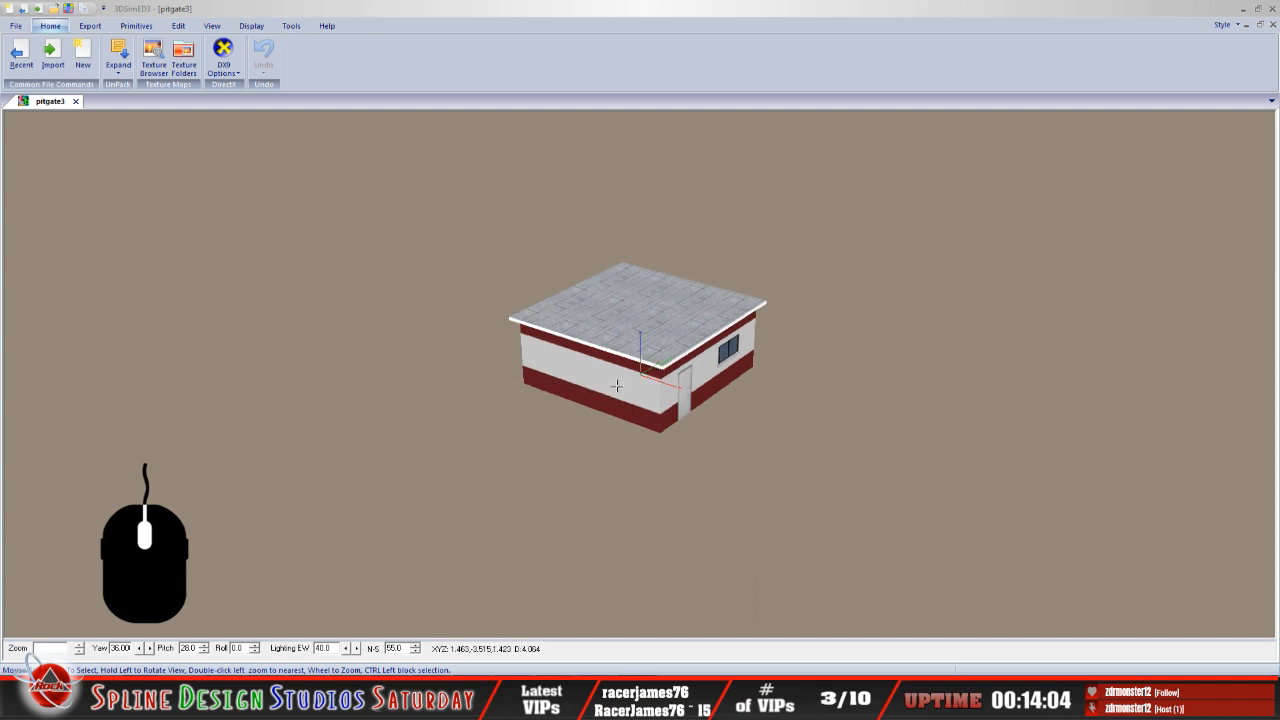
drag(610, 392, 700, 396)
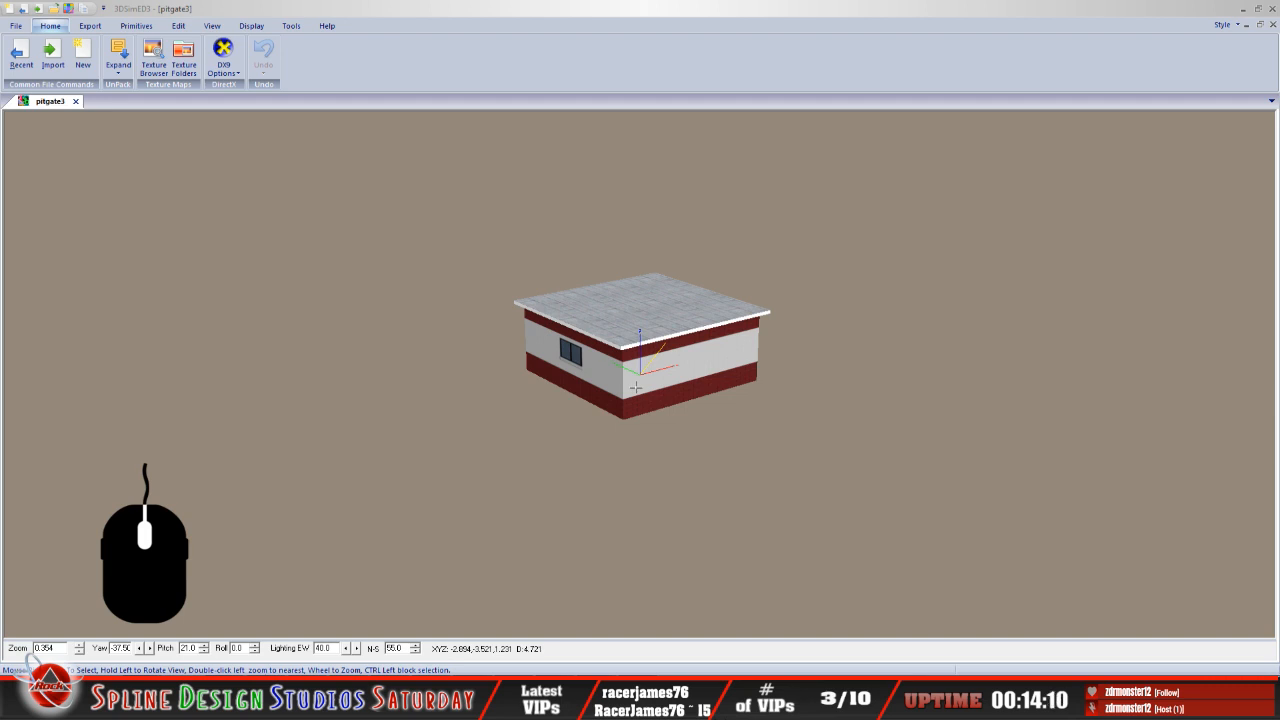
drag(660, 372, 677, 356)
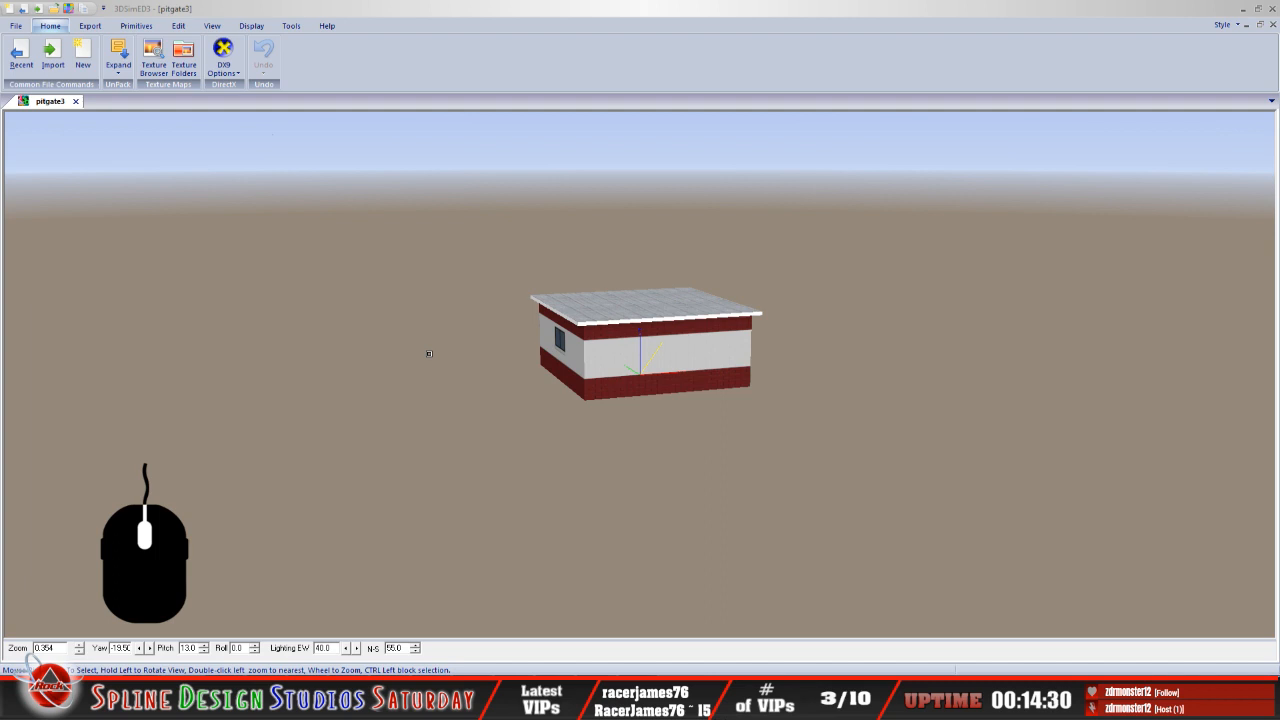
drag(502, 334, 692, 343)
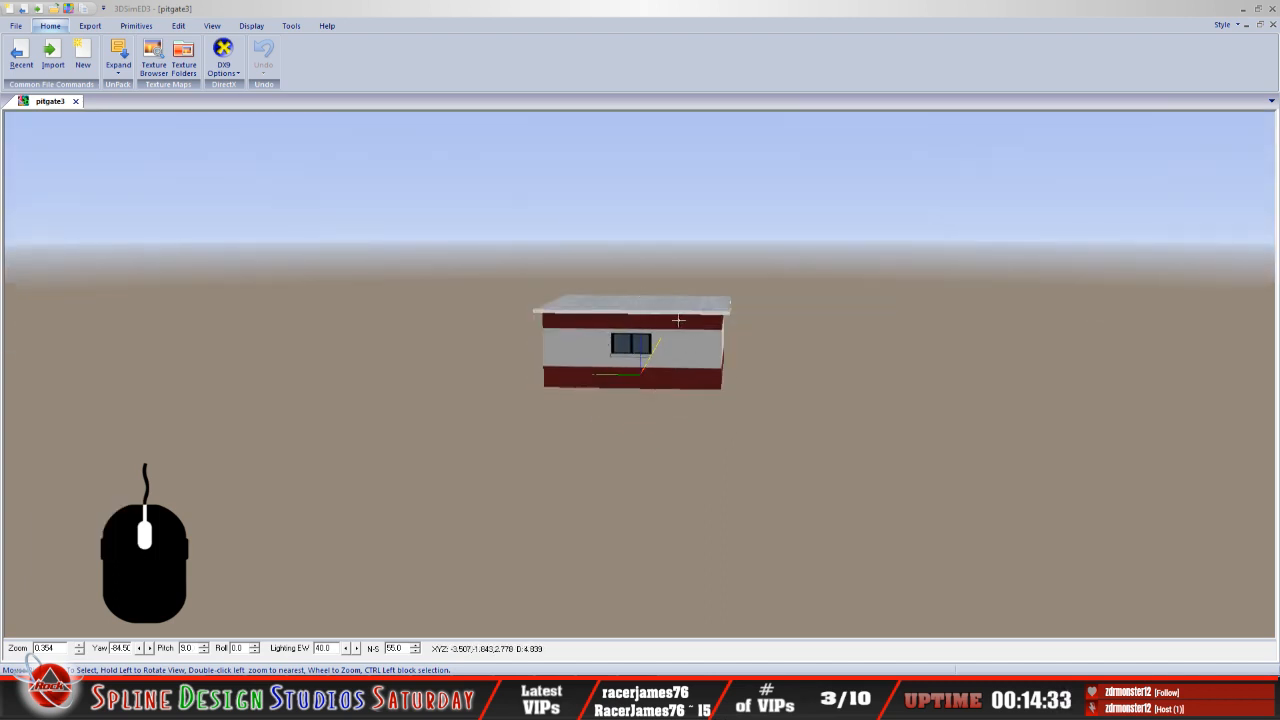
drag(621, 320, 654, 366)
drag(590, 421, 662, 378)
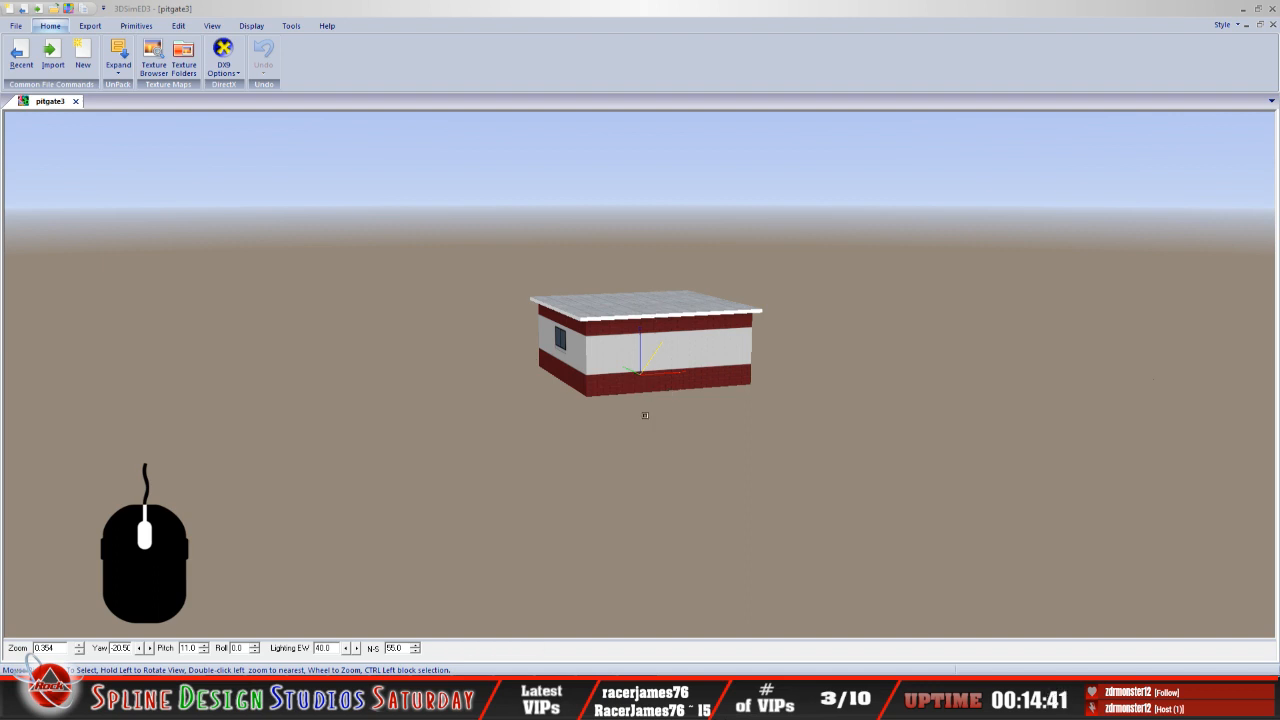
drag(671, 355, 658, 328)
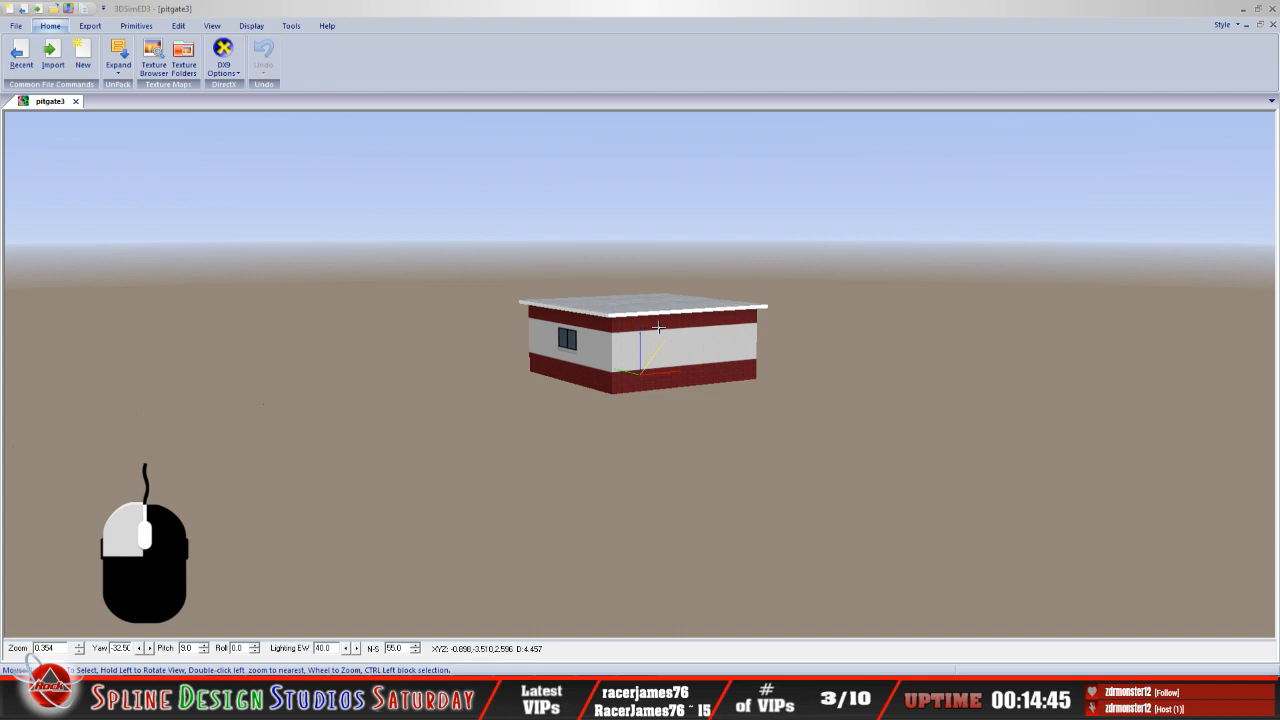
drag(658, 327, 698, 331)
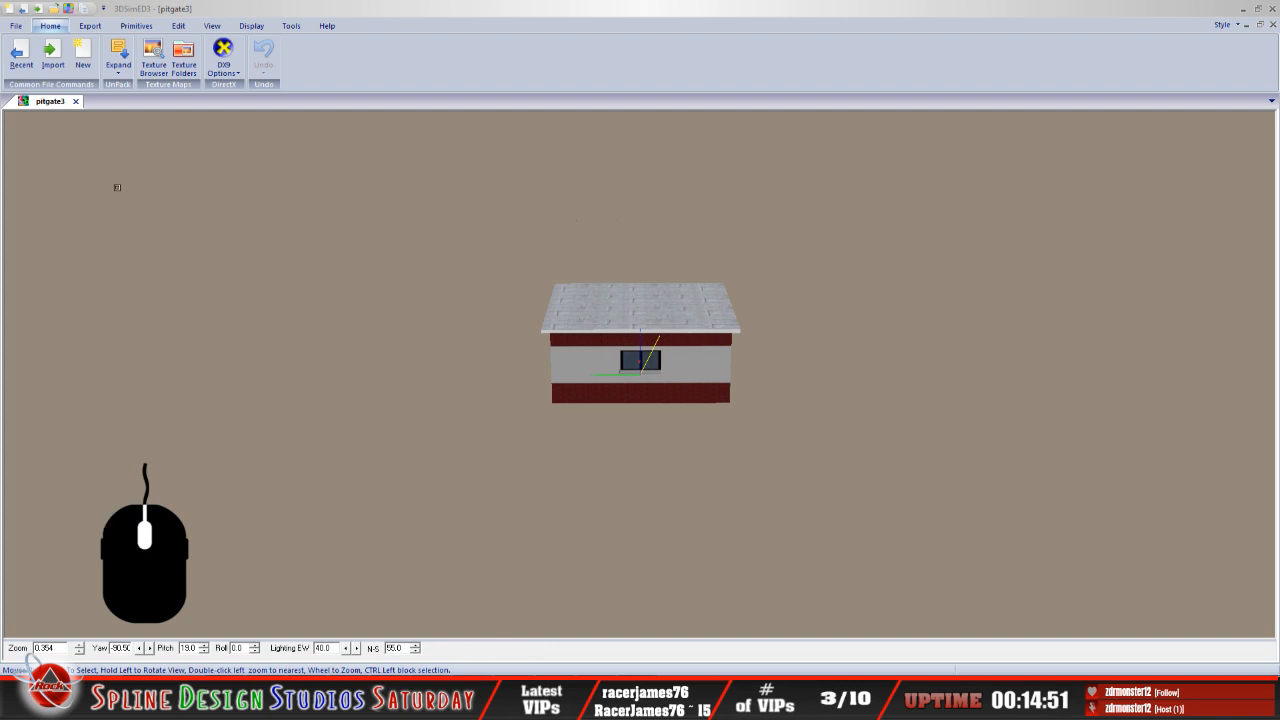
Review the recent documents and the available export formats for the pitgate3 model, including the N2003 .3DO options.
click(15, 26)
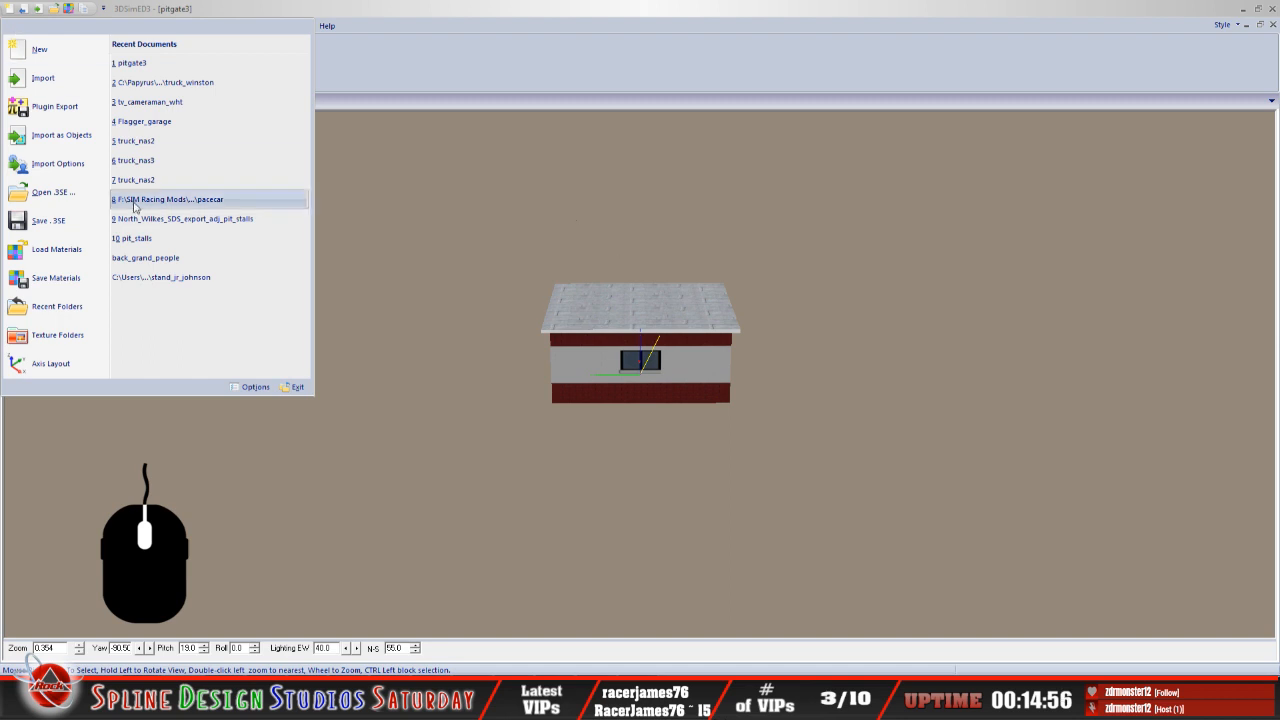
click(511, 49)
click(90, 26)
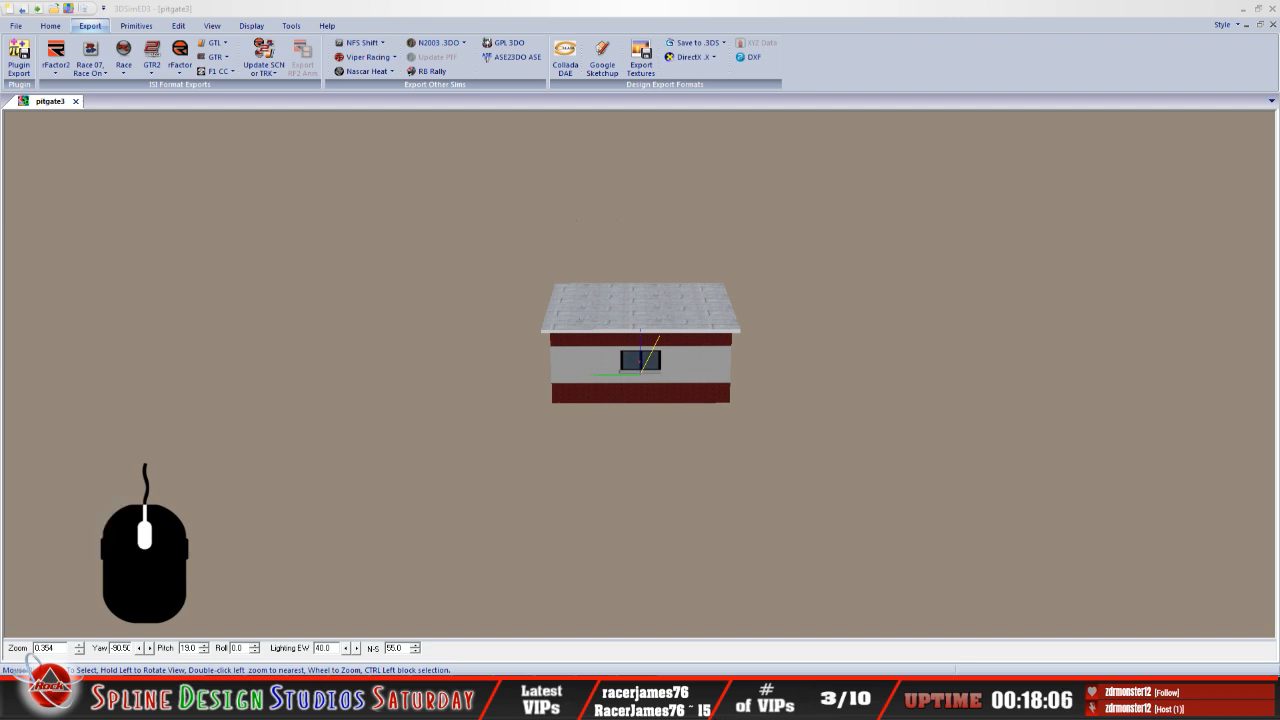
click(31, 655)
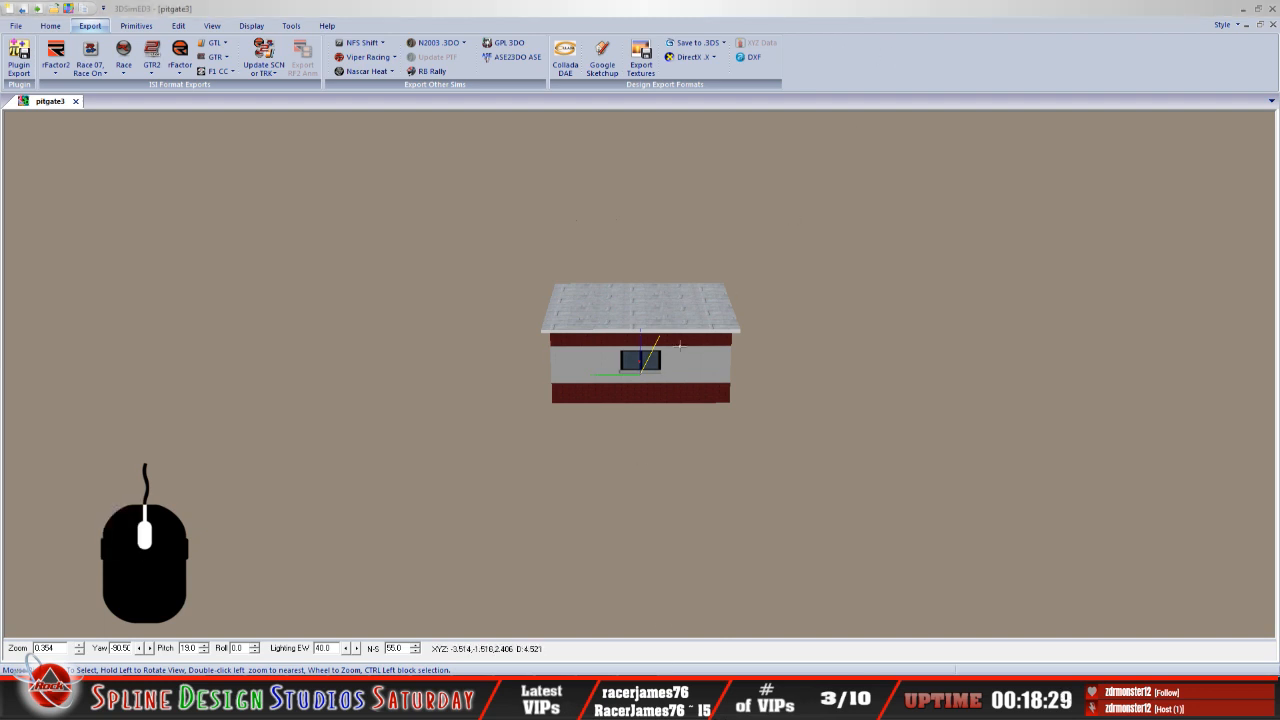
drag(630, 372, 638, 315)
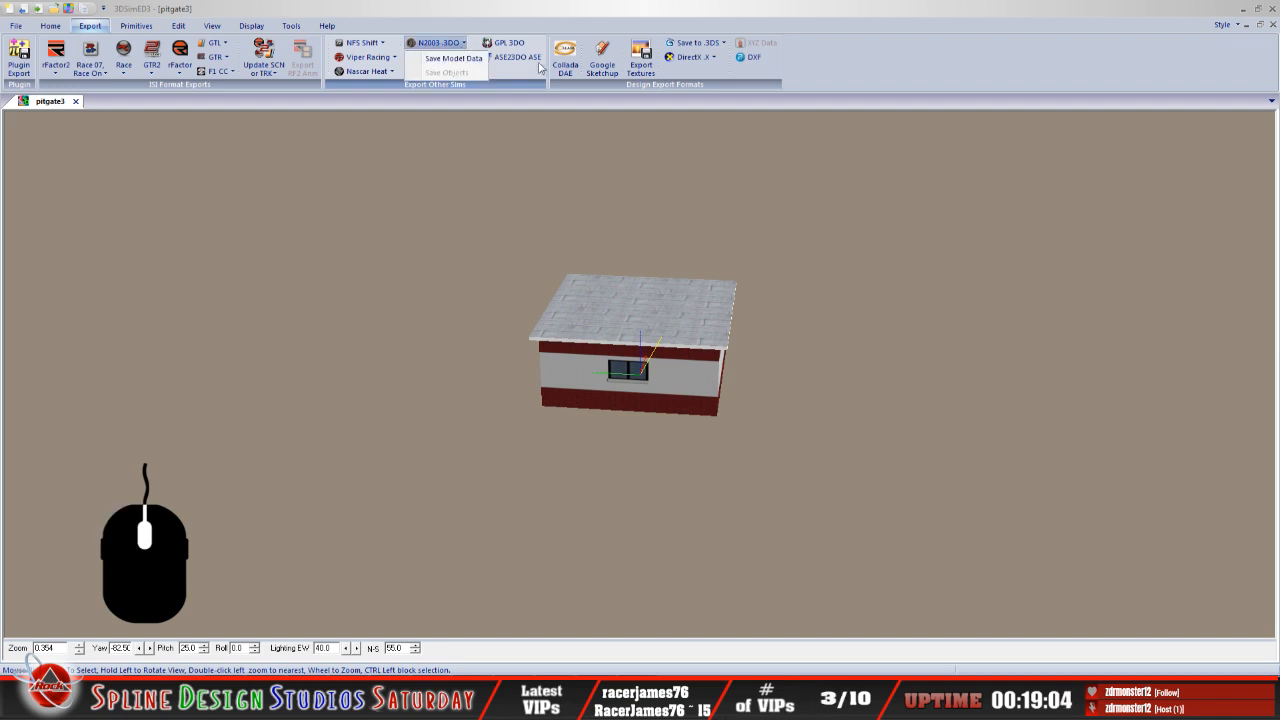
click(816, 64)
Export the model to the Desktop as a 3DS file named pitgate3, with 8:3 texture names and mapped solid colour faces.
click(700, 44)
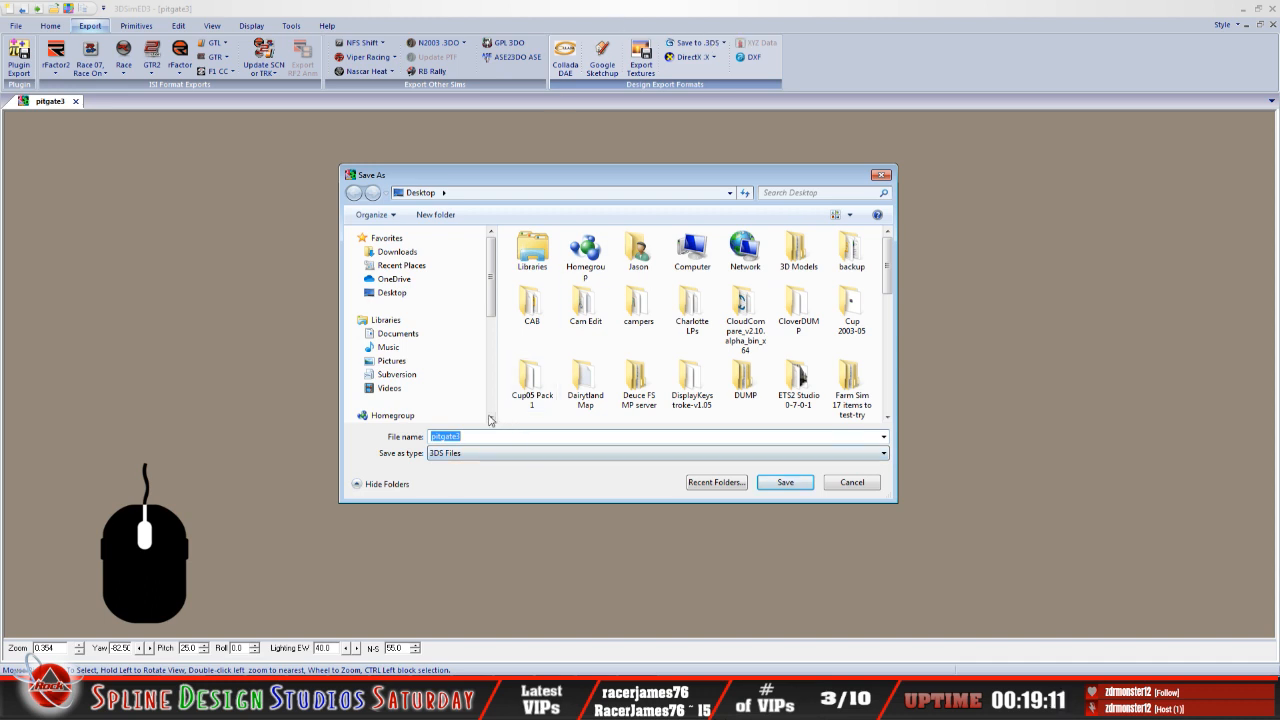
click(421, 297)
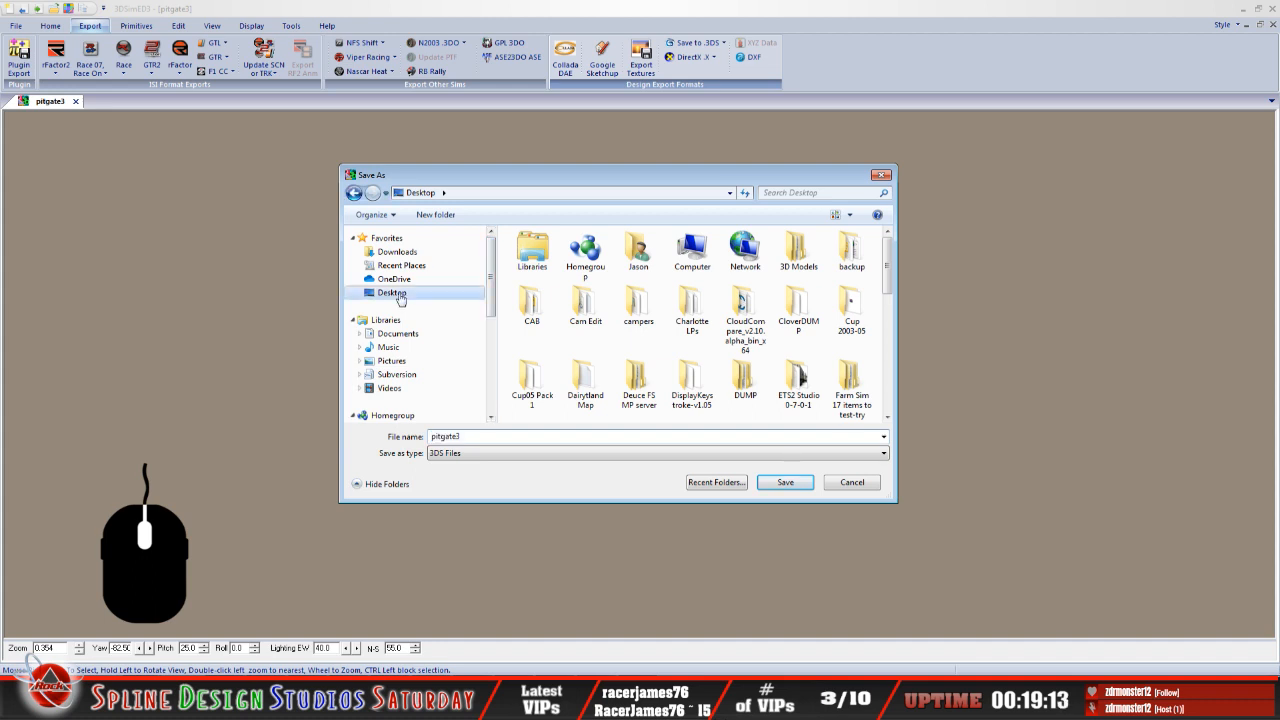
click(500, 437)
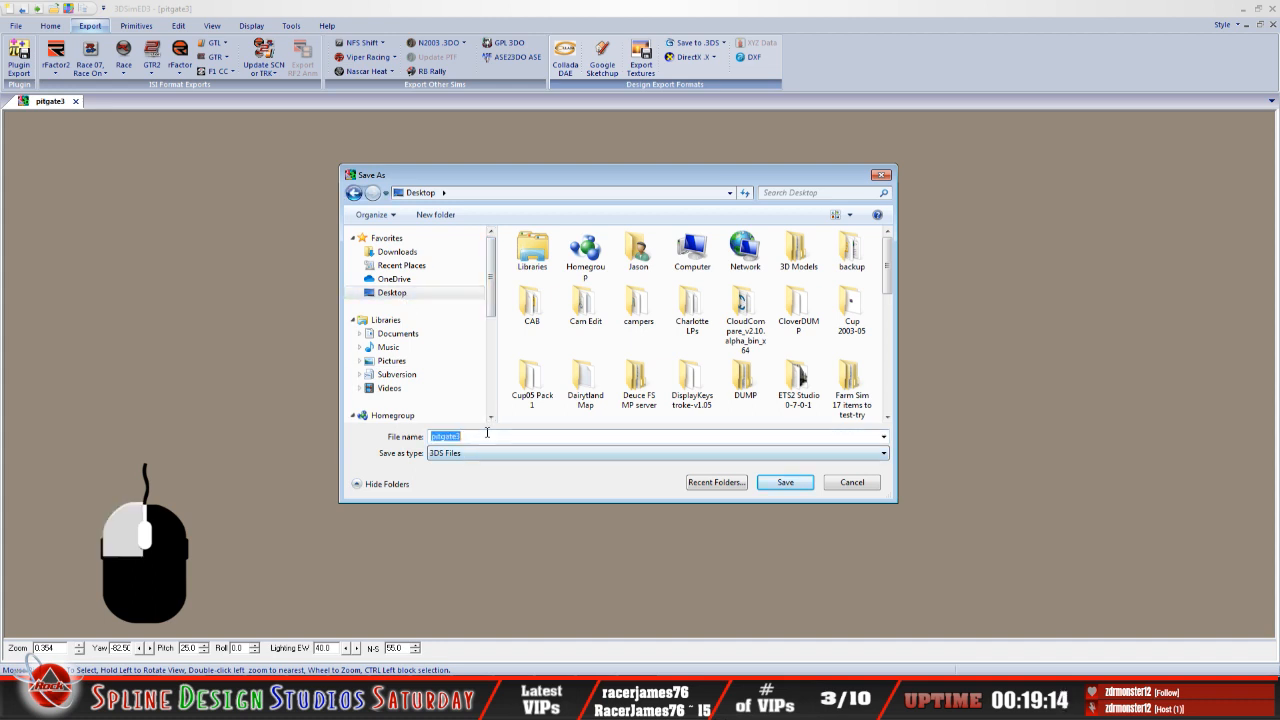
click(785, 482)
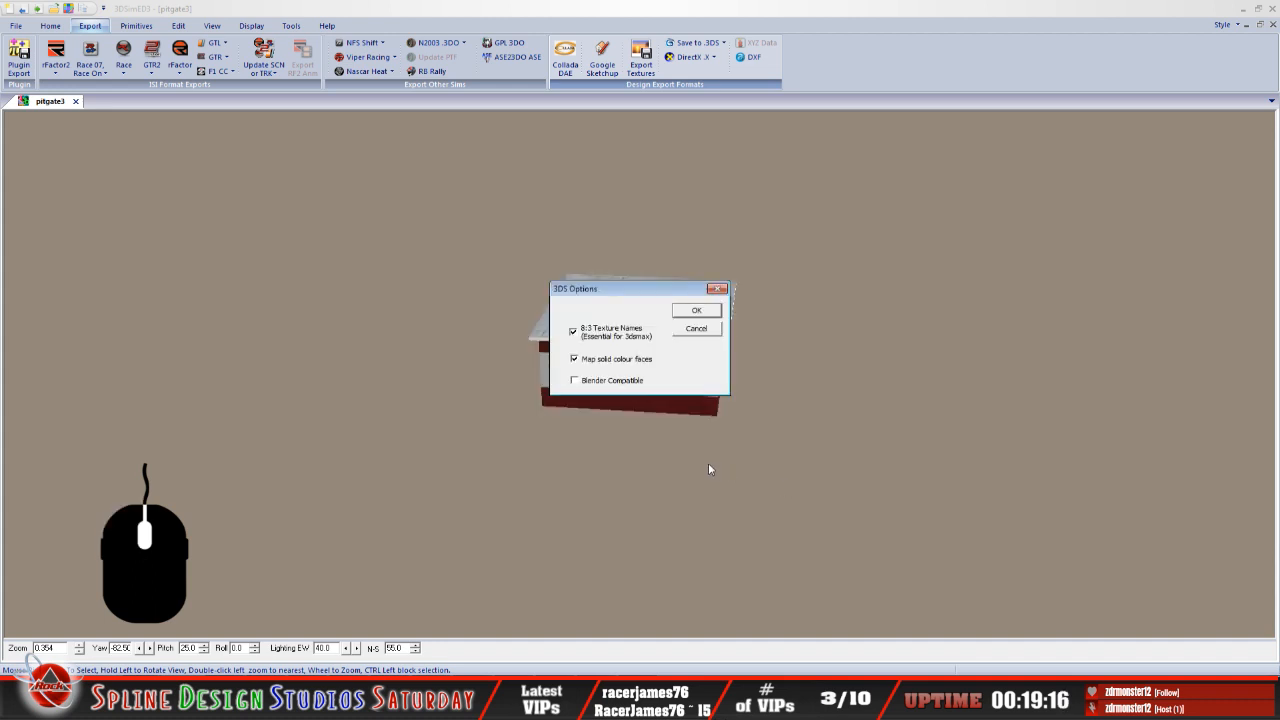
click(706, 311)
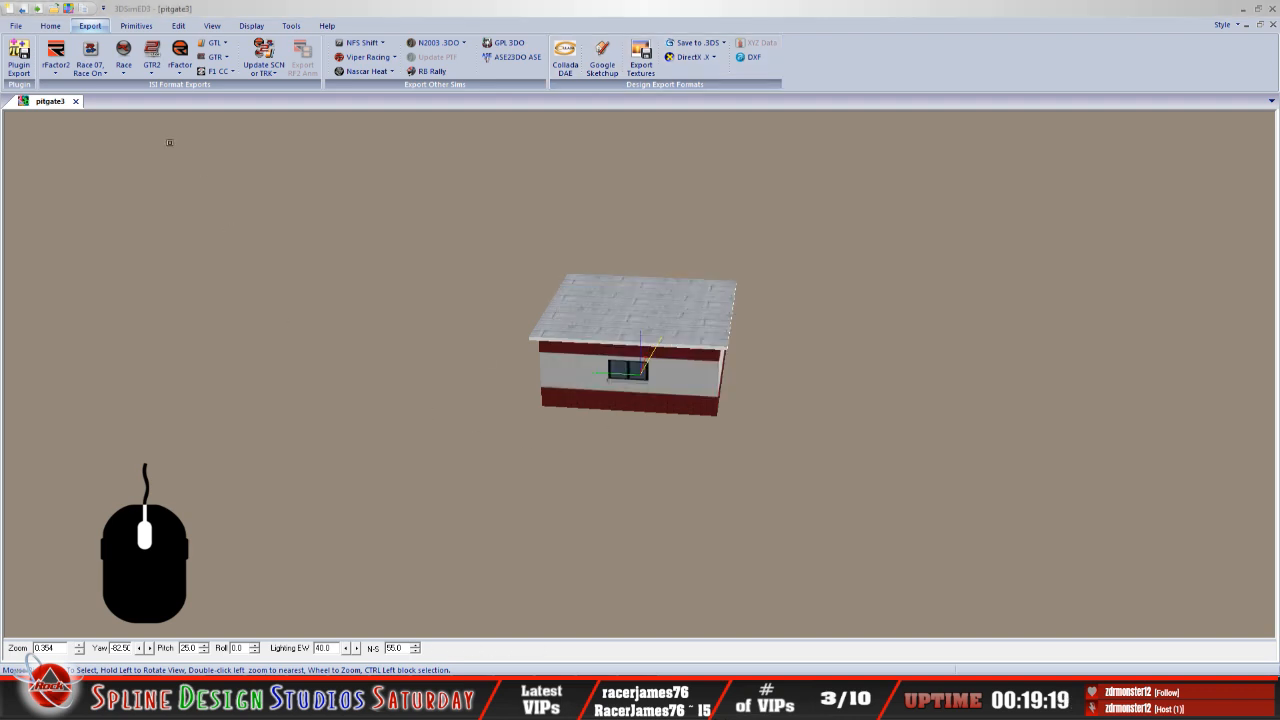
Exit 3DSimED3 and switch to 3ds Max Design 2014.
click(16, 25)
click(296, 387)
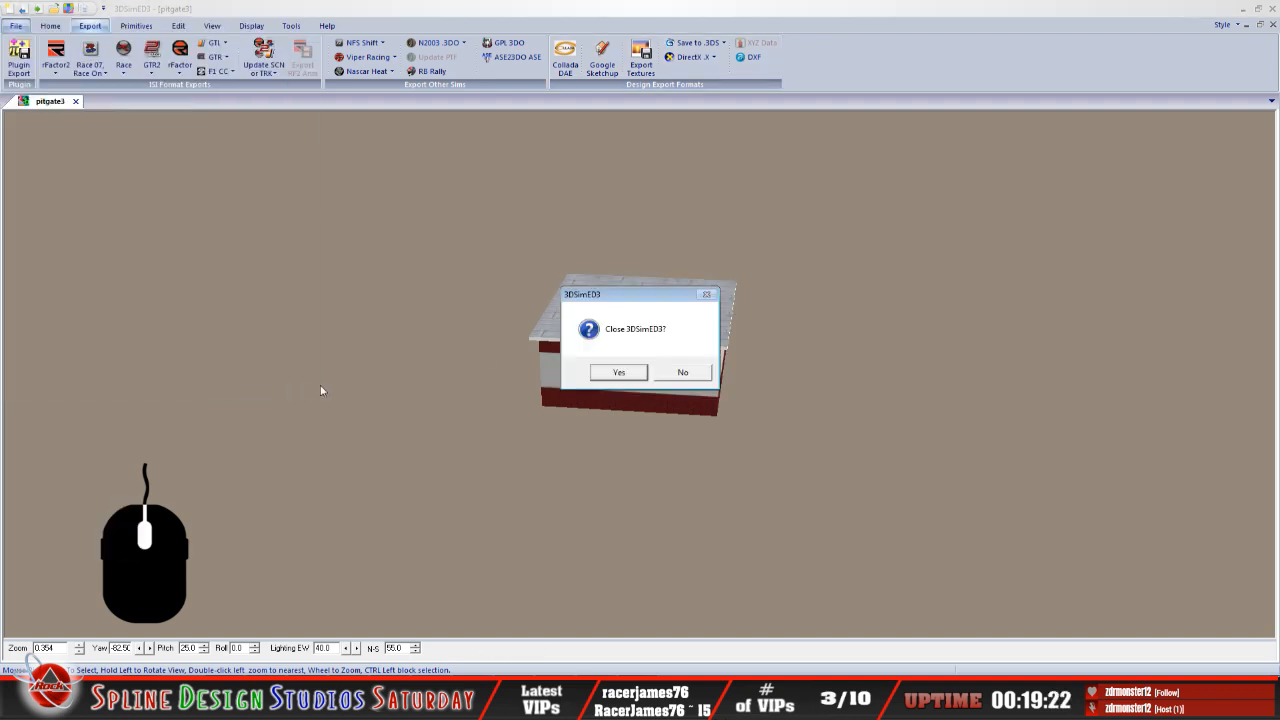
click(616, 371)
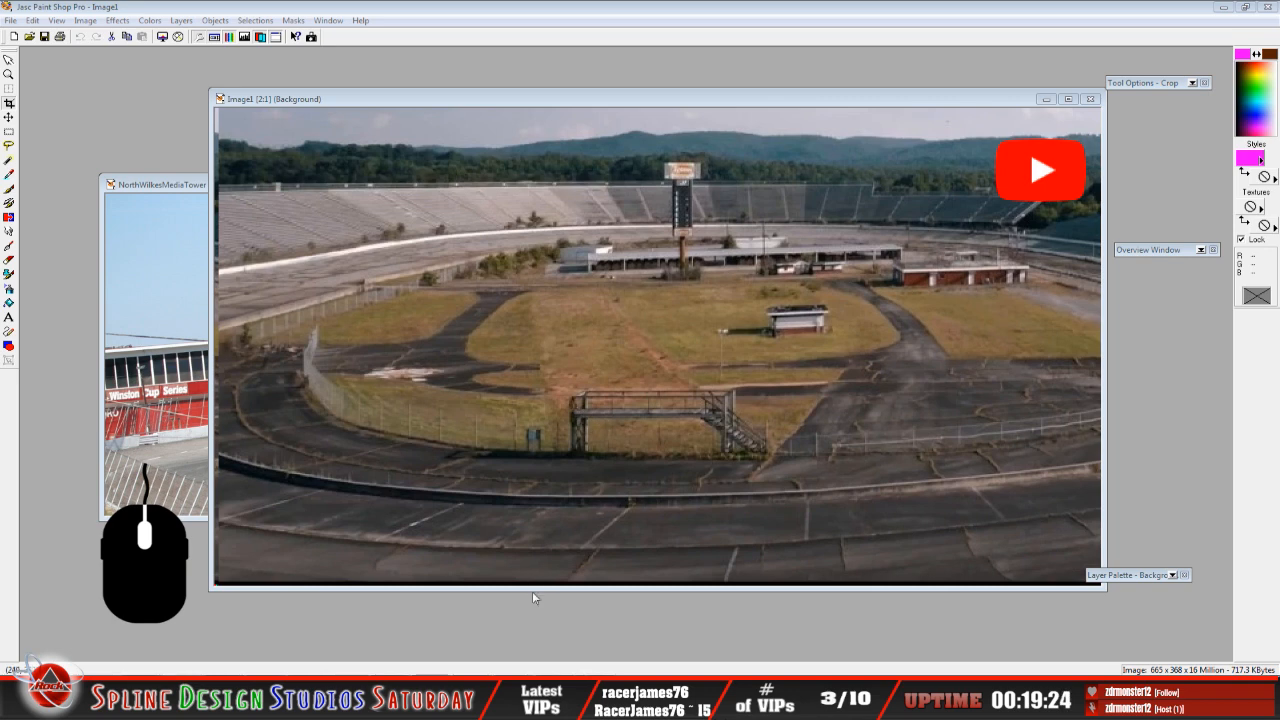
click(400, 705)
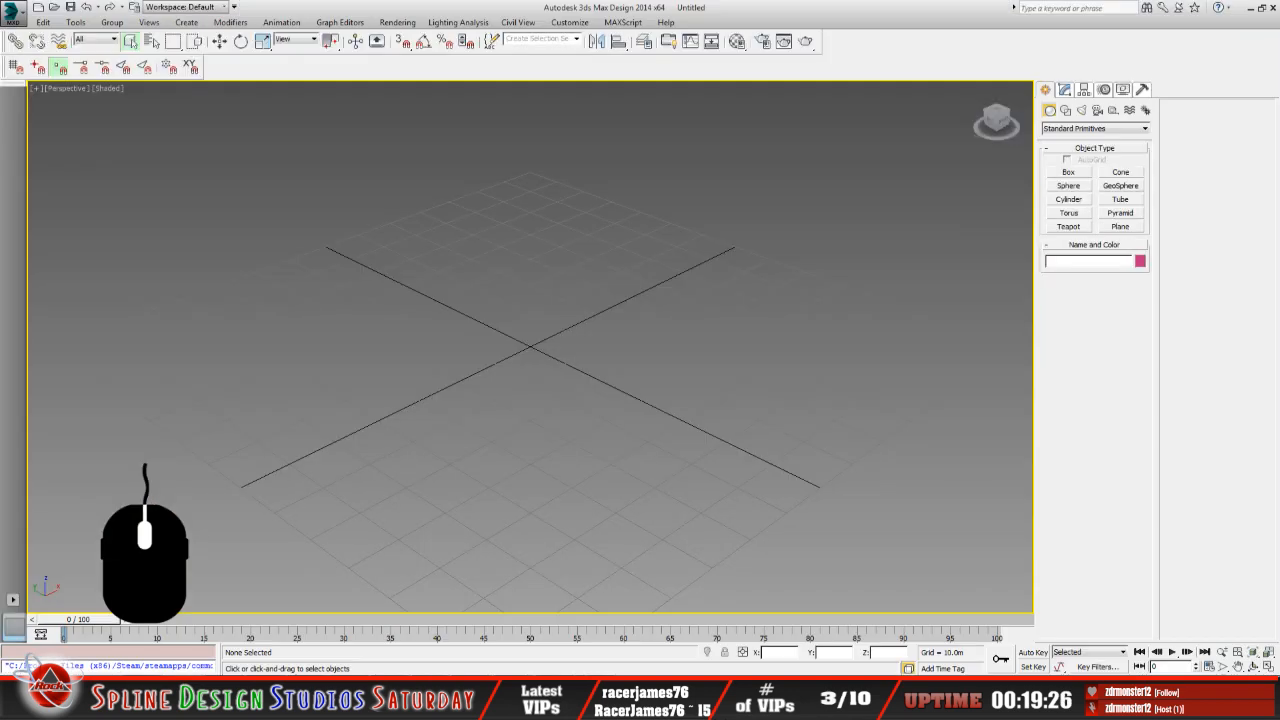
Import pitgate3.3ds from the Desktop, completely replacing the current scene and converting units.
click(14, 12)
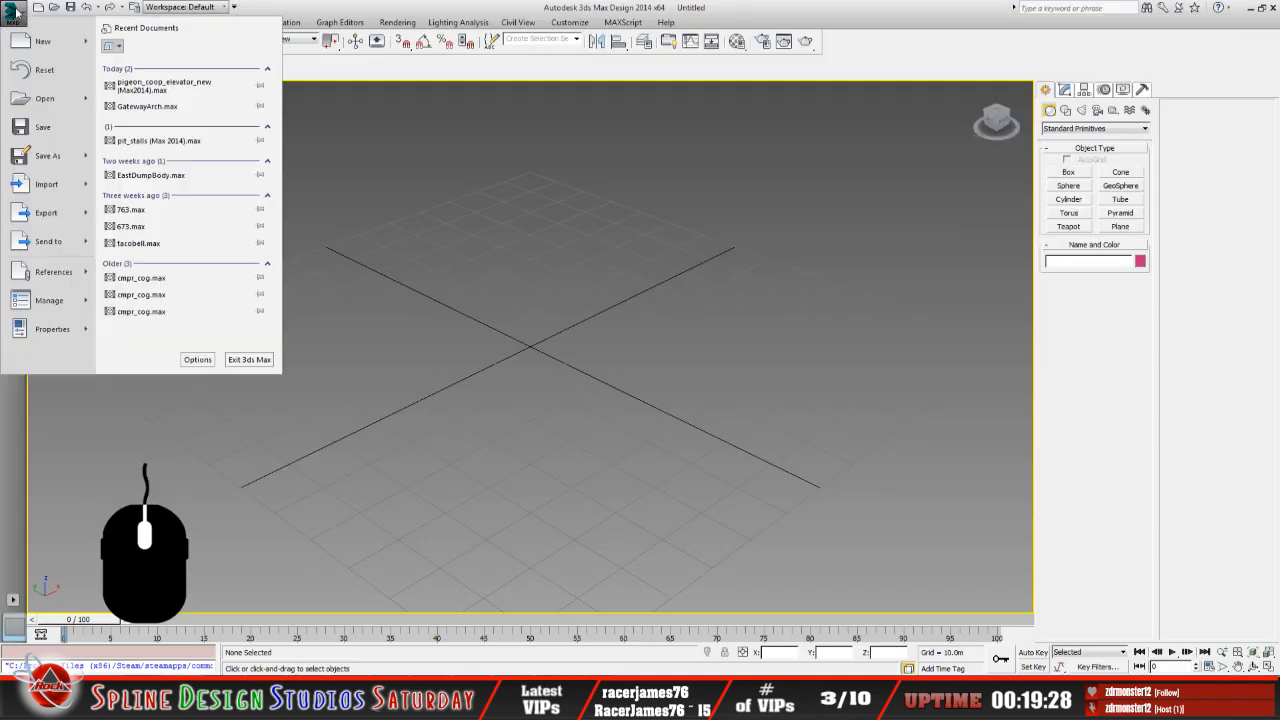
click(48, 189)
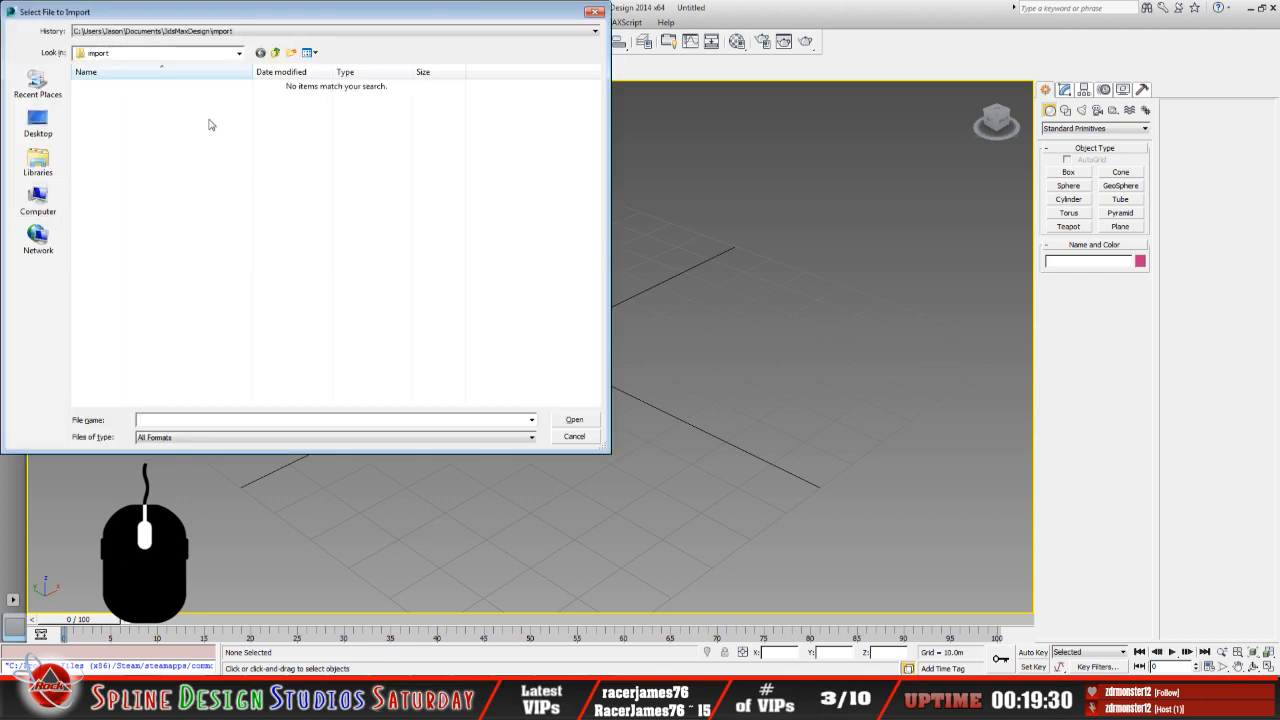
click(238, 55)
scroll(182, 90, up, 5)
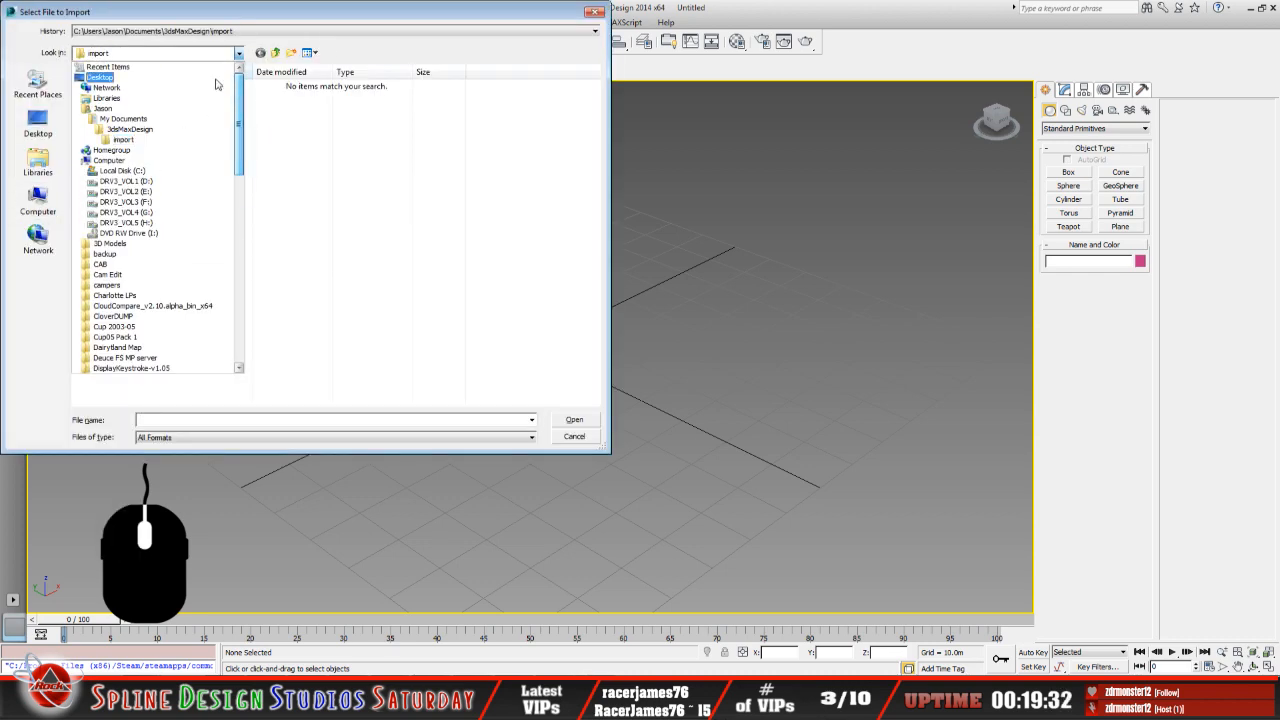
click(182, 78)
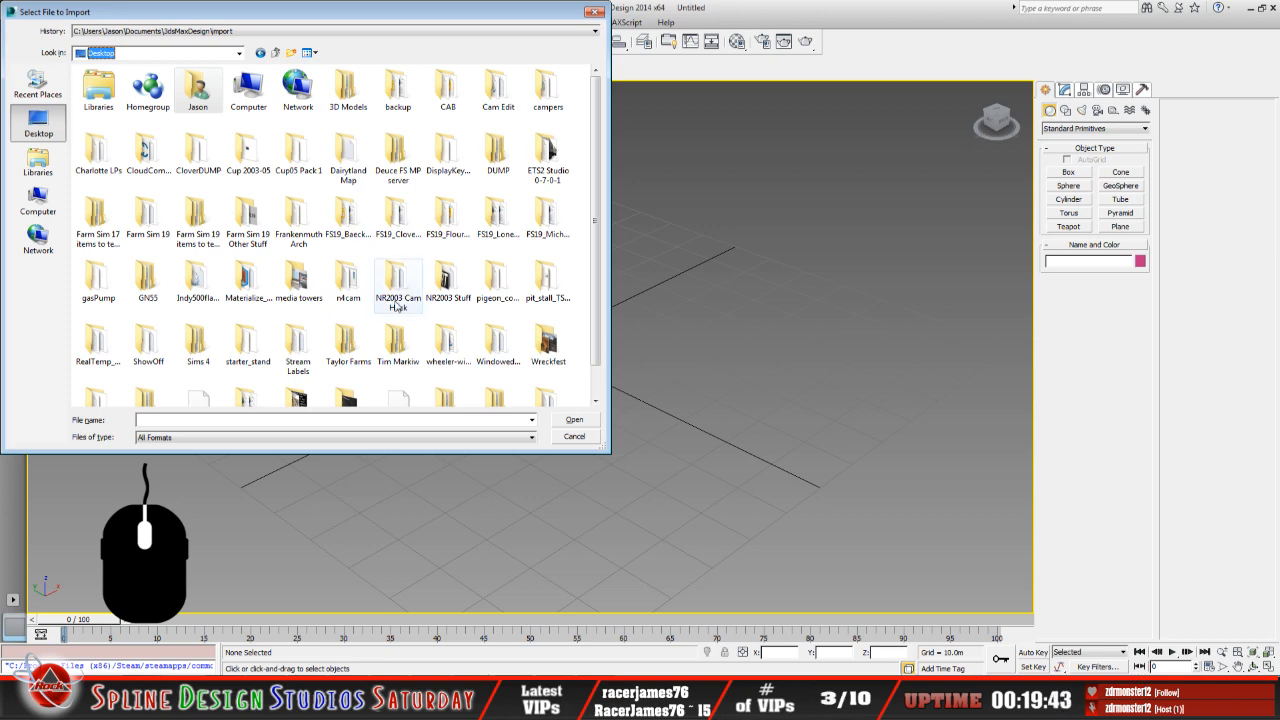
drag(597, 323, 597, 362)
click(398, 375)
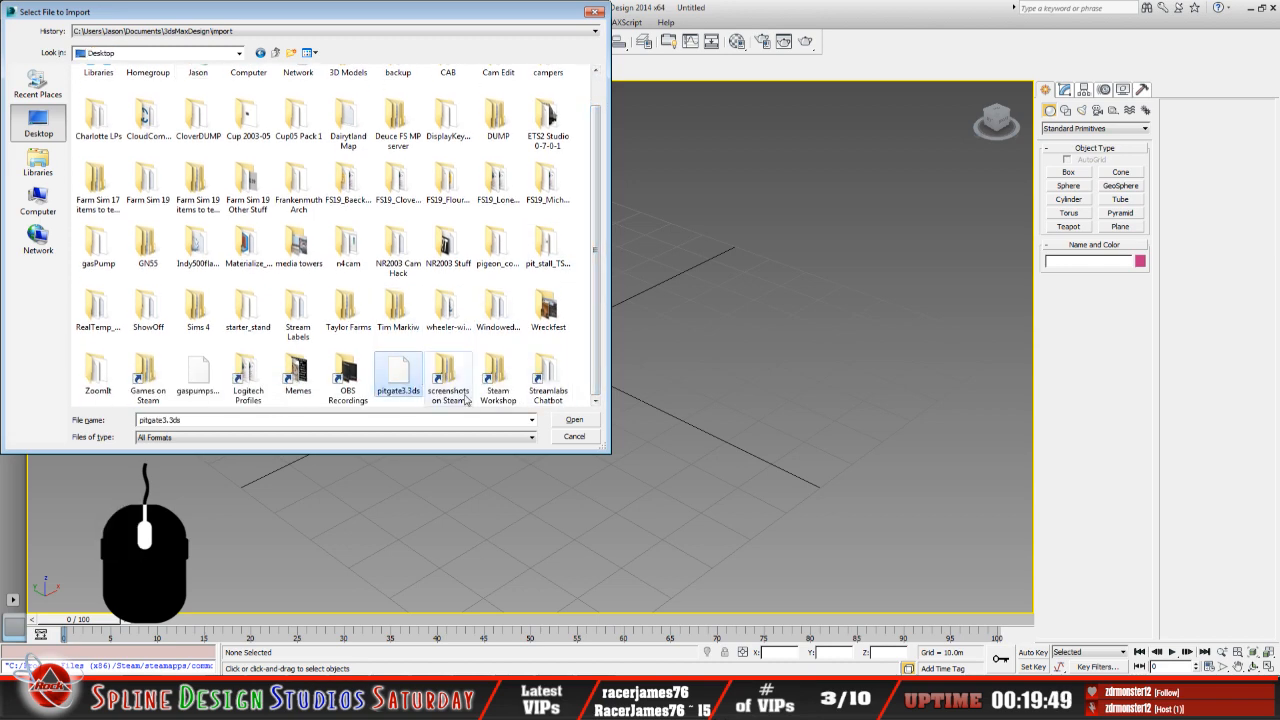
click(575, 420)
click(605, 331)
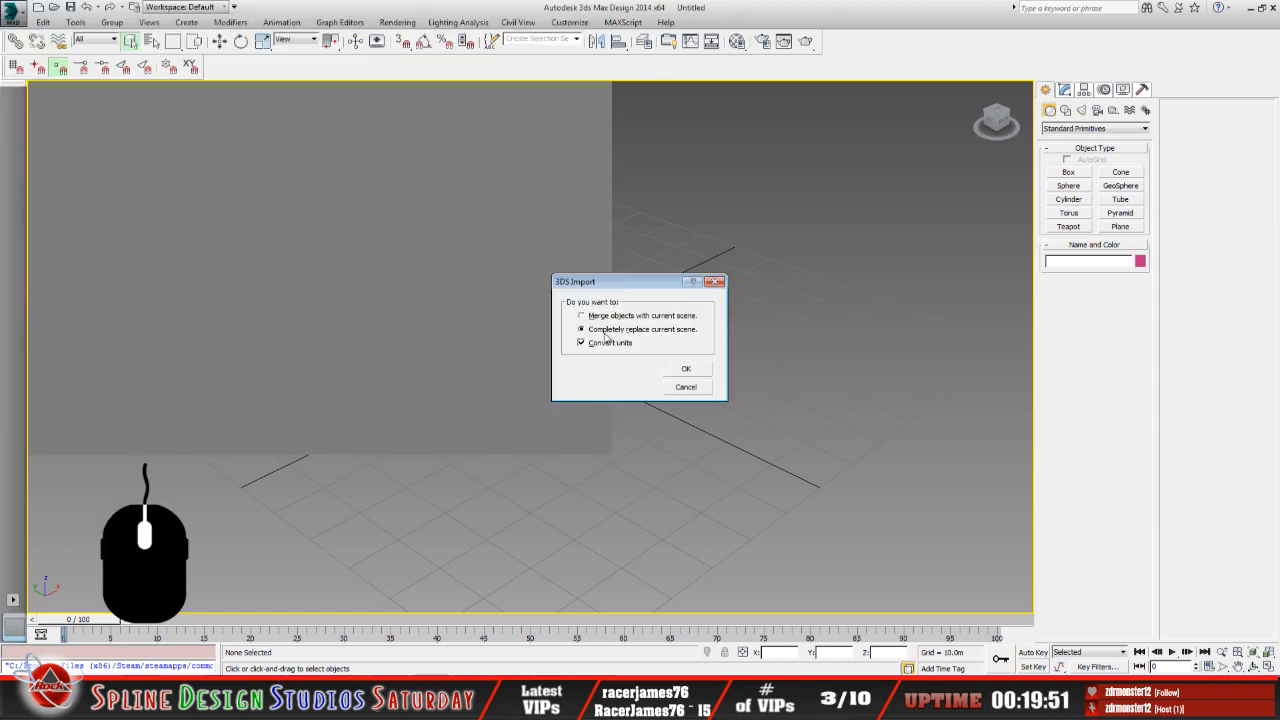
click(685, 369)
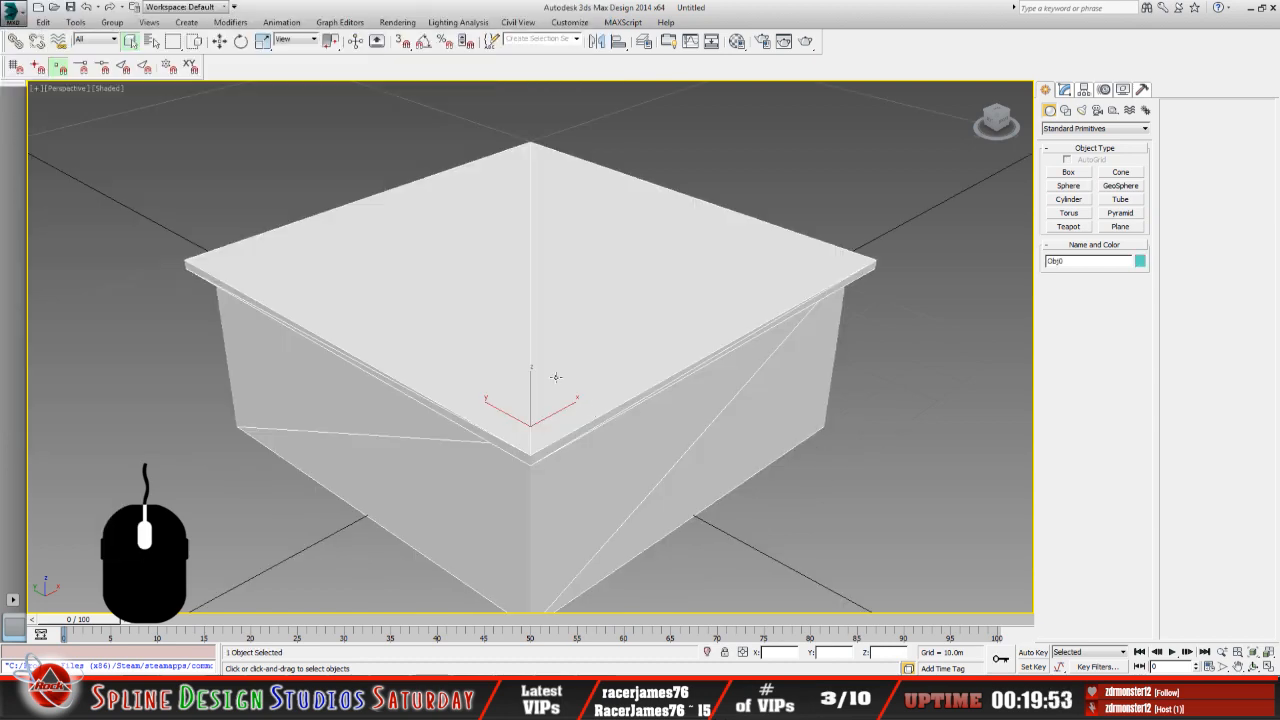
Examine the imported pit gate building's geometry from a lower angle and up close.
scroll(547, 354, down, 6)
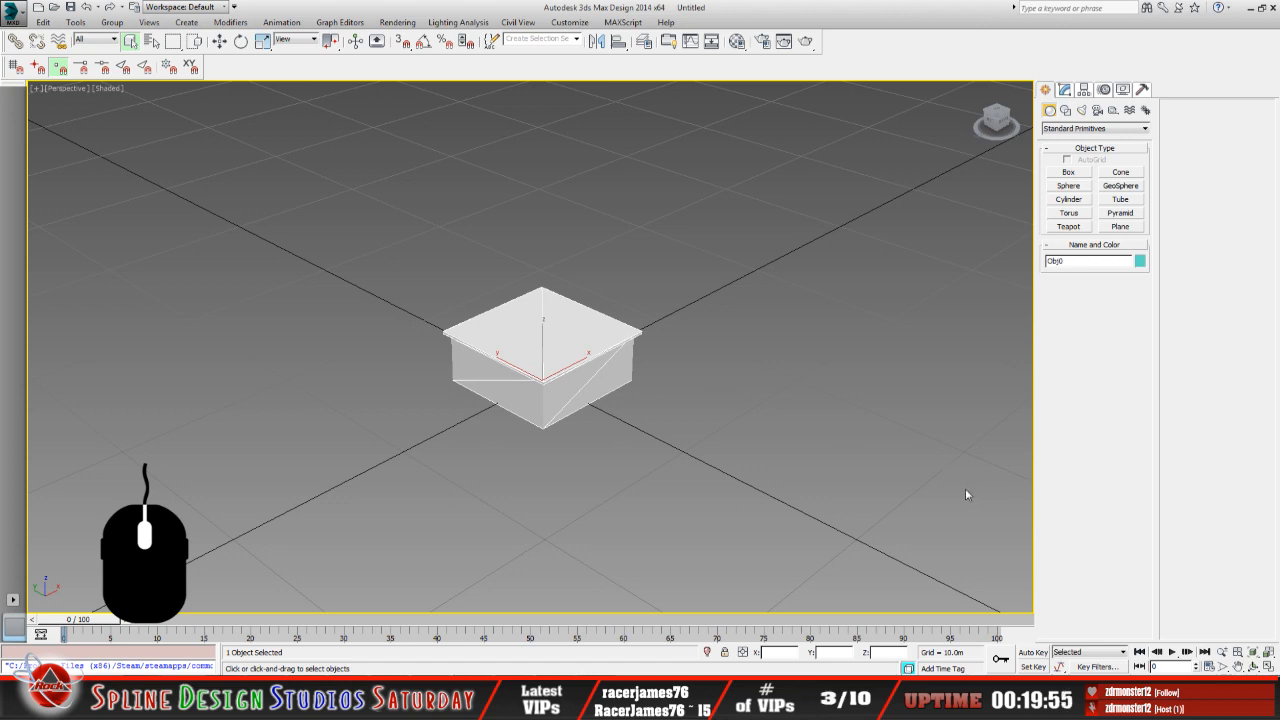
click(1253, 666)
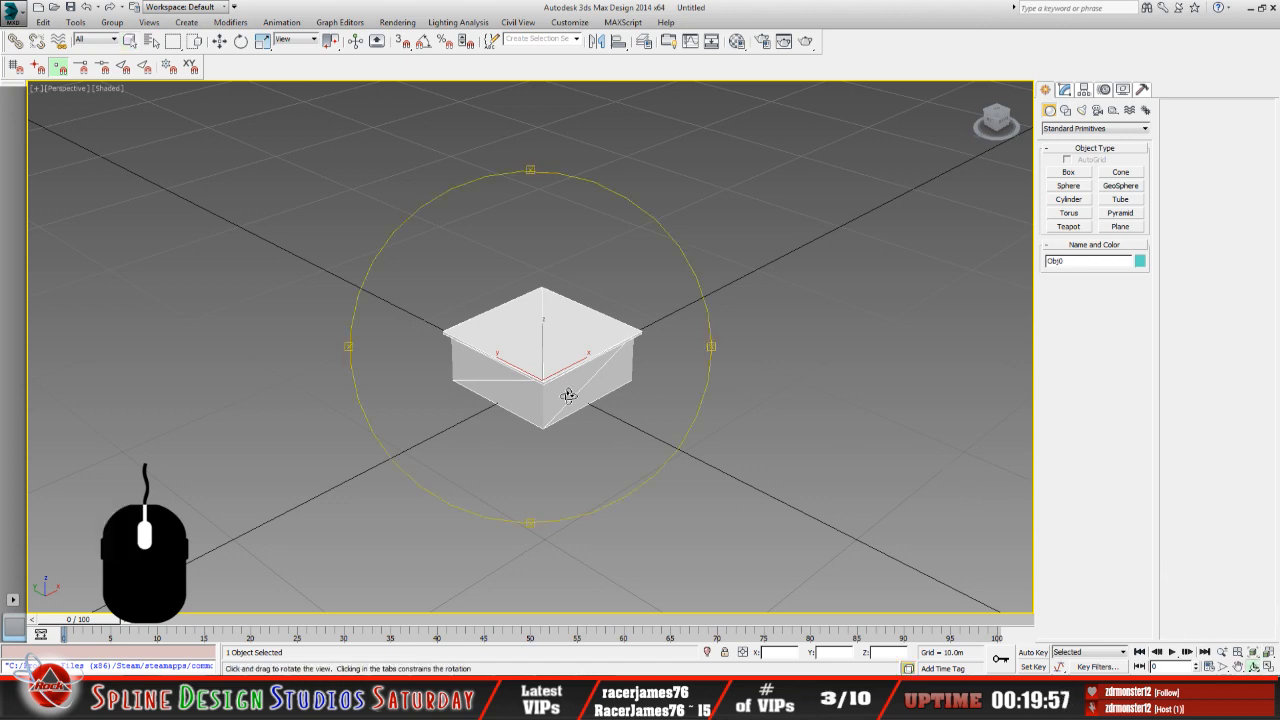
mouse_move(568, 396)
mouse_down()
mouse_move(532, 383)
mouse_move(626, 366)
mouse_move(573, 372)
mouse_up()
scroll(538, 372, up, 5)
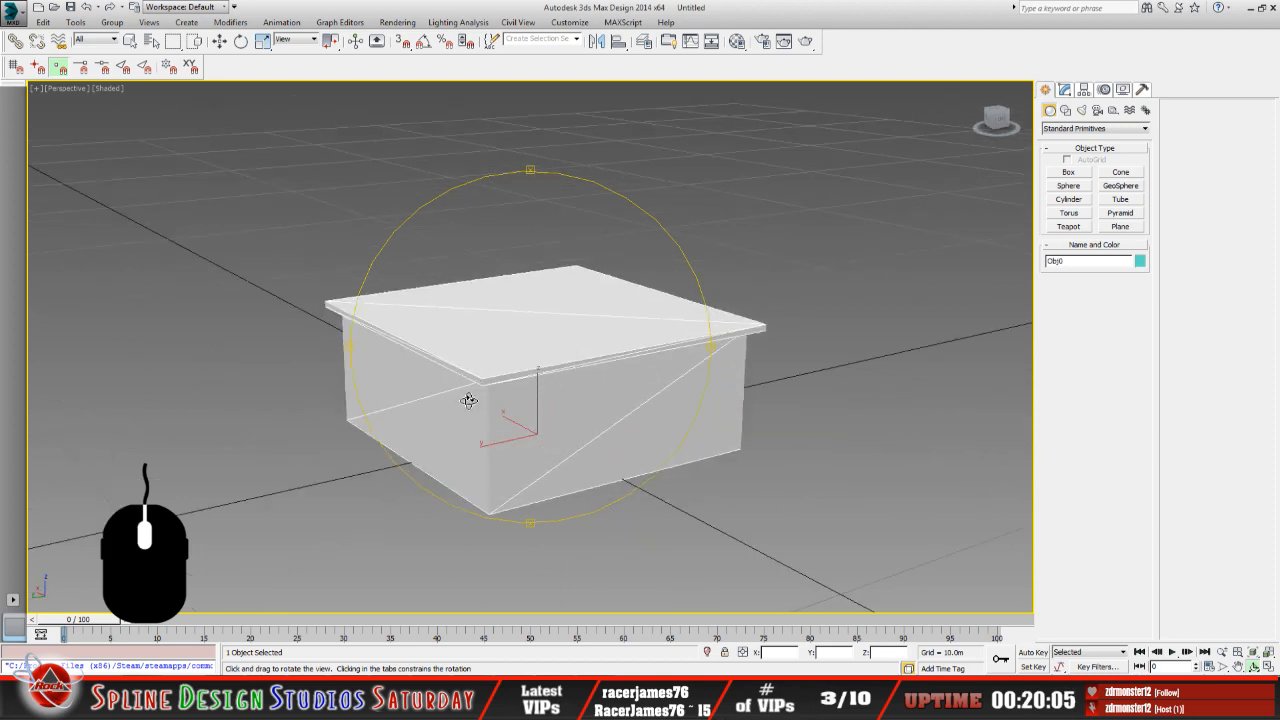
Start a Plane primitive with its length and width segments both set to 1.
drag(466, 397, 476, 400)
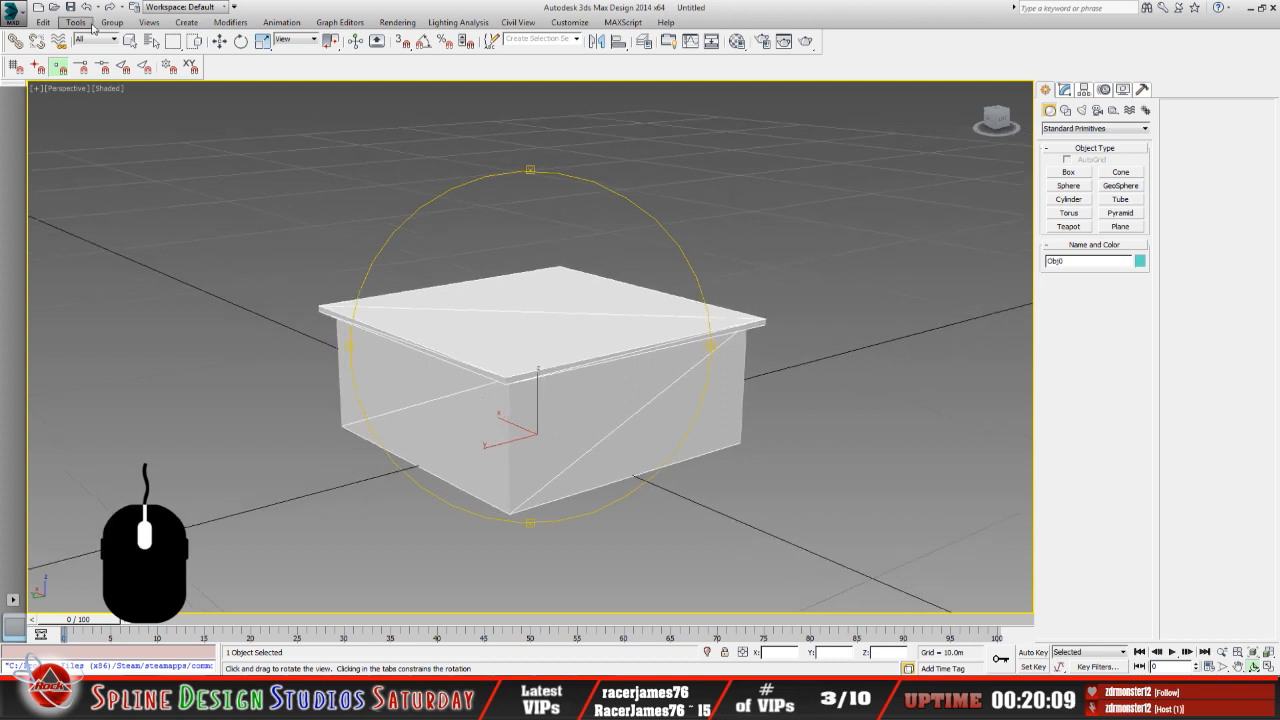
click(178, 26)
mouse_move(214, 40)
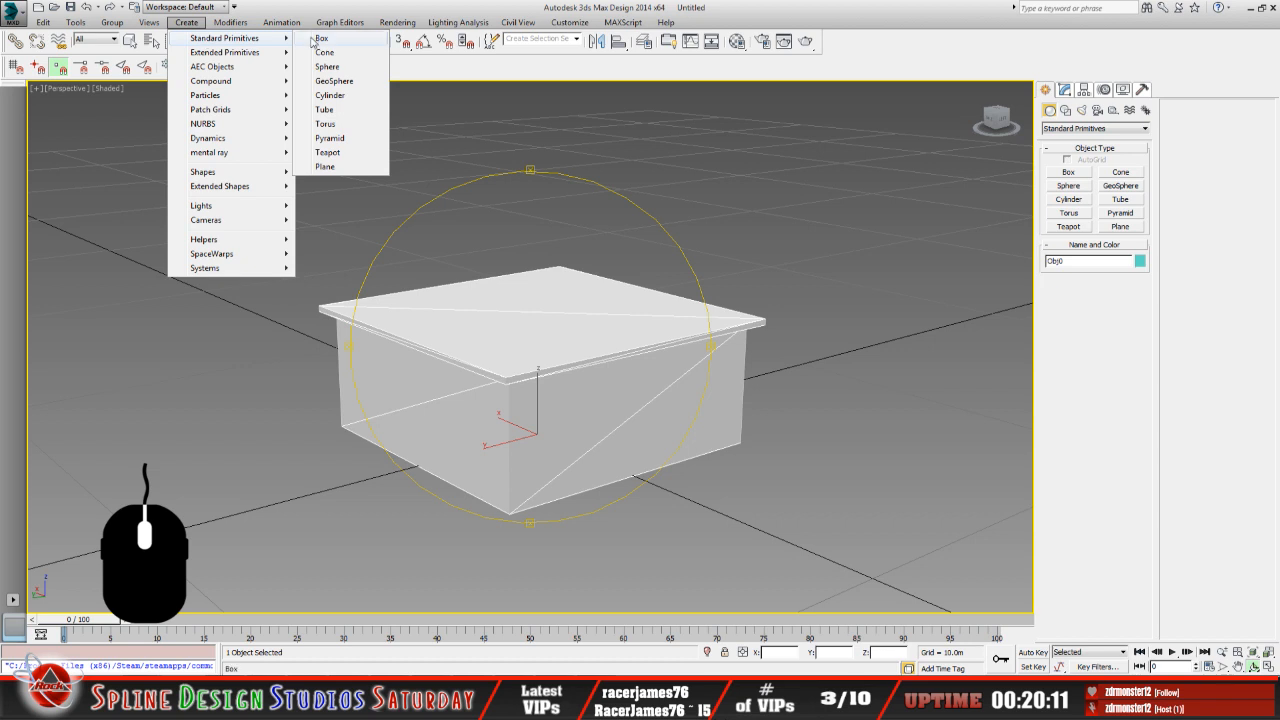
click(340, 166)
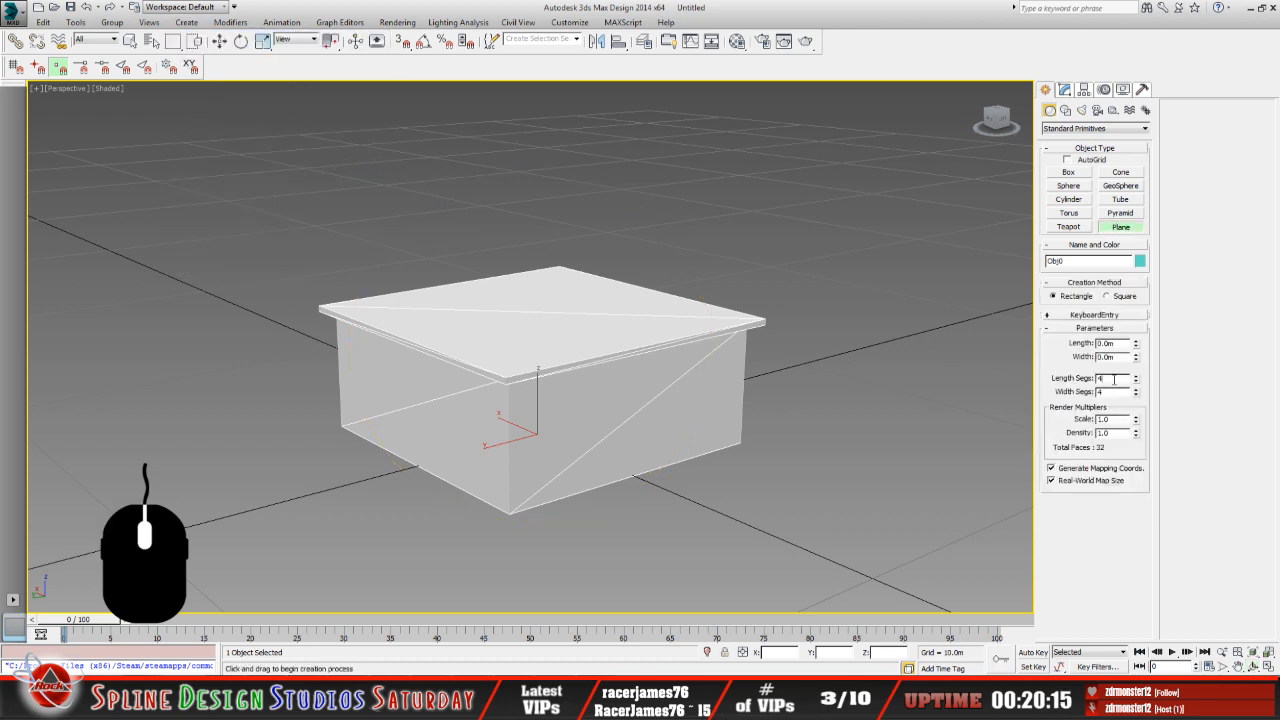
key(BackSpace)
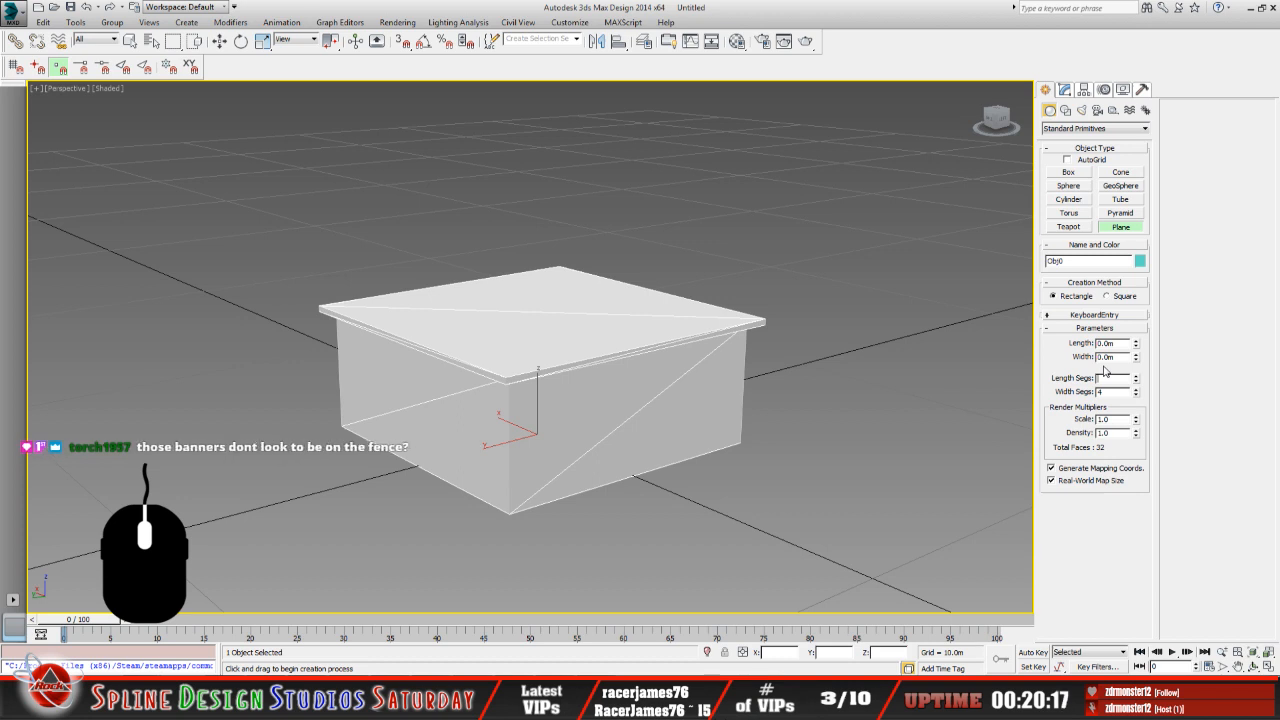
text(11)
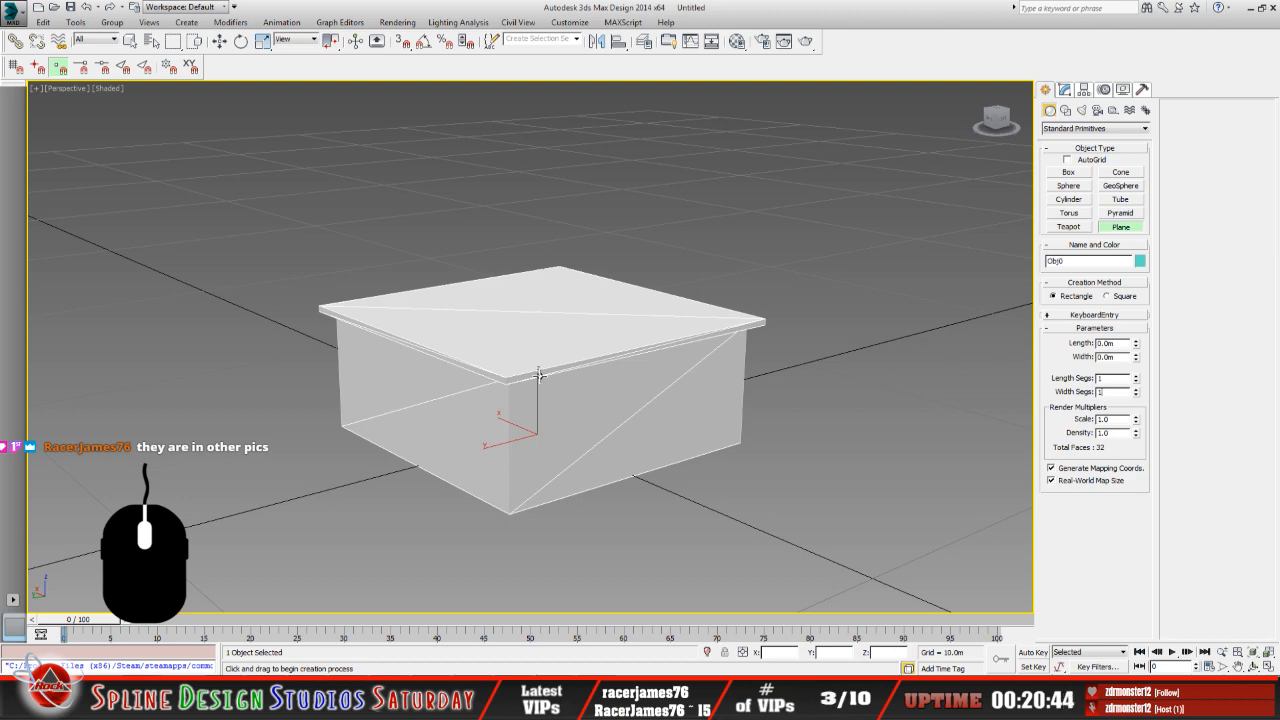
View the grandstand photo, and in Paint Shop Pro open the EOb4p_pX4AIs-0L image from the Desktop's media towers folder.
click(300, 705)
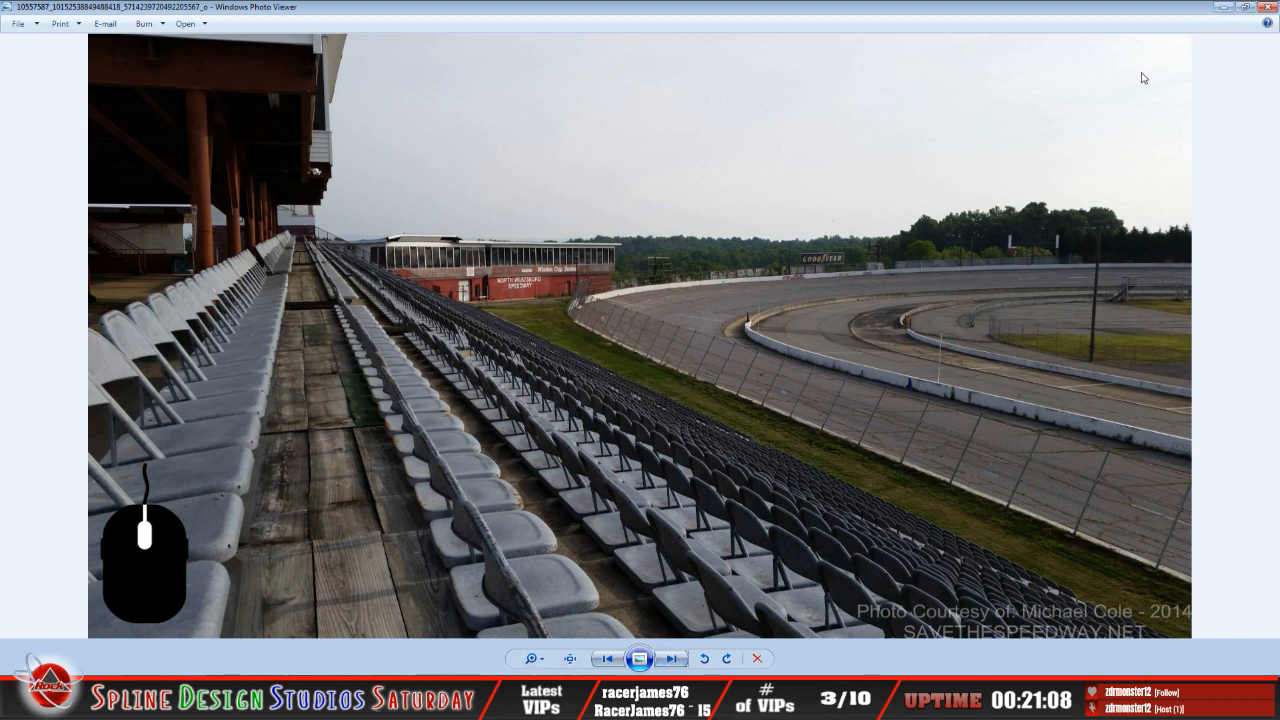
click(1224, 7)
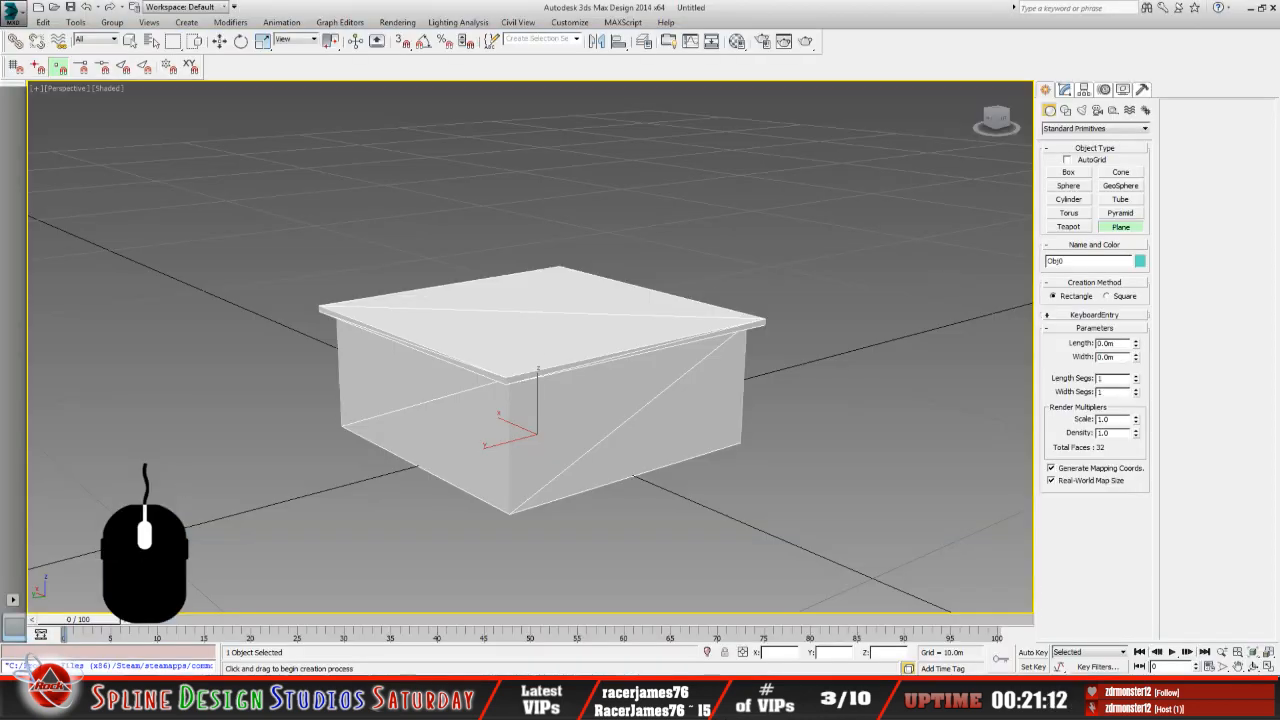
key(alt+Tab)
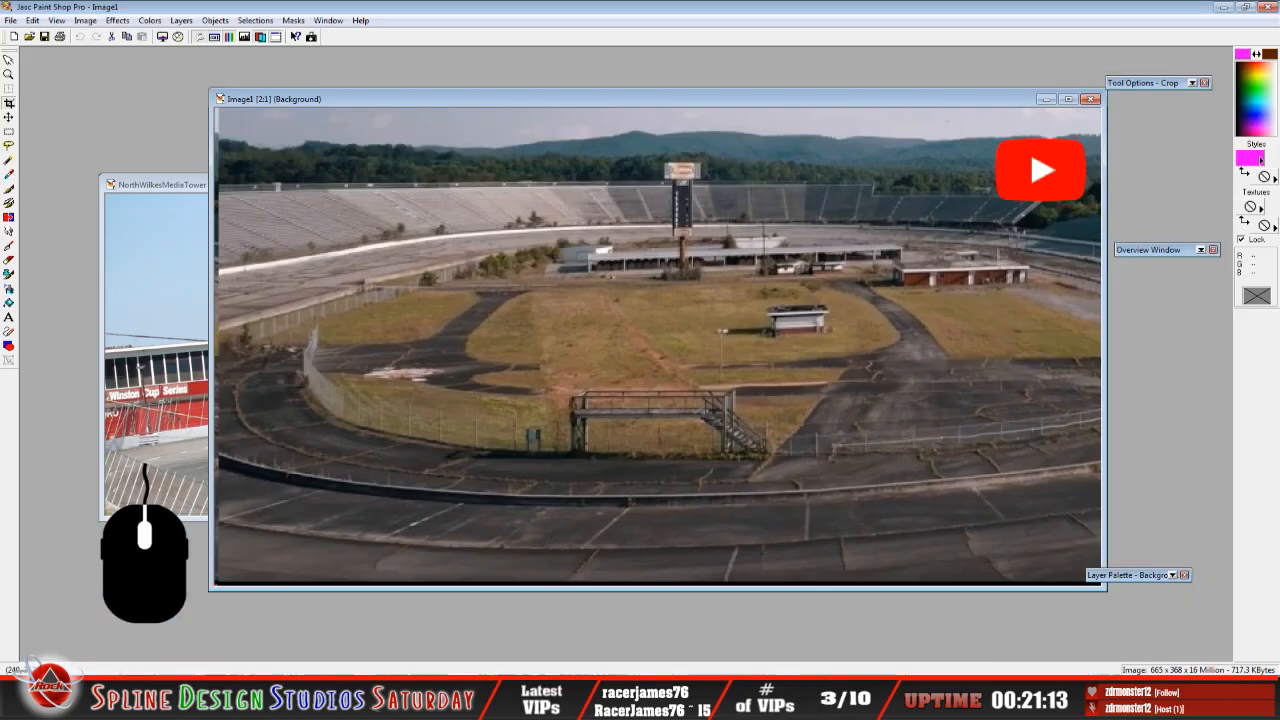
click(29, 39)
click(558, 355)
scroll(560, 362, down, 4)
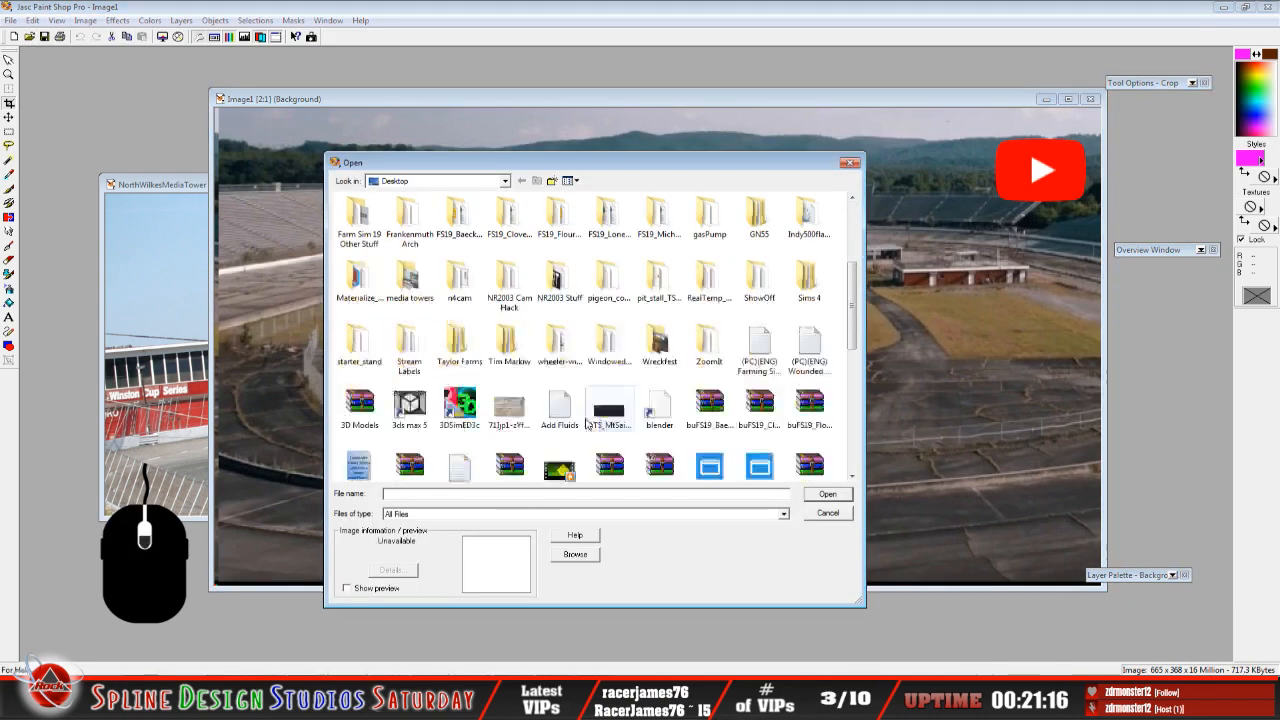
scroll(565, 392, up, 4)
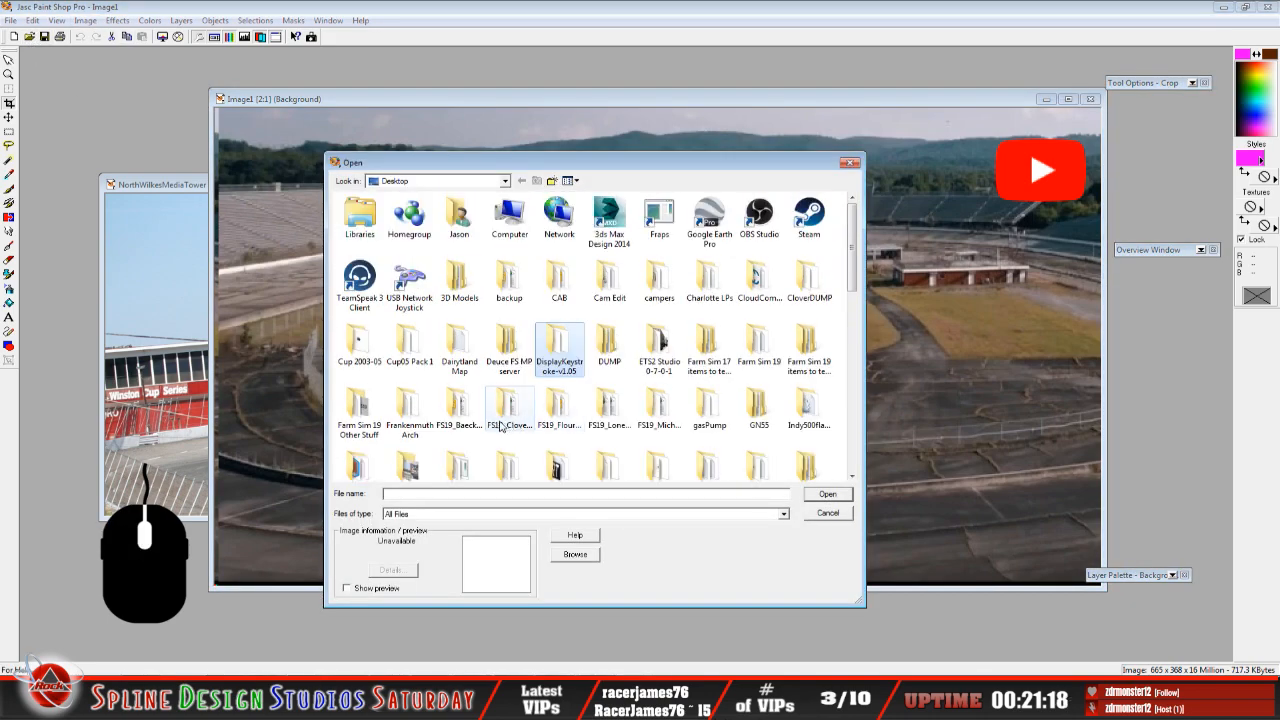
scroll(683, 430, down, 3)
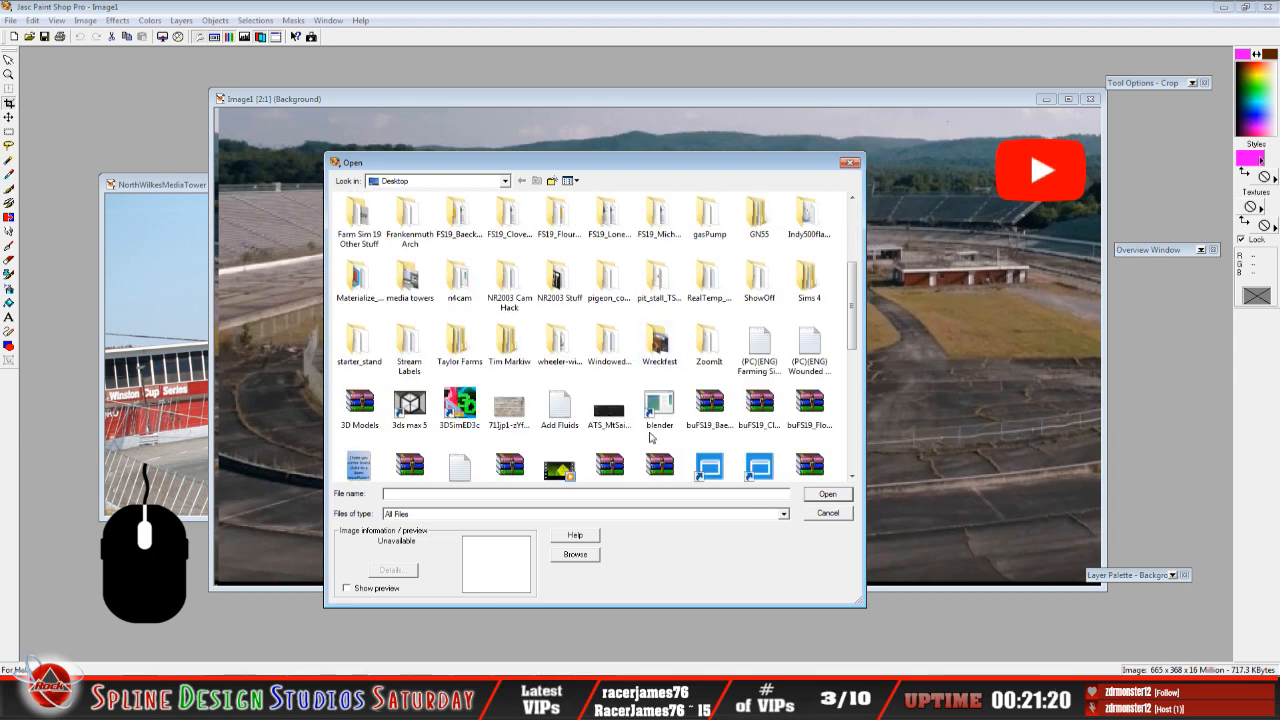
double_click(410, 285)
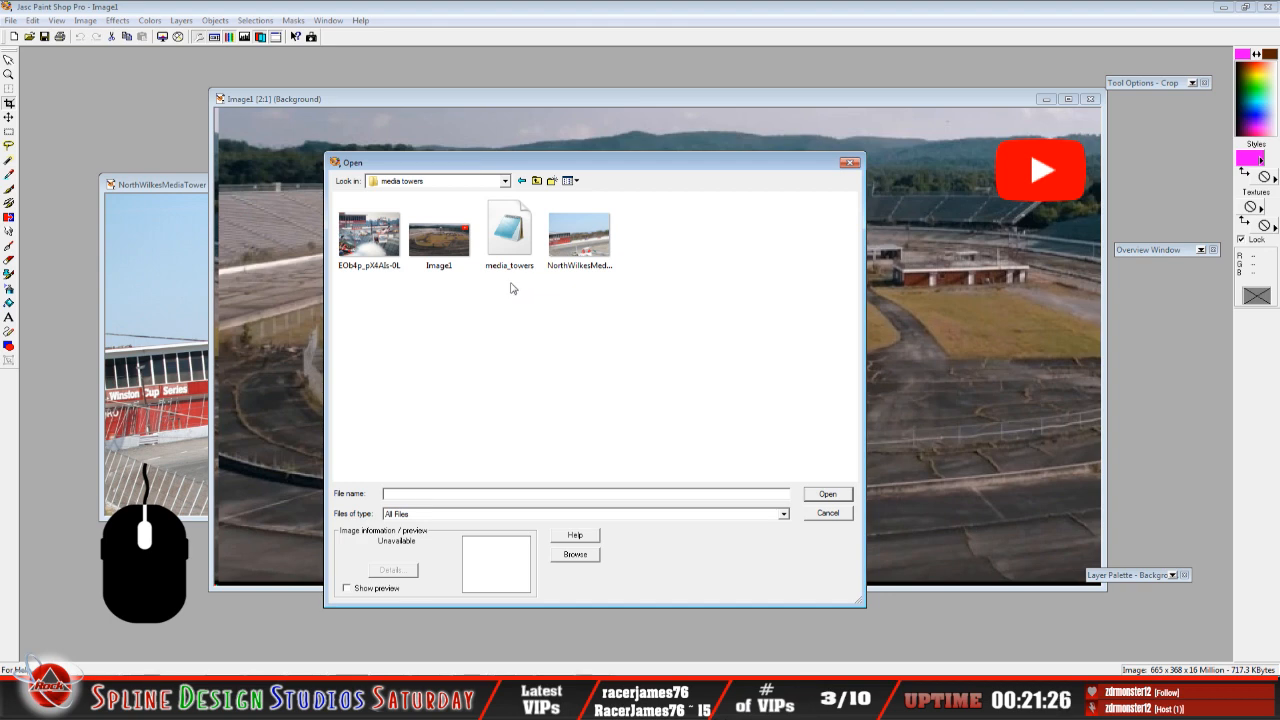
click(369, 235)
click(828, 493)
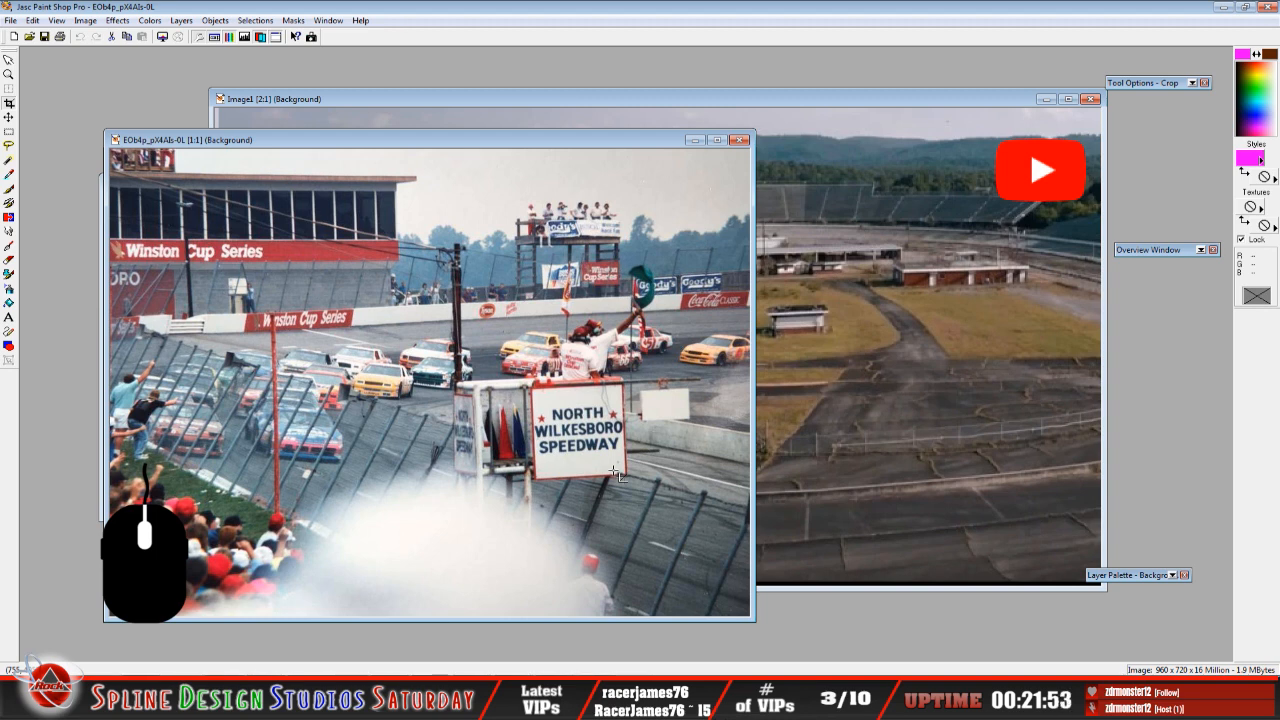
Minimize the EOb4p_pX4AIs-0L and track overview images and switch back to 3ds Max.
click(694, 140)
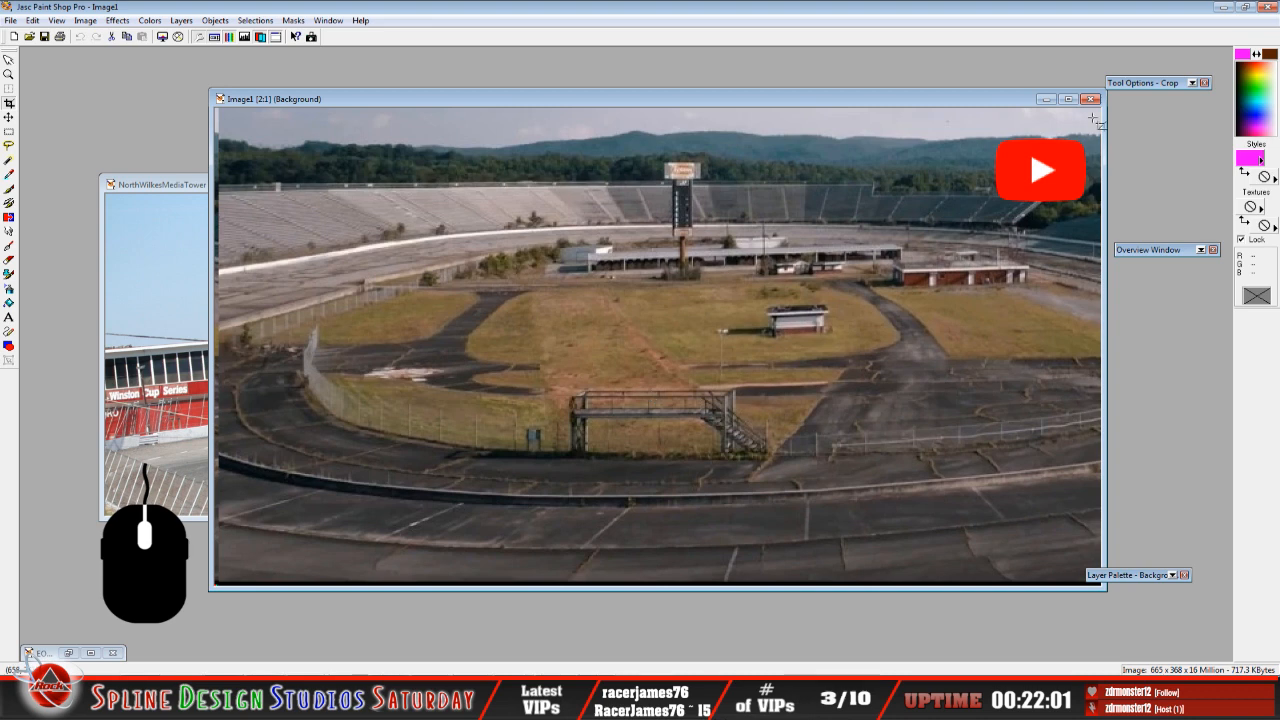
click(1043, 103)
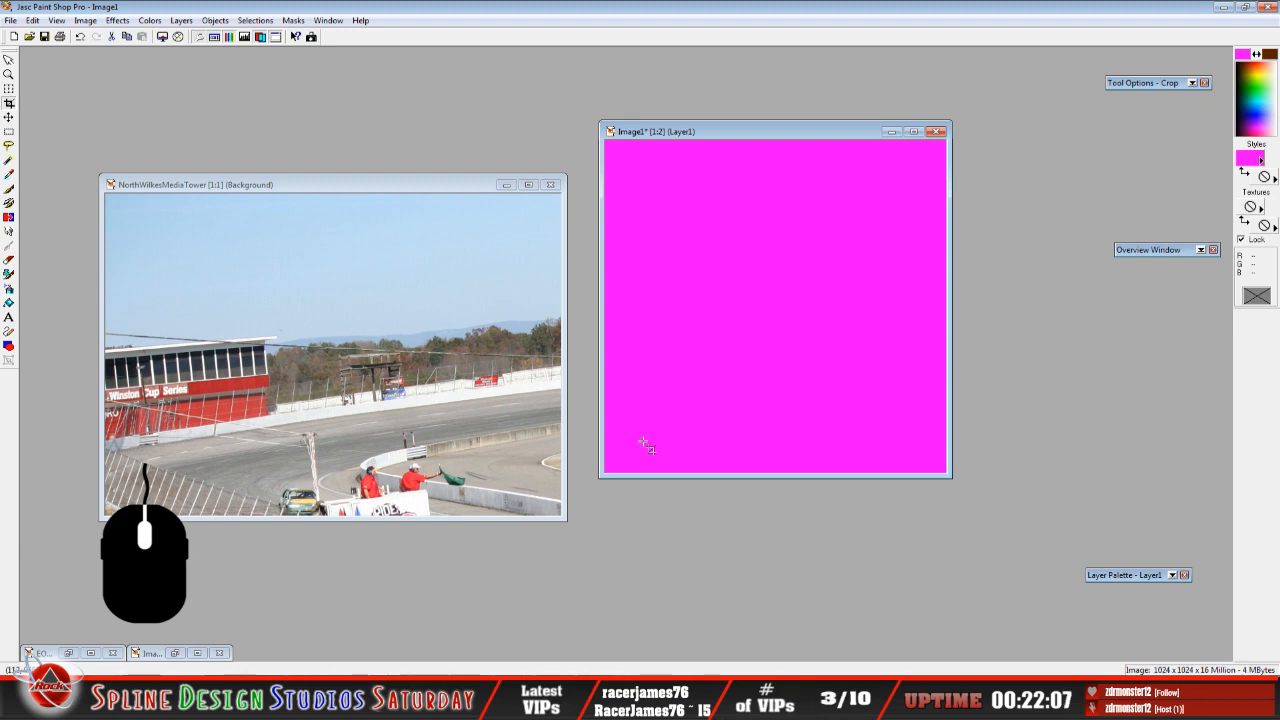
click(1222, 7)
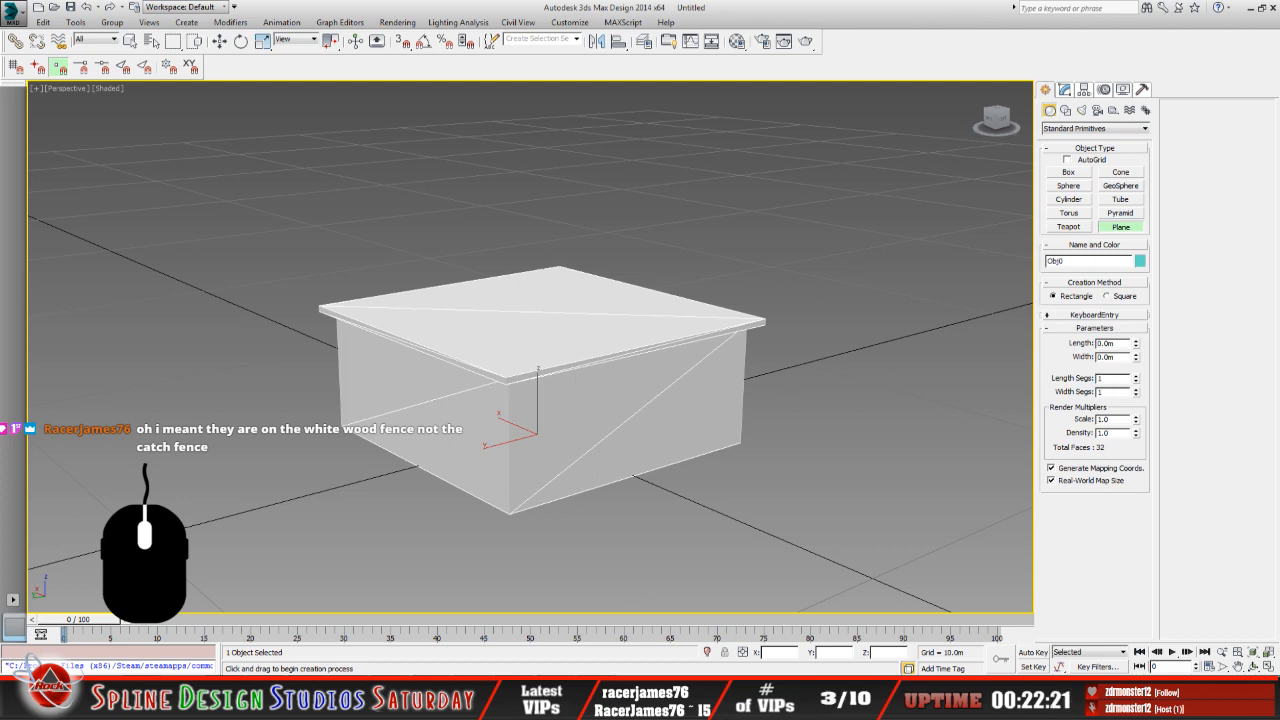
Recheck the grandstand photo and examine the media tower and wall banners up close in the EOb4p_pX4AIs-0L image in Paint Shop Pro.
click(628, 702)
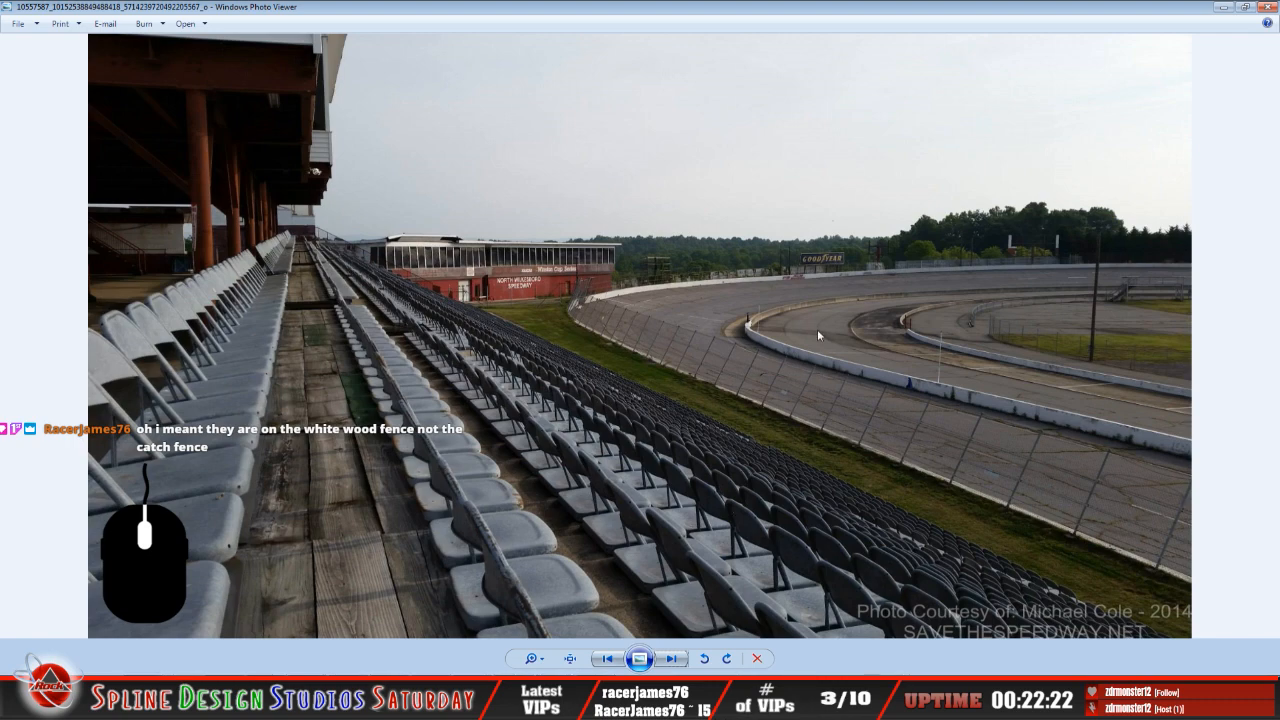
click(1223, 6)
click(636, 702)
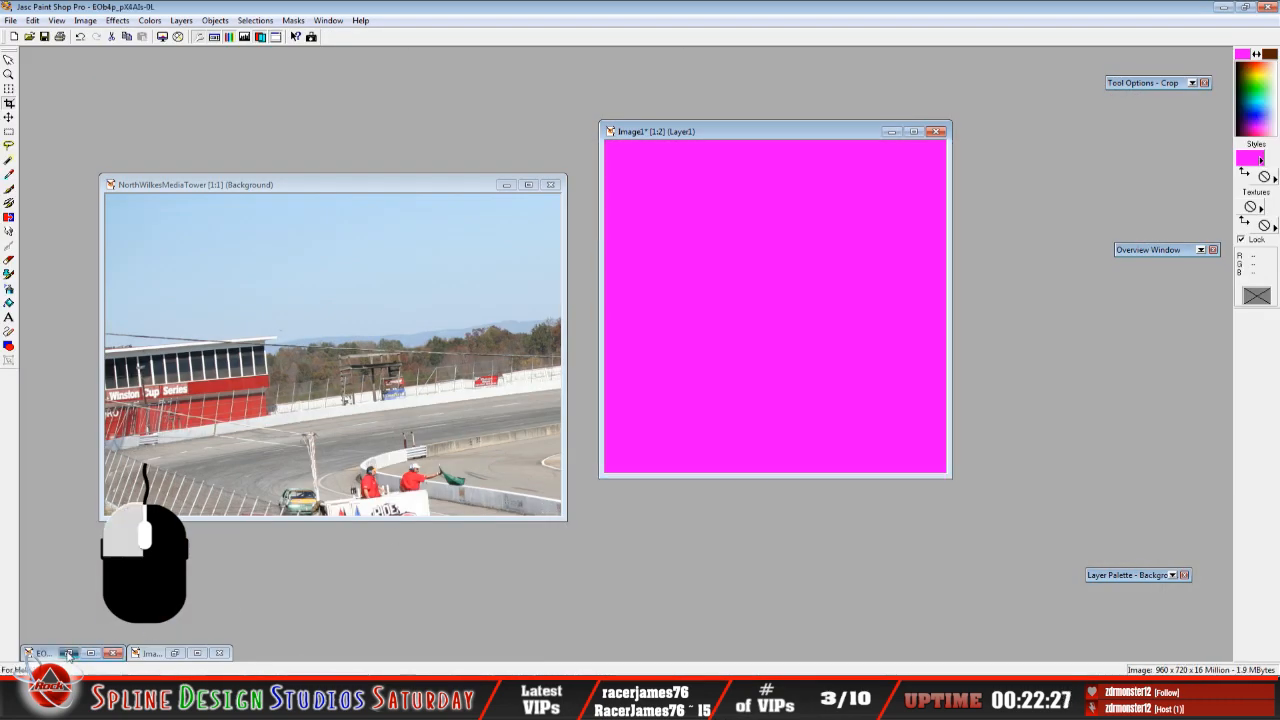
click(104, 652)
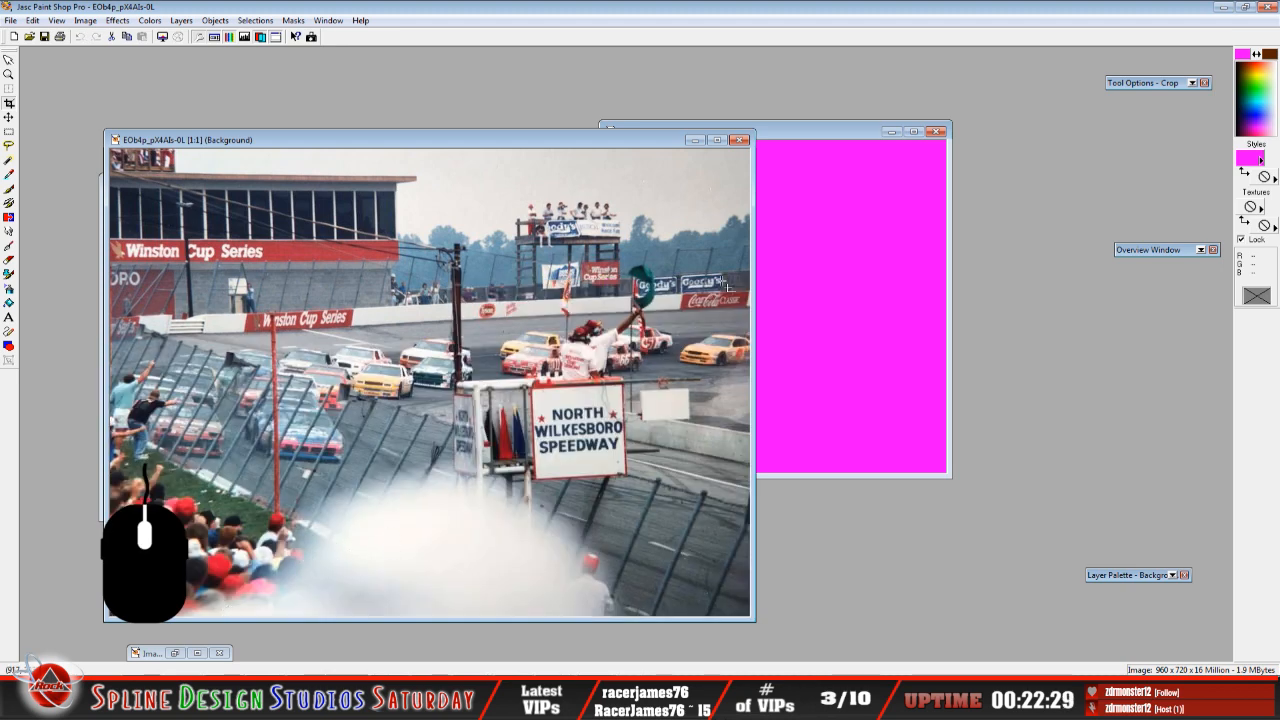
scroll(678, 311, up, 1)
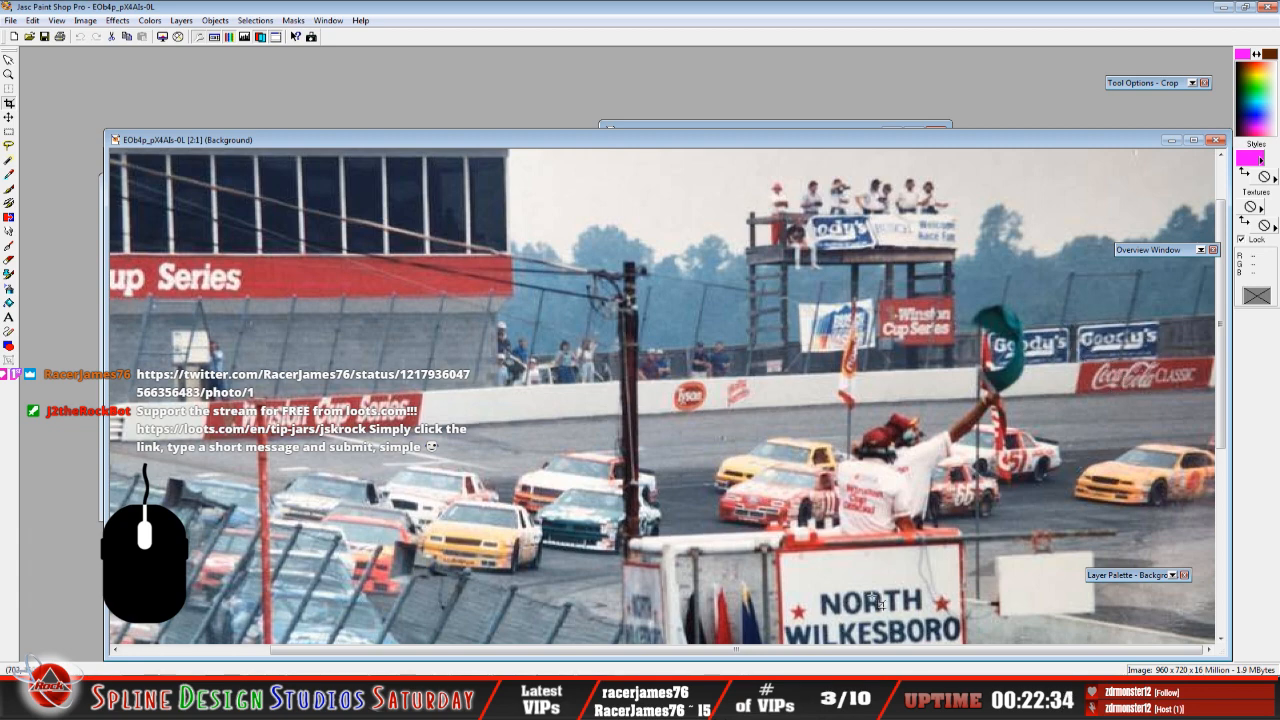
click(689, 650)
drag(640, 142, 496, 129)
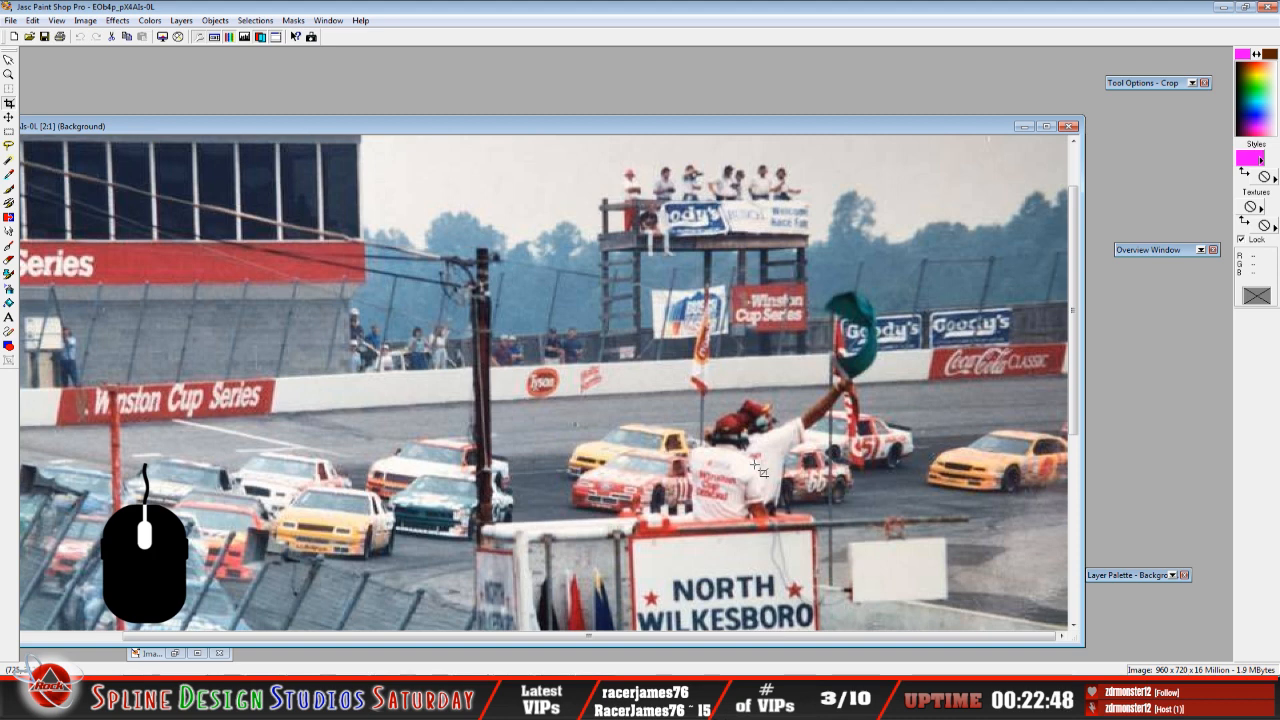
click(1016, 132)
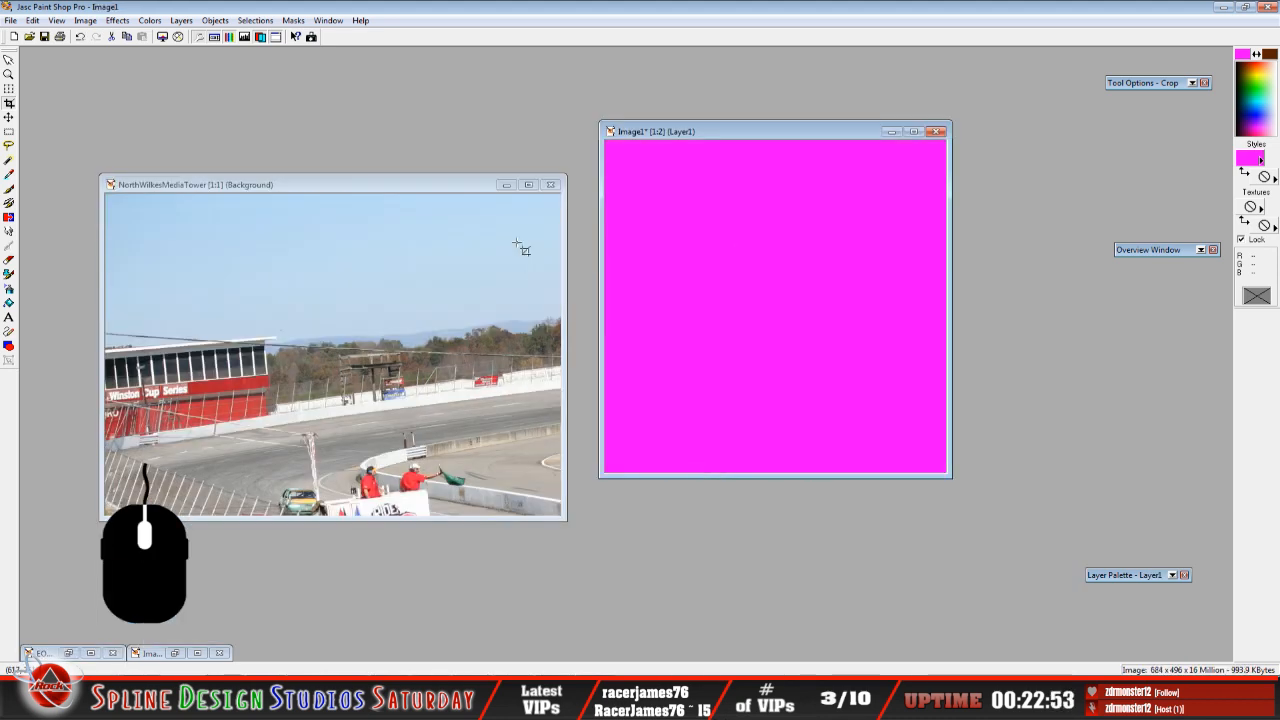
Put away the NorthWilkesMediaTower image, glance at the grandstand photo, and restore the Image1 track overview.
click(506, 184)
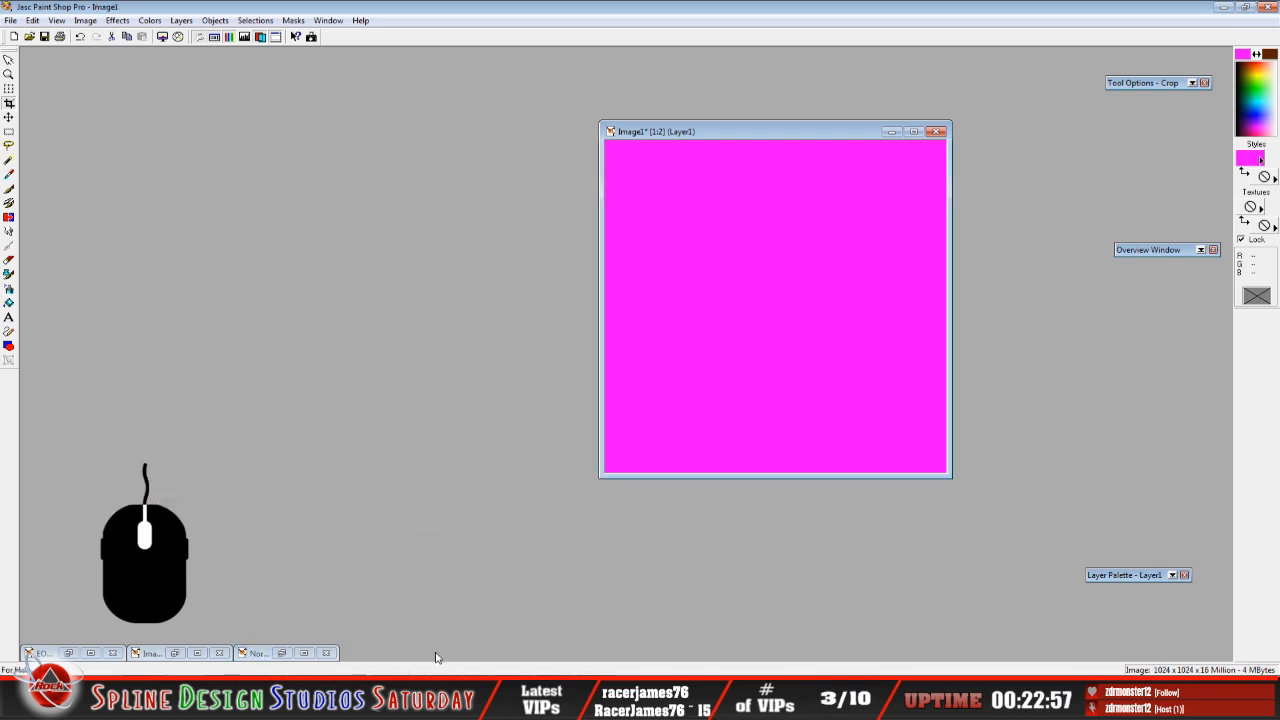
click(698, 545)
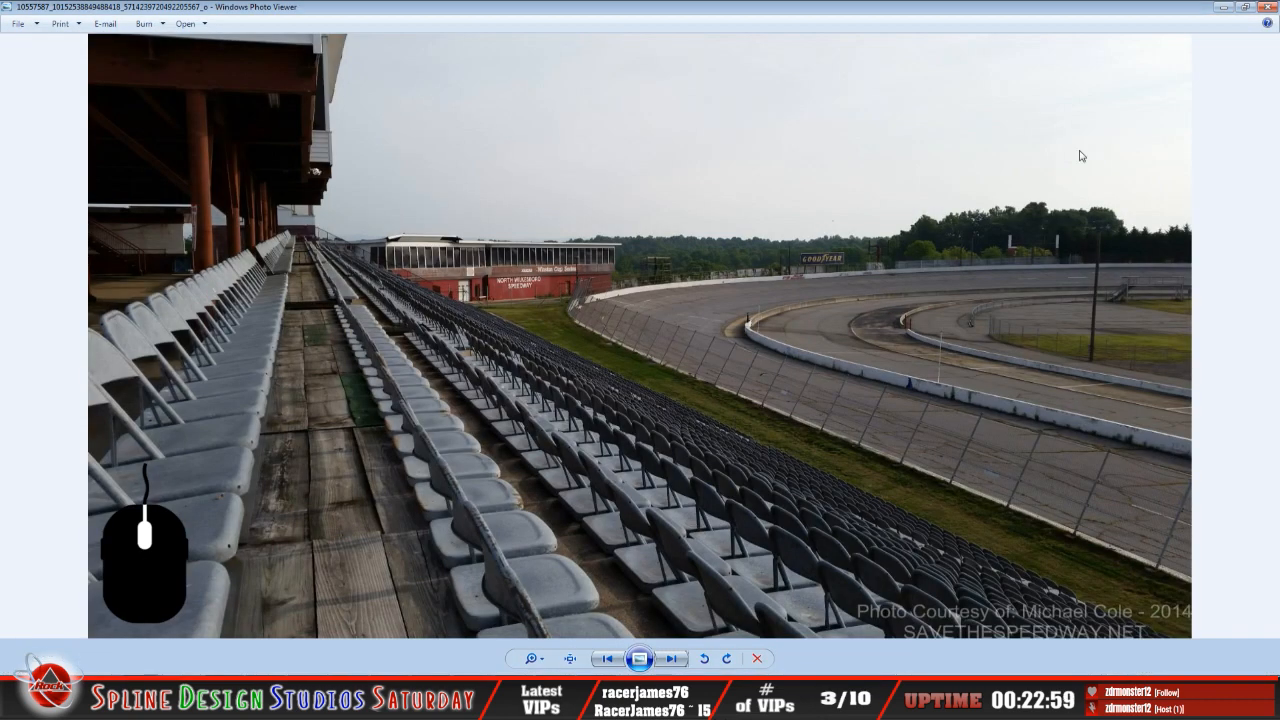
click(1222, 7)
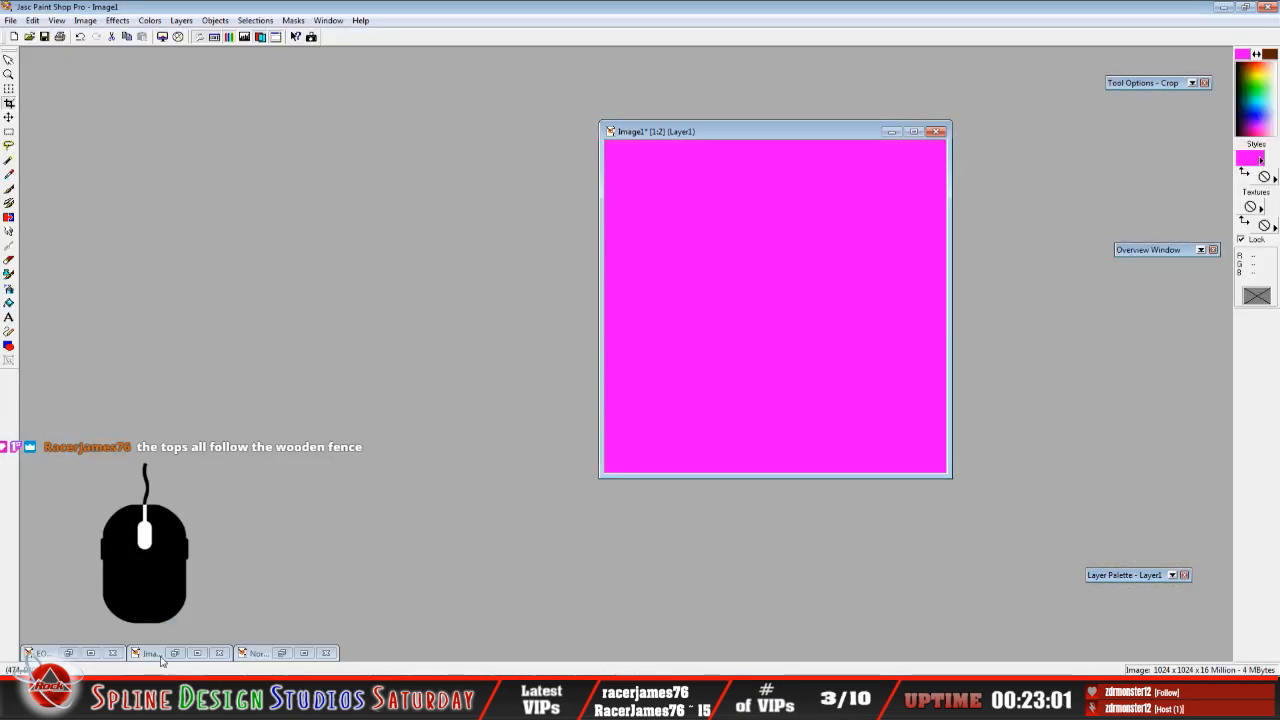
click(174, 653)
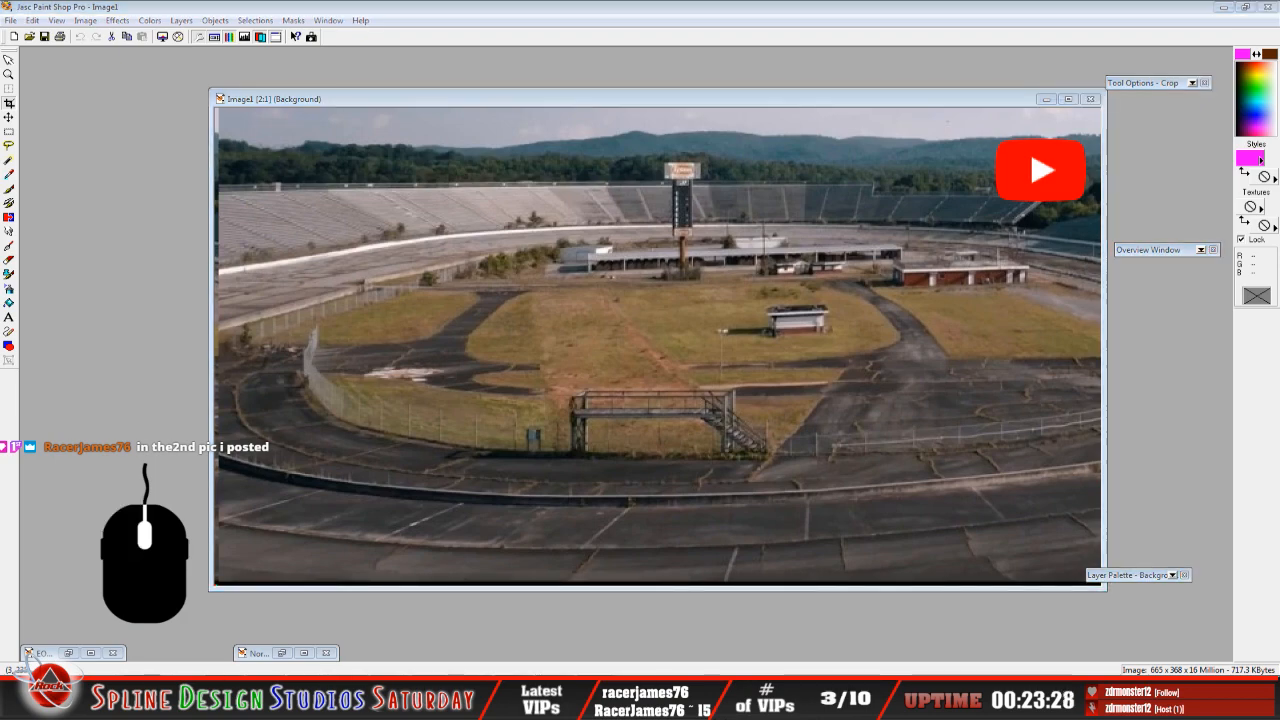
Look at the aged wood texture image results in the browser and return to 3ds Max.
click(138, 696)
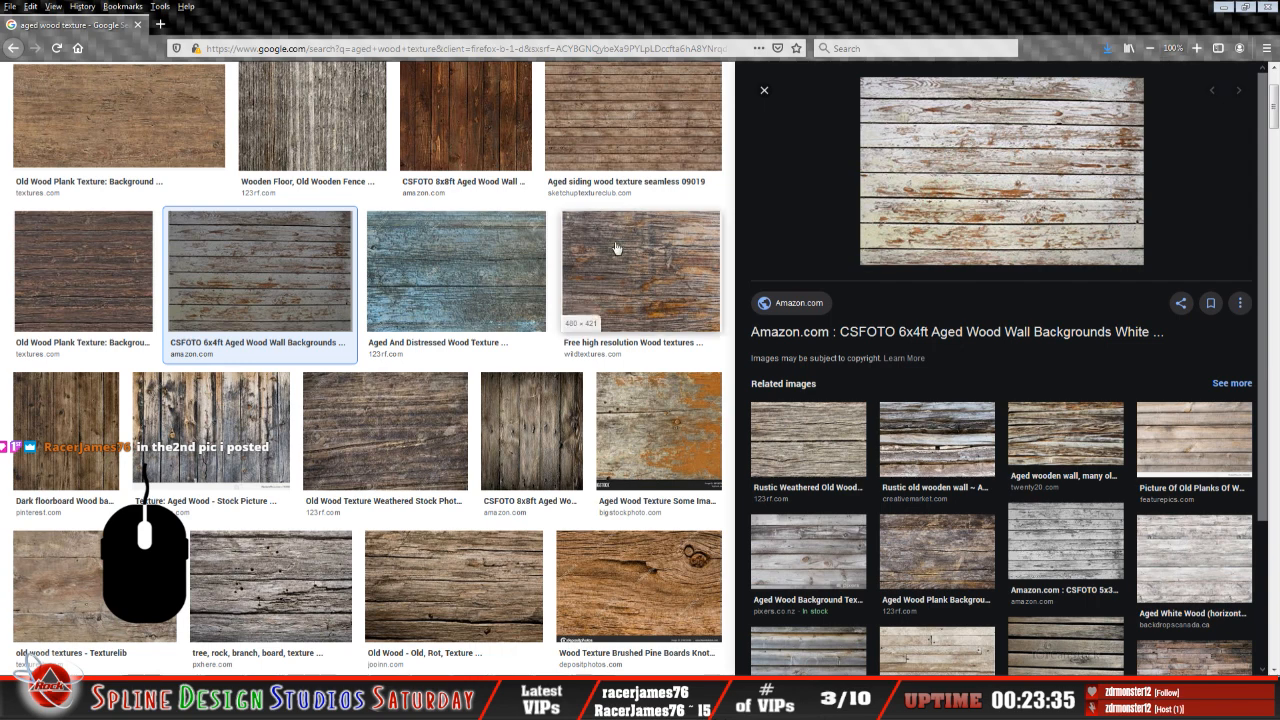
click(1223, 8)
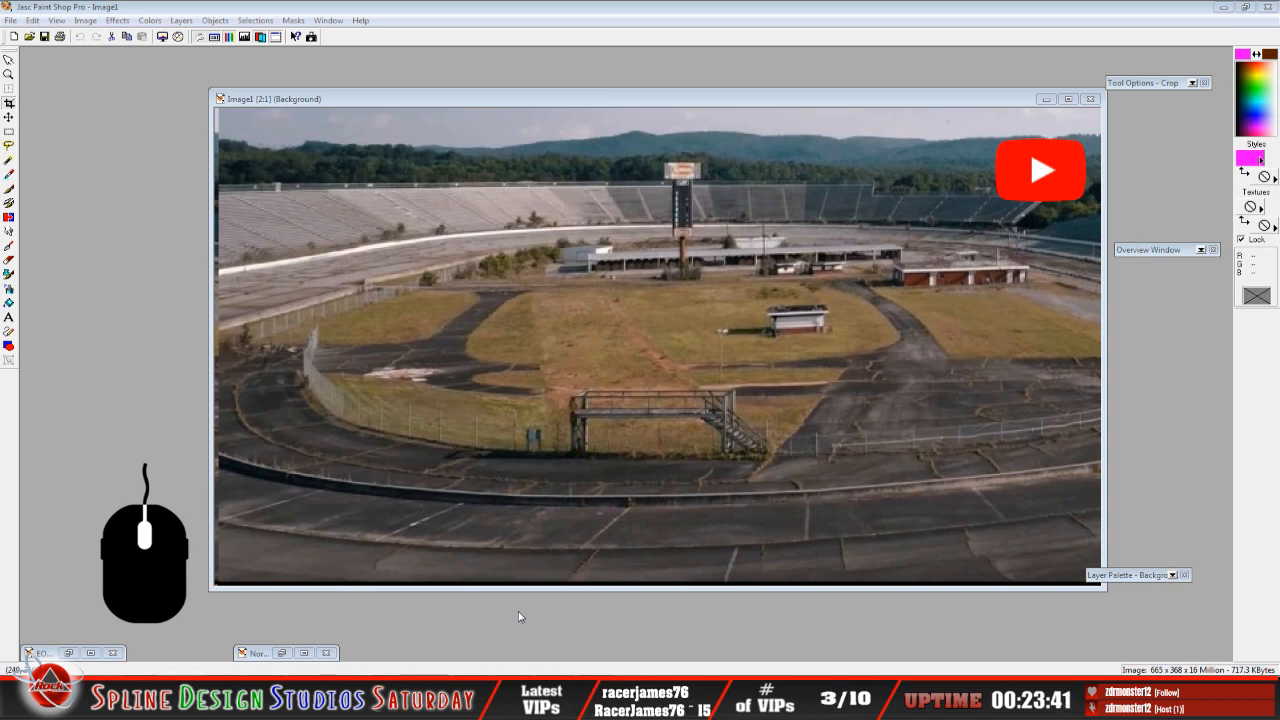
click(1223, 8)
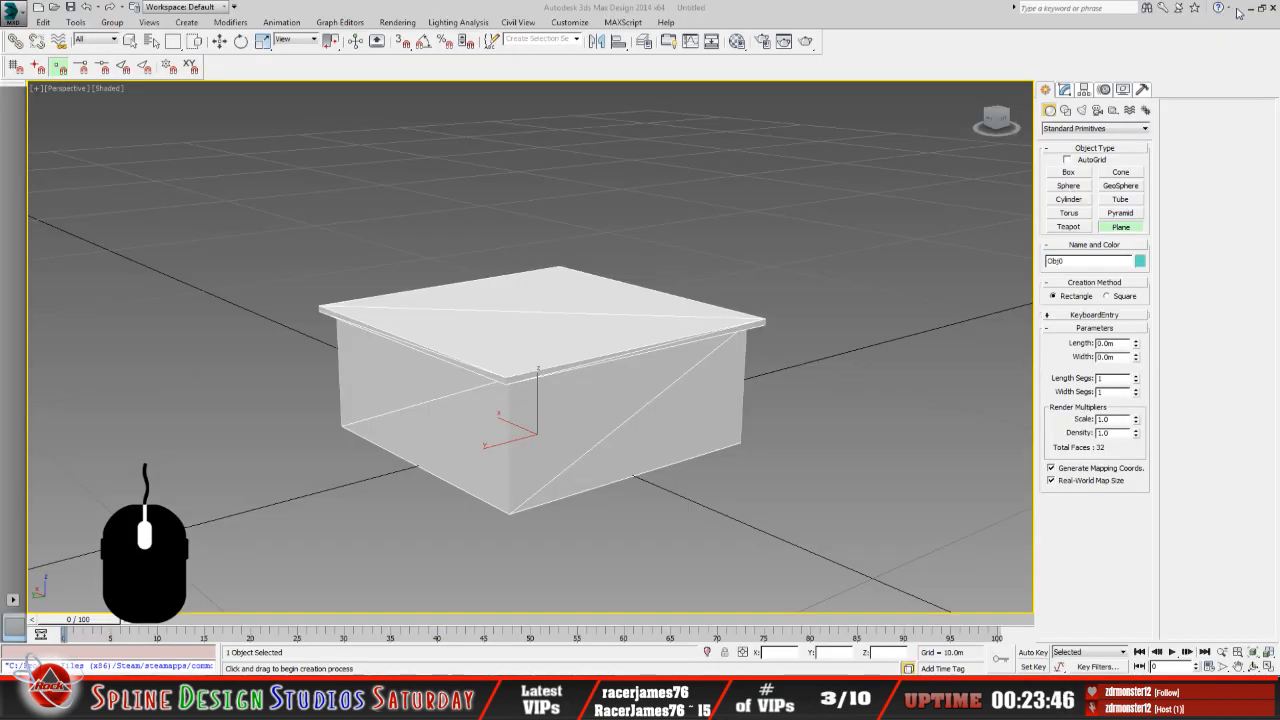
Minimize 3ds Max and the open folder windows, and move the pitgate3.3ds icon beside the wood texture image on the desktop.
click(1249, 9)
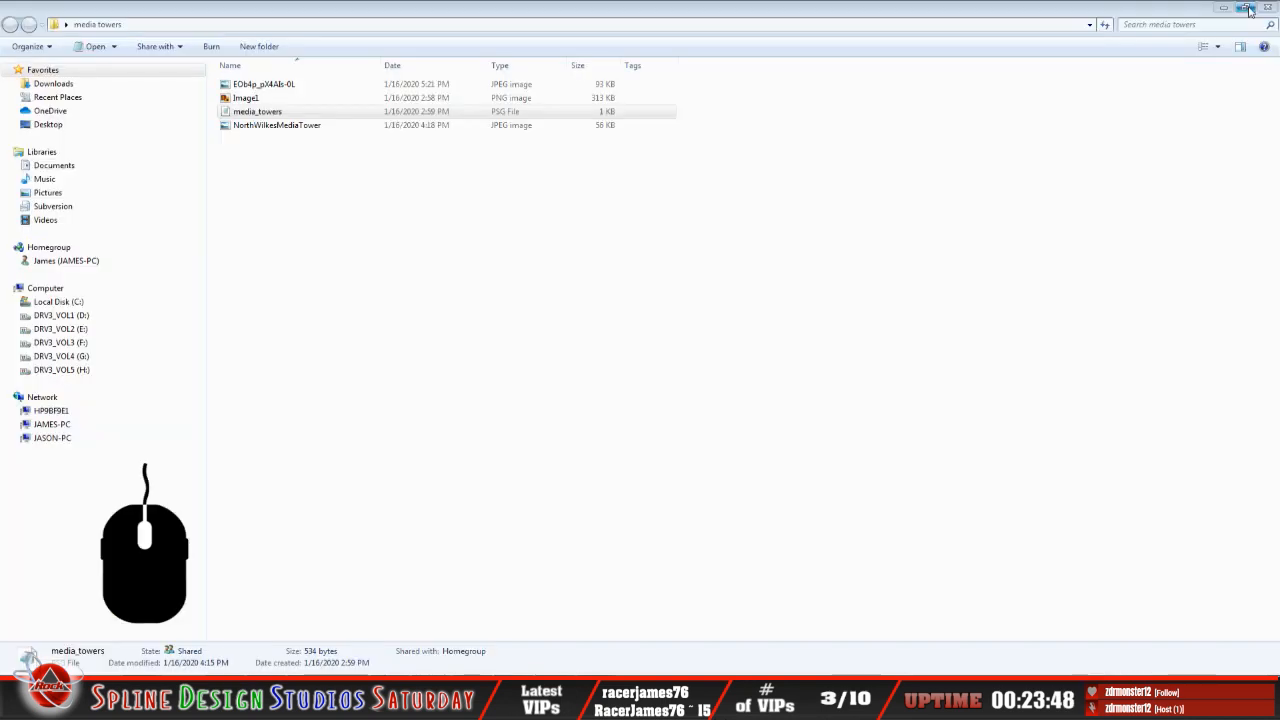
click(1249, 9)
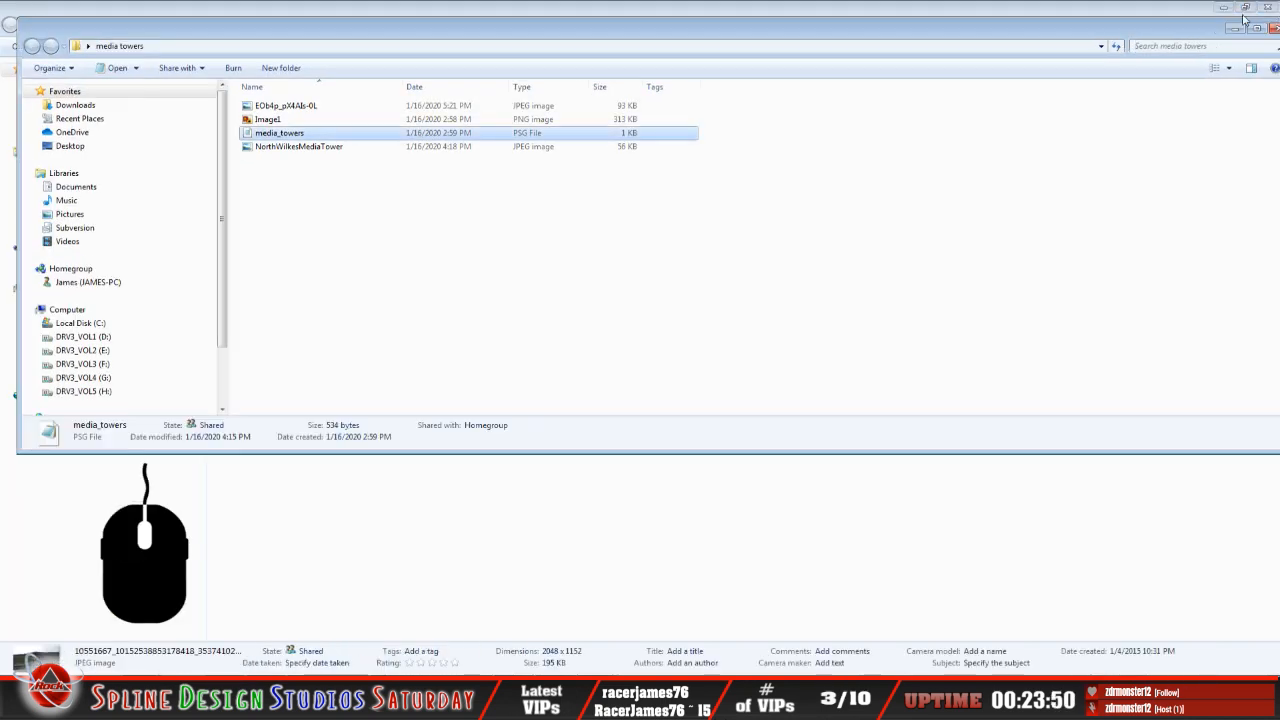
click(1256, 28)
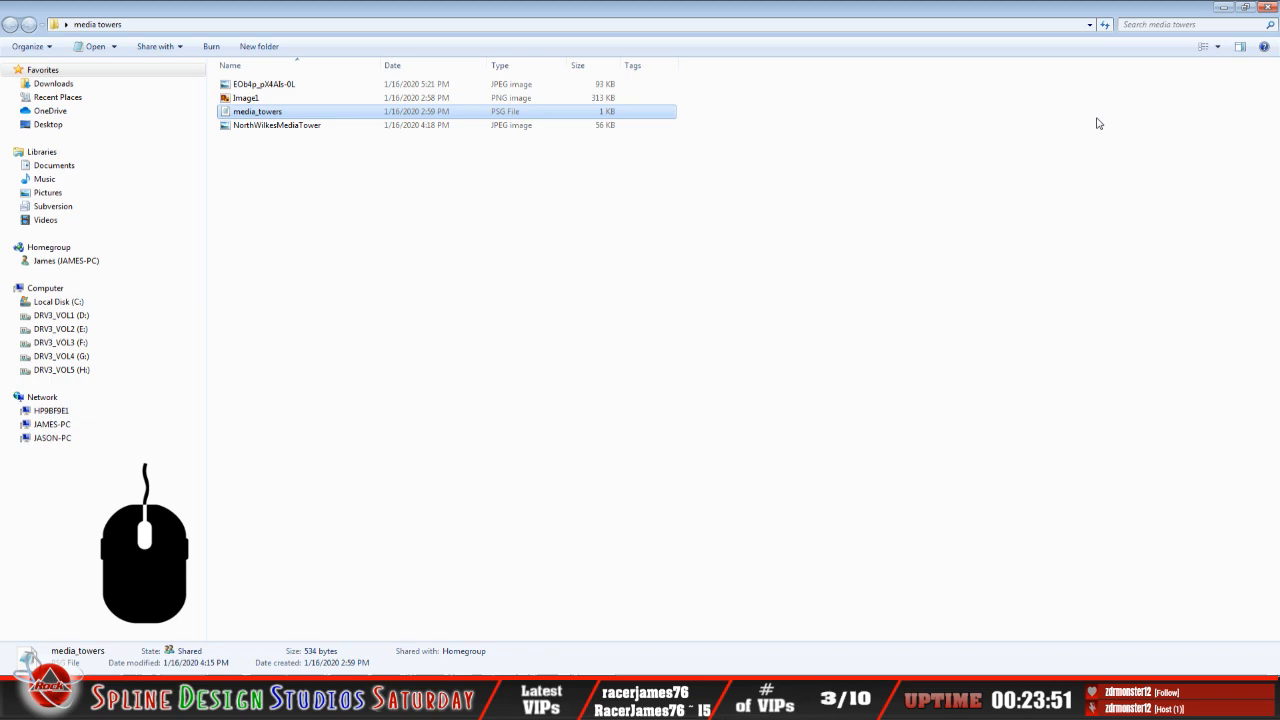
click(1224, 8)
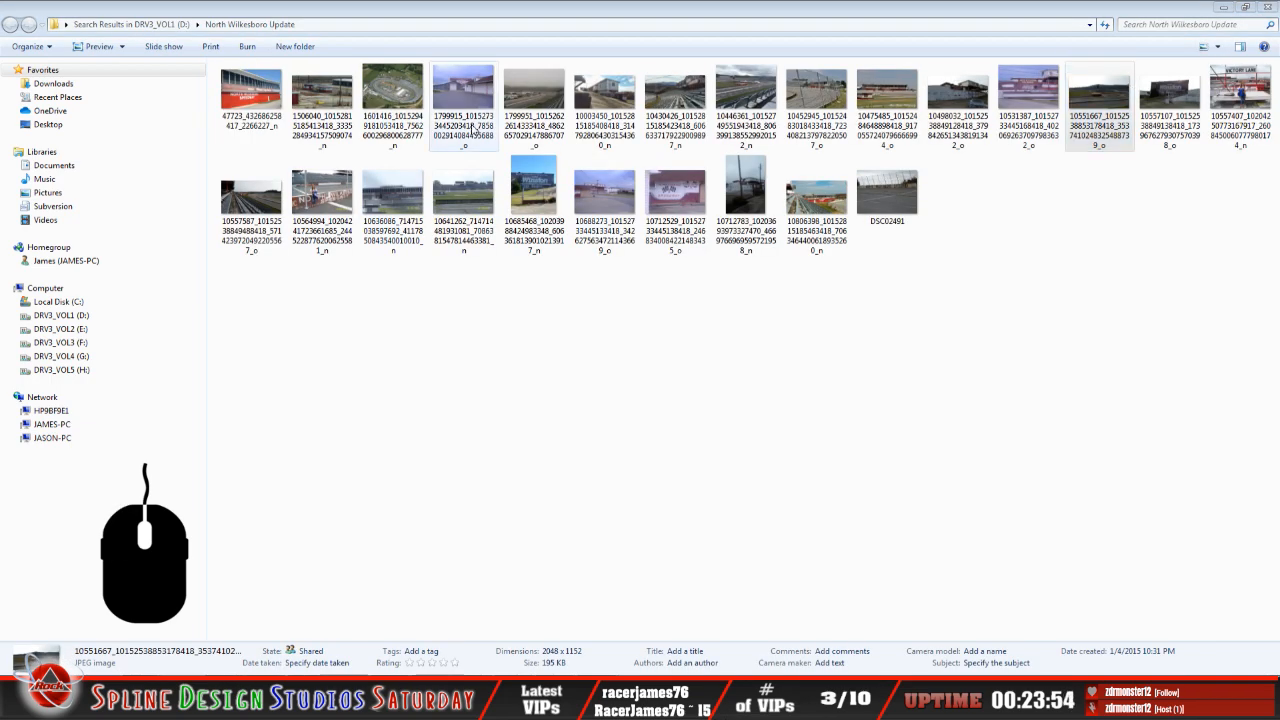
click(1221, 10)
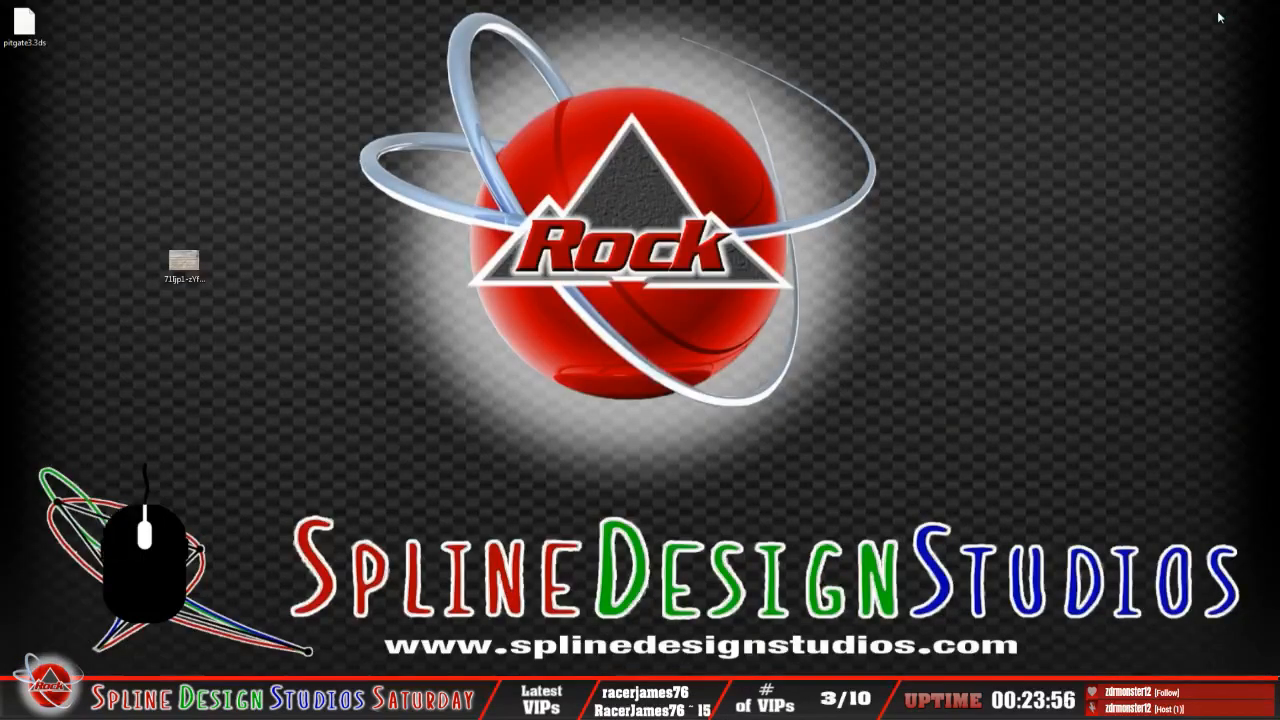
drag(22, 22, 120, 278)
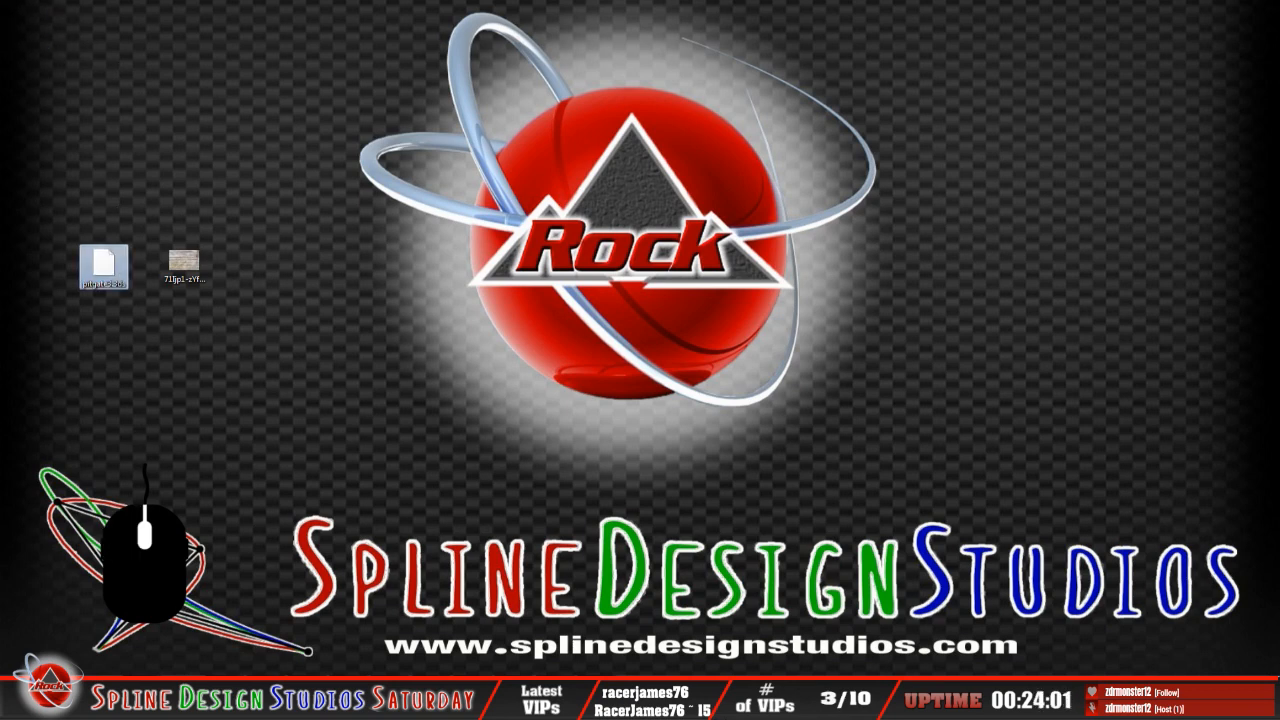
Examine the tweeted race photo of the backstretch wall and billboards enlarged, close its tab, and put the browser away.
click(250, 350)
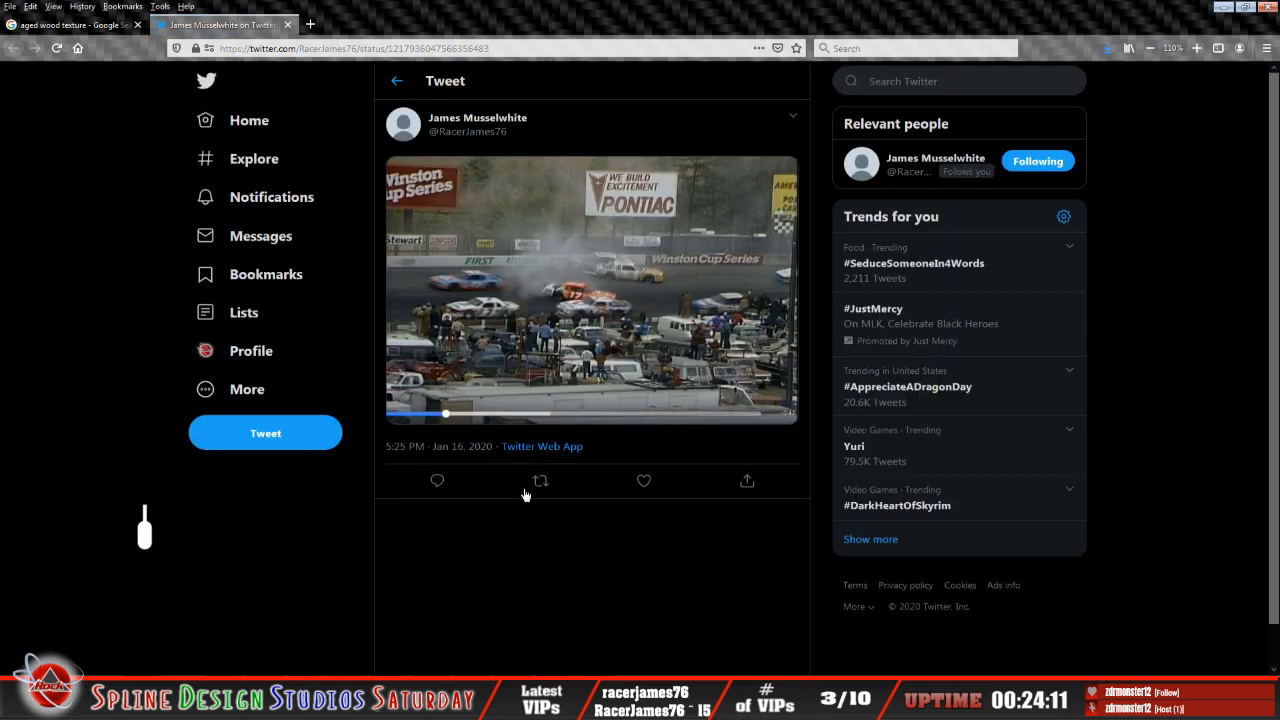
click(569, 335)
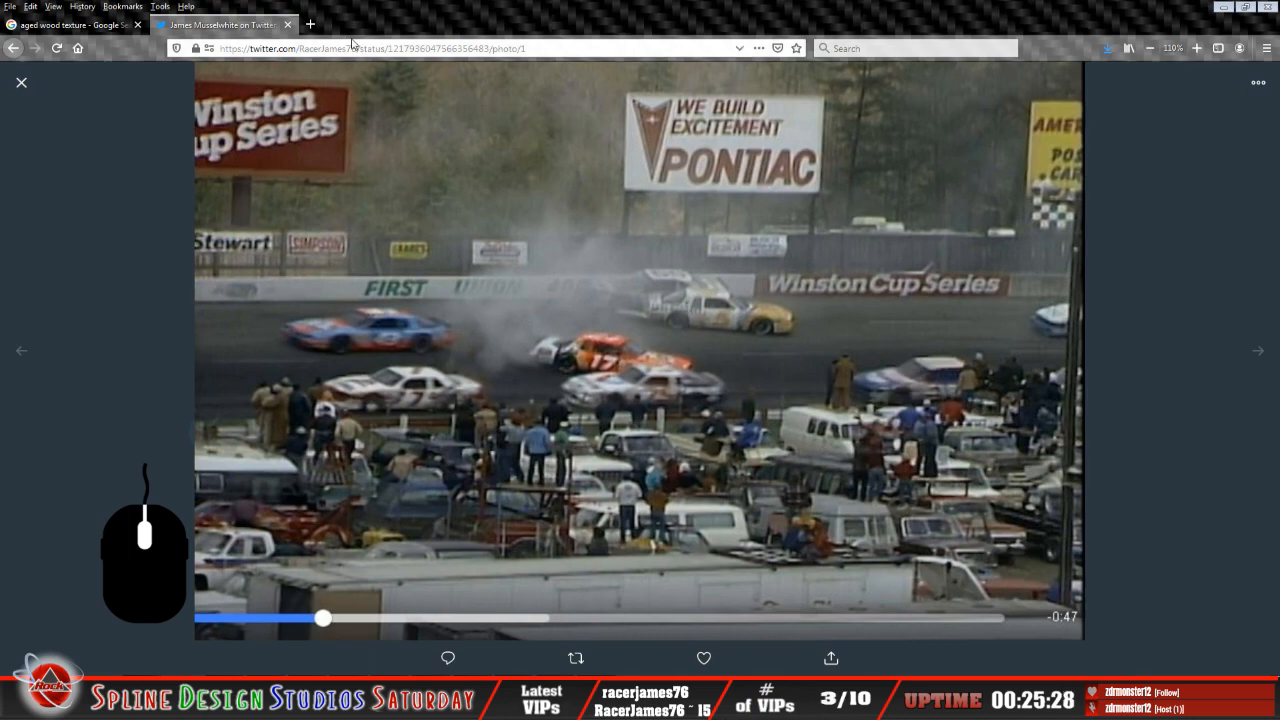
click(289, 26)
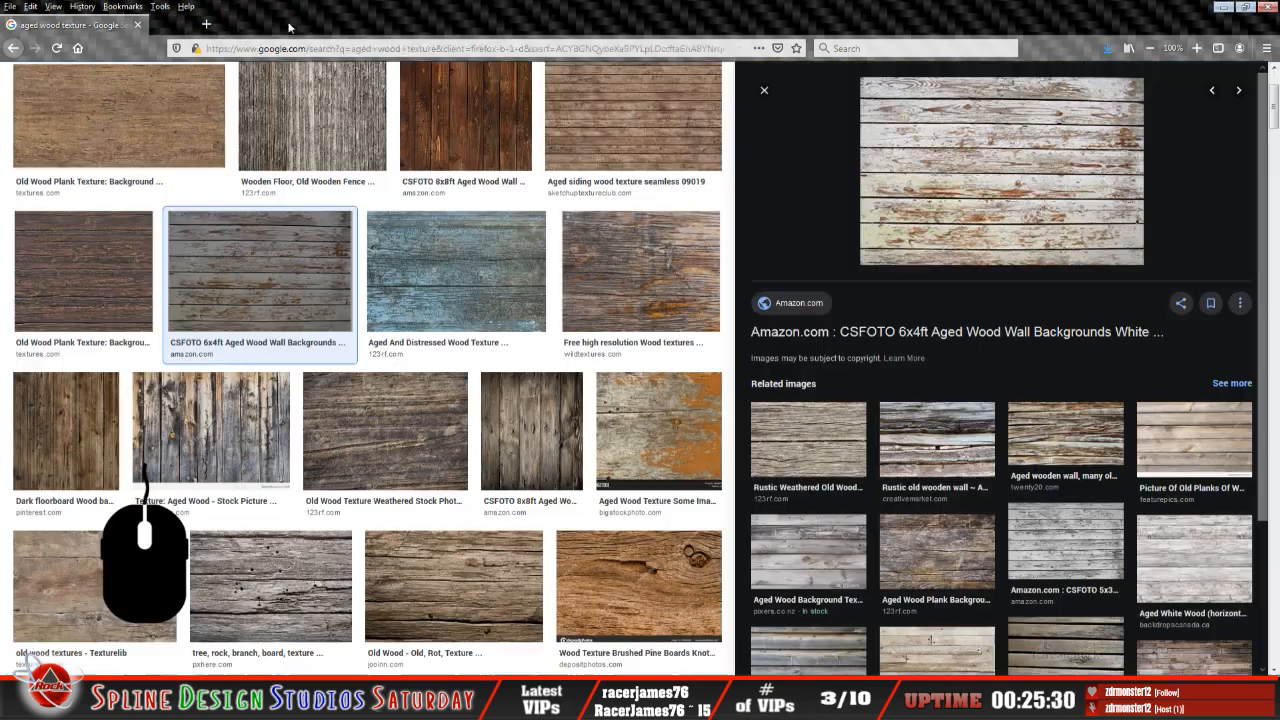
click(1224, 7)
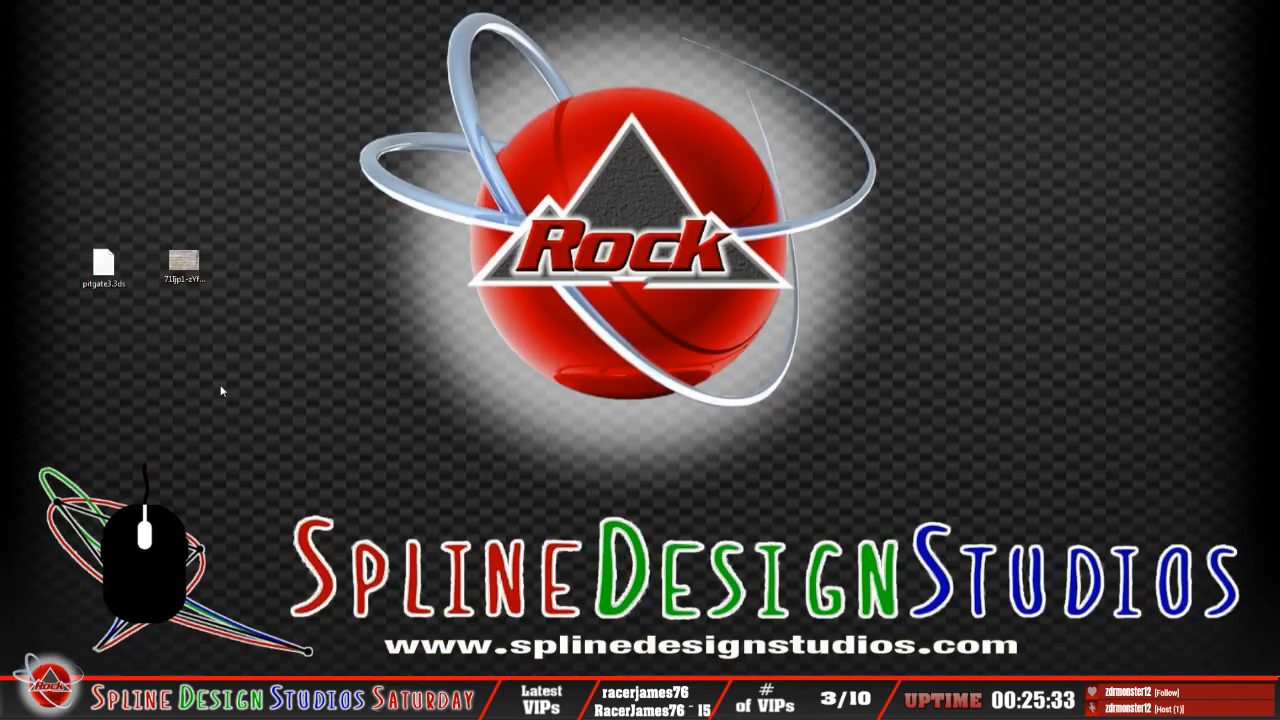
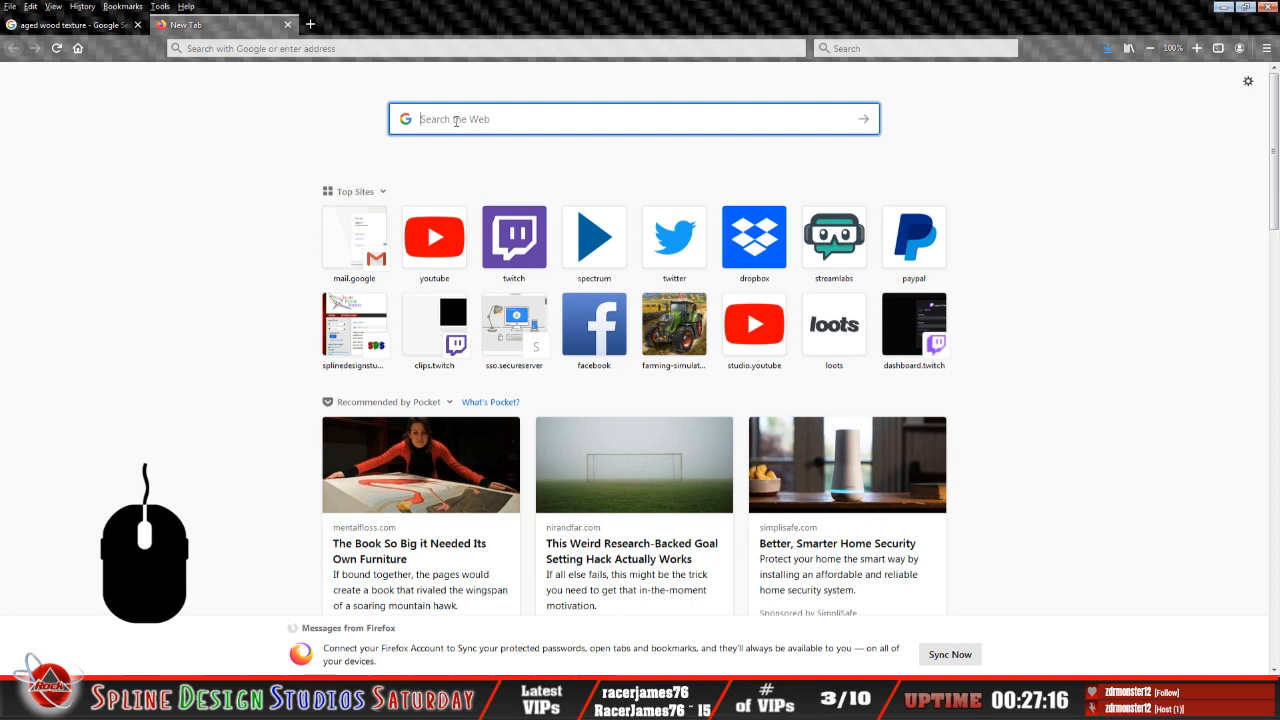
Search the web for "meters to feet", convert 13 feet to meters, and copy the meter value.
text(meters)
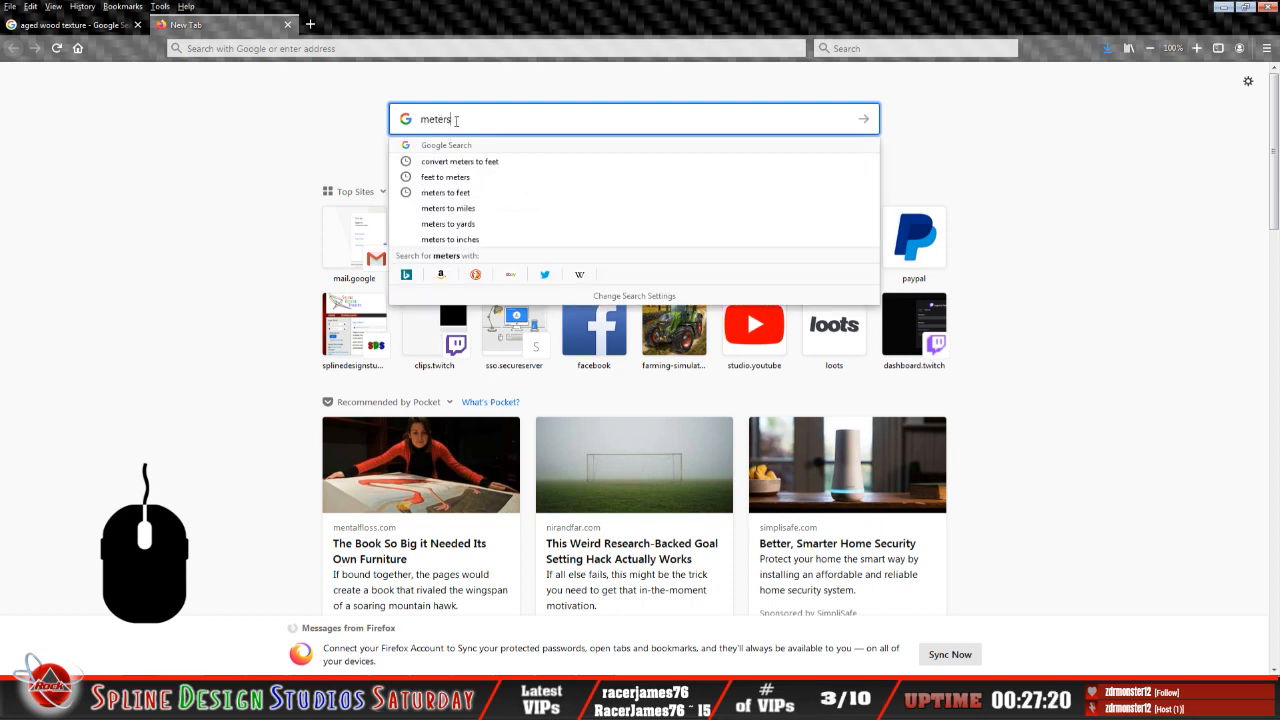
text( to feet)
key(Return)
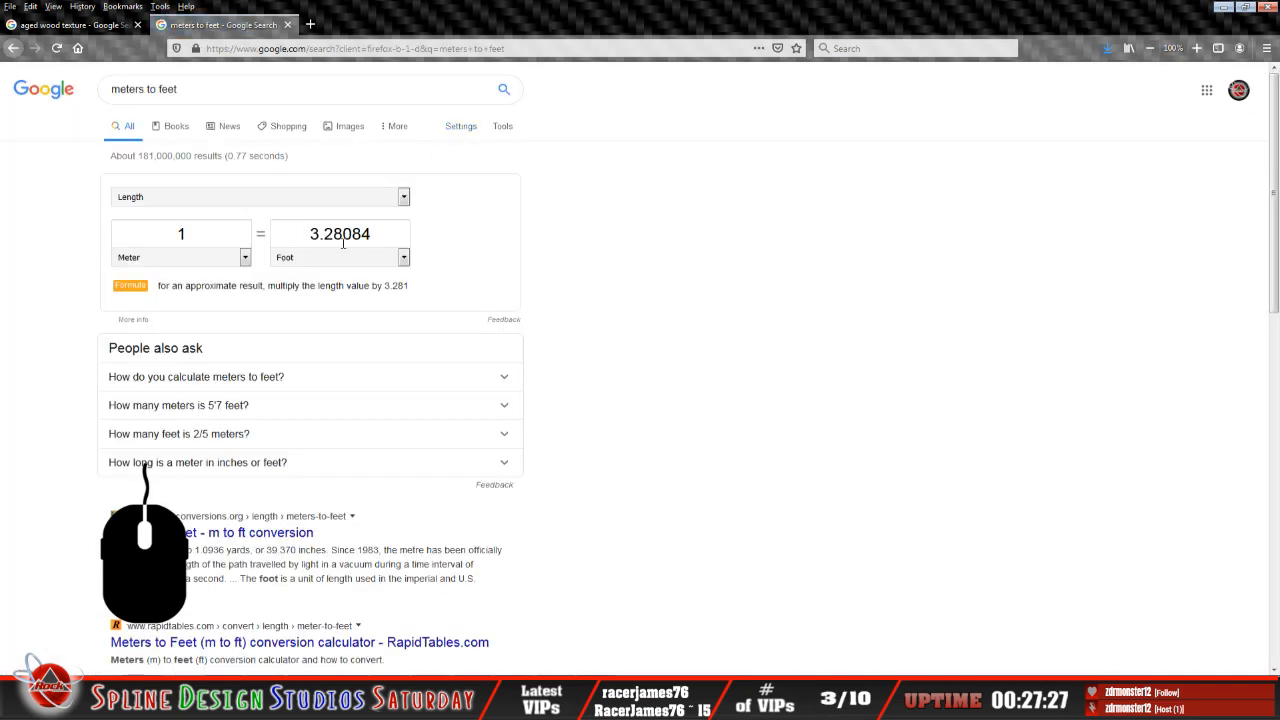
drag(310, 233, 432, 236)
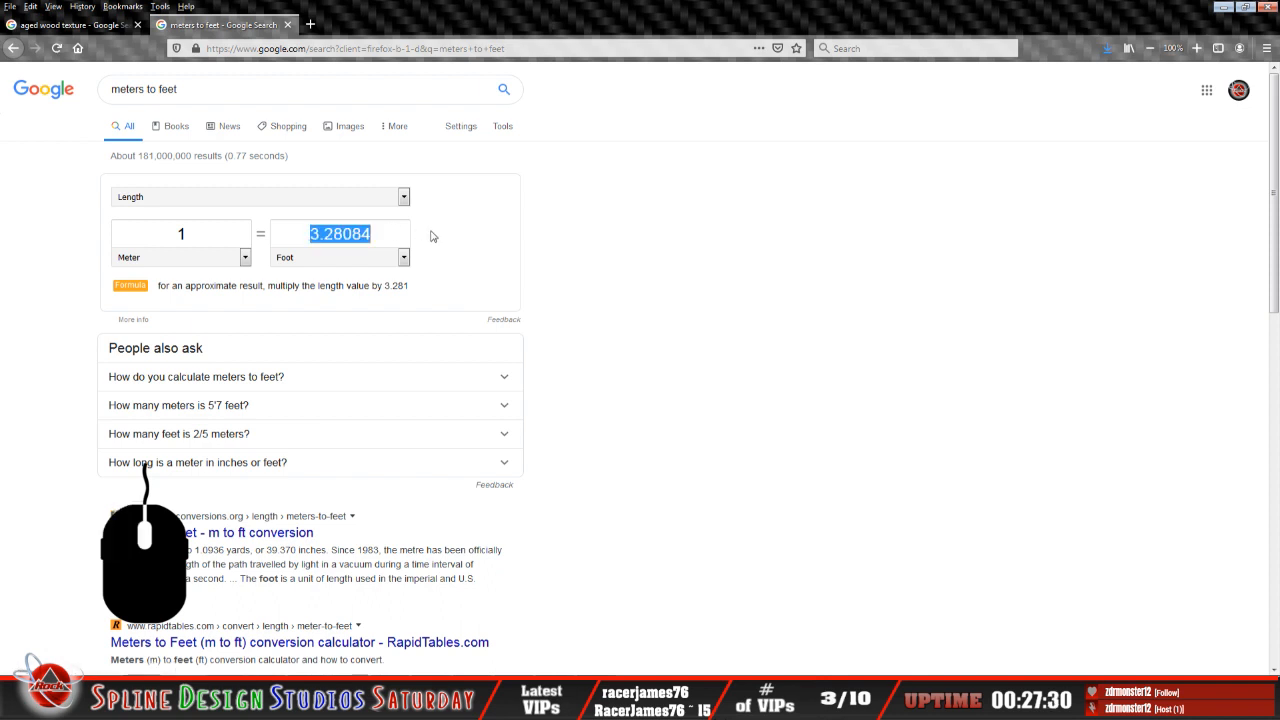
text(13)
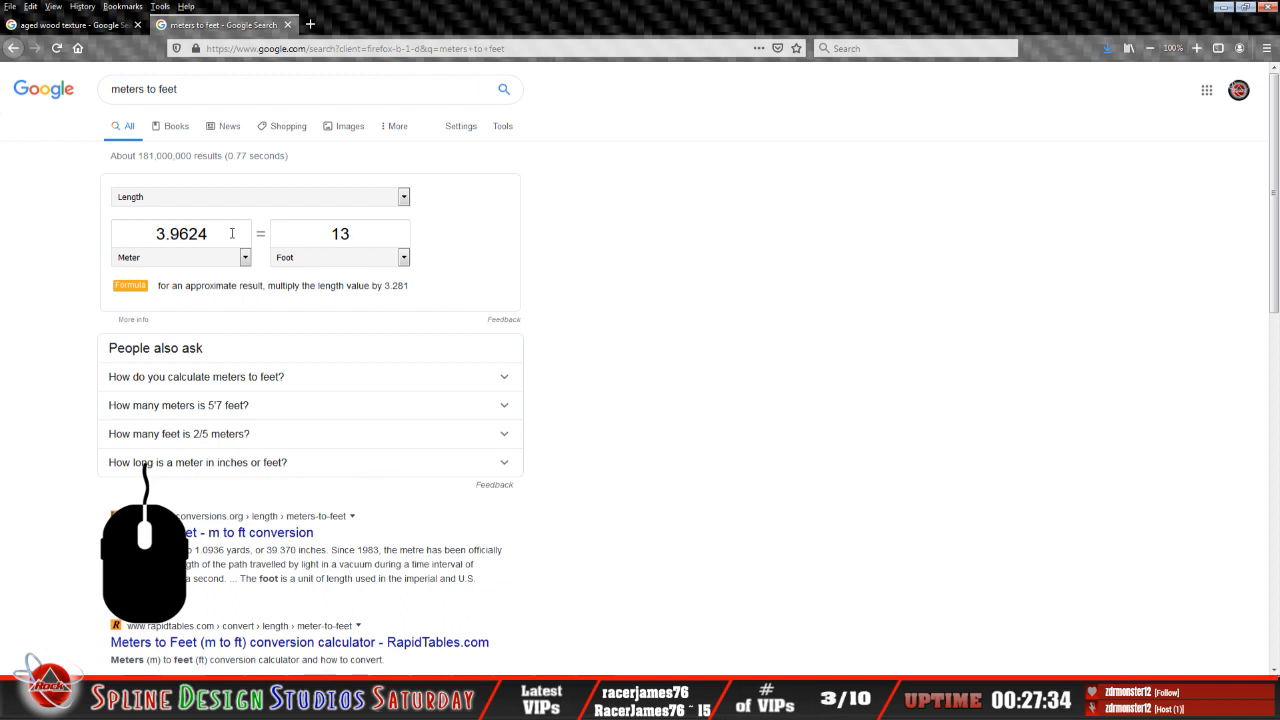
drag(232, 233, 150, 240)
right_click(174, 238)
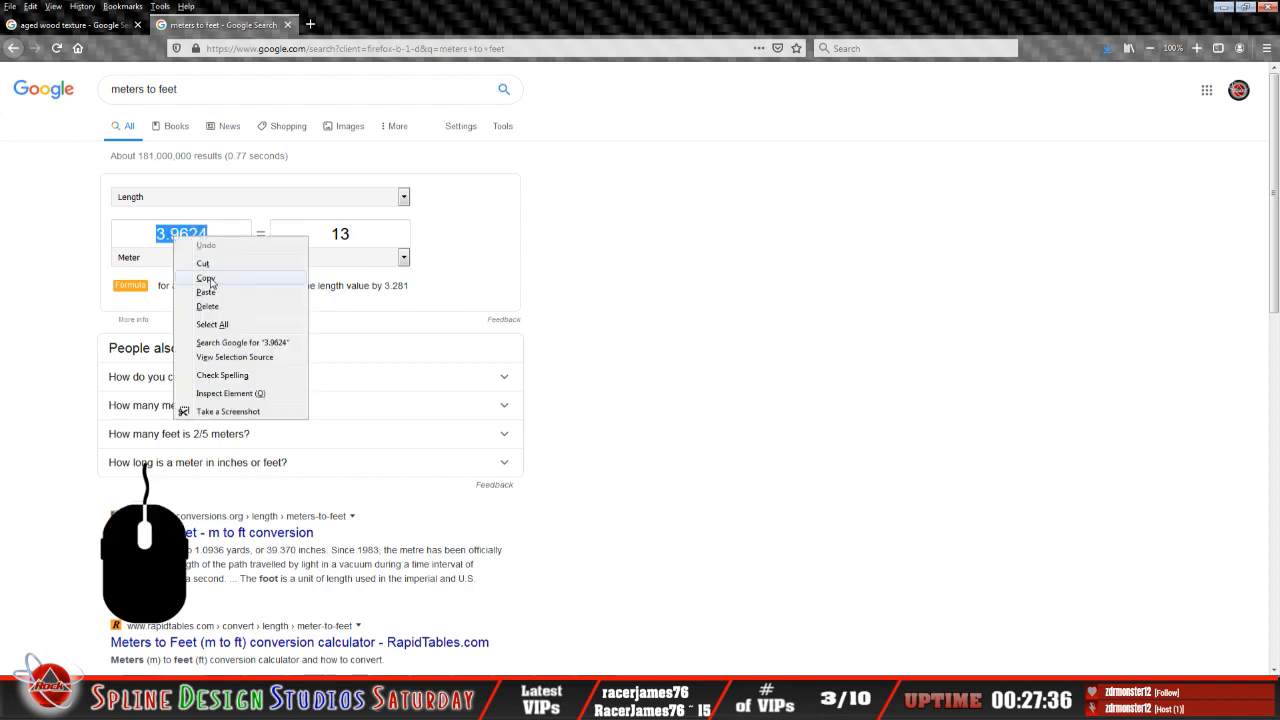
click(207, 279)
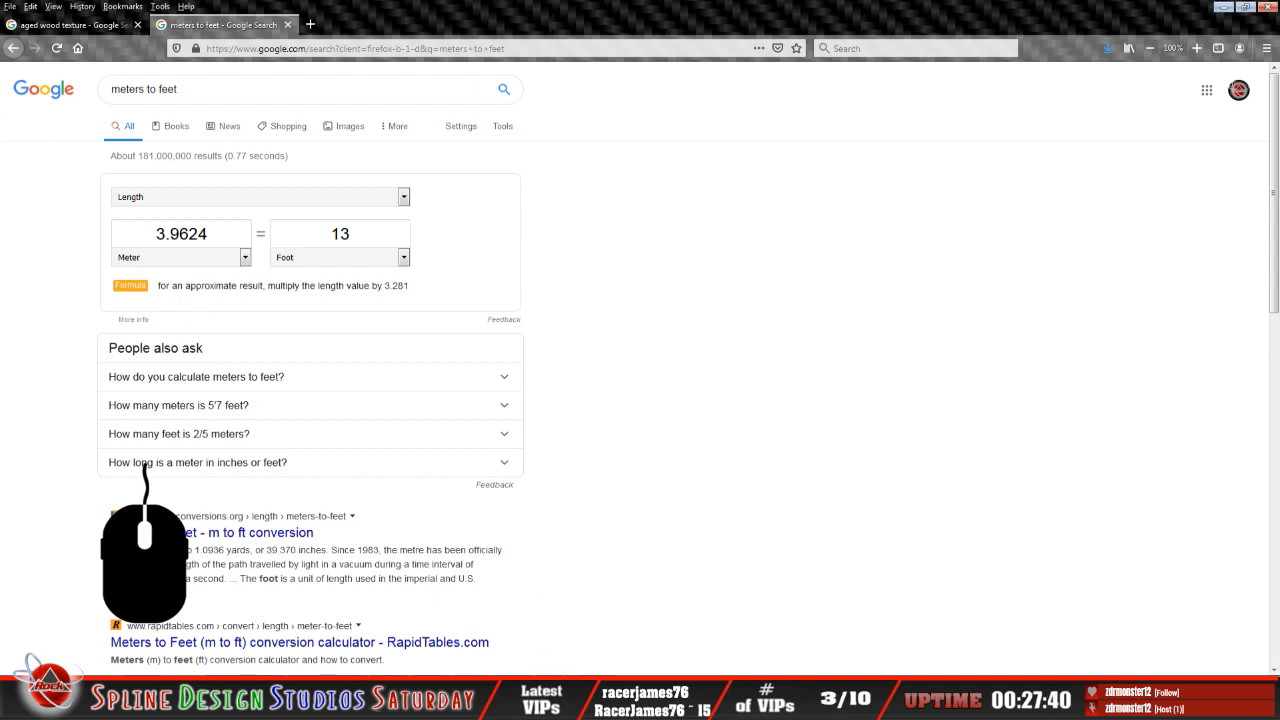
Switch to 3ds Max and set the plane's length to the copied 3.9624 m.
key(alt+Tab)
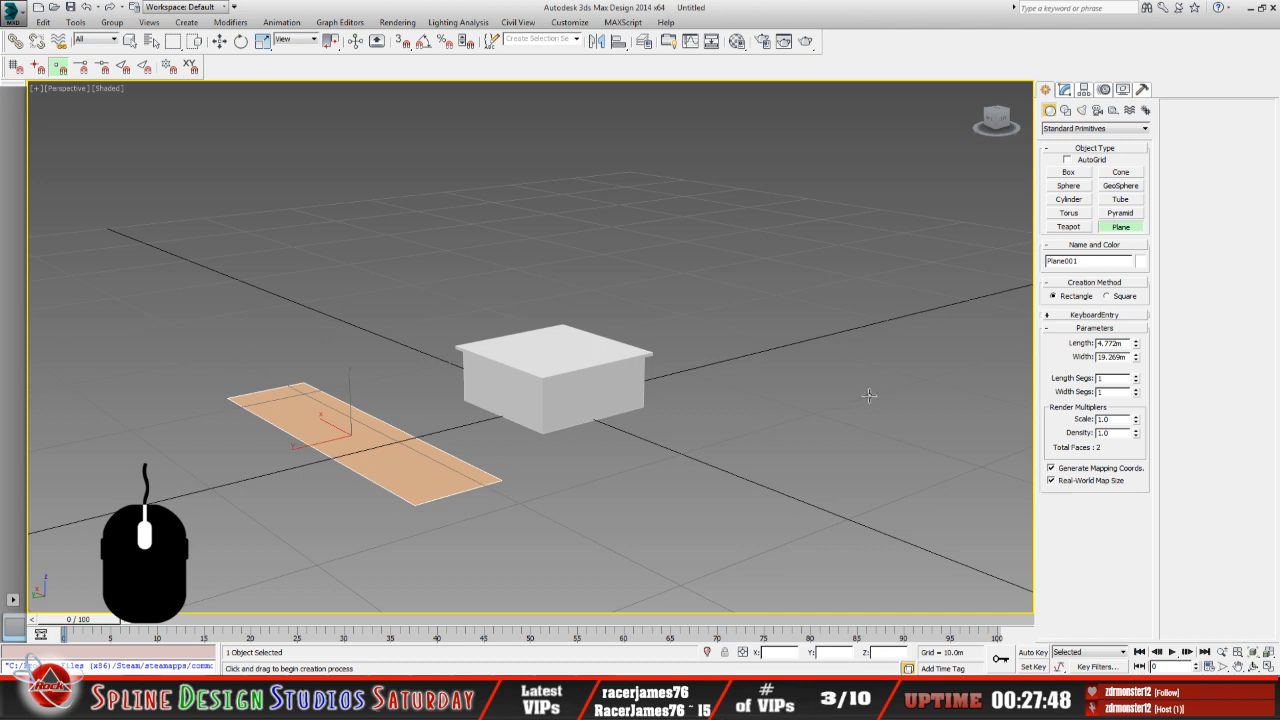
drag(1124, 344, 1072, 343)
right_click(1100, 348)
click(1095, 402)
key(Return)
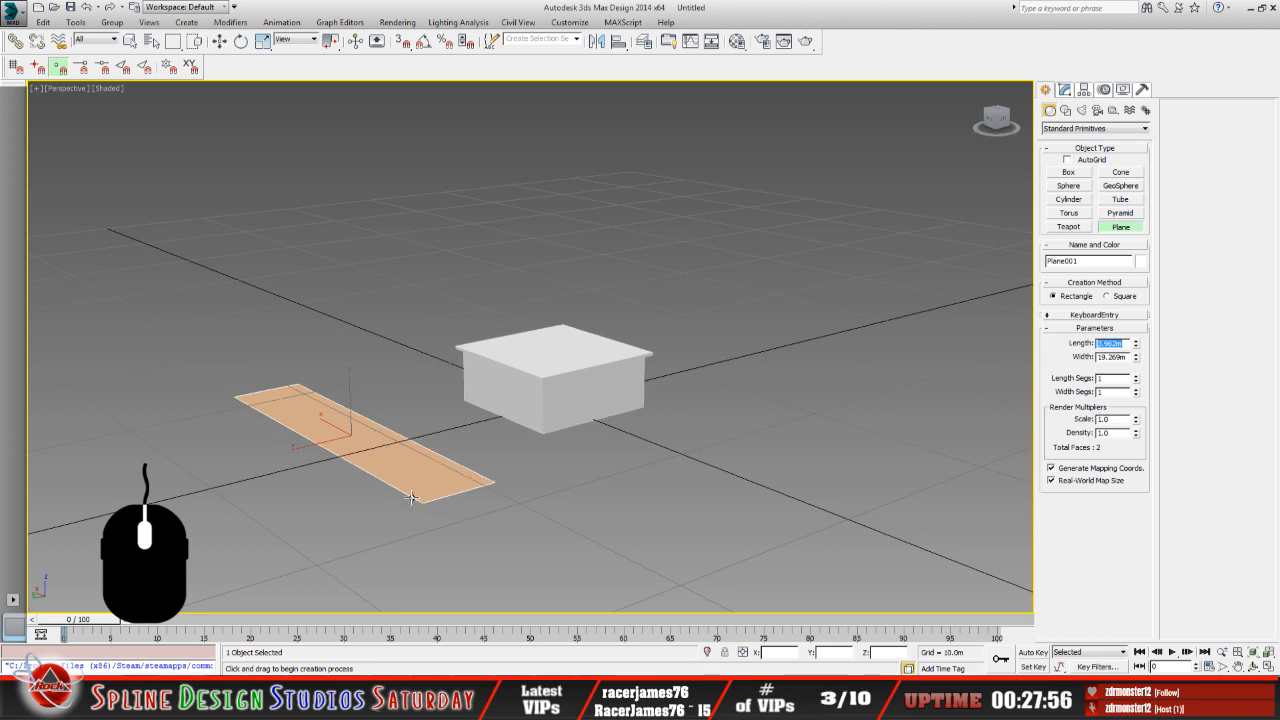
Rotate the plane 90 degrees about X with angle snap to stand it upright, and move it along Y to the building.
click(424, 41)
click(241, 41)
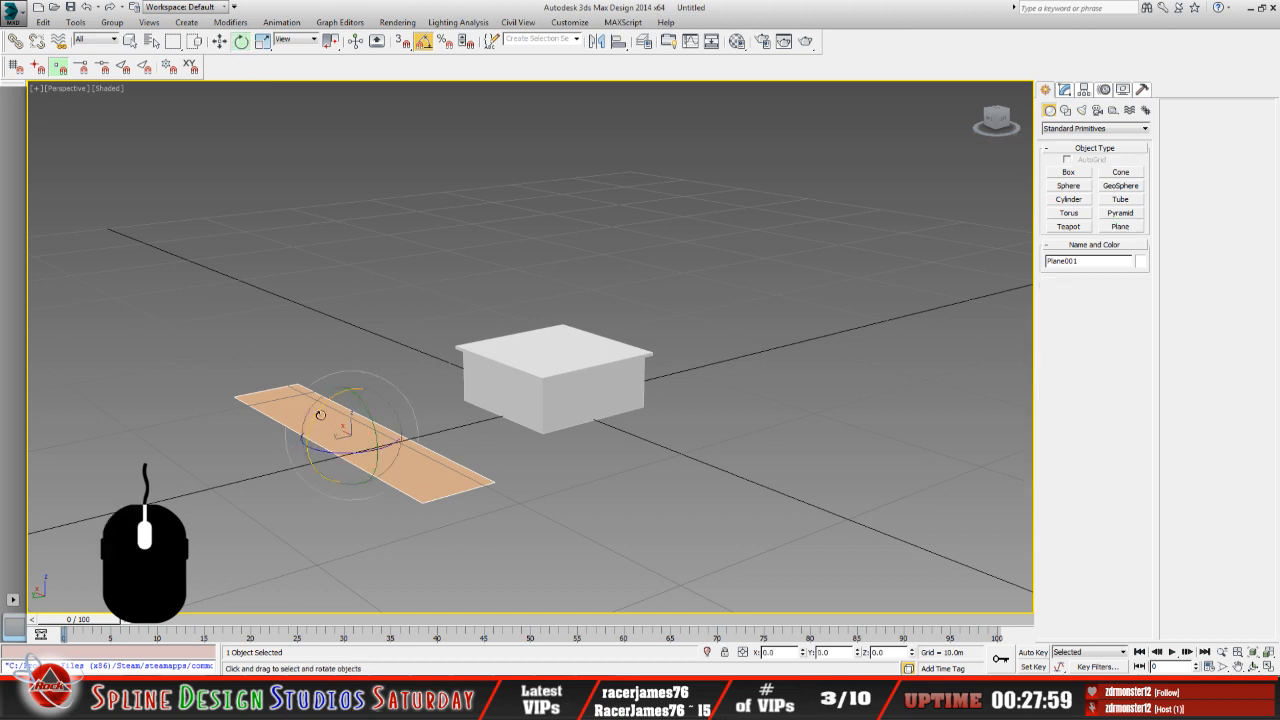
drag(320, 415, 404, 400)
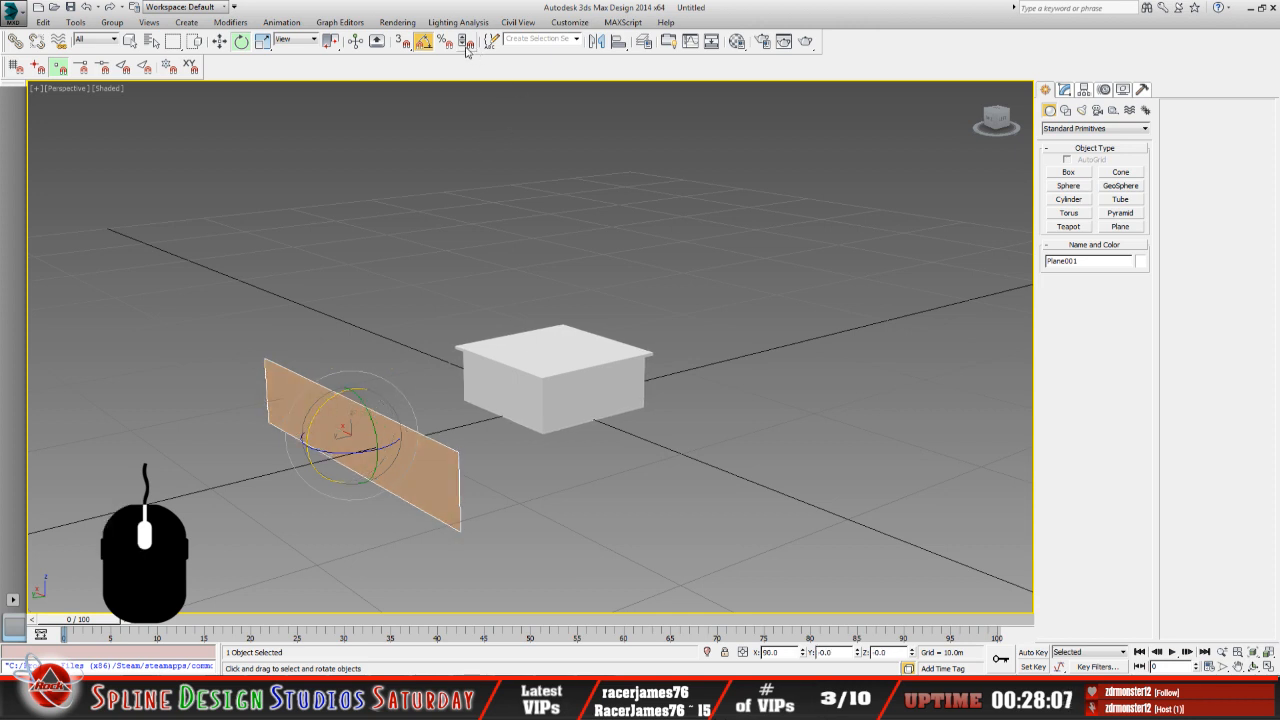
click(424, 41)
click(219, 41)
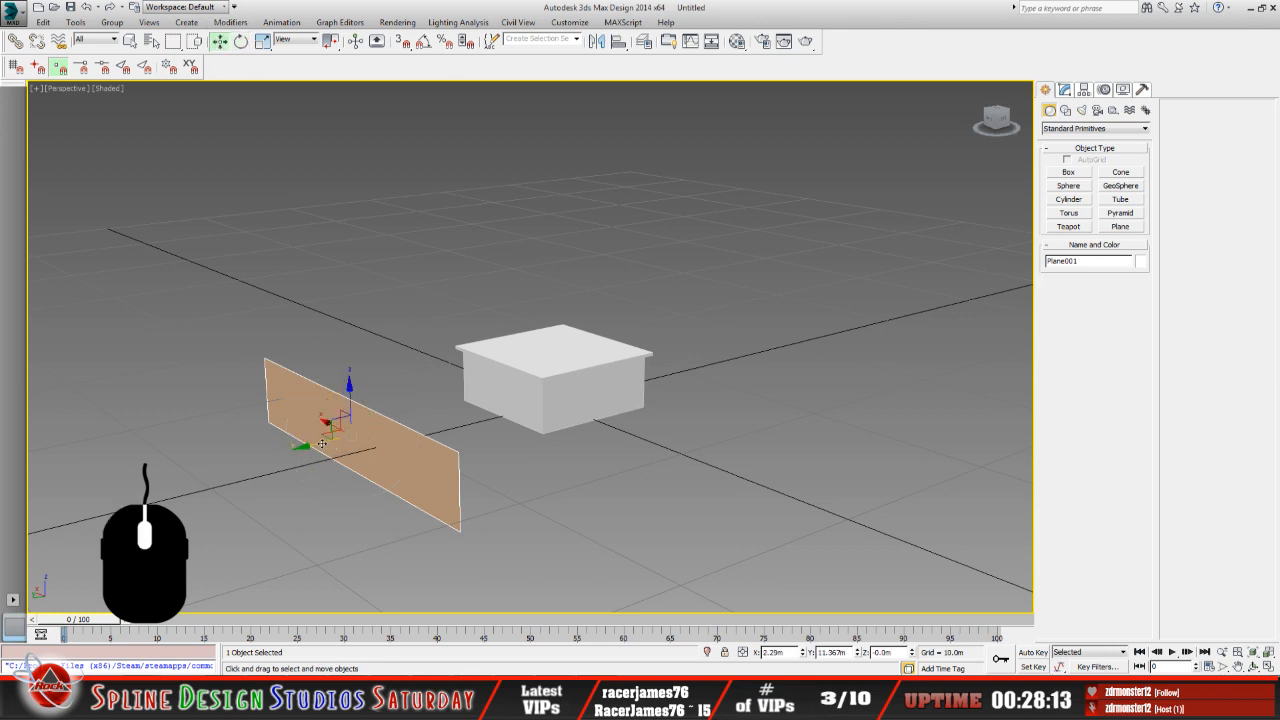
drag(330, 447, 496, 420)
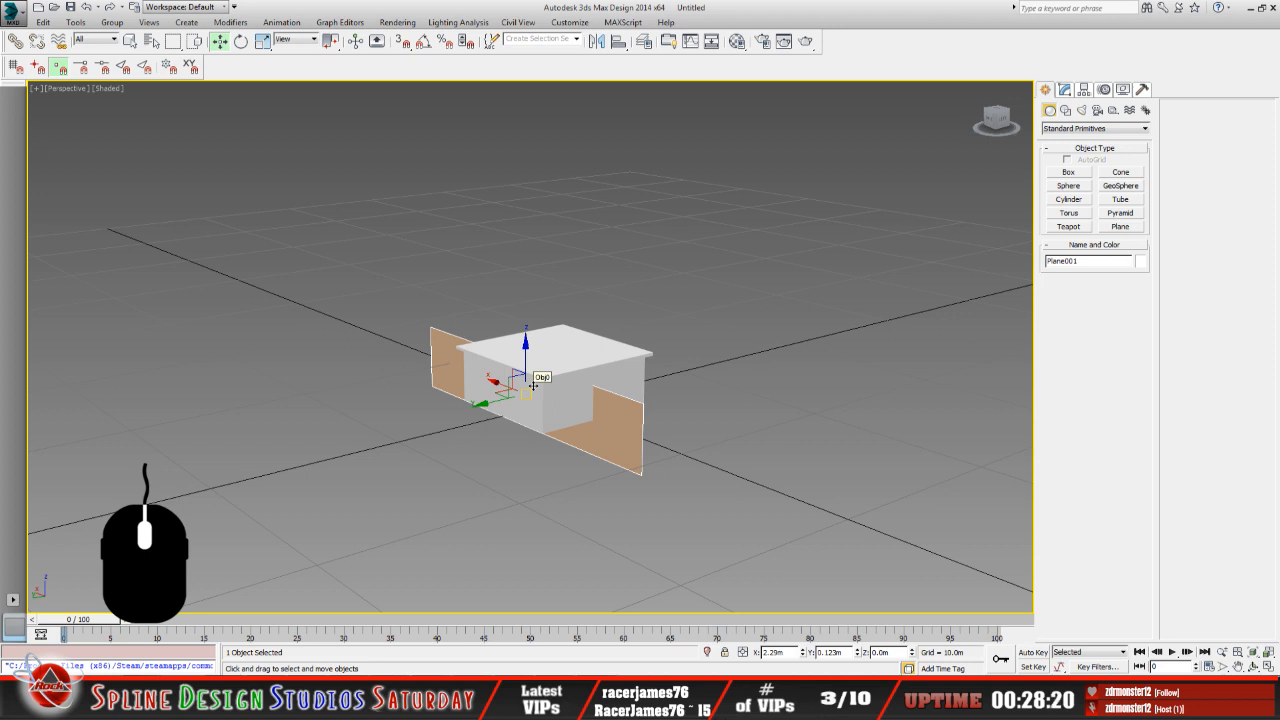
Enable Edge/Segment snapping and try to snap the plane's pivot down onto its bottom edge.
click(1085, 91)
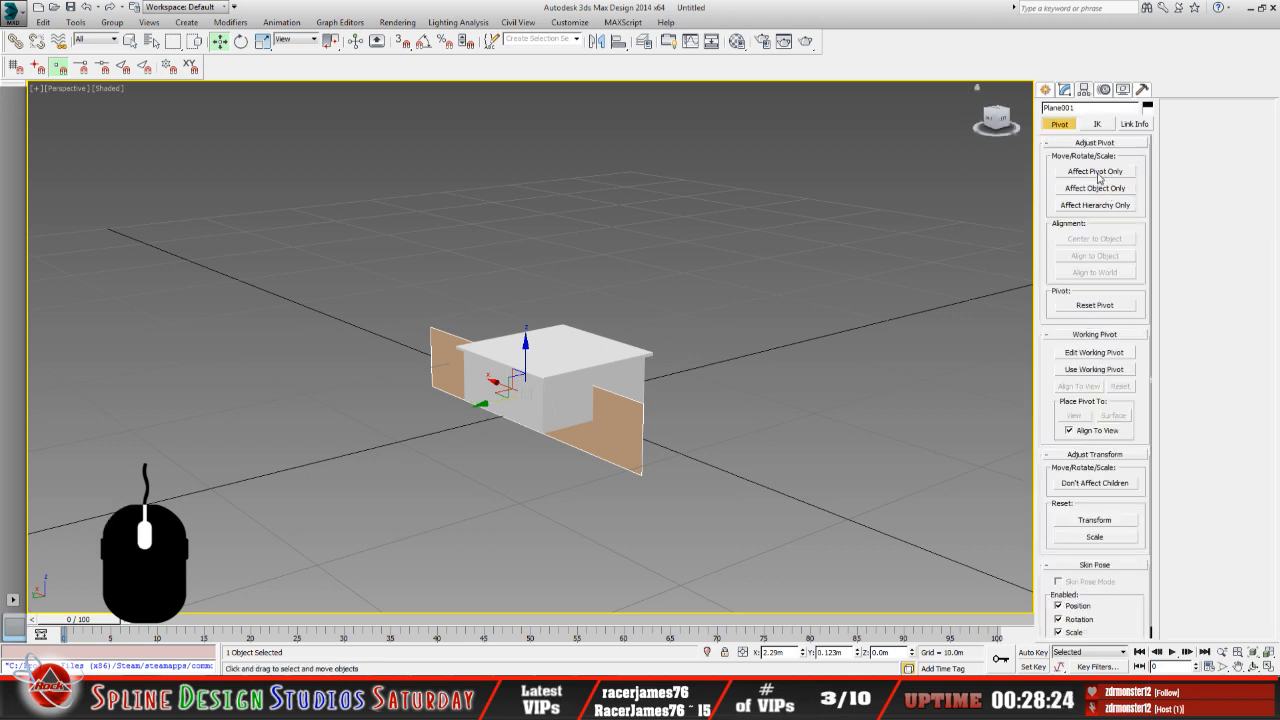
click(1067, 175)
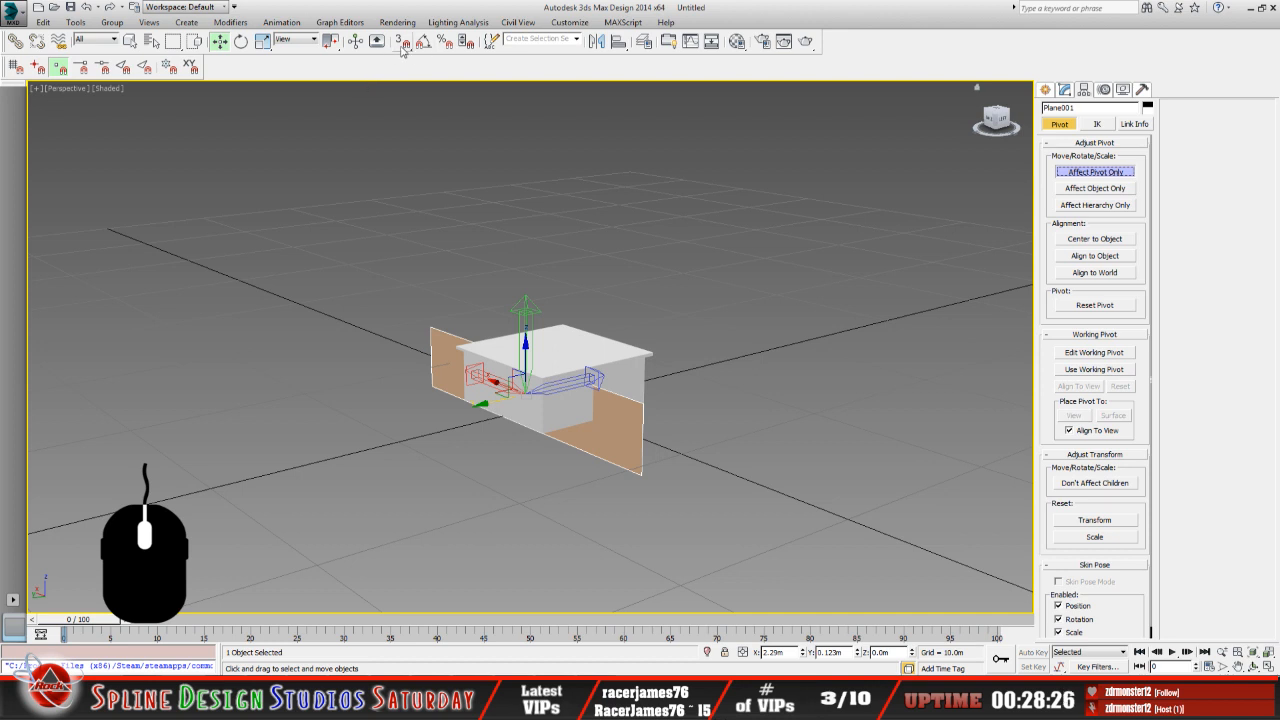
click(401, 40)
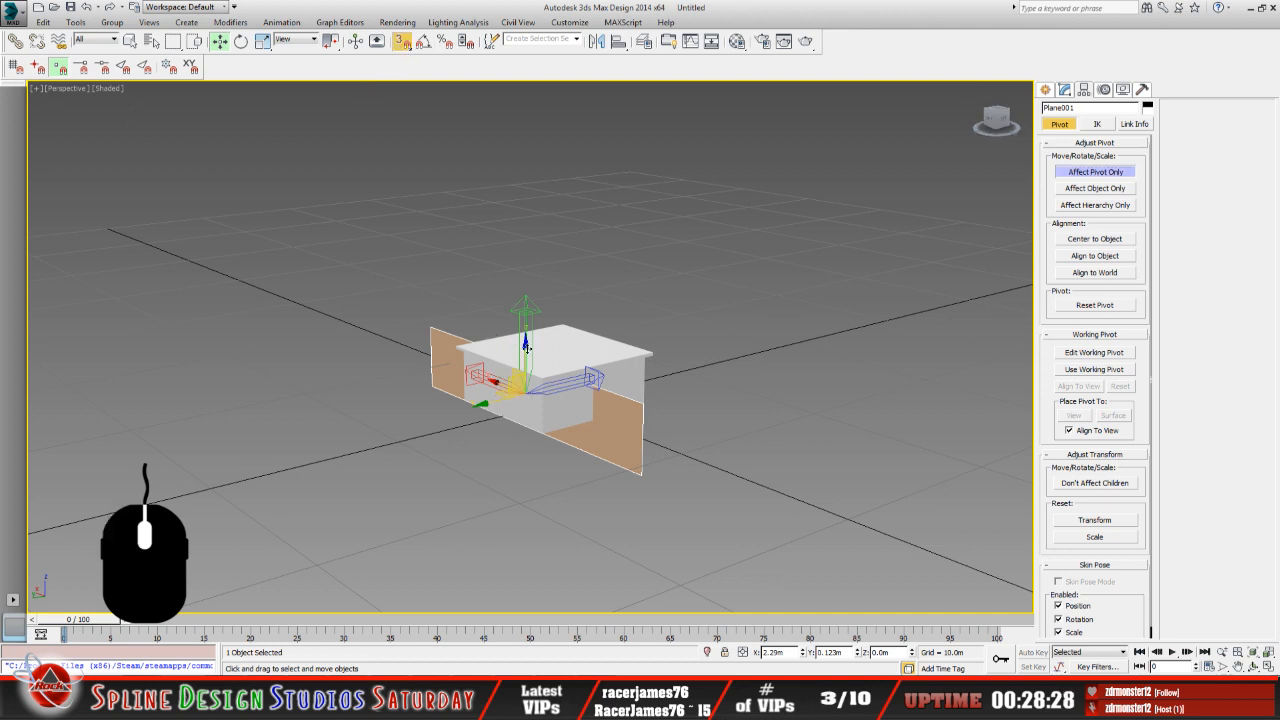
click(122, 66)
drag(536, 352, 522, 428)
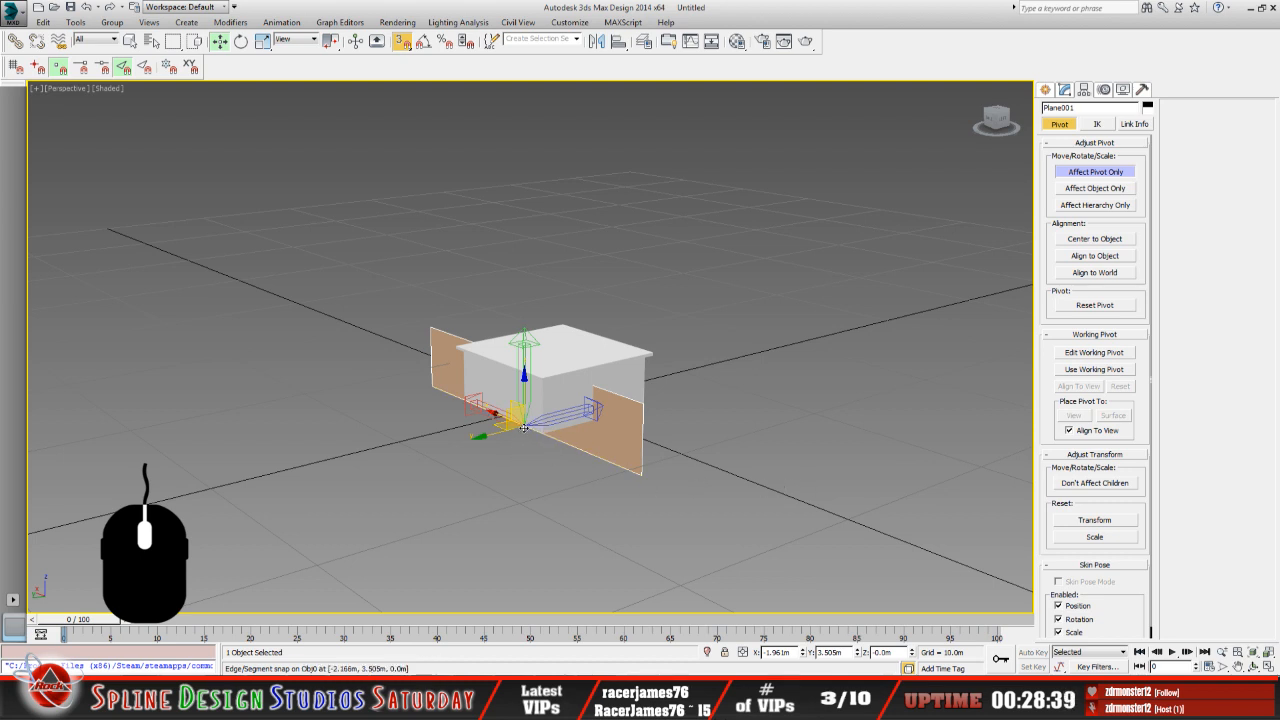
click(1088, 172)
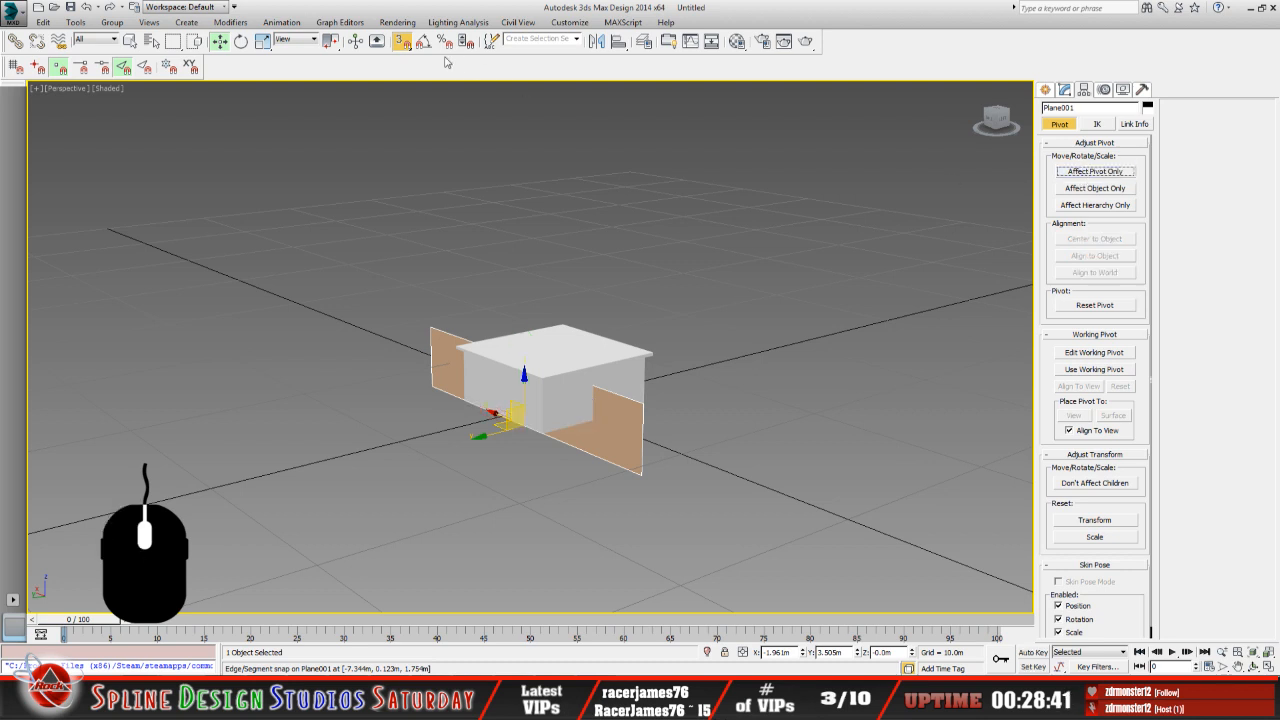
click(403, 41)
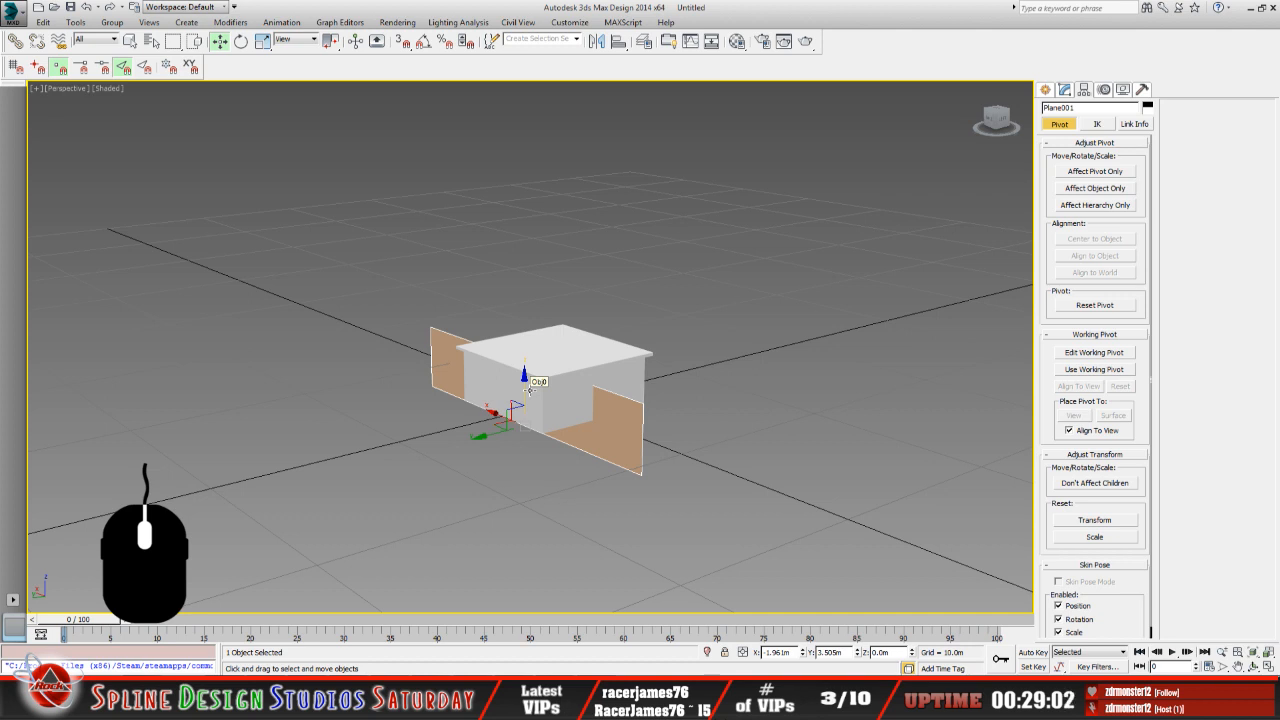
Move the plane clear of the building to about Y 11.46 m and snap its pivot onto the plane's own bottom edge.
drag(500, 424, 384, 507)
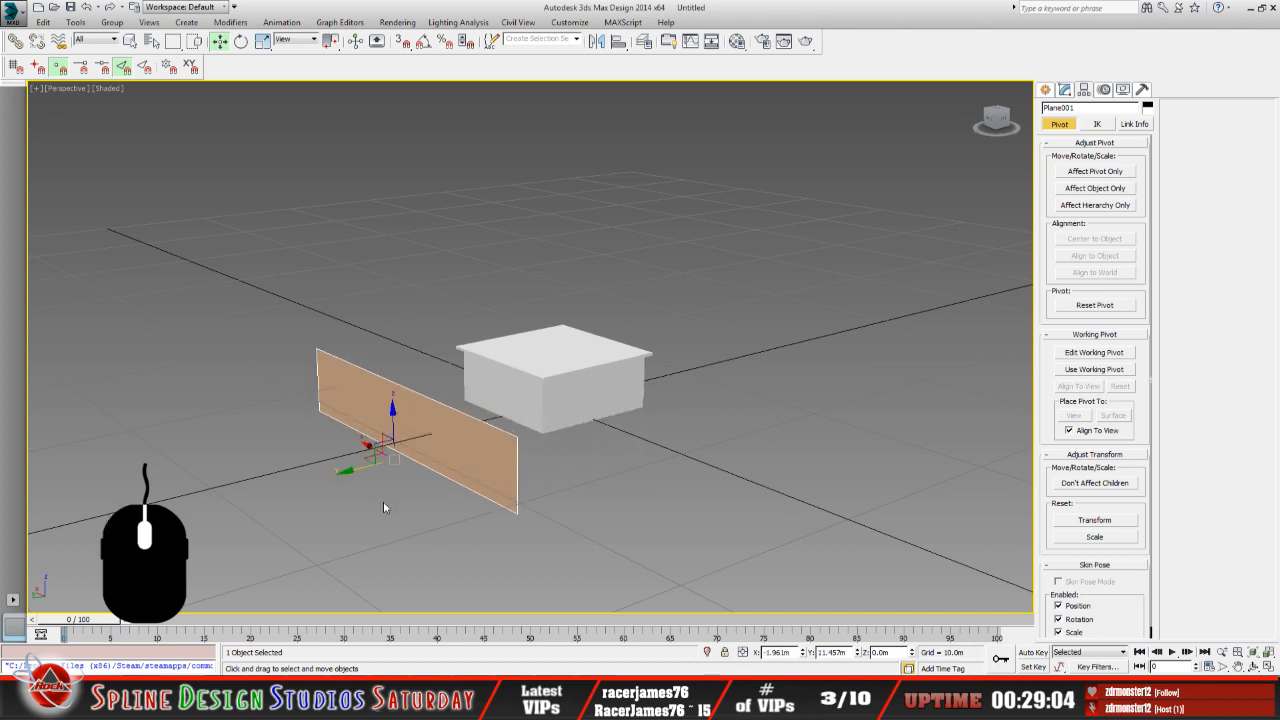
scroll(384, 507, up, 5)
scroll(390, 470, down, 3)
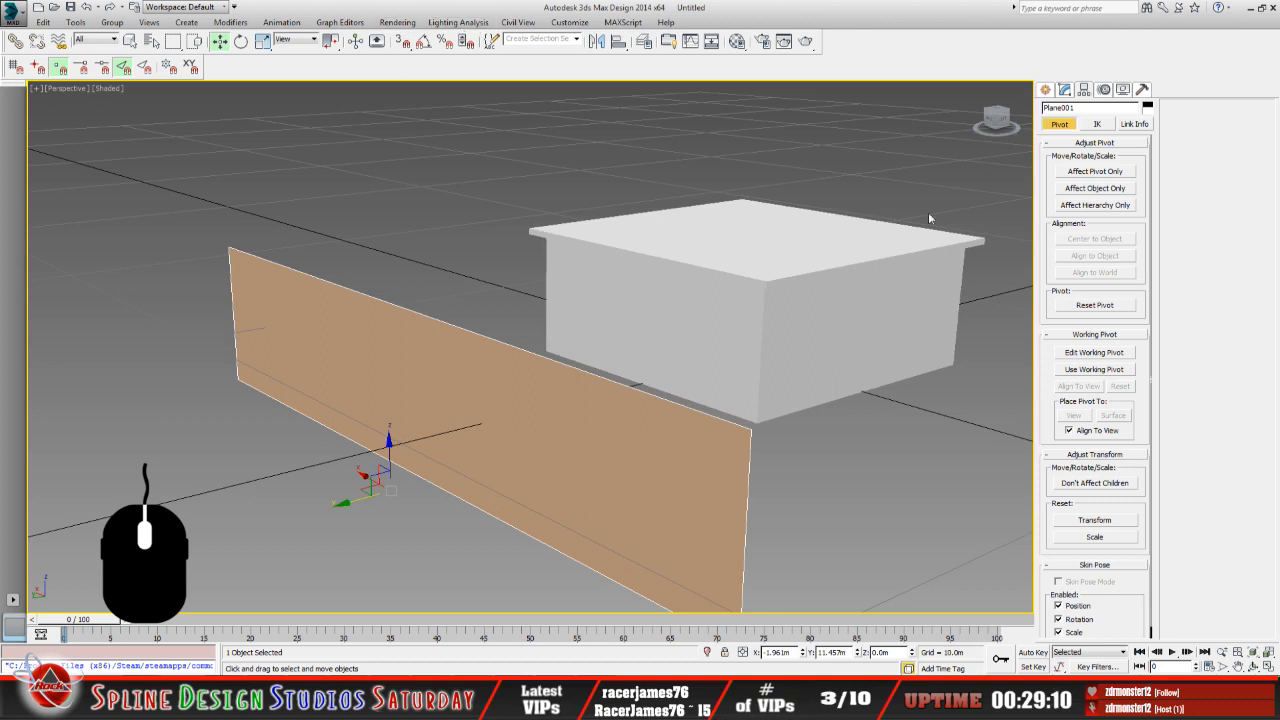
click(1094, 173)
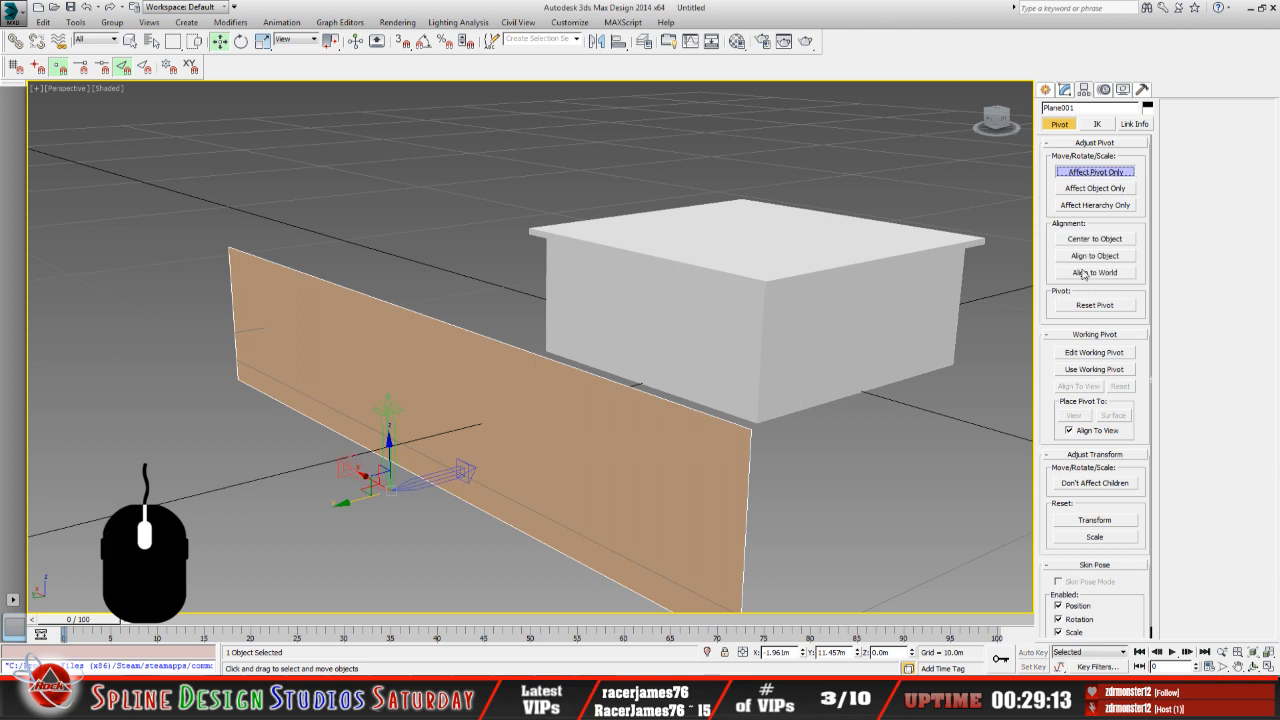
click(403, 41)
mouse_move(394, 461)
mouse_down()
mouse_move(423, 455)
mouse_move(437, 402)
mouse_move(366, 449)
mouse_move(384, 454)
mouse_move(397, 438)
mouse_move(384, 461)
mouse_up()
scroll(384, 477, up, 2)
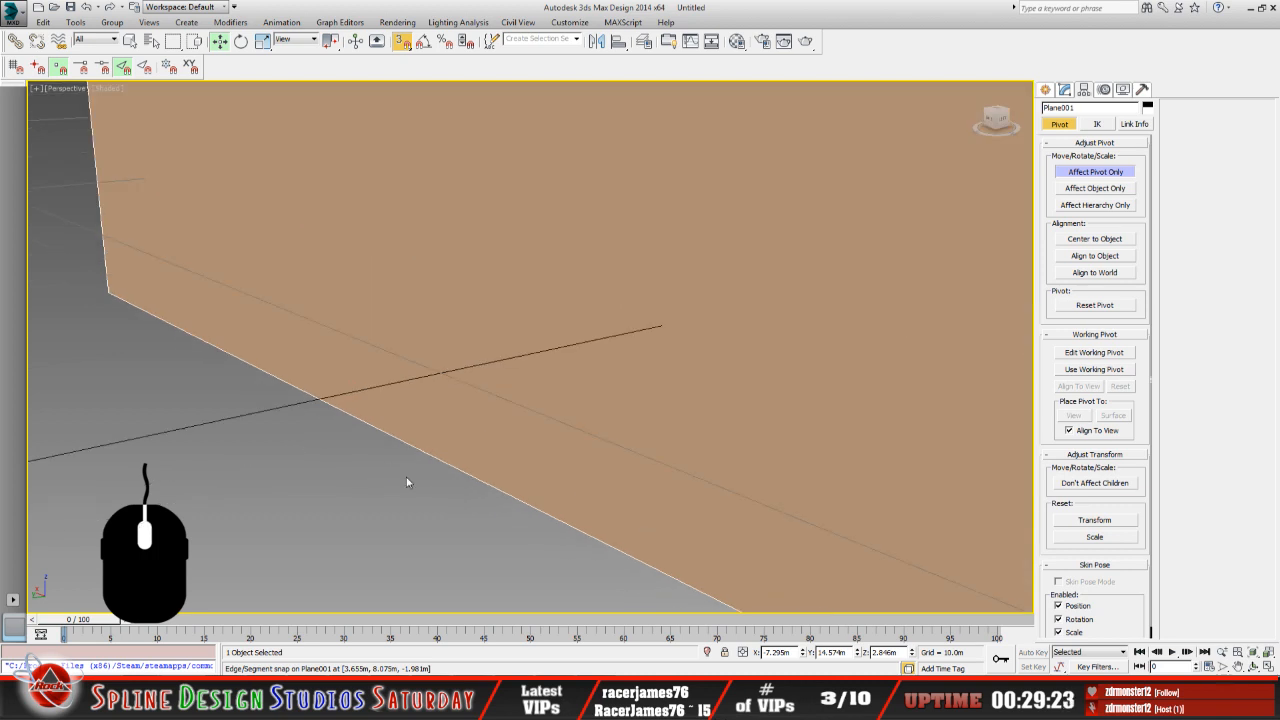
scroll(409, 481, down, 2)
mouse_move(404, 464)
mouse_down()
mouse_move(399, 474)
mouse_move(413, 466)
mouse_up()
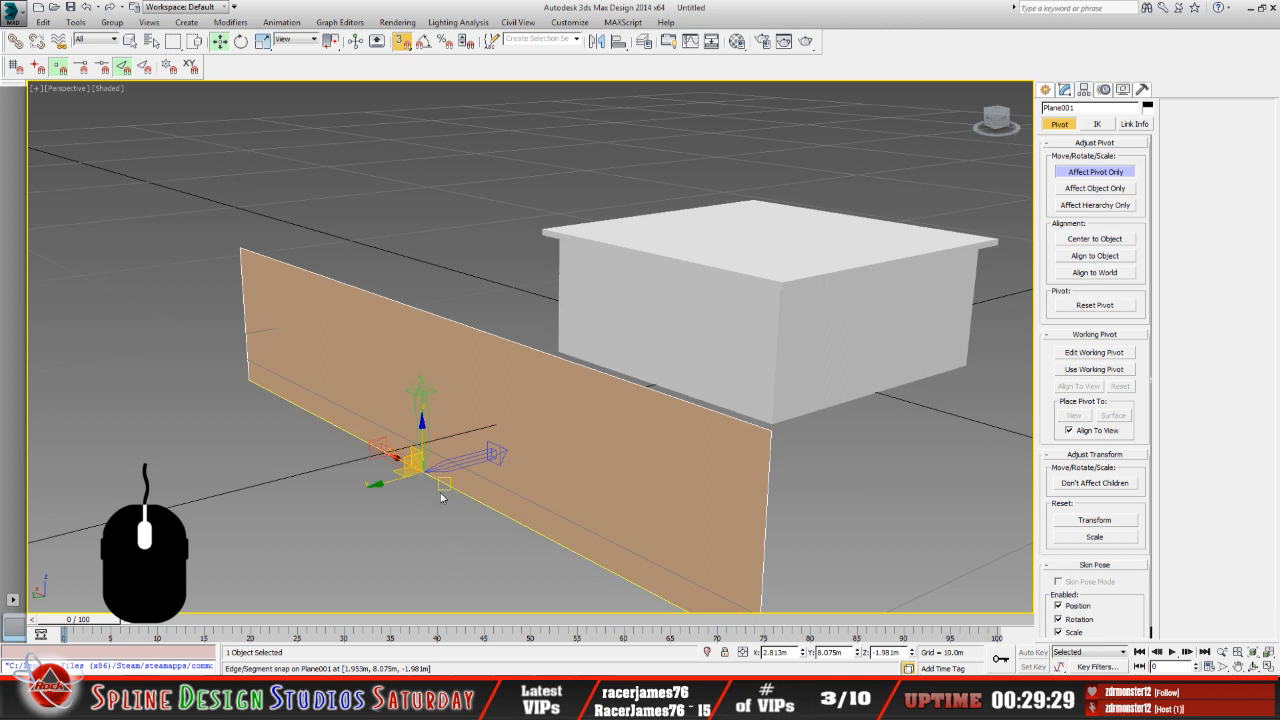
click(1078, 174)
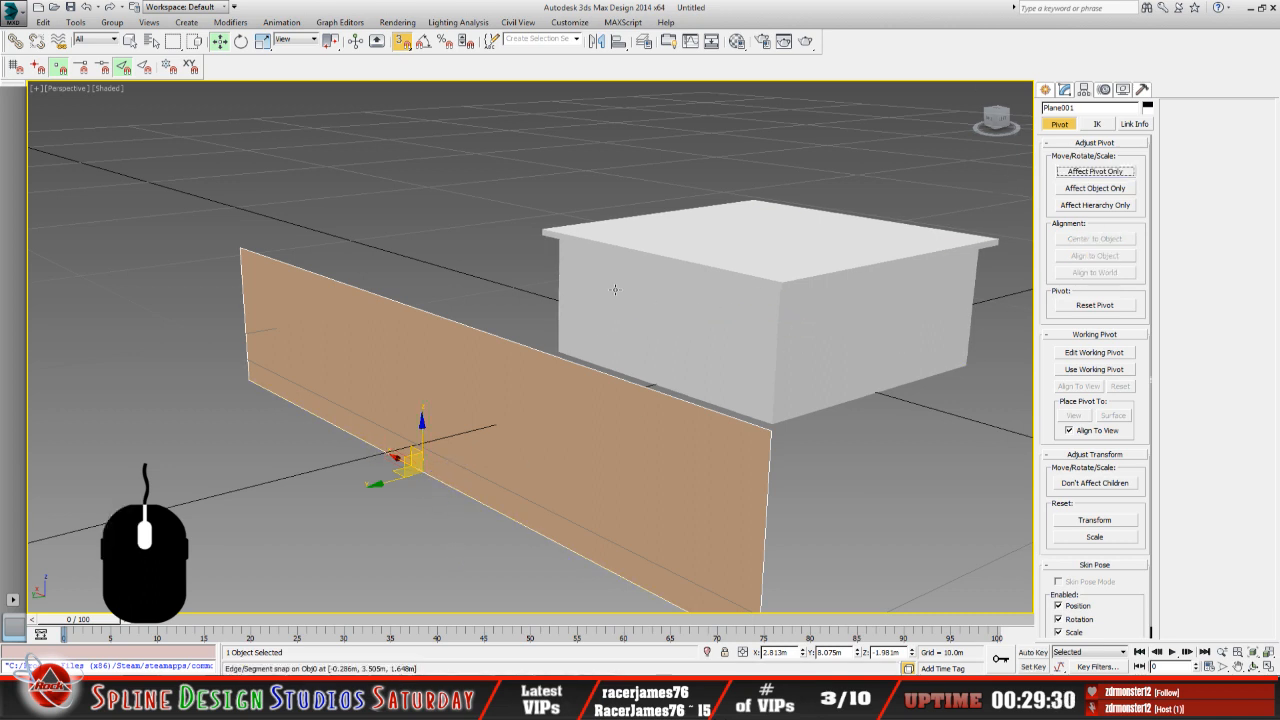
click(403, 42)
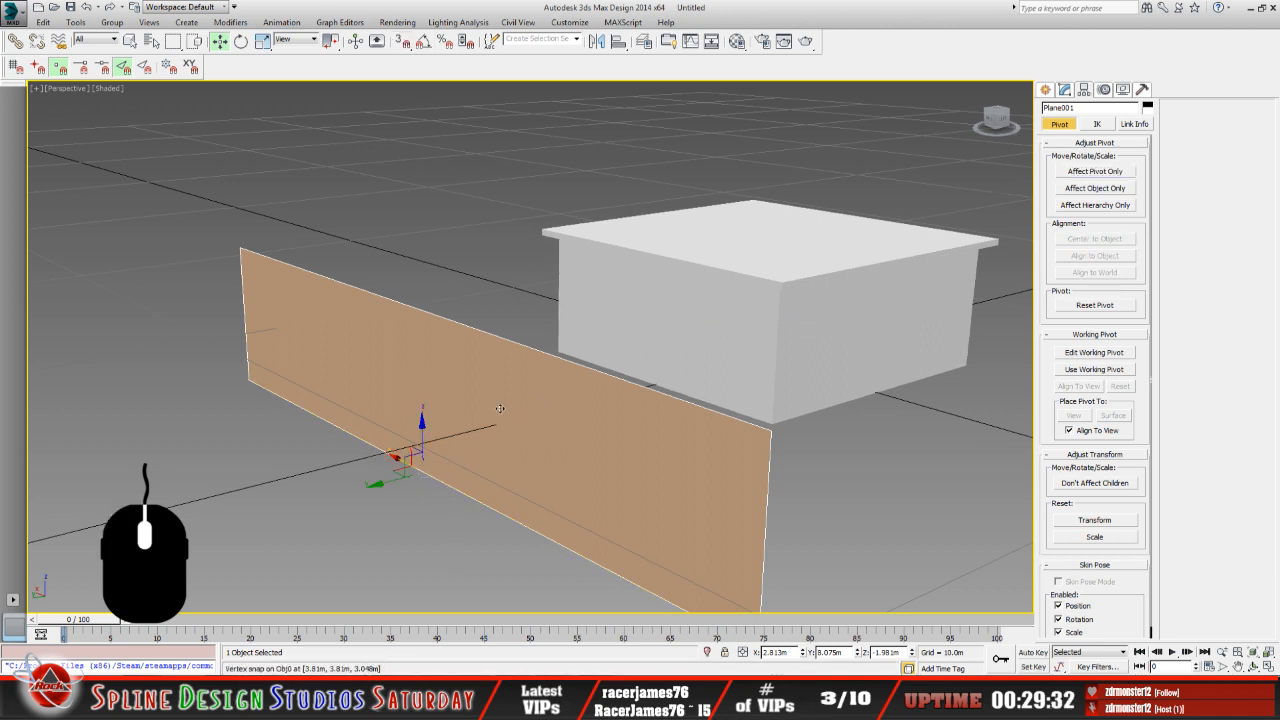
Set the plane's Z position to 0 and move it along Y up against the building's wall.
right_click(911, 653)
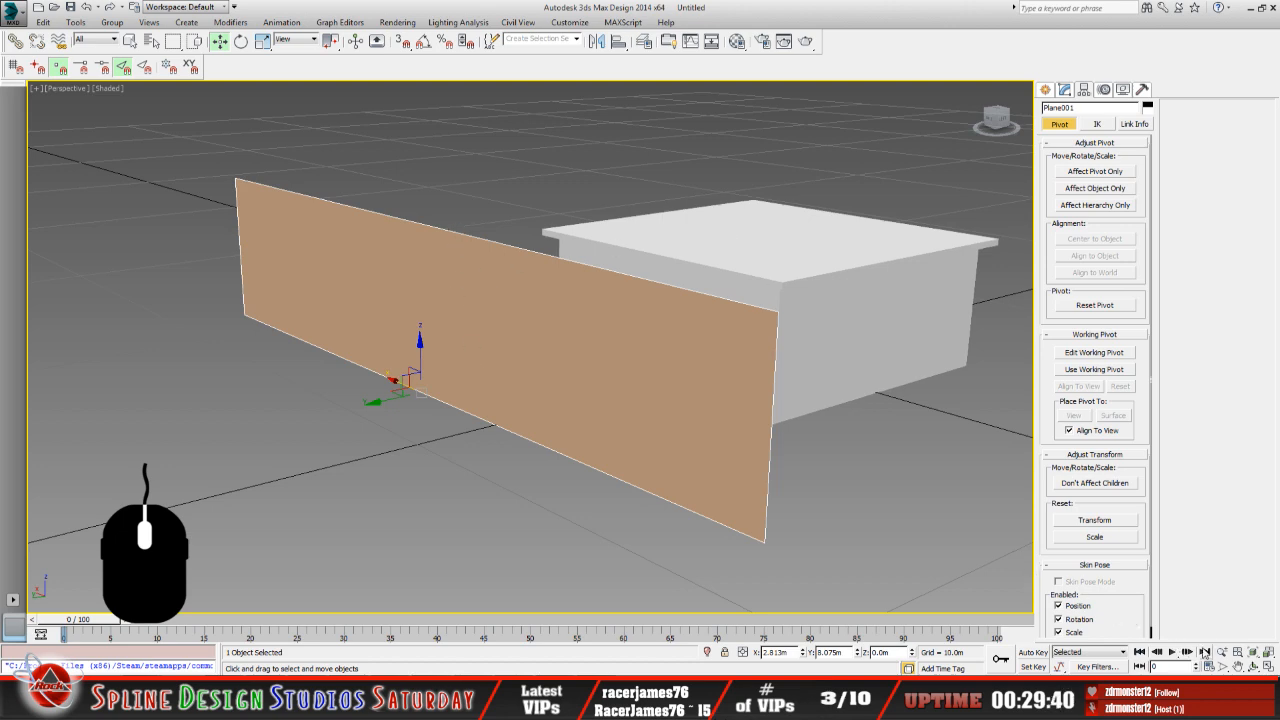
click(1253, 665)
drag(545, 413, 479, 388)
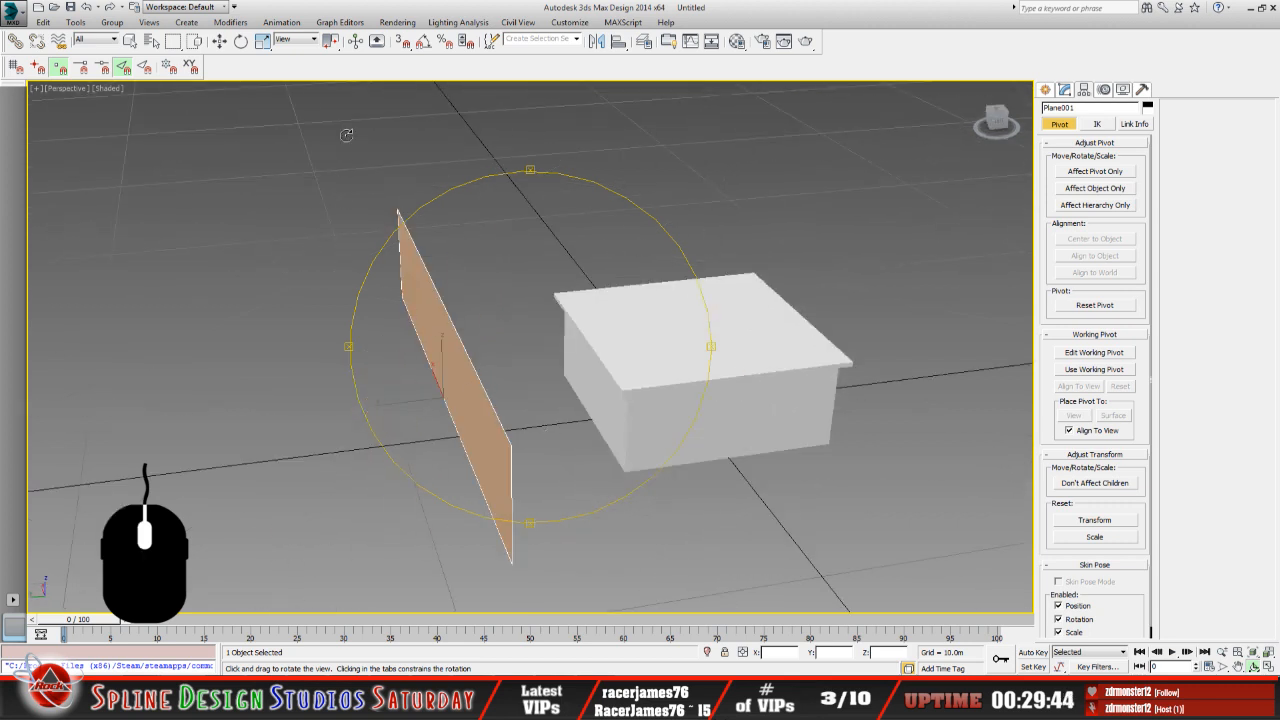
click(219, 41)
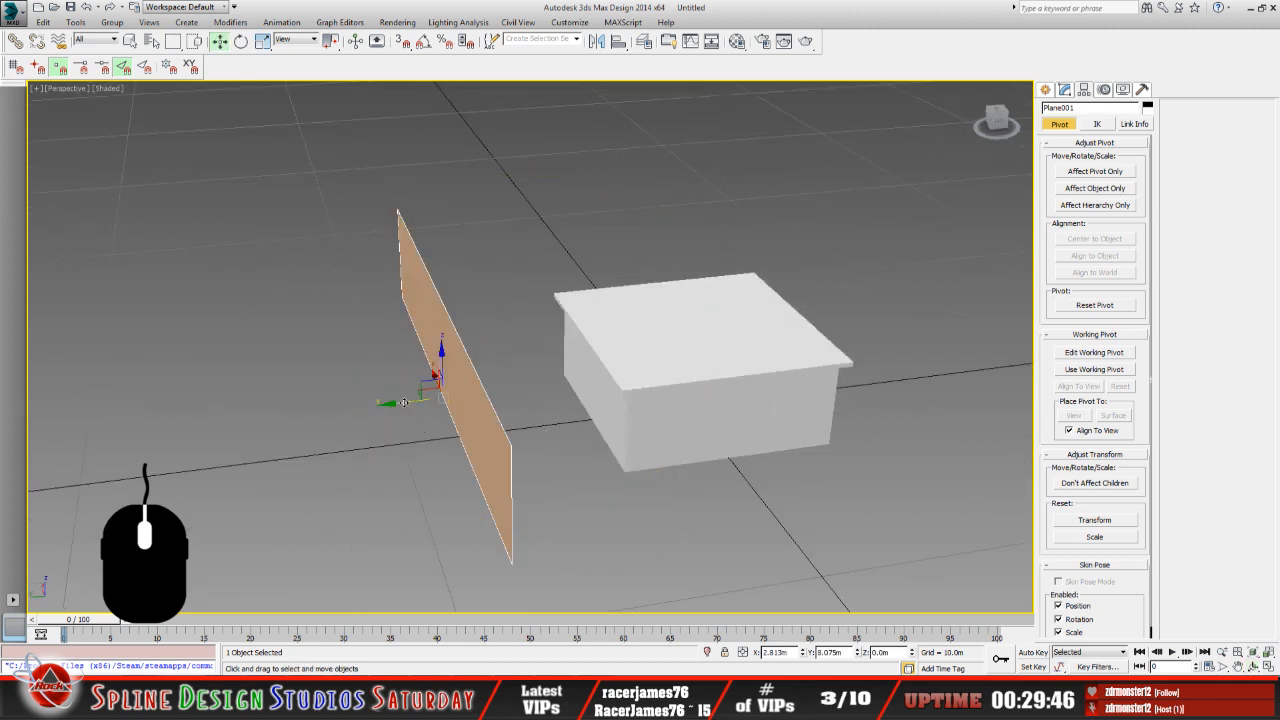
drag(413, 402, 459, 400)
click(1254, 666)
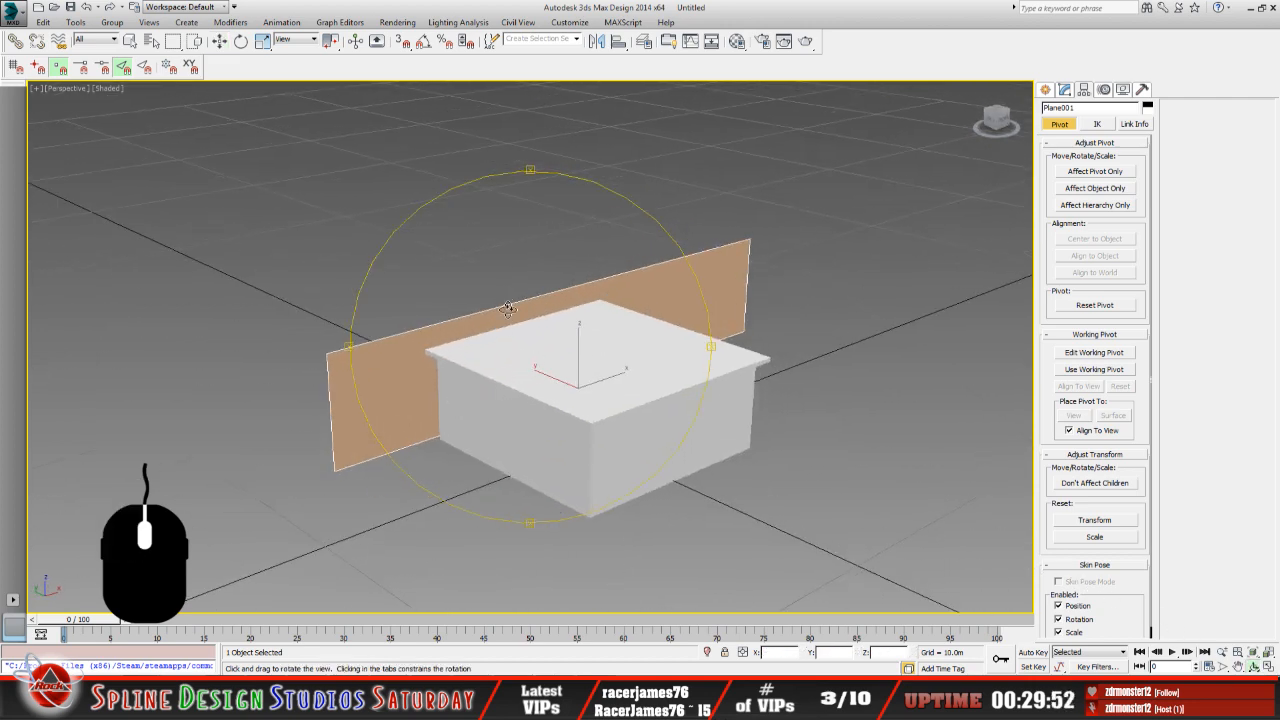
drag(522, 369, 497, 362)
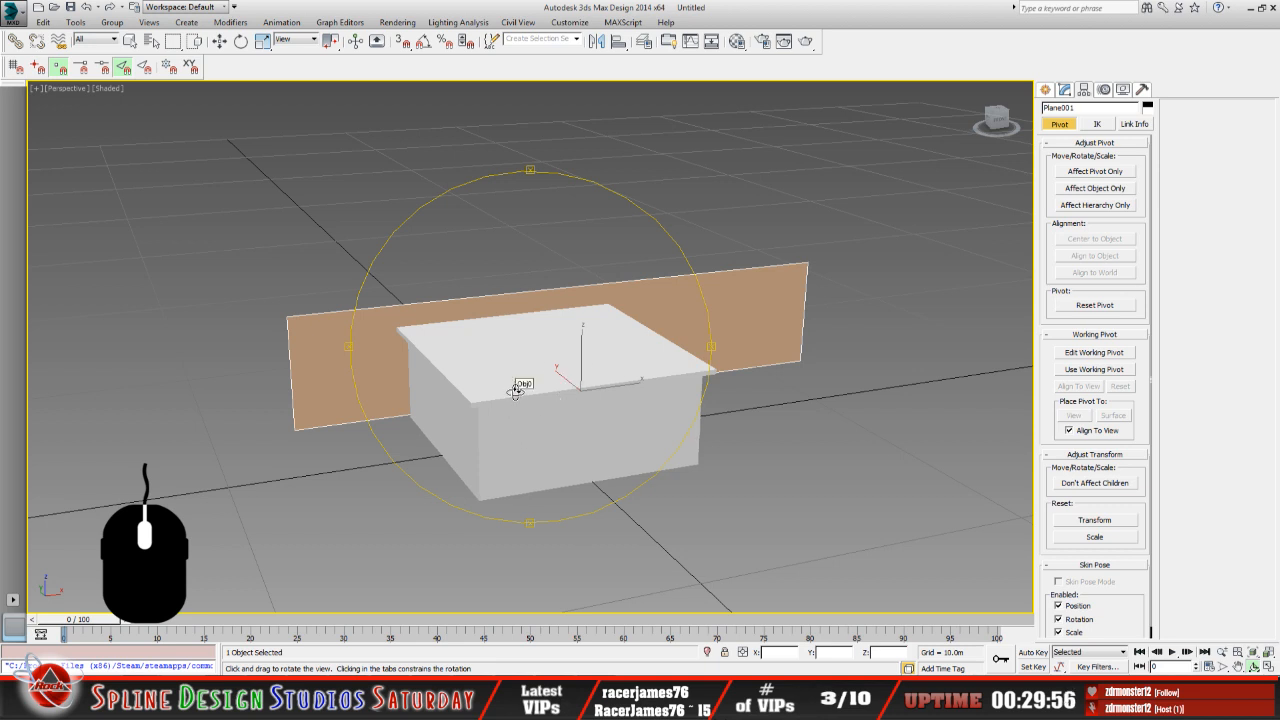
Compare the plane and building from several angles with the speedway infield reference photo in Paint Shop Pro.
drag(514, 392, 640, 400)
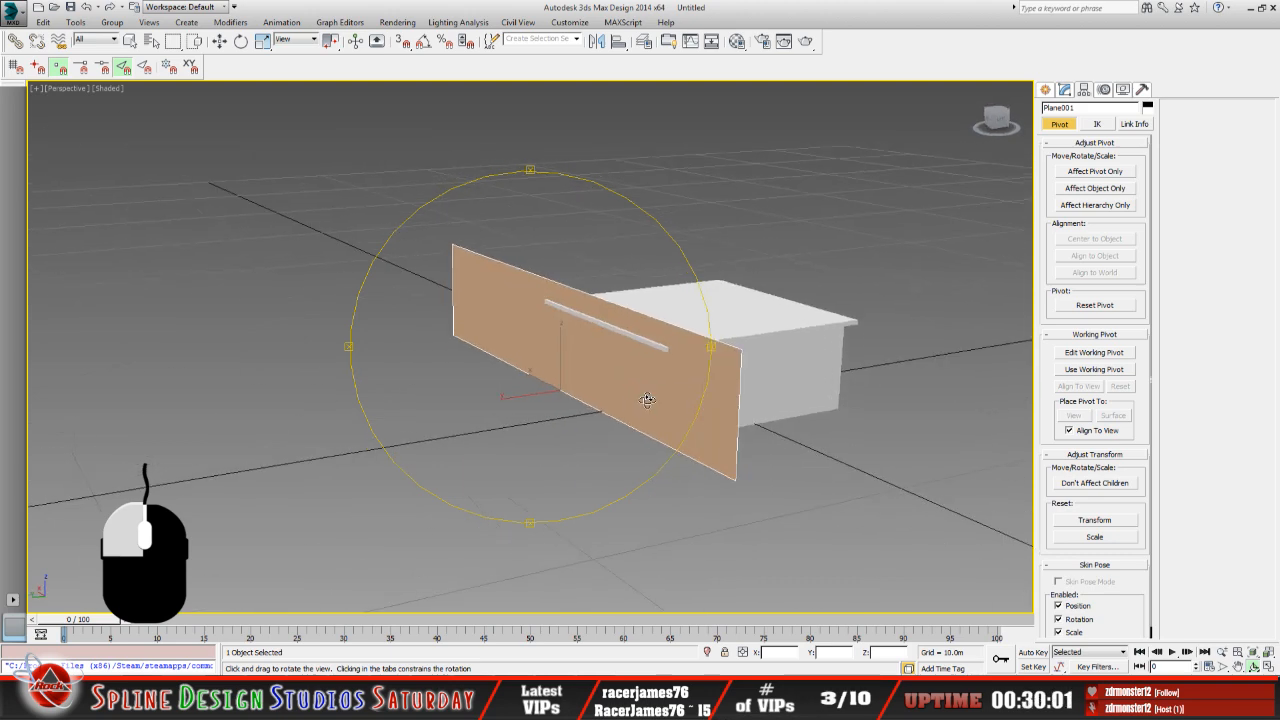
drag(647, 400, 577, 404)
key(alt+Tab)
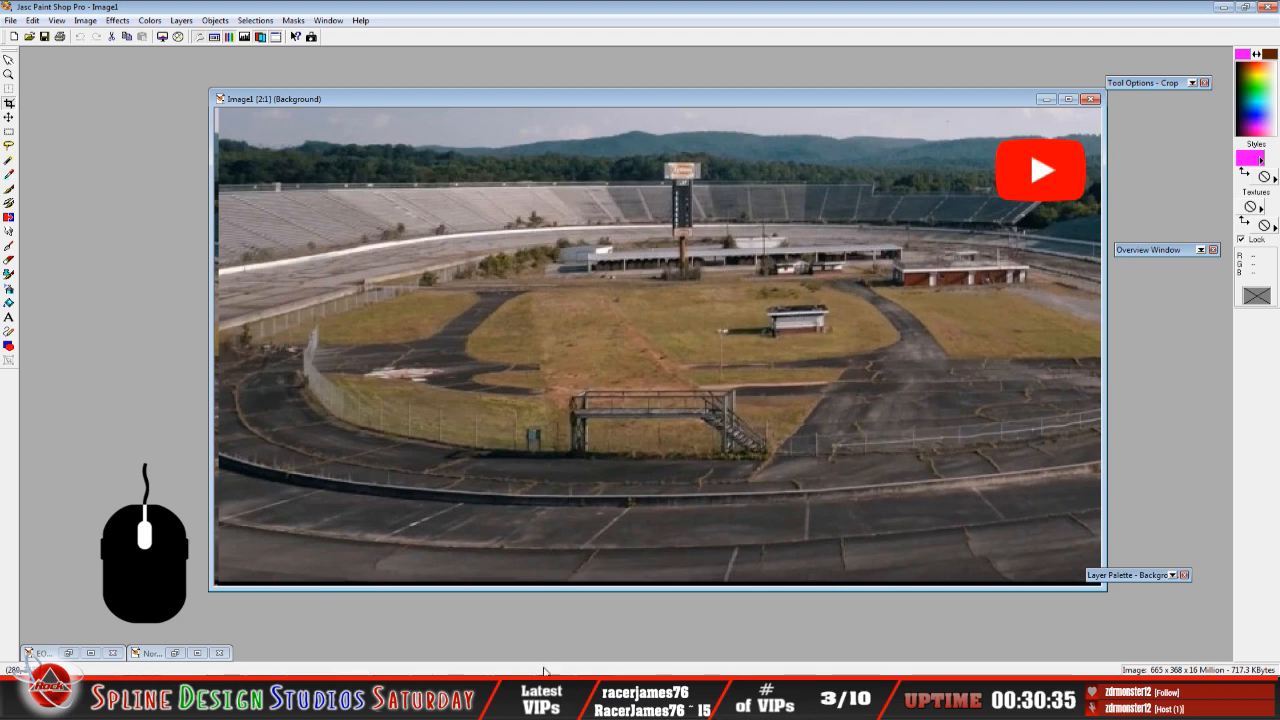
key(alt+Tab)
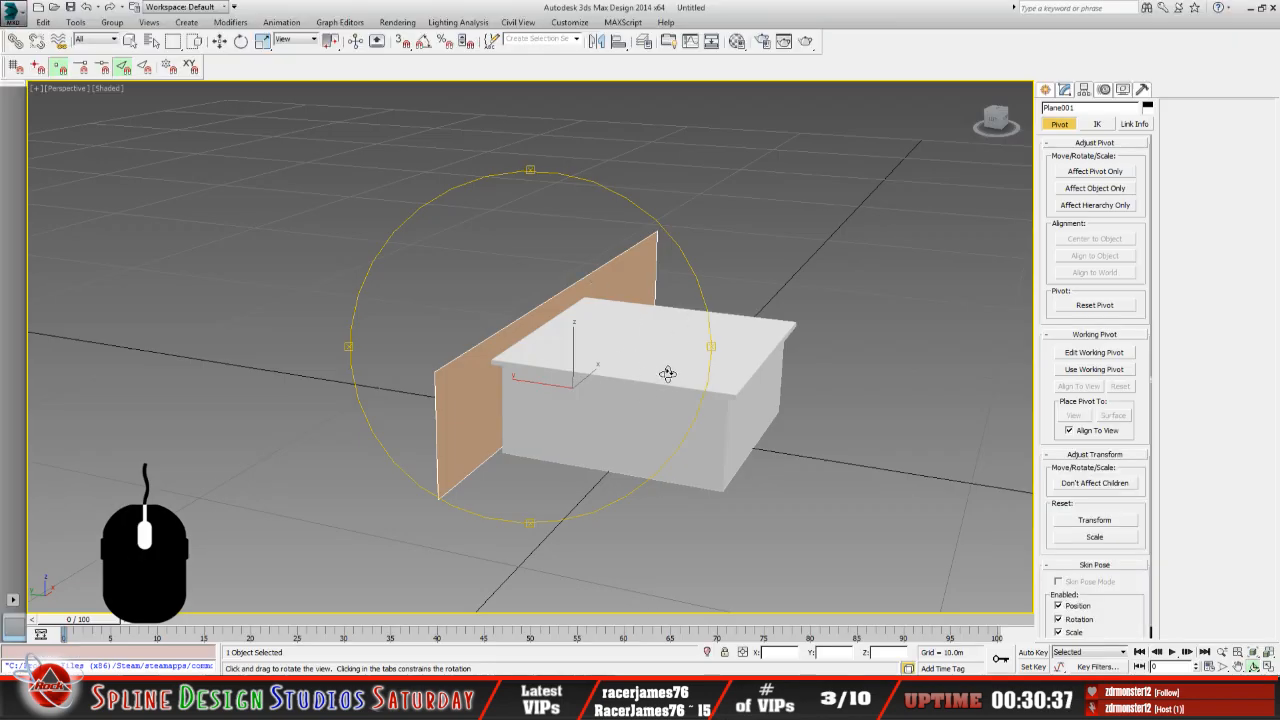
mouse_move(581, 416)
mouse_down()
mouse_move(549, 406)
mouse_move(566, 410)
mouse_move(531, 423)
mouse_move(581, 400)
mouse_up()
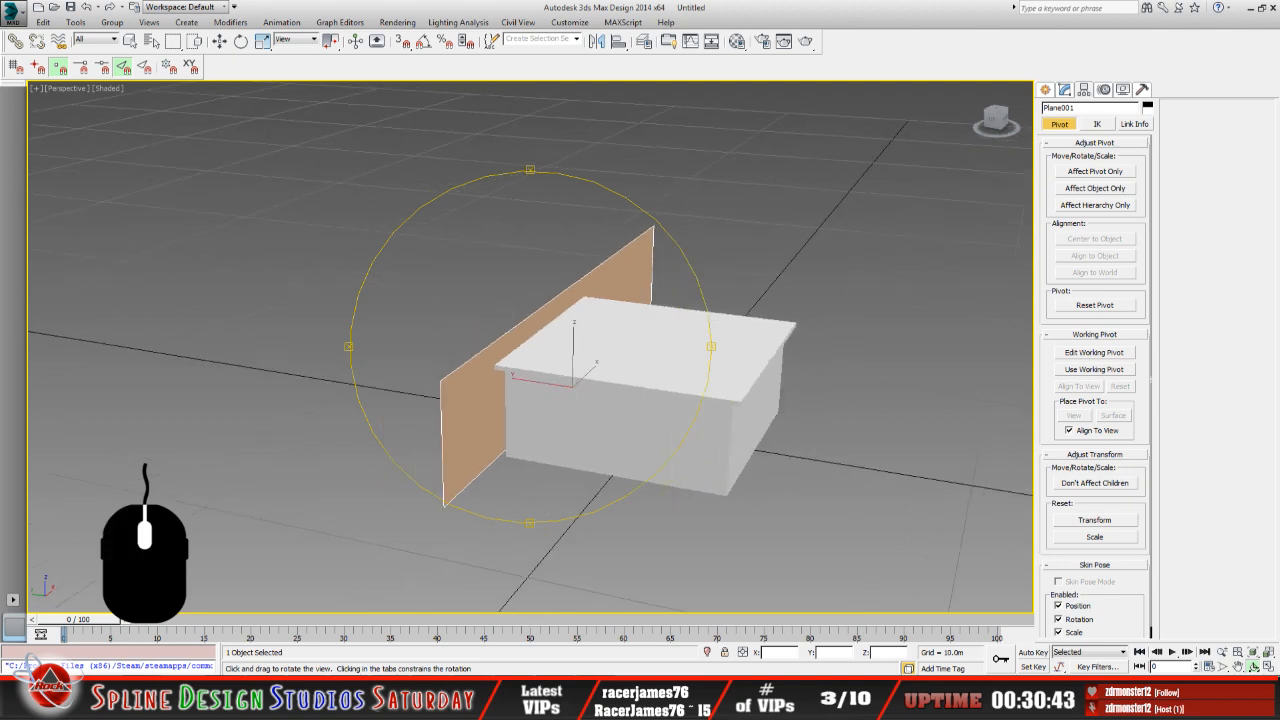
key(alt+Tab)
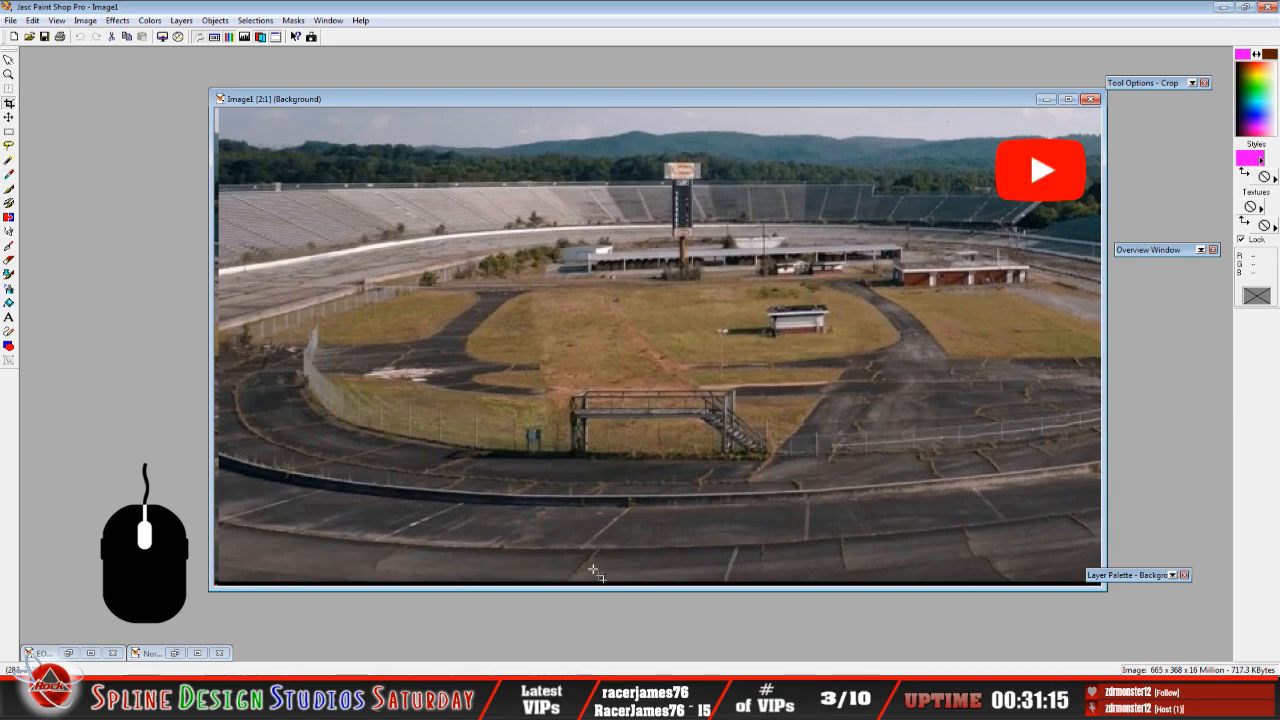
click(577, 700)
mouse_move(559, 448)
mouse_down()
mouse_move(554, 432)
mouse_move(526, 431)
mouse_up()
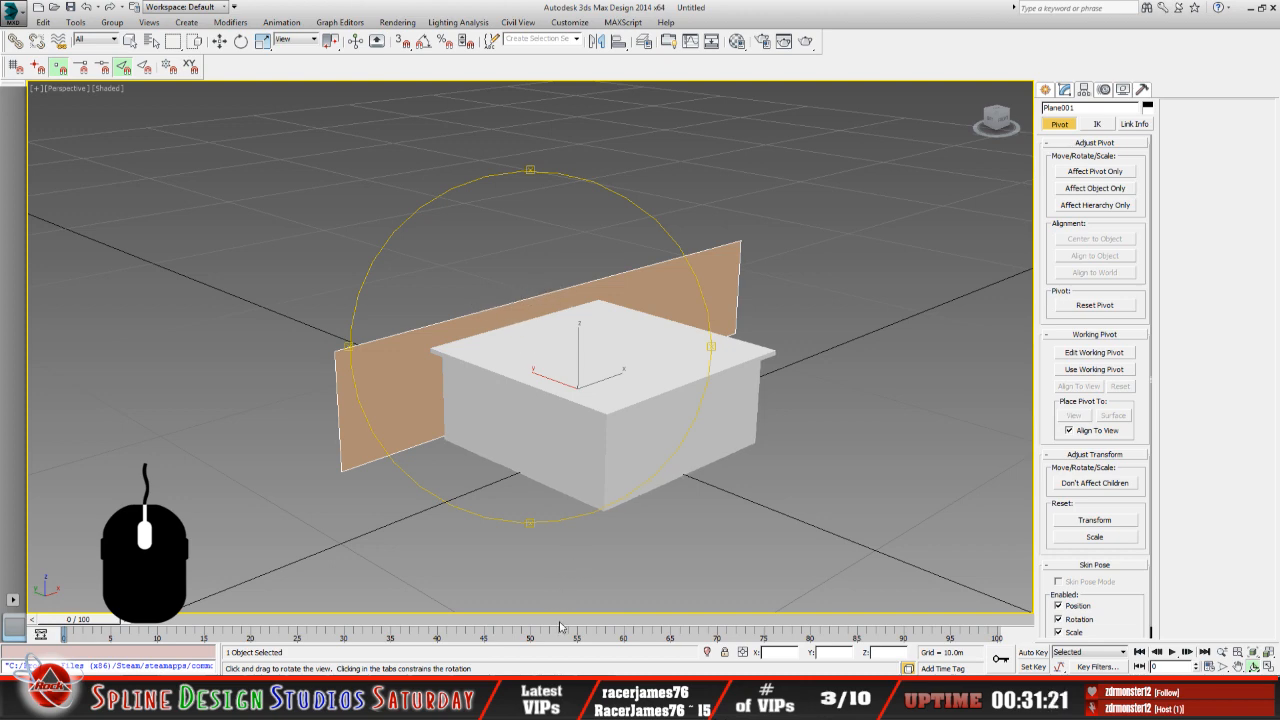
click(568, 700)
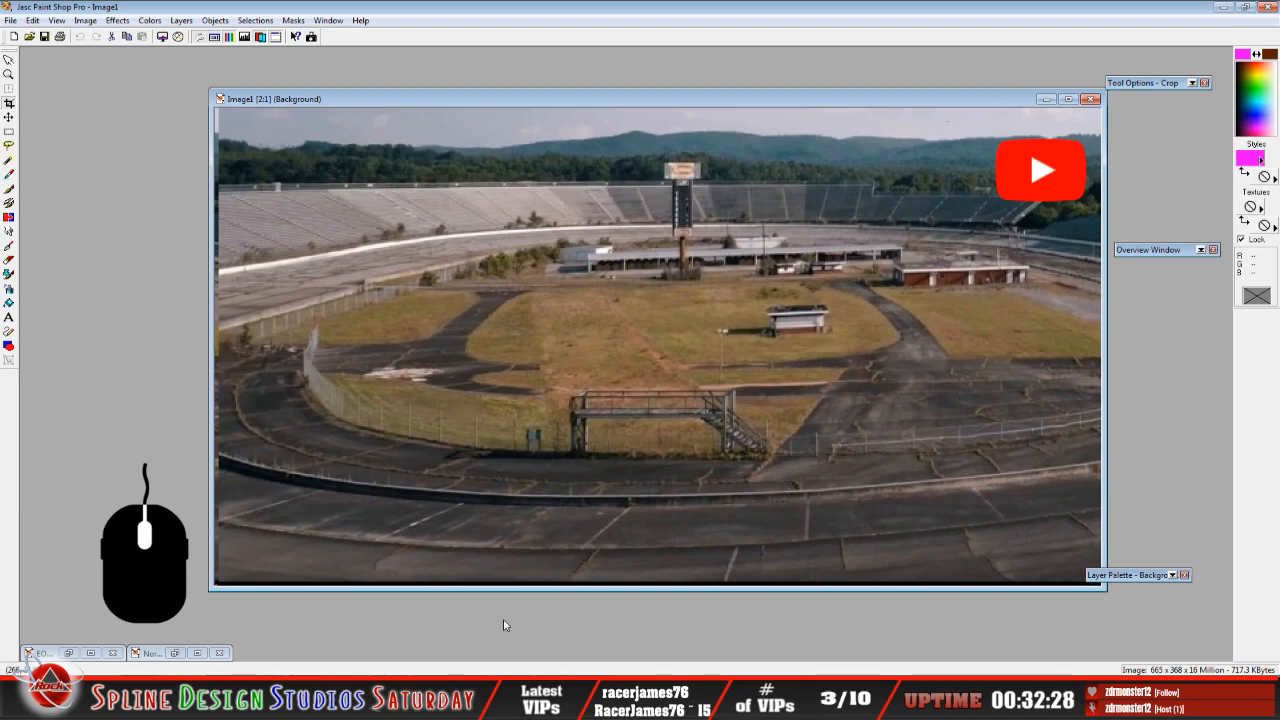
click(571, 692)
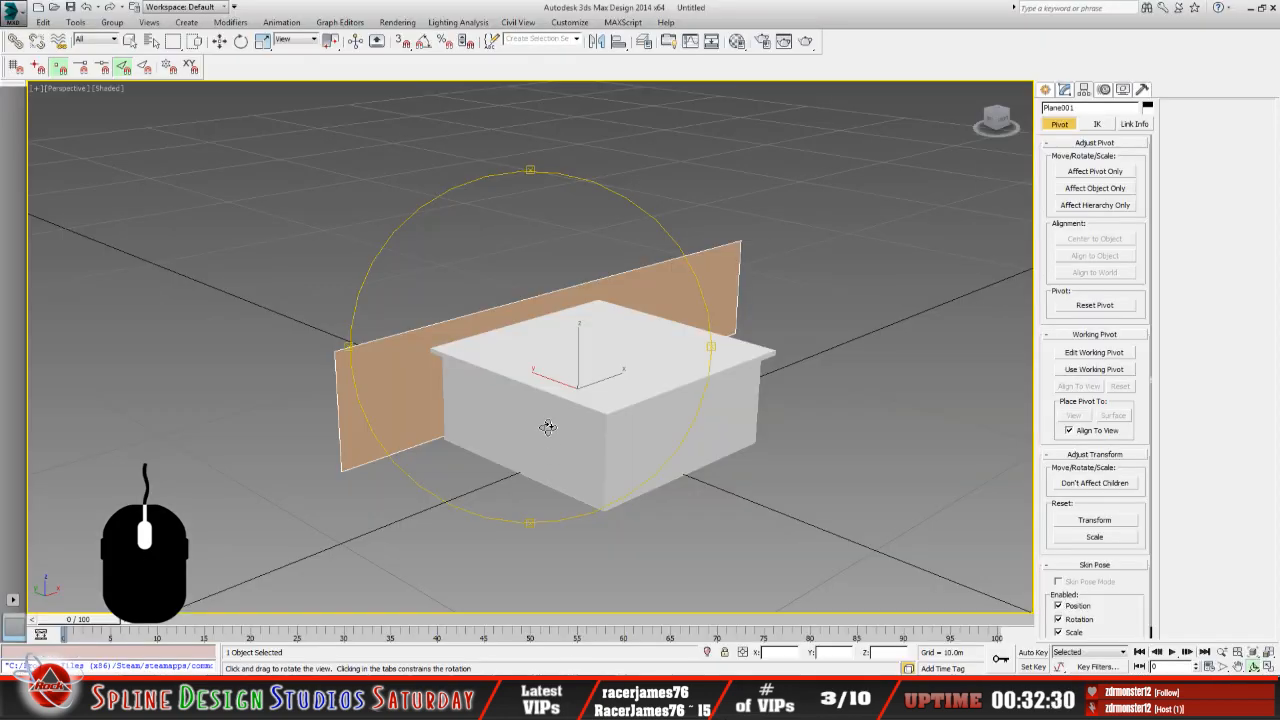
mouse_move(532, 421)
mouse_down()
mouse_move(551, 421)
mouse_move(529, 409)
mouse_move(518, 427)
mouse_up()
scroll(521, 412, up, 3)
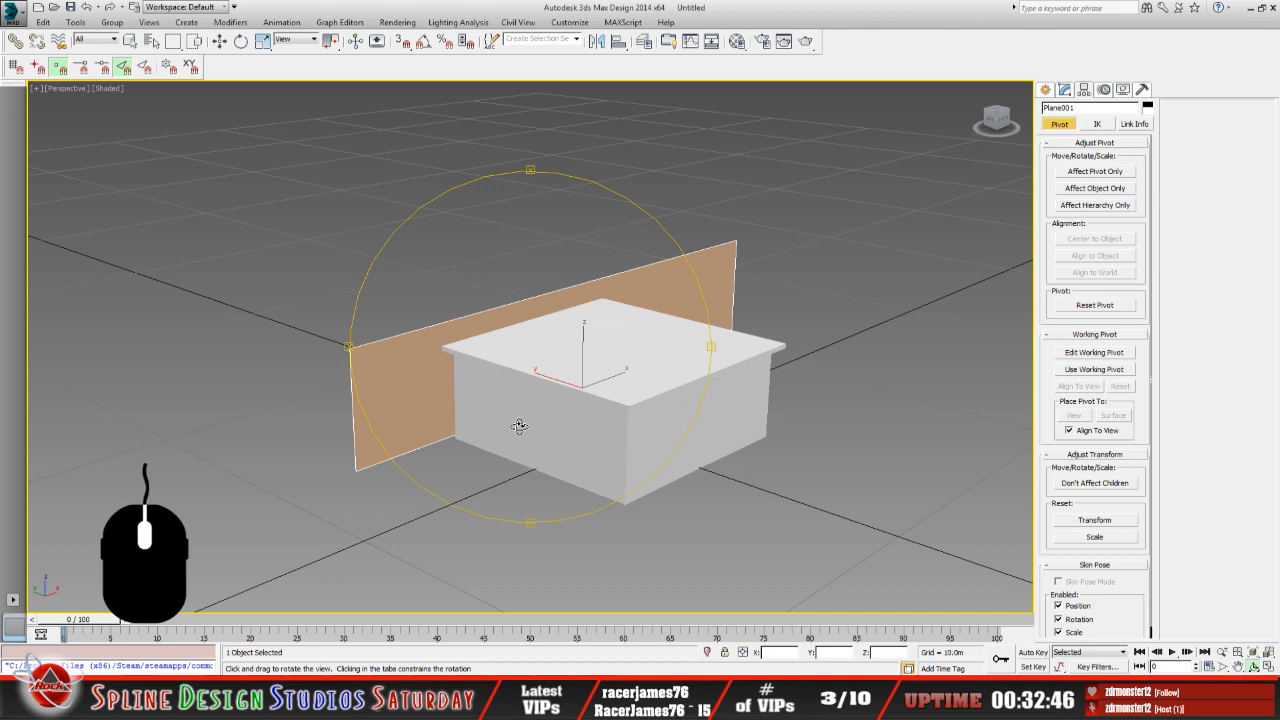
drag(569, 424, 571, 429)
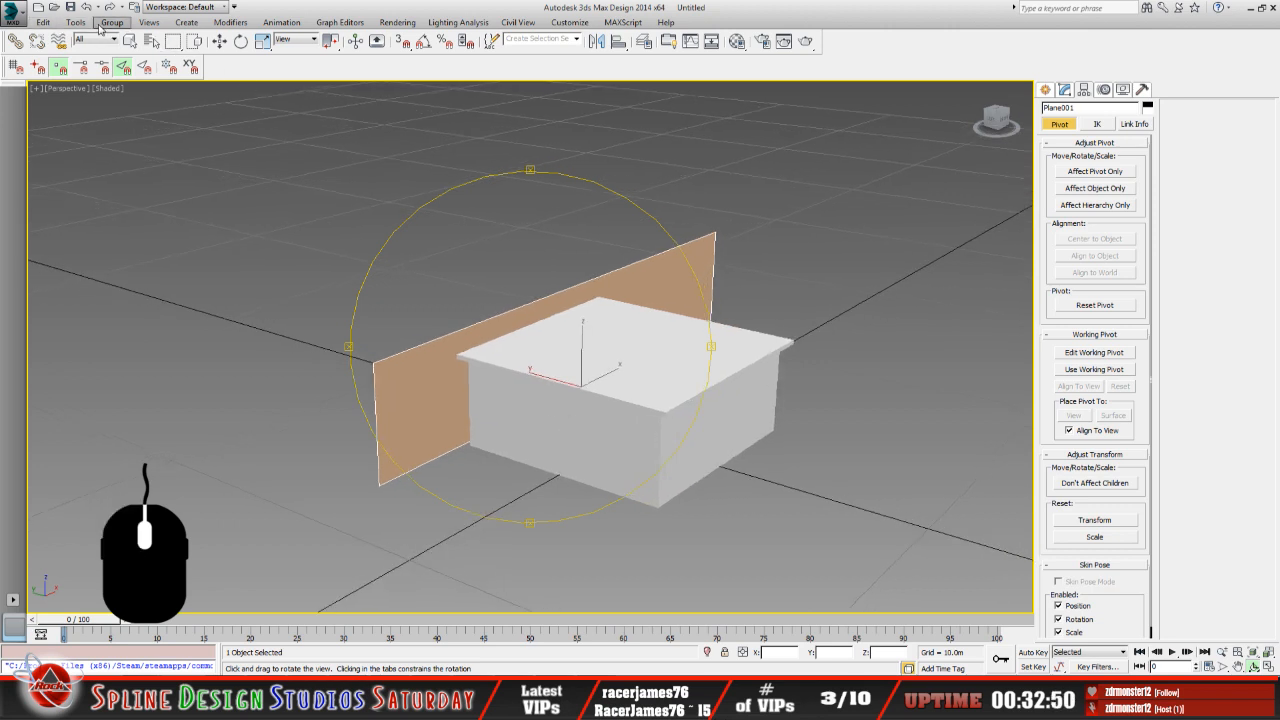
Create a box about 6.99 m long, 11.72 m wide and 3.4 m high in front of the plane, over the building.
click(186, 22)
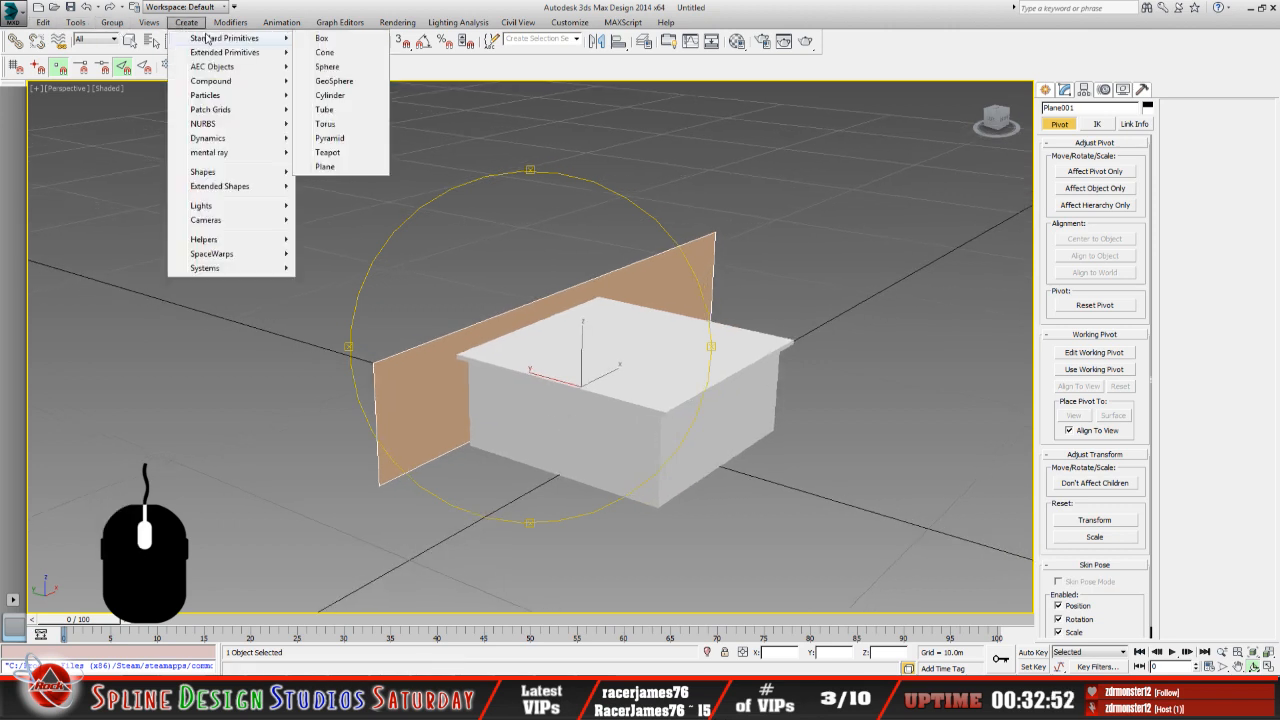
click(321, 38)
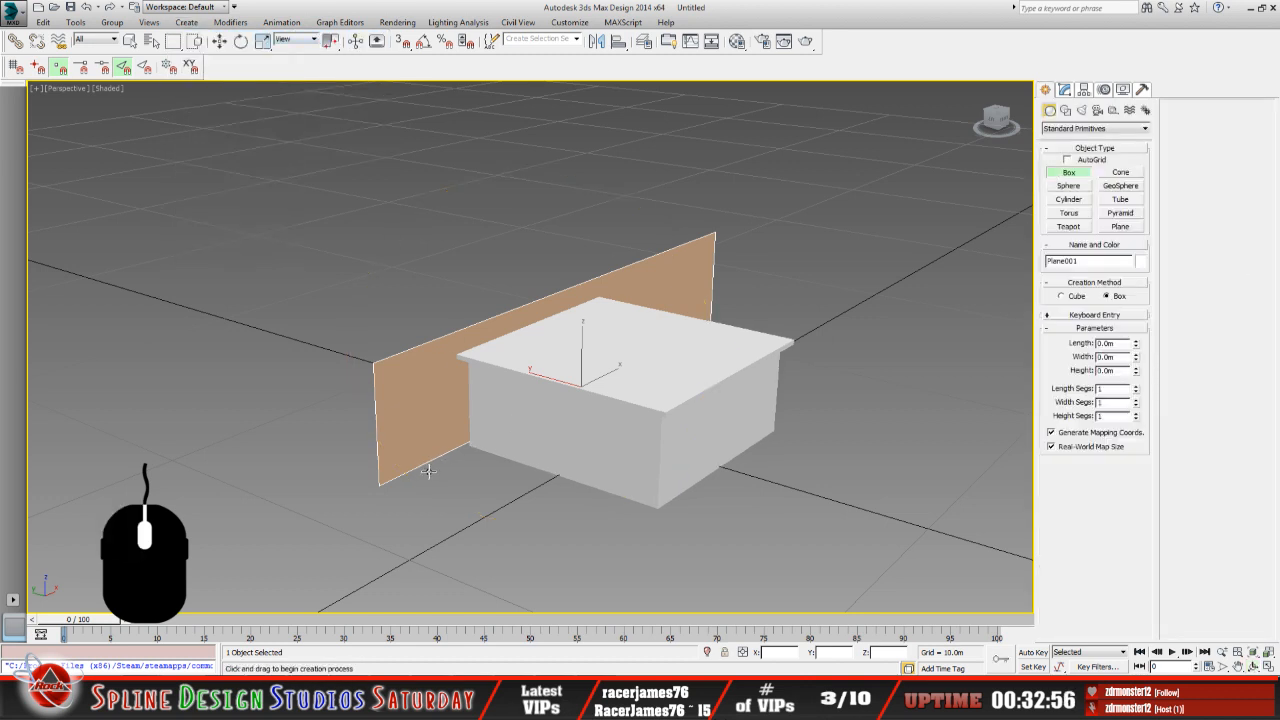
drag(424, 478, 818, 405)
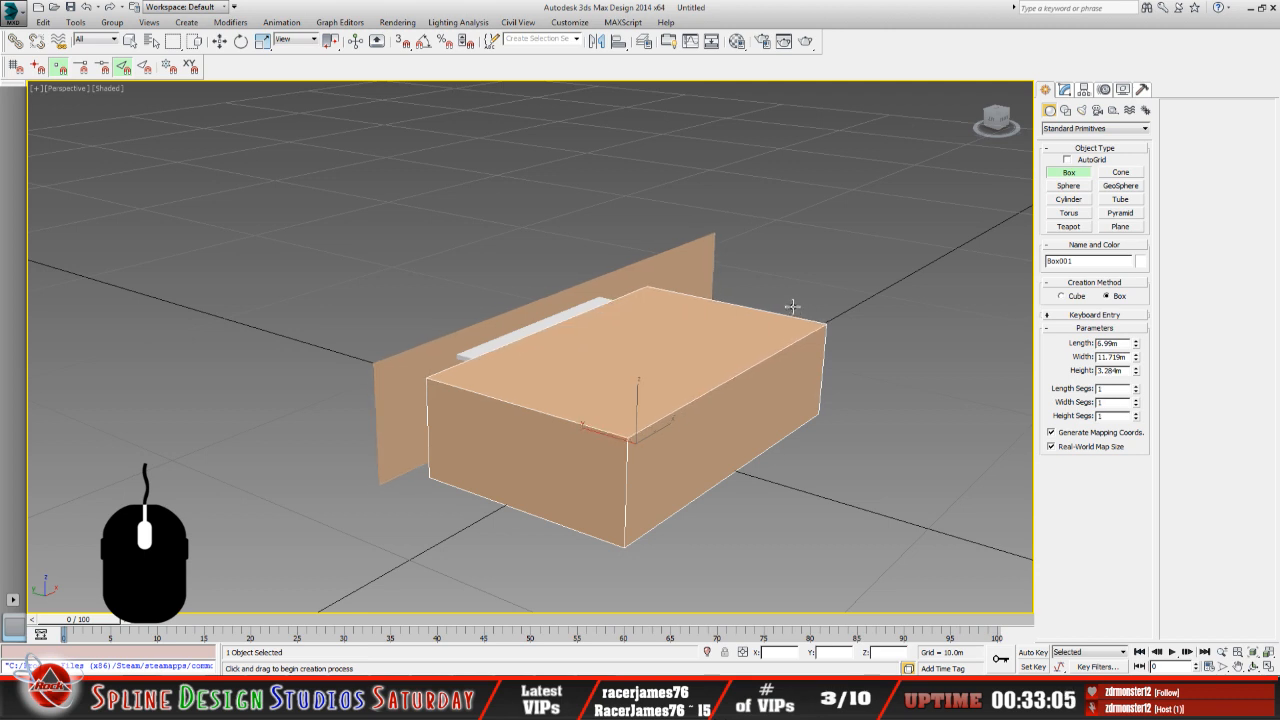
click(791, 302)
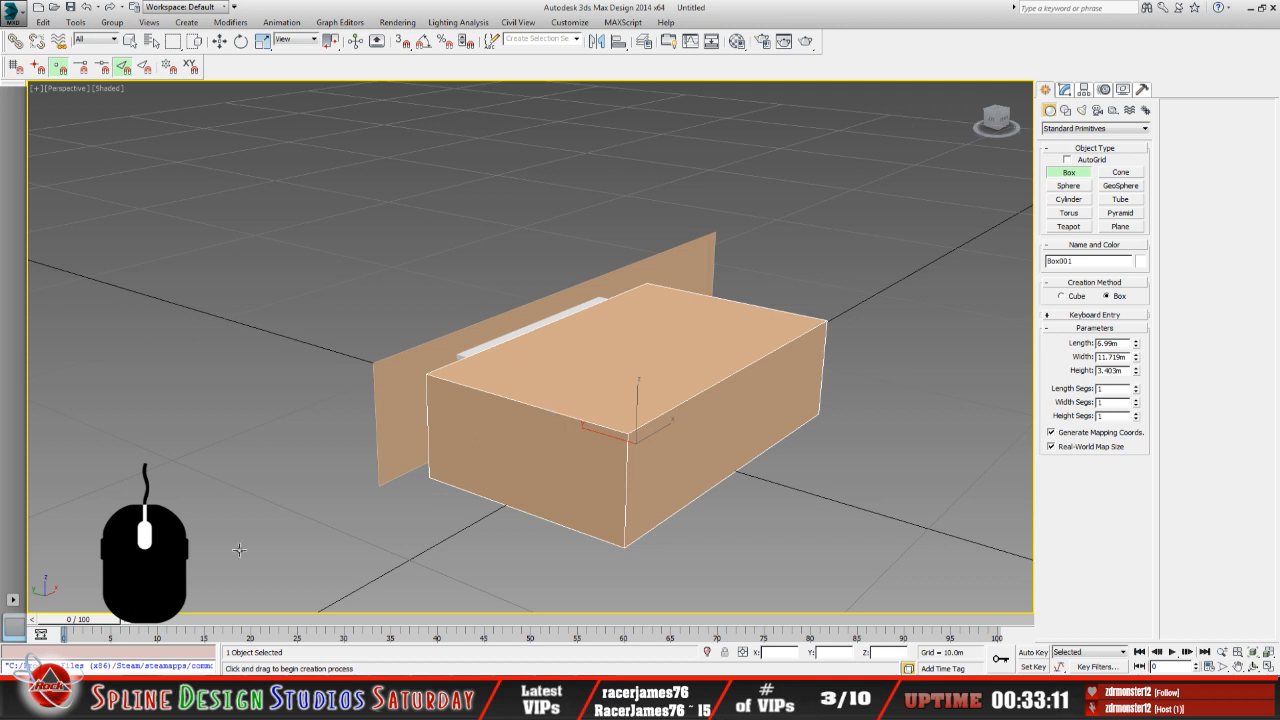
Set the diffuse color of the 13 - Default material to magenta with hue 0.813, green 0.137 and blue 0.8.
key(m)
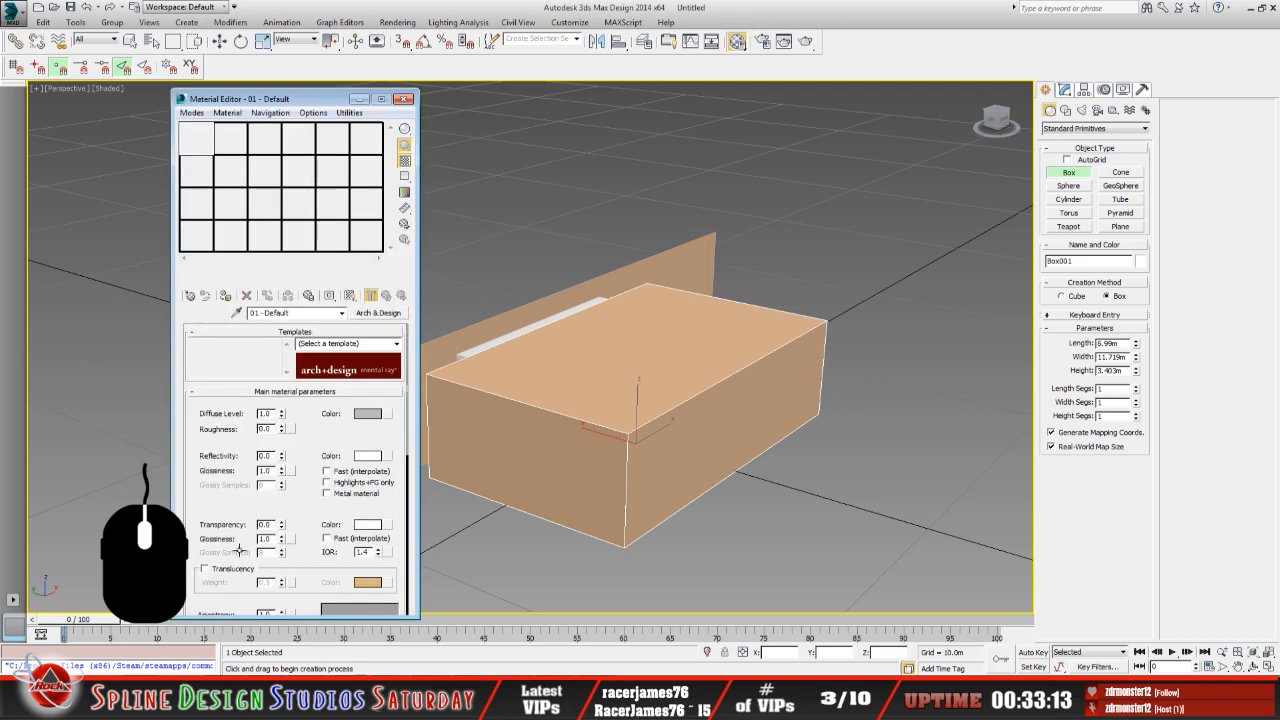
click(196, 203)
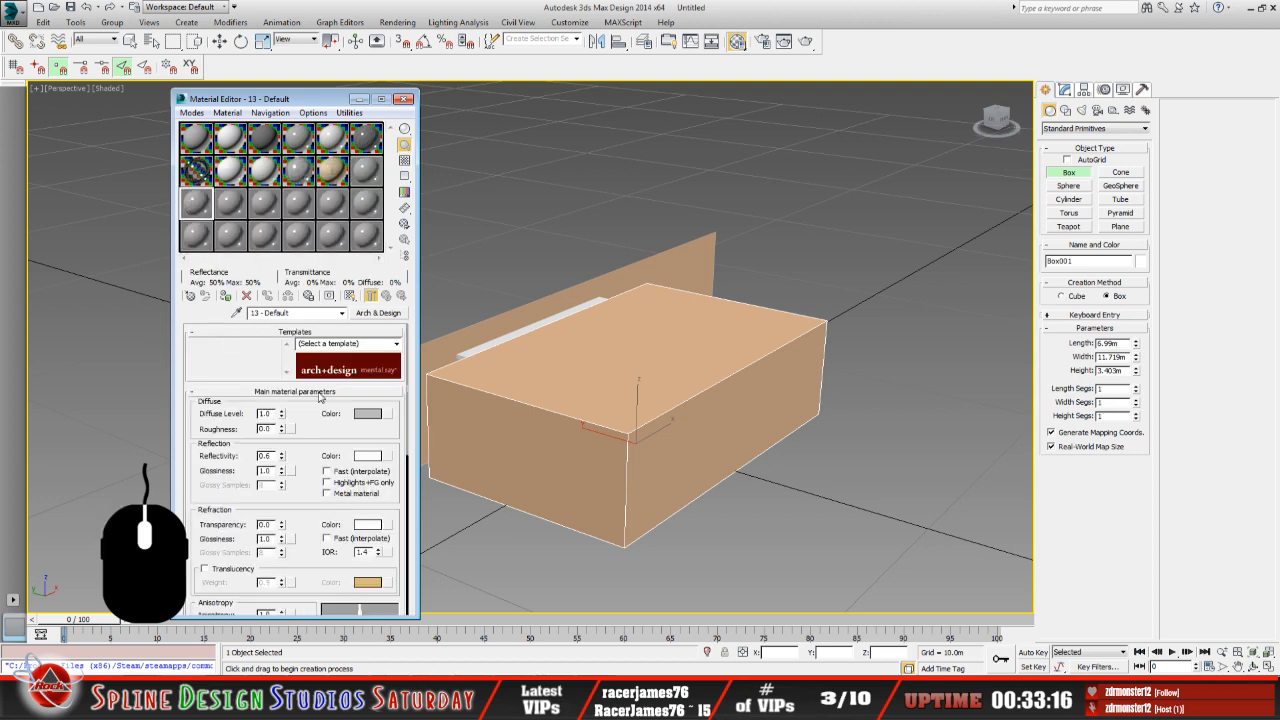
click(367, 414)
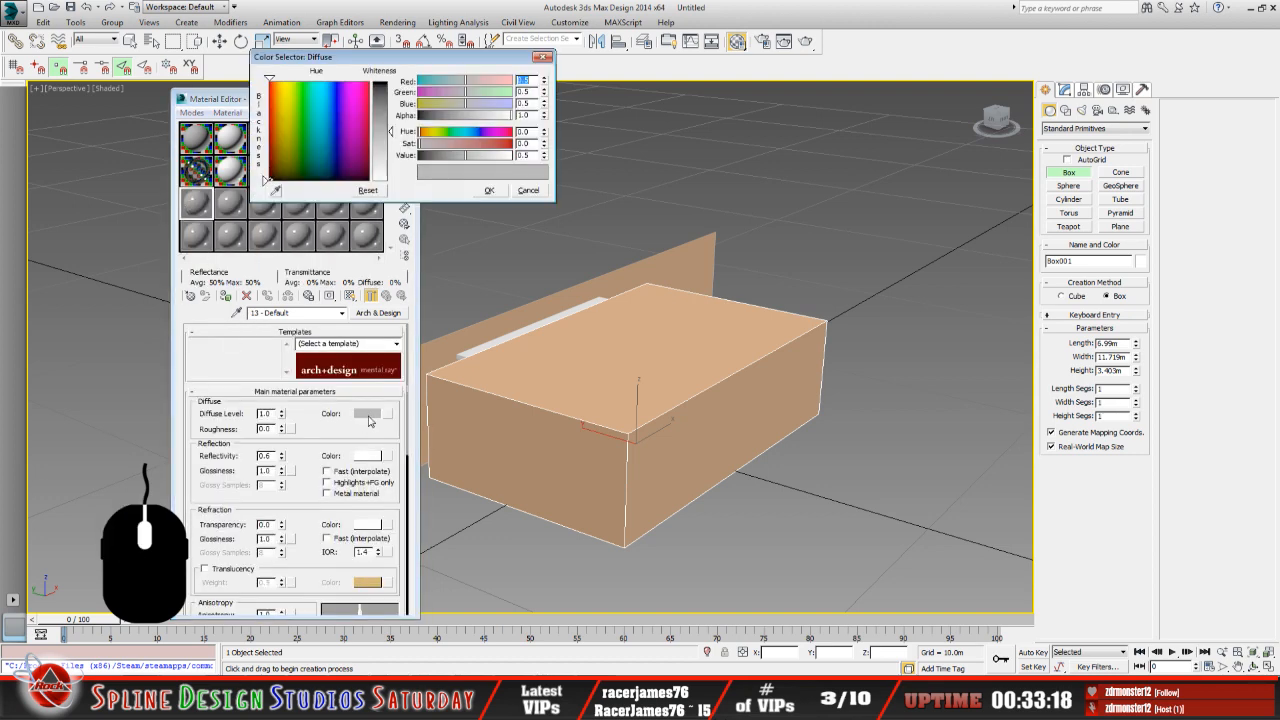
click(351, 110)
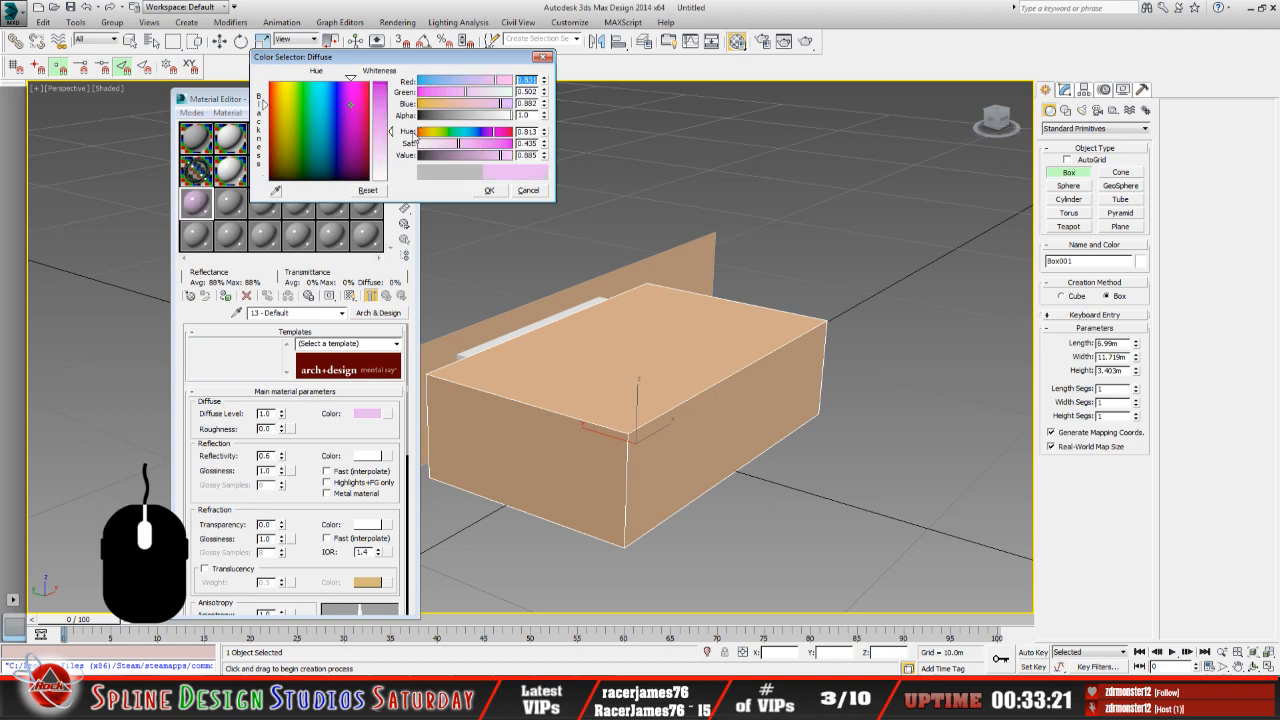
drag(391, 137, 390, 95)
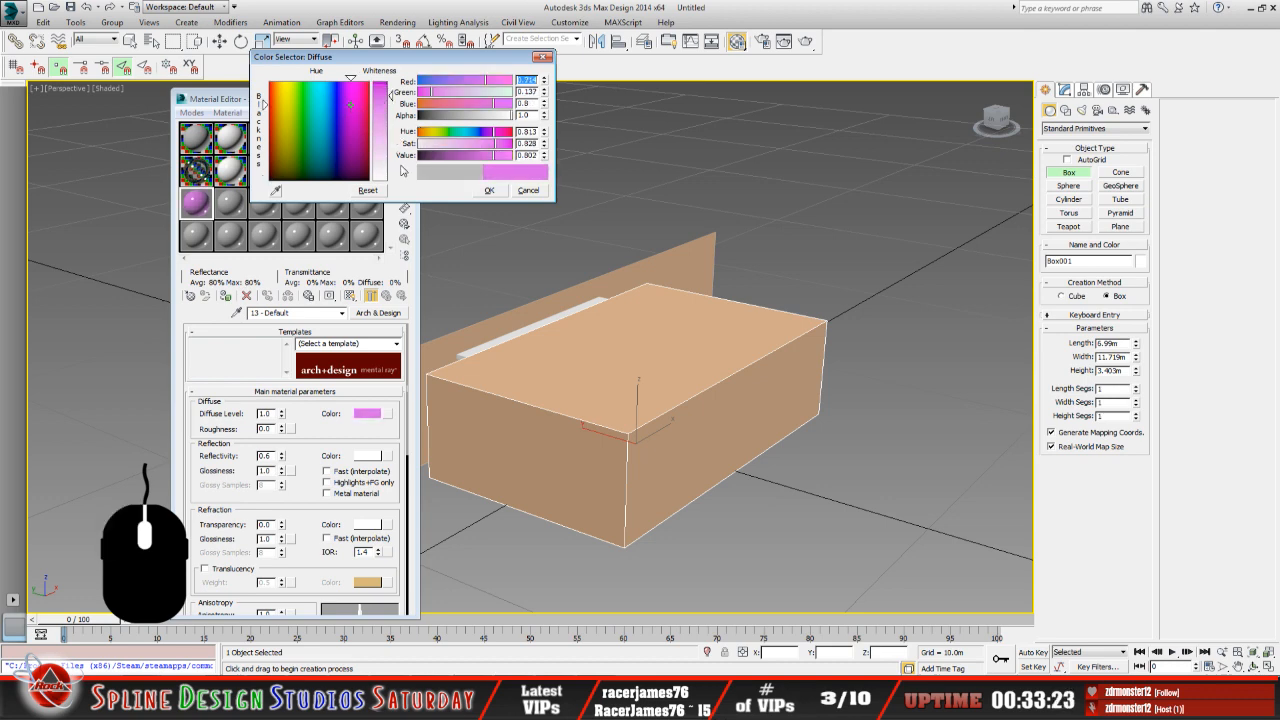
click(489, 190)
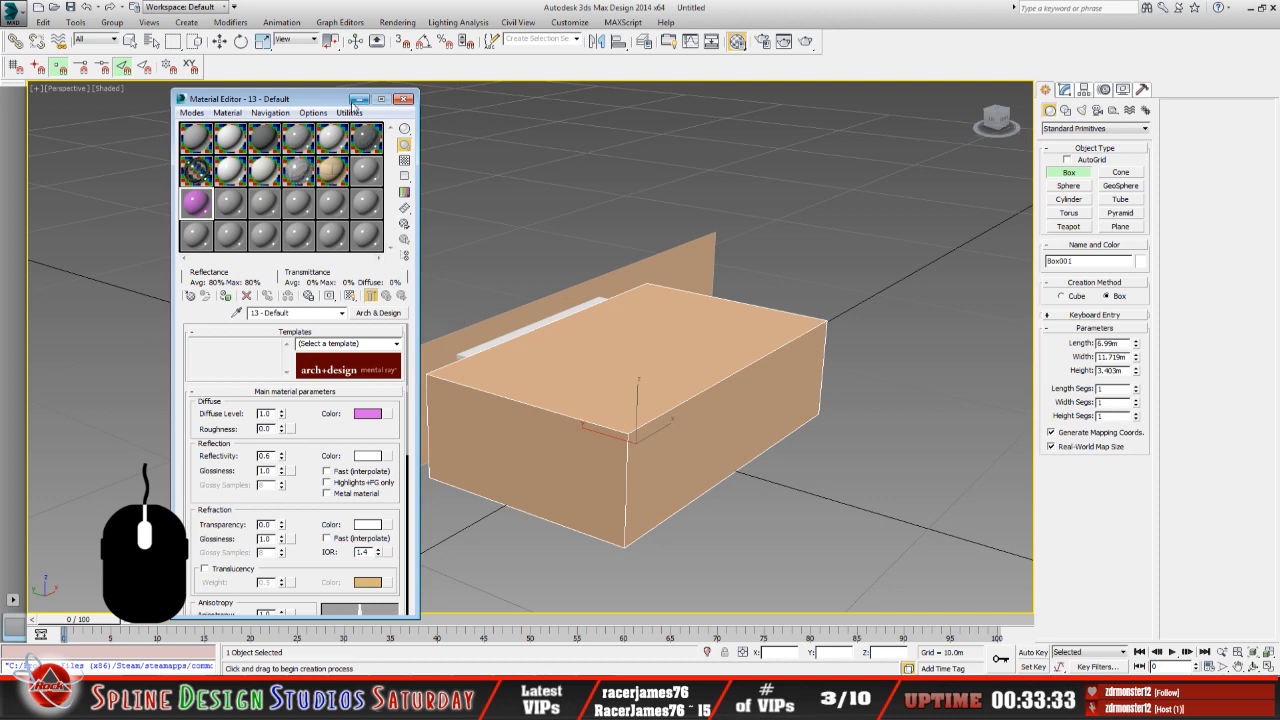
click(359, 99)
click(412, 367)
click(408, 367)
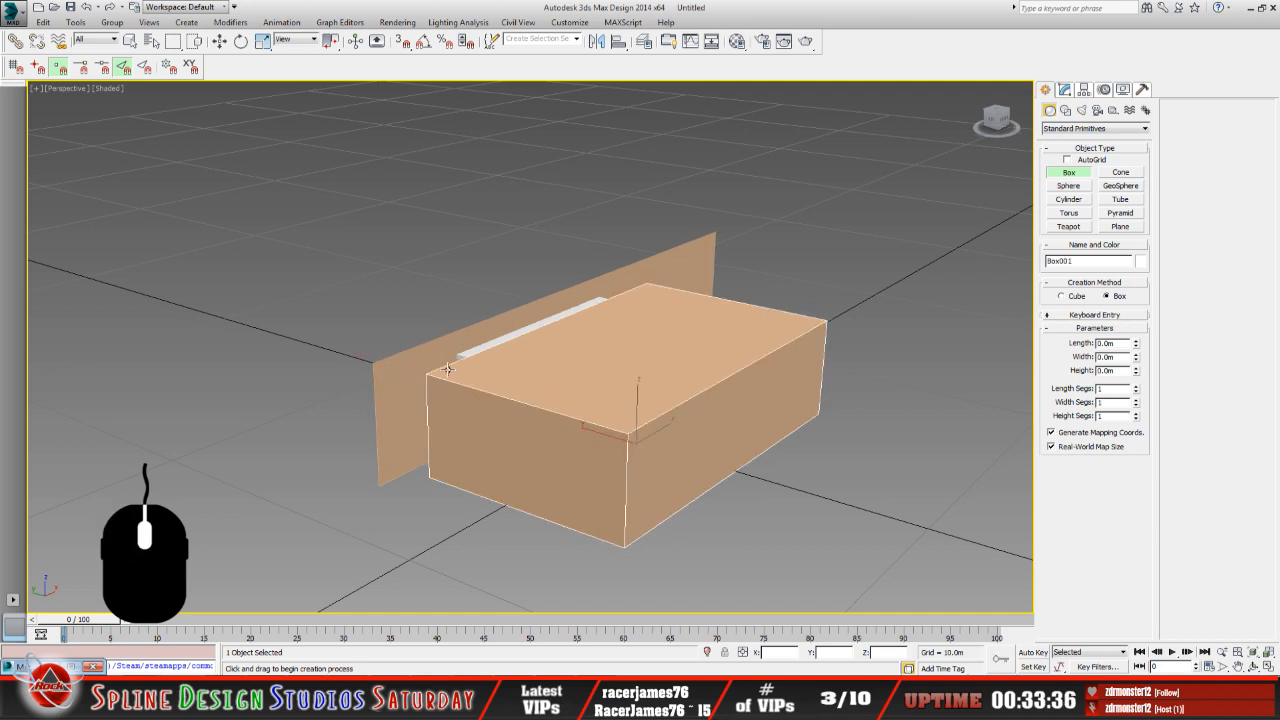
Select the upright plane and assign the magenta 13 - Default material to it.
key(w)
click(398, 376)
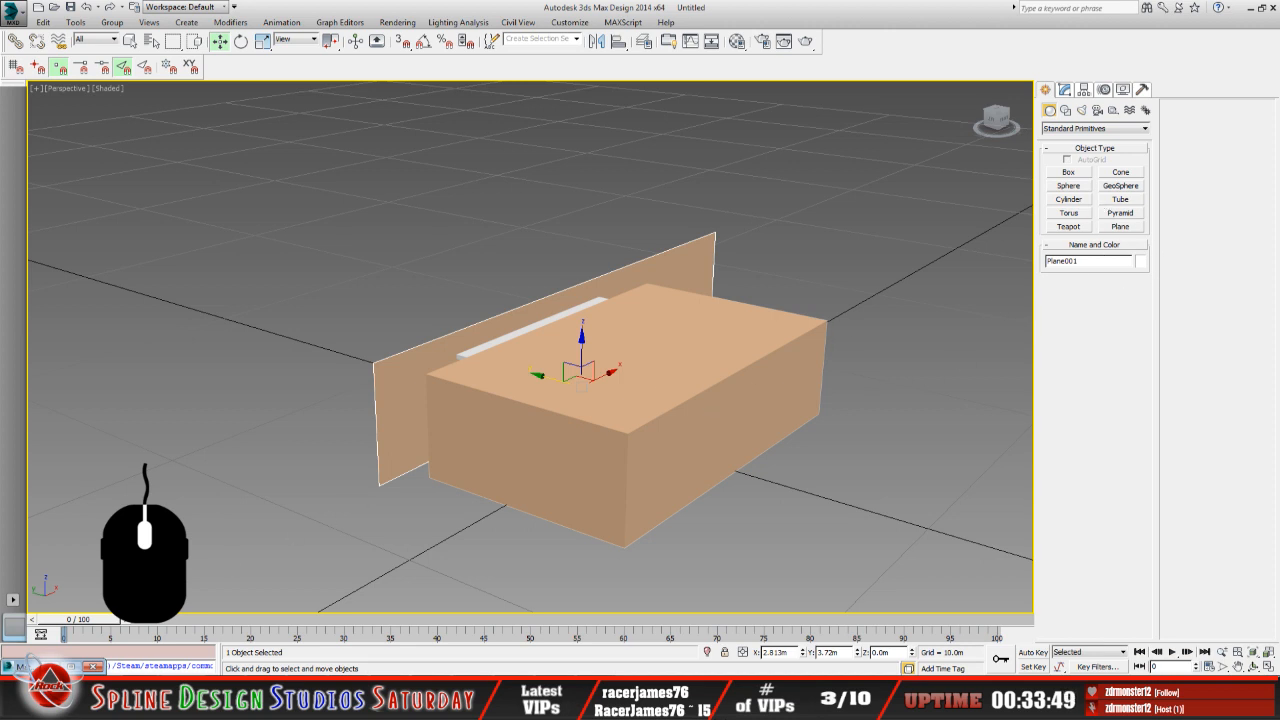
key(m)
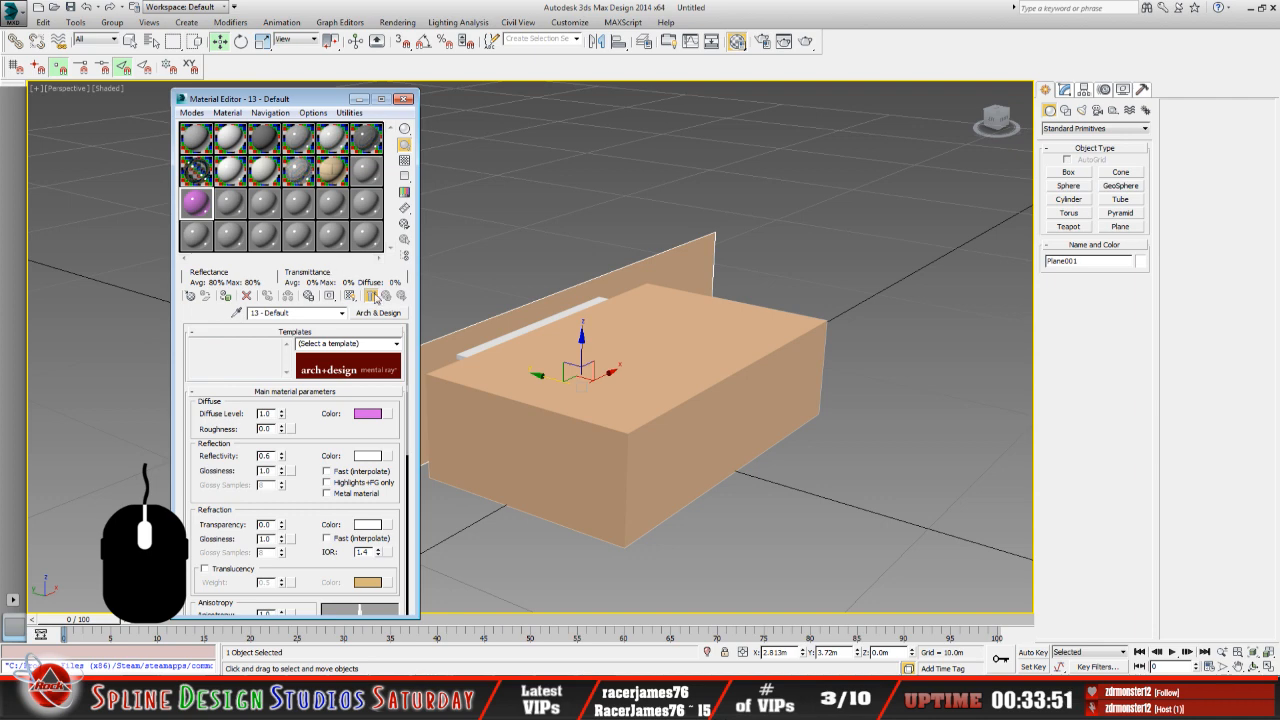
click(226, 296)
key(m)
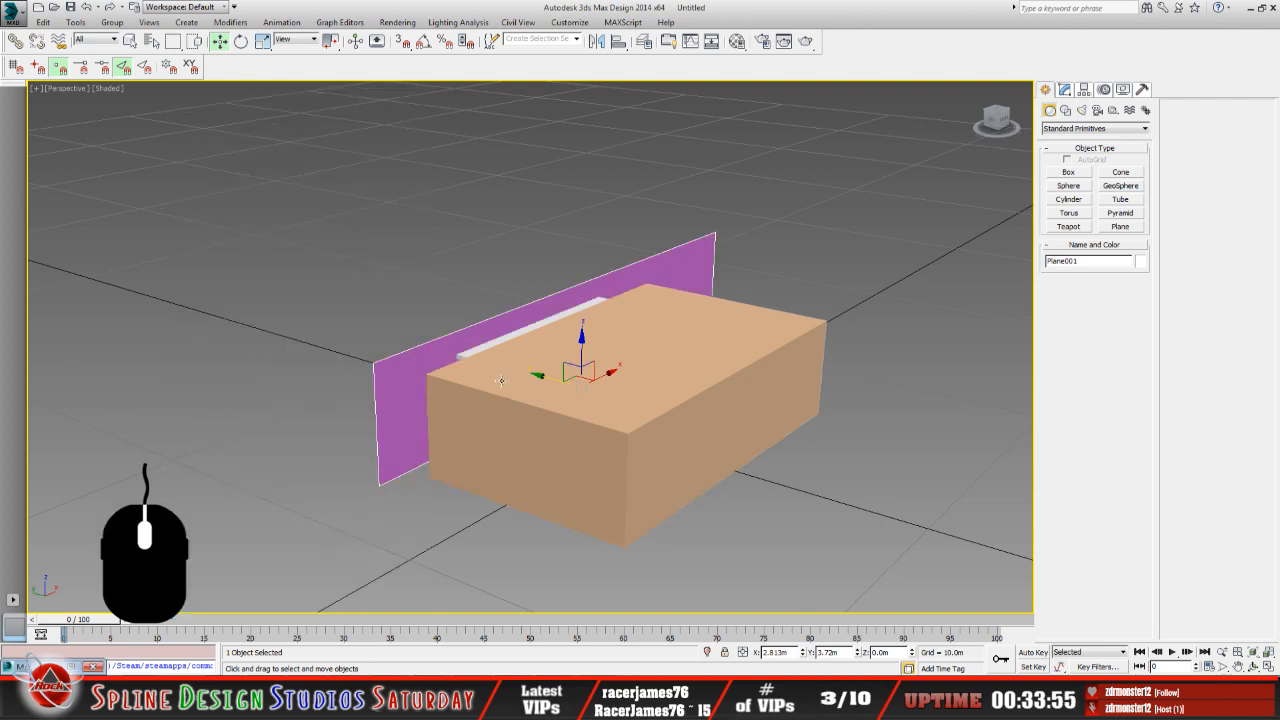
Move the magenta plane along Y toward the box until it covers the exposed strip of the building's roof.
middle_drag(504, 381, 428, 382)
click(1254, 666)
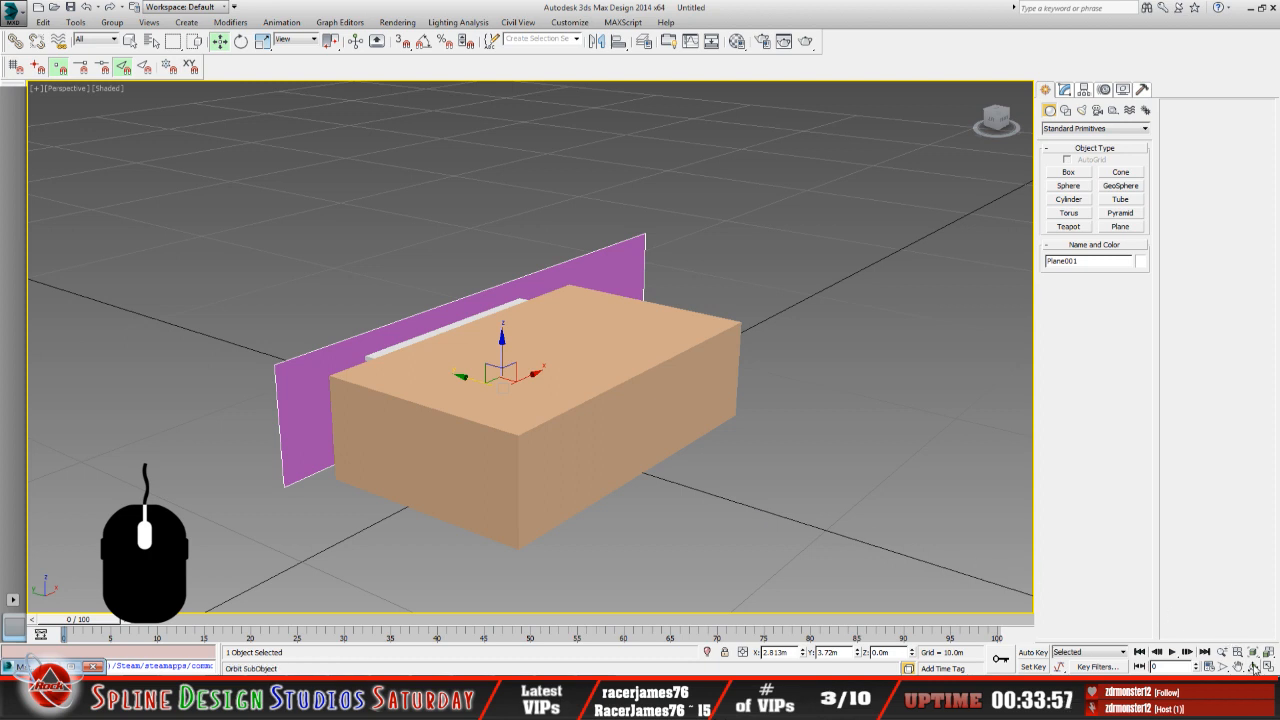
drag(545, 350, 563, 371)
scroll(560, 352, down, 3)
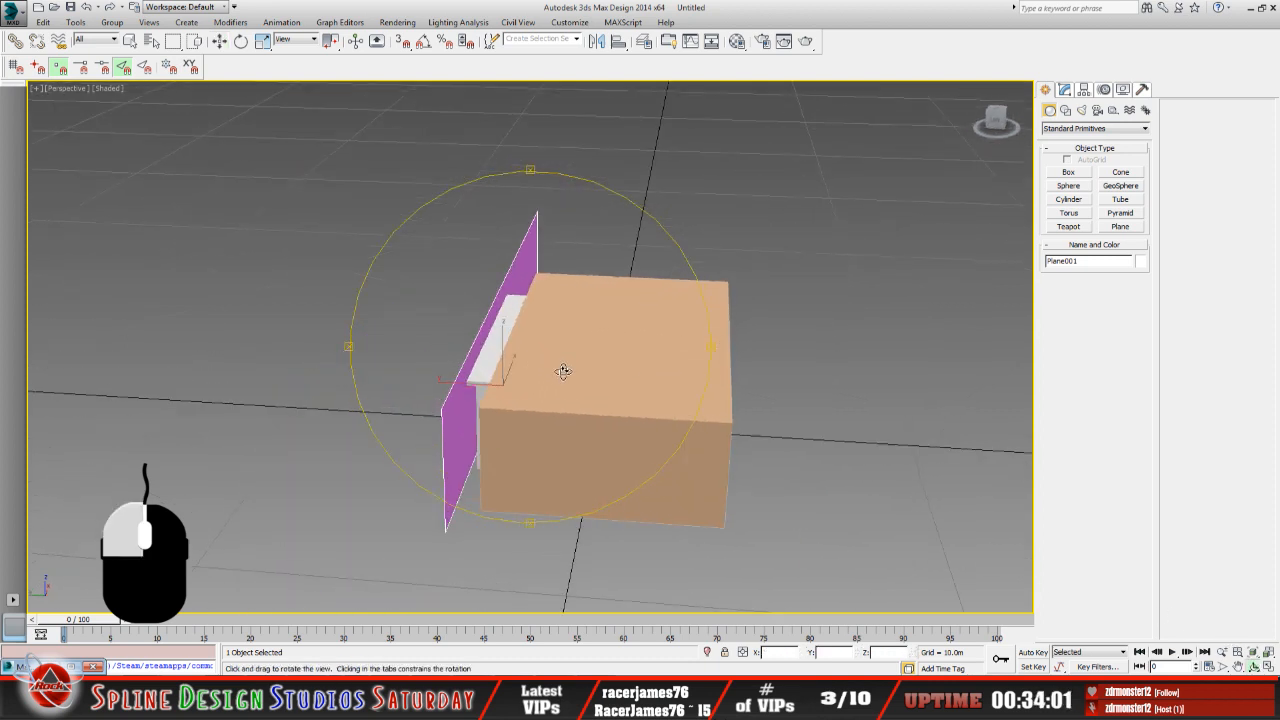
click(219, 41)
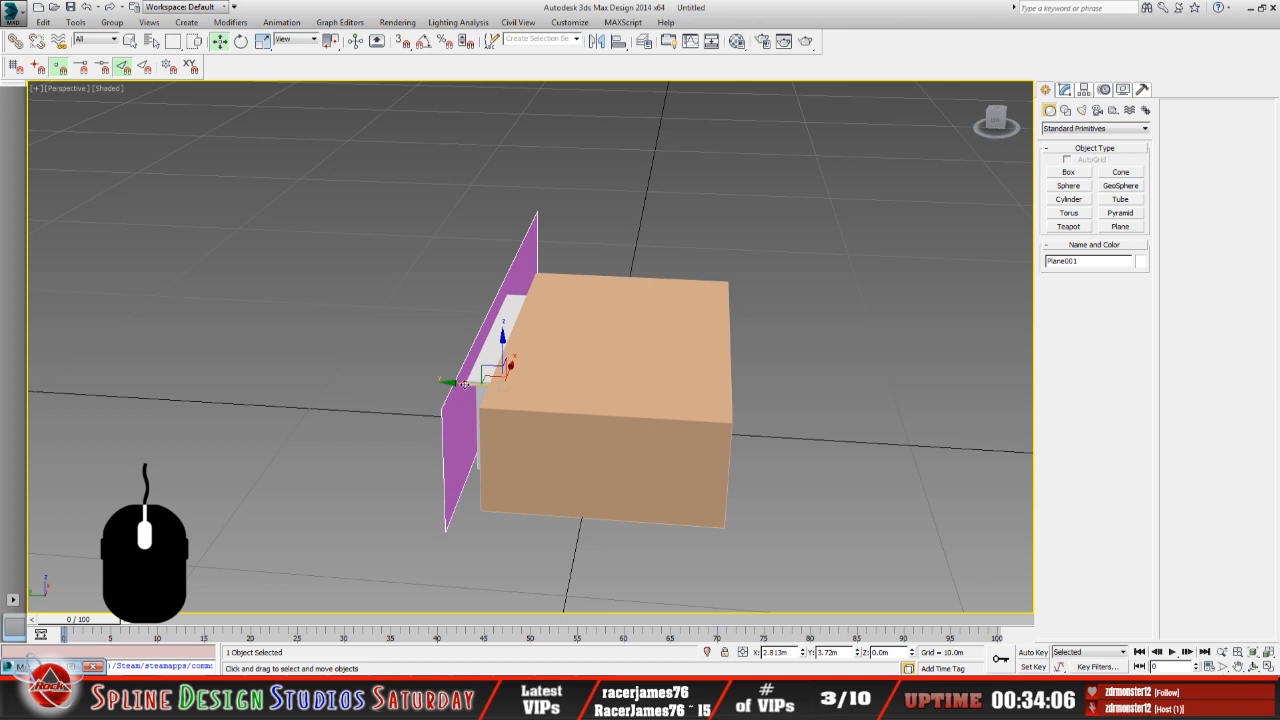
drag(464, 384, 502, 362)
click(1254, 666)
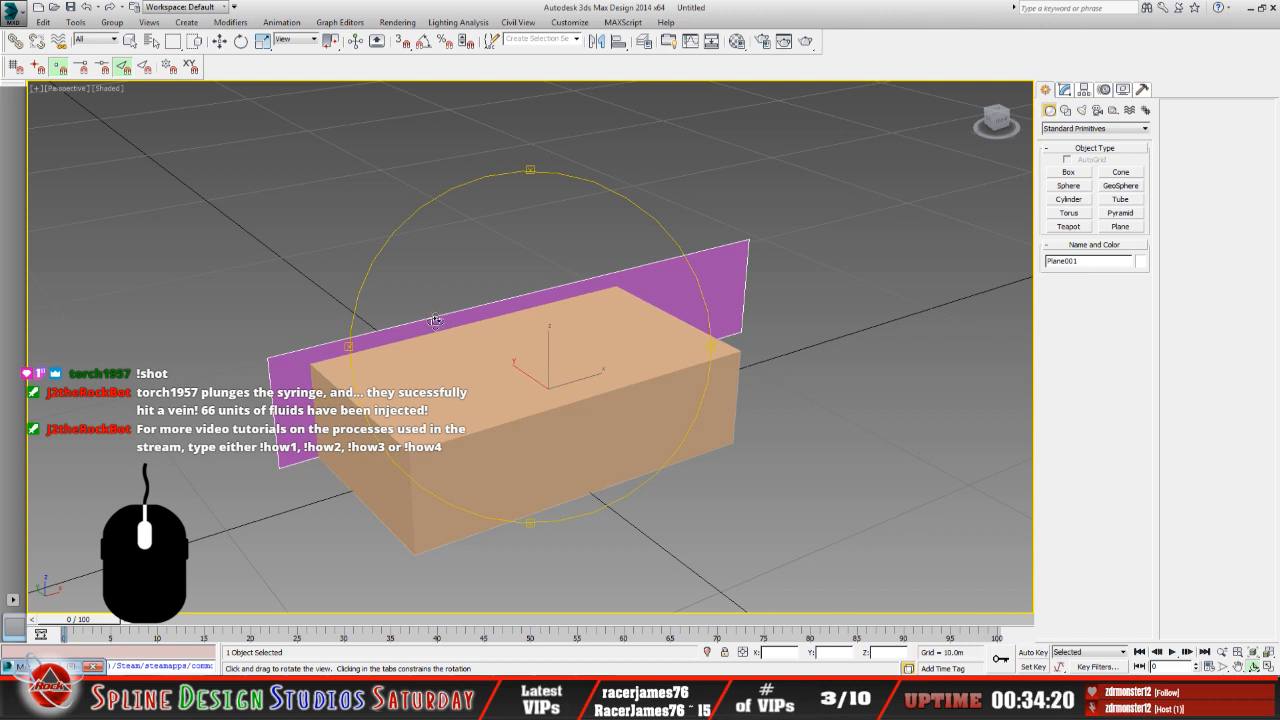
drag(493, 388, 520, 363)
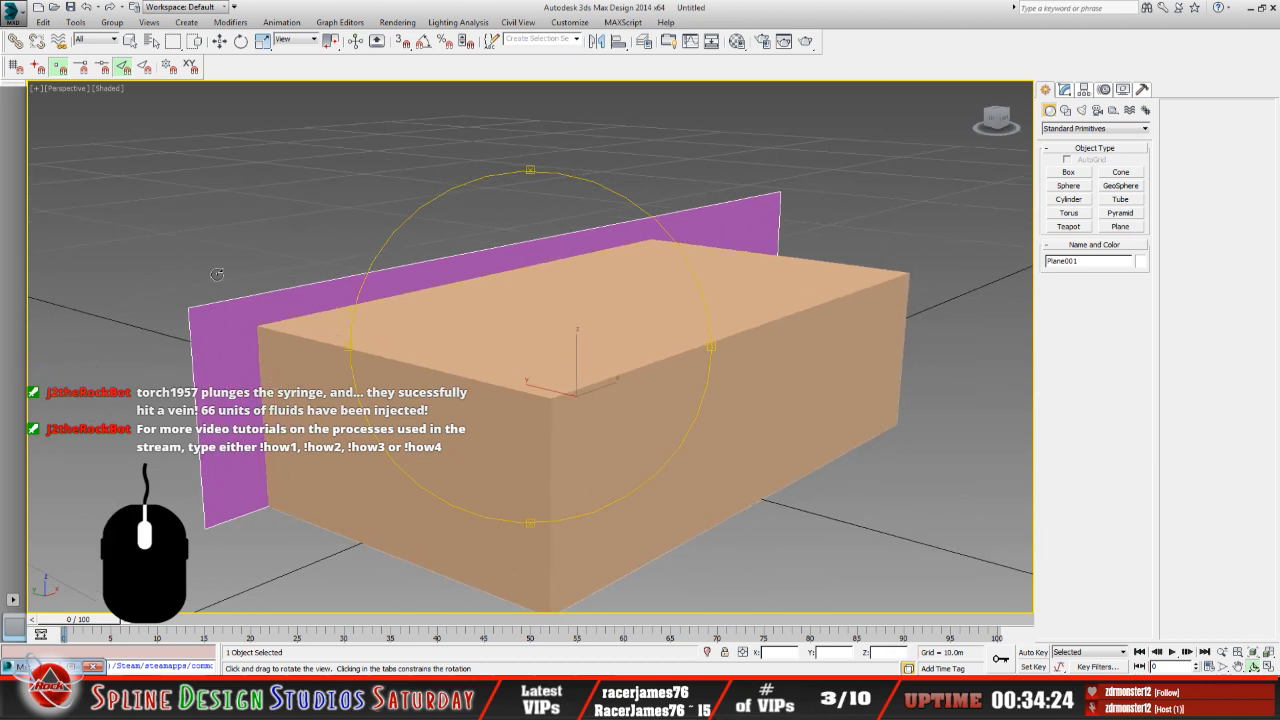
Copy the plane's Length value and check it against the meters-to-feet conversion in the browser.
click(131, 43)
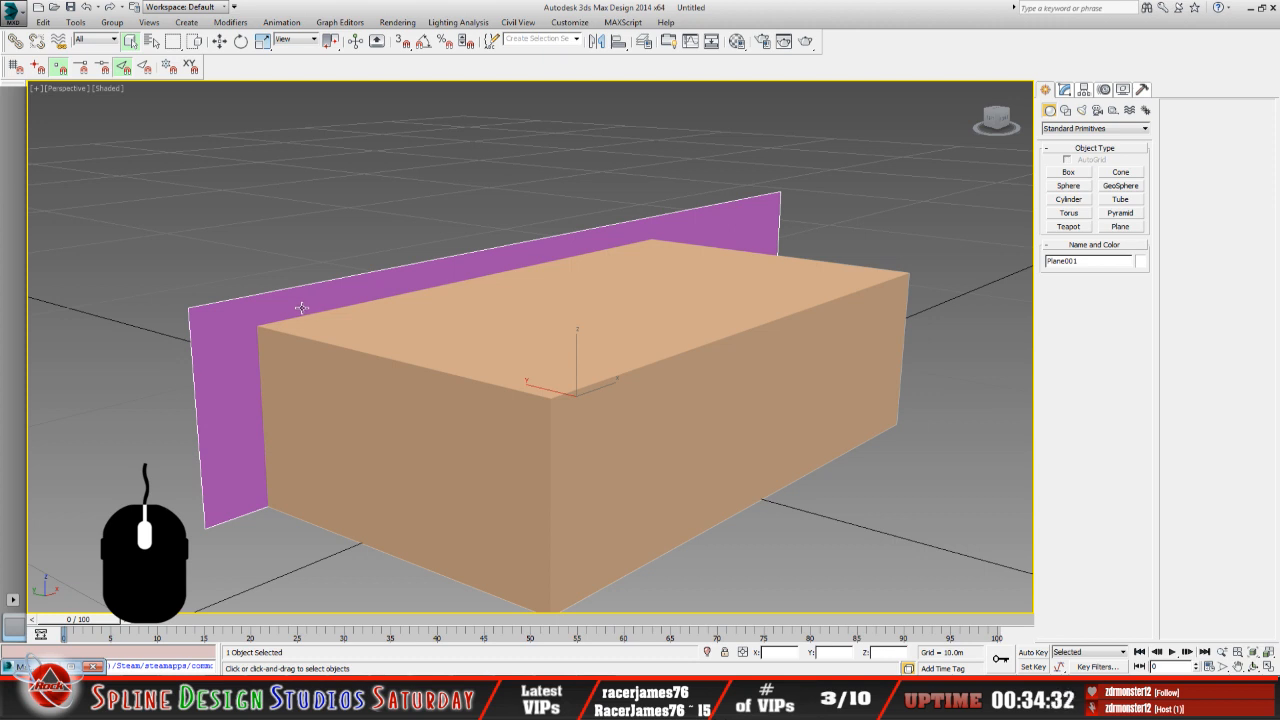
click(1066, 90)
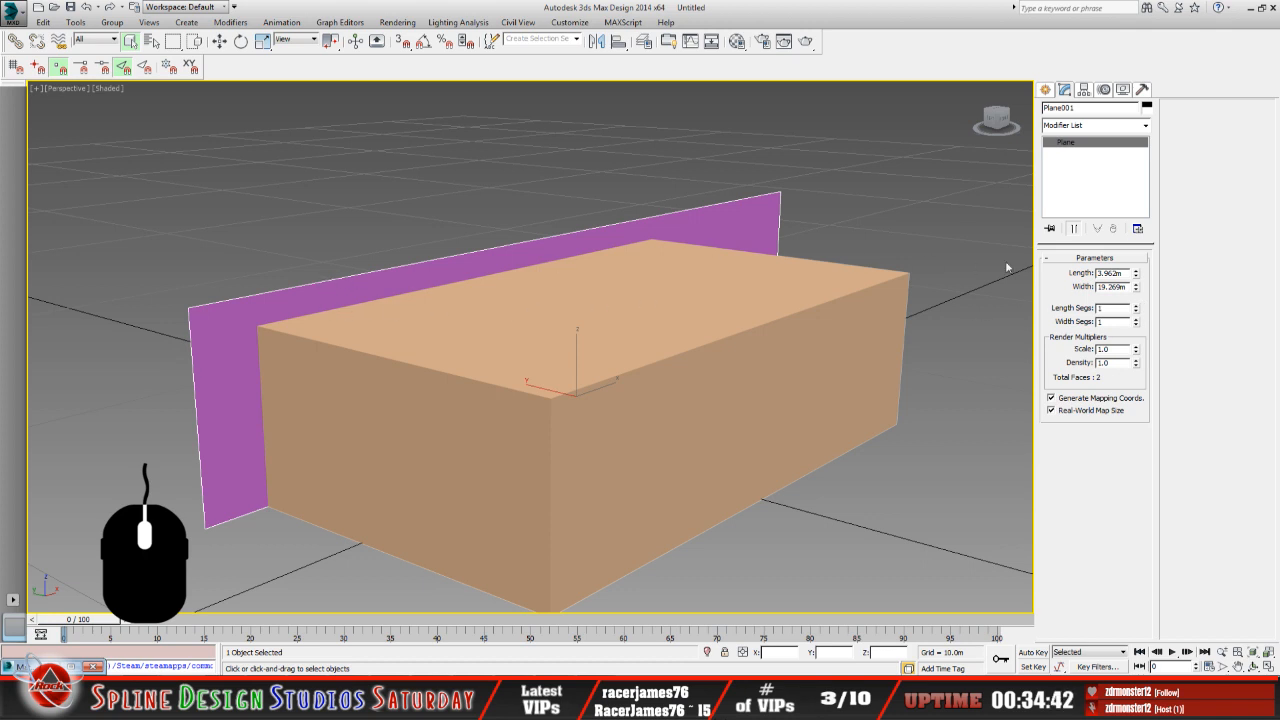
double_click(1110, 272)
right_click(1127, 272)
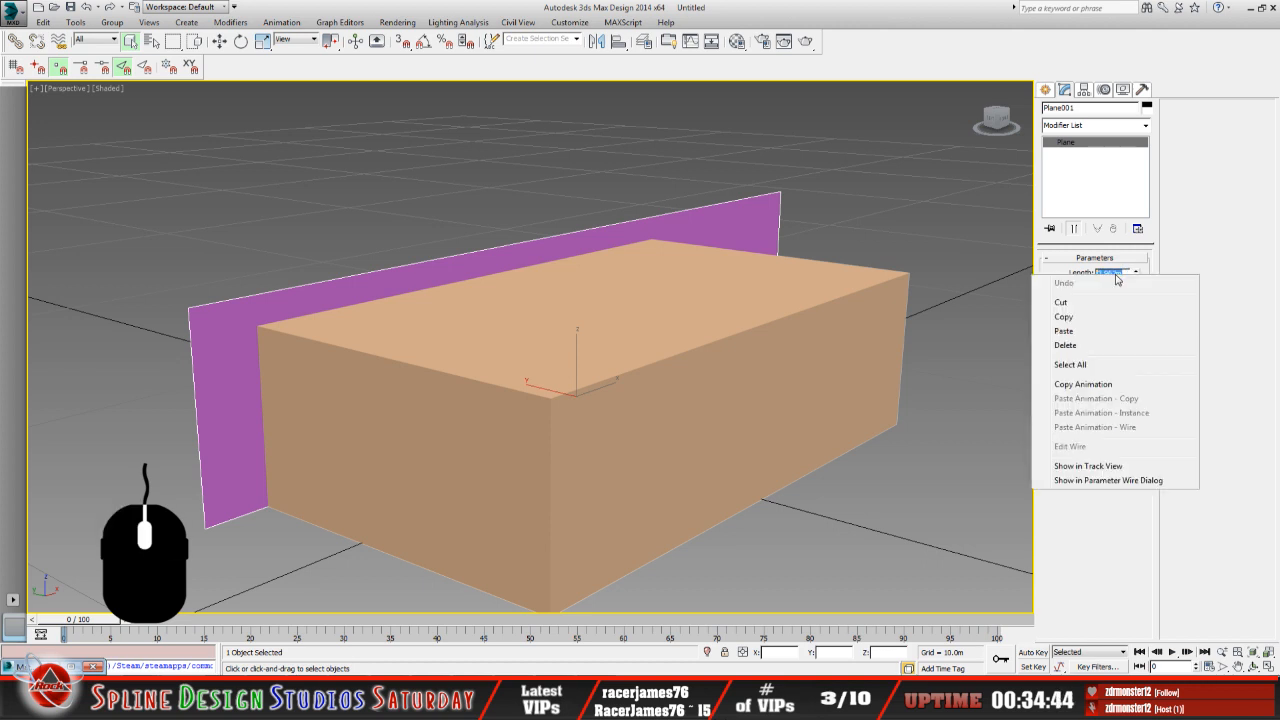
click(1103, 321)
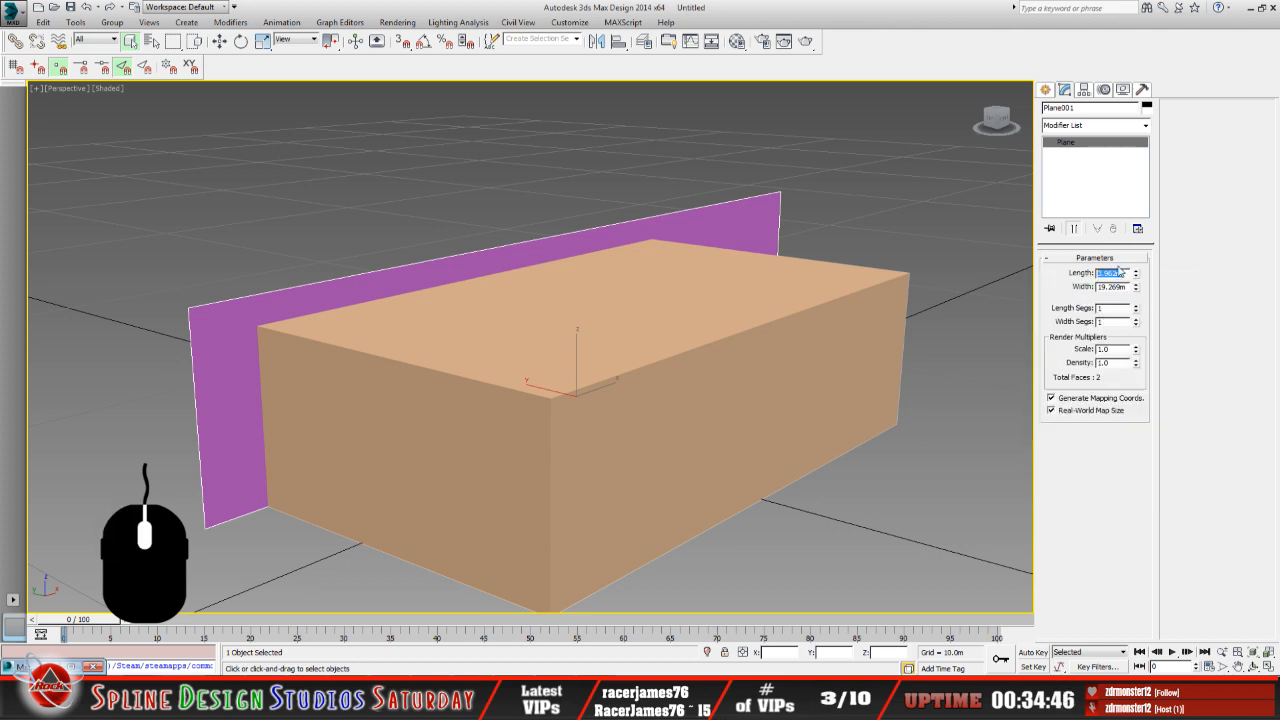
click(1207, 411)
key(alt+Tab)
click(135, 665)
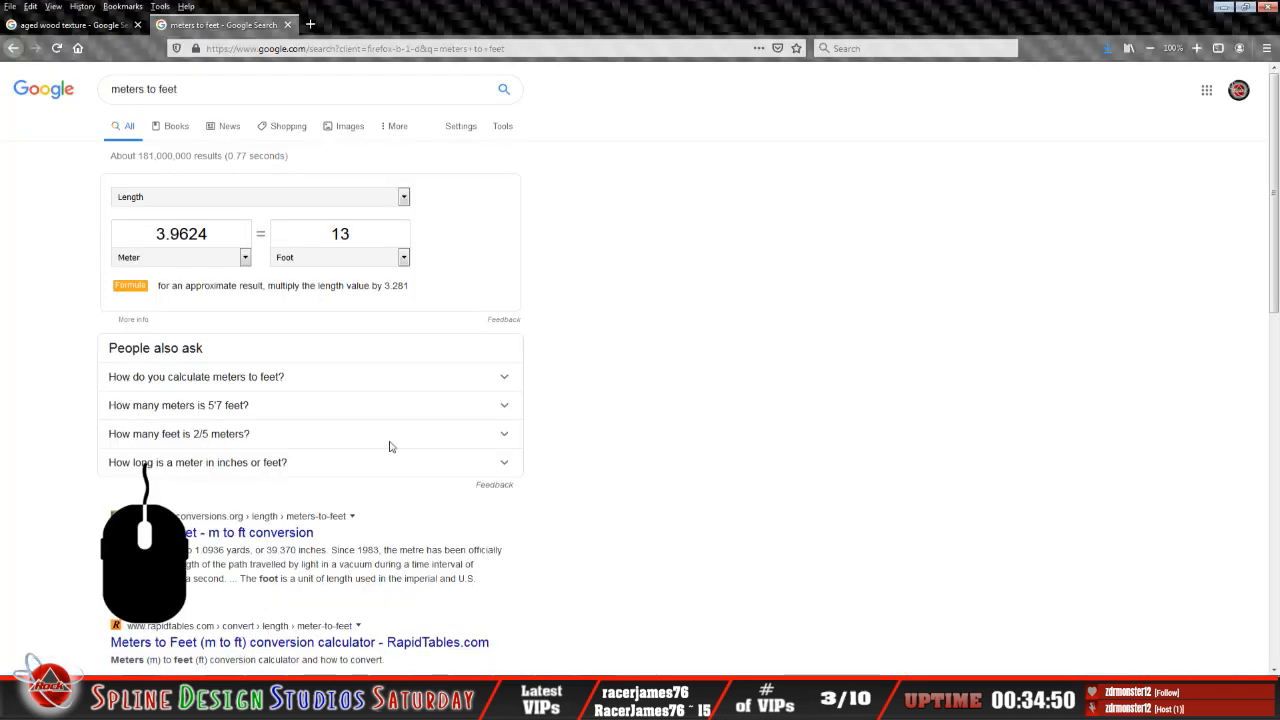
click(1223, 7)
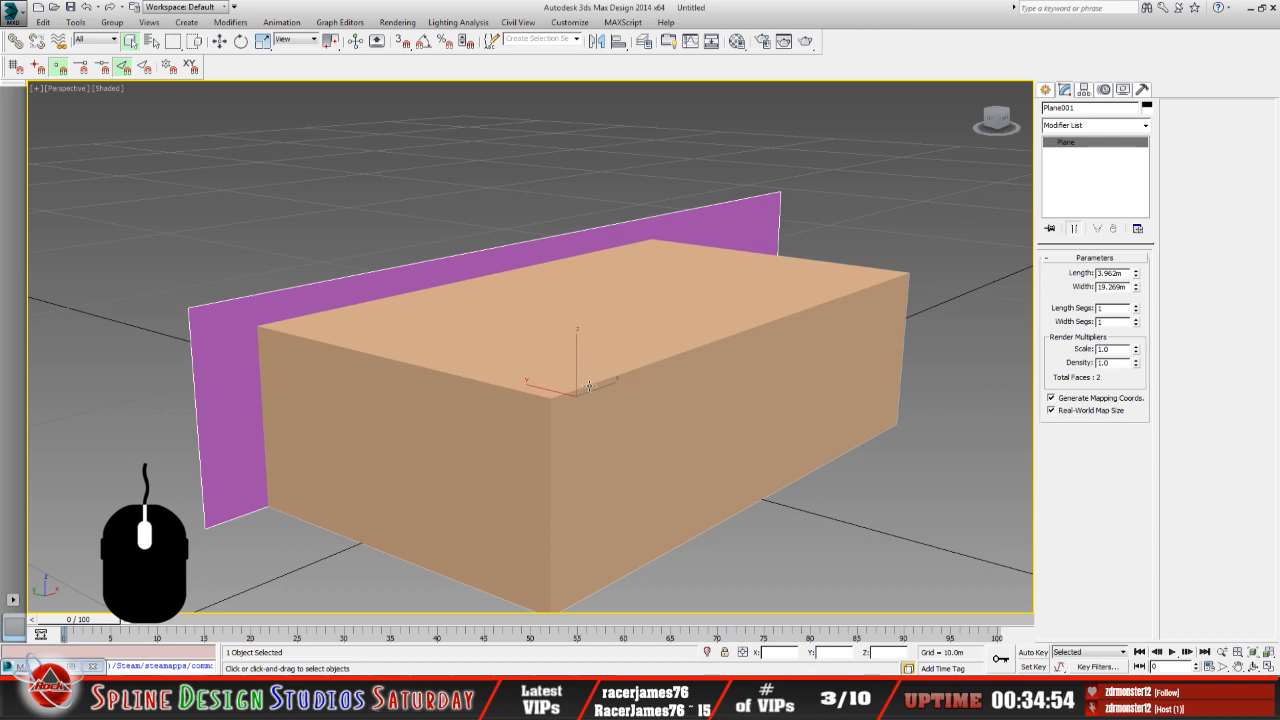
Paste the plane's copied 3.962 m value as the box's height.
click(479, 392)
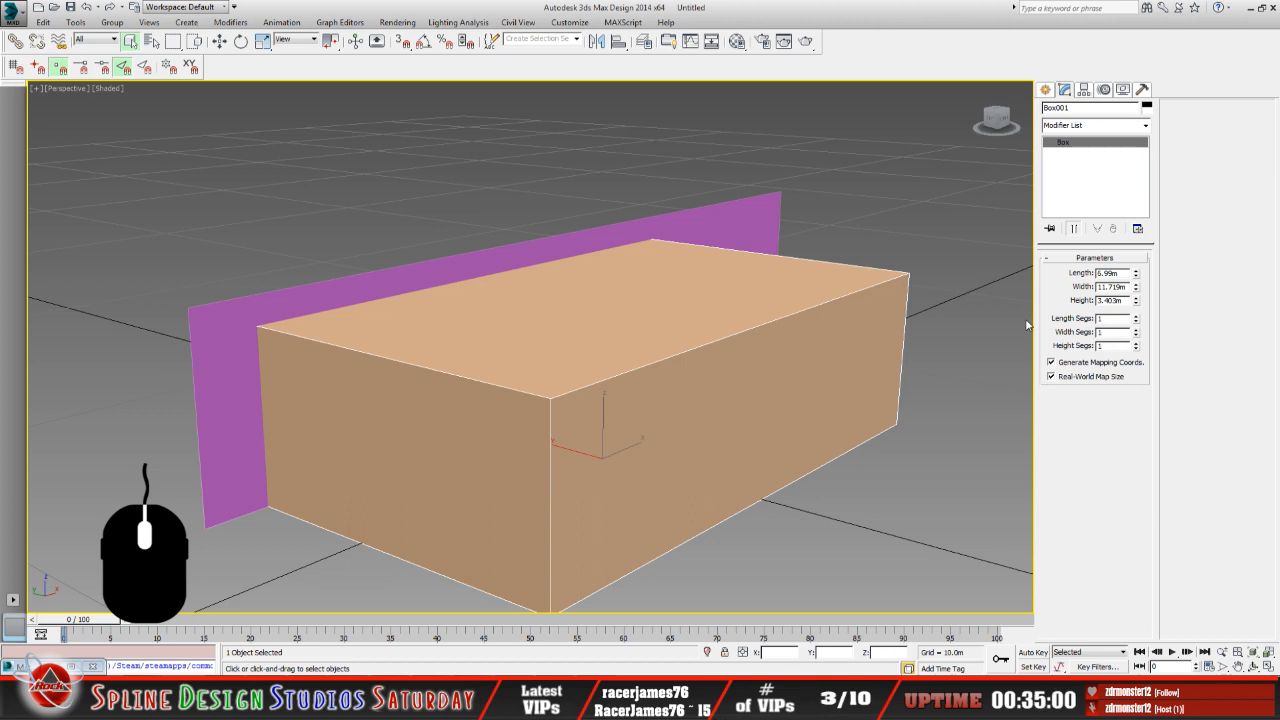
double_click(1110, 300)
right_click(1112, 301)
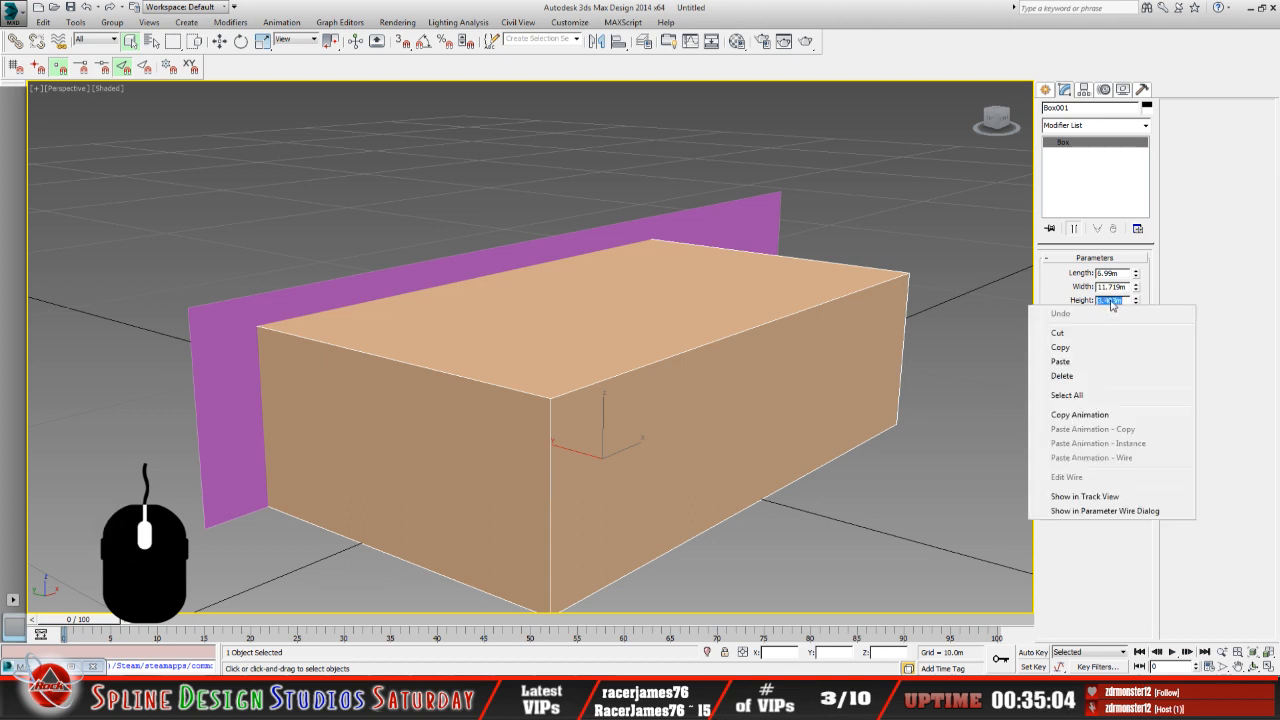
click(1088, 363)
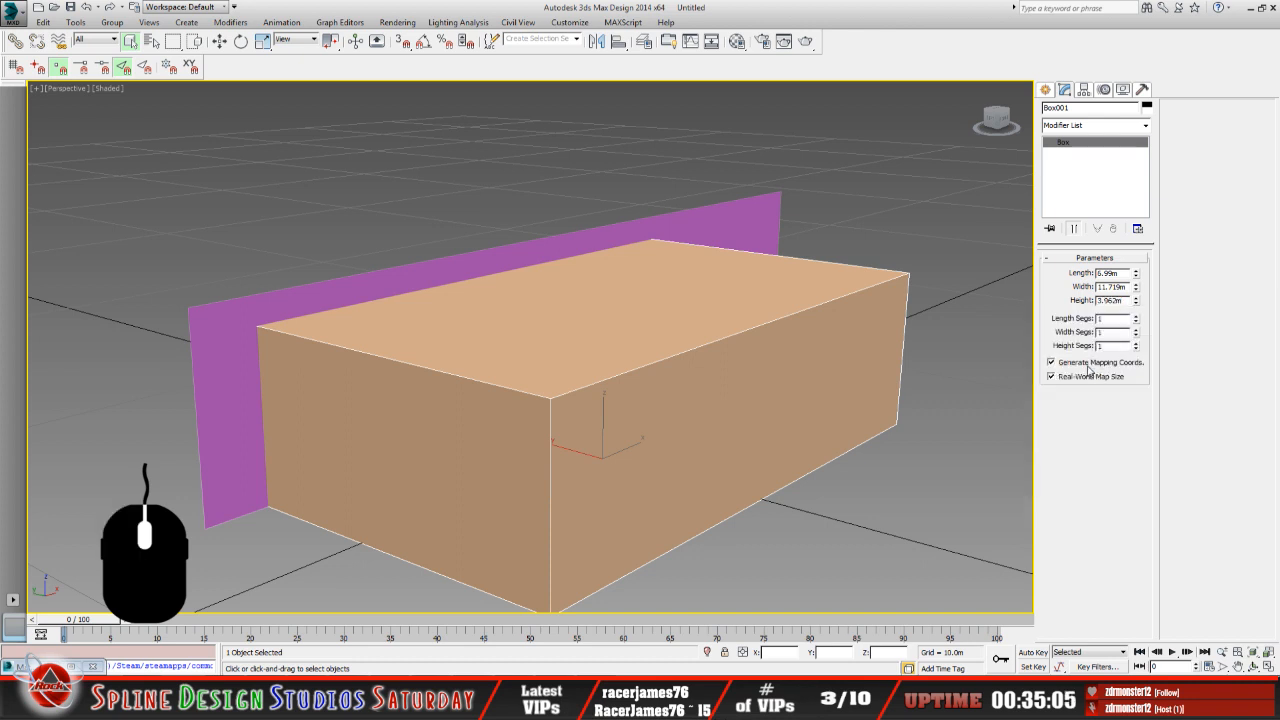
key(Return)
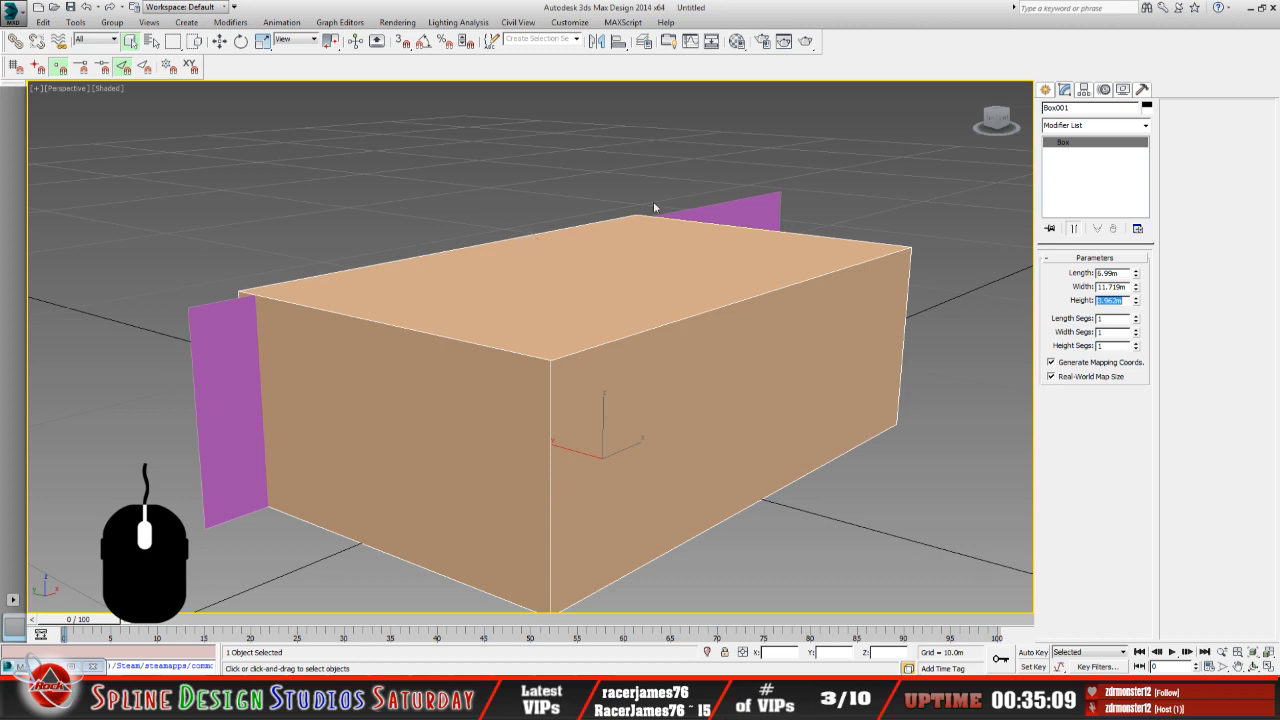
Compare the box and magenta plane from the building's front side with the speedway photo in Paint Shop Pro.
click(224, 324)
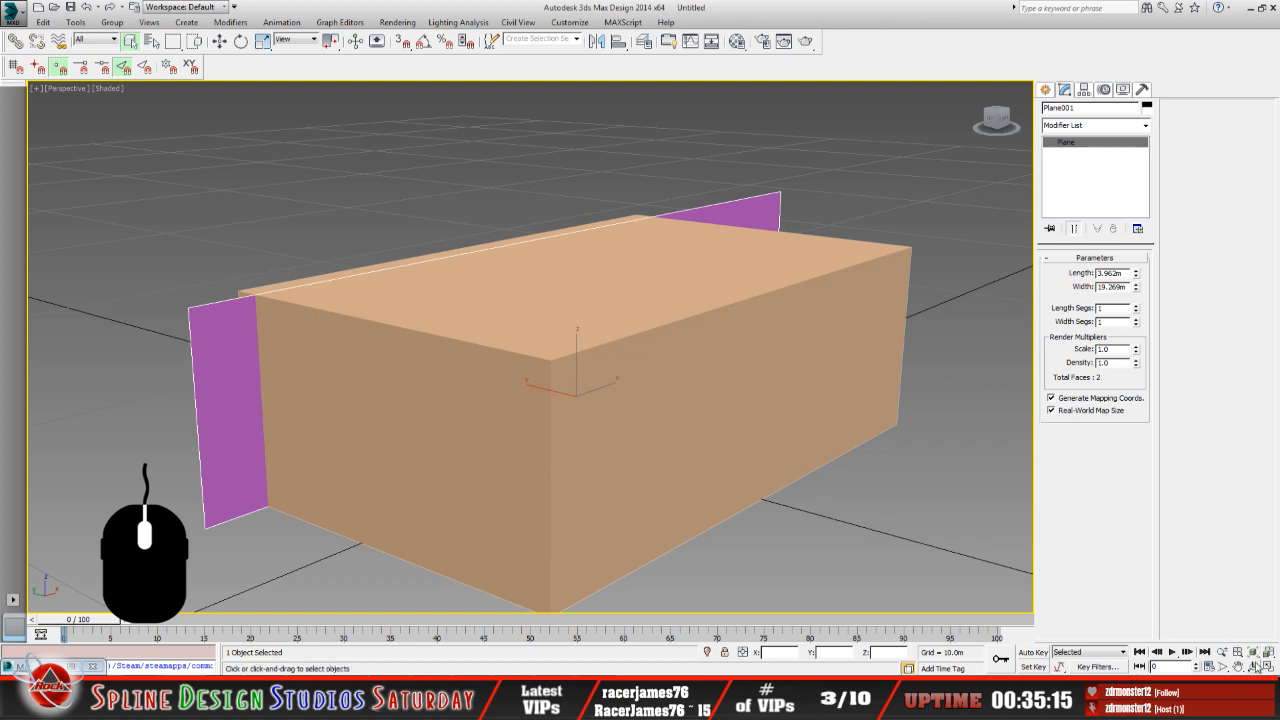
click(1254, 667)
drag(495, 350, 535, 338)
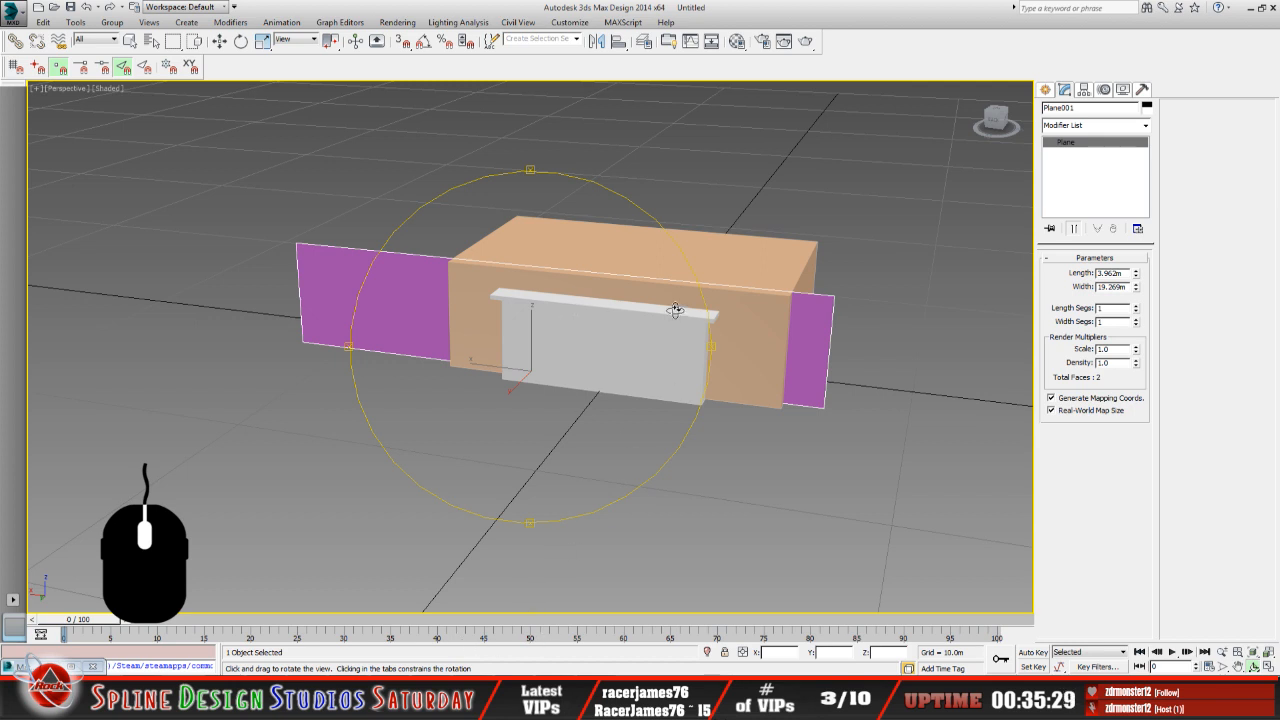
key(alt+Tab)
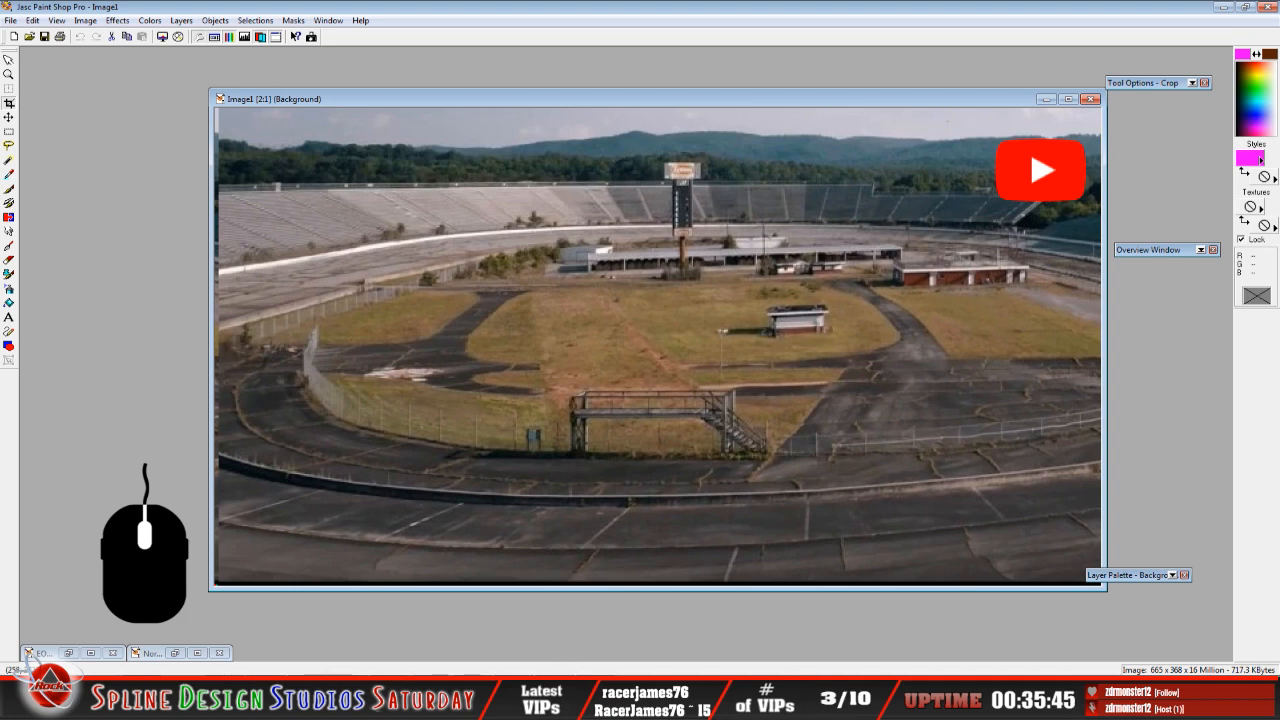
click(640, 703)
drag(566, 434, 557, 442)
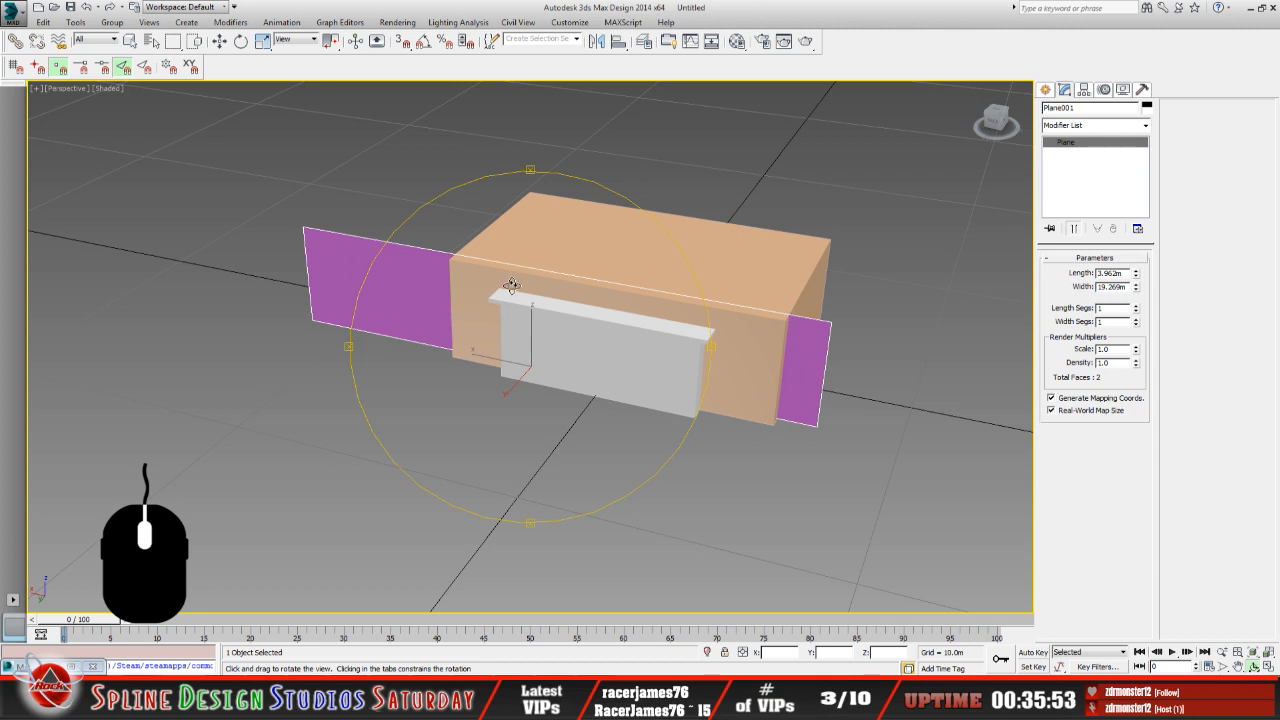
middle_drag(509, 286, 477, 317)
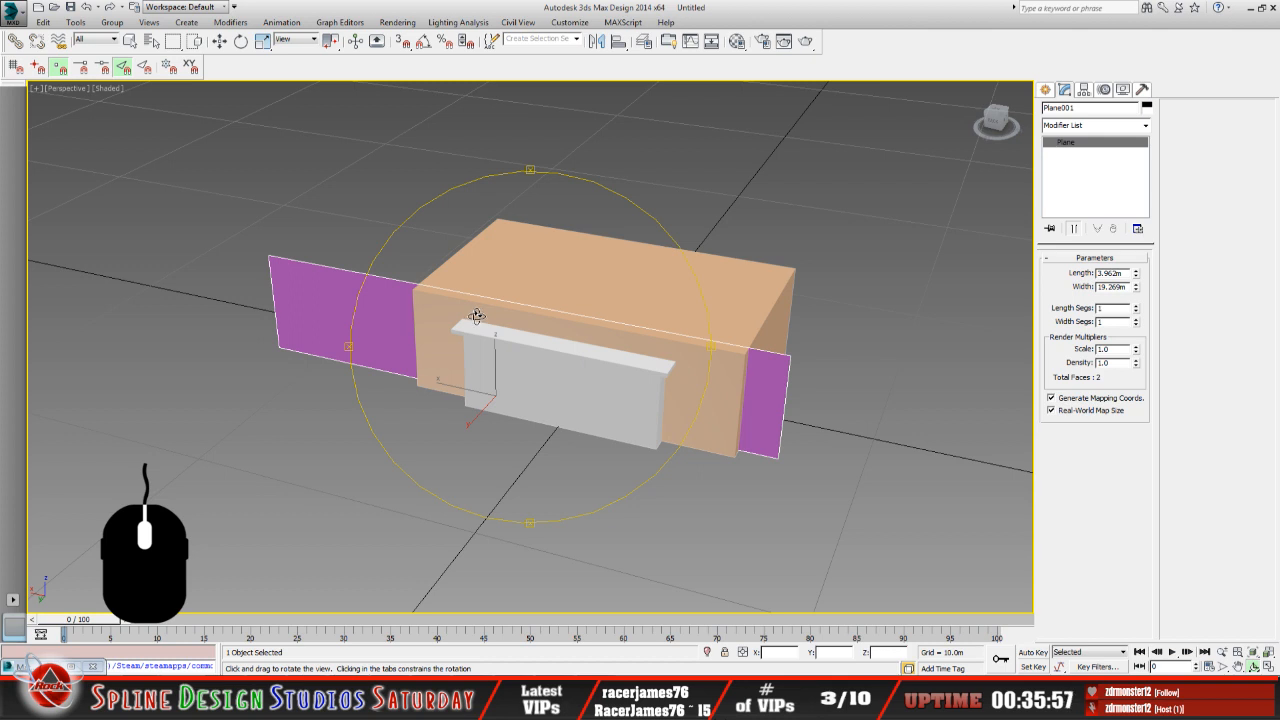
Select the tan box and widen it to 15.235 m.
click(130, 40)
click(651, 276)
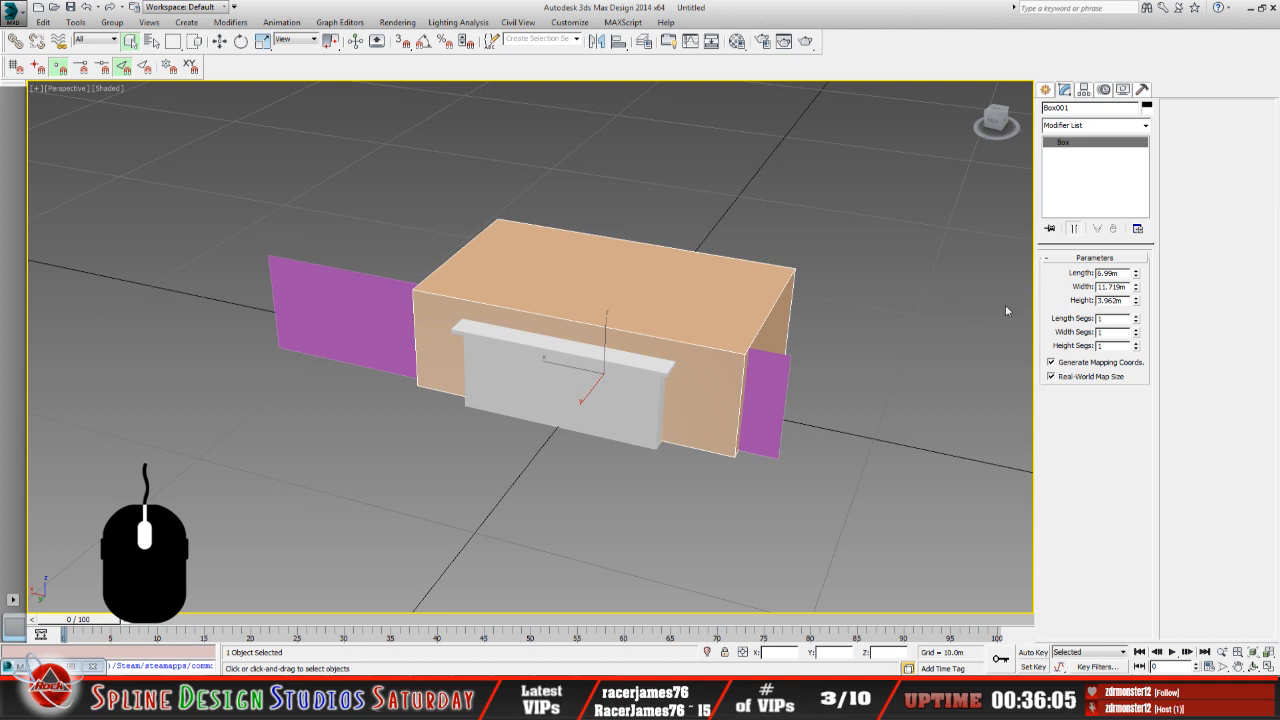
drag(1137, 289, 1127, 264)
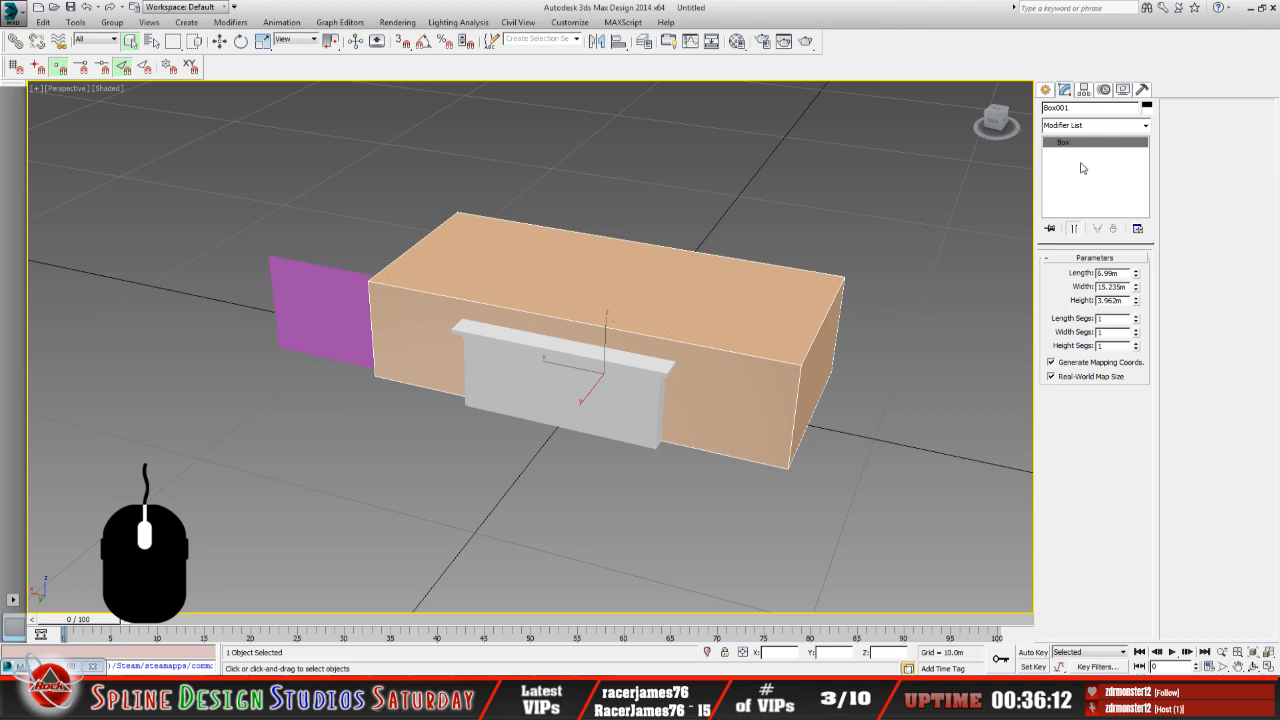
Center the tan box's pivot on the object using Affect Pivot Only.
click(1086, 90)
click(1094, 171)
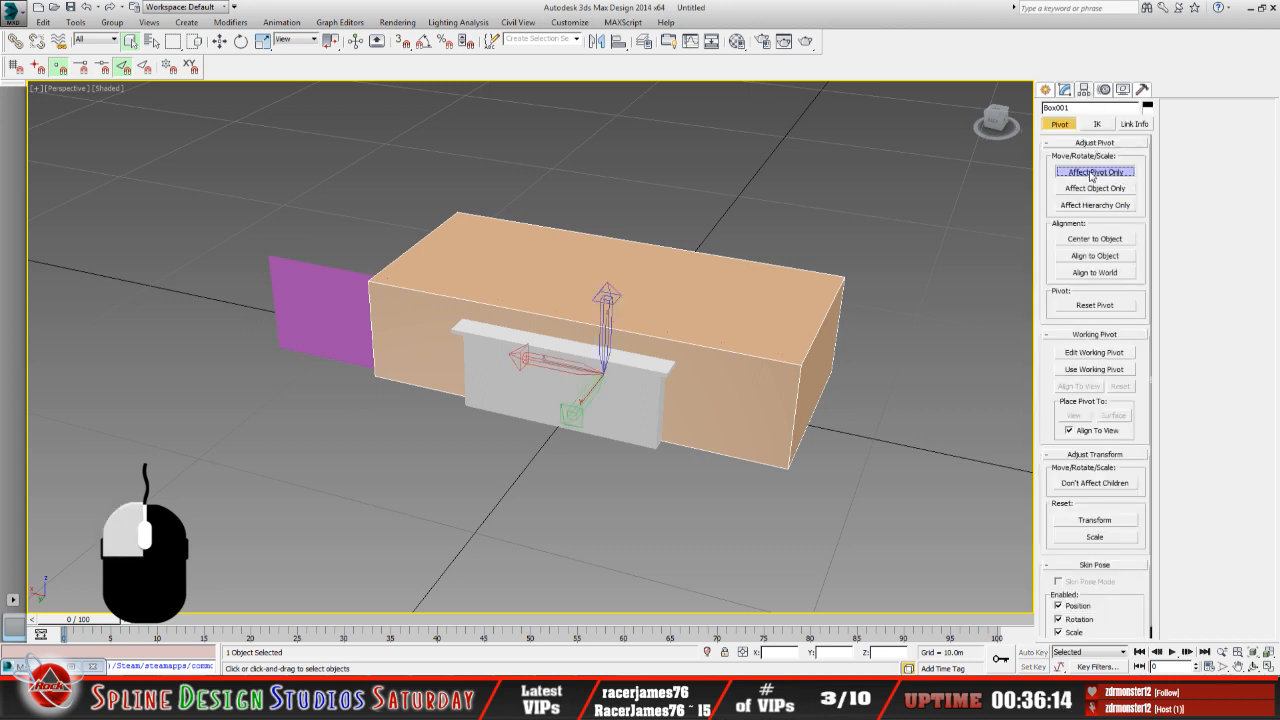
click(1093, 239)
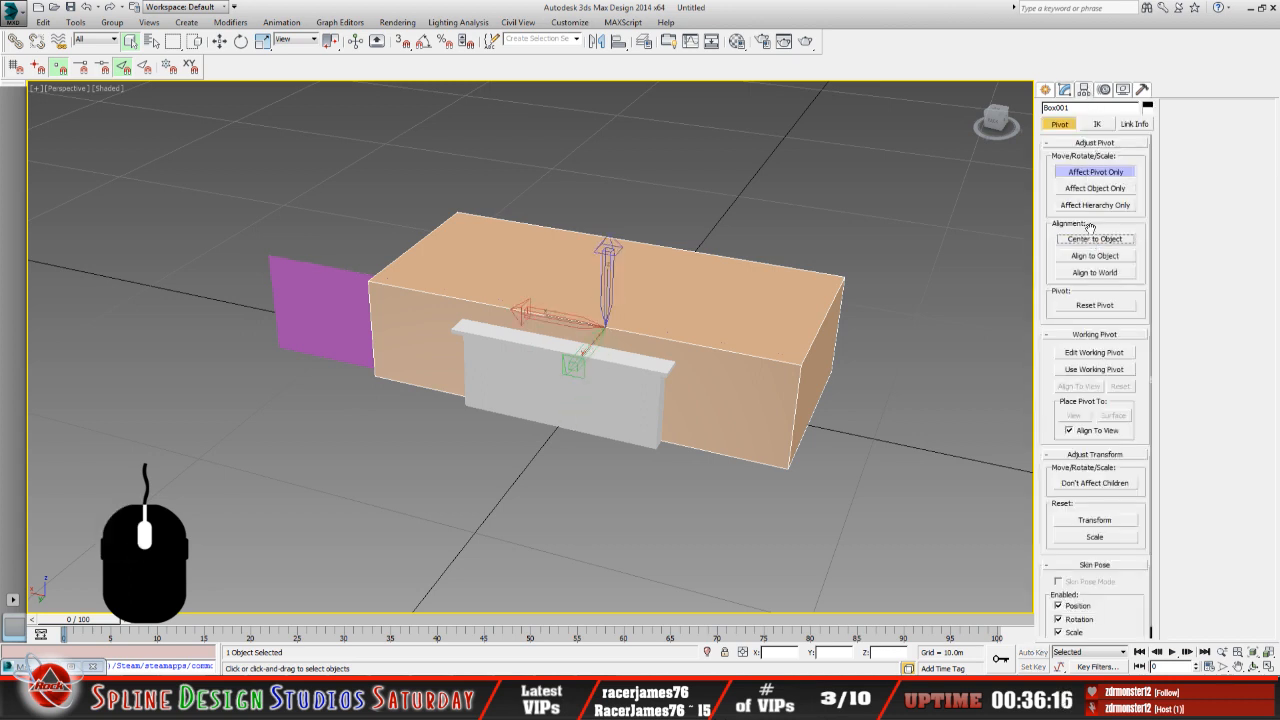
click(1087, 173)
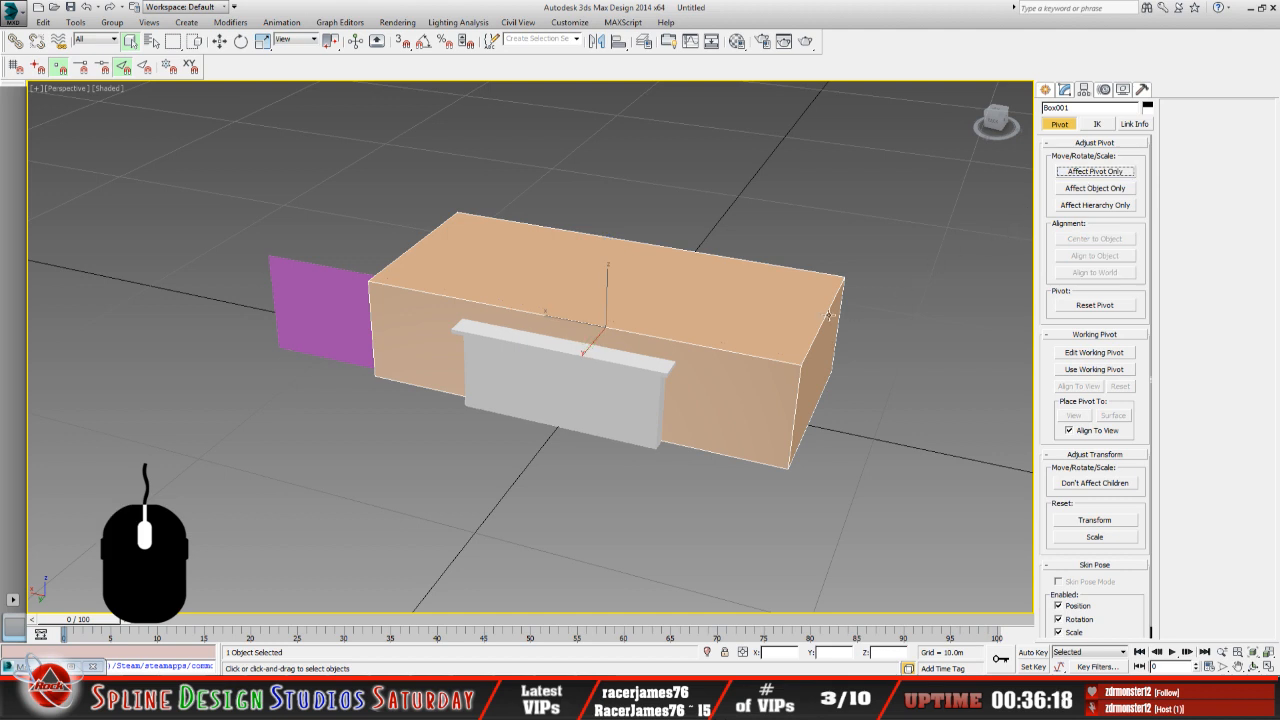
Move the tan box to the world origin by zeroing its X, Y and Z positions.
click(219, 41)
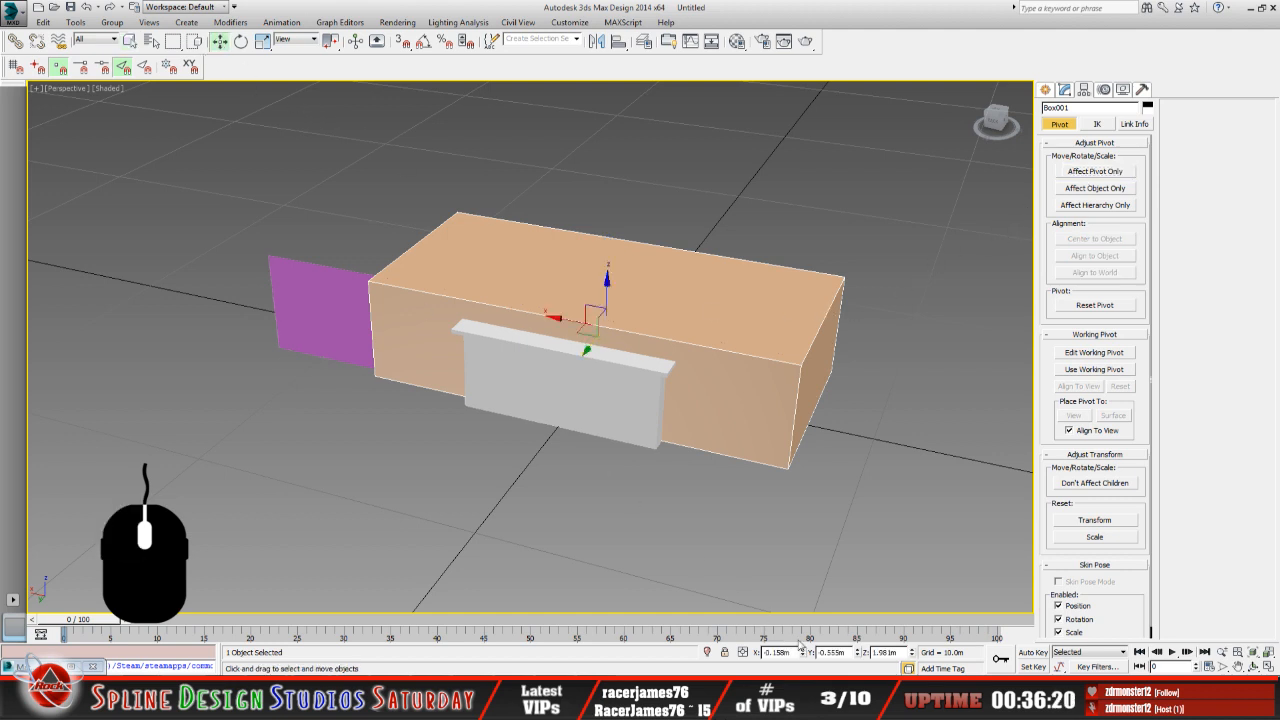
right_click(803, 653)
right_click(858, 653)
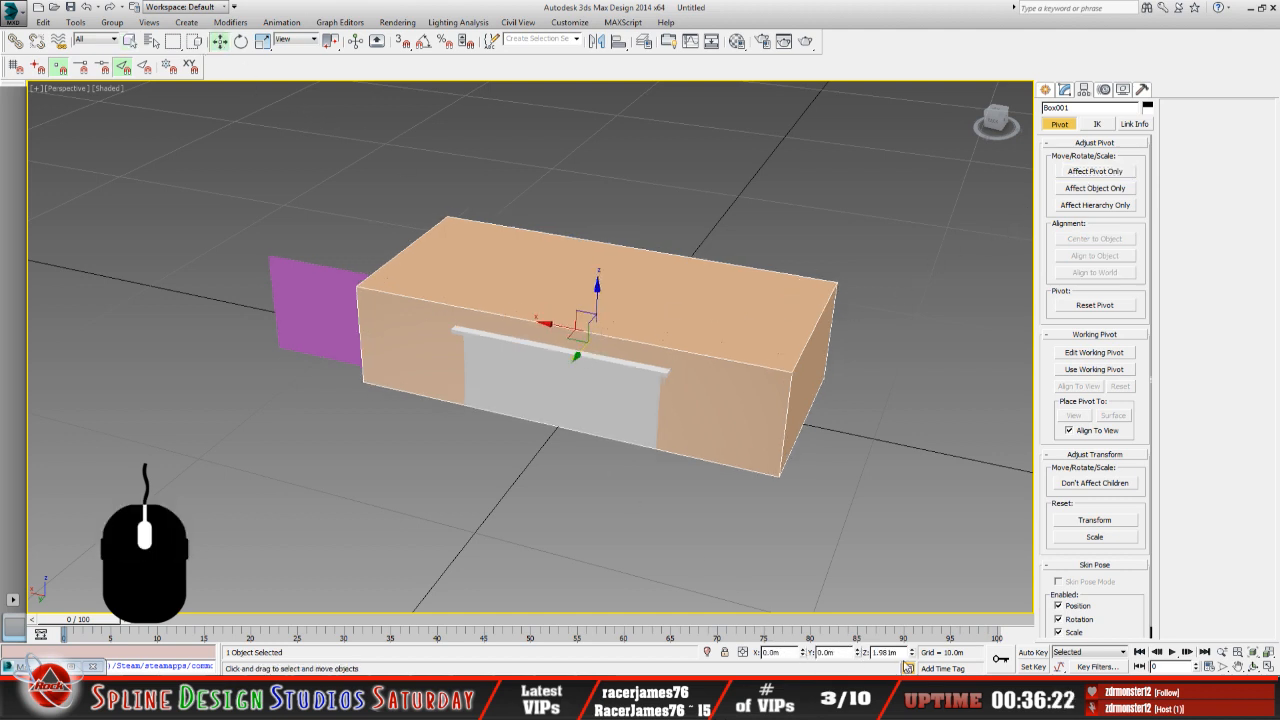
right_click(912, 653)
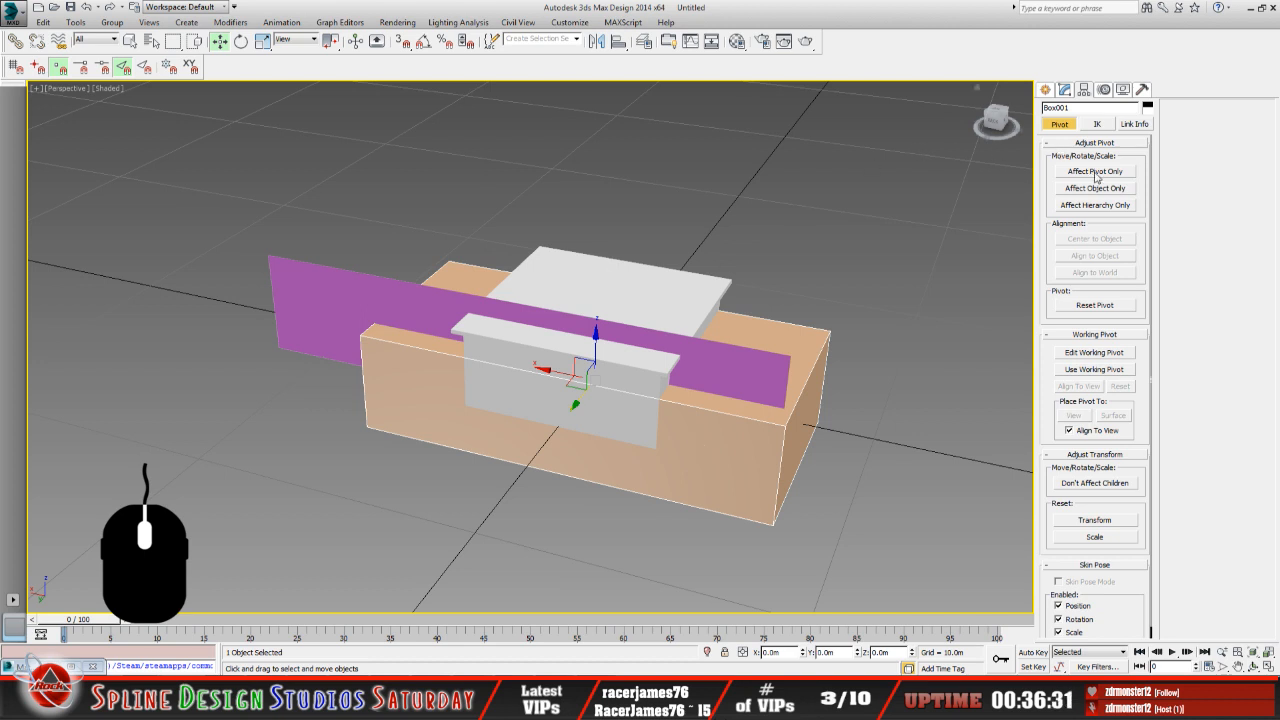
Snap the box's pivot onto its lower front edge and set the box's Z position to 0.
click(1117, 175)
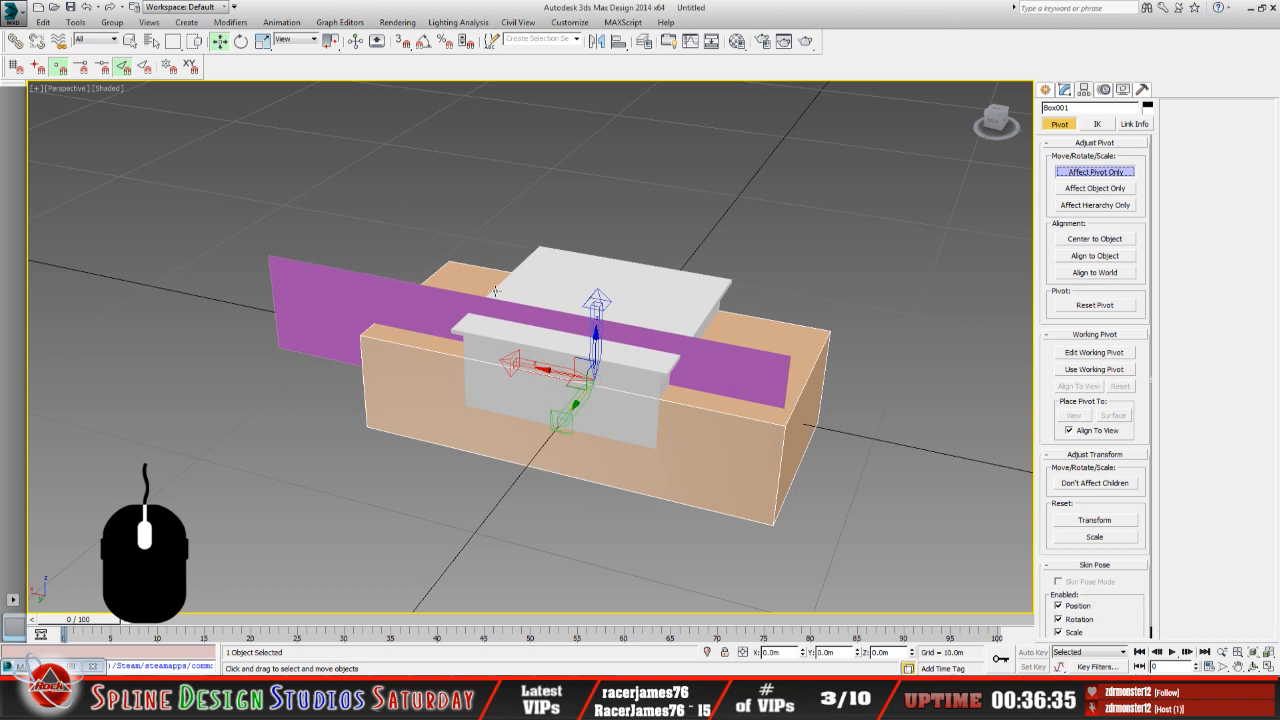
click(401, 44)
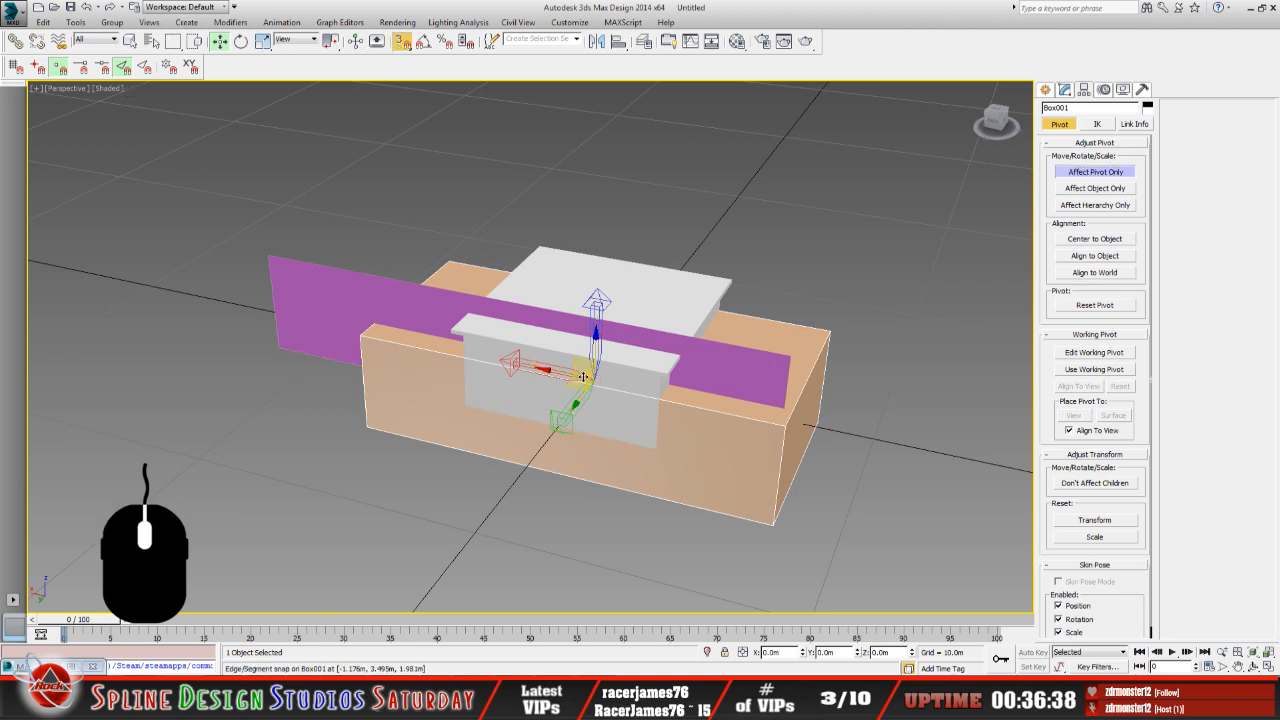
drag(583, 376, 540, 463)
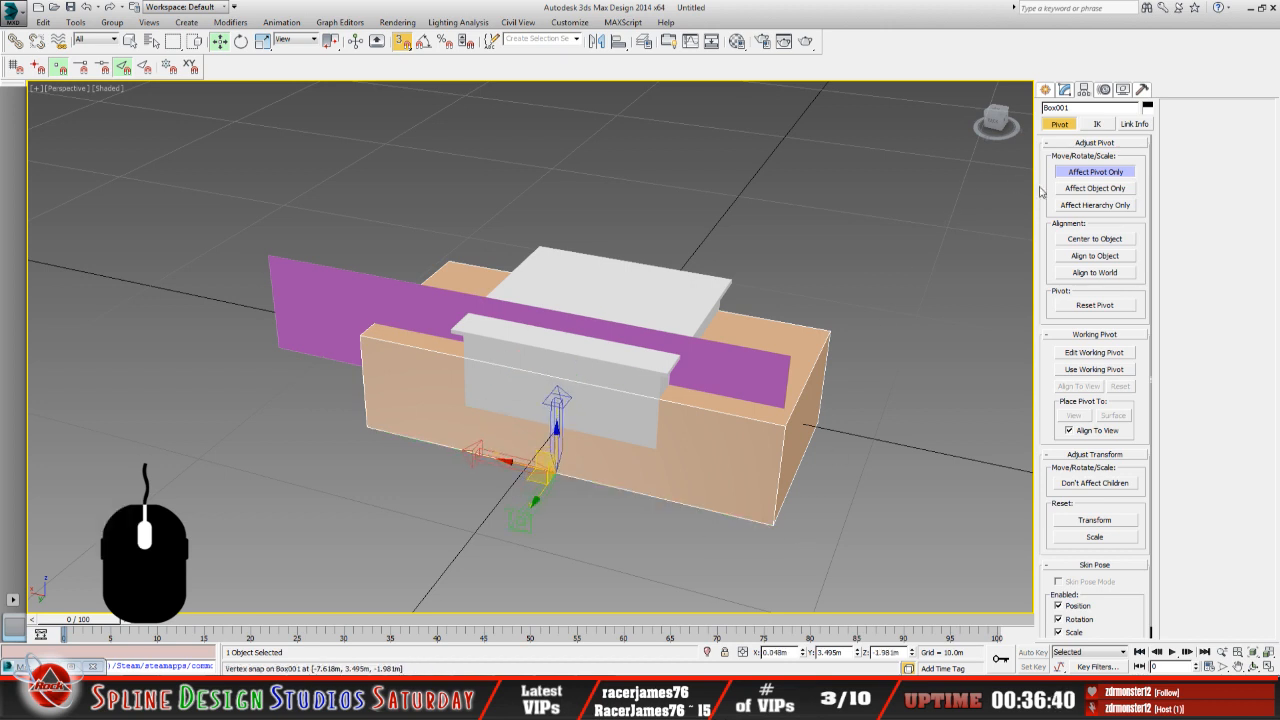
click(1099, 172)
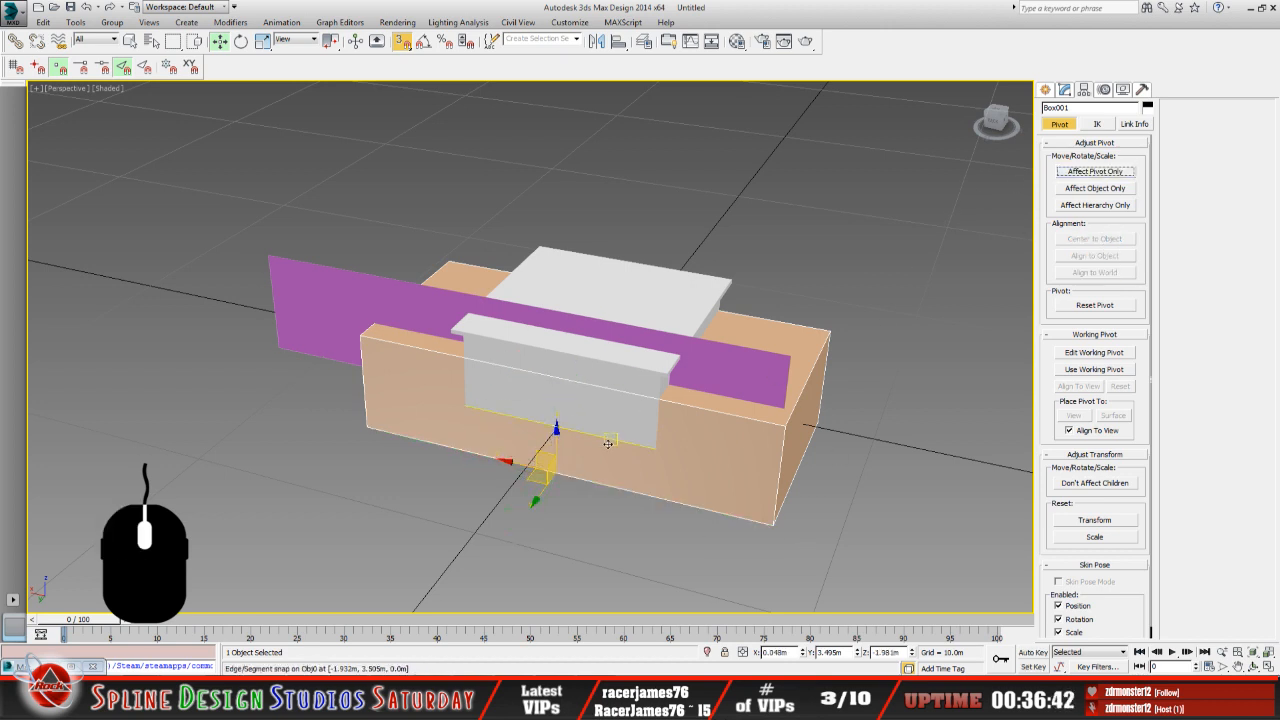
key(s)
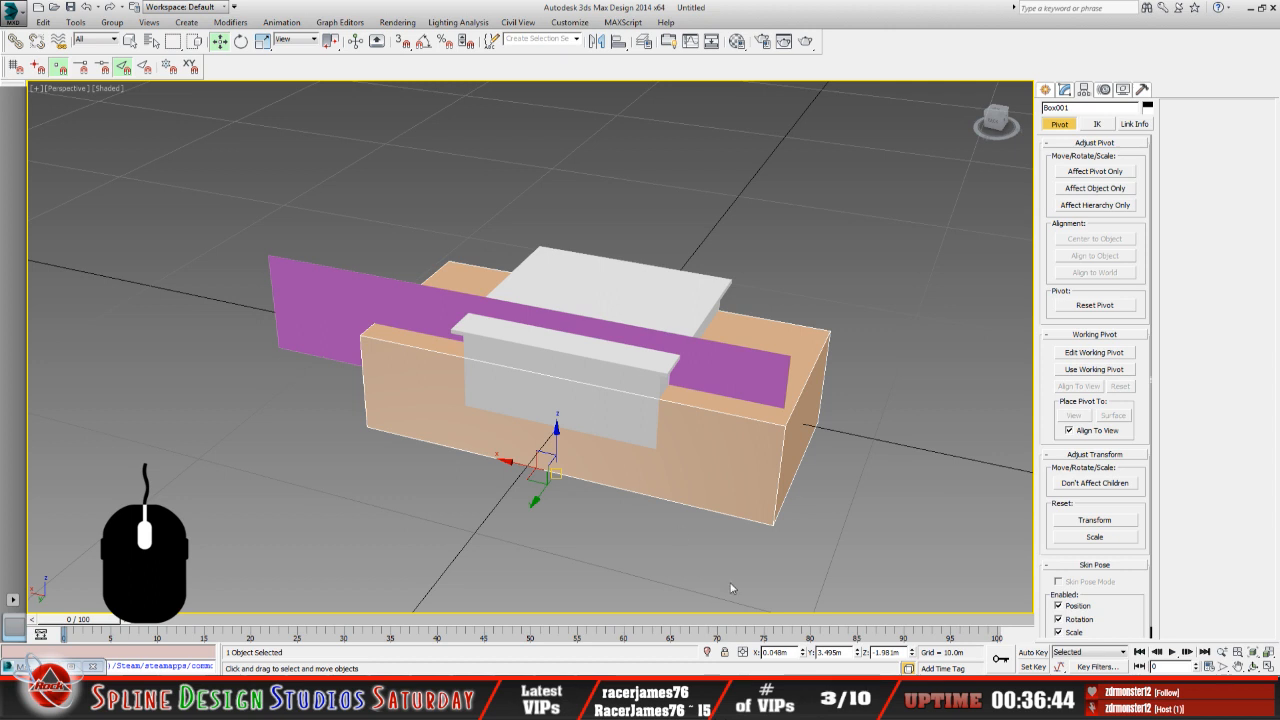
right_click(912, 653)
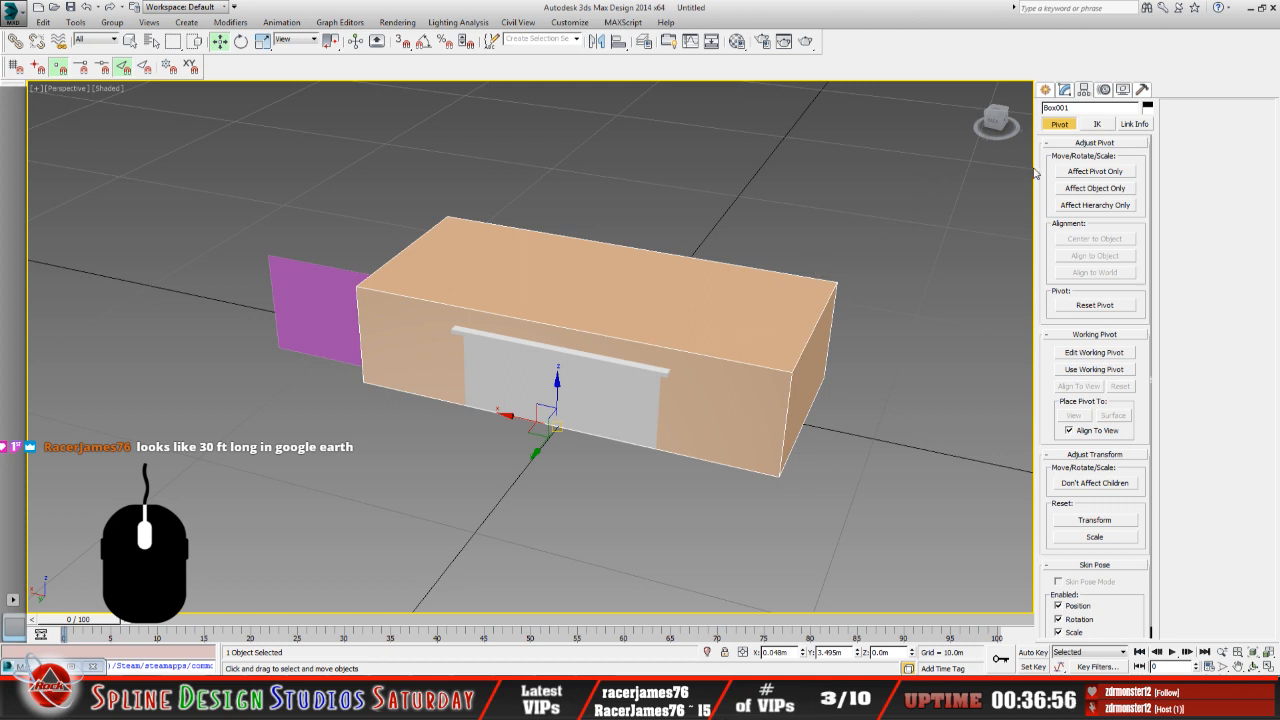
Re-center the raised box's pivot on the object and leave pivot editing.
click(1090, 172)
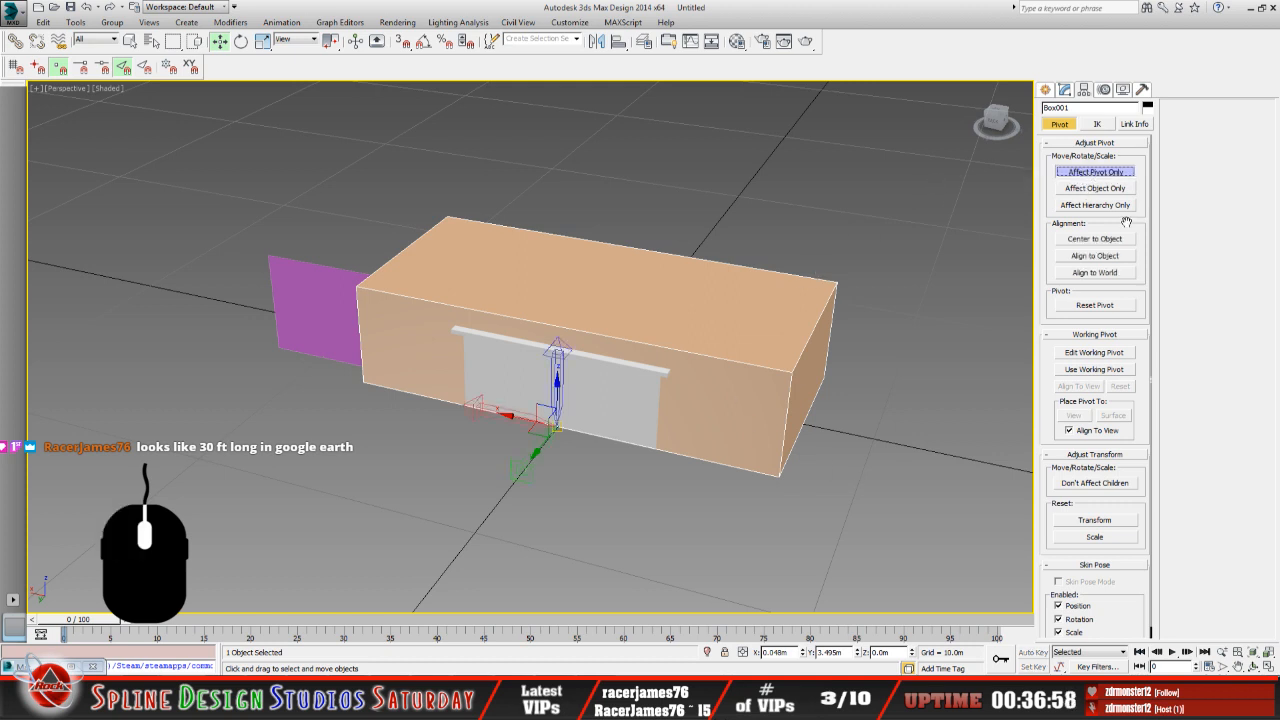
click(1110, 239)
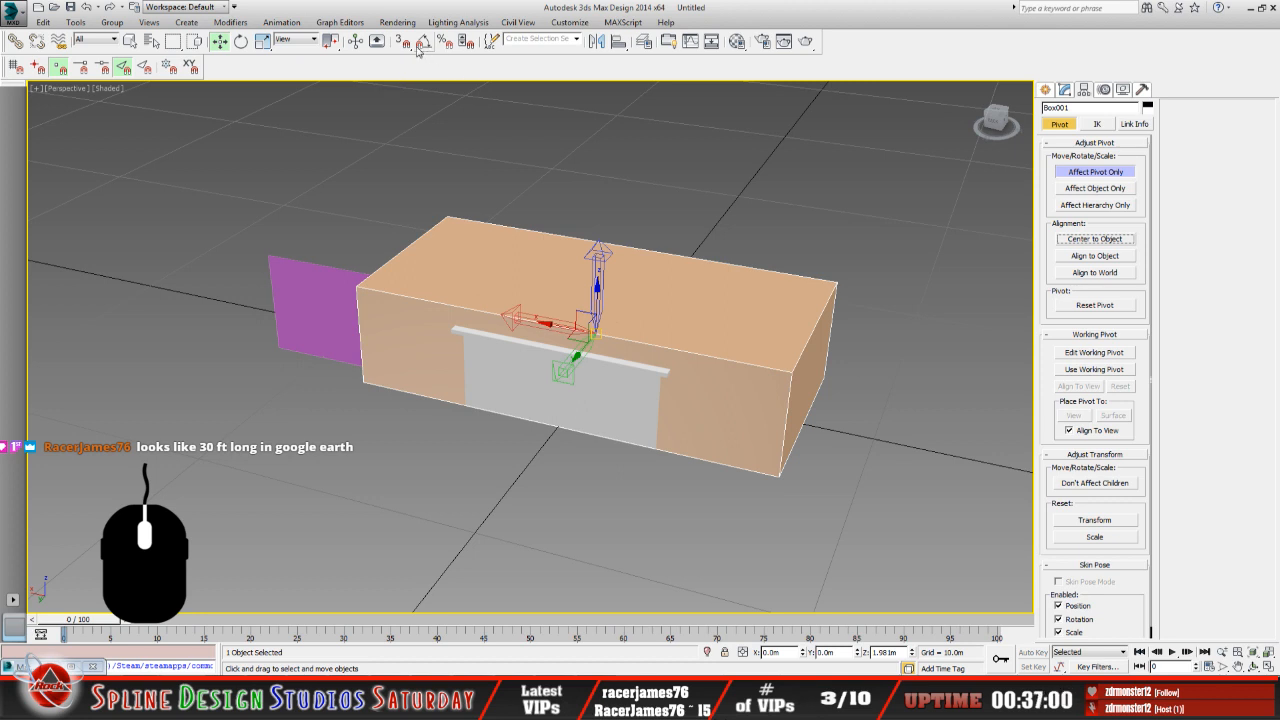
click(1092, 171)
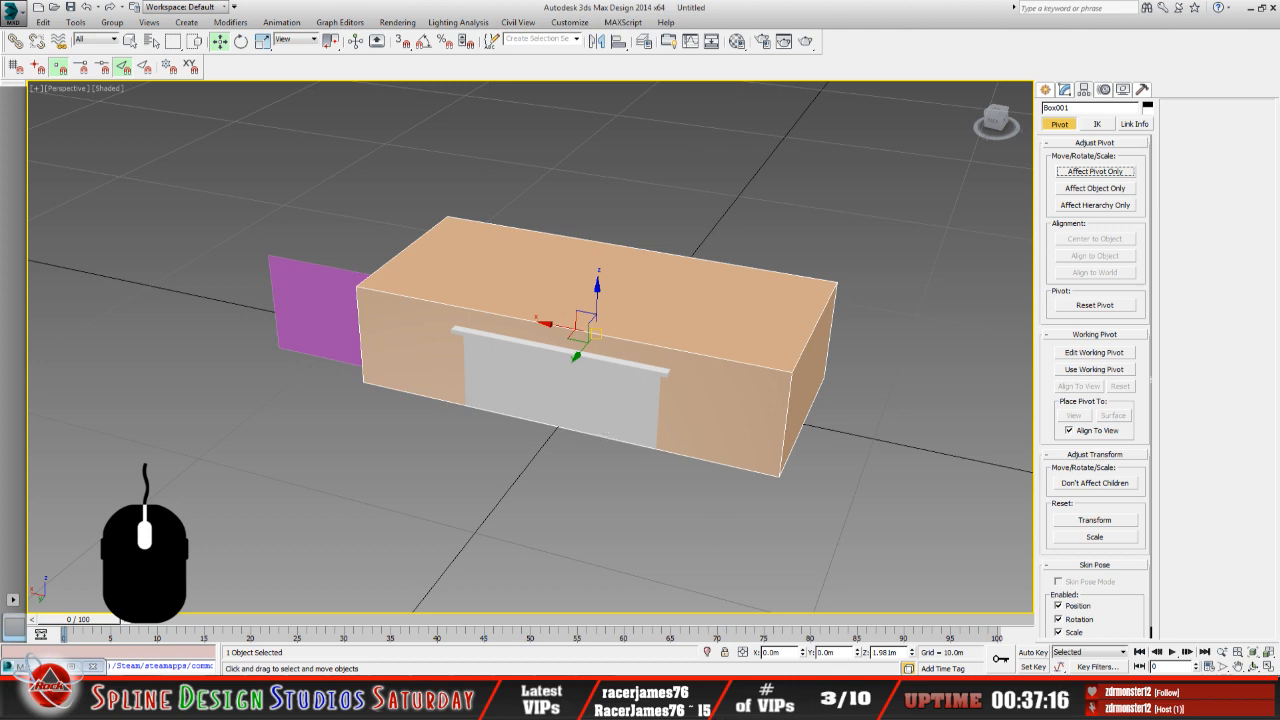
View the box from the front, switch to the browser, open Google Earth in a new tab and skip its intro.
click(1254, 666)
drag(561, 422, 597, 417)
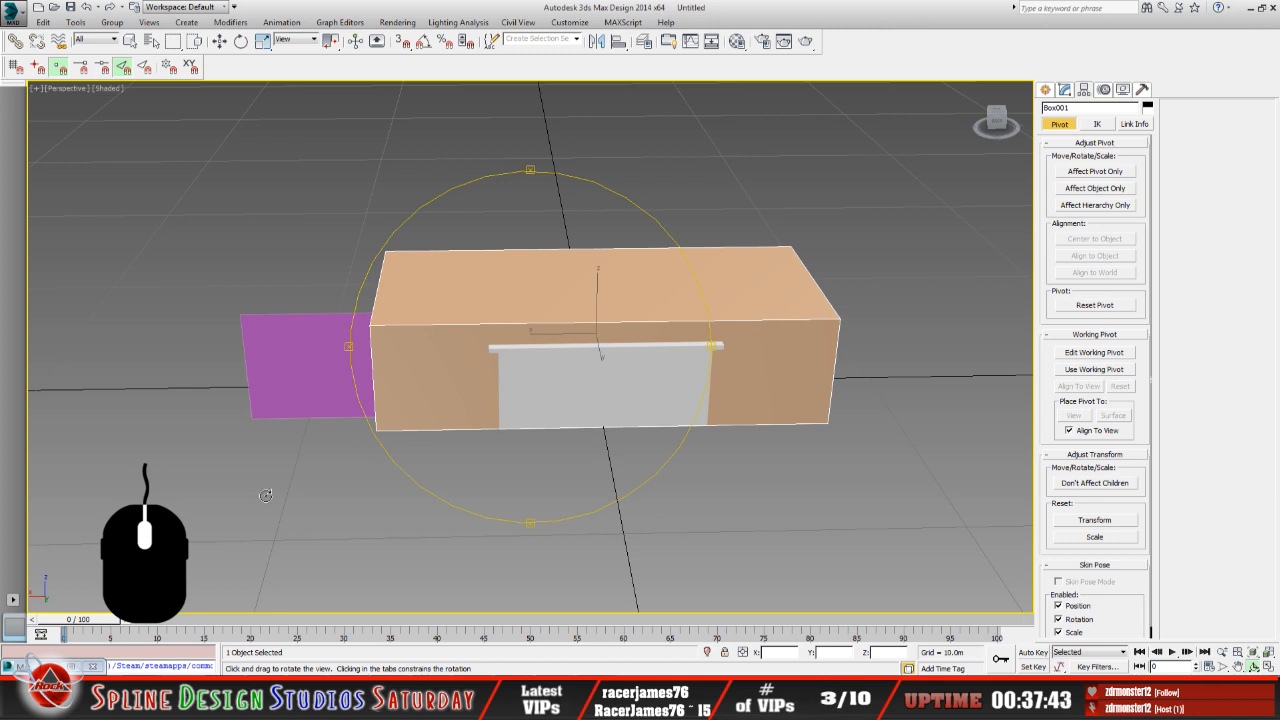
click(142, 692)
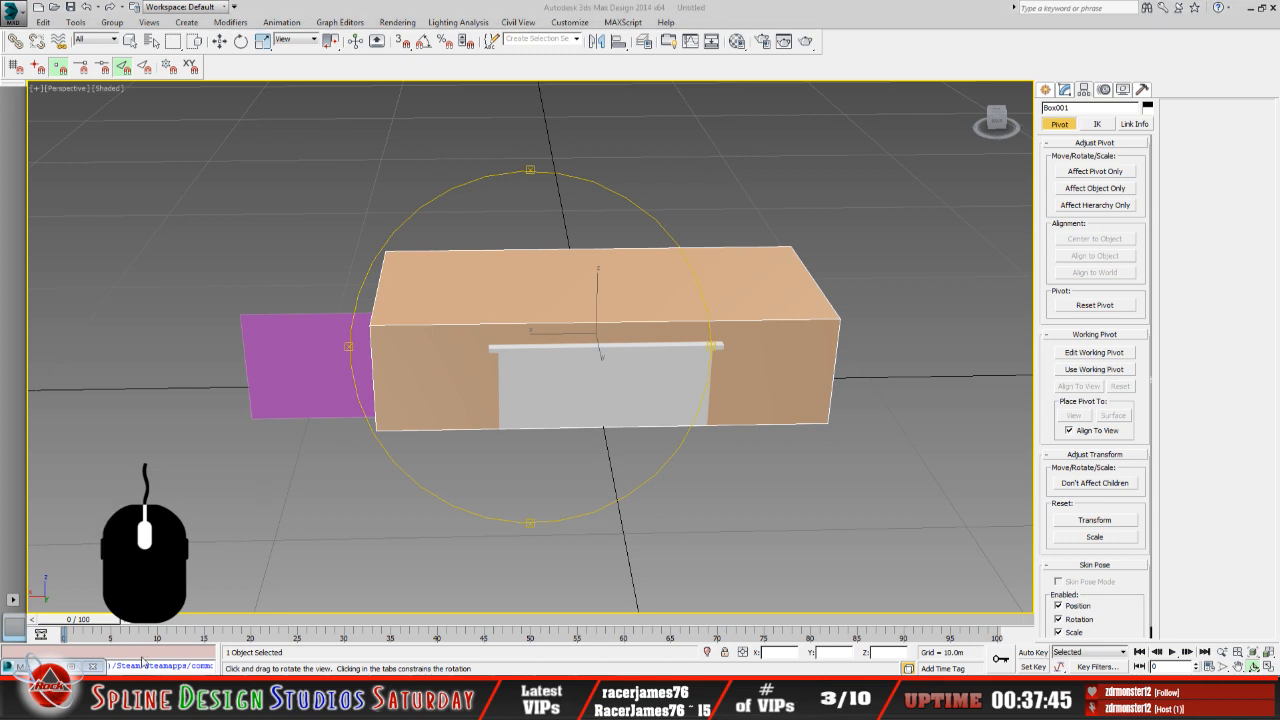
click(142, 660)
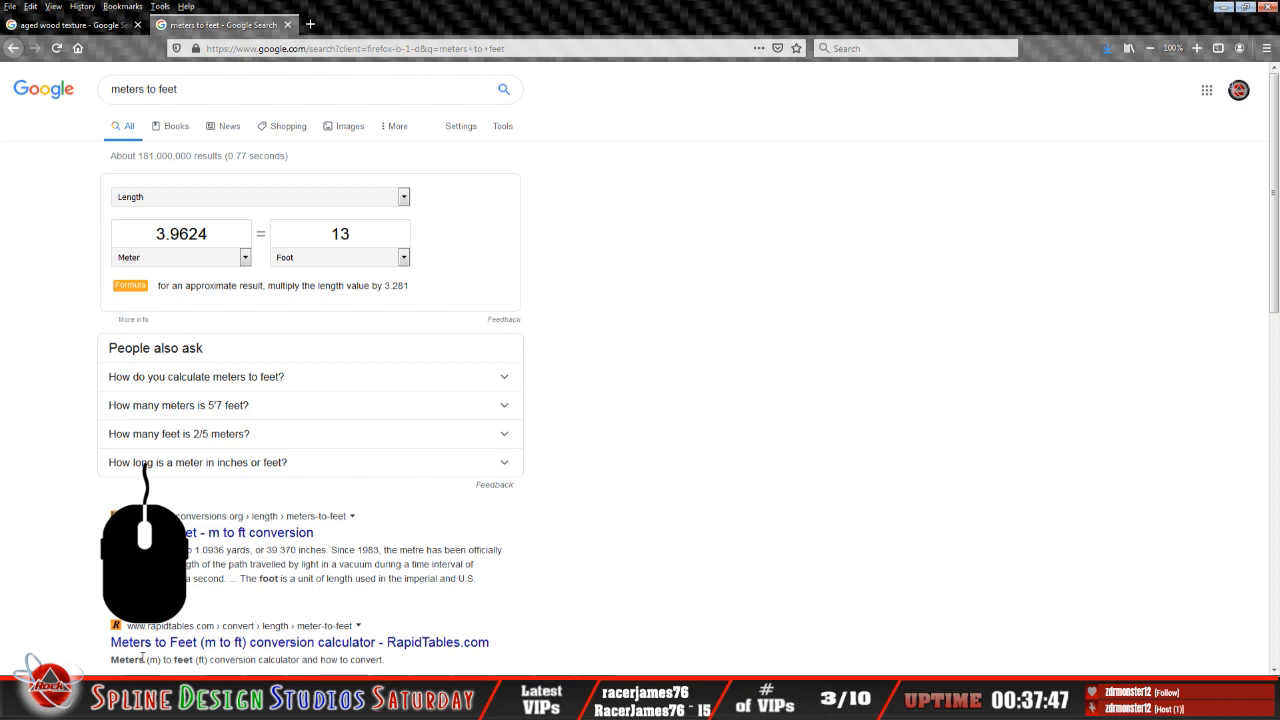
click(240, 692)
scroll(640, 368, down, 1)
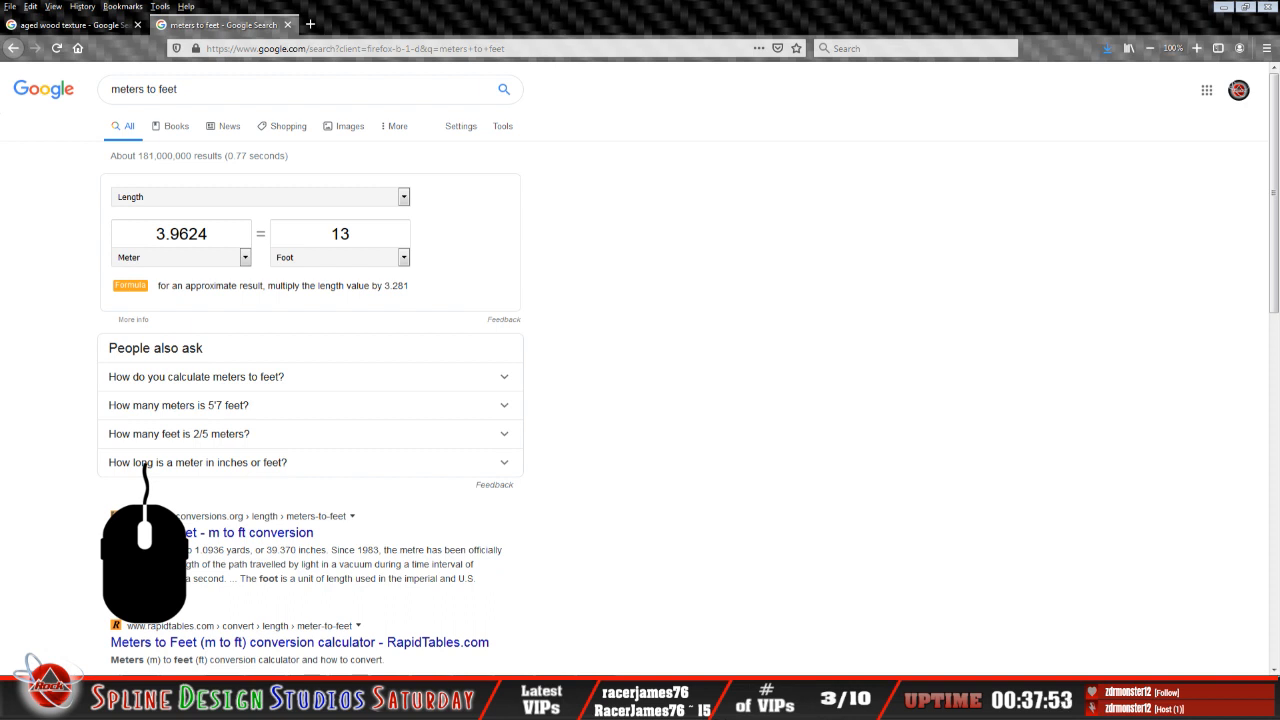
scroll(640, 368, up, 1)
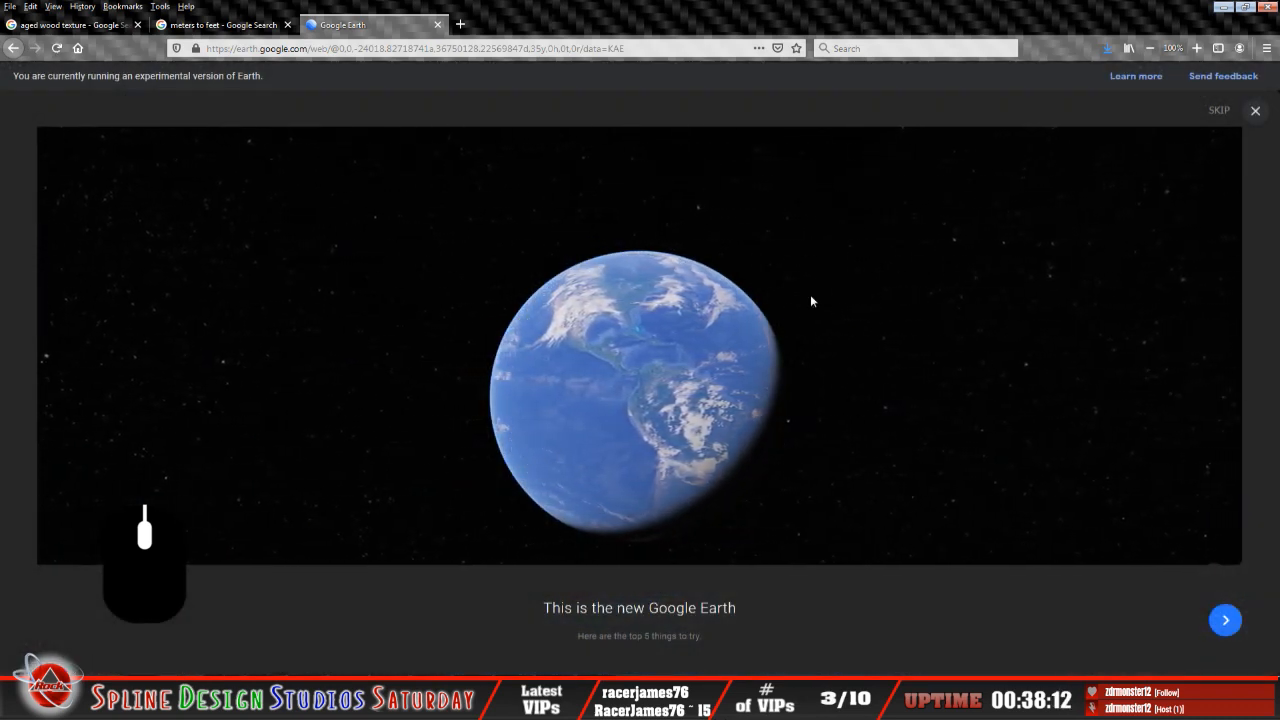
click(1217, 112)
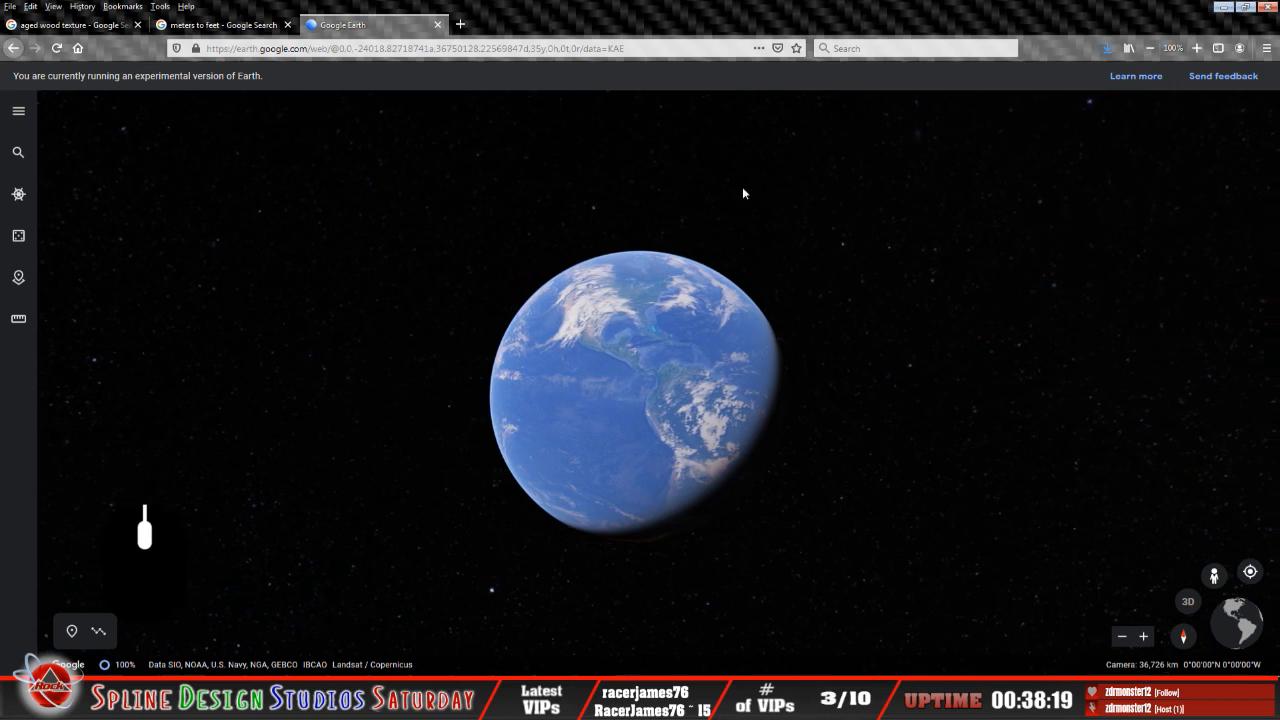
Search Google Earth for "North Wilkesboro Speedway" and fly to the track.
click(18, 152)
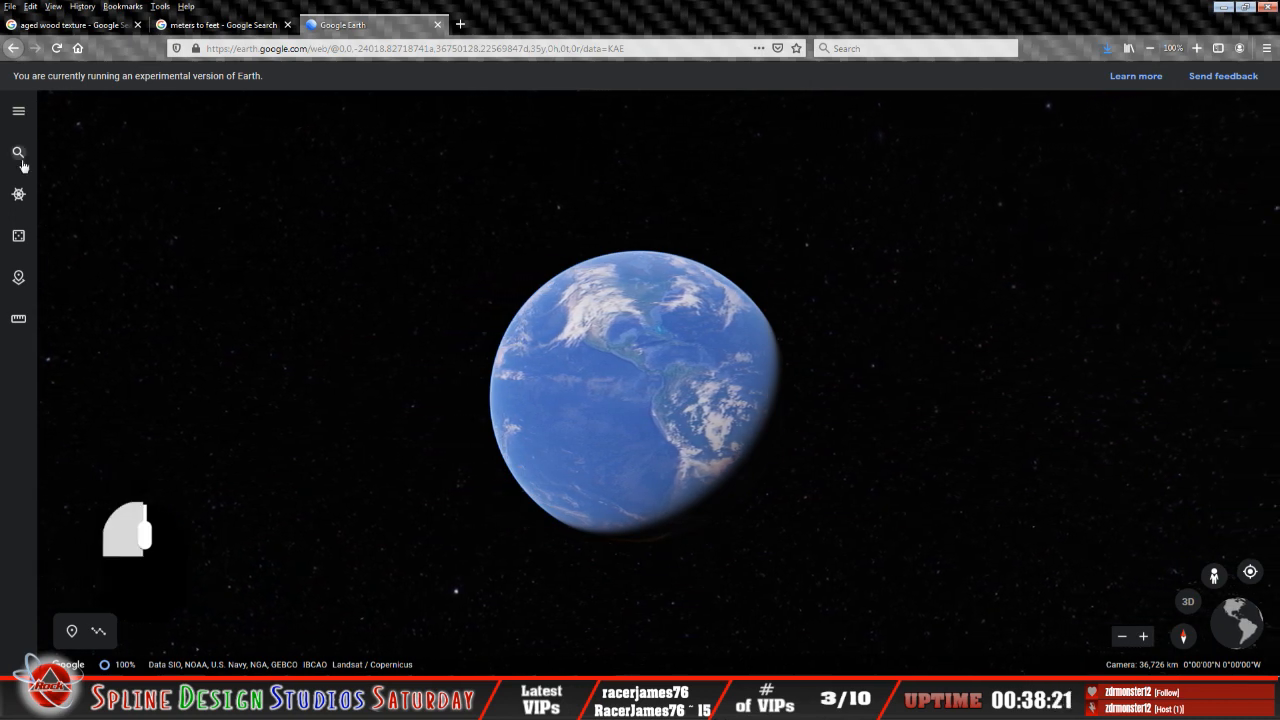
click(116, 115)
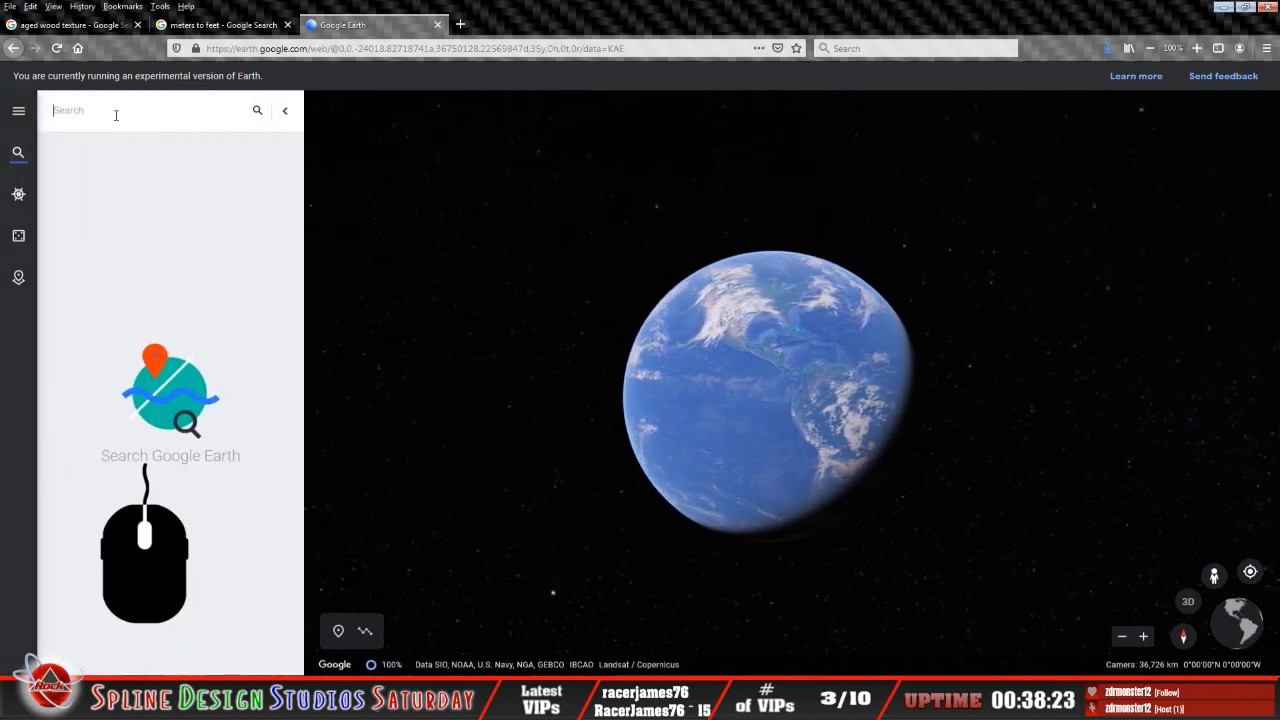
text(North)
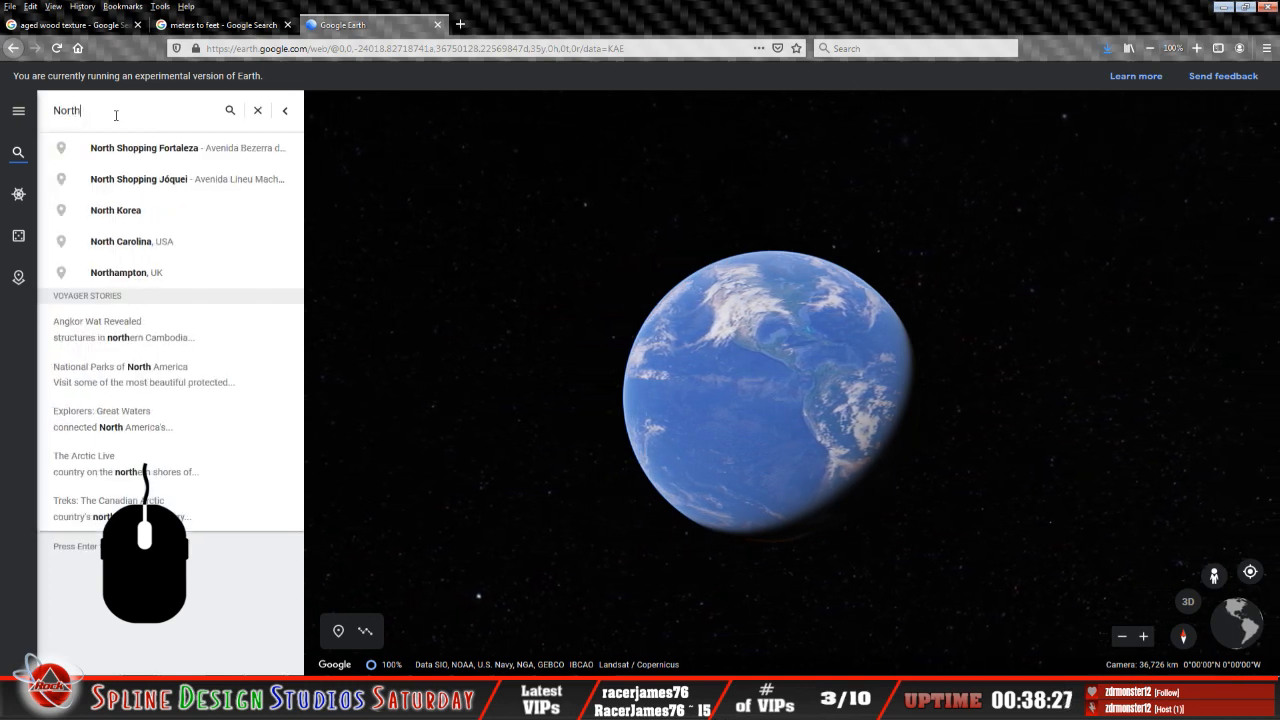
text( Wilkesb)
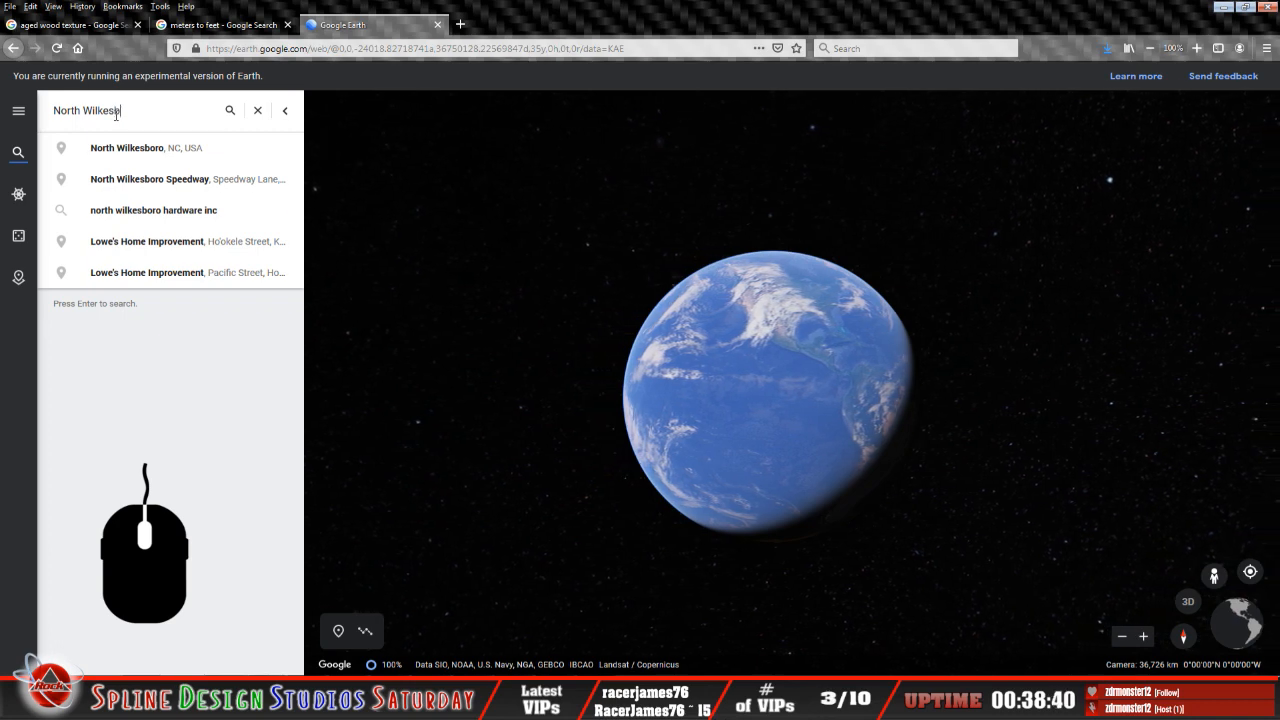
text(oro)
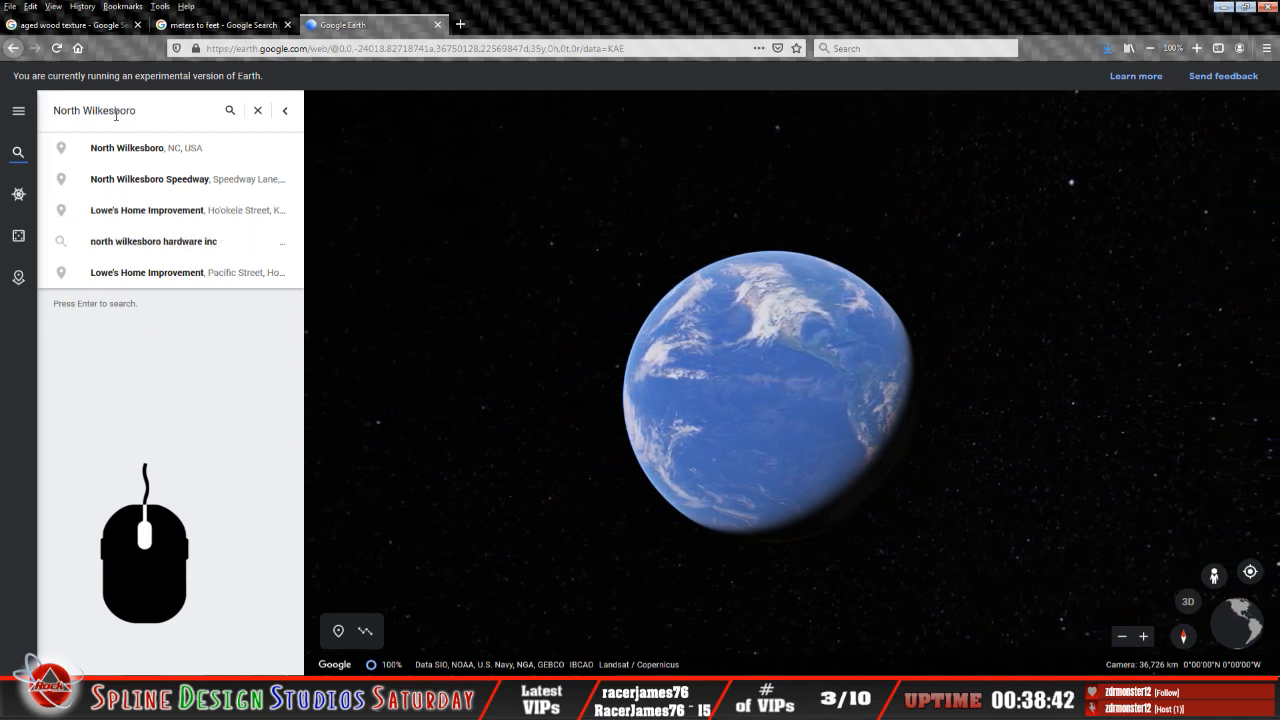
text( Spe)
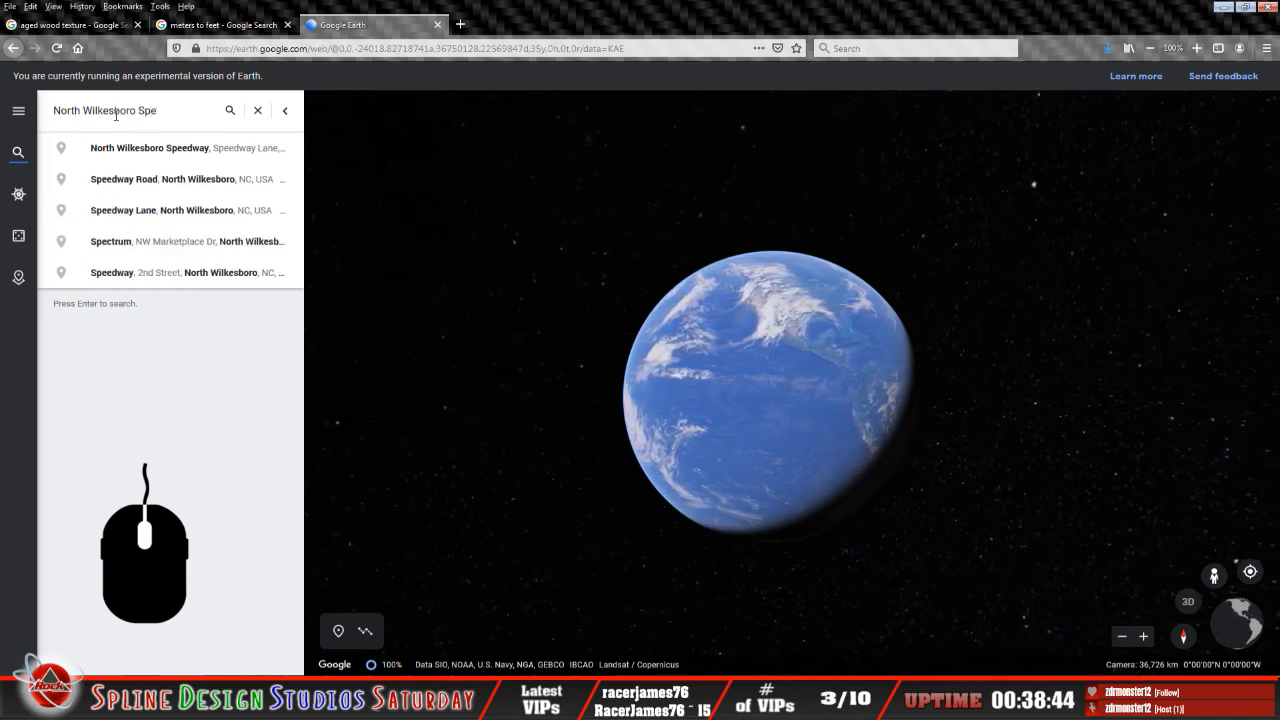
text(edway)
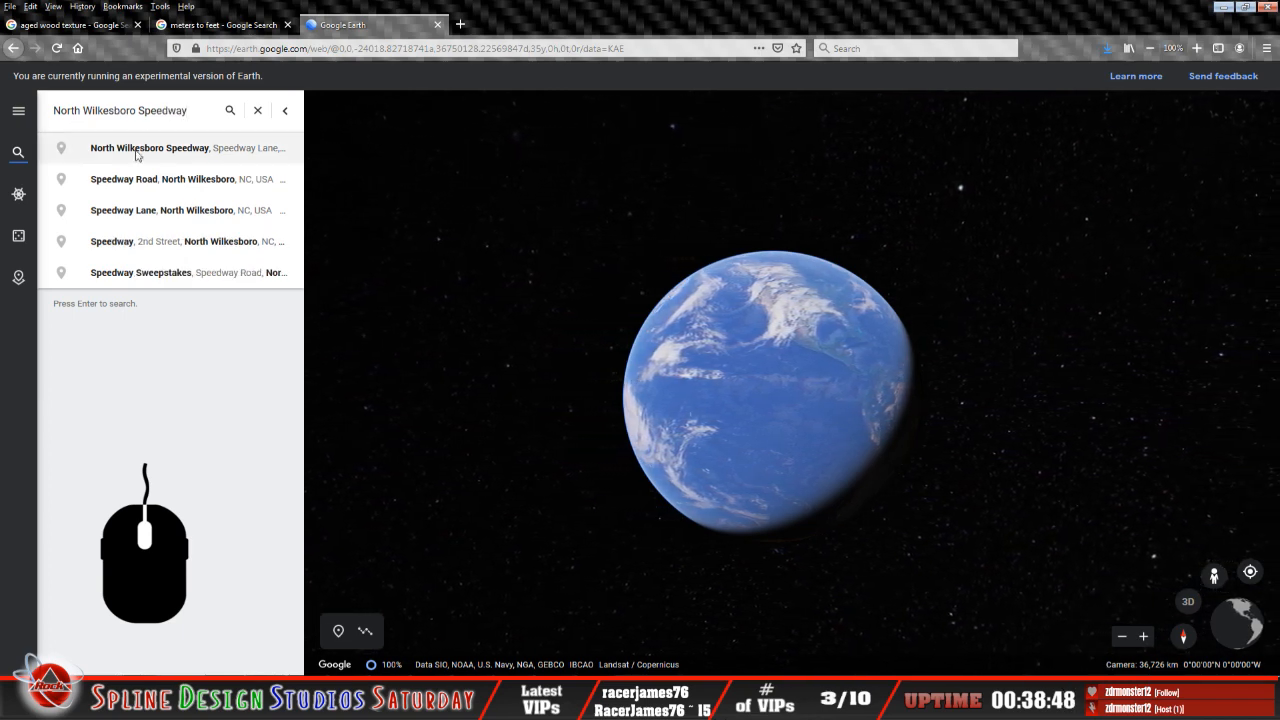
click(228, 116)
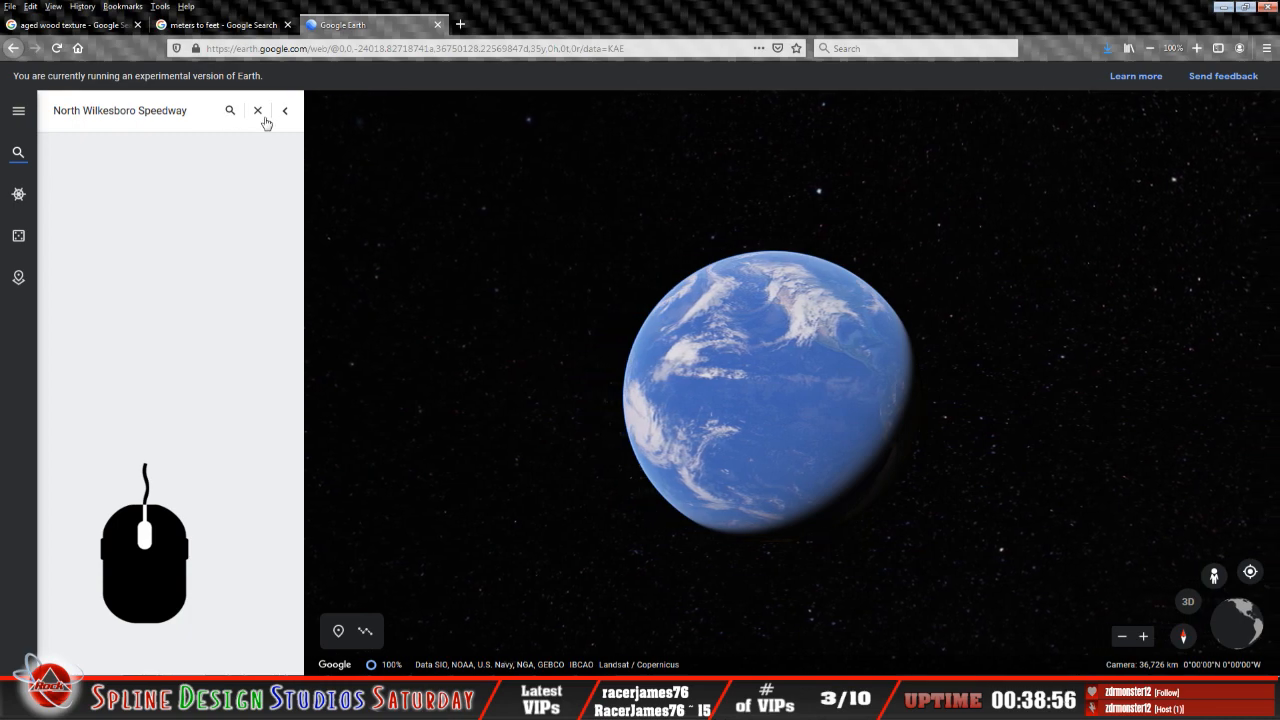
click(229, 111)
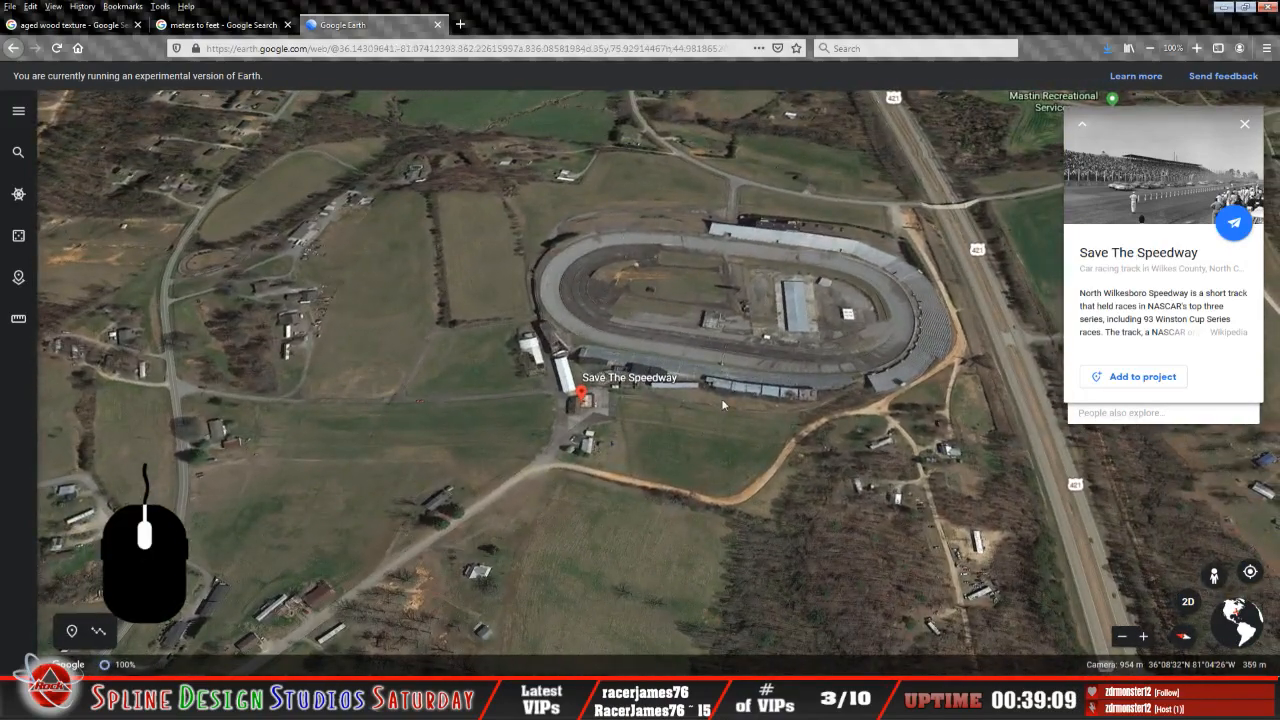
Examine the speedway in 2D and 3D, then close in on the infield around the checkered pad.
drag(723, 405, 674, 476)
scroll(678, 432, up, 5)
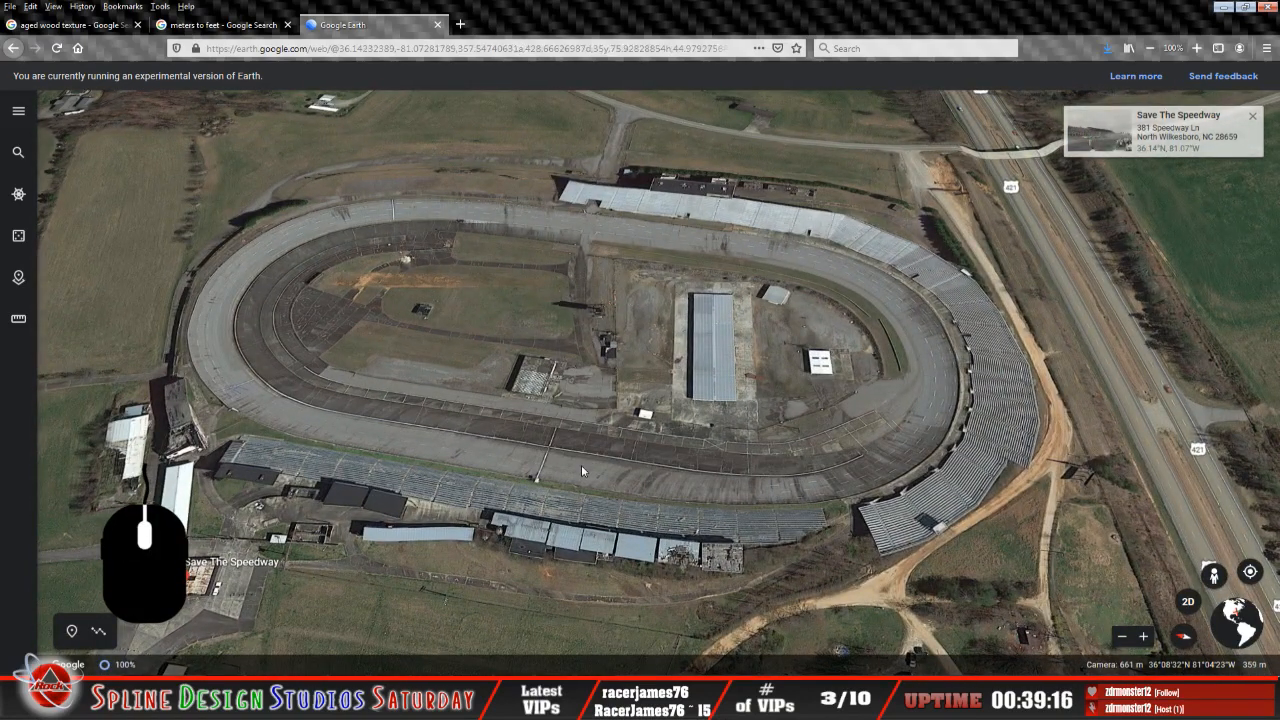
drag(410, 464, 444, 472)
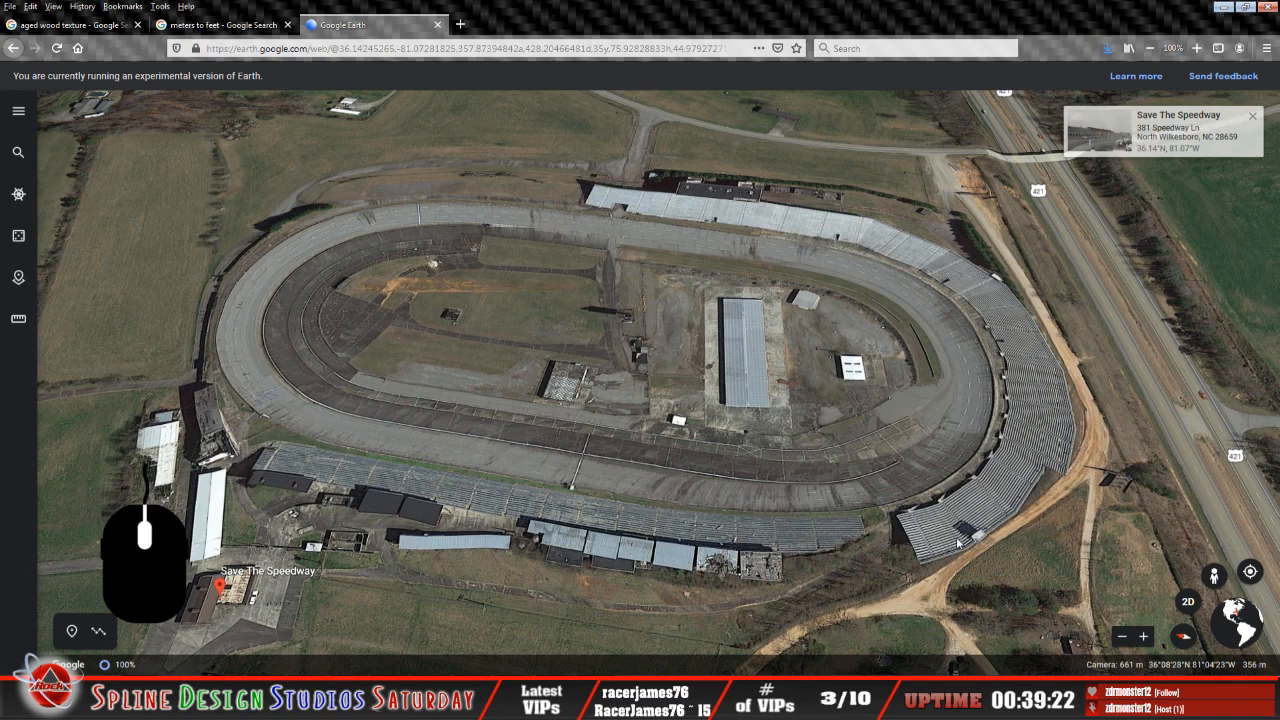
click(1188, 601)
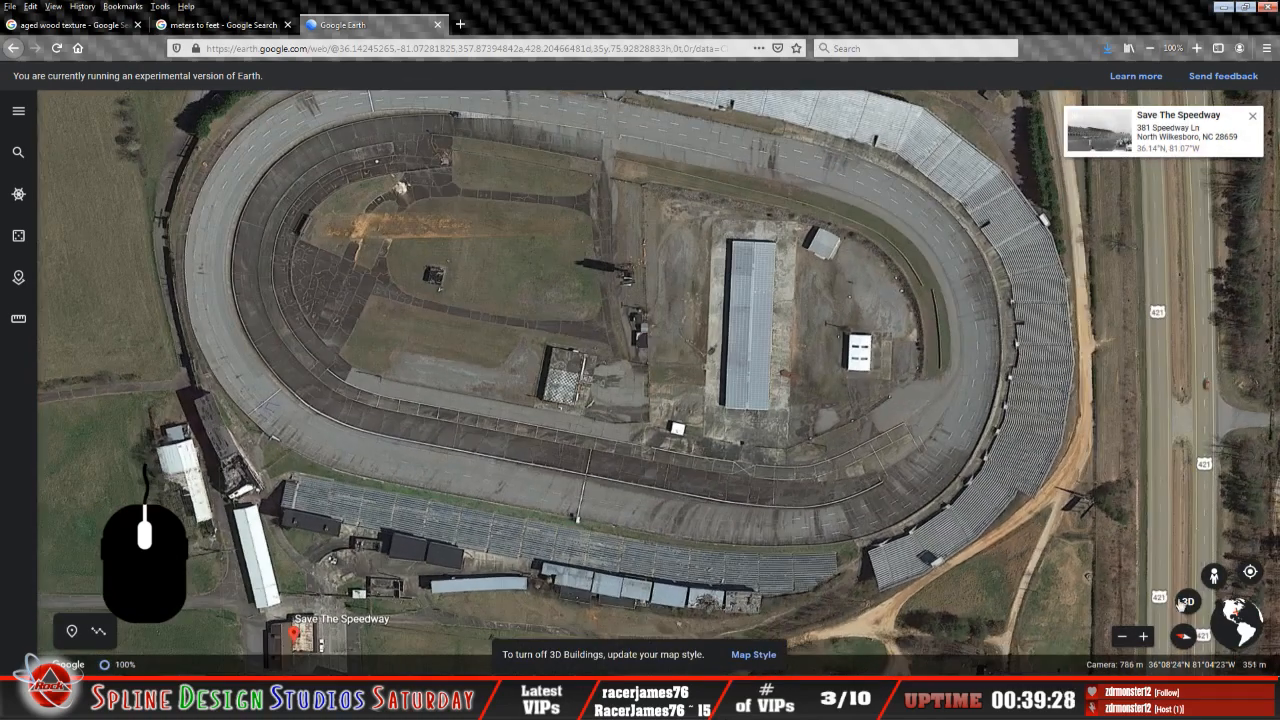
click(1188, 601)
scroll(617, 432, up, 3)
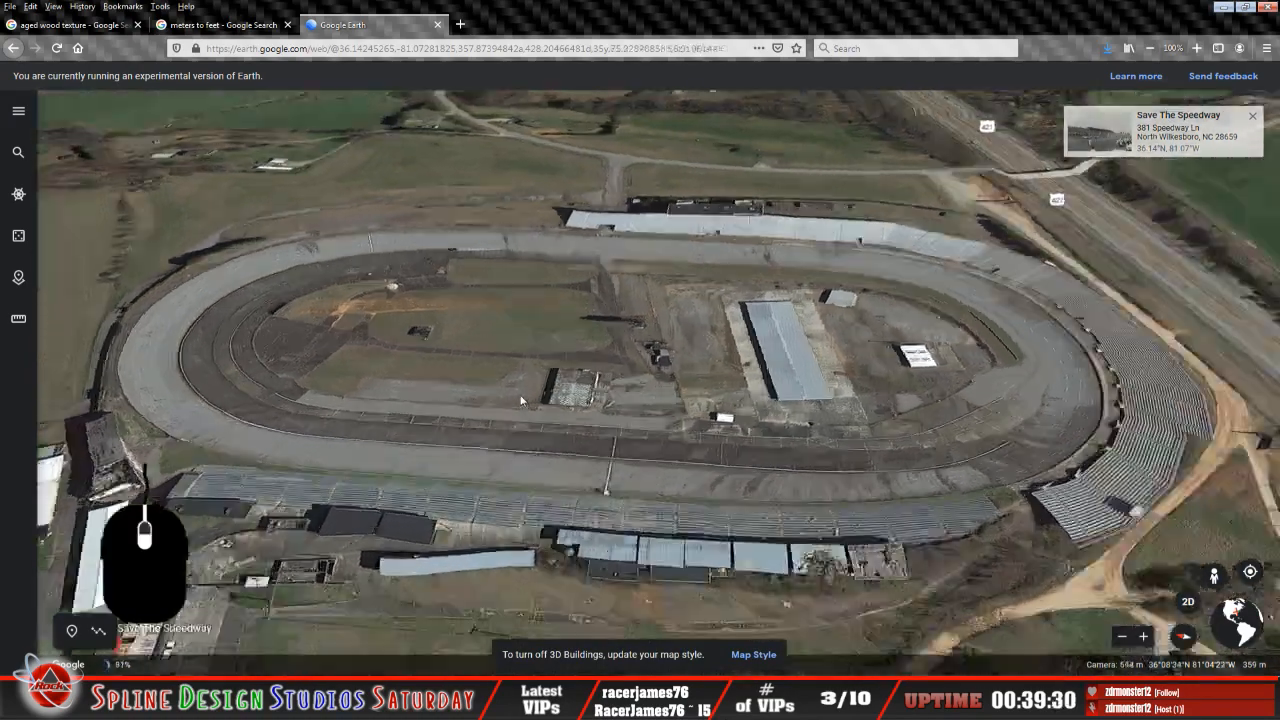
drag(441, 378, 503, 398)
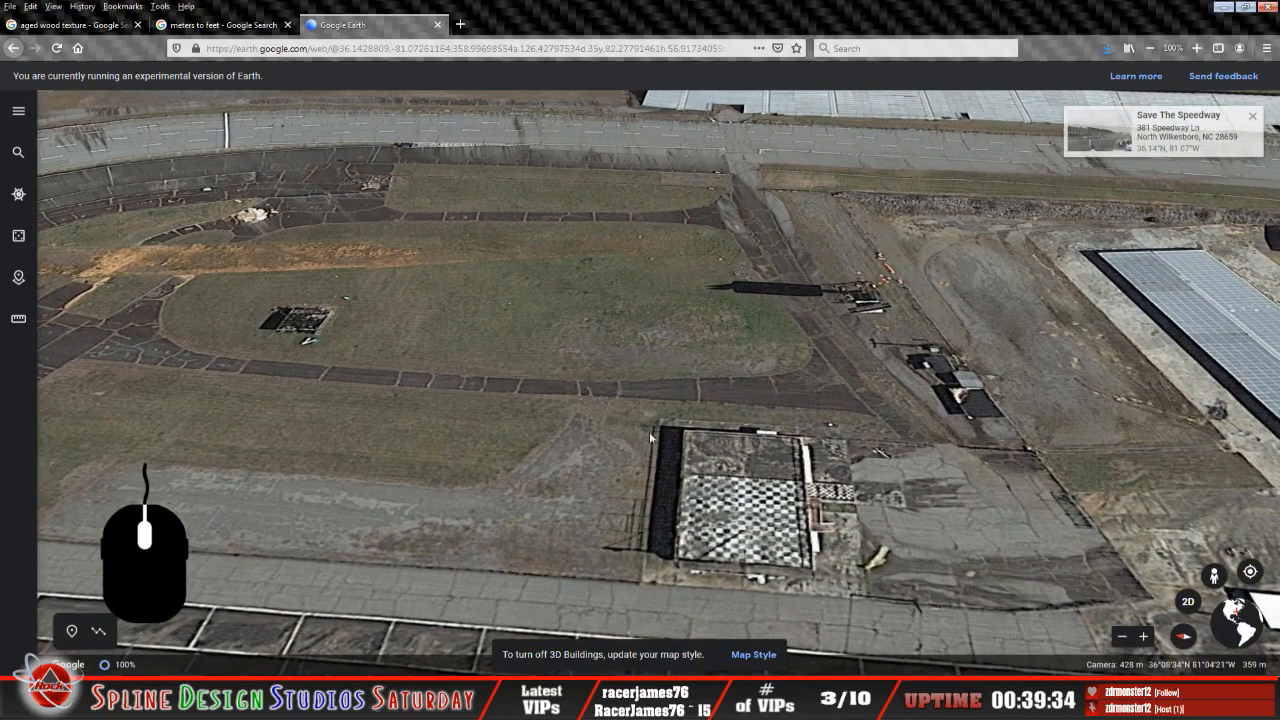
click(1214, 578)
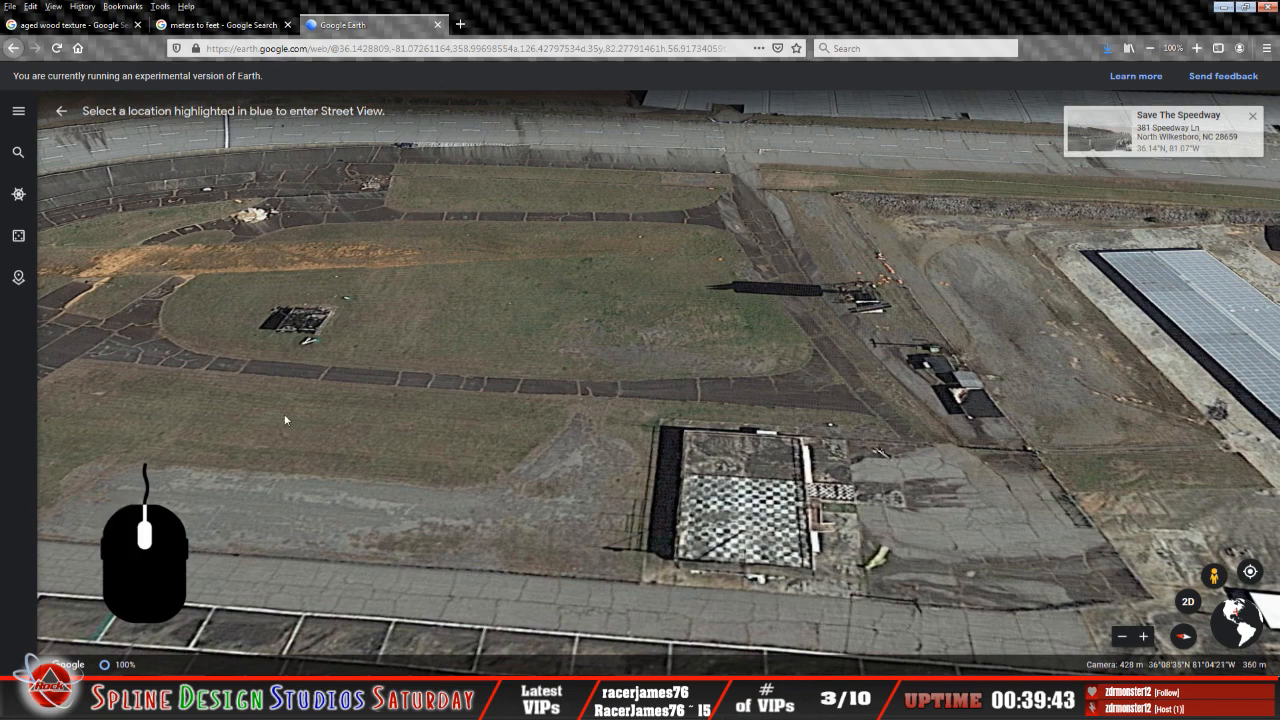
drag(352, 480, 455, 469)
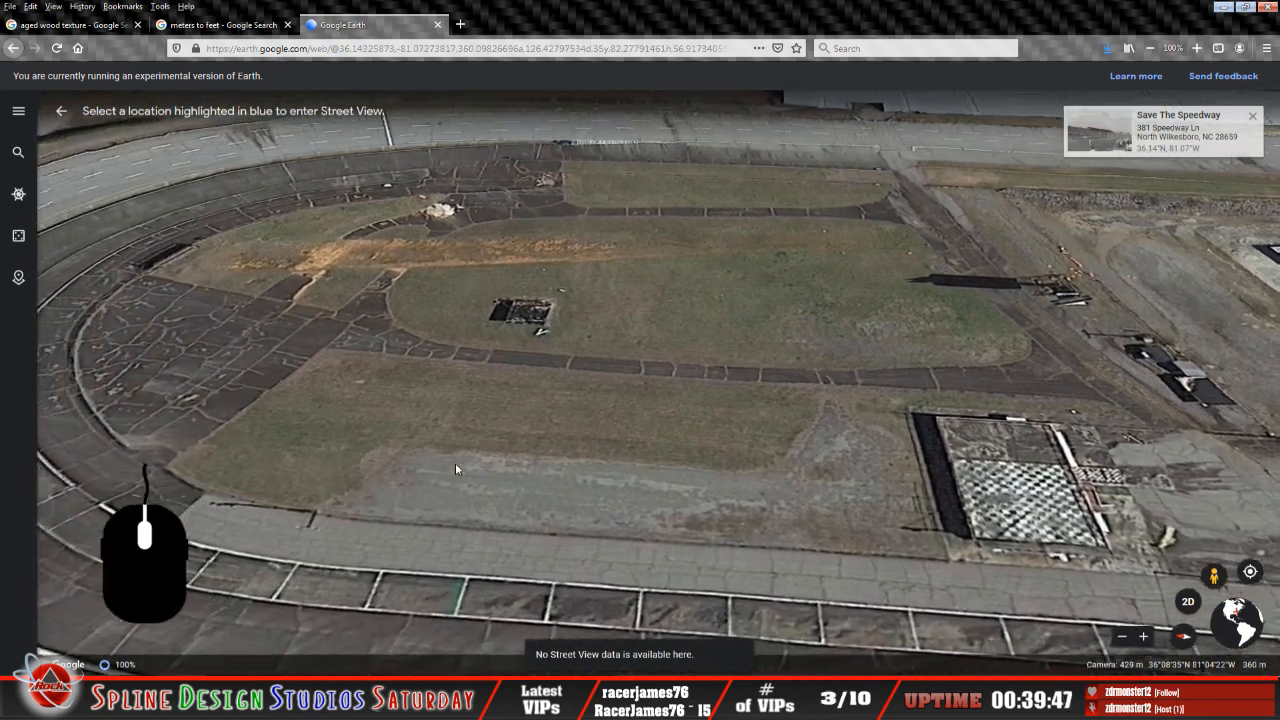
click(1215, 579)
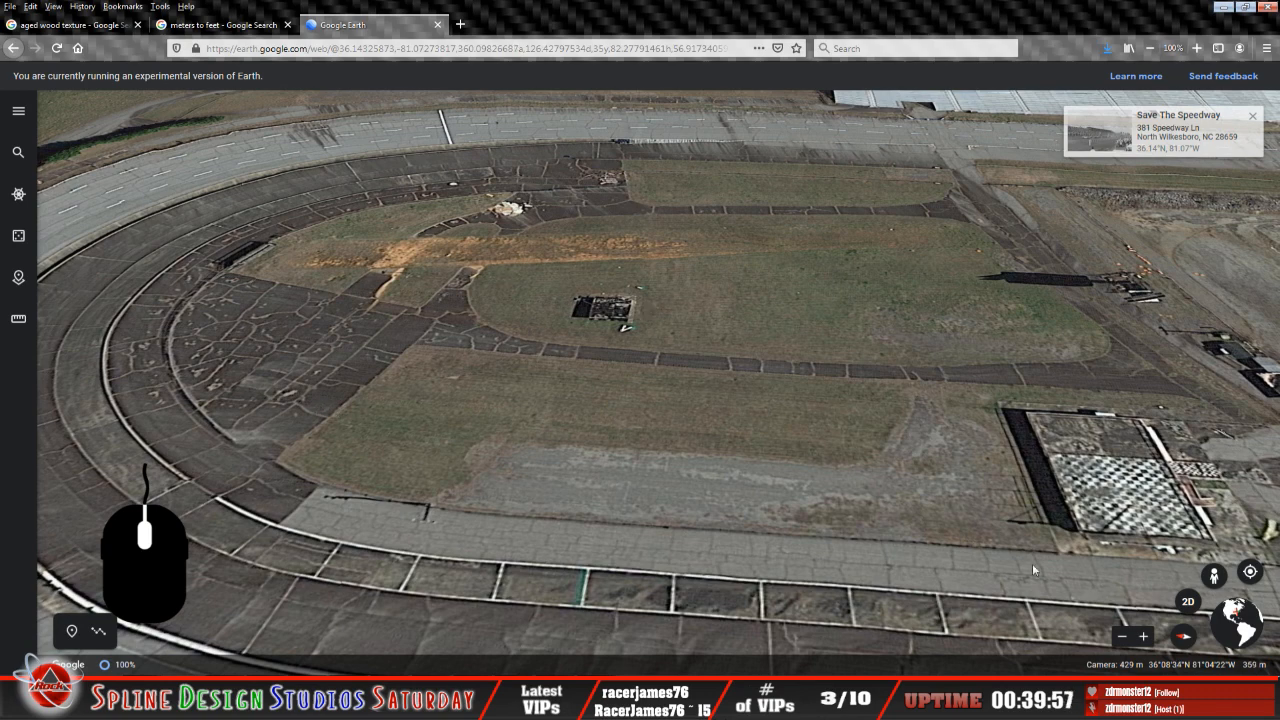
Locate the long raised platform beside the track at the end of the infield and view it from directly above in 2D.
drag(331, 421, 578, 435)
scroll(515, 391, down, 5)
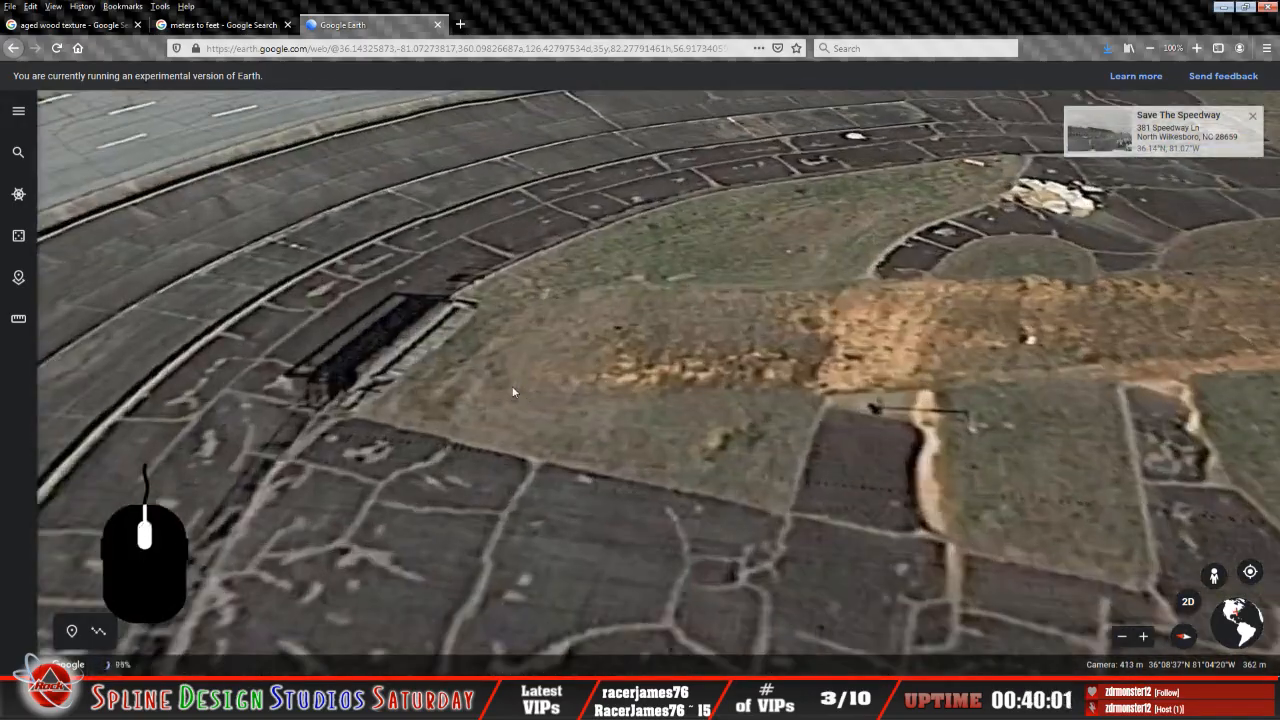
scroll(513, 391, down, 5)
scroll(461, 372, up, 5)
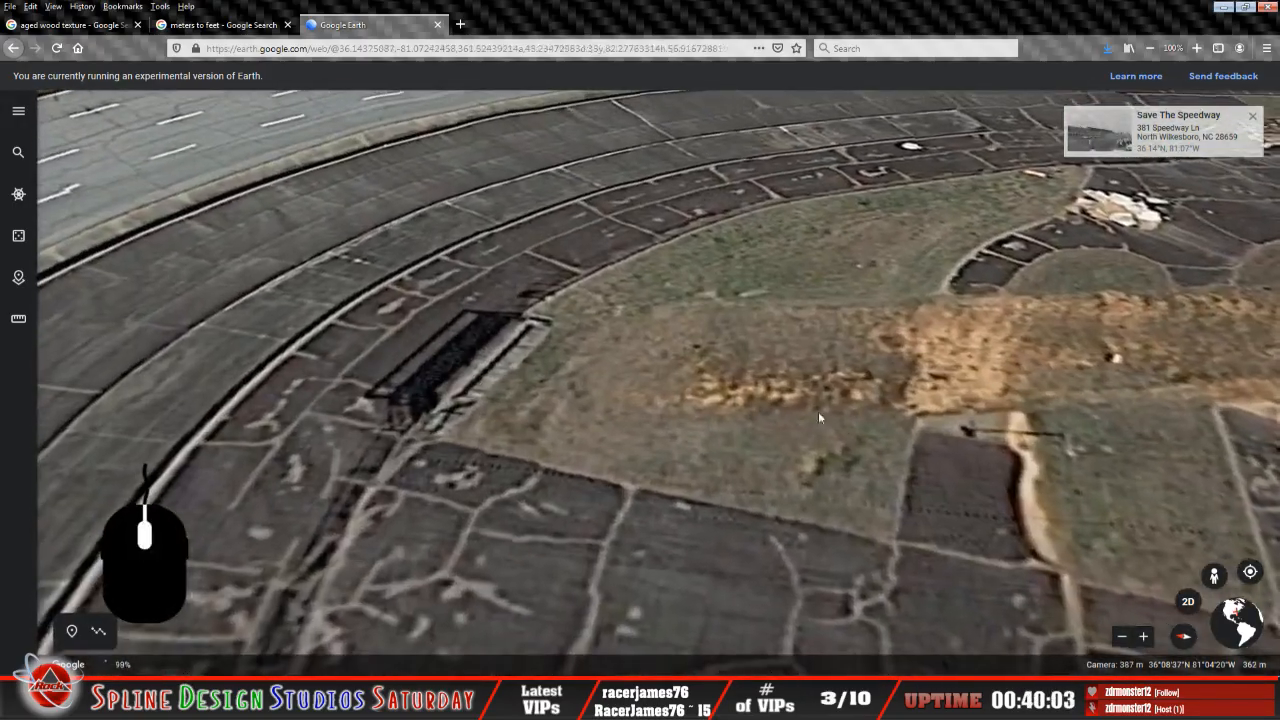
click(1187, 602)
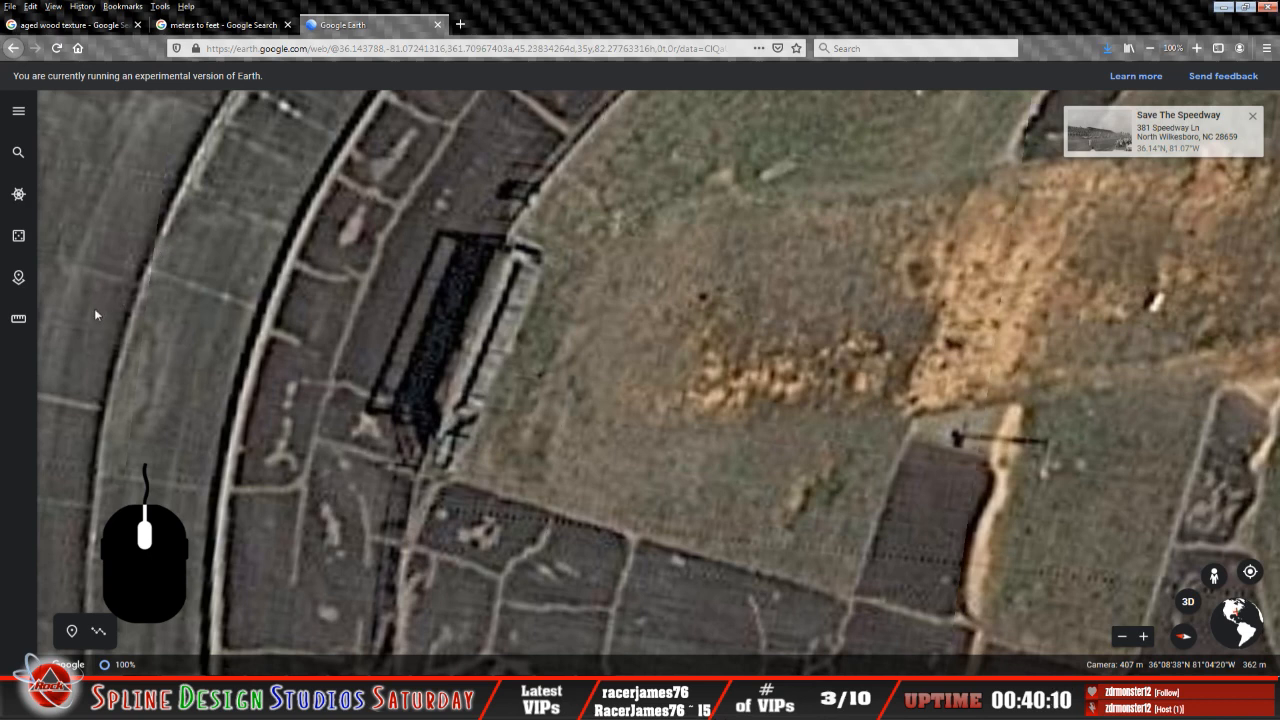
Measure the platform's length from end to end along its edge and display the distance in feet.
click(18, 318)
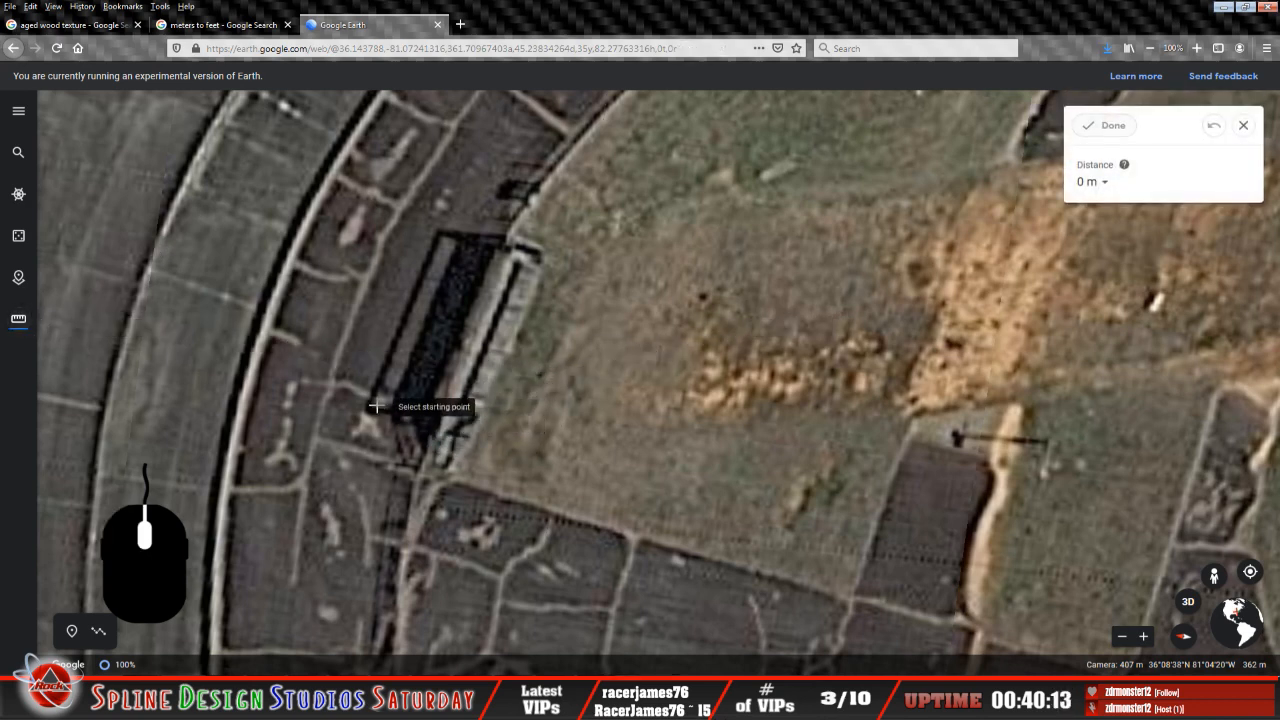
click(443, 435)
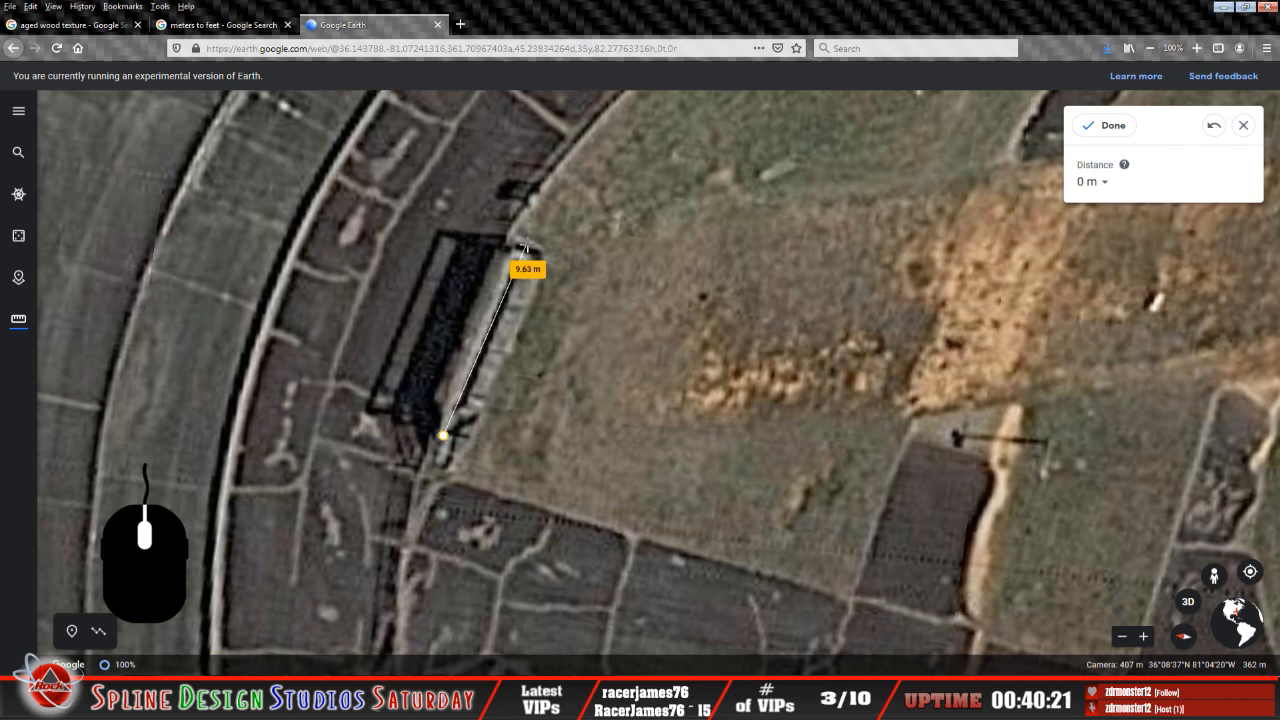
click(525, 245)
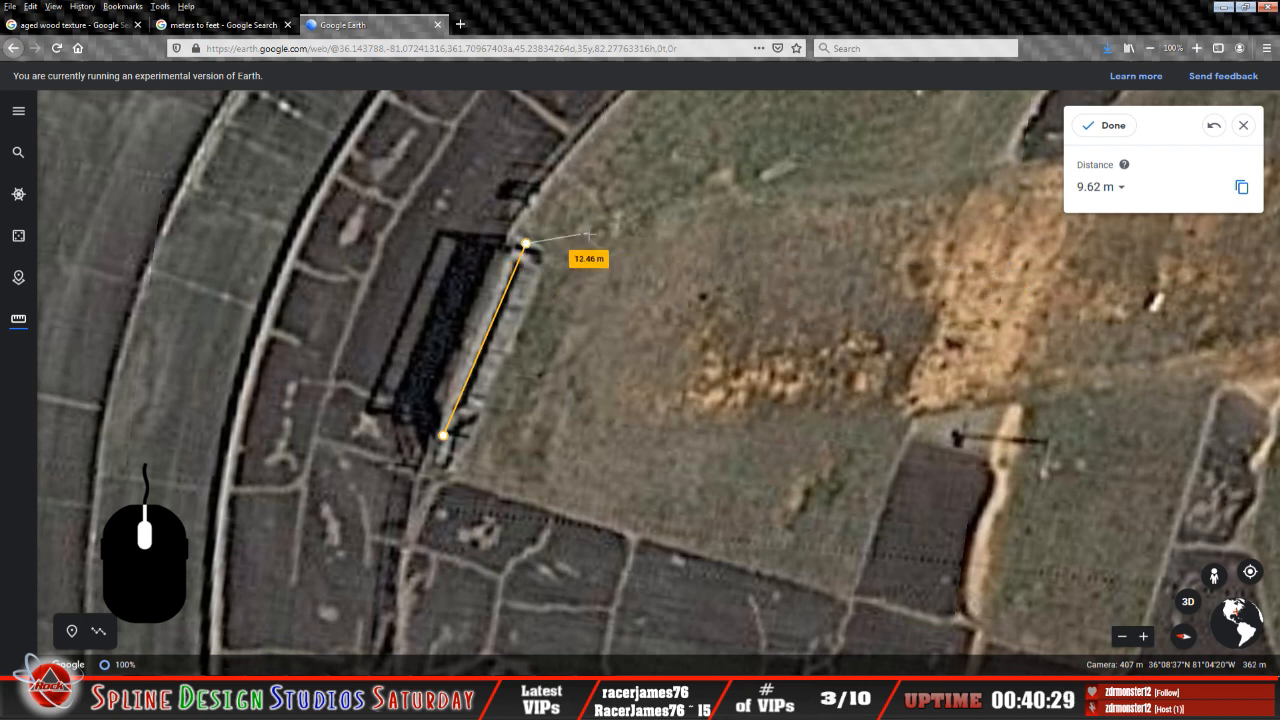
click(526, 243)
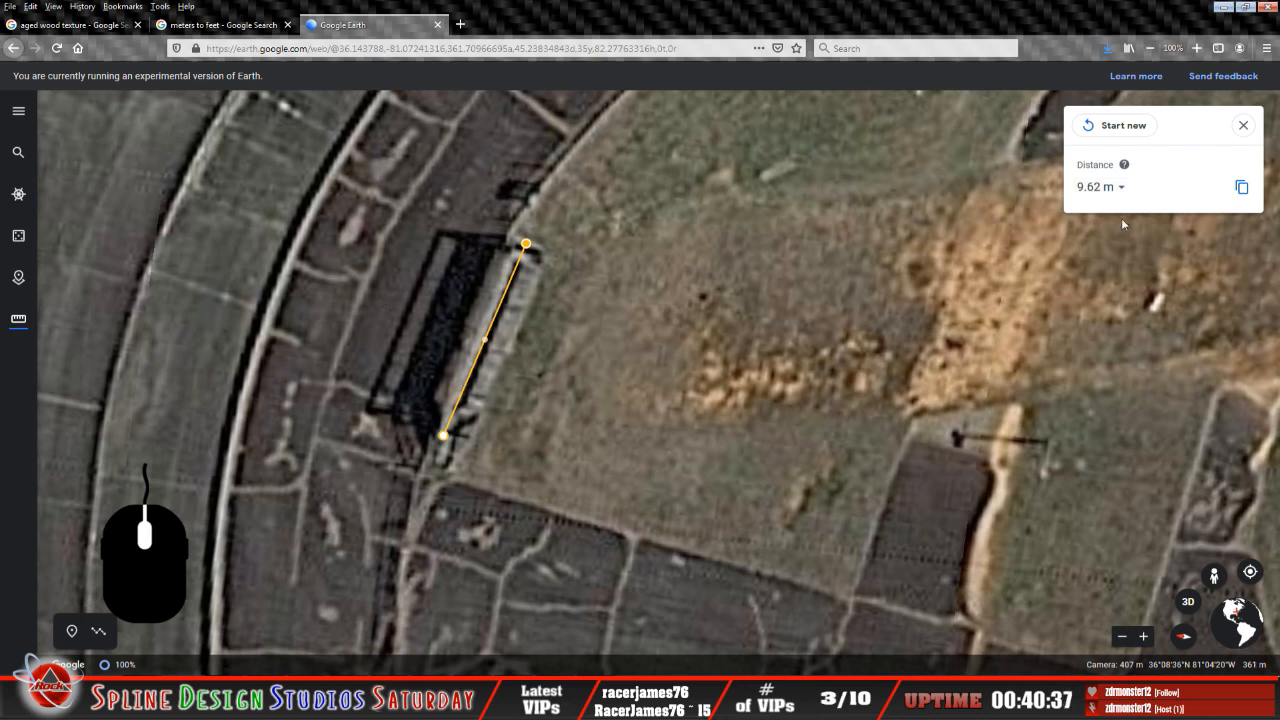
click(1124, 189)
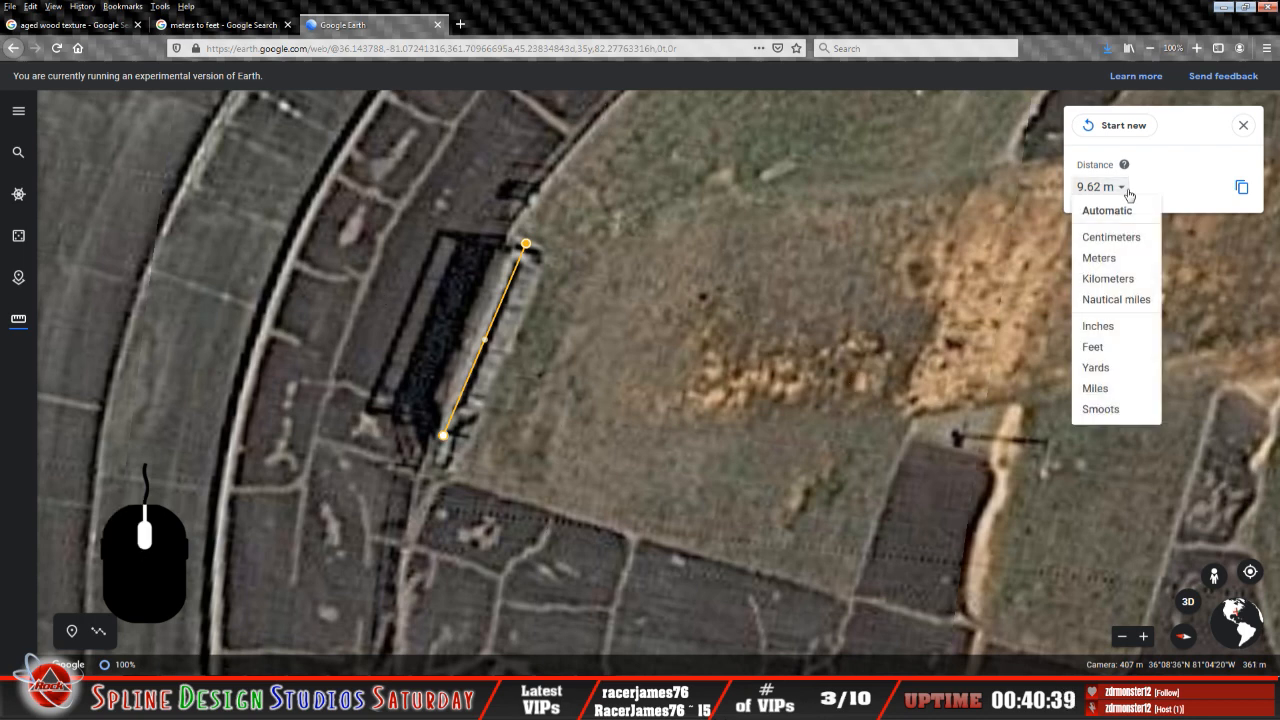
click(1124, 348)
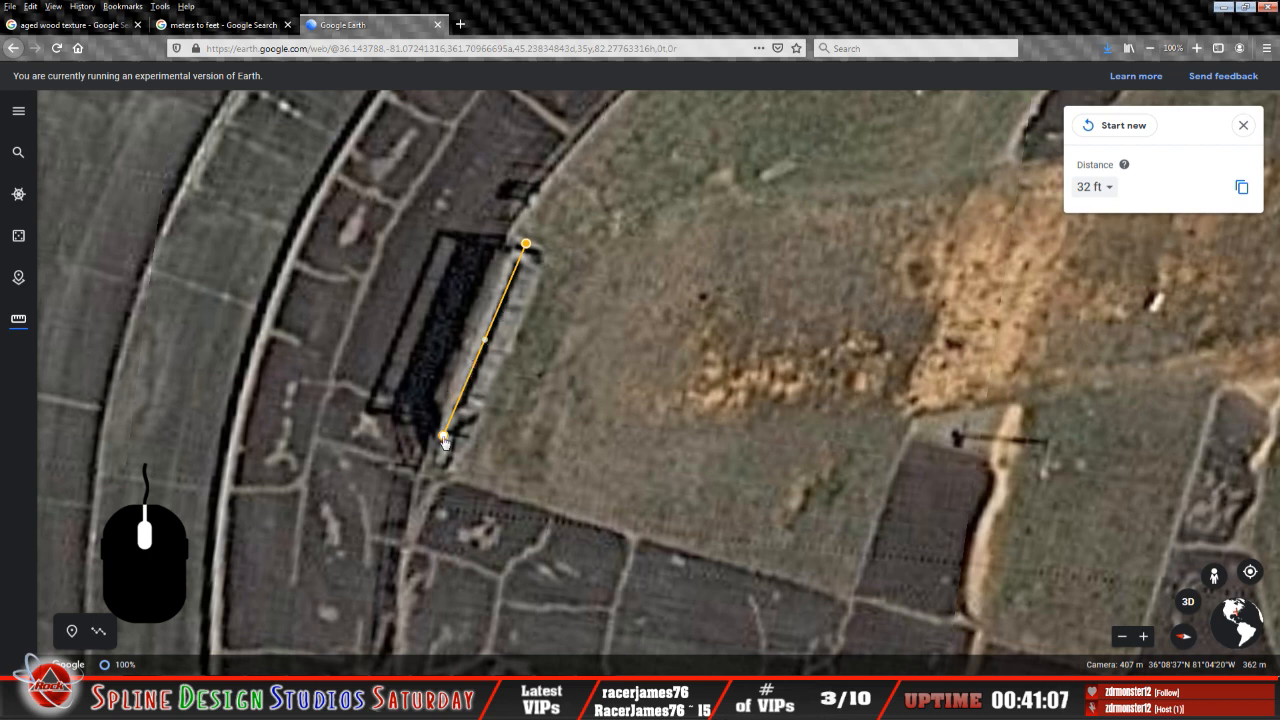
Inspect the measured platform up close, compare it with the speedway photo in Paint Shop Pro, and return to Google Earth.
scroll(443, 436, up, 2)
drag(565, 365, 487, 486)
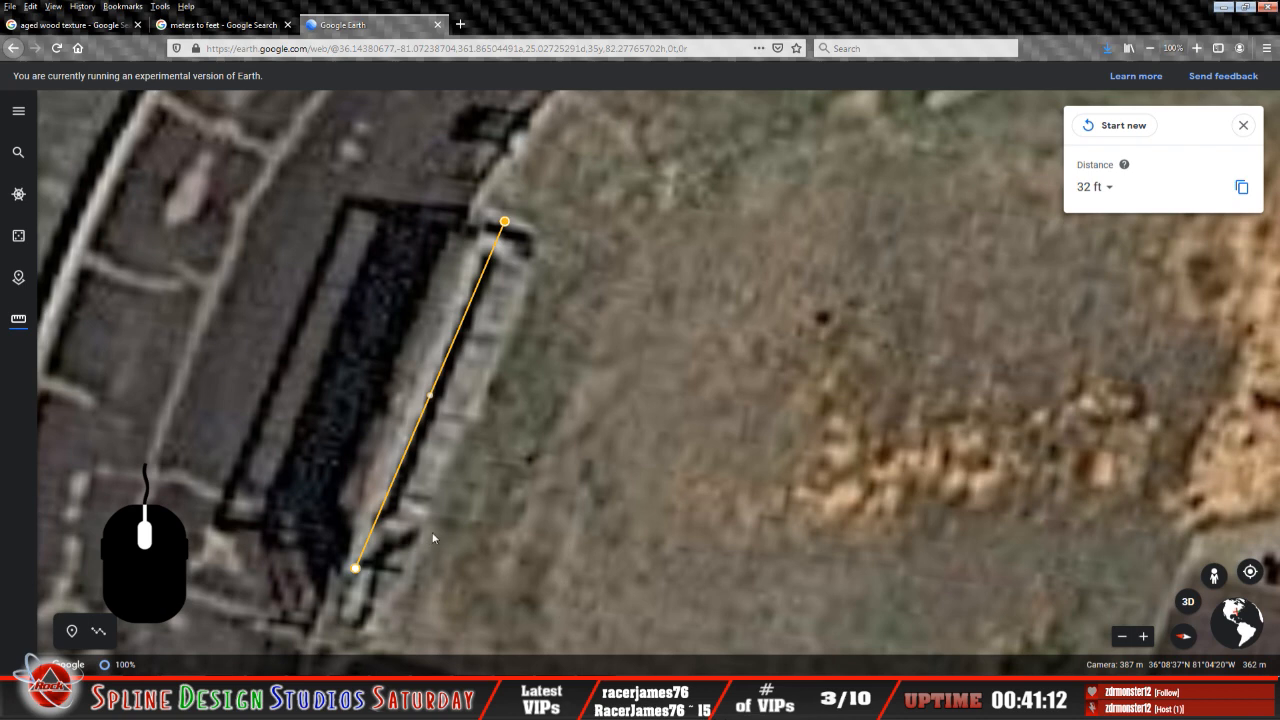
mouse_move(447, 525)
middle_down()
mouse_move(463, 482)
mouse_move(454, 505)
middle_up()
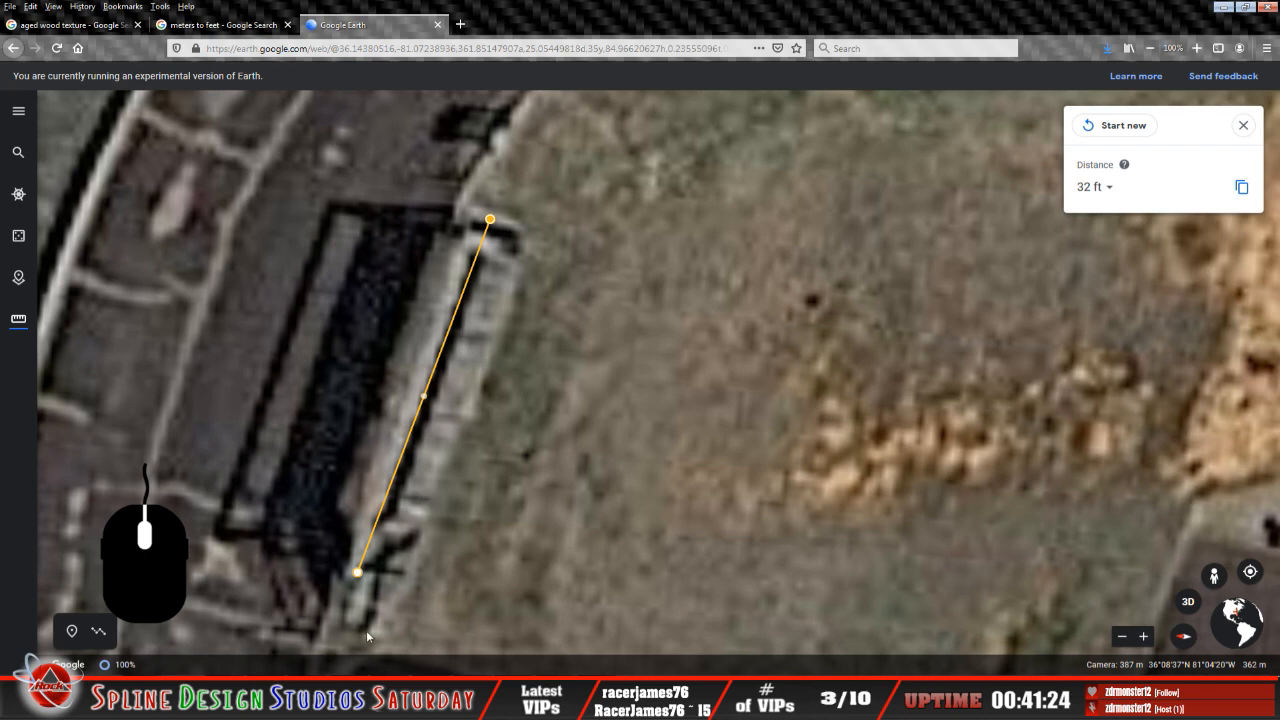
click(505, 700)
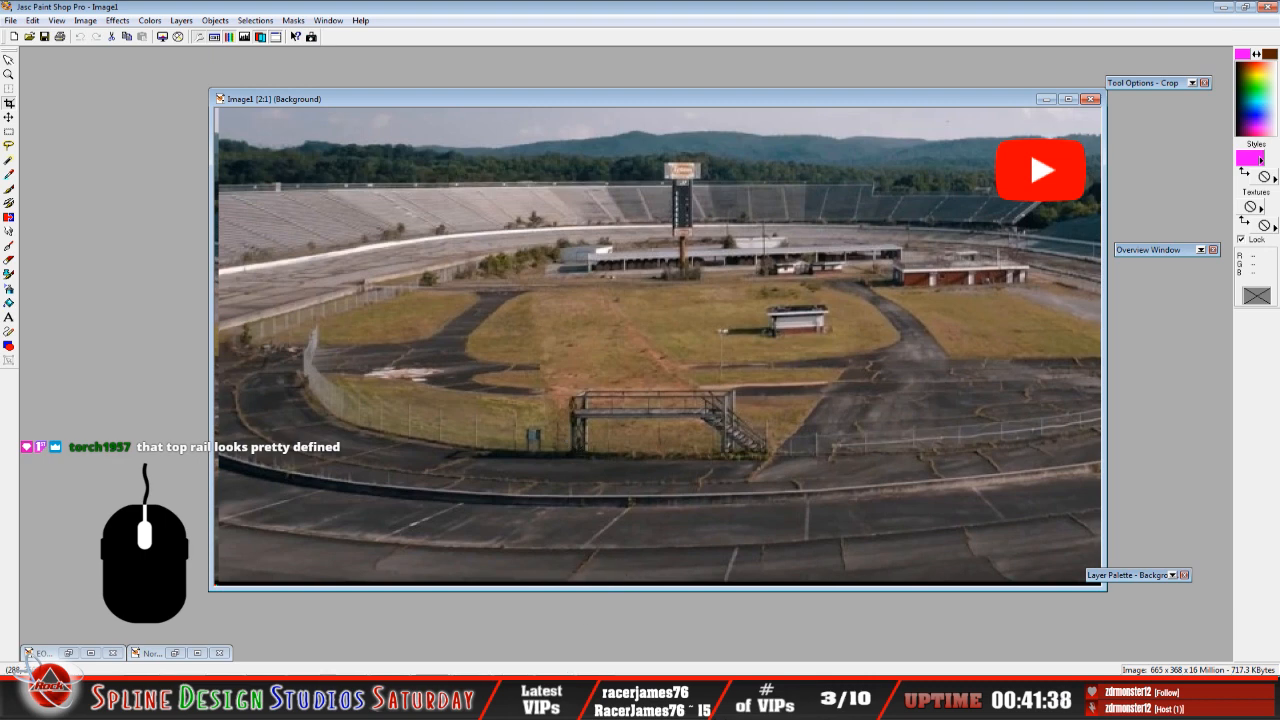
click(140, 695)
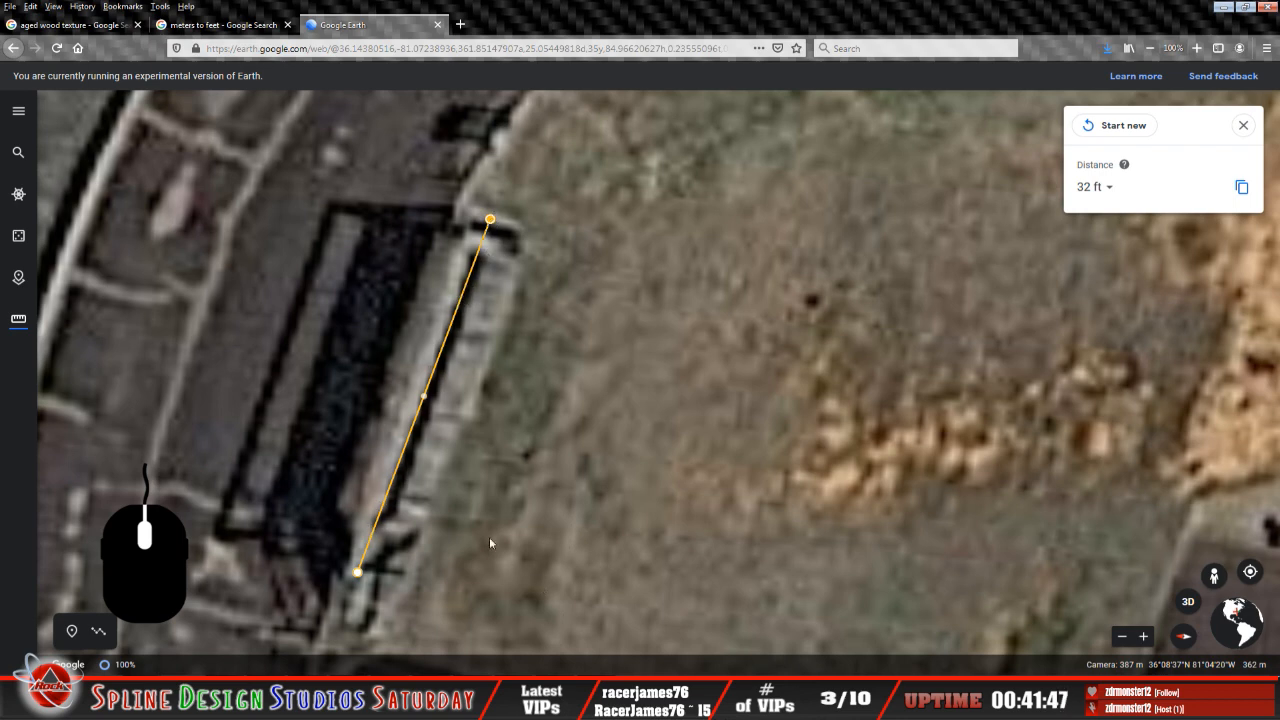
Refine the platform's length measurement by moving the line's near end point slightly onto the platform's end.
scroll(472, 453, down, 3)
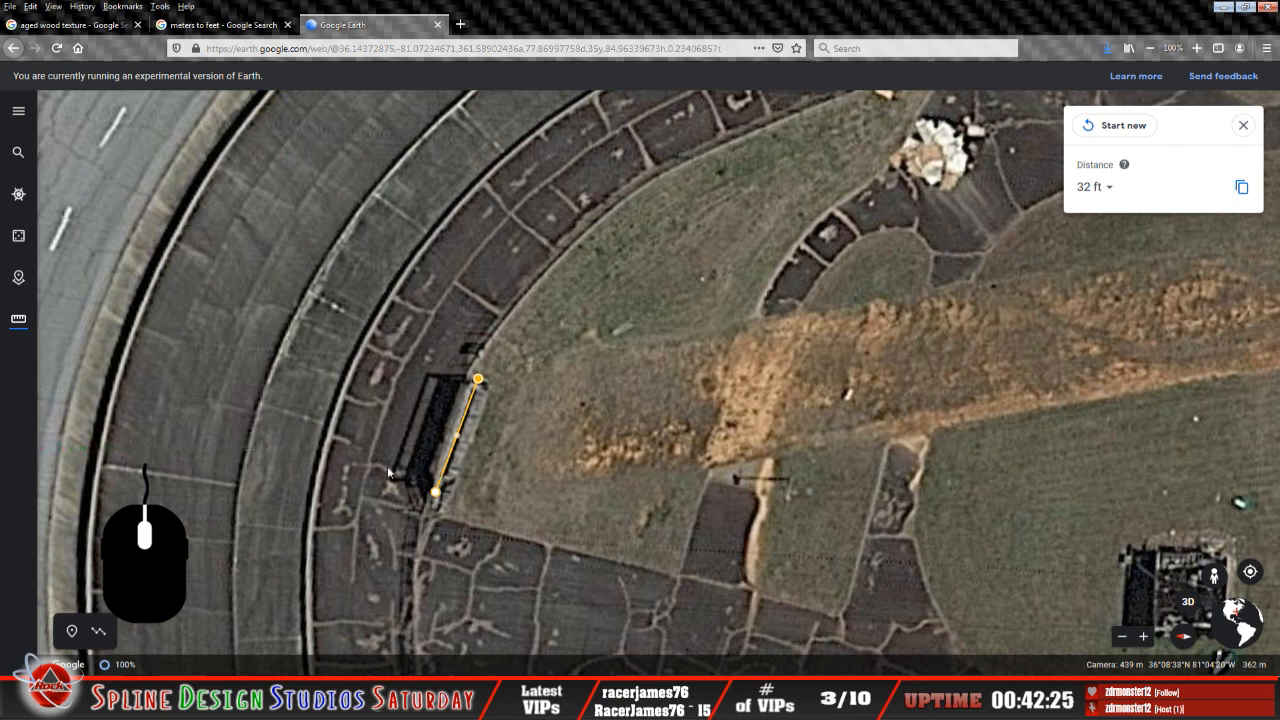
scroll(440, 492, up, 3)
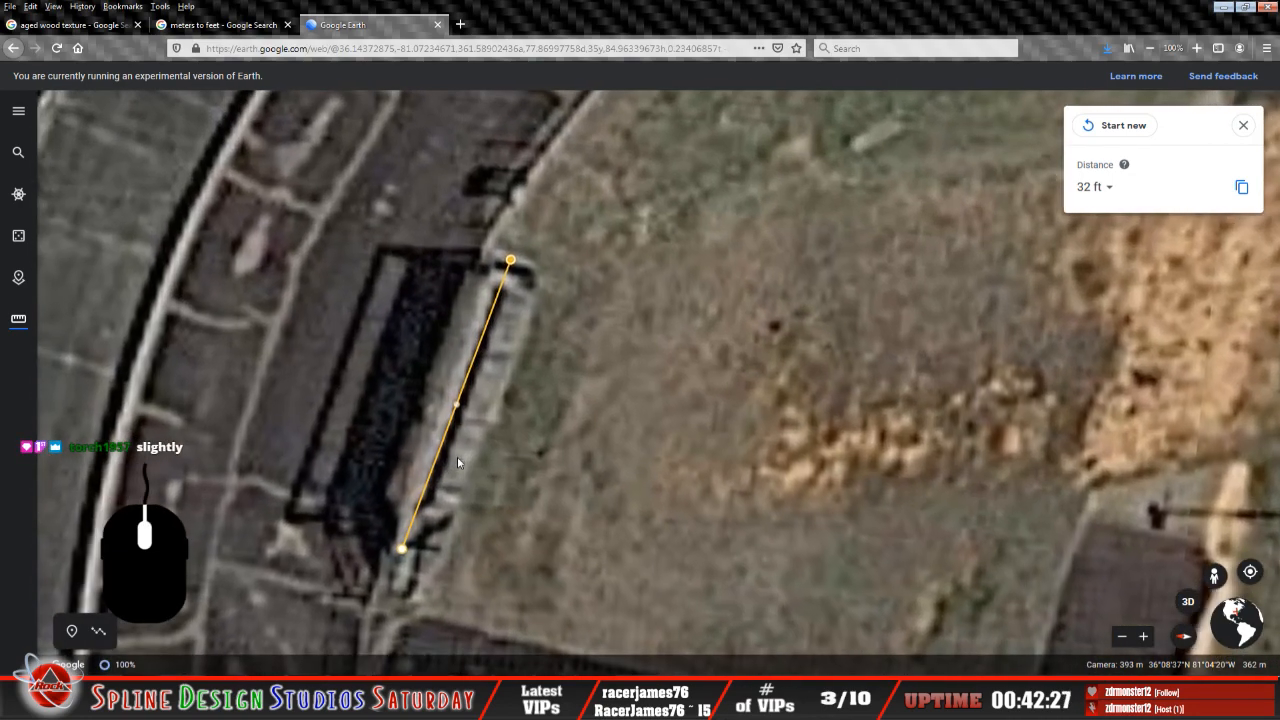
drag(403, 551, 409, 549)
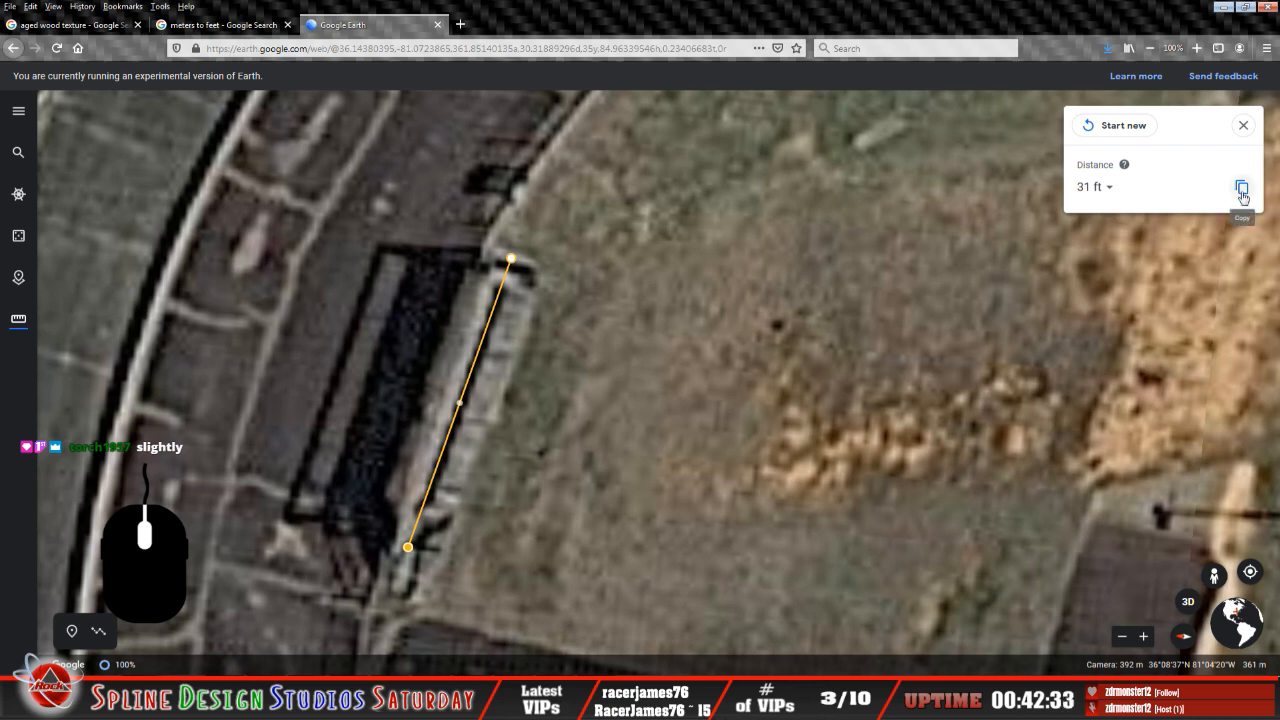
right_click(409, 550)
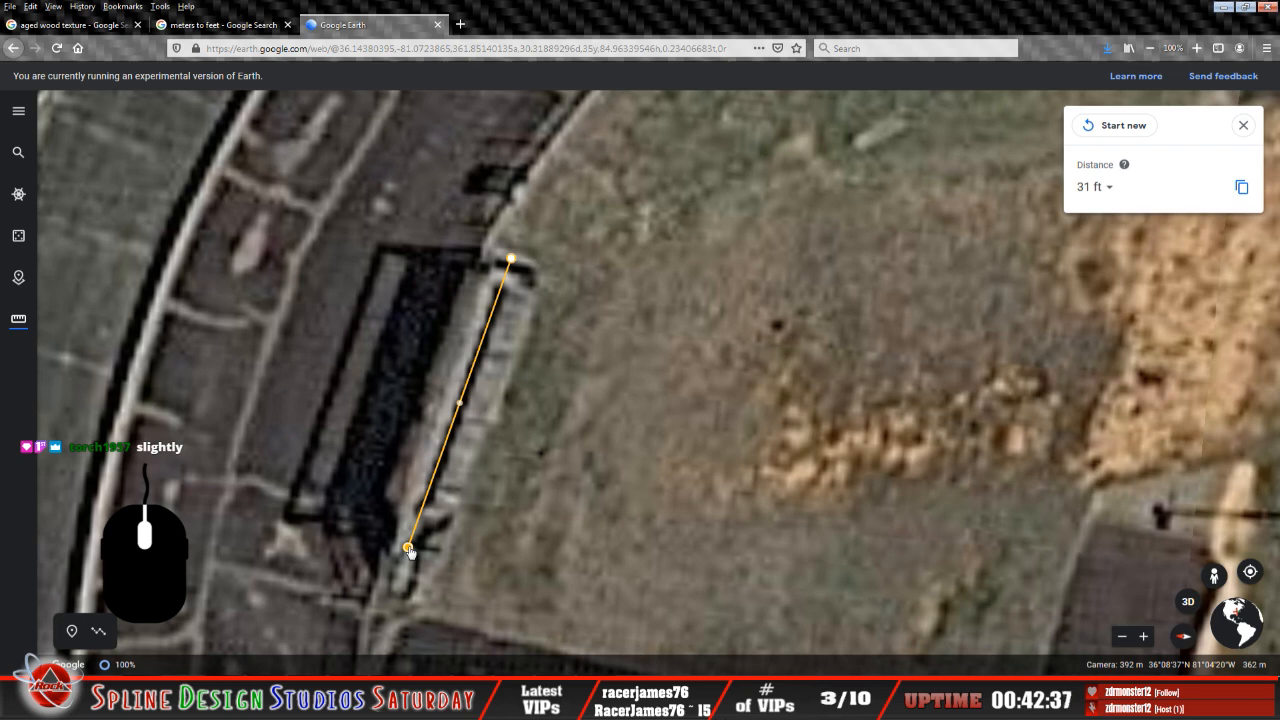
mouse_move(409, 549)
mouse_down()
mouse_move(426, 546)
mouse_move(416, 549)
mouse_up()
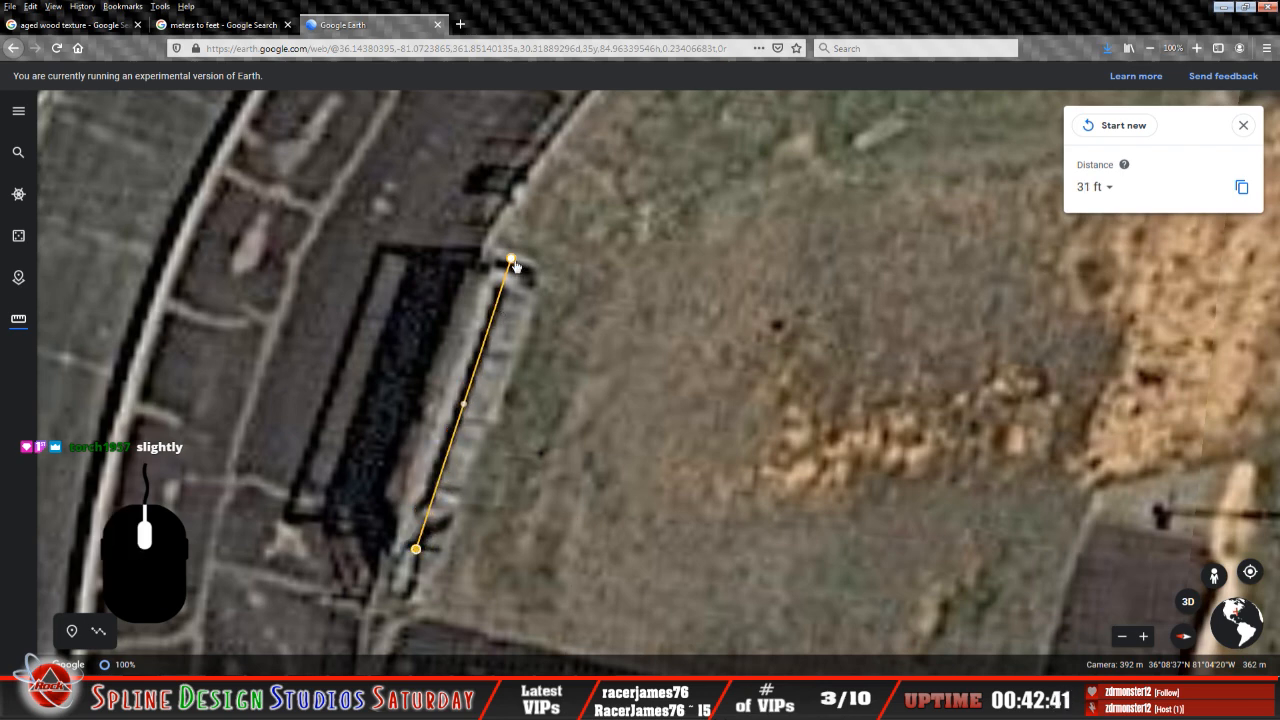
Refine the platform's length measurement by moving the line's far end point slightly inward onto the platform's end, and inspect the fit.
drag(511, 259, 506, 266)
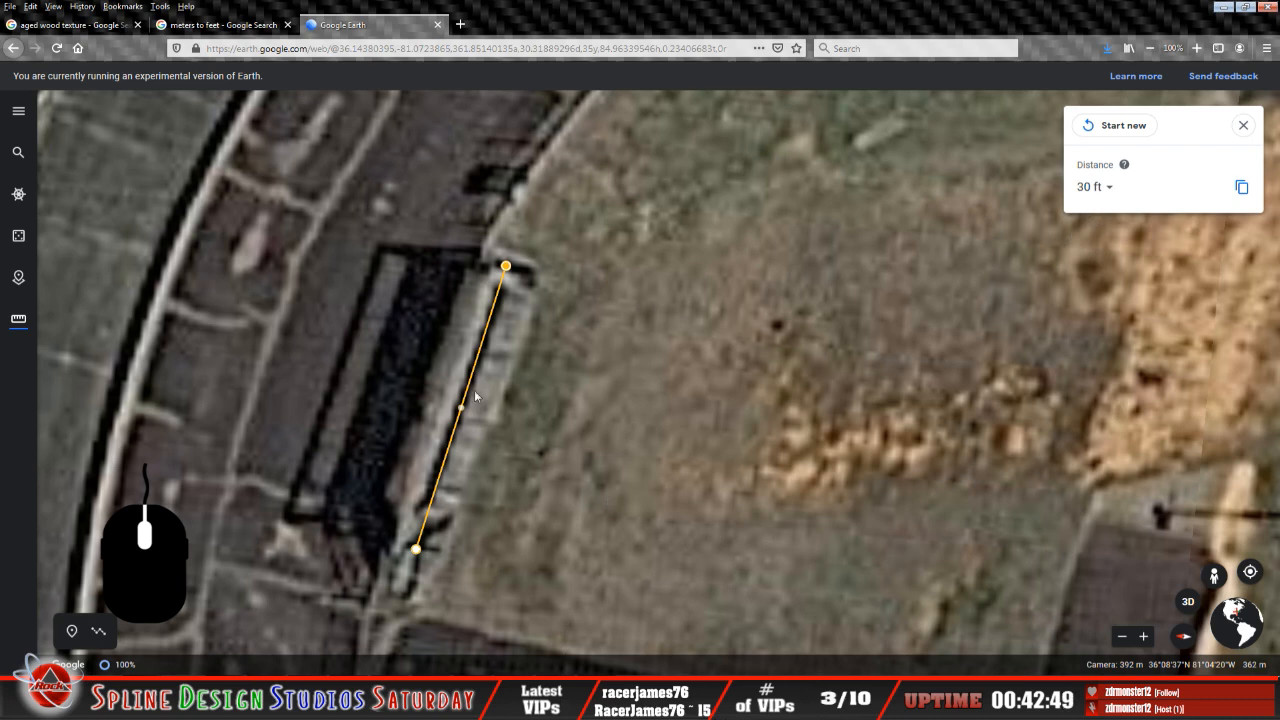
scroll(435, 548, up, 1)
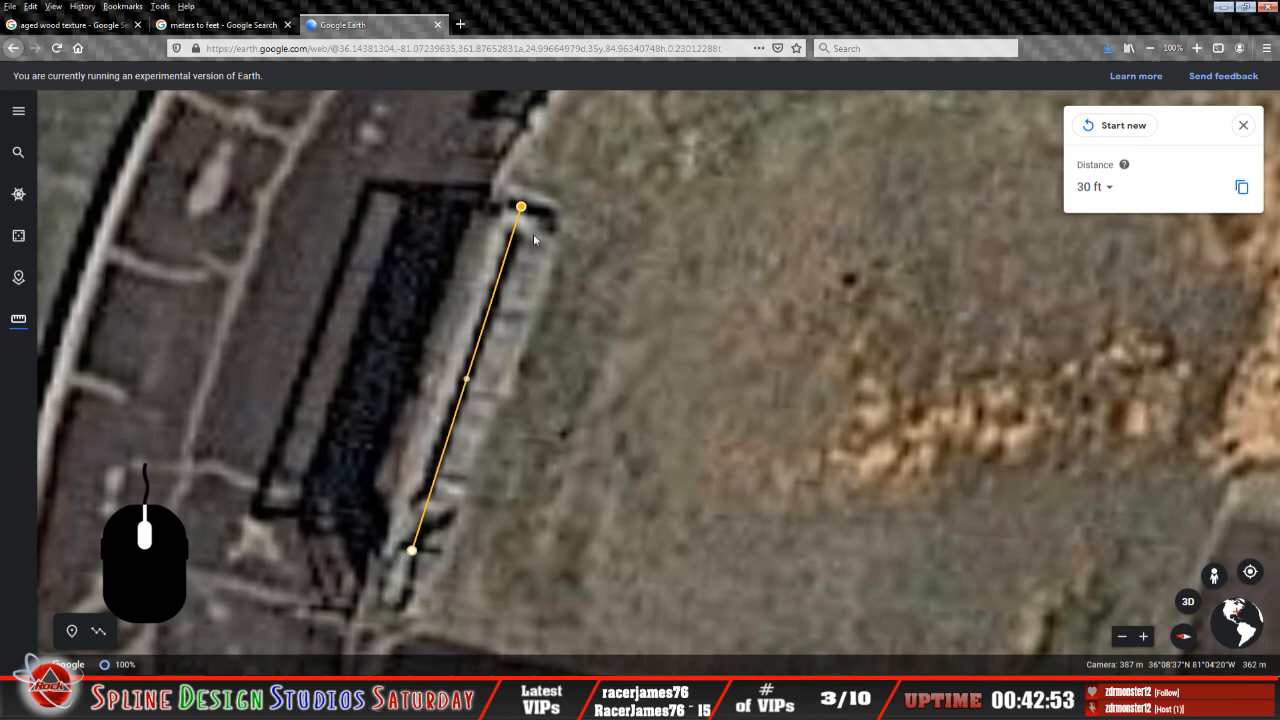
scroll(544, 392, down, 3)
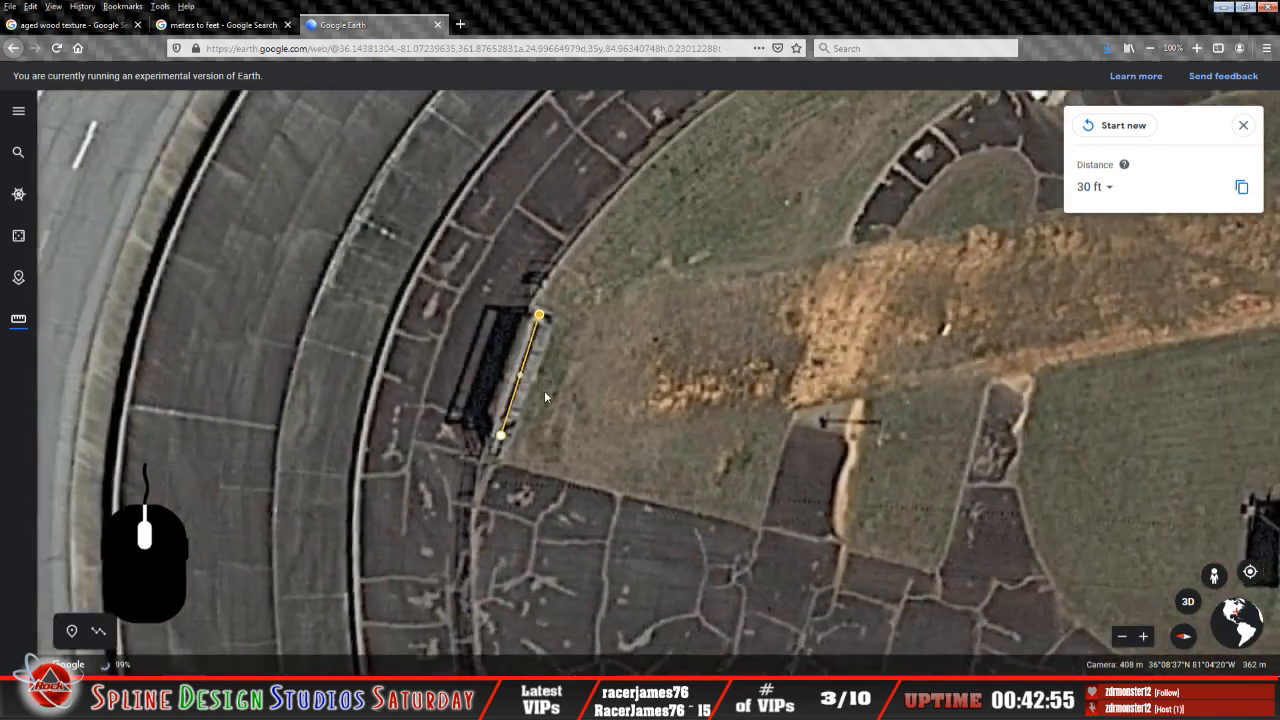
scroll(544, 392, up, 2)
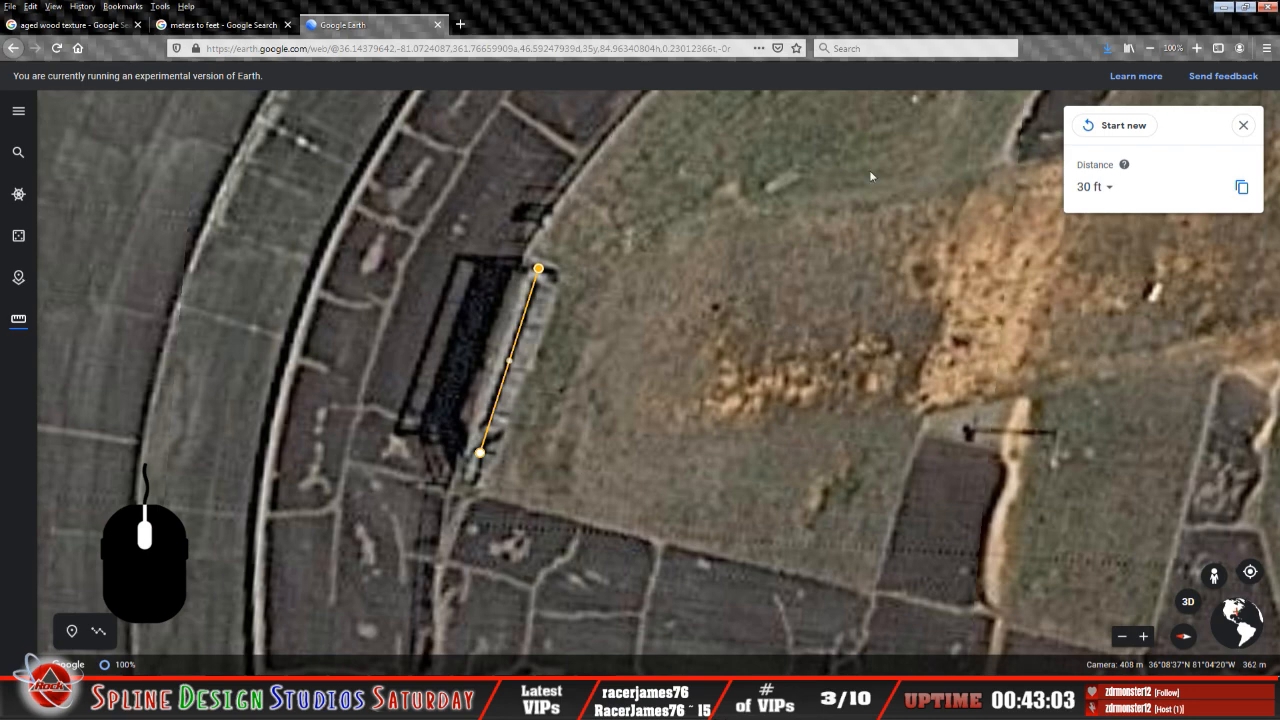
Check the raised platform in the speedway photo in Paint Shop Pro and return to Google Earth.
click(1224, 6)
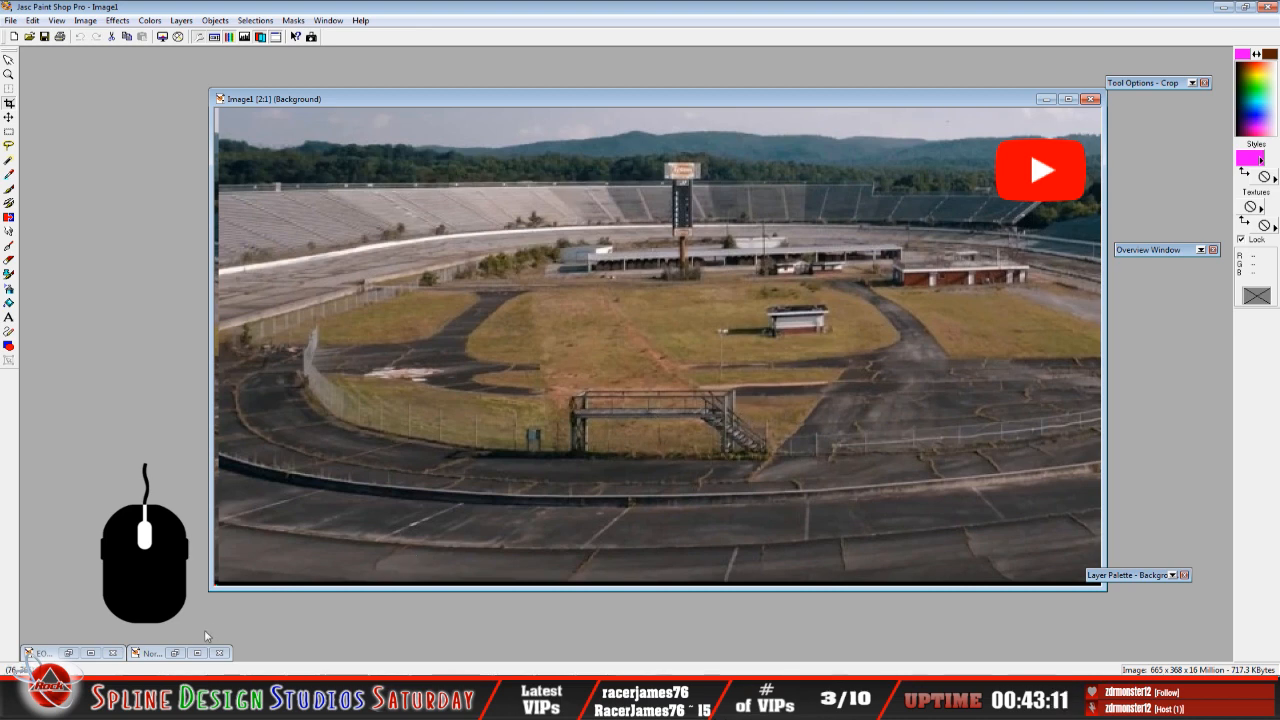
click(130, 697)
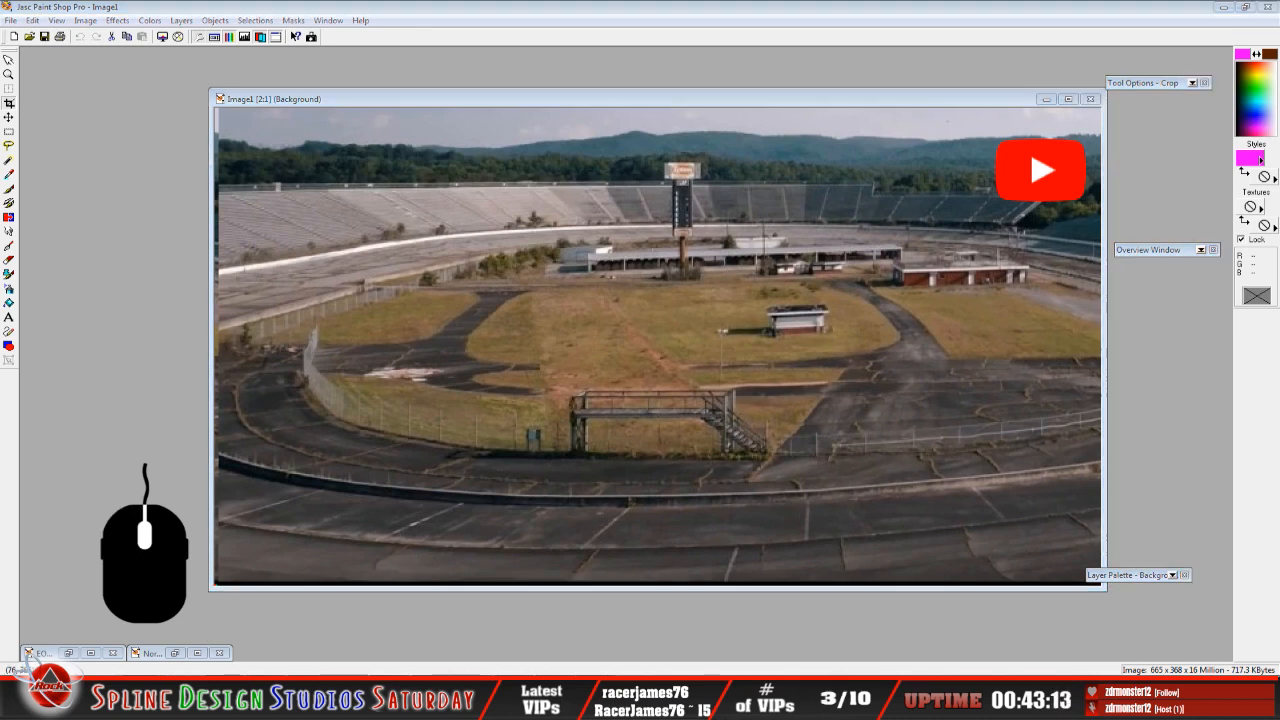
click(203, 633)
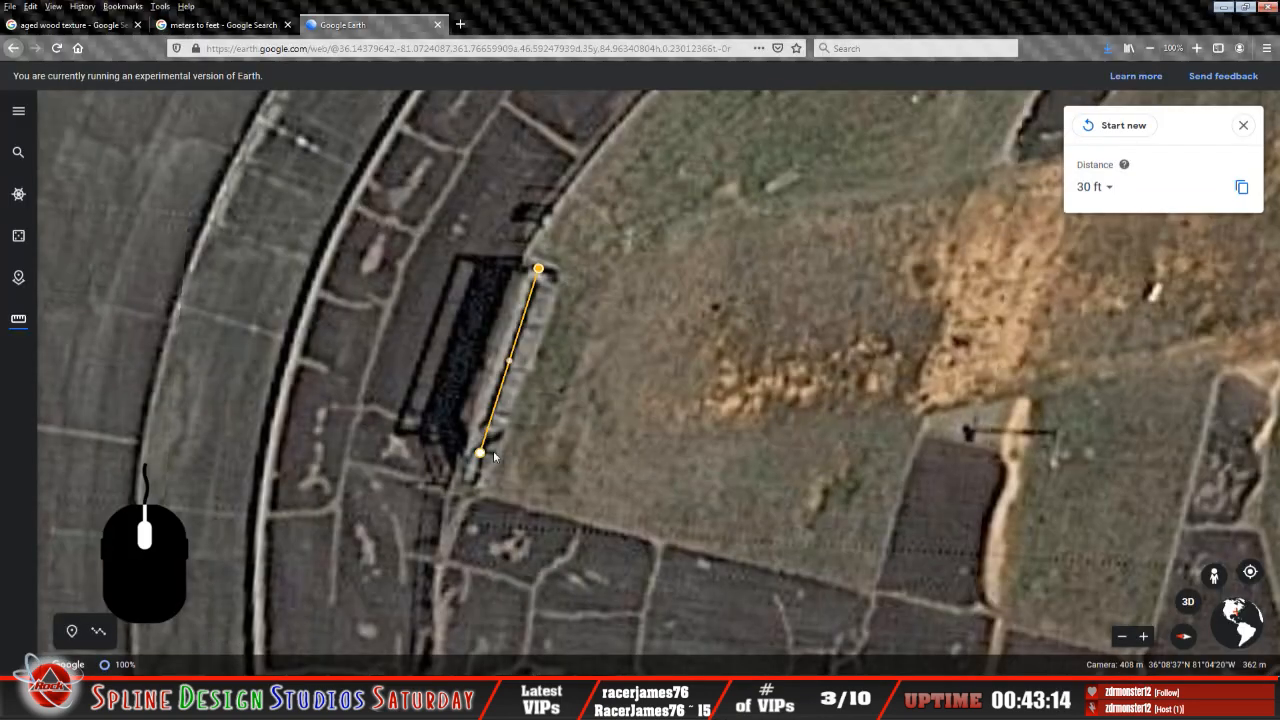
Measure across the platform's width near its stair end by moving both end points of the measuring line.
scroll(493, 450, up, 2)
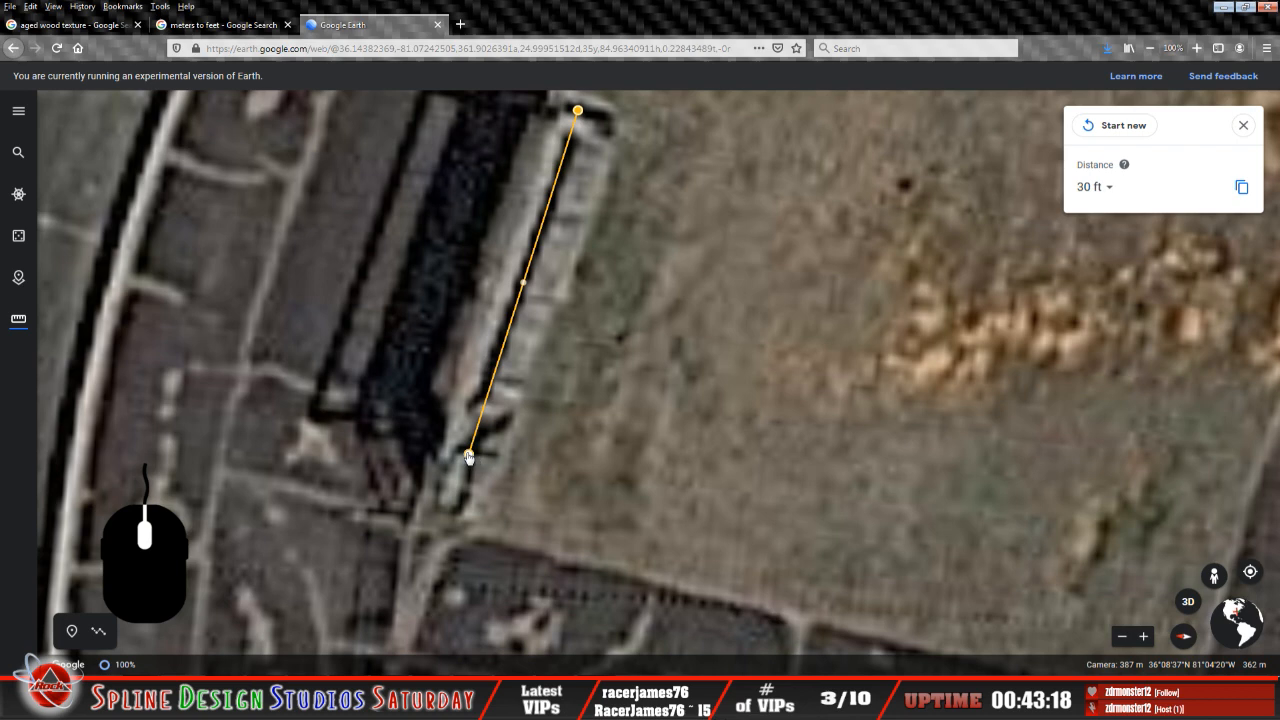
drag(469, 455, 433, 388)
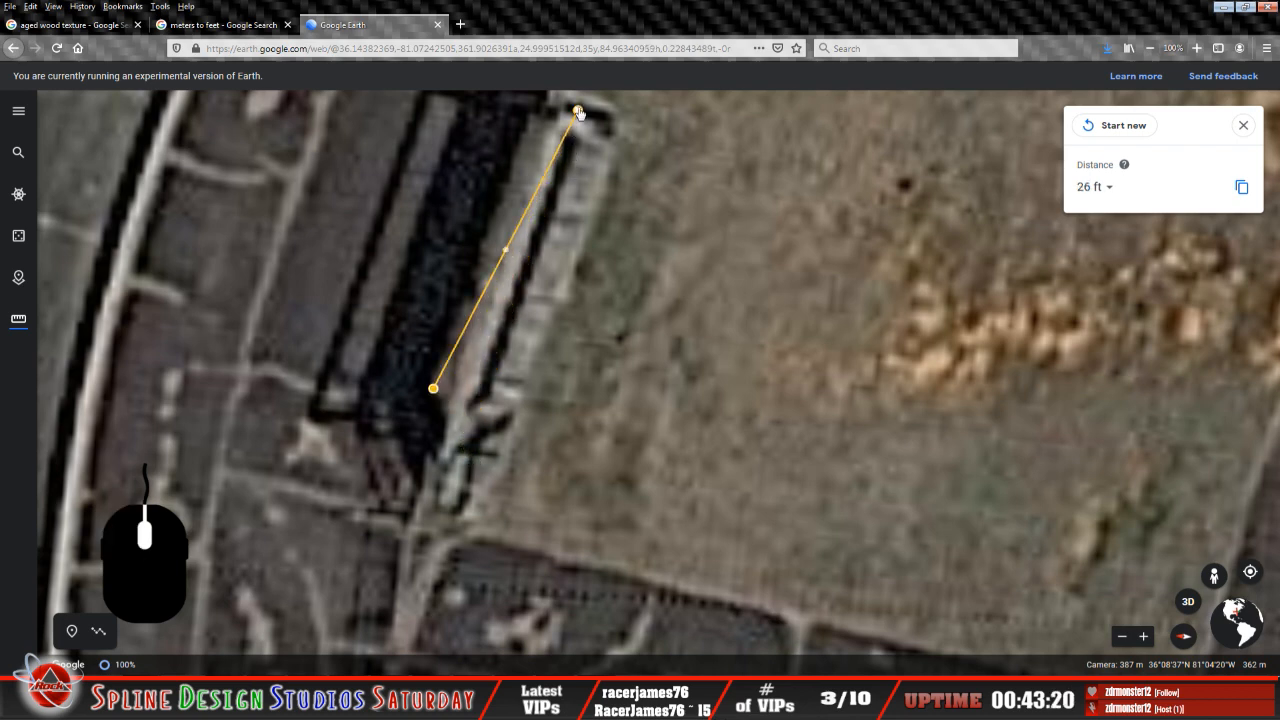
drag(578, 112, 520, 412)
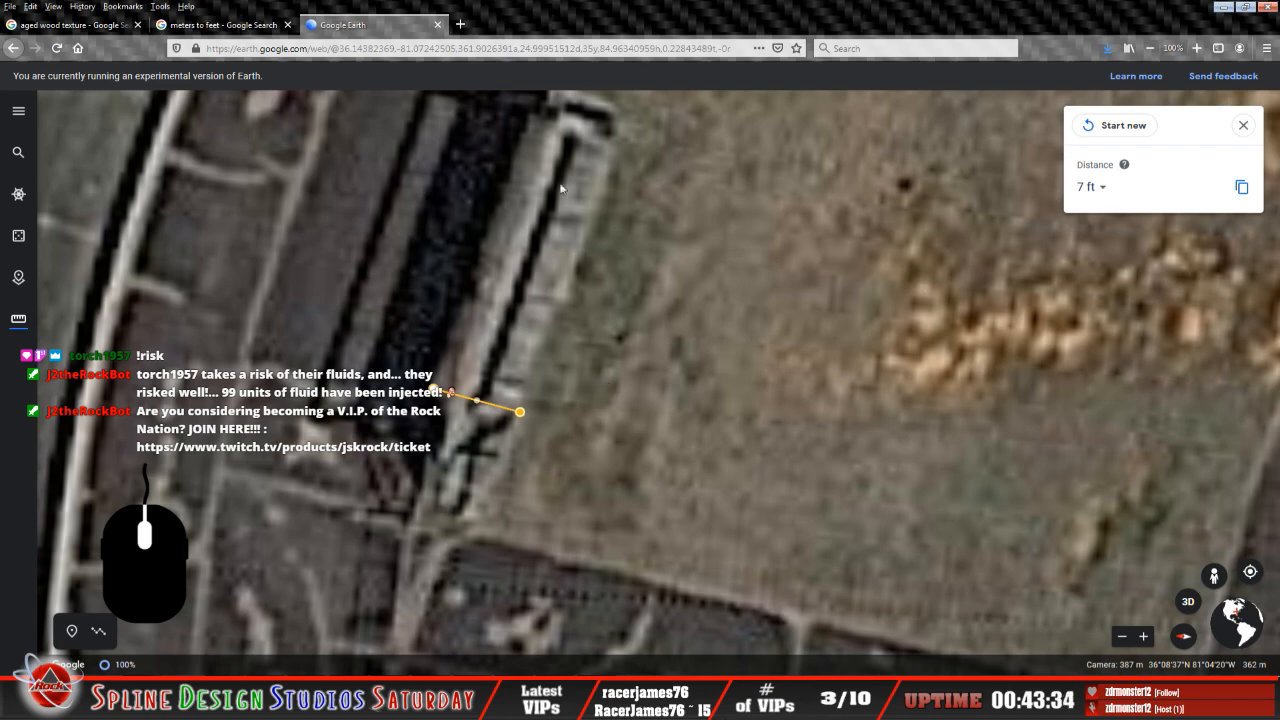
scroll(630, 320, down, 1)
scroll(629, 324, down, 3)
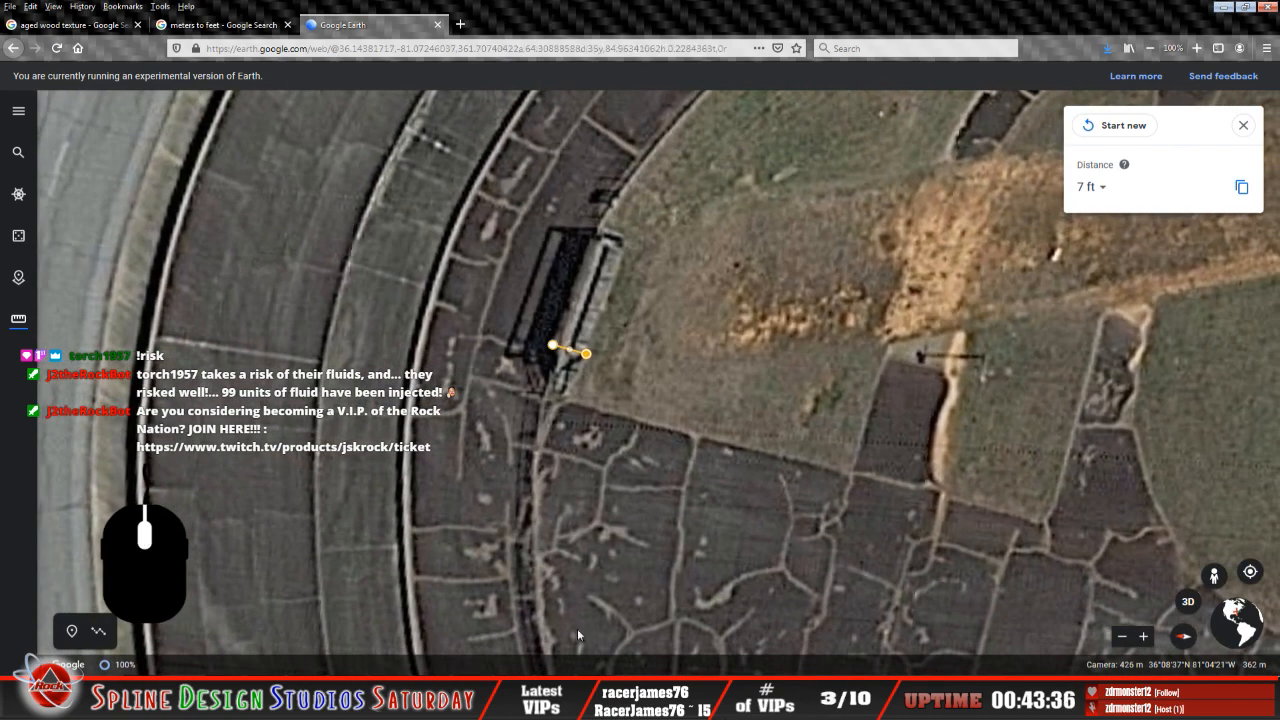
Switch to 3ds Max, view the box and the planes from an angle, and return to Google Earth.
key(alt+Tab)
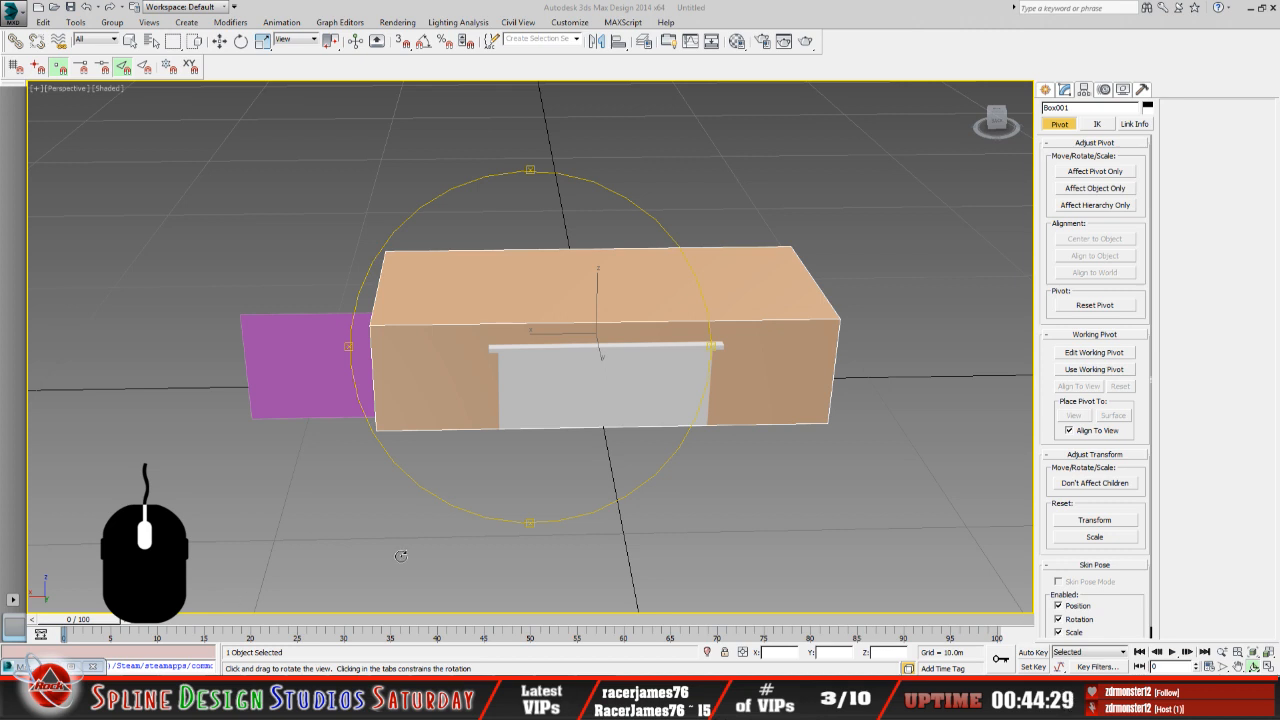
drag(540, 450, 552, 440)
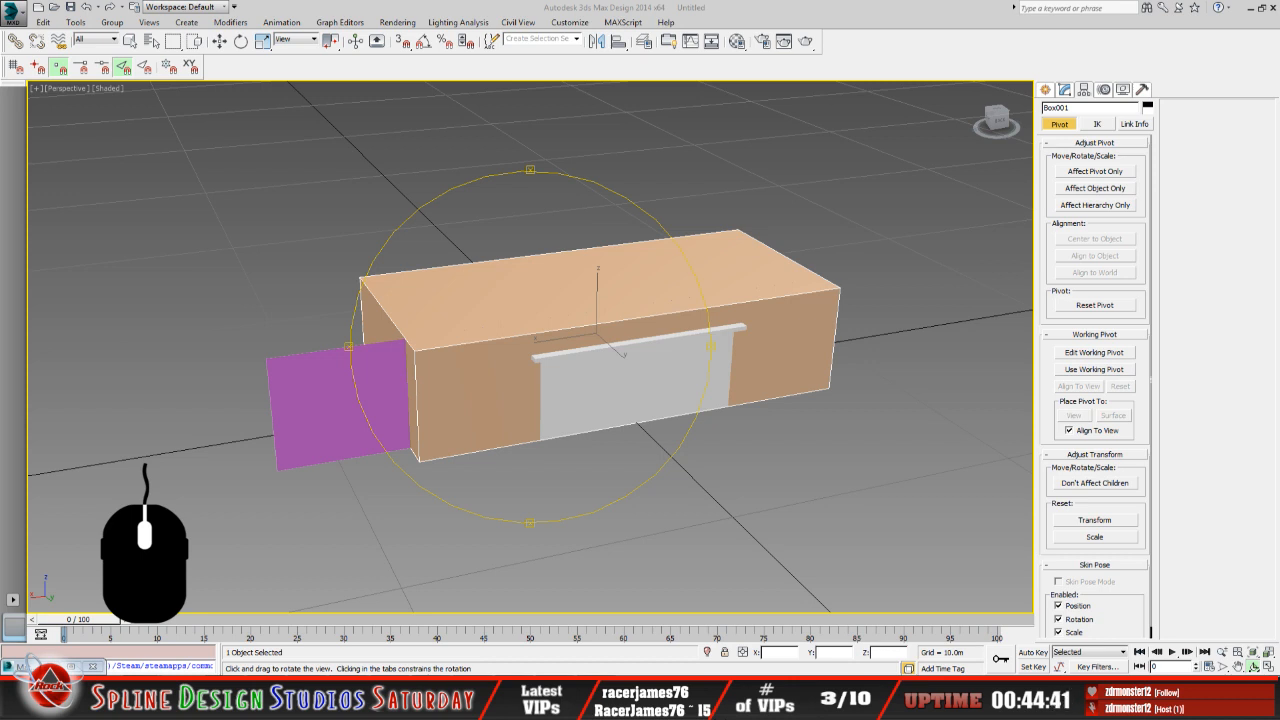
drag(527, 445, 532, 446)
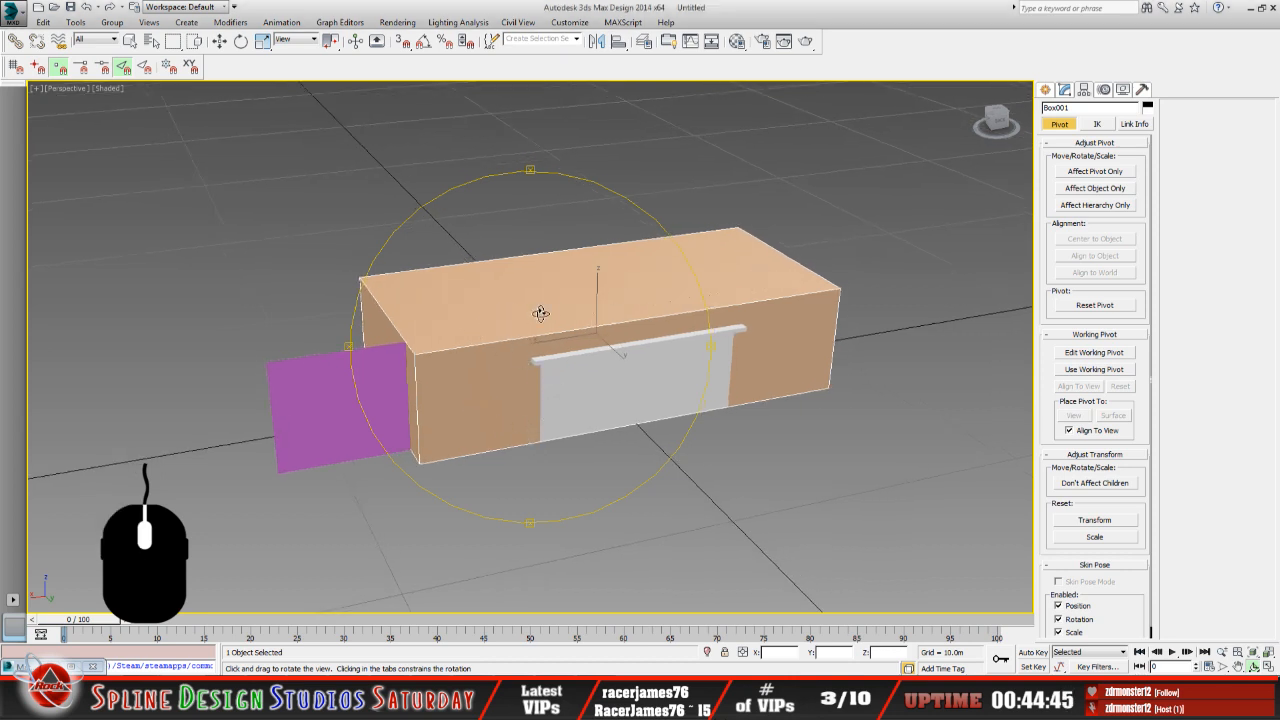
click(165, 700)
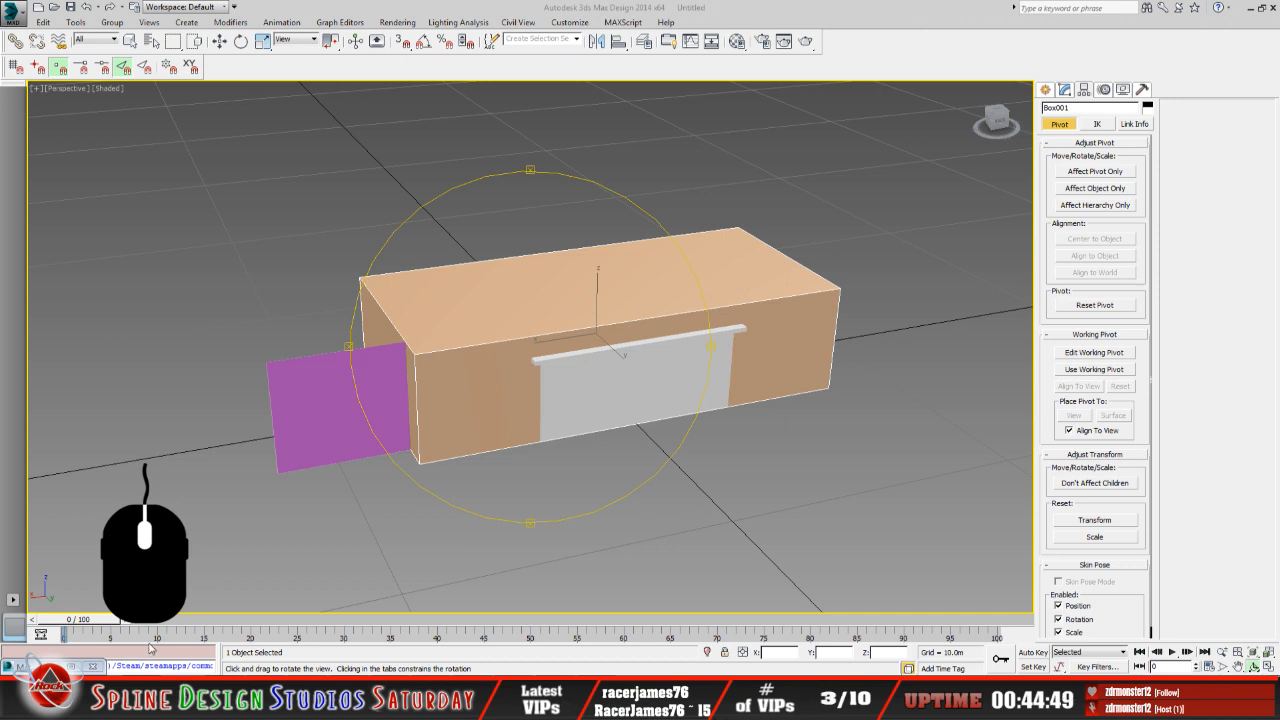
click(150, 649)
click(143, 684)
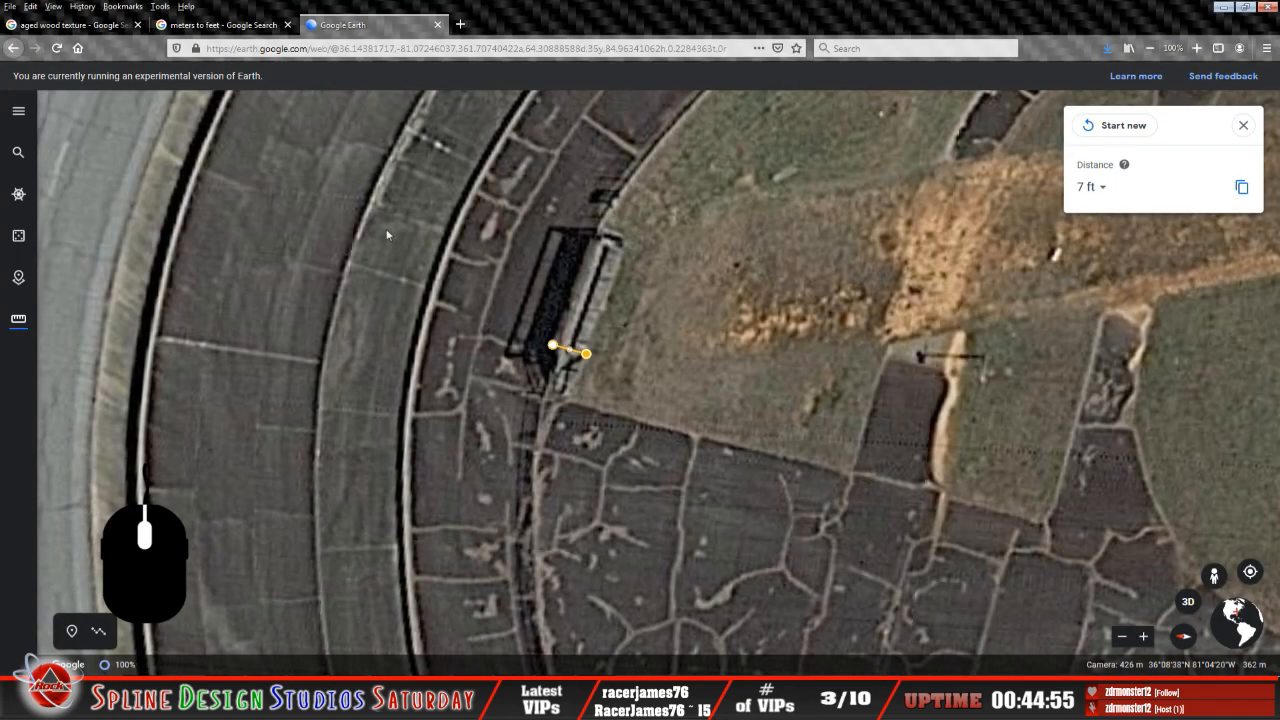
Convert 30 feet to meters in the Google unit converter and copy the resulting meter value.
click(225, 24)
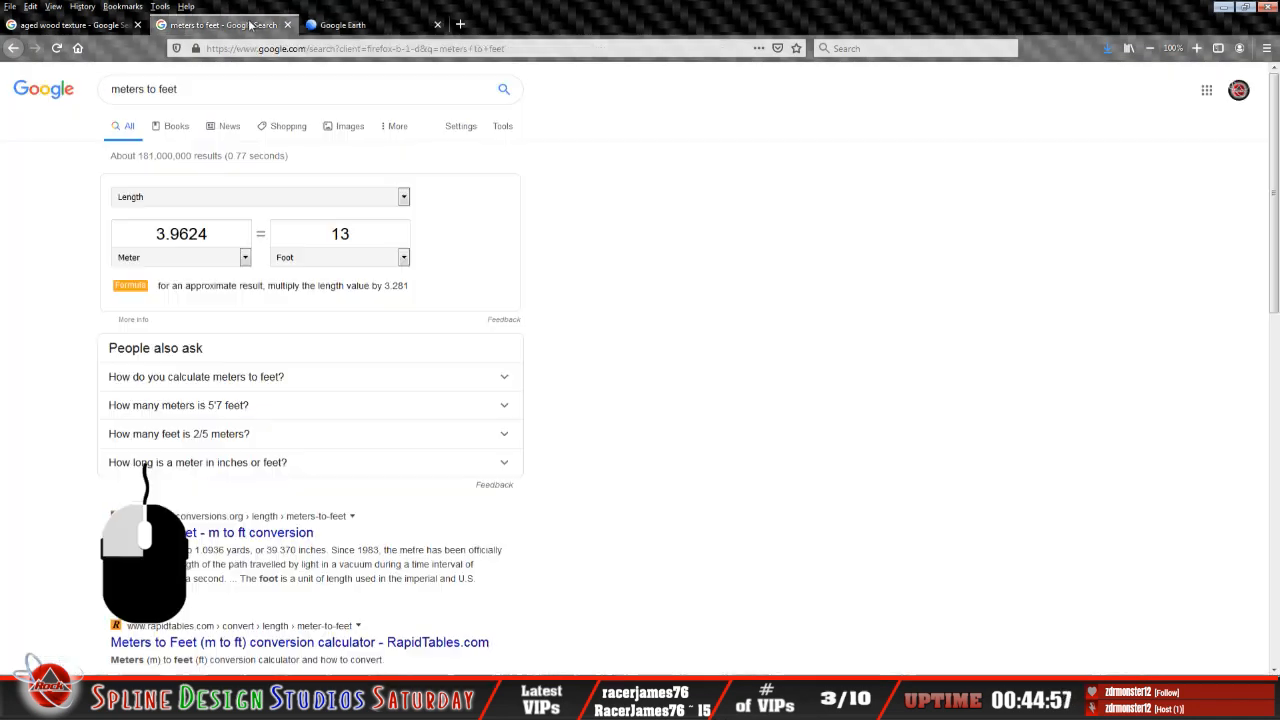
click(369, 237)
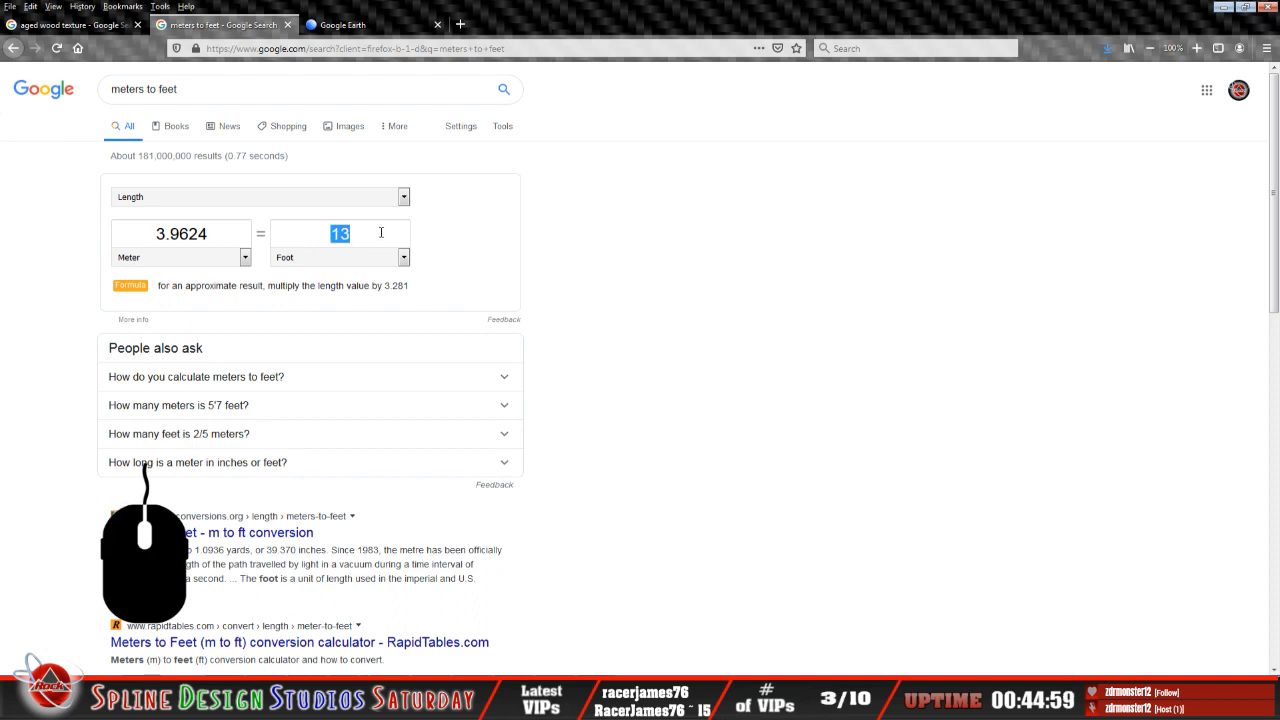
text(30)
click(205, 233)
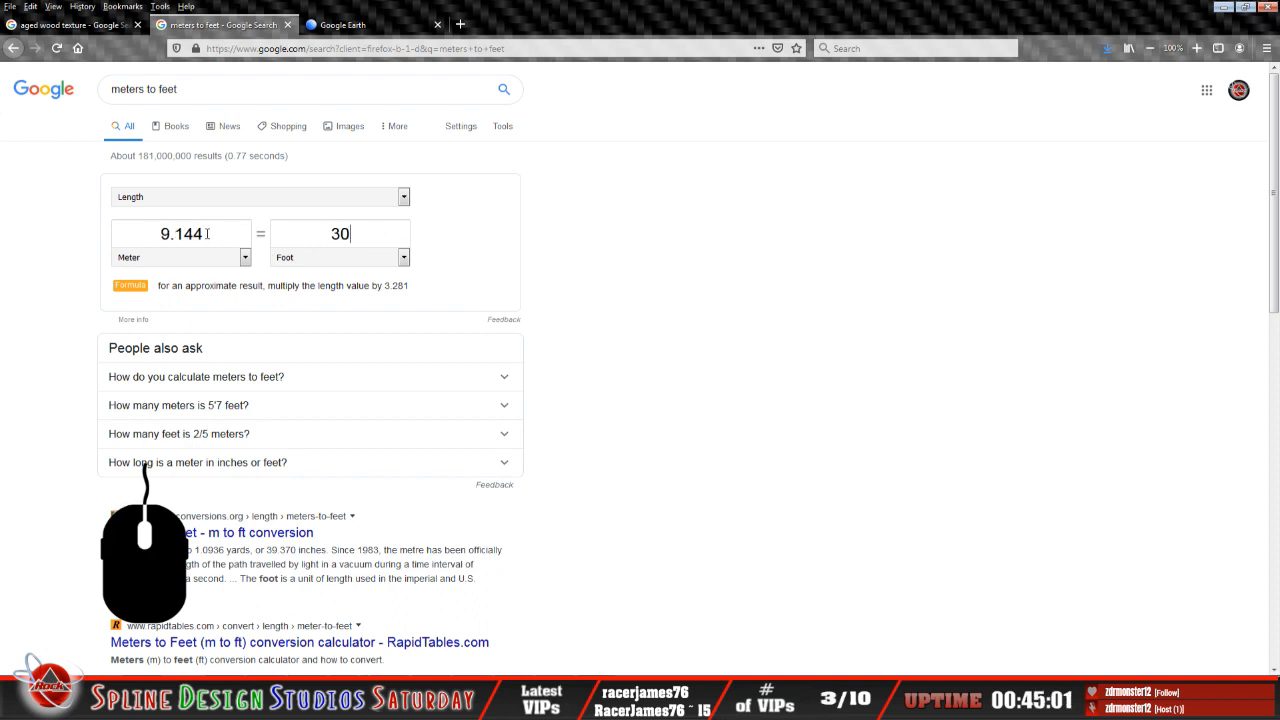
double_click(182, 233)
right_click(170, 242)
click(195, 284)
Switch to 3ds Max and set the orange box's width to 9.144 m using the copied value.
click(614, 701)
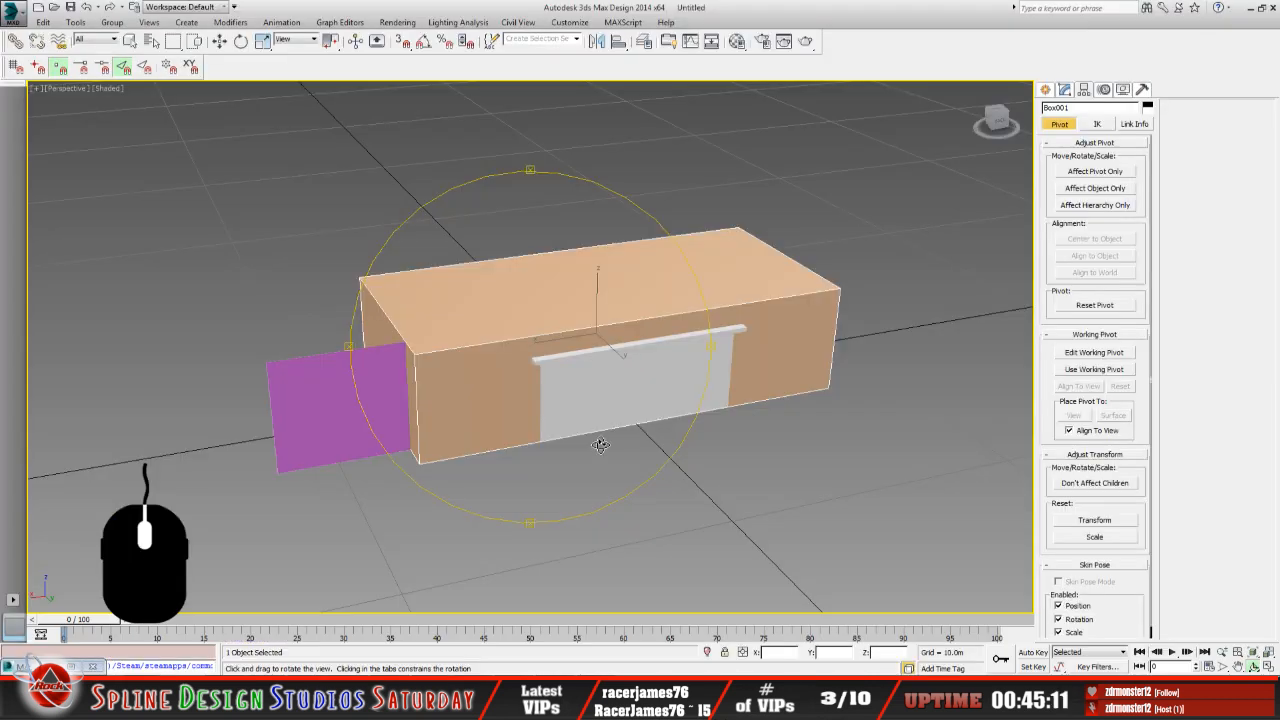
drag(552, 408, 546, 410)
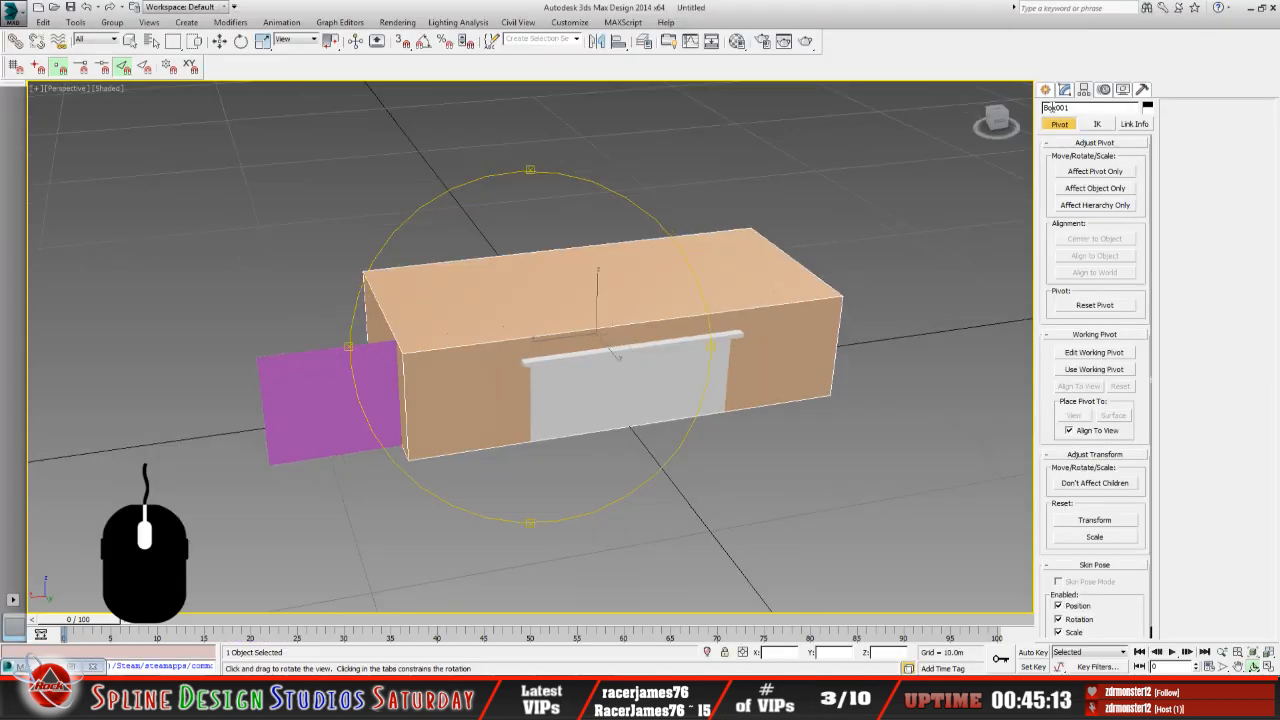
click(1065, 90)
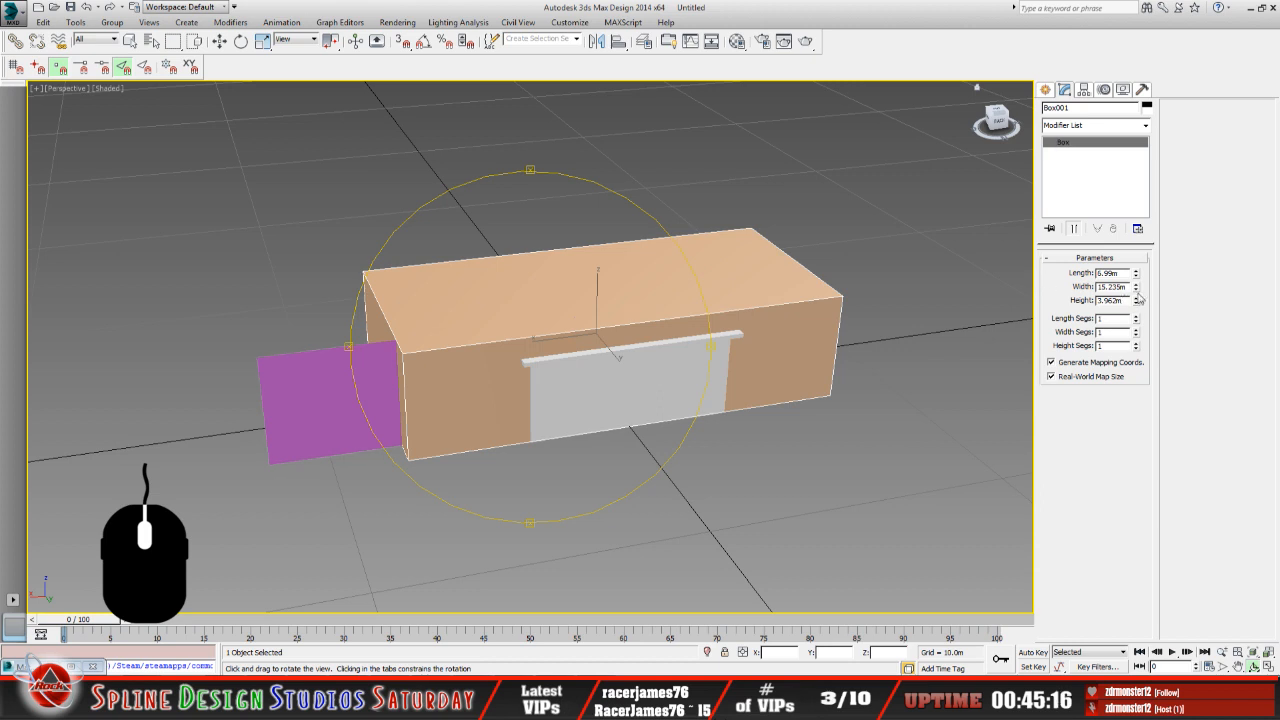
drag(1130, 287, 1096, 287)
right_click(1100, 288)
click(1088, 344)
key(Return)
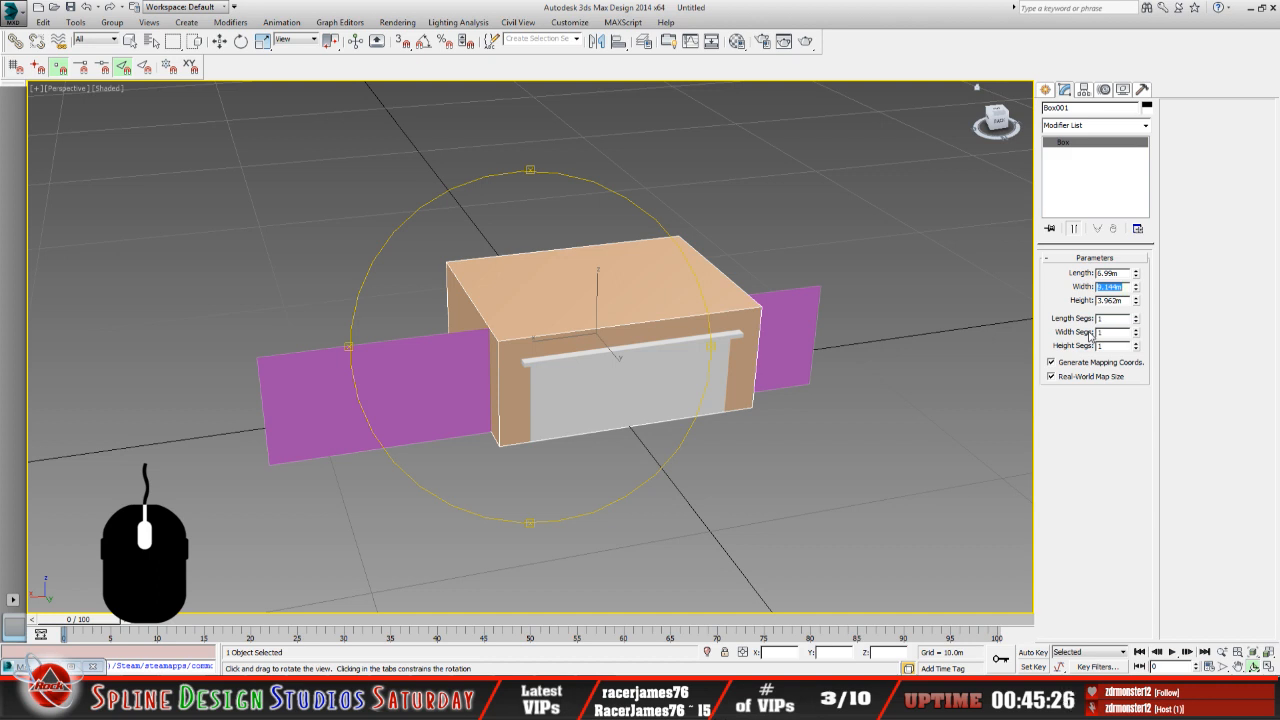
Select the long purple plane crossing the box and copy its width value.
drag(600, 374, 590, 381)
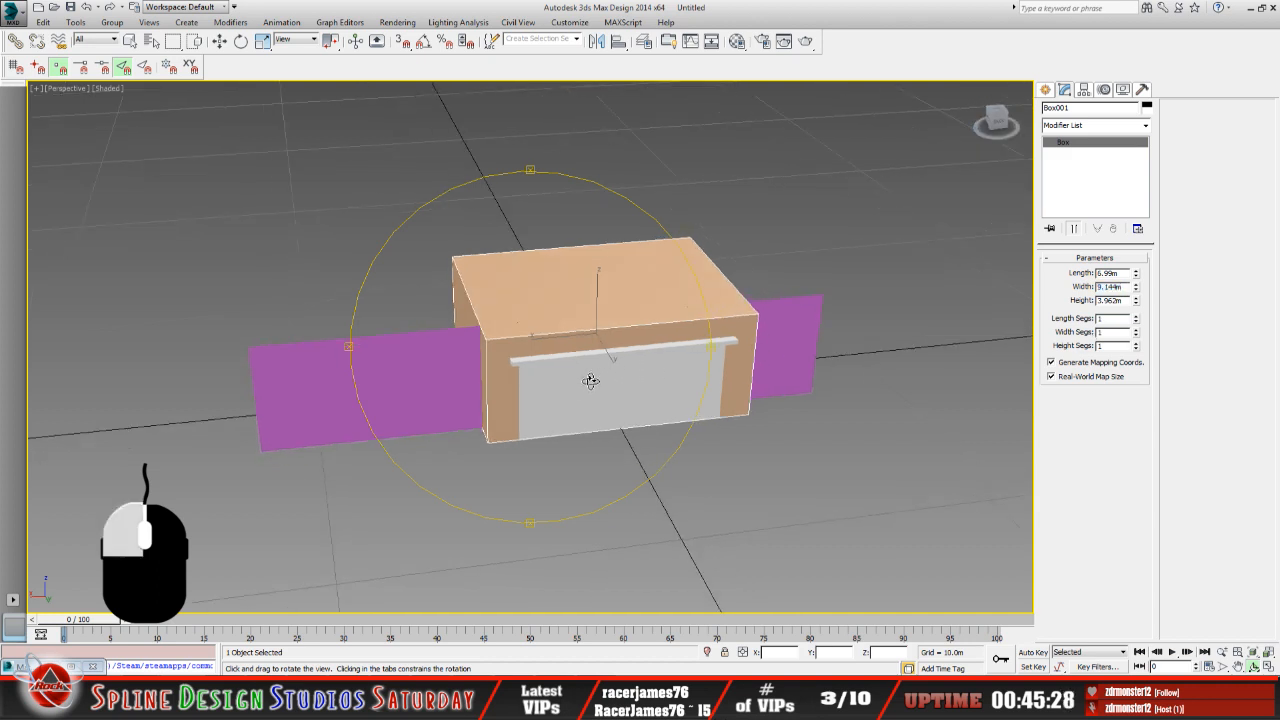
click(131, 42)
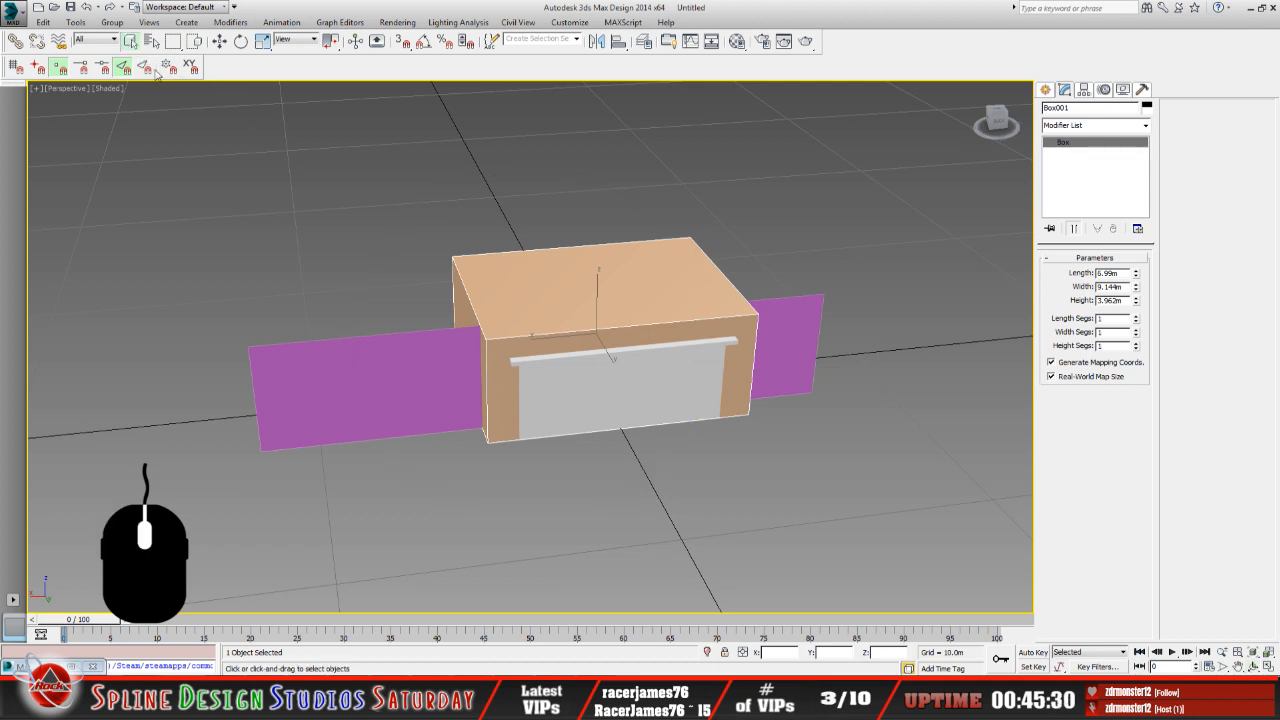
click(341, 381)
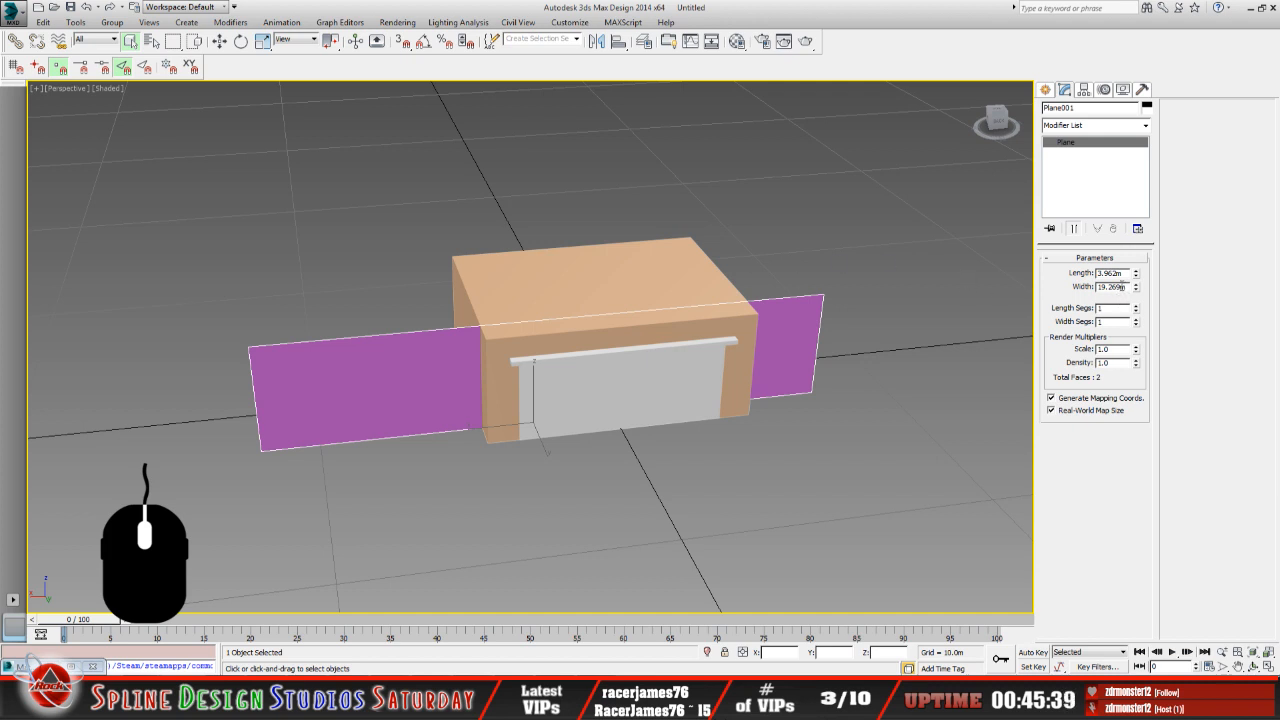
drag(1122, 286, 1096, 286)
right_click(1097, 287)
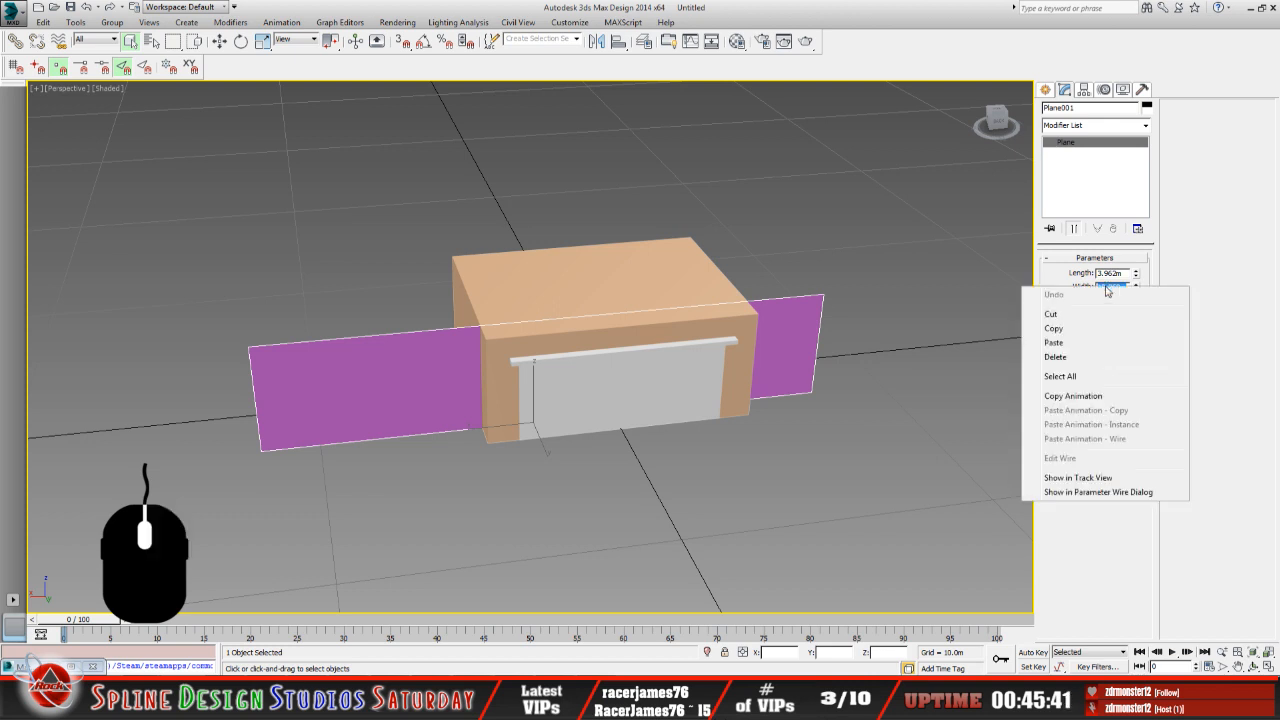
click(1097, 329)
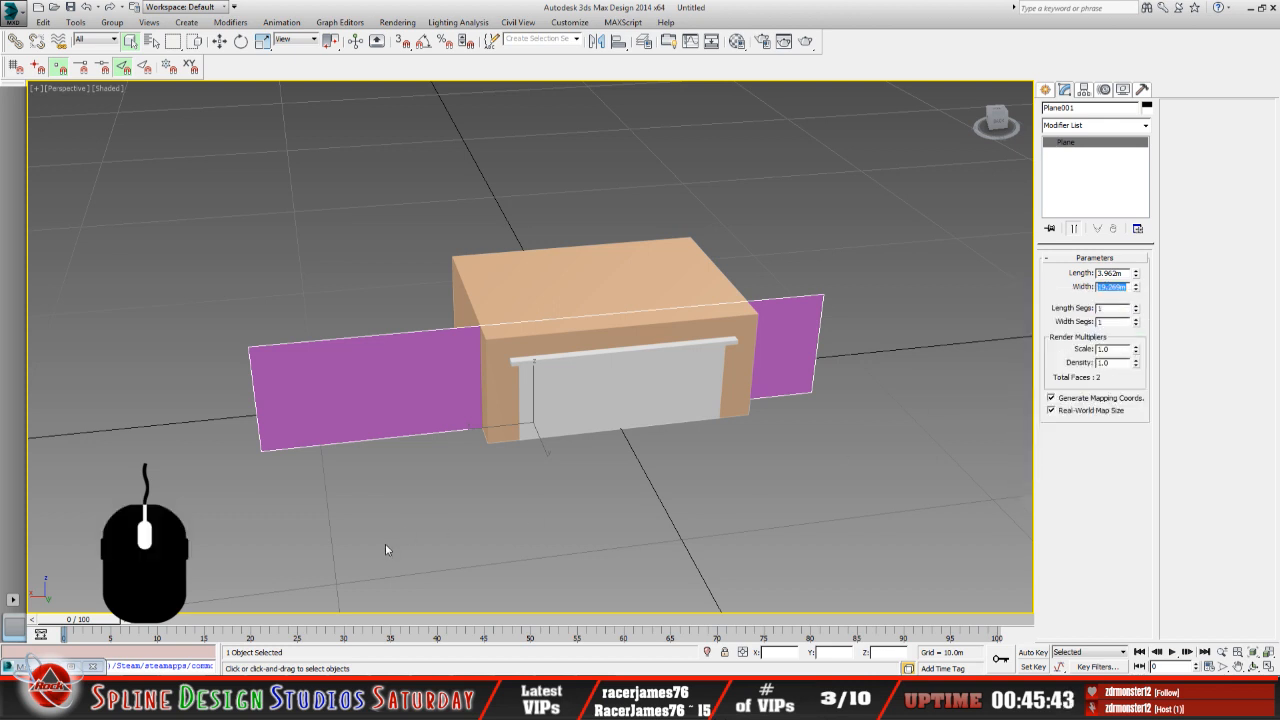
Convert the plane's copied width of 19.269 meters to feet in the Google unit converter.
click(137, 667)
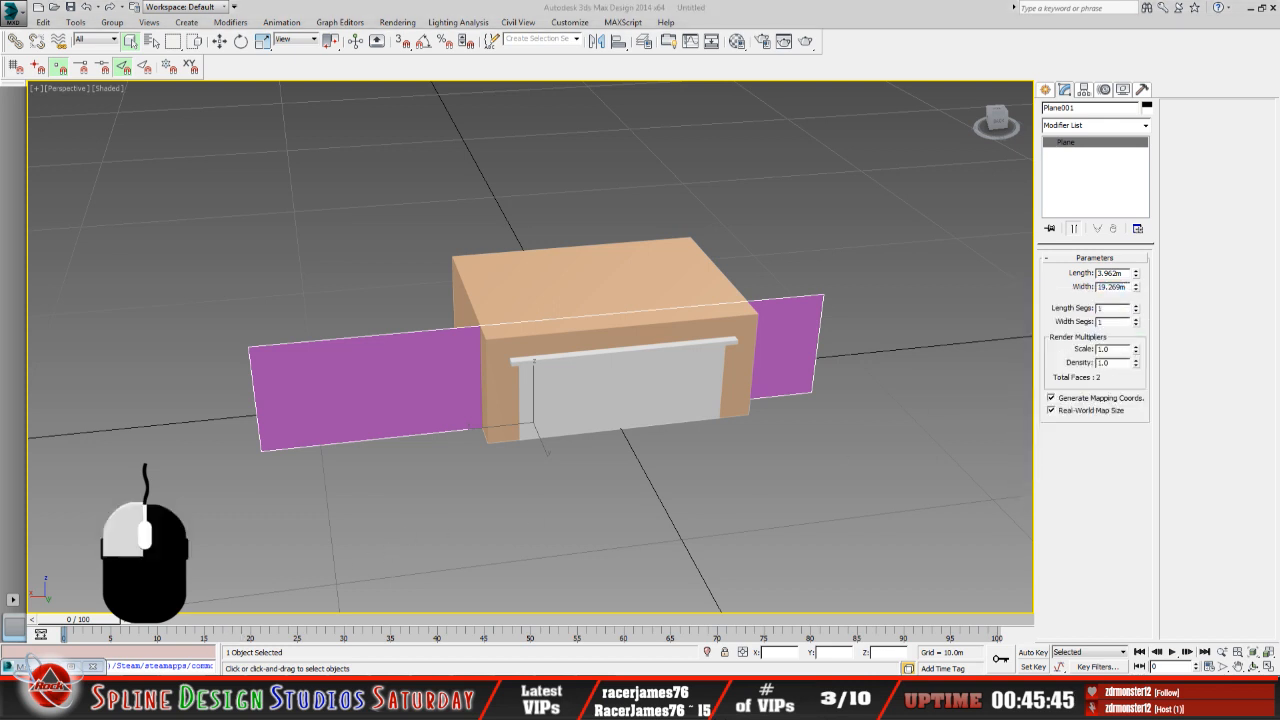
click(137, 670)
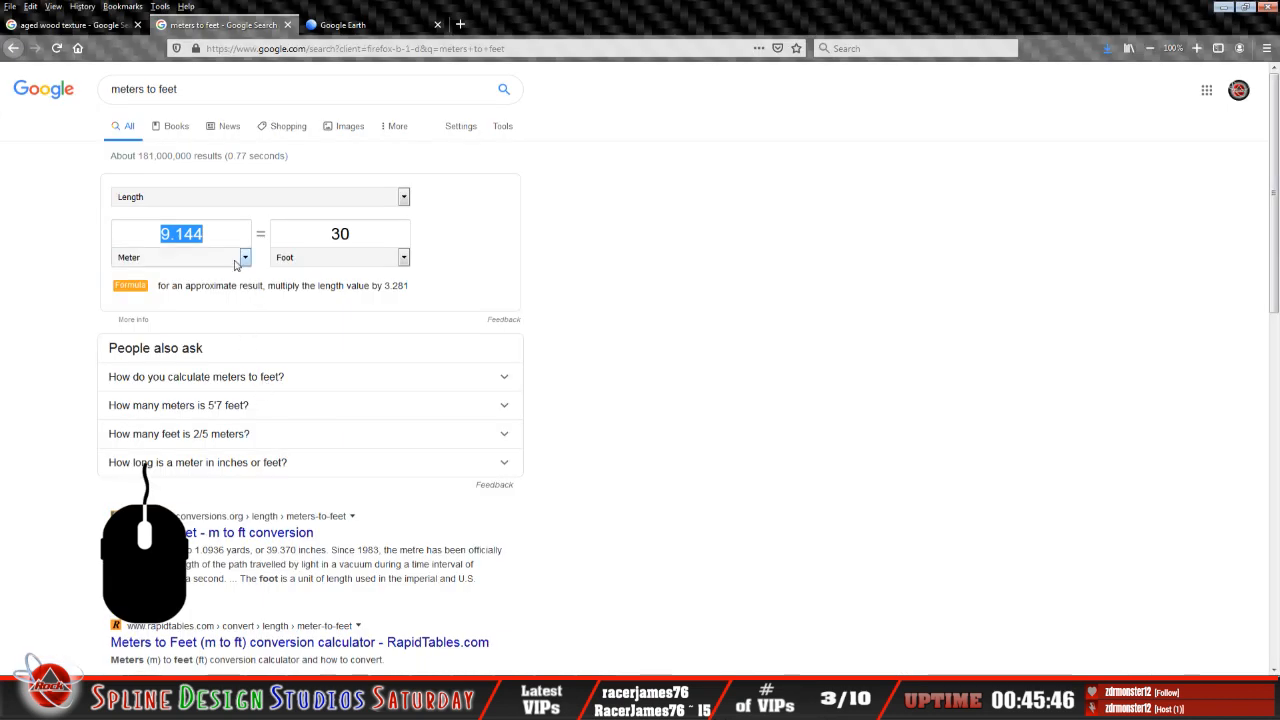
right_click(209, 240)
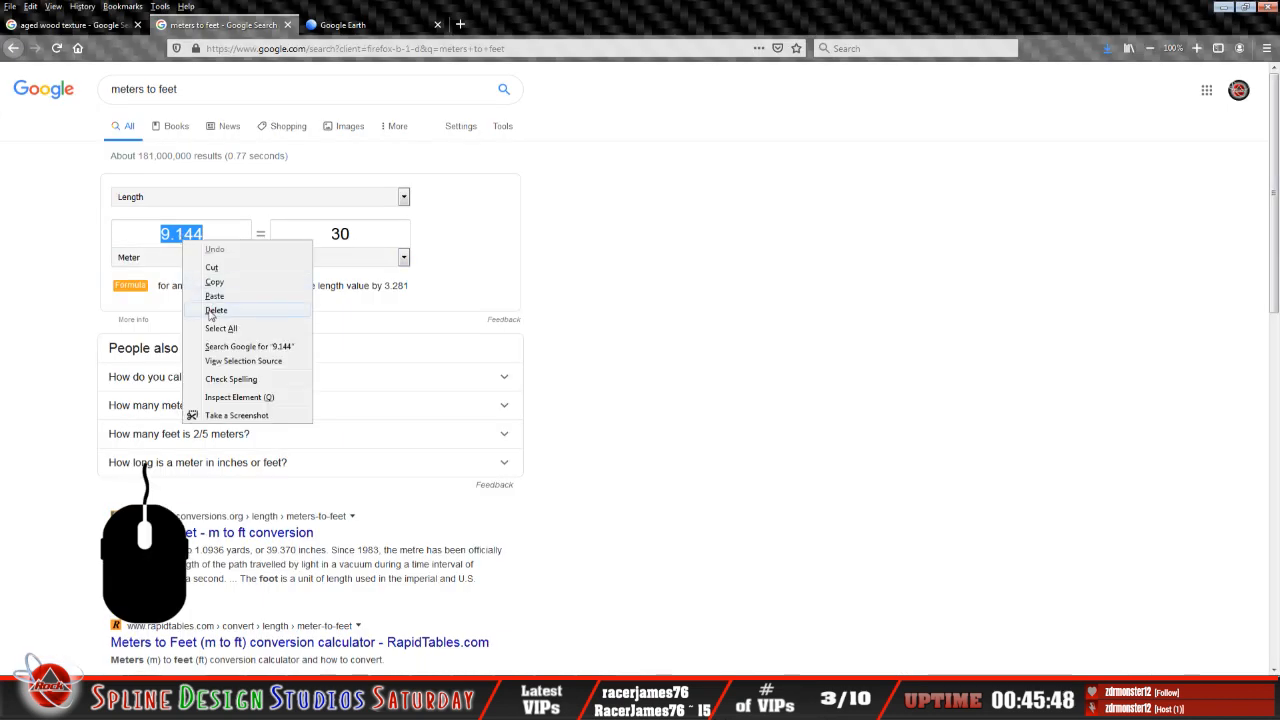
click(213, 306)
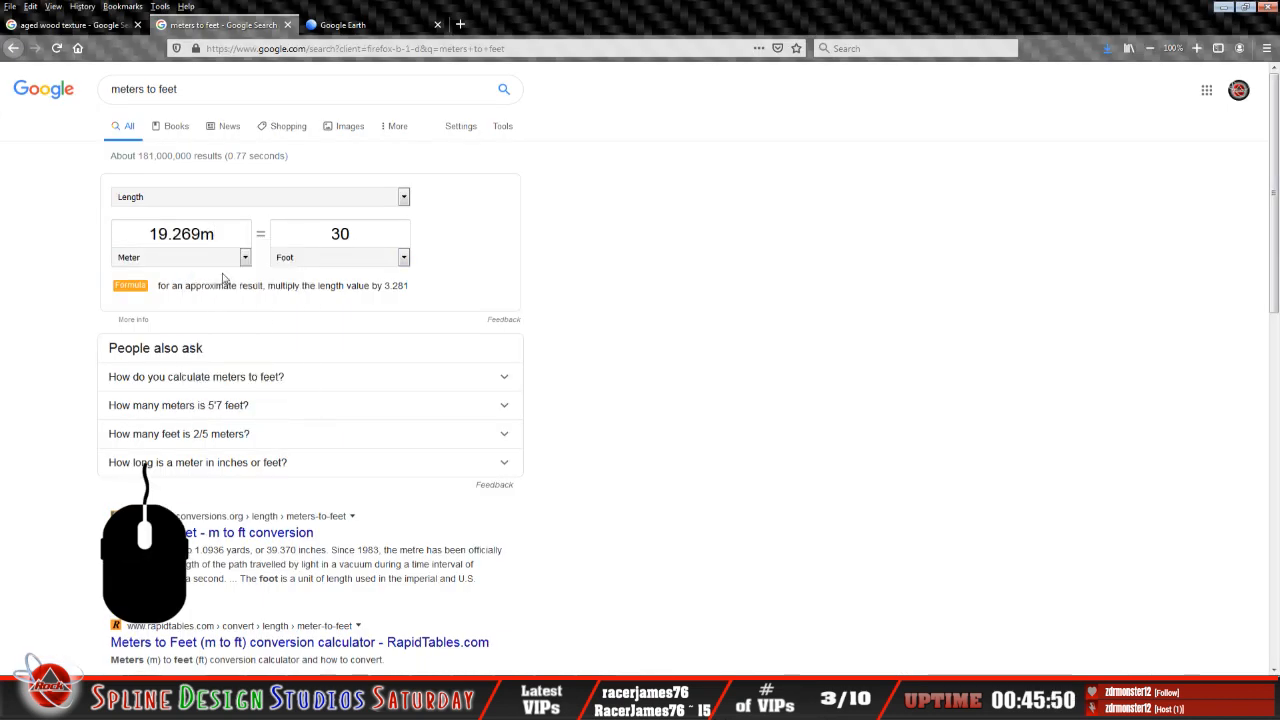
key(BackSpace)
key(ctrl+a)
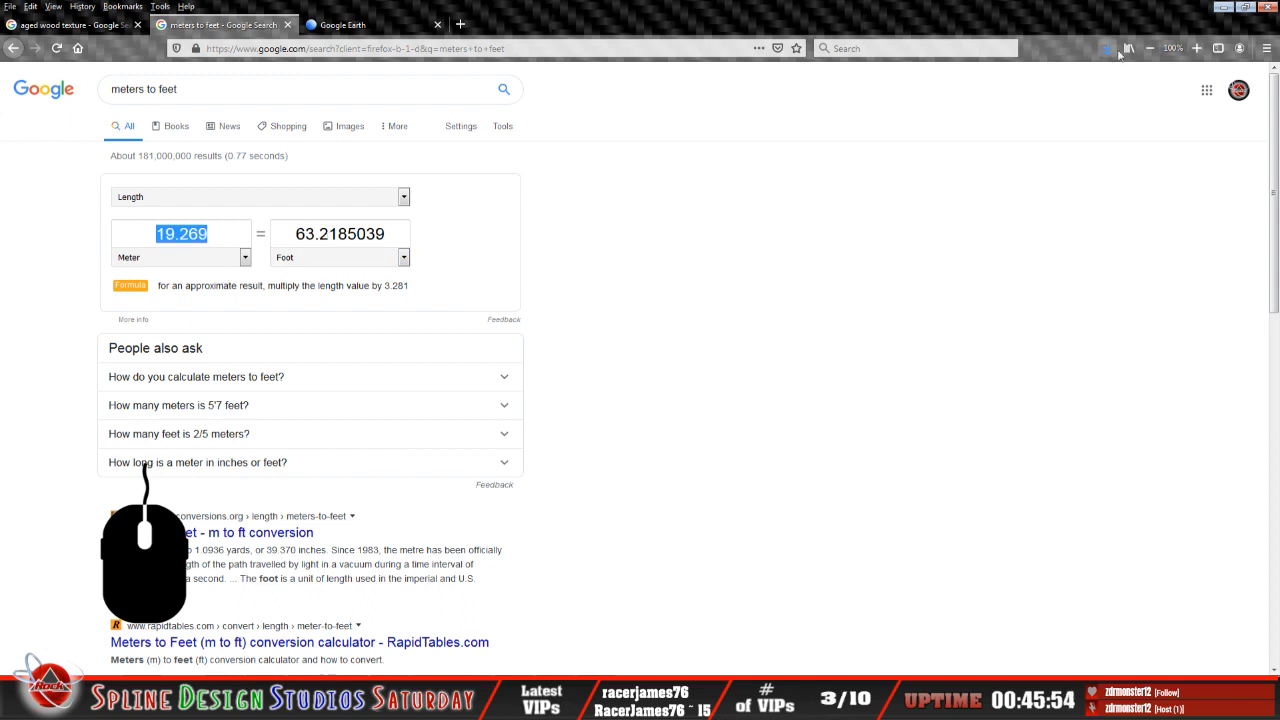
Switch to 3ds Max and move the long purple plane along the X axis to about X 1.002 m.
click(1223, 8)
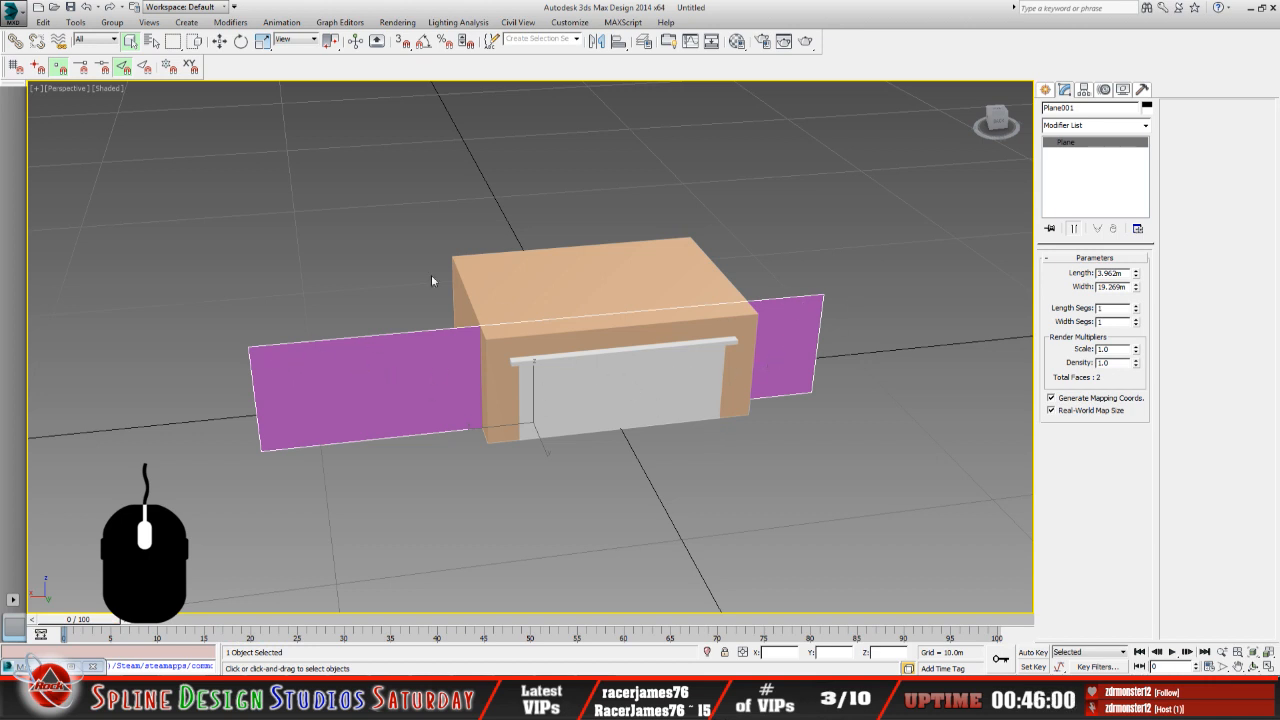
click(220, 42)
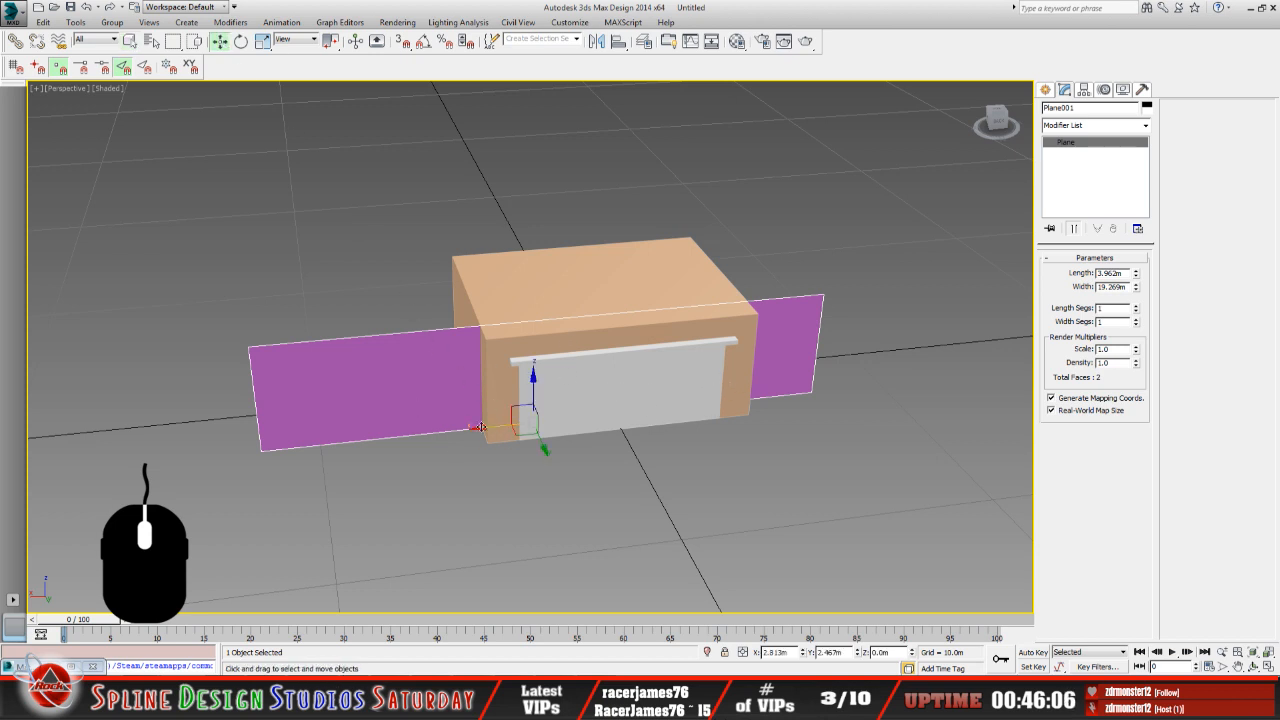
drag(500, 430, 548, 424)
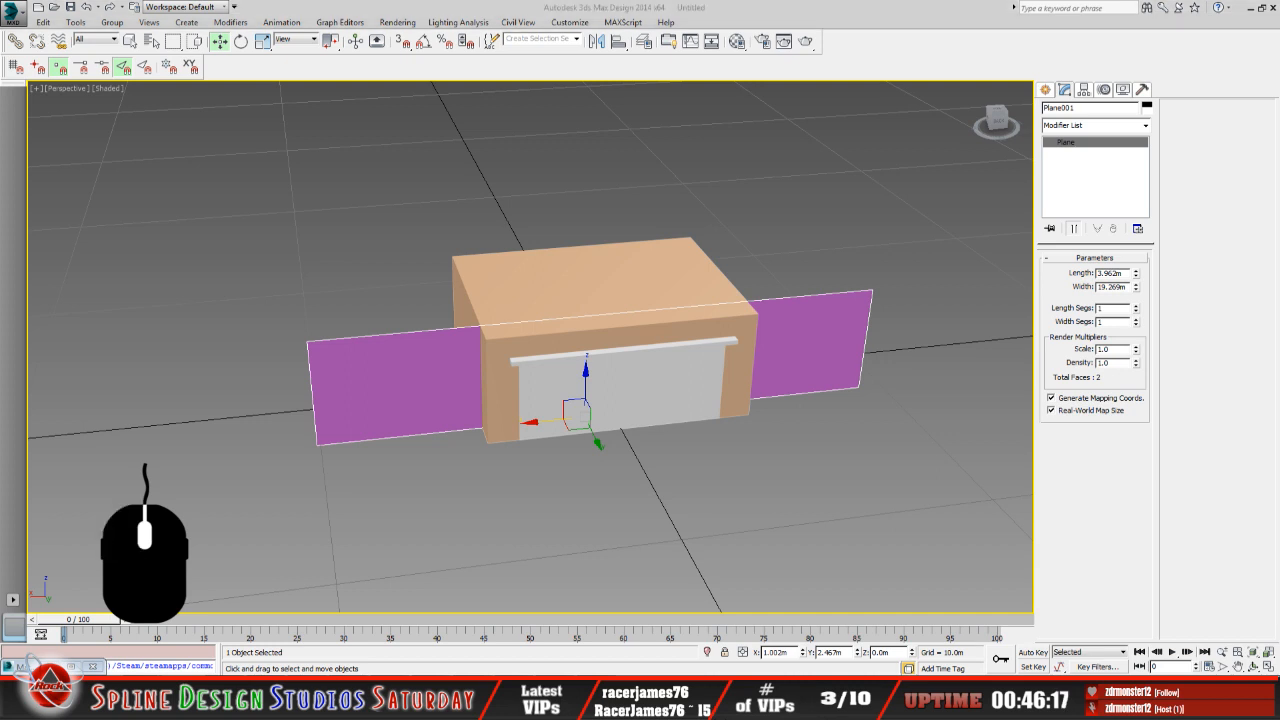
Switch to the Google unit converter, convert 7 feet to meters and copy the resulting 2.1336 value.
click(201, 646)
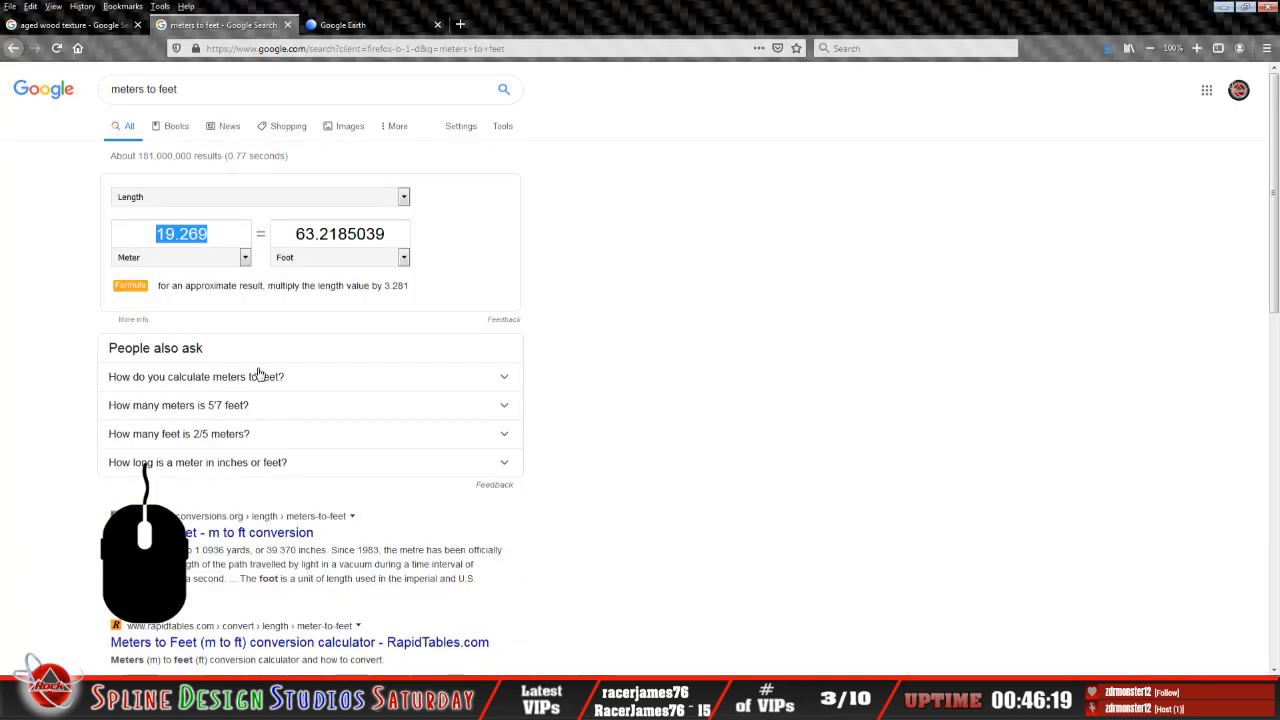
click(297, 233)
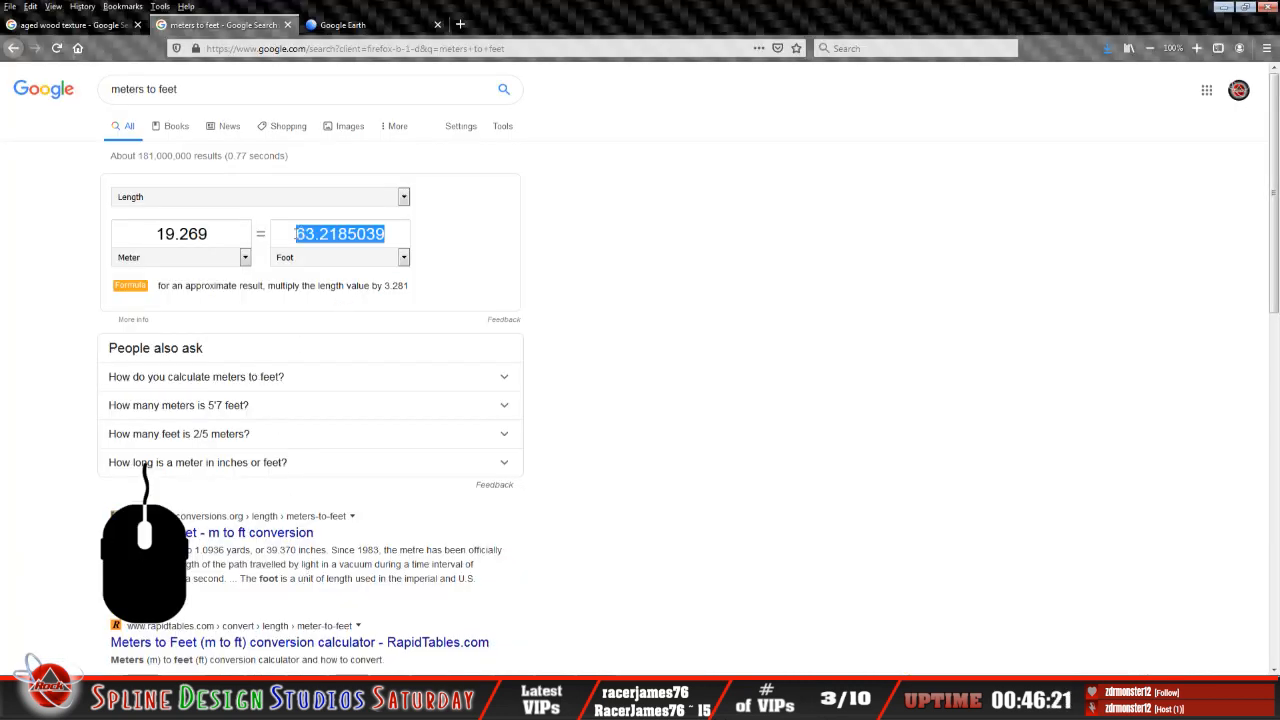
text(7)
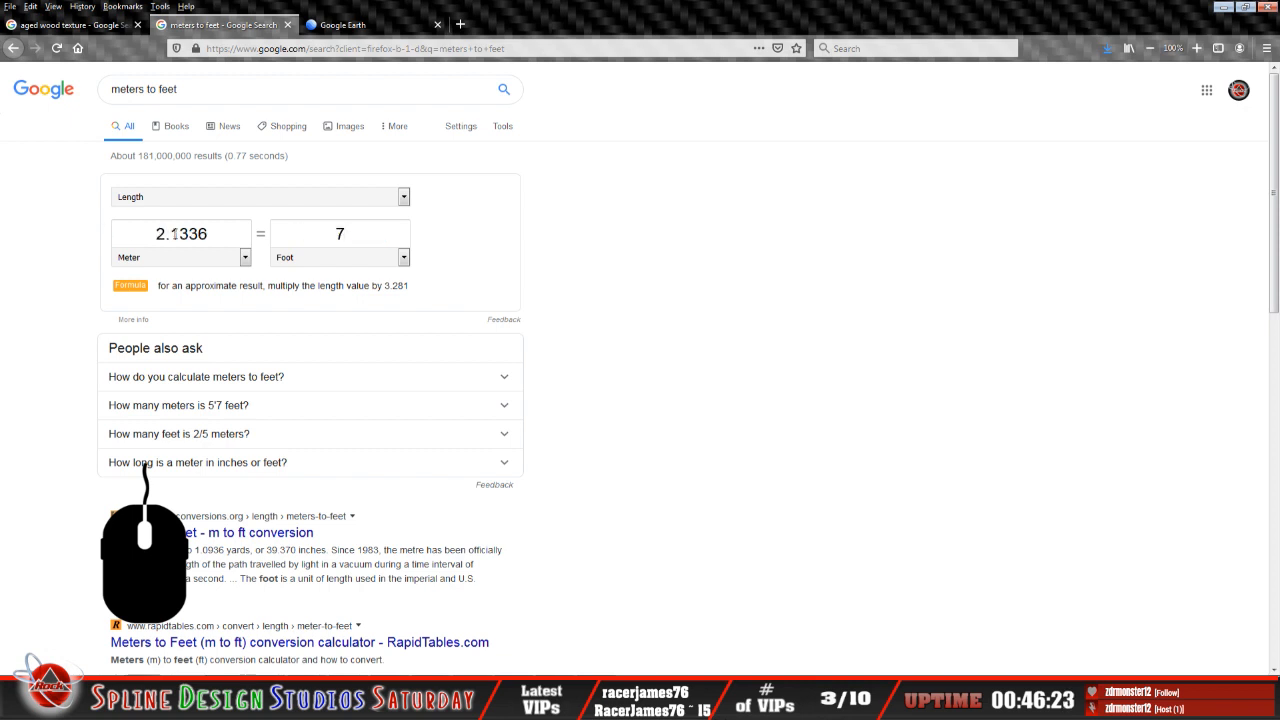
click(185, 234)
right_click(184, 237)
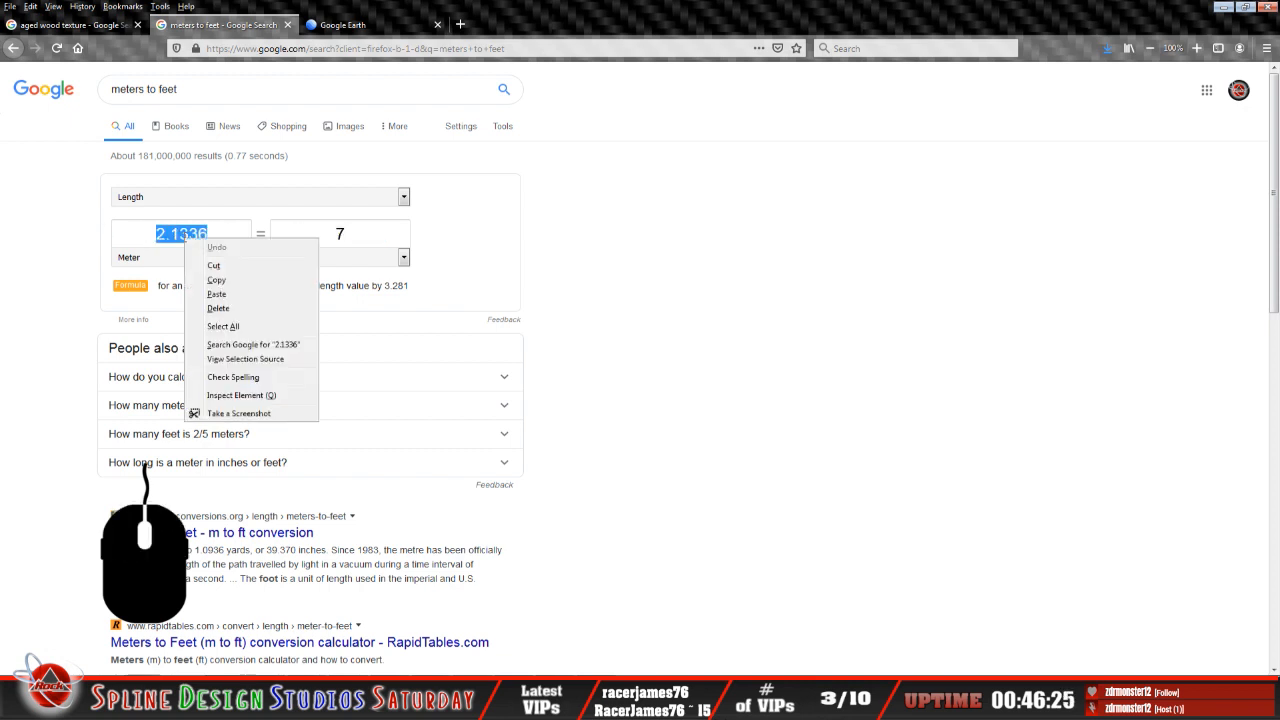
click(216, 280)
click(722, 246)
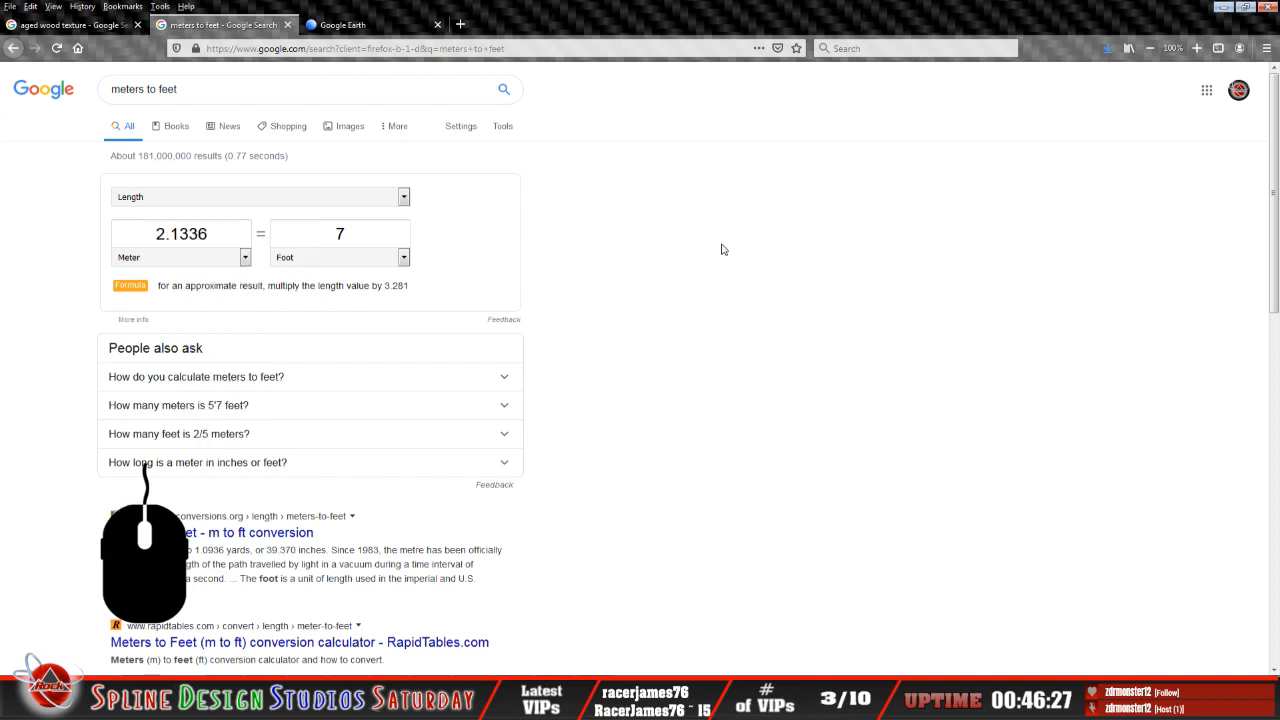
Switch to 3ds Max and set the orange box's length to the copied 2.1336 m.
click(562, 697)
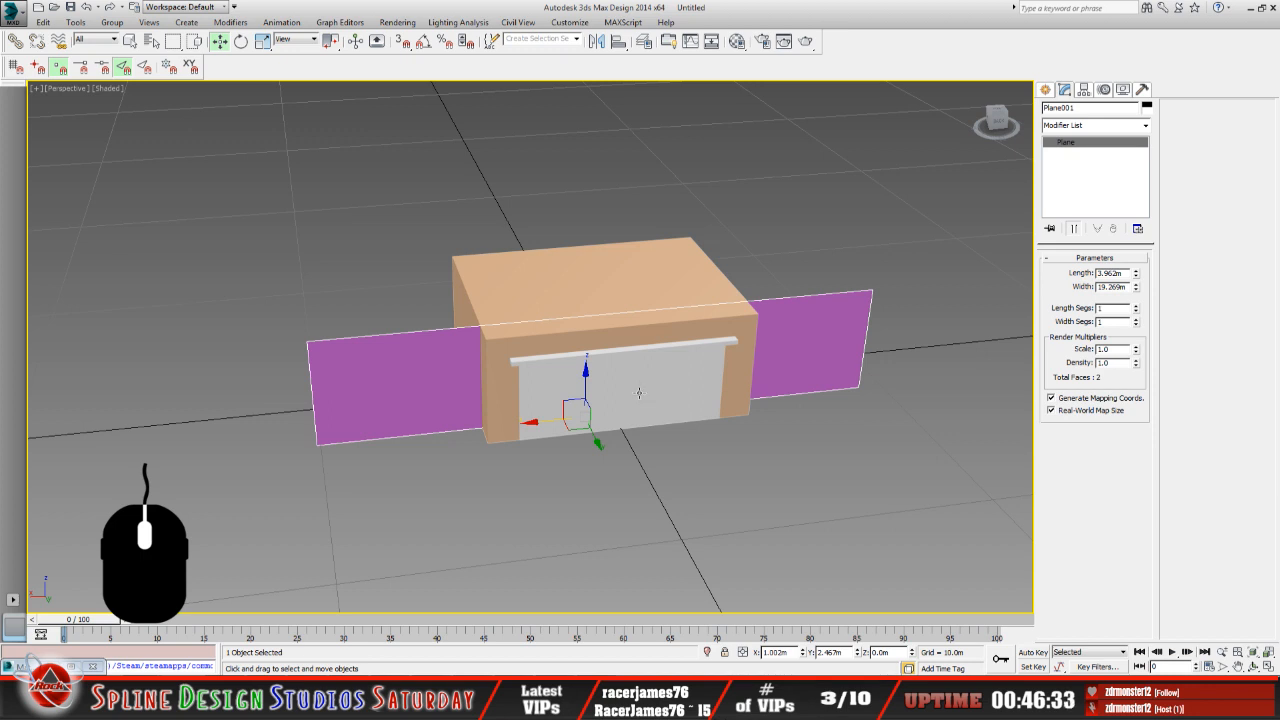
click(570, 310)
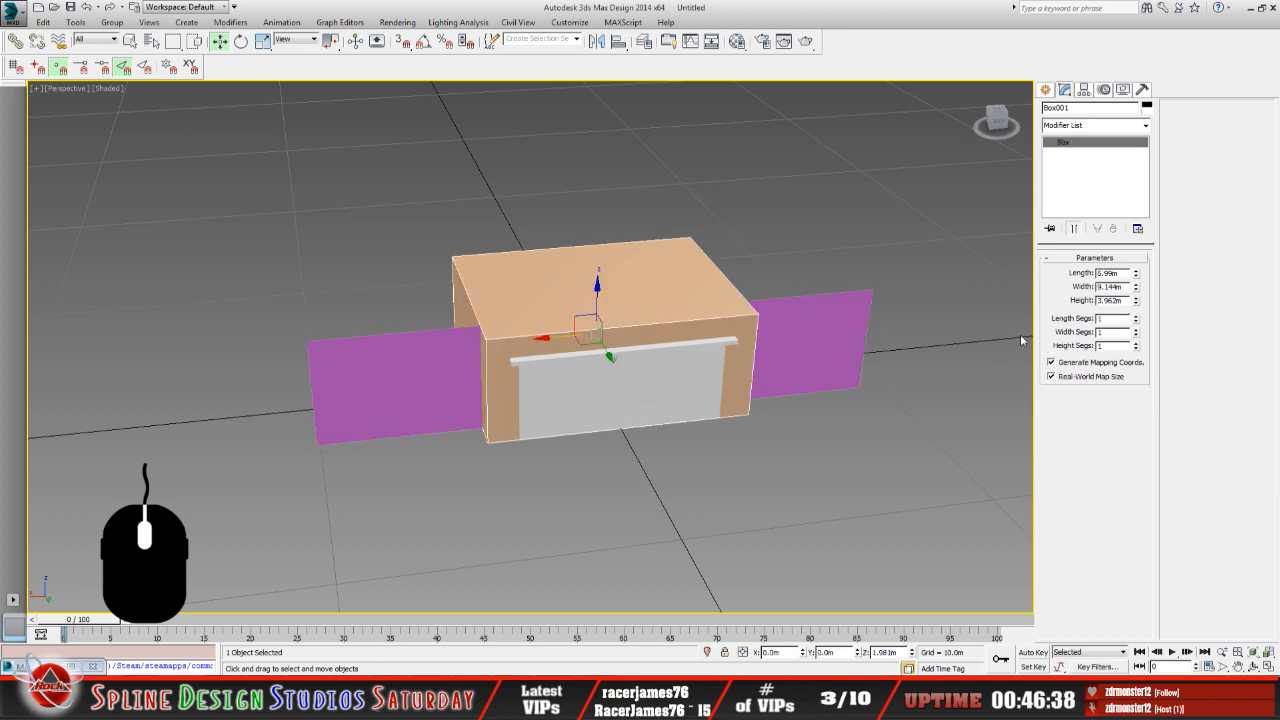
double_click(1122, 273)
right_click(1104, 274)
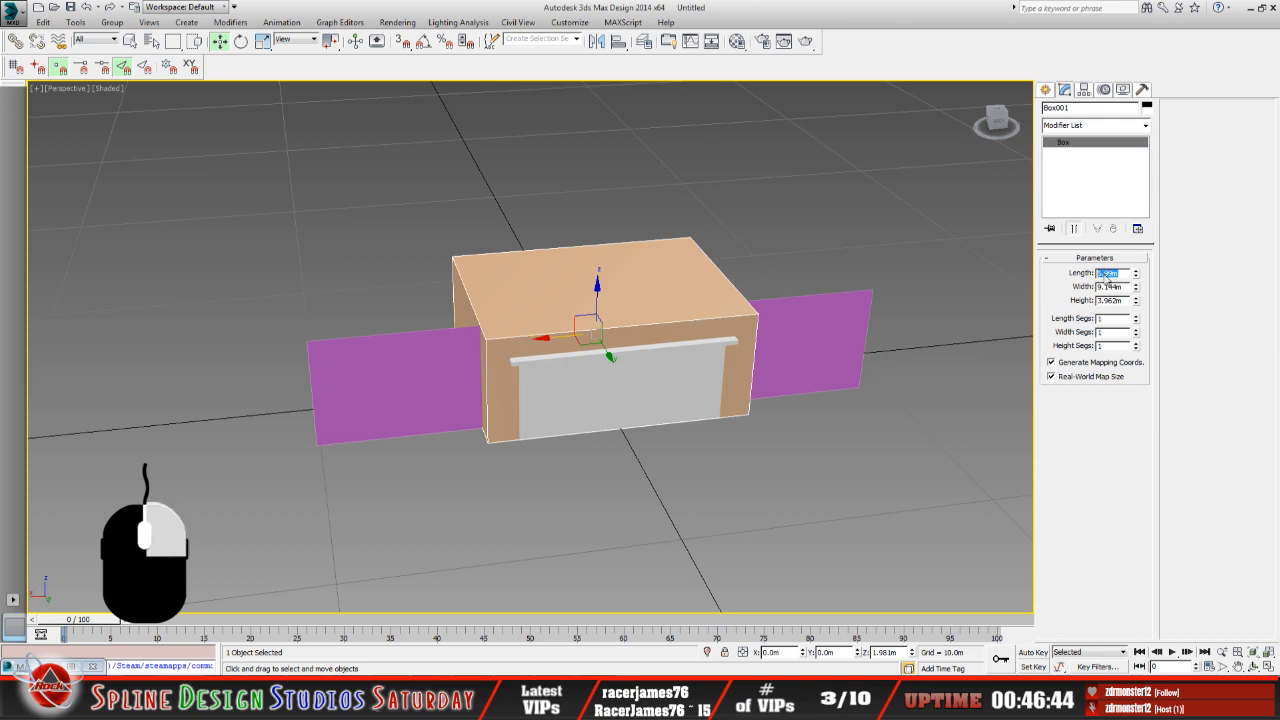
click(1077, 337)
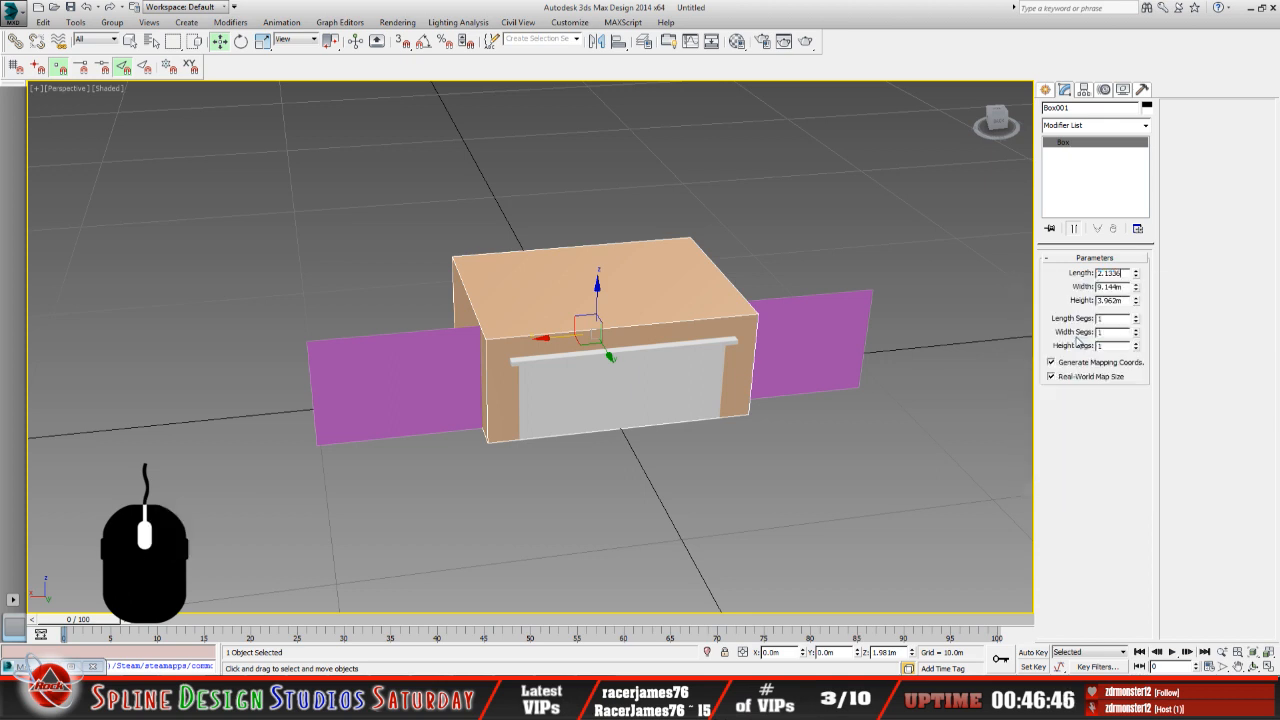
key(Return)
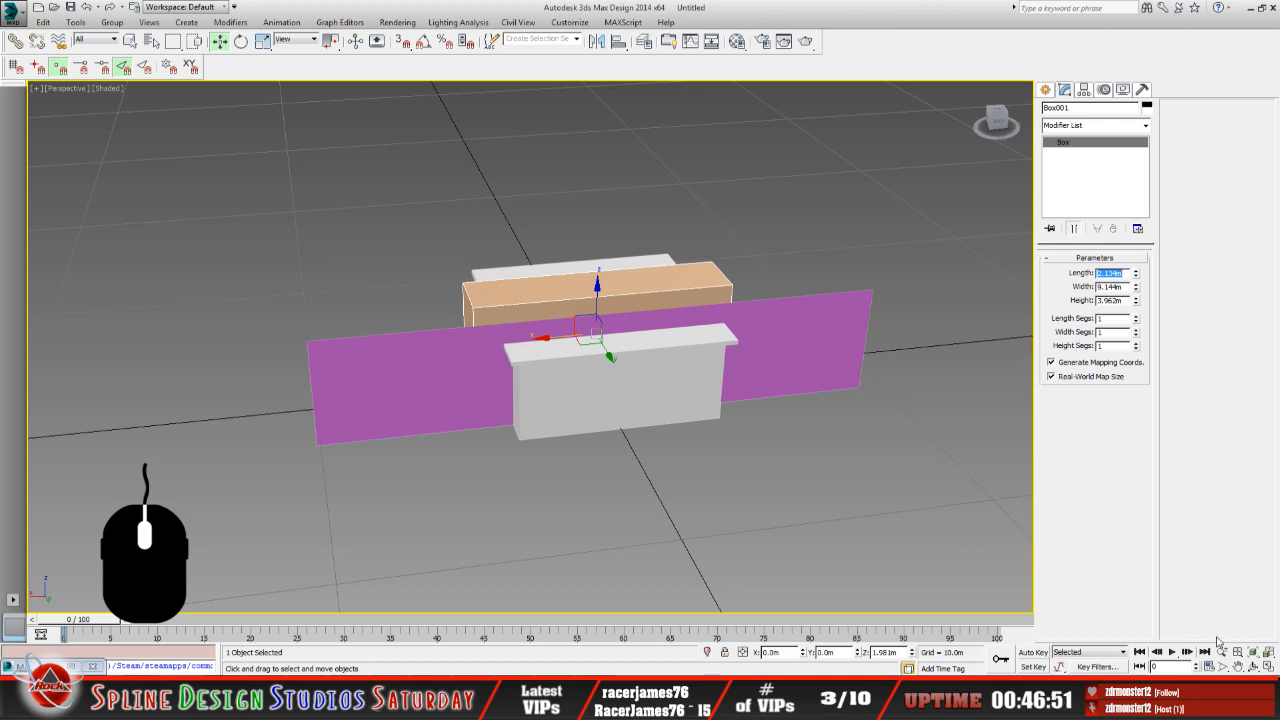
Examine the box's proportions against the grey building and purple plane from several angles, and check the speedway reference photo in Paint Shop Pro.
click(1254, 666)
mouse_move(511, 382)
mouse_down()
mouse_move(512, 355)
mouse_move(593, 385)
mouse_move(585, 372)
mouse_move(577, 408)
mouse_move(441, 409)
mouse_up()
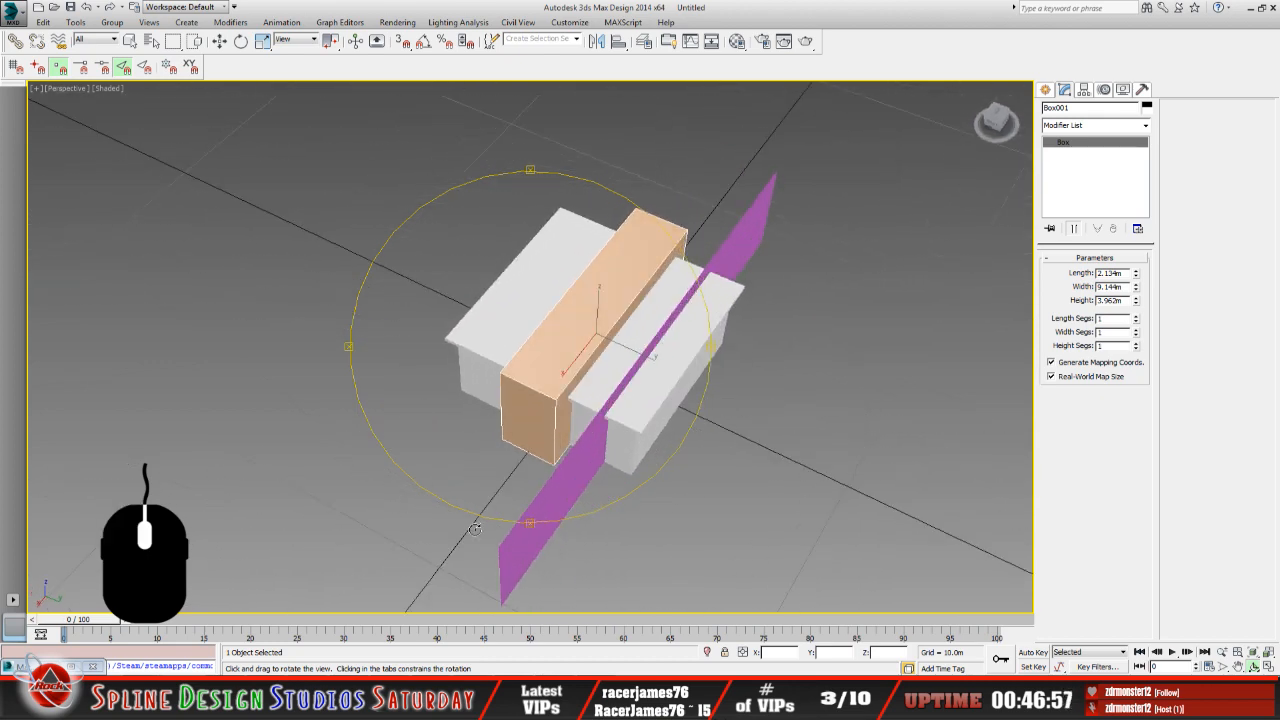
click(516, 698)
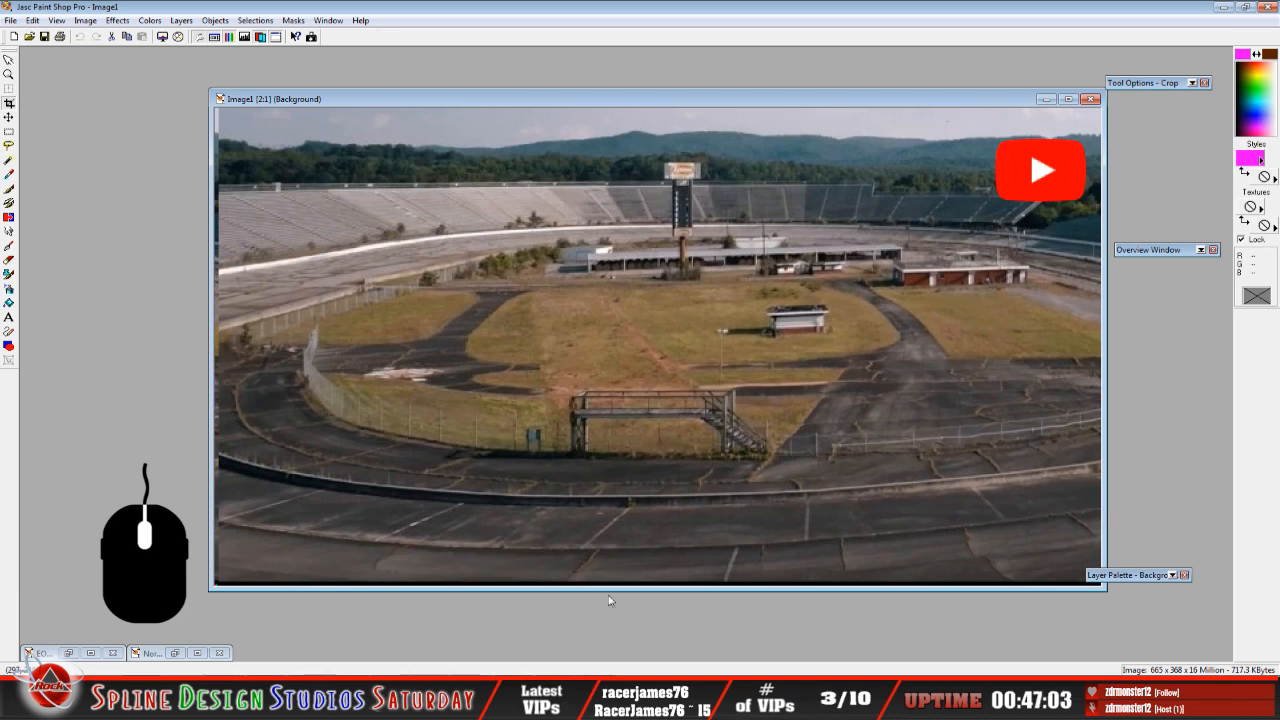
key(alt+Tab)
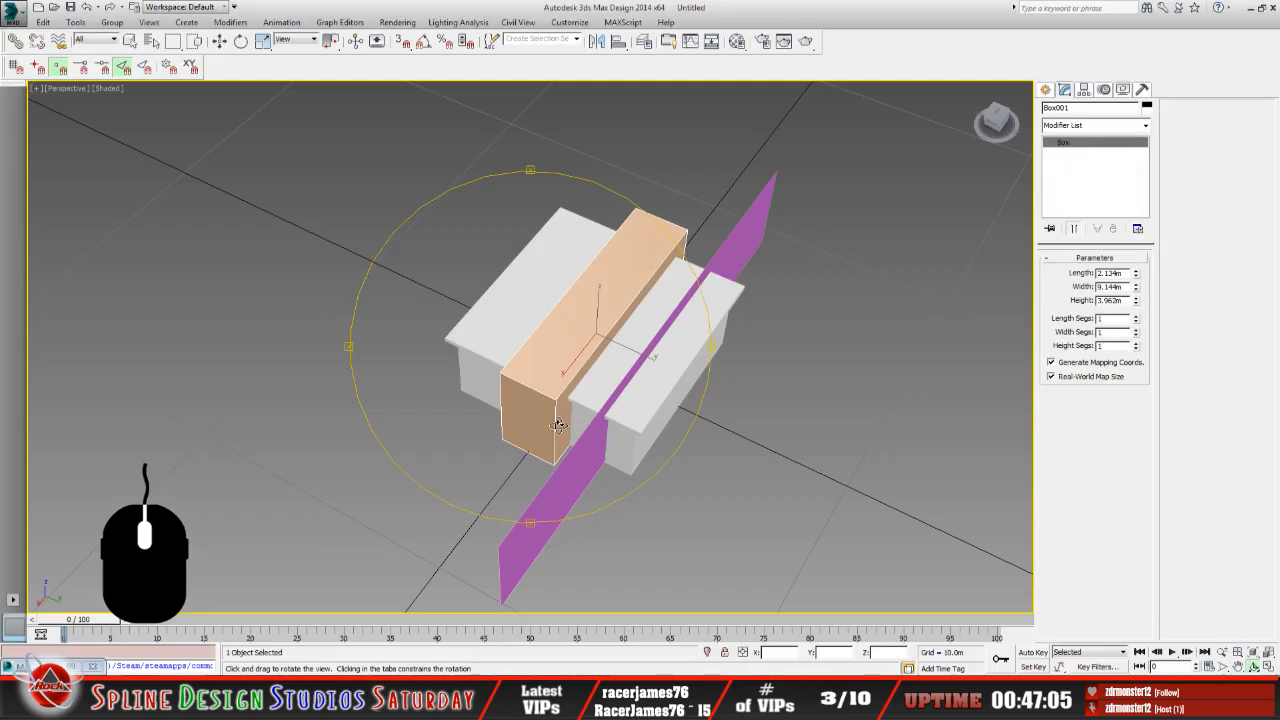
drag(559, 427, 513, 384)
drag(606, 366, 551, 372)
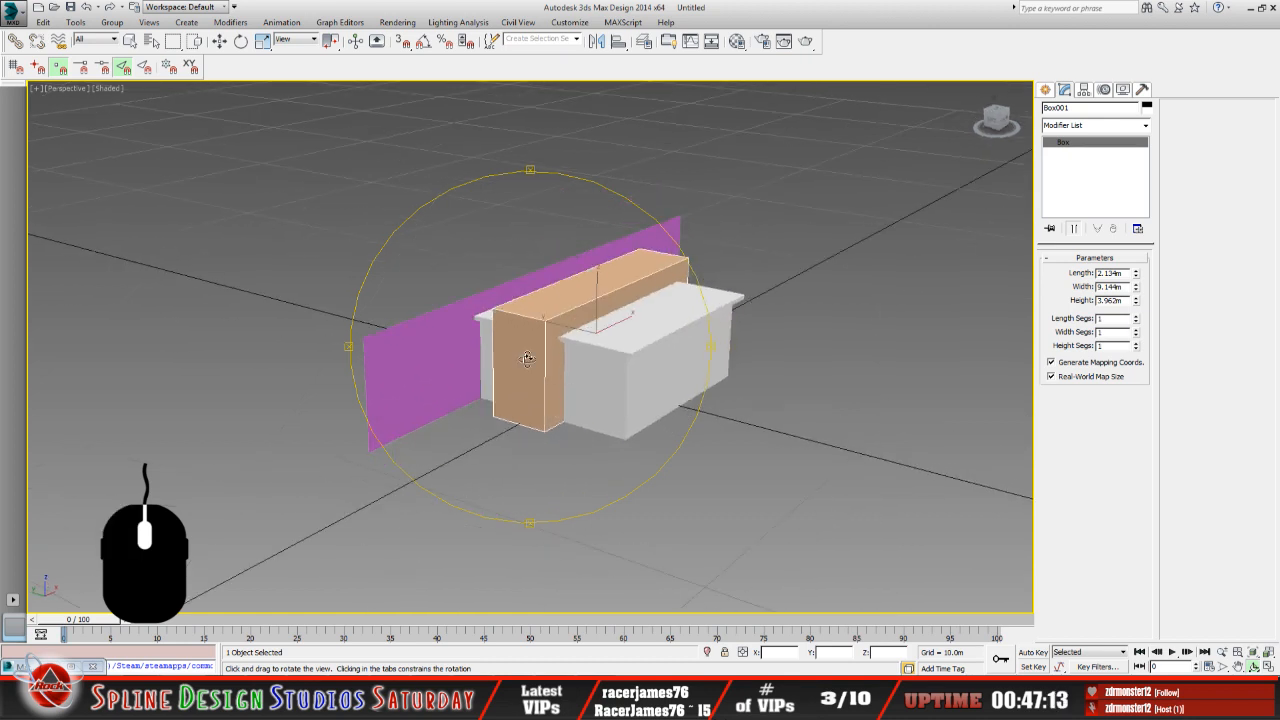
drag(473, 426, 591, 337)
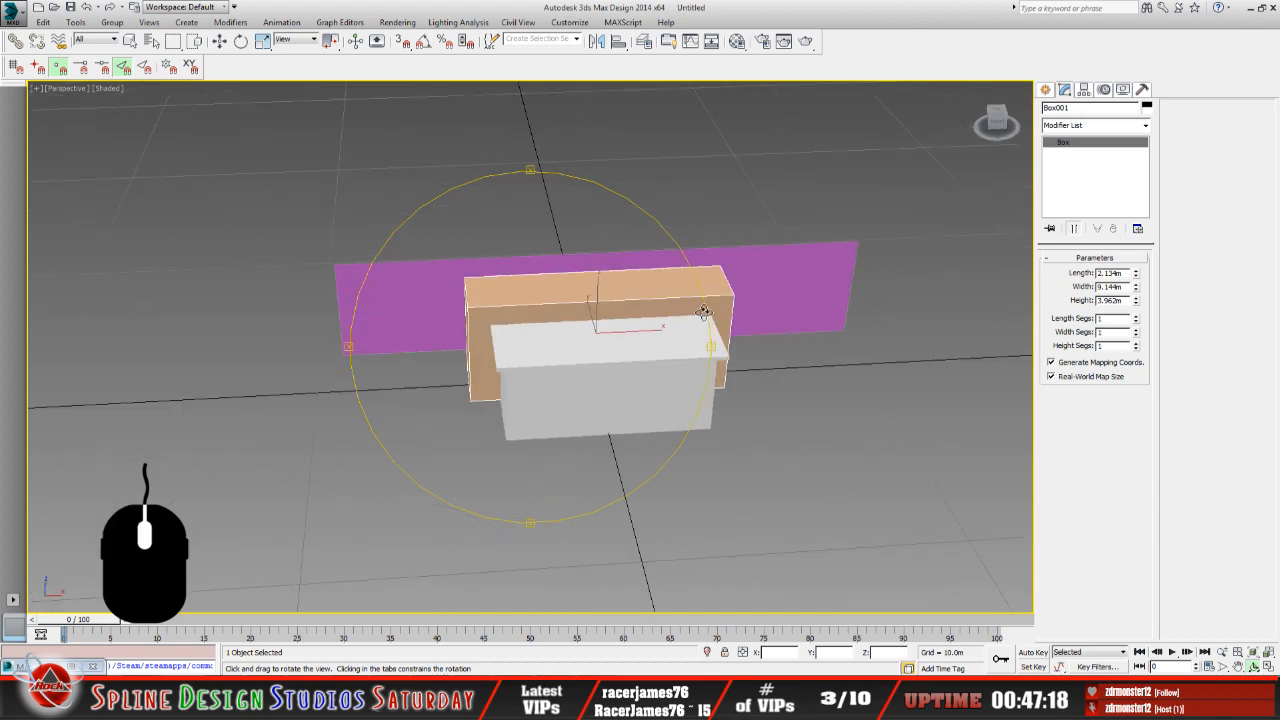
drag(703, 312, 604, 342)
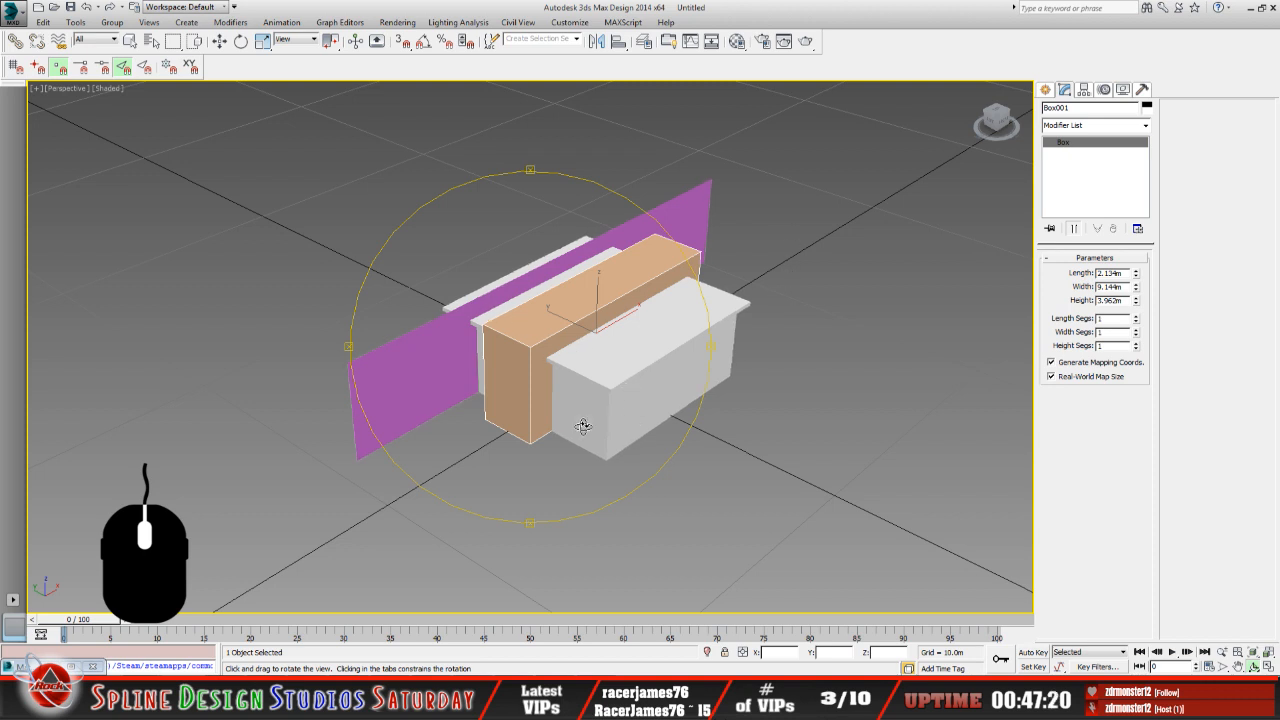
drag(488, 432, 514, 430)
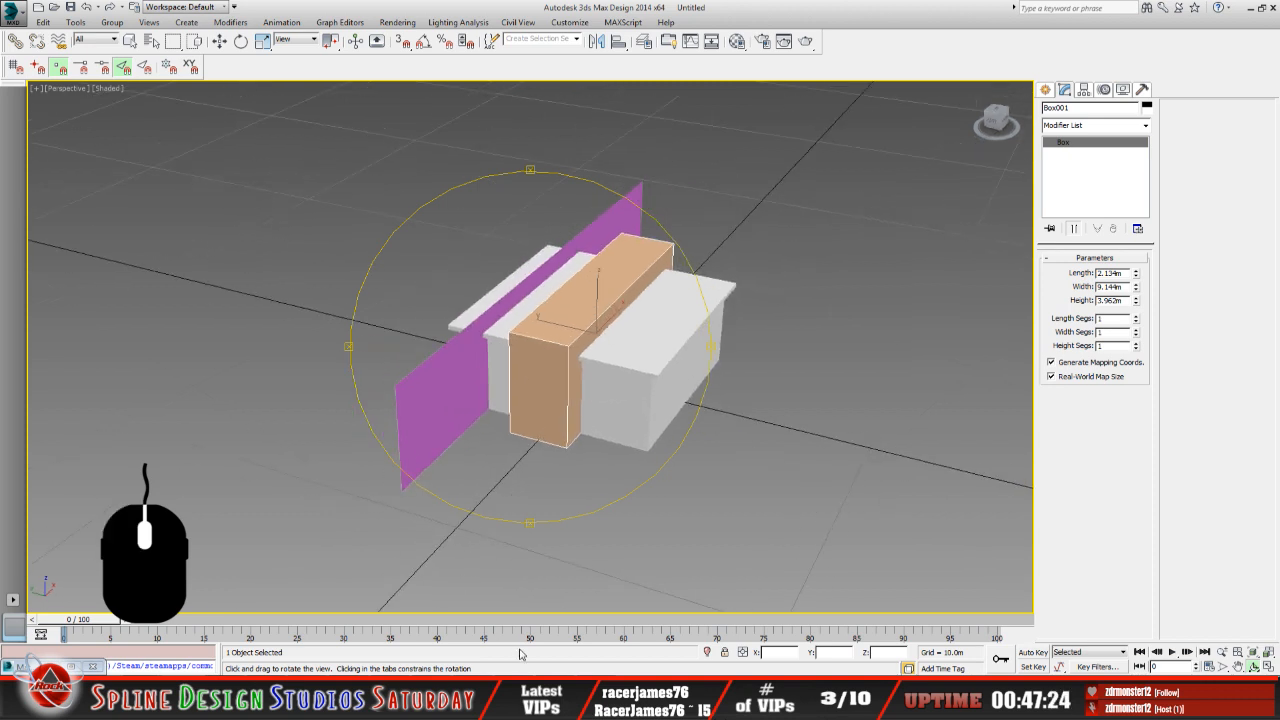
drag(558, 460, 535, 440)
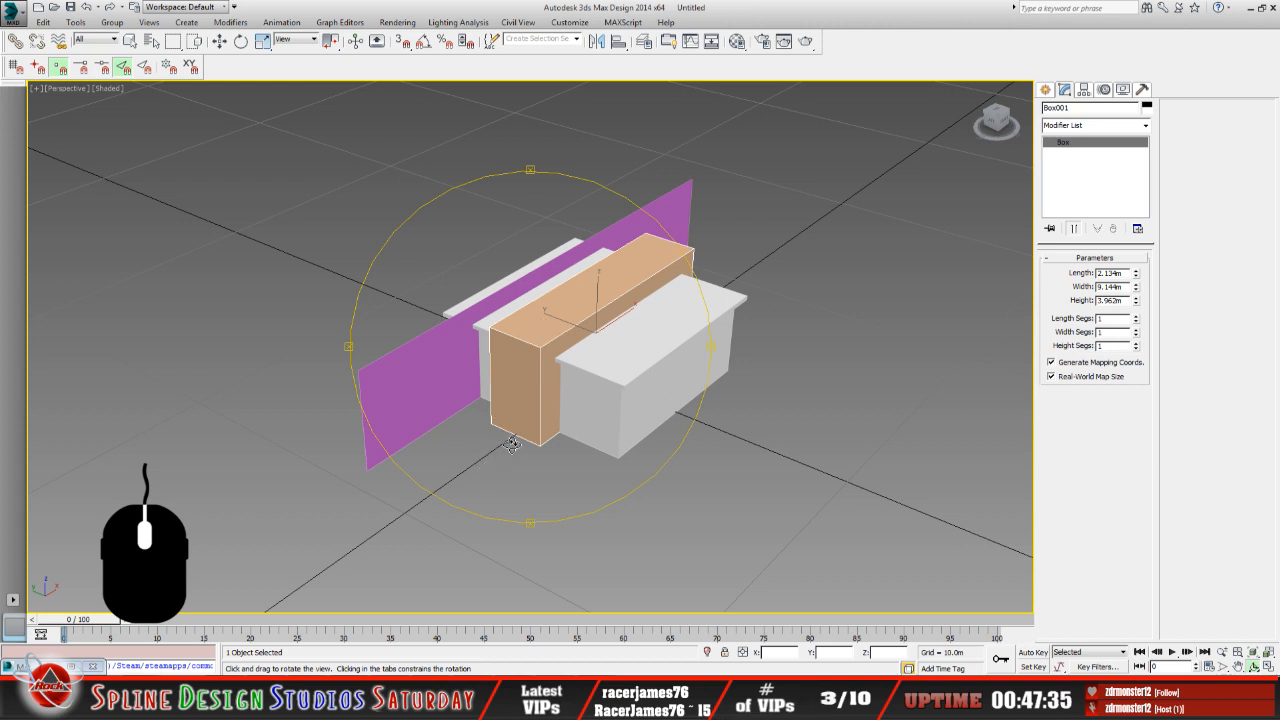
mouse_move(510, 443)
mouse_down()
mouse_move(487, 440)
mouse_move(501, 440)
mouse_up()
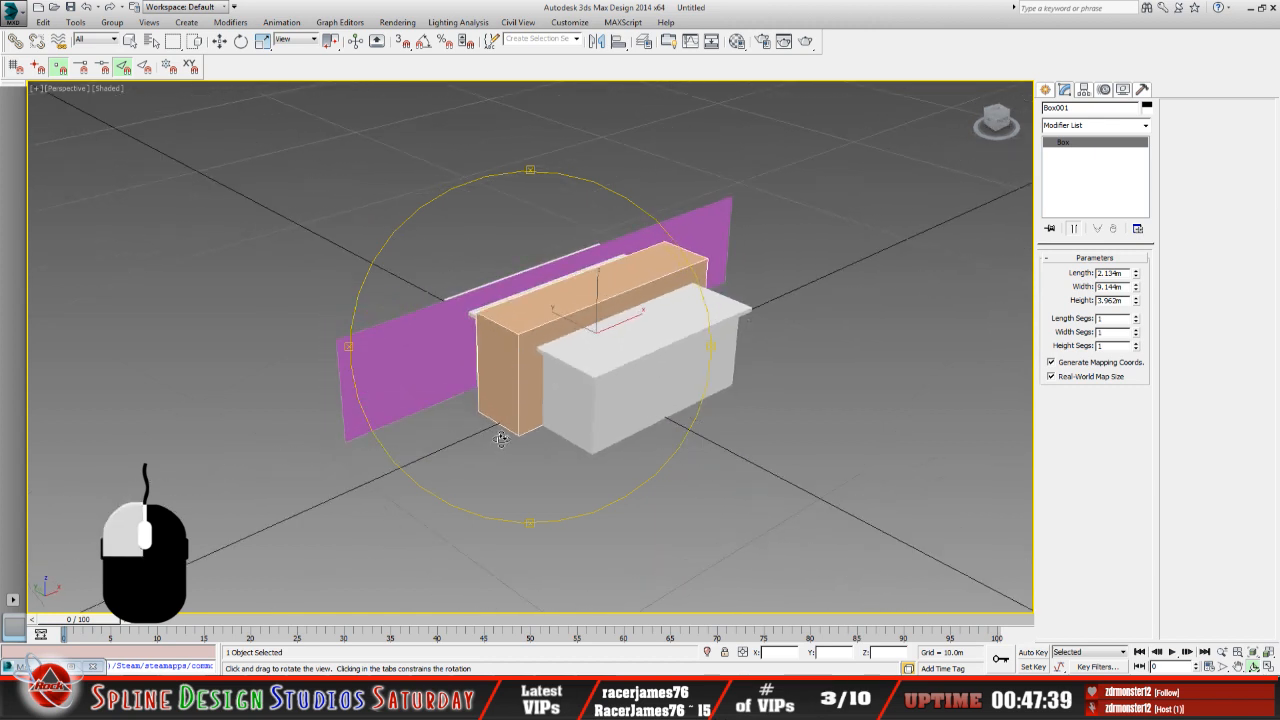
drag(501, 440, 513, 434)
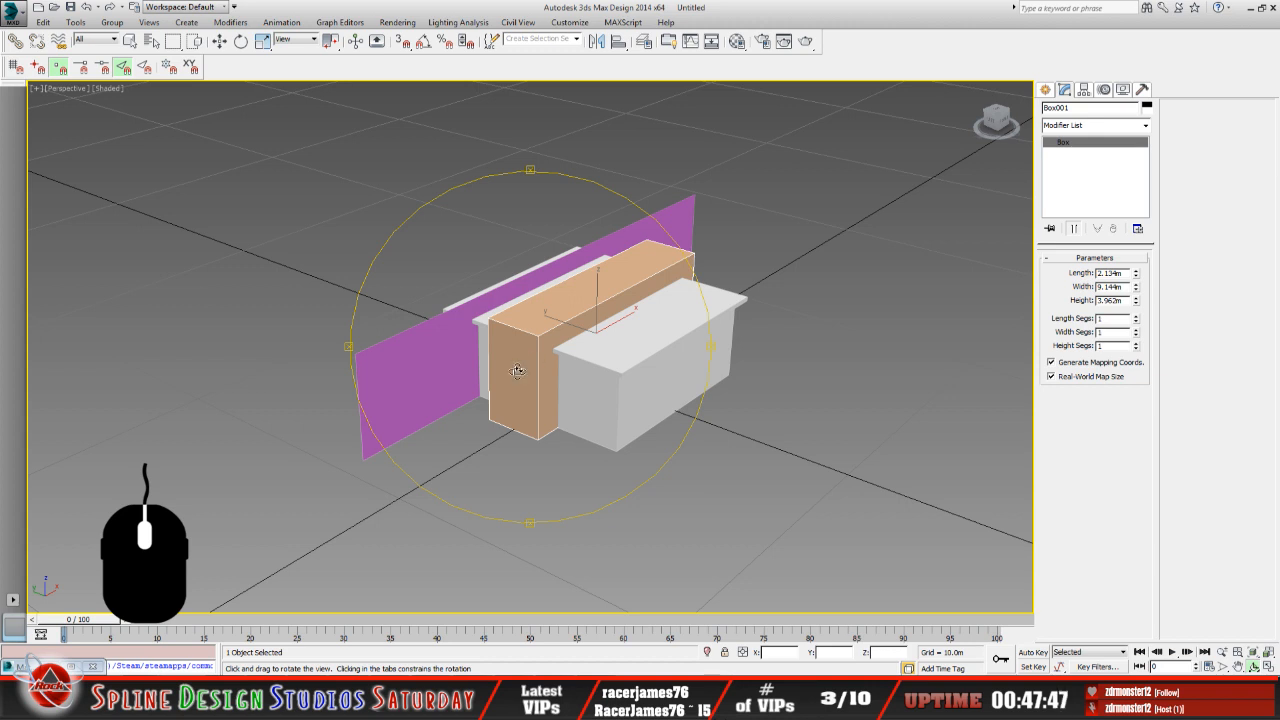
drag(523, 366, 555, 398)
scroll(555, 398, up, 2)
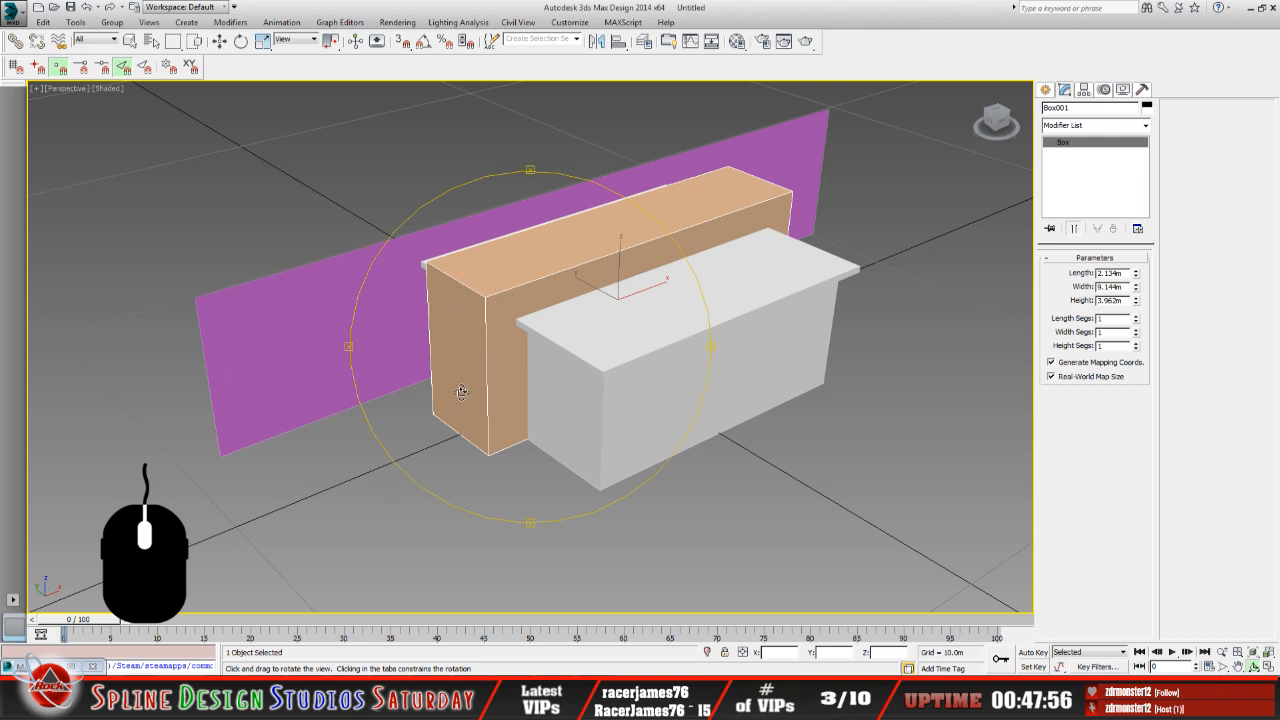
drag(500, 406, 536, 376)
scroll(531, 359, down, 2)
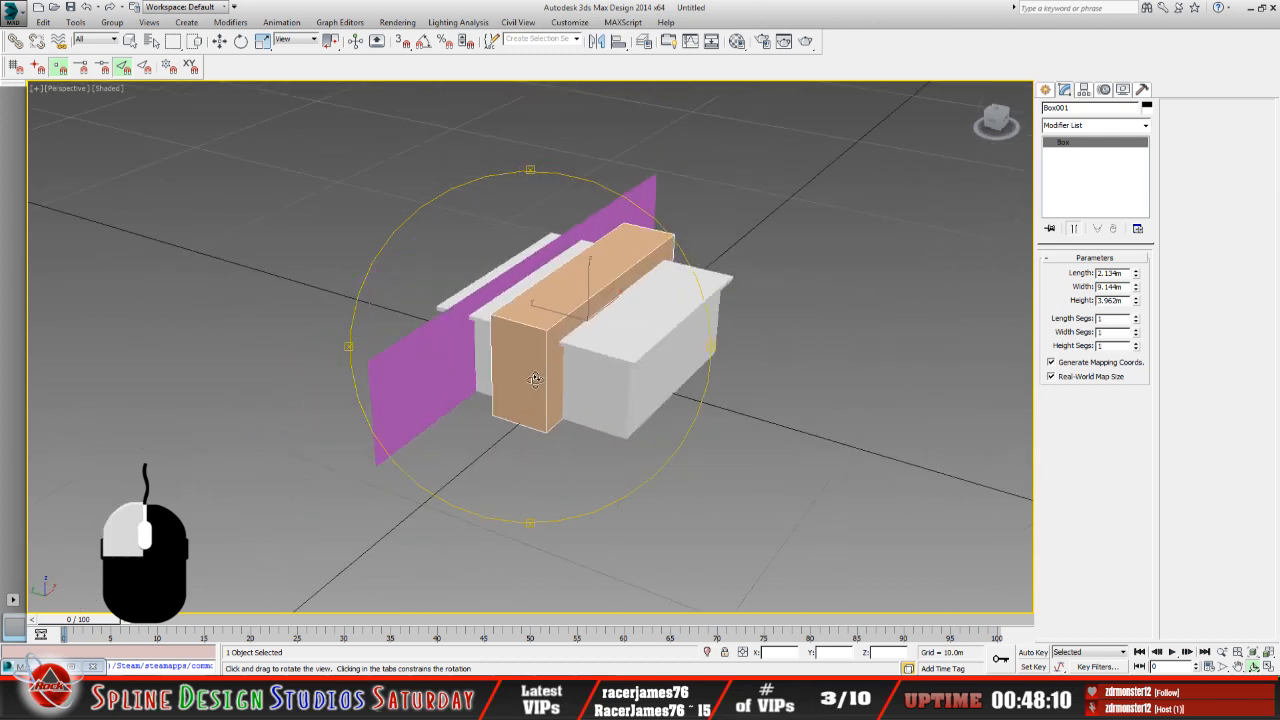
Delete the long purple plane and the grey building mesh, keeping only the orange box.
click(130, 43)
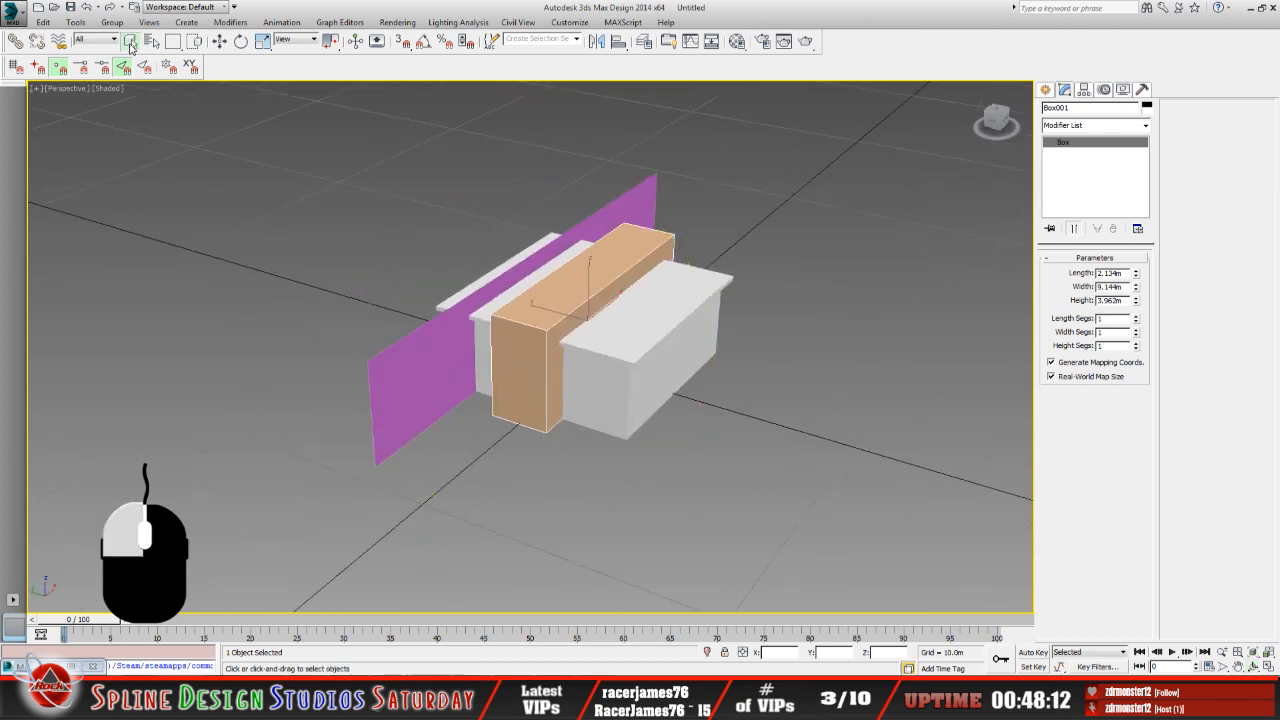
click(405, 378)
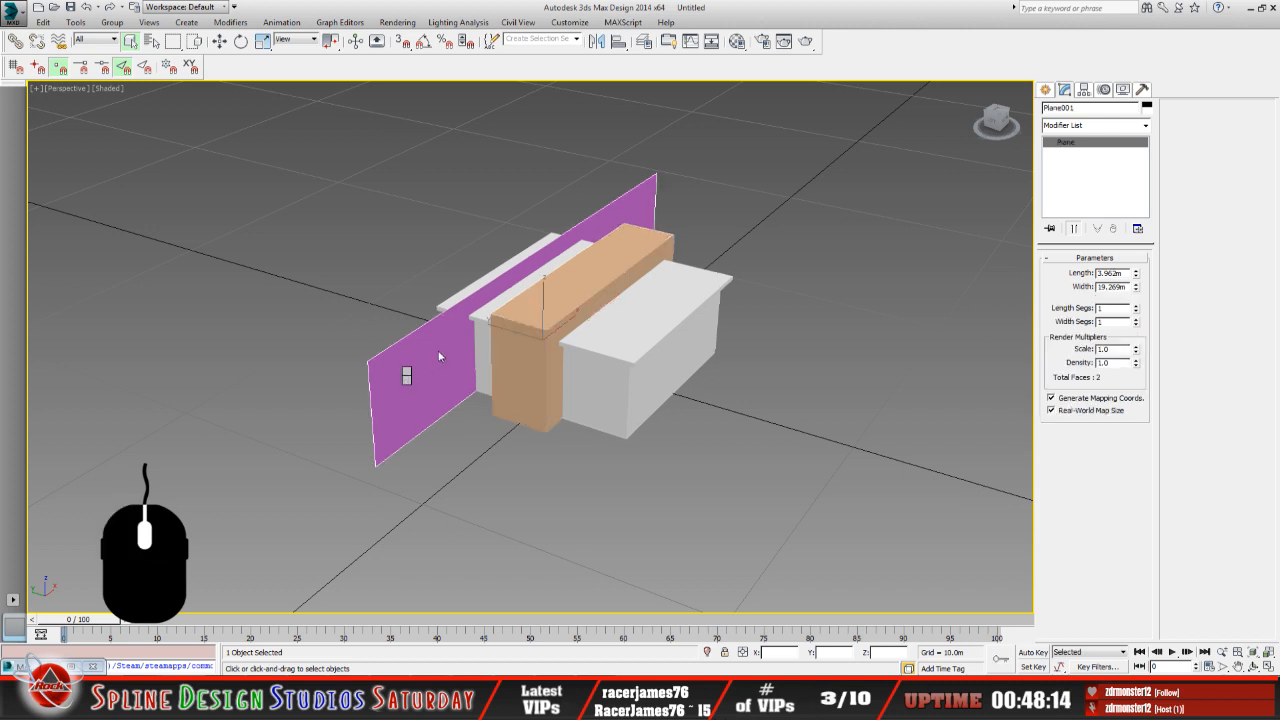
click(441, 345)
click(632, 346)
right_click(634, 345)
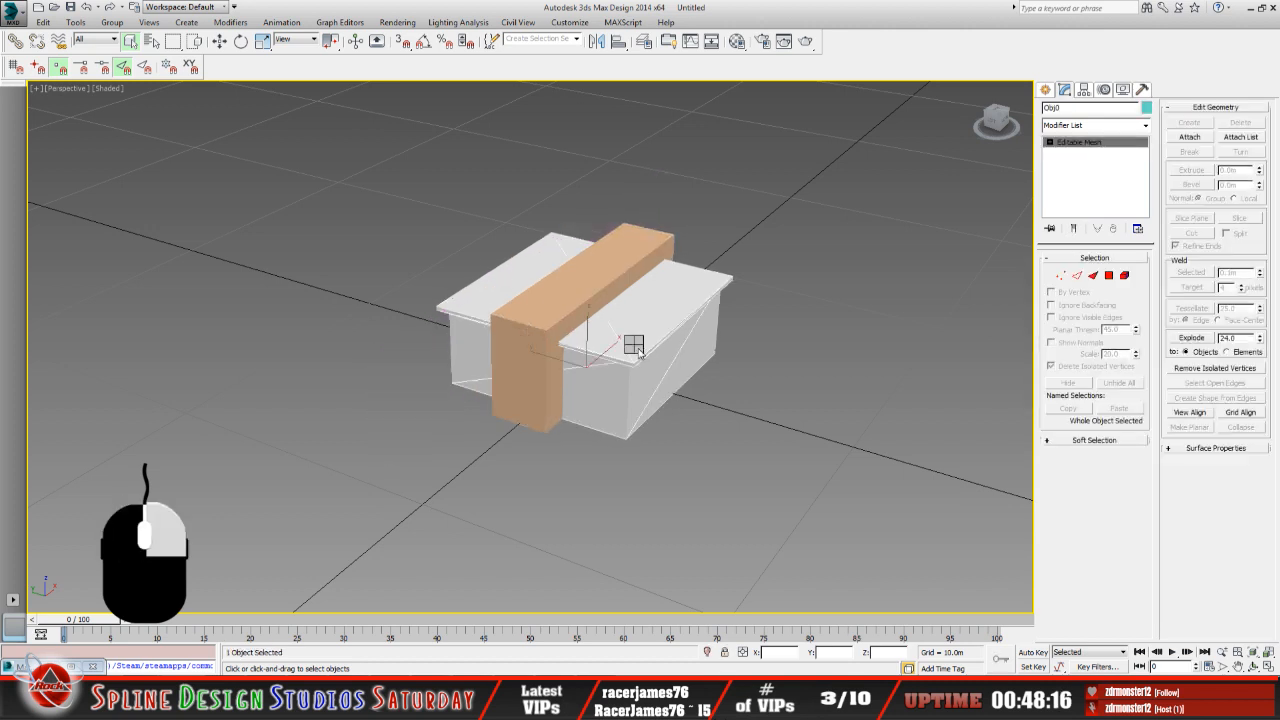
key(Delete)
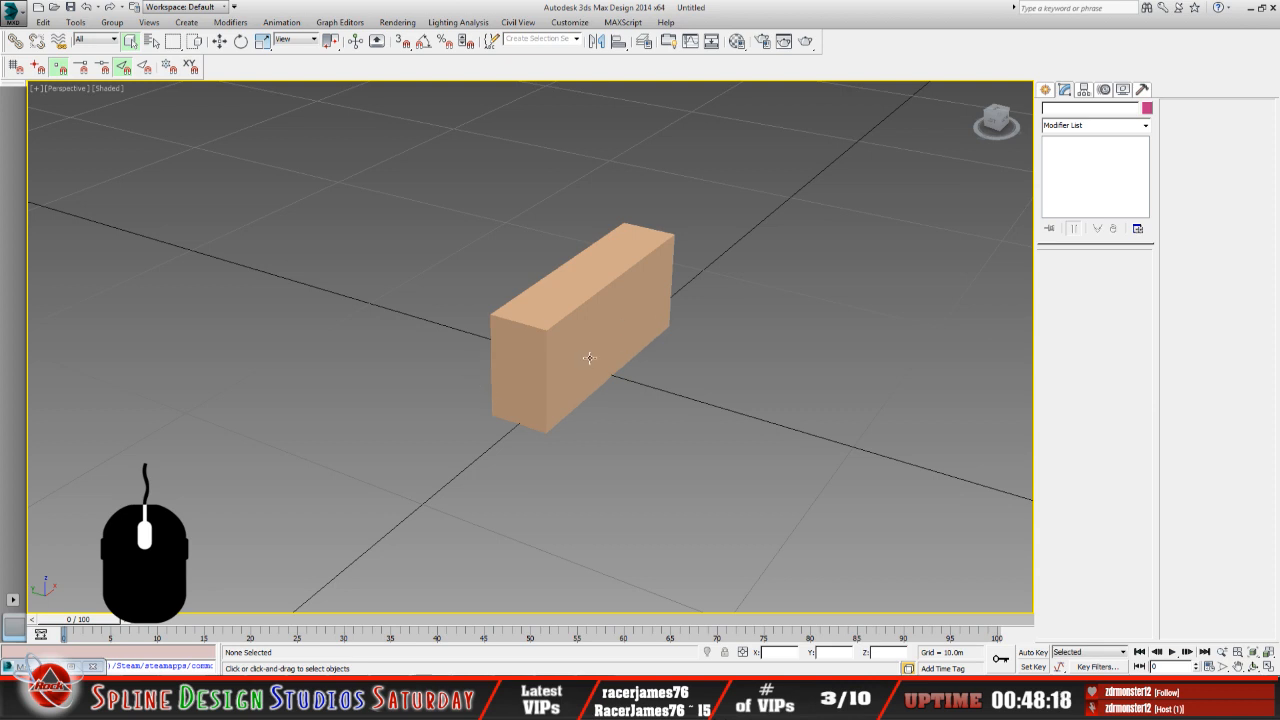
Center the orange box's pivot to the object and ready the box for moving with the Move tool.
click(560, 370)
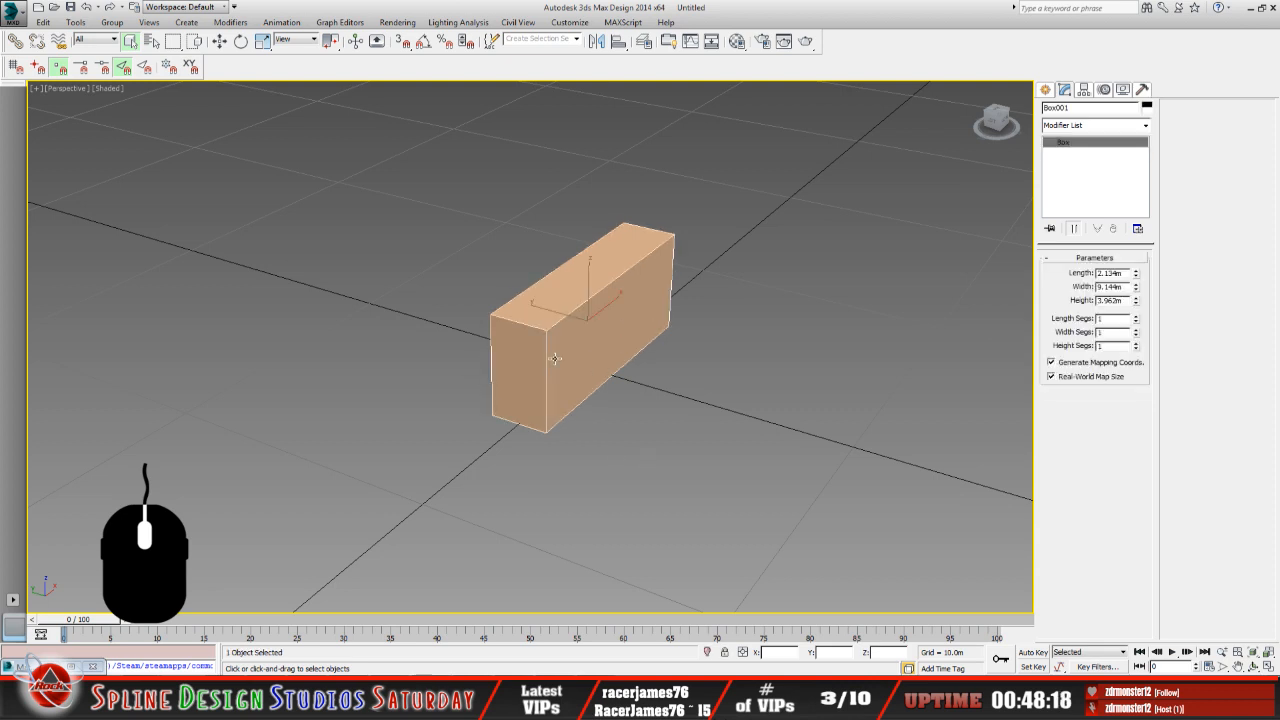
click(1084, 90)
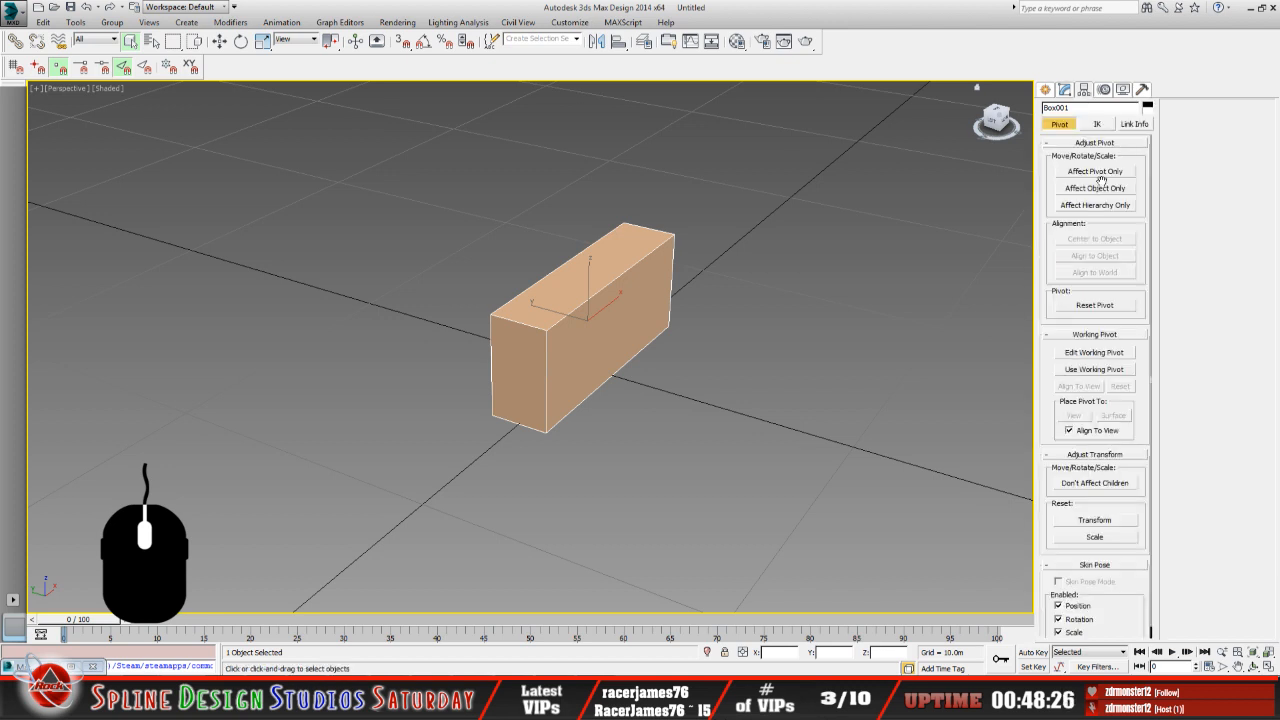
click(1097, 172)
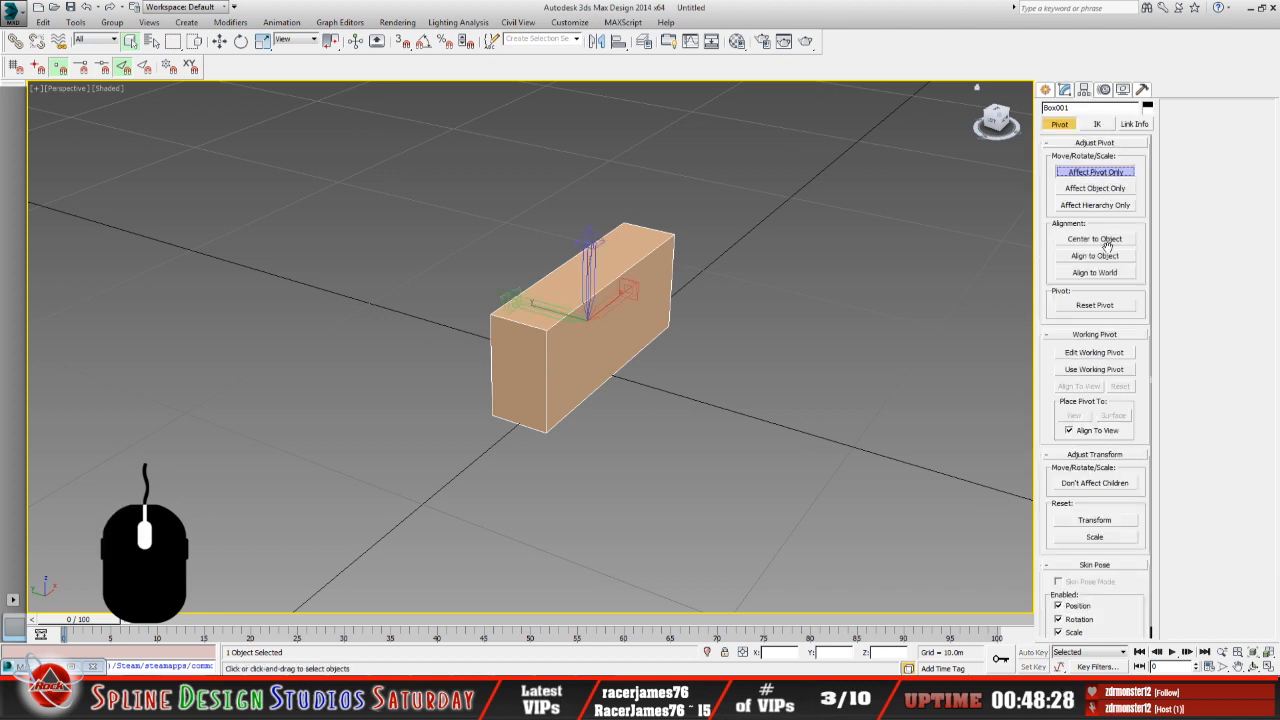
click(1102, 242)
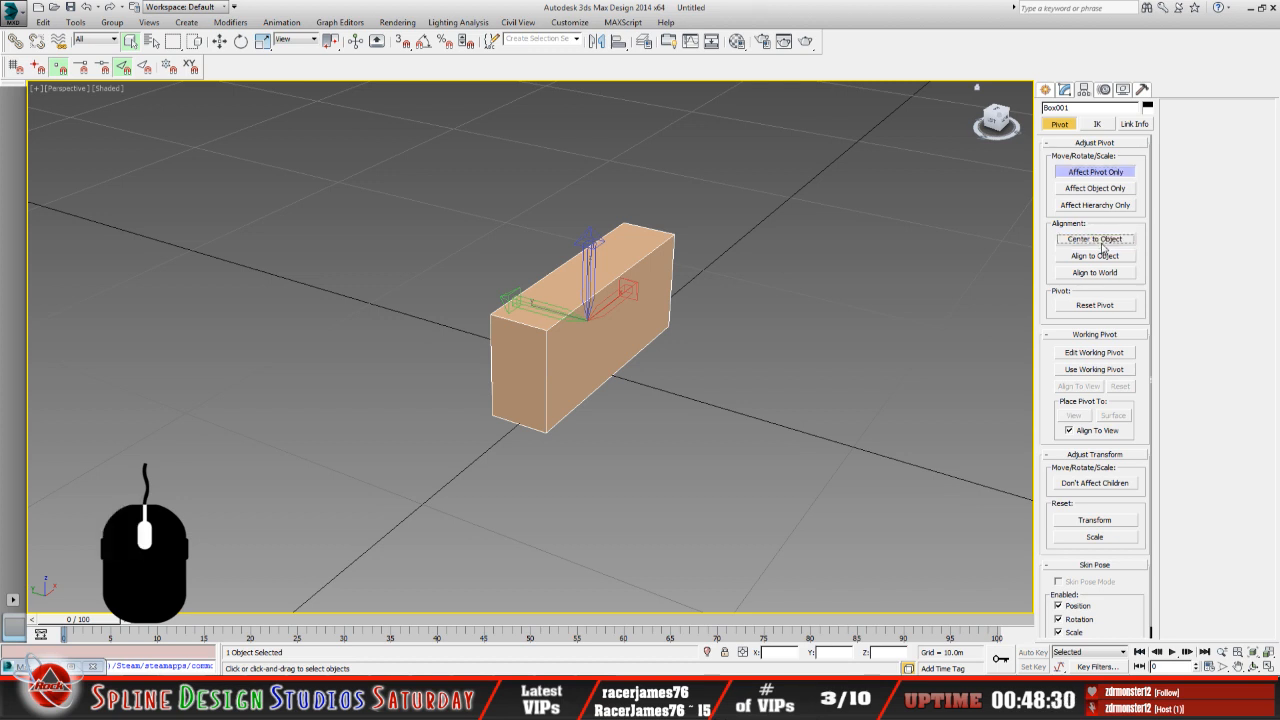
click(1088, 175)
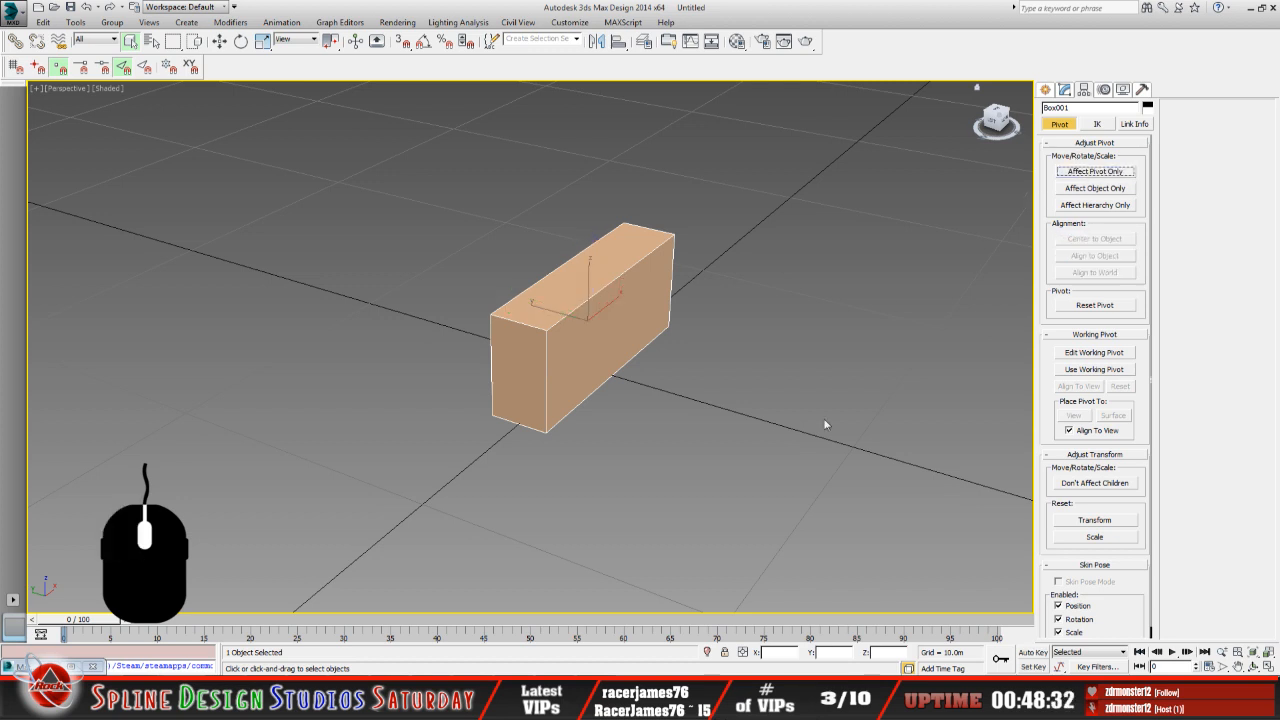
click(220, 44)
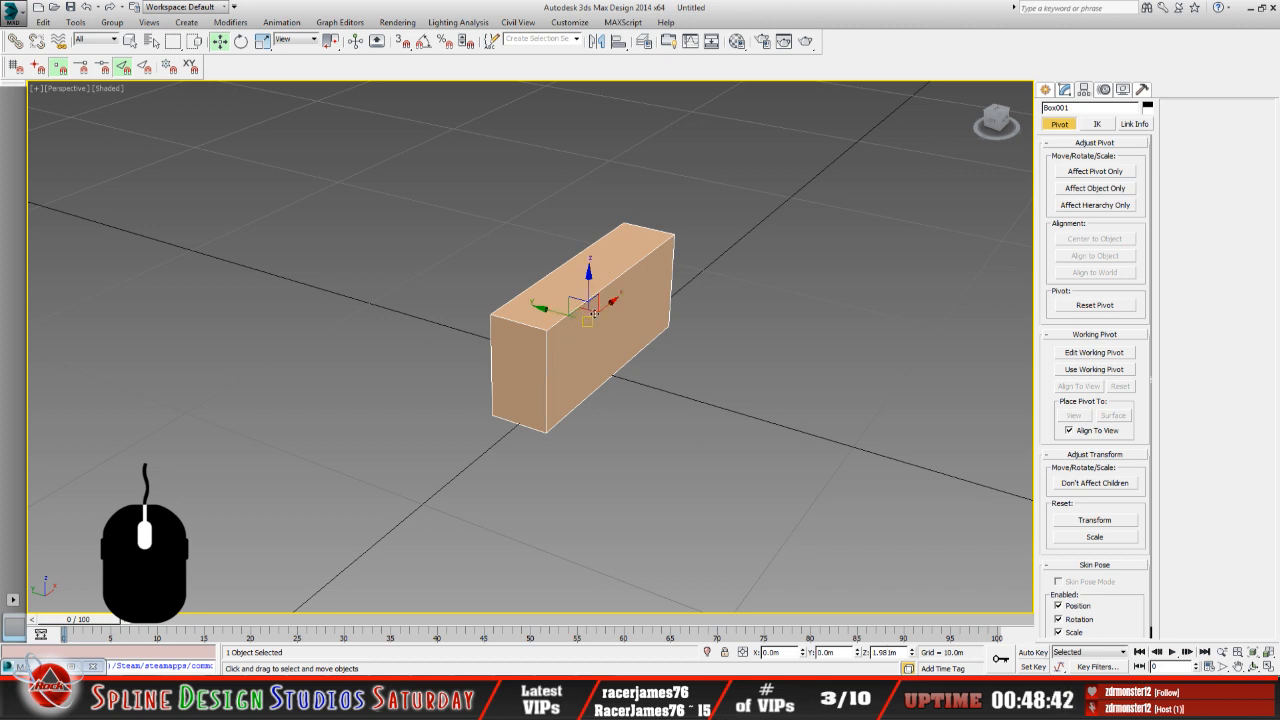
Add an Edit Poly modifier to the orange box.
click(1252, 667)
drag(483, 343, 580, 354)
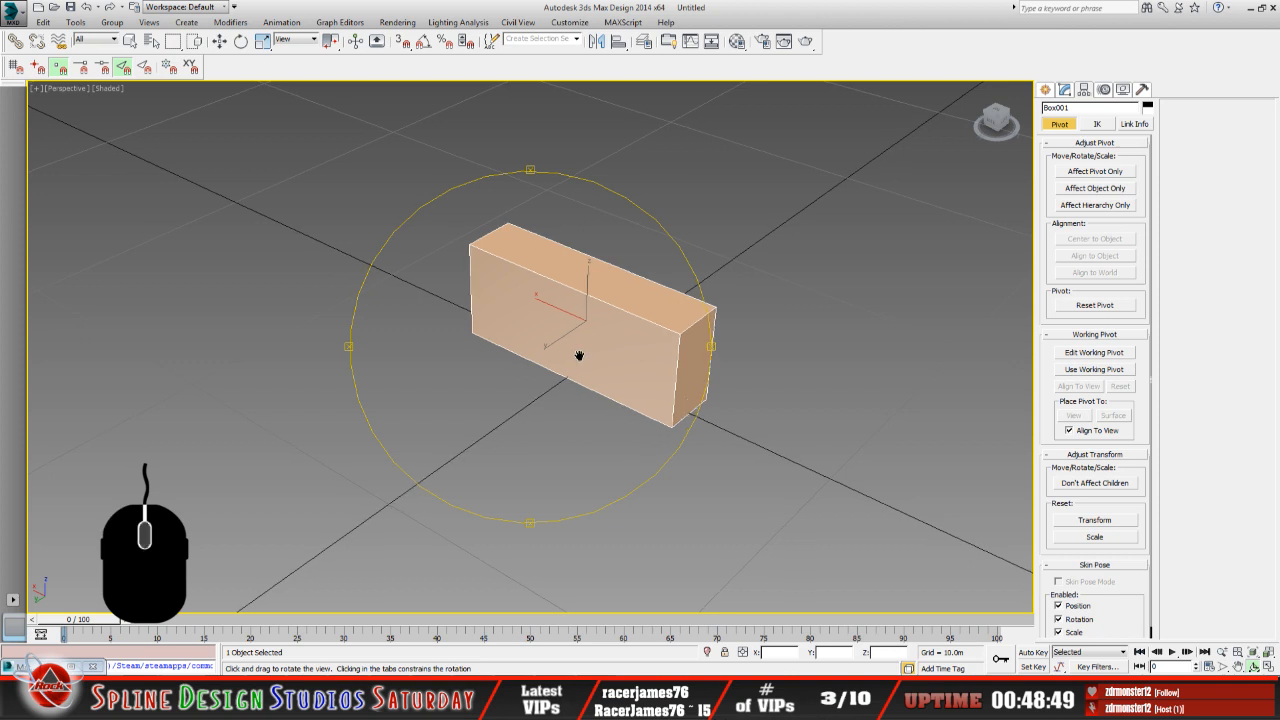
click(1064, 89)
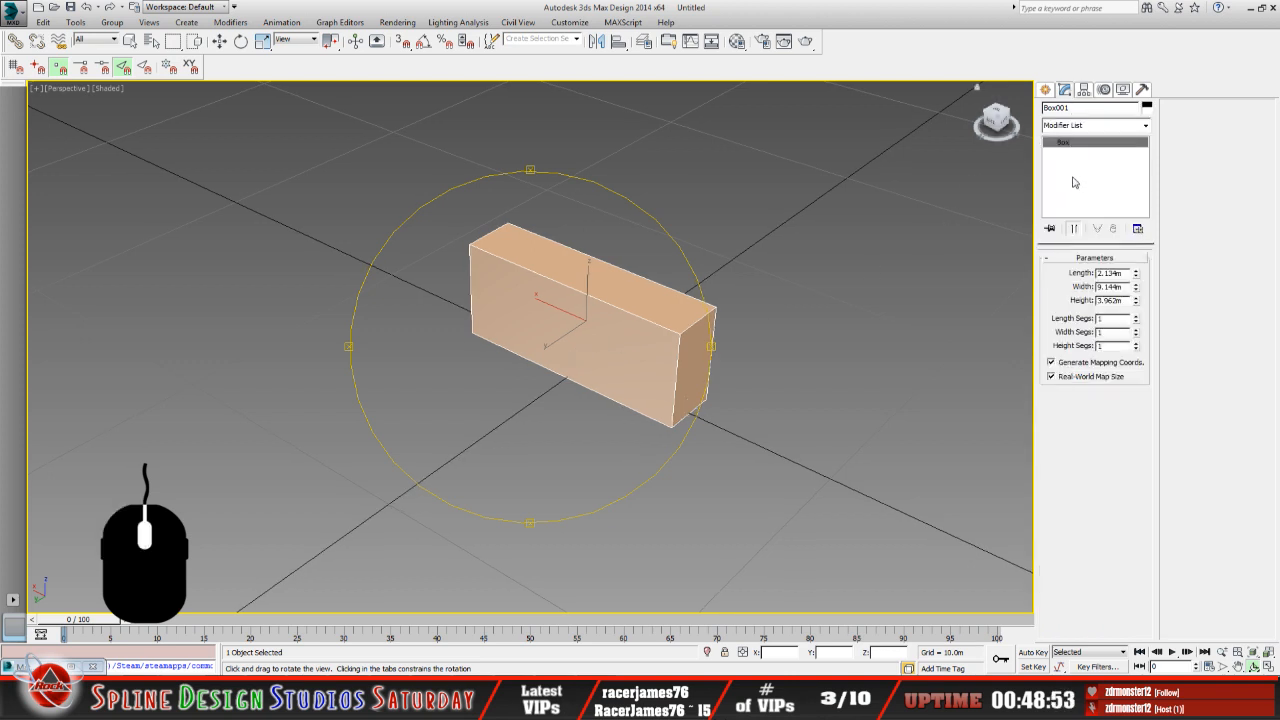
click(1144, 125)
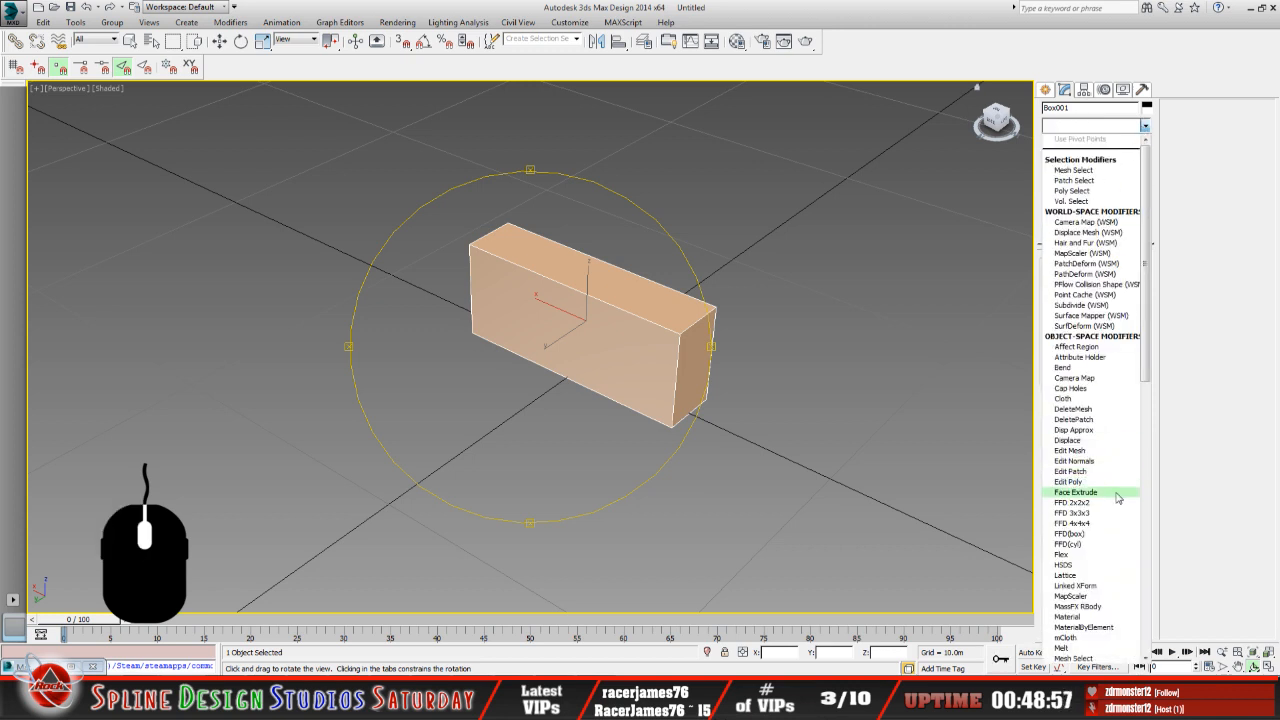
click(1068, 482)
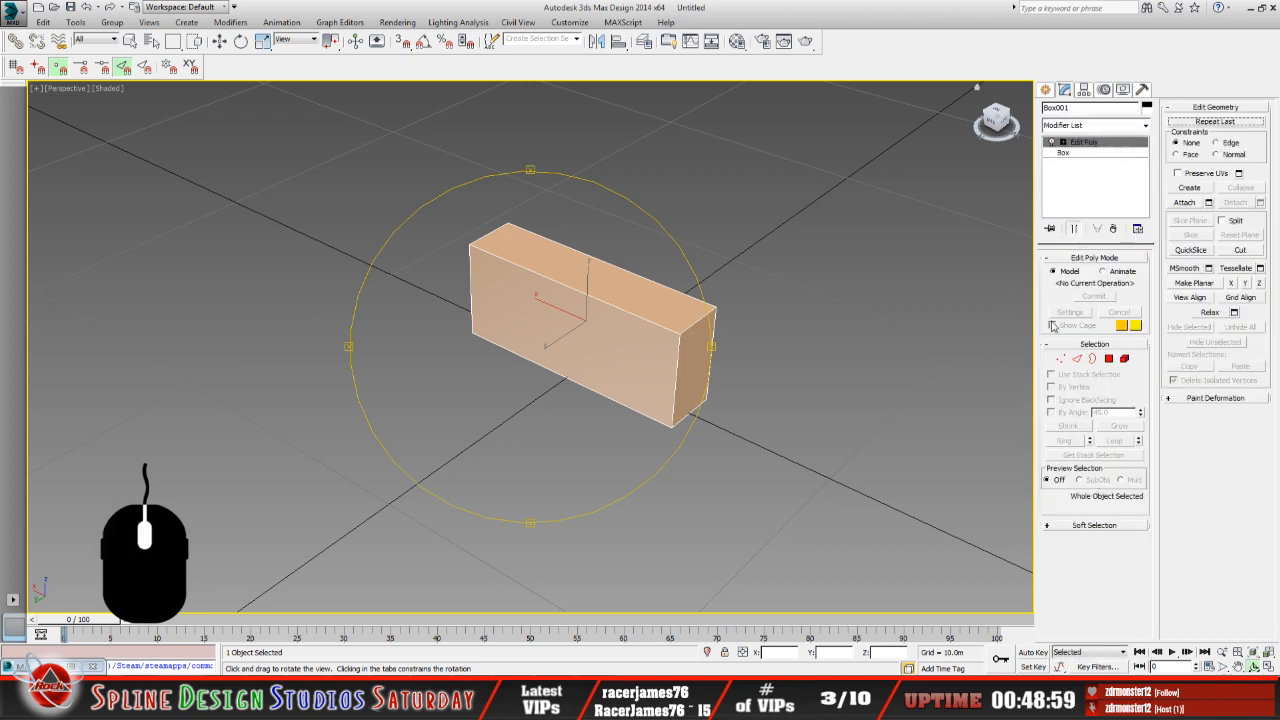
drag(590, 433, 447, 416)
drag(486, 331, 519, 382)
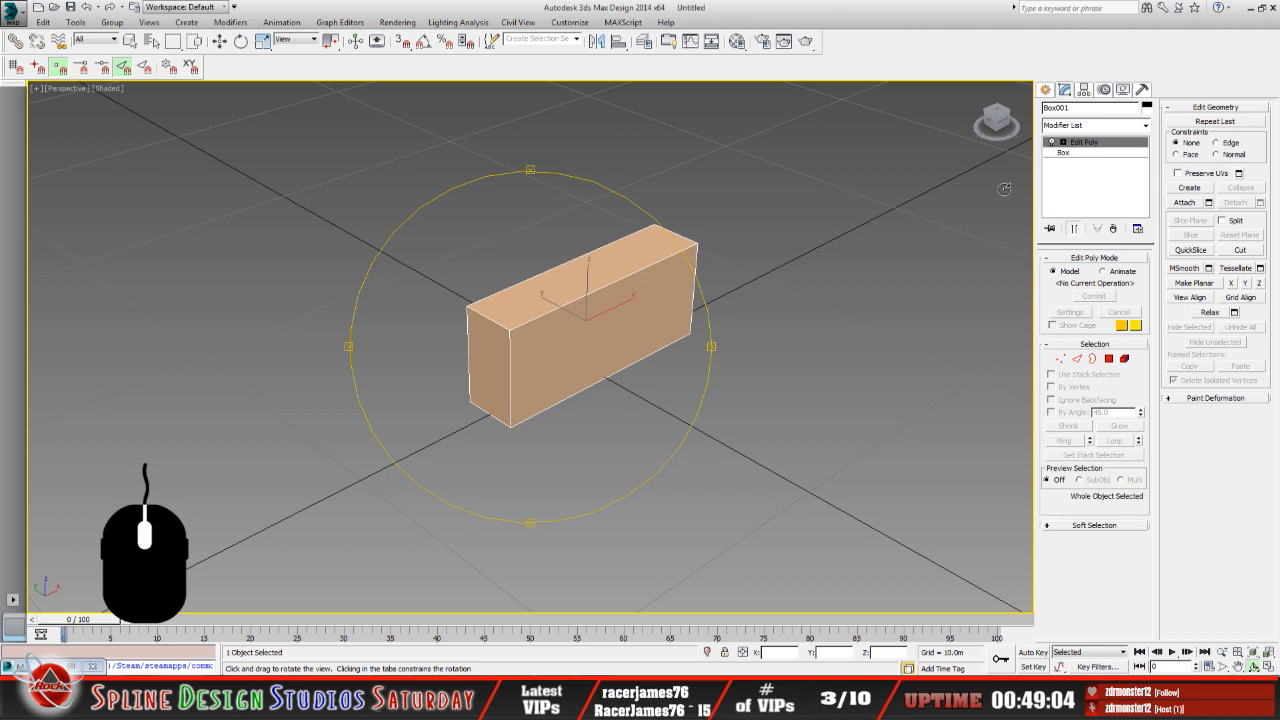
Try pulling the top edge of the box's short end face about 1.8 m outward along X, and undo that move.
click(1063, 142)
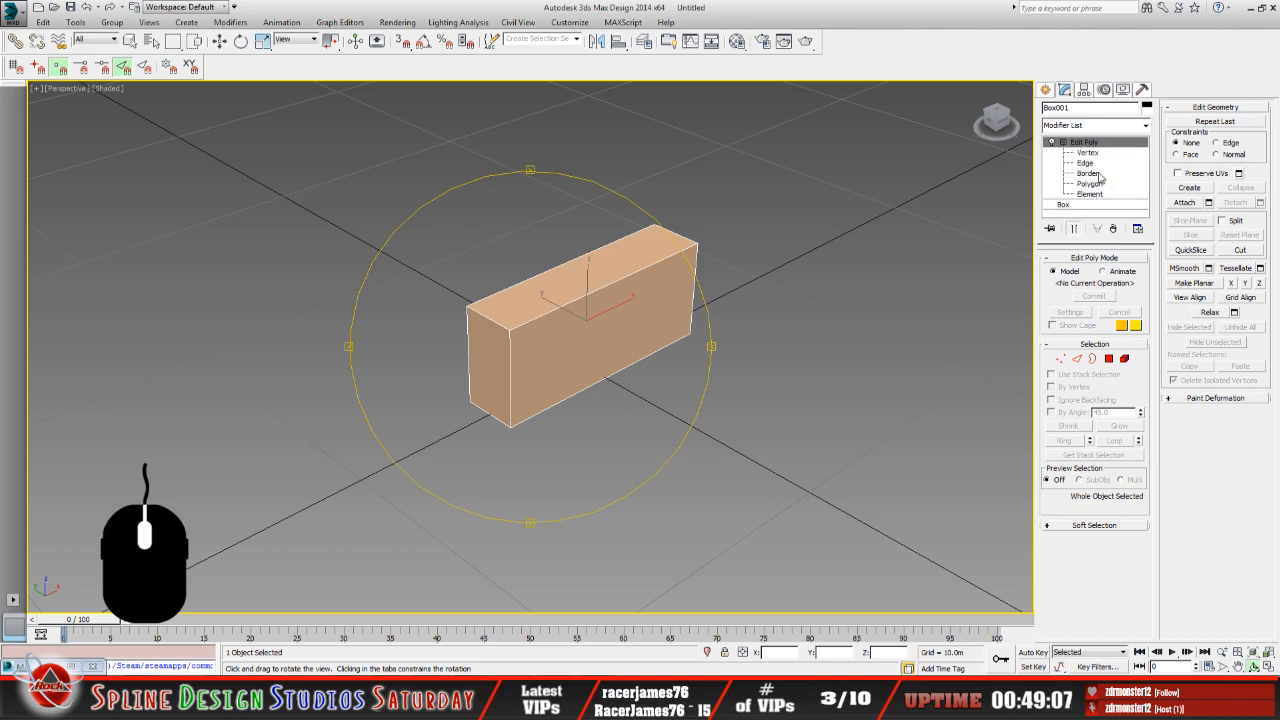
click(1098, 163)
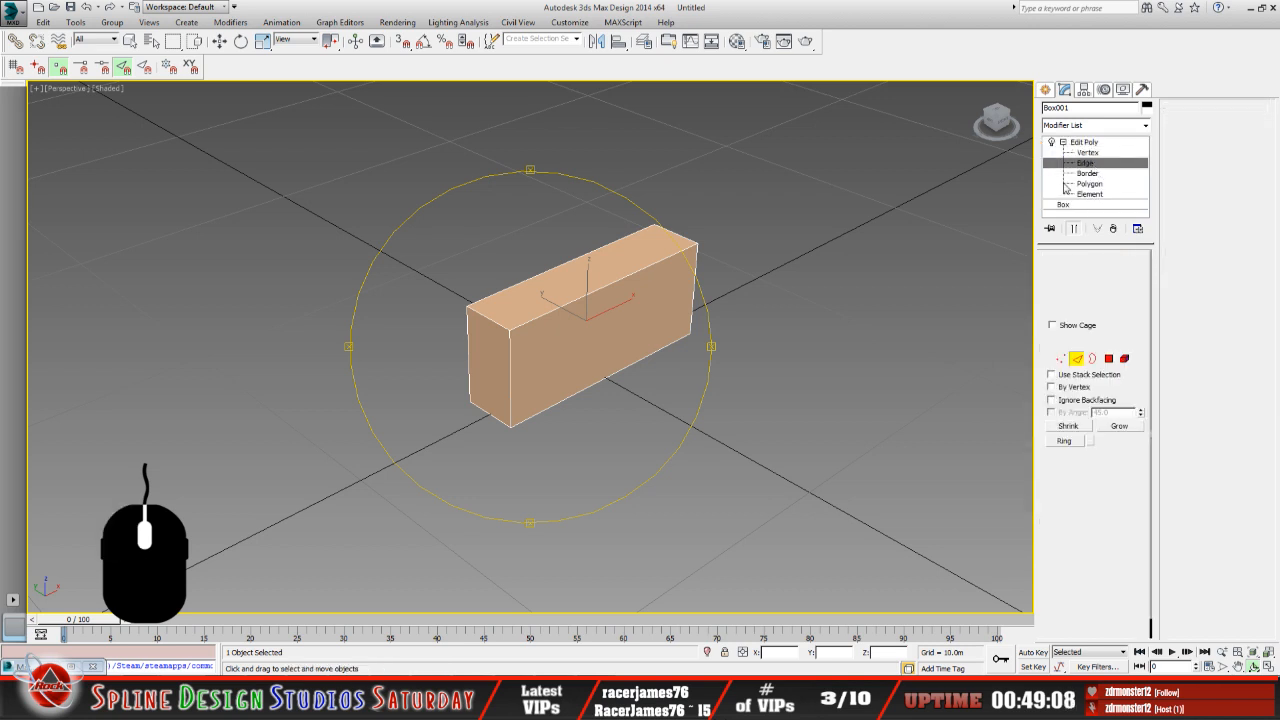
click(492, 322)
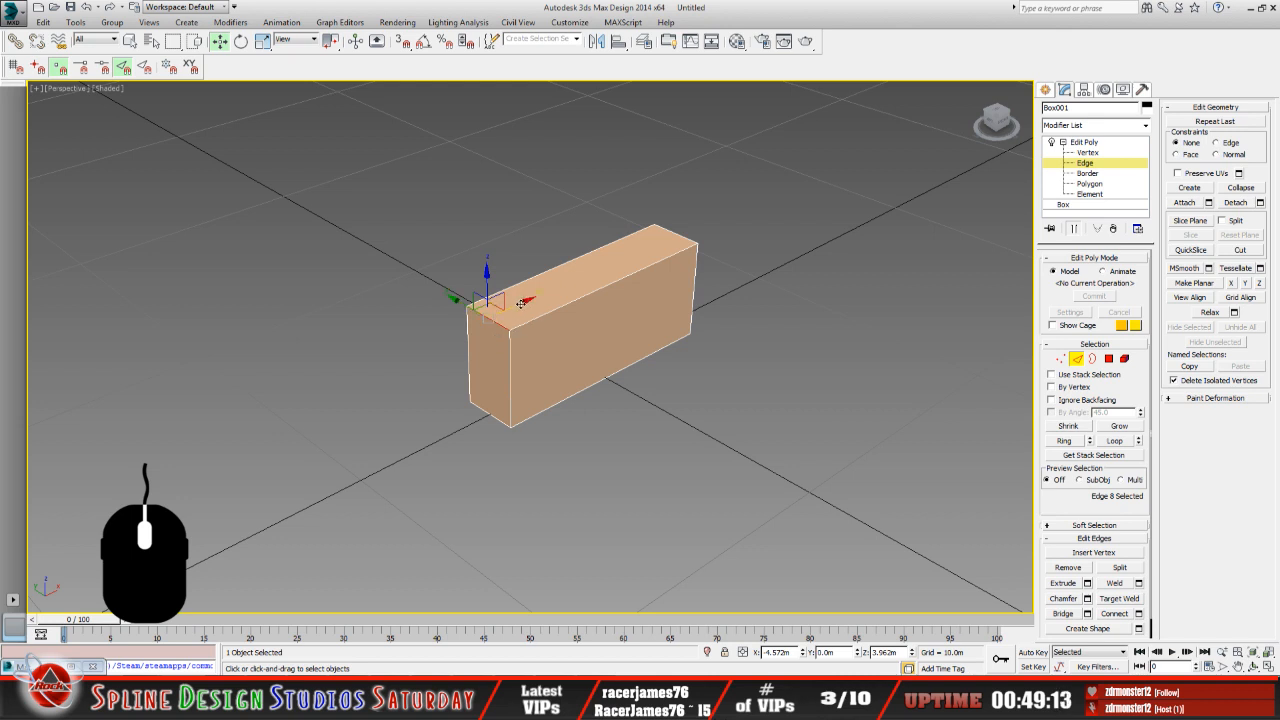
drag(521, 303, 483, 304)
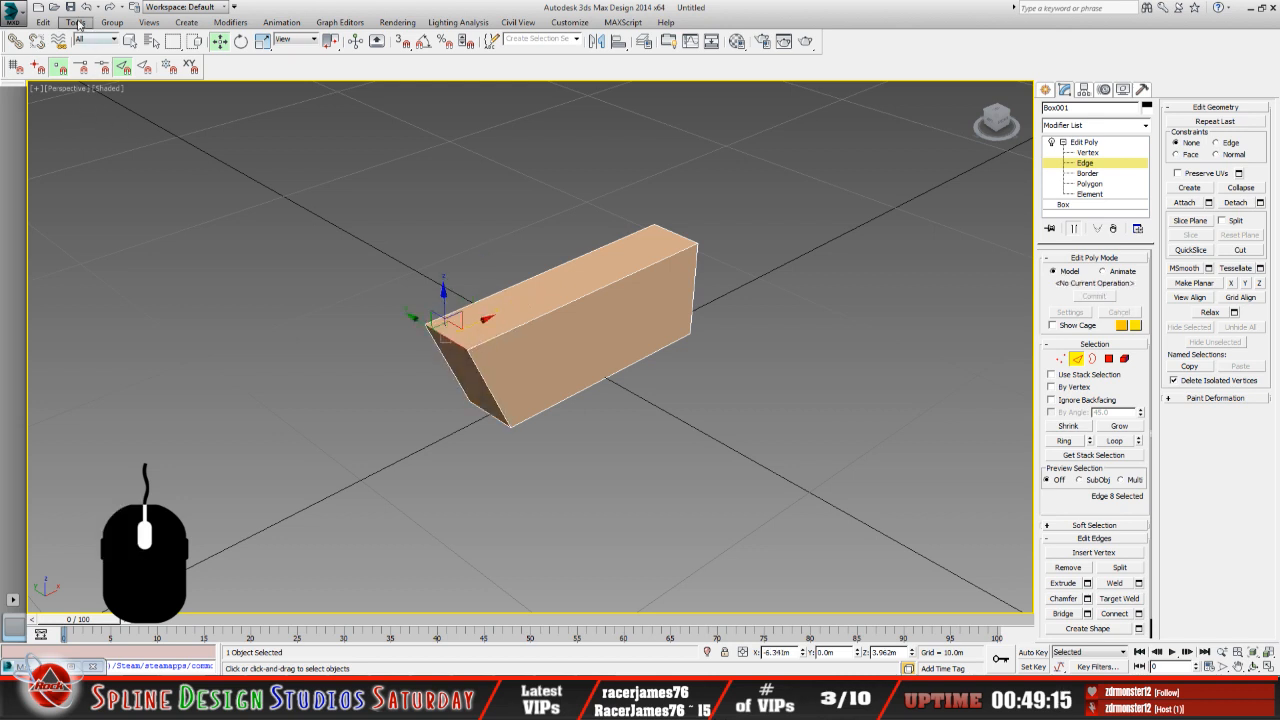
click(88, 8)
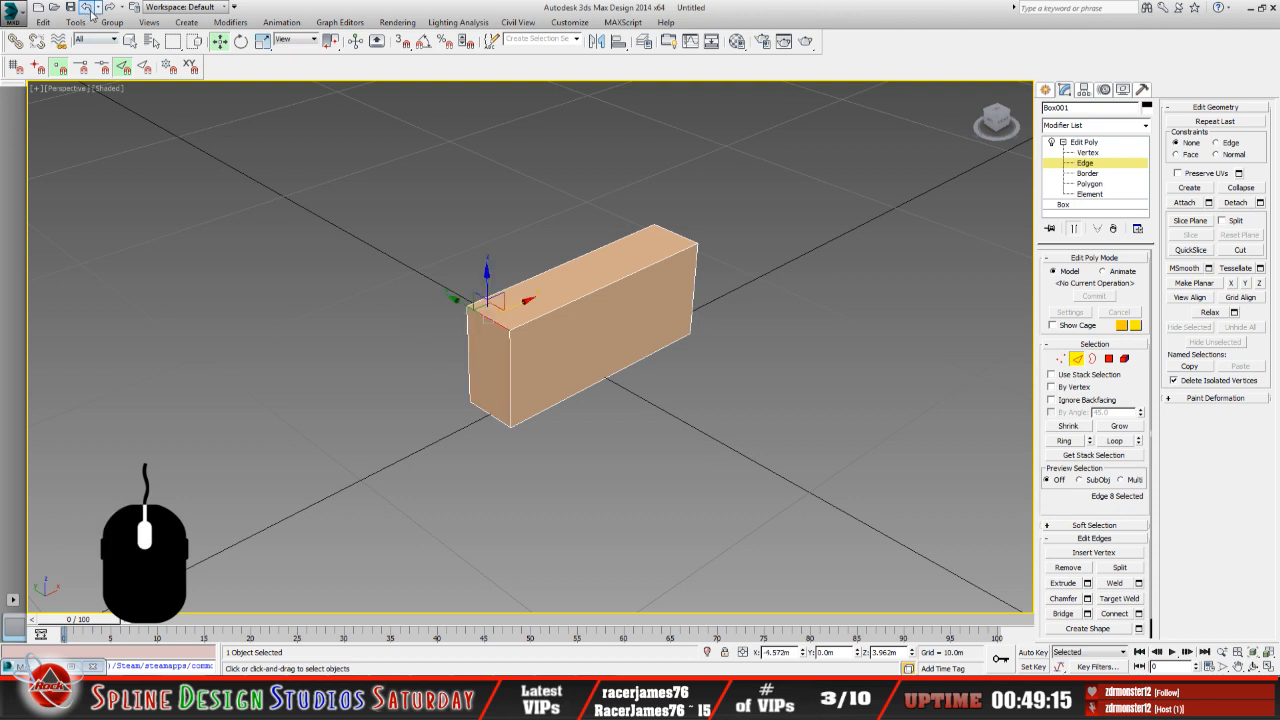
Detach the polygon at the short end of the orange box.
click(1089, 183)
click(495, 345)
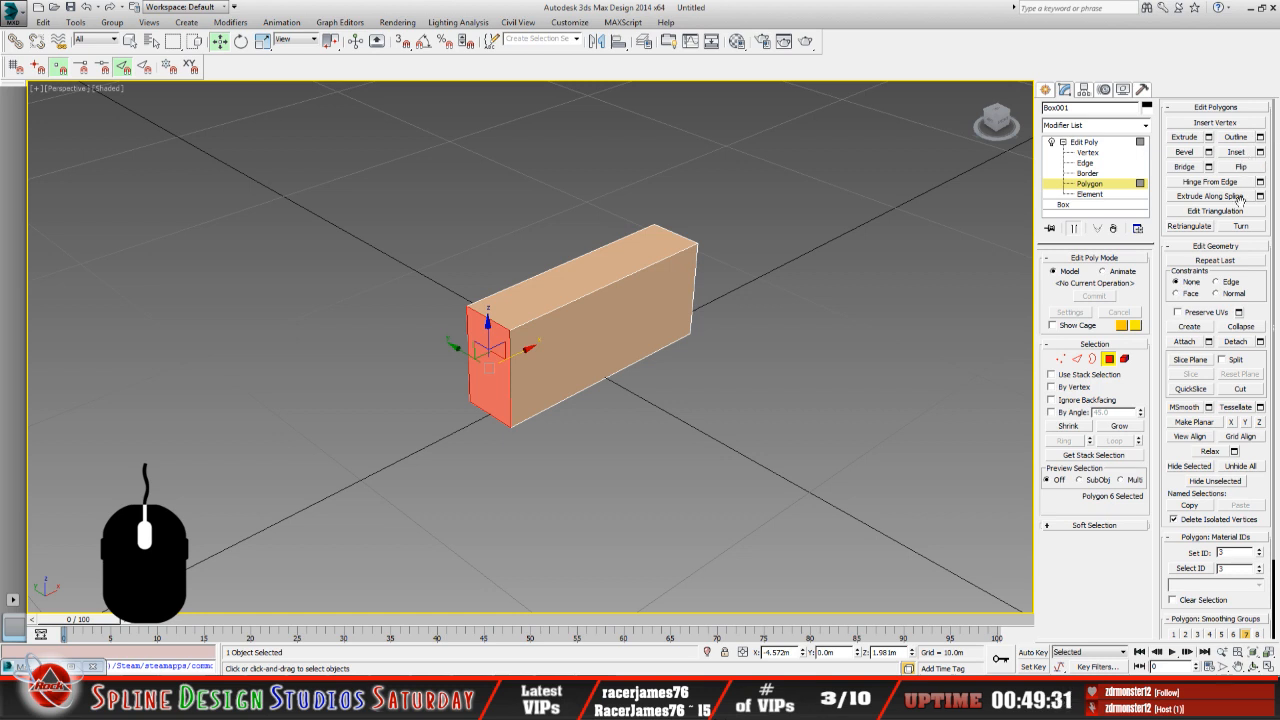
click(1237, 342)
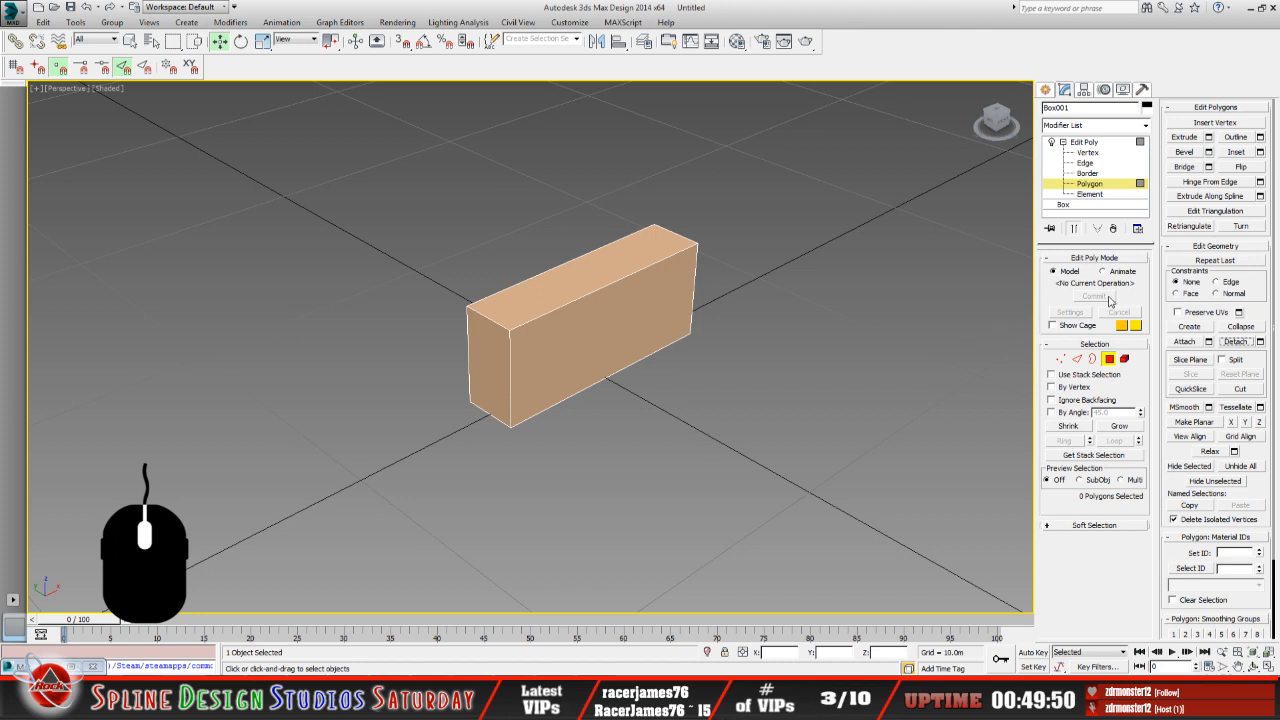
Leave polygon editing on the box and select the detached end face as its own object.
click(492, 359)
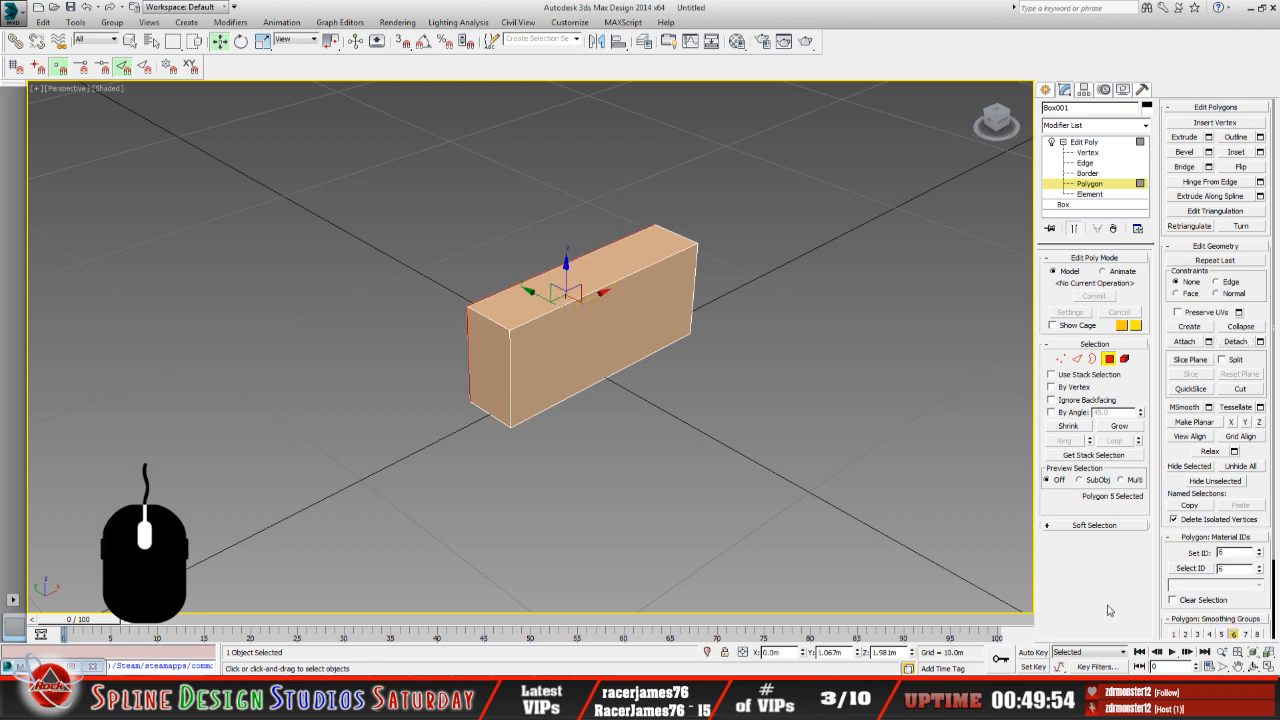
click(1253, 666)
drag(556, 403, 595, 394)
click(134, 45)
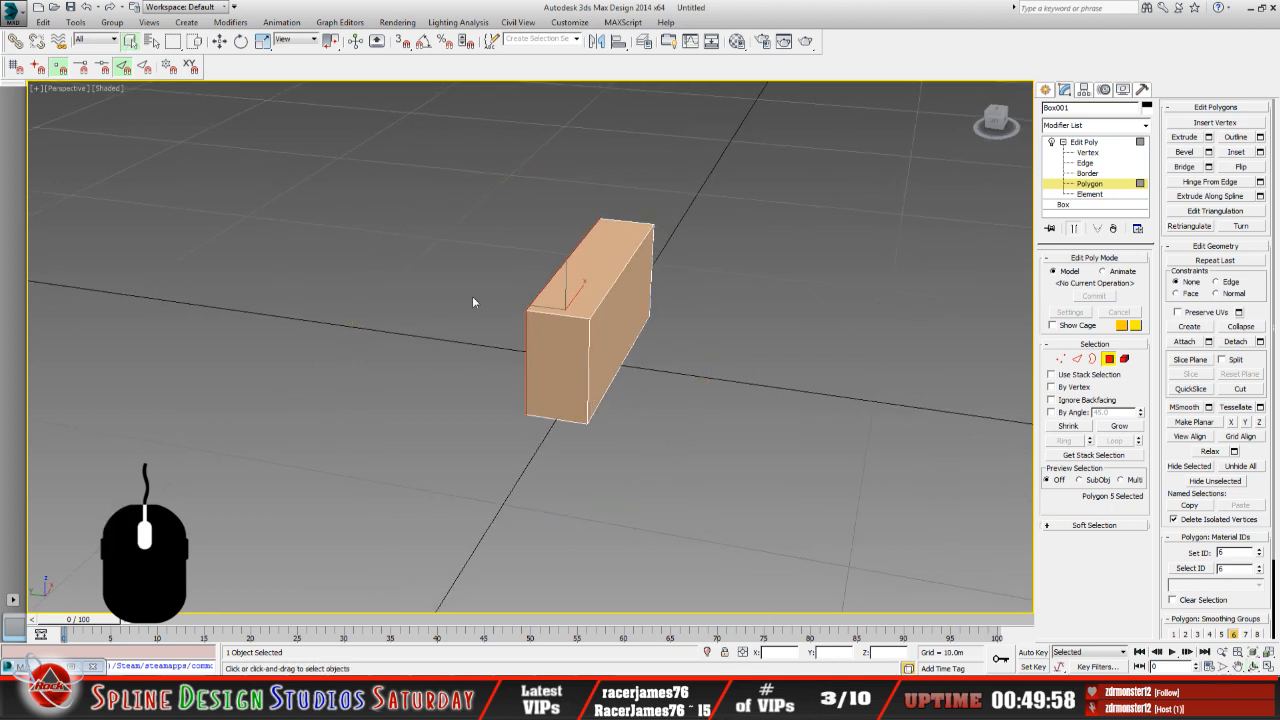
click(1098, 143)
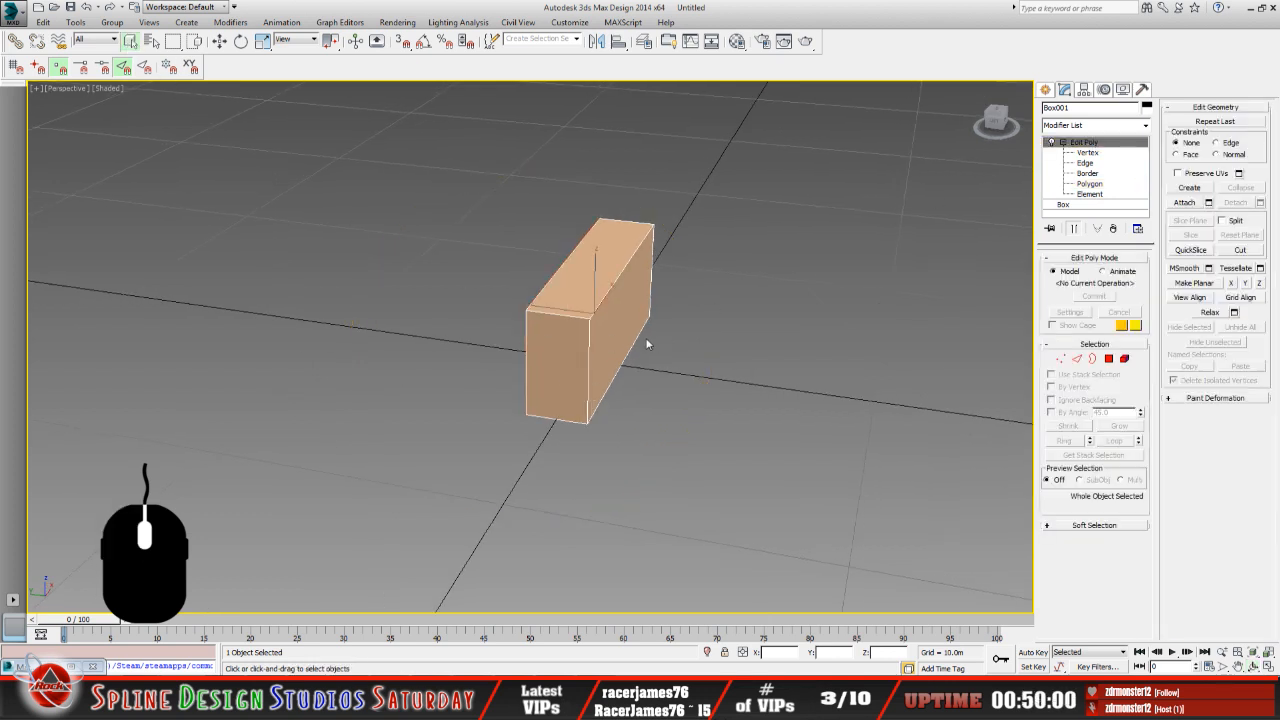
right_click(568, 351)
click(735, 490)
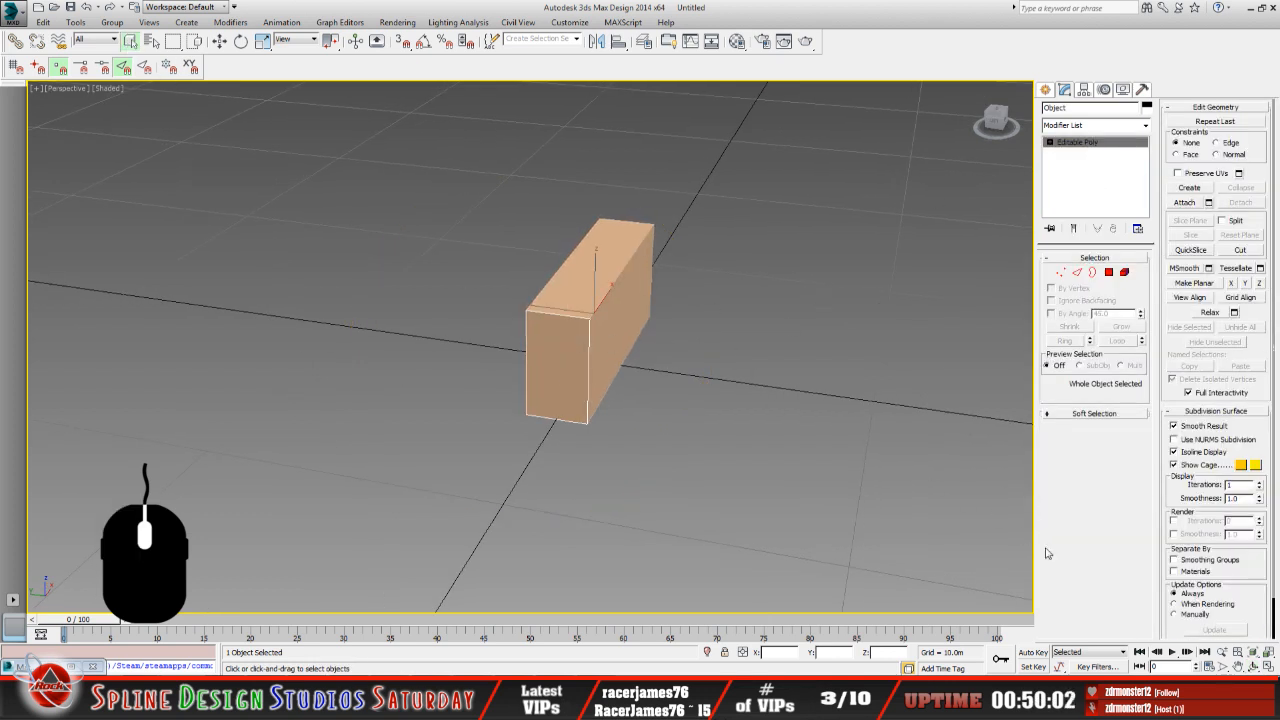
Extend the top edge of the detached end face about 3.7 m outward along X to form a horizontal flap.
click(1253, 666)
drag(583, 377, 570, 340)
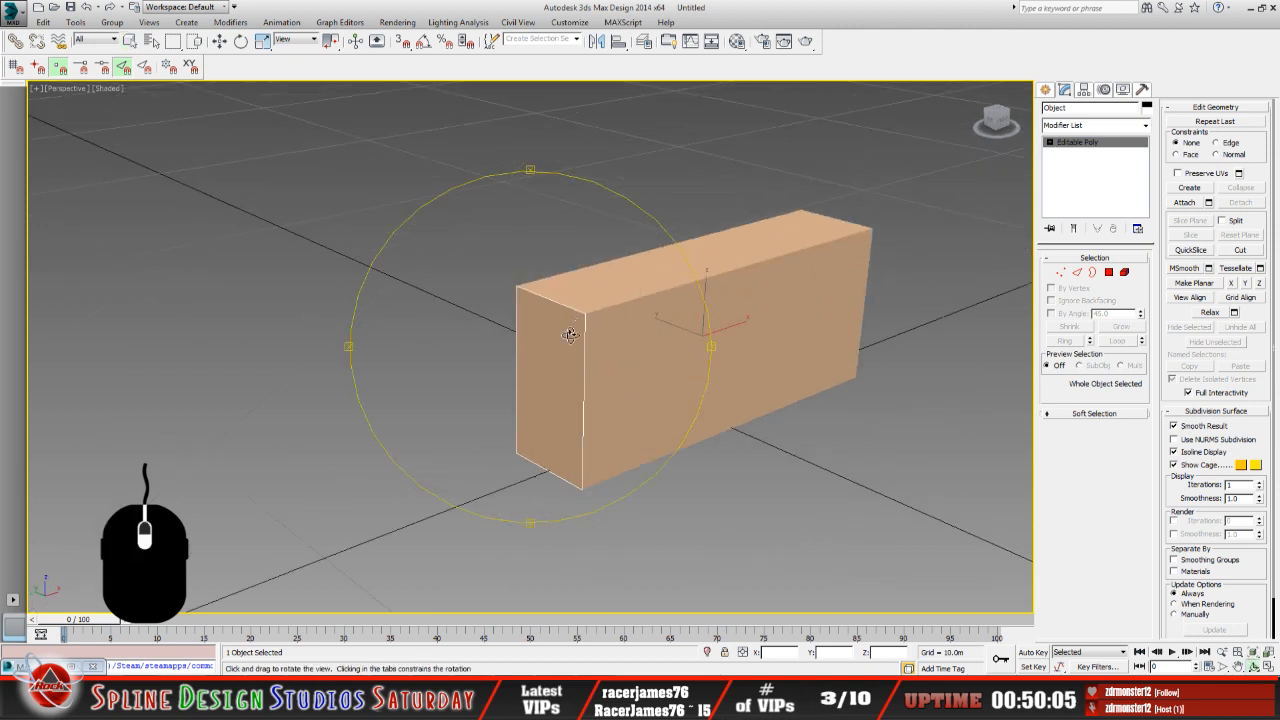
click(1050, 143)
click(1076, 183)
click(565, 340)
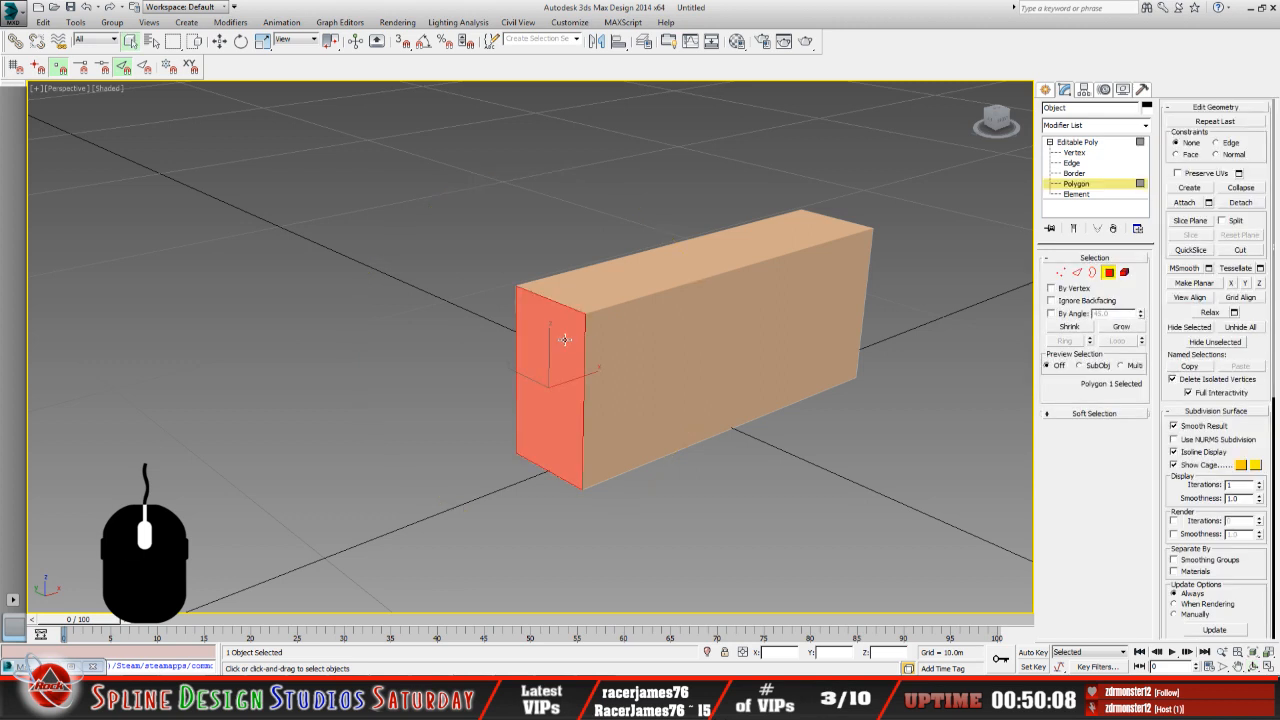
click(1072, 162)
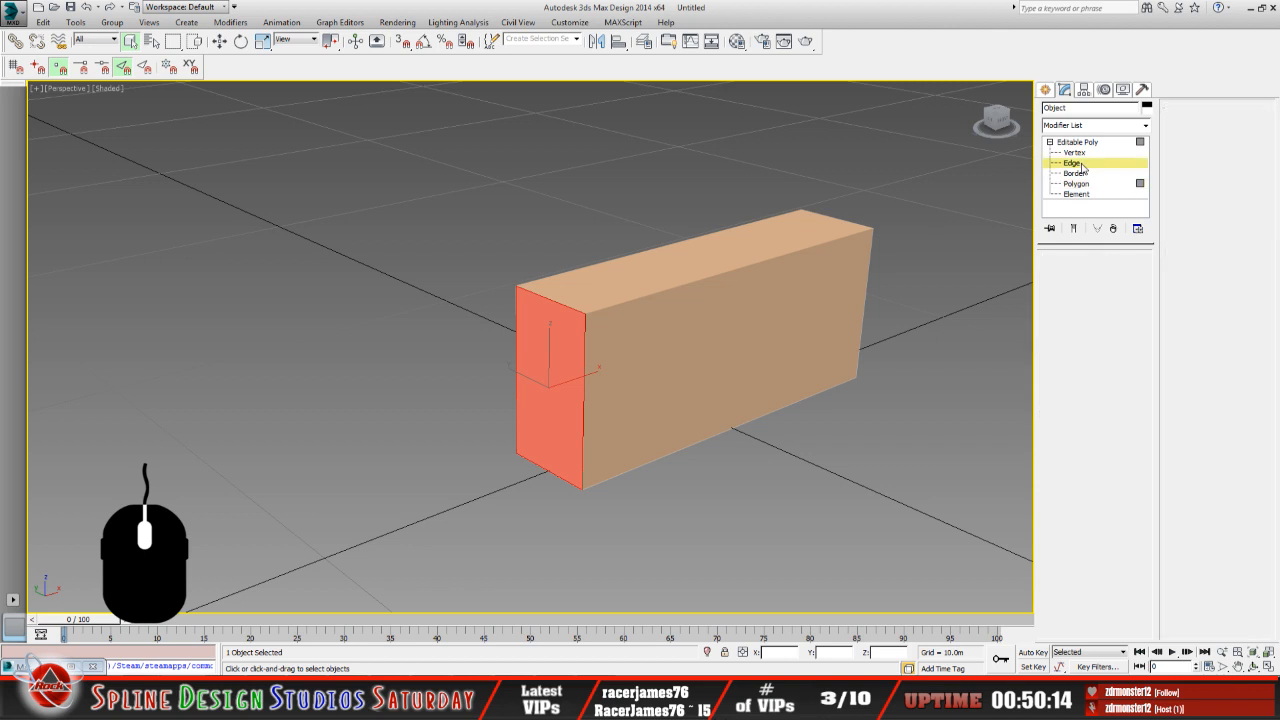
click(555, 302)
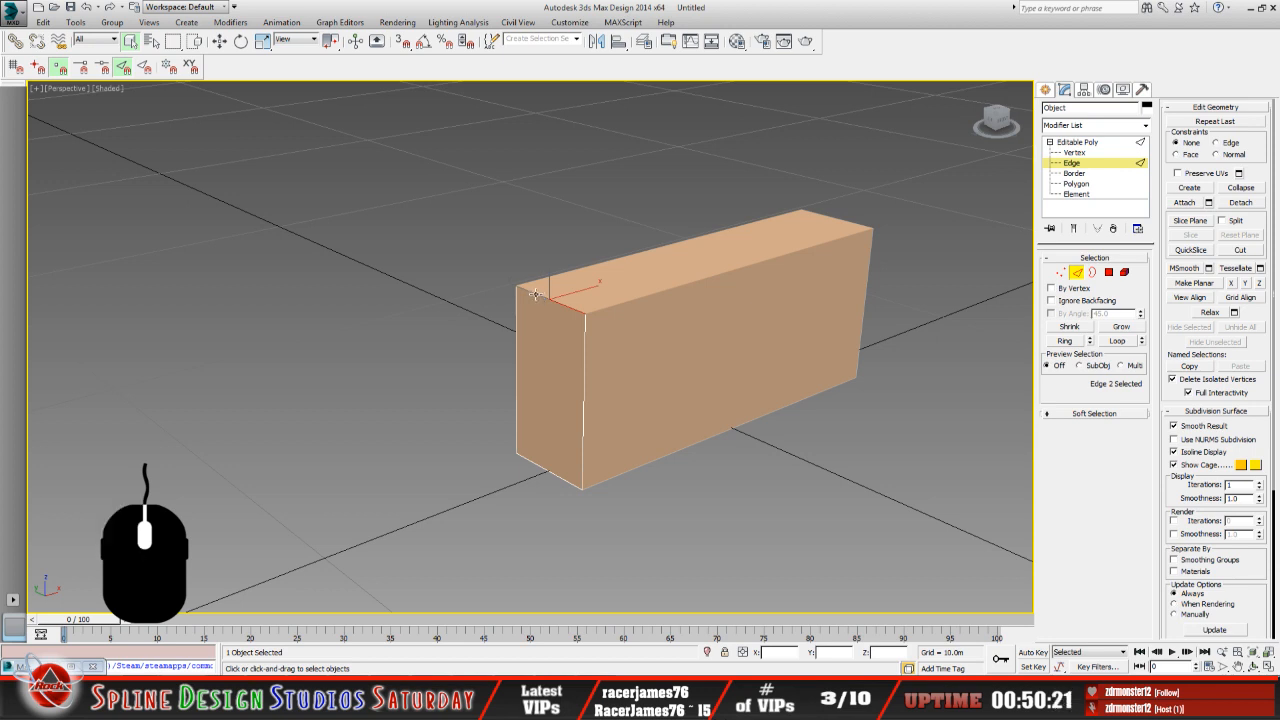
click(219, 41)
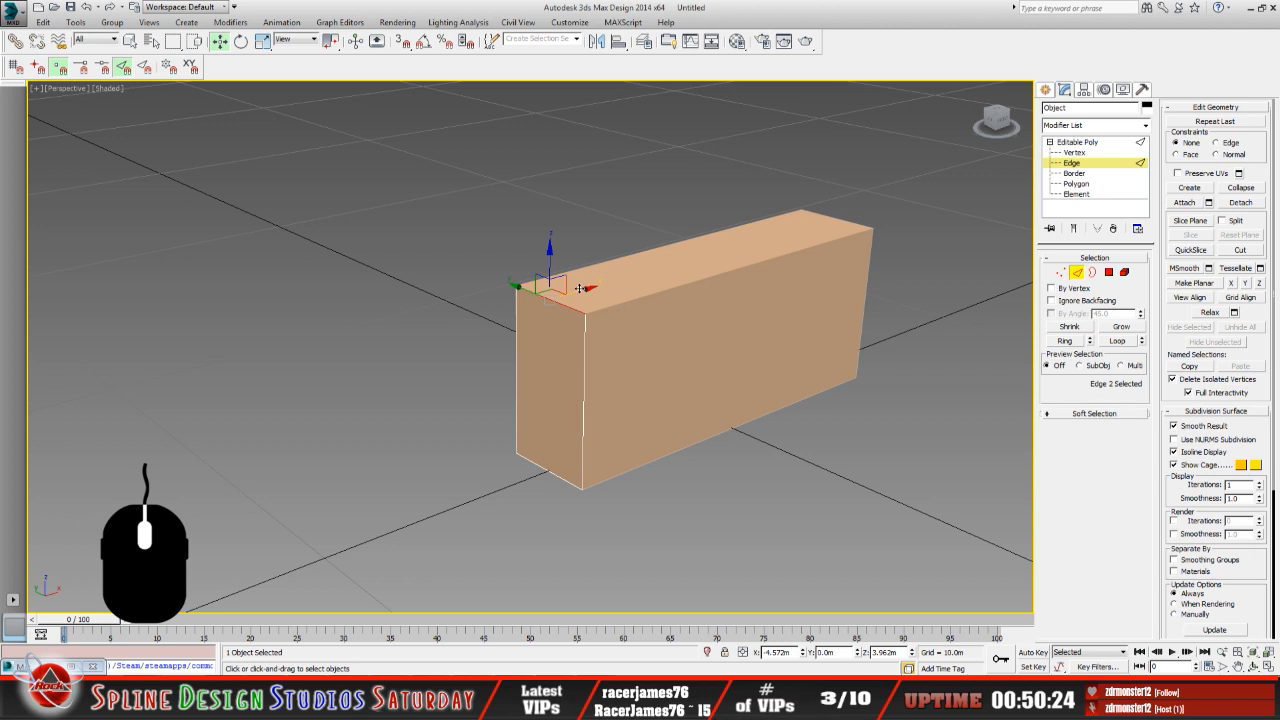
shift+drag(579, 288, 427, 367)
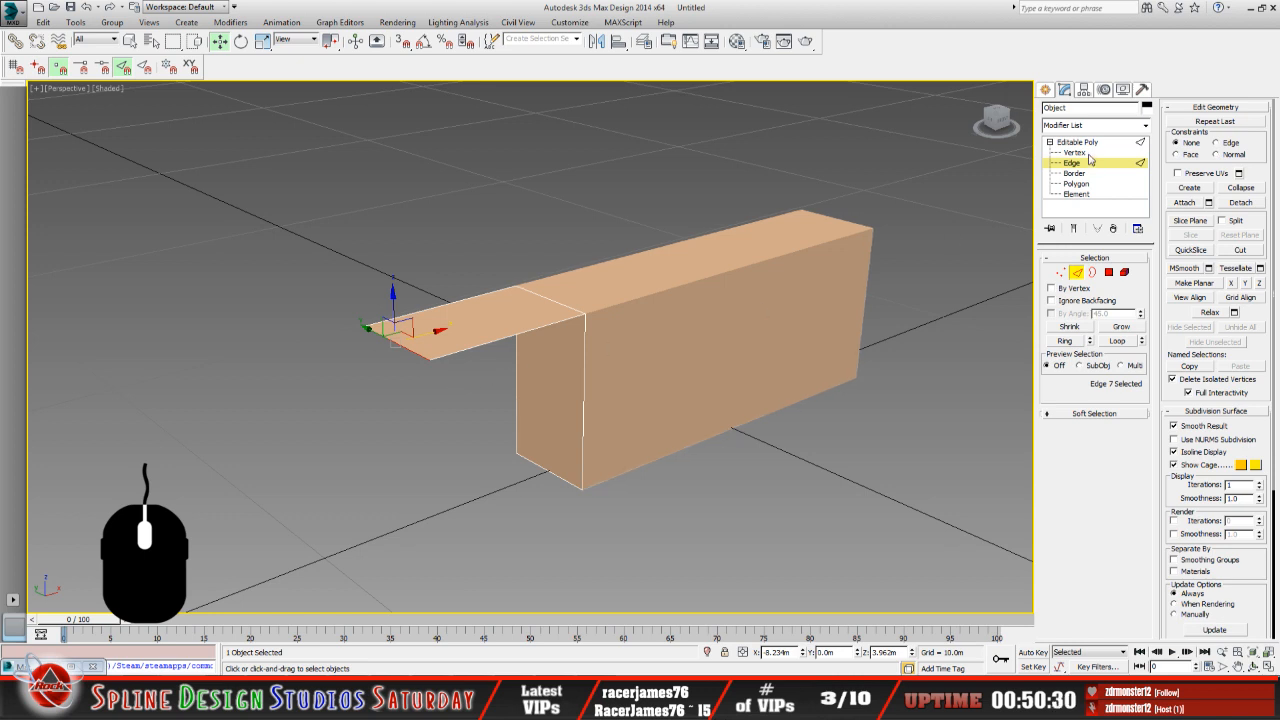
Extend both vertical edges of the detached face about 3 m outward along X to form two side panels.
click(583, 384)
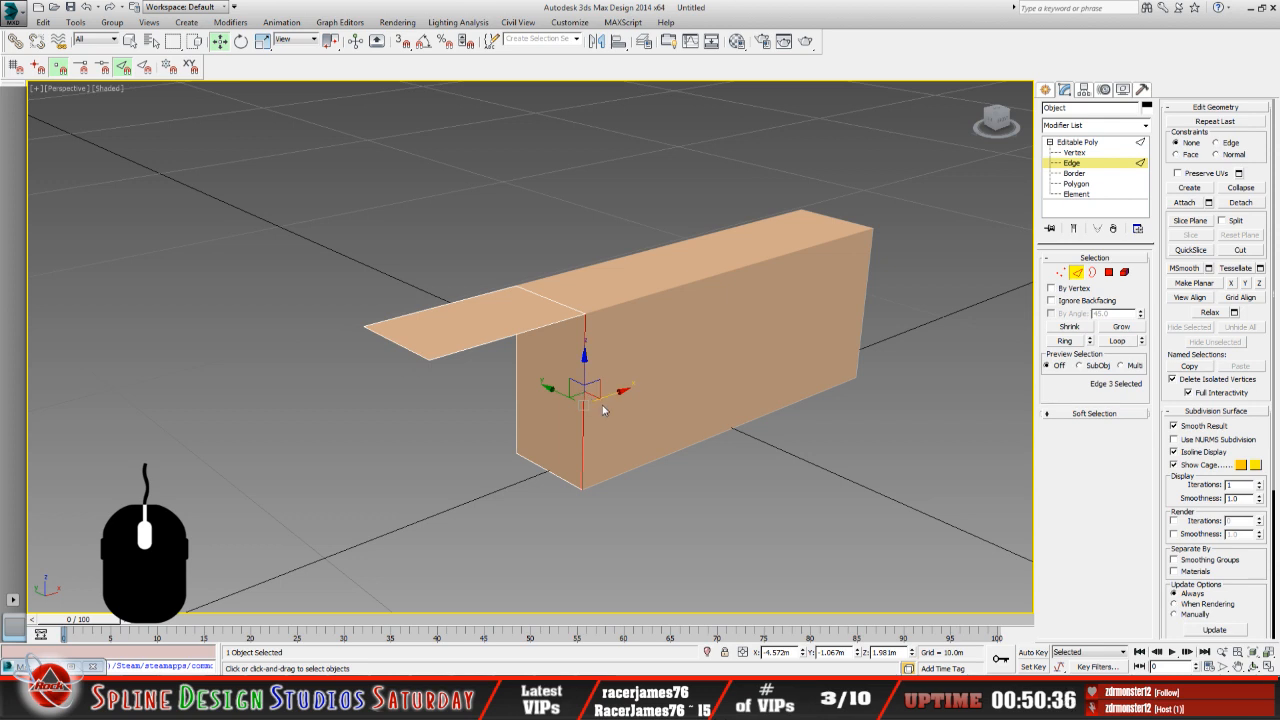
shift+drag(615, 395, 500, 434)
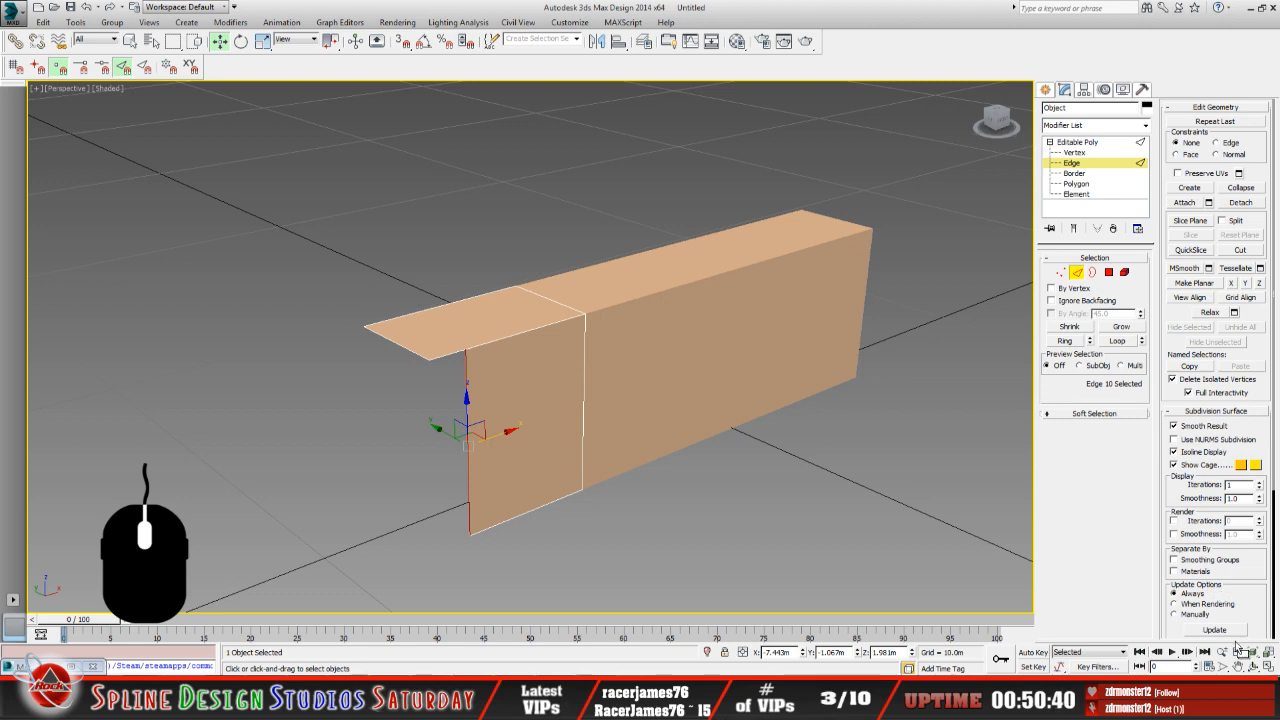
middle_drag(566, 417, 566, 417)
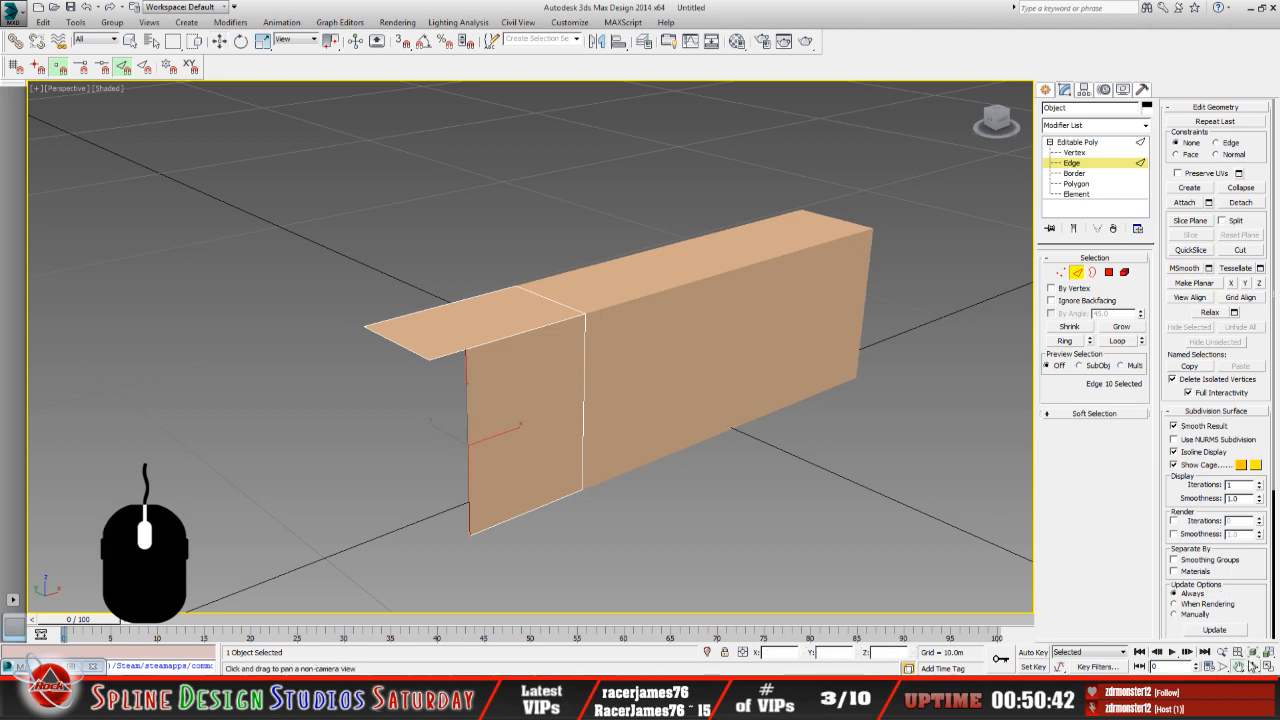
click(1253, 666)
drag(542, 427, 517, 369)
click(218, 41)
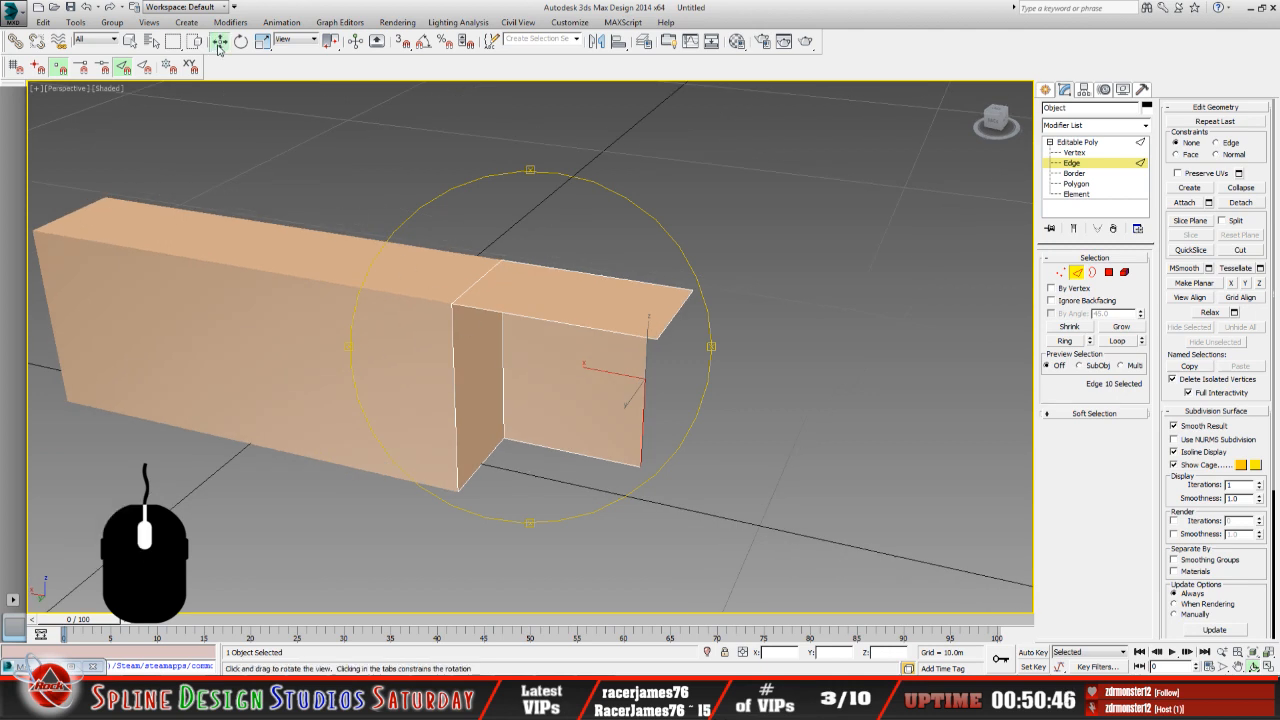
click(457, 408)
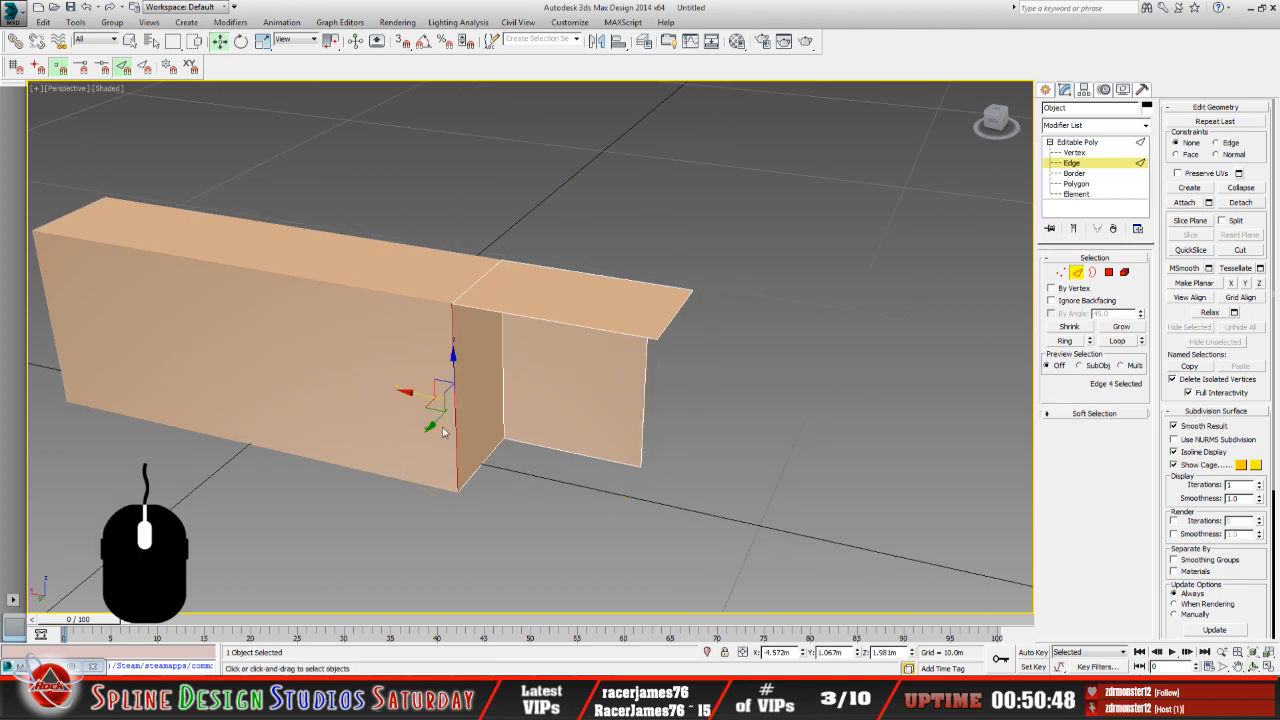
shift+drag(416, 392, 646, 438)
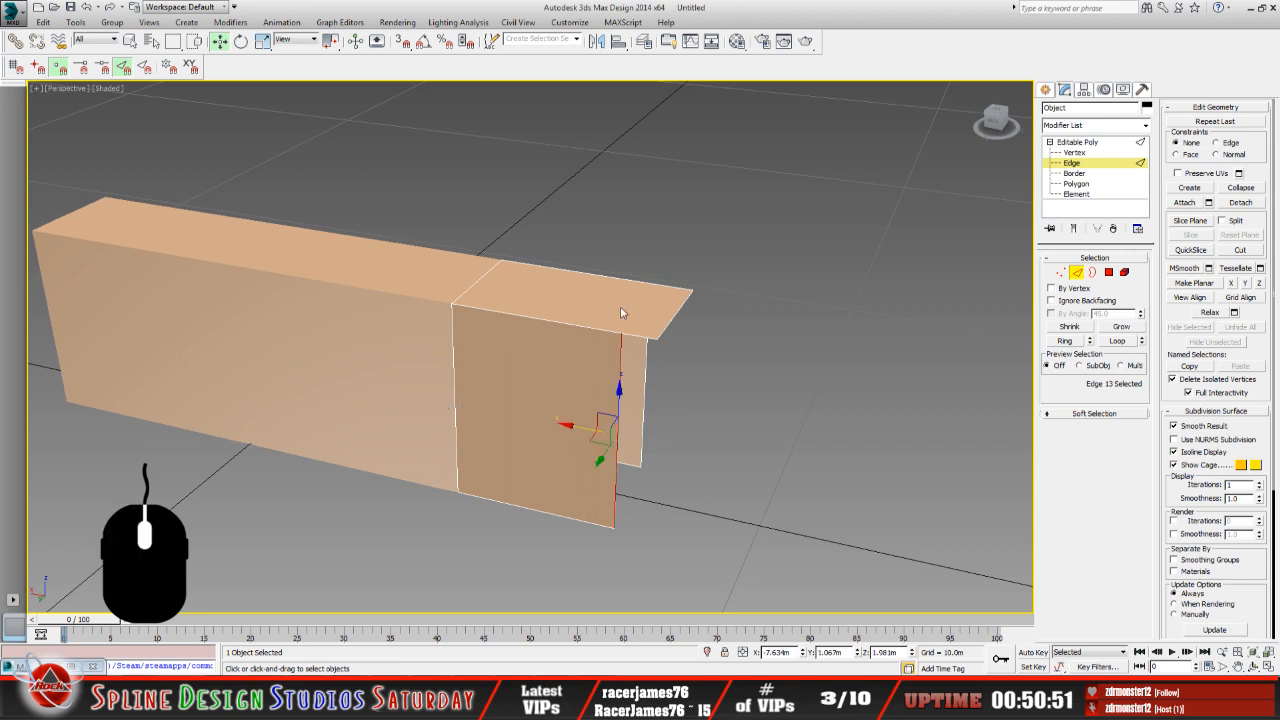
Lower the top flap's two outer vertices to a height of about 0.34 m so the flap slopes down.
click(1074, 152)
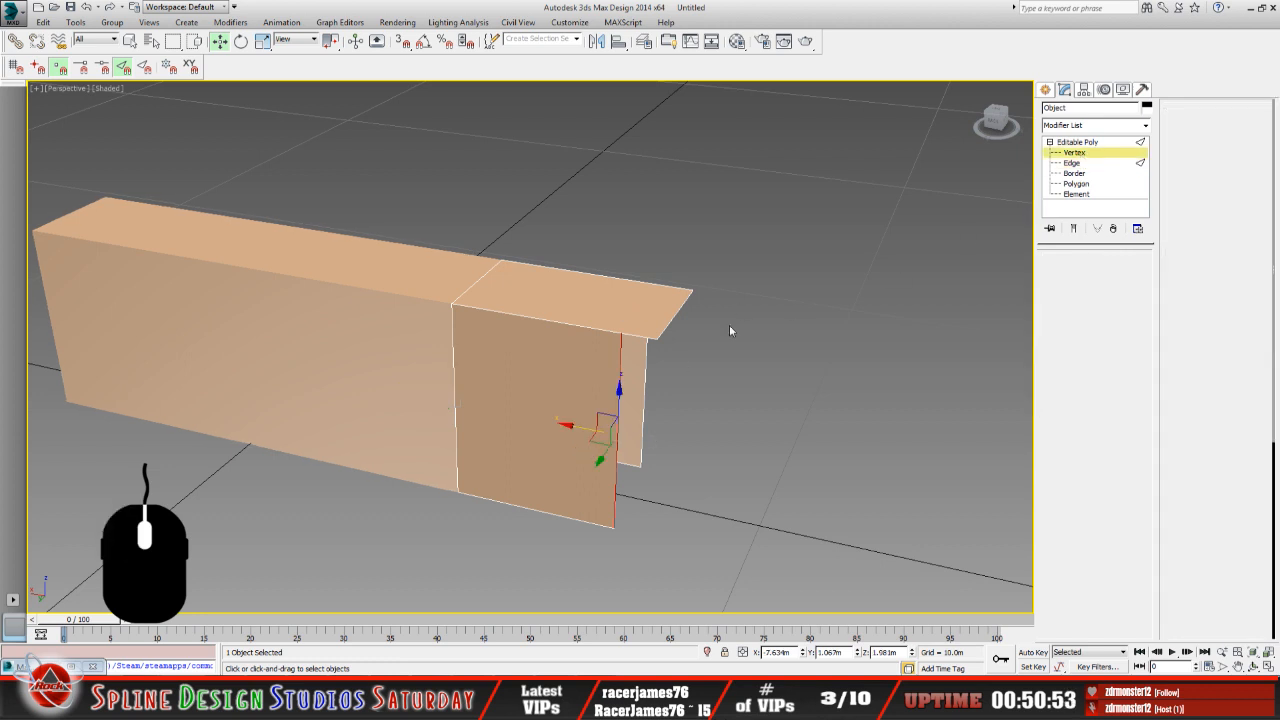
click(655, 340)
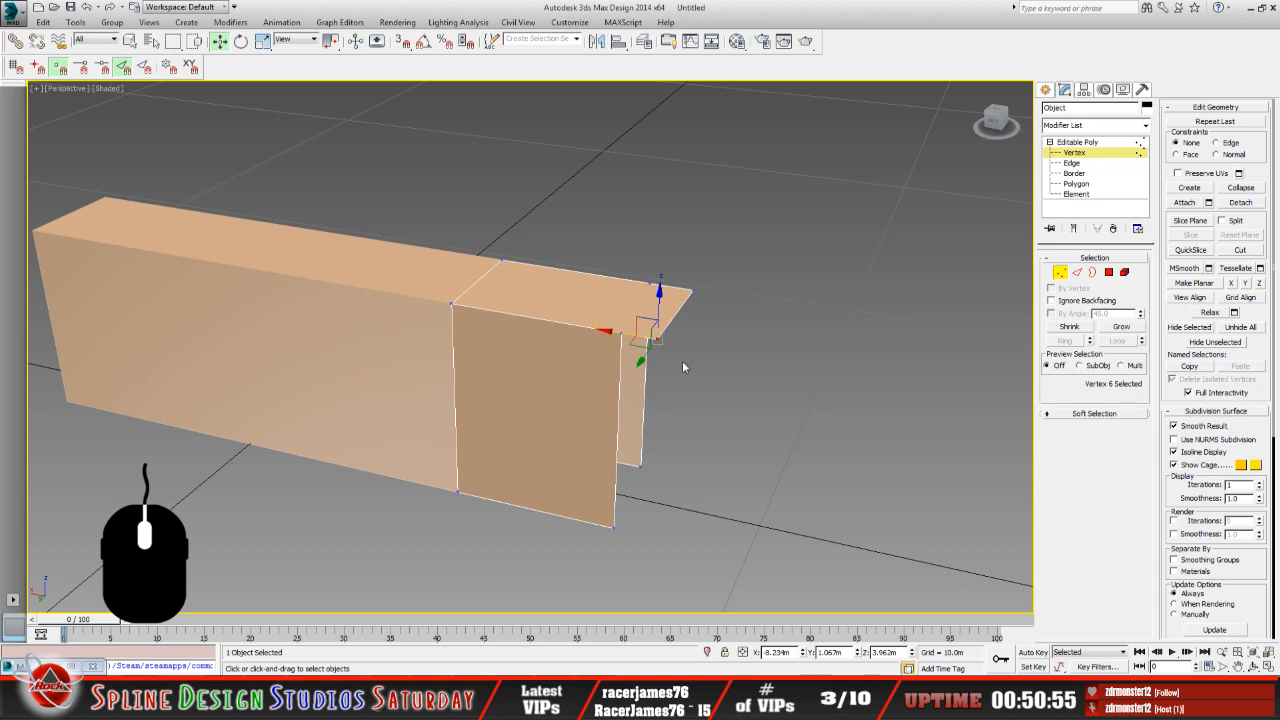
ctrl+click(690, 291)
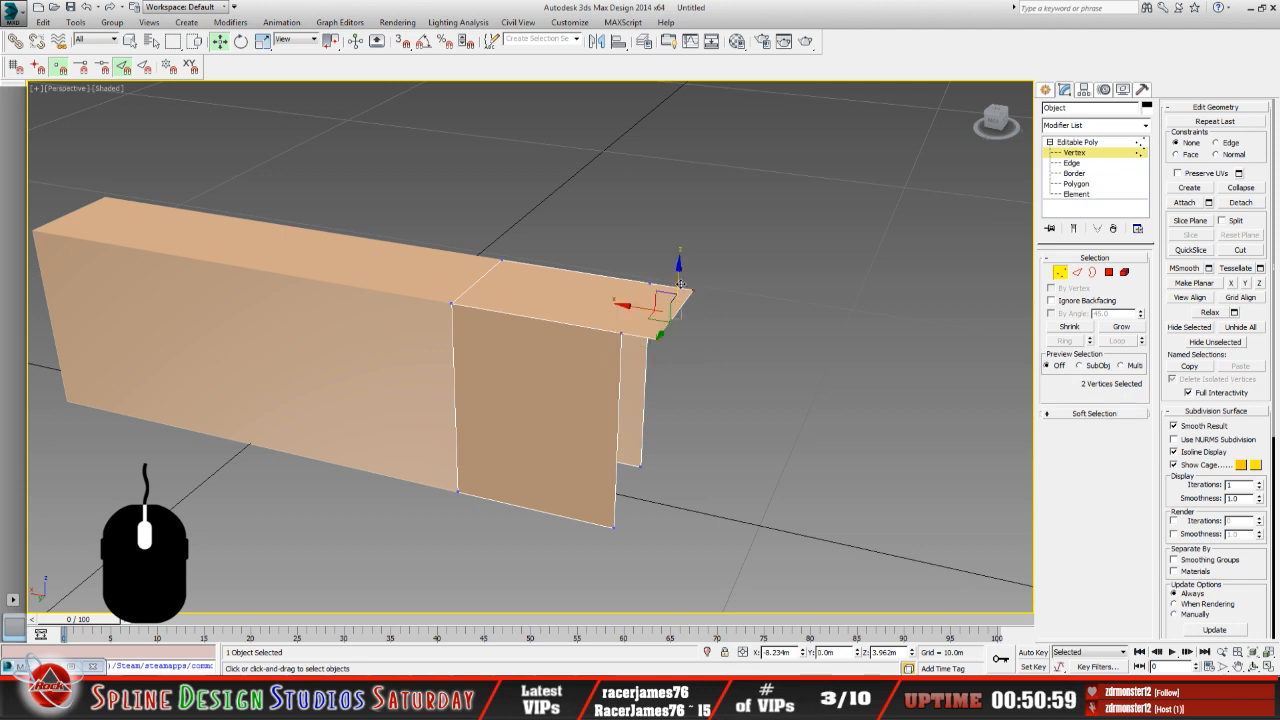
drag(680, 284, 679, 460)
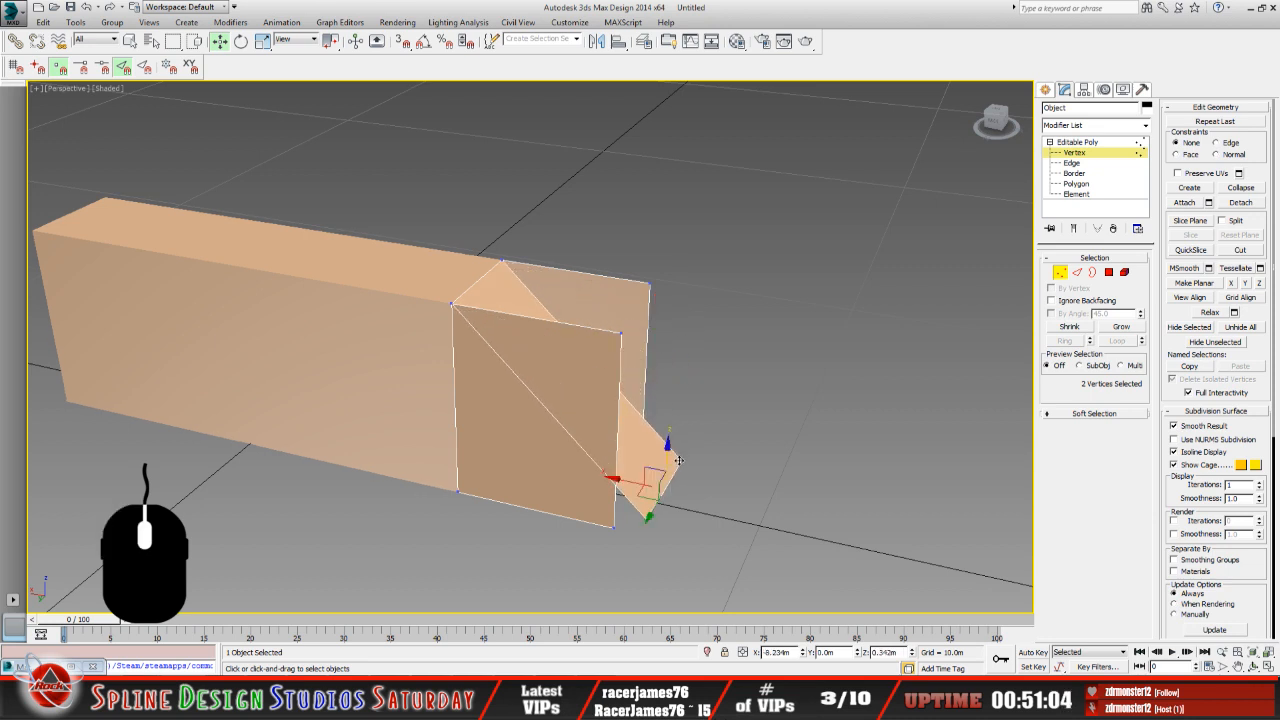
Lower the upper outer vertices of both side panels to a height of about 0.59 m, following the sloping flap.
click(620, 330)
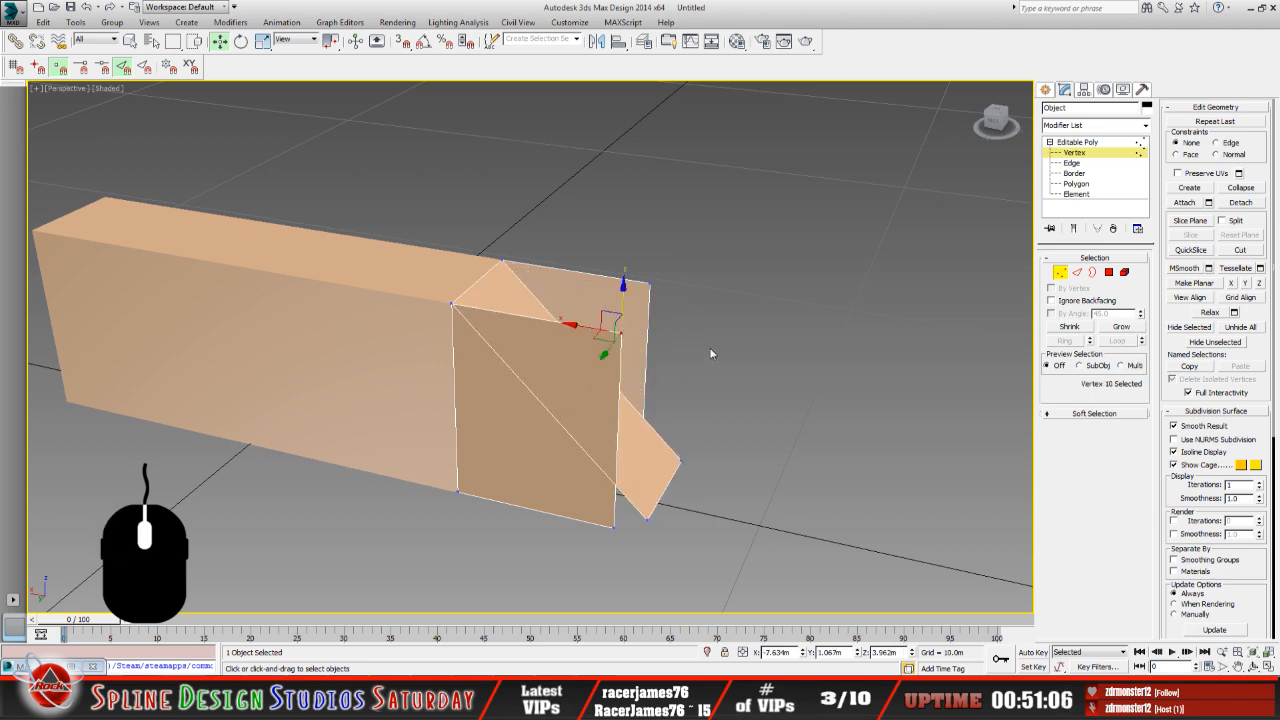
ctrl+click(651, 282)
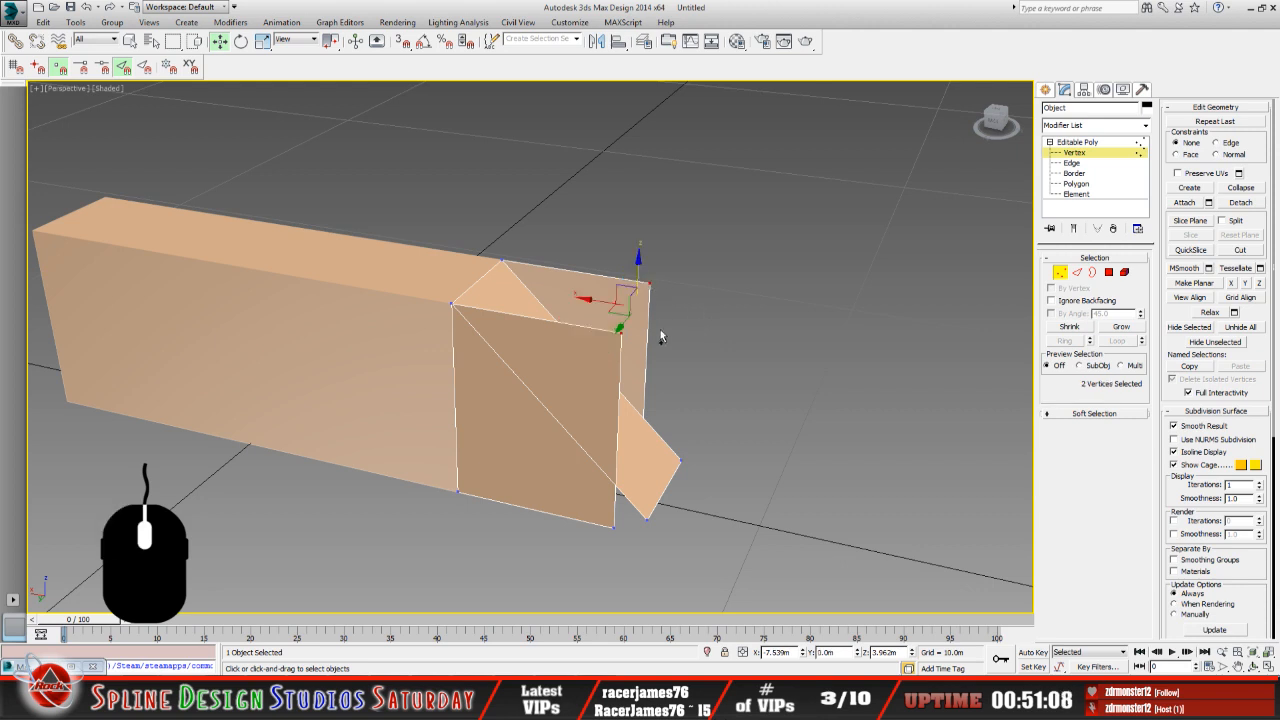
drag(636, 277, 659, 447)
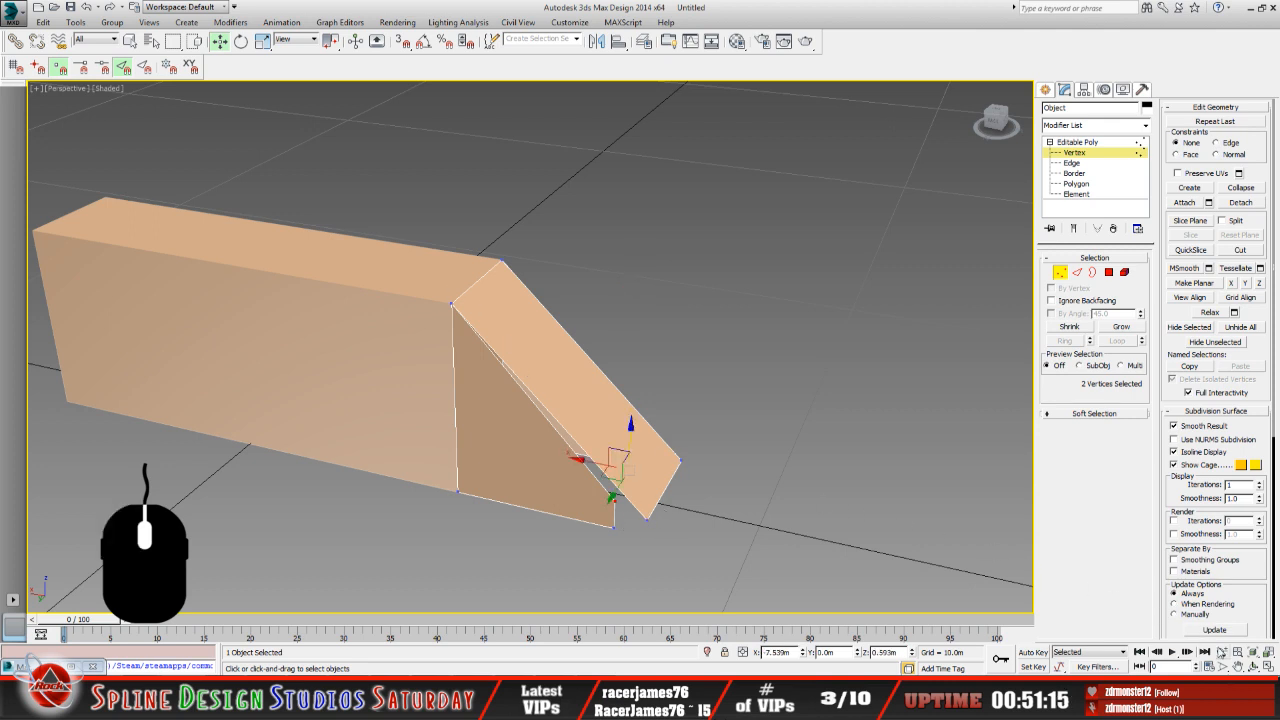
Lower the upper outer vertices of both side panels to a height of about 0.43 m.
click(1255, 666)
drag(591, 423, 581, 408)
middle_drag(580, 408, 436, 322)
scroll(477, 380, up, 4)
middle_drag(475, 376, 575, 405)
scroll(533, 377, down, 2)
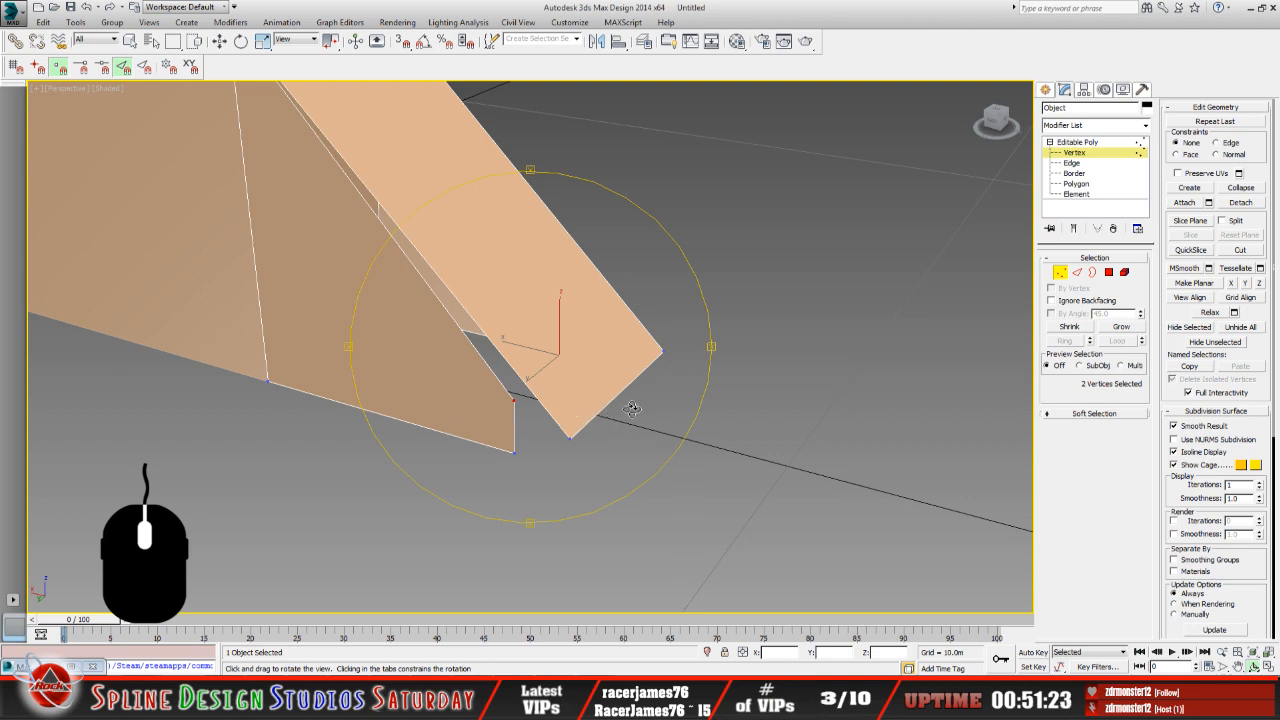
drag(504, 420, 511, 411)
middle_drag(602, 412, 517, 414)
scroll(544, 420, up, 3)
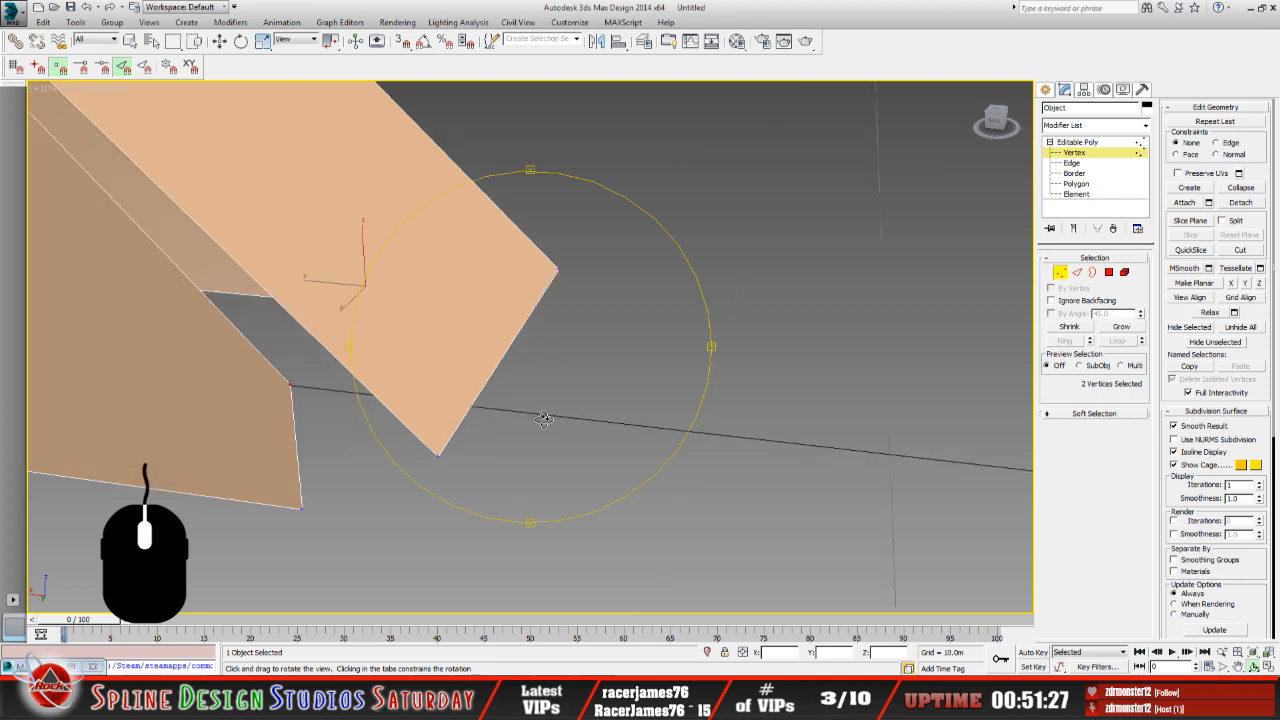
scroll(544, 420, down, 2)
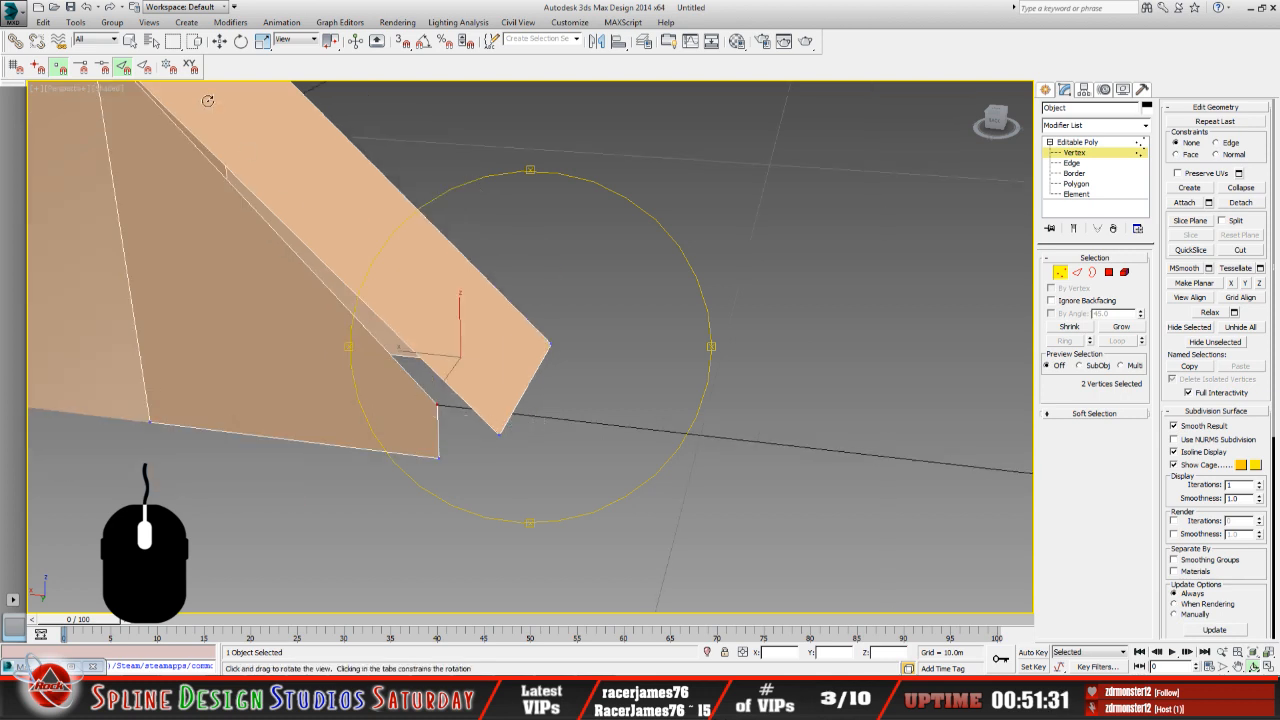
click(219, 41)
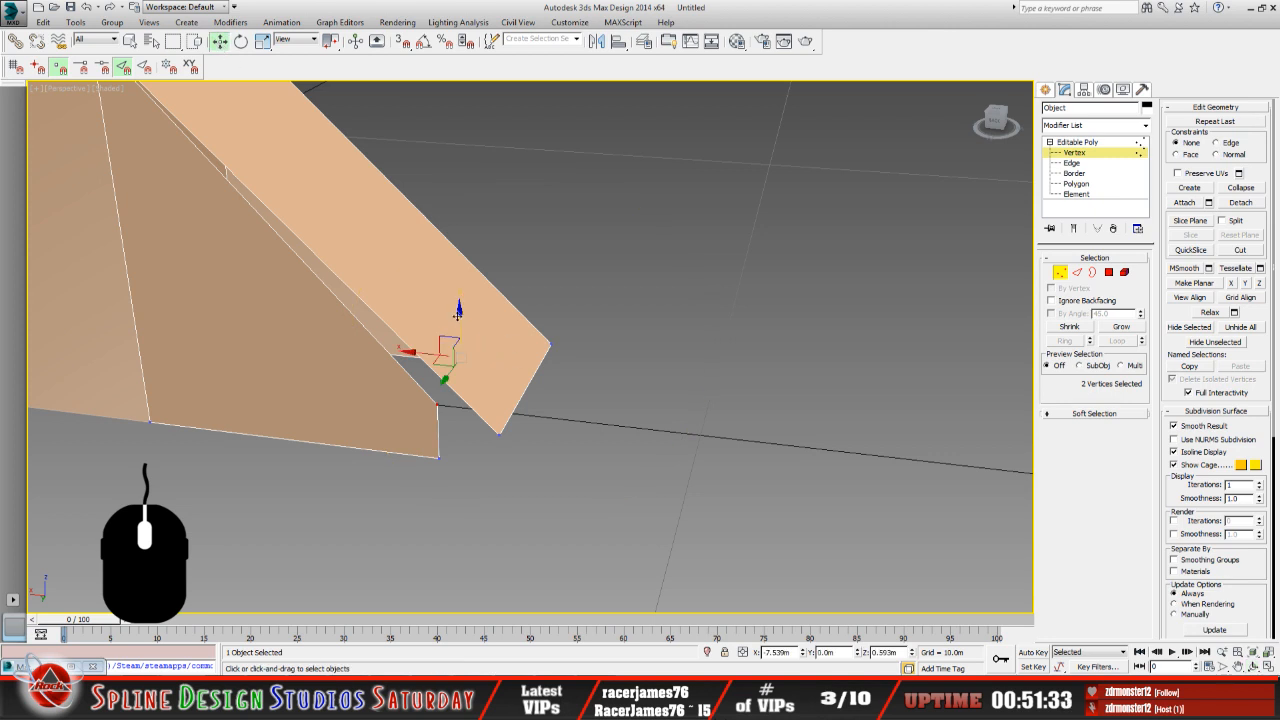
drag(458, 313, 459, 367)
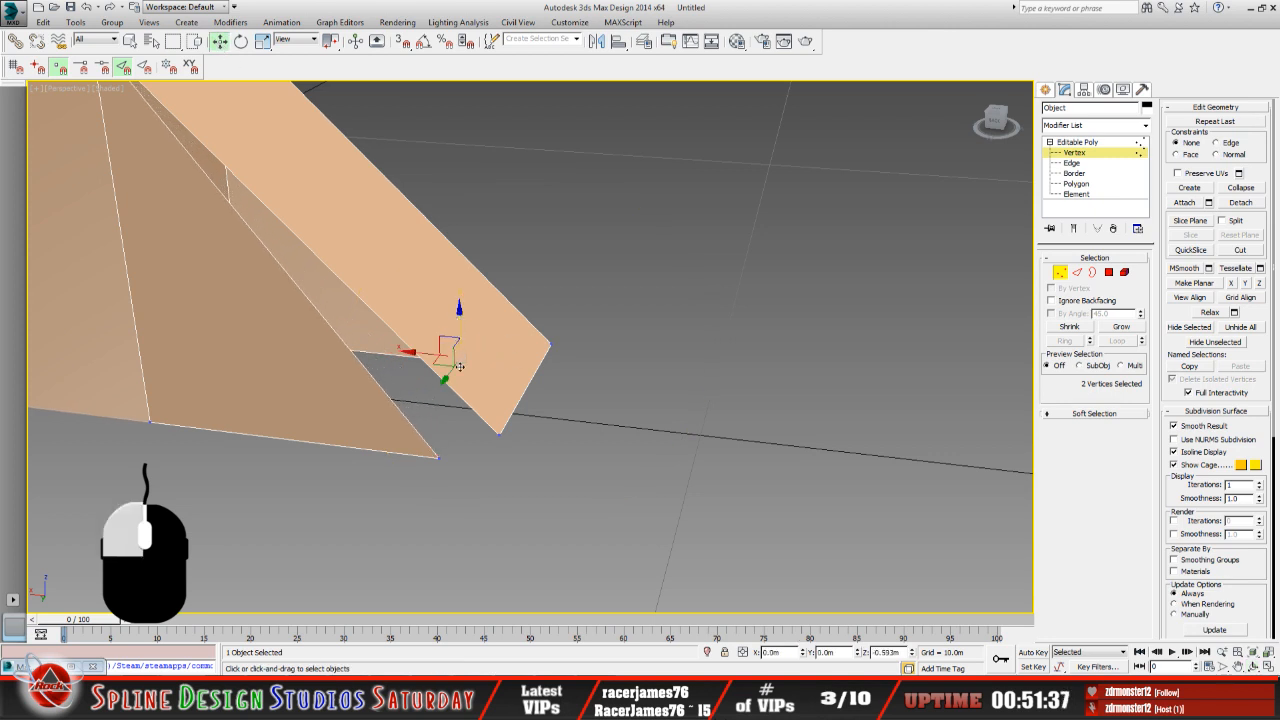
mouse_move(459, 367)
mouse_down()
mouse_move(455, 330)
mouse_move(467, 348)
mouse_up()
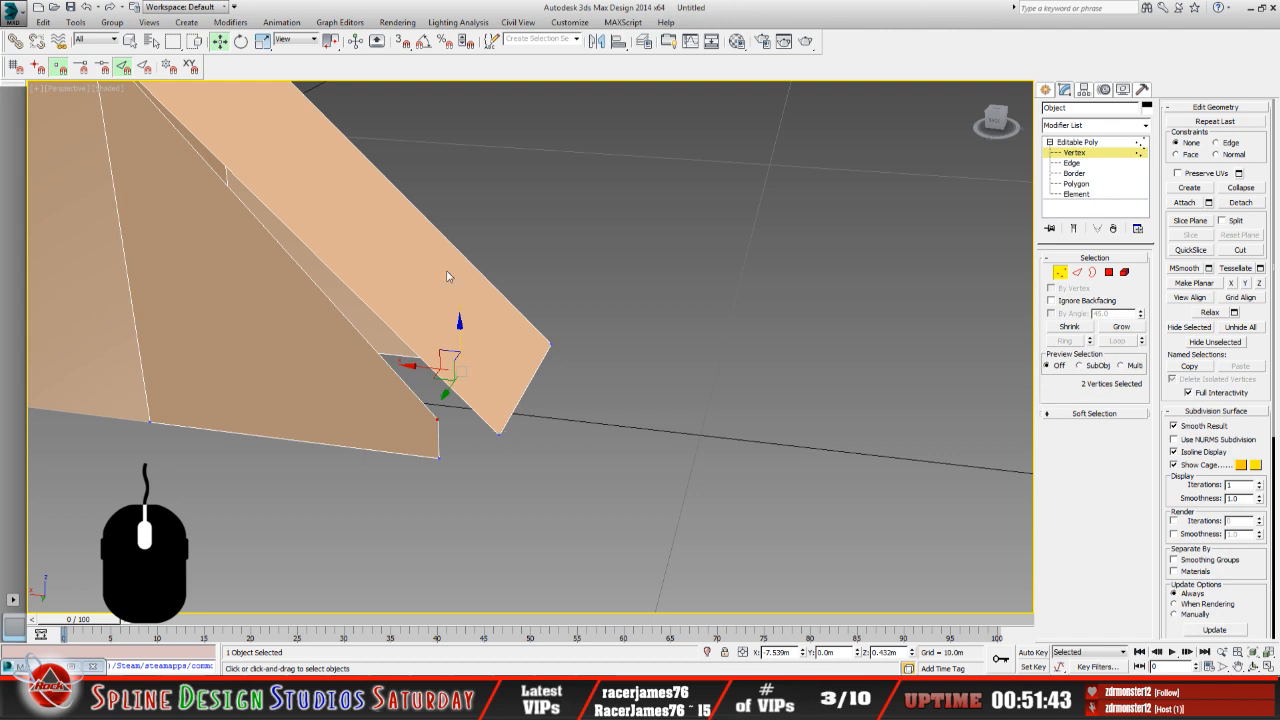
Set snapping to vertices only and snap the flap's near outer vertex onto the adjacent side panel's upper outer corner.
click(402, 45)
click(123, 69)
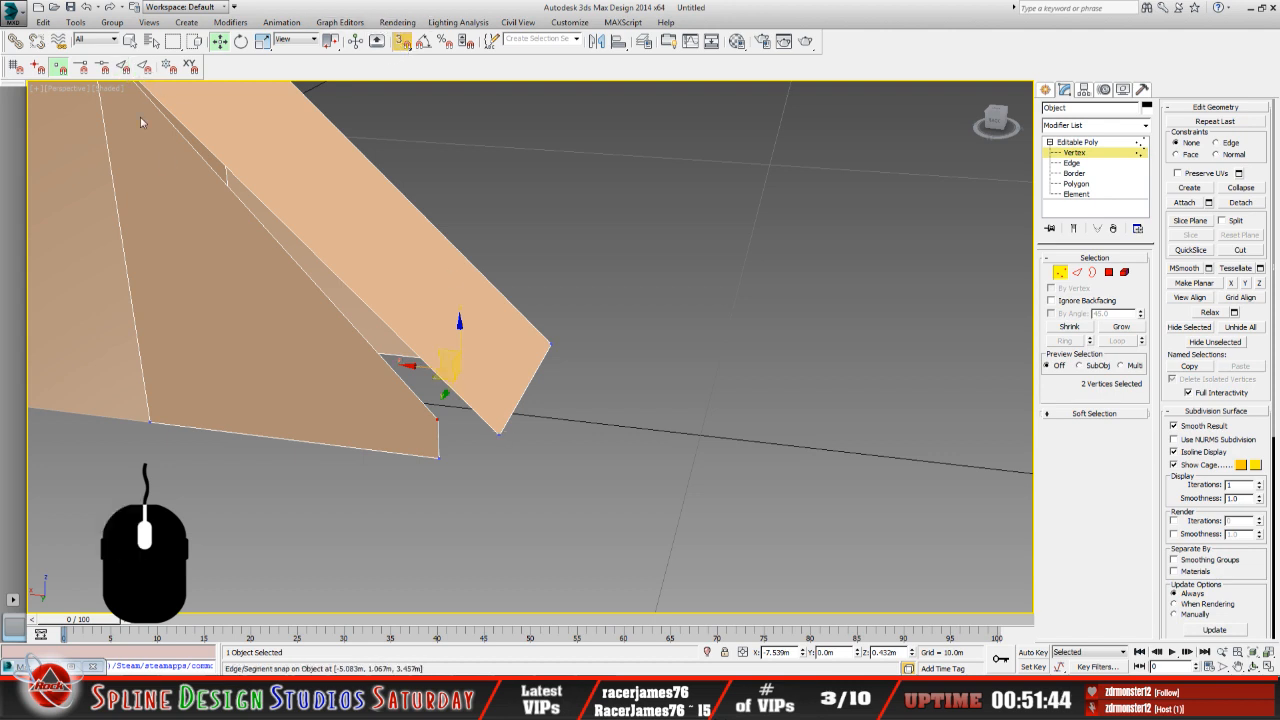
click(500, 435)
drag(500, 435, 440, 426)
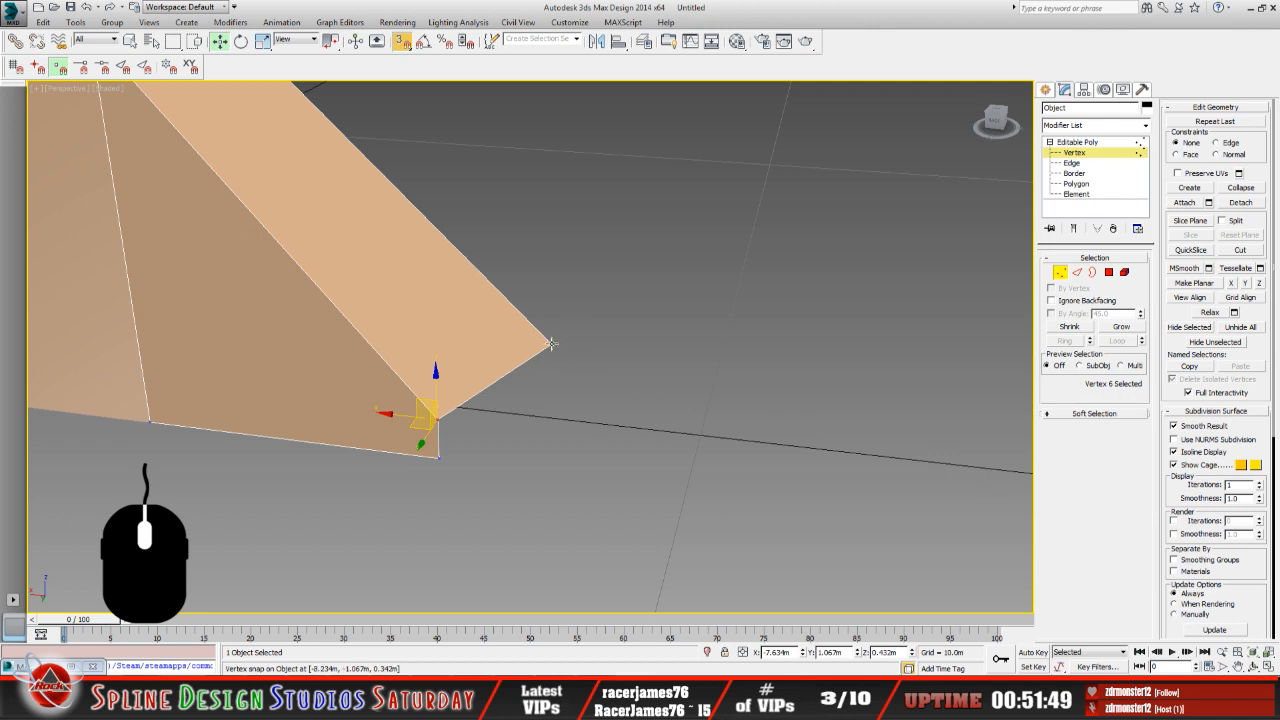
Snap the flap's other outer vertex onto the opposite side panel's upper outer corner.
click(551, 344)
click(1254, 667)
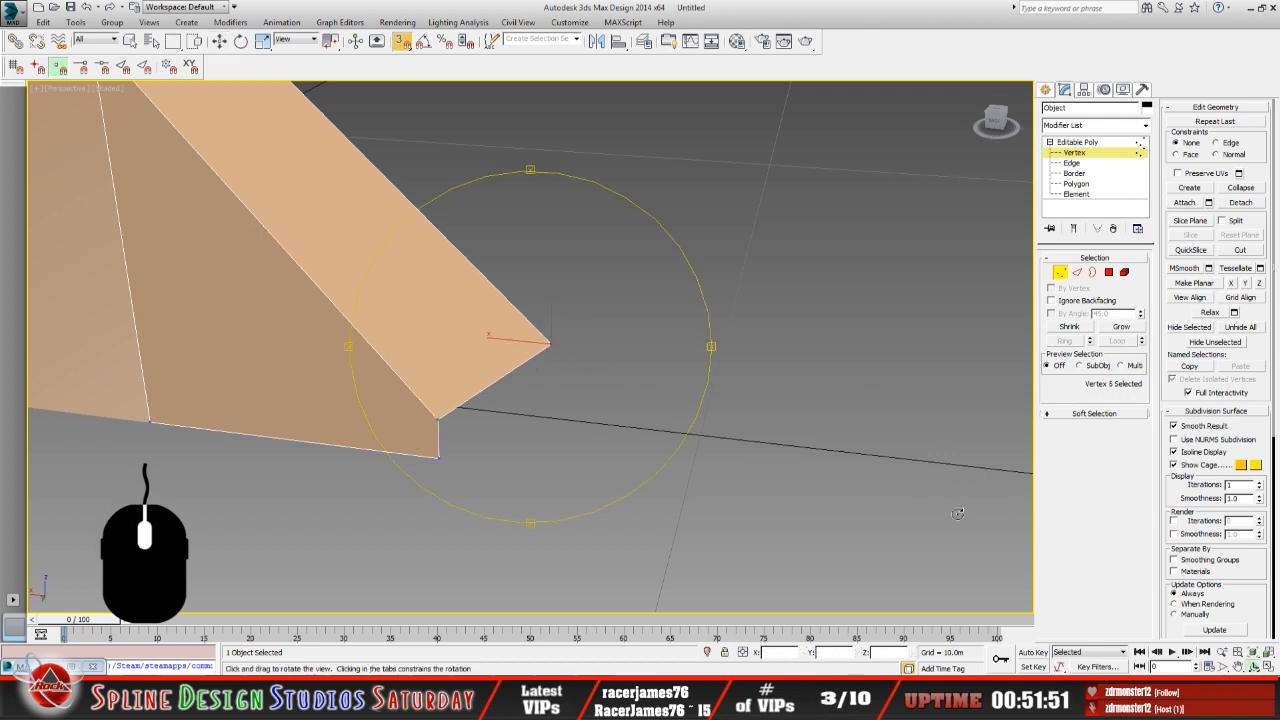
drag(522, 353, 380, 350)
middle_drag(575, 325, 420, 384)
drag(541, 344, 488, 328)
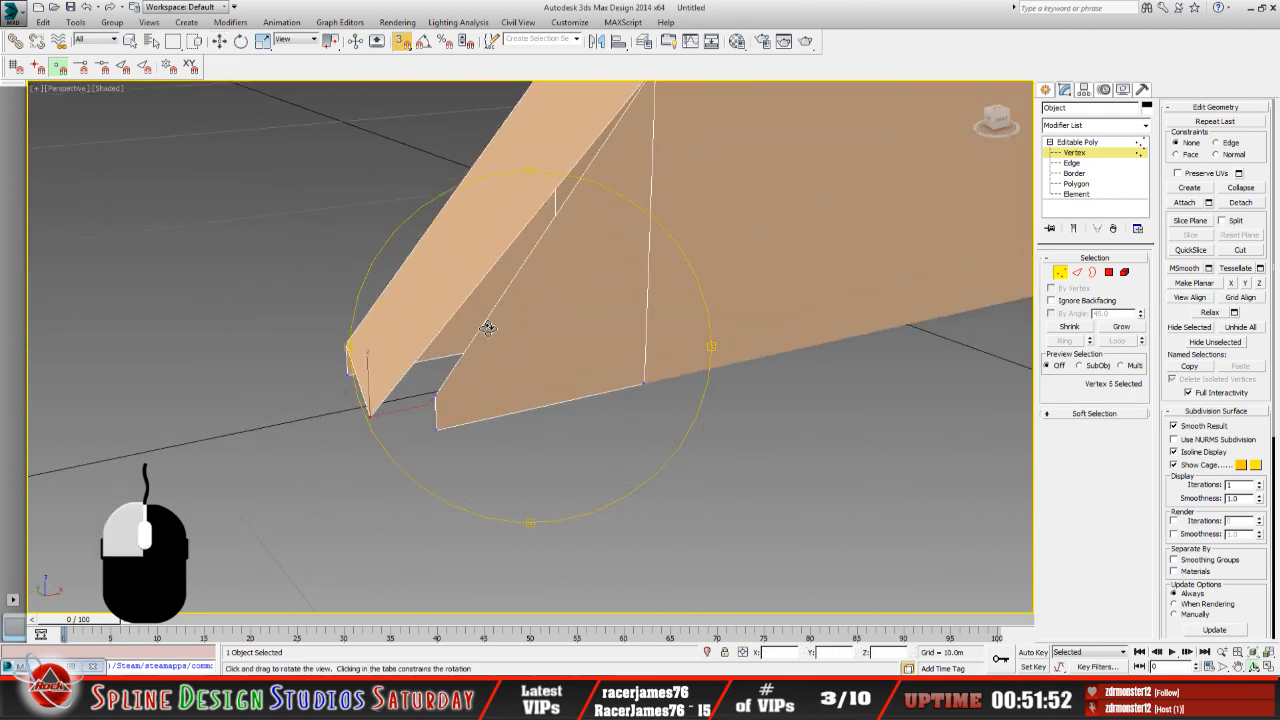
middle_drag(509, 328, 511, 374)
click(218, 41)
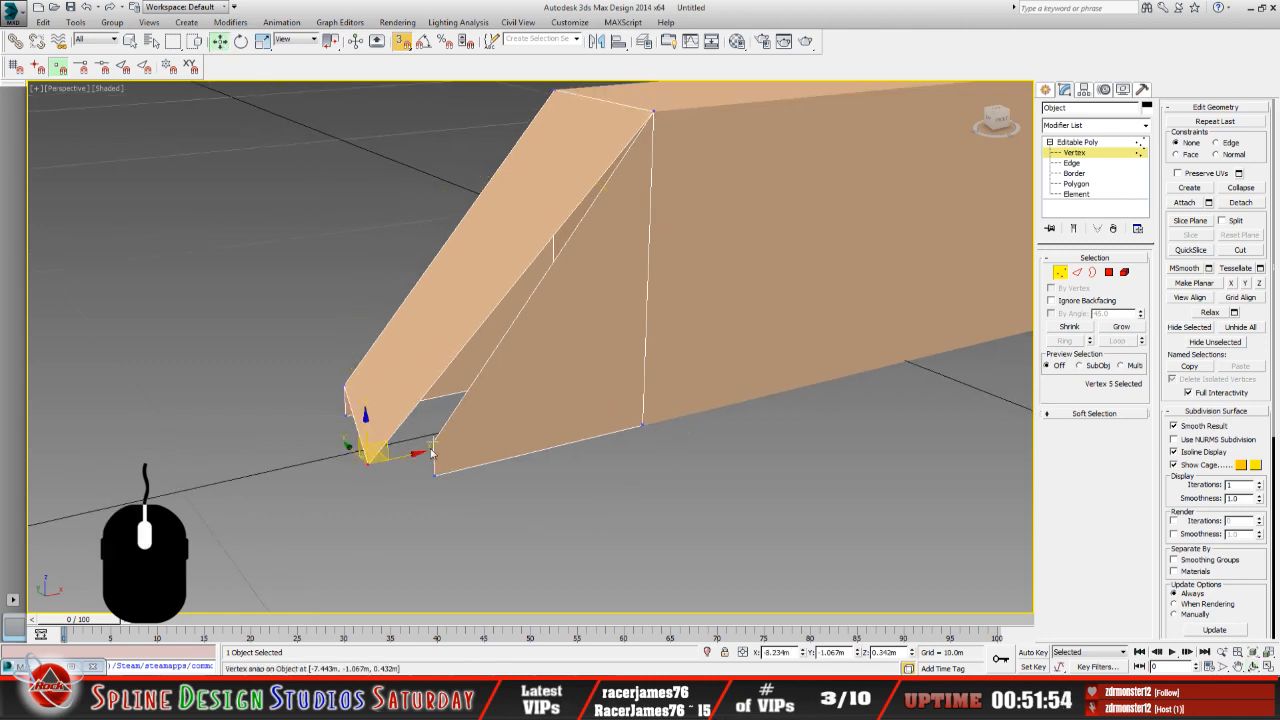
drag(372, 455, 430, 442)
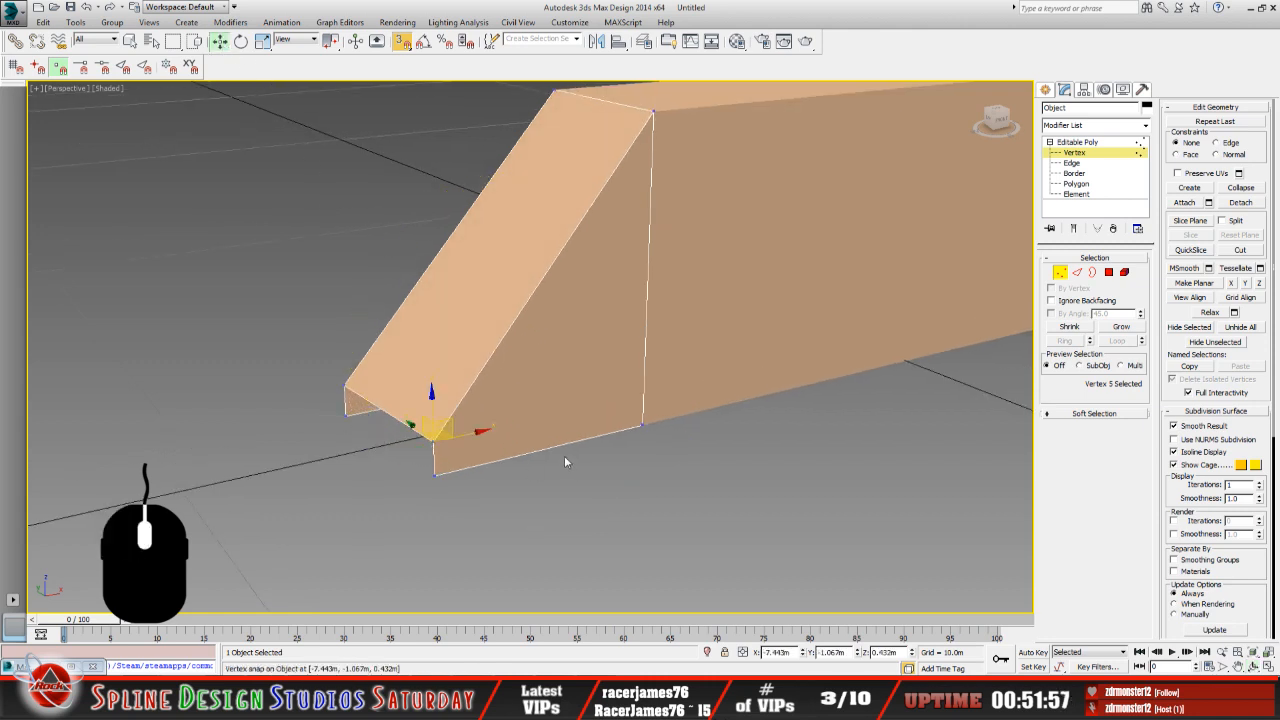
Extend the flap's outer edge downward to a height of about 0.09 m to form a vertical front face.
click(1075, 165)
click(399, 418)
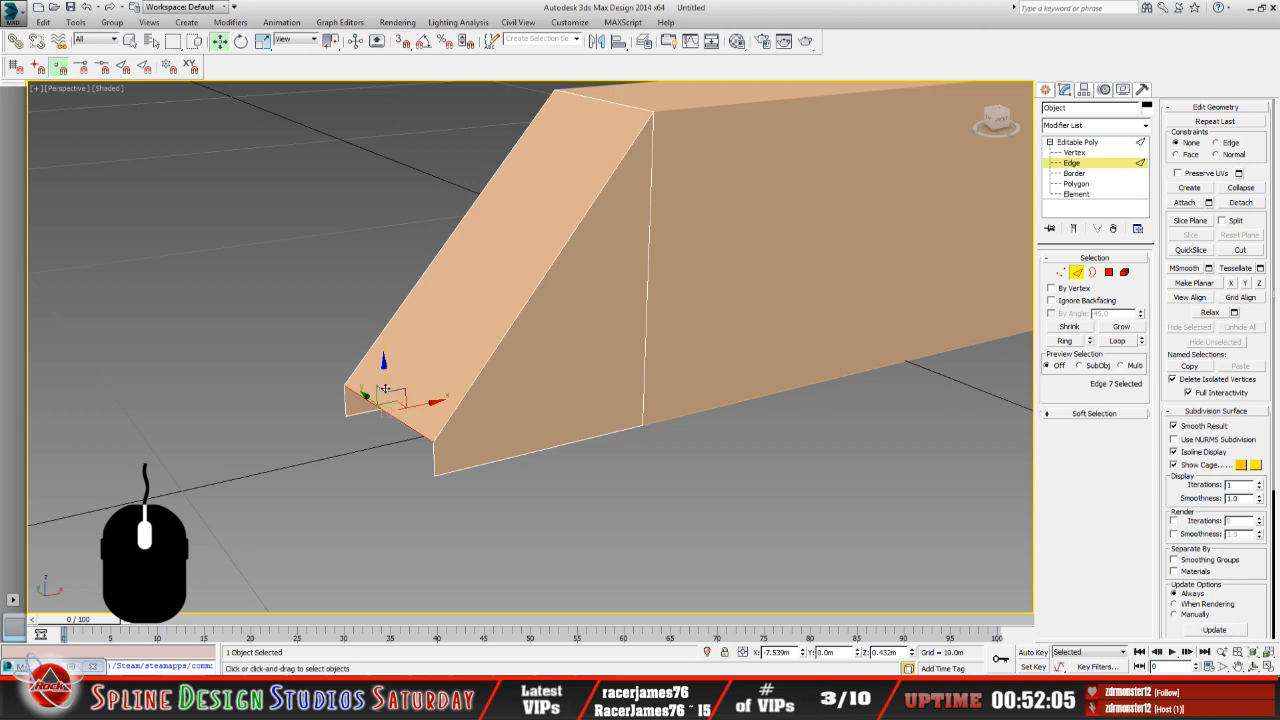
shift+drag(384, 381, 384, 409)
scroll(415, 421, up, 5)
scroll(440, 418, down, 4)
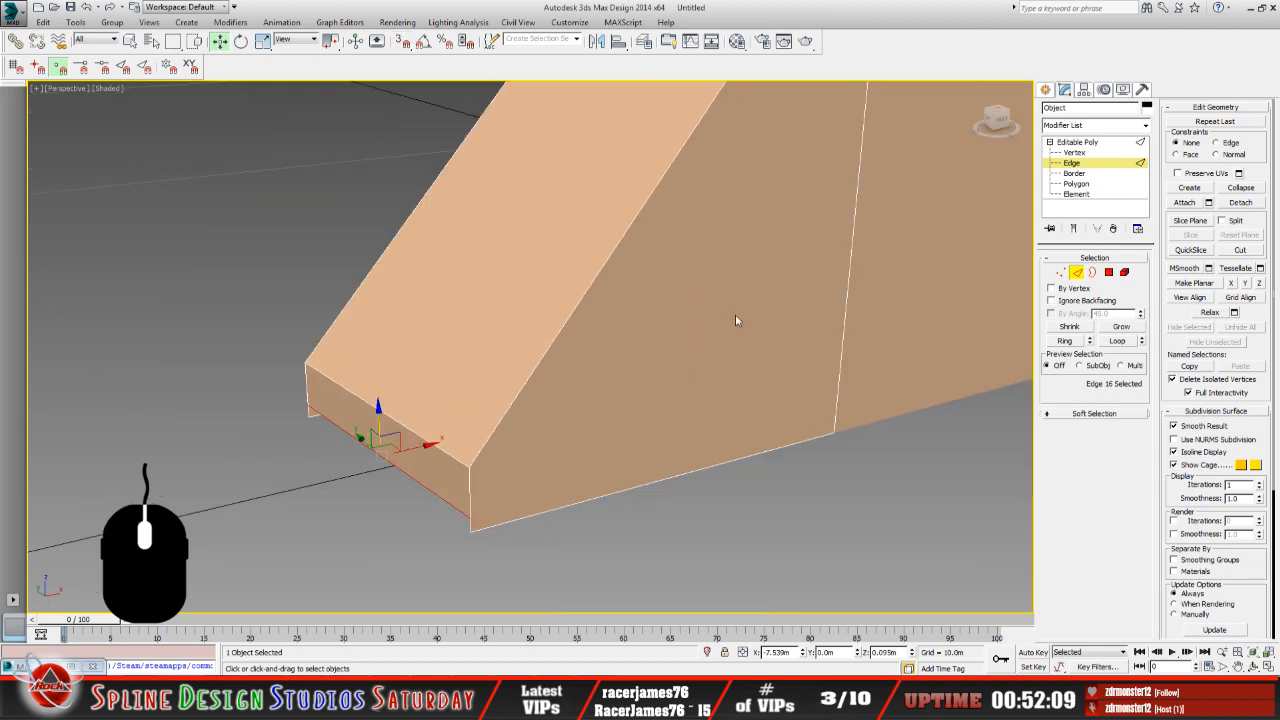
Snap both lower vertices of the new front face down to the side panels' bottom corners at Z 0 m.
click(1078, 152)
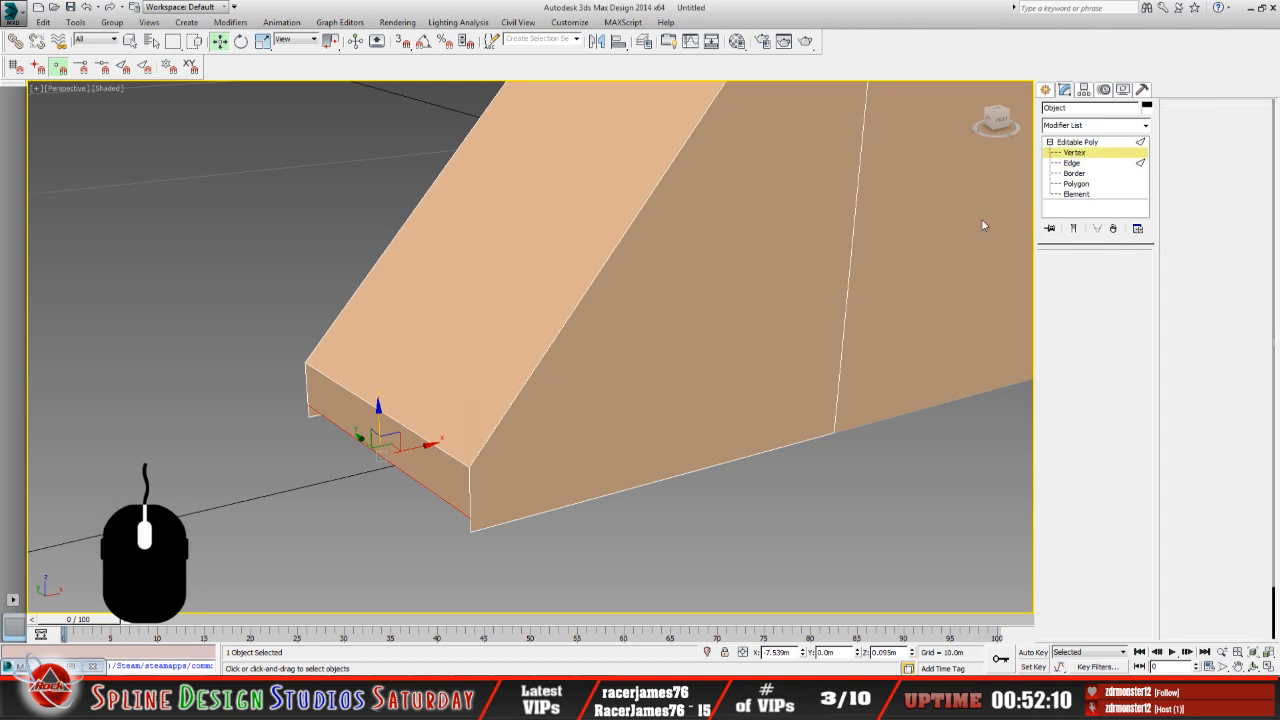
click(472, 520)
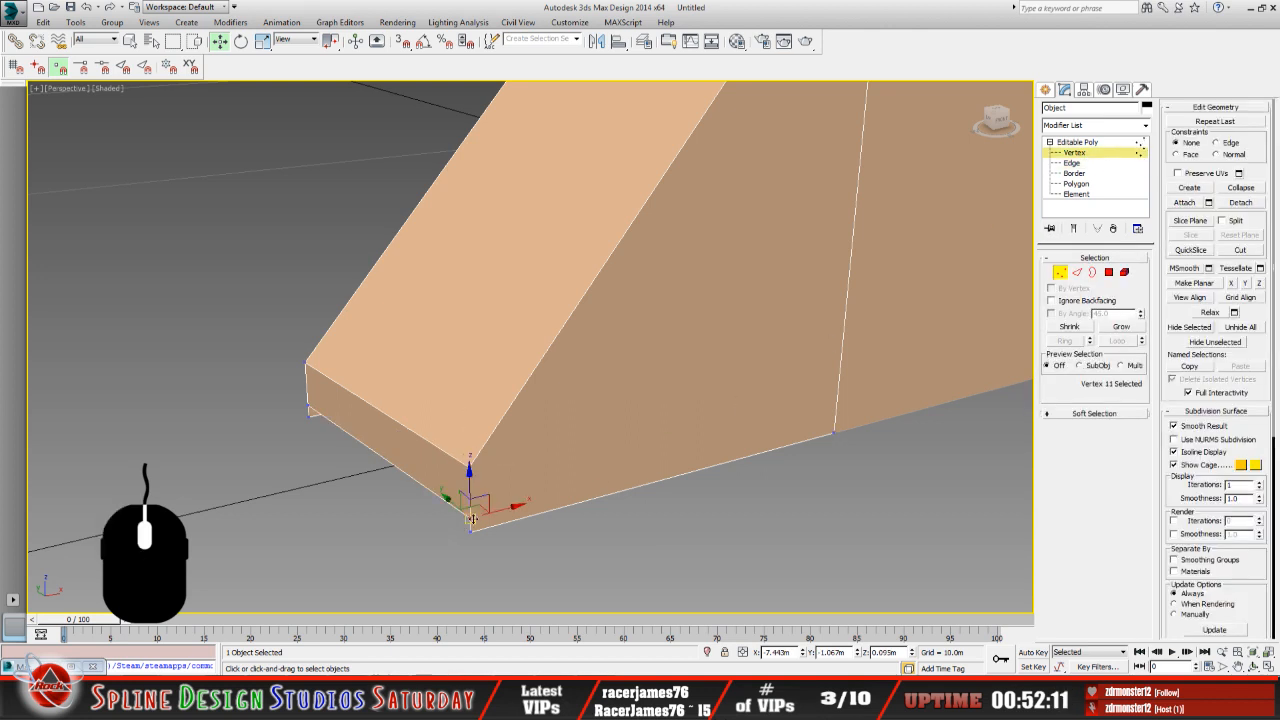
click(401, 40)
drag(468, 481, 471, 530)
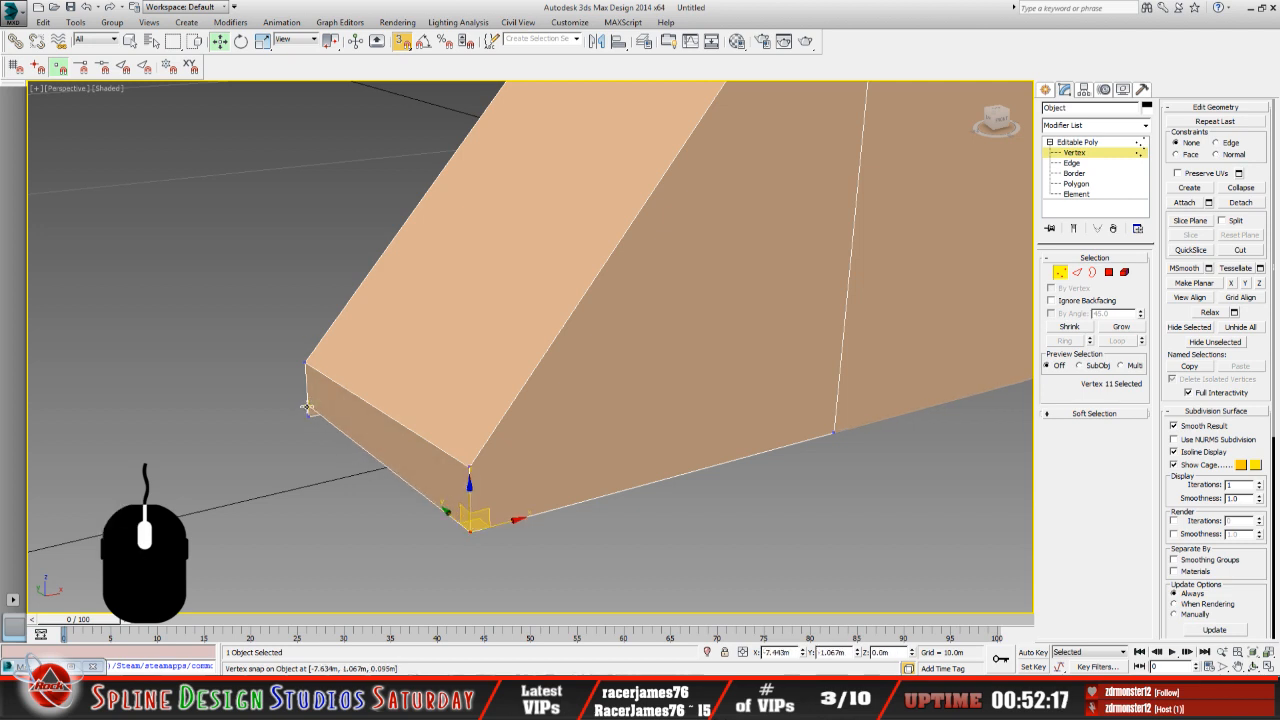
click(306, 393)
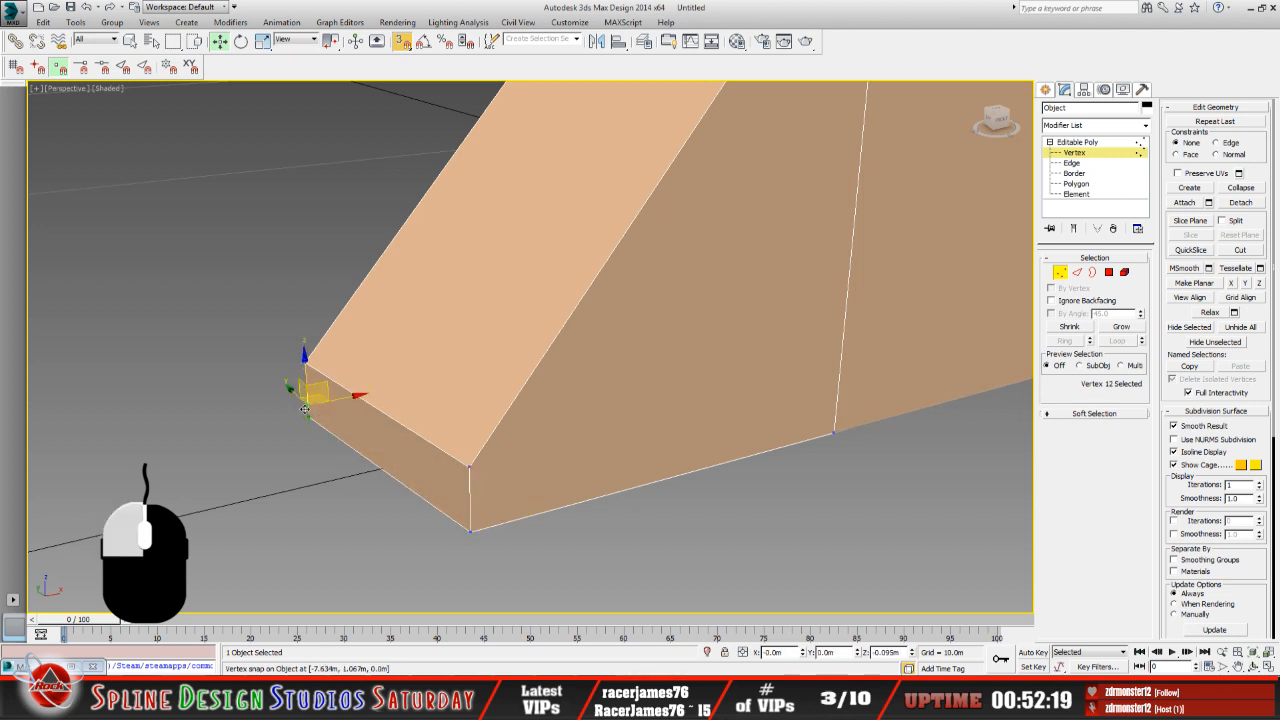
scroll(520, 485, down, 3)
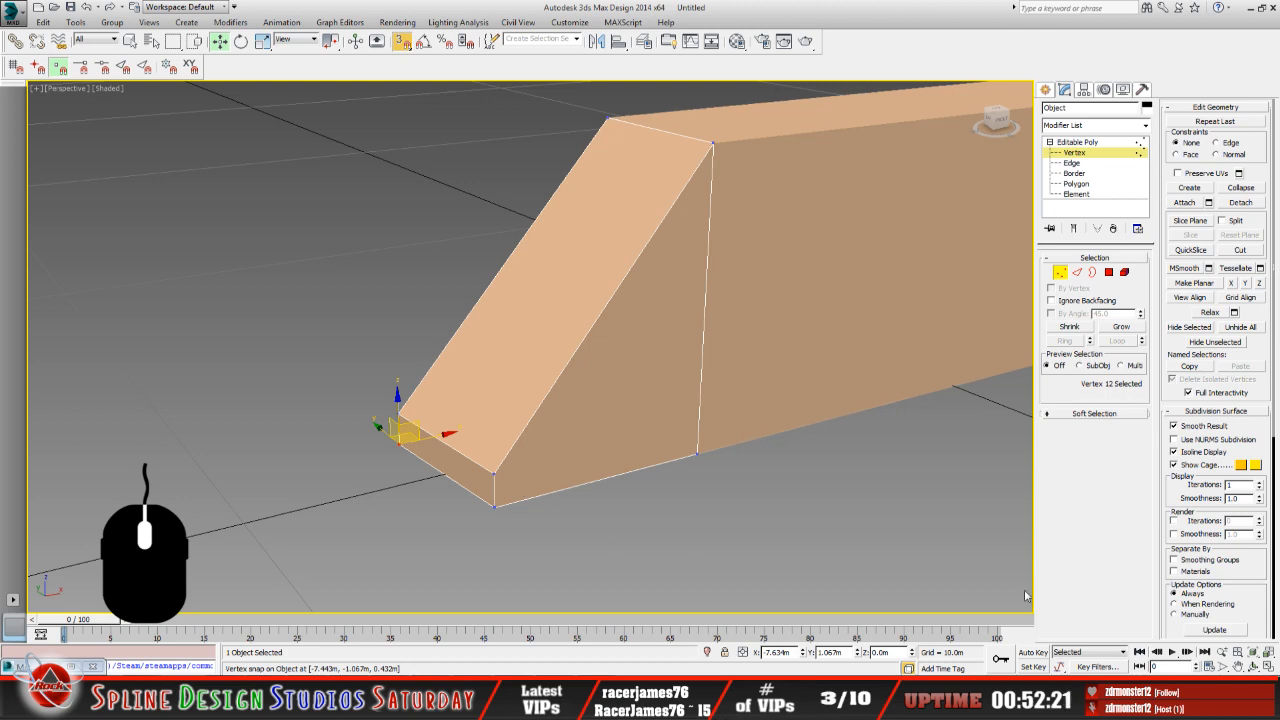
Switch to Paint Shop Pro and examine the elevated walkway with stairs in the speedway photo up close.
click(1252, 666)
drag(456, 422, 581, 347)
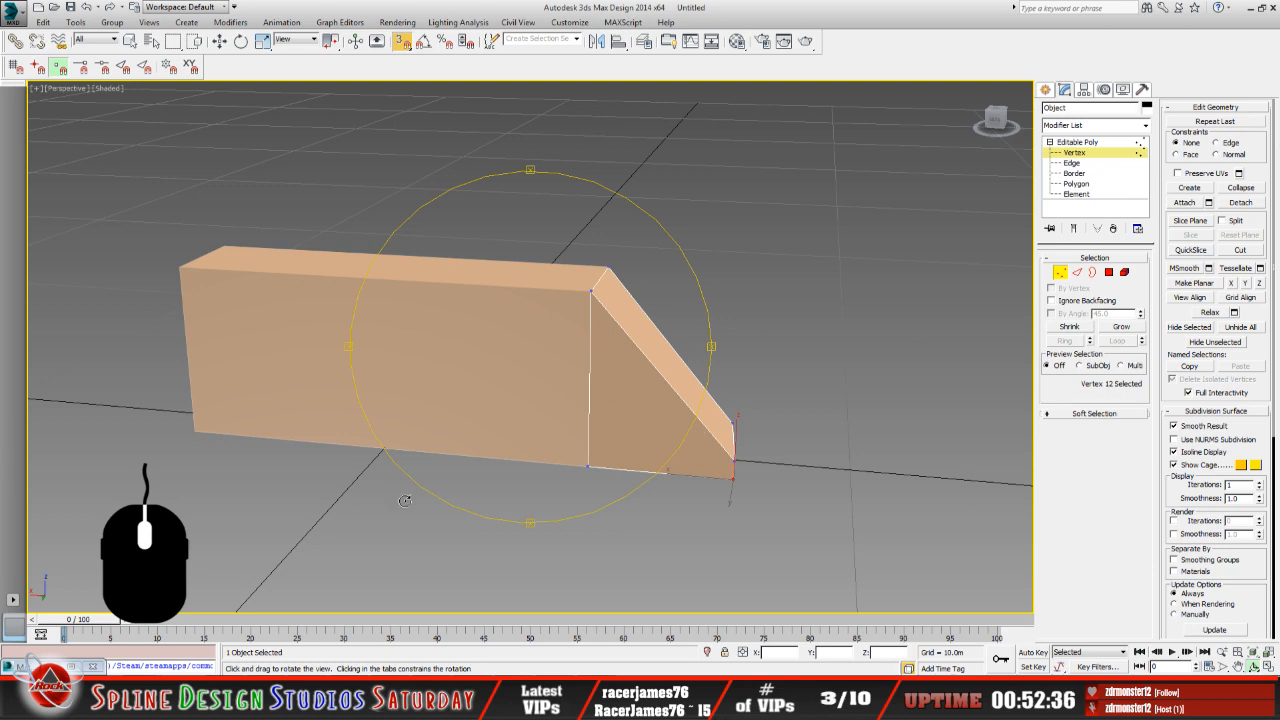
key(alt+Tab)
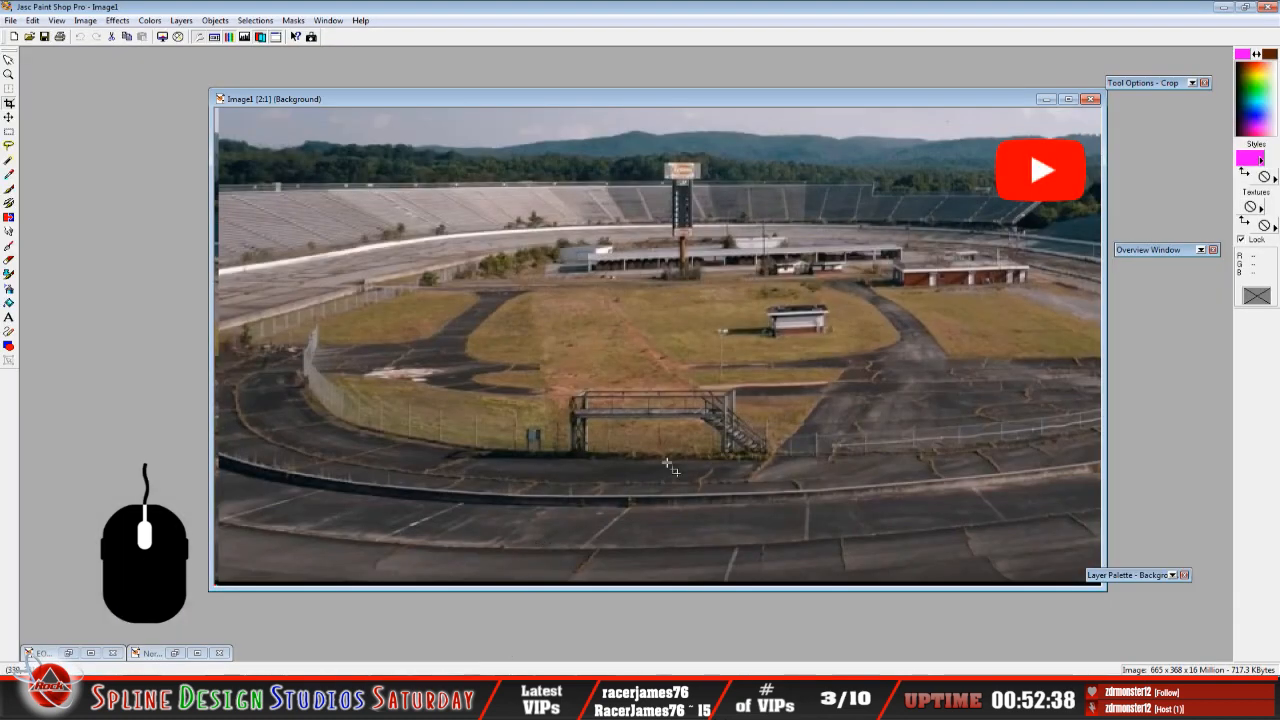
scroll(735, 458, up, 1)
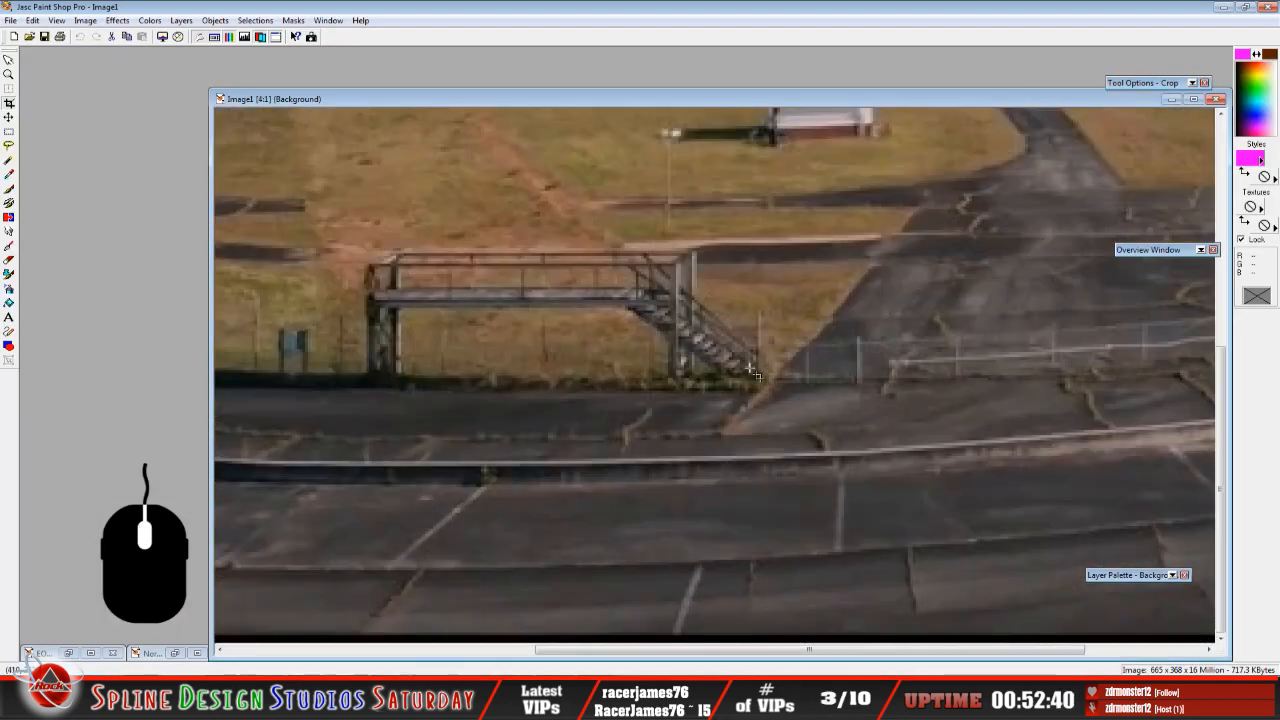
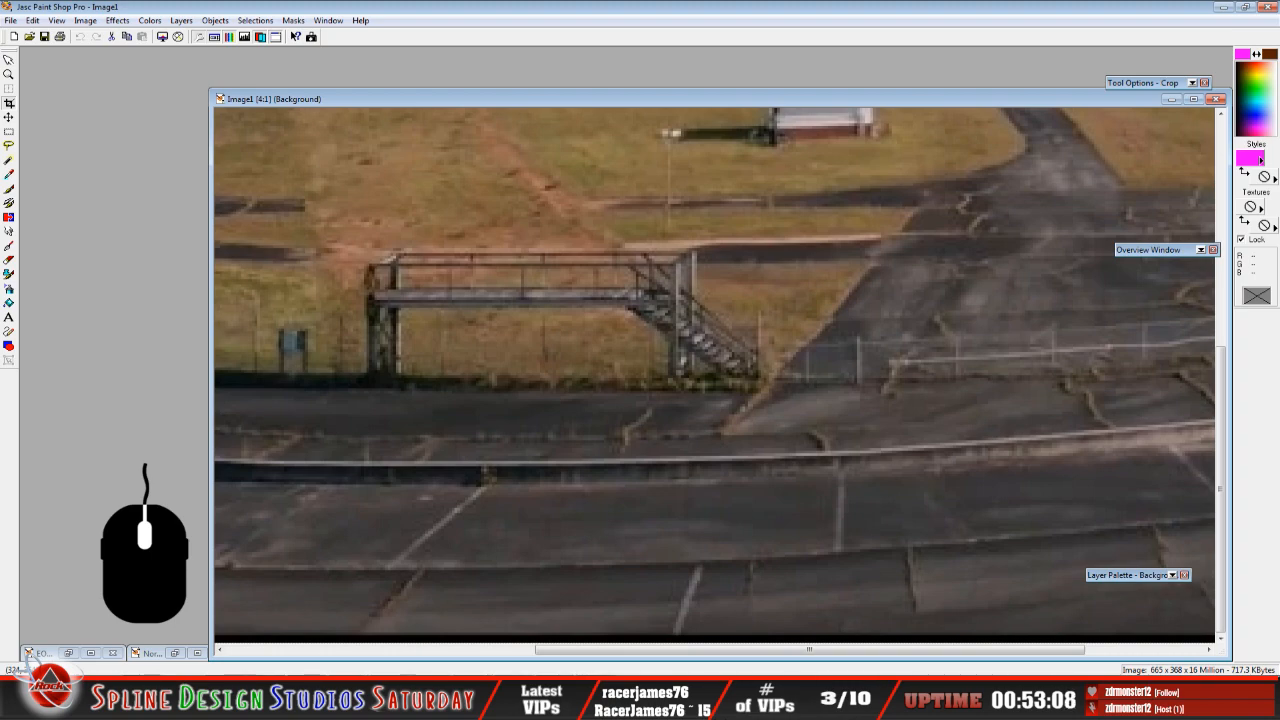
Return to 3ds Max and delete the bottom polygon of the main box.
click(662, 698)
drag(595, 423, 573, 379)
middle_drag(615, 487, 563, 440)
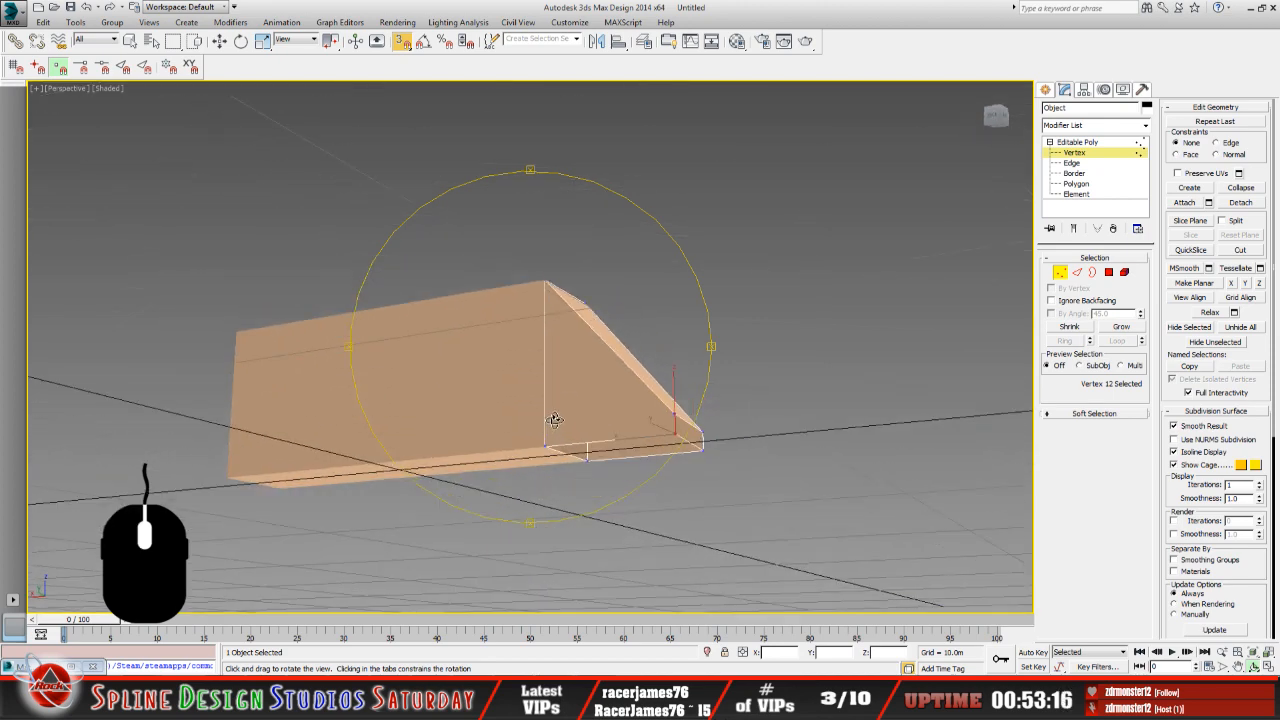
drag(555, 420, 547, 398)
middle_drag(574, 456, 534, 394)
scroll(533, 394, up, 3)
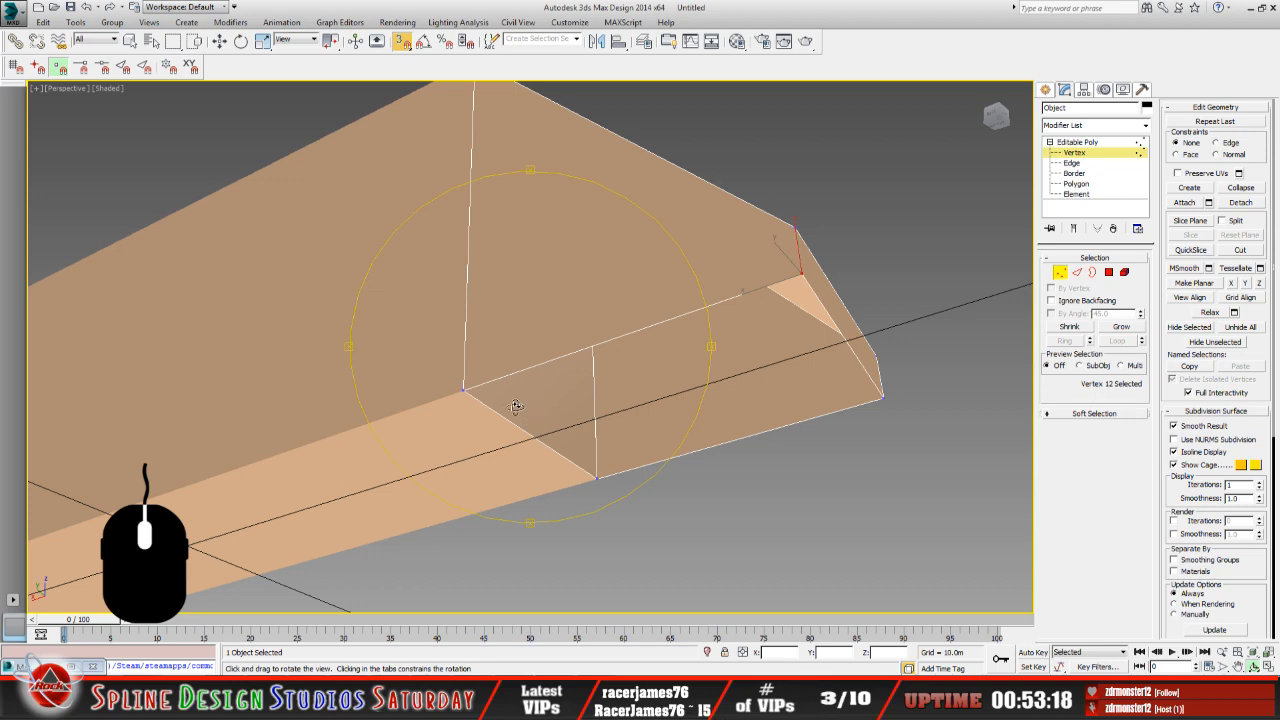
drag(770, 341, 682, 372)
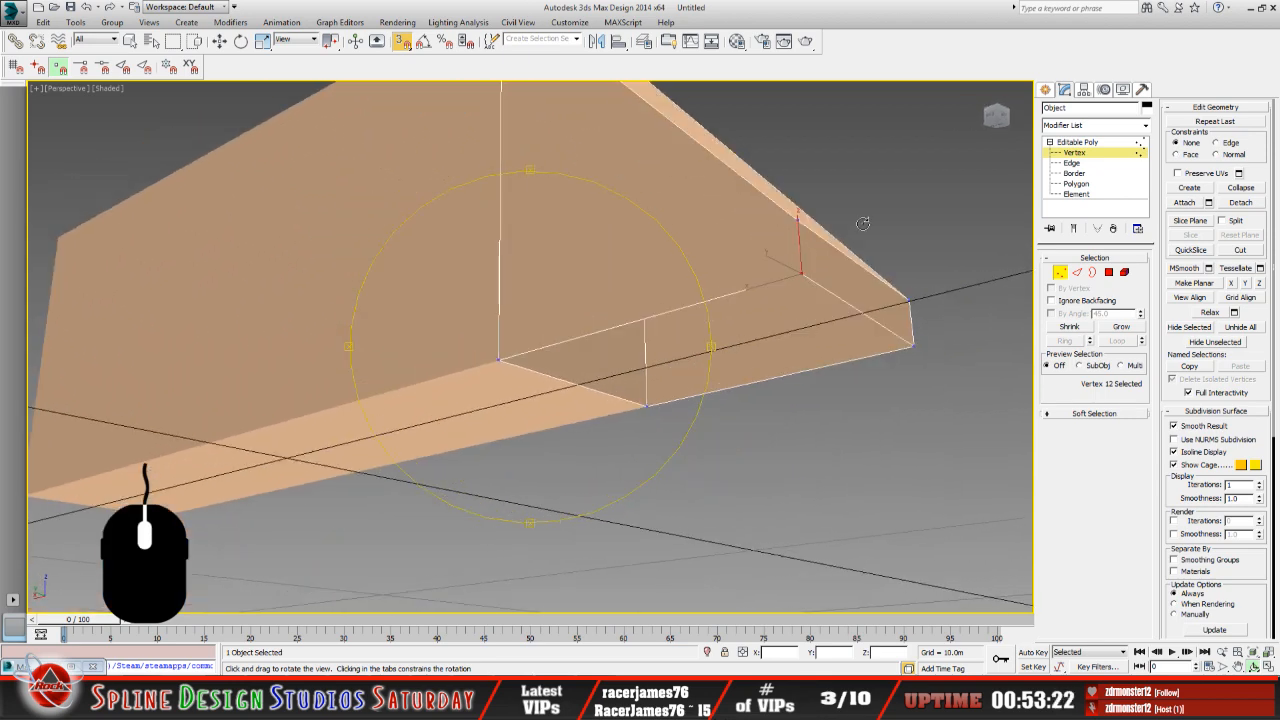
click(1065, 143)
click(391, 314)
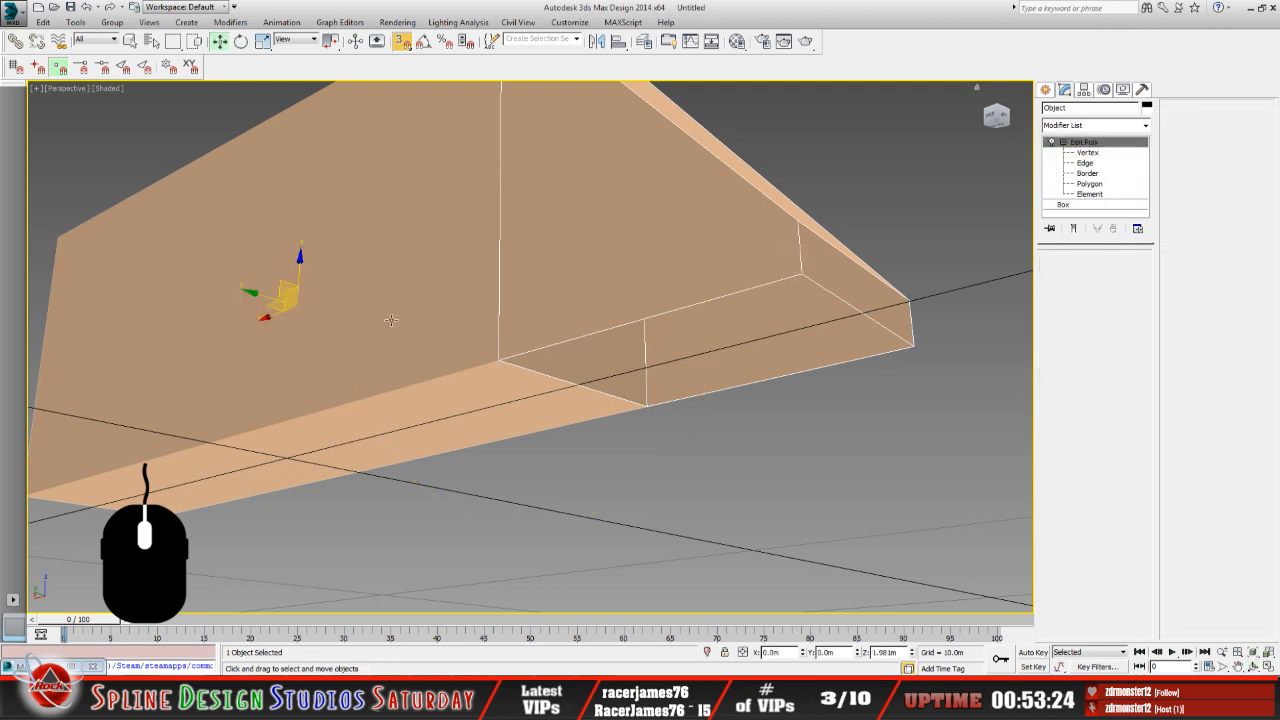
click(1088, 183)
click(475, 403)
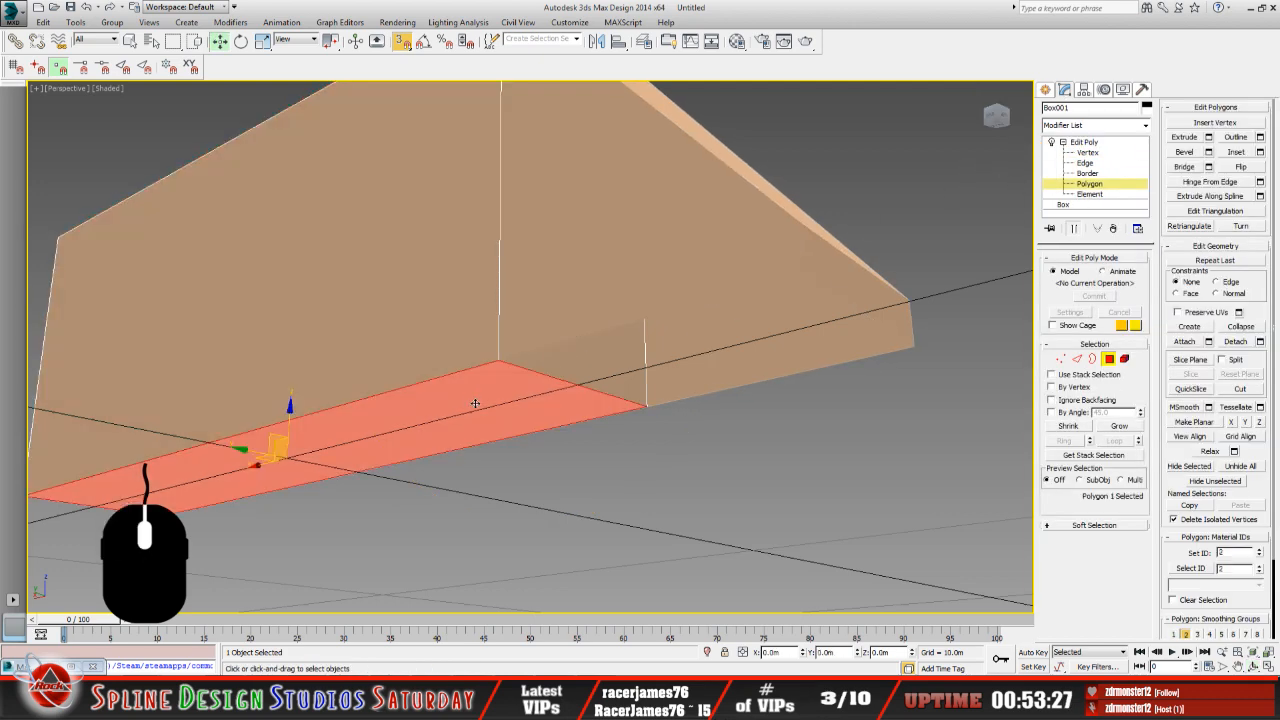
key(Delete)
scroll(476, 403, down, 3)
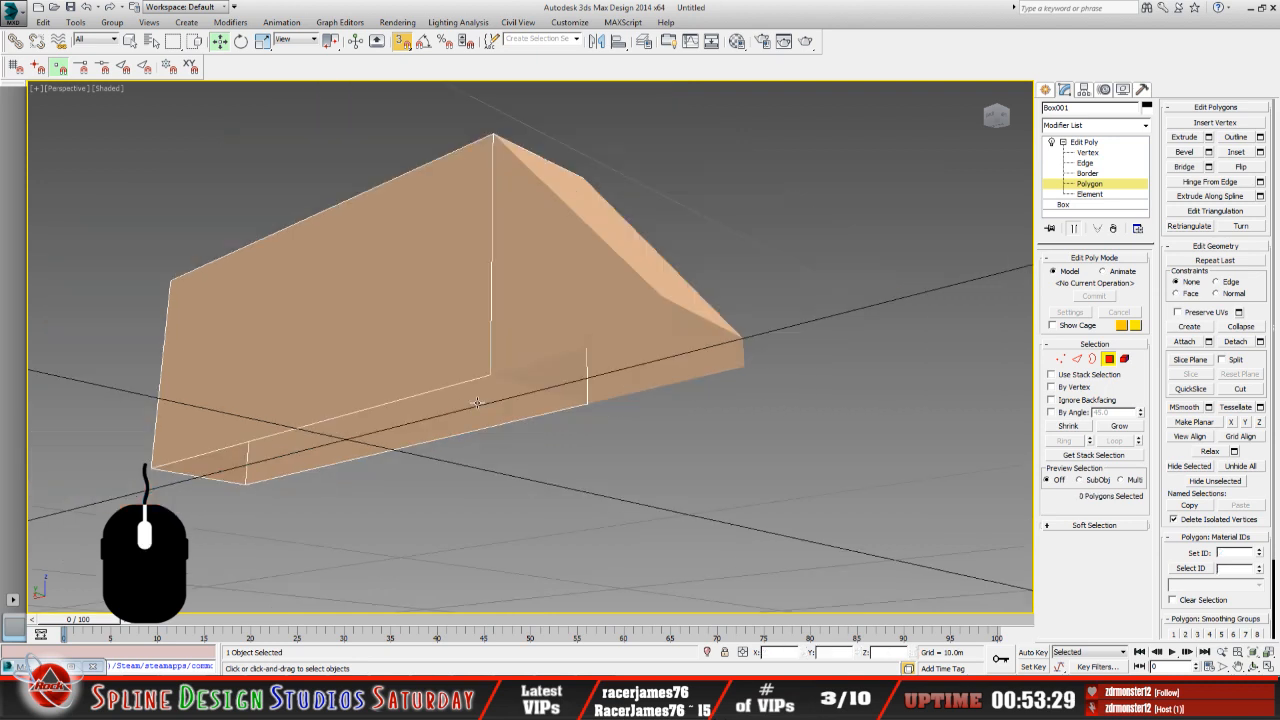
Select the box's far long side polygon and examine the open underside of the model.
click(549, 387)
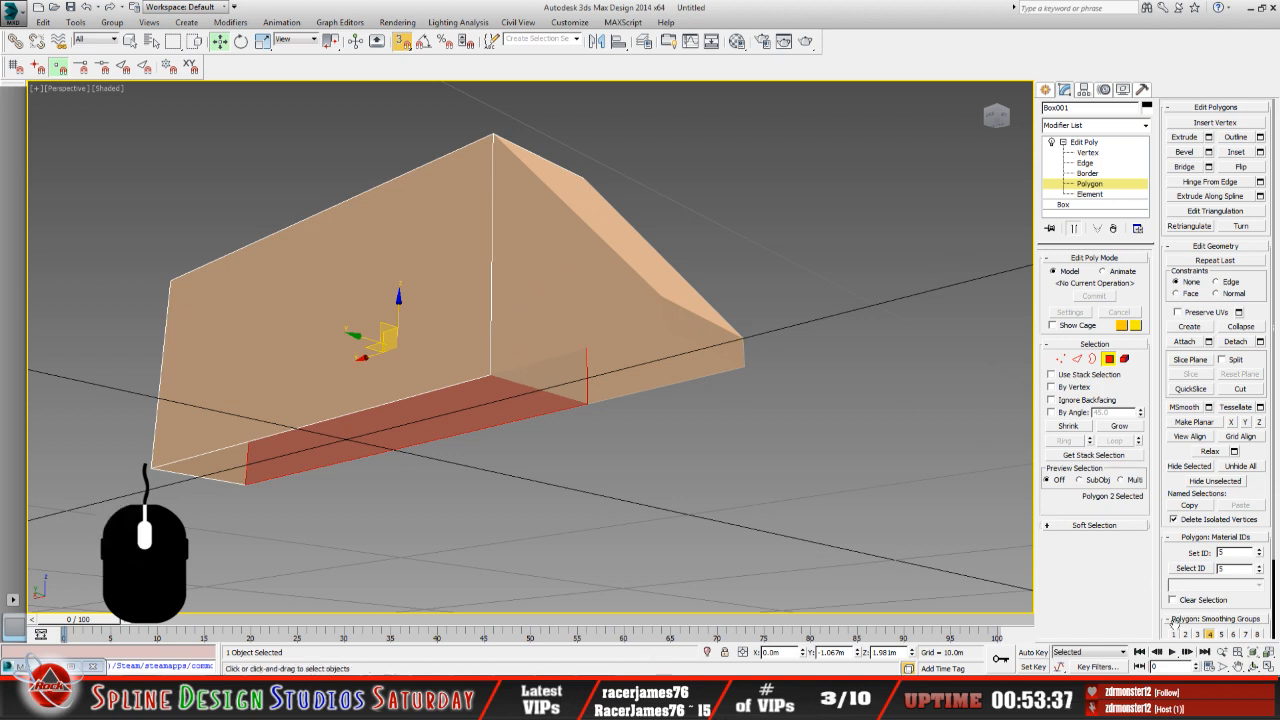
click(1253, 666)
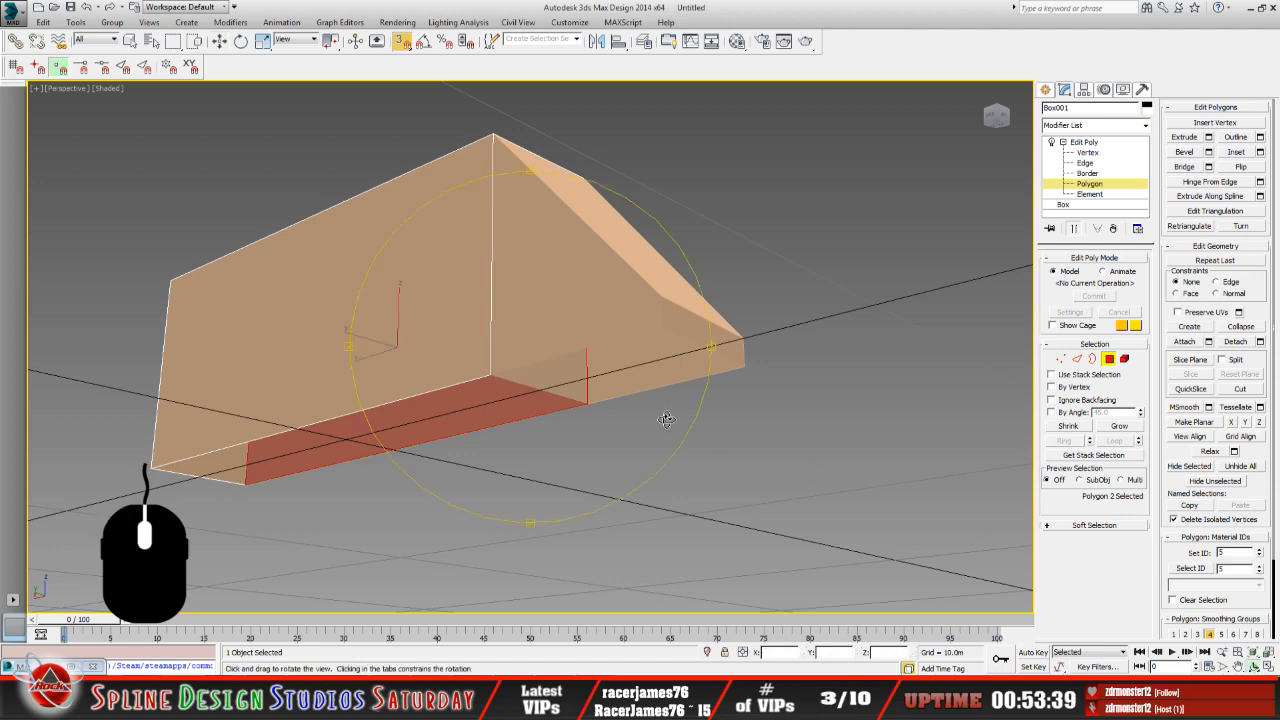
drag(516, 350, 578, 366)
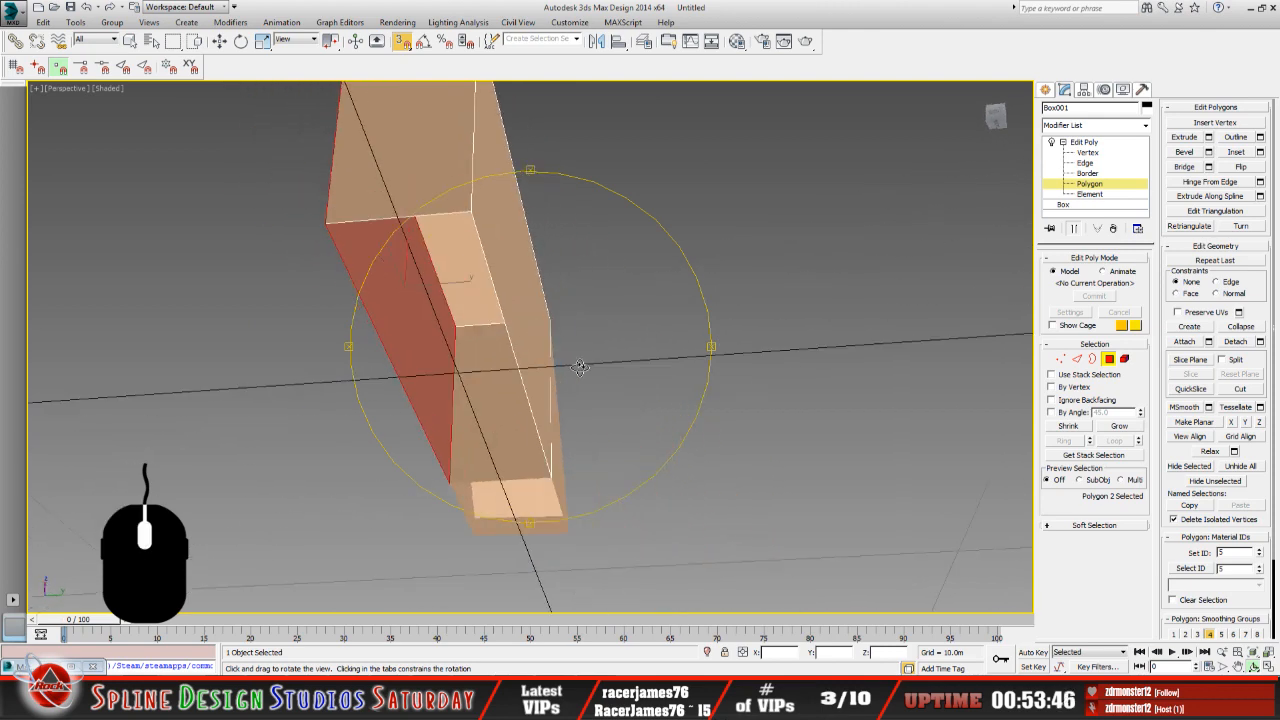
Delete the tall inner end polygon of the detached wedge where it meets the box.
click(1077, 143)
key(w)
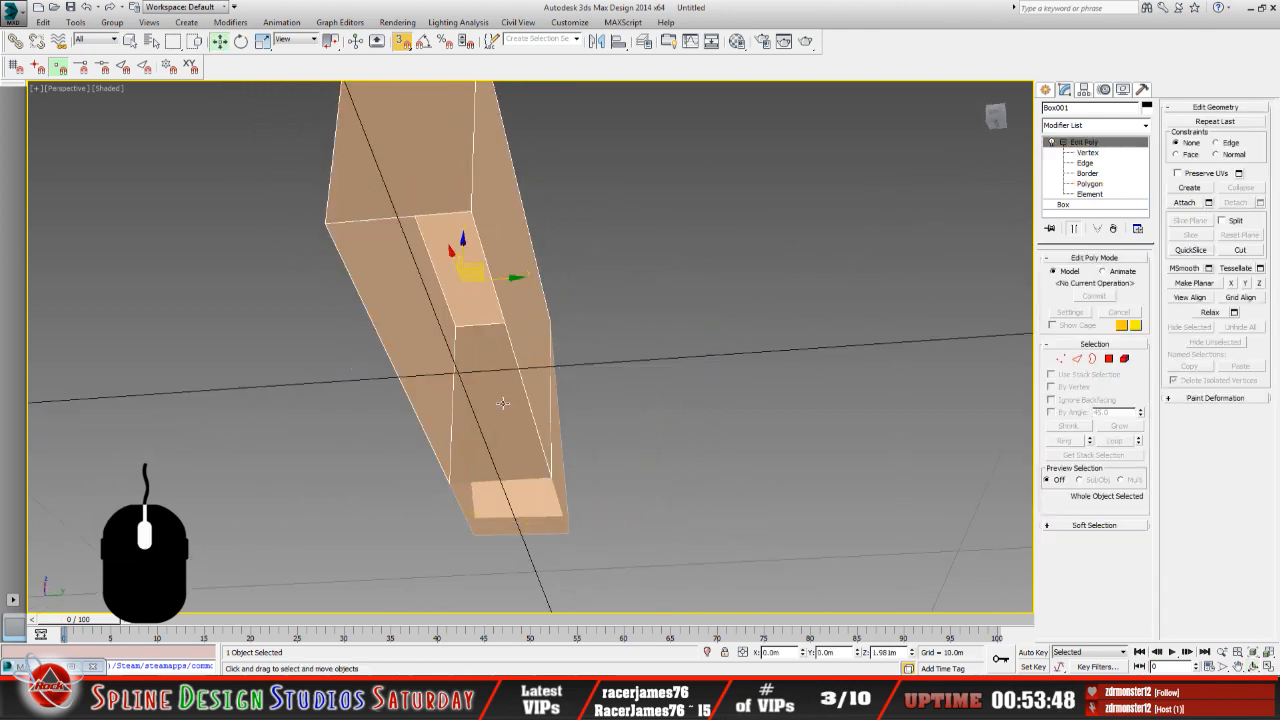
click(503, 404)
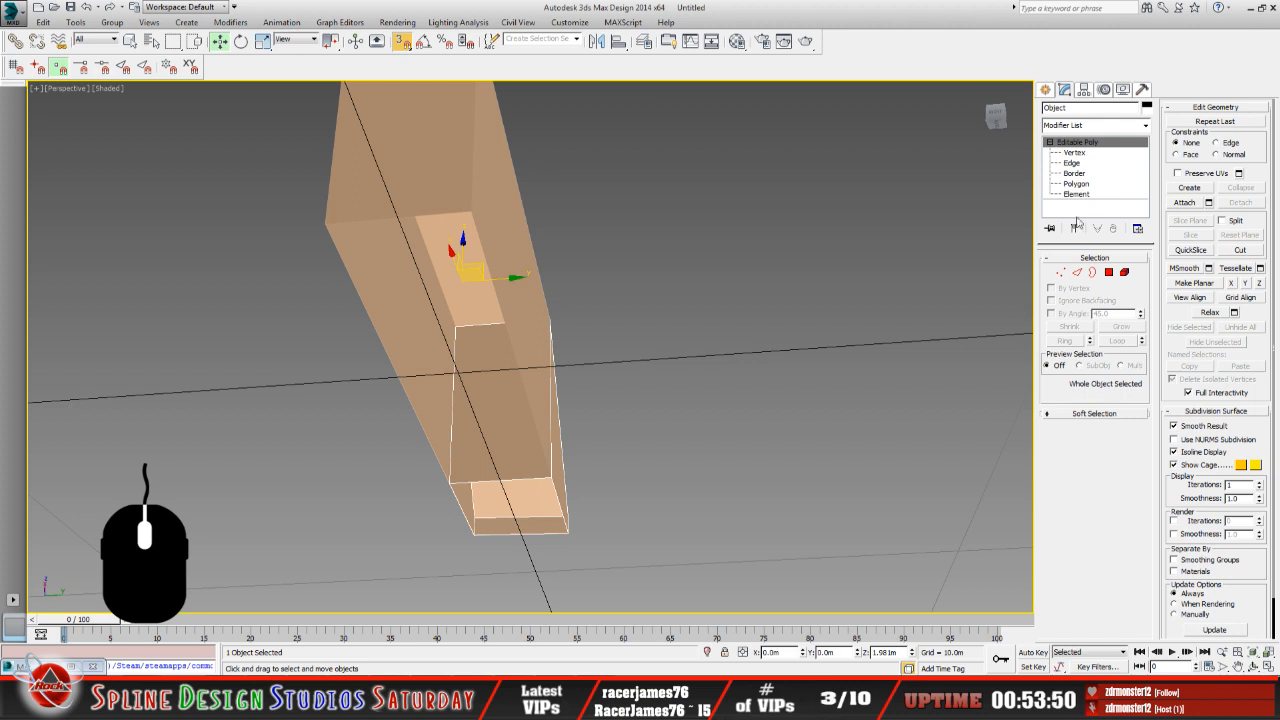
click(1077, 186)
click(501, 453)
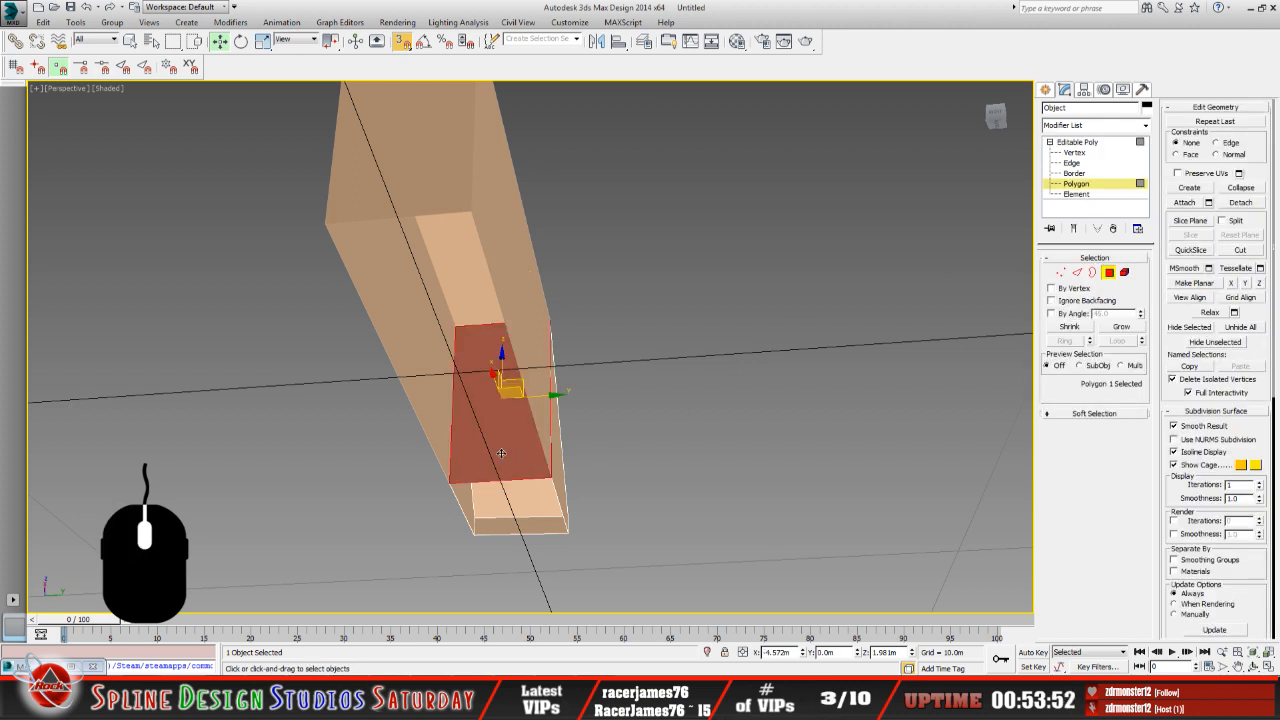
key(Delete)
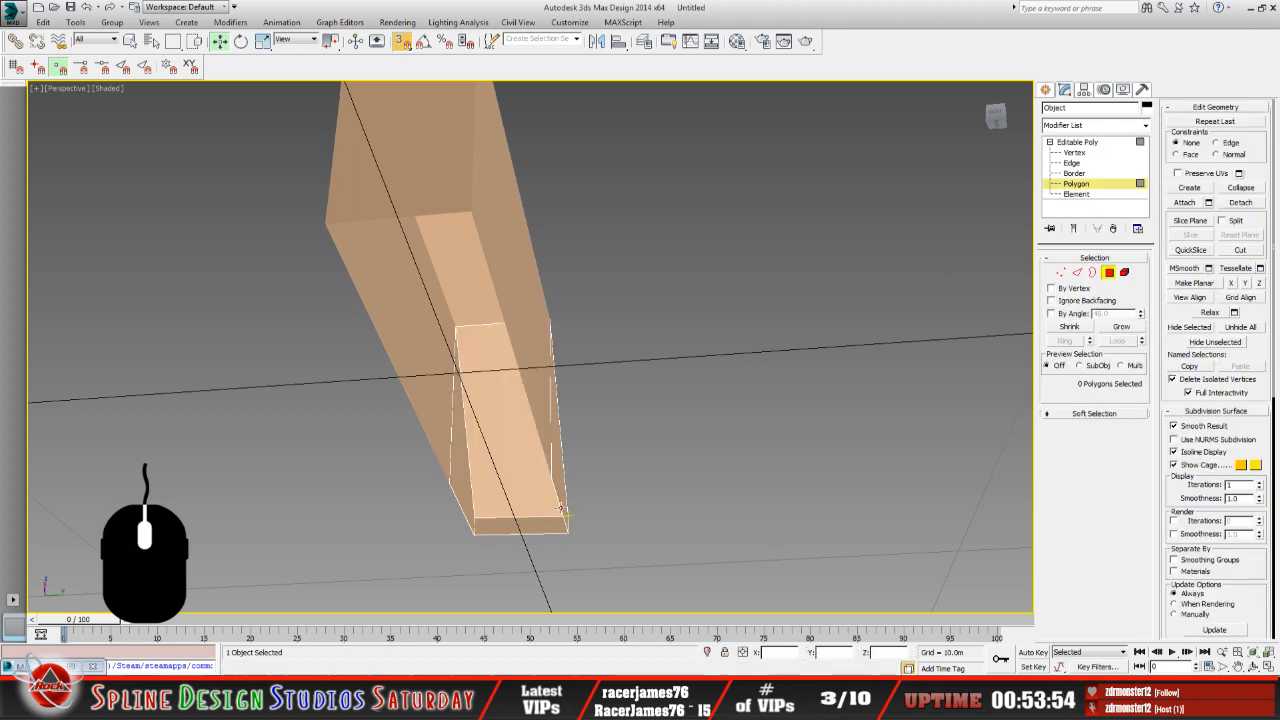
Examine the box and wedge from the side and compare their shape with the walkway reference photo in Paint Shop Pro.
click(1253, 666)
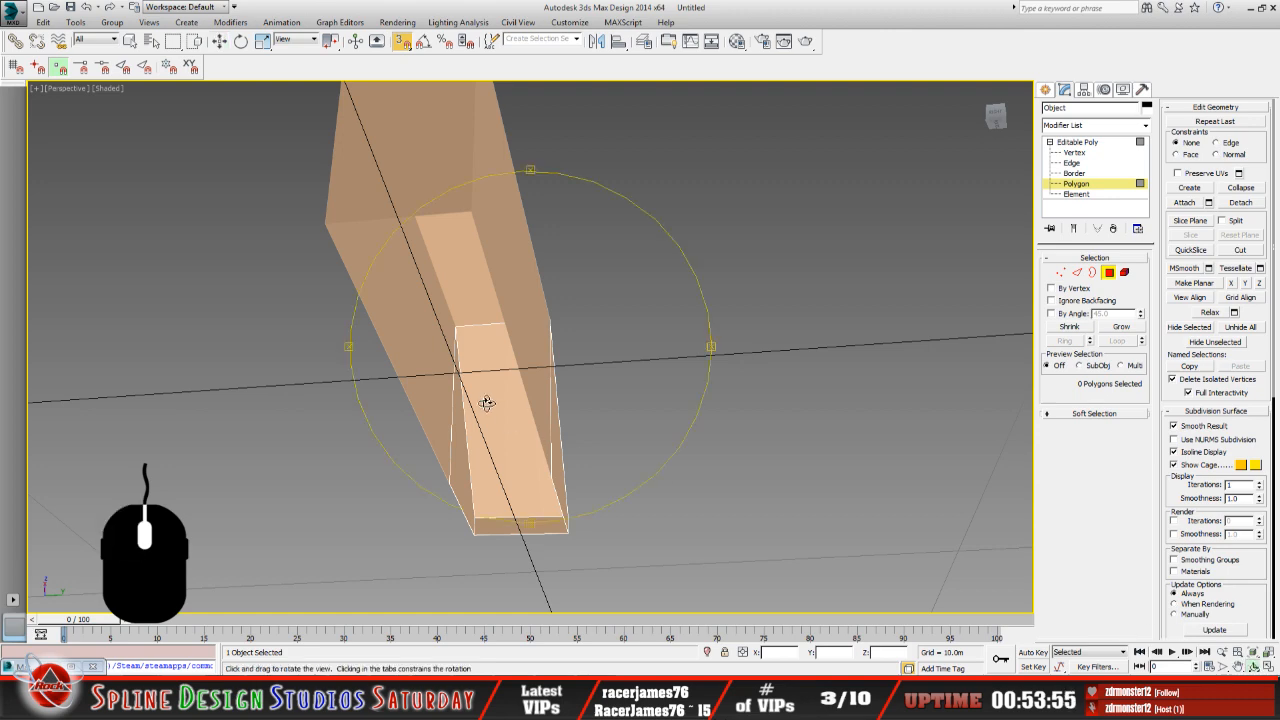
drag(486, 404, 630, 388)
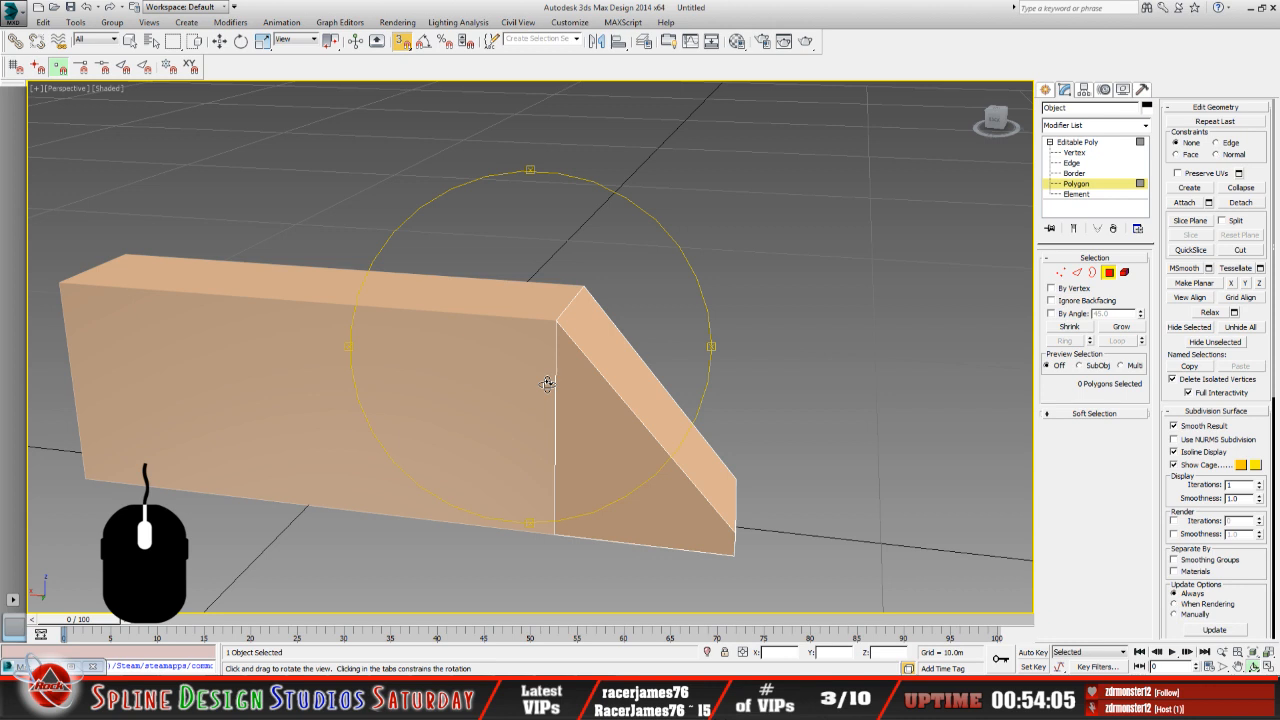
drag(547, 384, 556, 383)
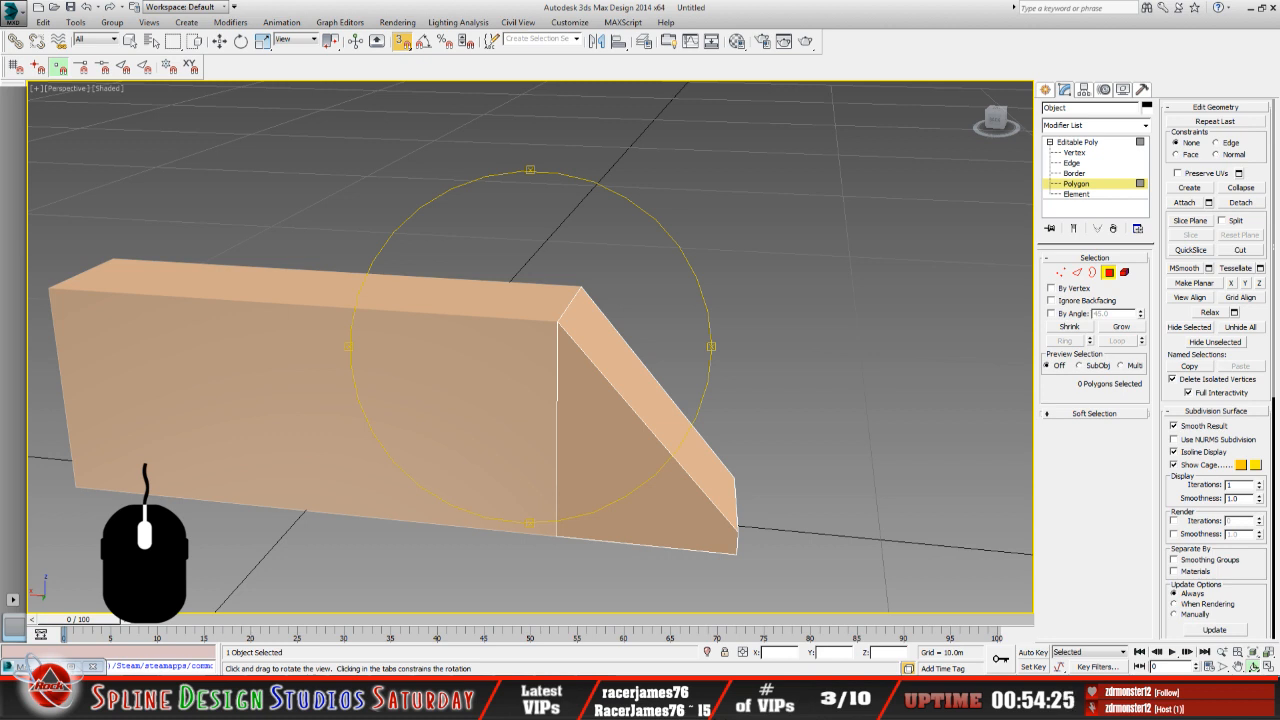
click(400, 700)
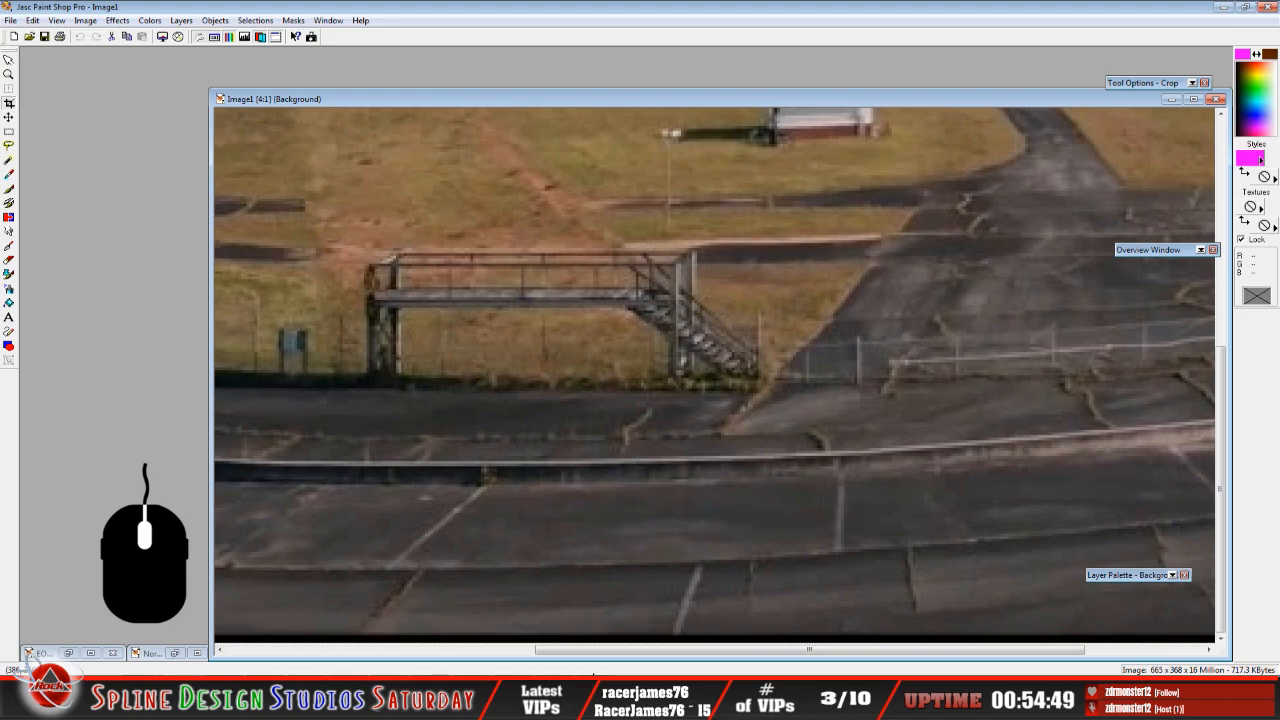
key(alt+Tab)
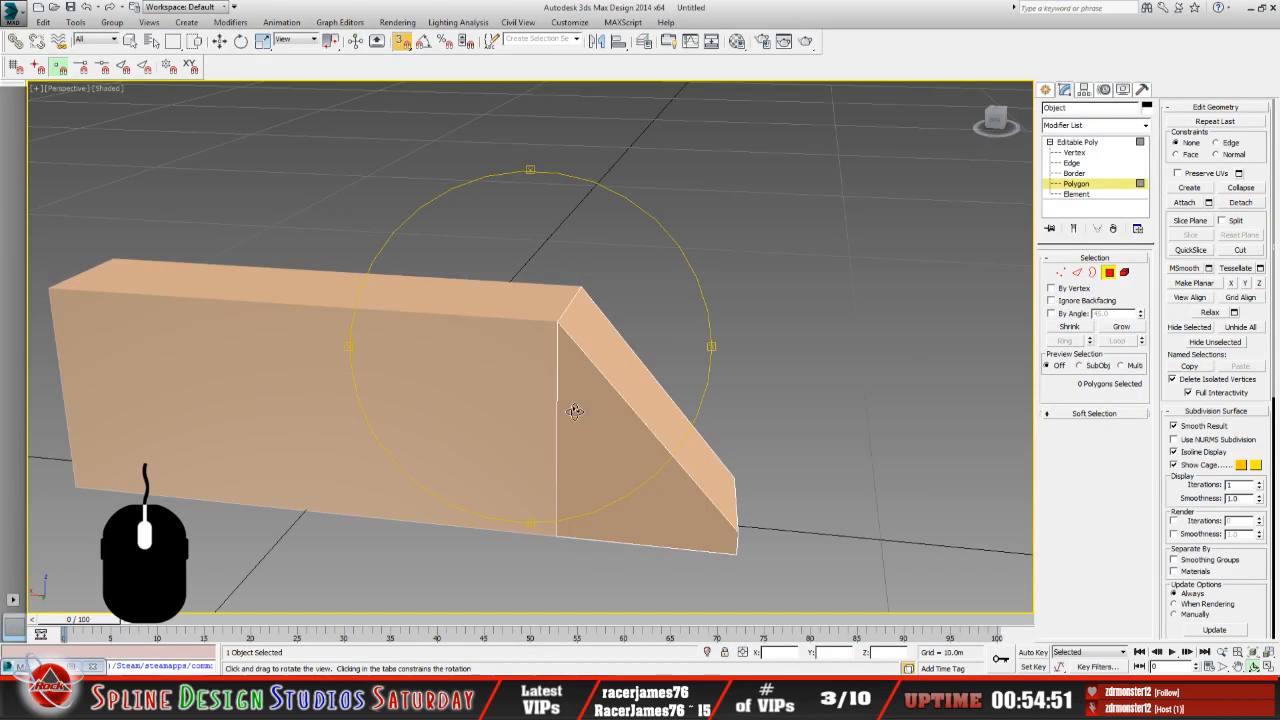
drag(557, 408, 543, 415)
scroll(558, 408, down, 2)
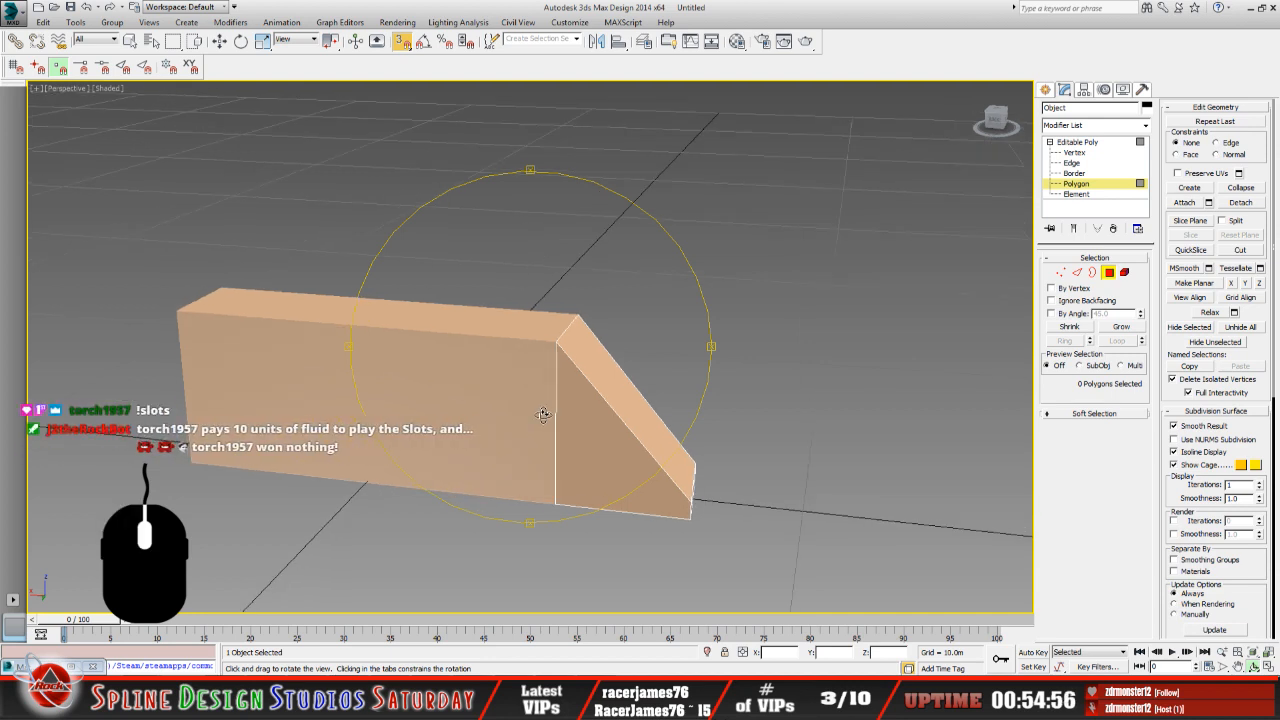
drag(560, 416, 560, 415)
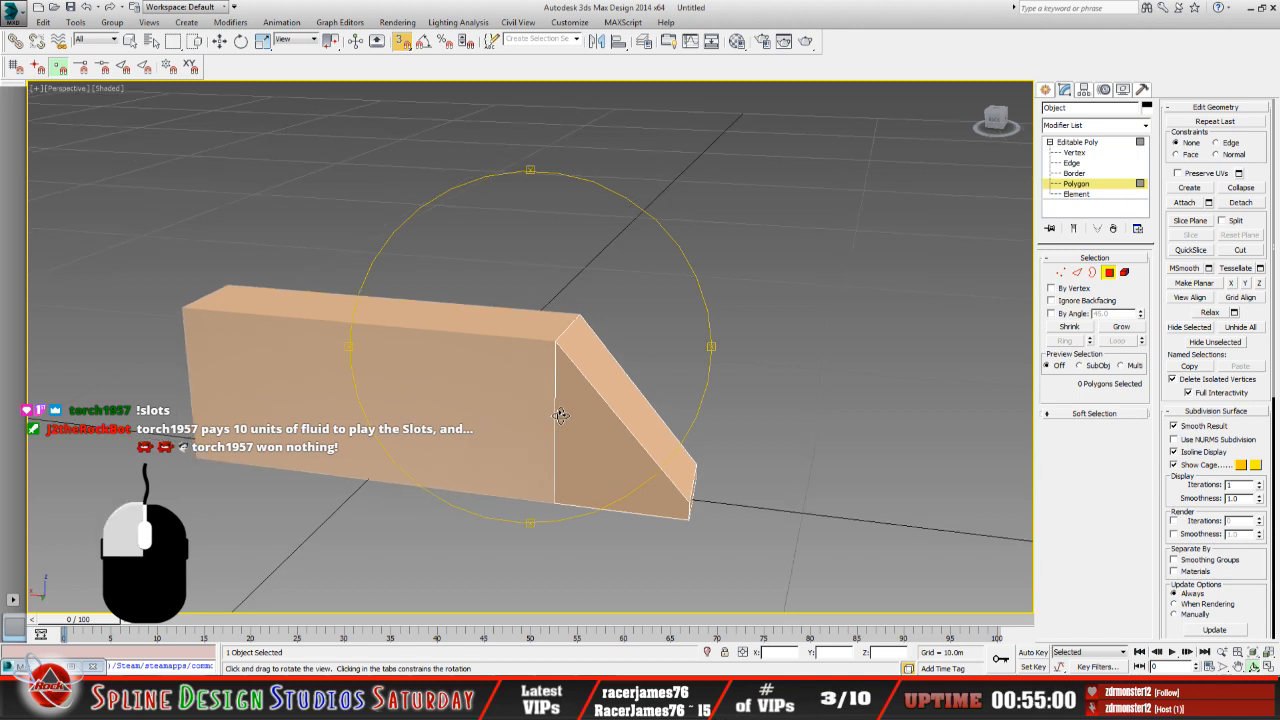
mouse_move(560, 415)
mouse_down()
mouse_move(520, 371)
mouse_move(549, 429)
mouse_move(548, 418)
mouse_up()
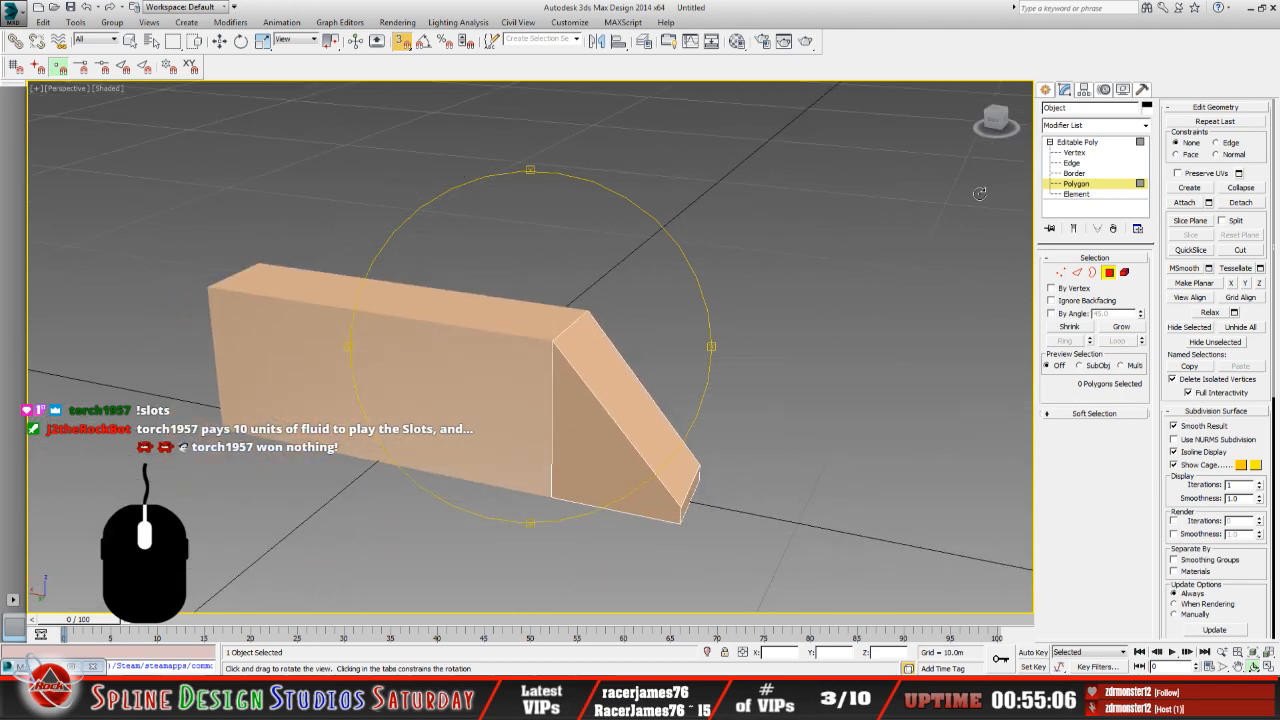
Collapse the box and the wedge into a single mesh object with the Collapse utility.
click(1097, 144)
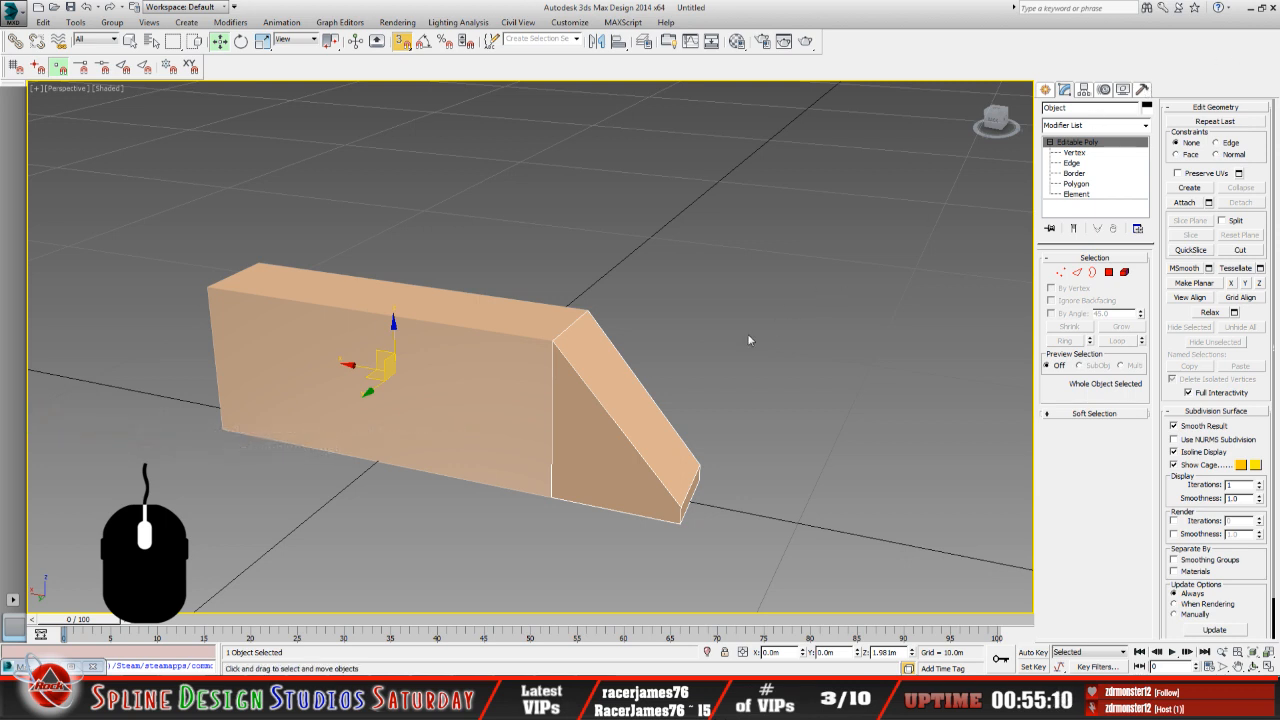
click(489, 378)
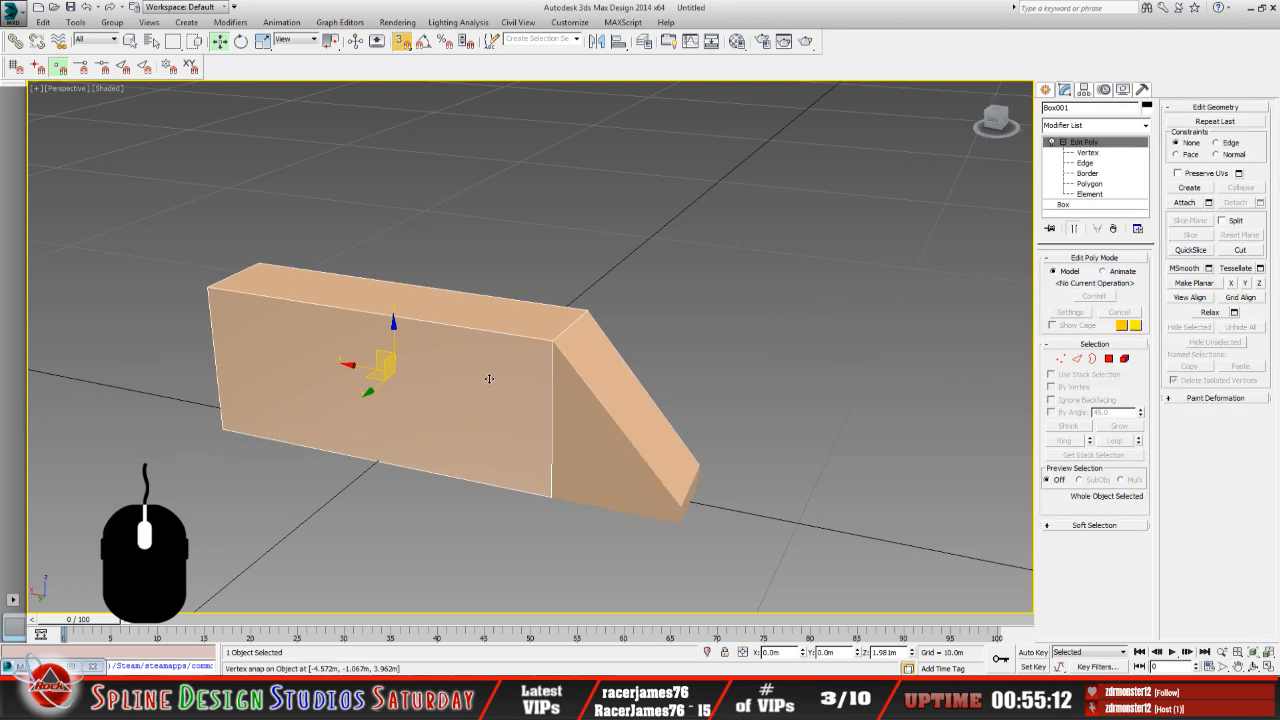
ctrl+click(590, 437)
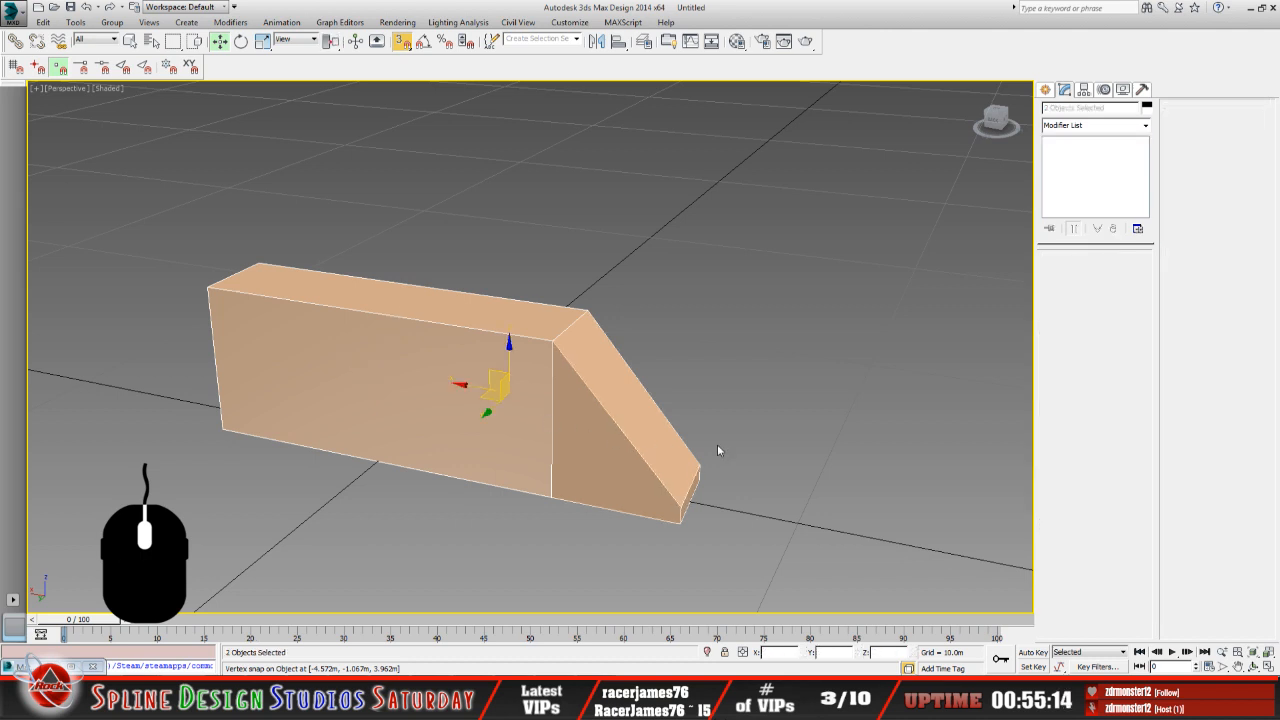
click(1144, 90)
click(1106, 191)
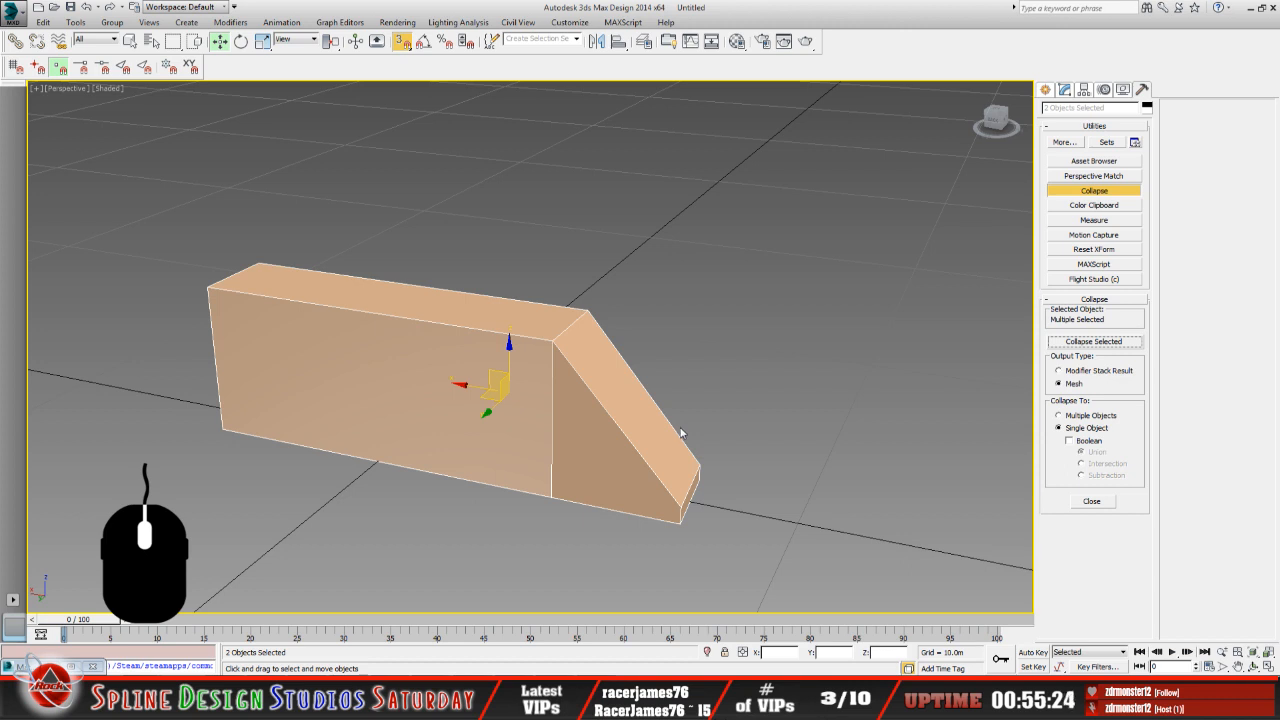
click(1092, 342)
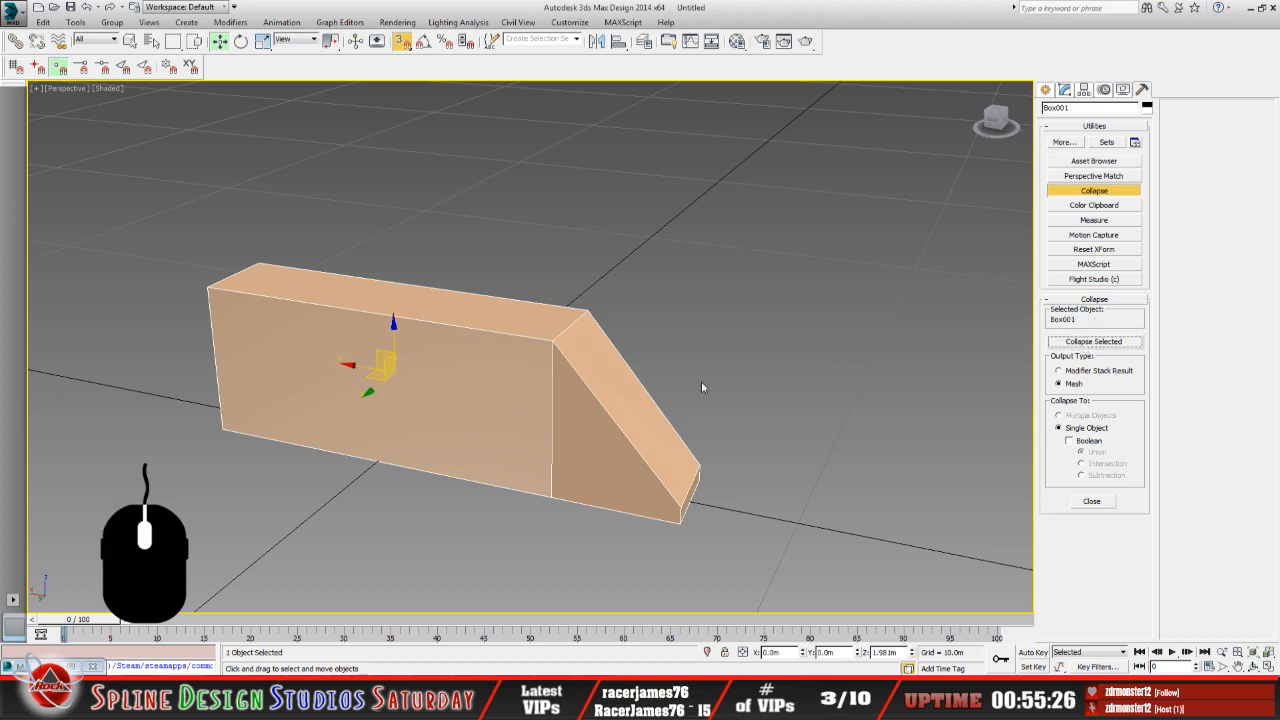
click(737, 427)
click(538, 378)
click(1094, 190)
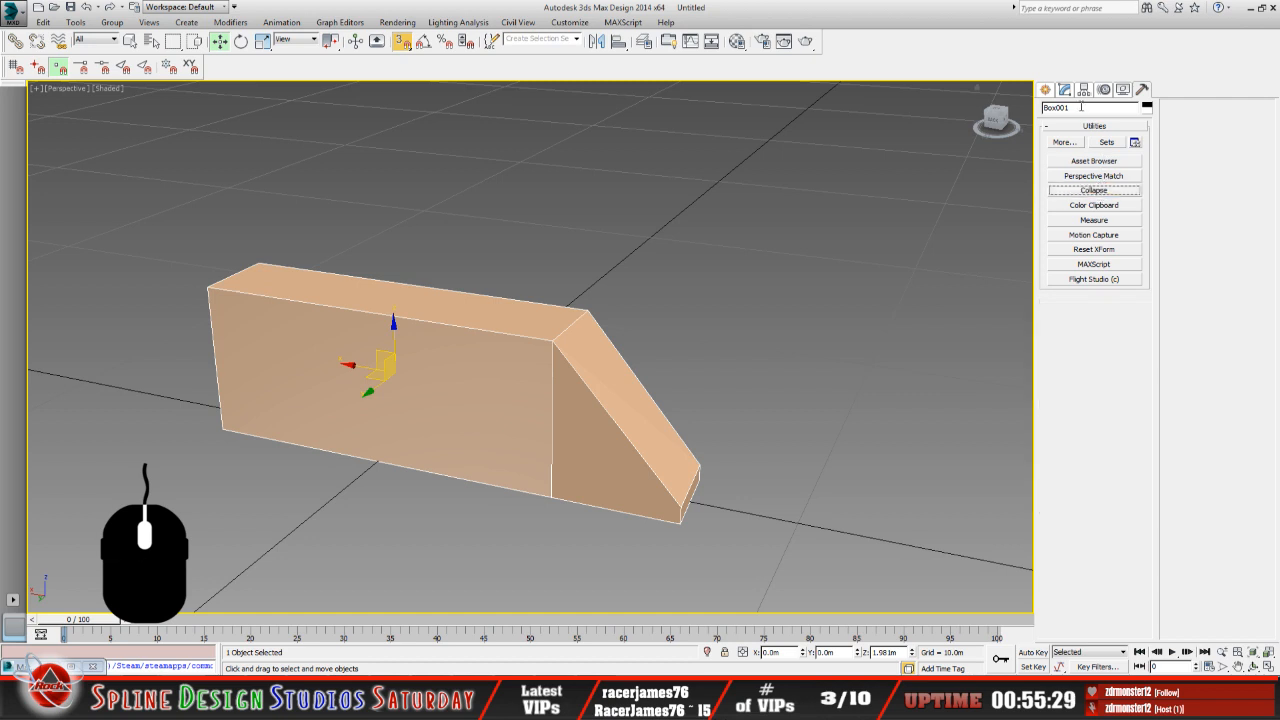
Center the merged mesh's pivot to the object and reset its X position to 0.
click(1084, 89)
click(1101, 174)
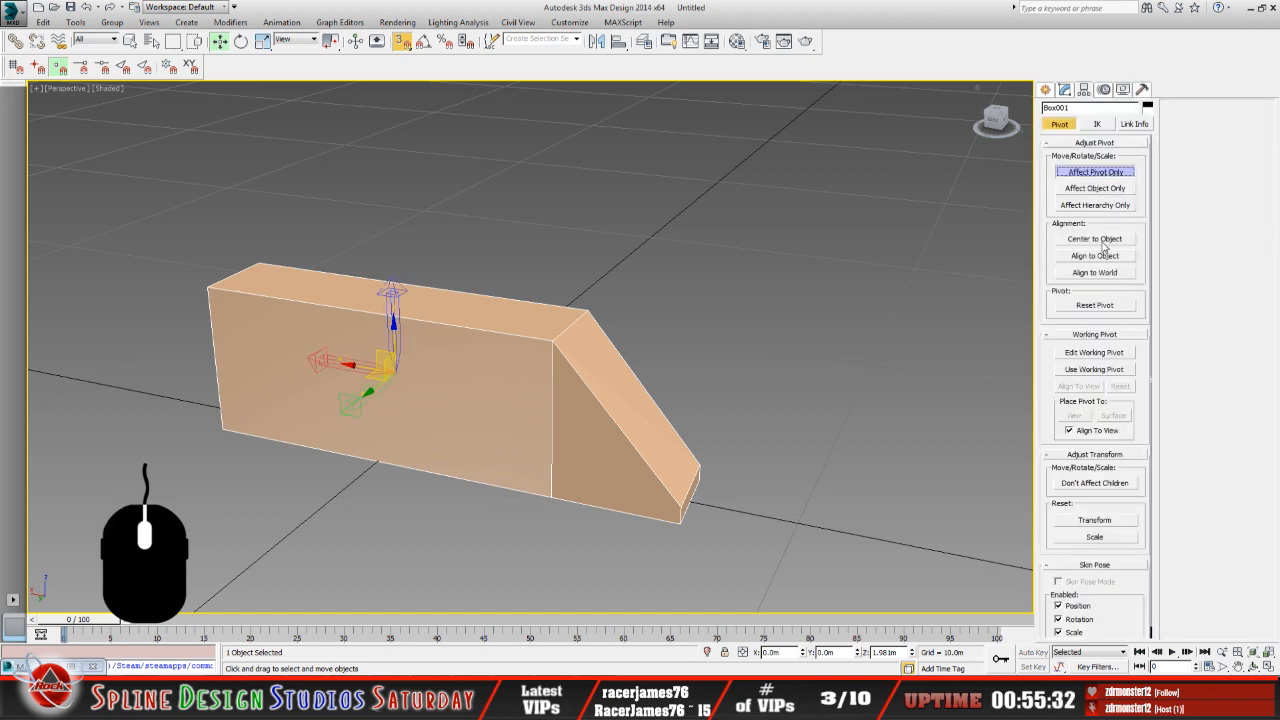
click(1093, 242)
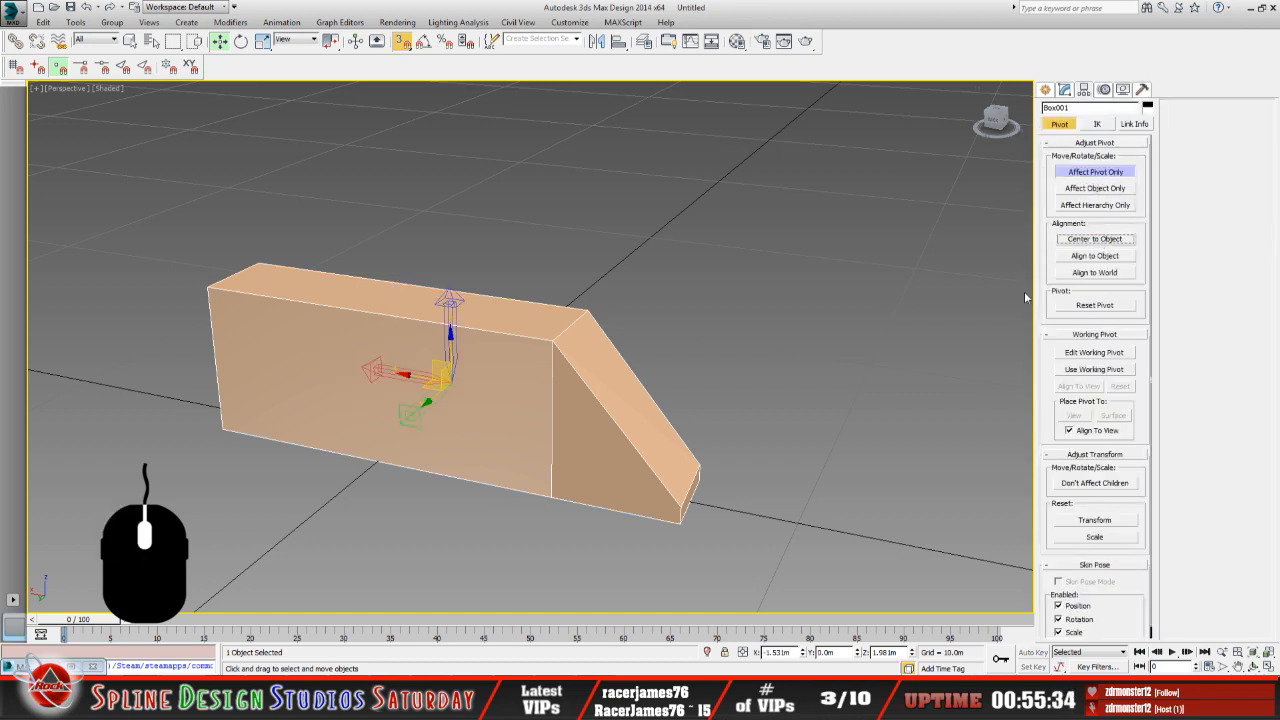
click(1094, 174)
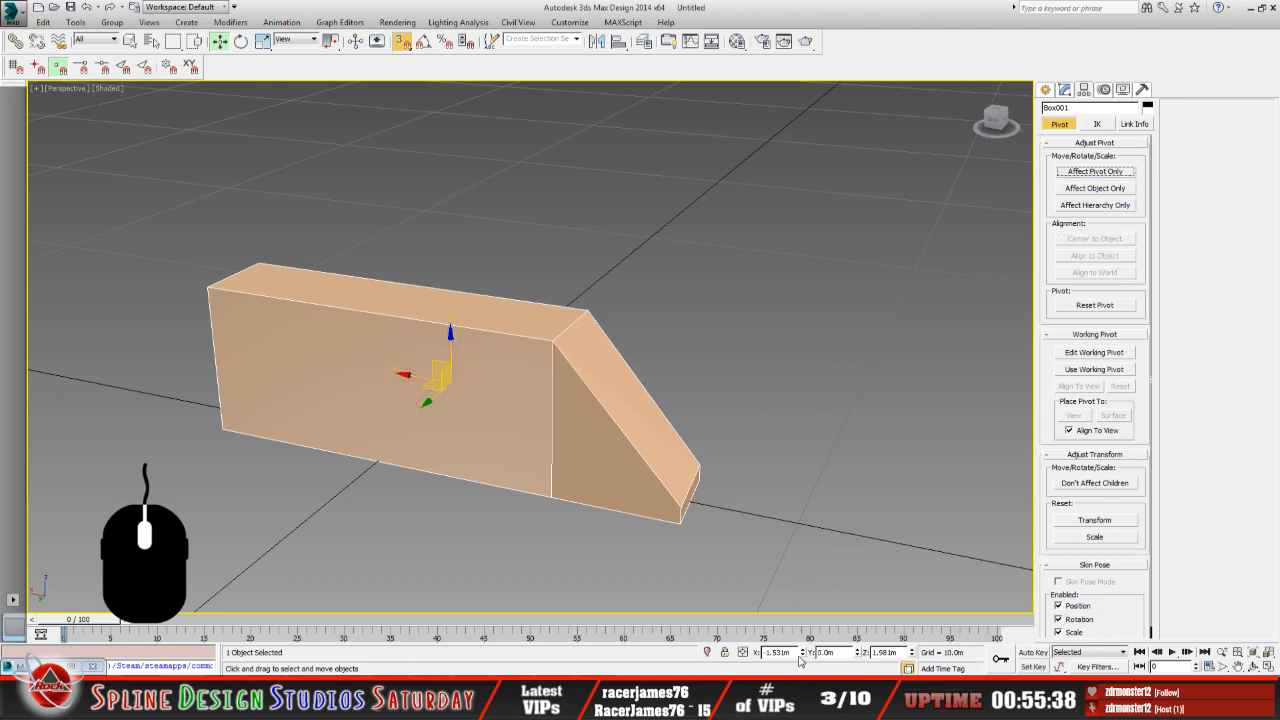
right_click(804, 653)
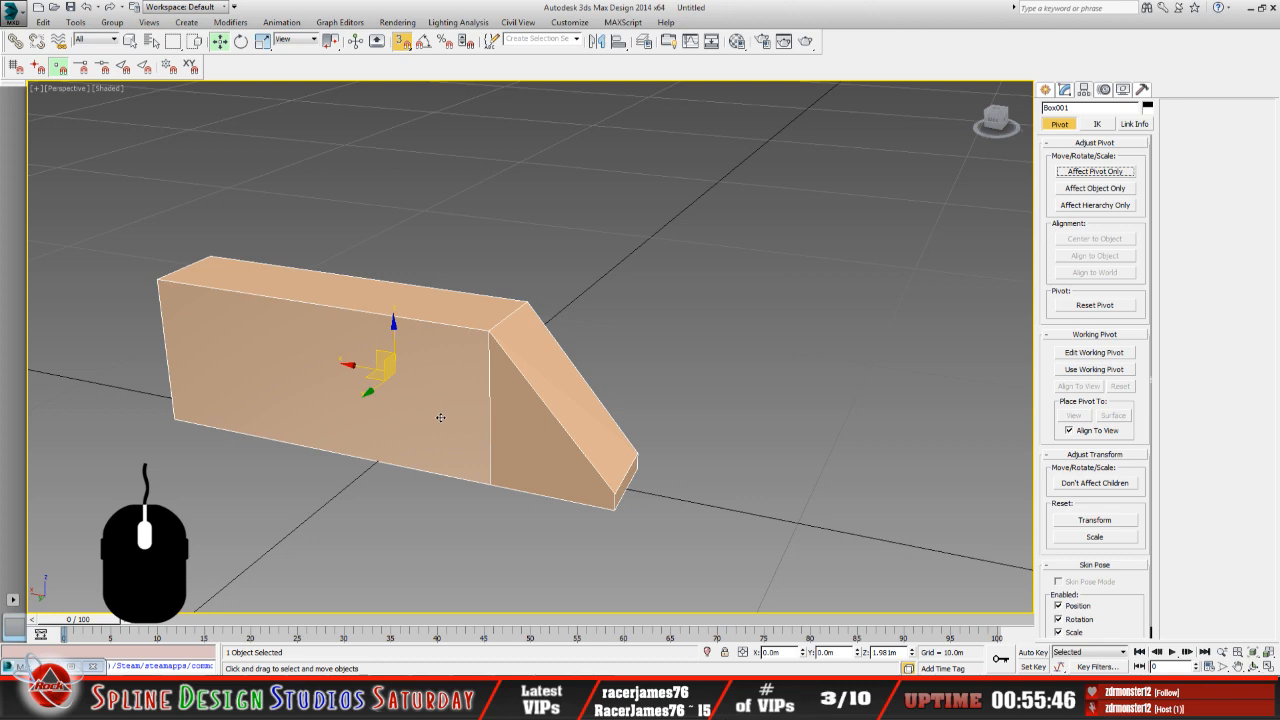
Turn off 3D snapping, activate the Move tool and show the merged mesh's modifier stack.
click(1254, 665)
drag(561, 431, 551, 407)
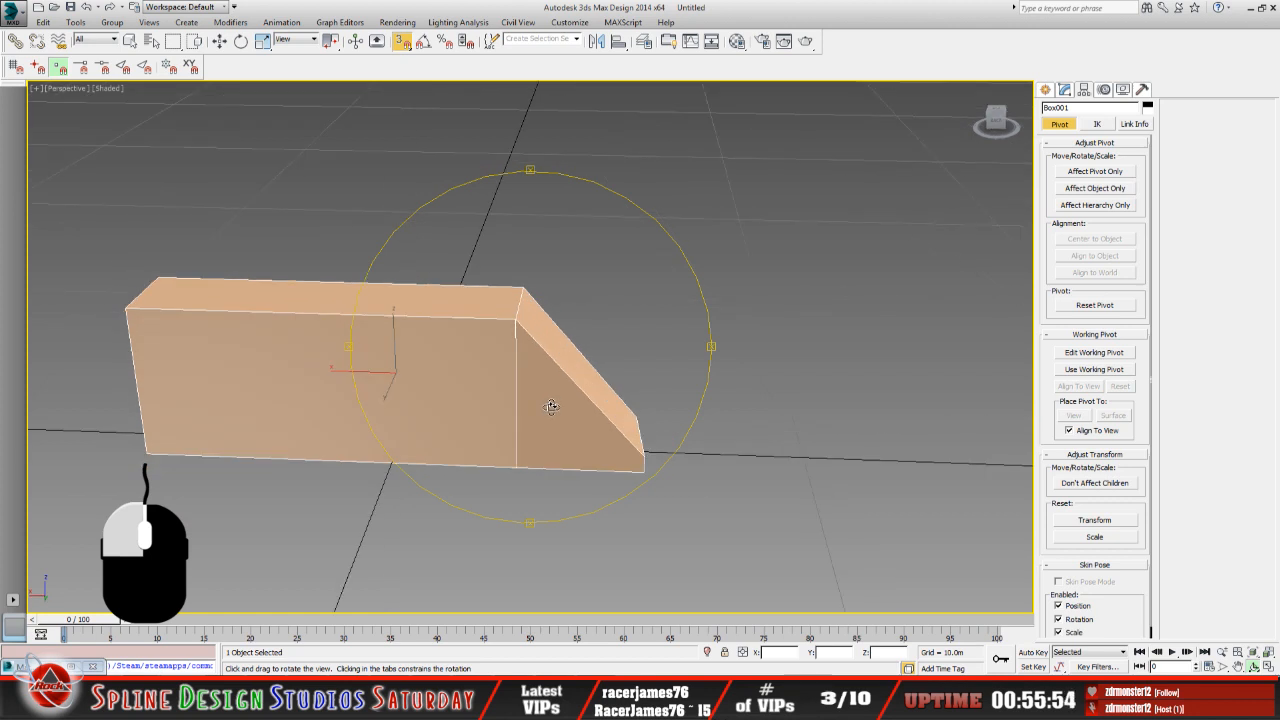
drag(551, 407, 546, 374)
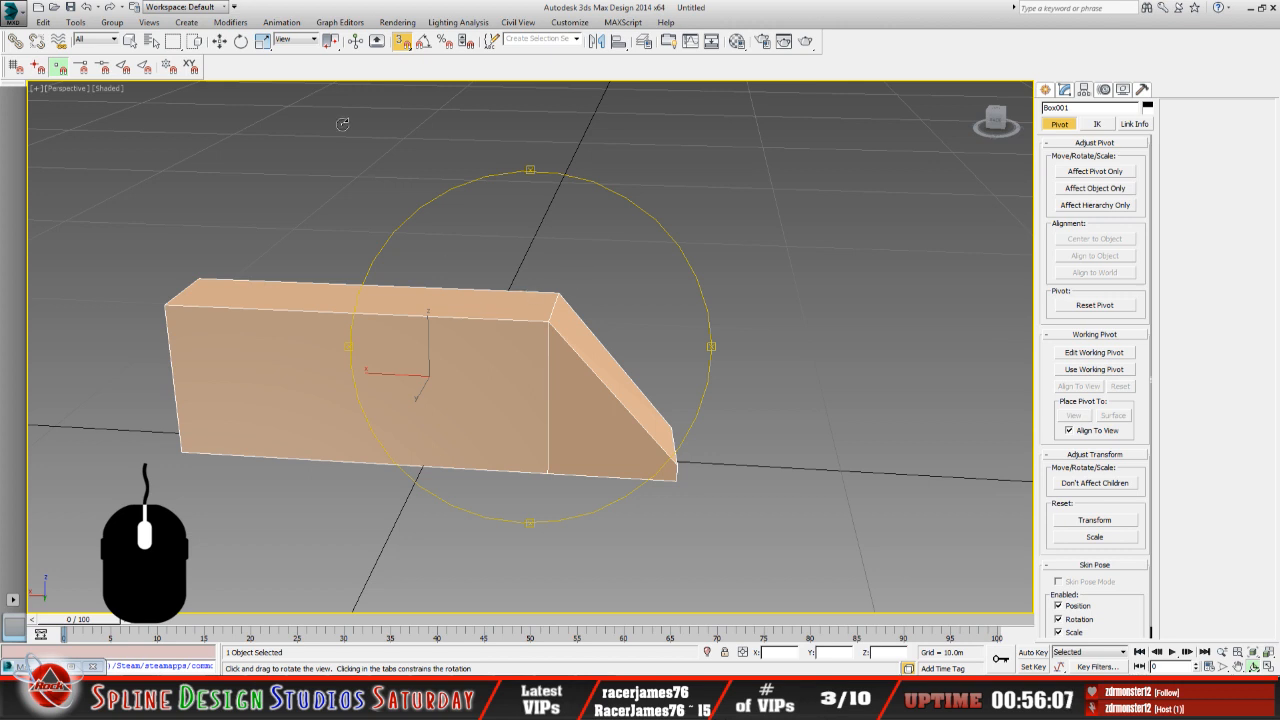
click(403, 42)
click(219, 40)
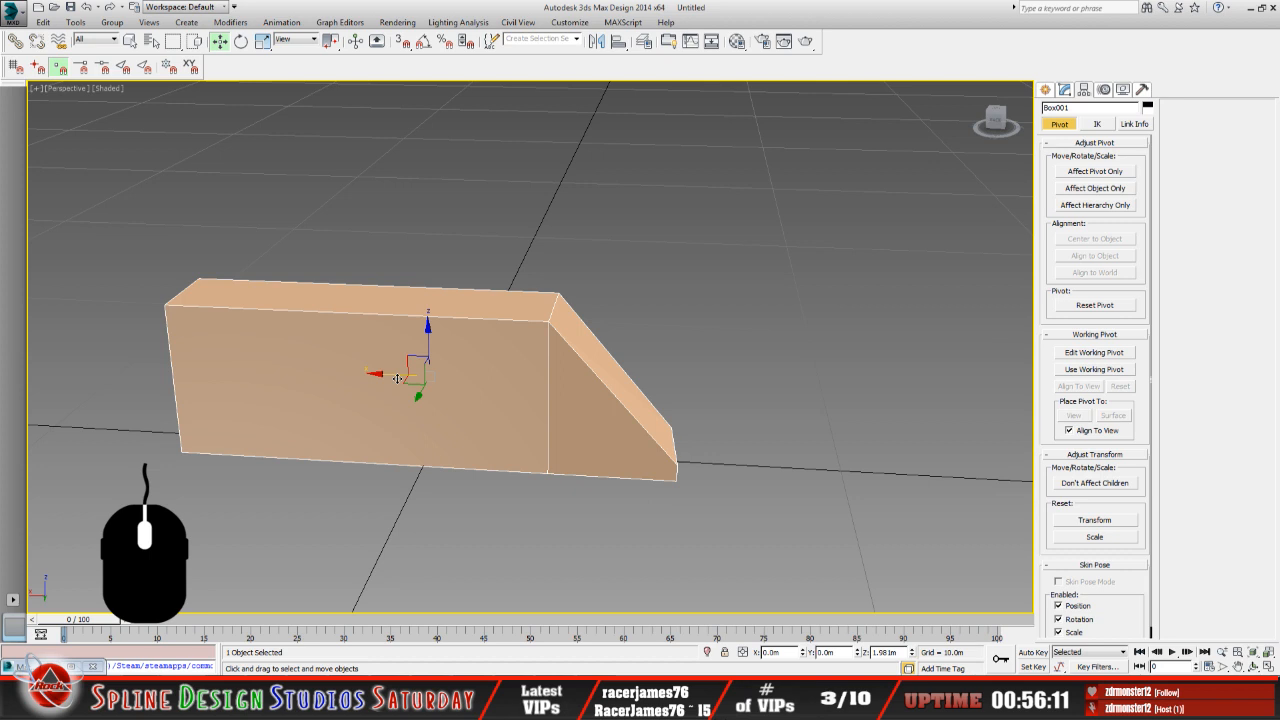
click(1064, 89)
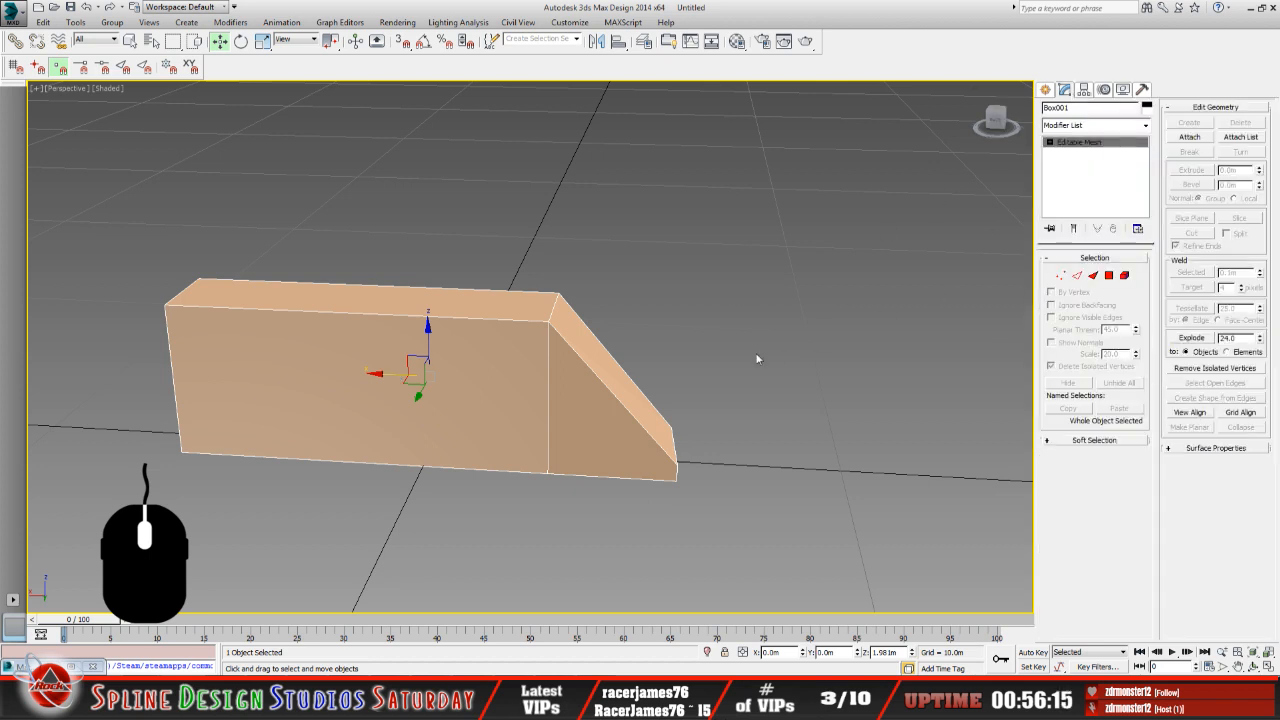
Preview the viewport's safe frames and review the general preference settings.
key(shift+f)
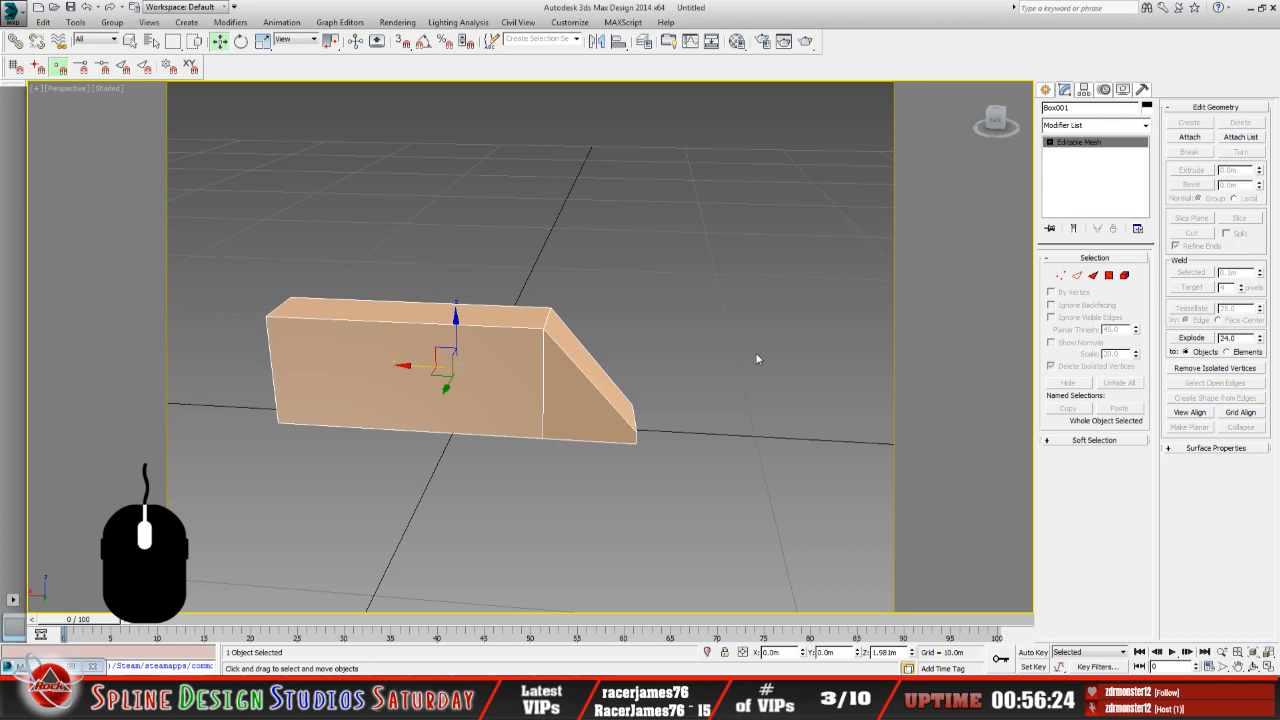
key(shift+f)
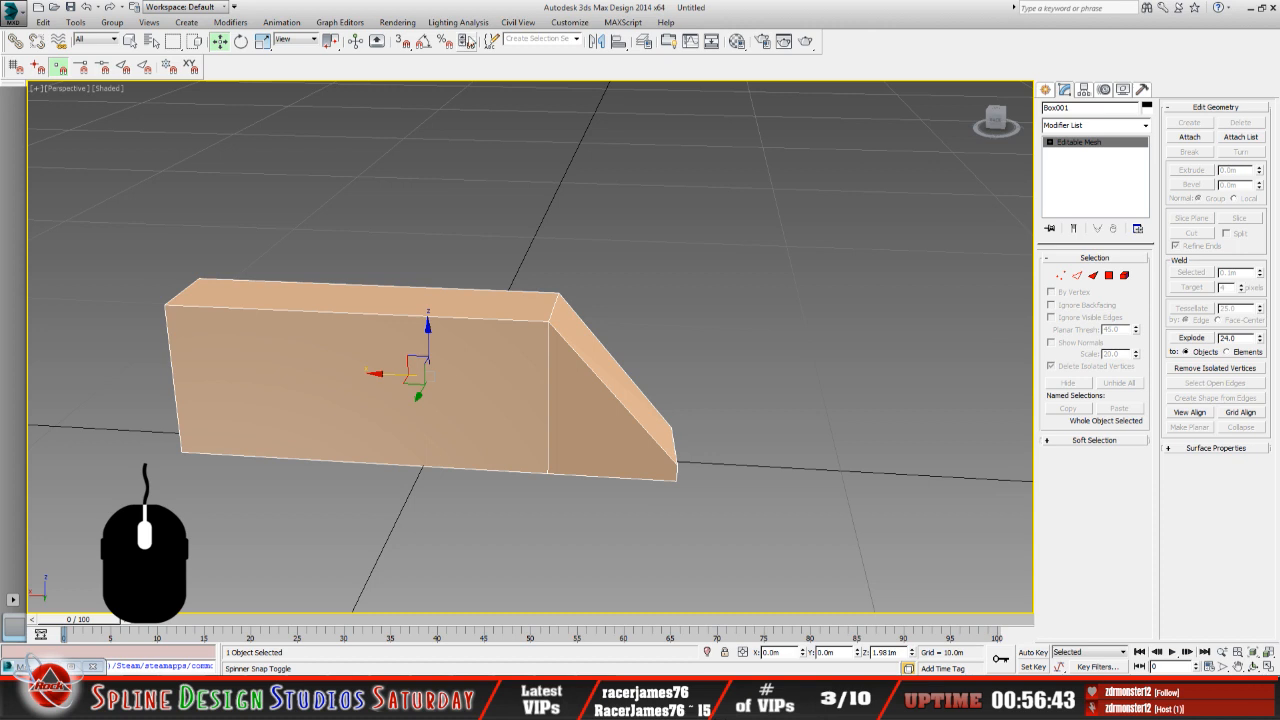
click(569, 22)
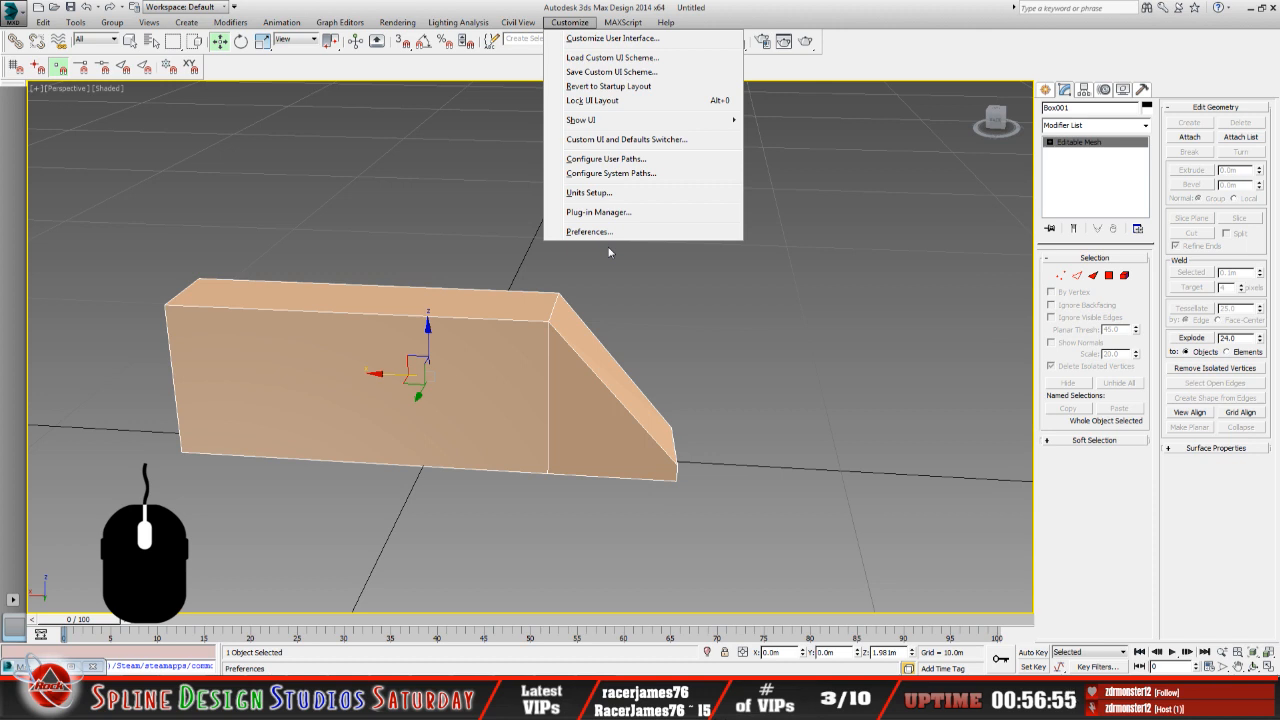
click(617, 231)
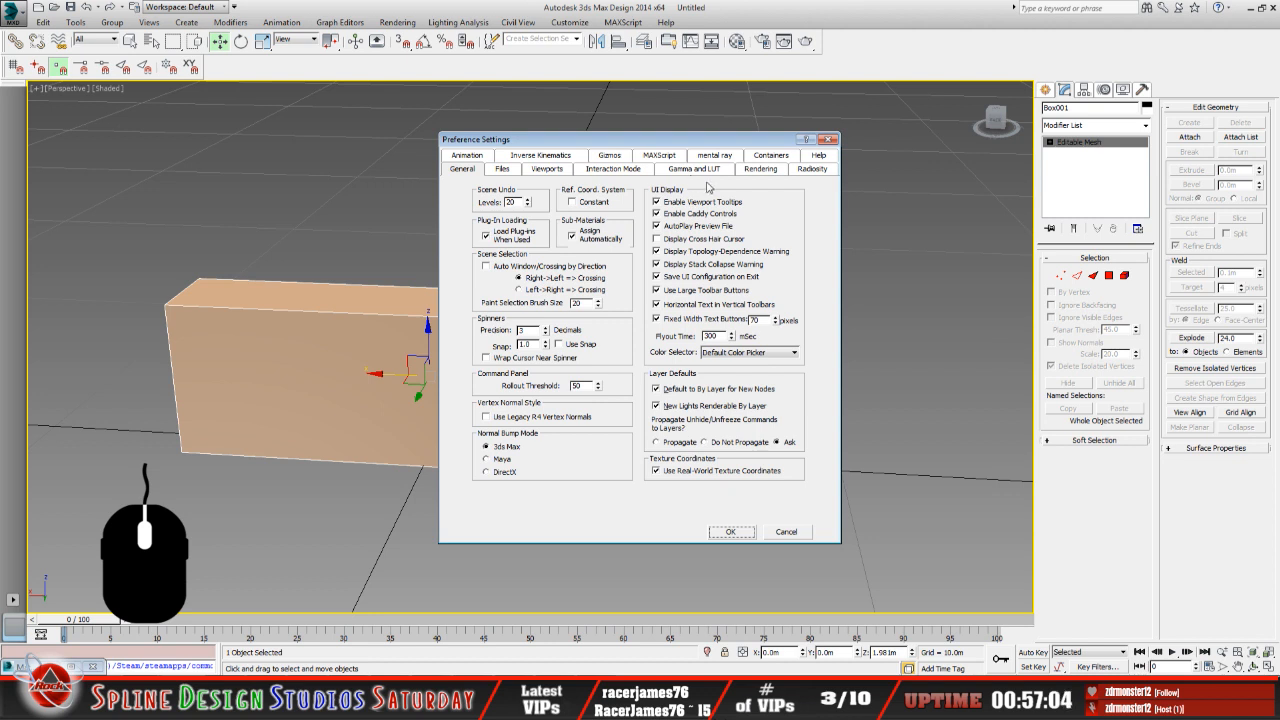
click(731, 531)
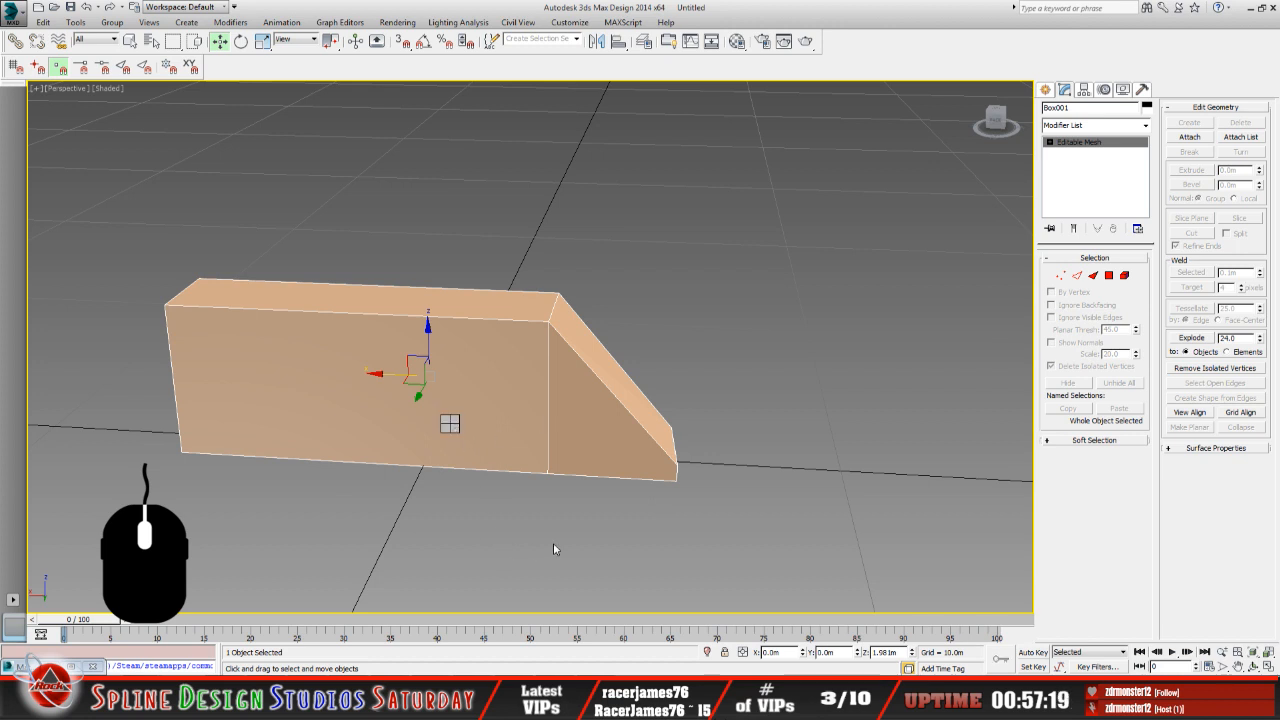
Convert the mesh to Editable Poly and insert a vertical edge loop across the box section, a short distance before the sloped end.
click(587, 556)
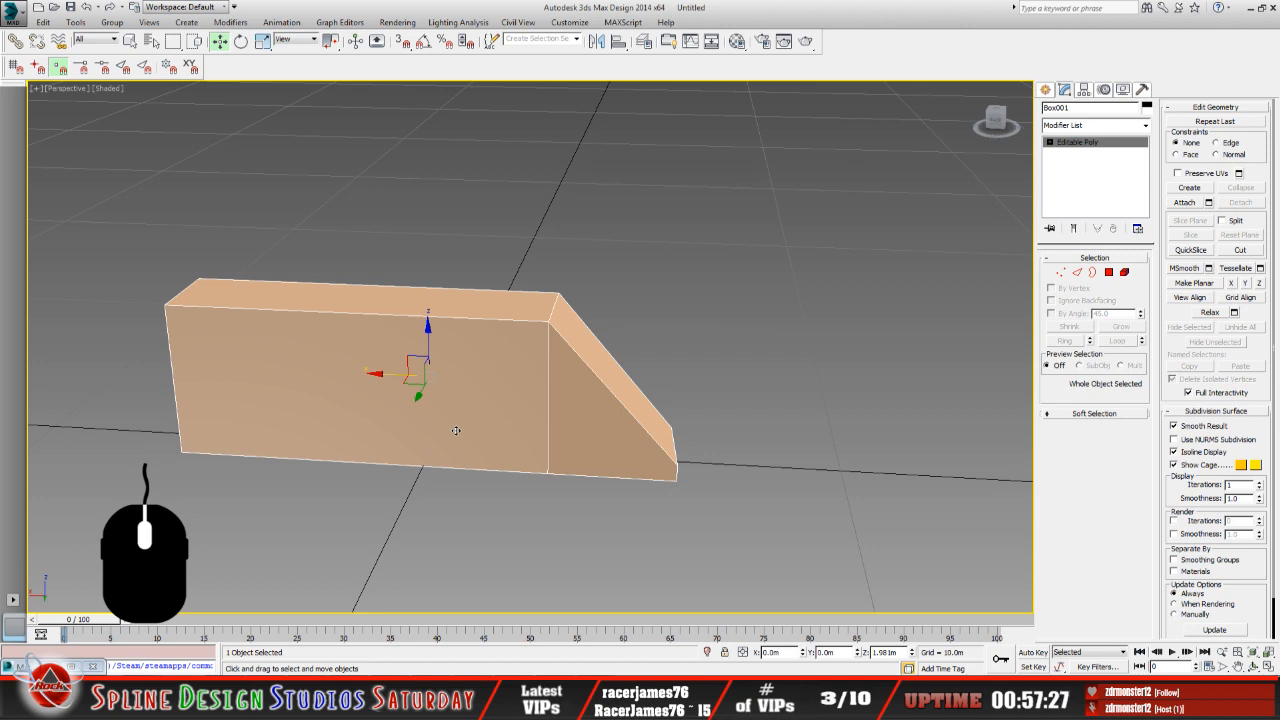
key(alt+1)
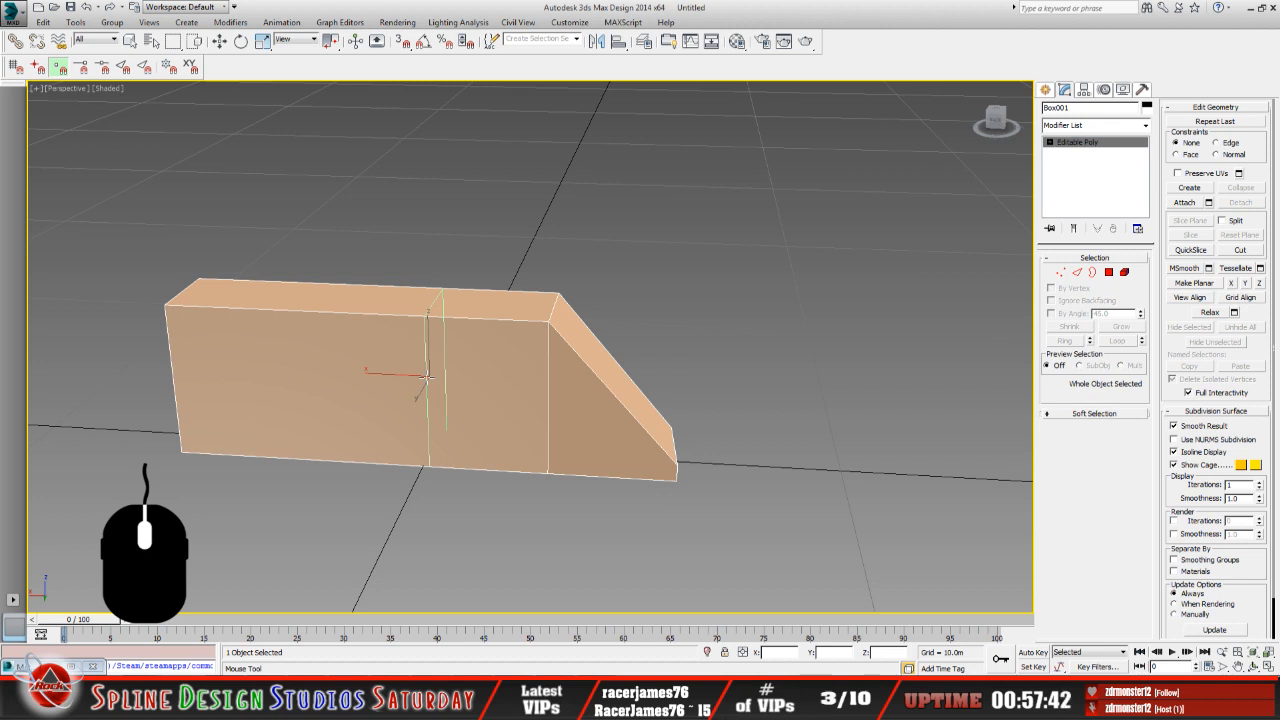
drag(426, 376, 420, 375)
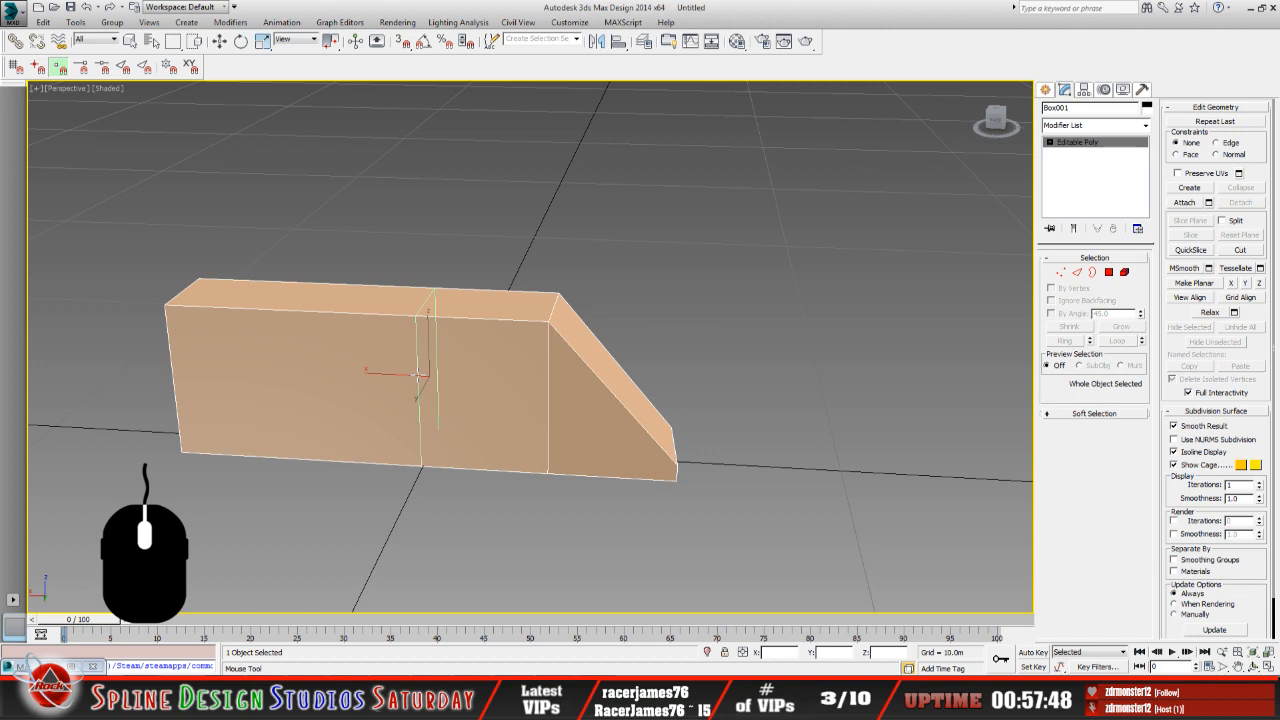
click(477, 380)
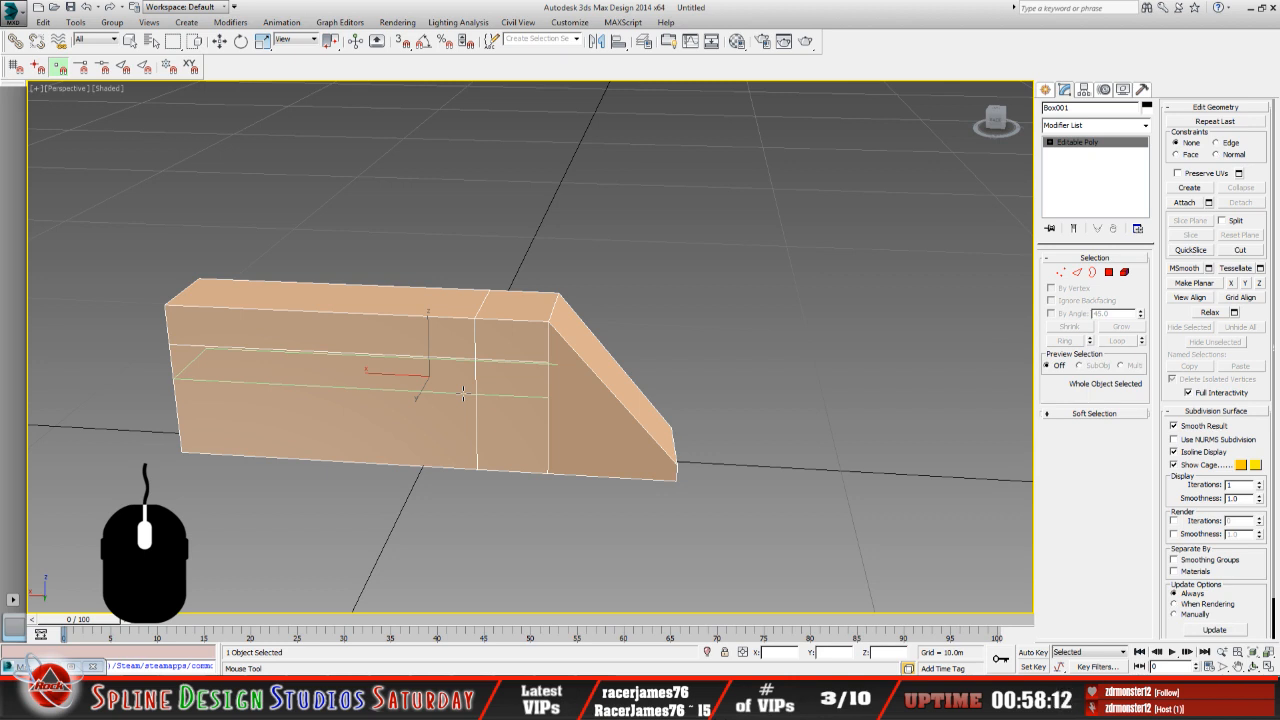
Activate the Move tool, expand the mesh's Editable Poly sub-object levels, and check the walkway reference photo in Paint Shop Pro before returning to 3ds Max.
key(w)
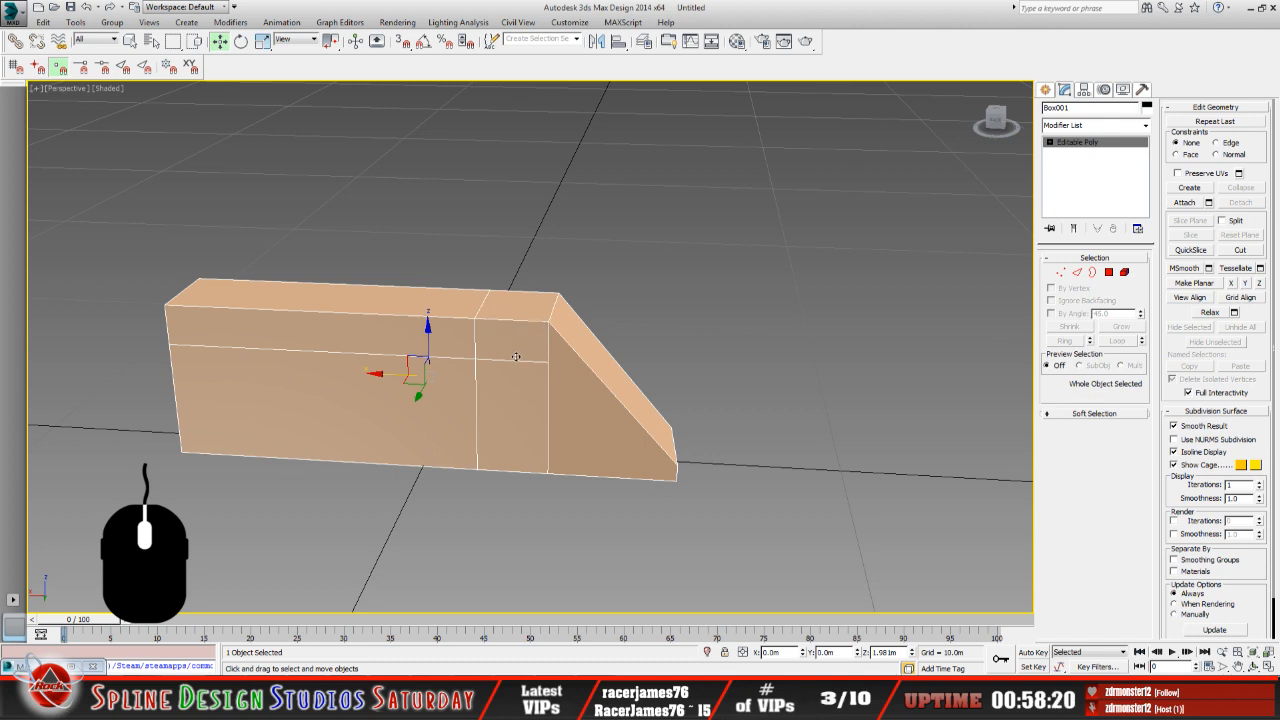
scroll(516, 355, up, 2)
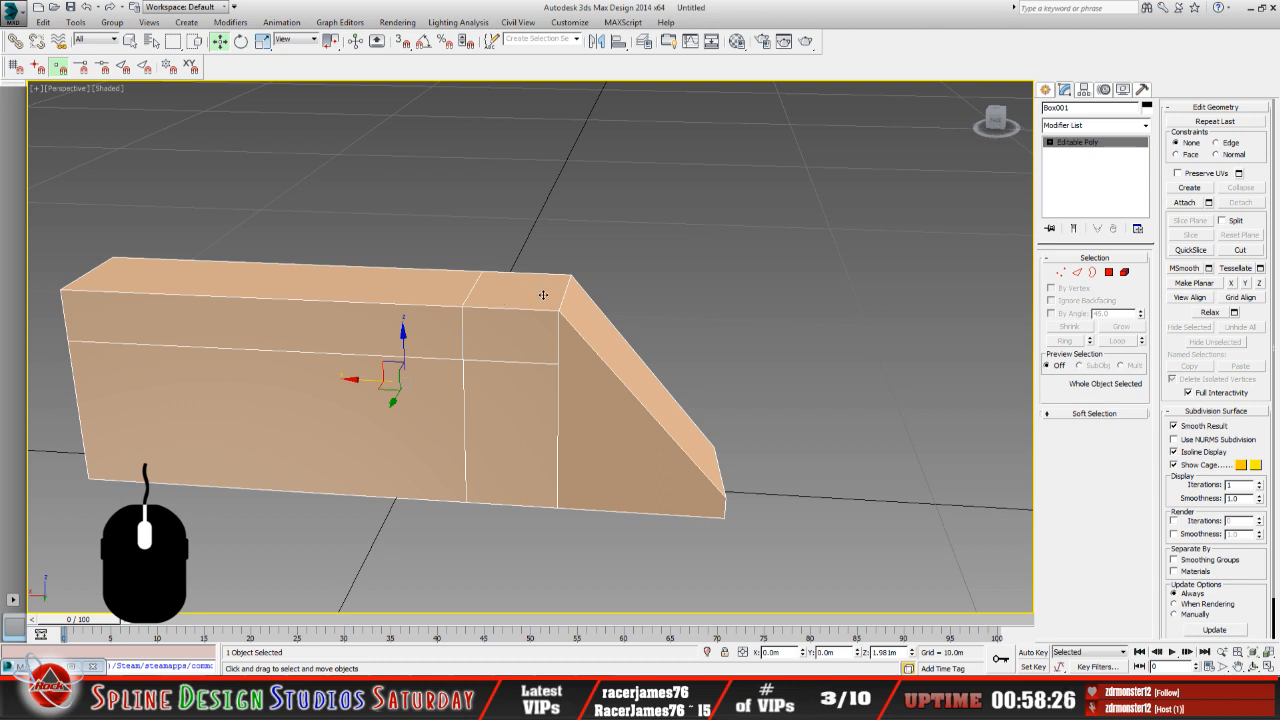
click(1049, 143)
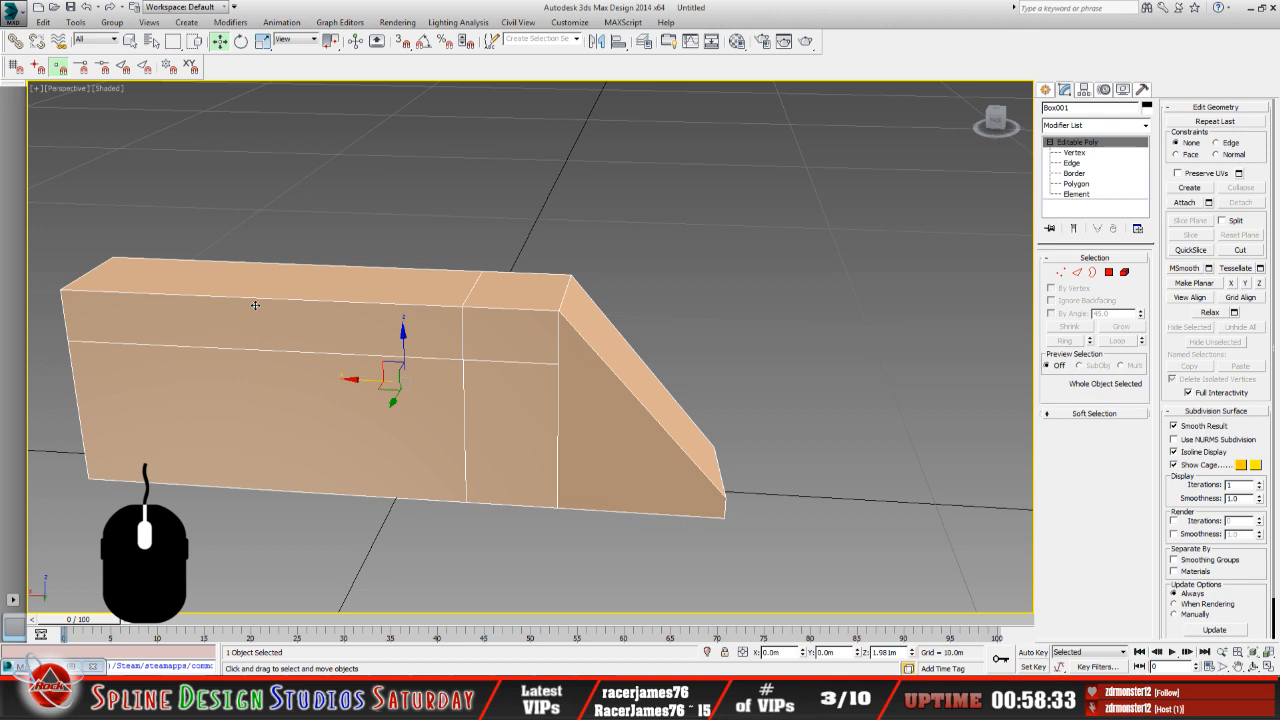
click(520, 700)
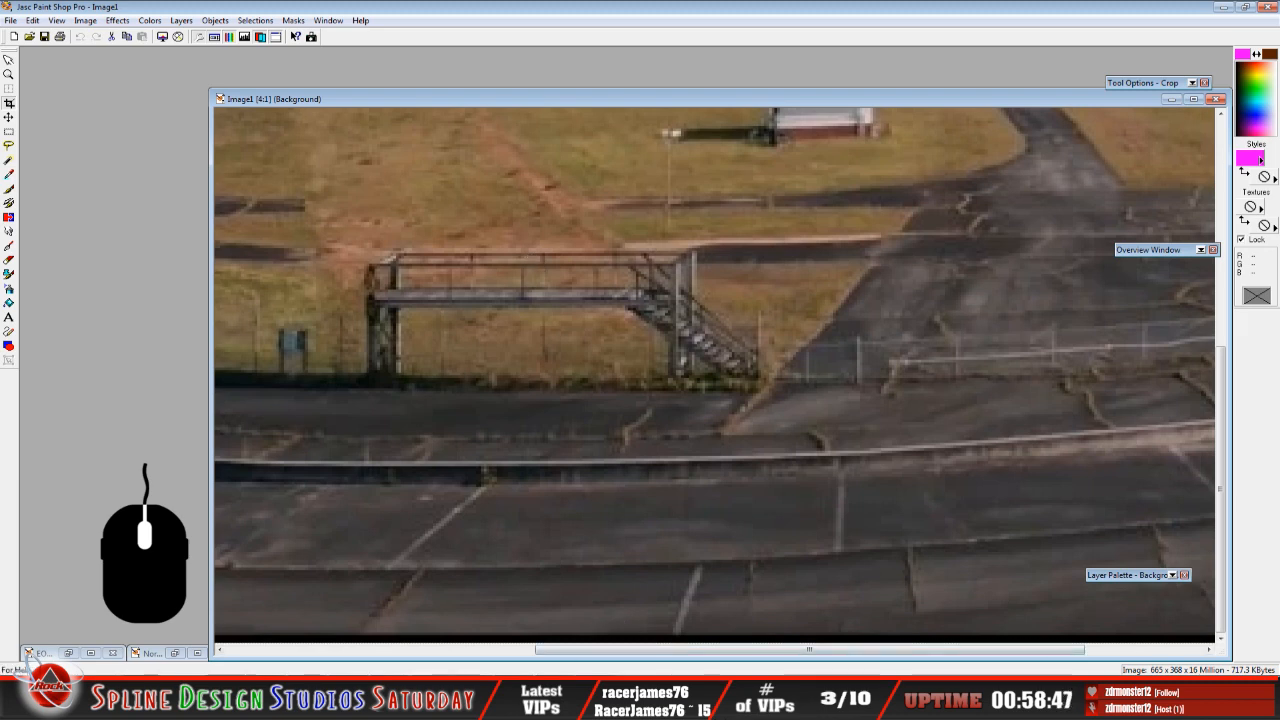
click(744, 698)
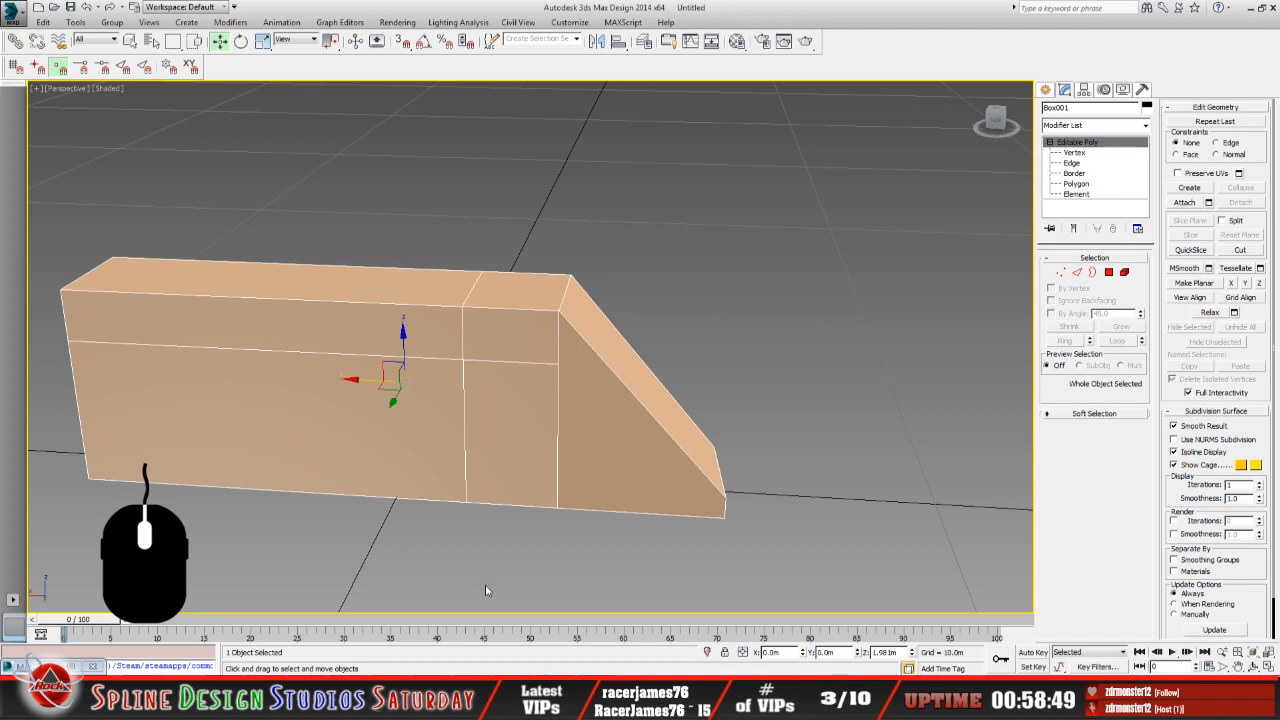
Unhide only the Plane001 object and select it in the viewport.
click(413, 506)
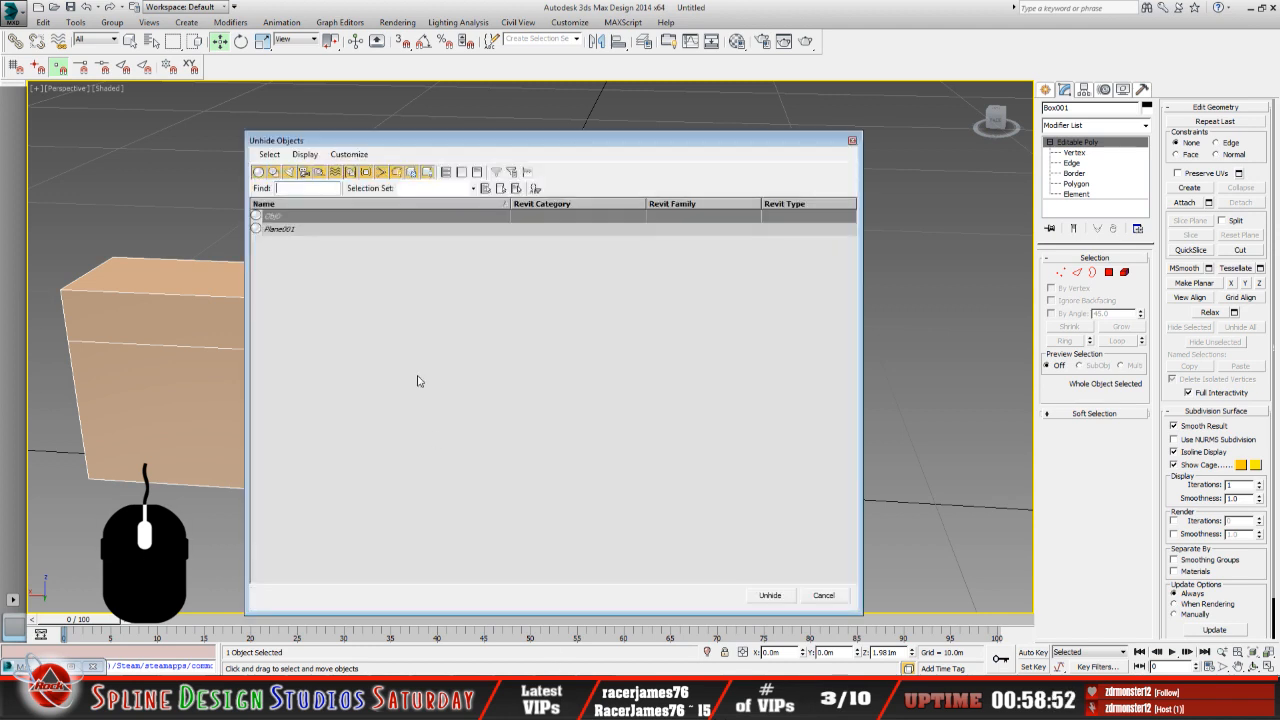
click(292, 231)
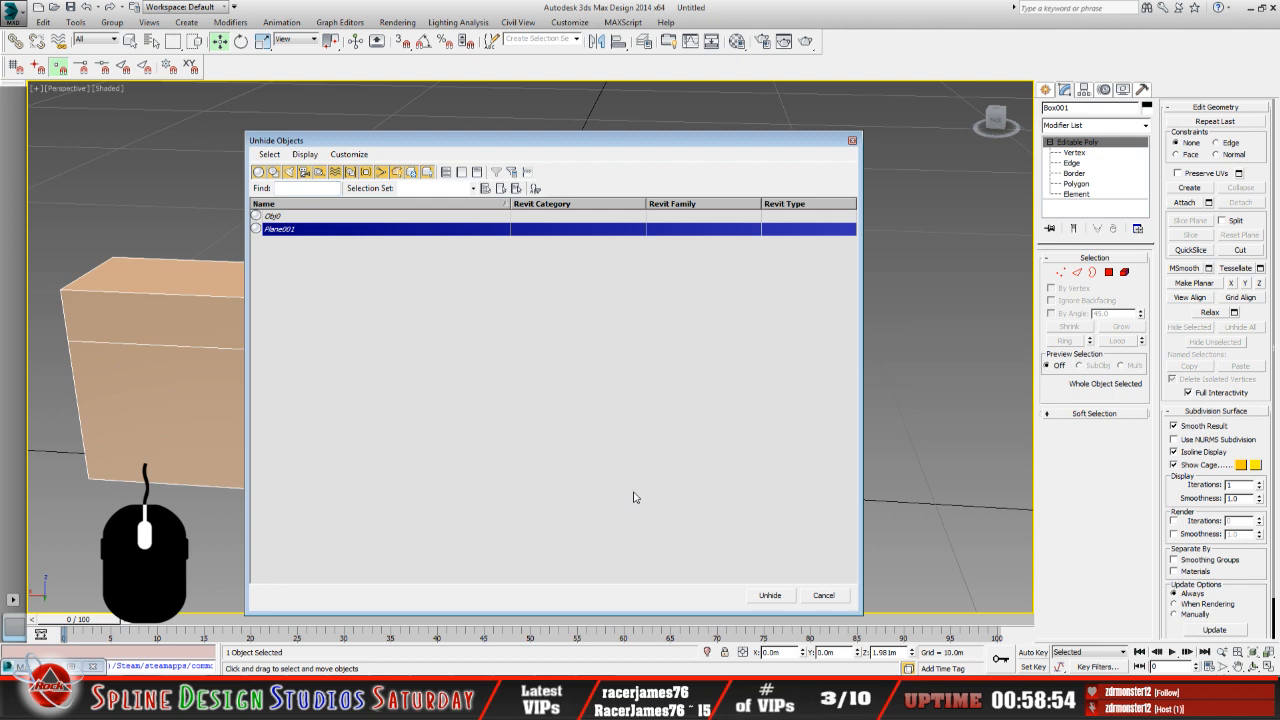
click(768, 596)
scroll(447, 416, down, 2)
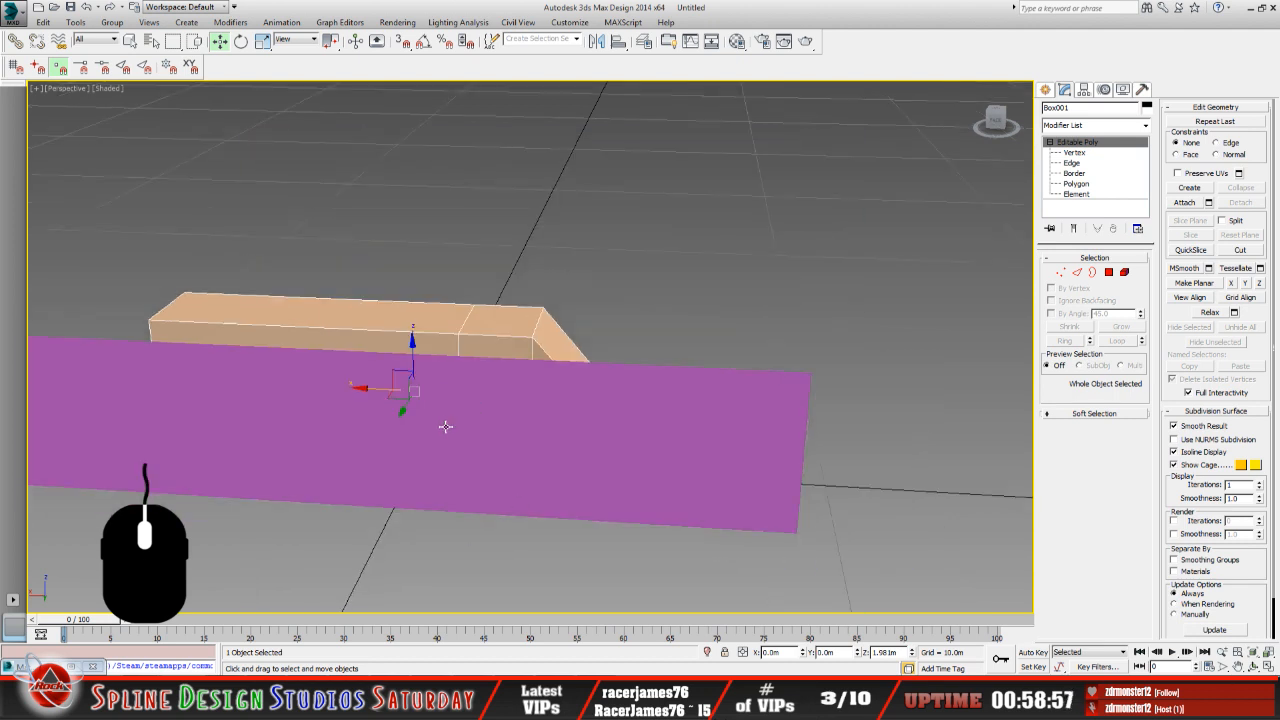
click(468, 420)
scroll(467, 428, down, 2)
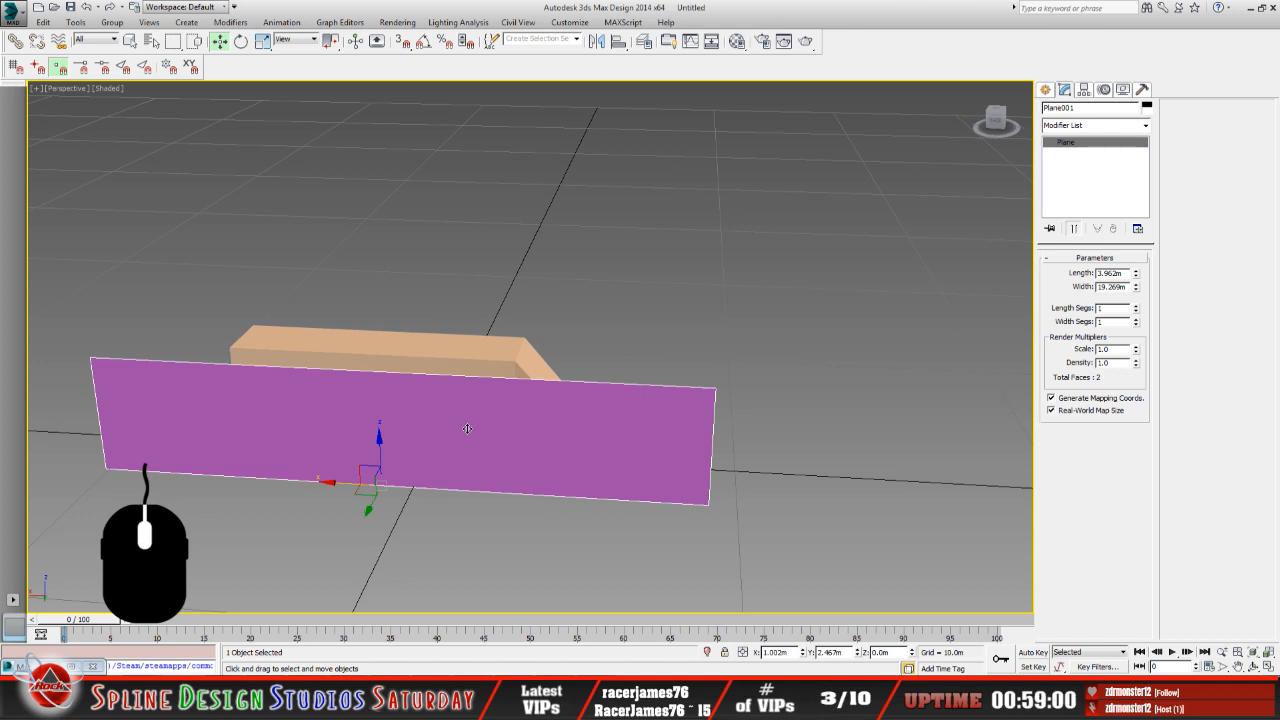
Rotate the plane 90 degrees about Z with angle snapping so it crosses the box, and reduce its width to about 9.06 m.
click(241, 41)
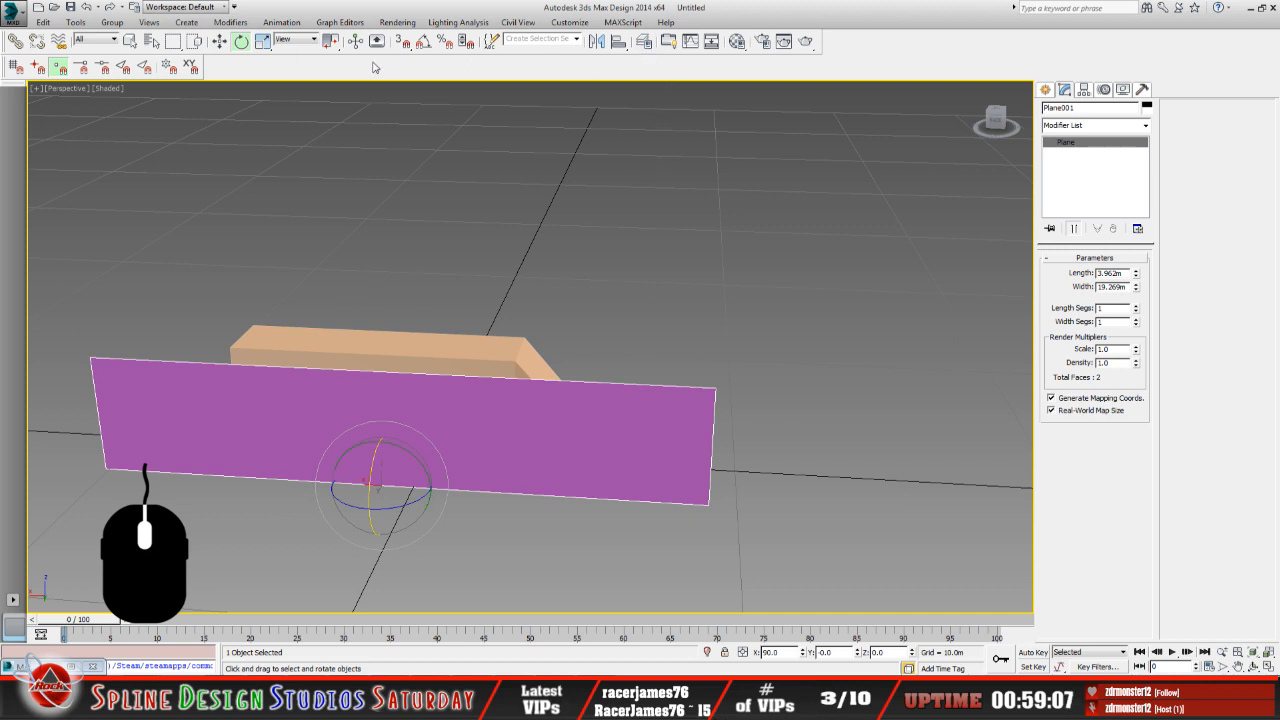
click(425, 45)
drag(405, 505, 465, 503)
click(427, 47)
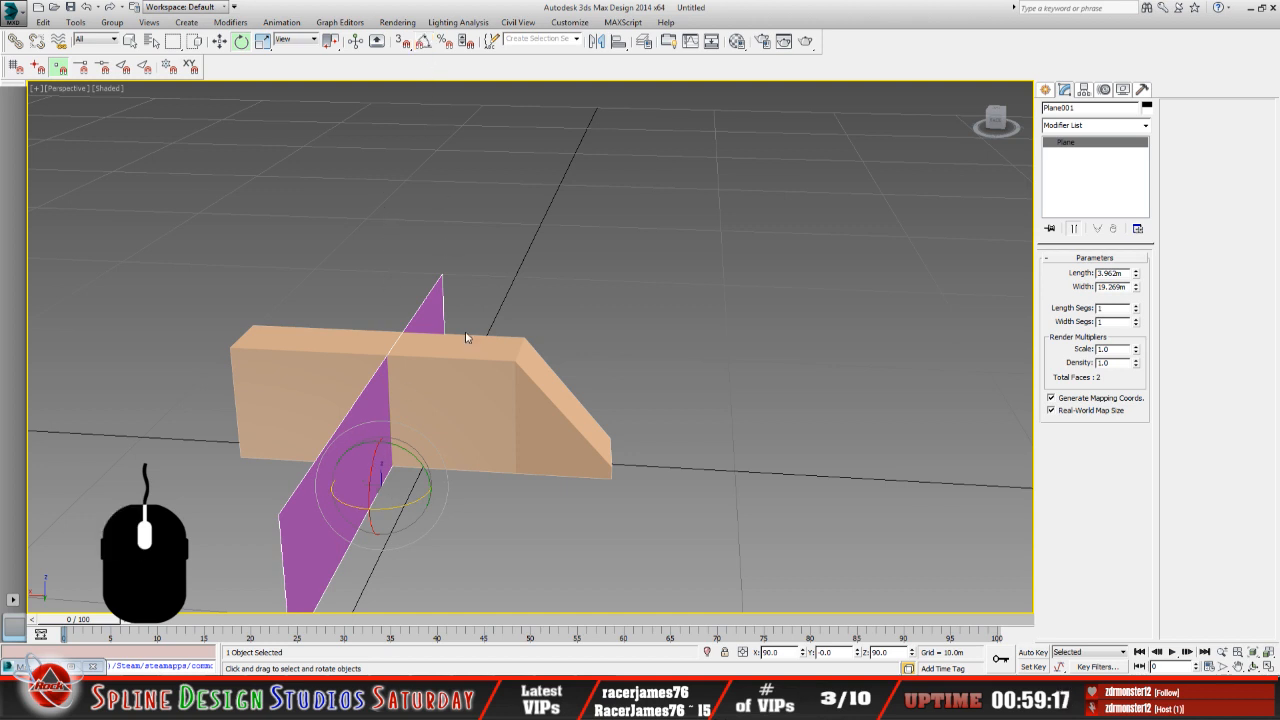
middle_drag(467, 336, 472, 284)
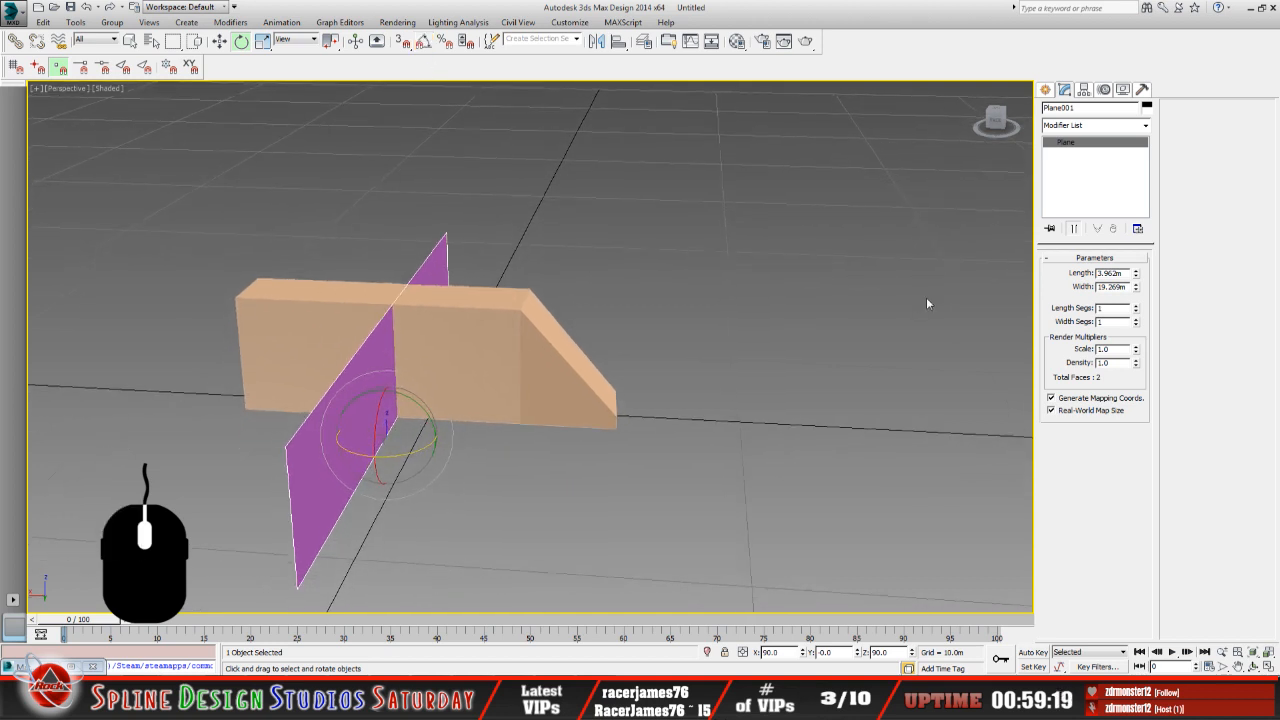
drag(1135, 286, 1138, 322)
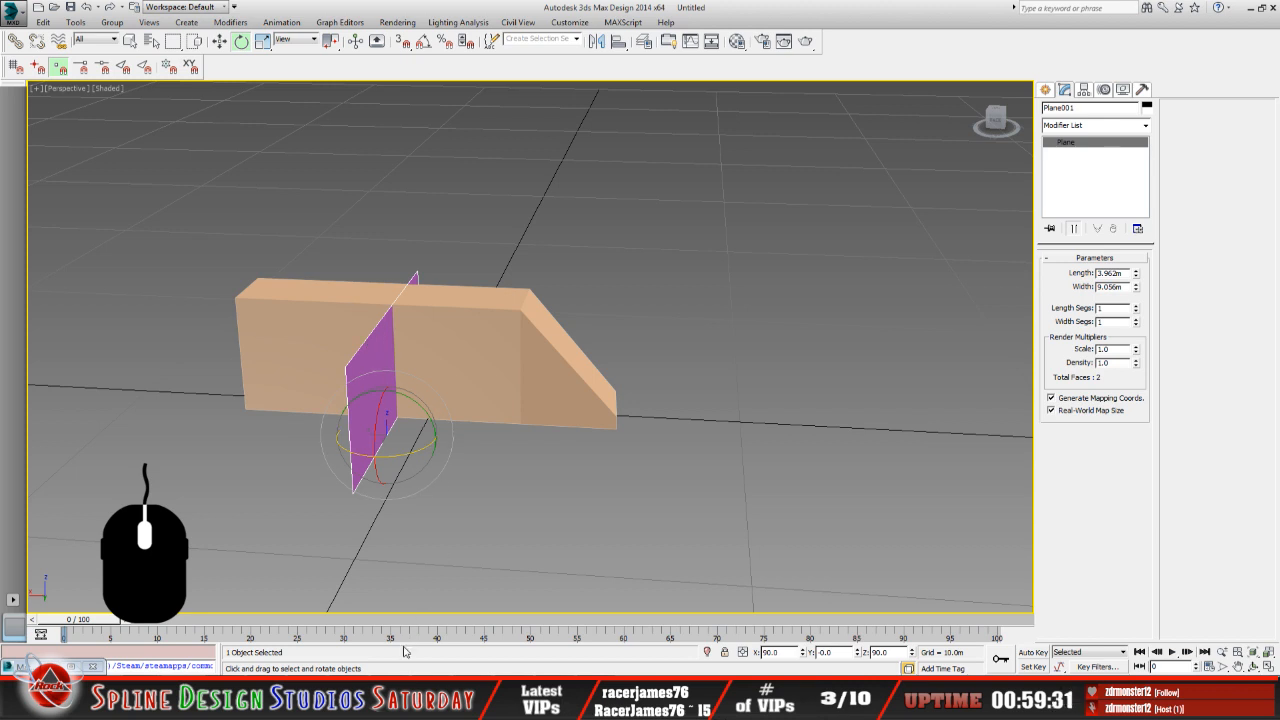
Switch to the browser, search Google for meters to feet and inches, and set the converter's output unit to Inch.
click(150, 694)
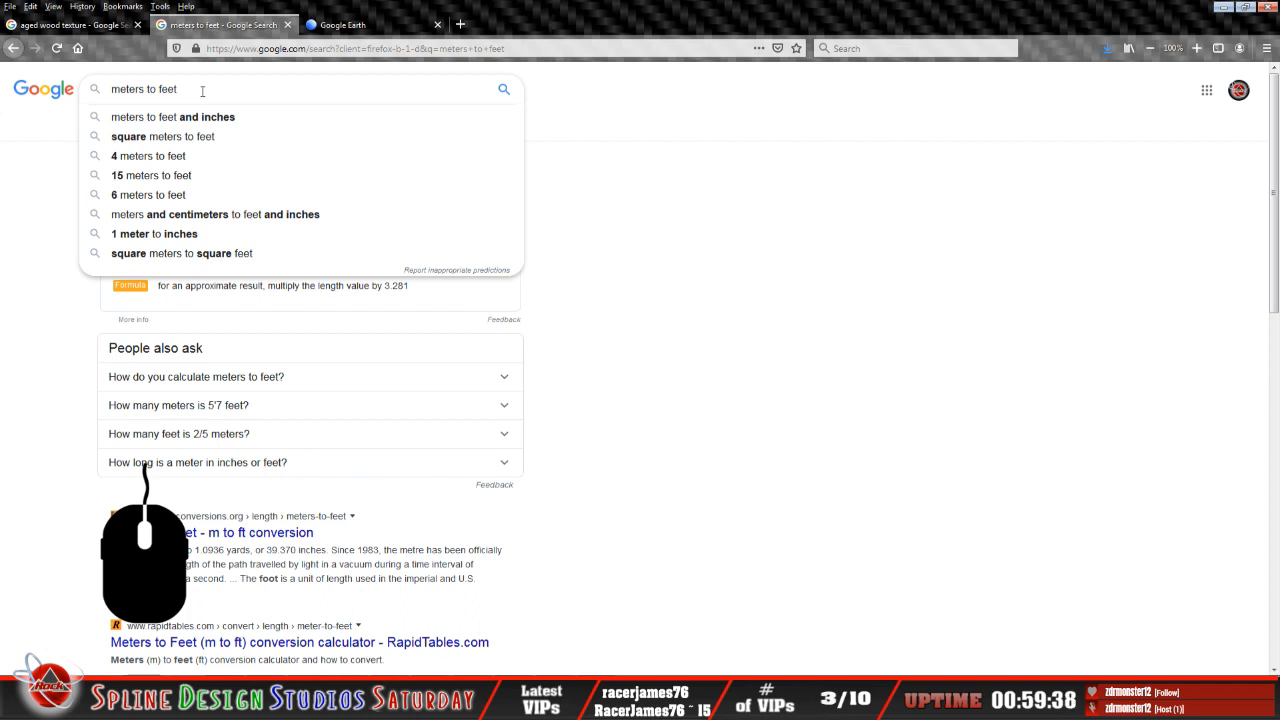
click(200, 117)
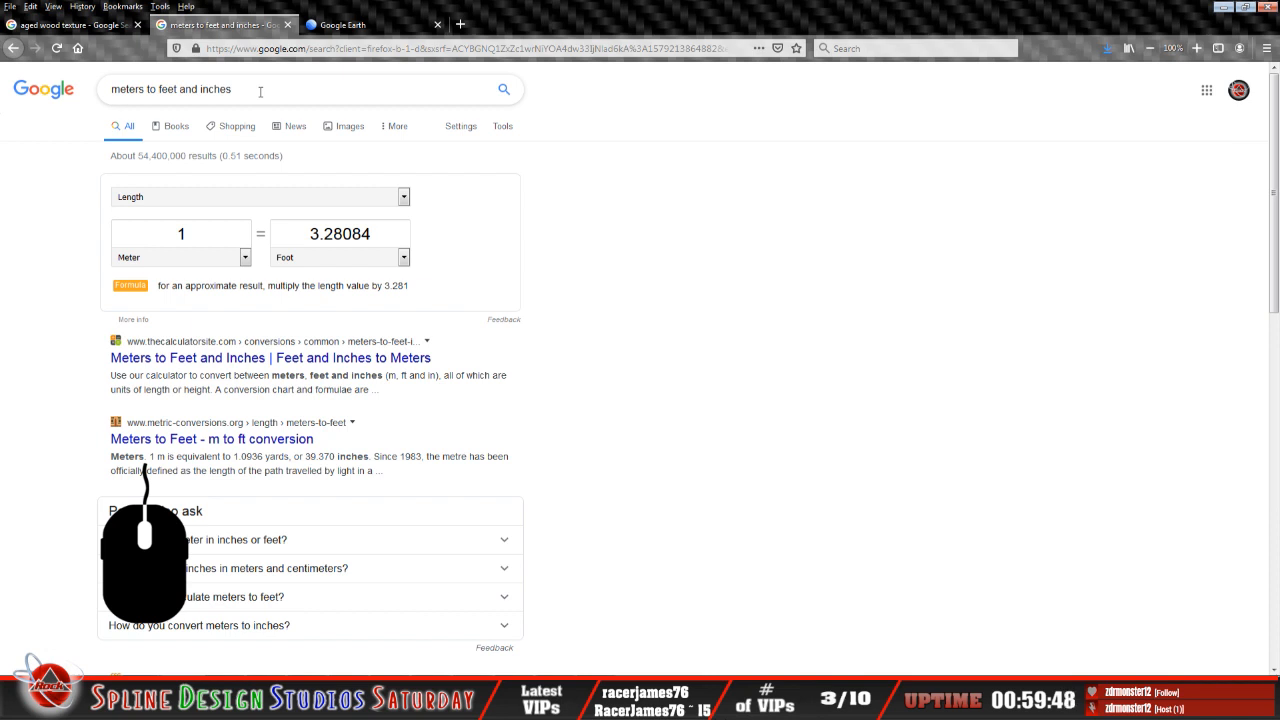
click(260, 91)
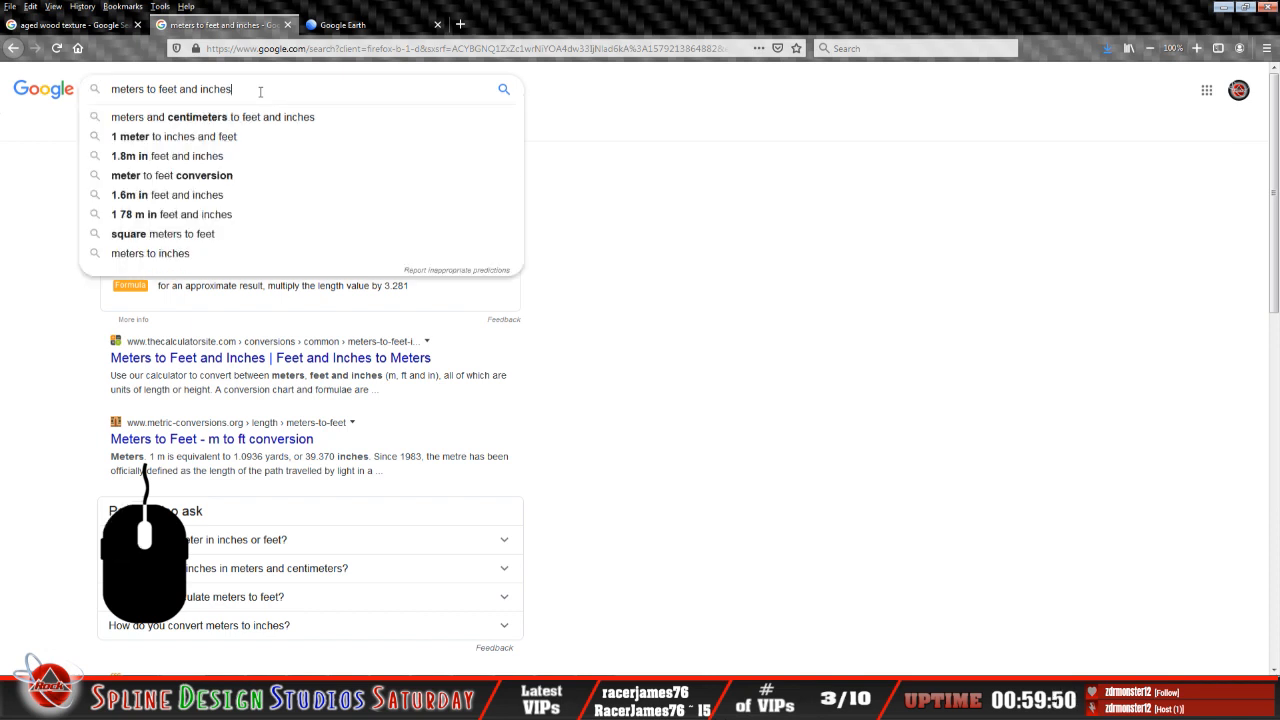
click(751, 263)
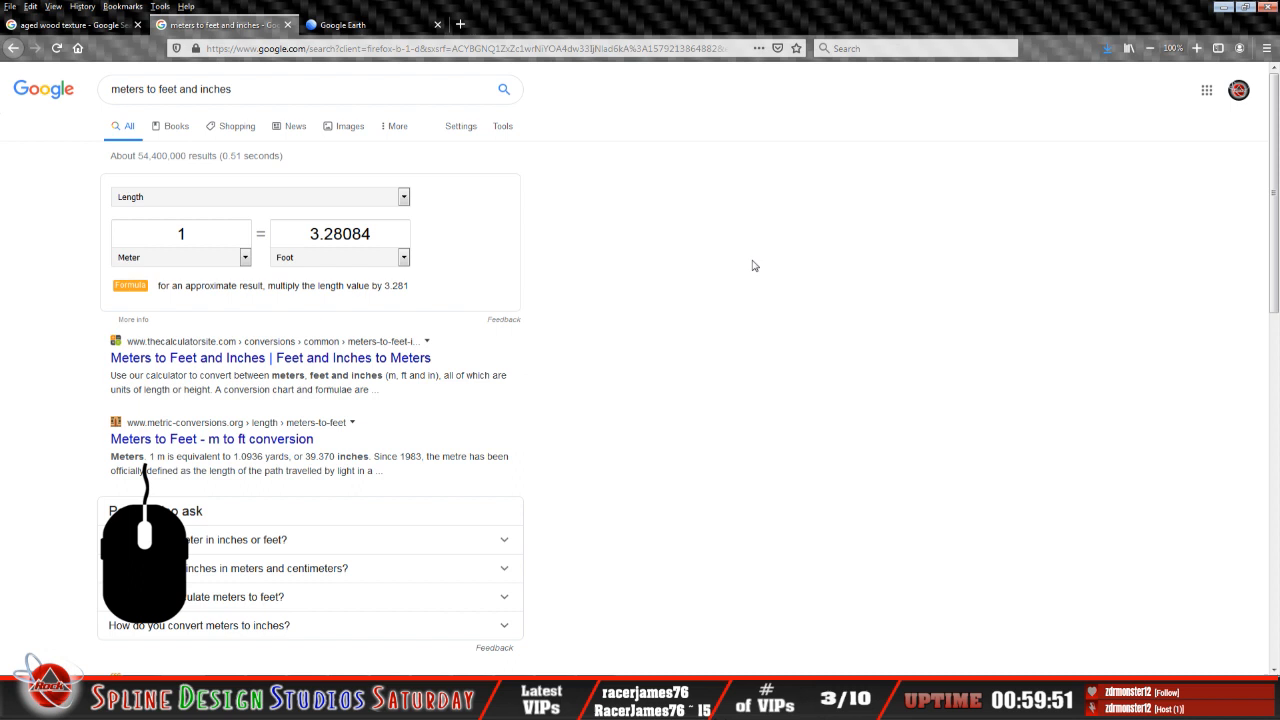
click(400, 259)
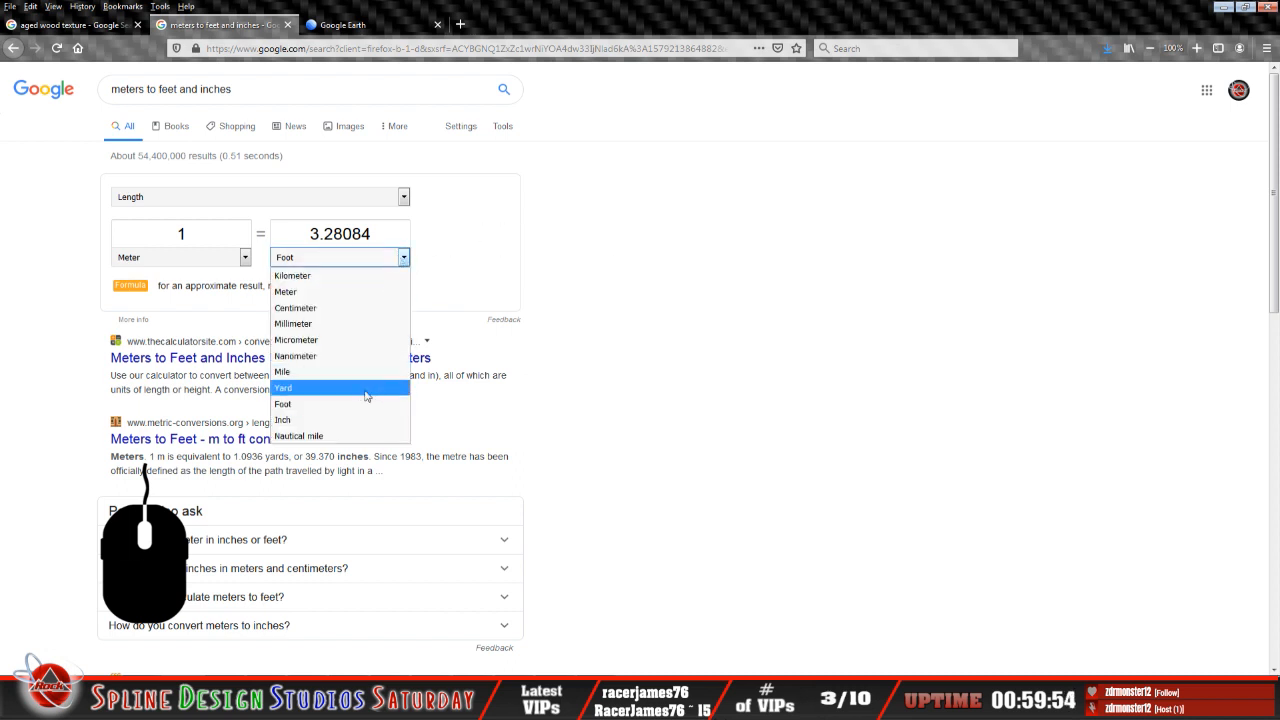
click(356, 420)
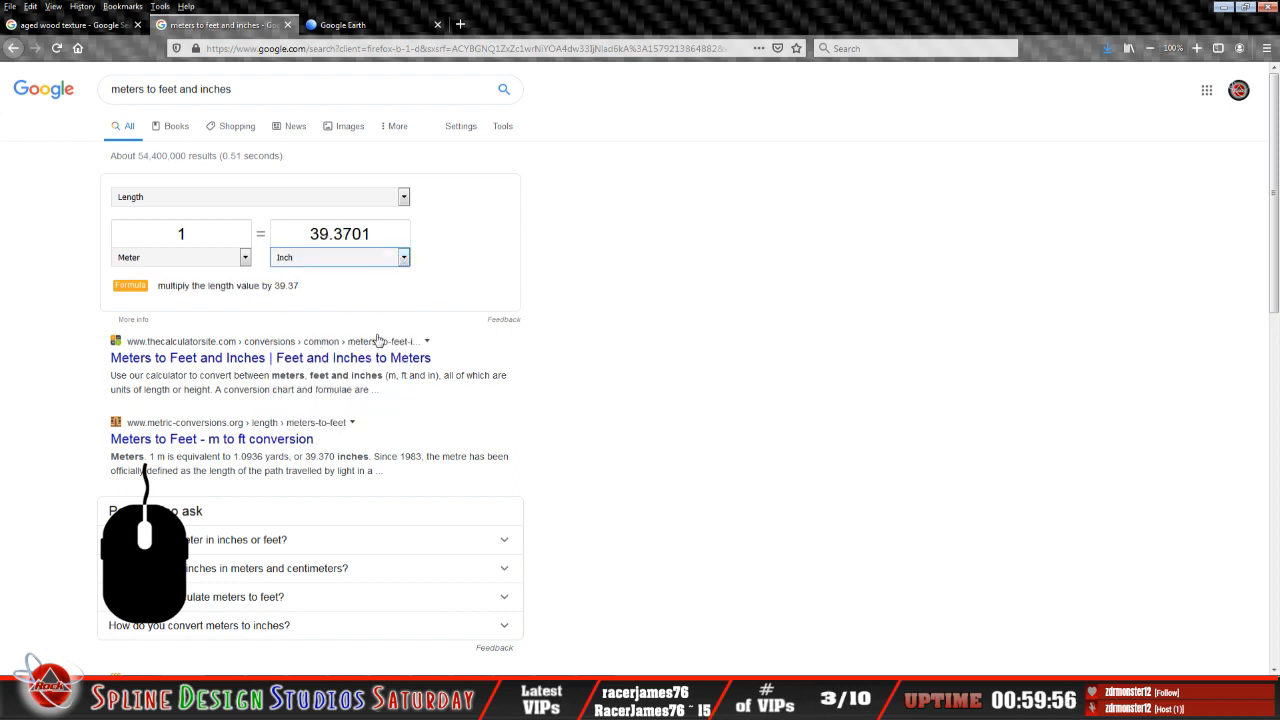
Convert 30 inches to meters, copy the resulting meter value and return to 3ds Max.
click(388, 233)
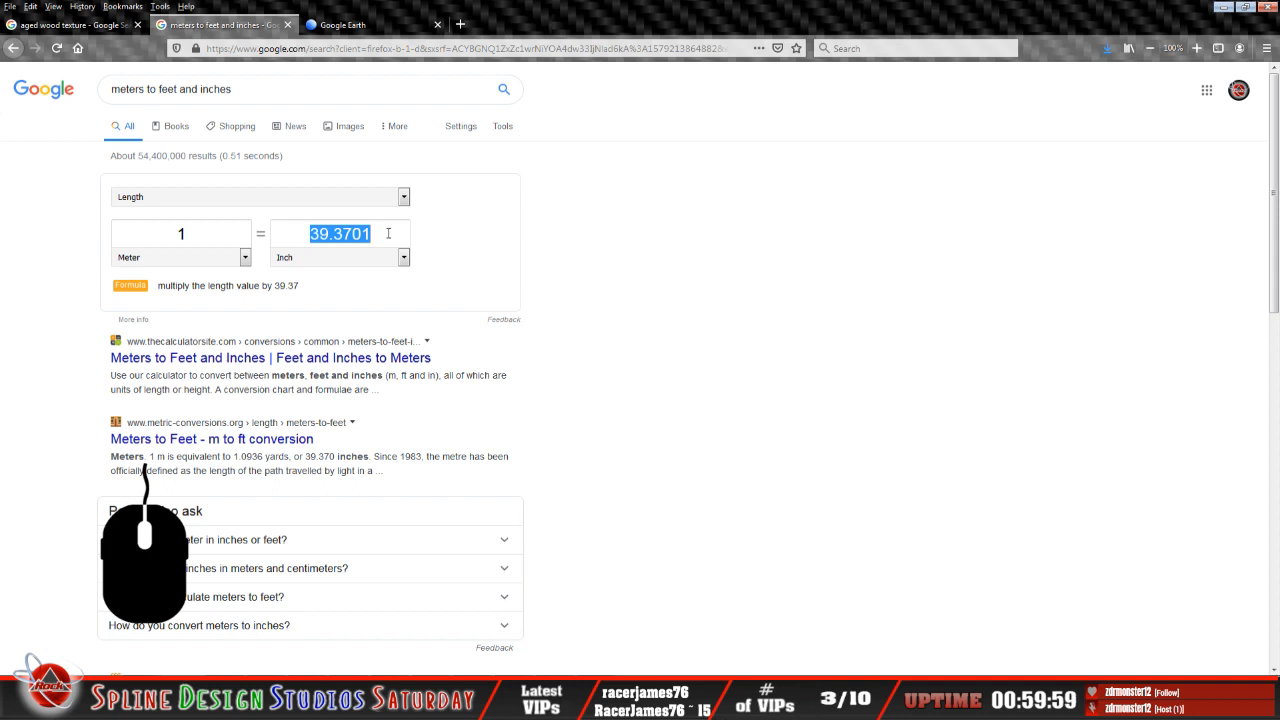
text(30)
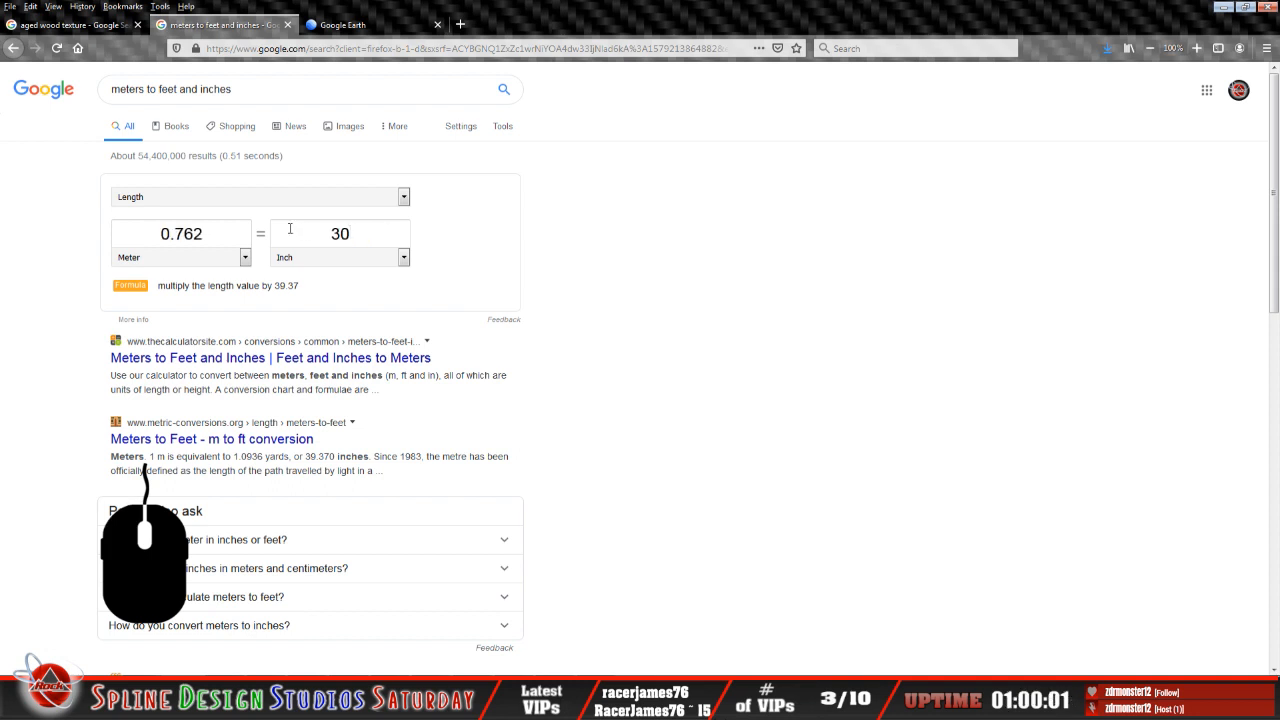
double_click(205, 234)
right_click(196, 235)
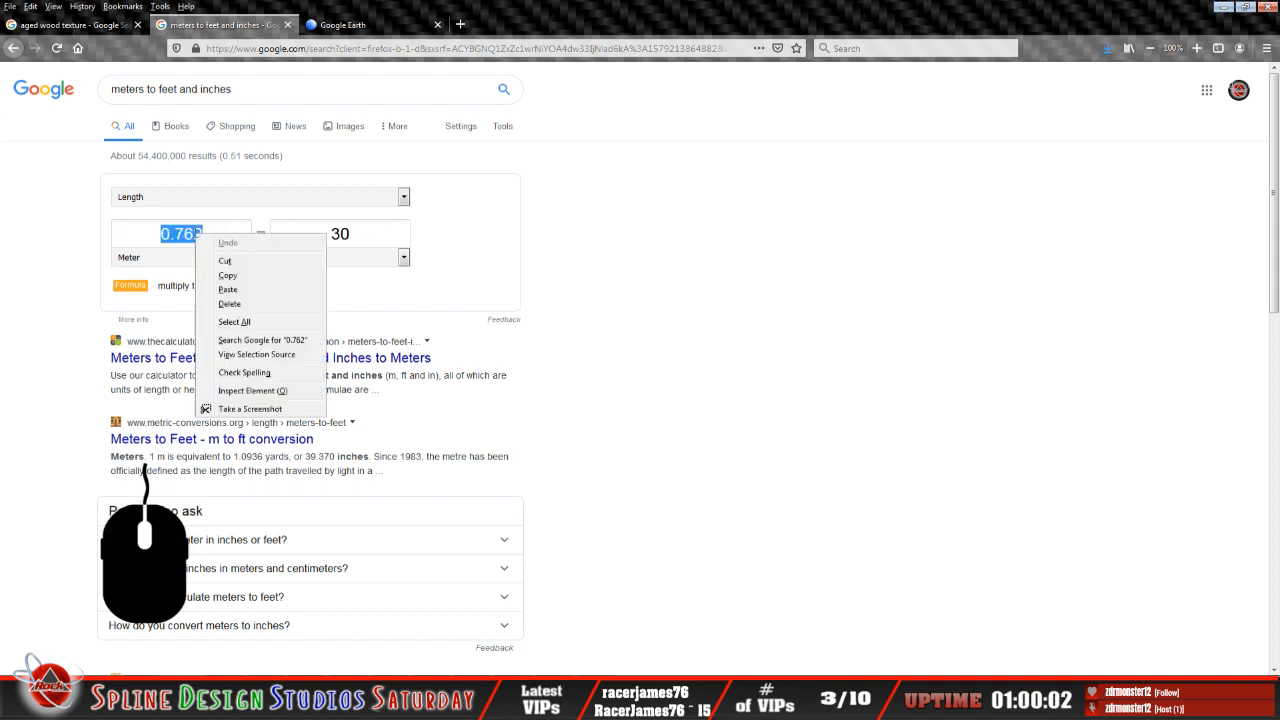
click(228, 276)
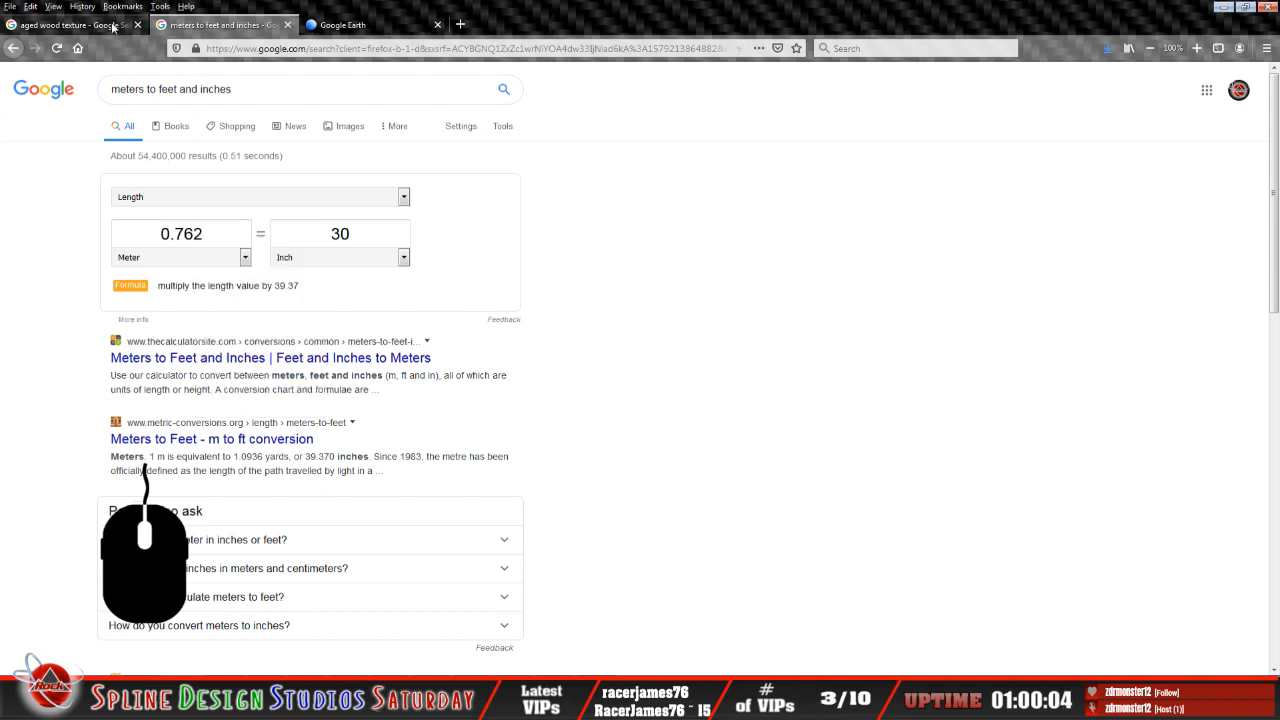
click(29, 663)
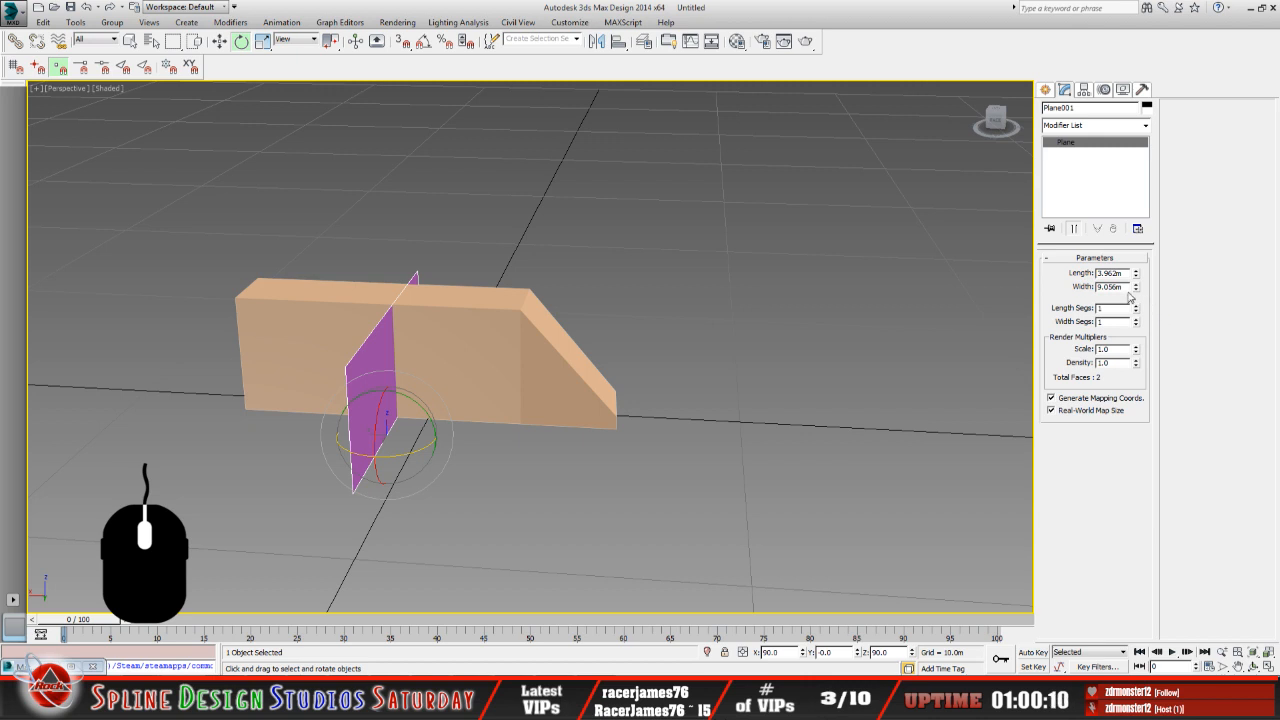
Set the plane's width to the copied value of 0.762 m.
drag(1122, 287, 1073, 298)
right_click(1108, 290)
click(1103, 346)
key(Return)
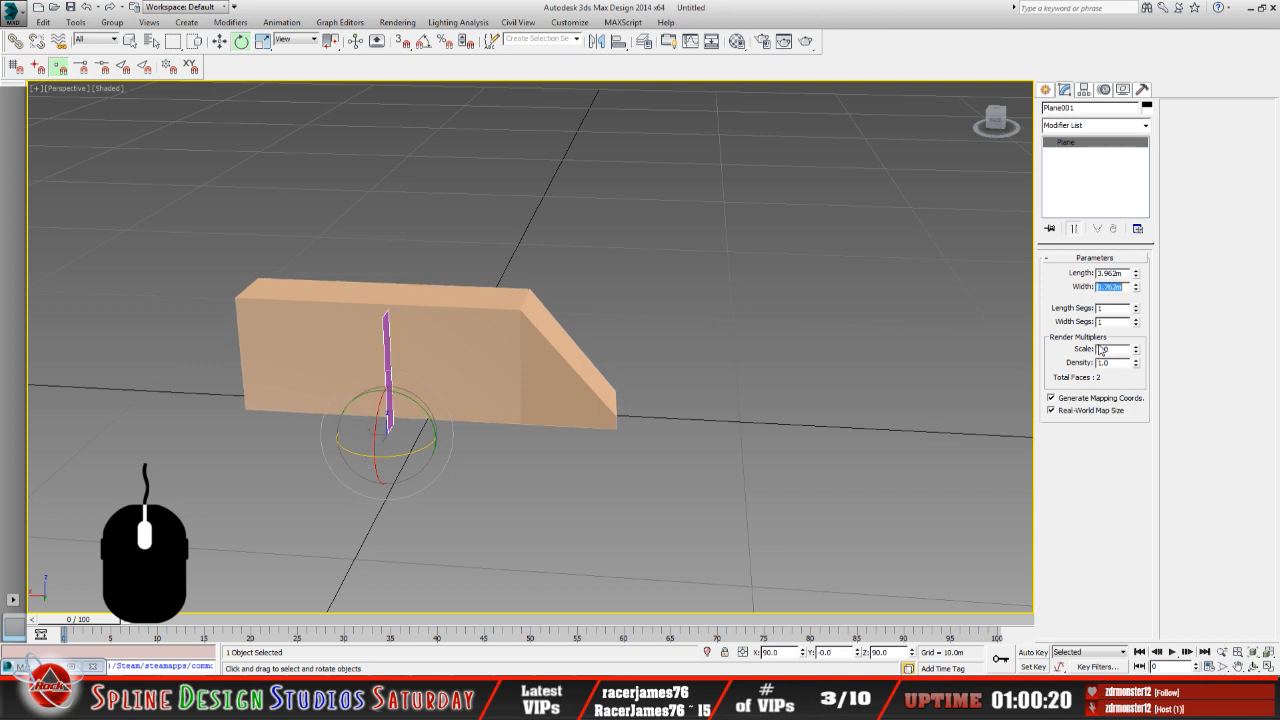
Increase the plane's width to about 4.01 m and set its length to the copied 0.762 m.
click(1136, 285)
drag(1136, 285, 1121, 75)
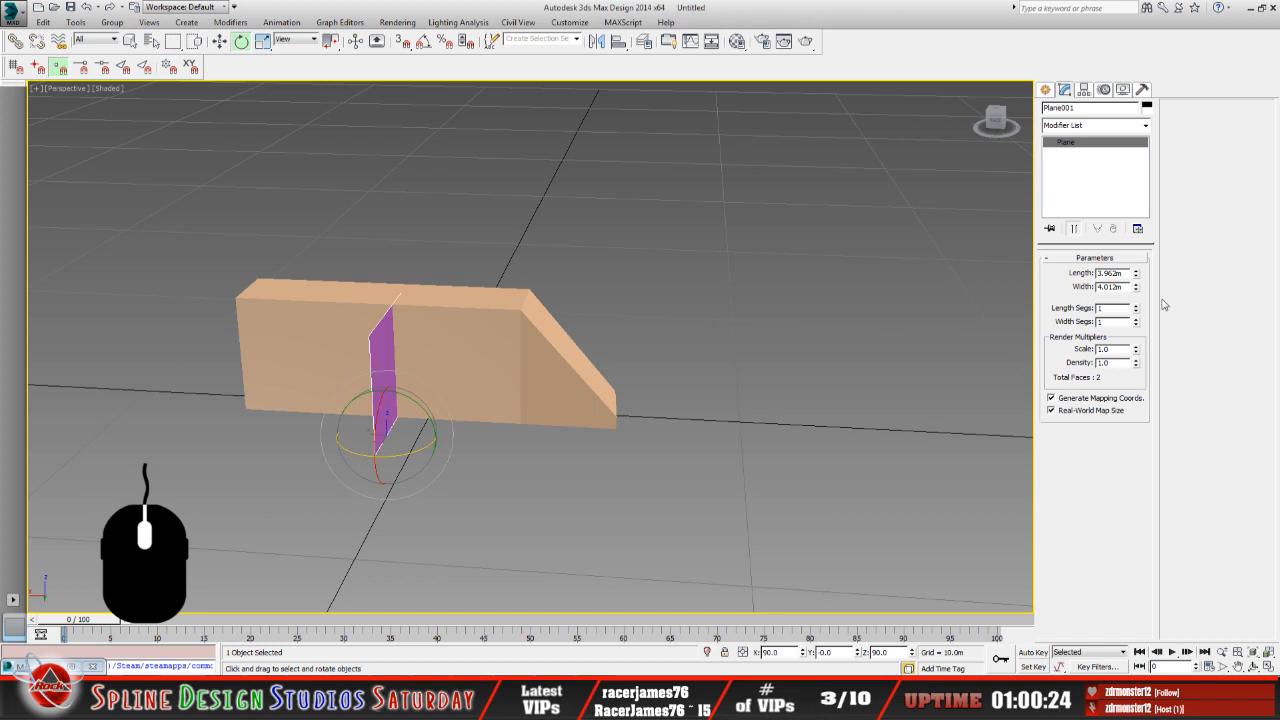
click(1128, 272)
drag(1128, 272, 1093, 277)
right_click(1115, 278)
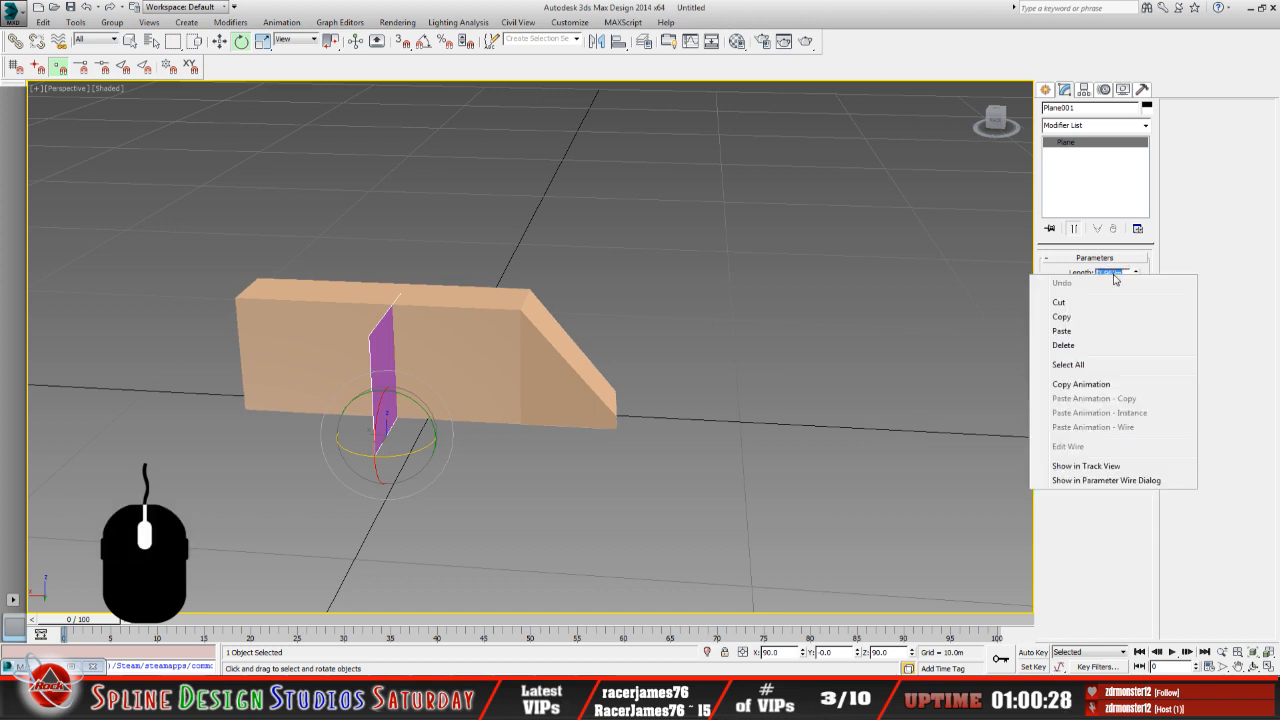
click(1106, 331)
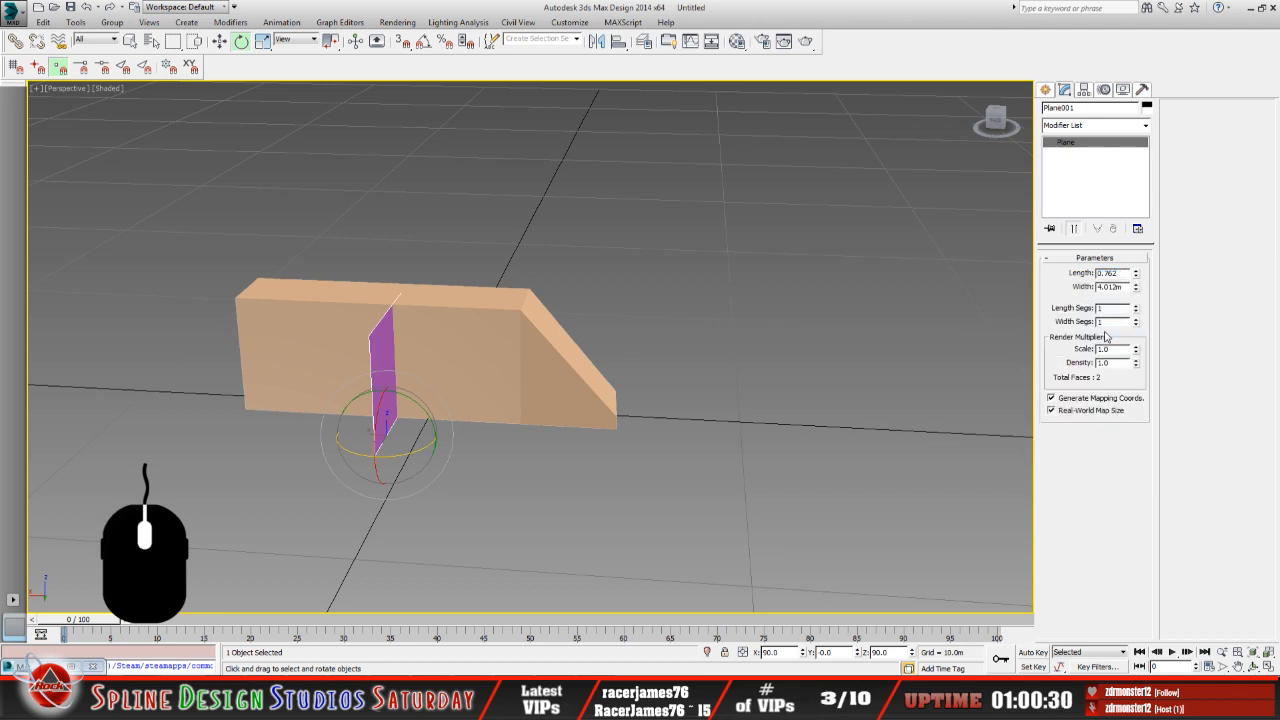
key(Return)
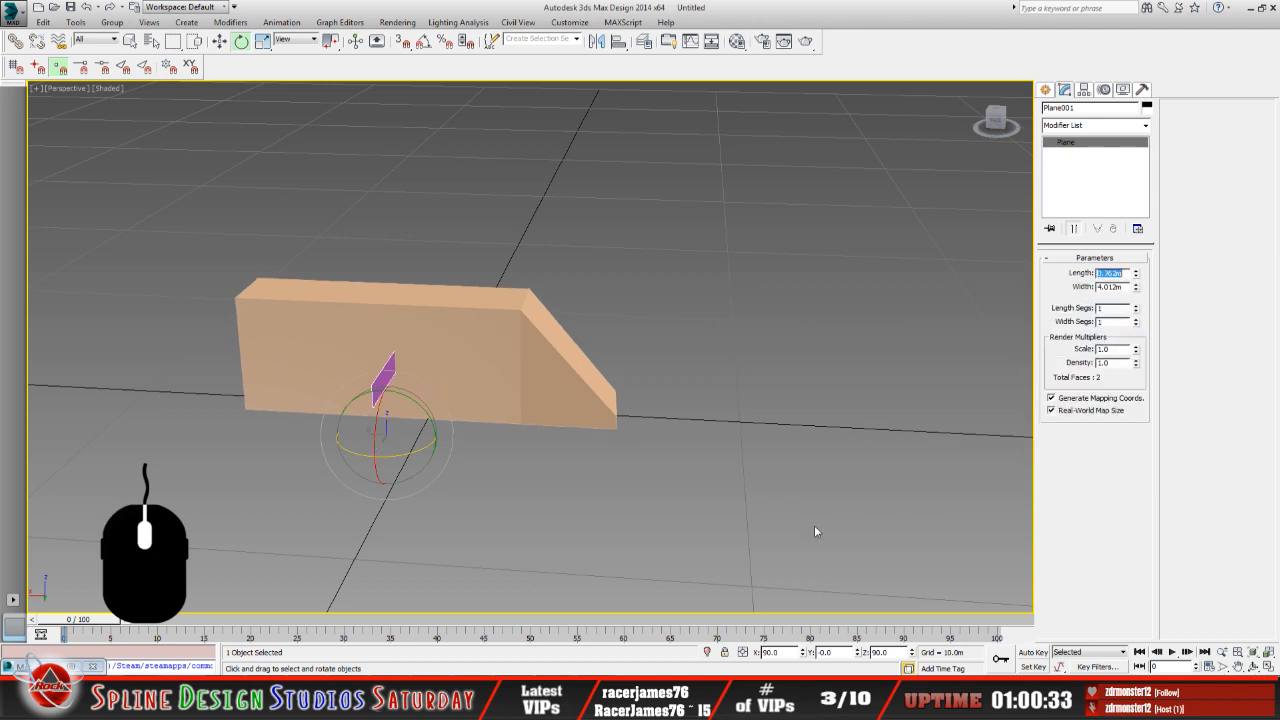
Activate the Move tool and center the plane's pivot to the object.
click(1254, 666)
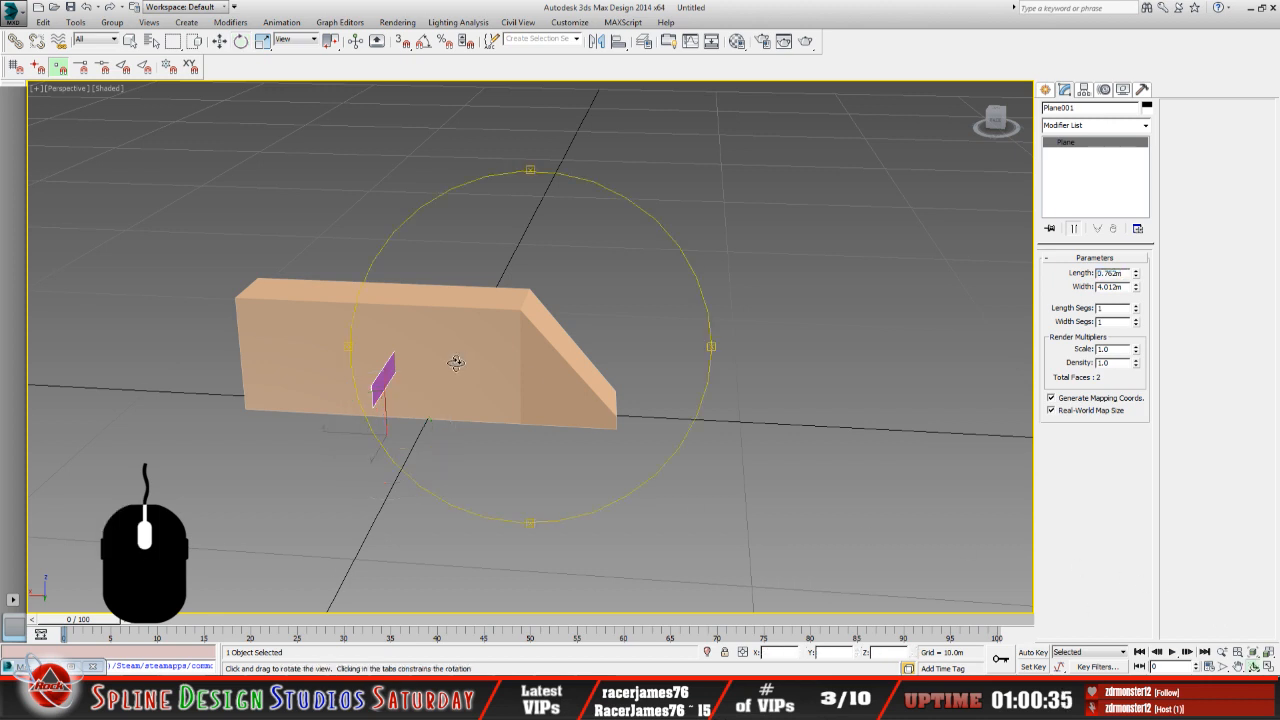
drag(455, 364, 400, 365)
click(219, 41)
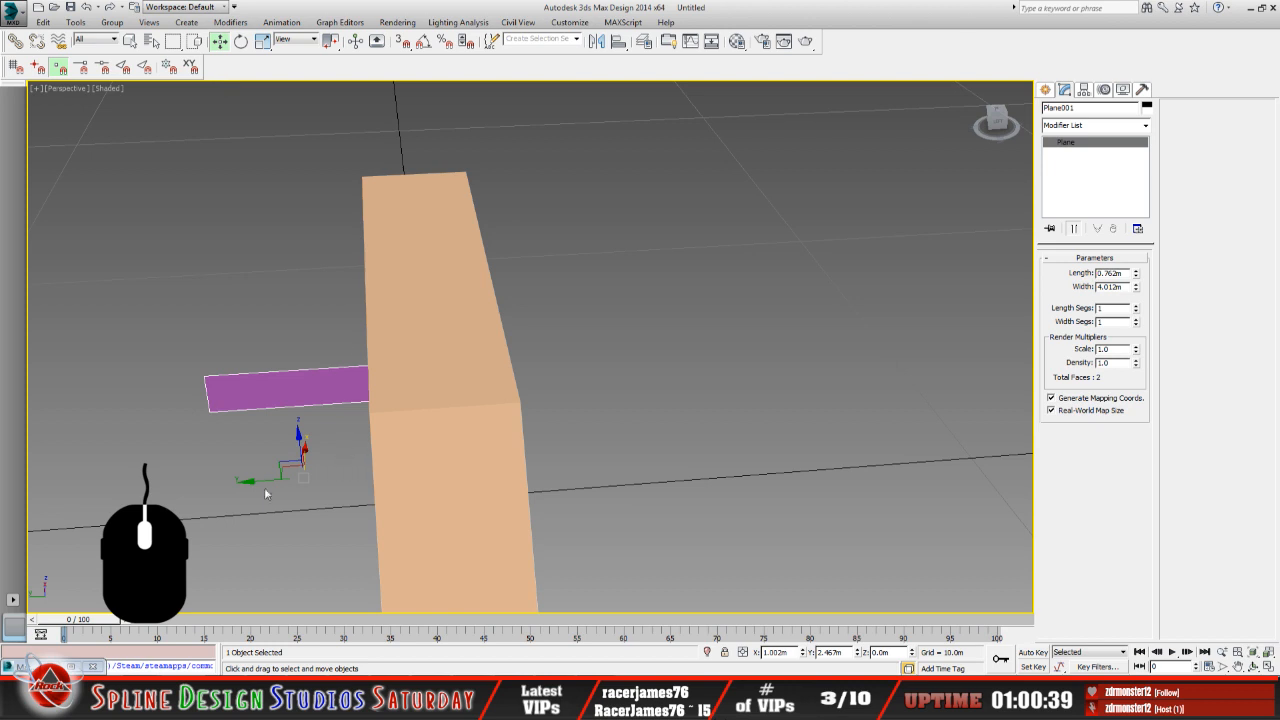
click(1084, 90)
click(1095, 171)
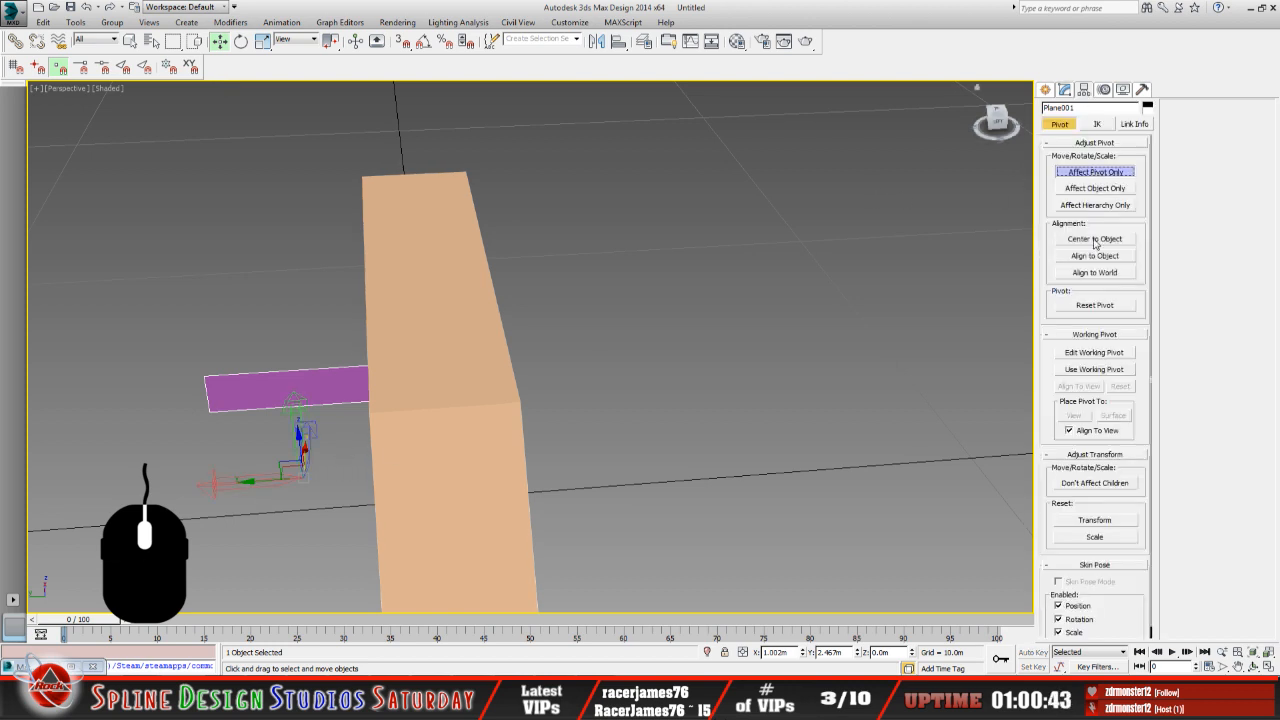
click(1095, 239)
click(1104, 173)
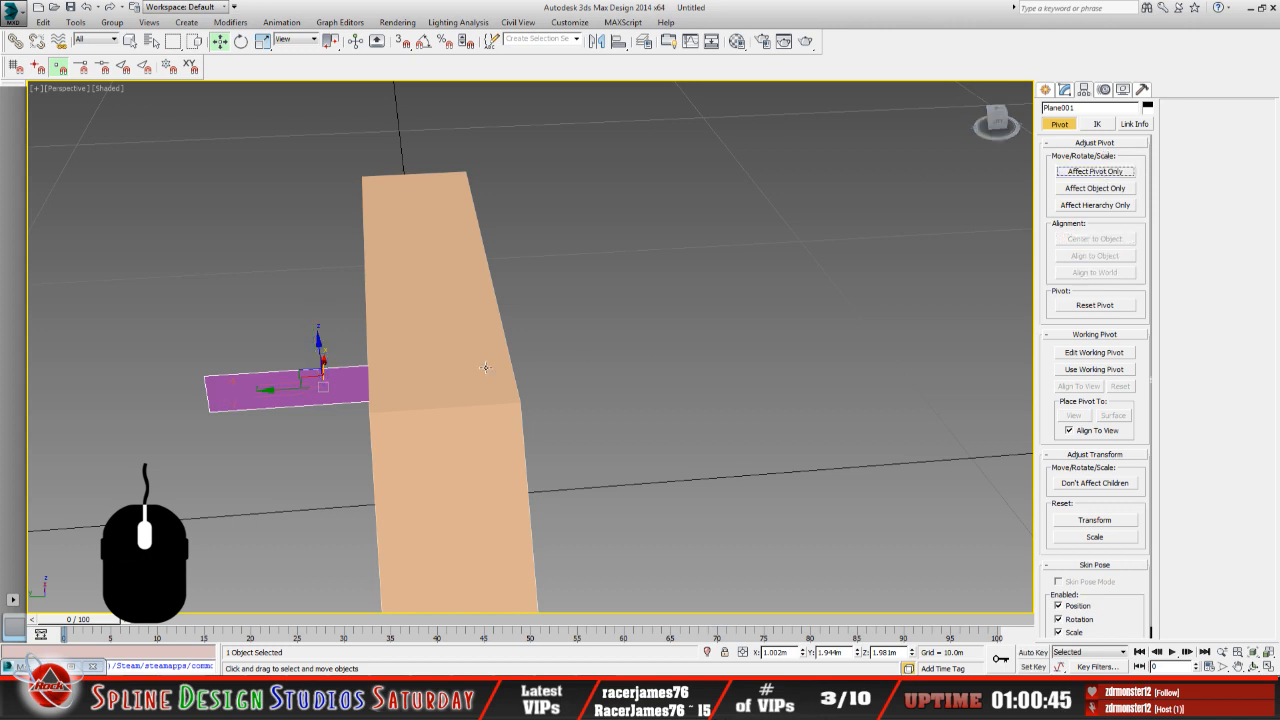
Move the plane along the Y axis until it passes through the box and sticks out on both sides.
drag(284, 391, 409, 373)
click(1254, 666)
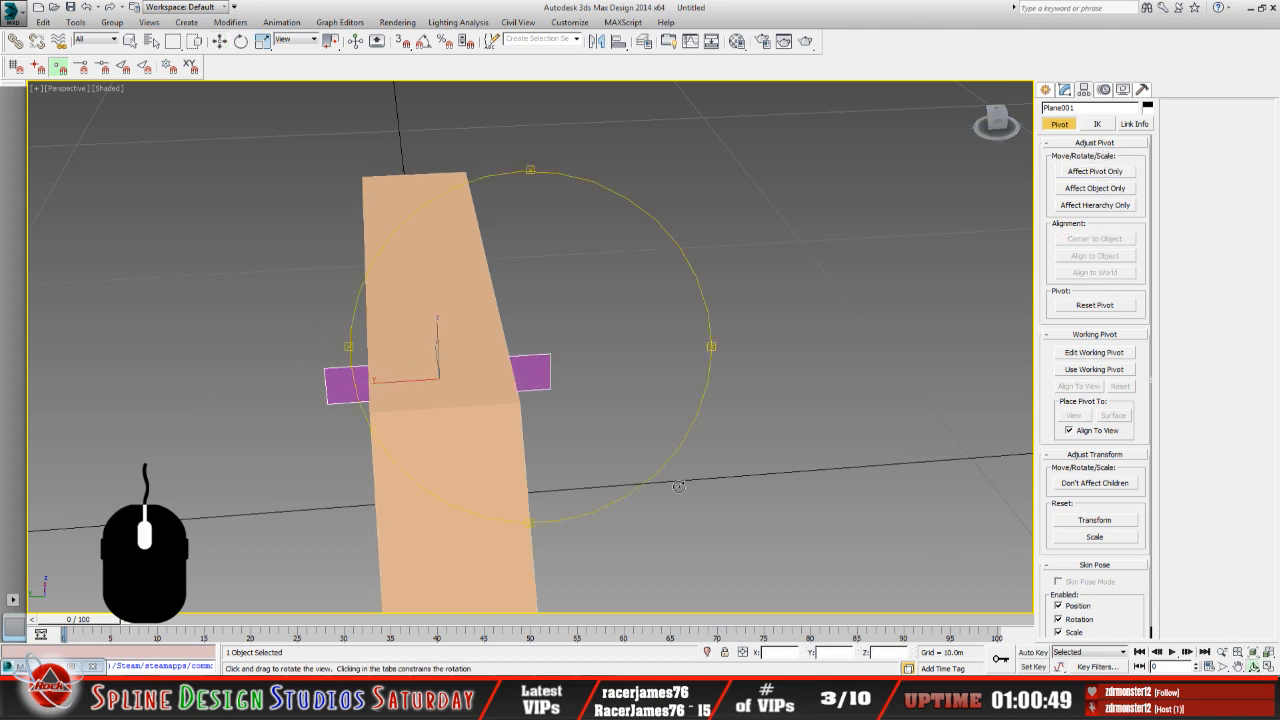
drag(536, 434, 572, 415)
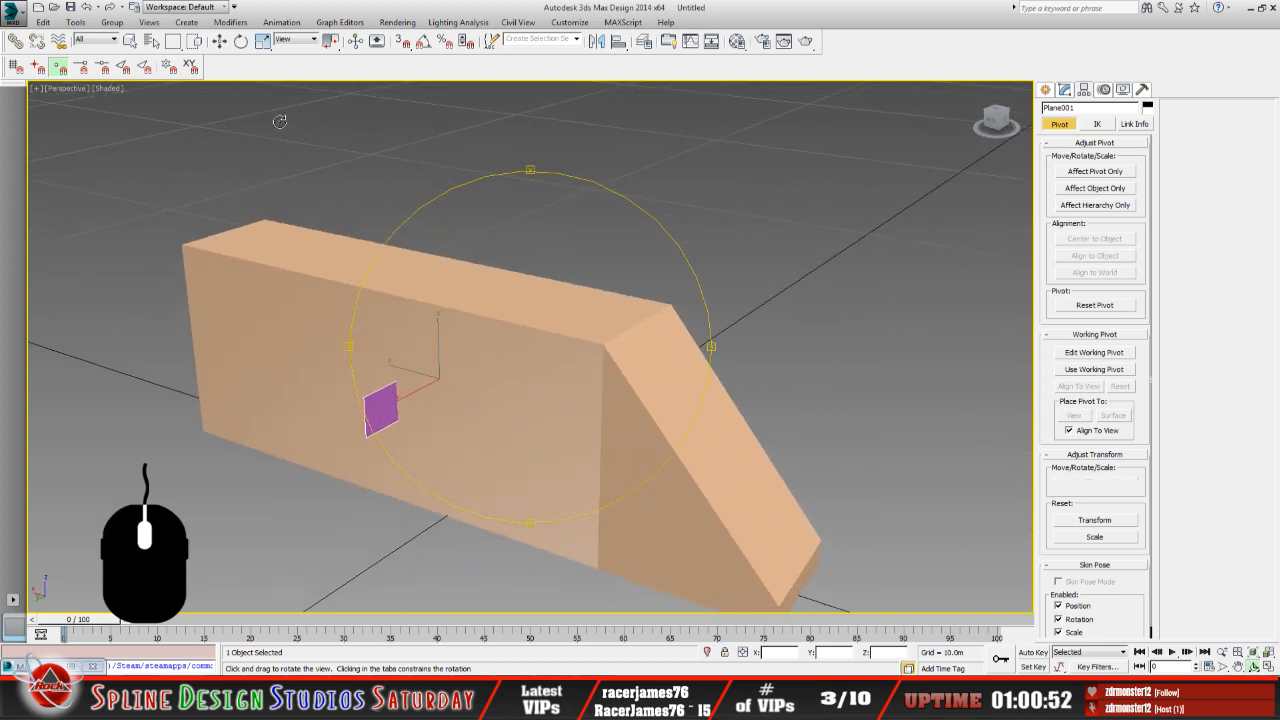
Raise the plane along the Z axis to just below the box's top surface, at about 3.56 m.
key(w)
drag(437, 341, 435, 263)
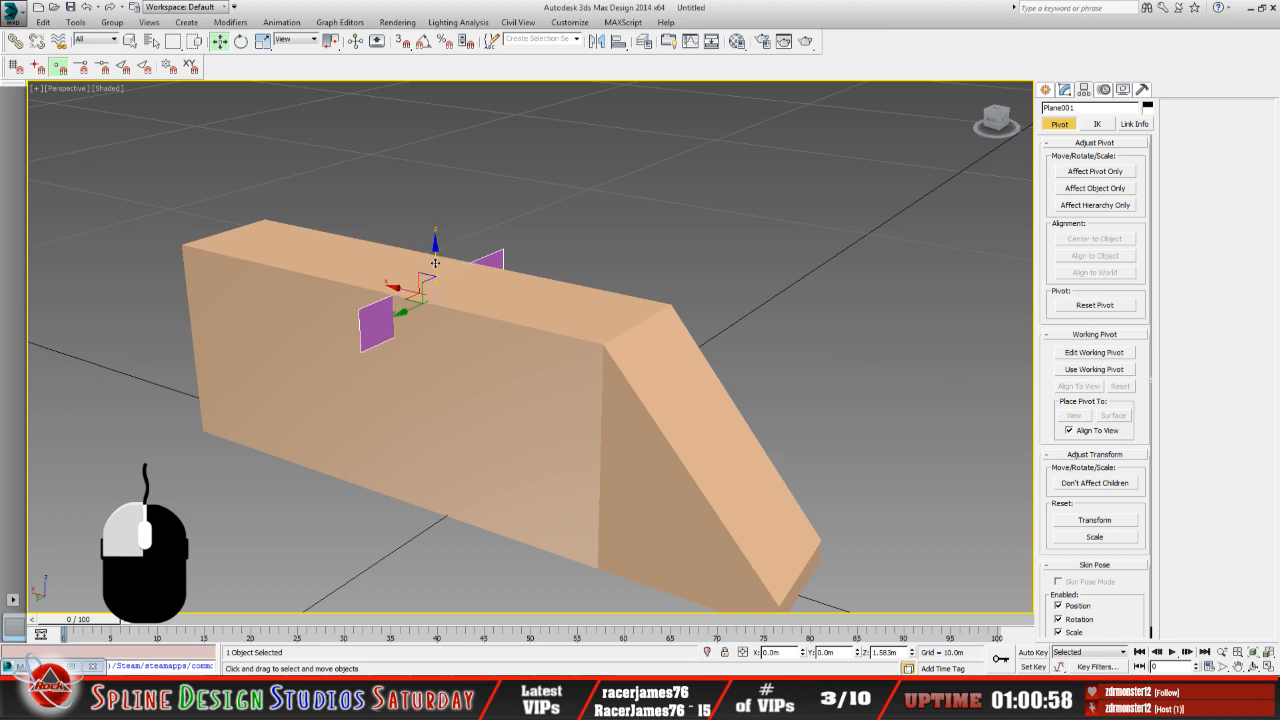
scroll(445, 275, up, 2)
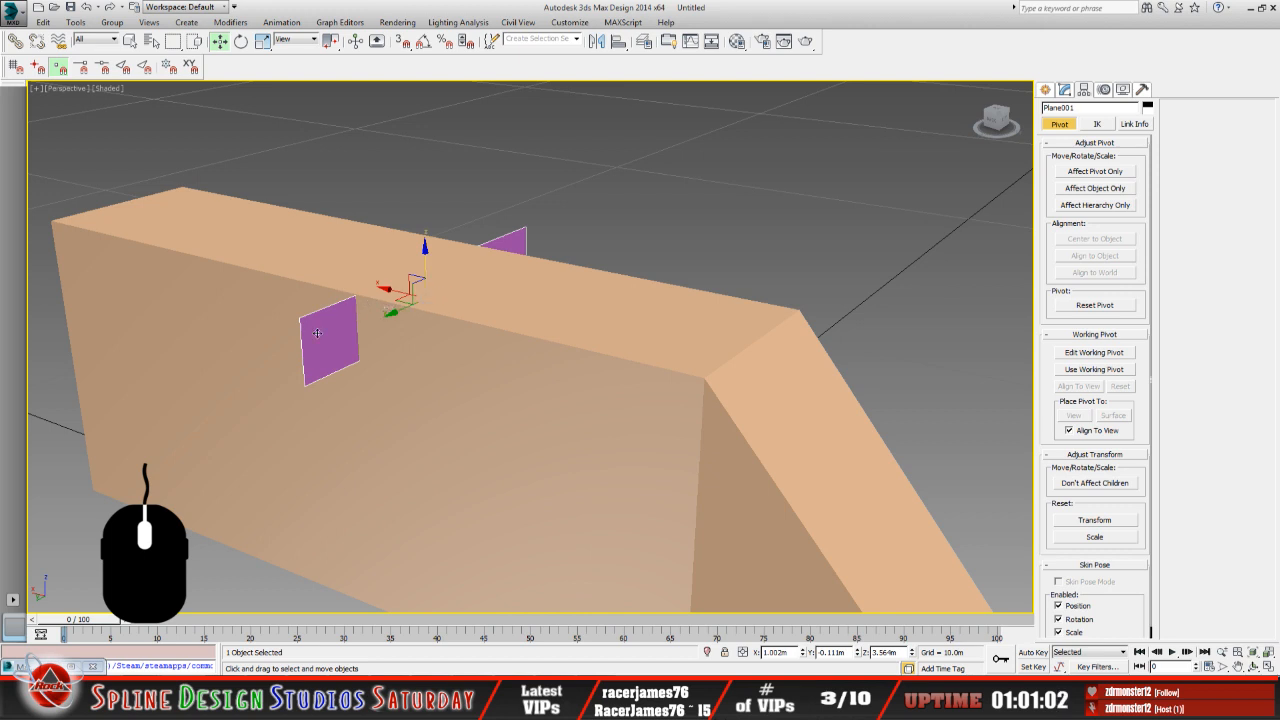
Add an Edit Poly modifier to the plane.
click(1065, 90)
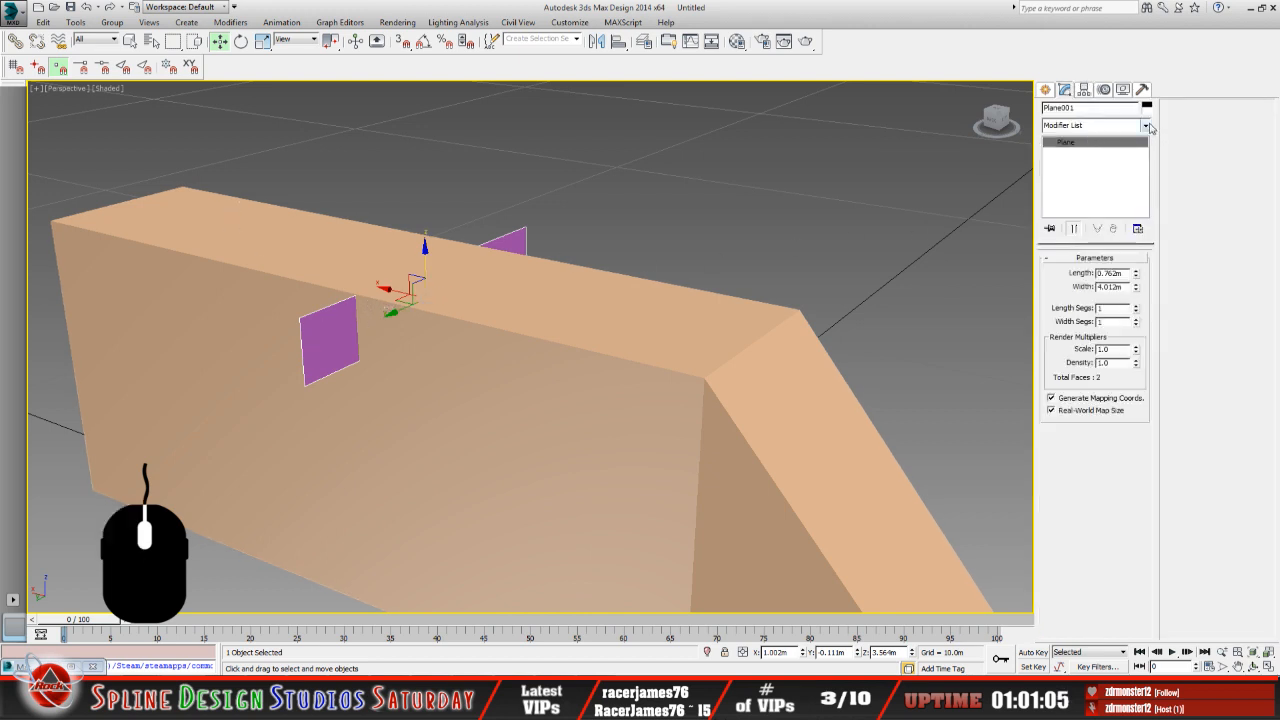
click(1146, 125)
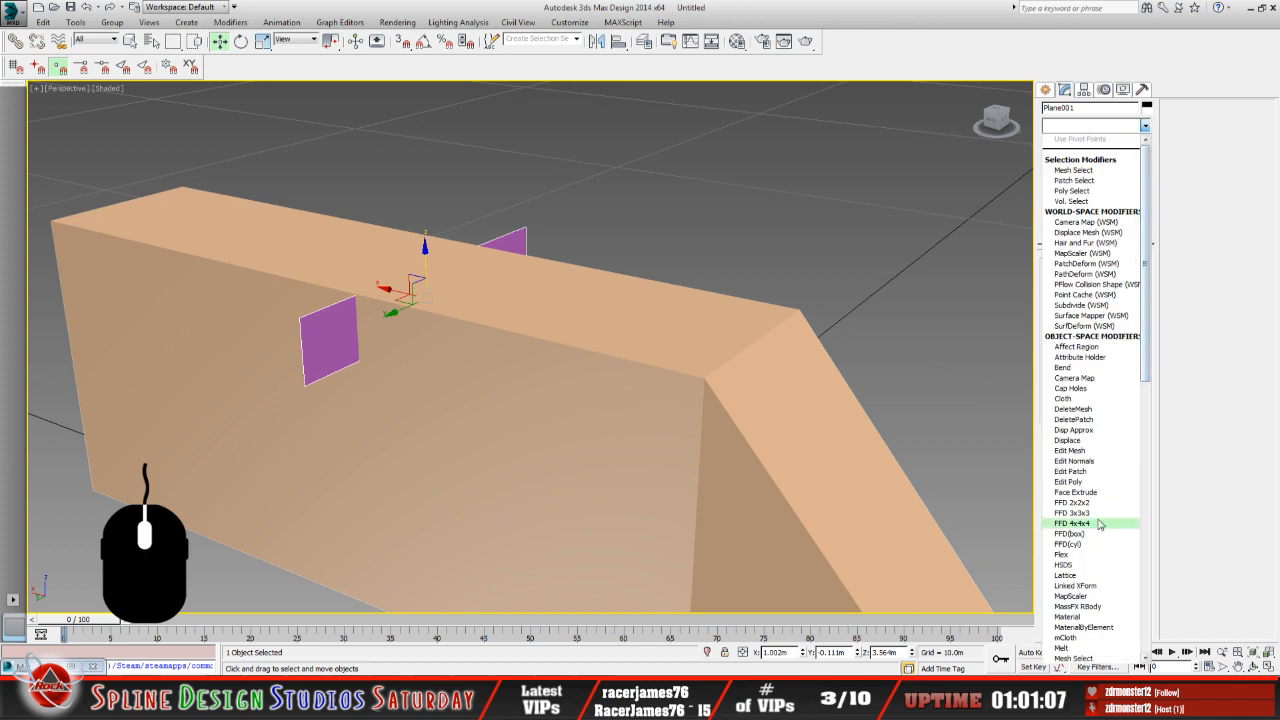
click(1068, 482)
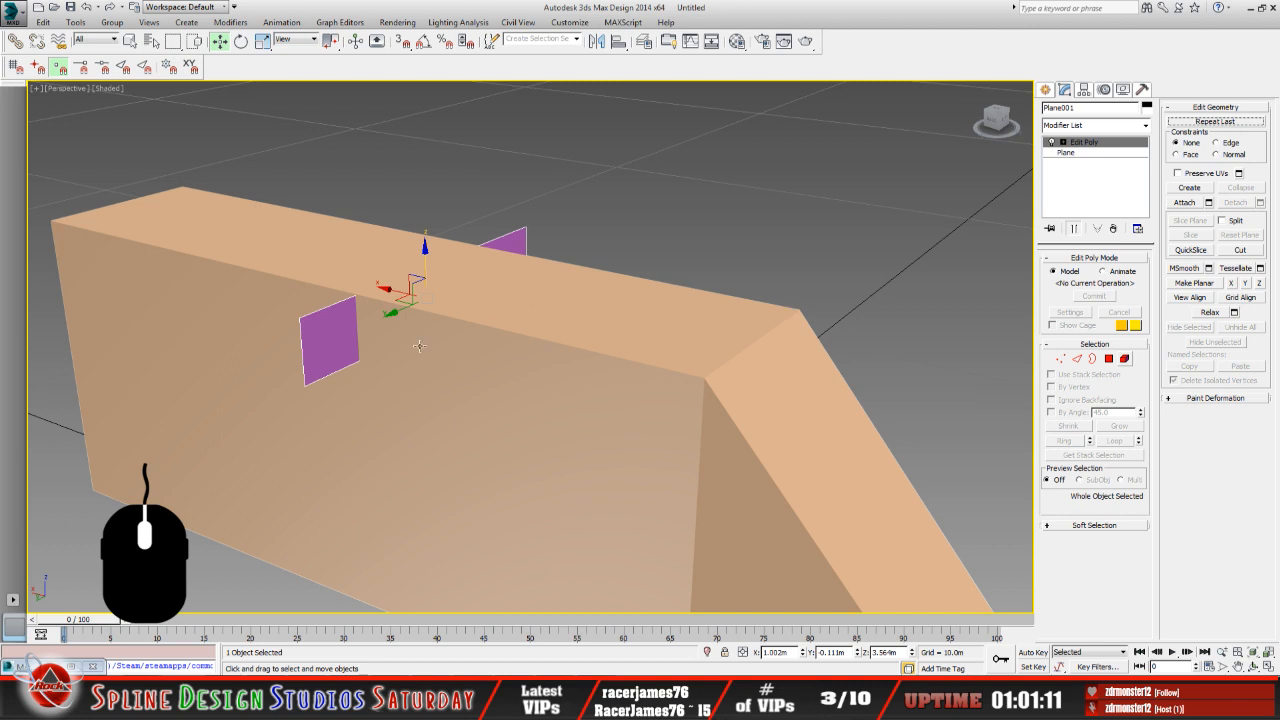
Copy the Z coordinate of the box's near top-edge vertex, where the vertical dividing edge meets the top.
click(229, 267)
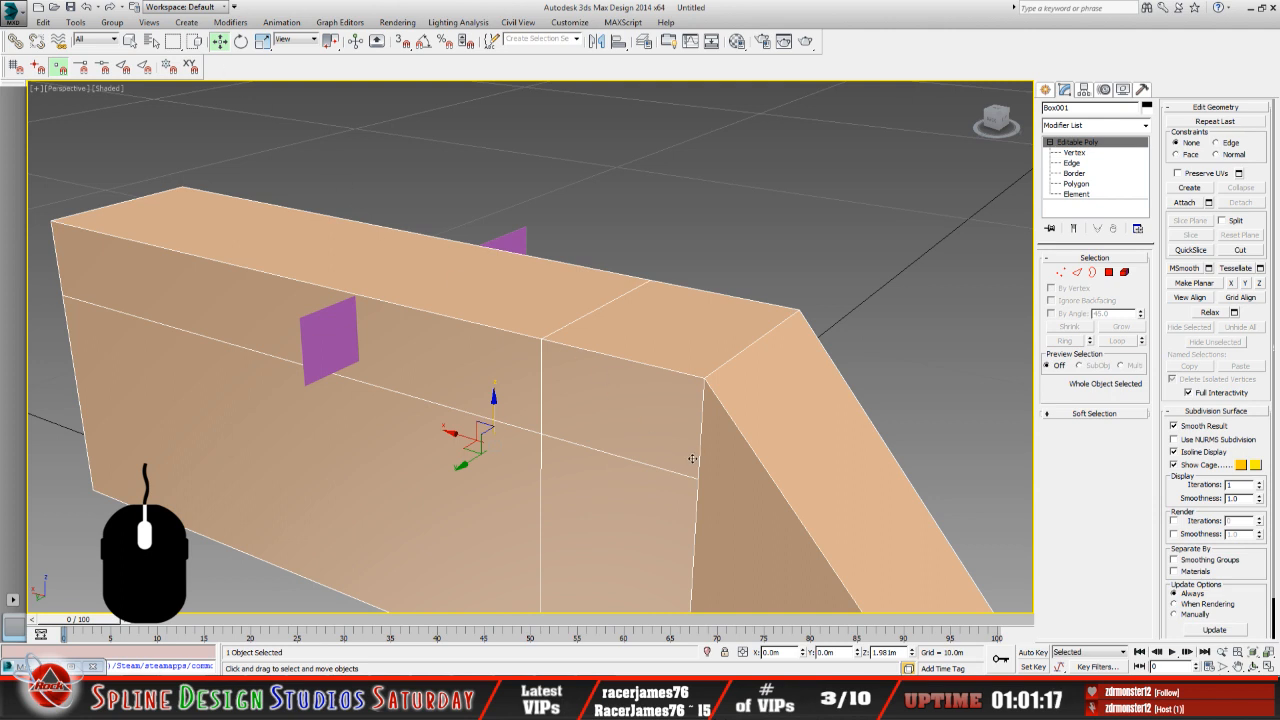
click(1074, 152)
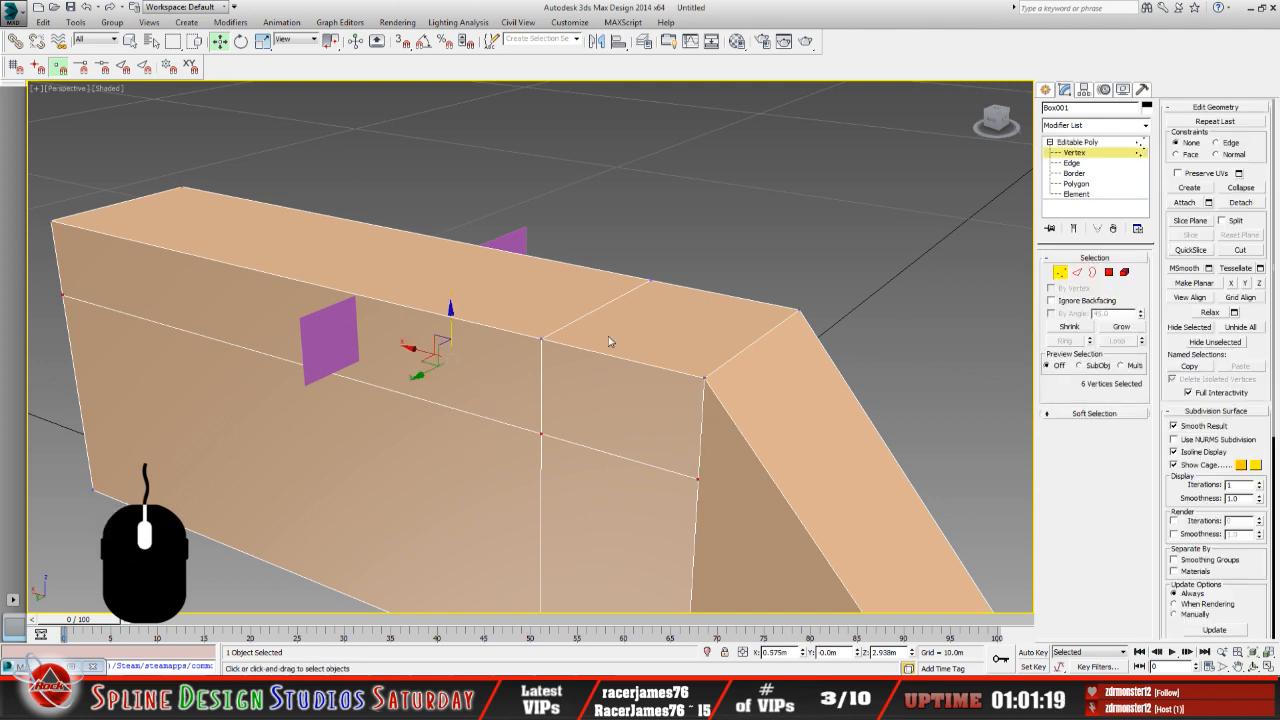
click(543, 341)
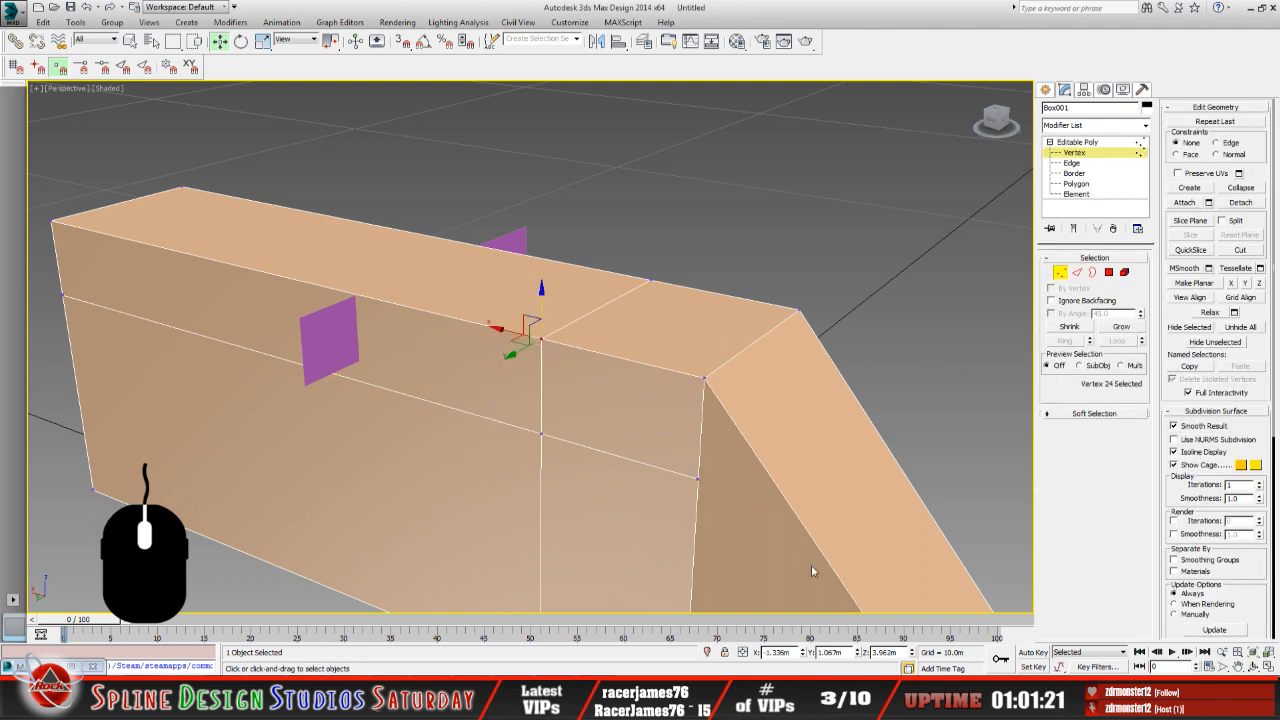
click(882, 652)
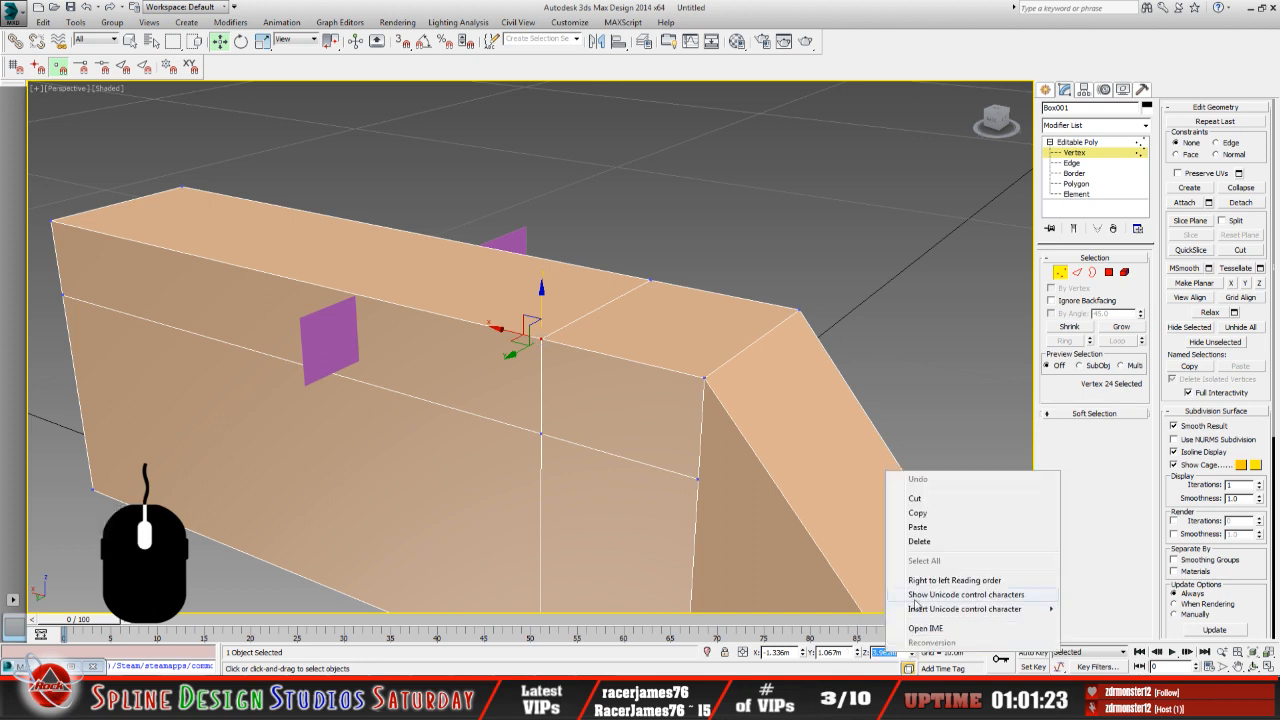
right_click(886, 654)
click(927, 514)
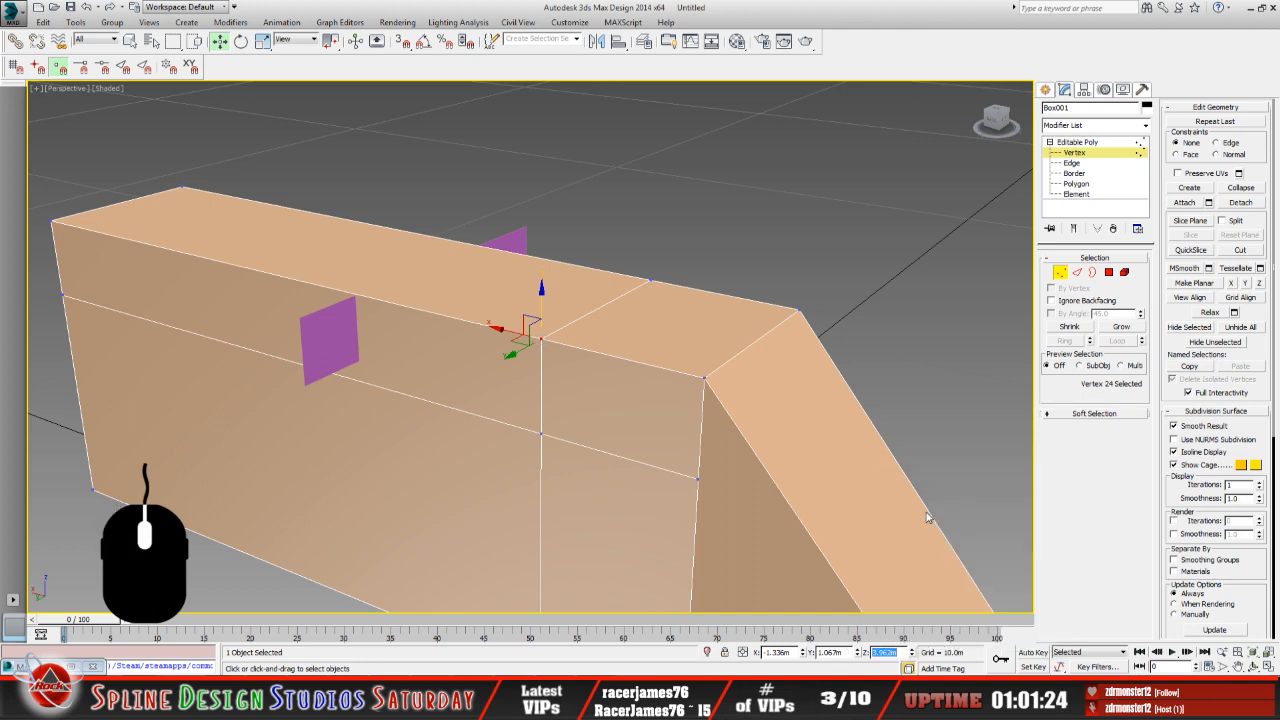
click(1093, 145)
click(312, 330)
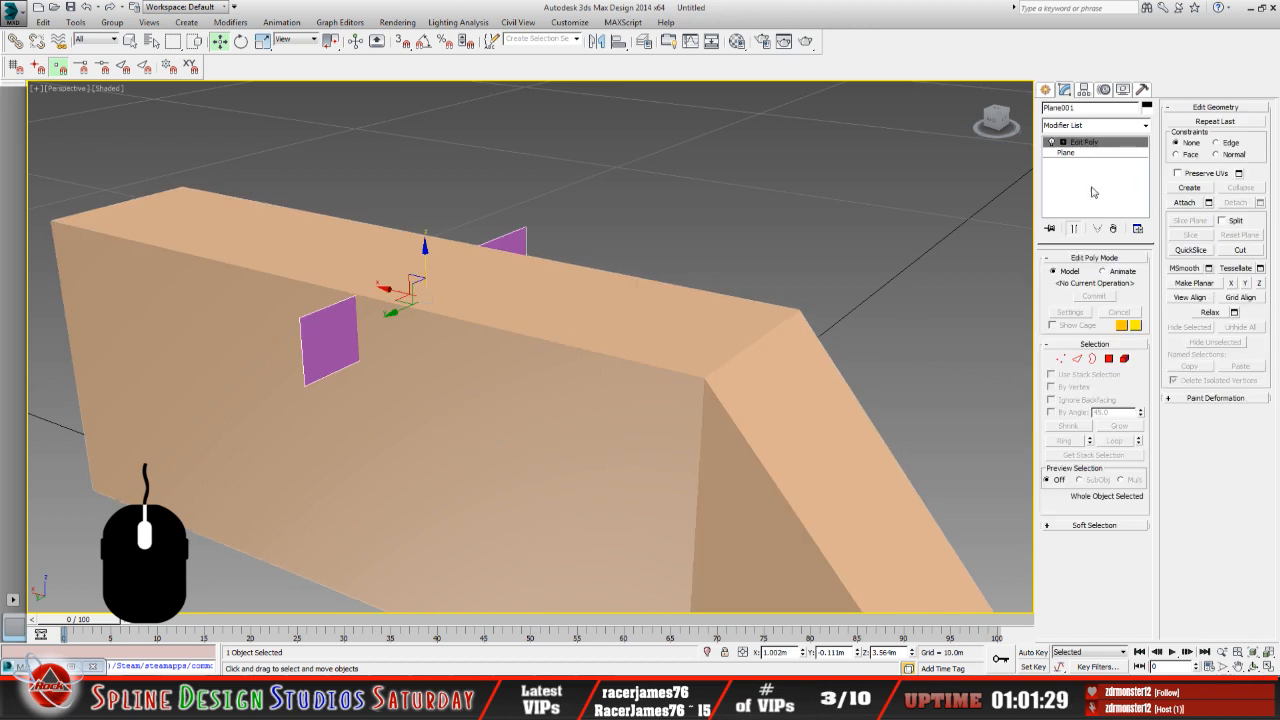
click(1063, 143)
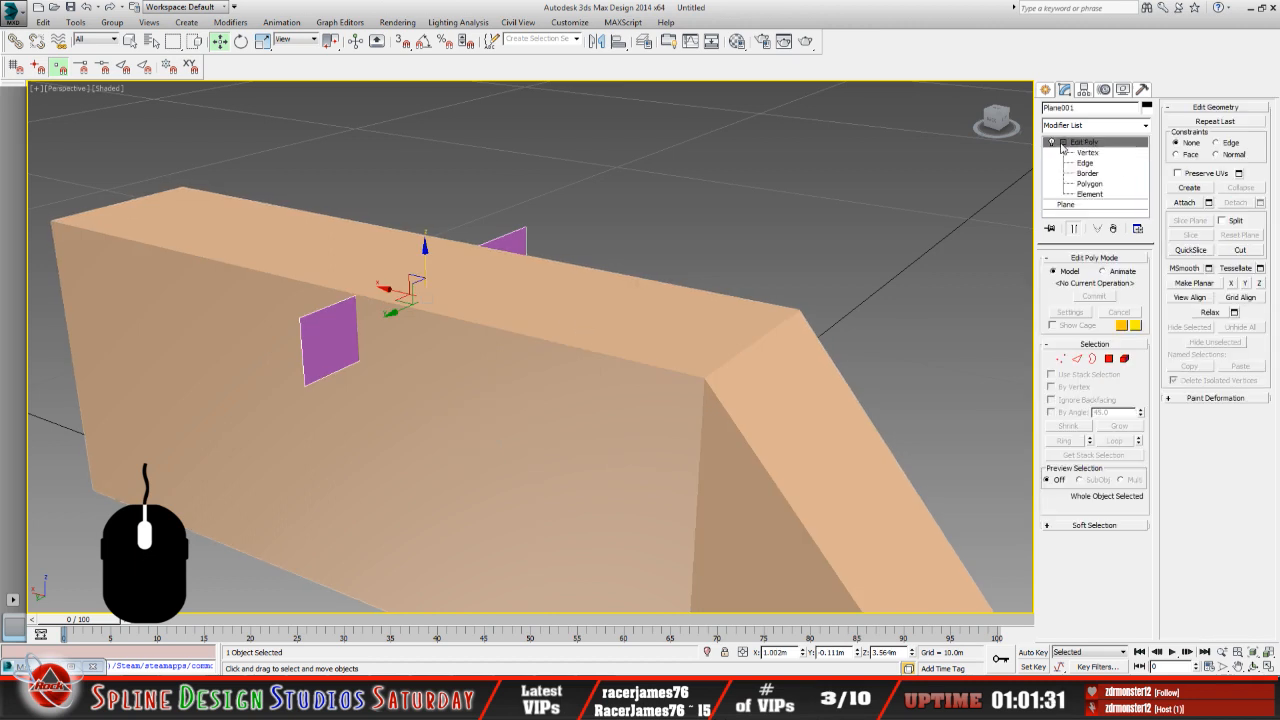
click(1086, 153)
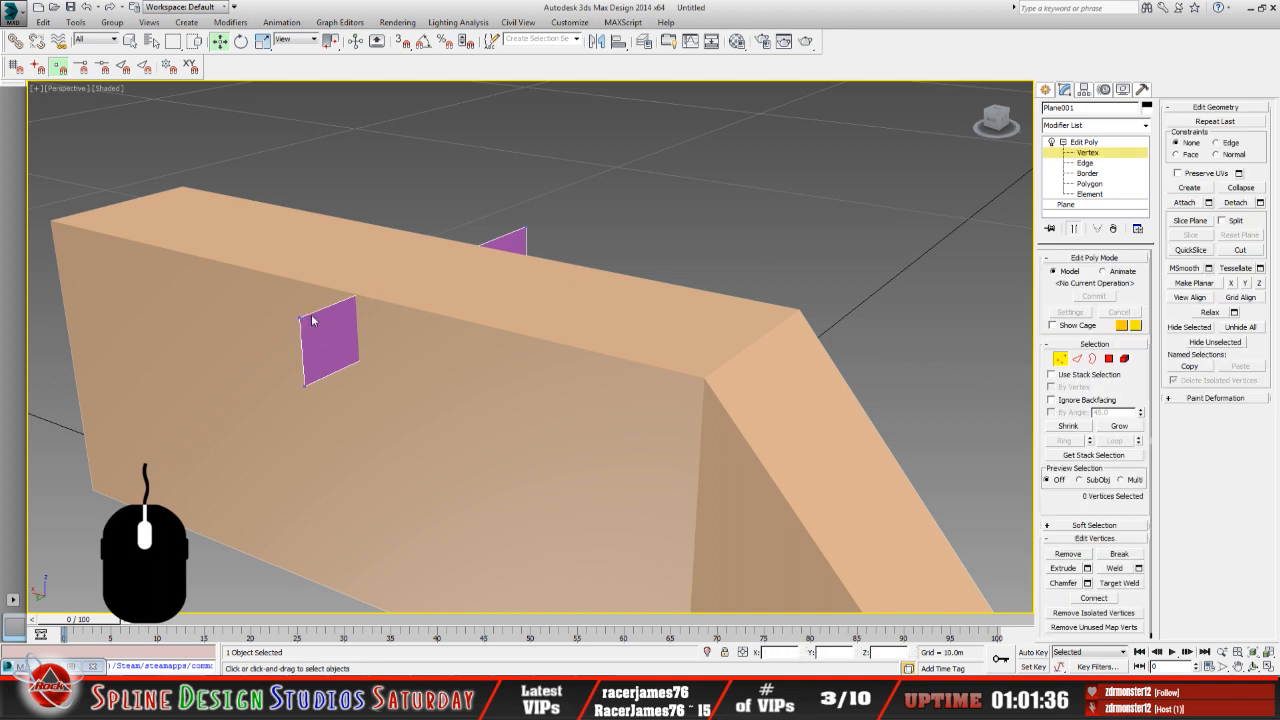
click(1078, 142)
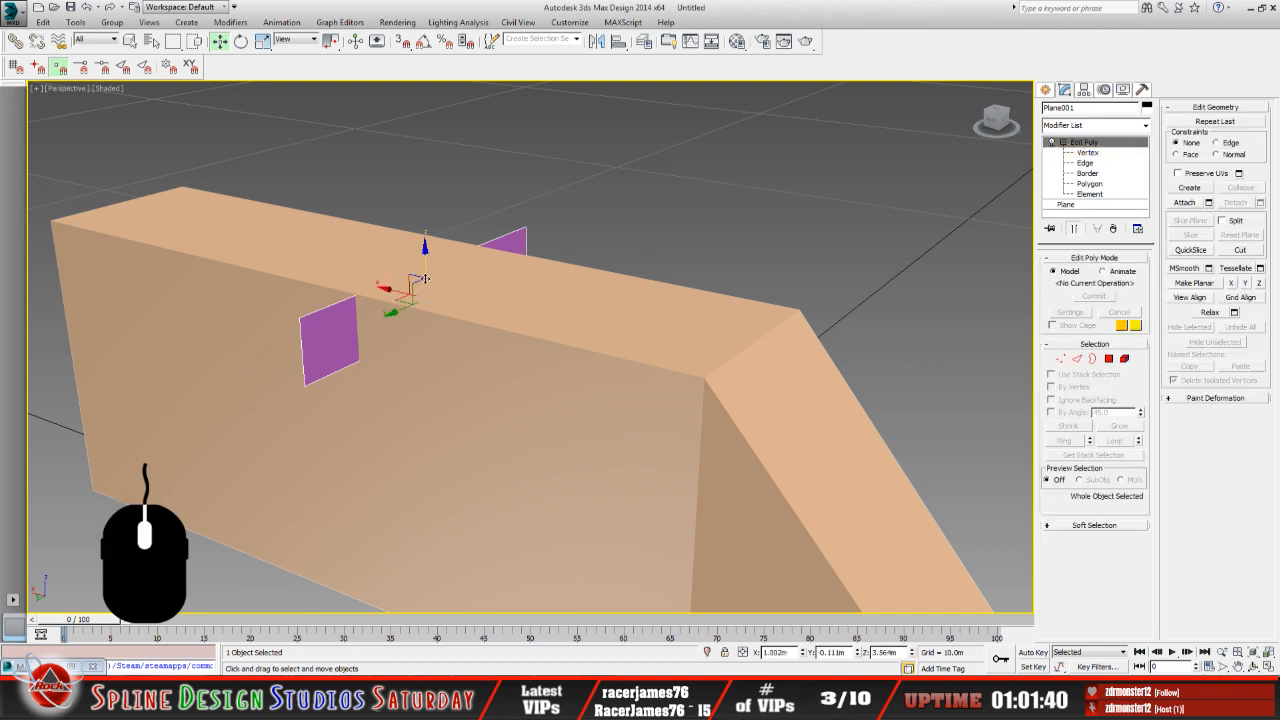
Move only the plane's pivot down to its bottom edge using Edge/Segment snapping, and turn snapping and pivot editing off.
click(1084, 90)
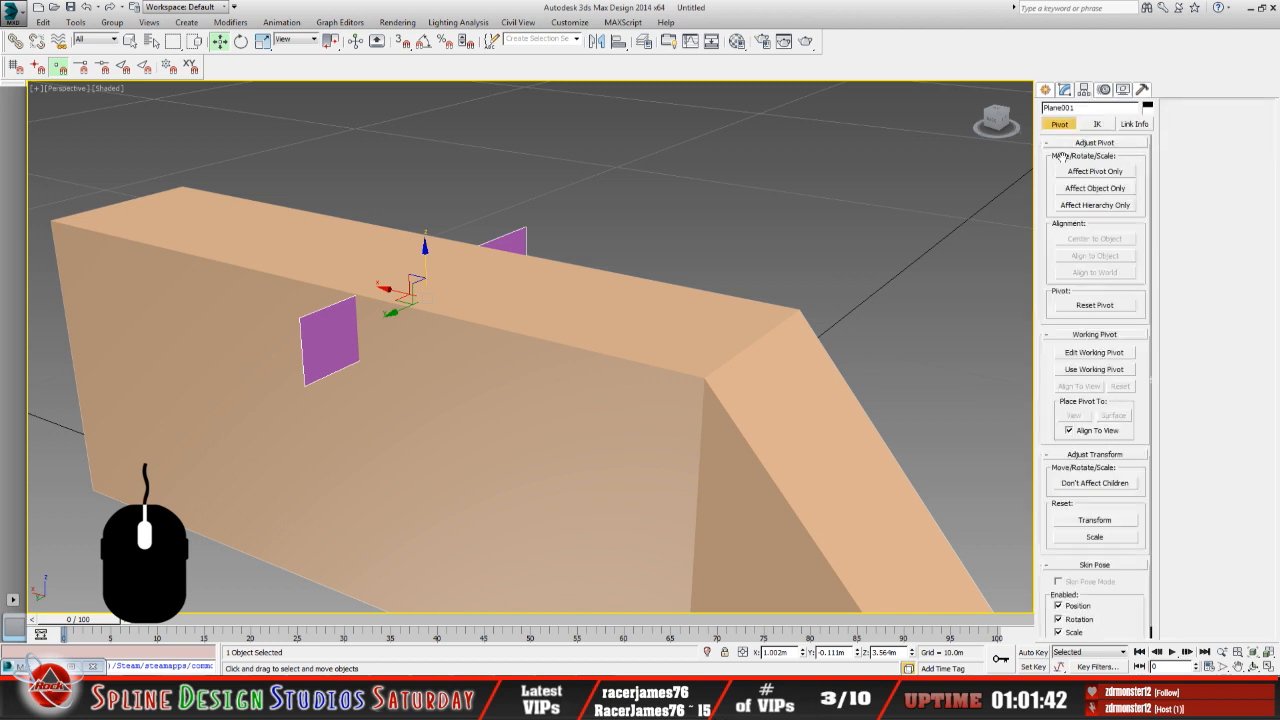
click(1095, 172)
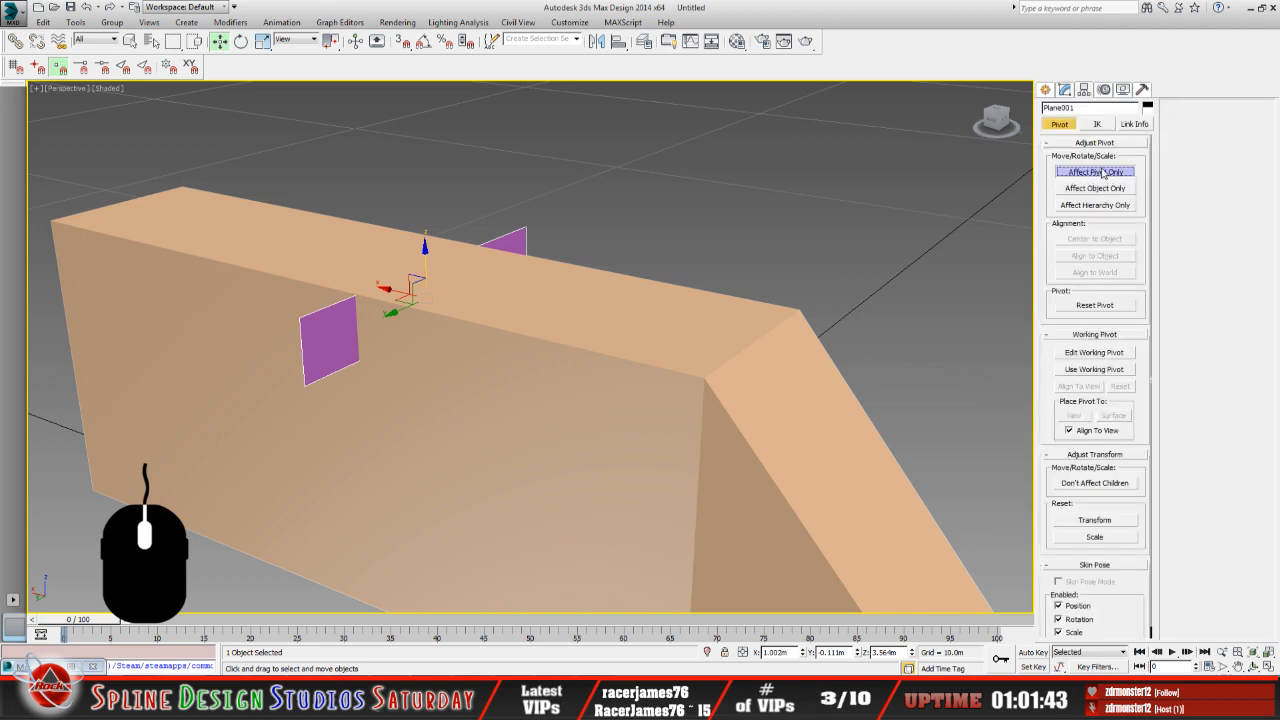
click(401, 41)
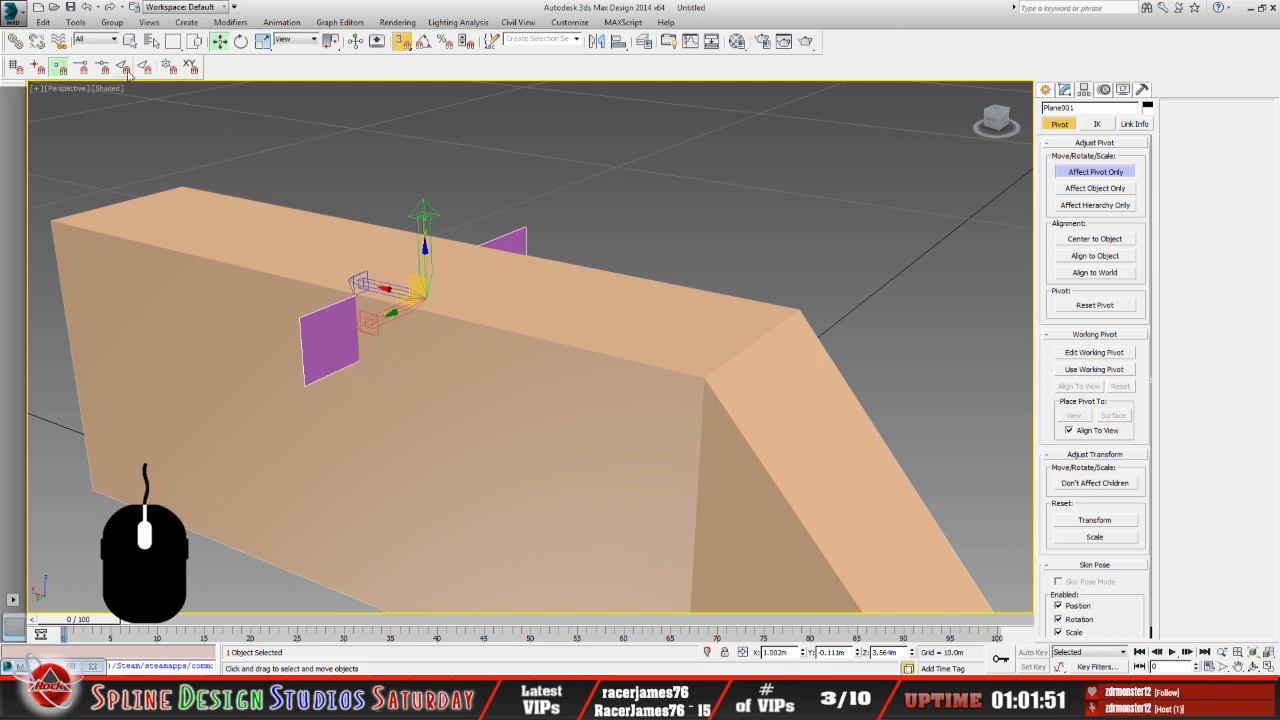
click(123, 66)
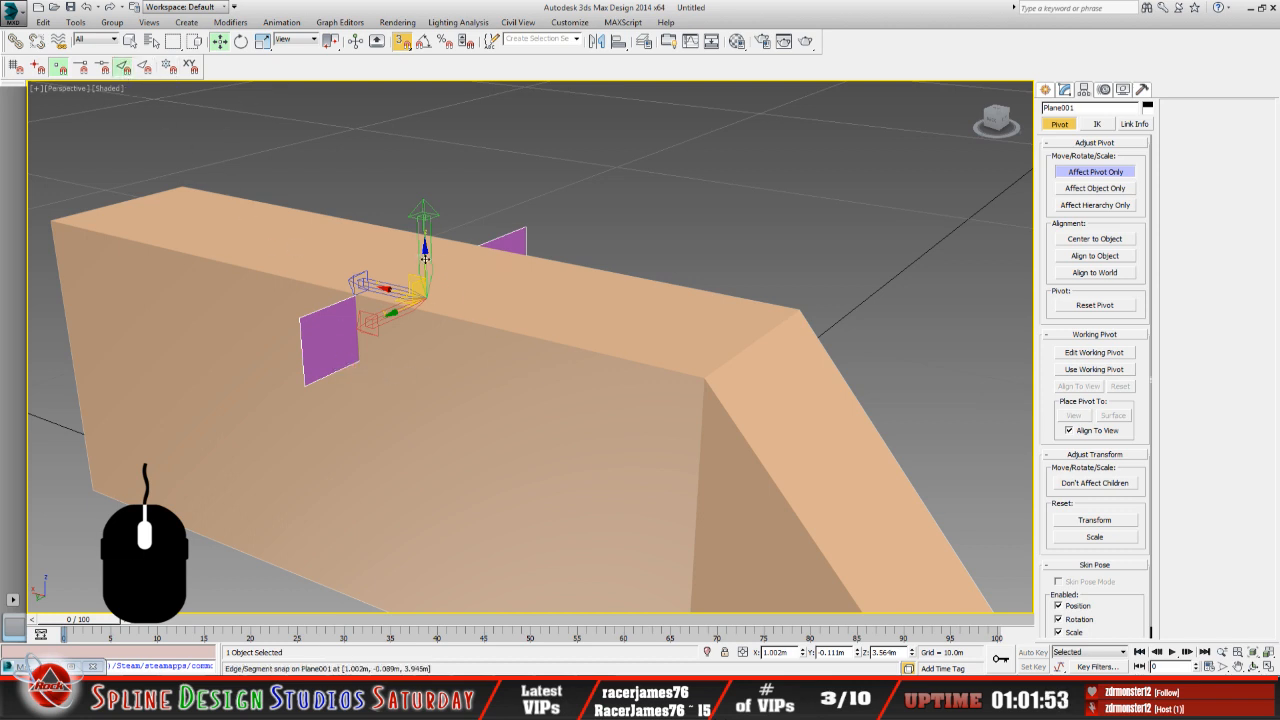
drag(426, 259, 428, 320)
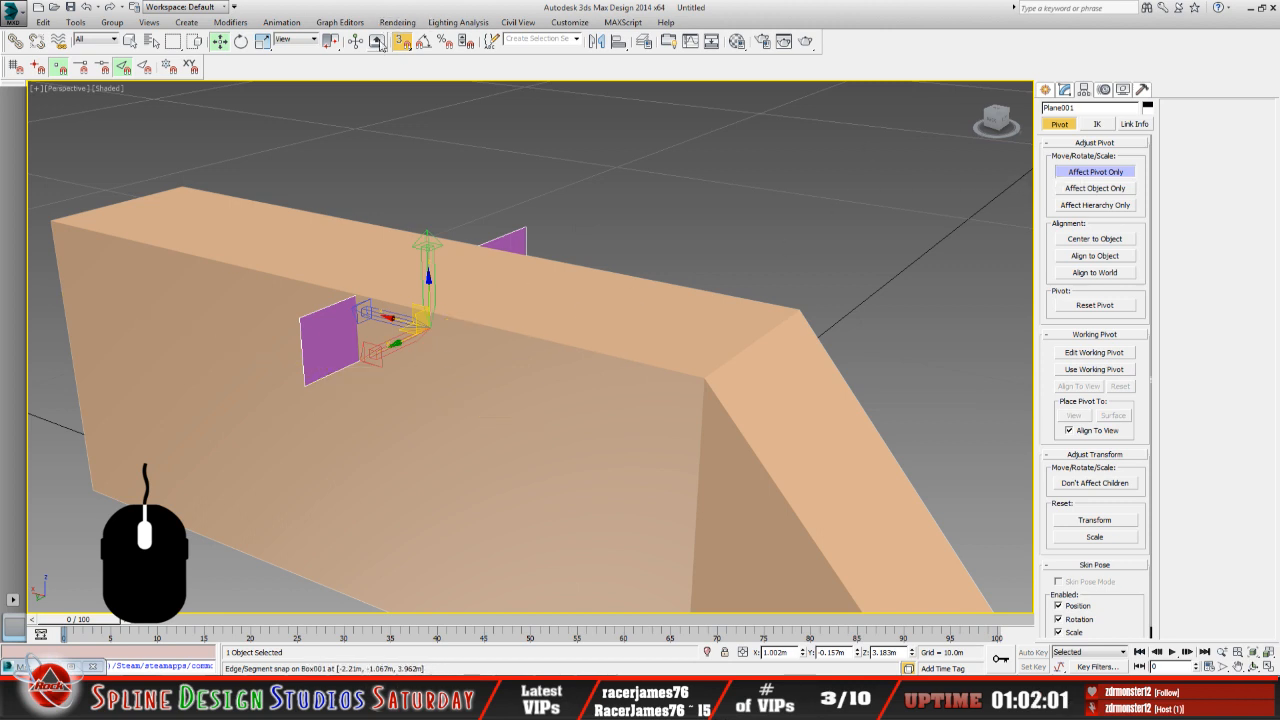
click(405, 46)
click(1074, 174)
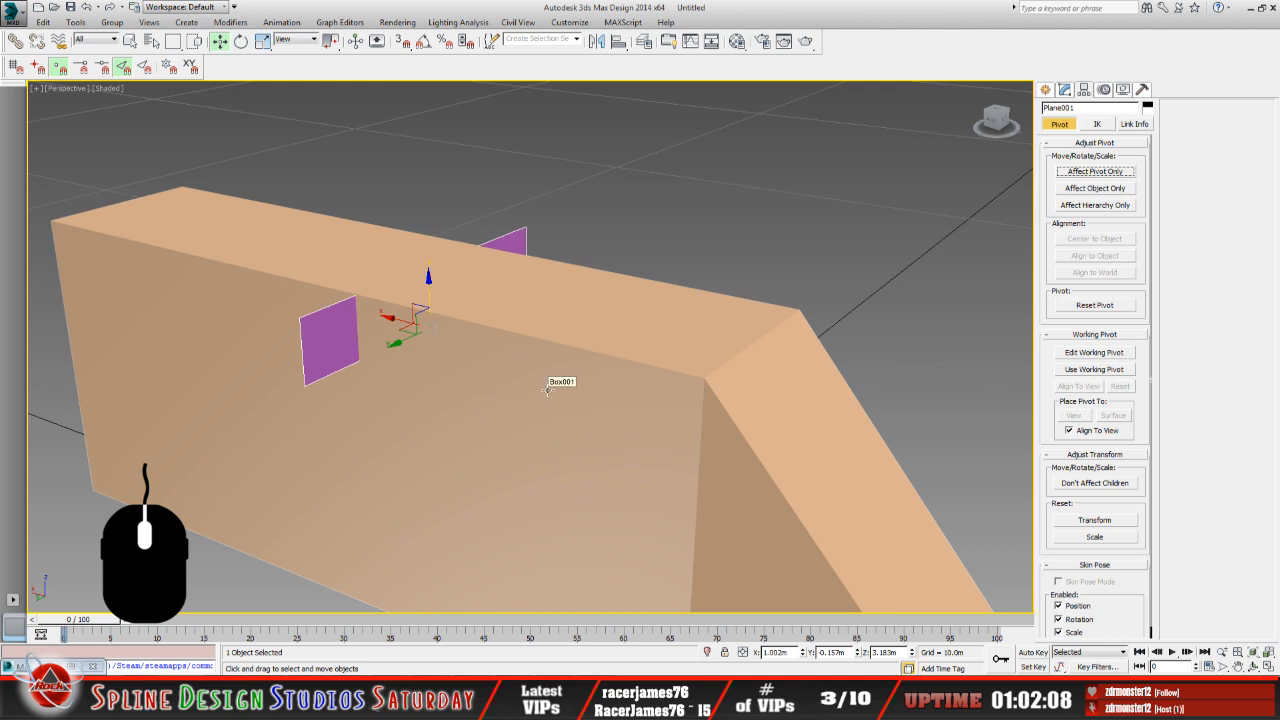
Select the box and copy the Z coordinate of its selected top-edge vertex.
click(461, 394)
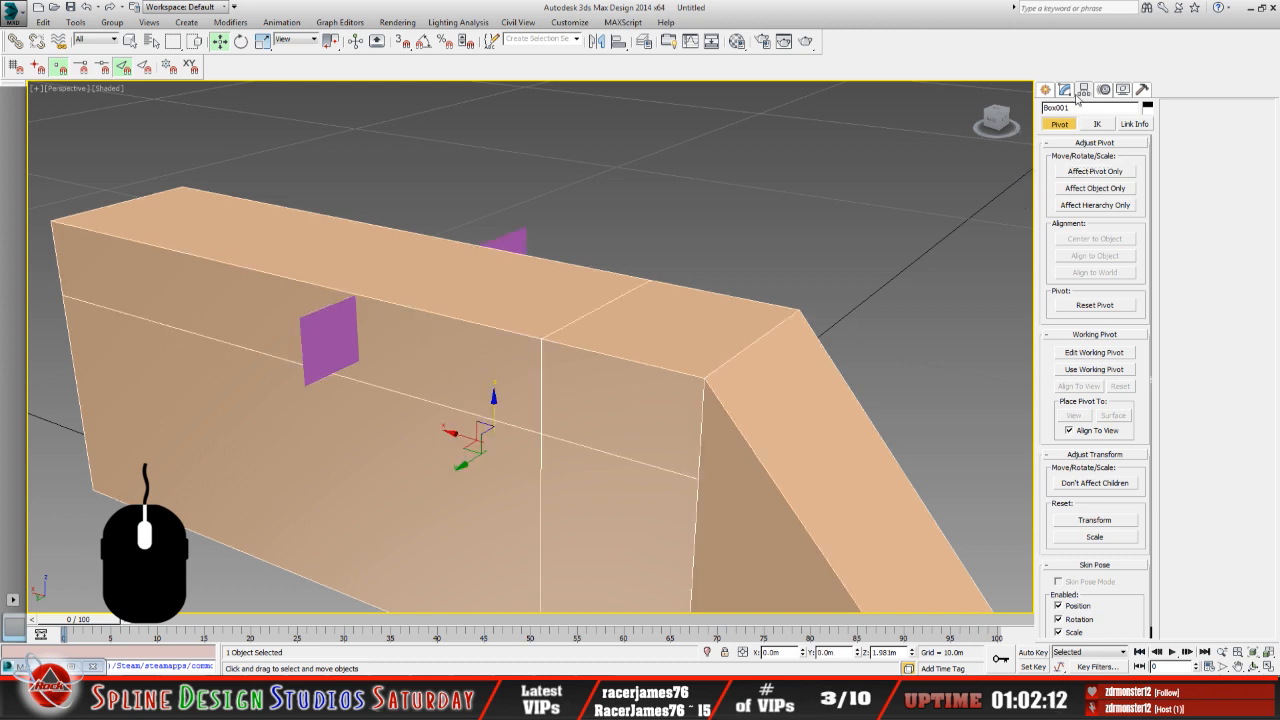
click(1065, 89)
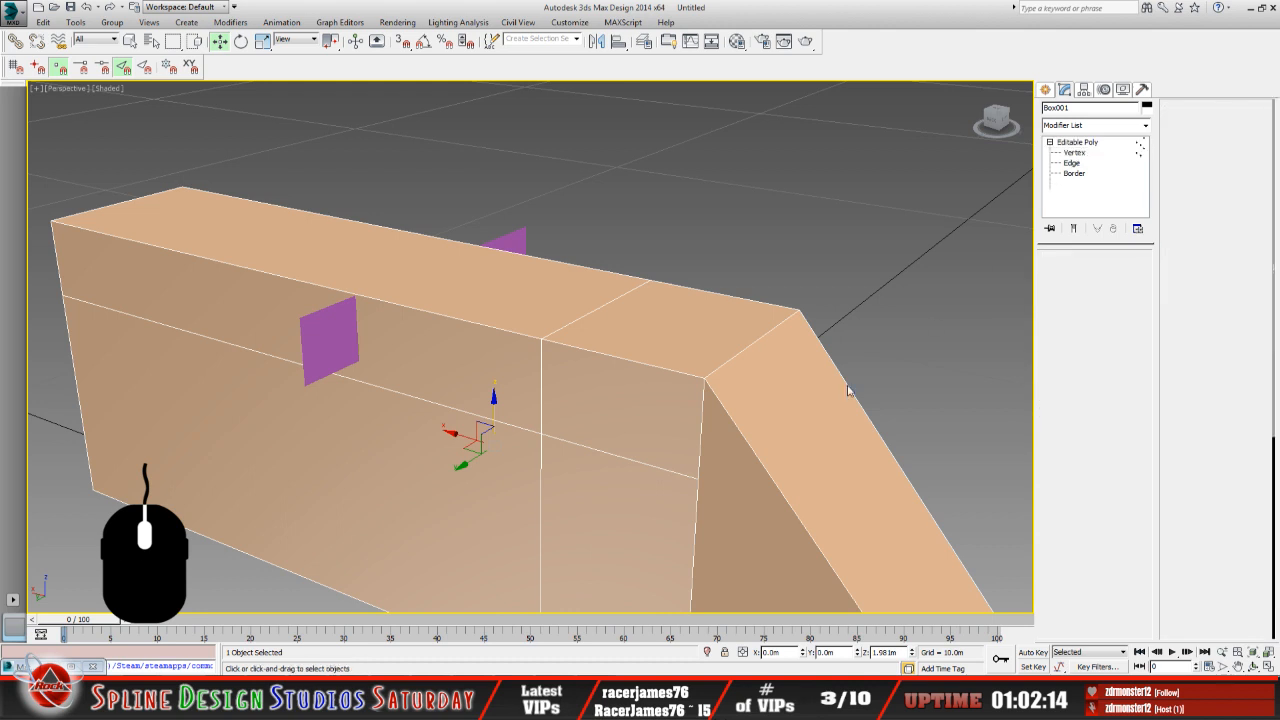
key(1)
drag(899, 653, 853, 654)
right_click(883, 656)
click(922, 515)
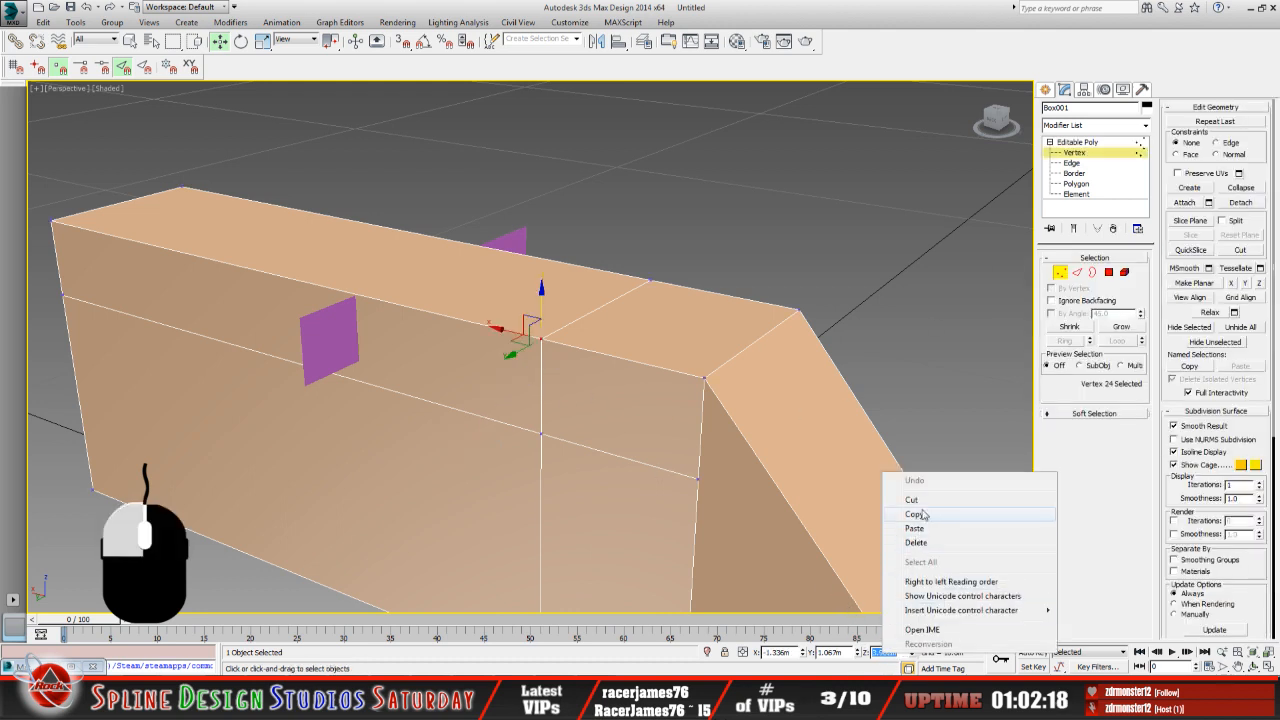
click(1085, 143)
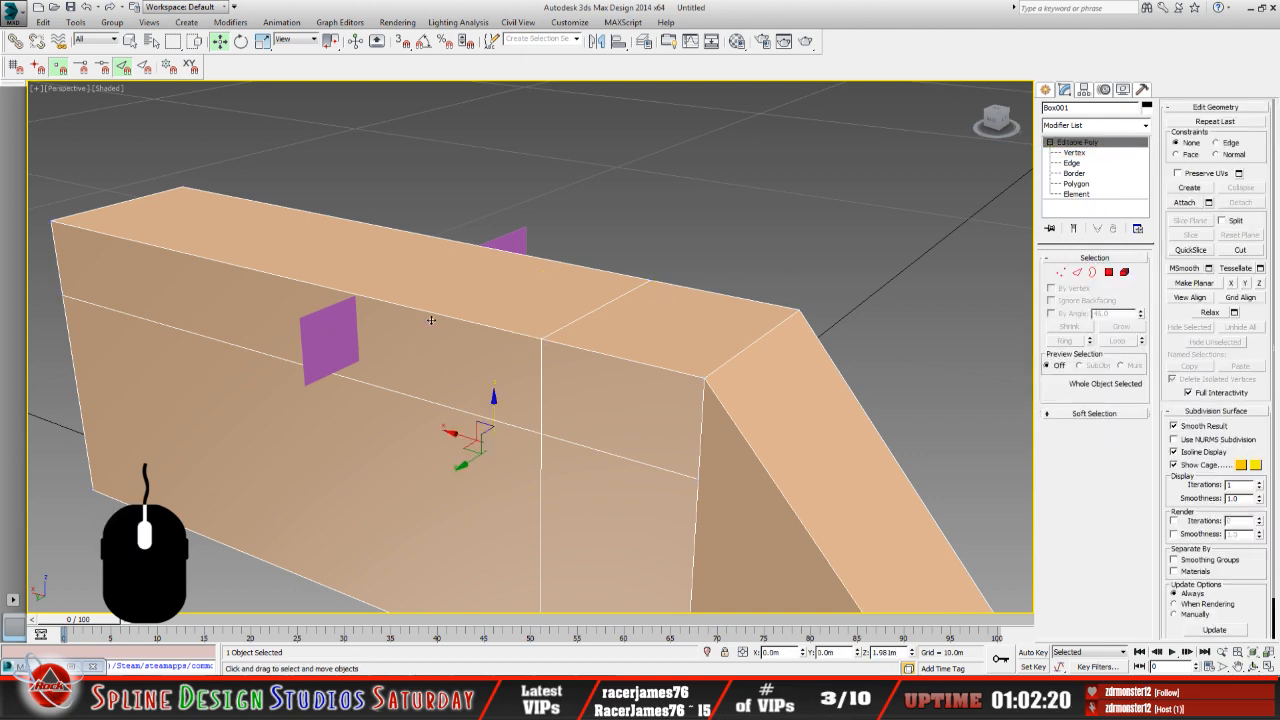
Set the plane's Z position to the copied 3.962 m so its bottom edge rests on the box's top.
click(327, 321)
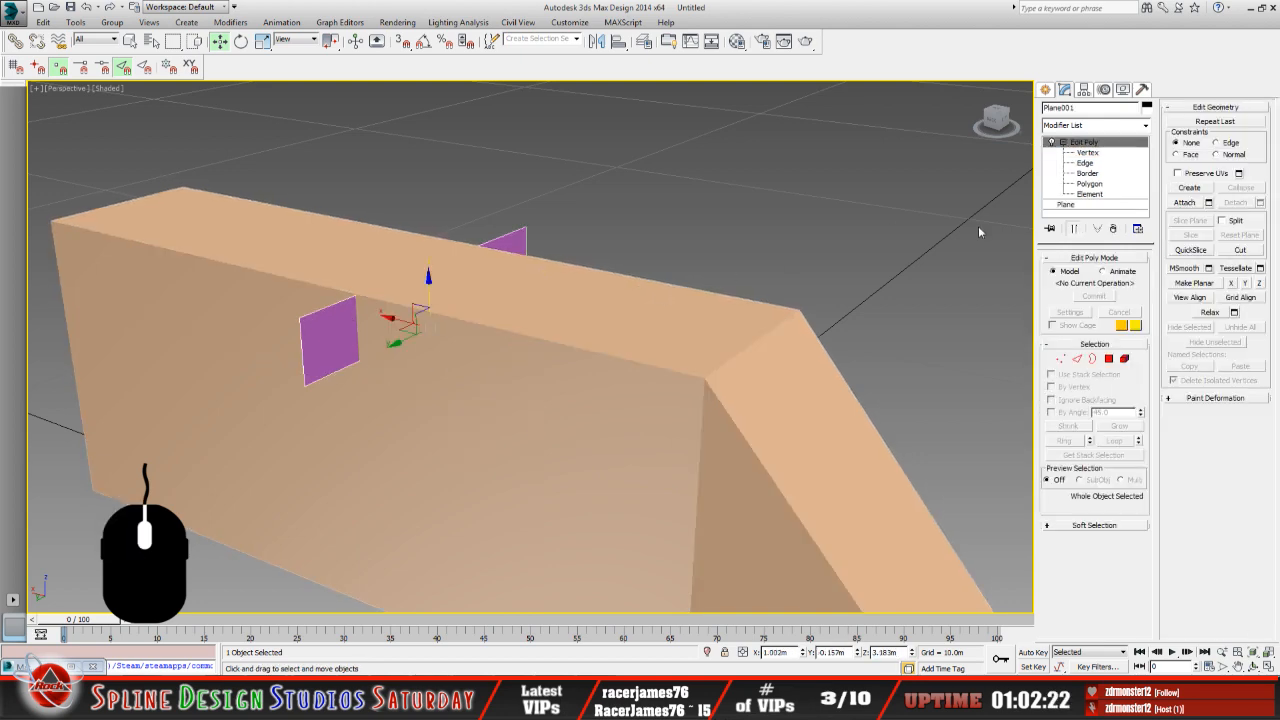
click(1110, 152)
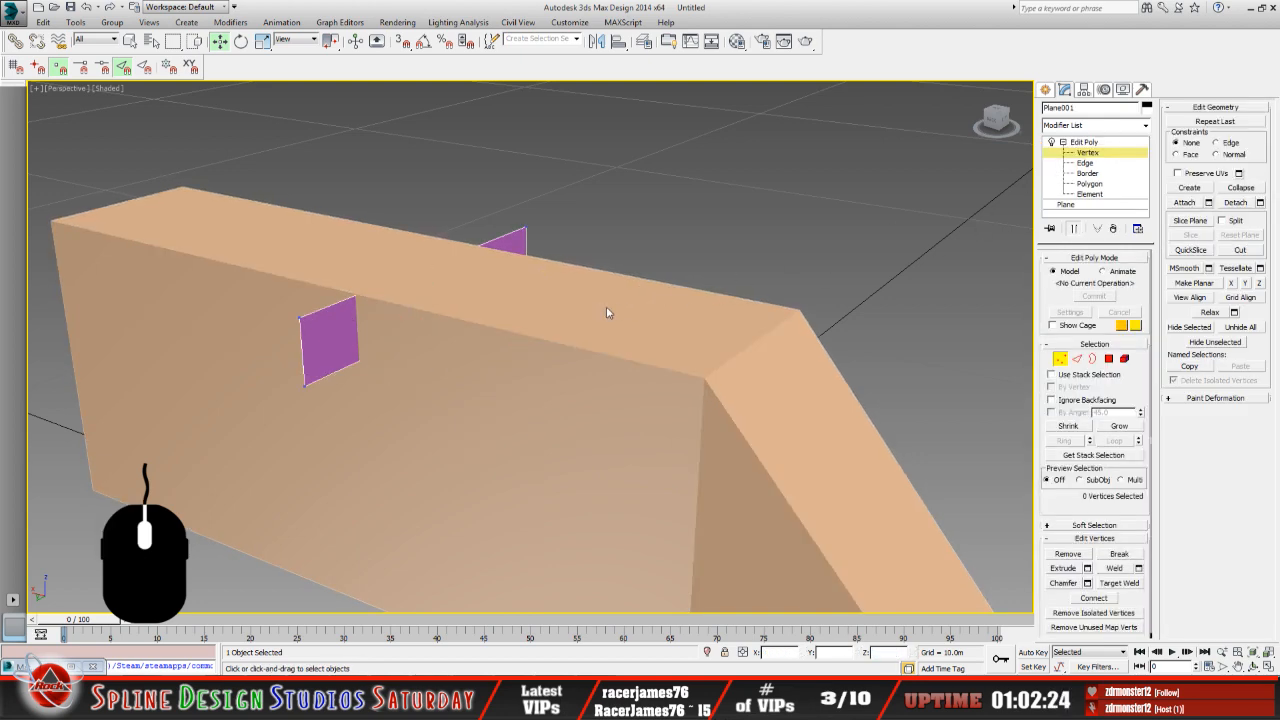
click(1083, 143)
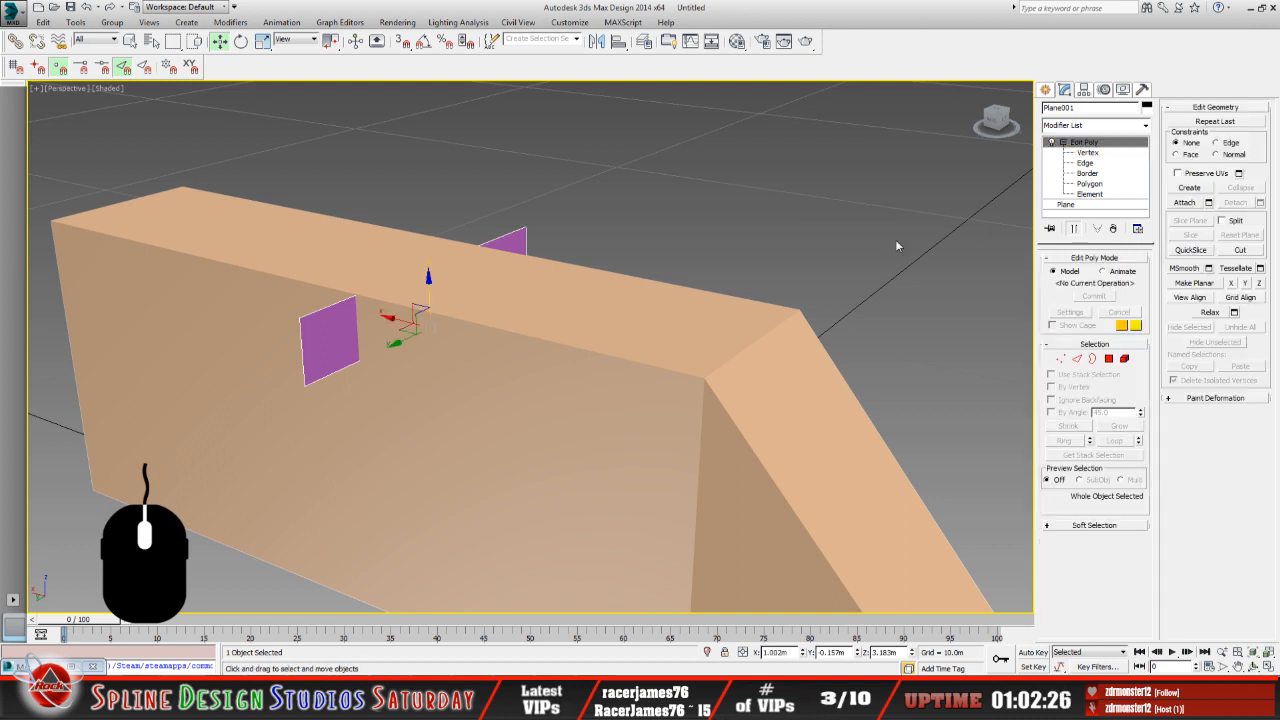
double_click(900, 652)
right_click(885, 653)
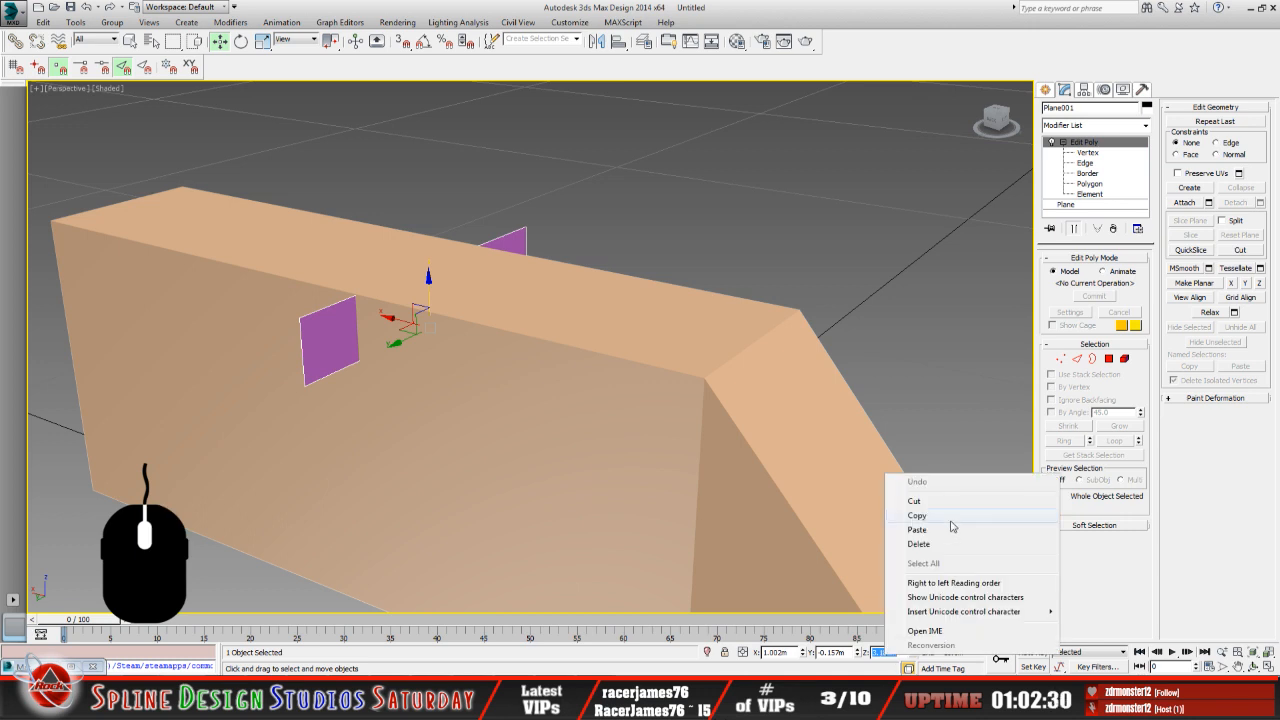
click(917, 530)
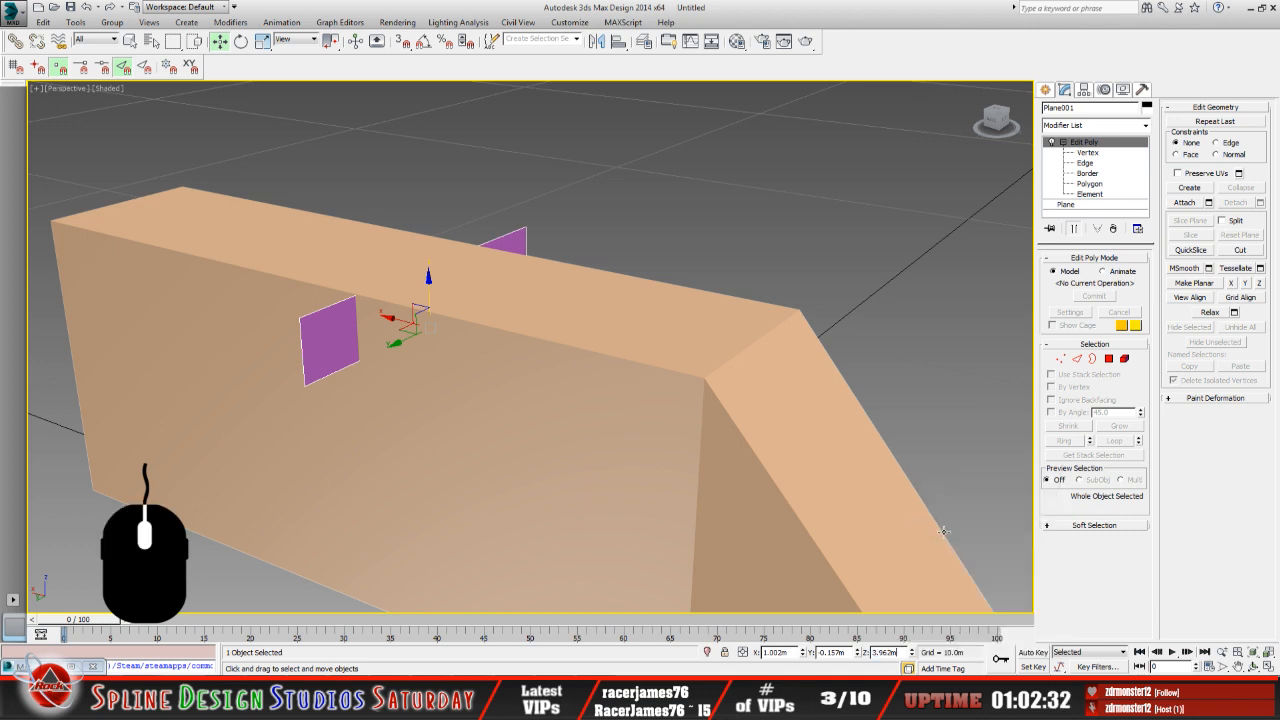
key(Return)
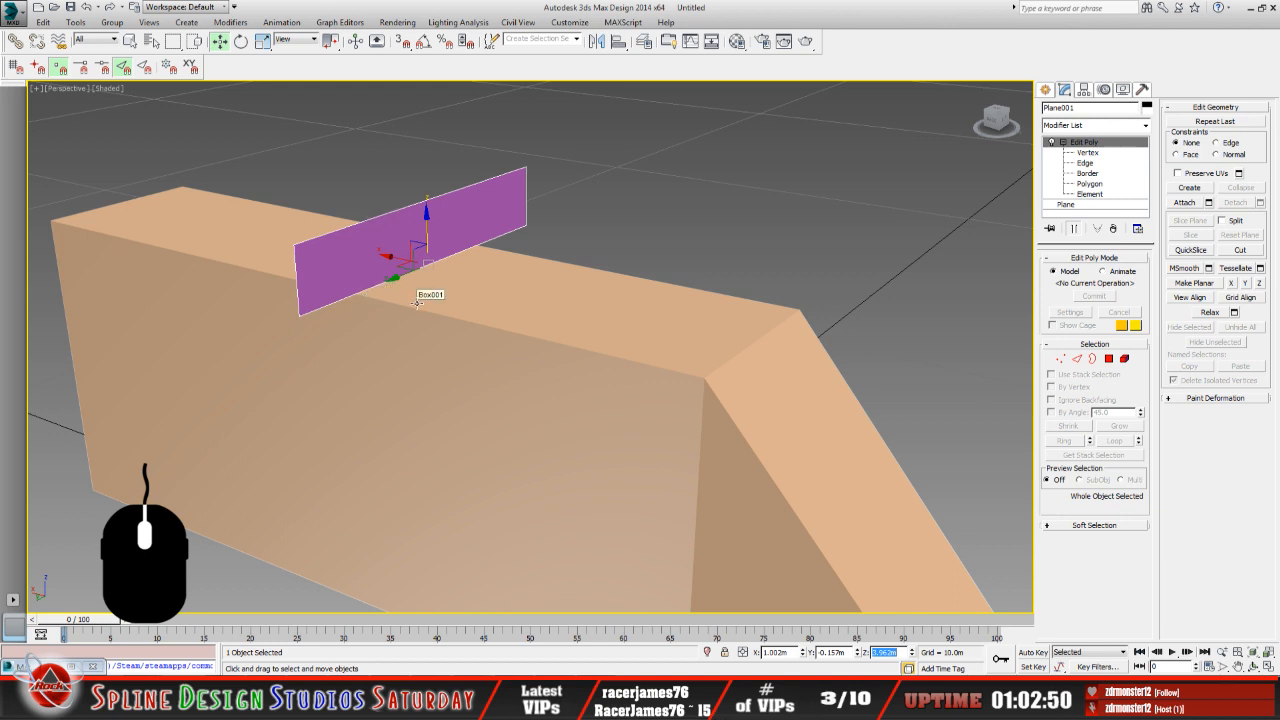
Move only the plane's pivot up to its top edge with snapping, and turn pivot editing and snapping off.
click(1085, 91)
click(1096, 173)
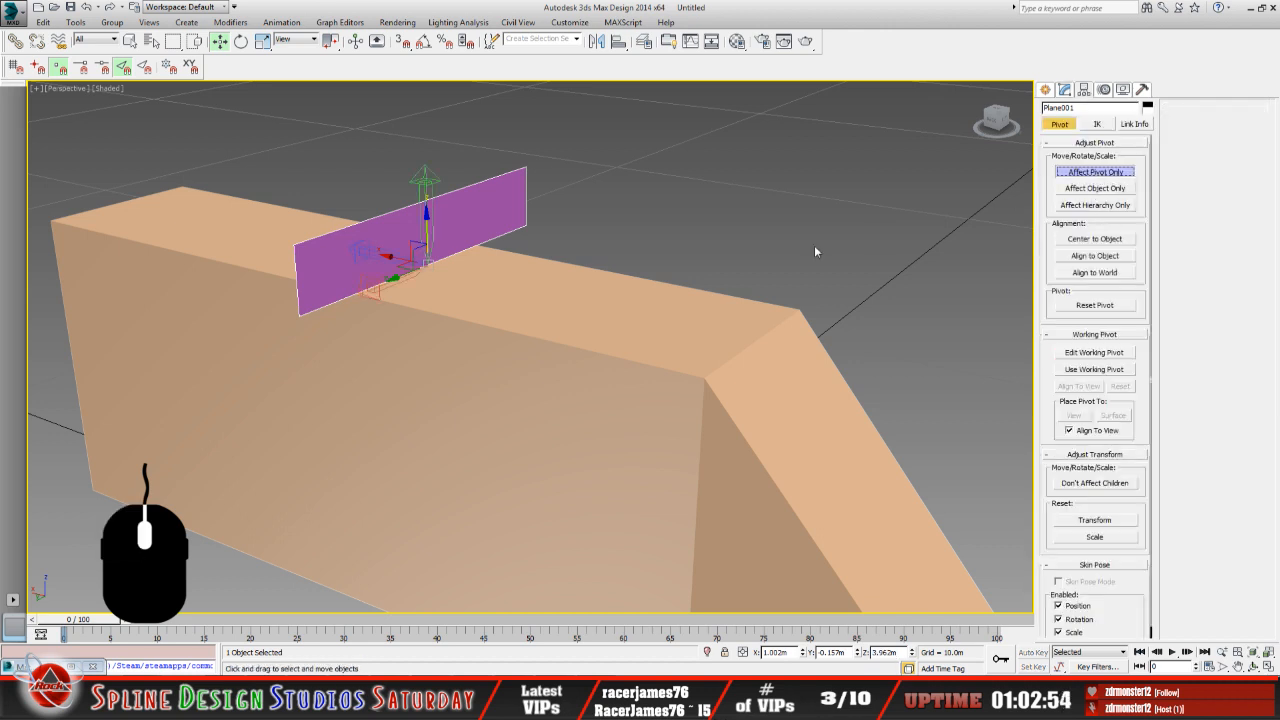
click(401, 40)
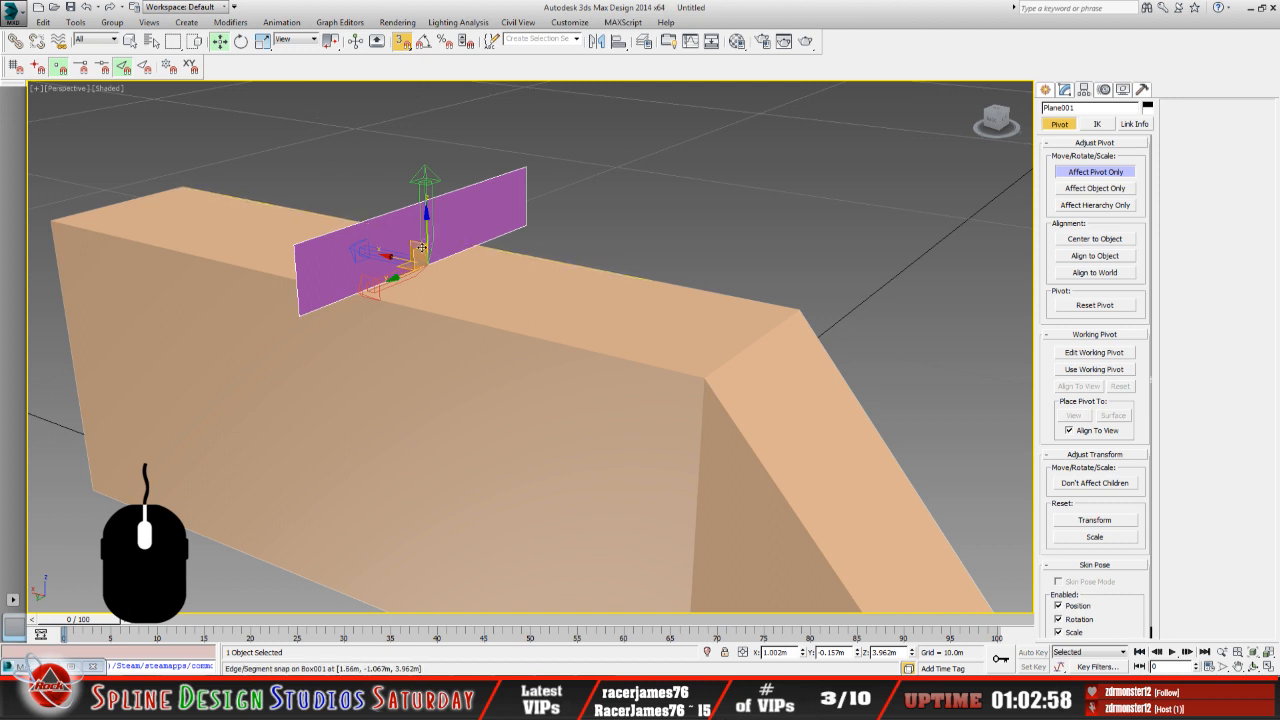
drag(418, 253, 405, 192)
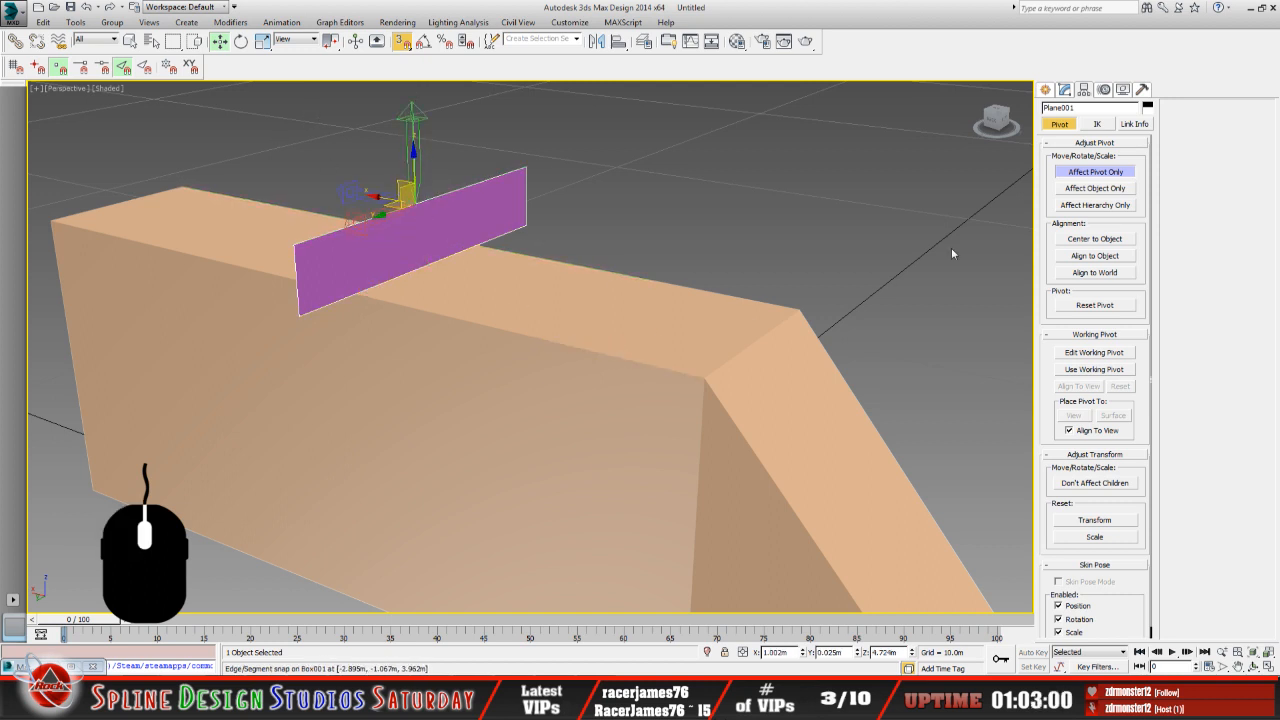
click(1097, 174)
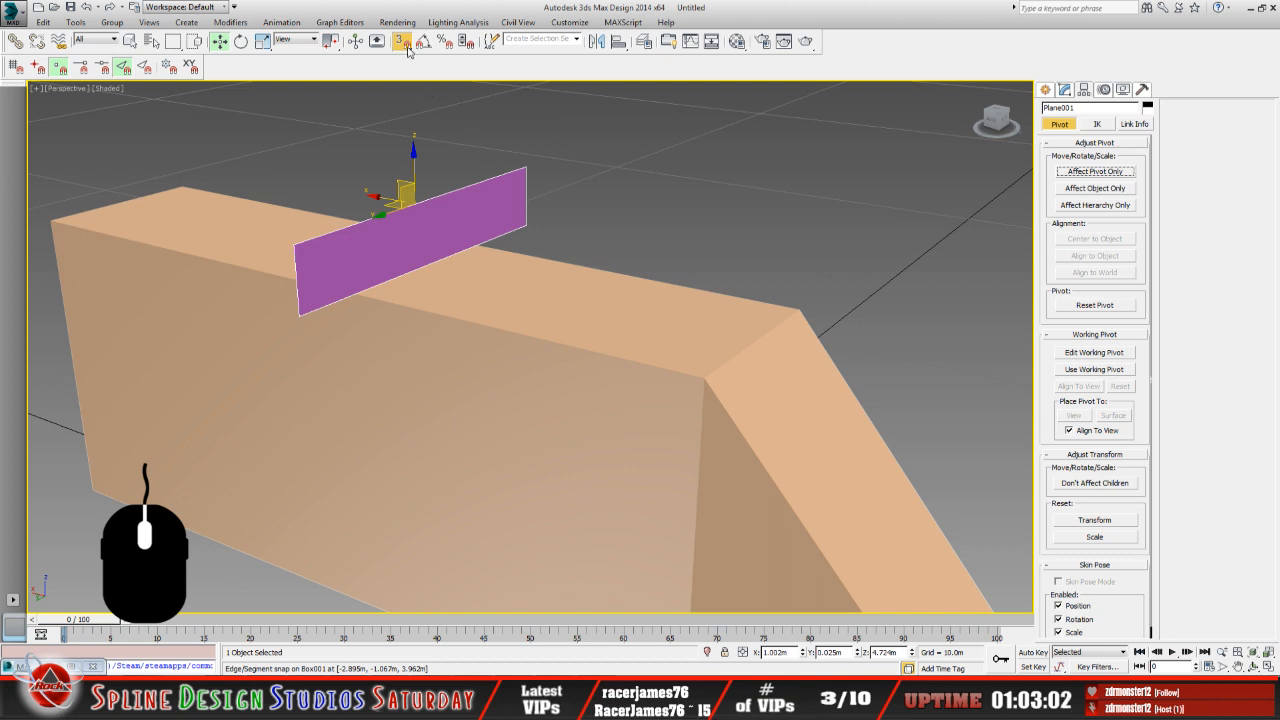
click(403, 42)
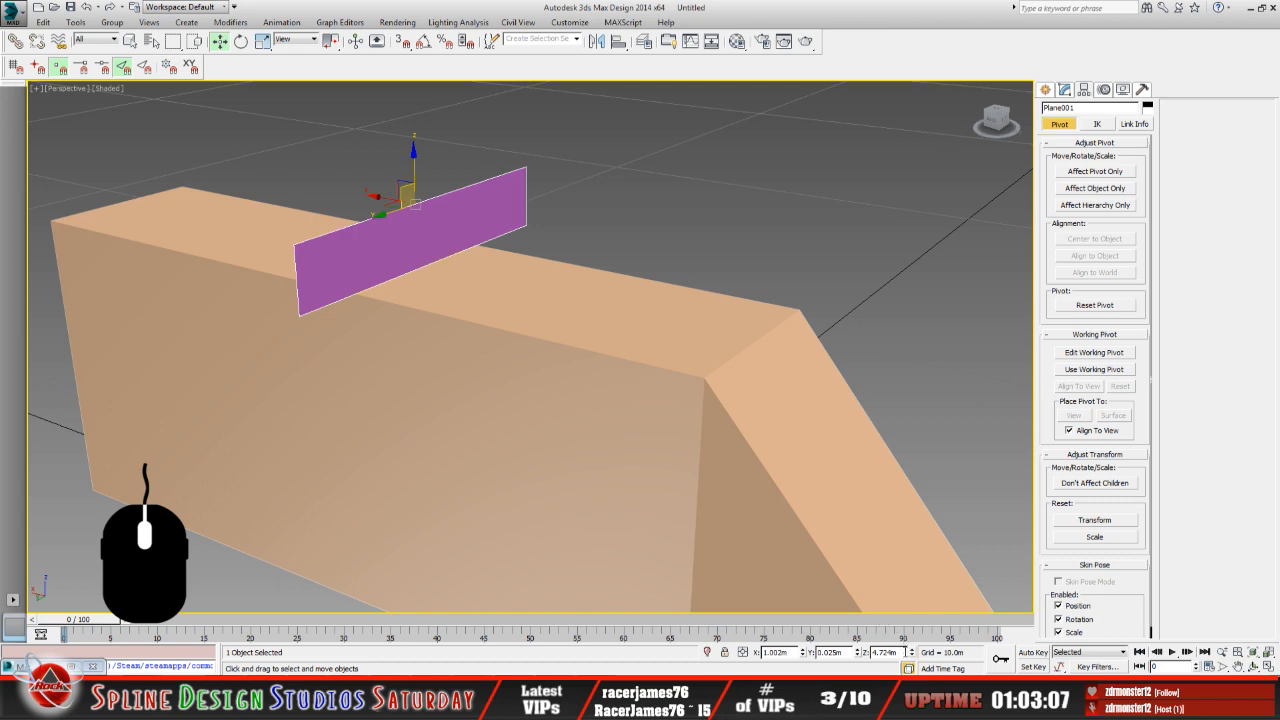
Set the plane's Z position to the copied 3.962 m so its top edge is level with the box's top.
double_click(884, 652)
right_click(893, 655)
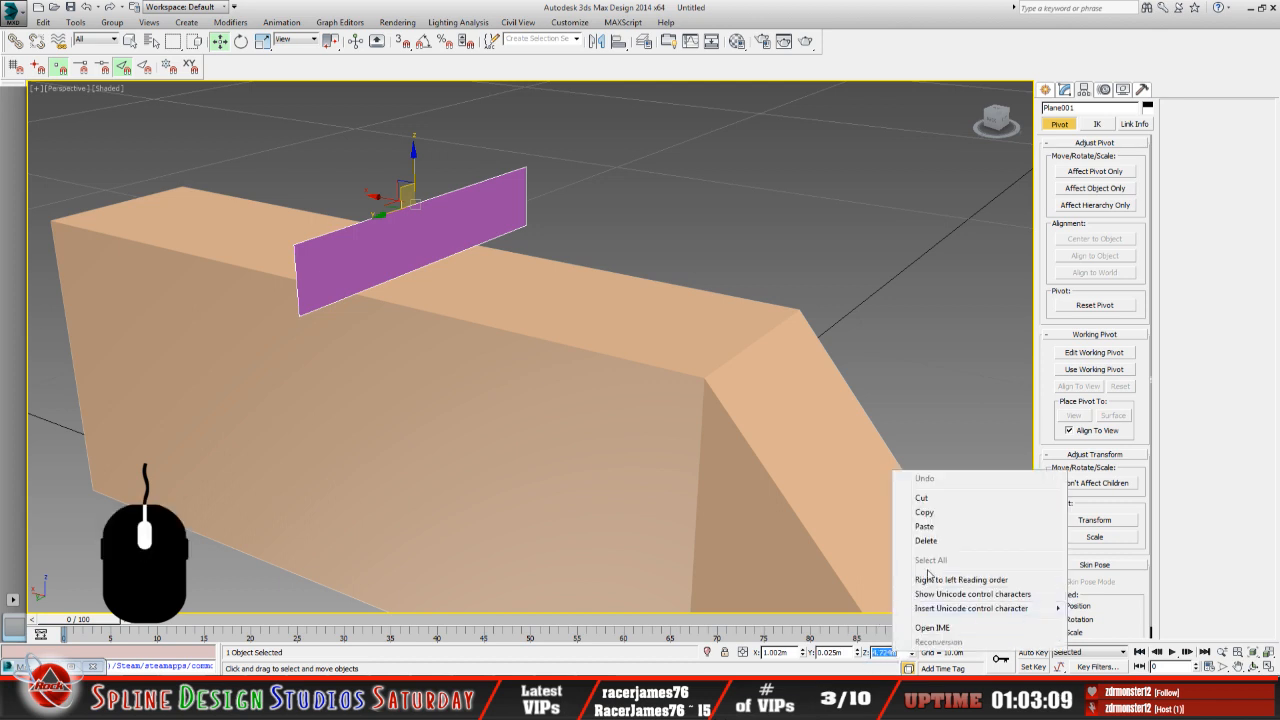
click(925, 526)
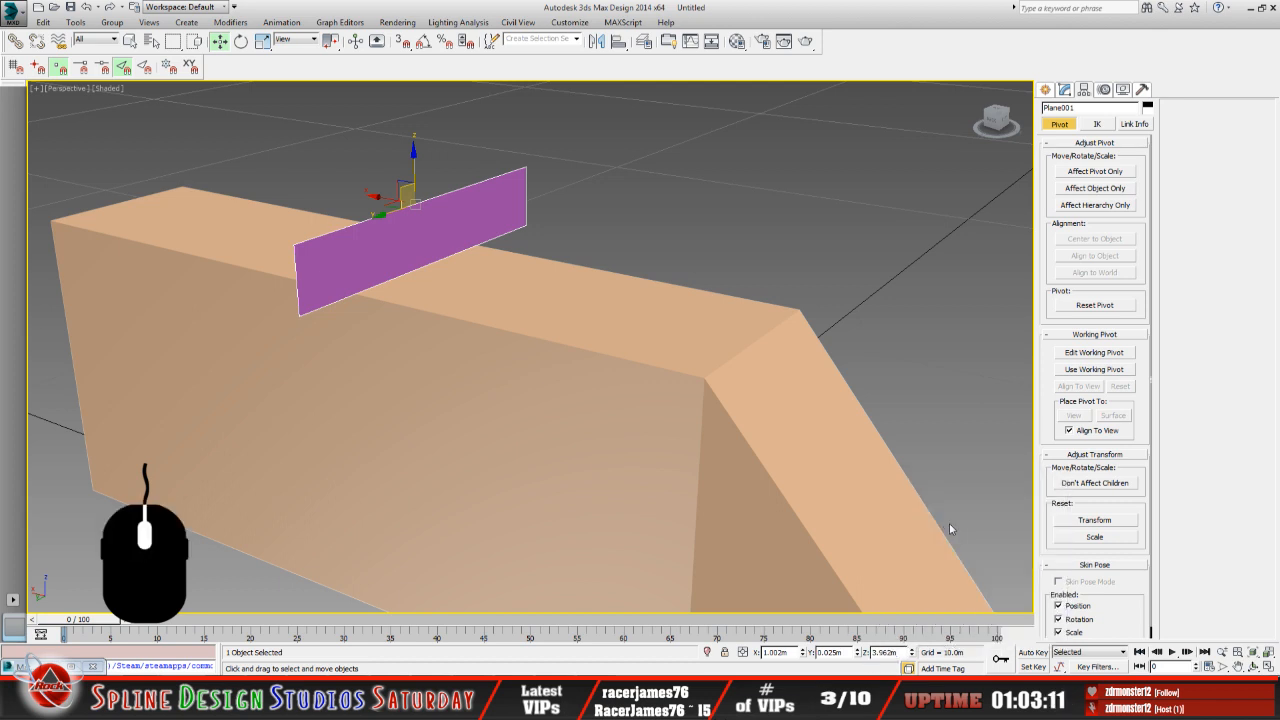
key(Return)
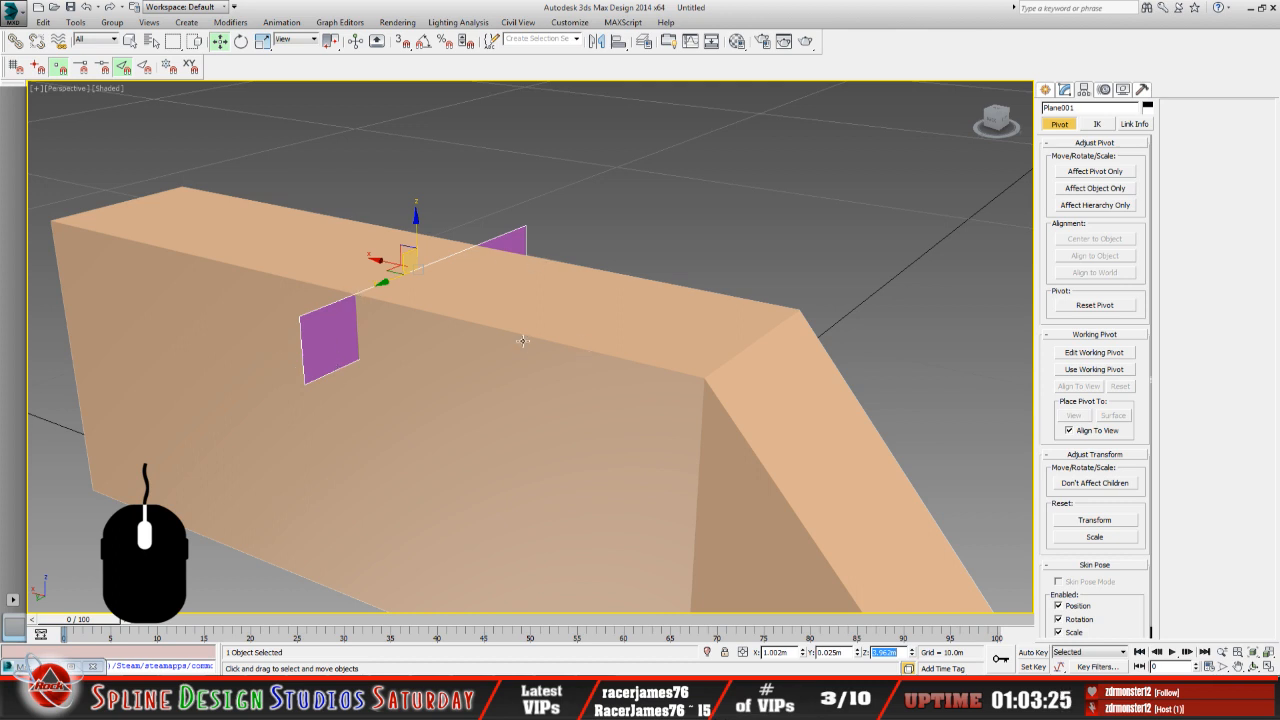
Reselect the plane, move only its pivot down to its bottom edge with snapping, and turn pivot editing and snapping off.
scroll(523, 341, down, 2)
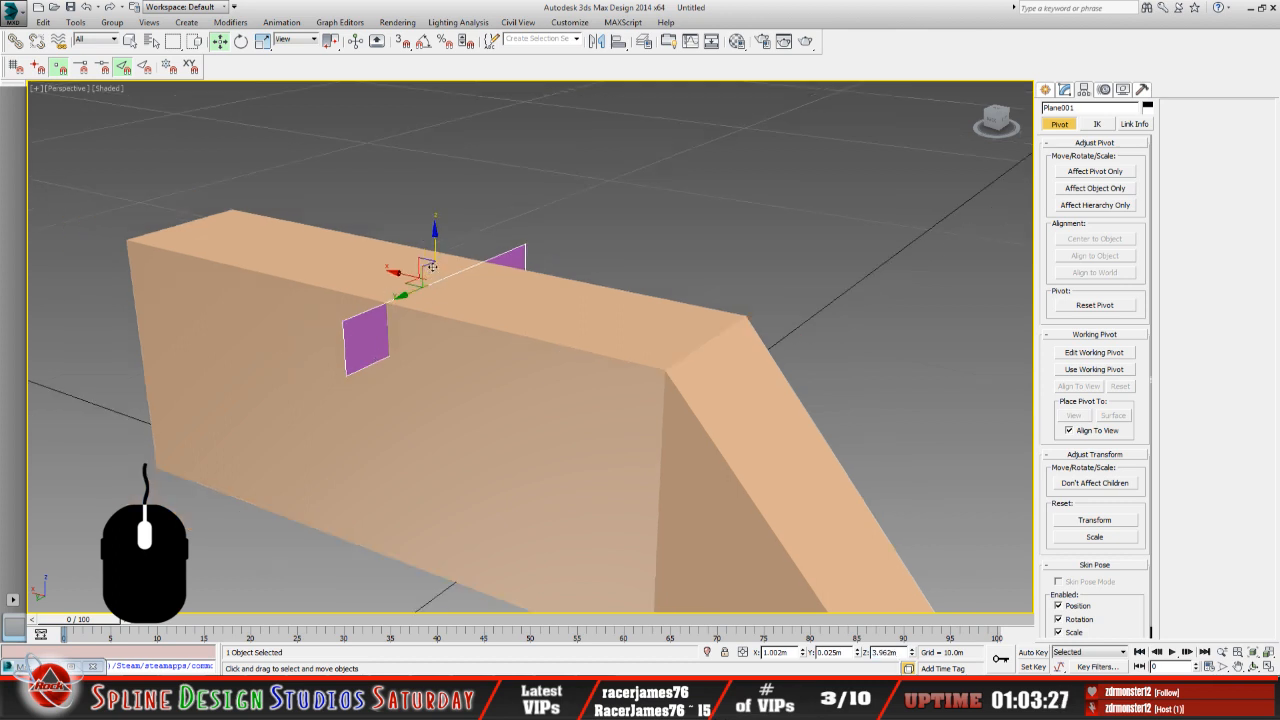
click(1250, 666)
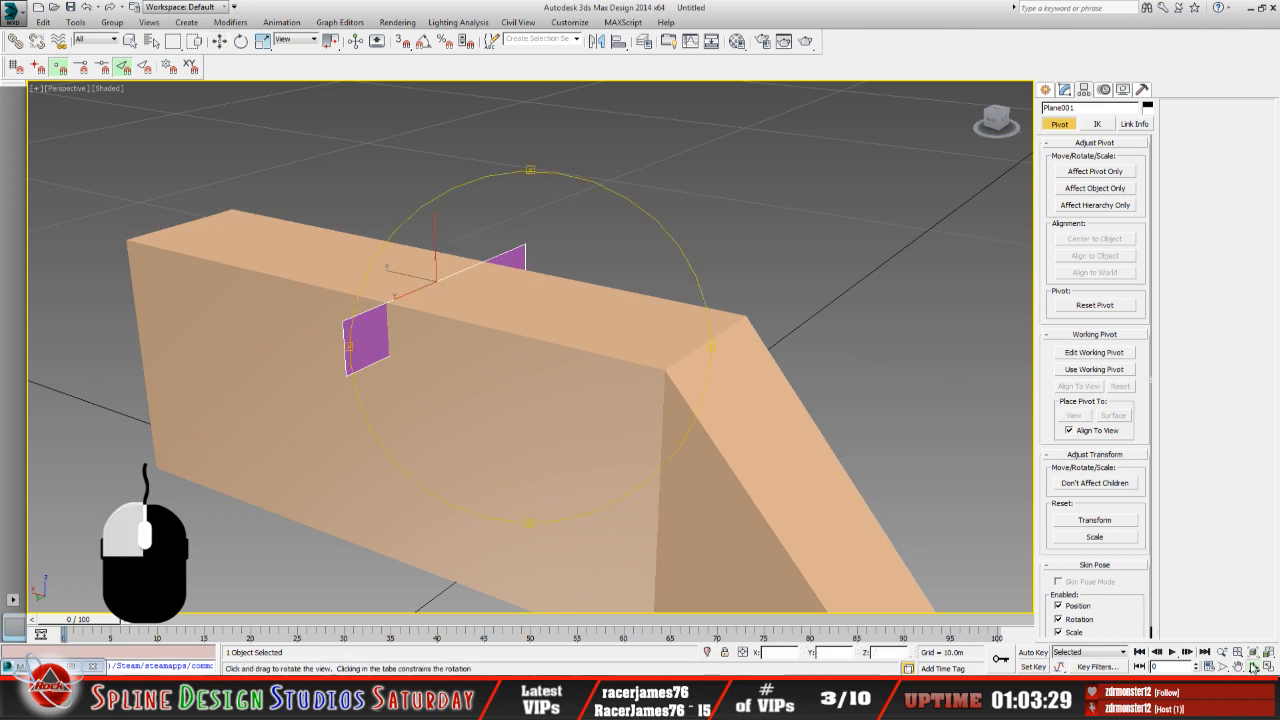
drag(528, 319, 477, 323)
click(130, 40)
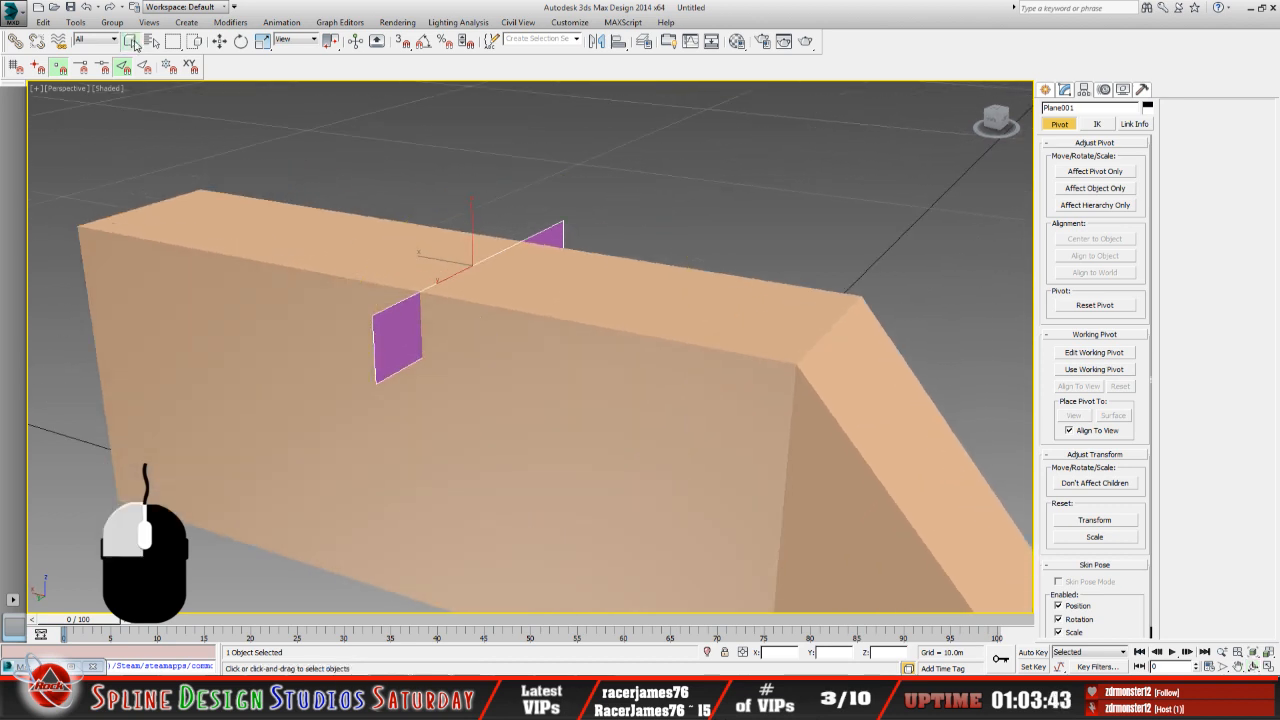
click(432, 385)
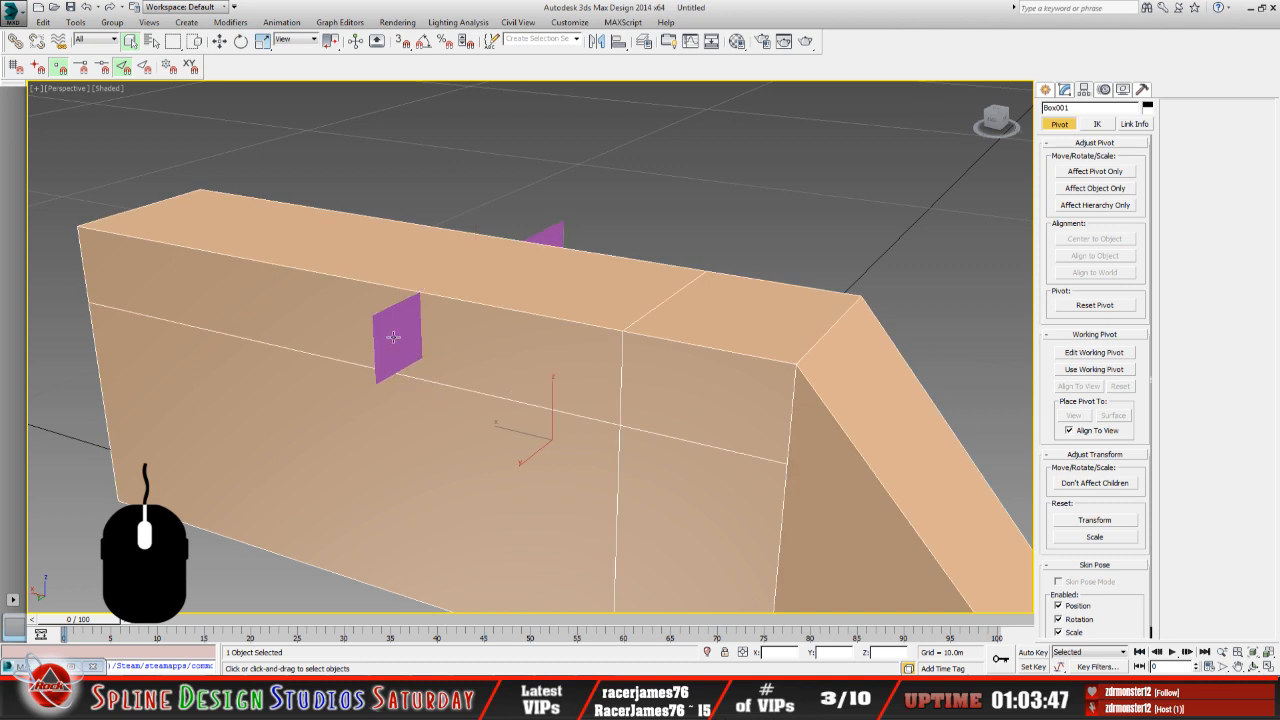
click(393, 337)
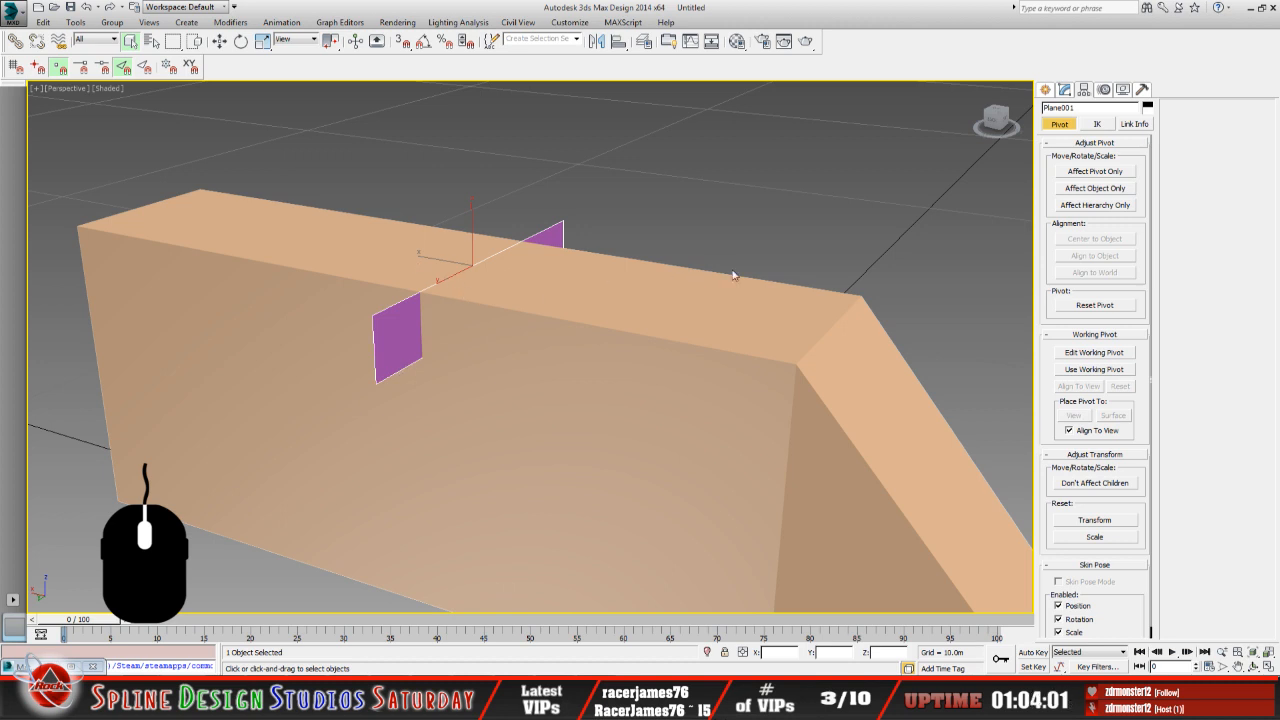
click(1100, 172)
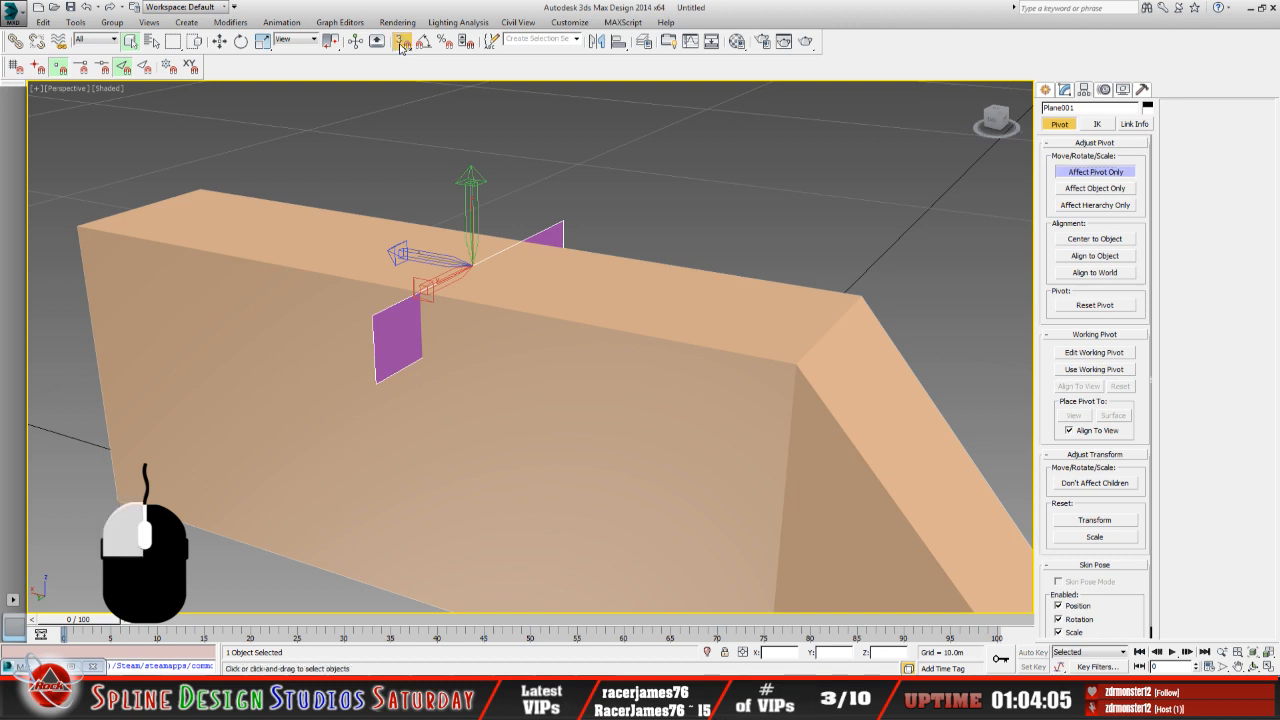
key(s)
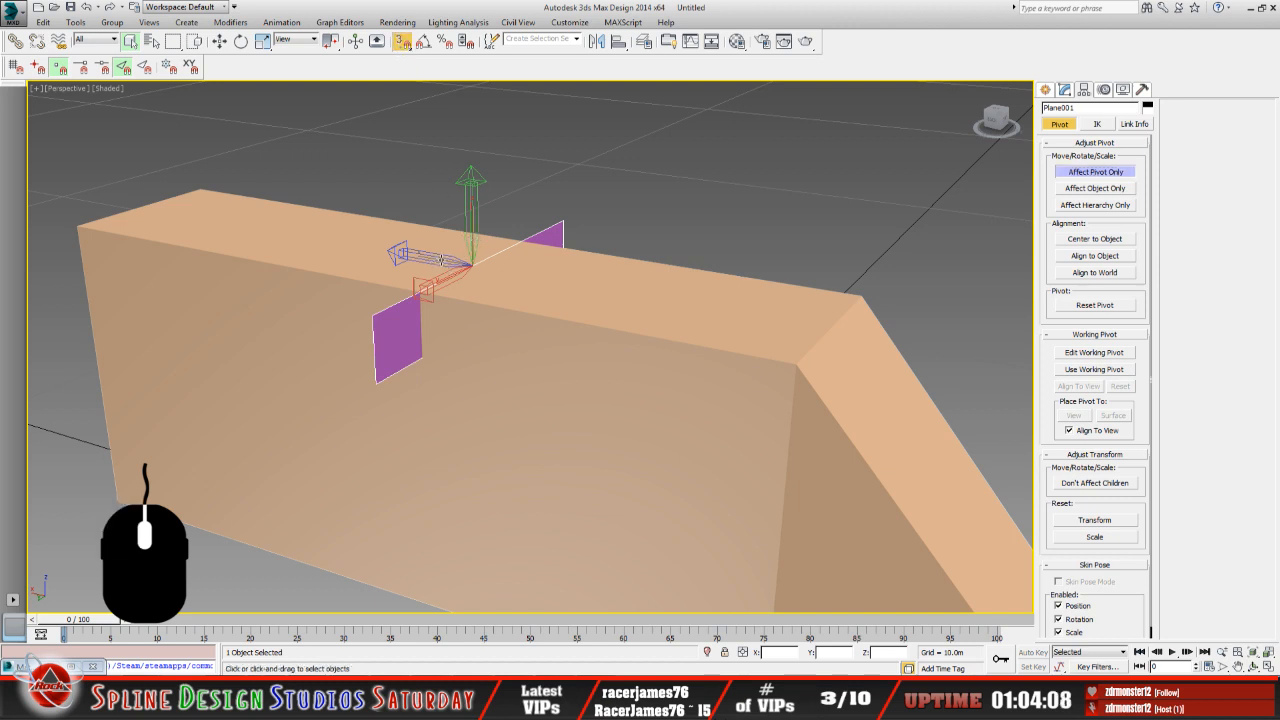
key(w)
click(441, 259)
drag(457, 252, 487, 330)
click(1095, 171)
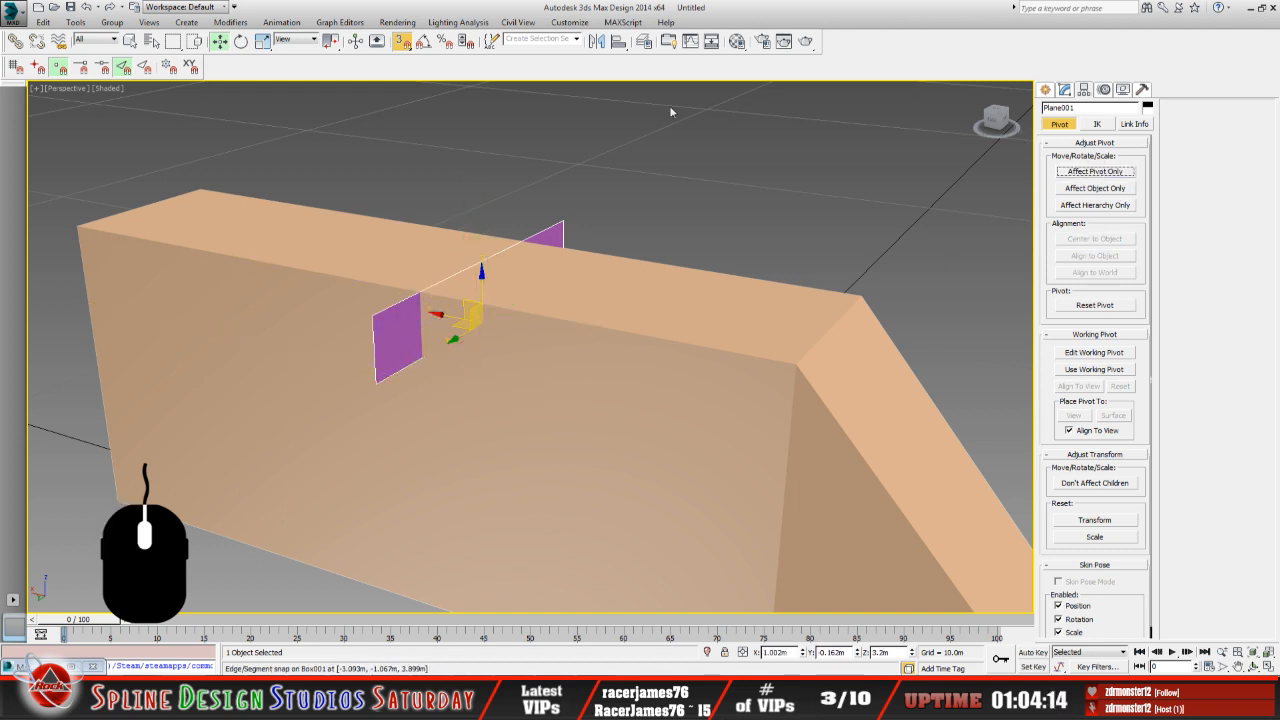
key(s)
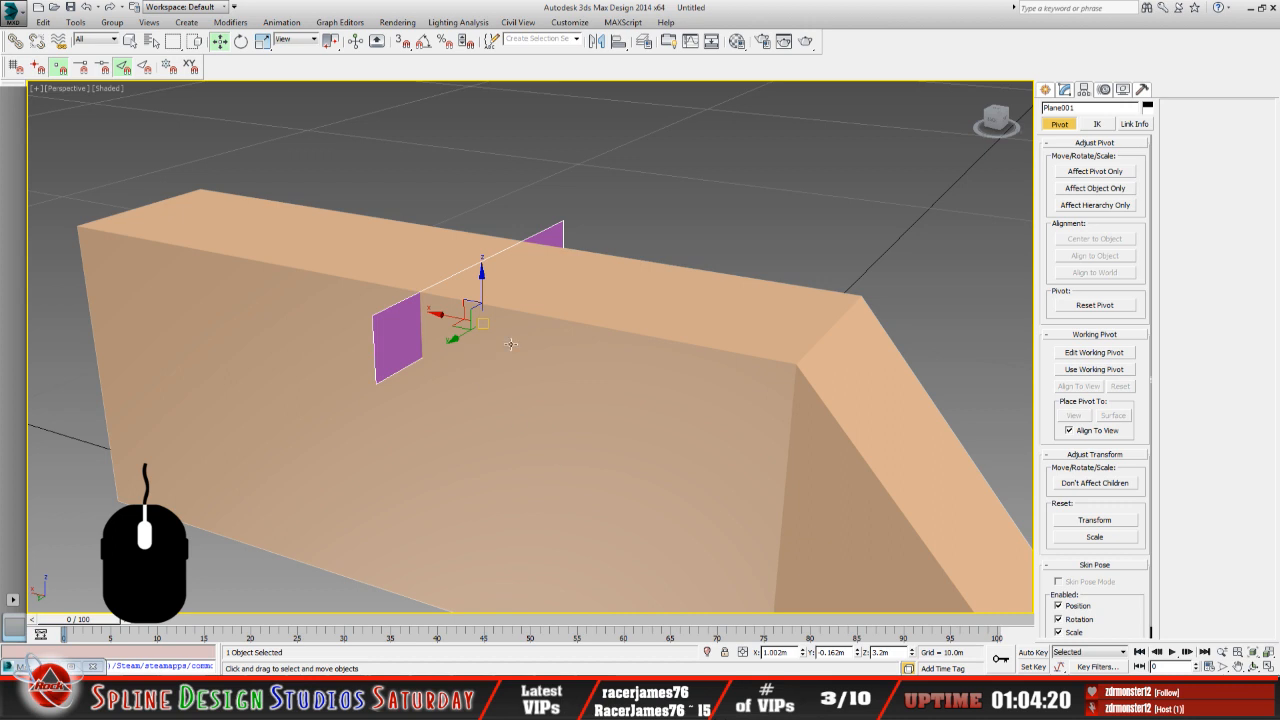
Copy the Z coordinate of the plane's pivot at its bottom edge.
click(868, 653)
key(ctrl+c)
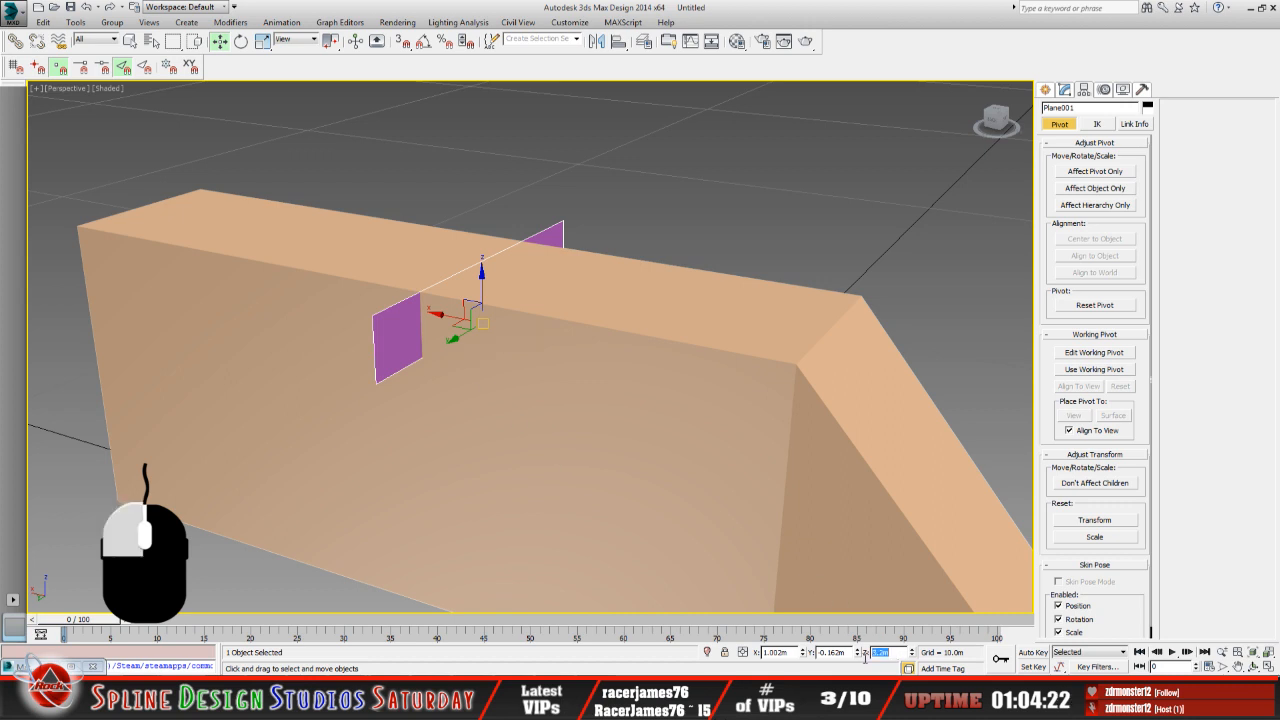
right_click(878, 658)
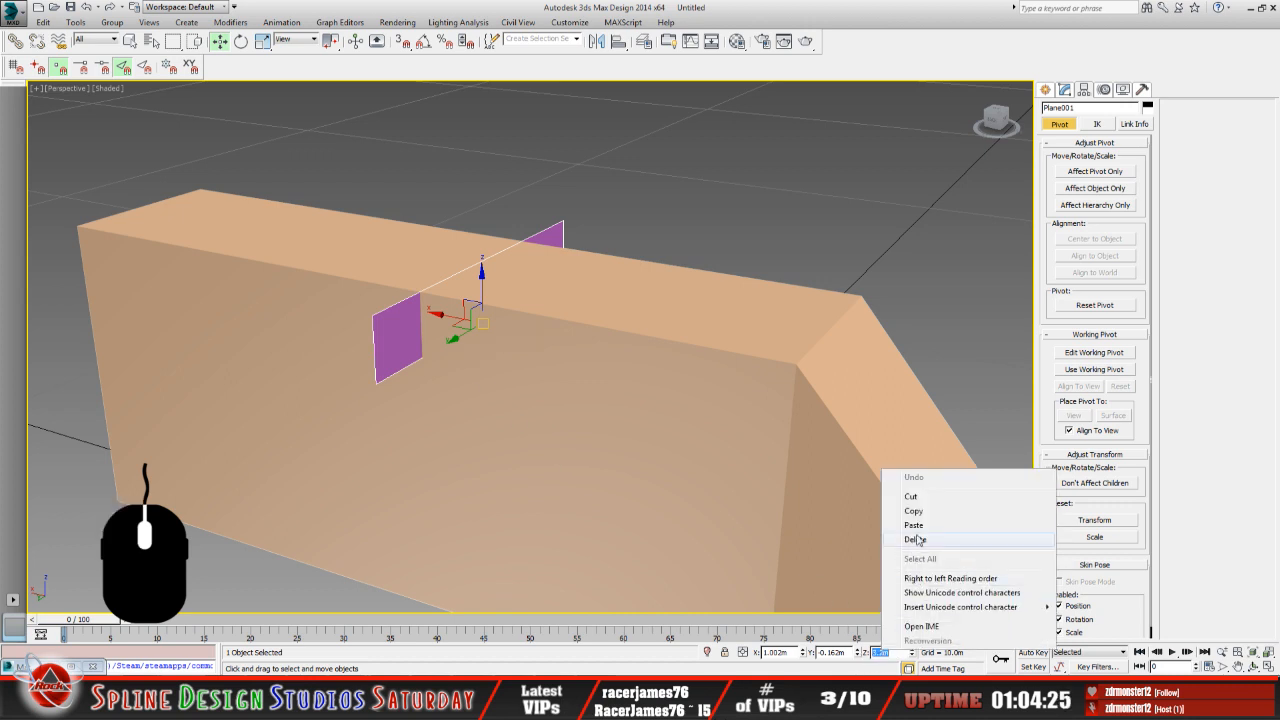
click(914, 525)
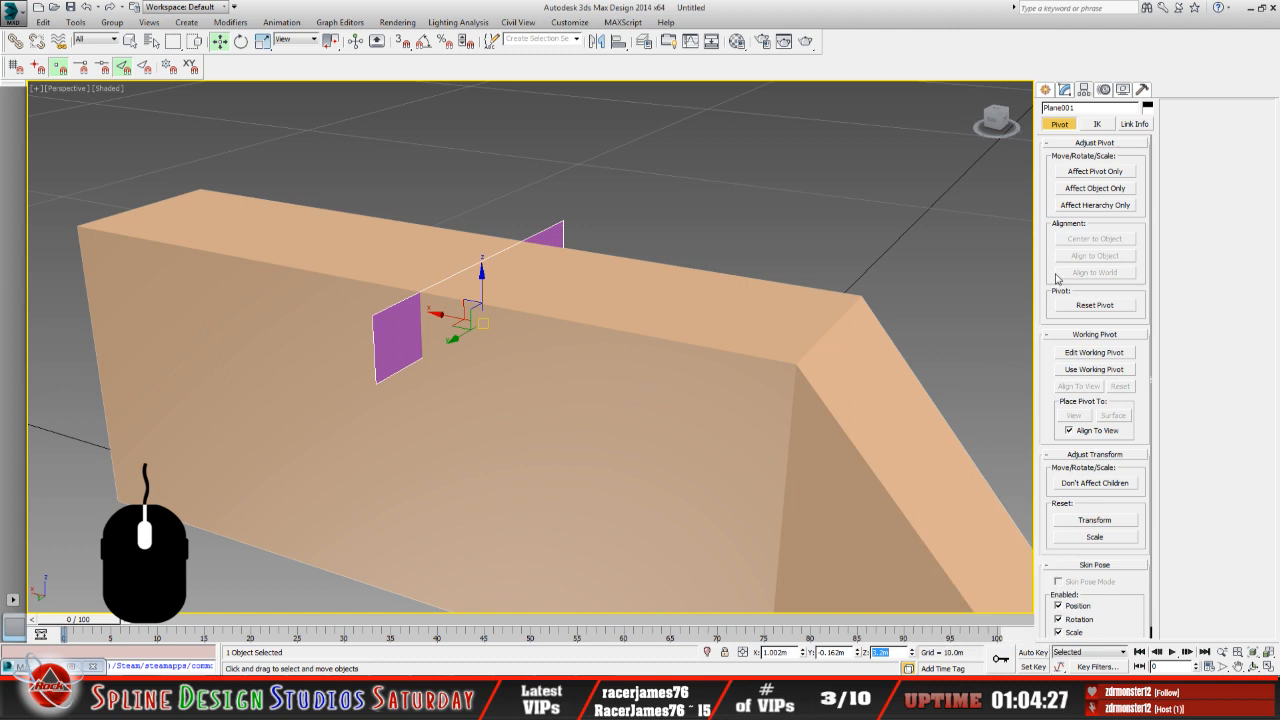
Select the box and set its middle vertex on the side's horizontal edge line to the copied Z height of 3.2 m.
click(562, 391)
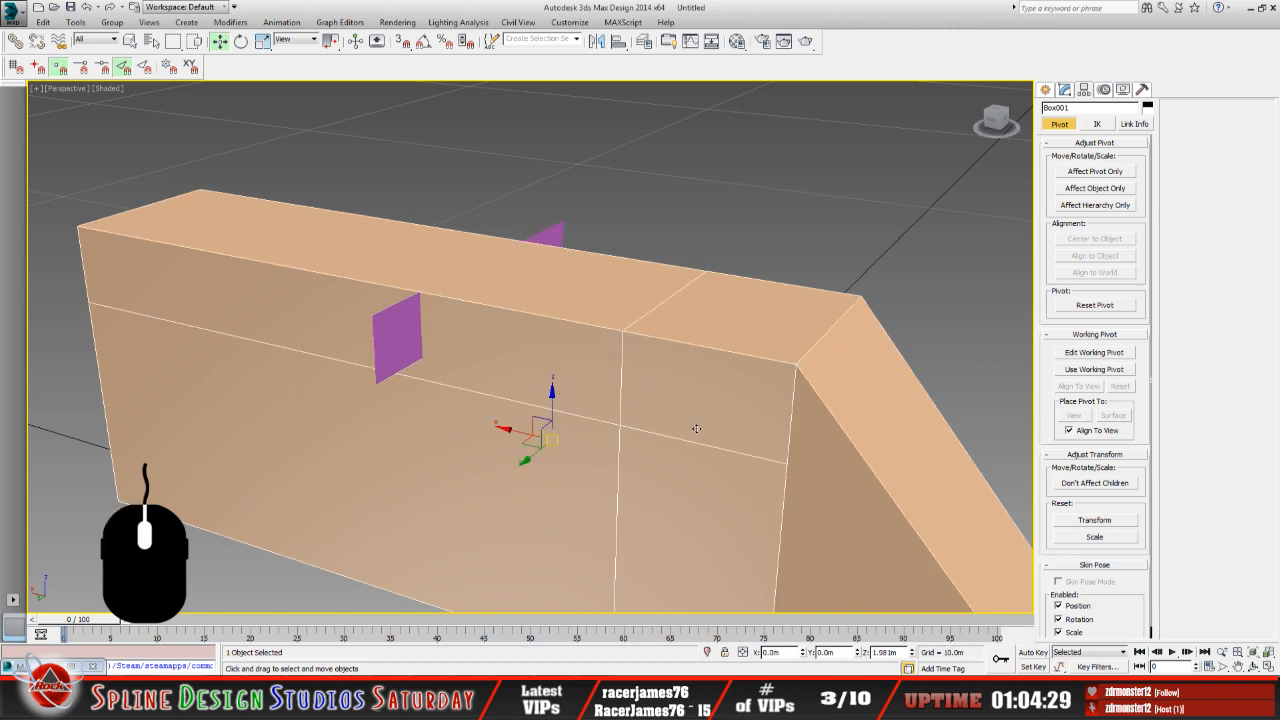
click(1064, 90)
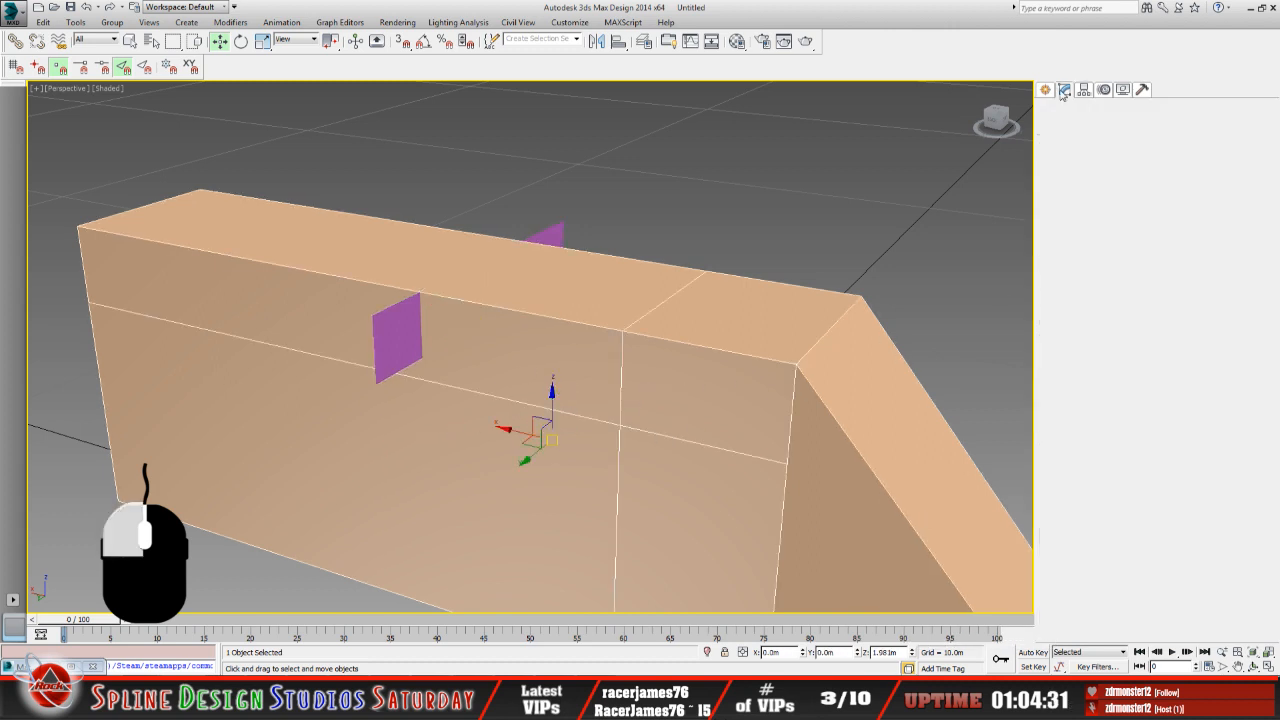
click(1074, 152)
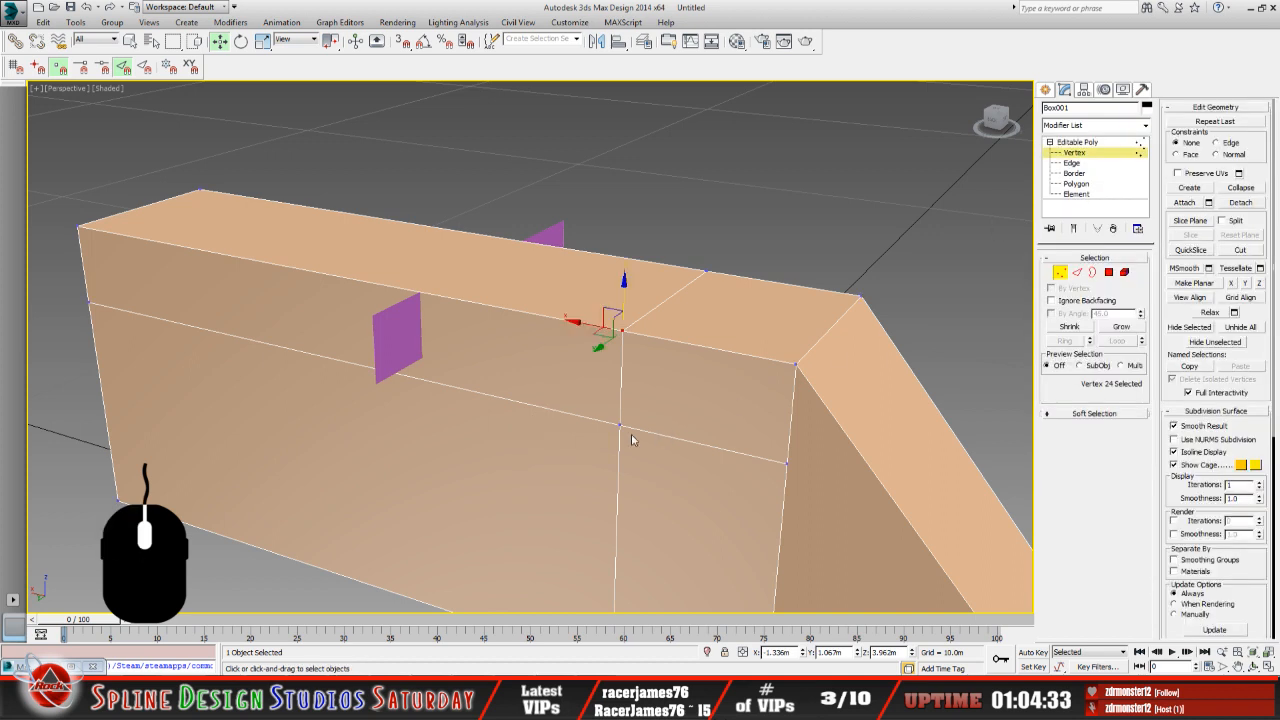
drag(591, 419, 660, 475)
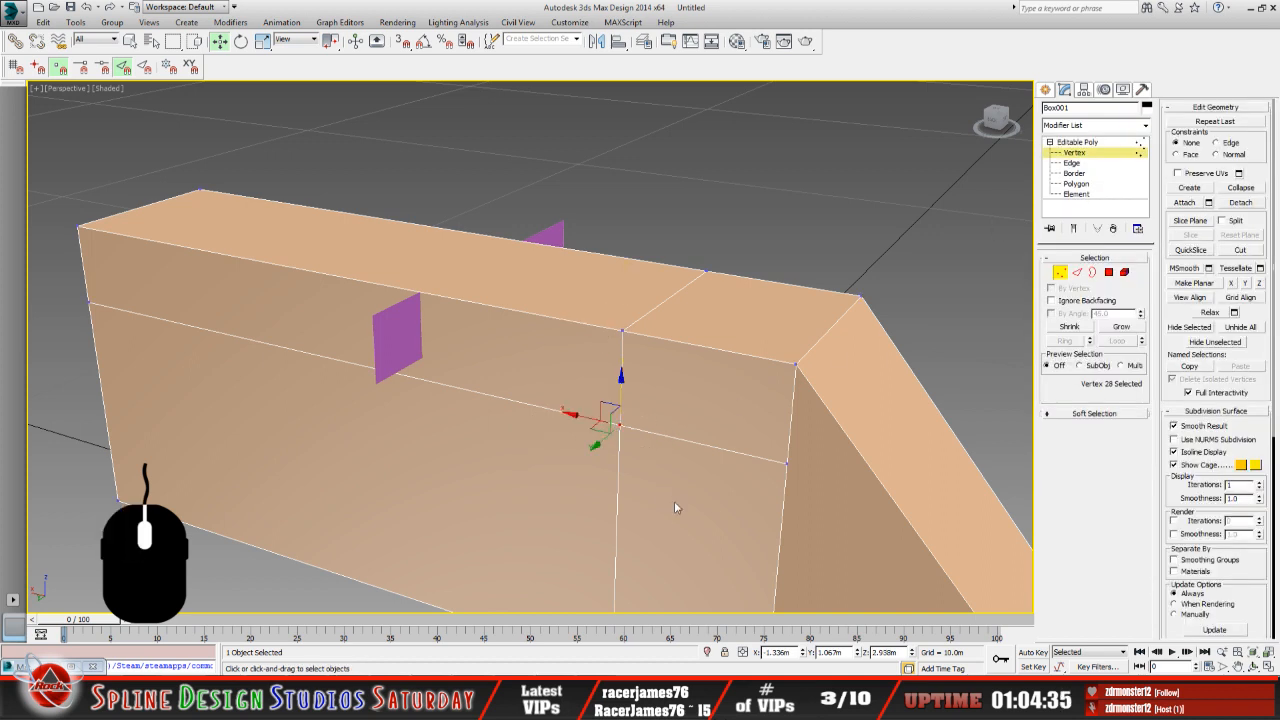
click(758, 558)
click(620, 424)
drag(901, 654, 872, 655)
right_click(883, 660)
click(935, 540)
key(Return)
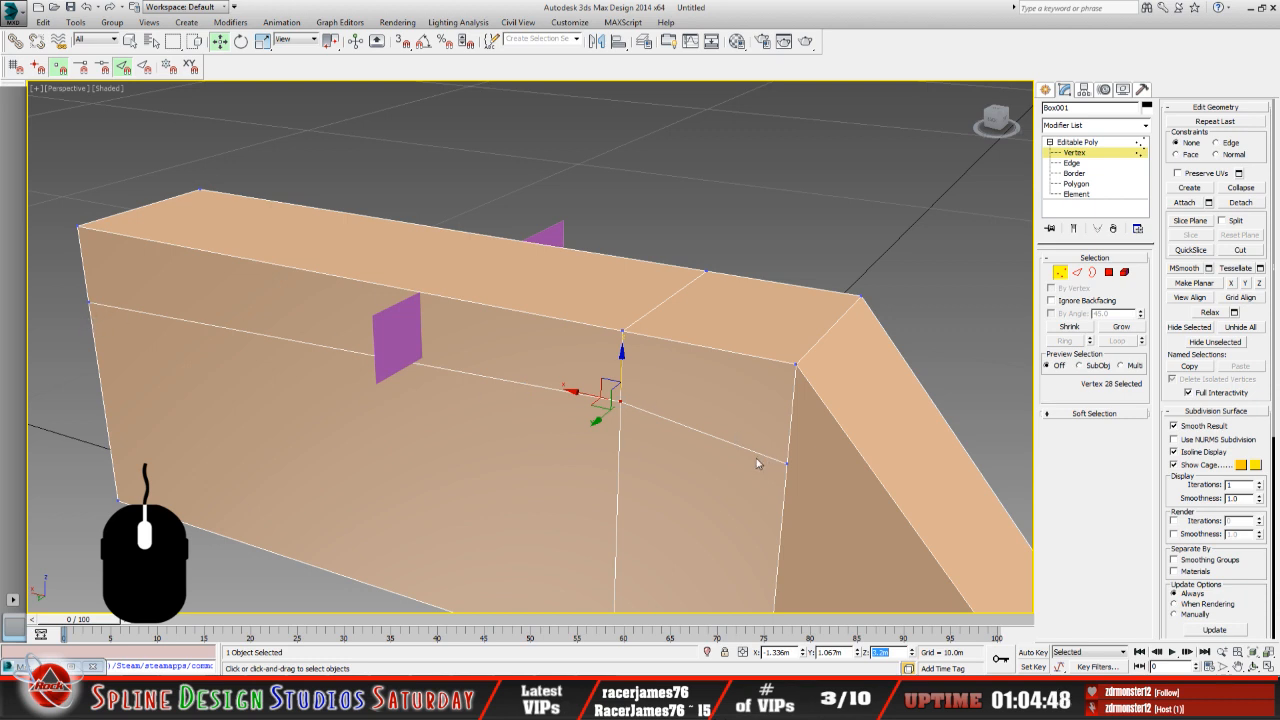
Set the same edge line's vertices at the far end and below the slope's top corner to a Z height of 3.2 m.
click(88, 300)
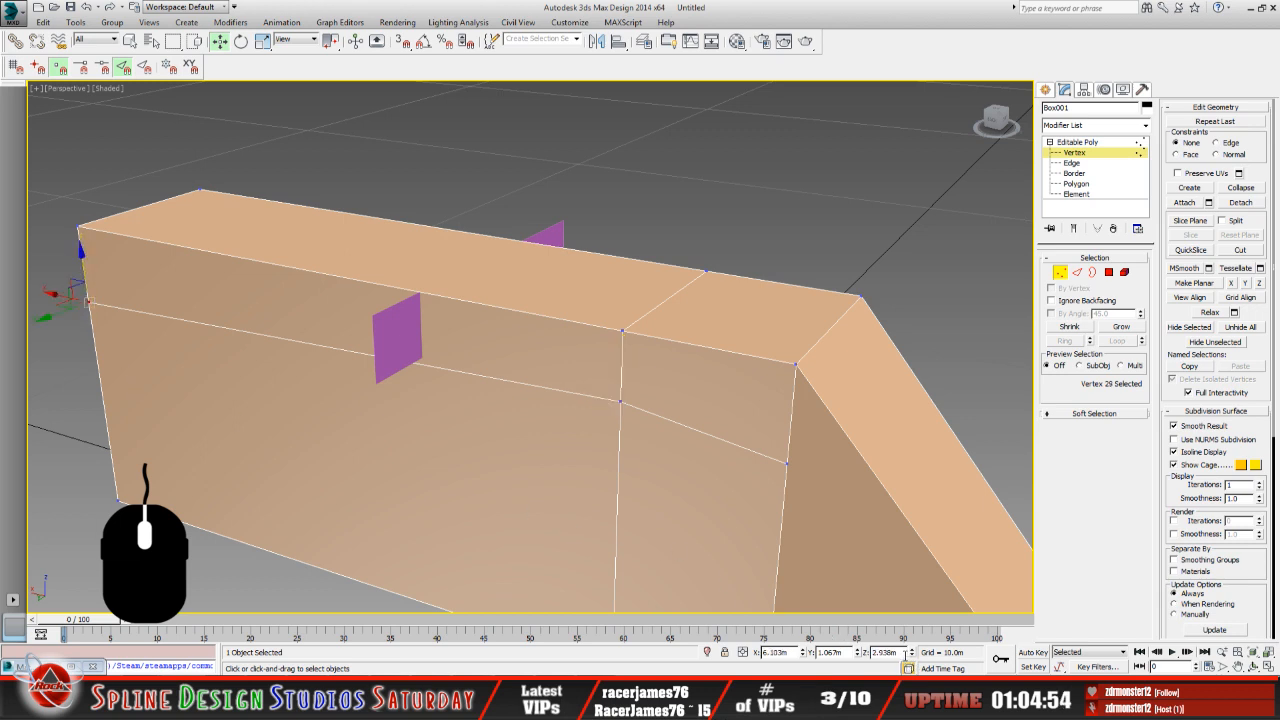
right_click(883, 652)
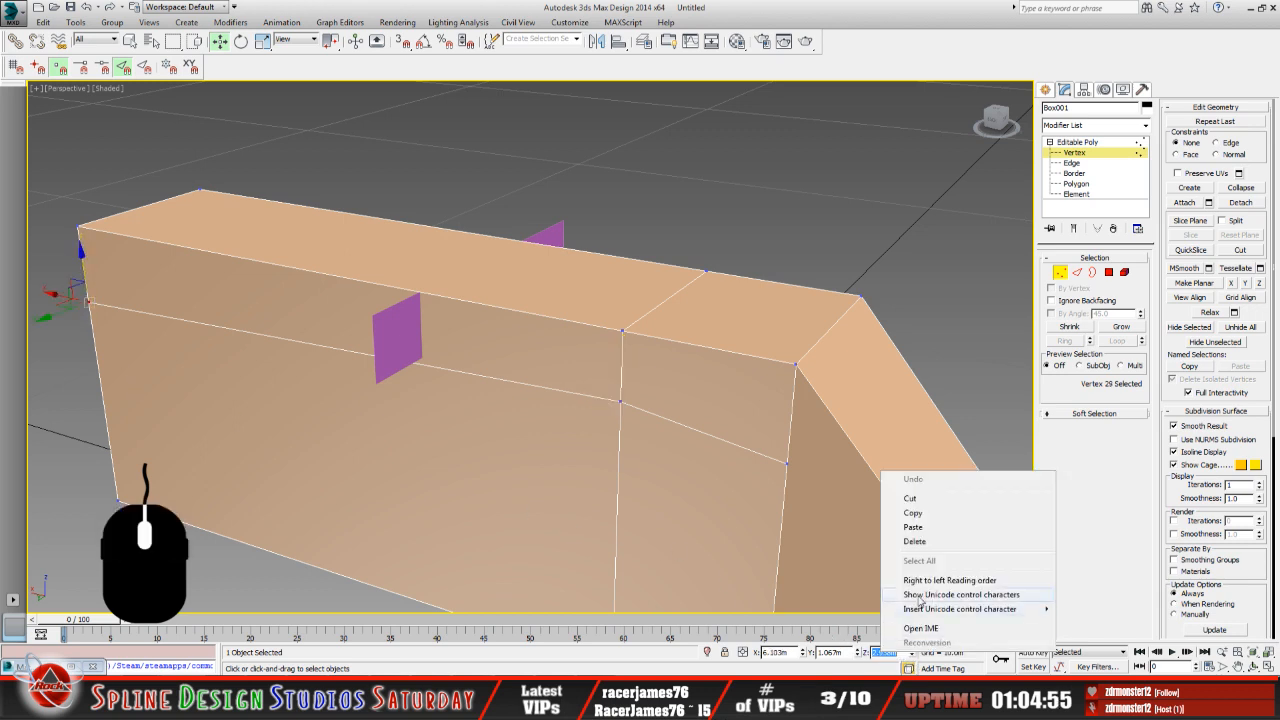
click(913, 527)
key(Return)
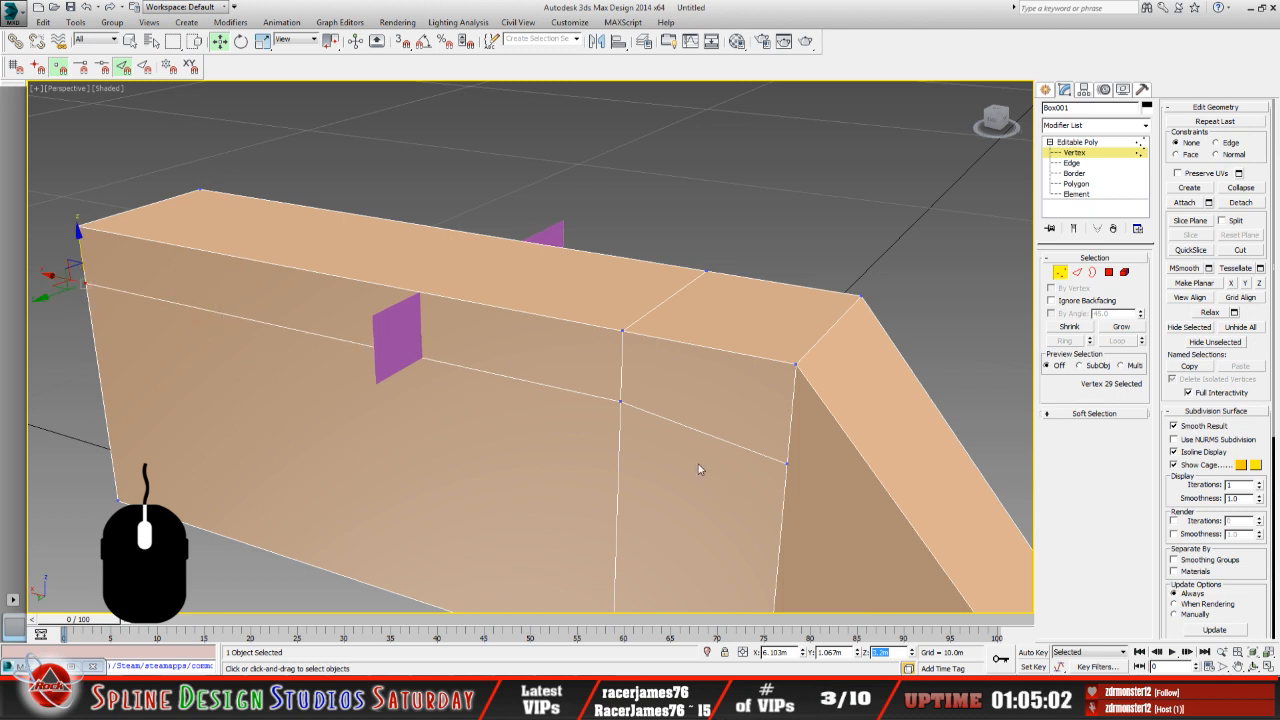
click(788, 465)
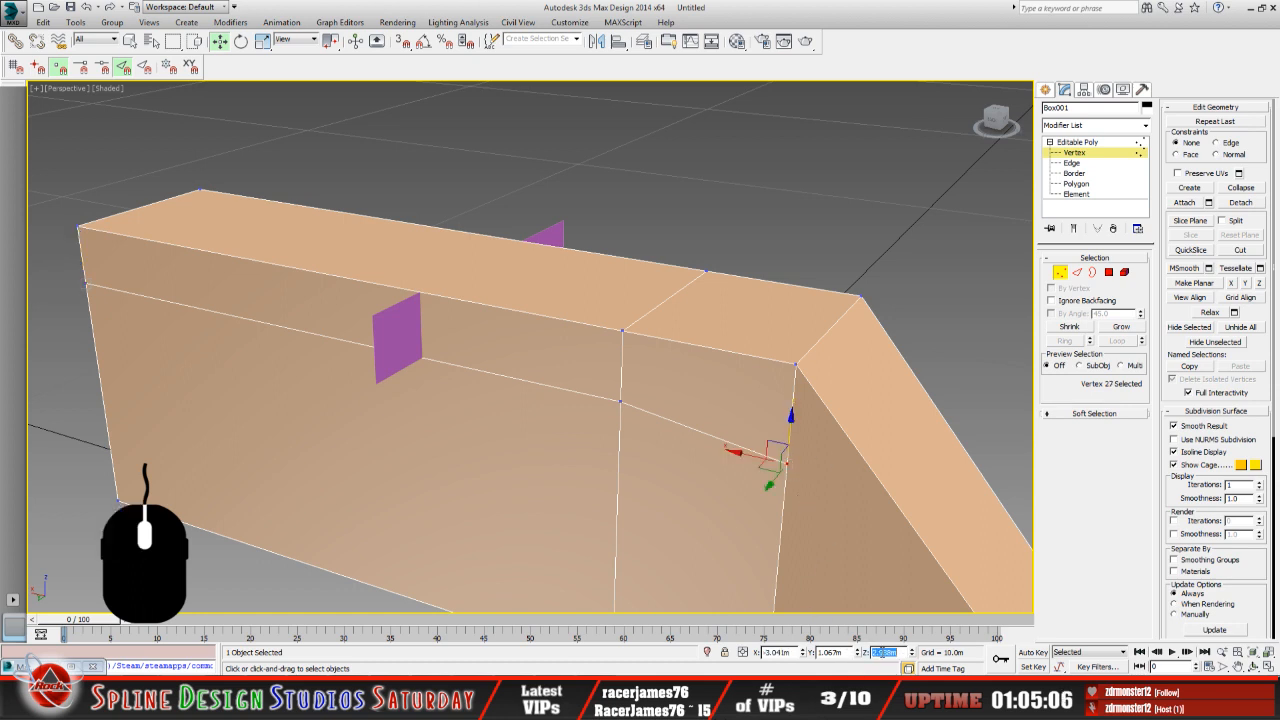
right_click(884, 652)
click(925, 527)
key(Return)
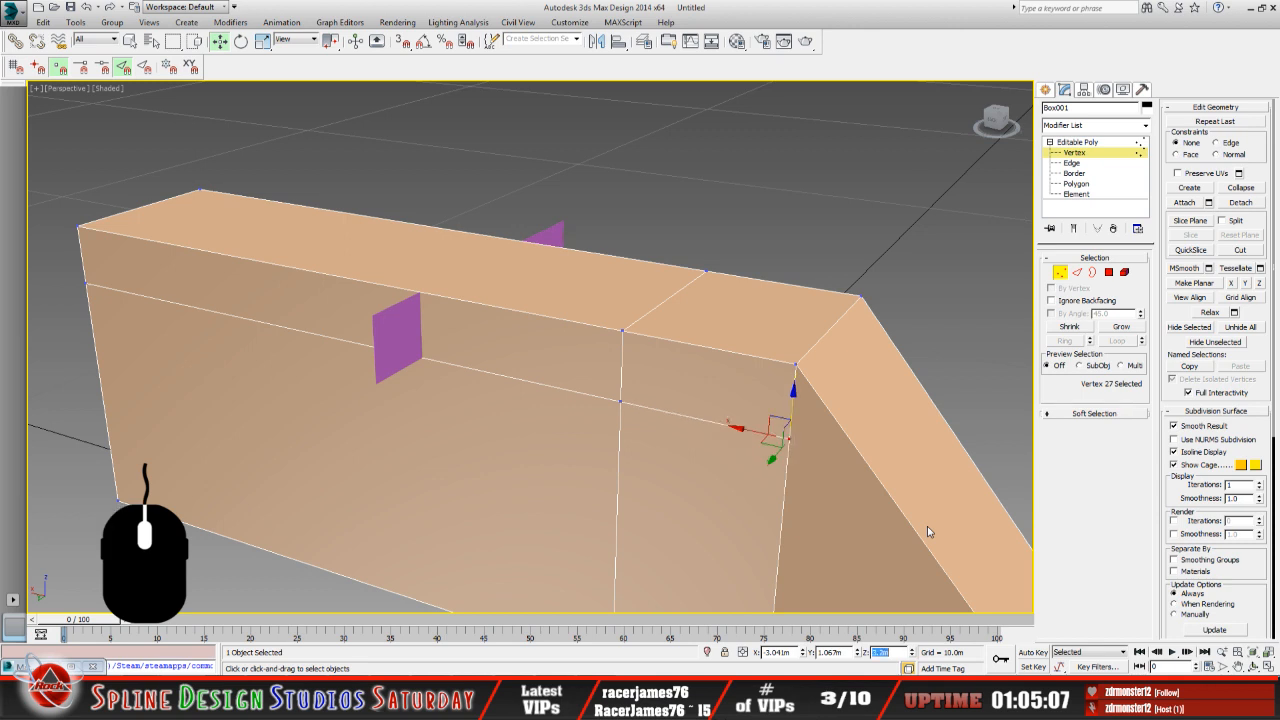
On the box's opposite side, set the edge line's vertex below the slope's top corner to a Z height of 3.2 m.
scroll(723, 486, down, 2)
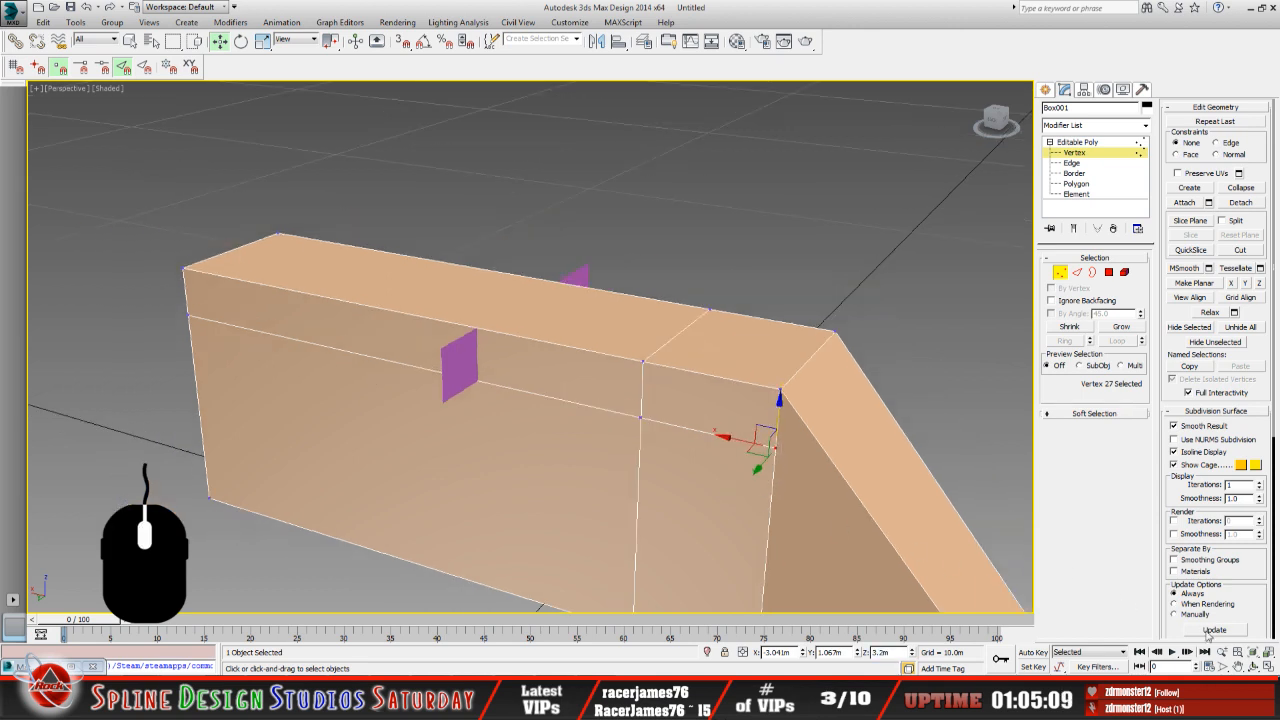
click(1238, 666)
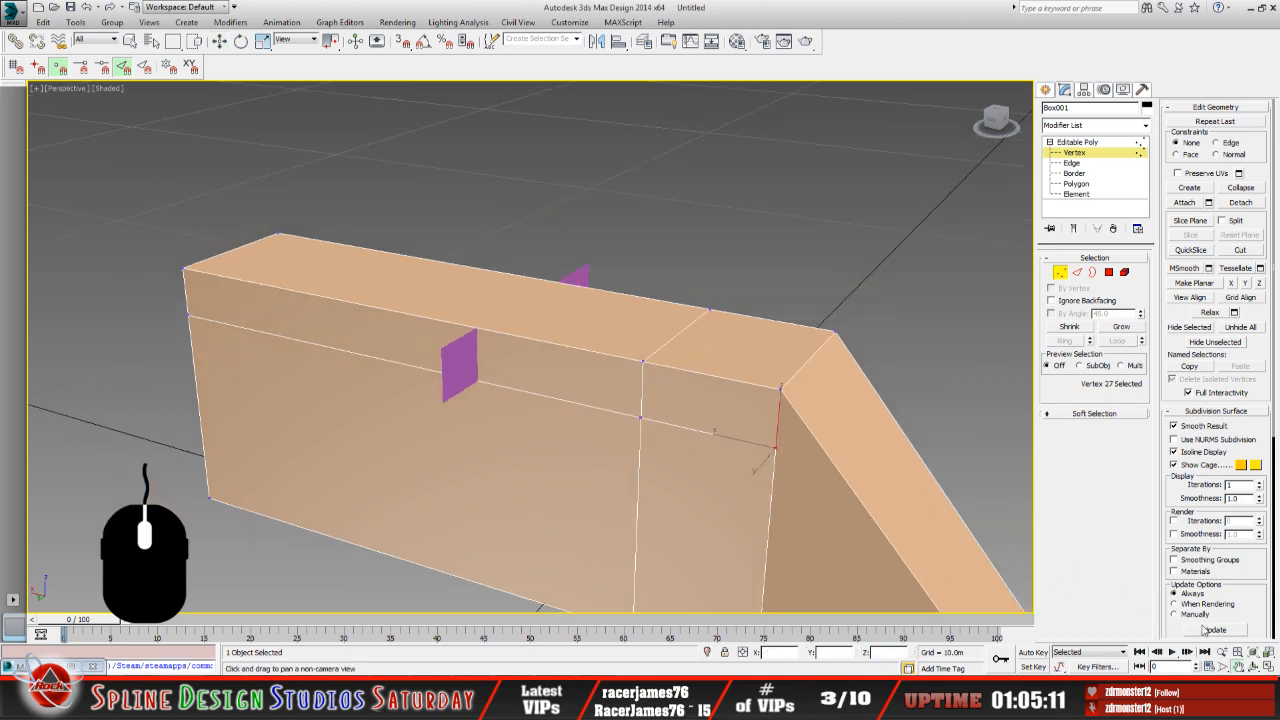
click(1254, 666)
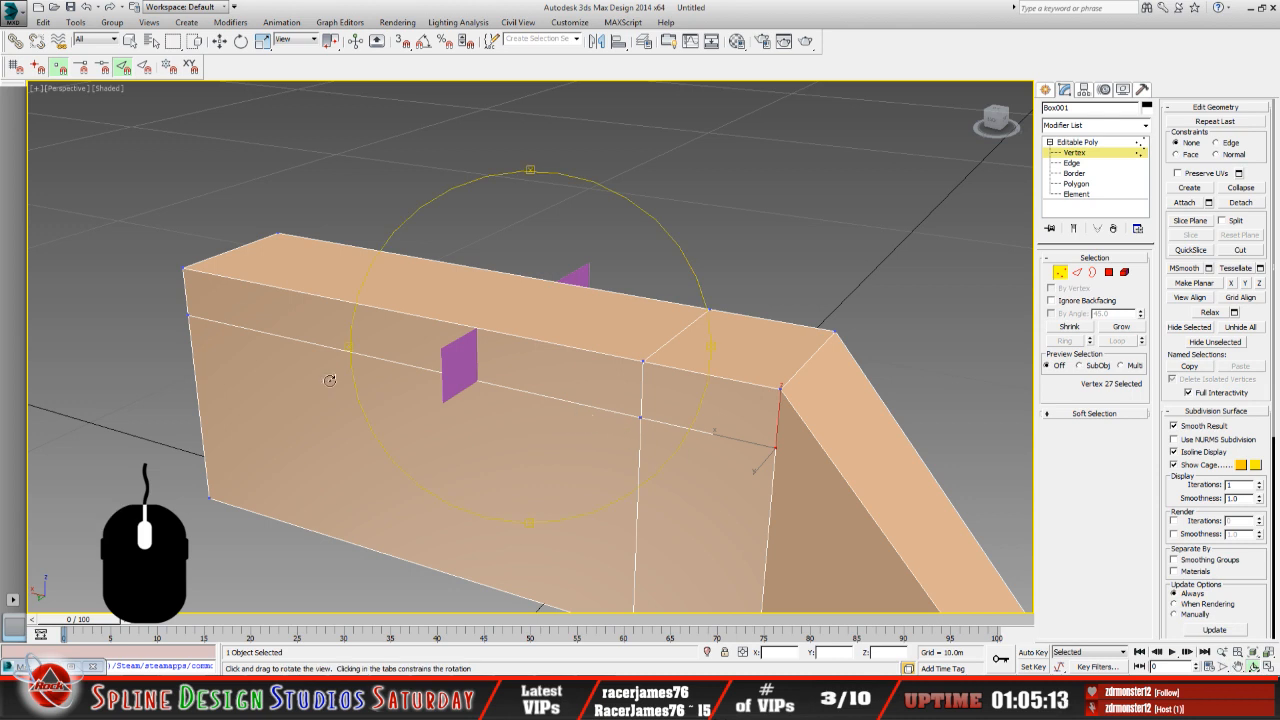
drag(557, 374, 578, 349)
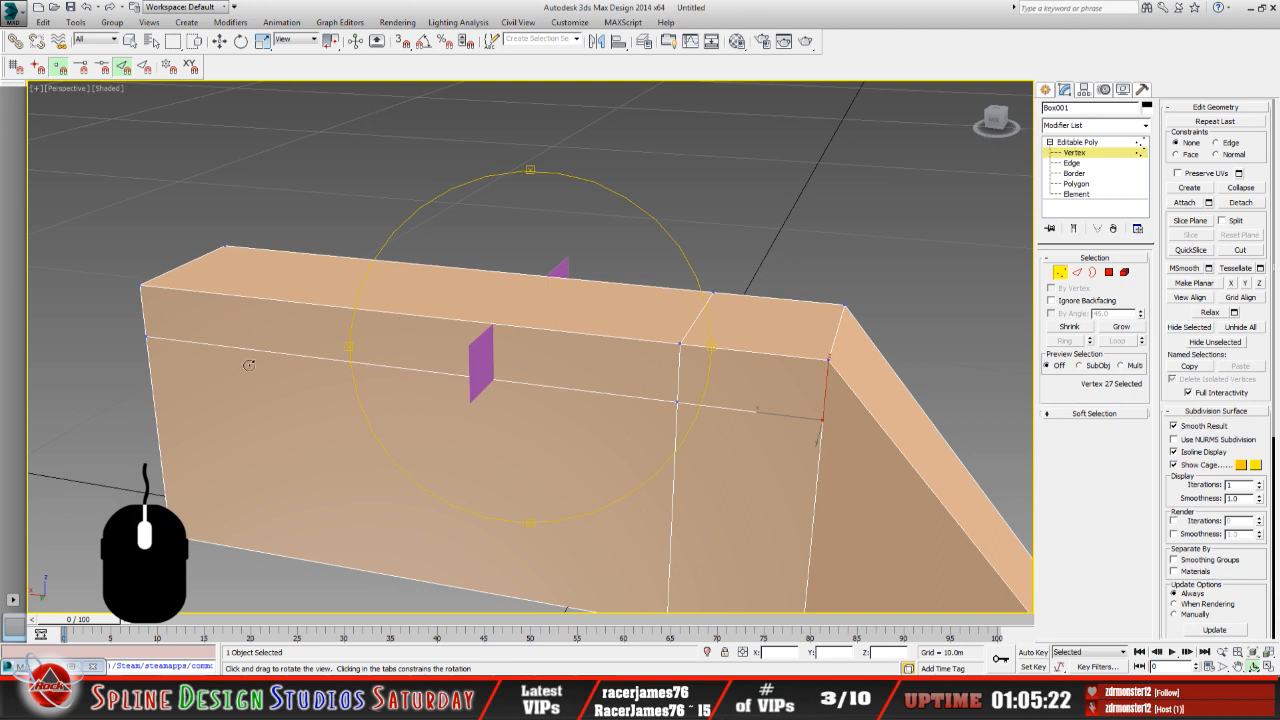
drag(568, 425, 471, 389)
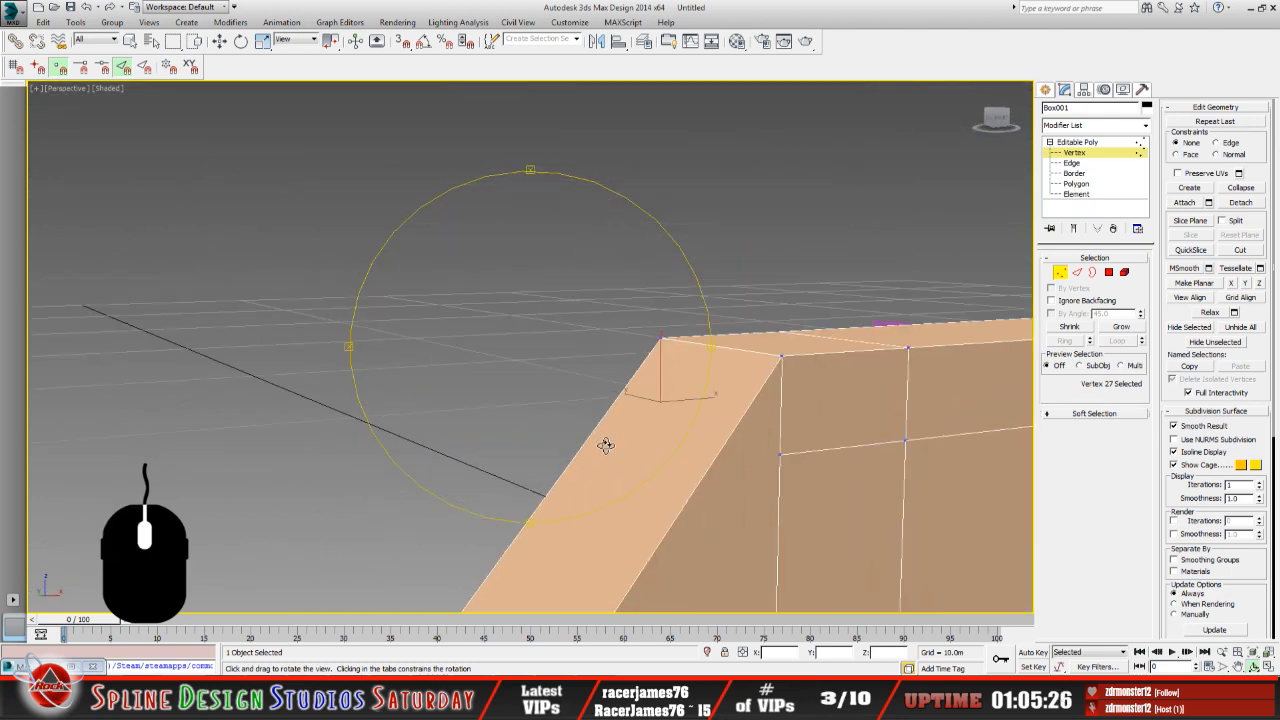
drag(620, 406, 454, 391)
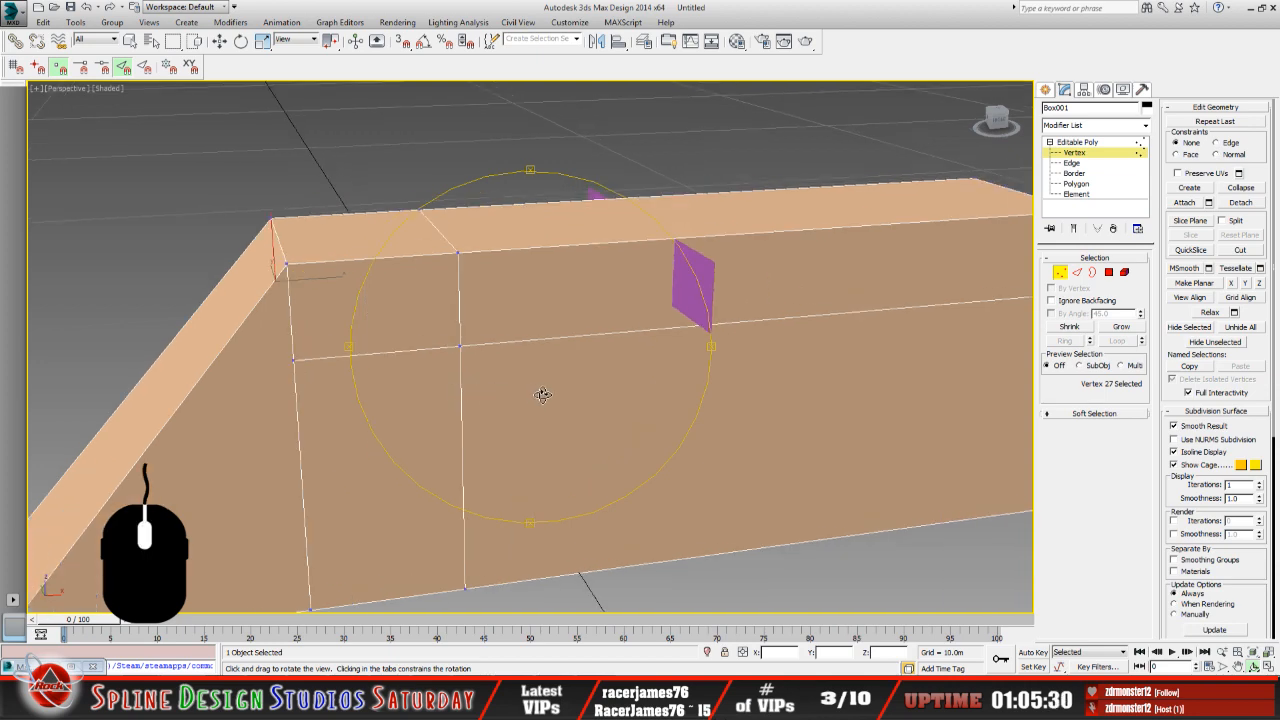
drag(542, 395, 565, 410)
click(220, 43)
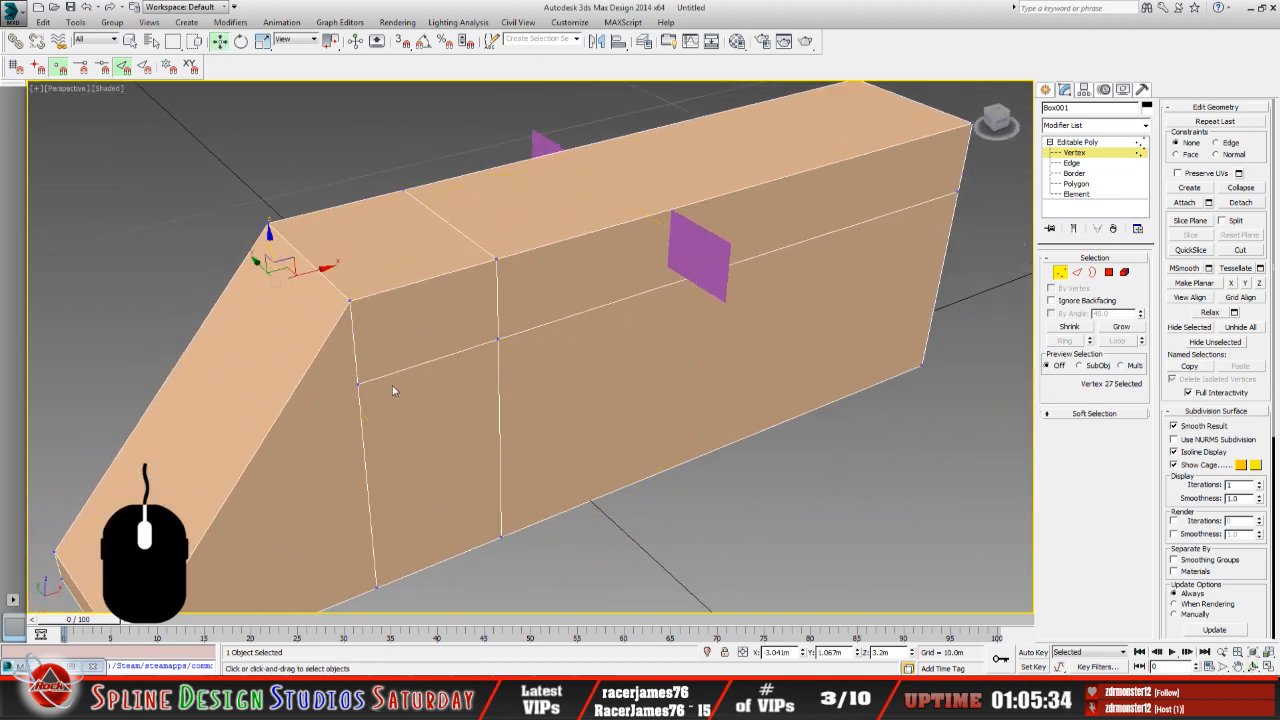
click(357, 384)
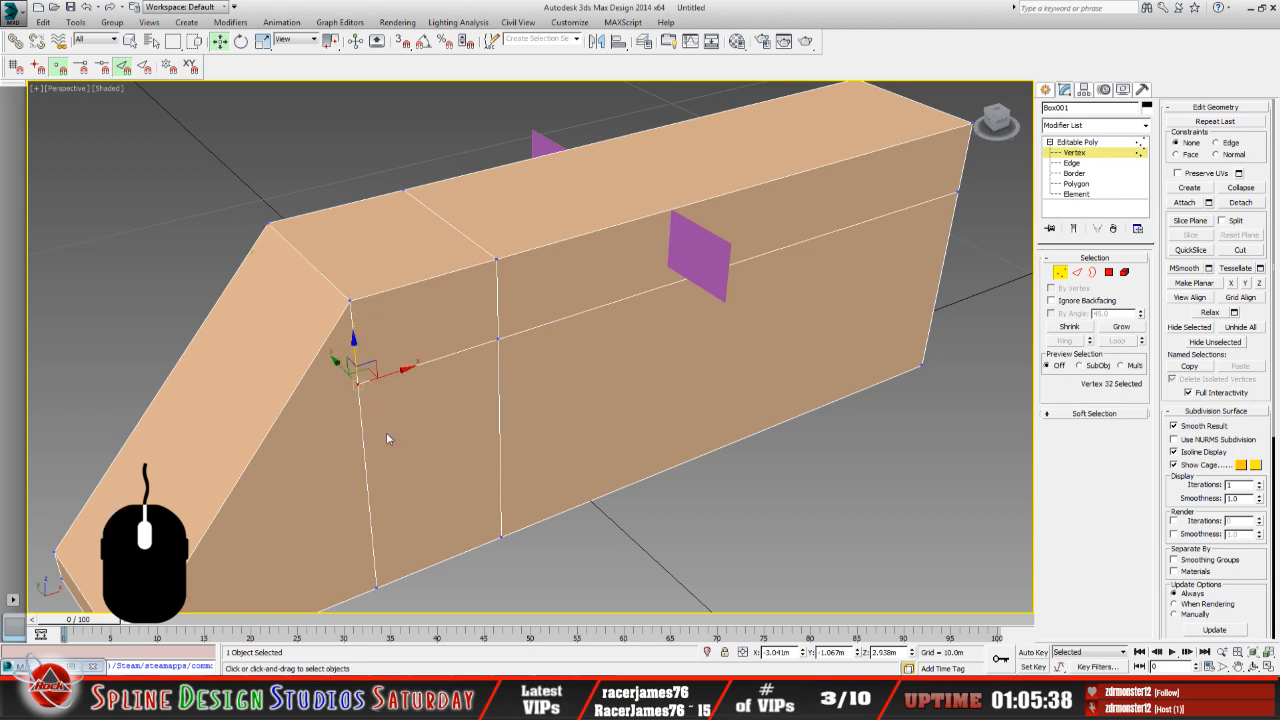
double_click(880, 652)
right_click(880, 653)
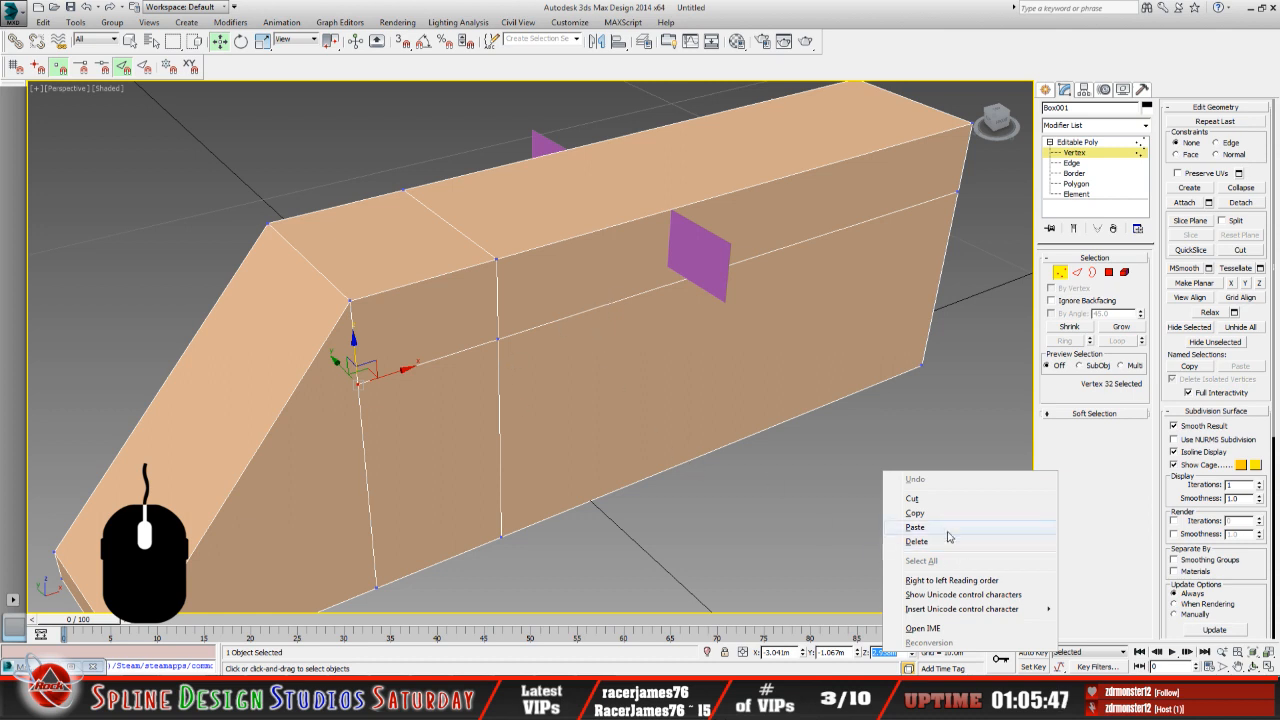
click(946, 530)
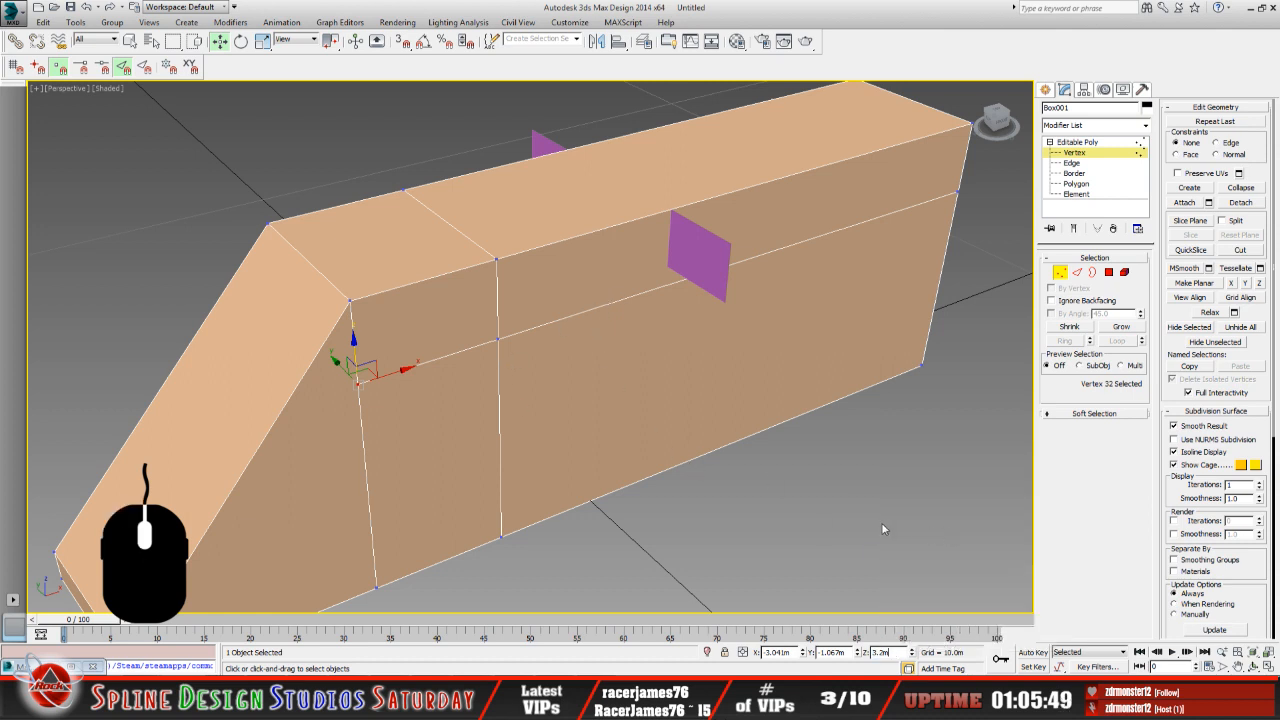
key(Return)
key(ctrl+c)
Set that side's middle and far-end vertices on the horizontal edge line to a Z height of 3.2 m.
click(496, 340)
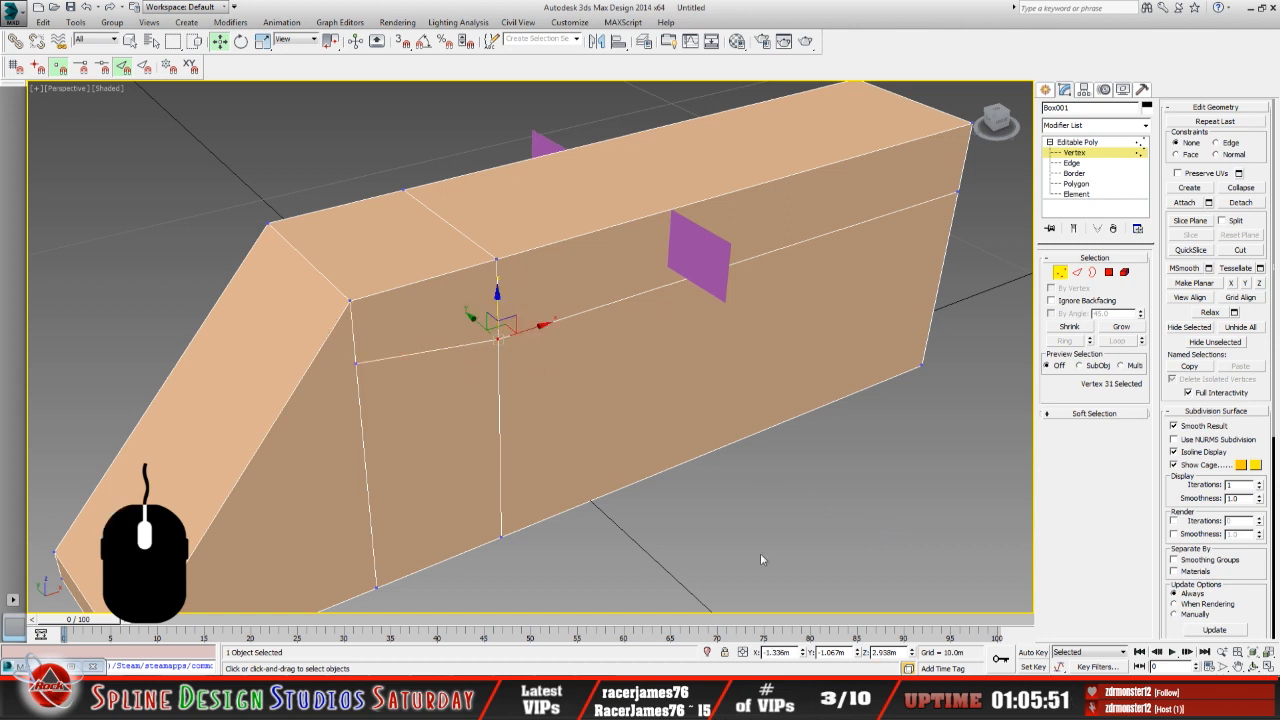
double_click(874, 652)
right_click(878, 652)
click(907, 524)
key(Return)
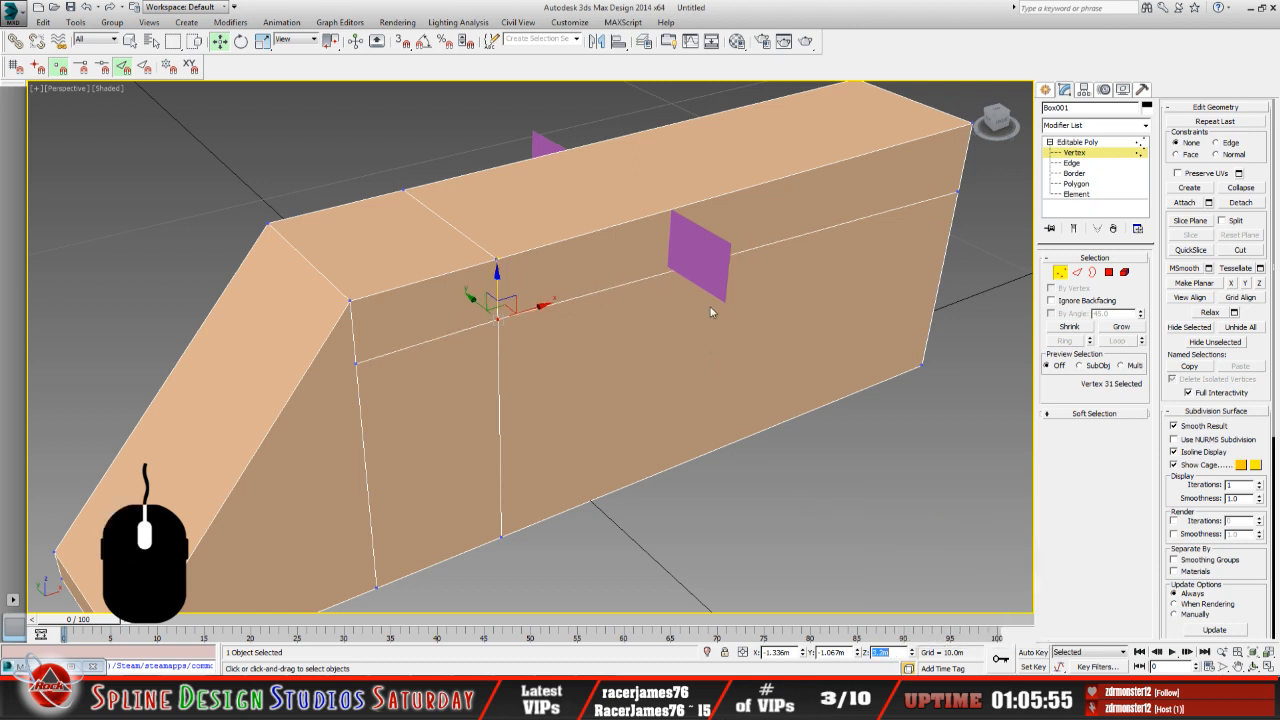
click(958, 191)
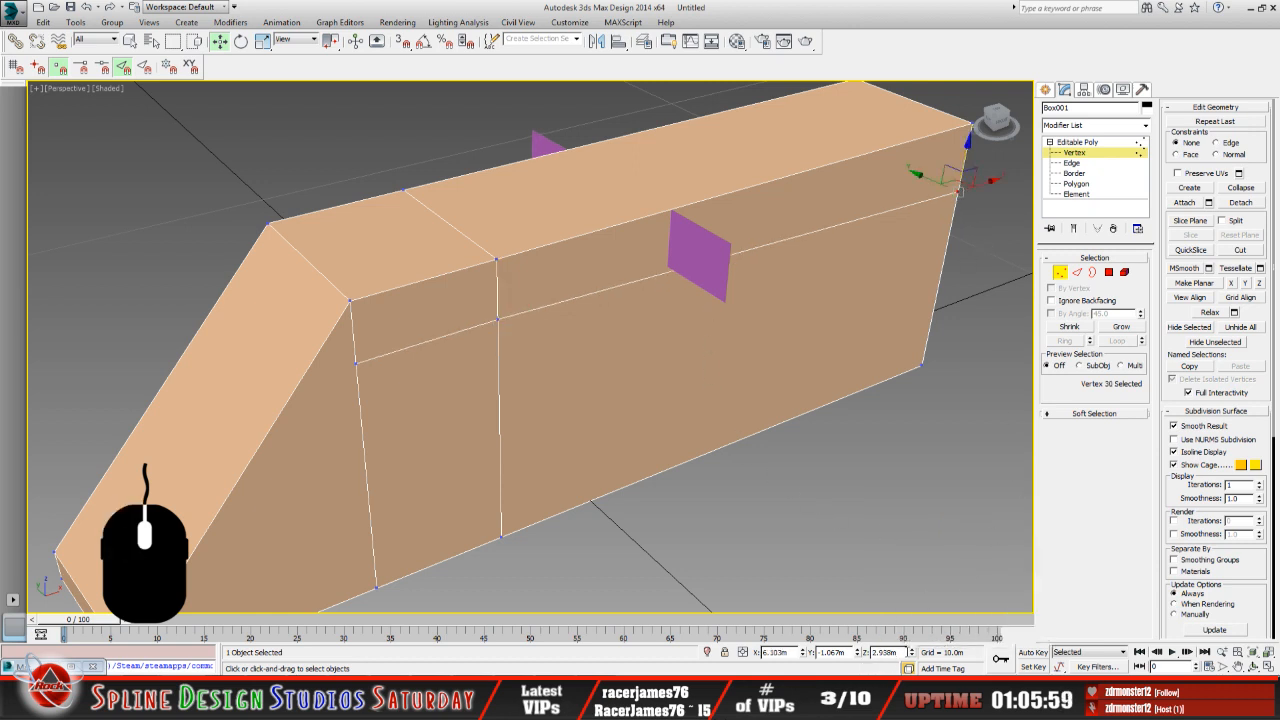
double_click(880, 652)
right_click(890, 652)
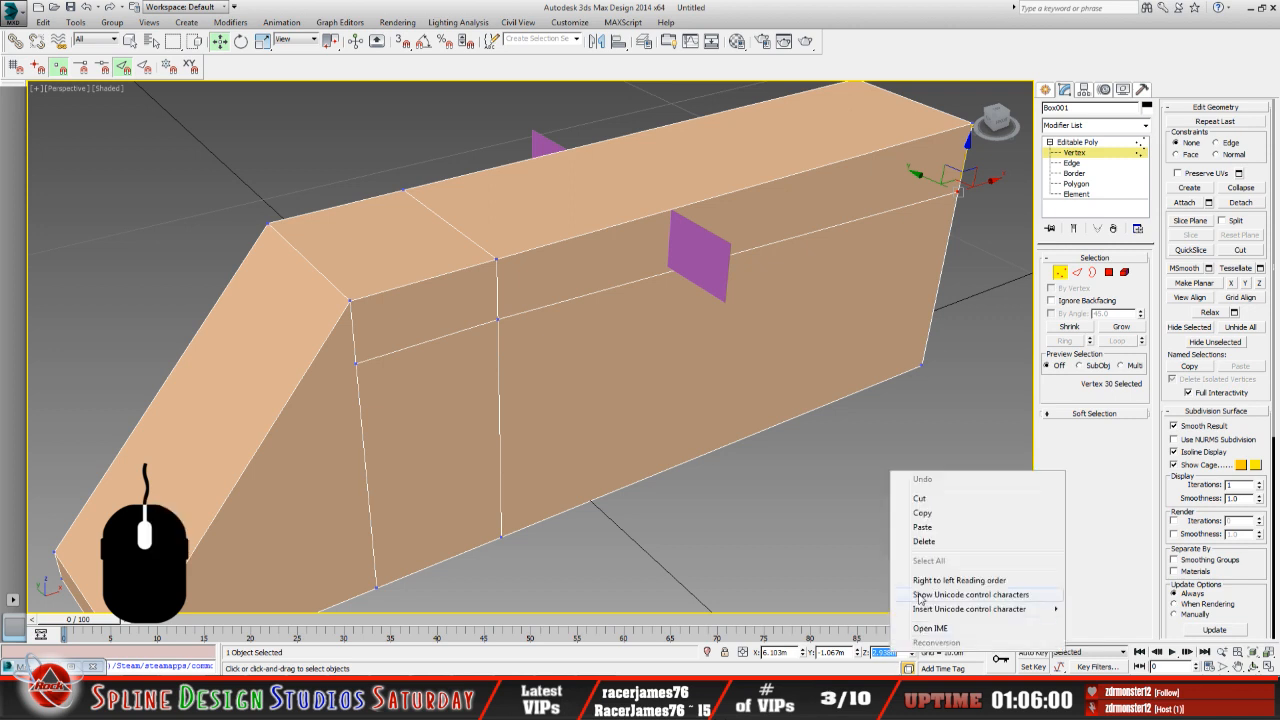
click(922, 527)
key(Return)
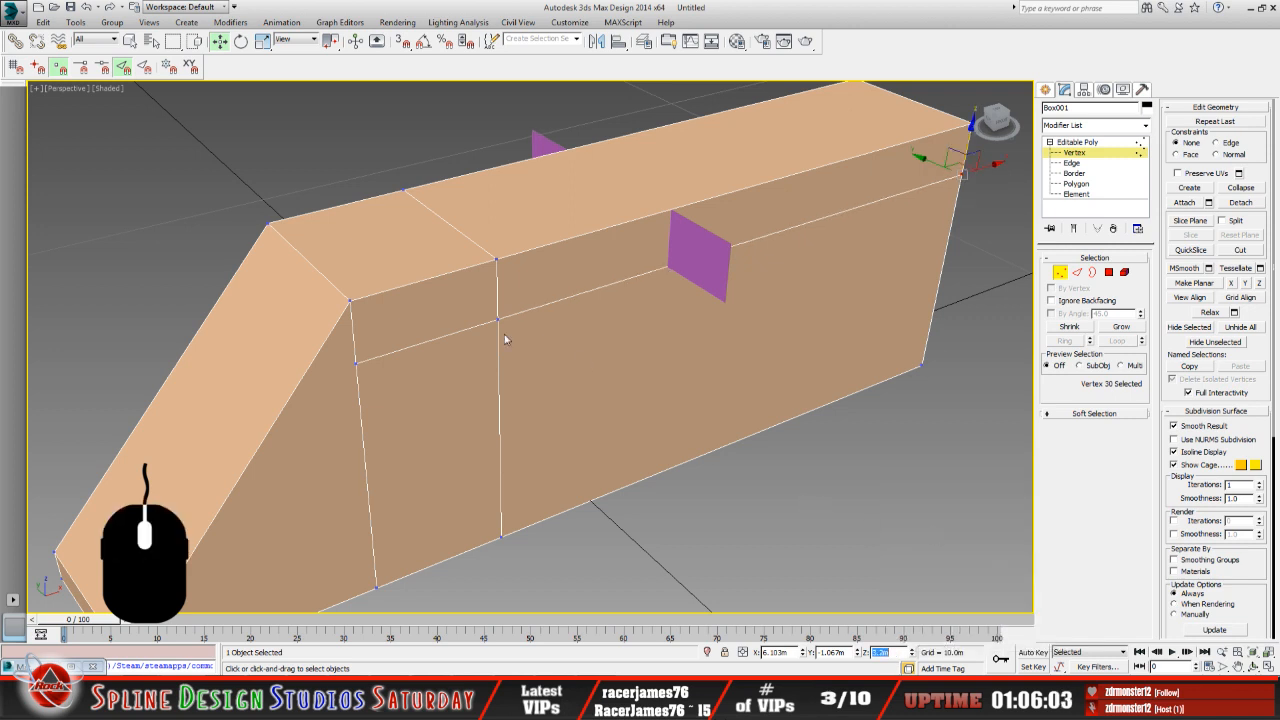
Examine the horizontal edge line and the section beside the slope from several angles.
click(1253, 667)
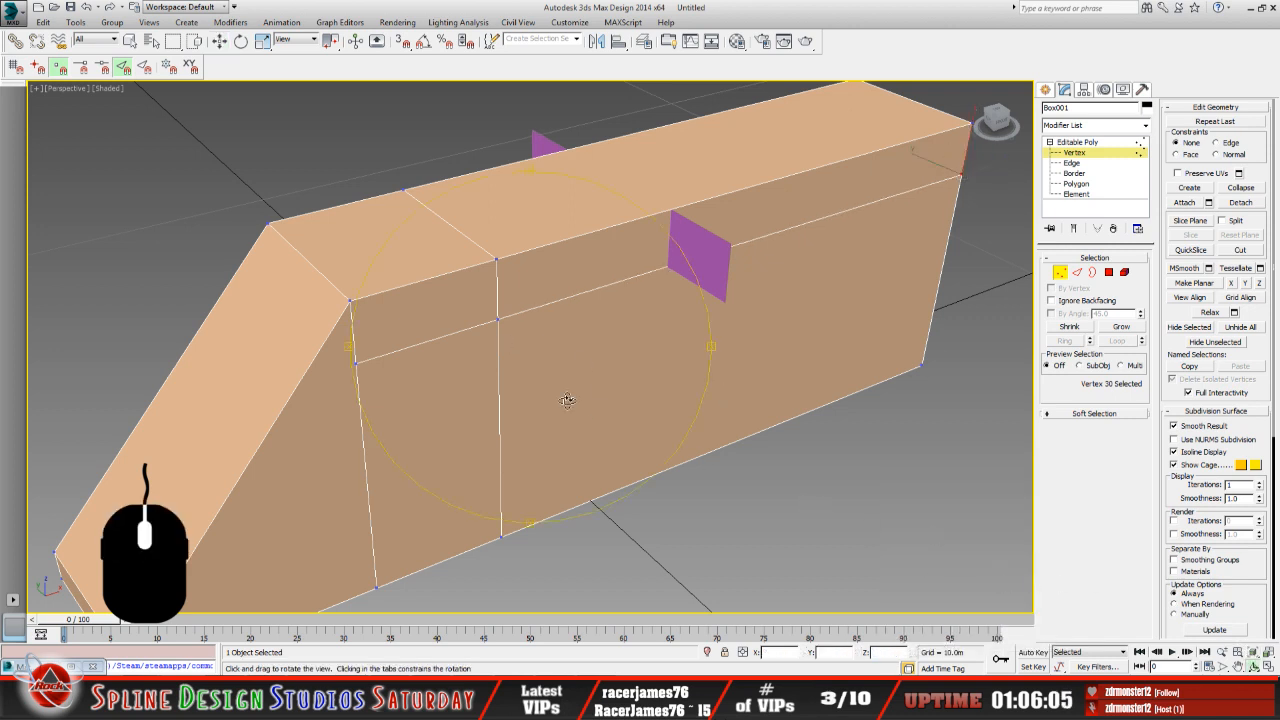
drag(510, 374, 511, 449)
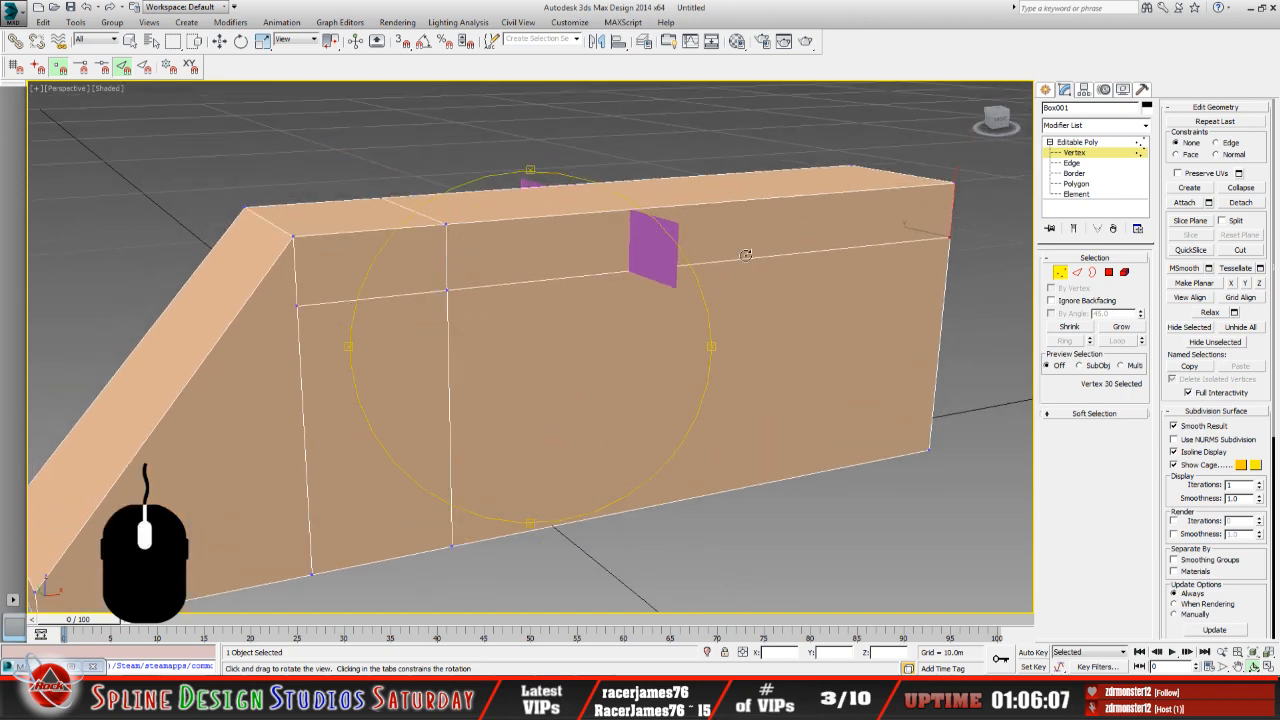
drag(565, 358, 471, 349)
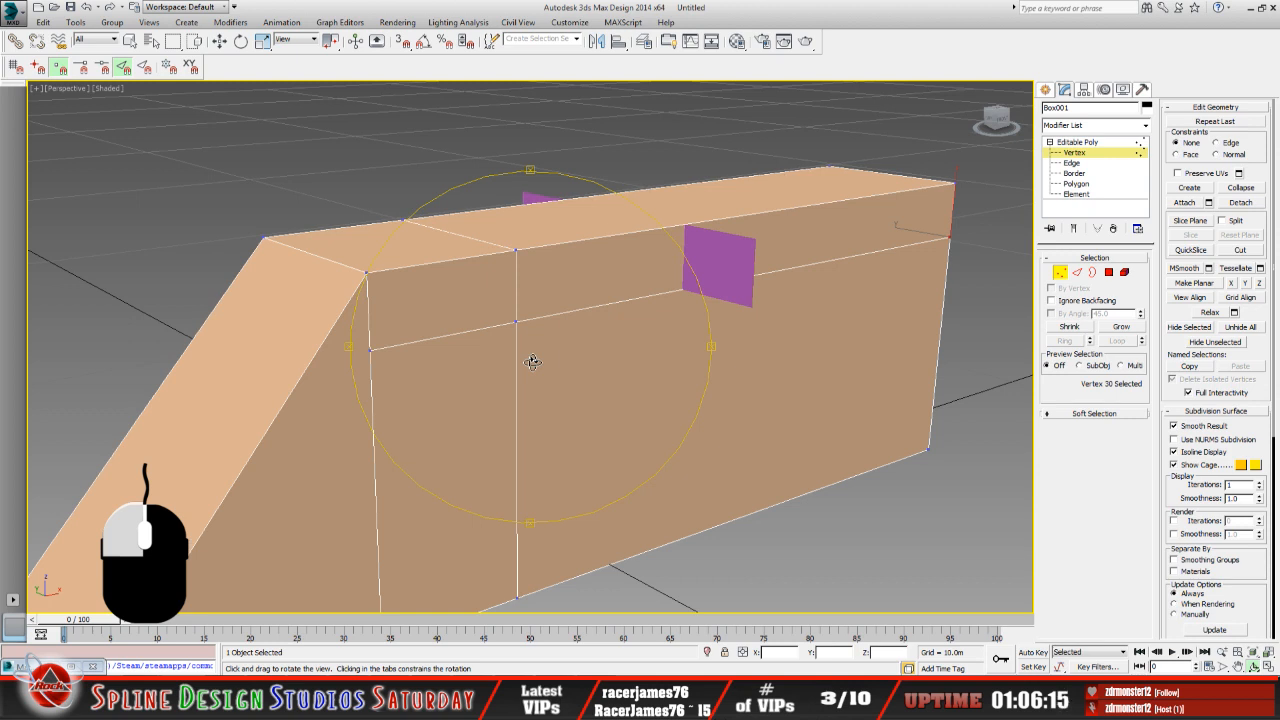
mouse_move(533, 362)
mouse_down()
mouse_move(551, 346)
mouse_move(535, 348)
mouse_up()
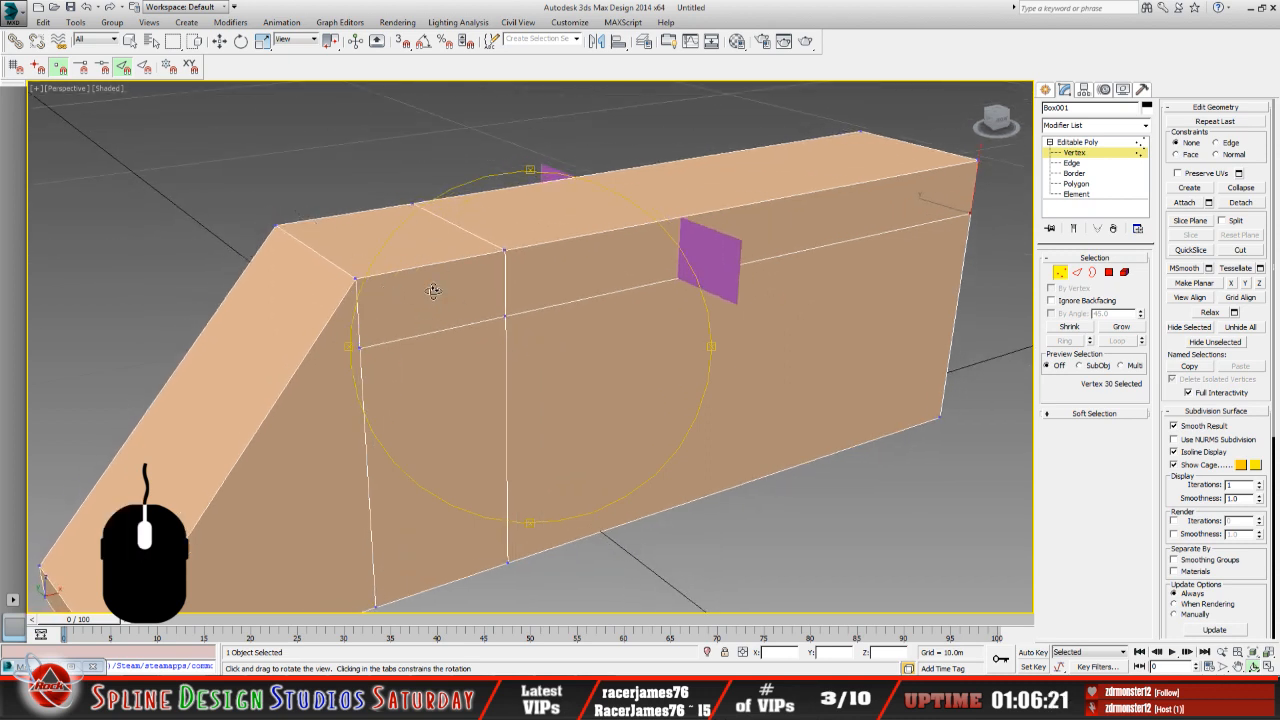
drag(558, 390, 695, 363)
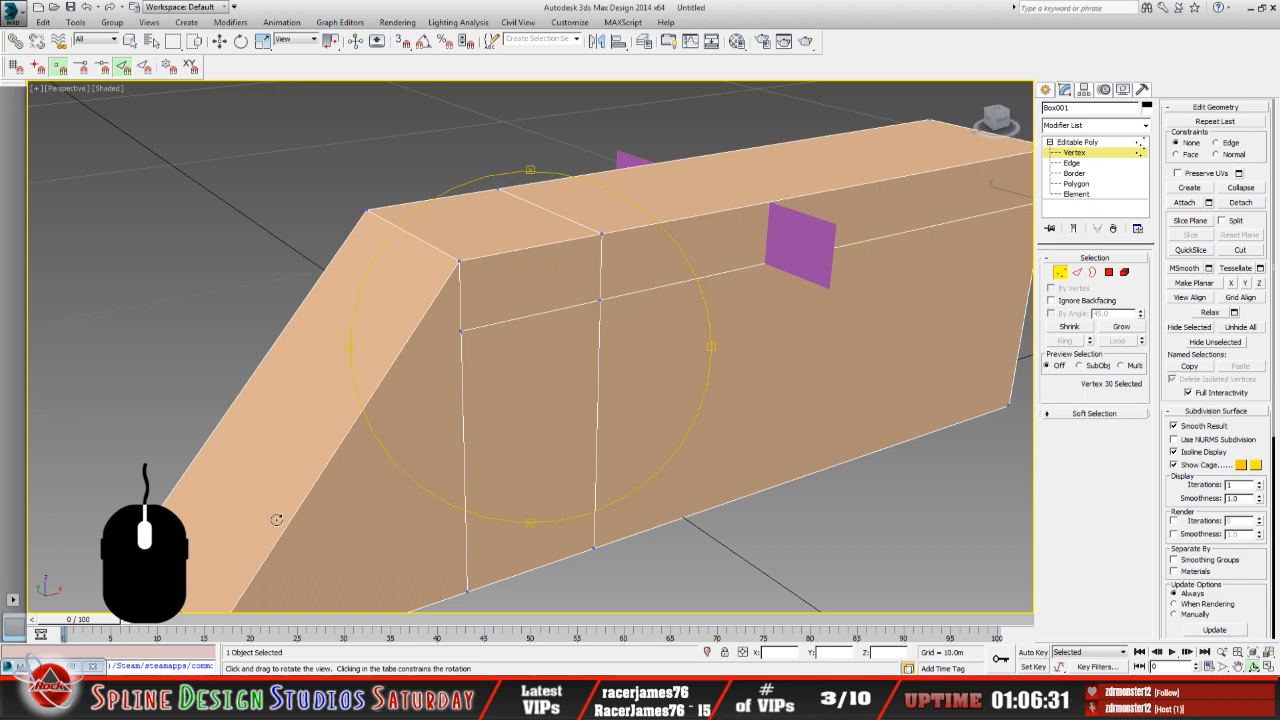
drag(515, 405, 531, 383)
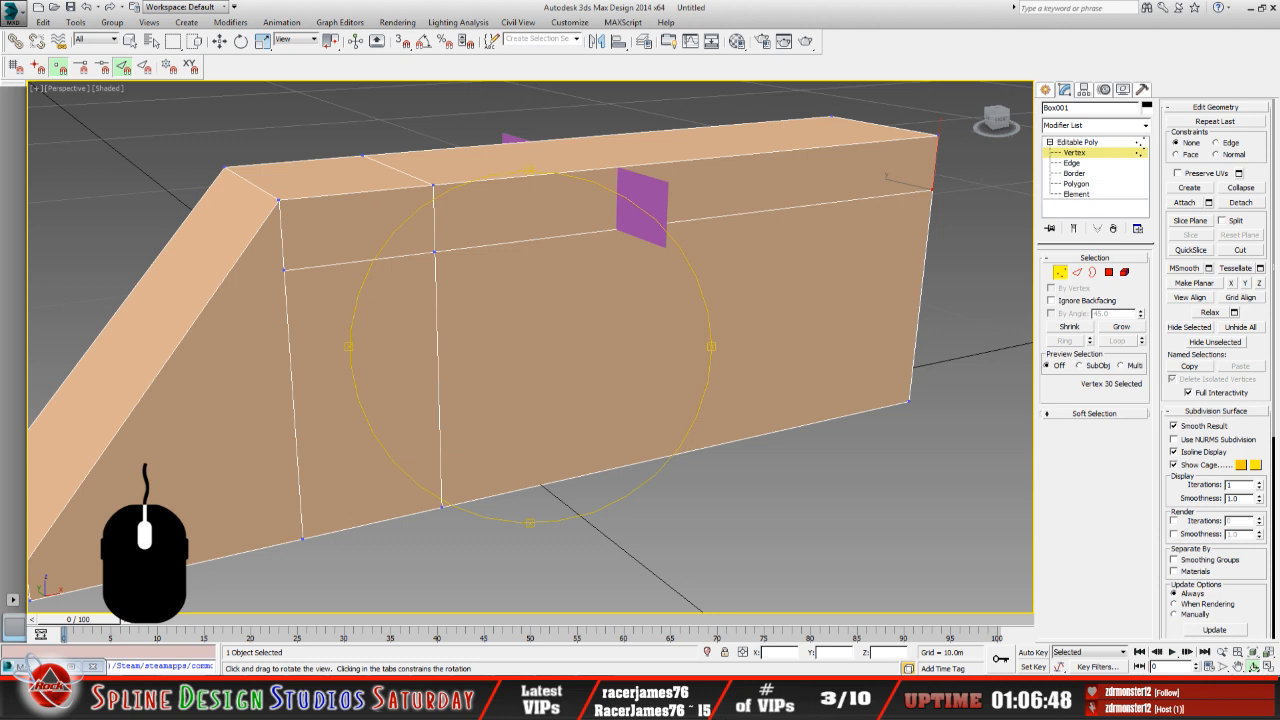
middle_drag(548, 375, 574, 397)
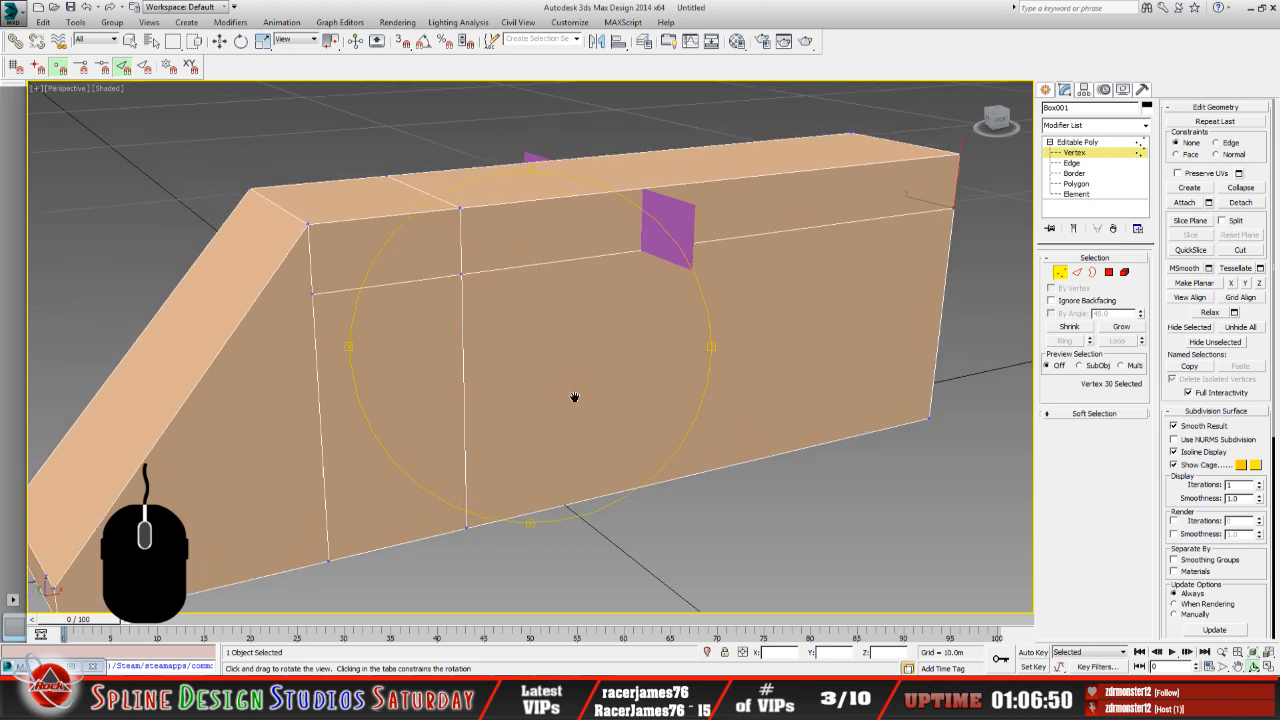
Select the short top polygon beside the slope and the upper side polygons below it on both sides of the box.
click(1076, 184)
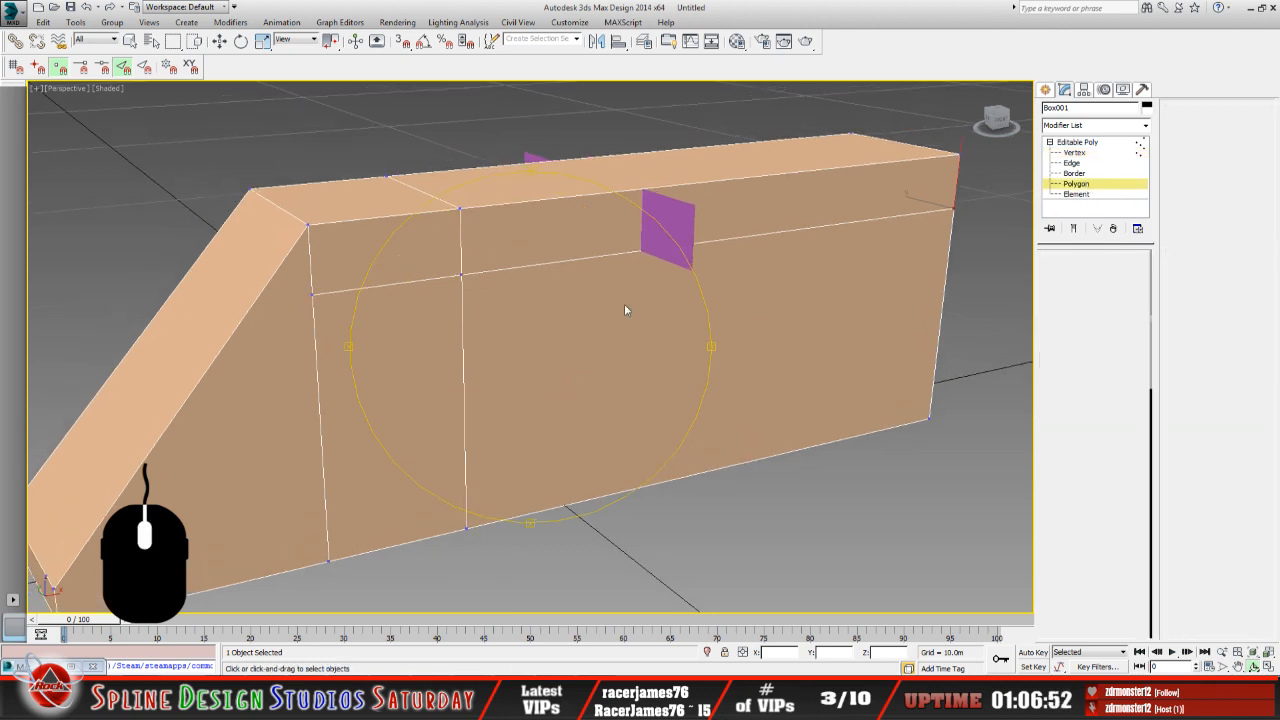
click(380, 274)
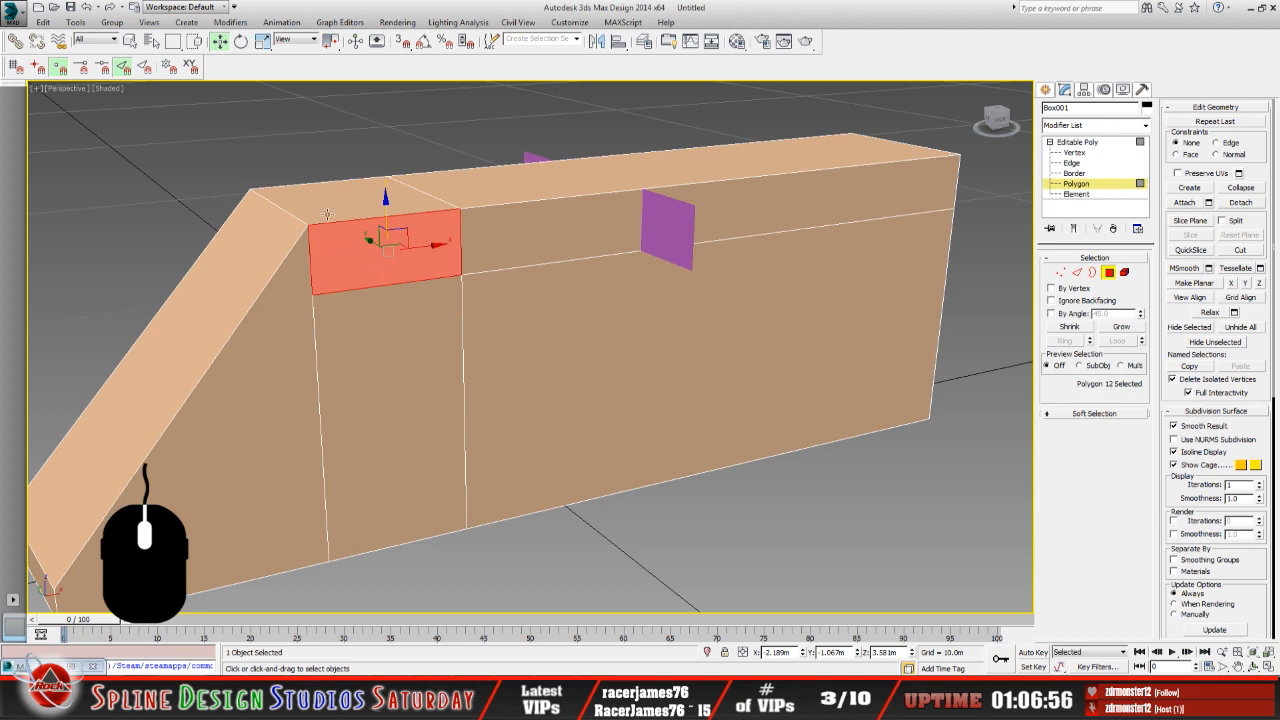
ctrl+click(329, 216)
click(1254, 665)
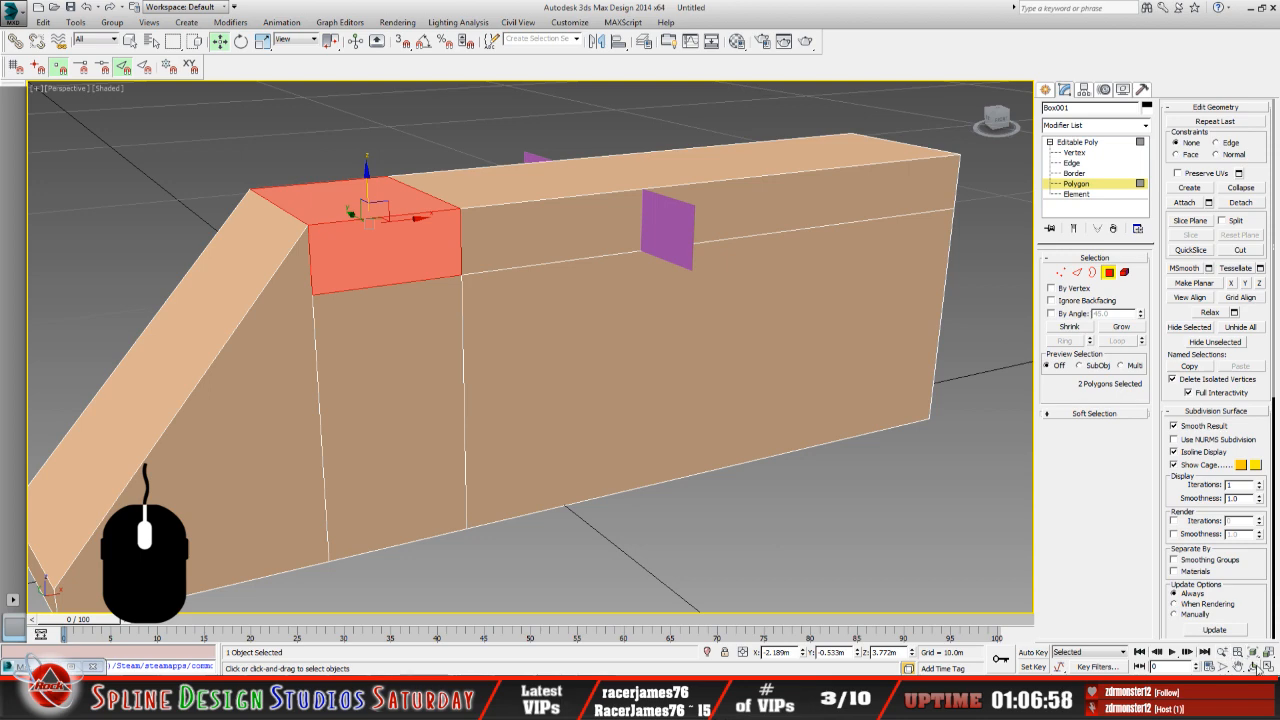
drag(437, 341, 625, 339)
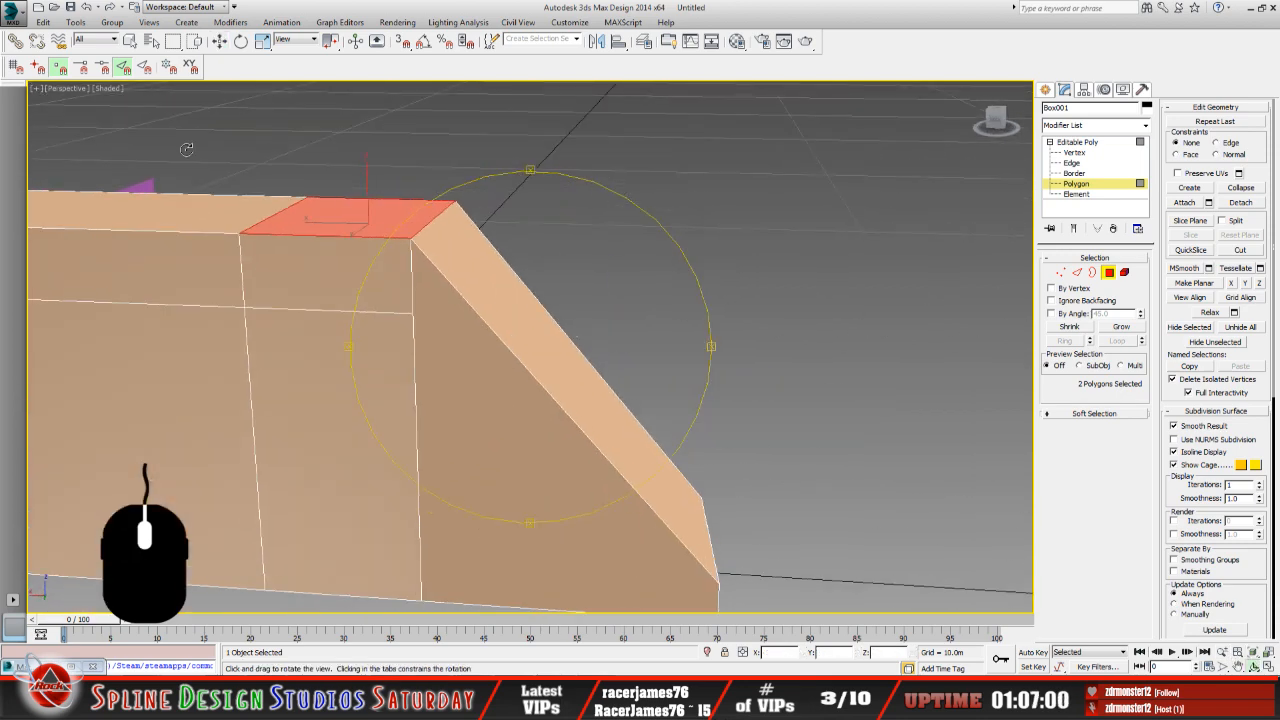
click(133, 41)
ctrl+click(343, 285)
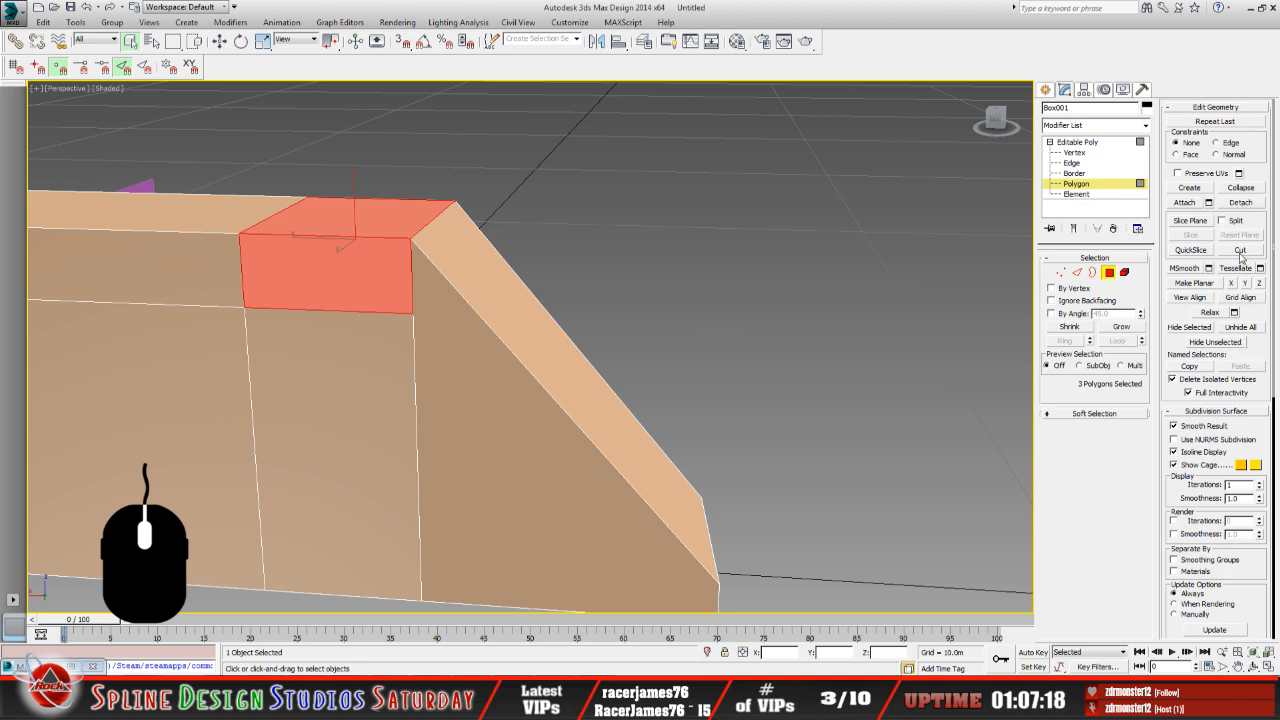
Detach the three selected polygons as a separate object and delete that object.
click(1241, 207)
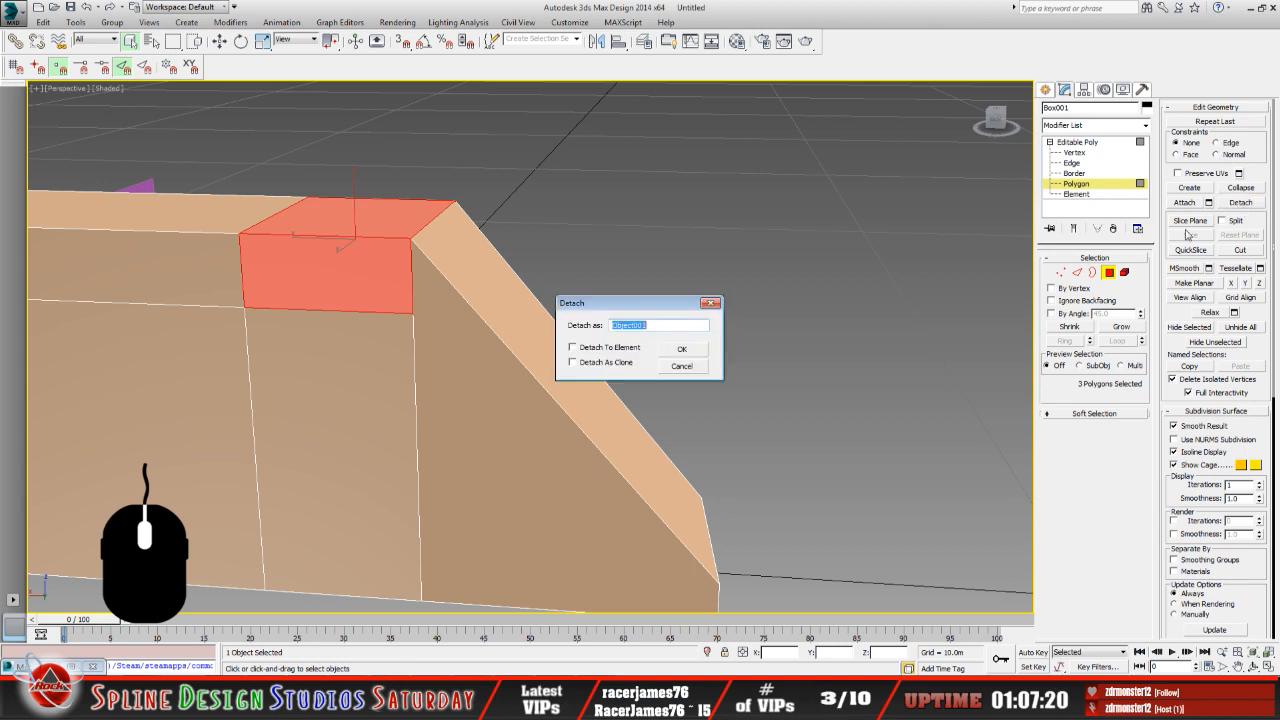
click(697, 350)
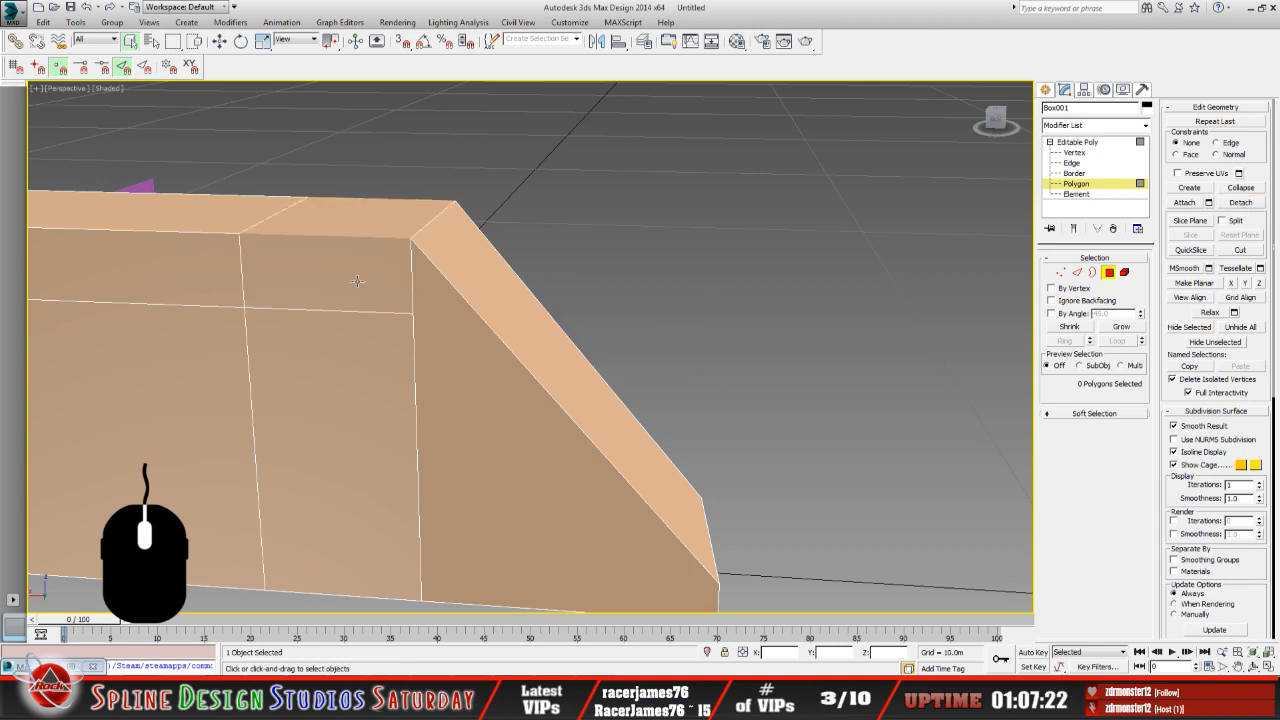
click(1077, 142)
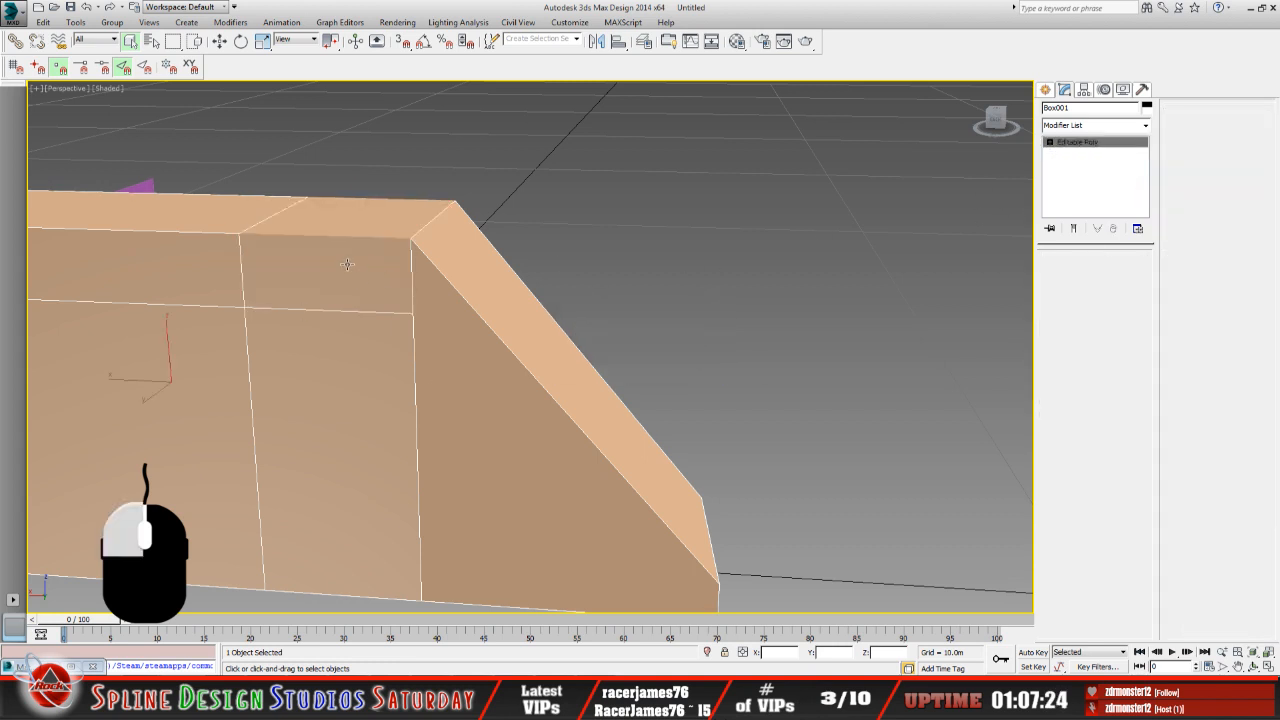
click(347, 264)
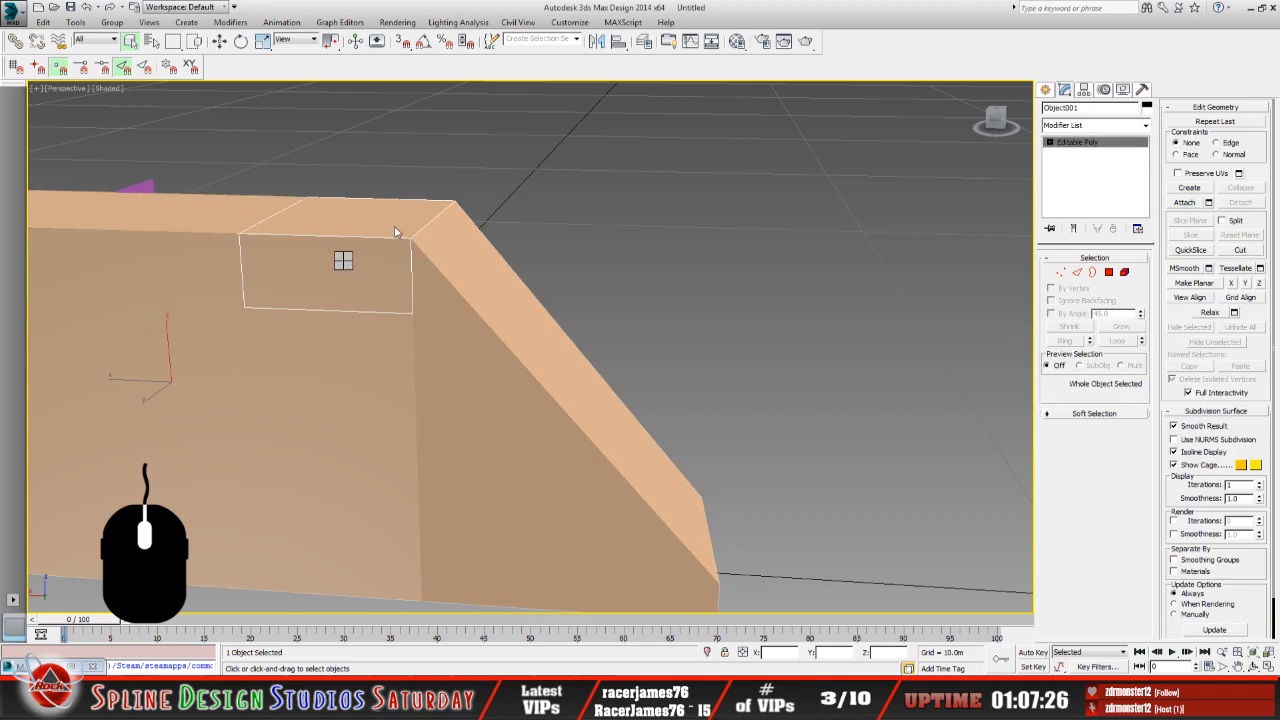
key(Delete)
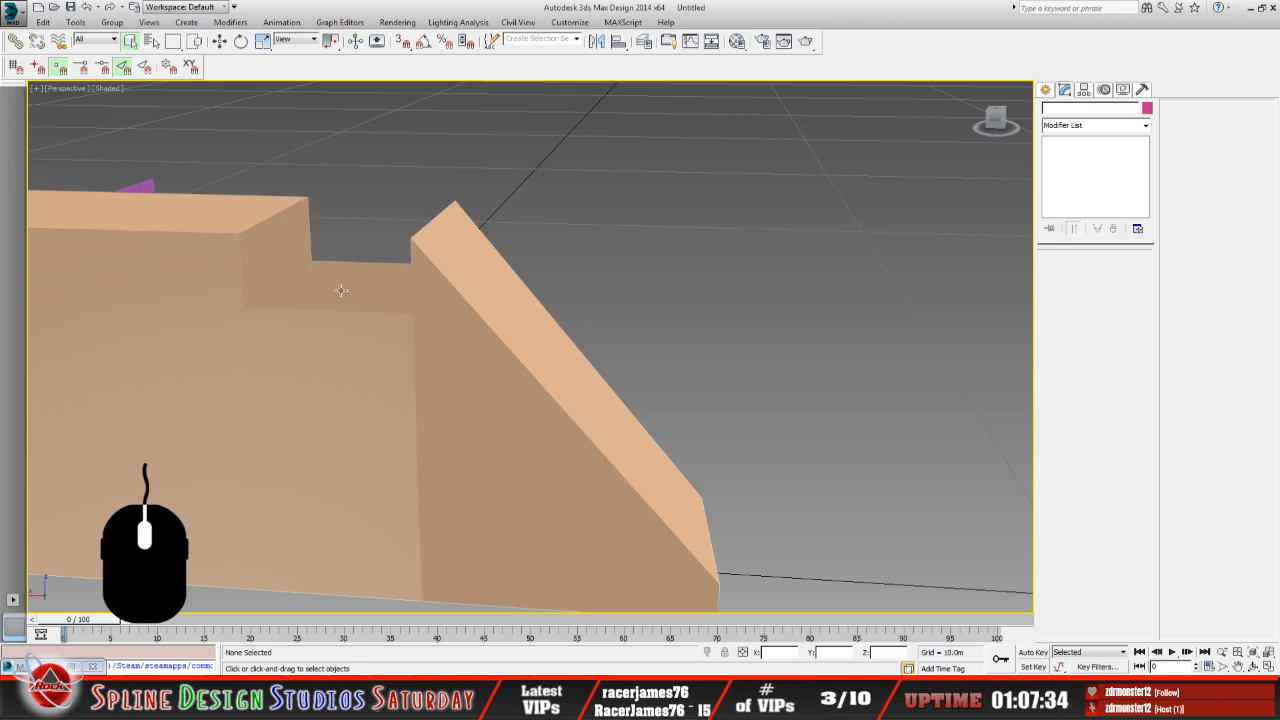
Activate the Move tool and reselect the box with its sloped end in view.
scroll(357, 320, down, 3)
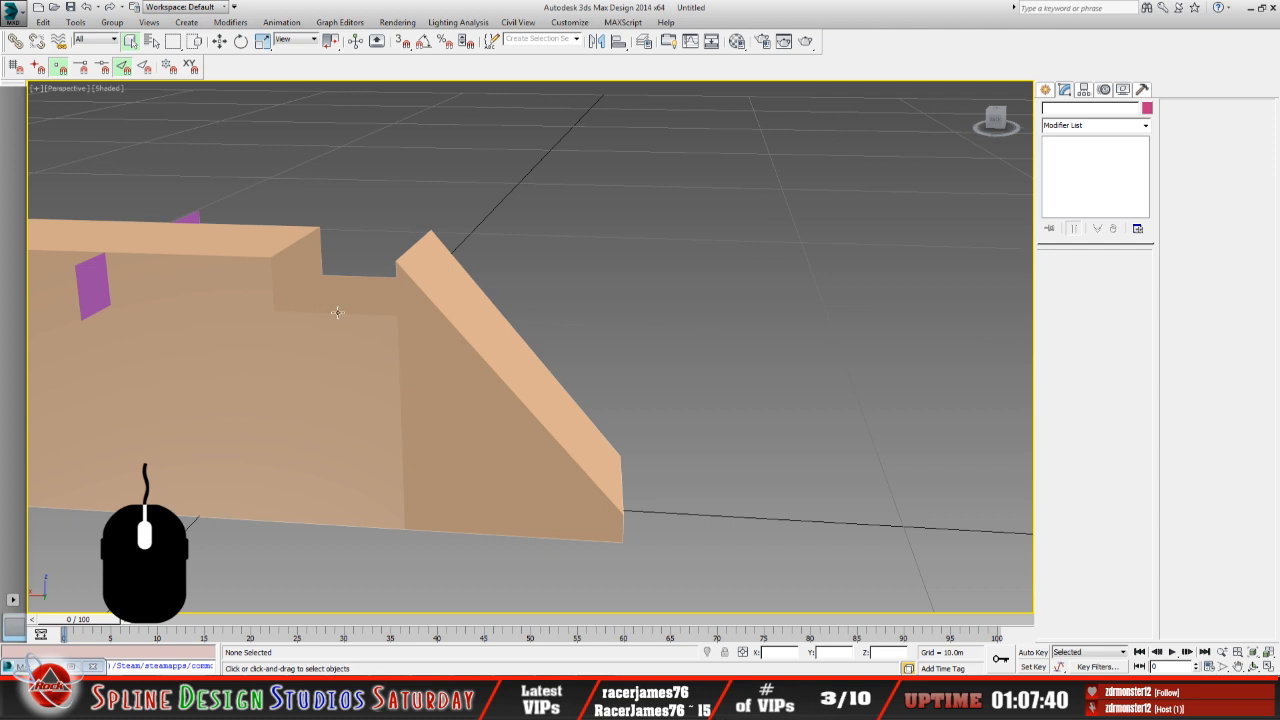
click(1254, 666)
drag(503, 363, 351, 321)
key(w)
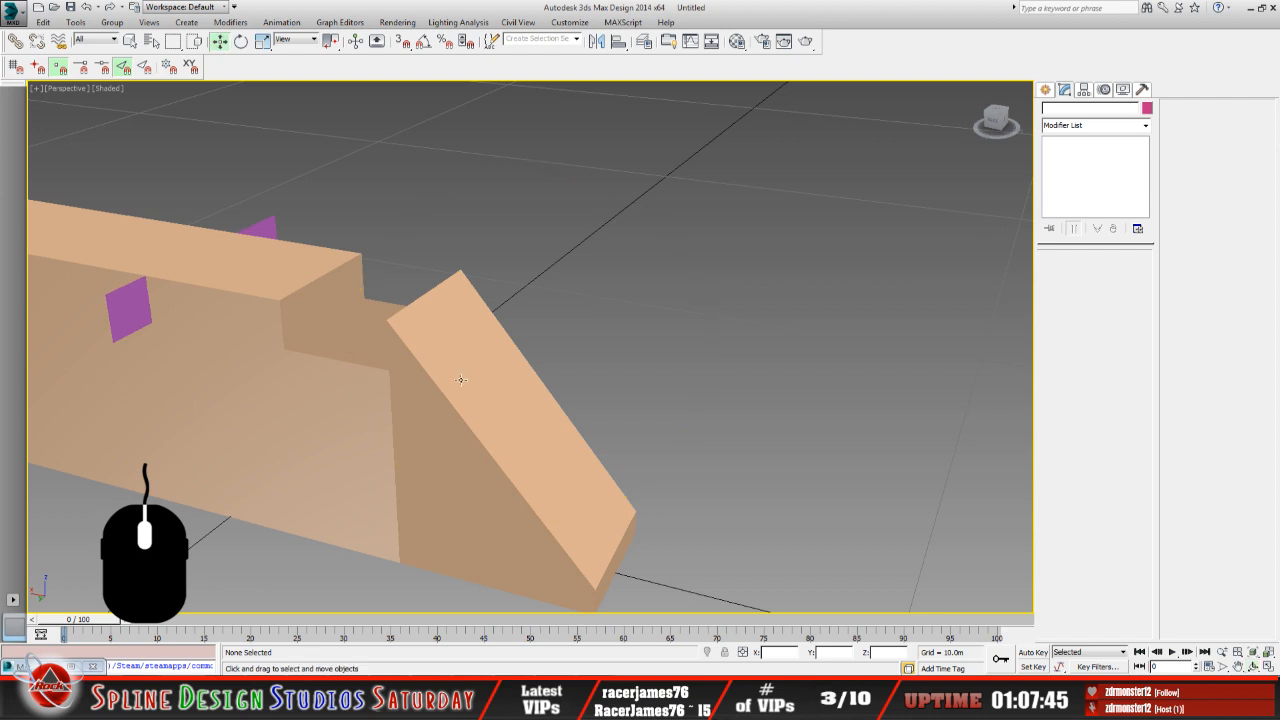
click(451, 378)
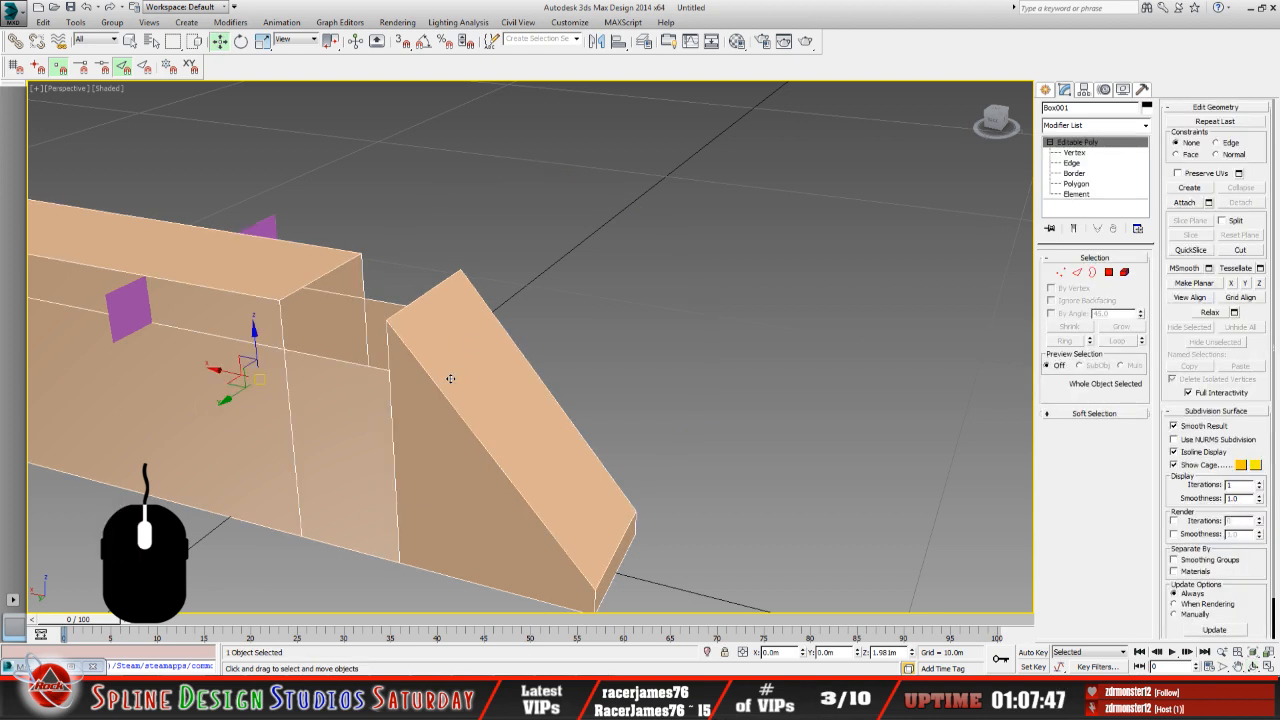
Select the sloped top polygon of the stair end and flip its normal.
click(1074, 152)
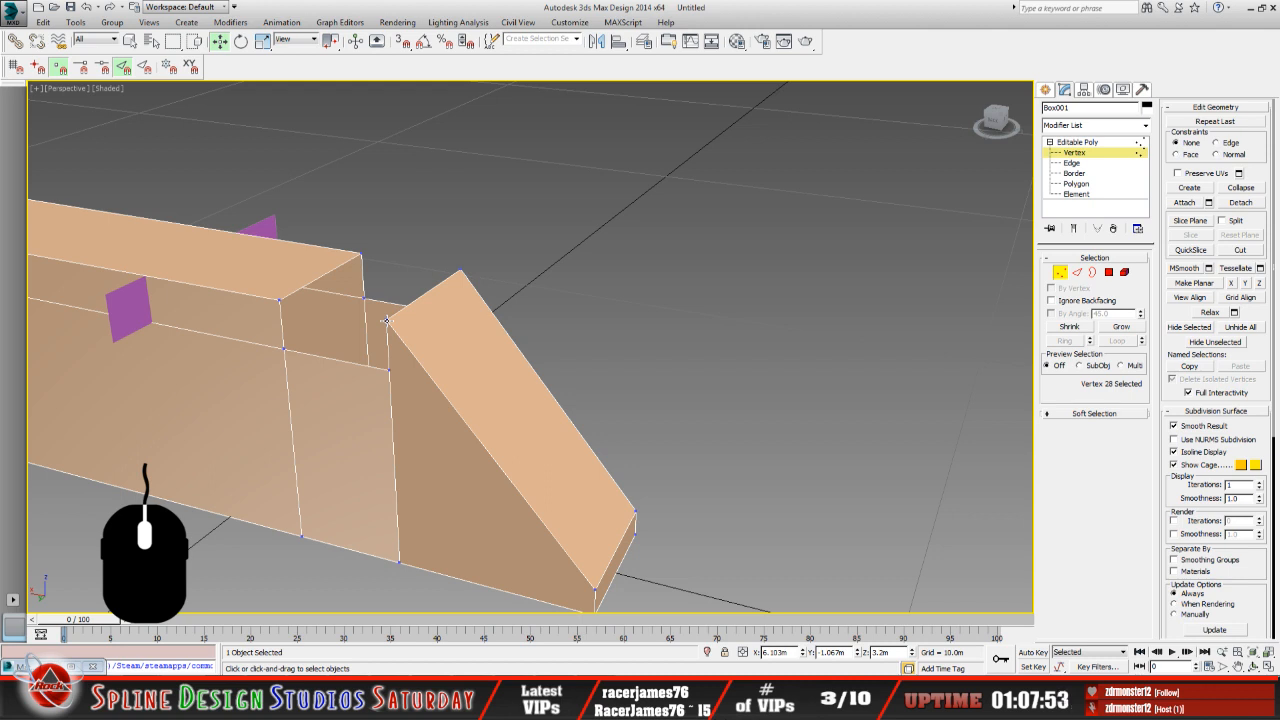
click(1075, 184)
click(368, 440)
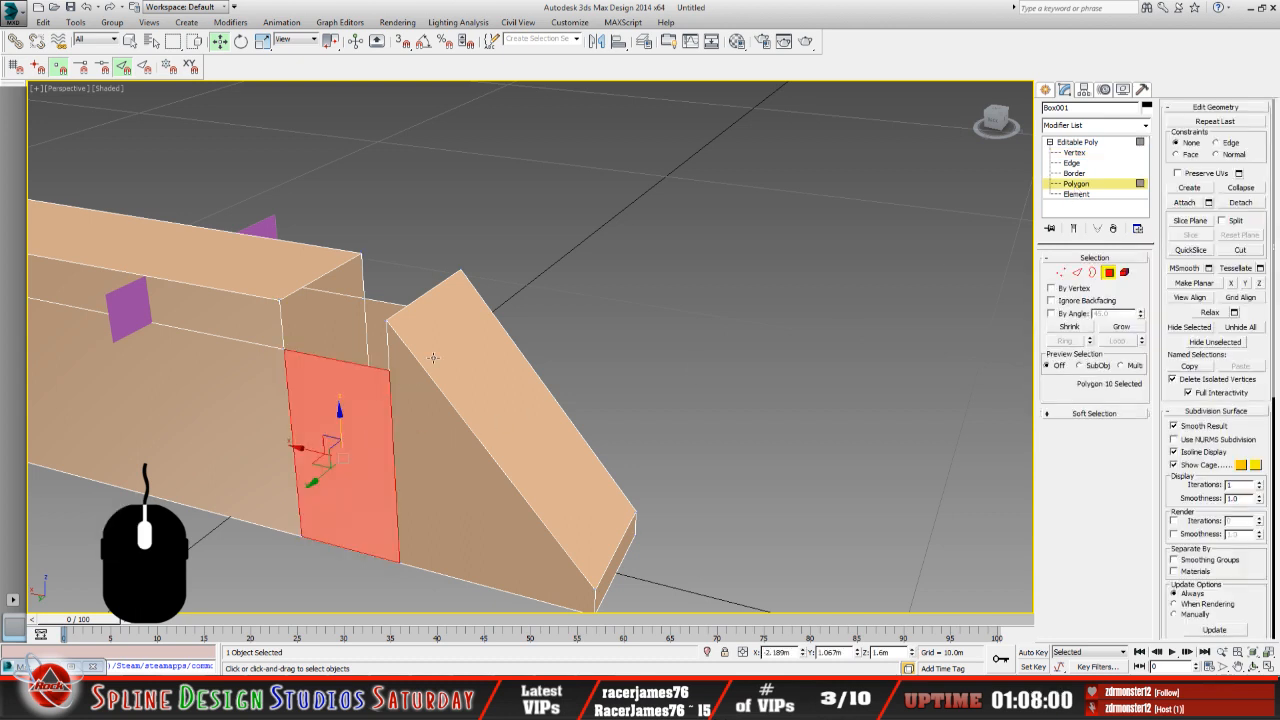
middle_drag(274, 397, 318, 399)
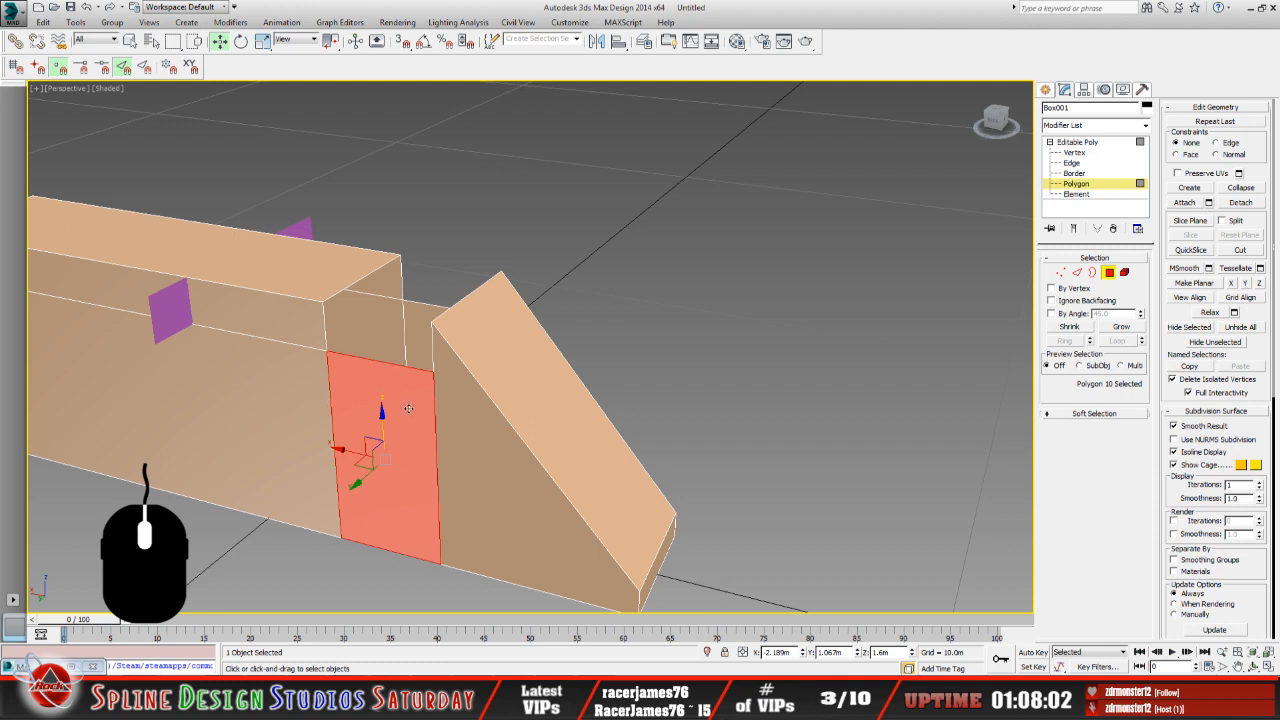
middle_drag(409, 407, 481, 411)
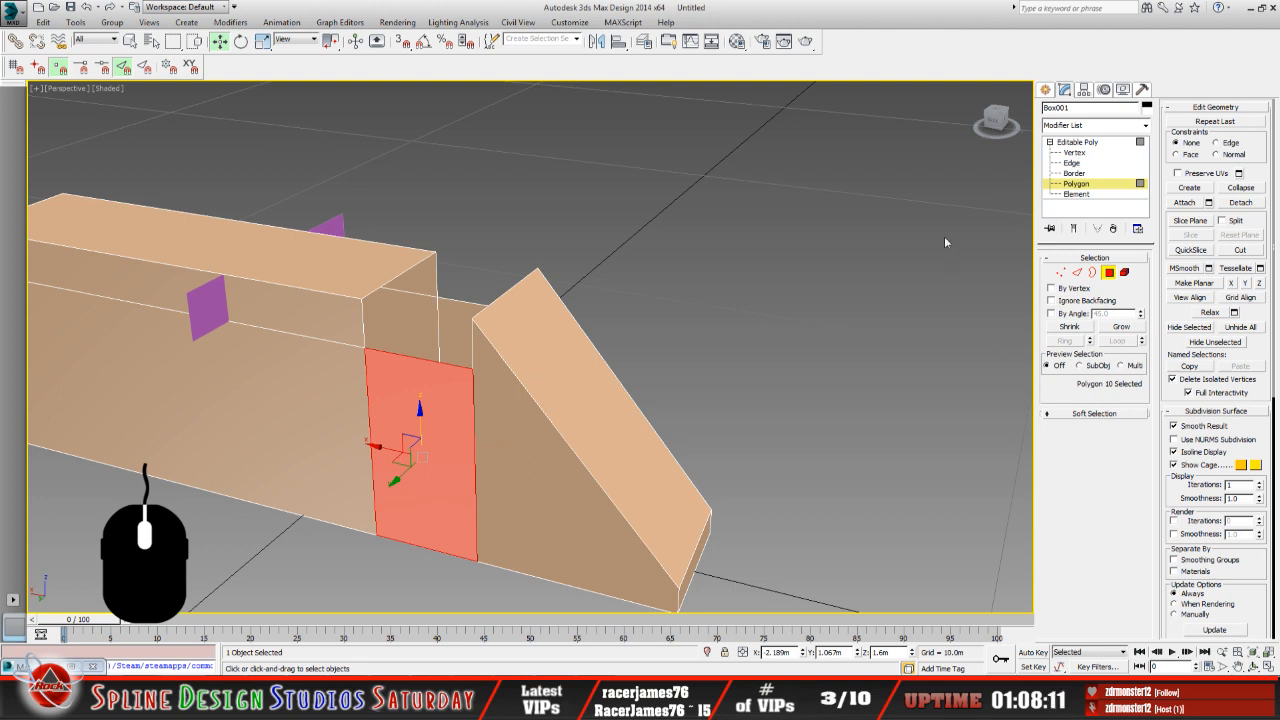
click(550, 369)
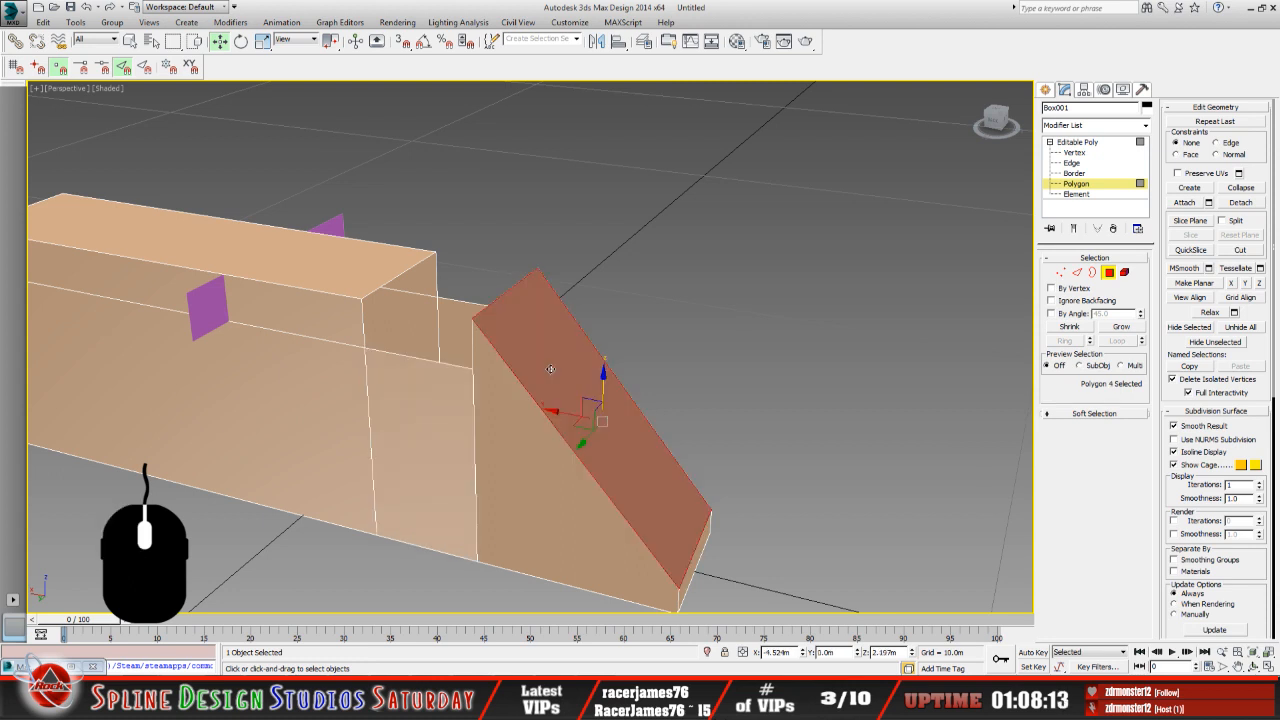
middle_drag(567, 384, 509, 321)
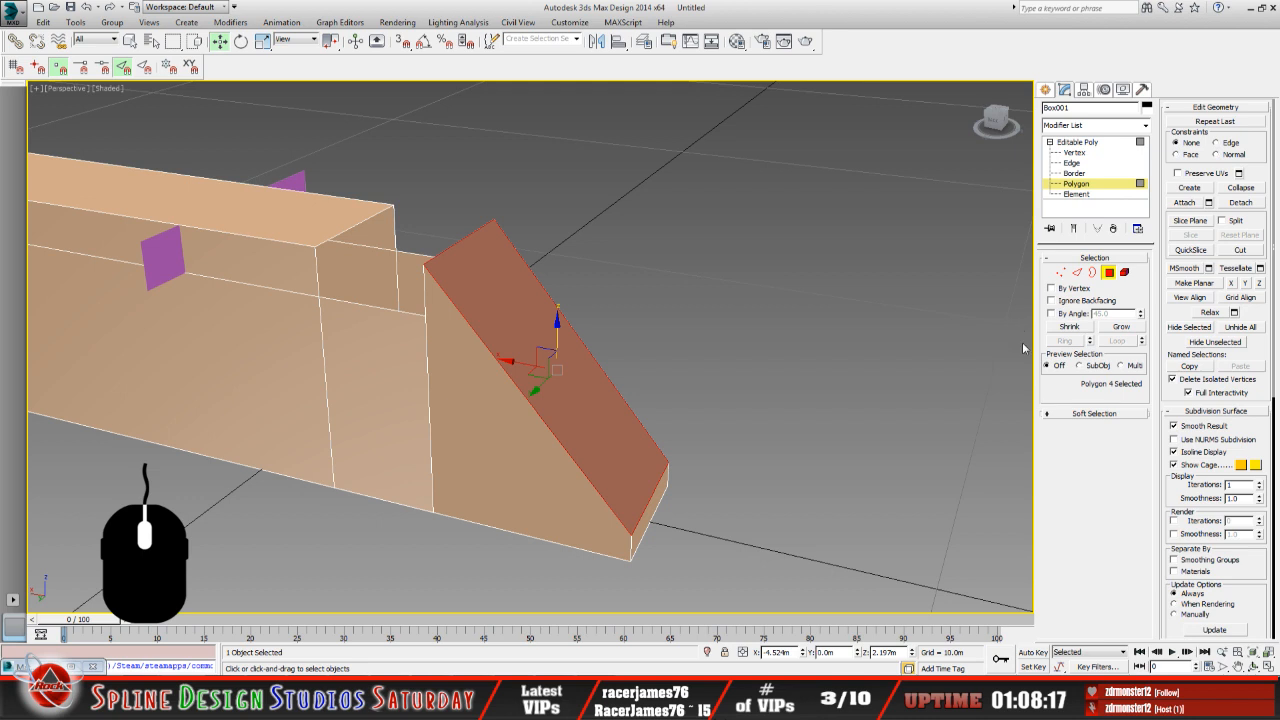
drag(1262, 446, 1230, 225)
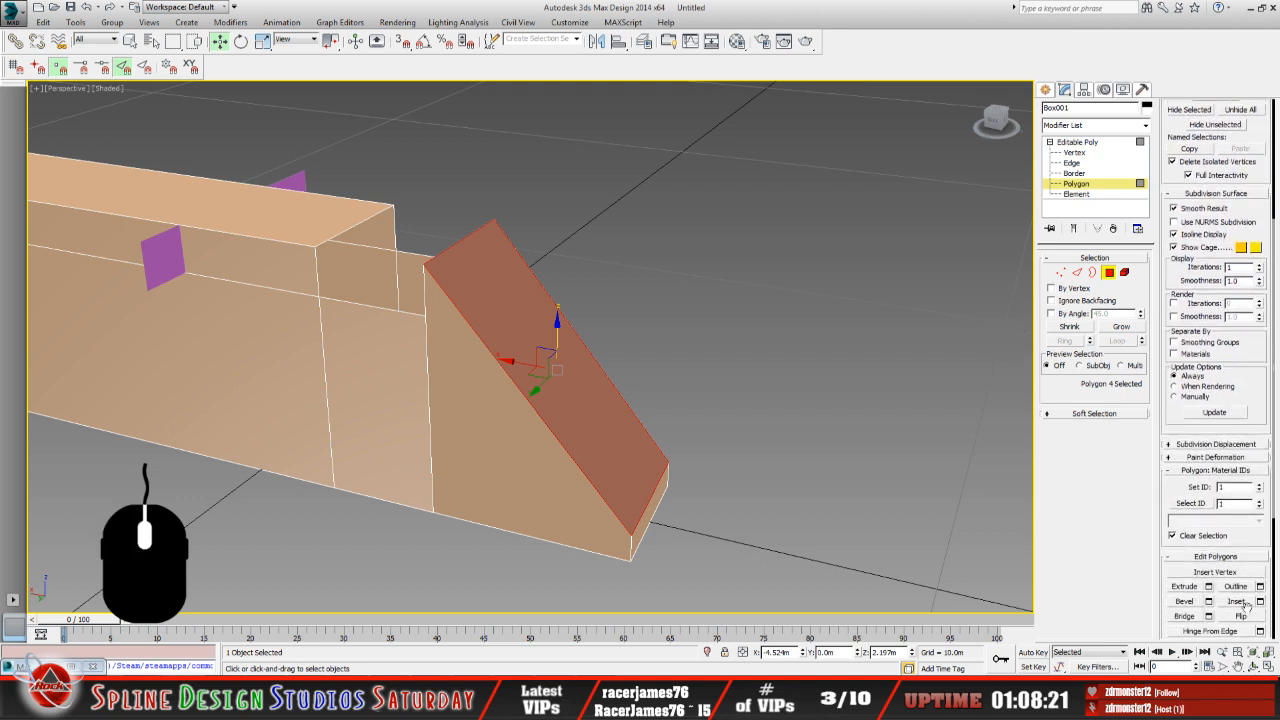
click(1241, 614)
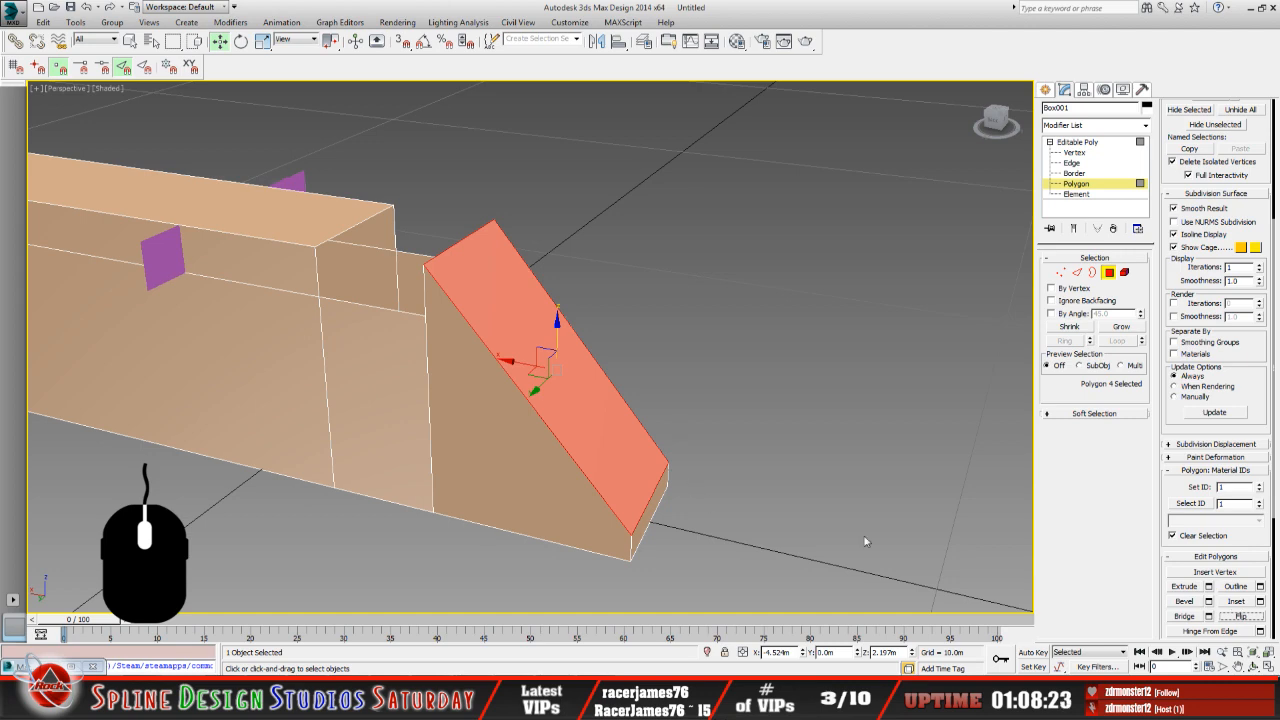
Detach the selected sloped polygon from the box as a separate object.
click(1252, 666)
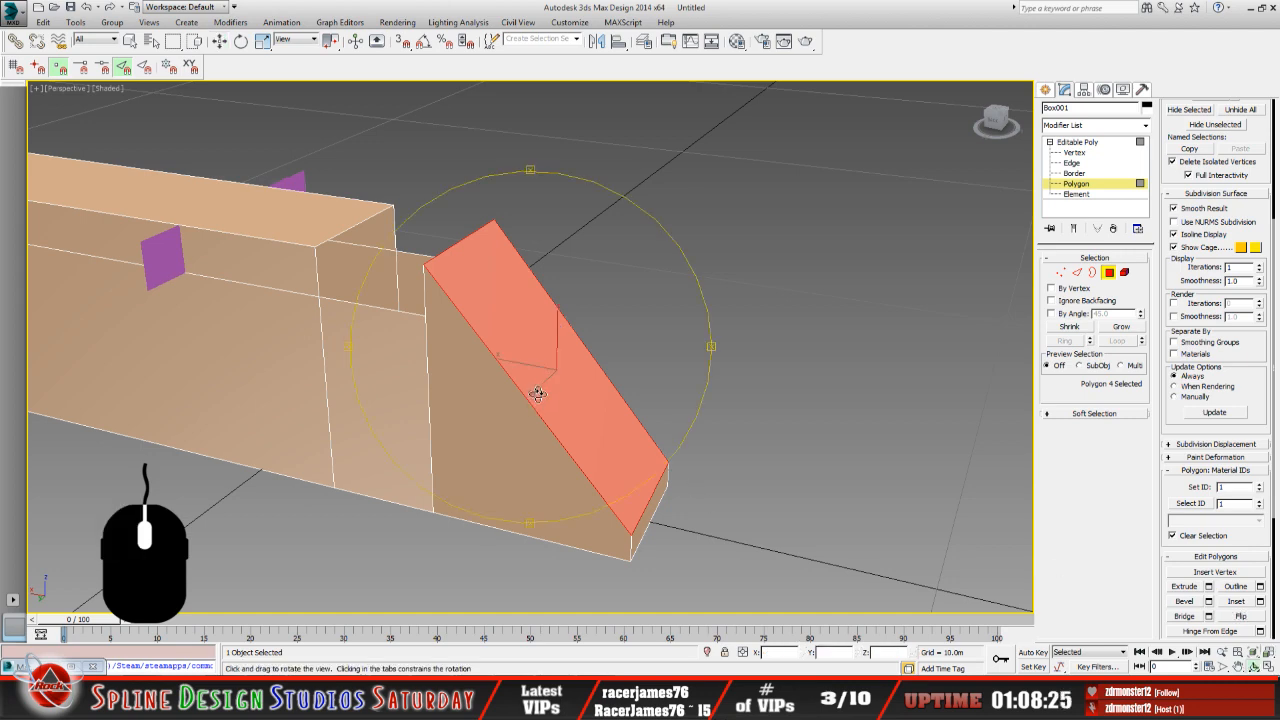
mouse_move(538, 393)
mouse_down()
mouse_move(429, 374)
mouse_move(544, 402)
mouse_up()
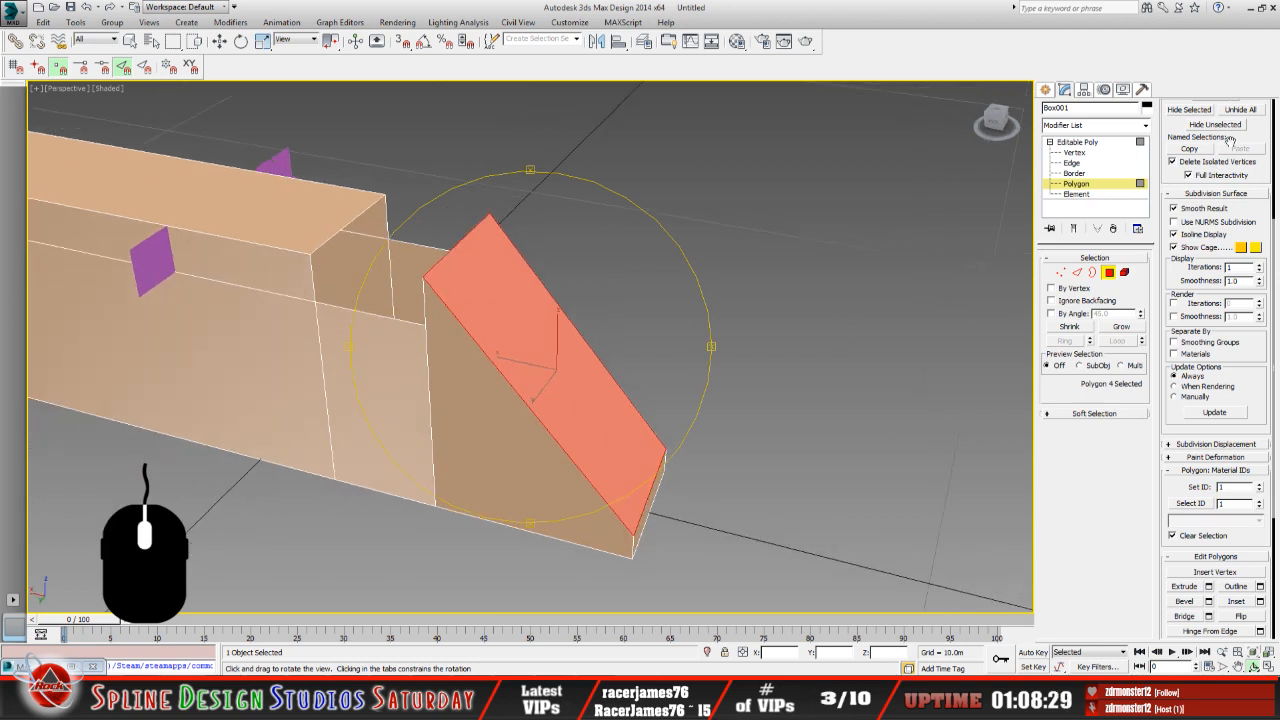
drag(1250, 136, 1250, 353)
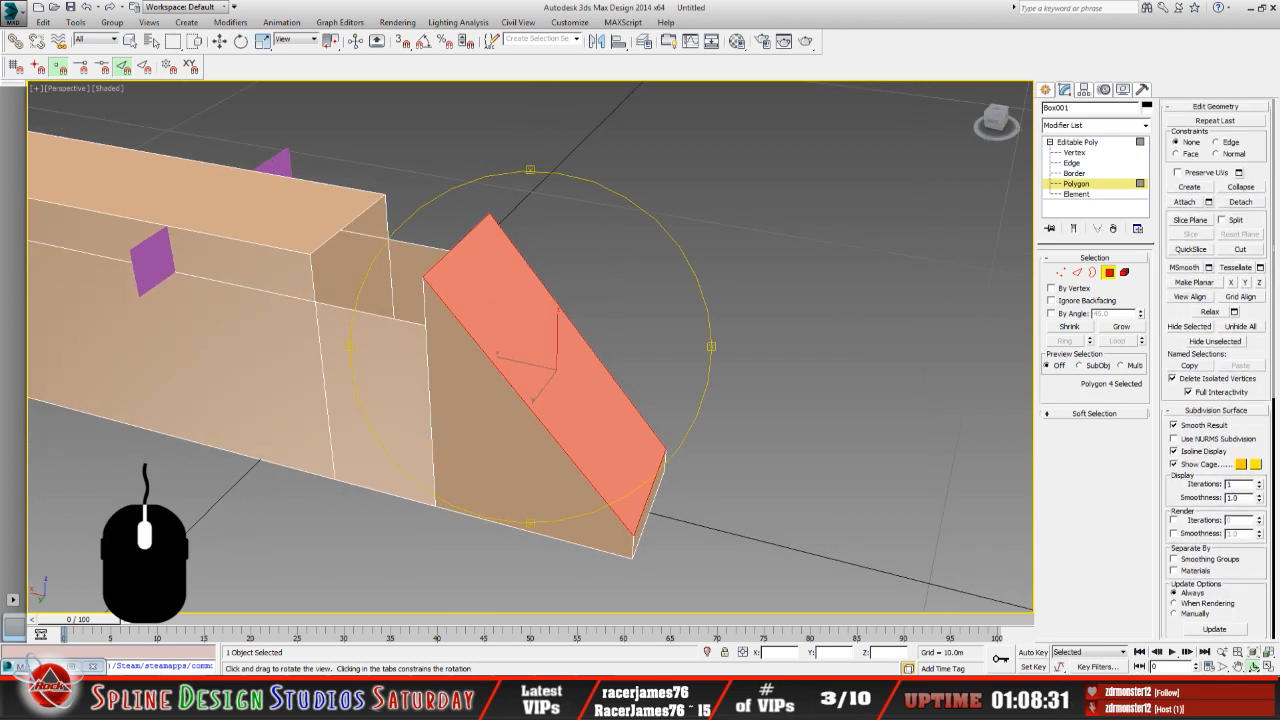
click(1244, 202)
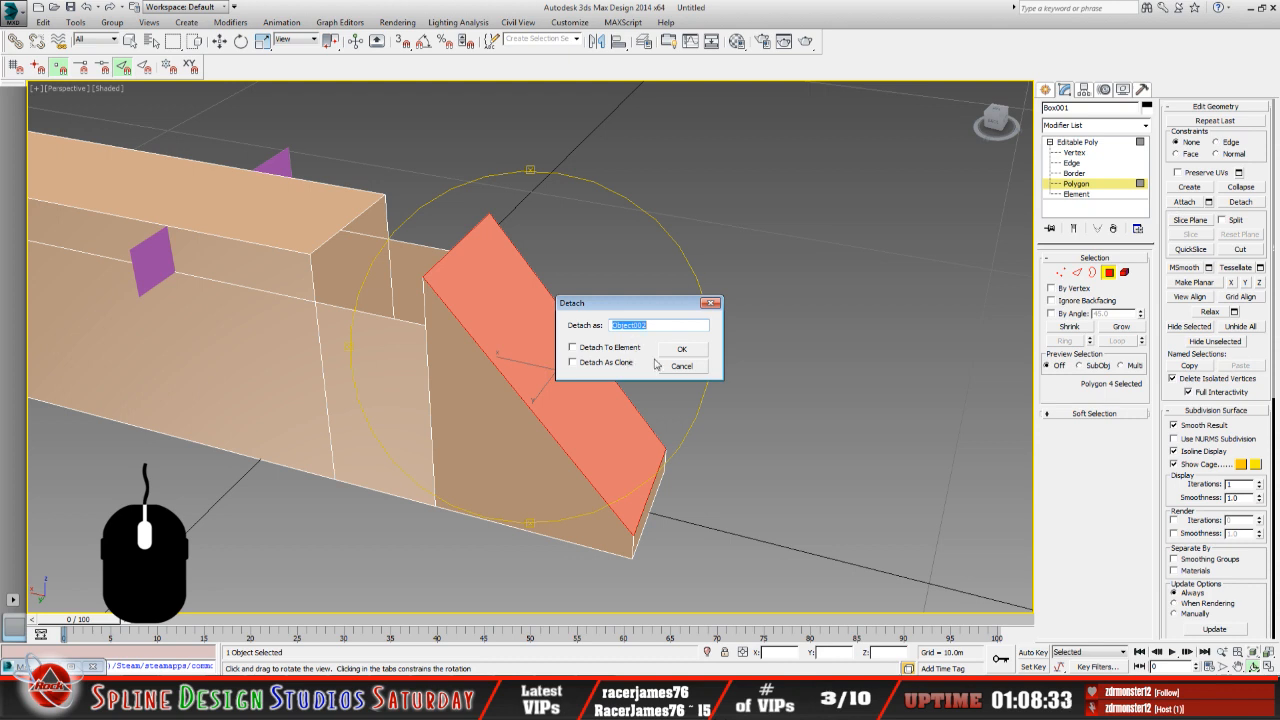
click(684, 350)
Leave the box's sub-object editing and select the detached slope object.
click(128, 40)
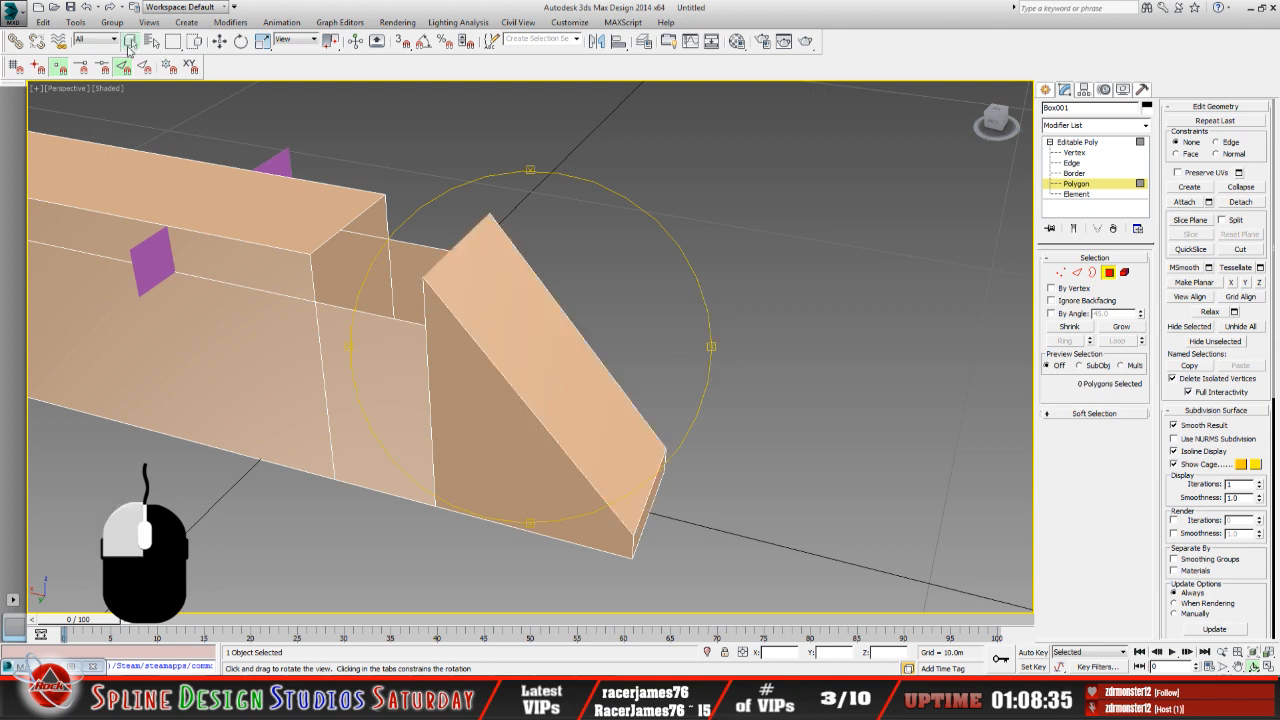
click(583, 341)
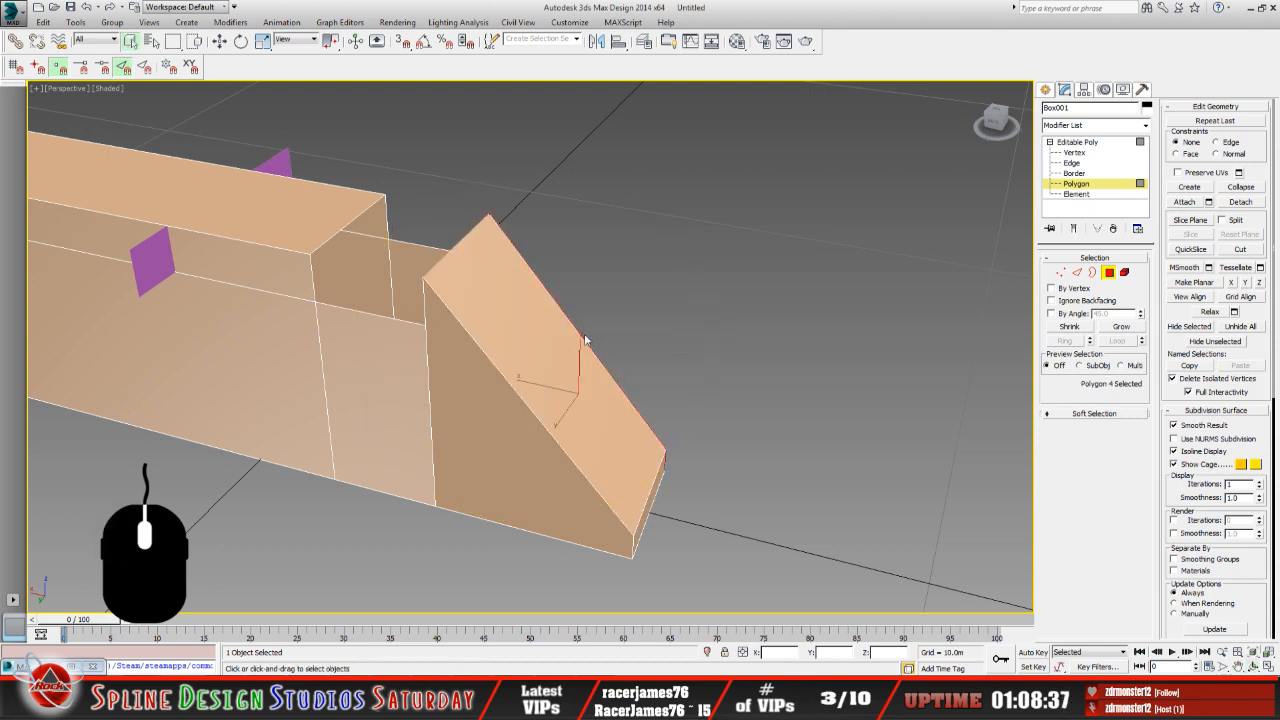
click(1074, 152)
click(422, 278)
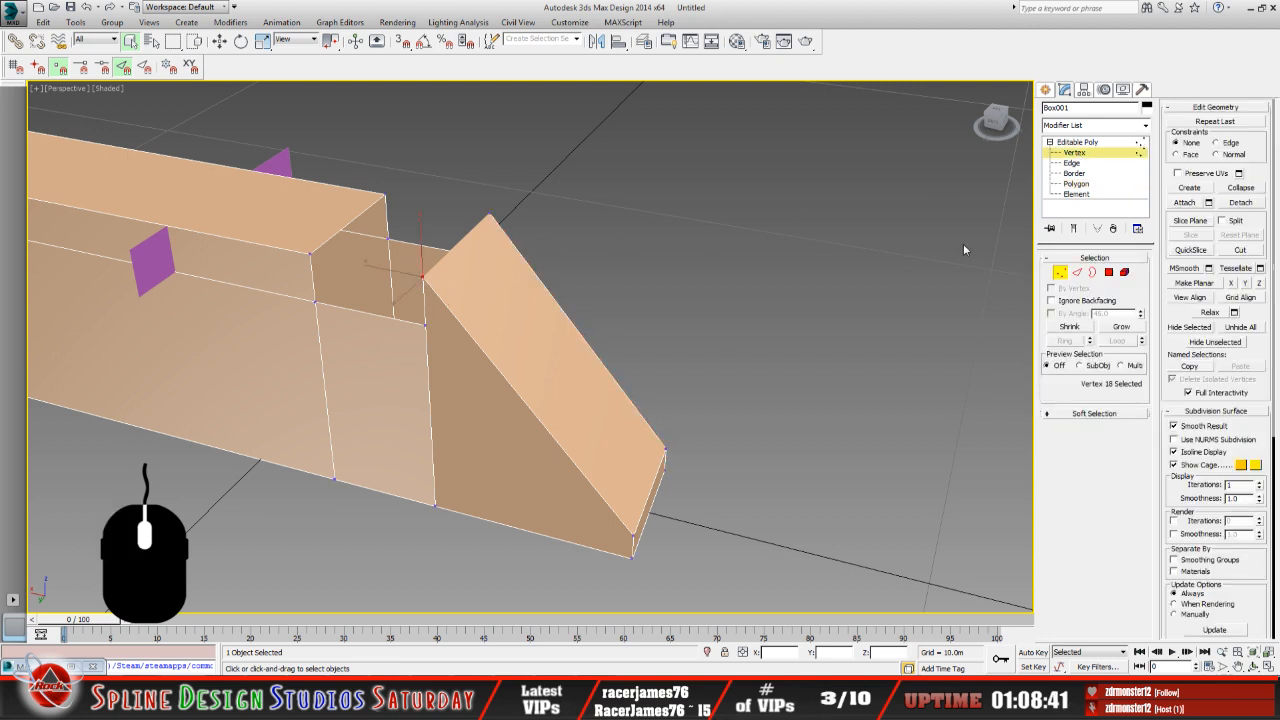
click(1080, 144)
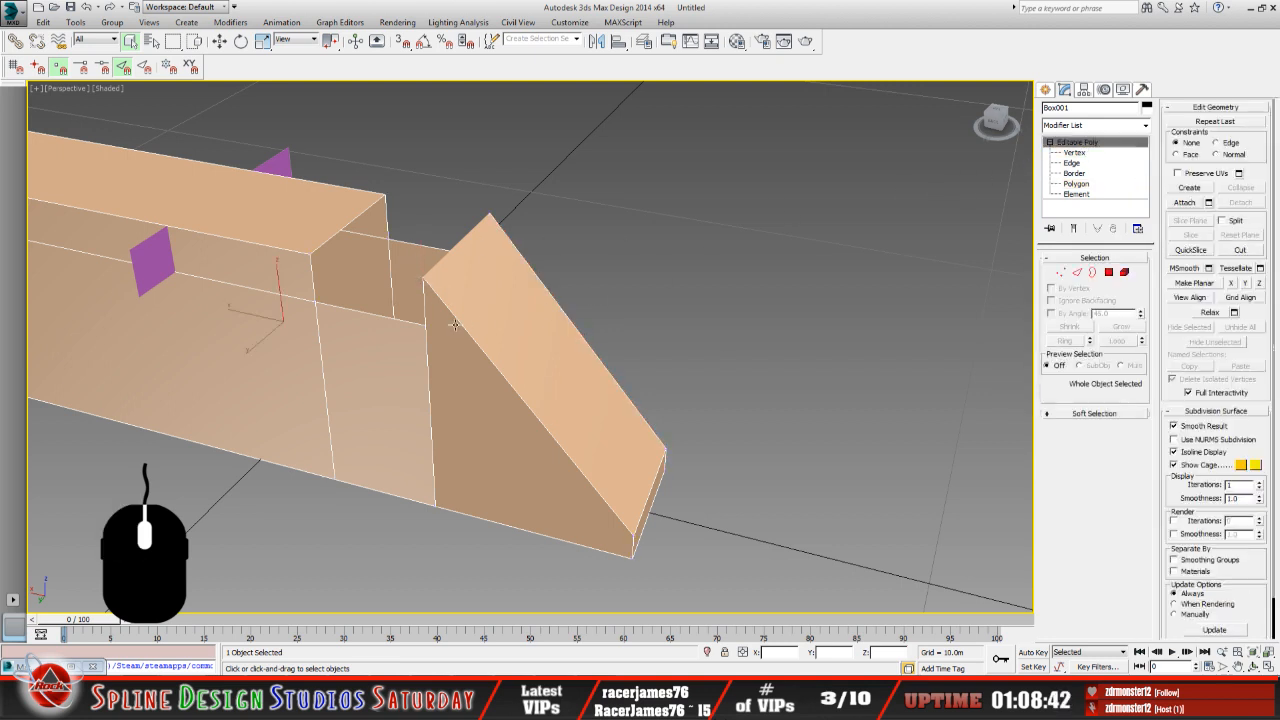
click(511, 315)
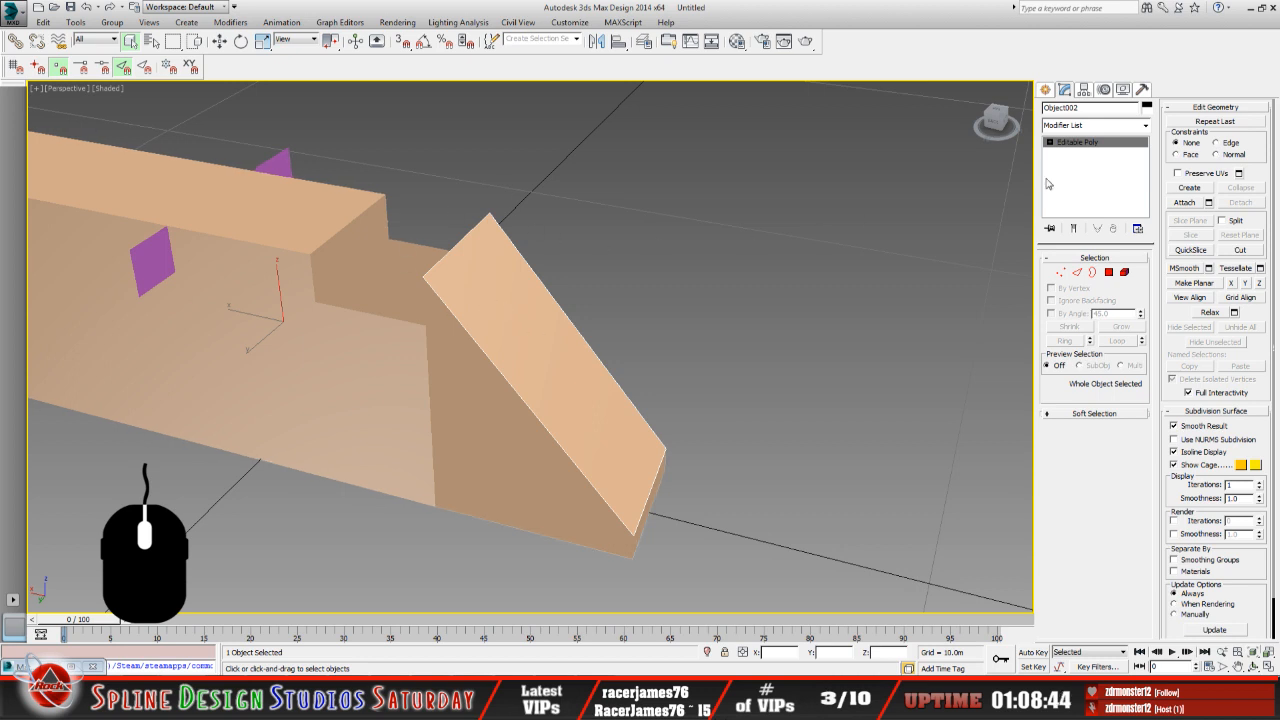
Snap the detached slope's two upper vertices onto the end edges of the raised box section using 3D snapping.
click(1049, 143)
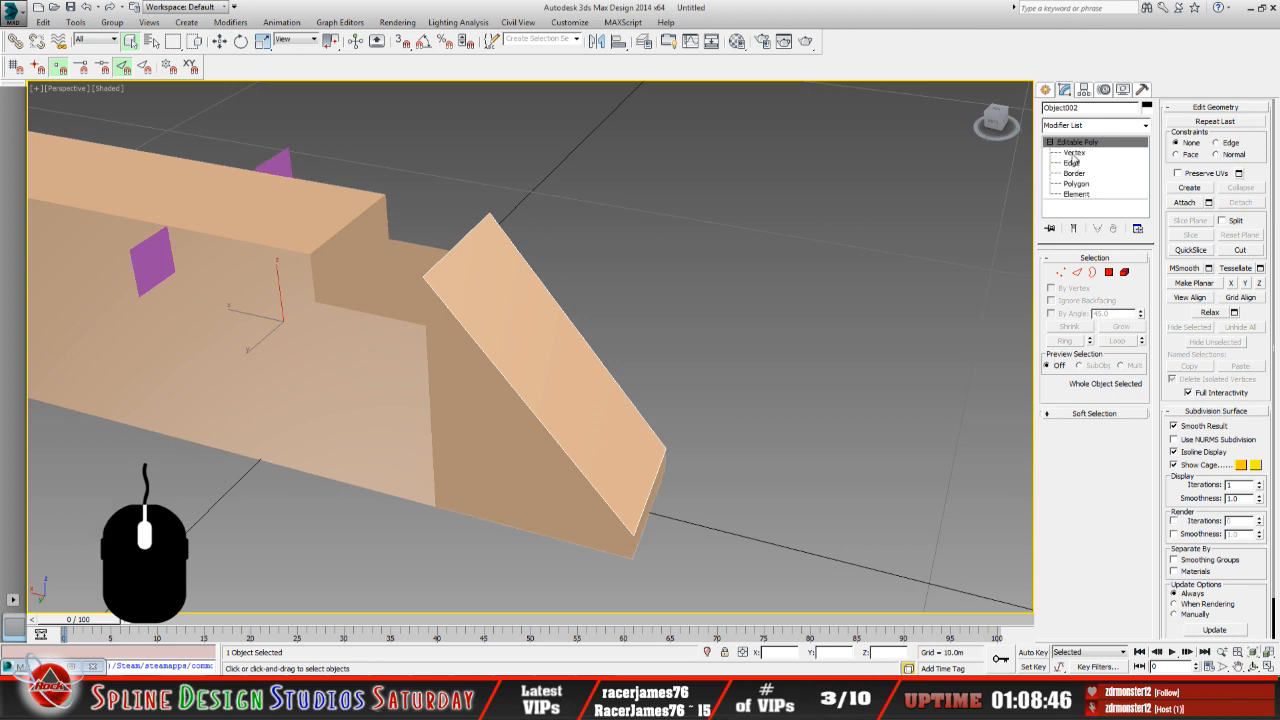
click(1074, 152)
click(422, 278)
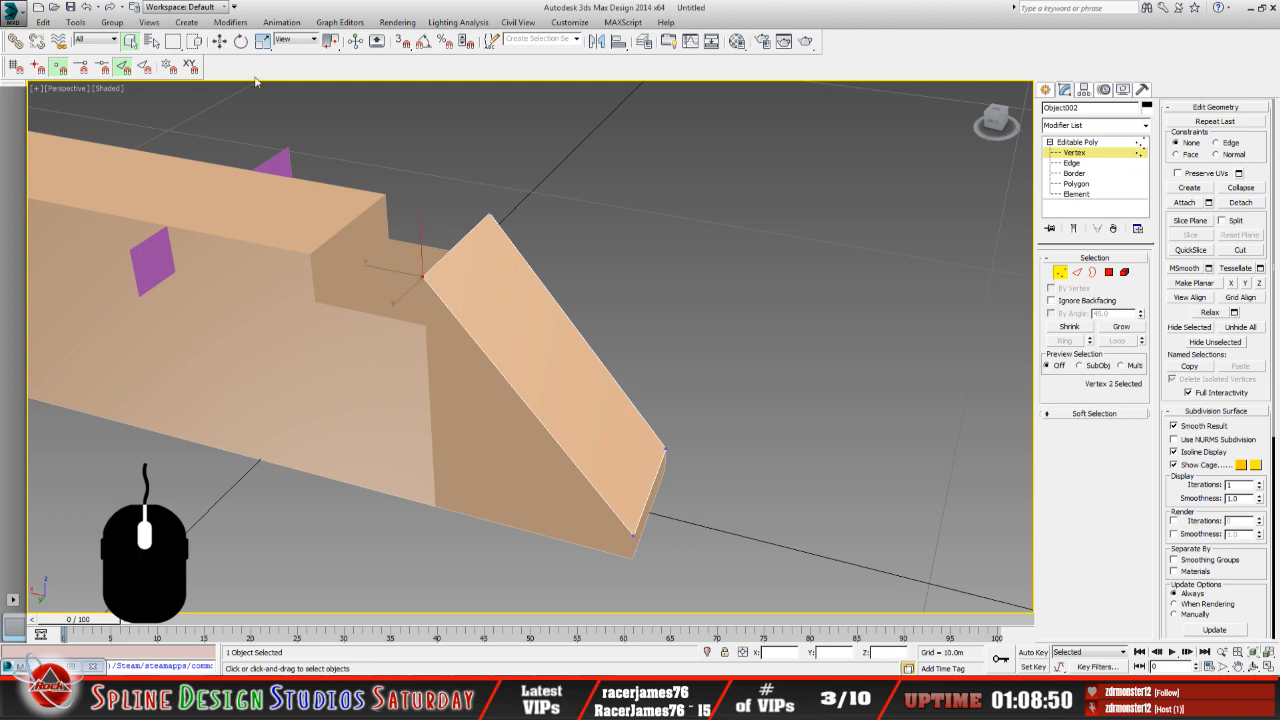
click(401, 41)
click(219, 41)
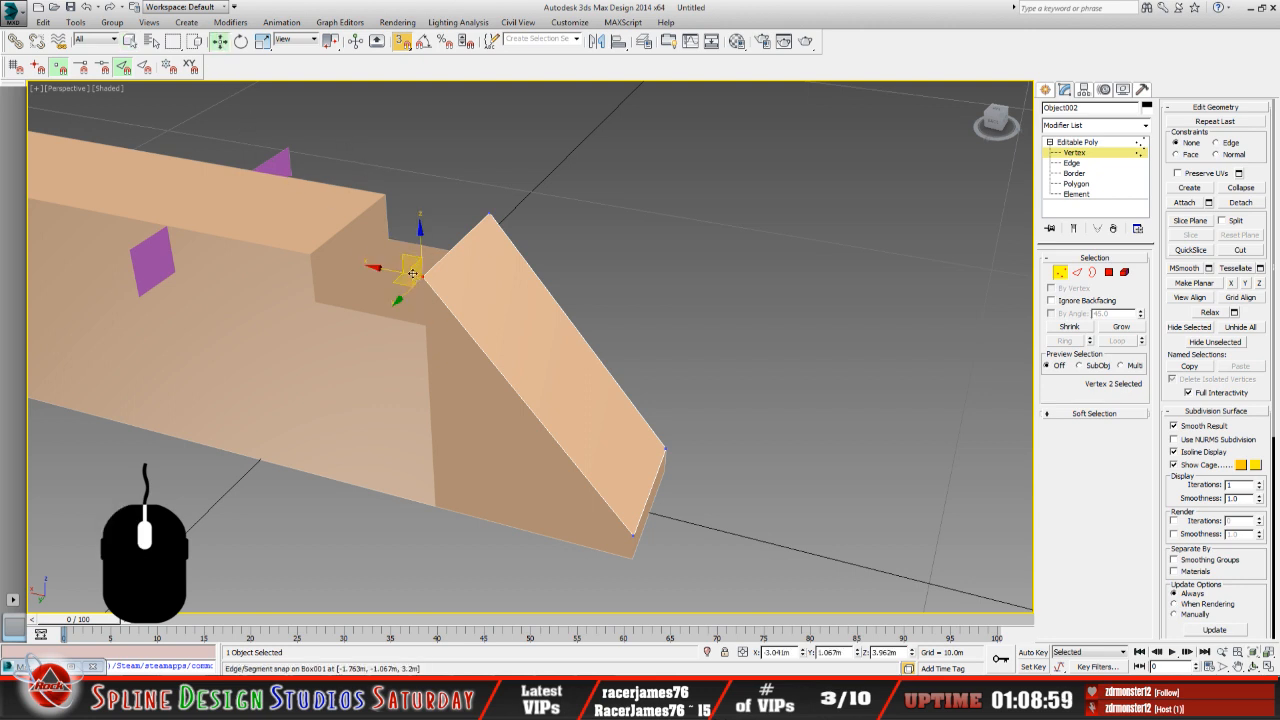
drag(412, 273, 310, 298)
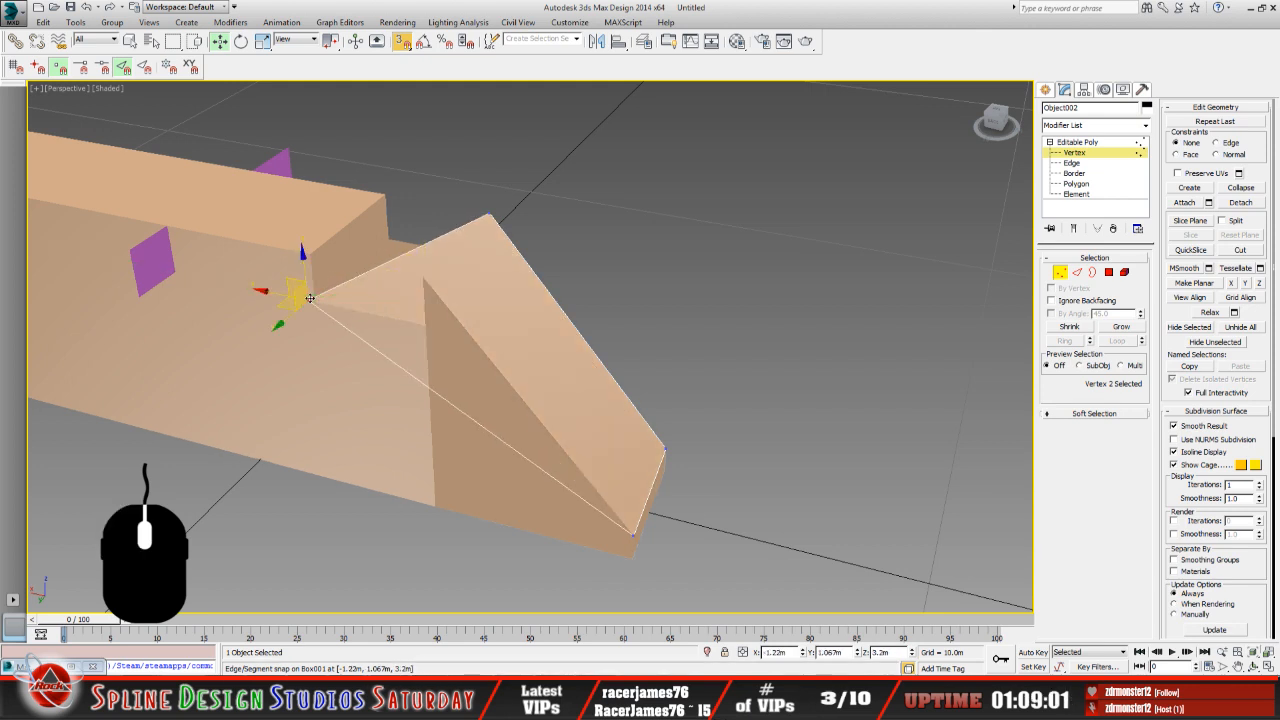
click(490, 213)
drag(487, 212, 385, 236)
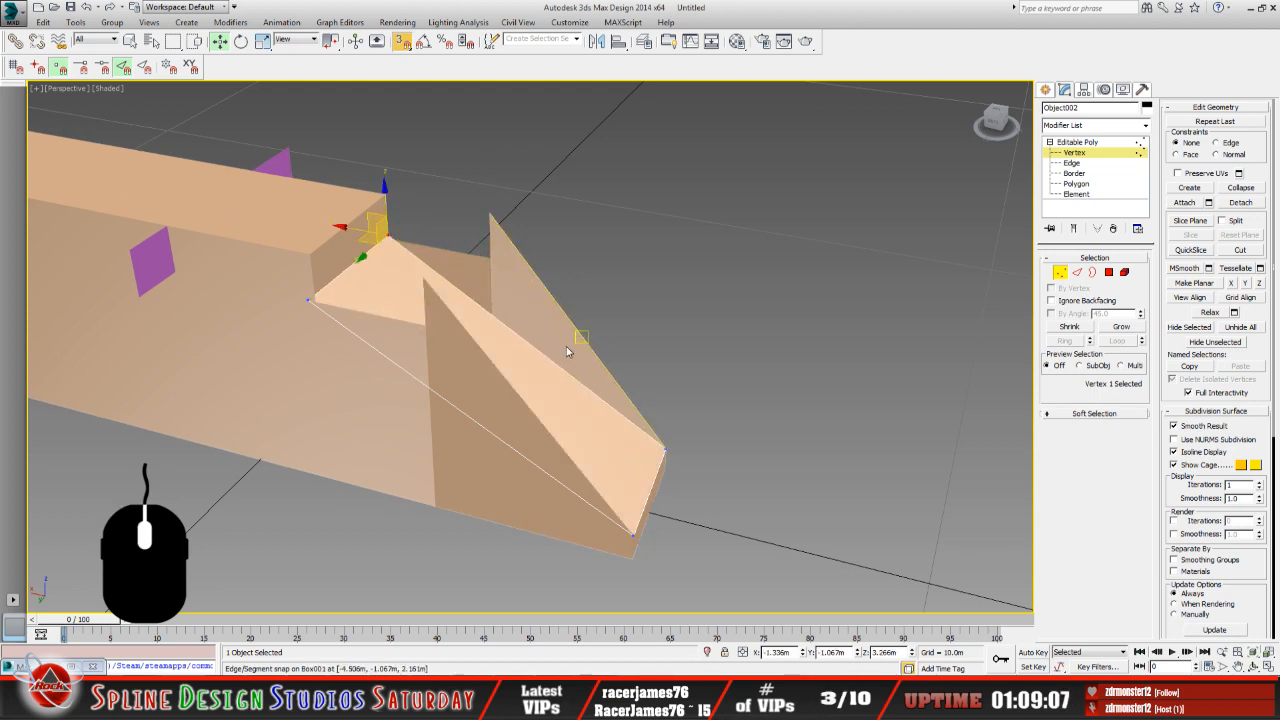
Compare the stretched slope with the walkway stairs in the Paint Shop Pro reference photo and examine it from several angles.
click(1251, 667)
mouse_move(537, 371)
mouse_down()
mouse_move(523, 357)
mouse_move(486, 363)
mouse_move(443, 334)
mouse_move(593, 334)
mouse_move(471, 366)
mouse_move(521, 353)
mouse_up()
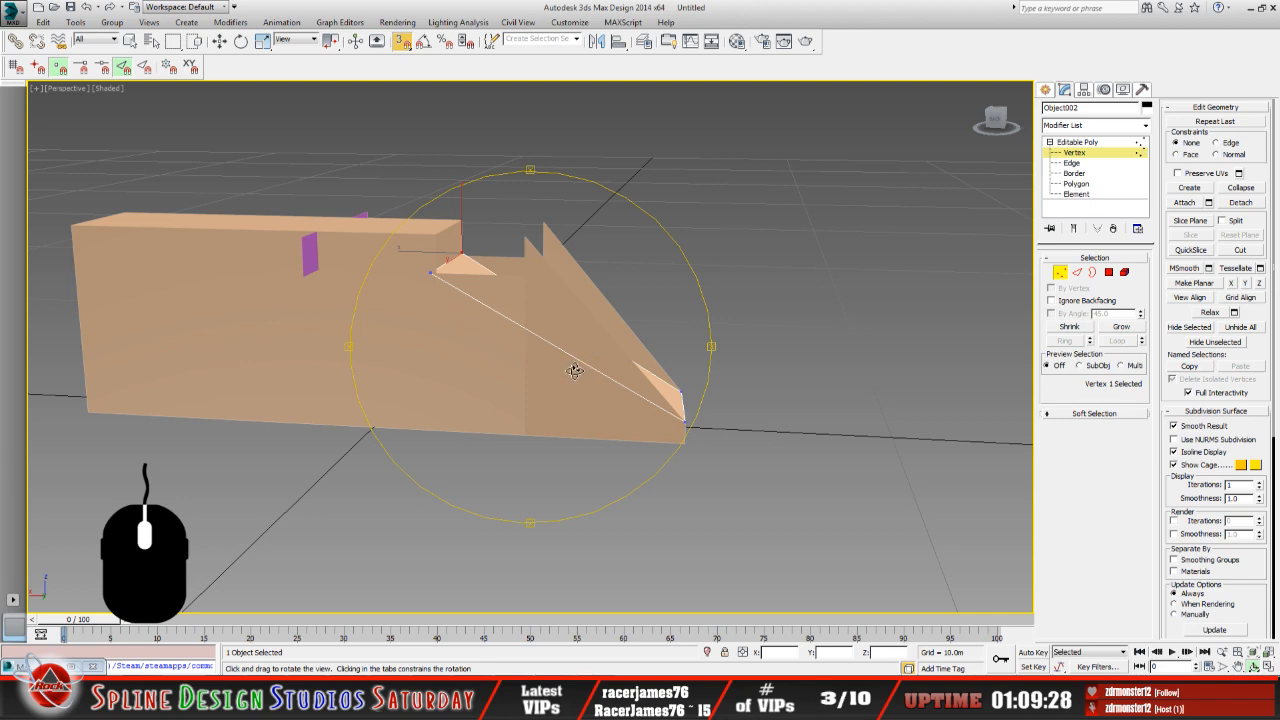
key(alt+Tab)
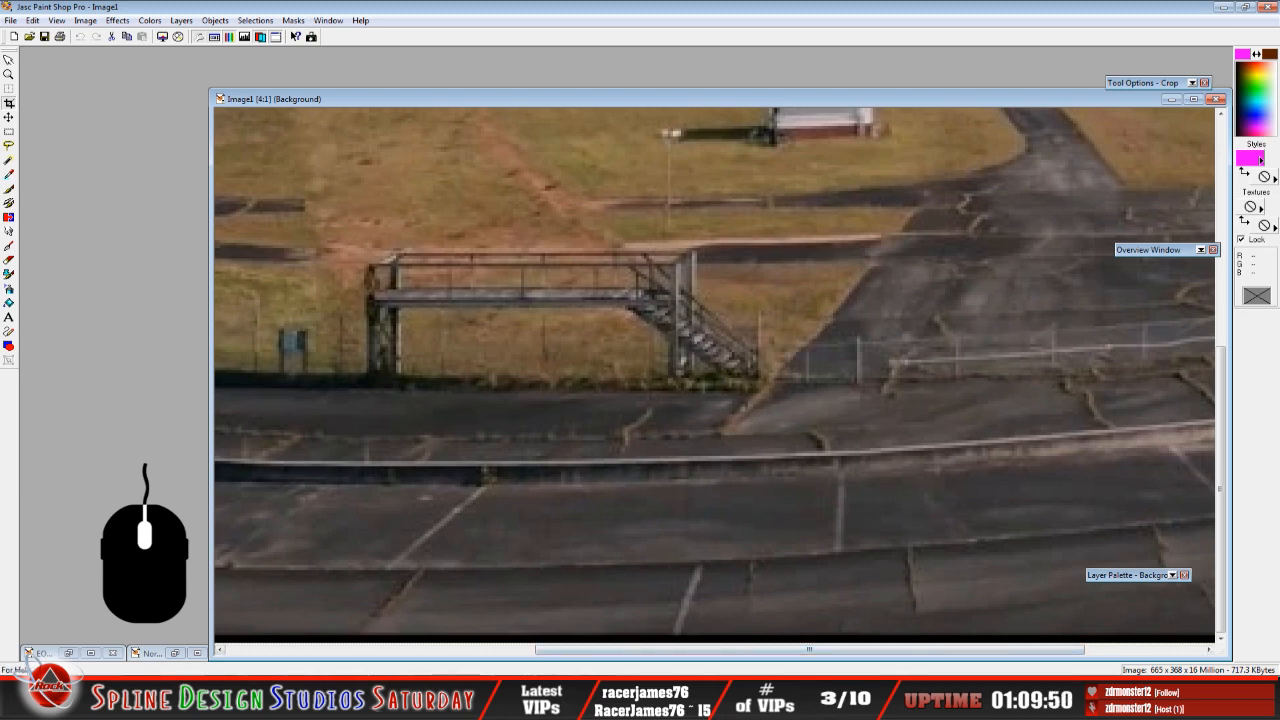
click(180, 702)
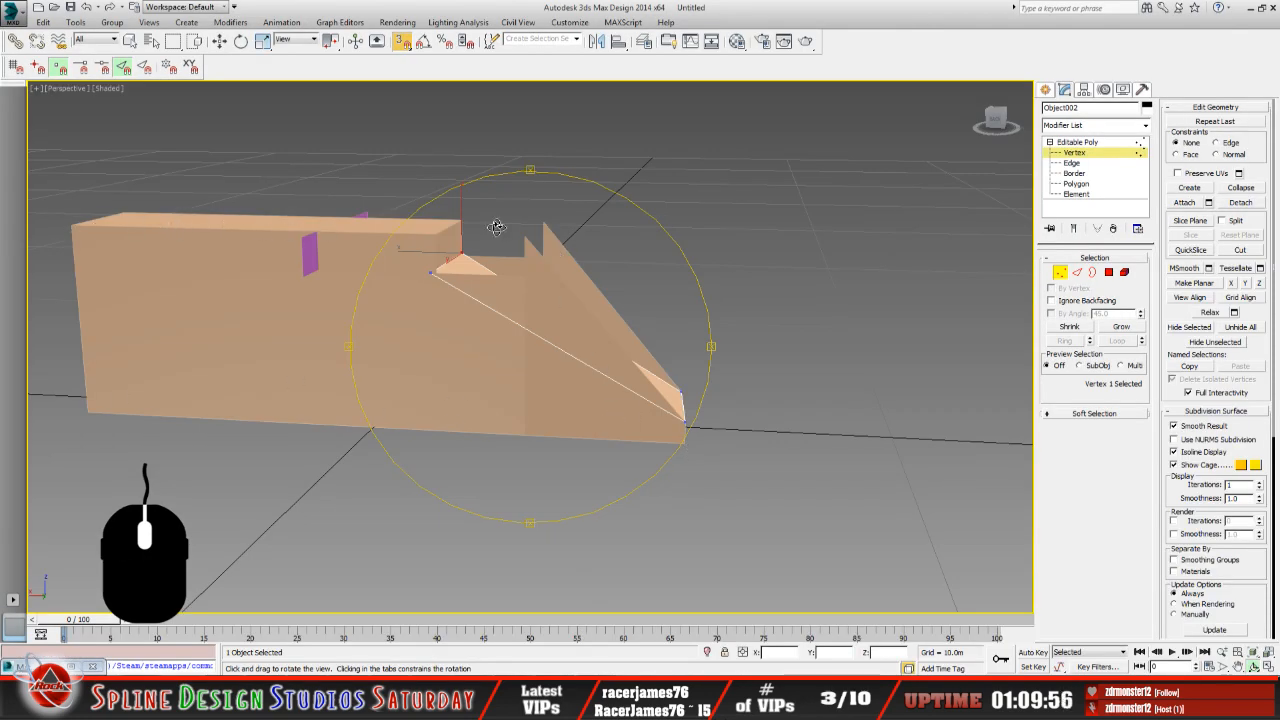
middle_drag(503, 308, 533, 314)
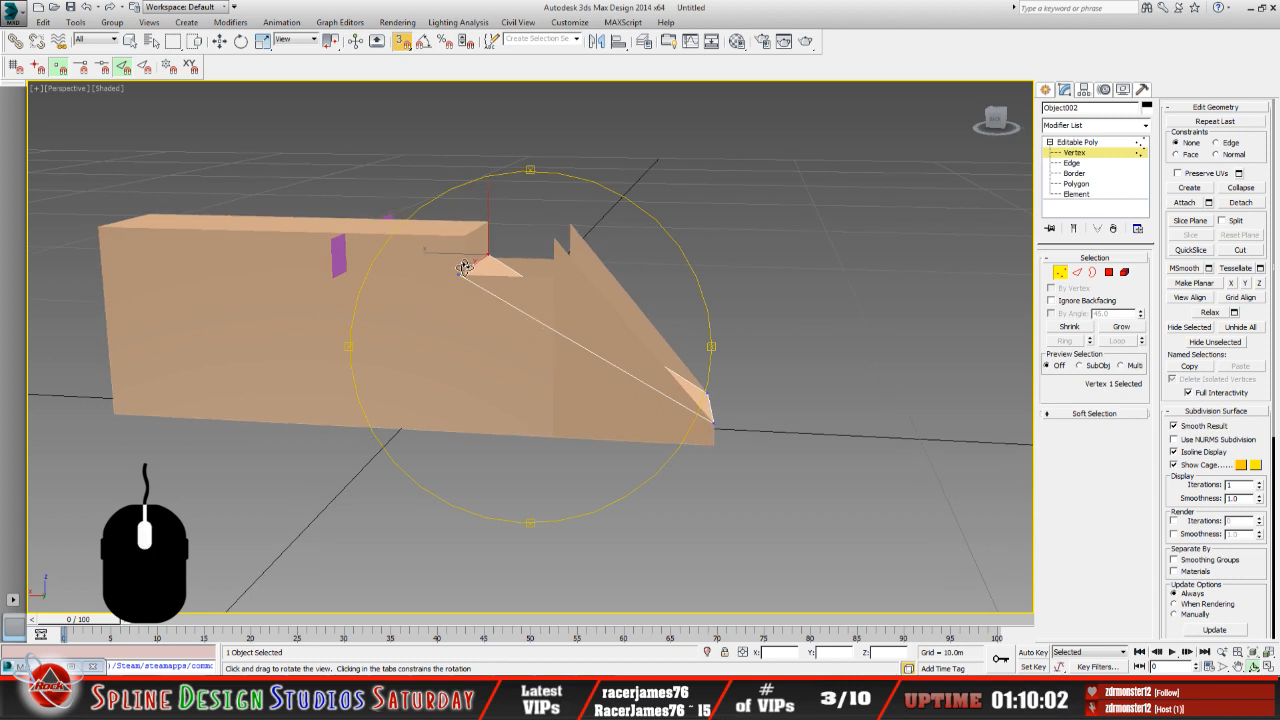
drag(496, 325, 504, 277)
drag(444, 390, 426, 359)
Turn off snapping and try to weld the slope's two upper vertices and move them along the X axis.
click(401, 41)
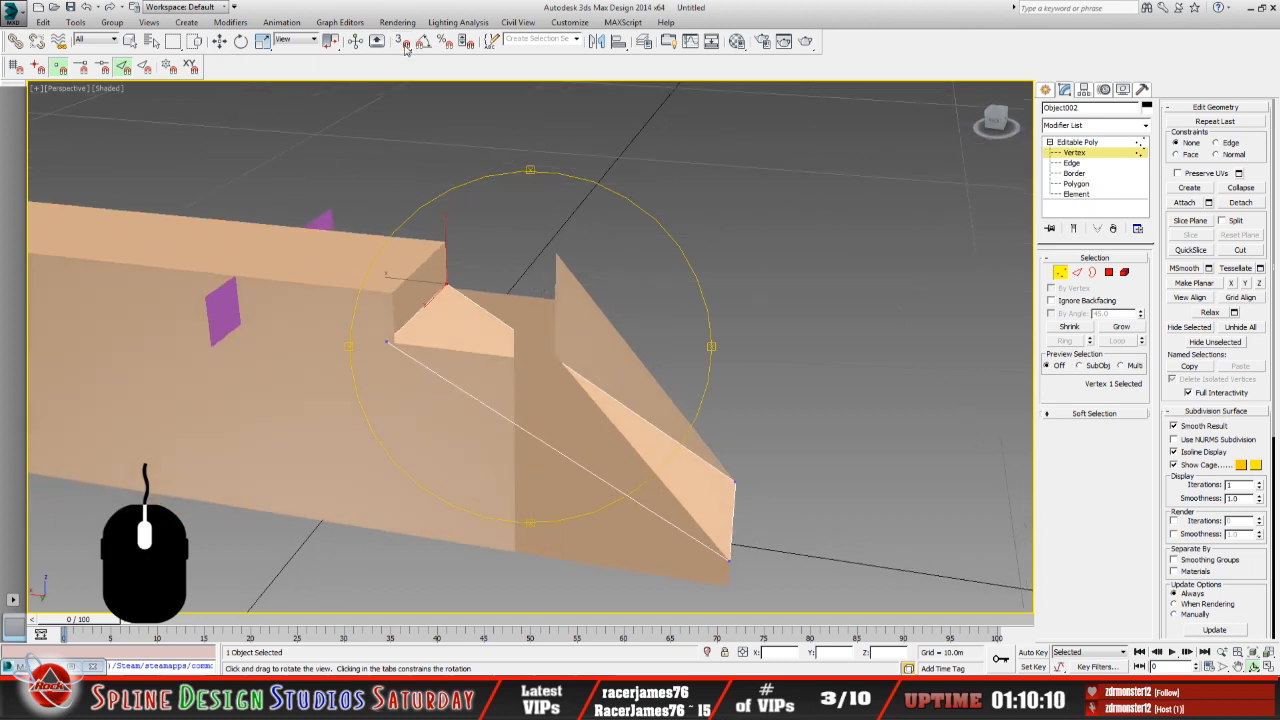
click(219, 41)
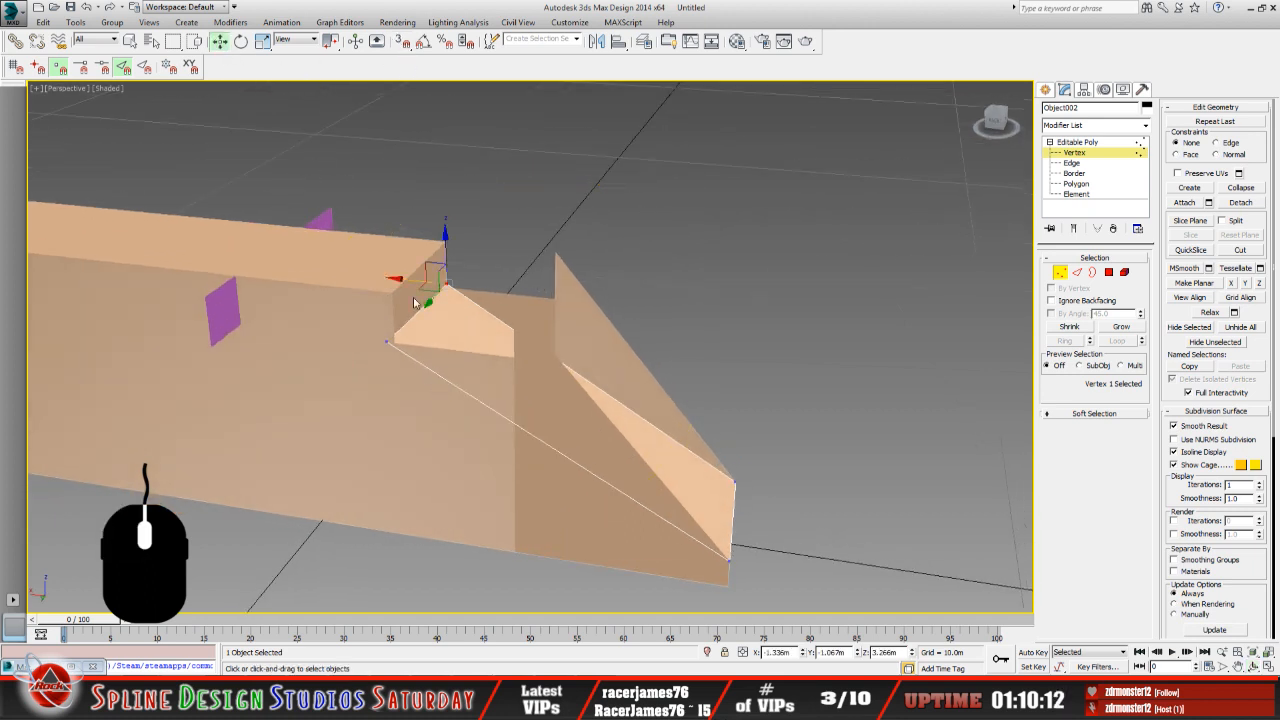
click(385, 343)
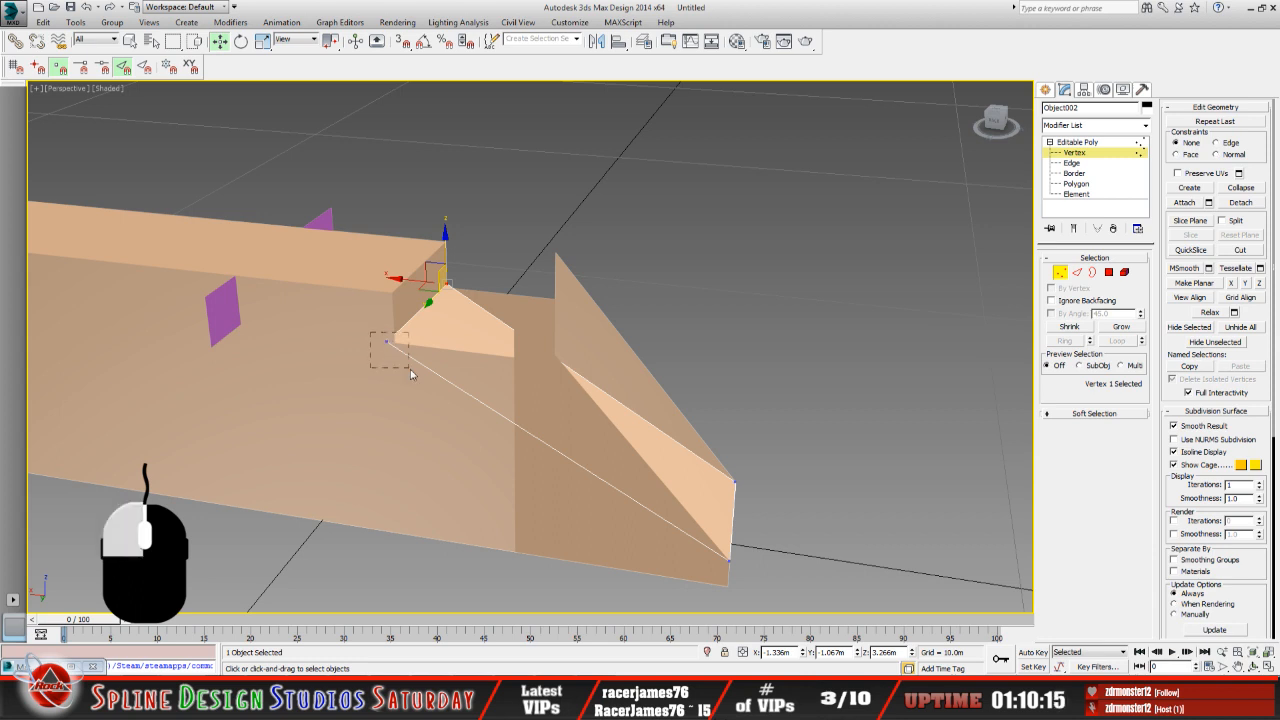
ctrl+click(446, 287)
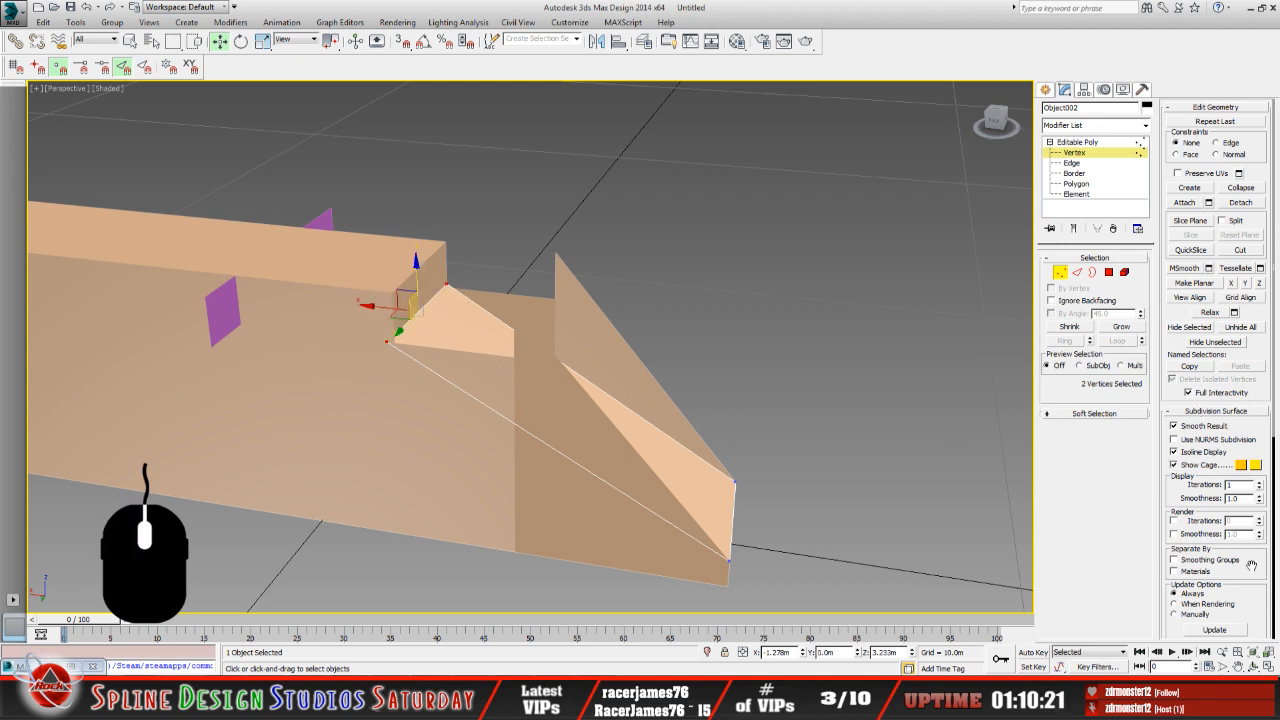
drag(1251, 565, 1193, 243)
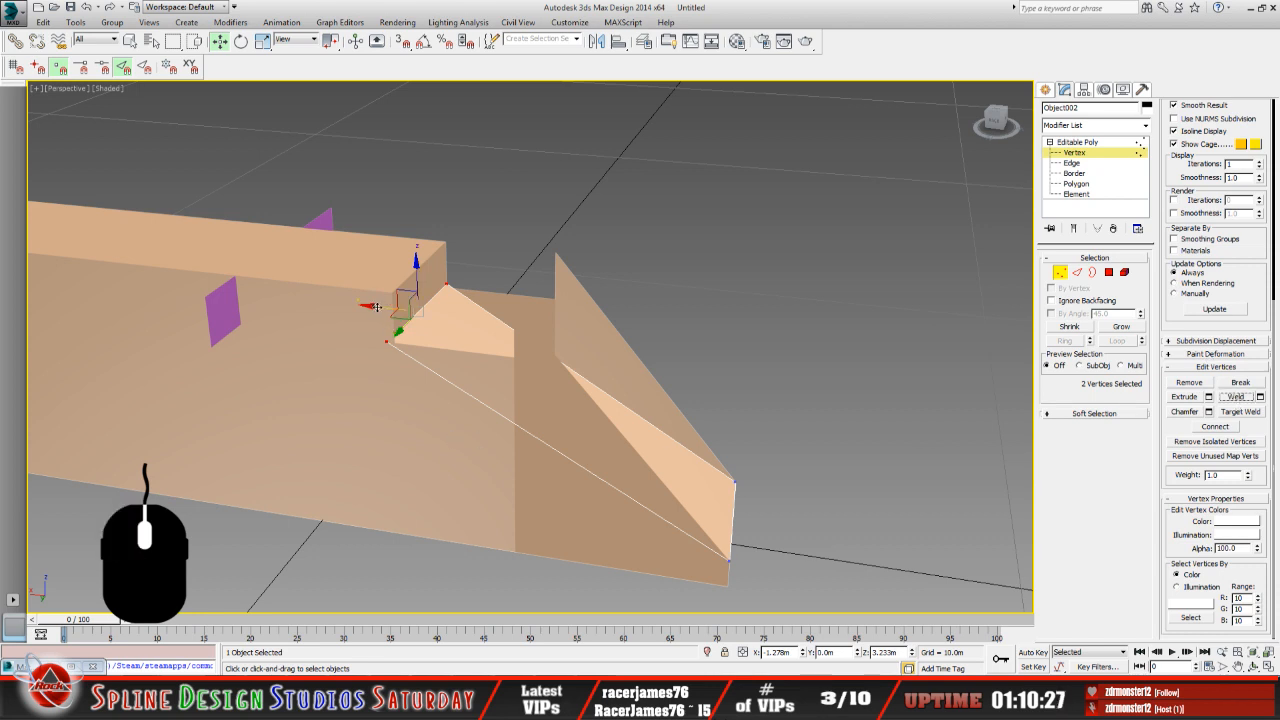
drag(376, 307, 409, 314)
click(88, 8)
click(399, 361)
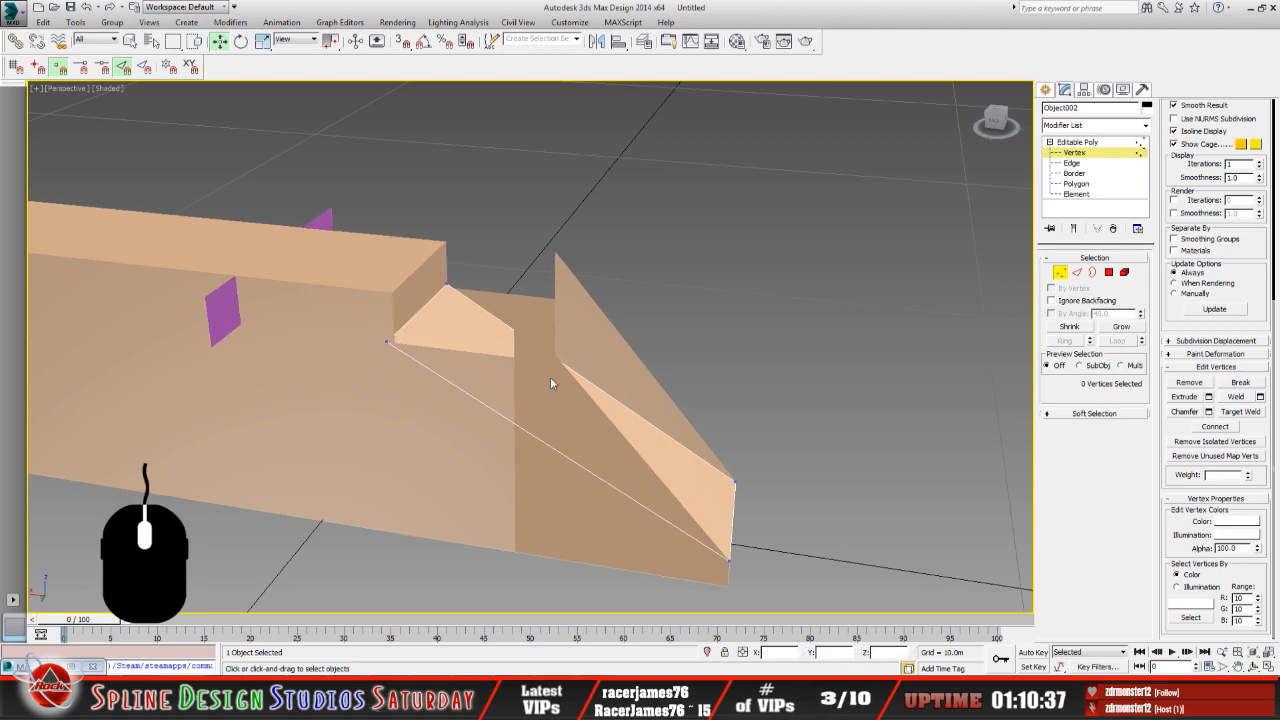
Leave vertex editing on the slope and select the box on its own.
click(1078, 142)
click(417, 500)
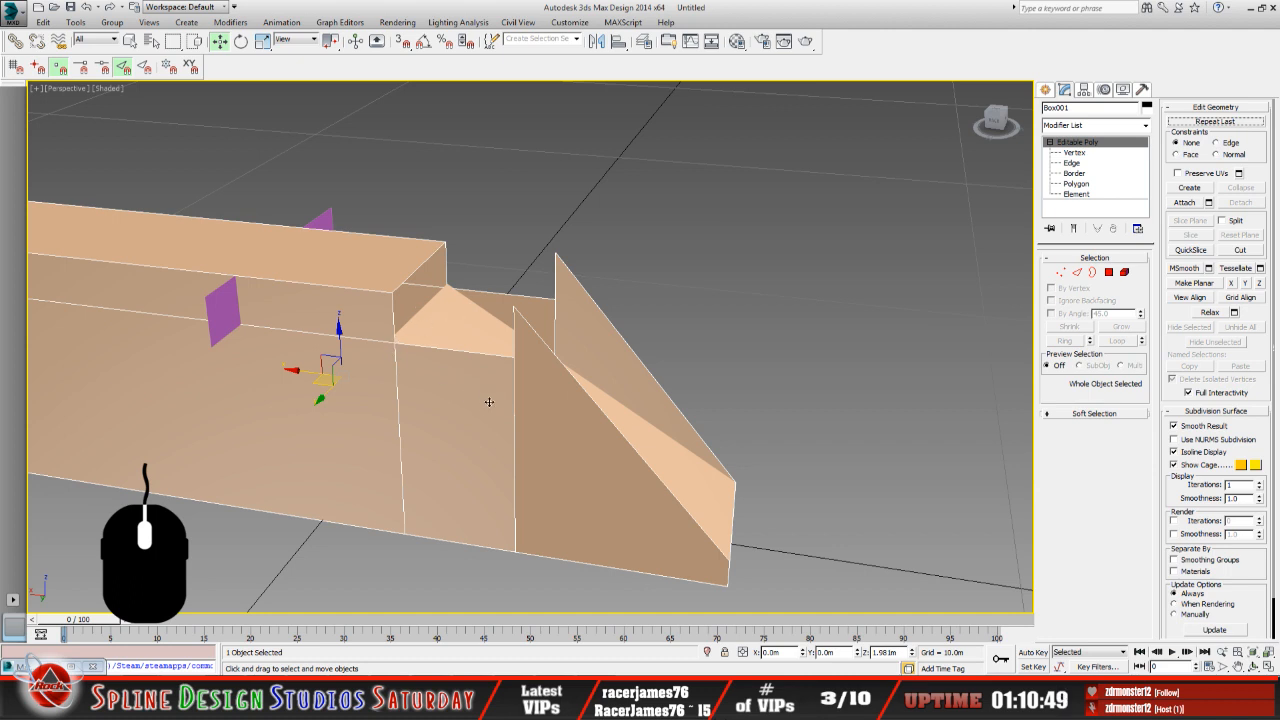
ctrl+click(436, 337)
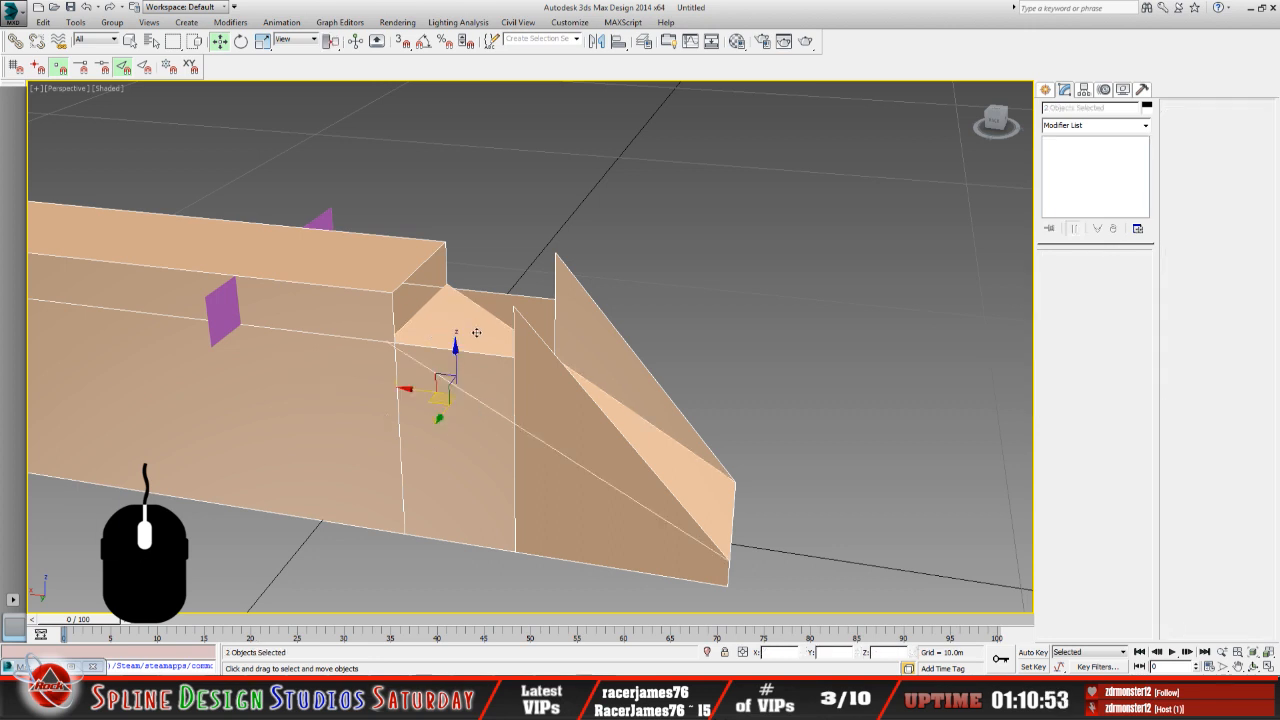
click(551, 394)
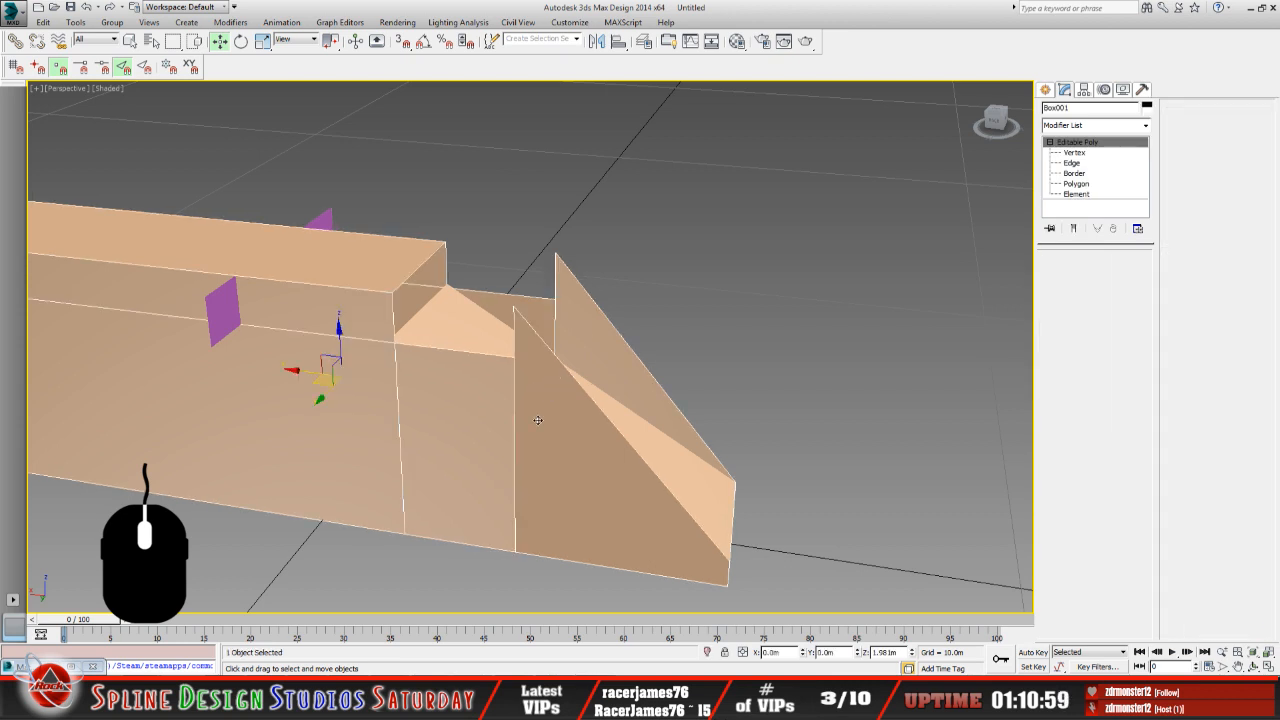
Select the two triangular side polygons at the walkway's sloped end and flip their normals.
click(1076, 183)
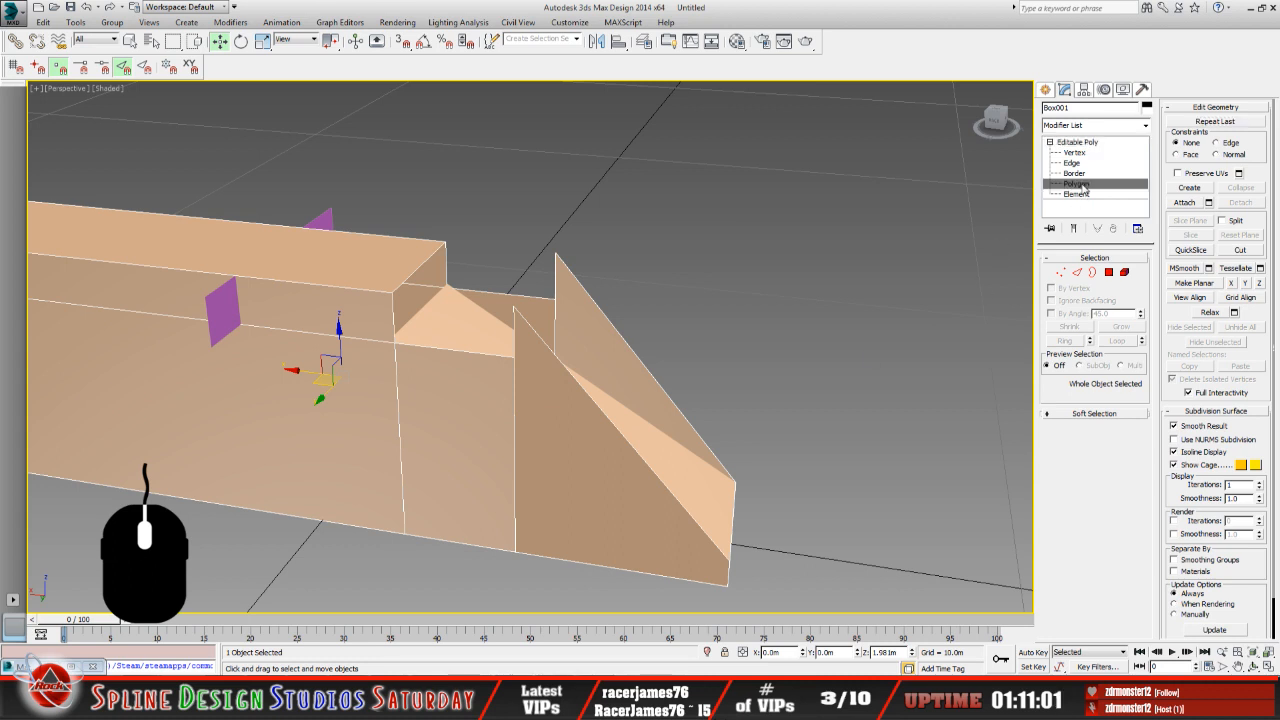
click(587, 455)
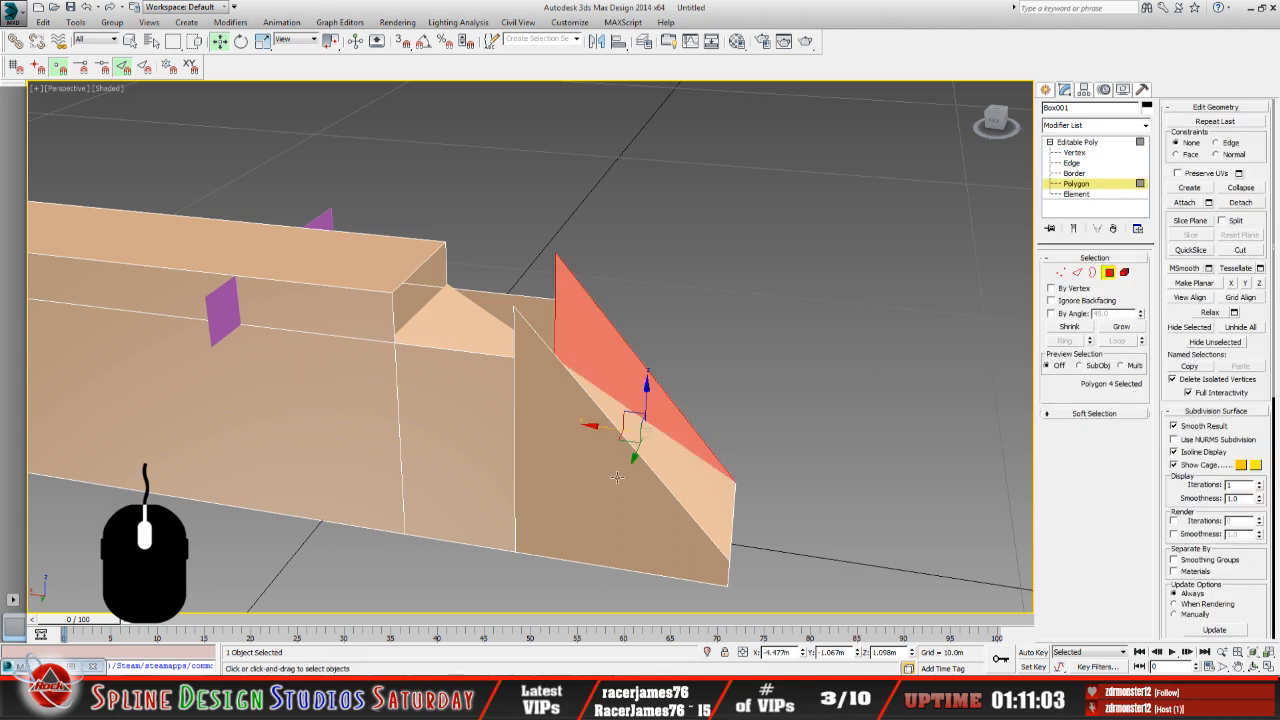
ctrl+click(613, 478)
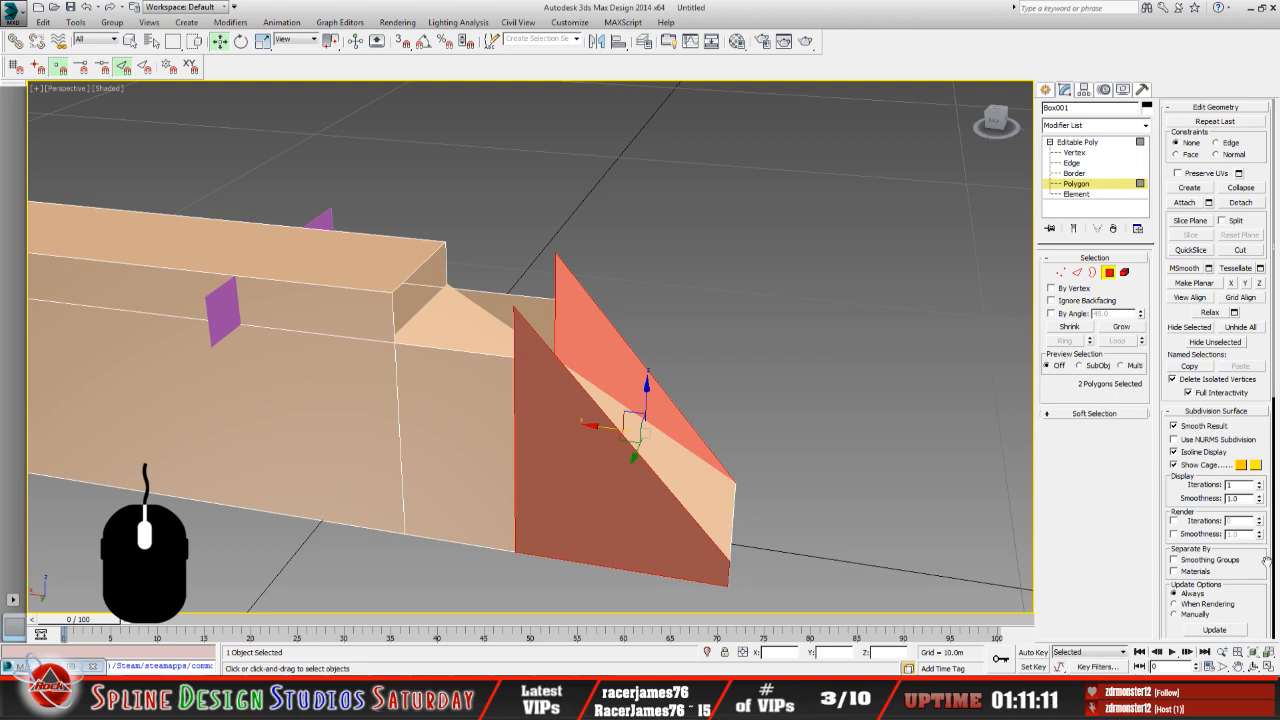
scroll(1256, 582, down, 5)
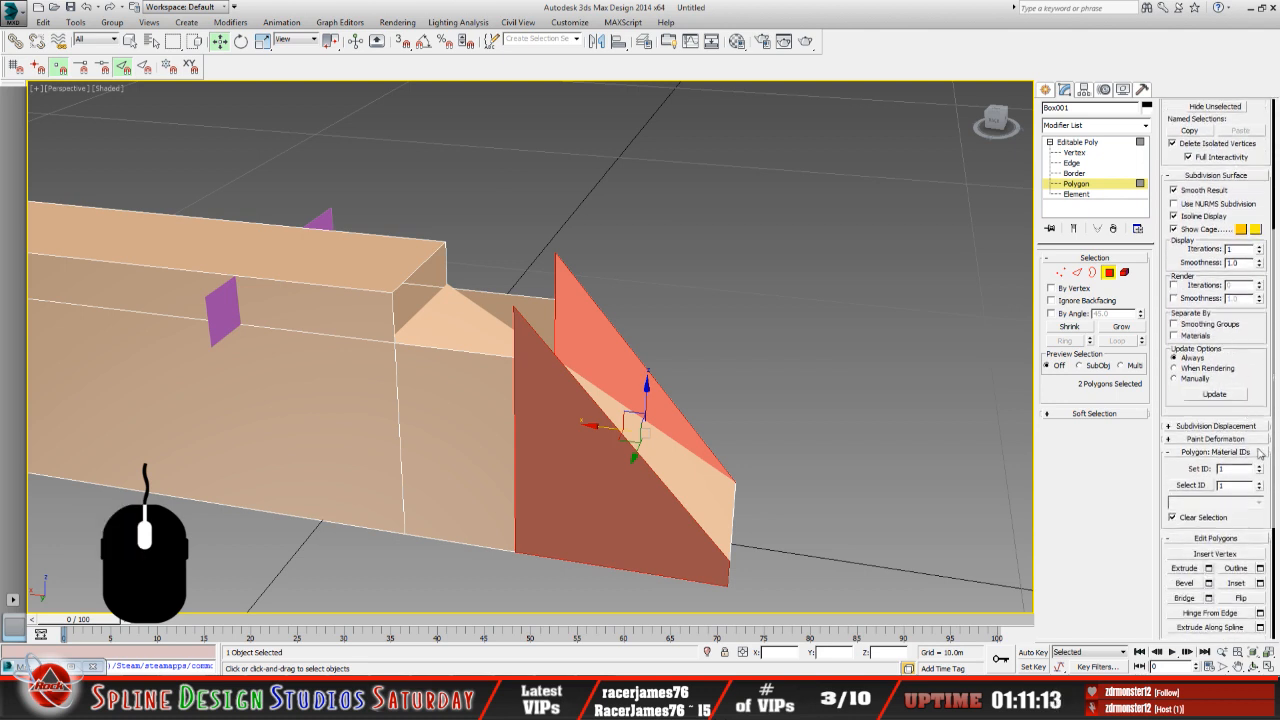
click(1242, 598)
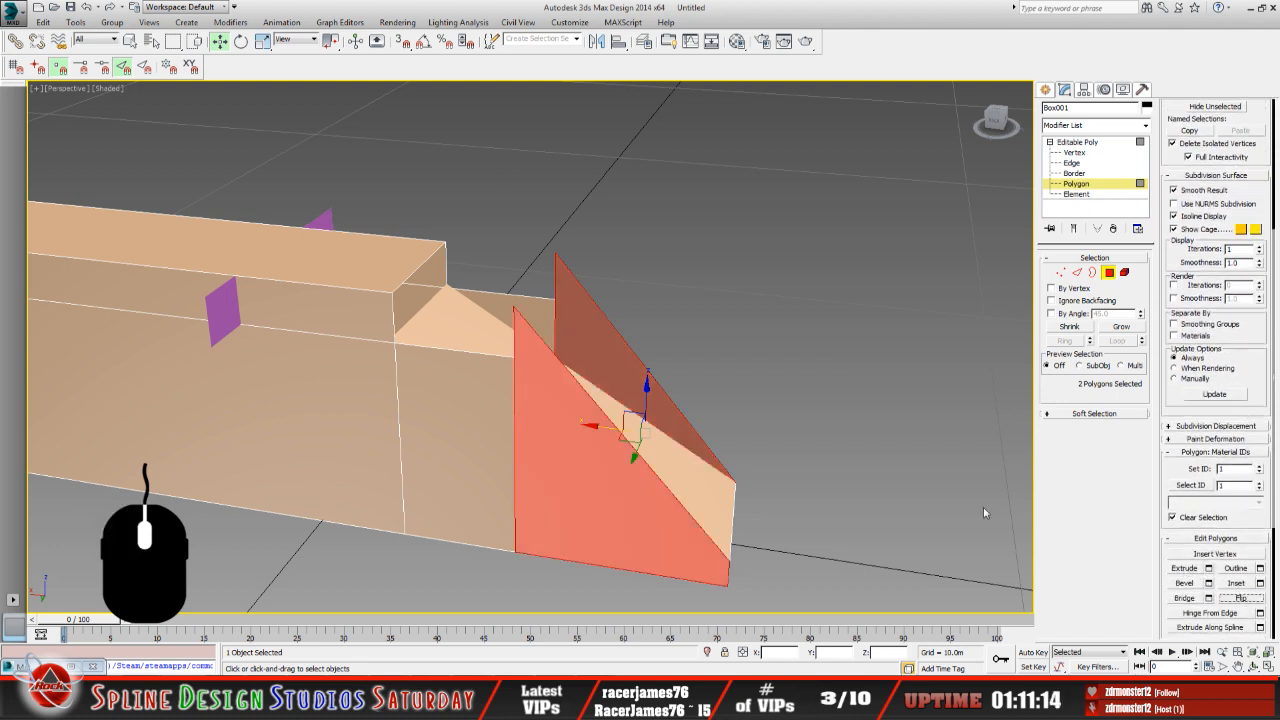
click(1253, 666)
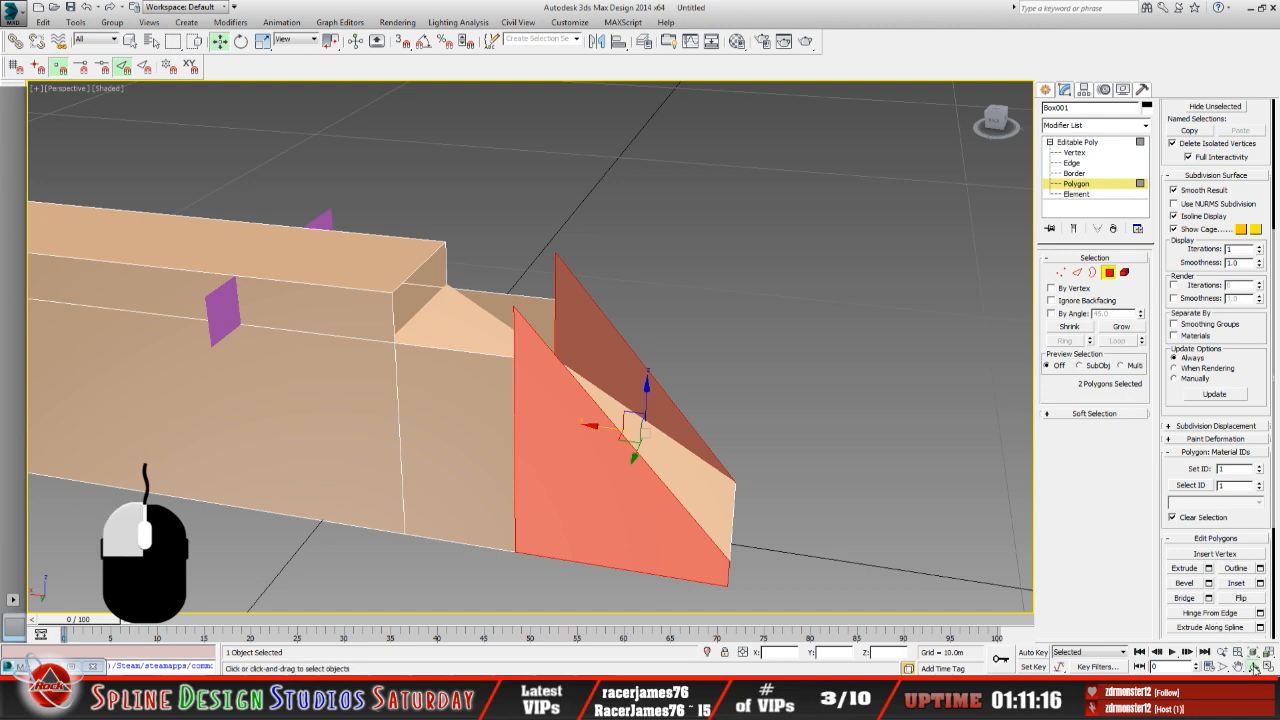
drag(549, 398, 529, 306)
drag(517, 371, 584, 375)
drag(461, 391, 534, 337)
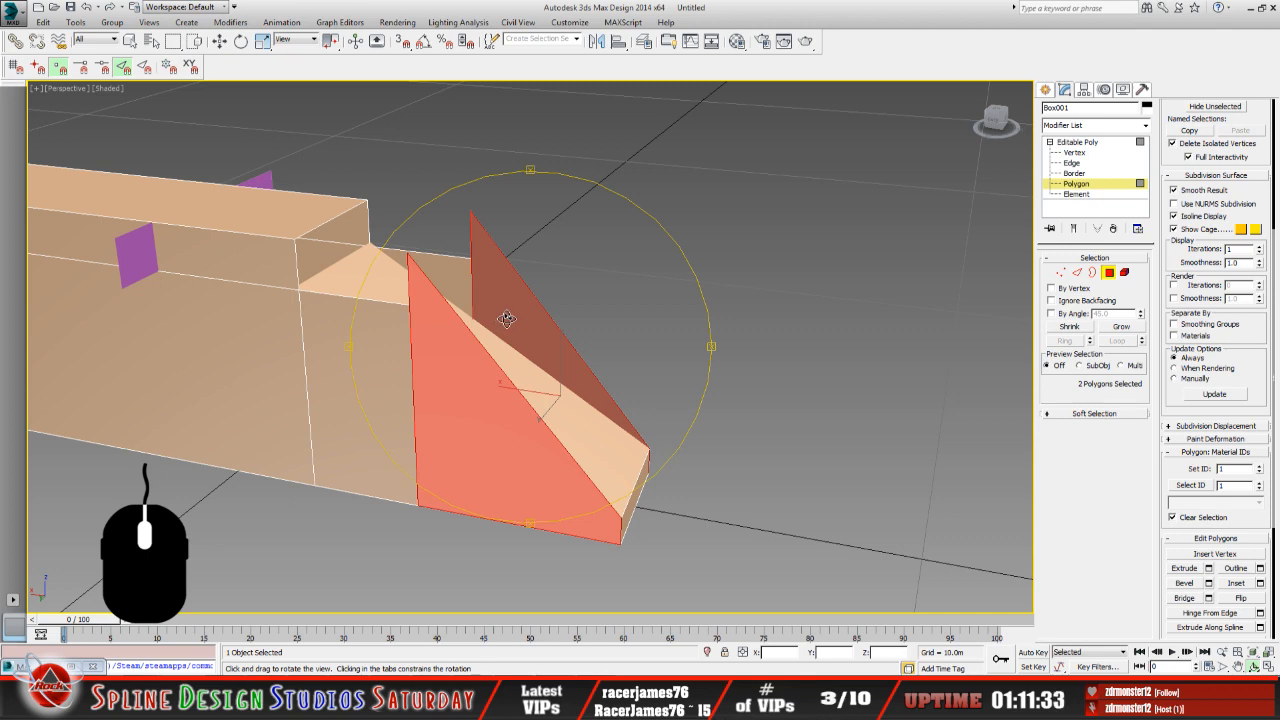
drag(506, 319, 575, 415)
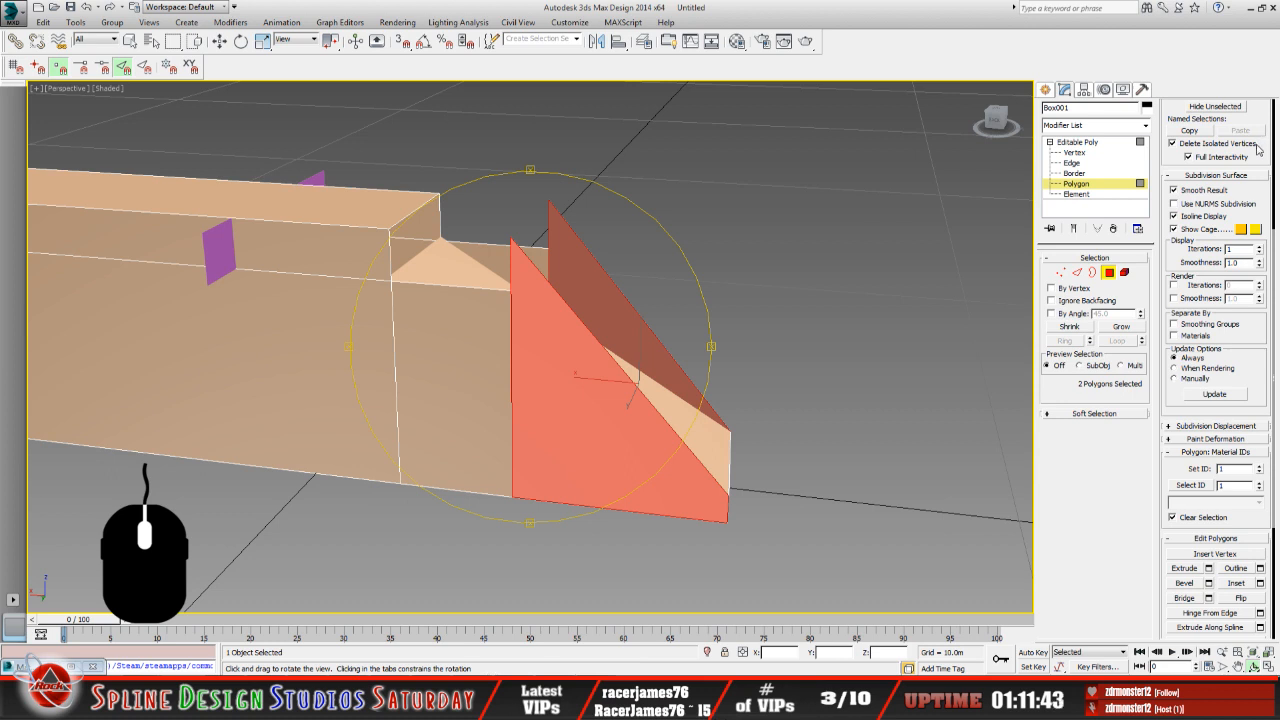
Detach the two triangular side polygons from the box as a separate object and delete that object.
scroll(1266, 149, up, 5)
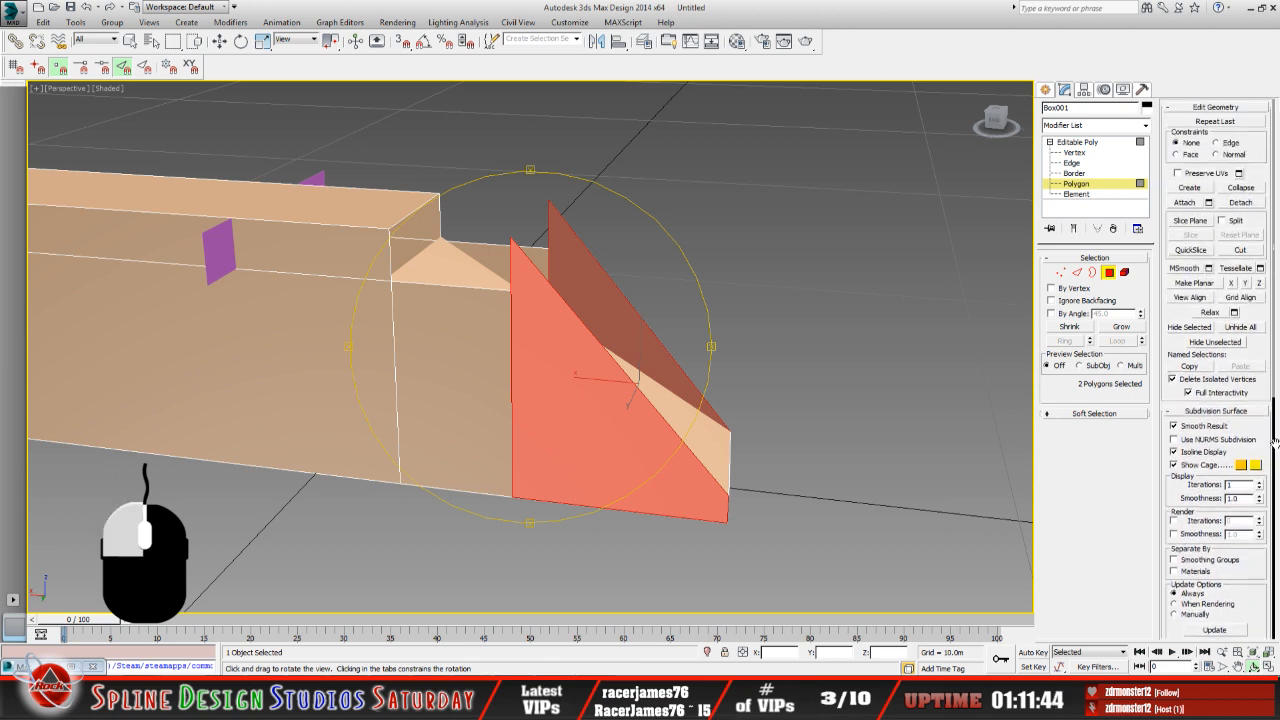
click(1241, 199)
click(683, 345)
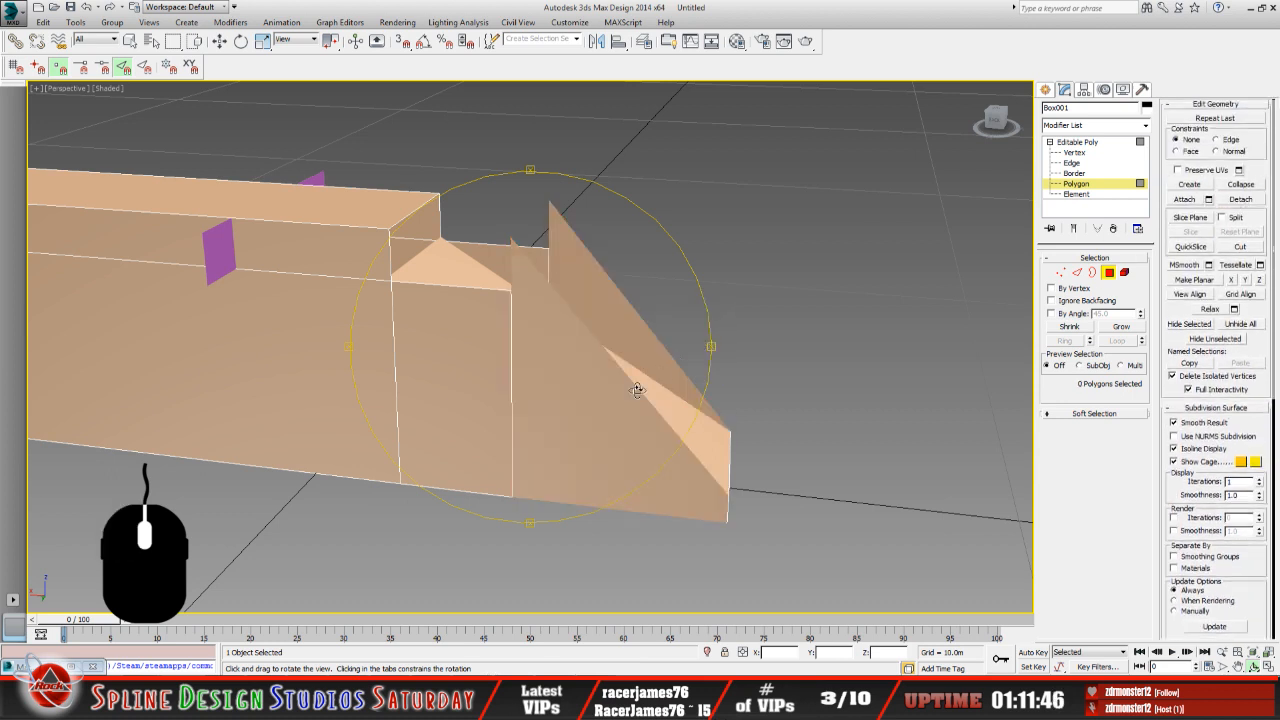
click(131, 42)
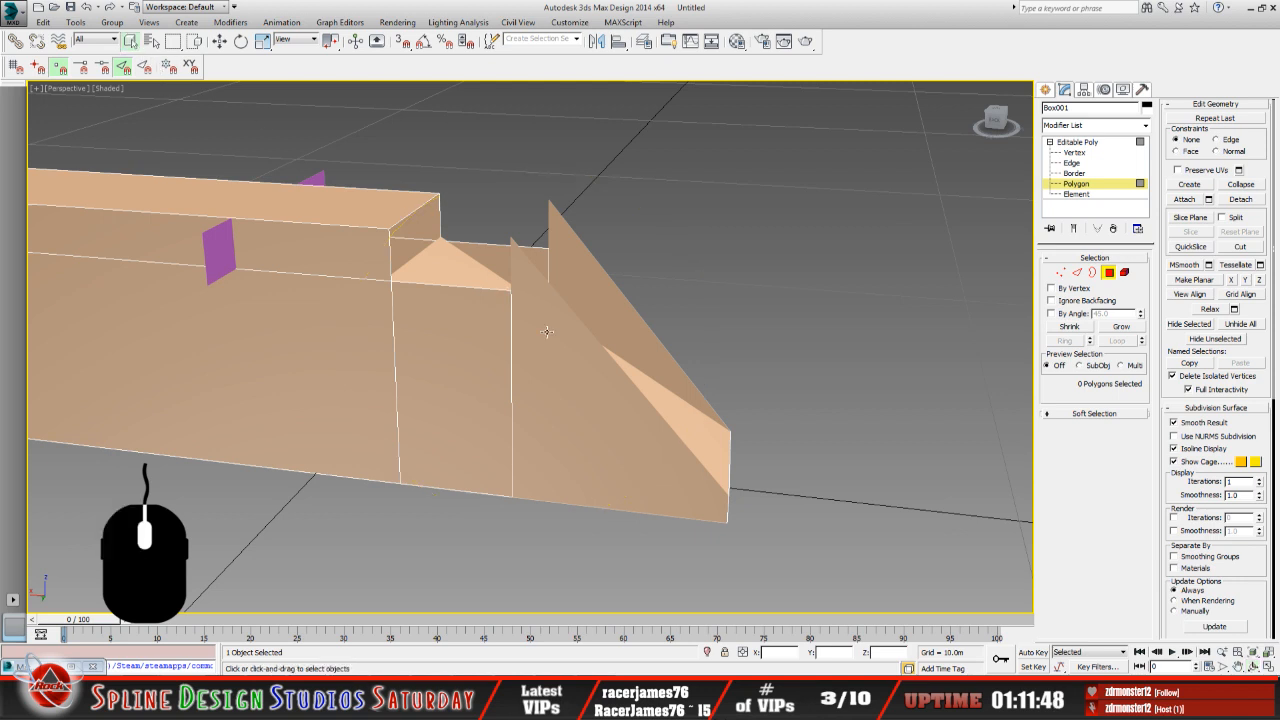
click(1080, 143)
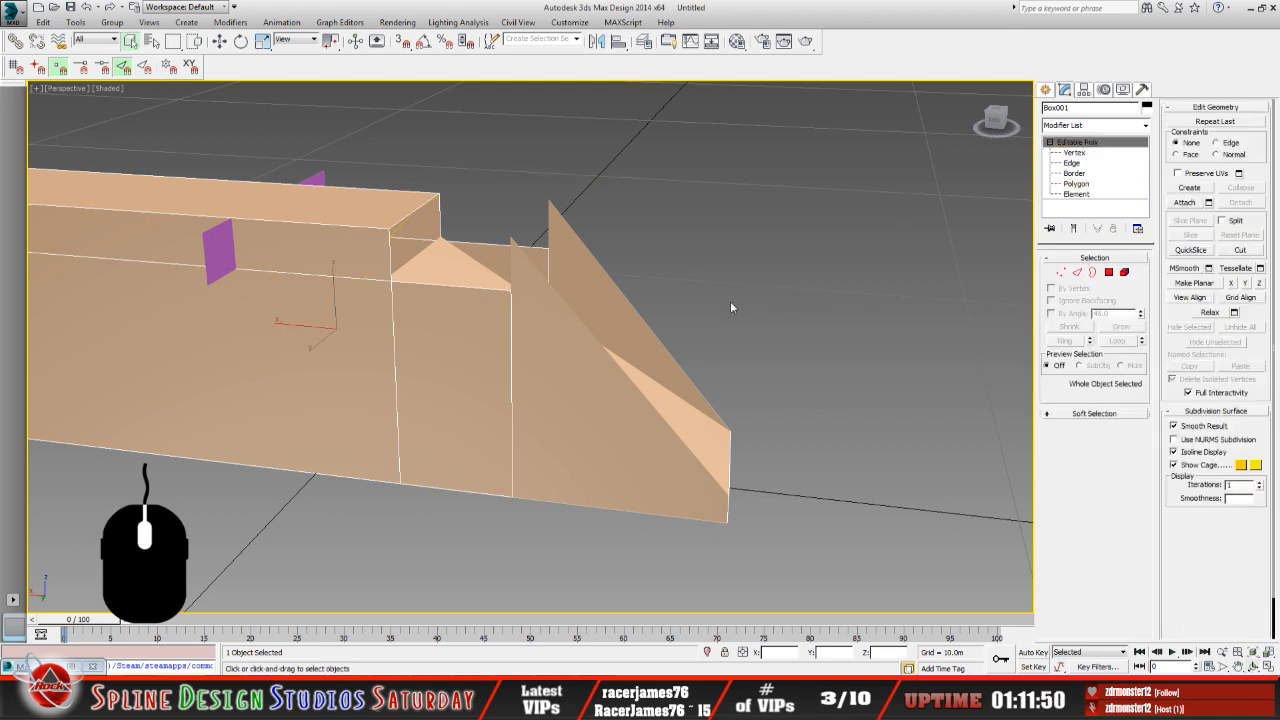
click(580, 359)
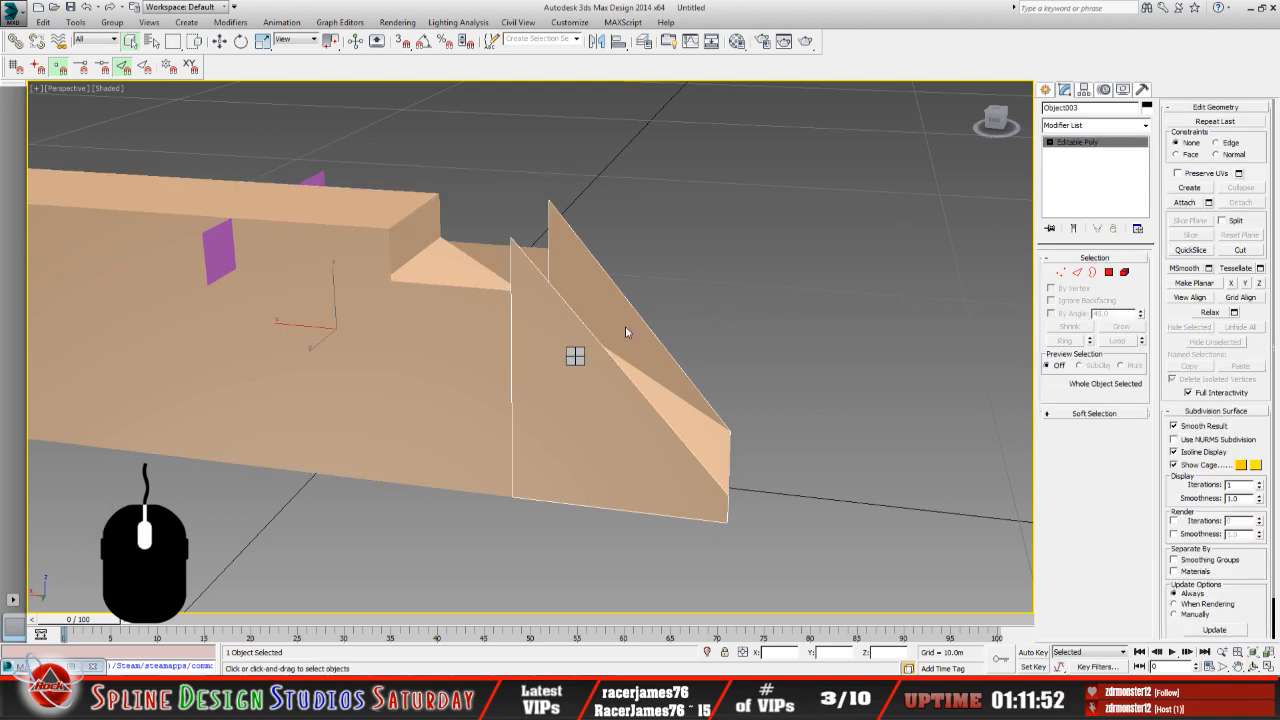
key(Delete)
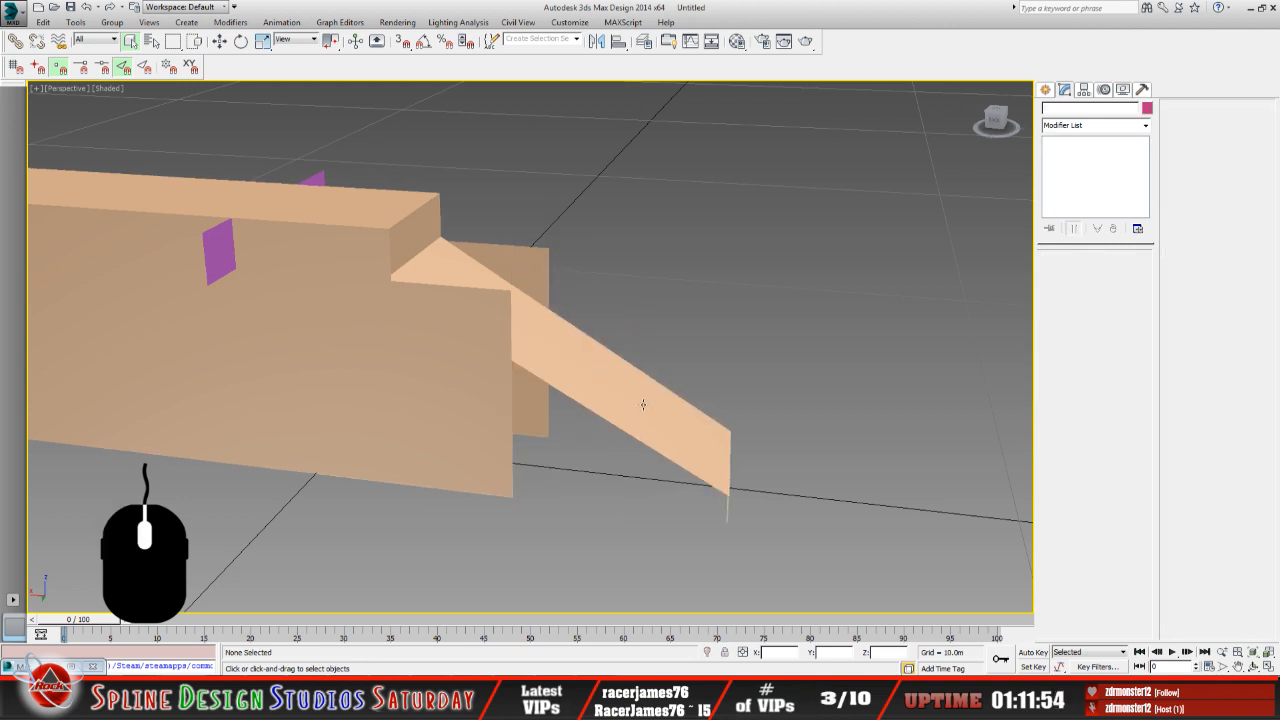
Collapse the walkway box and the slope into a single mesh object and convert it to Editable Poly.
scroll(522, 315, up, 2)
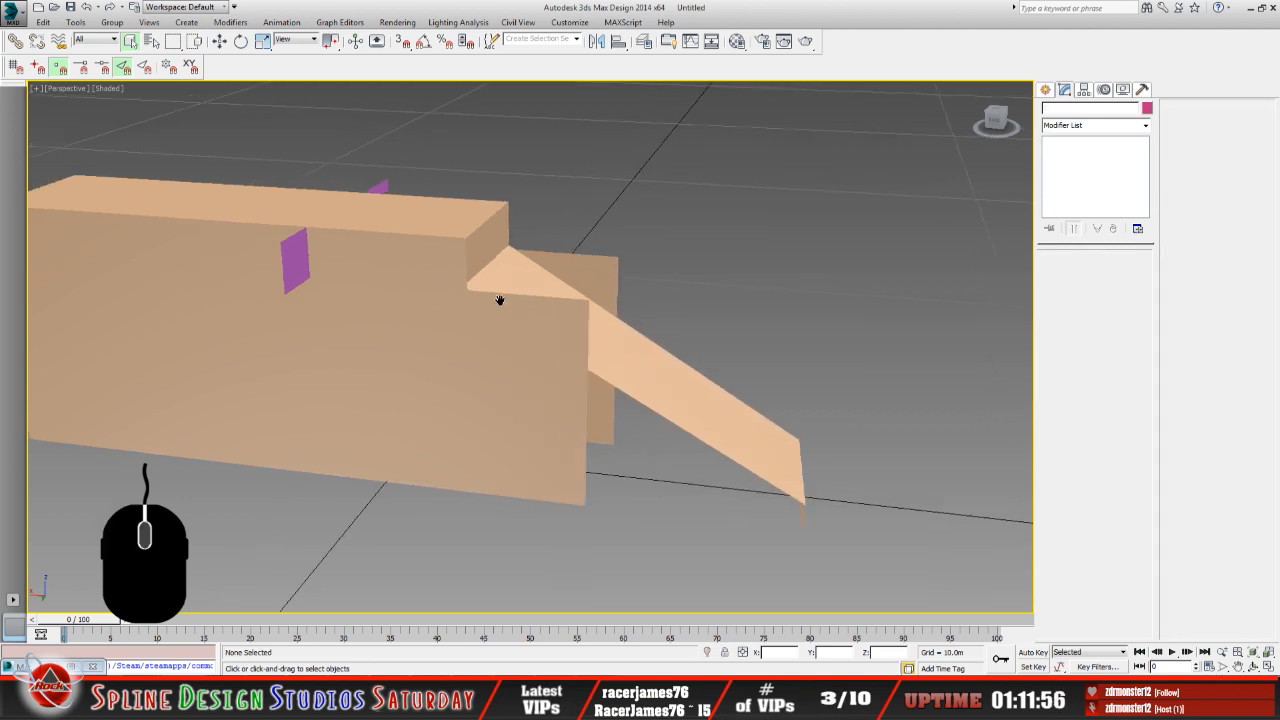
click(535, 335)
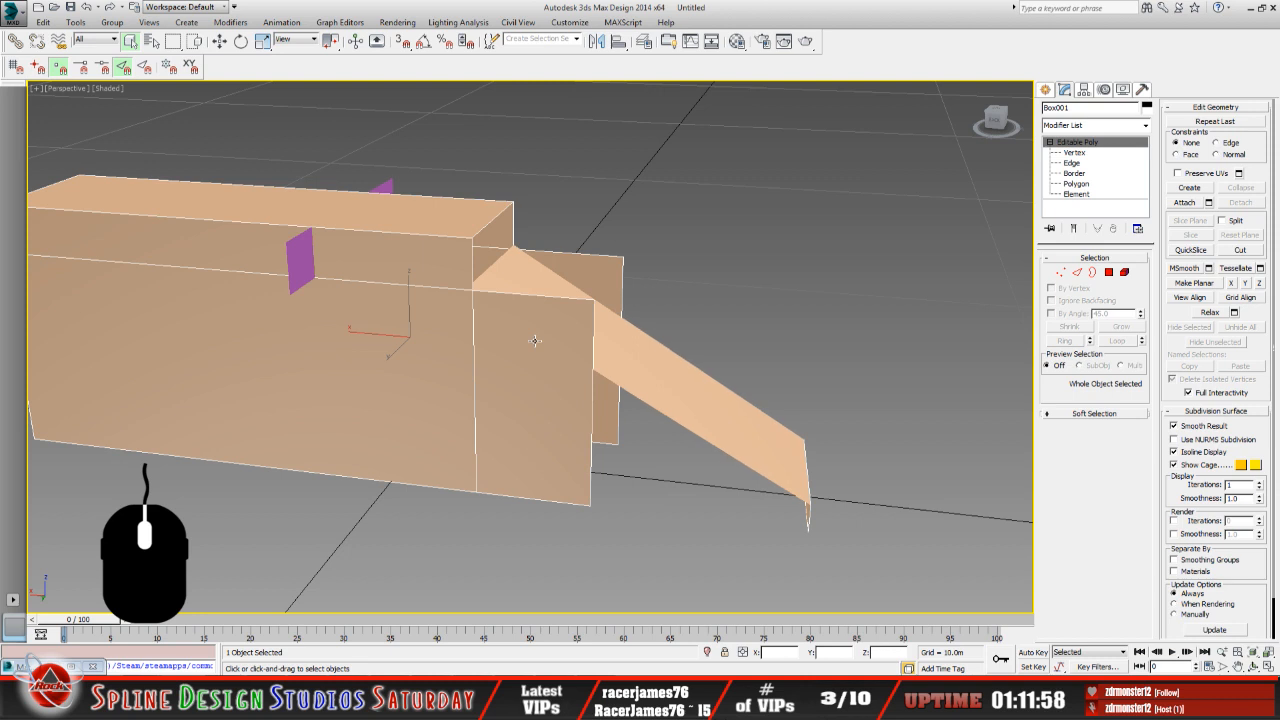
ctrl+click(652, 372)
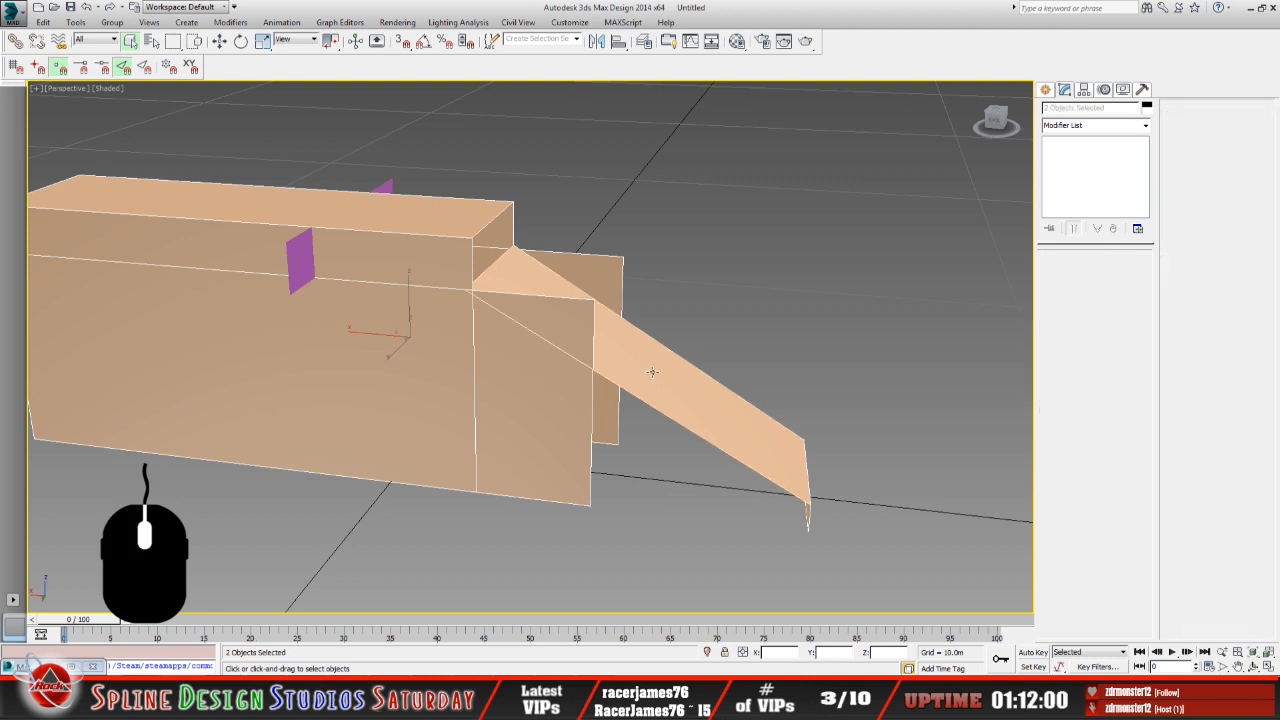
click(1143, 89)
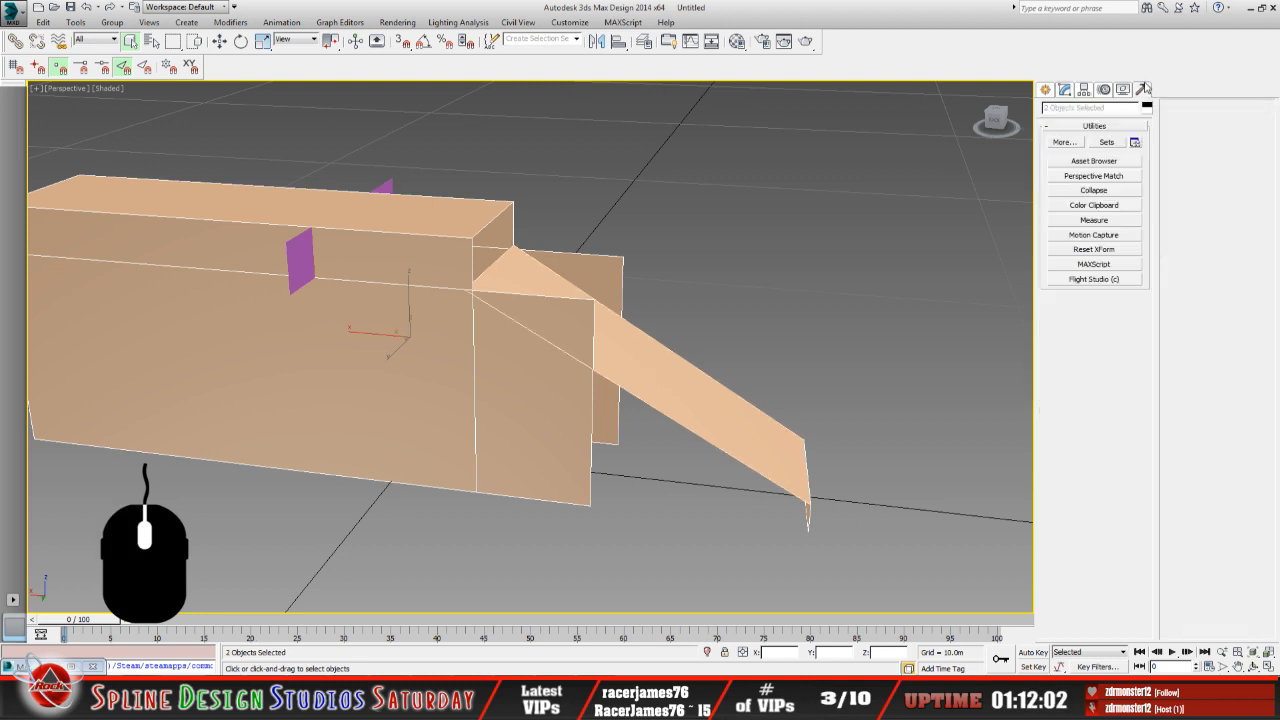
click(1105, 190)
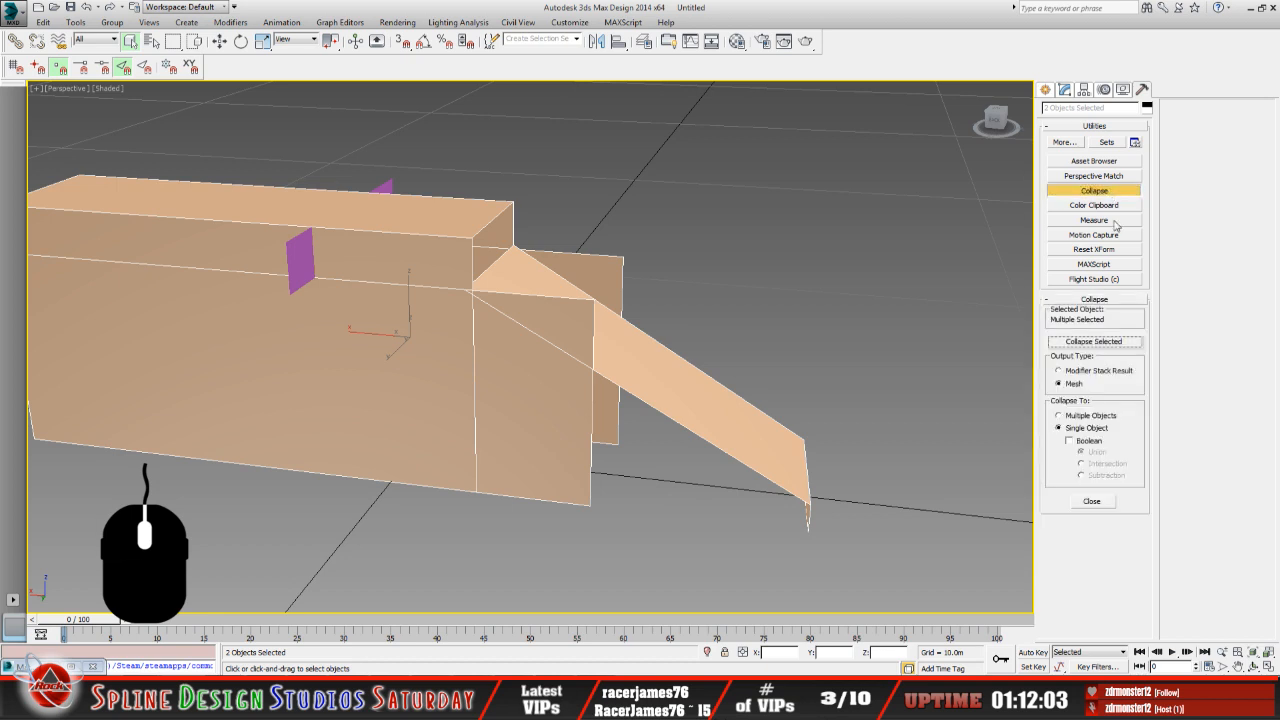
click(1118, 342)
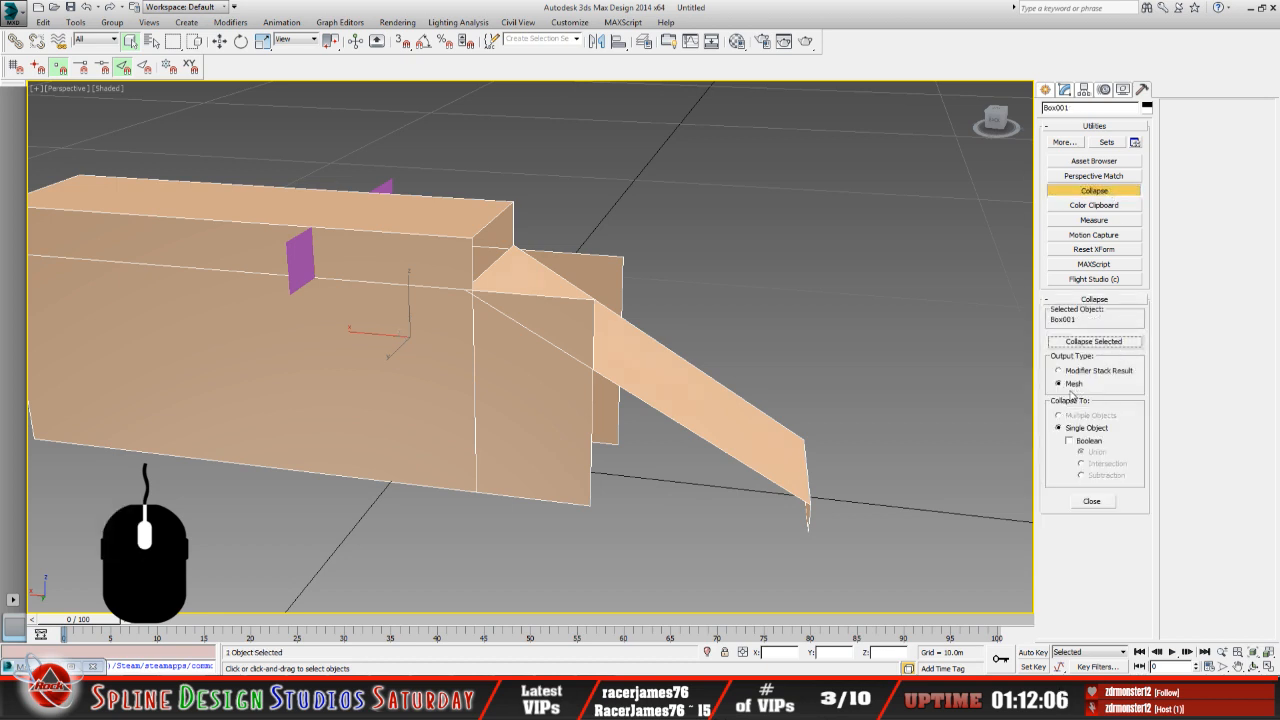
click(1110, 190)
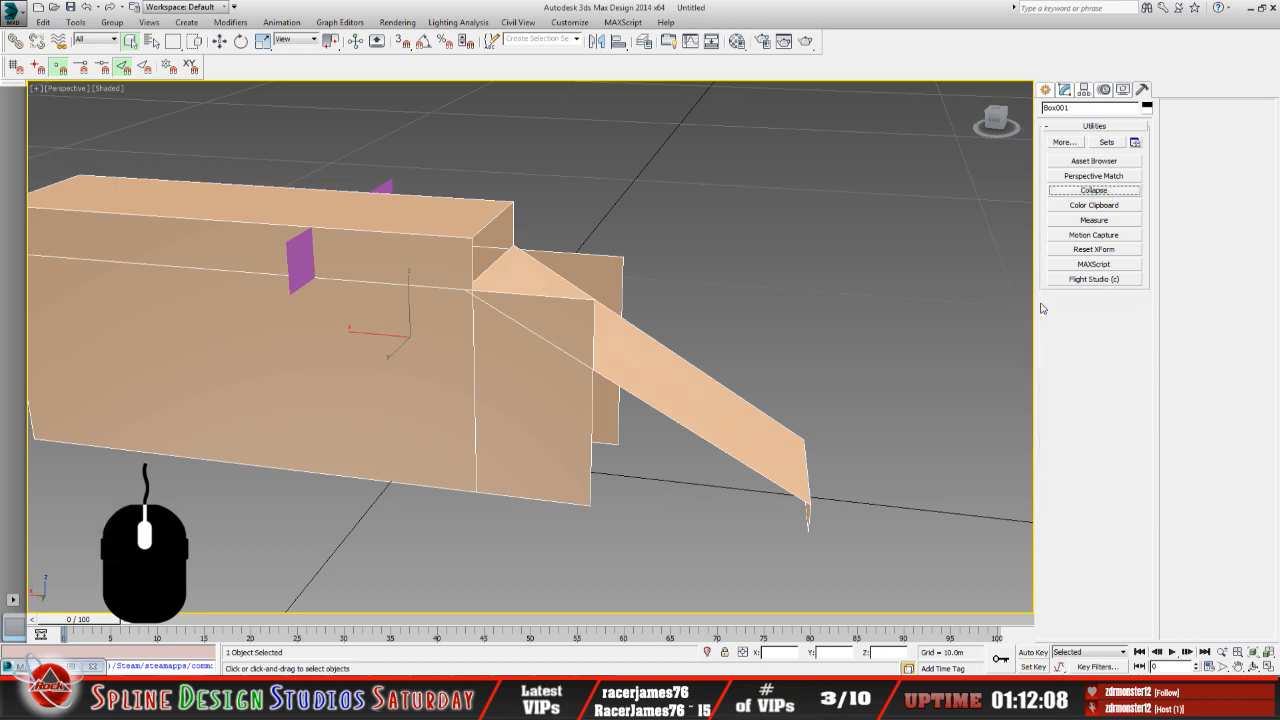
click(1065, 90)
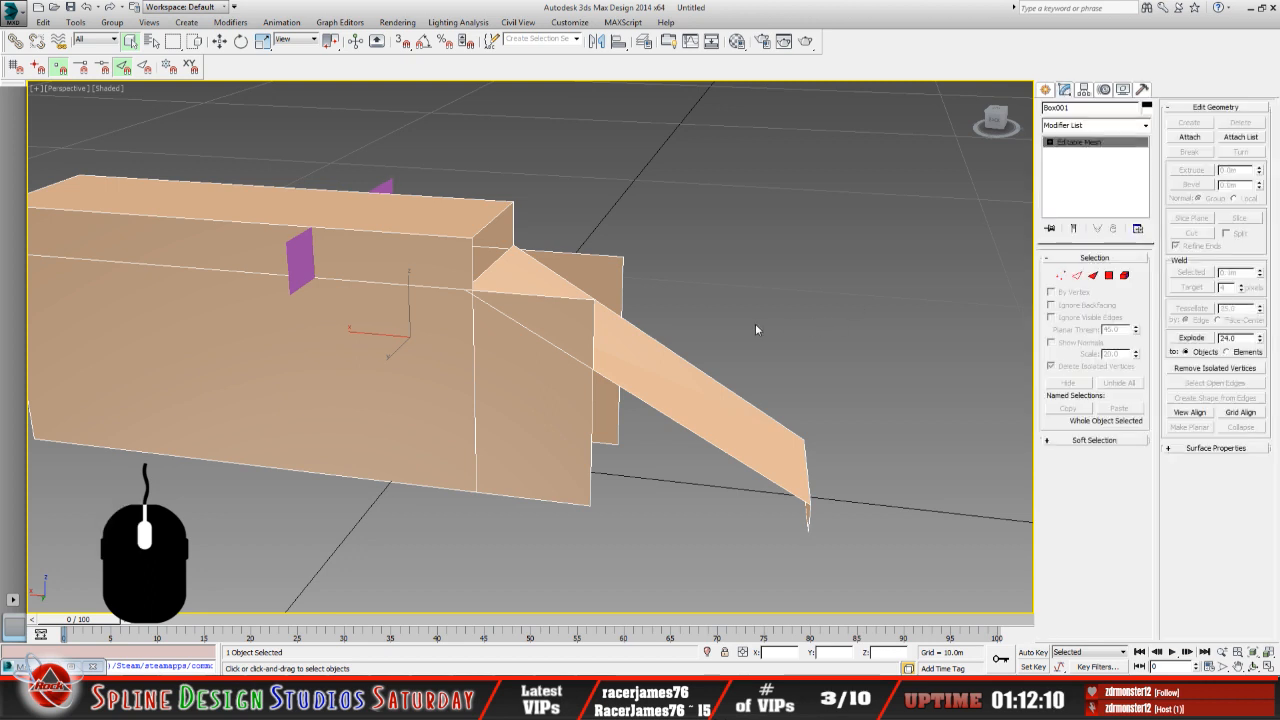
click(644, 459)
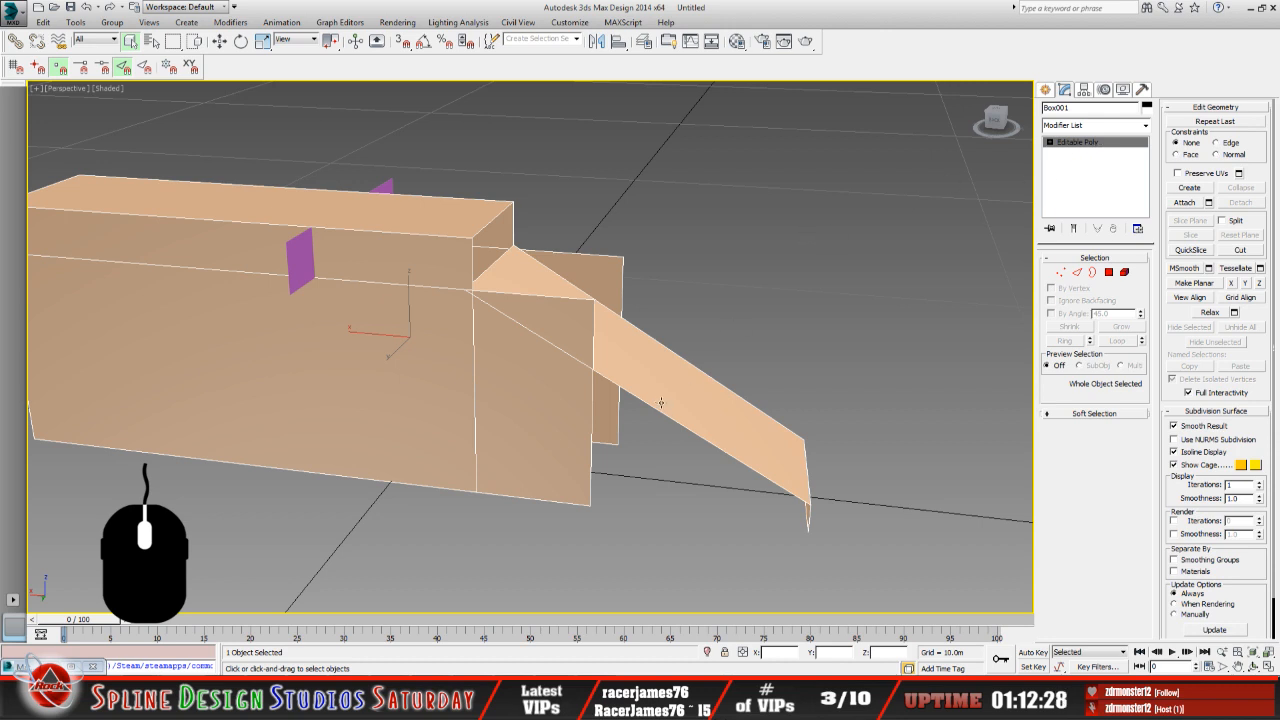
Turn on 3D snapping and move the slope's near upper vertex onto the corner where the raised section's end edge meets the walkway side.
click(1254, 665)
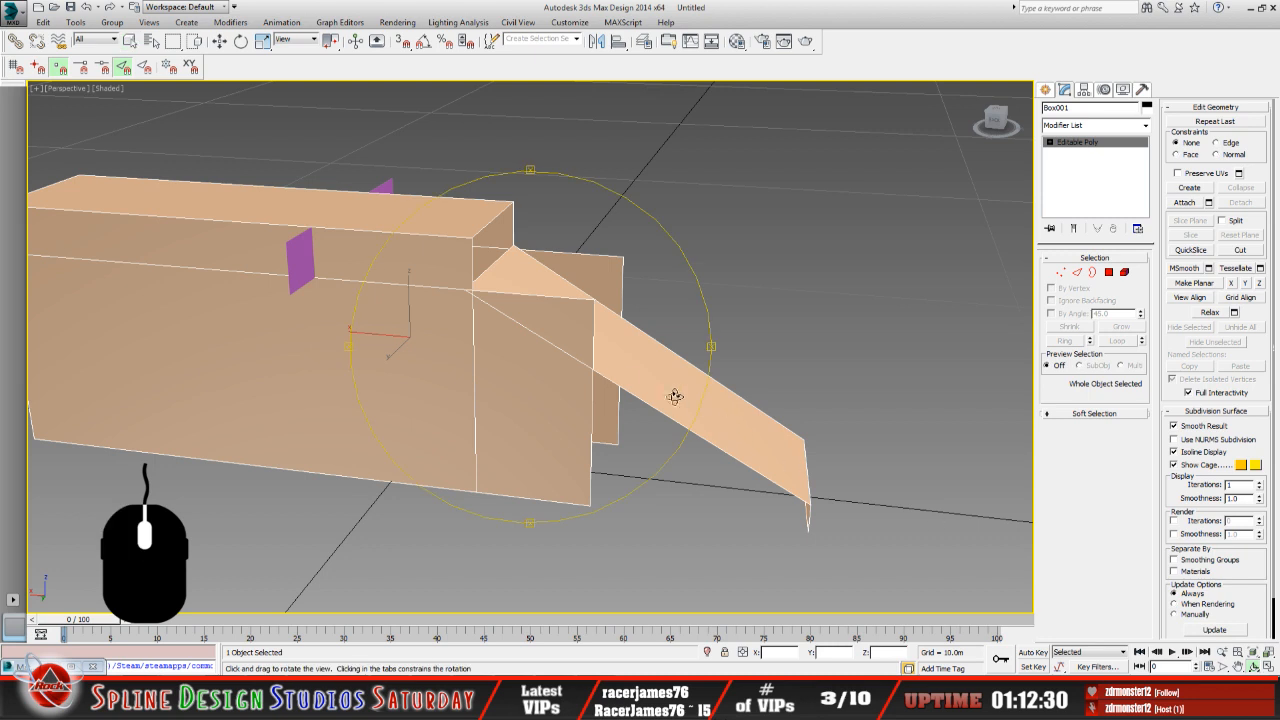
drag(672, 394, 577, 363)
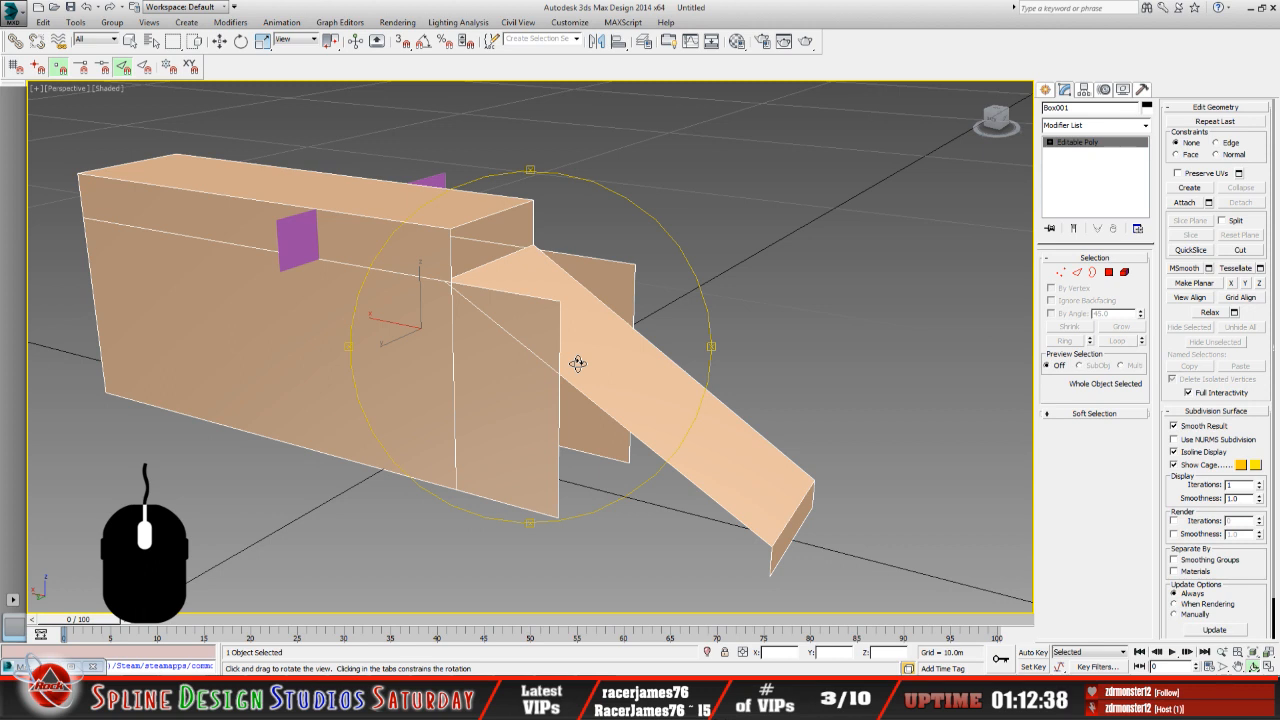
click(1051, 145)
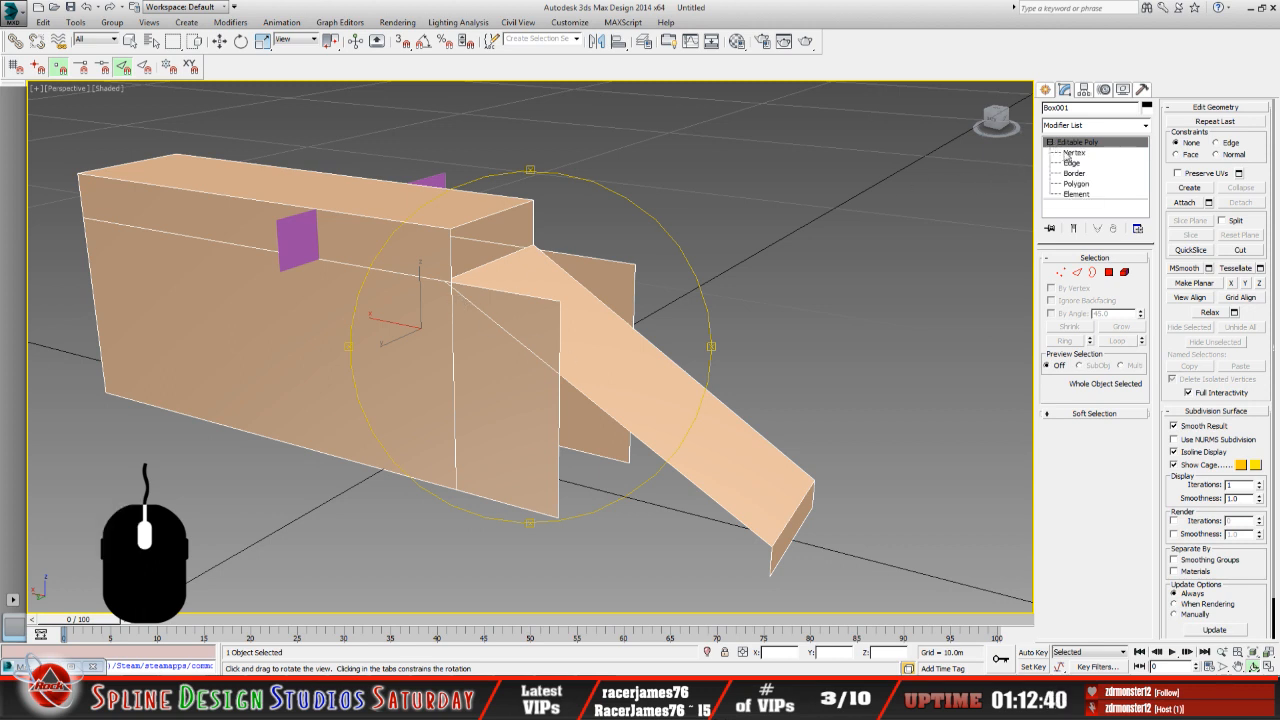
key(1)
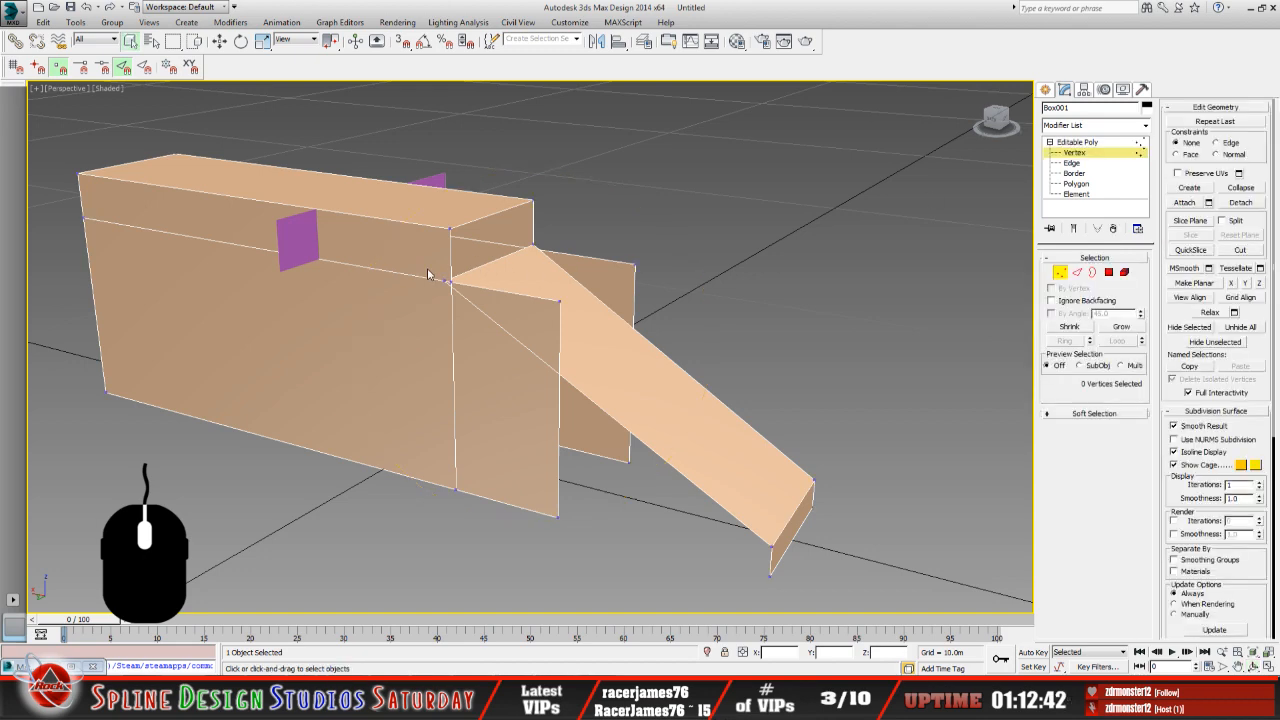
scroll(430, 275, up, 4)
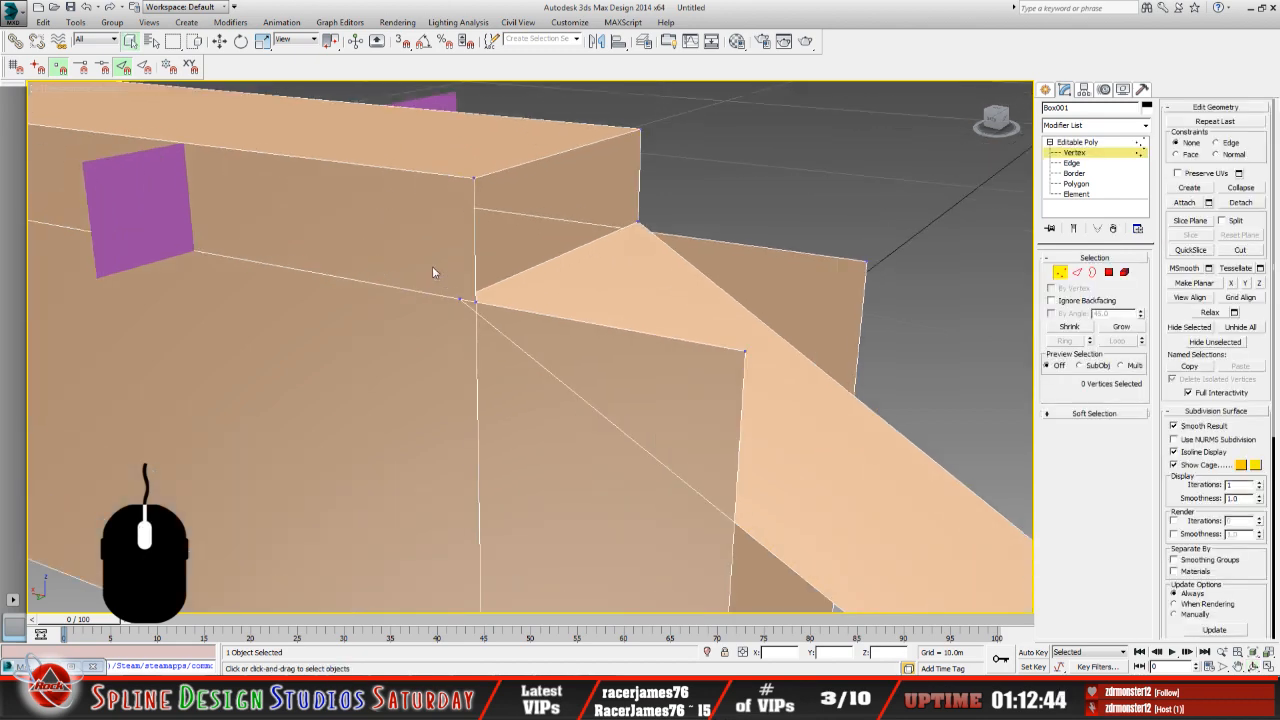
click(457, 299)
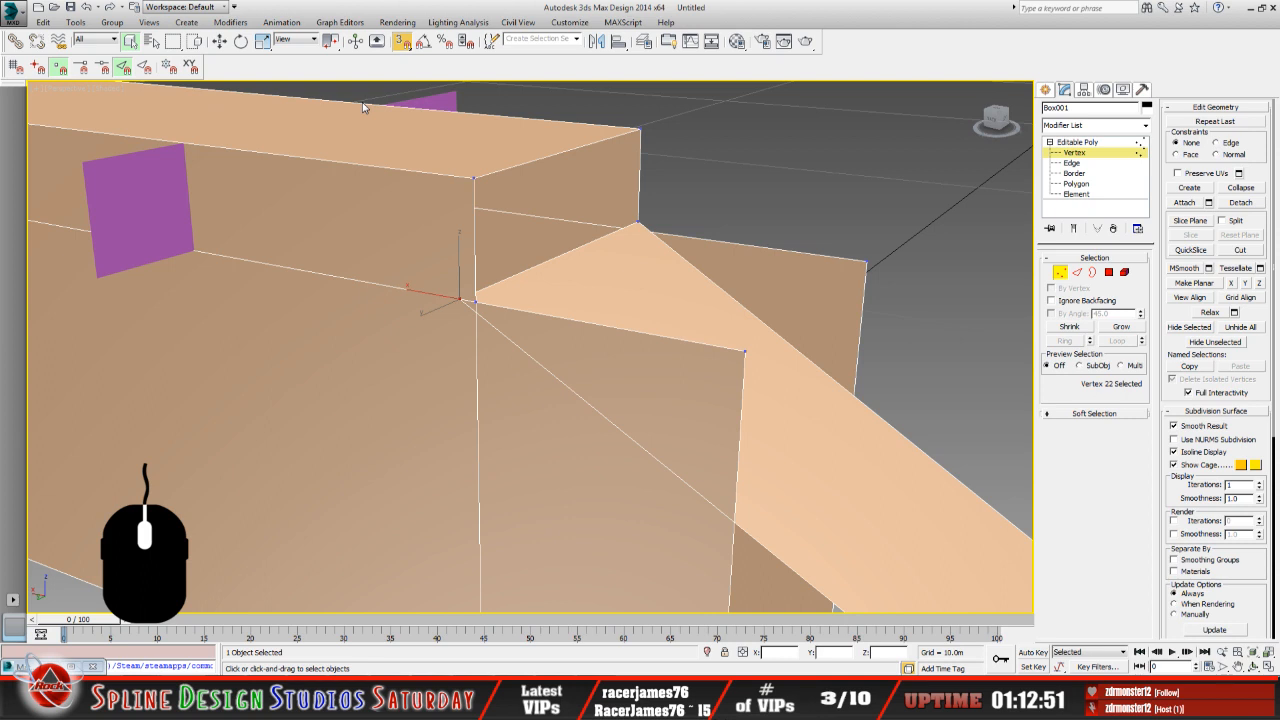
click(219, 41)
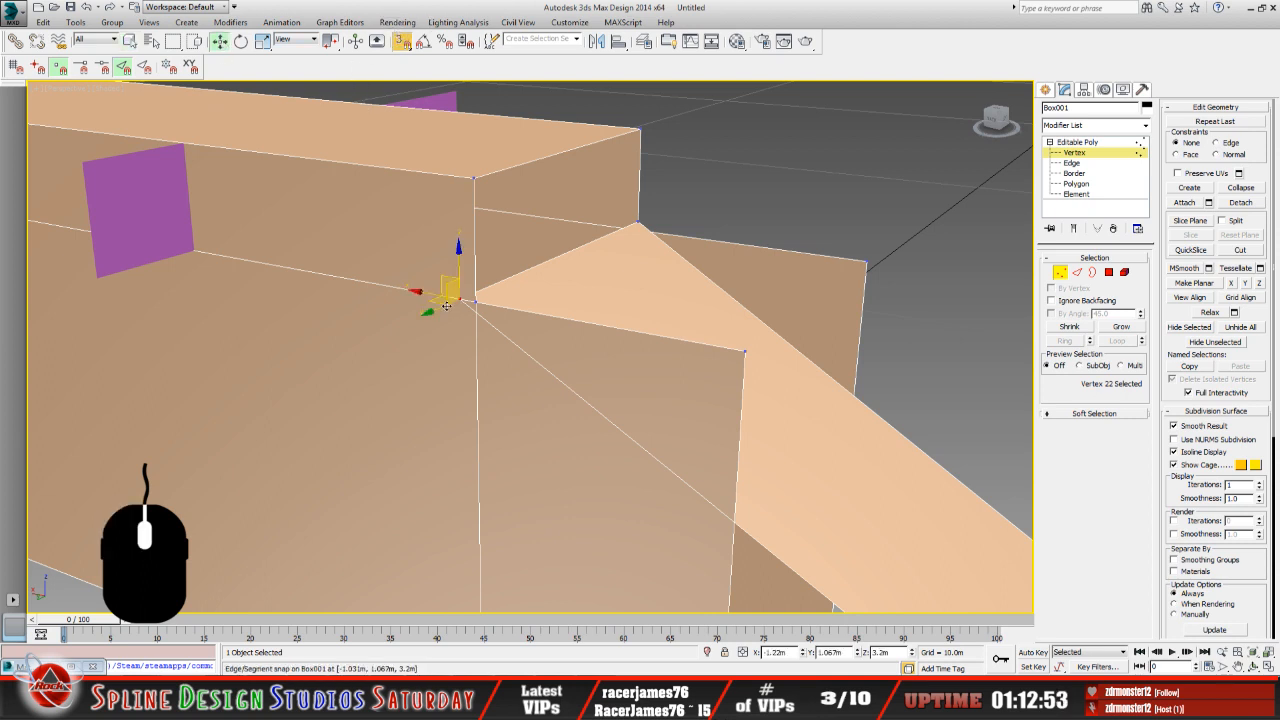
drag(449, 292, 640, 222)
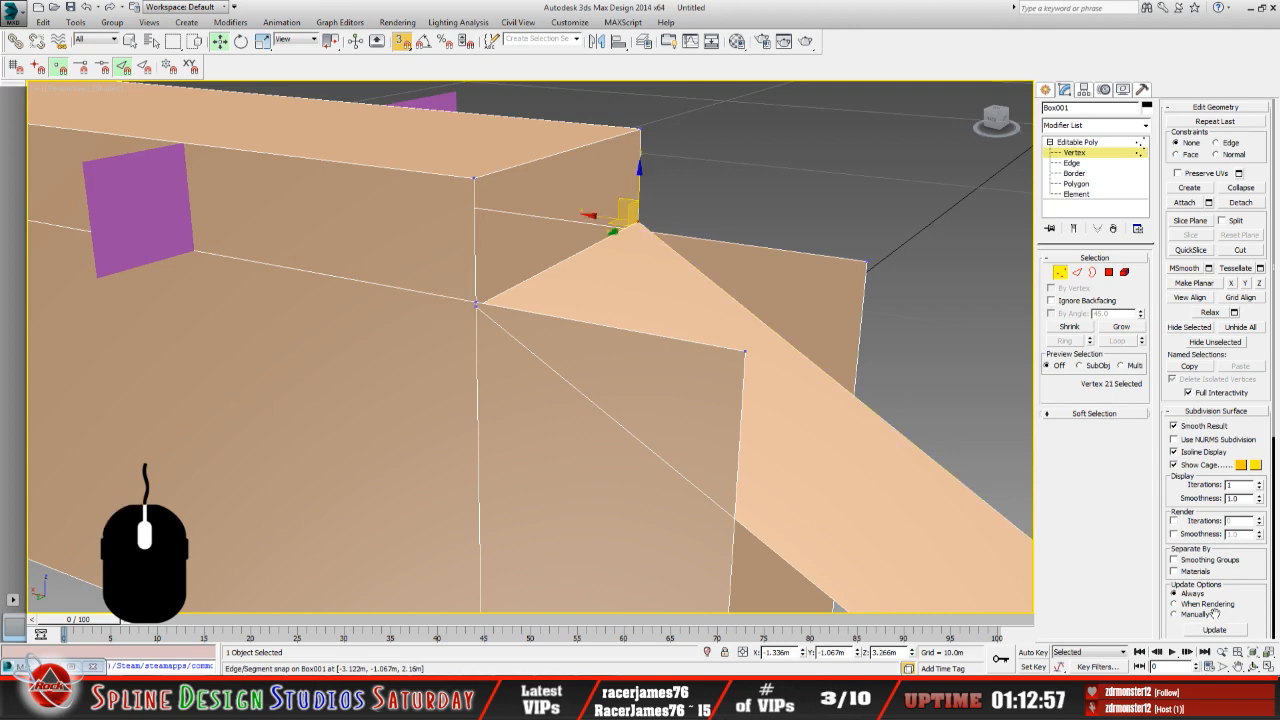
Snap the slope's other upper vertex onto the matching corner on the opposite side of the walkway.
click(1254, 666)
drag(566, 351, 429, 329)
click(219, 40)
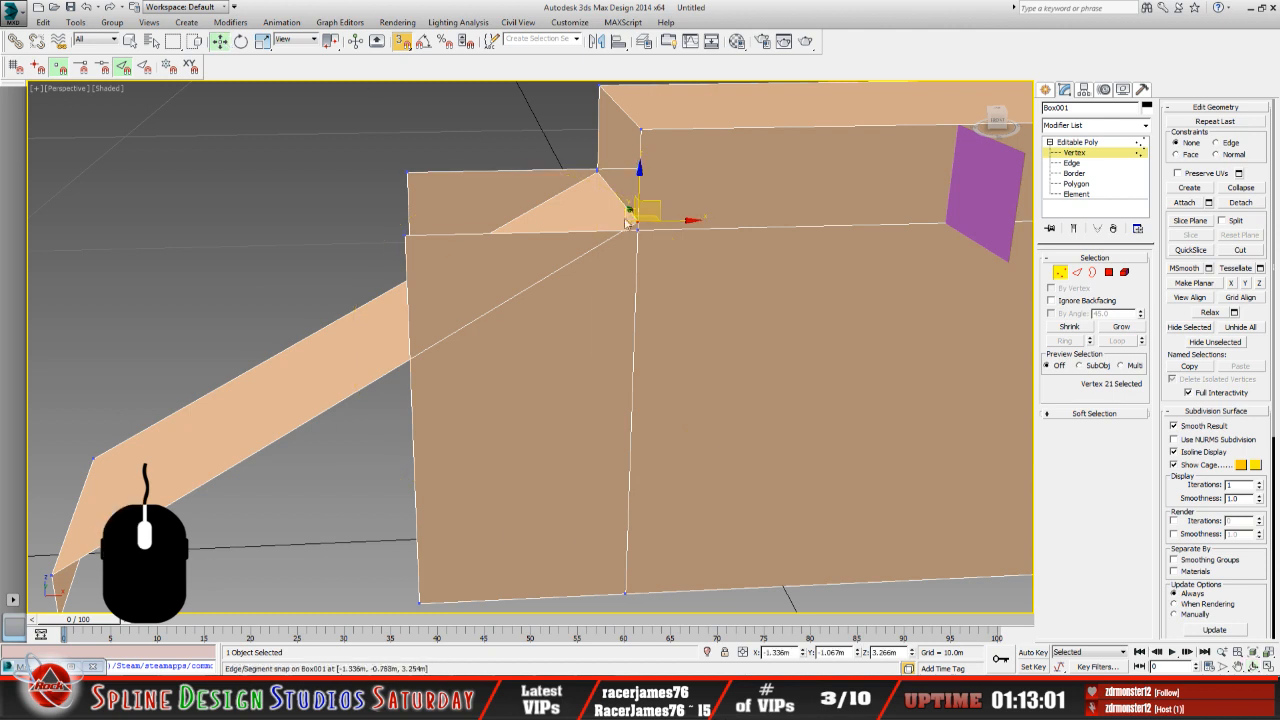
drag(650, 210, 624, 231)
scroll(664, 226, up, 2)
scroll(666, 226, up, 2)
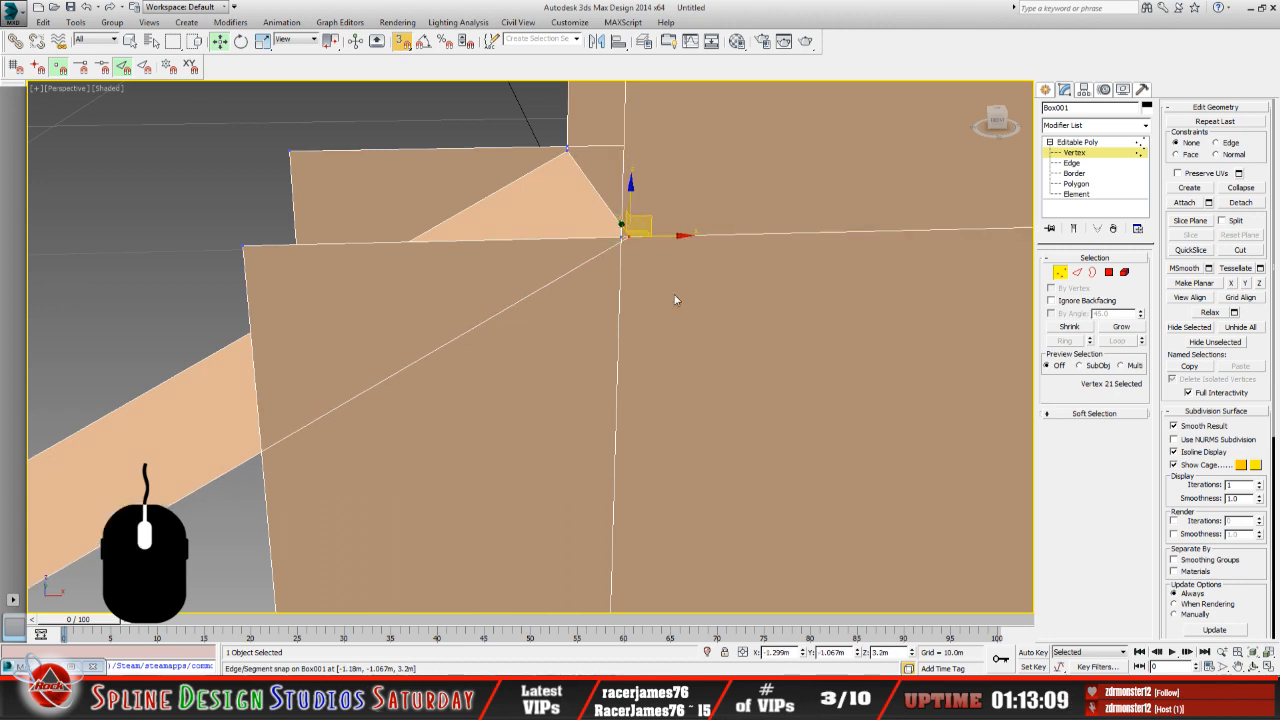
scroll(672, 292, up, 1)
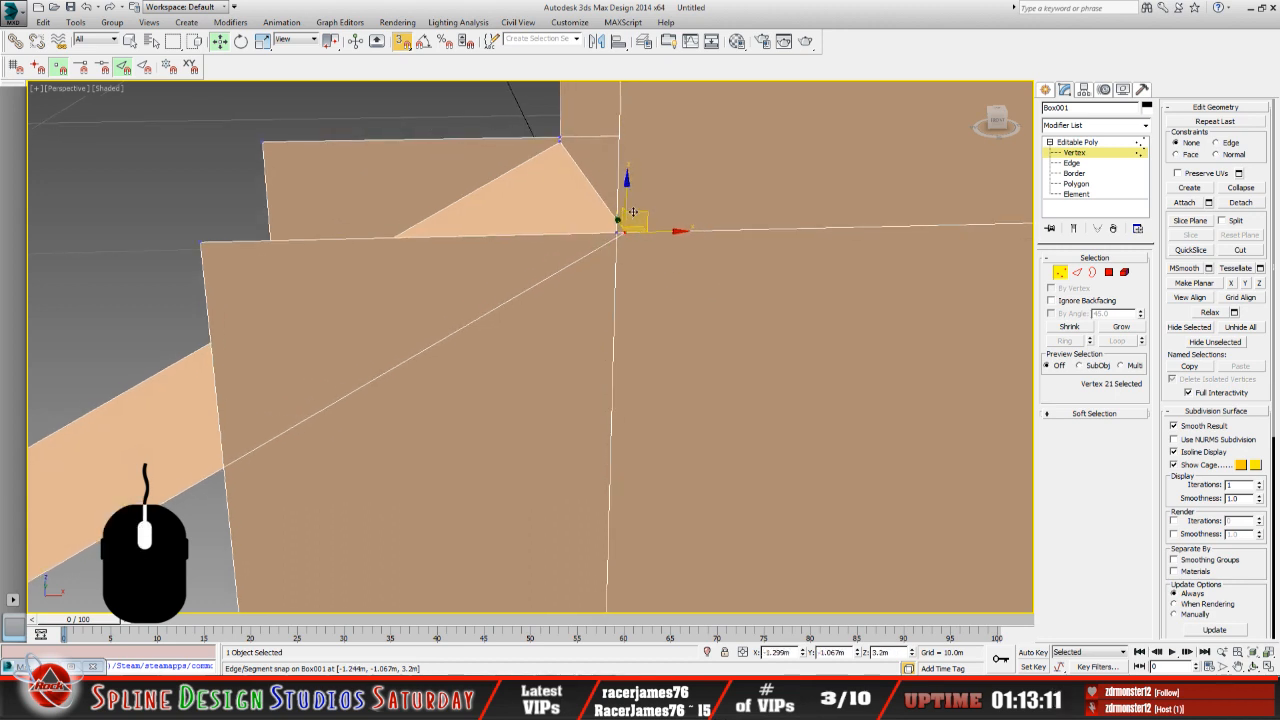
drag(633, 211, 610, 231)
scroll(615, 231, down, 1)
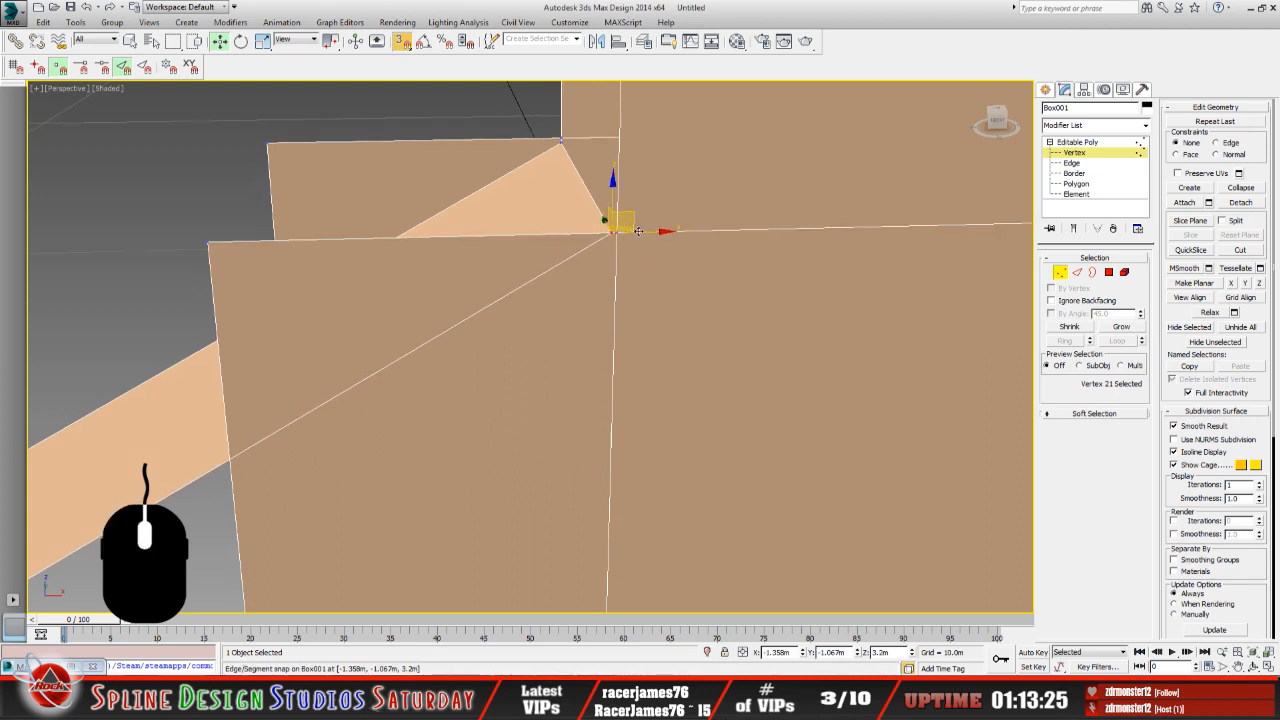
Turn off 3D snapping, leaving angle snapping off as well.
click(416, 45)
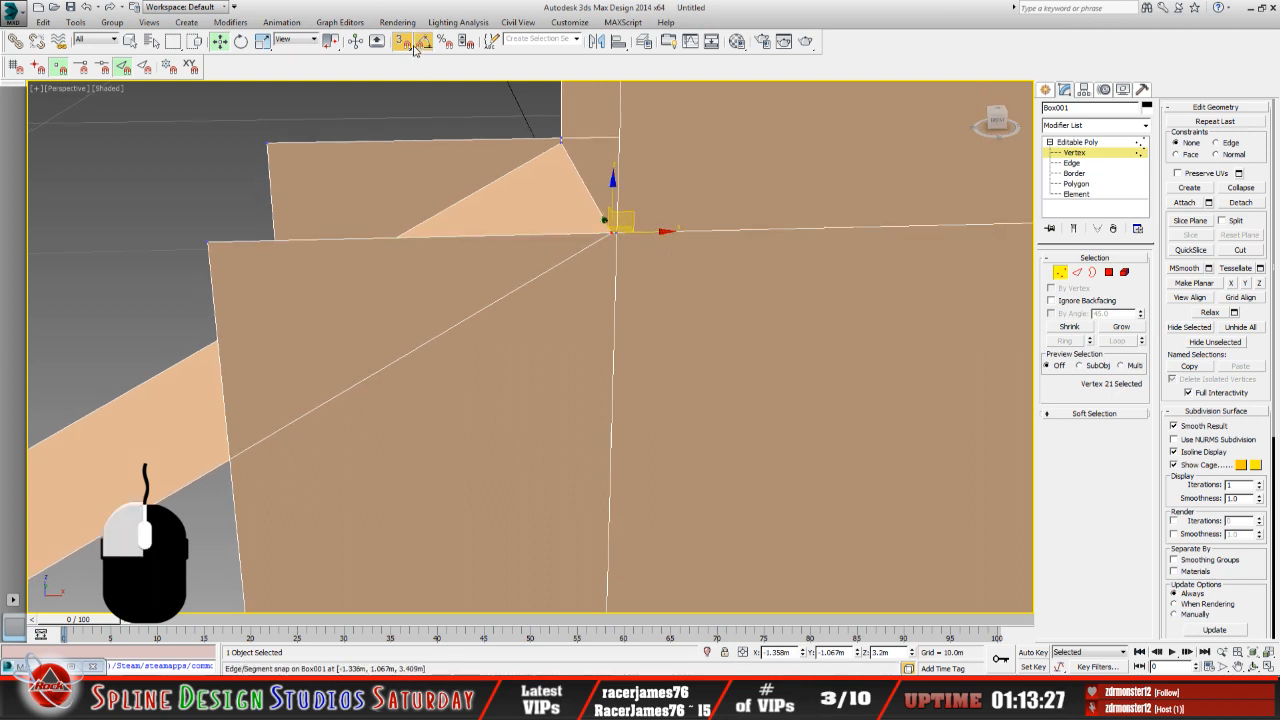
click(416, 45)
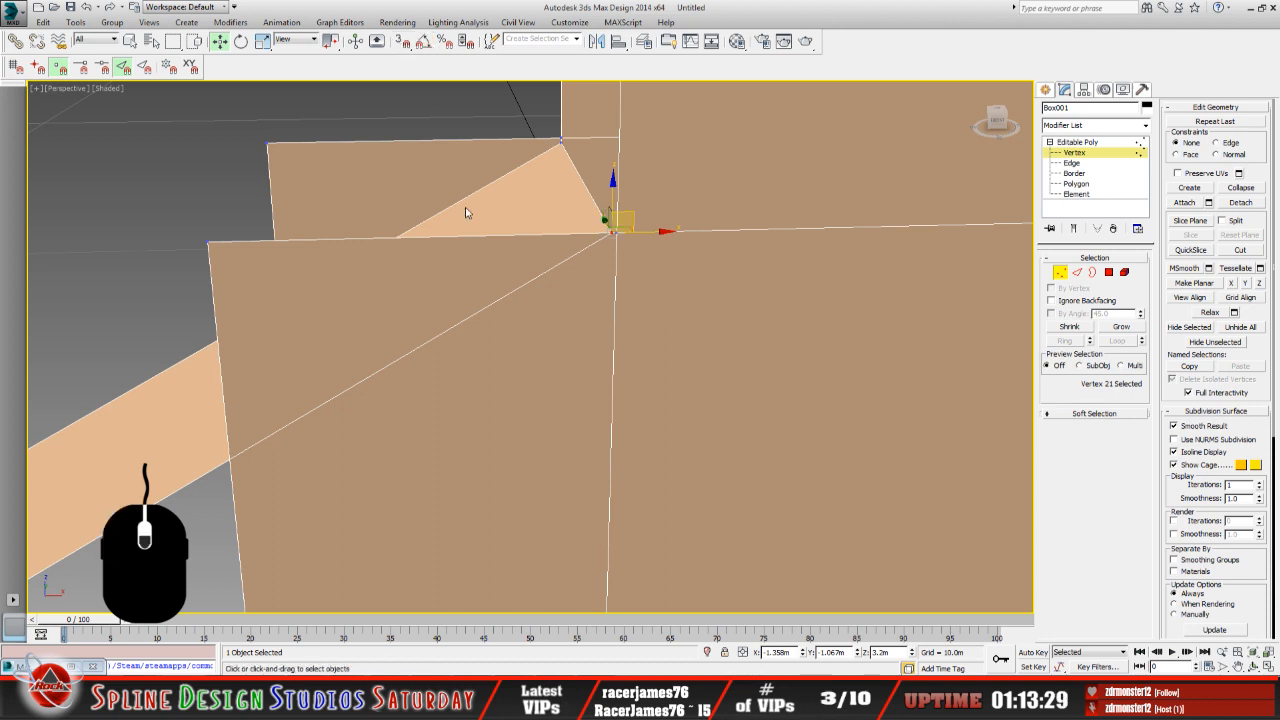
scroll(488, 240, down, 1)
scroll(490, 250, down, 2)
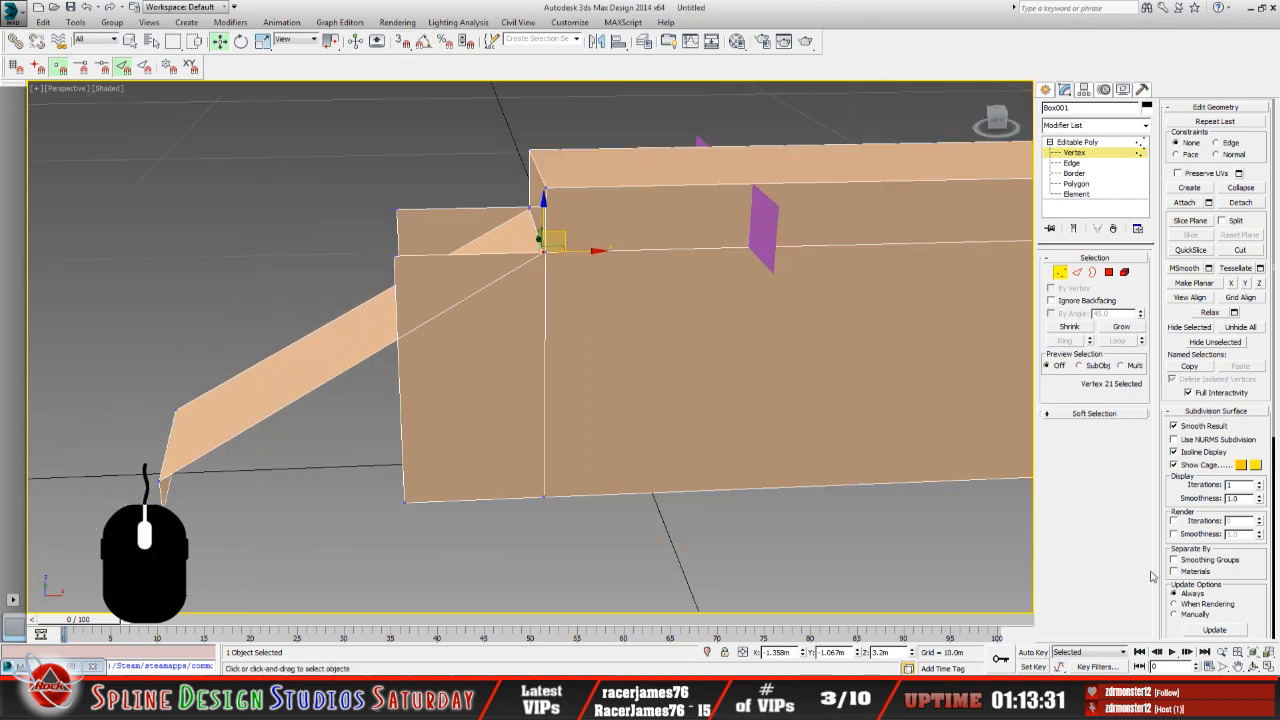
Detach the walkway's near side polygon beneath the slope end as a separate object.
click(1253, 663)
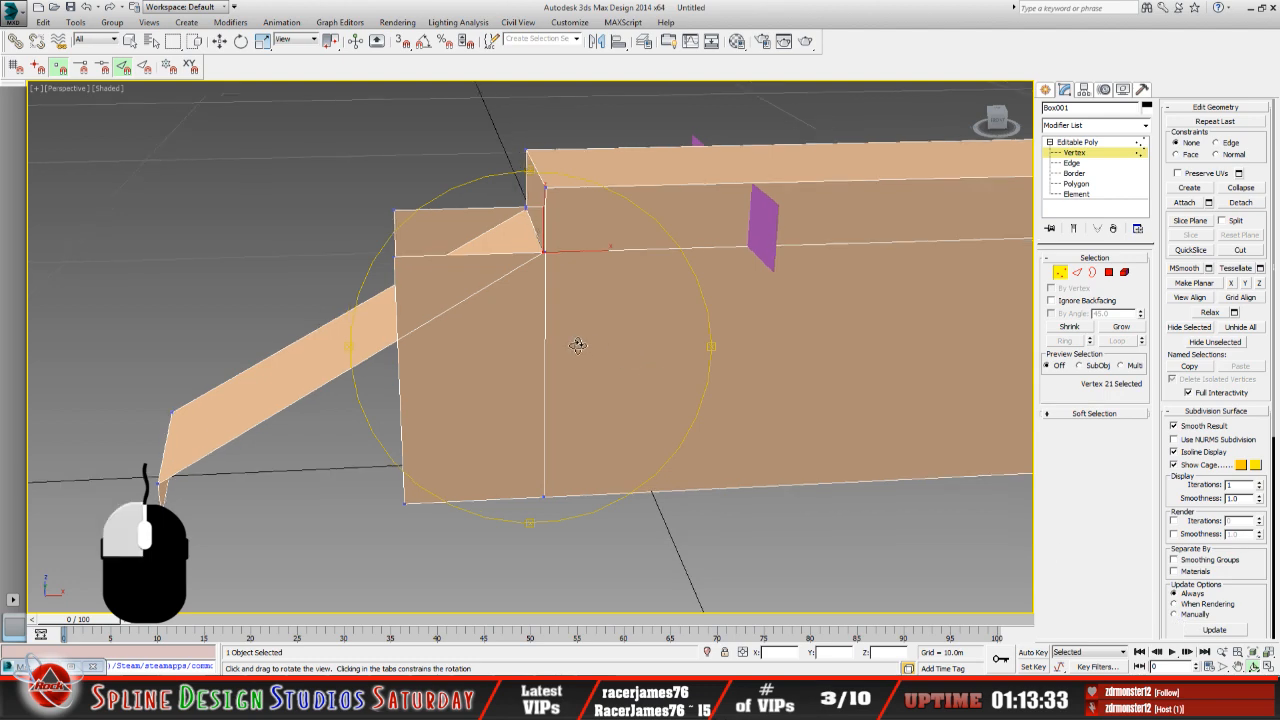
drag(580, 346, 643, 351)
drag(546, 349, 683, 346)
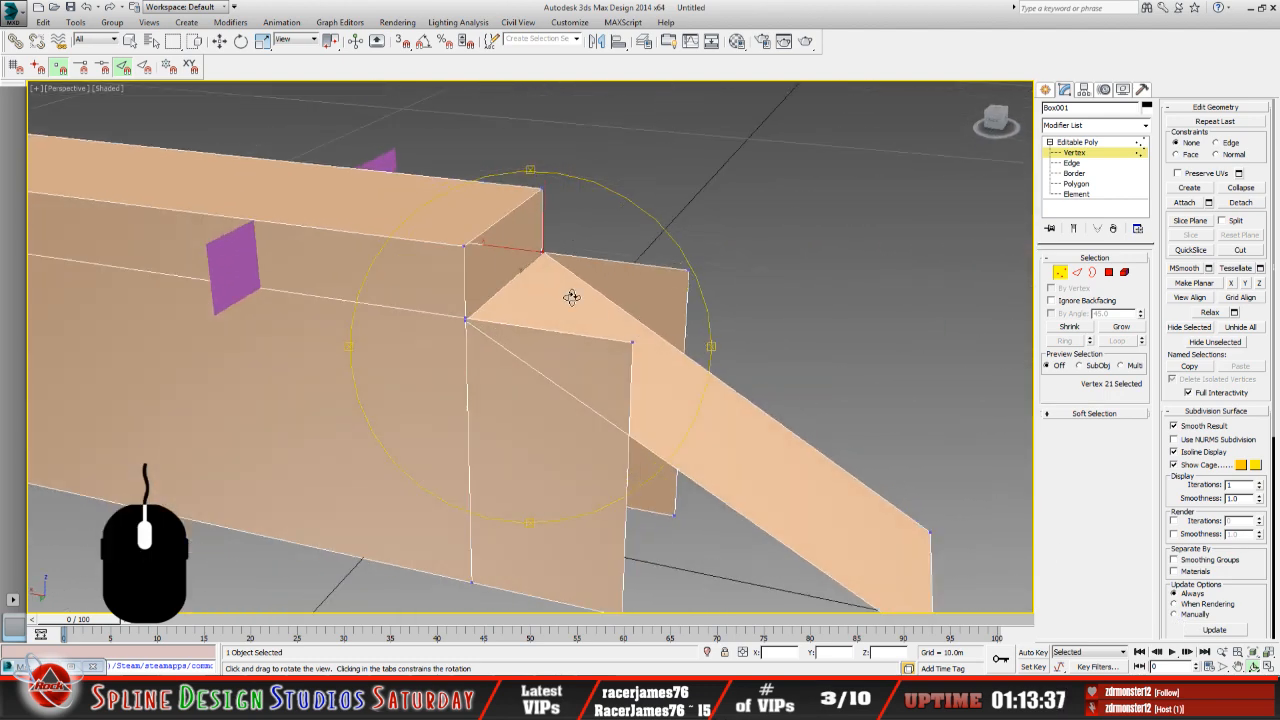
drag(571, 294, 531, 266)
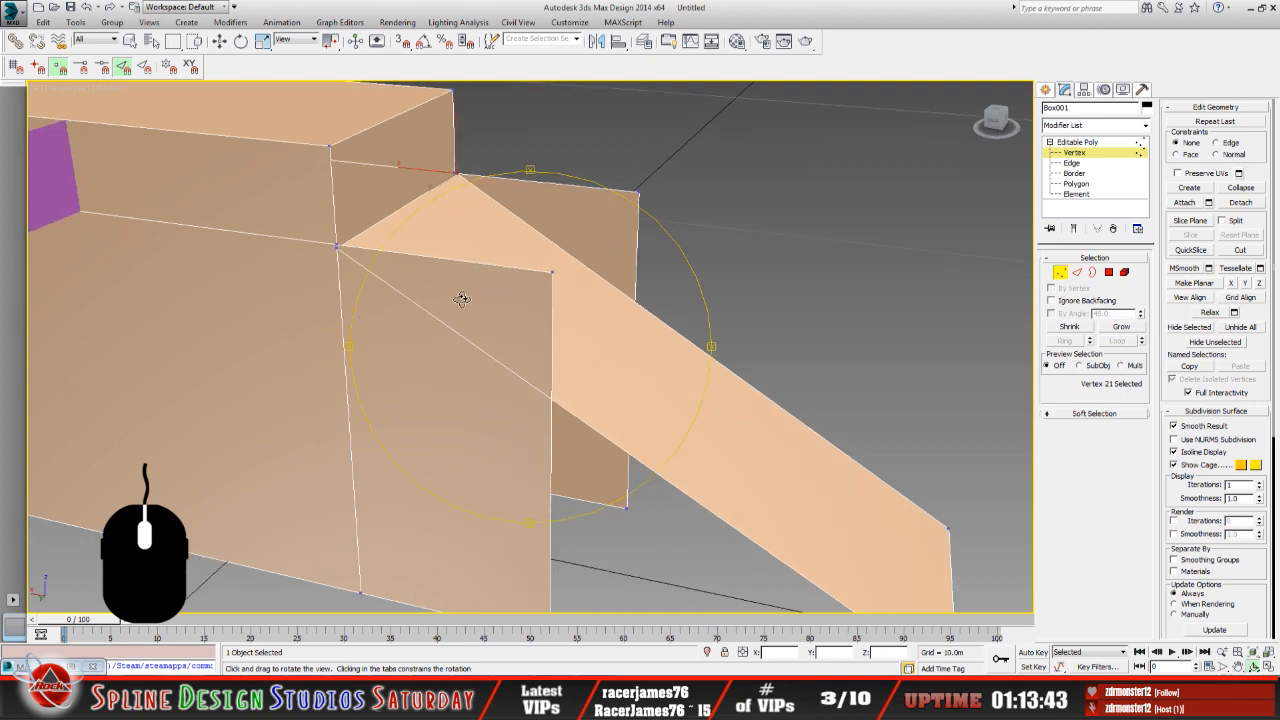
click(1076, 184)
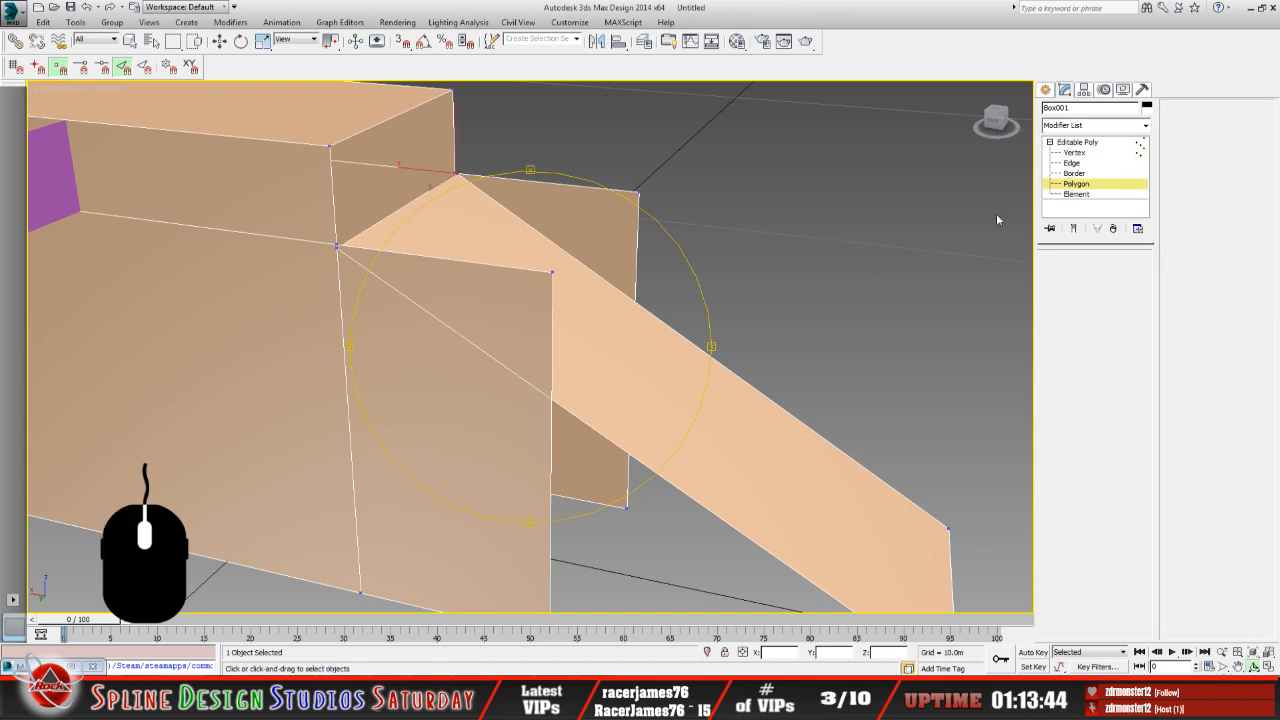
key(w)
click(439, 366)
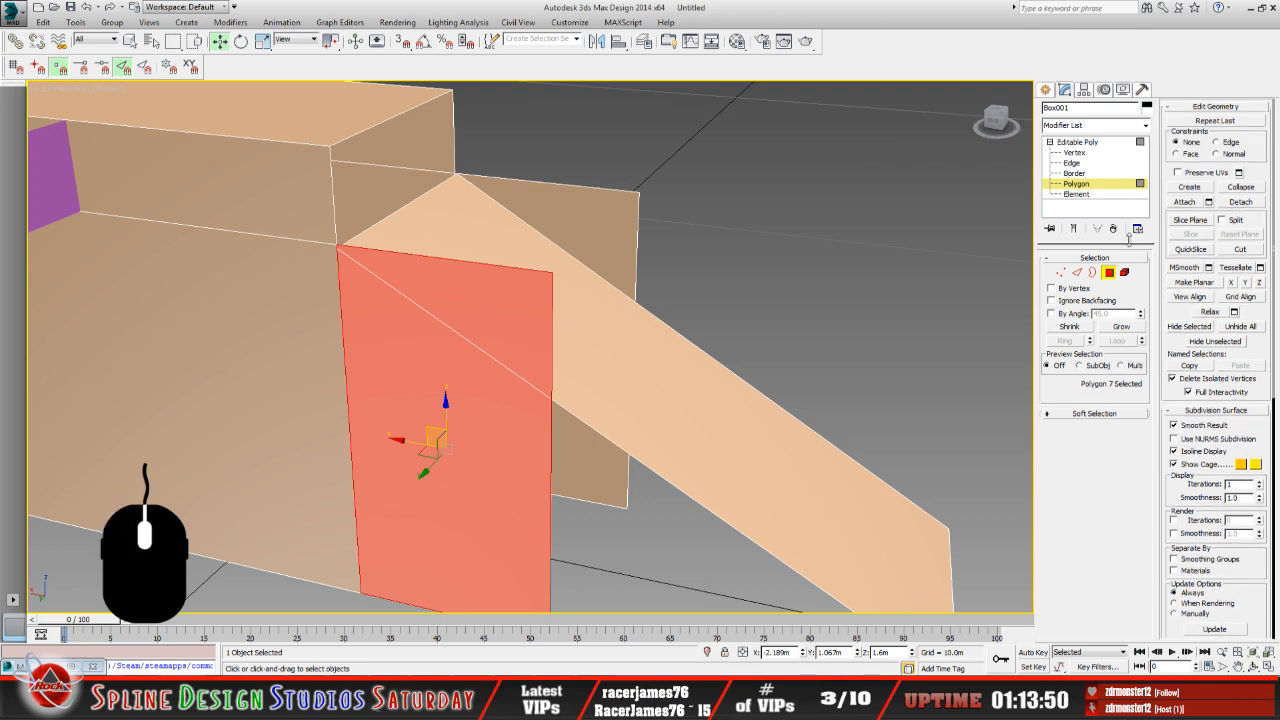
click(1254, 206)
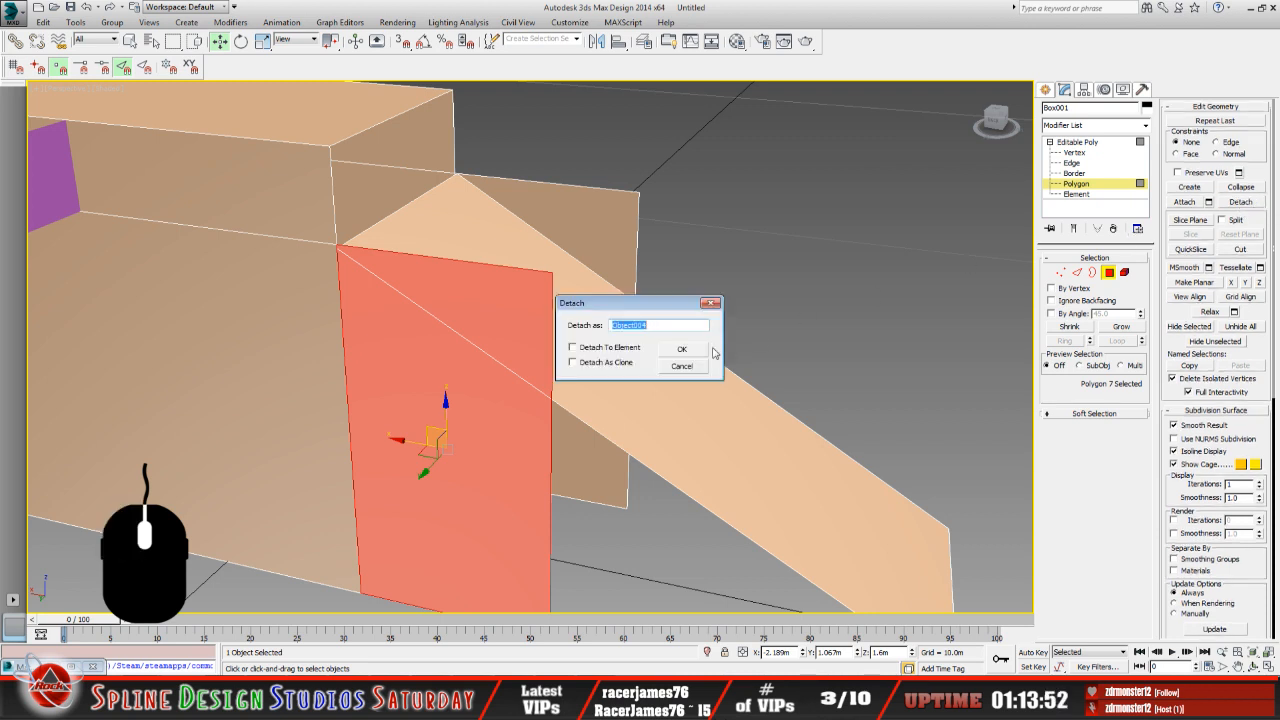
click(700, 350)
Detach the matching side polygon on the far side of the slope as a separate object.
click(615, 237)
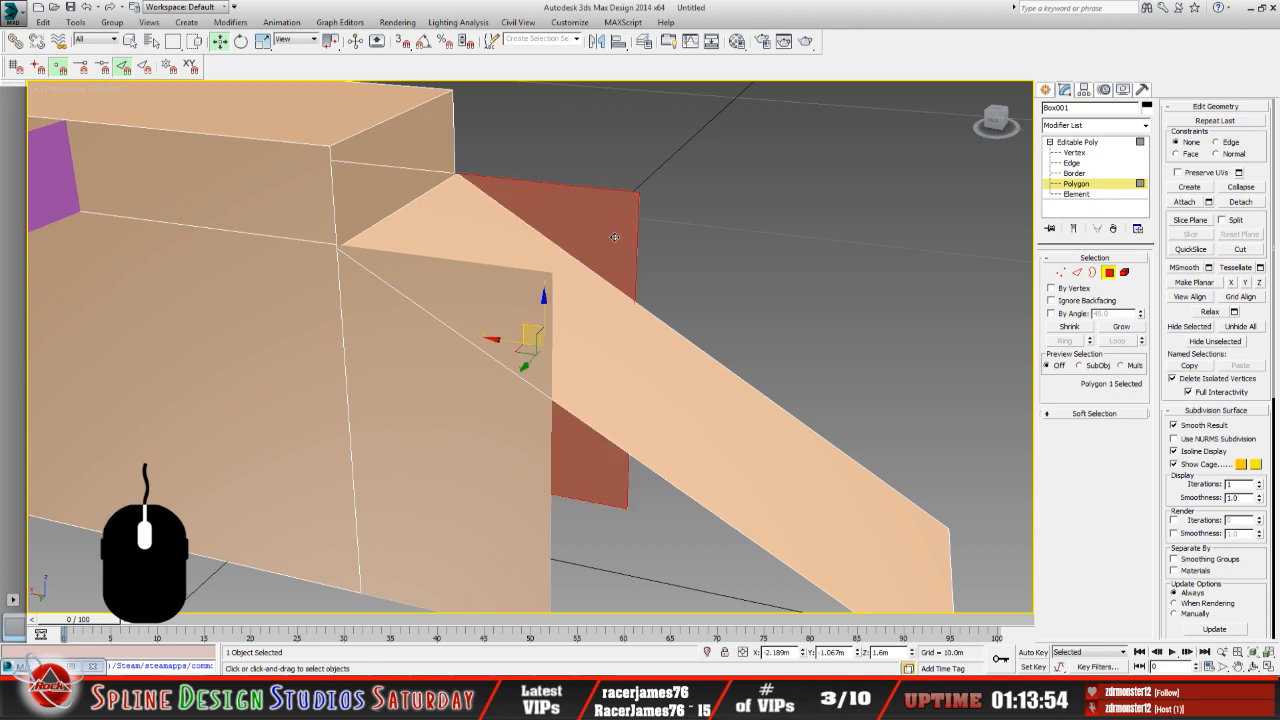
click(1240, 201)
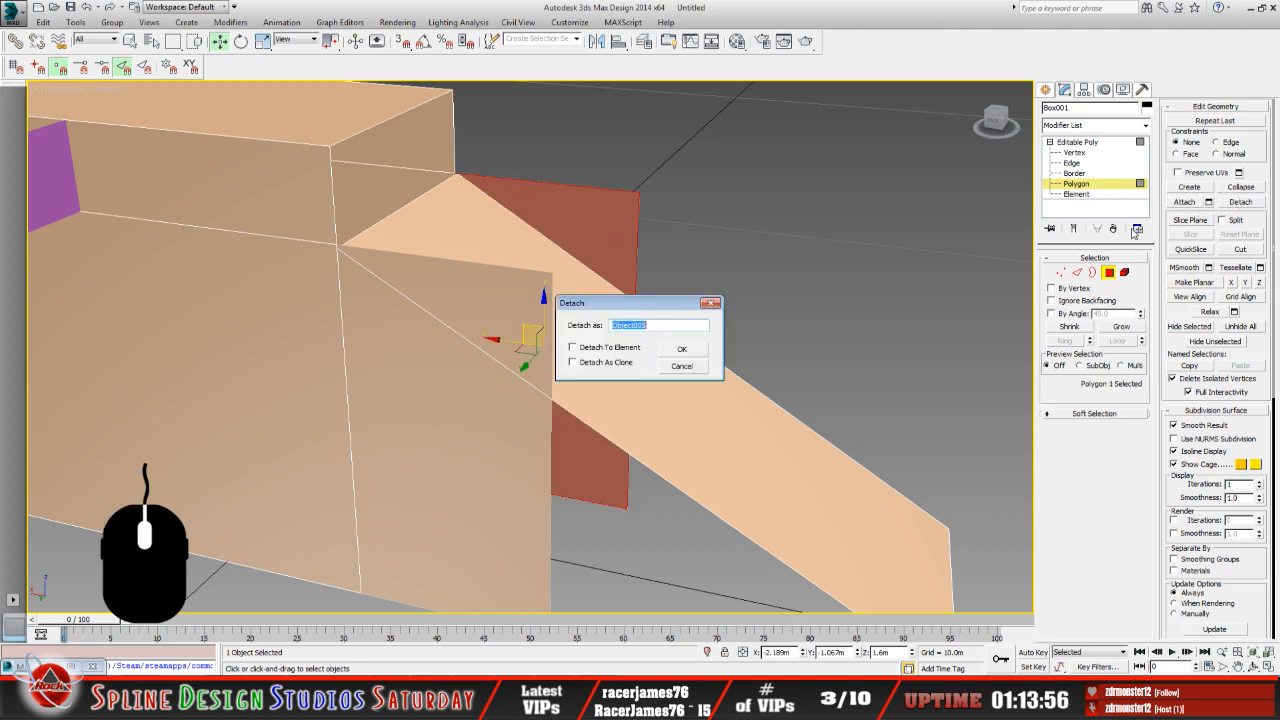
click(696, 348)
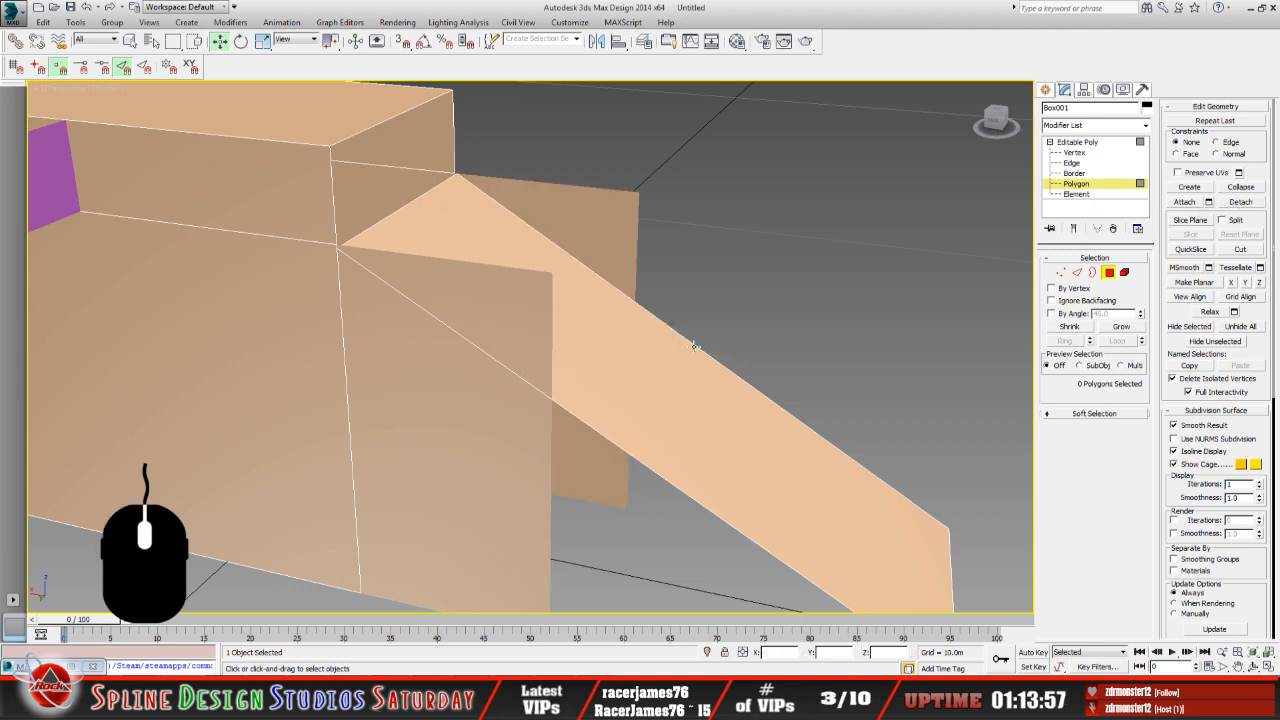
Leave polygon editing and delete both detached side panels beside the slope.
click(459, 369)
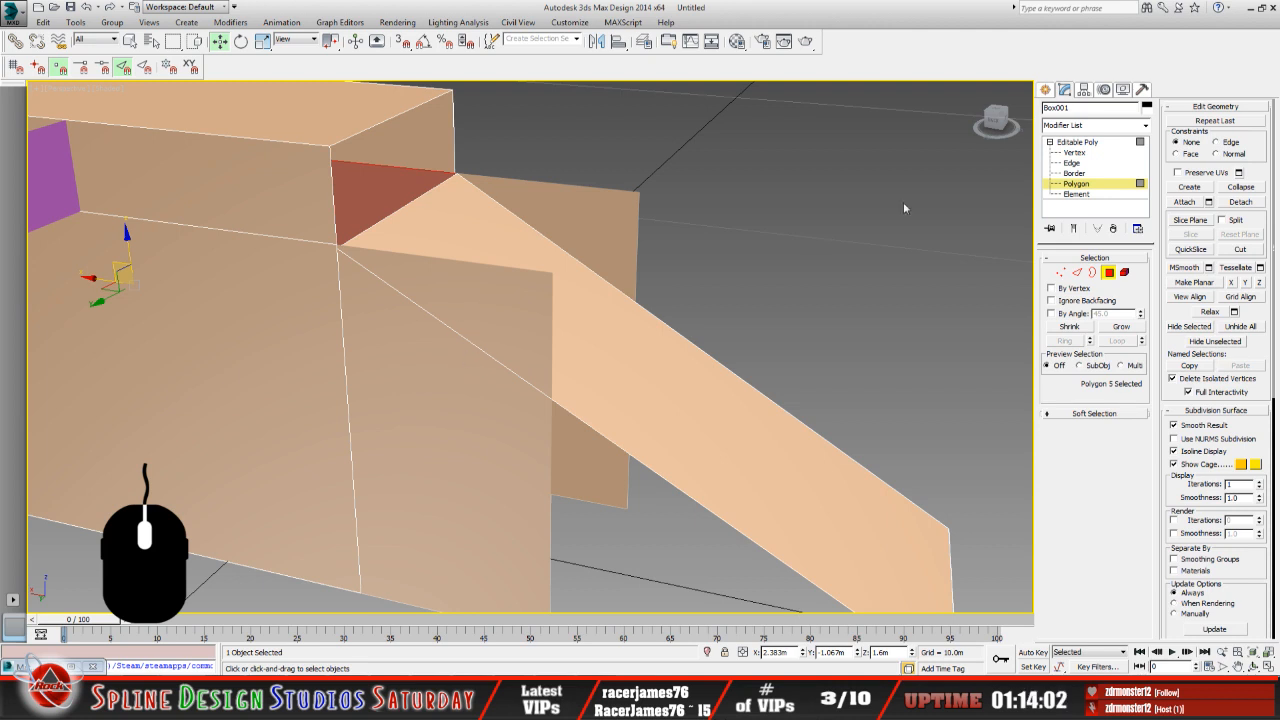
click(1076, 142)
click(457, 359)
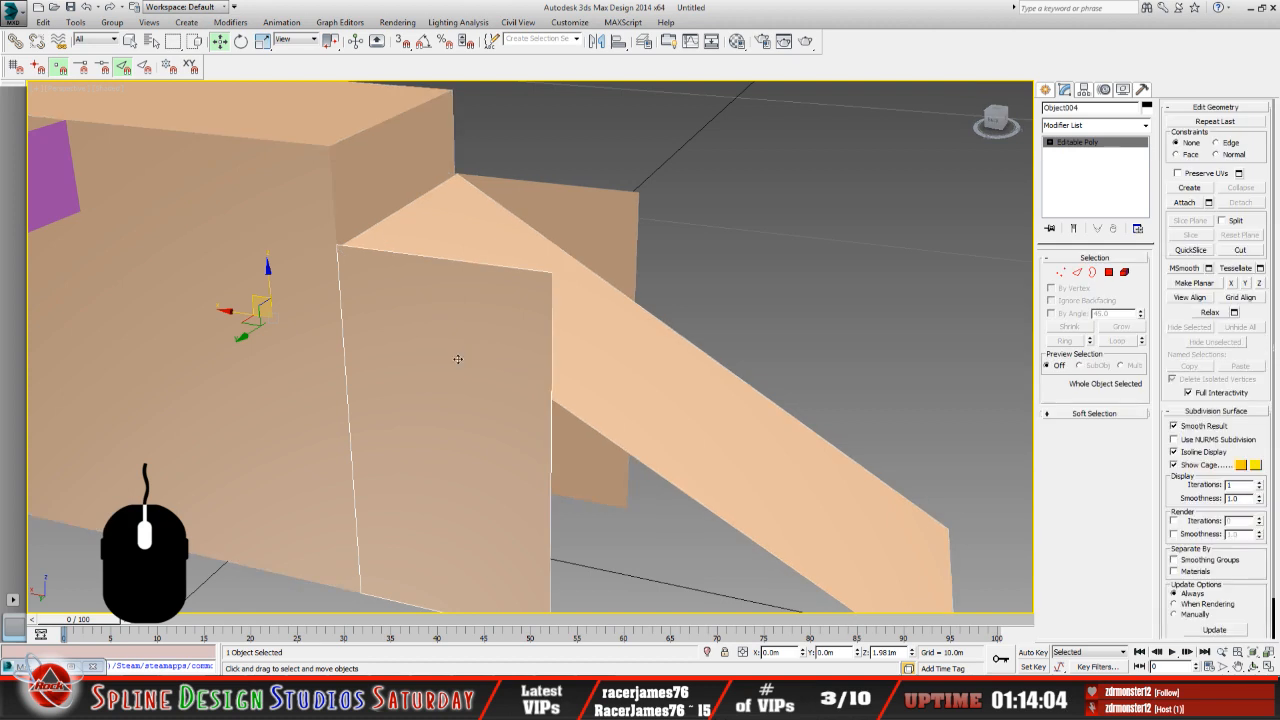
key(Delete)
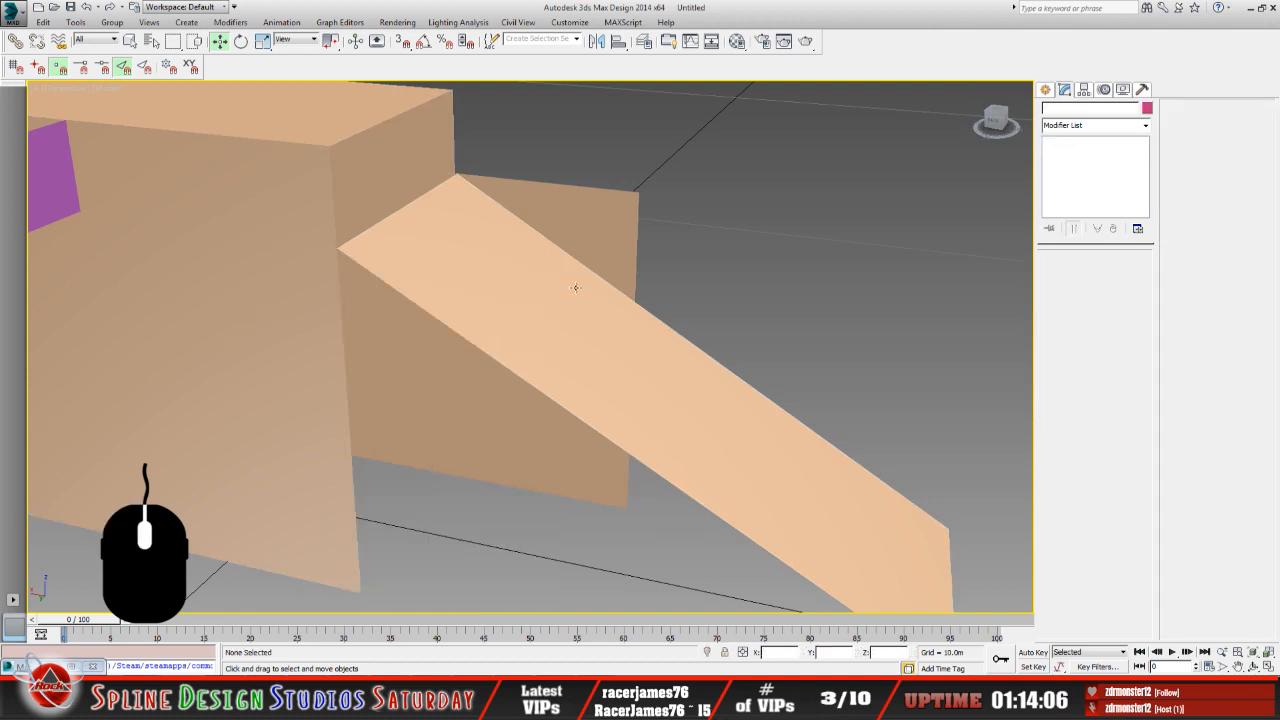
click(582, 209)
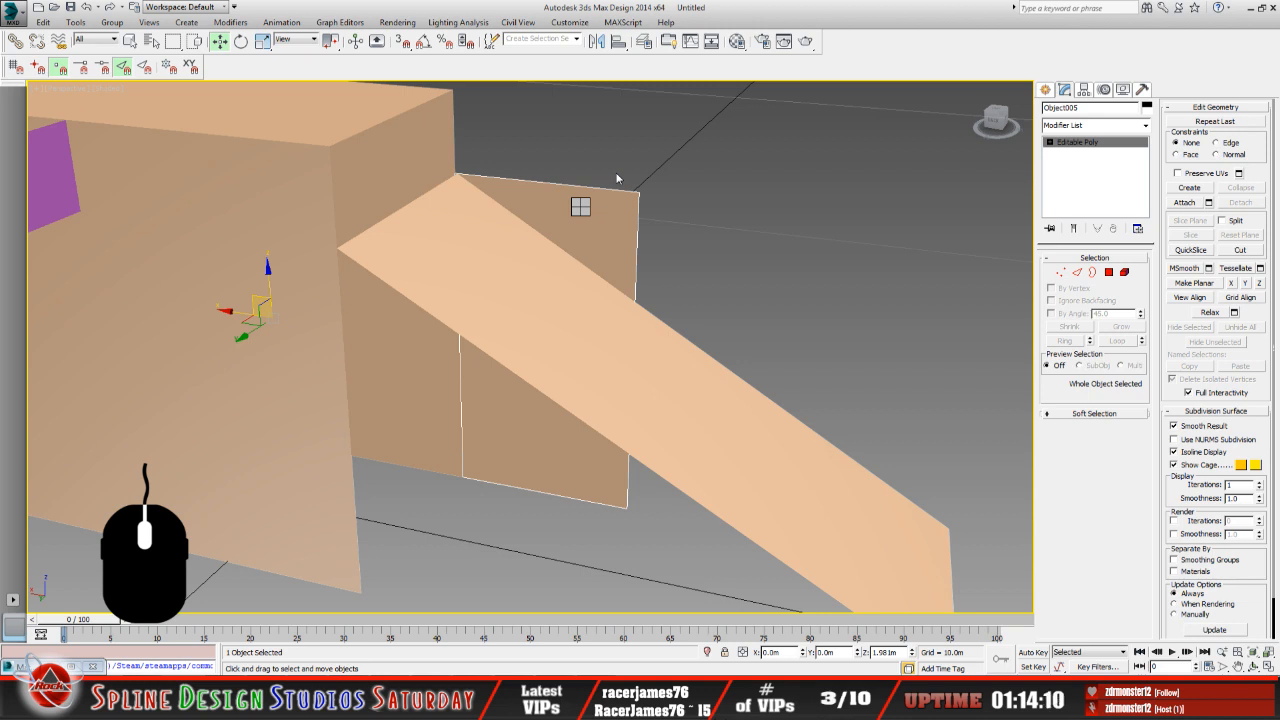
key(Delete)
Enter vertex editing on the combined walkway mesh and select the near corner vertex where the walkway meets the slope.
click(380, 246)
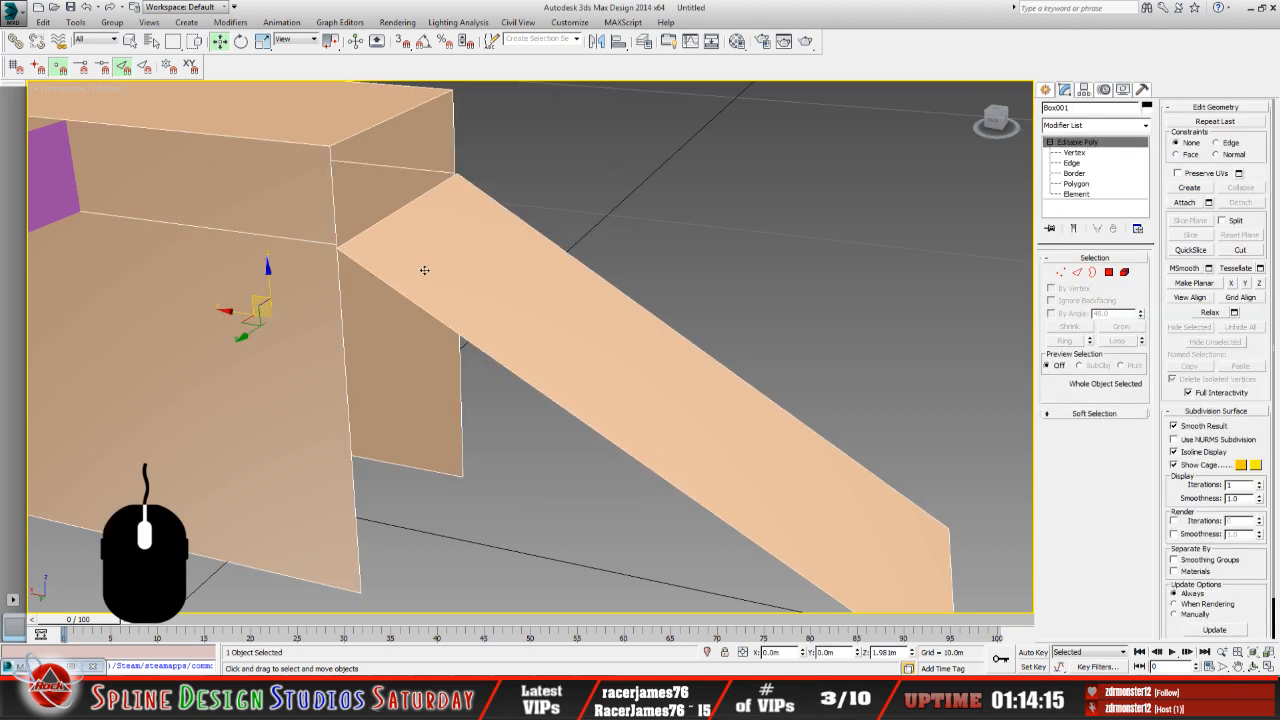
scroll(486, 360, up, 2)
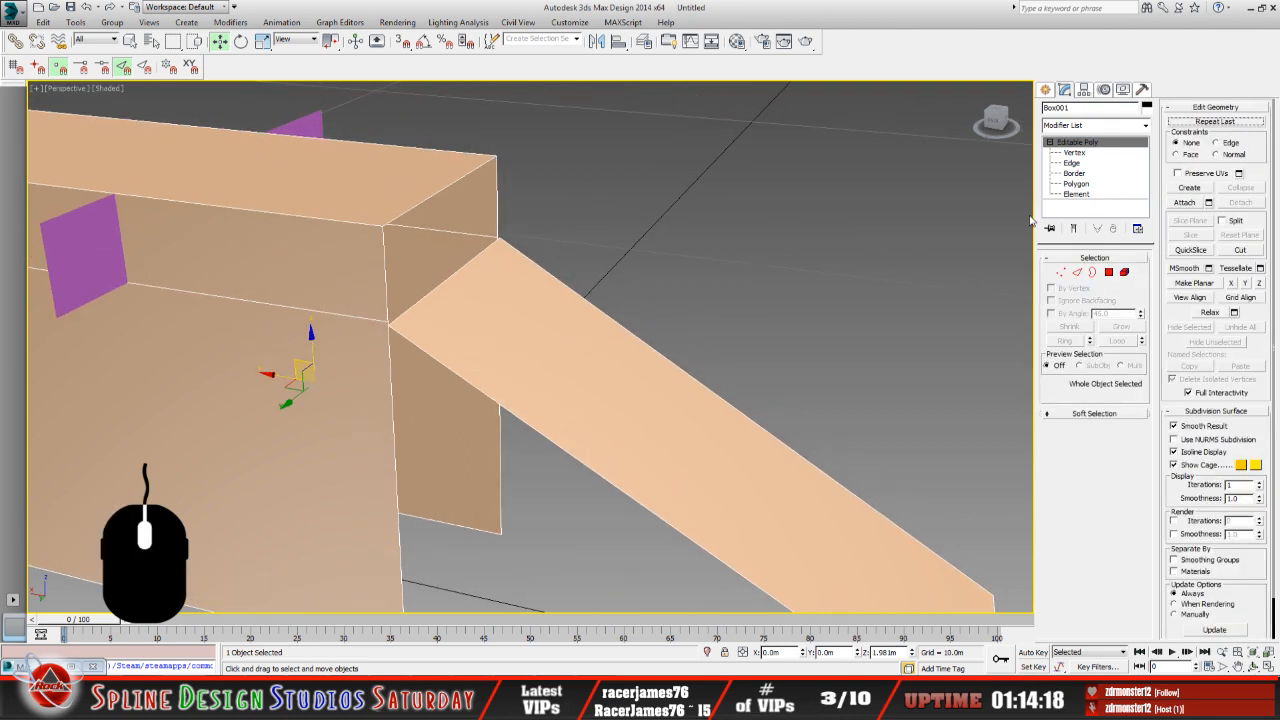
click(1074, 152)
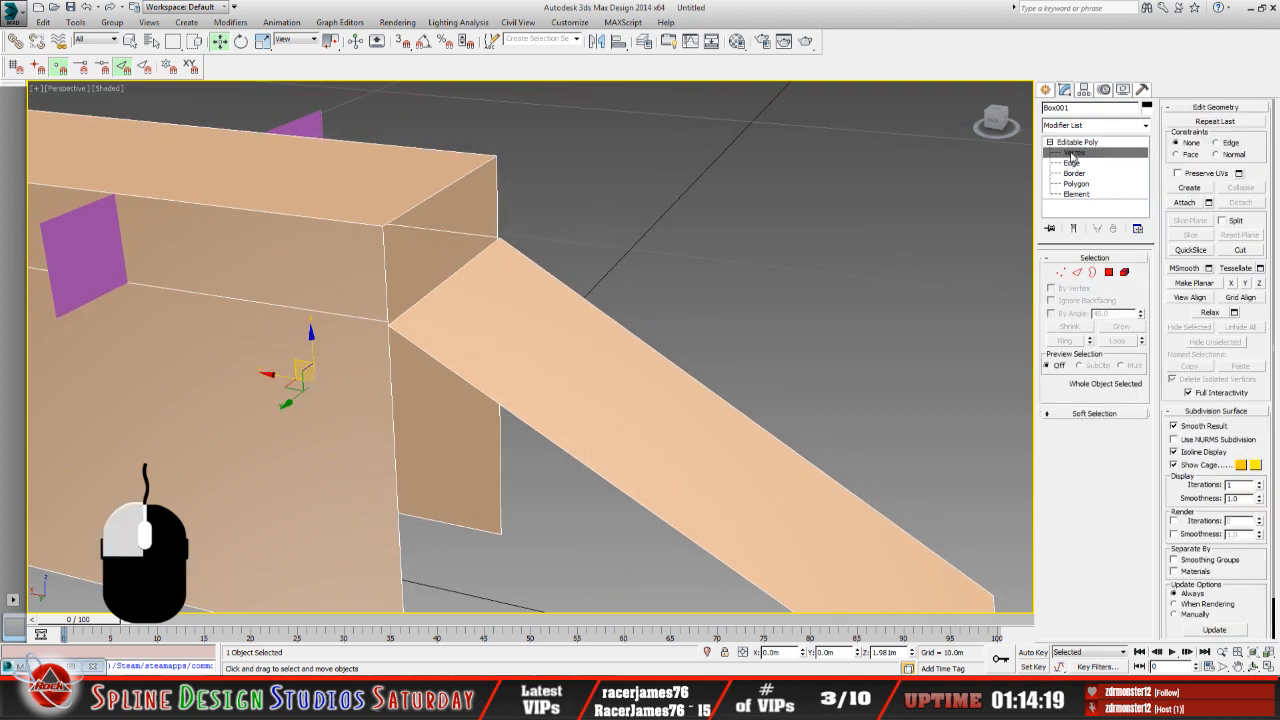
click(388, 323)
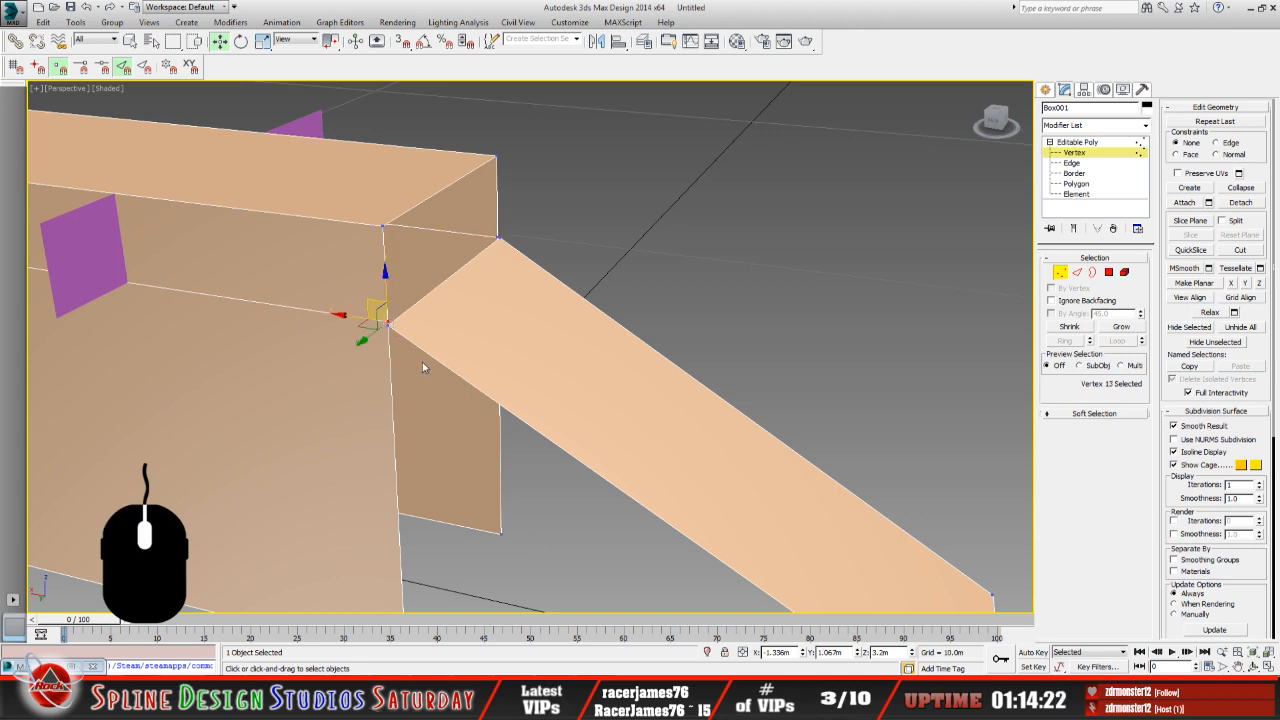
scroll(407, 350, up, 4)
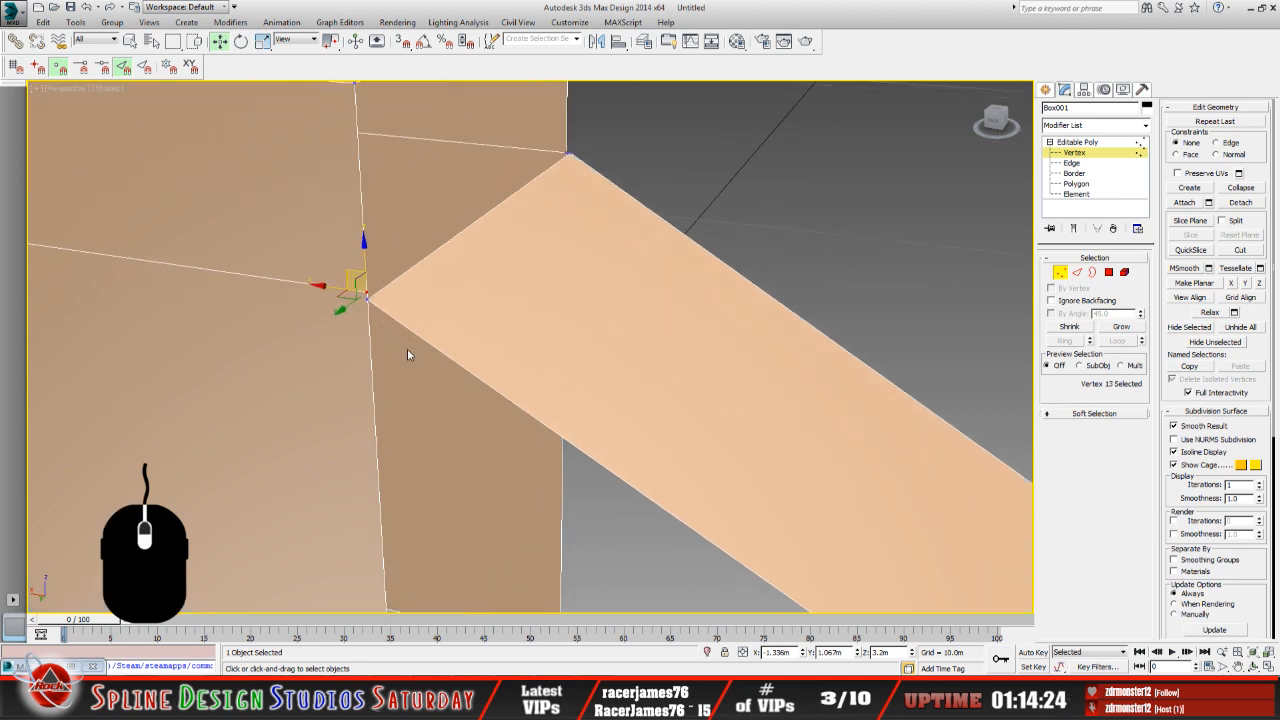
Switch the viewport from perspective to Orthographic and turn on 3D snapping.
click(58, 89)
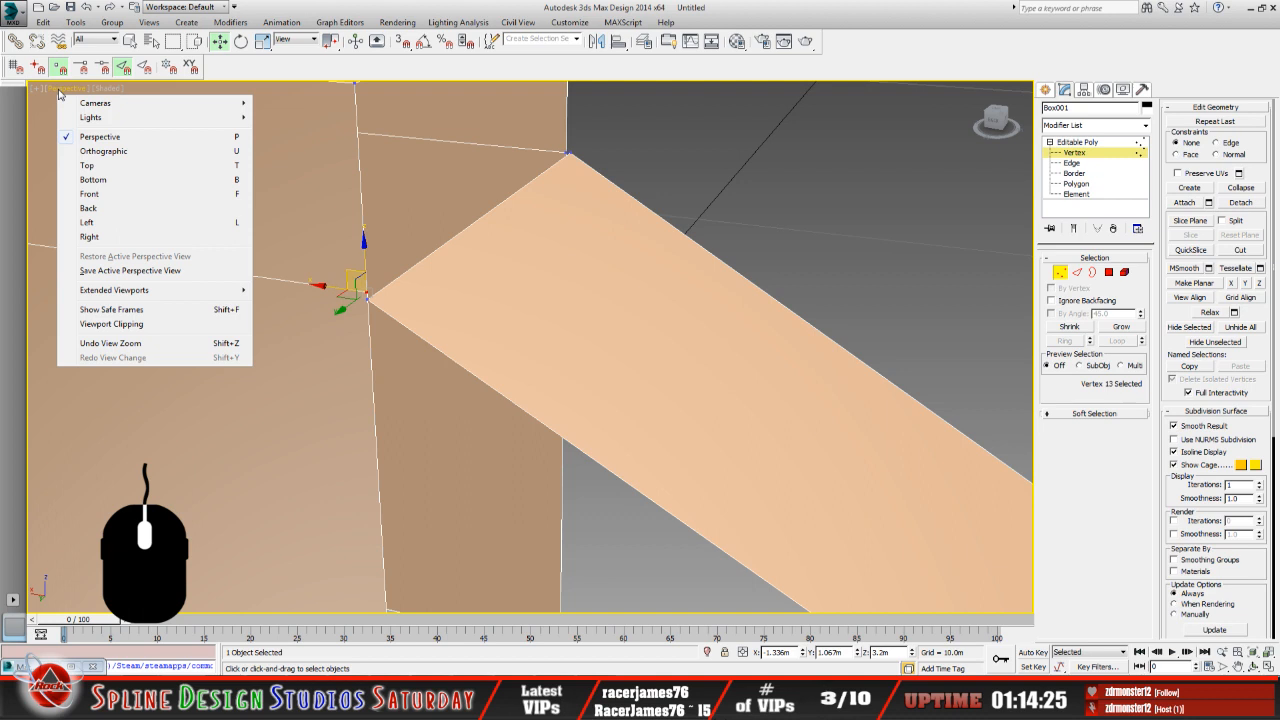
click(100, 152)
scroll(336, 353, down, 5)
scroll(336, 354, up, 2)
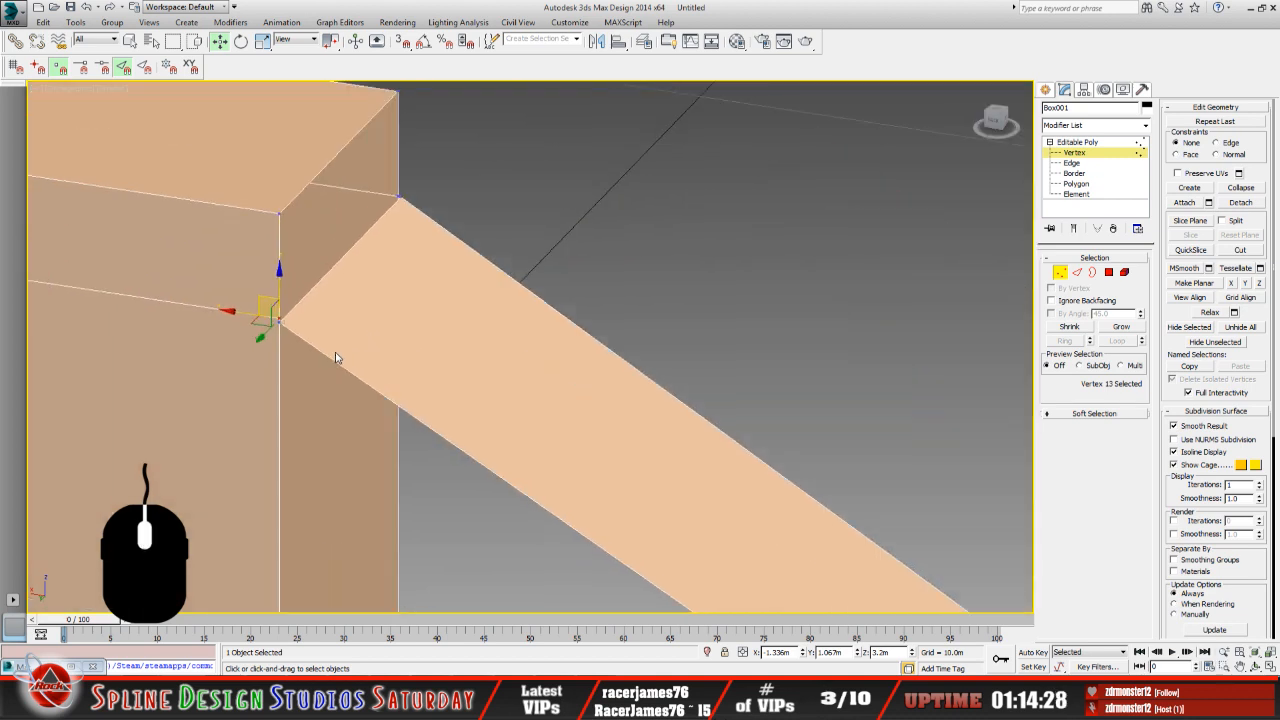
middle_drag(326, 353, 475, 367)
scroll(432, 345, up, 5)
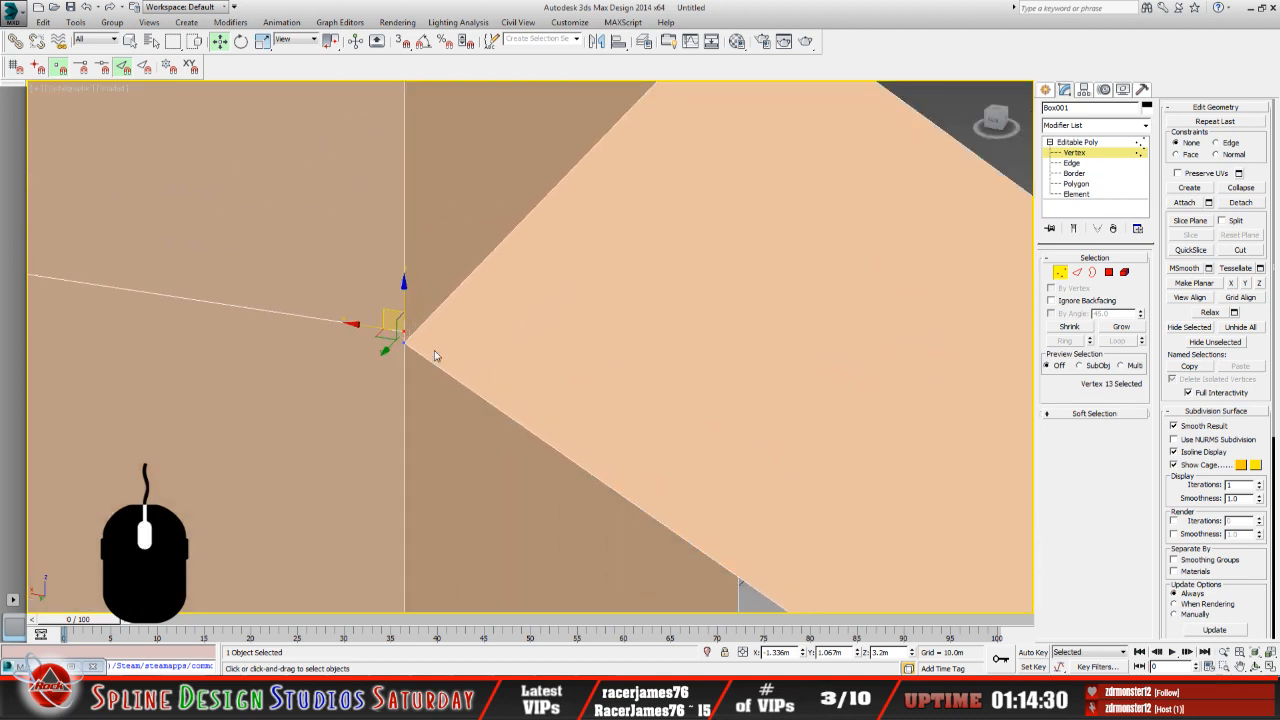
click(400, 45)
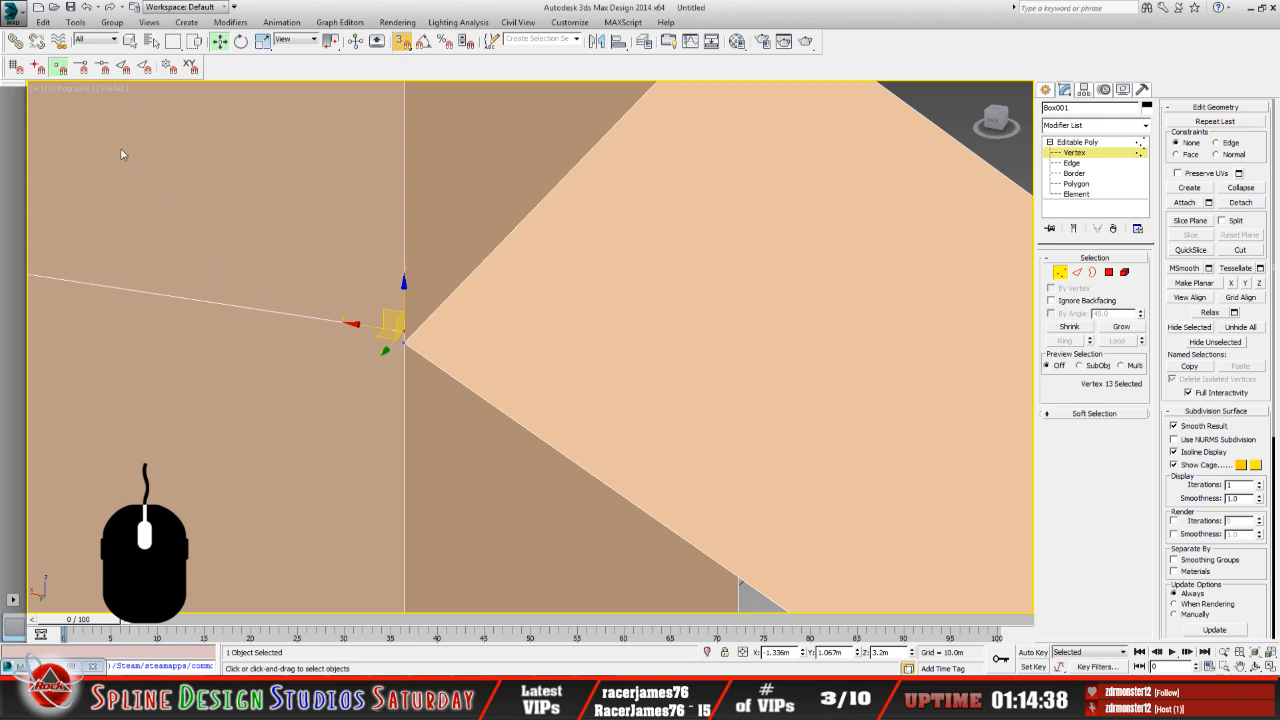
drag(394, 316, 396, 329)
click(86, 7)
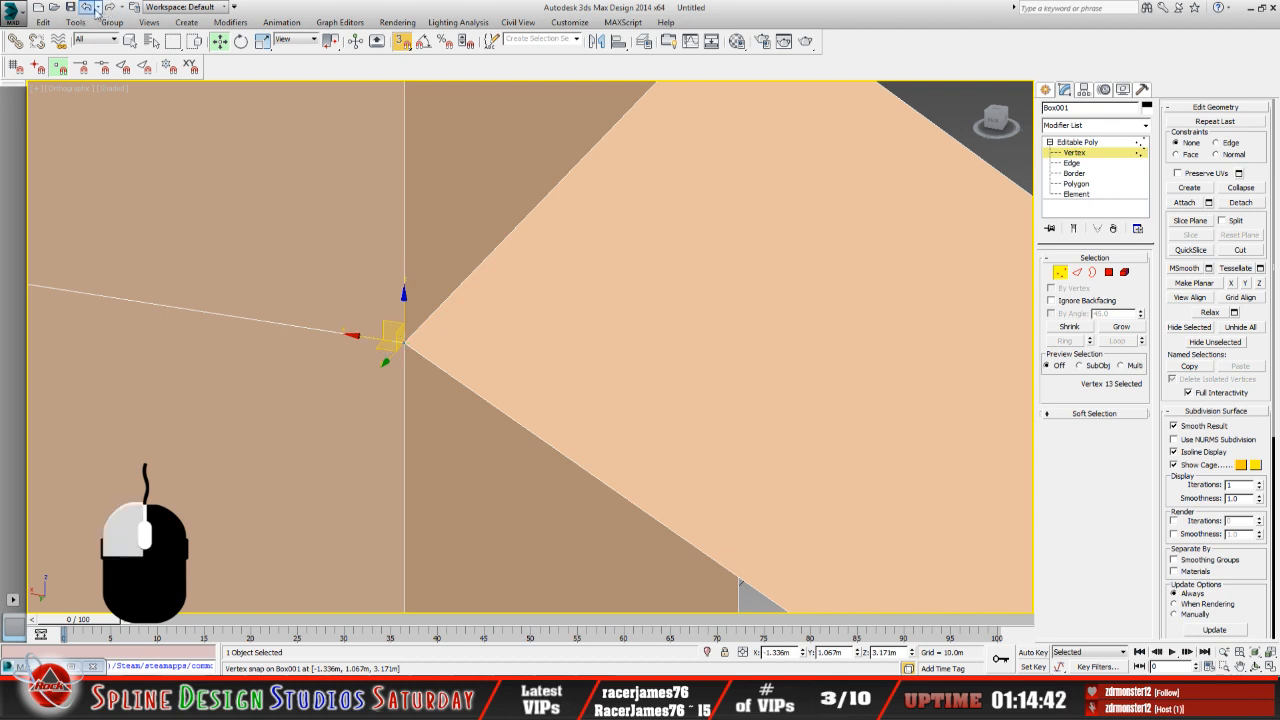
click(86, 7)
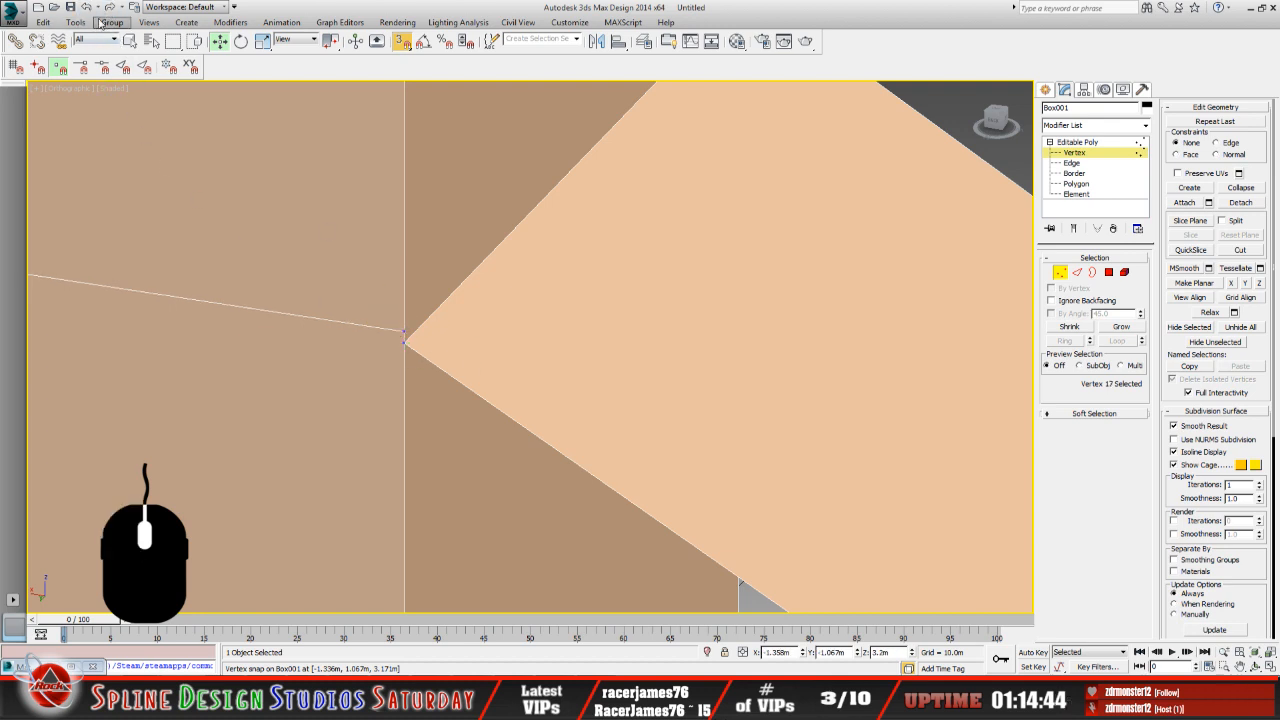
Snap the slope's near upper vertex onto the walkway's corner vertex just above it.
scroll(422, 313, down, 5)
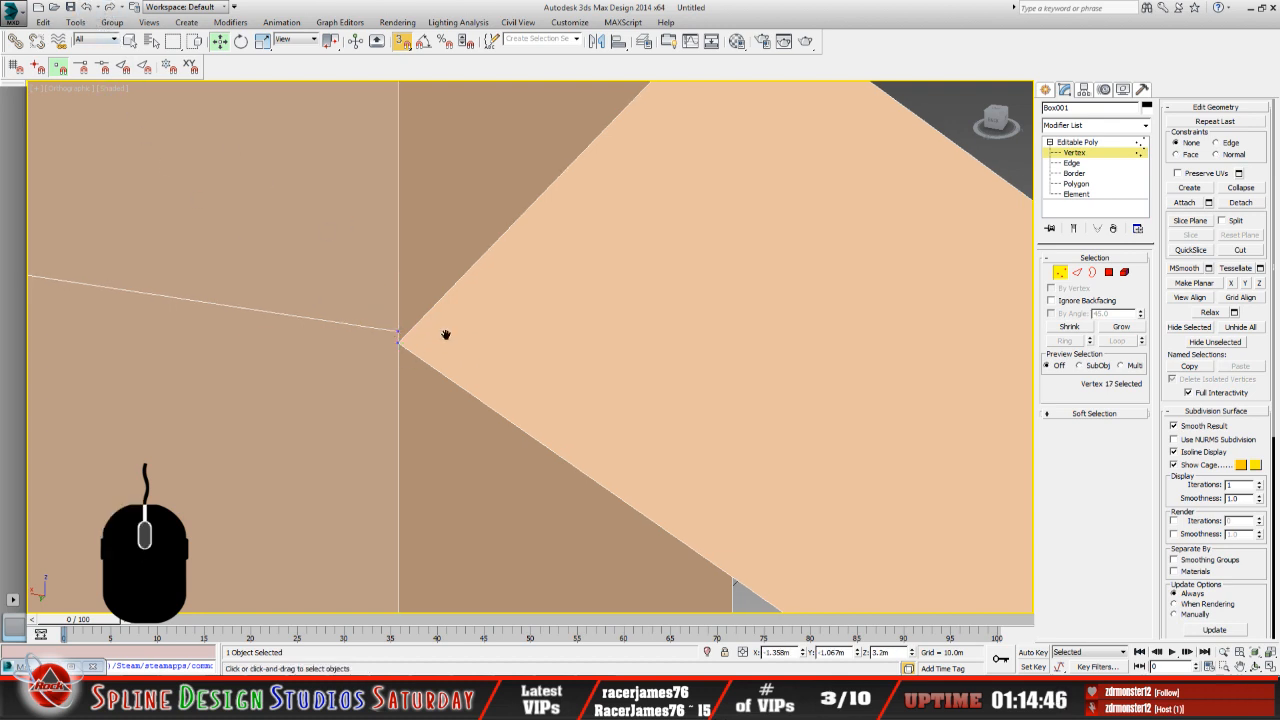
scroll(403, 323, up, 6)
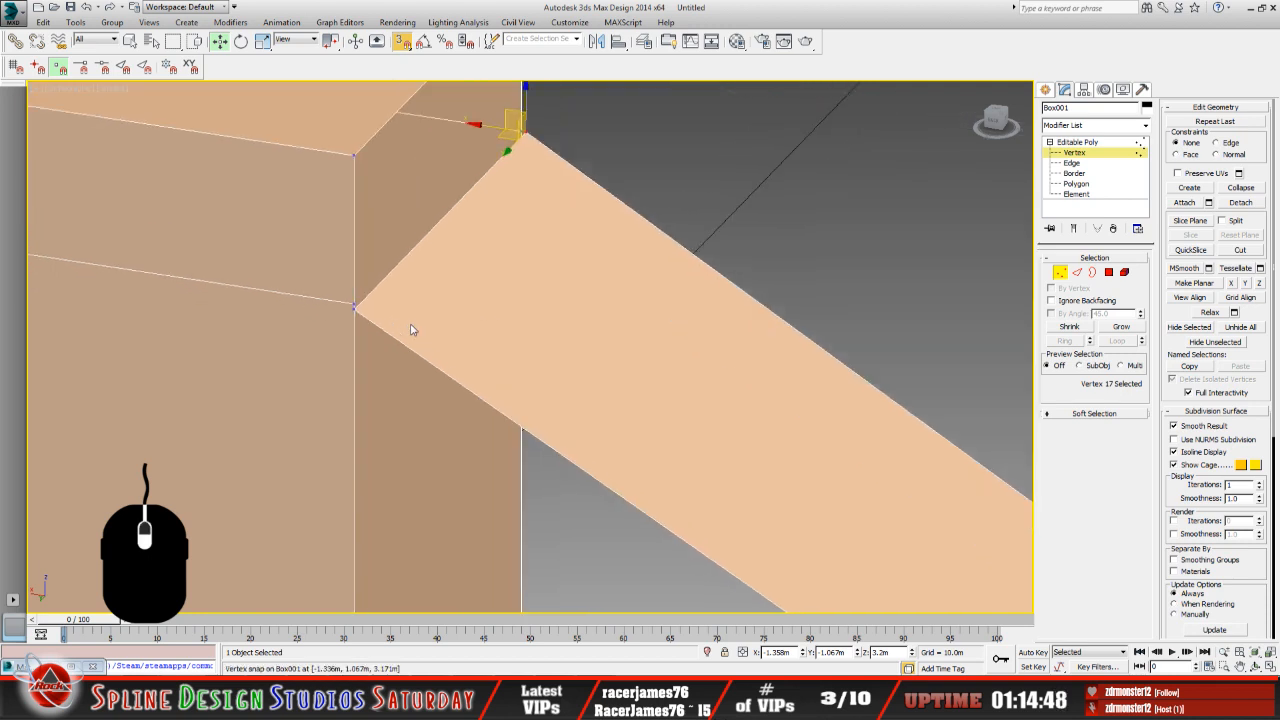
middle_drag(410, 330, 500, 394)
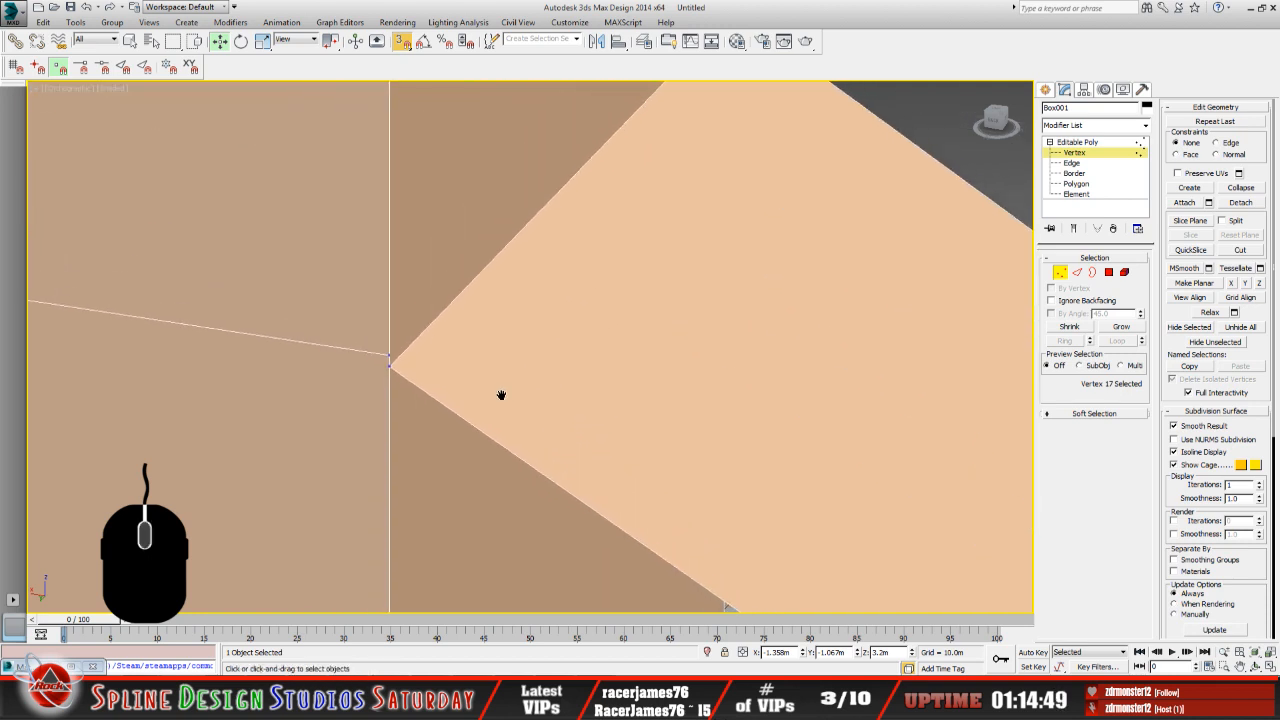
click(386, 364)
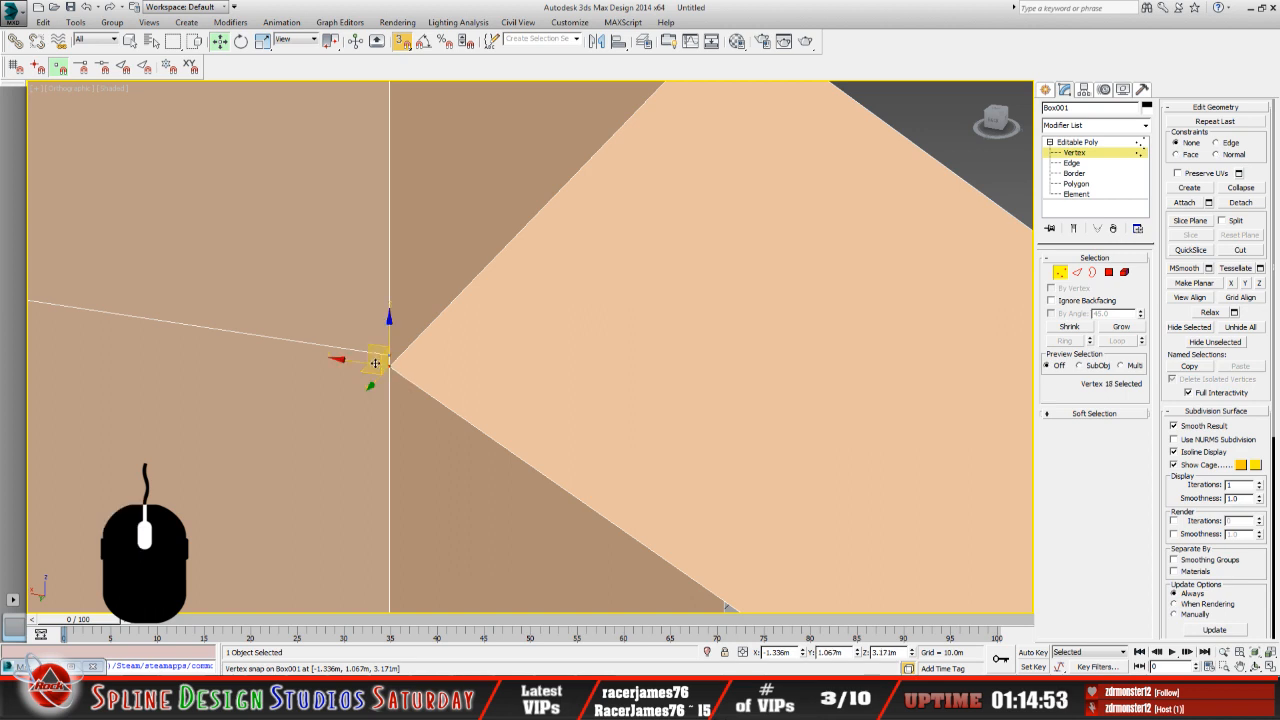
drag(374, 362, 391, 359)
scroll(510, 360, down, 2)
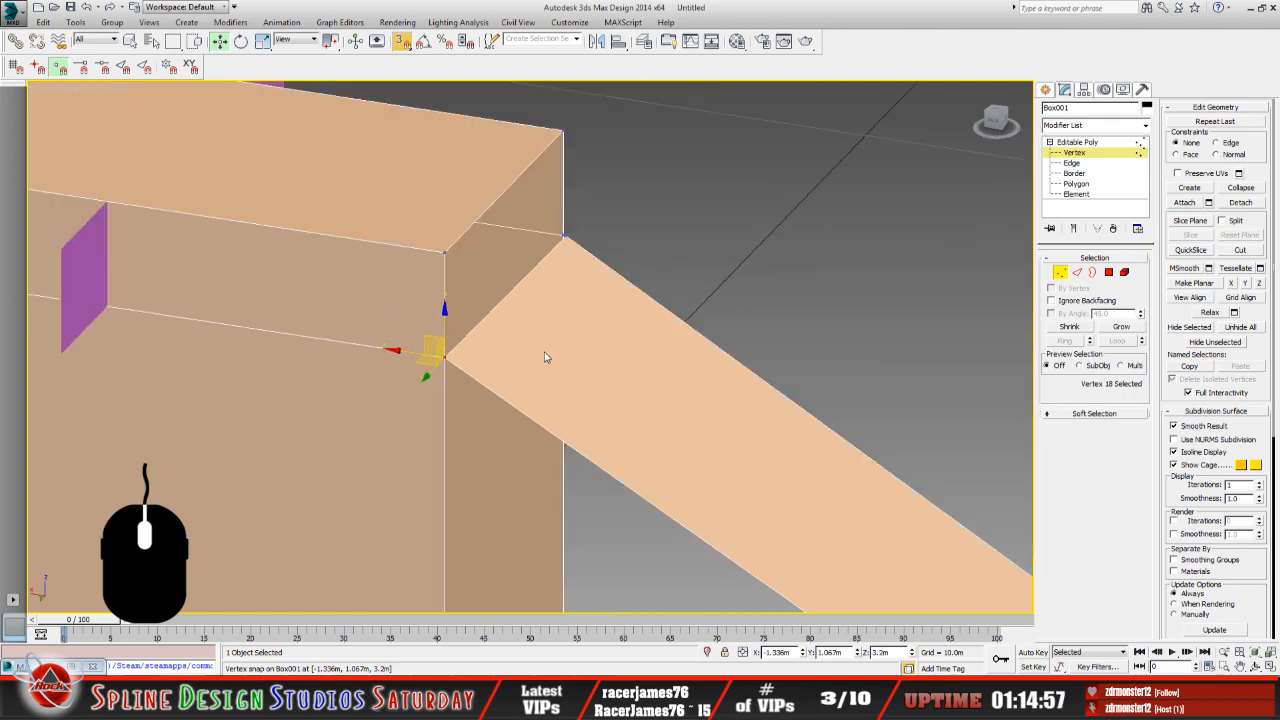
Snap the slope's remaining upper vertex onto the adjacent lower corner vertex of the walkway's upper section.
scroll(509, 391, down, 2)
click(1256, 665)
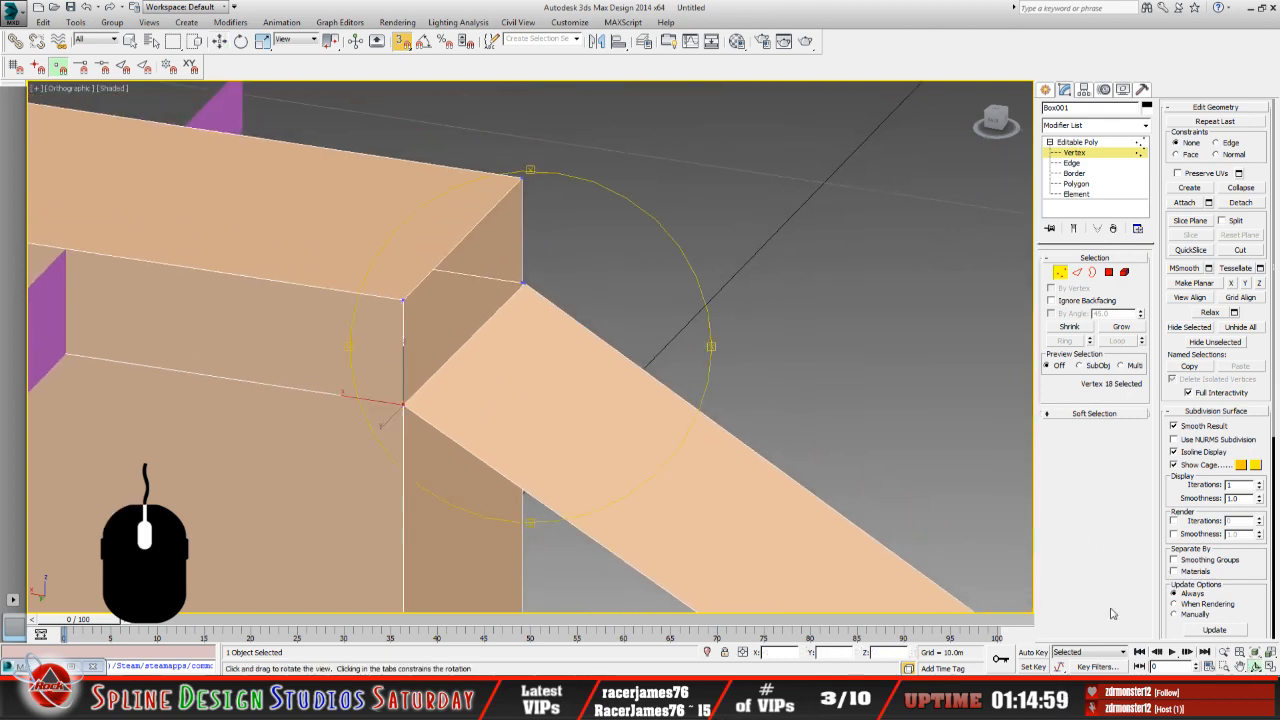
drag(485, 376, 346, 366)
scroll(329, 300, up, 8)
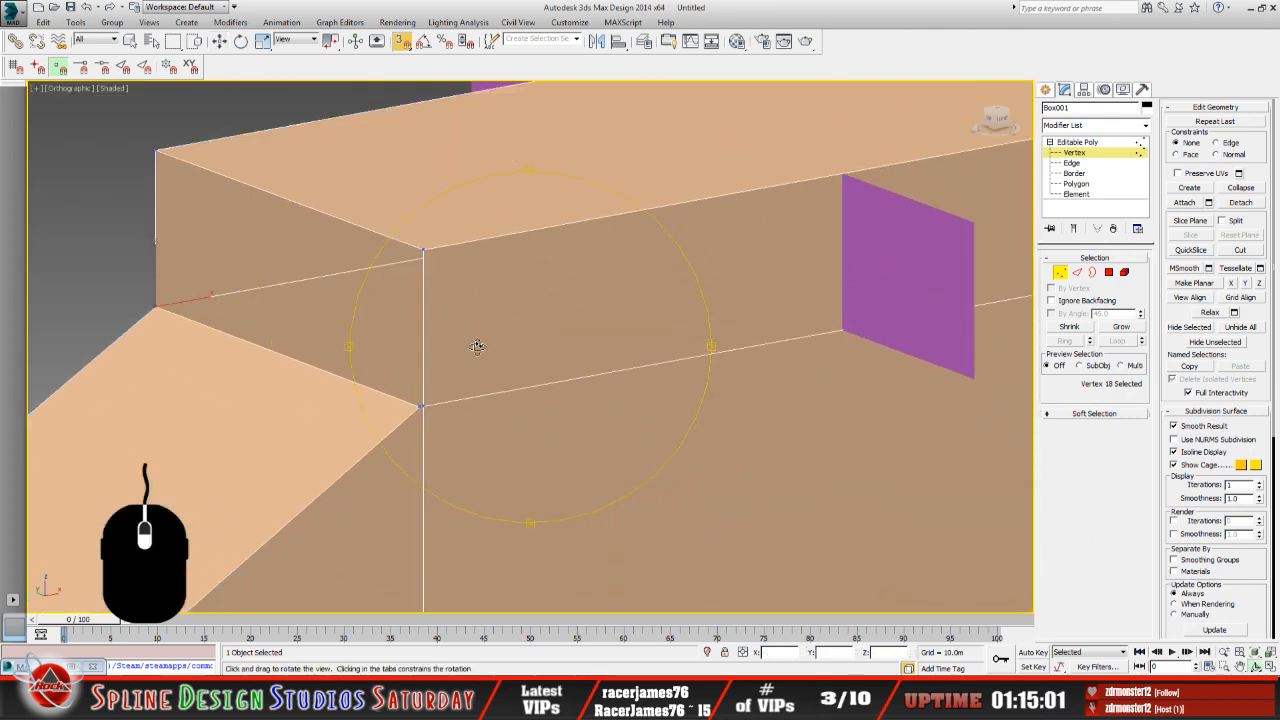
drag(528, 320, 500, 317)
scroll(500, 317, up, 3)
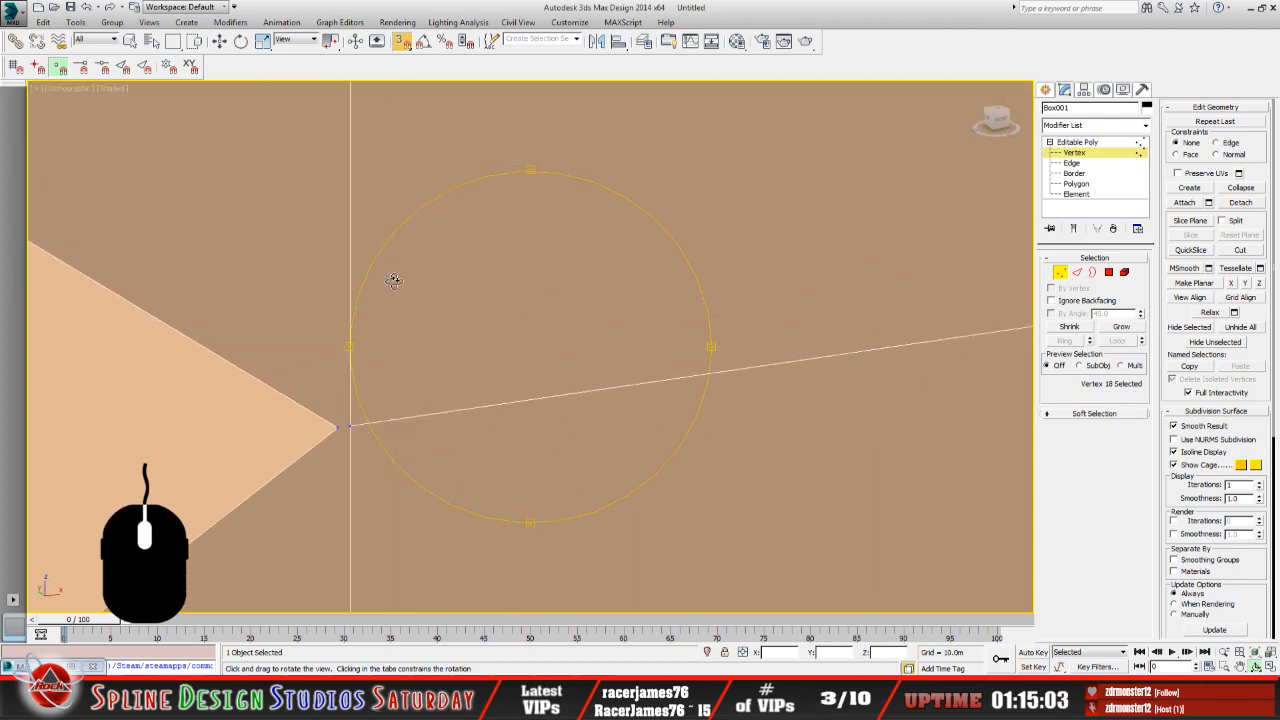
middle_drag(424, 415, 600, 326)
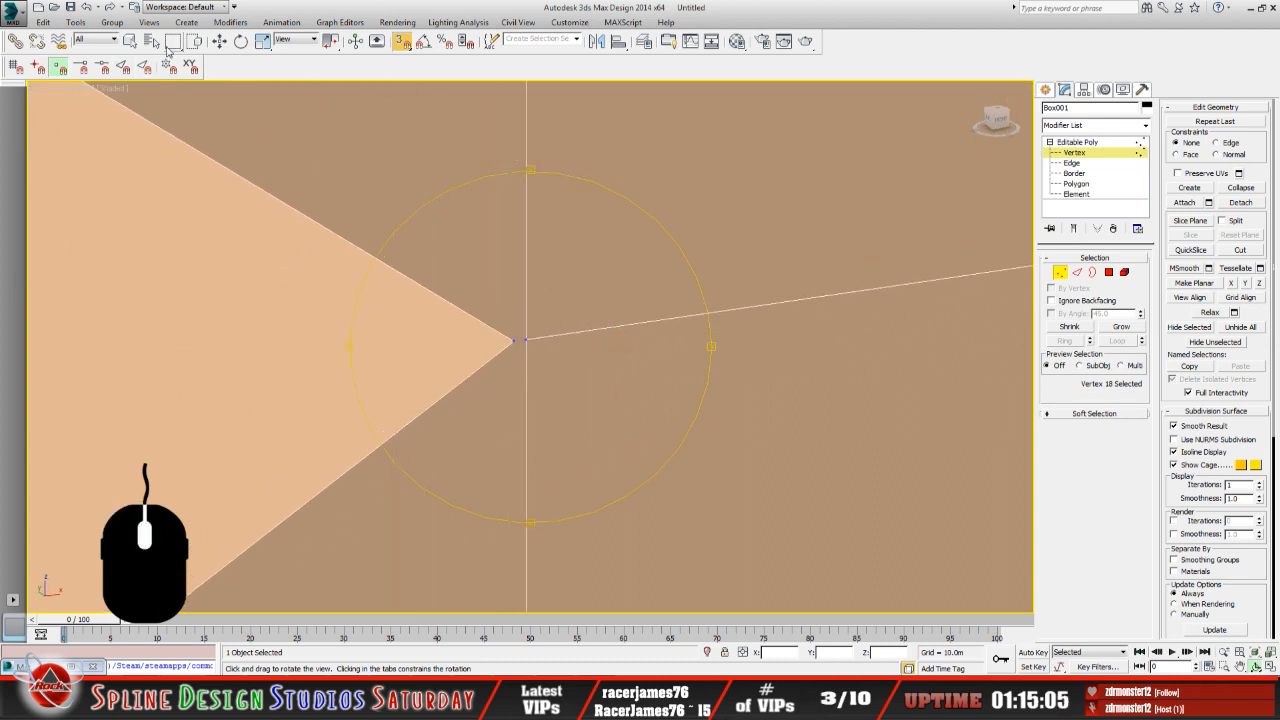
click(220, 42)
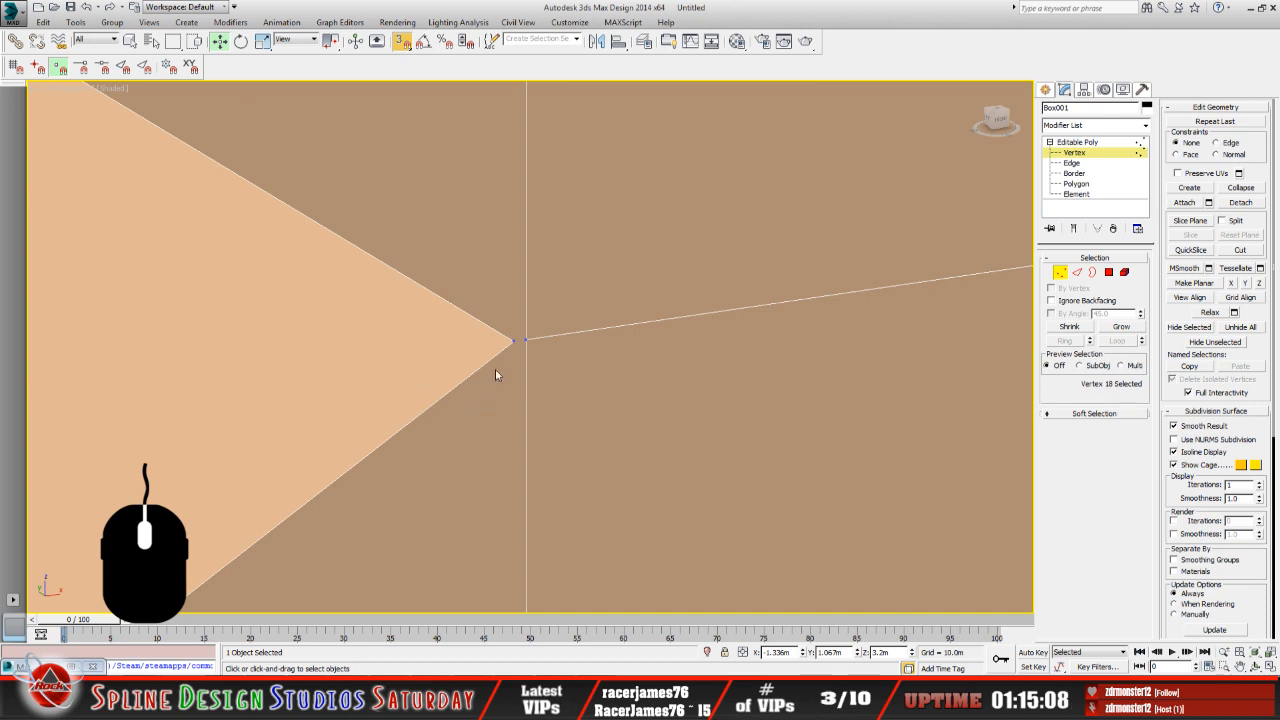
click(512, 342)
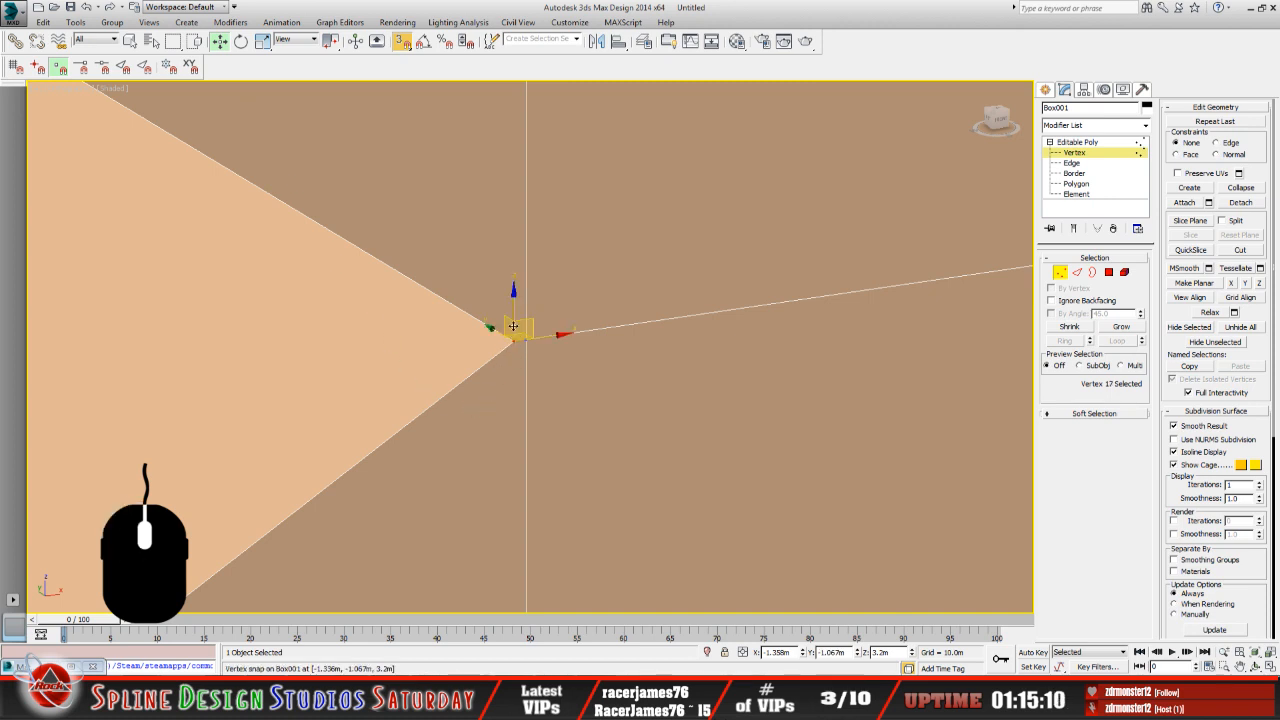
drag(513, 336, 527, 337)
scroll(527, 337, down, 6)
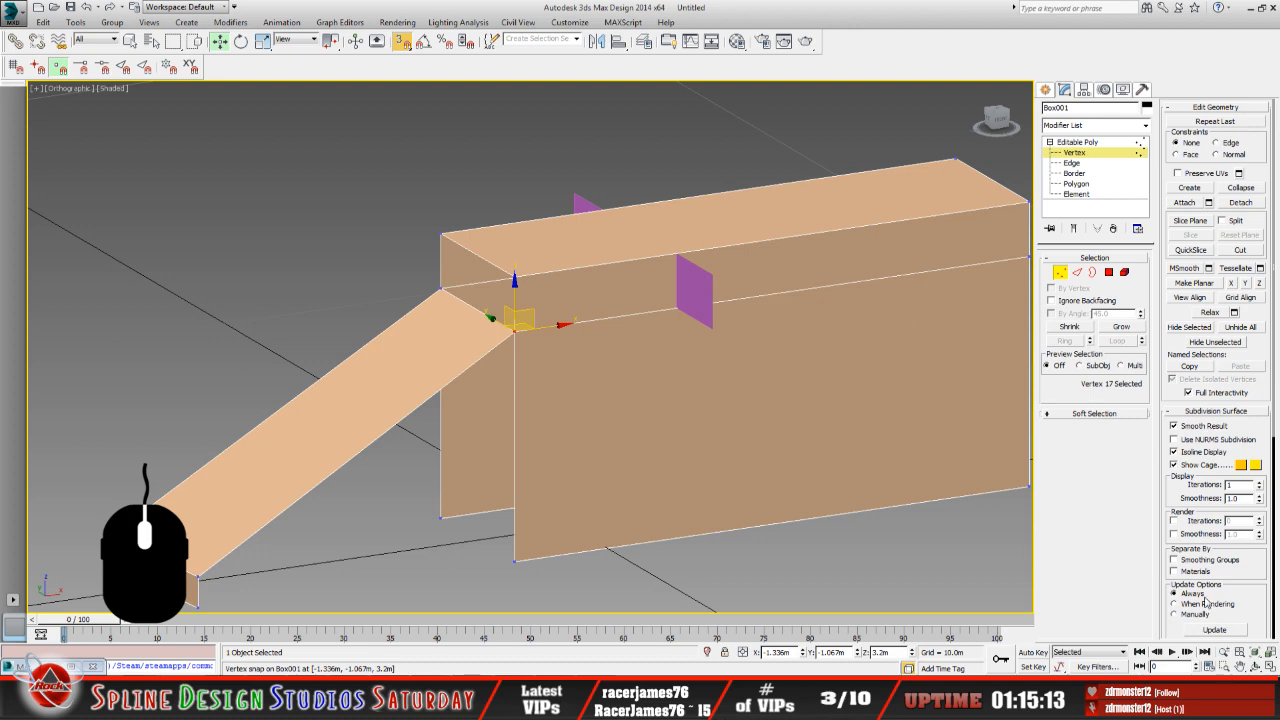
Examine the joint between the walkway and the slope from both sides and from farther away.
click(1256, 665)
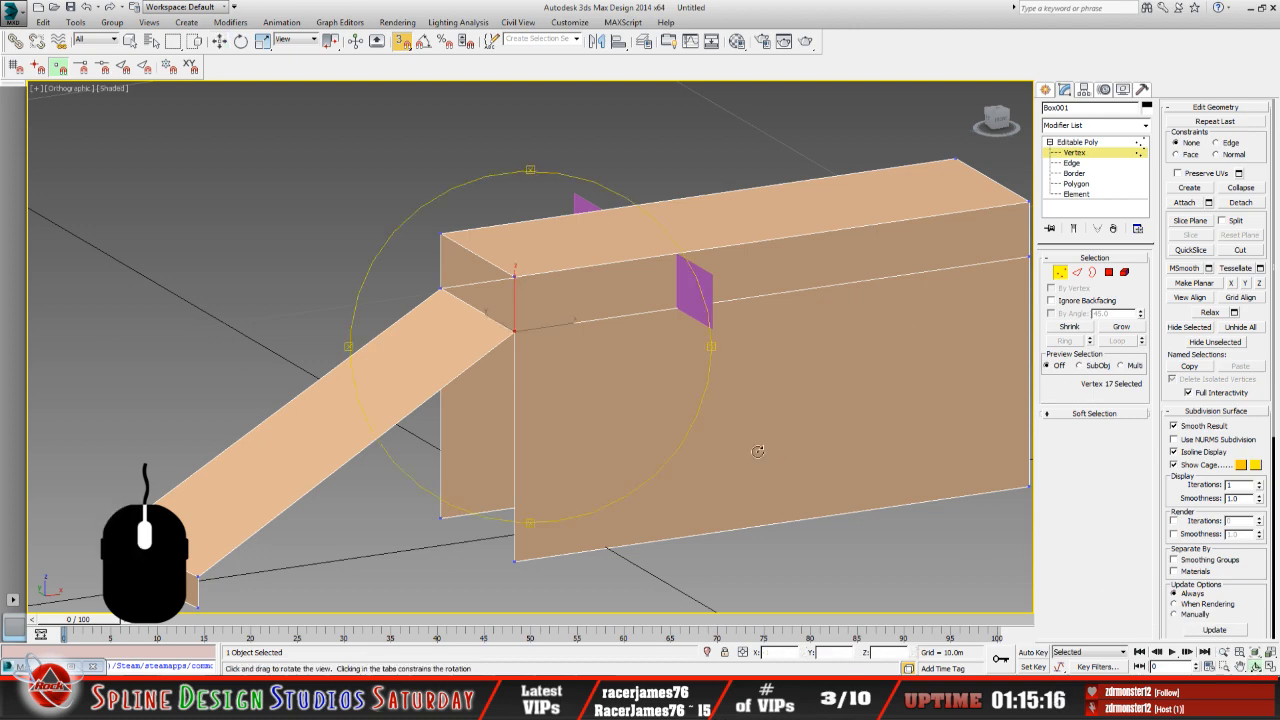
drag(531, 410, 511, 379)
drag(600, 425, 614, 408)
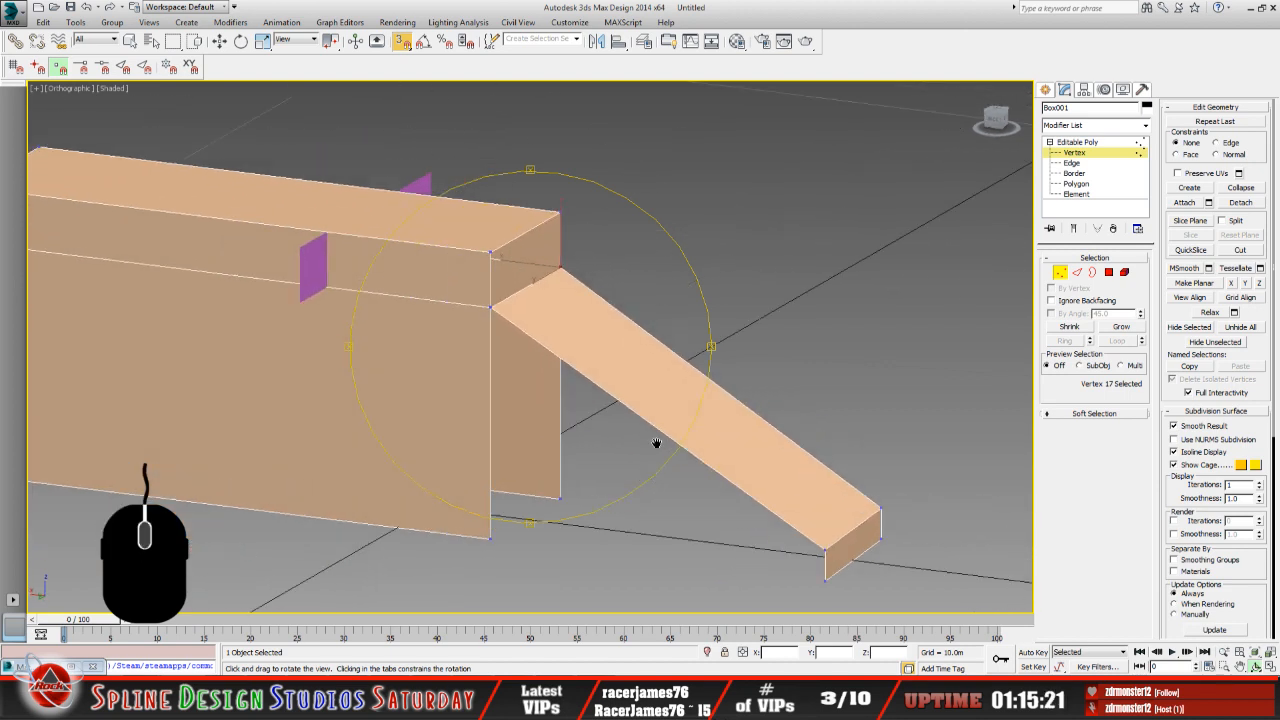
drag(503, 390, 554, 352)
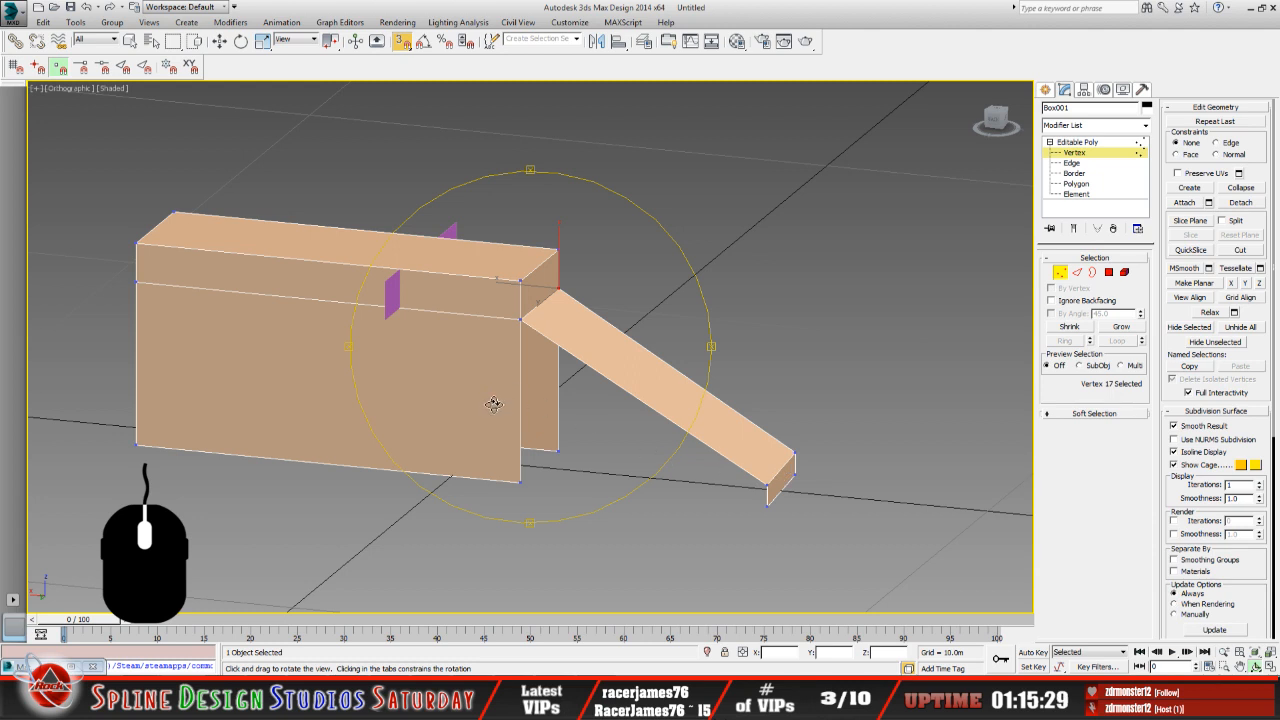
mouse_move(503, 400)
mouse_down()
mouse_move(486, 403)
mouse_move(497, 378)
mouse_up()
scroll(507, 377, up, 2)
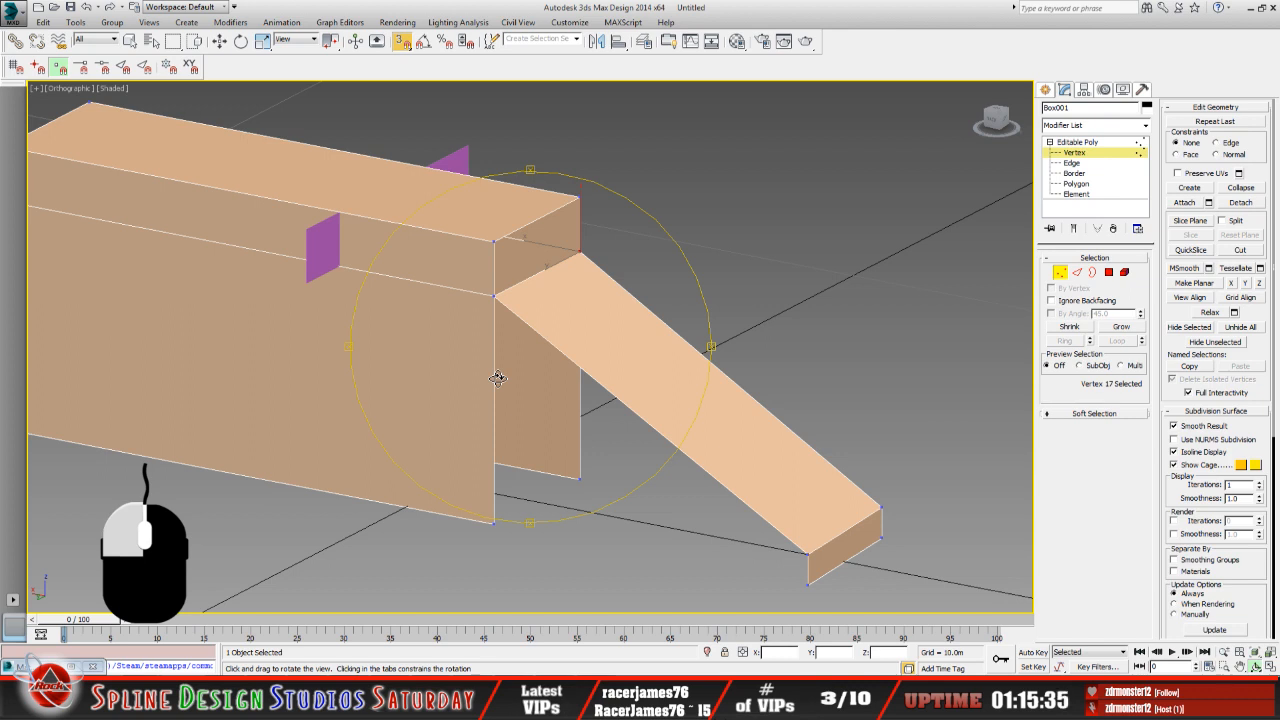
drag(497, 378, 509, 378)
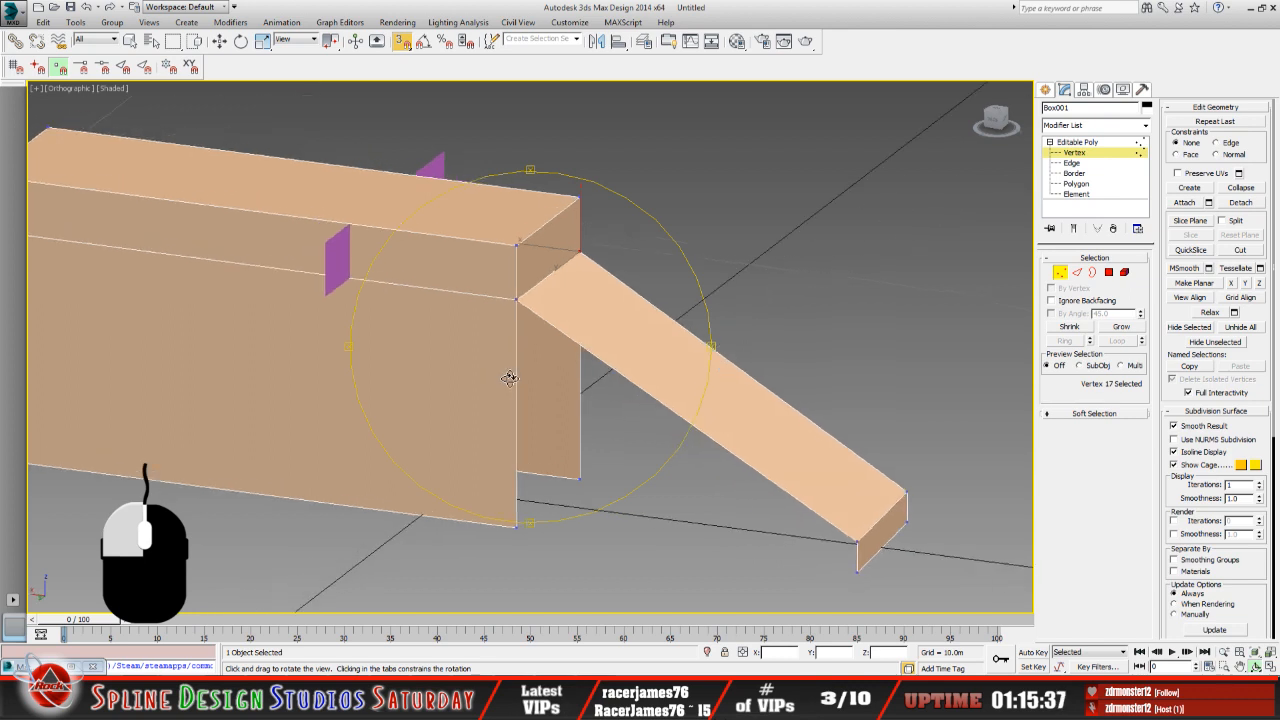
drag(509, 378, 548, 375)
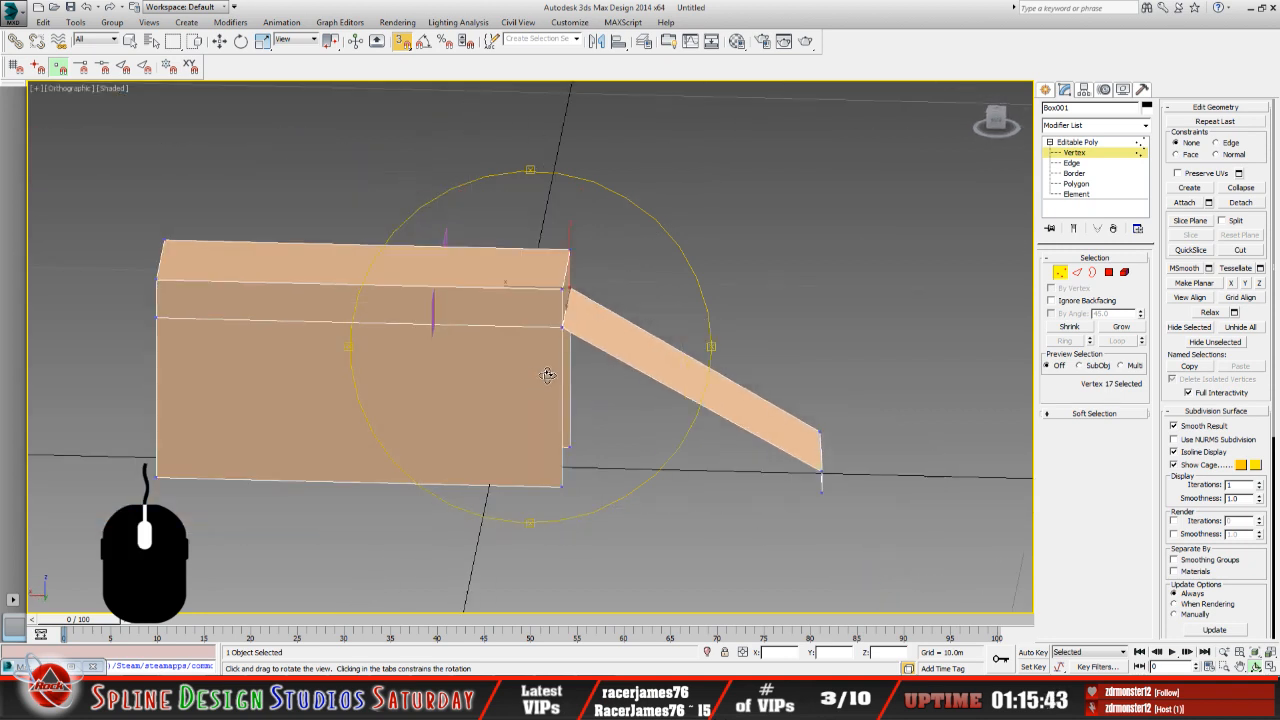
With 3D snapping off, move all eight vertices at the walkway's slope end along X to about -2.386 m, and leave vertex editing.
click(1077, 142)
key(w)
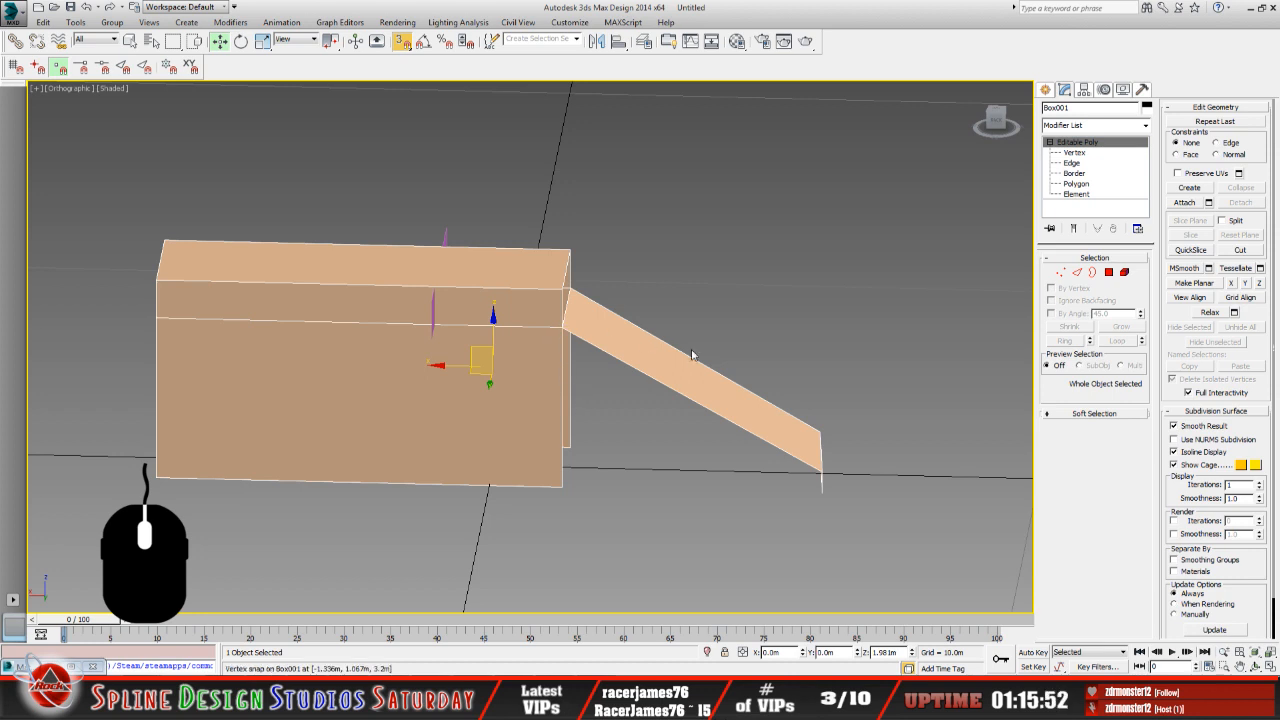
click(1075, 152)
click(566, 286)
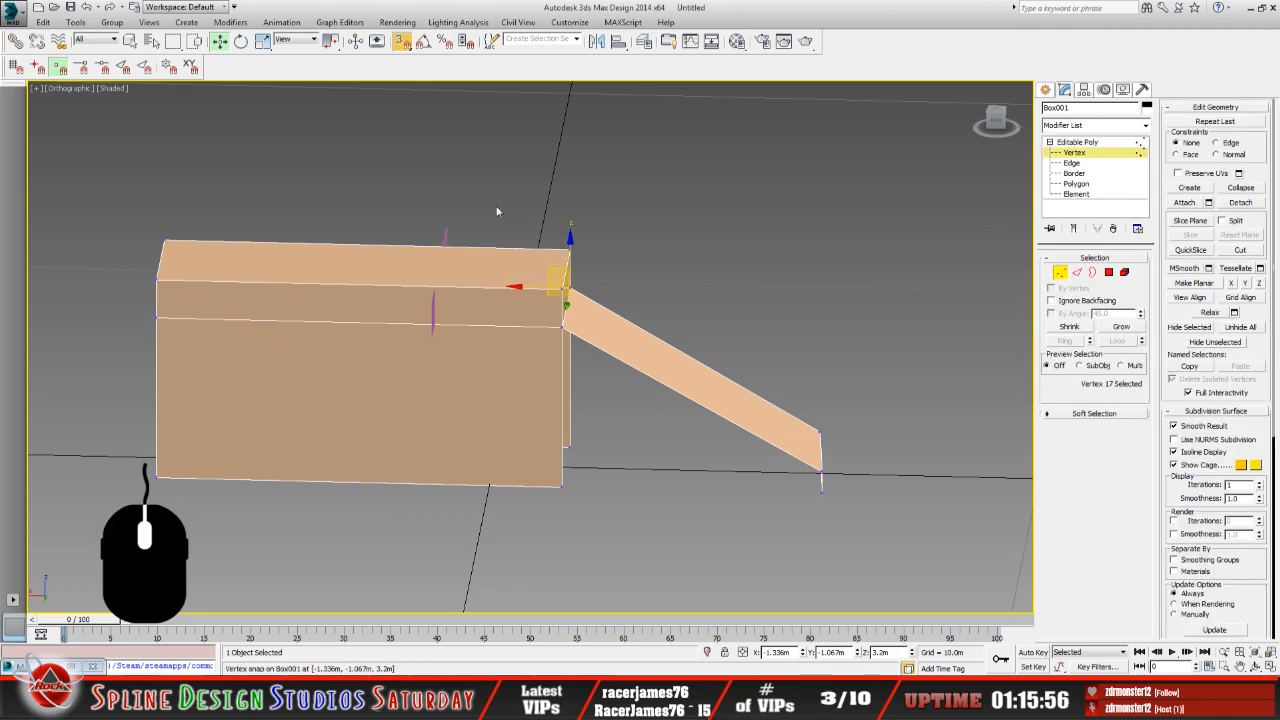
drag(497, 211, 629, 558)
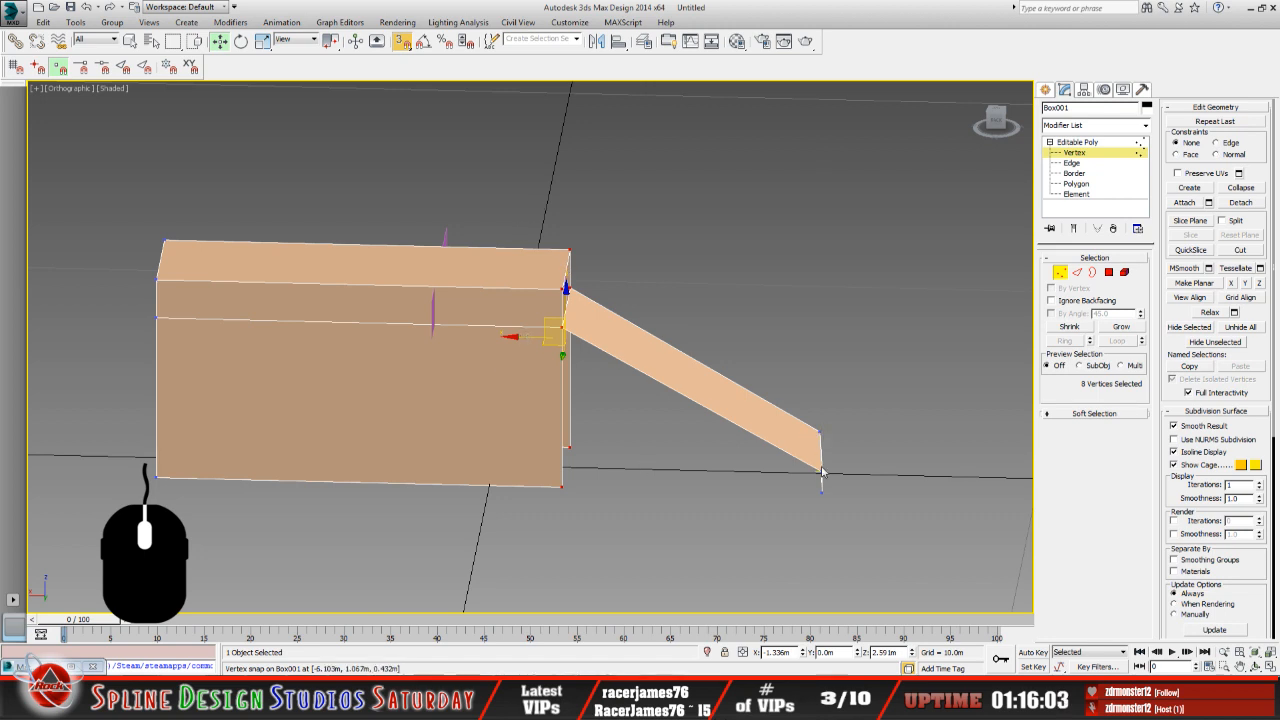
click(404, 45)
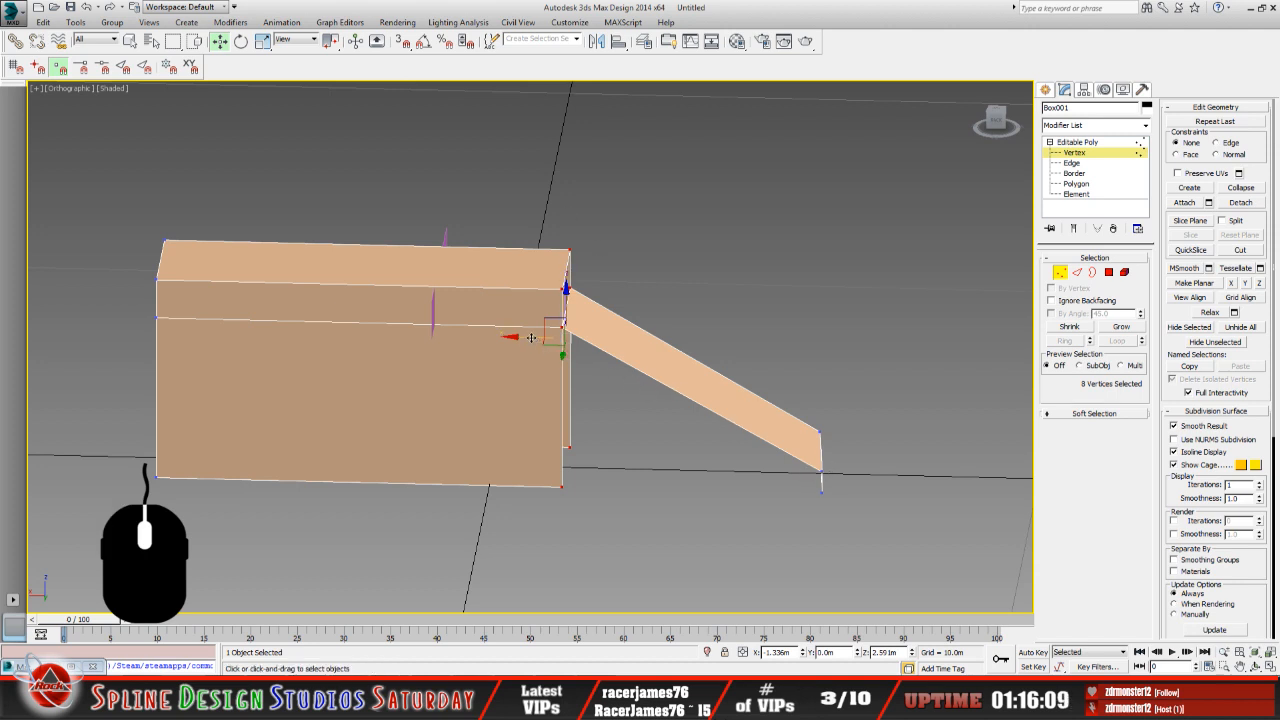
drag(531, 338, 576, 340)
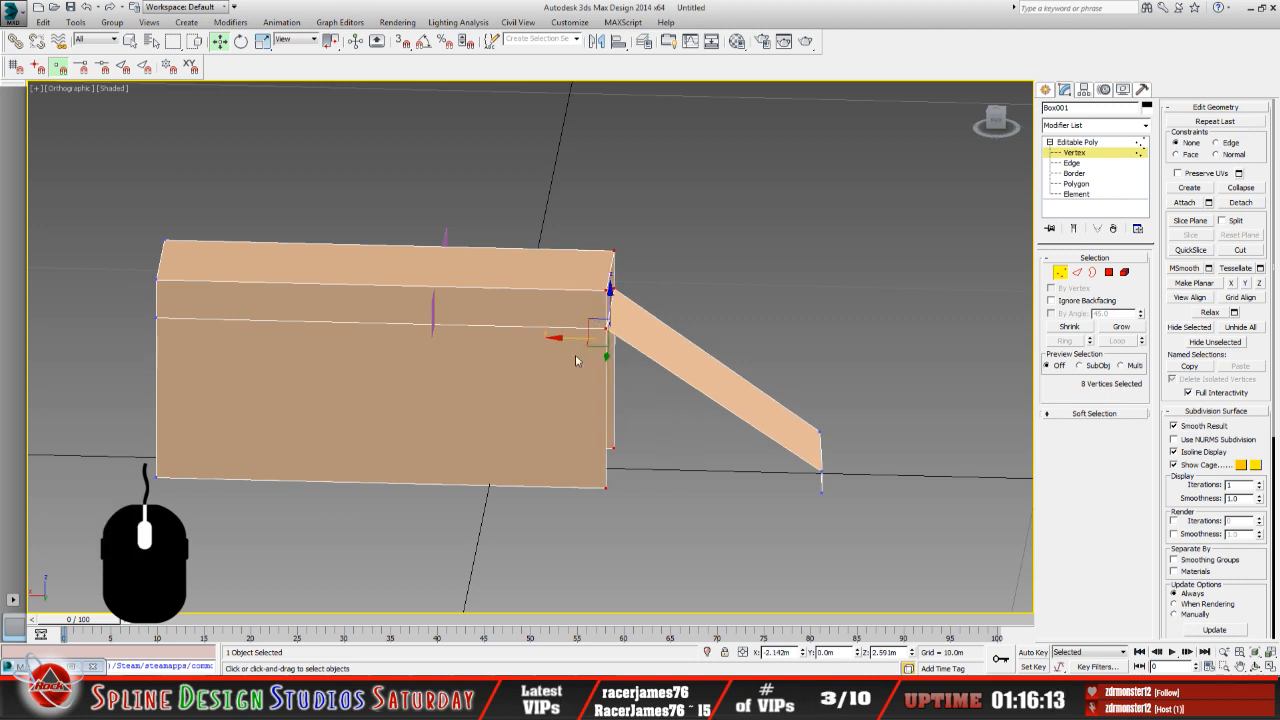
drag(569, 338, 590, 339)
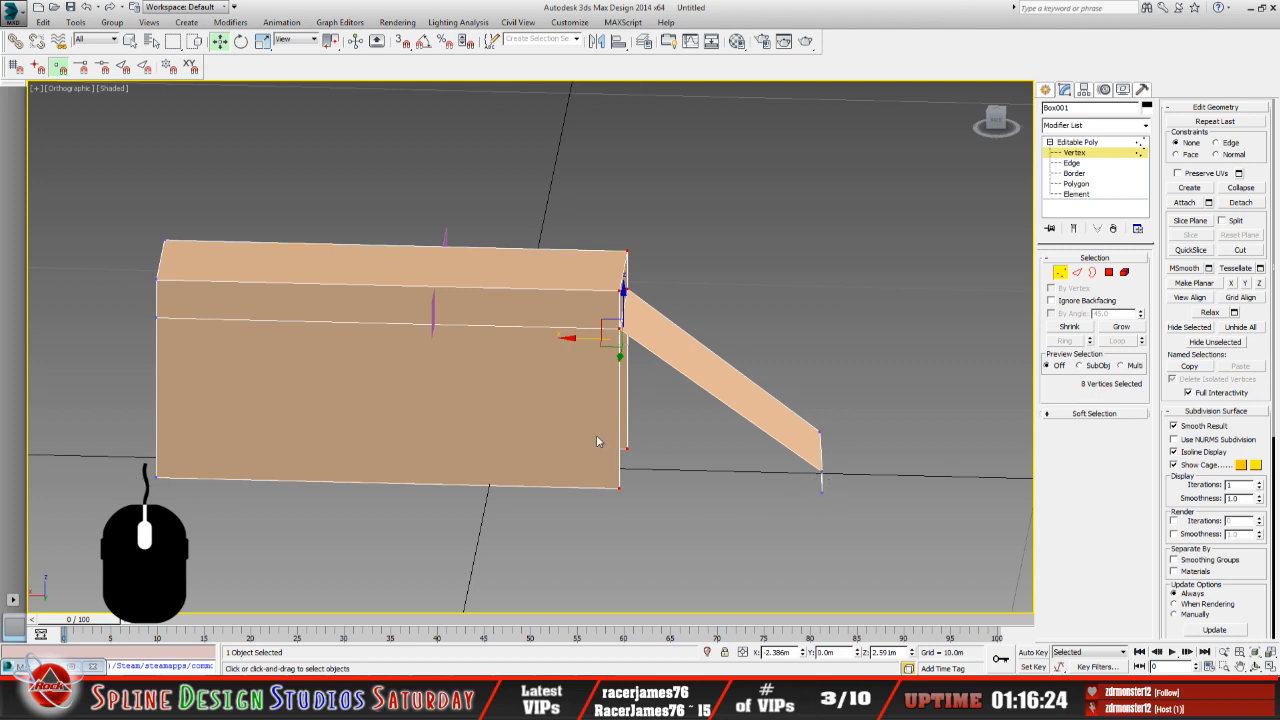
middle_drag(596, 441, 505, 432)
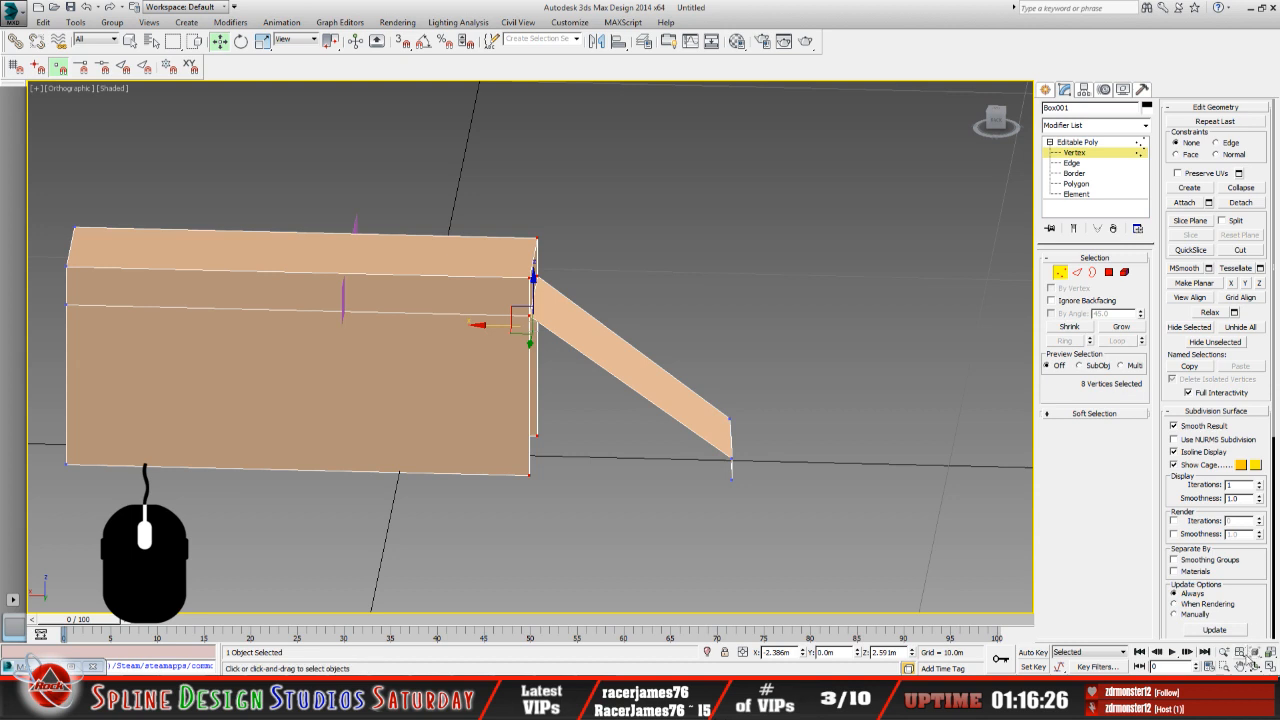
click(1240, 666)
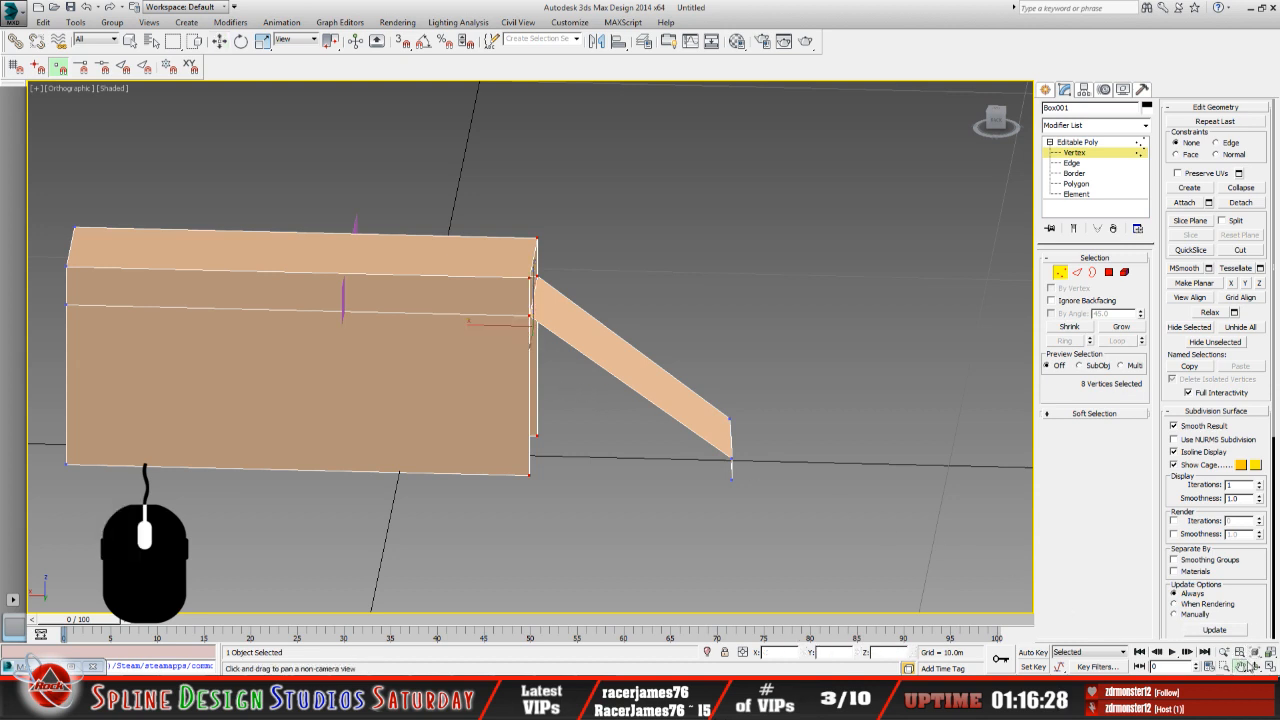
click(1255, 666)
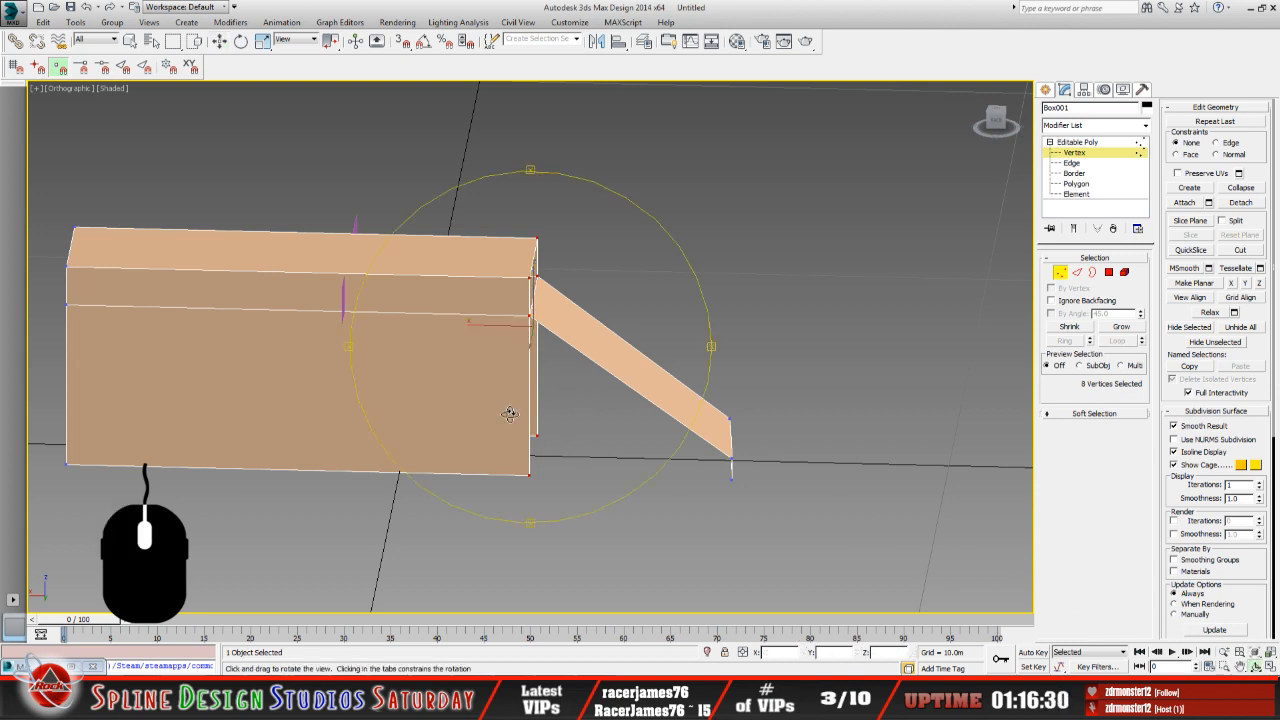
drag(509, 414, 389, 403)
drag(490, 386, 560, 392)
click(1079, 143)
Unhide Object001, Object003, Object004 and Object005, leaving Obj0 hidden.
right_click(408, 494)
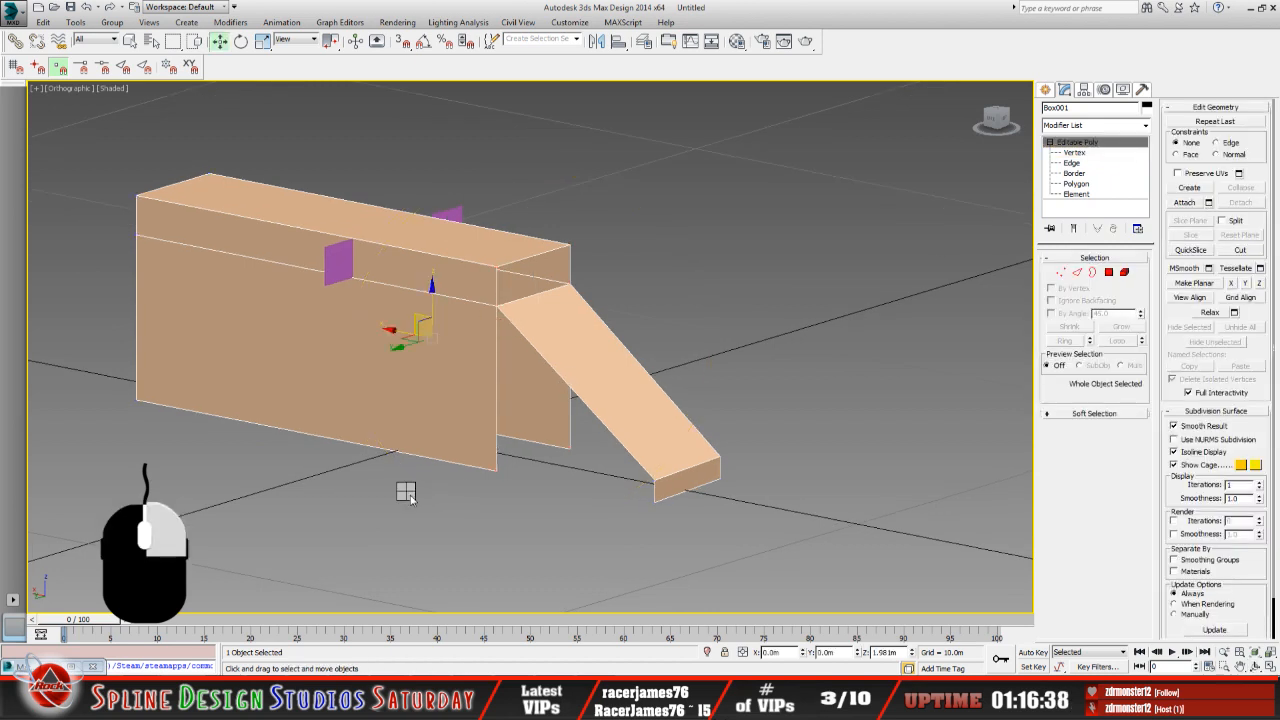
click(449, 427)
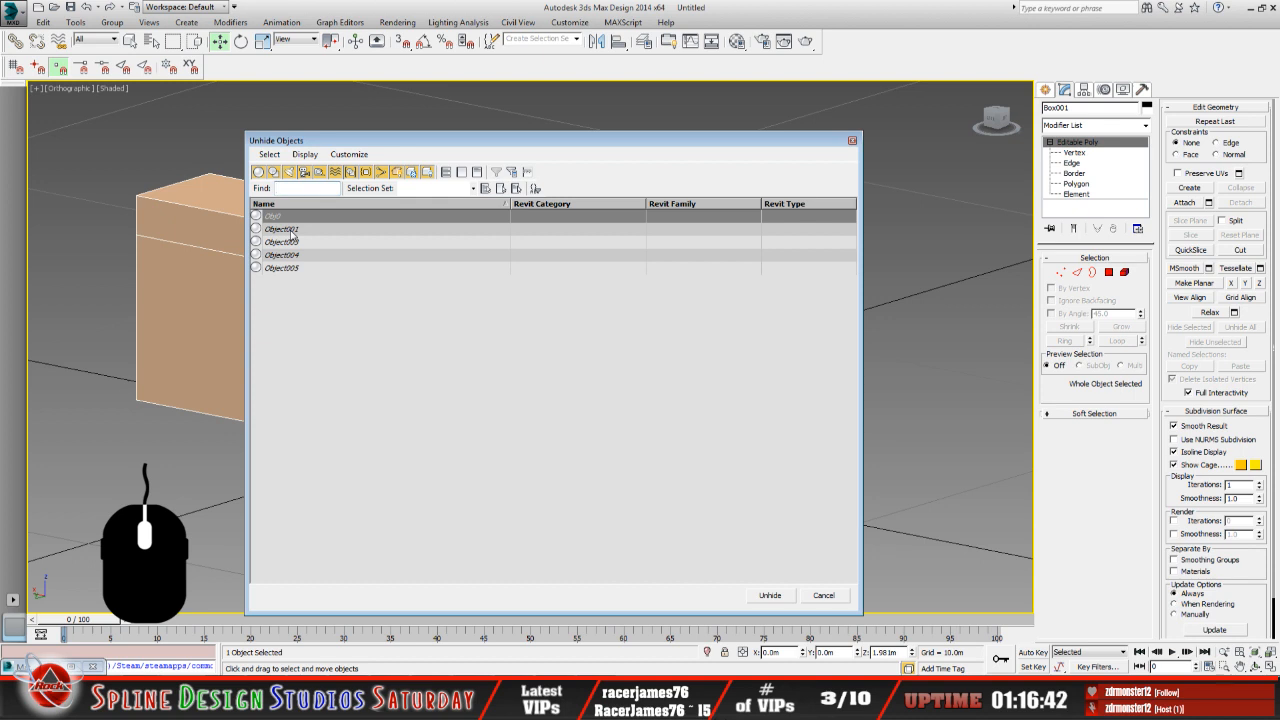
drag(276, 216, 292, 269)
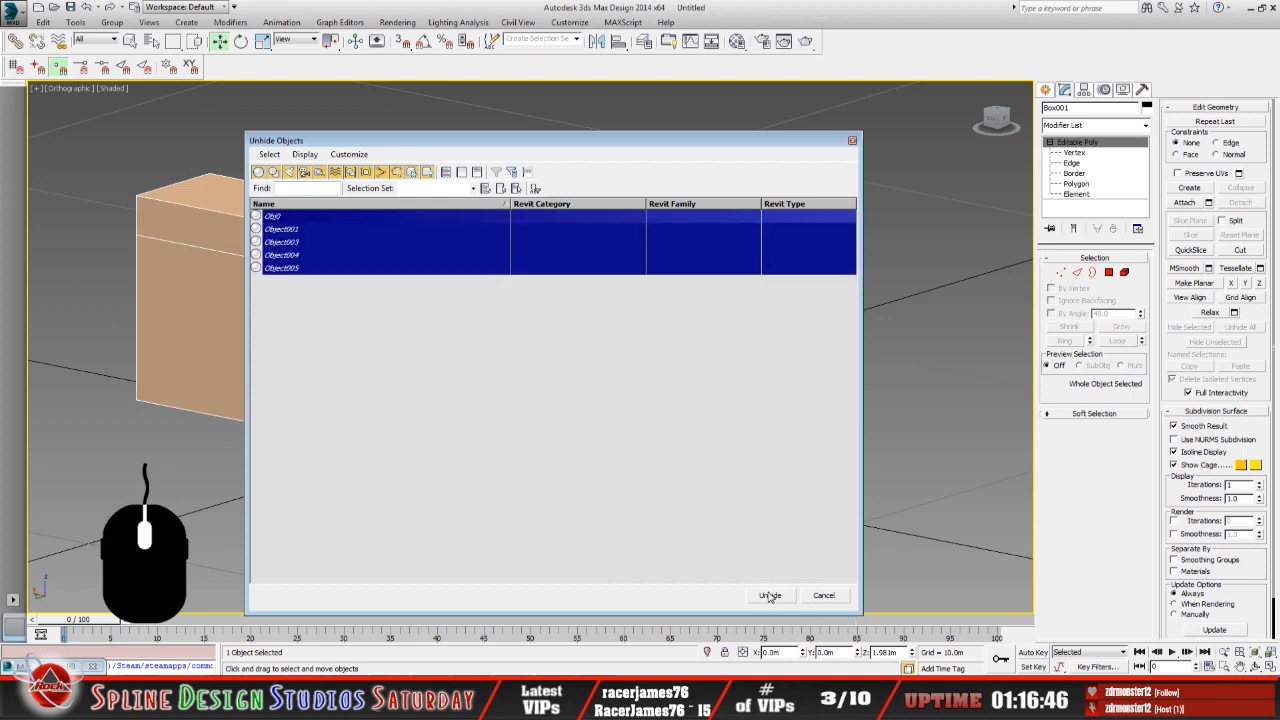
click(279, 218)
click(269, 154)
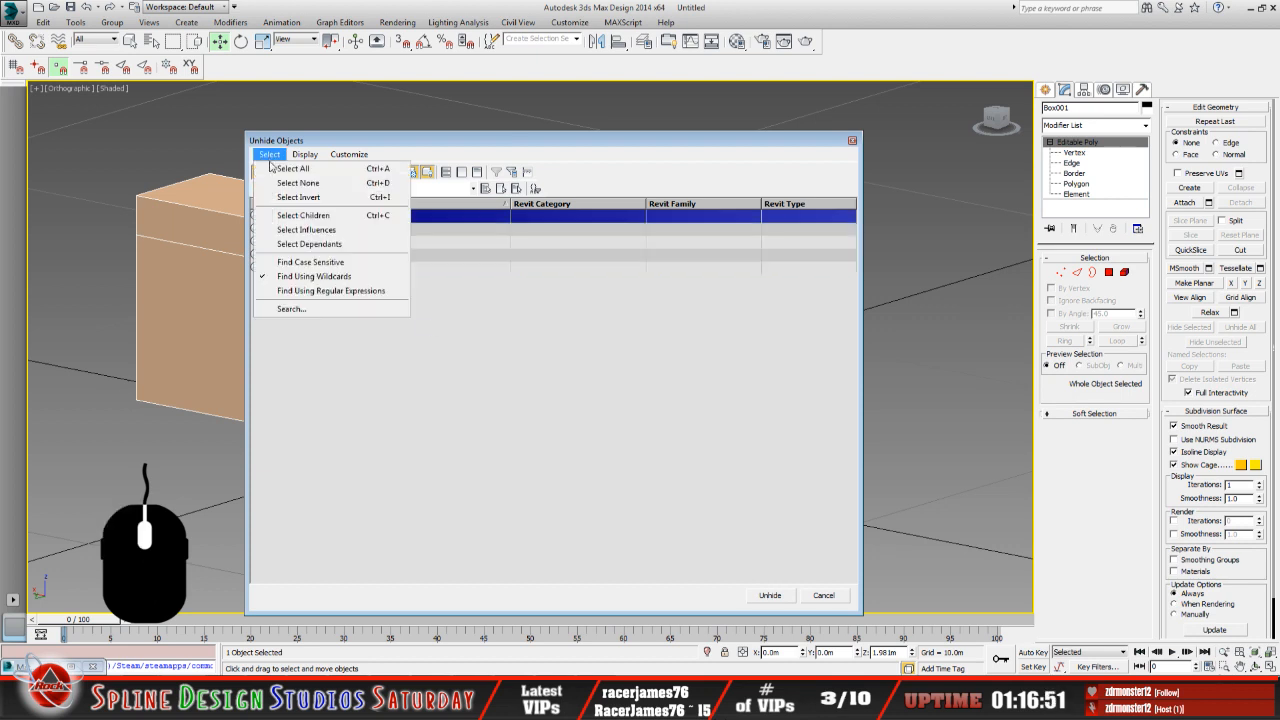
click(285, 168)
ctrl+click(280, 218)
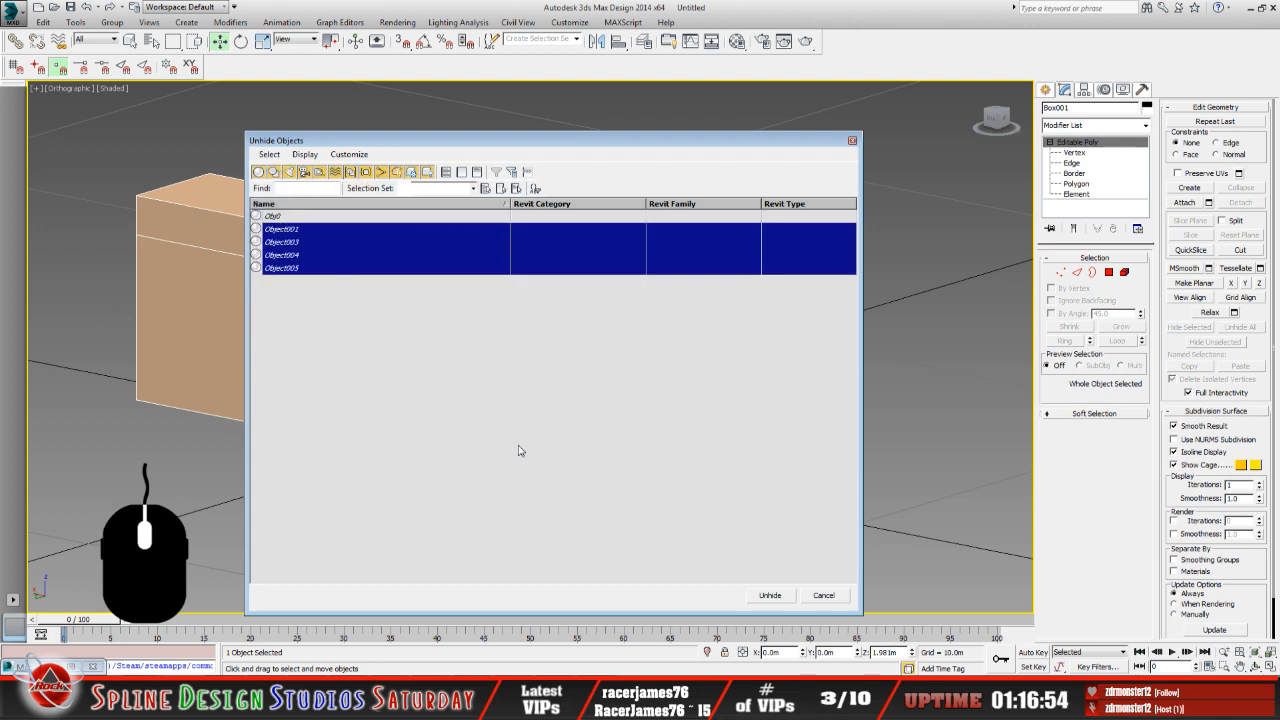
click(770, 597)
Check how the unhidden pieces overlap the extended walkway by selecting Object003, Box001 and Object001 in turn near the top of the slope.
scroll(487, 384, up, 2)
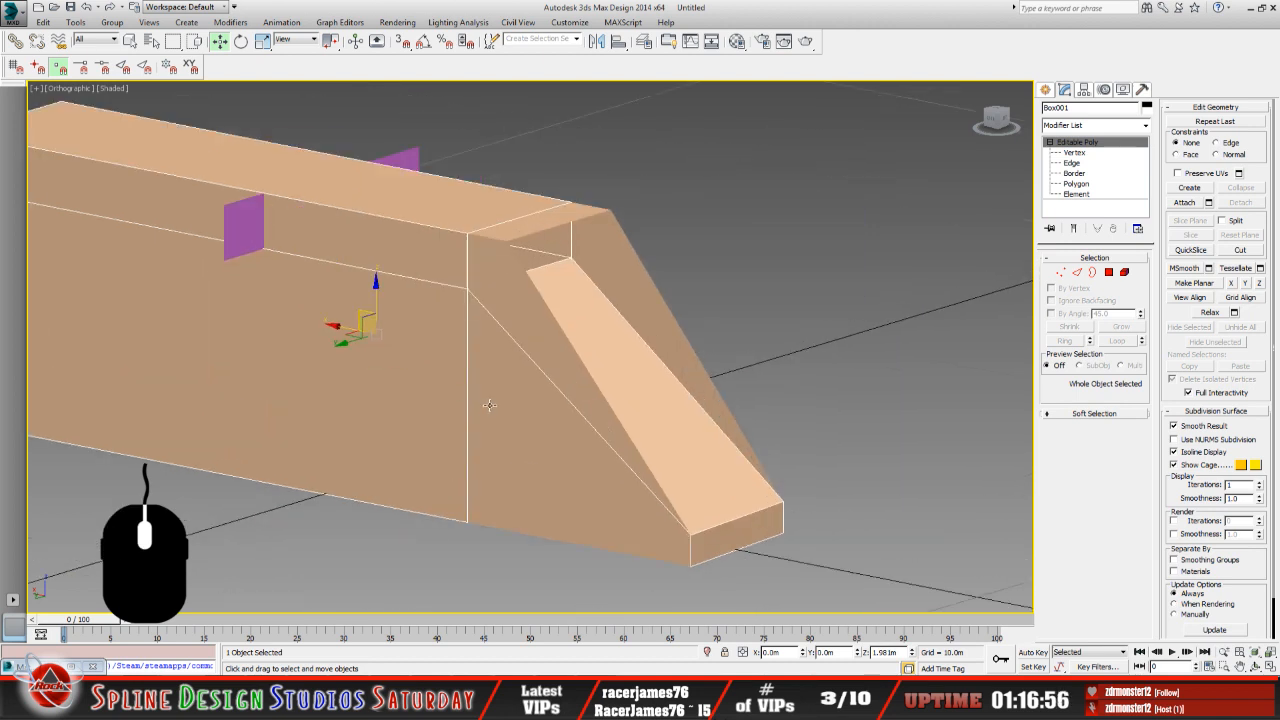
click(1256, 666)
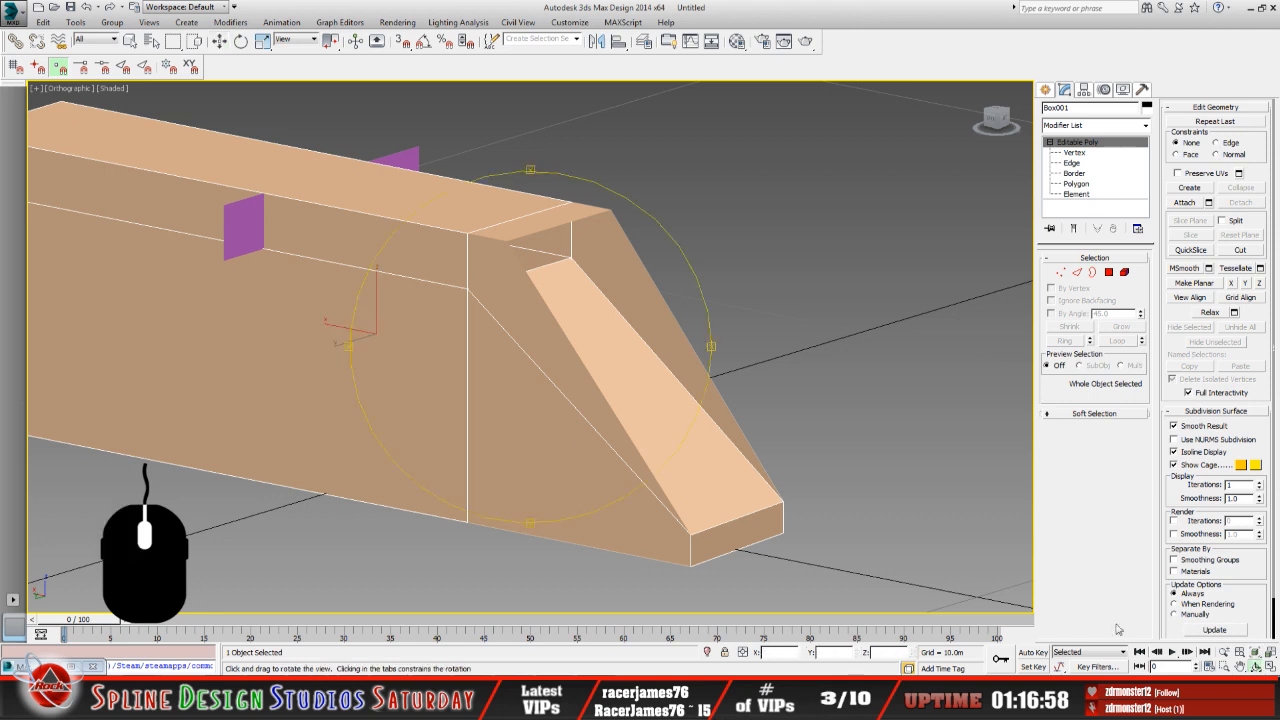
drag(473, 400, 538, 409)
middle_drag(538, 409, 352, 379)
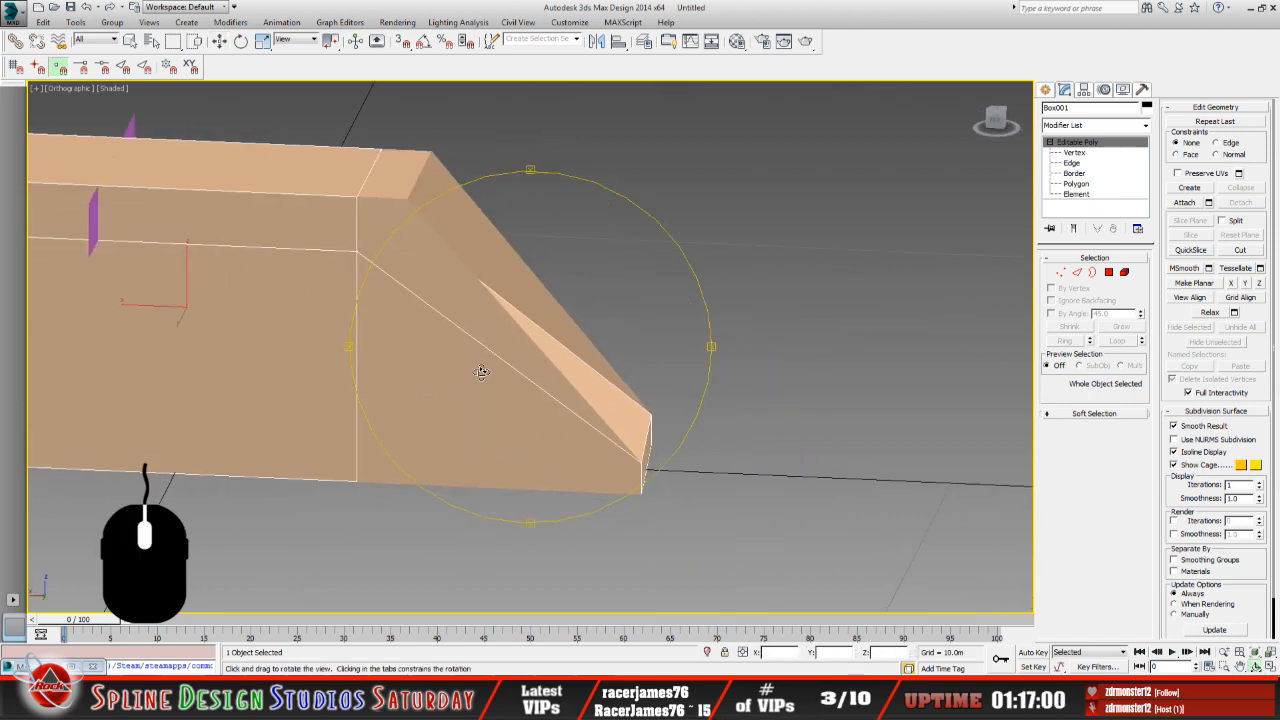
middle_drag(481, 367, 517, 403)
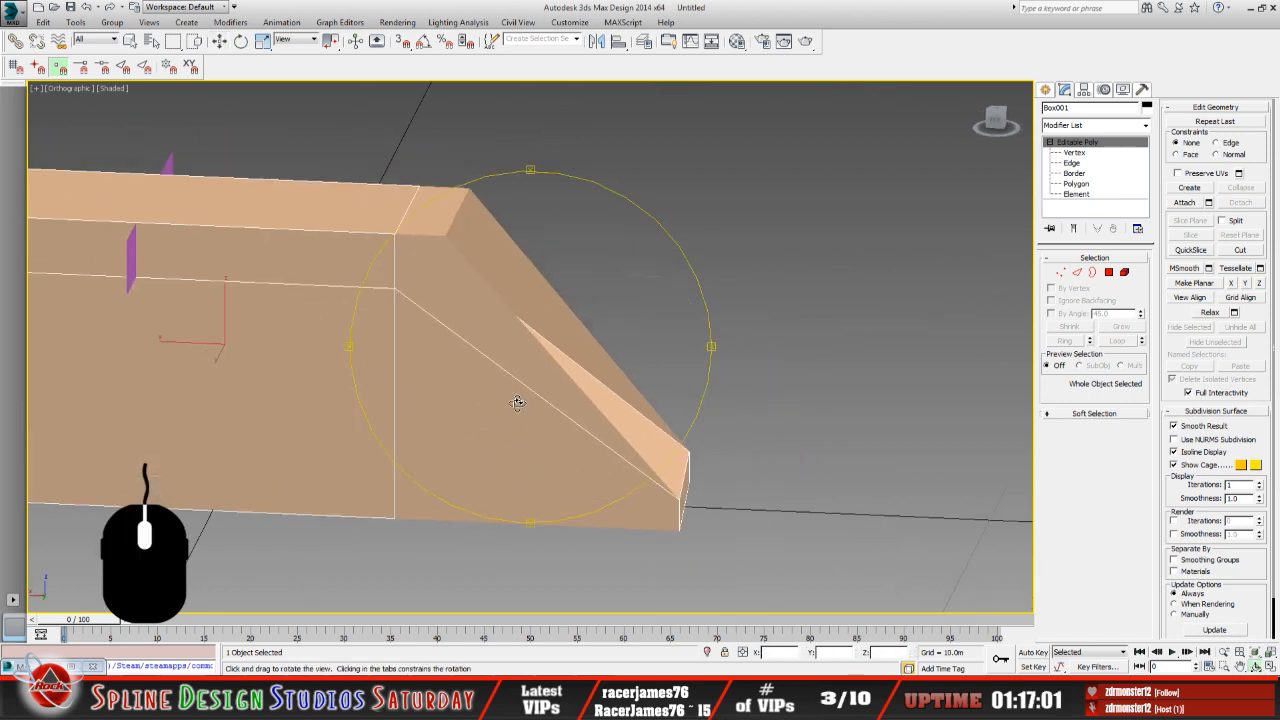
click(219, 42)
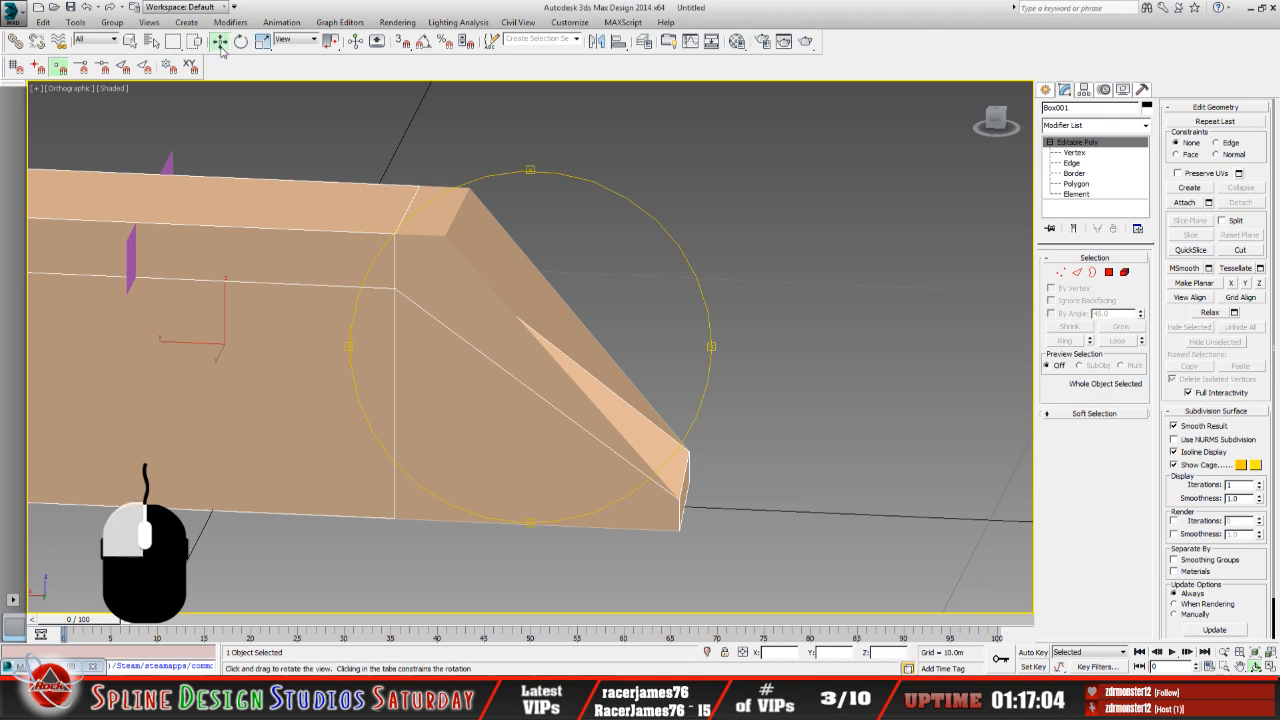
click(448, 309)
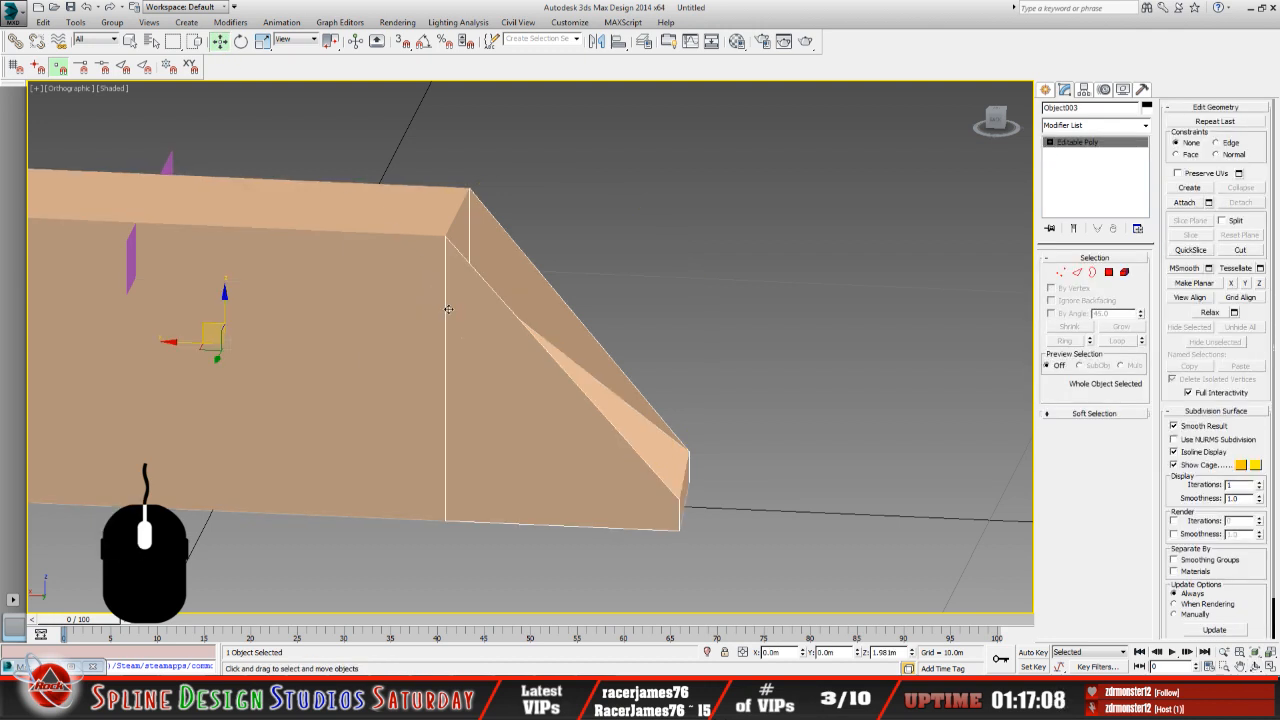
click(365, 253)
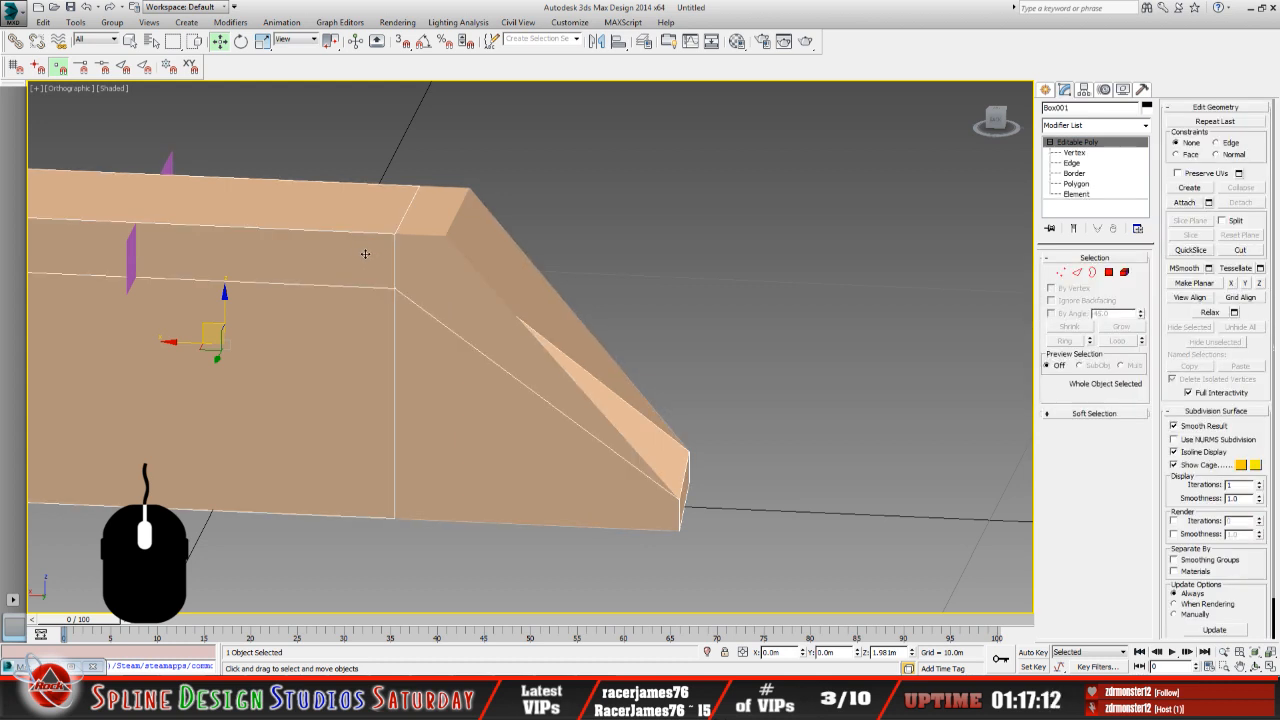
click(426, 265)
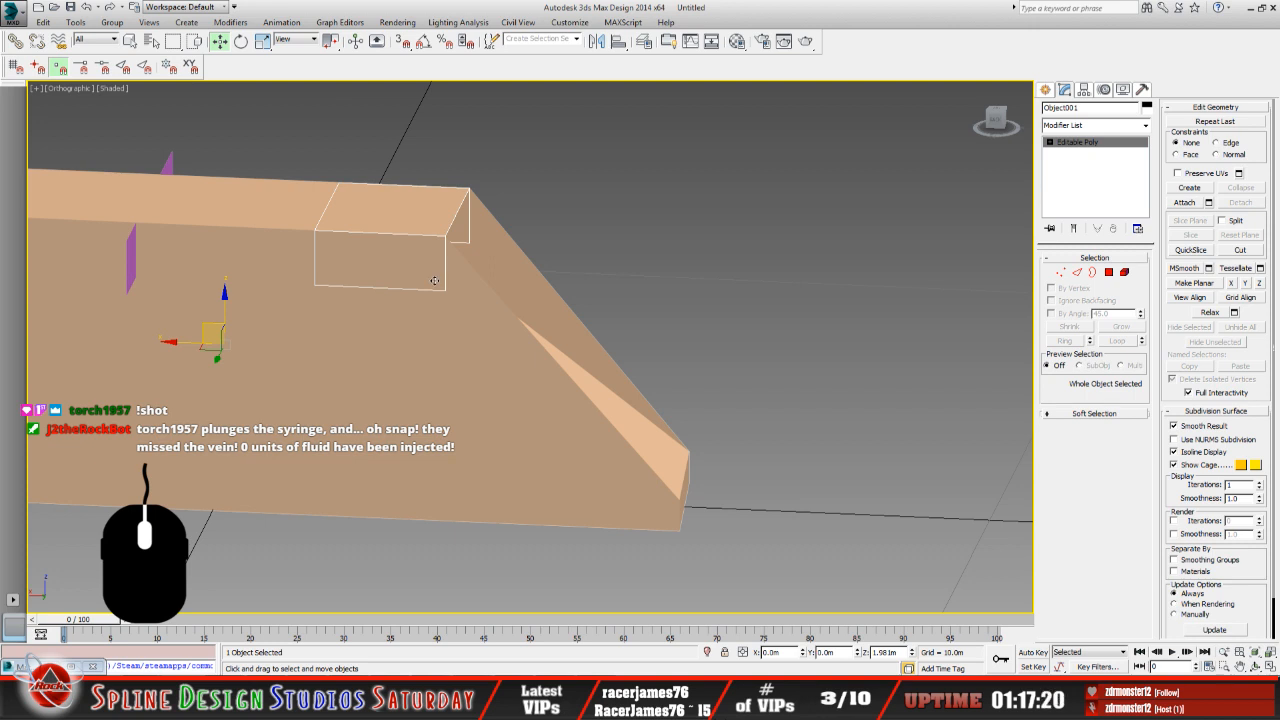
Hide Object003, the sloped side piece at the end of the walkway.
click(1256, 666)
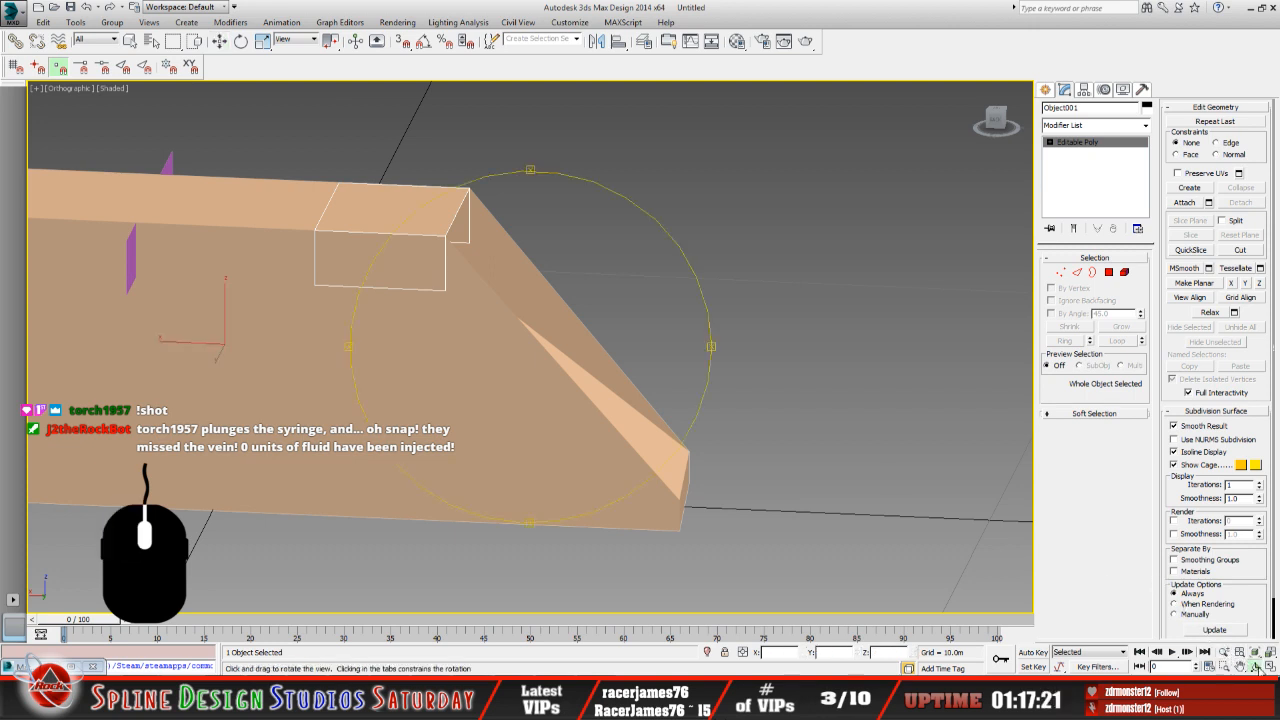
drag(553, 349, 495, 351)
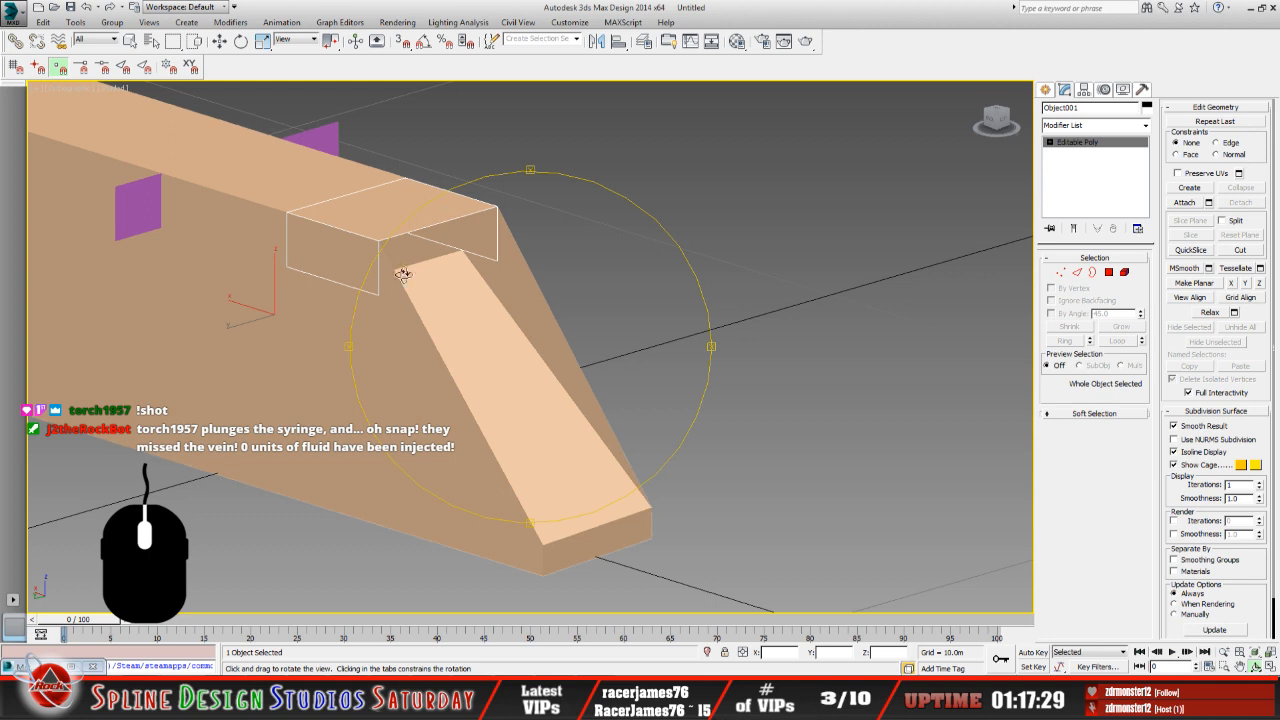
drag(403, 274, 392, 306)
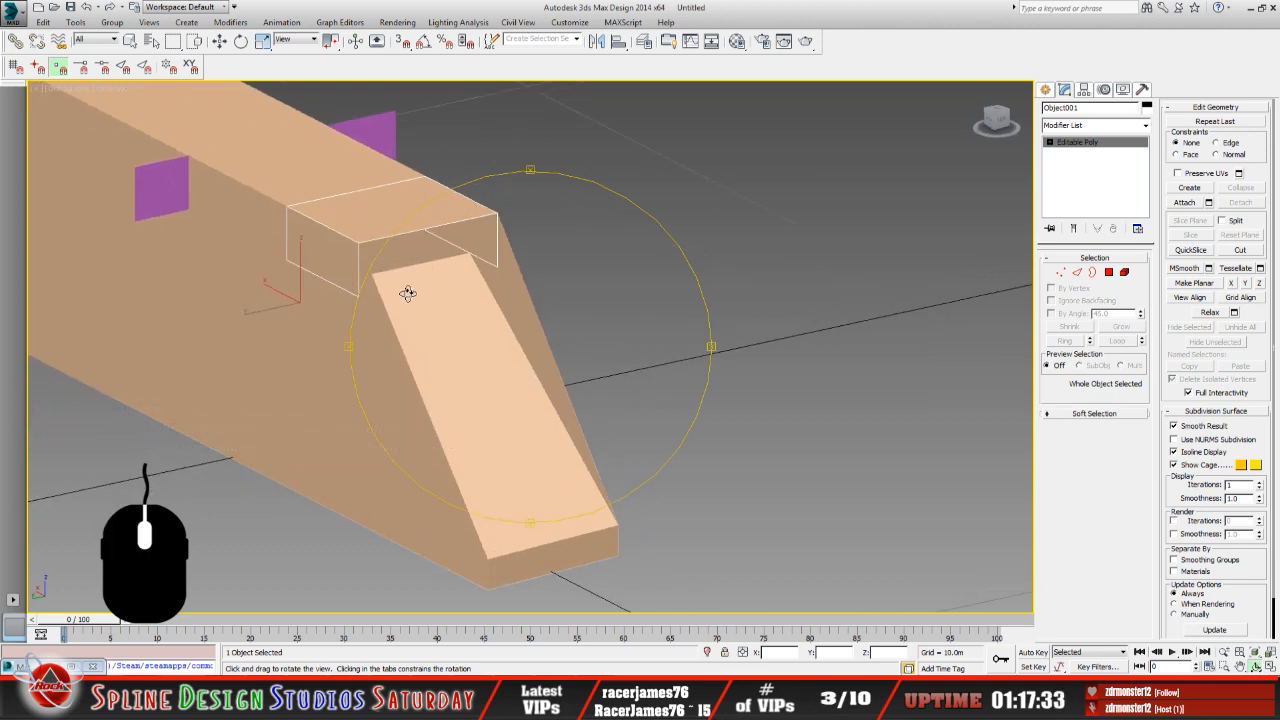
drag(407, 293, 489, 291)
click(218, 41)
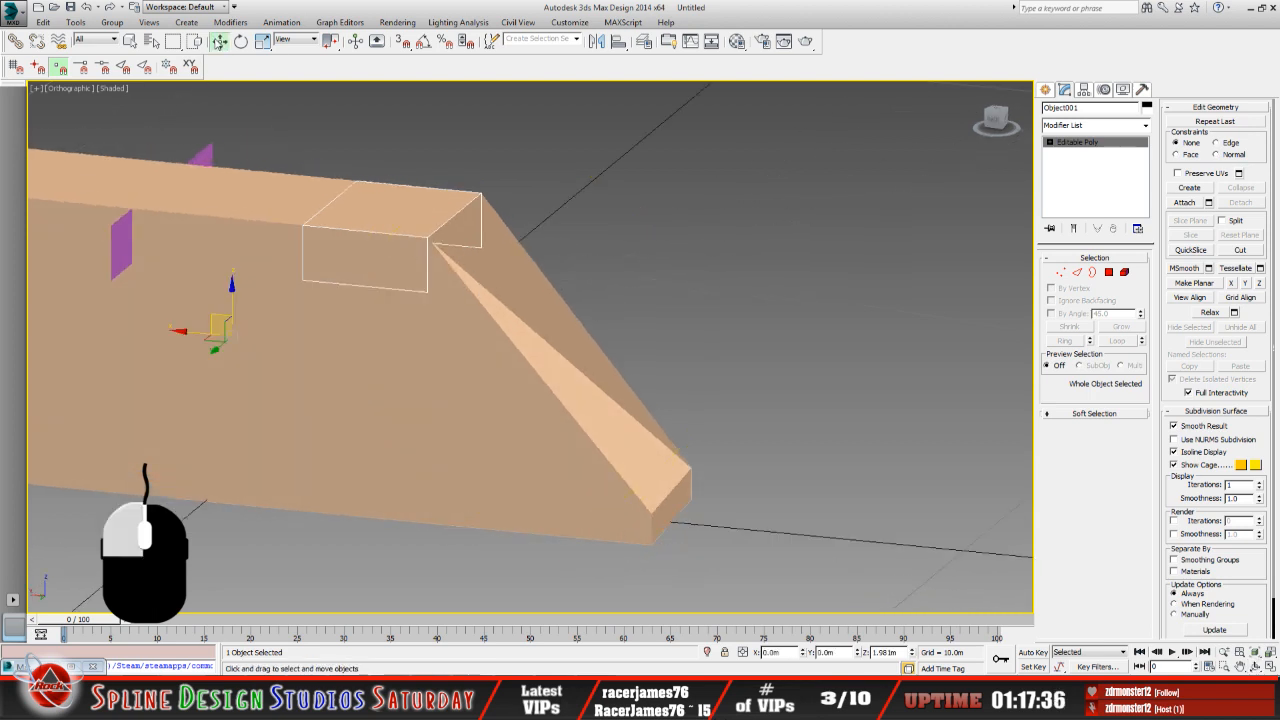
click(462, 380)
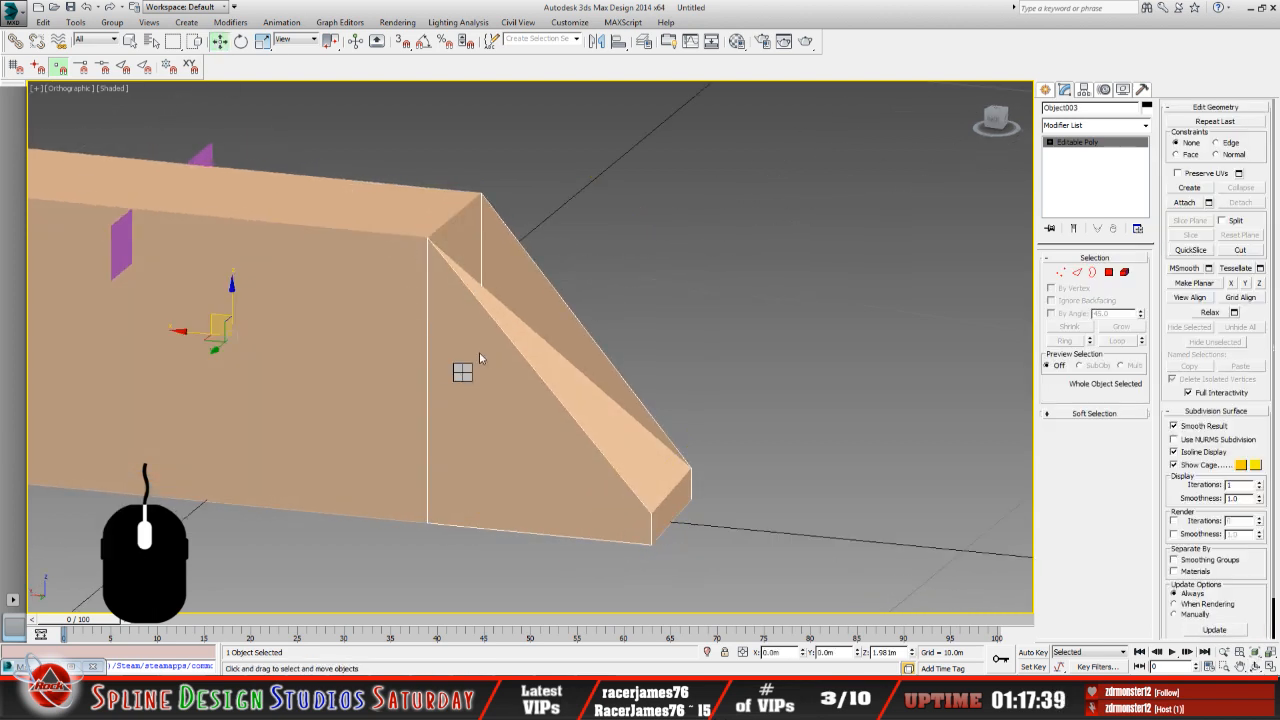
key(Delete)
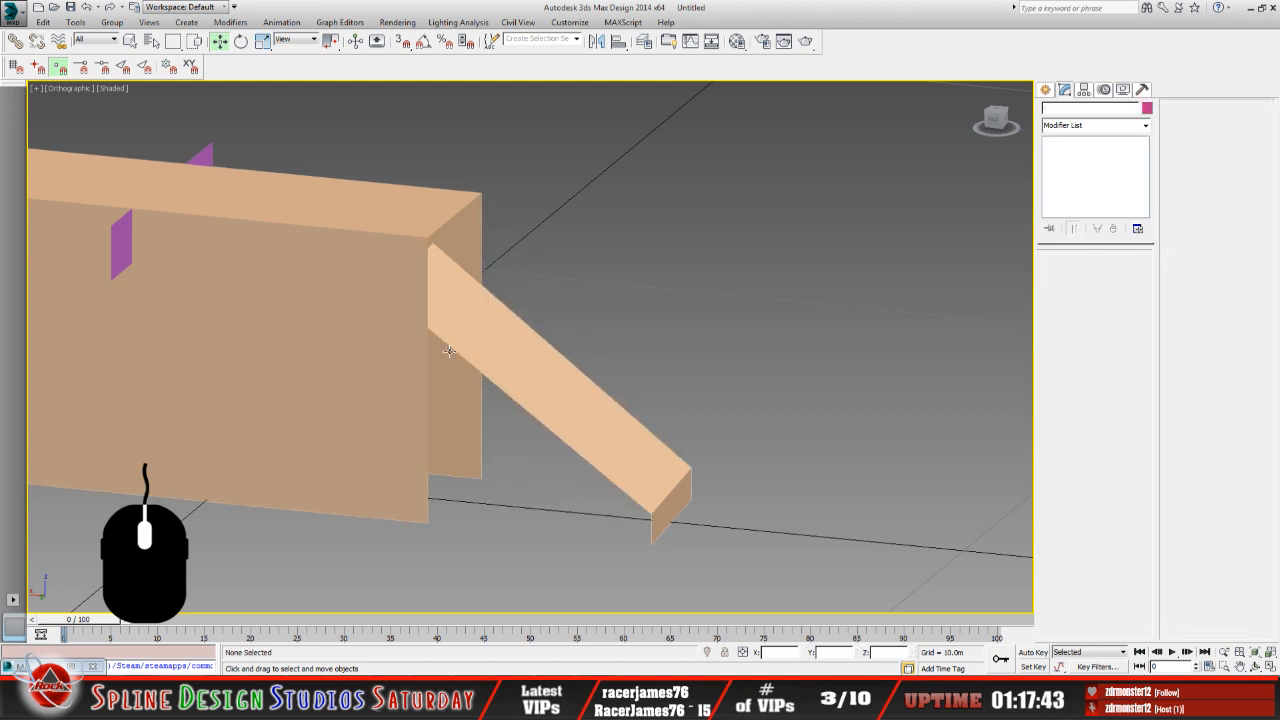
Unhide Object003, leaving Obj0 hidden.
right_click(508, 464)
click(534, 404)
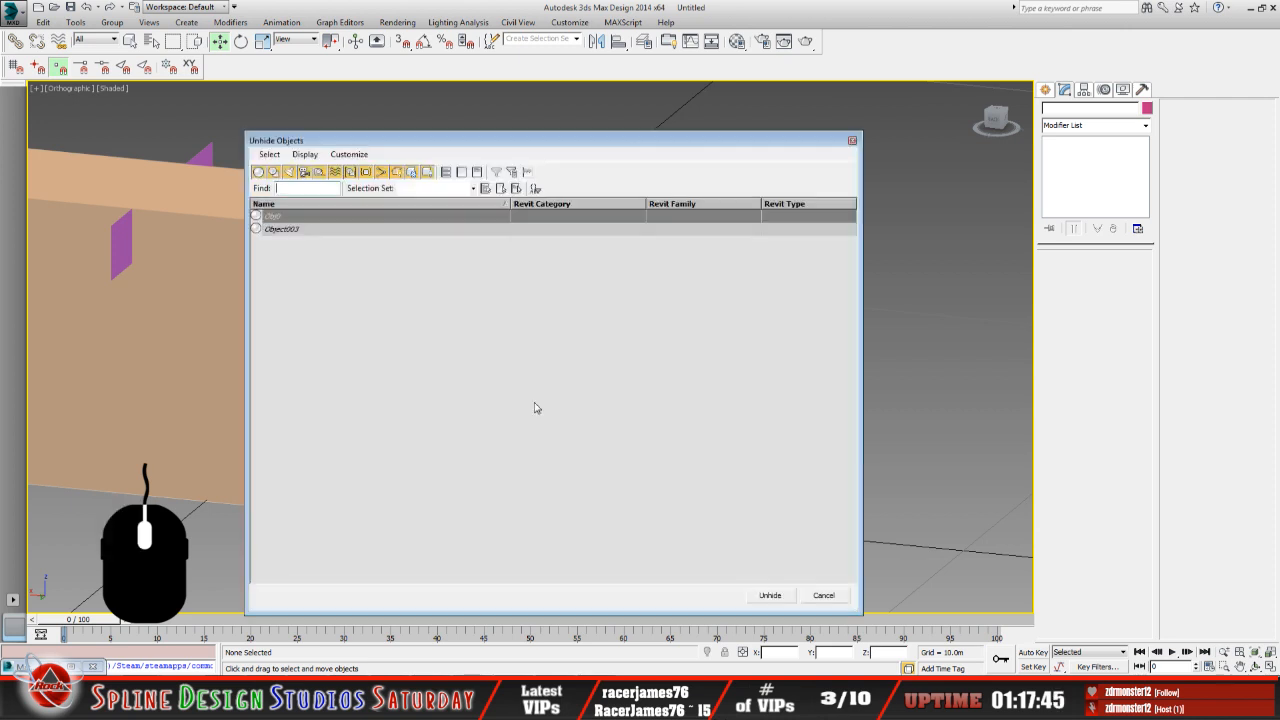
click(294, 229)
click(769, 595)
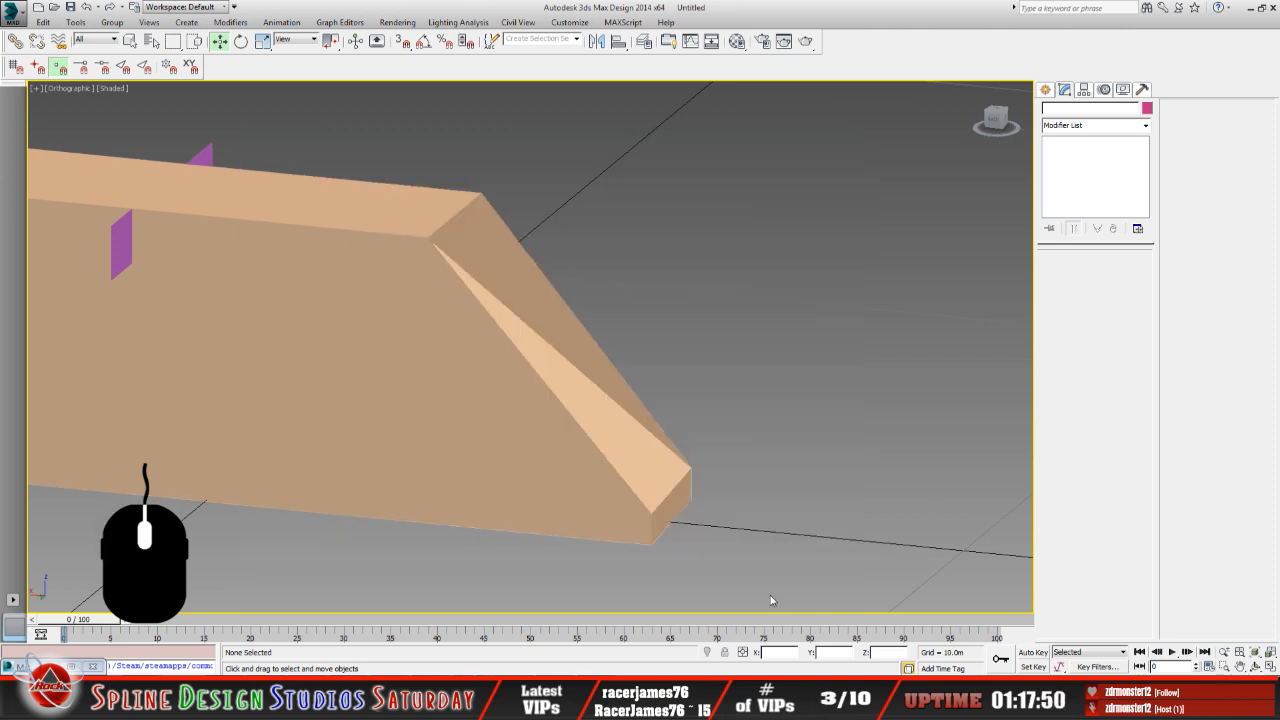
Compare the overlapping pieces at the walkway's sloped end by selecting Object003, Object001, Box001 and Object004 in turn.
click(533, 423)
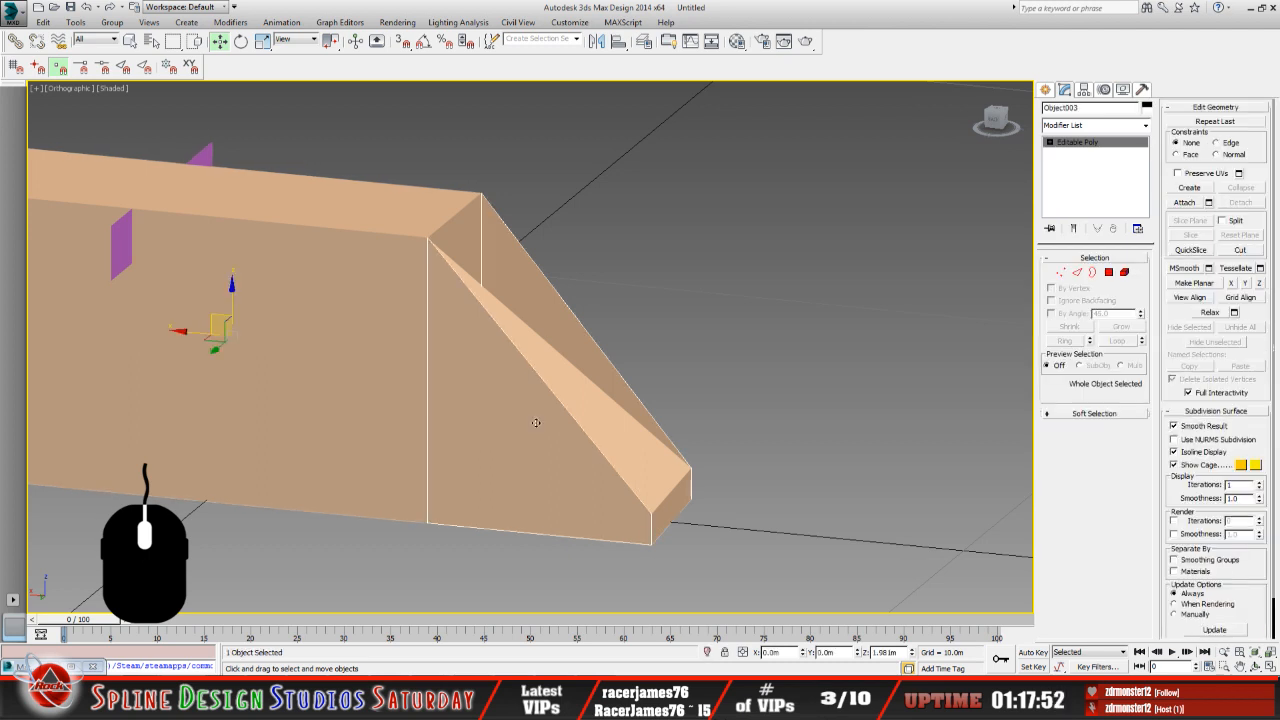
click(374, 263)
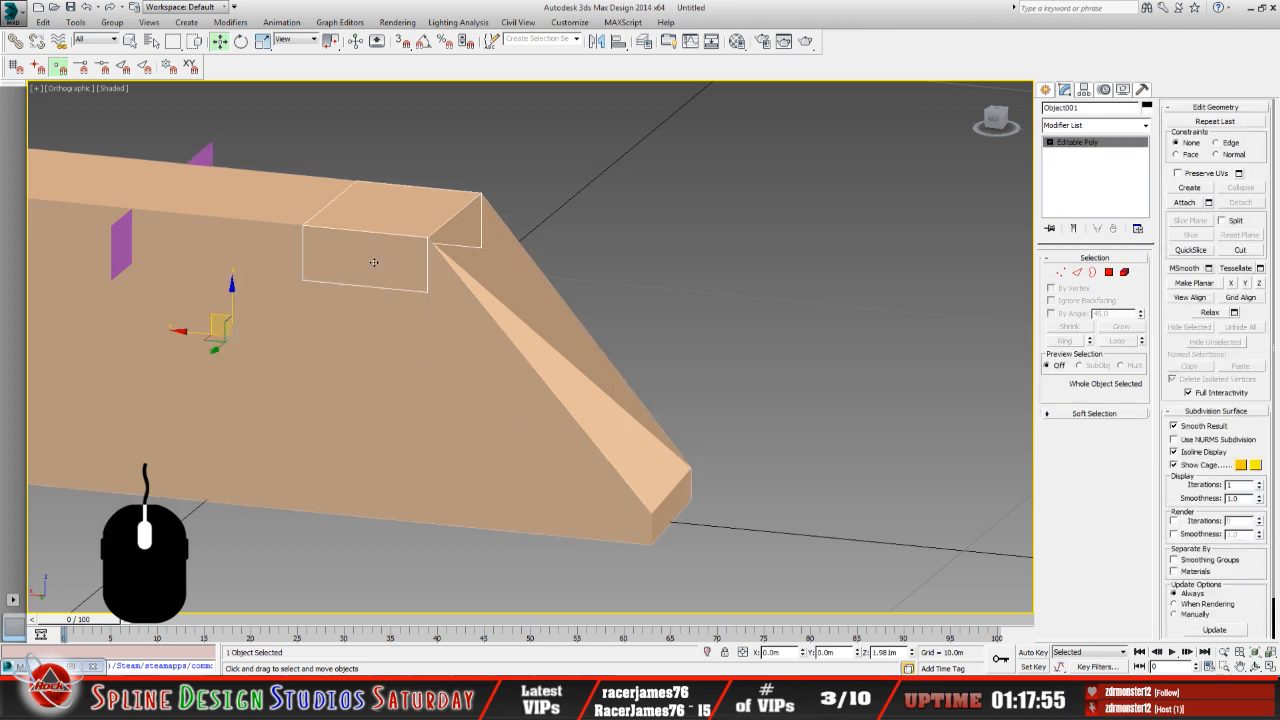
click(499, 429)
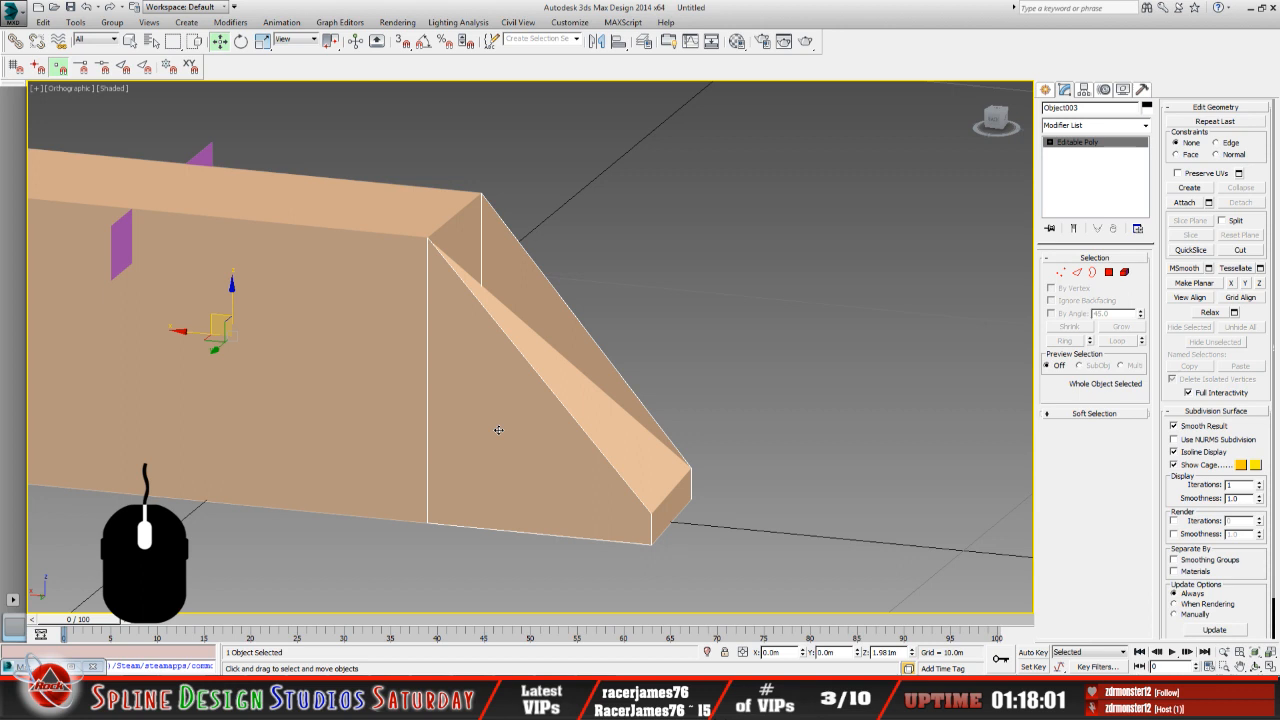
click(395, 280)
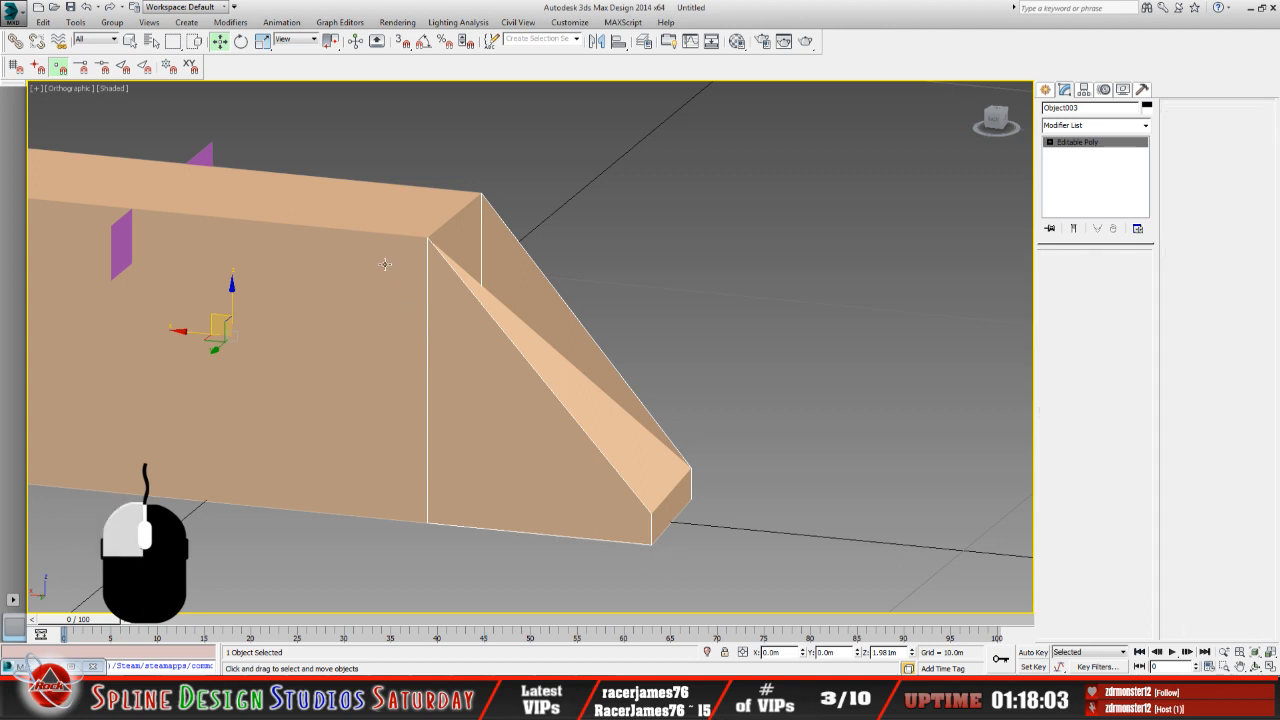
middle_drag(447, 377, 660, 427)
click(439, 452)
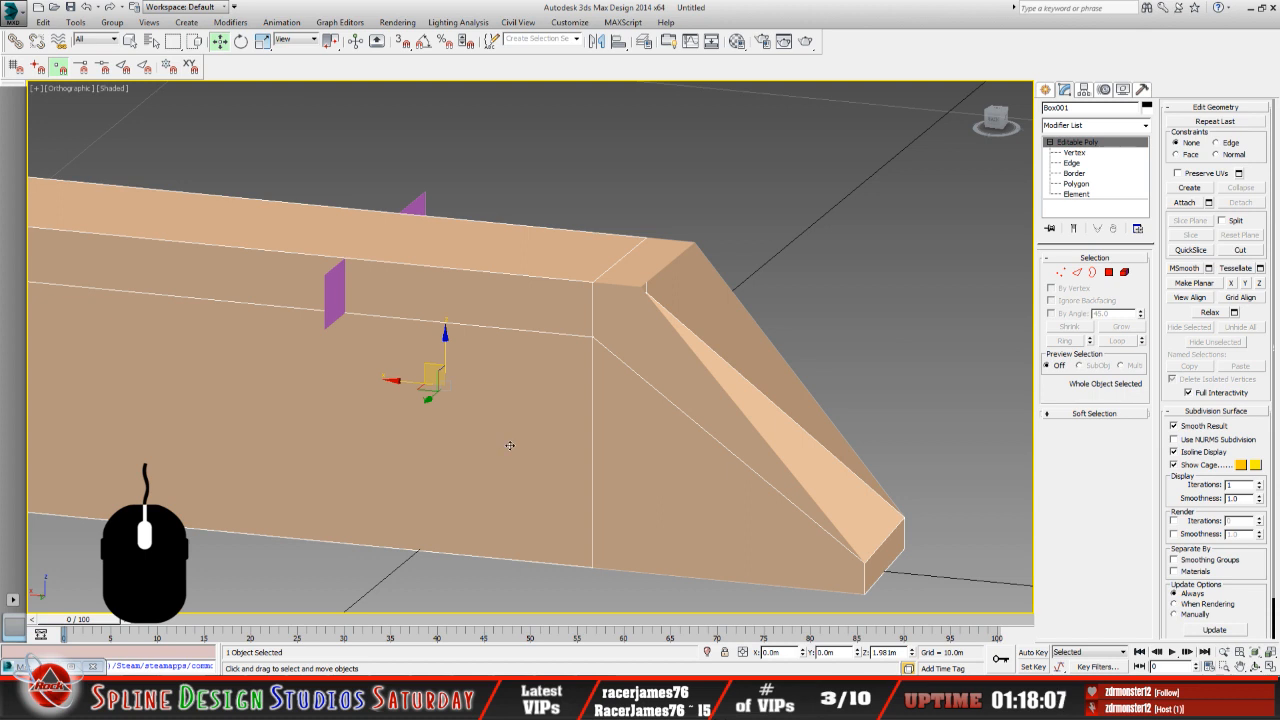
middle_drag(509, 445, 451, 420)
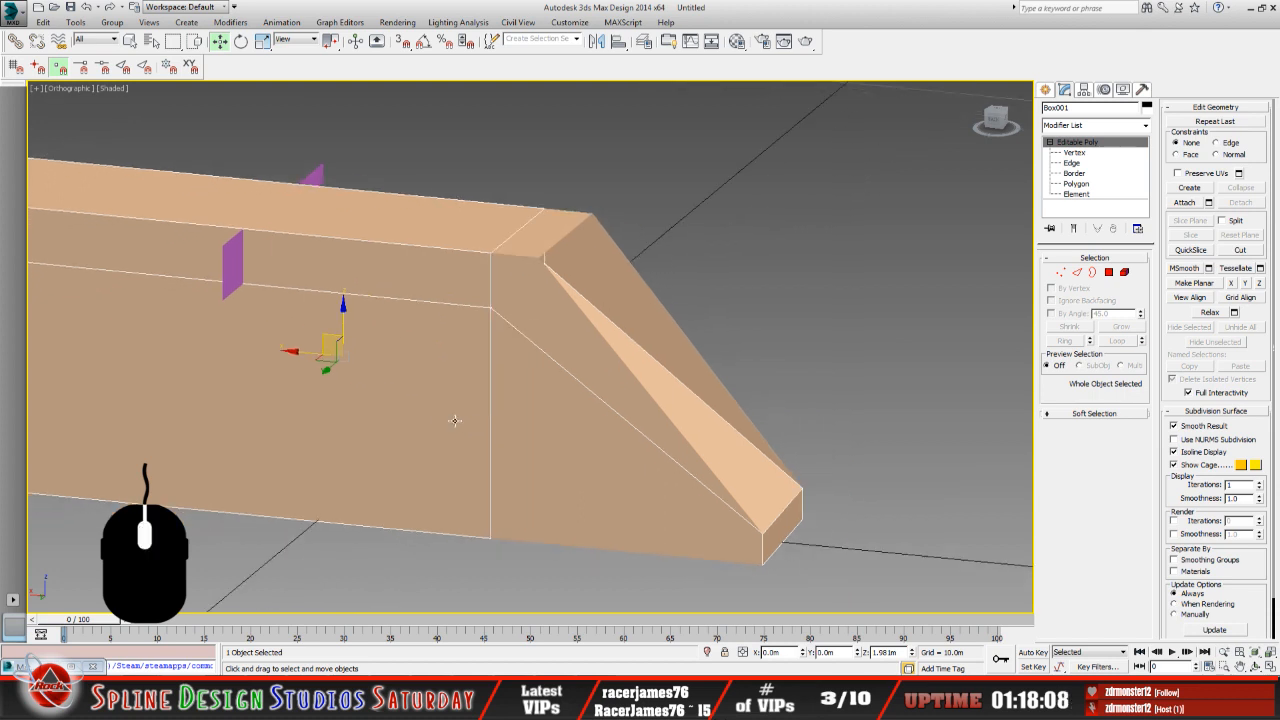
click(529, 415)
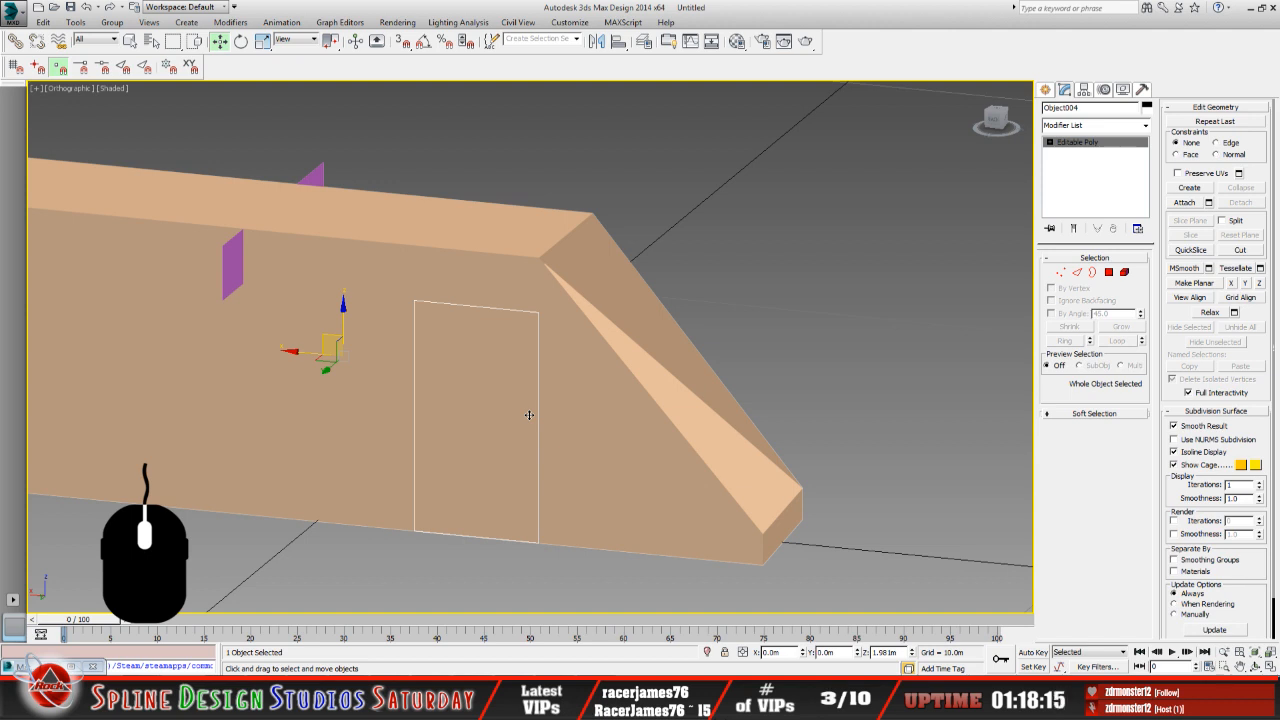
click(585, 408)
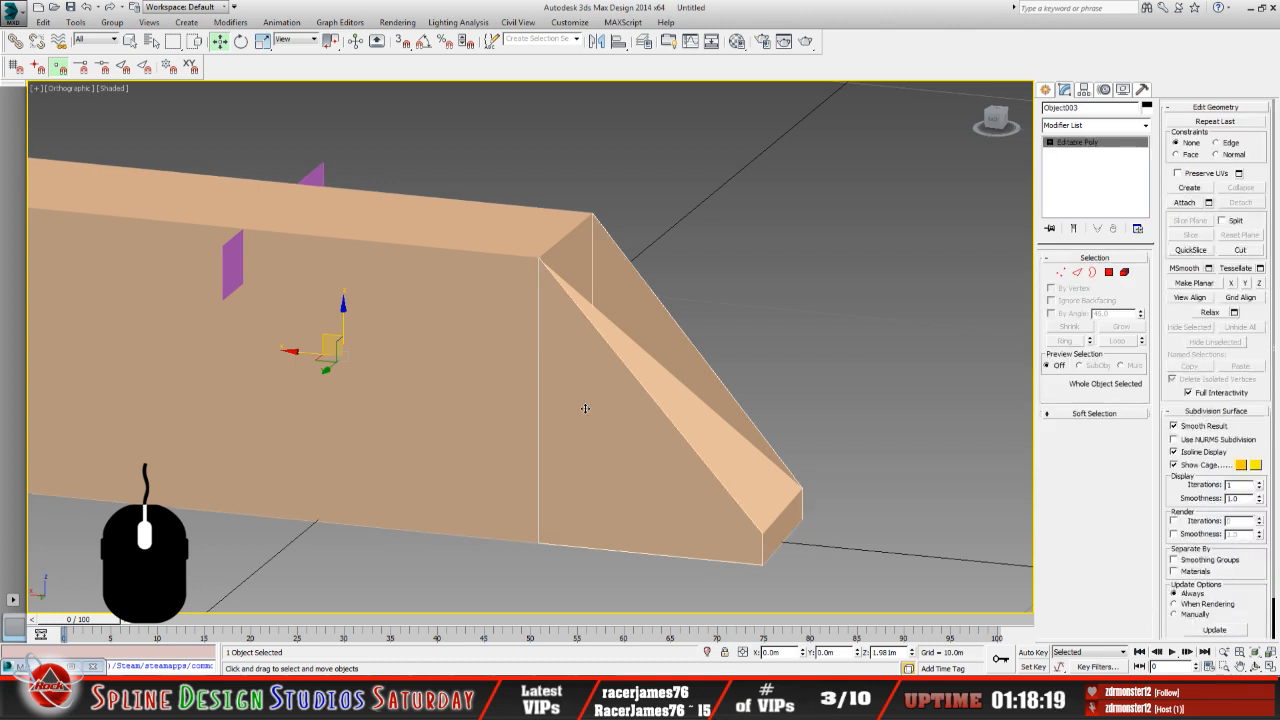
Select the walkway body Box001 and hide it.
click(483, 411)
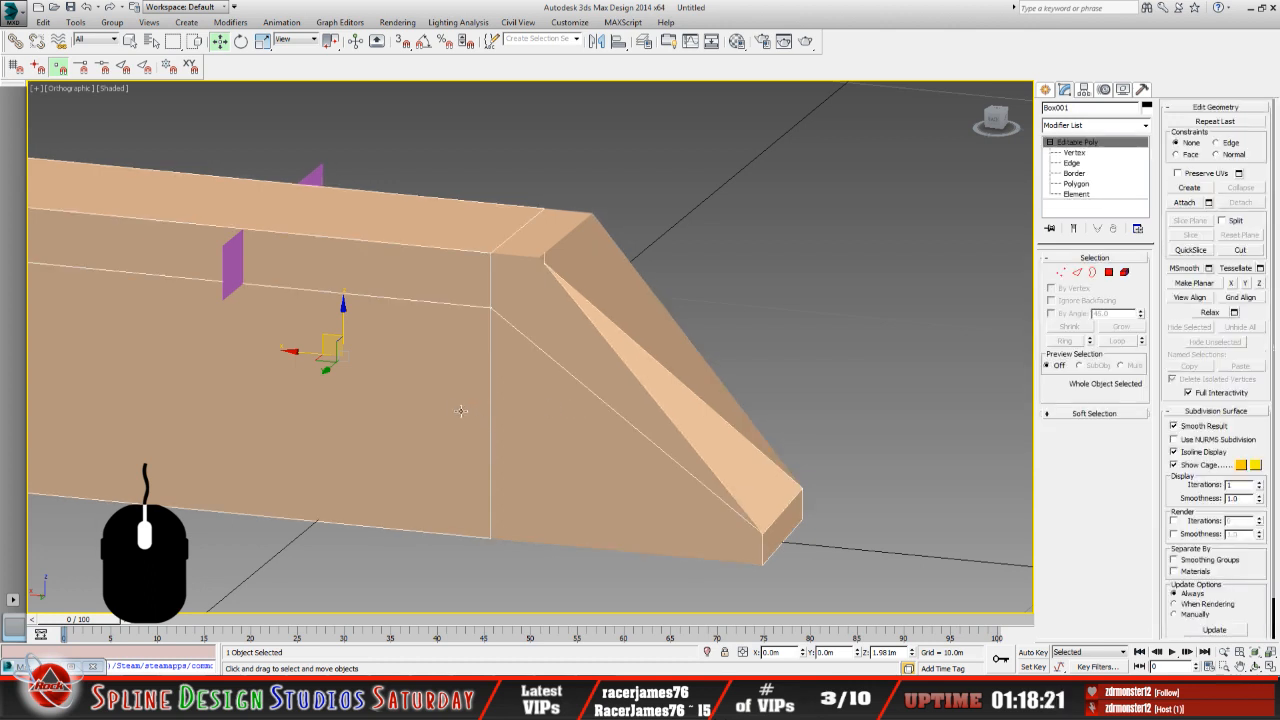
right_click(452, 408)
key(Delete)
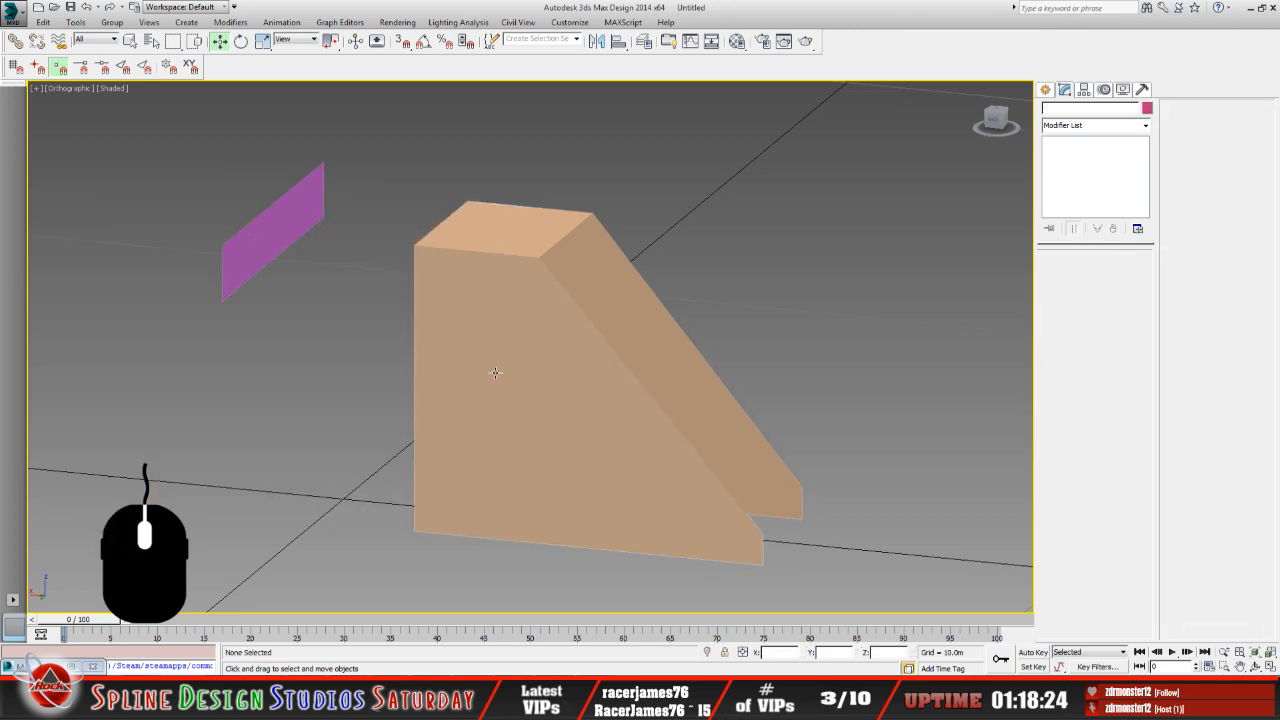
Inspect the remaining end pieces by selecting Object004, Object003 and Object001 in turn and viewing them at an angle.
scroll(495, 372, down, 2)
click(517, 385)
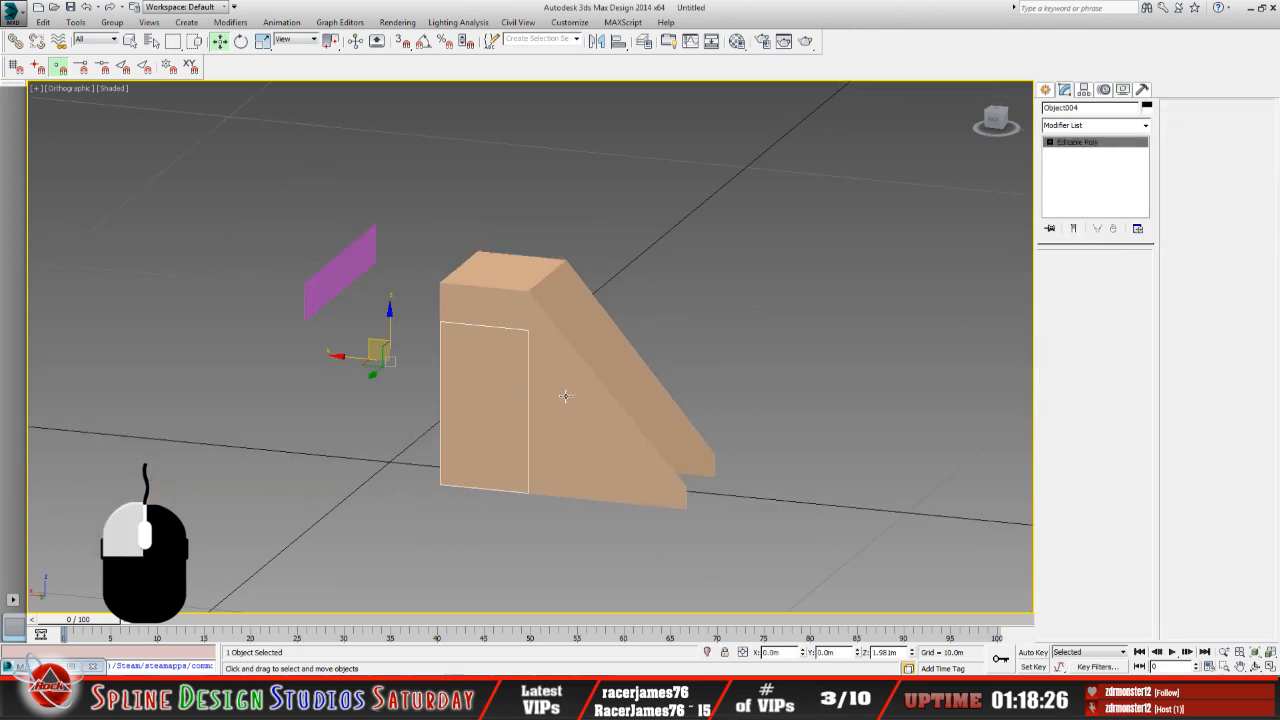
click(565, 396)
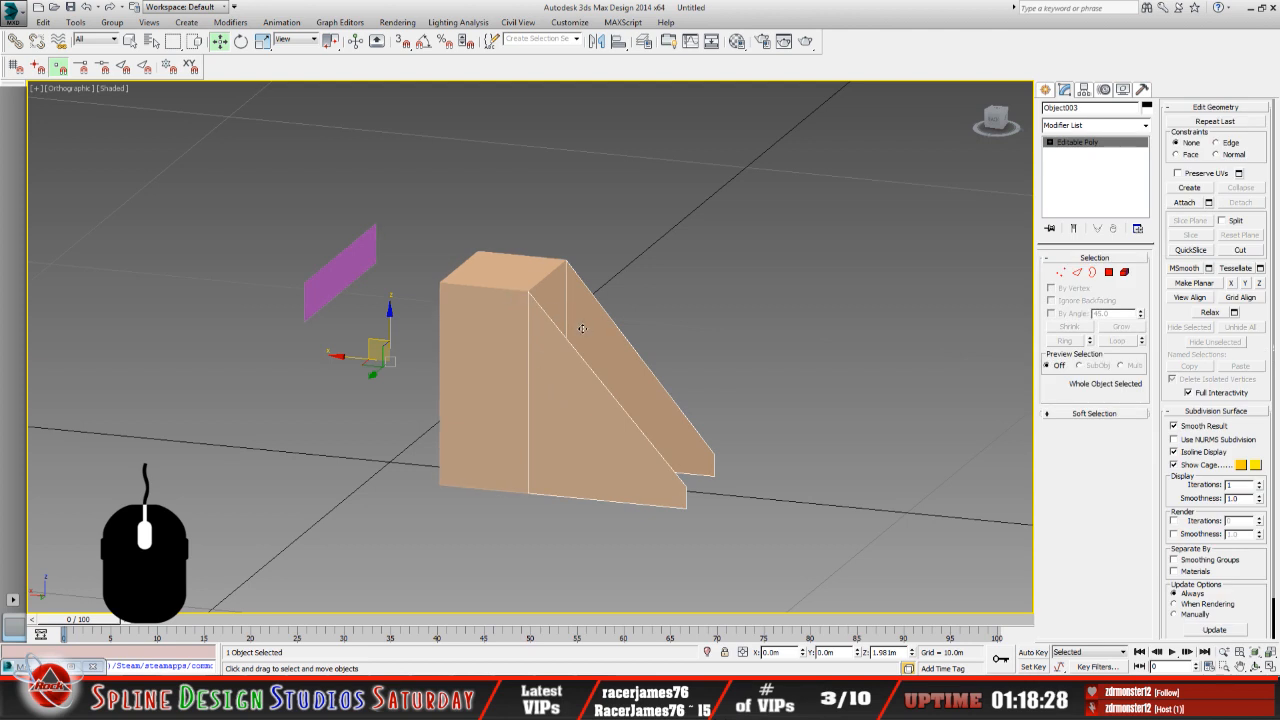
click(494, 289)
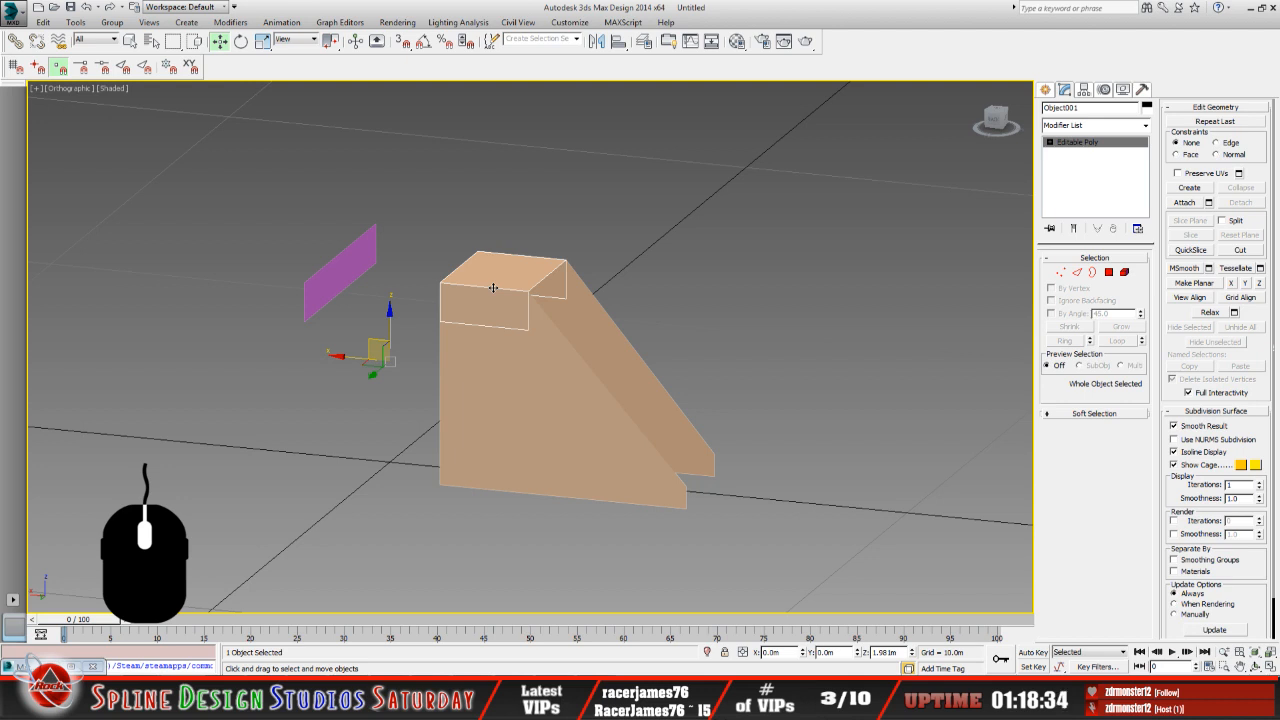
click(498, 365)
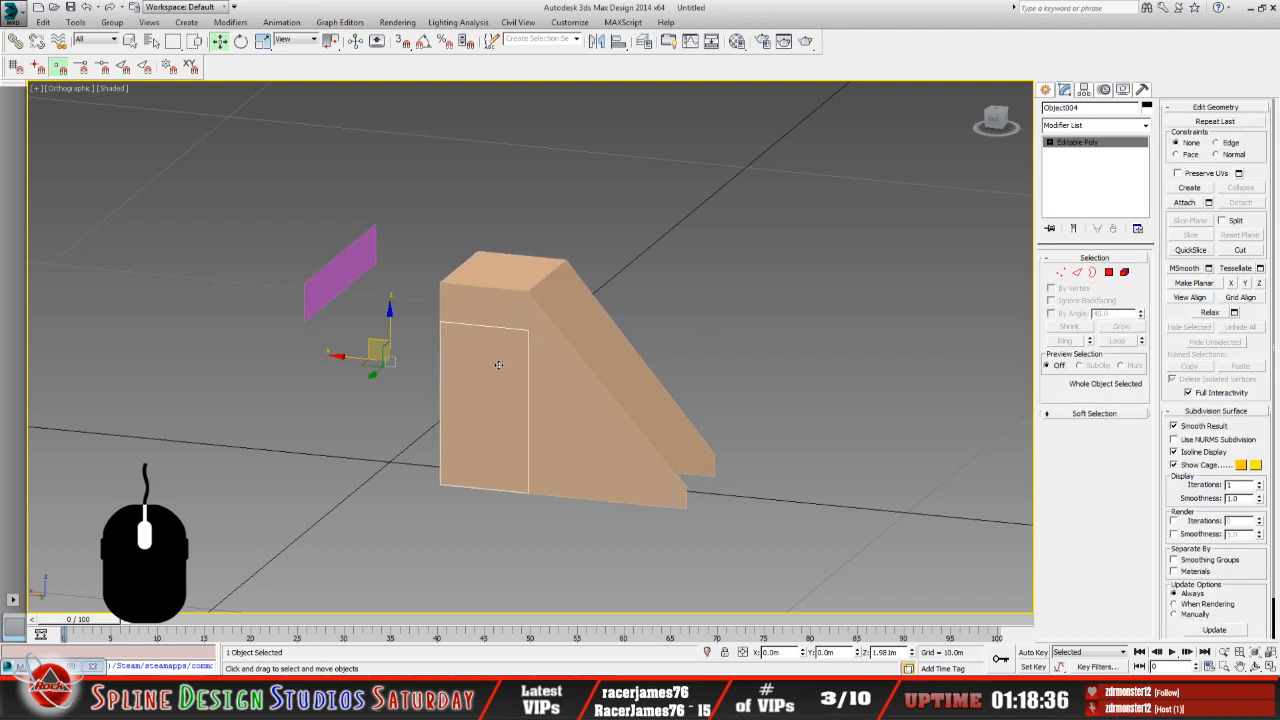
click(577, 399)
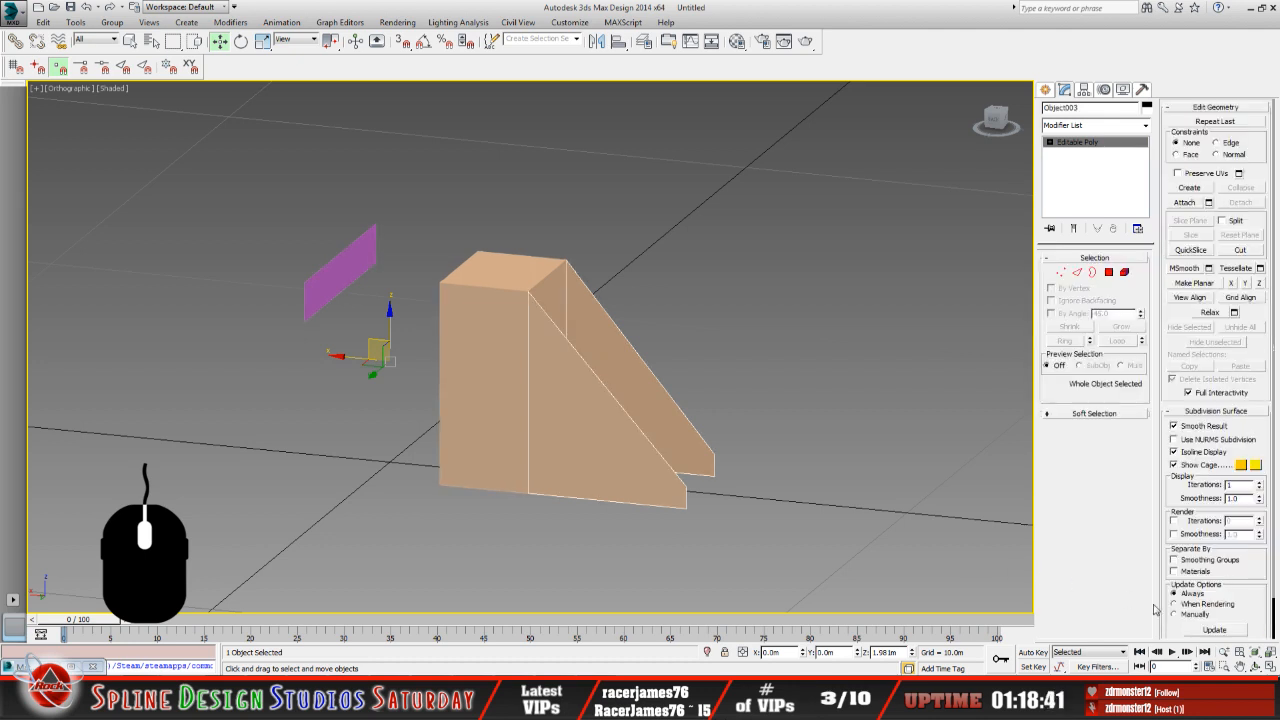
click(1256, 666)
mouse_move(559, 385)
mouse_down()
mouse_move(512, 383)
mouse_move(553, 386)
mouse_up()
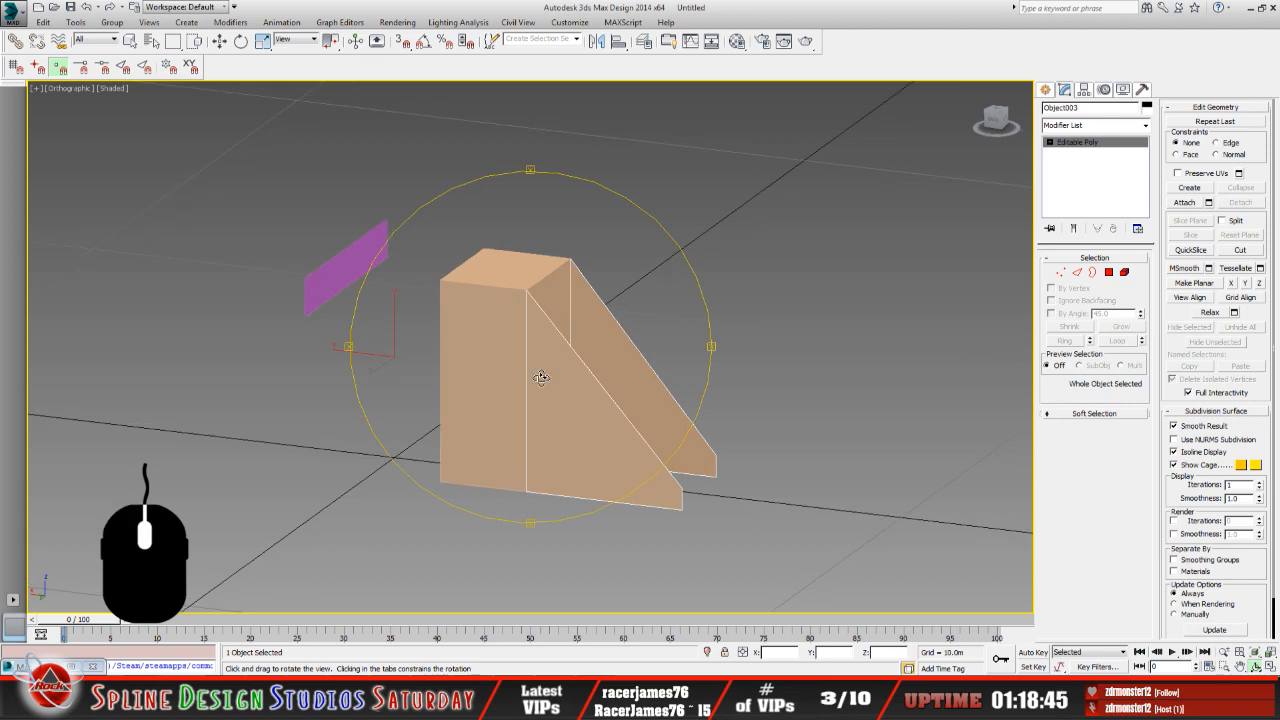
Select Object001, Object003, Object004 and Object005 together by name, leaving Plane001 unselected.
click(152, 41)
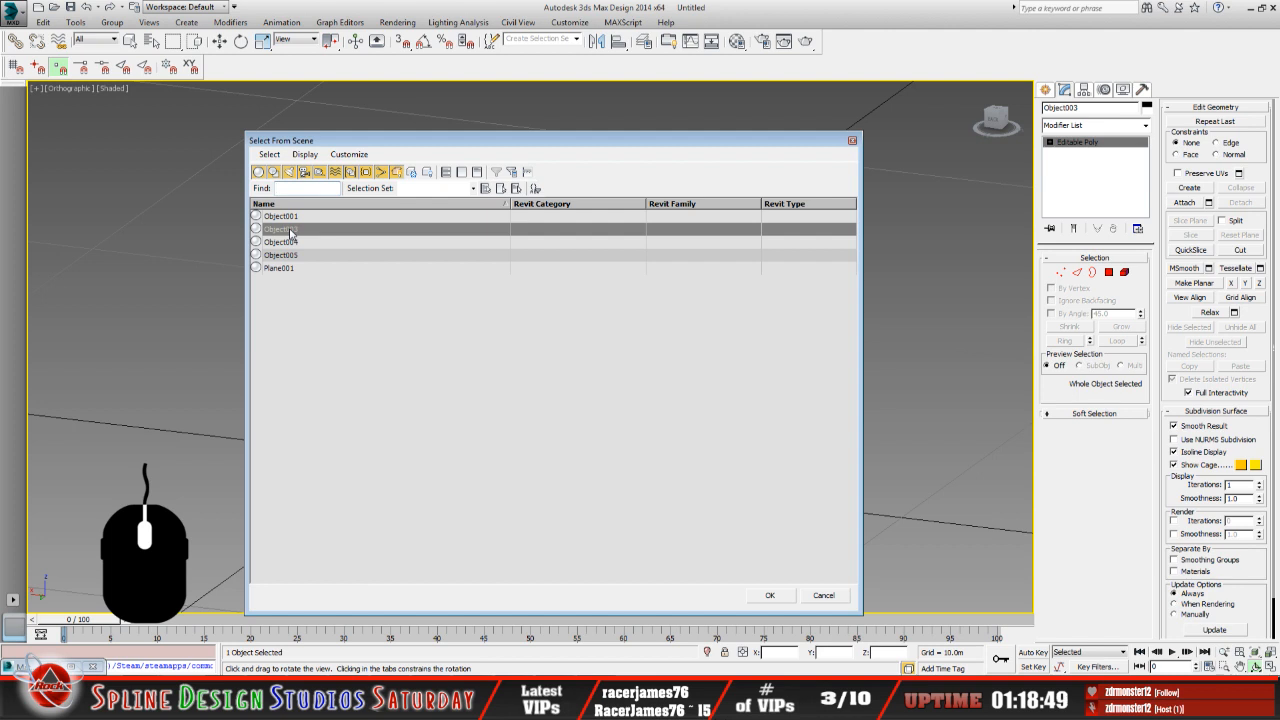
drag(298, 218, 301, 256)
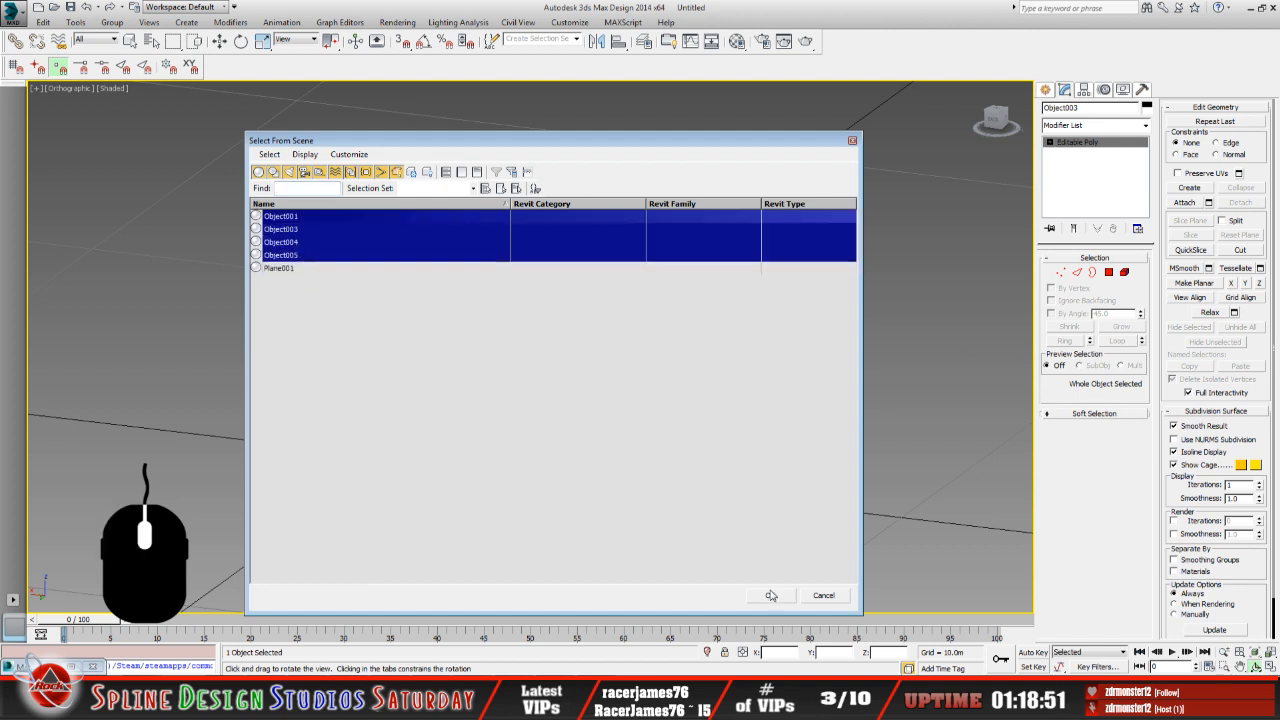
click(771, 596)
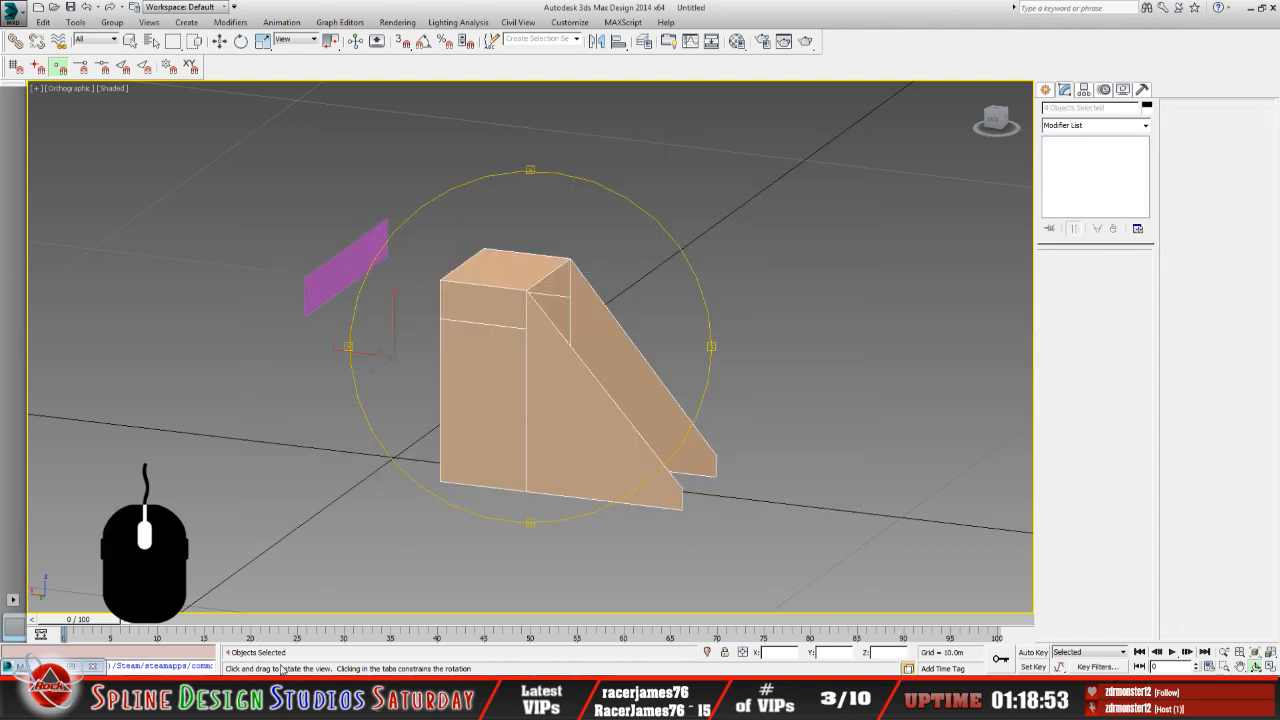
Switch to Paint Shop Pro to study the walkway and stairs in the reference photo, and return to 3ds Max.
click(512, 690)
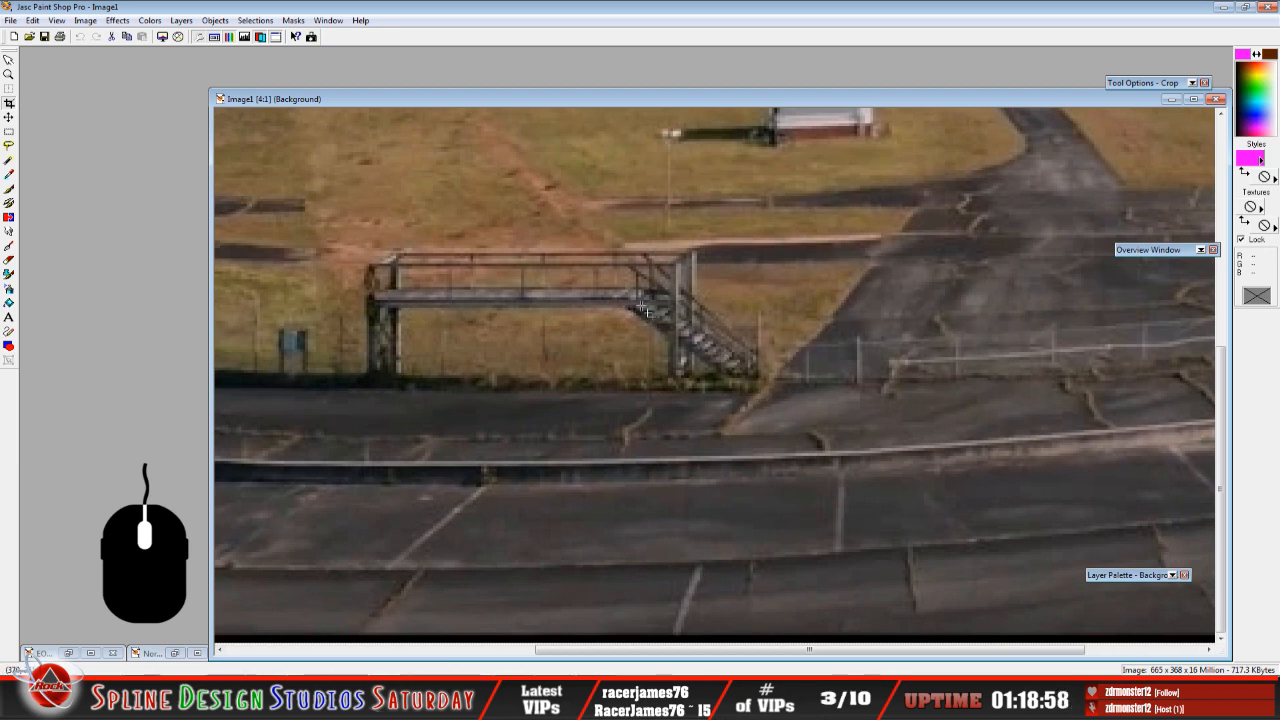
click(1172, 99)
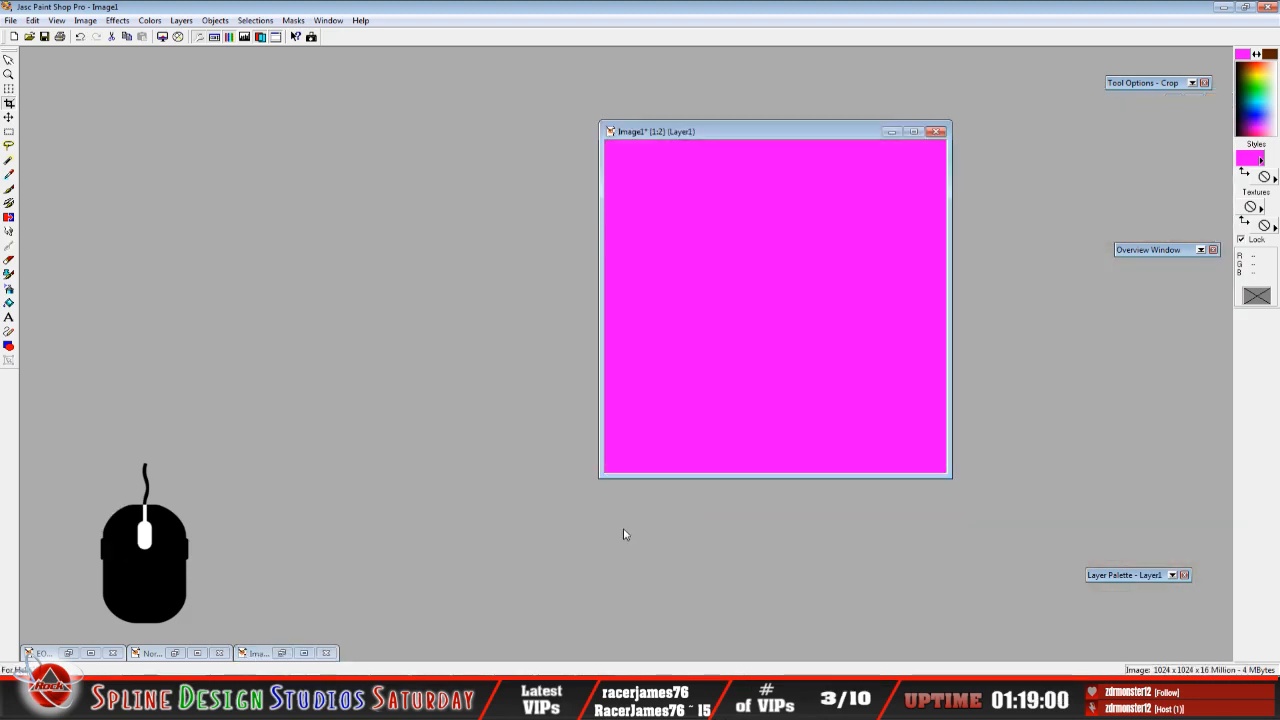
click(281, 653)
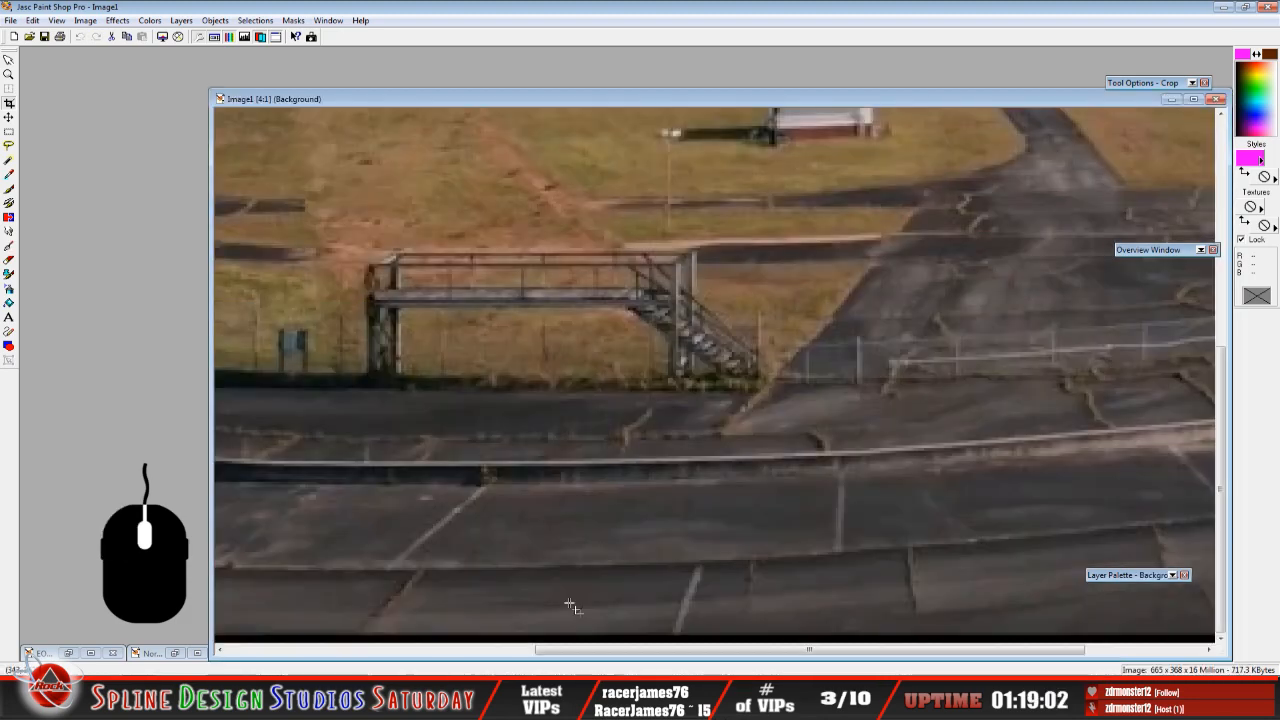
click(578, 700)
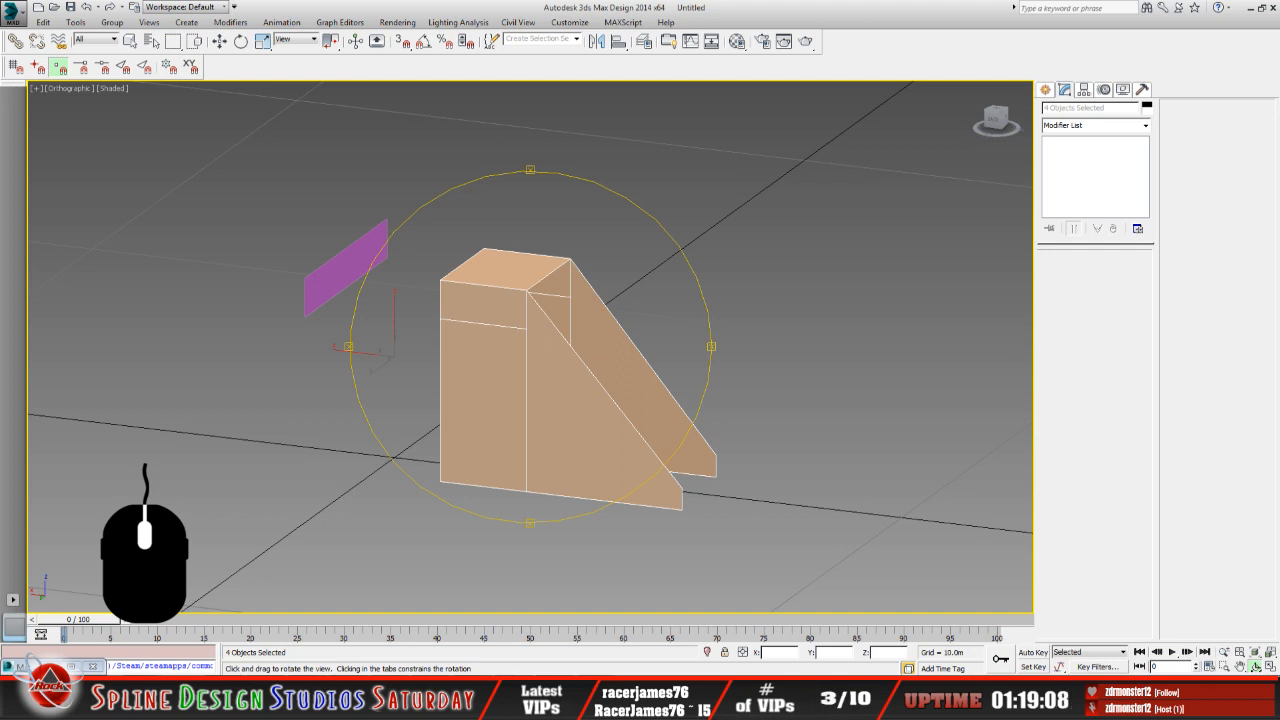
Unhide the walkway body Box001 so it is shown together with the selected end pieces.
key(w)
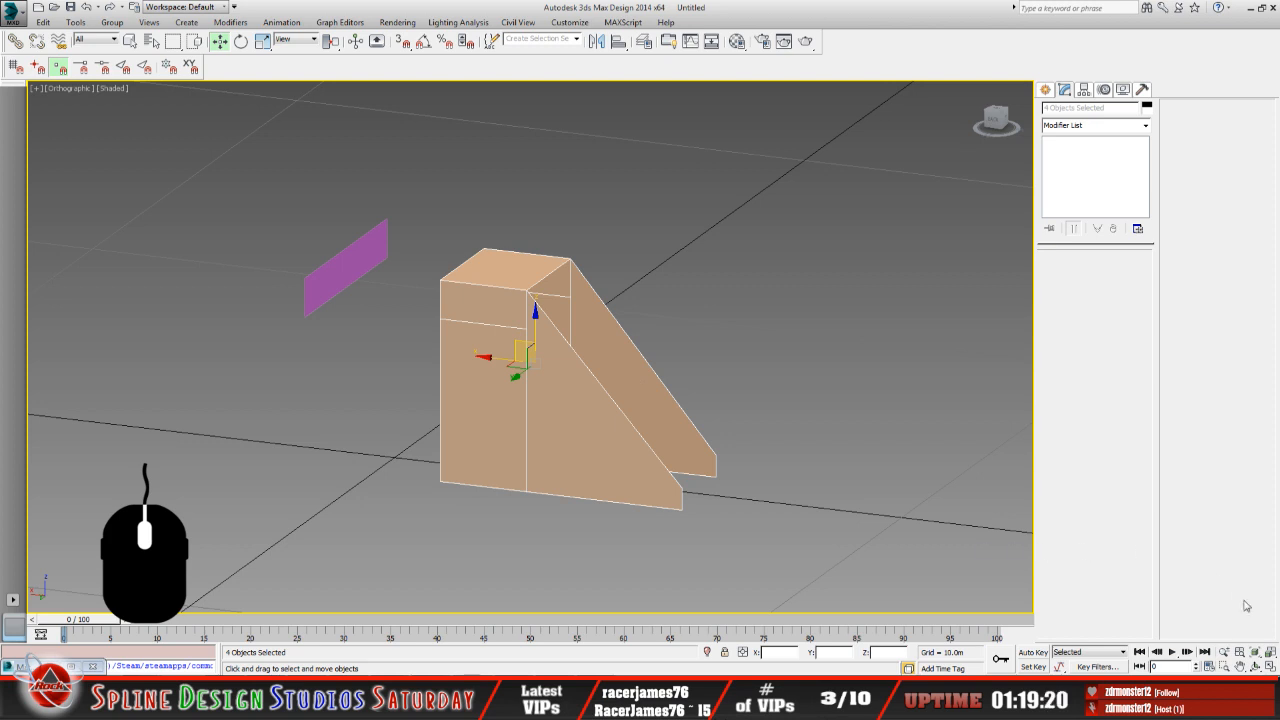
click(1256, 666)
drag(599, 418, 483, 414)
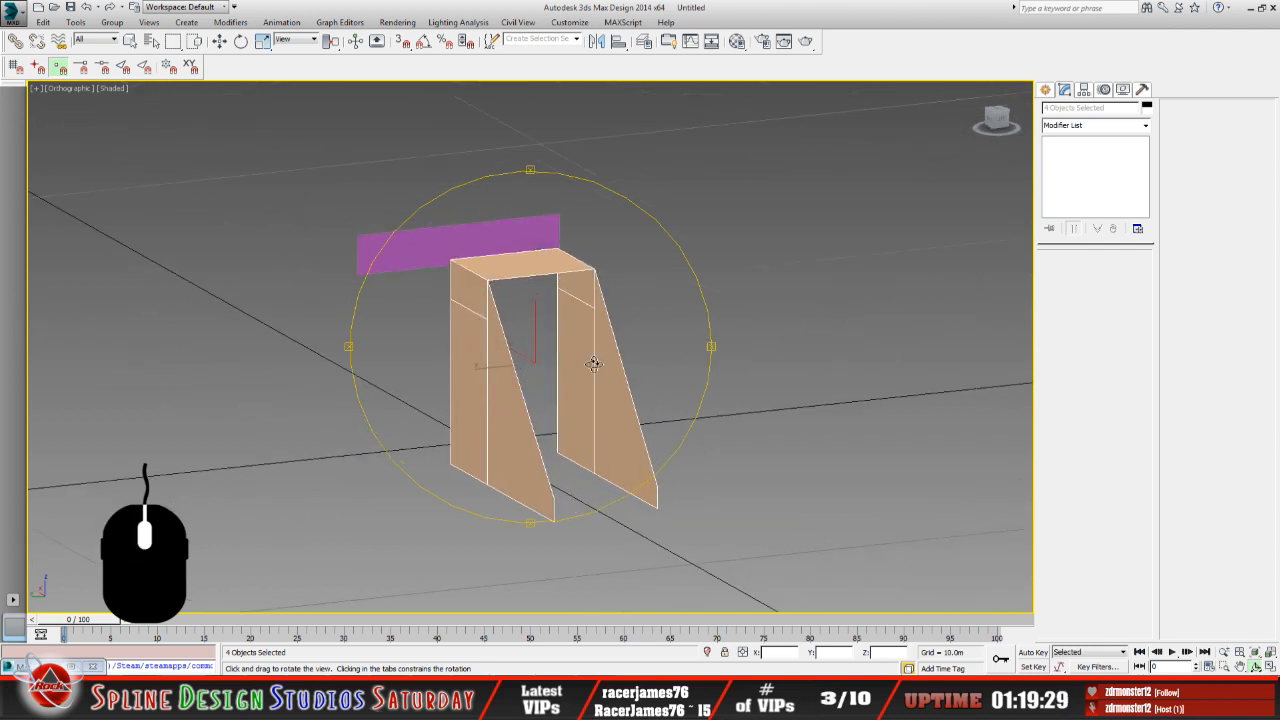
mouse_move(593, 363)
mouse_down()
mouse_move(560, 360)
mouse_move(600, 362)
mouse_move(588, 362)
mouse_up()
right_click(326, 377)
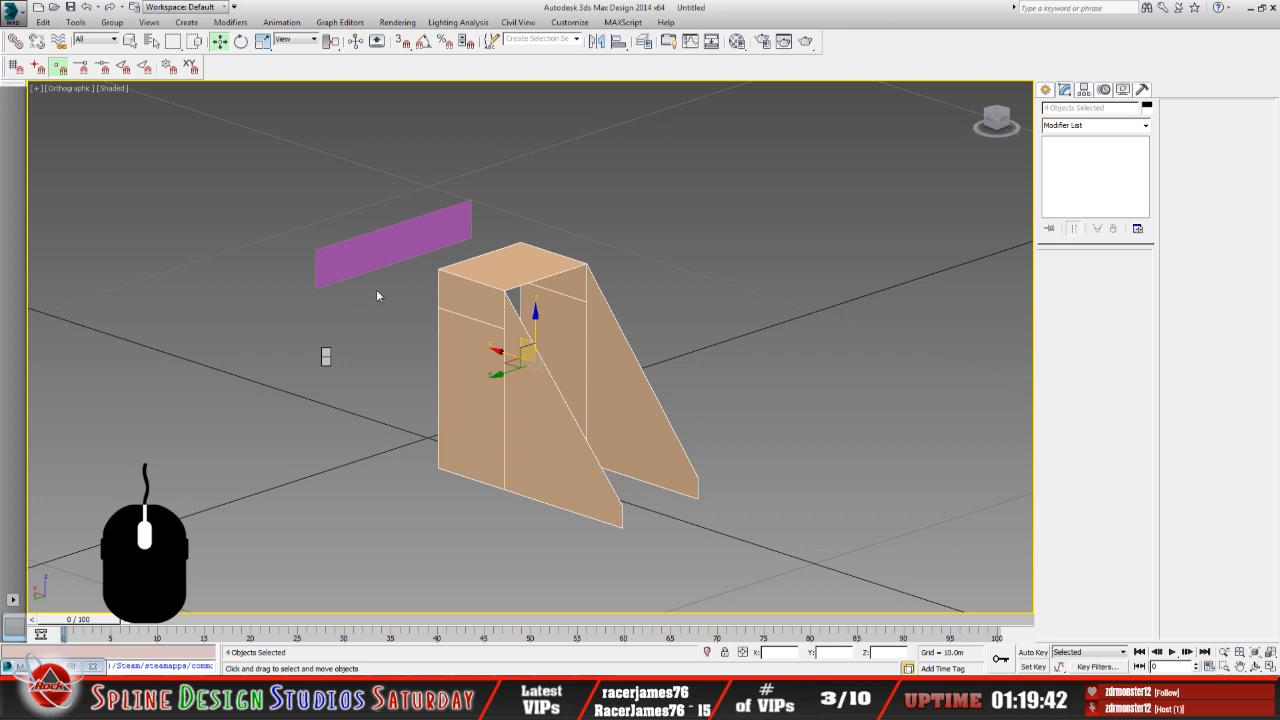
key(5)
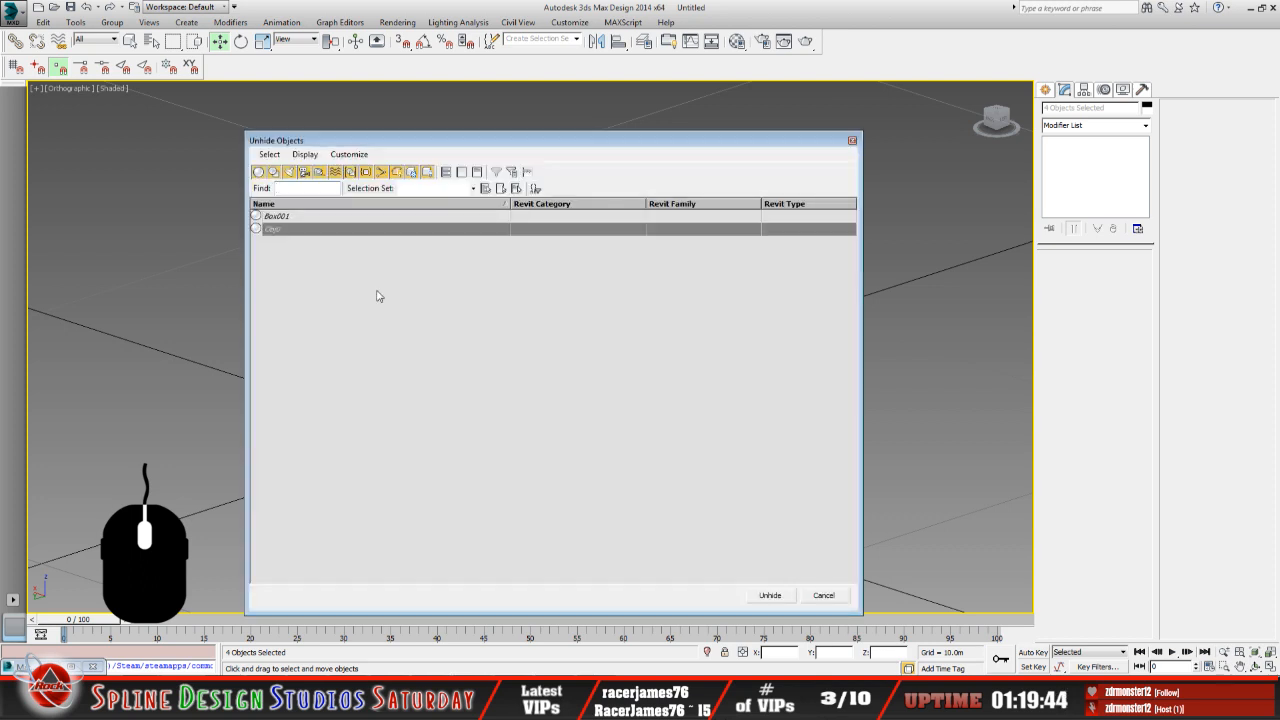
click(295, 217)
click(770, 596)
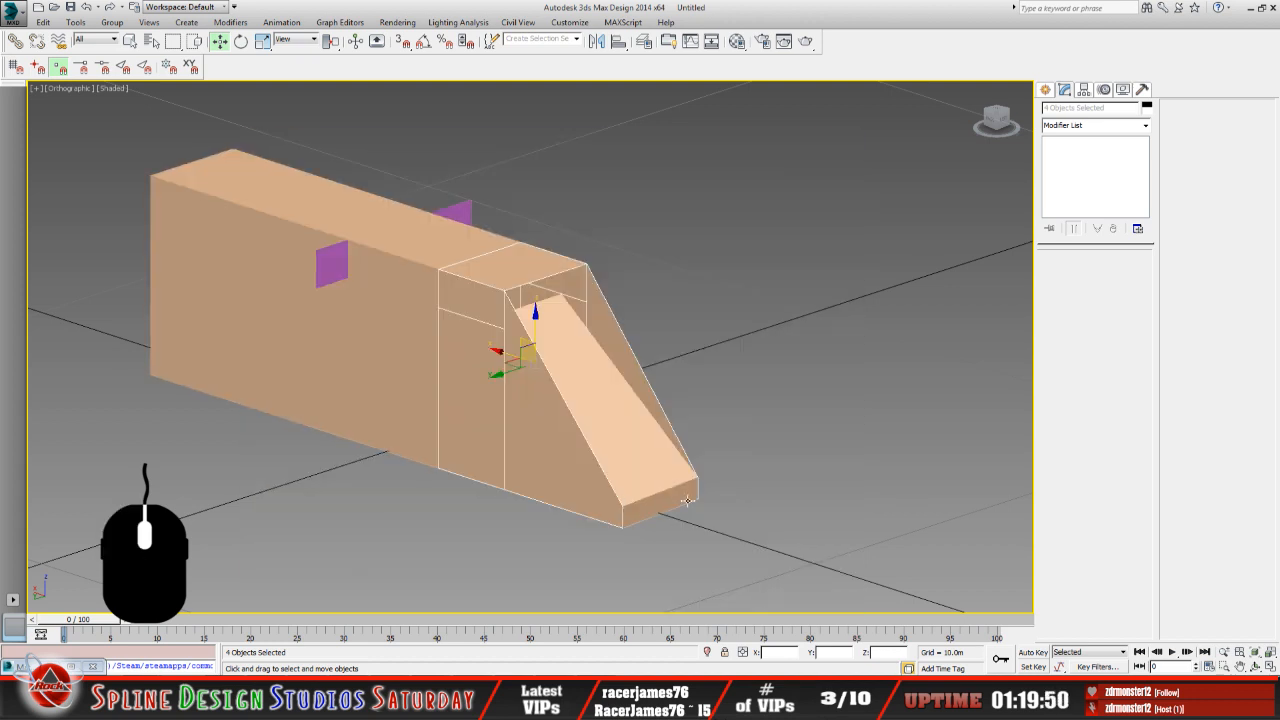
Select Object001, Object004 and the sloped side piece together and collapse them into a single mesh object.
click(1253, 666)
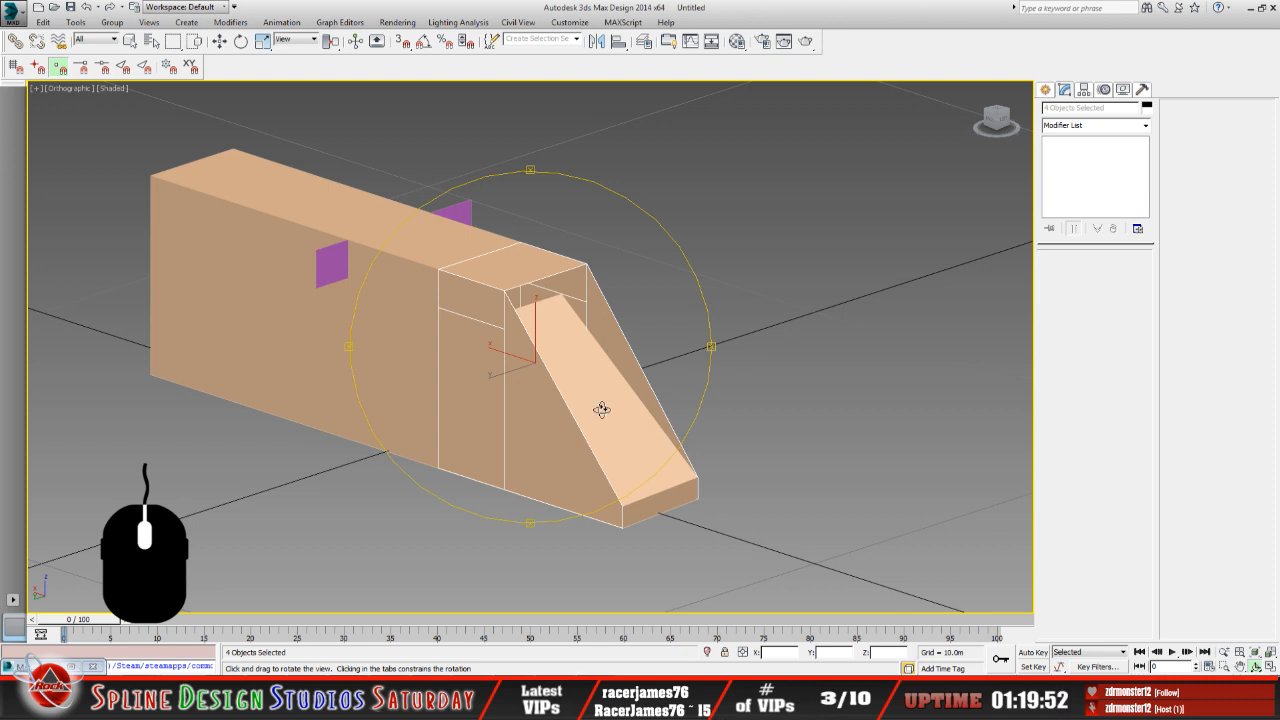
drag(600, 409, 674, 449)
drag(574, 343, 537, 271)
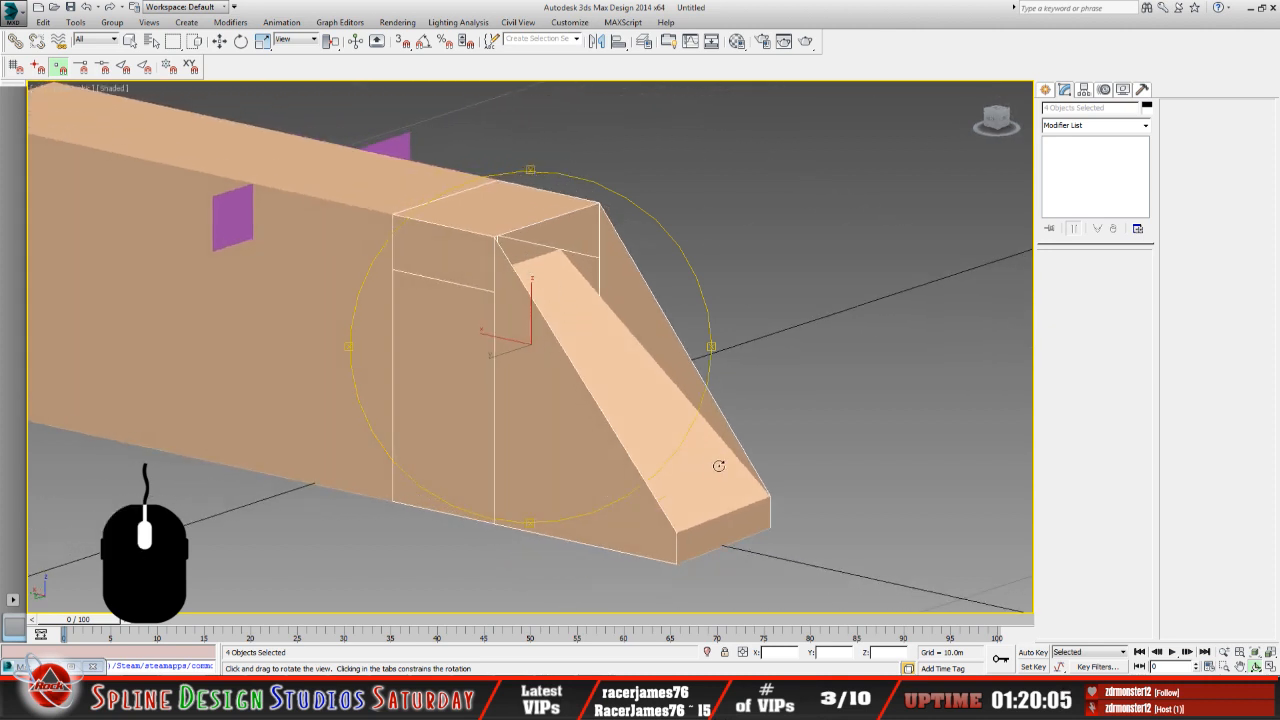
mouse_move(528, 346)
mouse_down()
mouse_move(543, 343)
mouse_move(551, 309)
mouse_move(551, 357)
mouse_move(536, 350)
mouse_up()
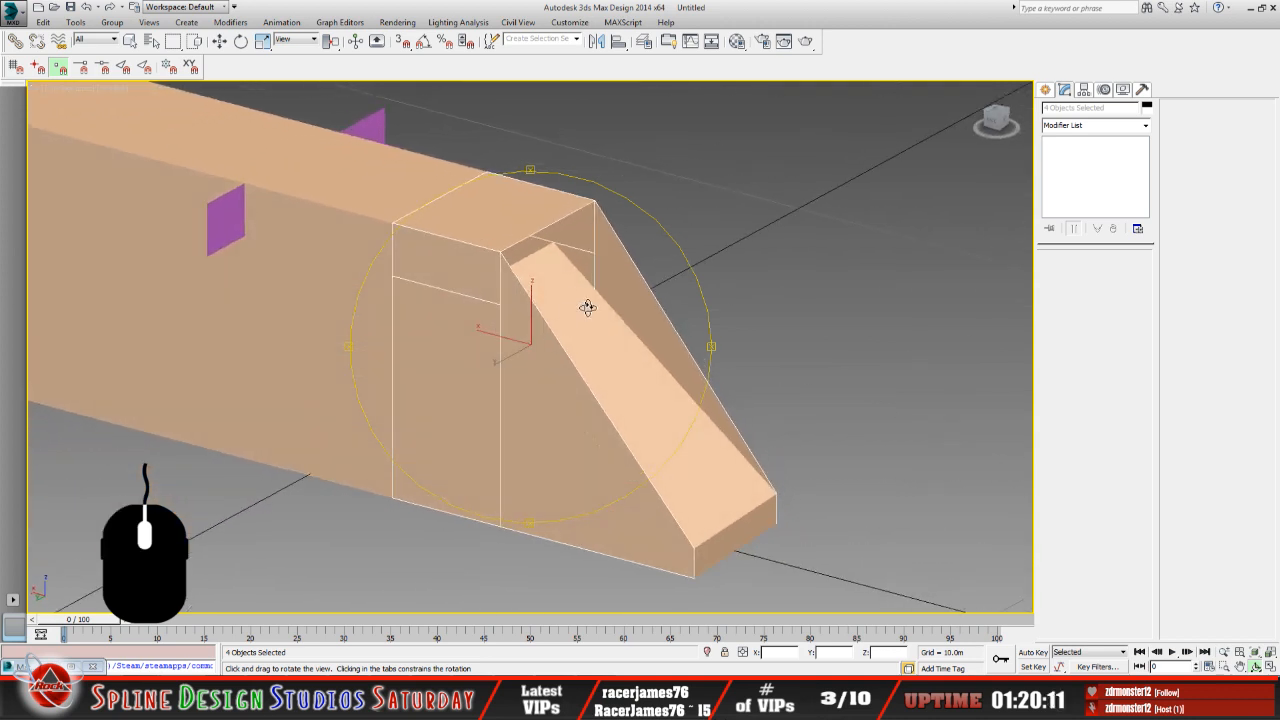
scroll(578, 288, up, 3)
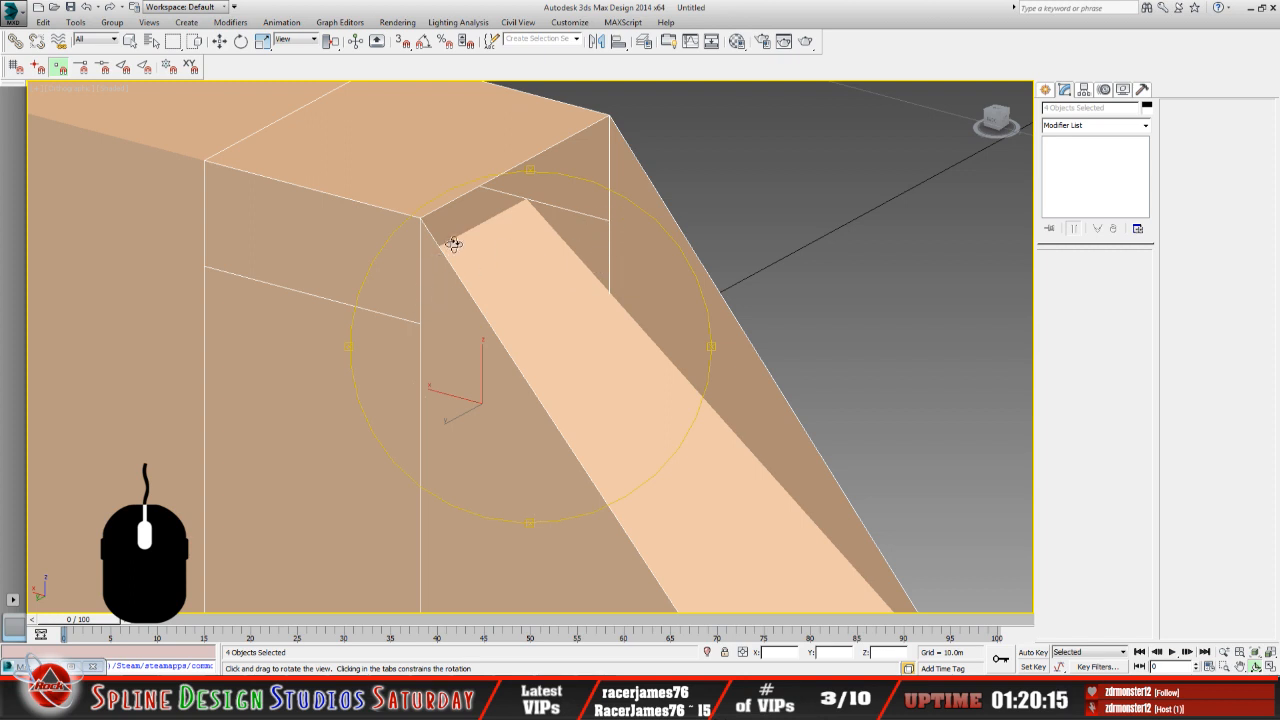
drag(480, 243, 446, 277)
click(131, 41)
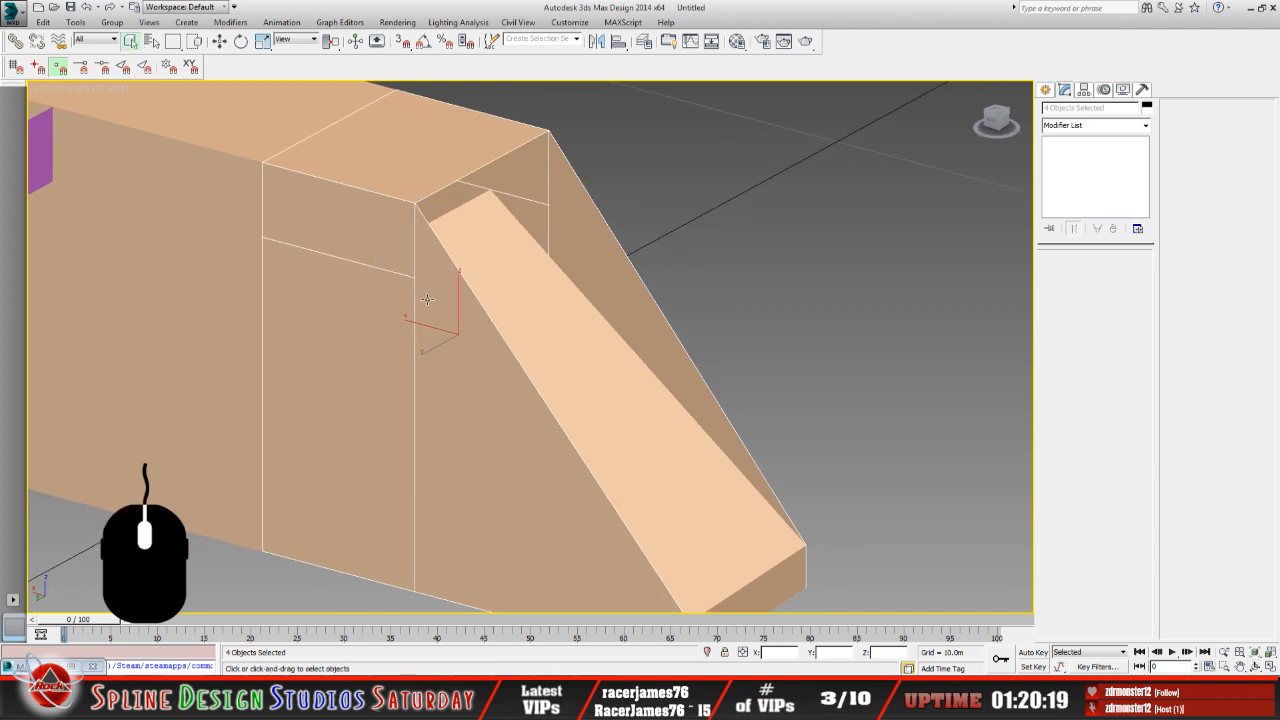
click(375, 267)
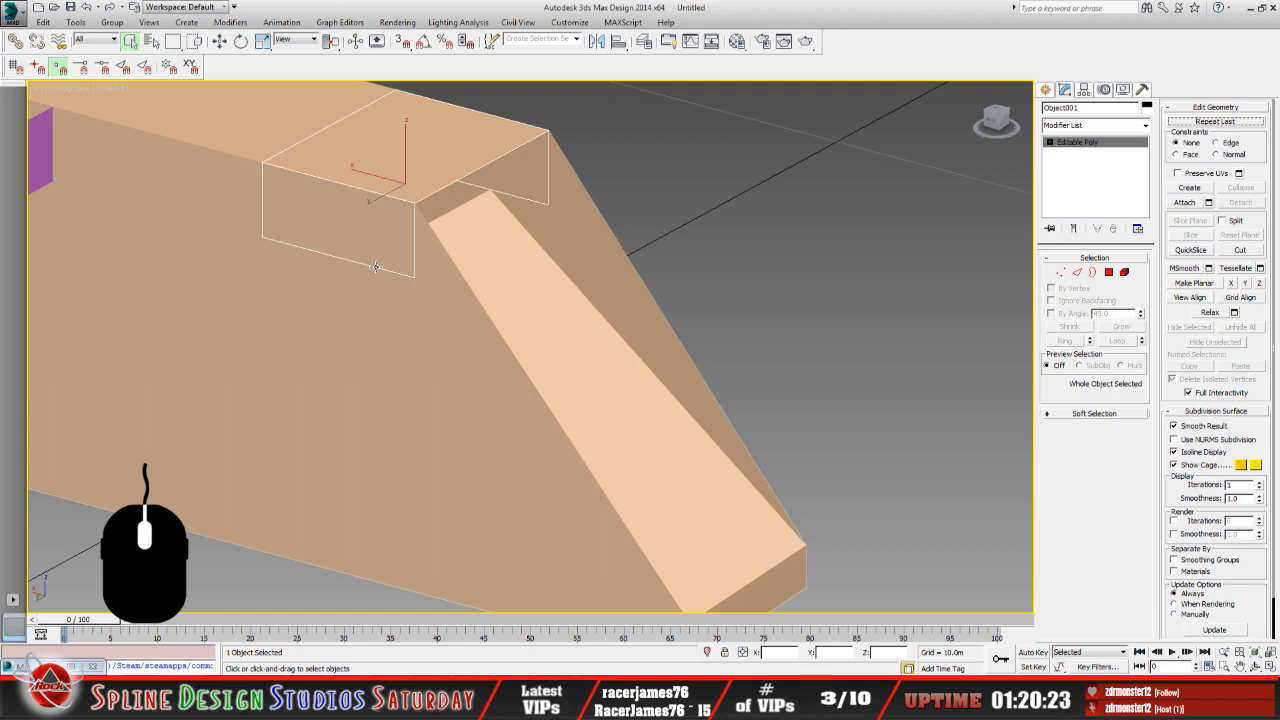
click(401, 375)
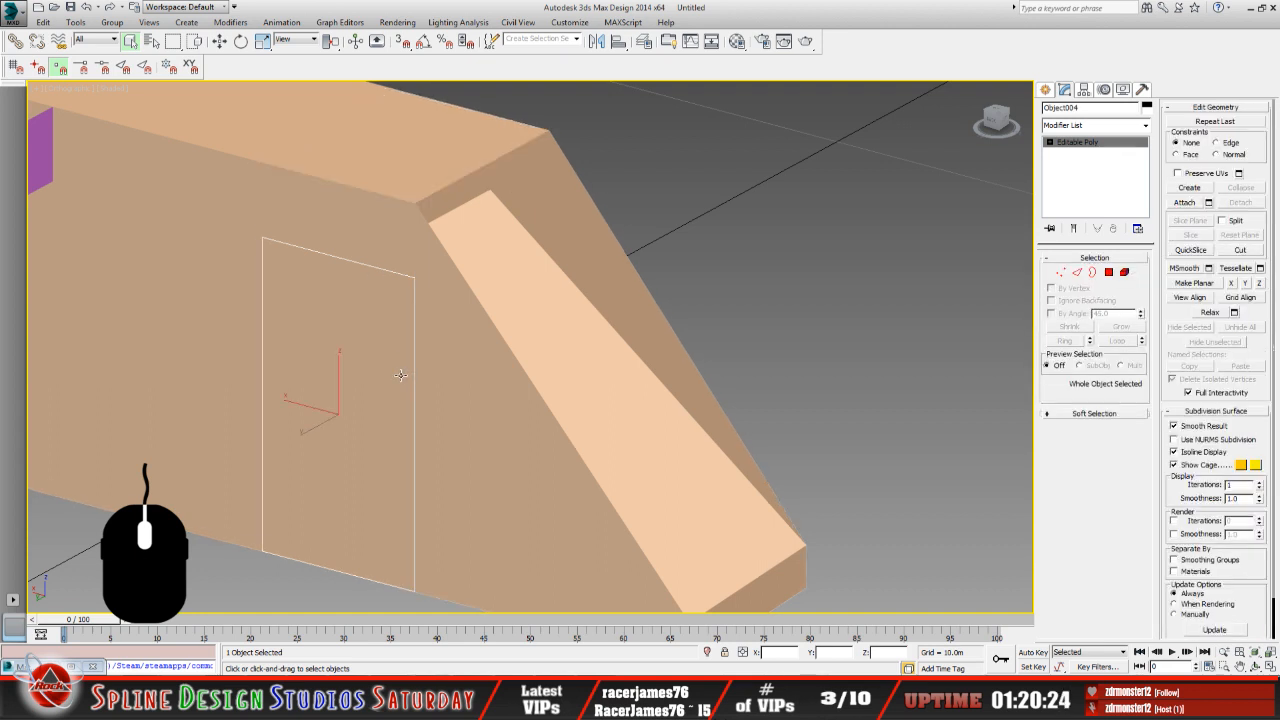
ctrl+click(359, 229)
ctrl+click(469, 395)
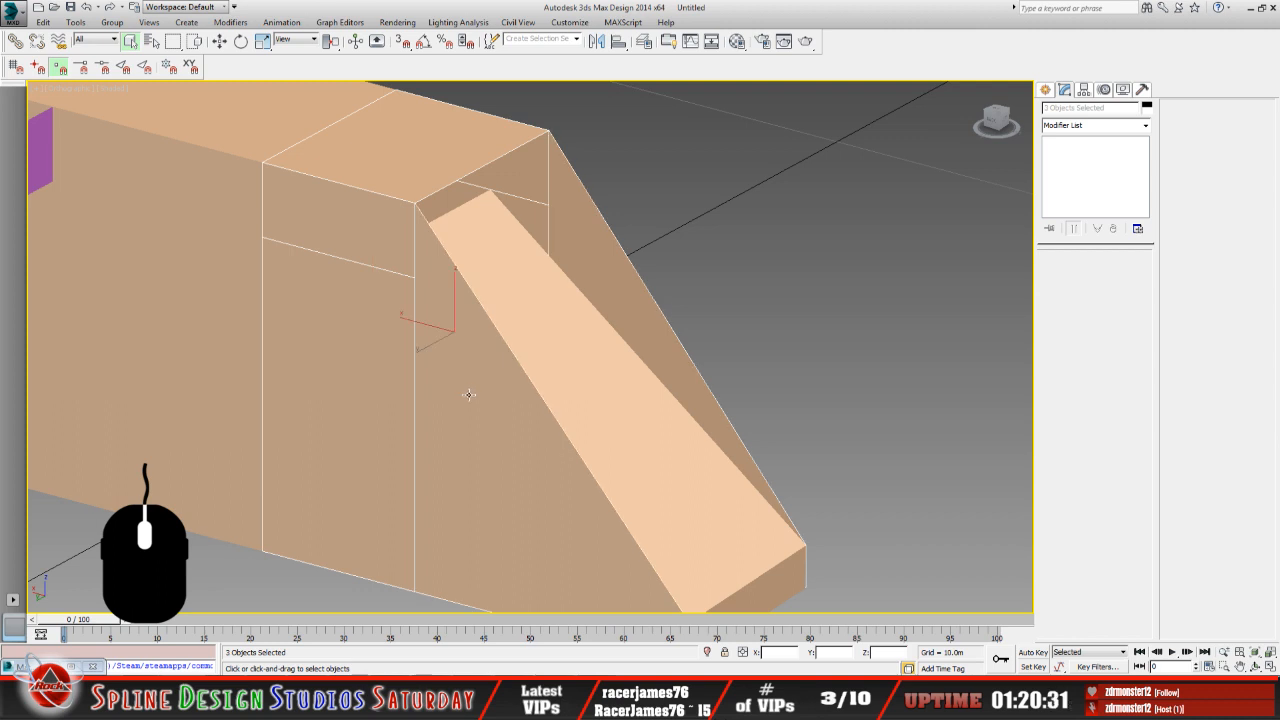
click(1143, 92)
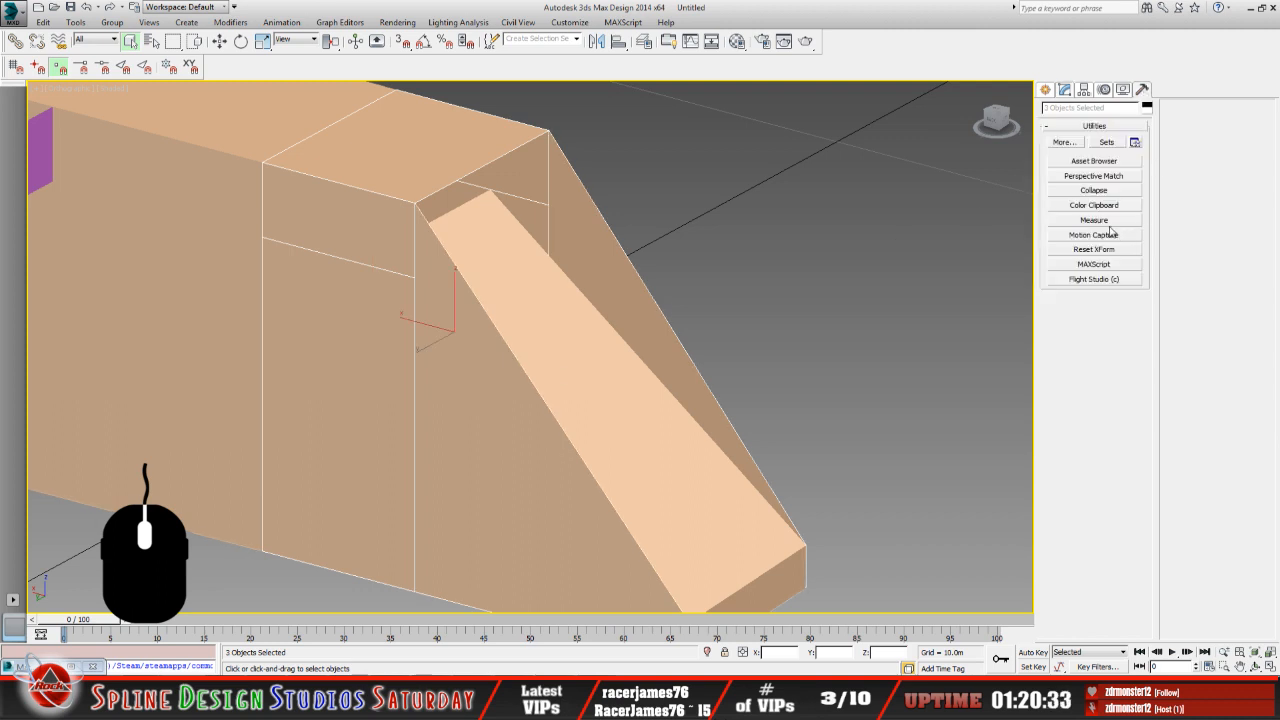
click(1100, 191)
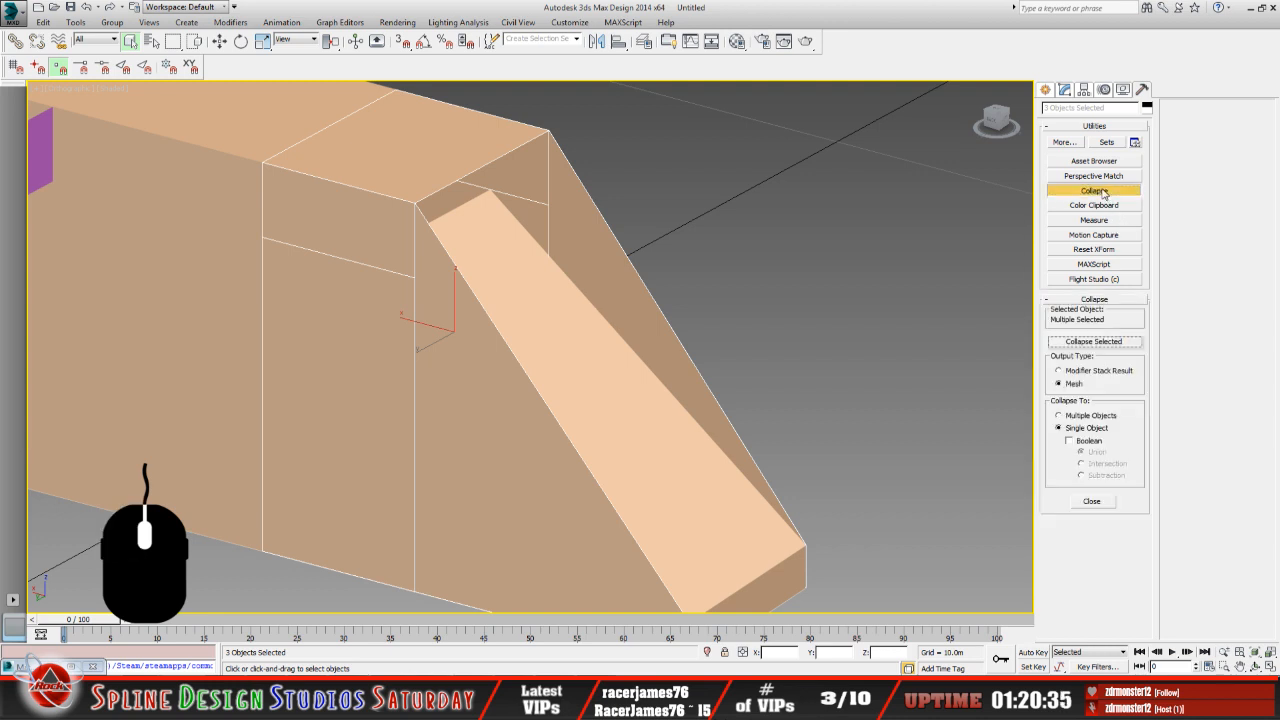
click(1124, 341)
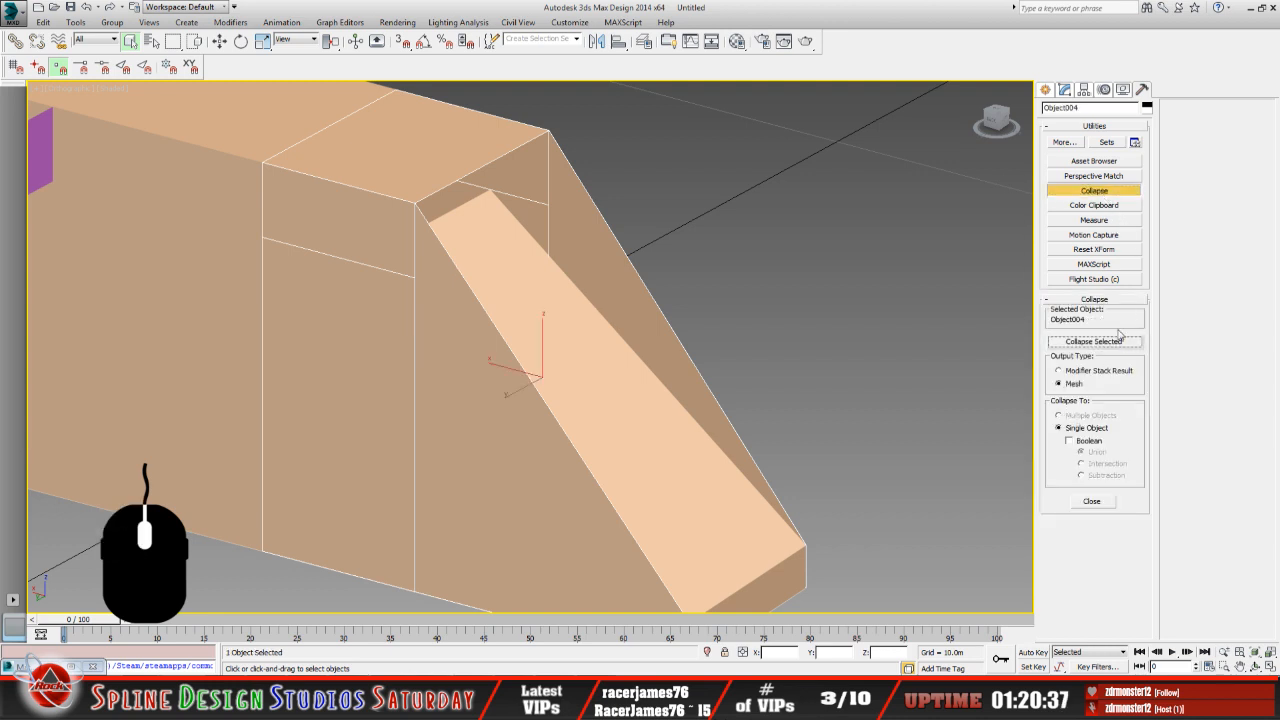
Convert the collapsed end piece to Editable Poly and display its vertices.
click(1065, 90)
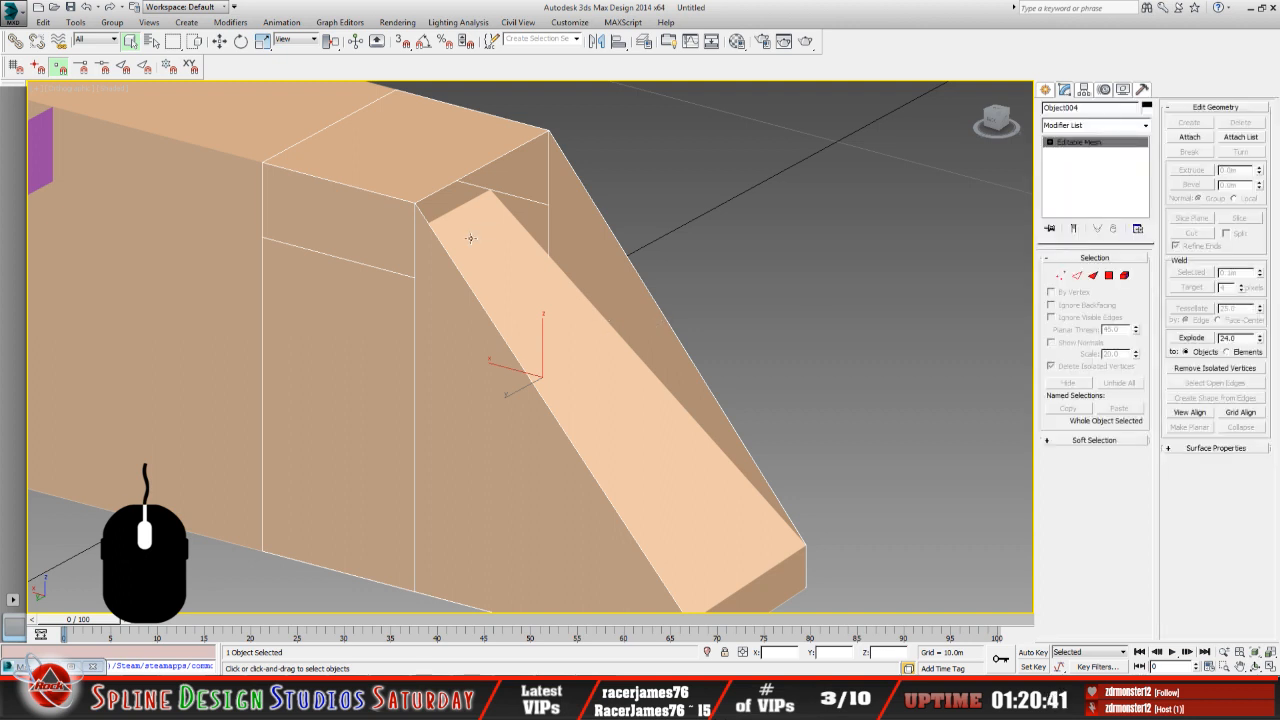
click(540, 497)
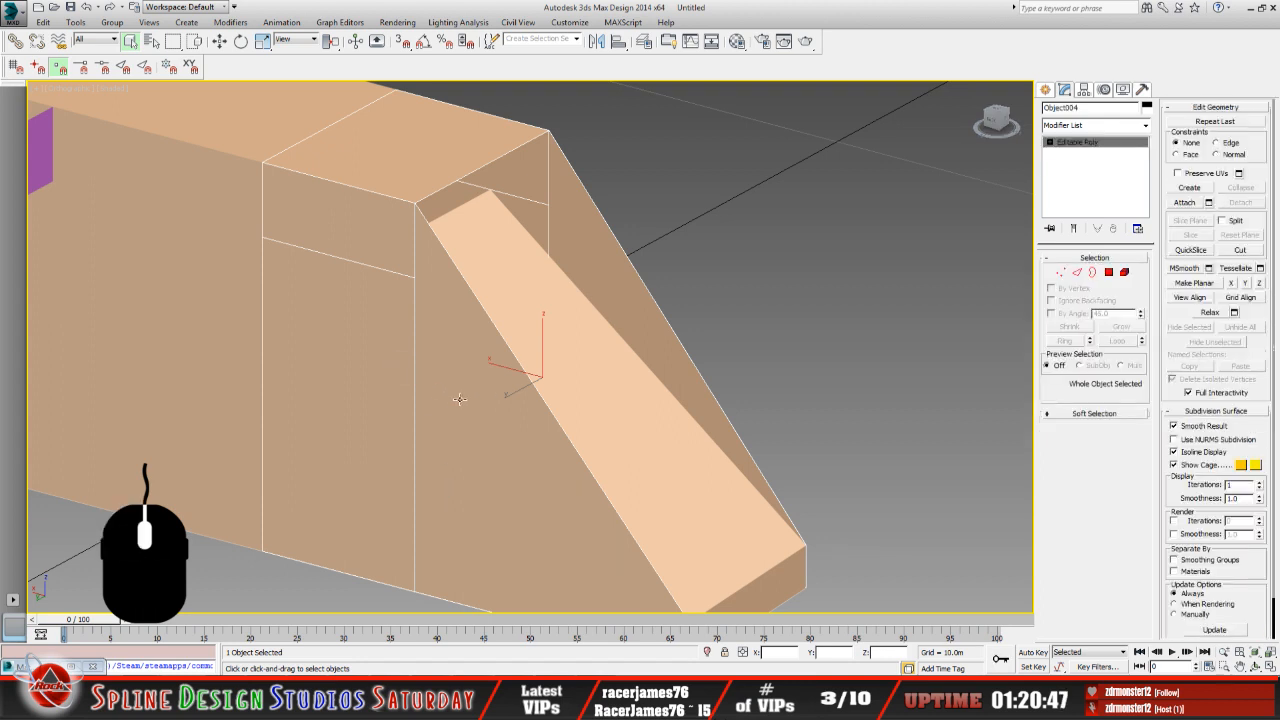
click(1049, 142)
click(1075, 152)
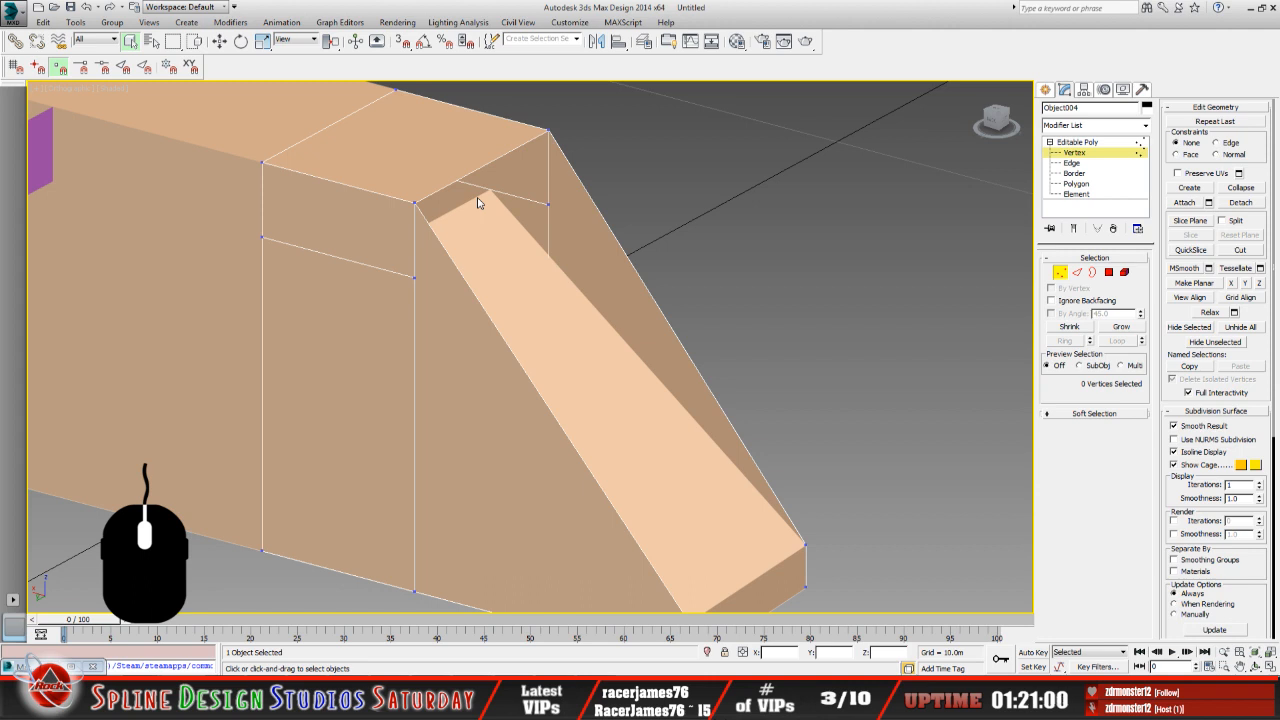
scroll(467, 284, down, 3)
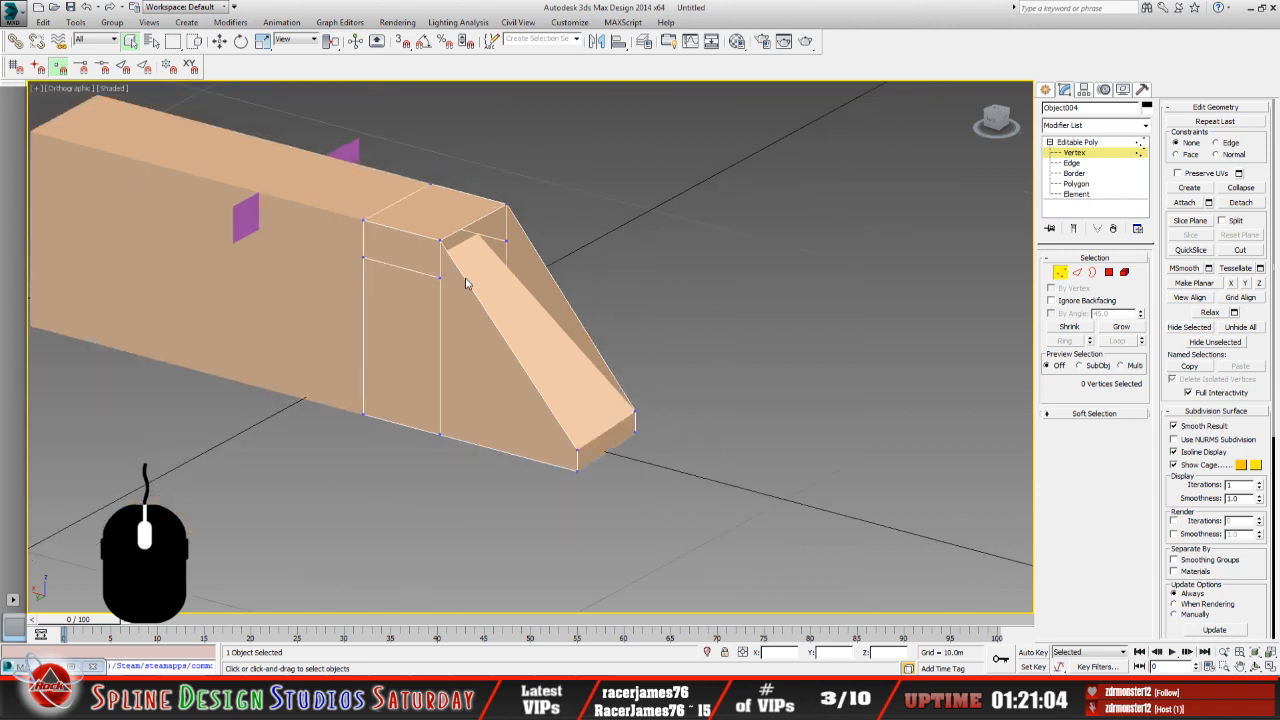
Compare the edges of the walkway body Box001 and the end piece Object004 by selecting each in turn.
click(1077, 142)
click(301, 242)
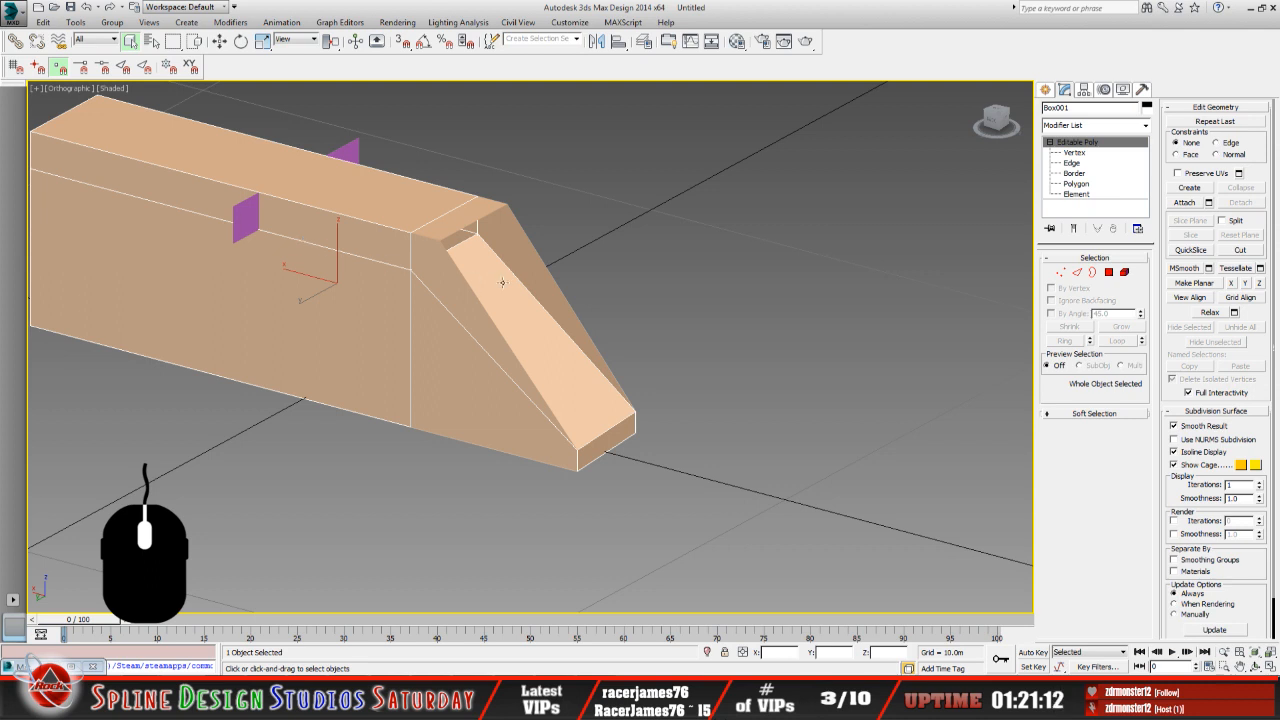
click(443, 277)
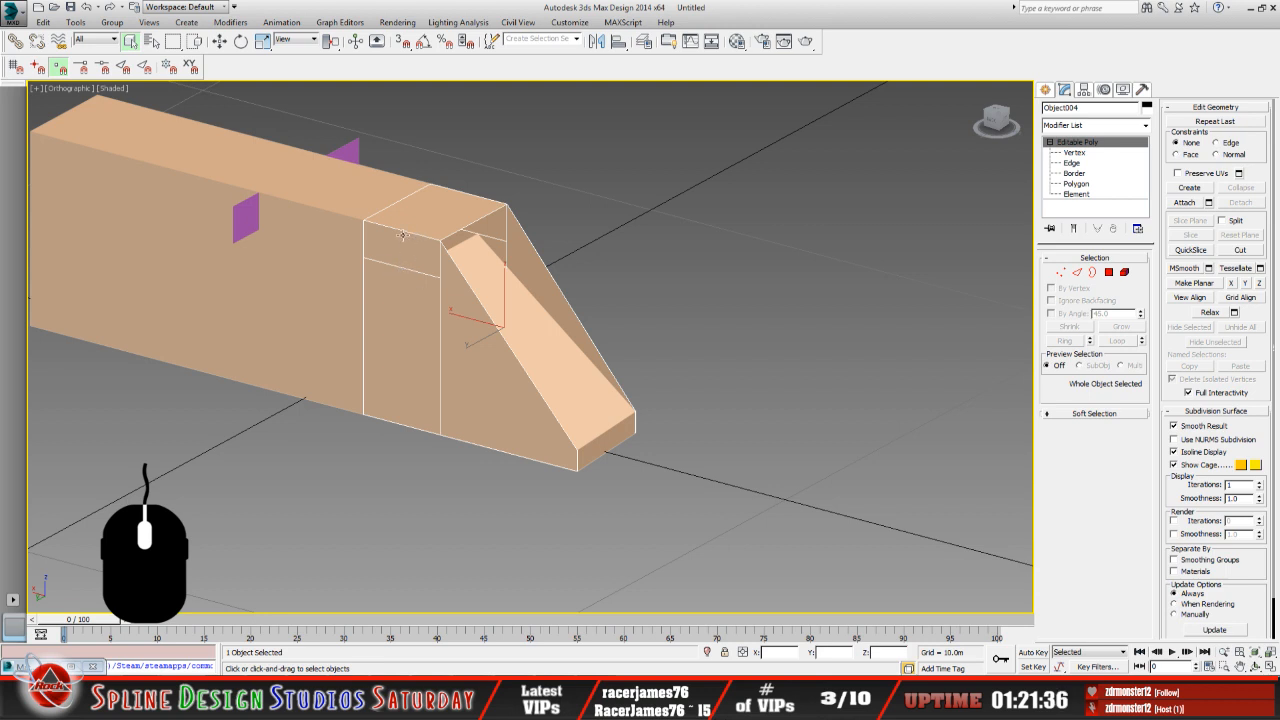
scroll(480, 285, up, 4)
click(501, 261)
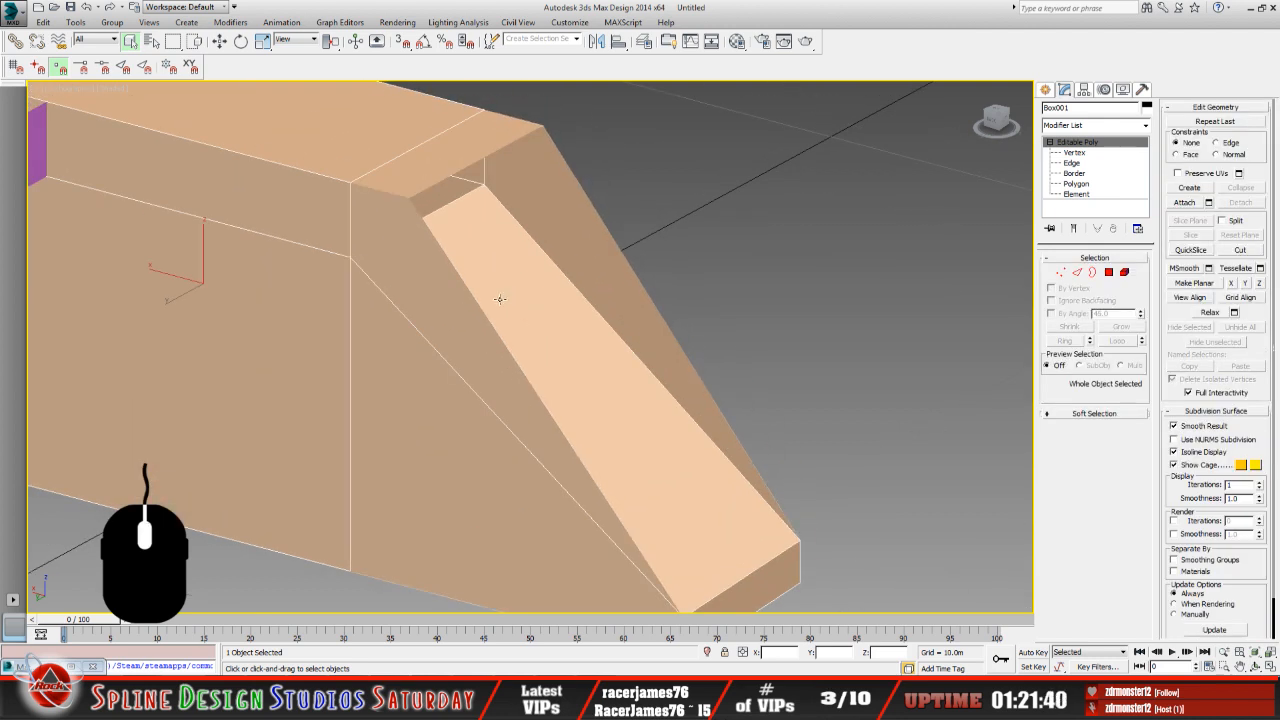
Delete the two sloped side polygons of Object004 on either side of the ramp and leave polygon editing.
click(459, 362)
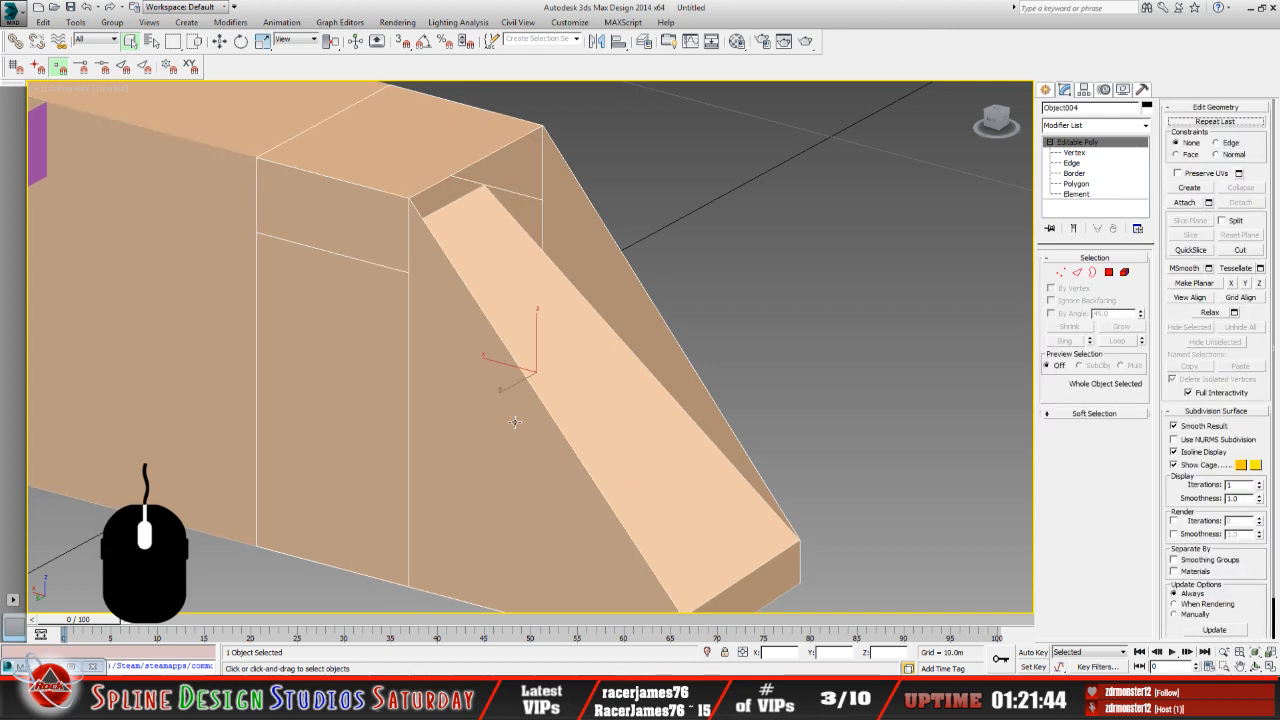
click(471, 337)
click(502, 466)
click(1072, 185)
click(533, 472)
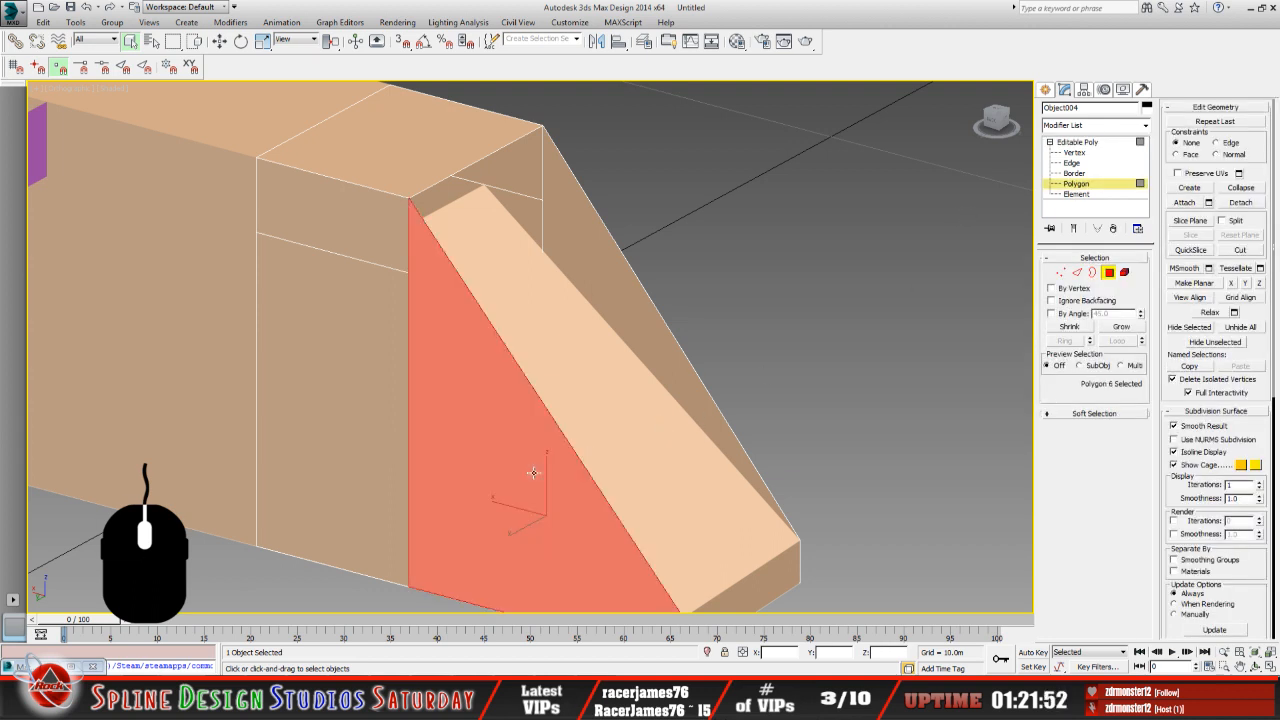
key(Delete)
click(670, 343)
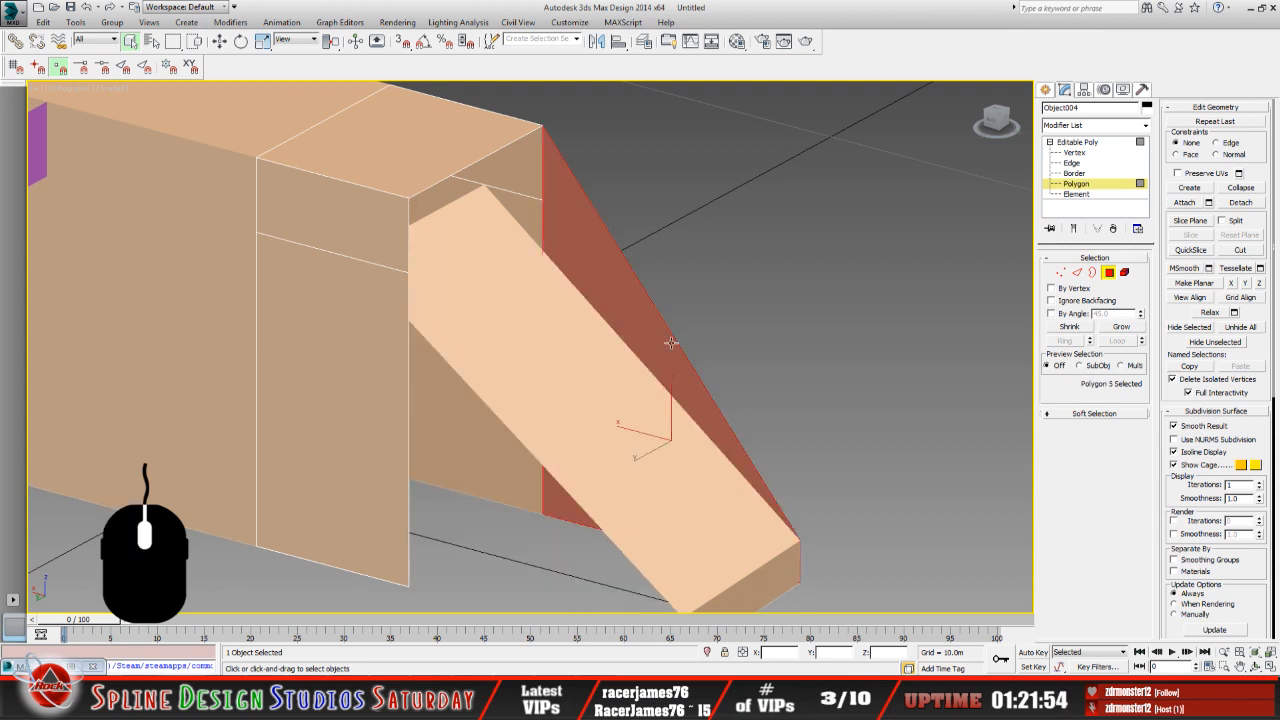
key(Delete)
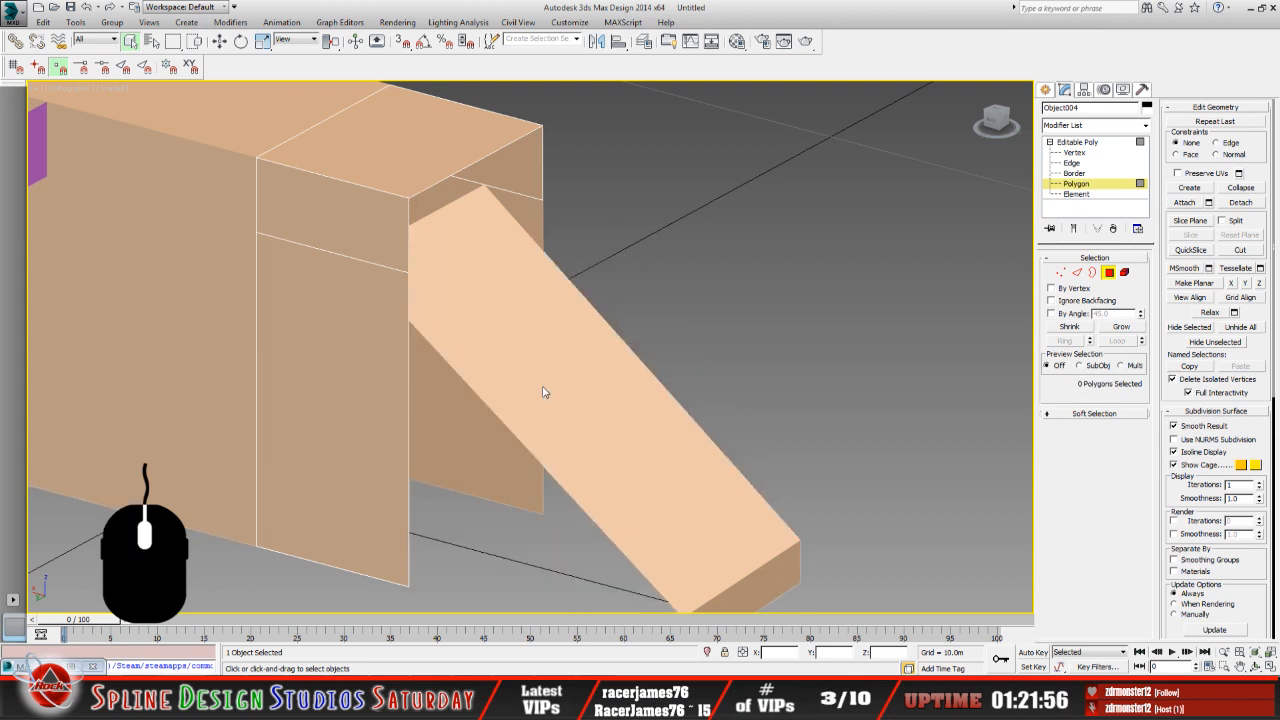
scroll(543, 391, down, 3)
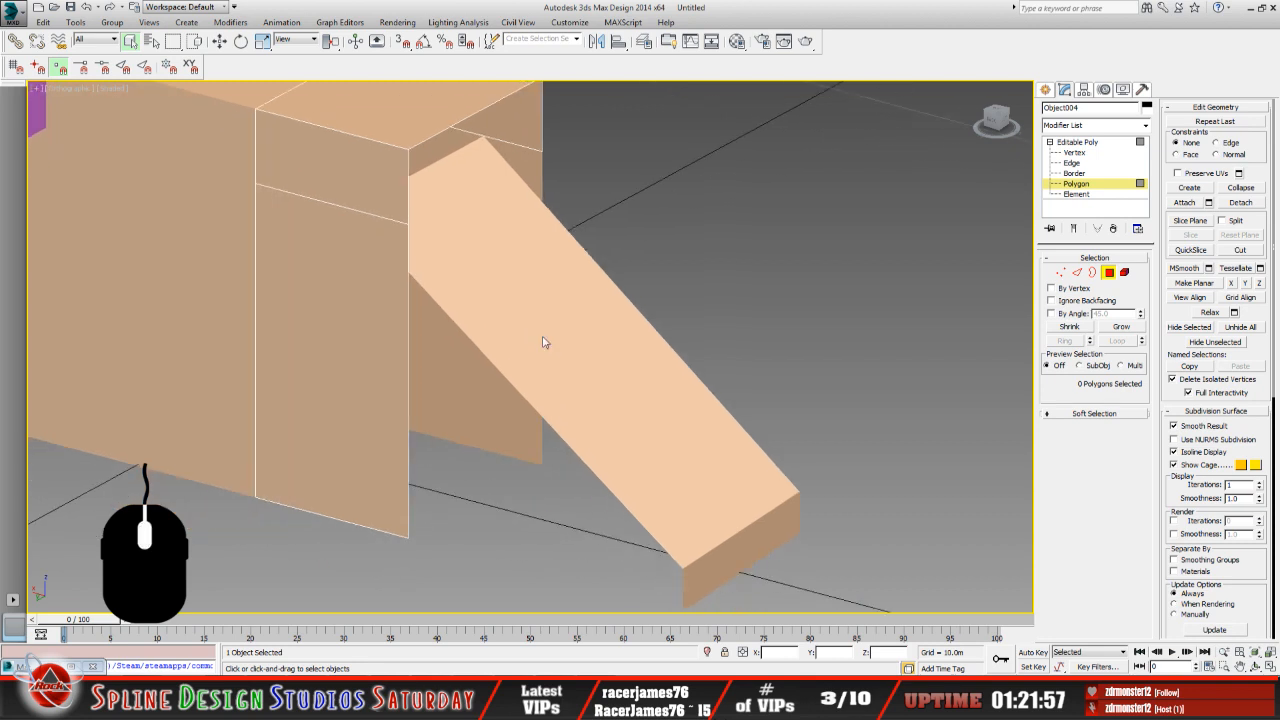
middle_drag(620, 446, 686, 480)
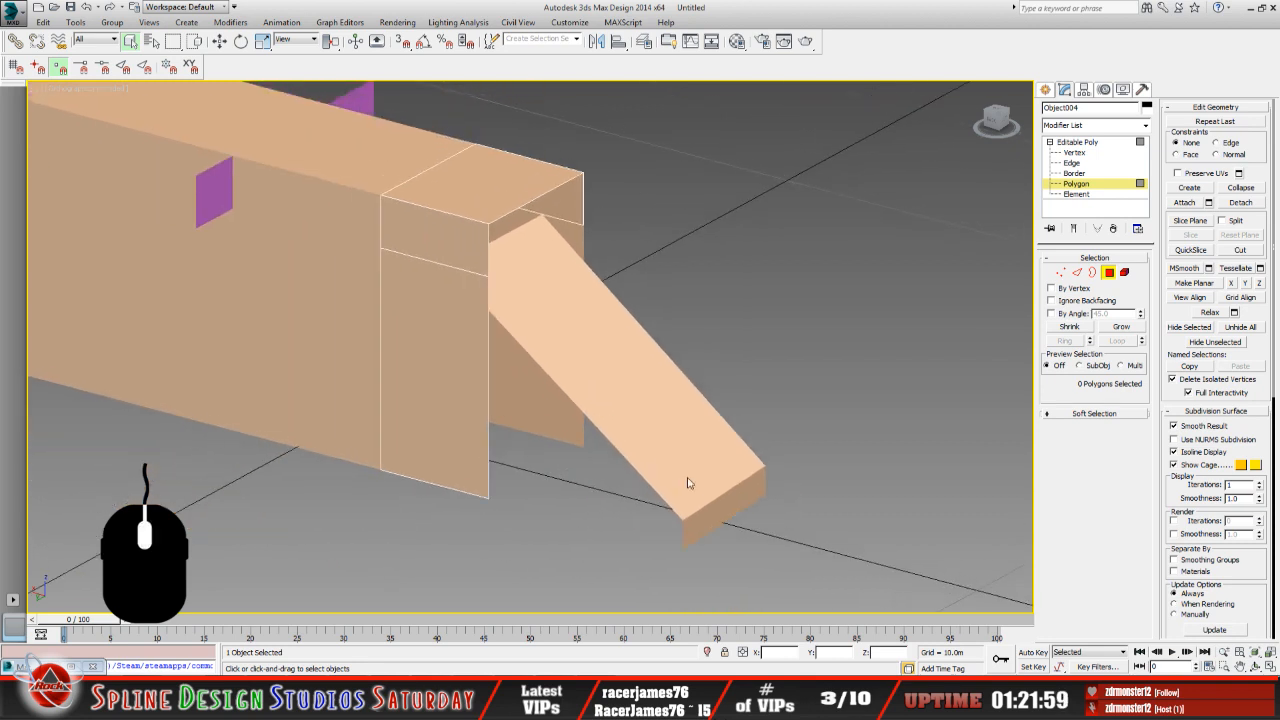
middle_drag(586, 413, 605, 454)
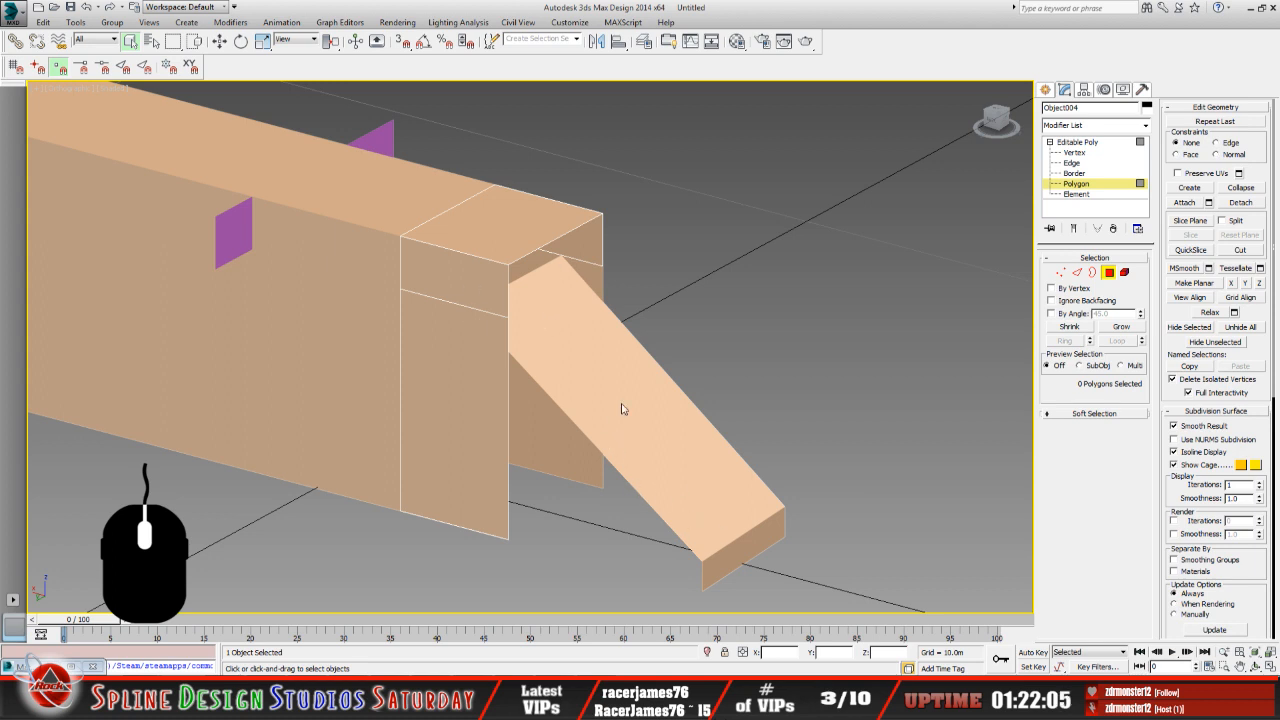
click(1078, 142)
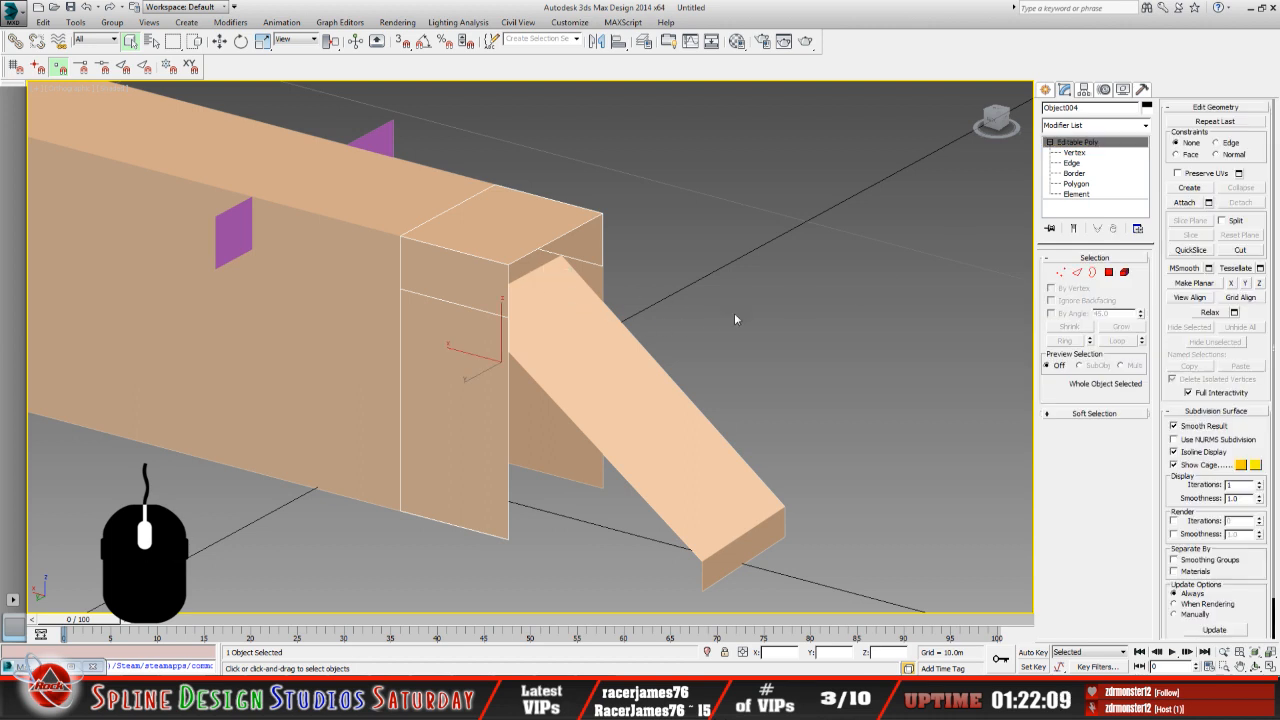
Check the list of hidden objects without unhiding any, and examine the open end around the ramp from an angle.
click(760, 250)
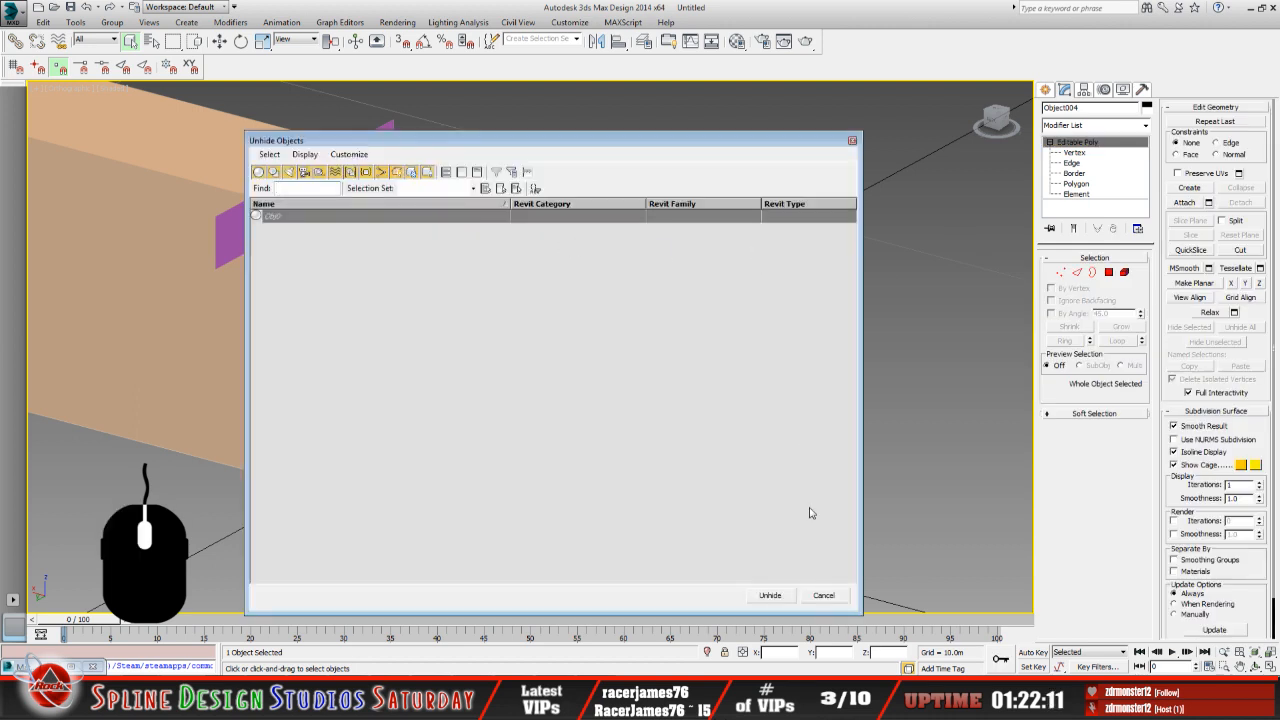
click(827, 598)
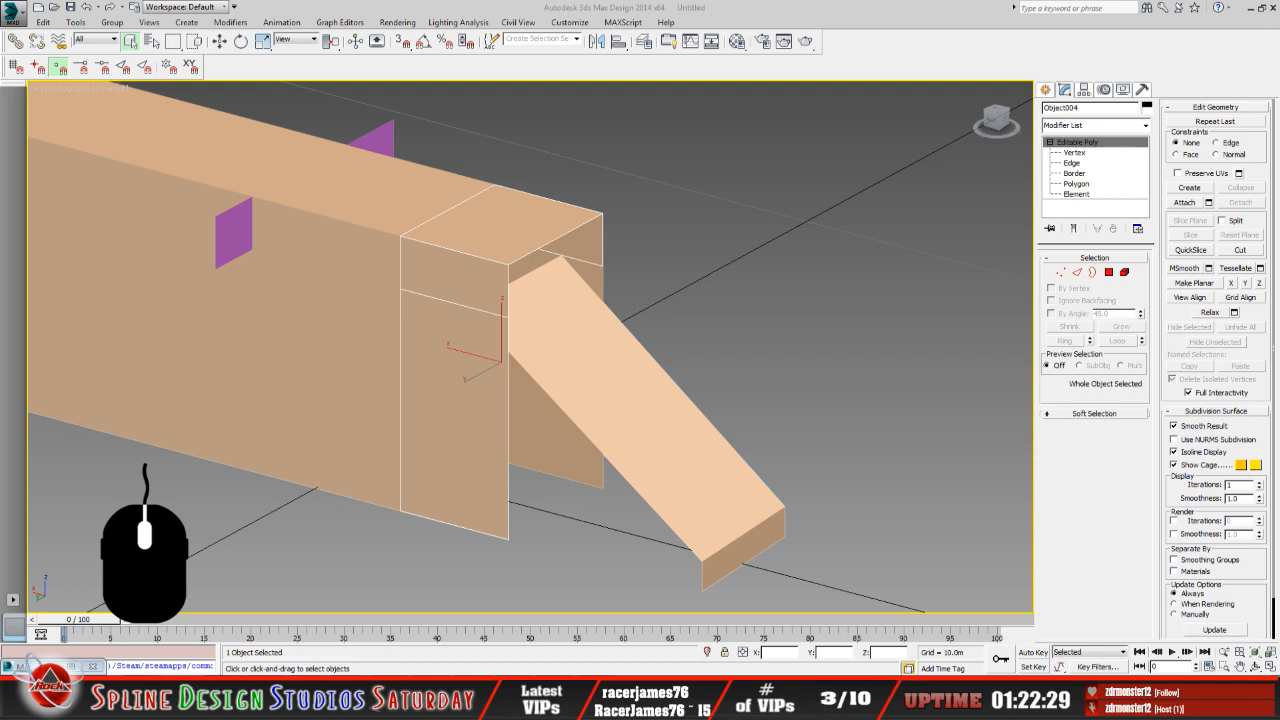
click(1256, 666)
drag(586, 429, 523, 449)
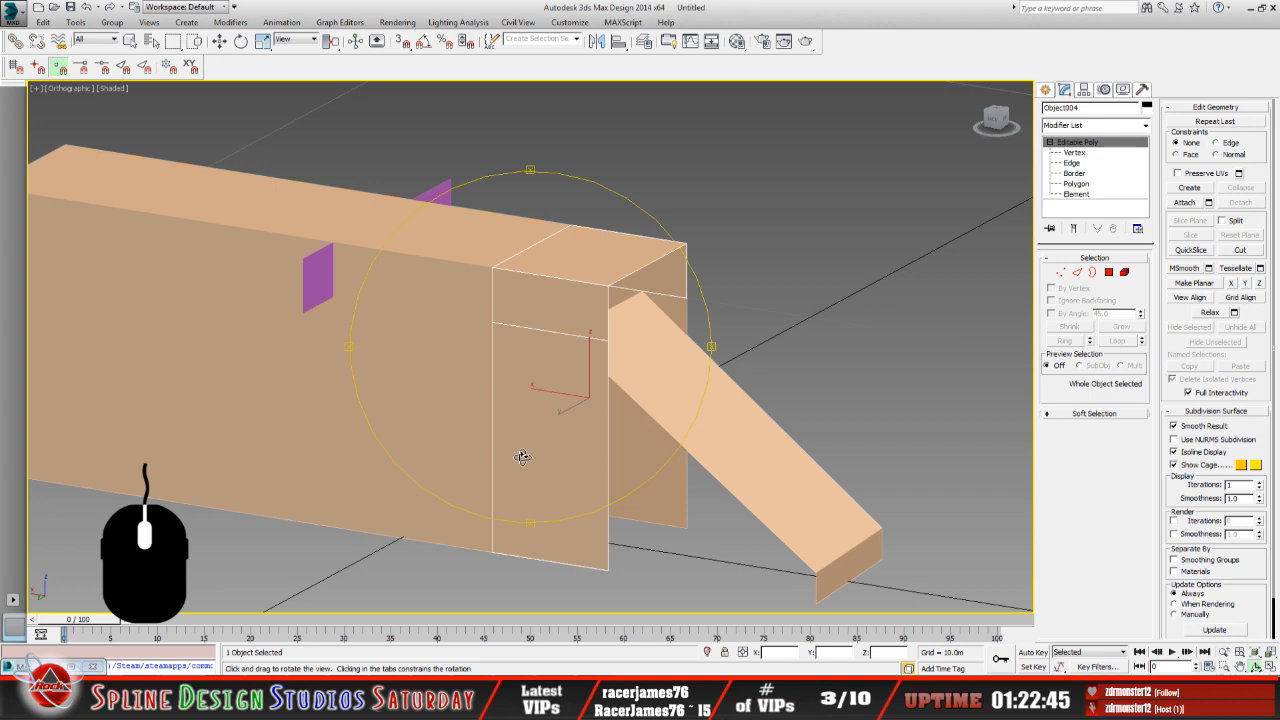
mouse_move(559, 429)
mouse_down()
mouse_move(423, 423)
mouse_move(551, 418)
mouse_up()
middle_drag(551, 418, 418, 376)
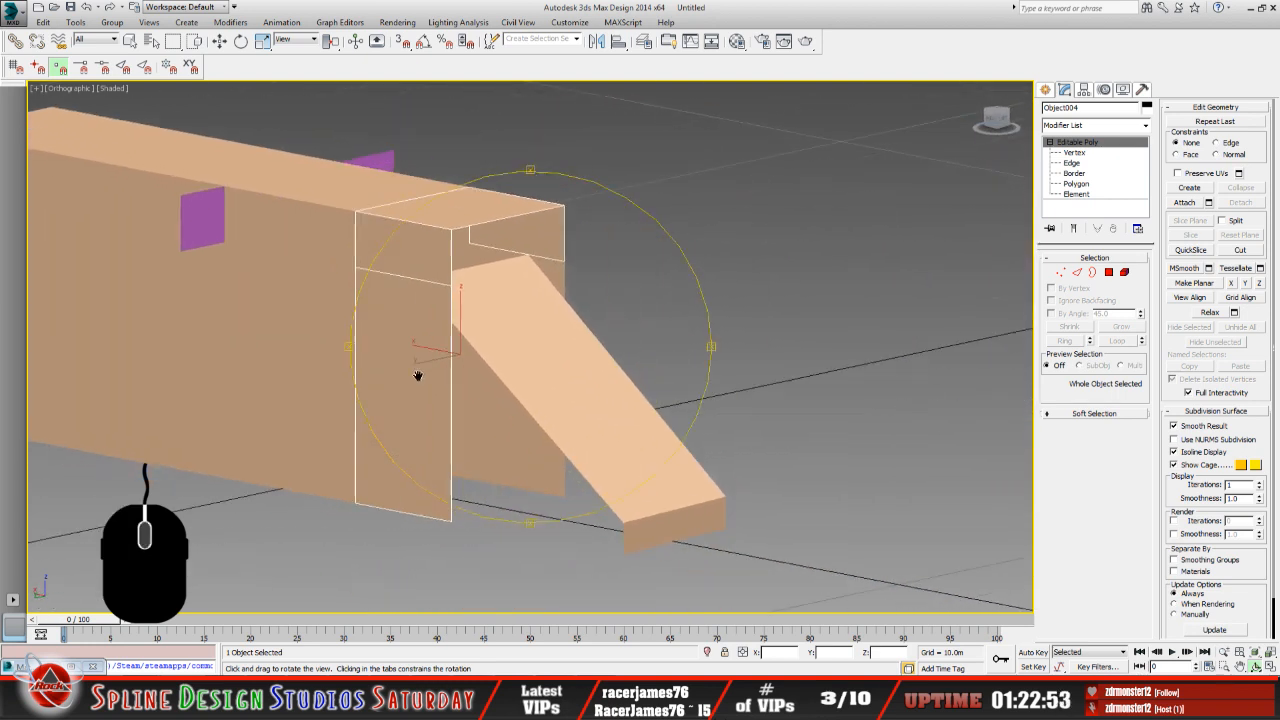
With vertex snapping on, move Object004's lower vertex at the far open corner about 0.655 m along X onto the ramp's adjacent upper corner.
scroll(505, 400, up, 3)
drag(508, 402, 489, 399)
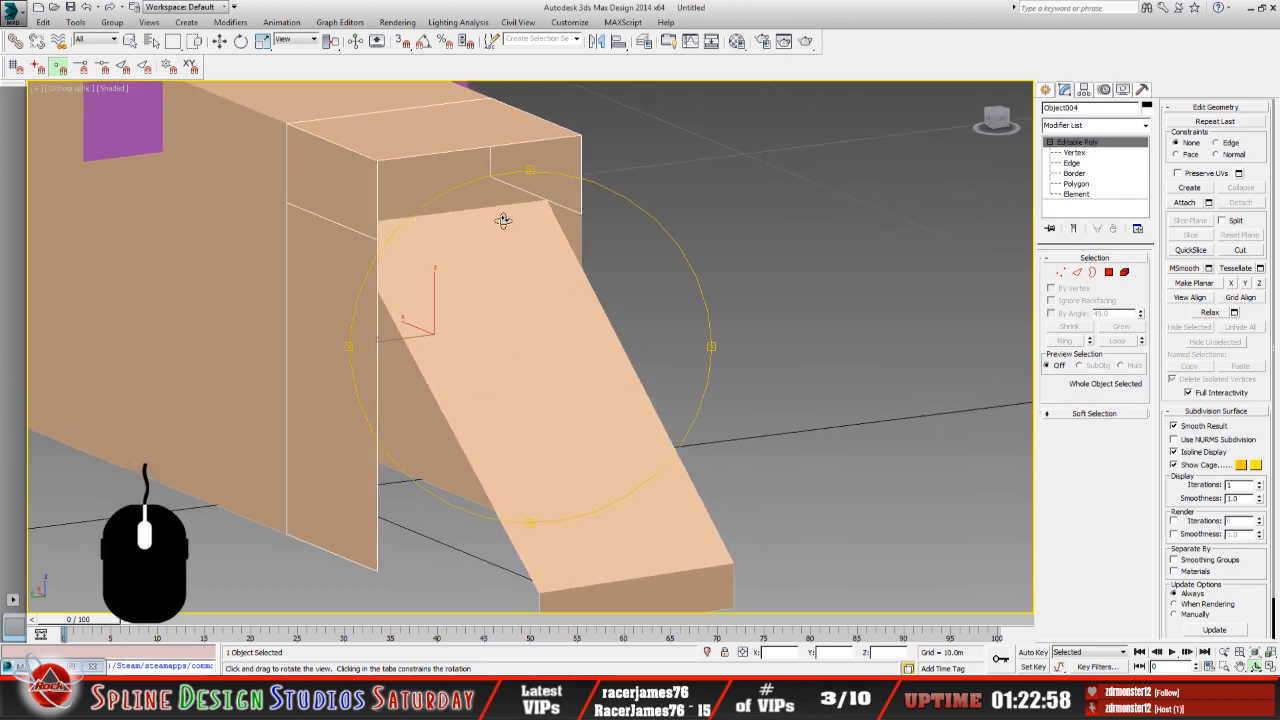
drag(484, 254, 491, 254)
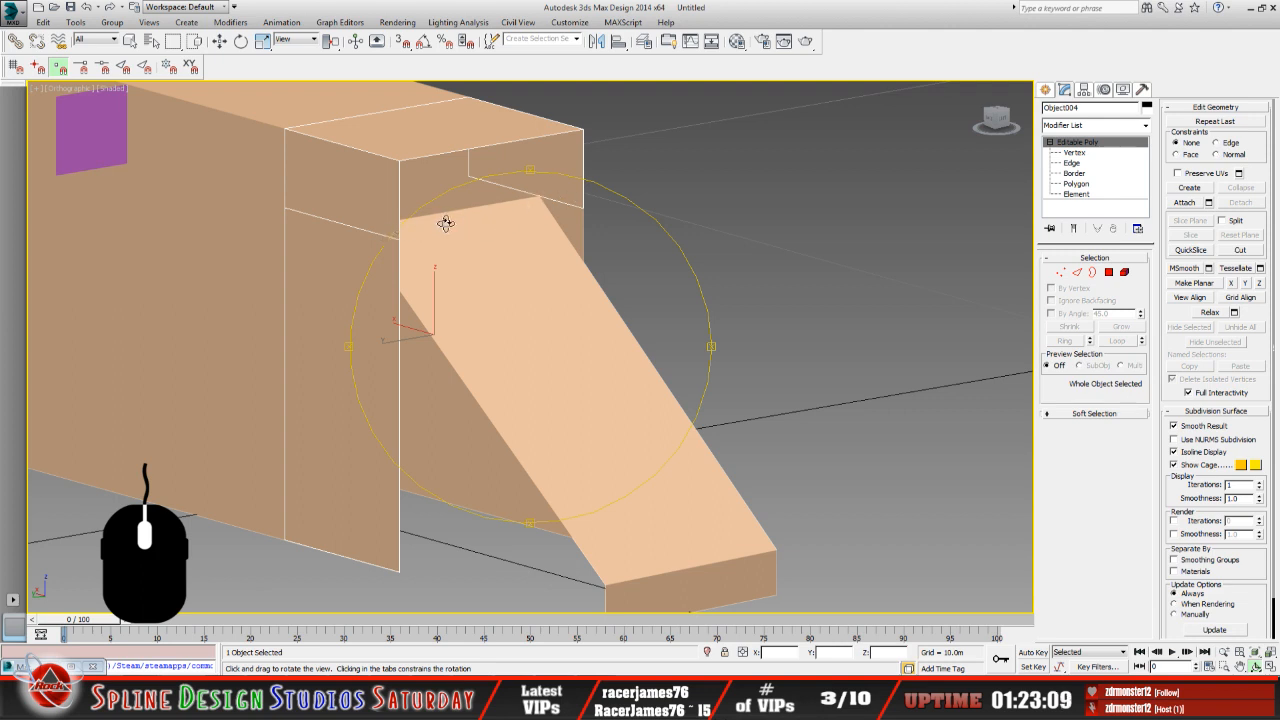
drag(549, 351, 531, 260)
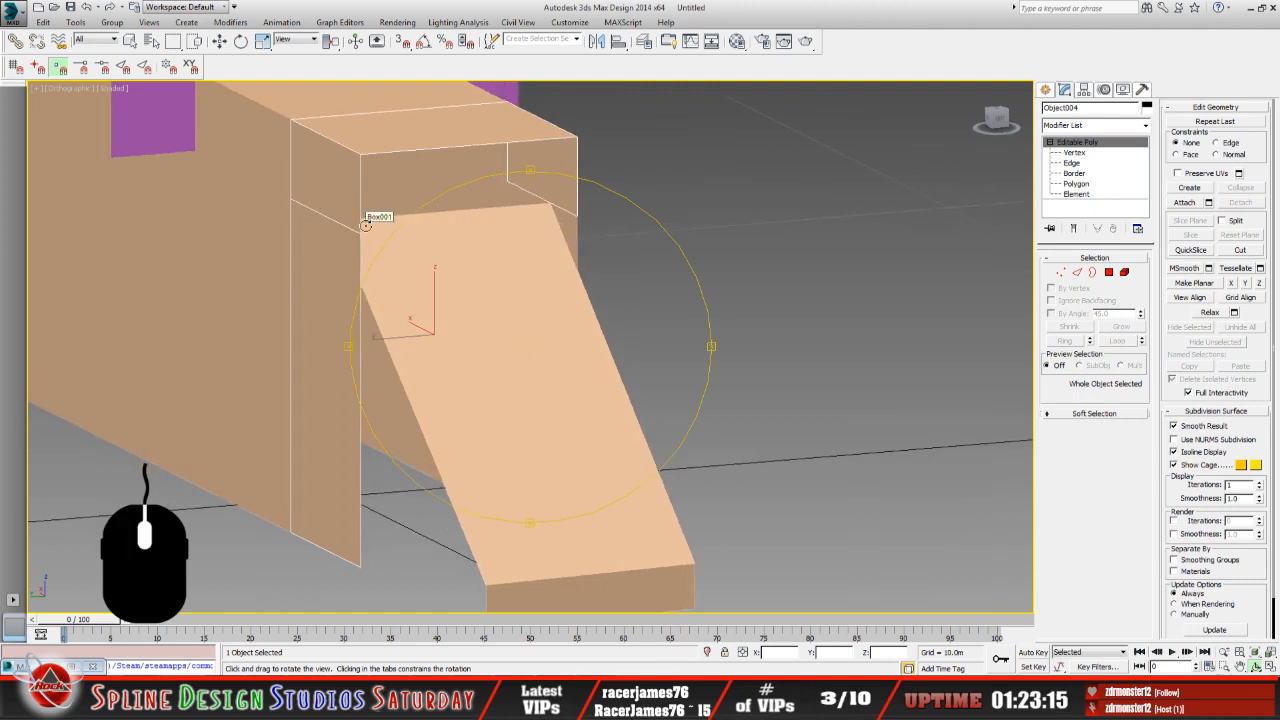
drag(457, 320, 509, 321)
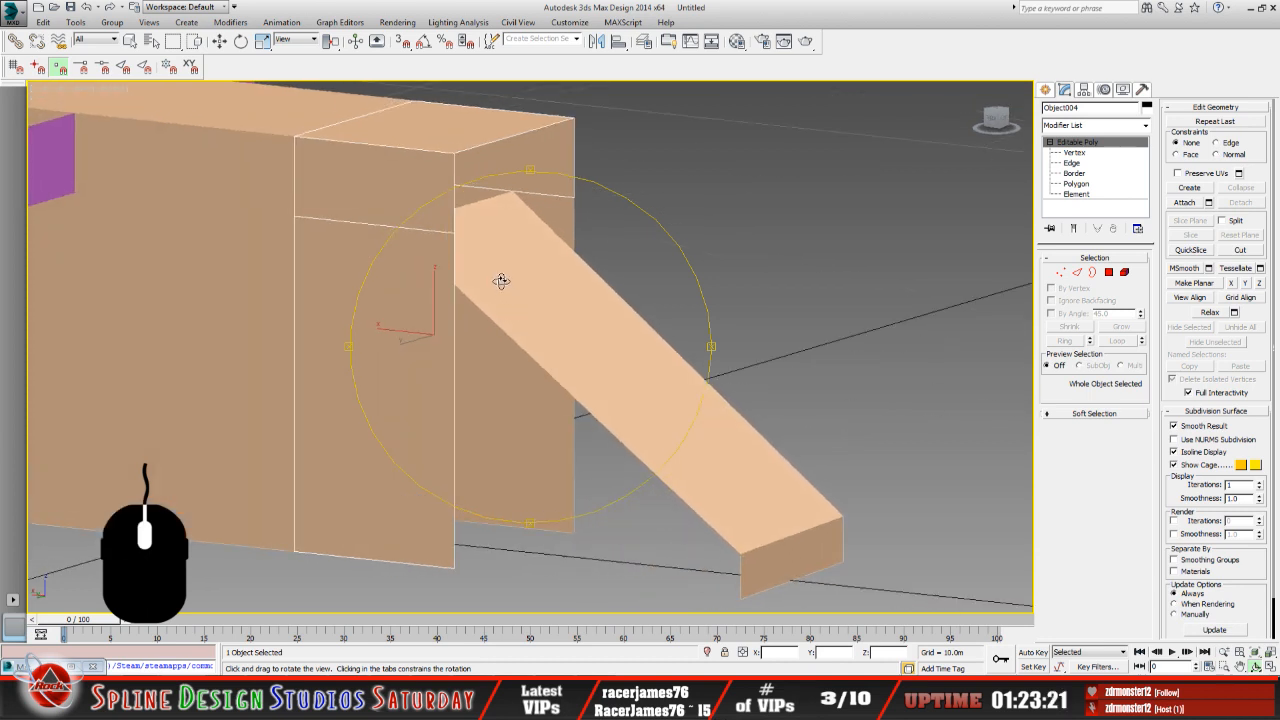
drag(500, 263, 491, 267)
click(1074, 152)
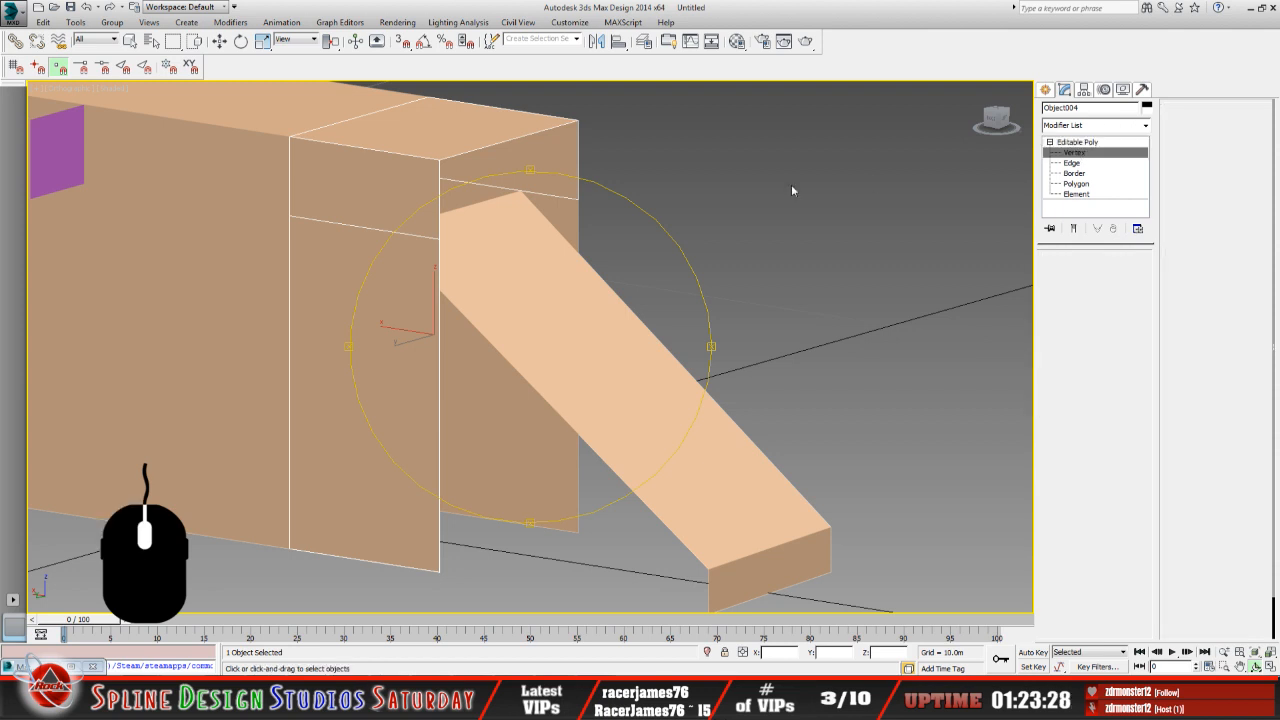
click(579, 197)
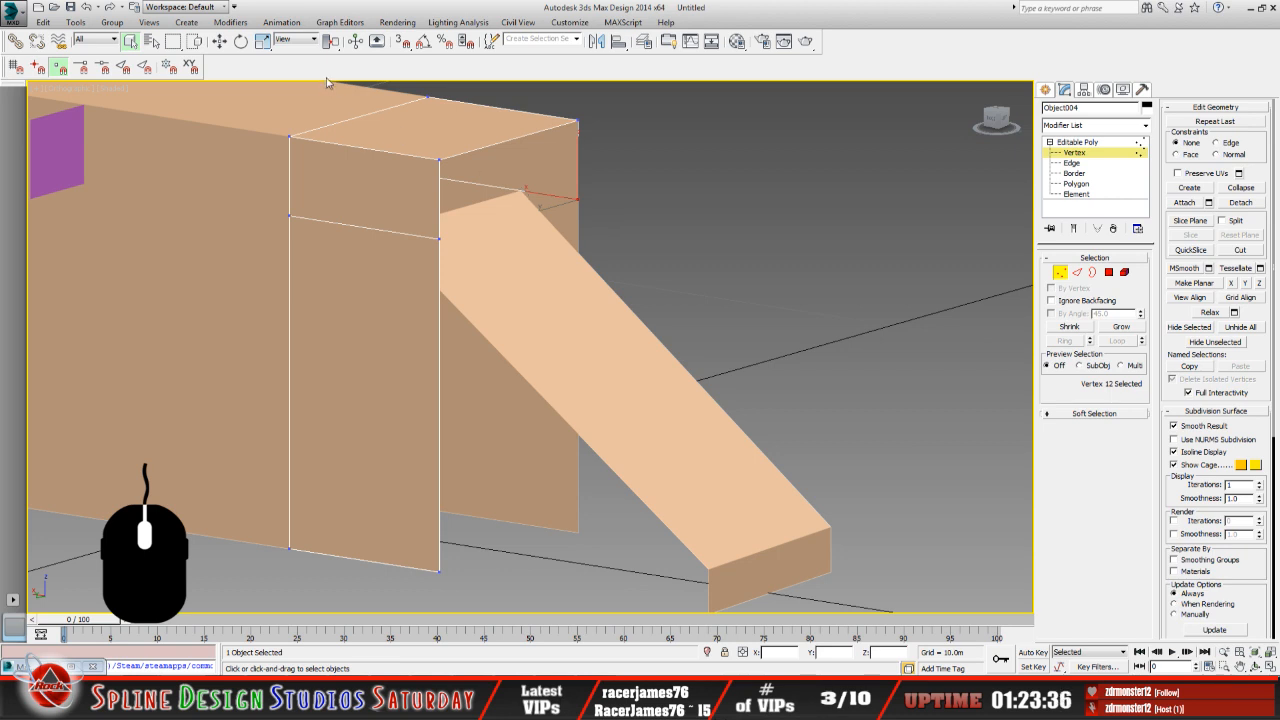
key(s)
key(w)
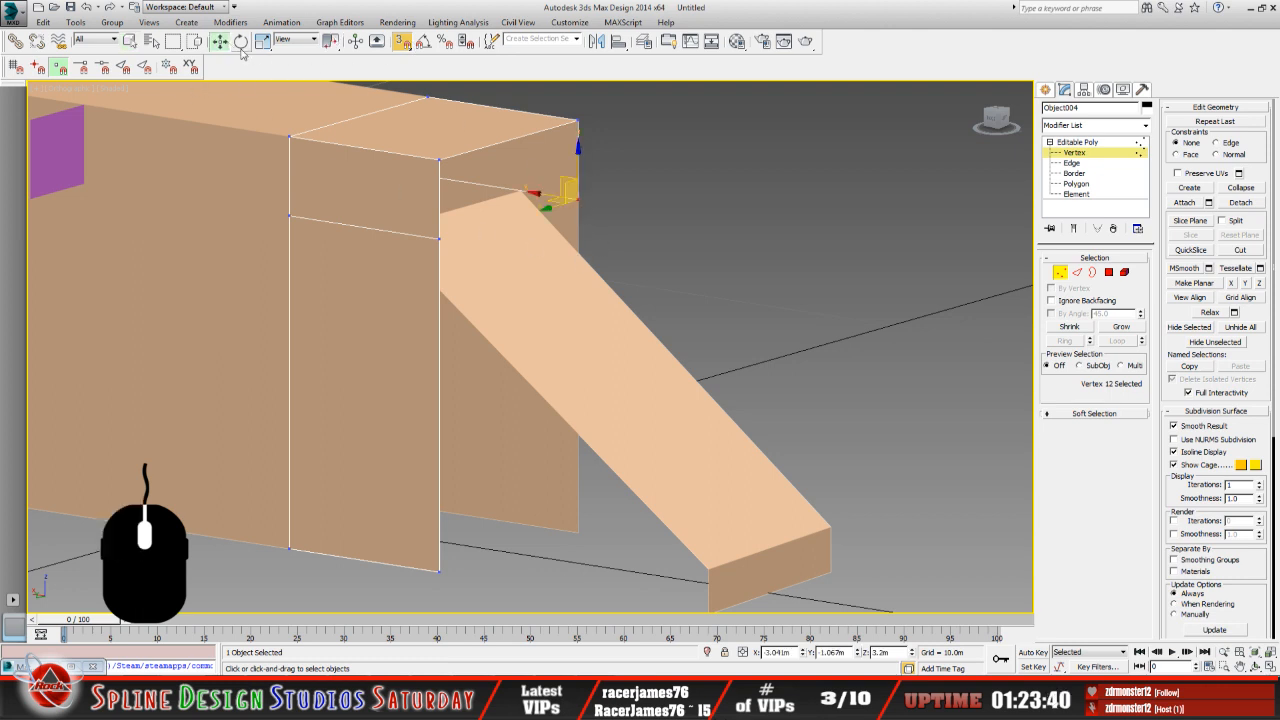
drag(565, 187, 520, 182)
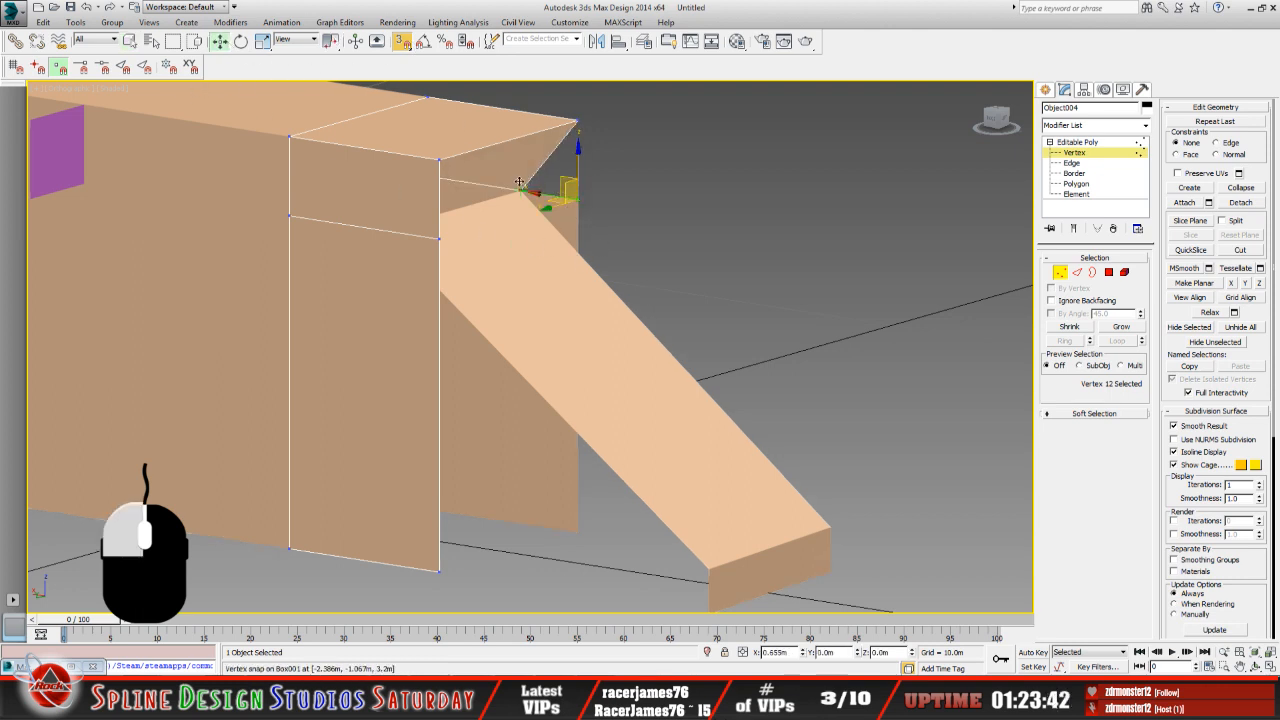
click(596, 212)
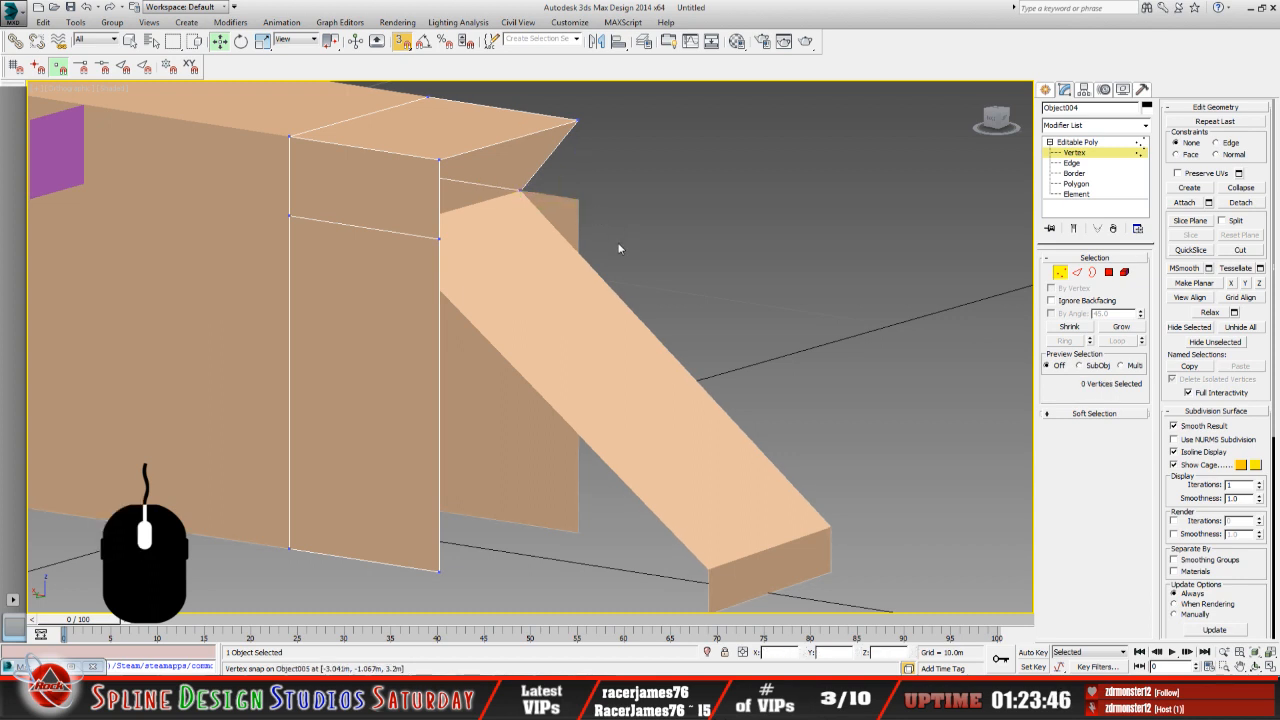
Snap the two vertices at the end section's near lower corner onto the ramp's top corner, and leave vertex editing.
click(438, 237)
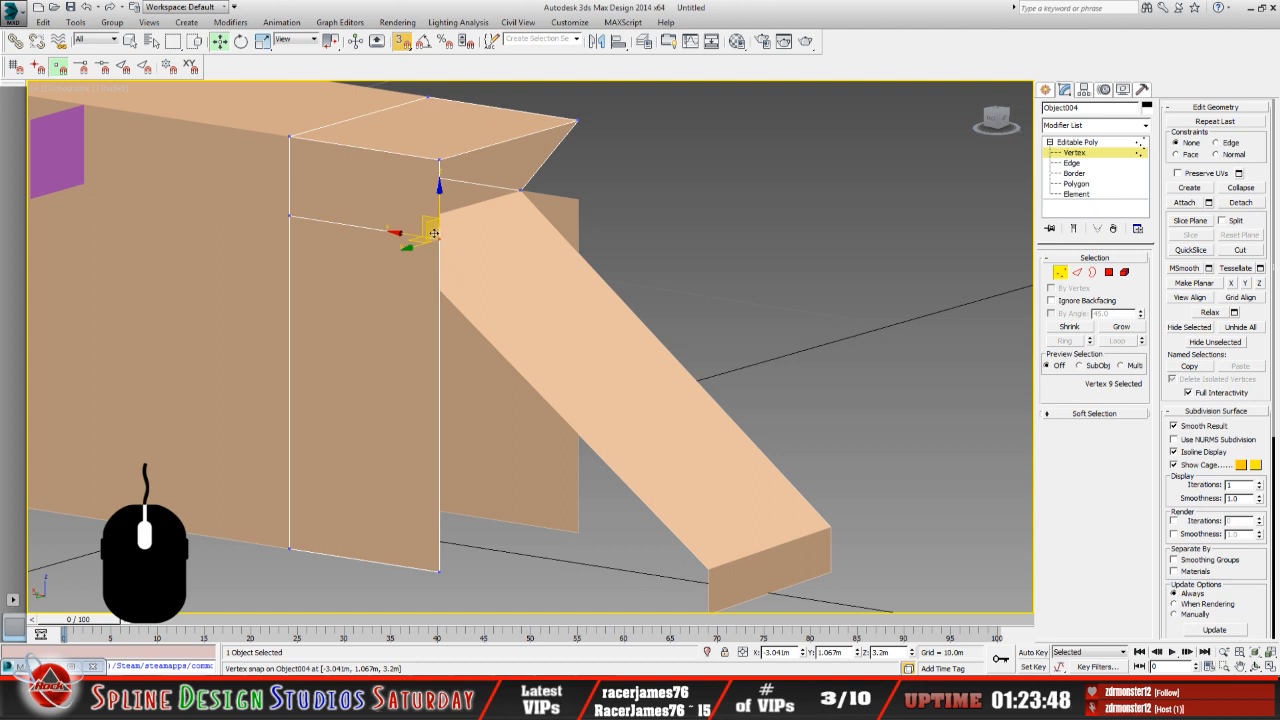
drag(432, 232, 381, 230)
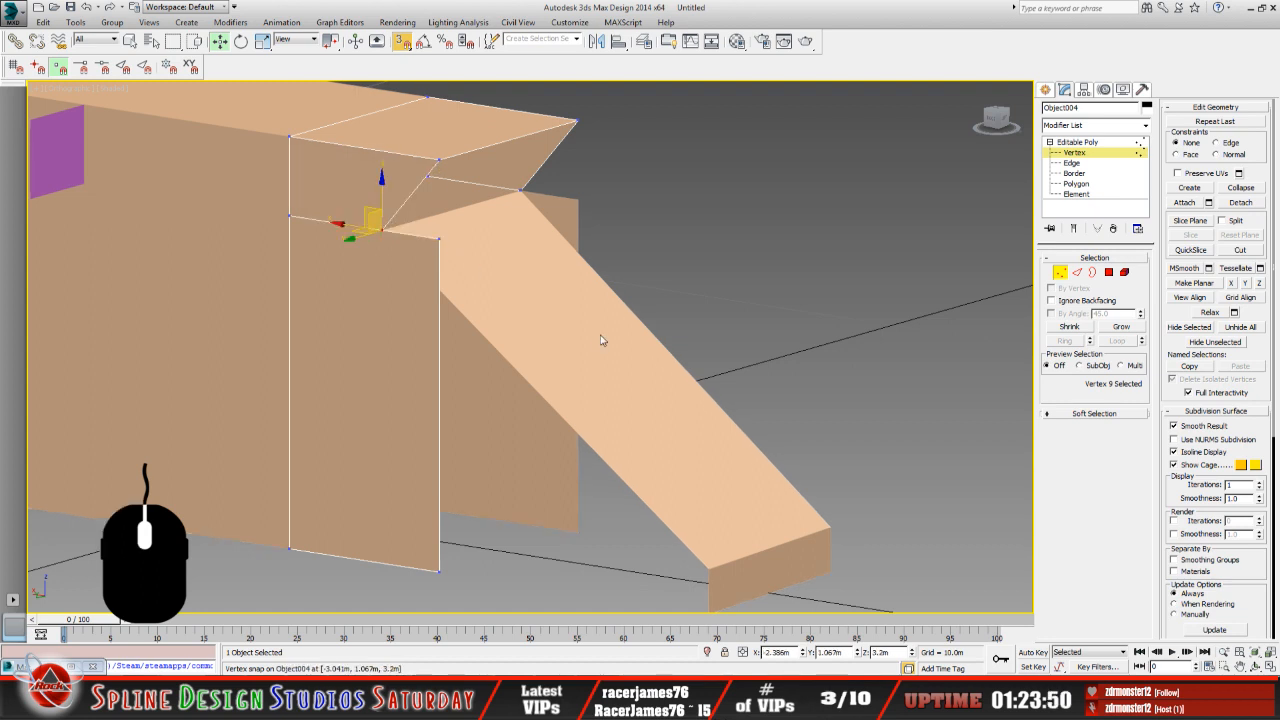
click(438, 240)
drag(424, 232, 382, 230)
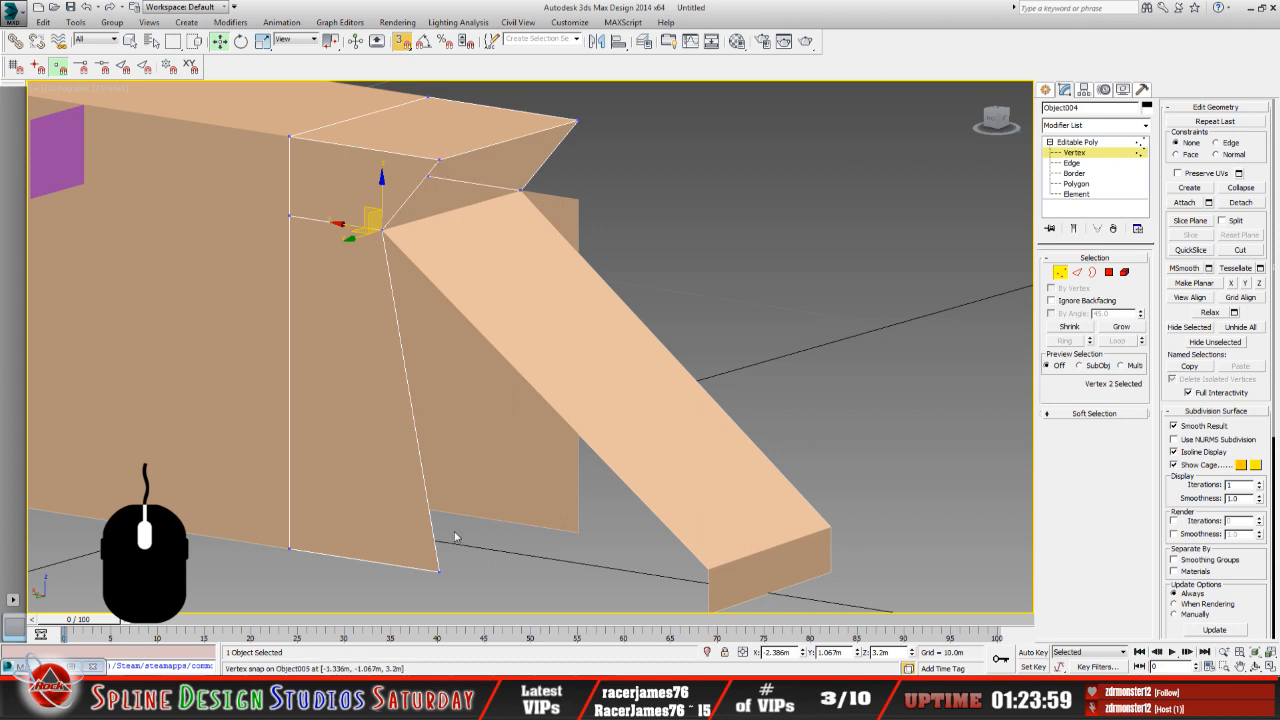
click(580, 205)
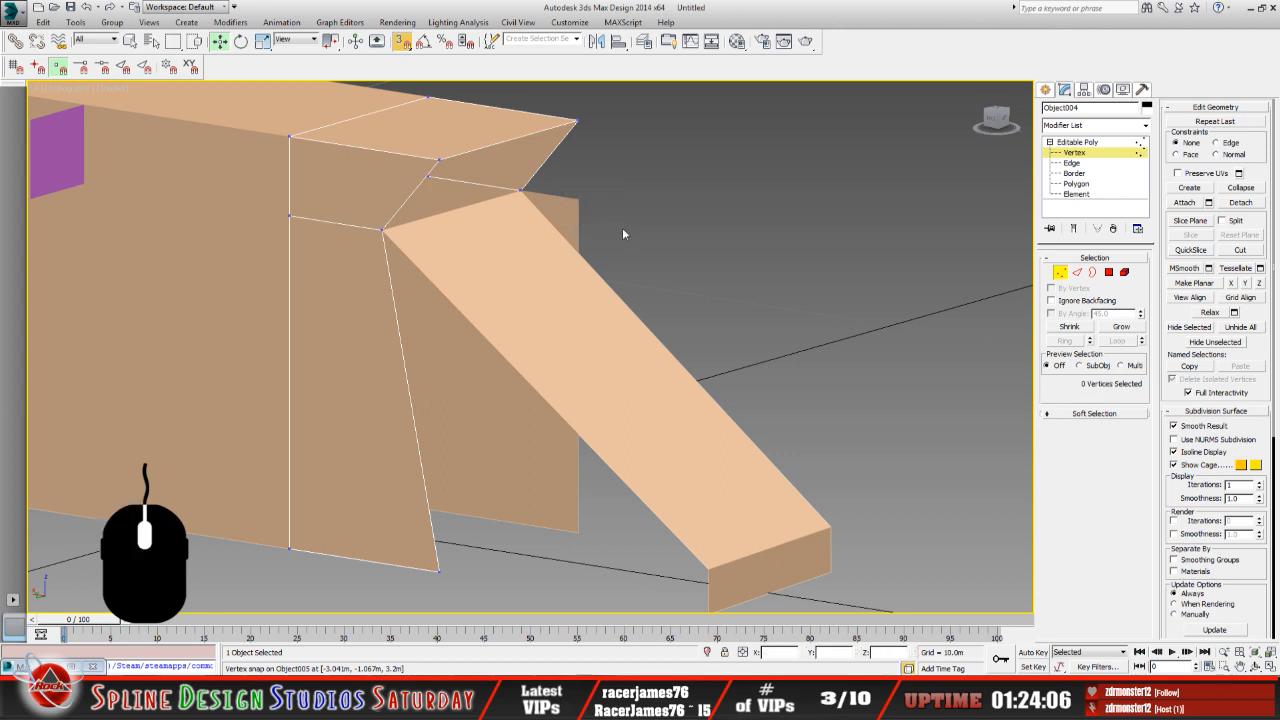
click(1256, 666)
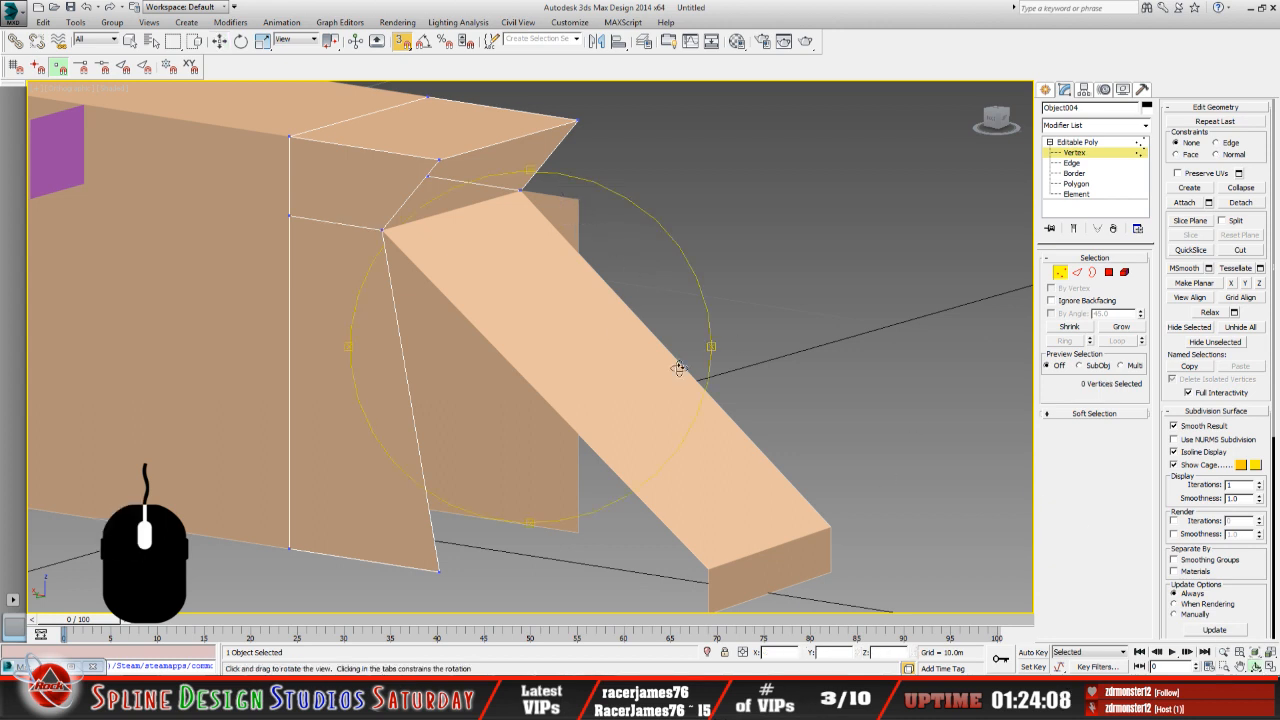
drag(678, 368, 450, 333)
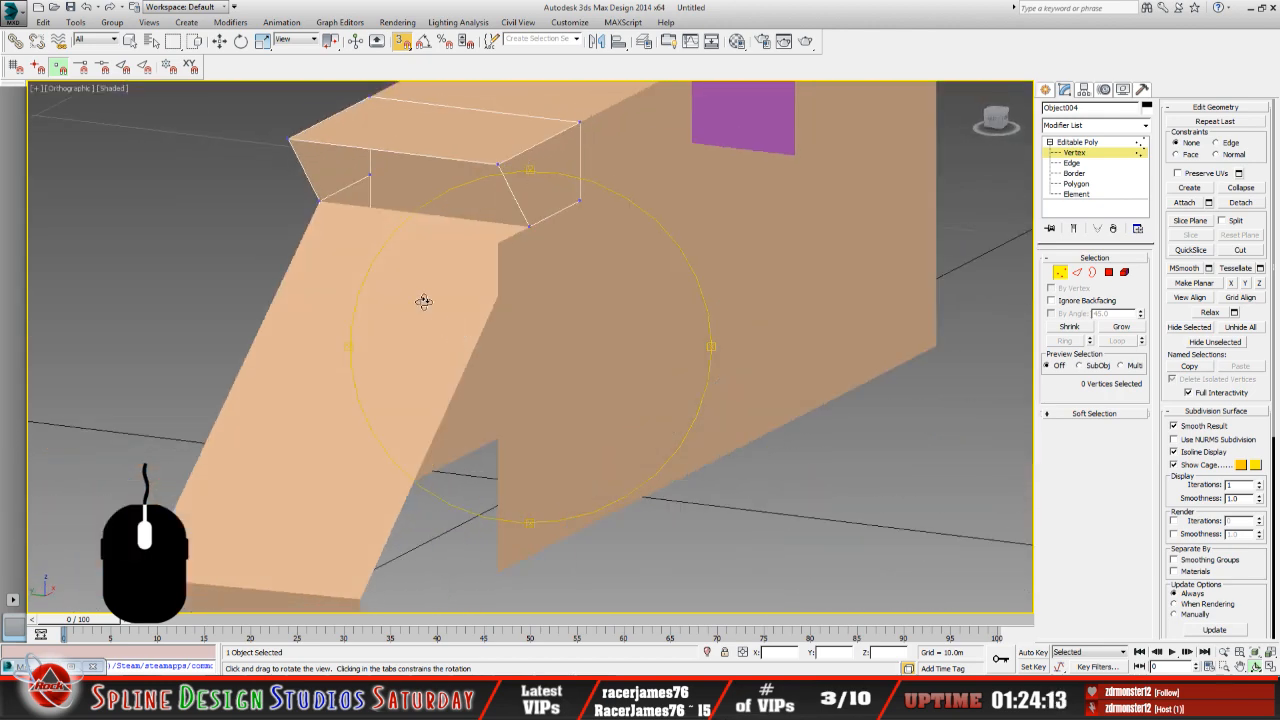
click(1078, 142)
key(w)
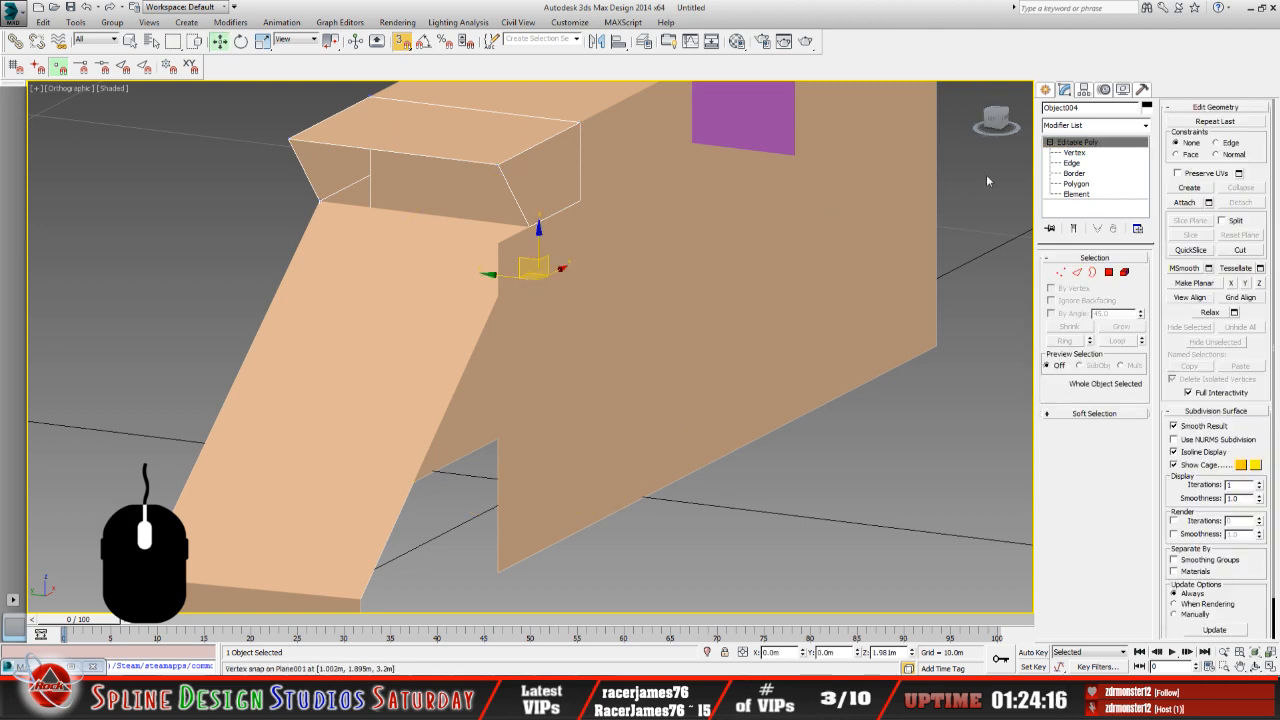
Select the main box, the separate side panel and the end section in turn to examine how they meet around the ramp.
click(573, 370)
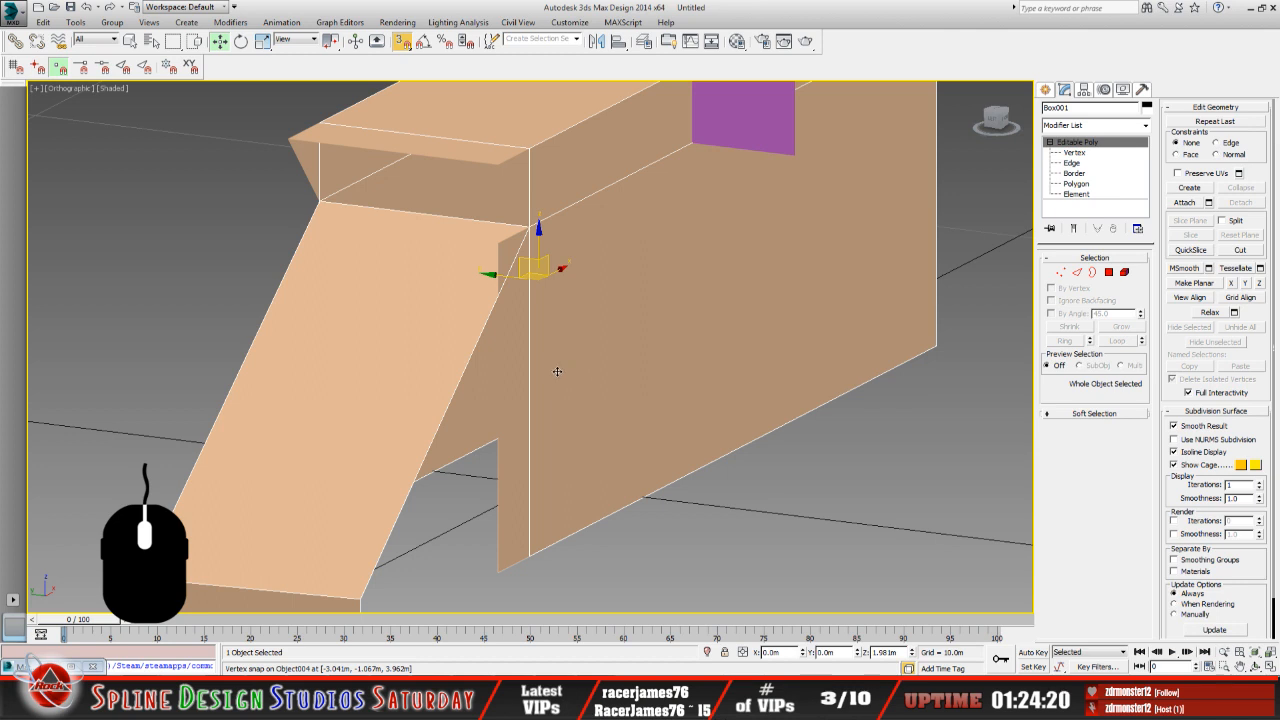
click(514, 384)
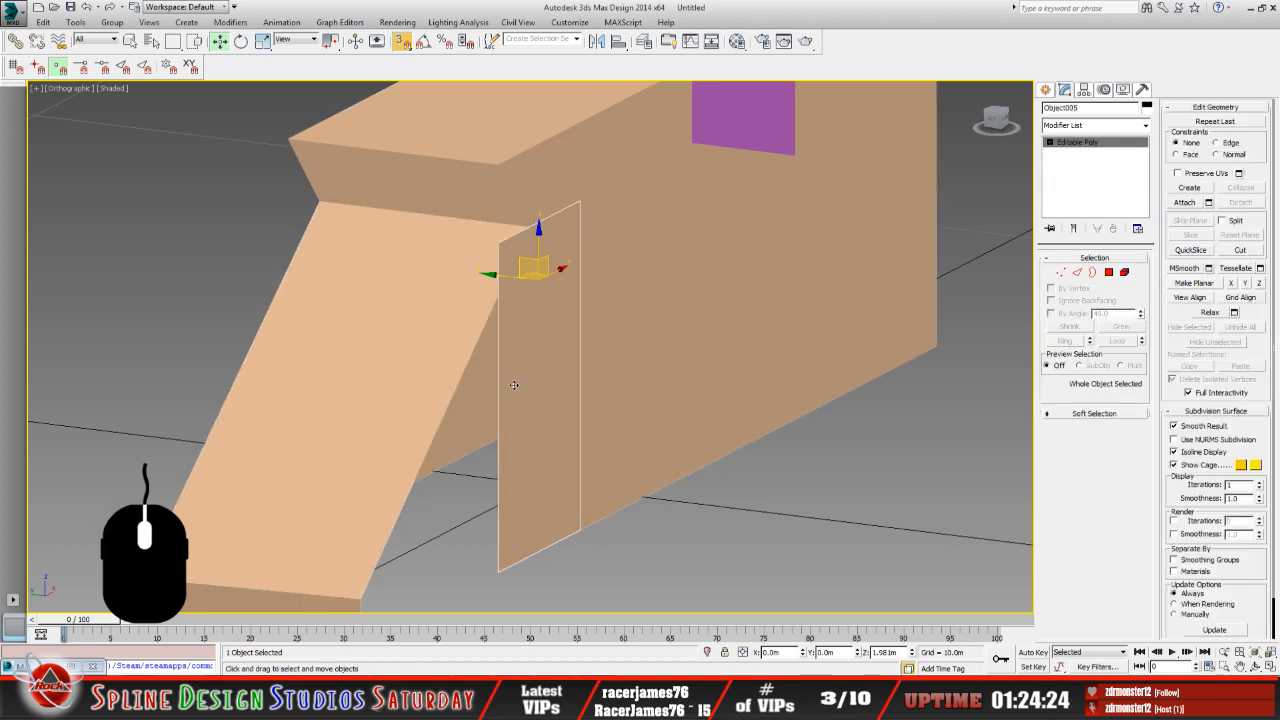
click(1255, 665)
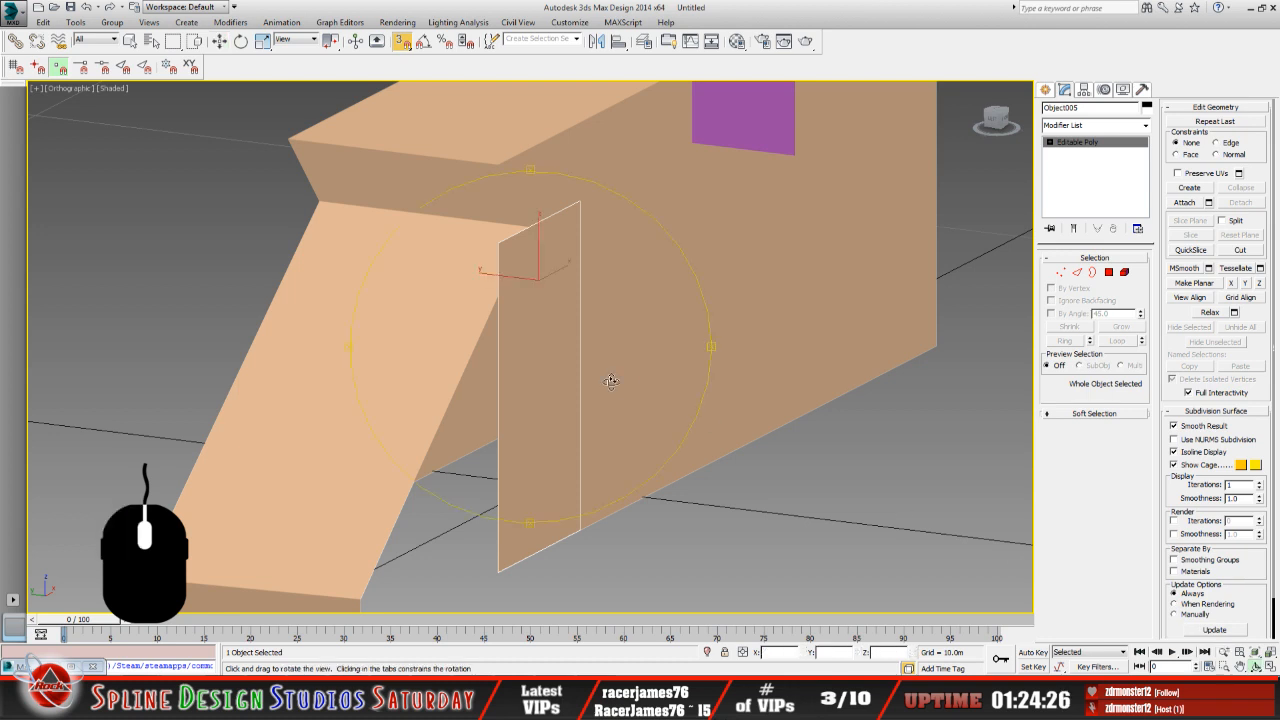
mouse_move(611, 381)
mouse_down()
mouse_move(560, 376)
mouse_move(609, 377)
mouse_up()
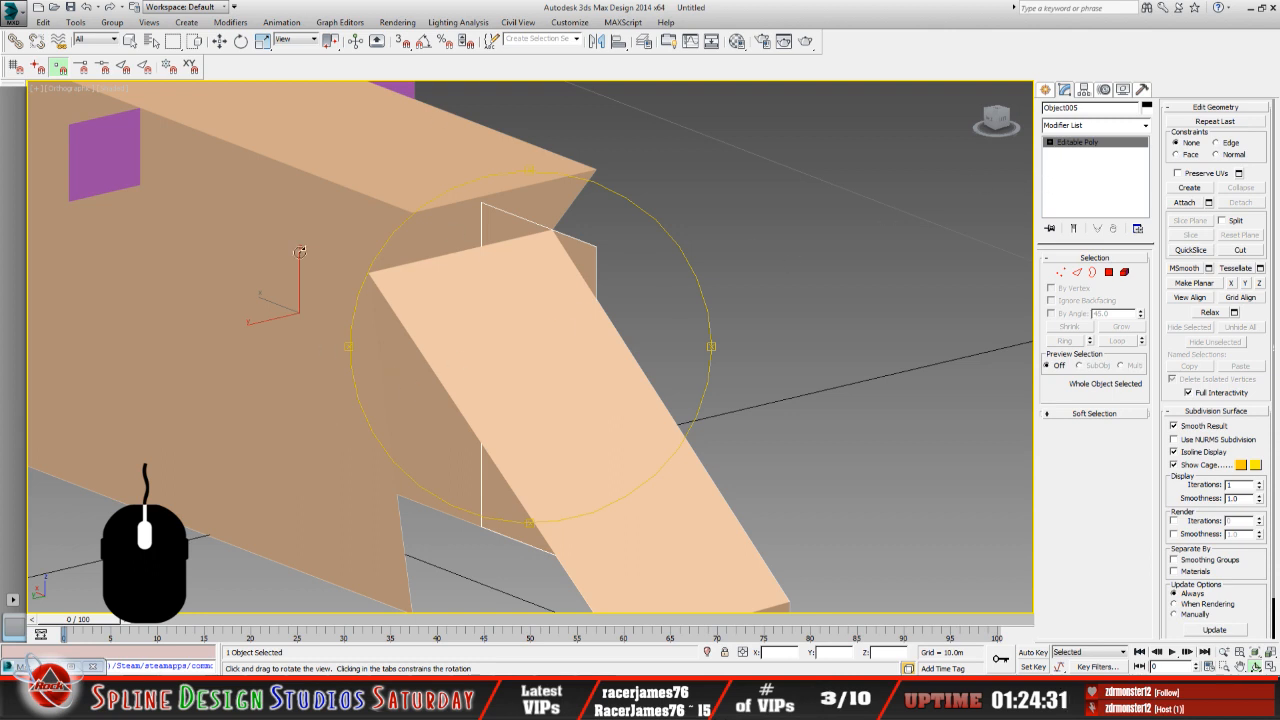
click(130, 41)
click(354, 404)
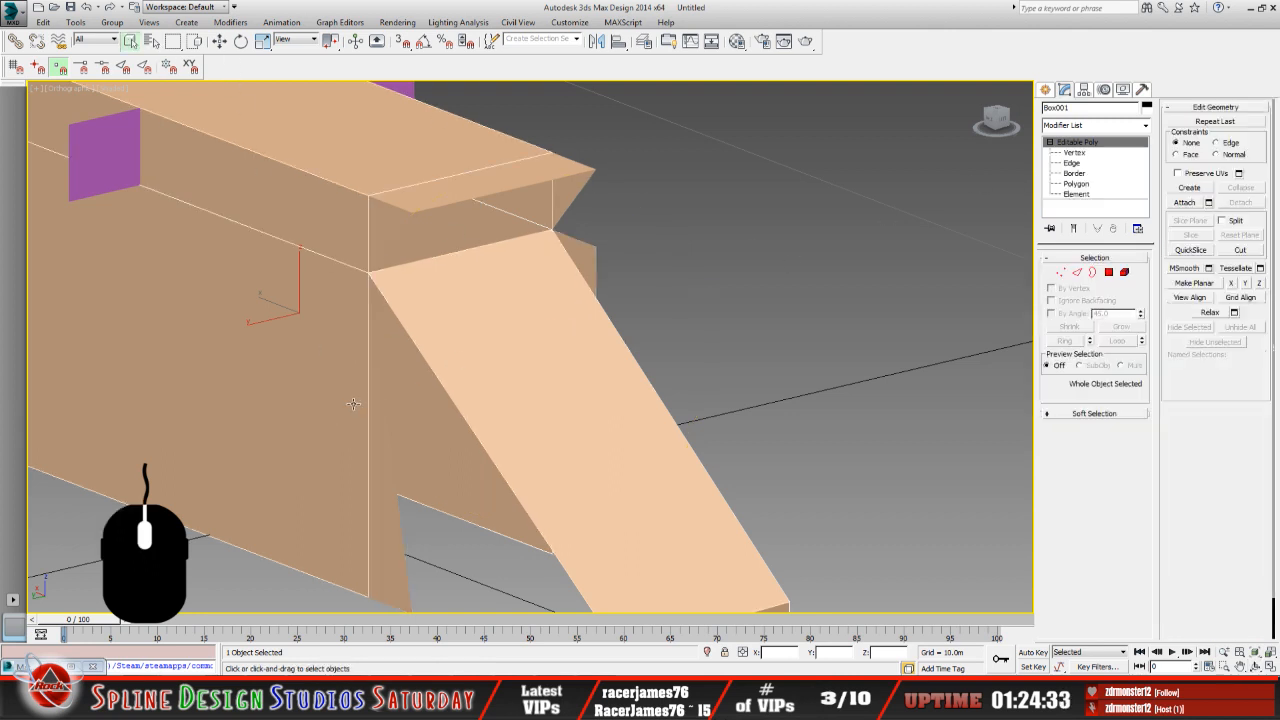
click(389, 526)
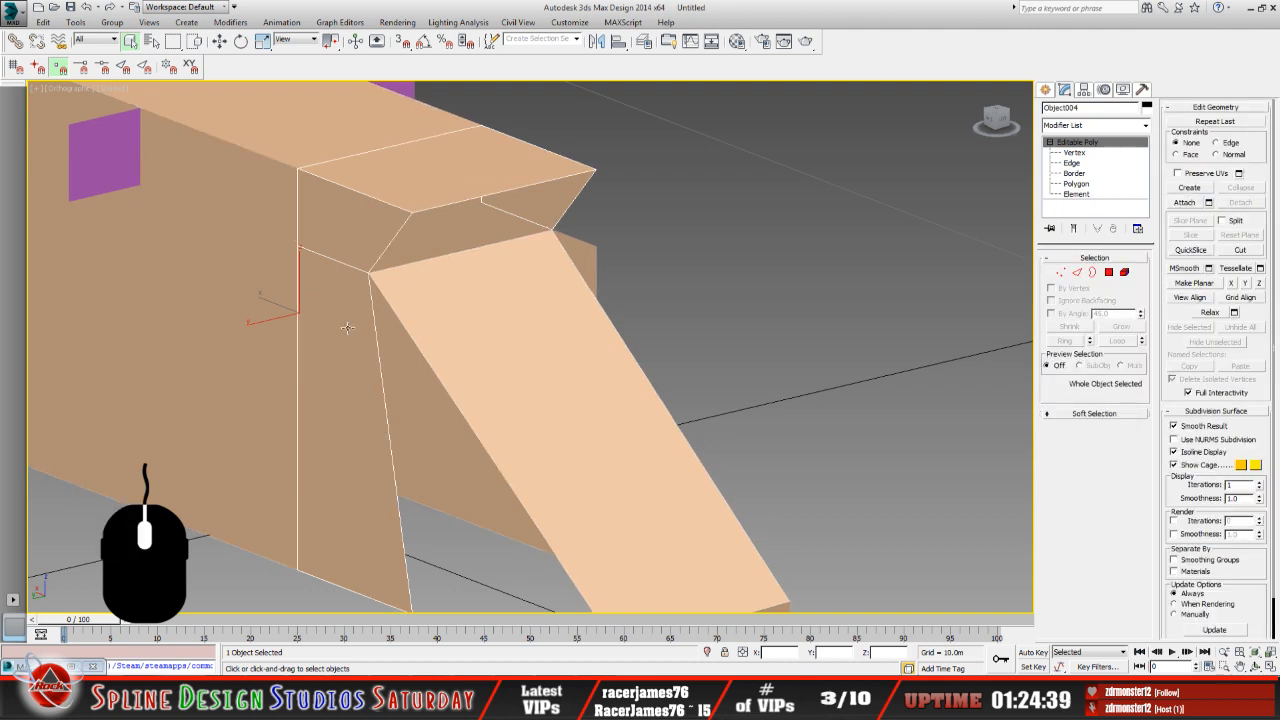
Delete the separate rectangular side panel Object005 beside the ramp.
click(1256, 666)
drag(520, 383, 364, 324)
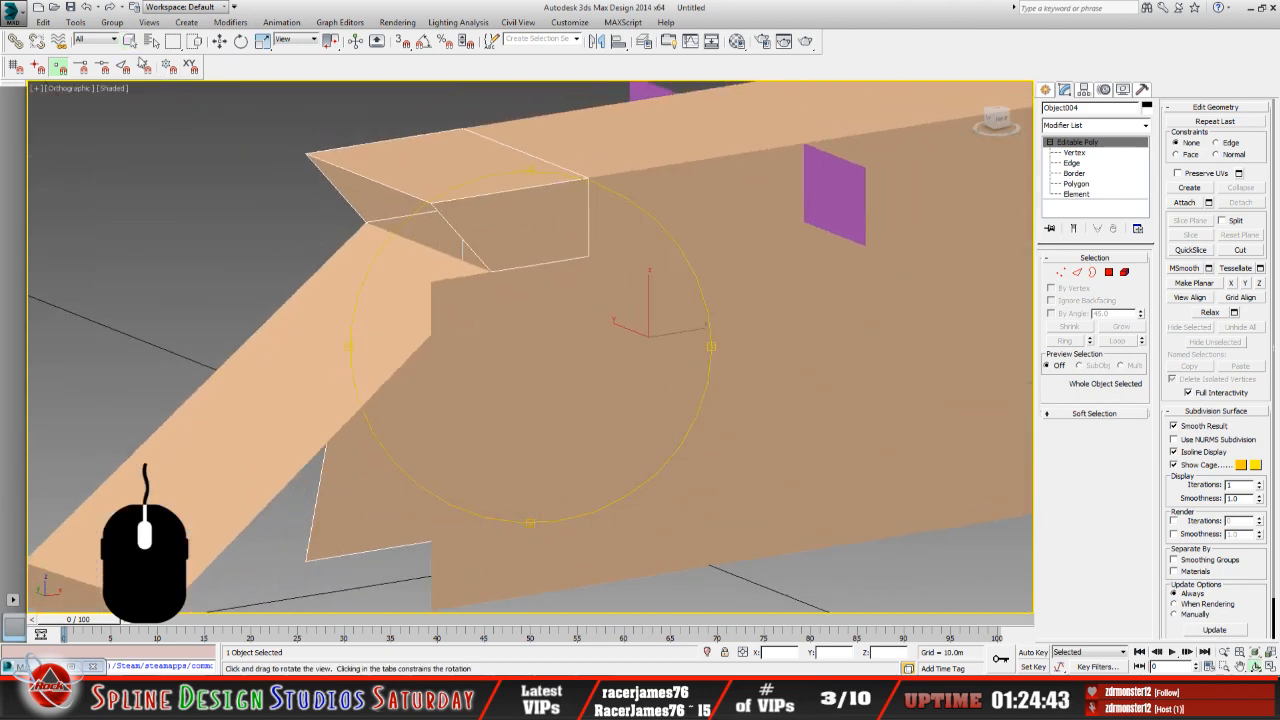
click(130, 40)
click(492, 435)
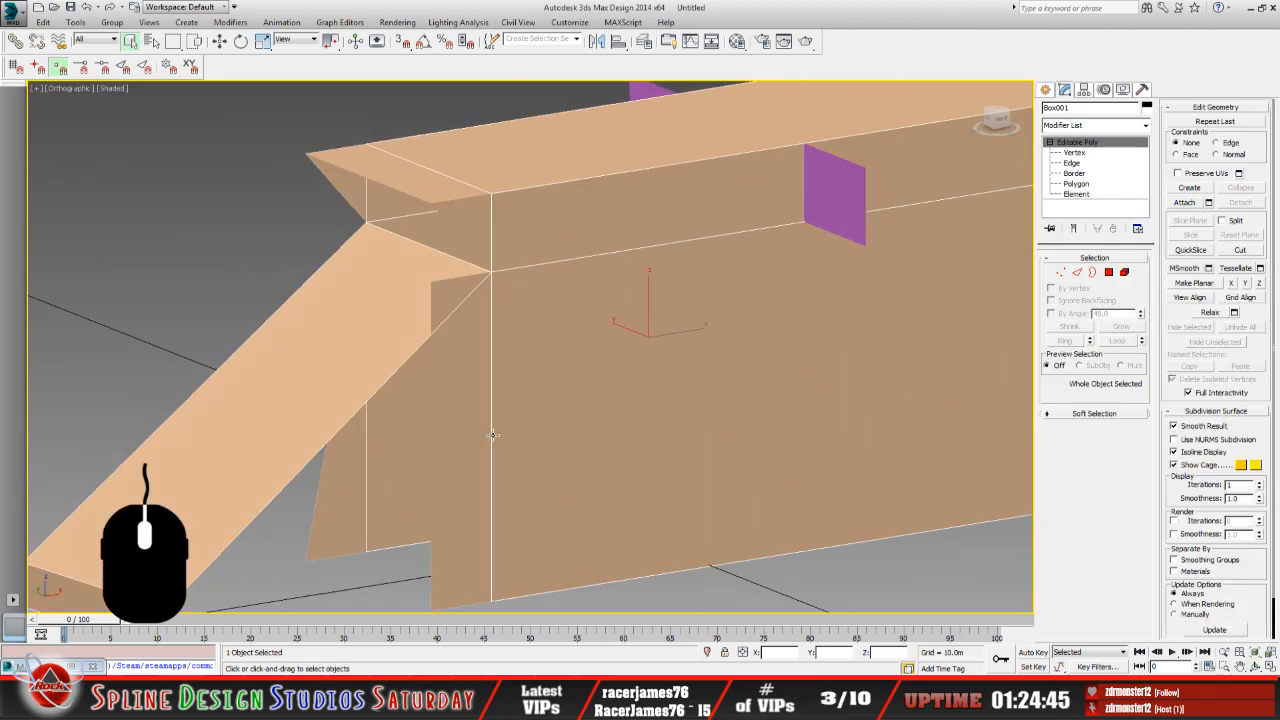
click(445, 410)
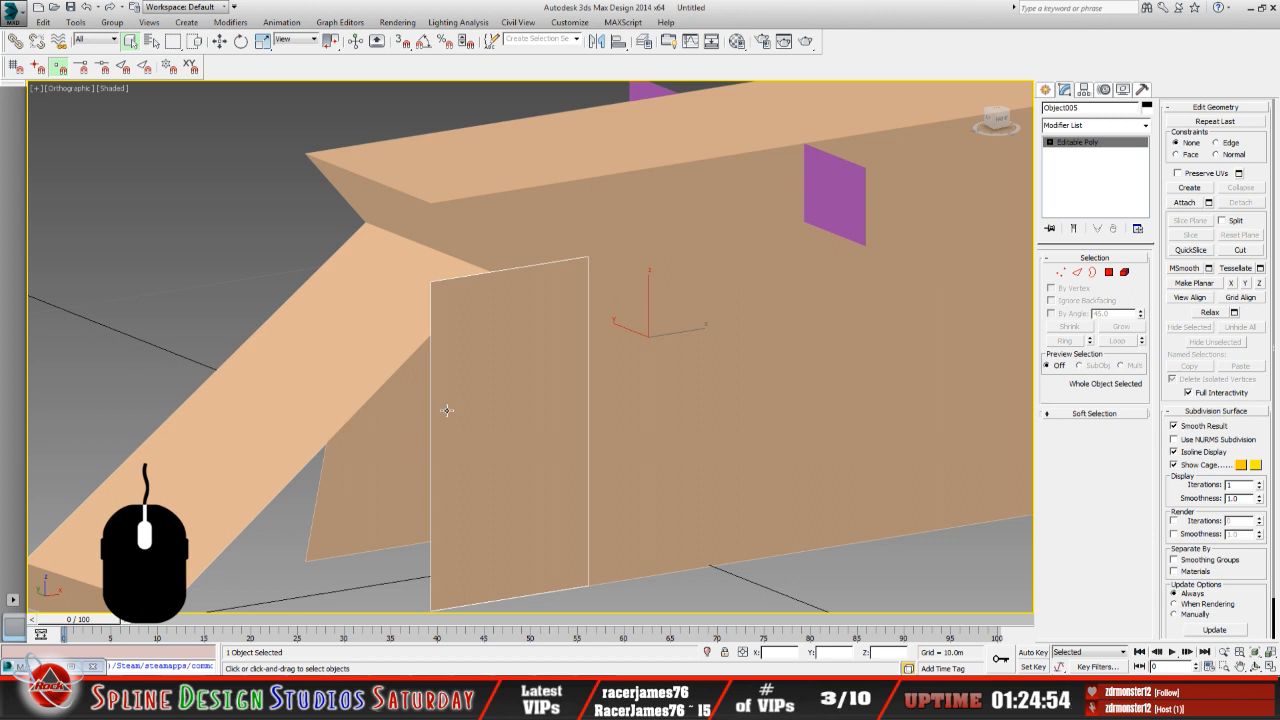
key(Delete)
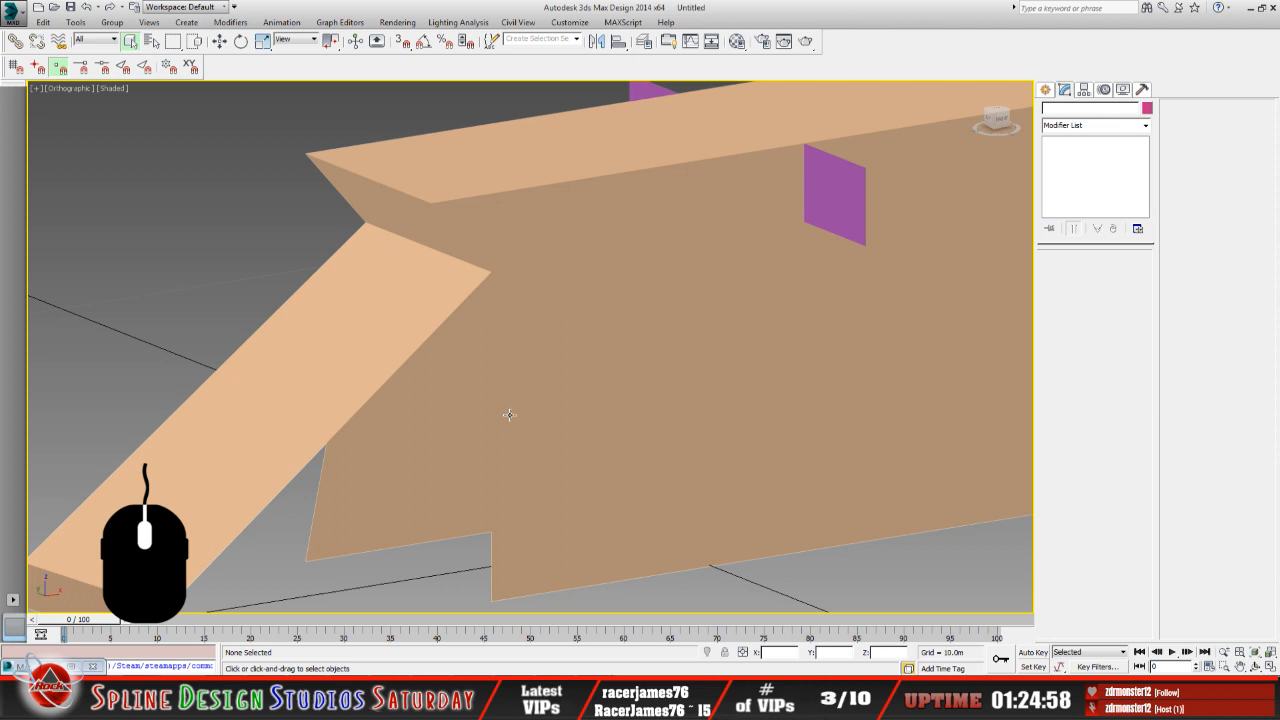
Examine the main box and the end section from both sides, checking their side walls and the opening behind the ramp.
click(508, 414)
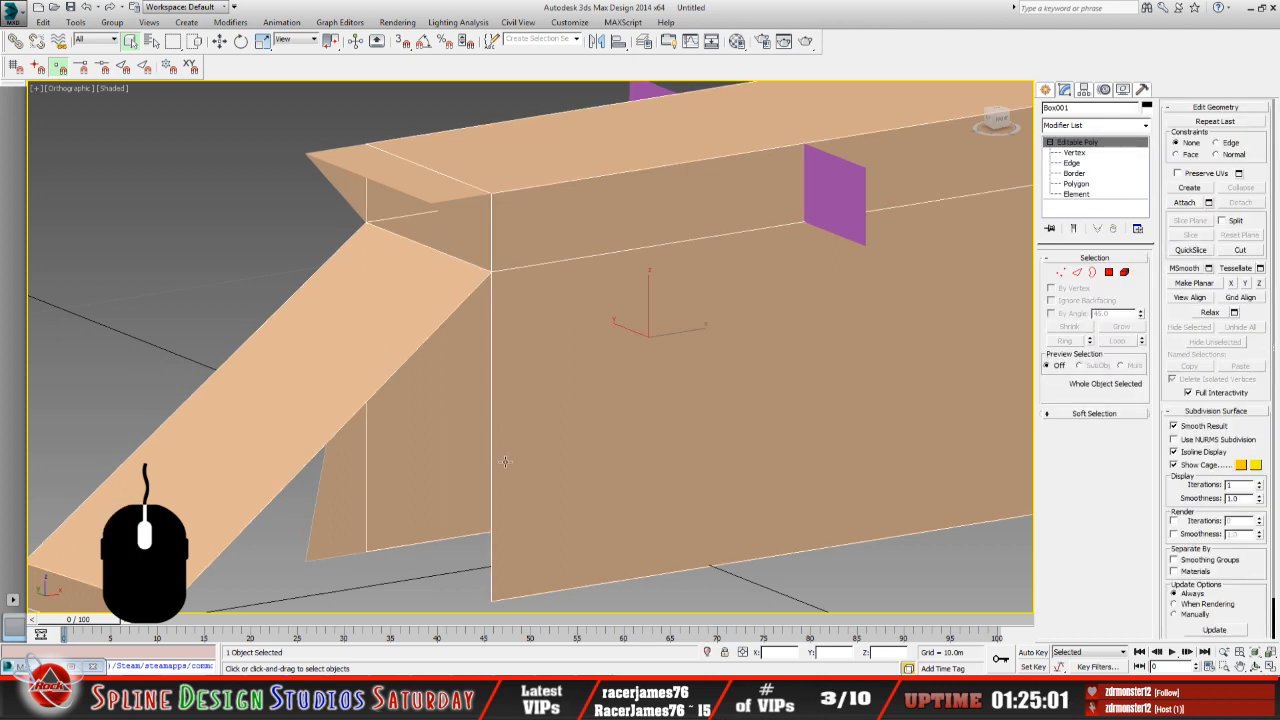
click(1256, 666)
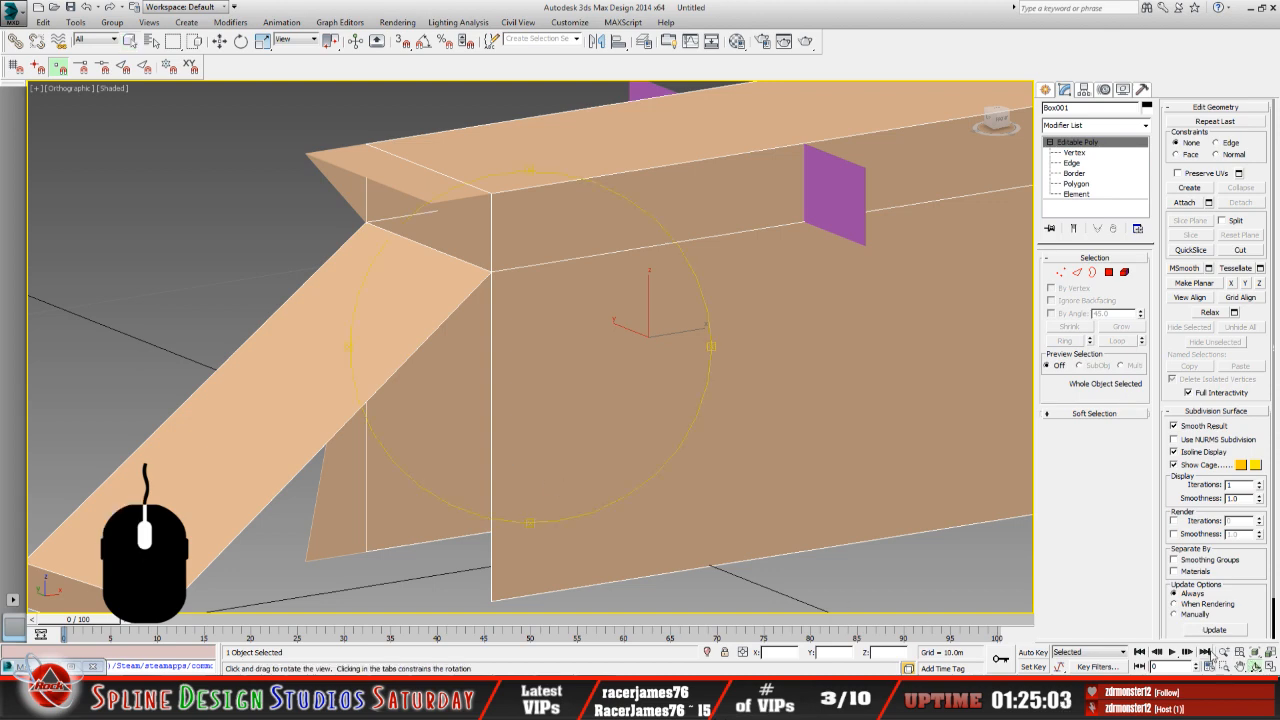
drag(511, 412, 647, 417)
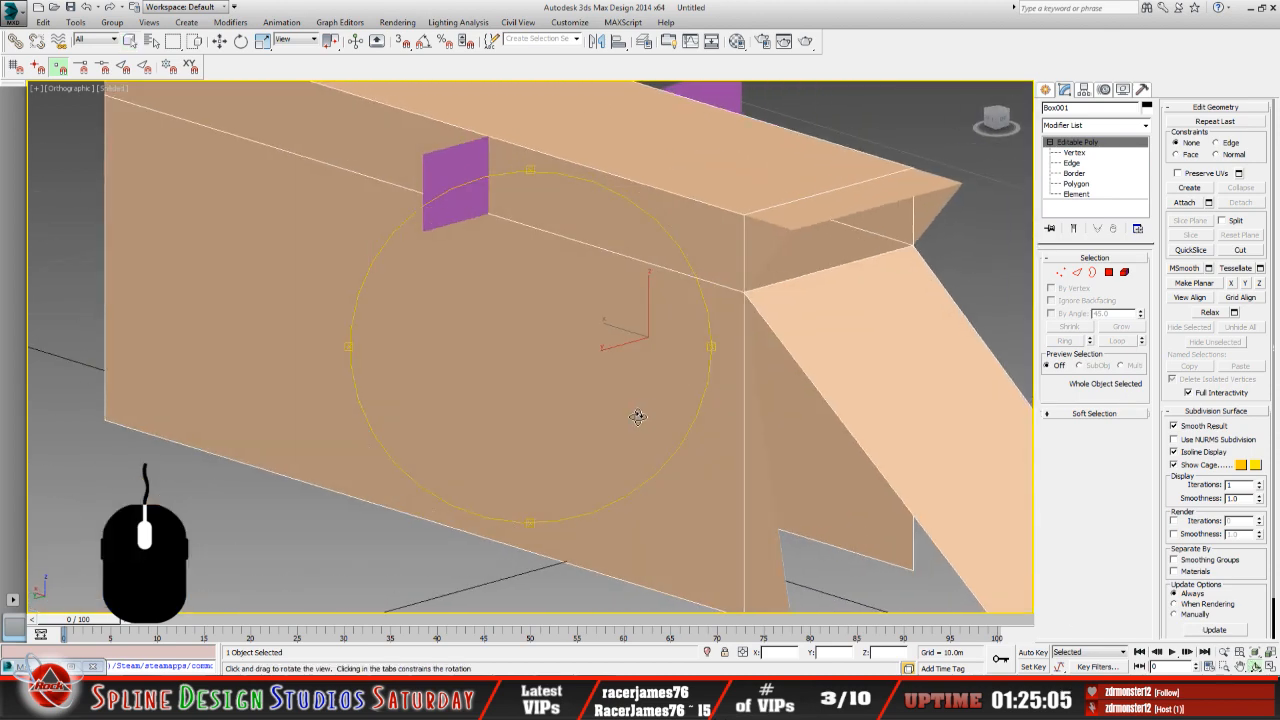
middle_drag(637, 417, 451, 331)
drag(517, 380, 389, 443)
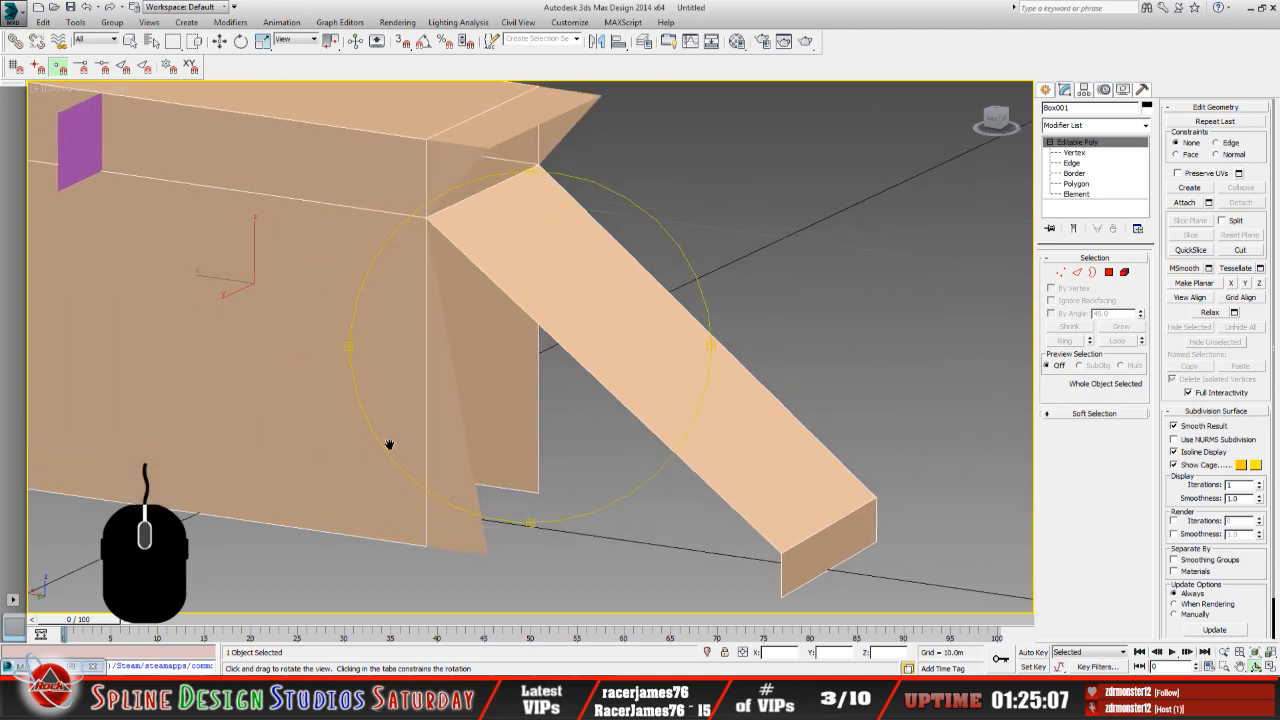
drag(514, 443, 525, 444)
middle_drag(525, 444, 517, 471)
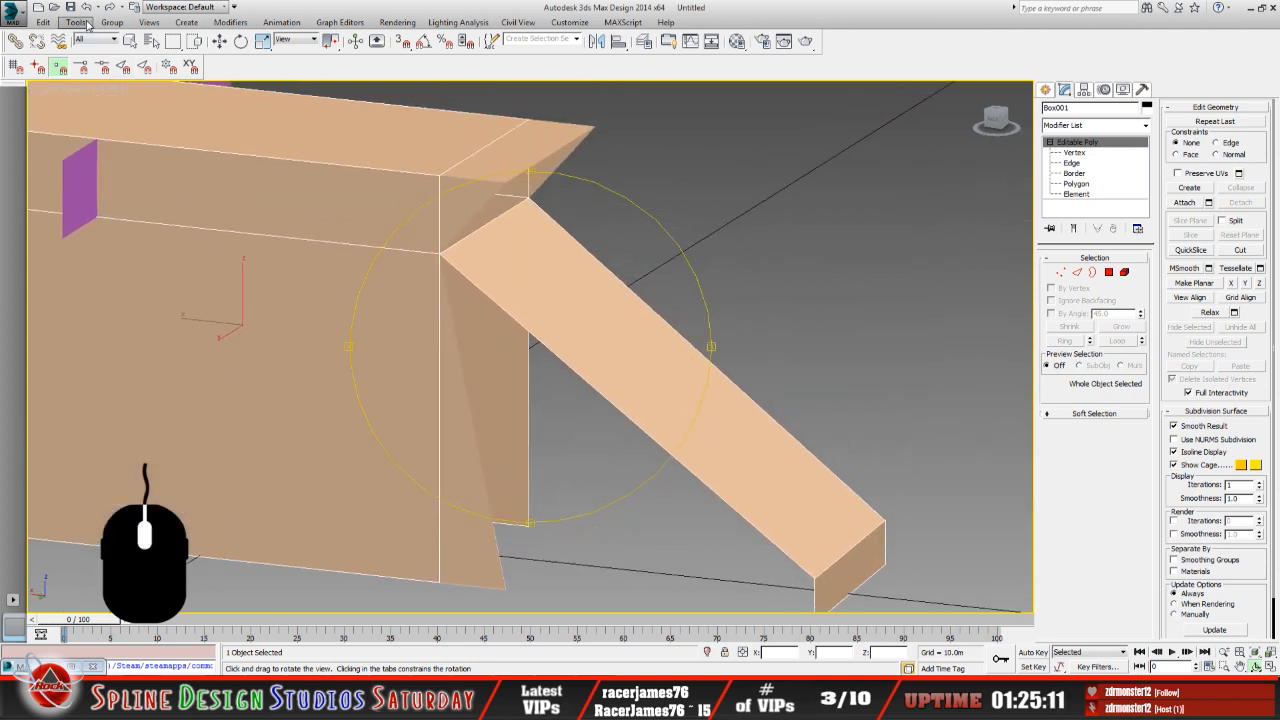
right_click(475, 427)
click(472, 515)
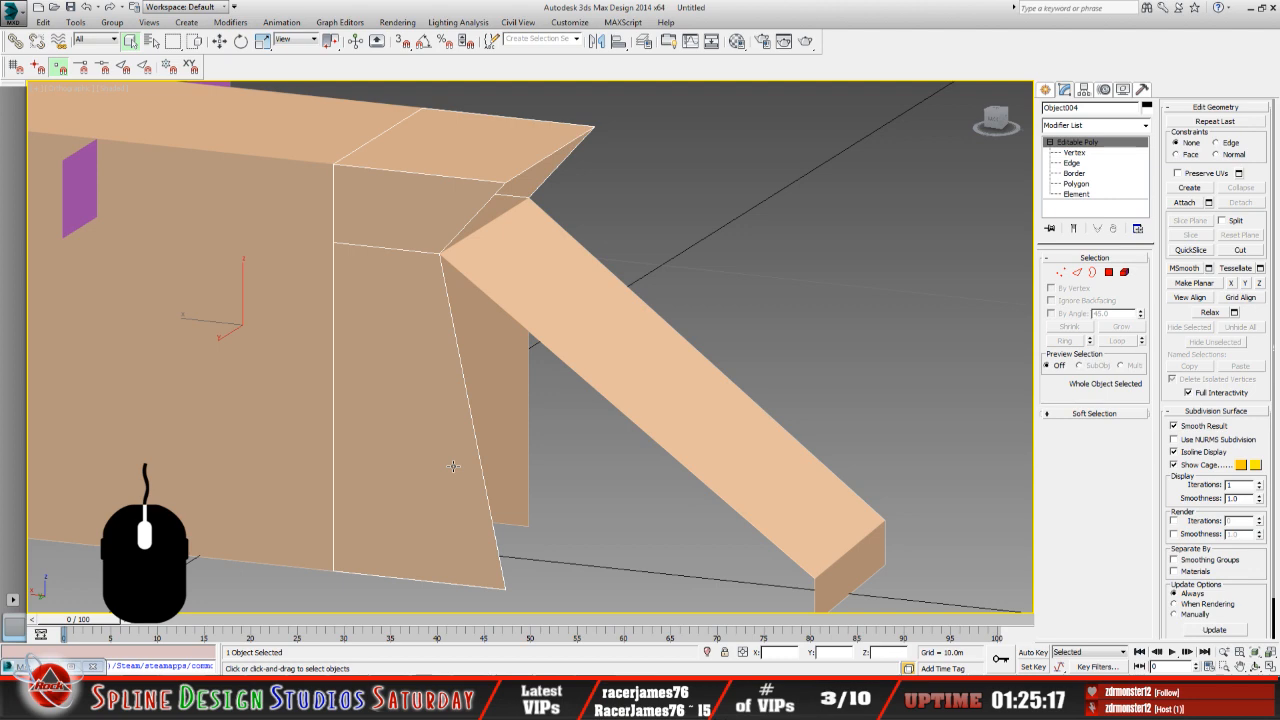
click(1255, 666)
drag(612, 438, 306, 393)
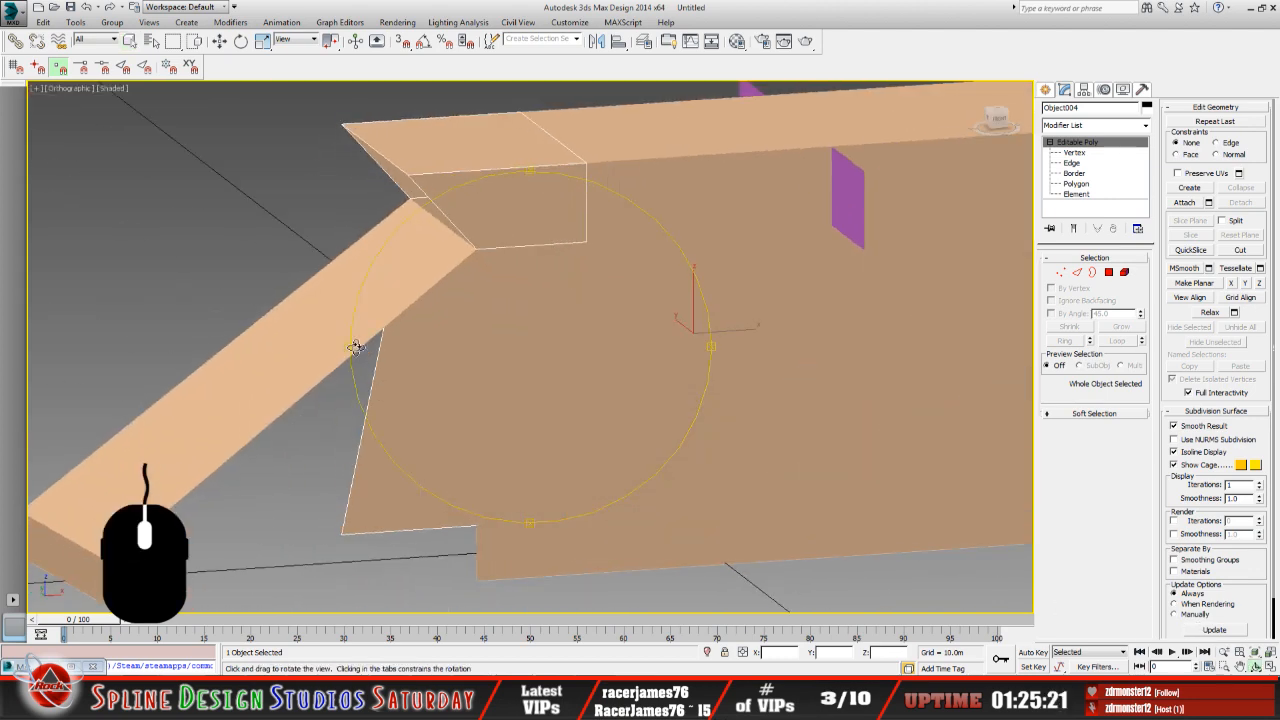
click(133, 43)
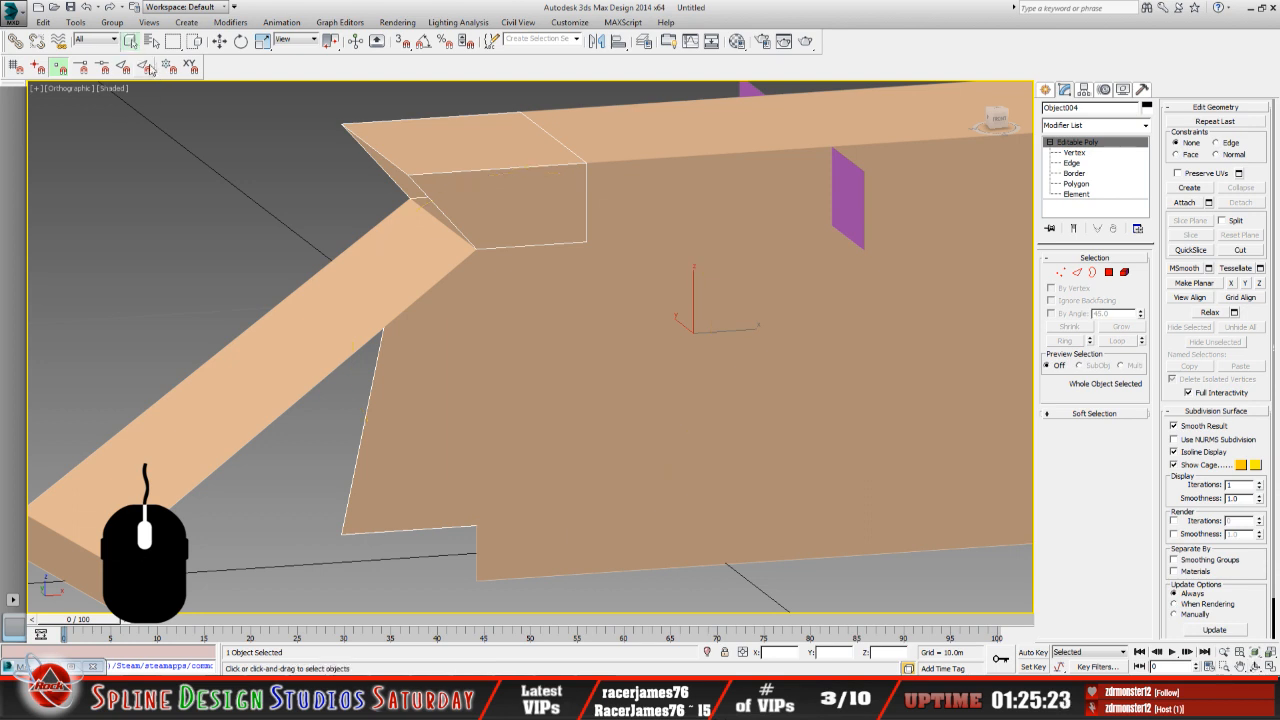
click(662, 484)
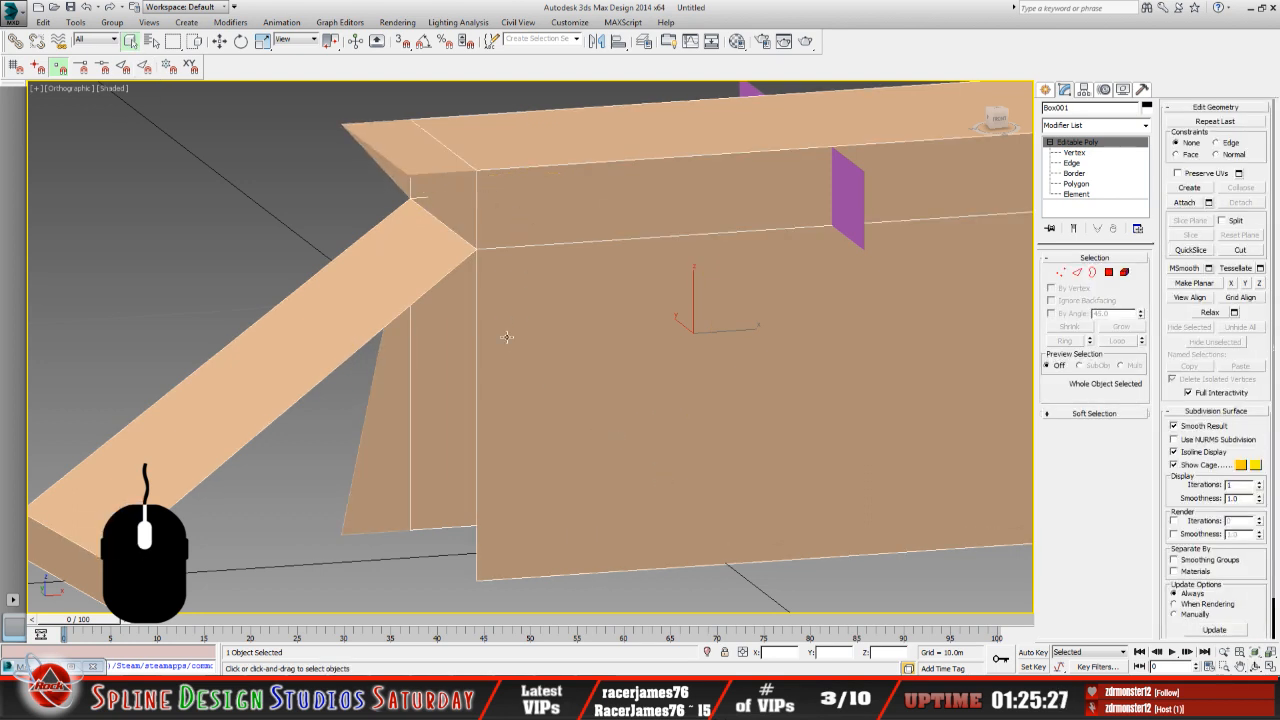
key(ctrl+r)
drag(506, 337, 549, 346)
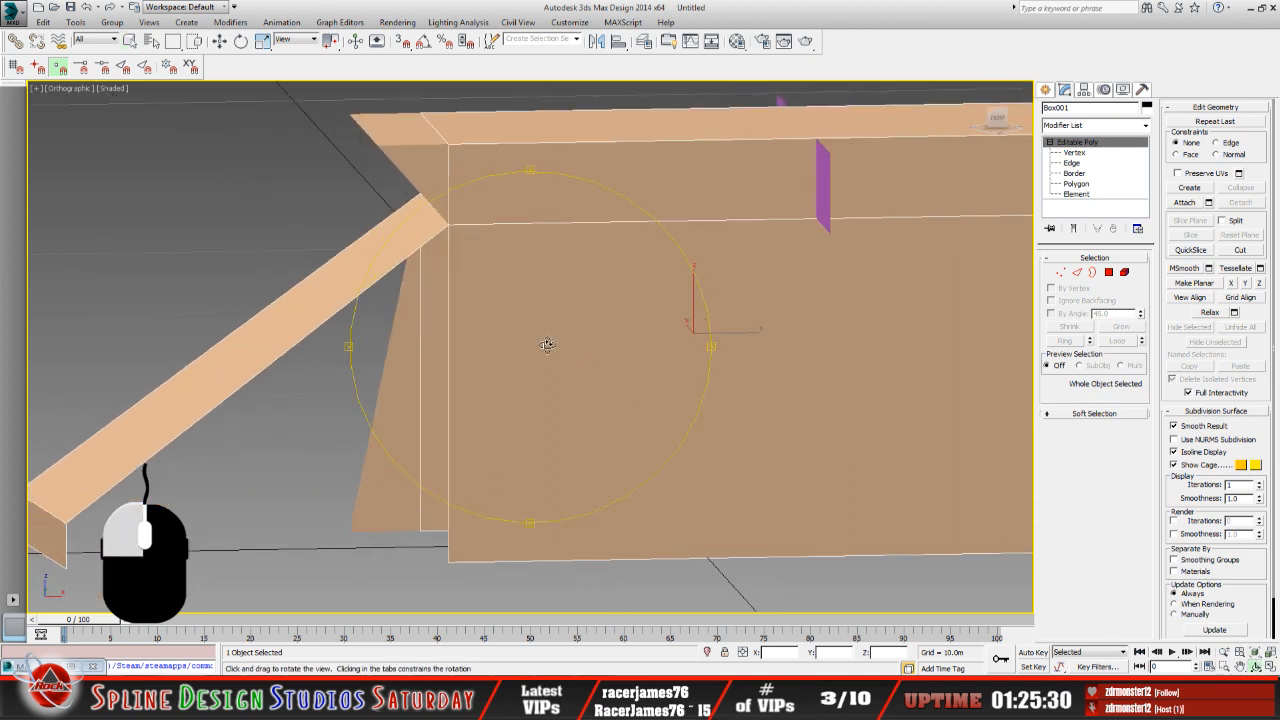
click(130, 40)
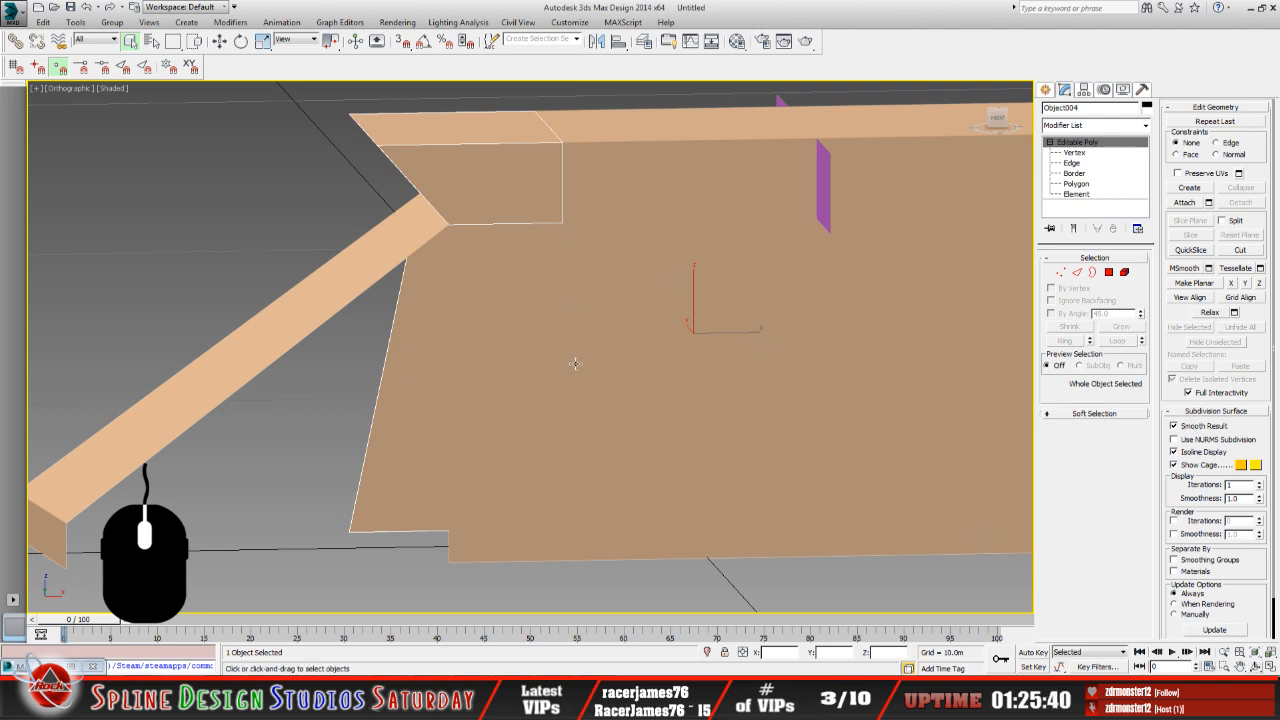
click(1256, 666)
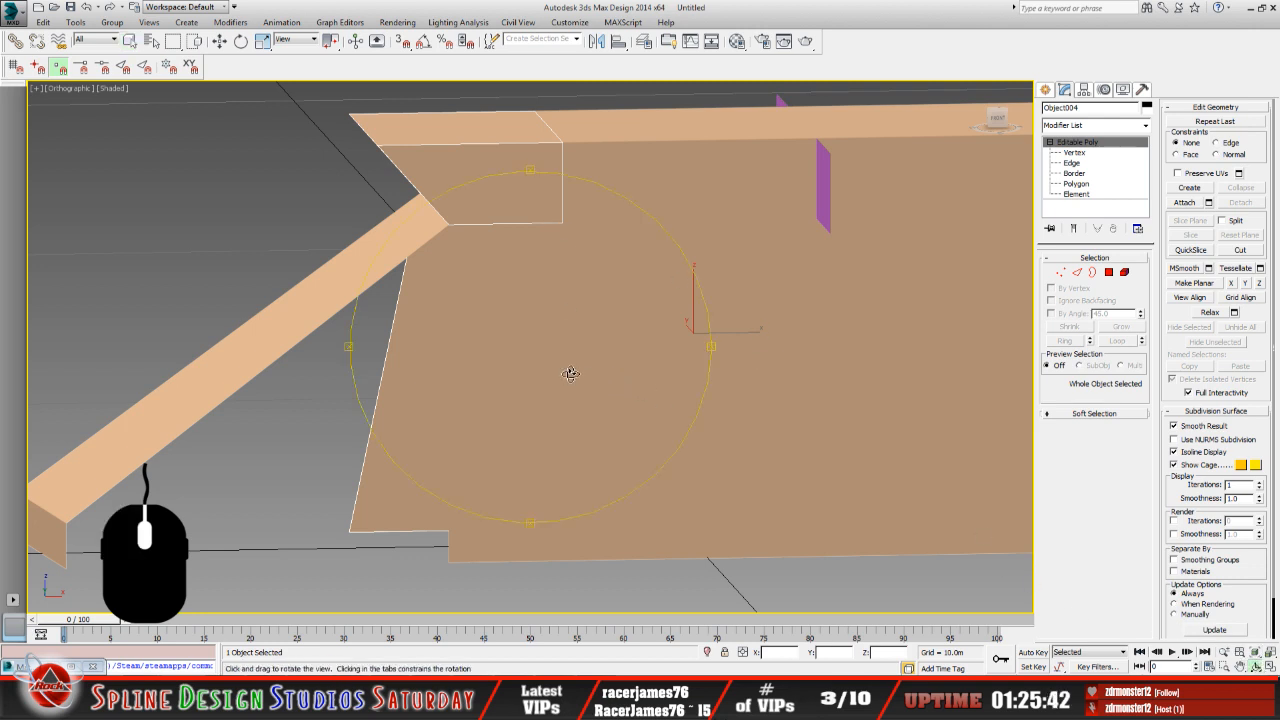
mouse_move(571, 371)
mouse_down()
mouse_move(606, 384)
mouse_move(778, 376)
mouse_move(579, 385)
mouse_up()
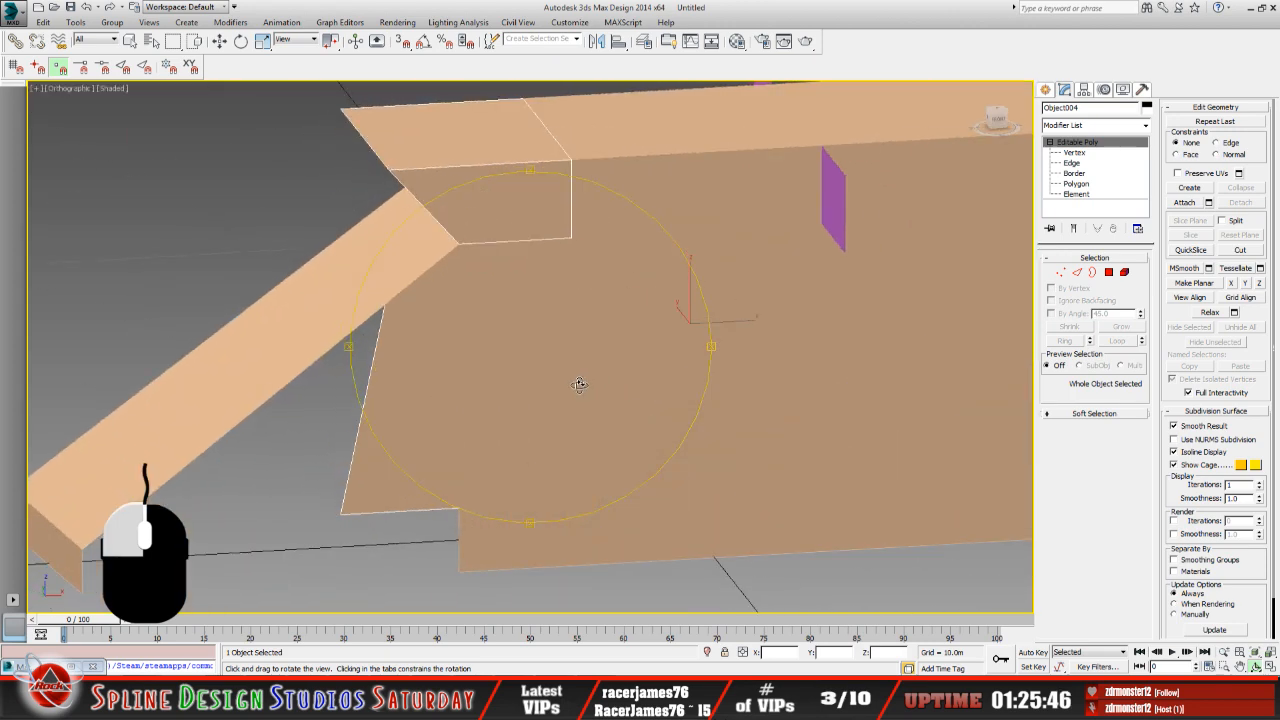
drag(579, 384, 549, 371)
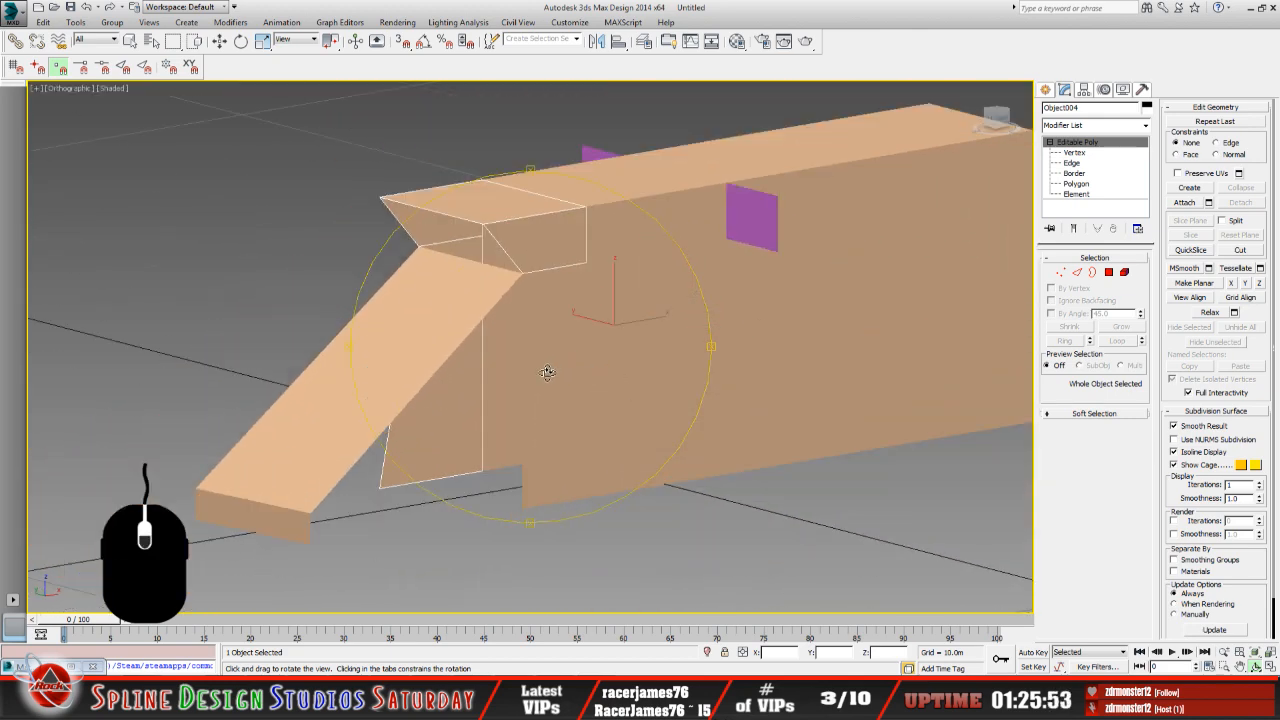
drag(523, 379, 501, 307)
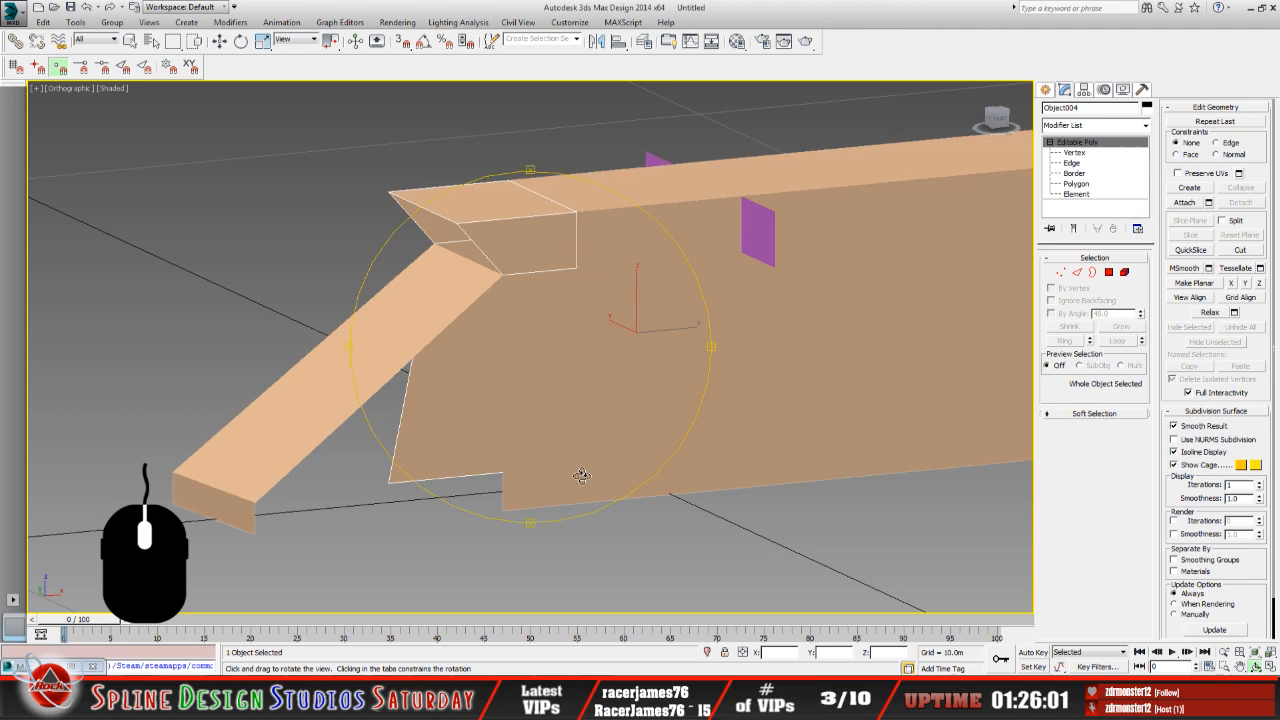
drag(513, 437, 683, 441)
drag(503, 370, 351, 366)
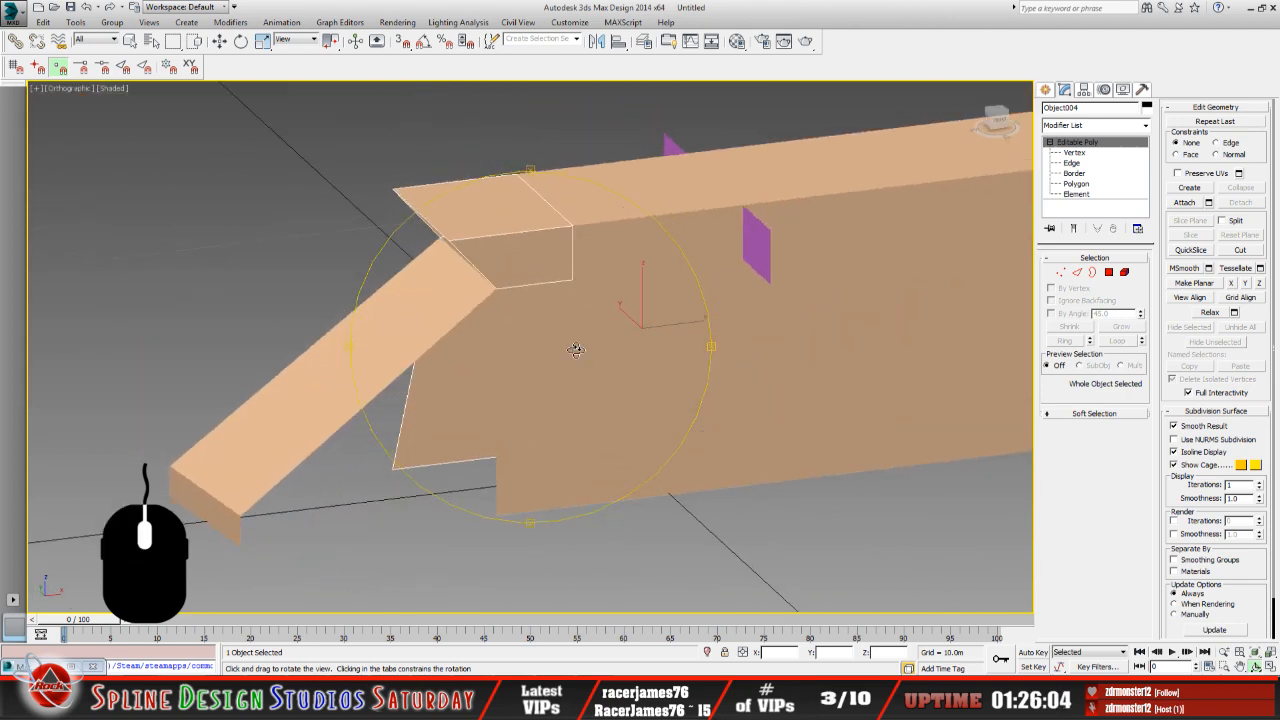
drag(575, 349, 514, 367)
Step back through the recent selection changes and examine the main box from both sides of the ramp.
click(91, 9)
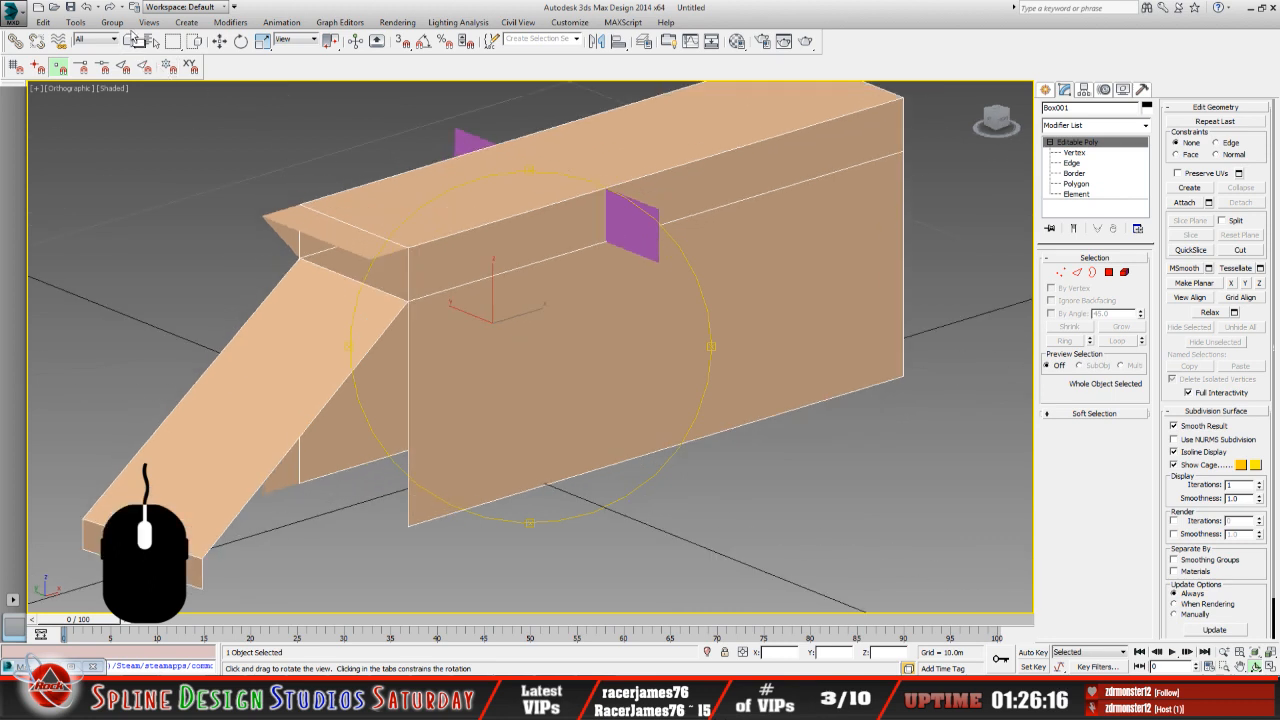
click(91, 9)
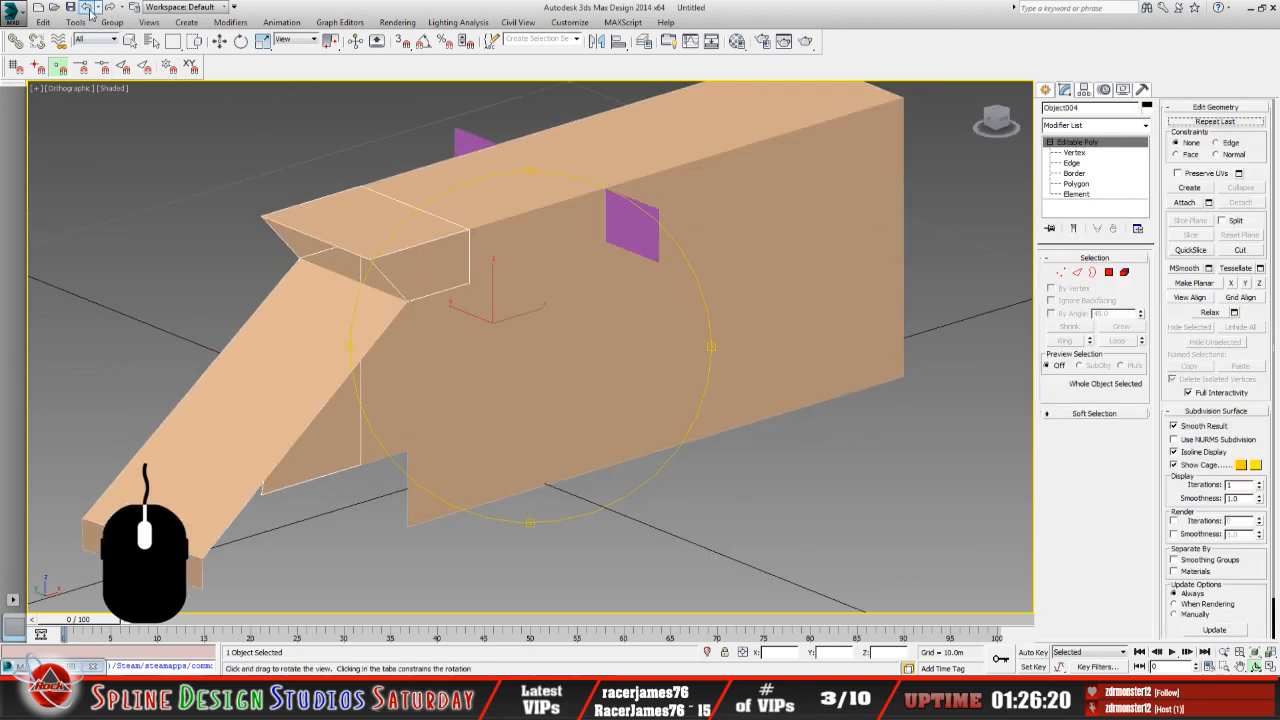
click(91, 9)
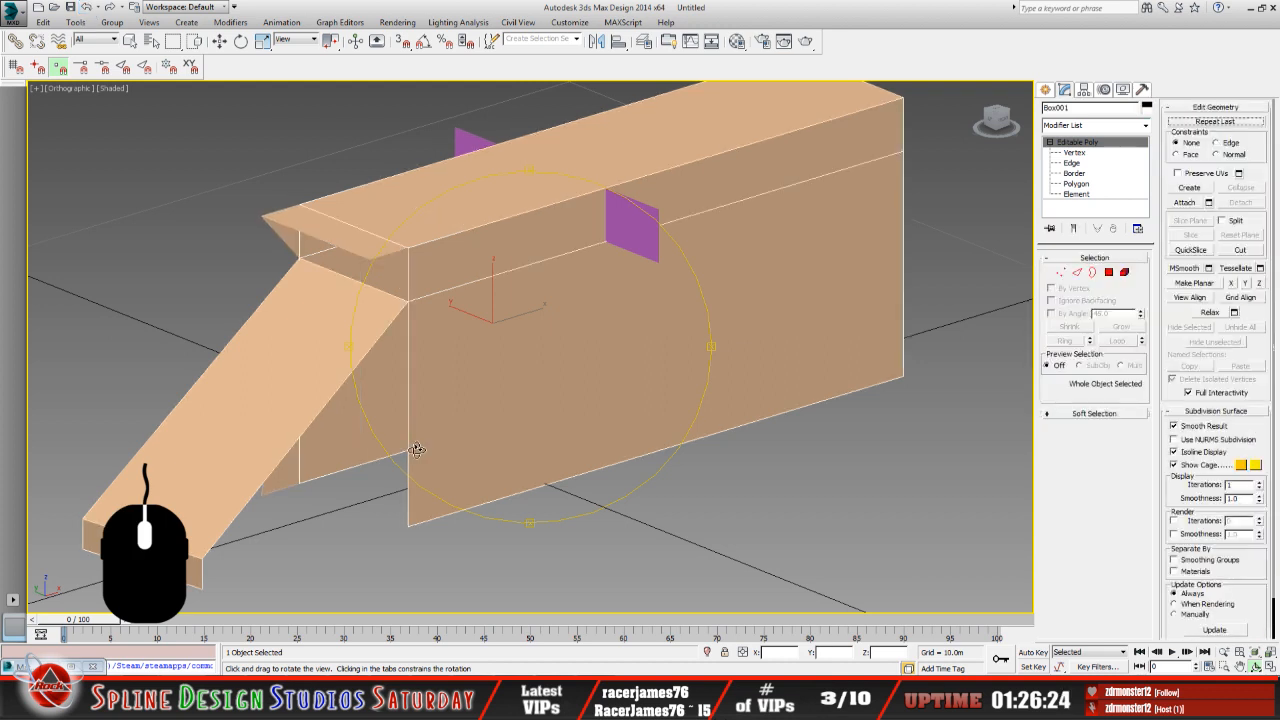
drag(509, 447, 462, 430)
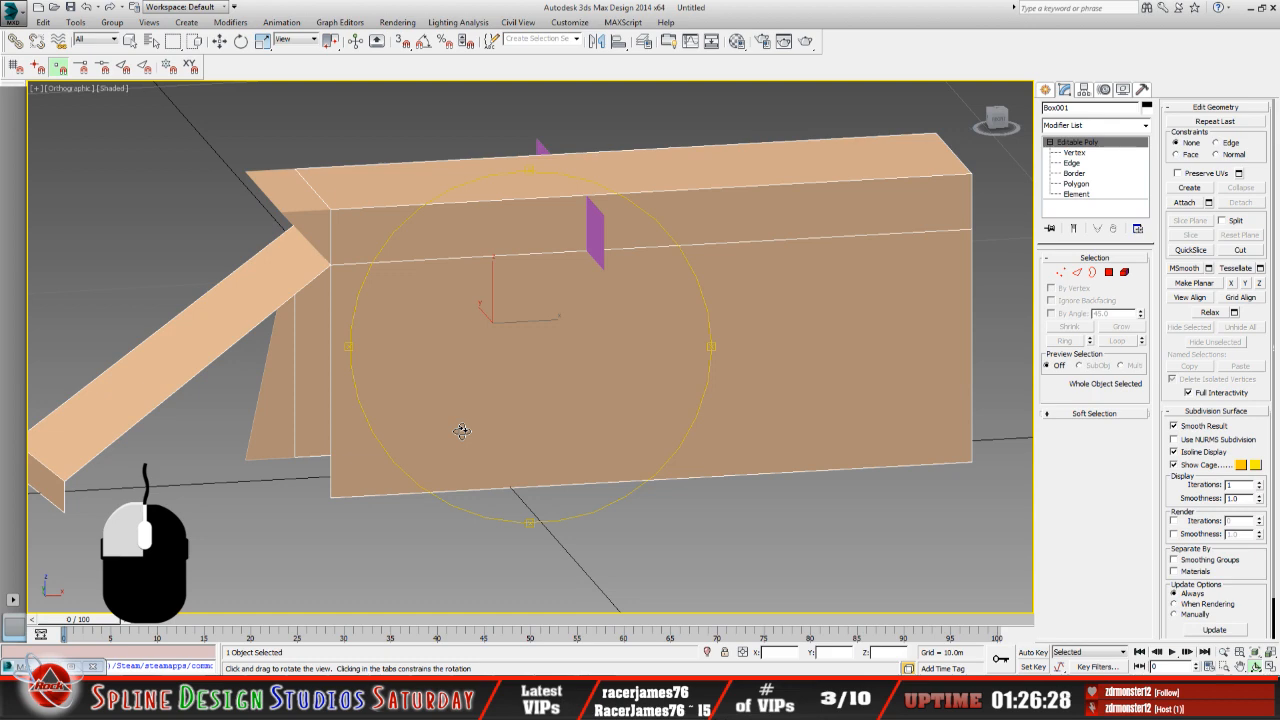
drag(462, 430, 648, 430)
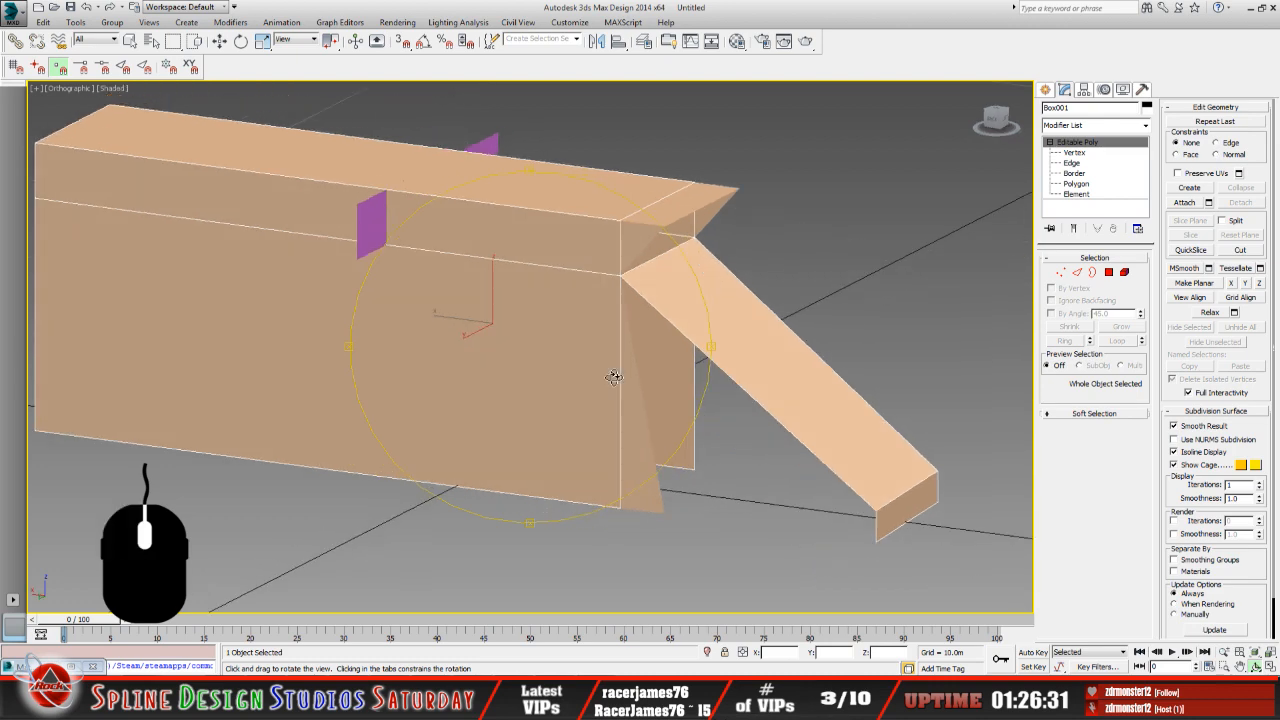
drag(614, 374, 471, 301)
drag(621, 315, 575, 351)
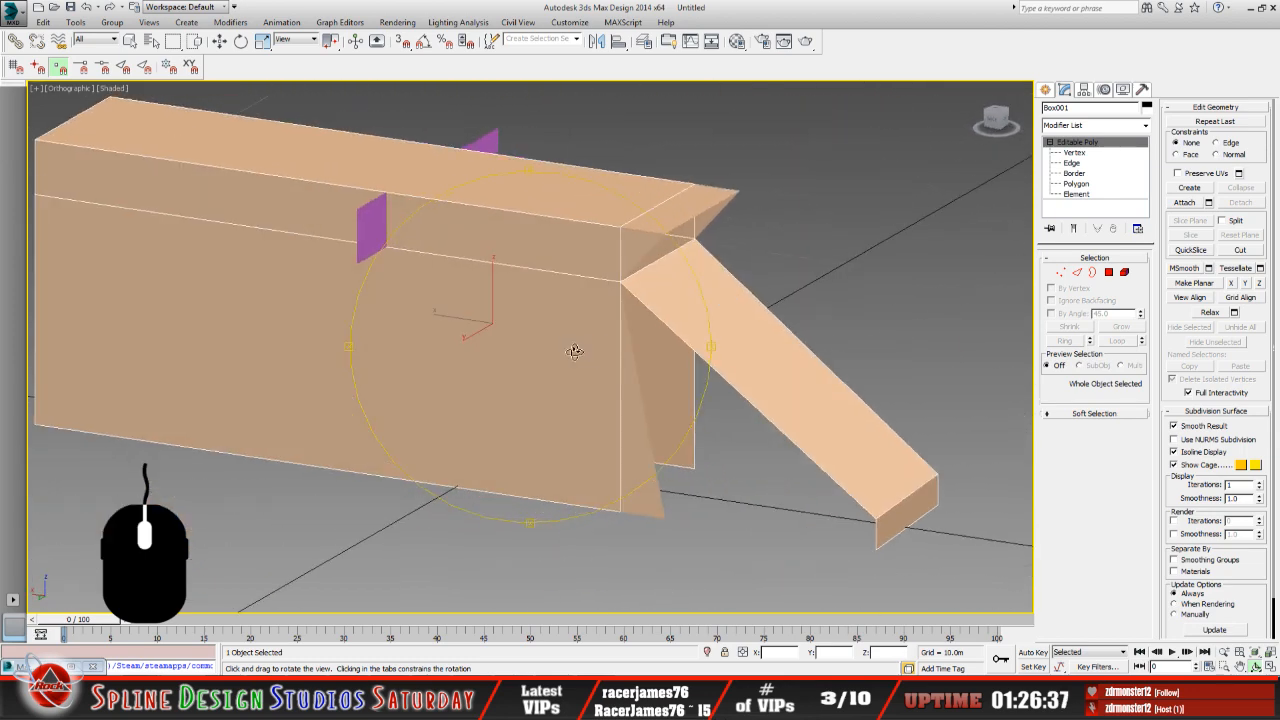
Select the end section and examine its side walls from both sides of the ramp.
click(131, 42)
click(639, 488)
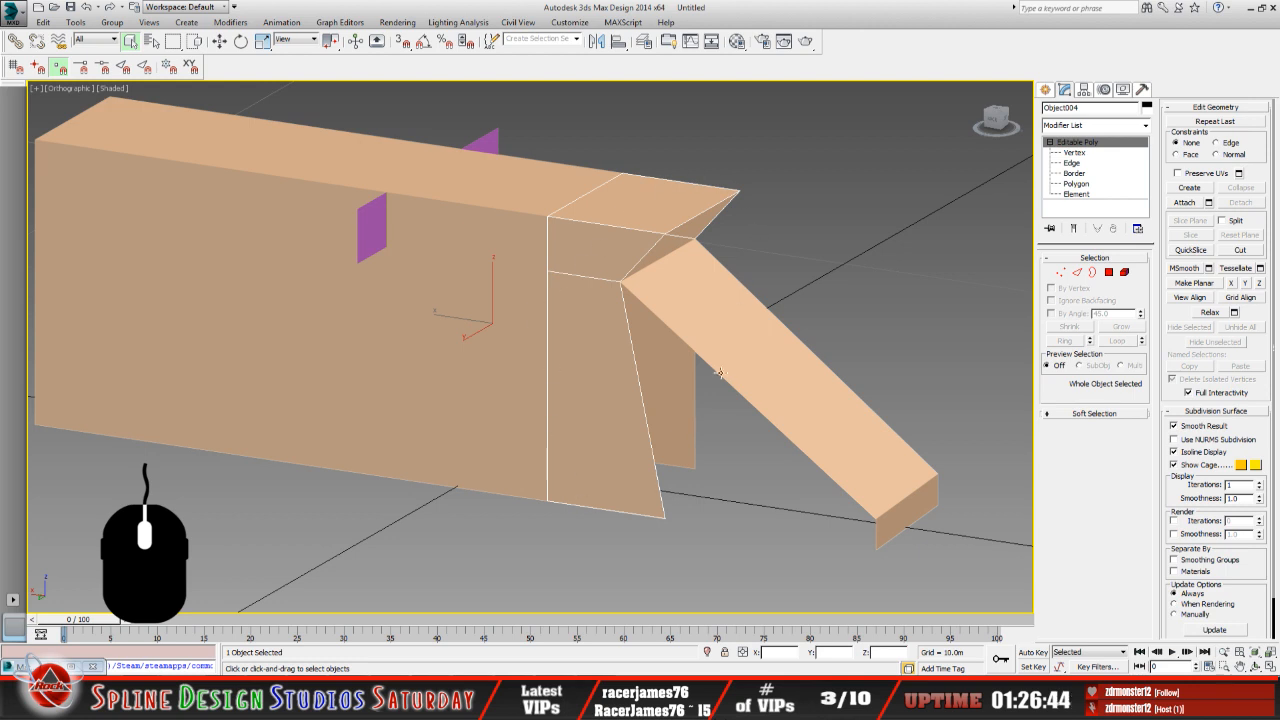
click(1255, 667)
drag(606, 425, 451, 417)
drag(534, 390, 436, 311)
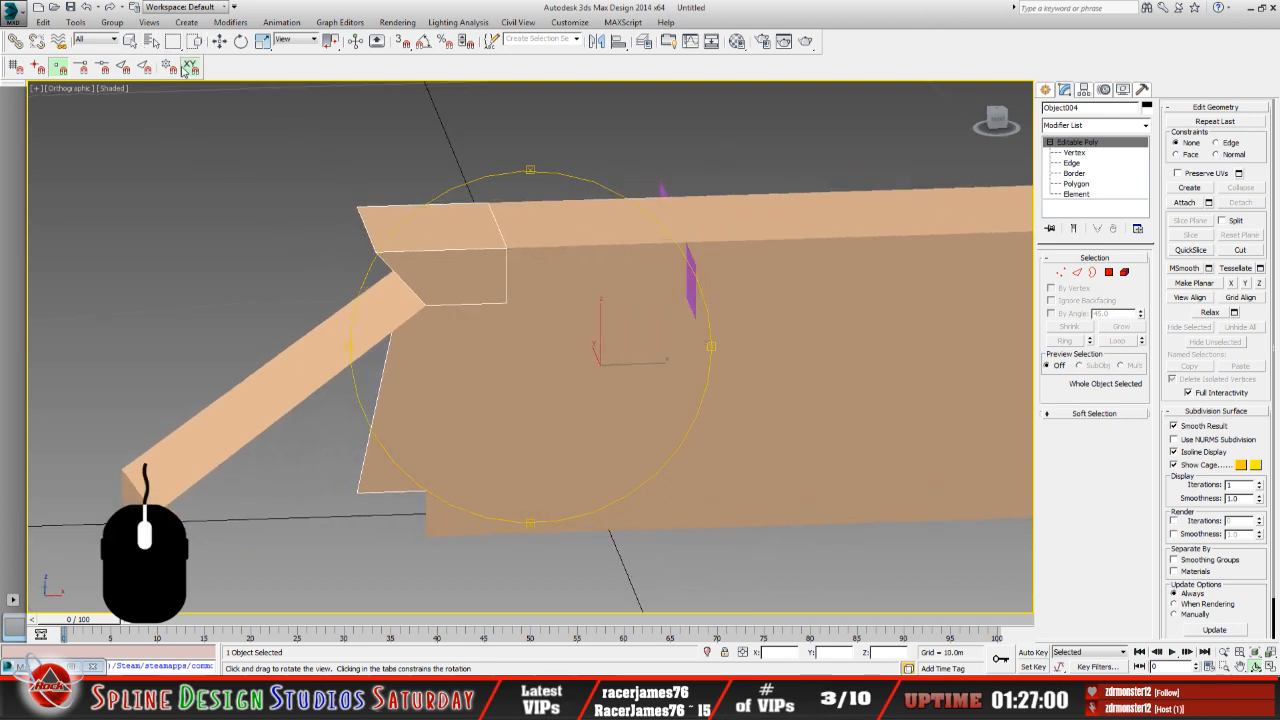
Select the main box and check how its walls overlap the end section where the ramp attaches.
key(q)
click(515, 412)
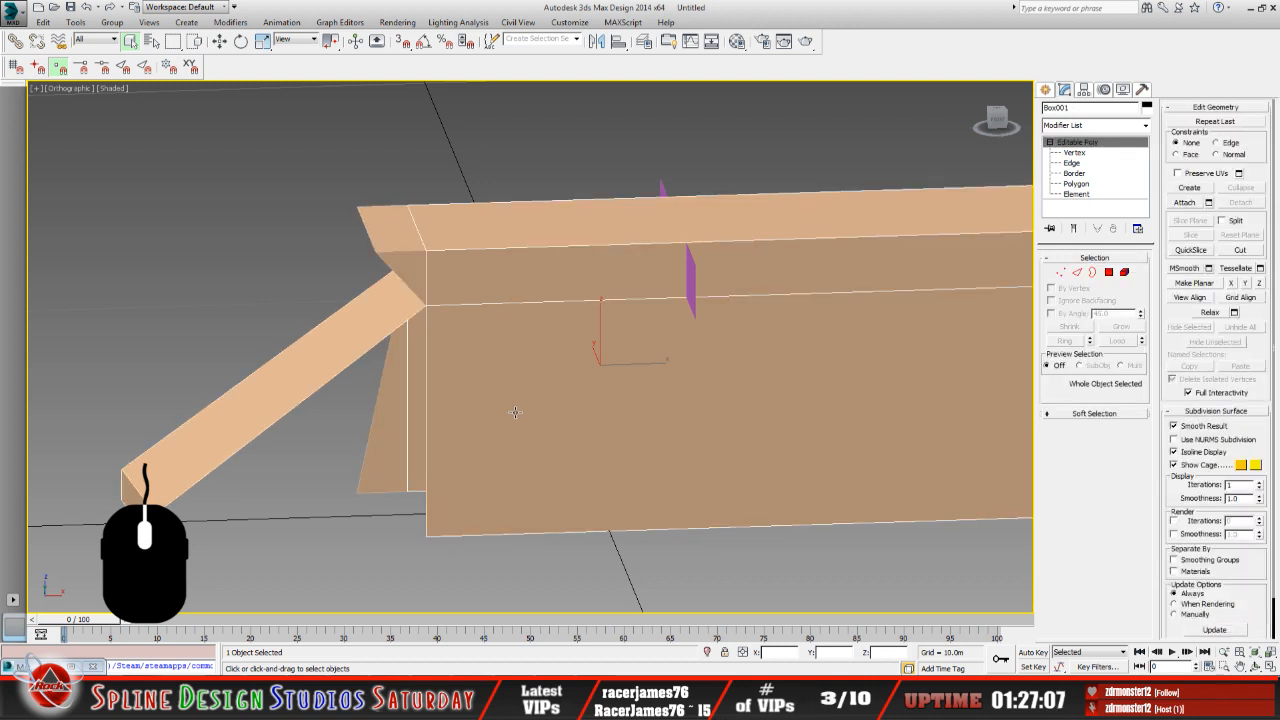
click(1257, 667)
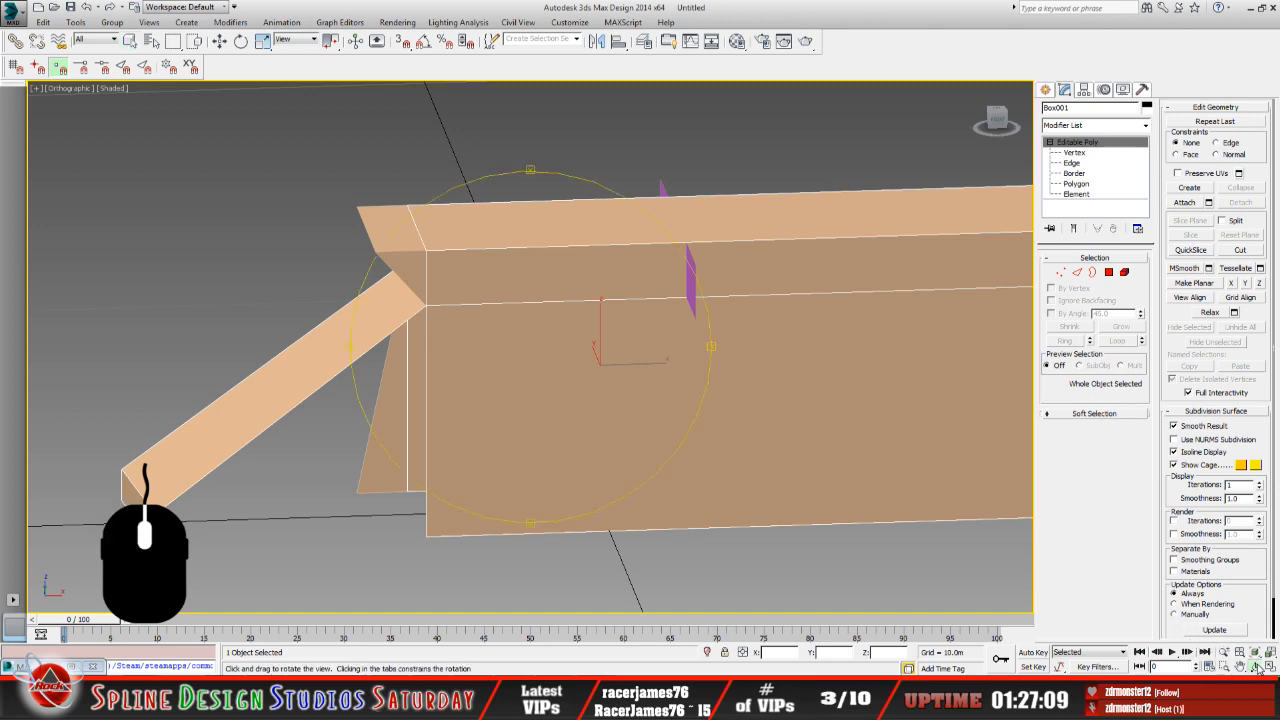
drag(598, 380, 649, 360)
middle_drag(609, 357, 391, 337)
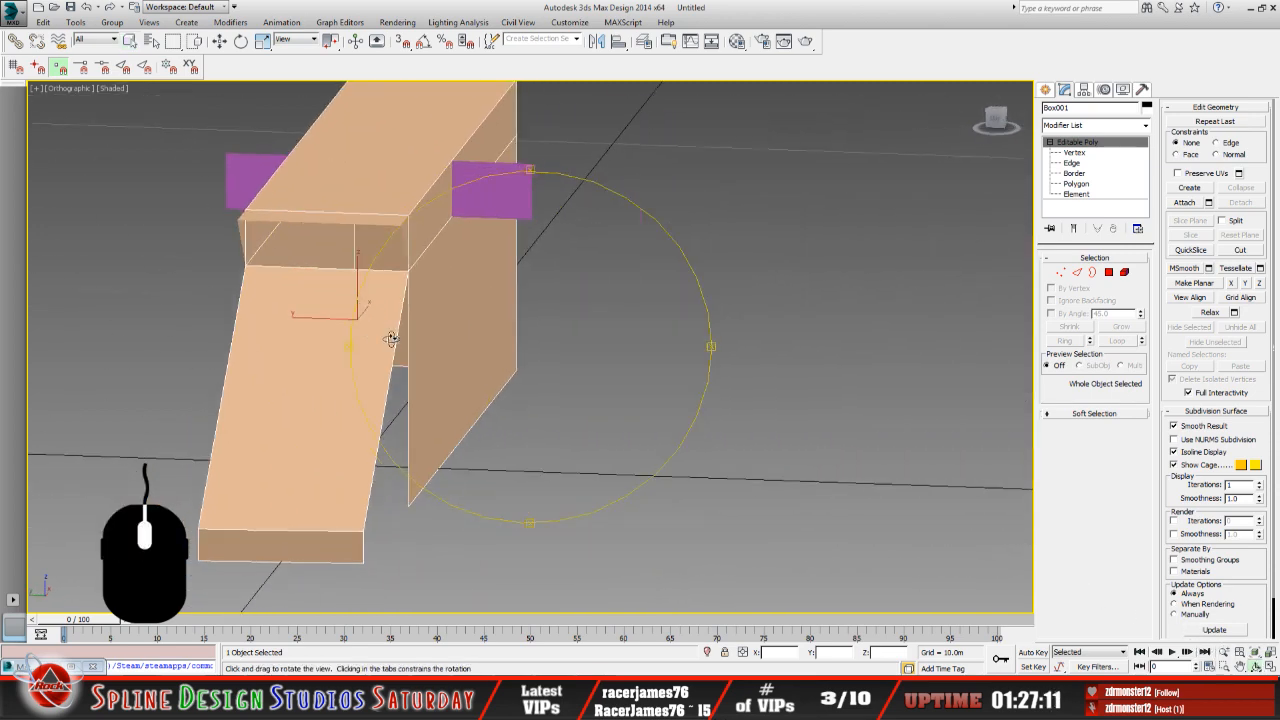
drag(391, 337, 549, 351)
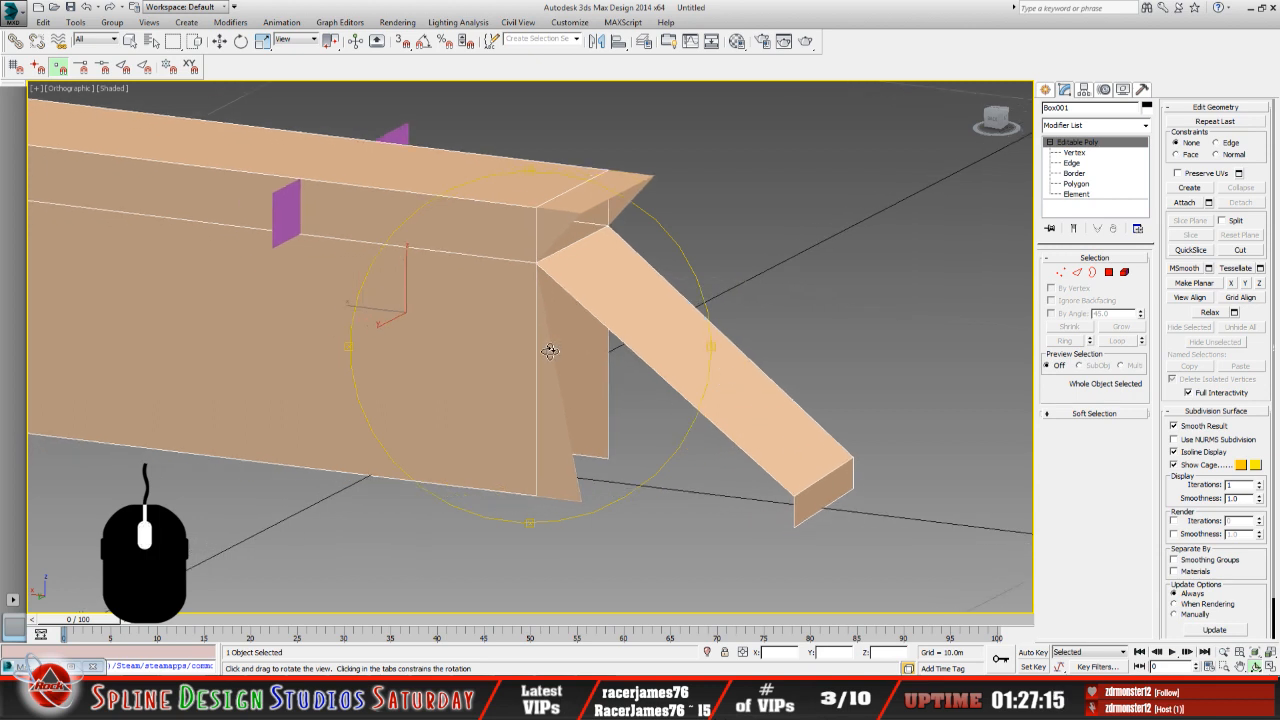
scroll(549, 351, up, 3)
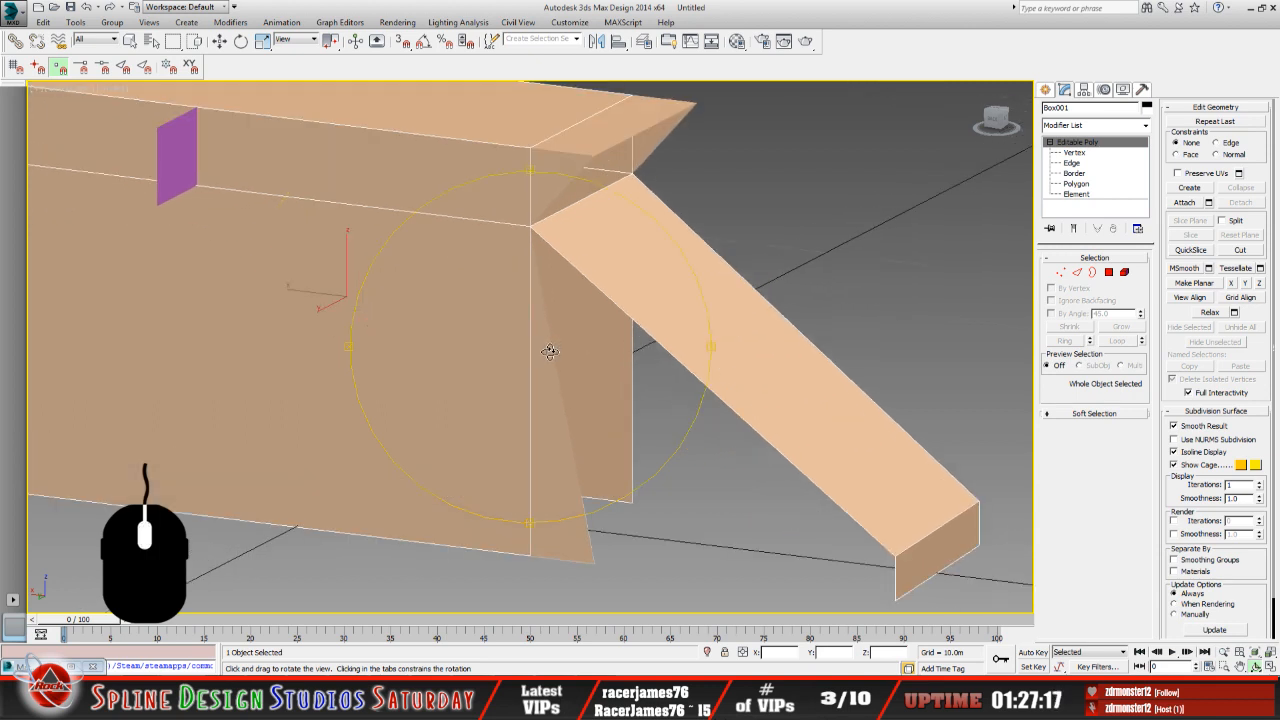
scroll(549, 351, down, 3)
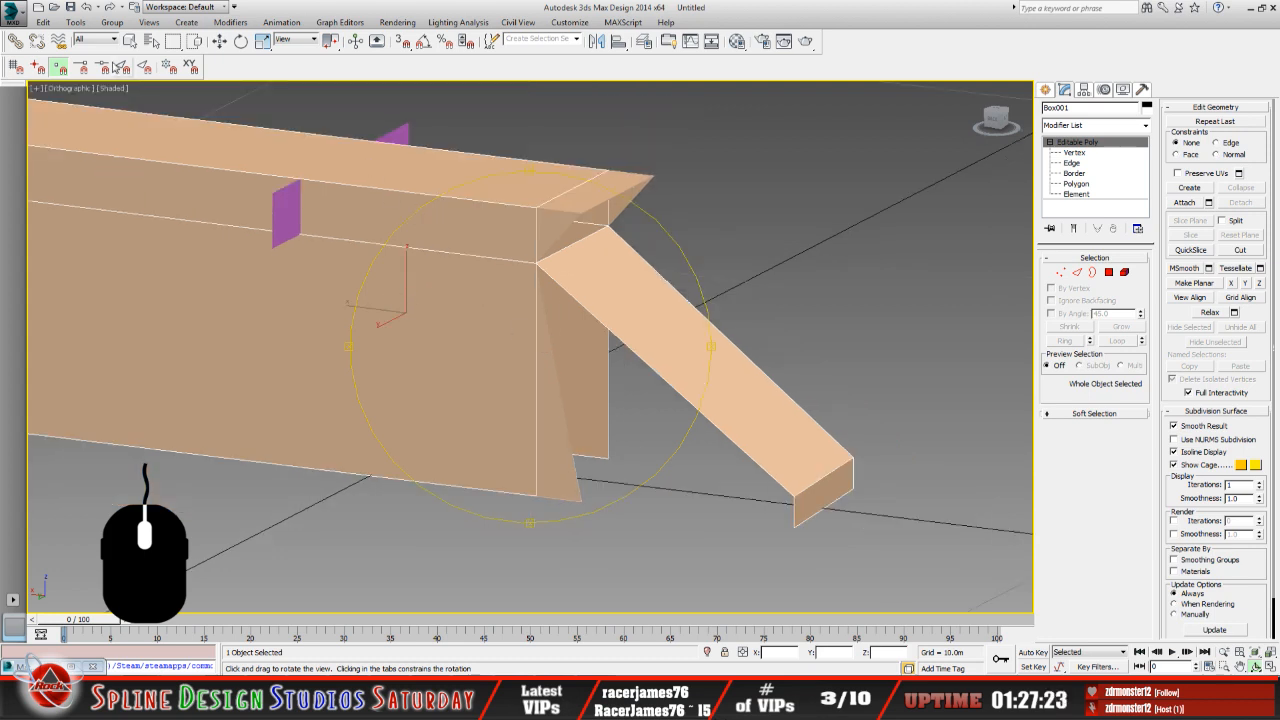
Delete the main box together with its attached ramp, leaving the end section.
click(130, 40)
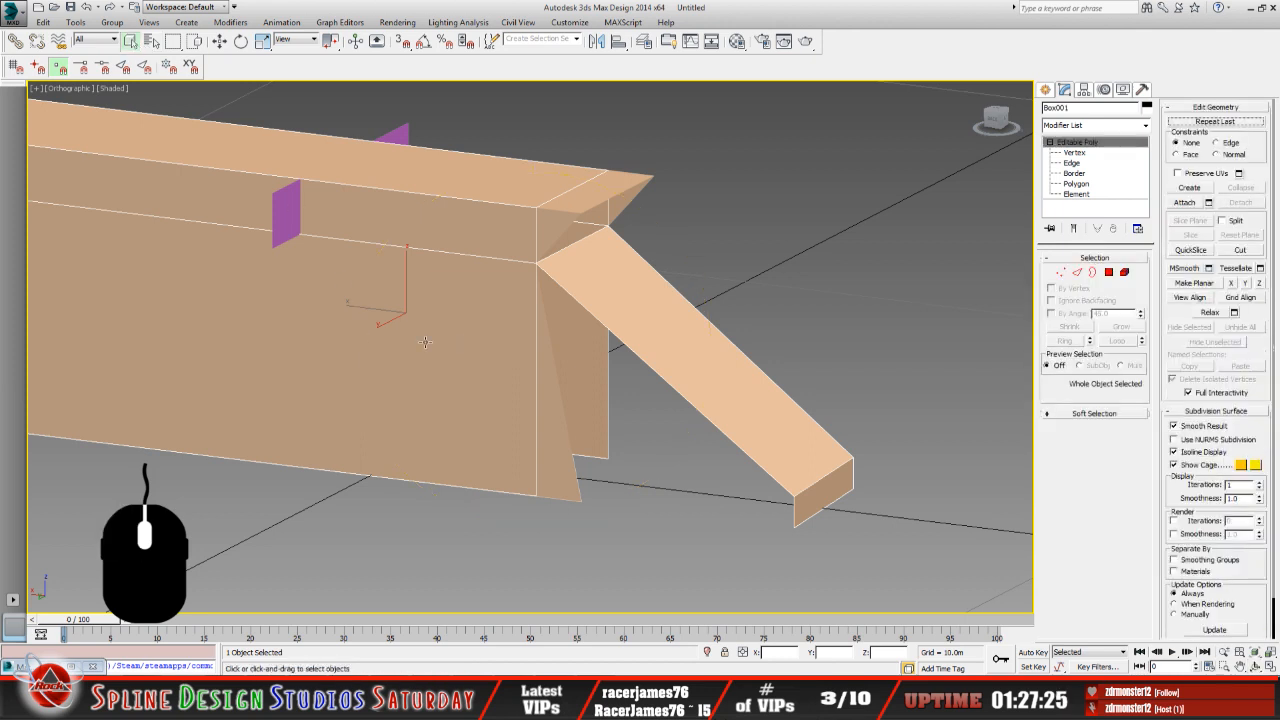
middle_drag(416, 337, 373, 323)
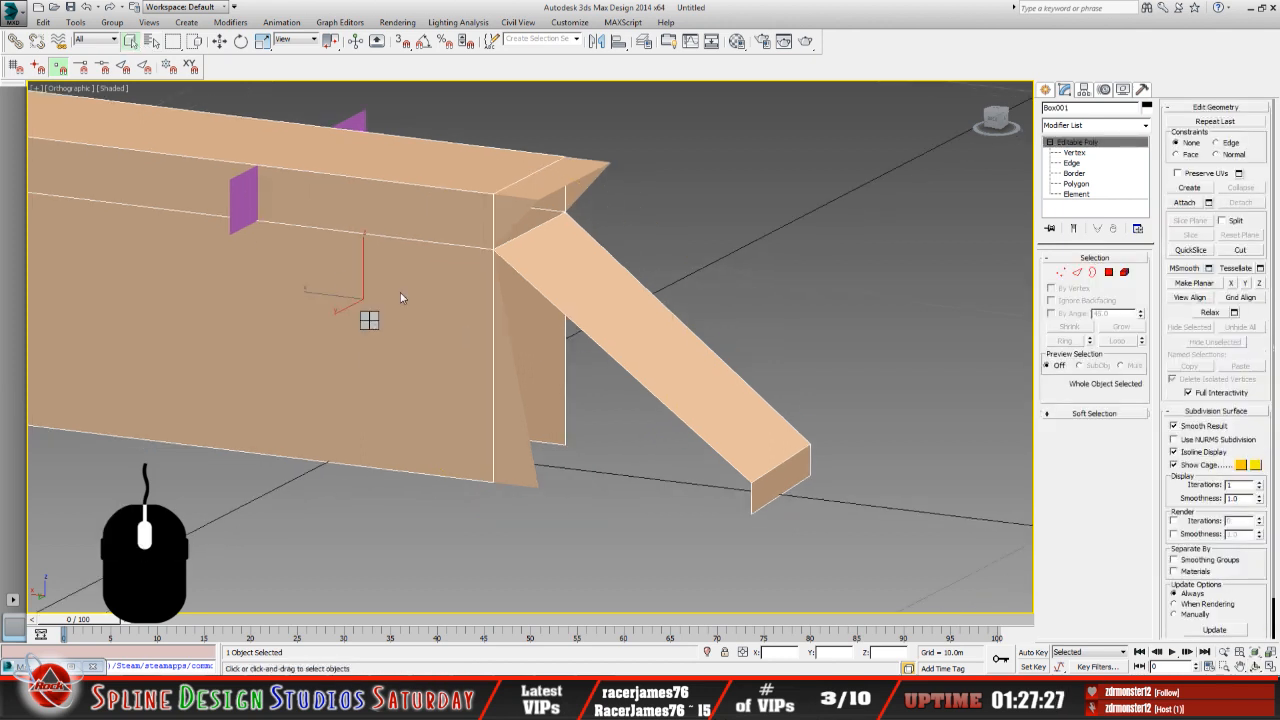
key(Delete)
Extrude the lower edge of the end section's short side downward into a full-height wall, and set its bottom vertices' Z to 0 m.
click(476, 312)
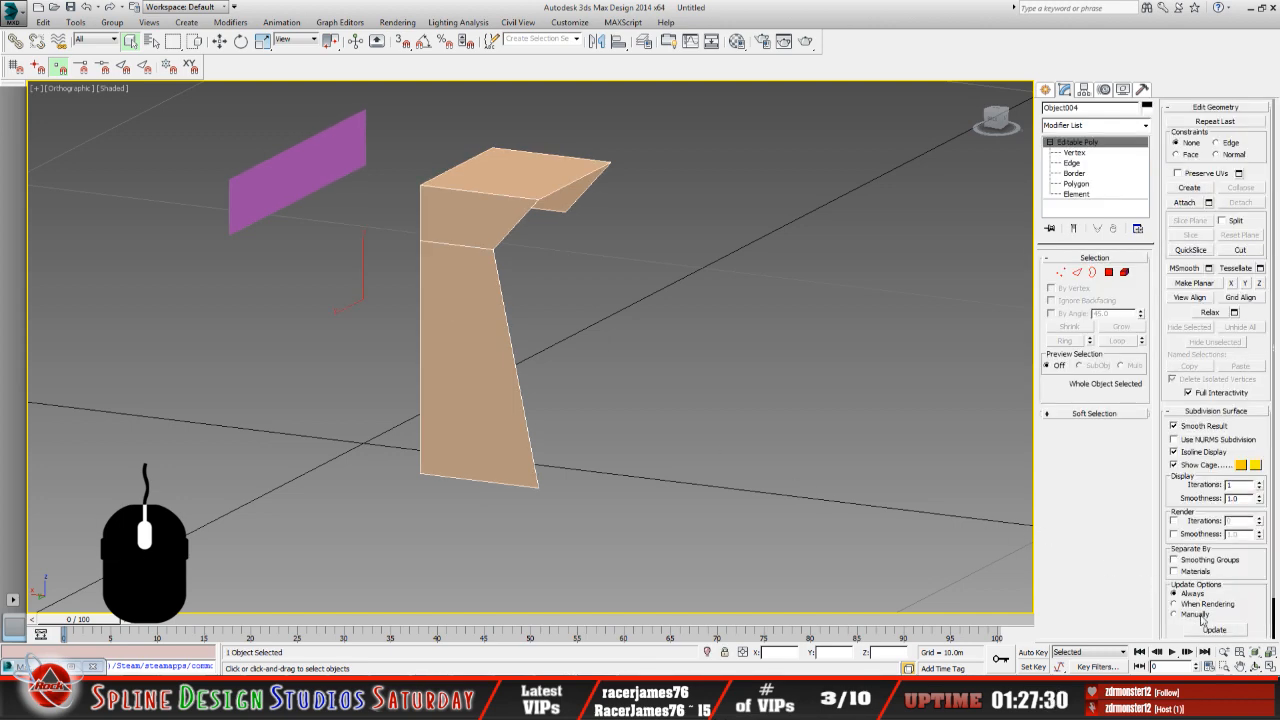
click(1256, 666)
drag(632, 449, 558, 268)
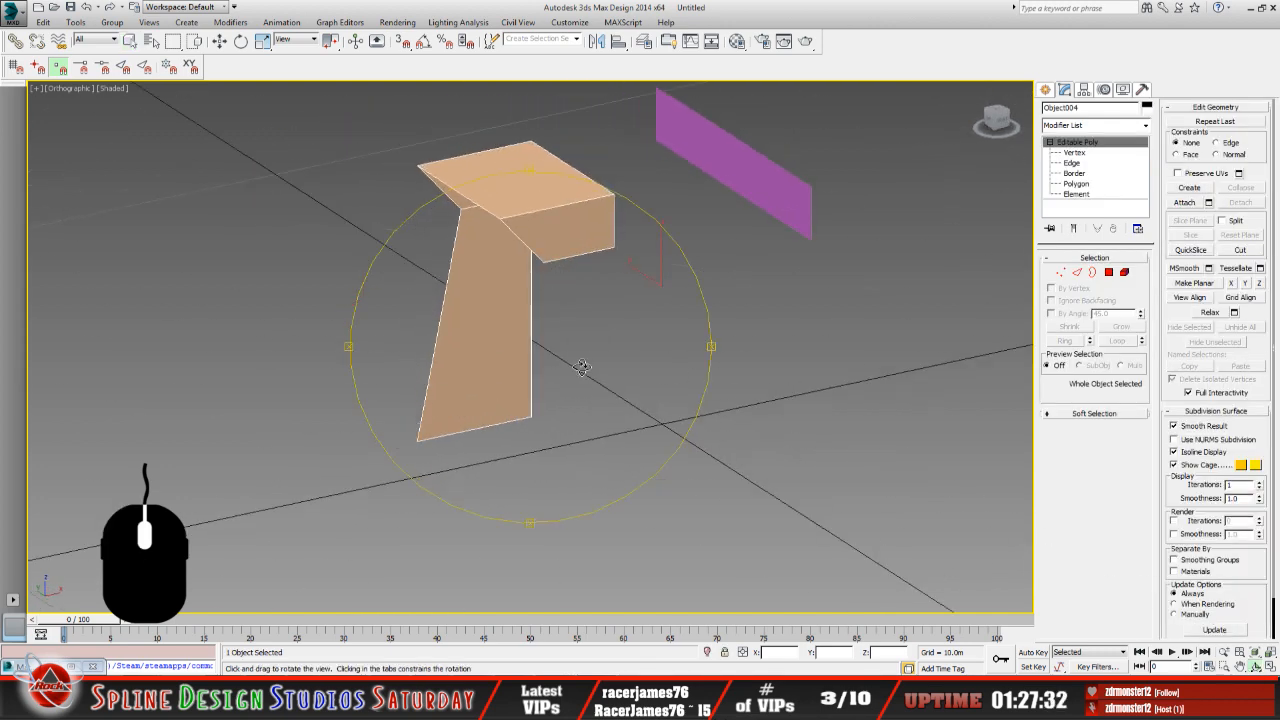
mouse_move(583, 372)
mouse_down()
mouse_move(546, 366)
mouse_move(597, 355)
mouse_up()
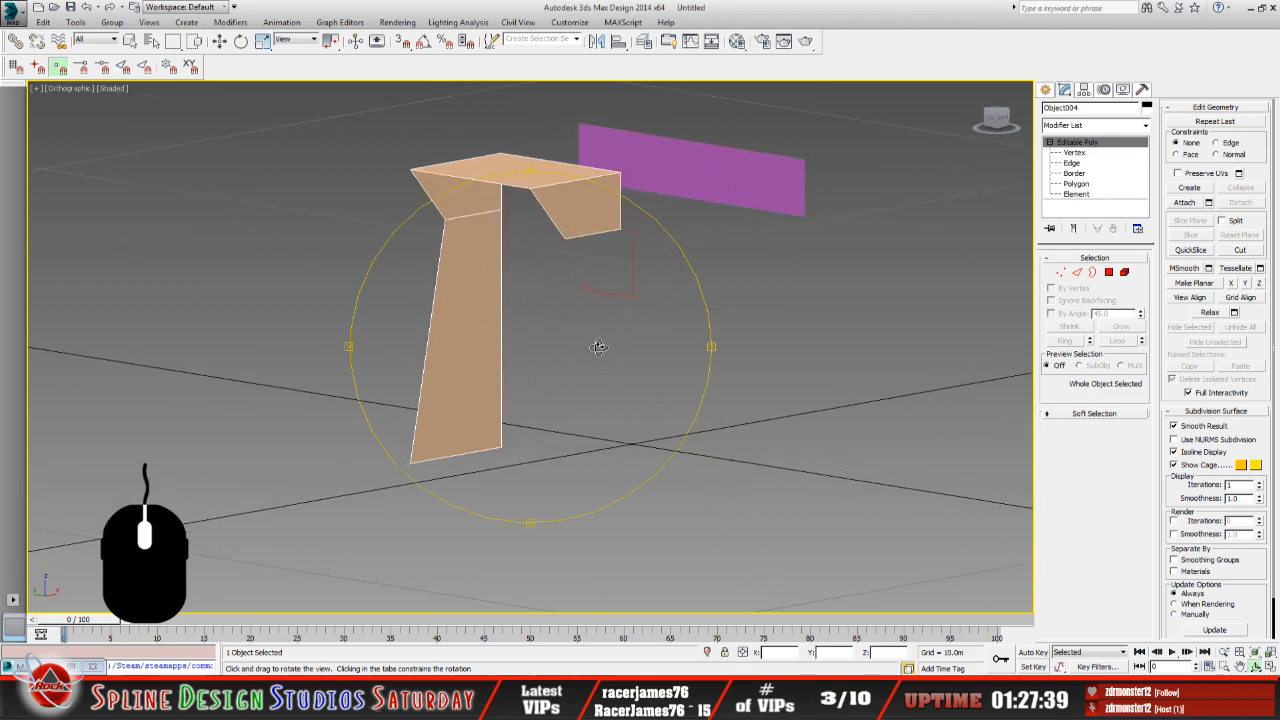
drag(597, 346, 545, 281)
drag(509, 422, 300, 300)
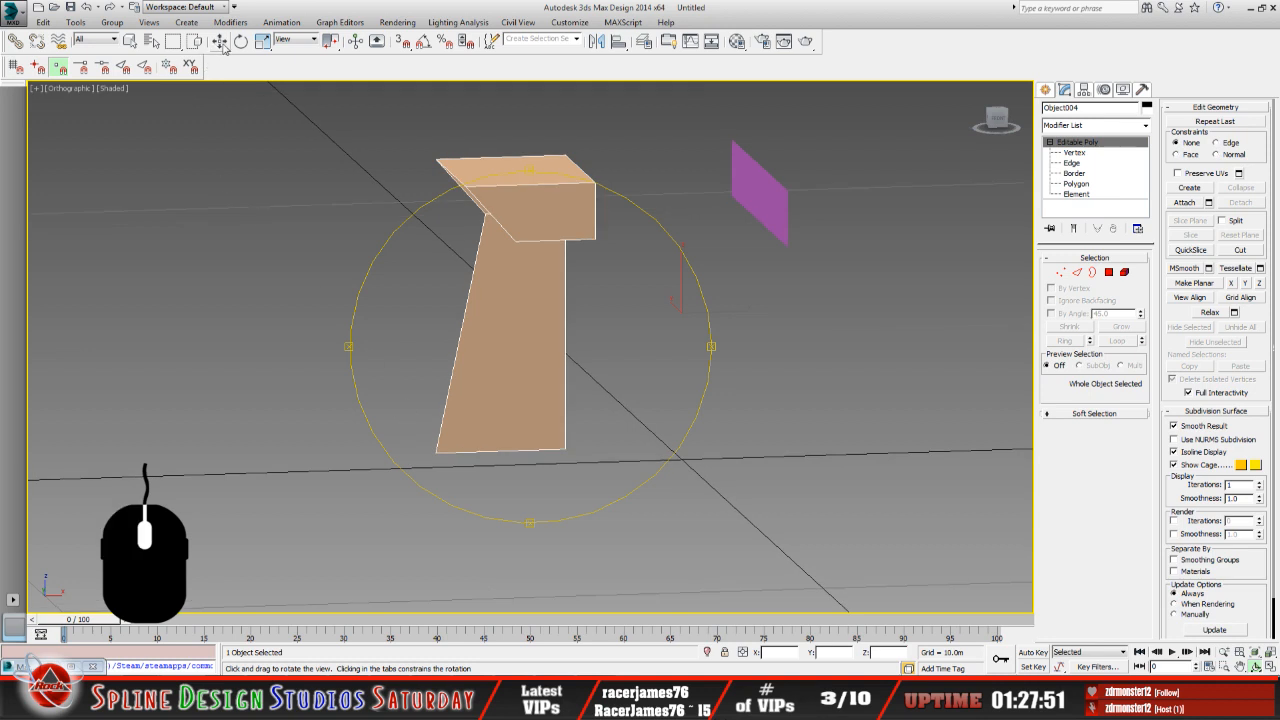
click(1072, 163)
click(553, 241)
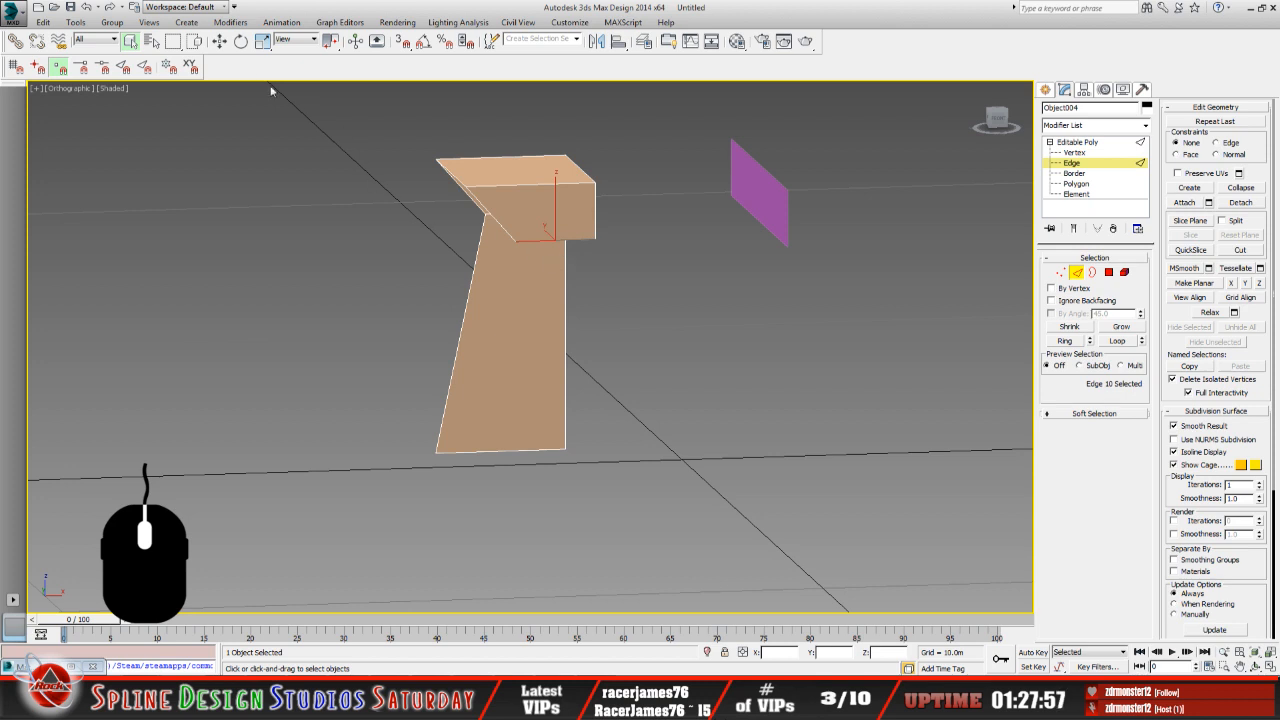
key(w)
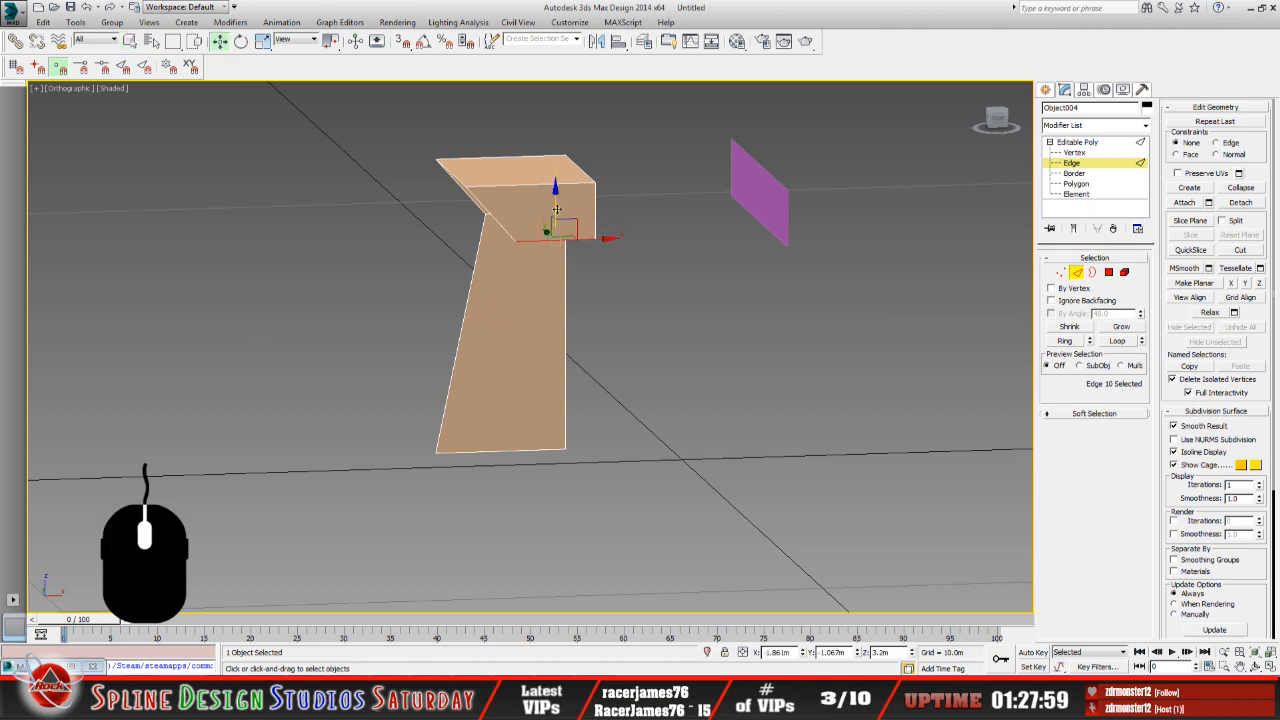
shift+drag(556, 208, 582, 434)
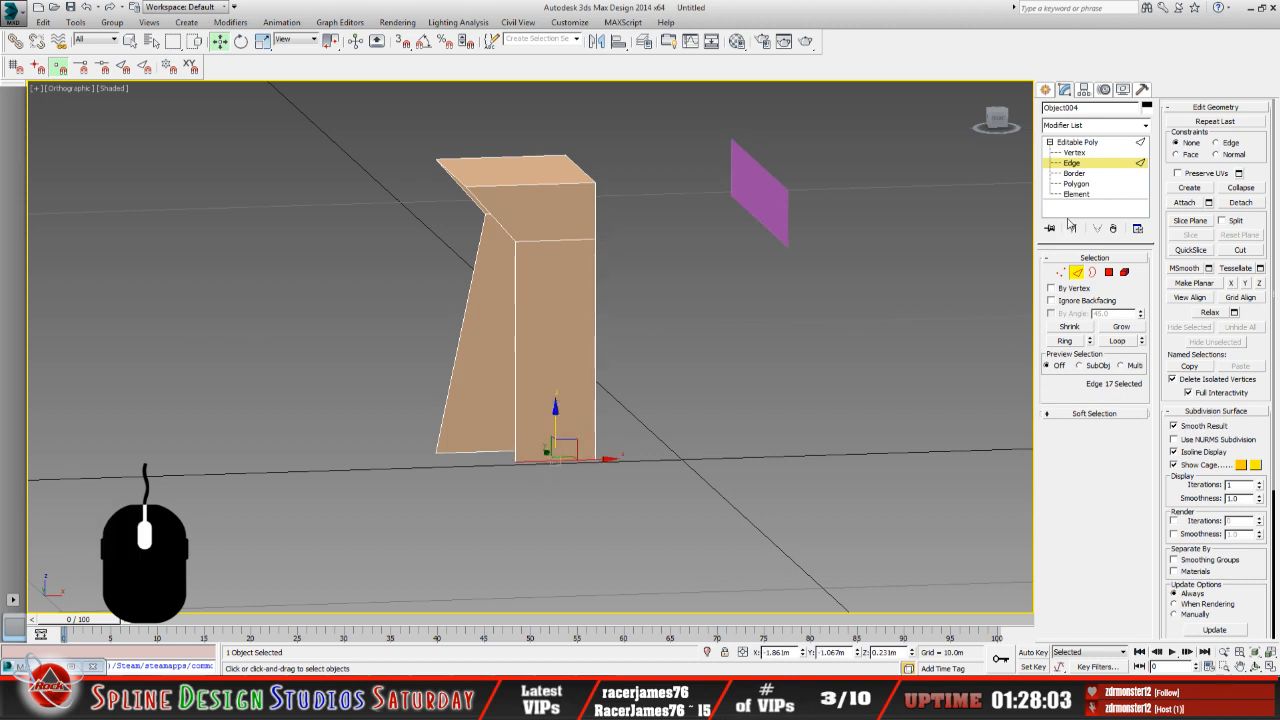
click(1074, 152)
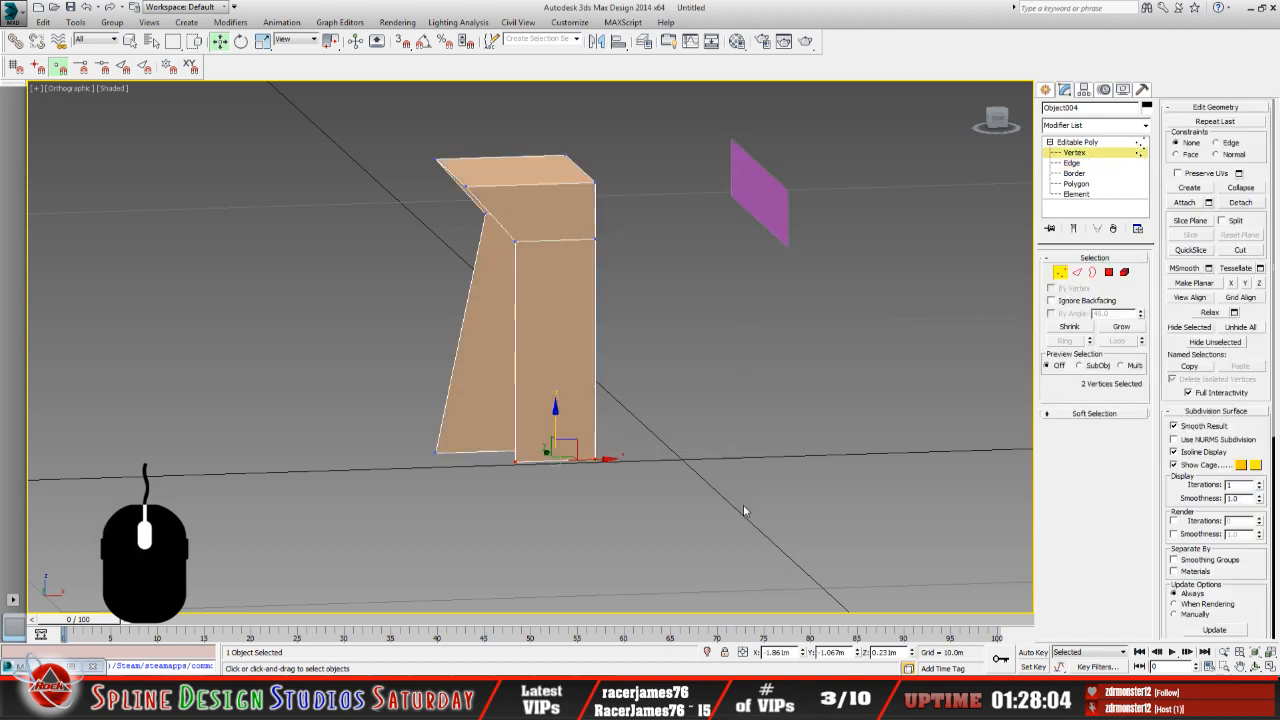
right_click(911, 652)
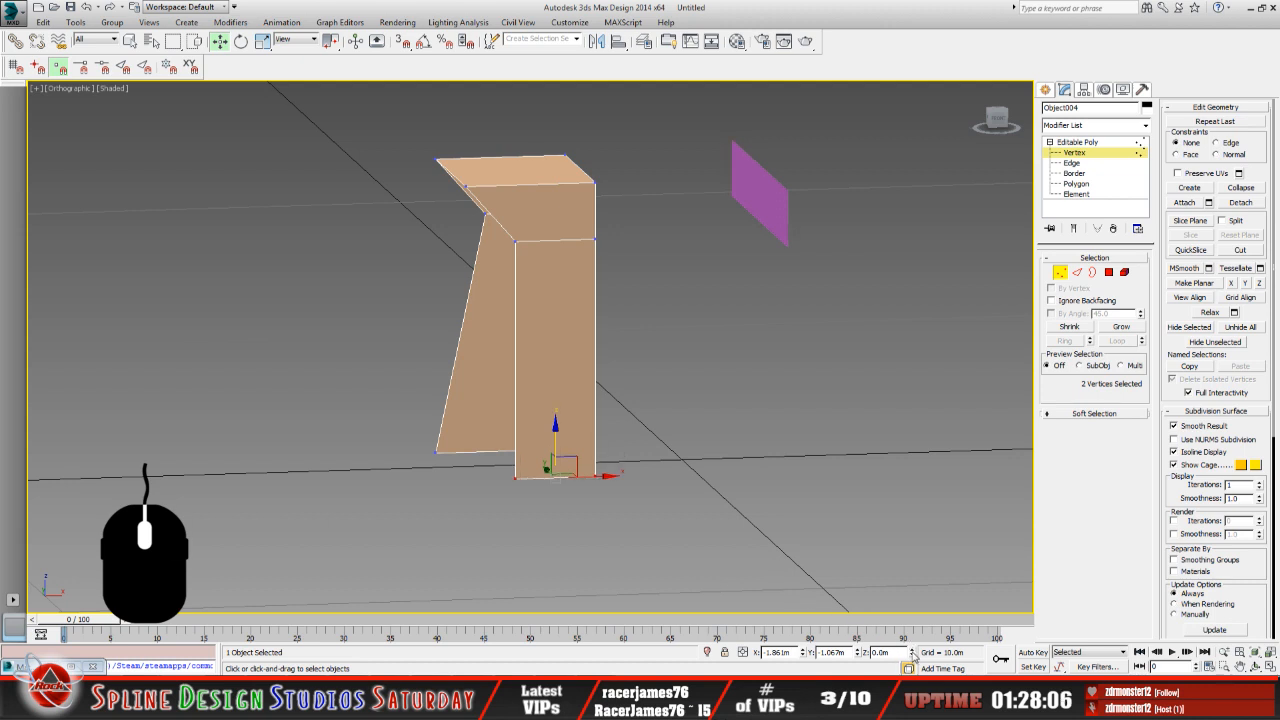
Copy the X coordinate of the new wall's outer bottom vertex.
click(1255, 666)
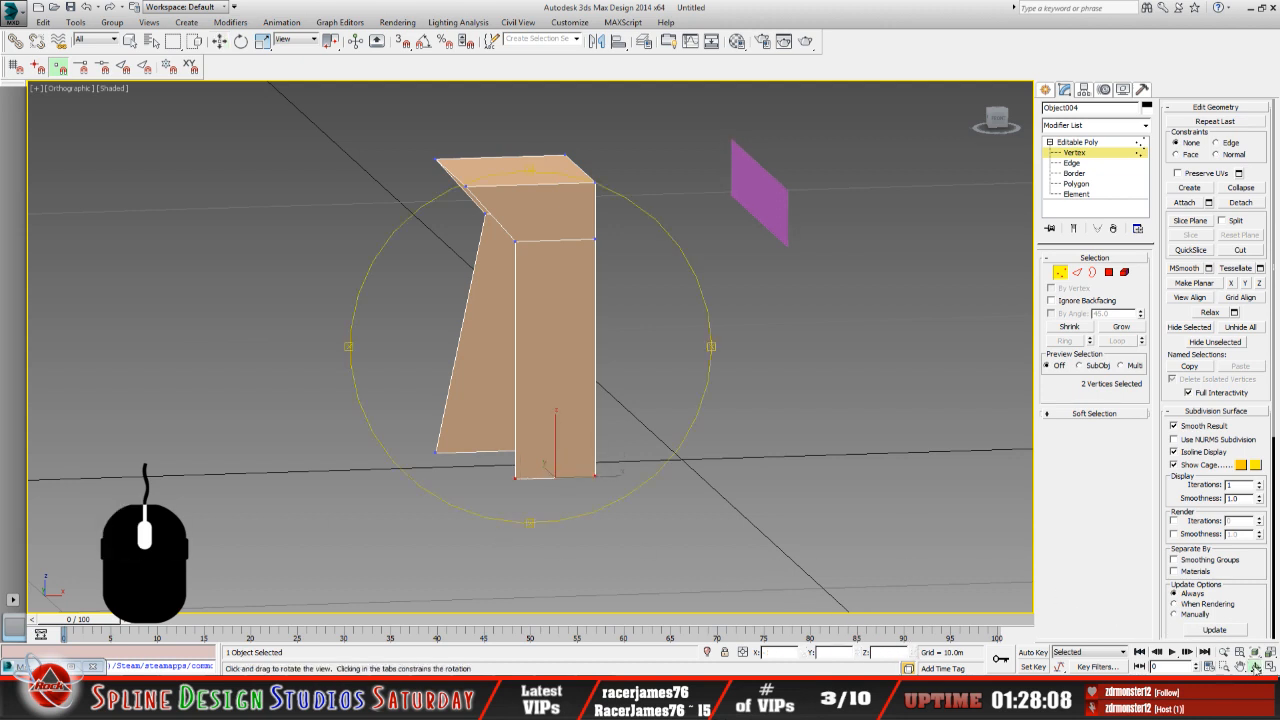
drag(577, 440, 539, 429)
mouse_move(503, 374)
mouse_down()
mouse_move(550, 358)
mouse_move(508, 398)
mouse_up()
click(220, 43)
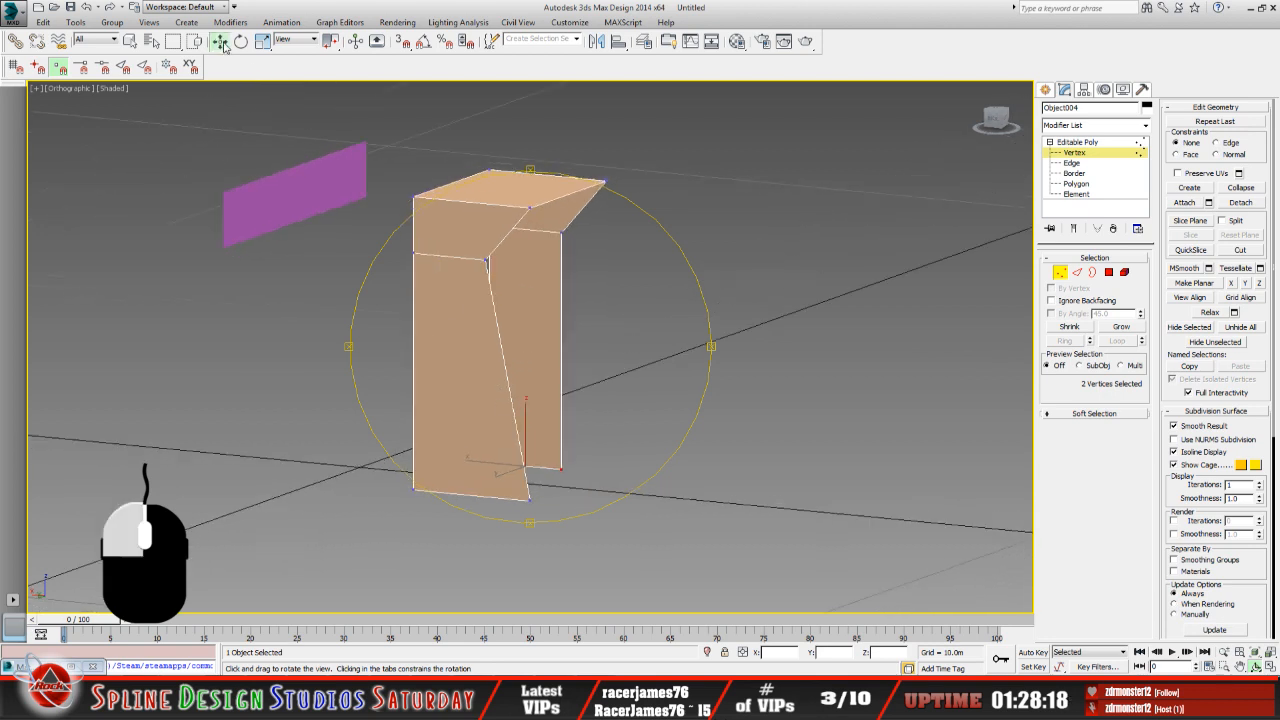
click(562, 469)
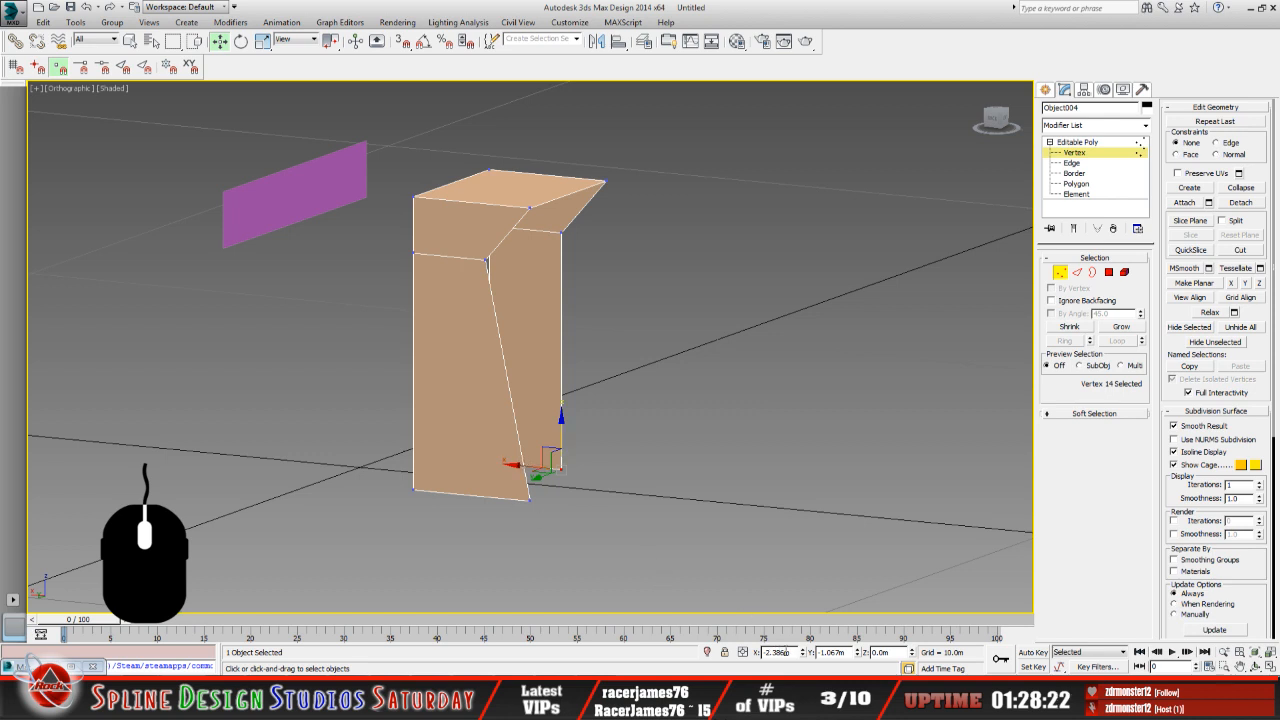
double_click(780, 652)
right_click(780, 655)
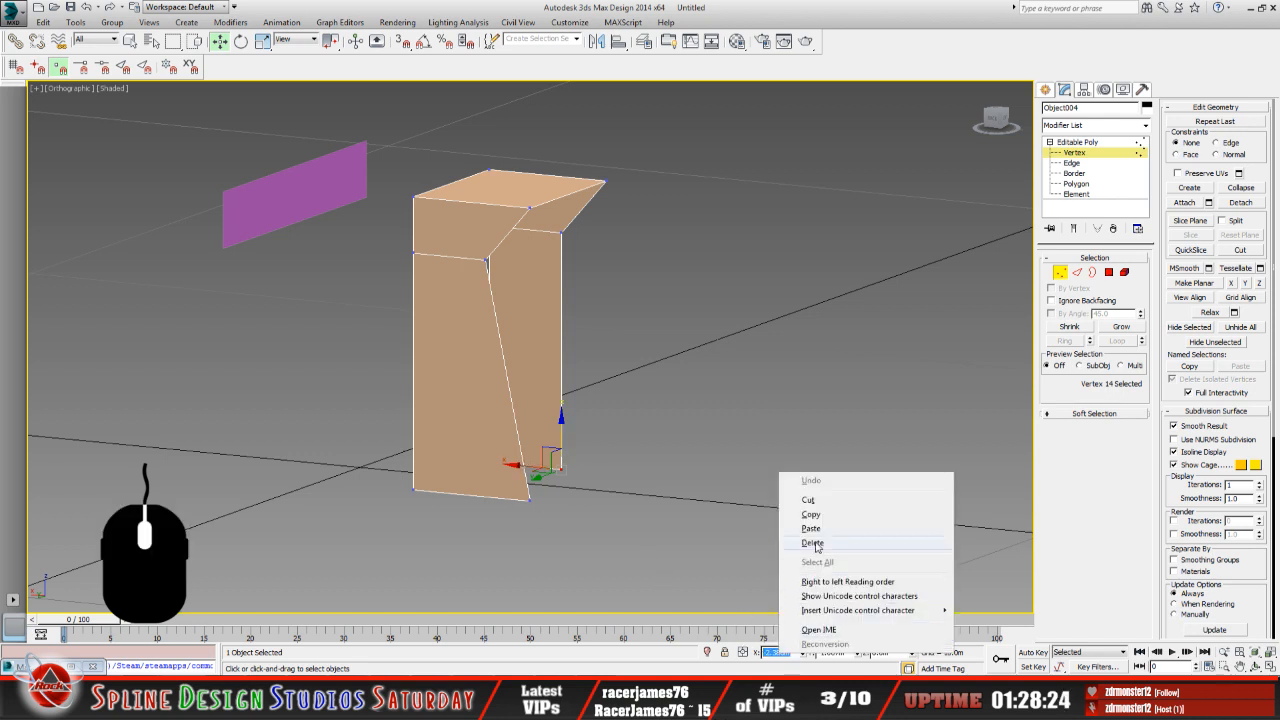
click(787, 518)
Set the X coordinate of the slanted wall's outer bottom vertex to -2.386 m so that its edge stands vertical.
click(526, 522)
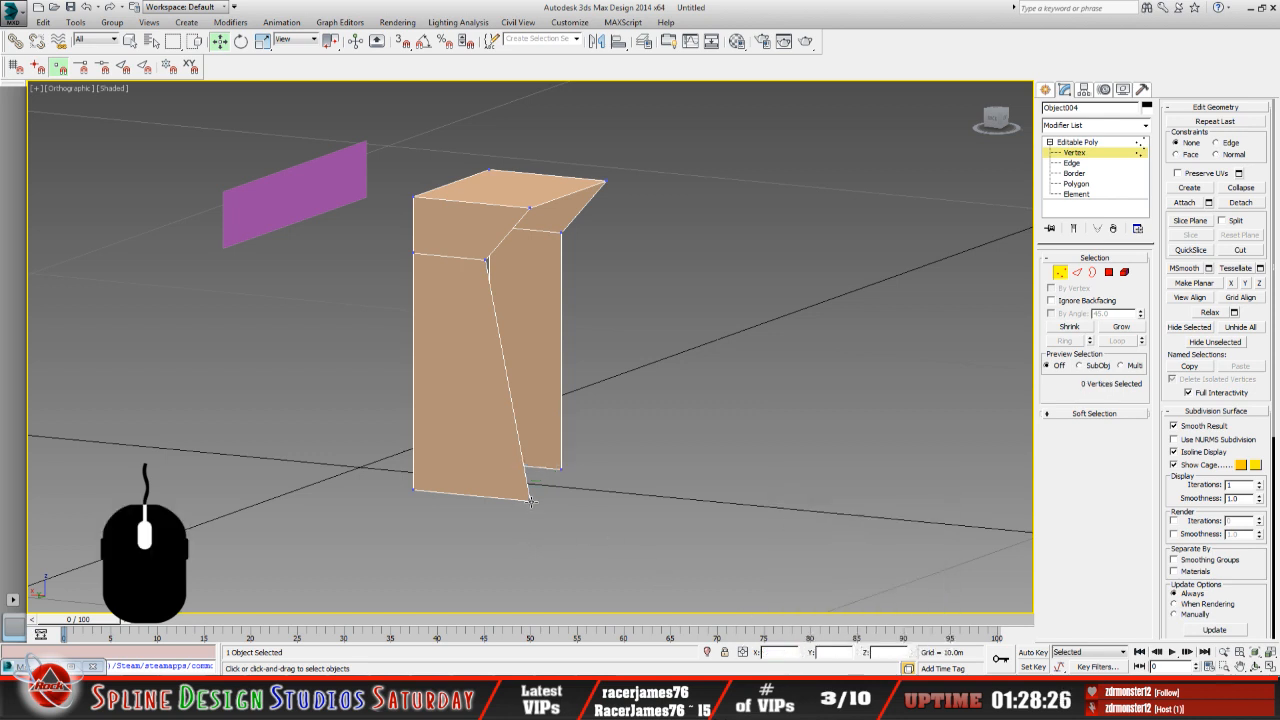
click(528, 500)
double_click(780, 652)
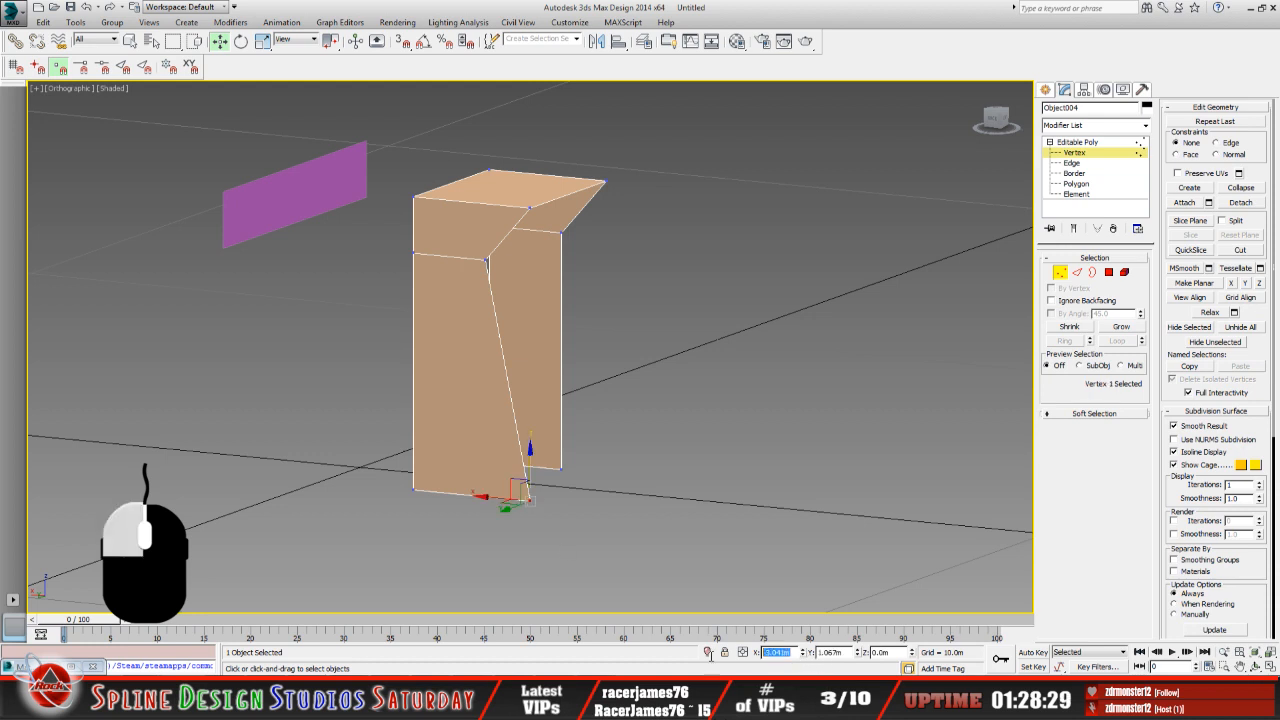
right_click(782, 652)
click(827, 527)
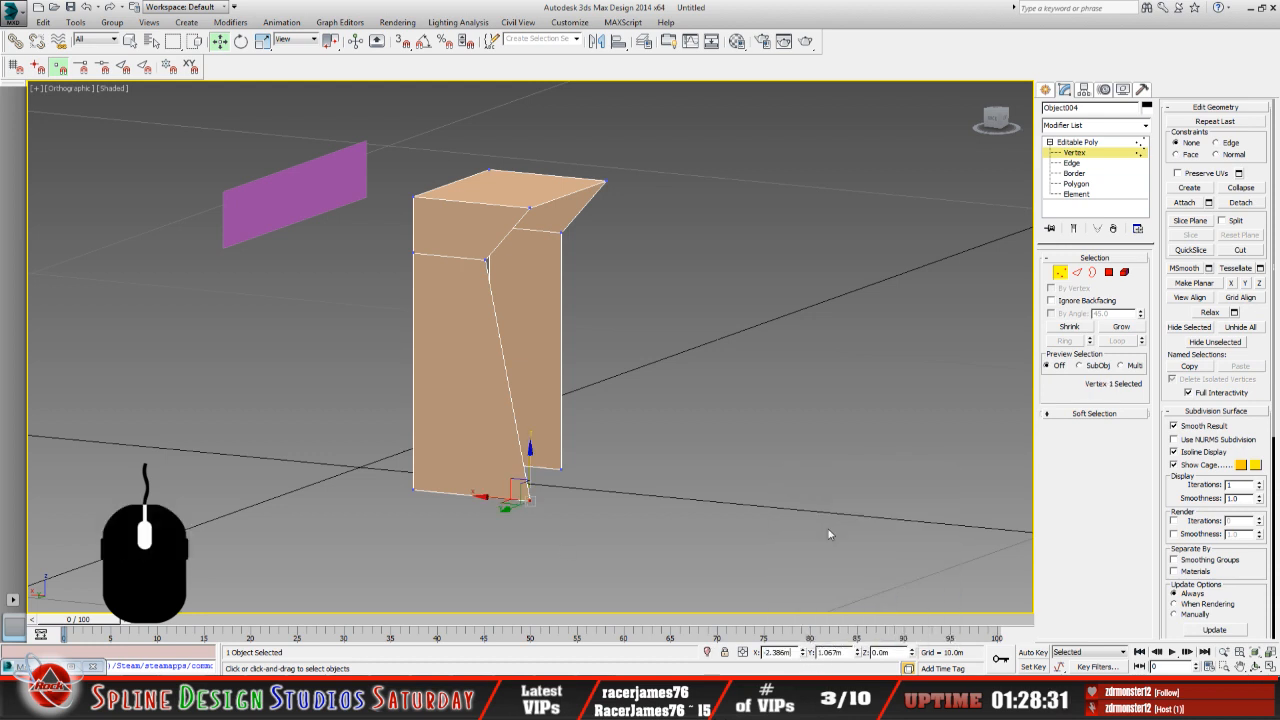
key(Return)
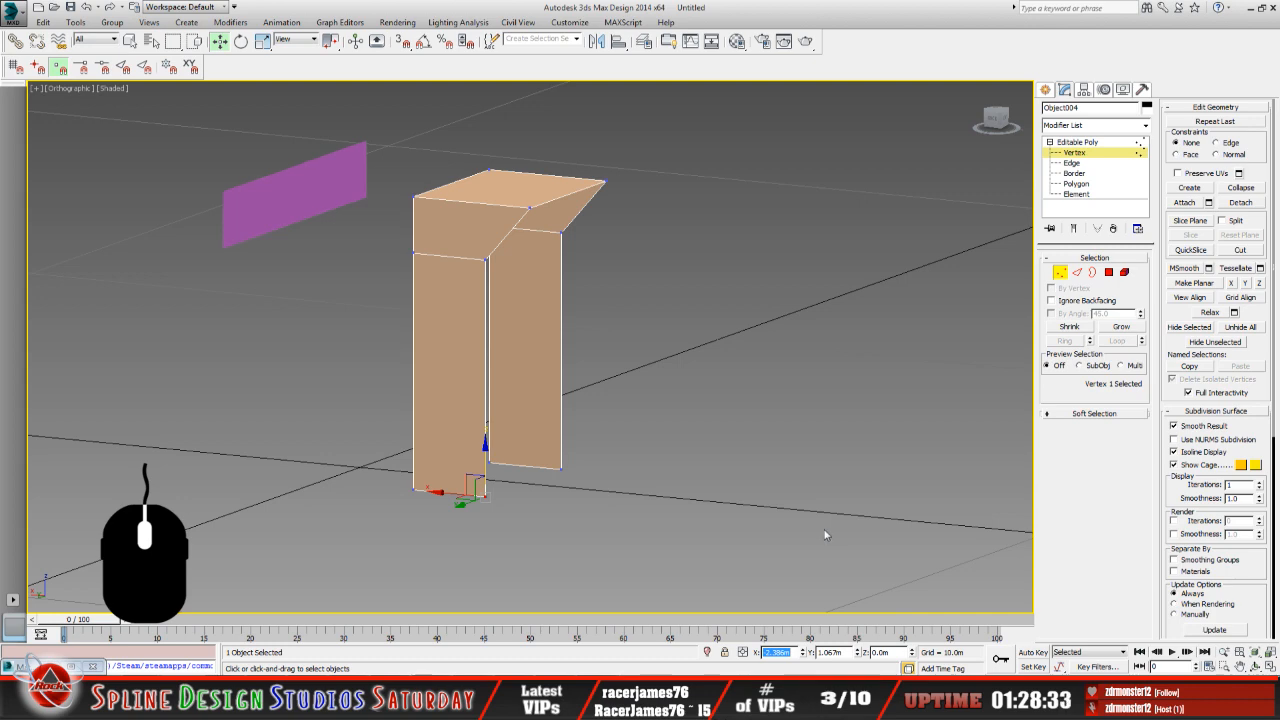
Examine the end section from both sides to compare its two side walls and their vertical edges.
click(1256, 666)
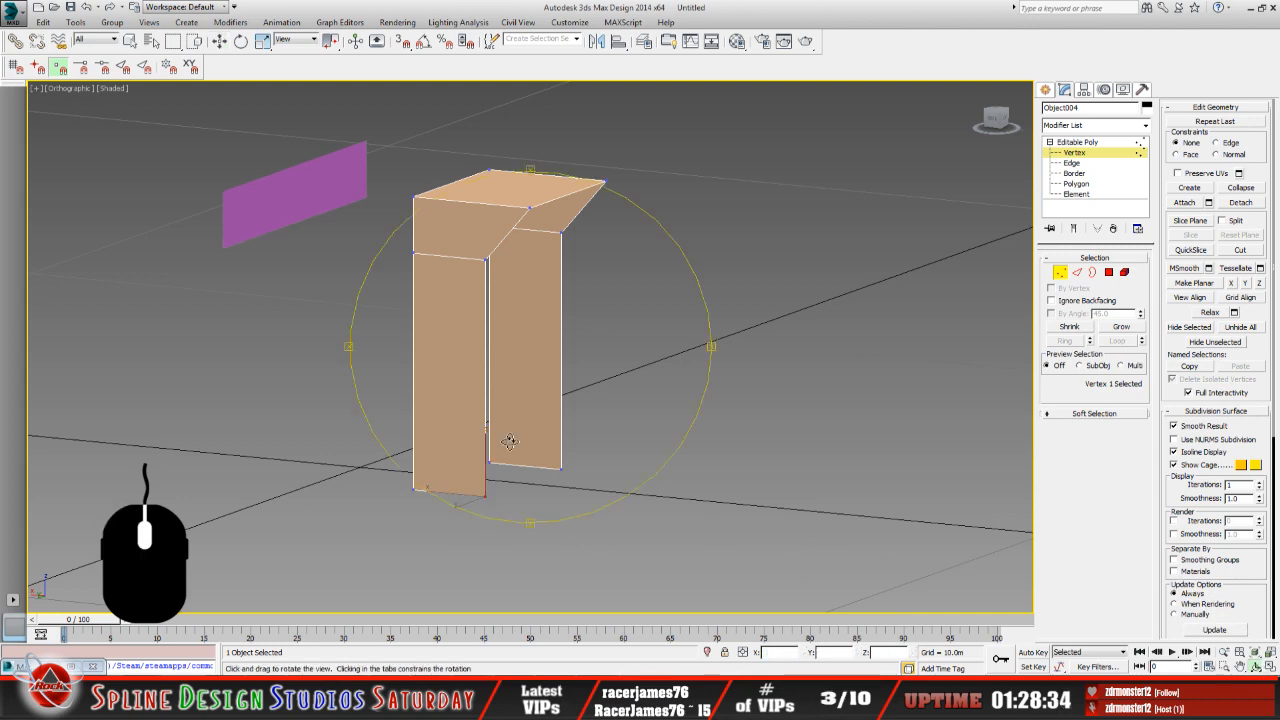
drag(465, 383, 358, 395)
drag(514, 417, 635, 414)
drag(512, 388, 545, 386)
middle_drag(545, 299, 474, 346)
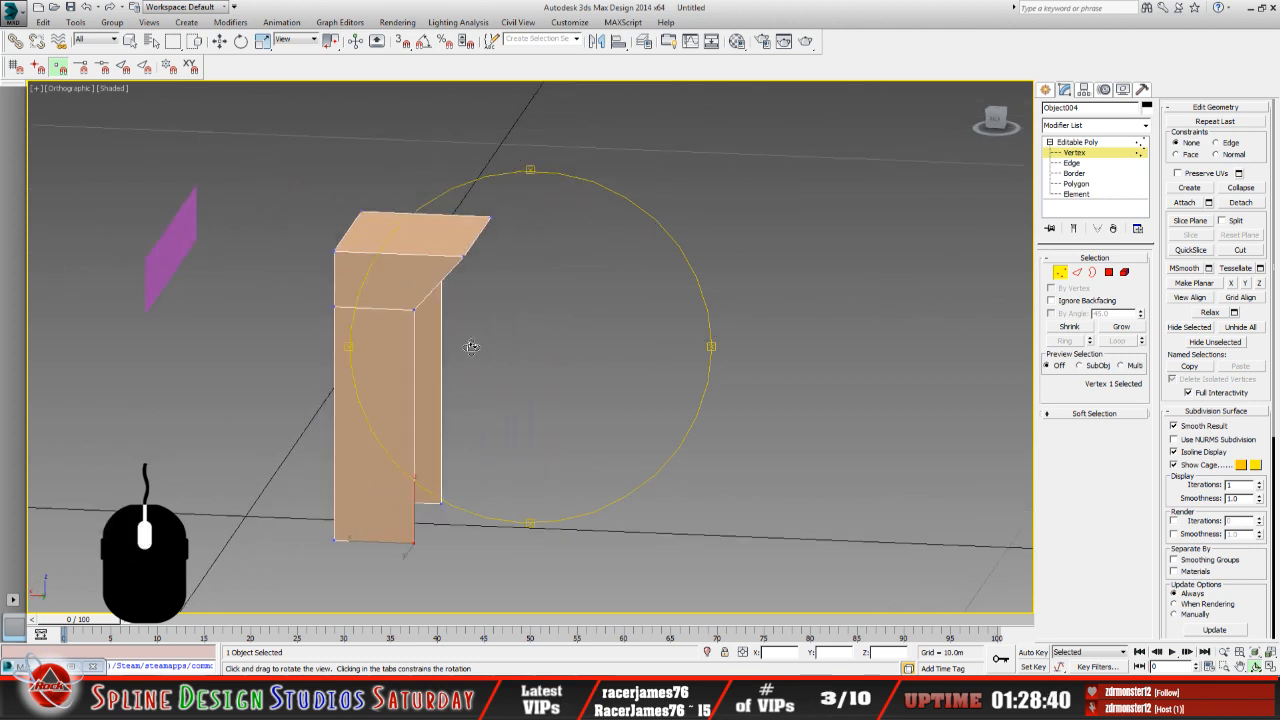
Set the X coordinate of the end section's two overhanging top vertices to -2.386 m to line up with the side walls.
click(221, 42)
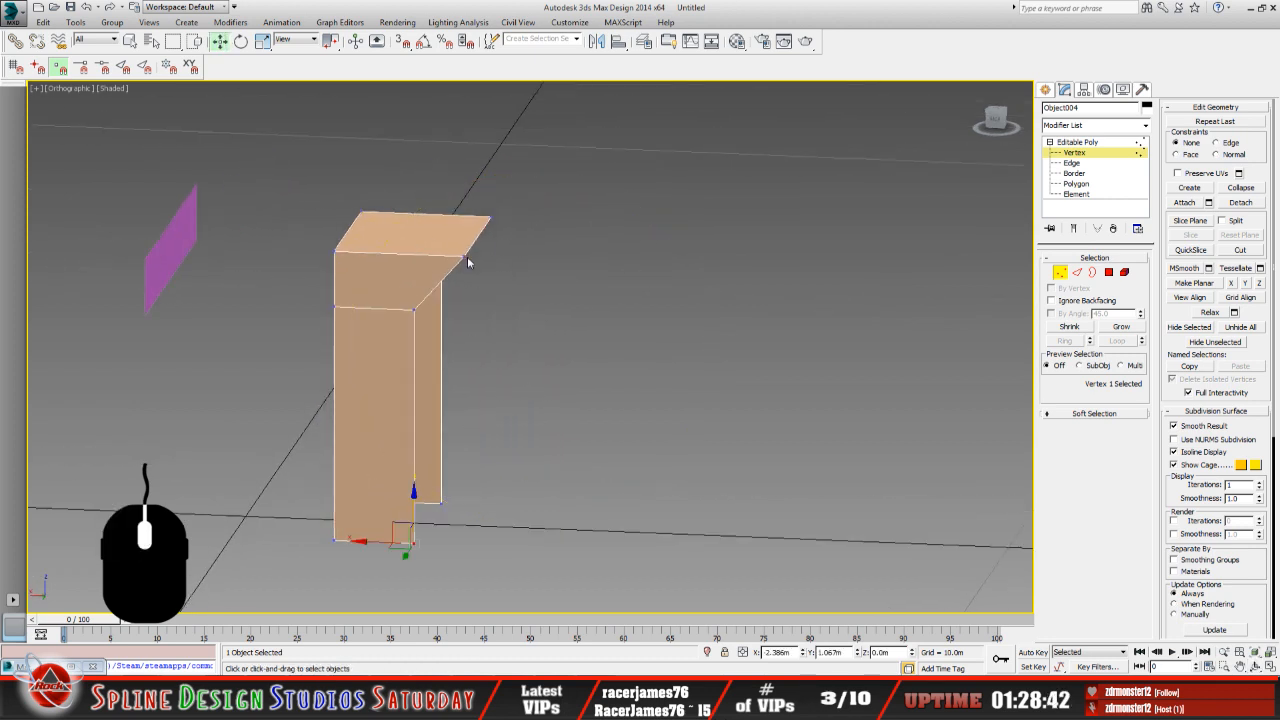
click(464, 254)
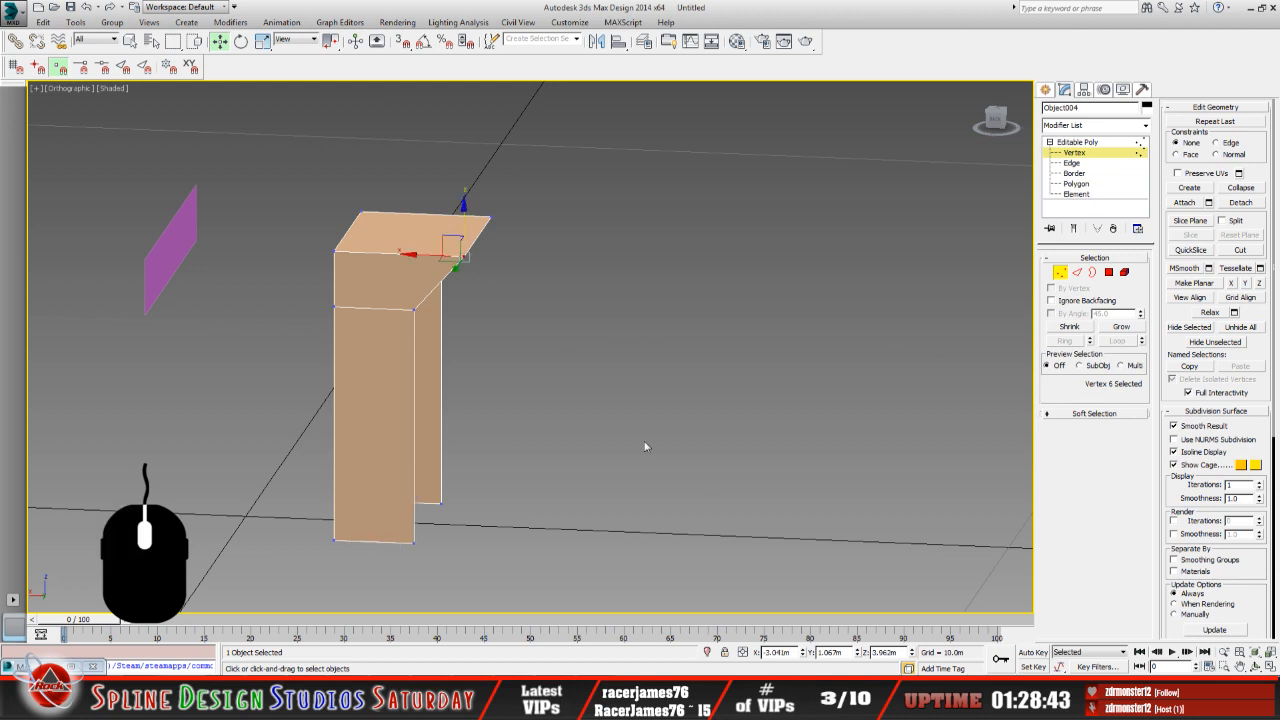
right_click(776, 652)
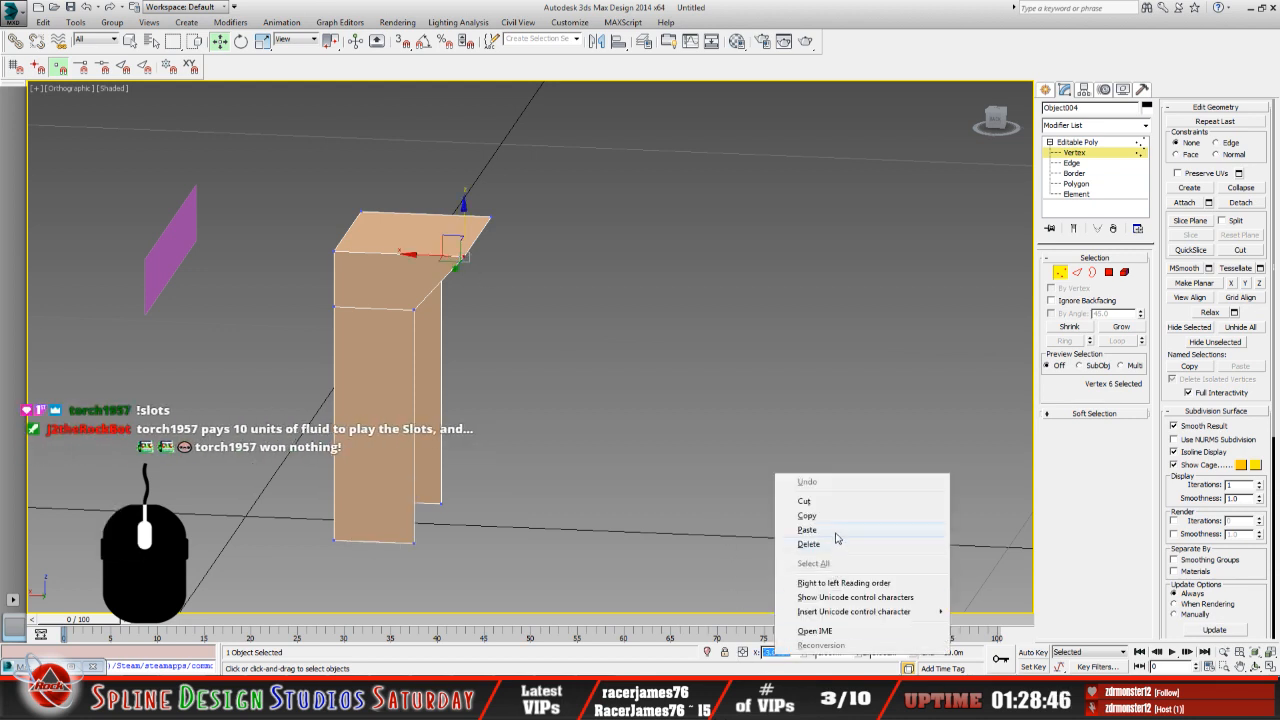
click(836, 530)
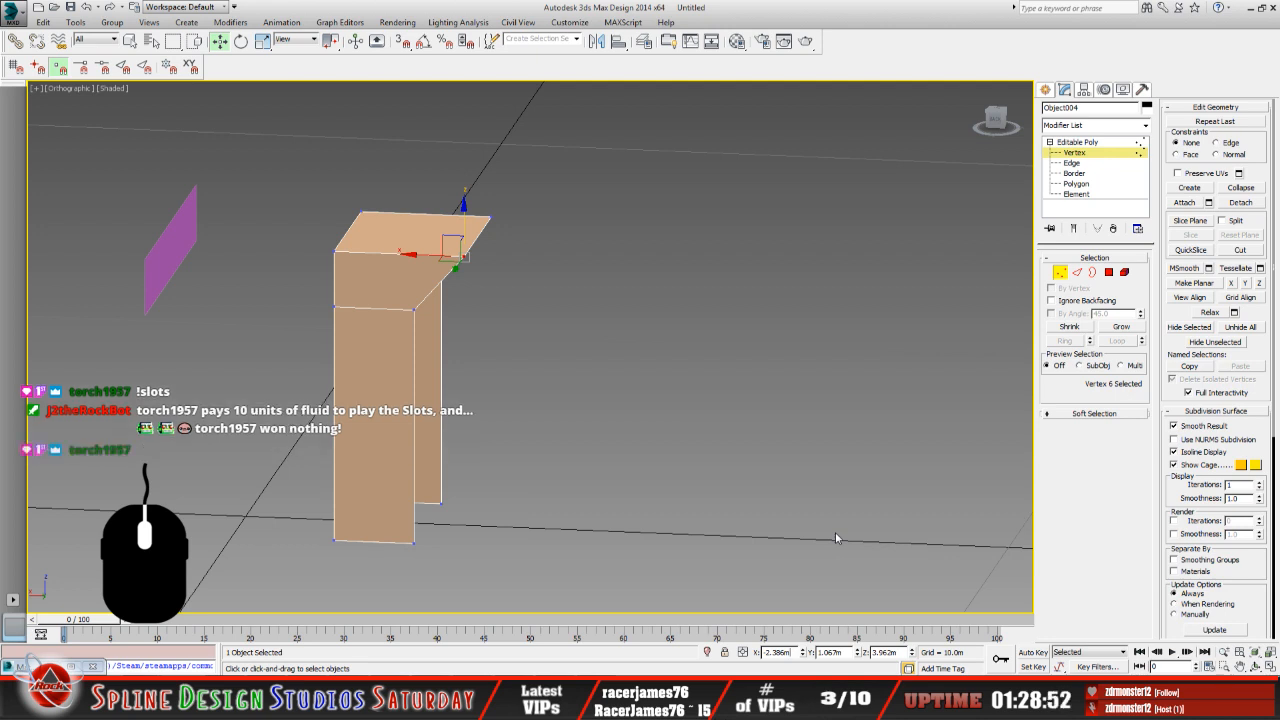
key(Return)
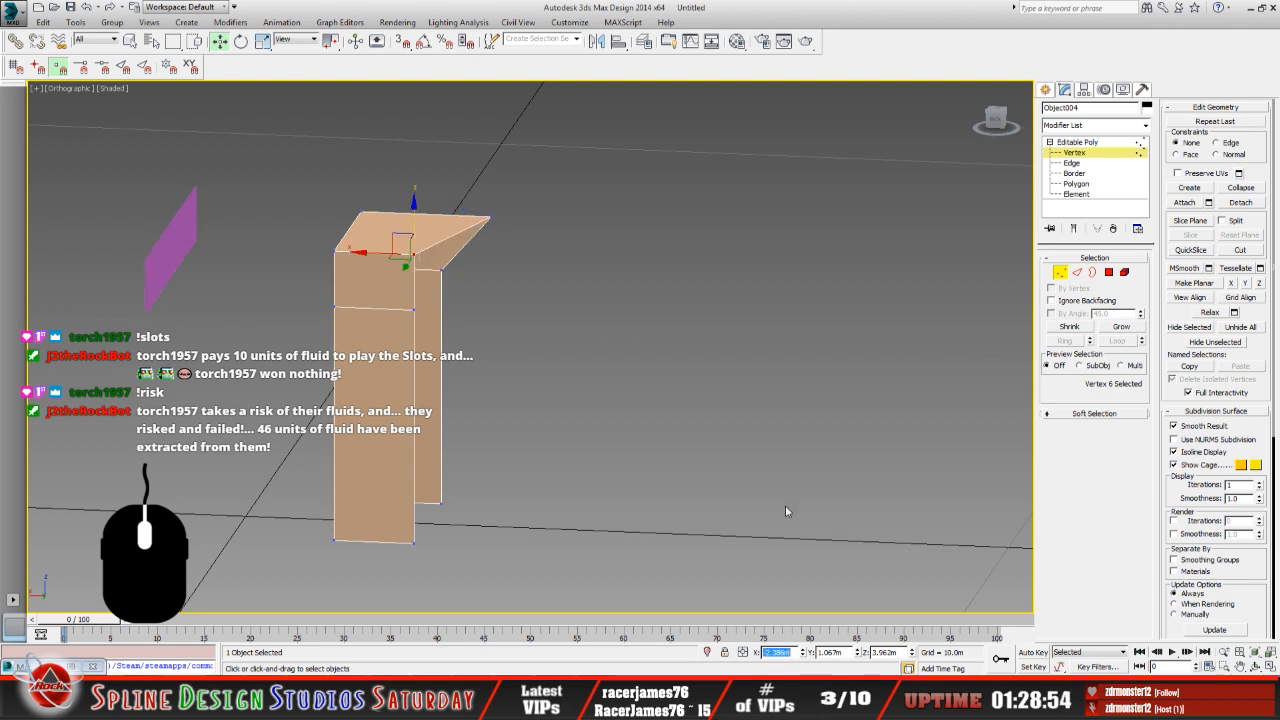
click(491, 215)
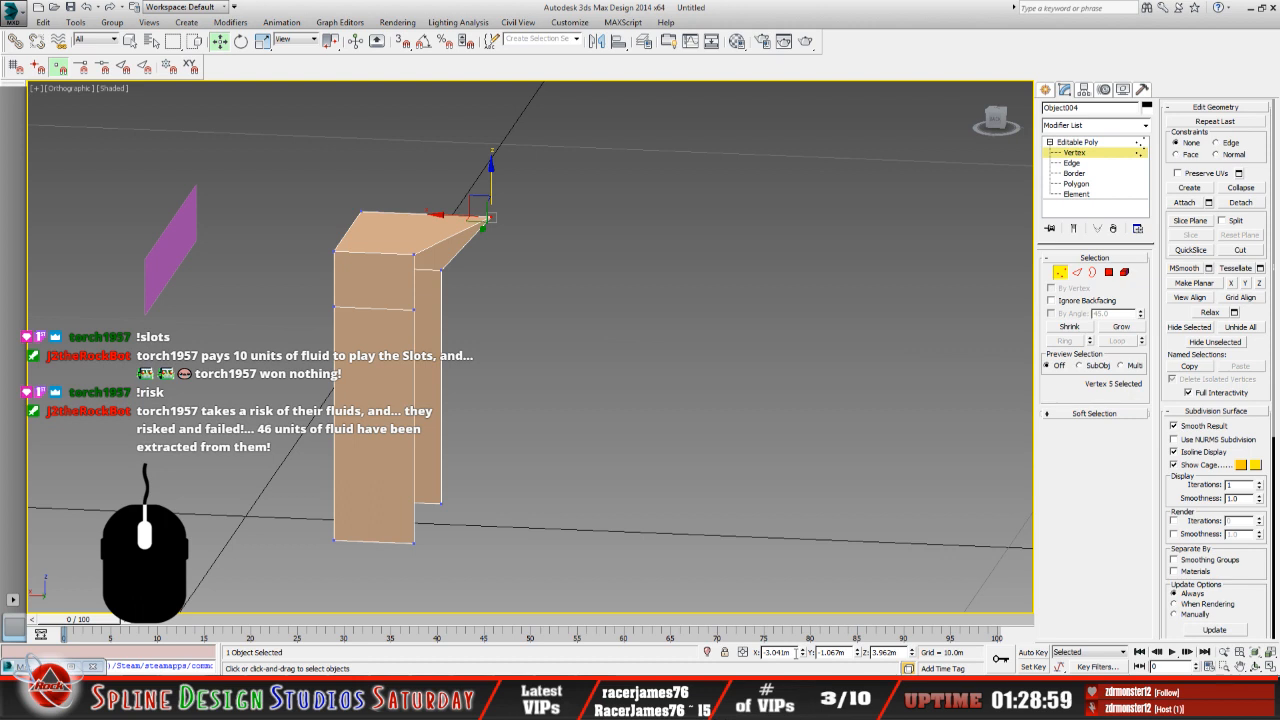
right_click(779, 652)
click(815, 529)
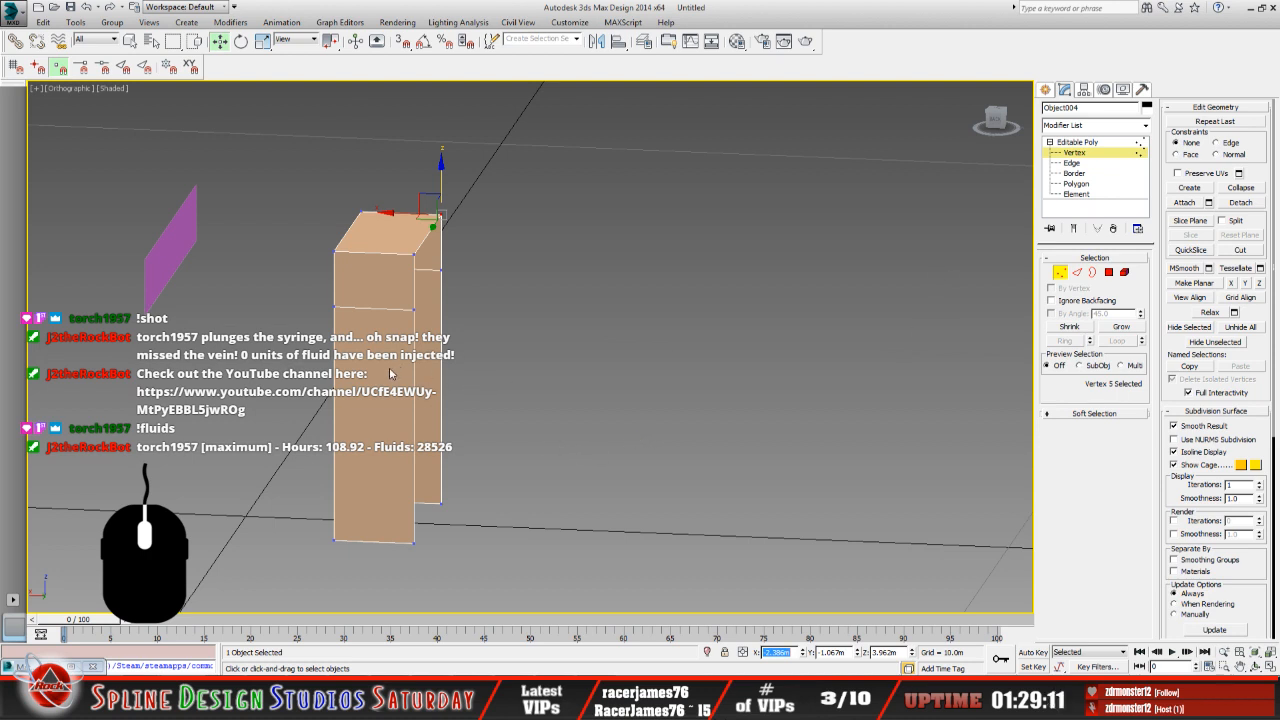
Leave vertex editing and centre the end section's pivot on the object.
click(1078, 142)
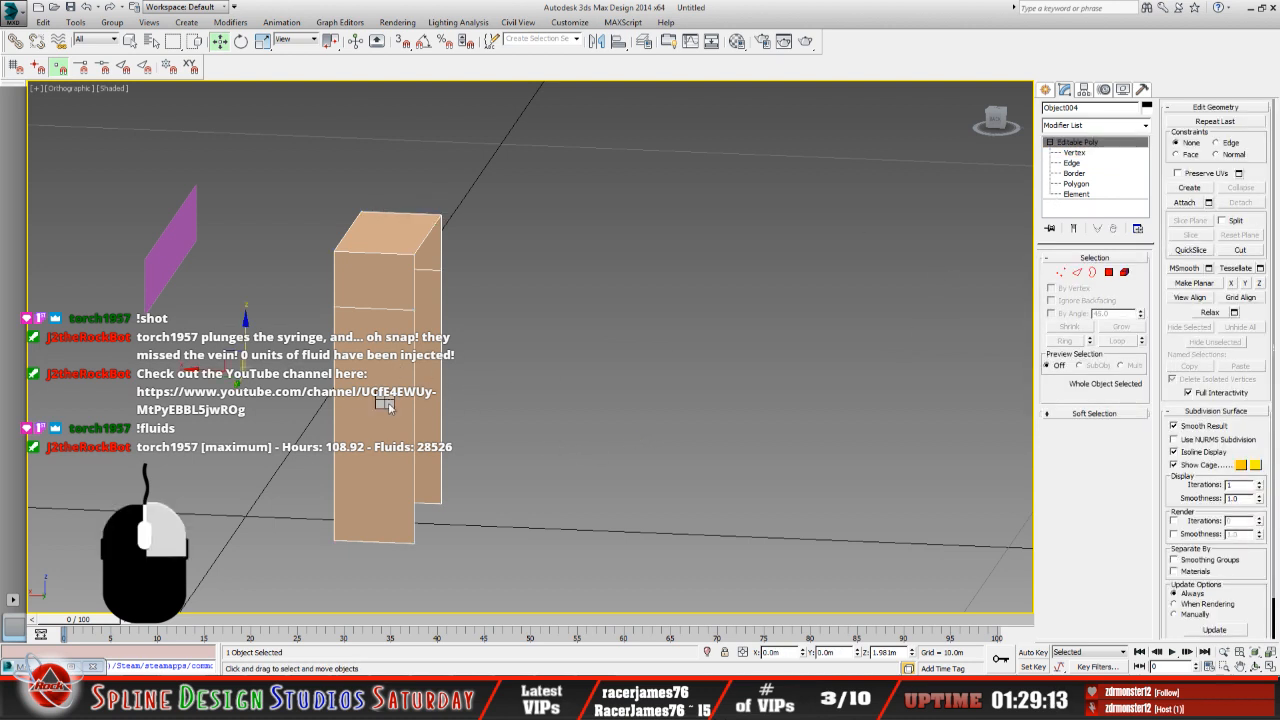
click(1083, 90)
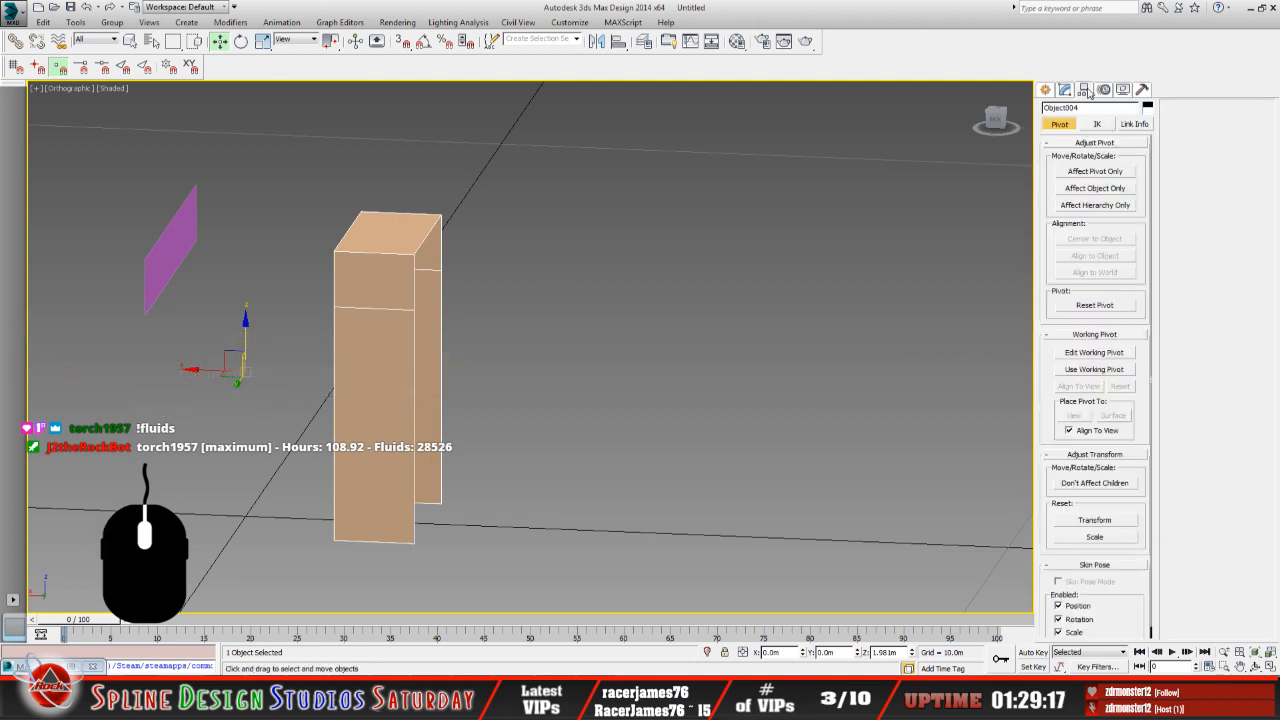
click(1102, 172)
click(1101, 240)
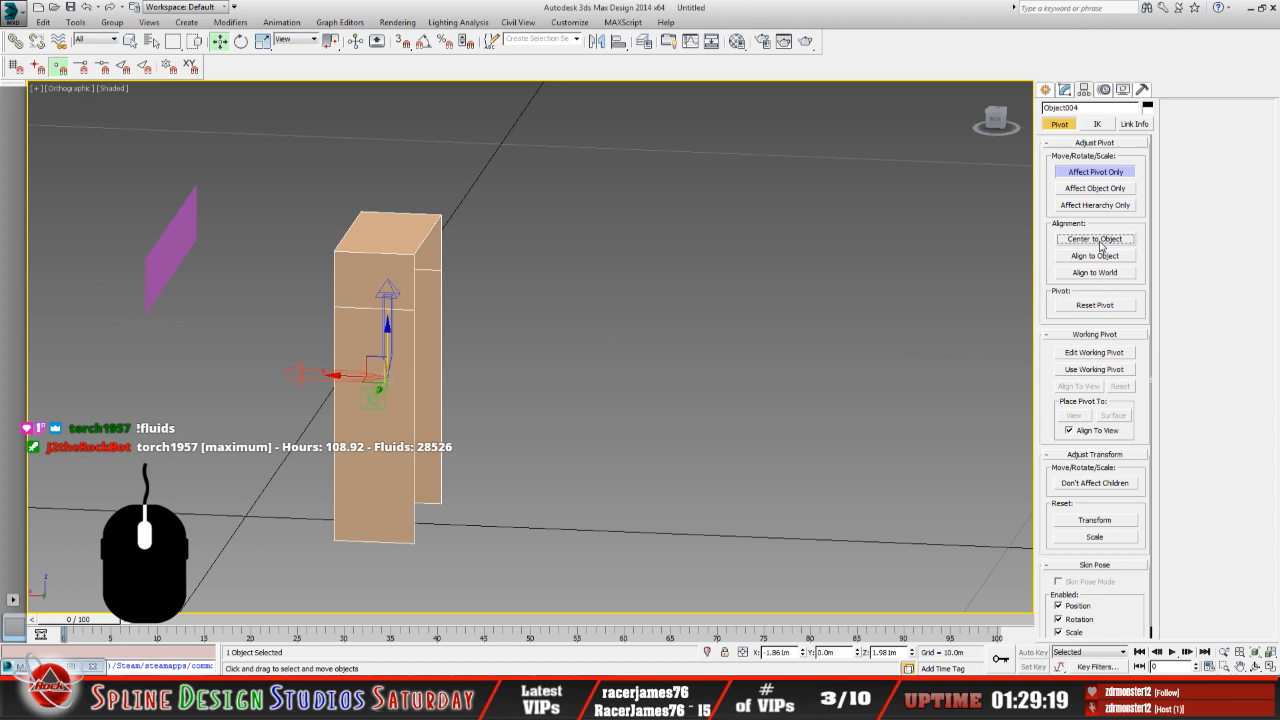
click(1102, 174)
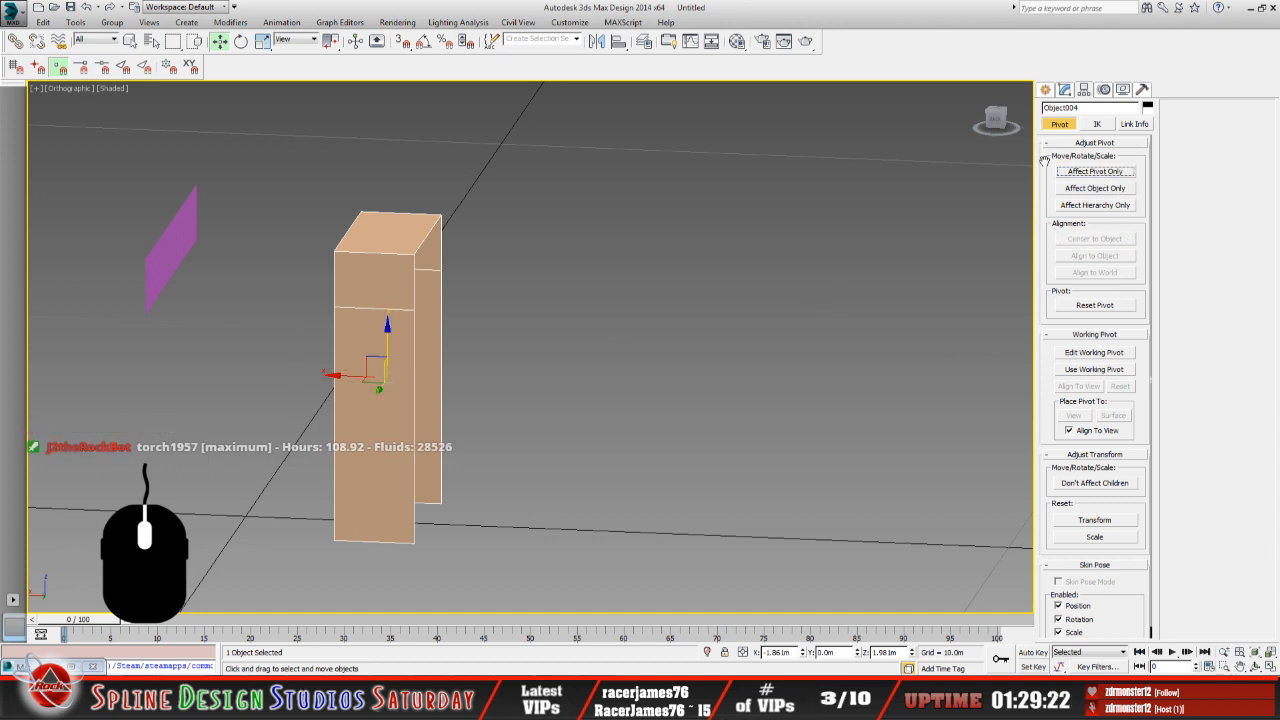
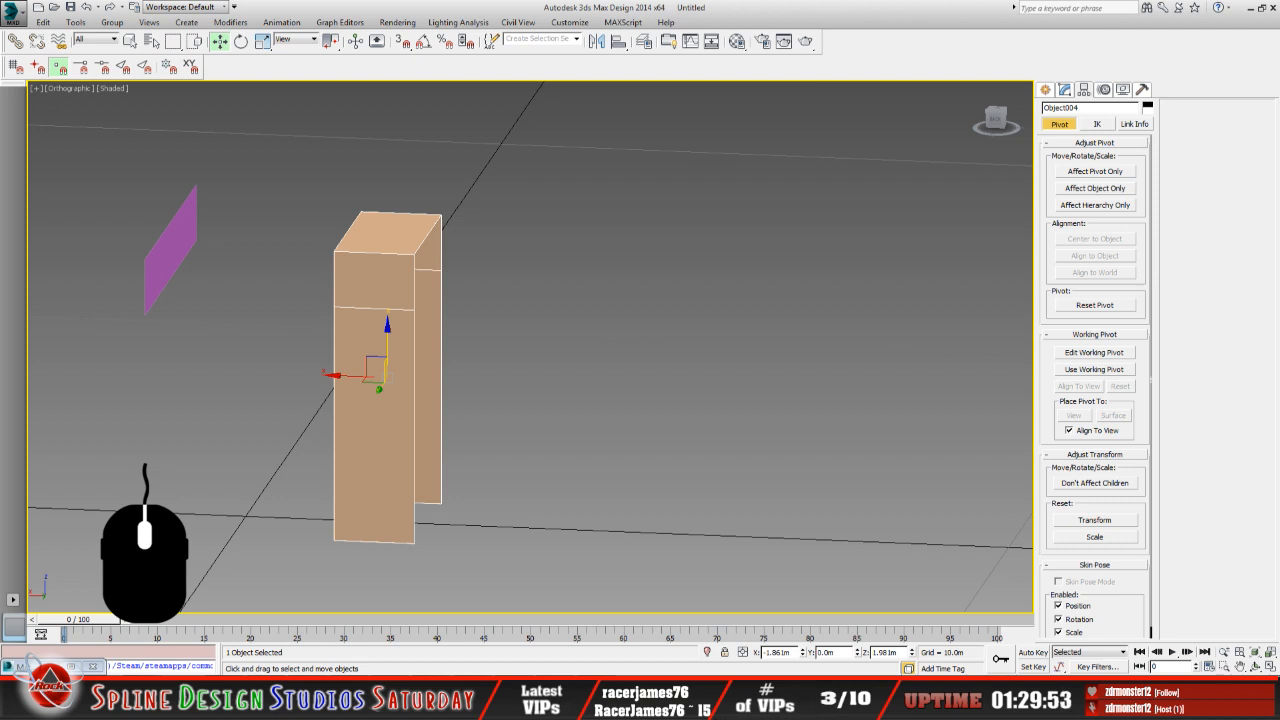
Check the footbridge reference photo in Paint Shop Pro and return to 3ds Max.
click(536, 698)
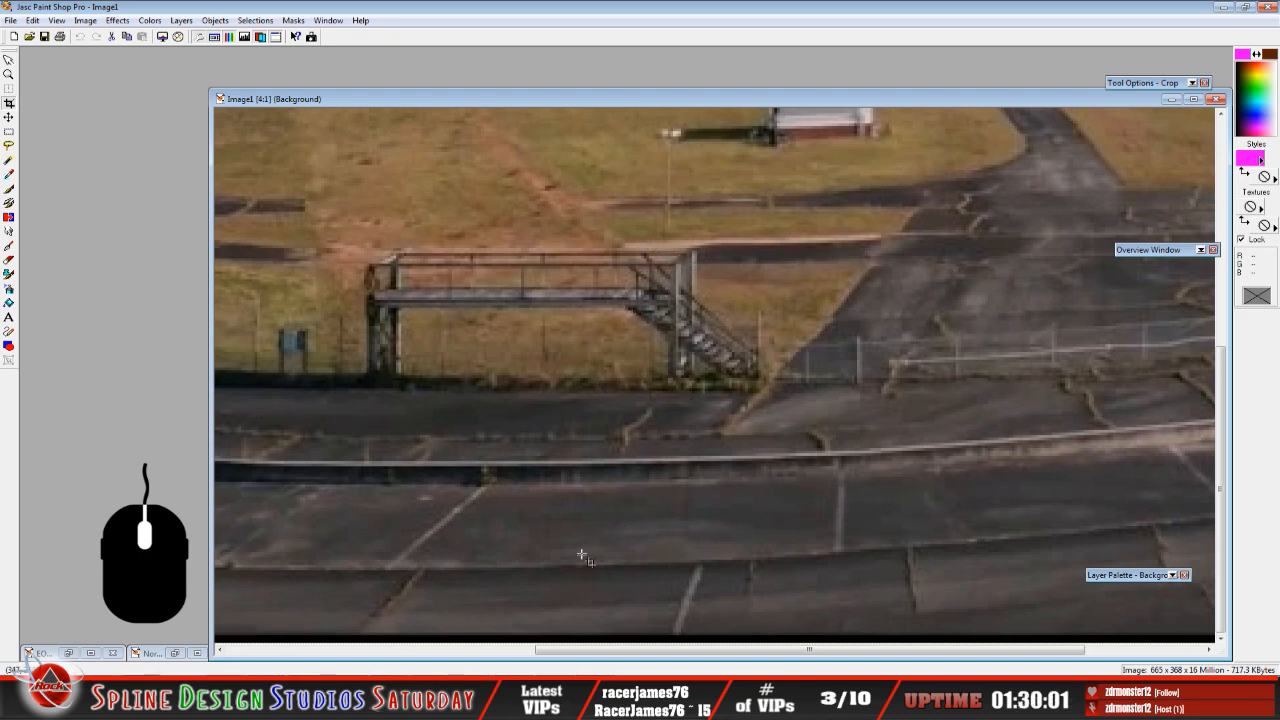
click(502, 705)
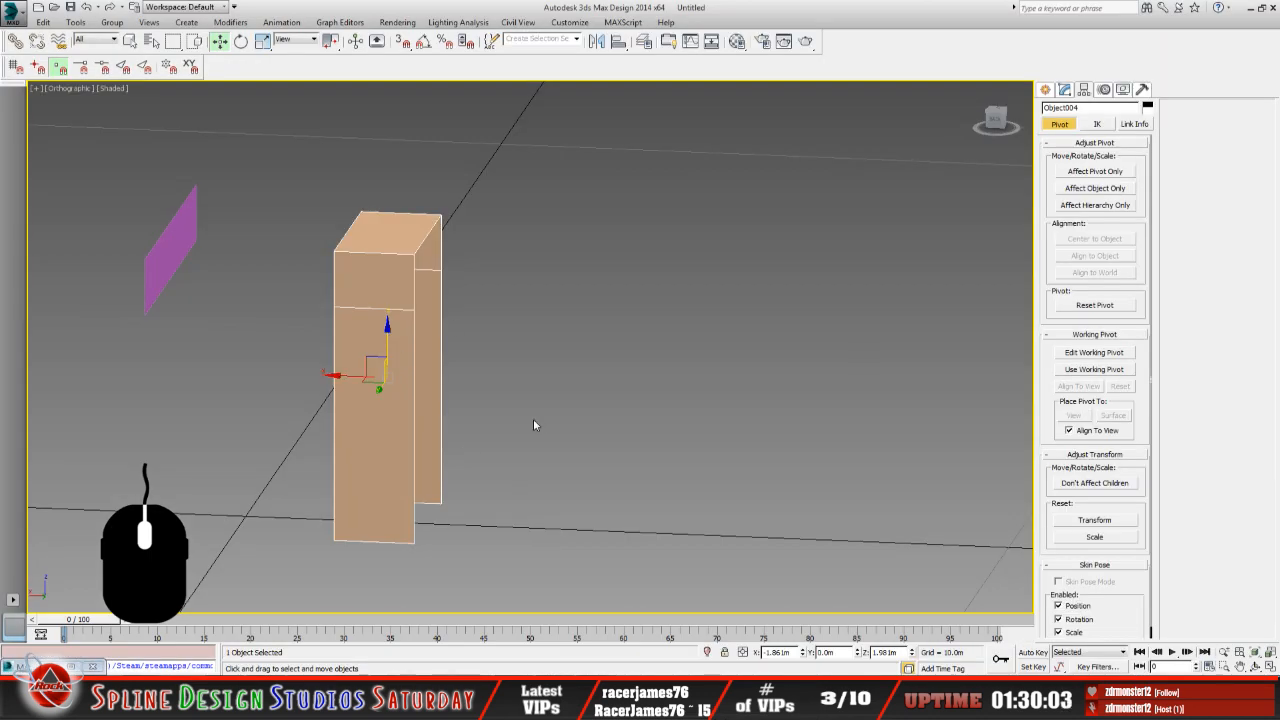
Hide the end section and unhide Box001 by name.
middle_drag(395, 457, 559, 414)
right_click(556, 412)
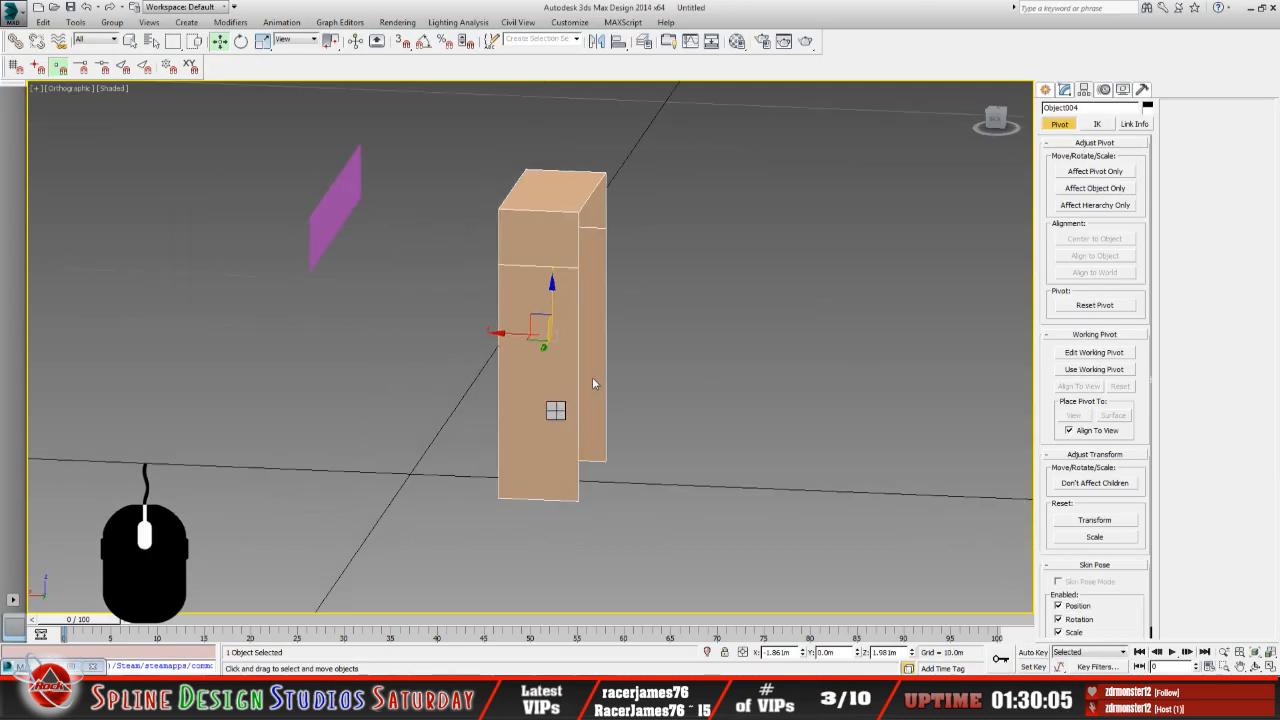
click(592, 377)
right_click(489, 386)
click(537, 320)
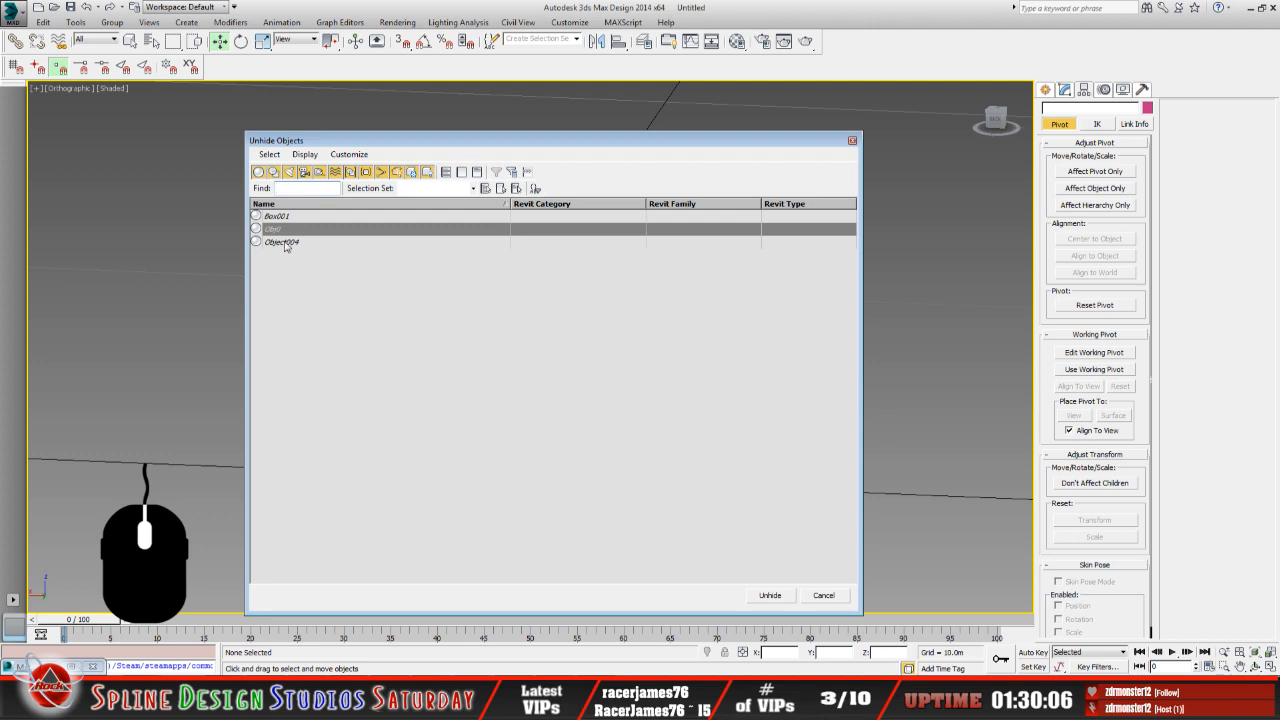
click(767, 596)
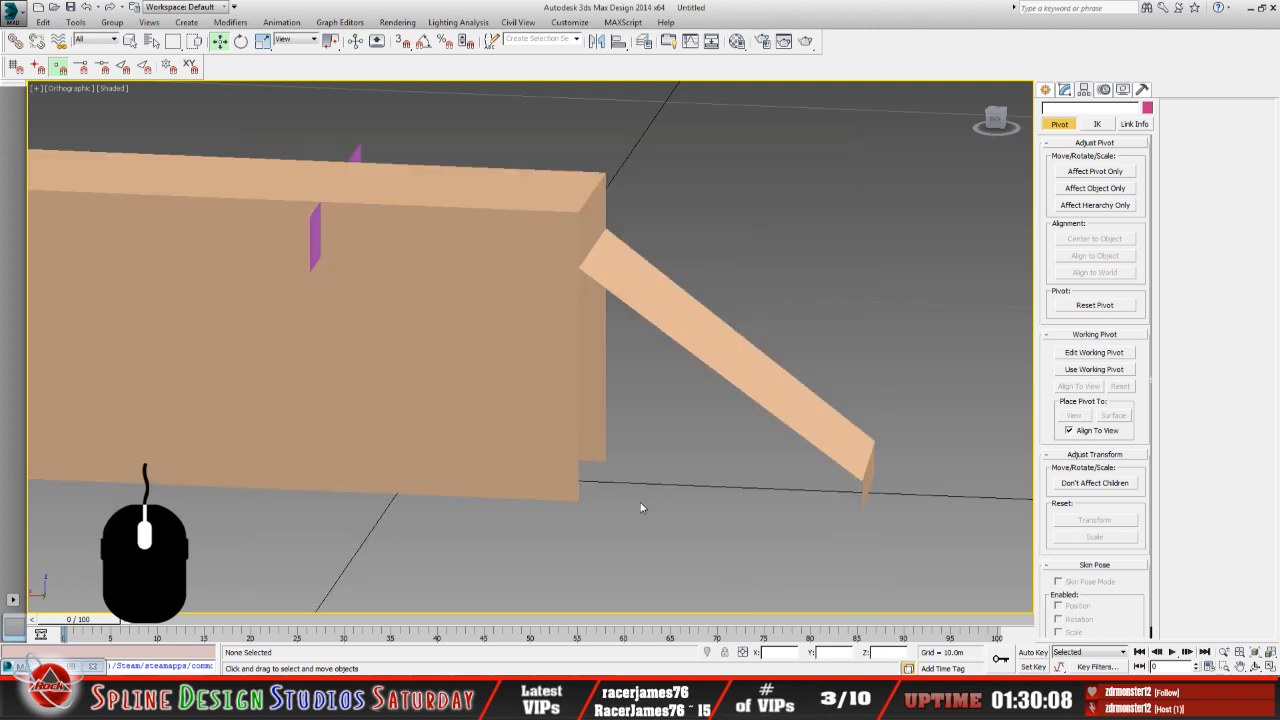
Unhide Object004 so it shows together with Box001, and select it.
middle_drag(642, 503, 523, 479)
click(485, 399)
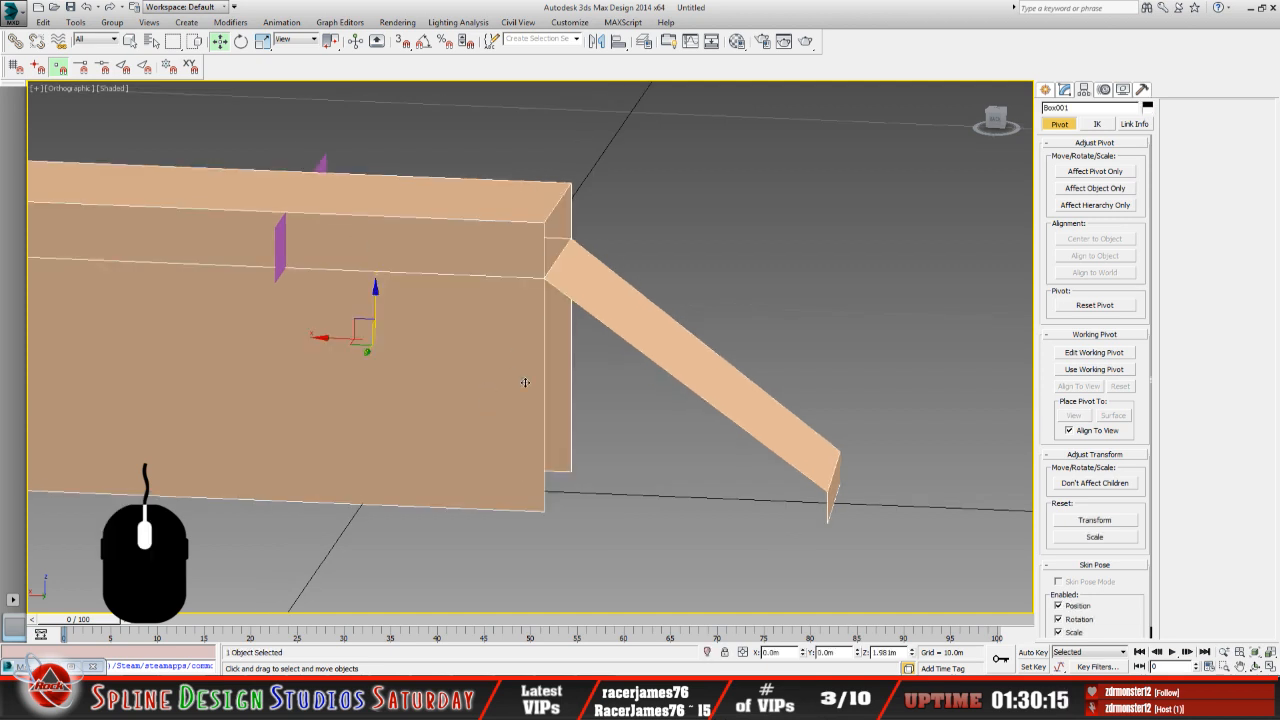
scroll(525, 382, down, 5)
scroll(525, 382, up, 3)
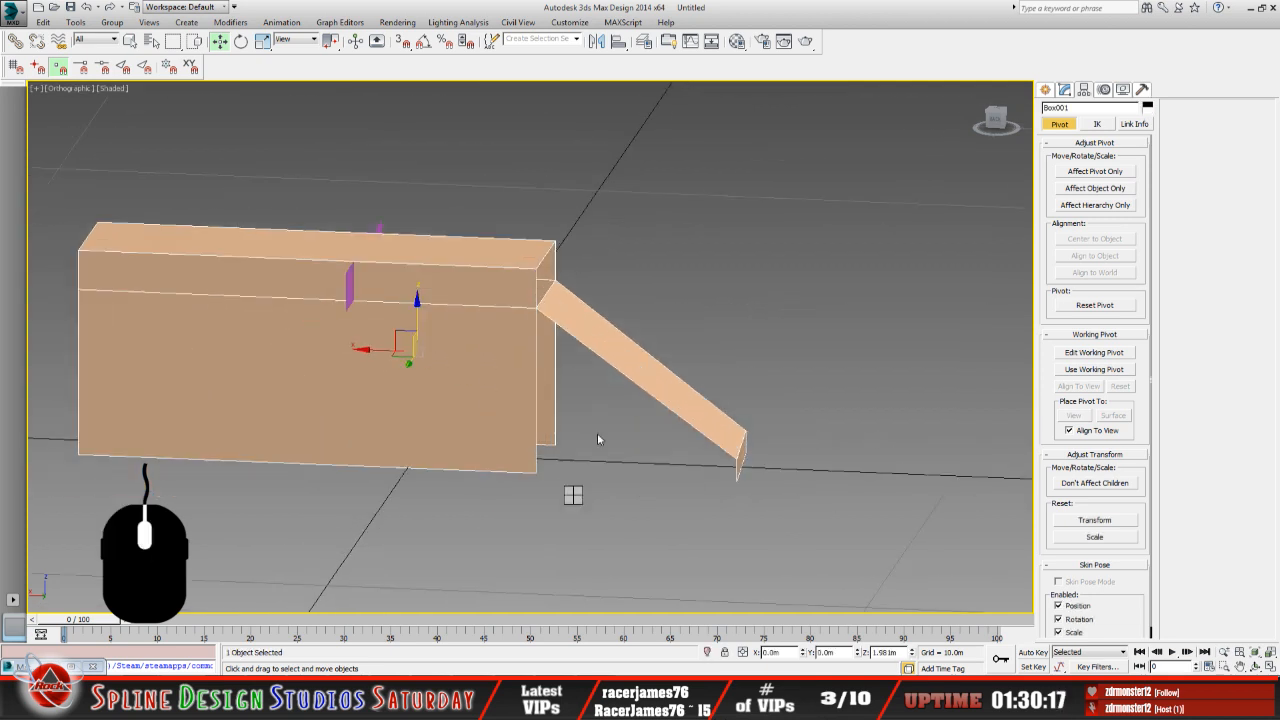
key(5)
click(289, 232)
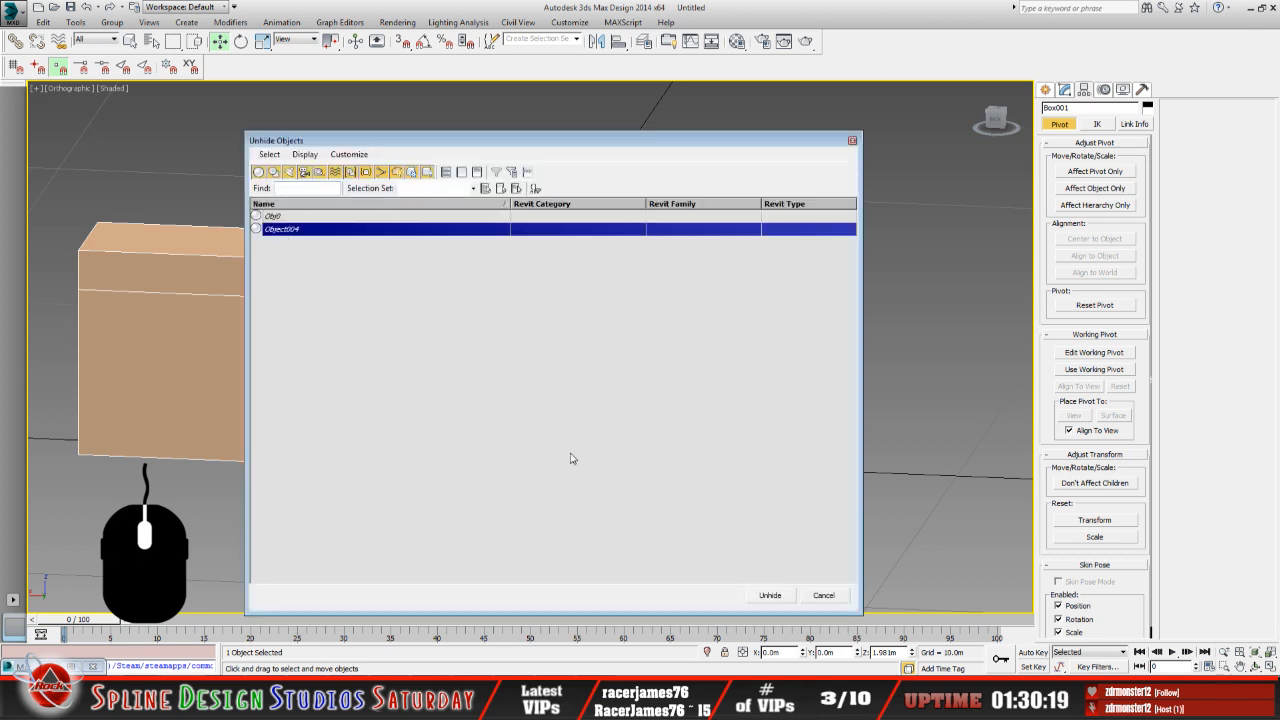
click(770, 595)
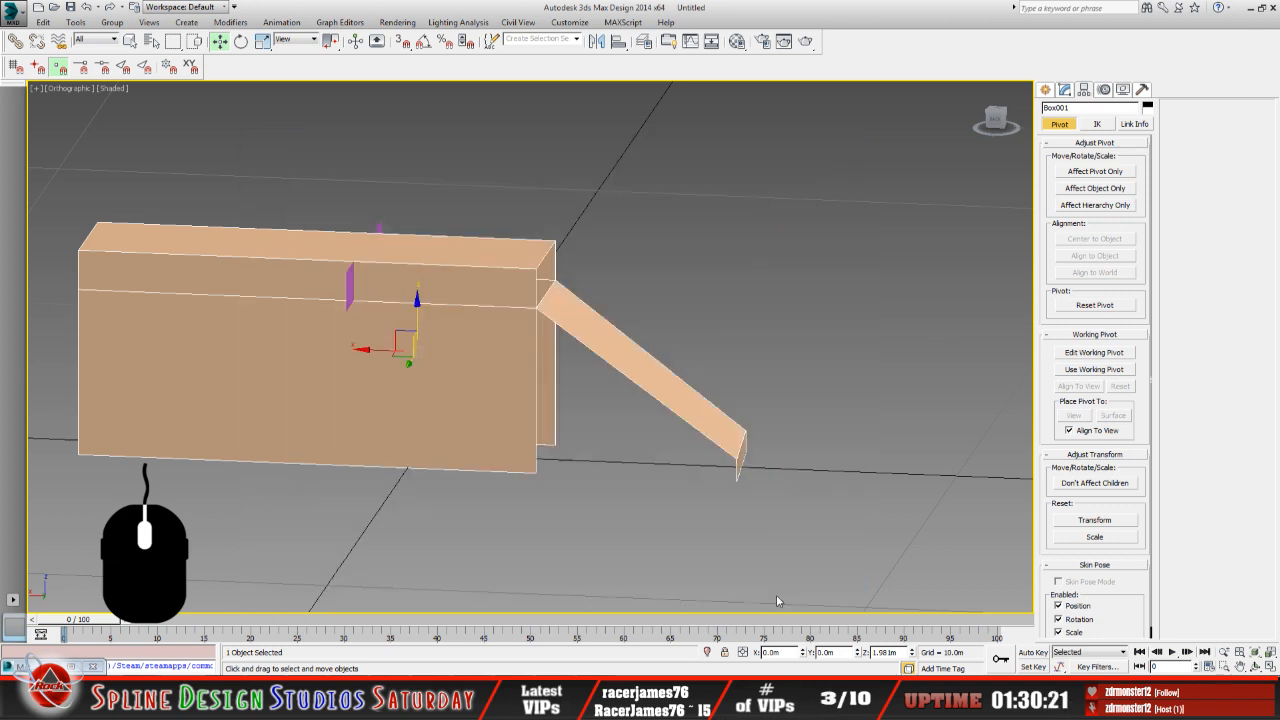
click(485, 393)
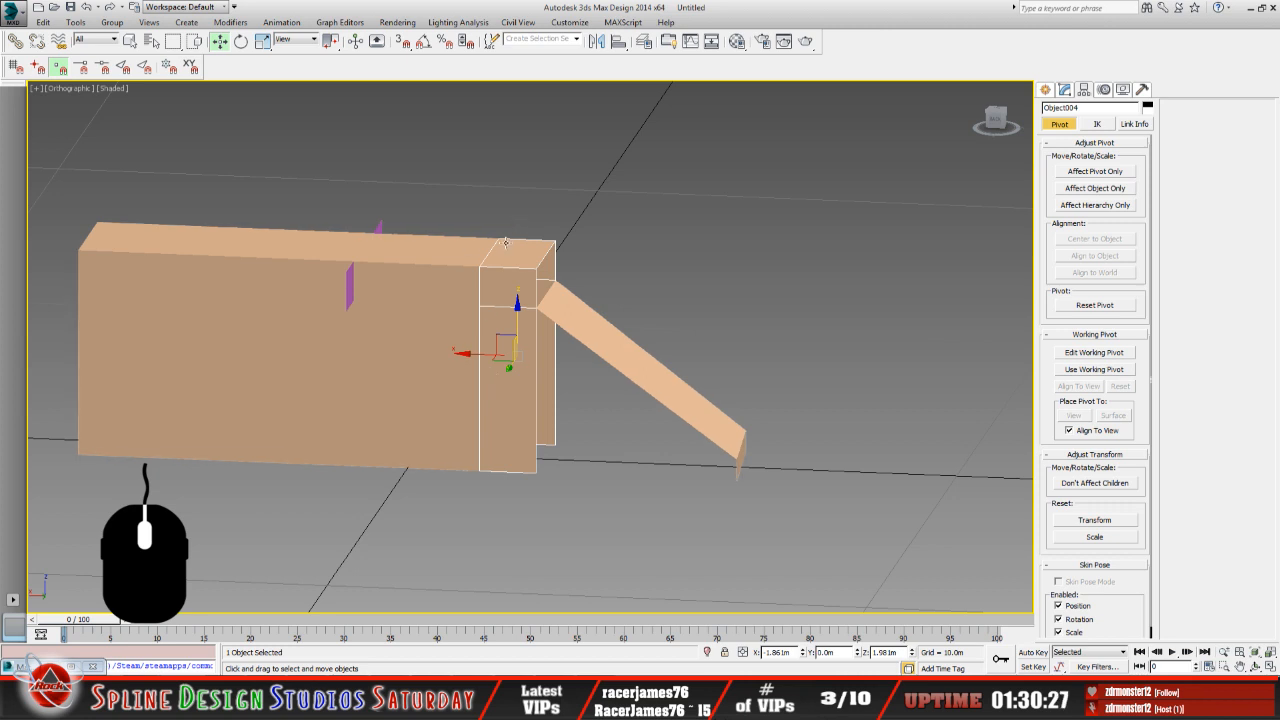
Copy the X coordinate of the end section's upper front vertex on the edge facing the main box, and leave vertex editing.
scroll(560, 397, up, 3)
click(377, 407)
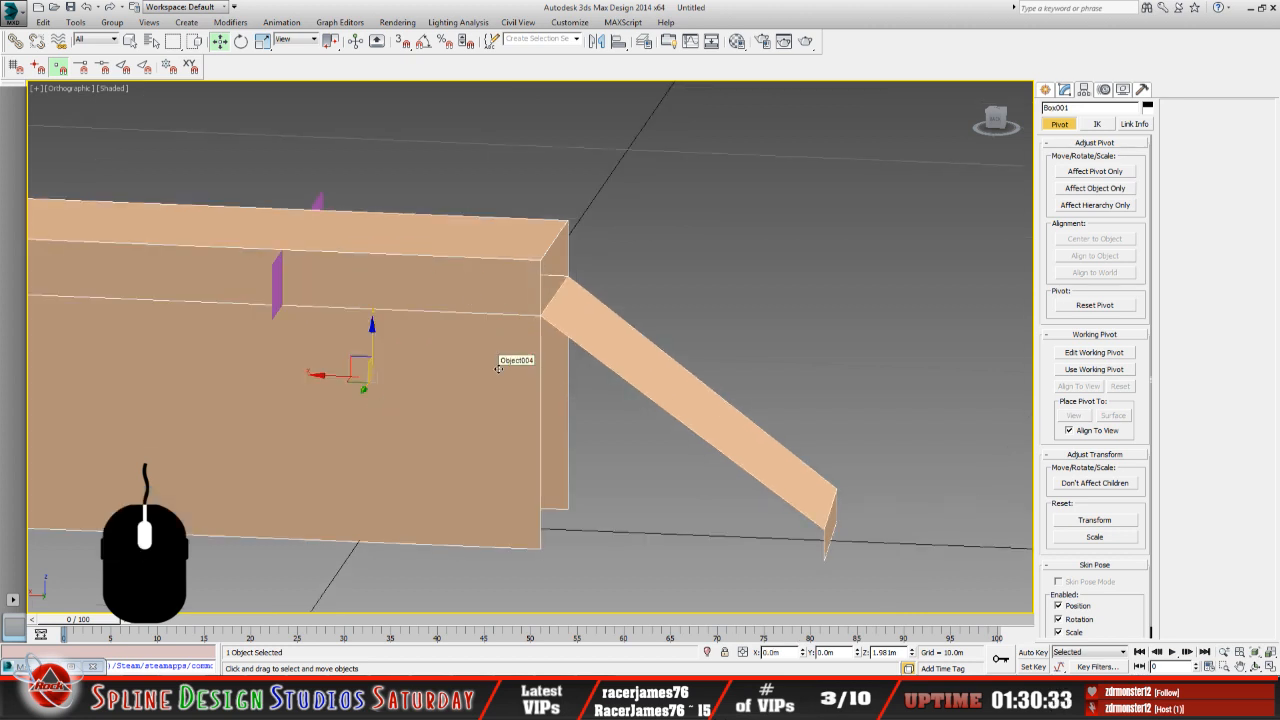
click(554, 407)
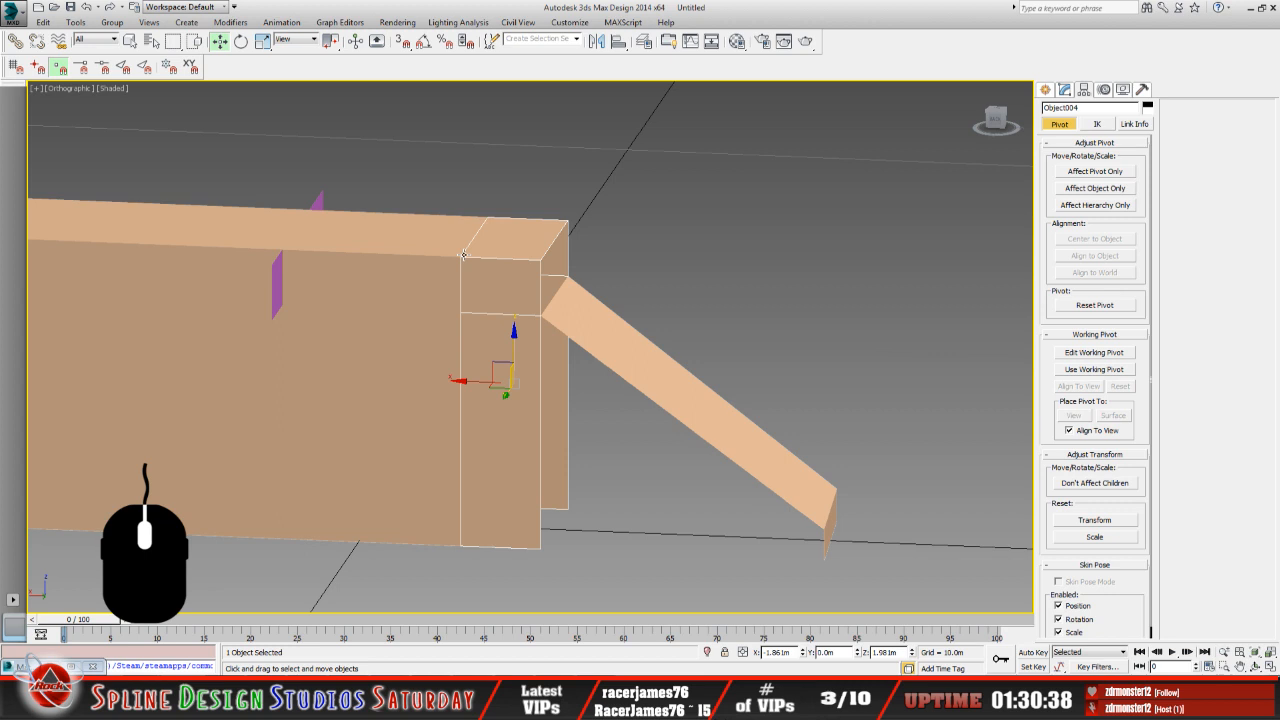
click(1064, 89)
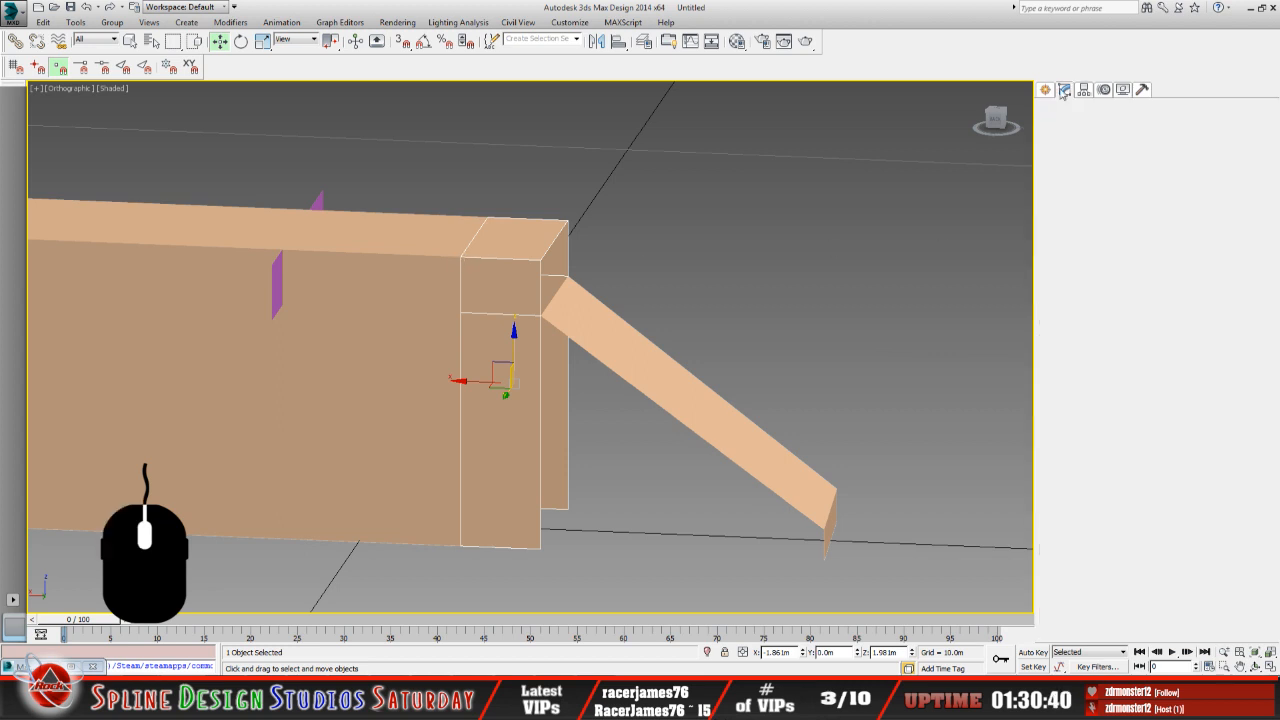
click(1078, 152)
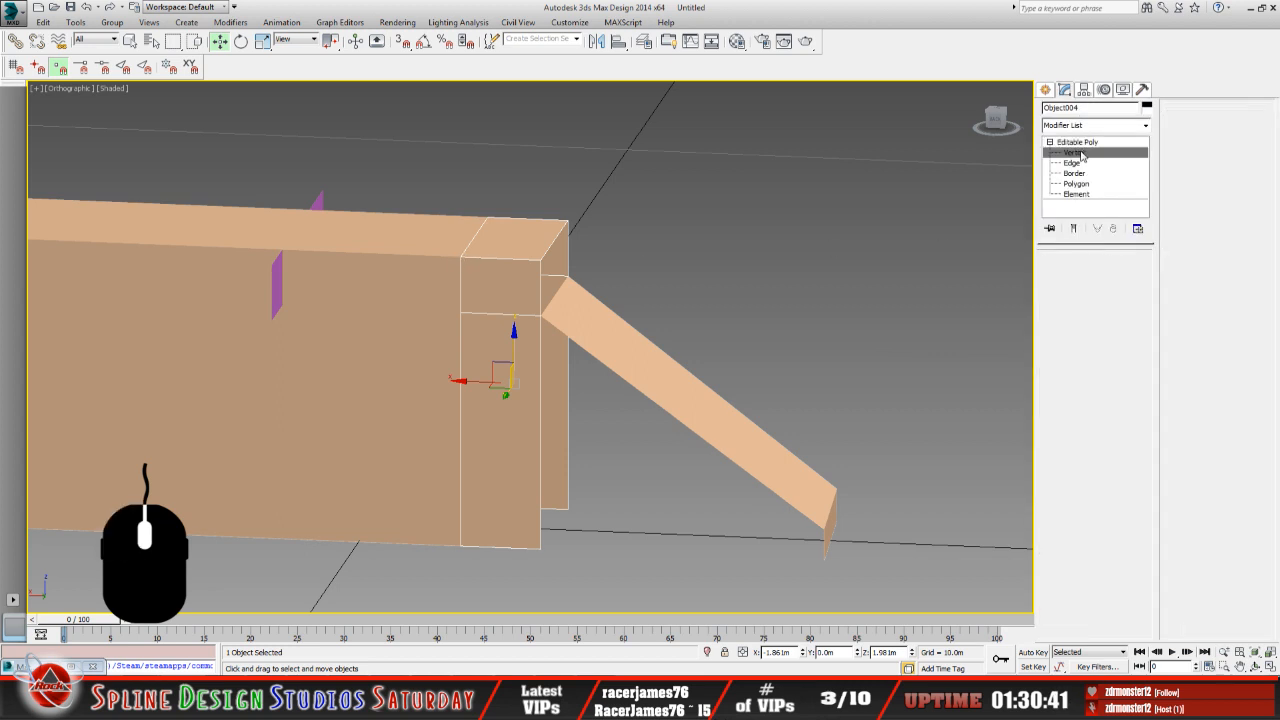
click(459, 256)
click(778, 652)
key(ctrl+c)
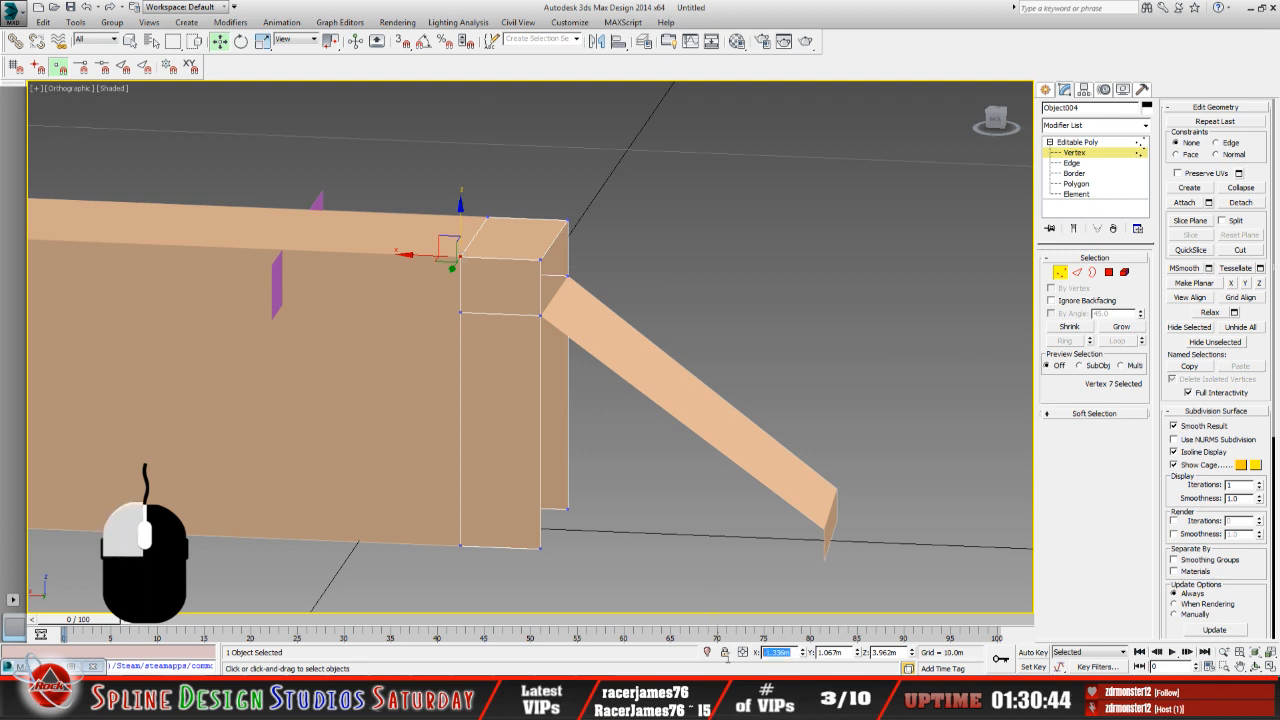
right_click(786, 652)
click(740, 526)
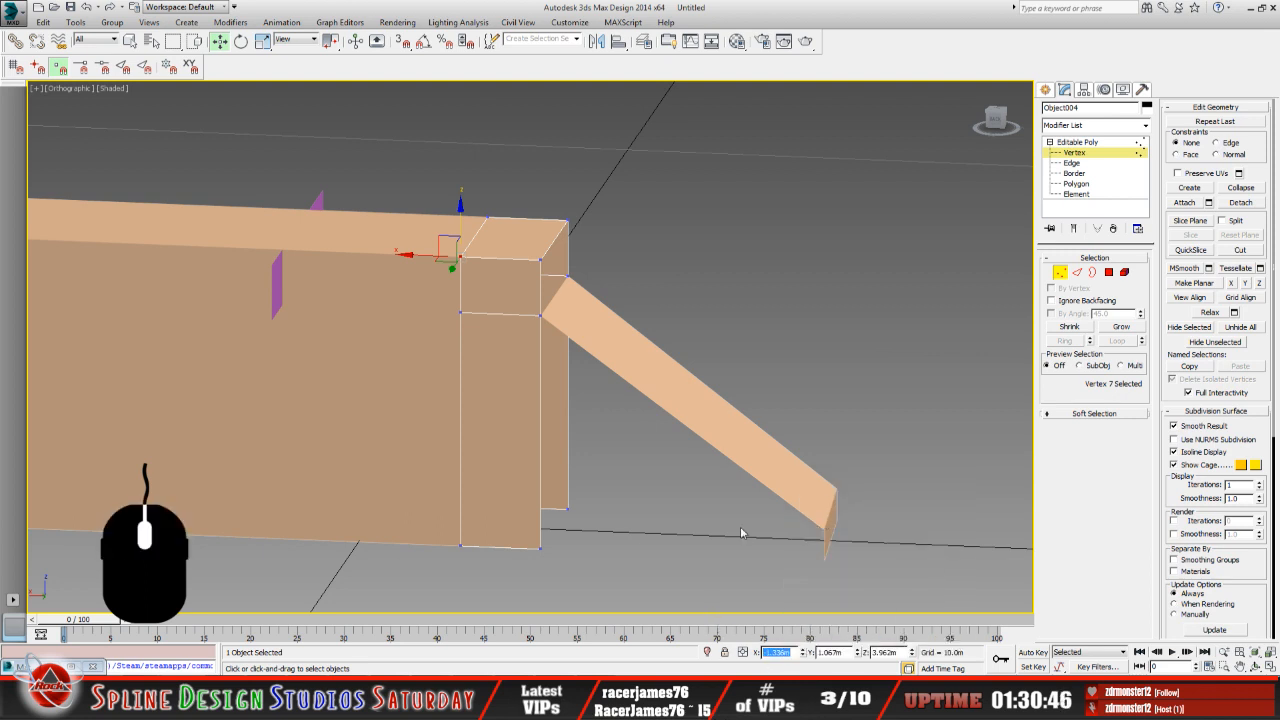
click(578, 568)
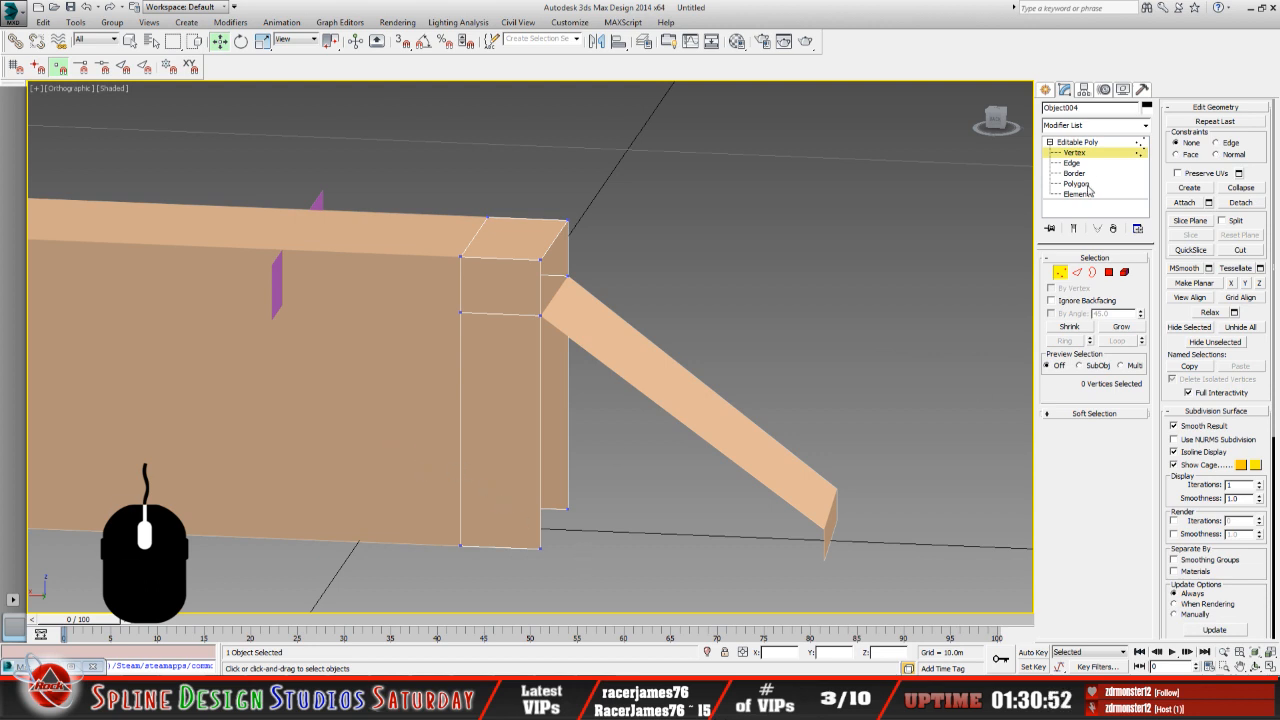
click(1080, 149)
Set the X coordinate of all Box001 vertices at the end where the ramp attaches to -1.336 m.
click(370, 372)
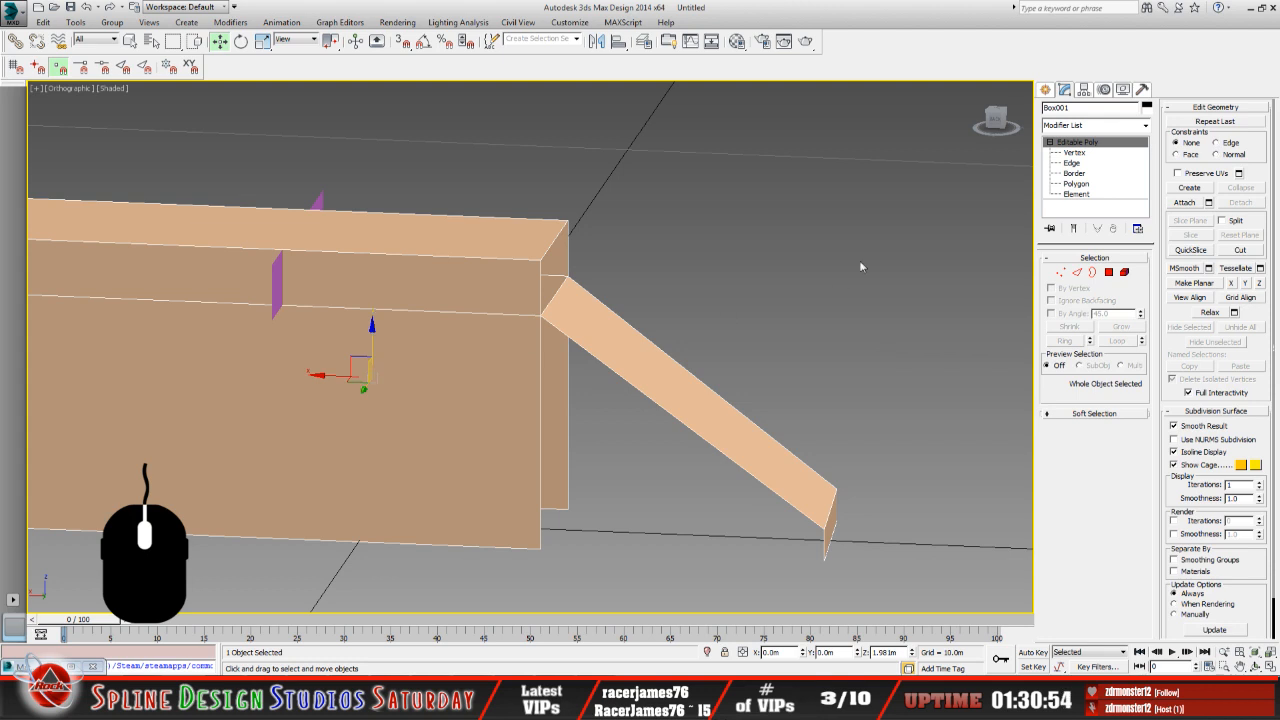
click(1077, 153)
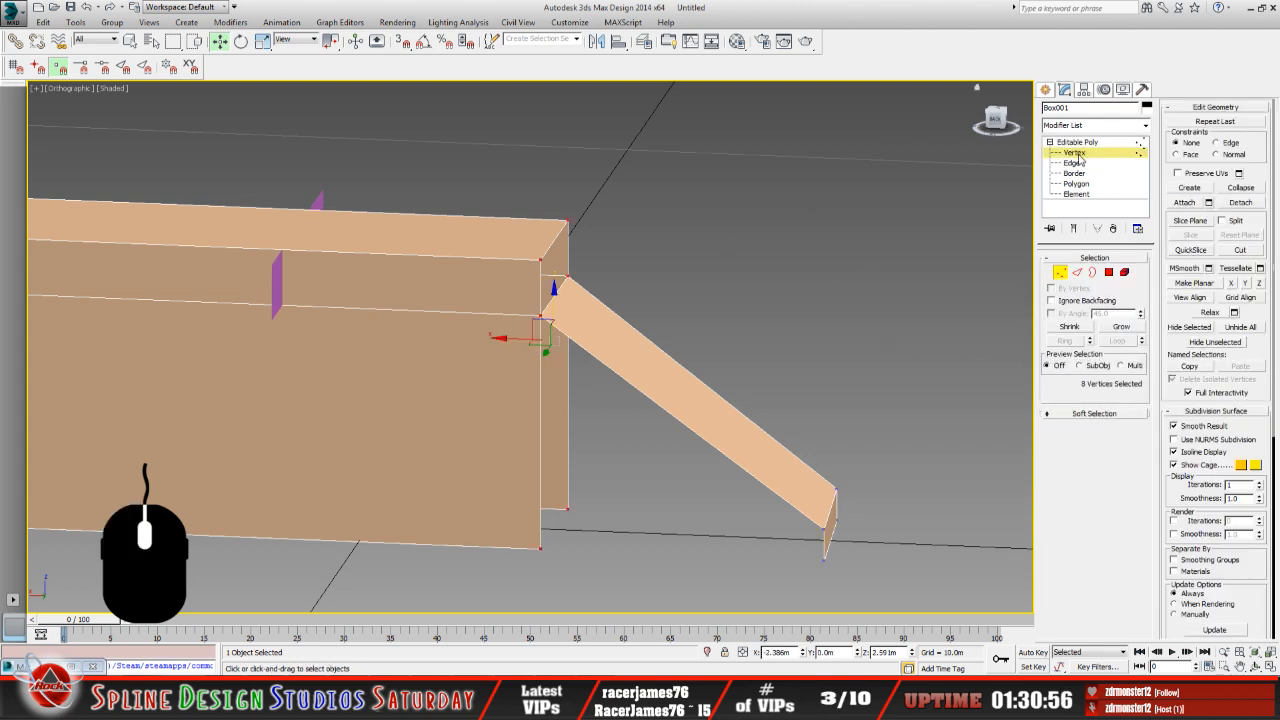
drag(497, 182, 627, 600)
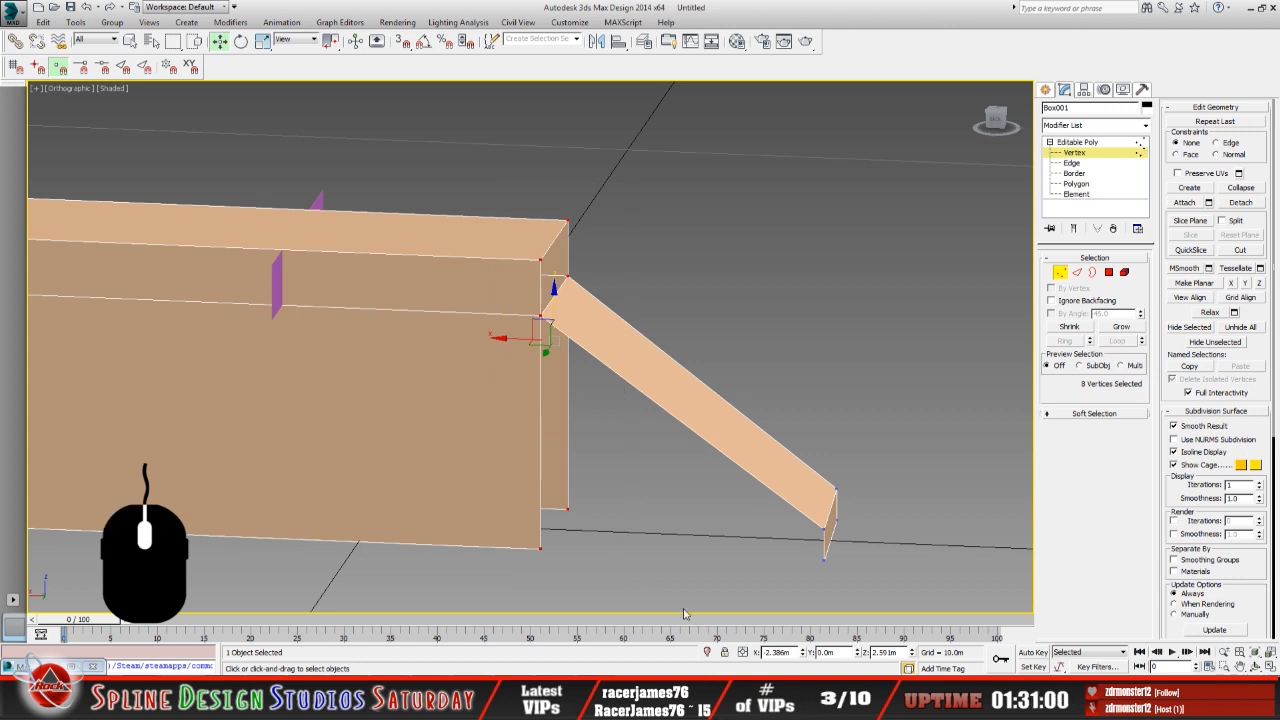
click(765, 653)
right_click(772, 652)
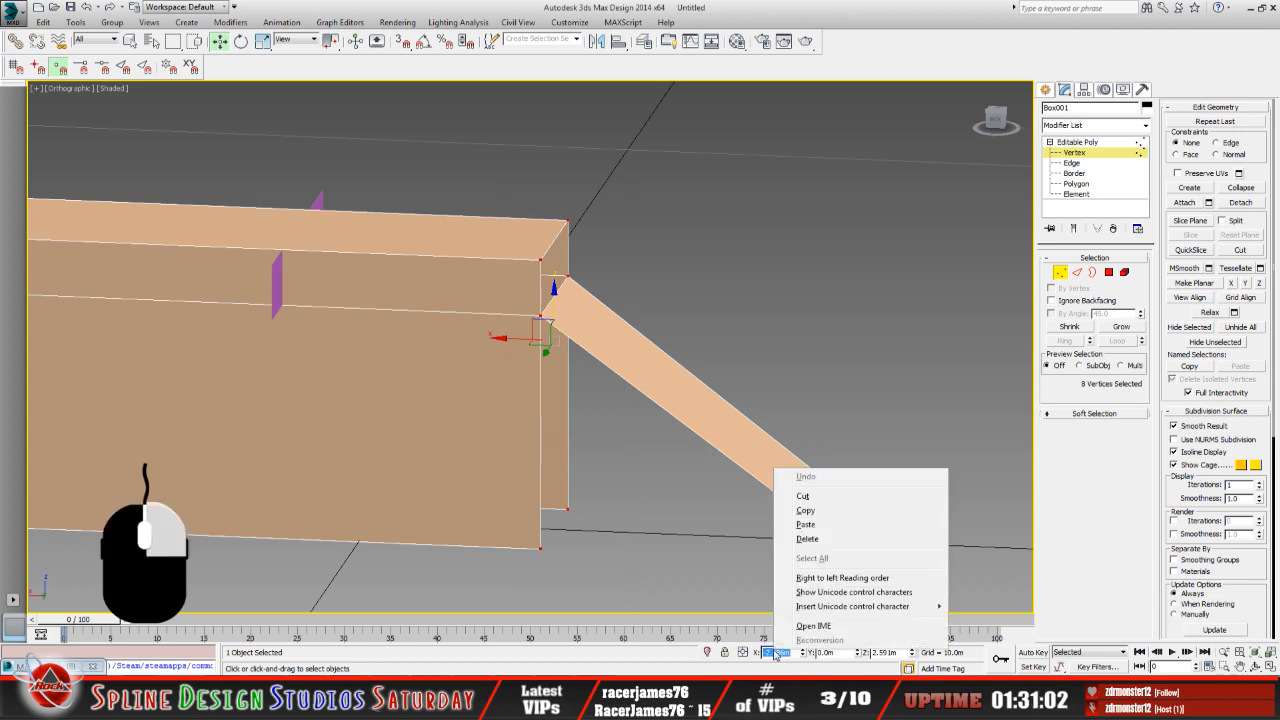
click(826, 525)
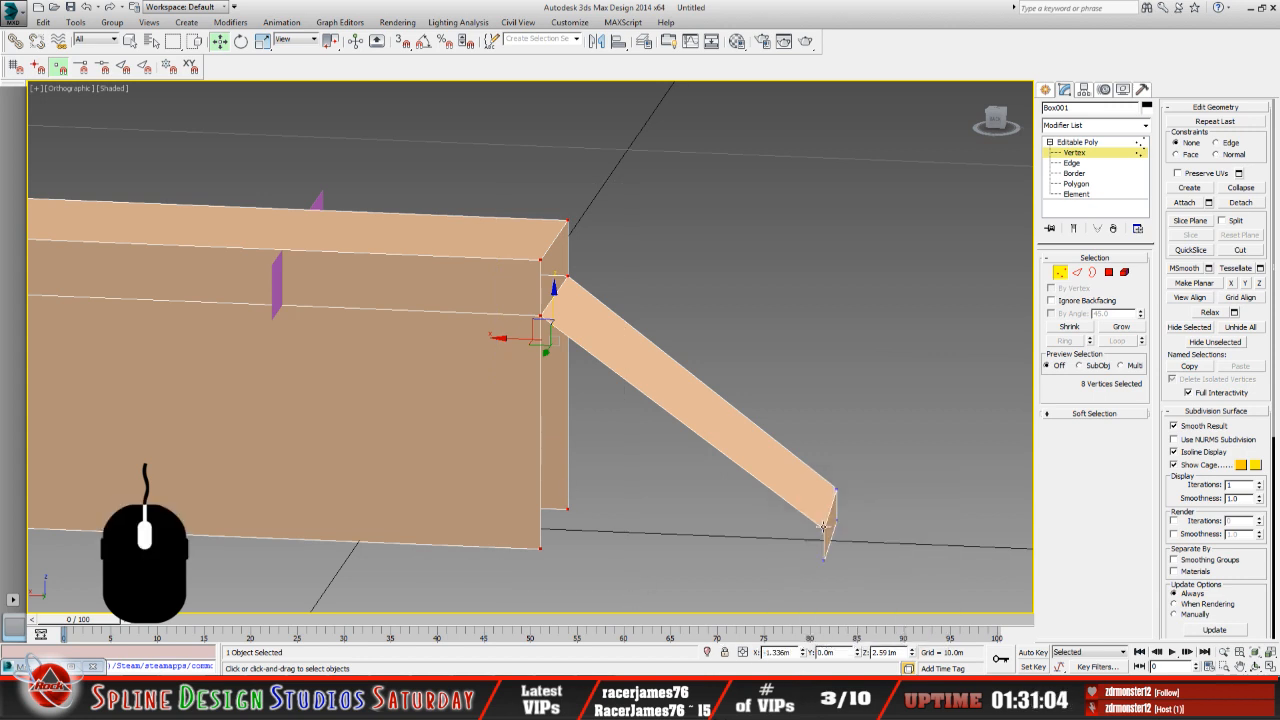
key(Return)
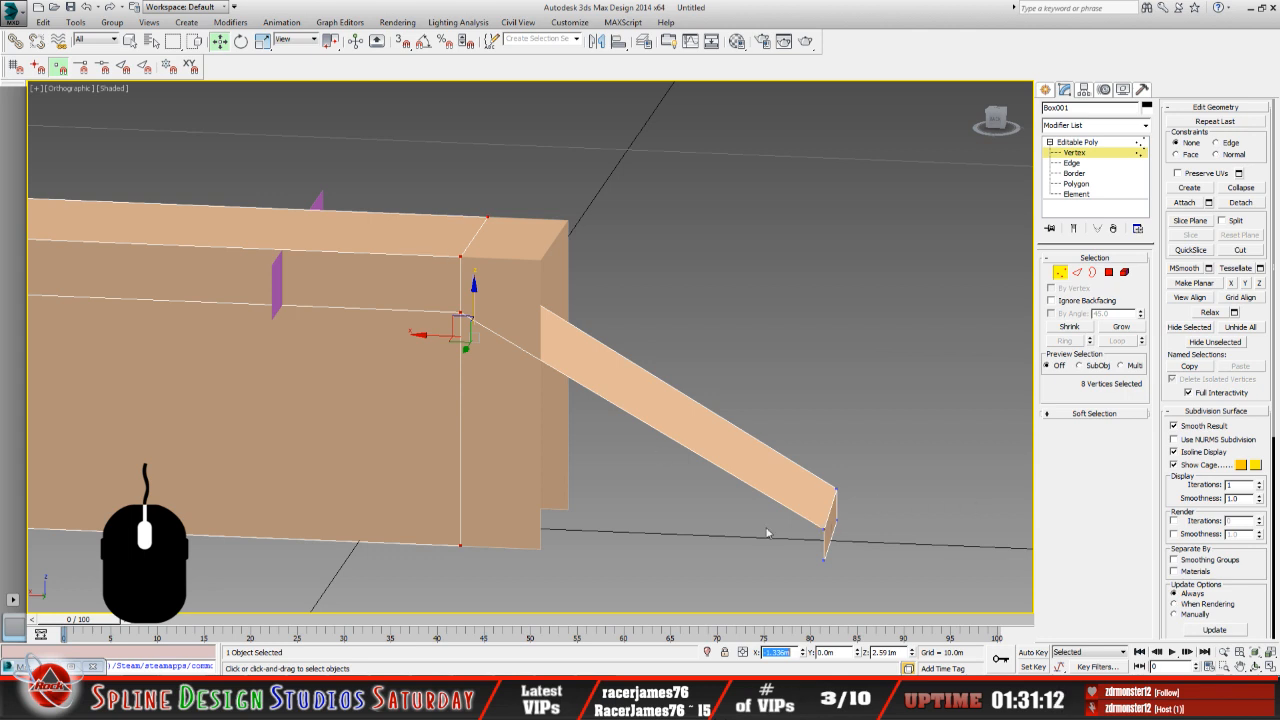
Leave vertex editing of Box001 and select the end section Object004.
key(e)
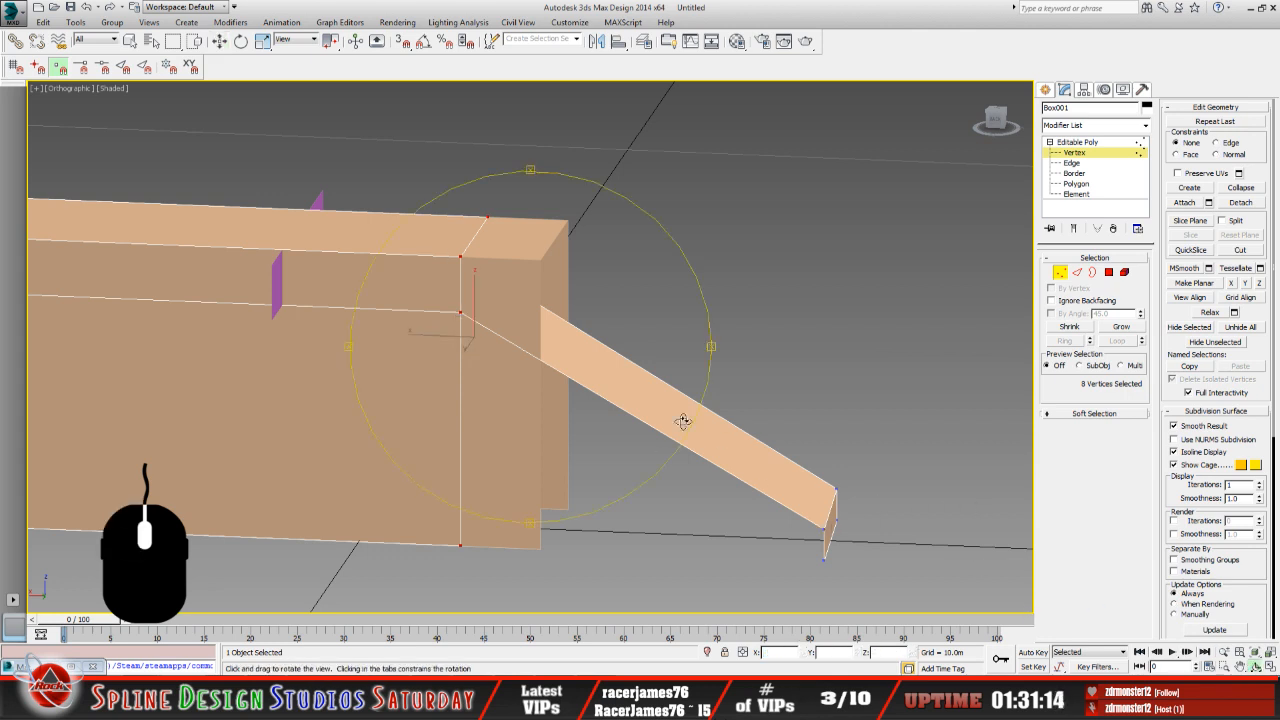
drag(636, 404, 423, 357)
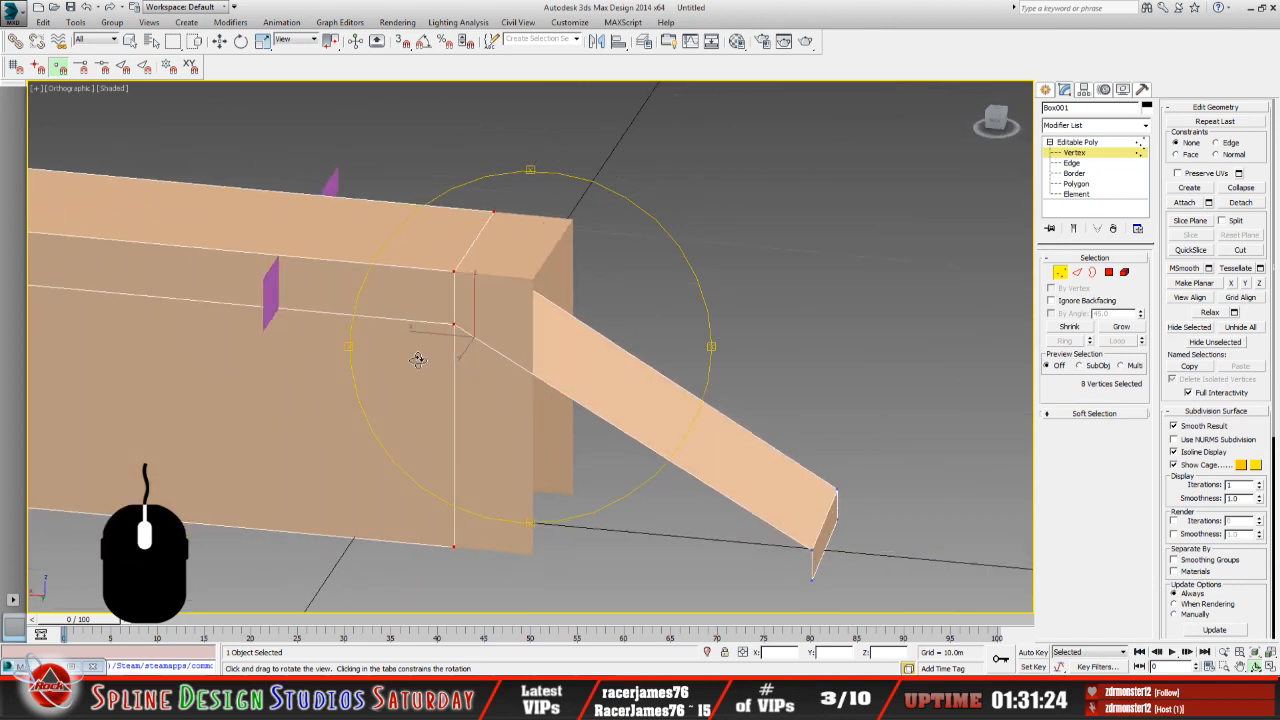
click(151, 41)
click(828, 596)
click(1080, 146)
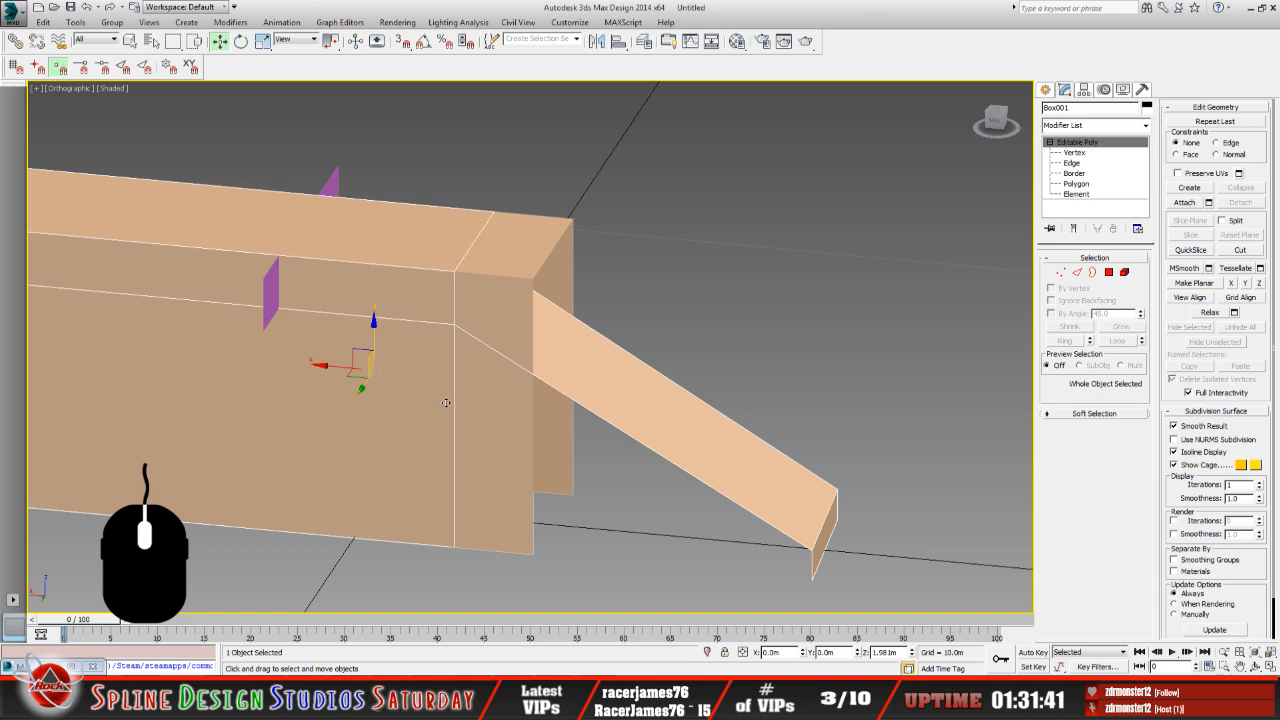
click(903, 352)
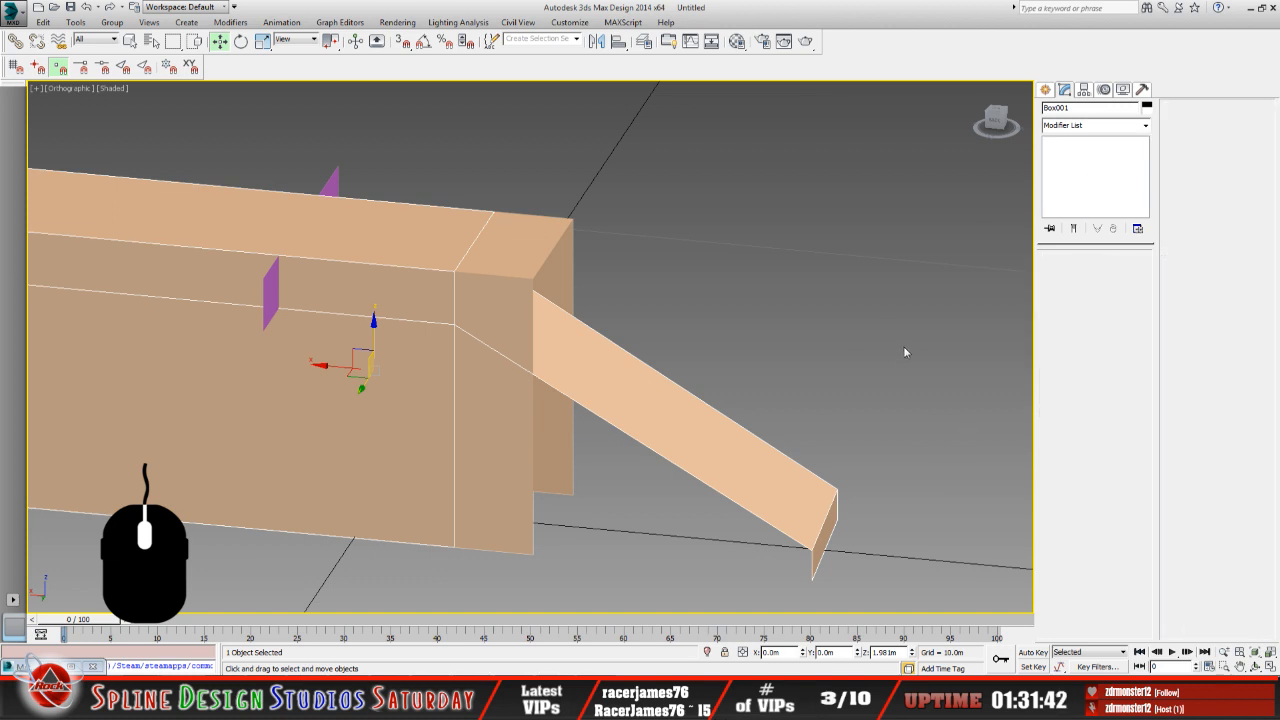
click(479, 399)
click(386, 377)
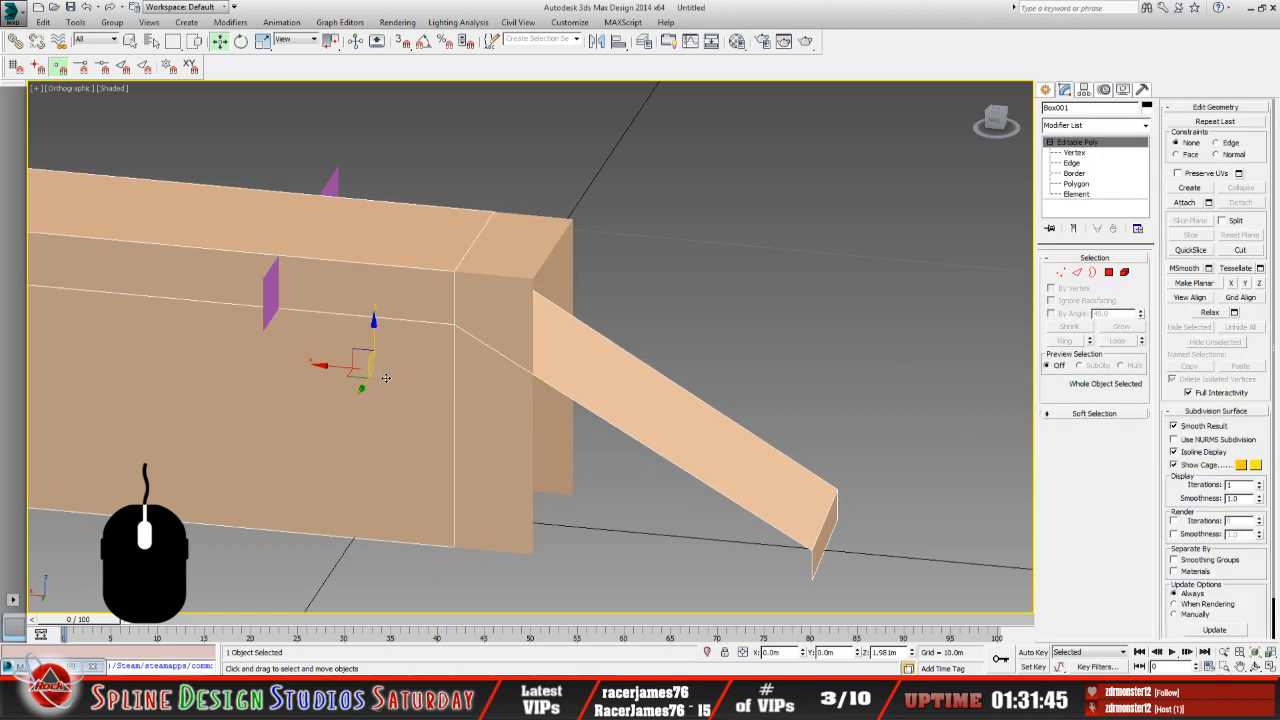
click(489, 342)
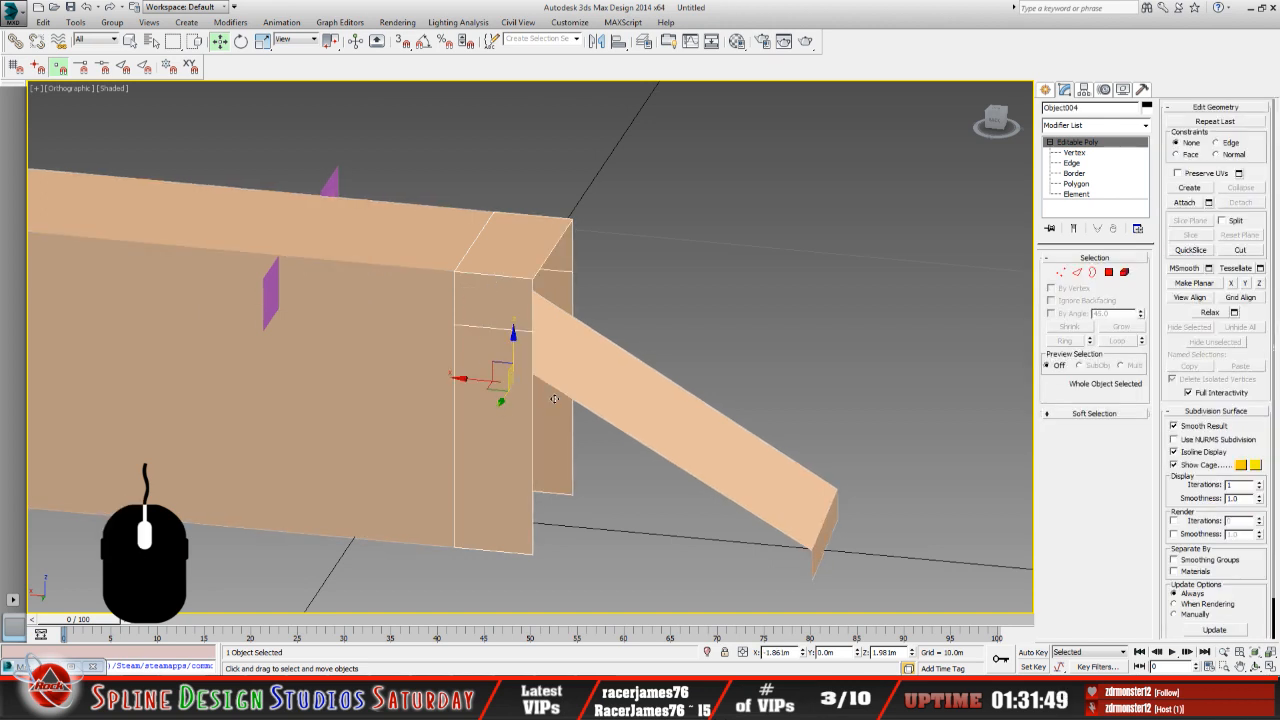
Examine how the end section meets the main box and ramp, comparing it with the bridge reference photo in Paint Shop Pro.
click(1255, 666)
mouse_move(524, 395)
mouse_down()
mouse_move(491, 357)
mouse_move(538, 397)
mouse_up()
scroll(500, 365, down, 3)
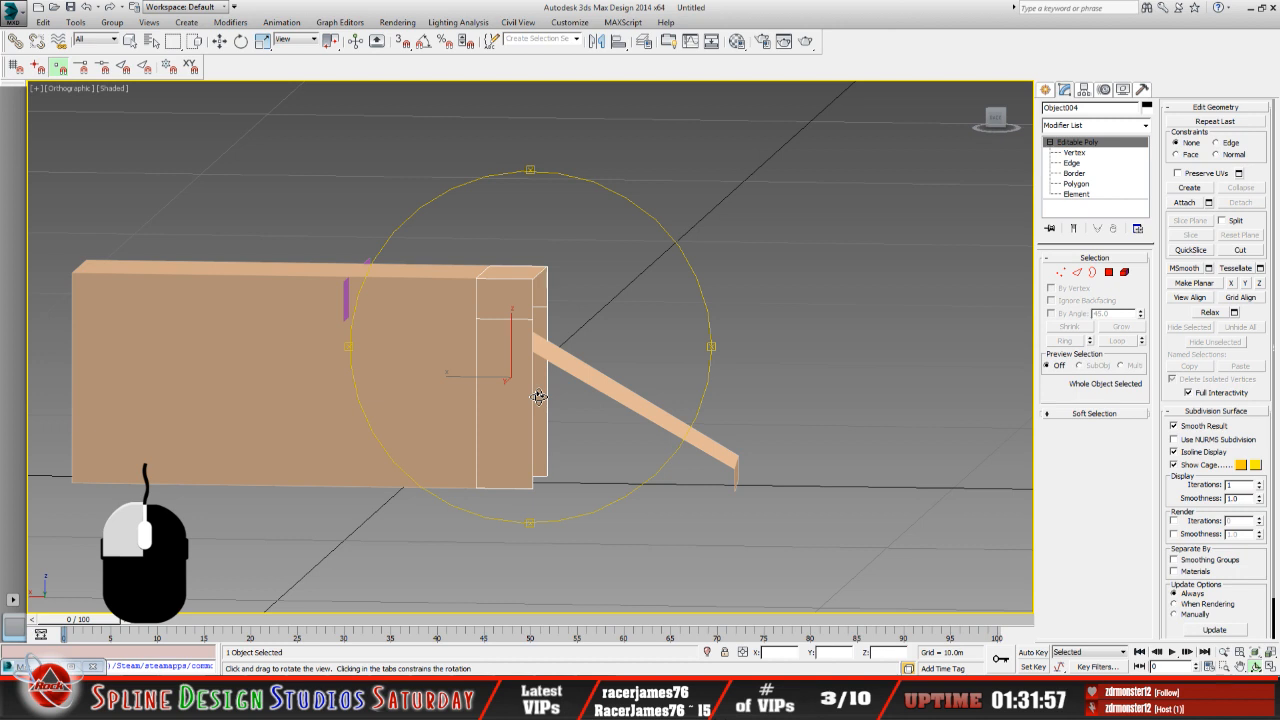
drag(540, 394, 535, 409)
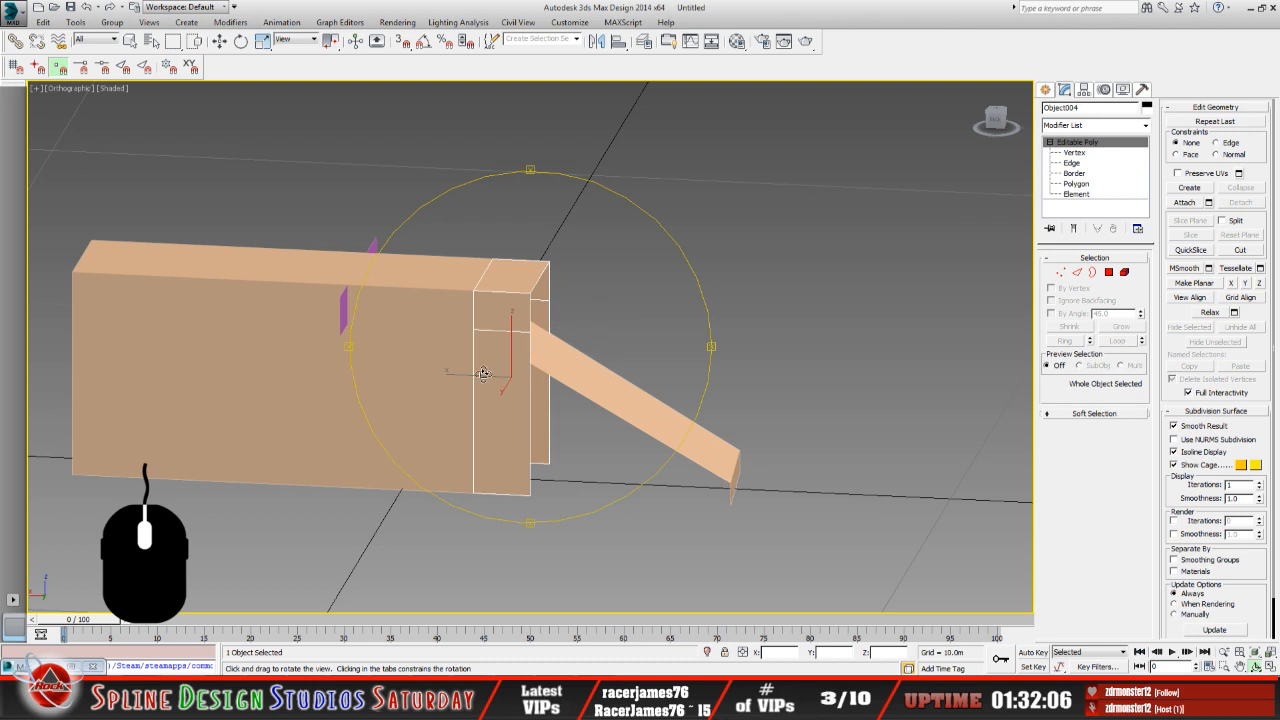
drag(483, 375, 489, 370)
scroll(489, 370, down, 2)
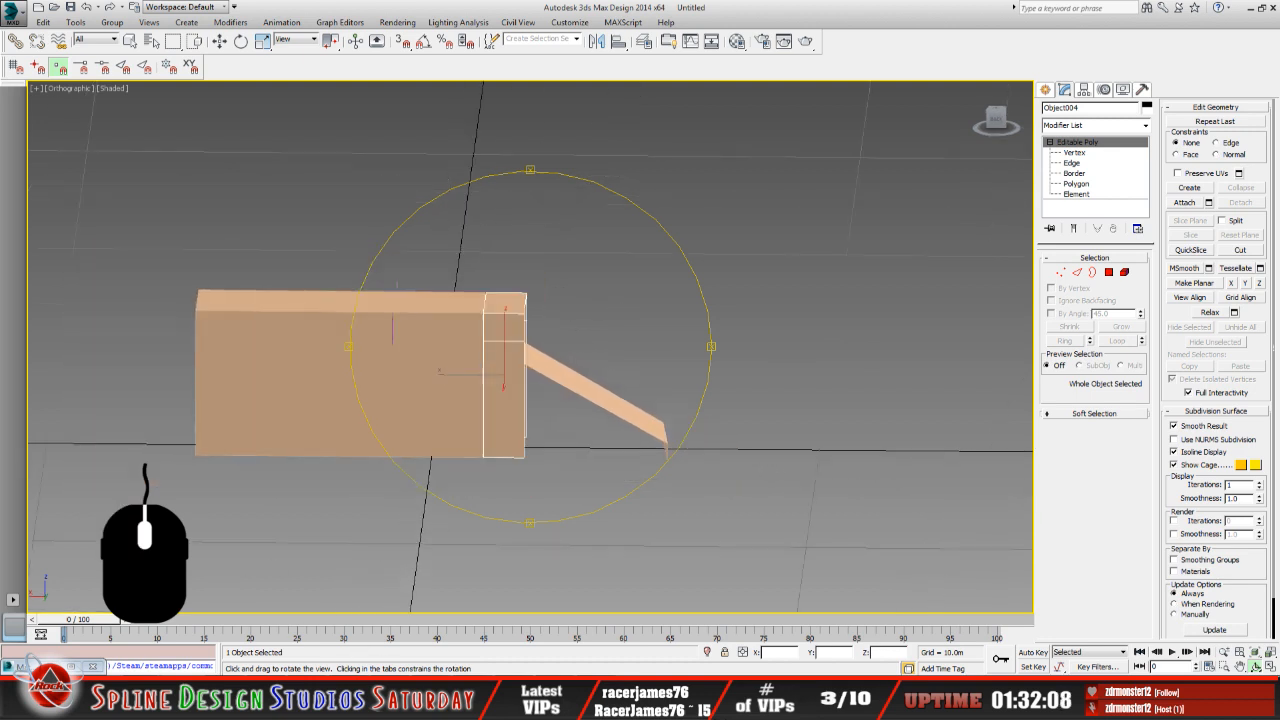
key(alt+Tab)
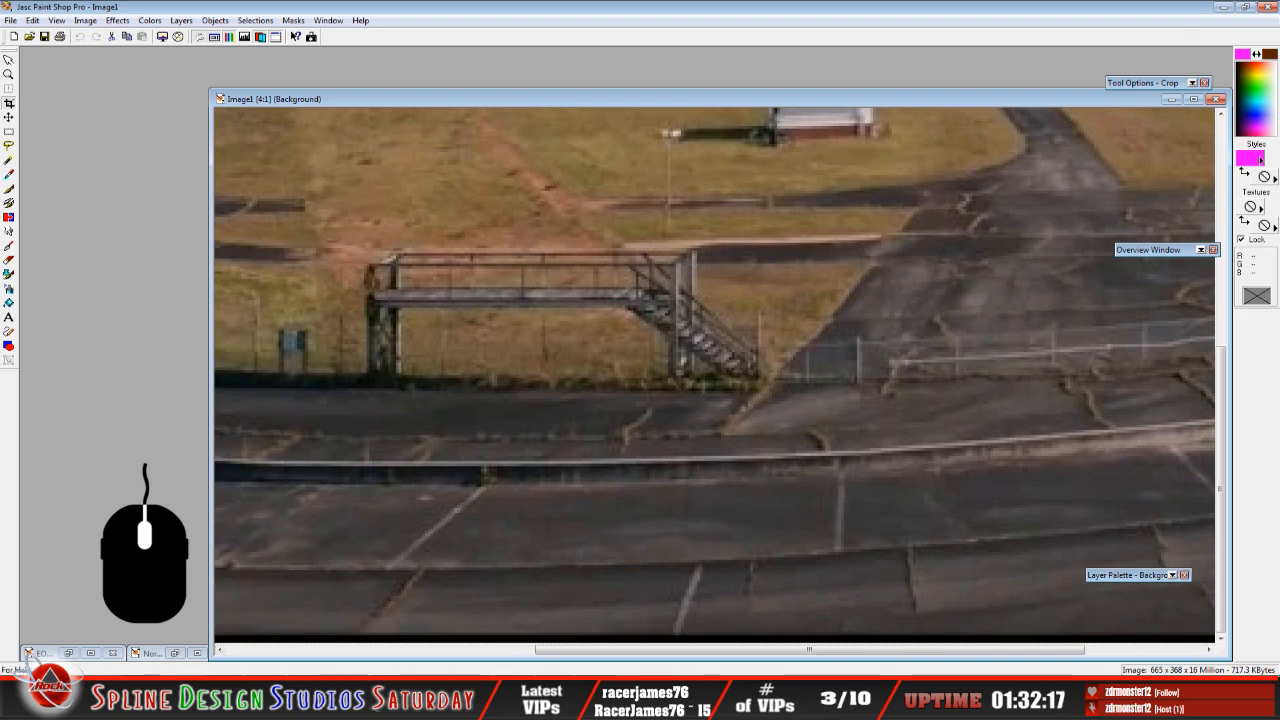
click(640, 700)
drag(606, 457, 586, 431)
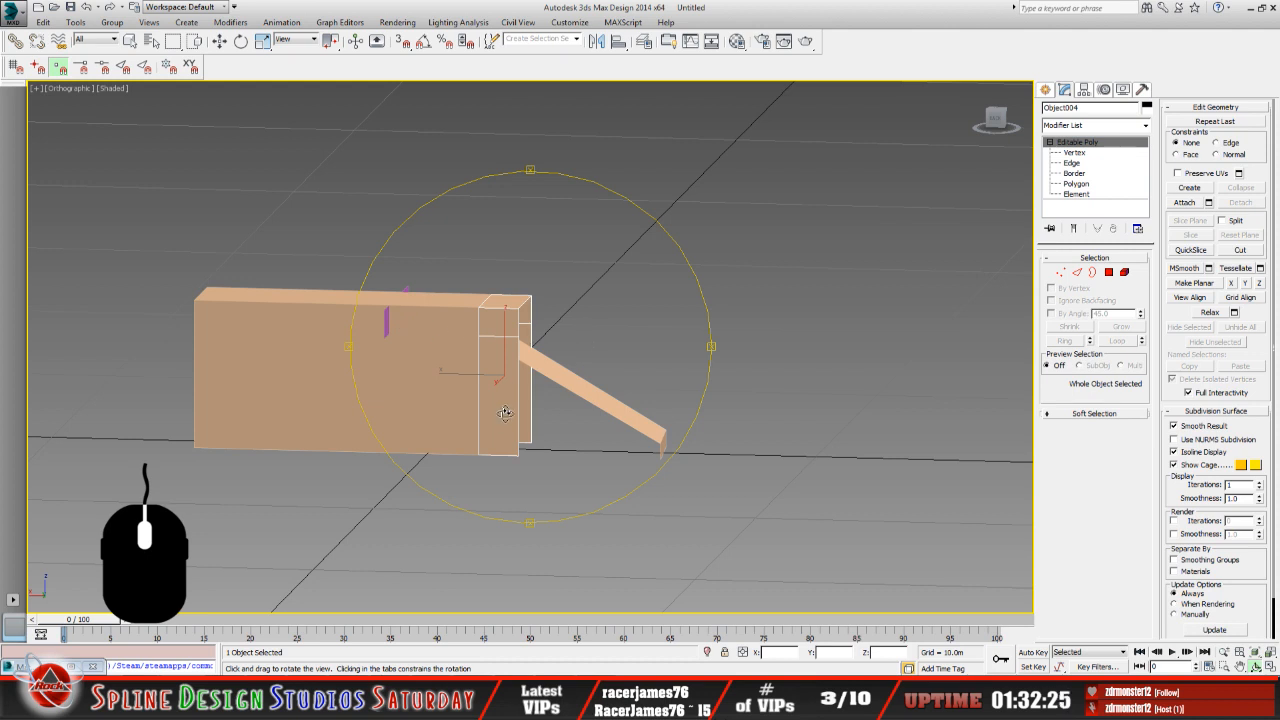
middle_drag(503, 409, 514, 463)
scroll(516, 450, up, 2)
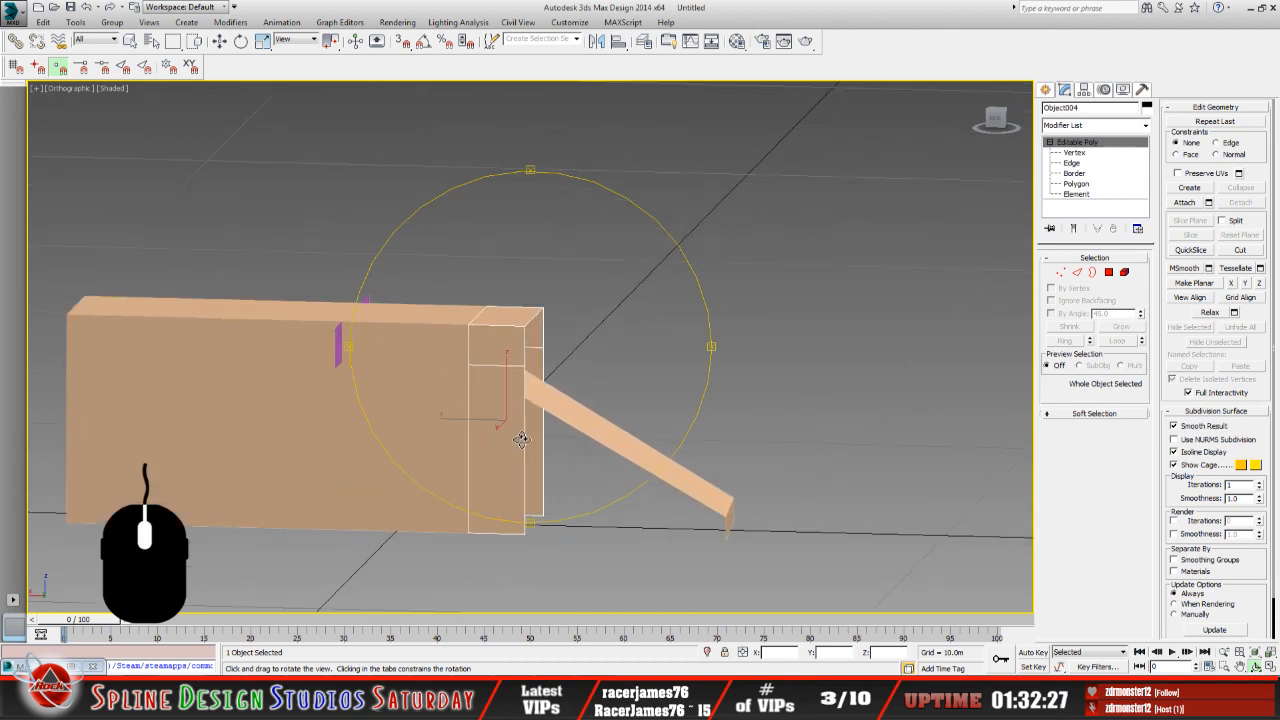
drag(516, 447, 527, 447)
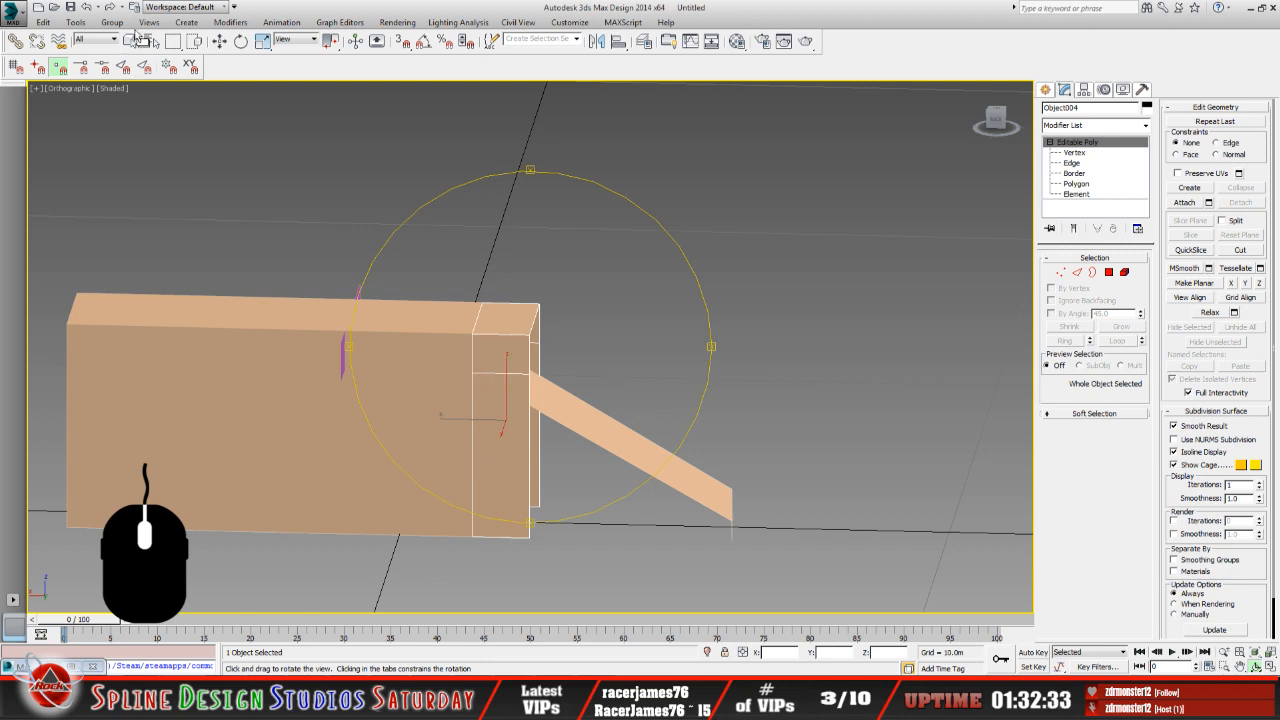
Undo back to before the X move of Box001's ramp-end vertices.
click(88, 7)
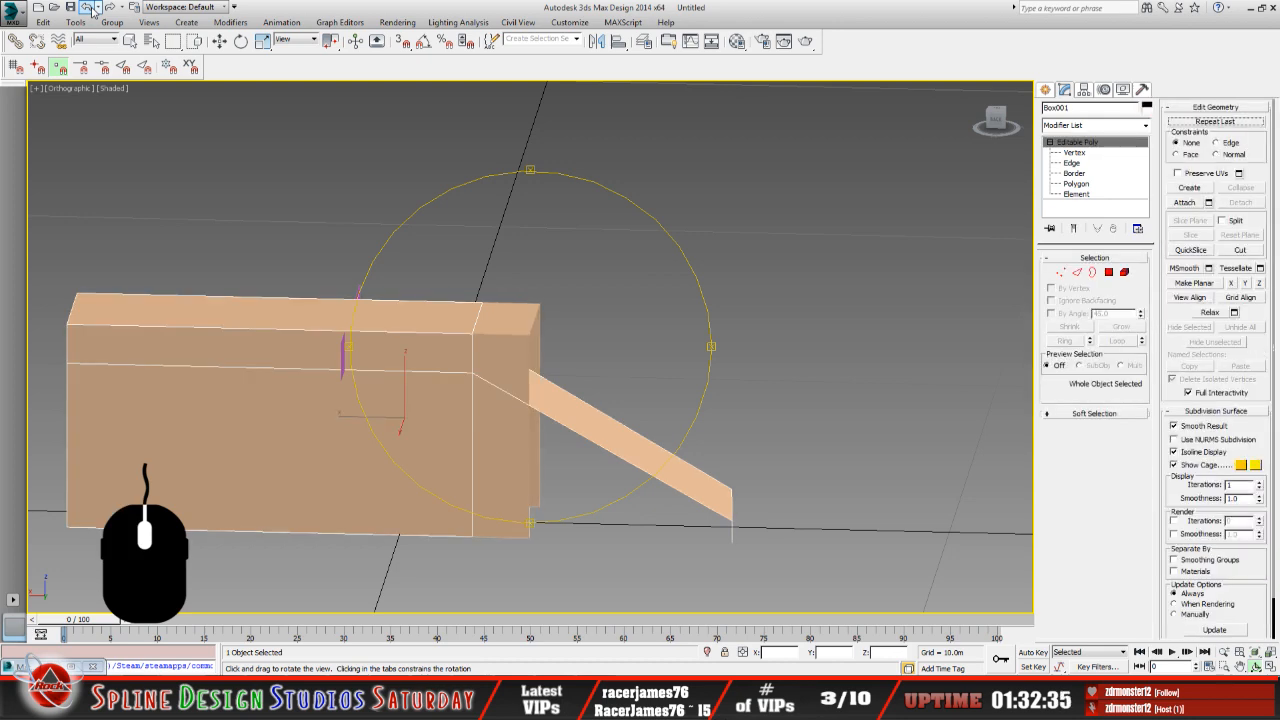
click(88, 7)
click(88, 7)
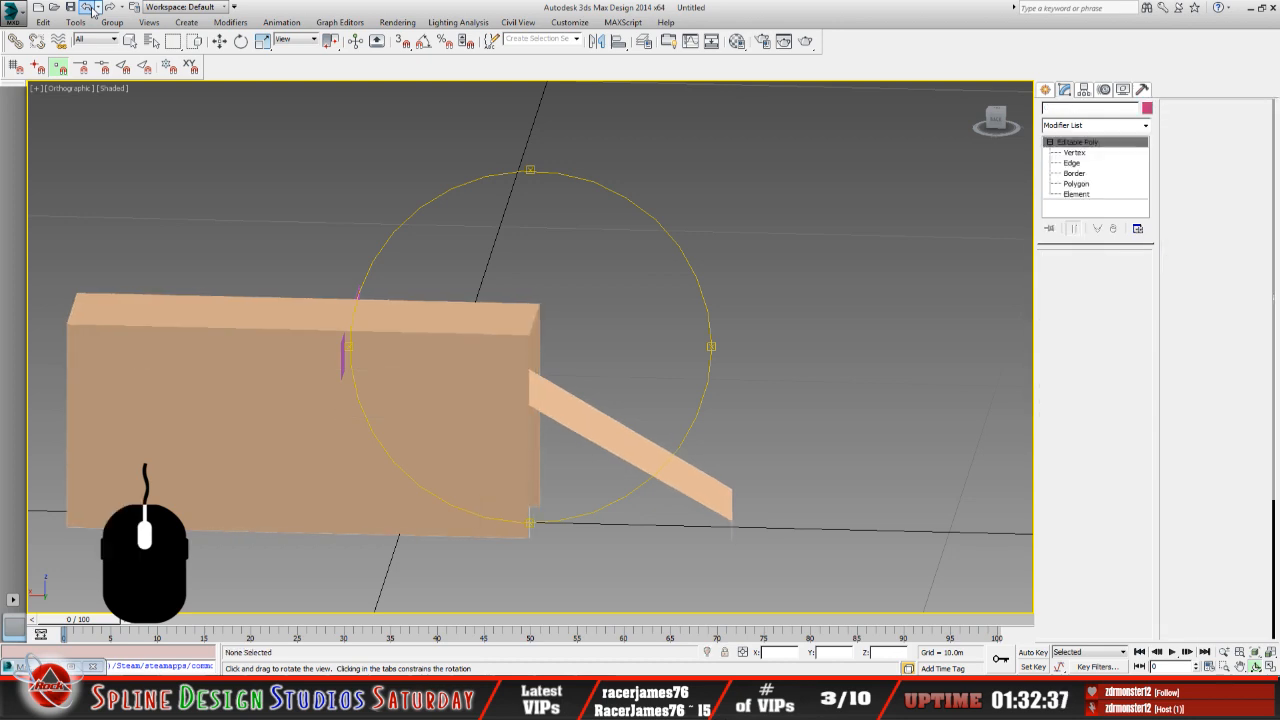
click(89, 7)
click(89, 7)
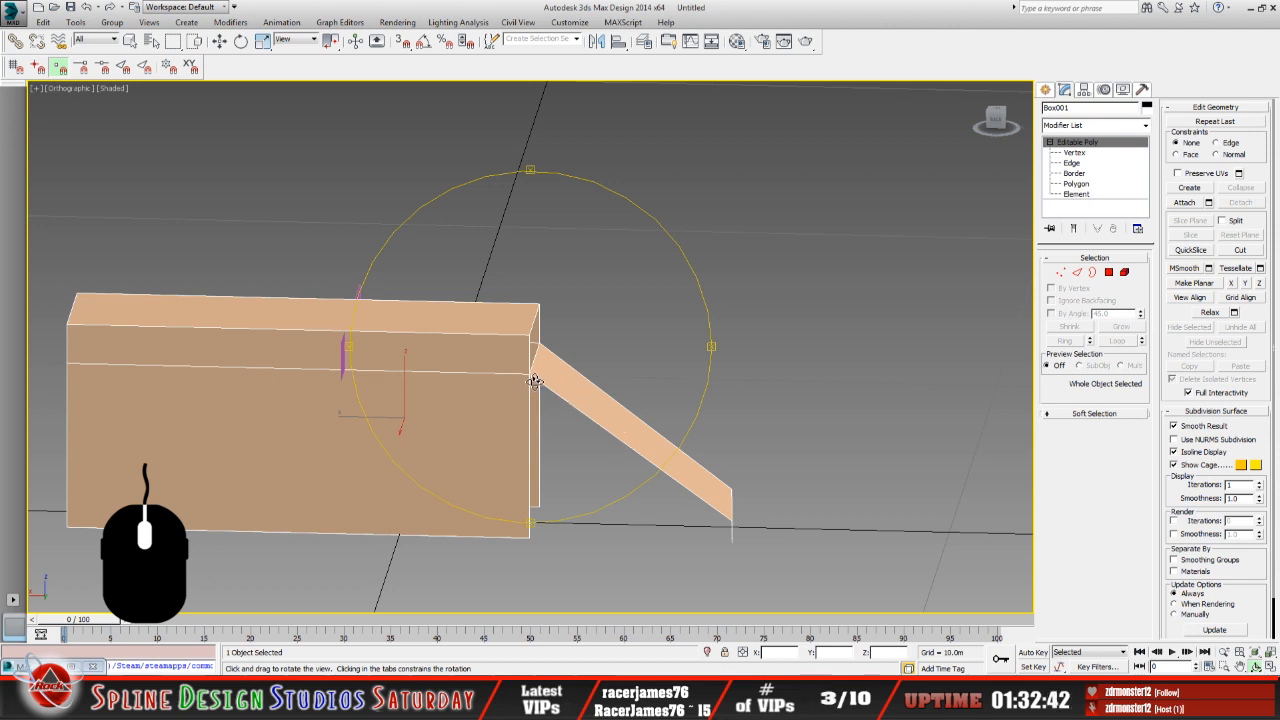
Copy the X coordinate of Box001's vertices at the ramp end, and leave vertex editing.
click(152, 40)
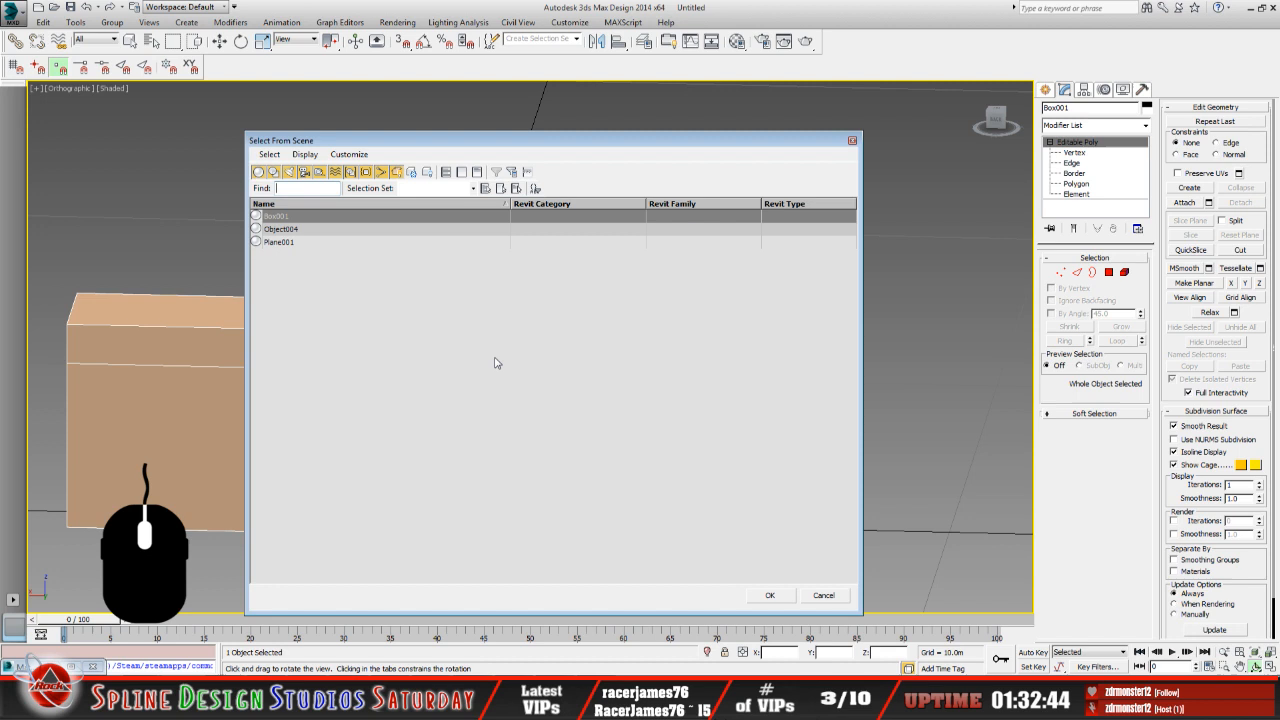
click(281, 229)
click(771, 595)
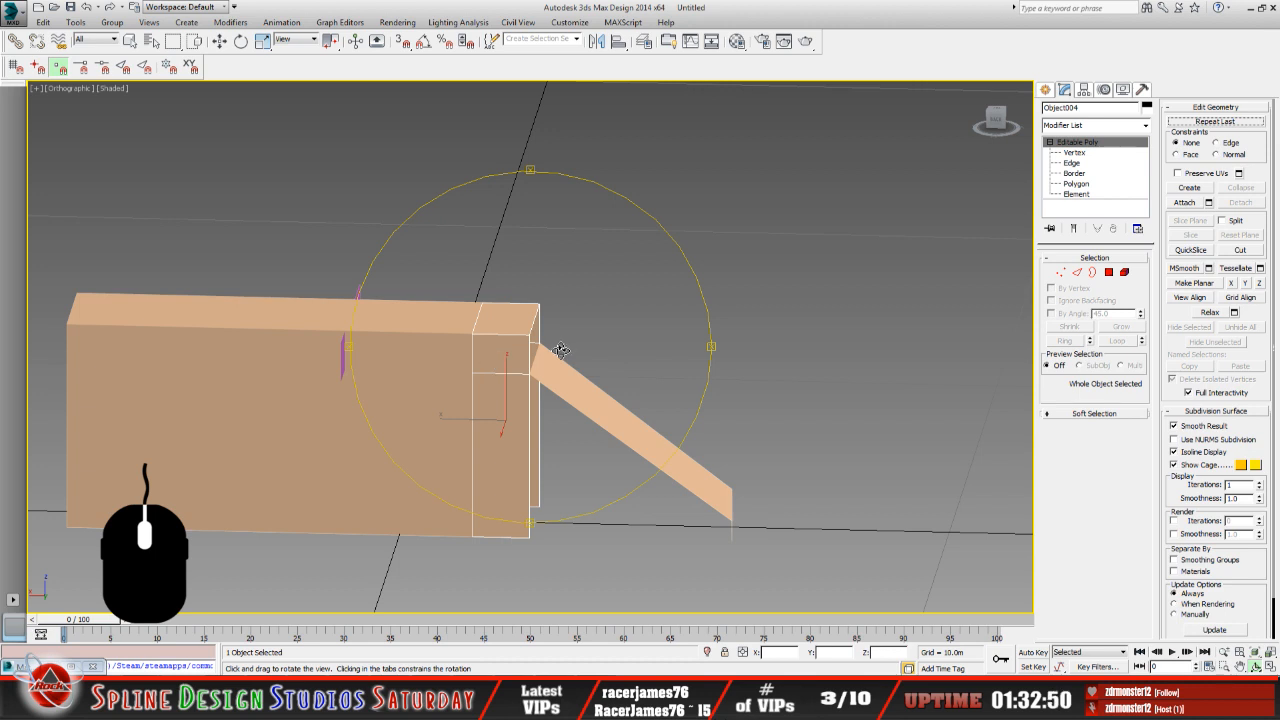
click(130, 41)
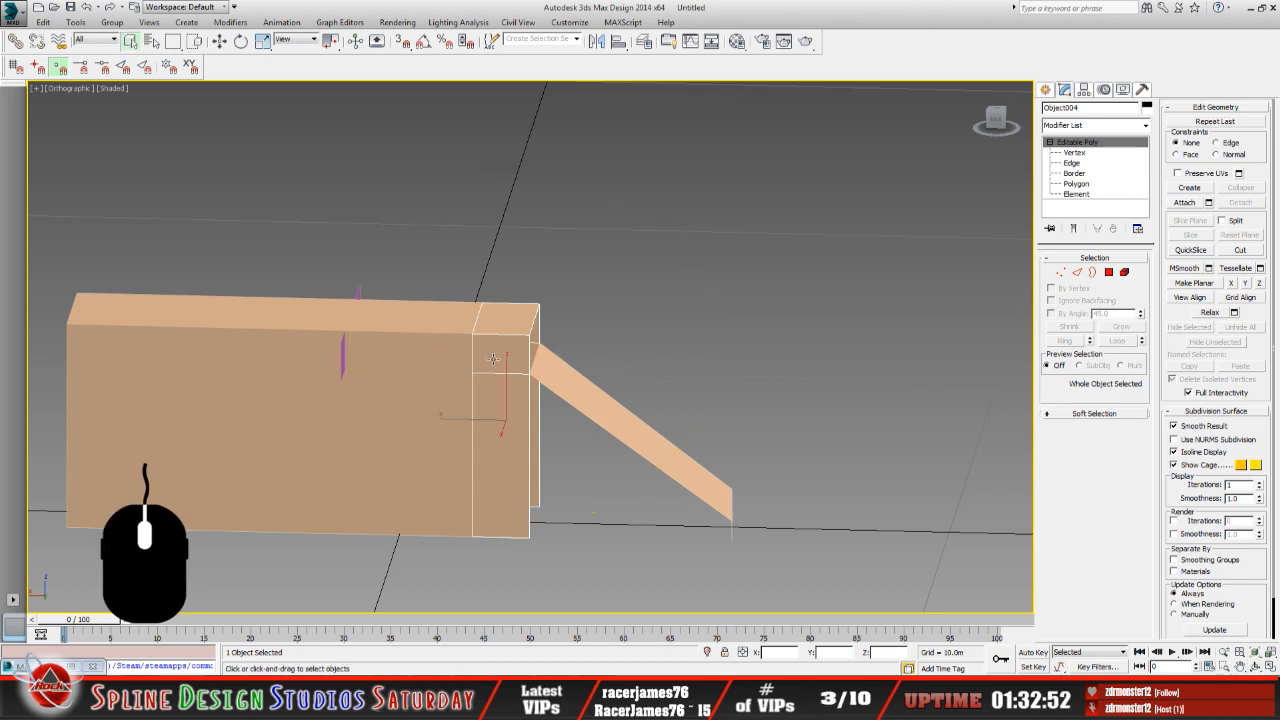
click(430, 358)
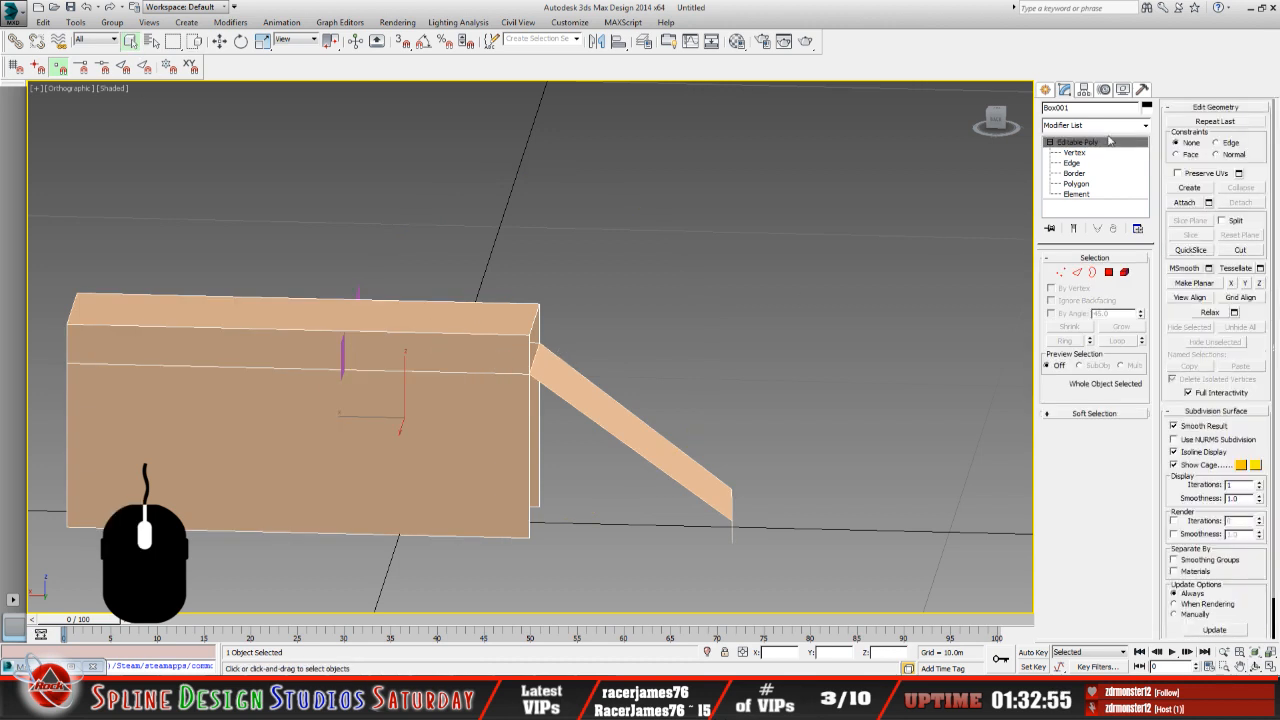
click(1072, 152)
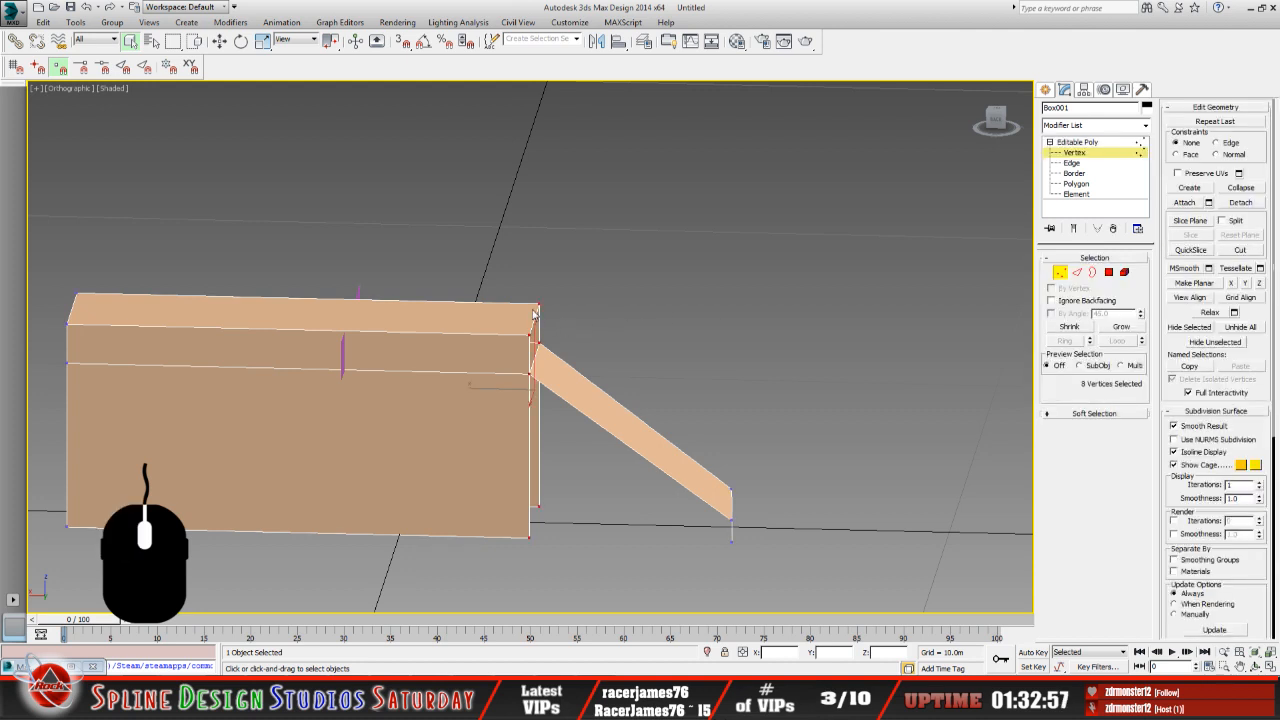
click(218, 40)
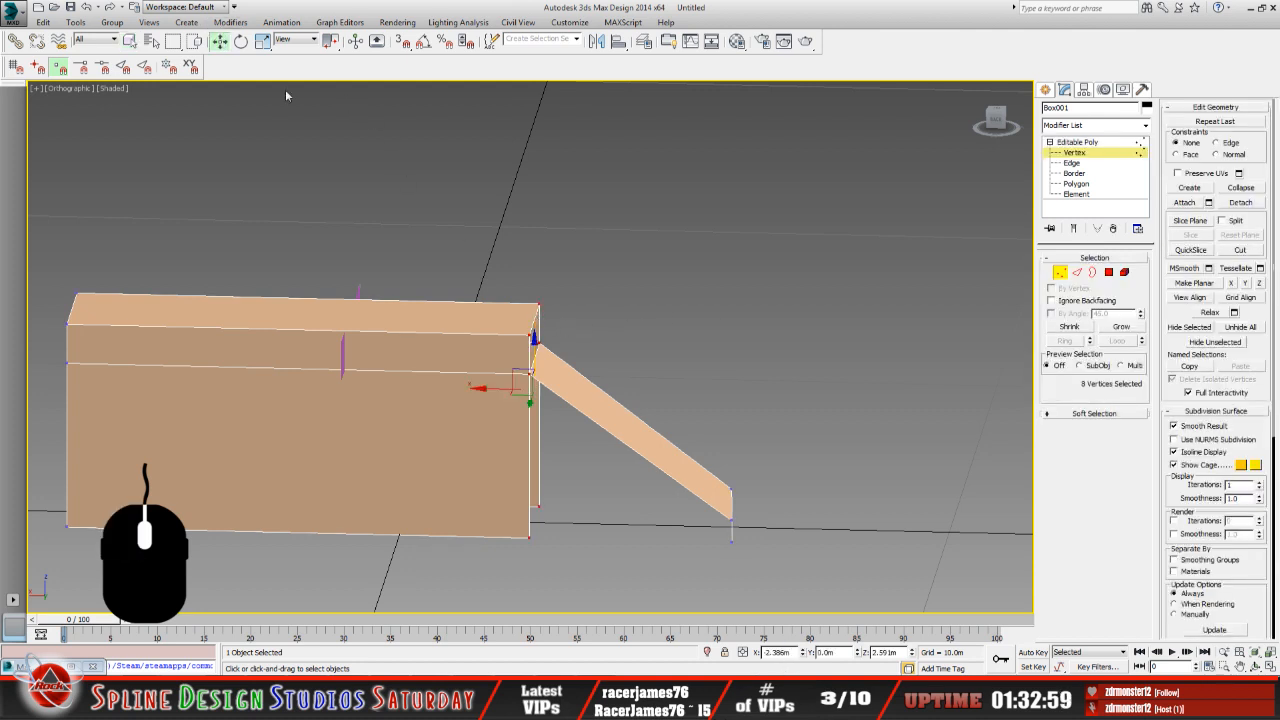
double_click(795, 653)
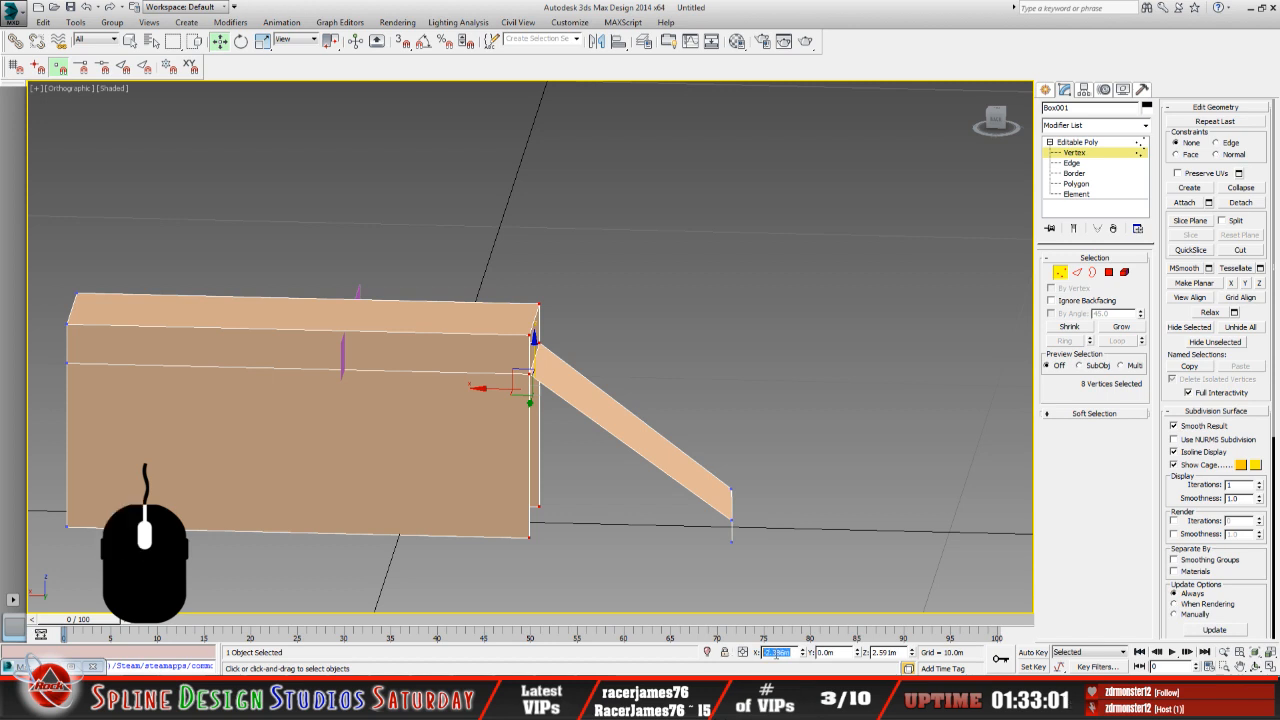
right_click(778, 655)
click(840, 515)
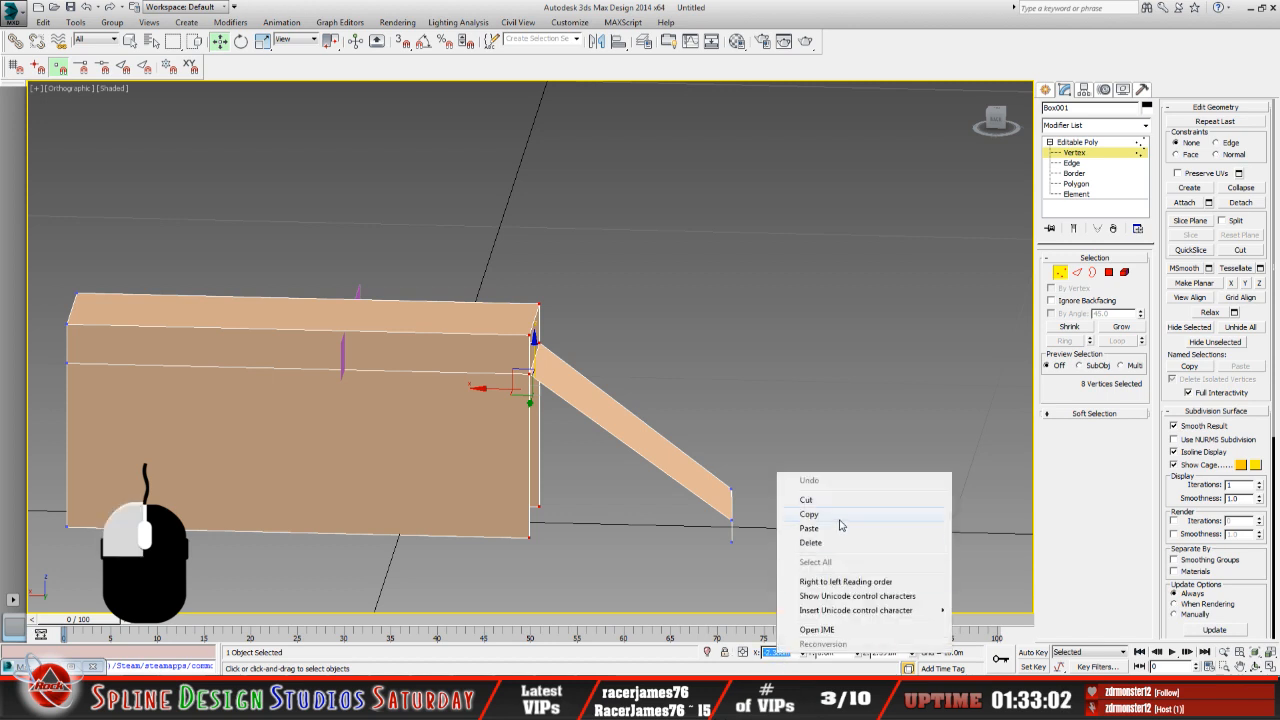
click(1086, 145)
Select Object004 by name and set its X position to the copied -2.386 m.
click(151, 40)
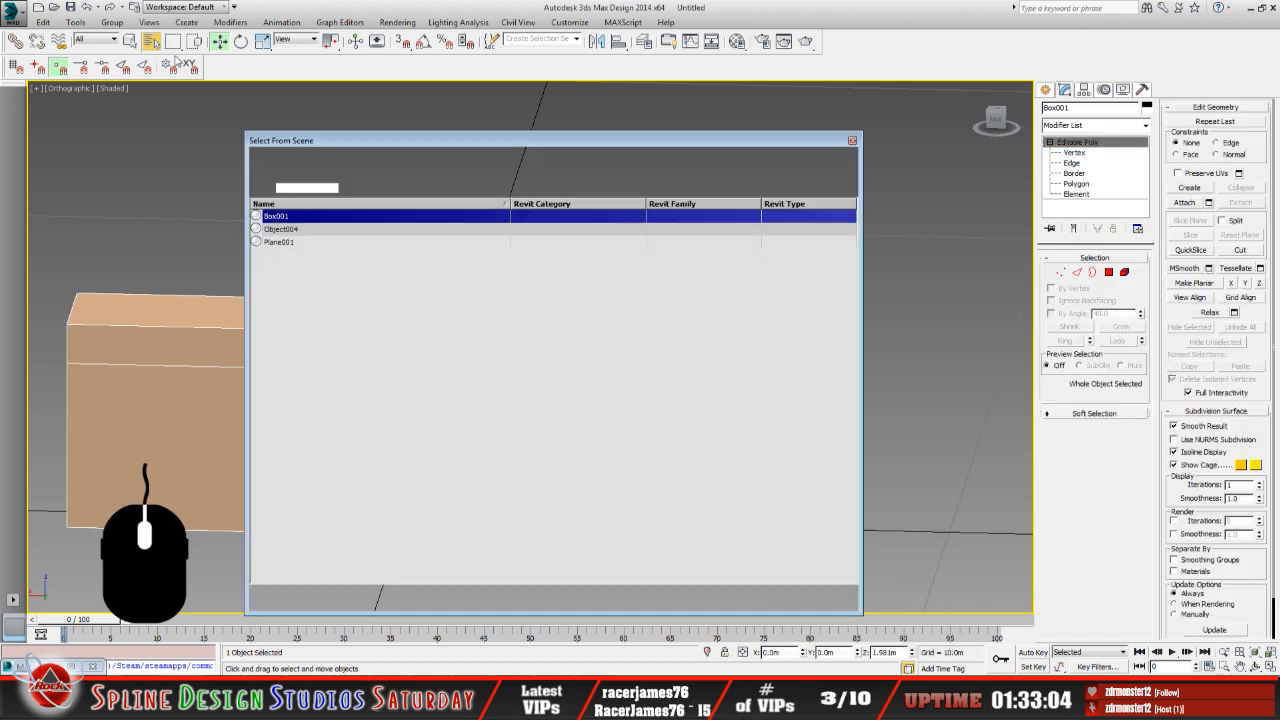
click(286, 229)
click(768, 596)
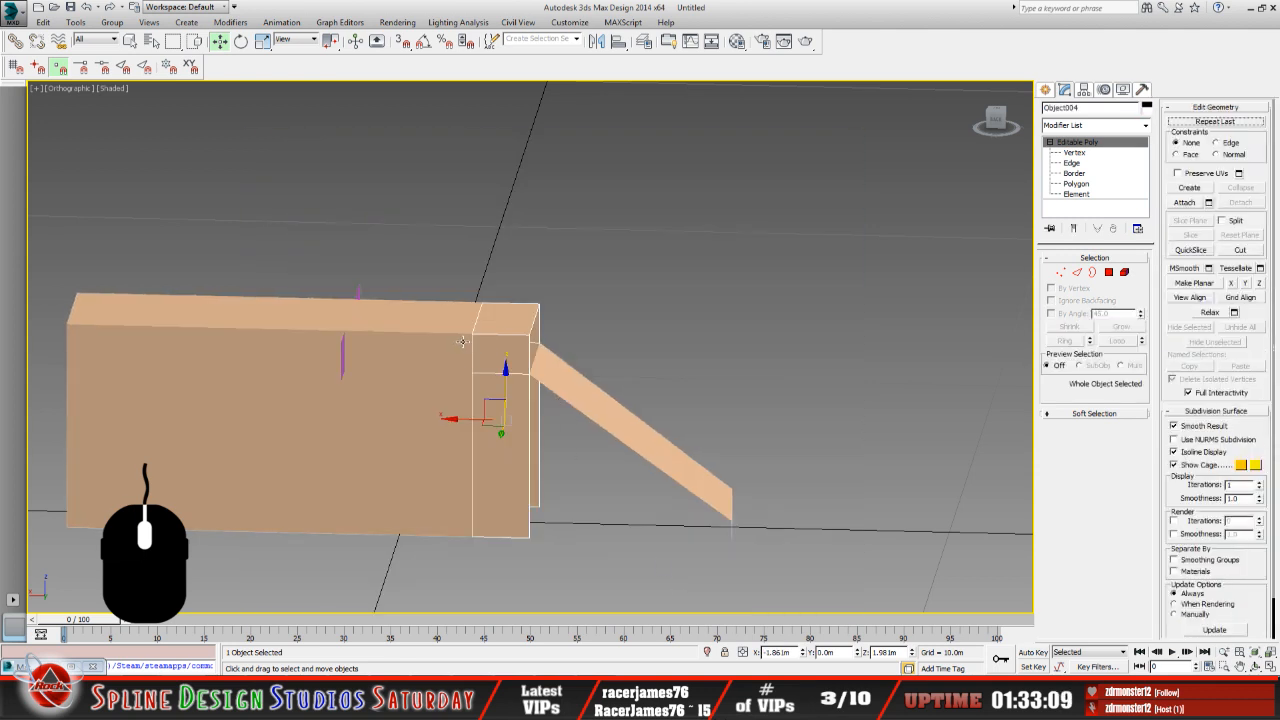
click(777, 652)
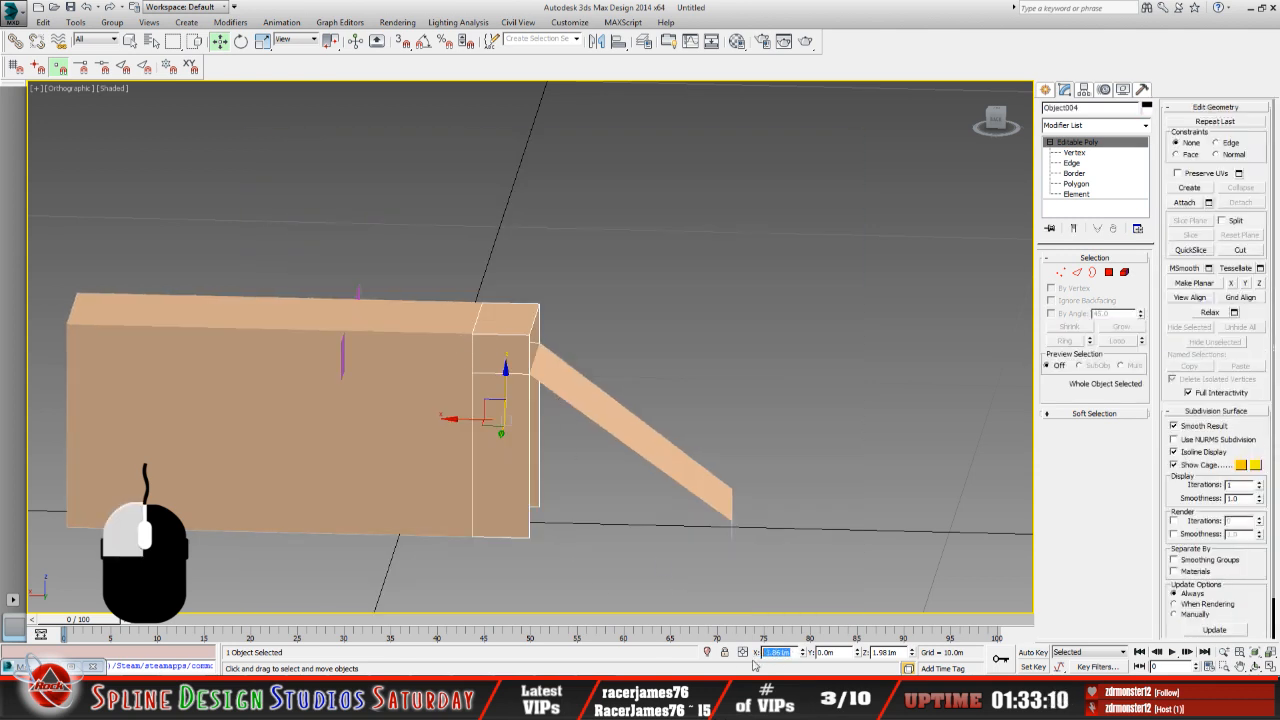
right_click(777, 655)
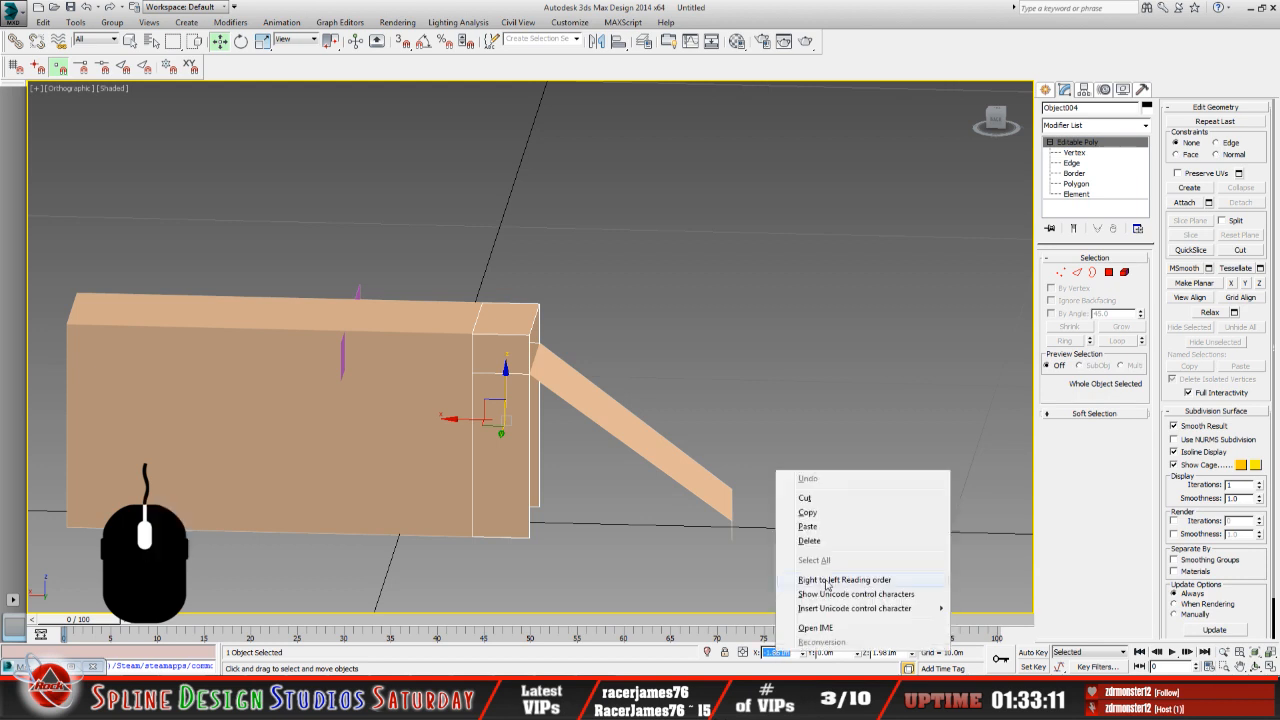
click(823, 528)
key(Return)
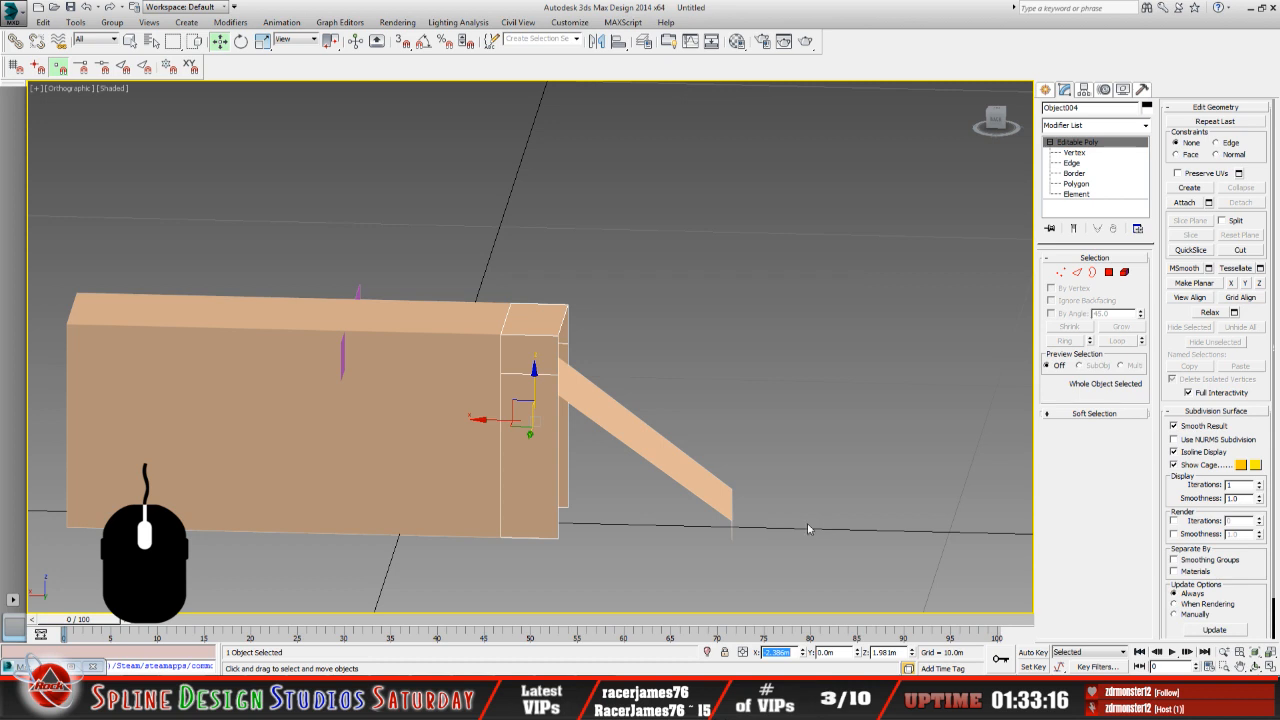
Move the end section along X, clear of the main box, to about -3.658 m.
click(390, 387)
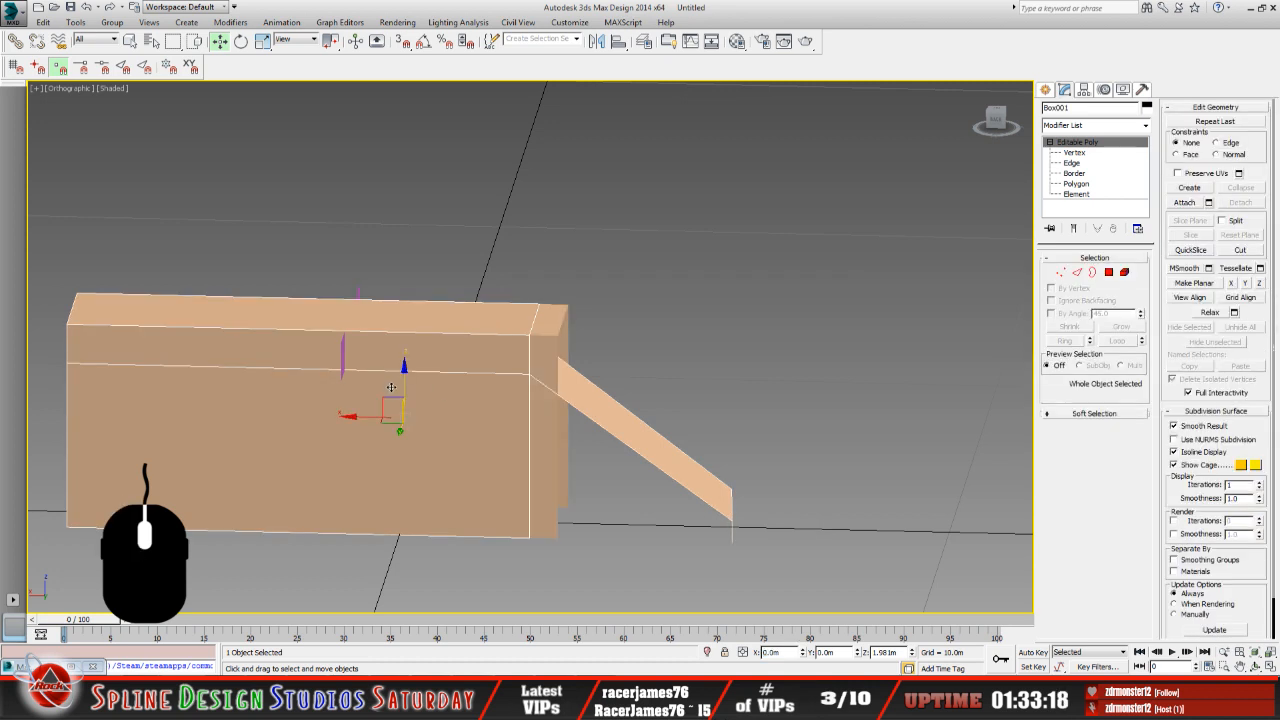
click(540, 424)
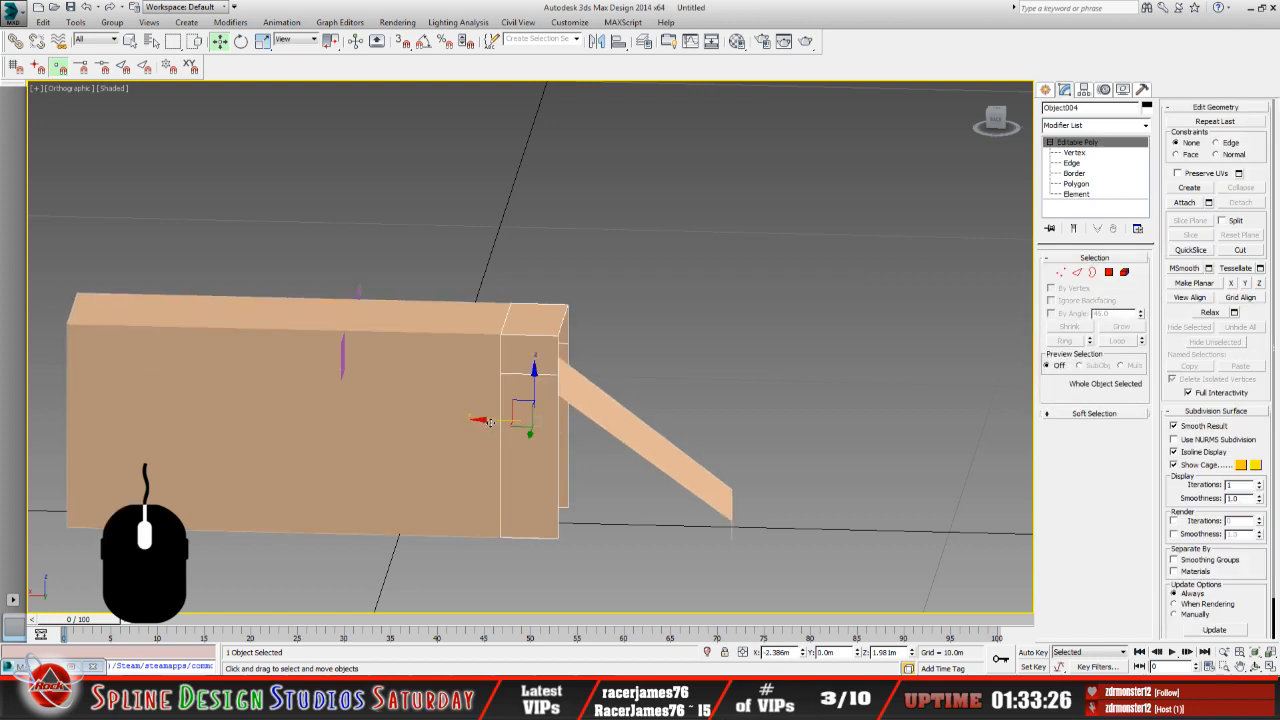
drag(490, 422, 567, 426)
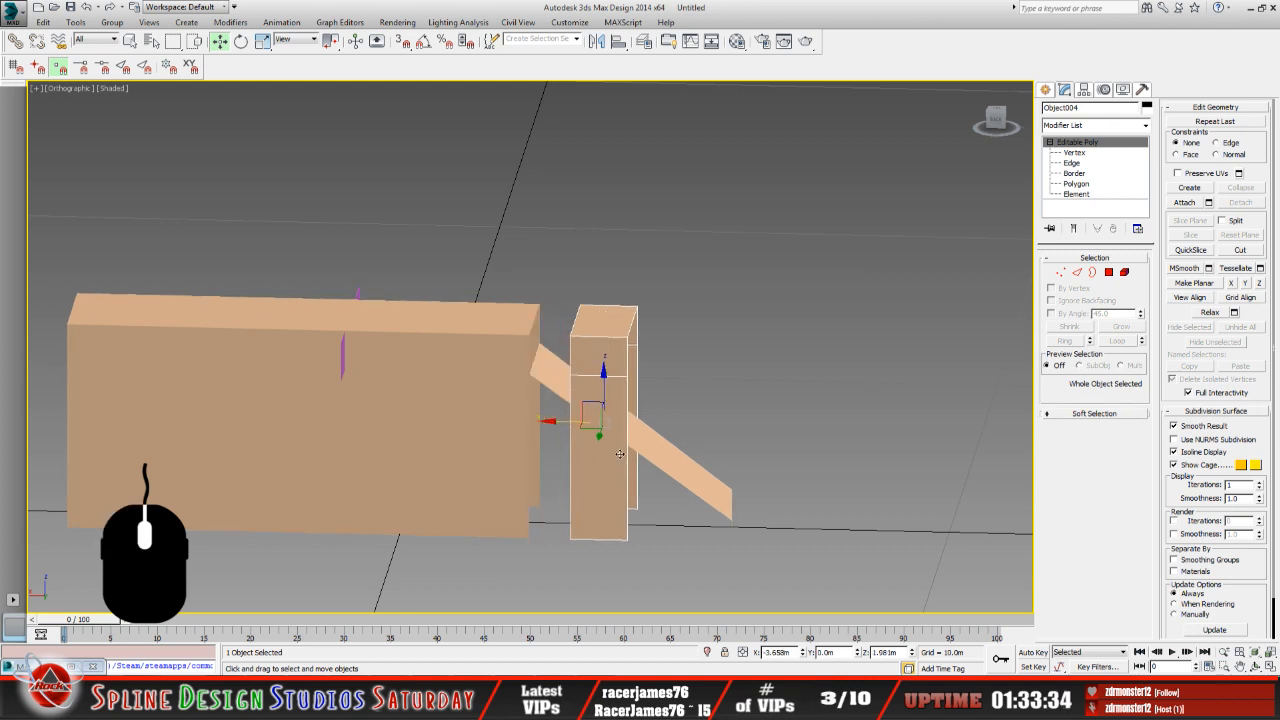
Move only the end section's pivot onto its vertical edge facing the main box, using edge/segment snapping, and leave pivot editing.
click(1084, 90)
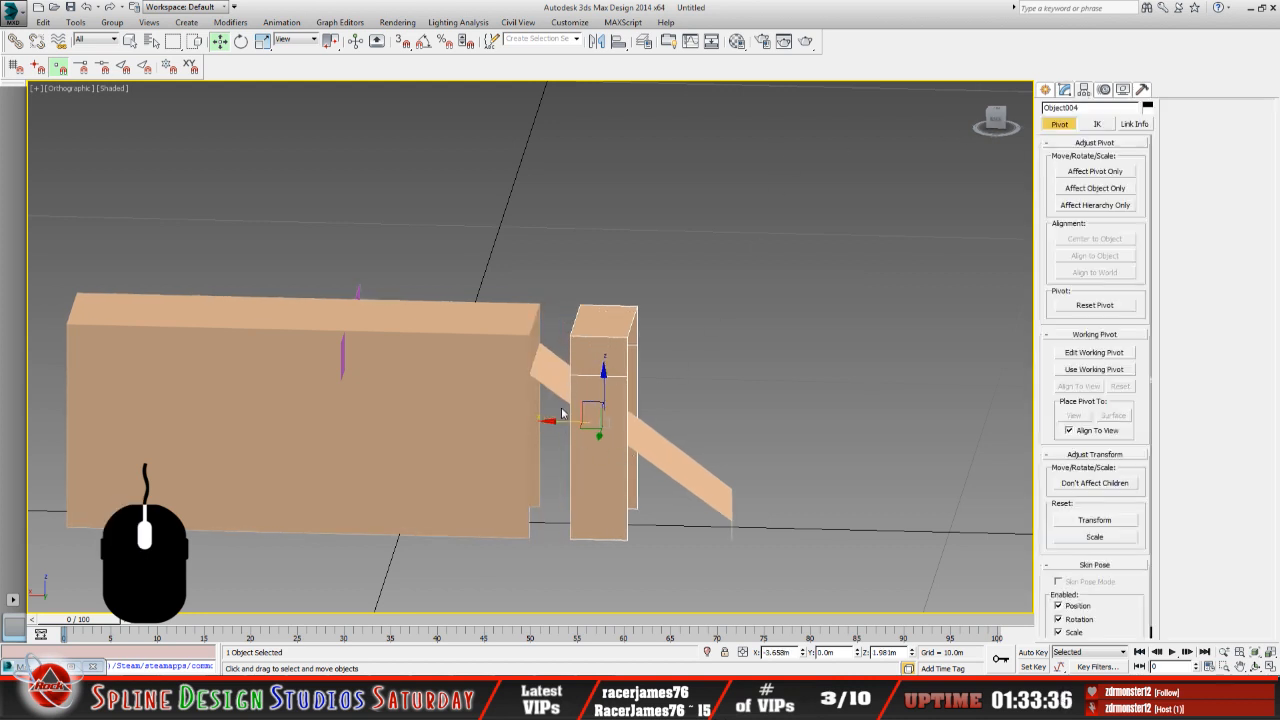
click(1066, 175)
click(401, 41)
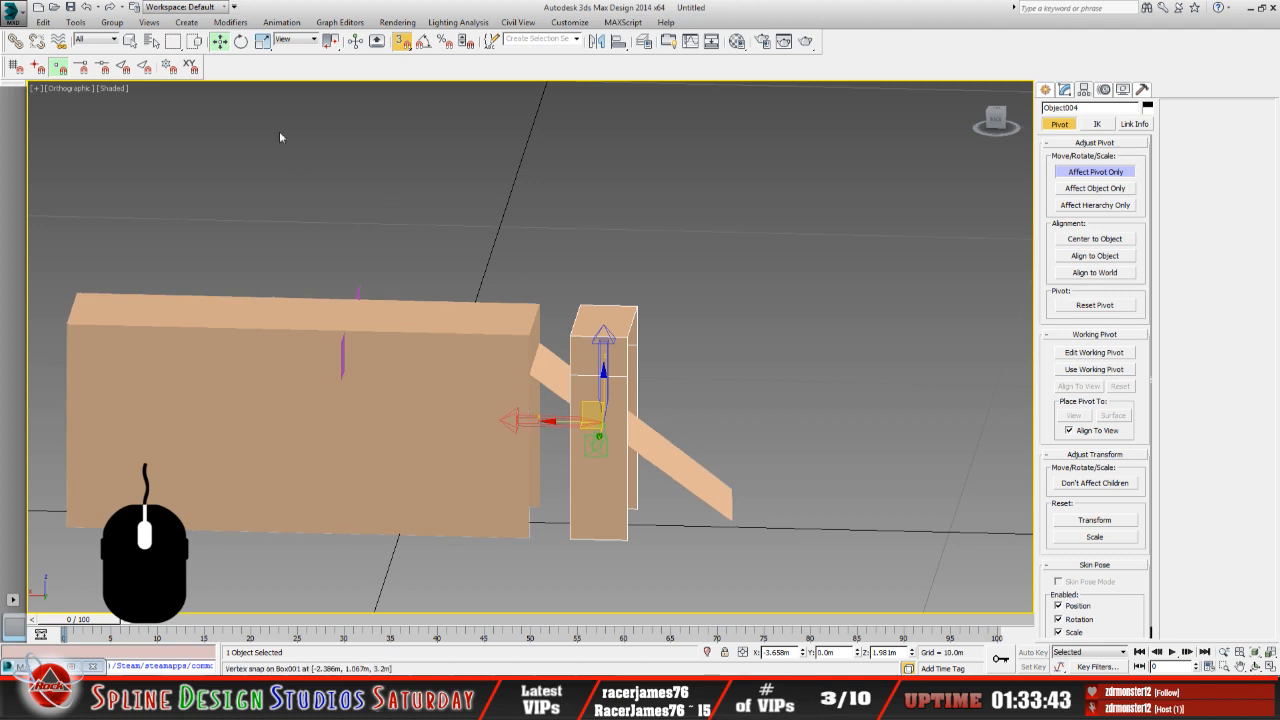
click(122, 66)
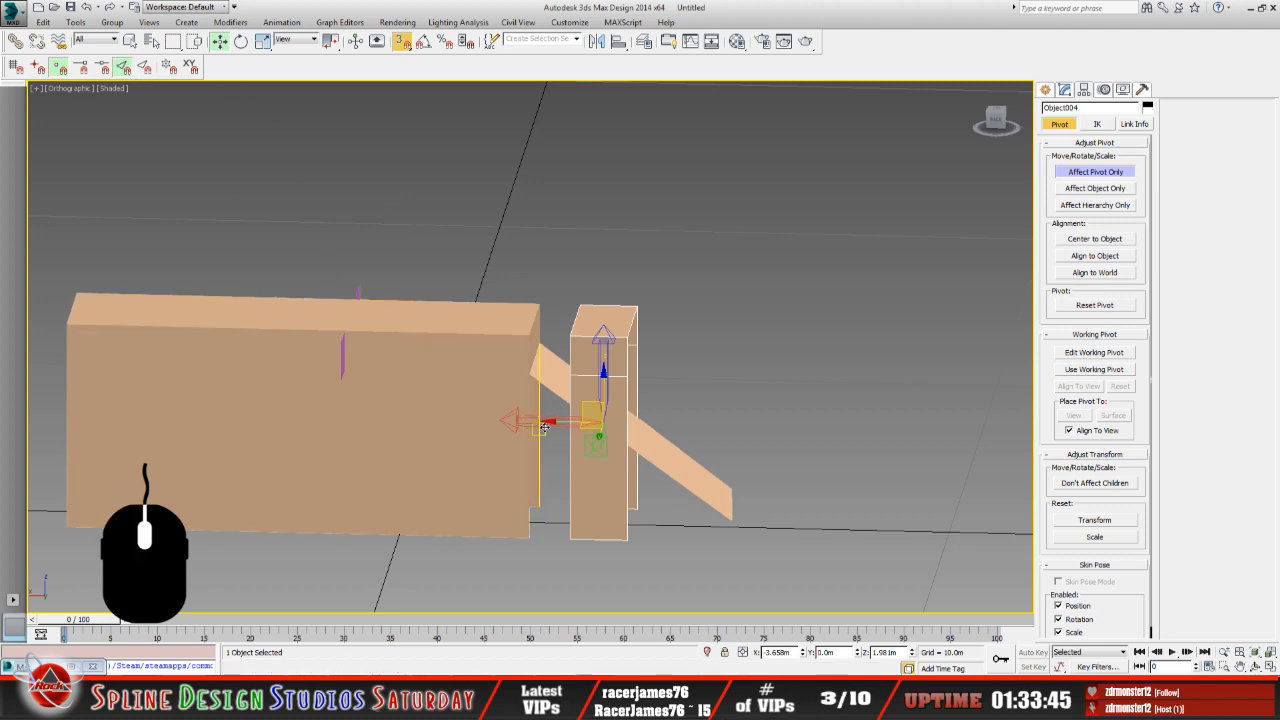
mouse_move(543, 428)
mouse_down()
mouse_move(520, 430)
mouse_move(565, 433)
mouse_up()
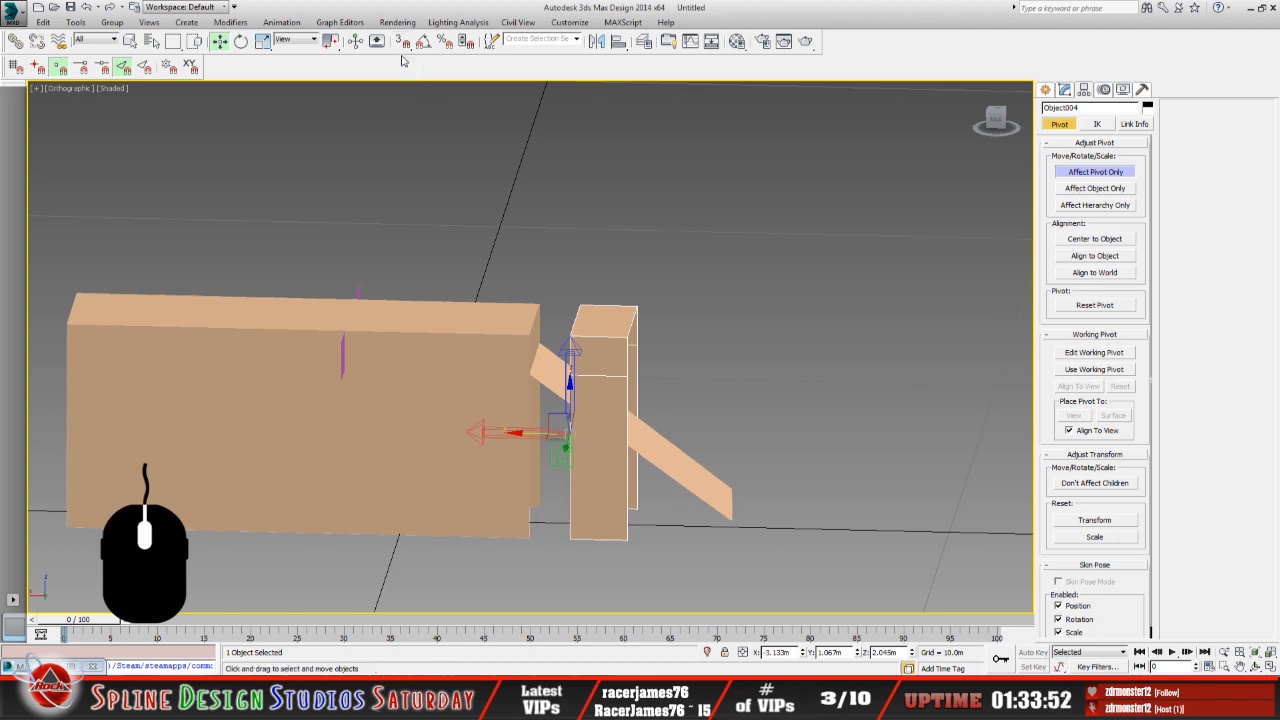
click(1082, 177)
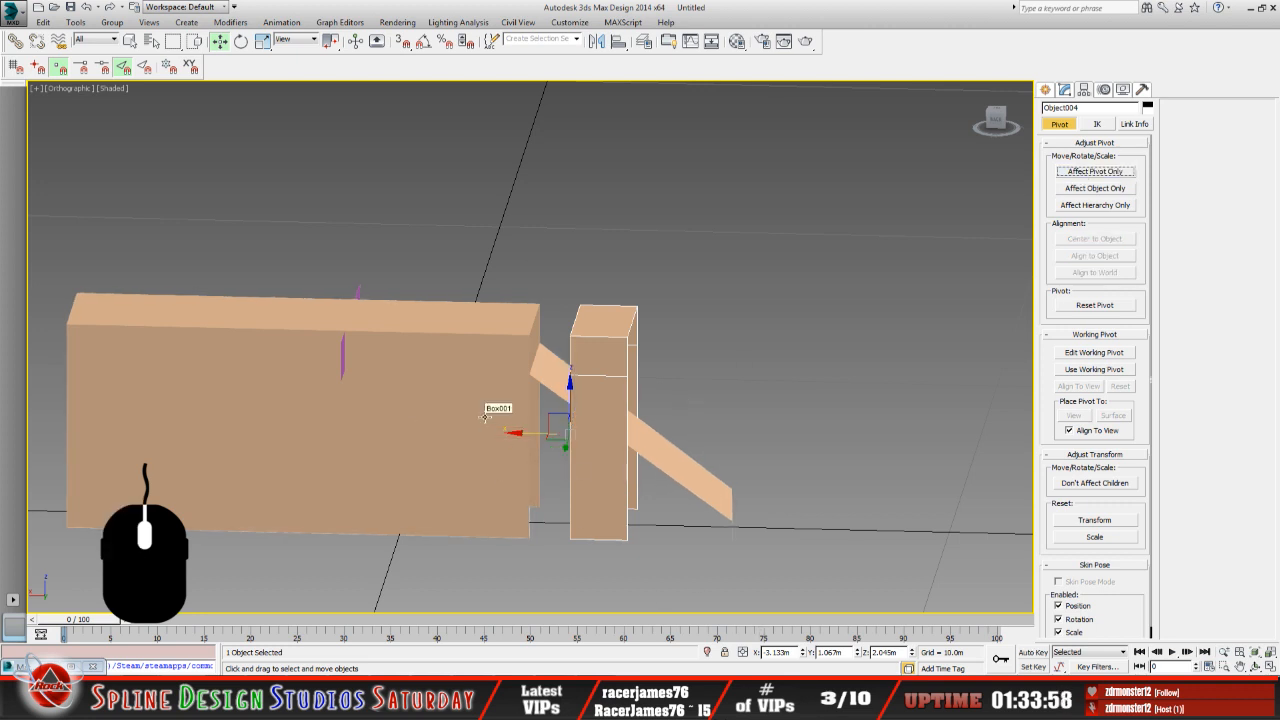
Copy the X coordinate of the main box's selected ramp-end vertices again and return to whole-object level.
click(489, 388)
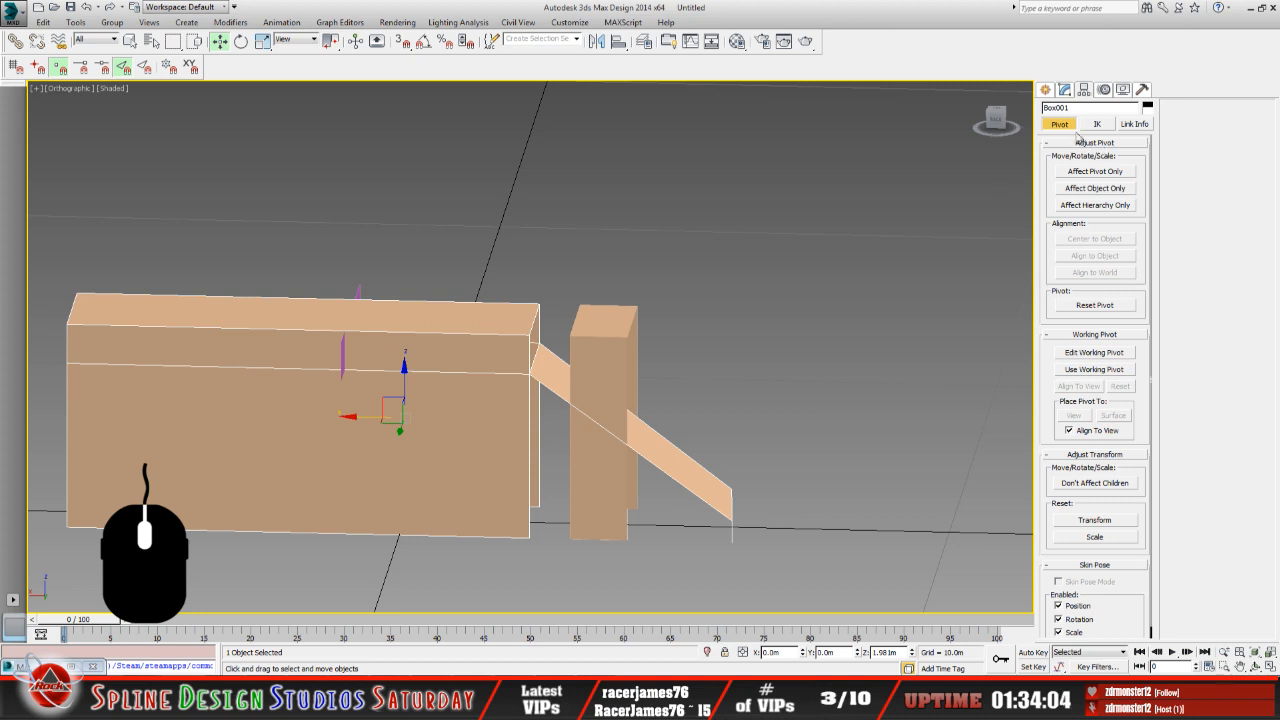
click(1065, 90)
key(1)
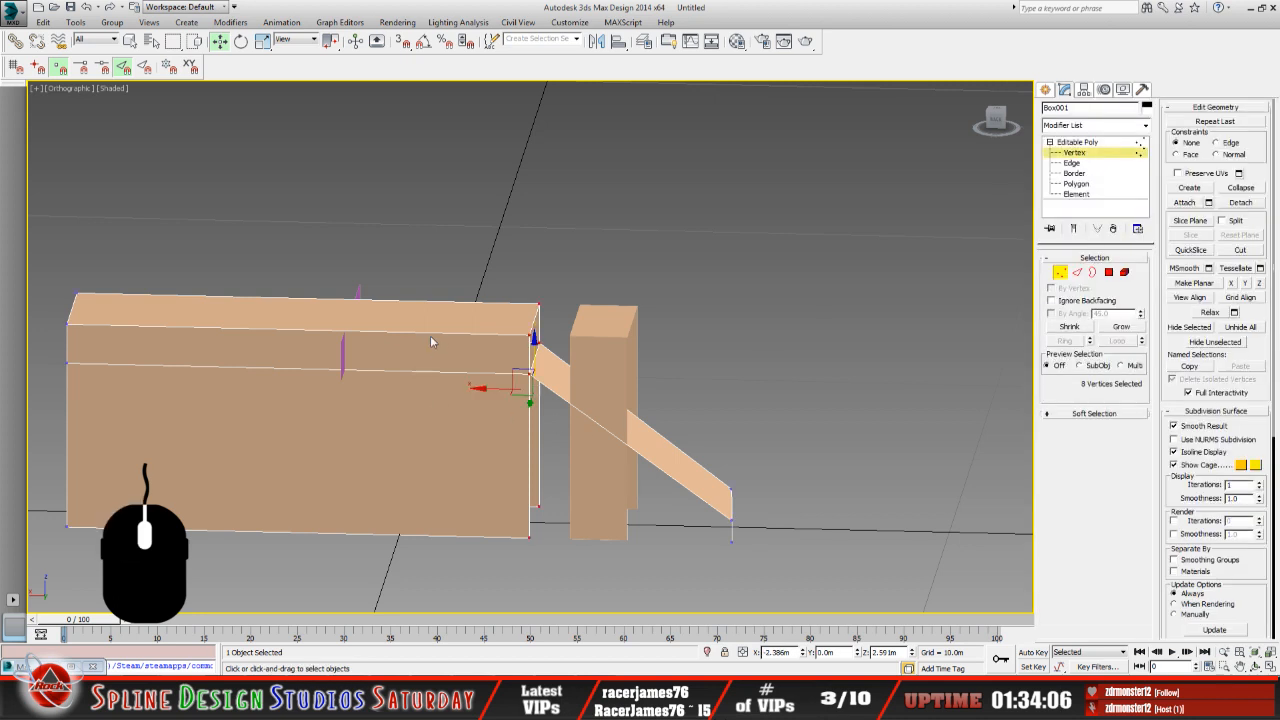
double_click(778, 652)
key(ctrl+c)
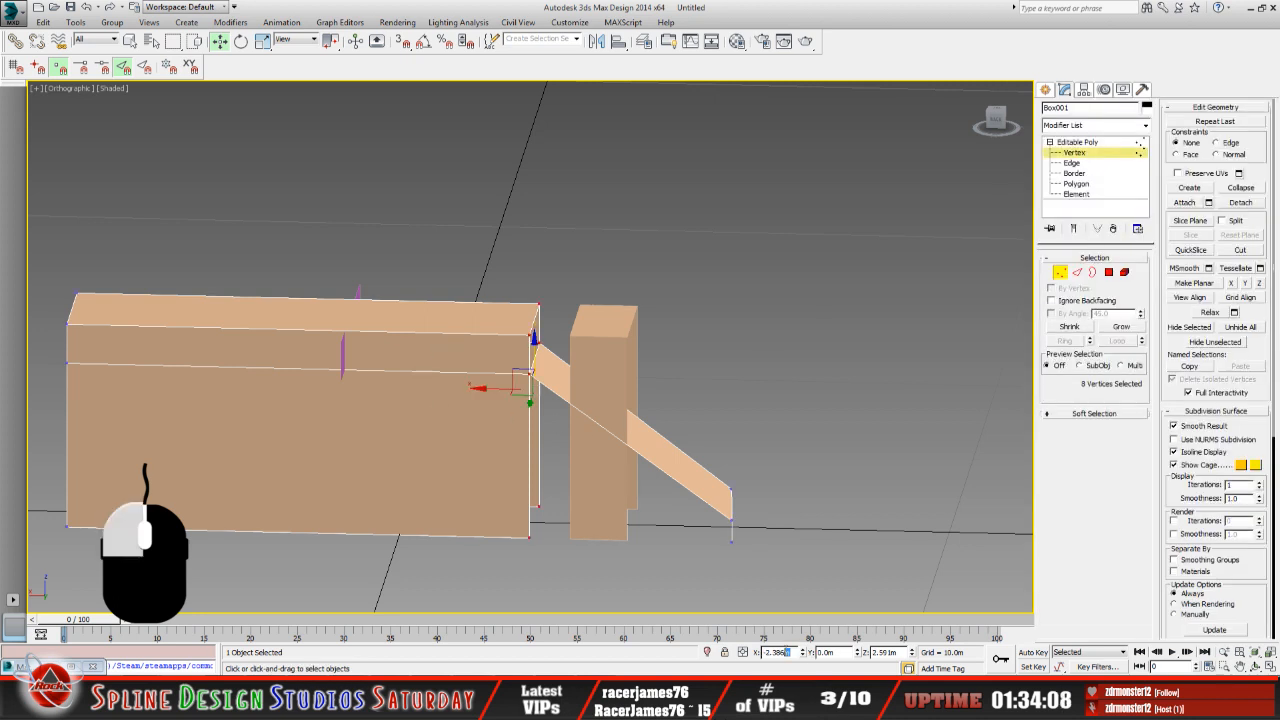
right_click(776, 650)
click(810, 512)
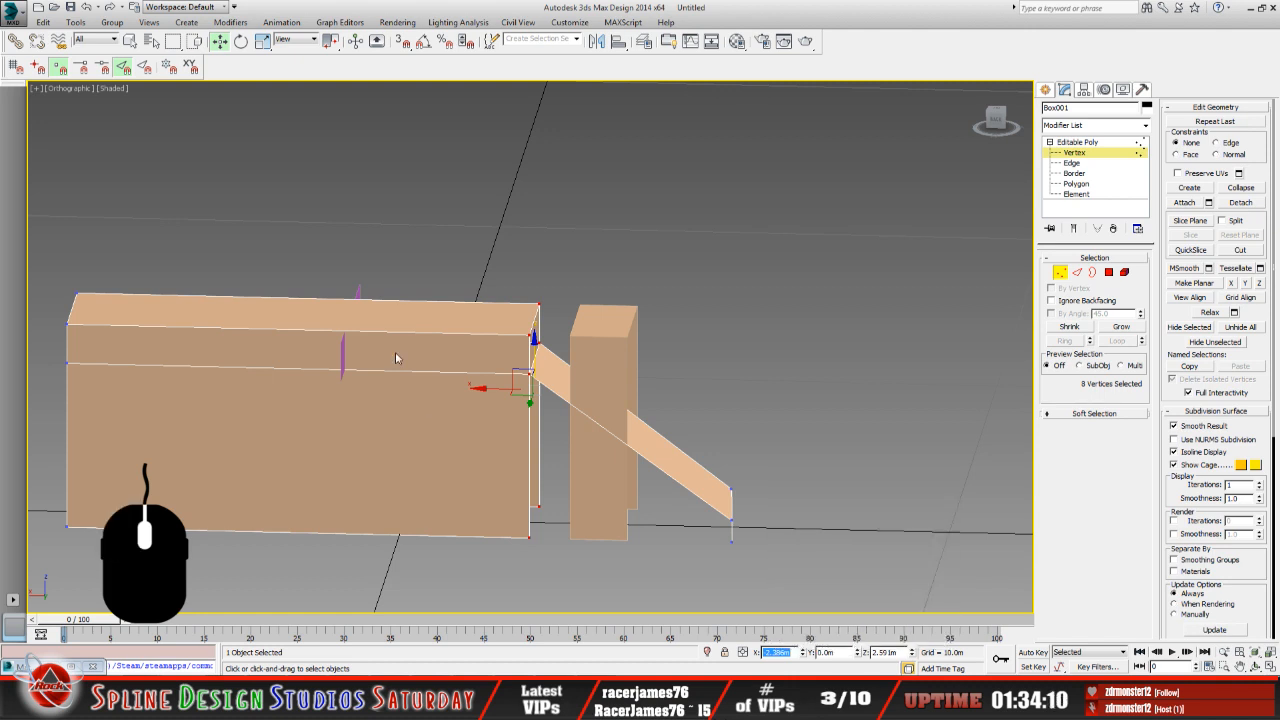
click(627, 553)
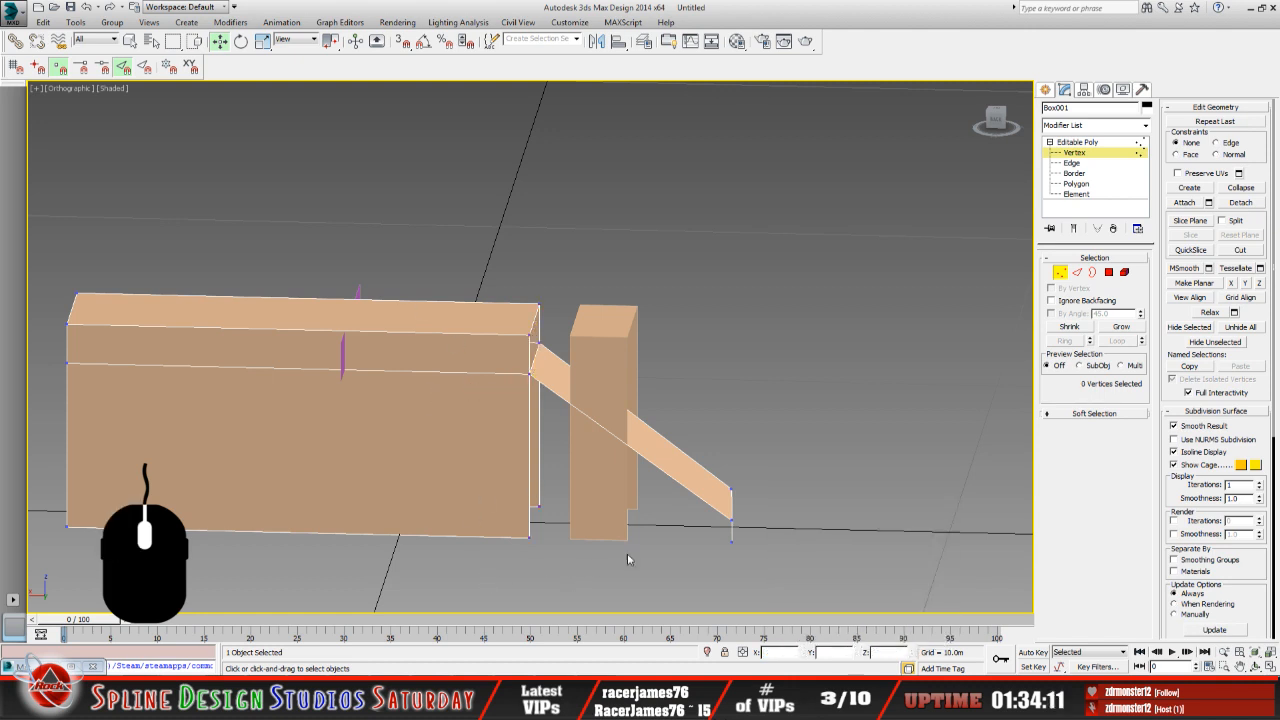
click(1075, 143)
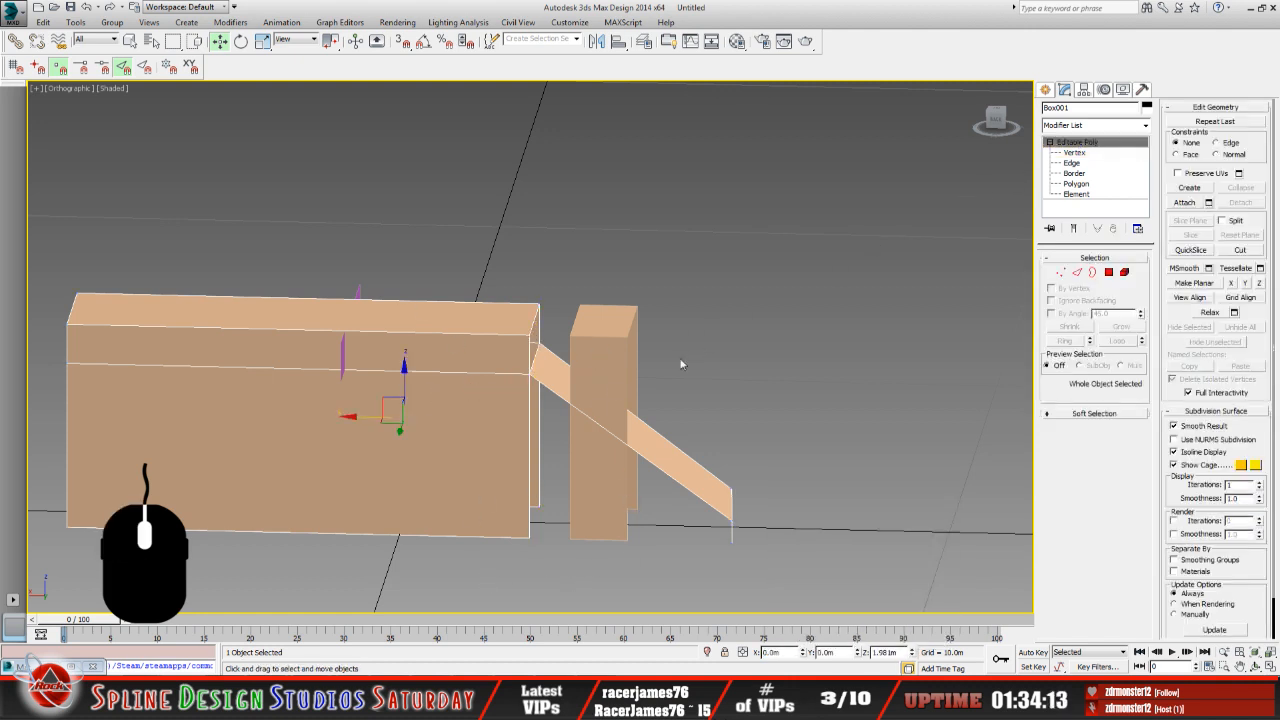
Select the end section and set its X position to the copied -2.386 m.
click(603, 429)
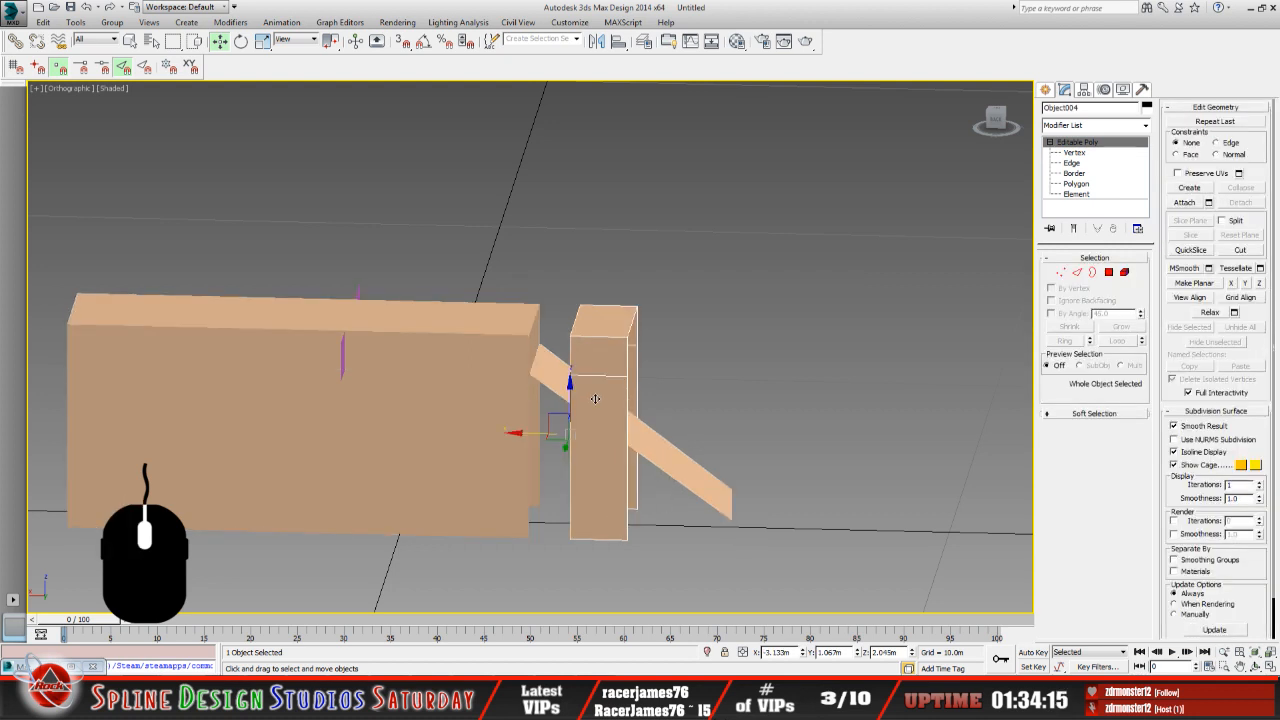
double_click(790, 652)
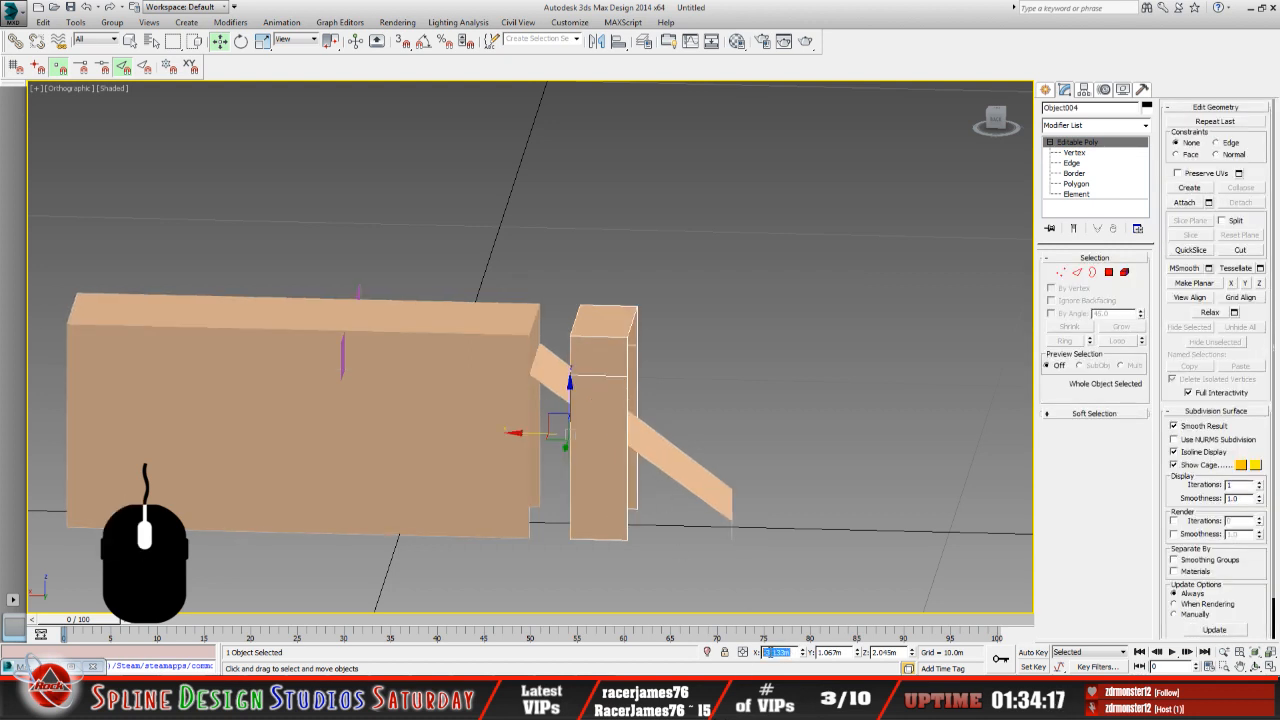
right_click(778, 652)
click(826, 528)
key(Return)
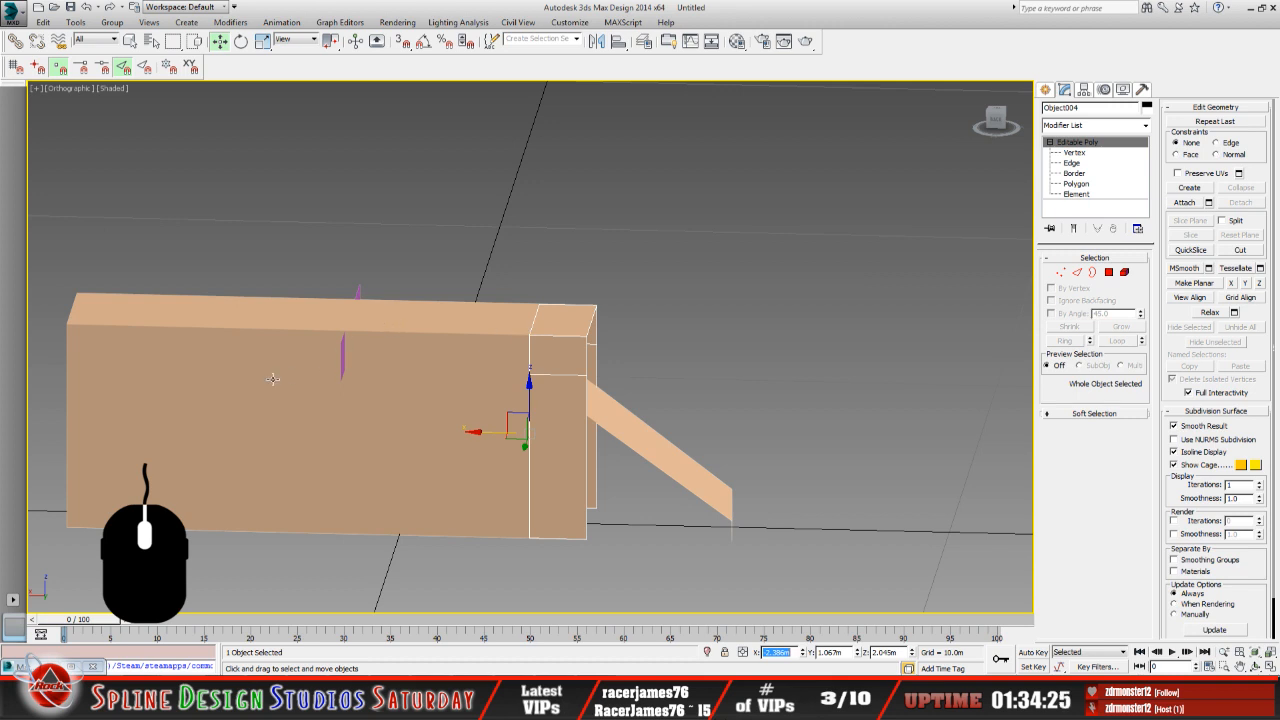
Examine the joint between the main box and the end section from several angles.
click(377, 426)
click(533, 410)
scroll(558, 406, down, 2)
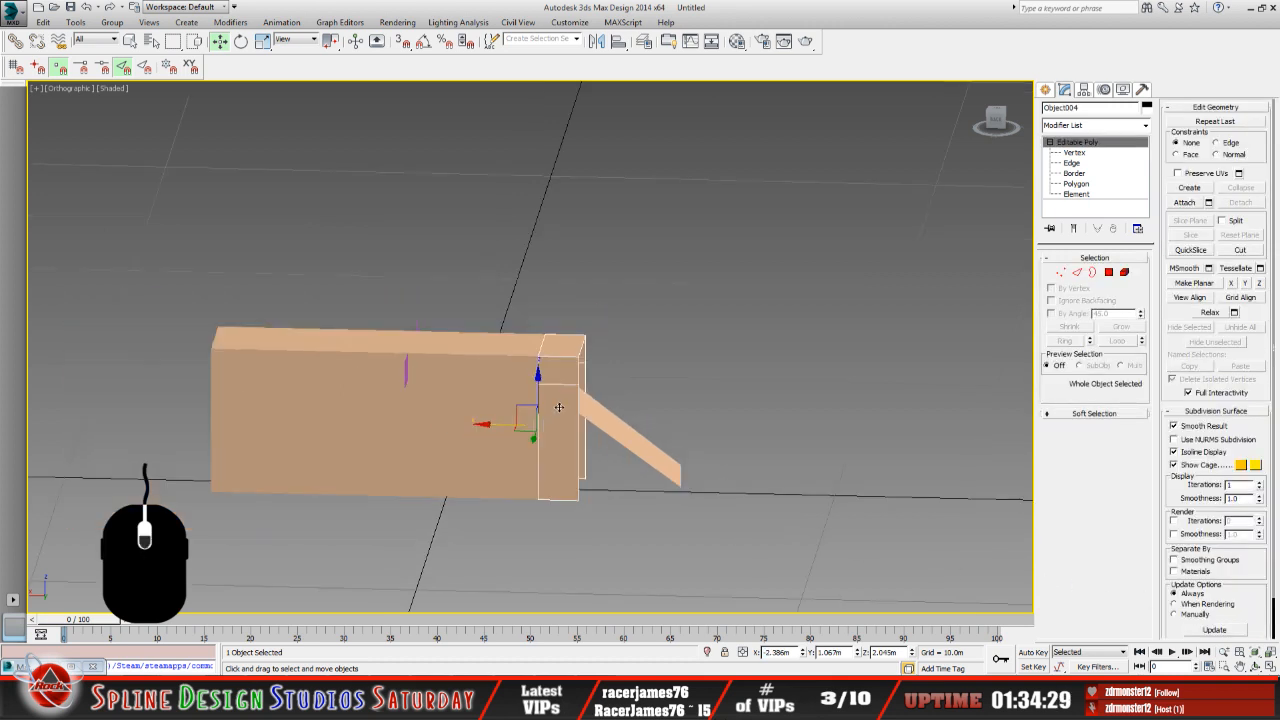
click(1256, 667)
drag(595, 449, 553, 402)
drag(594, 362, 553, 442)
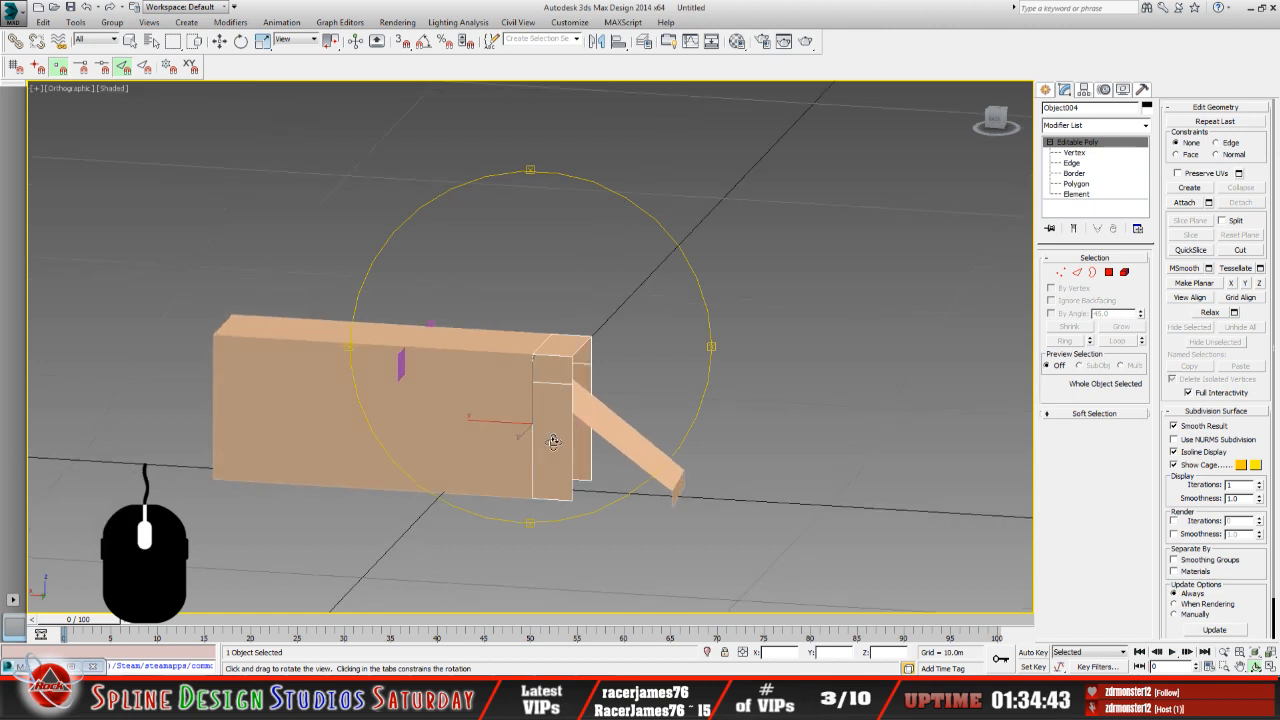
scroll(509, 404, up, 2)
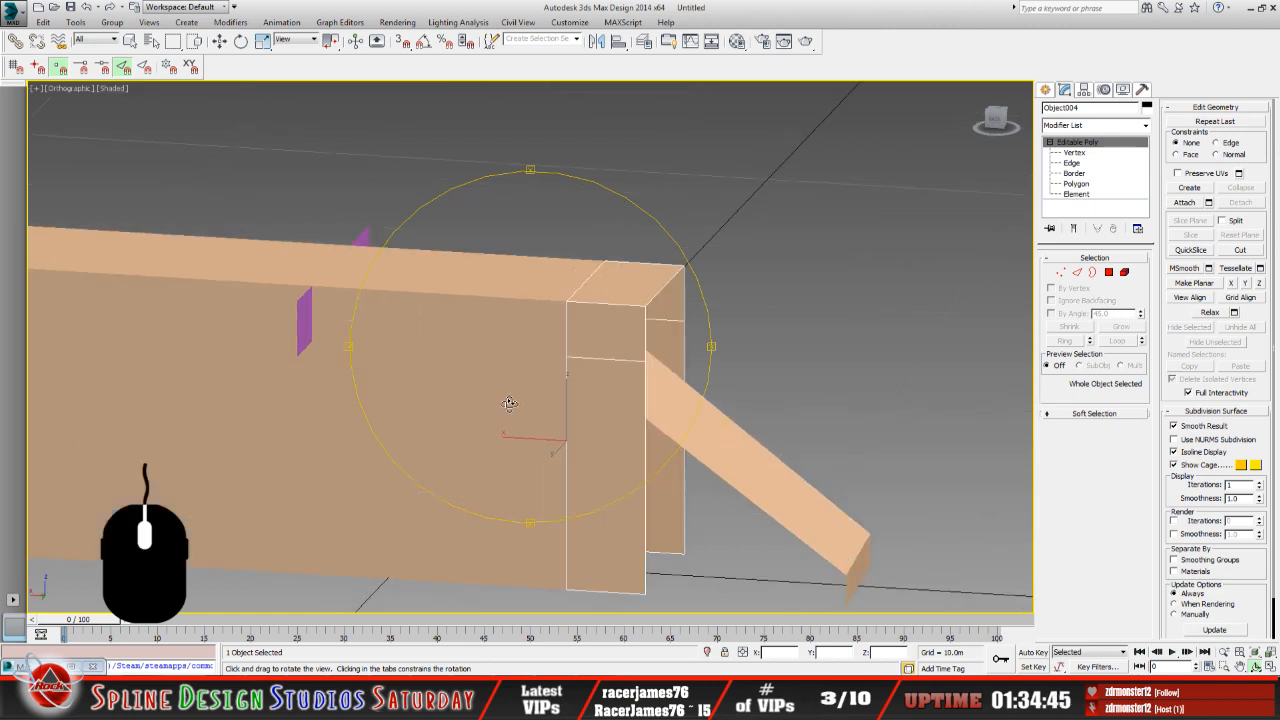
scroll(509, 404, down, 3)
click(130, 41)
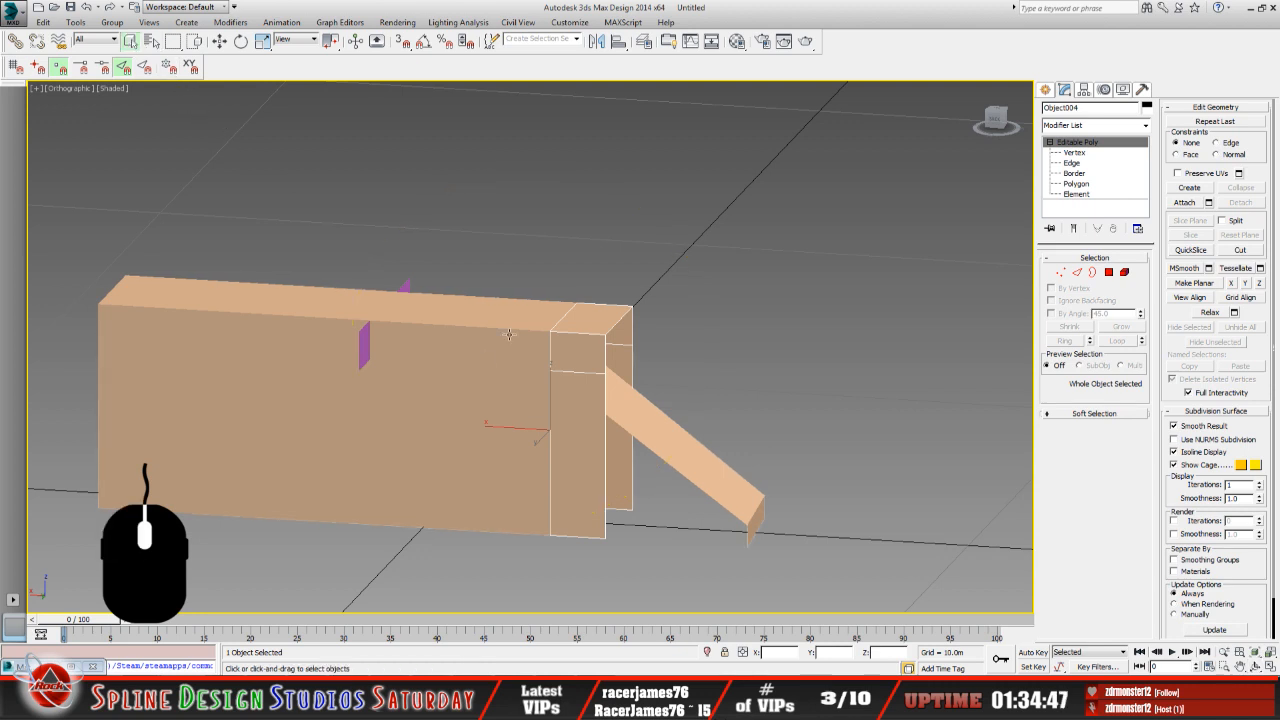
click(483, 390)
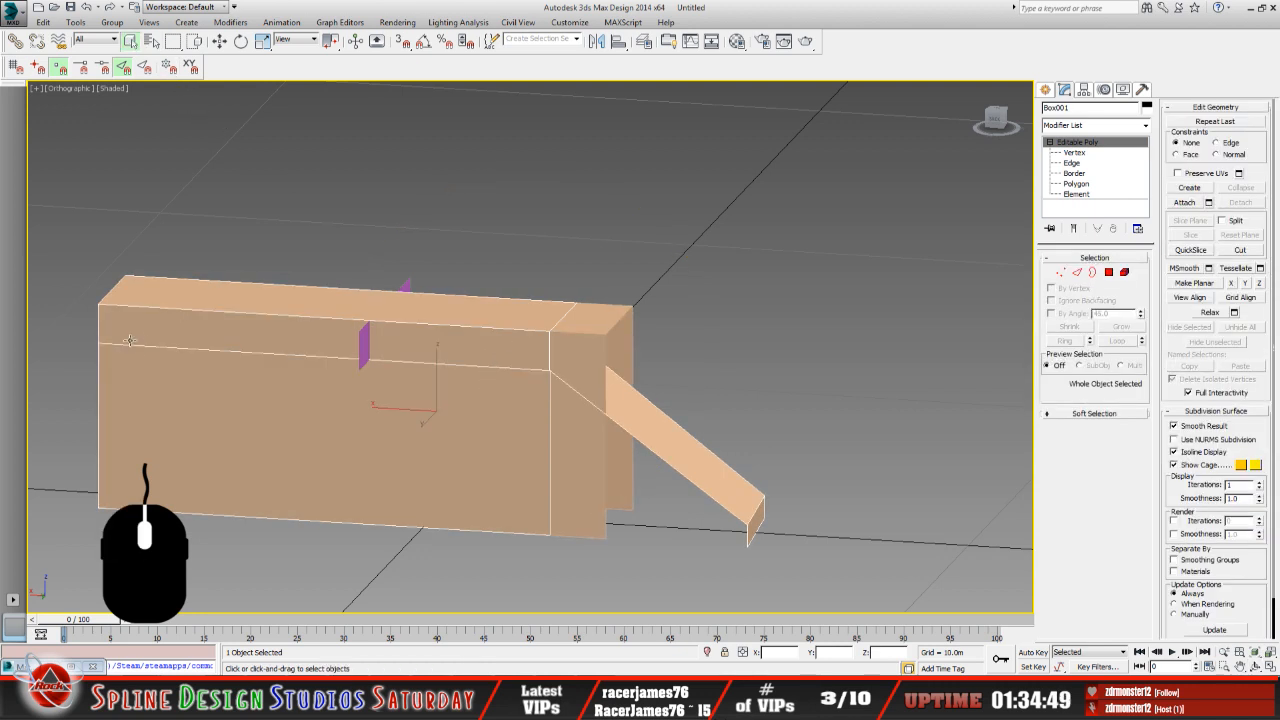
Select the end section's vertex at the ramp's upper edge and enable edge-only 3D snapping for moving it.
click(580, 364)
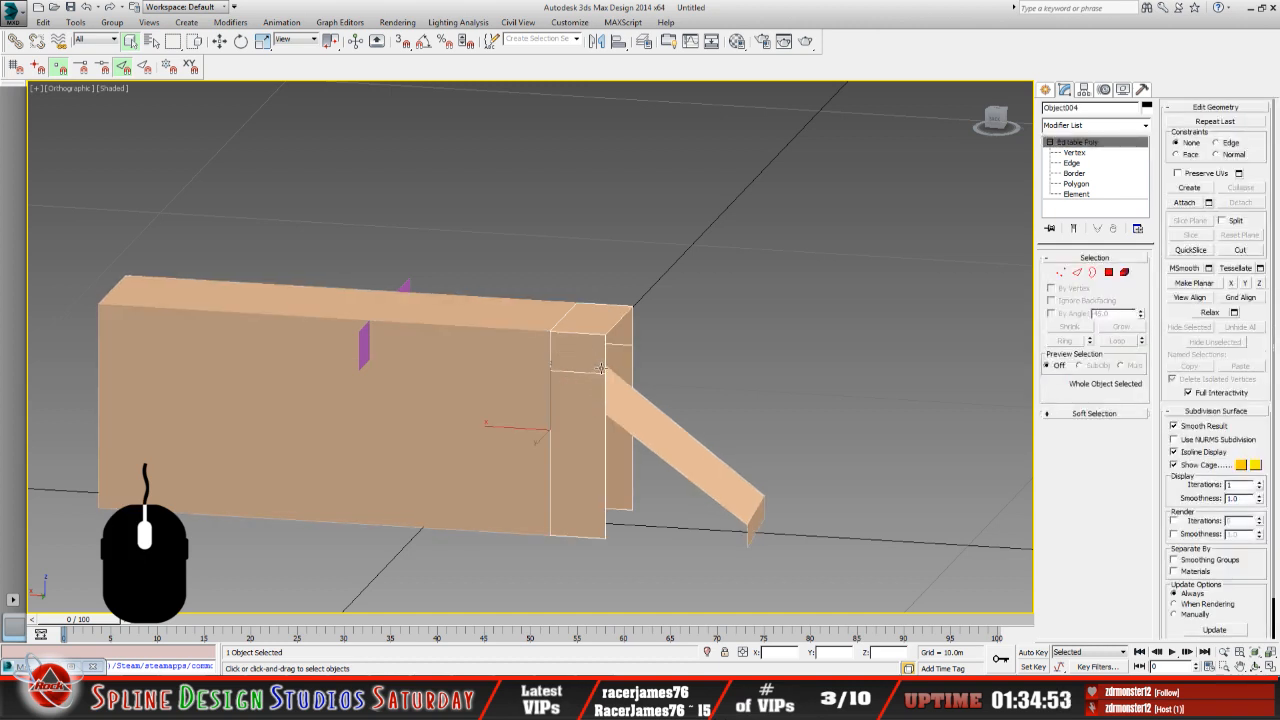
scroll(605, 394, up, 3)
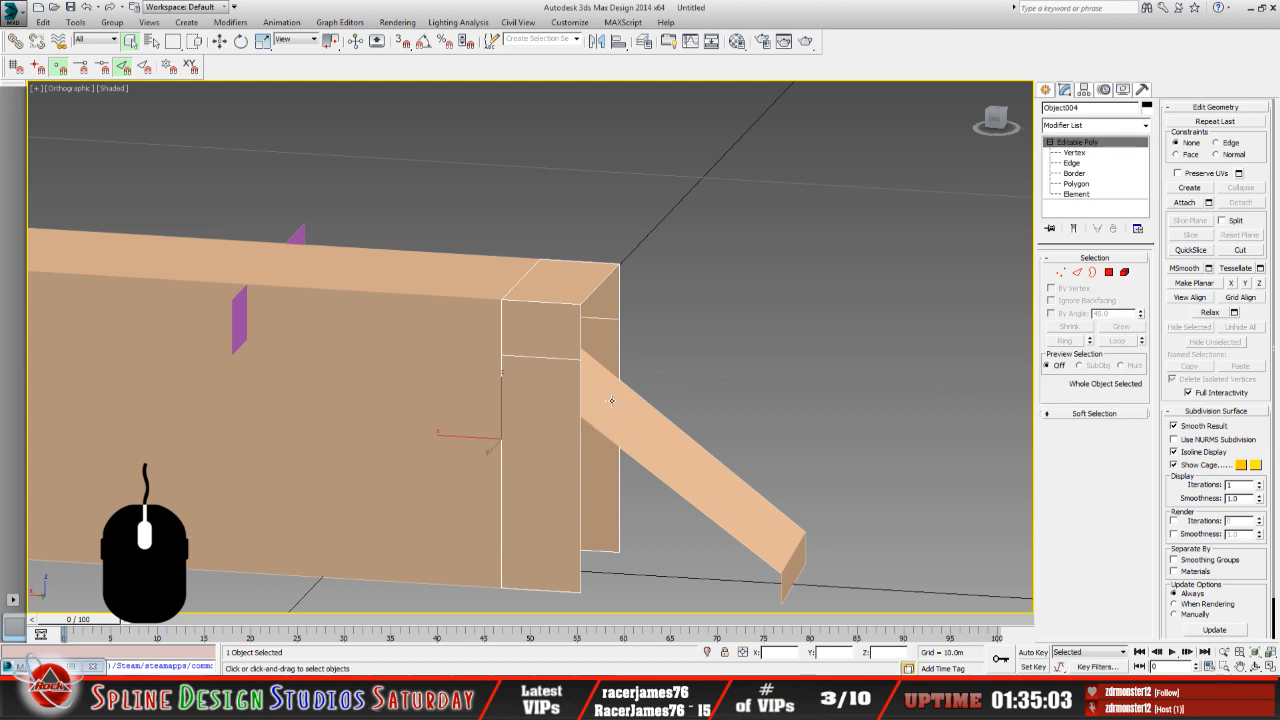
click(1075, 152)
click(578, 359)
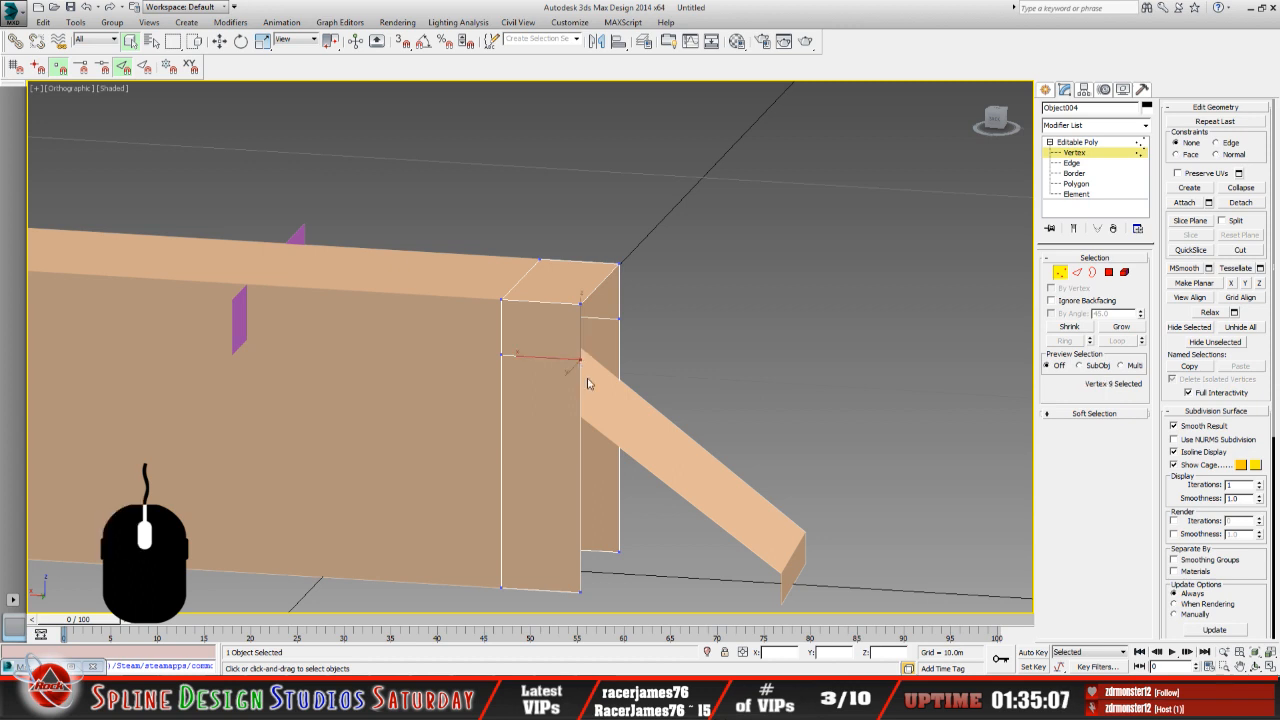
key(w)
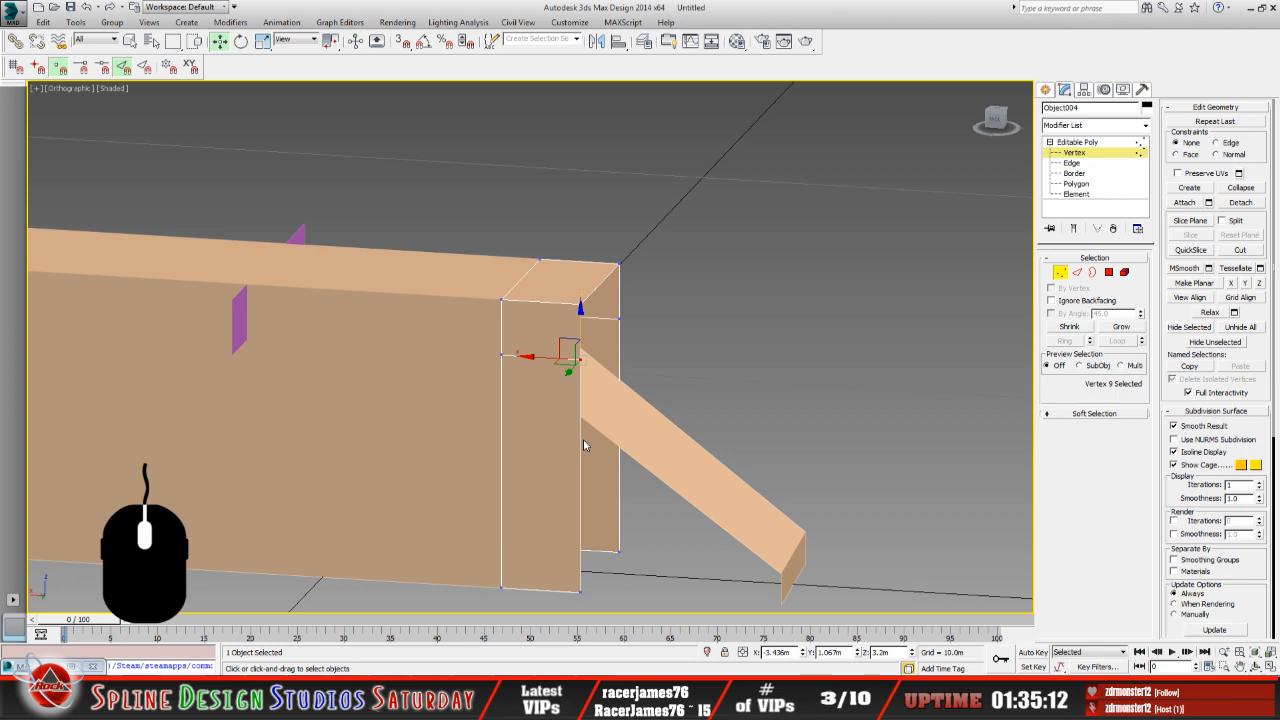
click(402, 41)
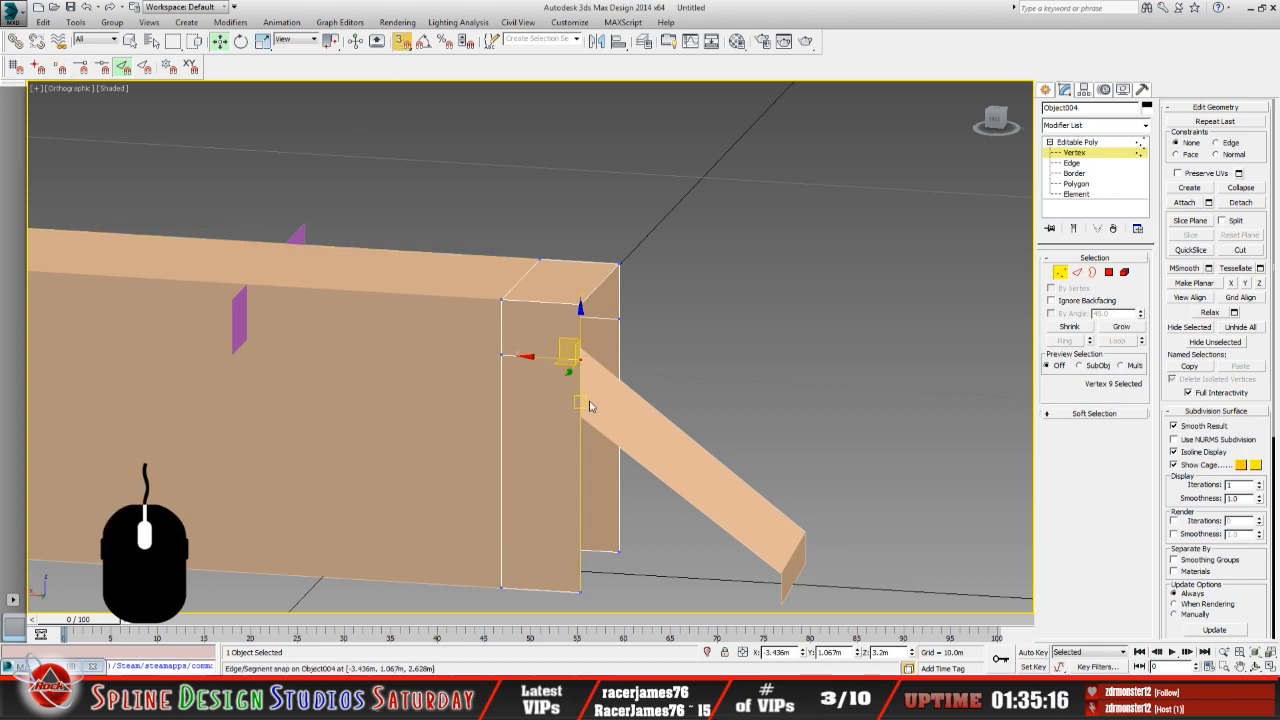
Try to snap the single selected vertex down to the ramp's lower edge, and undo the move.
drag(580, 326, 589, 271)
click(1256, 668)
scroll(531, 419, up, 4)
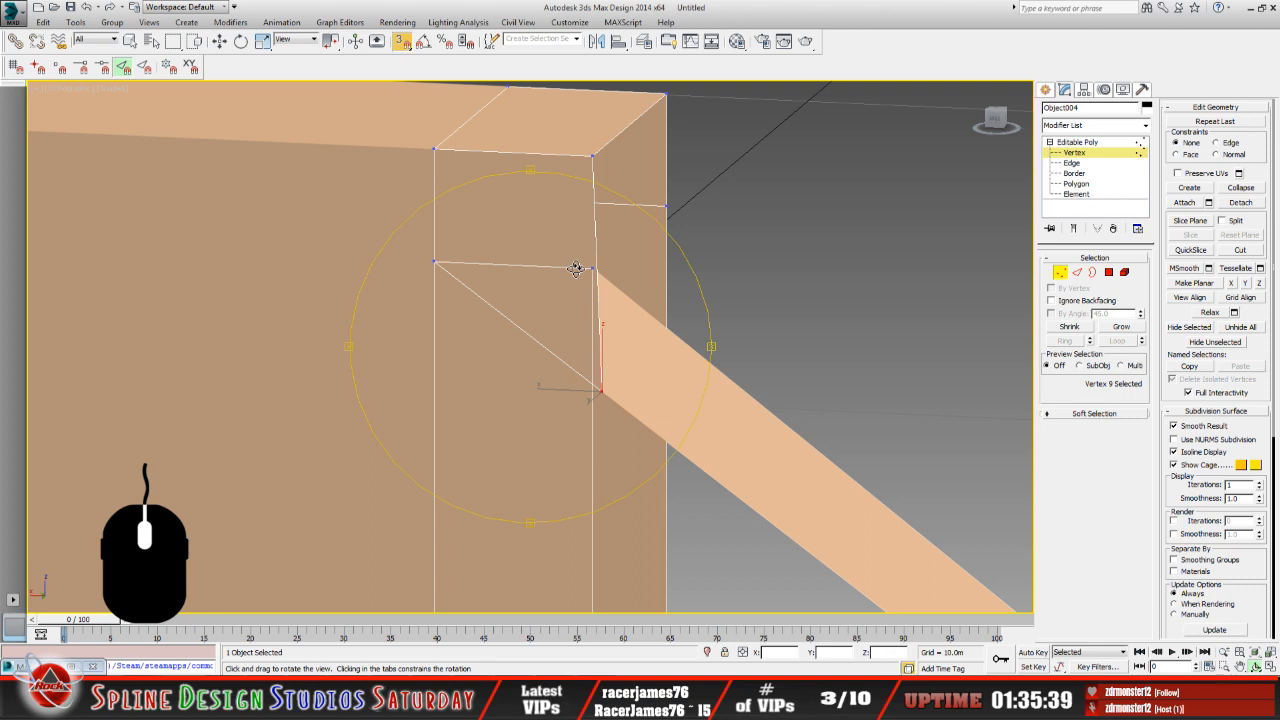
click(87, 8)
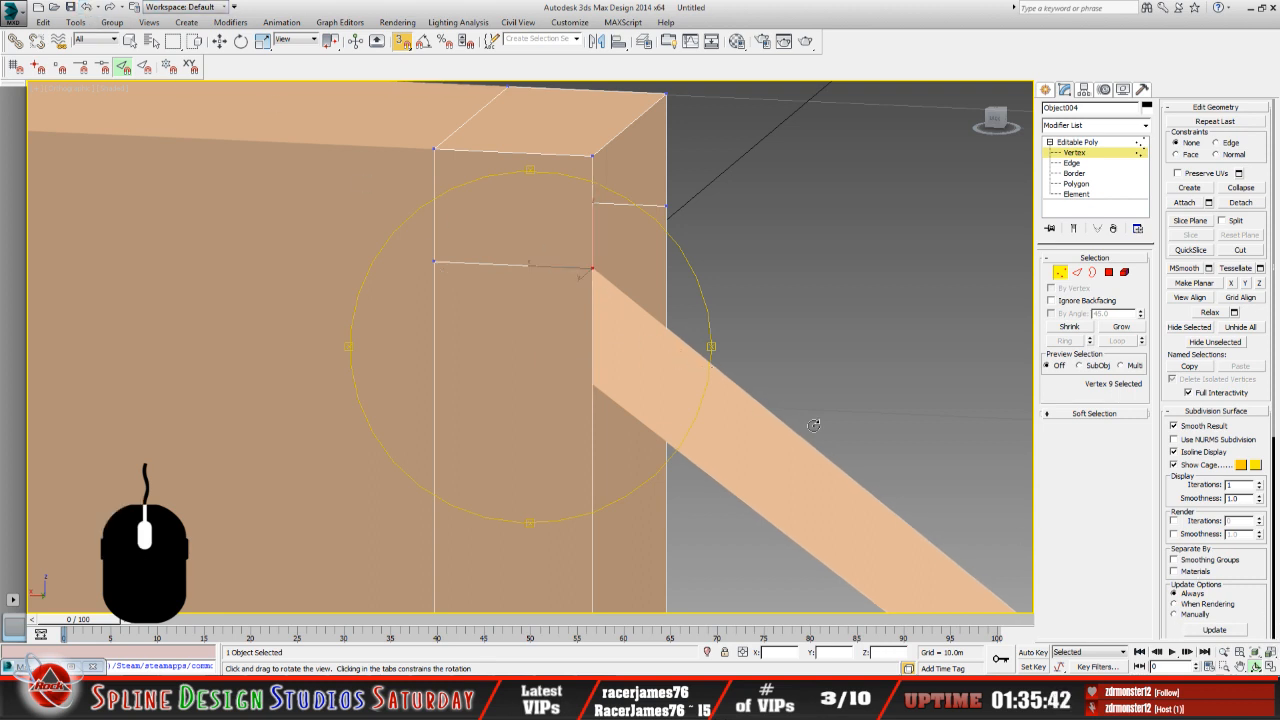
Select both coincident vertices at that corner, snap them down to the ramp's lower edge at about Z 2.413 m, and disable snapping.
drag(814, 425, 580, 354)
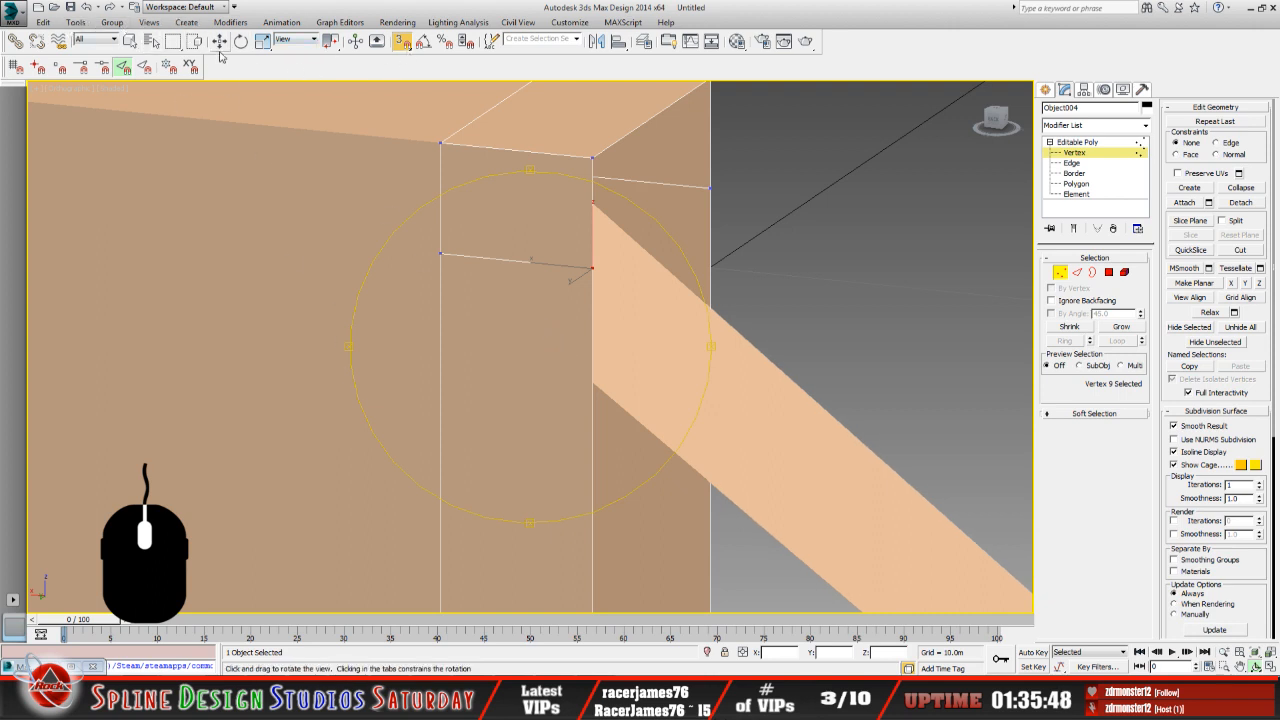
click(133, 43)
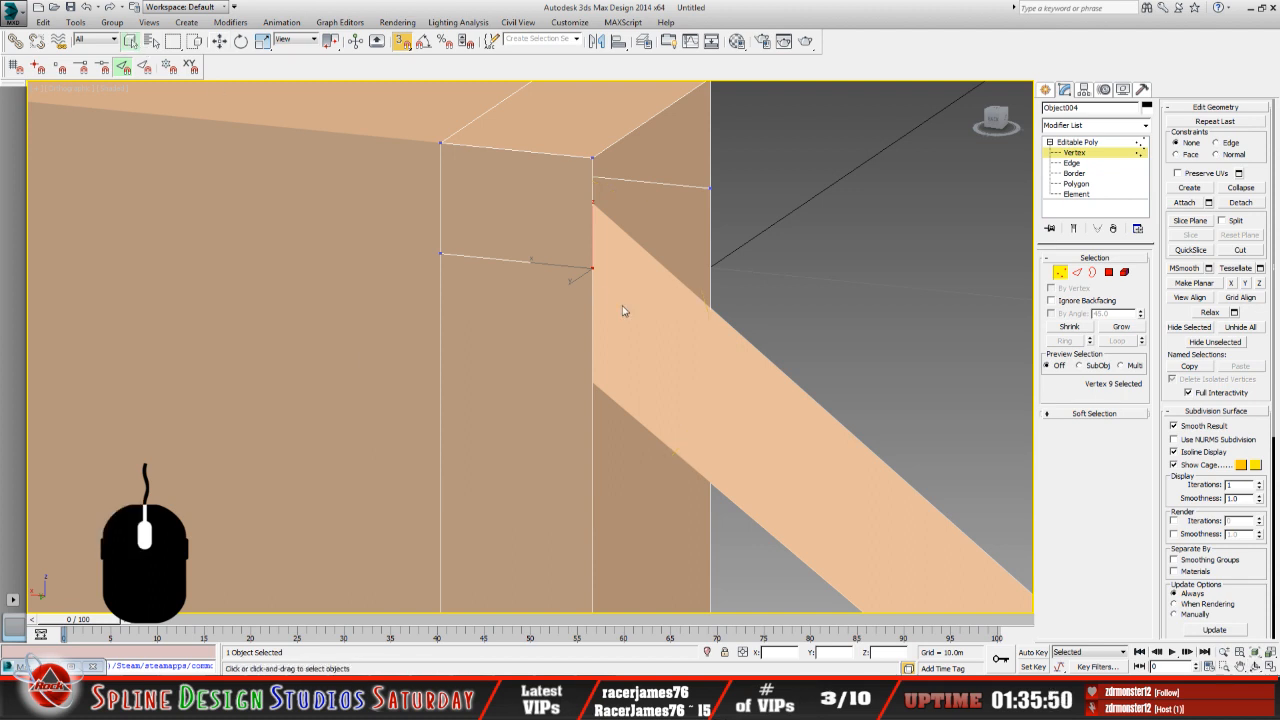
drag(570, 257, 590, 286)
click(219, 41)
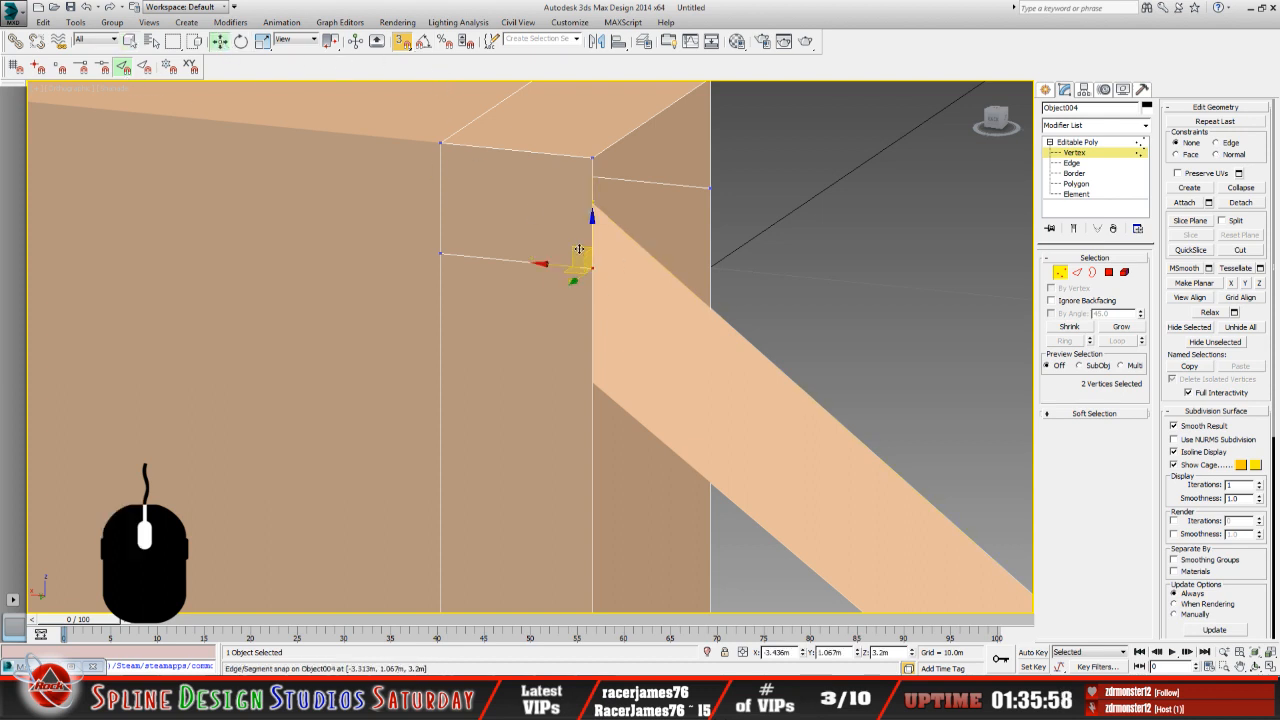
drag(584, 251, 592, 384)
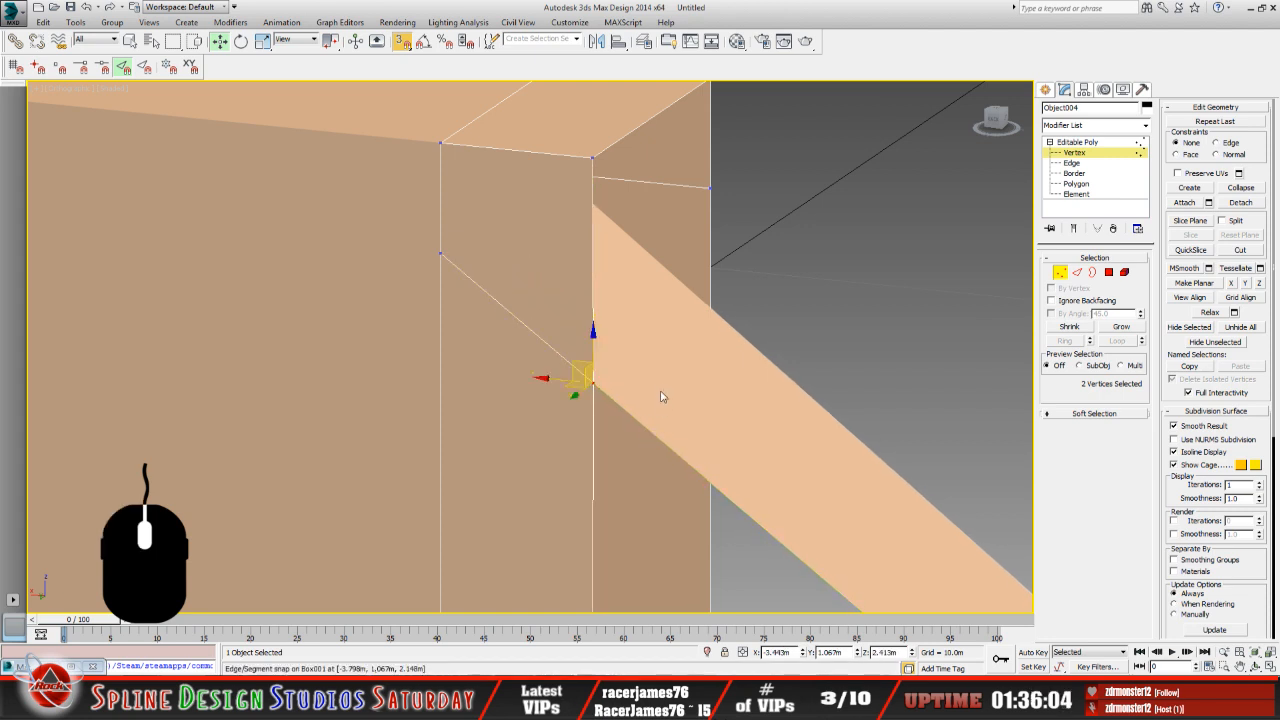
scroll(660, 393, up, 4)
scroll(560, 388, down, 2)
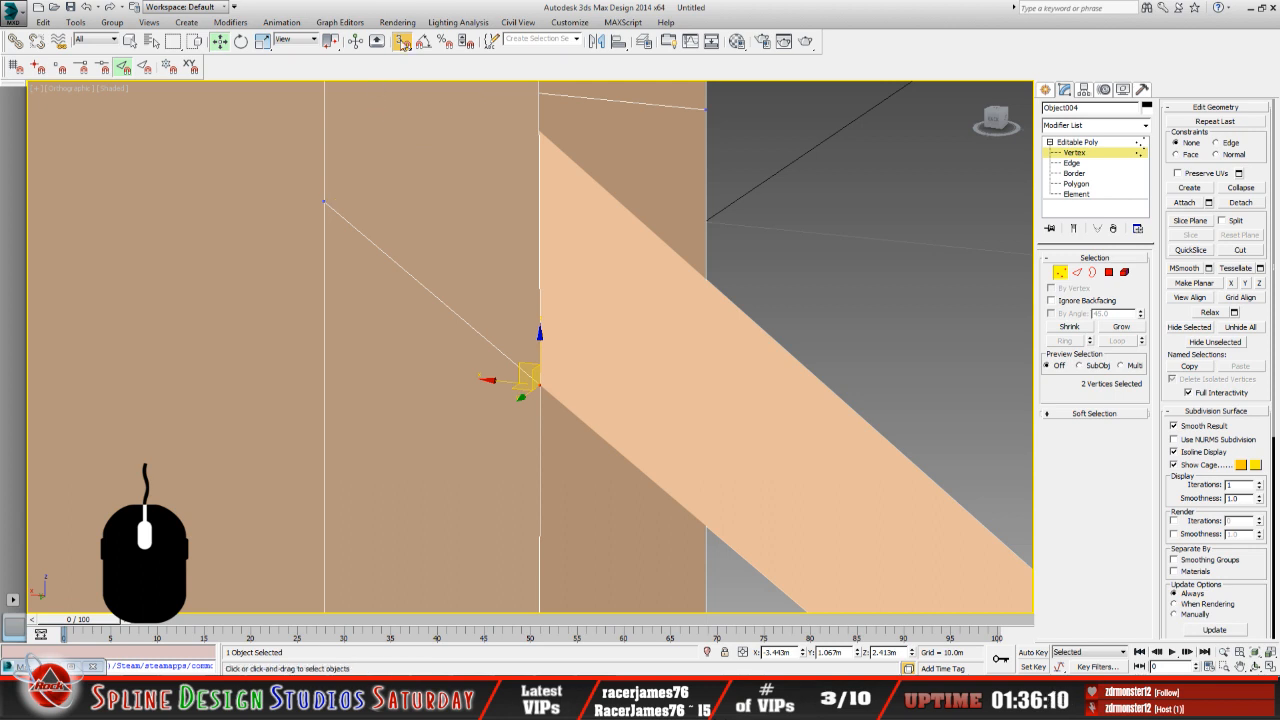
key(s)
Copy the X coordinate of the end section's upper front corner vertex above the ramp.
middle_drag(597, 281, 525, 352)
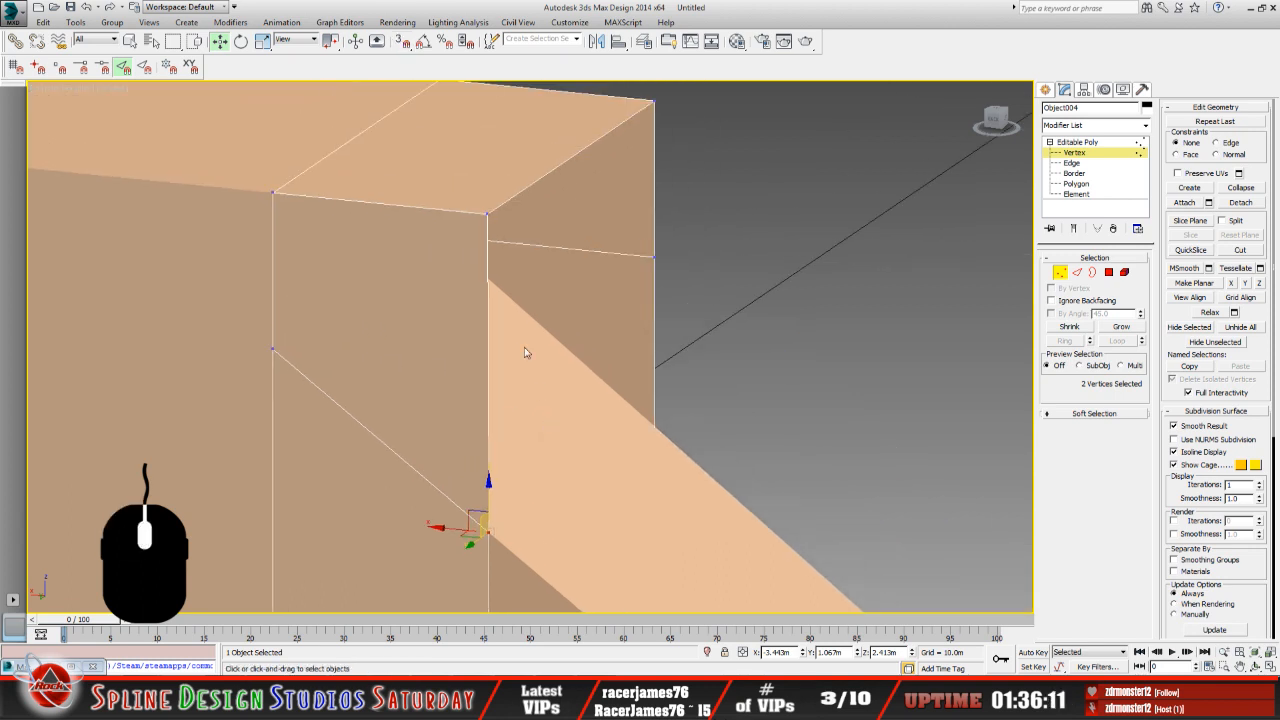
click(484, 217)
click(778, 652)
key(ctrl+c)
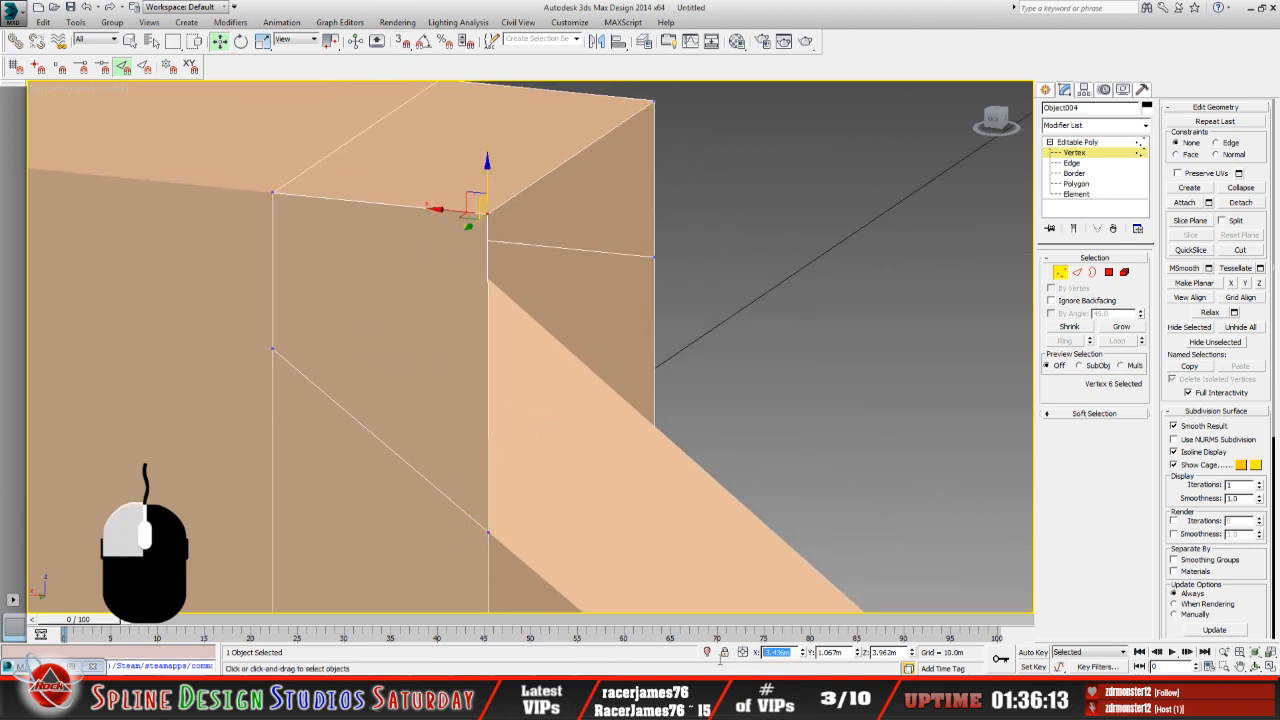
right_click(779, 652)
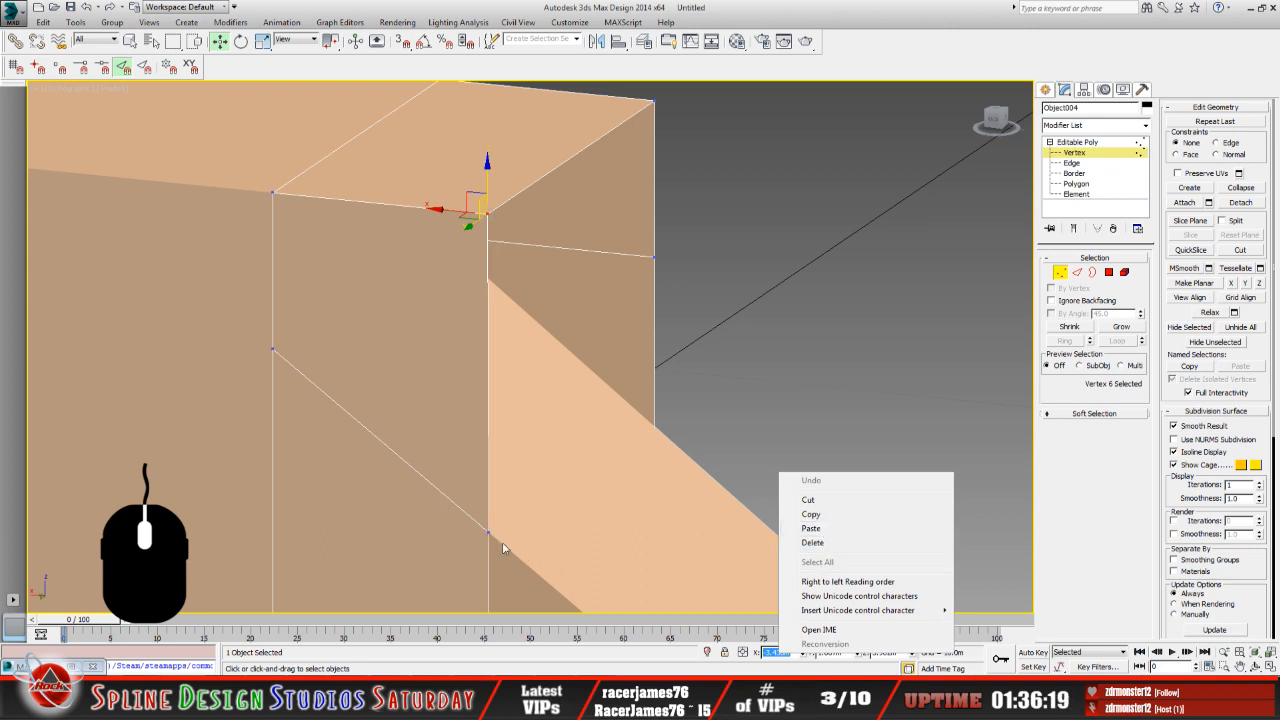
click(817, 515)
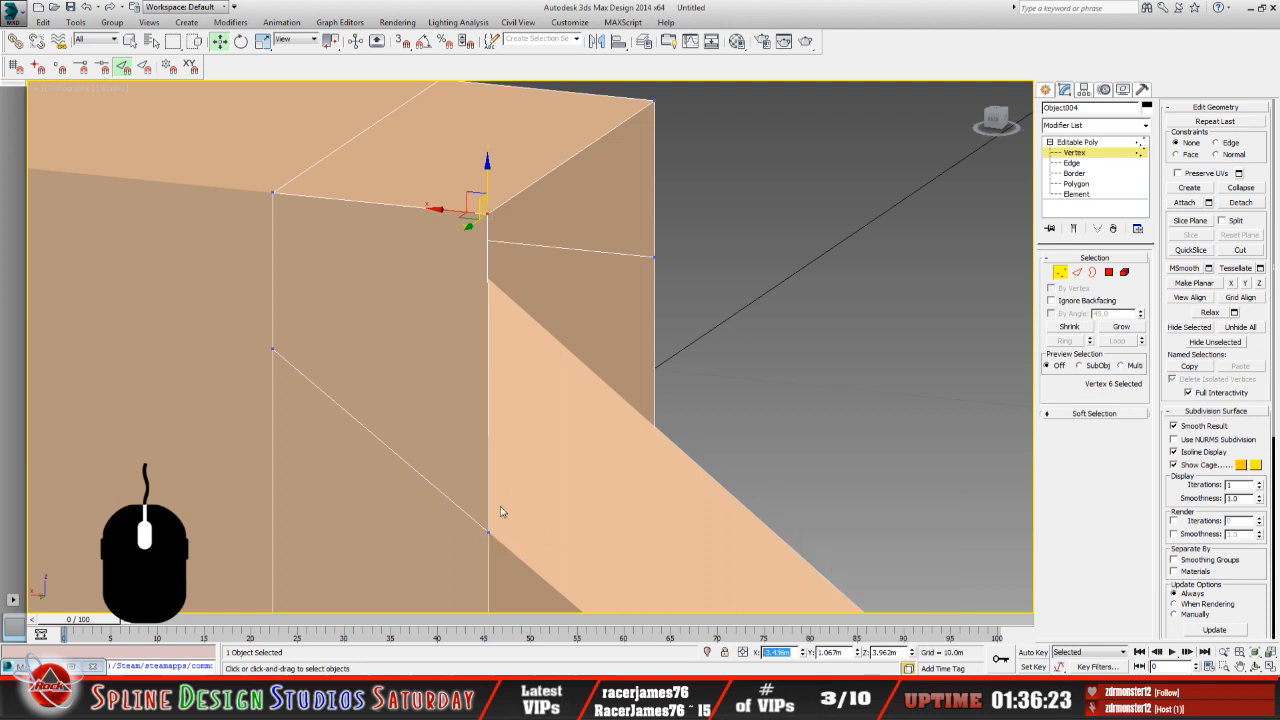
Select both coincident end-section vertices at the ramp's lower edge and paste the copied X coordinate of -3.436 m.
drag(471, 525, 495, 547)
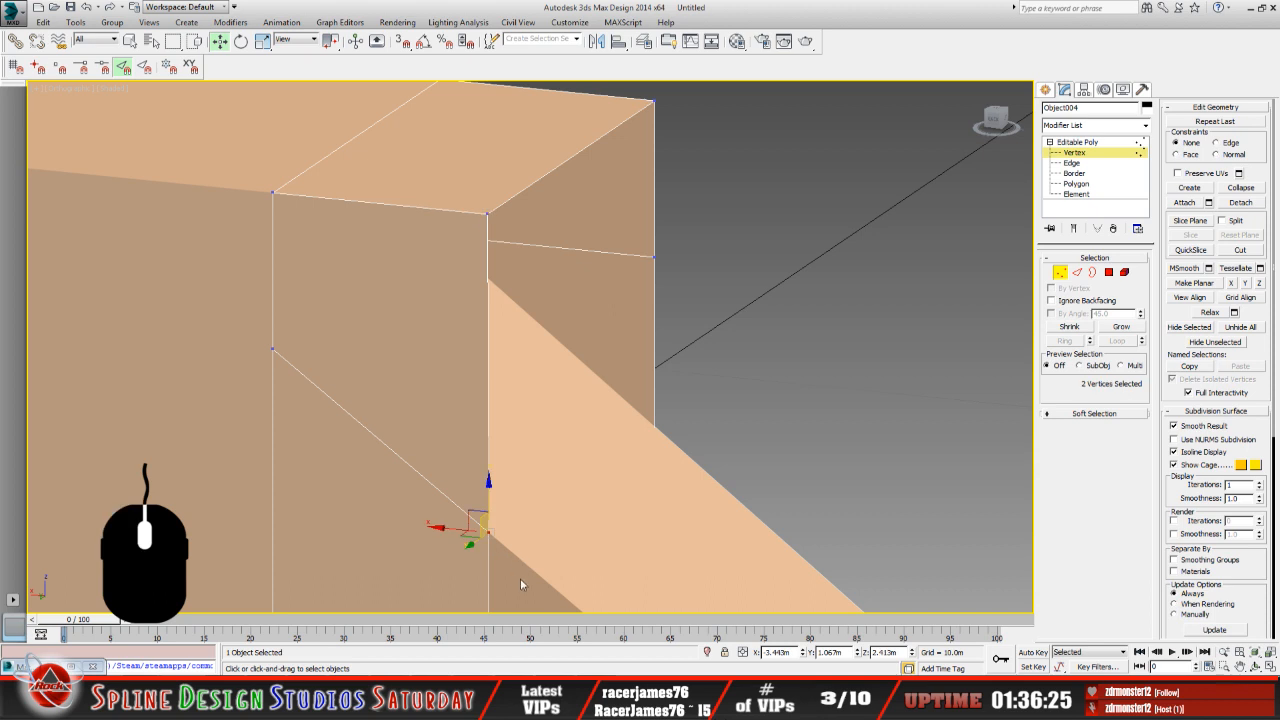
double_click(790, 652)
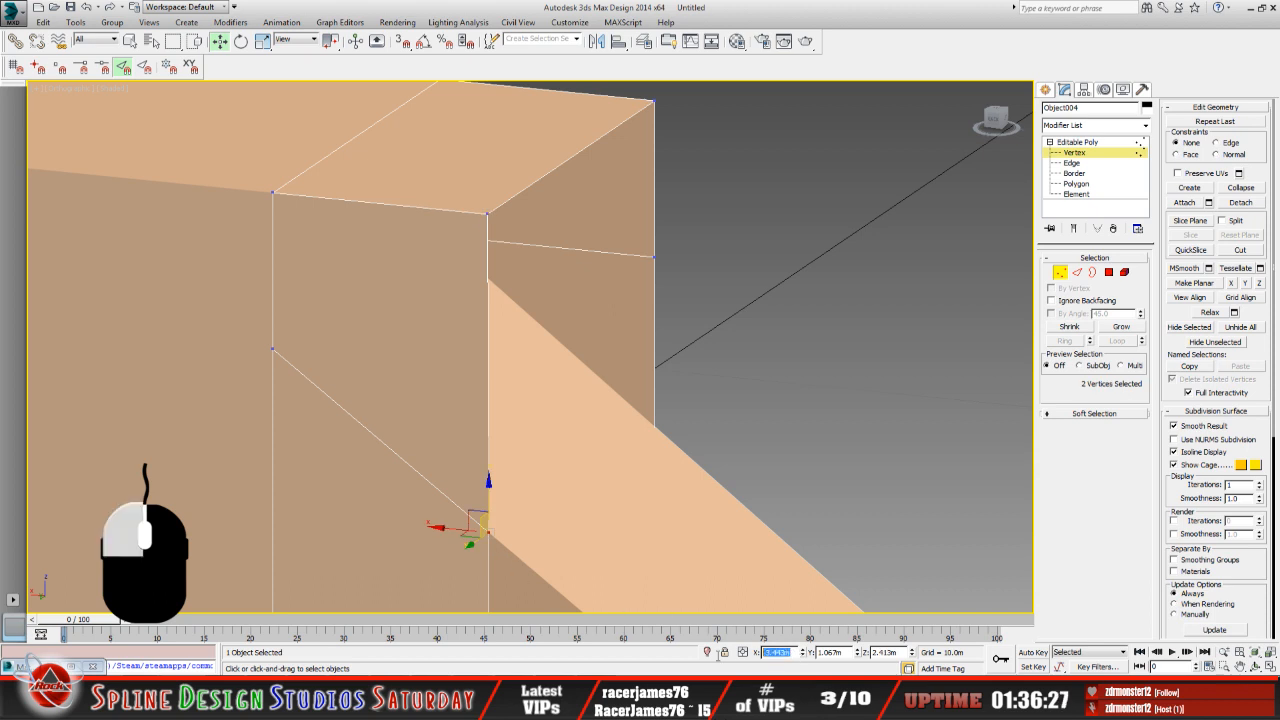
right_click(776, 652)
click(815, 534)
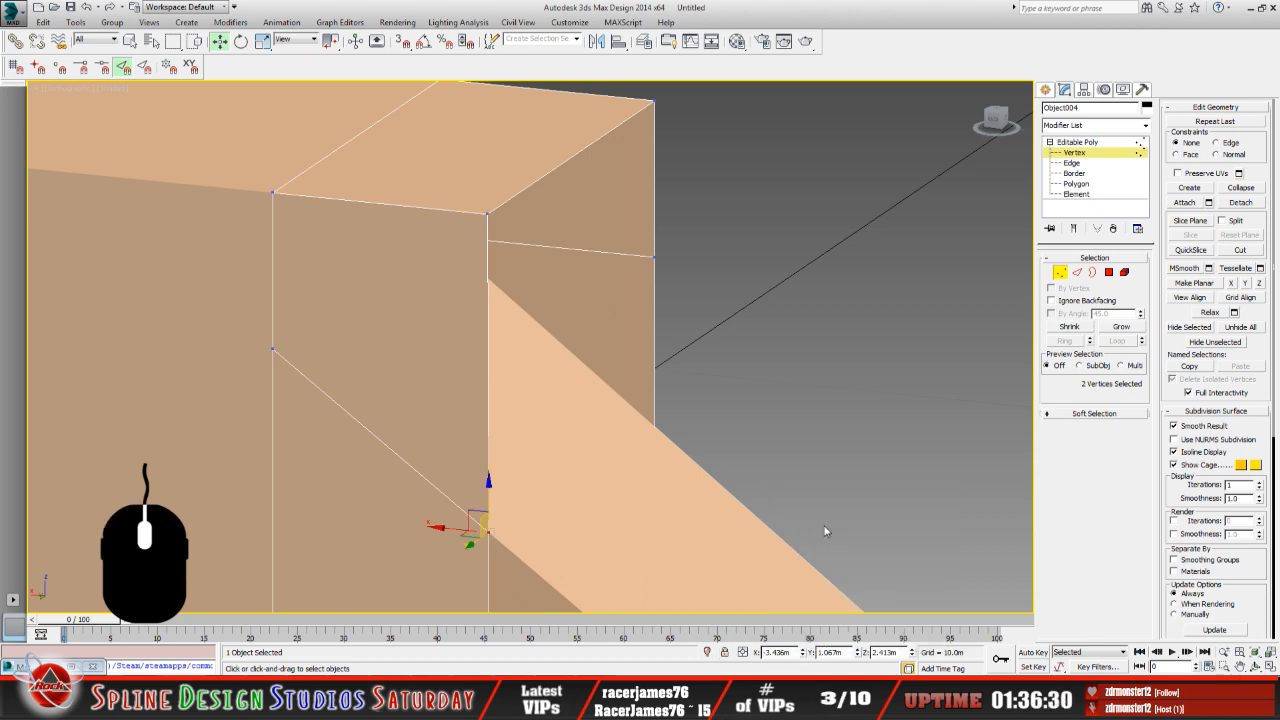
key(Return)
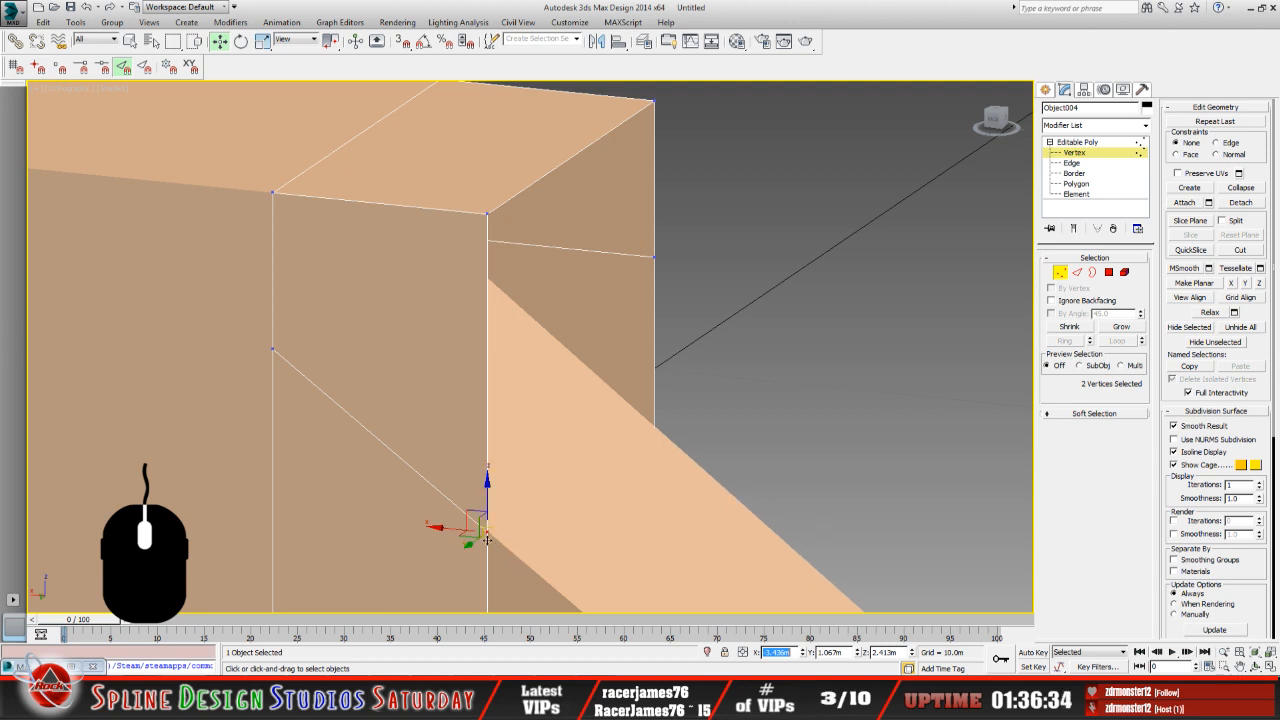
Copy the Z coordinate of the two selected vertices at the ramp's lower edge.
middle_drag(558, 369, 604, 241)
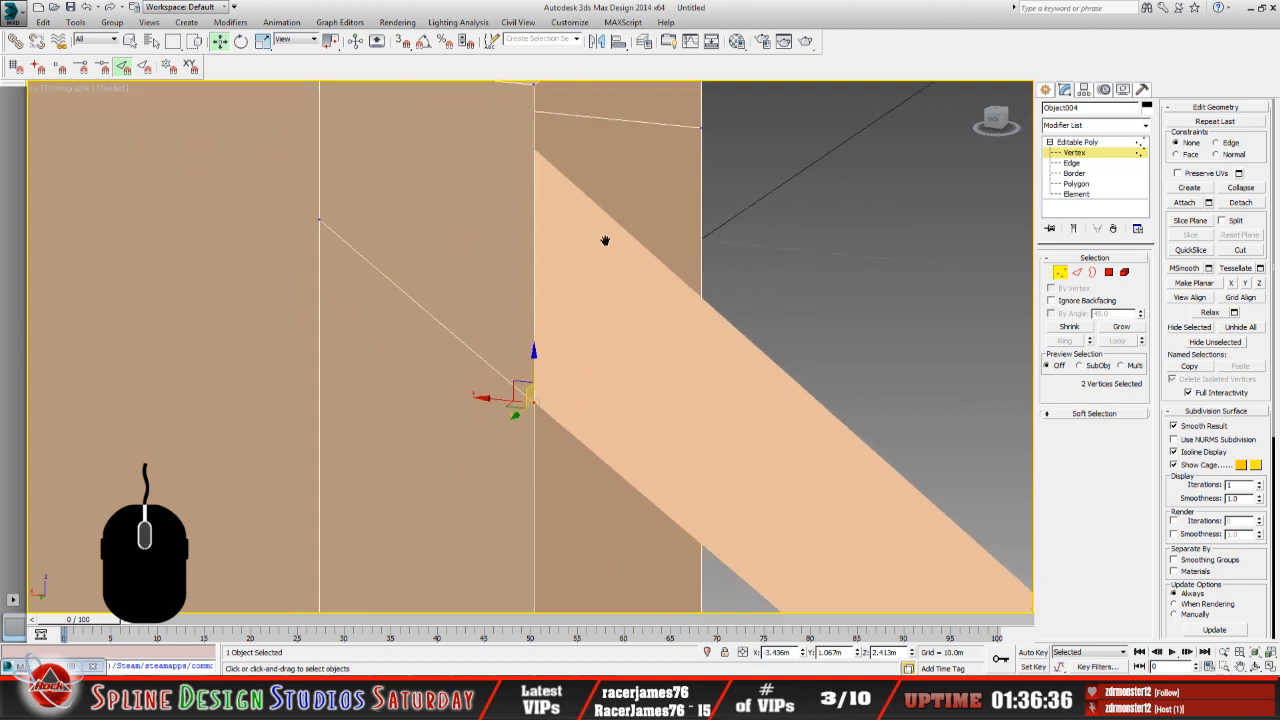
scroll(614, 317, down, 3)
middle_drag(618, 362, 609, 275)
middle_drag(604, 356, 585, 379)
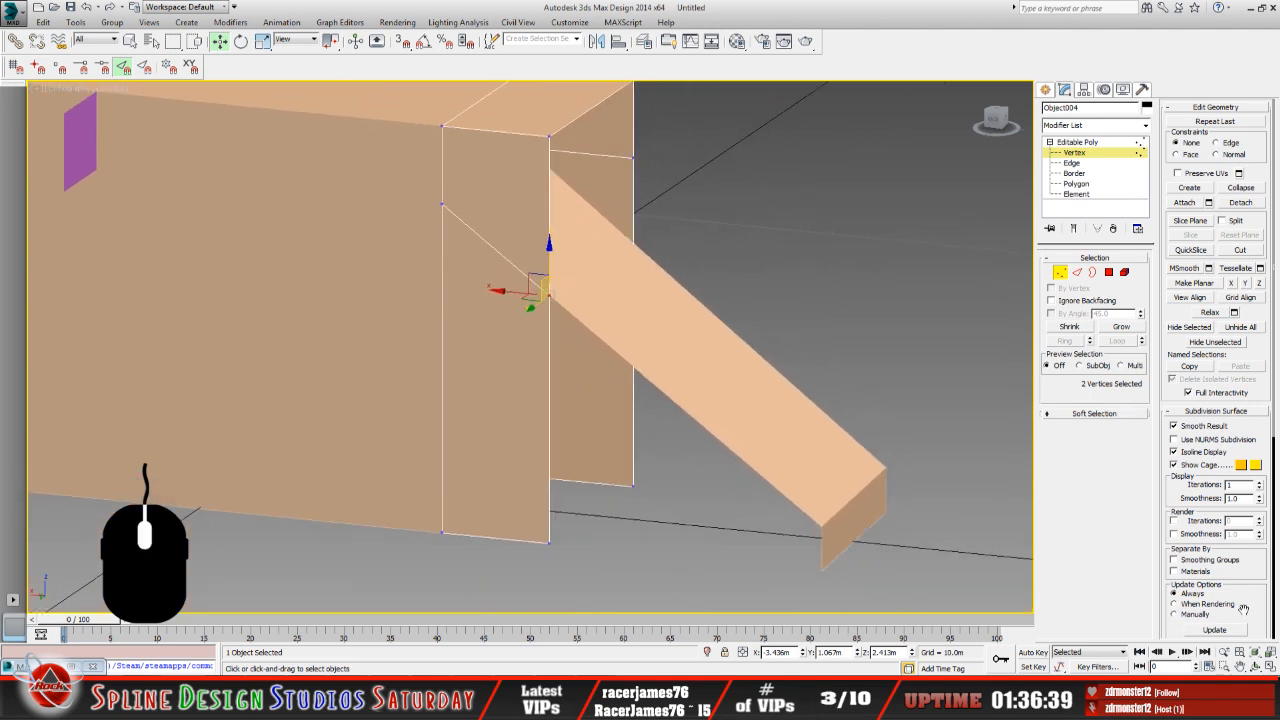
click(1256, 666)
drag(583, 373, 434, 400)
drag(514, 409, 523, 380)
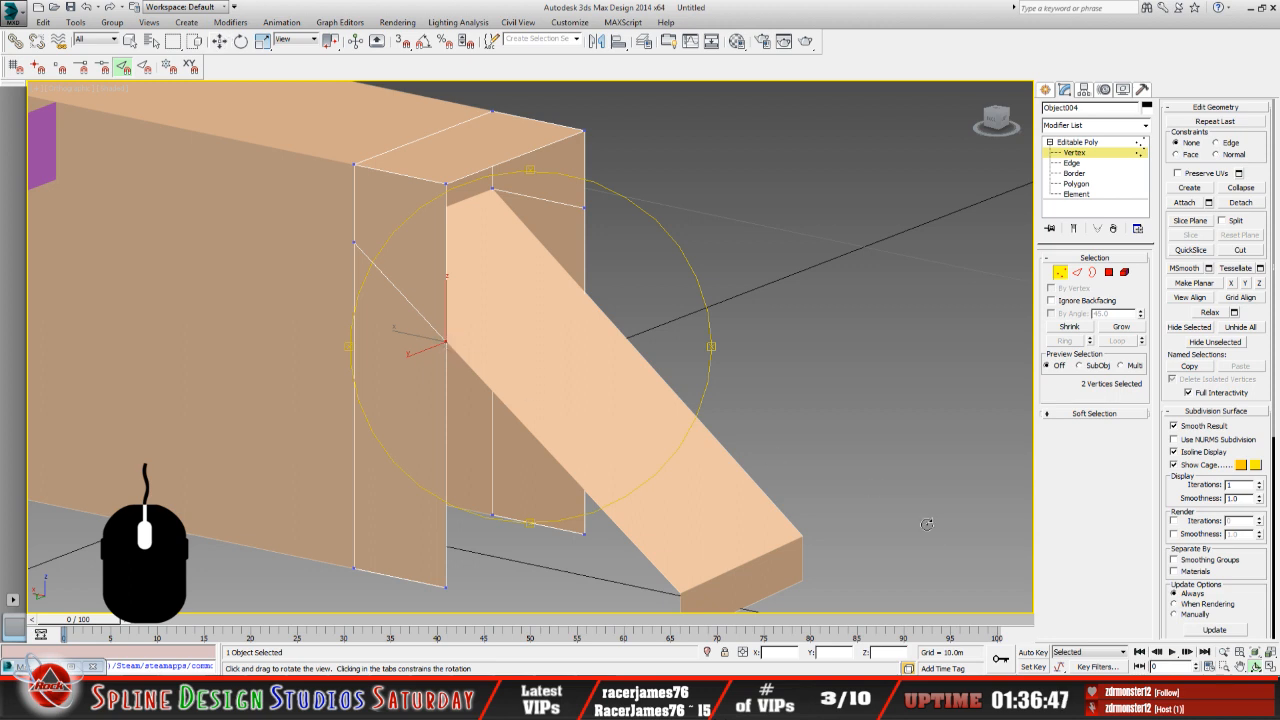
click(219, 41)
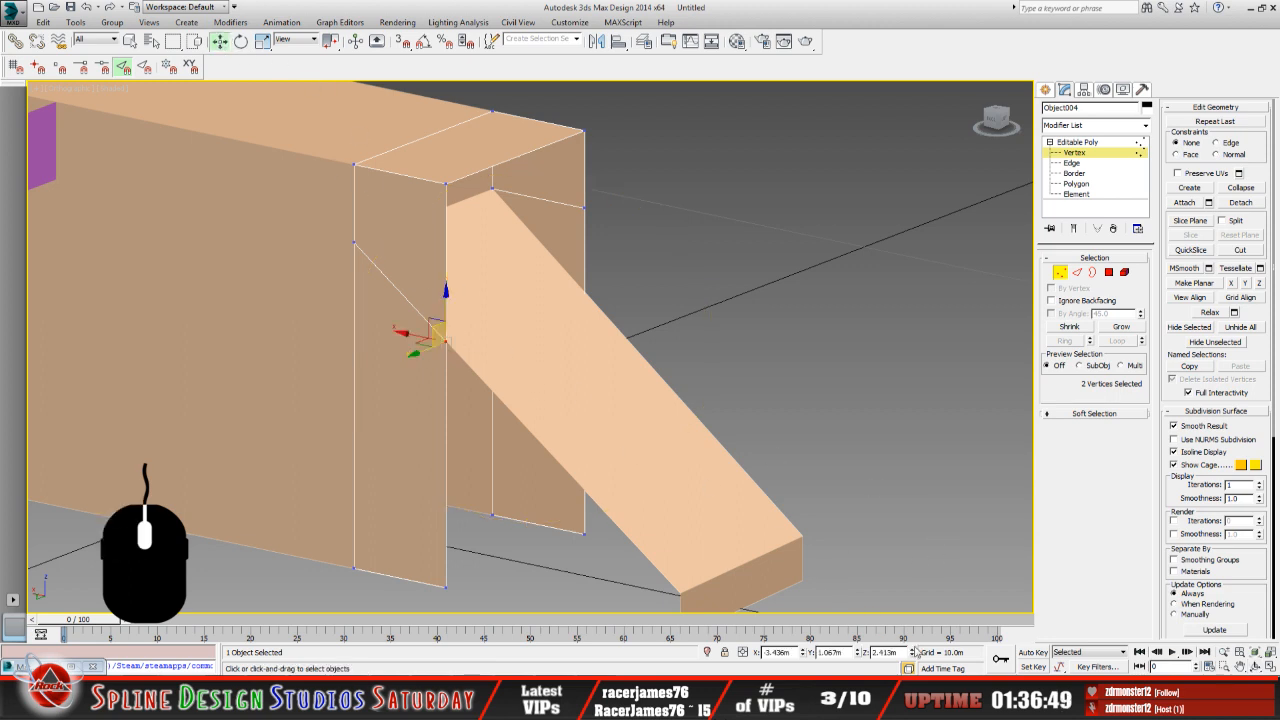
double_click(880, 652)
right_click(881, 655)
click(935, 515)
Select the matching corner vertex on the end section's opposite wall and paste the copied Z coordinate of 2.413 m.
click(1257, 666)
drag(598, 406, 510, 416)
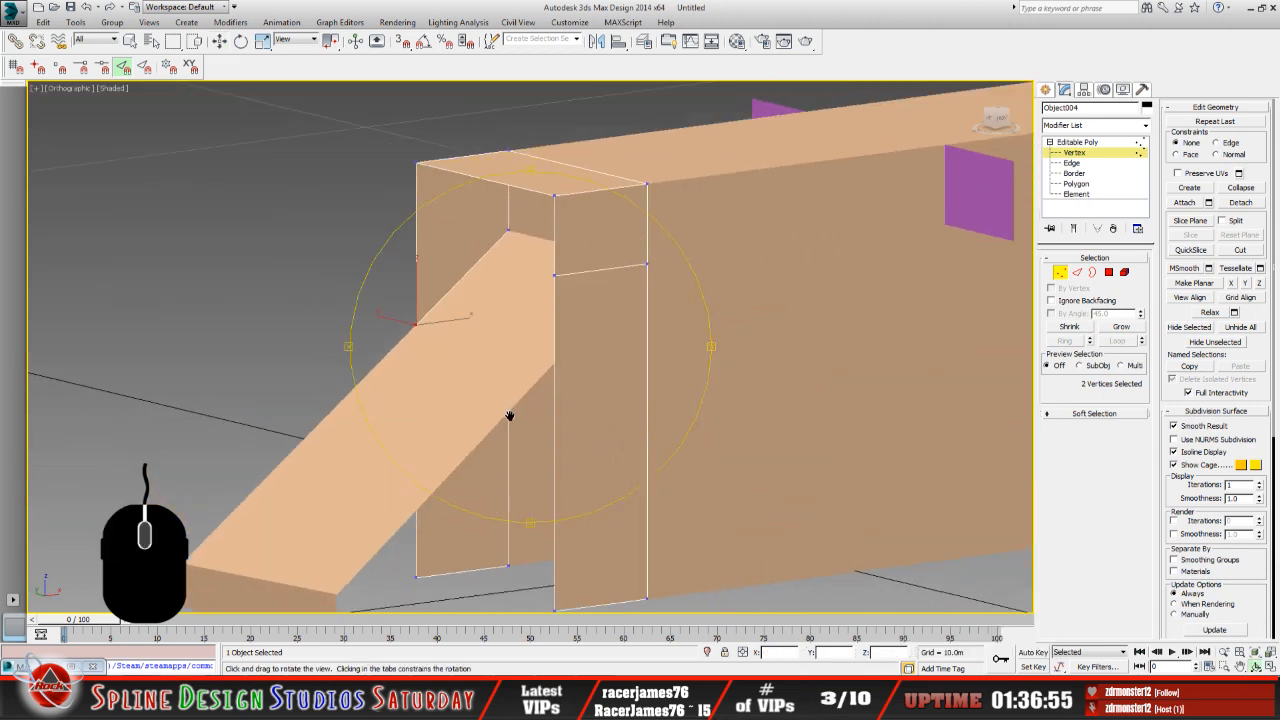
middle_drag(510, 416, 491, 406)
click(220, 42)
drag(520, 254, 582, 305)
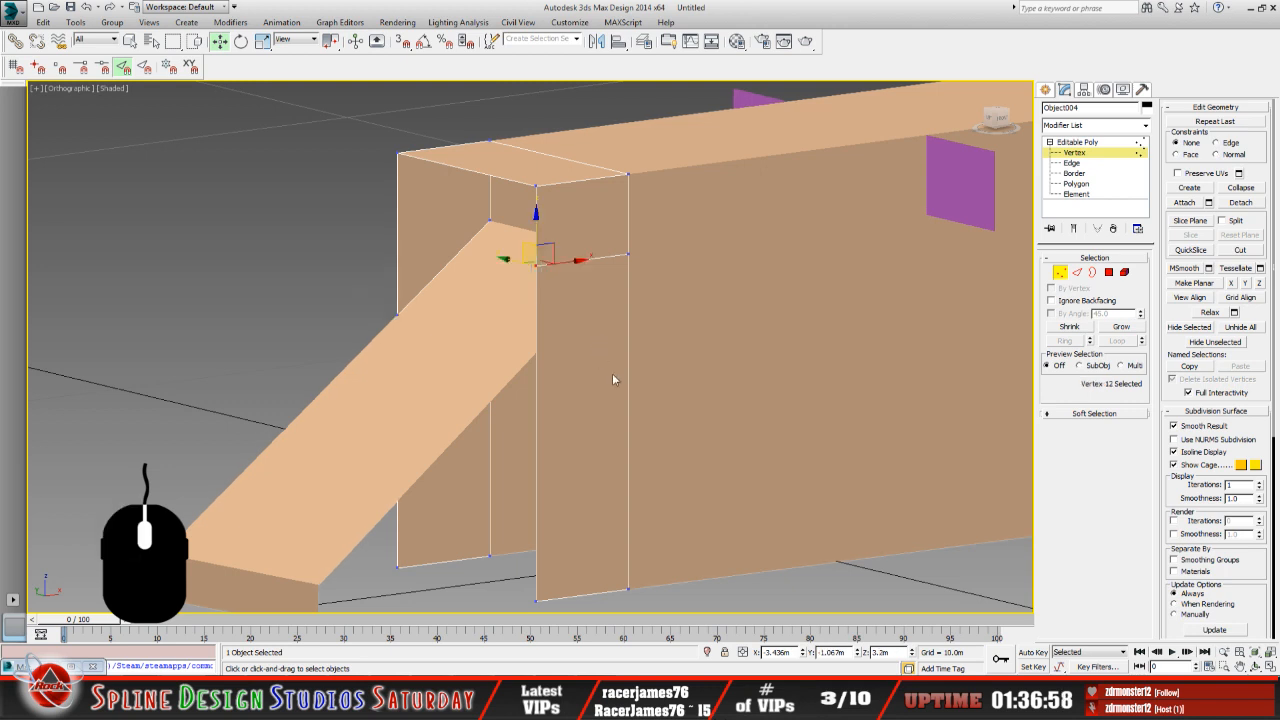
click(880, 652)
right_click(878, 654)
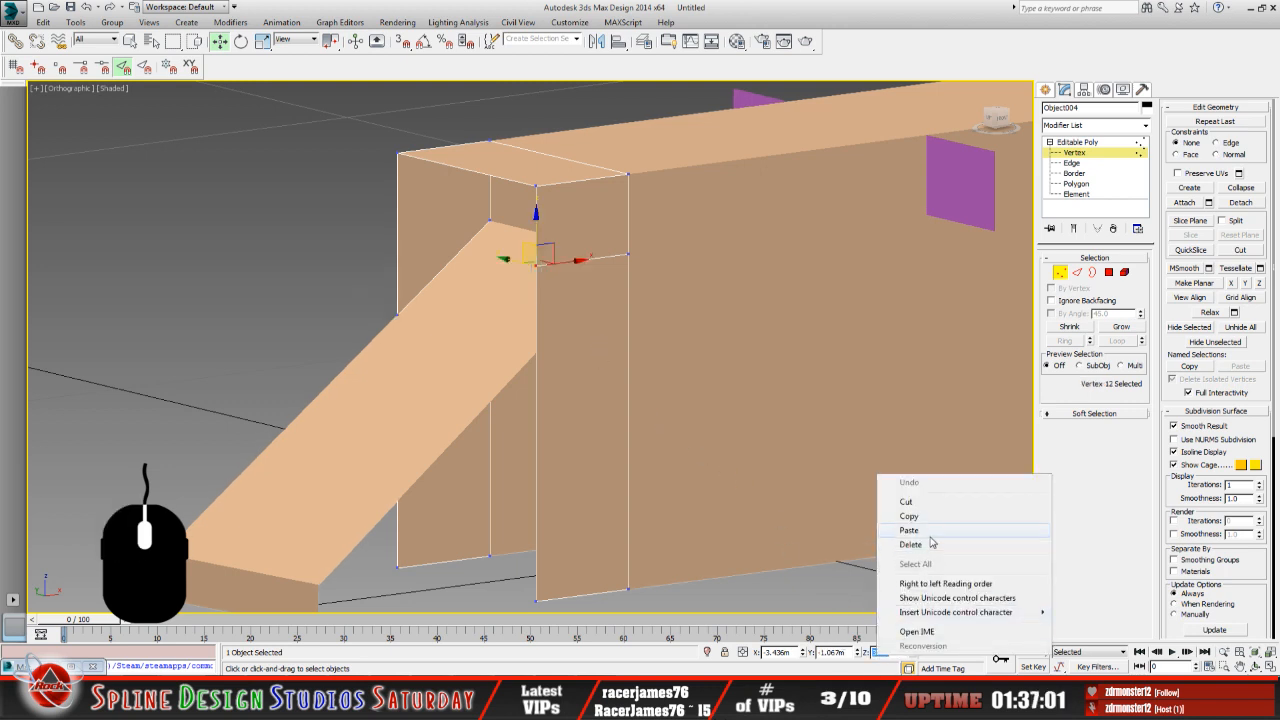
click(909, 530)
key(Return)
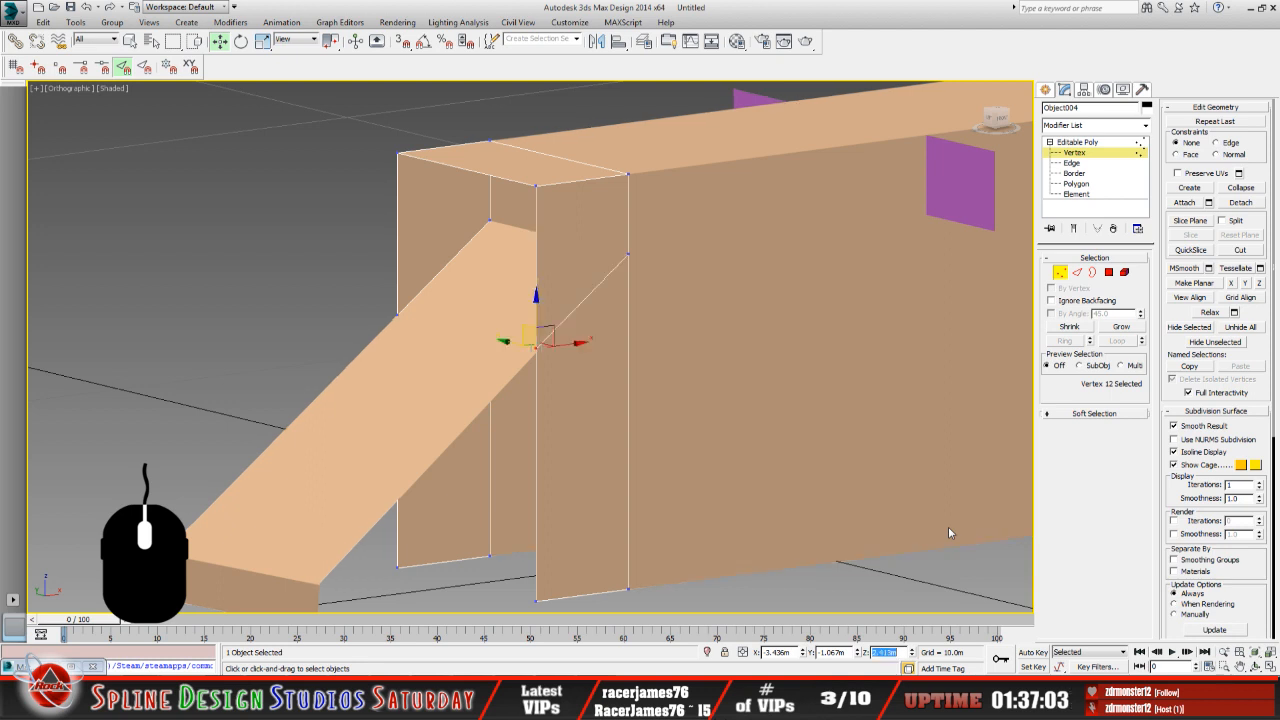
Inspect how the ramp meets the end section and the main box from several sides.
click(1256, 666)
drag(595, 384, 628, 326)
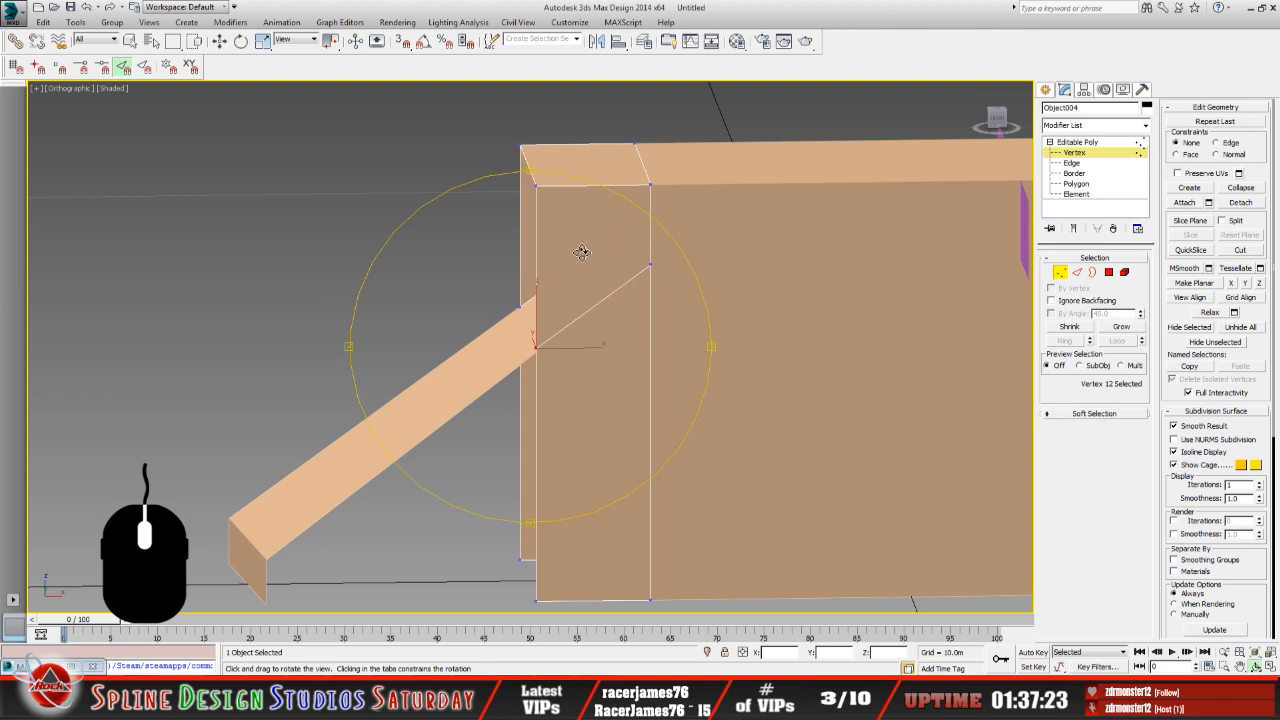
drag(582, 252, 469, 283)
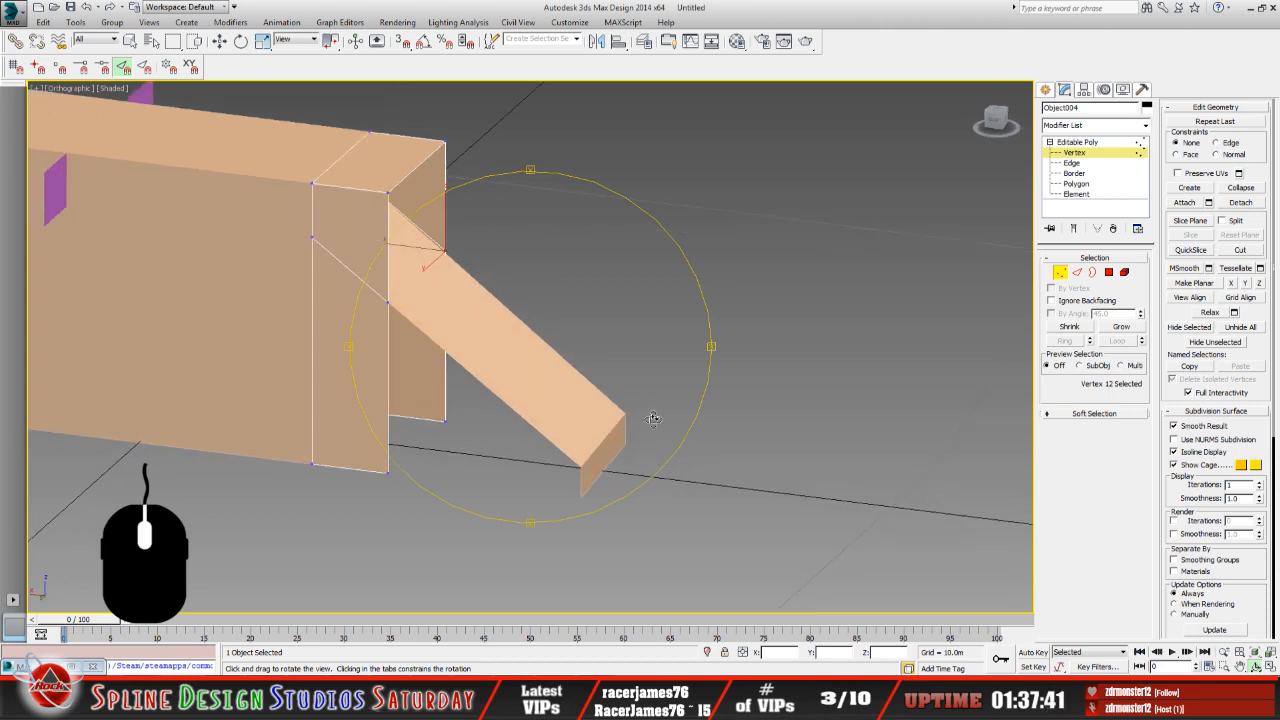
drag(524, 419, 550, 350)
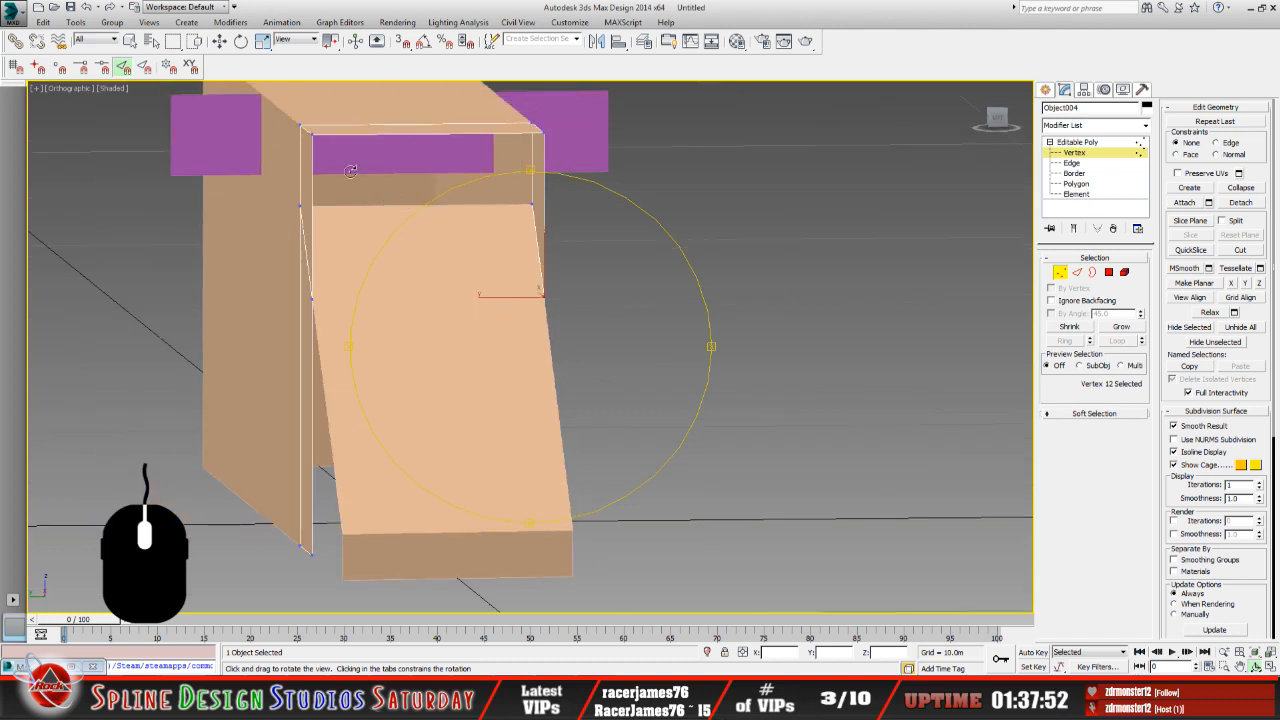
drag(449, 280, 399, 233)
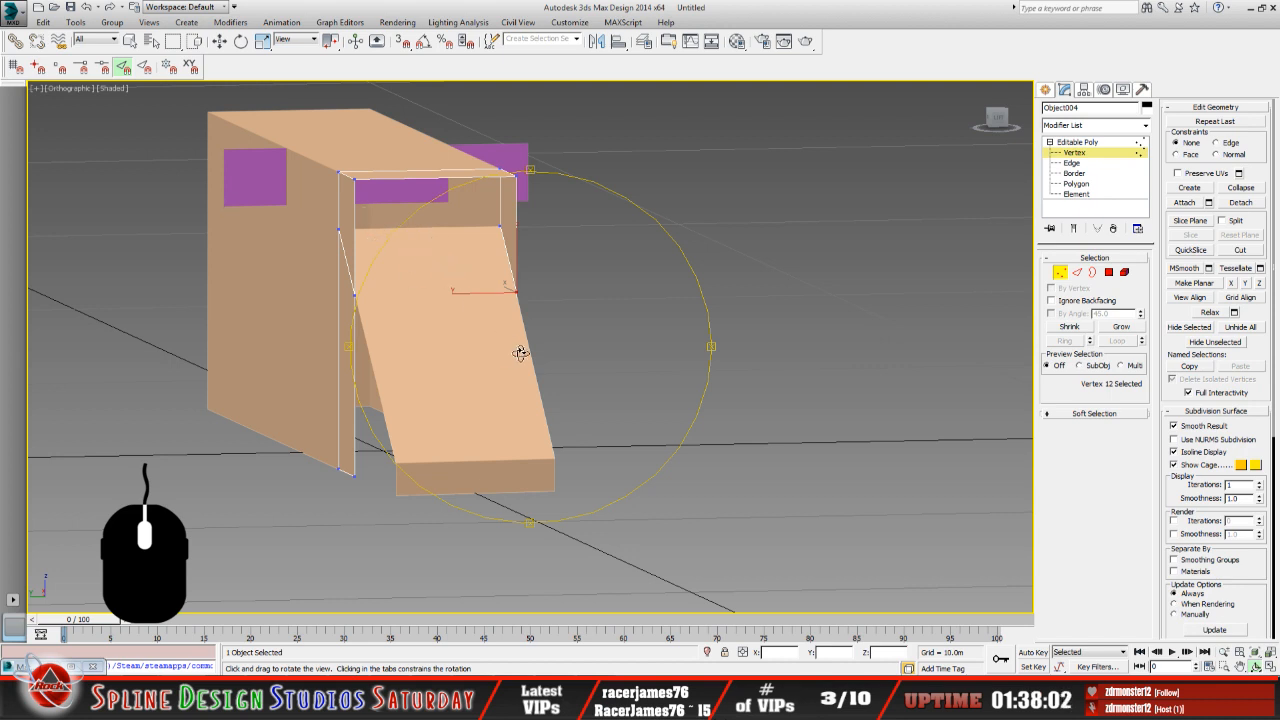
drag(519, 354, 532, 353)
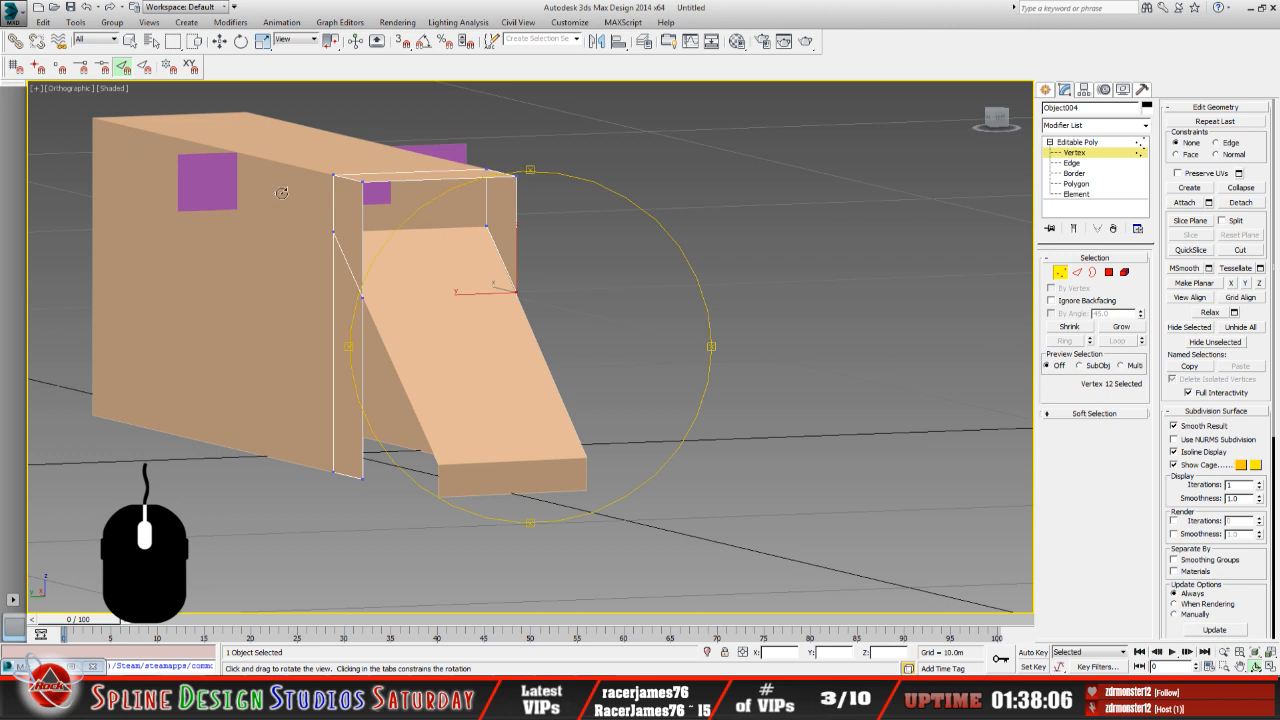
key(q)
click(275, 224)
click(278, 227)
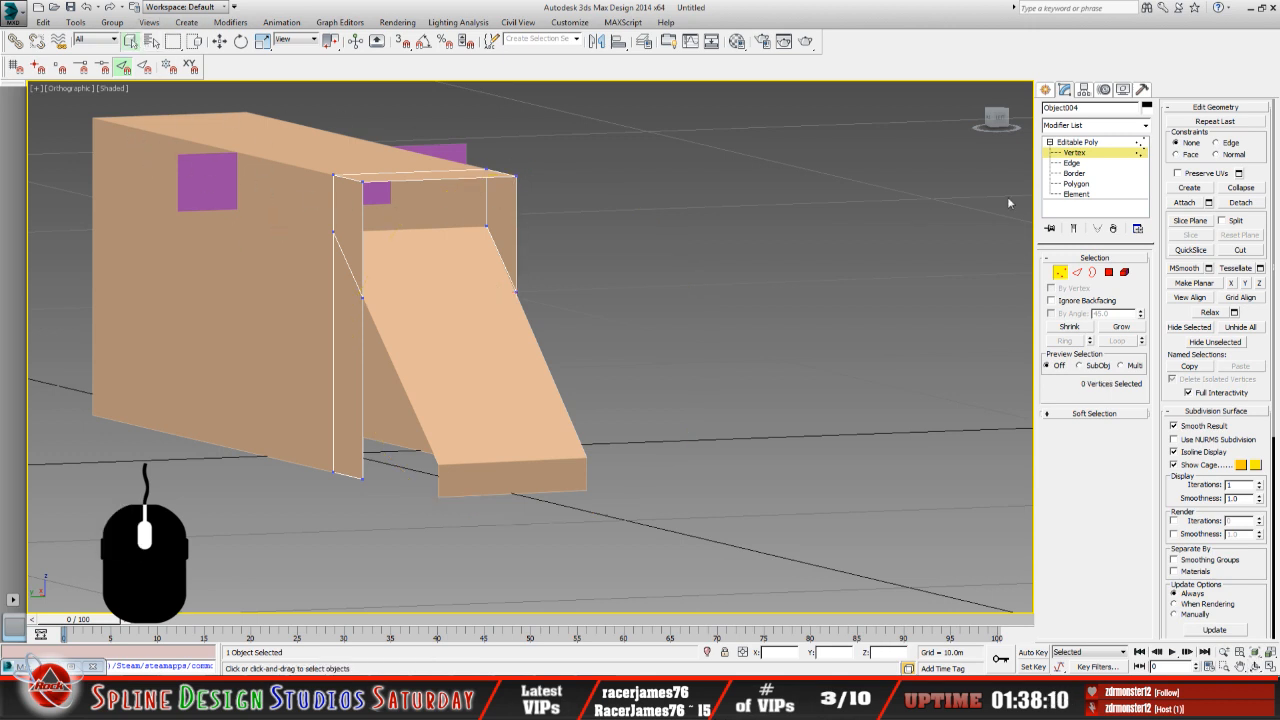
click(1077, 142)
click(333, 219)
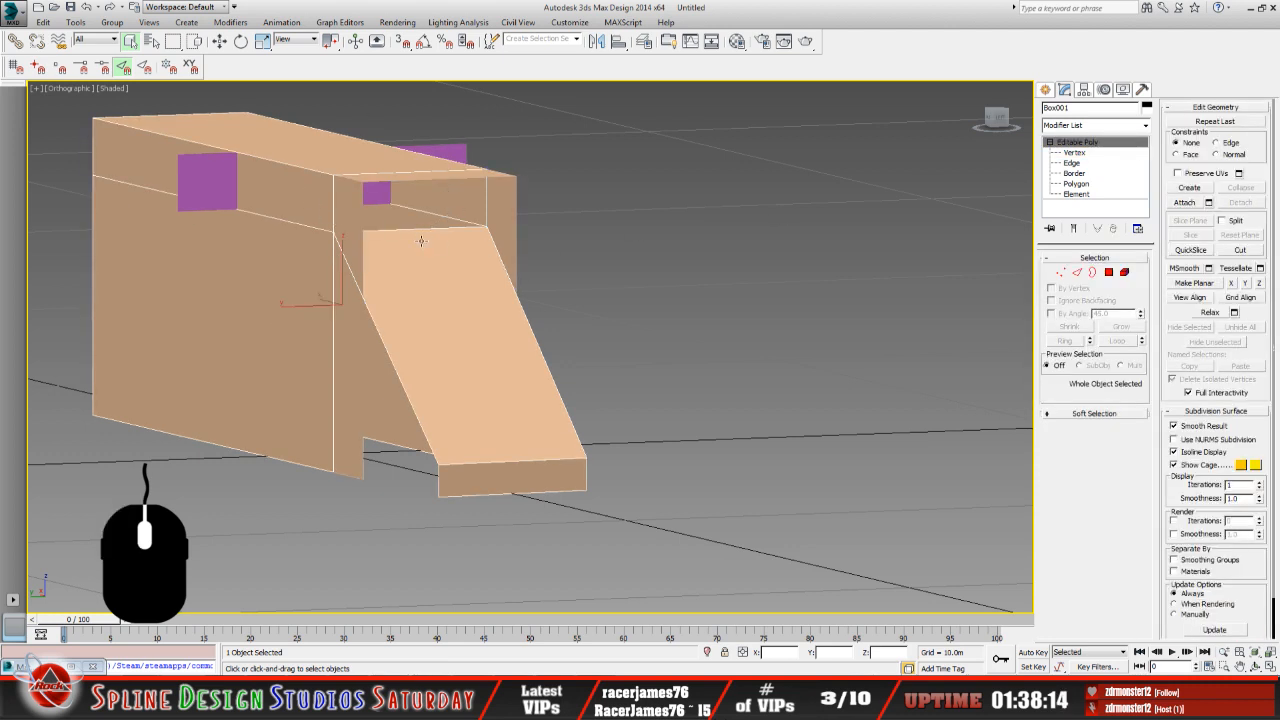
middle_drag(421, 241, 430, 283)
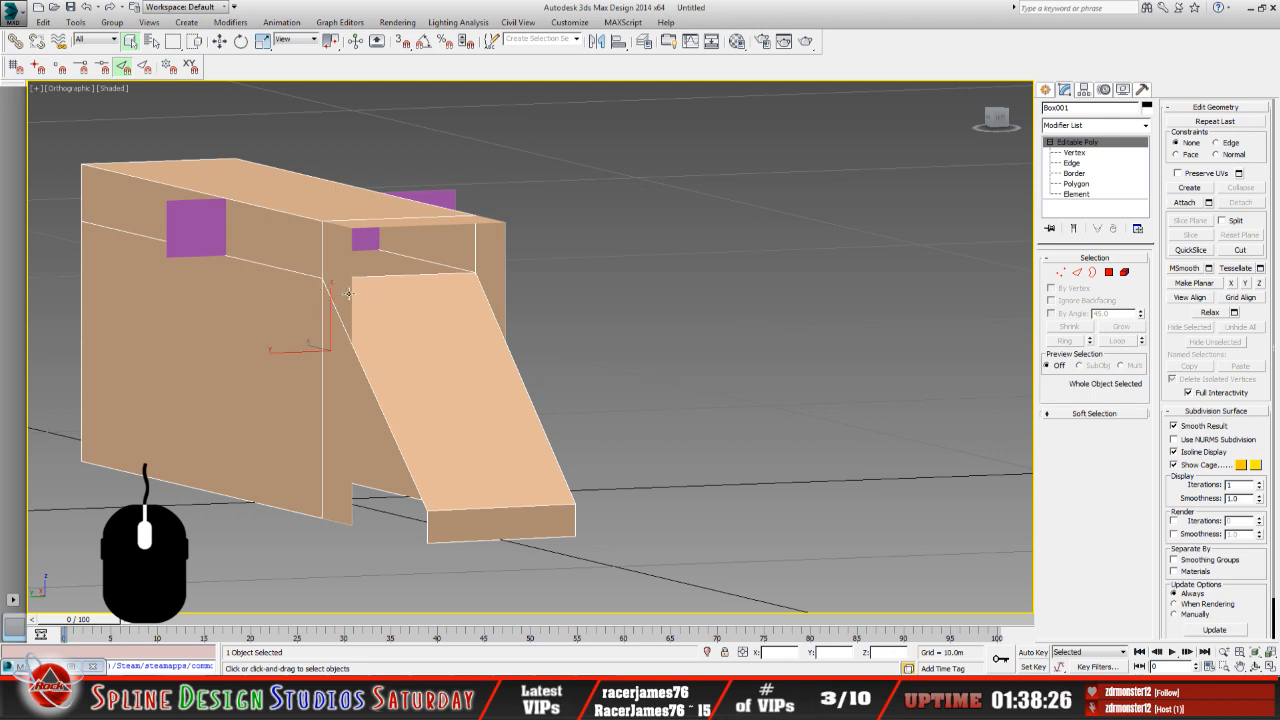
click(1255, 666)
drag(520, 352, 549, 434)
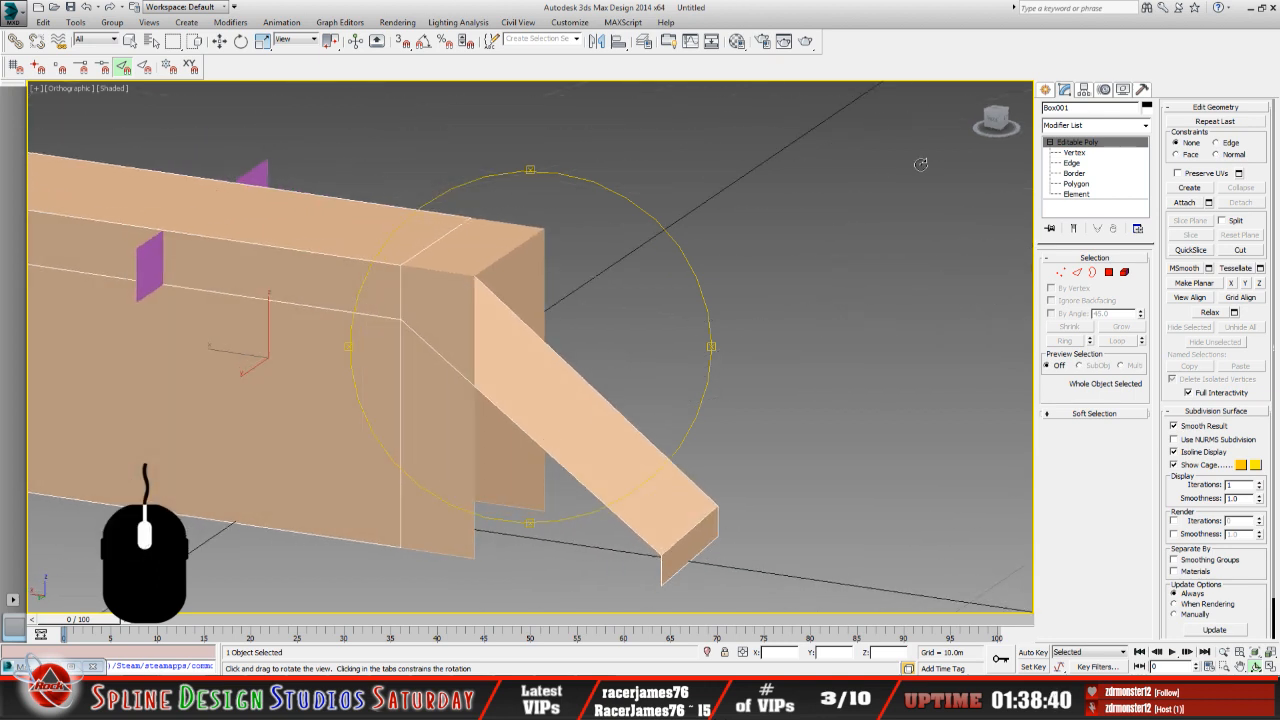
click(1075, 152)
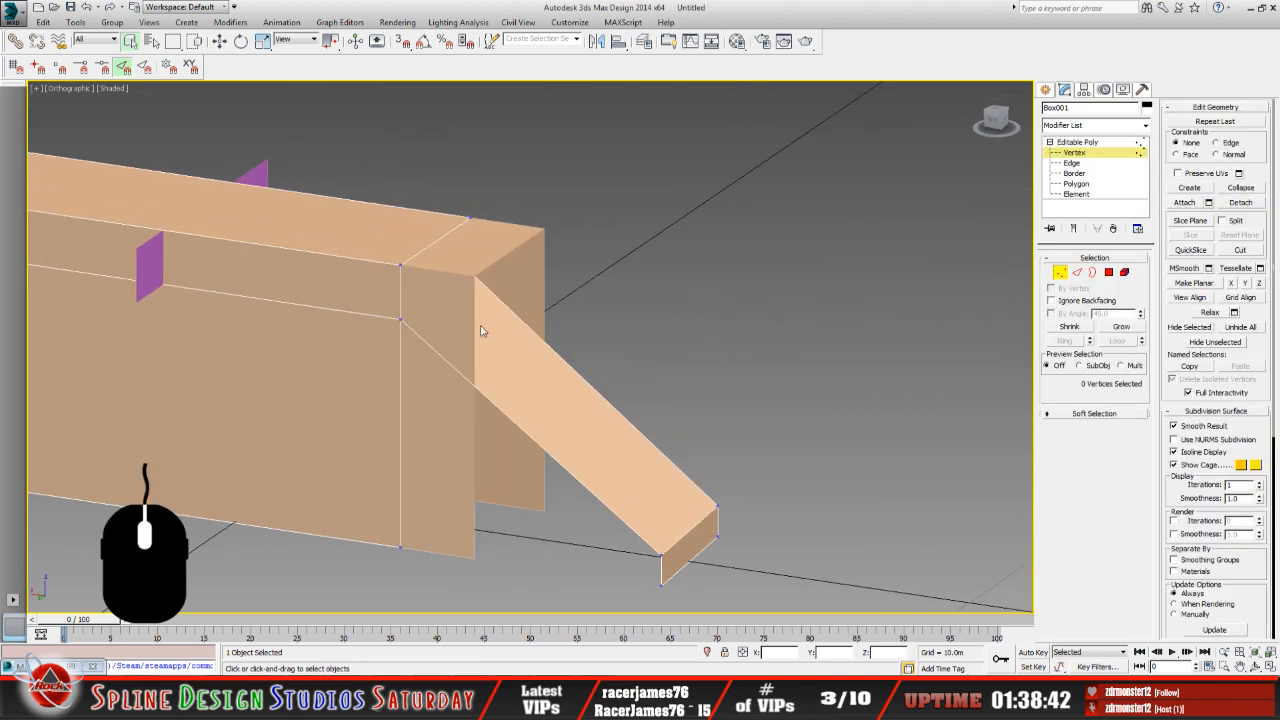
click(1071, 163)
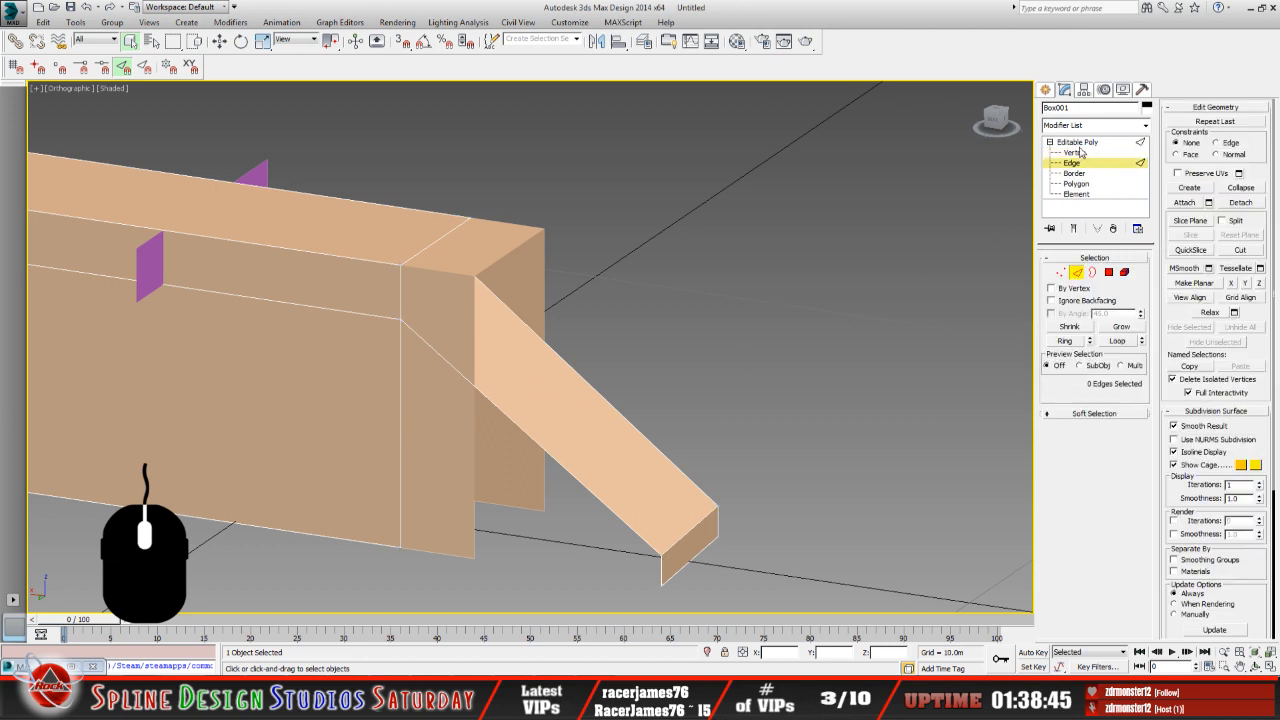
click(1077, 142)
Extend the end section's upper vertical edge beside the ramp outward along X into a new face, to about X -6.175 m.
click(470, 322)
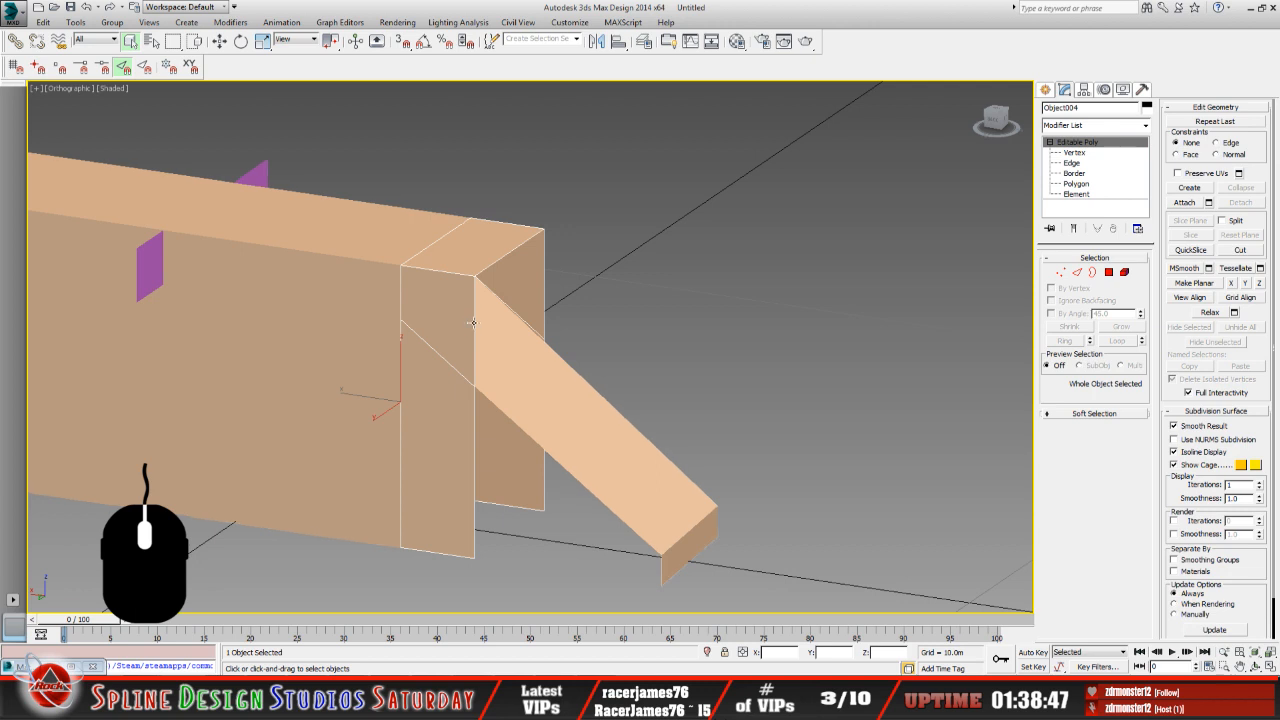
click(1072, 163)
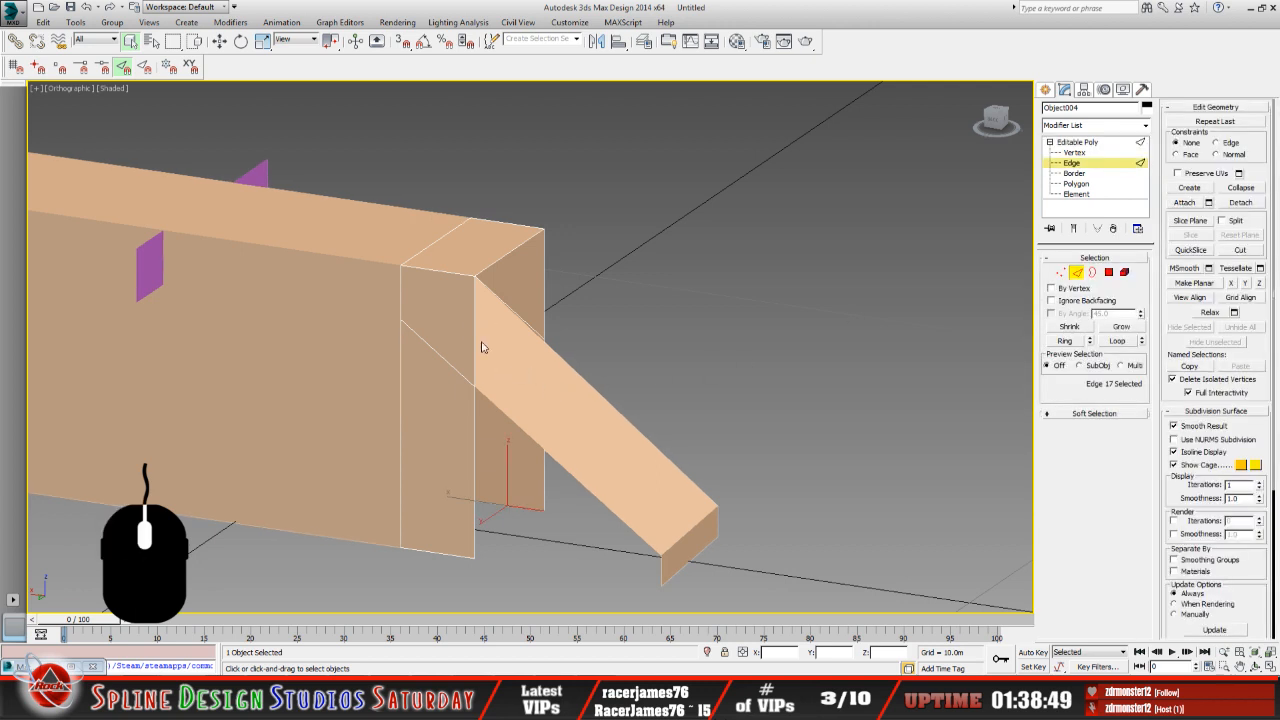
click(475, 338)
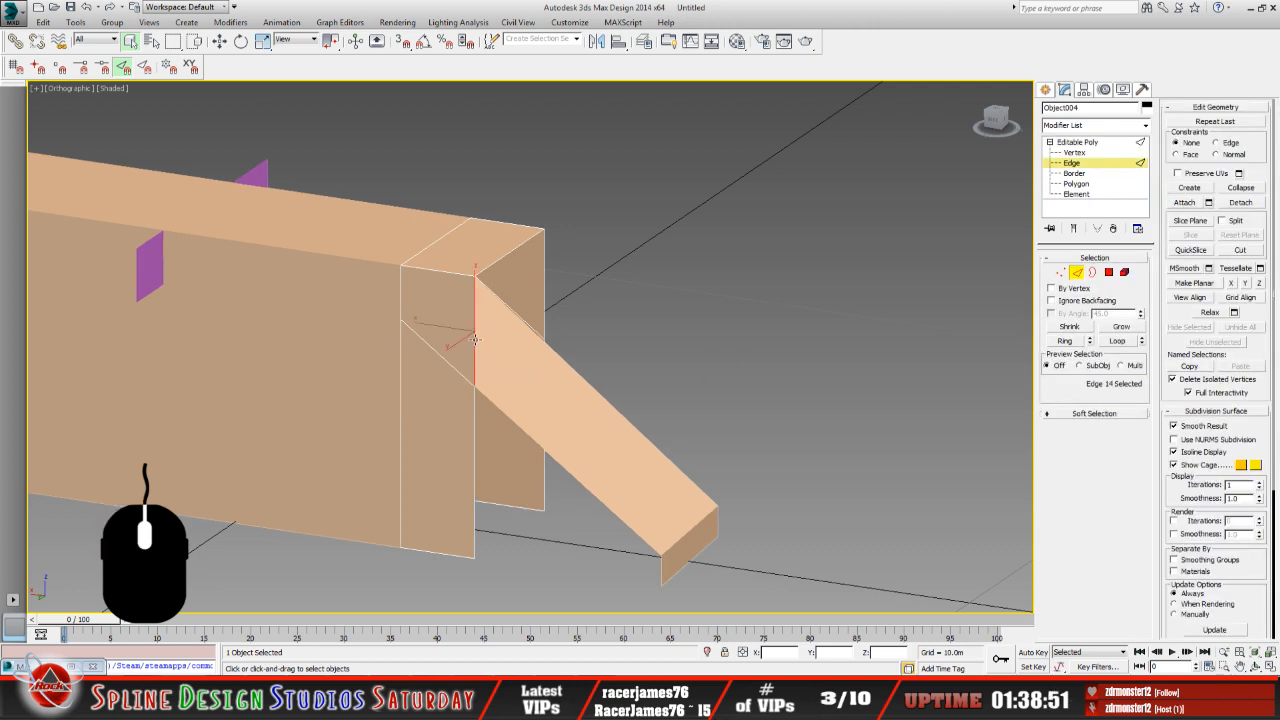
click(219, 41)
shift+drag(434, 322, 625, 374)
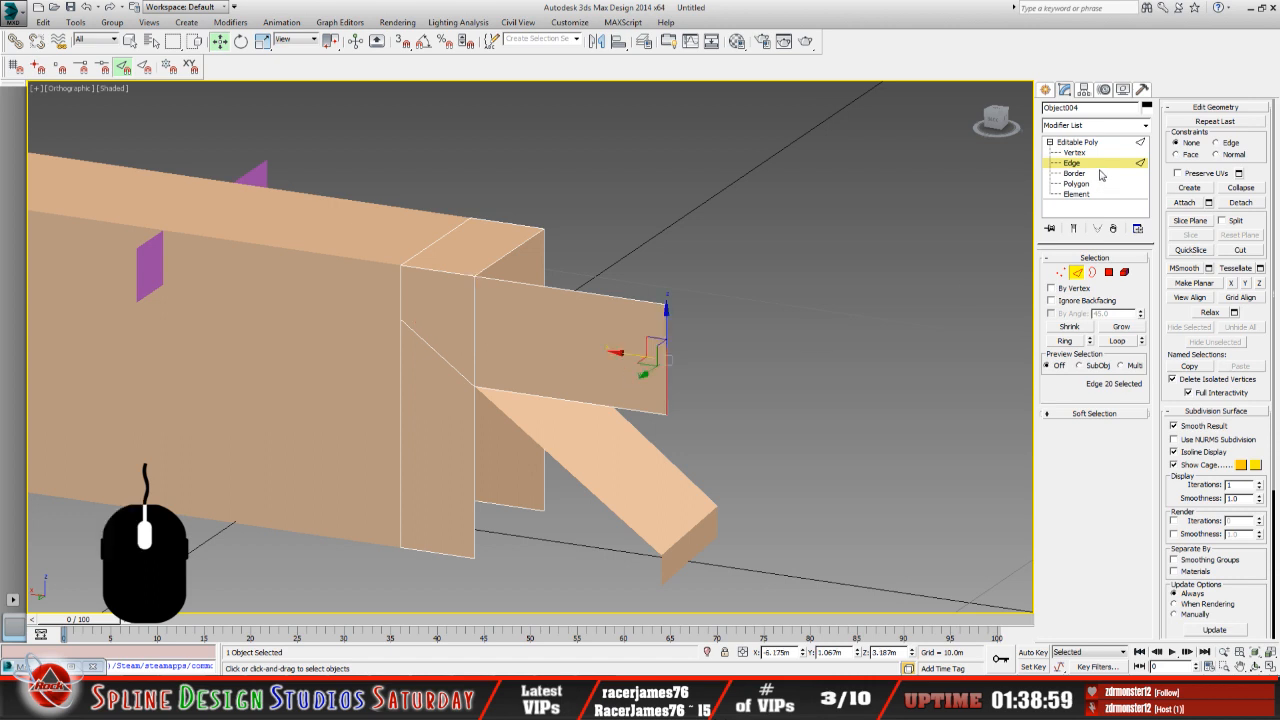
Snap the new face's lower outer vertex to the ramp's outer corner at X -6.103 m, Z 0.432 m, using vertex-only snapping.
key(1)
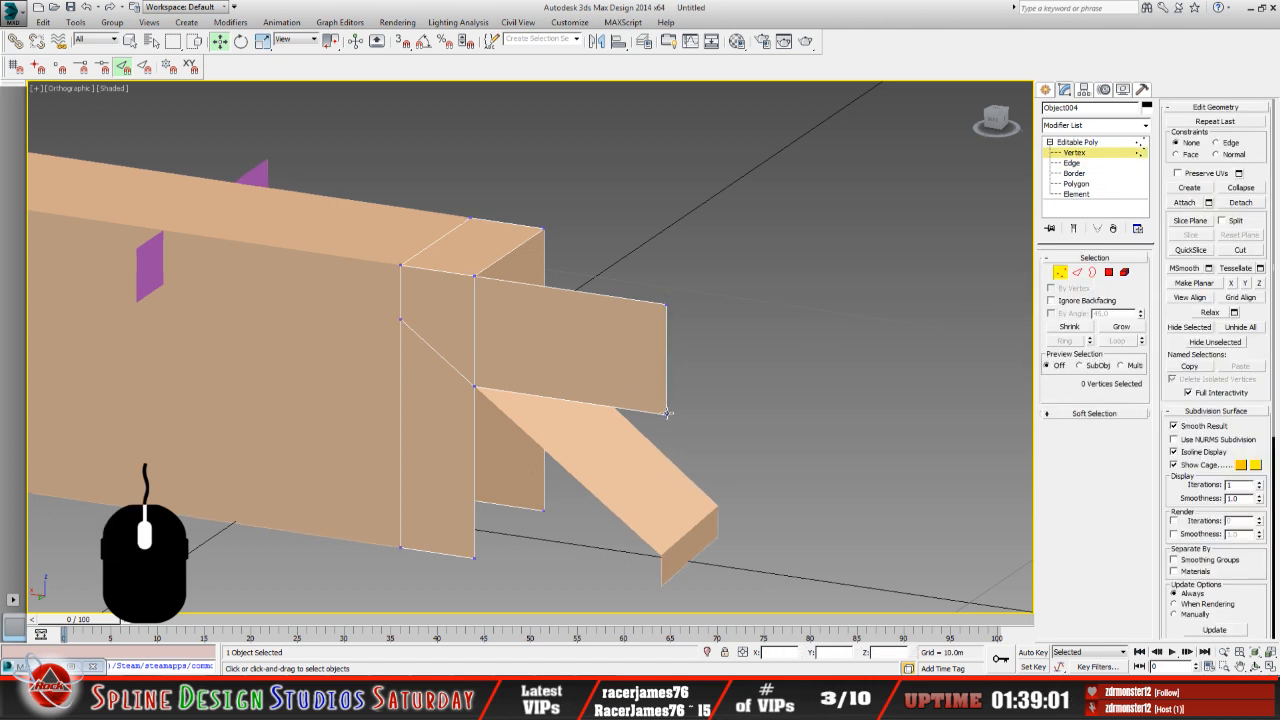
click(668, 414)
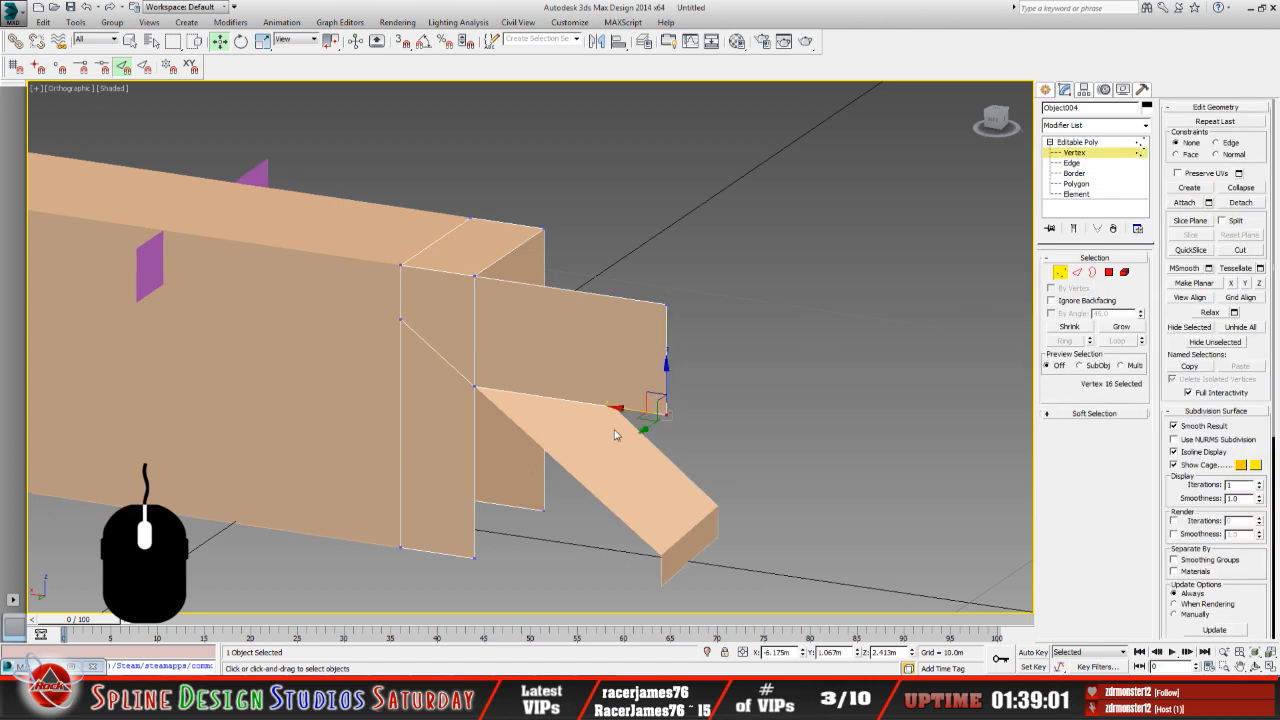
click(60, 66)
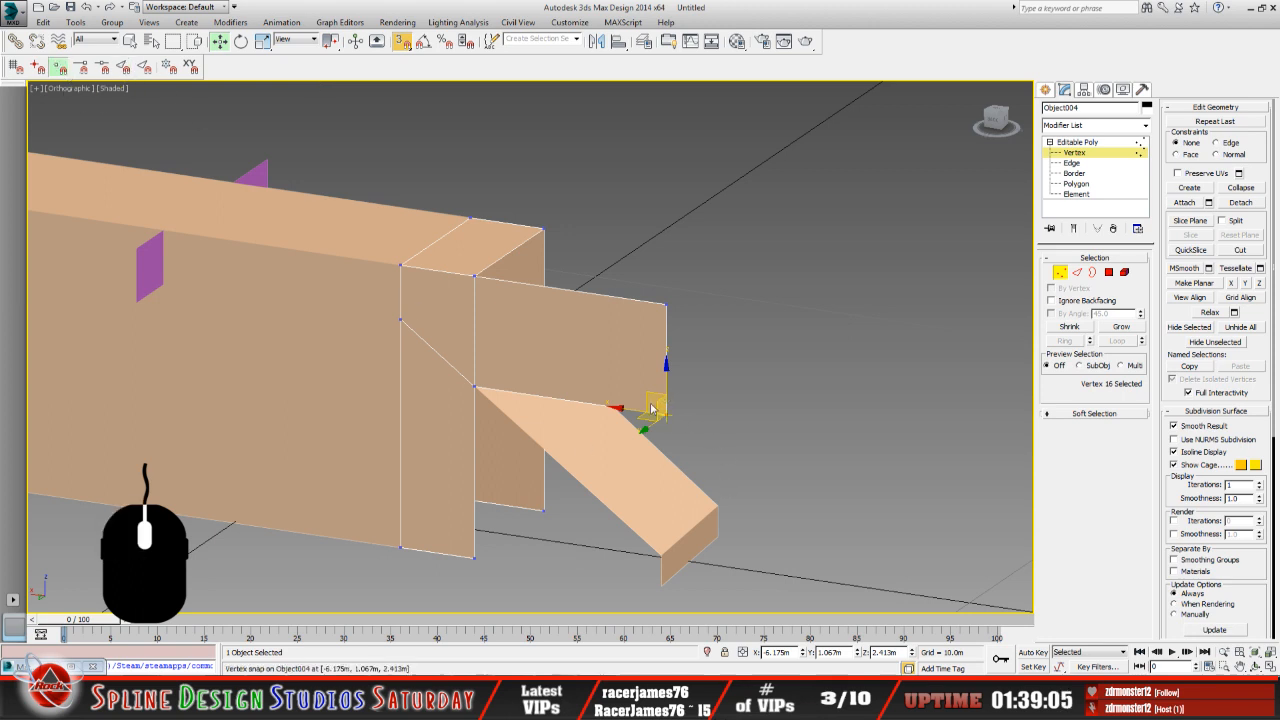
drag(655, 407, 660, 554)
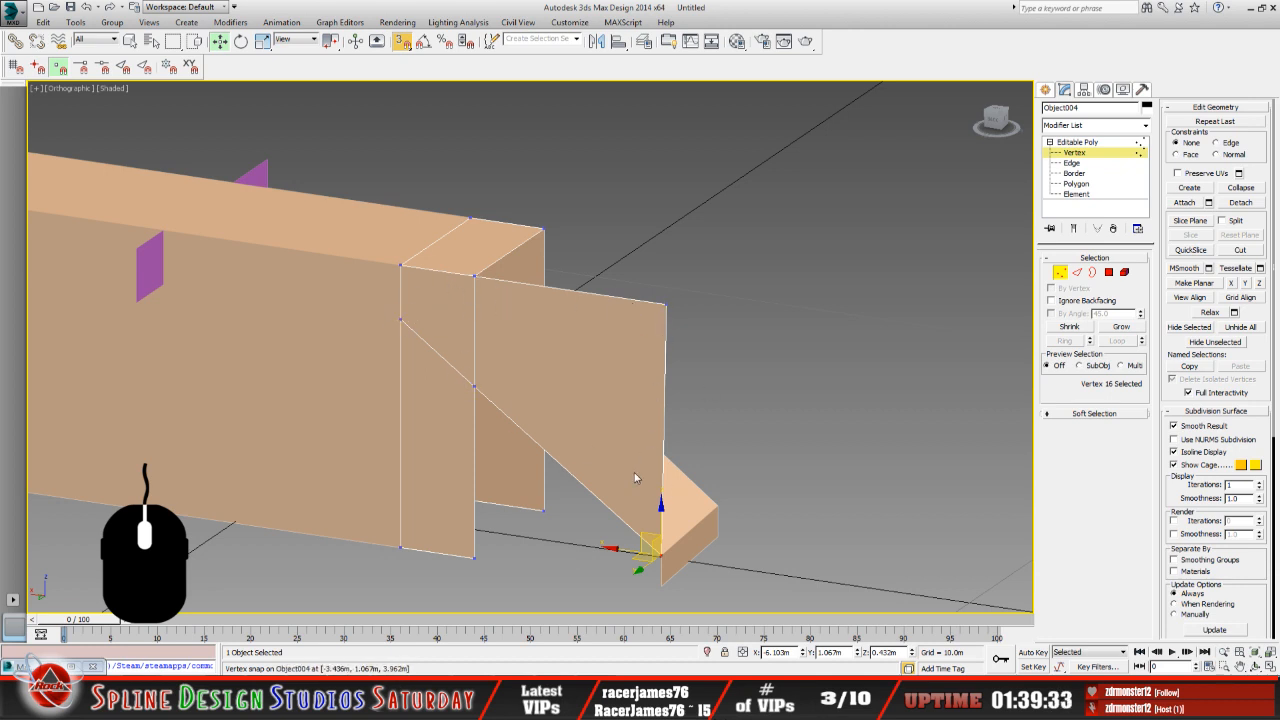
middle_drag(575, 477, 606, 447)
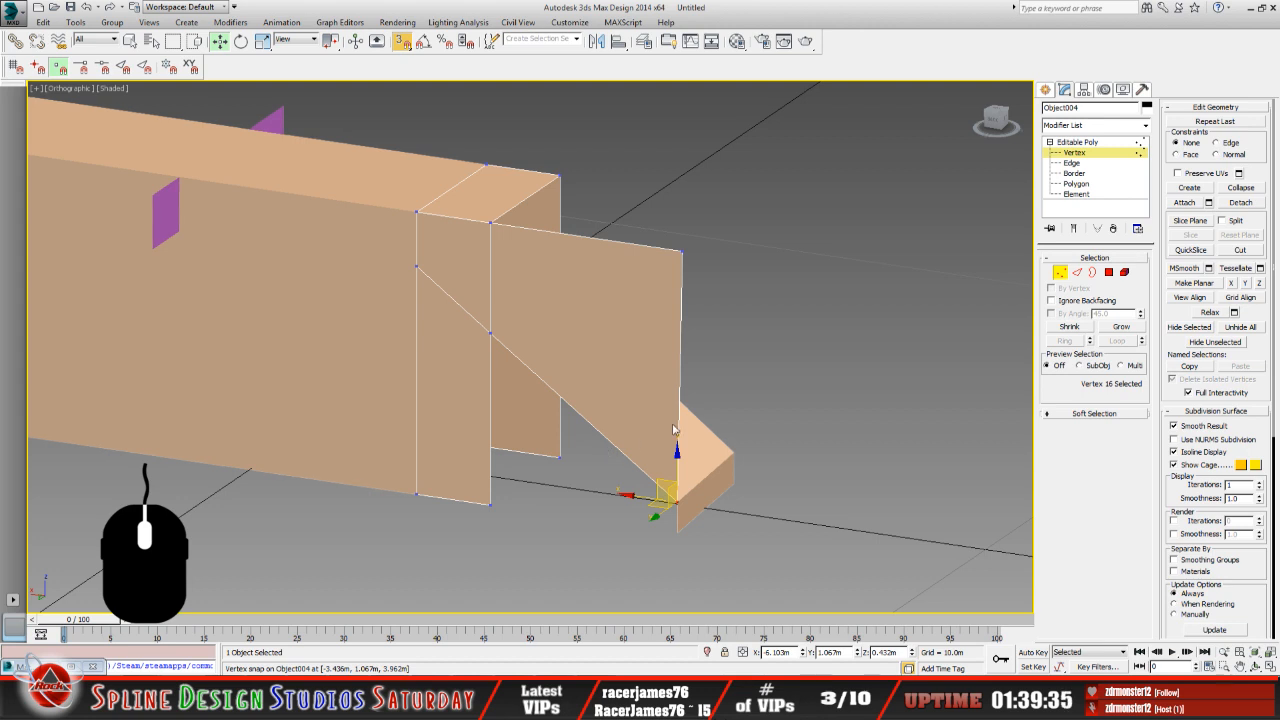
Extend the end section's lower vertical edge, below the first new side face, into another face and select that face to check it.
click(1071, 163)
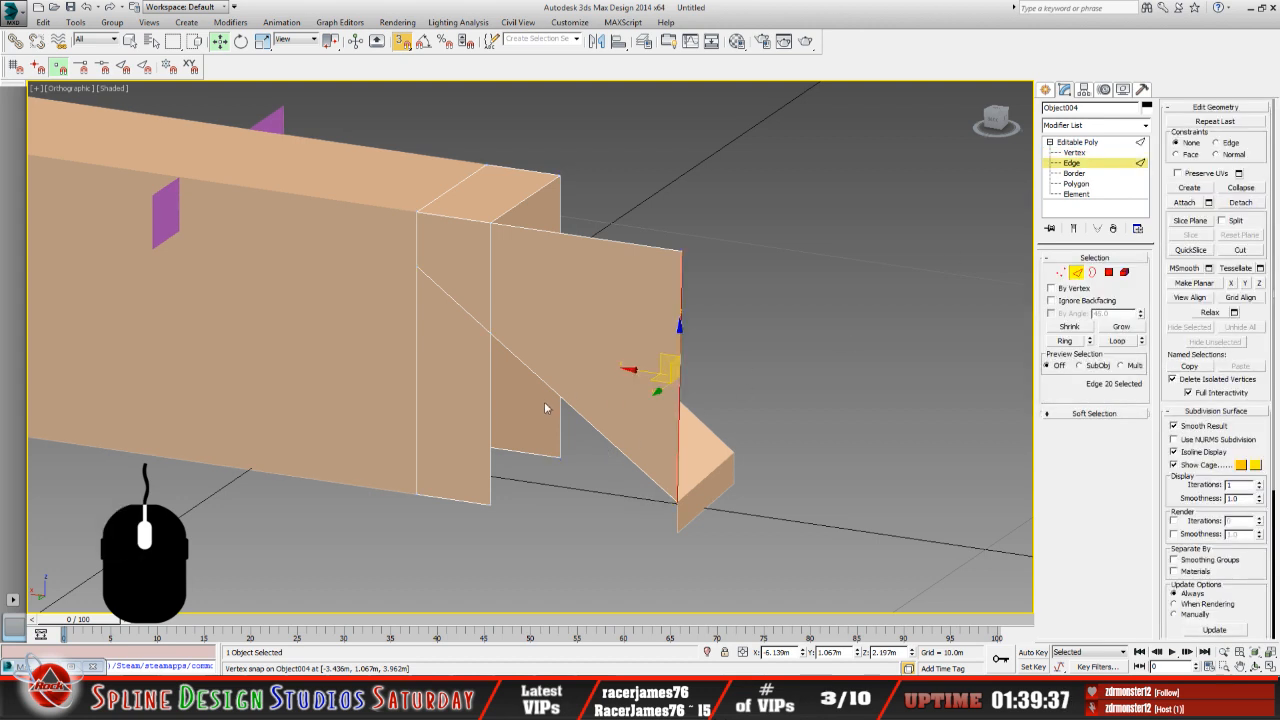
click(488, 408)
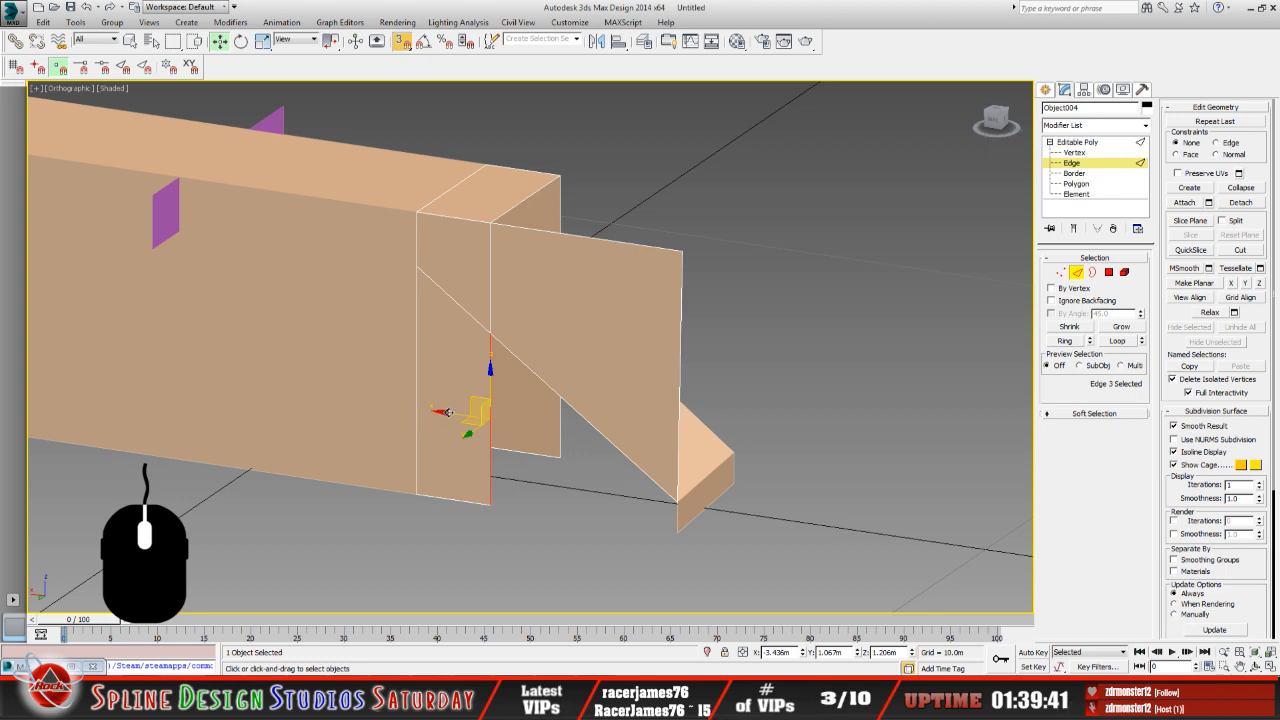
shift+drag(449, 413, 557, 484)
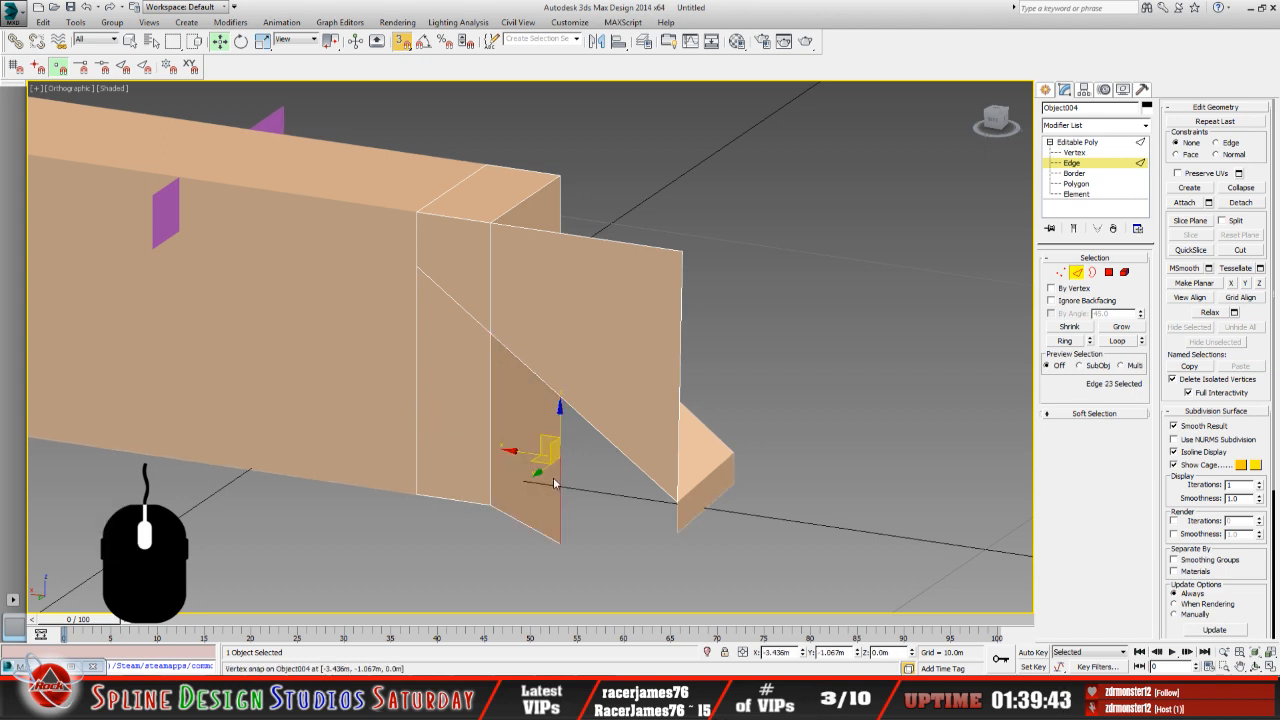
click(1076, 184)
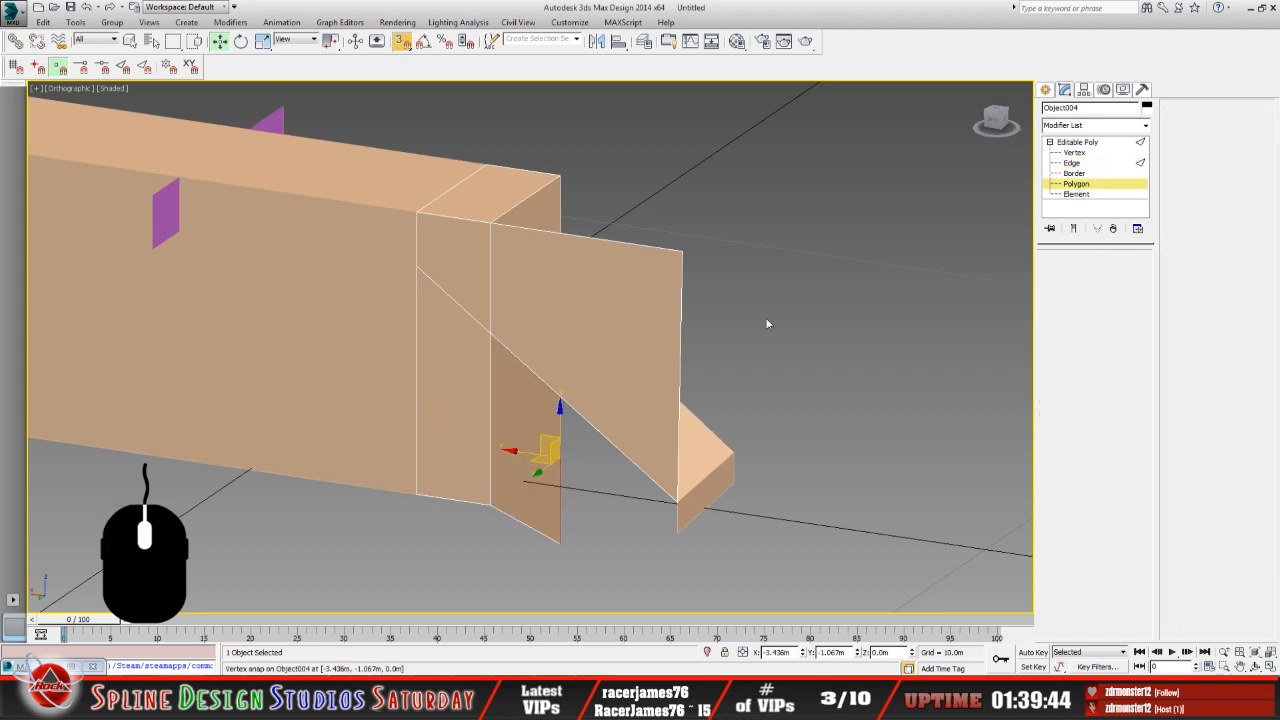
click(511, 409)
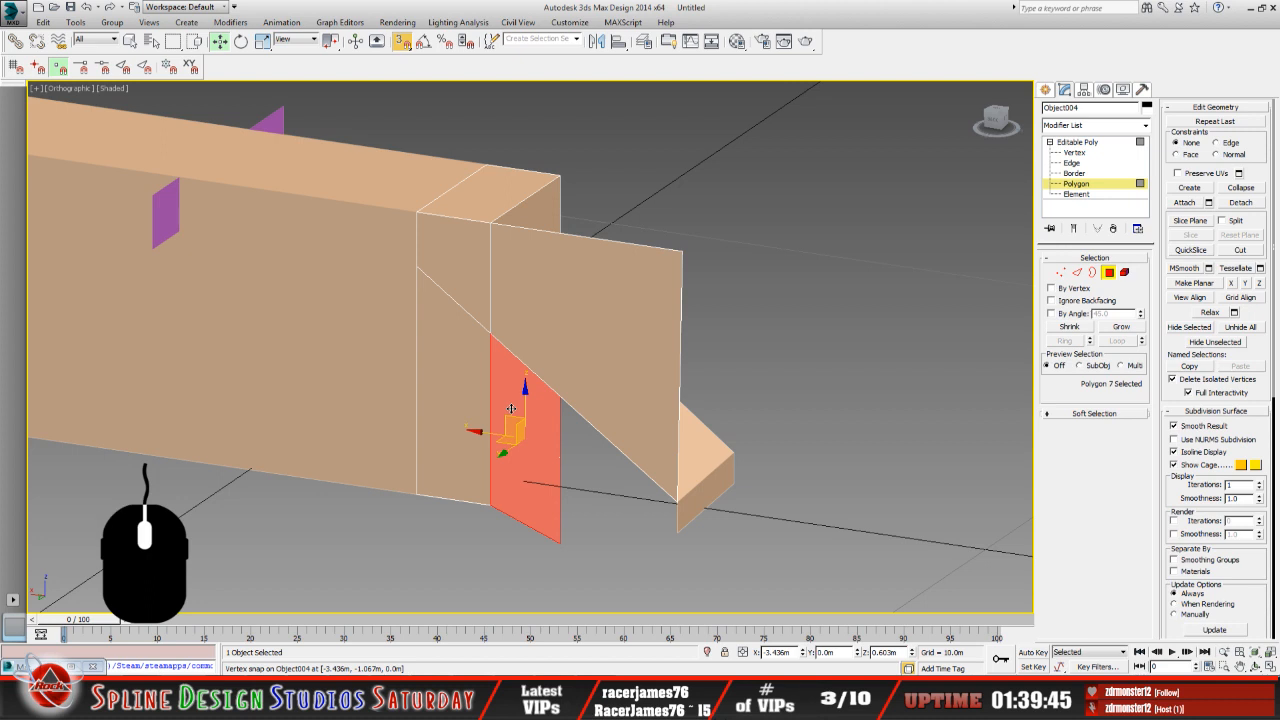
click(606, 468)
click(533, 445)
Snap the new lower face's two free vertices to the ramp's outer end corners at X -6.103 m, Y 1.067 m.
click(1074, 152)
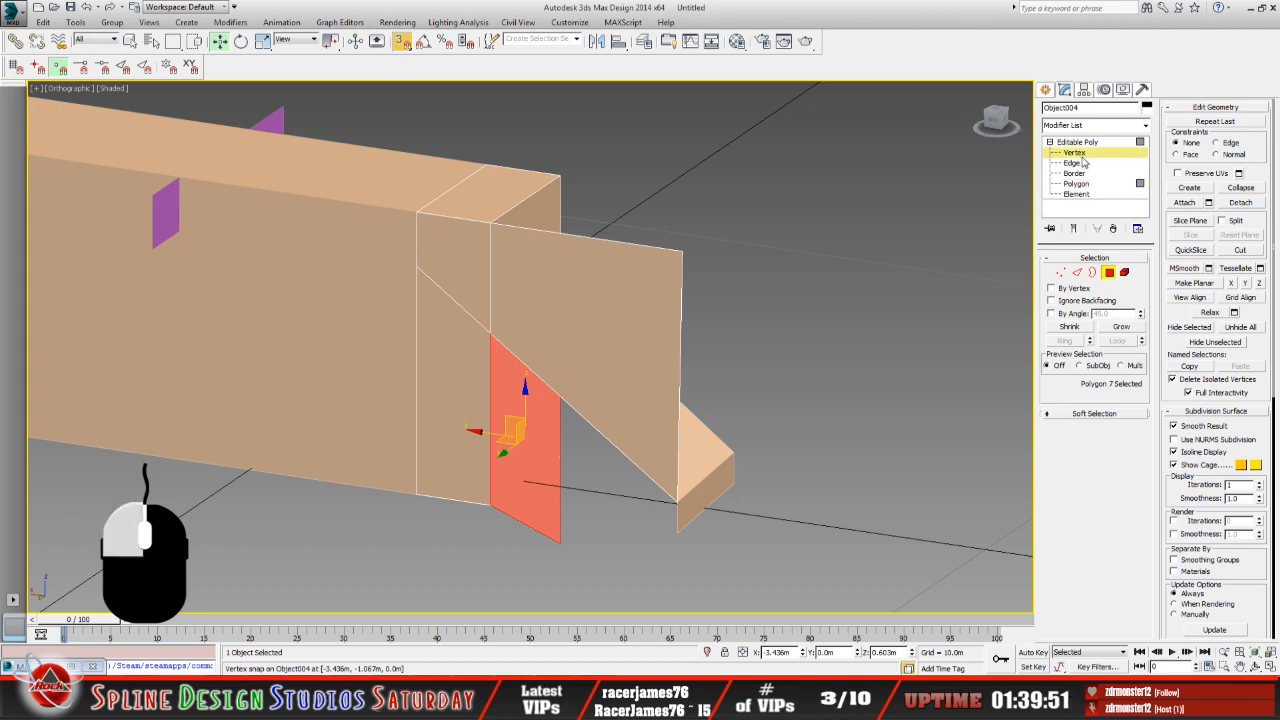
click(557, 373)
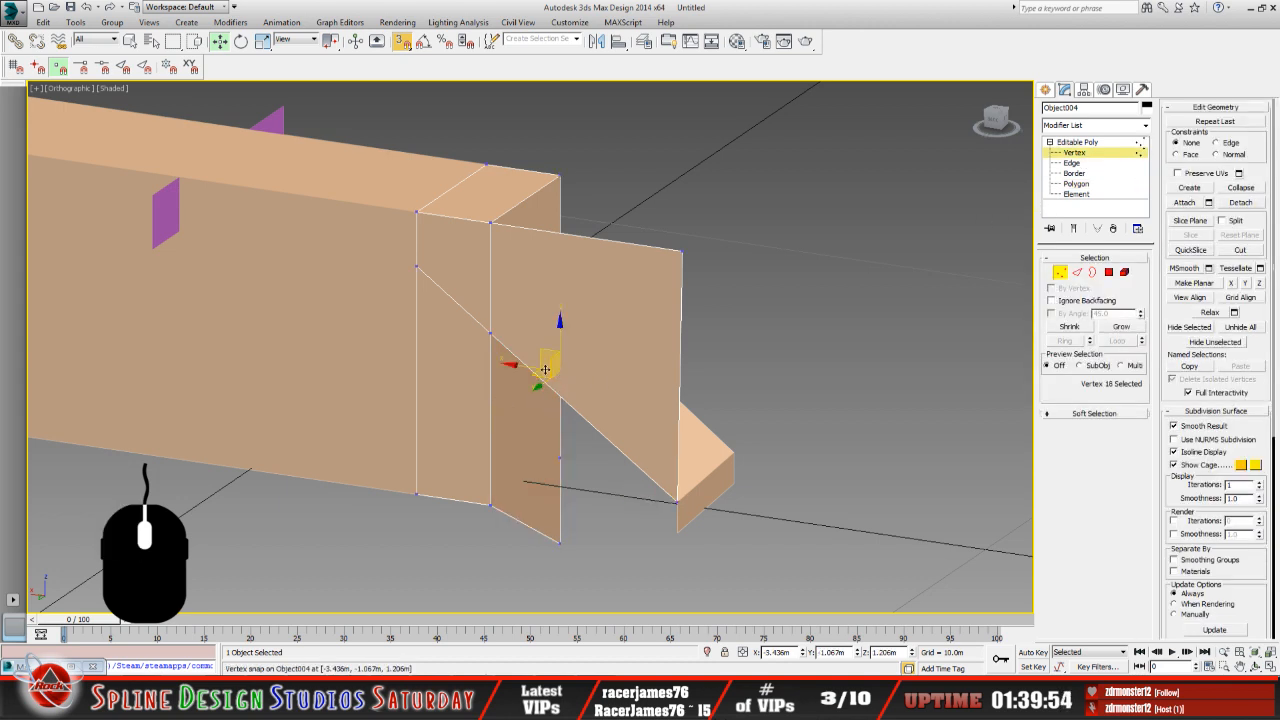
drag(545, 369, 676, 532)
click(559, 544)
scroll(574, 491, down, 3)
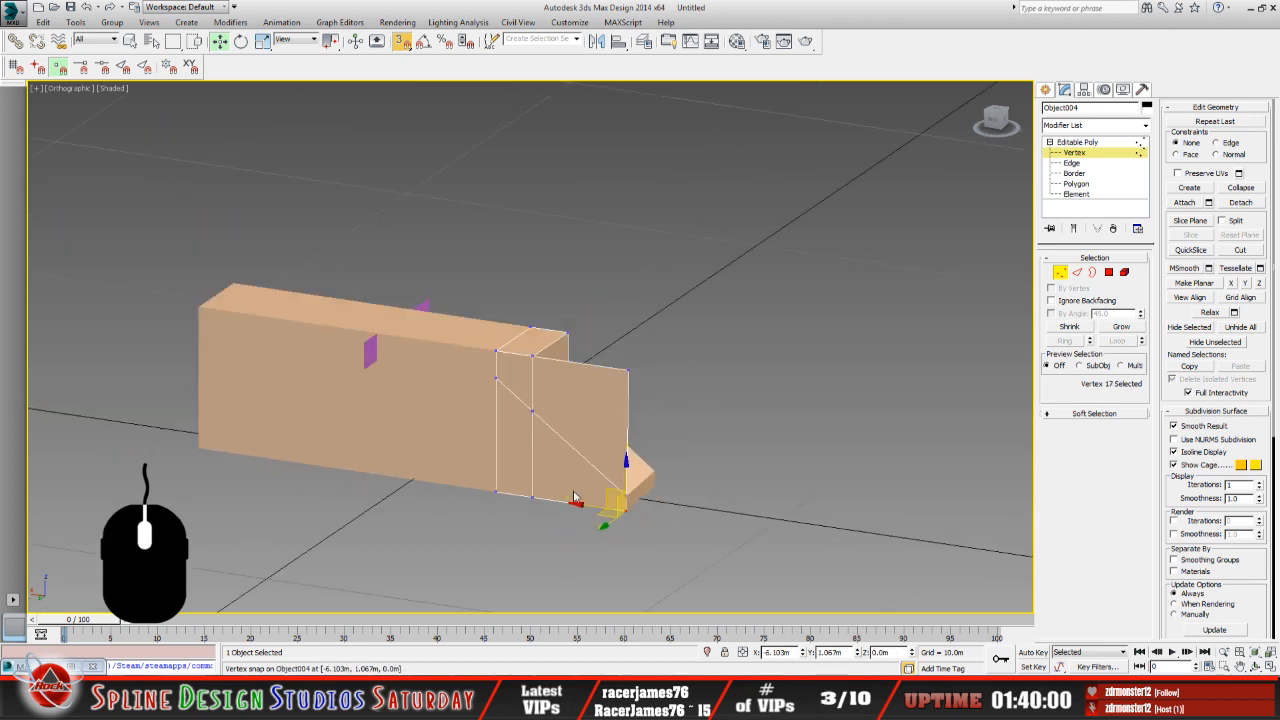
With snapping off, extend the opposite wall's upper vertical edge outward along X into a new face, to about X -6.004 m.
click(397, 46)
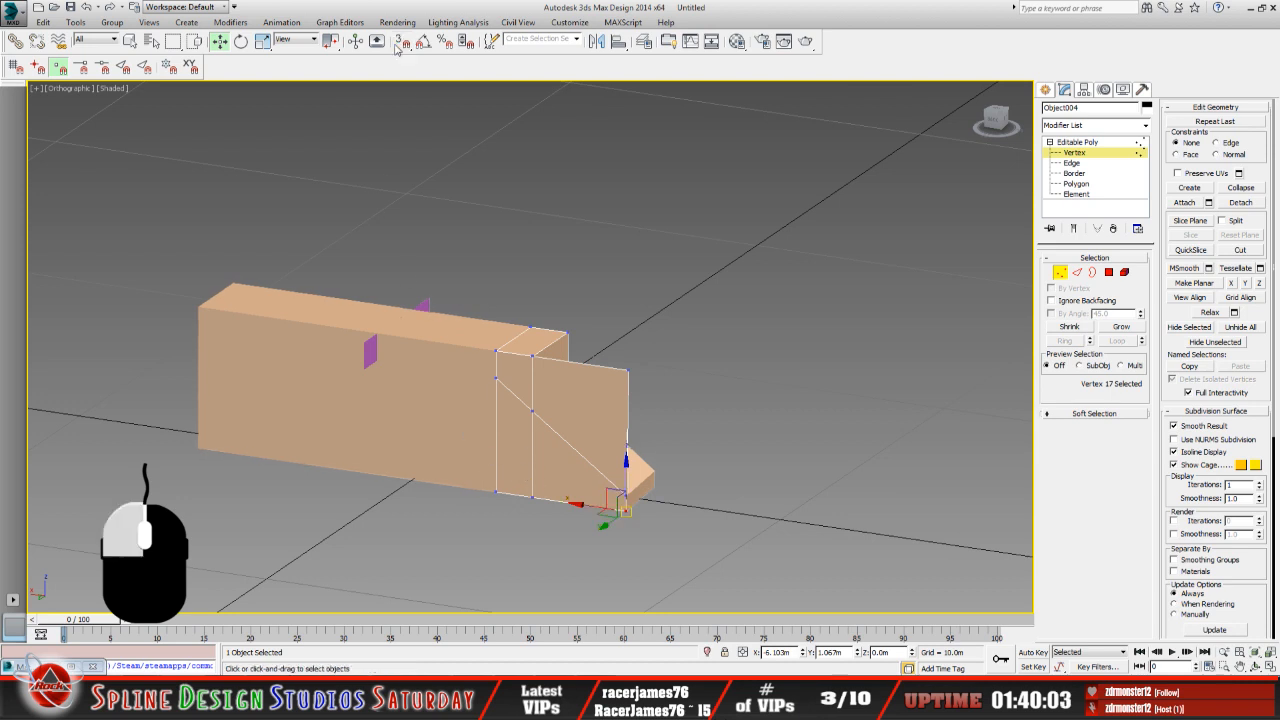
click(1255, 665)
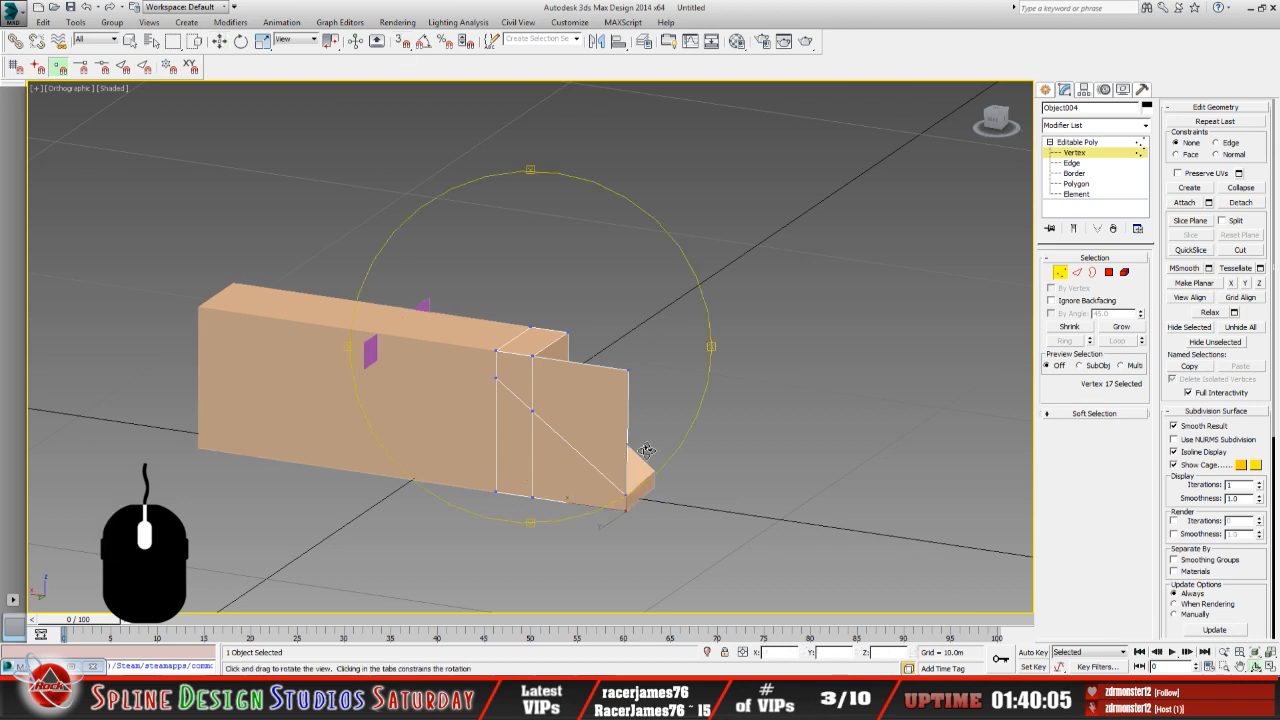
drag(647, 451, 480, 429)
drag(582, 459, 554, 405)
middle_drag(554, 405, 568, 440)
drag(606, 431, 597, 431)
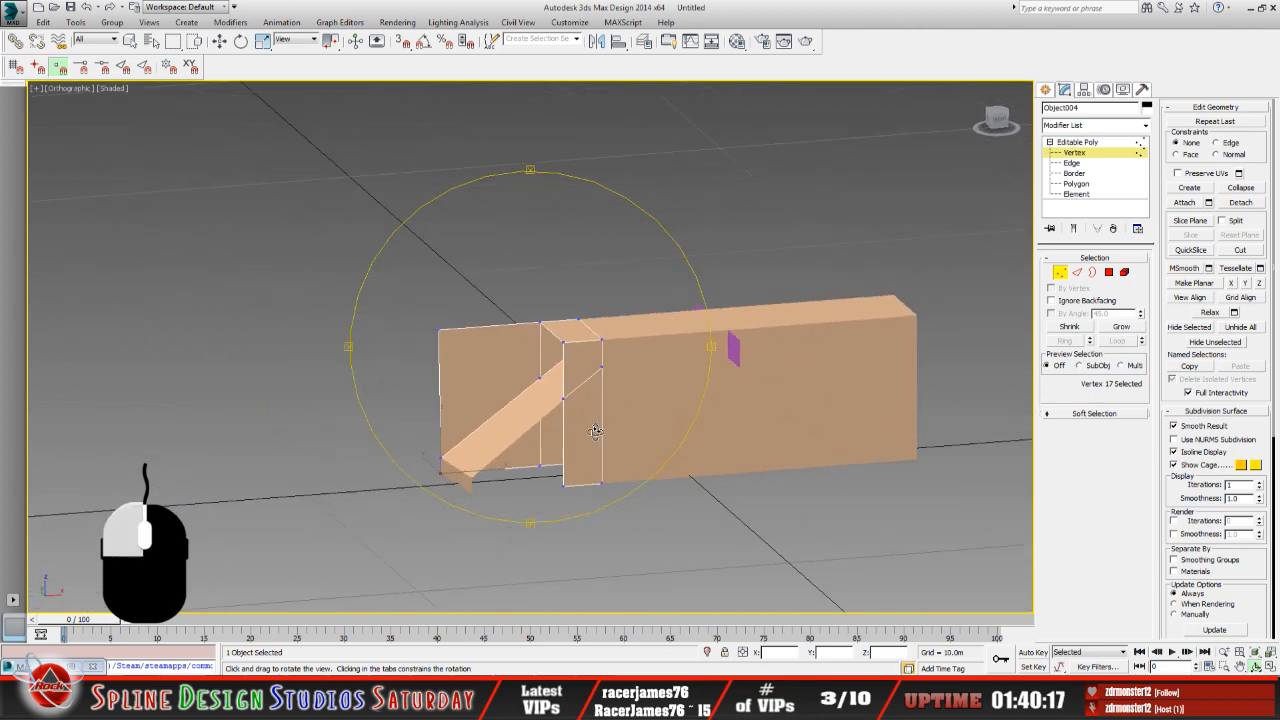
scroll(541, 378, up, 2)
click(1071, 162)
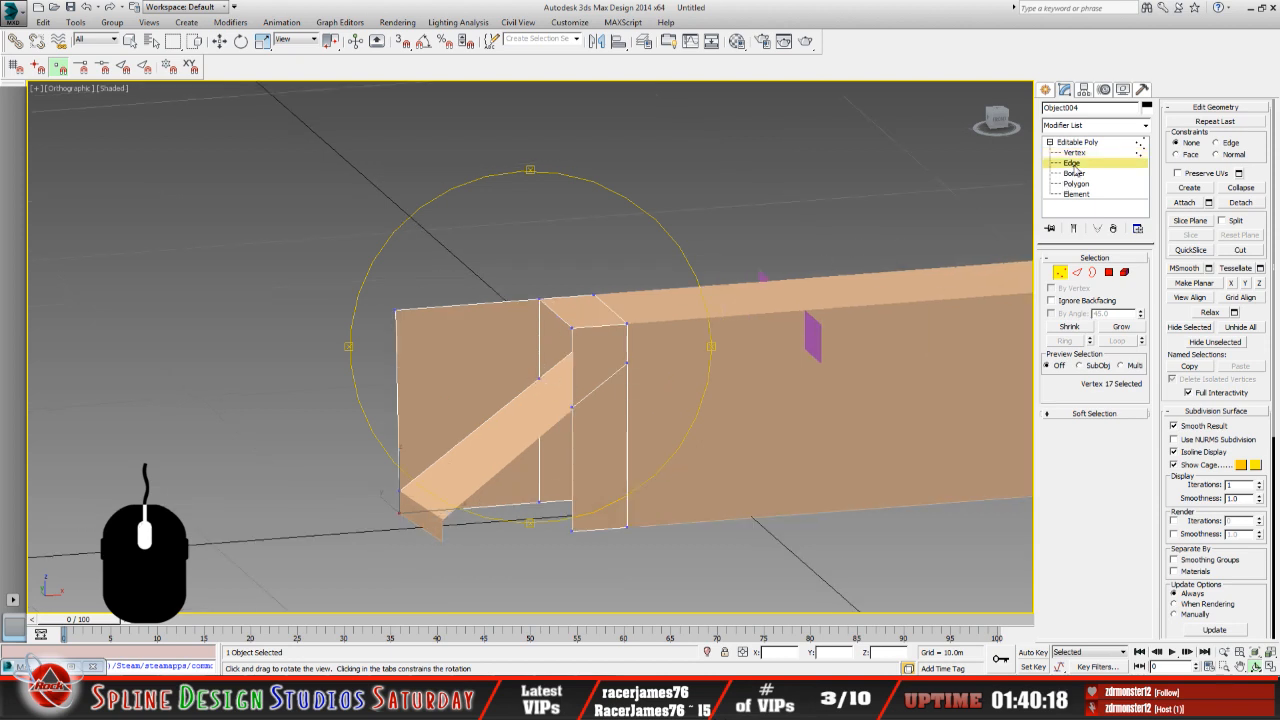
key(w)
click(570, 383)
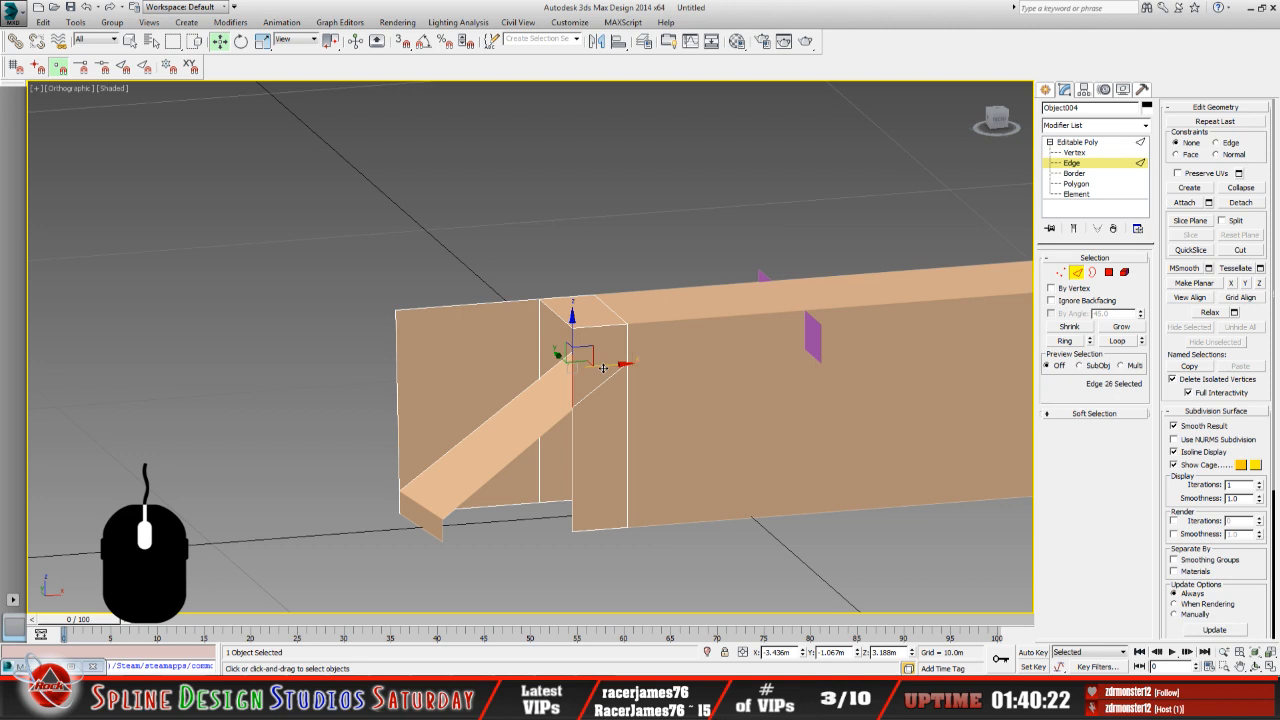
drag(573, 378, 468, 378)
Turn on snapping and snap the new face's lower outer vertex to the ramp corner at X -5.912 m, Z 0.432 m.
click(1075, 152)
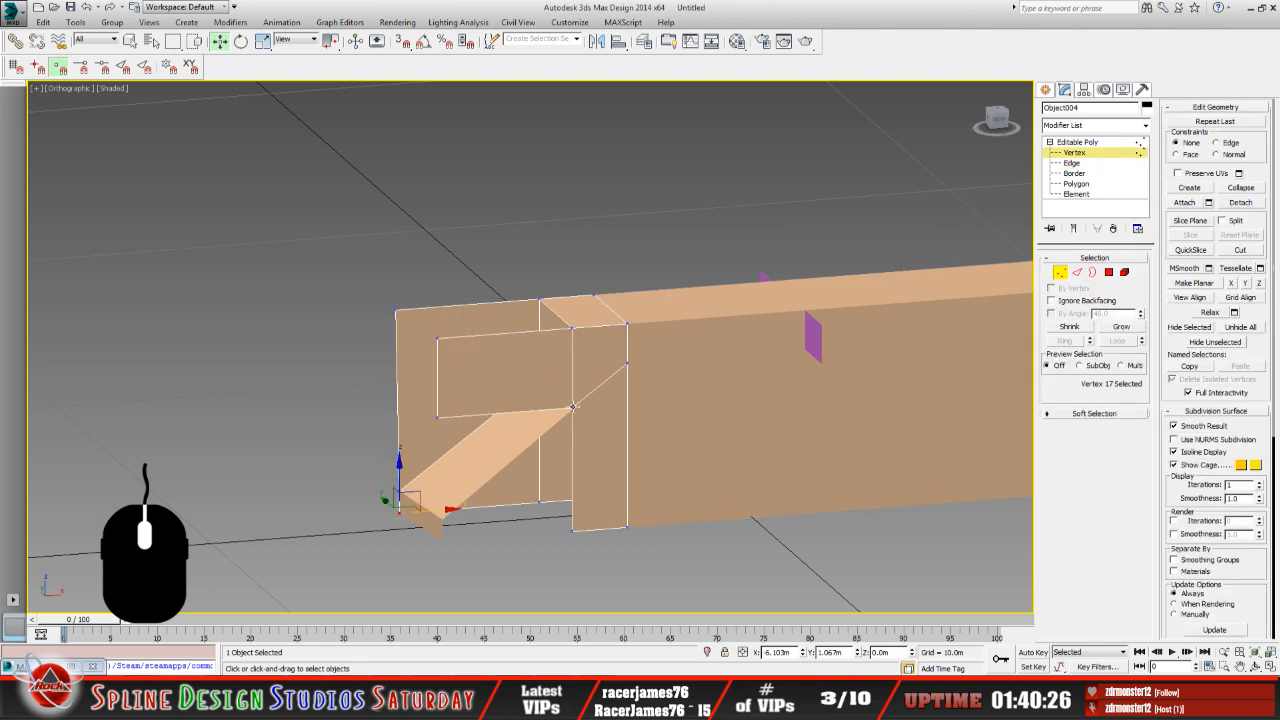
click(437, 416)
click(401, 40)
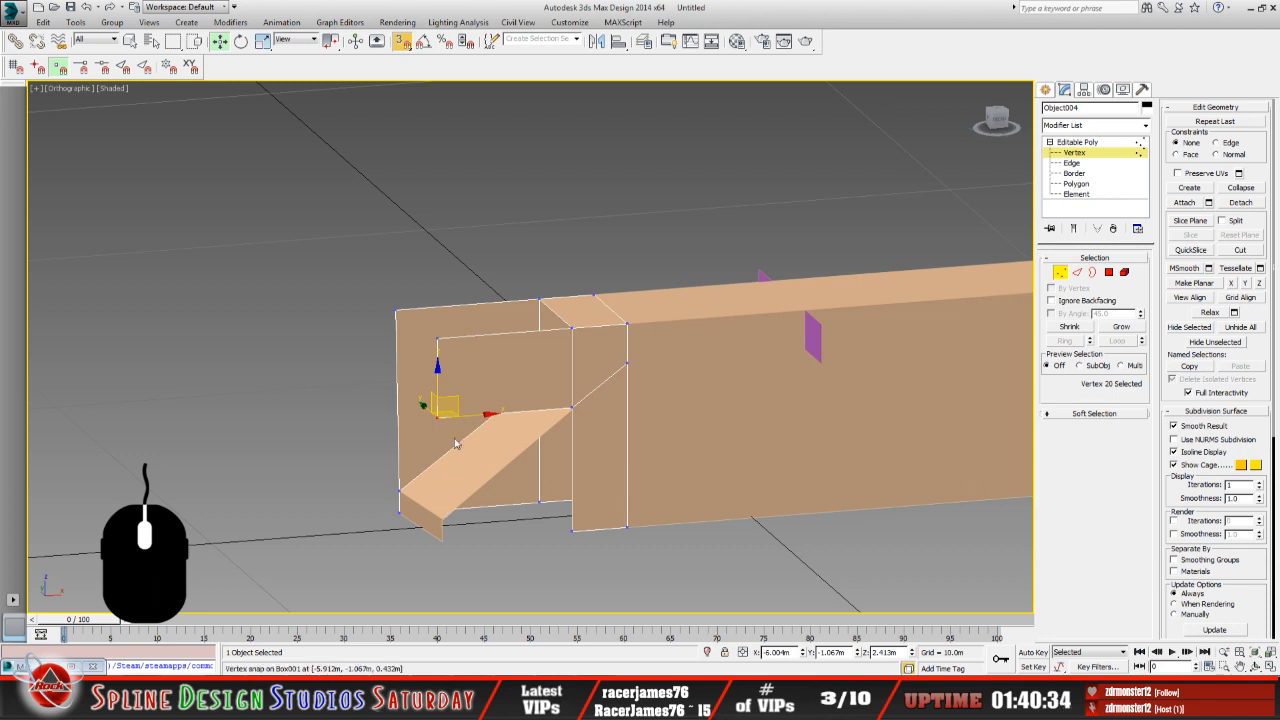
drag(438, 407, 441, 512)
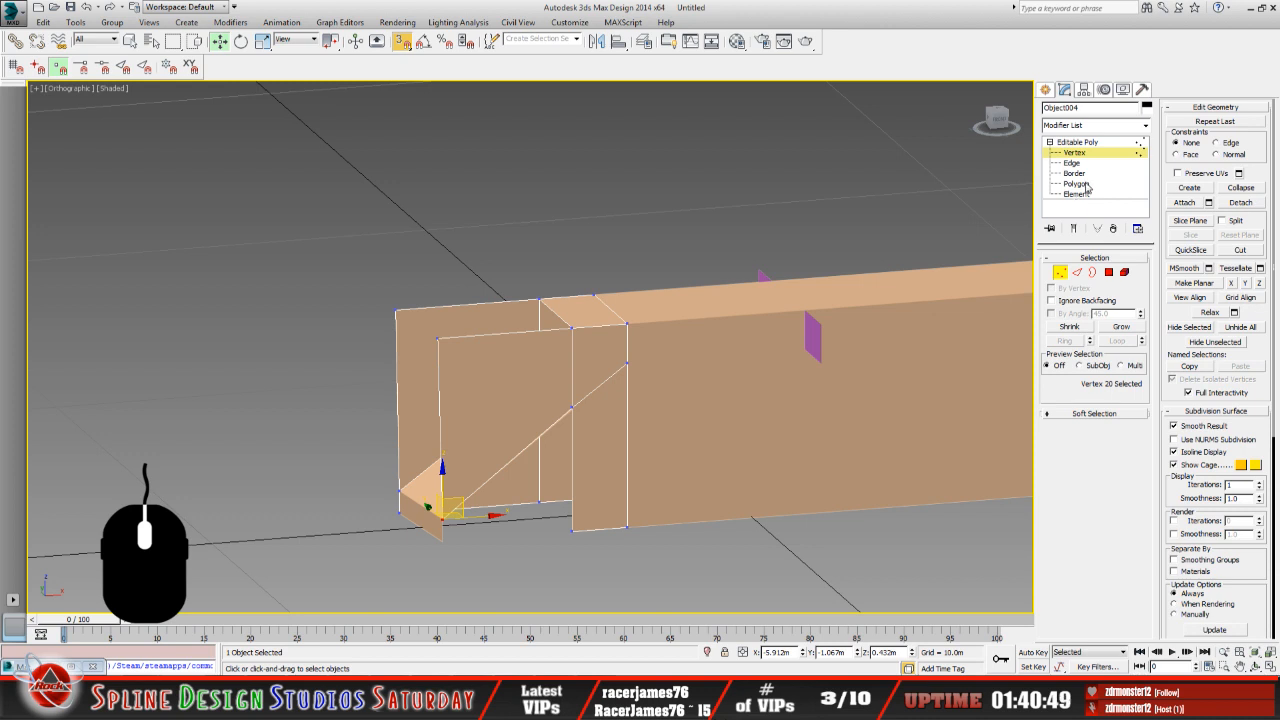
Extend the same wall's lower vertical edge outward into a new face, to about X -4.319 m.
click(1072, 163)
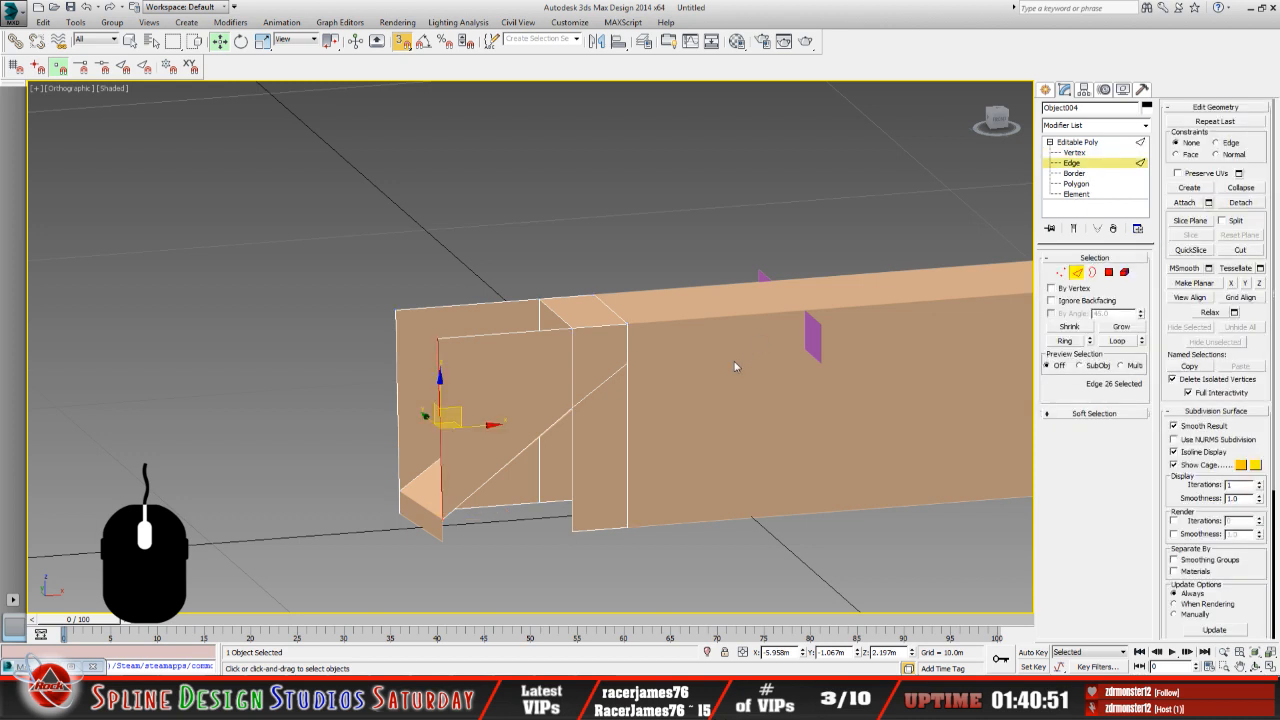
click(573, 466)
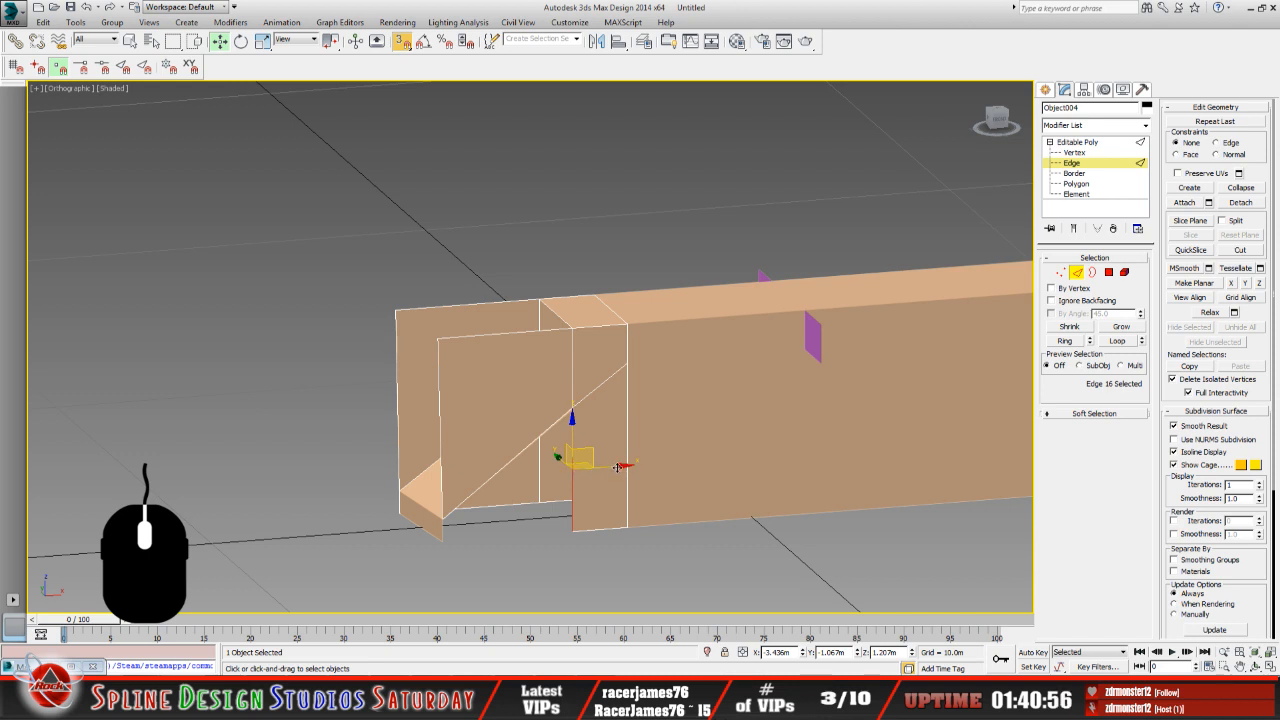
shift+drag(617, 467, 522, 479)
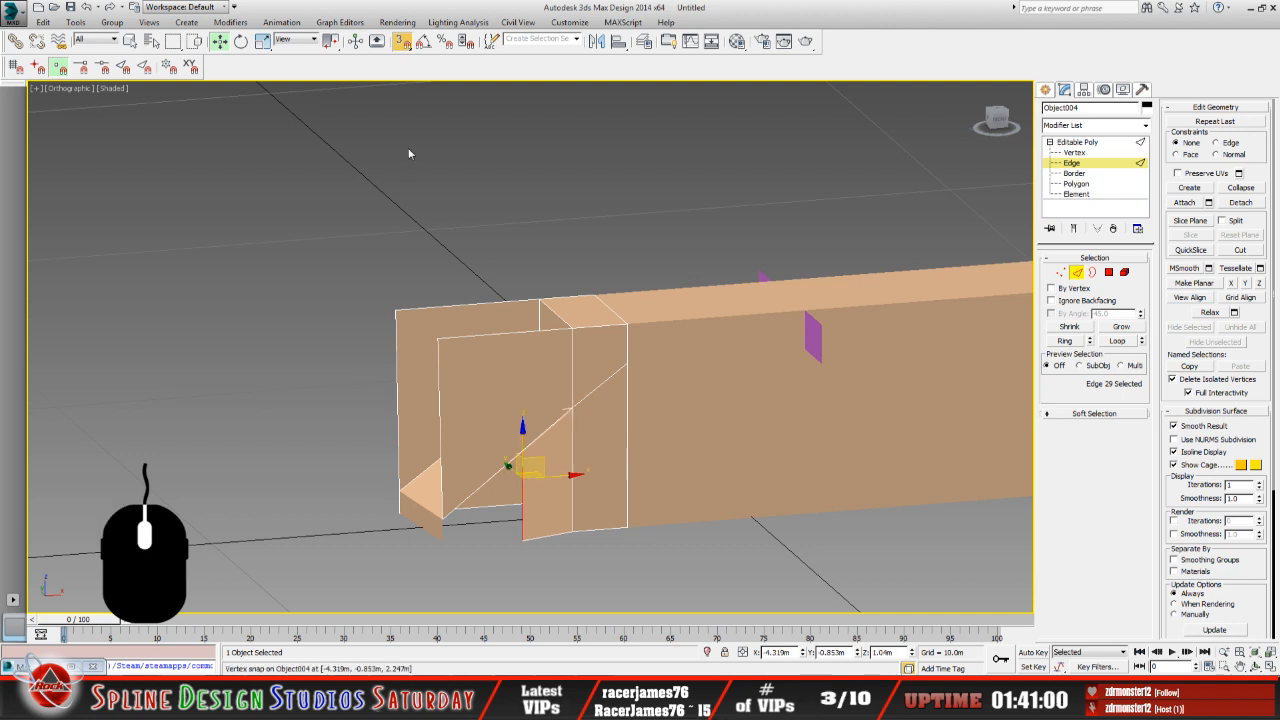
Snap that face's upper and lower free vertices to the ramp's end corners at X -5.912 m, Z 0.432 m and Z 0 m.
click(400, 45)
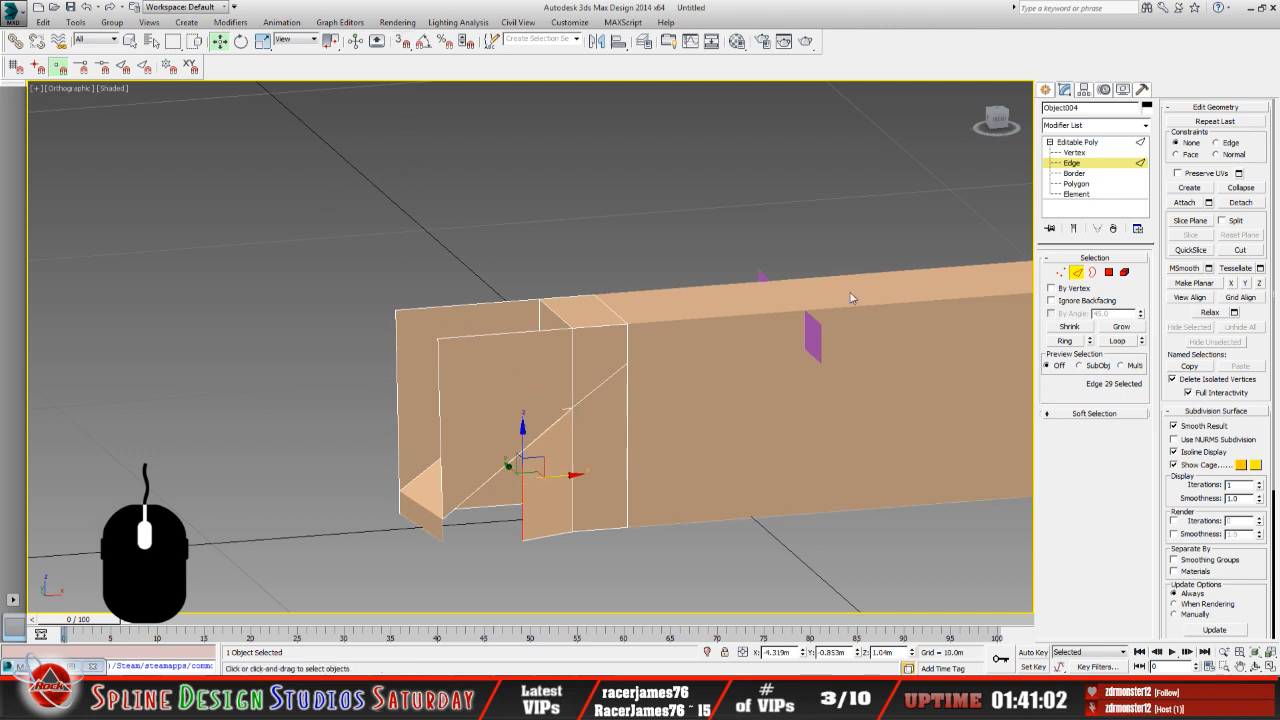
click(1074, 153)
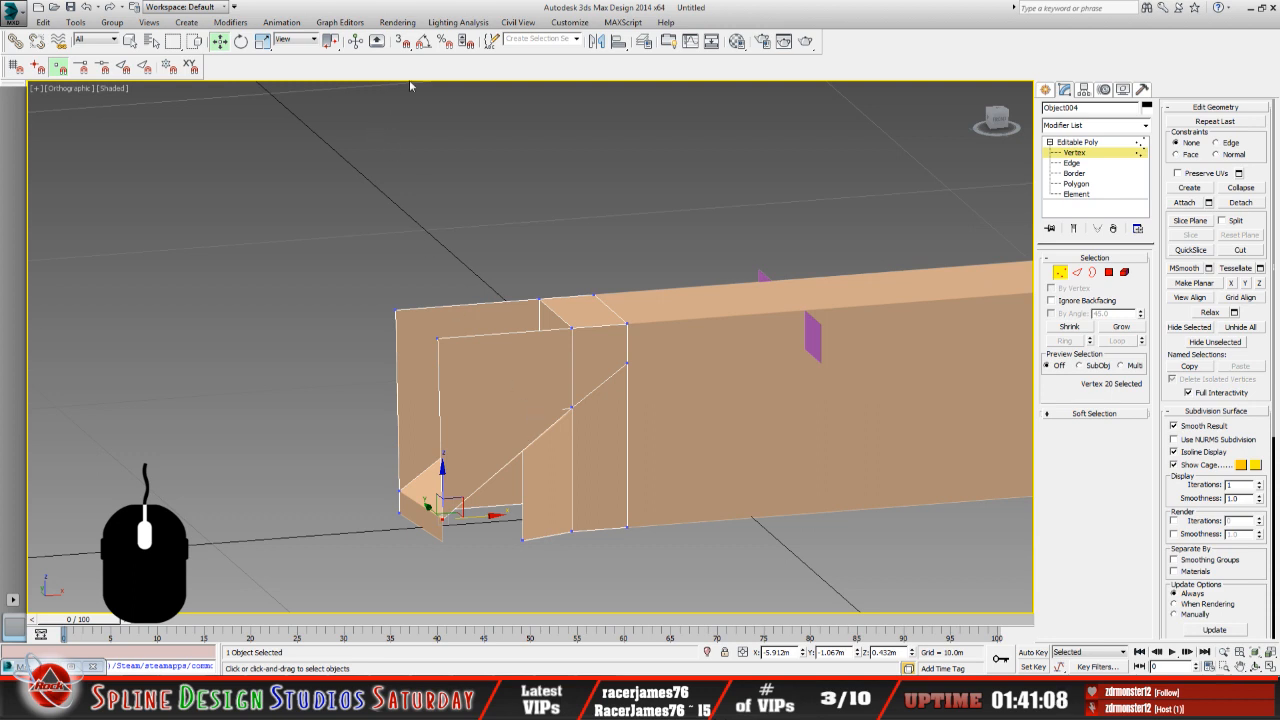
scroll(517, 472, up, 2)
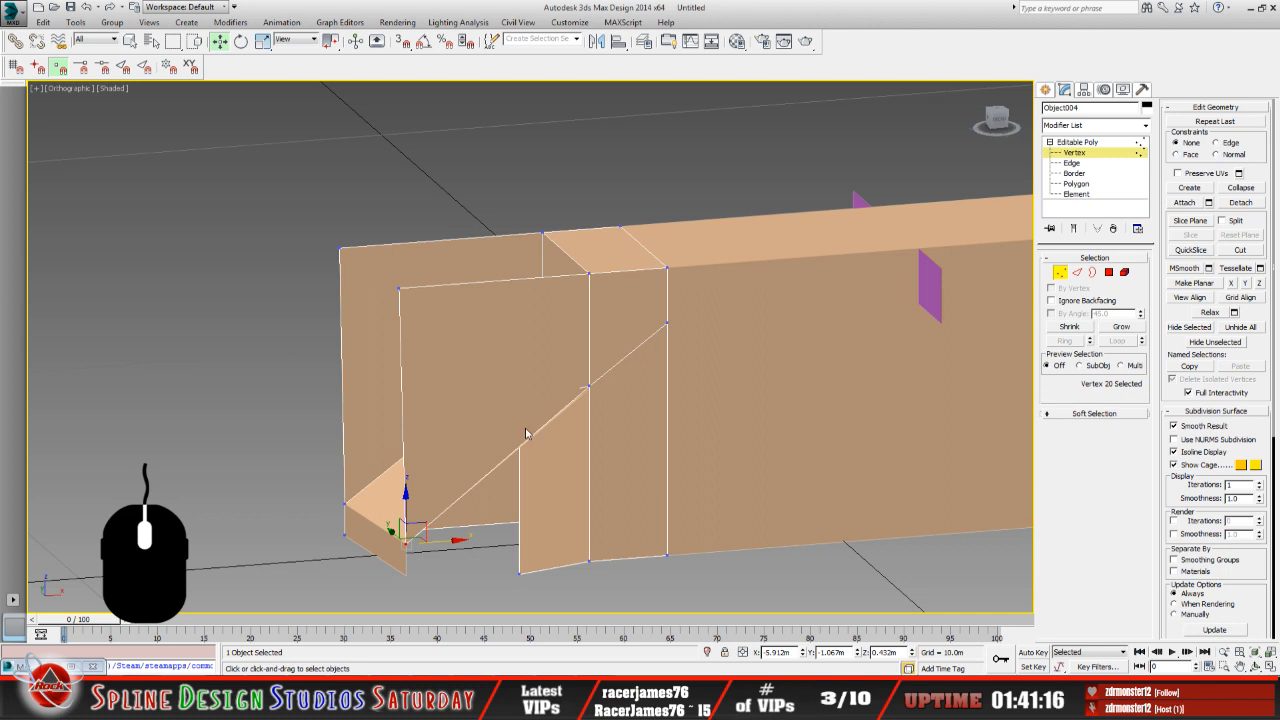
drag(503, 563, 545, 585)
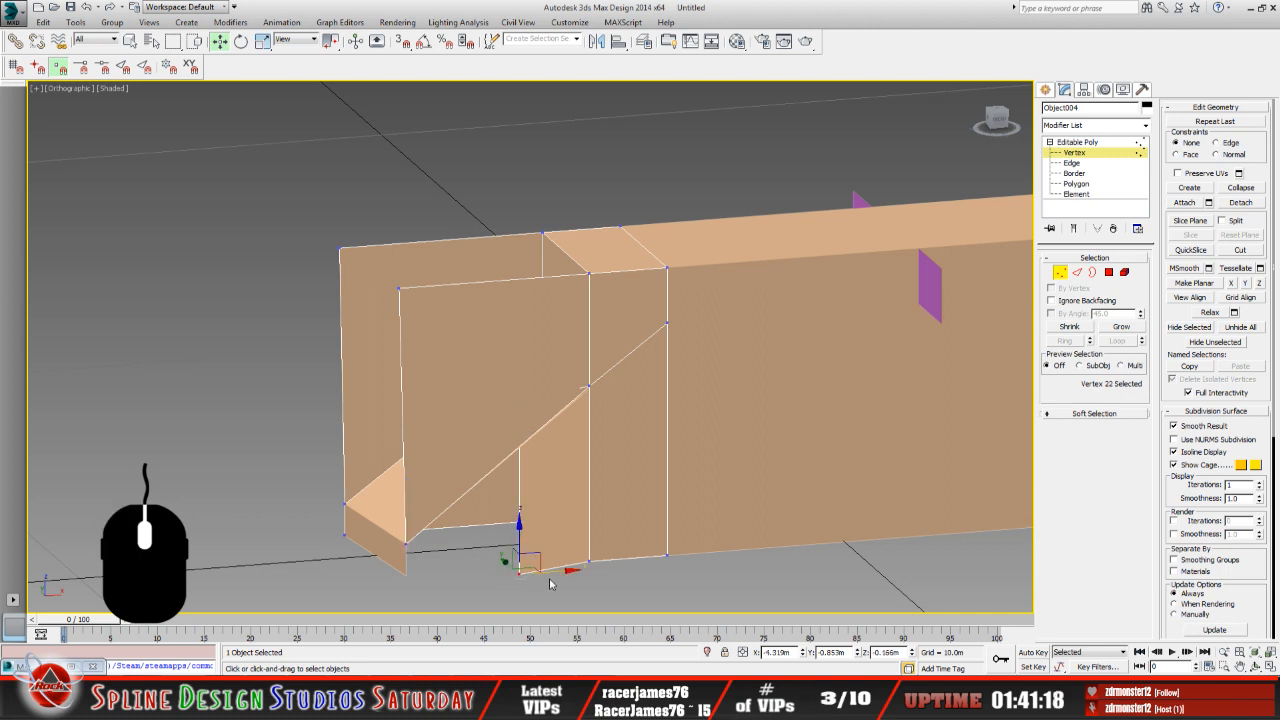
key(s)
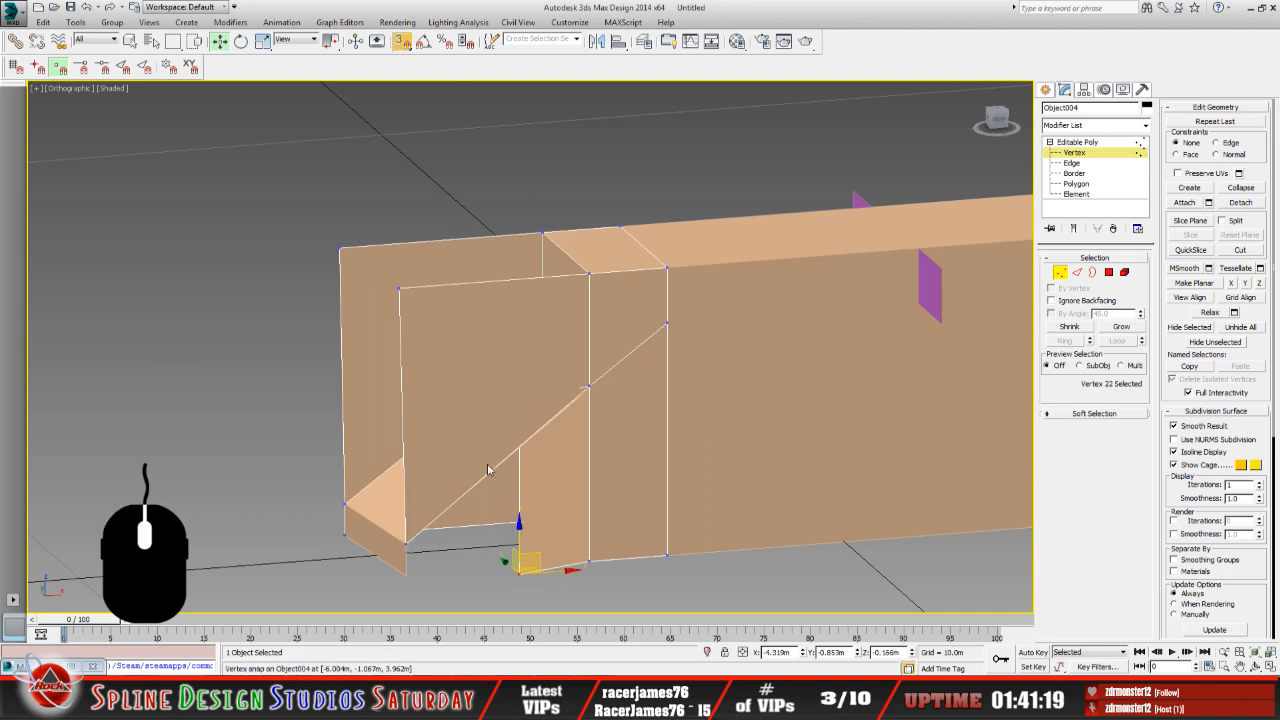
click(519, 399)
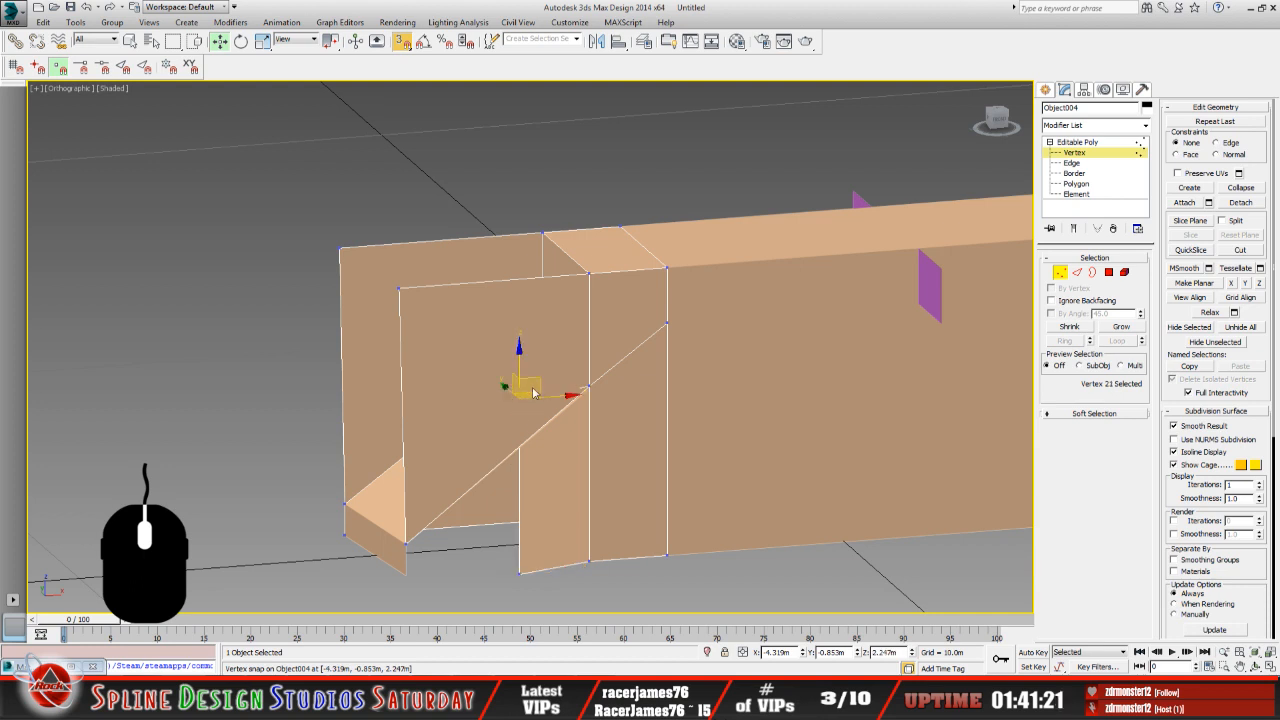
drag(533, 393, 406, 534)
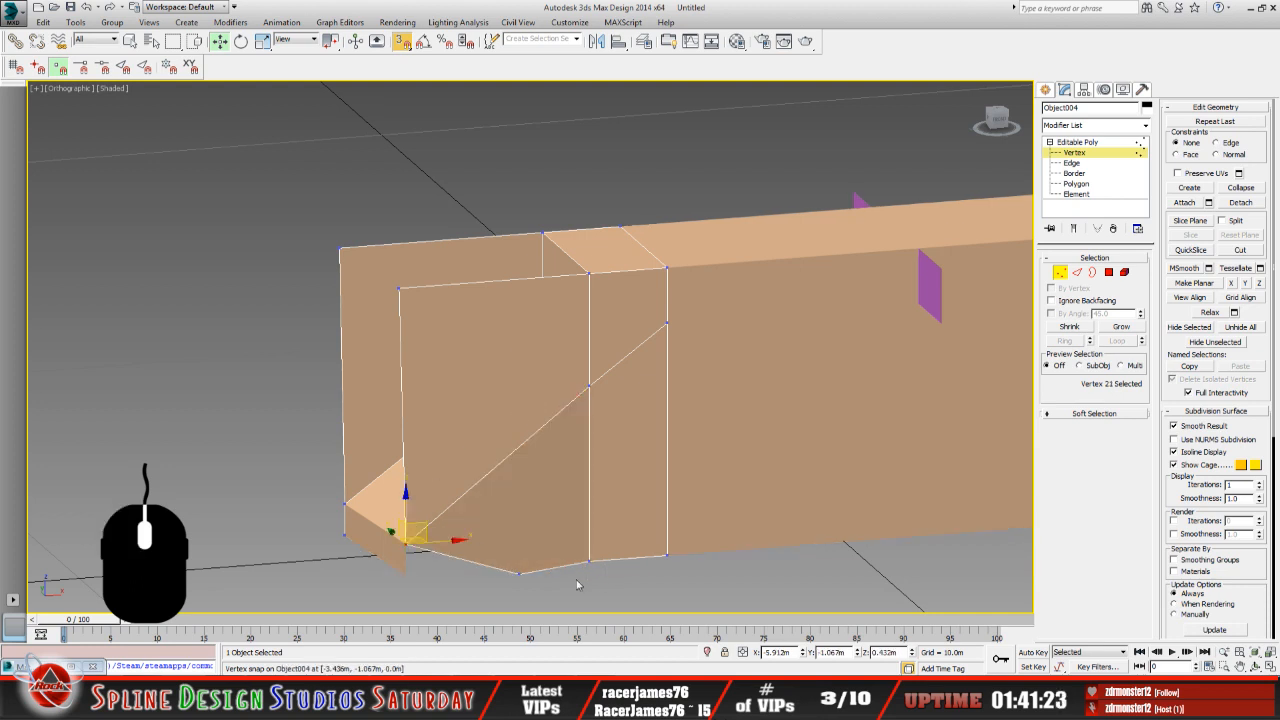
click(519, 573)
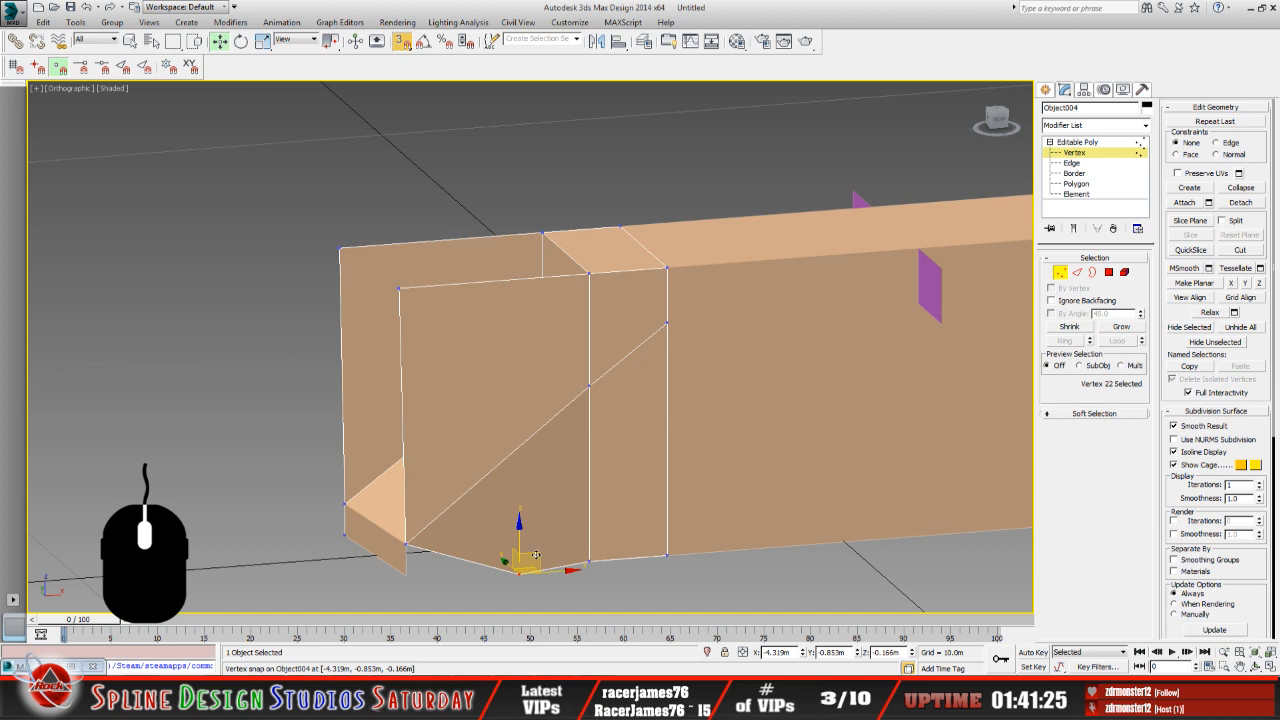
drag(536, 555, 408, 547)
scroll(495, 479, down, 2)
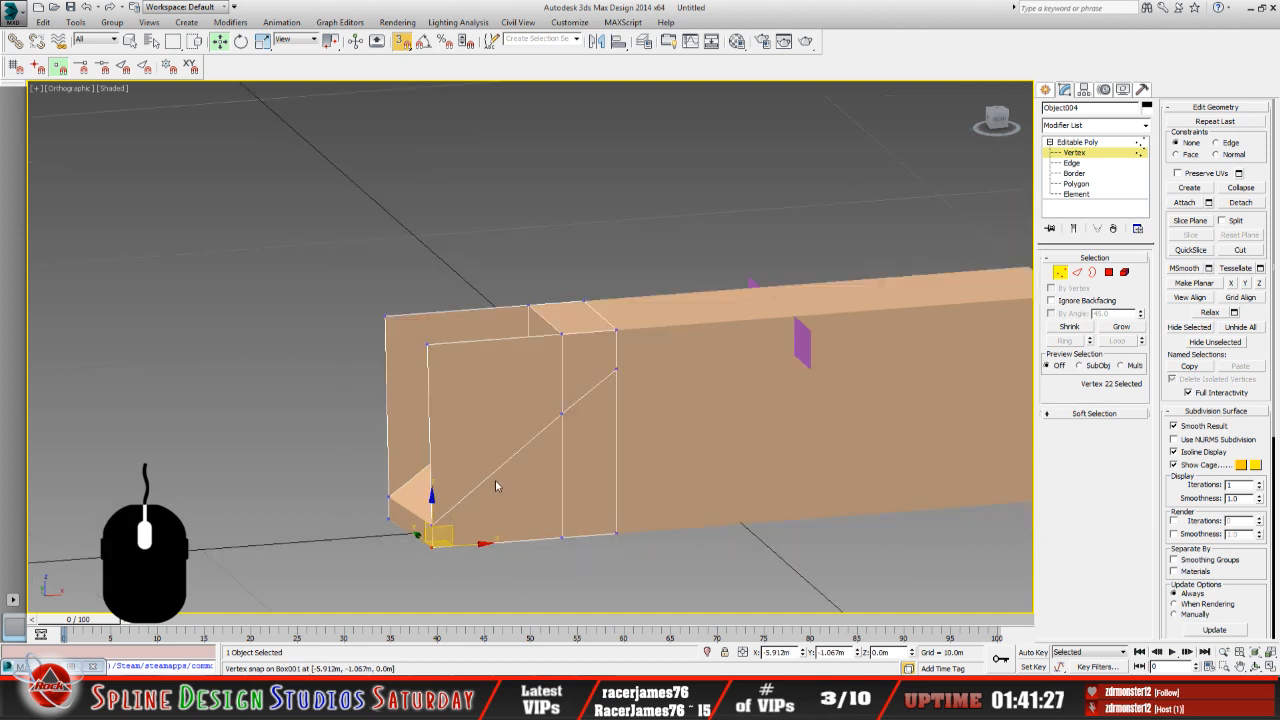
Check both side walls along the ramp, leave vertex editing and hide the main box with its ramp, Box001.
click(1256, 667)
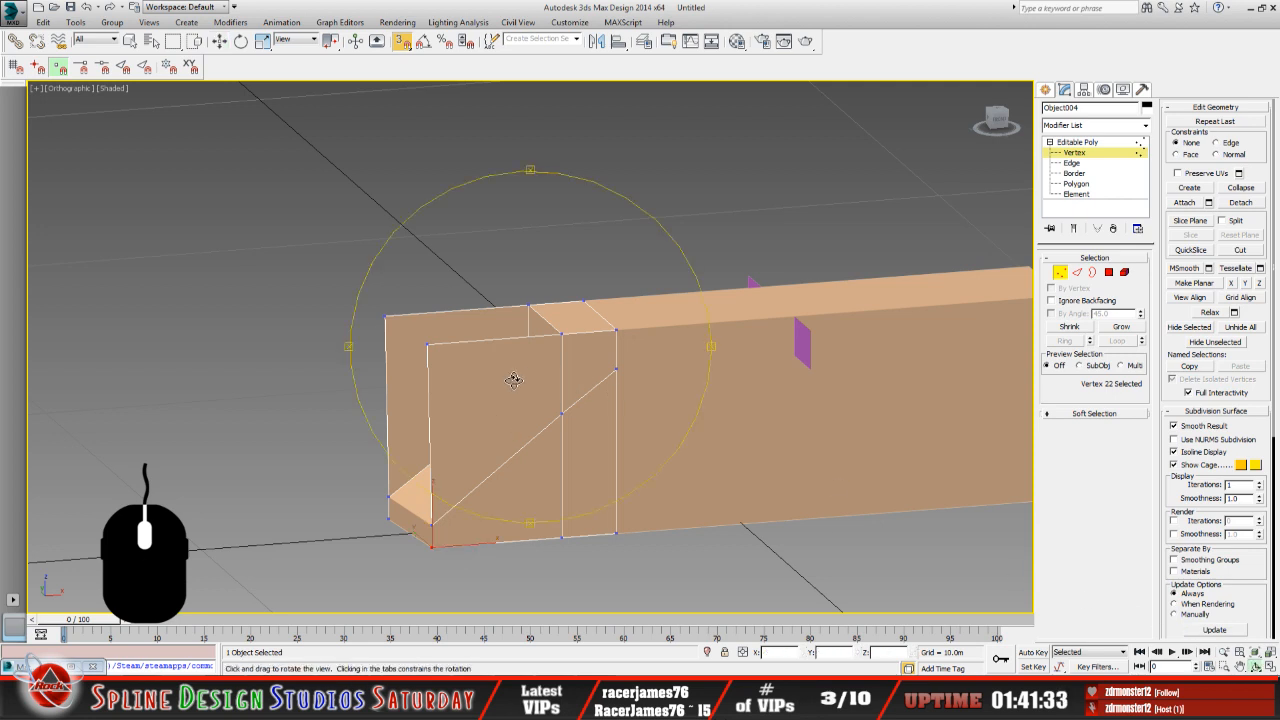
drag(514, 377, 517, 424)
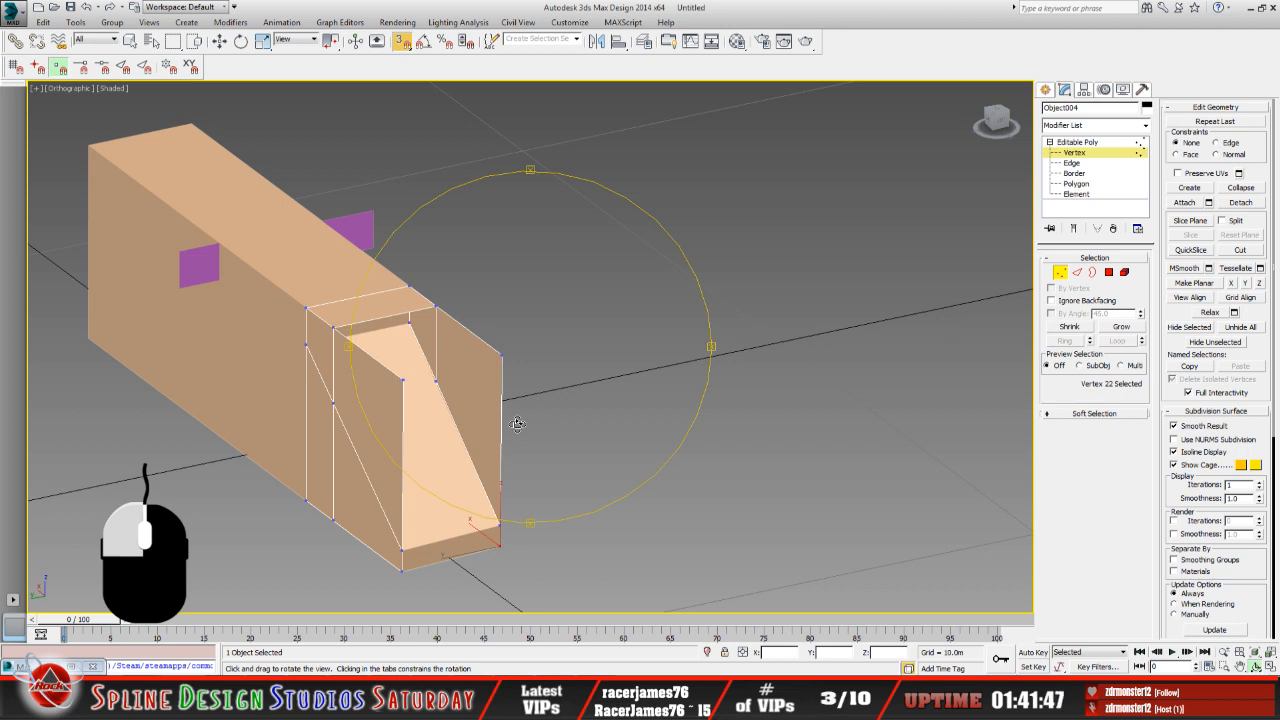
drag(517, 424, 517, 424)
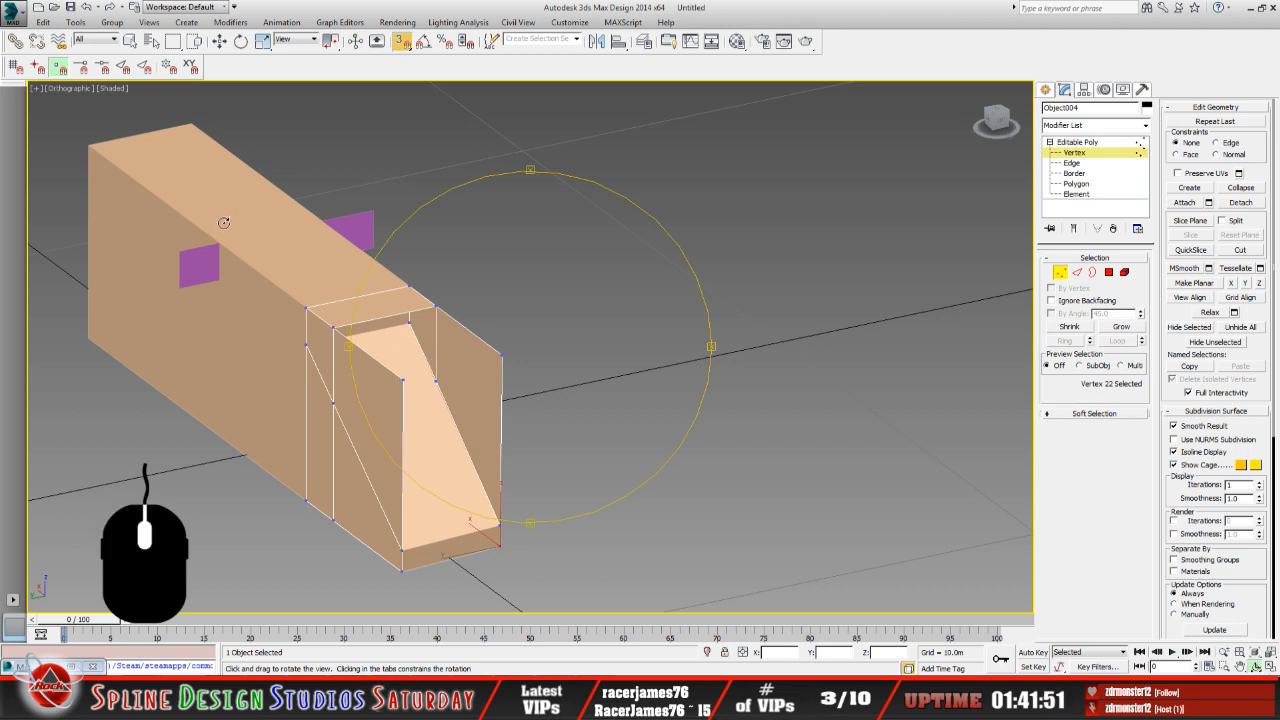
key(1)
key(w)
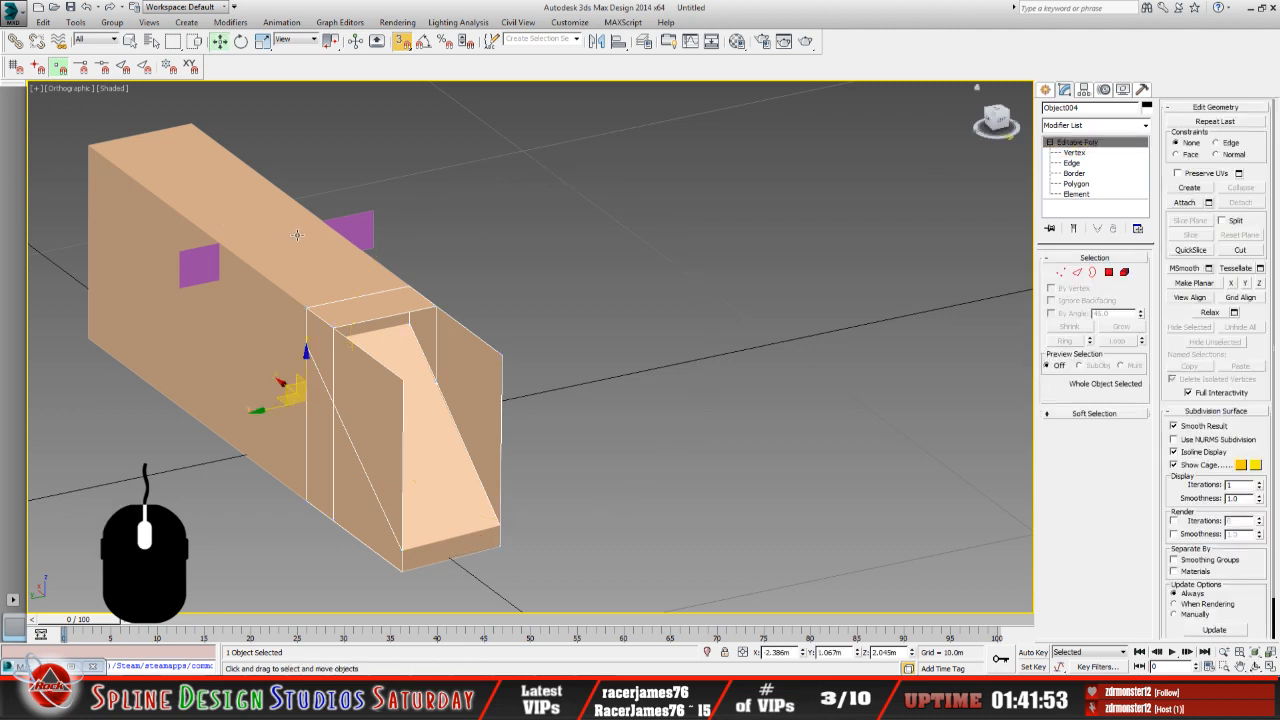
click(297, 235)
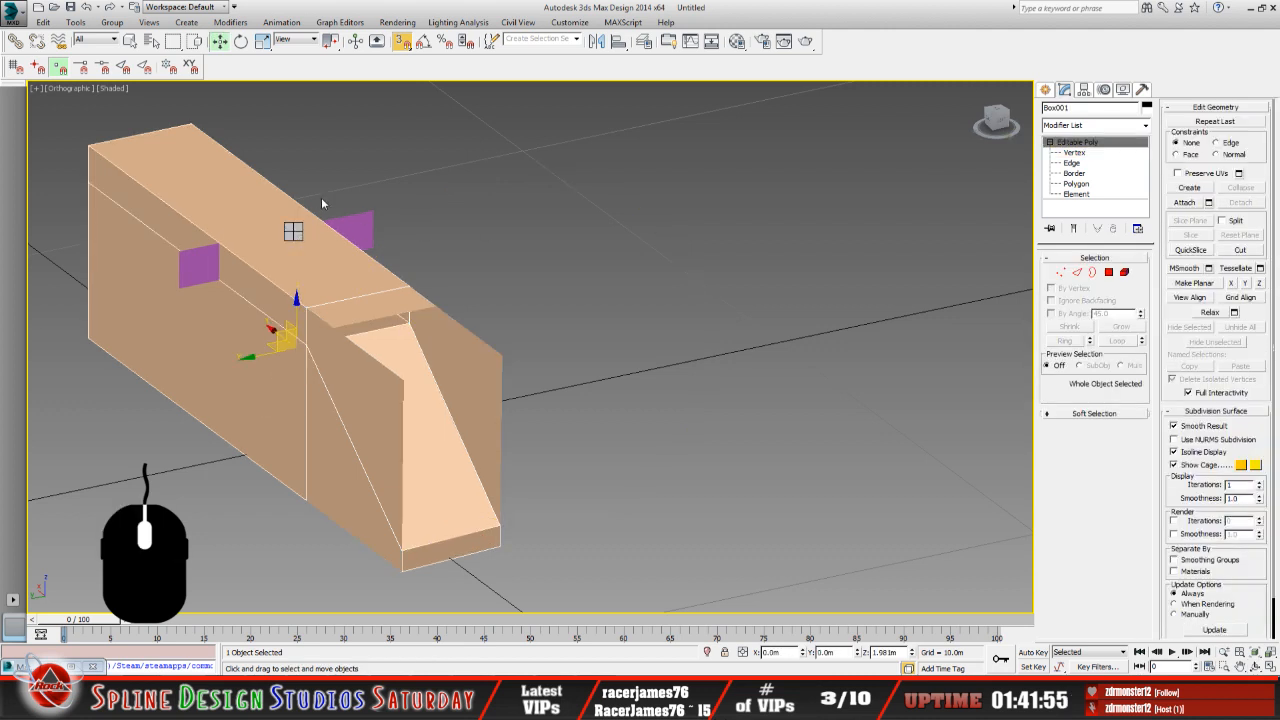
key(Delete)
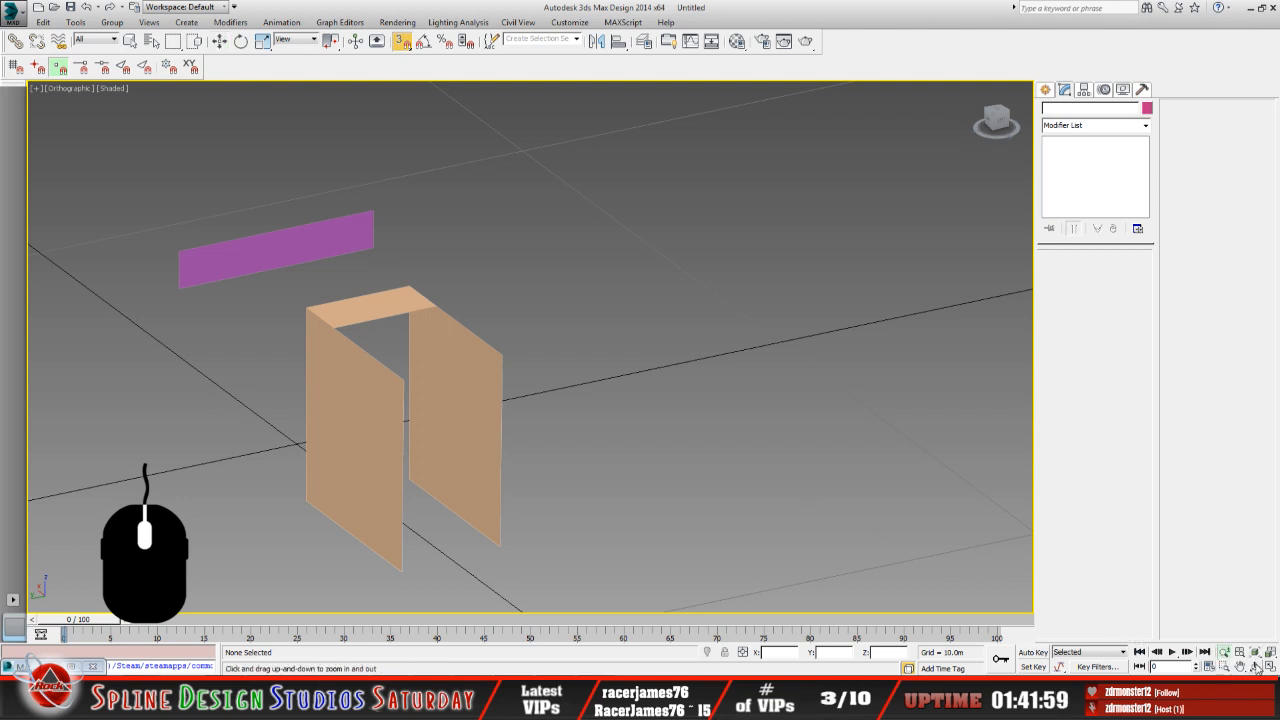
Unhide Box001, the main box with its ramp, around the separate end section.
click(1257, 668)
drag(675, 427, 610, 406)
middle_drag(412, 374, 515, 387)
right_click(200, 388)
right_click(258, 346)
click(293, 278)
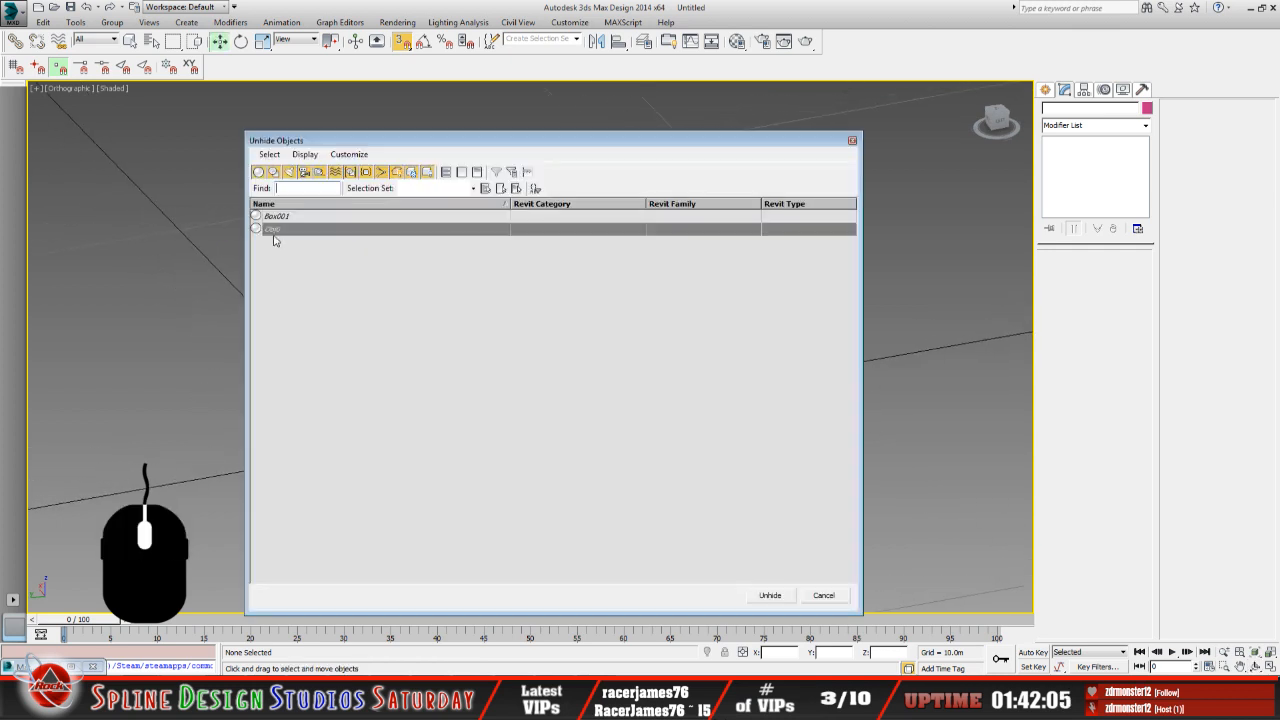
click(278, 224)
click(770, 596)
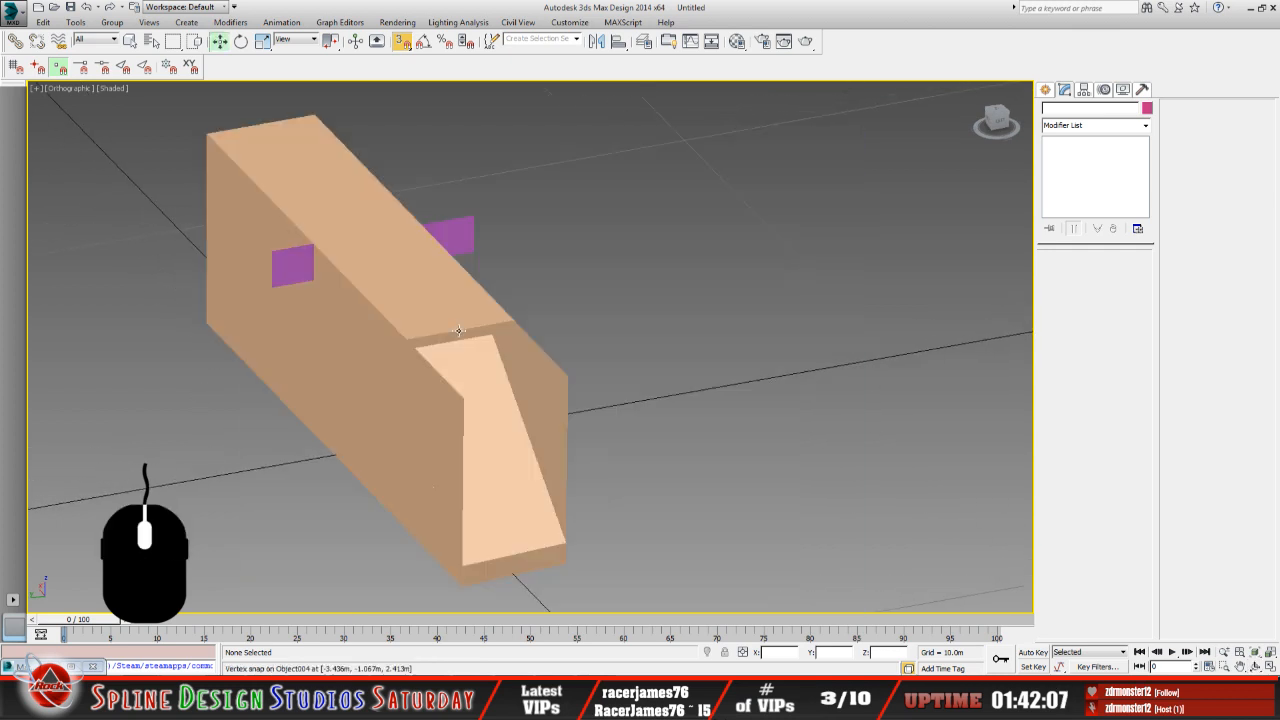
middle_drag(440, 335, 514, 380)
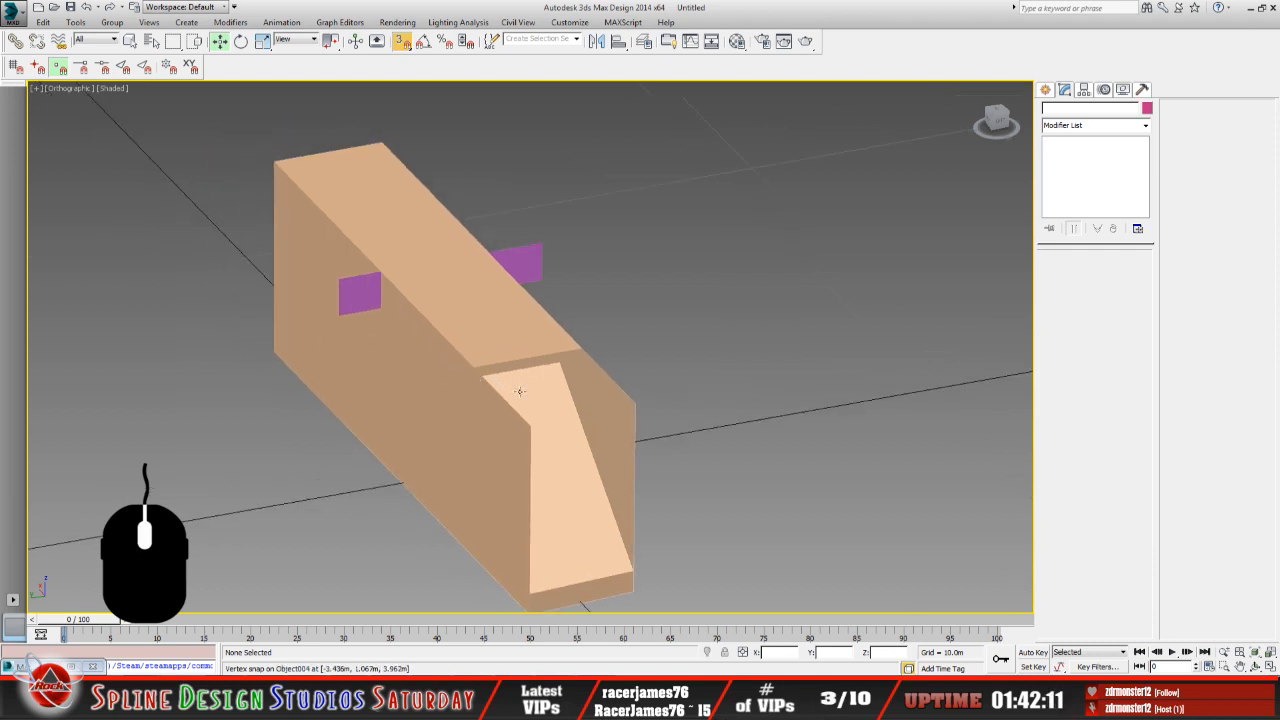
With snapping turned off, detach Box001's sloped ramp polygon as a separate object and hide the remaining Box001.
click(402, 40)
click(551, 438)
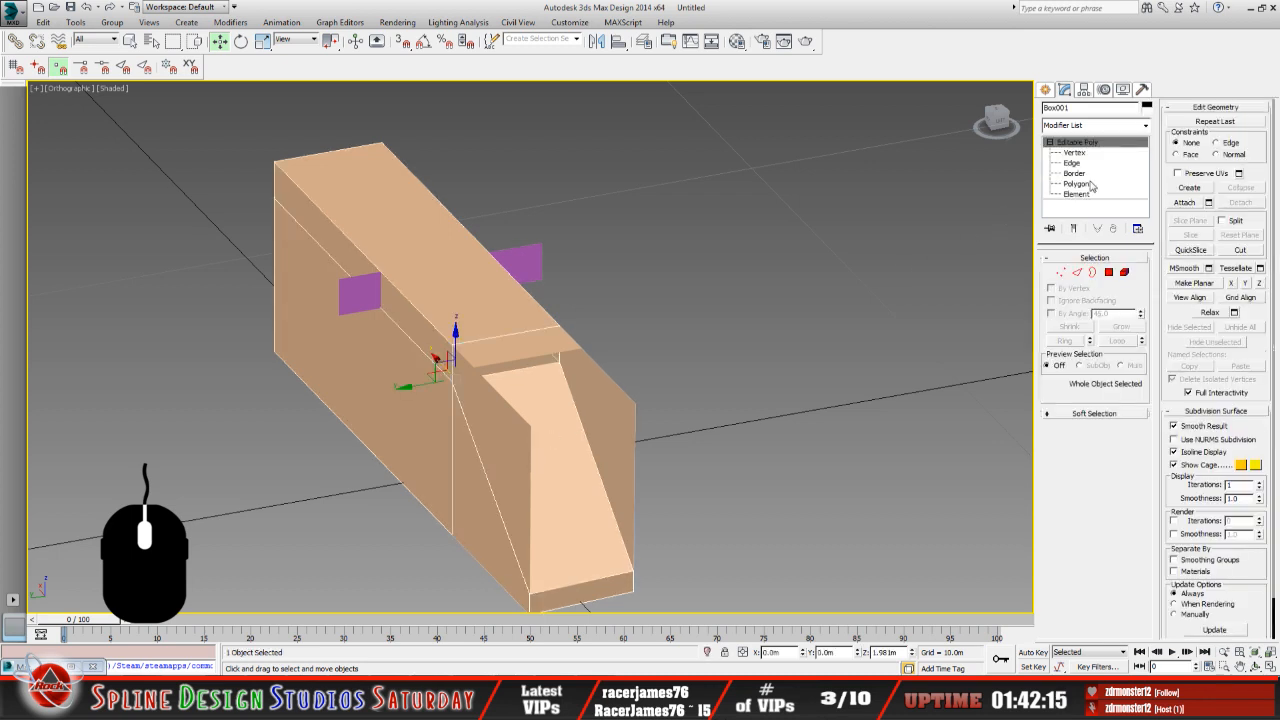
click(1097, 185)
click(564, 459)
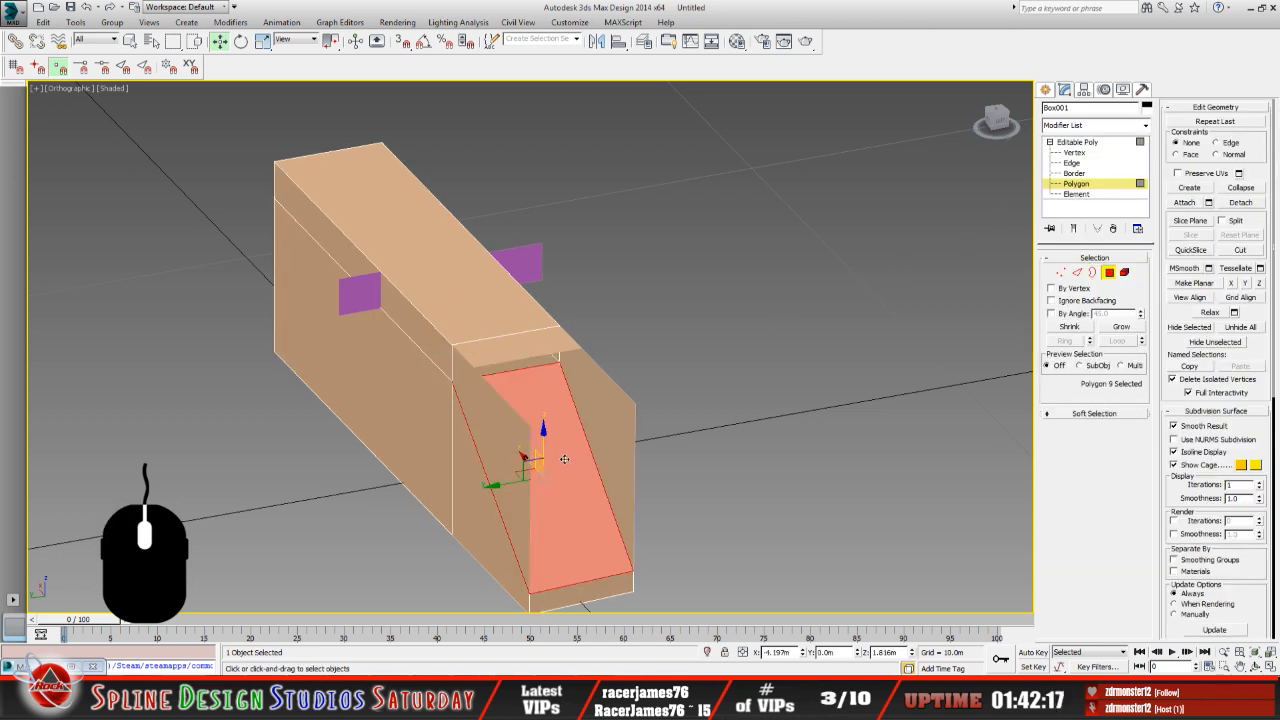
click(1239, 203)
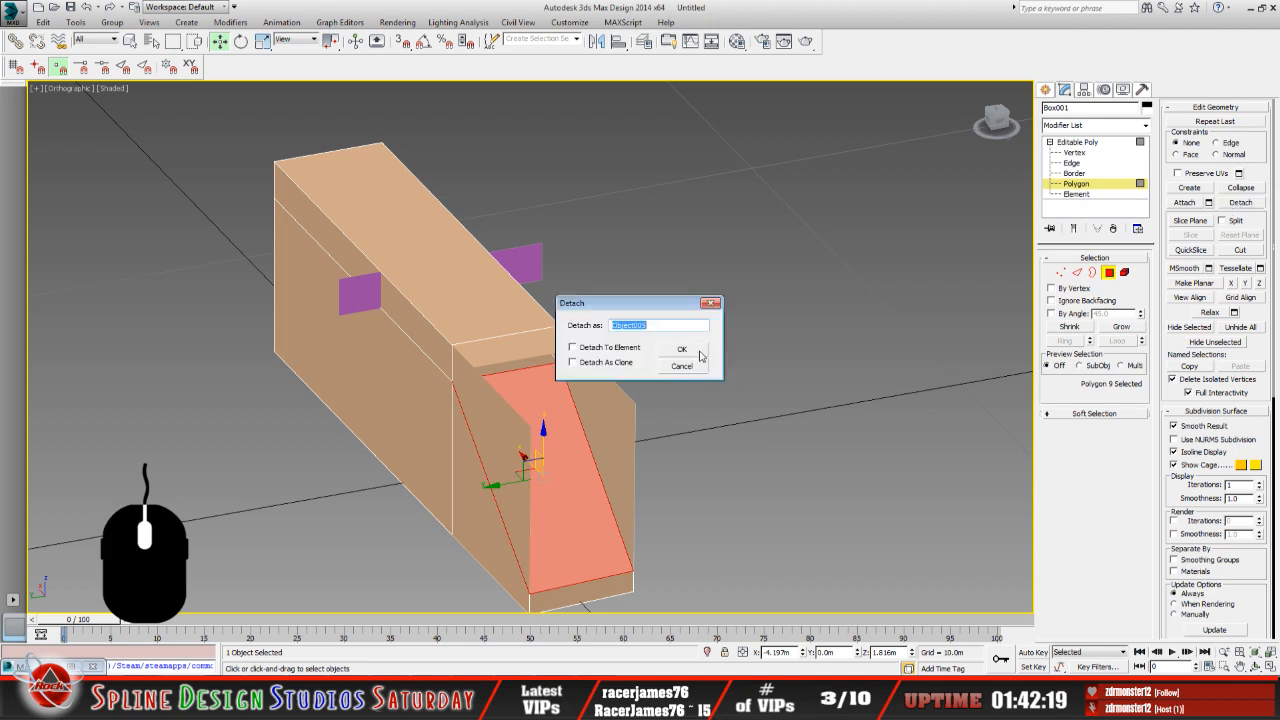
click(700, 355)
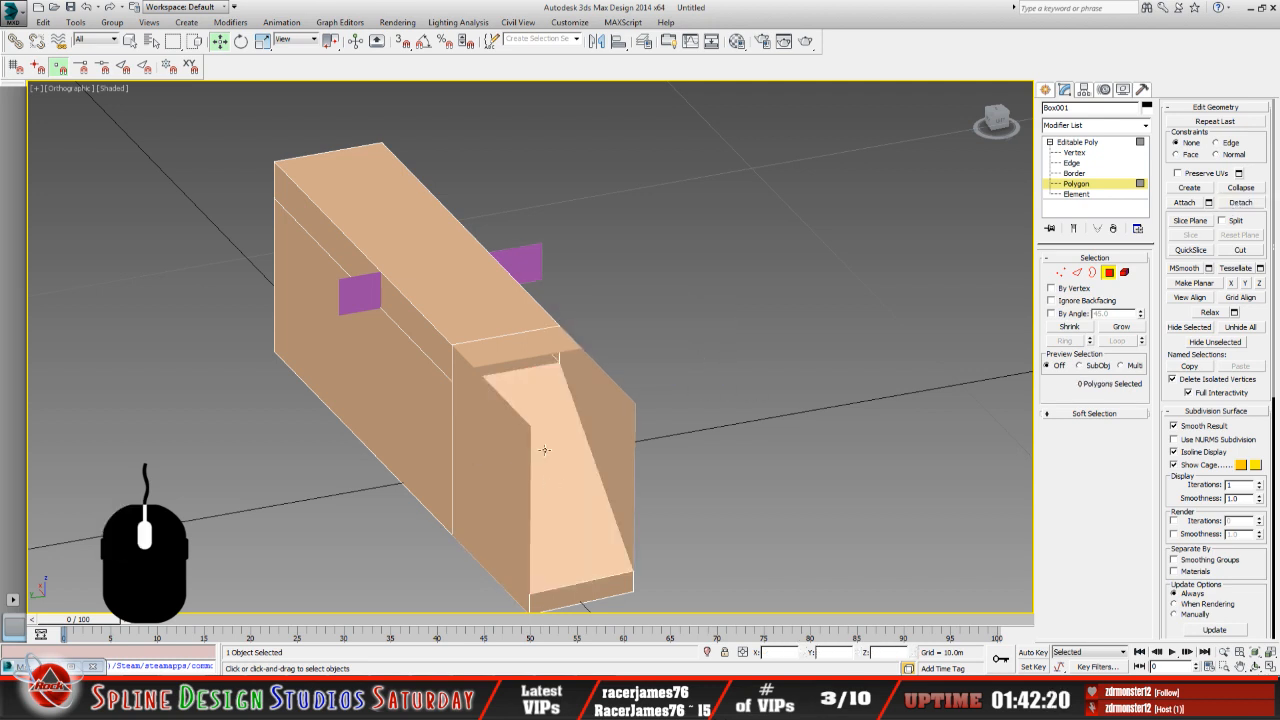
click(1072, 143)
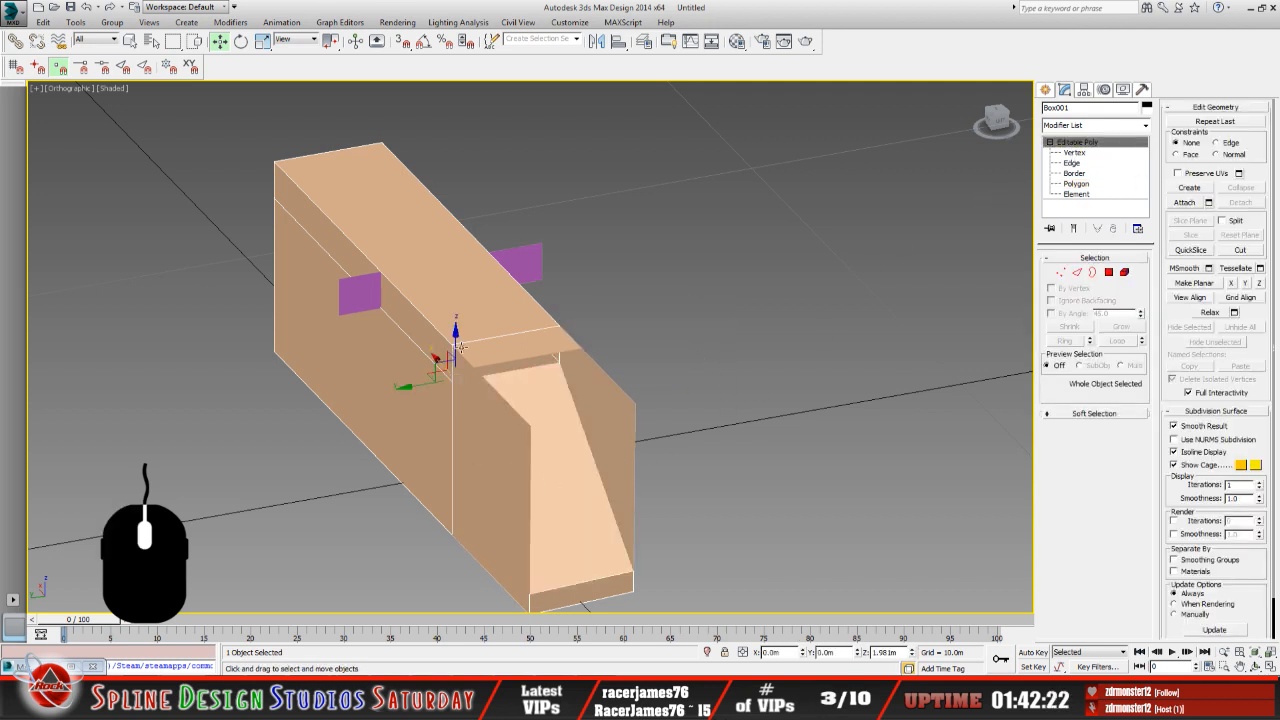
key(Delete)
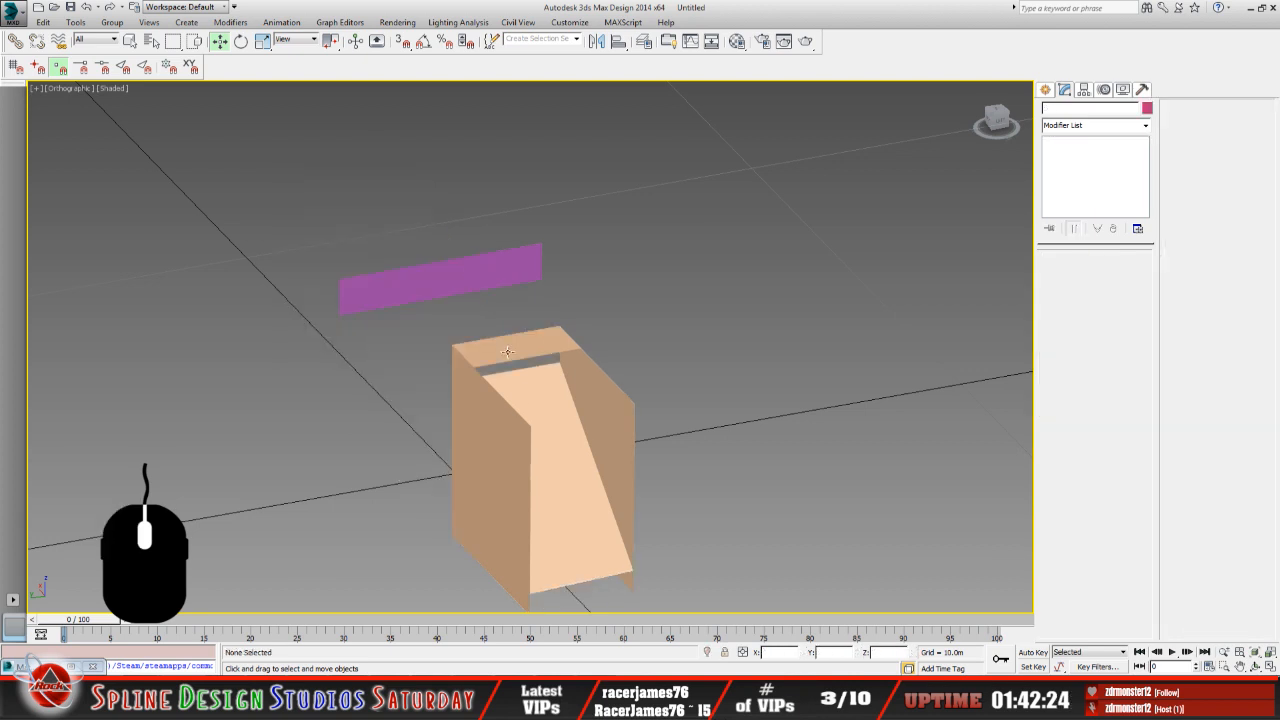
Extend the detached ramp's upper edge horizontally away from the slope into a new flat face, to about X 5.064 m.
click(507, 351)
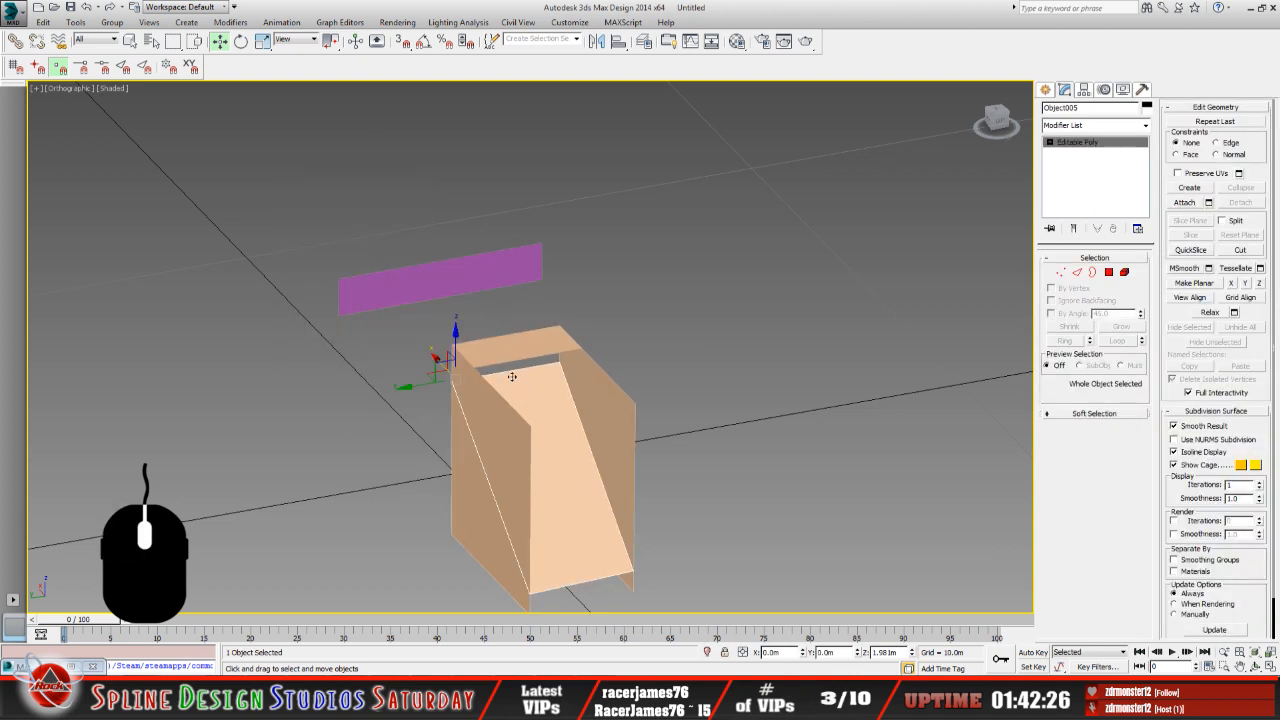
click(1049, 142)
click(1074, 173)
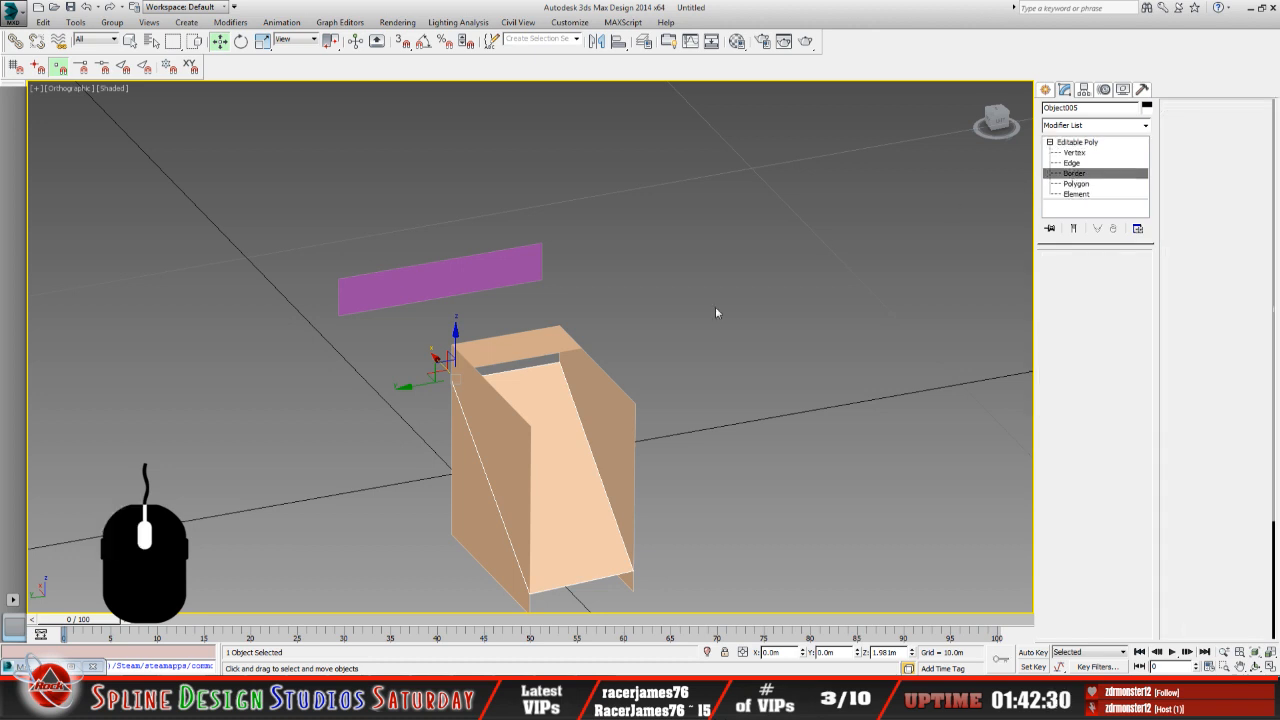
click(499, 370)
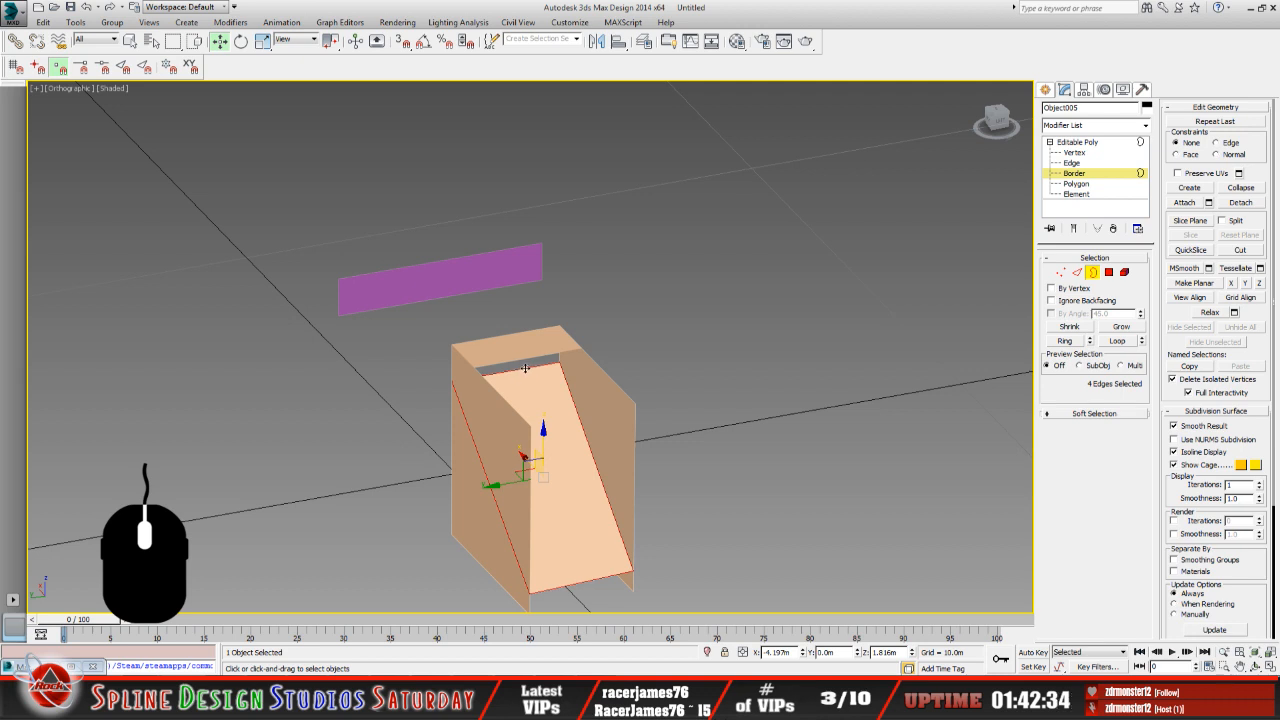
click(1072, 162)
click(522, 371)
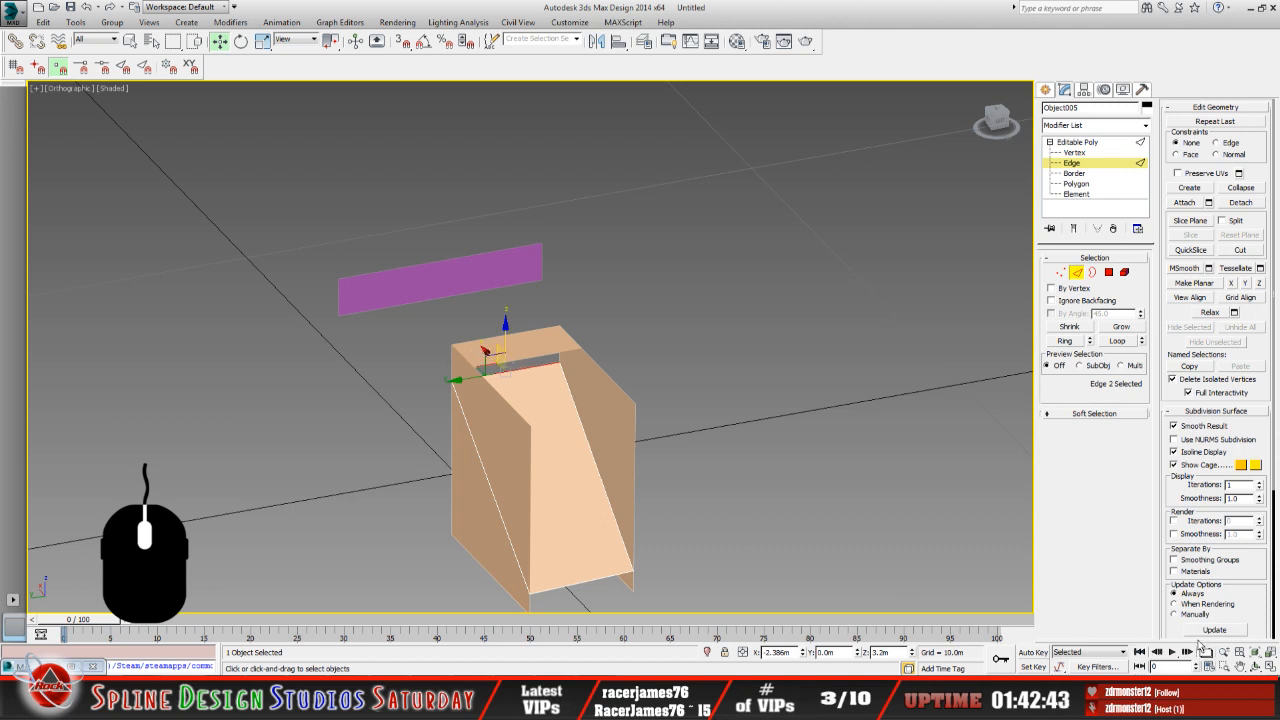
click(1256, 666)
drag(490, 430, 567, 410)
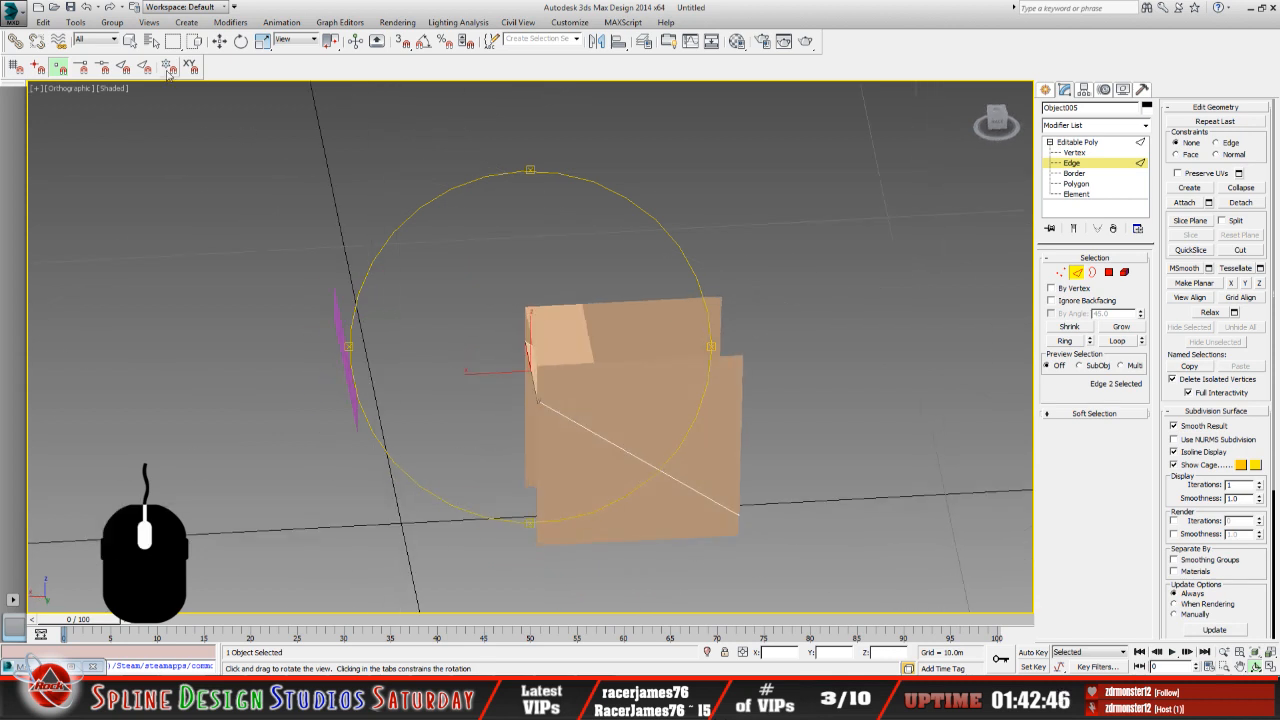
click(219, 44)
shift+drag(484, 374, 80, 381)
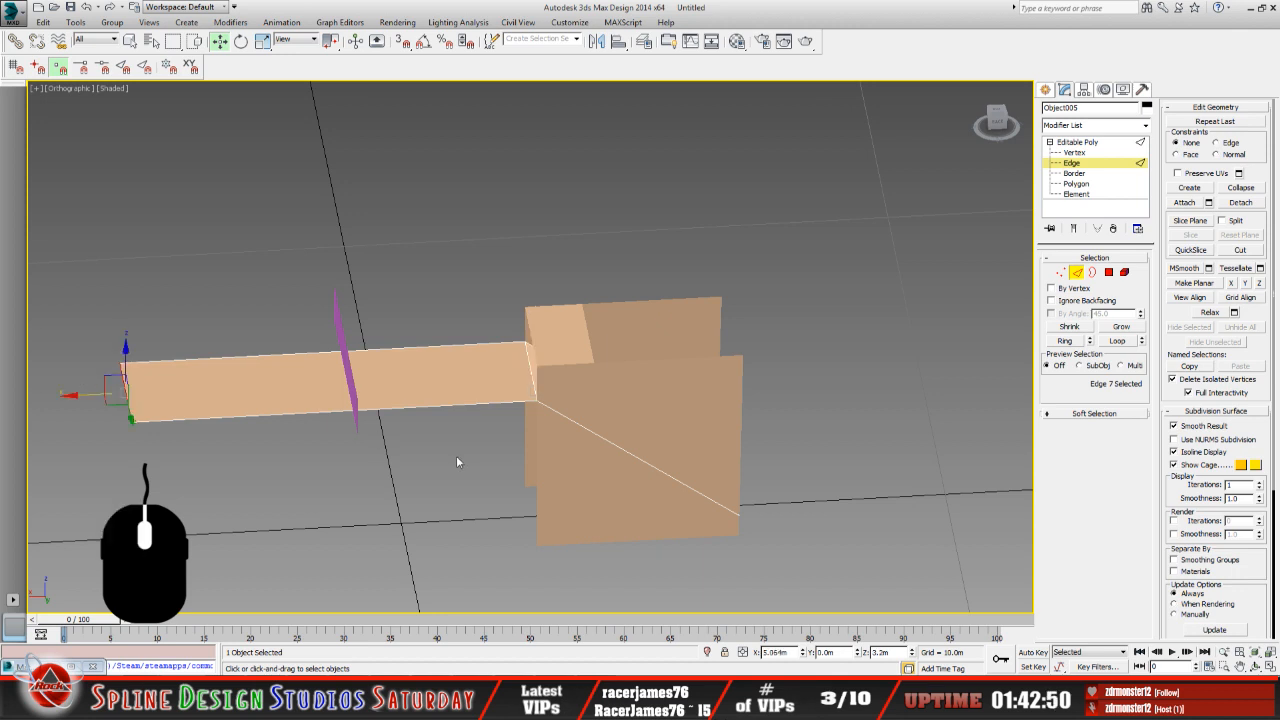
scroll(457, 457, down, 2)
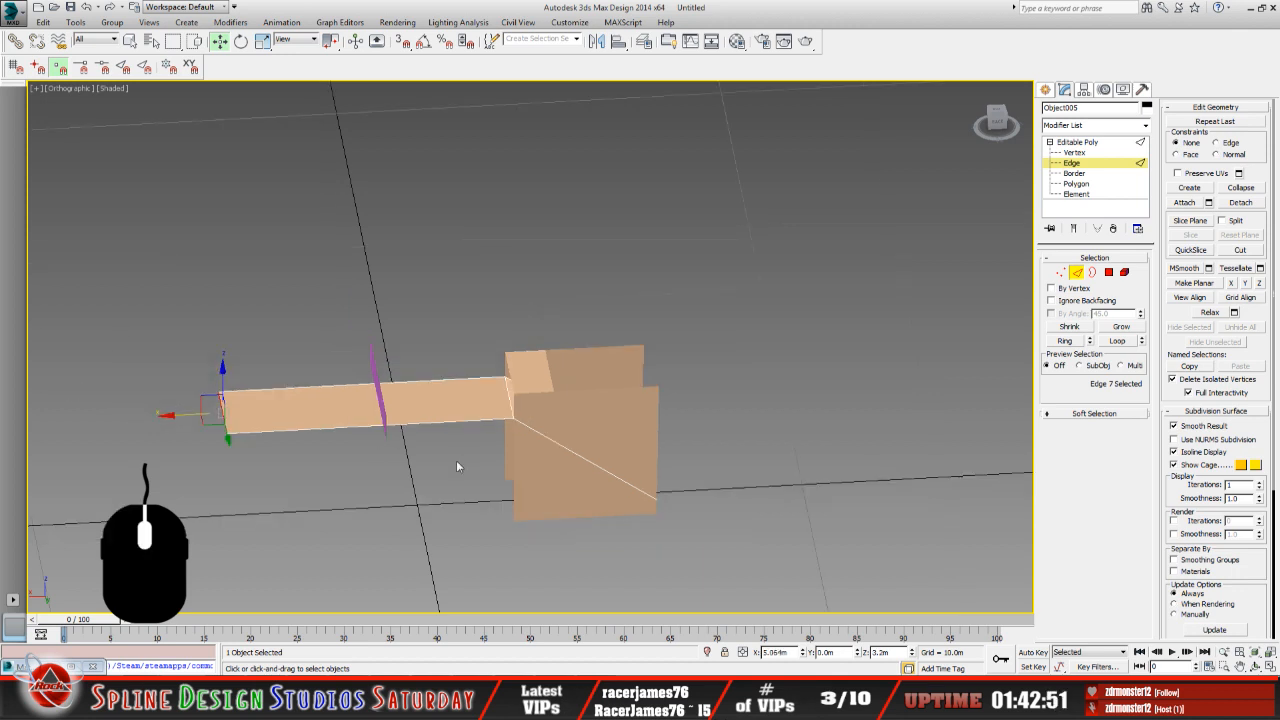
Check the ramp object's sloped and new flat faces by selecting them, and leave polygon editing.
click(1255, 666)
mouse_move(586, 431)
mouse_down()
mouse_move(563, 424)
mouse_move(585, 425)
mouse_move(570, 439)
mouse_up()
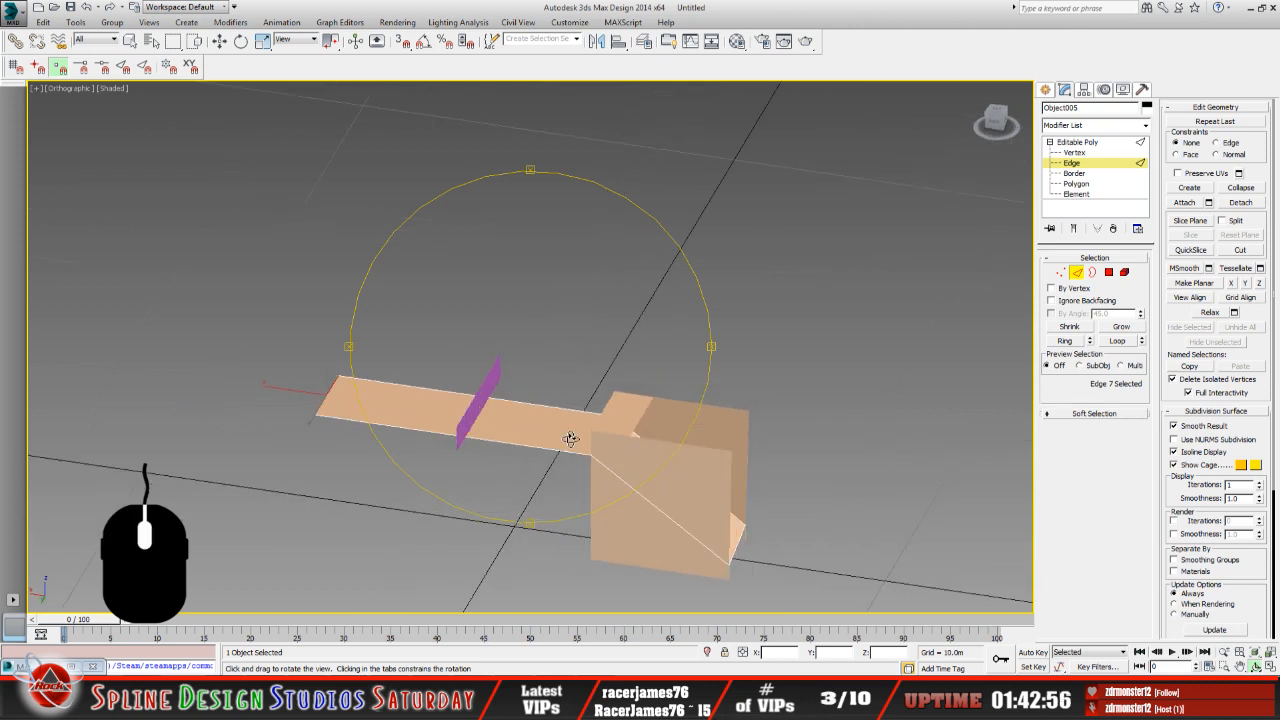
click(1067, 195)
click(1073, 184)
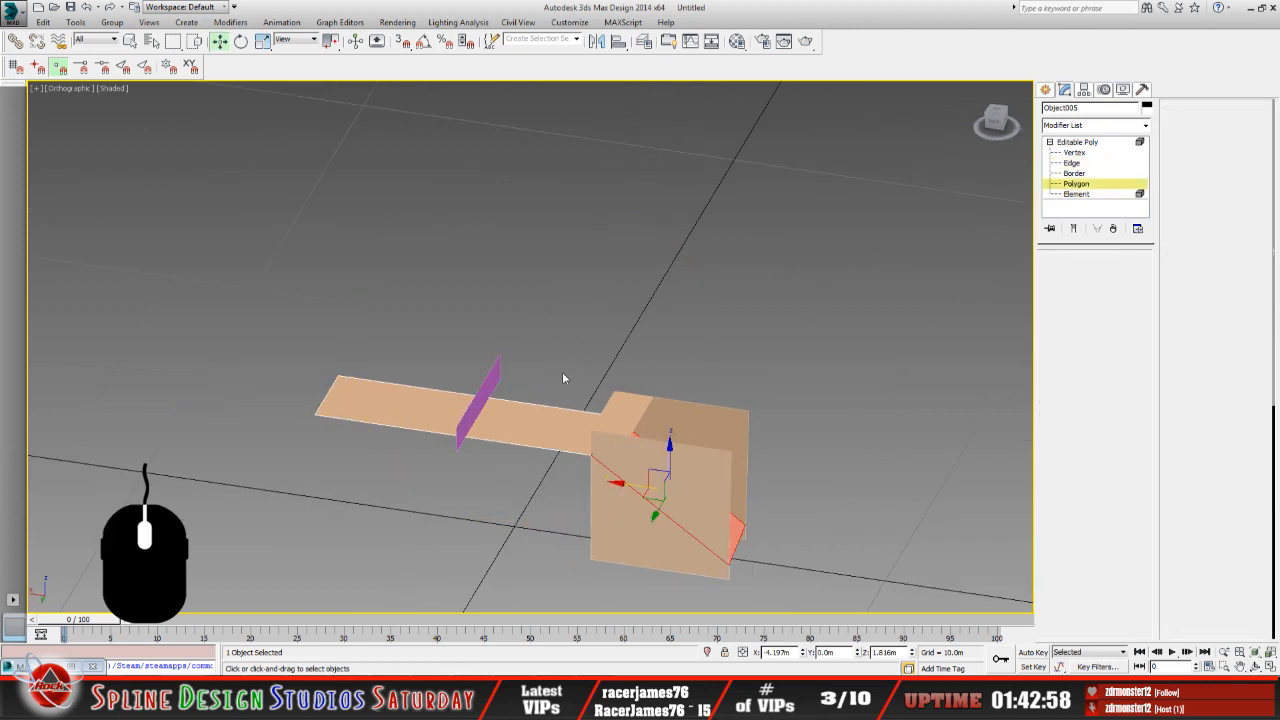
click(572, 412)
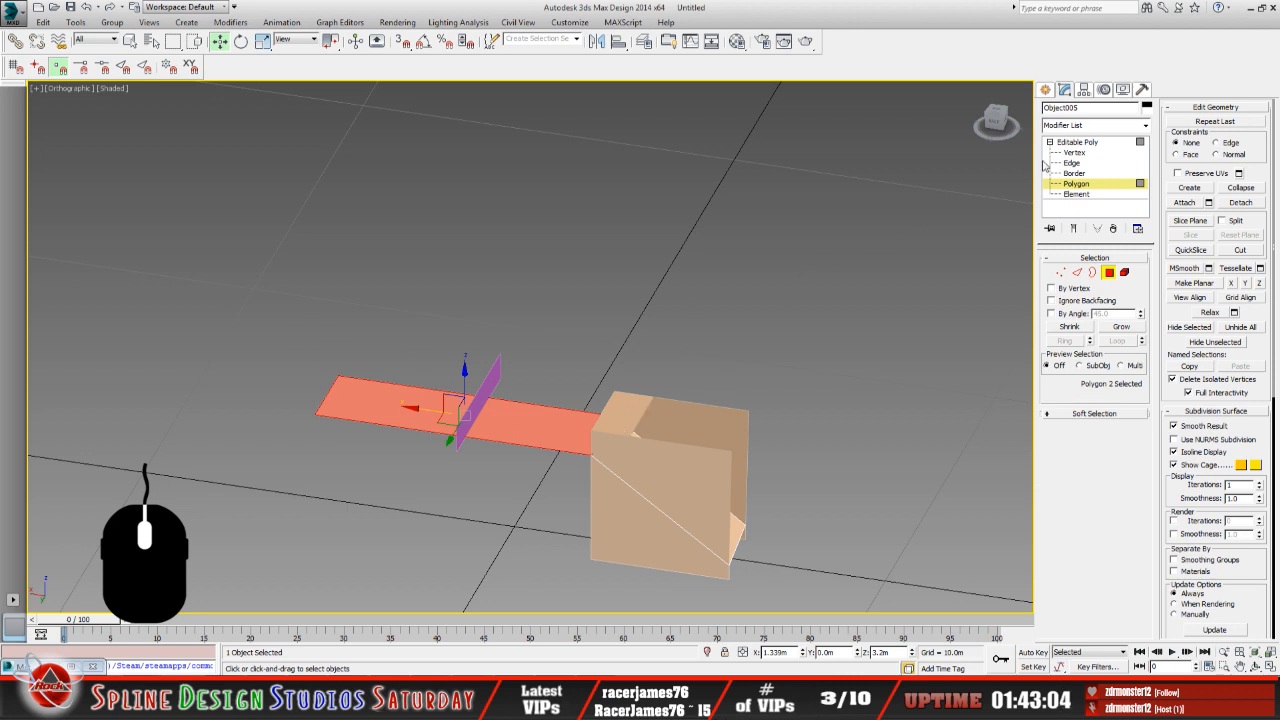
click(611, 329)
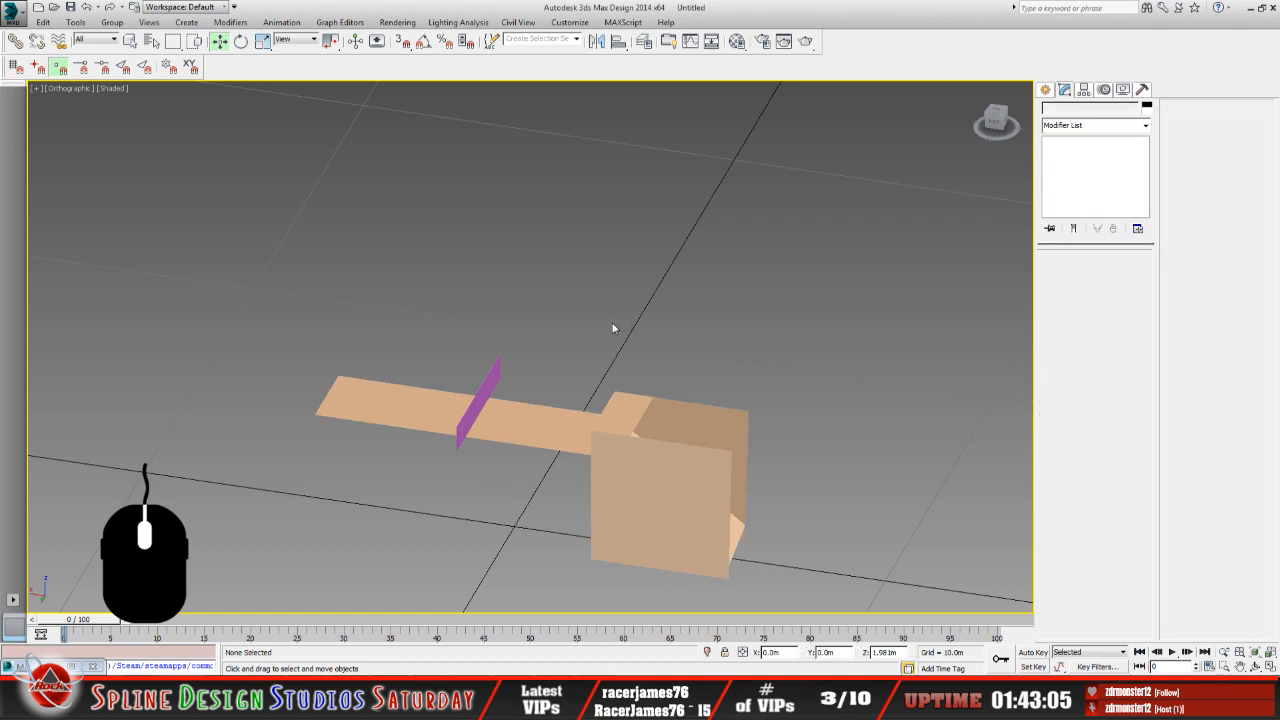
Bring back the hidden Box001 over the extended flat strip as a reference for its length.
click(565, 289)
click(283, 217)
click(770, 595)
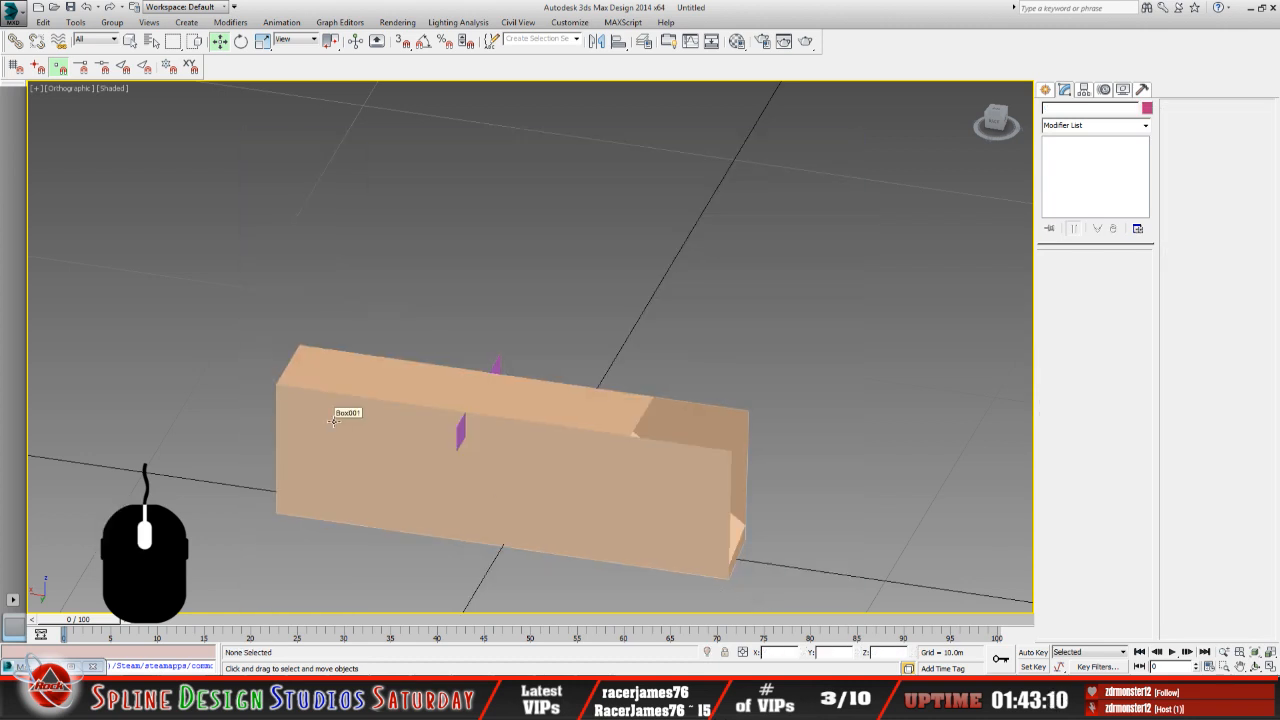
Copy the X coordinate of the upper corner vertex at Box001's closed far end, and hide Box001 again.
click(1256, 666)
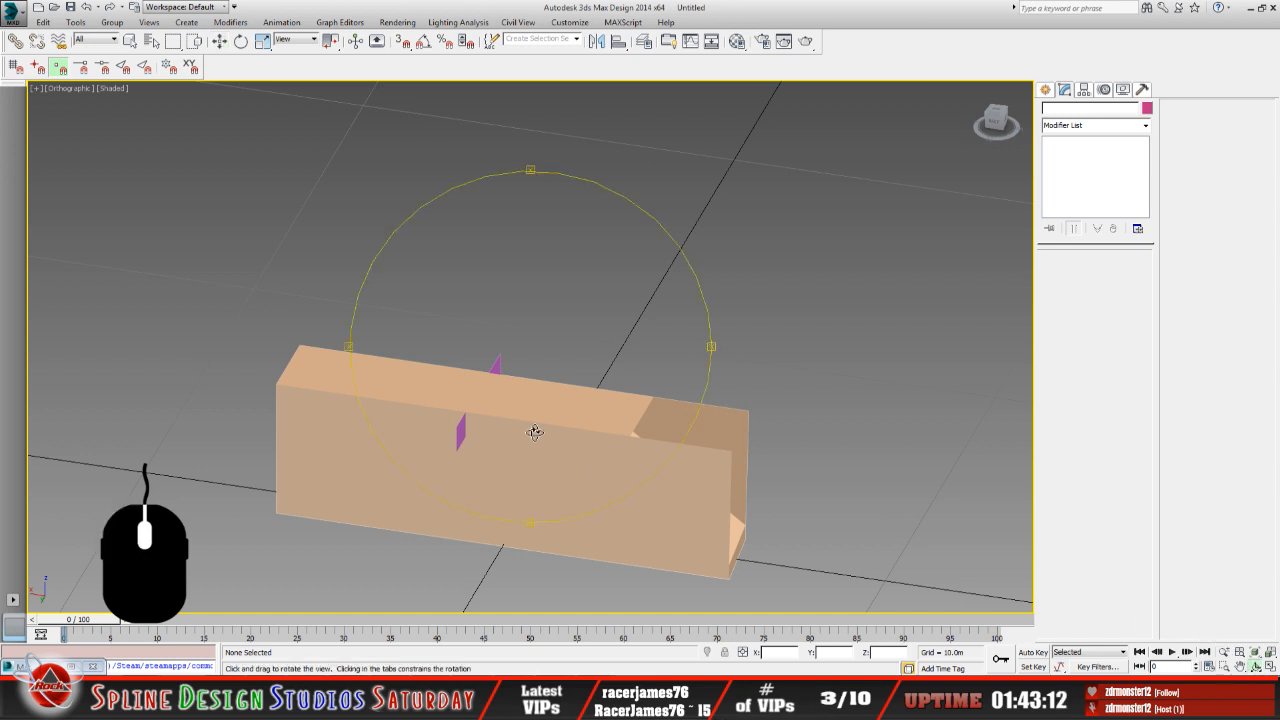
drag(531, 431, 474, 383)
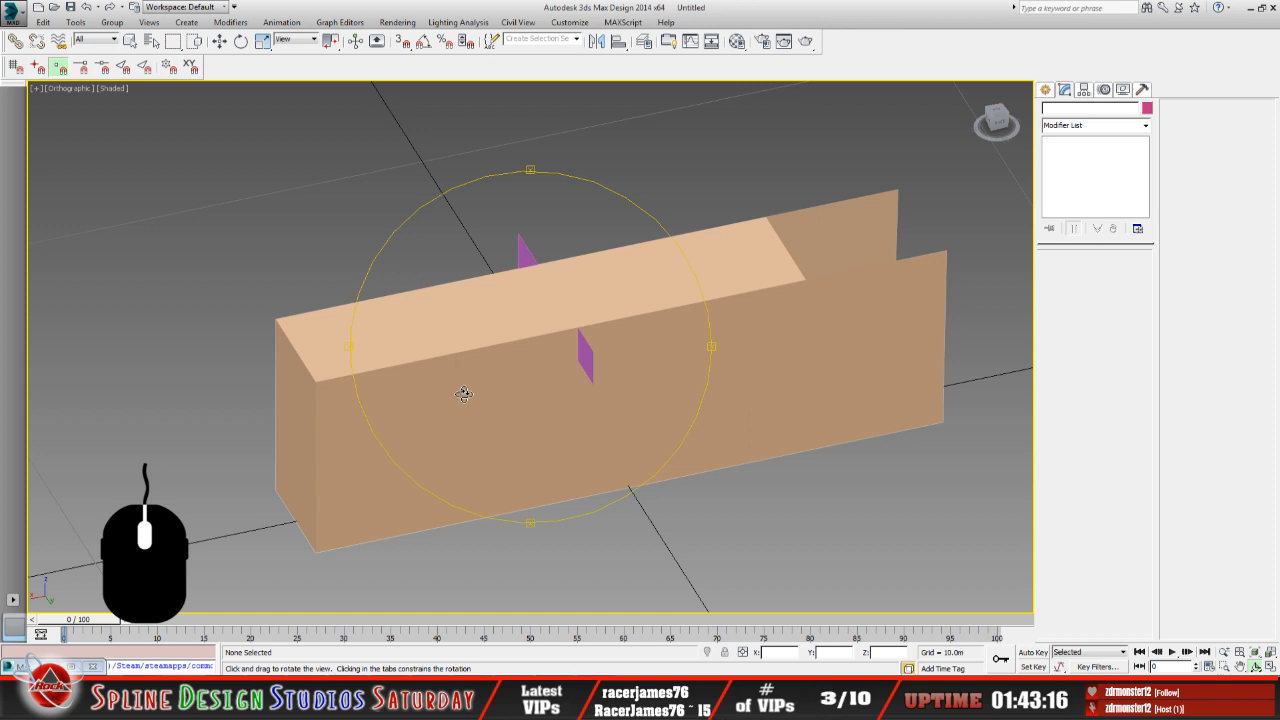
key(w)
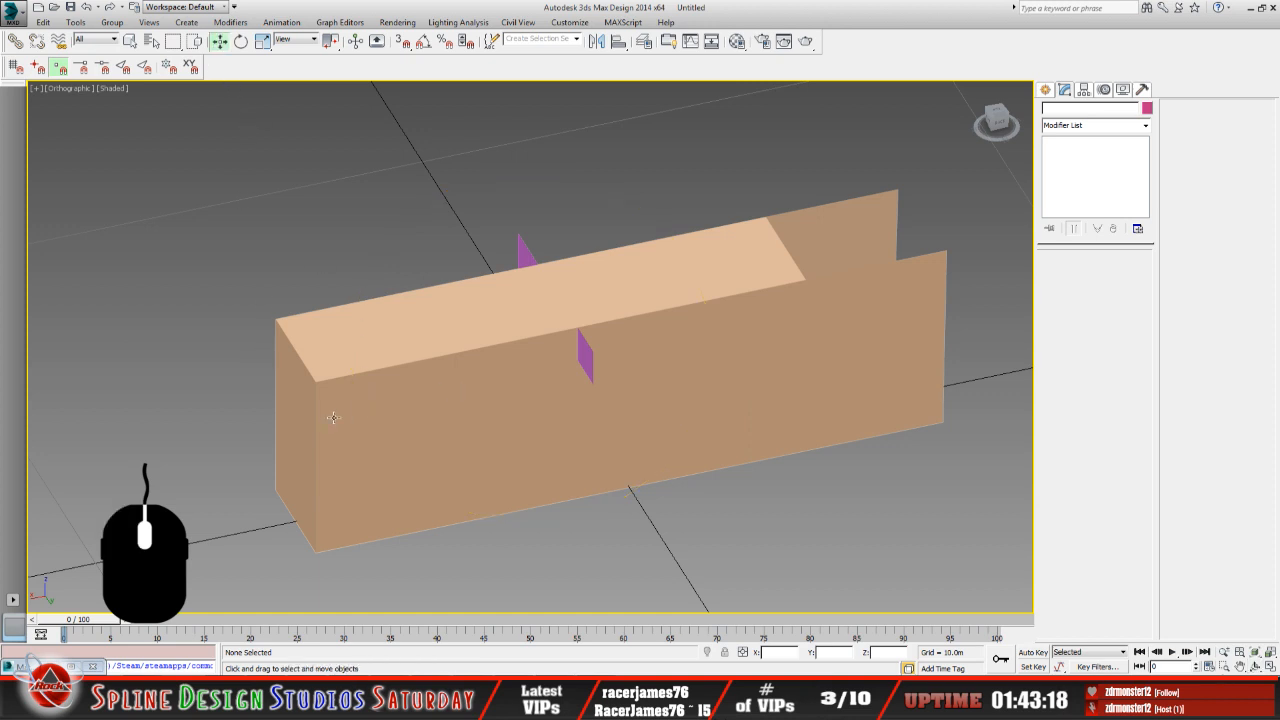
click(318, 415)
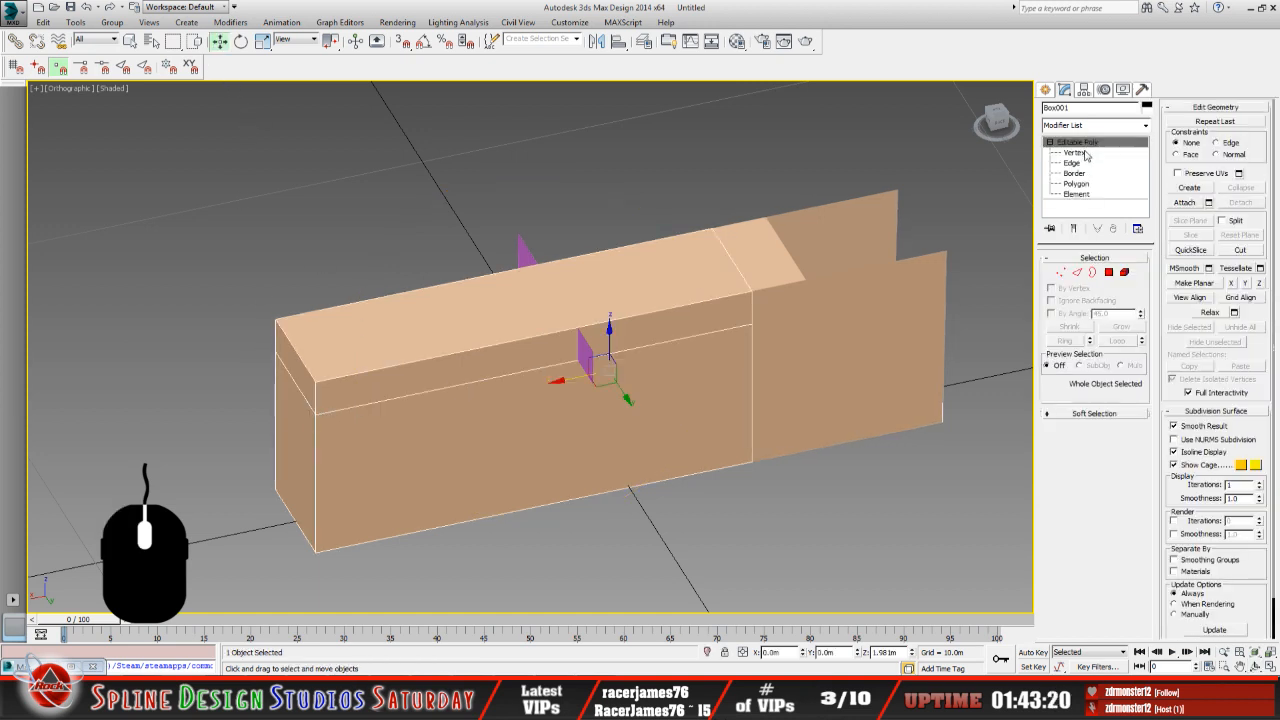
key(1)
click(317, 381)
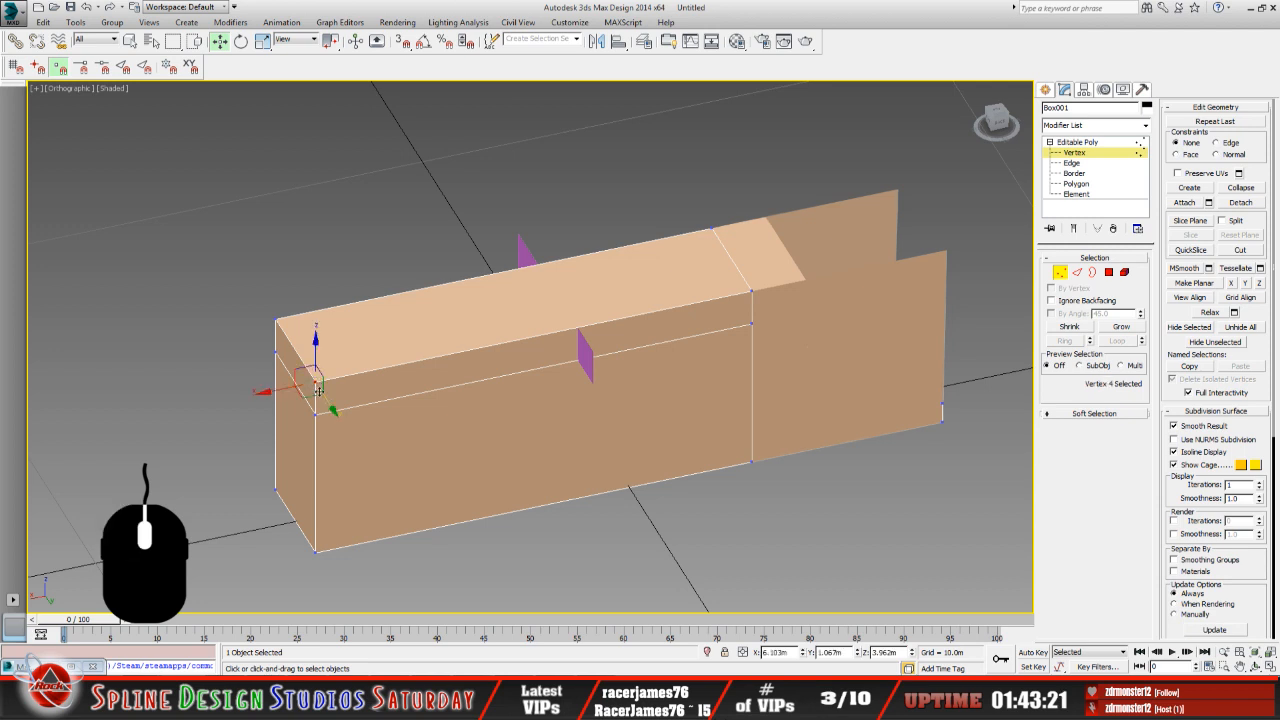
double_click(791, 652)
right_click(769, 659)
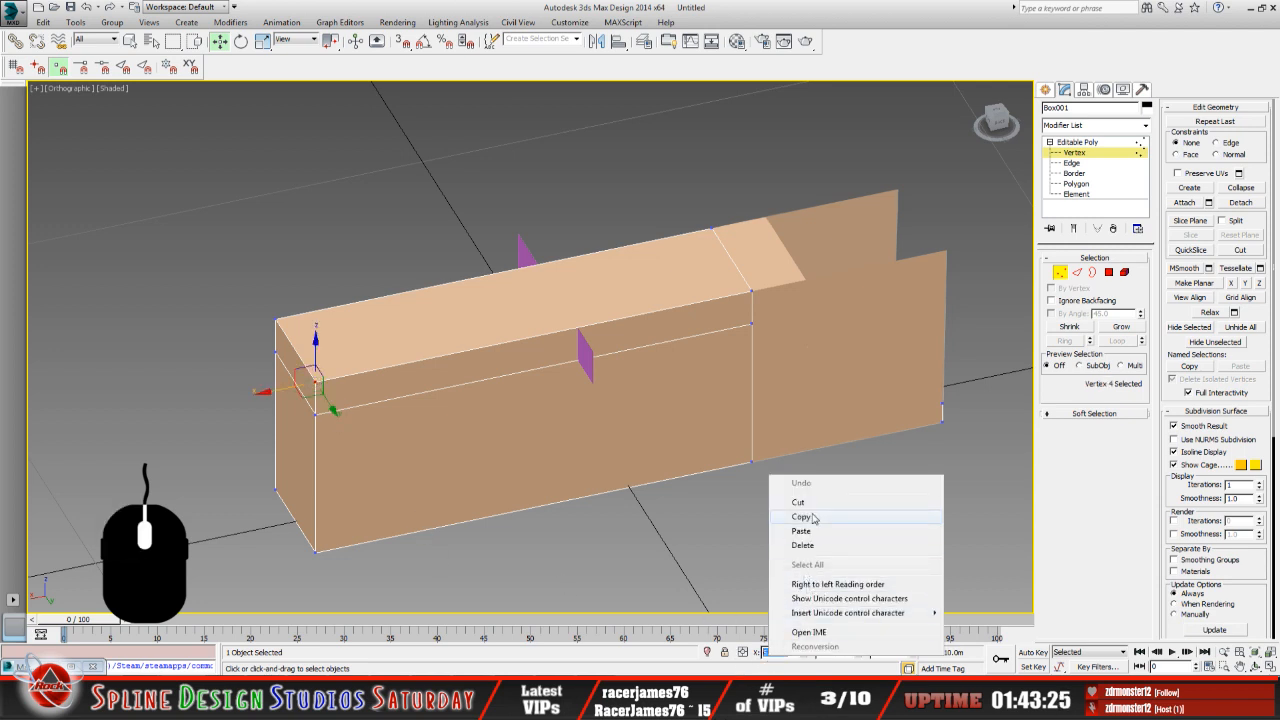
click(800, 517)
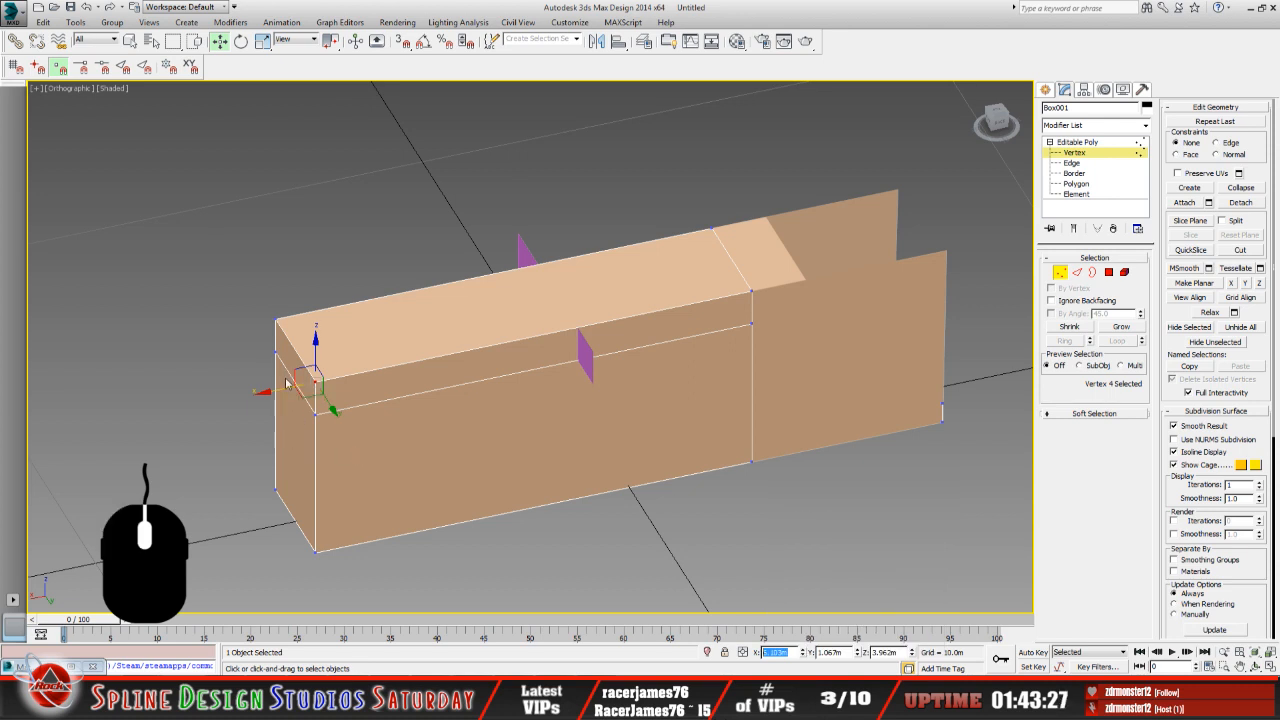
click(741, 540)
click(1093, 143)
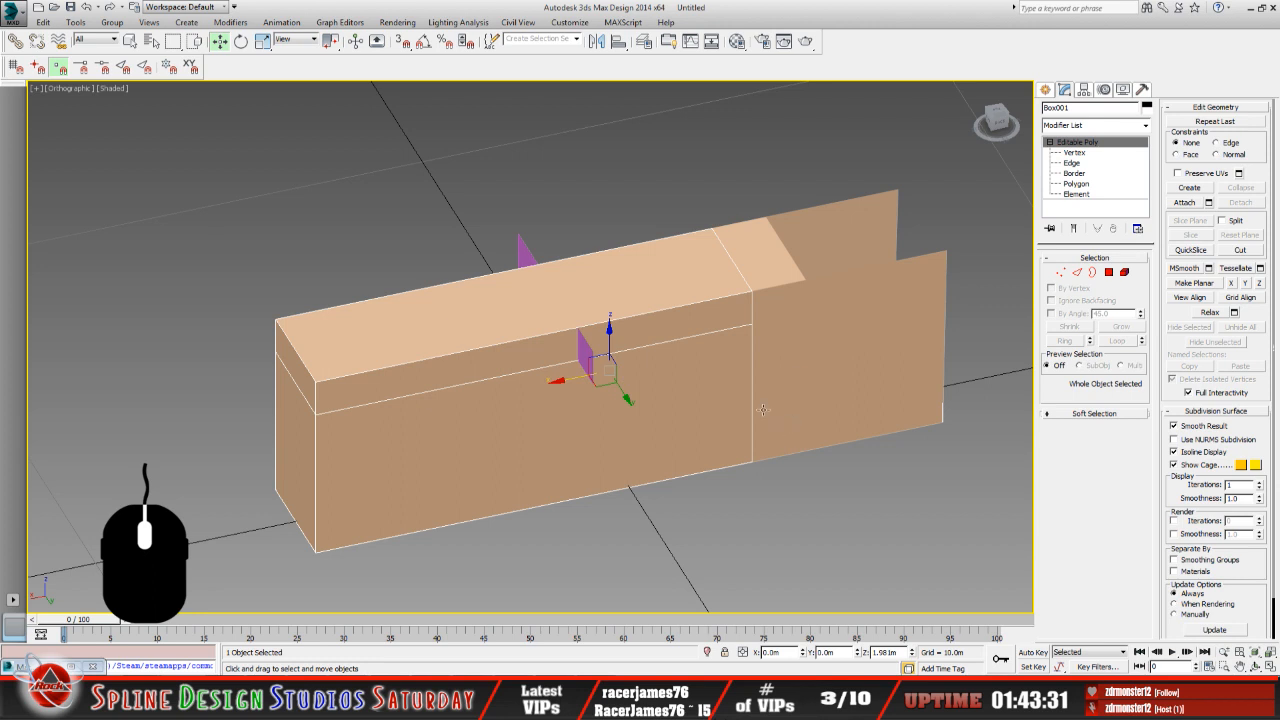
key(Delete)
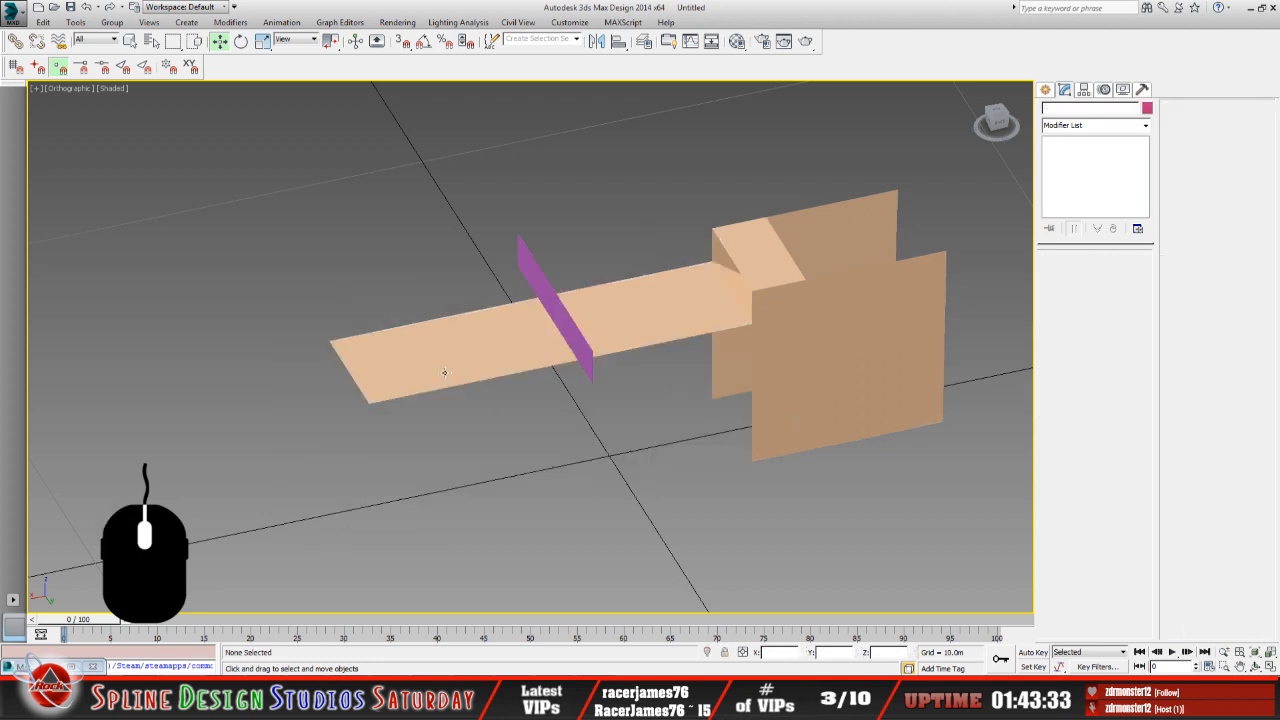
Center the pivot of the ramp-and-strip object on its own geometry and return to its Editable Poly settings.
click(444, 372)
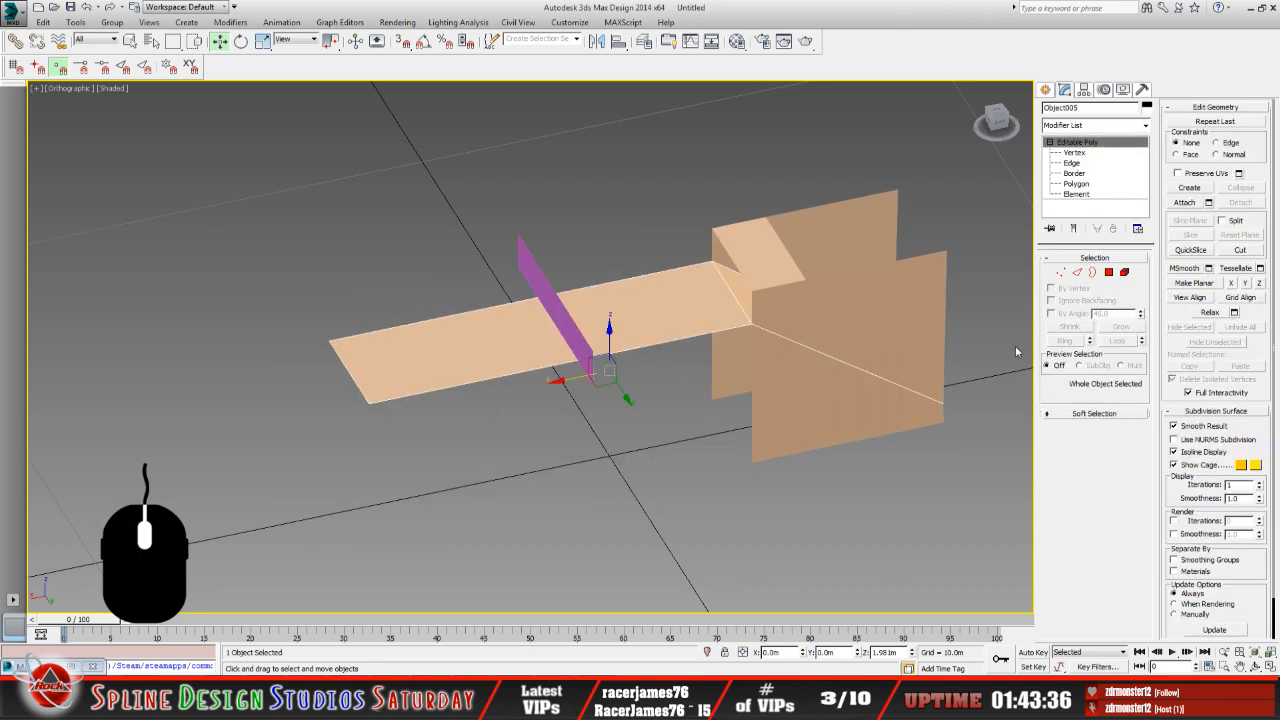
click(1085, 91)
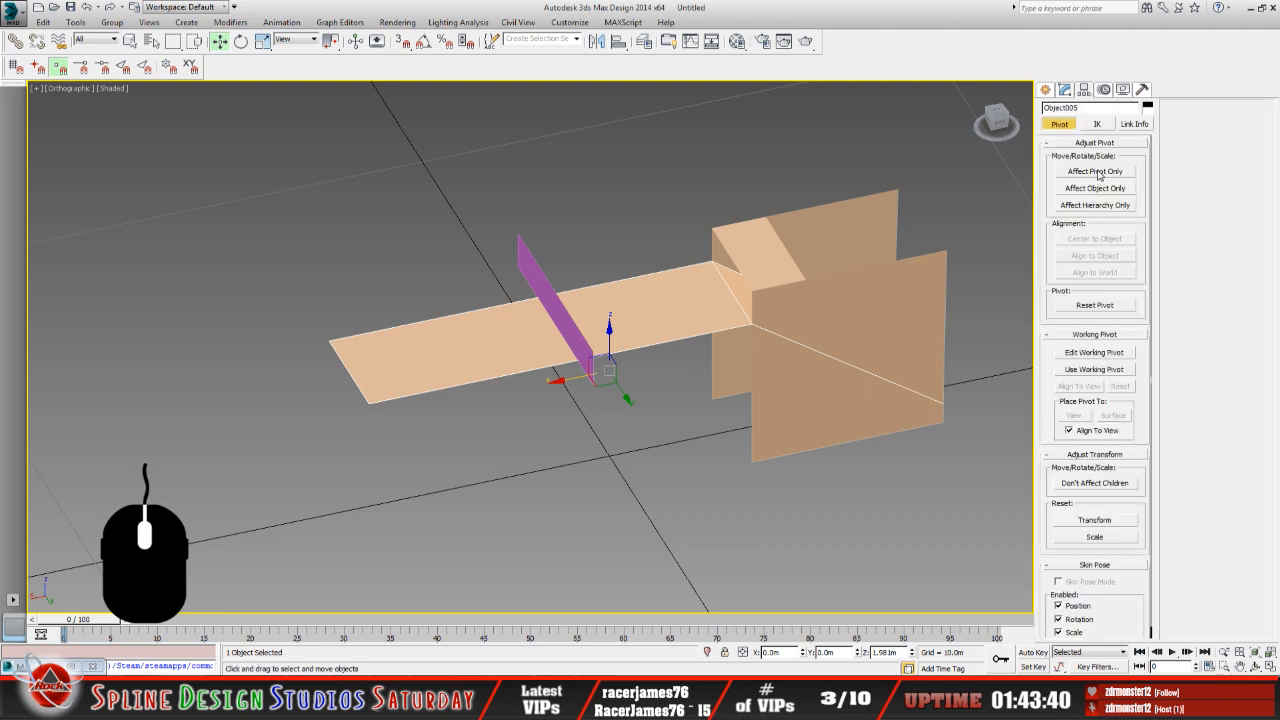
click(1096, 172)
click(1095, 240)
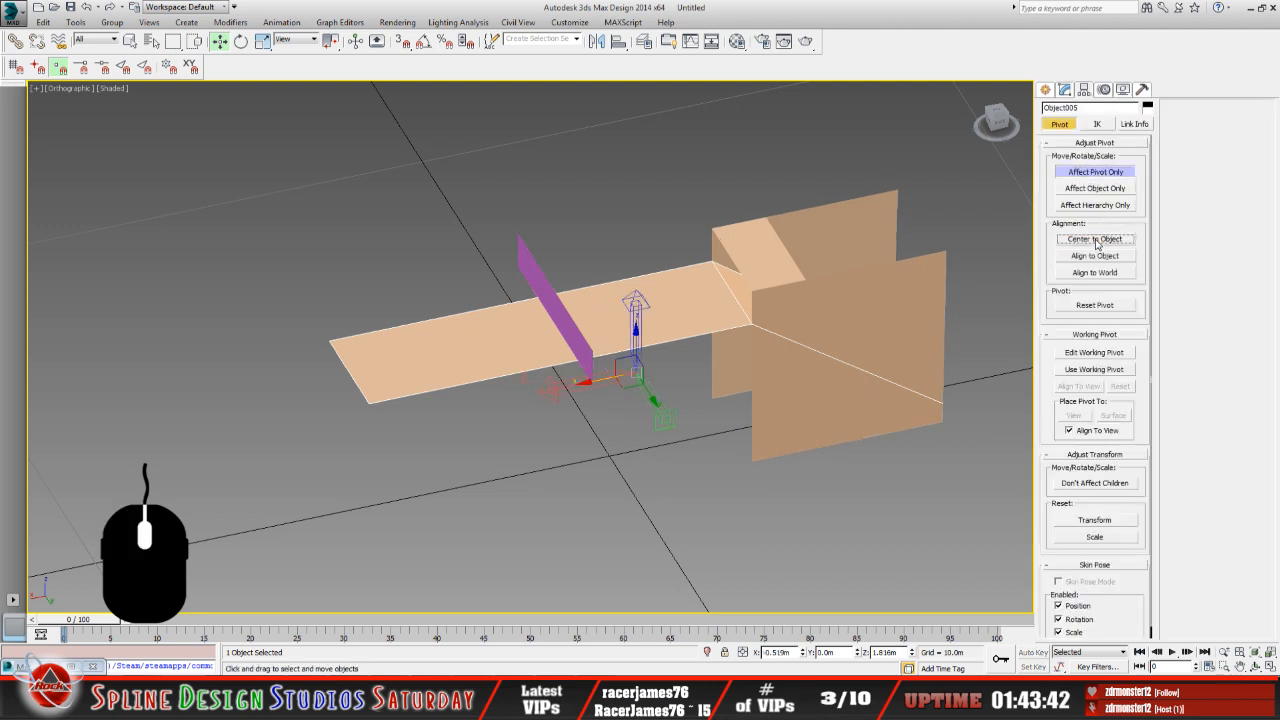
click(1080, 173)
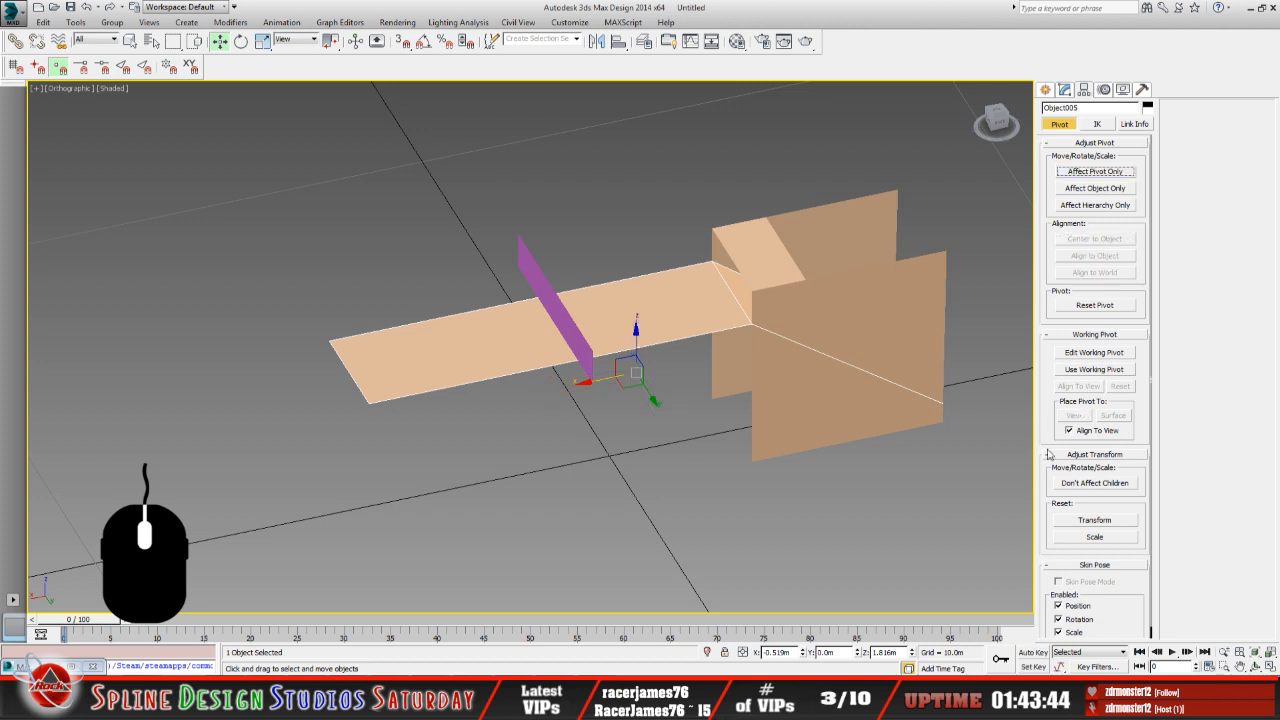
drag(808, 652, 757, 652)
click(1066, 90)
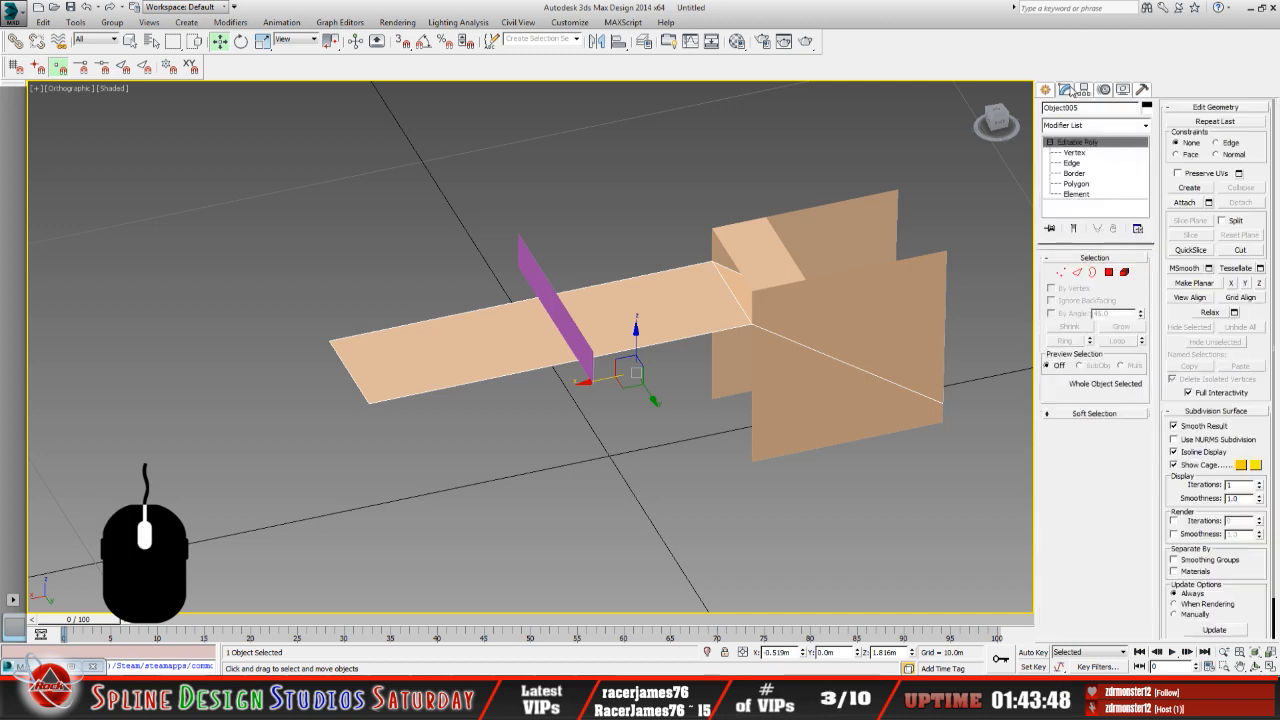
Move the two vertices at the flat strip's far end to the copied X coordinate of 6.103 m.
click(1078, 153)
drag(302, 329, 485, 519)
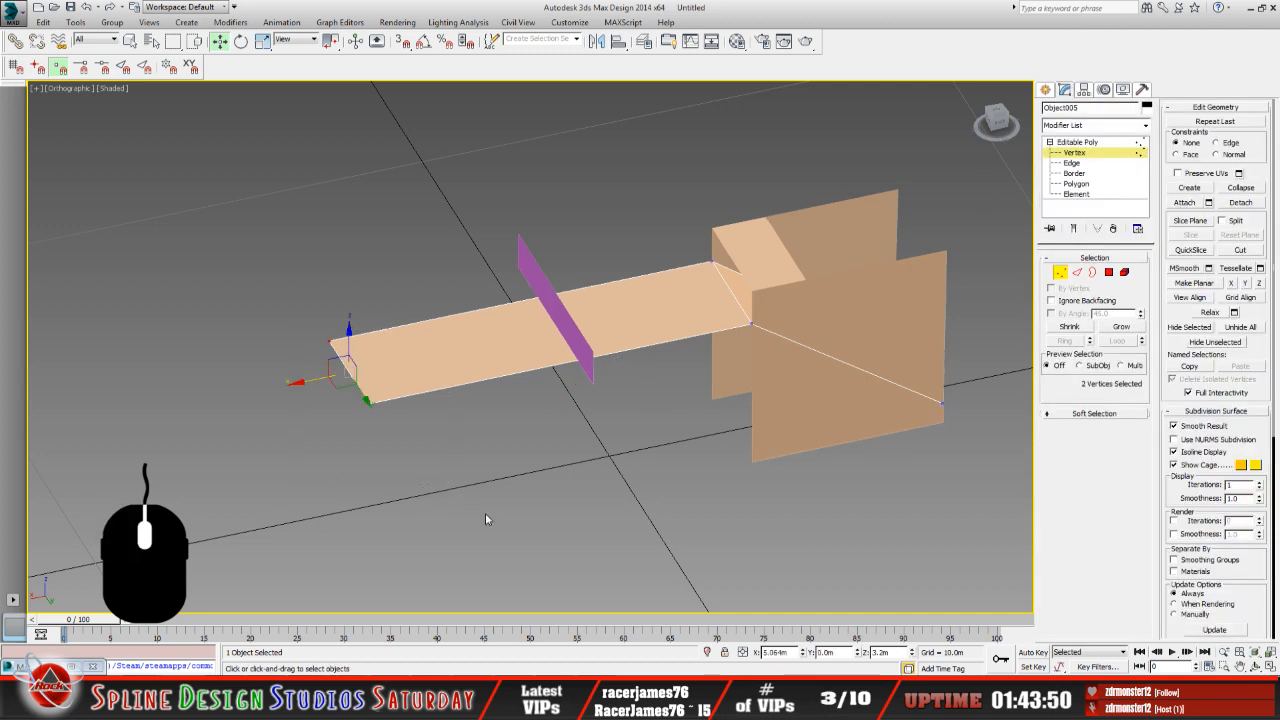
click(788, 653)
right_click(779, 652)
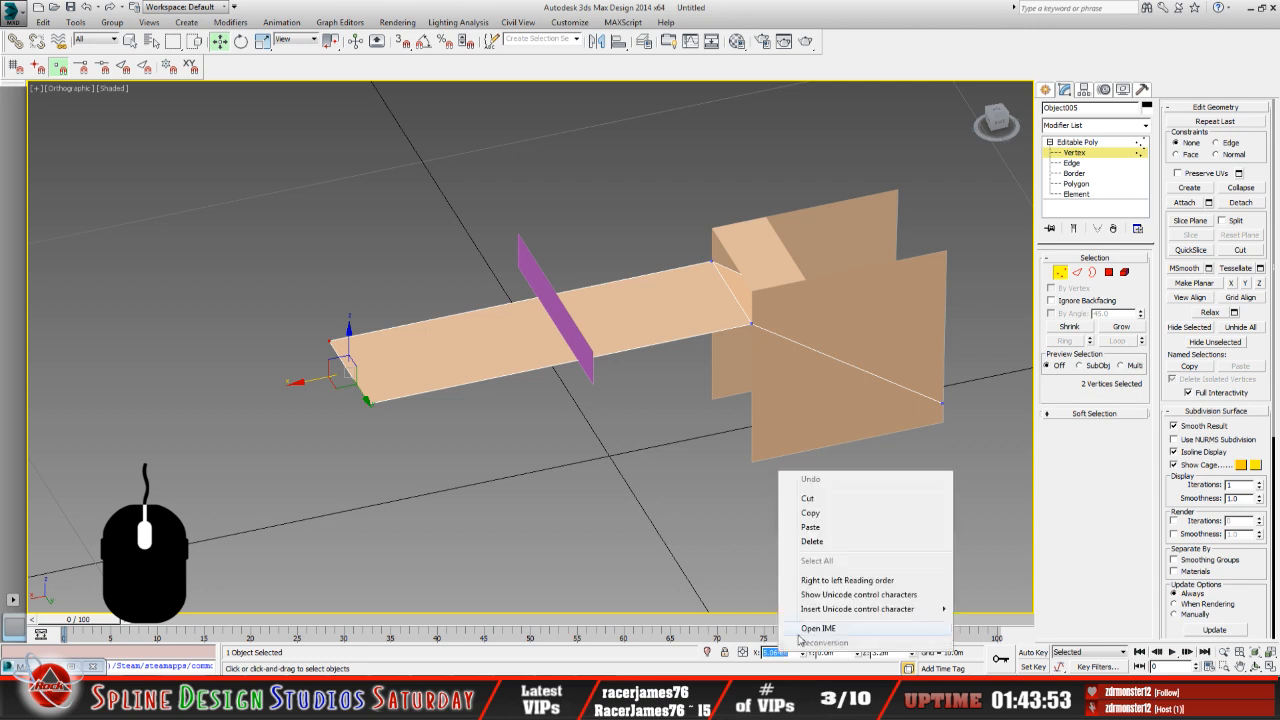
click(821, 532)
key(Return)
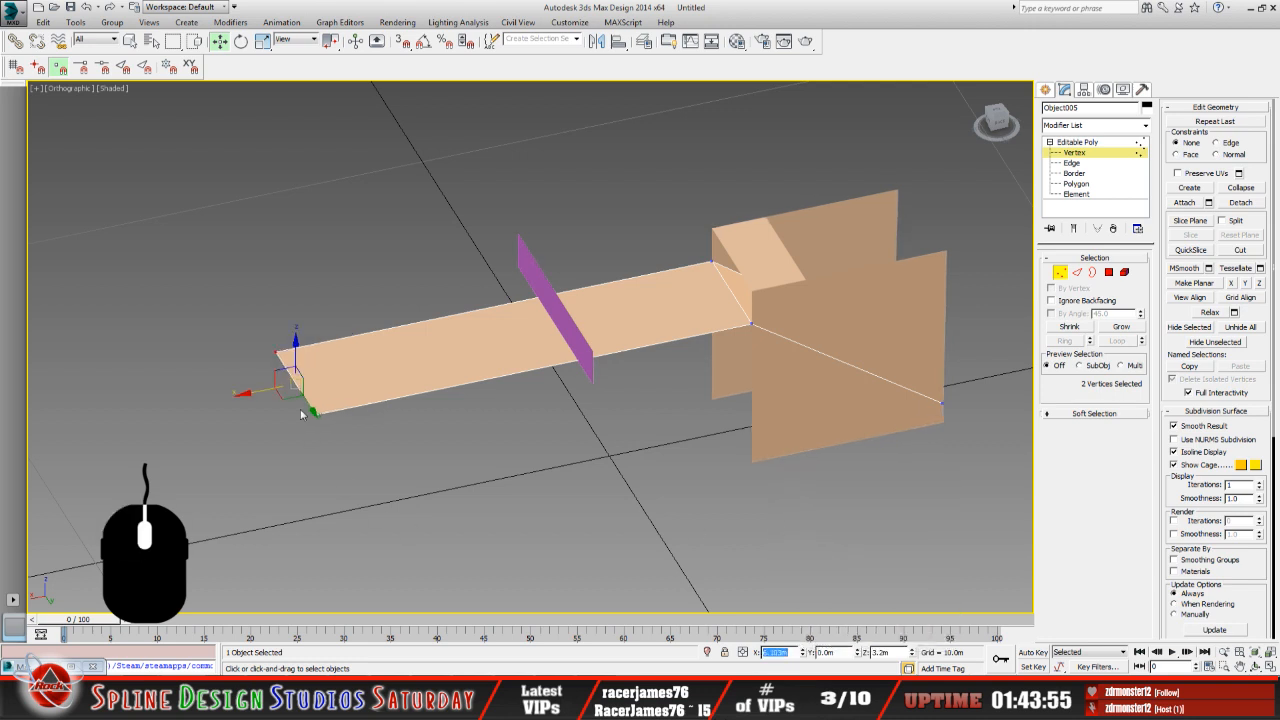
Bring back the hidden Box001 around the lengthened strip.
click(466, 450)
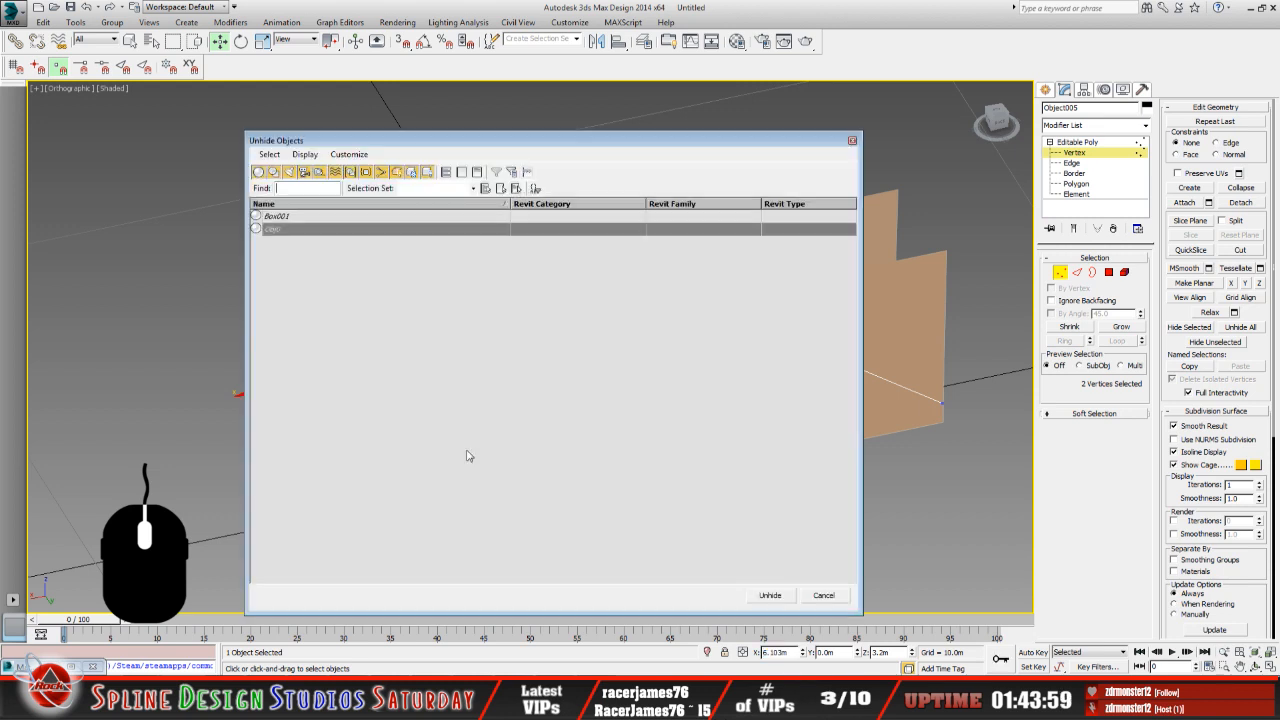
click(293, 217)
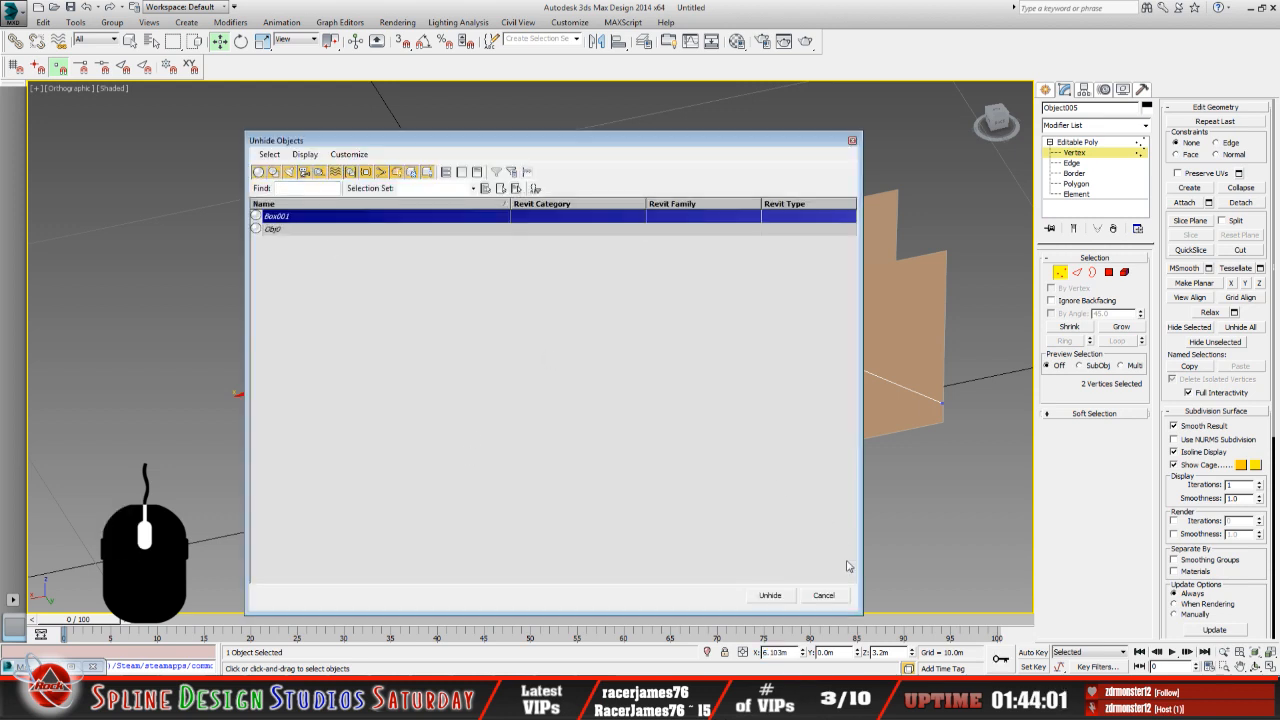
click(770, 596)
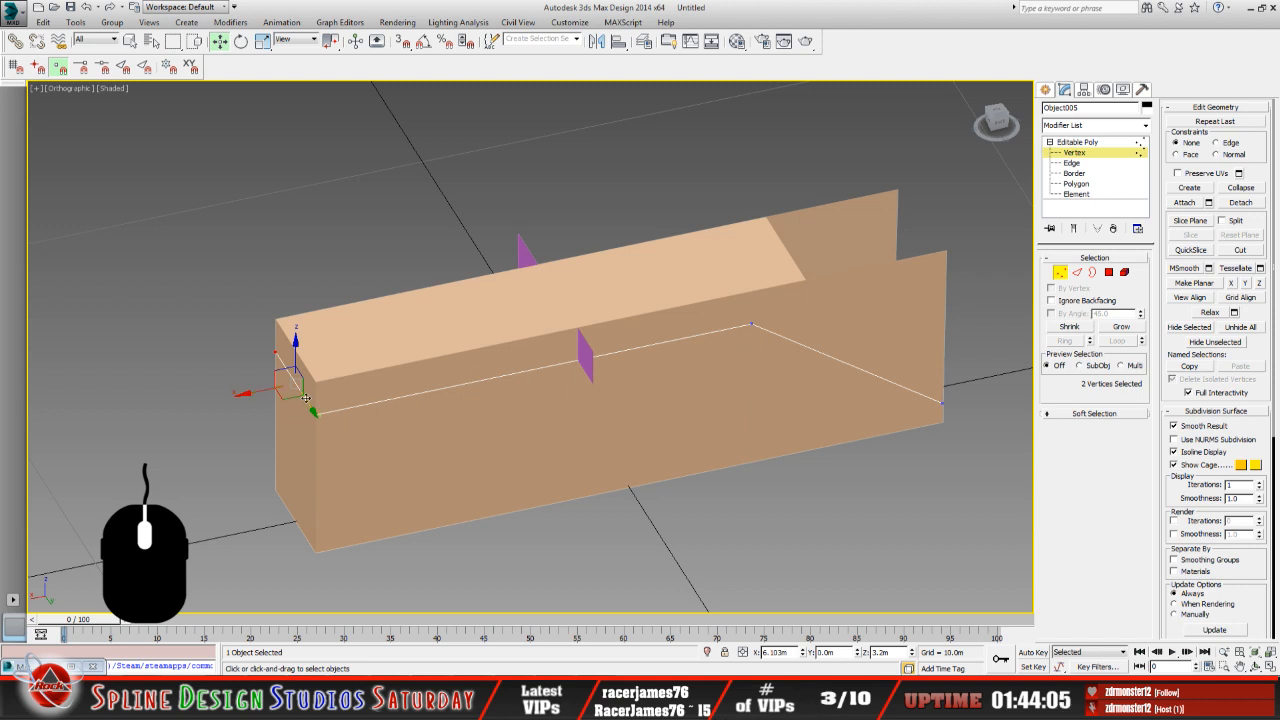
Leave vertex editing on the ramp object and delete the purple plane crossing the box.
click(1255, 666)
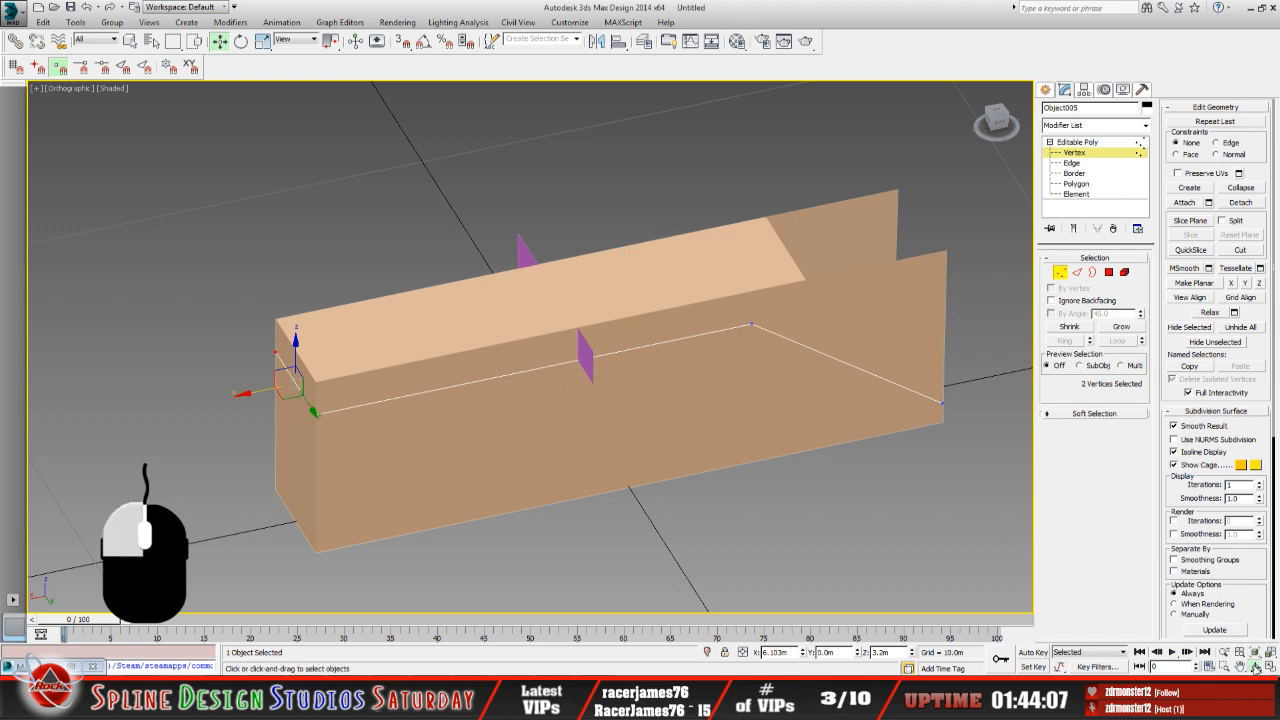
drag(527, 393, 540, 344)
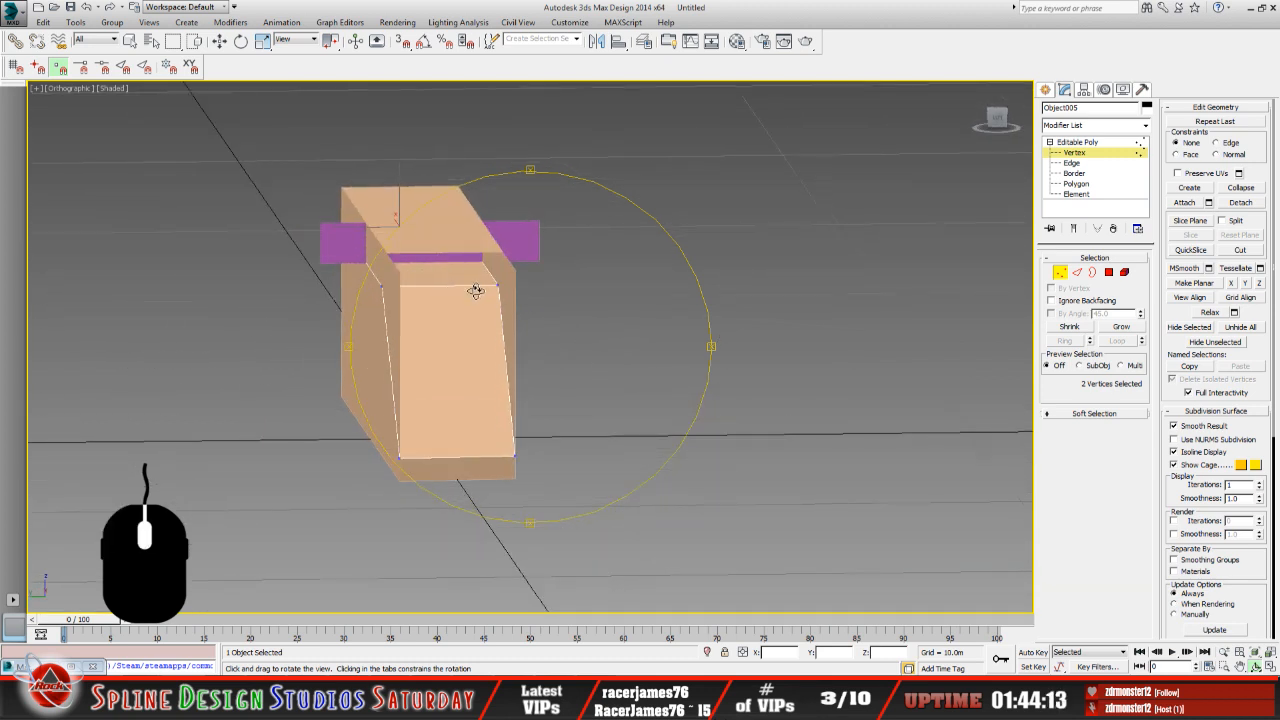
drag(455, 274, 489, 272)
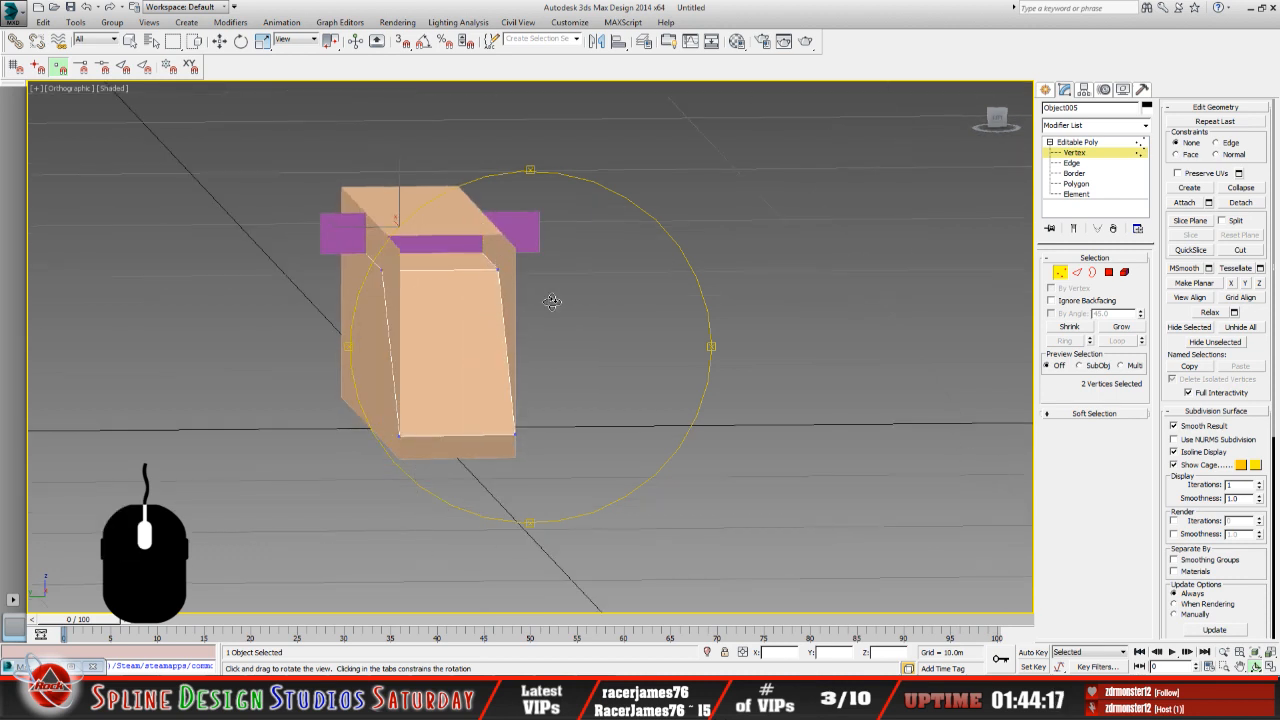
drag(458, 357, 543, 416)
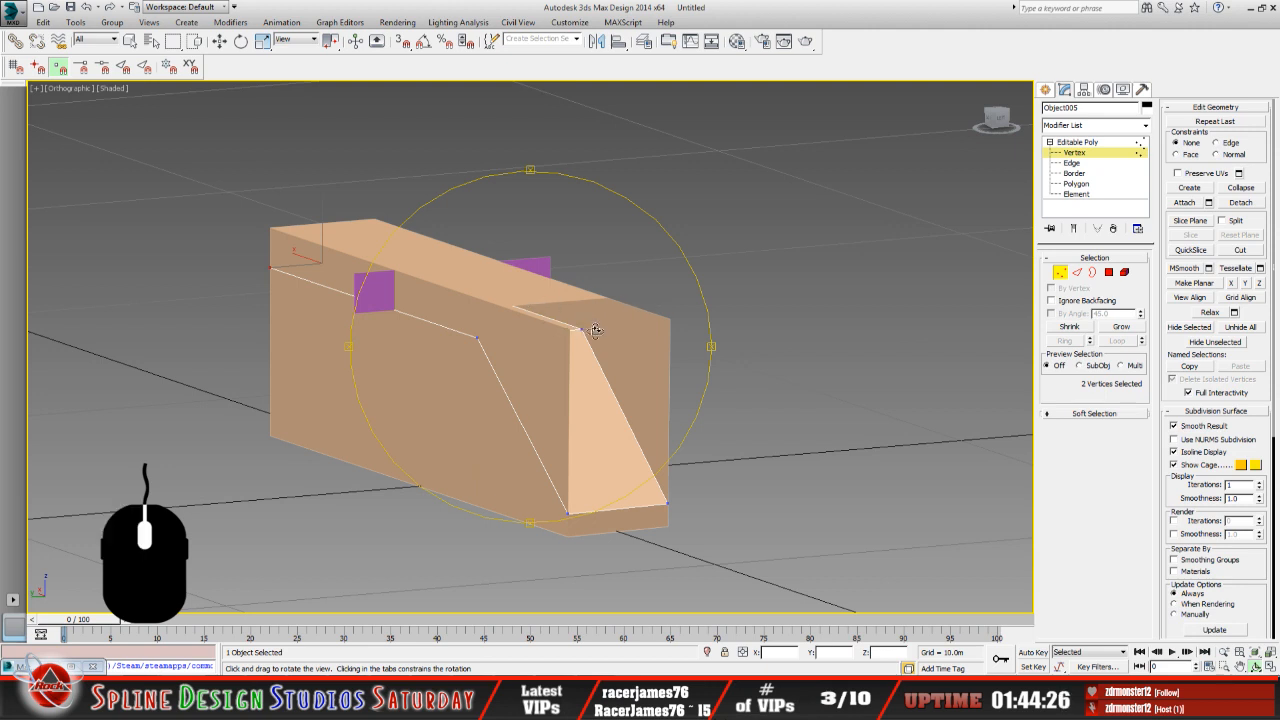
mouse_move(614, 346)
mouse_down()
mouse_move(606, 363)
mouse_move(590, 350)
mouse_up()
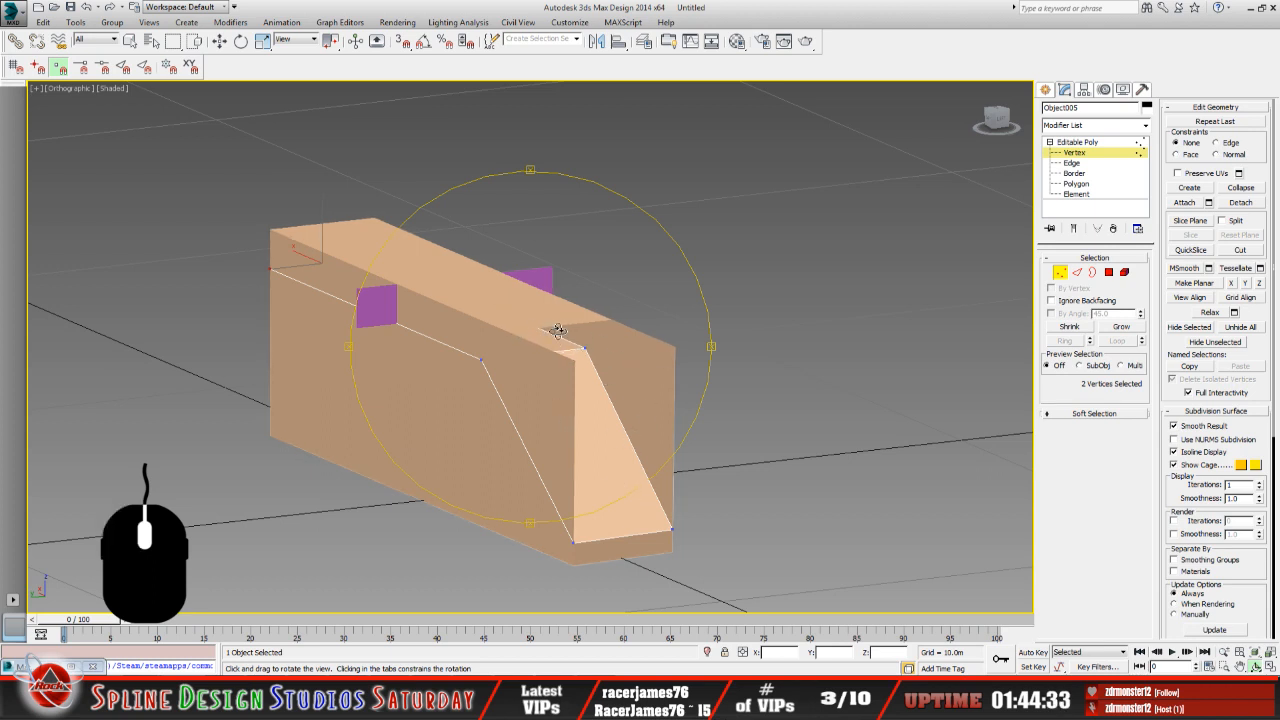
mouse_move(559, 399)
mouse_down()
mouse_move(443, 351)
mouse_move(537, 420)
mouse_move(548, 411)
mouse_move(537, 406)
mouse_move(617, 397)
mouse_move(657, 414)
mouse_move(512, 383)
mouse_move(526, 380)
mouse_move(446, 331)
mouse_move(671, 363)
mouse_move(553, 377)
mouse_up()
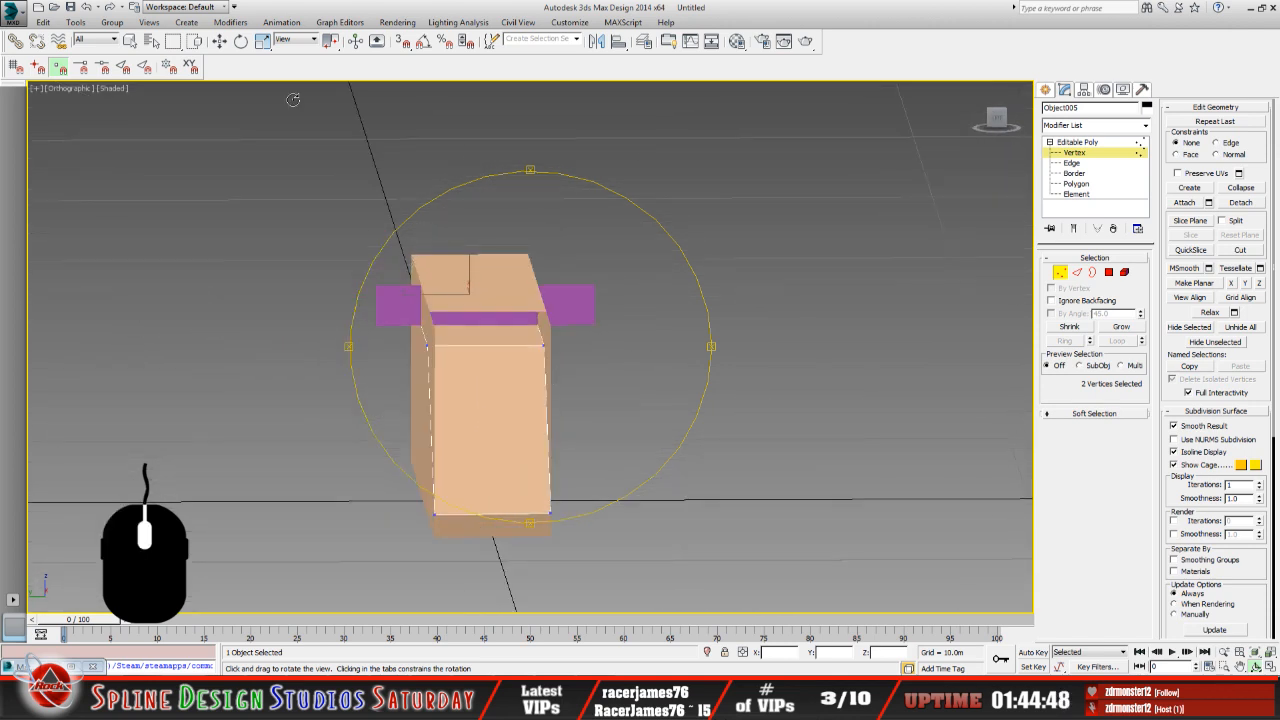
click(1076, 142)
key(w)
click(398, 307)
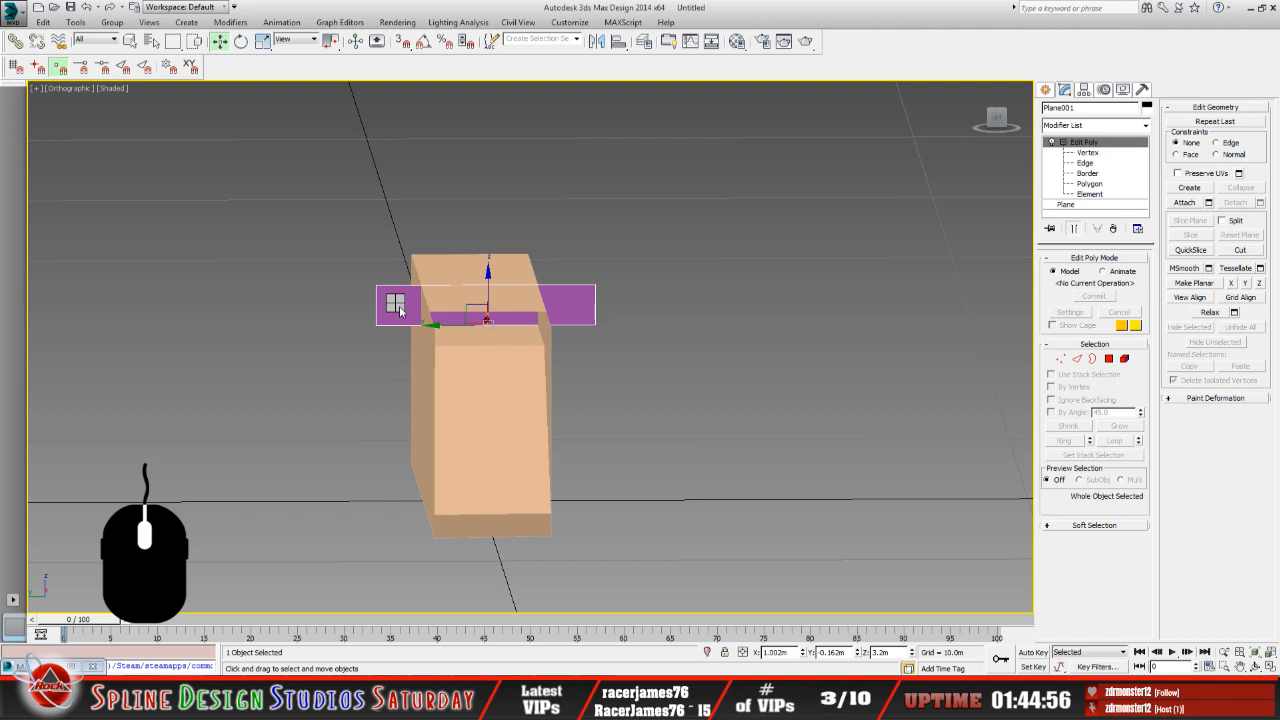
key(Delete)
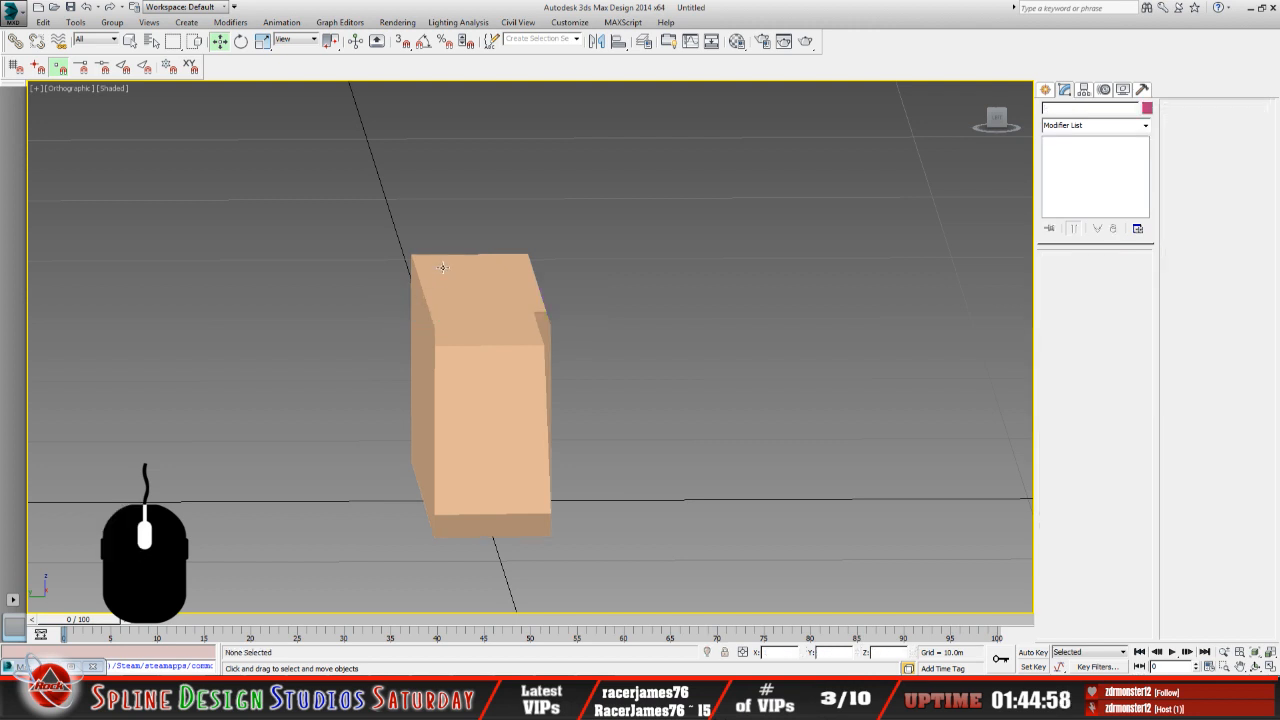
Inspect the ramp opening from the front and the side, and select Box001 to check its extent.
click(1257, 666)
drag(541, 390, 513, 395)
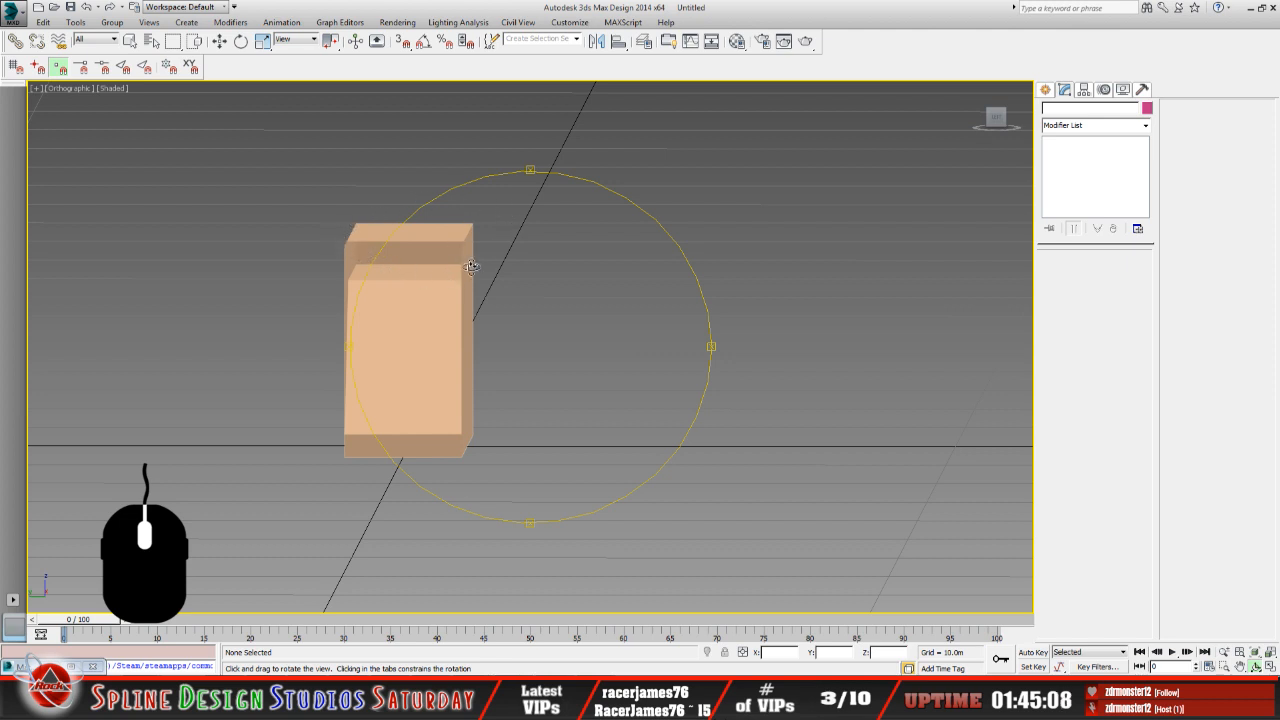
drag(489, 341, 383, 337)
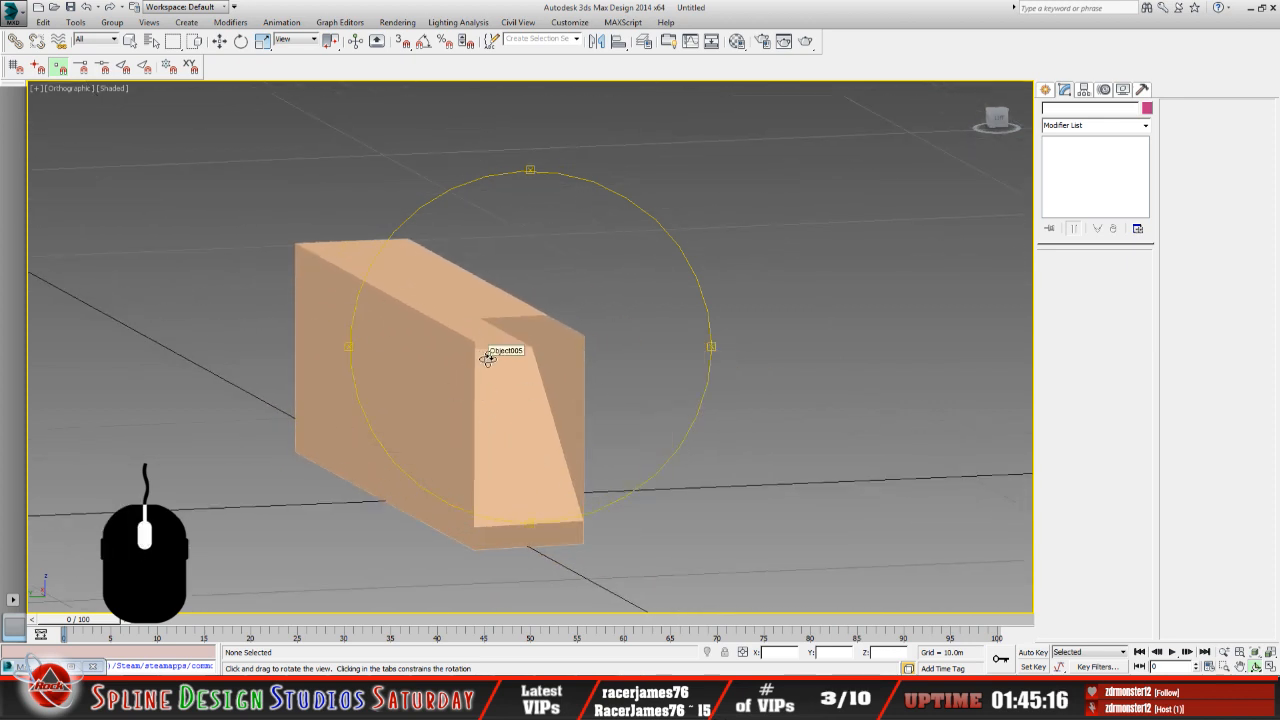
drag(529, 357, 466, 357)
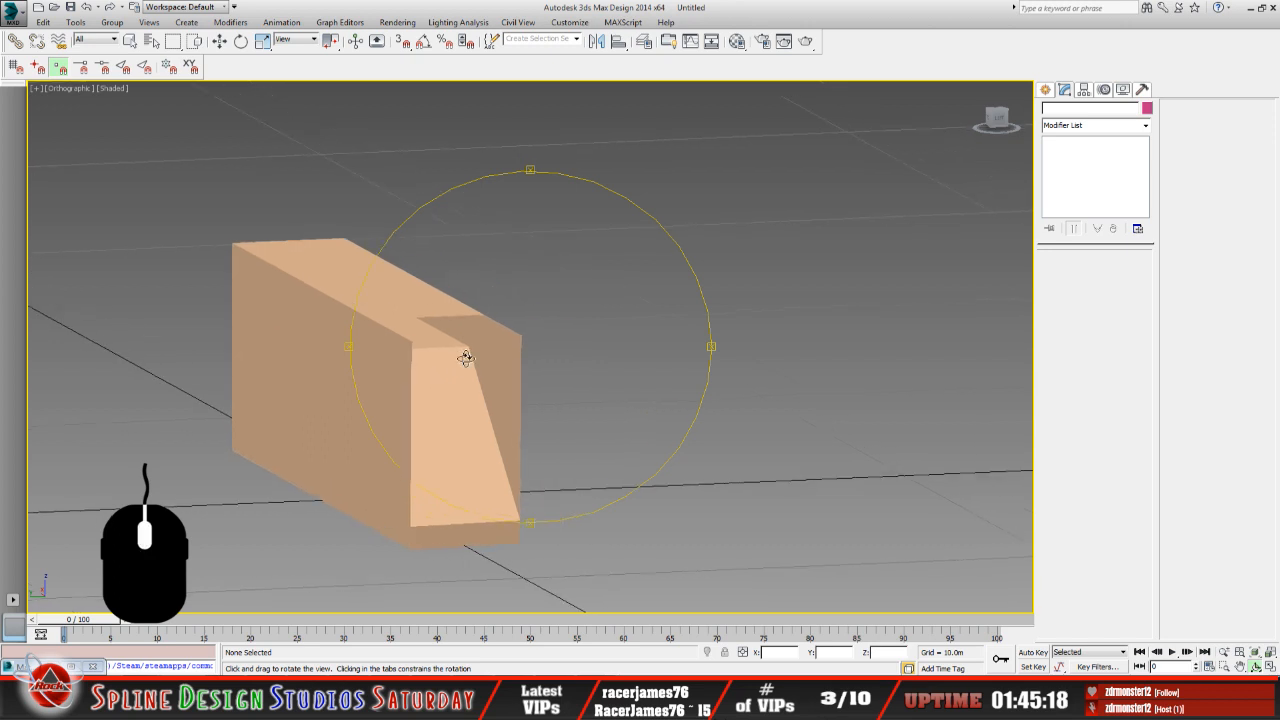
click(131, 41)
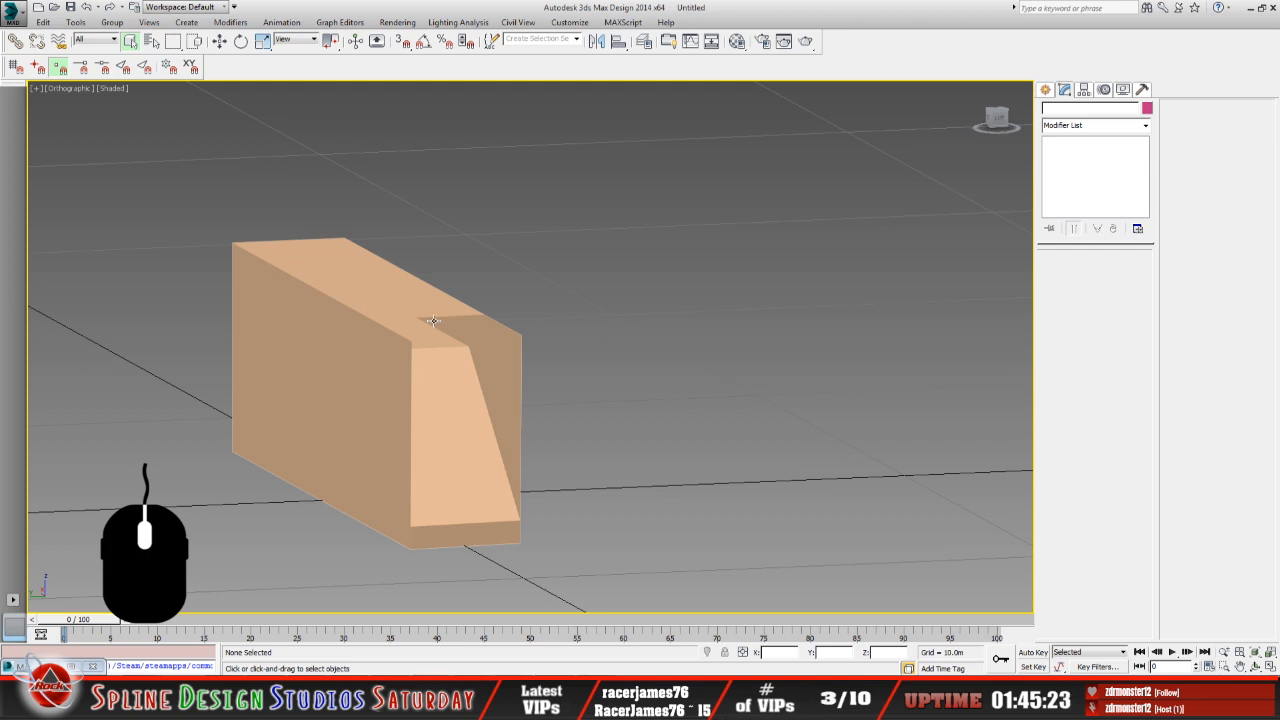
click(428, 309)
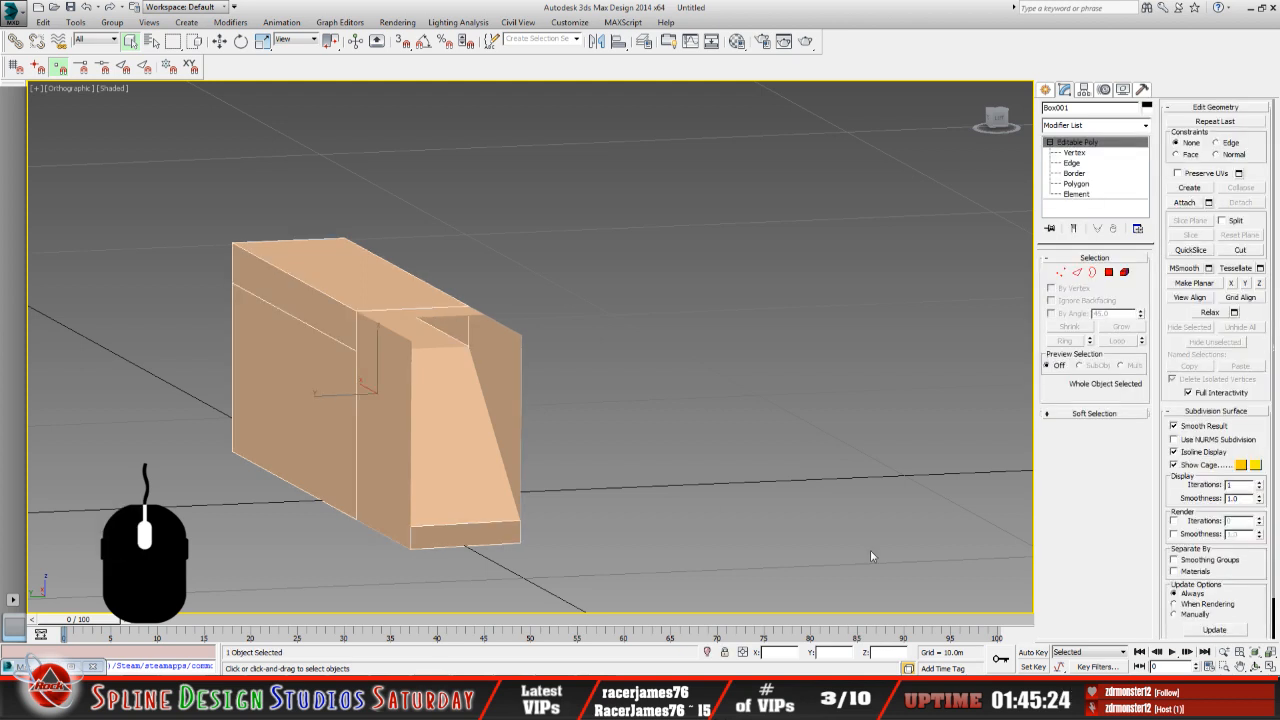
Examine how Box001, the open end section and the ramp fit together from several sides.
click(1254, 668)
drag(483, 395, 401, 313)
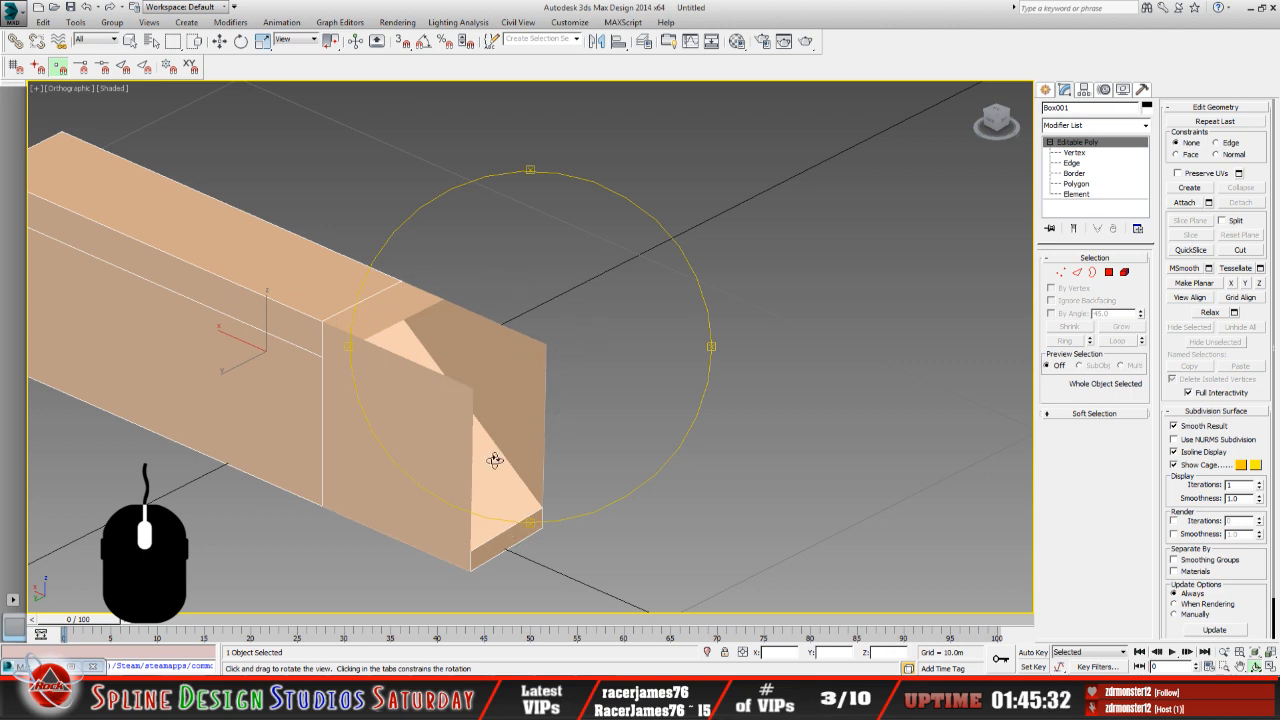
drag(521, 390, 553, 423)
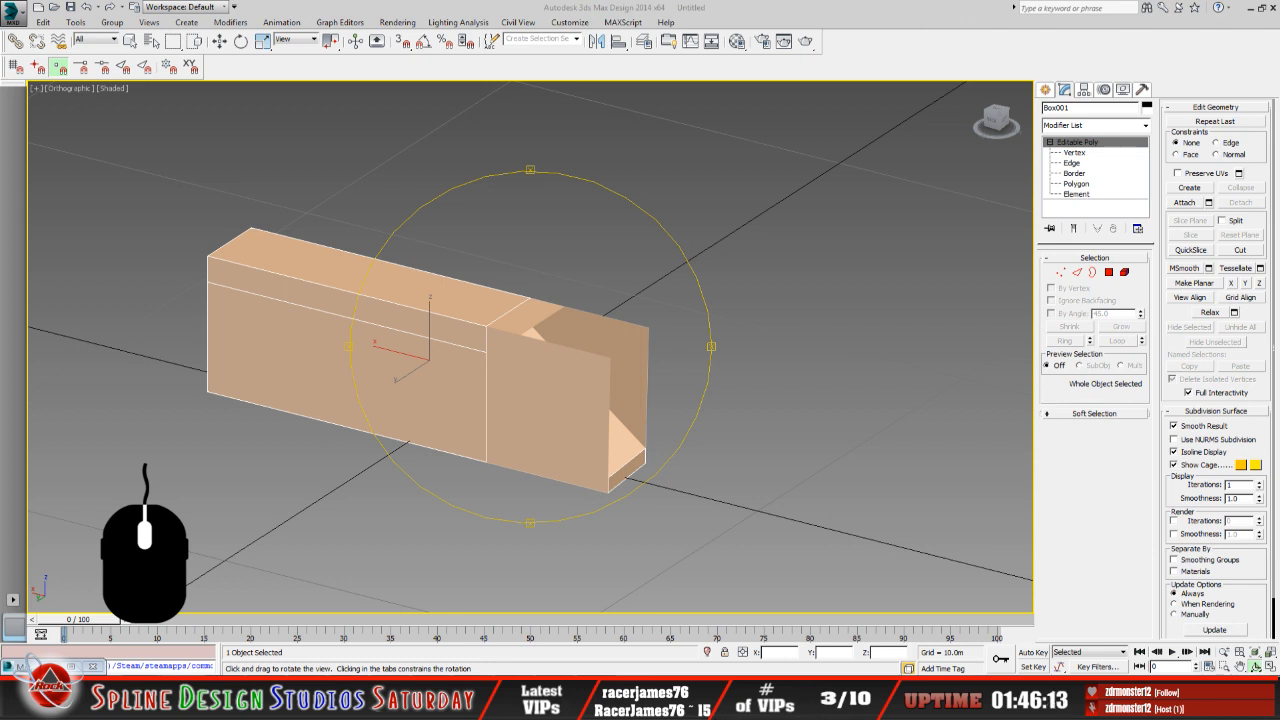
drag(578, 449, 581, 446)
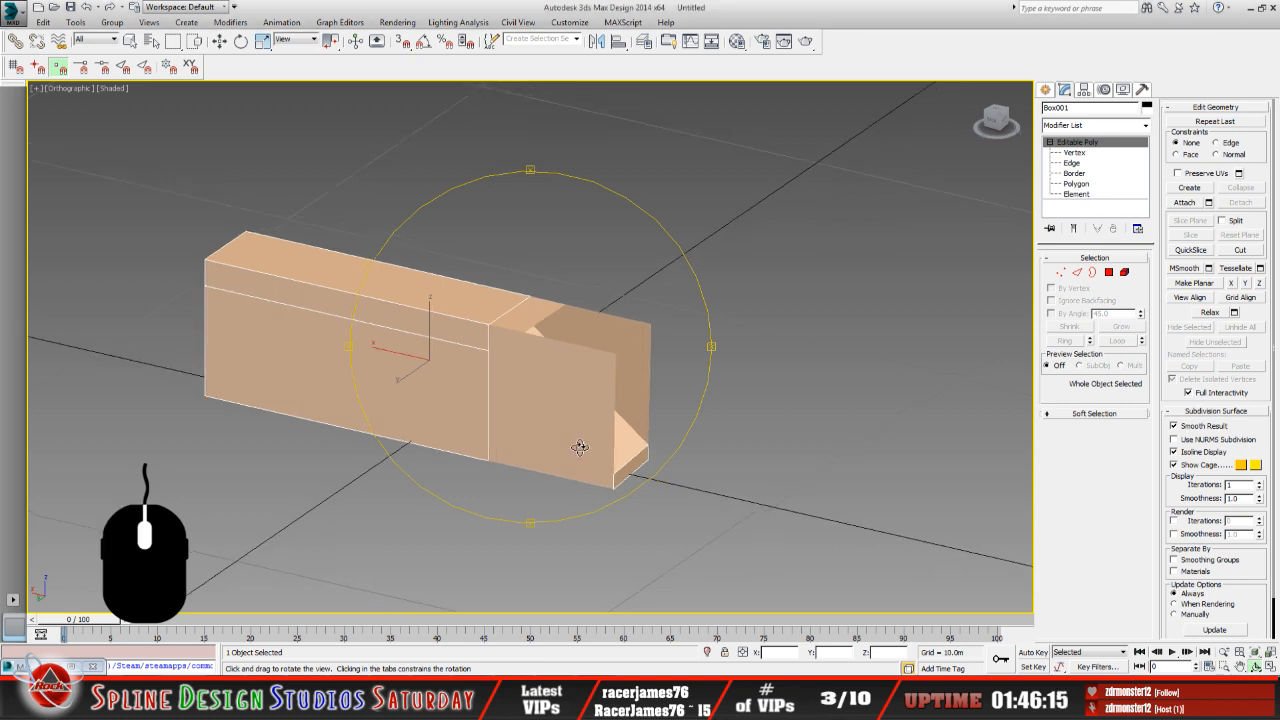
middle_drag(581, 446, 514, 449)
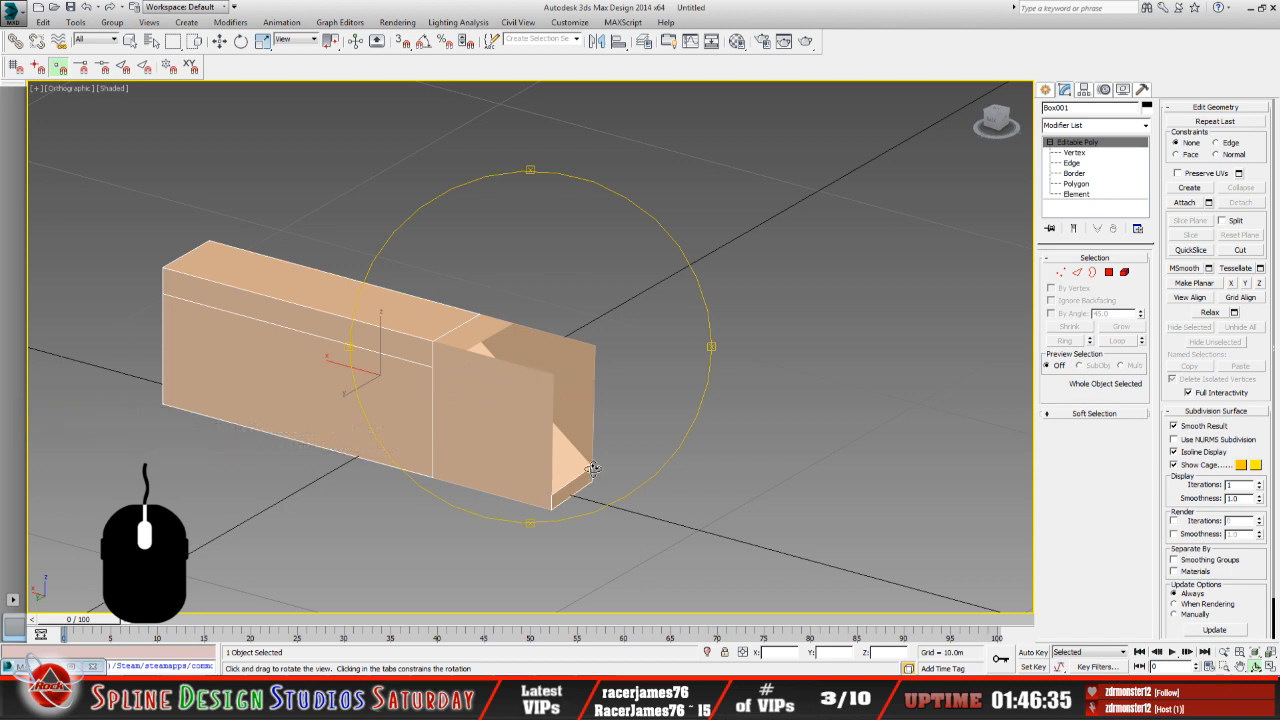
drag(582, 435, 565, 435)
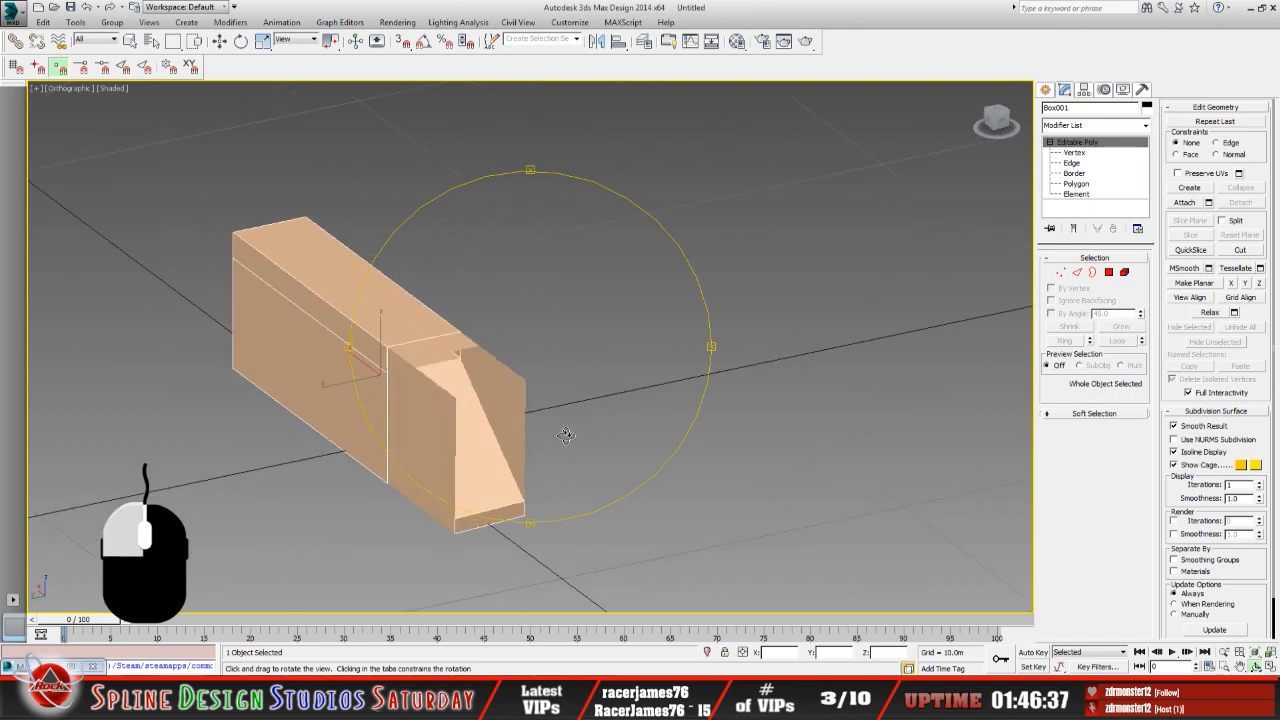
drag(530, 482, 540, 478)
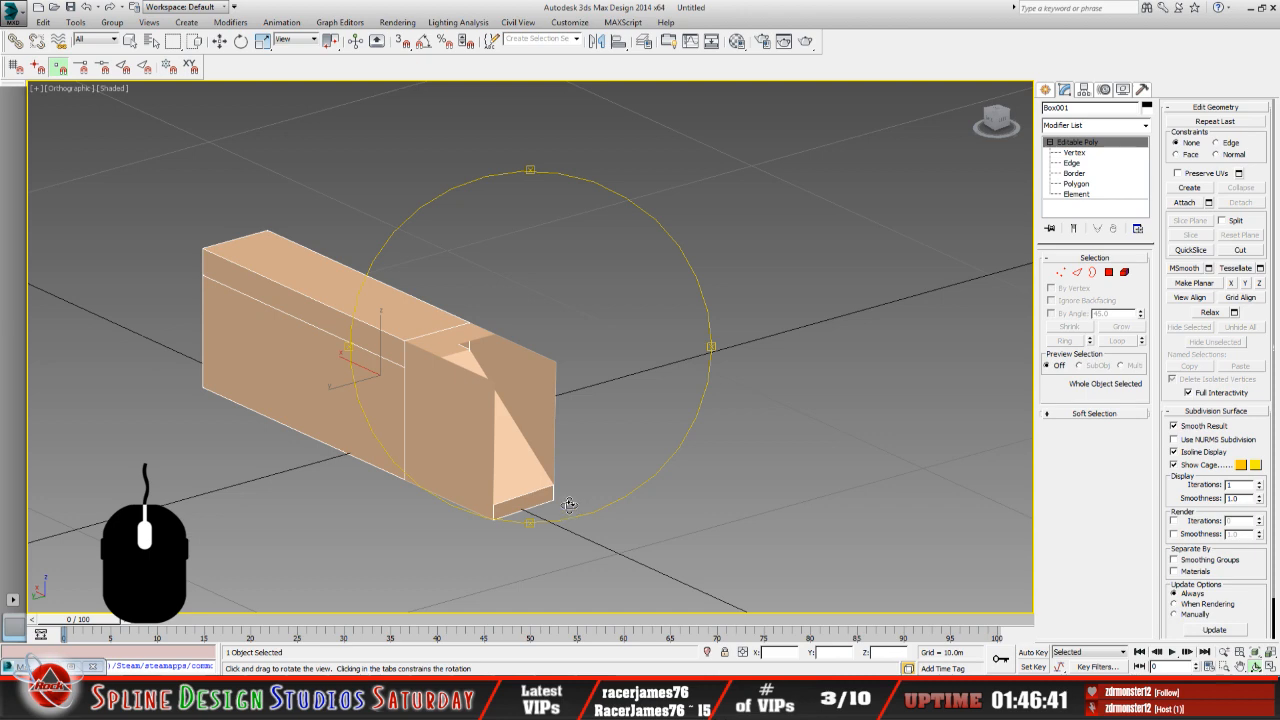
drag(569, 504, 442, 426)
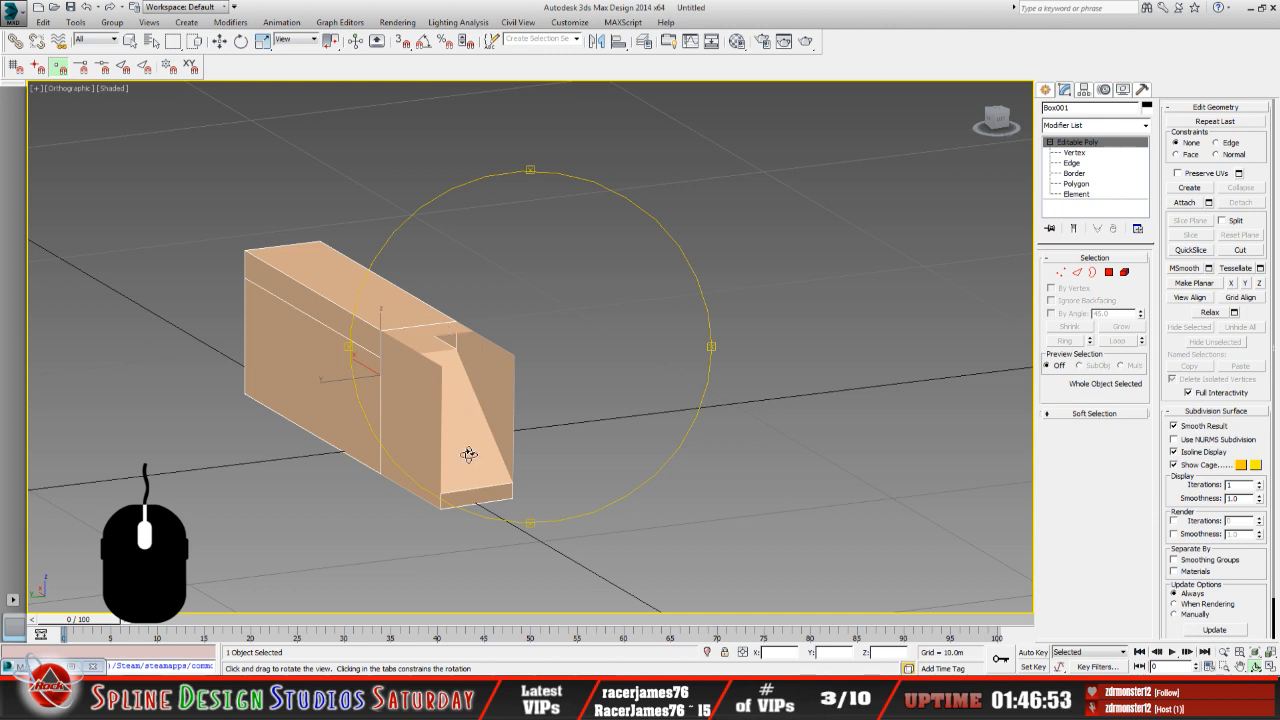
drag(466, 451, 552, 460)
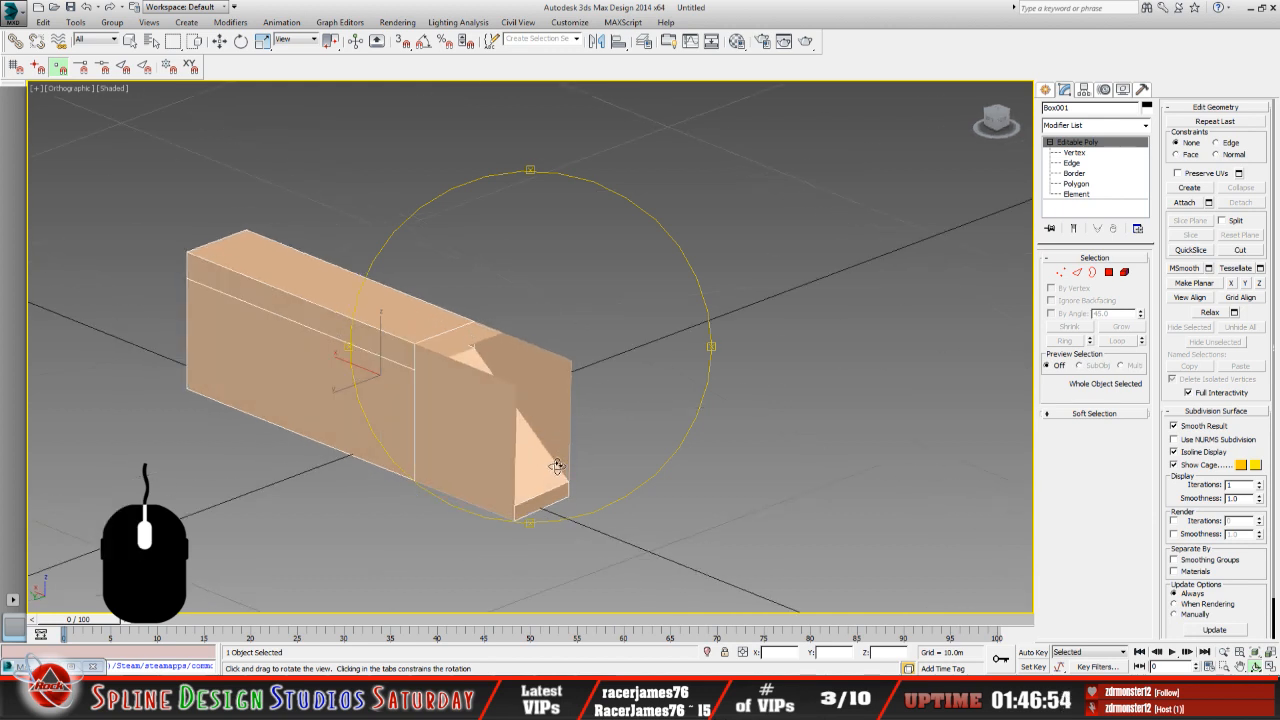
drag(539, 411, 564, 402)
drag(476, 367, 583, 404)
drag(466, 316, 494, 344)
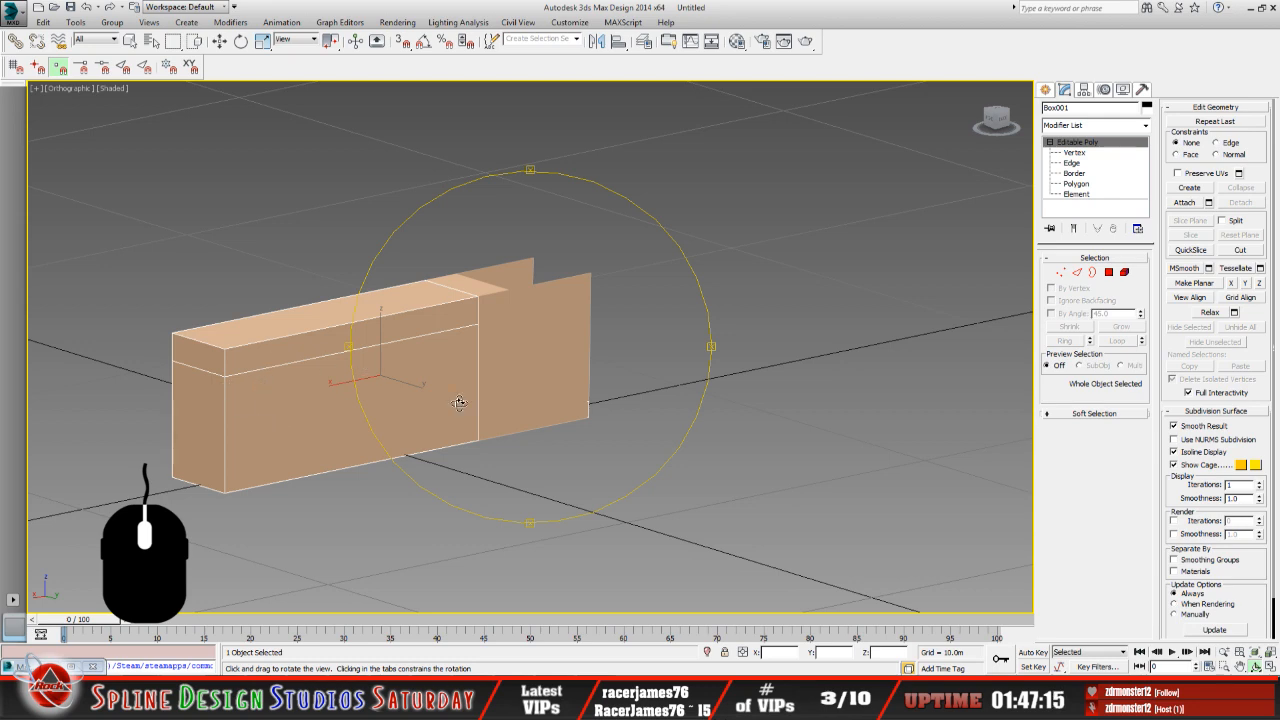
drag(499, 404, 443, 376)
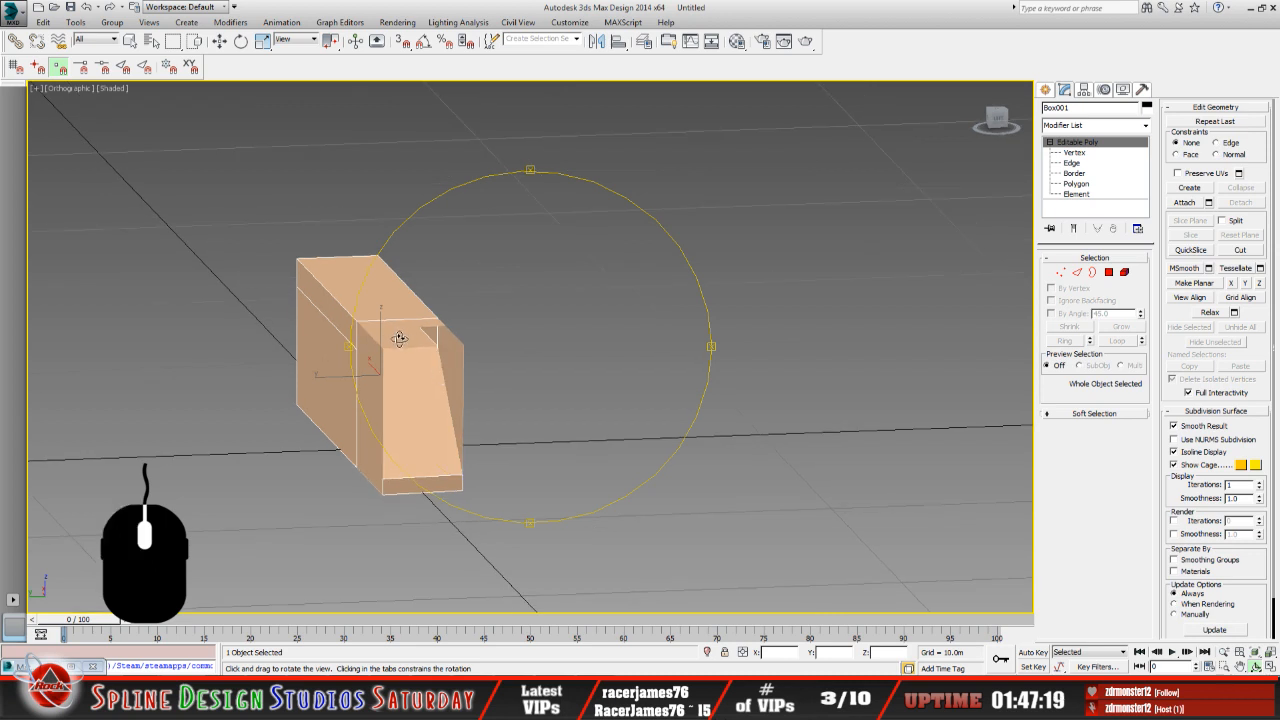
drag(376, 326, 443, 361)
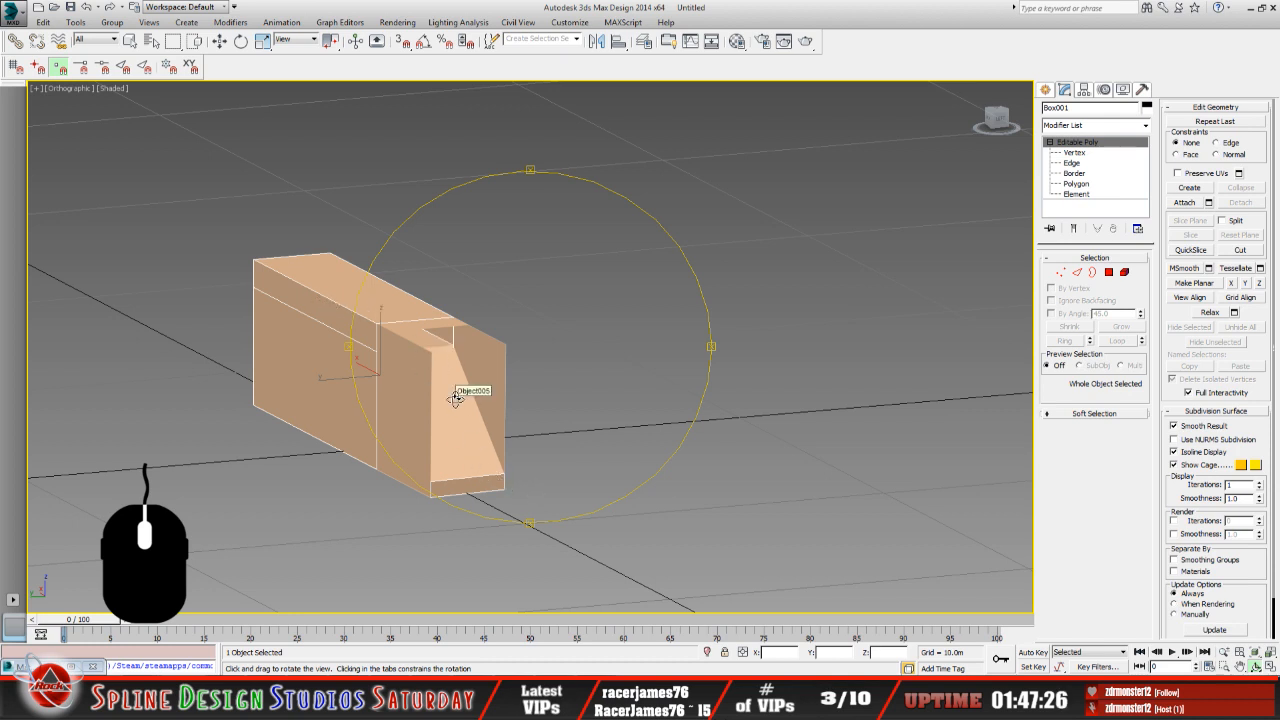
drag(455, 398, 430, 417)
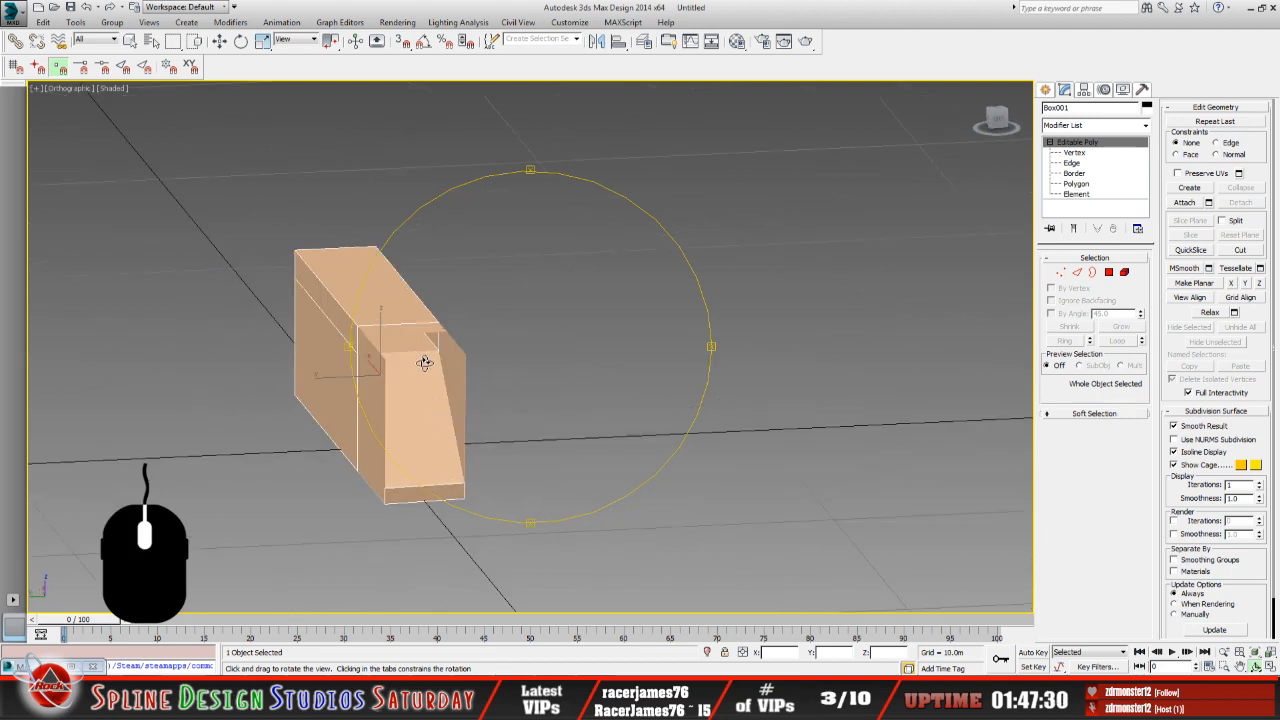
drag(514, 449, 508, 397)
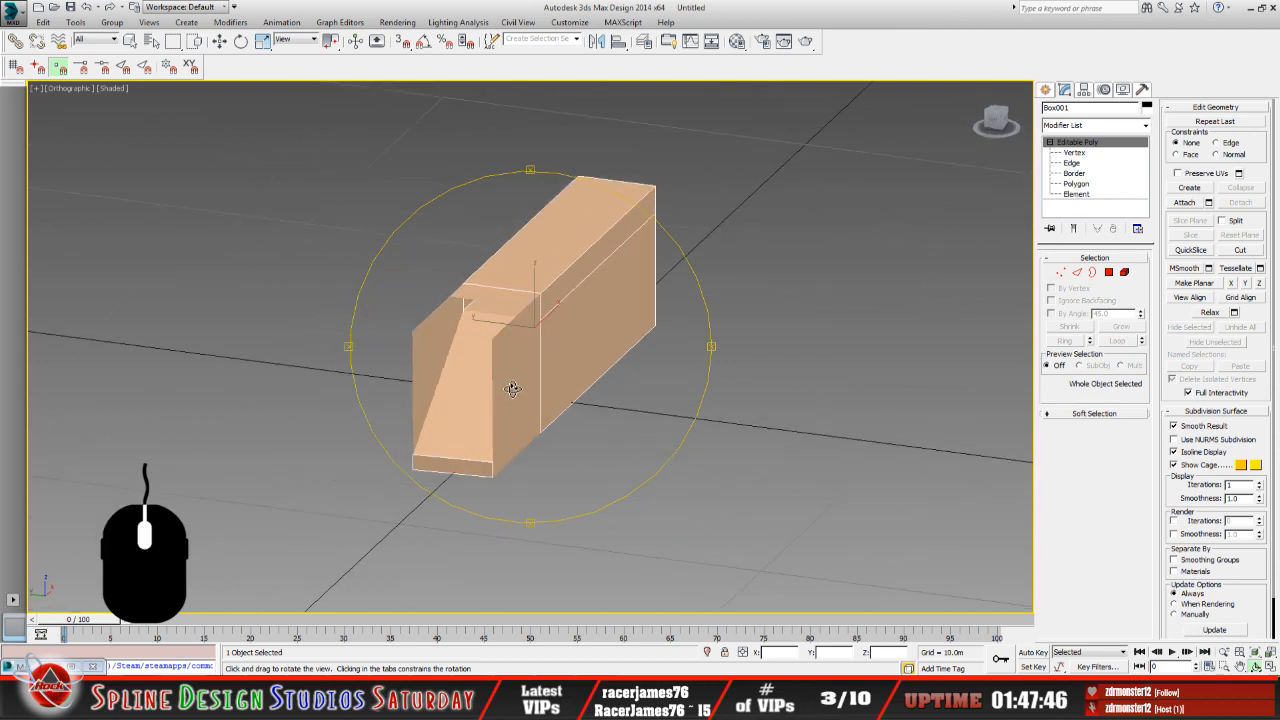
scroll(512, 389, up, 2)
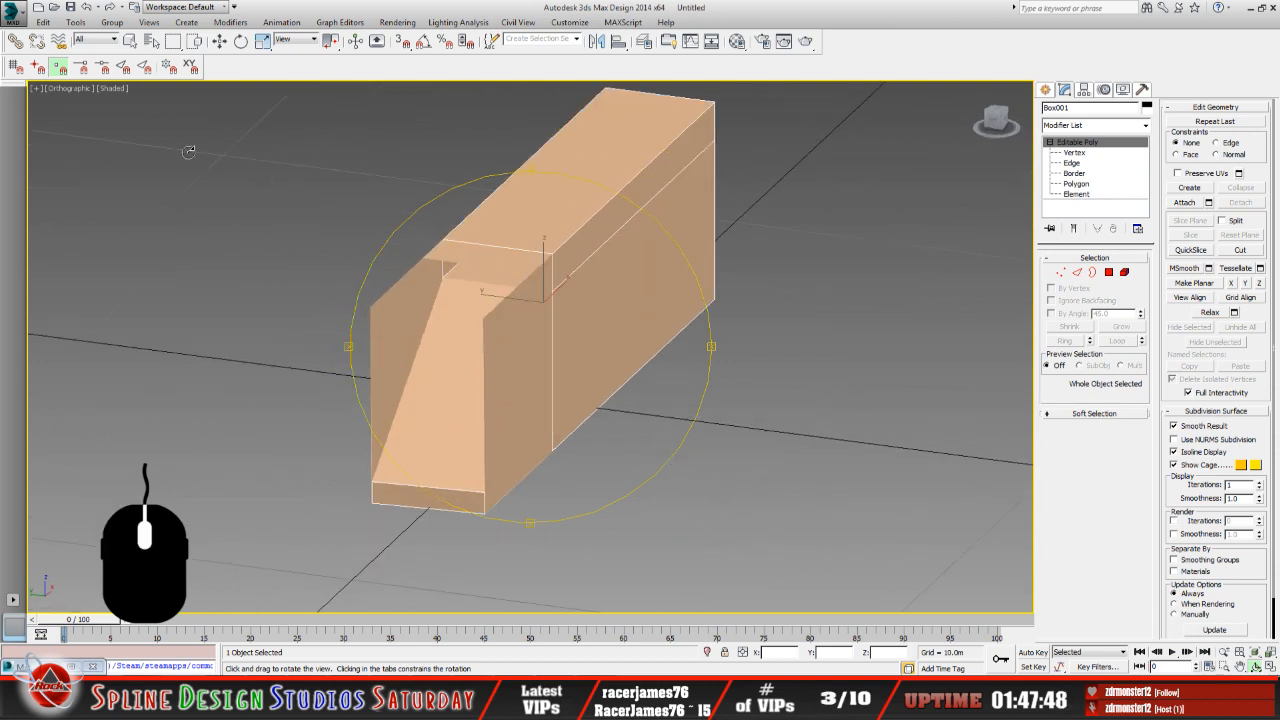
Switch the open end section Object004 to polygon editing and pick the upper polygon of each side wall.
click(130, 40)
click(501, 383)
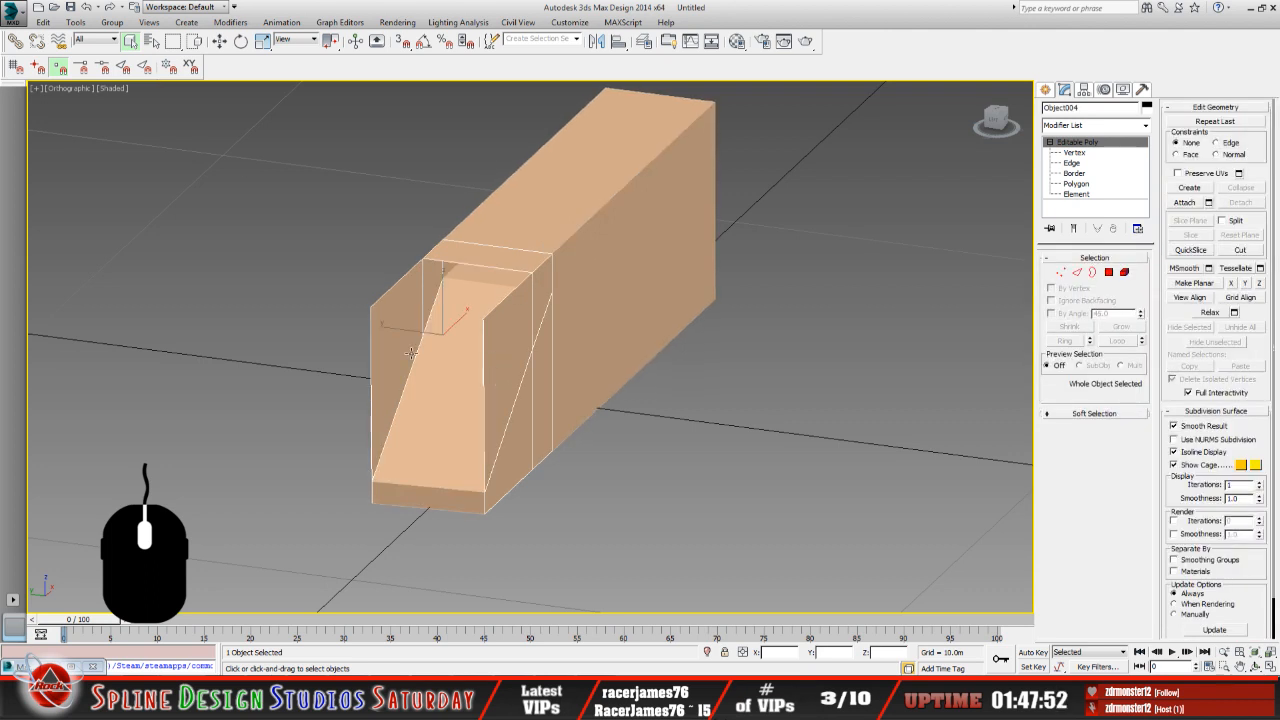
key(4)
click(501, 373)
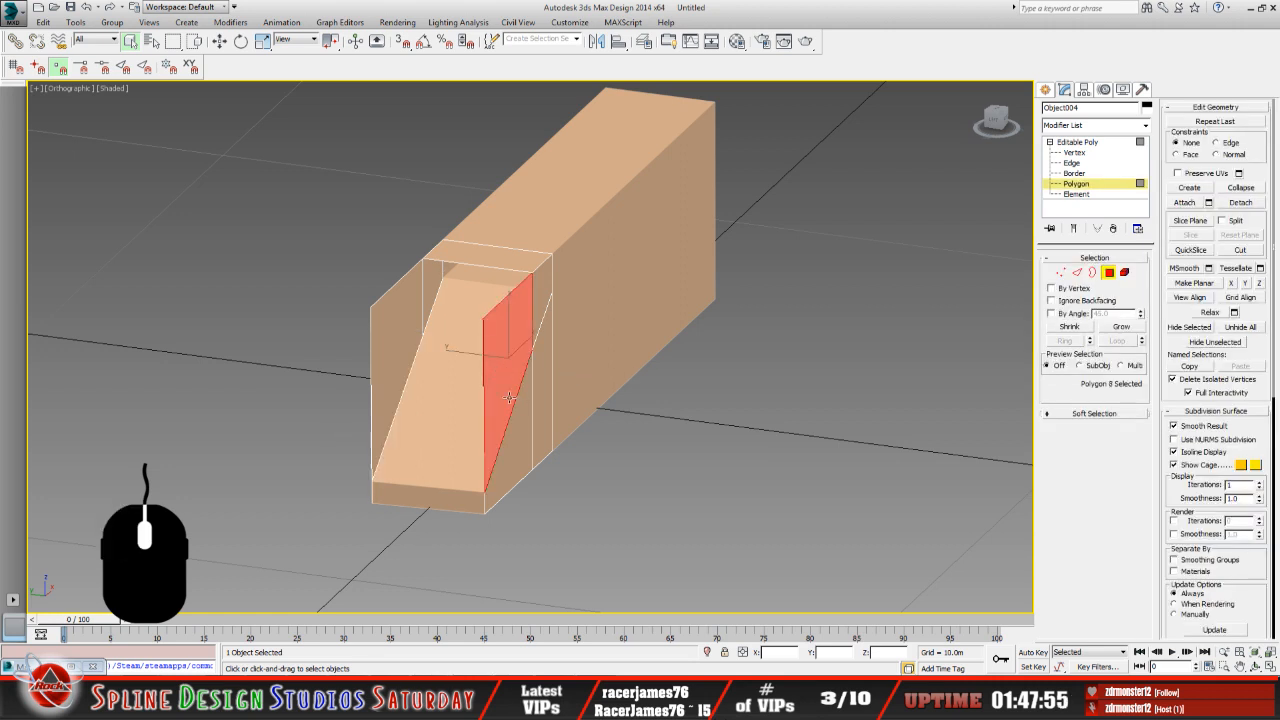
click(386, 350)
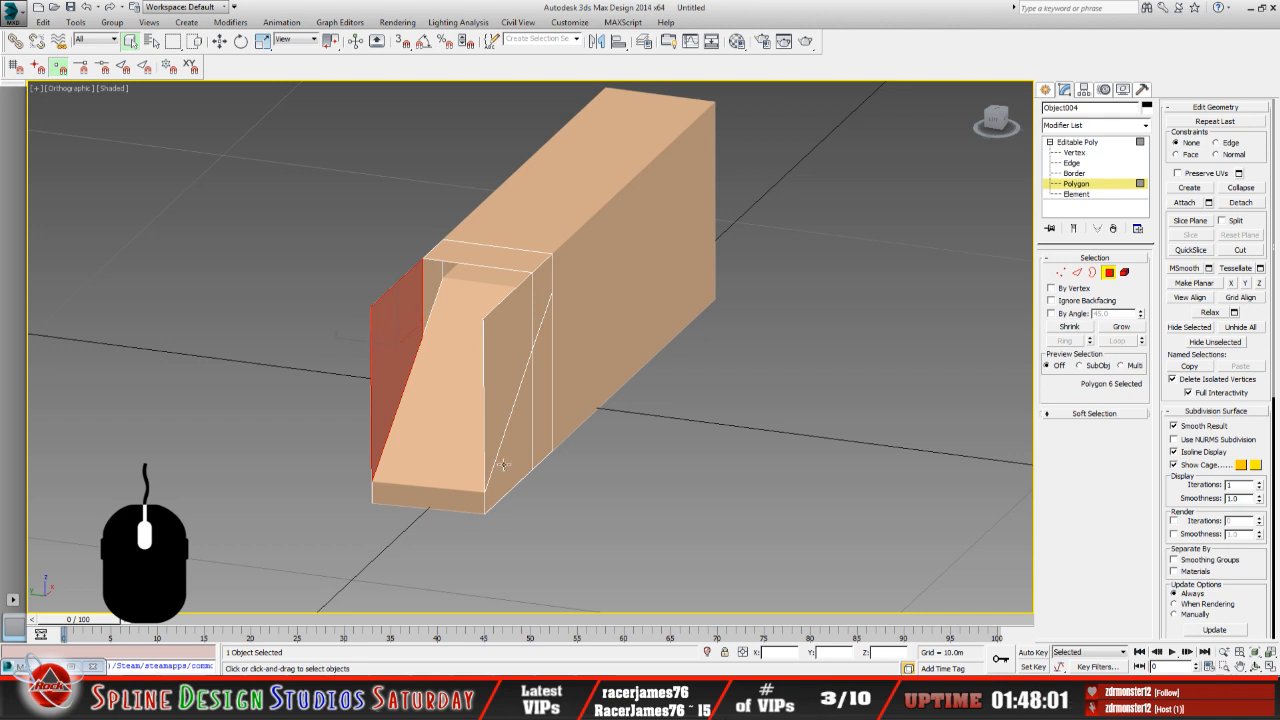
Detach the four polygons that make up one side wall of the end section as a separate object.
click(1255, 665)
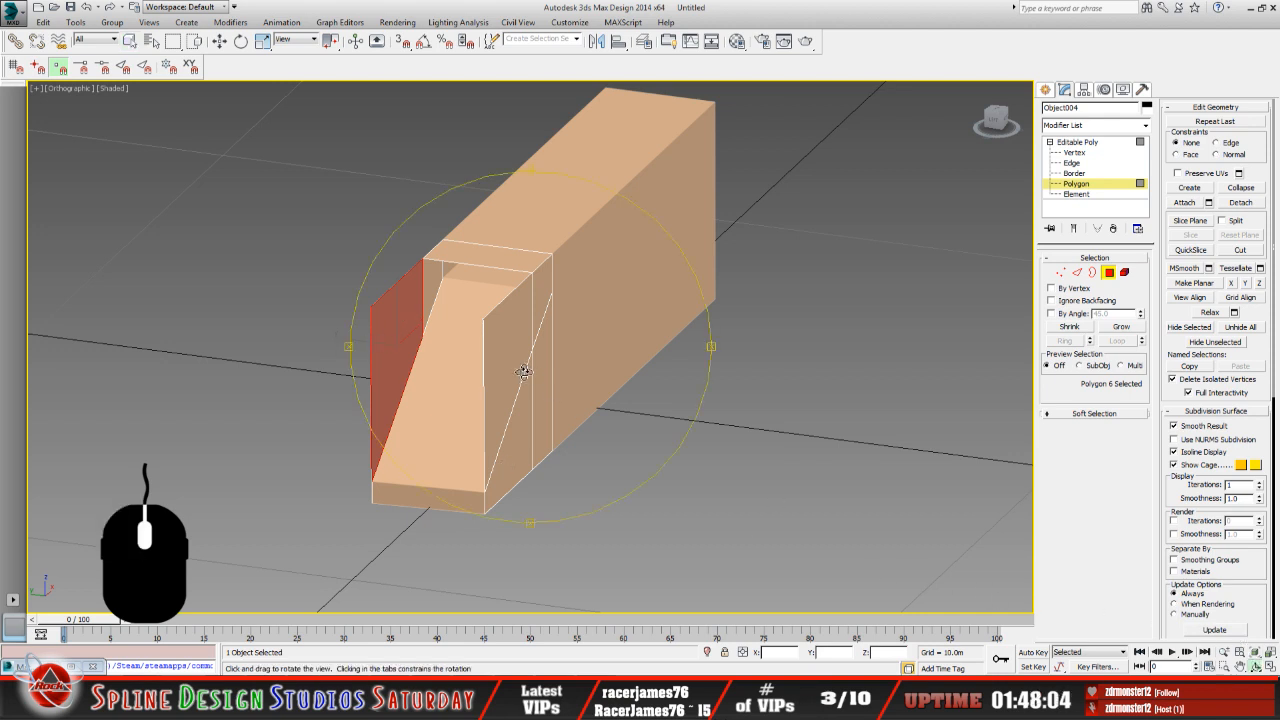
drag(523, 372, 584, 371)
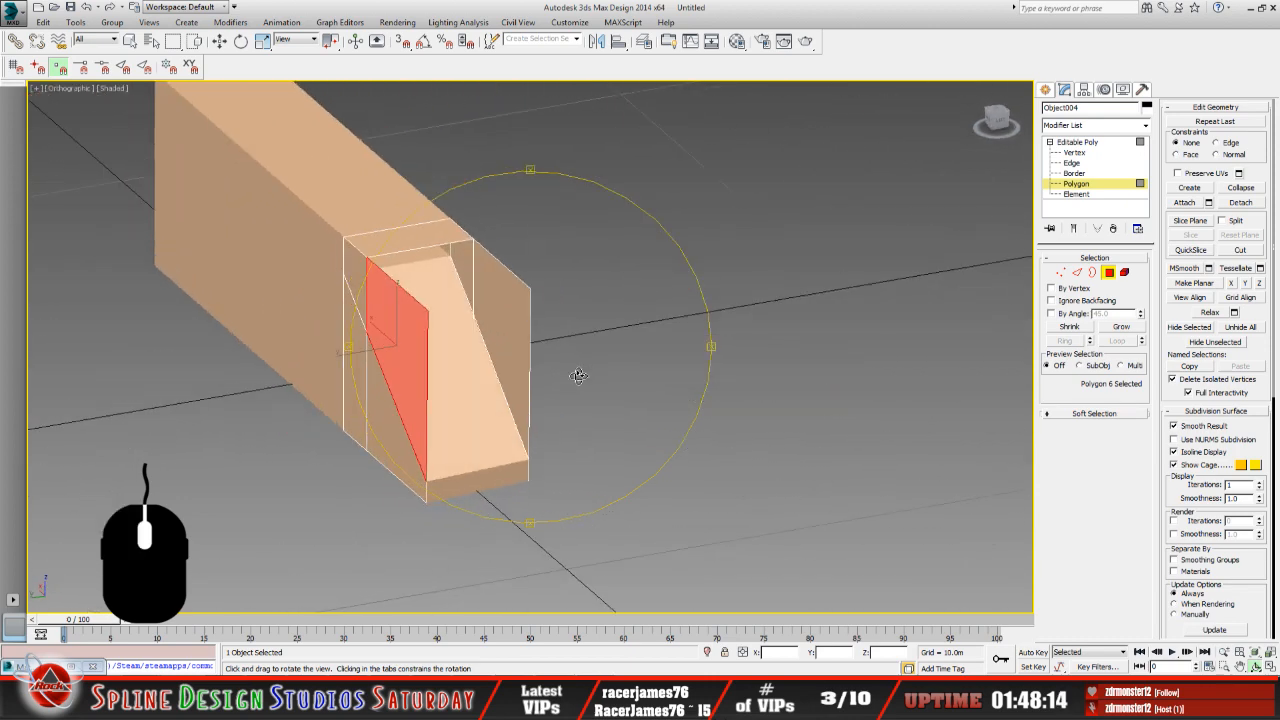
click(132, 42)
click(360, 276)
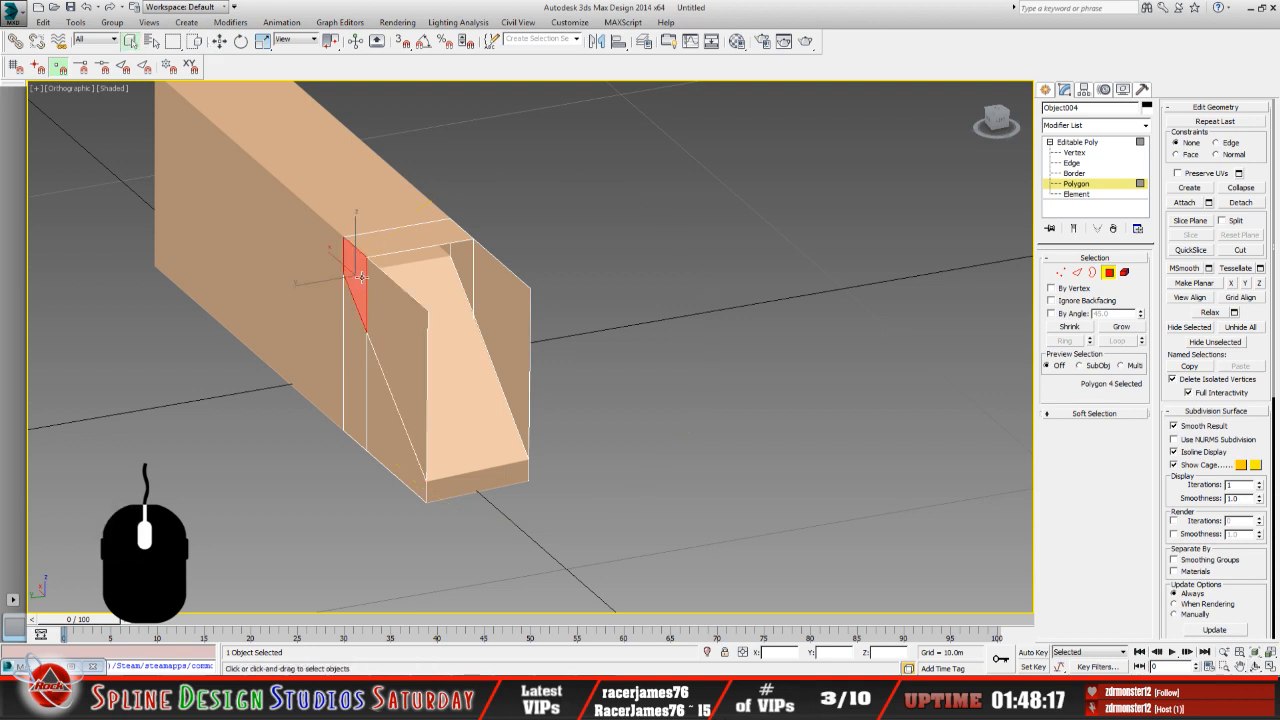
ctrl+click(397, 326)
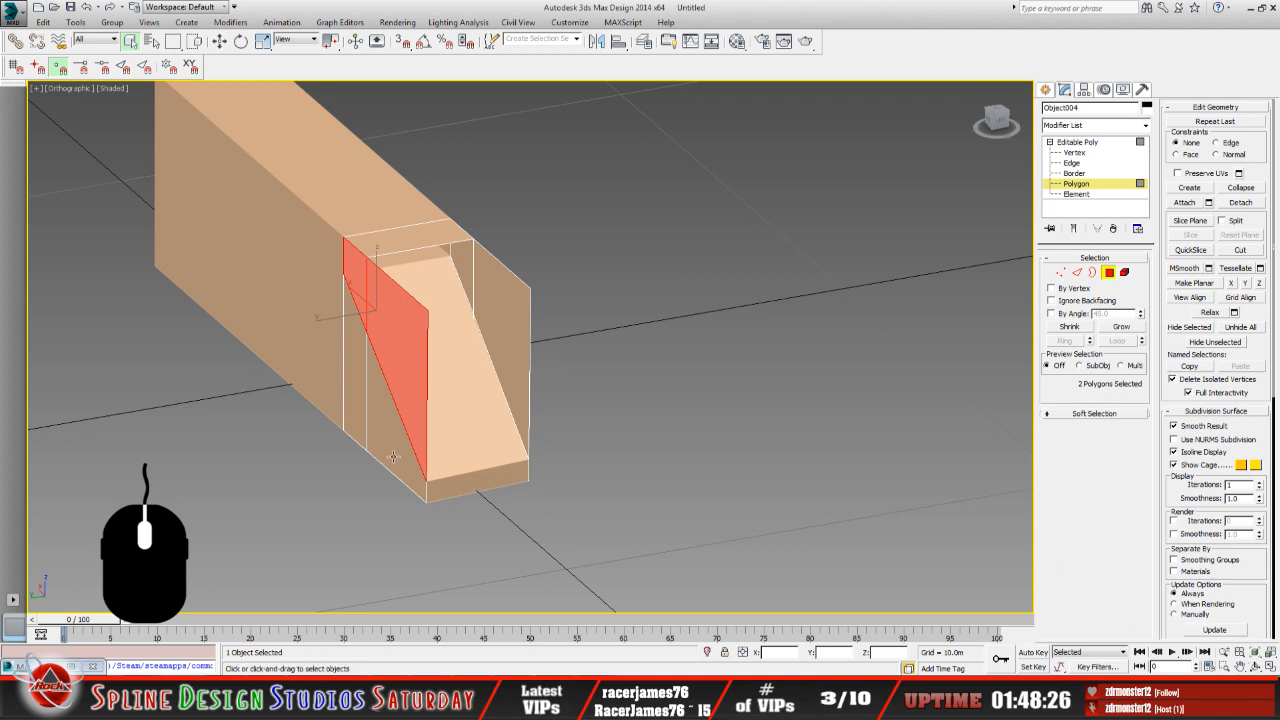
ctrl+click(351, 398)
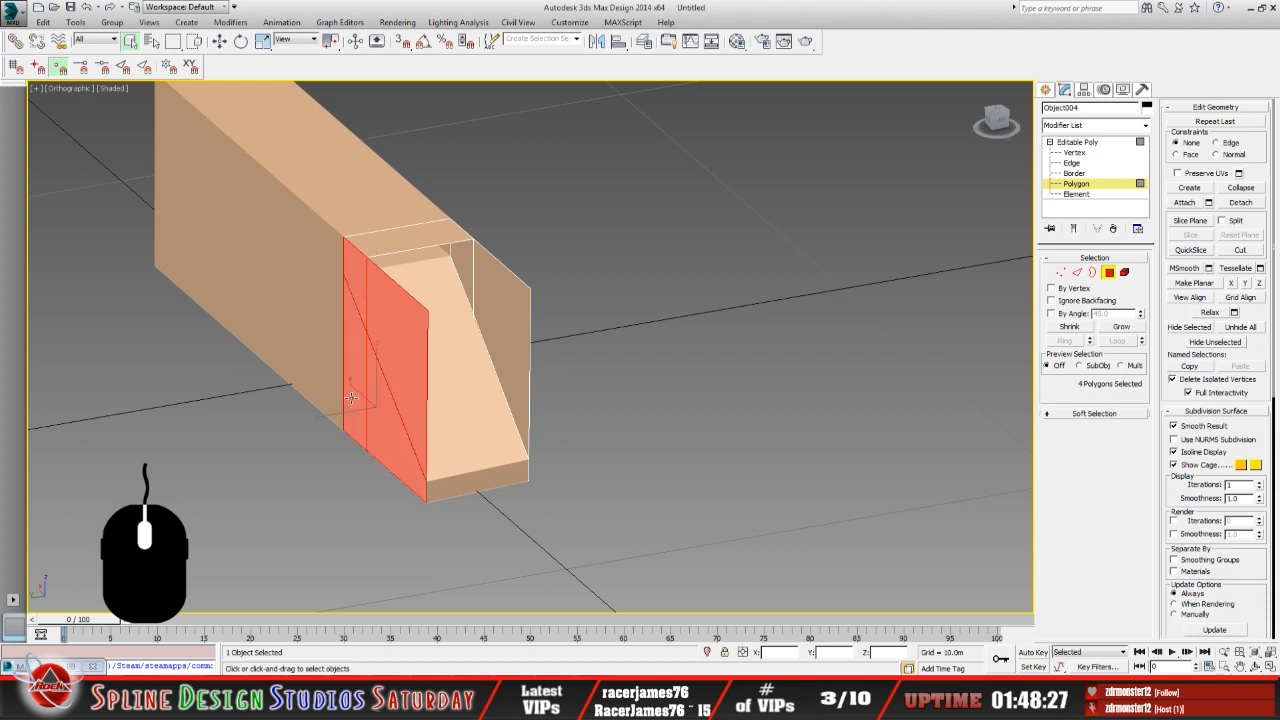
click(1256, 208)
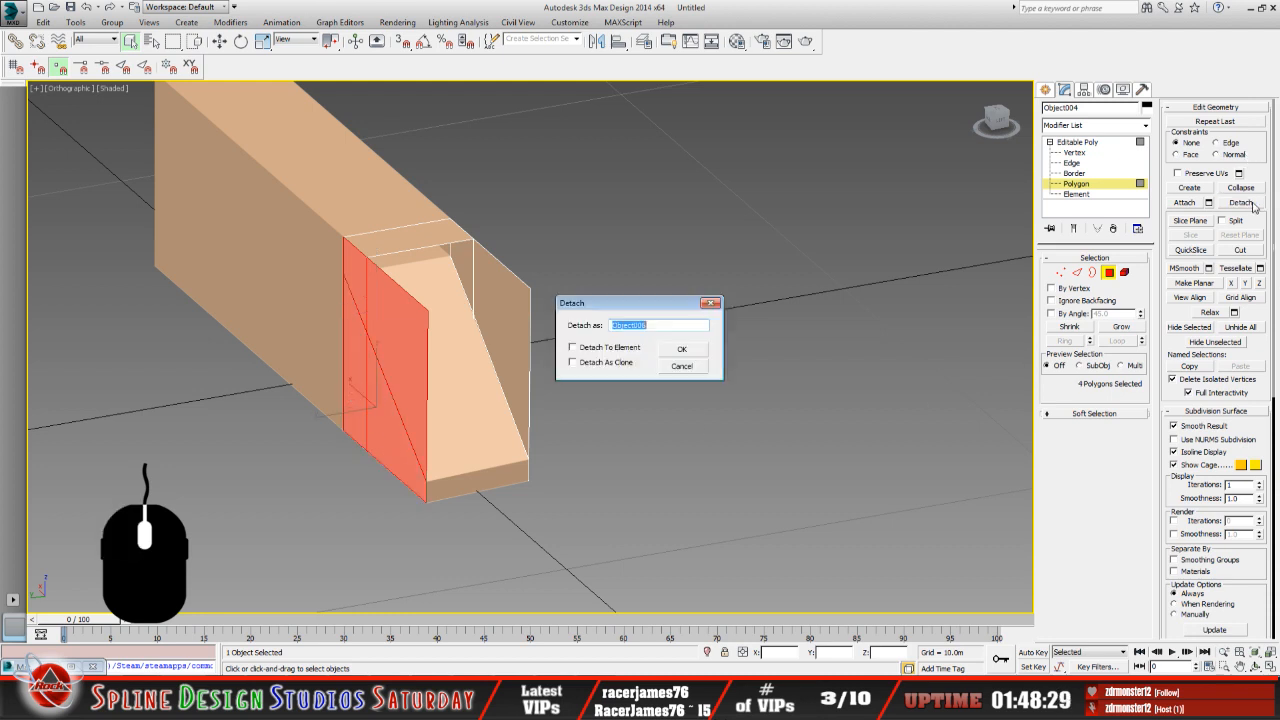
click(686, 349)
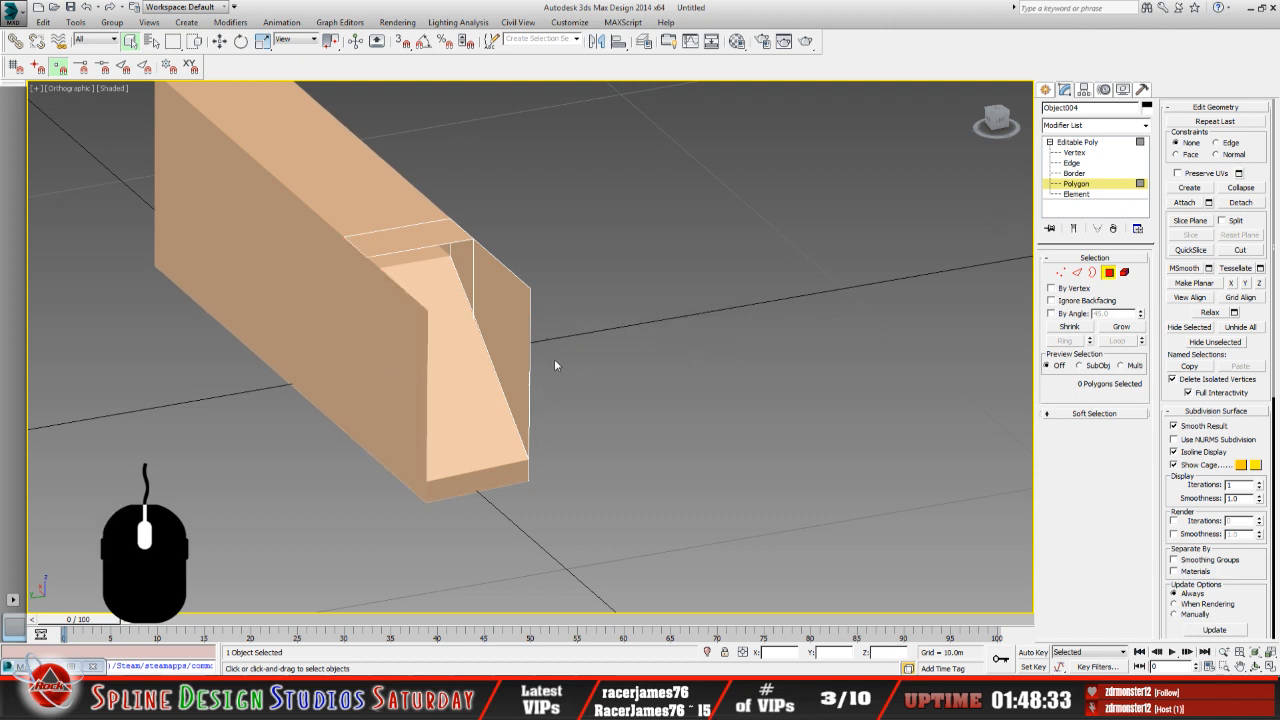
Detach the four polygons of the end section's opposite side wall as another separate object.
click(1254, 666)
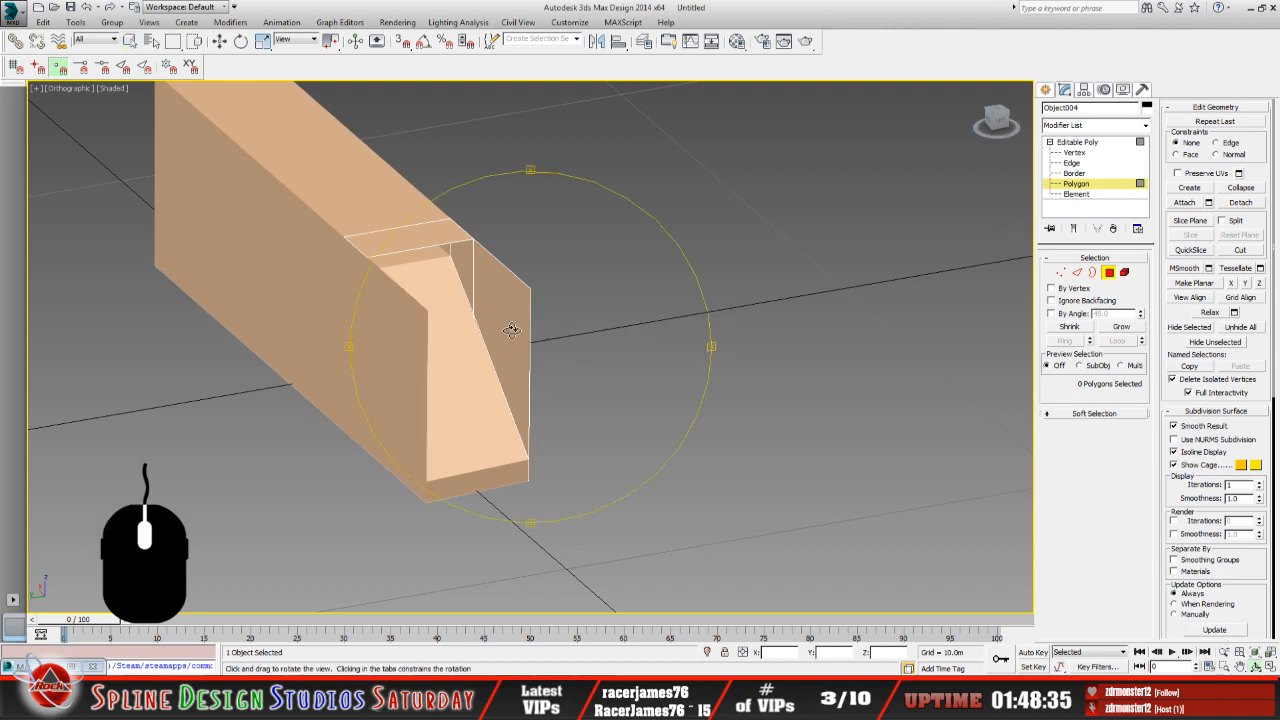
drag(514, 329, 363, 294)
key(q)
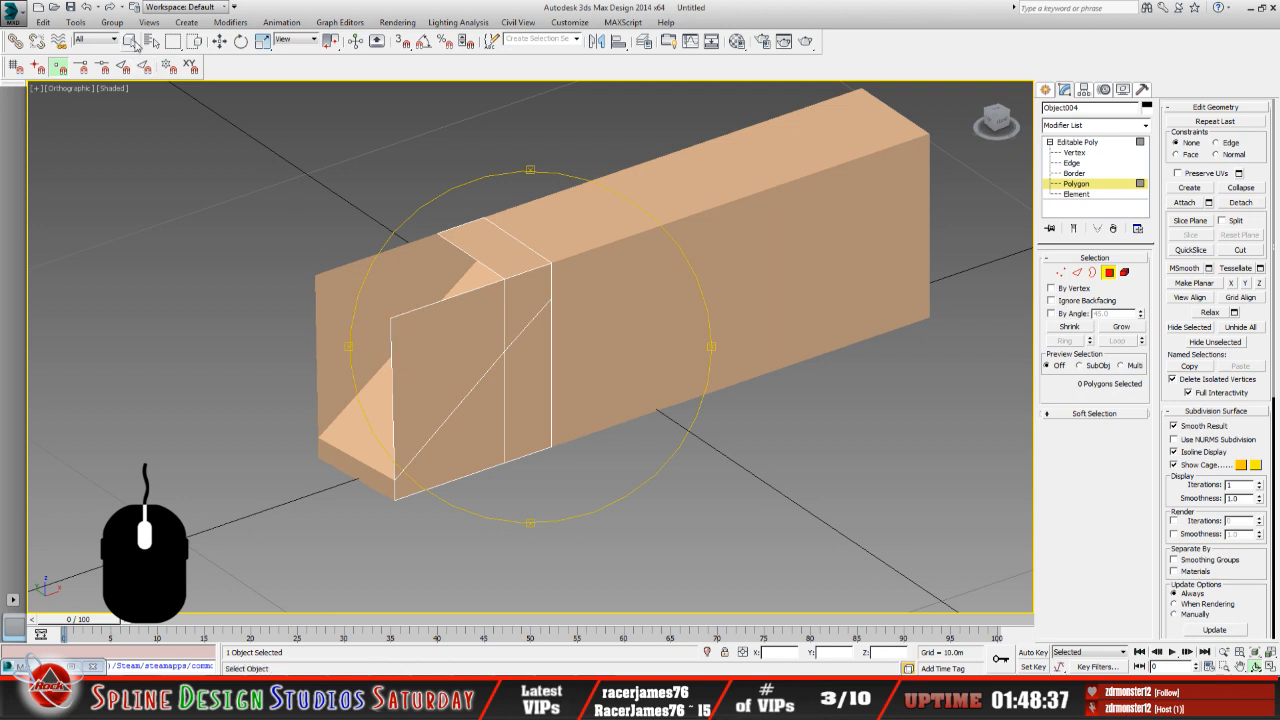
click(443, 354)
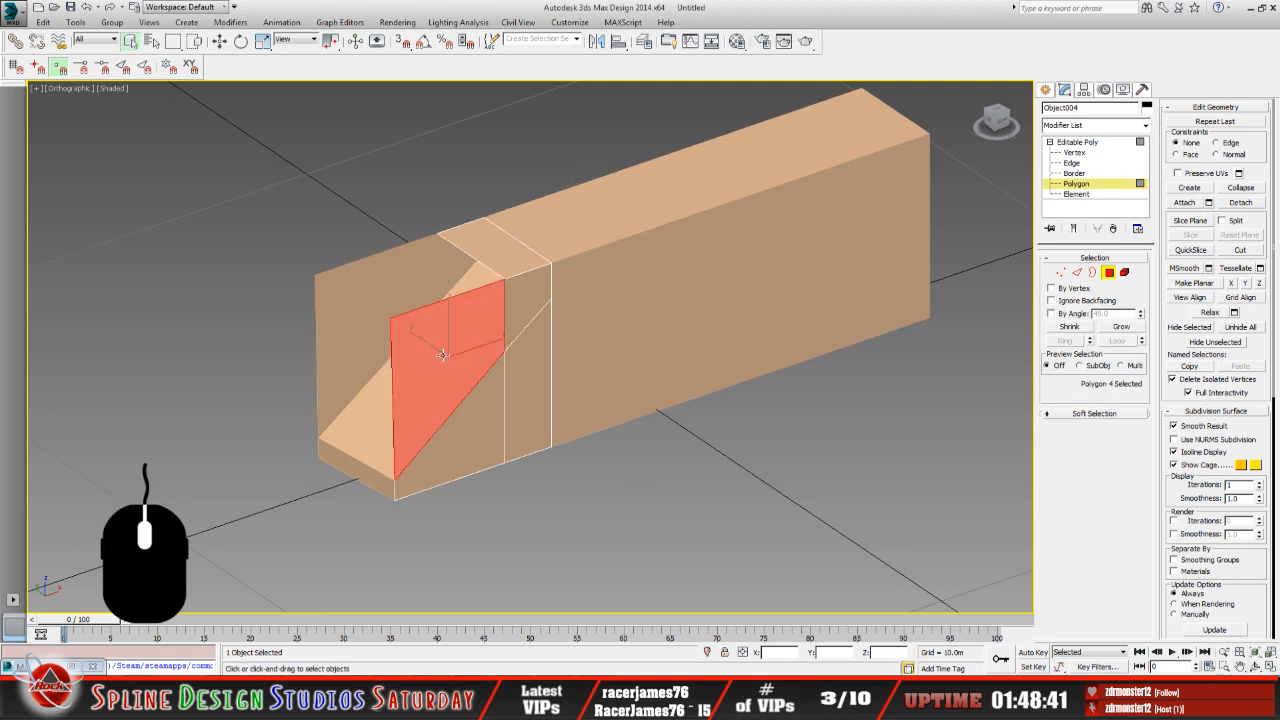
ctrl+click(476, 427)
ctrl+click(528, 375)
ctrl+click(525, 315)
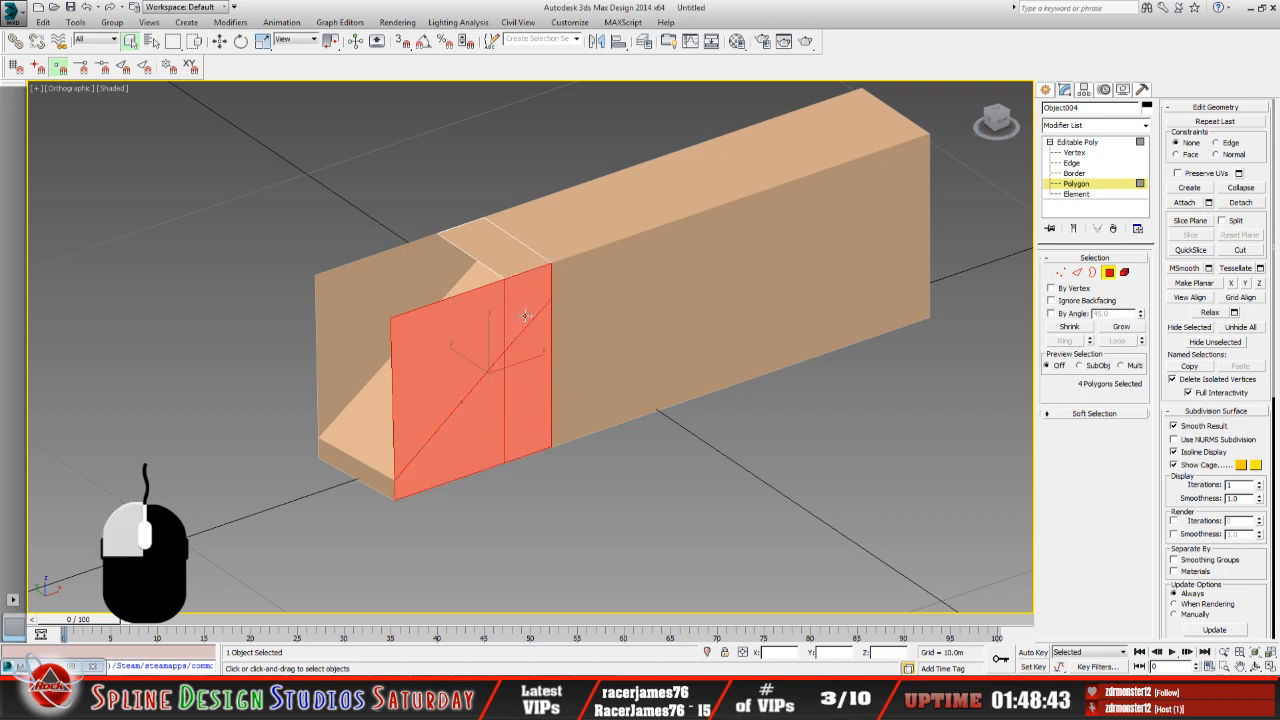
click(1241, 203)
click(678, 350)
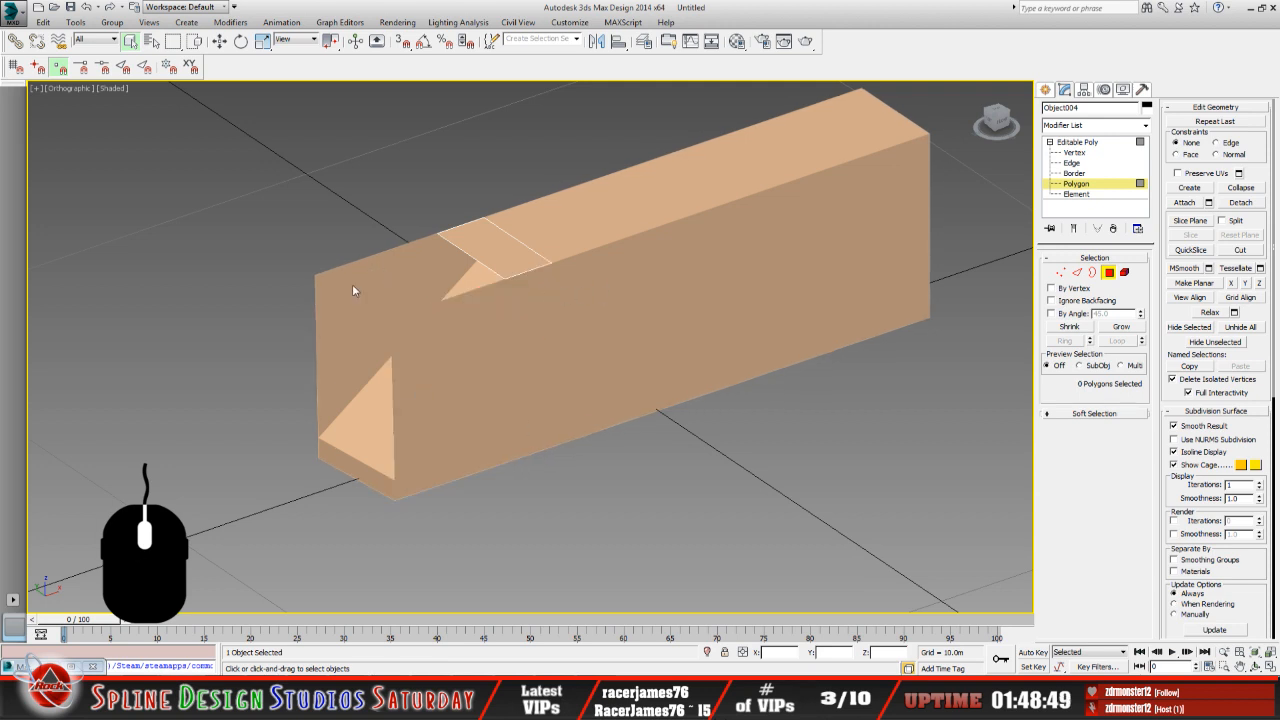
Check the scene's object list and the detached wall, and hide the ramp and Box001.
click(151, 40)
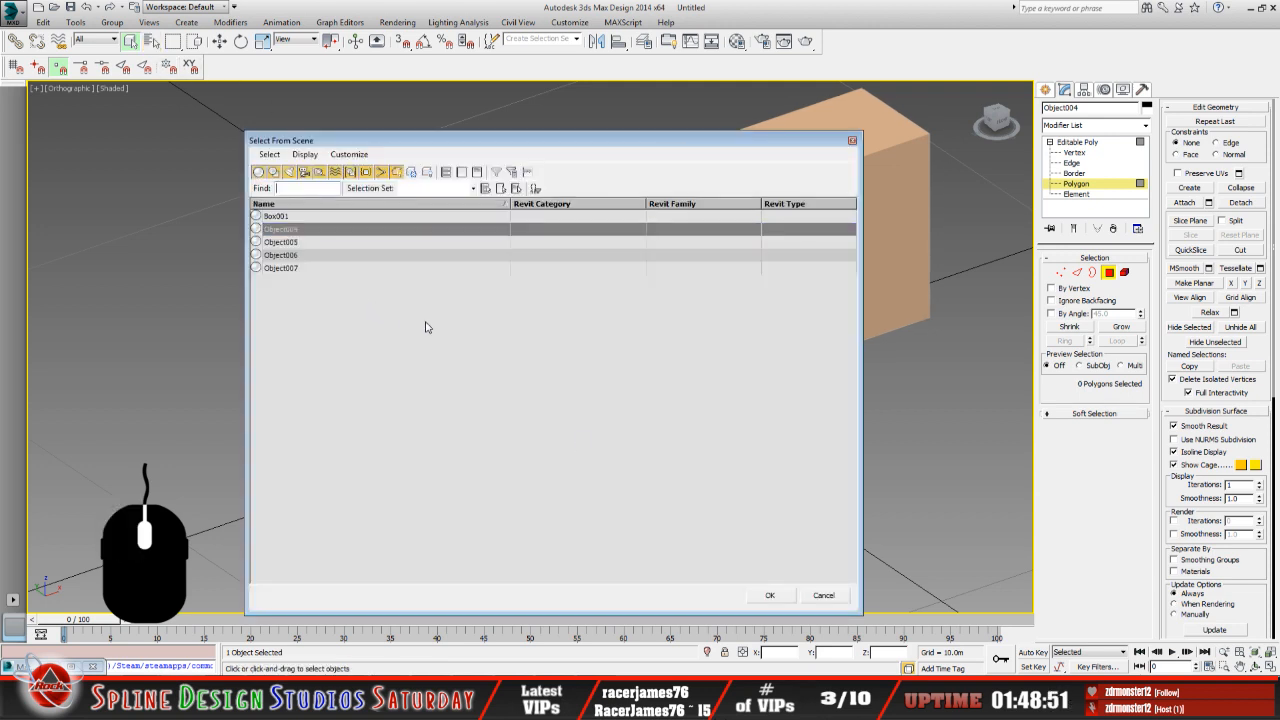
click(838, 599)
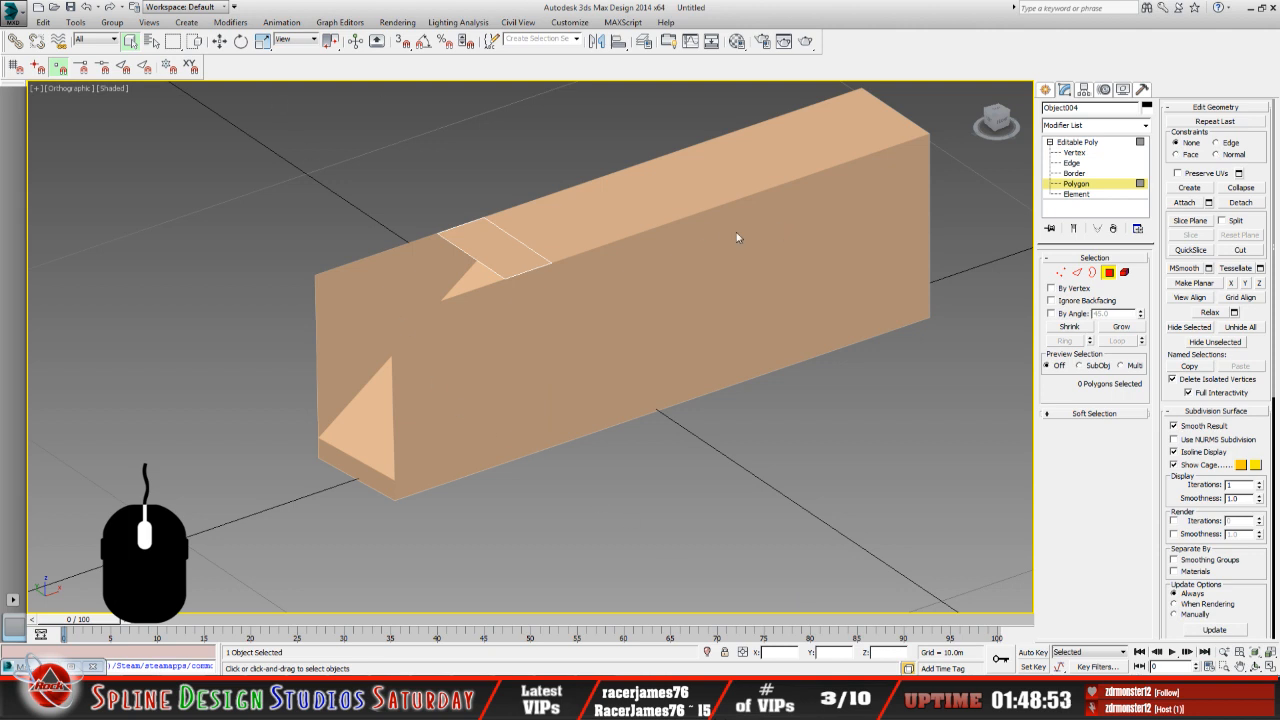
click(440, 375)
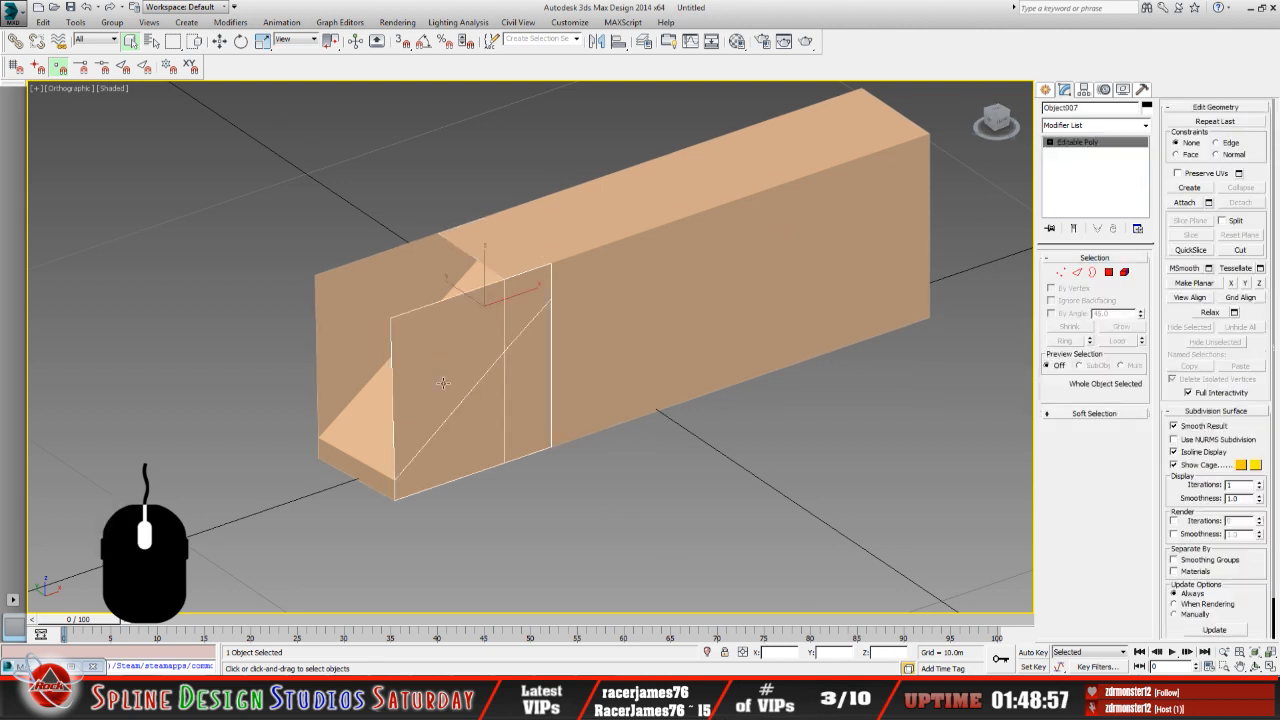
click(362, 456)
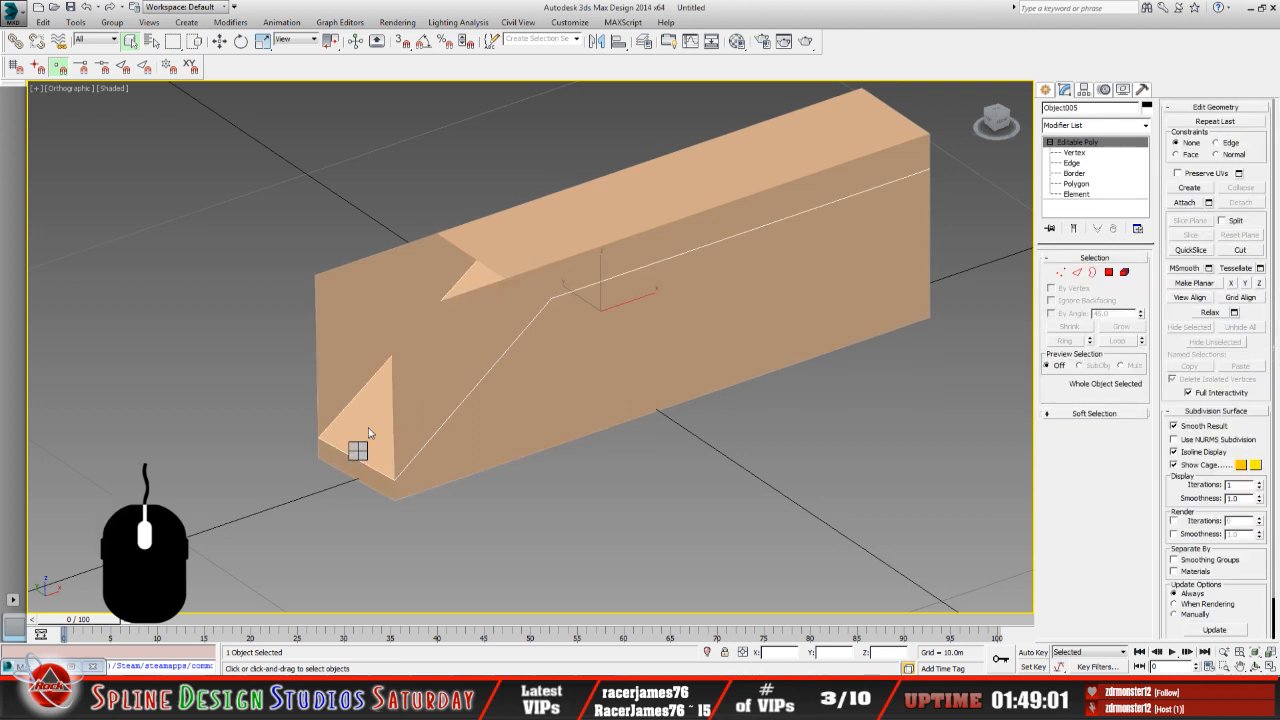
key(Delete)
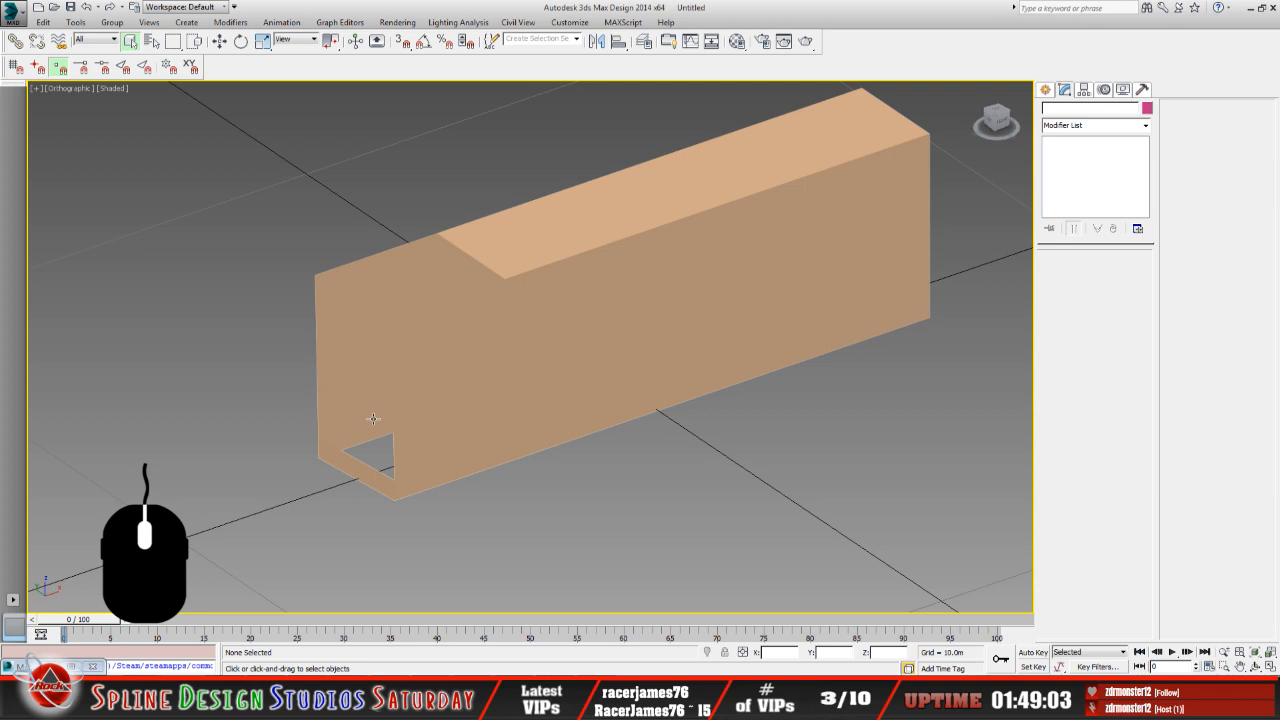
click(639, 280)
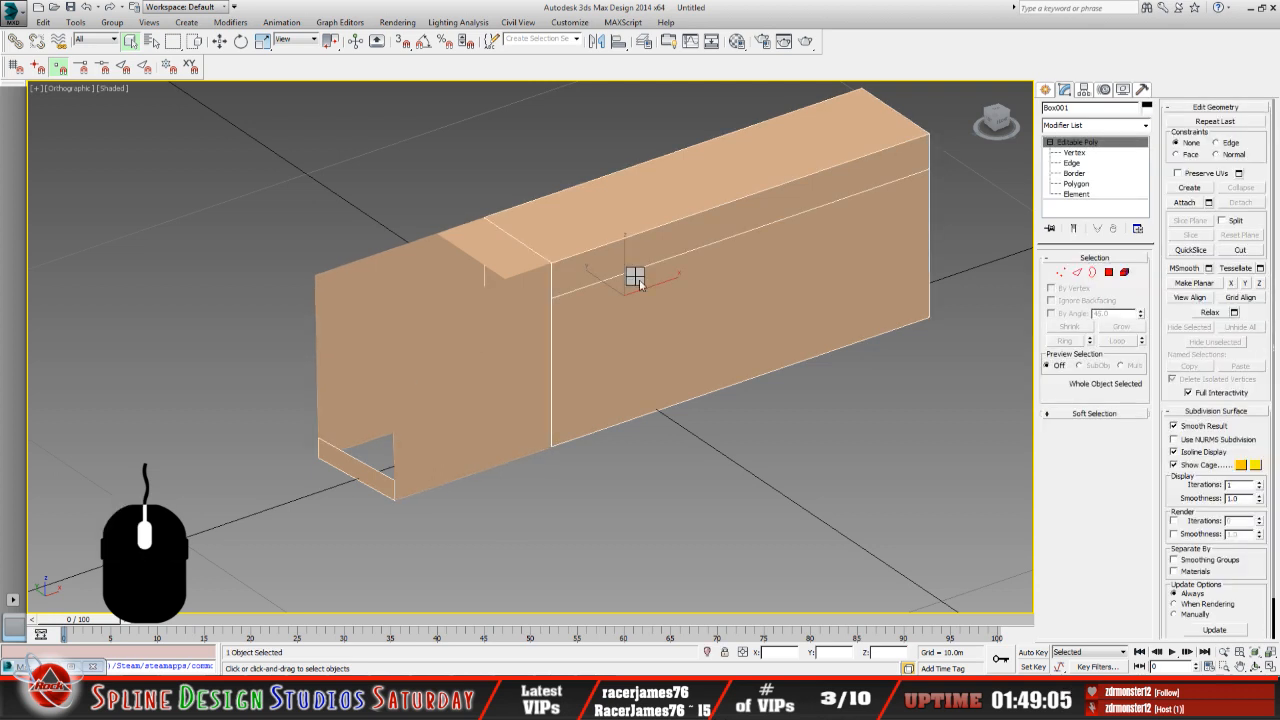
key(Delete)
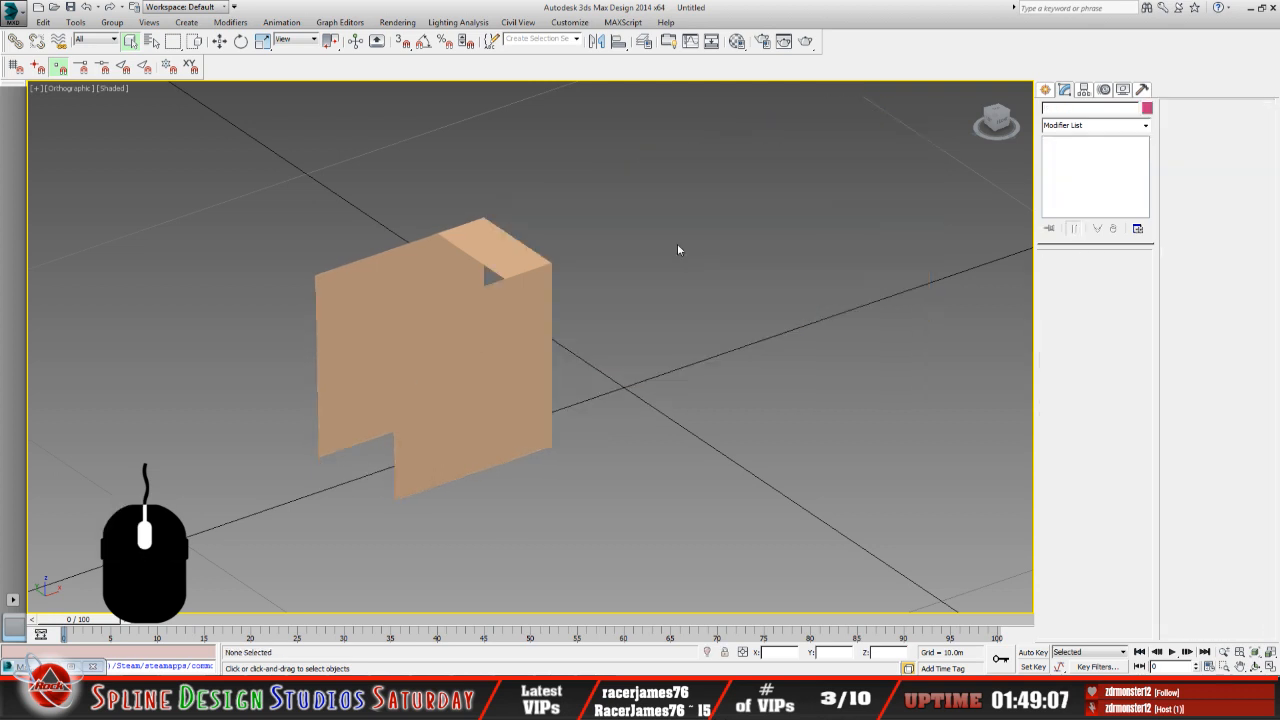
View the isolated end section pieces from the other side and unhide Box001.
click(1254, 666)
mouse_move(508, 386)
mouse_down()
mouse_move(584, 381)
mouse_move(455, 386)
mouse_move(520, 380)
mouse_move(485, 384)
mouse_up()
middle_drag(466, 317, 463, 343)
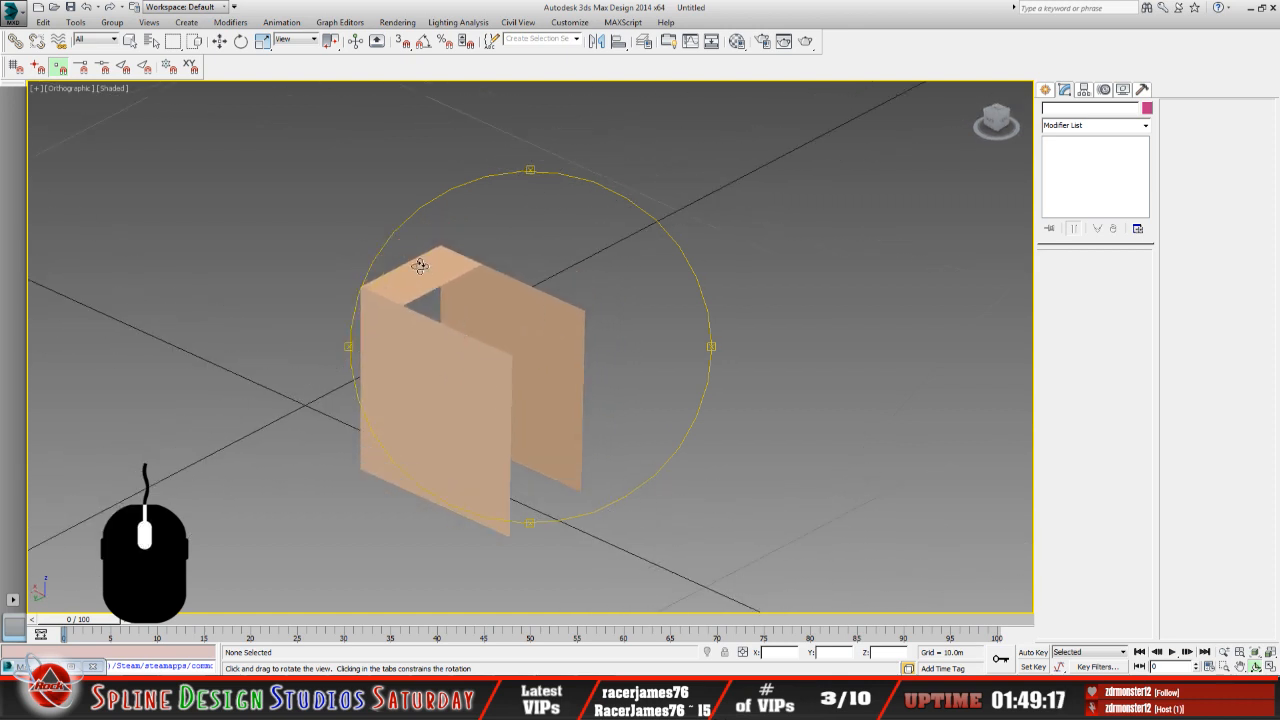
right_click(250, 380)
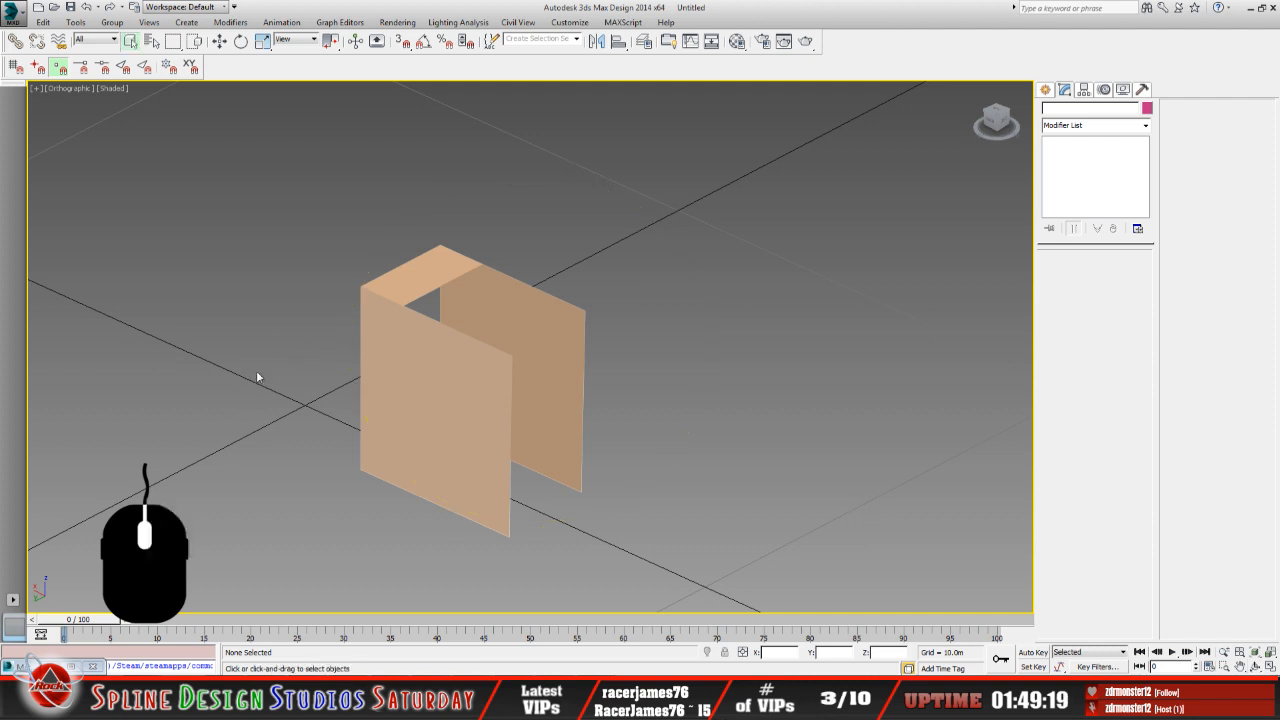
click(313, 279)
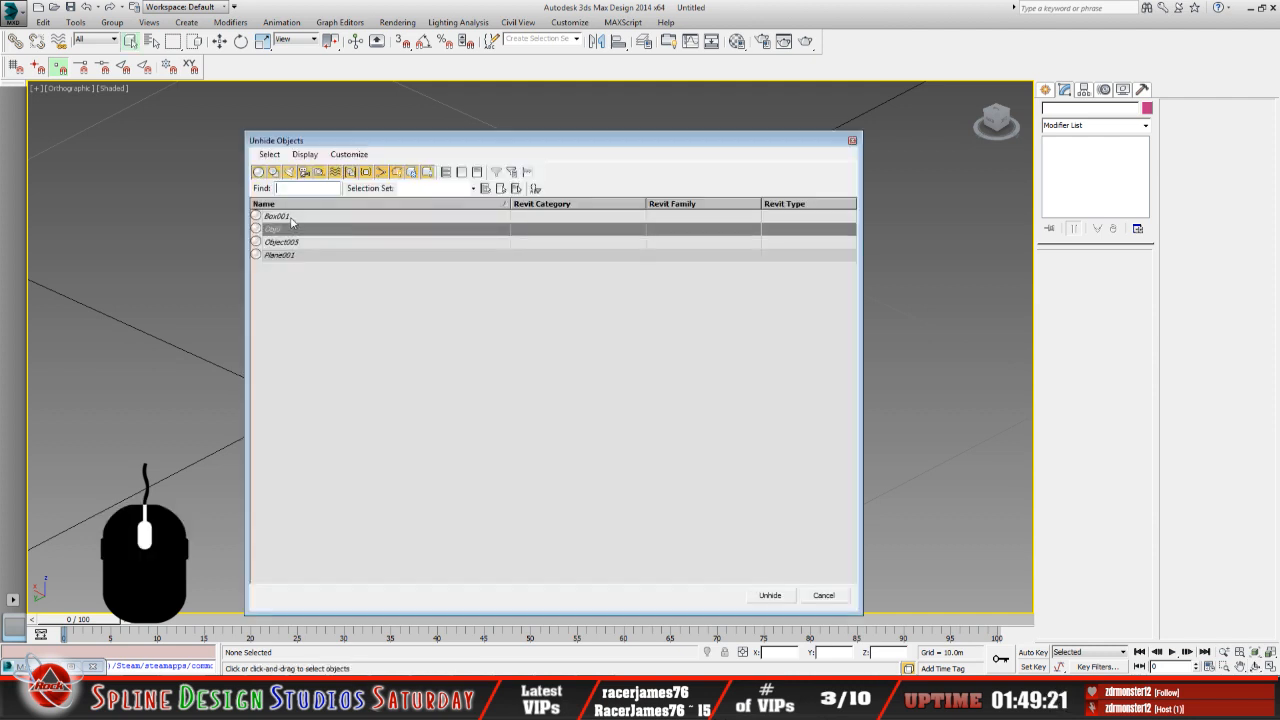
key(ctrl+a)
click(769, 595)
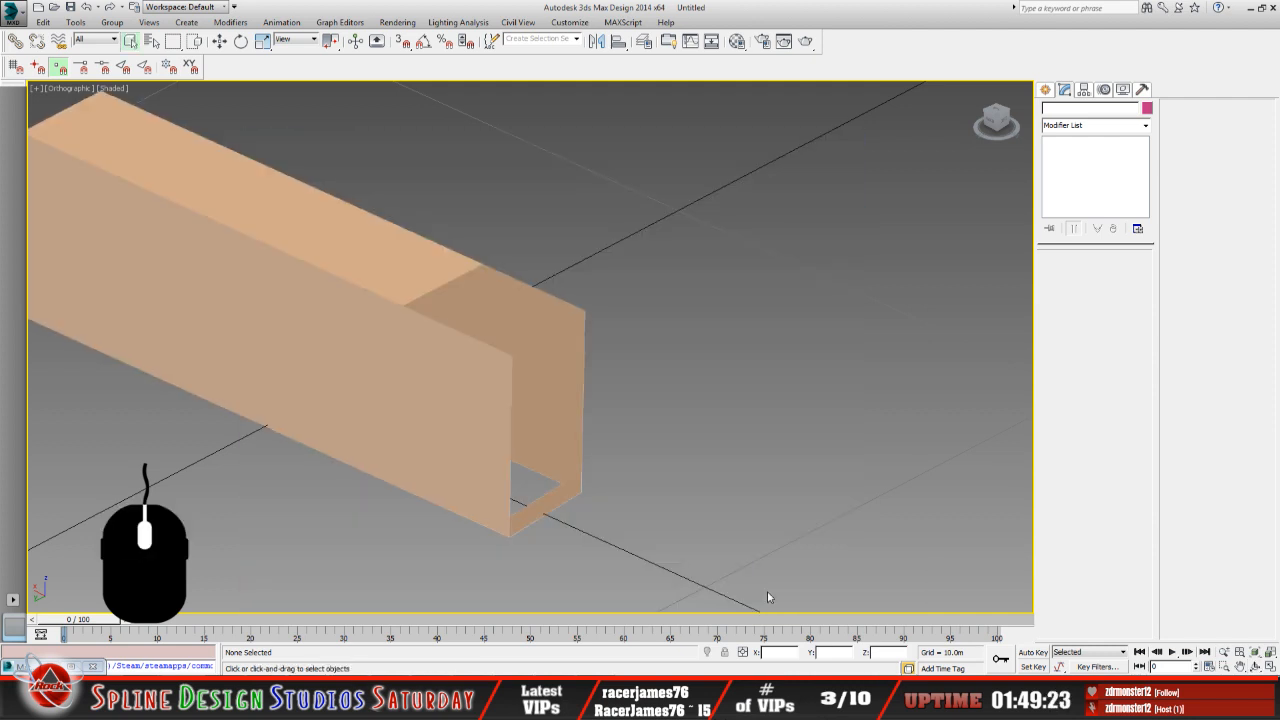
Select the end section's remaining top piece and examine how it sits between the detached side walls.
click(397, 281)
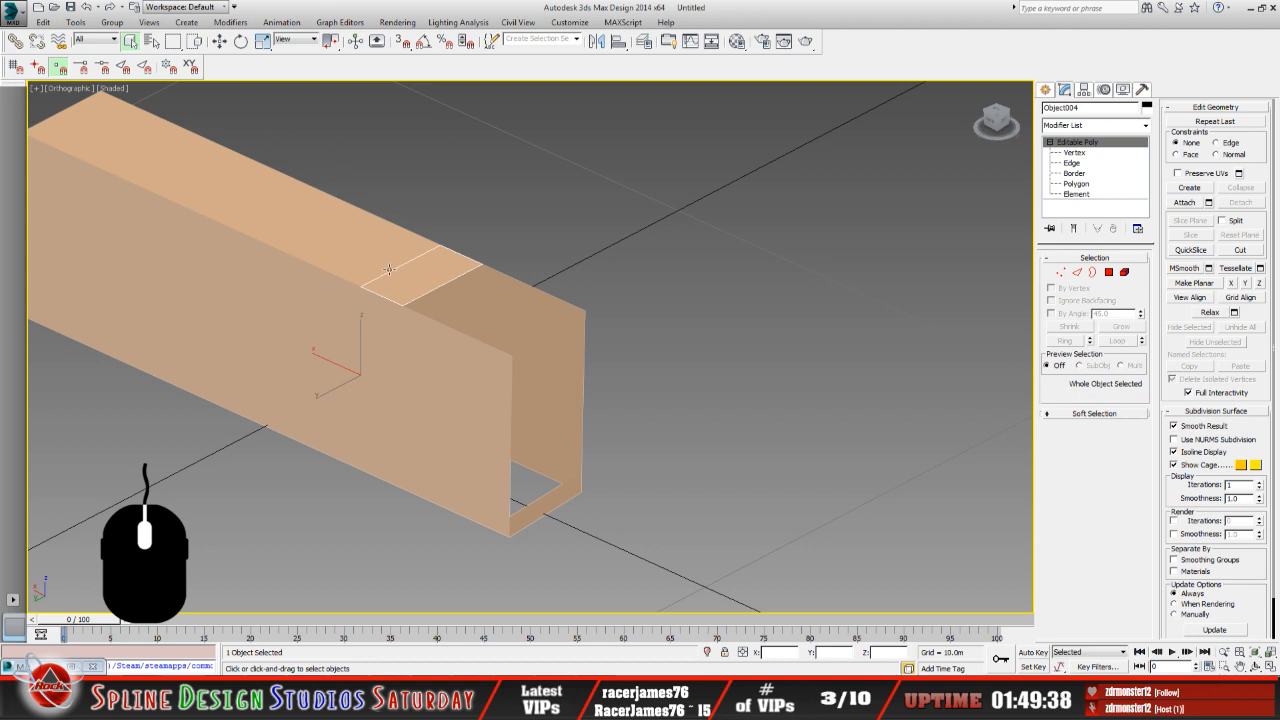
middle_drag(408, 323, 488, 350)
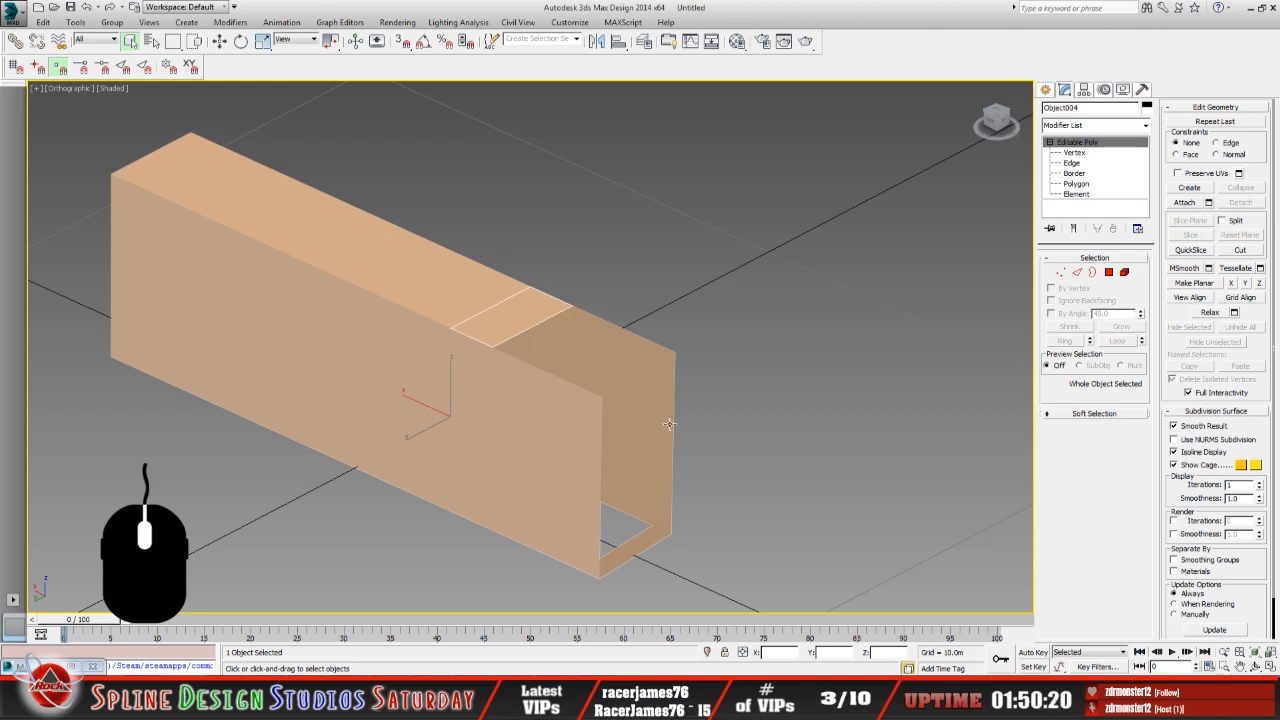
click(1256, 667)
drag(537, 371, 494, 343)
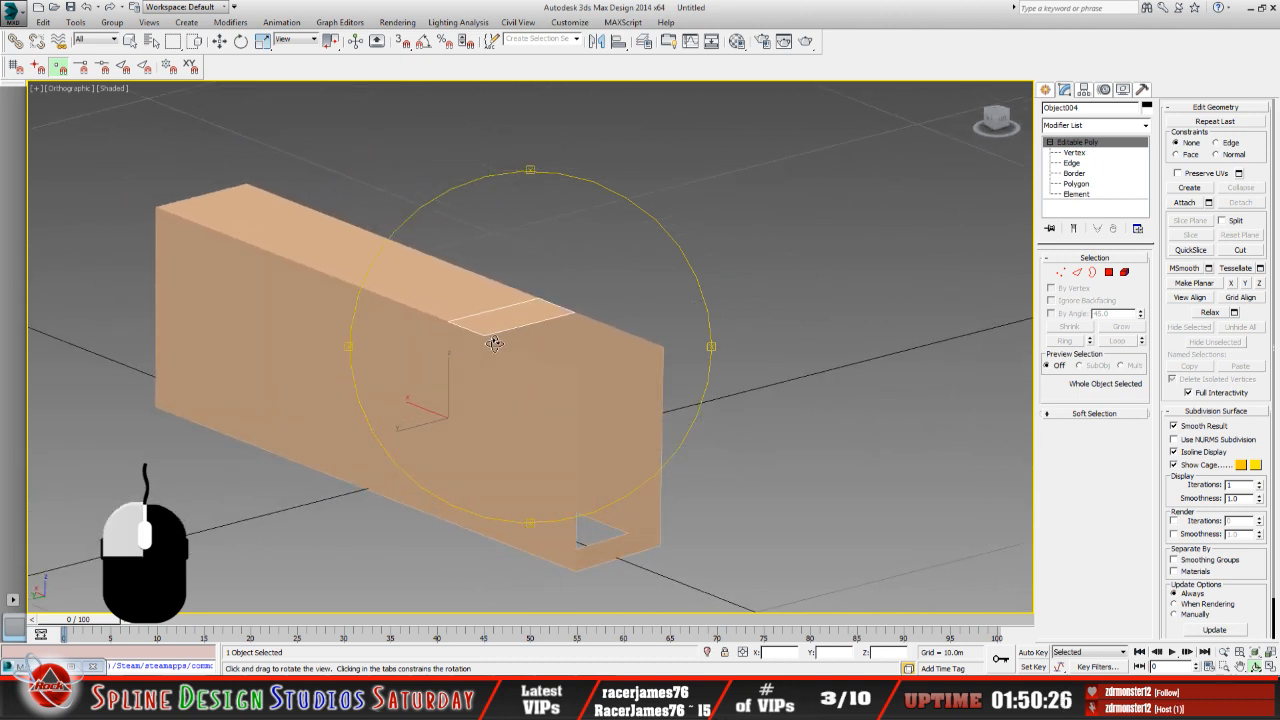
Select the end section's near side wall and clone it as an independent copy.
key(q)
click(524, 414)
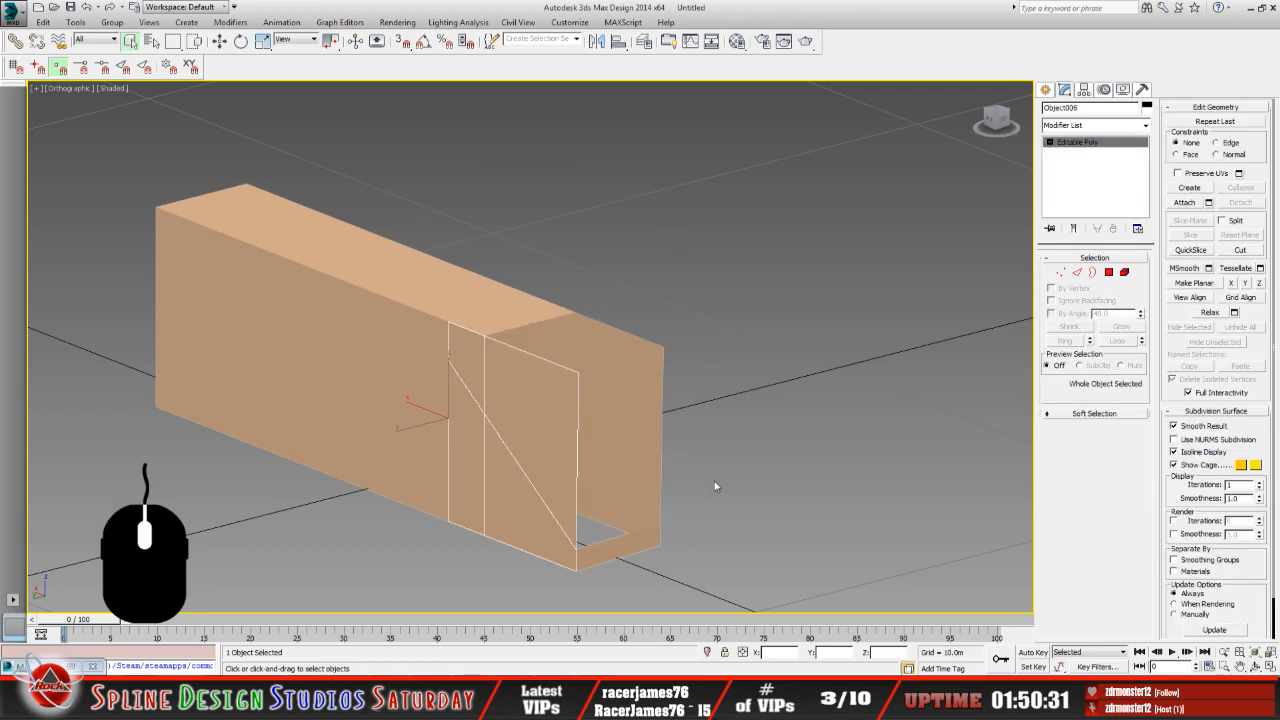
click(1255, 666)
drag(583, 413, 621, 405)
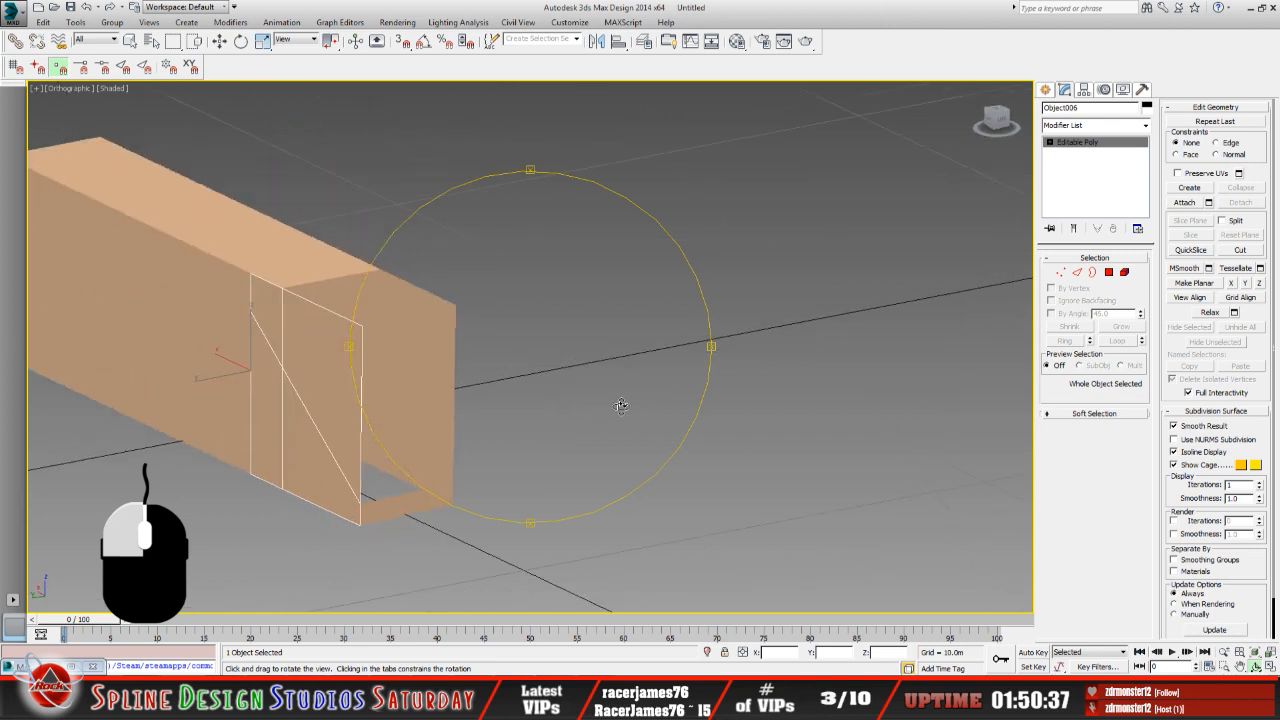
middle_drag(455, 386, 538, 390)
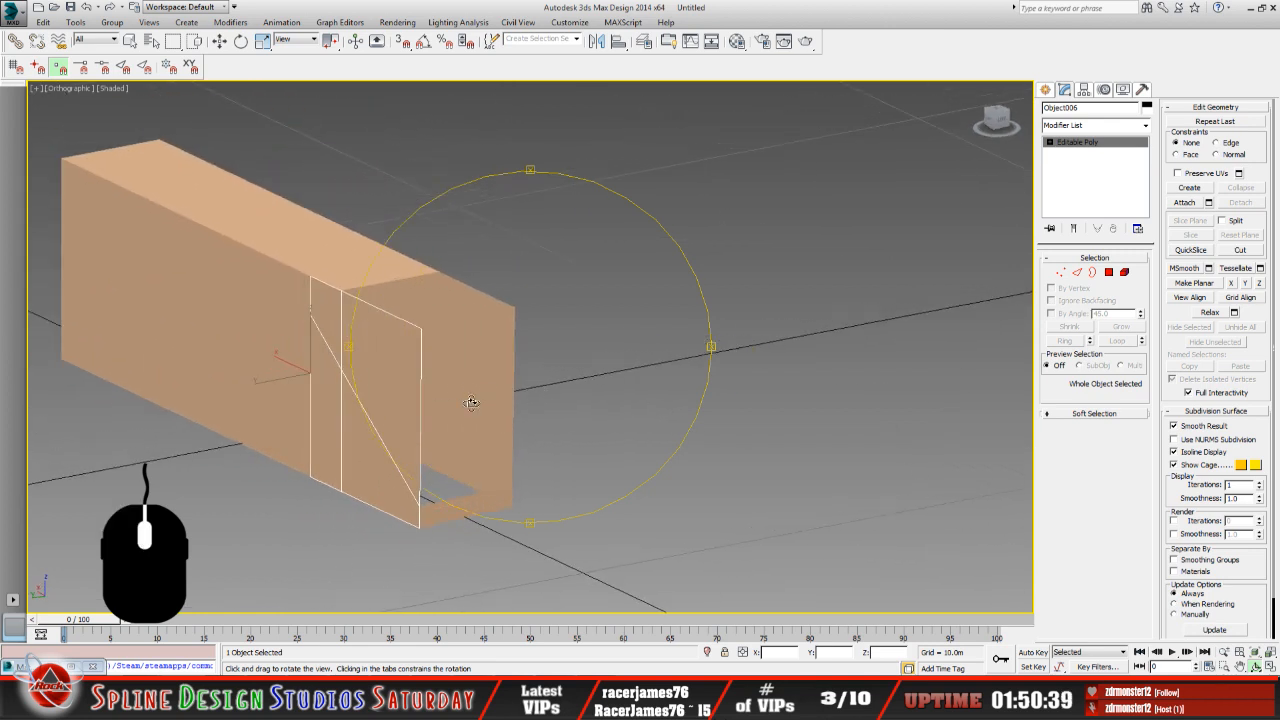
drag(471, 403, 451, 406)
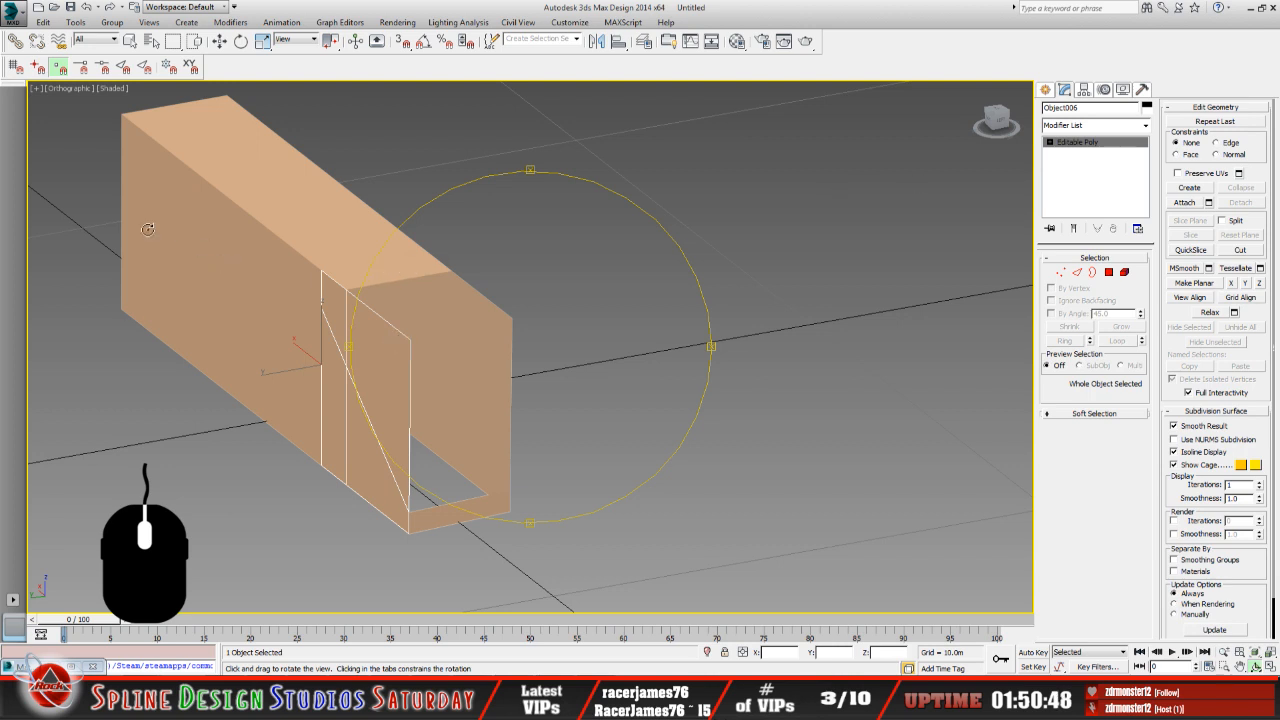
click(219, 41)
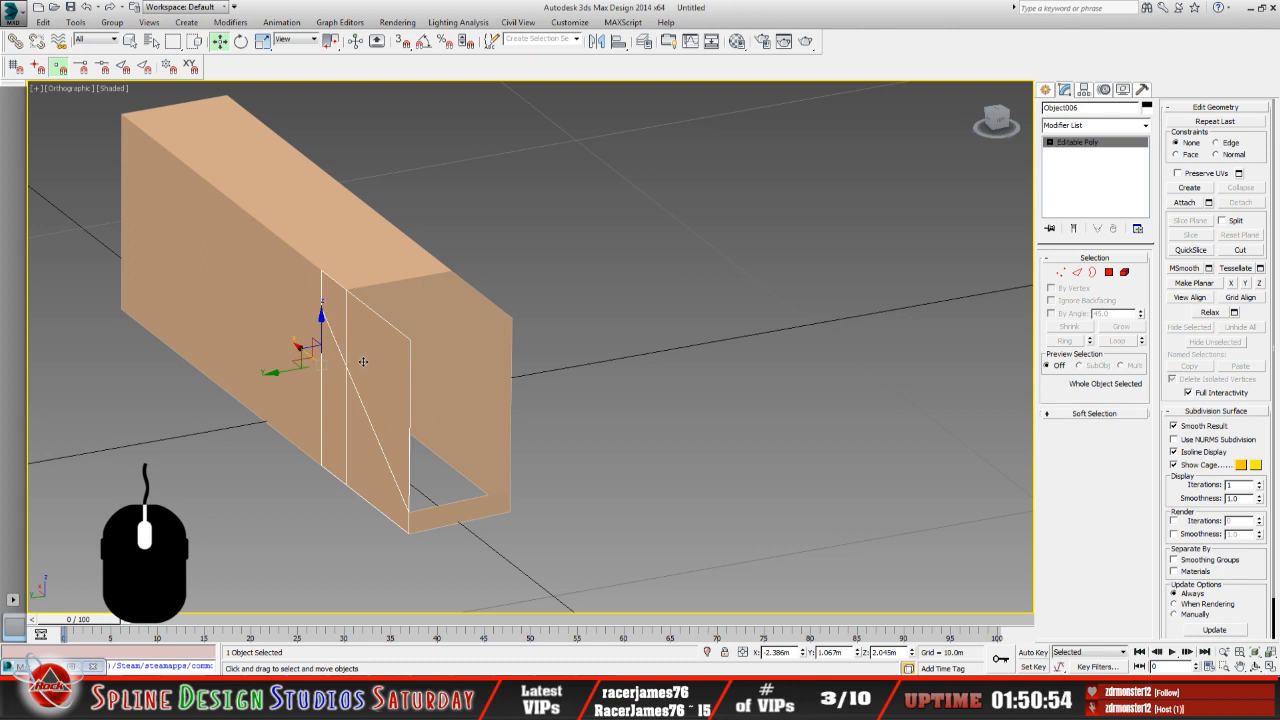
click(43, 22)
click(85, 121)
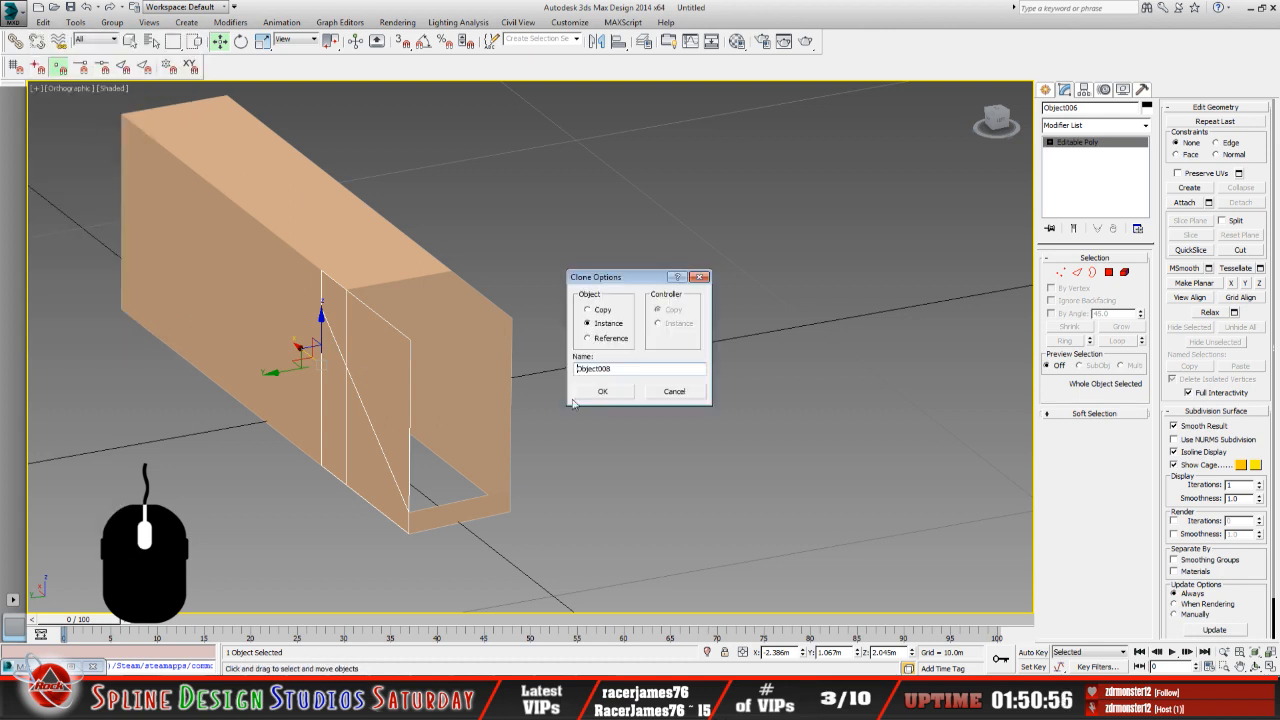
click(599, 311)
click(615, 393)
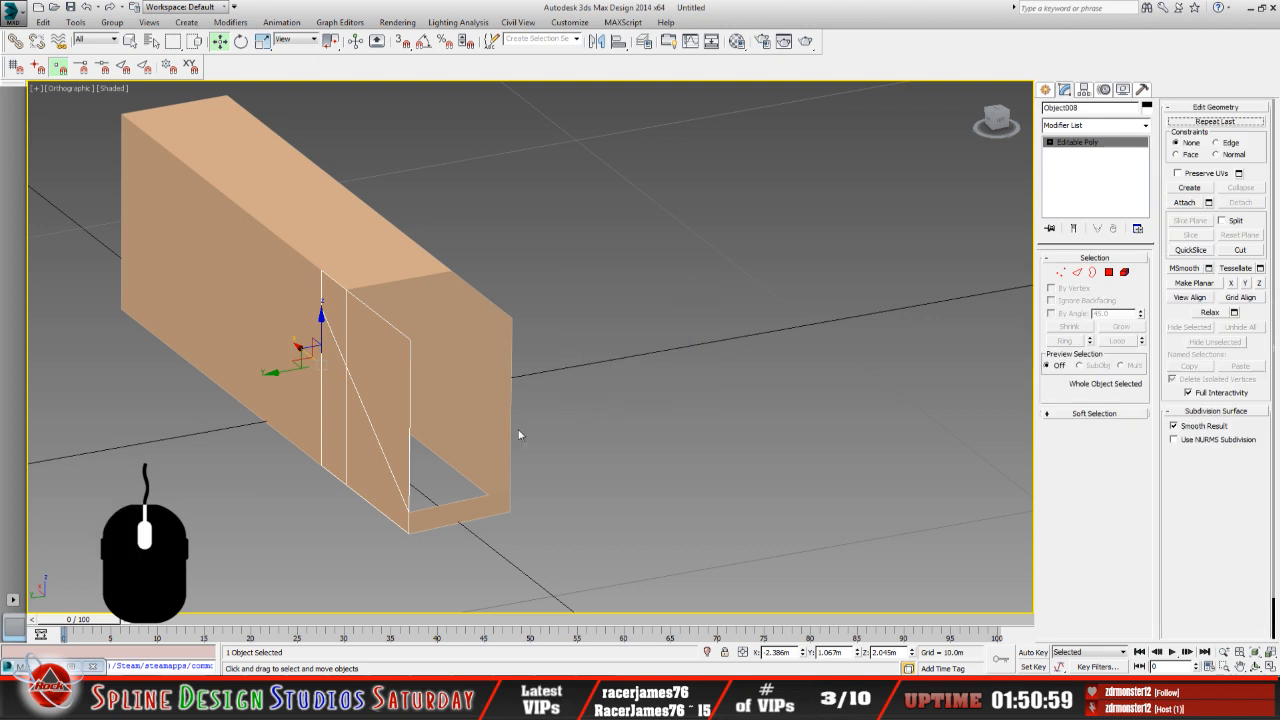
Flip all four polygons of the cloned side wall and leave polygon editing.
click(1049, 143)
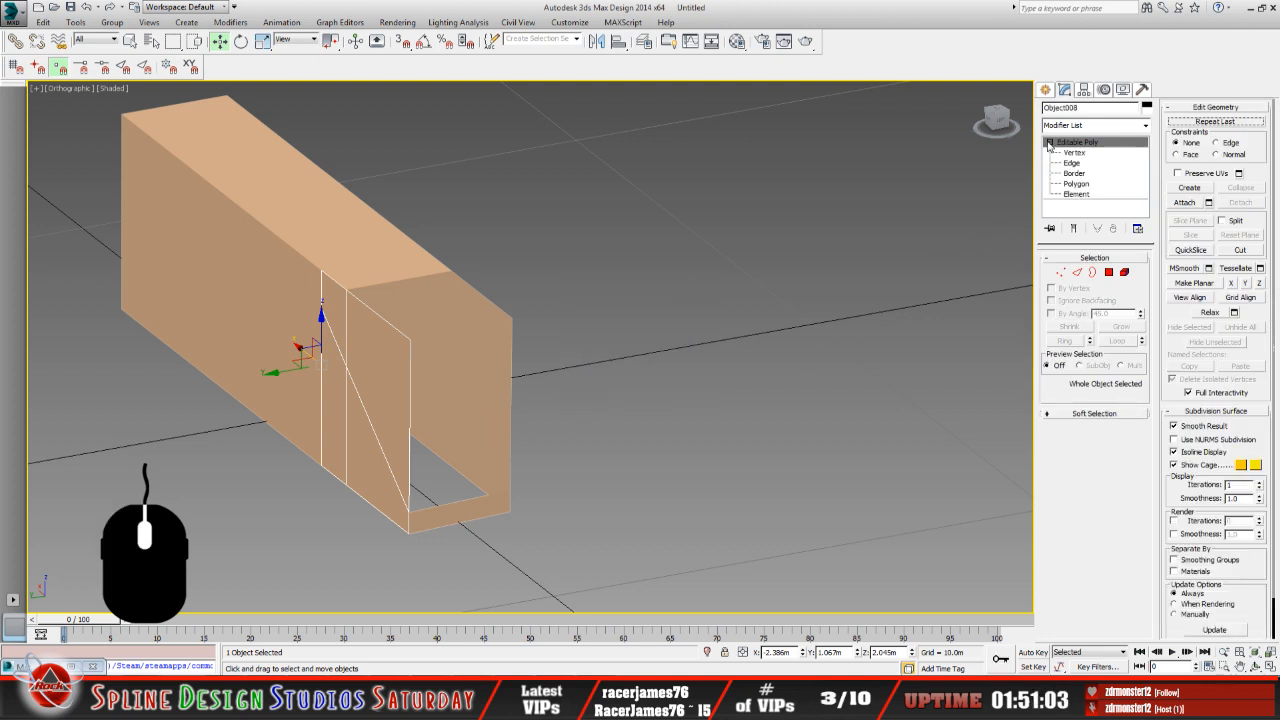
click(1077, 184)
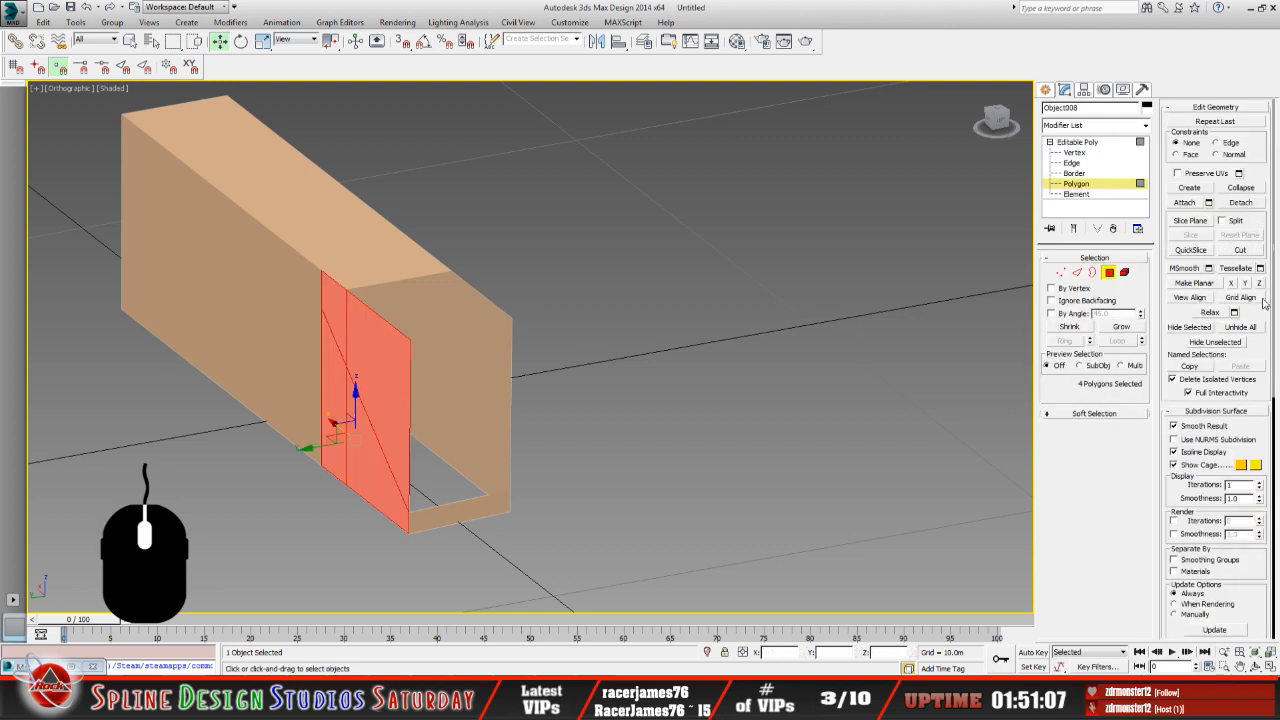
scroll(1246, 575, down, 5)
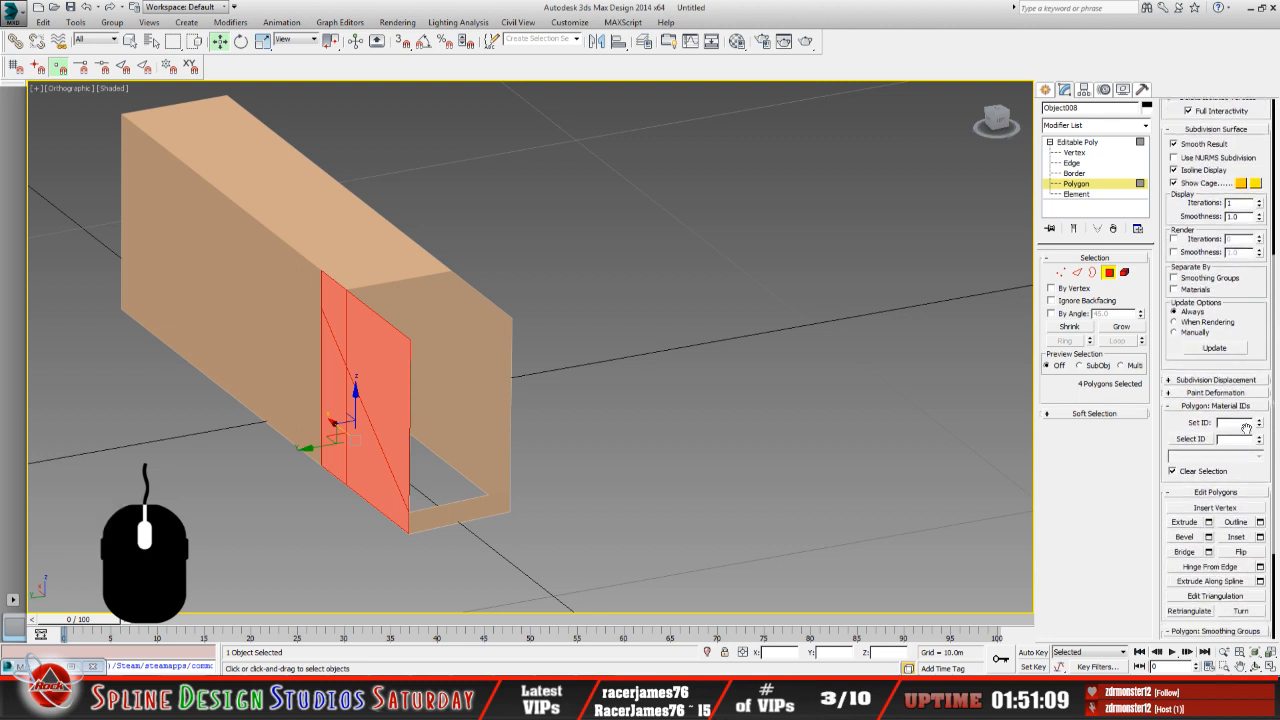
click(1243, 552)
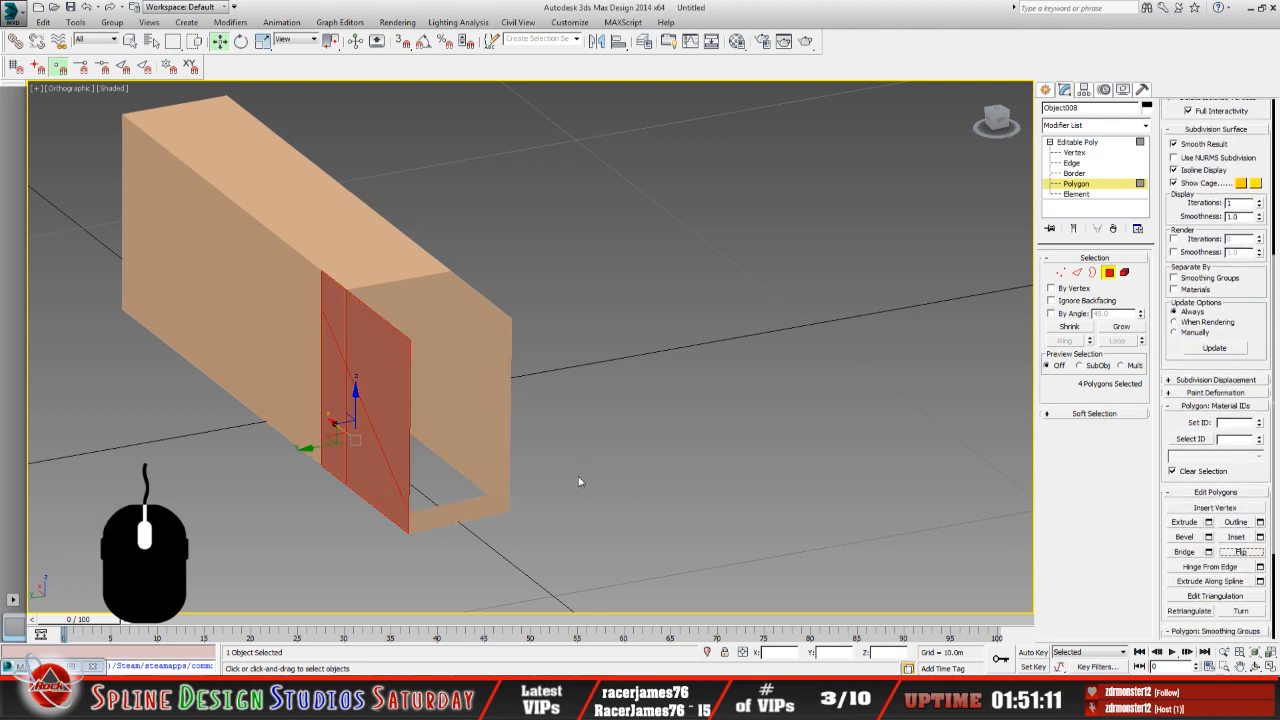
click(1256, 666)
drag(491, 383, 470, 365)
click(130, 41)
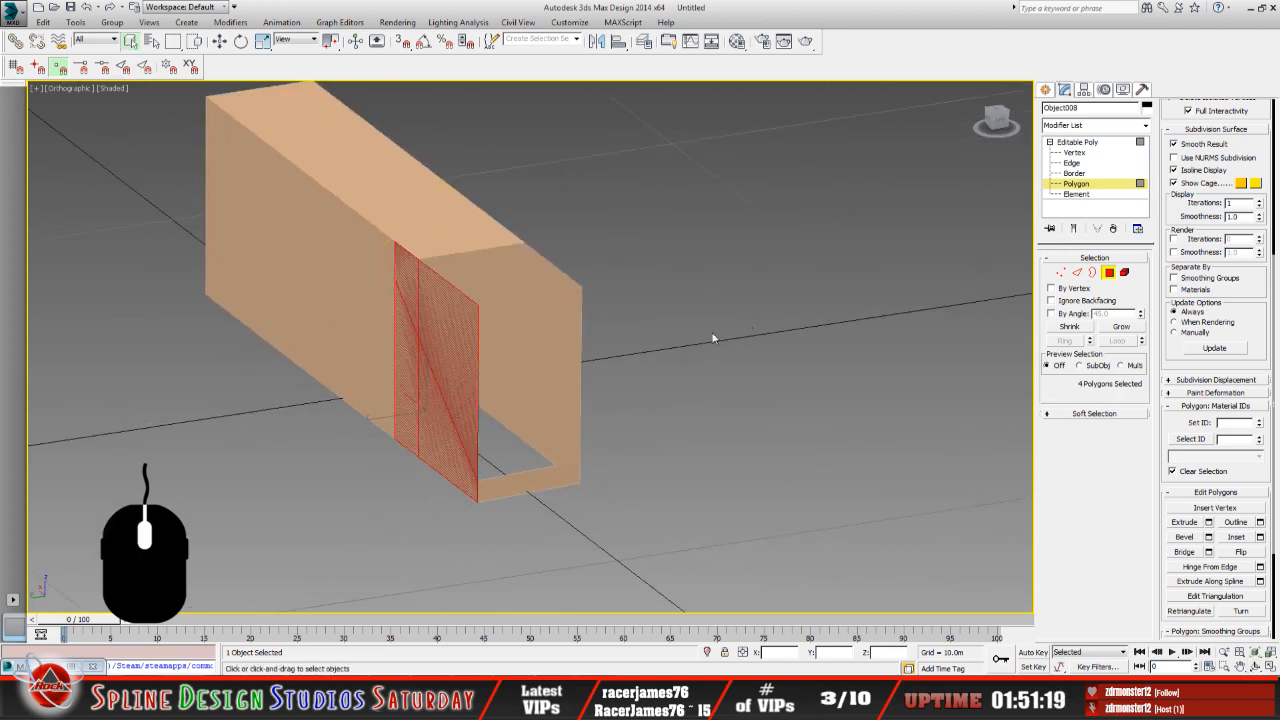
click(445, 318)
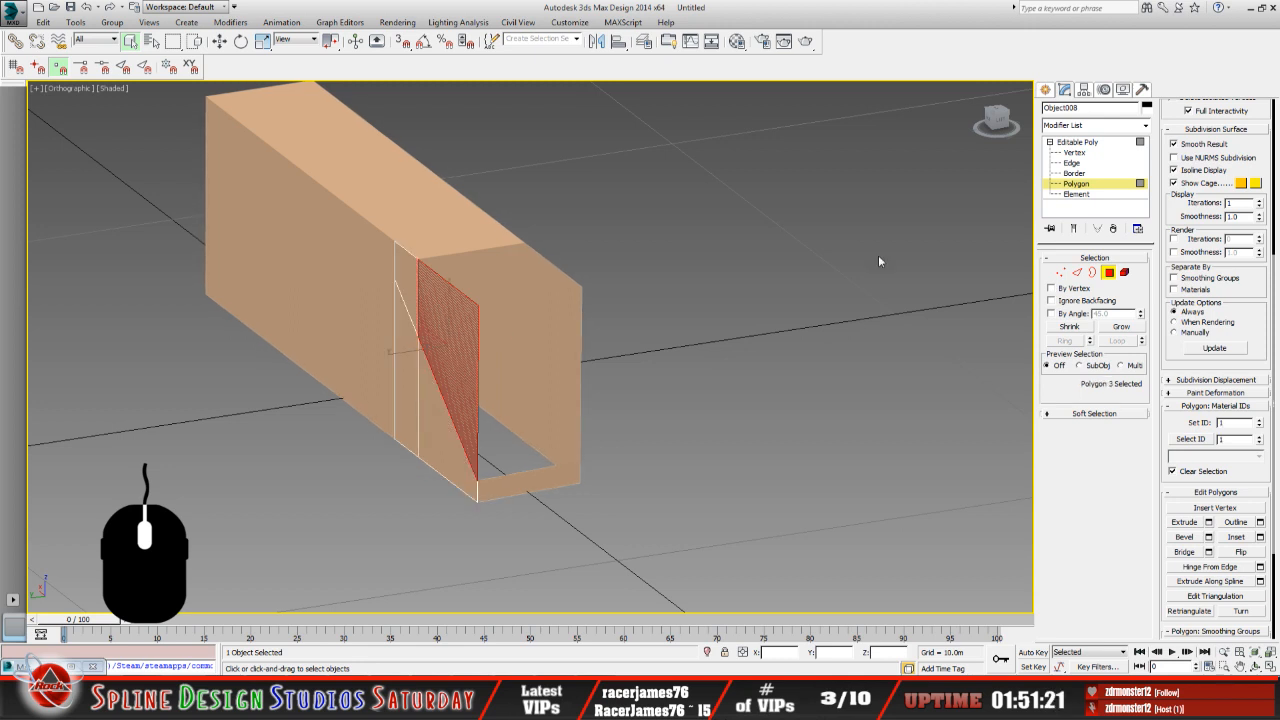
click(1080, 142)
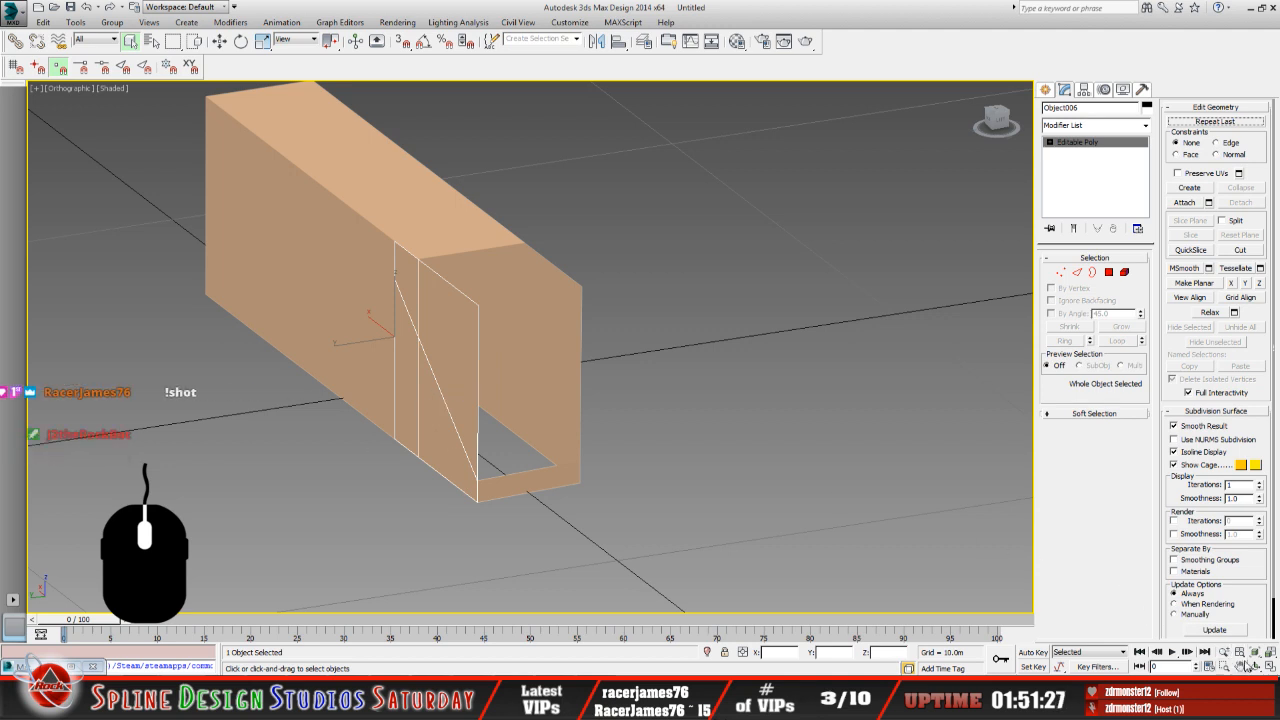
Move the original side wall outward along Y to about 2.86 m, away from its clone.
click(1256, 666)
drag(594, 423, 556, 415)
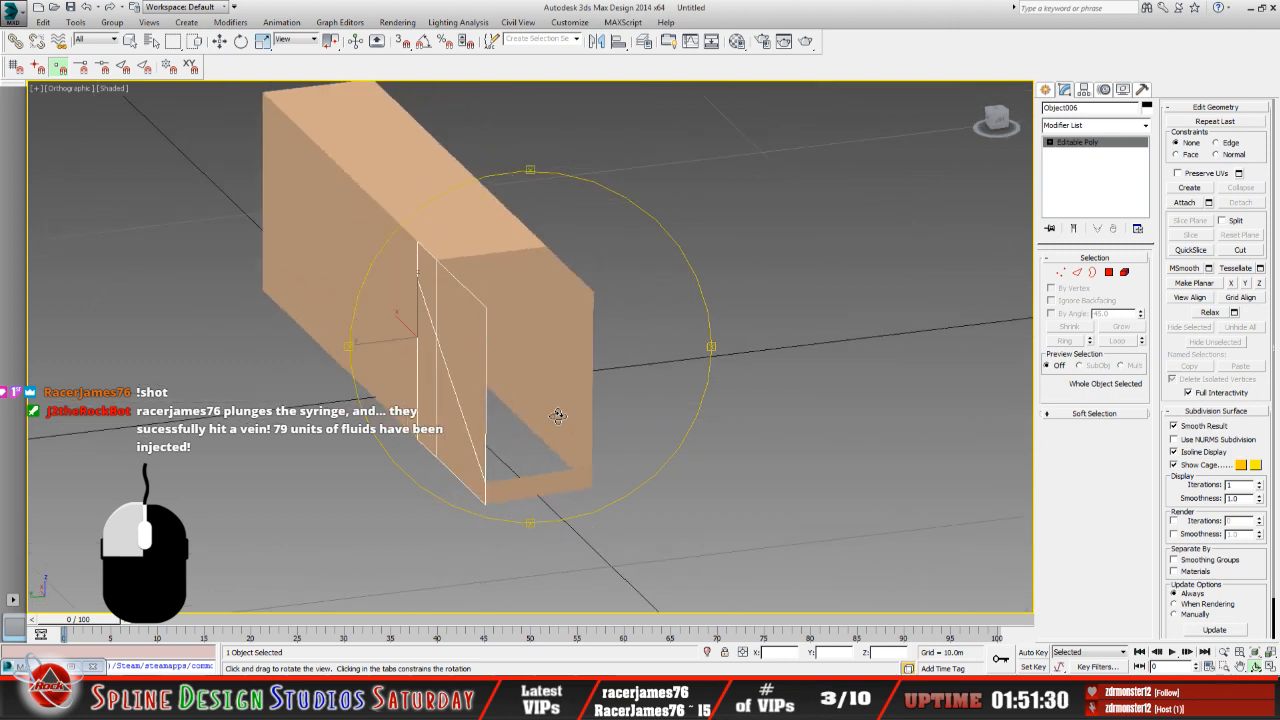
key(w)
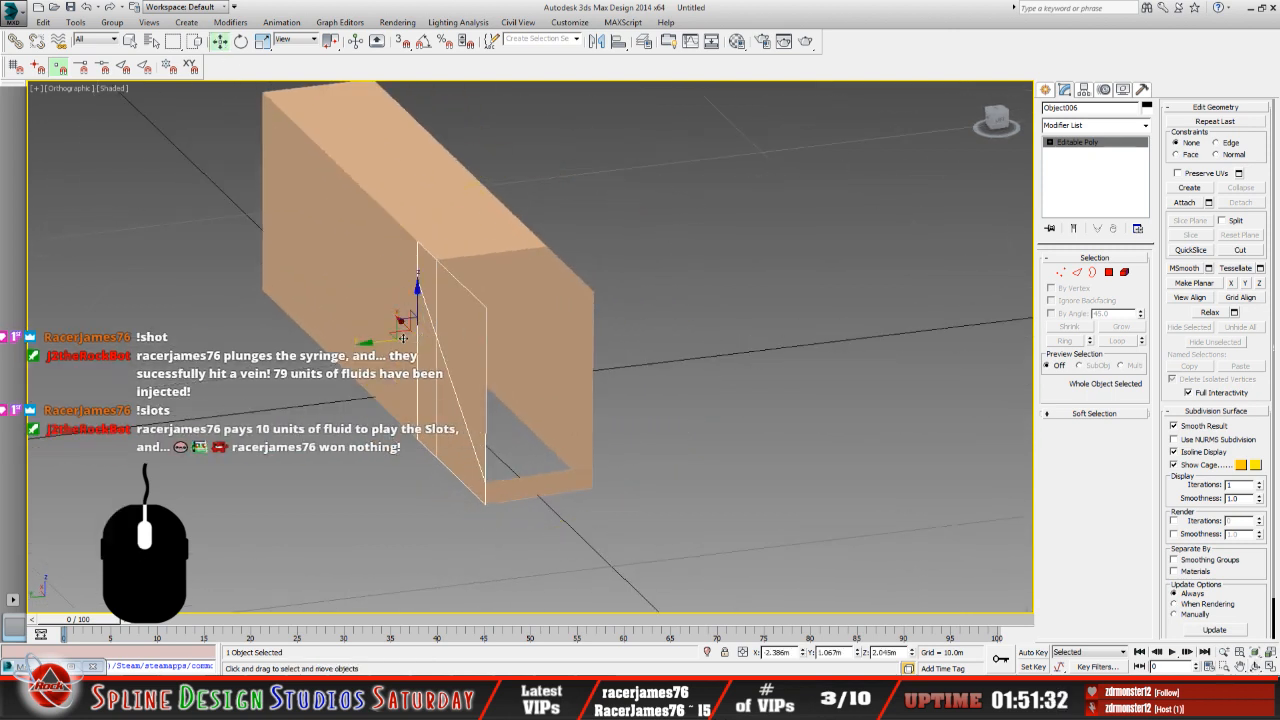
drag(399, 338, 306, 331)
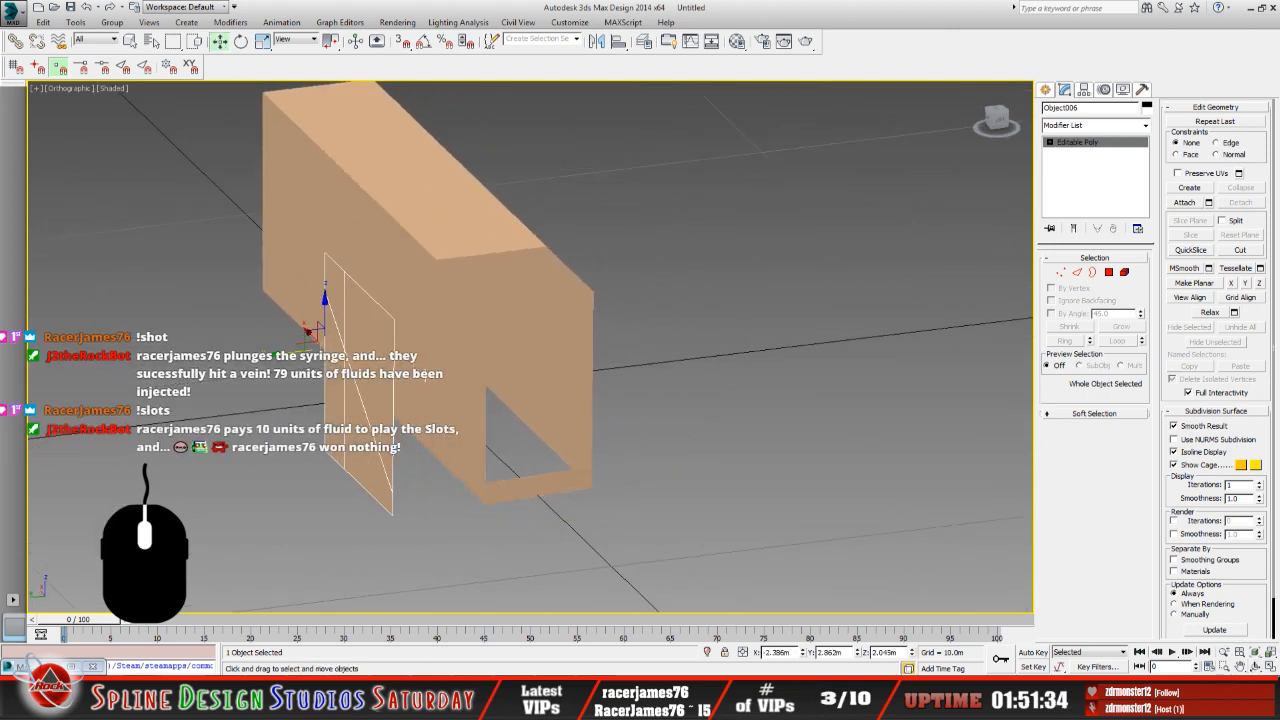
Inspect the separated original and cloned walls from both sides, and undo the original wall's move.
click(1257, 668)
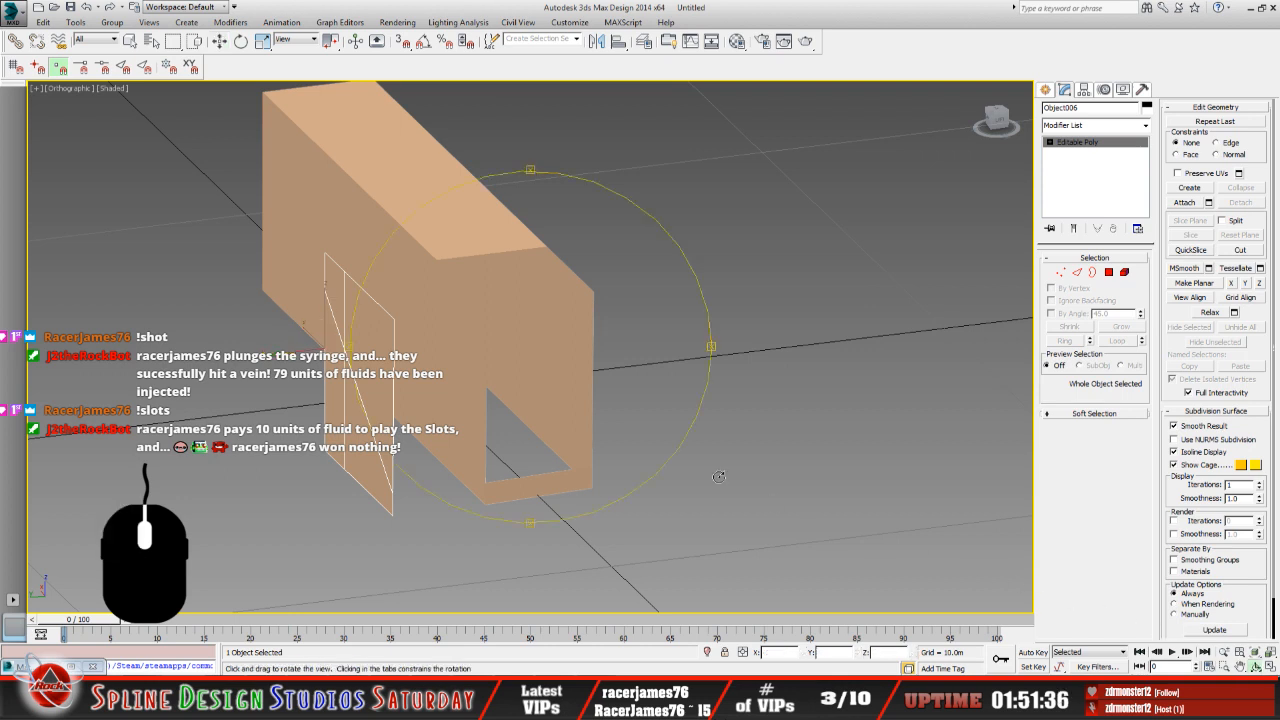
drag(594, 396, 442, 373)
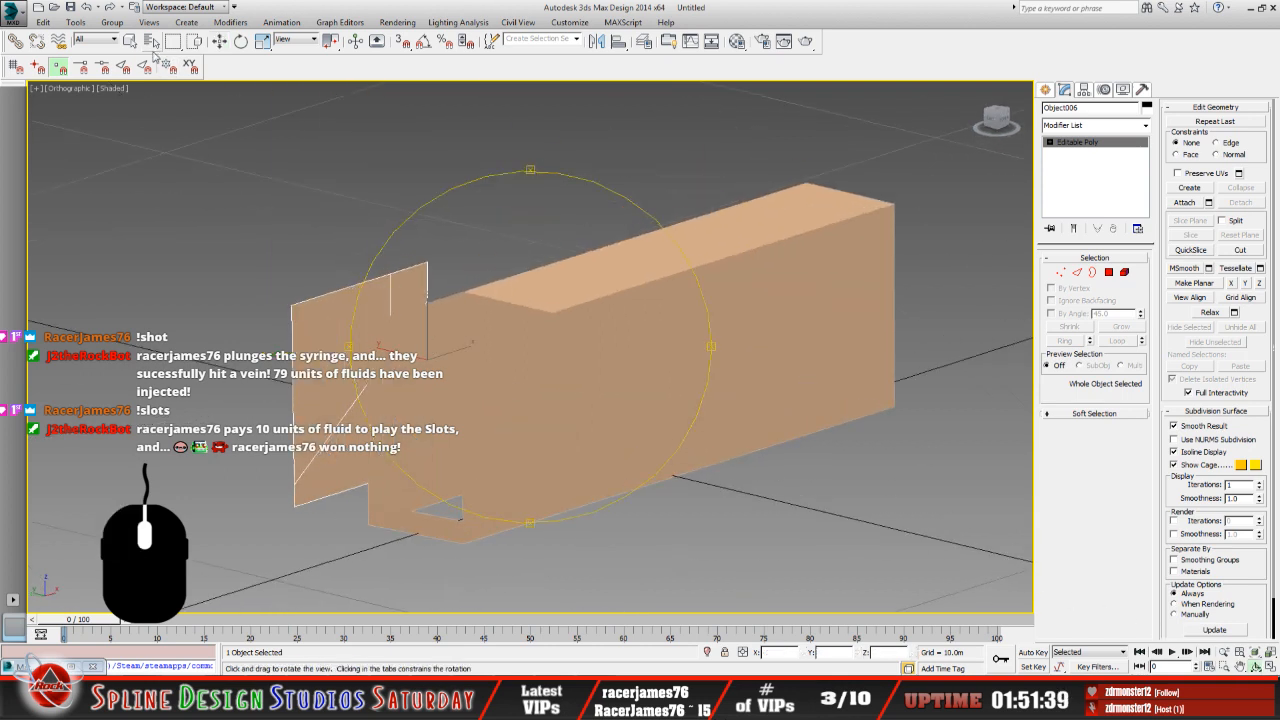
key(q)
click(419, 378)
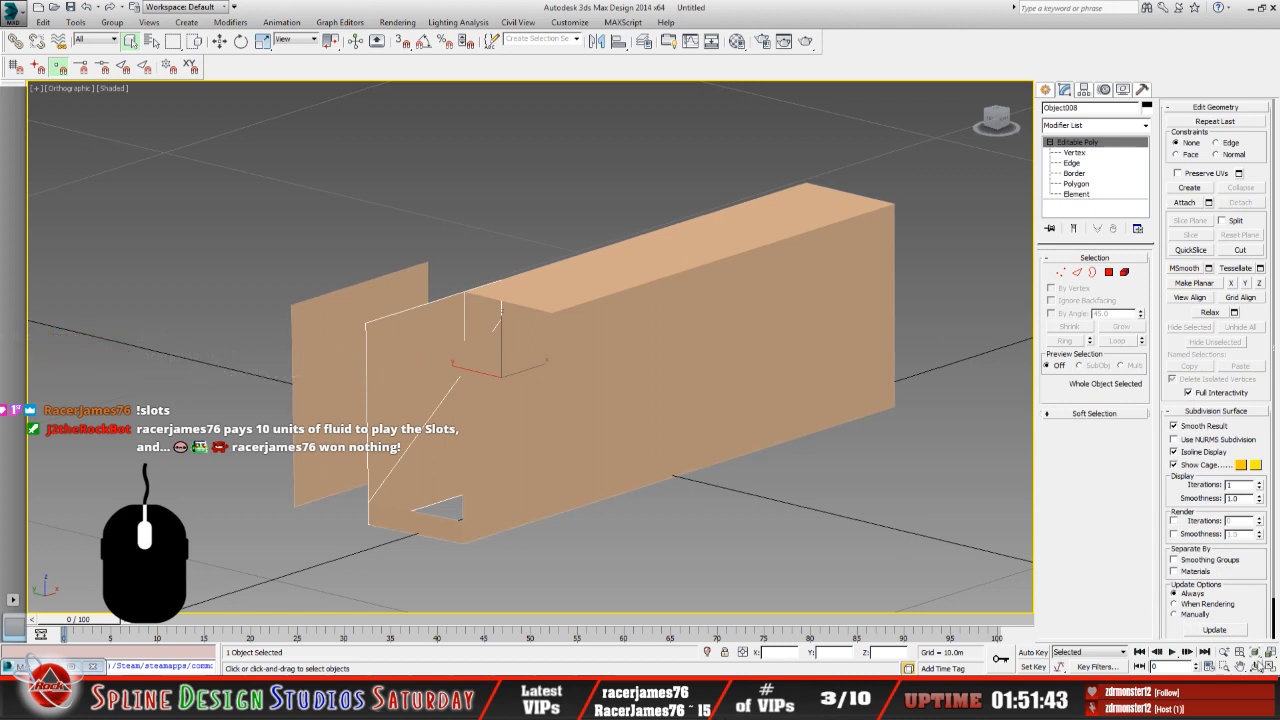
click(1257, 668)
mouse_move(583, 436)
mouse_down()
mouse_move(540, 432)
mouse_move(586, 428)
mouse_up()
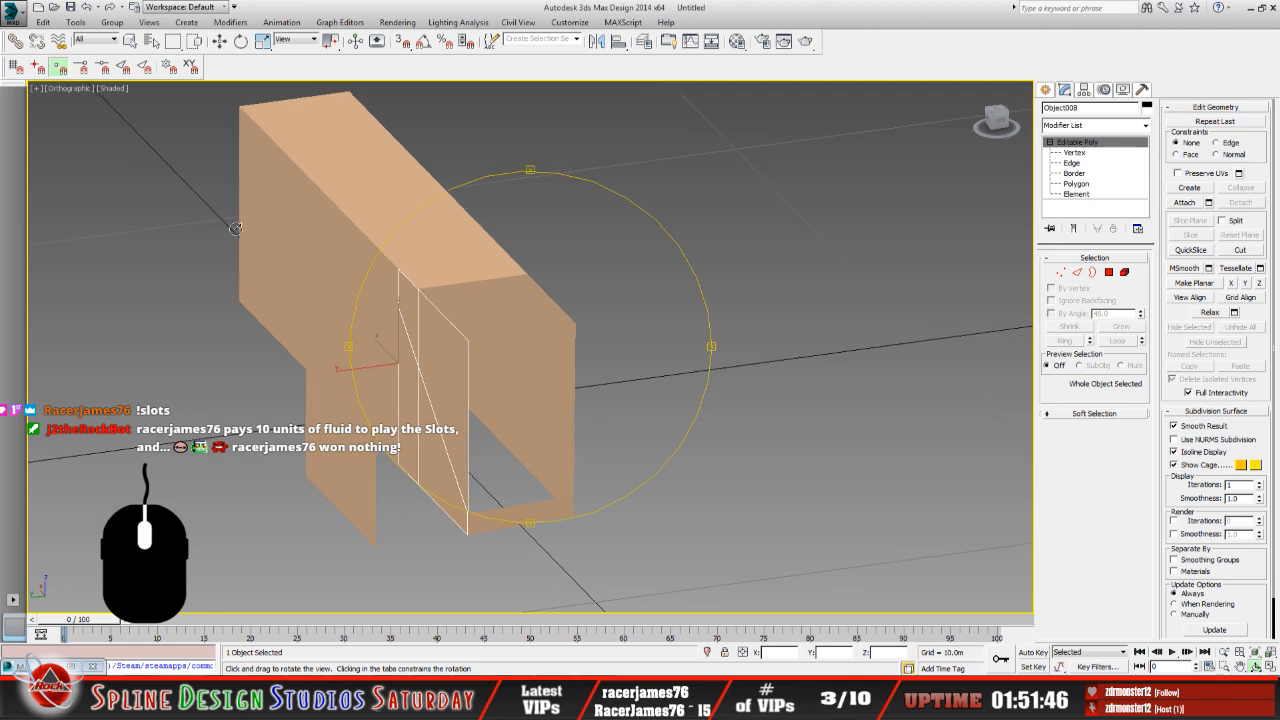
click(87, 7)
click(87, 7)
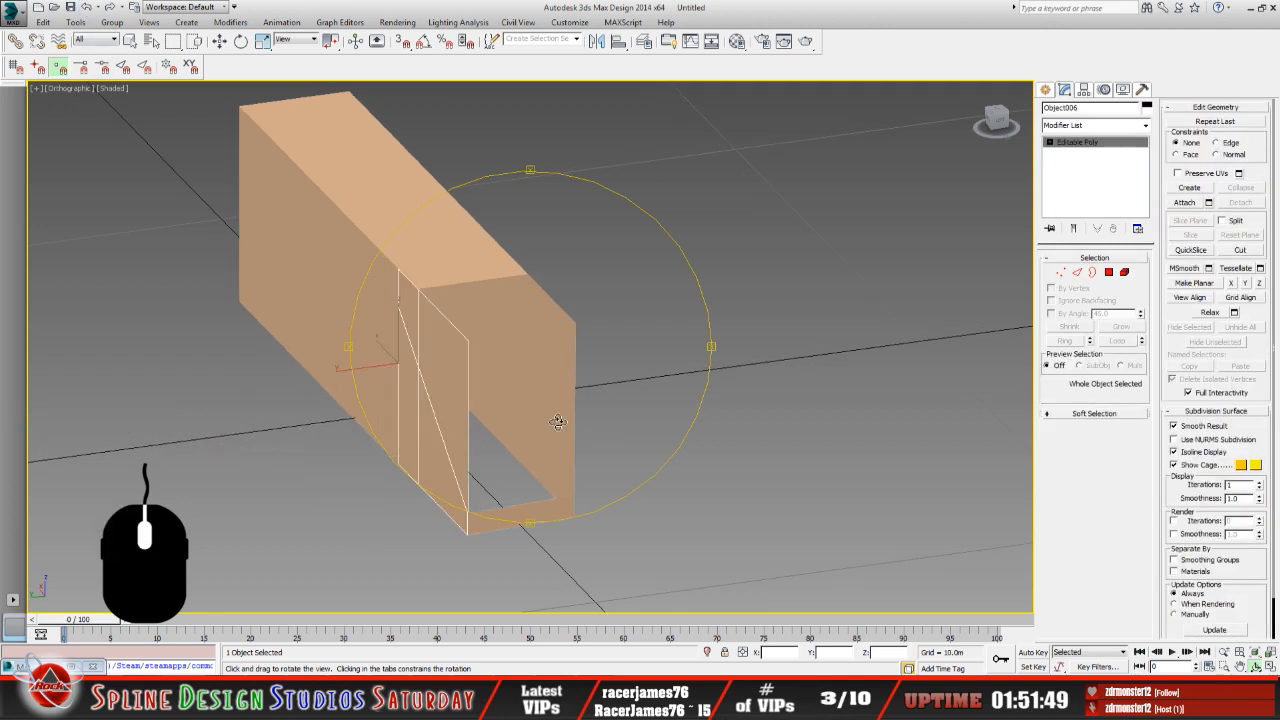
Select the end section's opposite side wall and center its pivot to the object.
drag(558, 422, 433, 396)
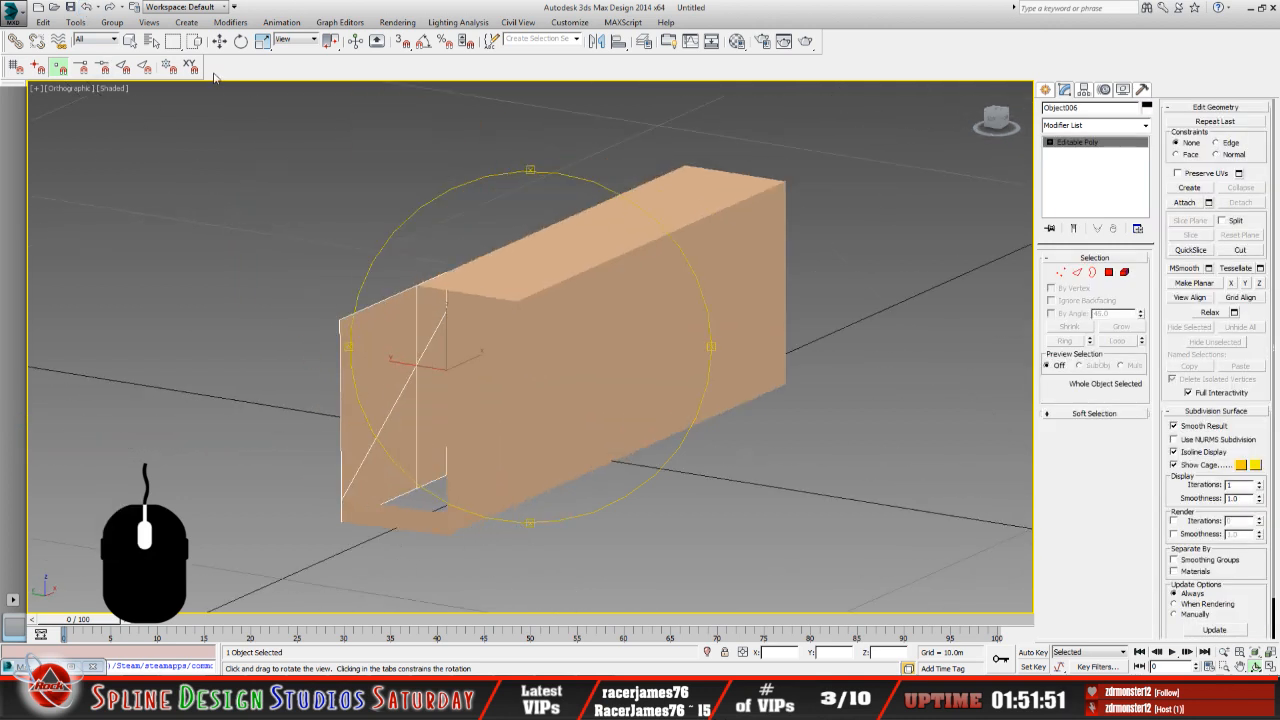
click(130, 40)
click(476, 409)
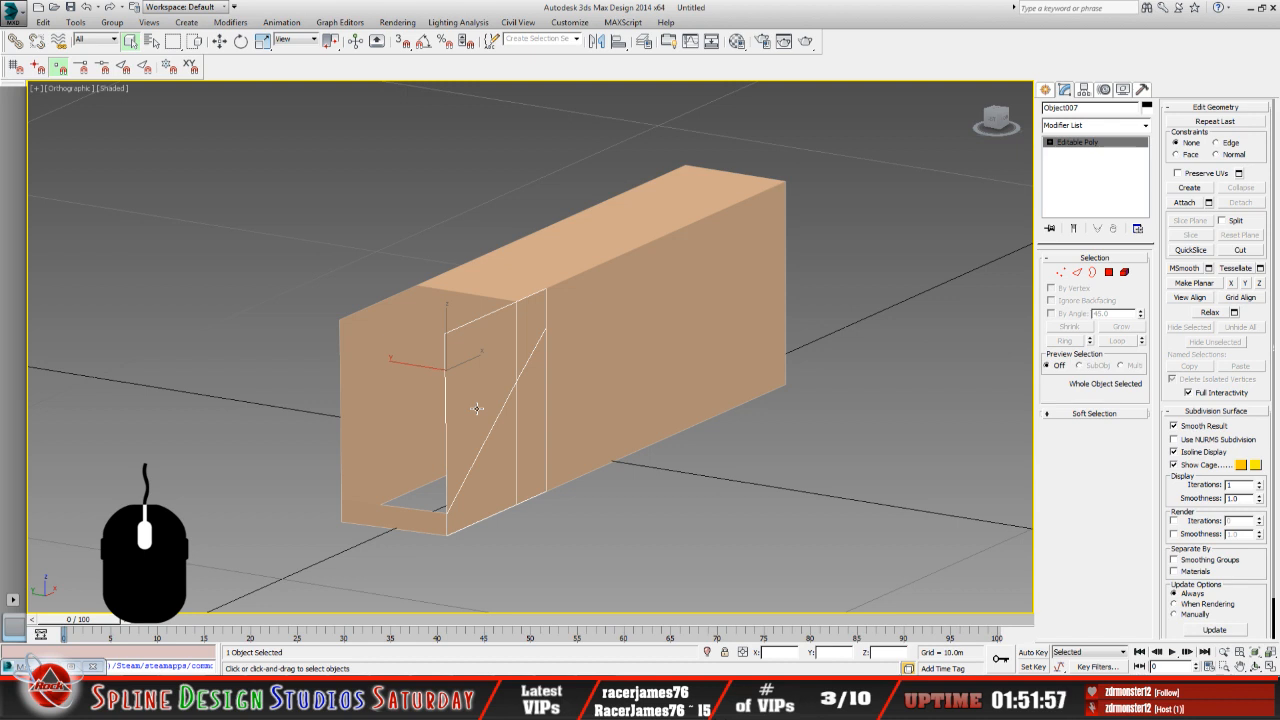
click(1256, 666)
drag(517, 413, 498, 408)
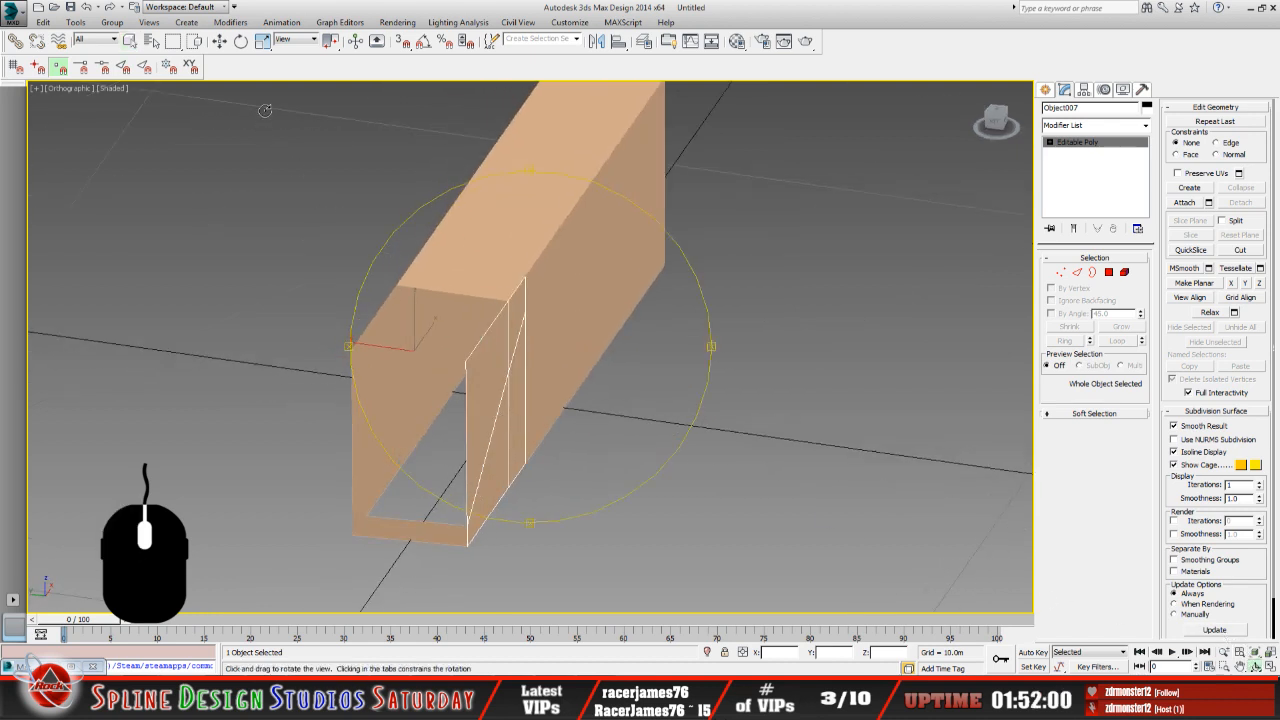
click(221, 44)
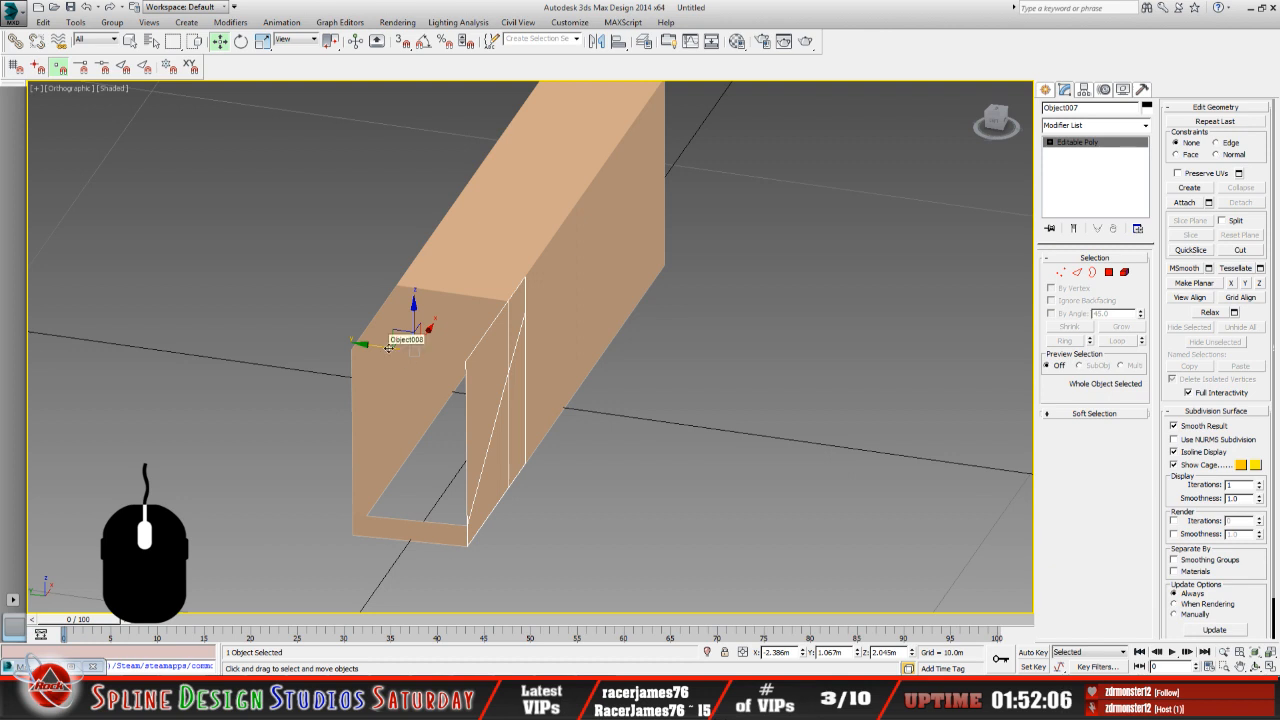
click(1087, 90)
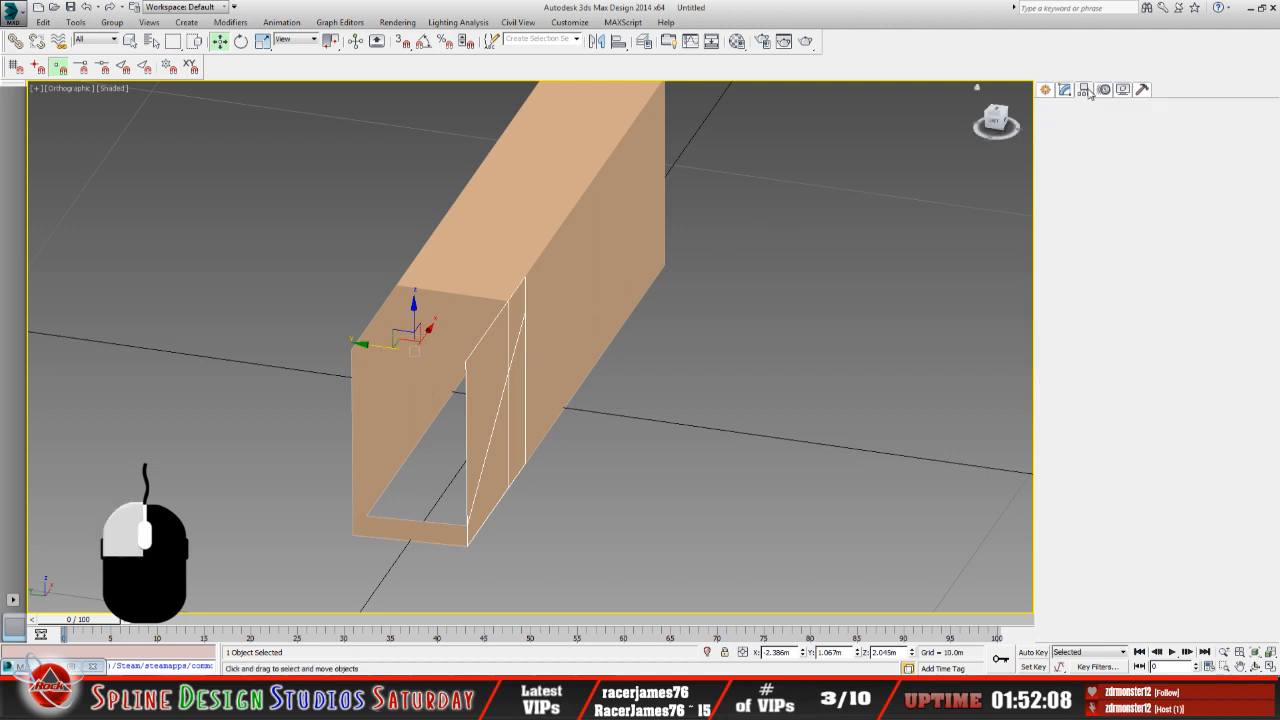
click(1101, 176)
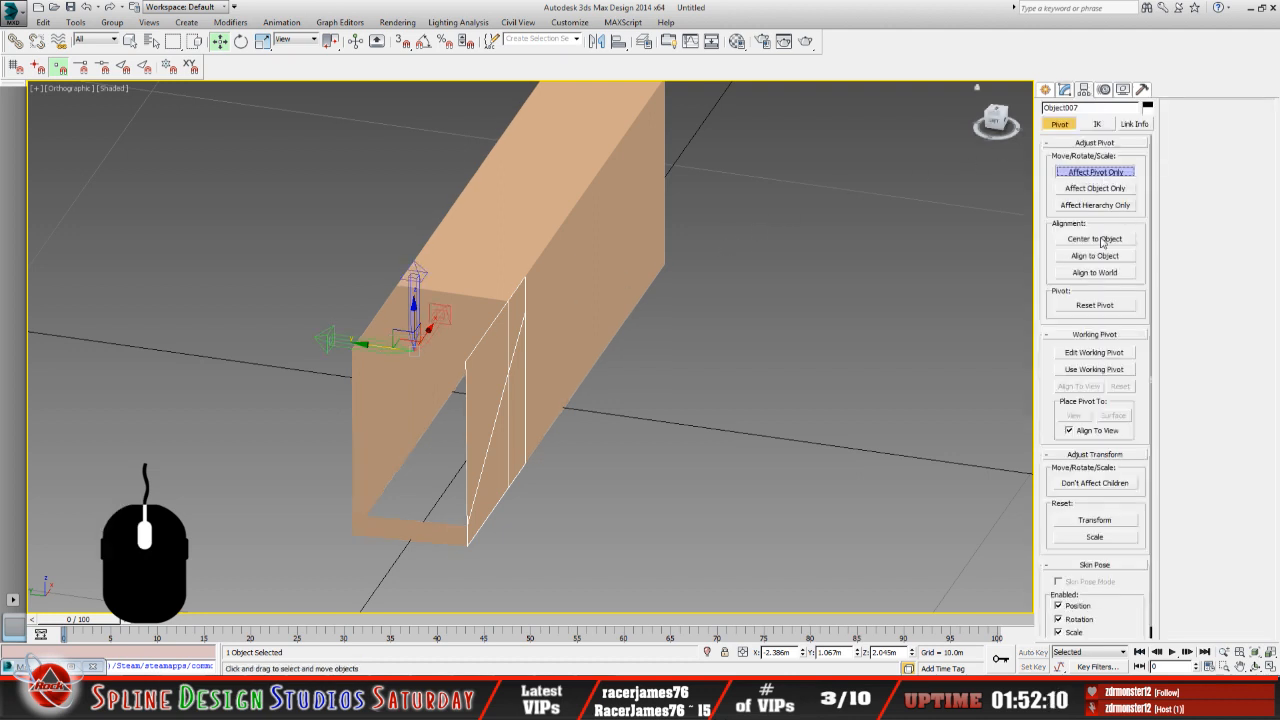
click(1096, 239)
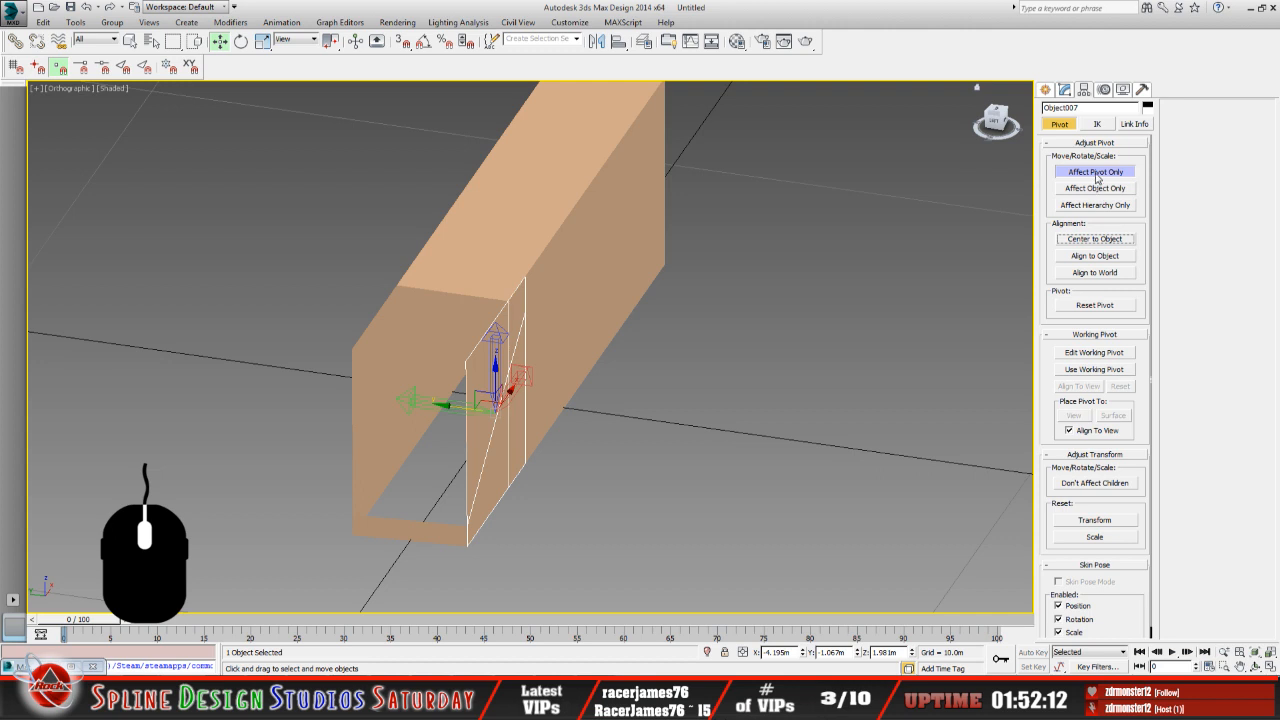
click(1096, 173)
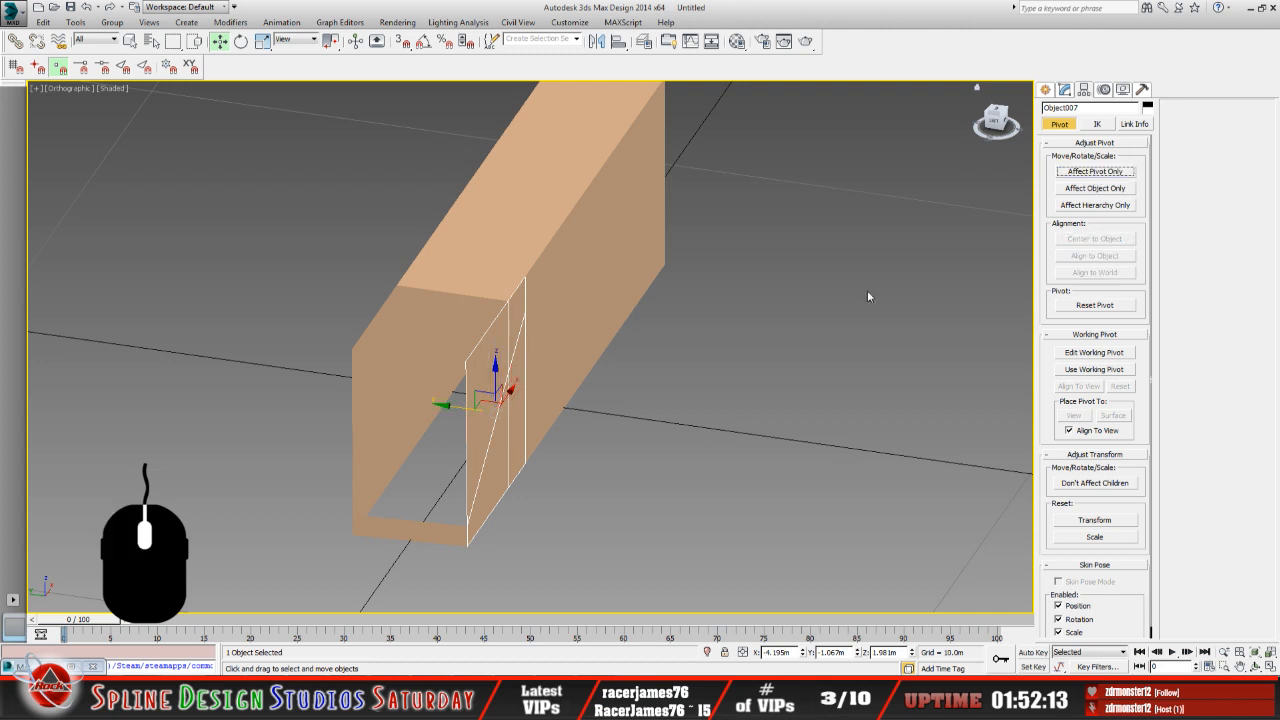
Clone the selected side wall of the end section as an independent copy with the suggested name.
click(1256, 664)
drag(550, 400, 461, 400)
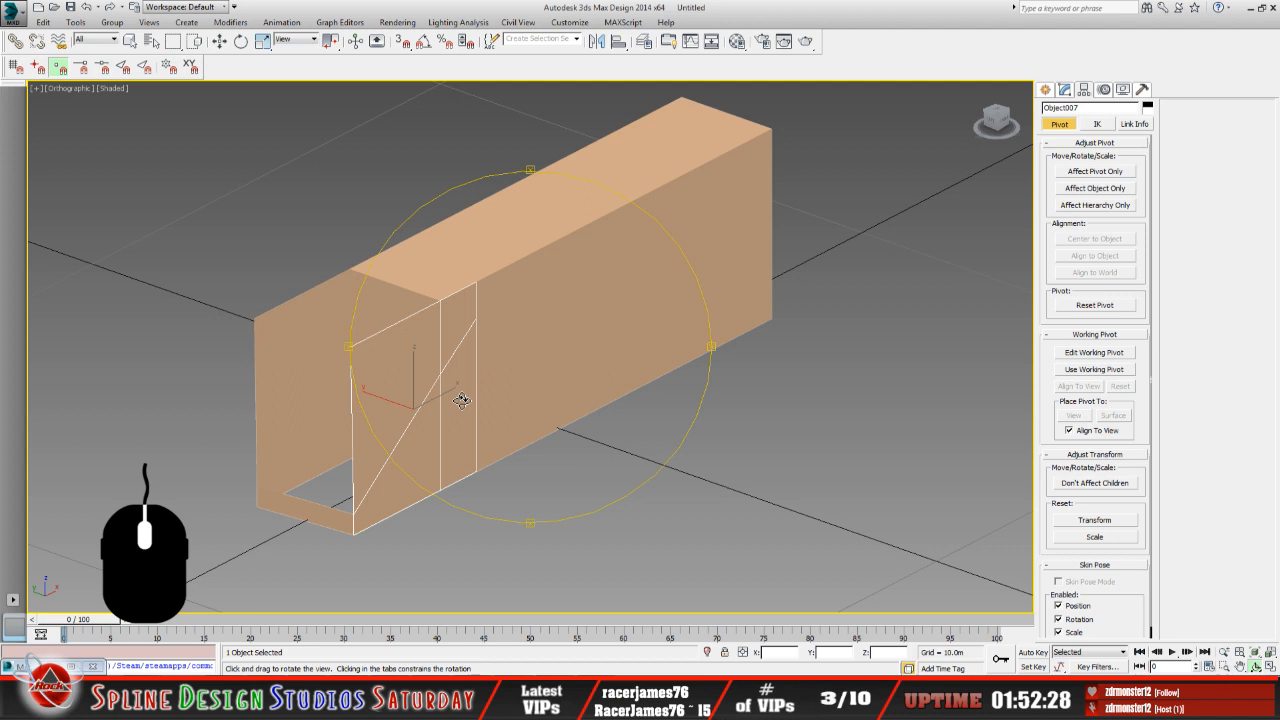
drag(494, 400, 546, 402)
drag(538, 344, 500, 343)
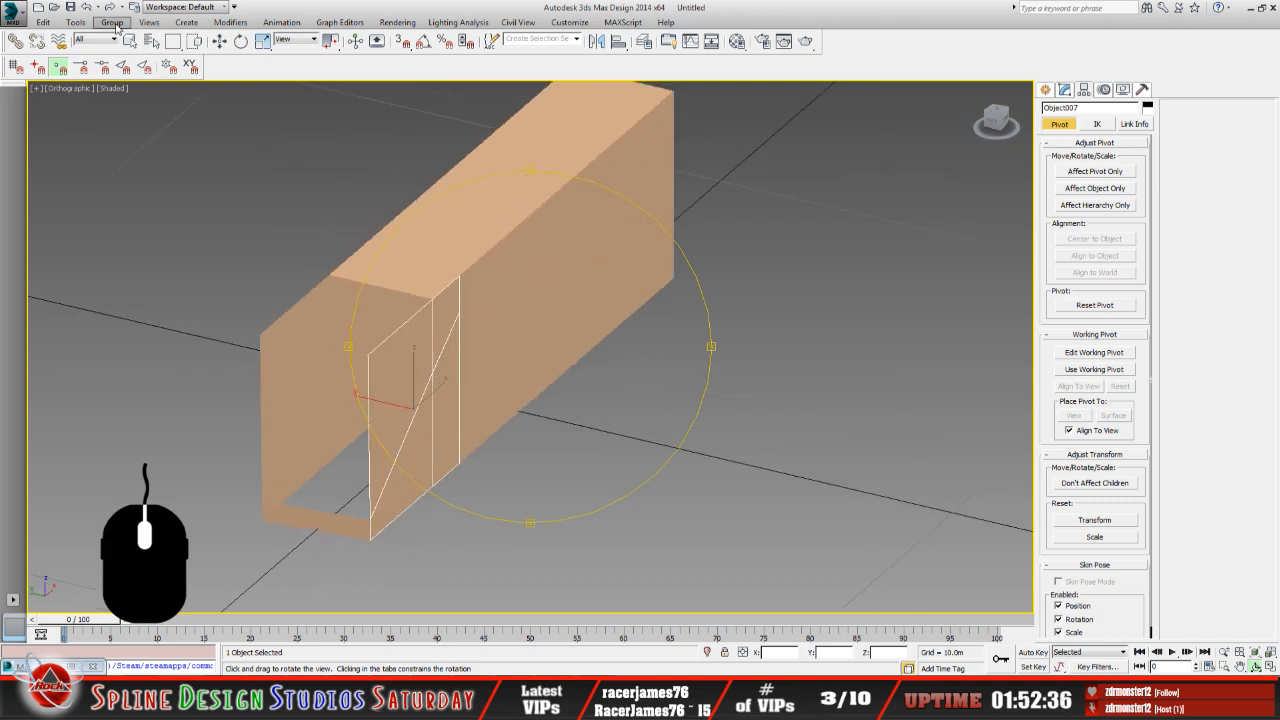
click(184, 23)
click(184, 23)
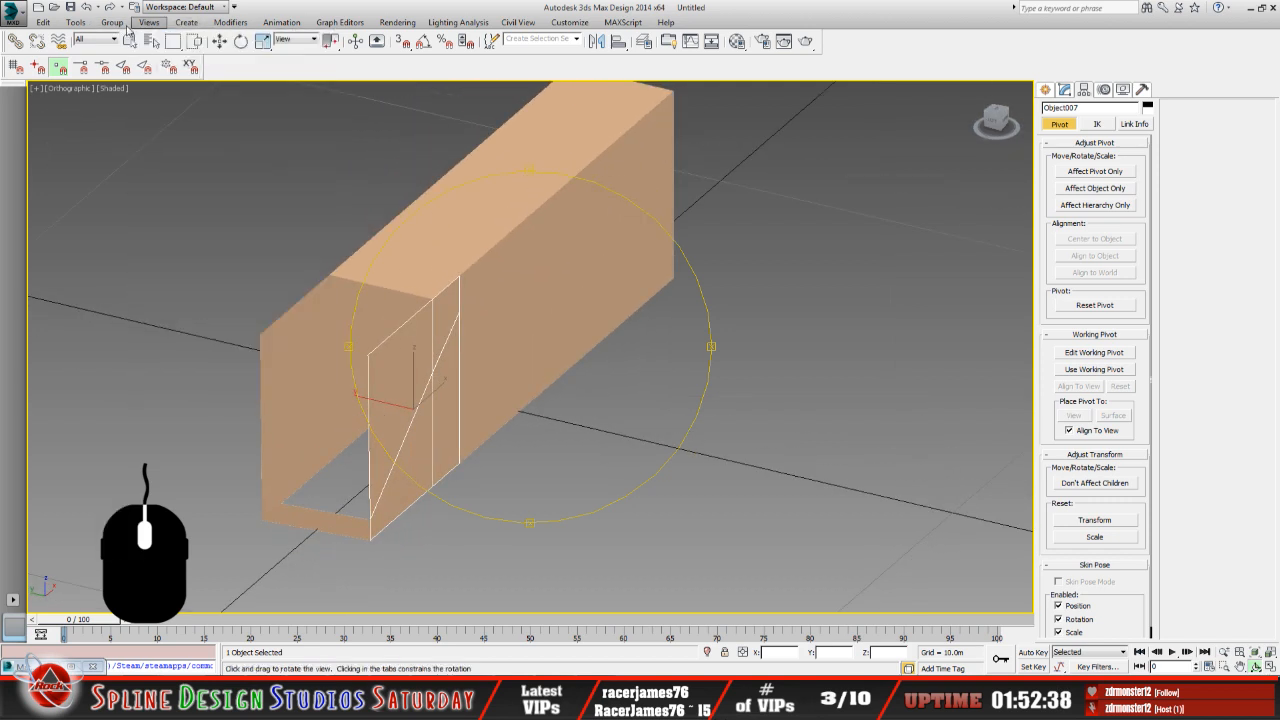
click(76, 22)
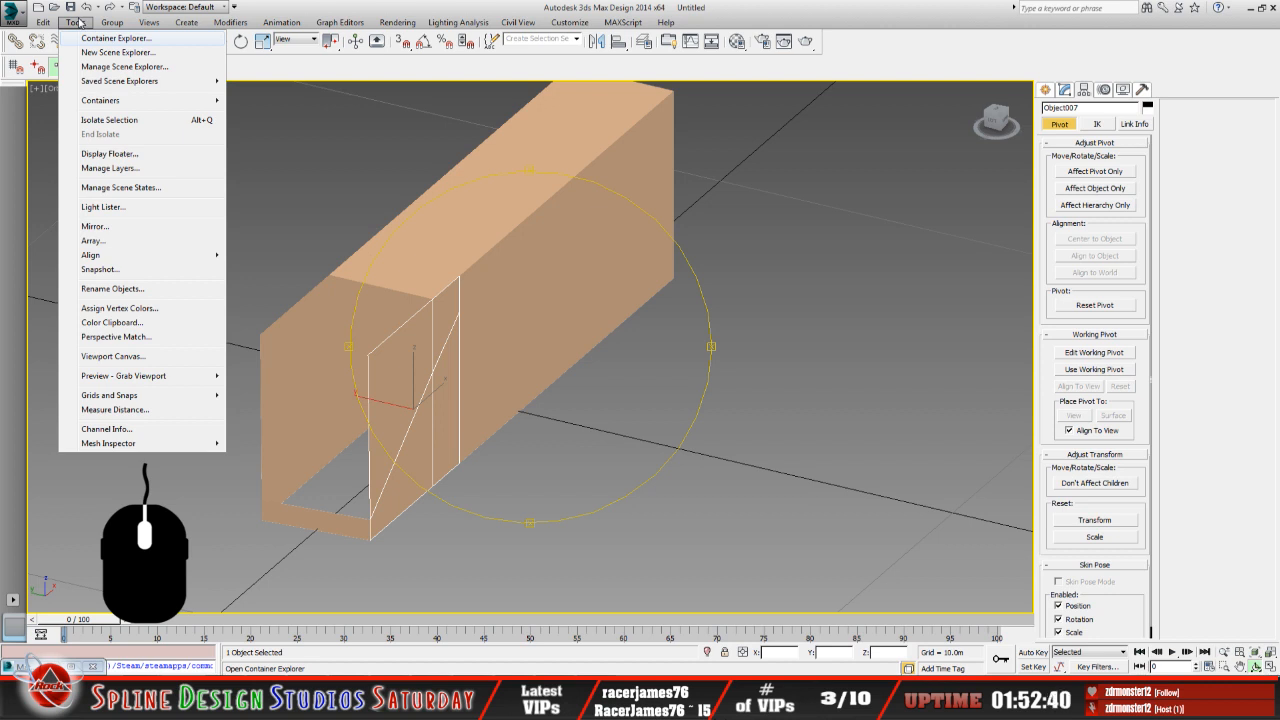
mouse_move(43, 22)
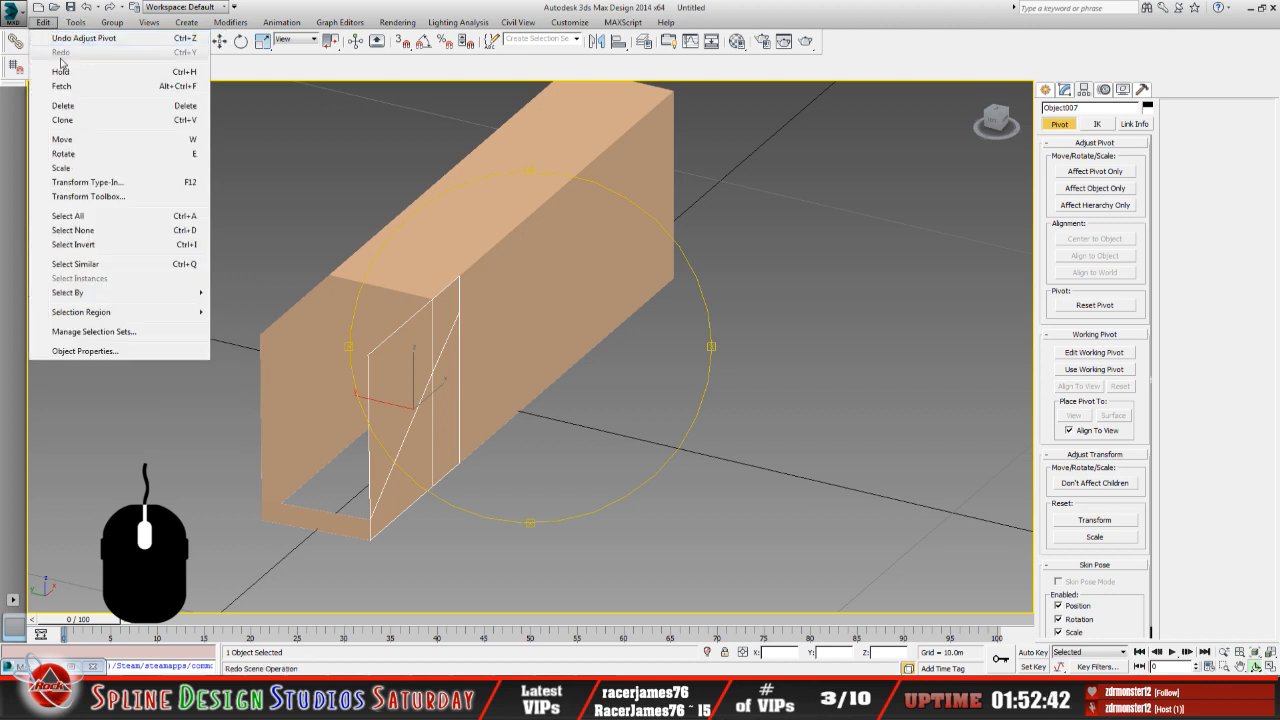
click(63, 121)
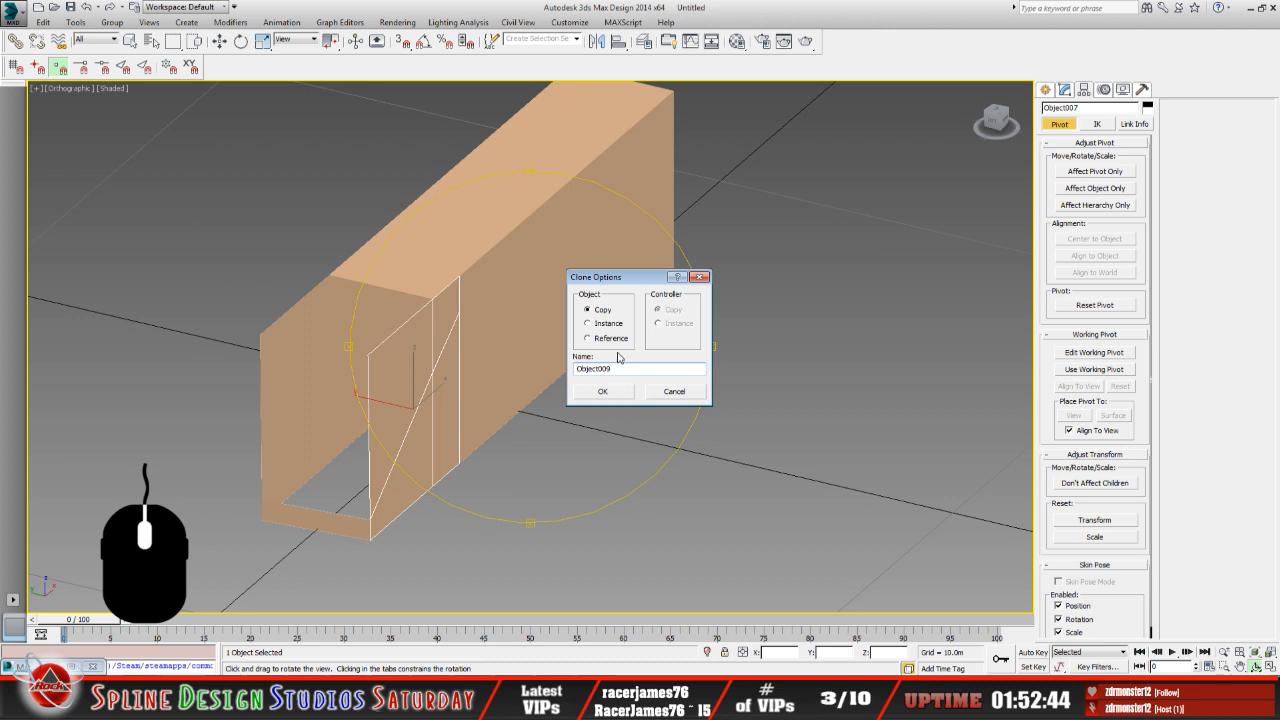
click(610, 394)
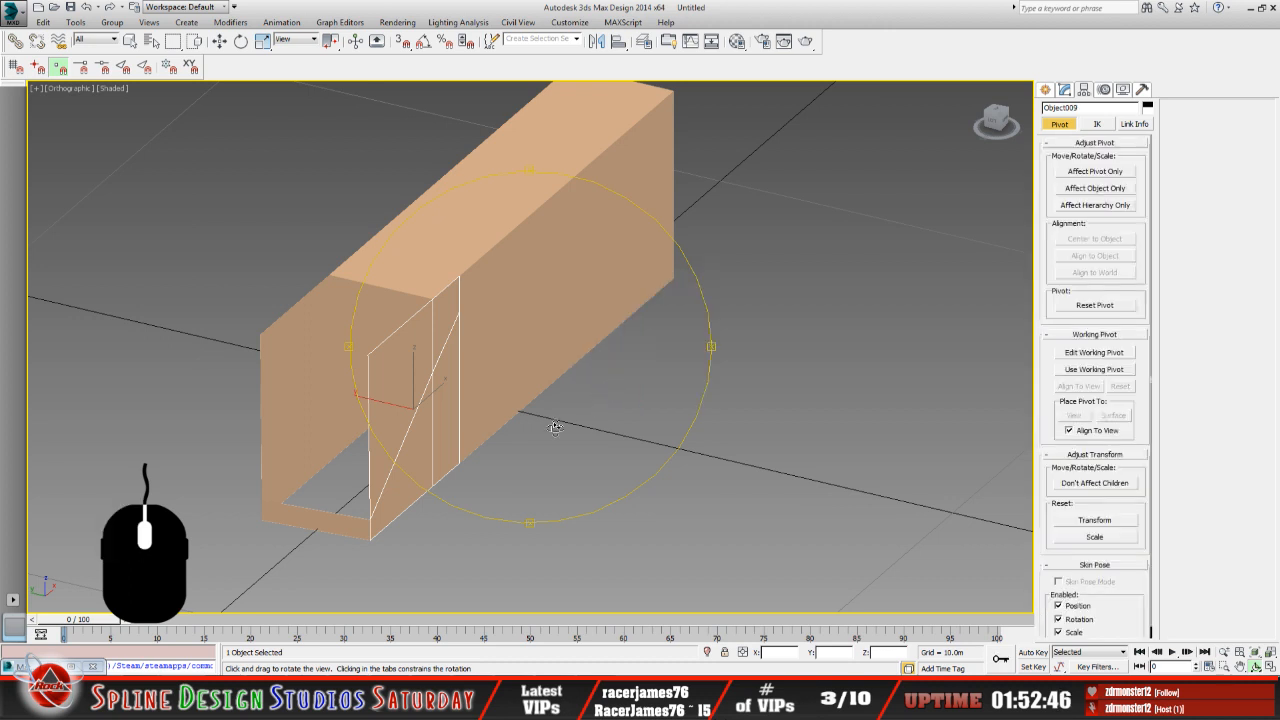
Flip all four polygons of the newly cloned opposite wall, leave polygon editing and clear the selection.
click(1065, 89)
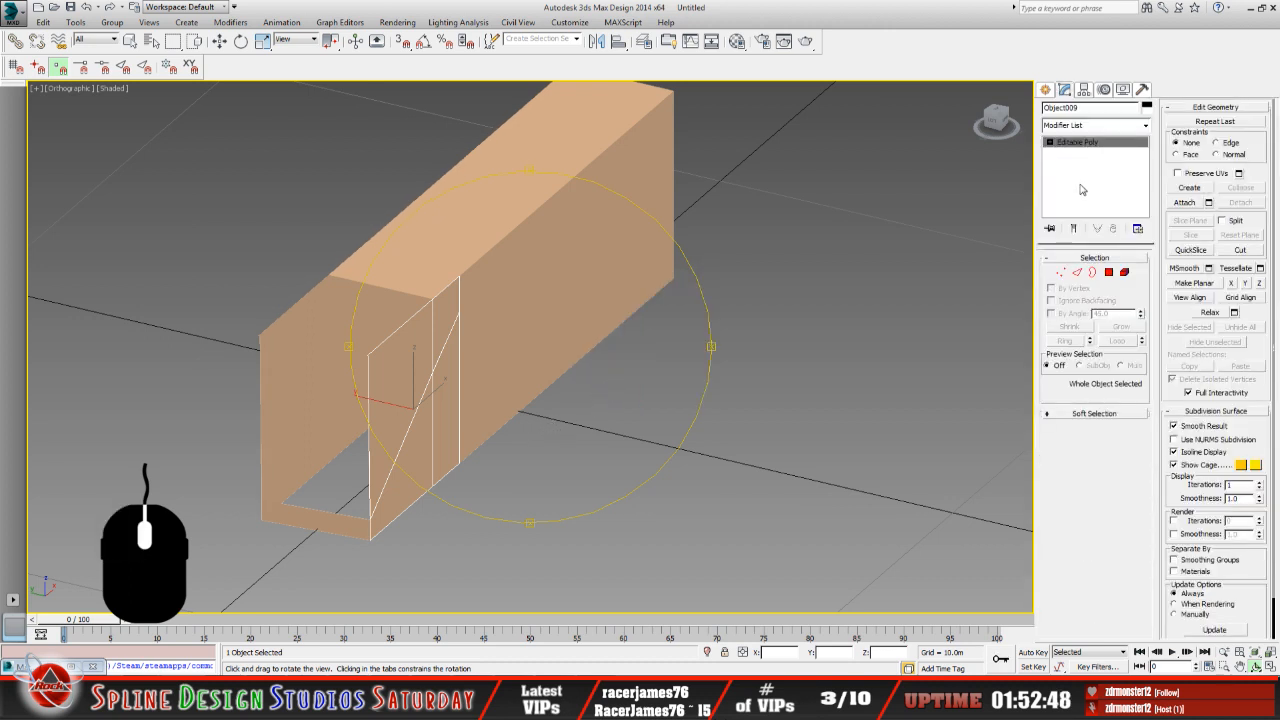
click(1049, 143)
click(1071, 185)
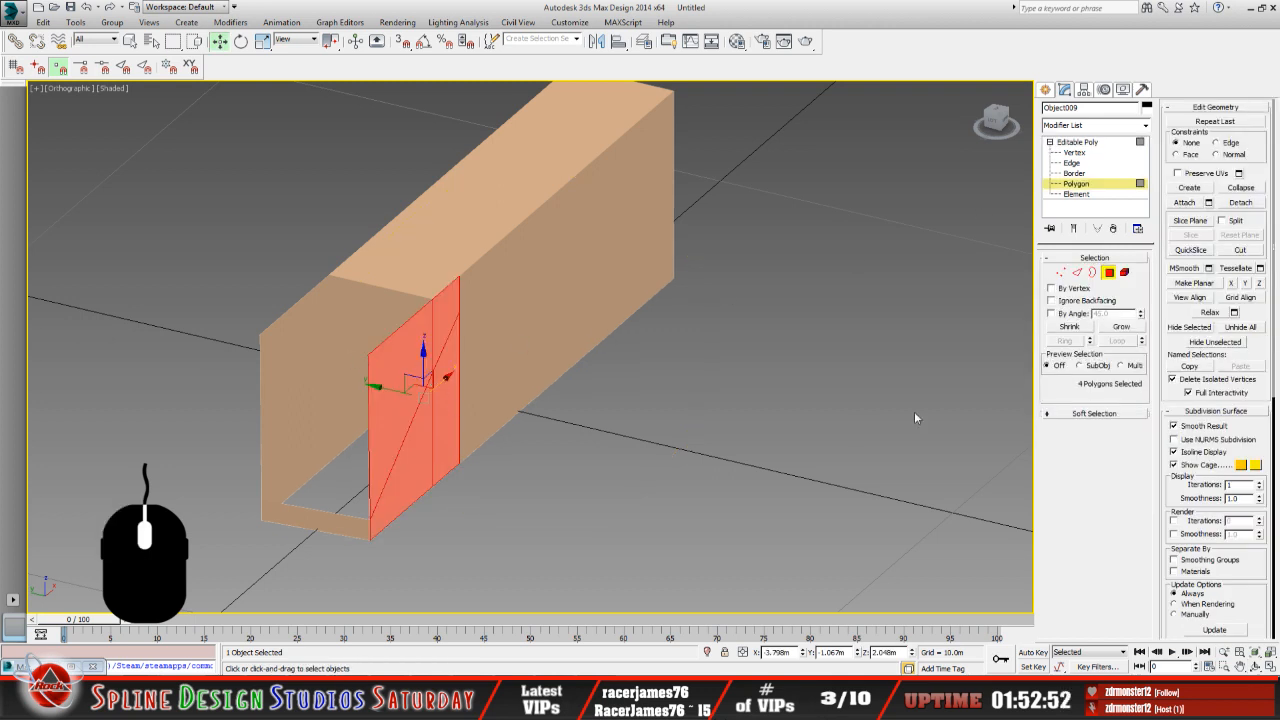
scroll(1250, 572, down, 5)
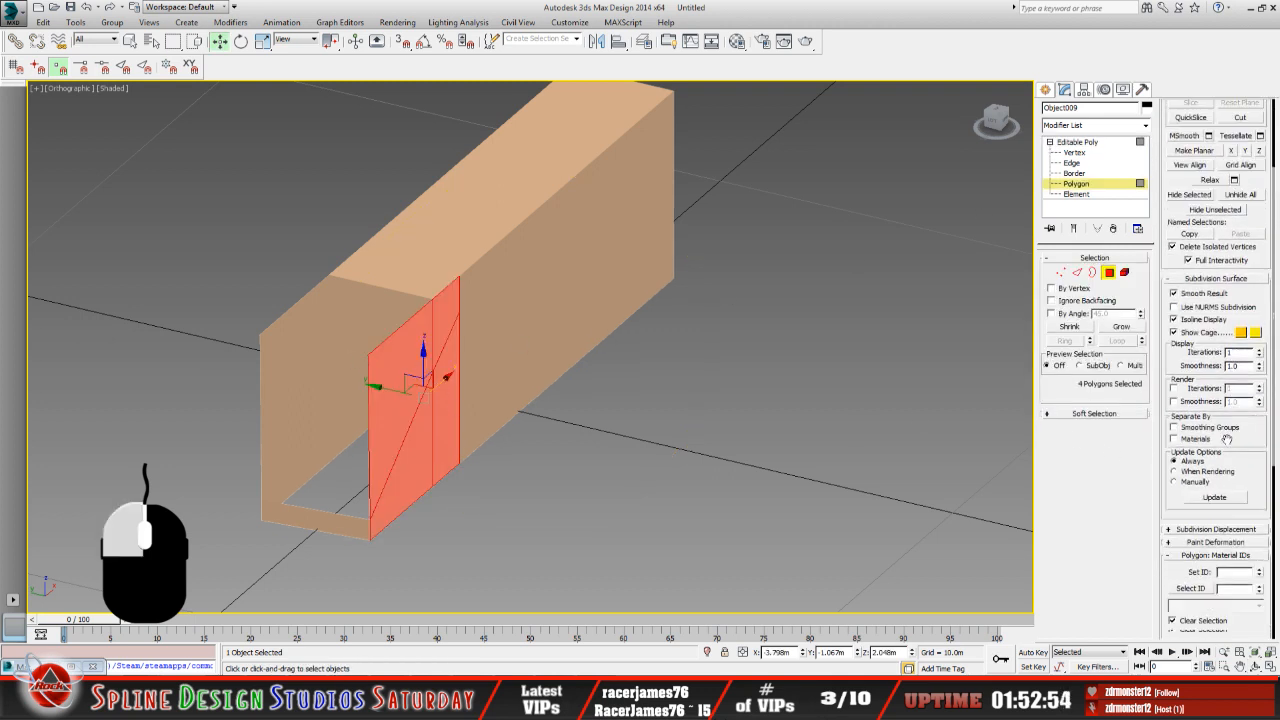
click(1250, 502)
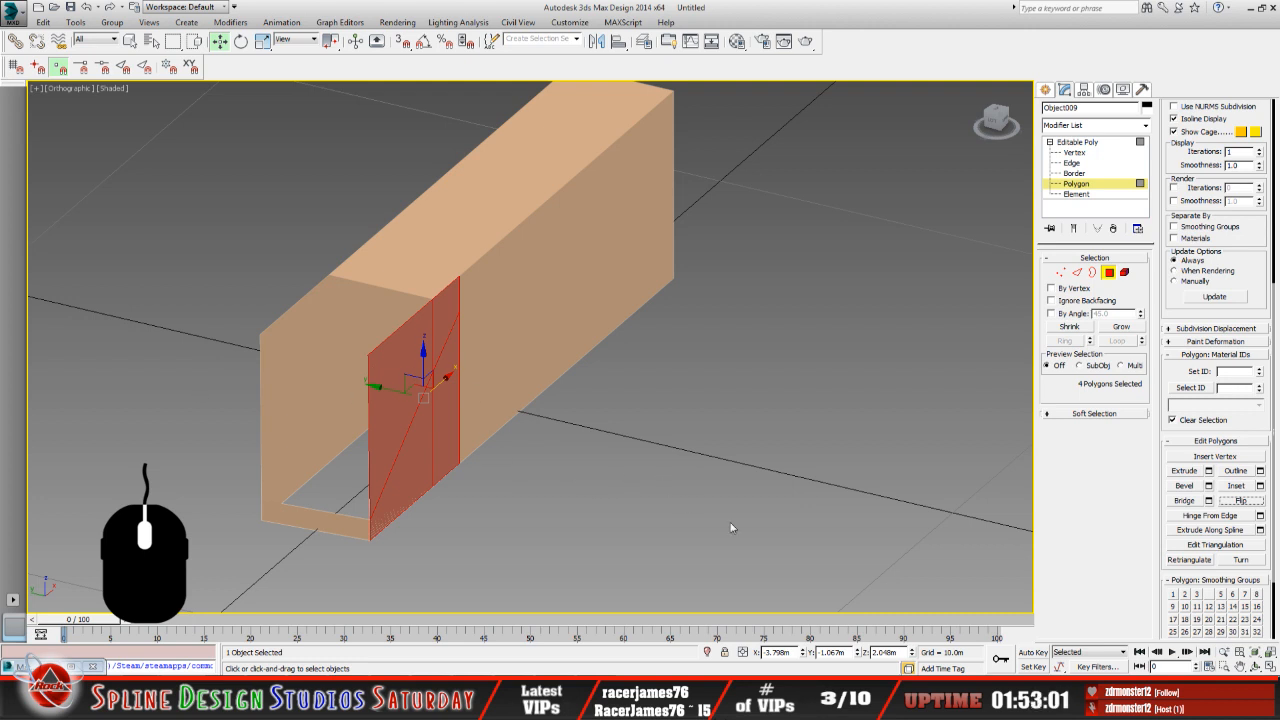
click(1255, 667)
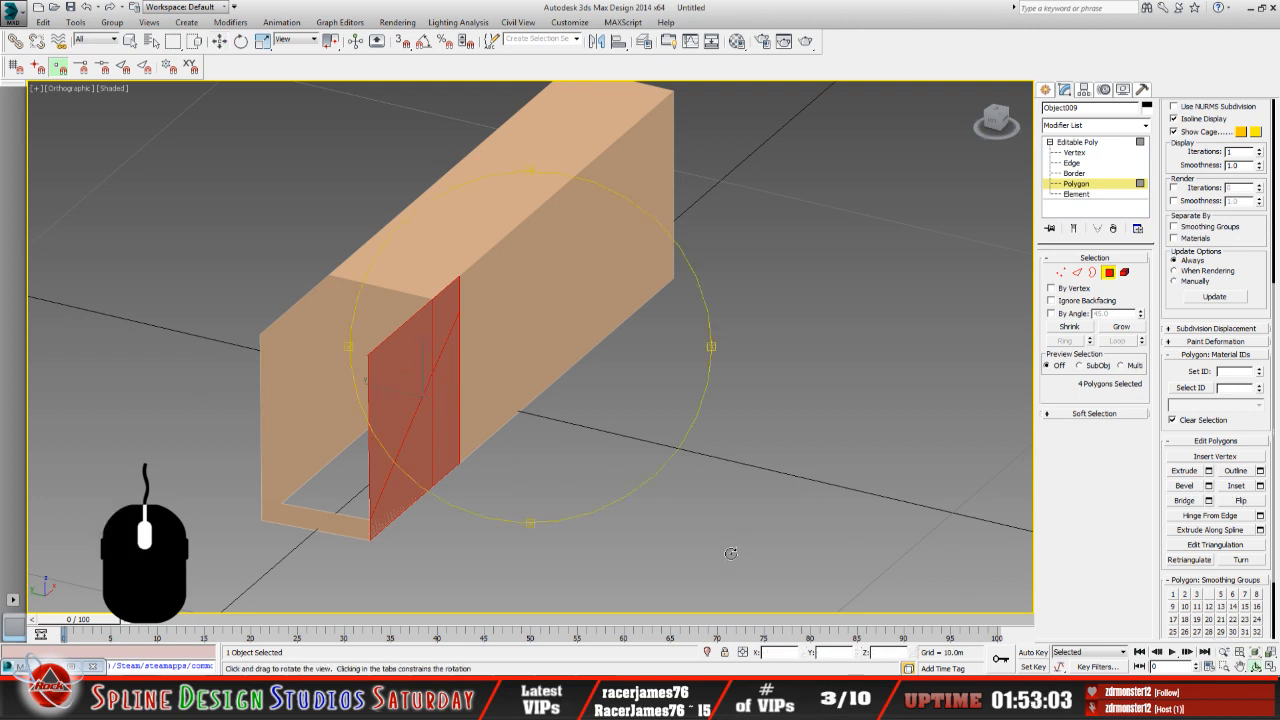
click(1095, 145)
key(w)
click(655, 388)
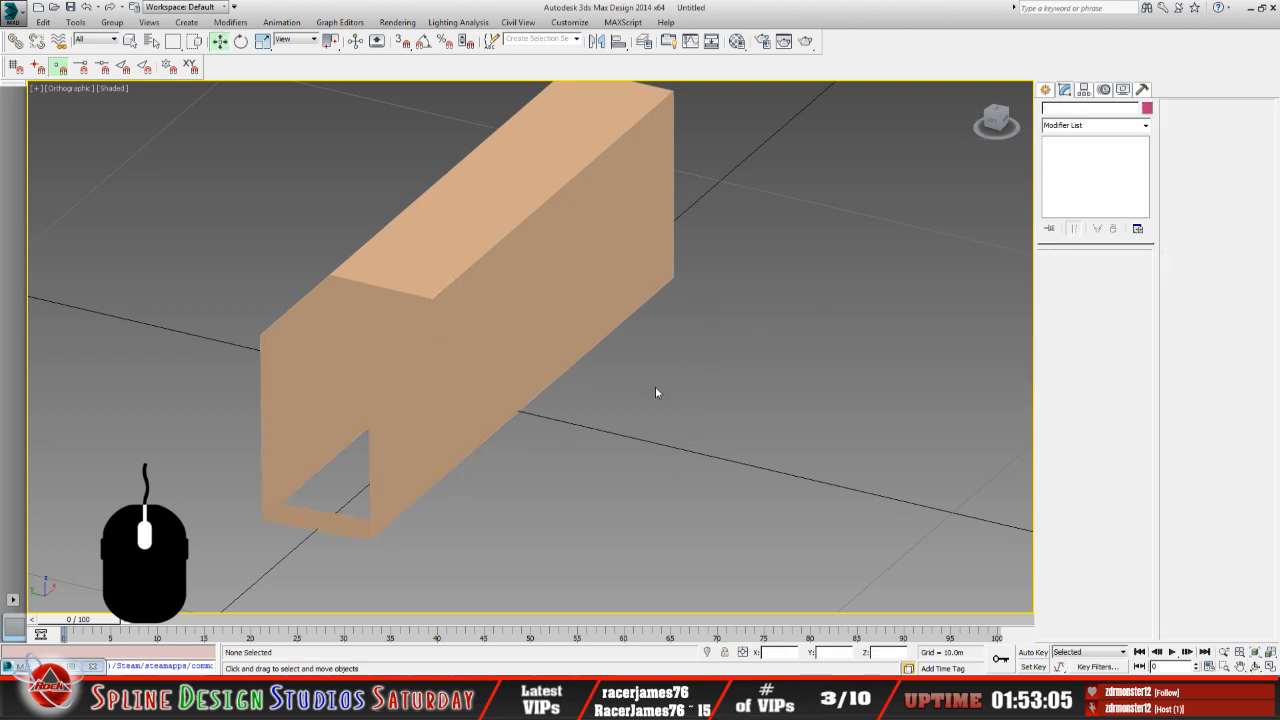
Inspect the box and its open end section from the opposite side.
click(1255, 667)
drag(537, 434, 439, 378)
middle_click(404, 347)
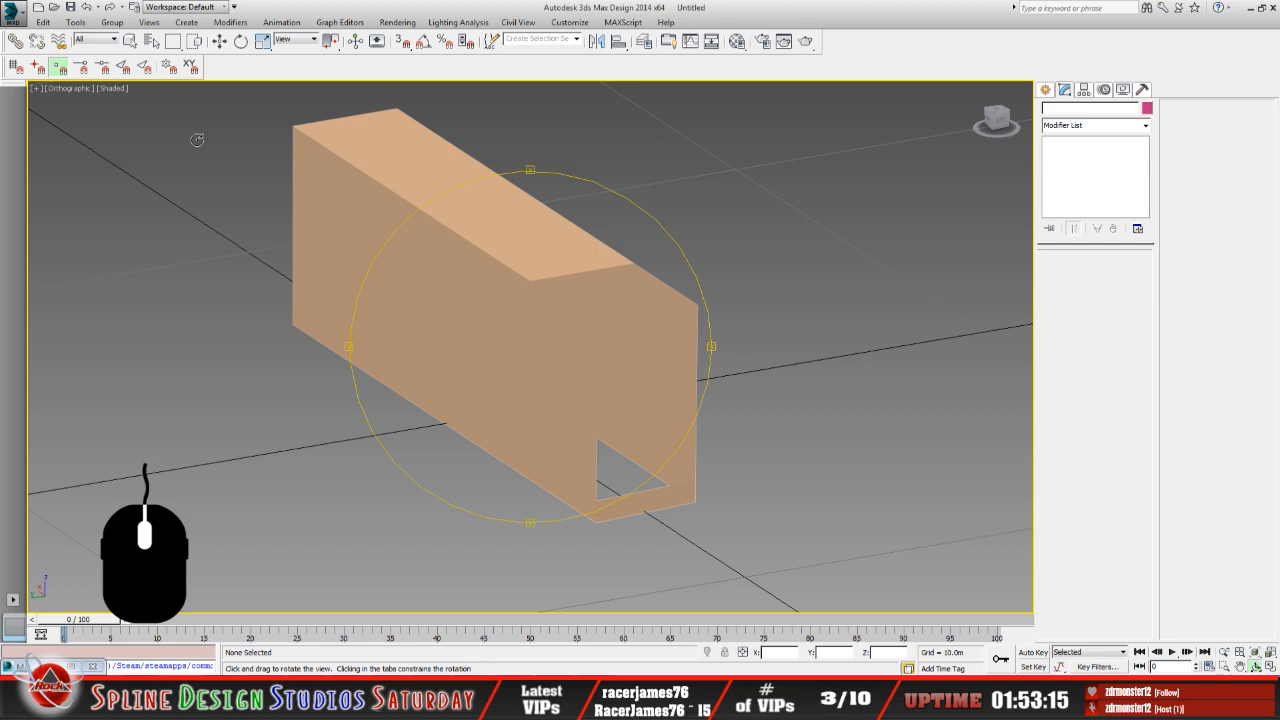
Select the main box body and examine its walls, closed end and open end from several angles.
click(130, 40)
click(434, 339)
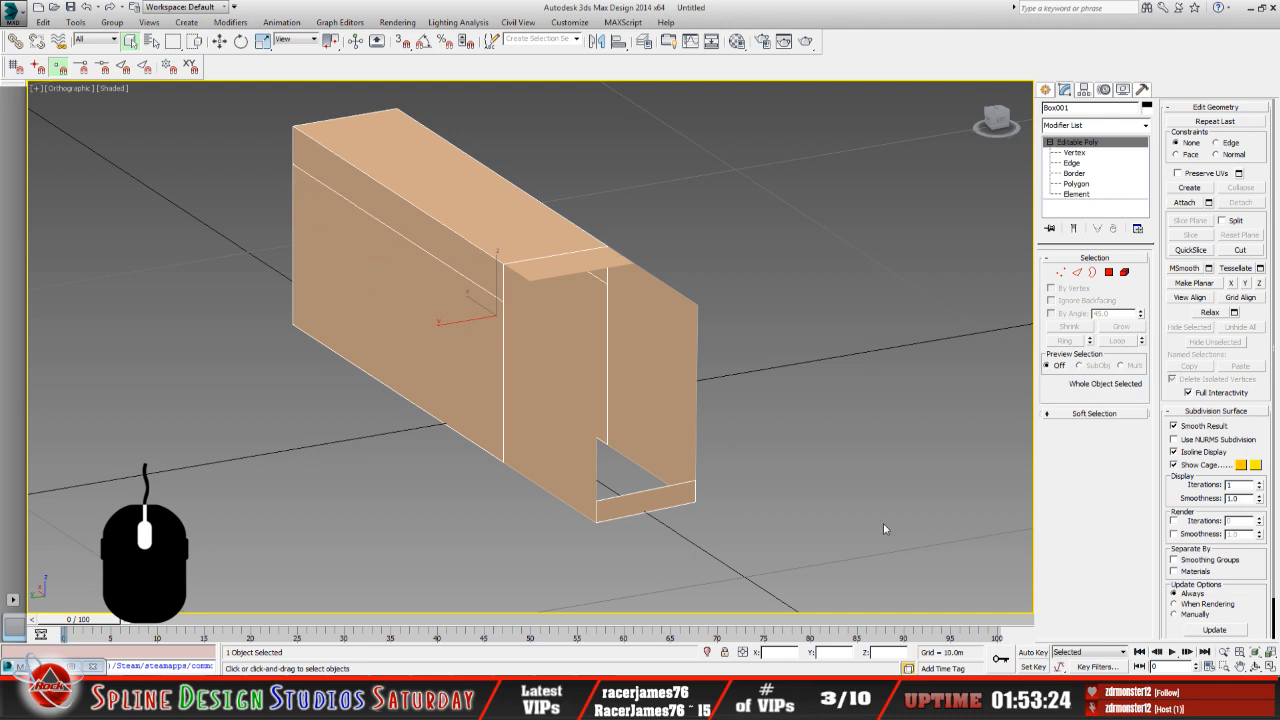
click(1241, 667)
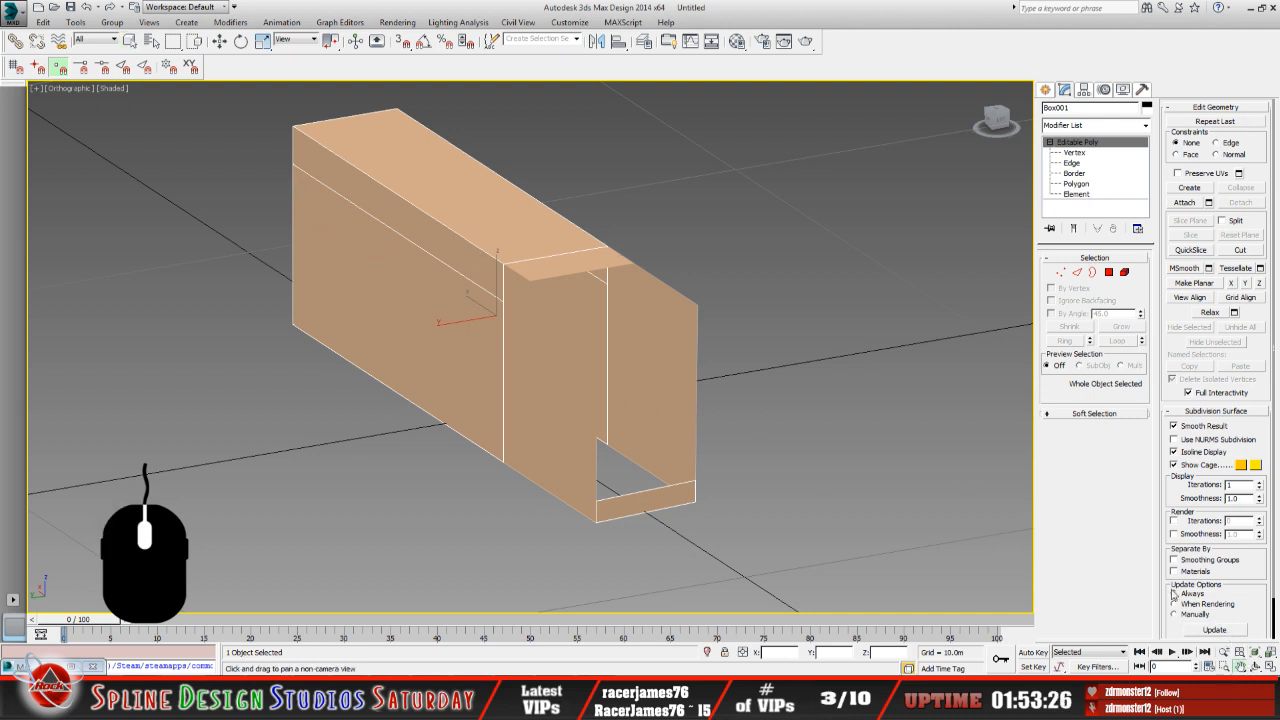
click(1257, 666)
drag(600, 380, 523, 354)
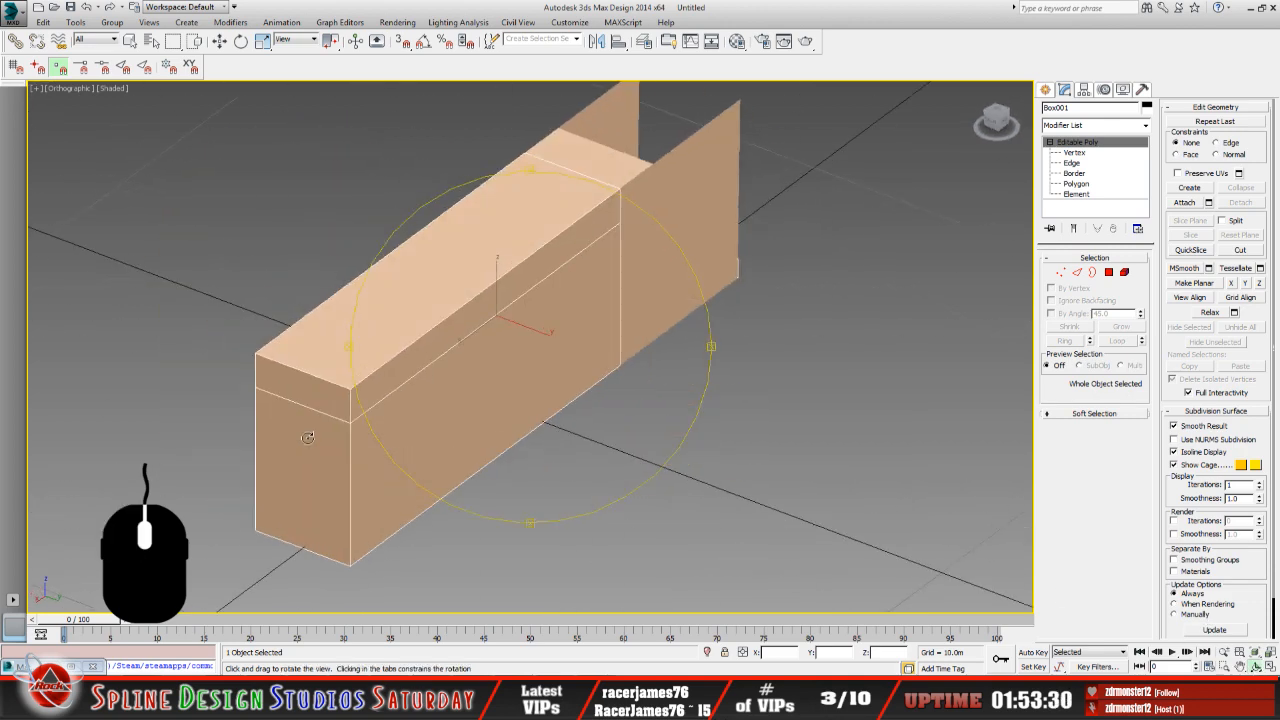
drag(465, 408, 443, 374)
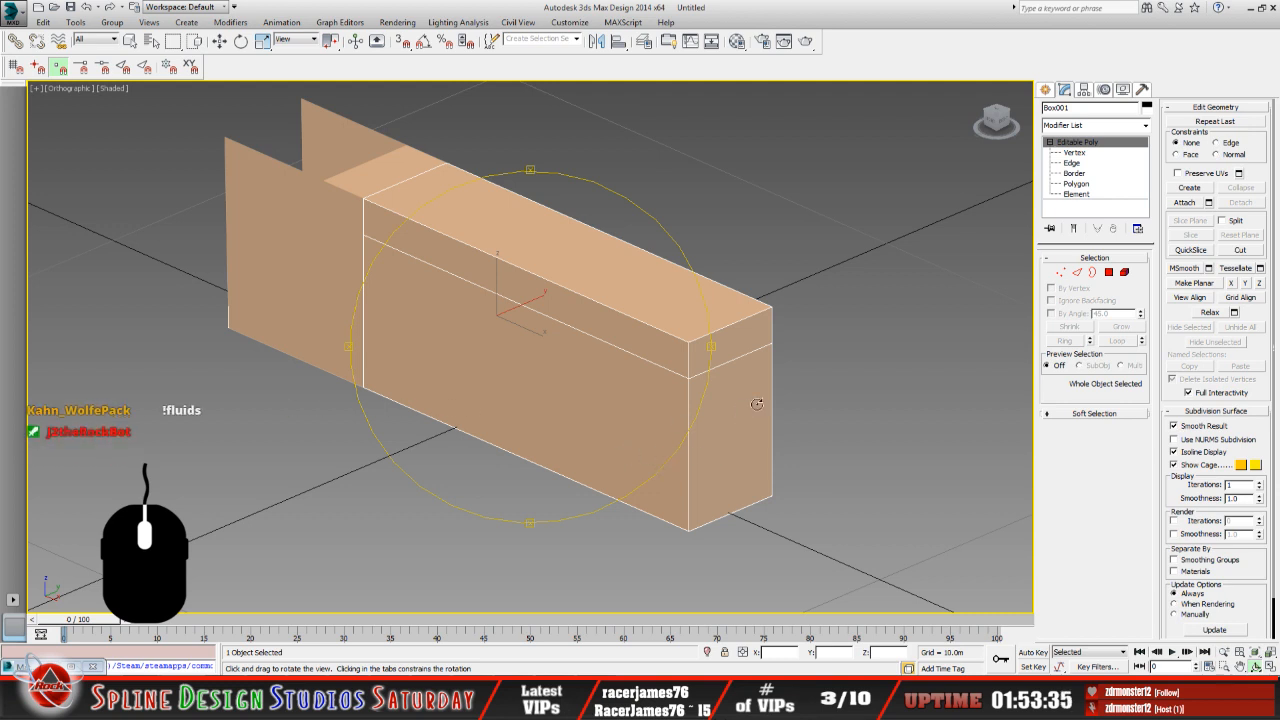
drag(558, 417, 416, 412)
drag(537, 387, 360, 377)
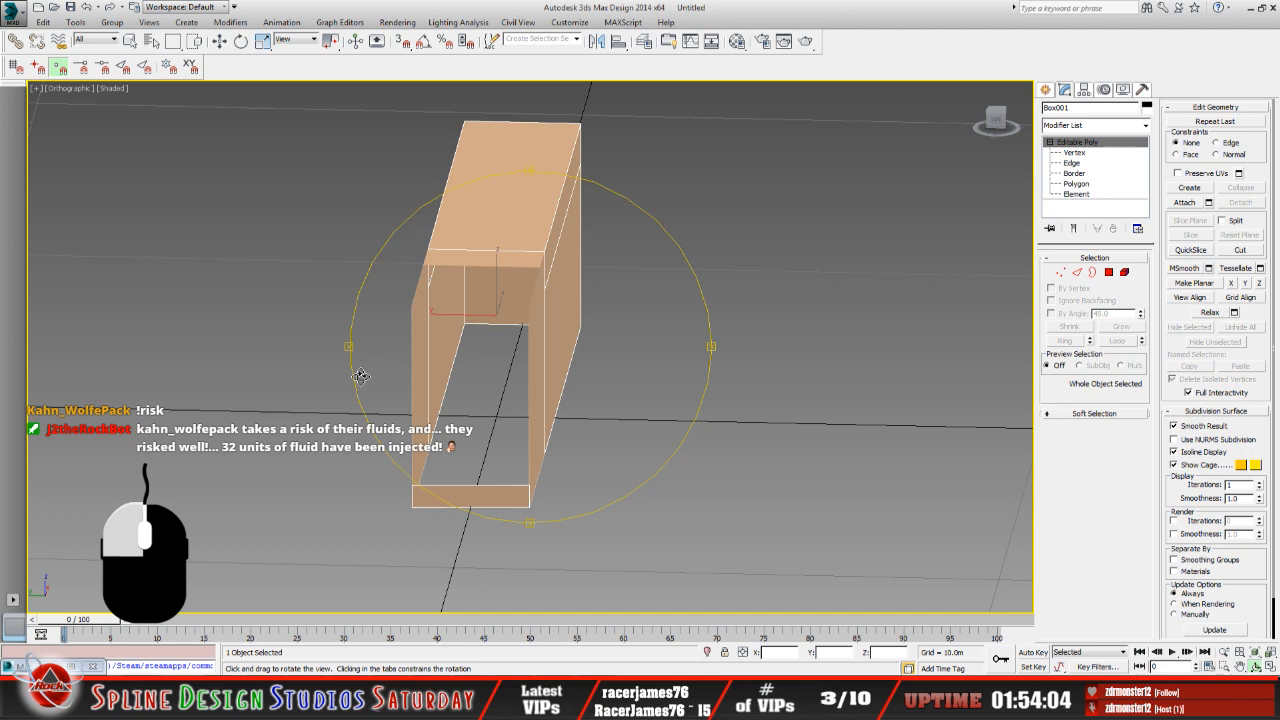
drag(361, 376, 443, 414)
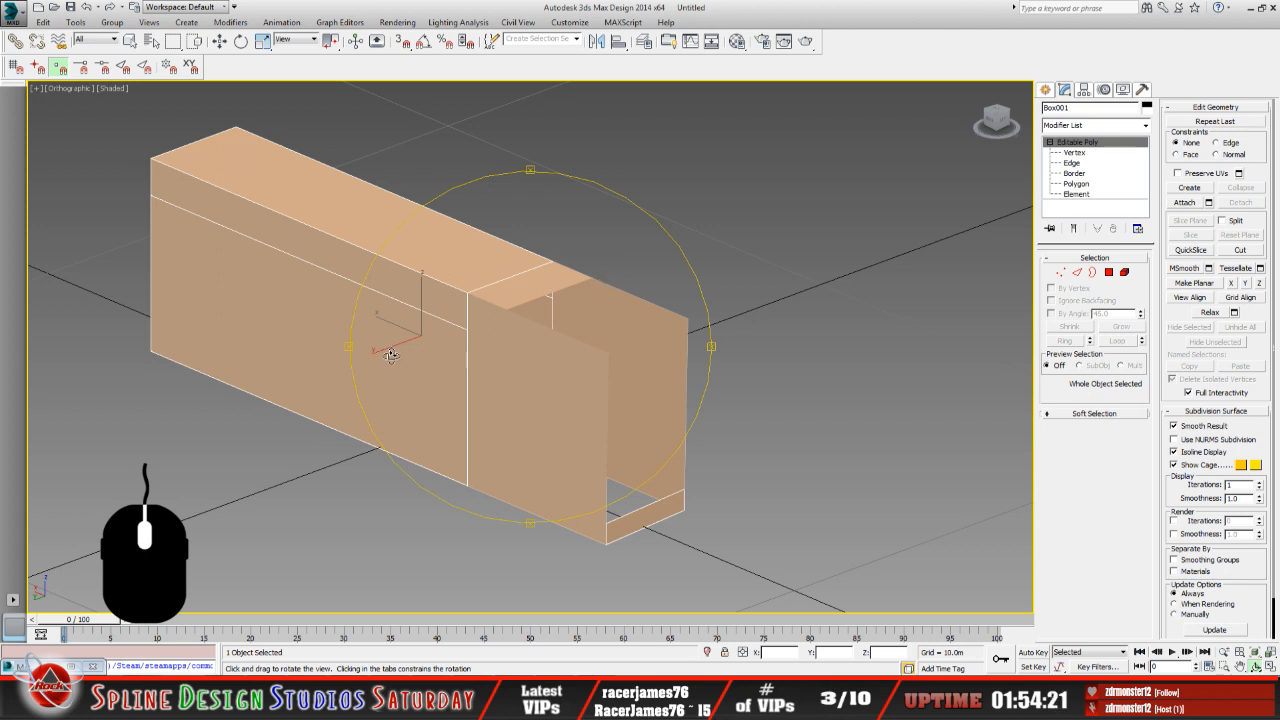
drag(360, 358, 511, 360)
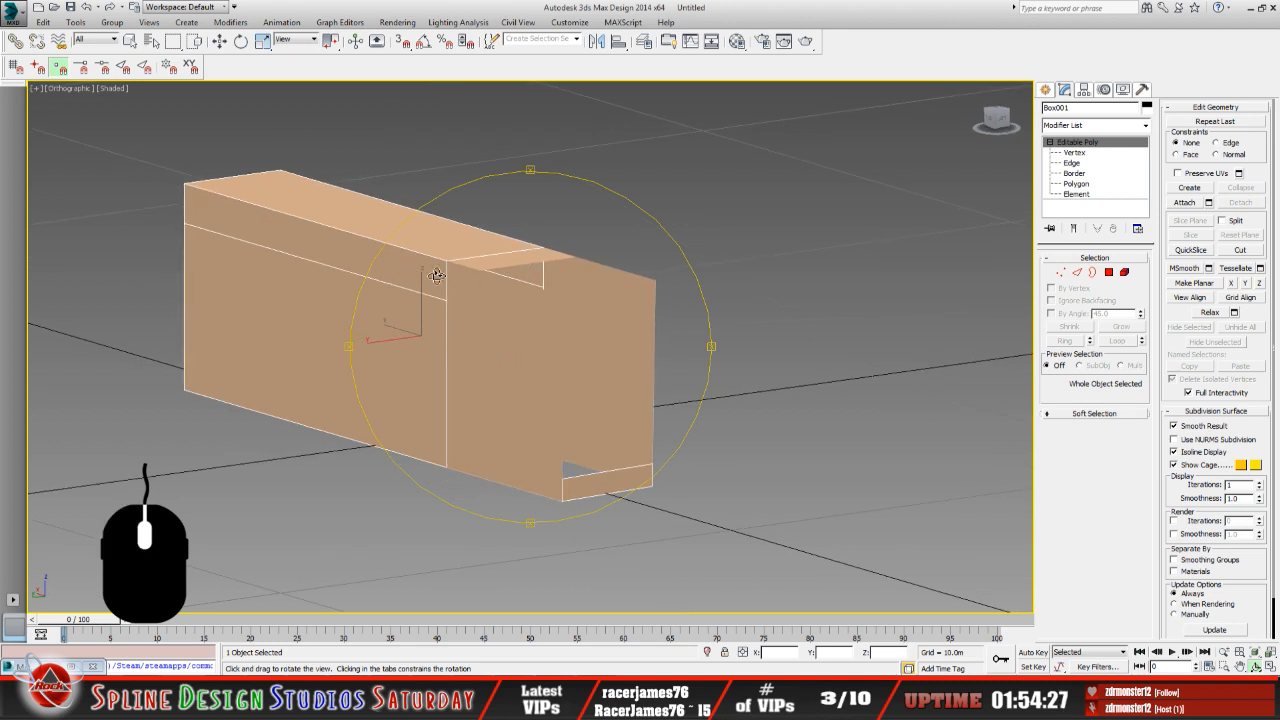
drag(411, 314, 446, 333)
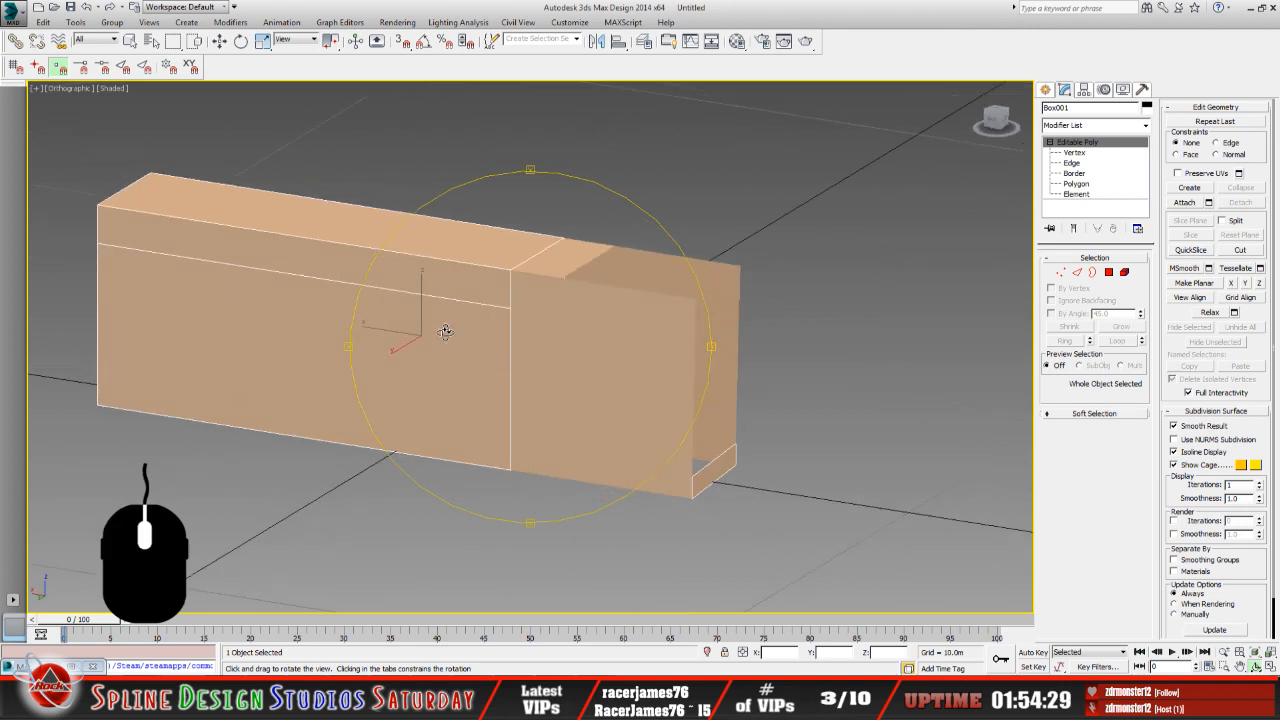
drag(566, 305, 628, 316)
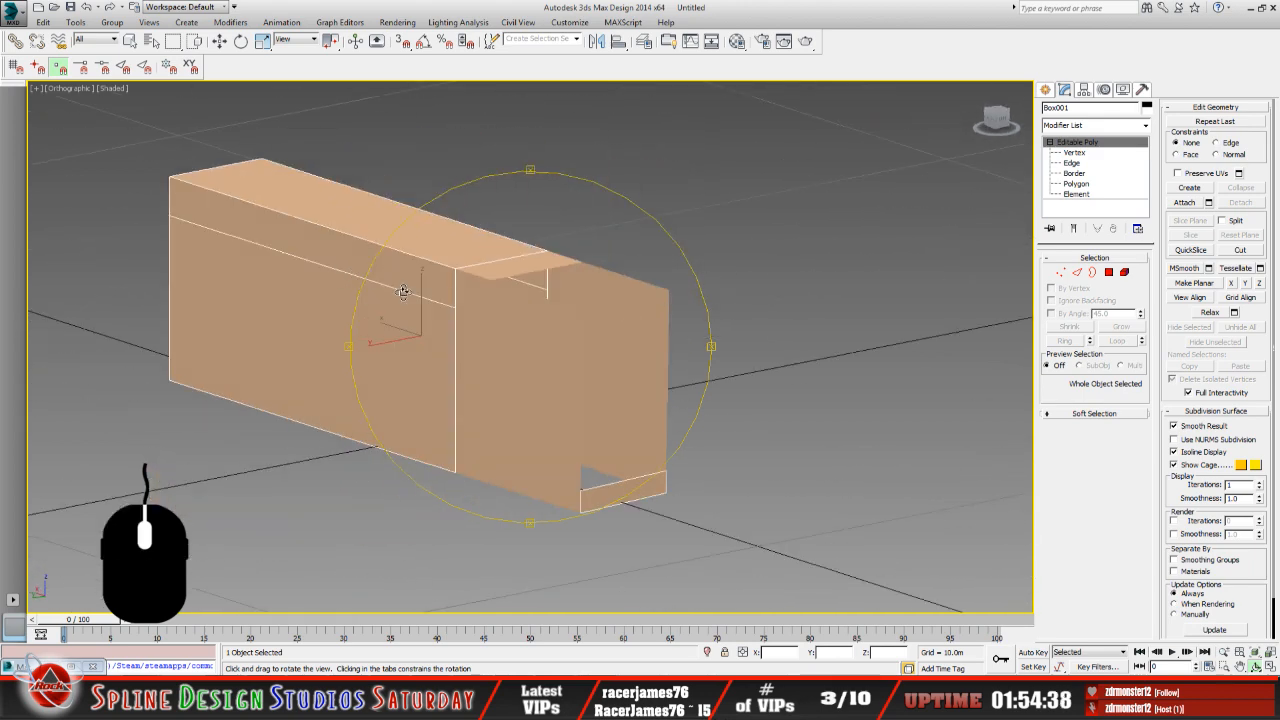
drag(453, 343, 589, 346)
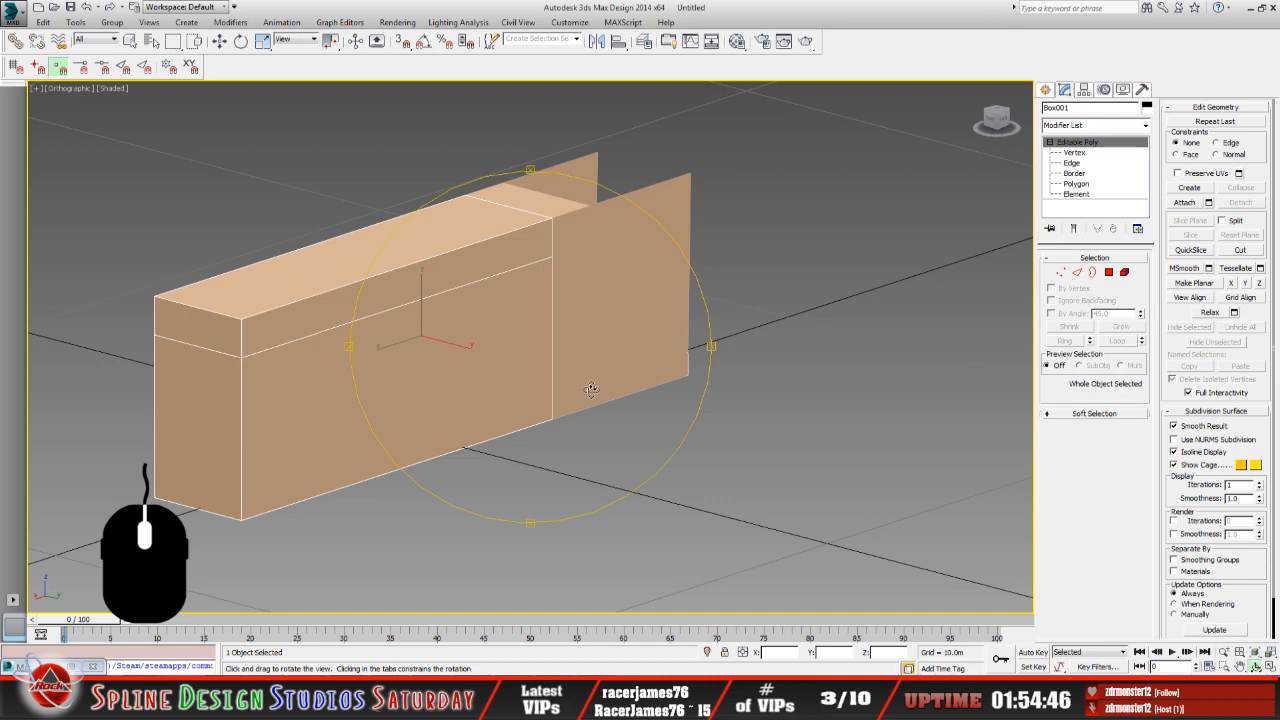
drag(591, 390, 408, 390)
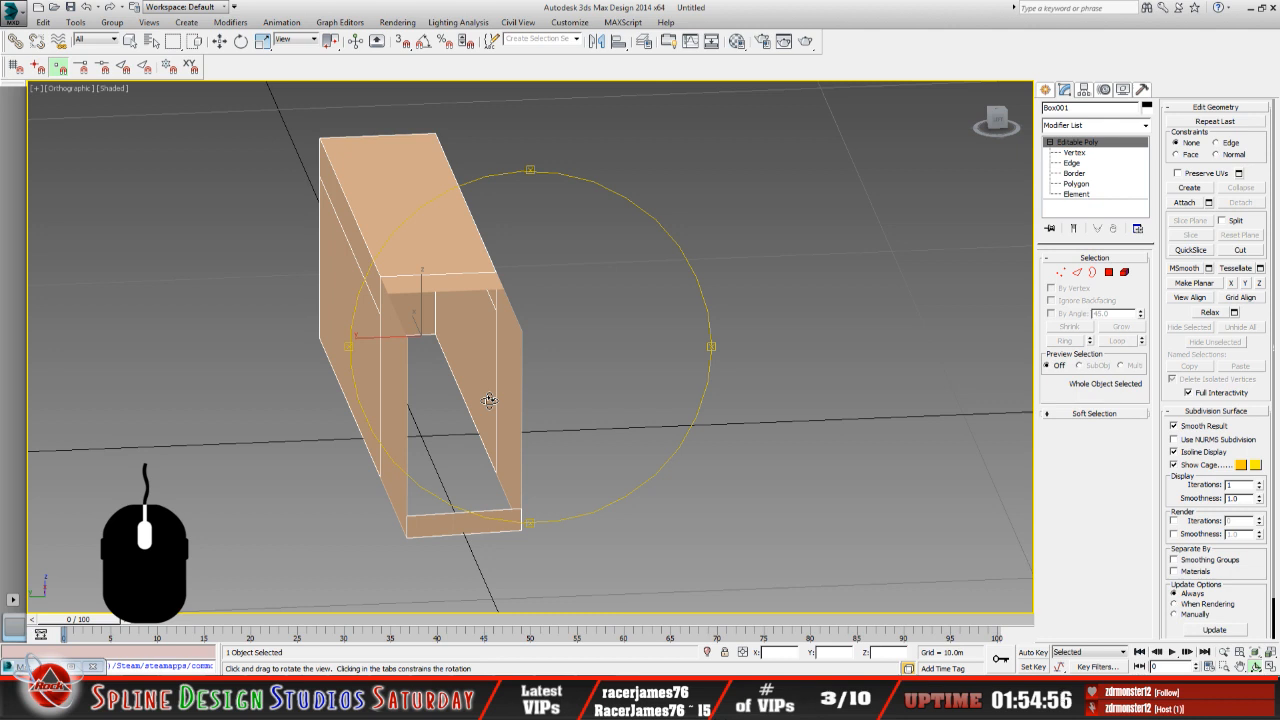
drag(474, 371, 603, 369)
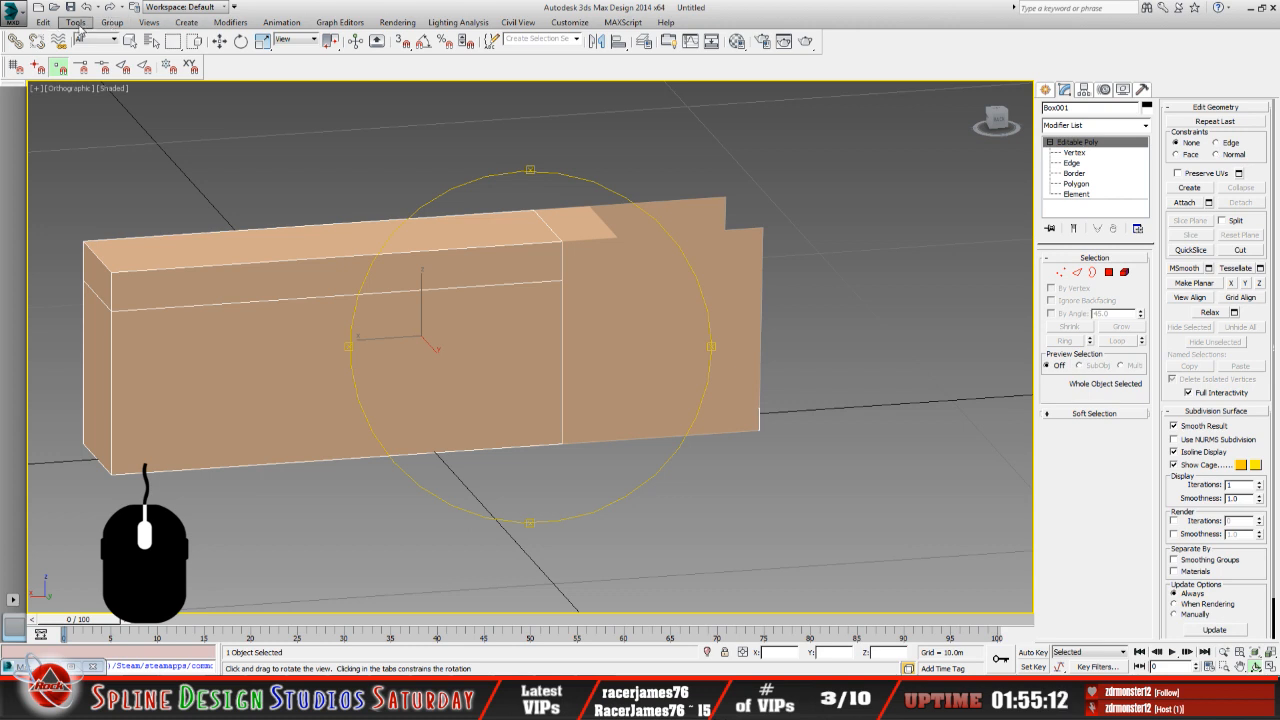
Clone the selected box body in place with the Copy option.
click(43, 26)
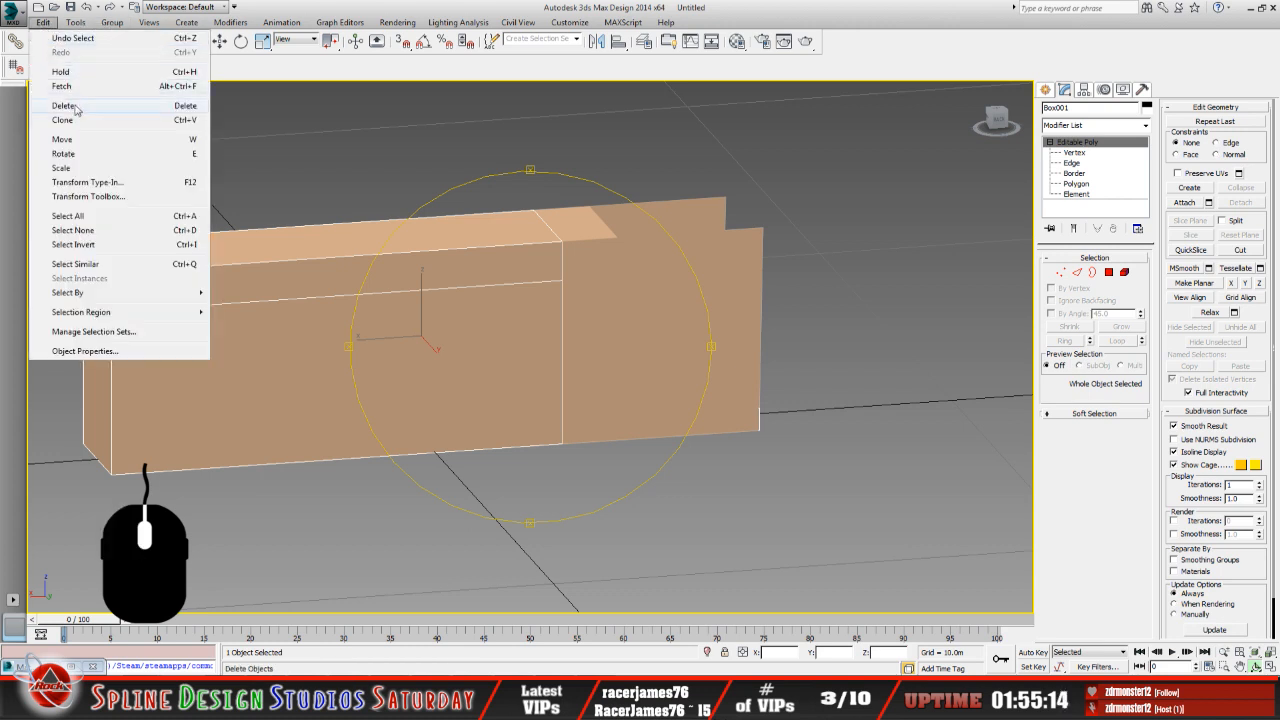
click(75, 111)
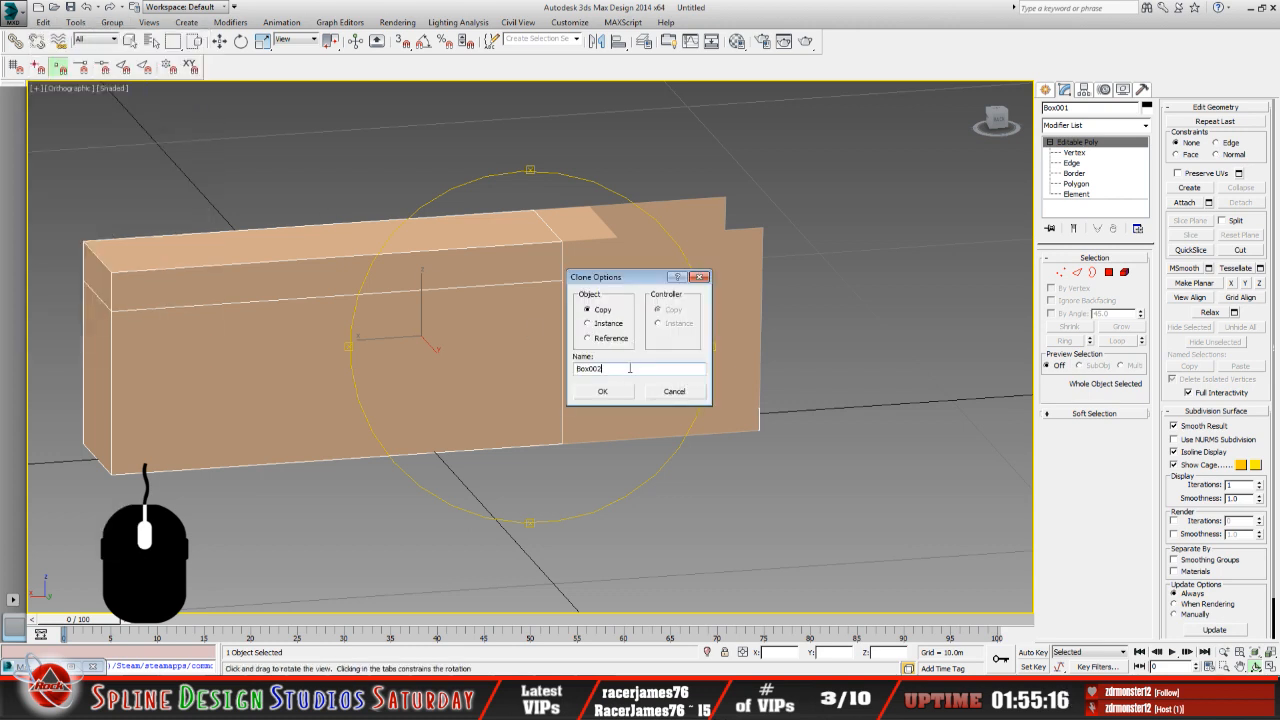
click(603, 391)
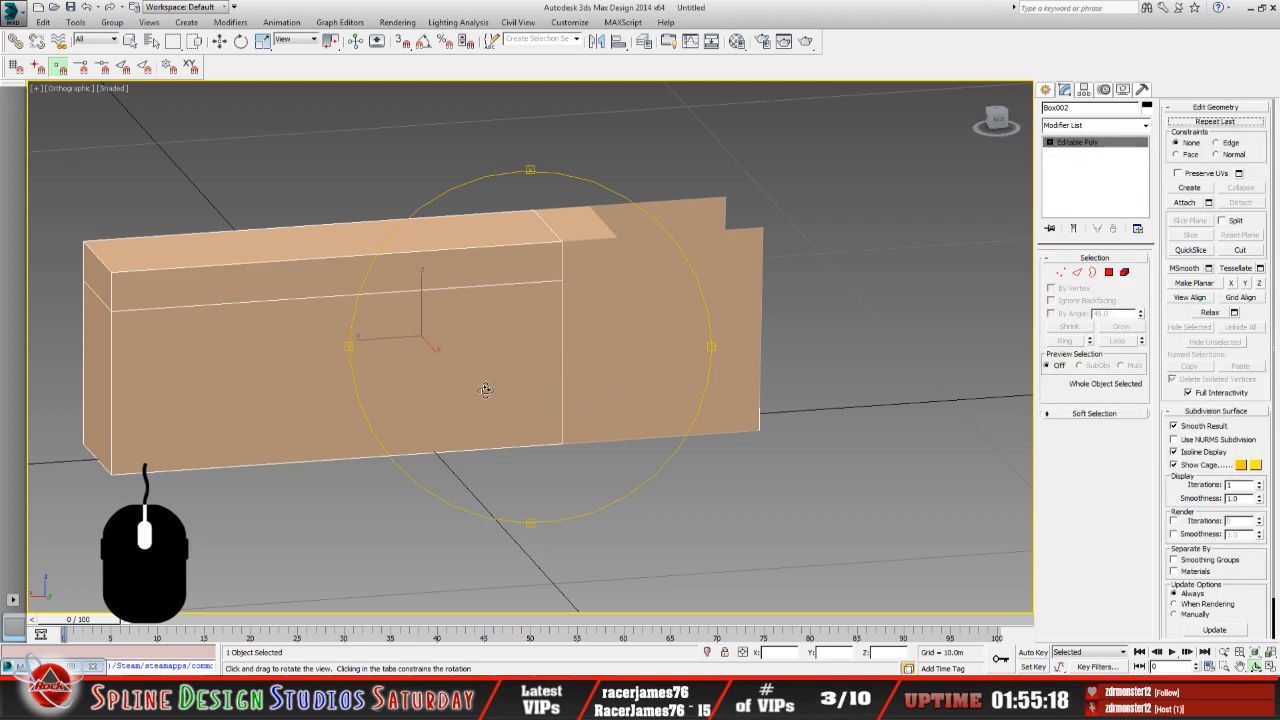
Flip the normals of all seven polygons of the cloned box body, finishing at object level.
middle_drag(485, 390, 521, 387)
click(1050, 143)
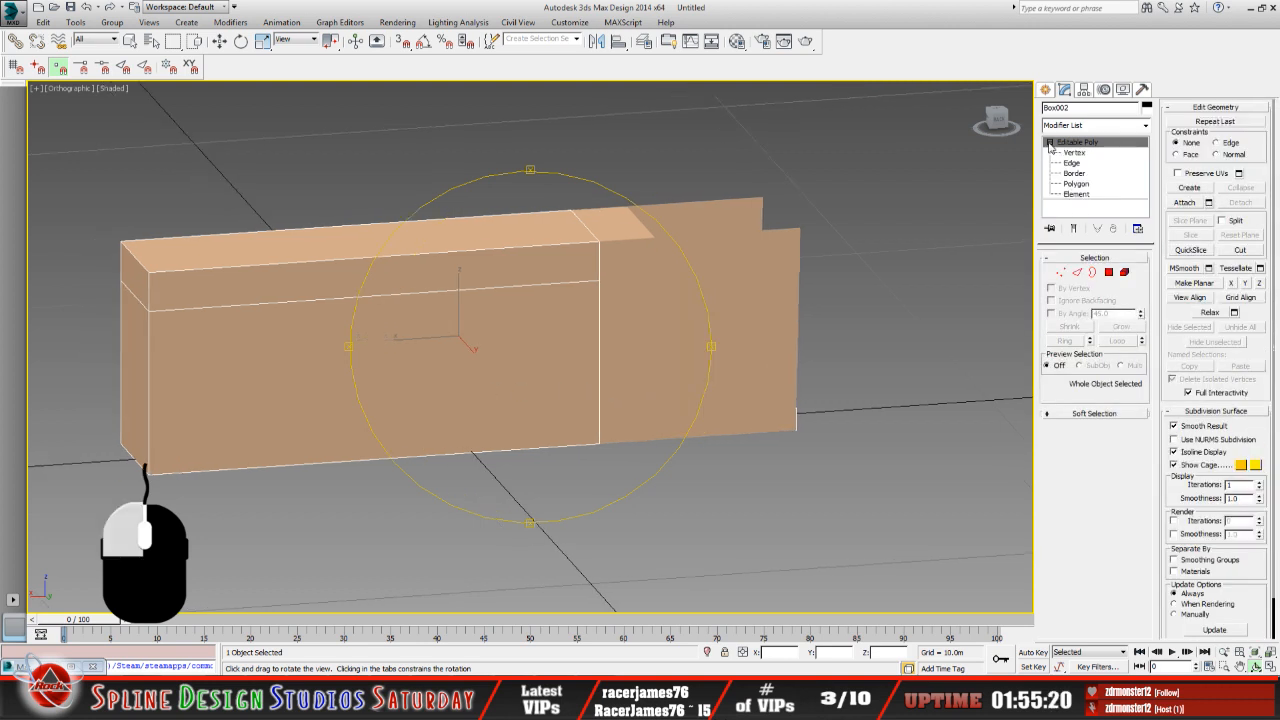
key(q)
key(4)
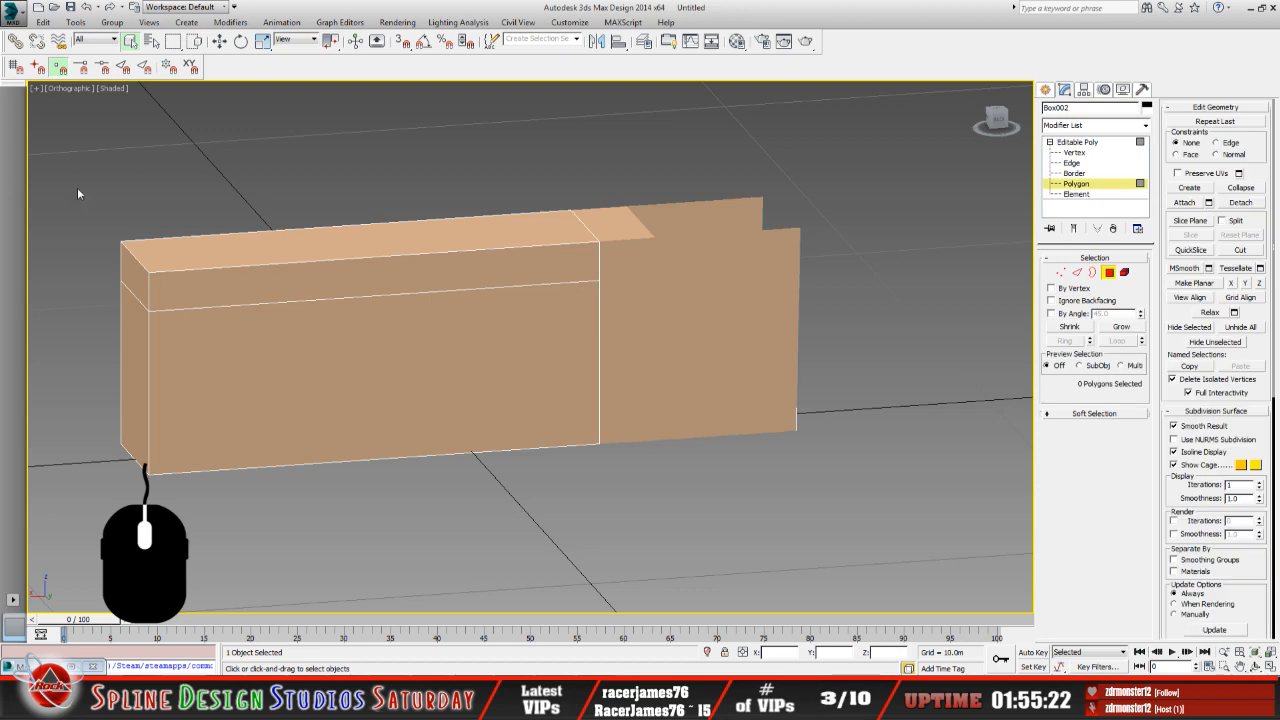
drag(77, 187, 539, 557)
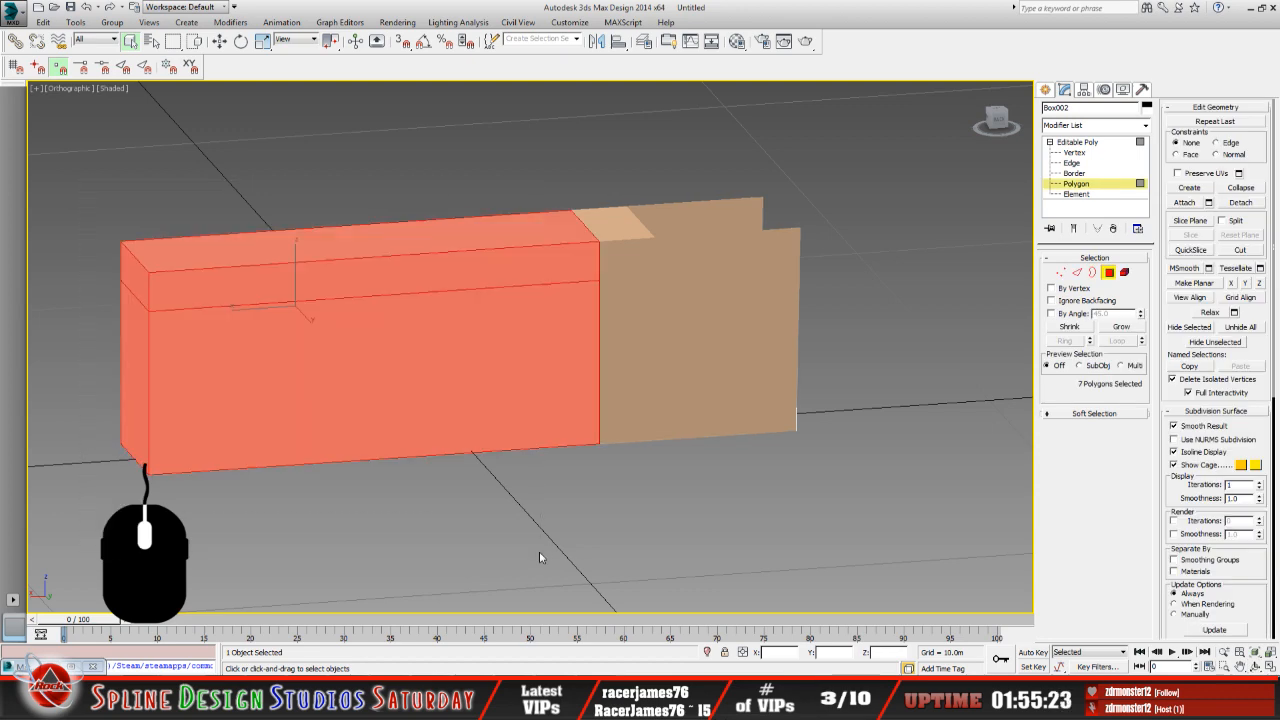
click(1256, 666)
drag(448, 388, 982, 492)
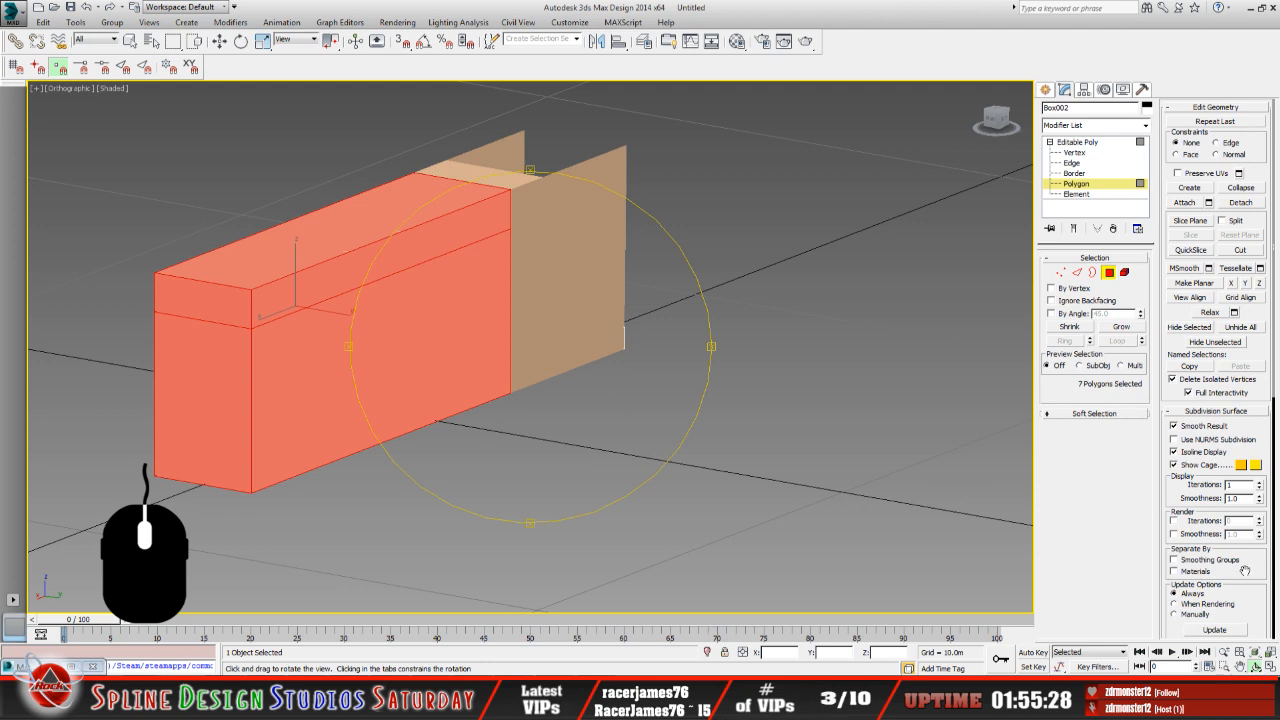
scroll(1222, 560, down, 5)
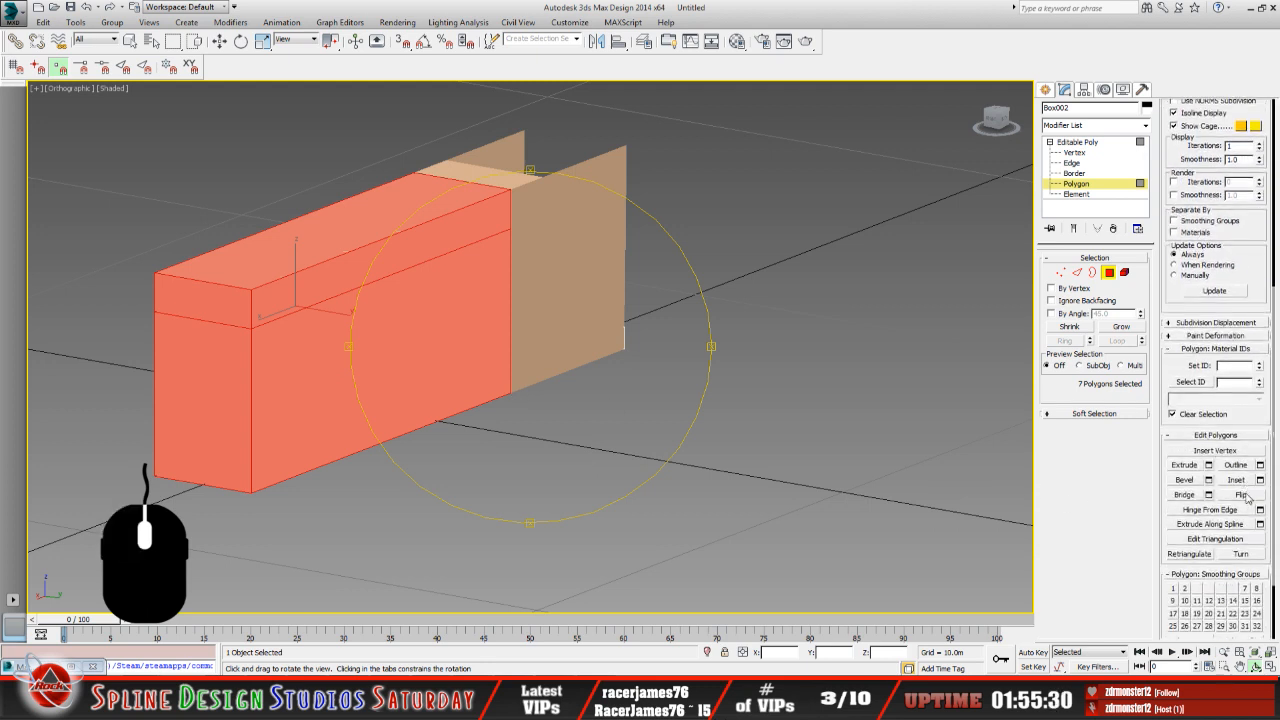
click(1247, 495)
drag(484, 342, 466, 343)
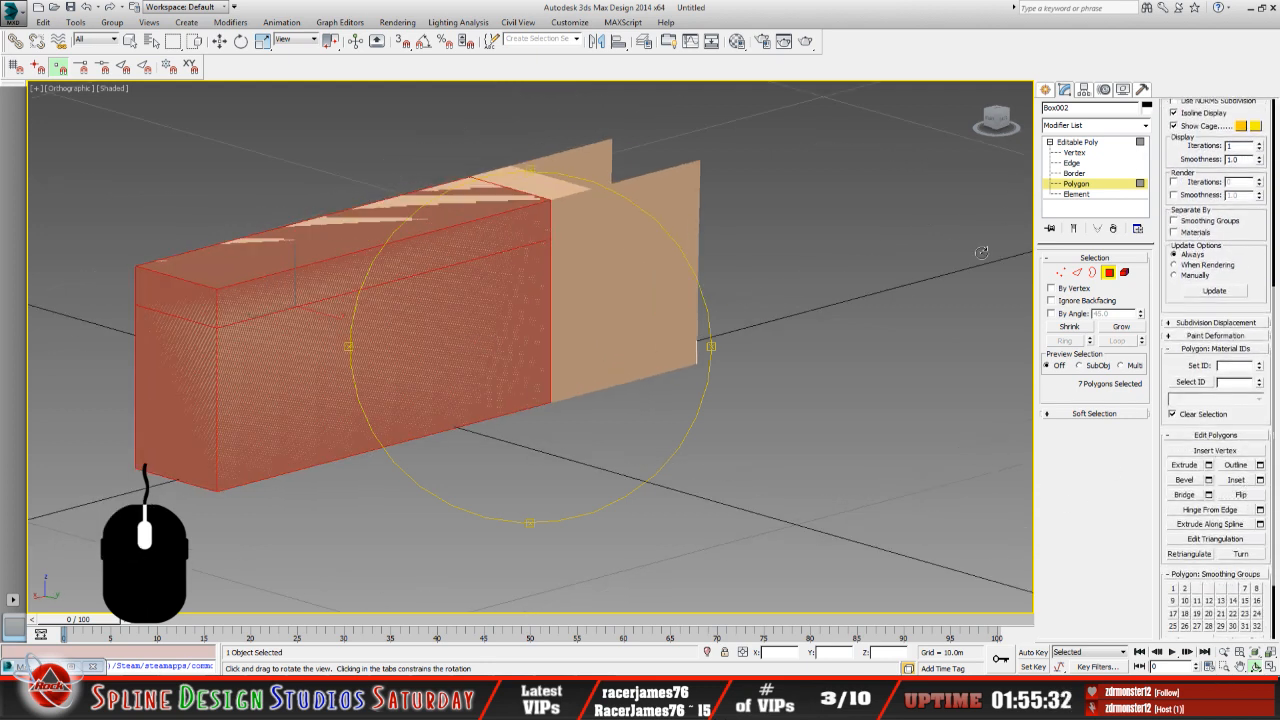
click(1090, 142)
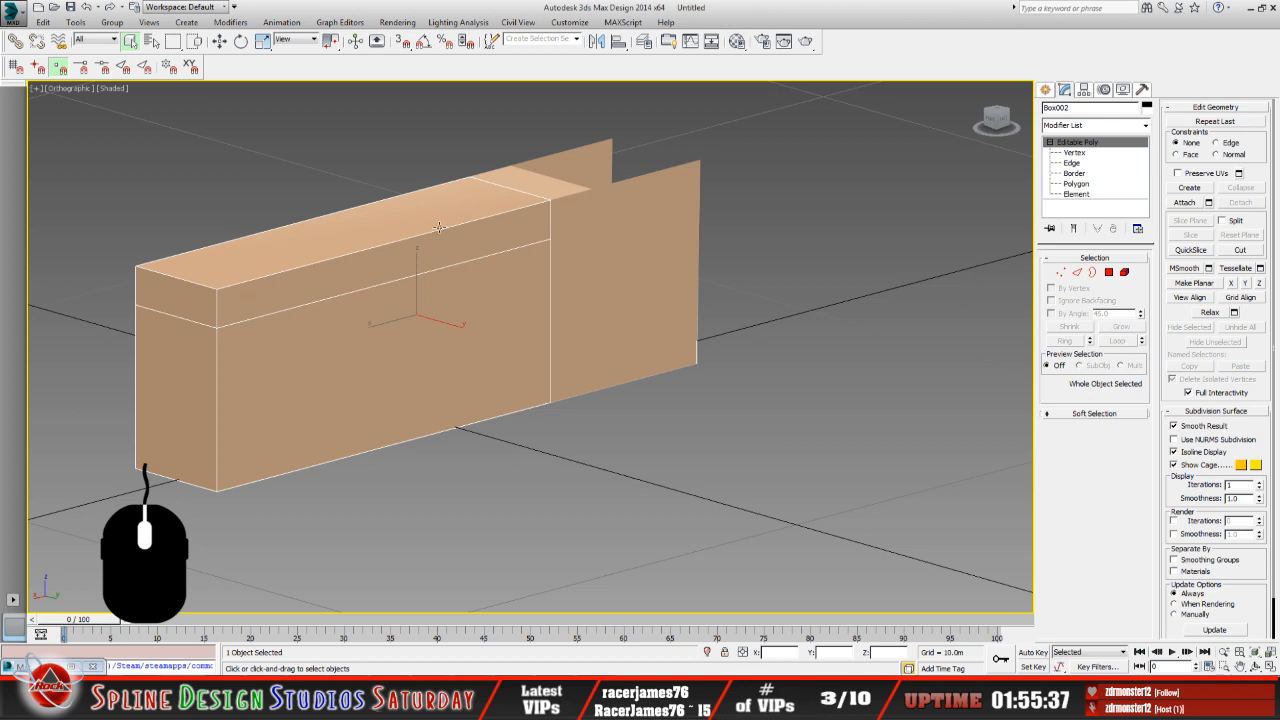
Select Object004 by name from the list of scene objects.
click(1255, 666)
drag(563, 360, 504, 369)
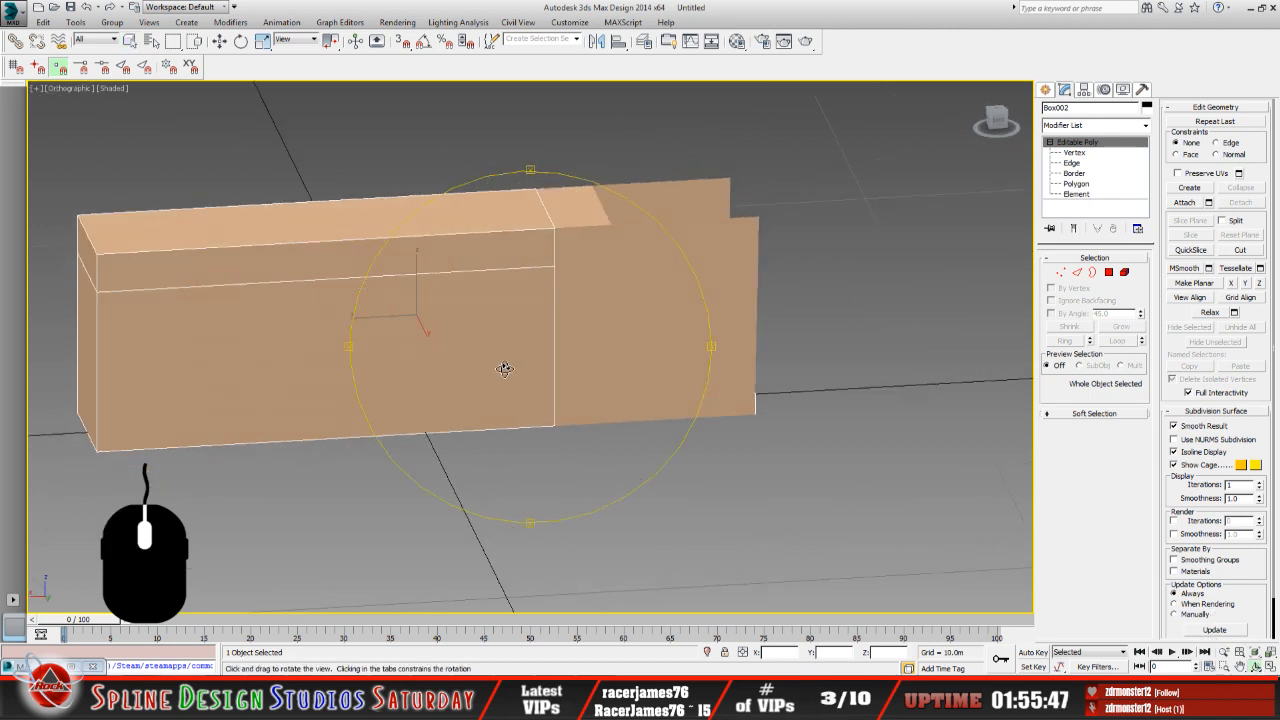
drag(425, 303, 476, 307)
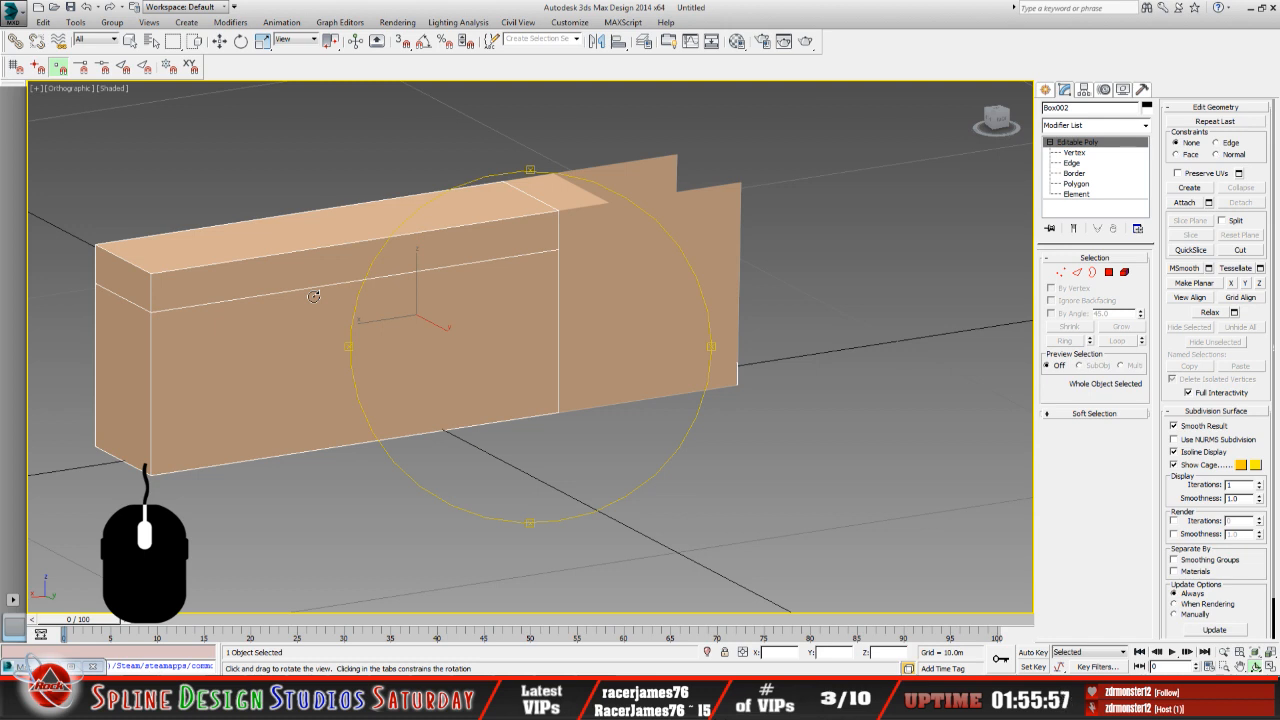
drag(582, 318, 530, 336)
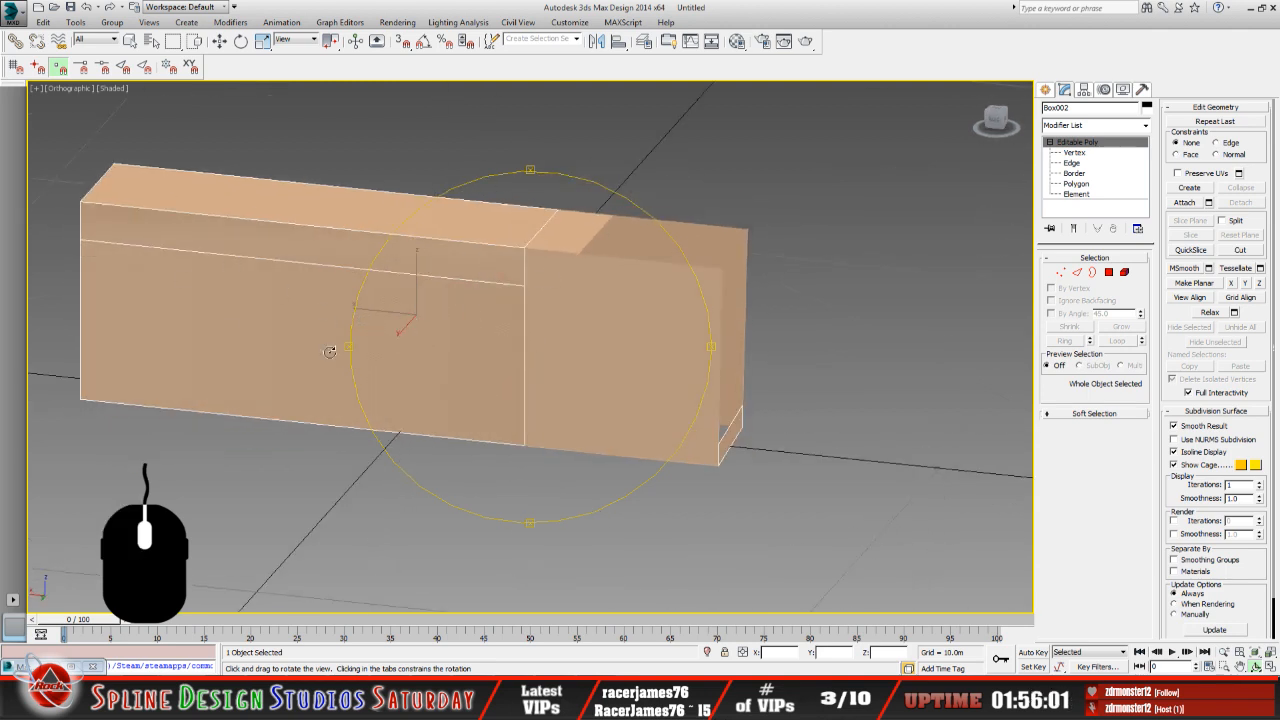
drag(571, 408, 462, 336)
click(152, 41)
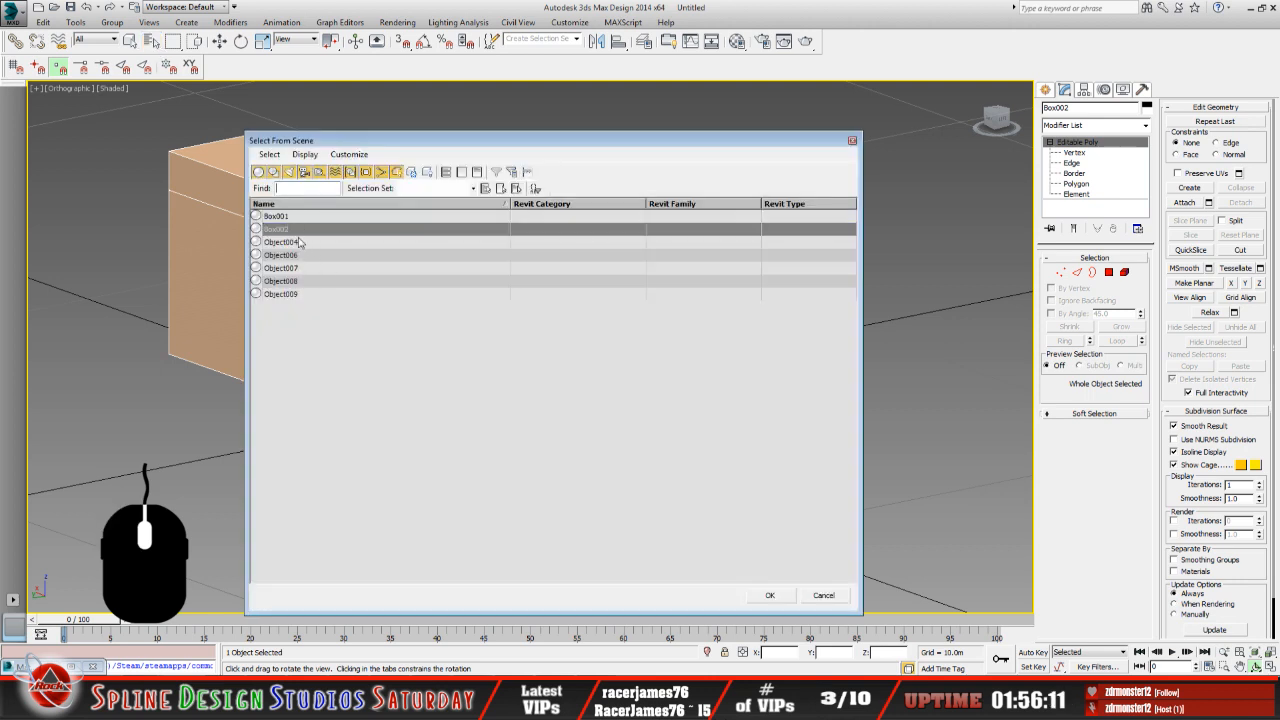
click(302, 248)
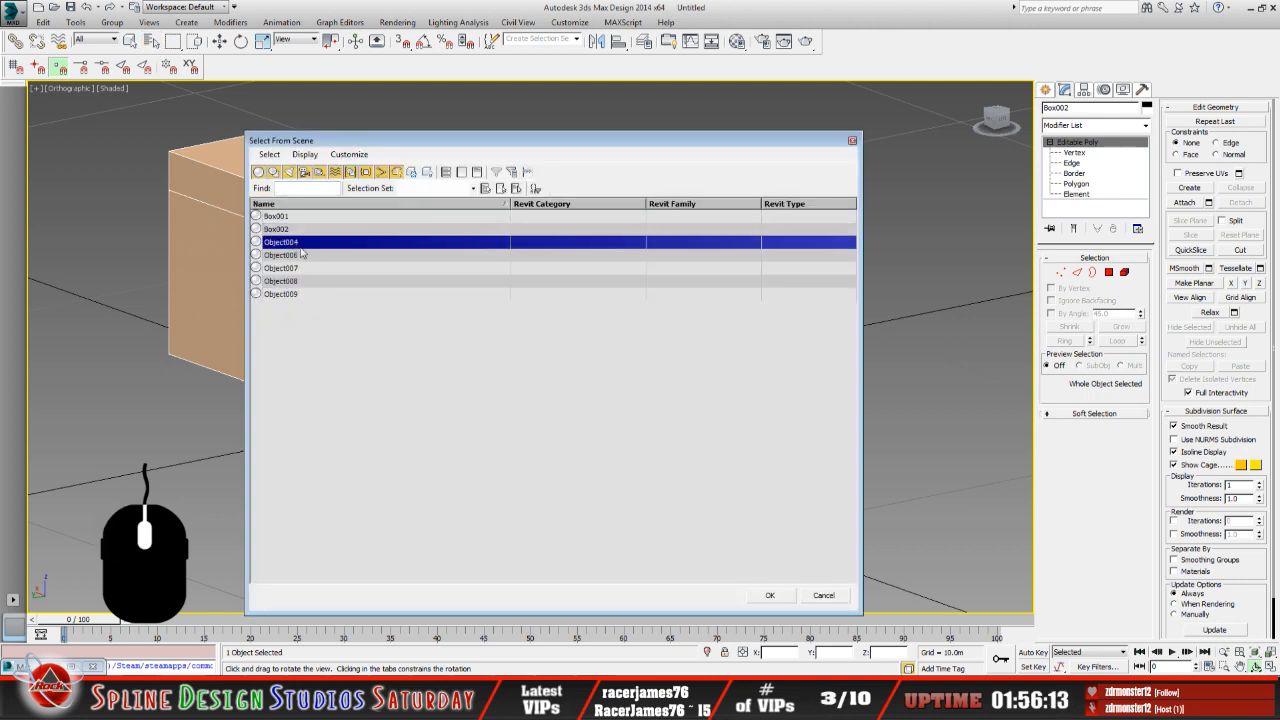
click(771, 596)
key(z)
Examine the selected top panel and the adjoining side walls and lower opening from several angles.
drag(483, 366, 554, 286)
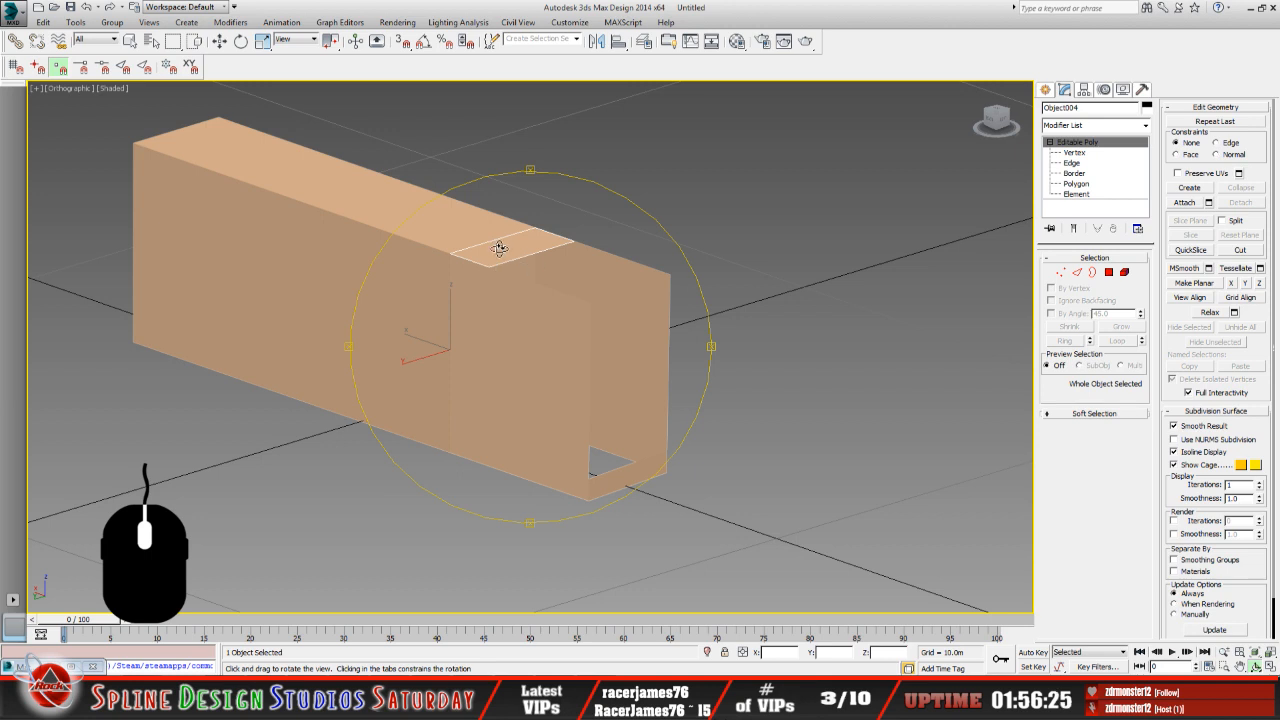
drag(500, 322, 483, 252)
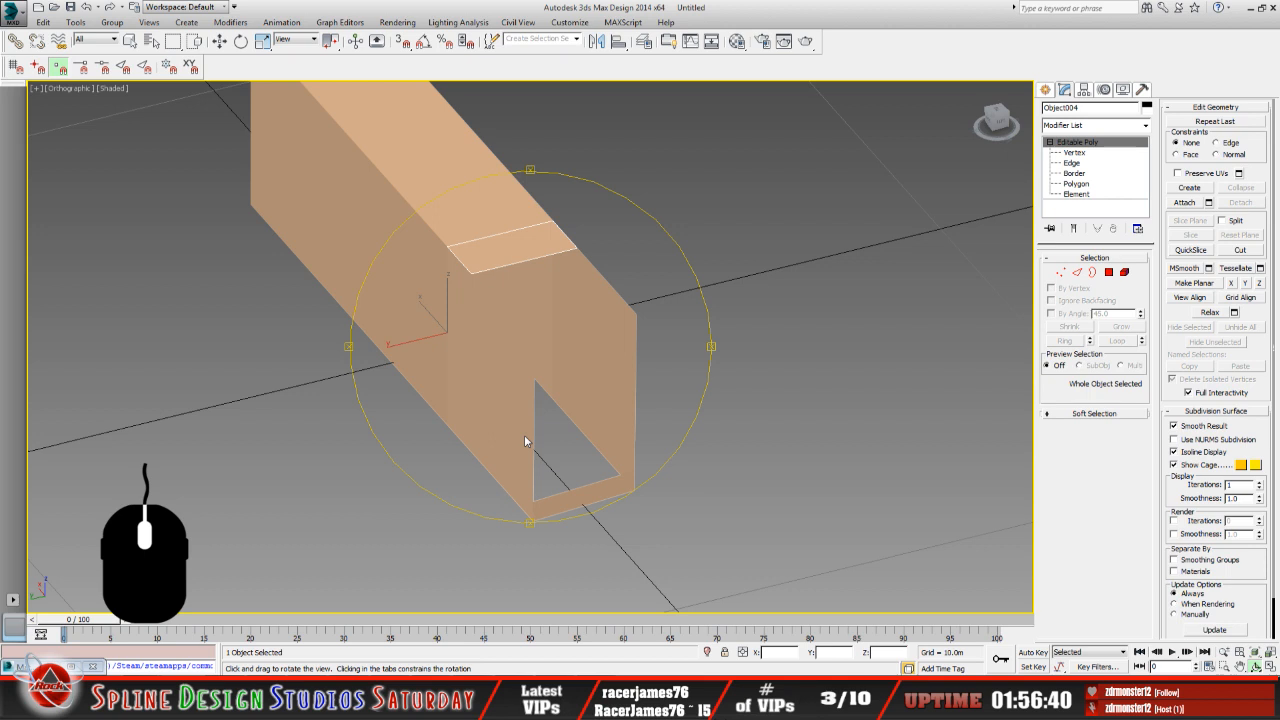
drag(524, 440, 541, 407)
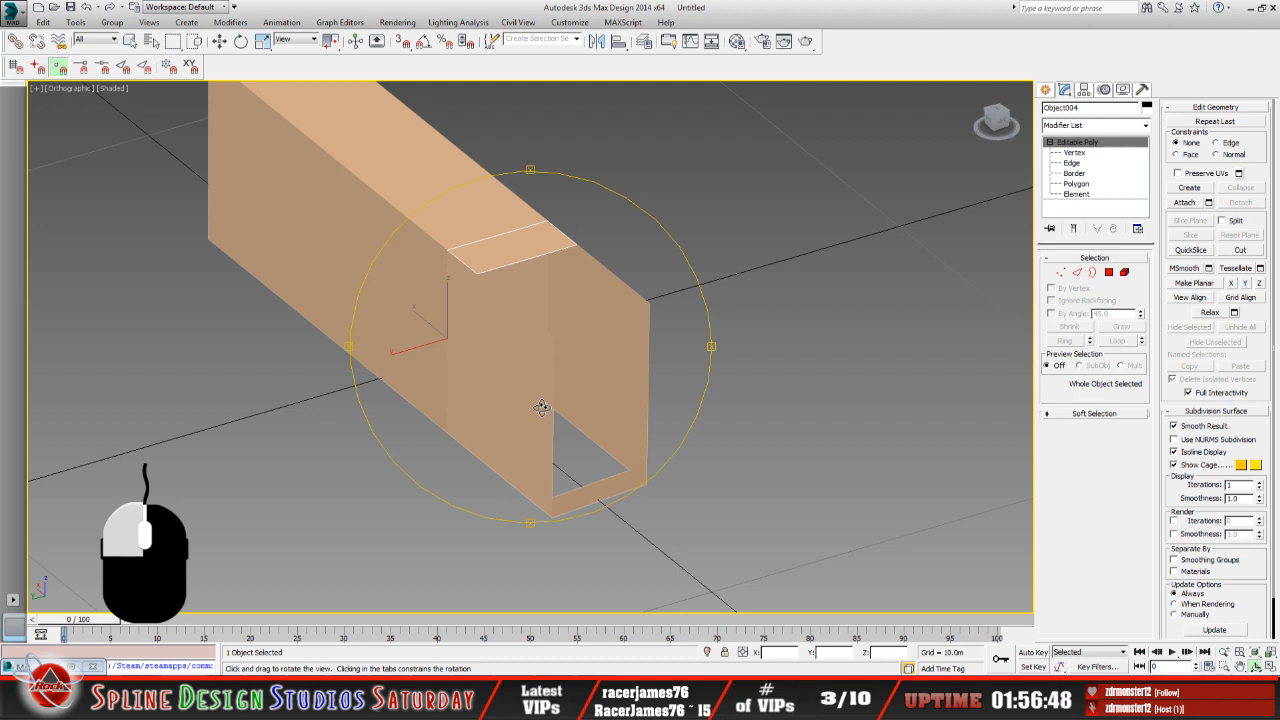
drag(541, 407, 337, 262)
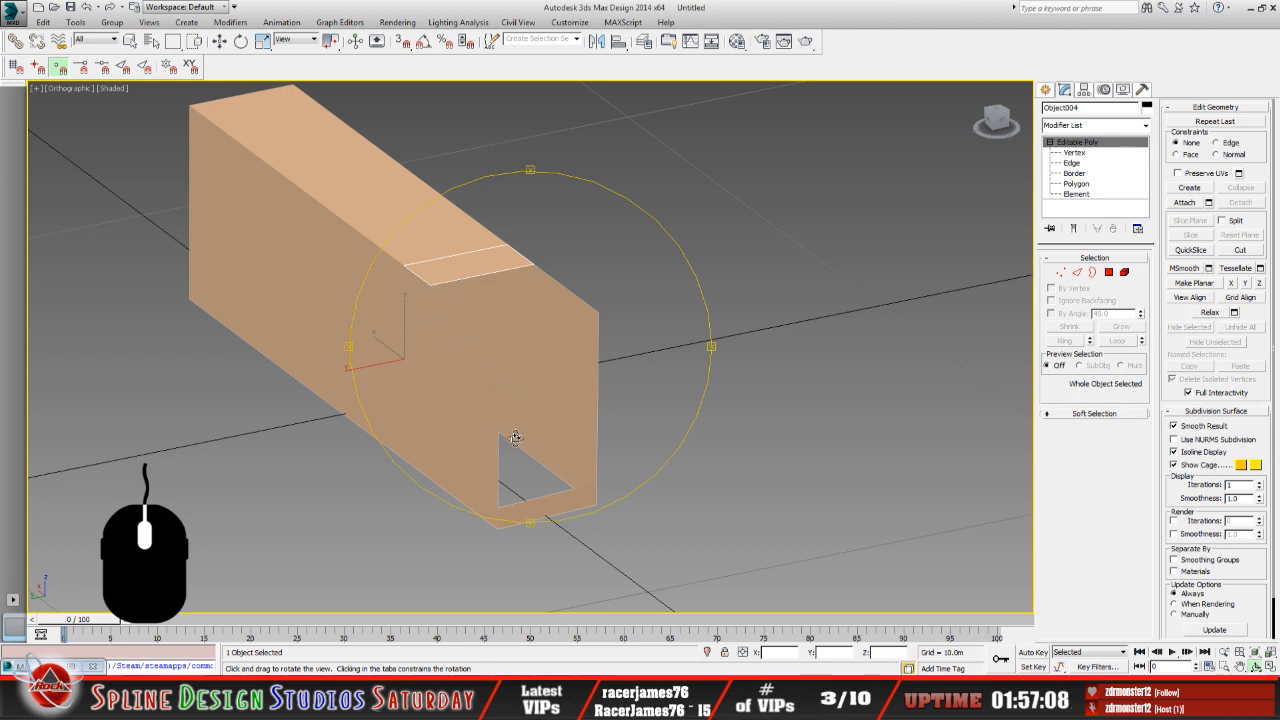
drag(576, 443, 525, 407)
drag(511, 453, 576, 447)
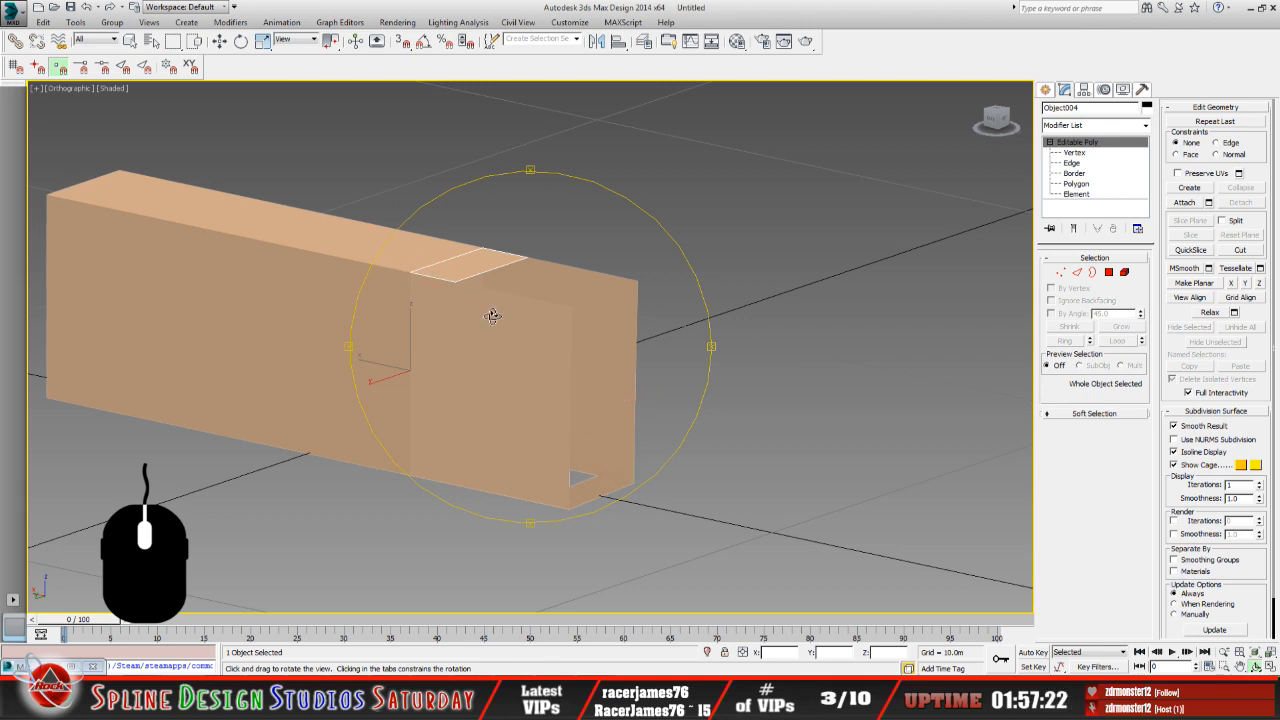
drag(619, 402, 562, 409)
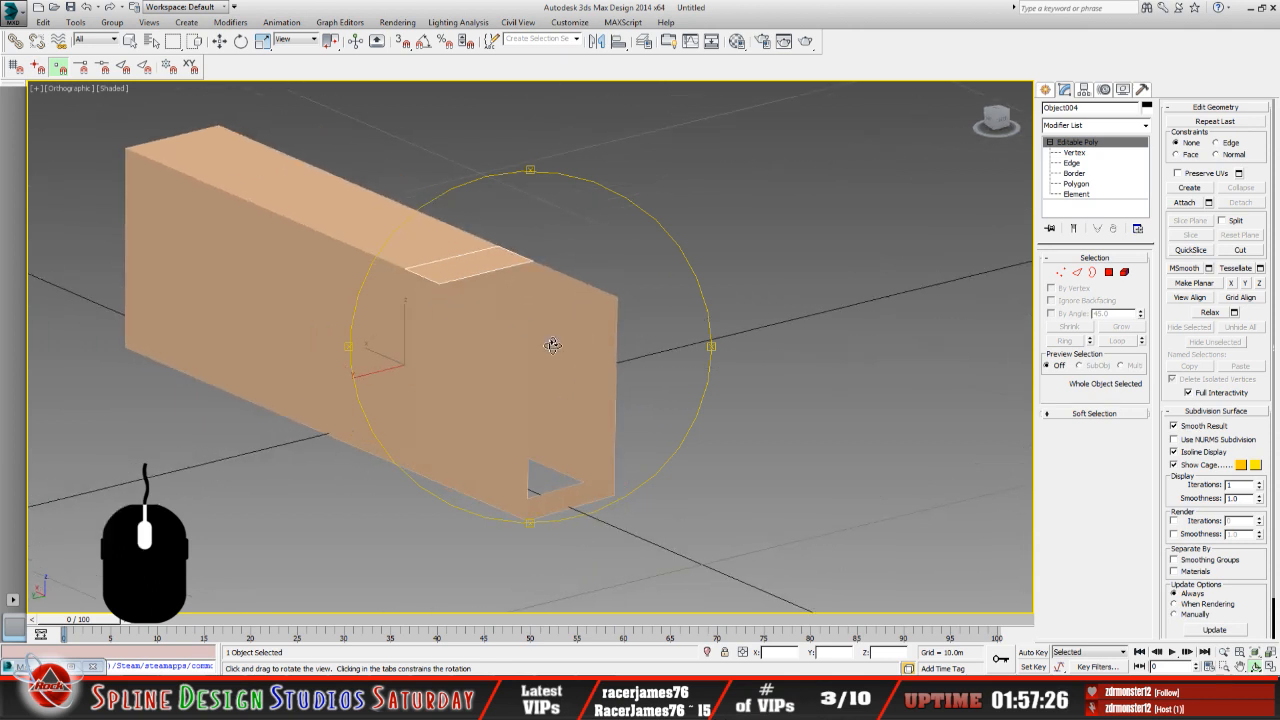
drag(552, 345, 521, 344)
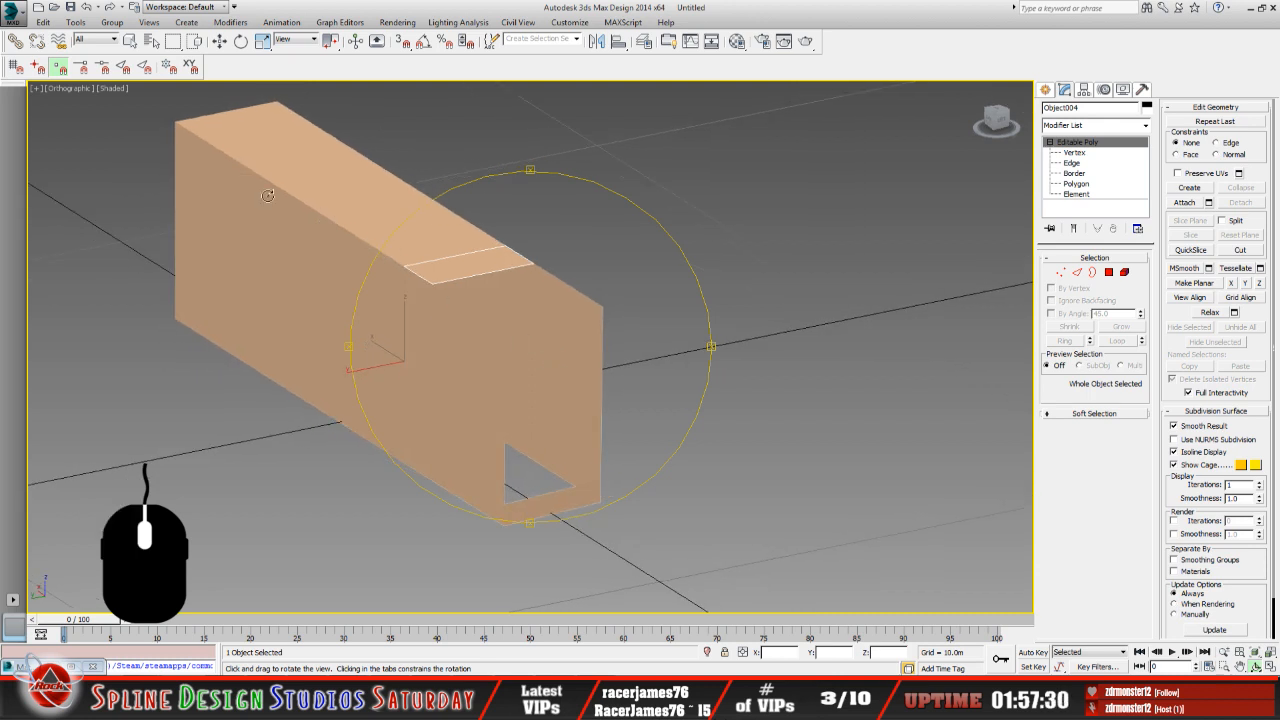
mouse_move(555, 462)
mouse_down()
mouse_move(505, 450)
mouse_move(551, 458)
mouse_move(533, 459)
mouse_up()
right_click(212, 412)
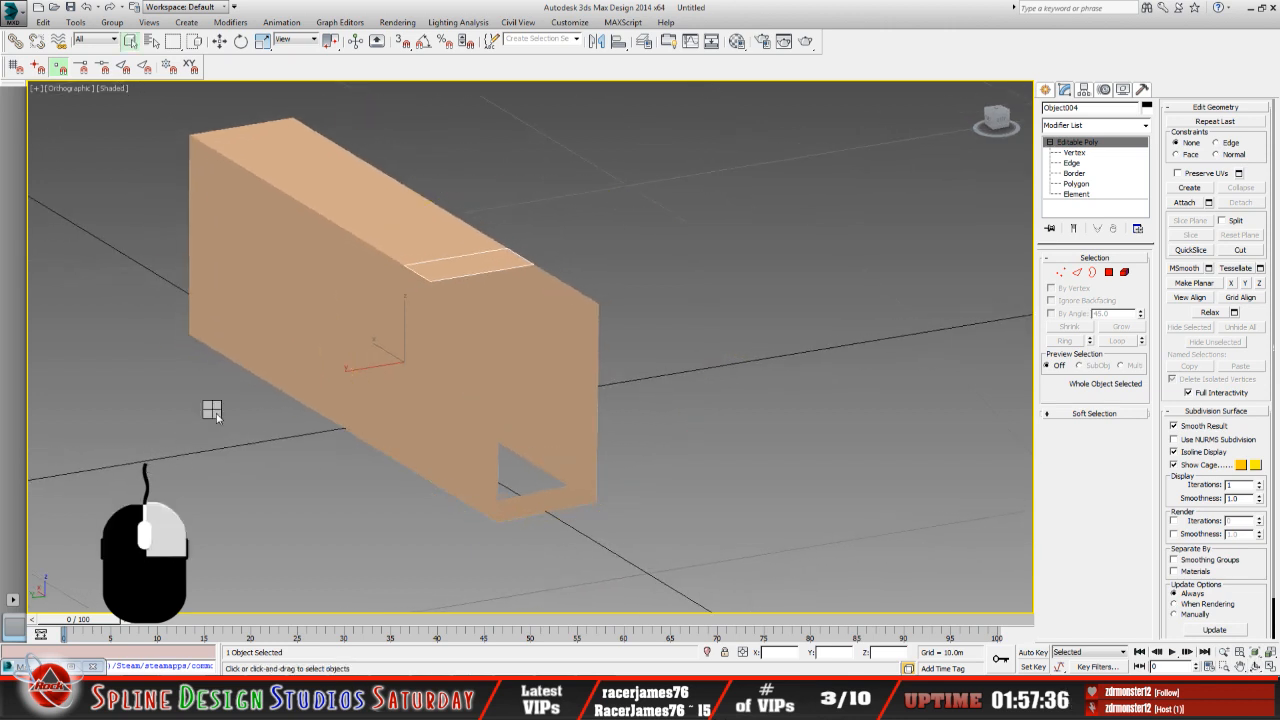
Unhide Object005 and select this sloped panel inside the box end.
click(248, 354)
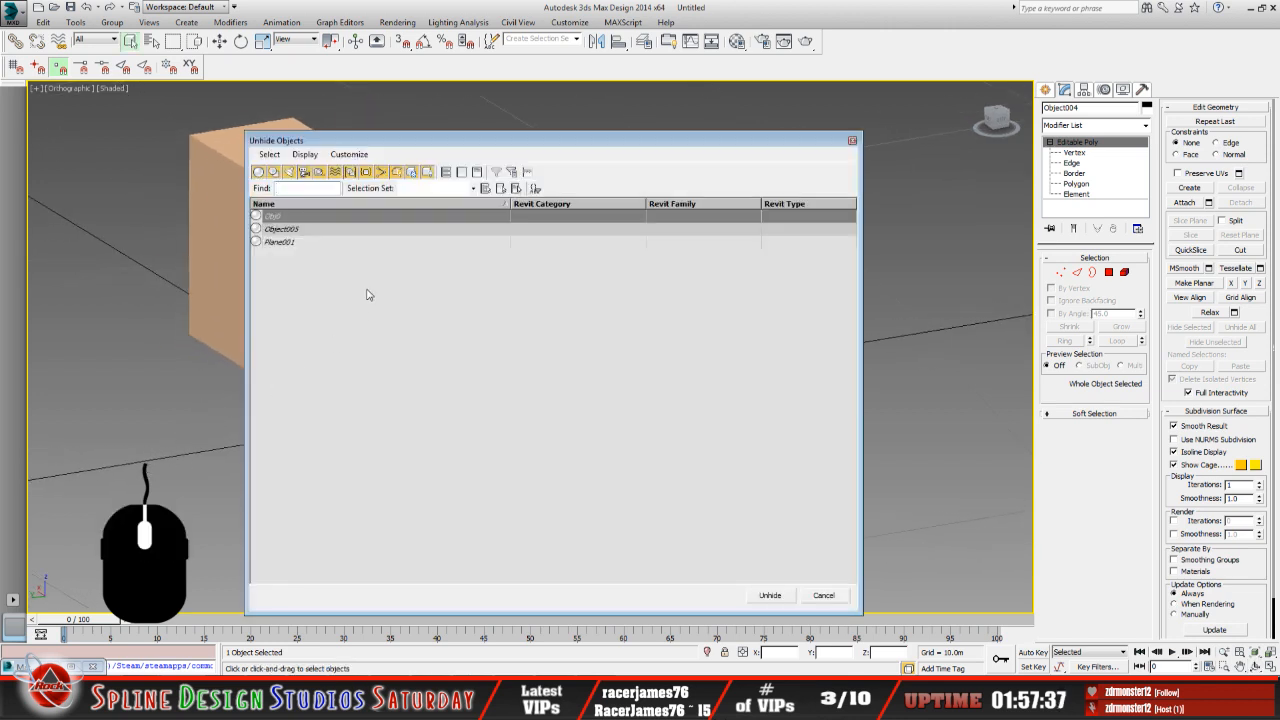
click(294, 231)
click(766, 595)
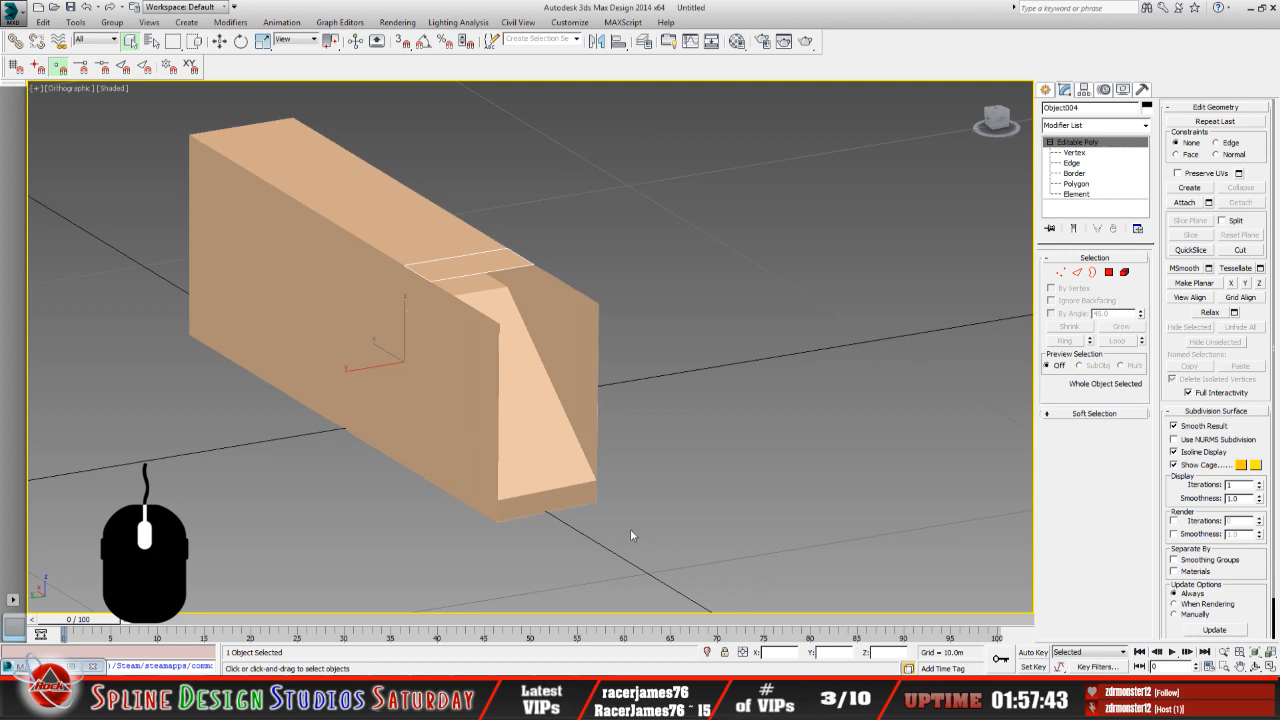
click(538, 455)
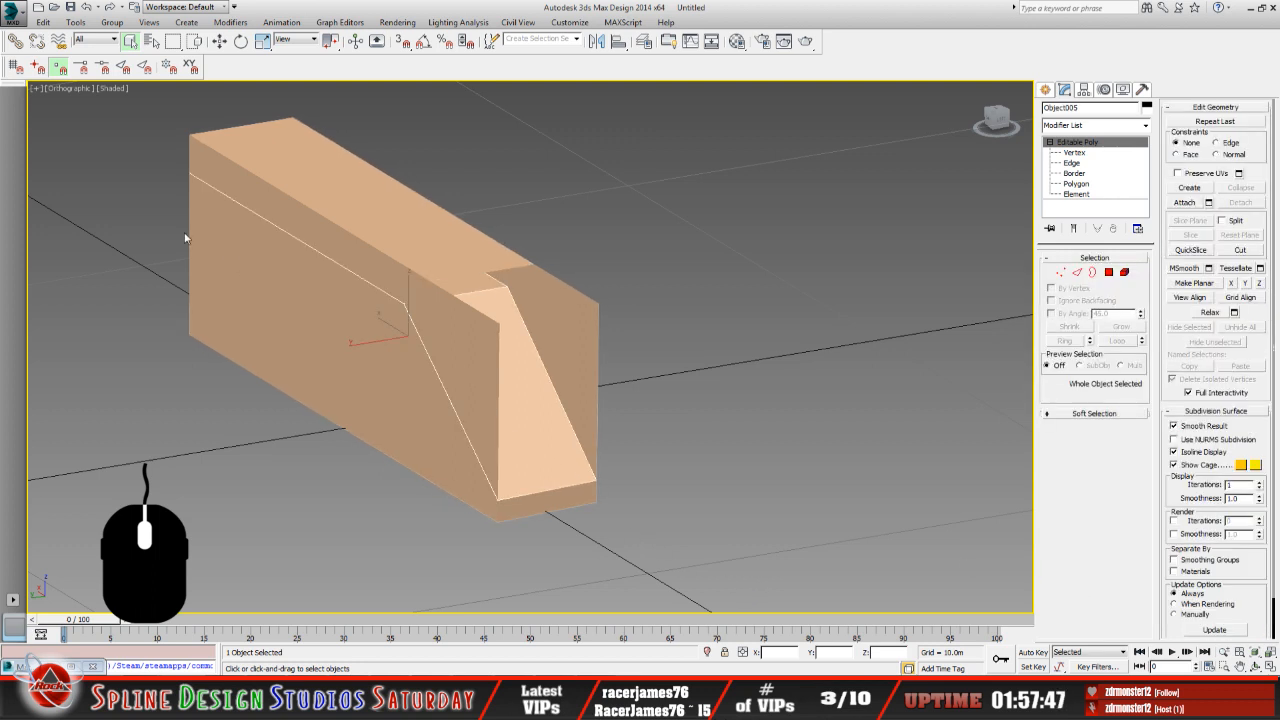
Lower the upper outer corner vertex of the near side wall, Object008, along Z to about 1.858 m.
click(1256, 665)
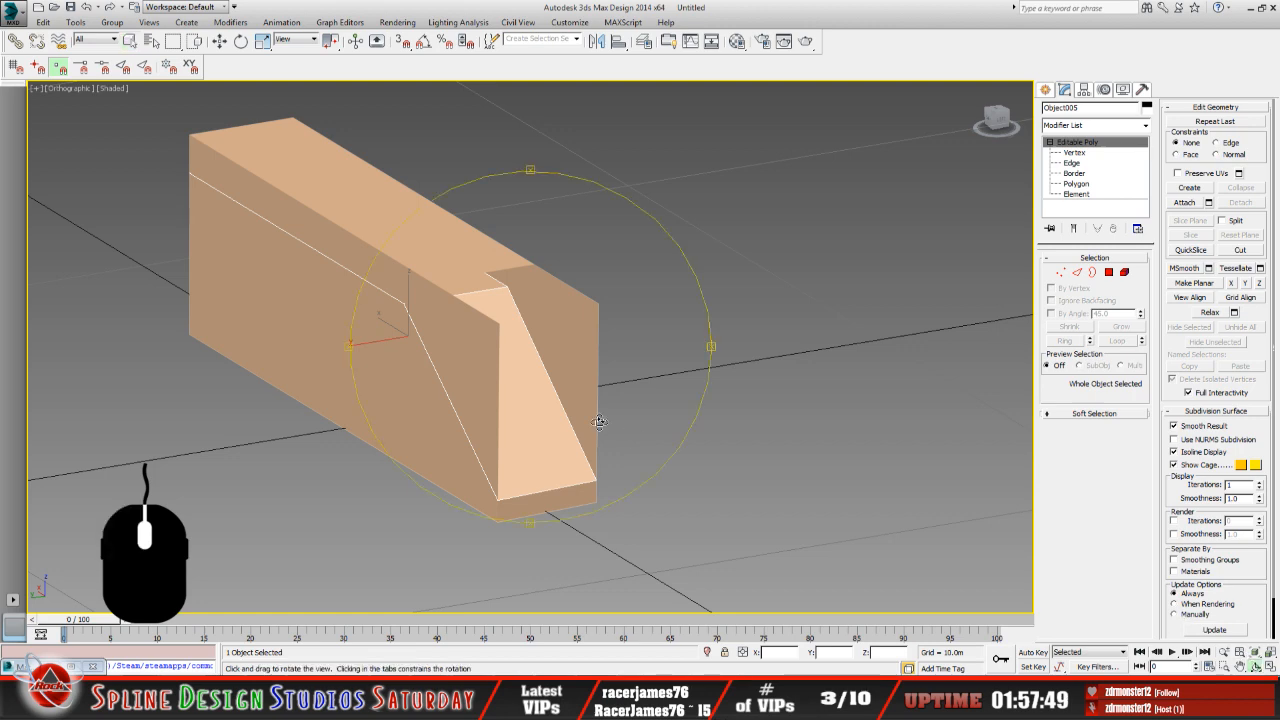
drag(528, 399, 587, 398)
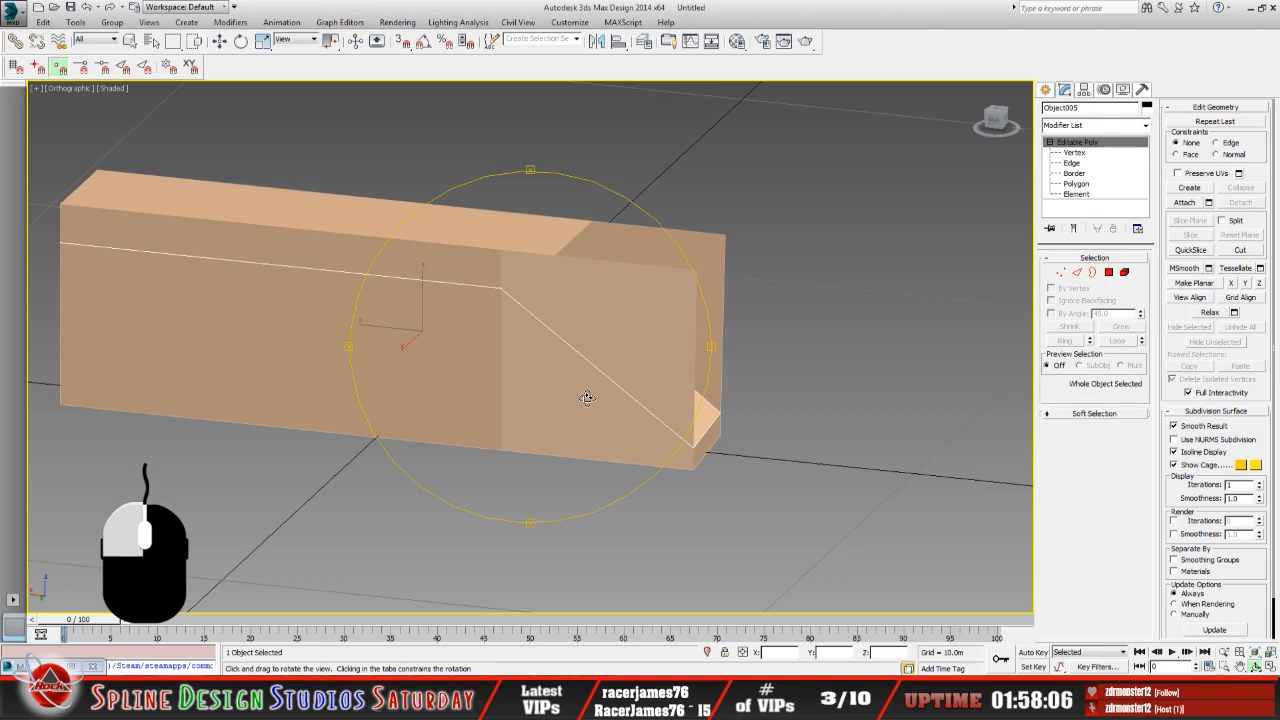
drag(587, 398, 587, 398)
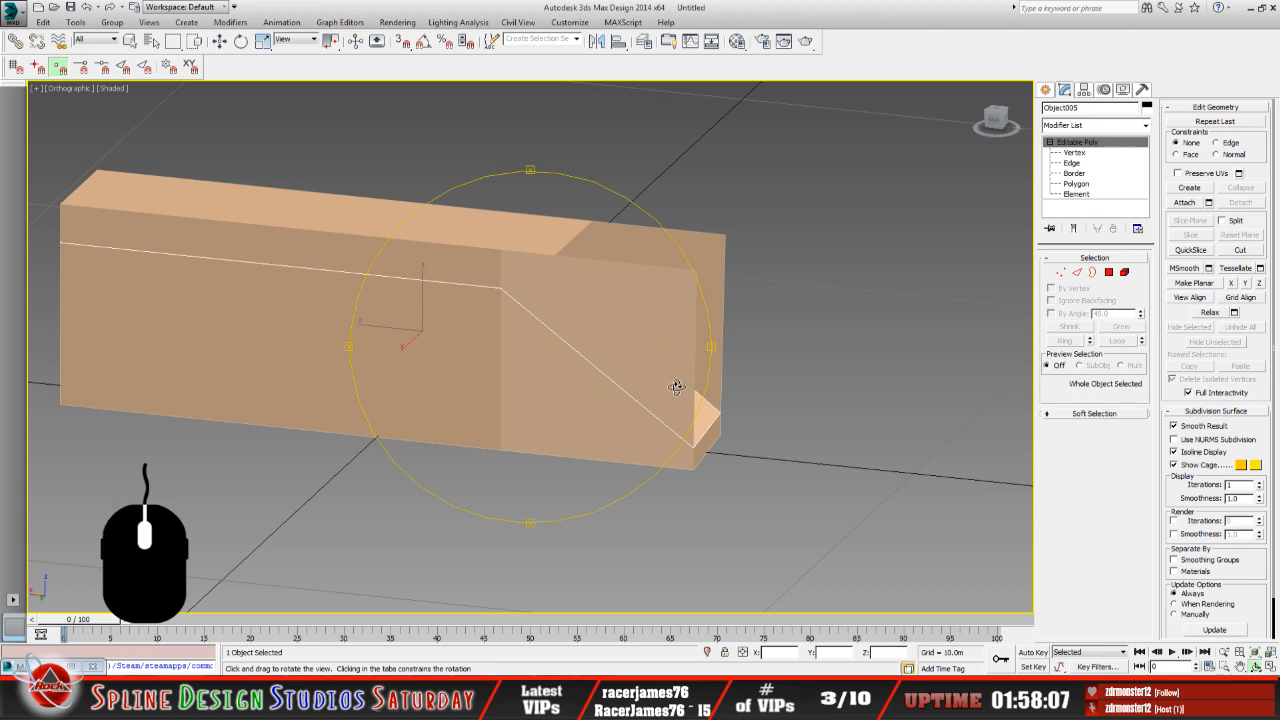
drag(603, 380, 594, 388)
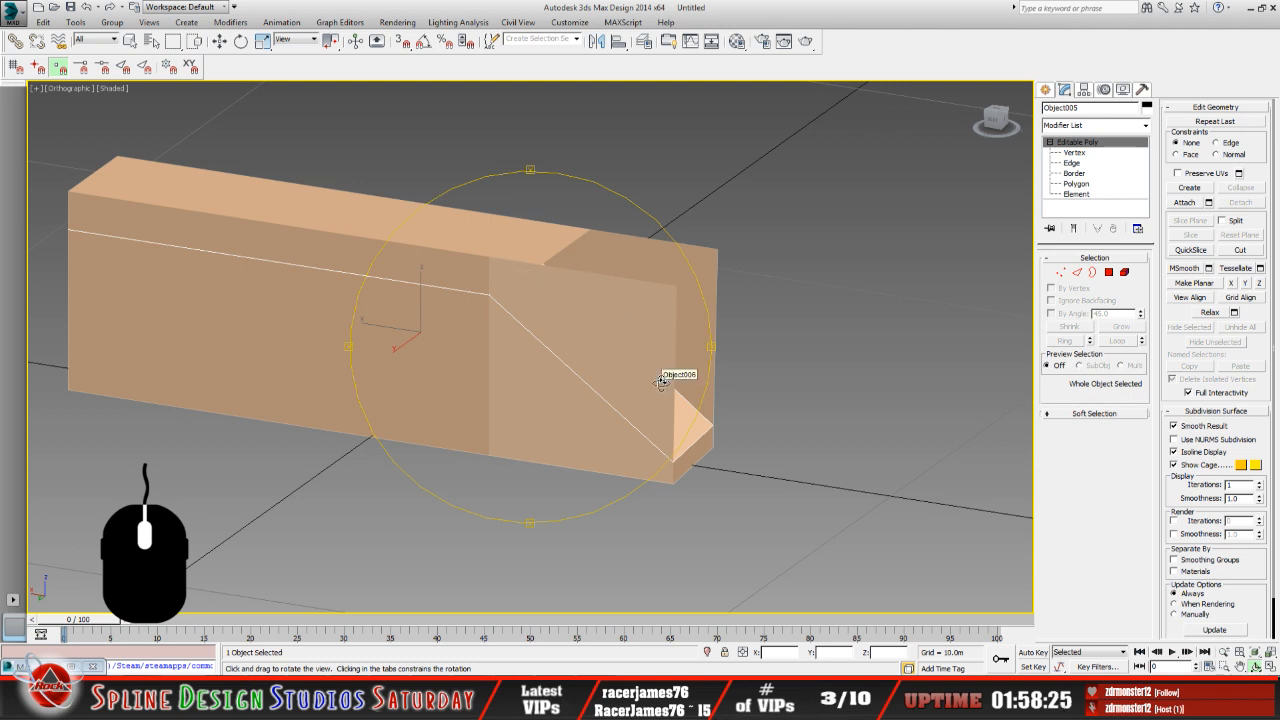
alt+middle_drag(594, 380, 574, 403)
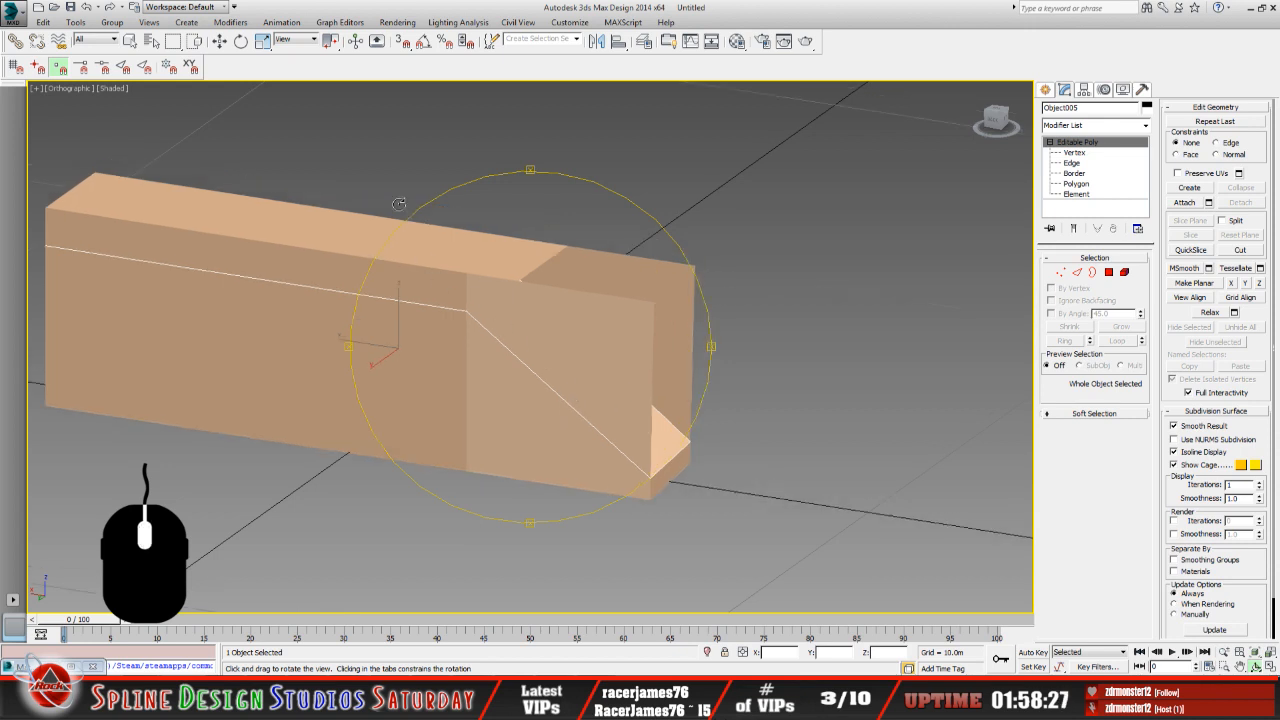
click(218, 41)
click(607, 345)
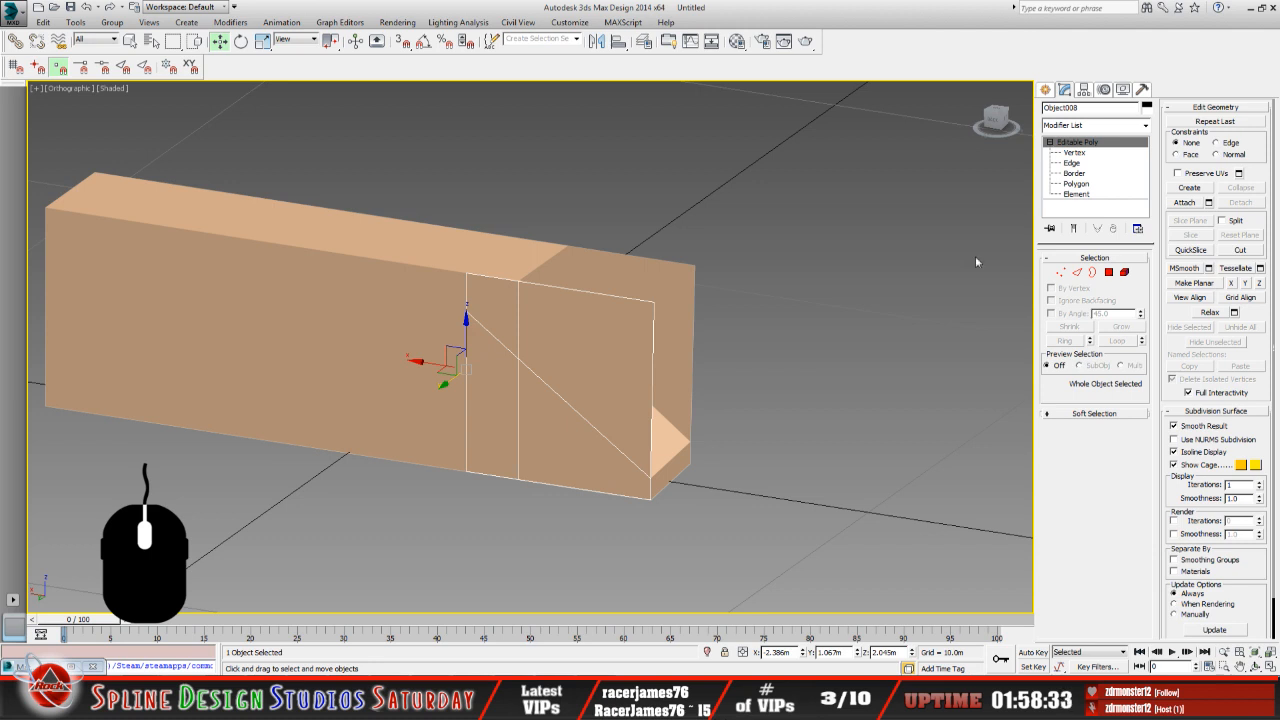
click(1090, 152)
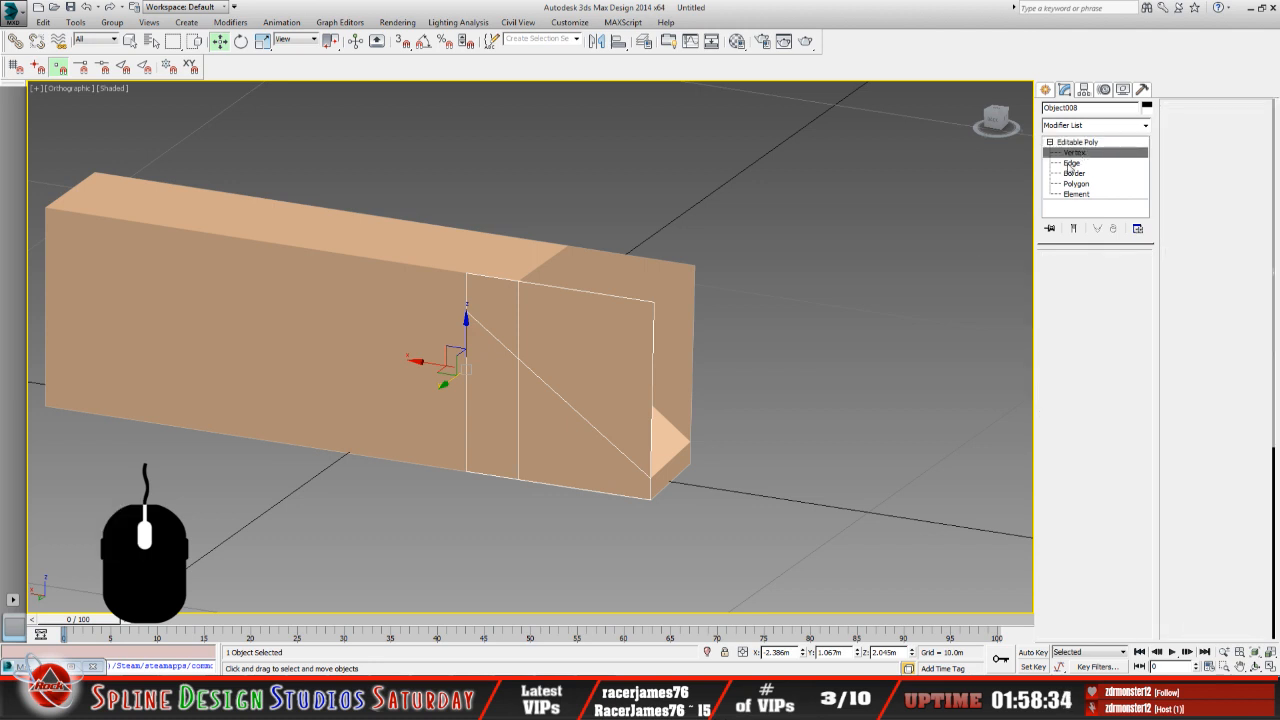
click(651, 302)
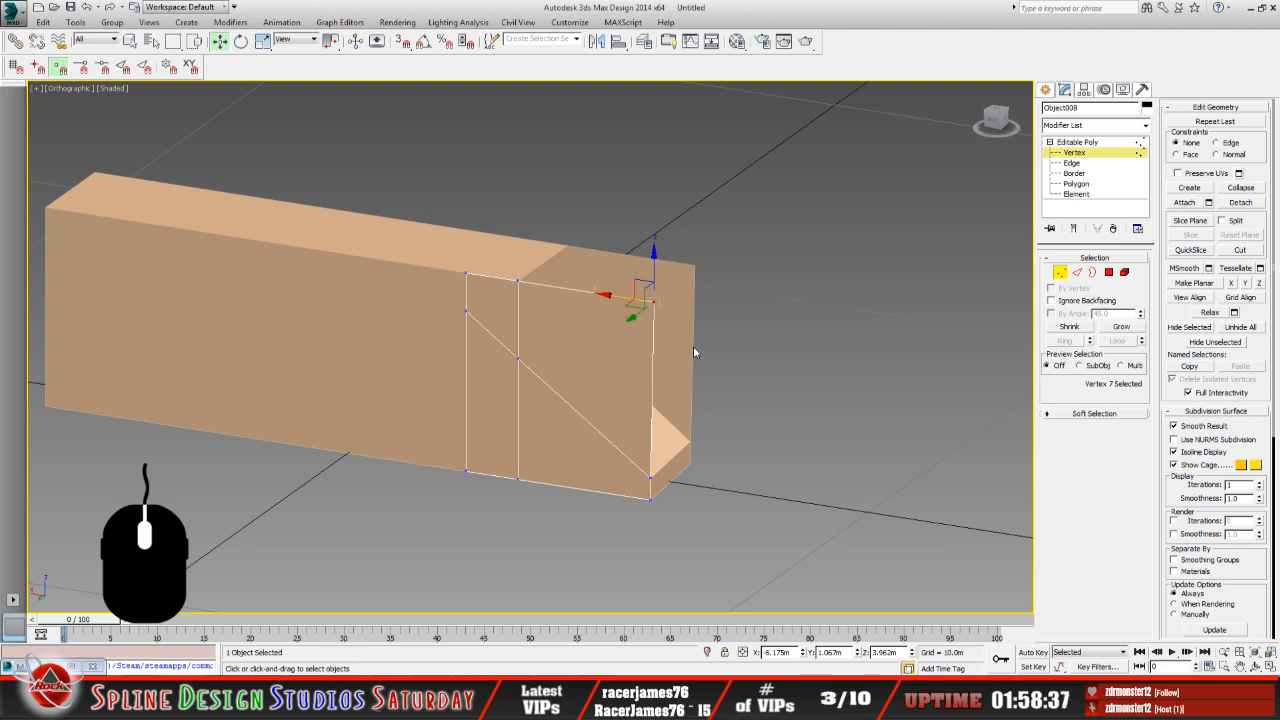
drag(651, 262, 634, 365)
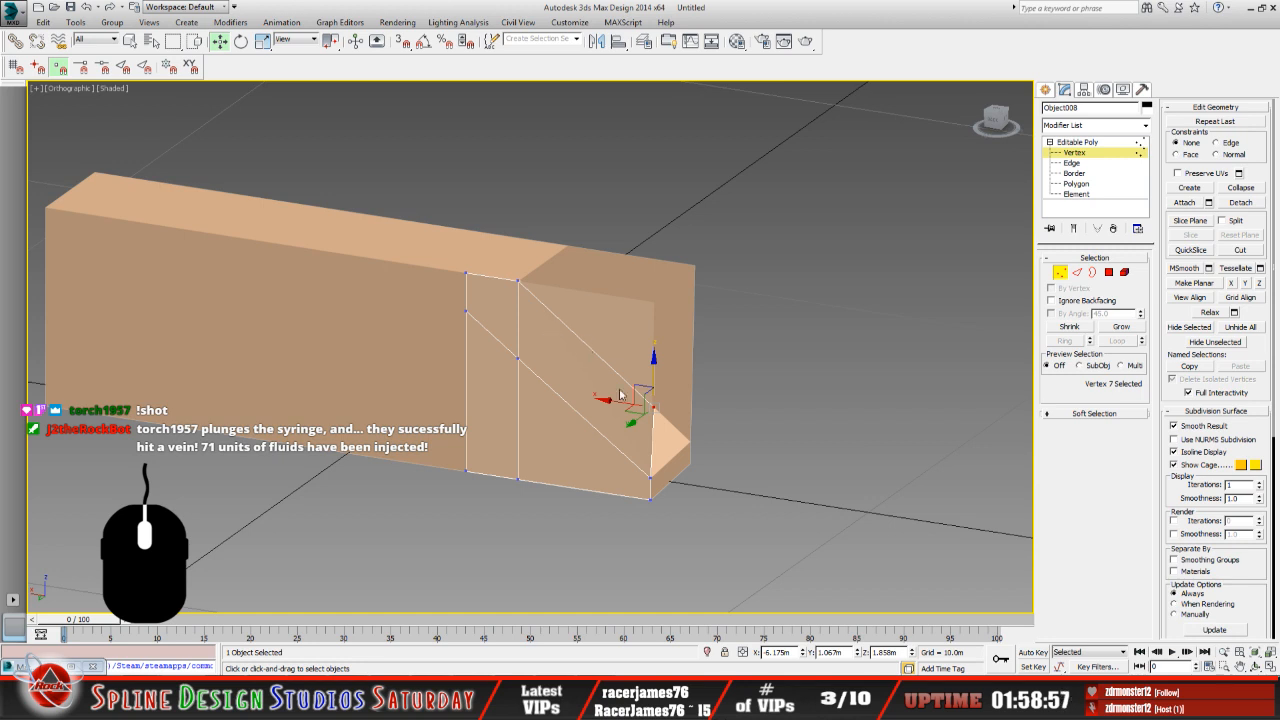
Copy the lowered vertex's Z coordinate and return Object008 to object level.
double_click(884, 652)
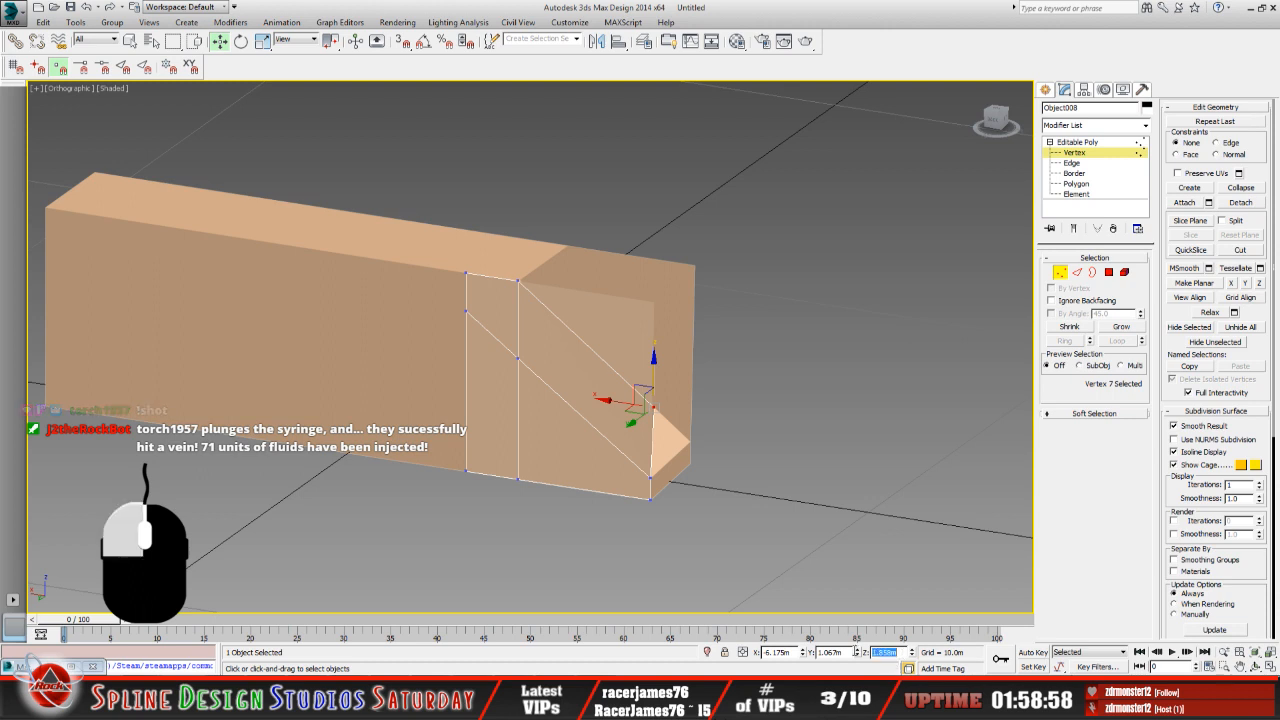
right_click(882, 652)
click(871, 507)
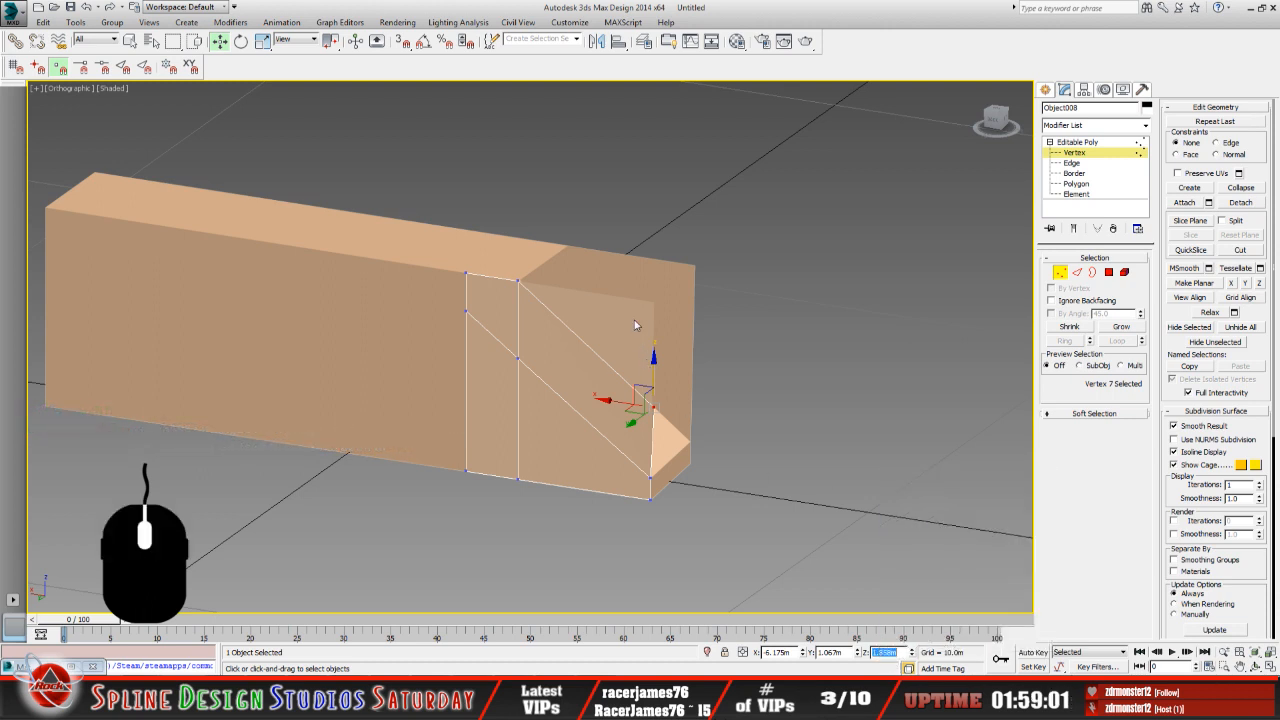
click(1077, 142)
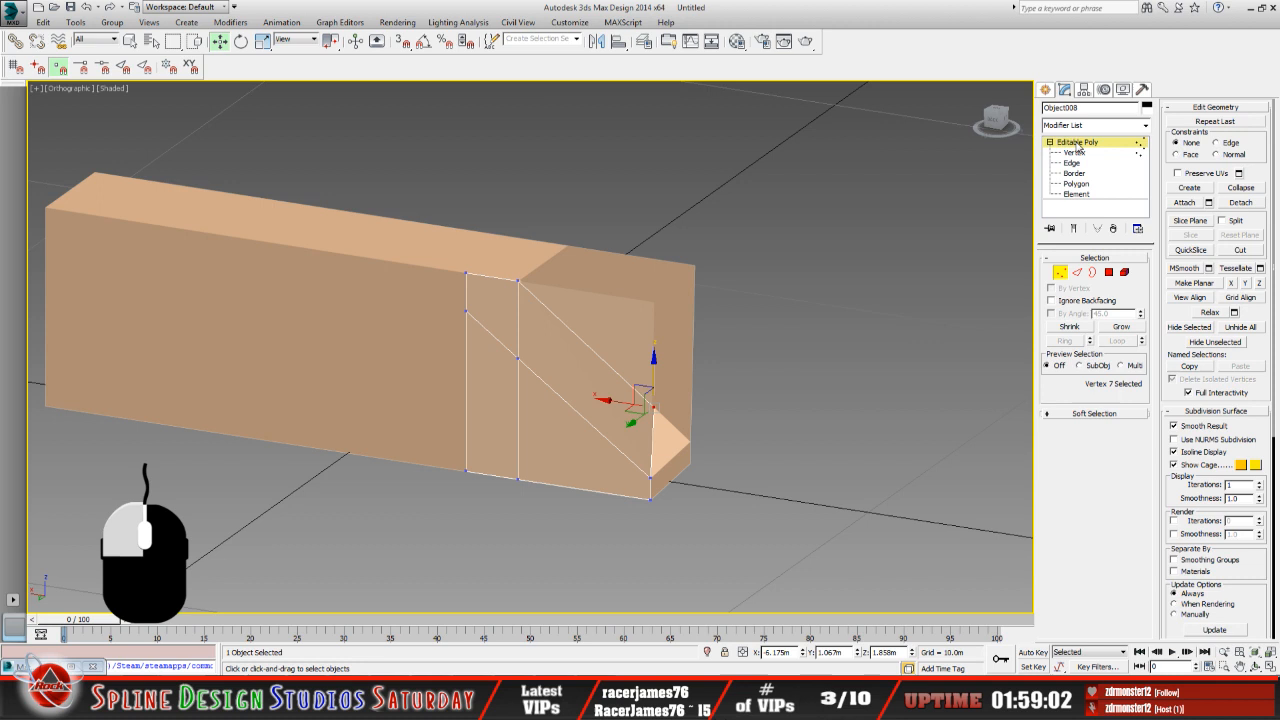
Set the upper outer corner vertex of the far side wall, Object009, to the copied Z of 1.858 m, finishing at object level.
click(679, 284)
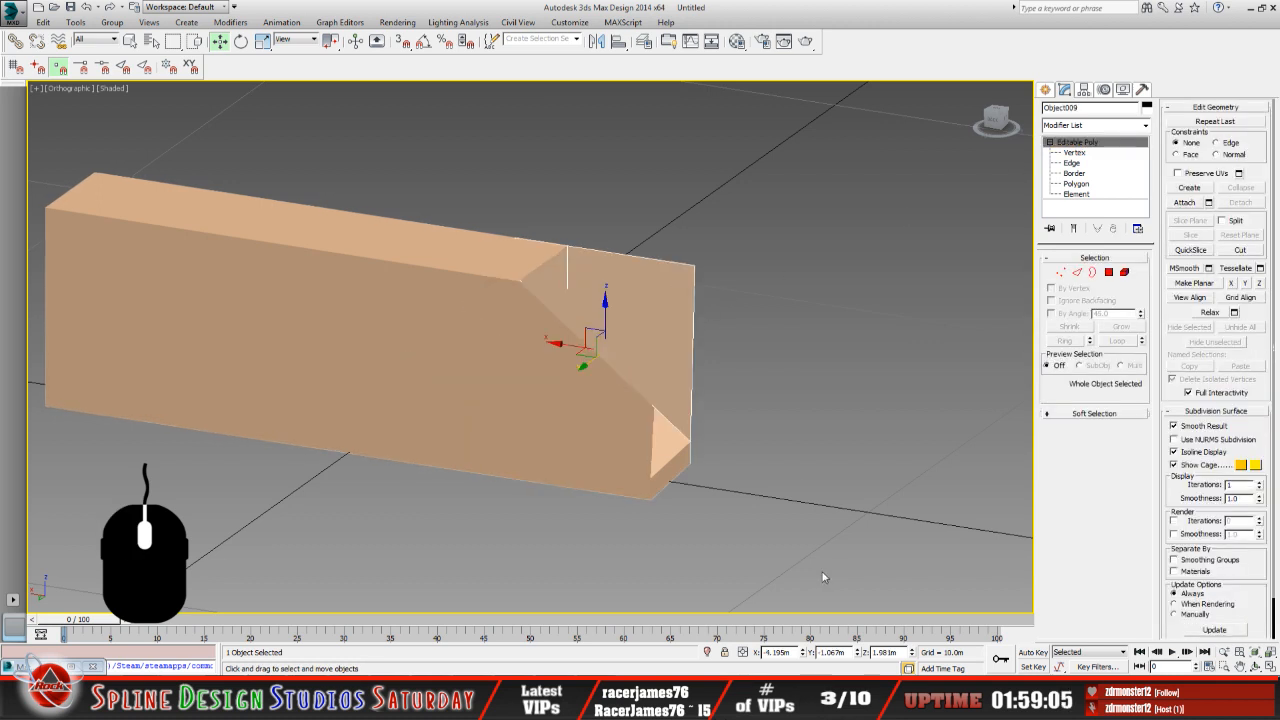
key(1)
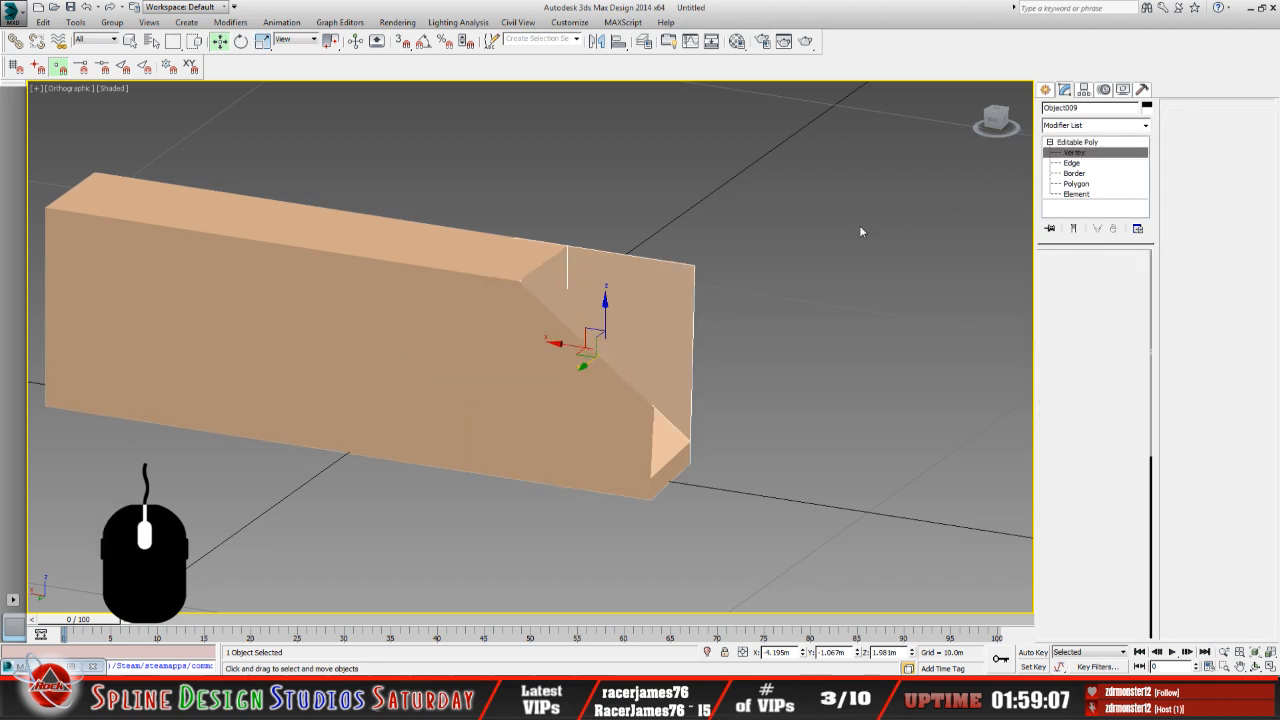
click(694, 265)
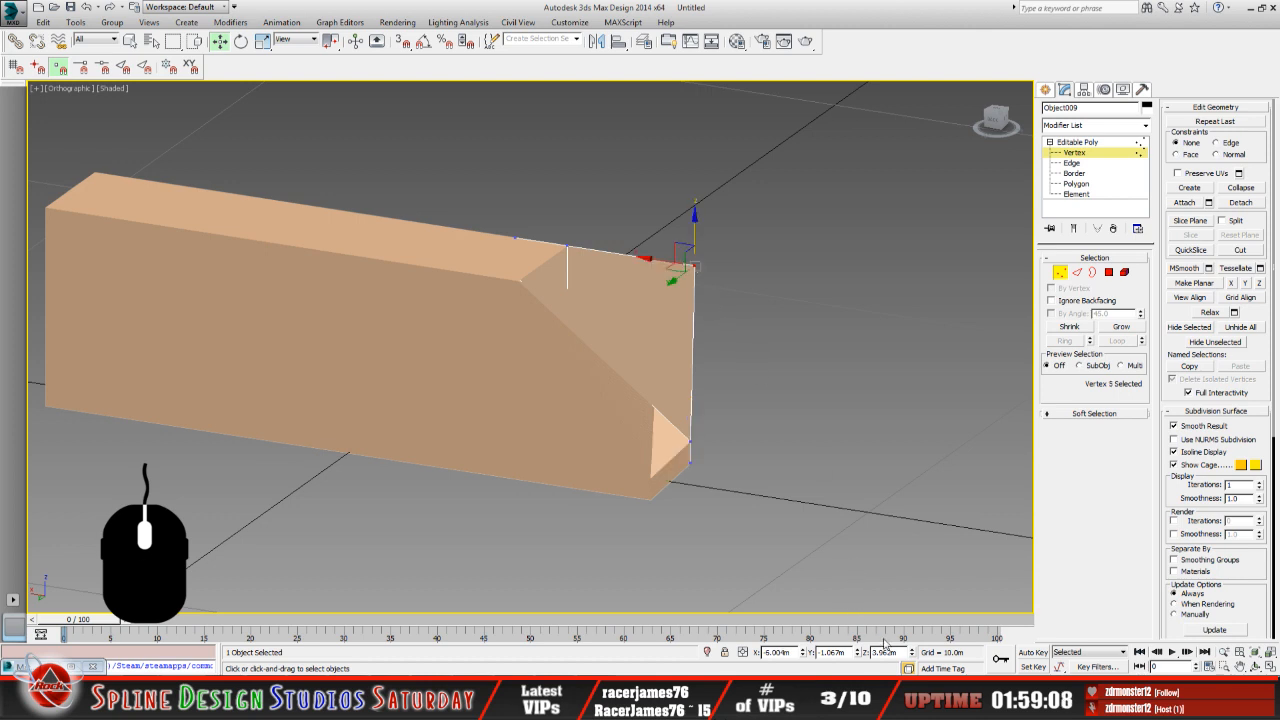
double_click(884, 652)
right_click(888, 651)
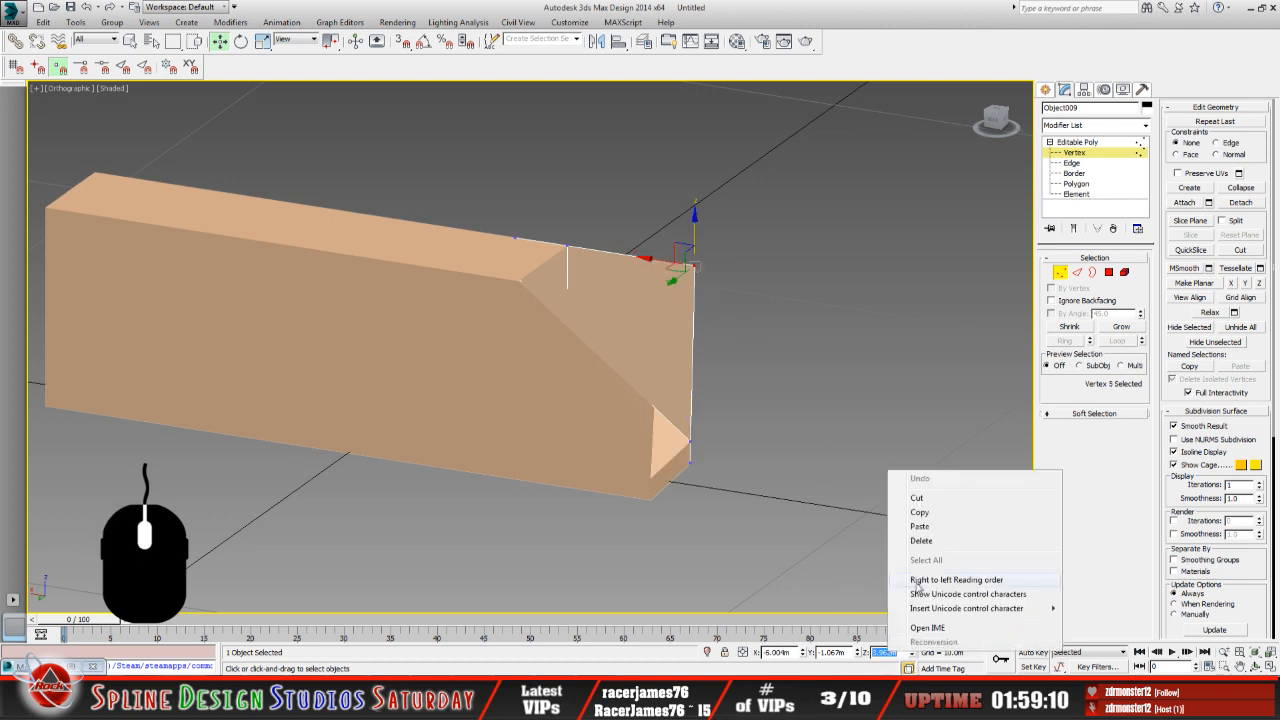
click(919, 526)
key(Return)
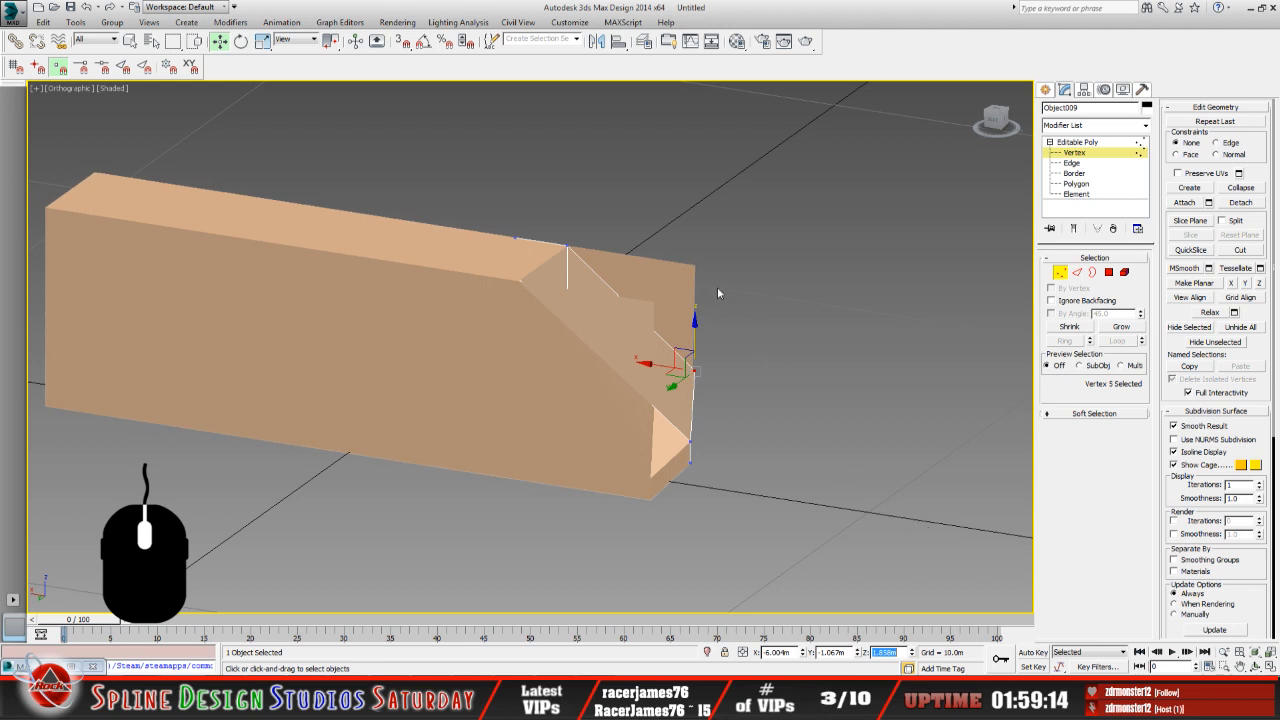
click(1256, 667)
drag(580, 368, 516, 313)
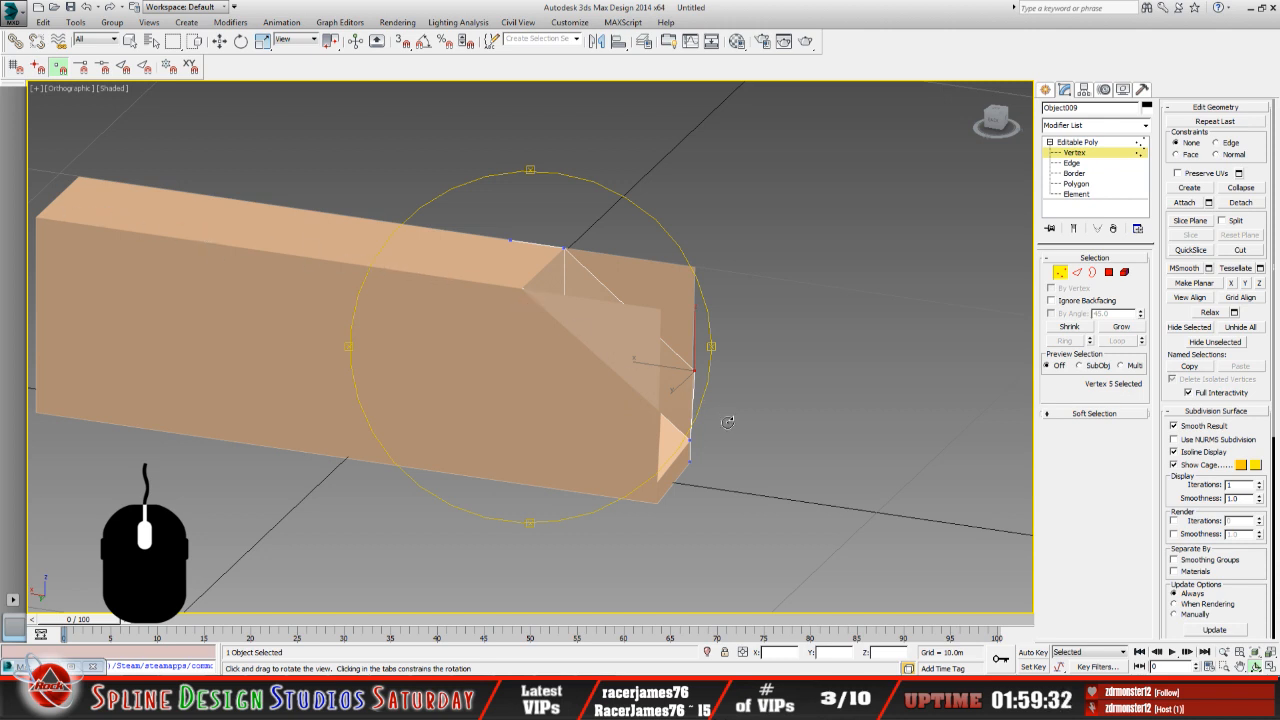
drag(587, 366, 573, 371)
click(1078, 142)
Set the upper outer corner vertex of the overlapping near wall, Object006, to Z 1.858 m, finishing at object level.
key(w)
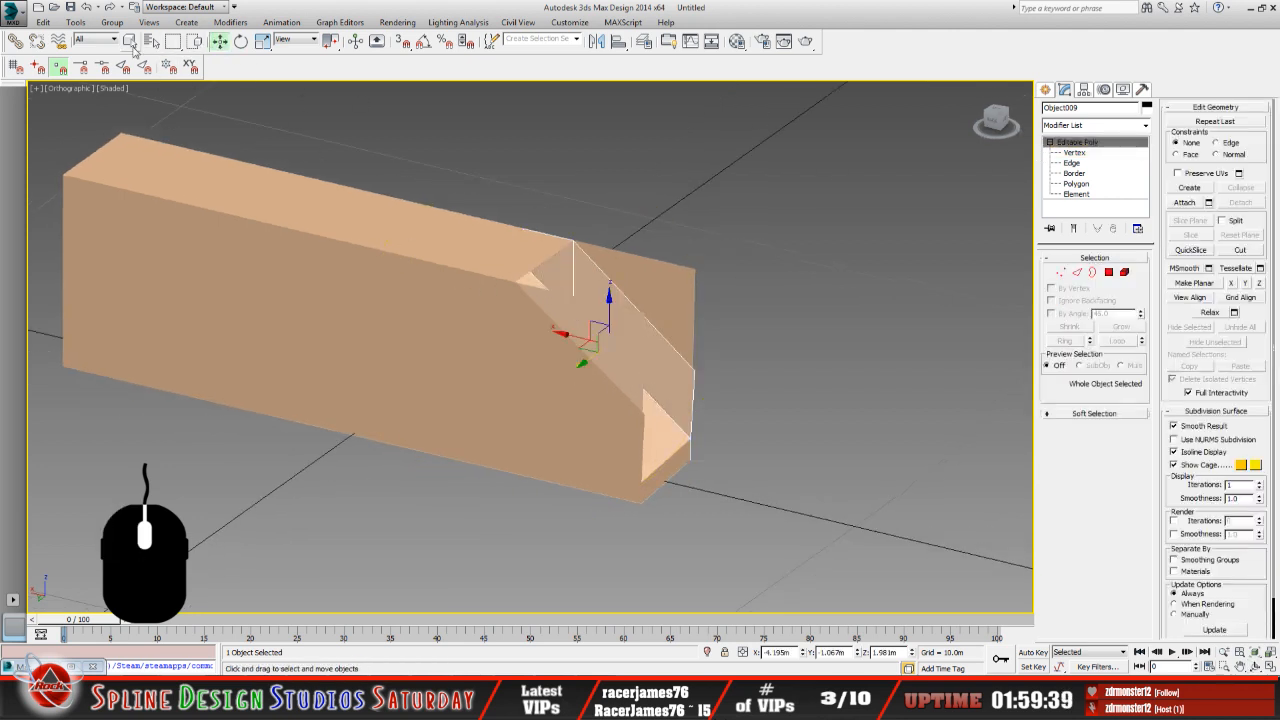
key(q)
click(578, 315)
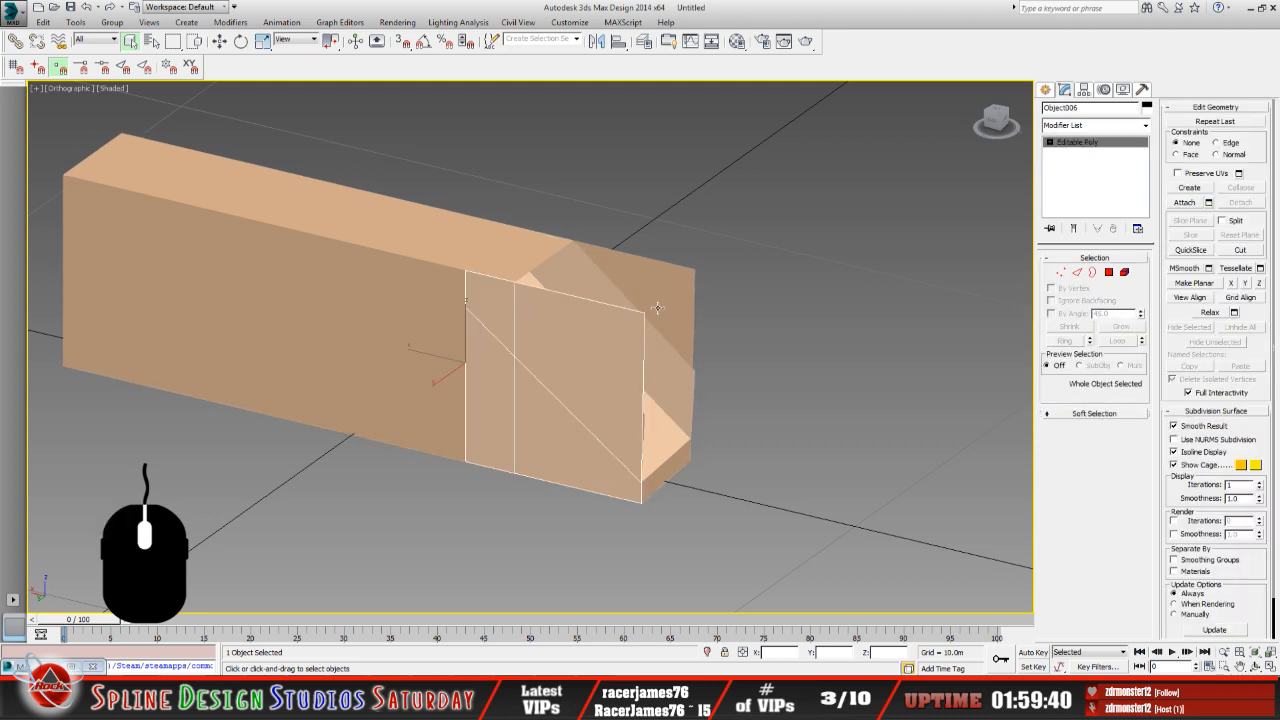
click(1049, 143)
click(1073, 152)
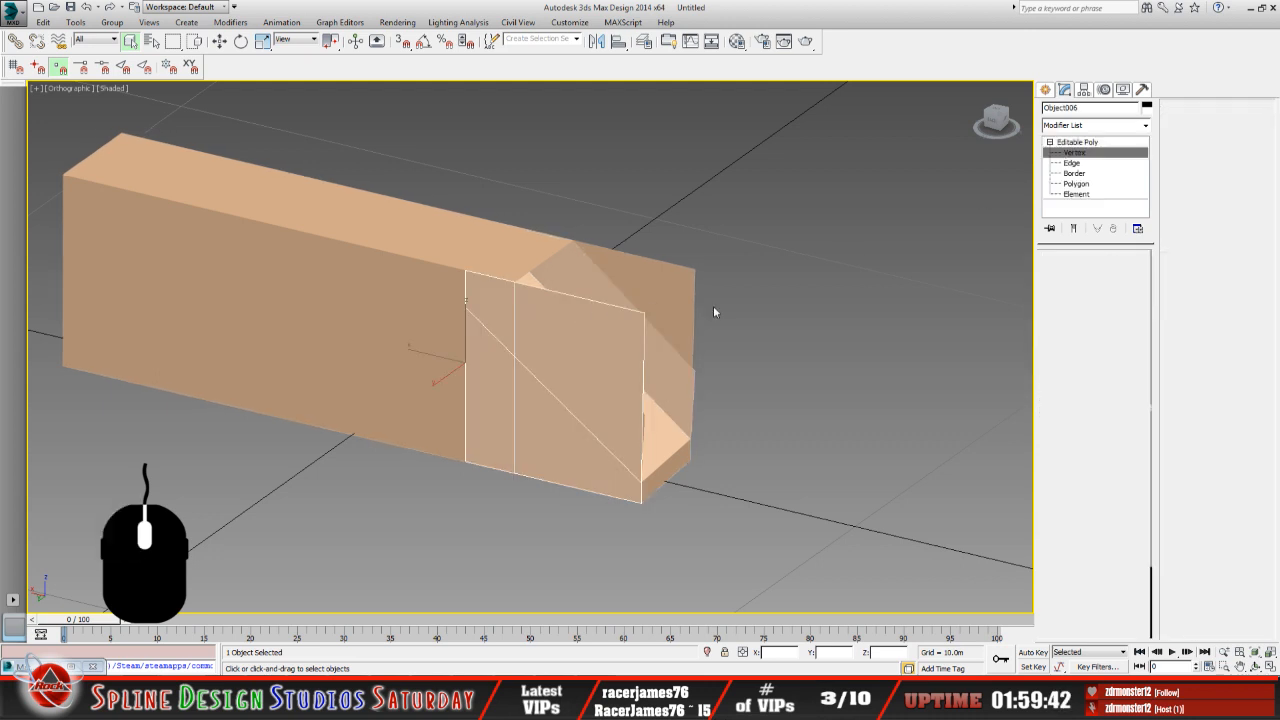
click(645, 312)
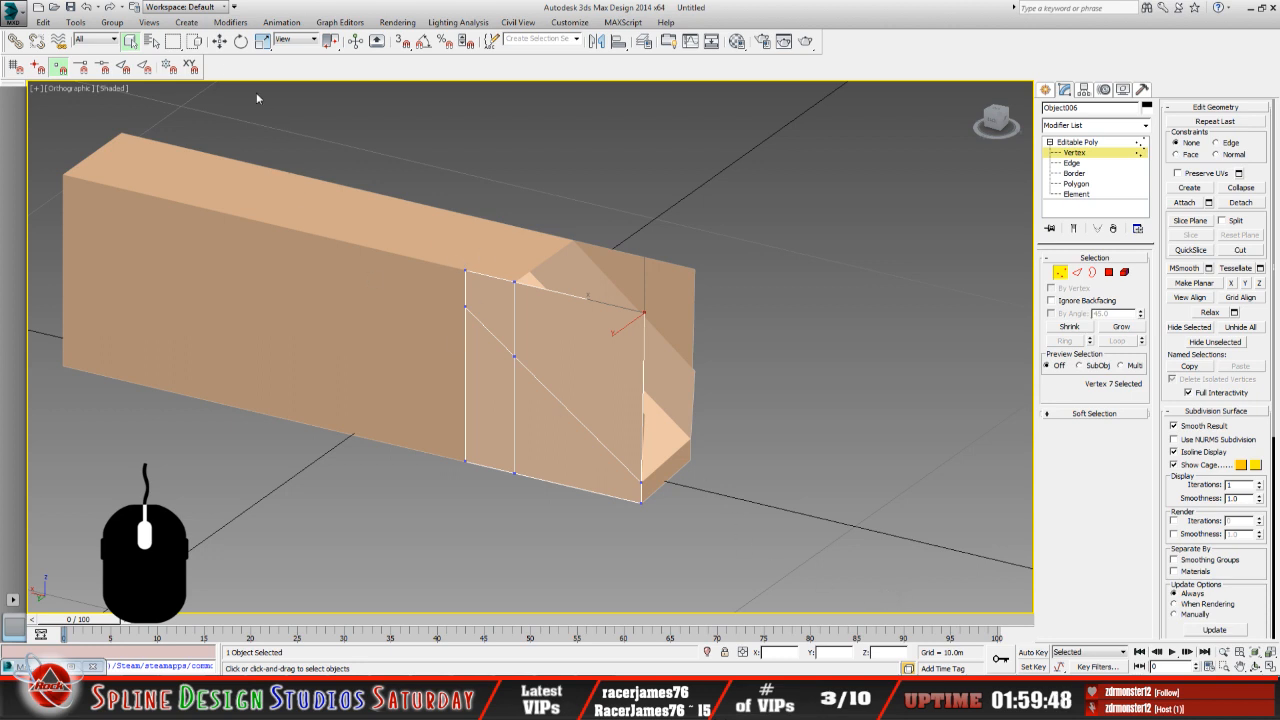
click(219, 40)
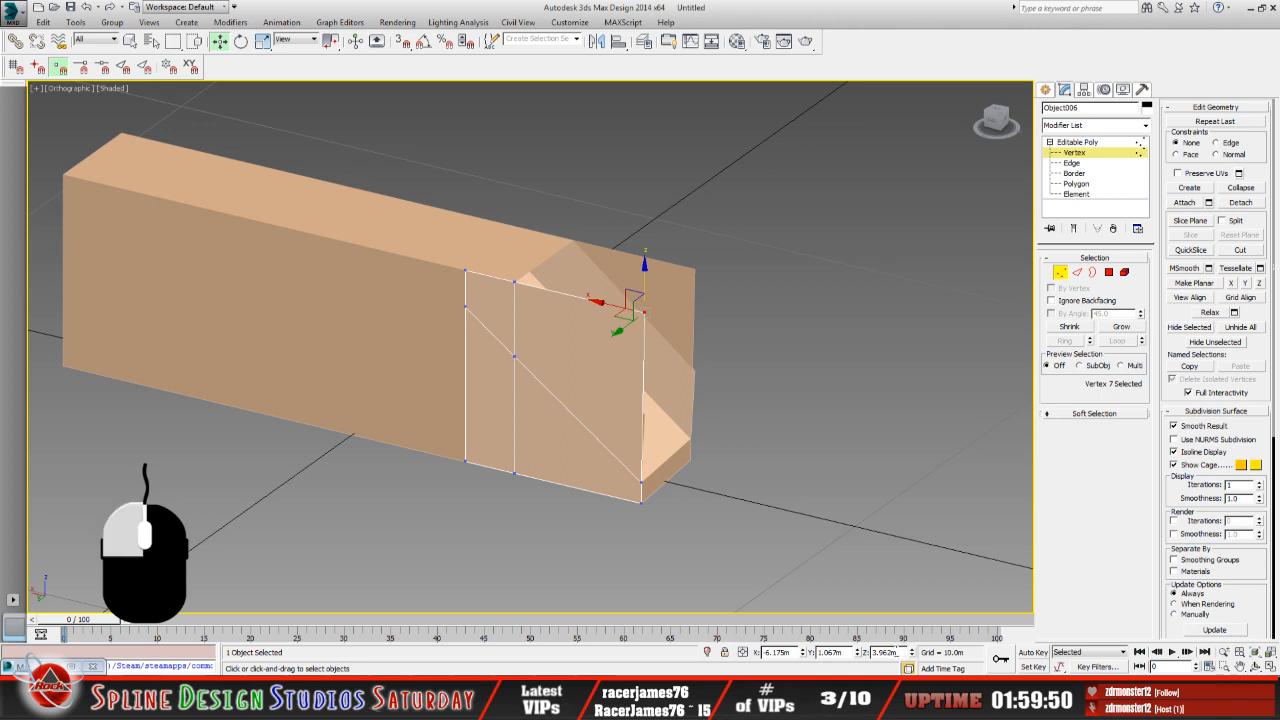
click(880, 652)
right_click(880, 652)
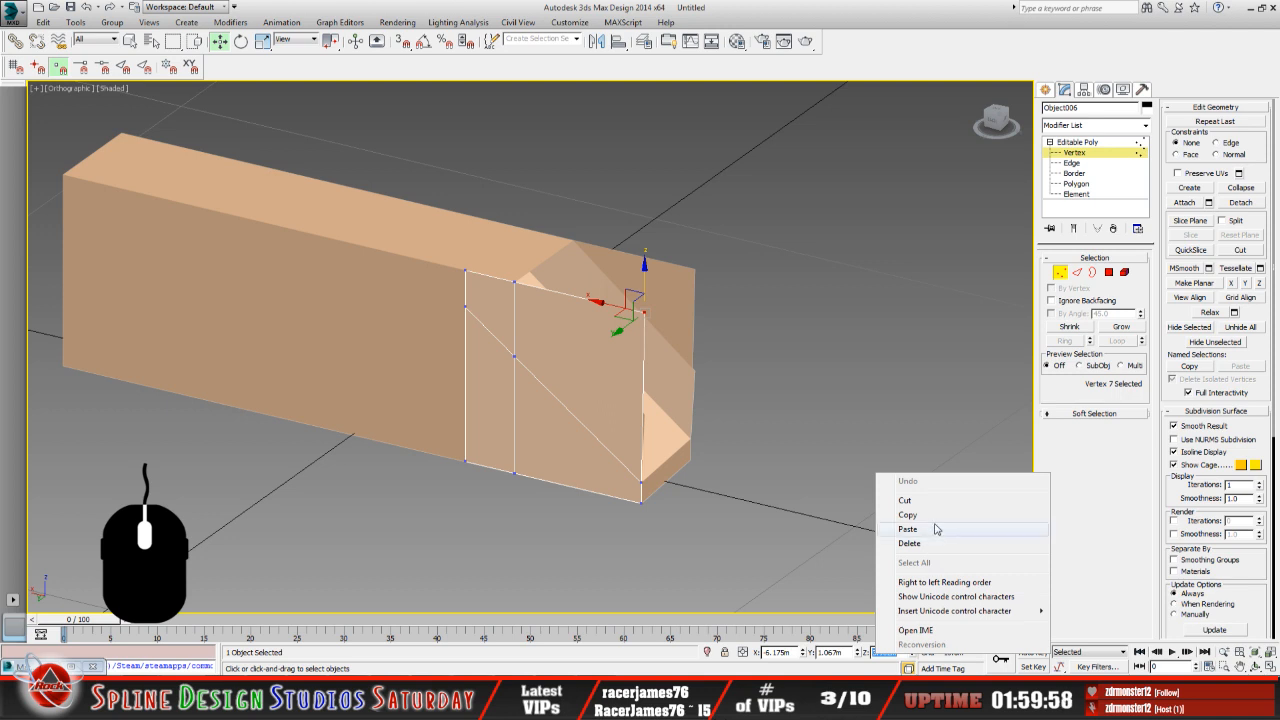
click(937, 532)
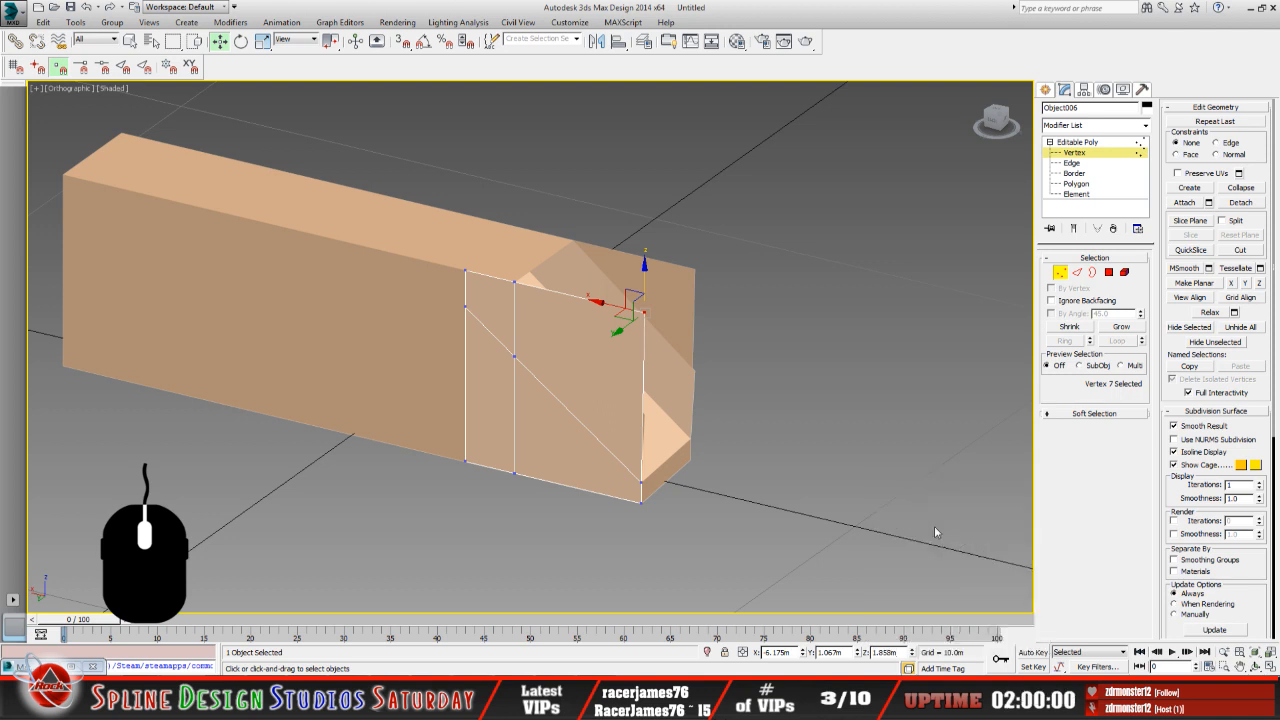
key(Return)
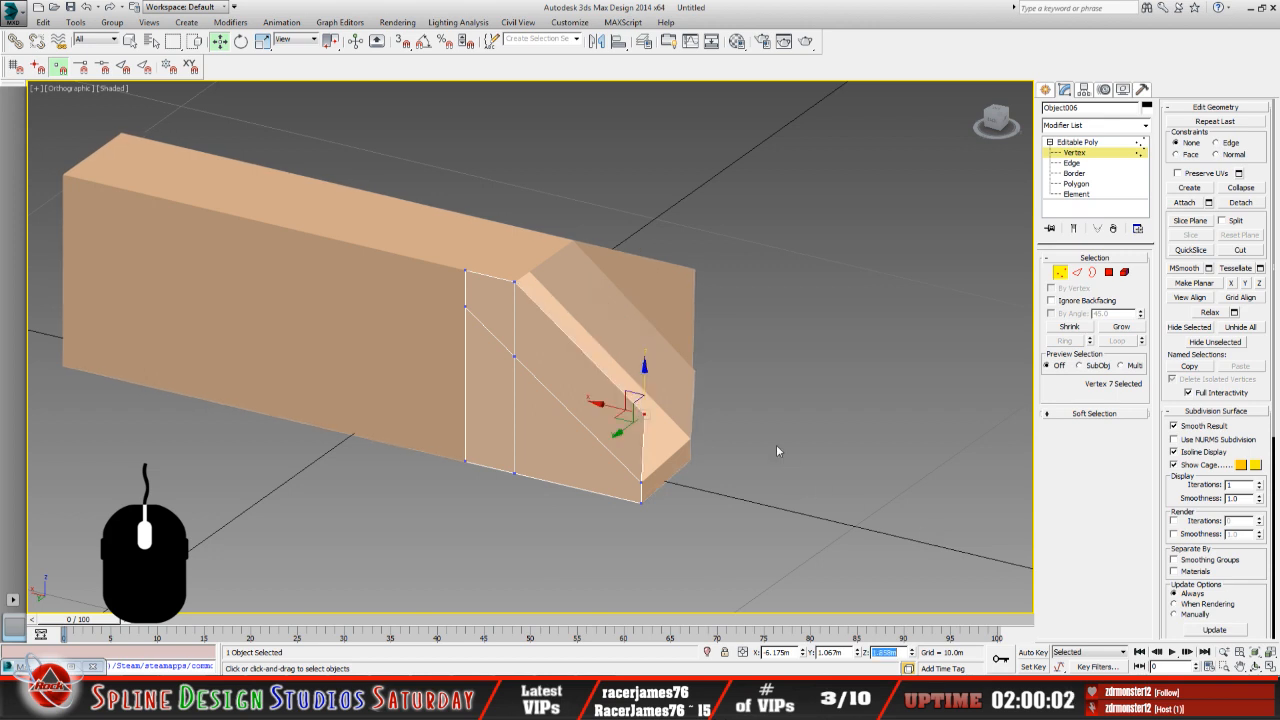
click(1078, 143)
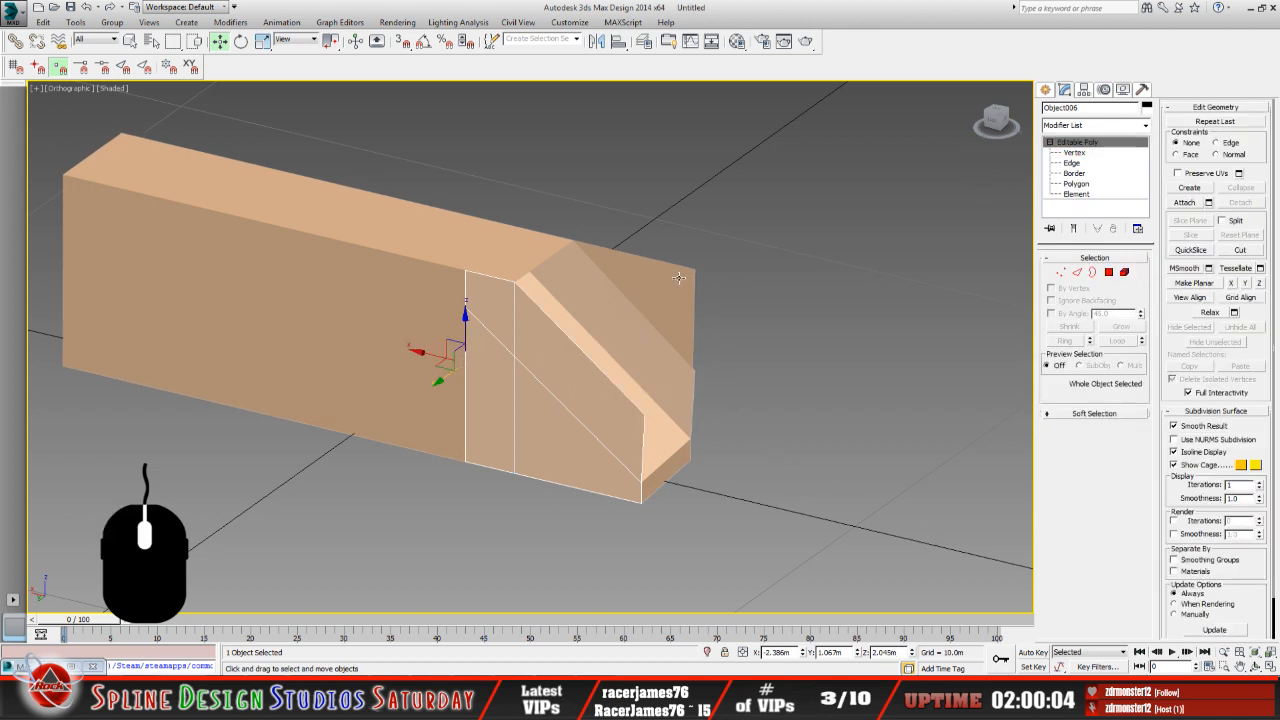
Set the upper outer corner vertex of the overlapping far wall, Object007, to Z 1.858 m and inspect the sloped end.
click(678, 278)
click(1049, 143)
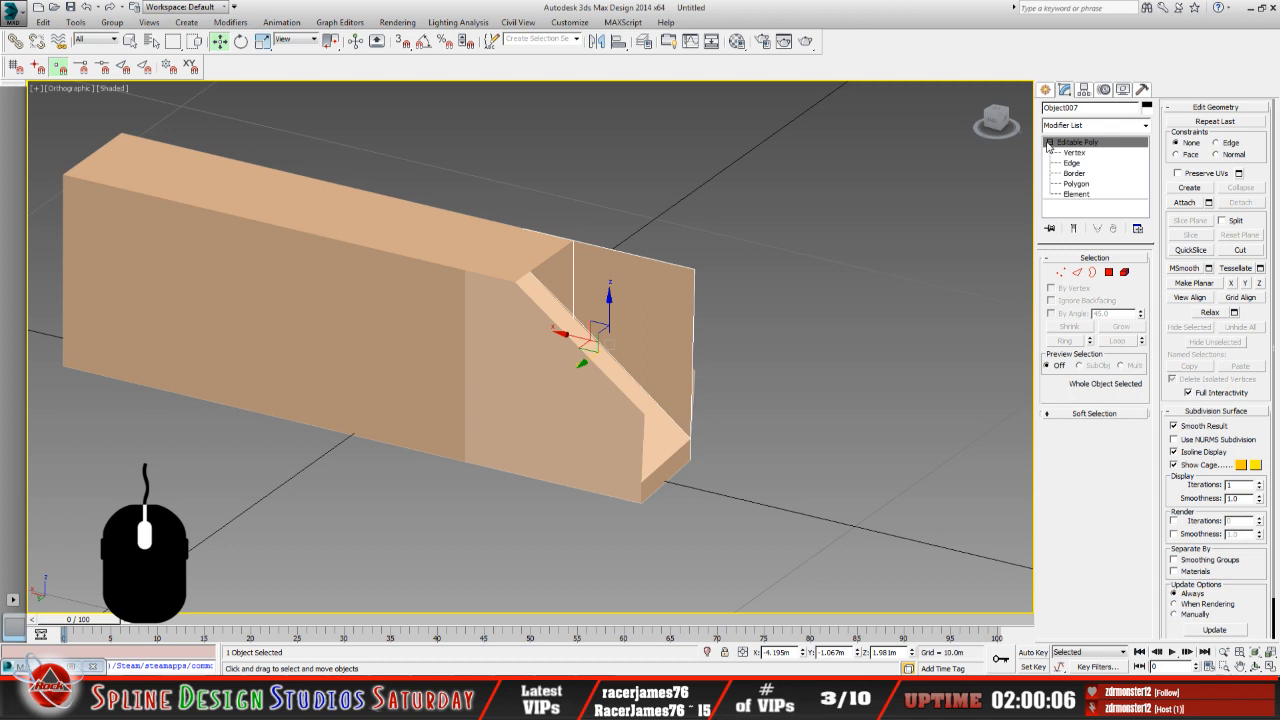
click(1073, 153)
click(692, 268)
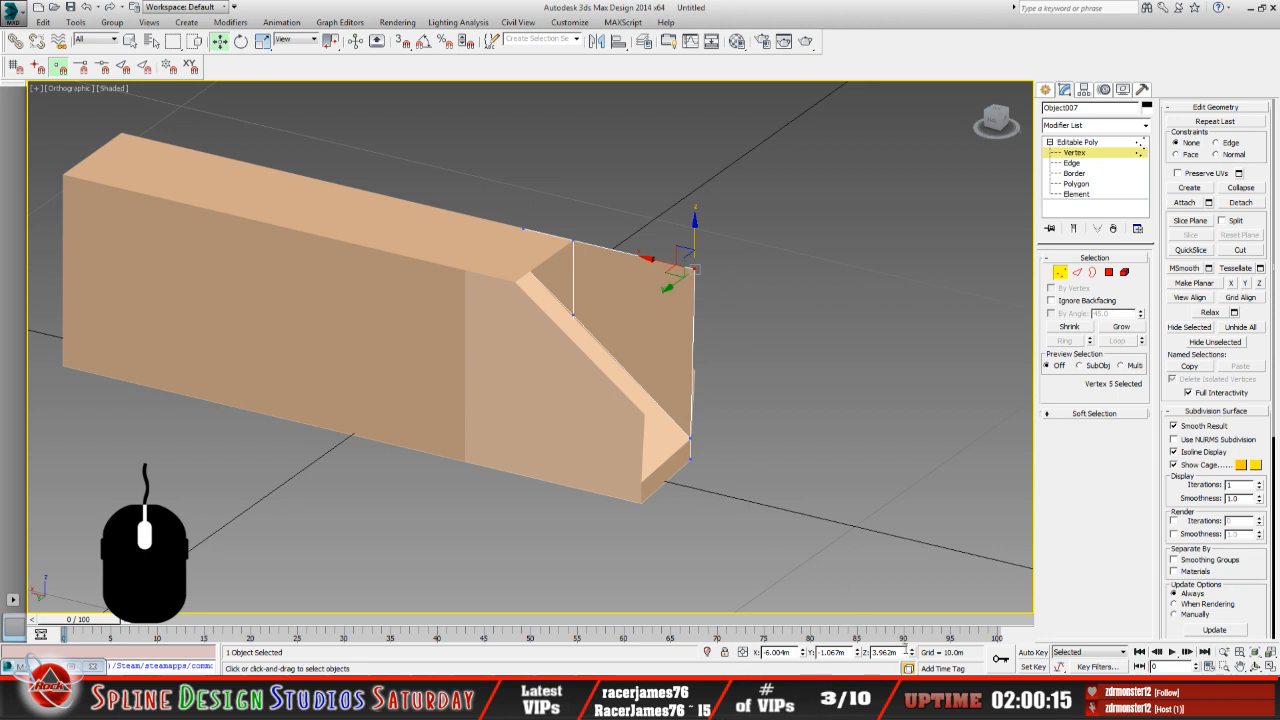
drag(905, 650, 870, 651)
right_click(878, 652)
click(940, 527)
key(Return)
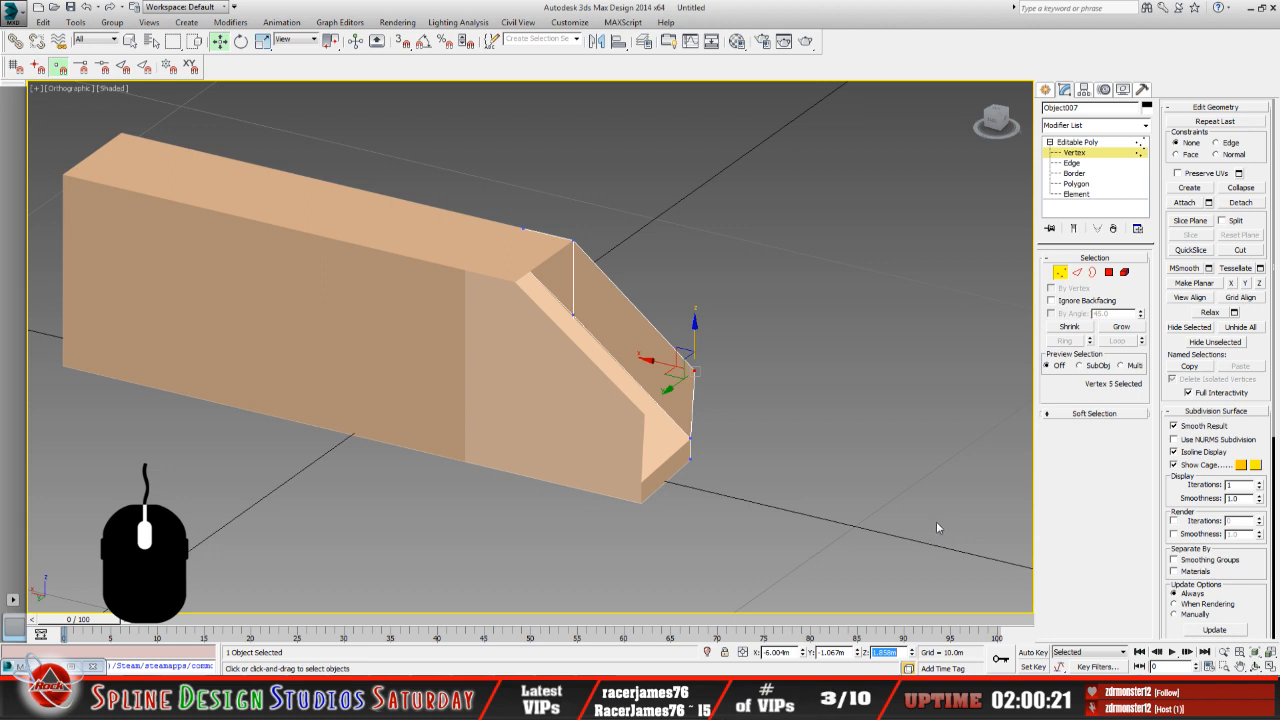
click(1255, 666)
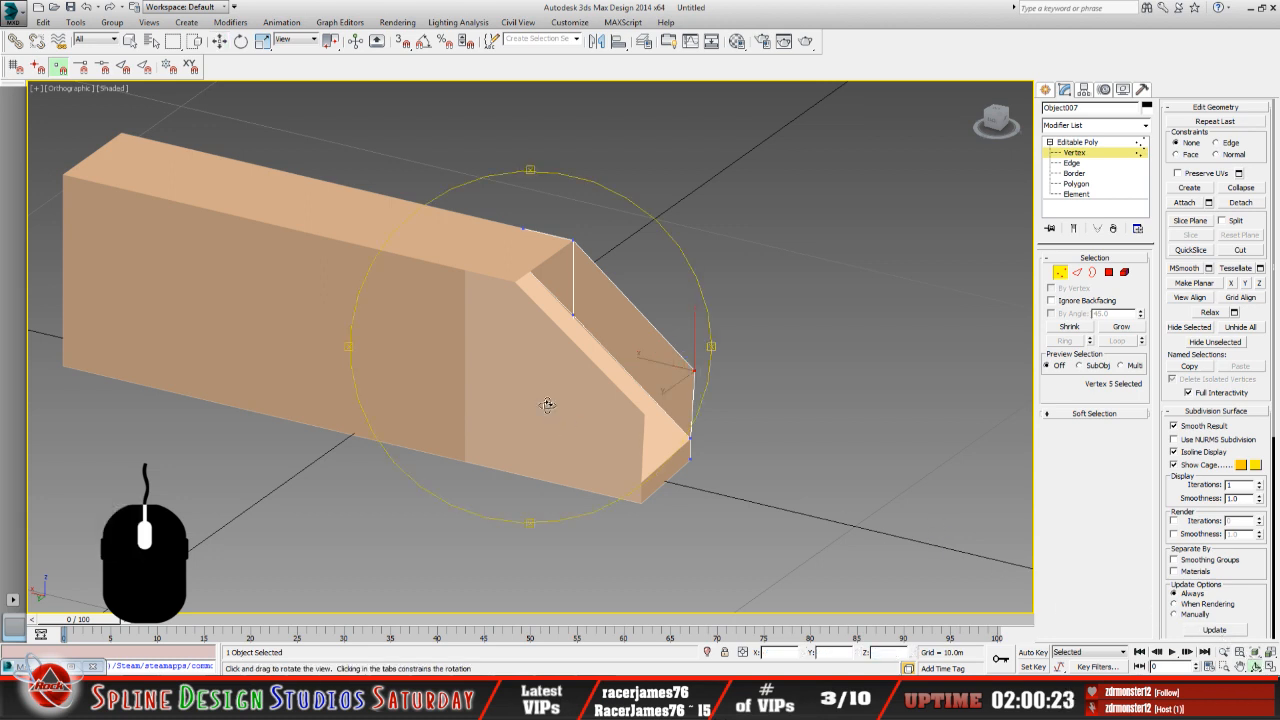
drag(547, 405, 534, 346)
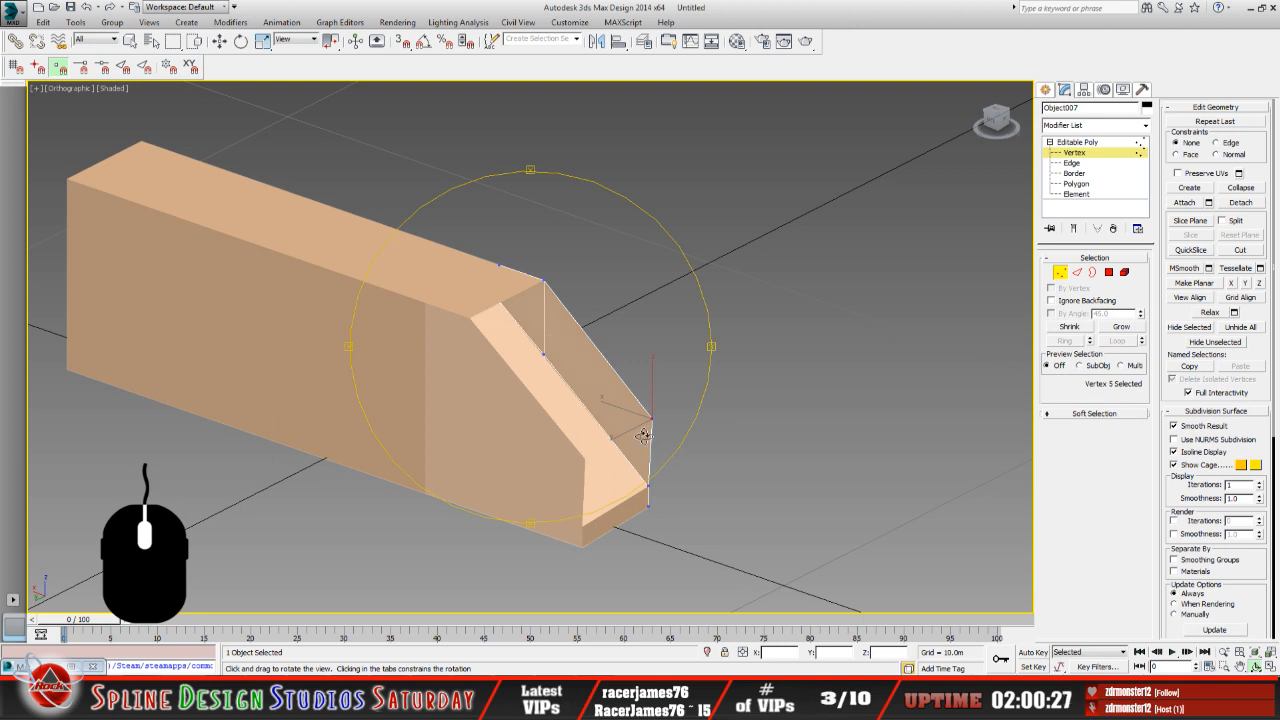
Leave Object007's vertex editing and select Box001 together with the adjoining short top panel, Object004.
click(1077, 142)
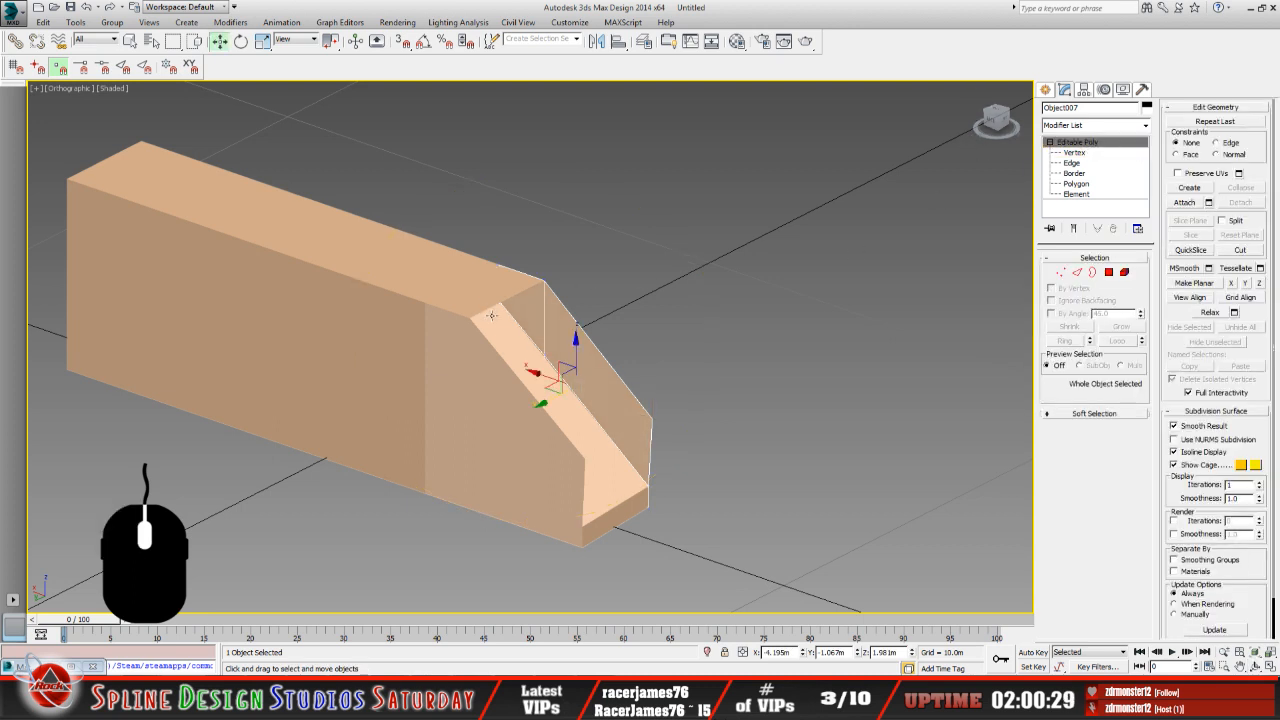
click(491, 296)
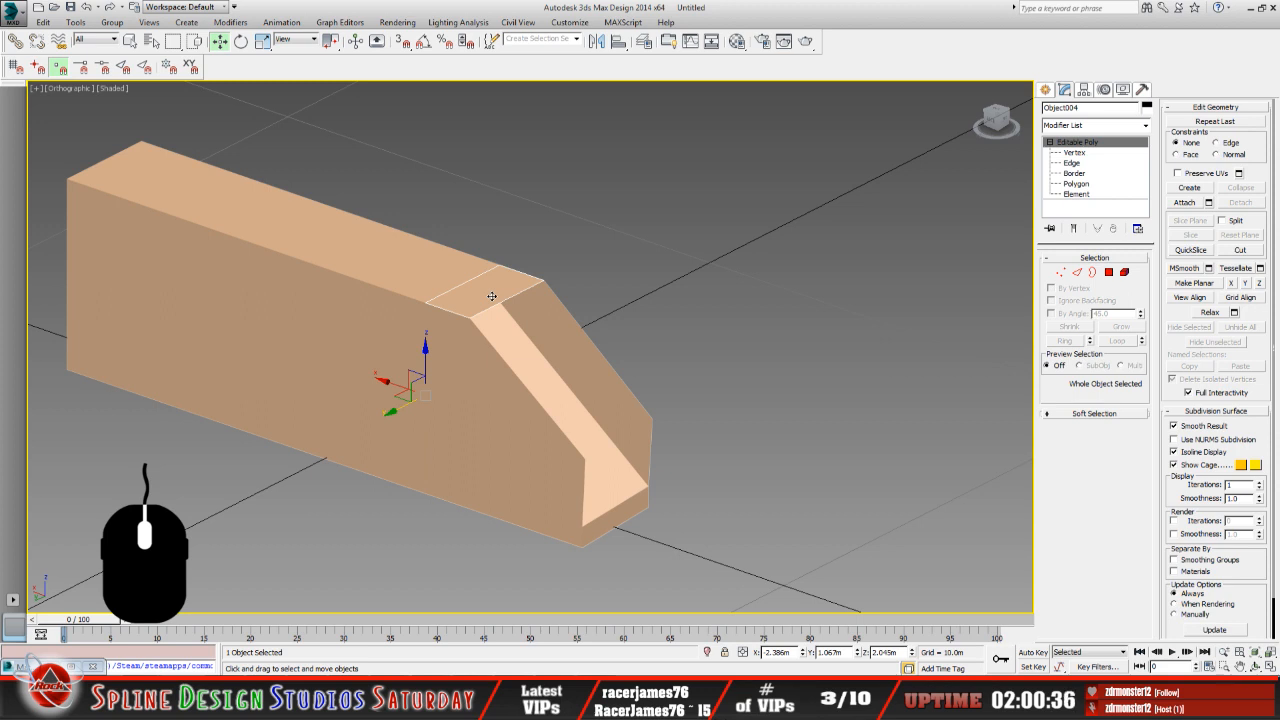
click(472, 278)
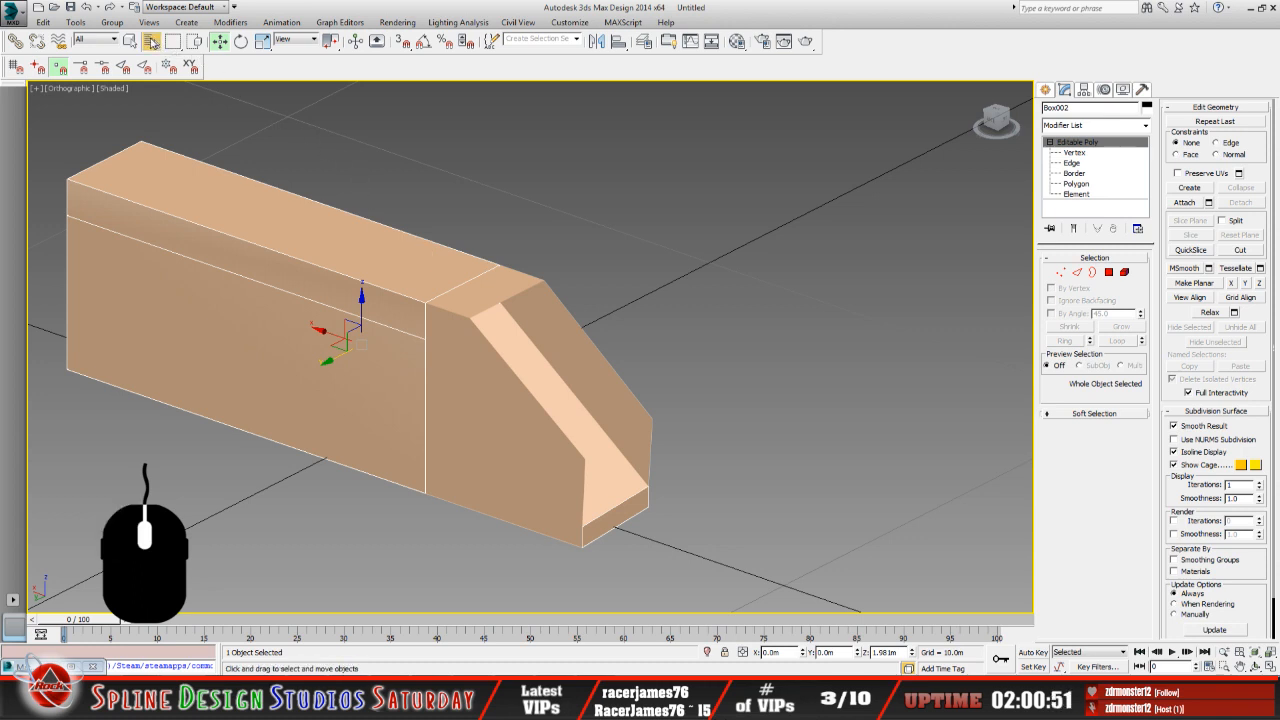
click(151, 41)
click(275, 216)
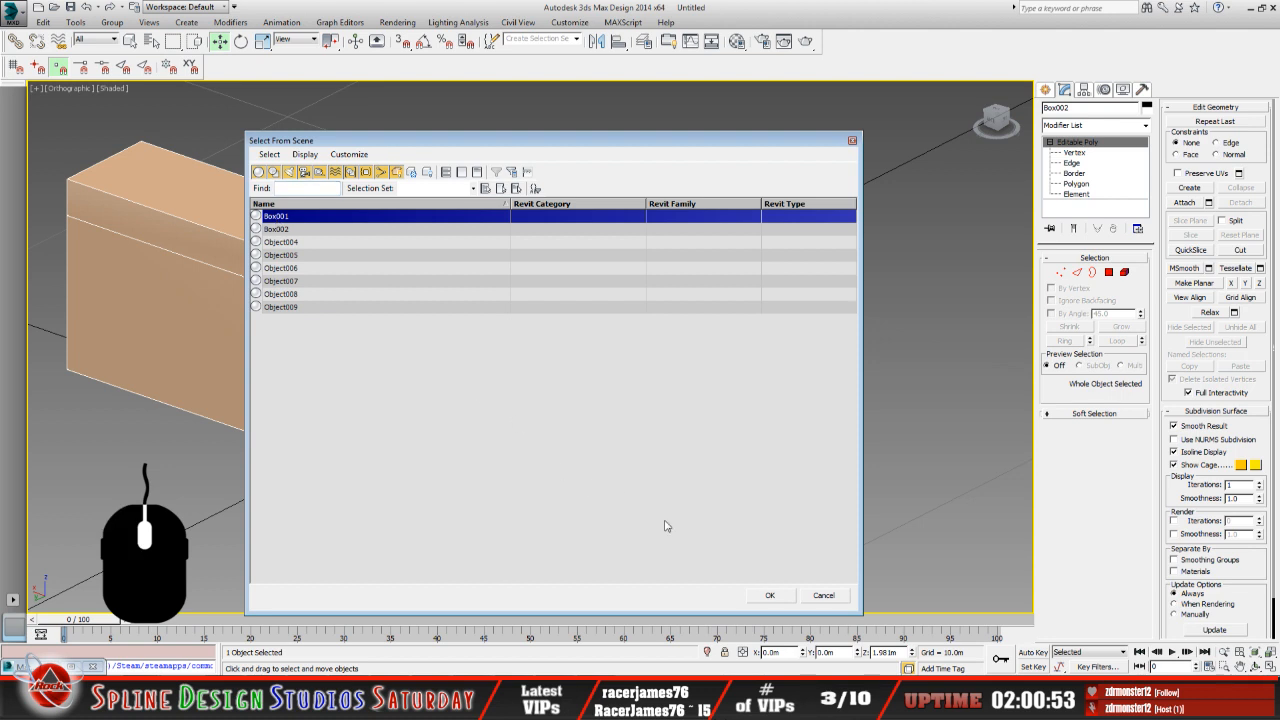
click(770, 595)
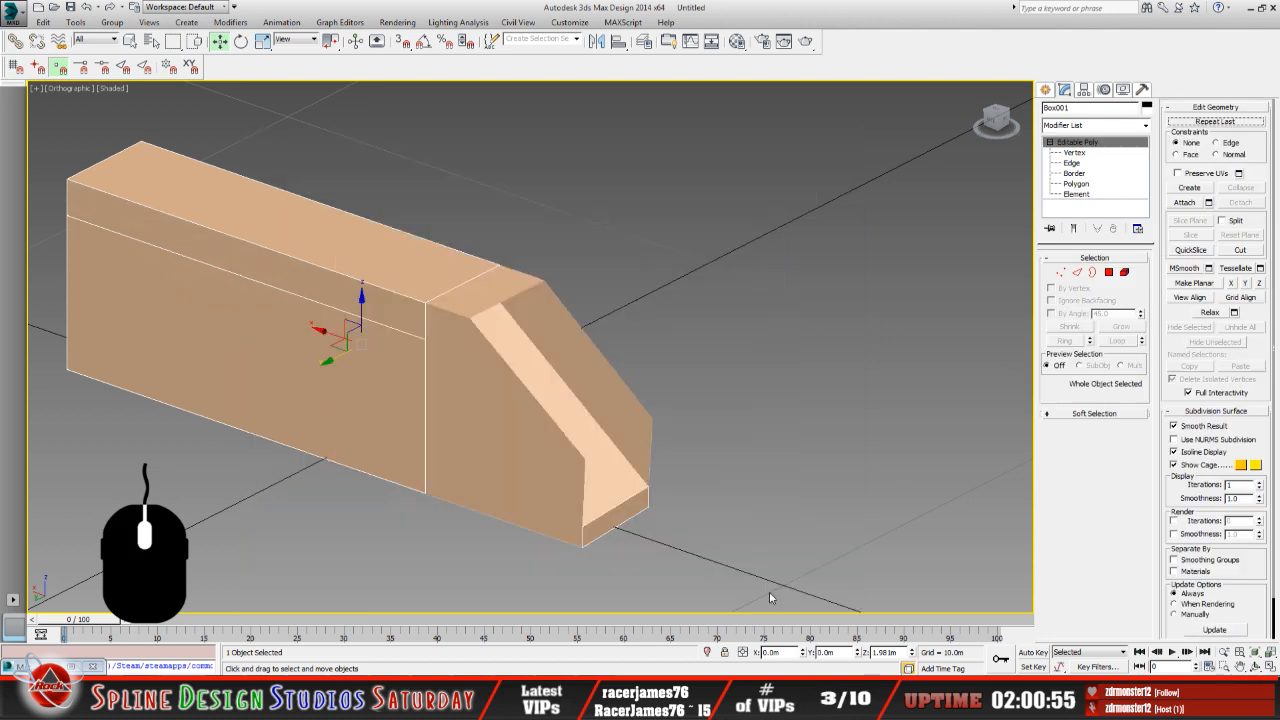
ctrl+click(490, 287)
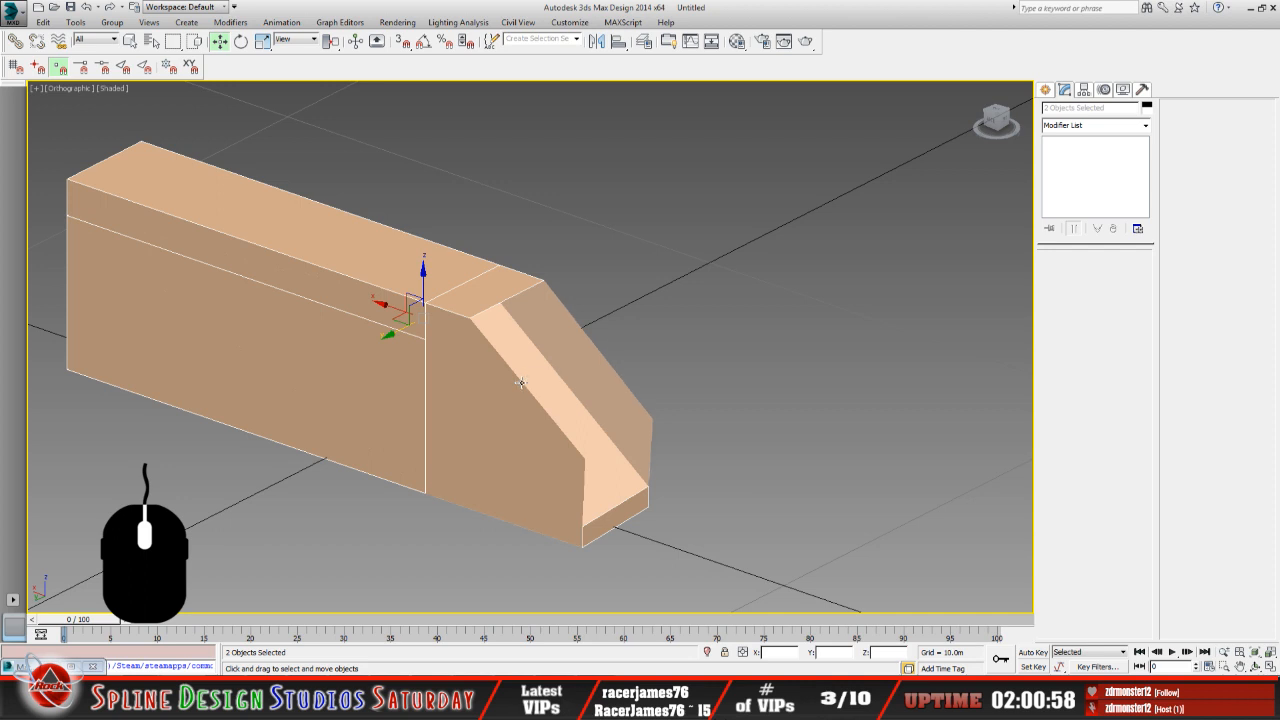
Collapse the two selected objects into a single mesh object and convert it to Editable Poly.
click(1142, 89)
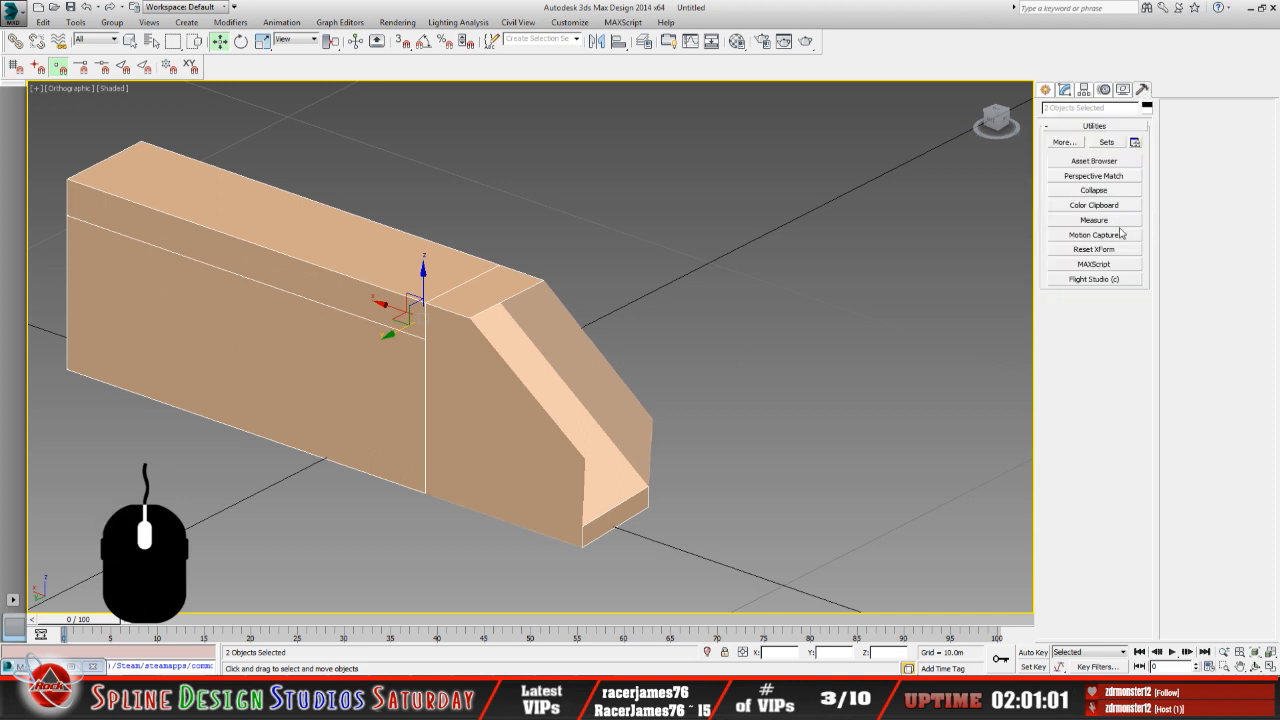
click(1107, 190)
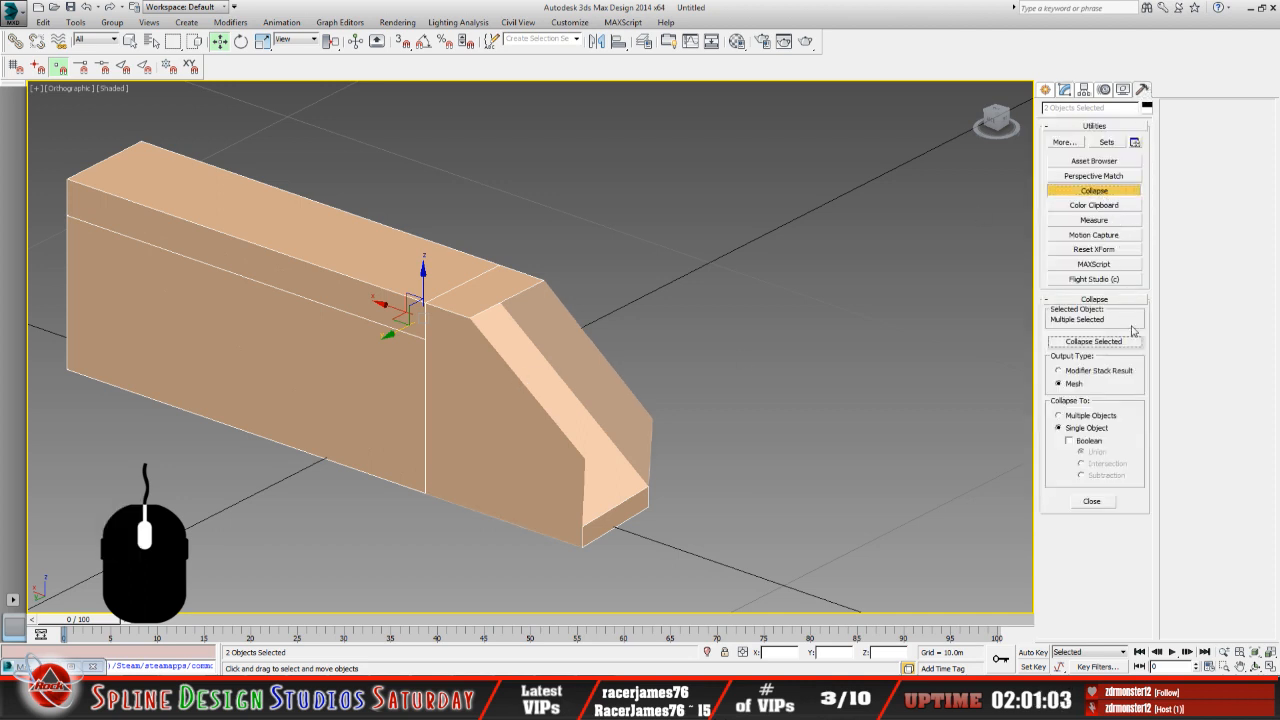
click(1106, 345)
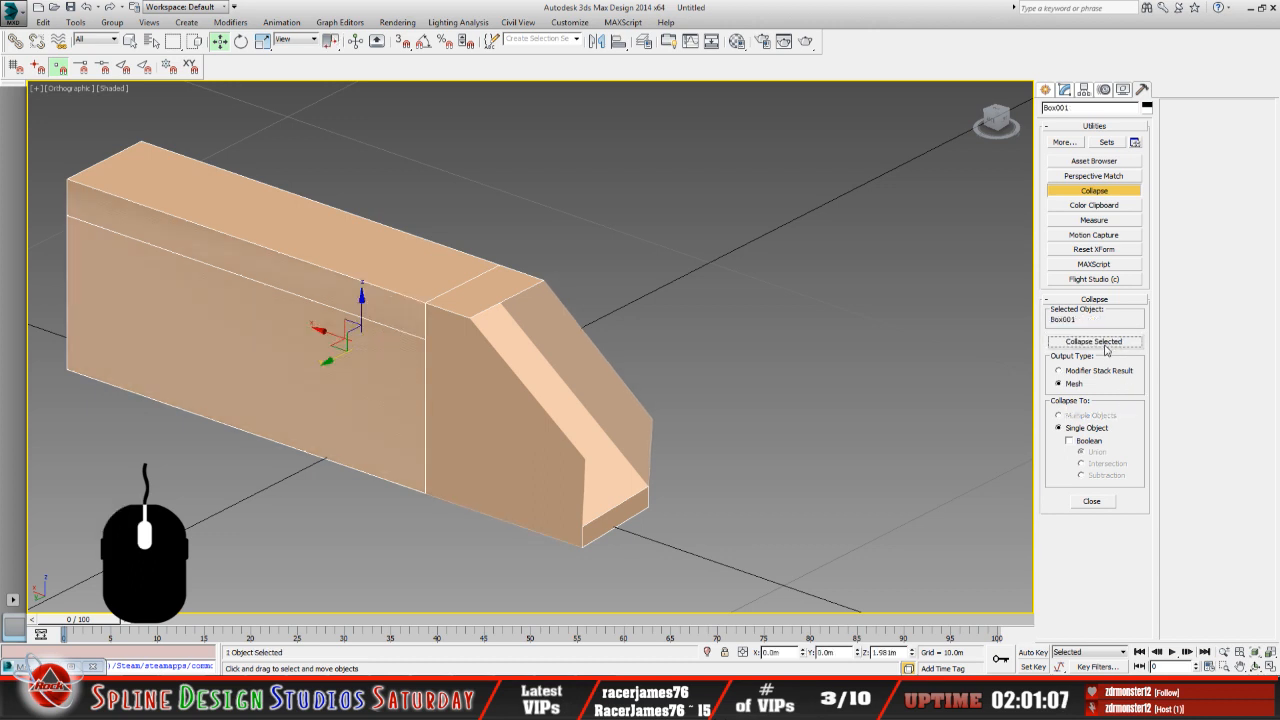
click(1064, 89)
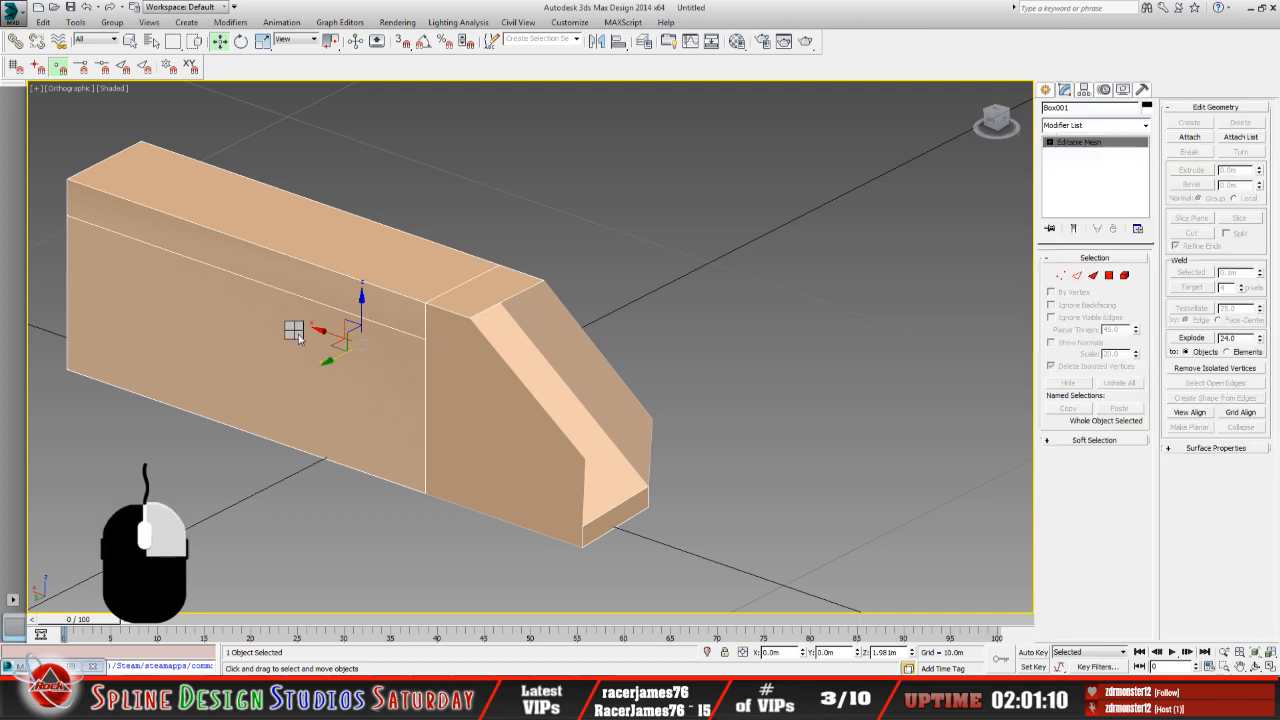
key(ctrl+z)
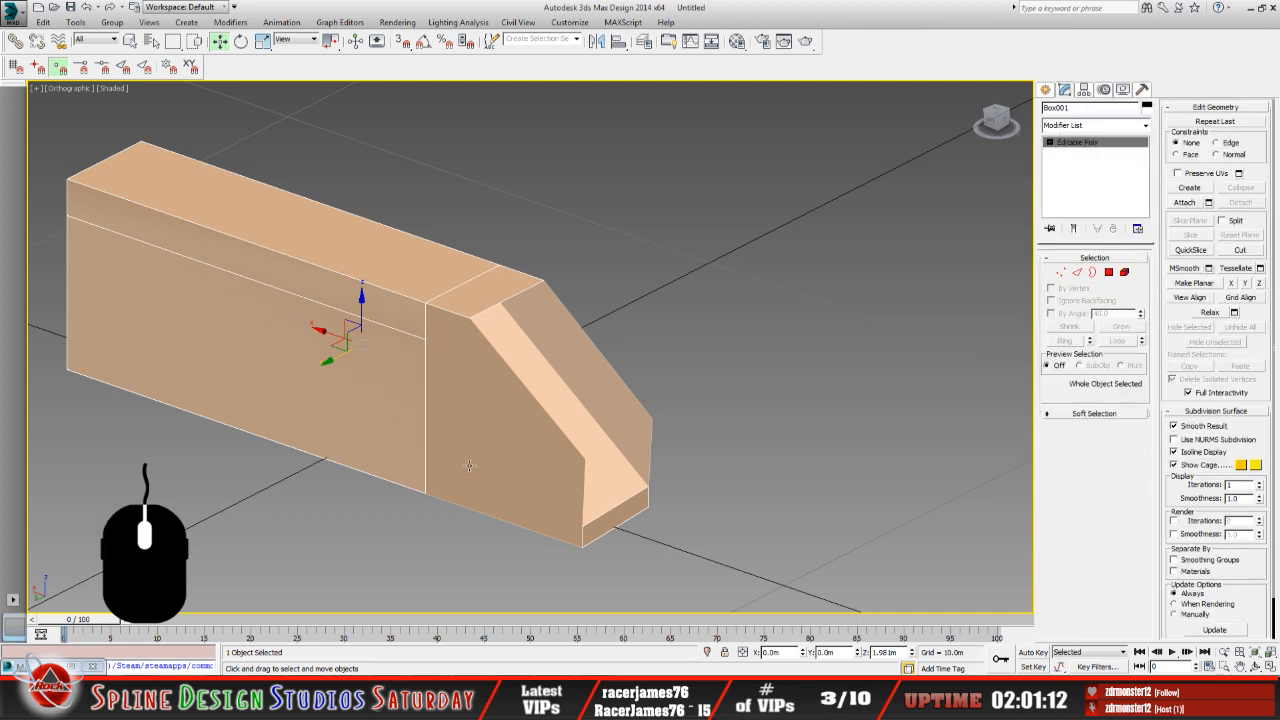
Center Box001's pivot to the object and leave pivot editing.
click(1083, 91)
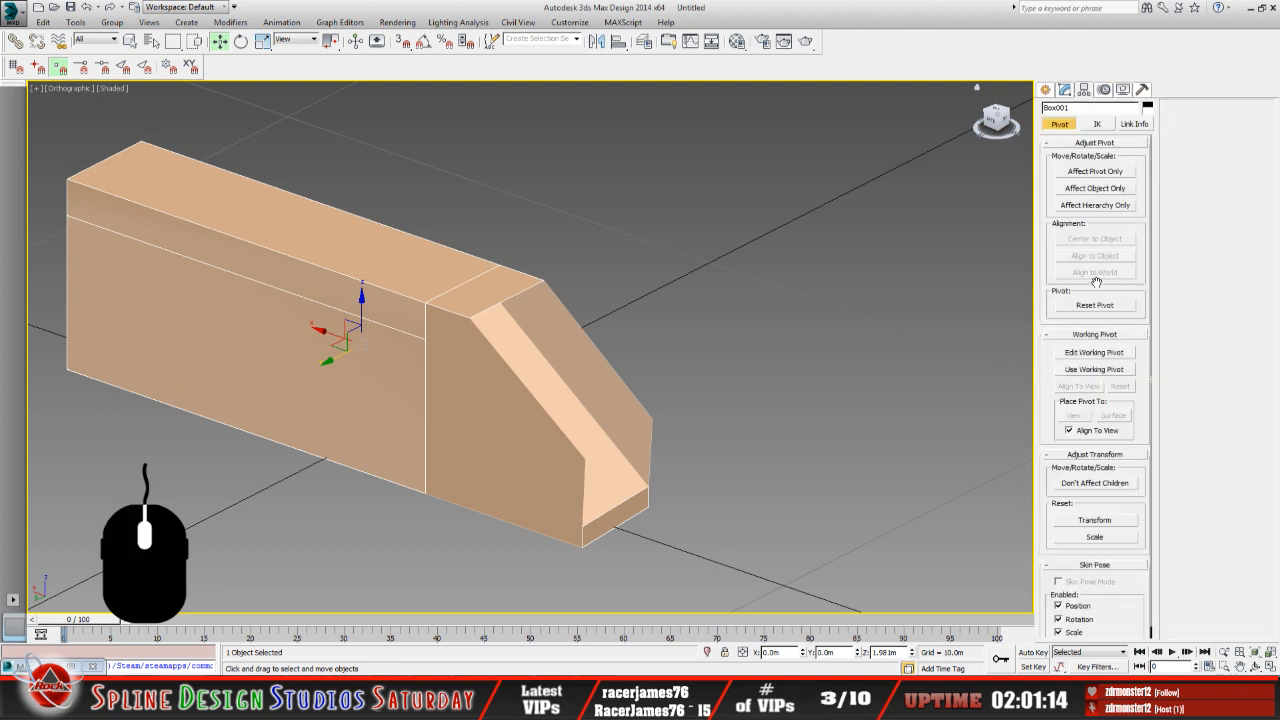
click(1110, 173)
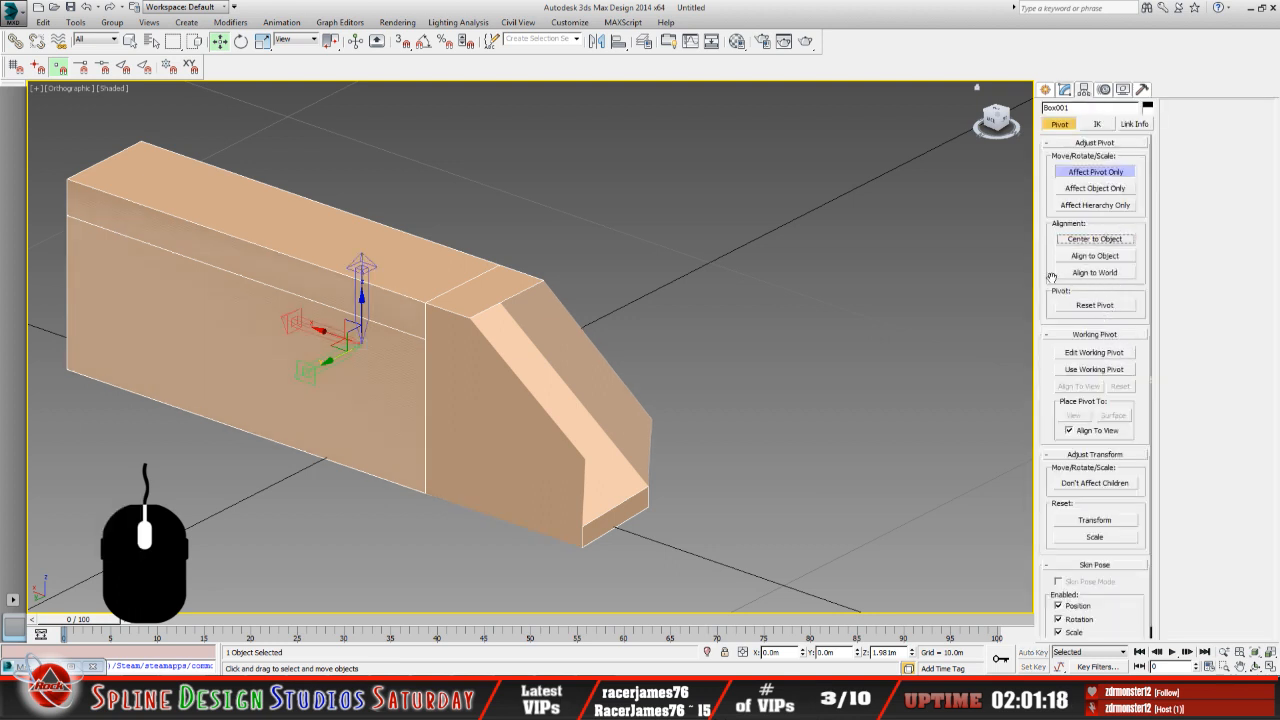
click(1097, 241)
click(1095, 172)
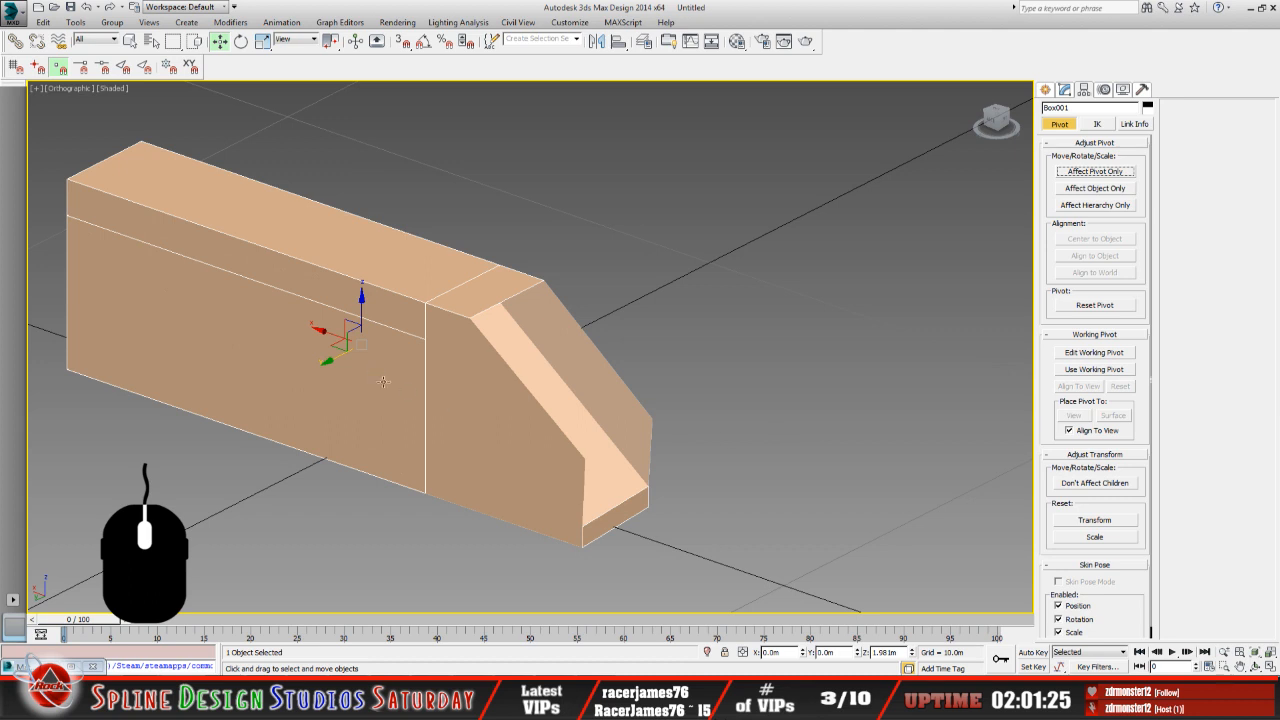
Examine the combined Box001 and the open sloped end between the side walls from several angles.
click(1256, 666)
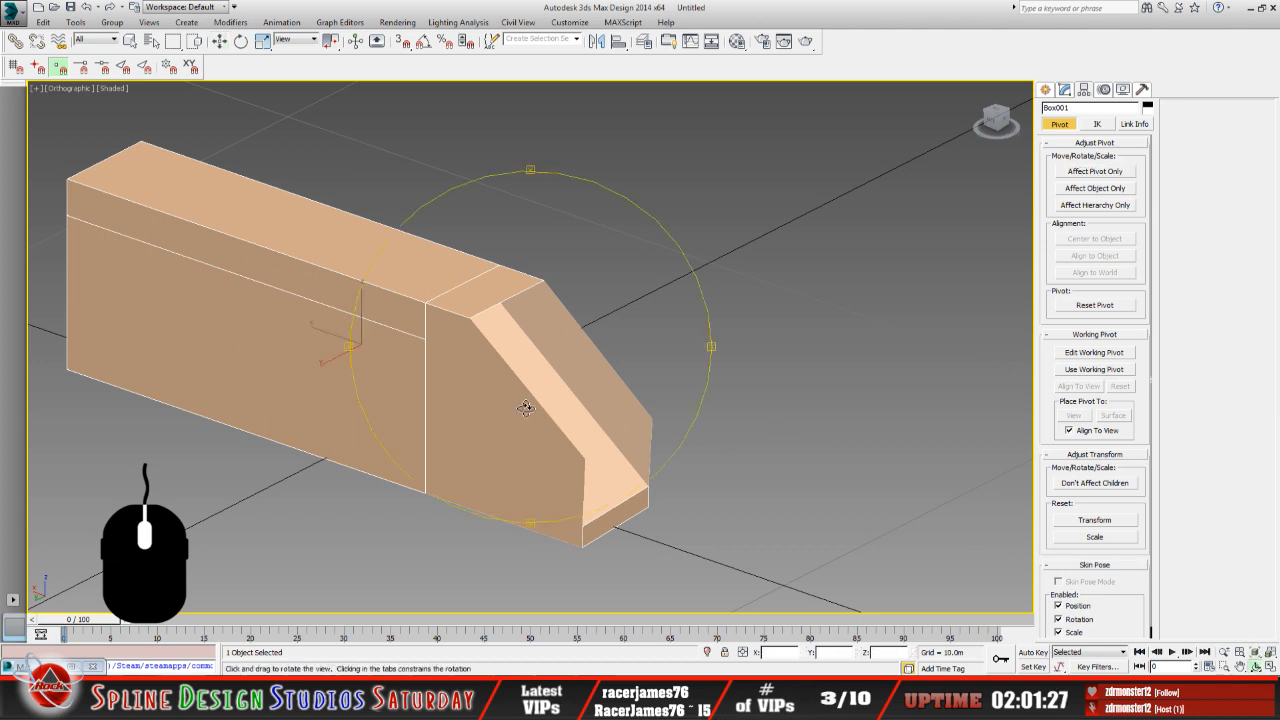
drag(526, 408, 609, 397)
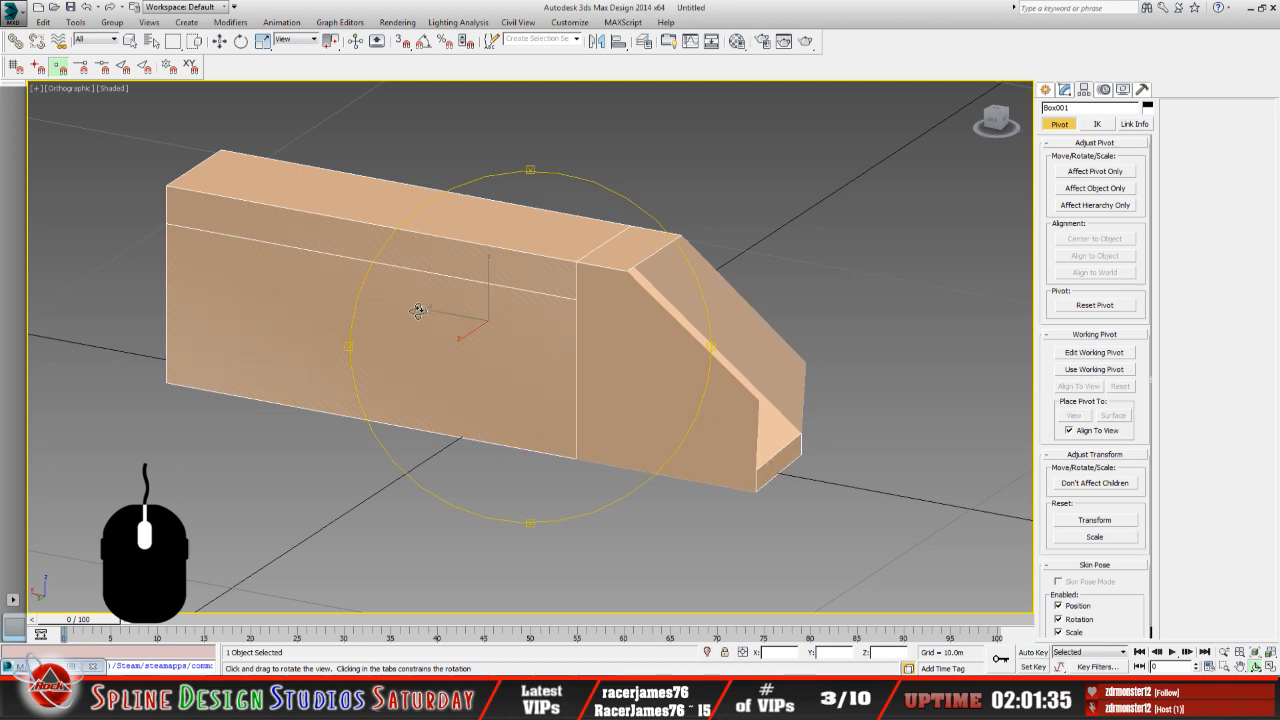
drag(472, 330, 507, 330)
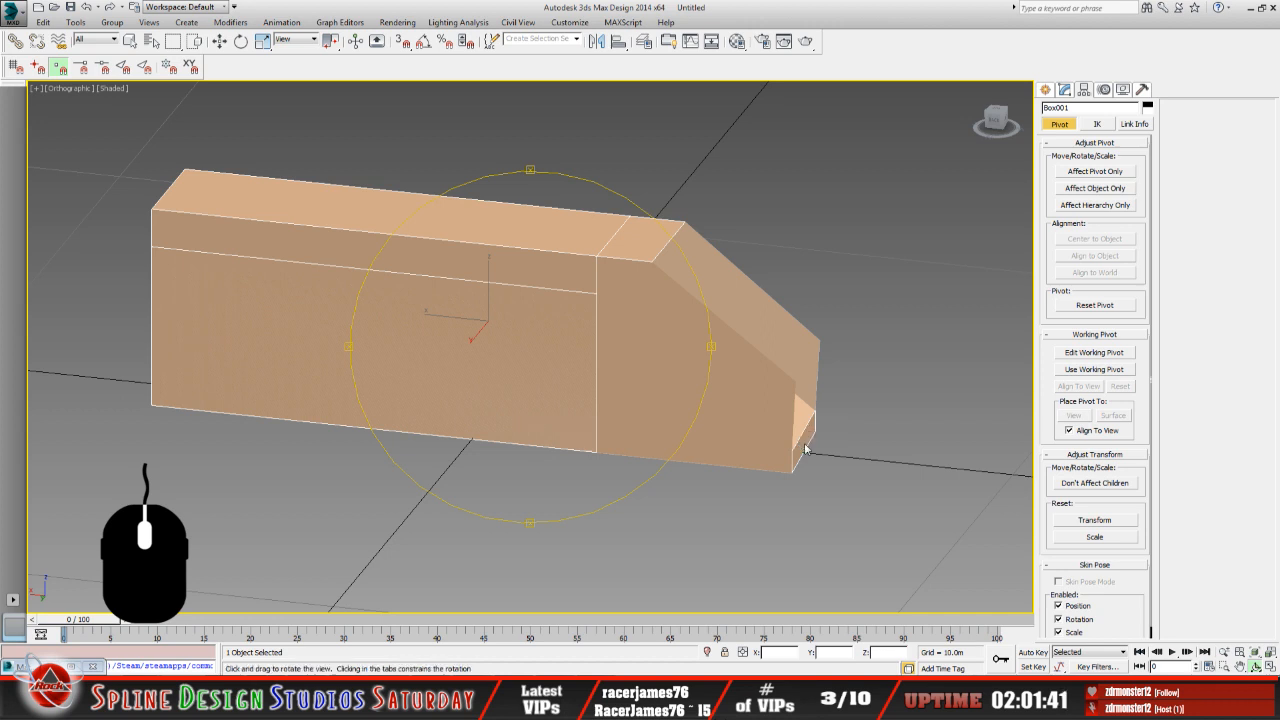
drag(541, 410, 557, 408)
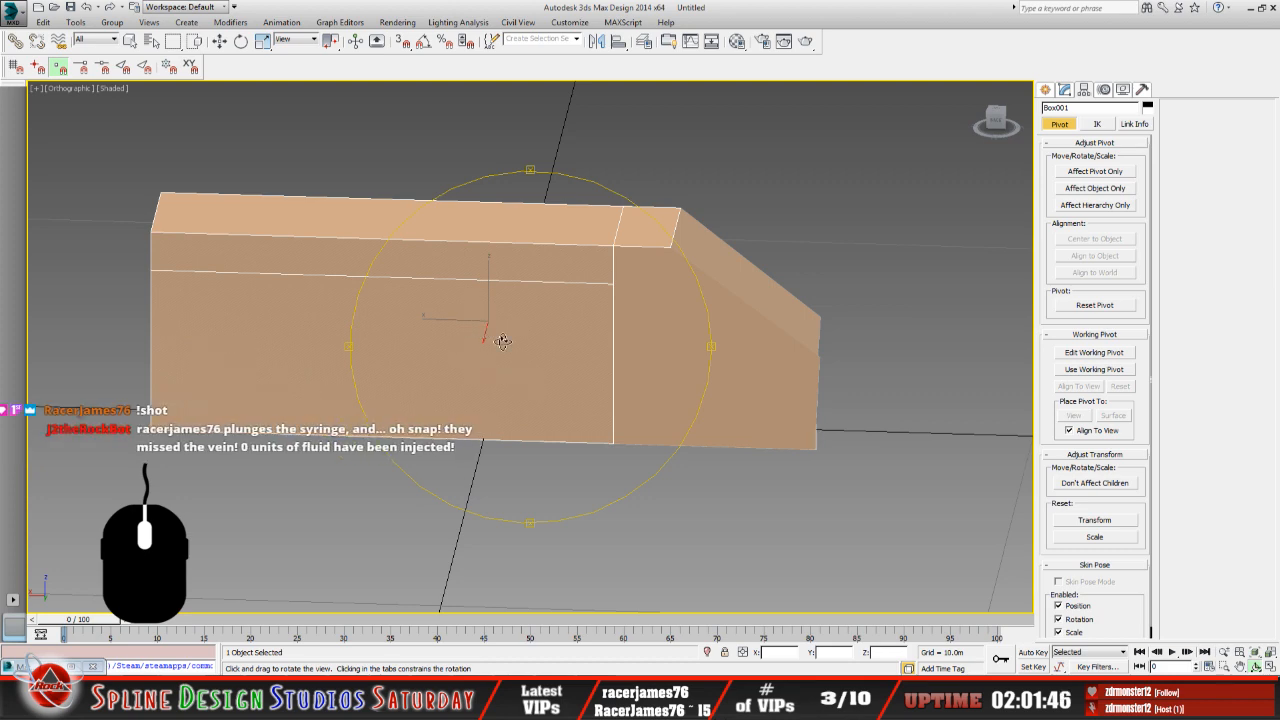
drag(503, 340, 413, 402)
drag(536, 413, 517, 412)
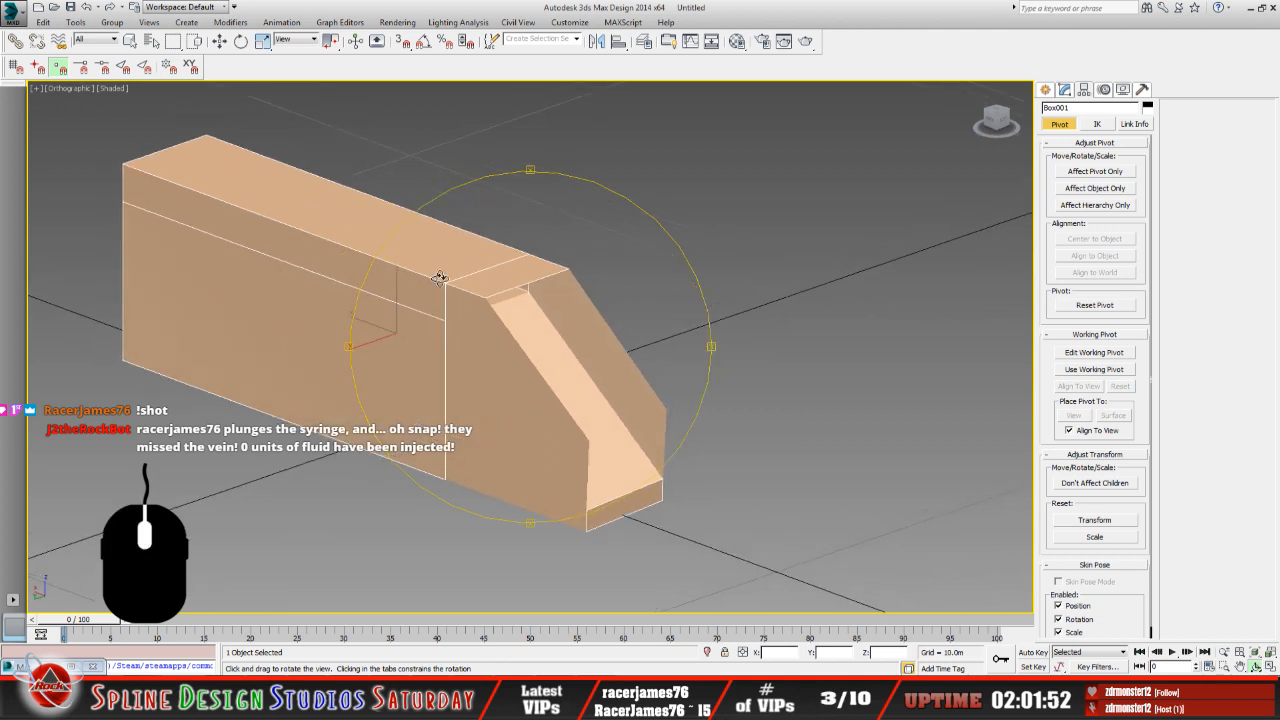
middle_drag(560, 354, 543, 363)
drag(543, 363, 513, 392)
Extend the outer end edge of Box001's top panel outward along X into a new polygon reaching about -7.125 m, finishing at object level.
click(1066, 91)
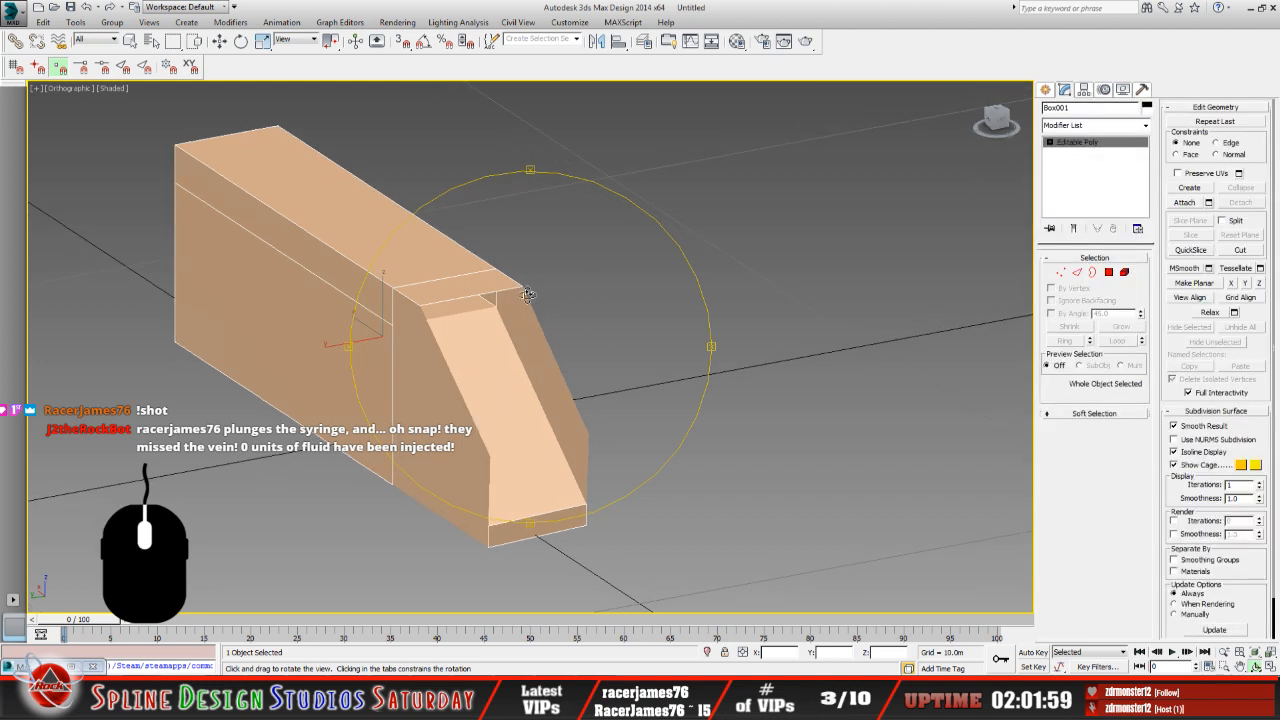
click(1049, 142)
click(1070, 163)
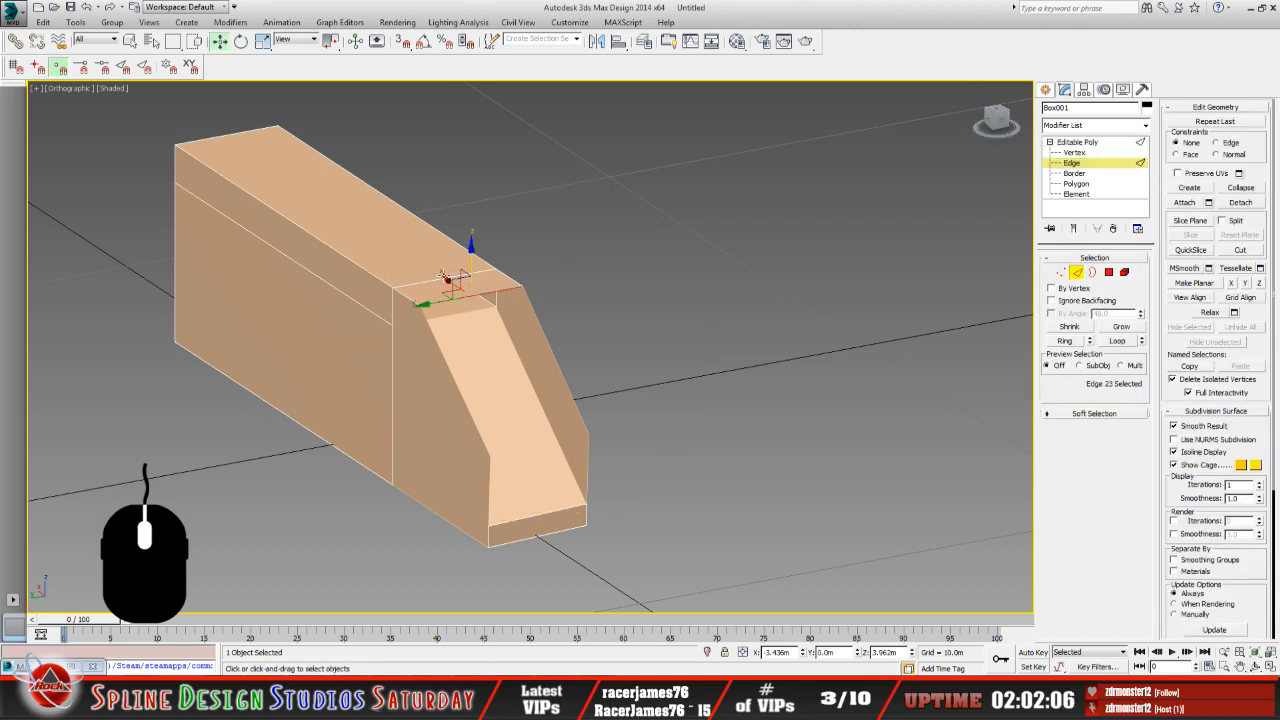
drag(444, 278, 539, 338)
click(1093, 163)
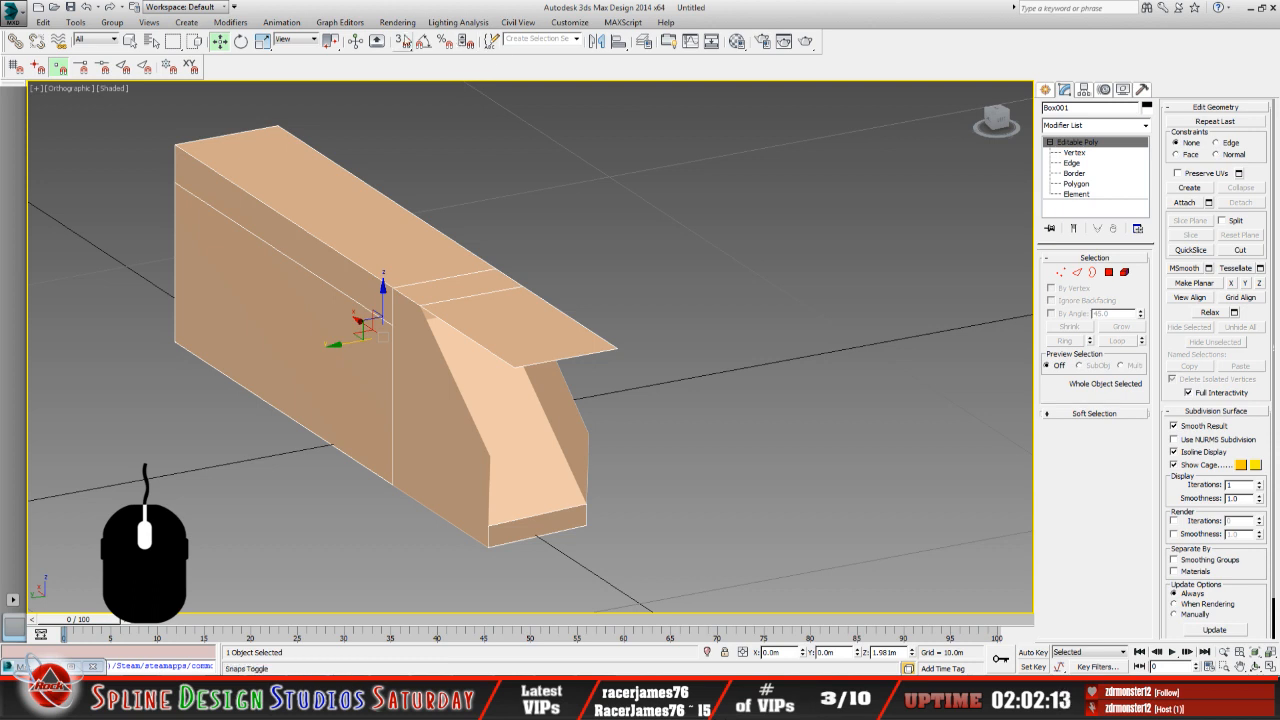
Snap the new polygon's two outer vertices onto the side walls' upper outer corners, finishing at object level with snapping off.
click(403, 41)
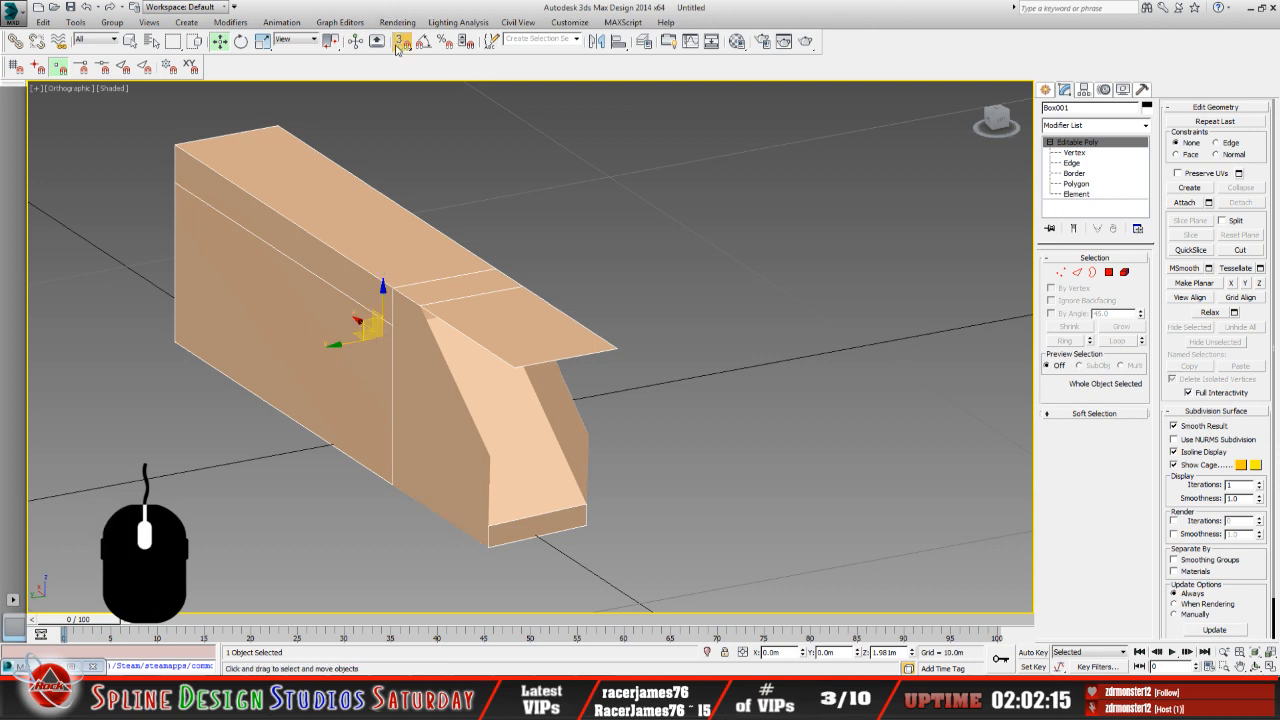
click(1070, 153)
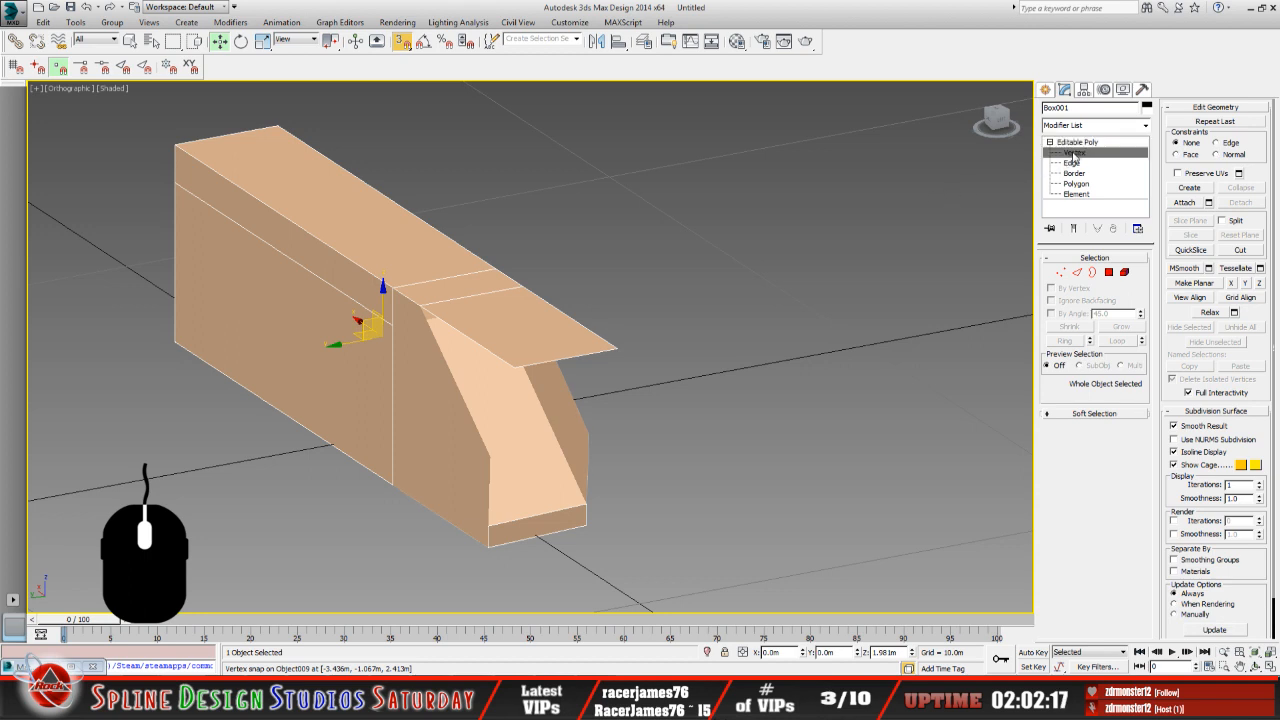
click(512, 366)
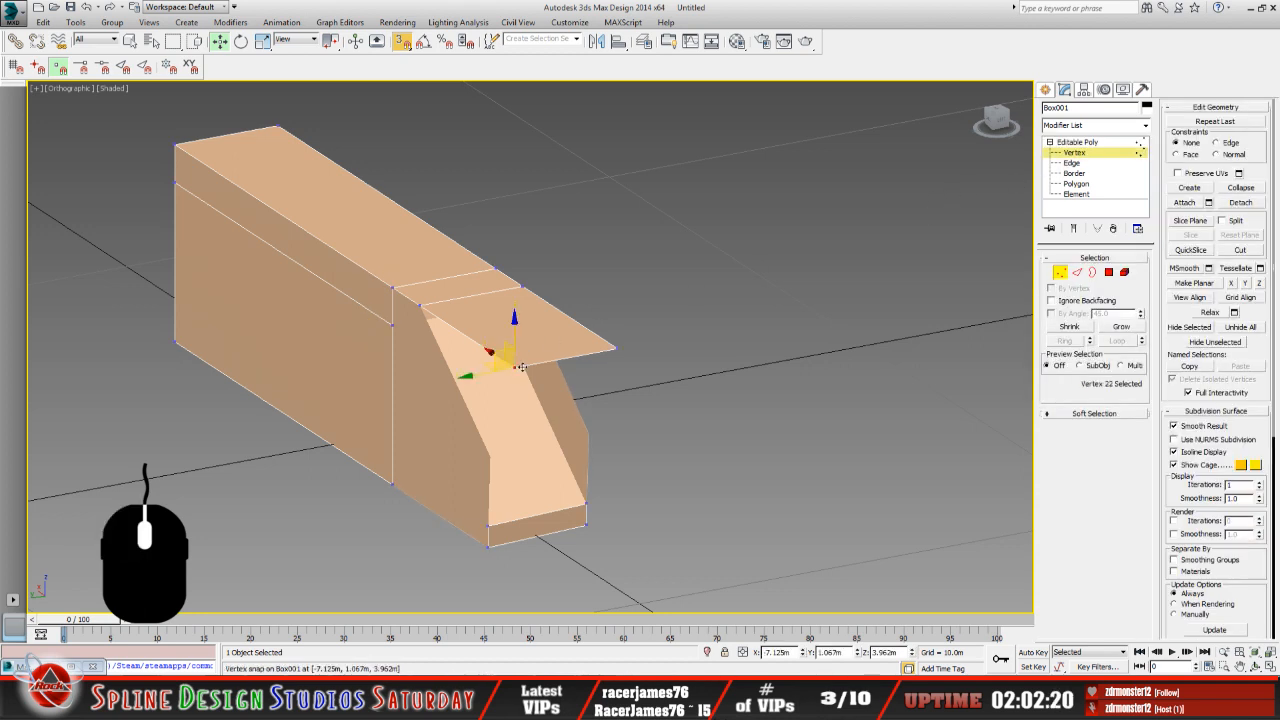
drag(514, 341, 488, 448)
click(618, 350)
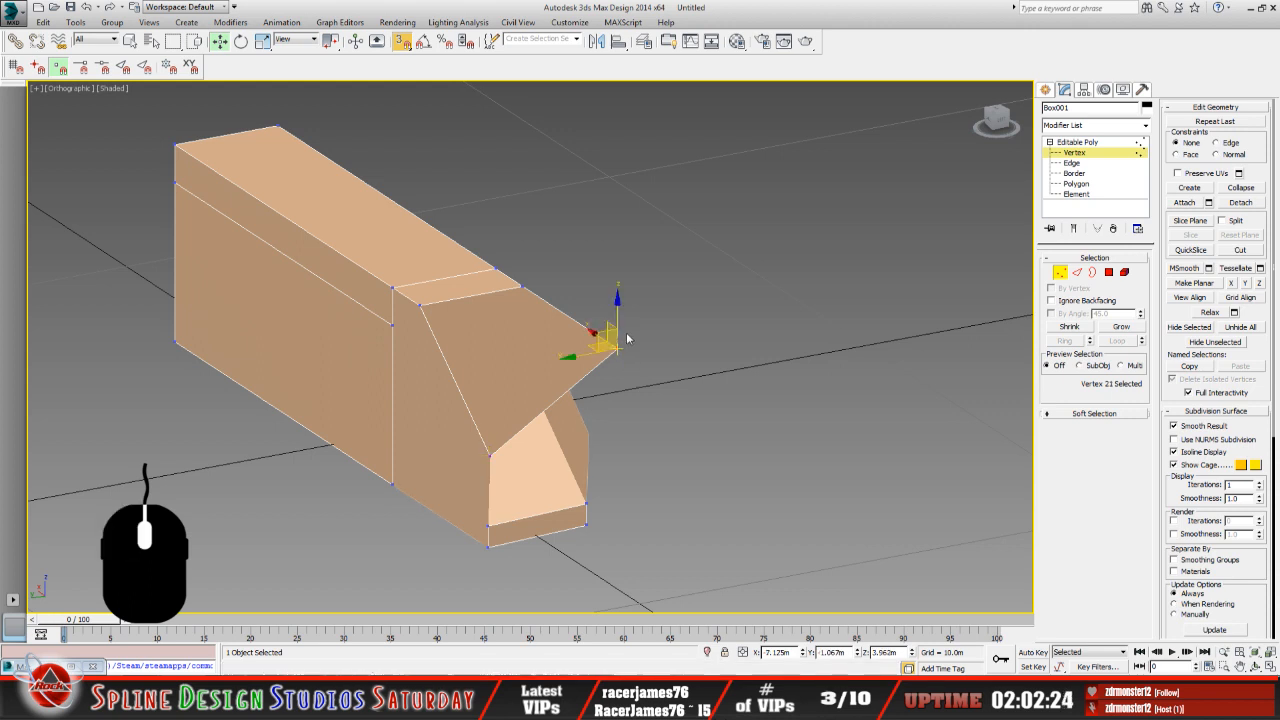
drag(618, 350, 574, 421)
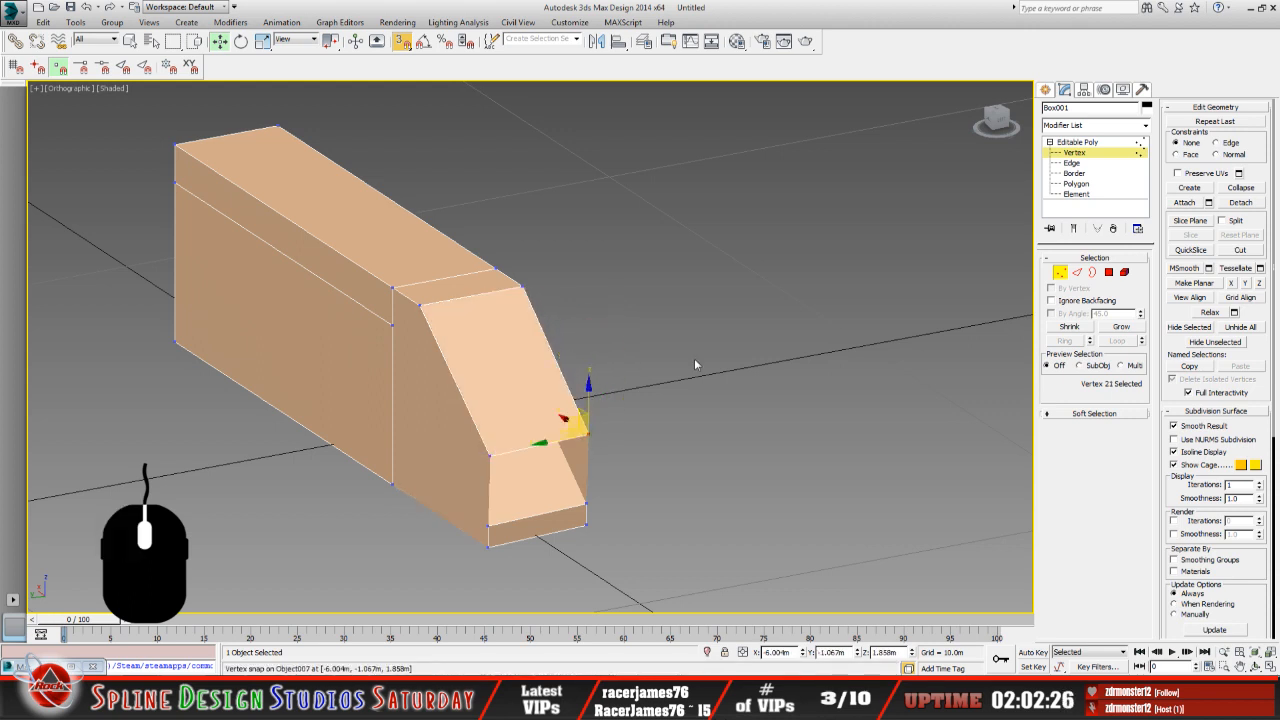
middle_drag(660, 320, 701, 282)
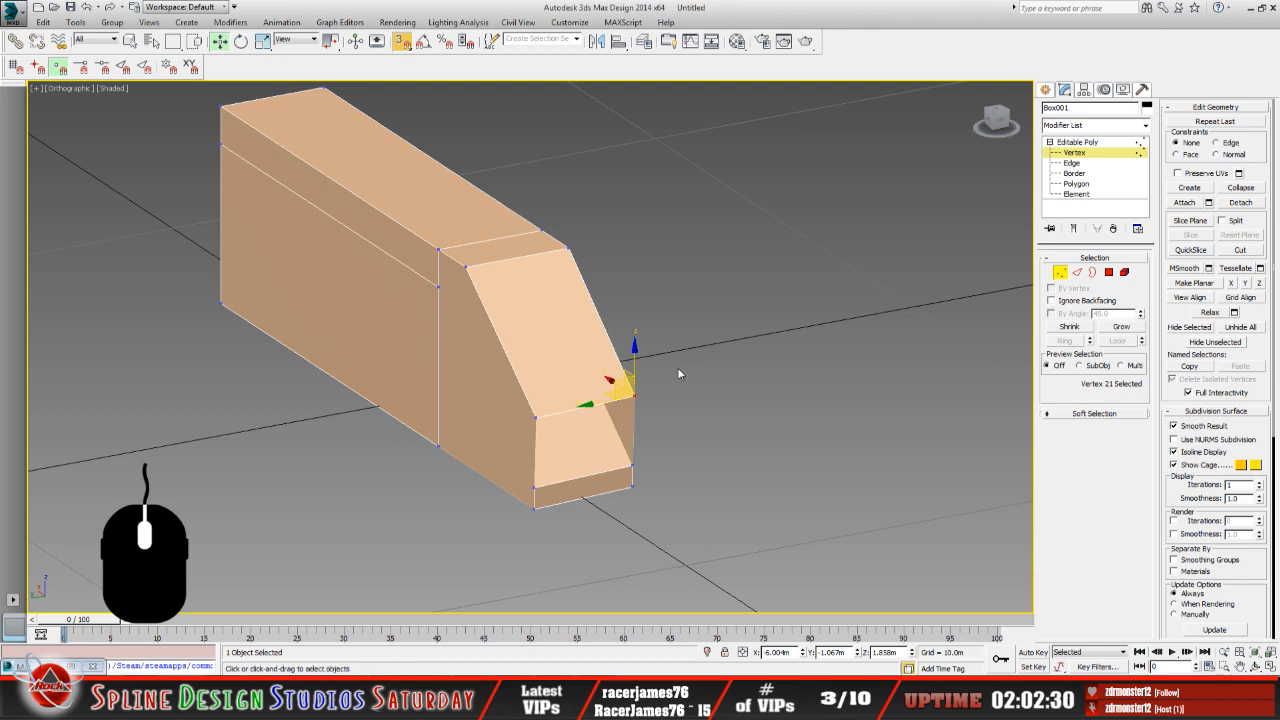
scroll(655, 415, up, 4)
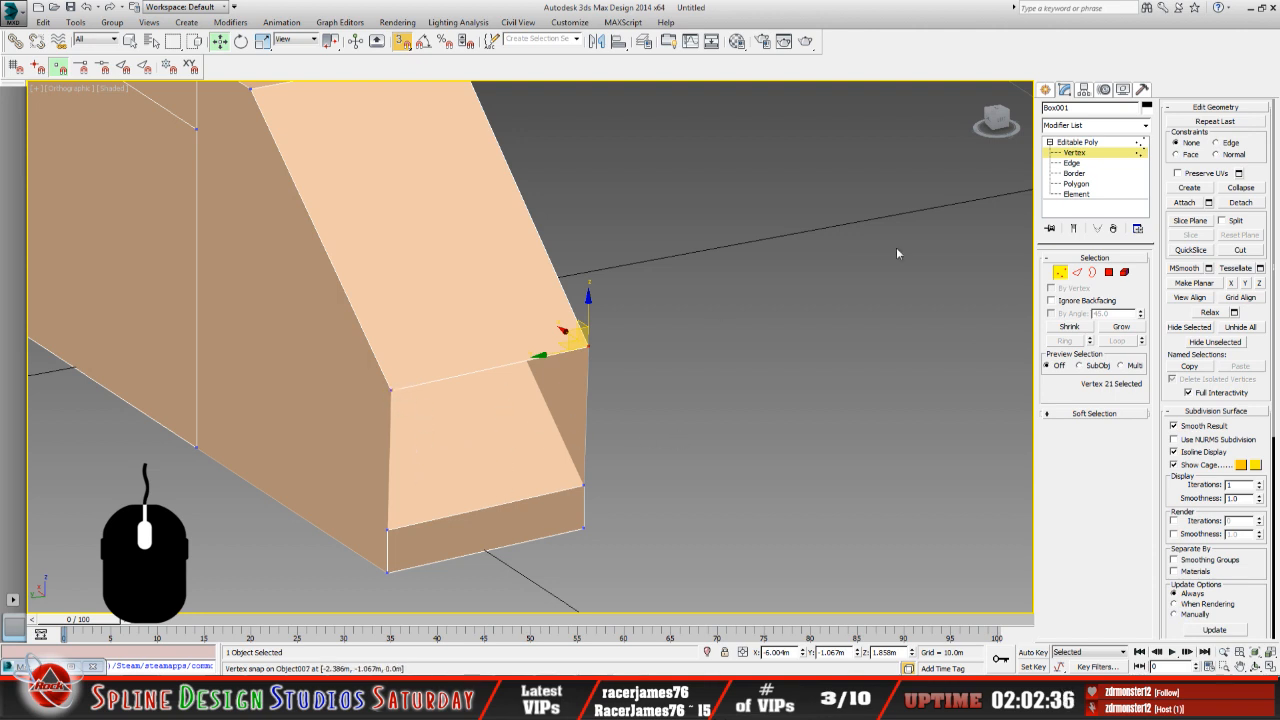
click(1084, 153)
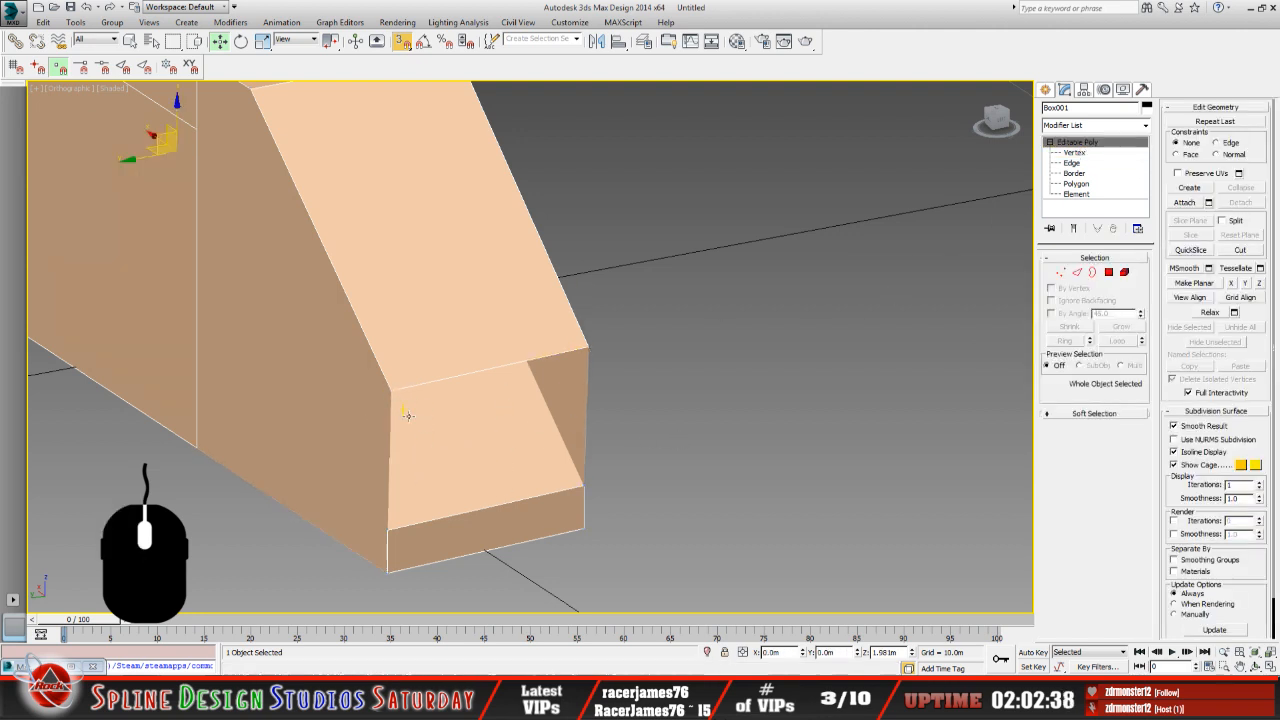
click(402, 41)
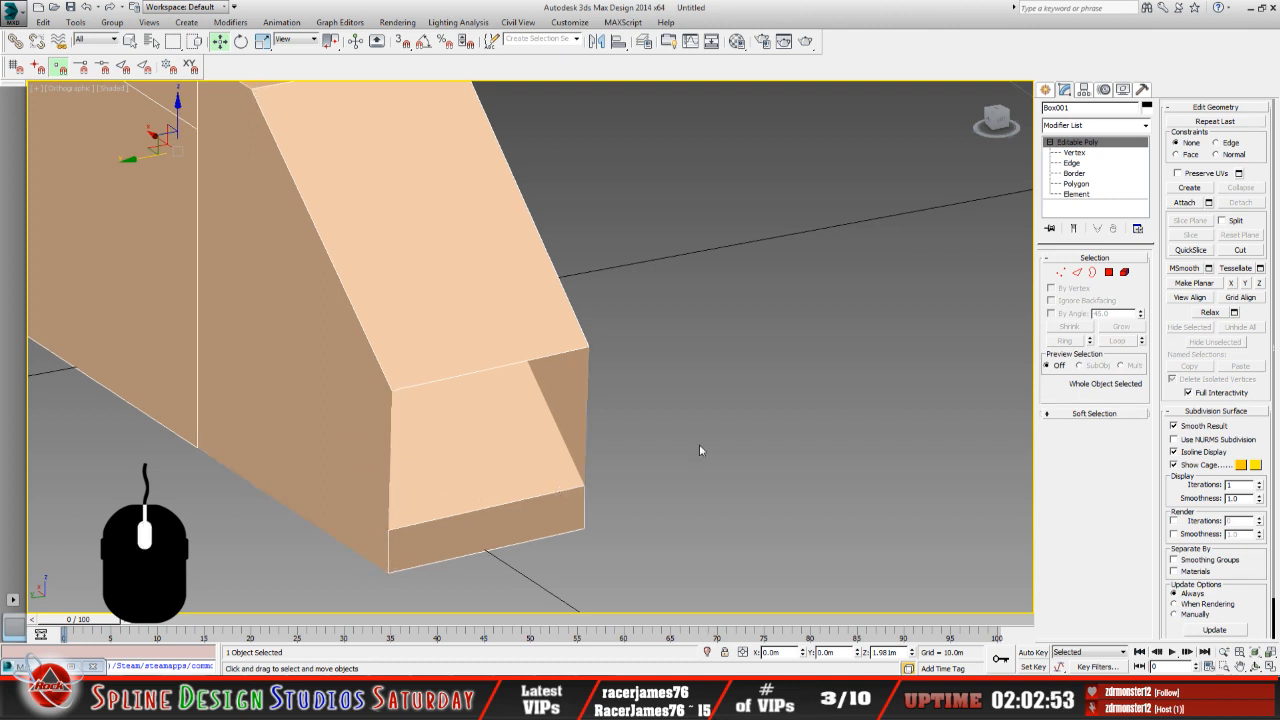
Extrude the lower edge of the sloped cover straight down to about Z 0.556 m to form an end panel.
click(1076, 184)
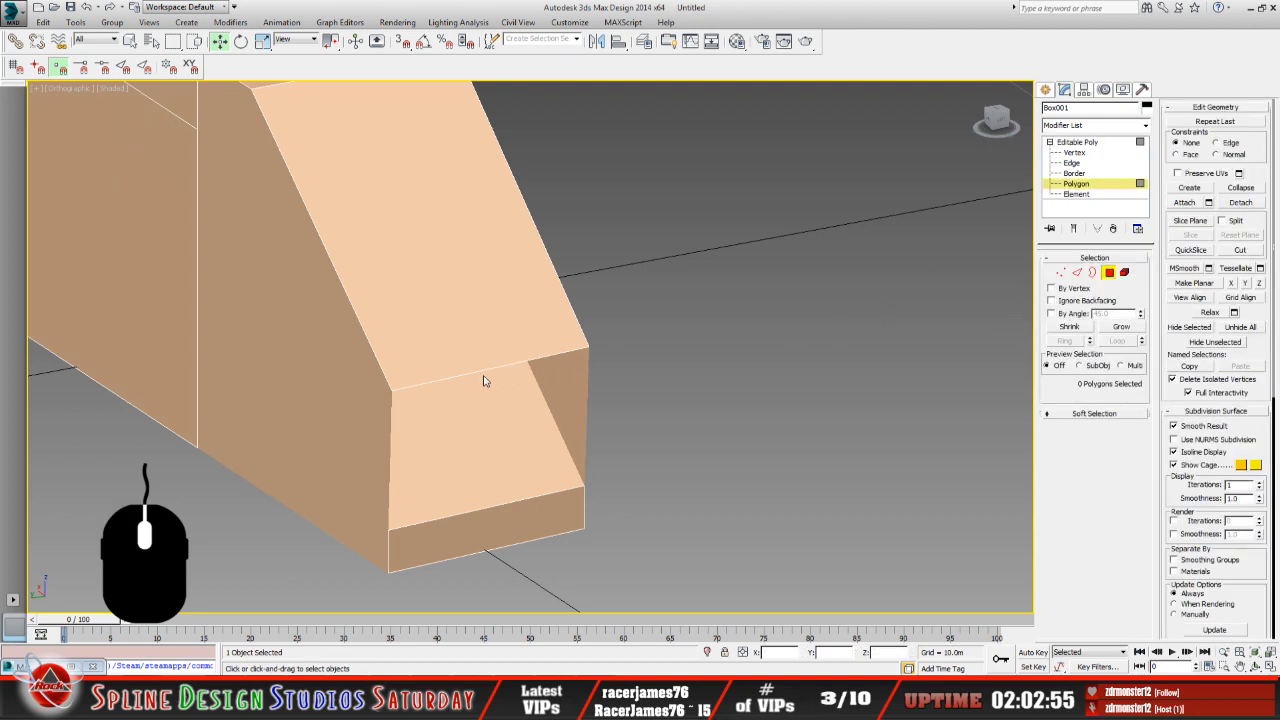
click(1076, 162)
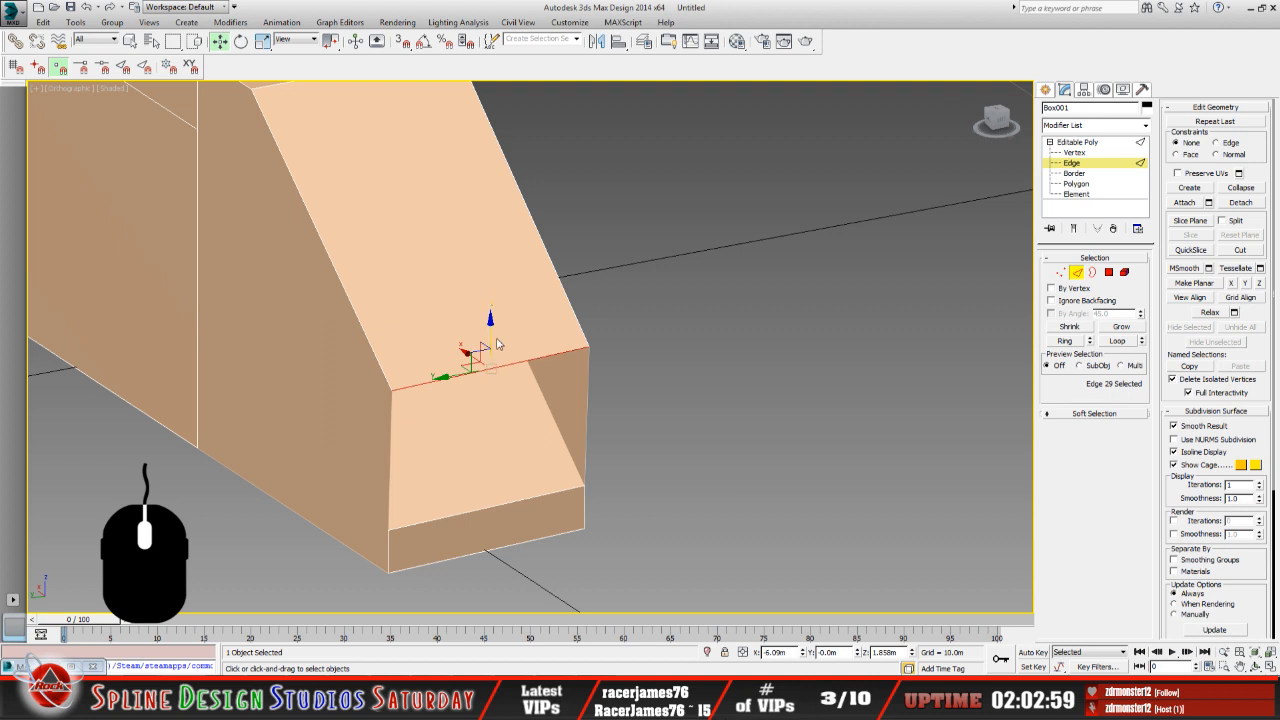
shift+drag(491, 337, 476, 468)
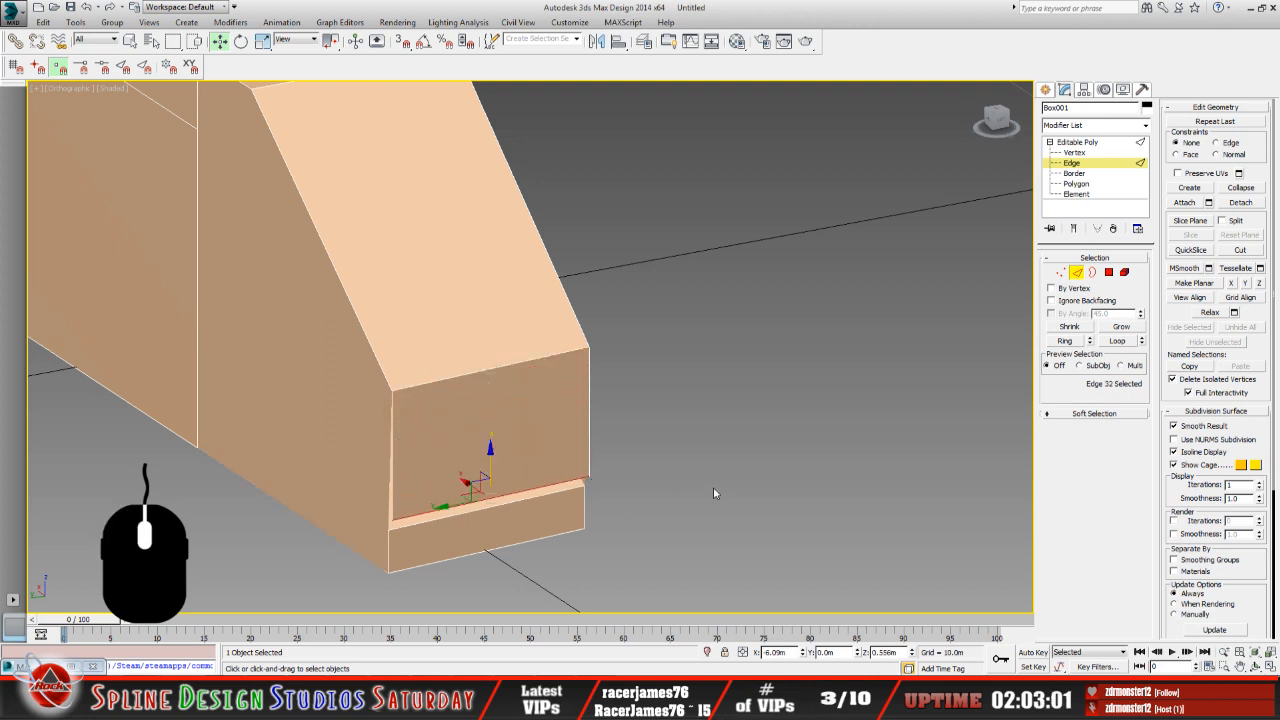
Snap the end panel's two lower vertices onto the corners of the lower front strip at about Z 0.432 m.
click(1074, 152)
click(391, 521)
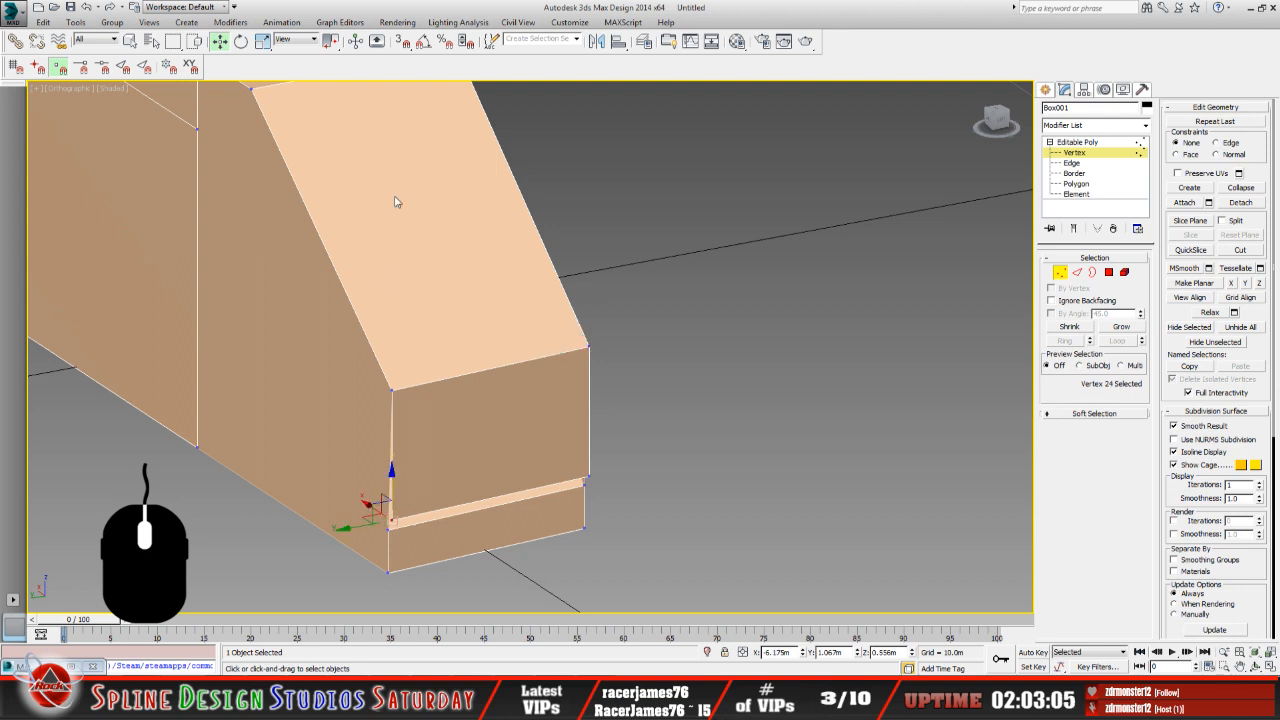
click(398, 42)
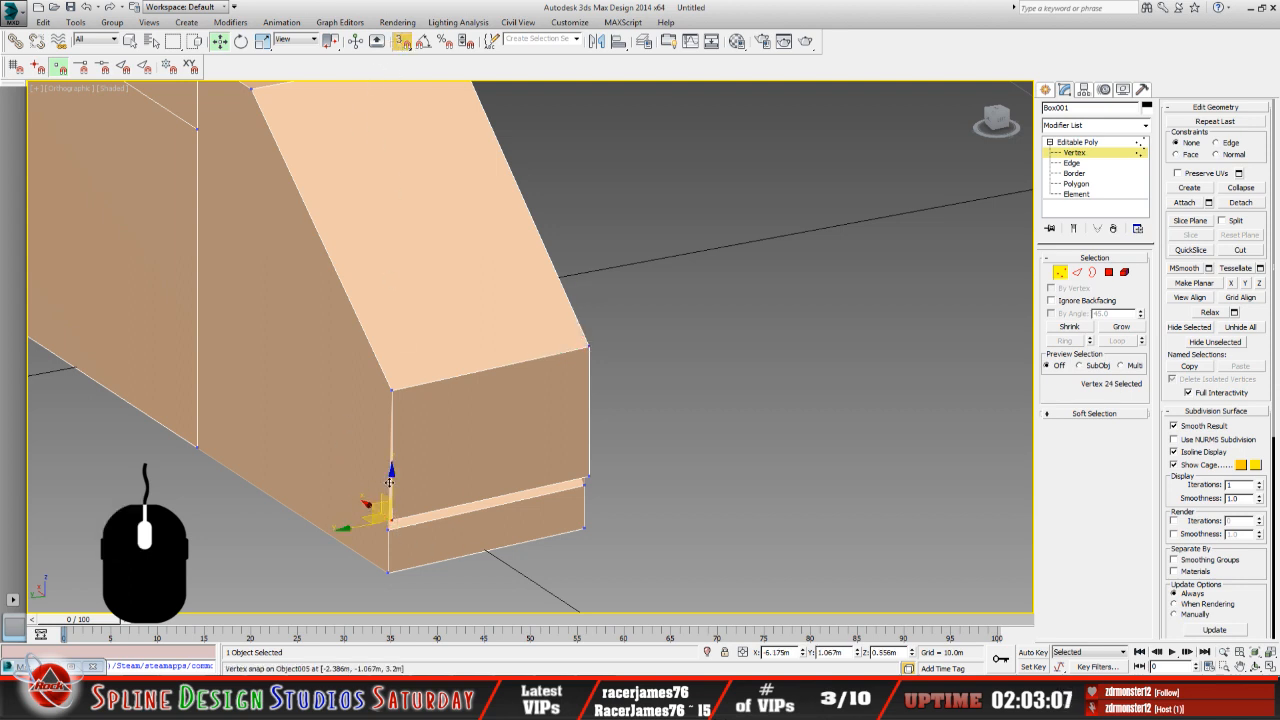
drag(392, 486, 388, 529)
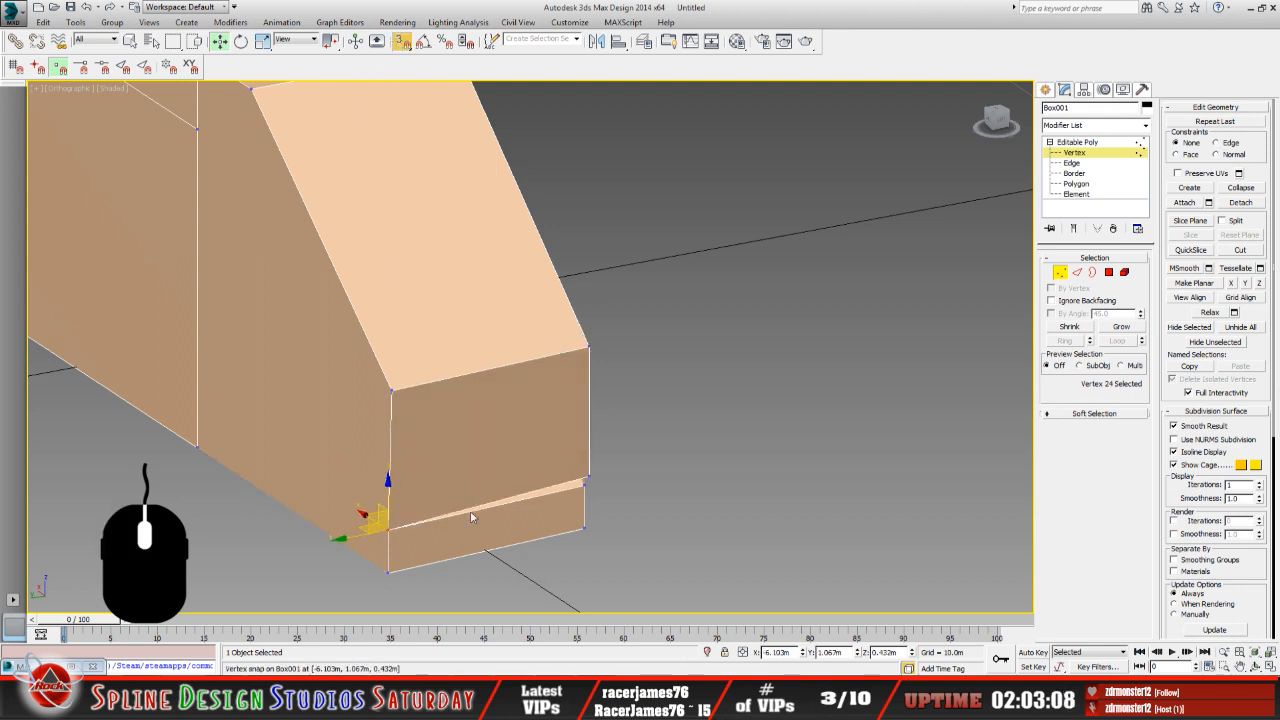
click(589, 481)
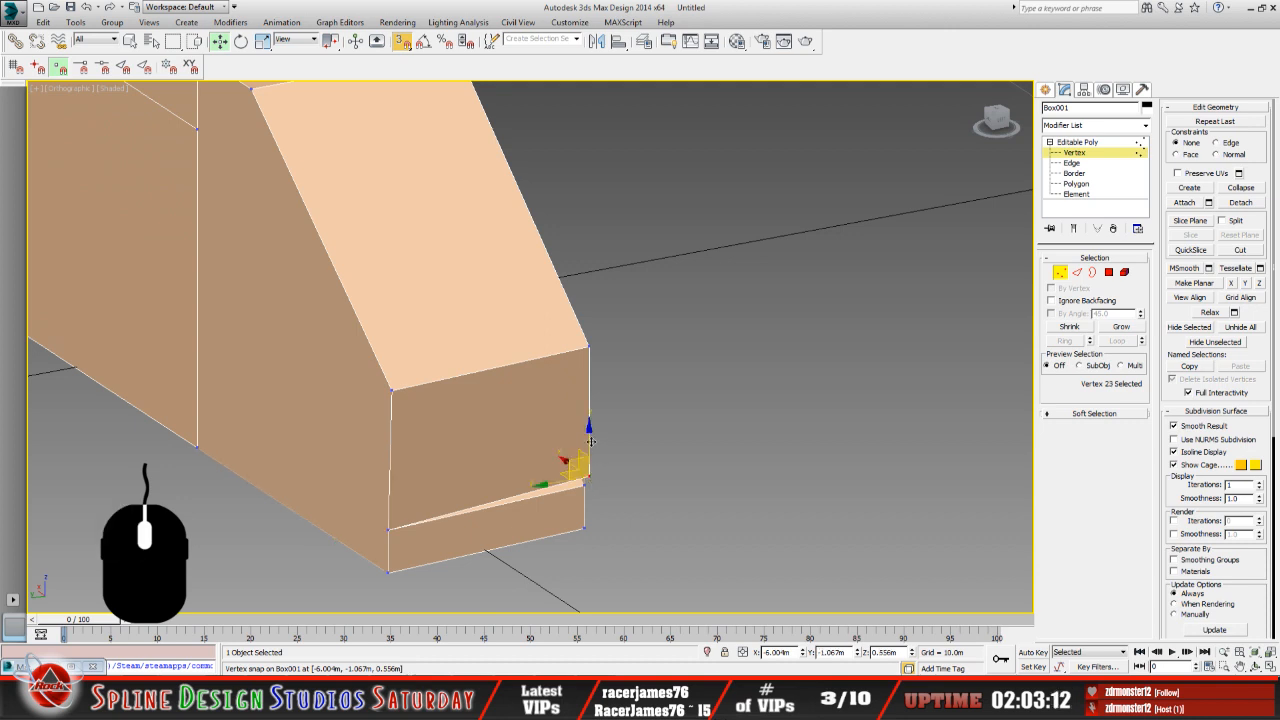
drag(586, 474, 587, 468)
scroll(587, 468, down, 5)
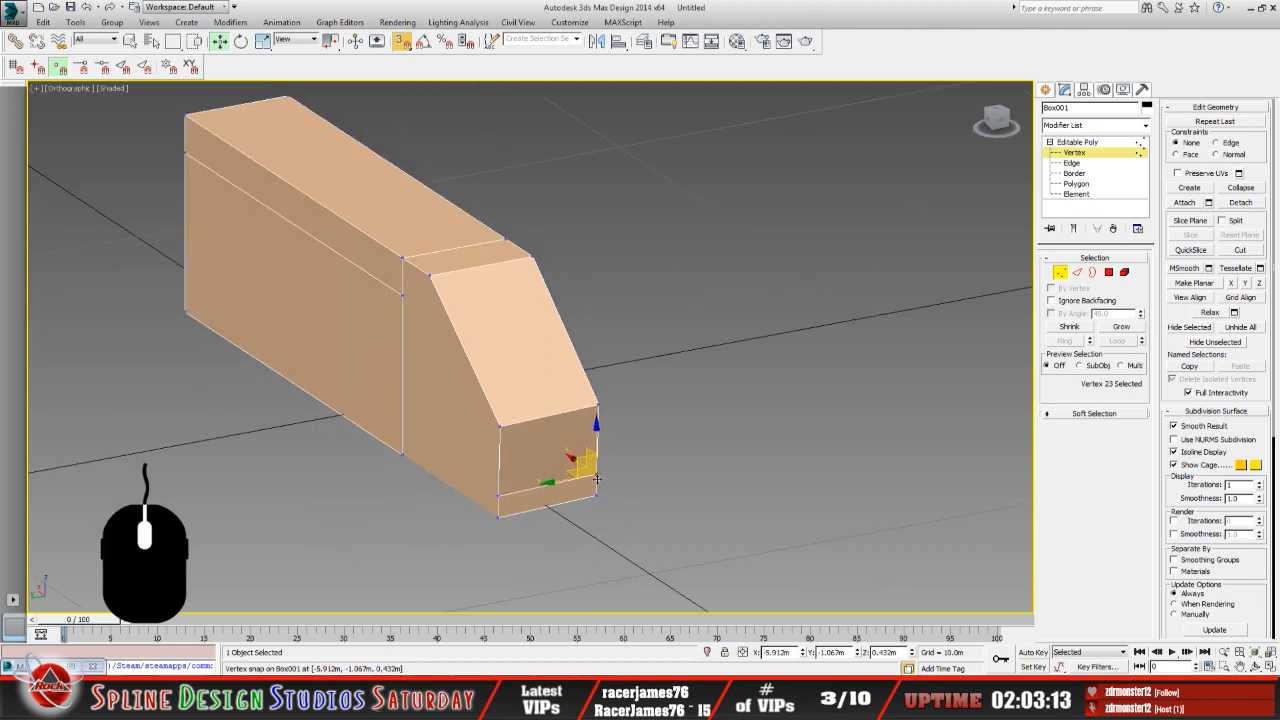
Select the end panel polygon between the side walls and inspect the closed sloped end from several angles.
alt+middle_drag(501, 482, 520, 410)
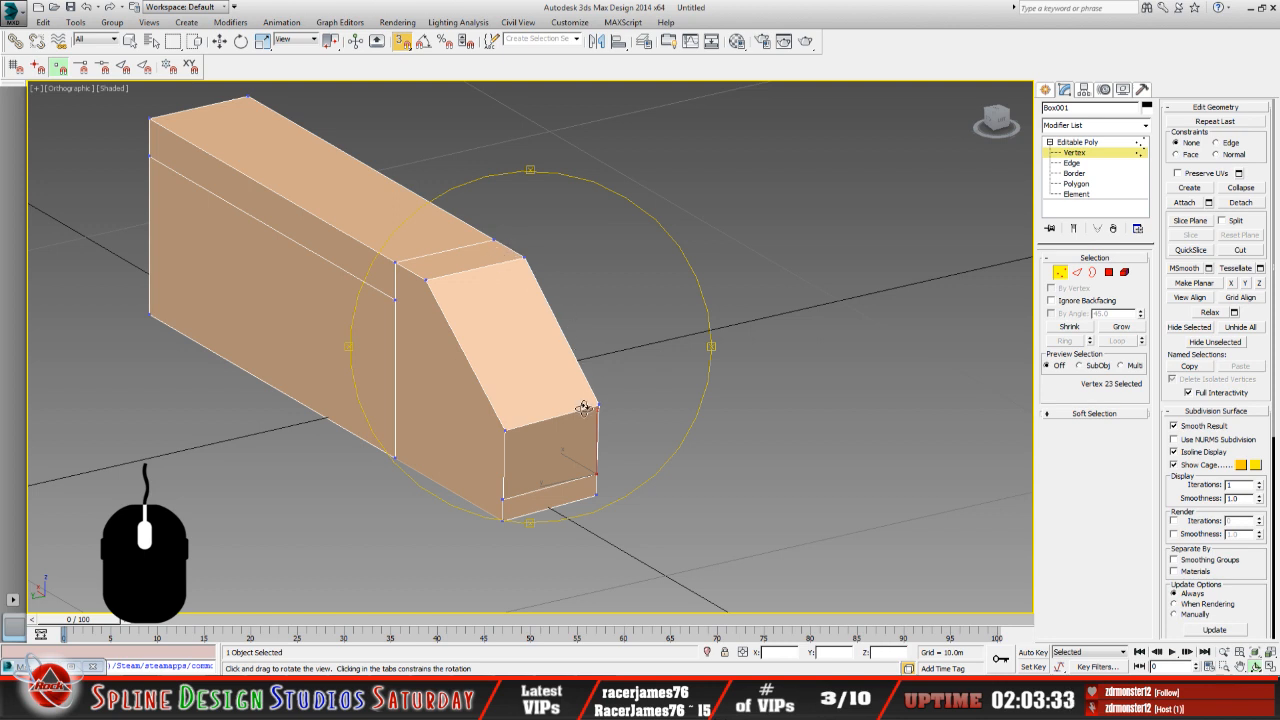
middle_drag(566, 475, 529, 427)
scroll(529, 427, up, 2)
click(1076, 183)
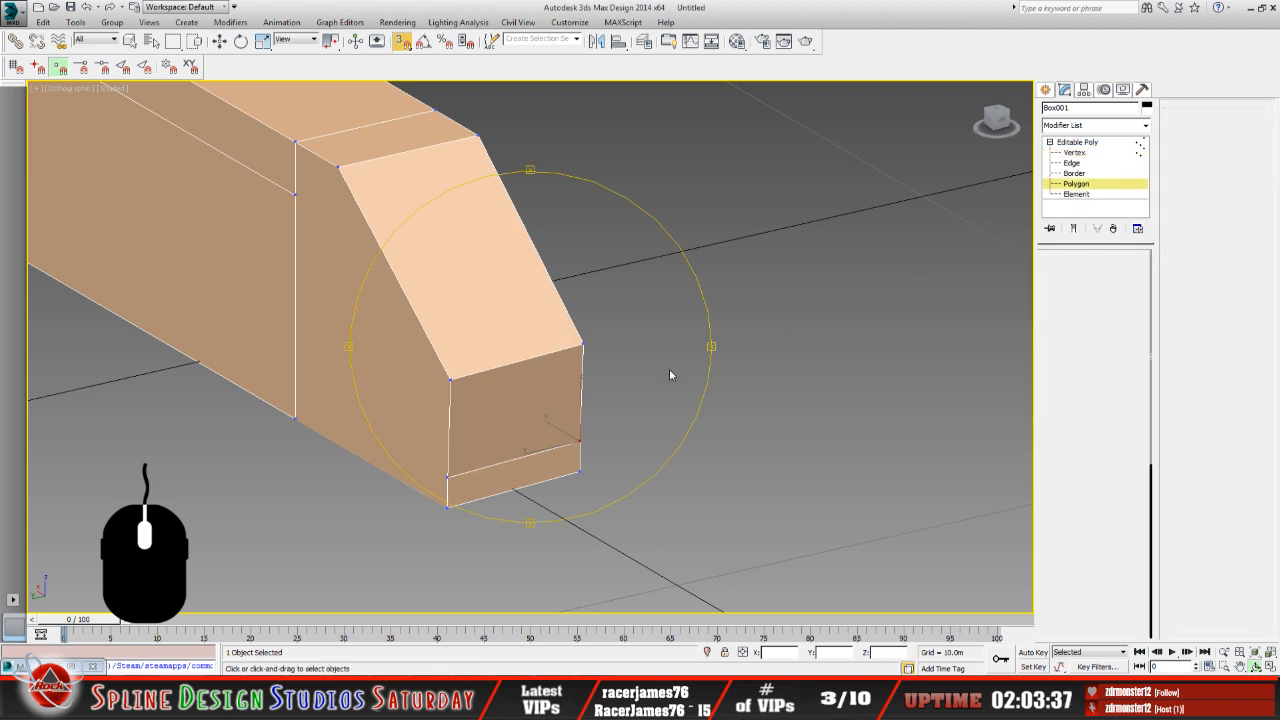
click(503, 405)
scroll(503, 405, down, 2)
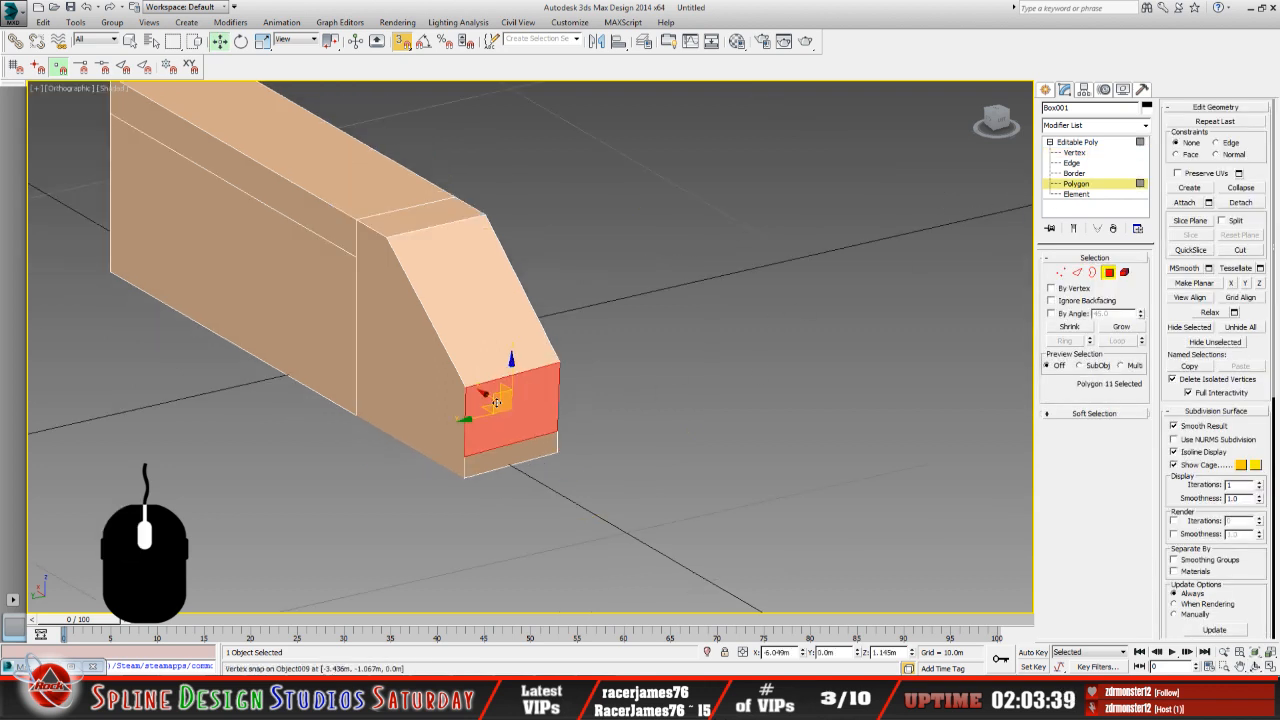
middle_drag(503, 405, 525, 454)
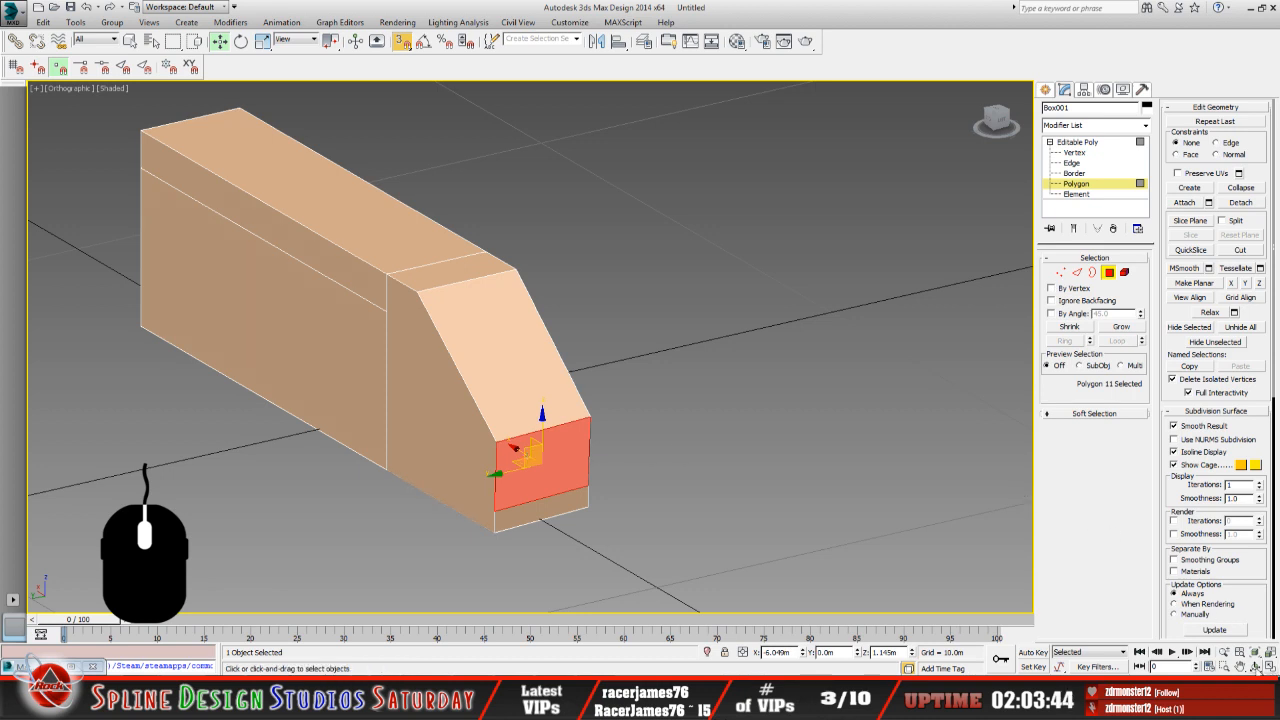
click(1257, 669)
drag(534, 365, 560, 355)
scroll(560, 355, down, 2)
drag(490, 406, 500, 402)
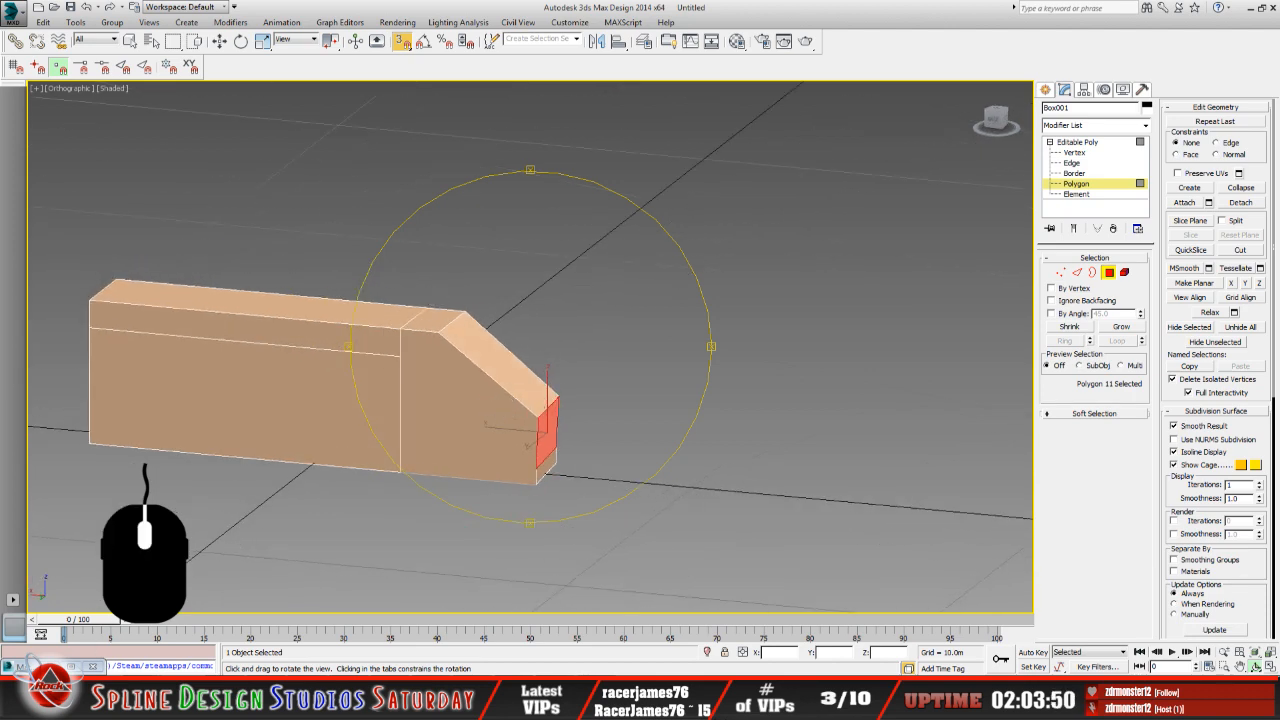
Check the footbridge reference photo in Paint Shop Pro, and return to 3ds Max to compare the model from several angles.
key(alt+Tab)
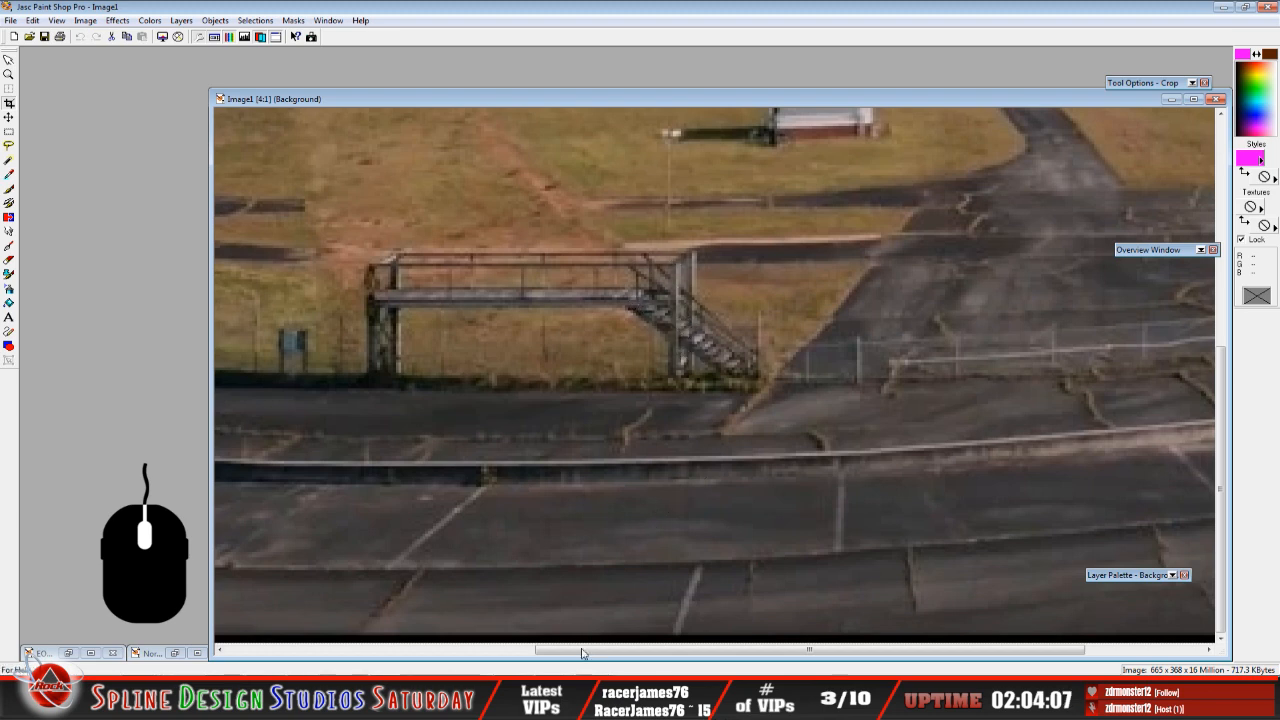
click(543, 695)
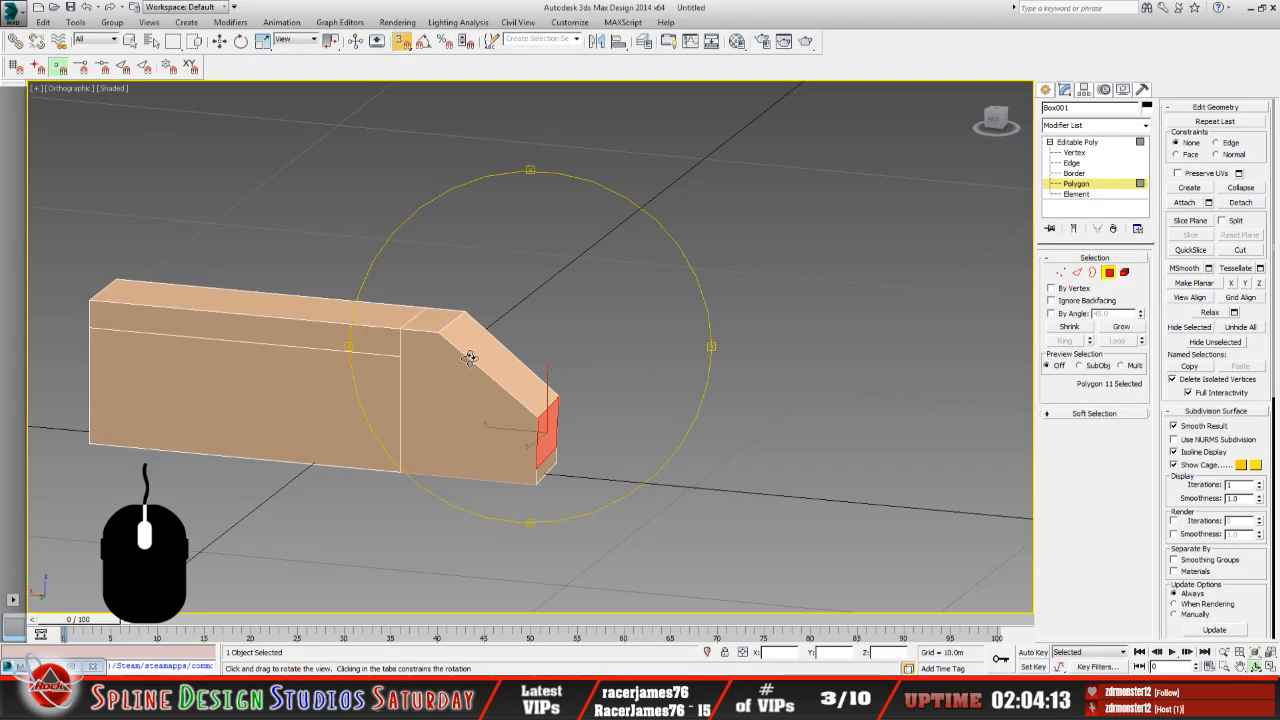
mouse_move(466, 374)
mouse_down()
mouse_move(460, 383)
mouse_move(548, 386)
mouse_move(560, 346)
mouse_move(551, 371)
mouse_move(537, 371)
mouse_move(557, 403)
mouse_move(490, 382)
mouse_up()
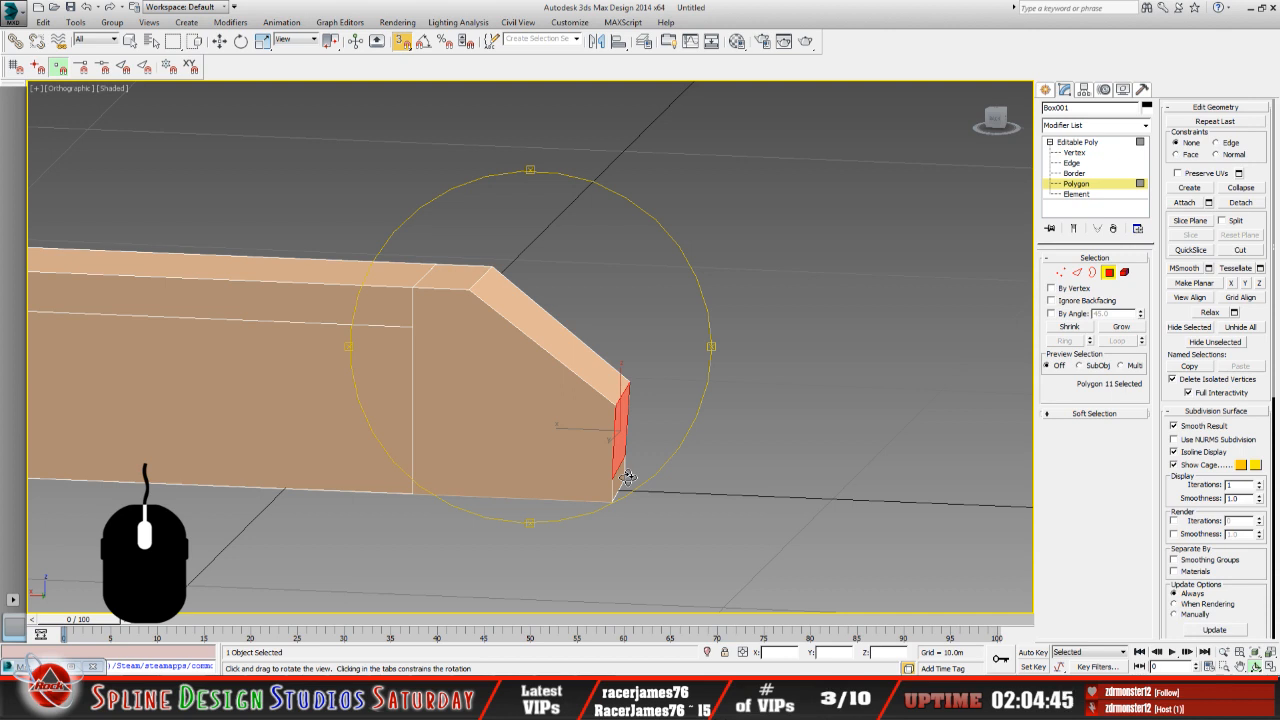
drag(535, 409, 566, 418)
middle_drag(607, 405, 560, 418)
drag(564, 418, 549, 420)
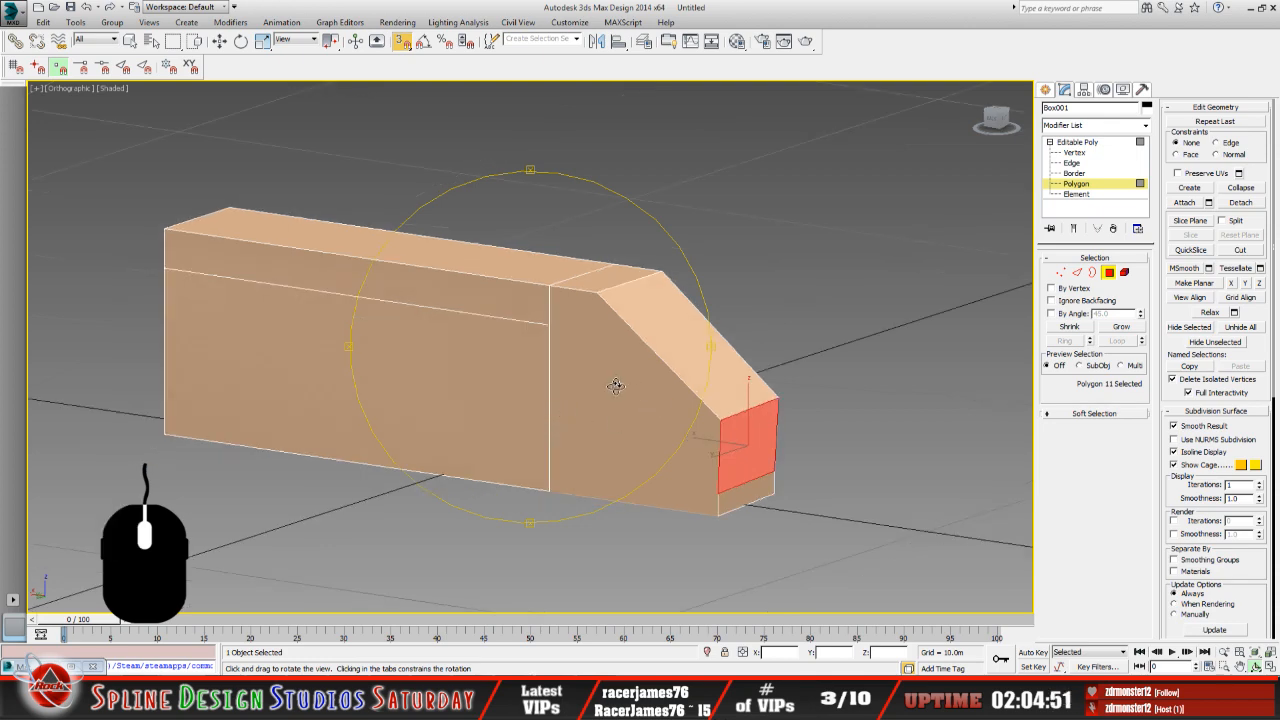
mouse_move(628, 408)
mouse_down()
mouse_move(607, 388)
mouse_move(603, 411)
mouse_move(634, 412)
mouse_up()
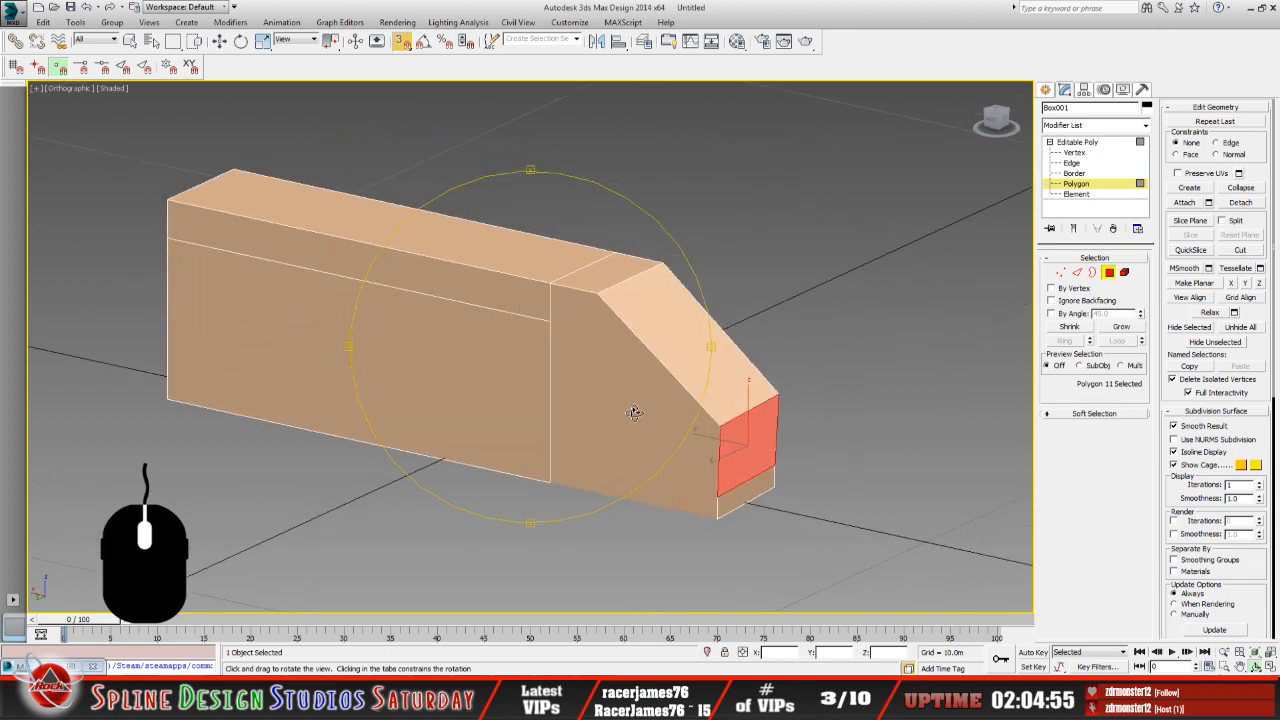
Return Box001 to object level and turn snapping off.
click(1077, 142)
key(w)
middle_drag(656, 382, 571, 394)
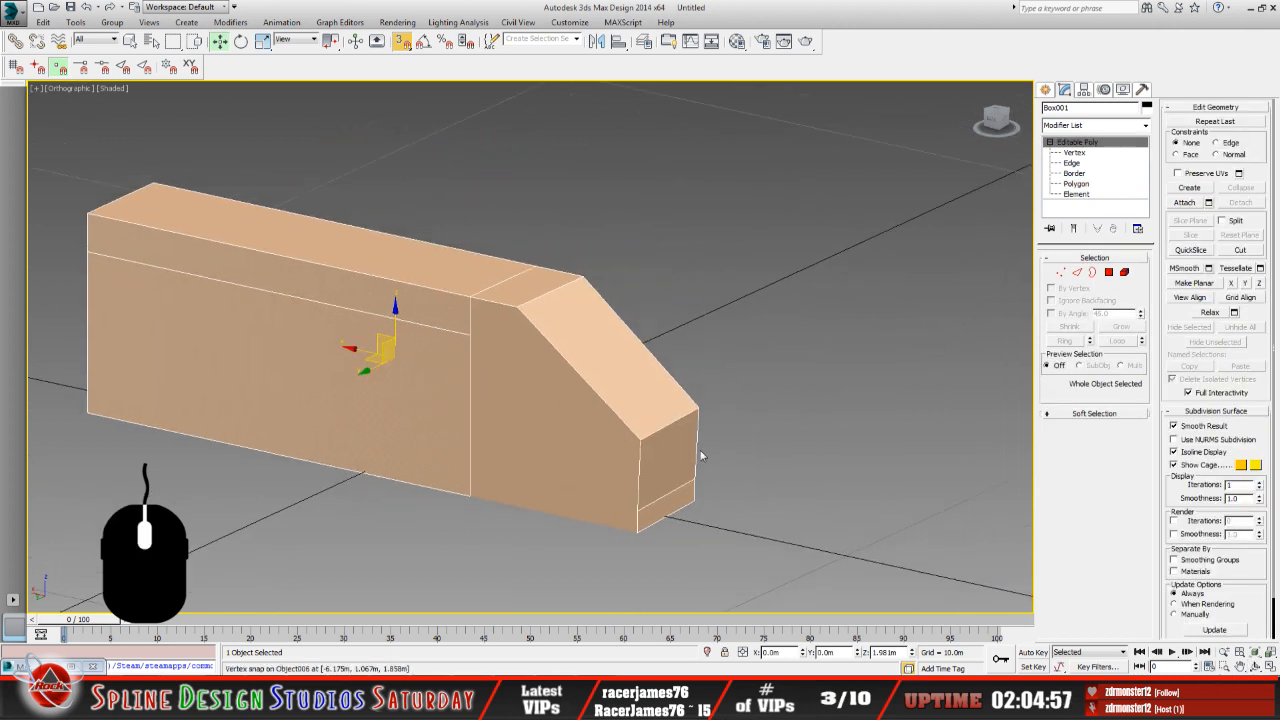
click(1257, 665)
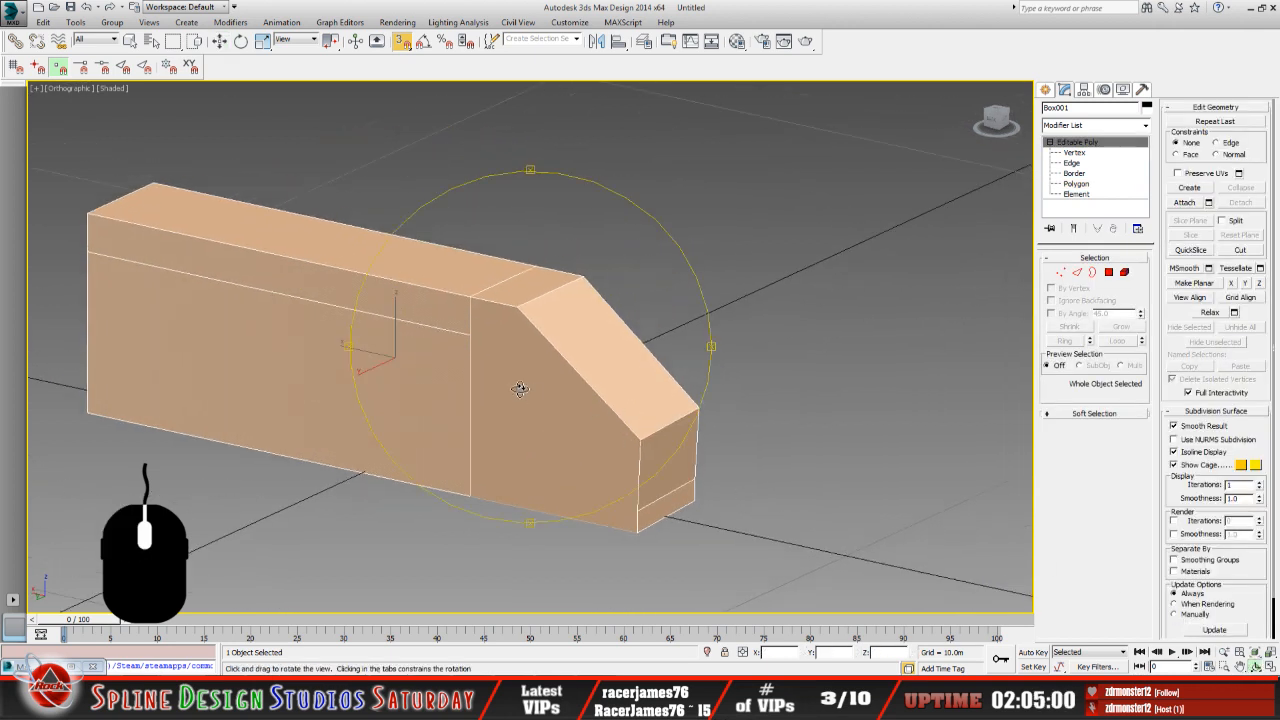
drag(517, 386, 509, 380)
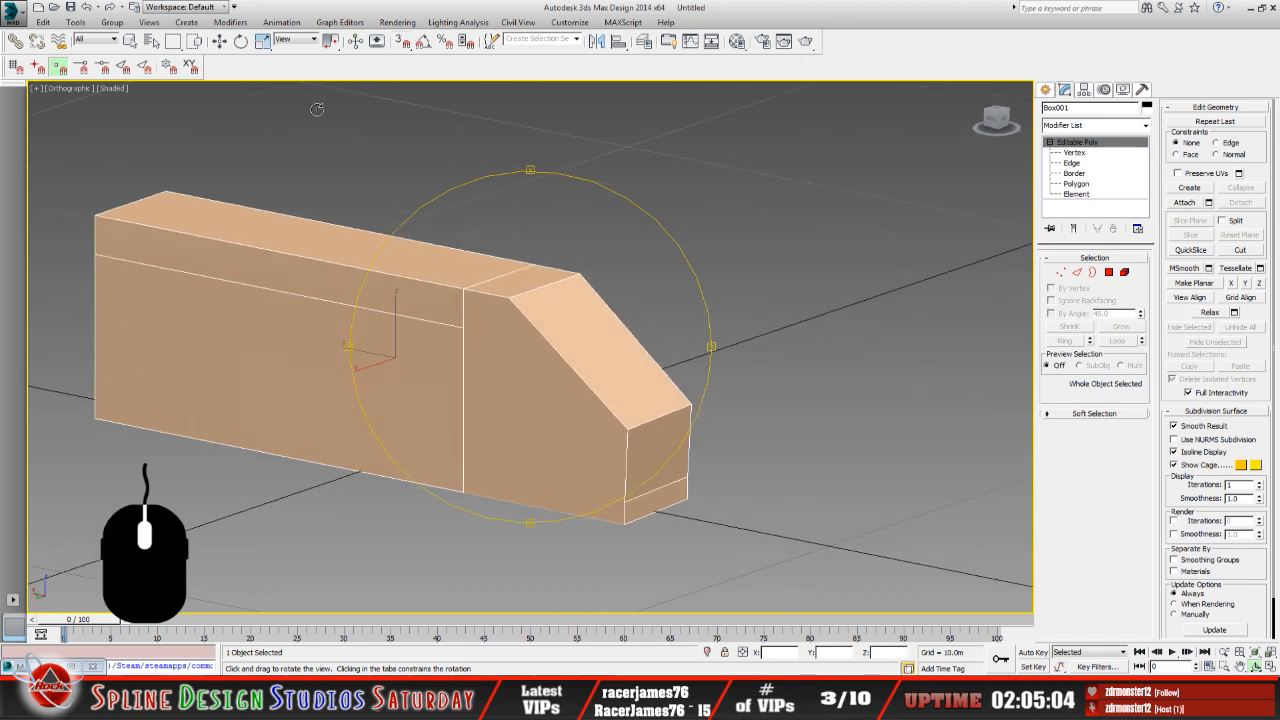
Select Object005 and Object006 by name in turn to identify which part of the structure each one is.
click(151, 40)
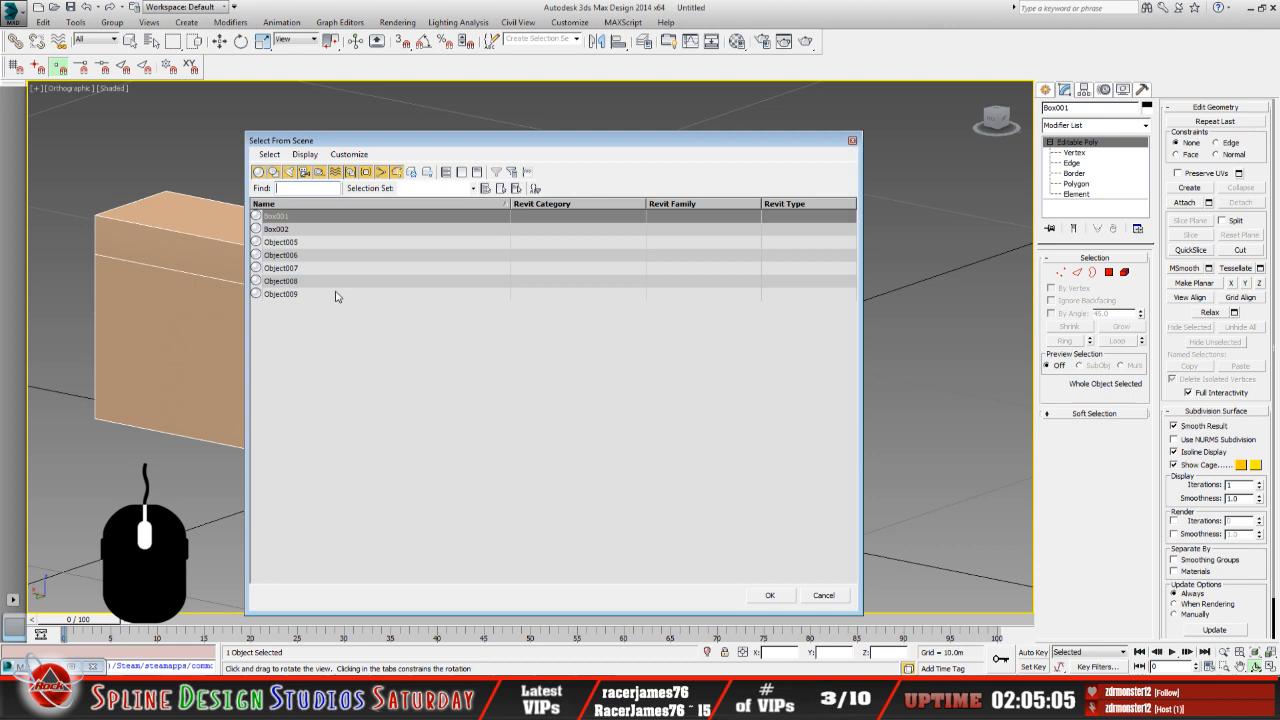
click(293, 229)
click(295, 243)
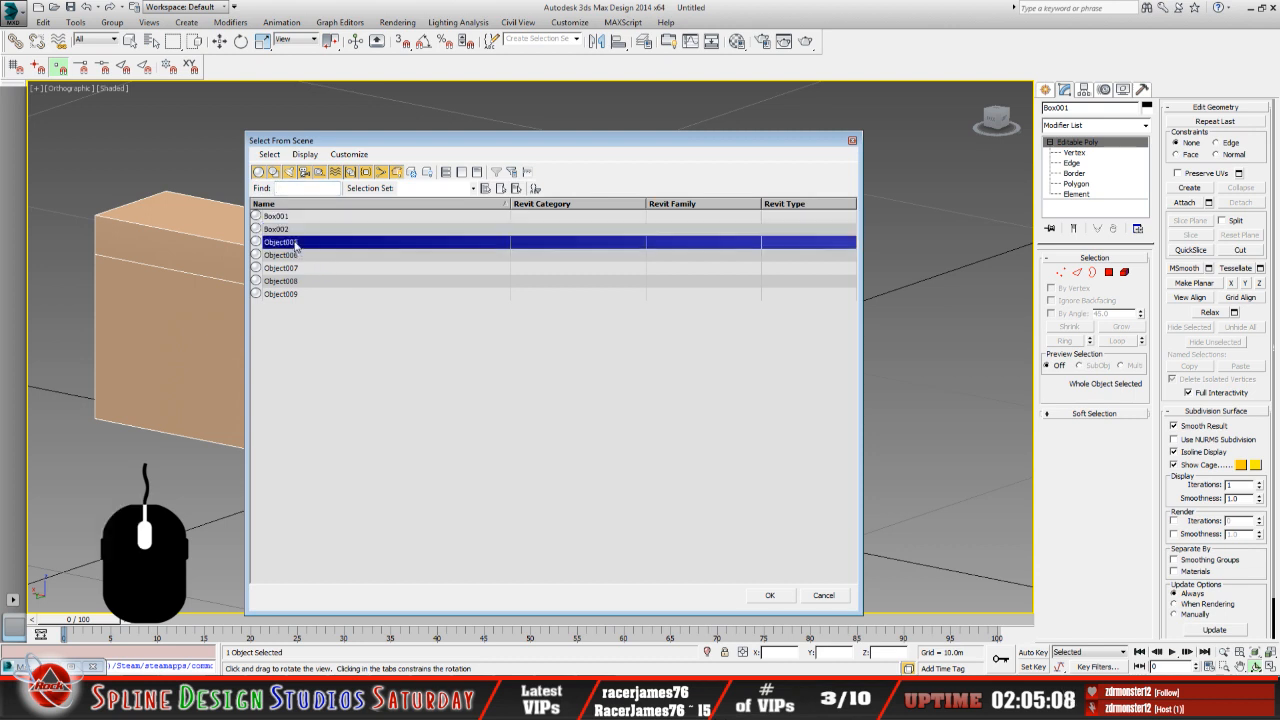
click(770, 596)
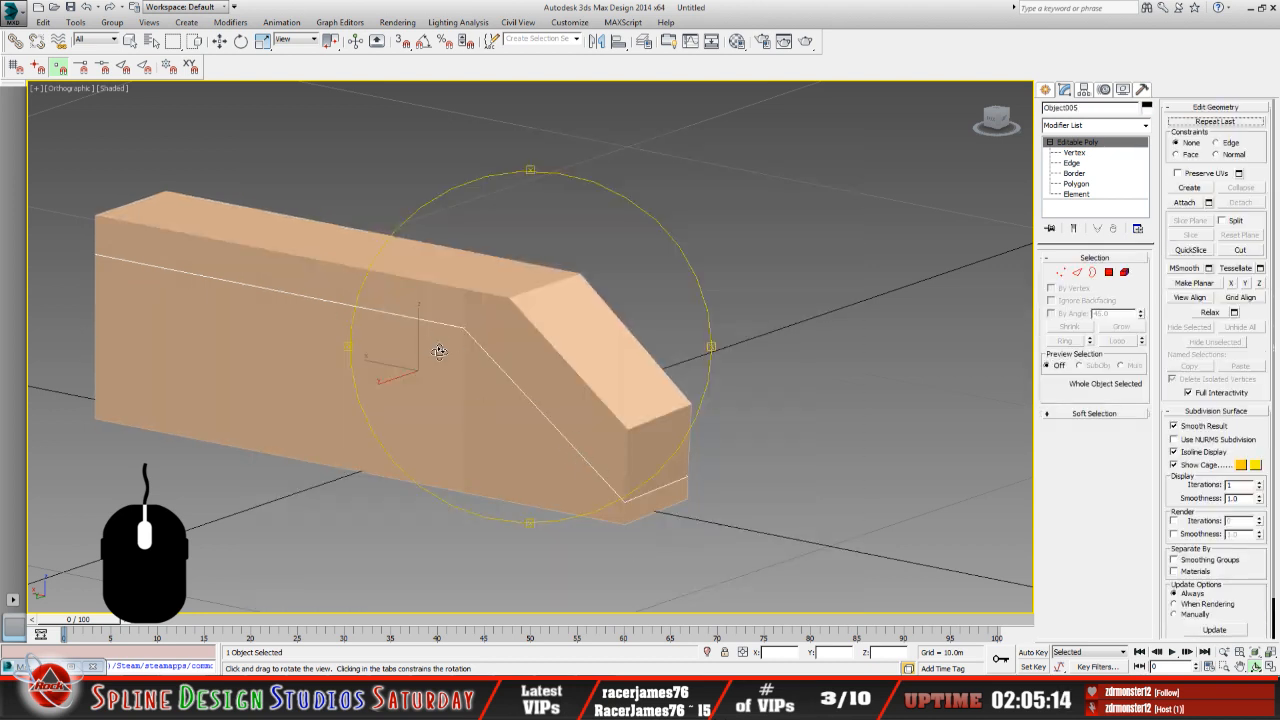
click(151, 41)
click(298, 257)
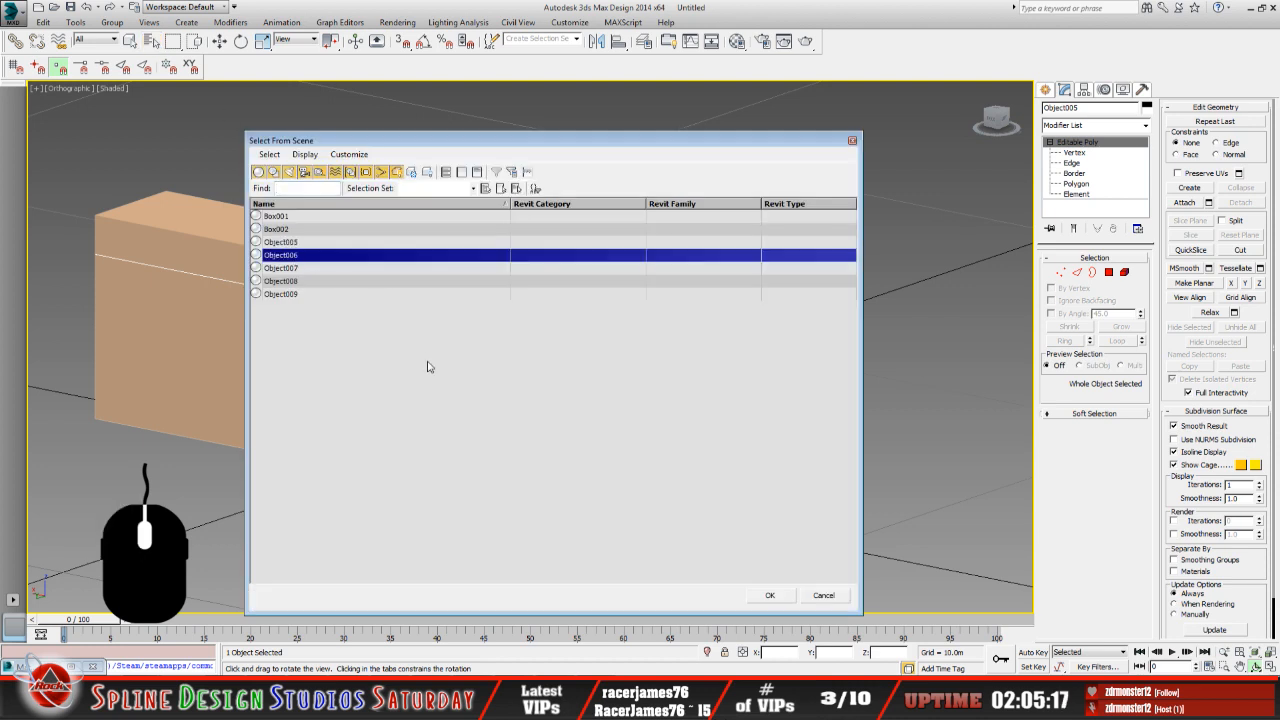
click(771, 596)
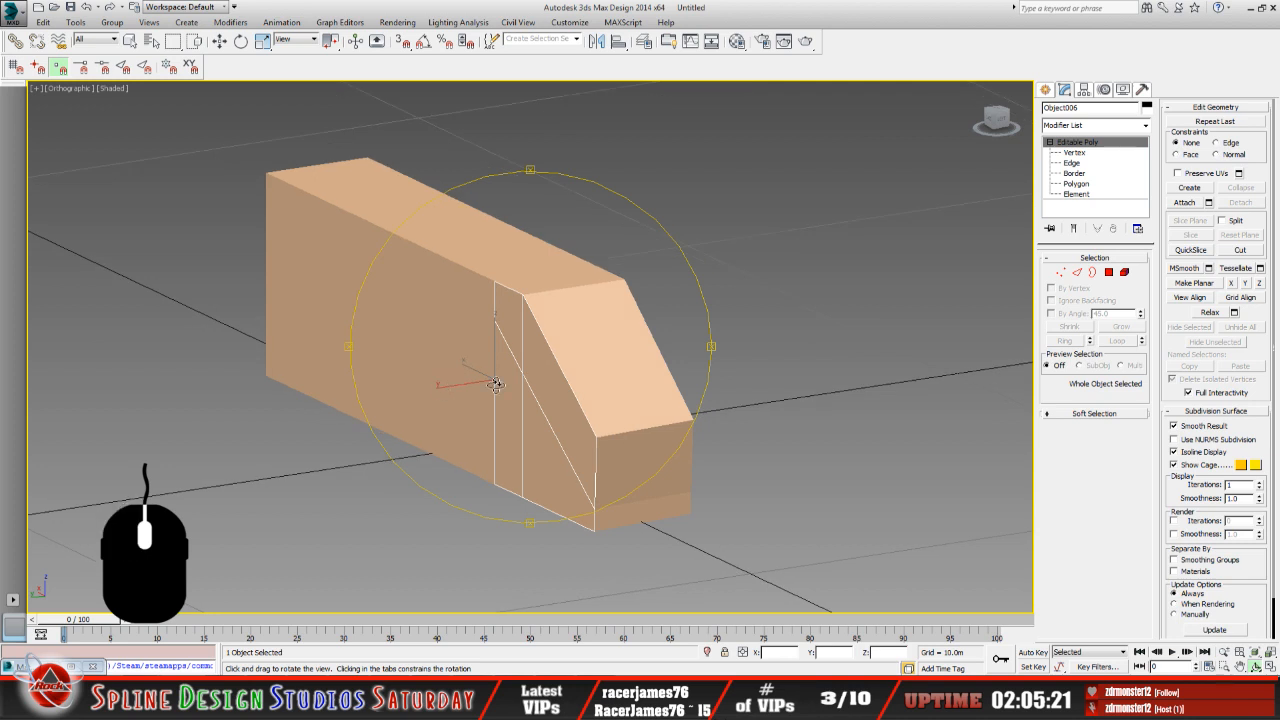
Select Object007, Object008 and Object009 by name in turn to check them for overlapping duplicates.
click(151, 40)
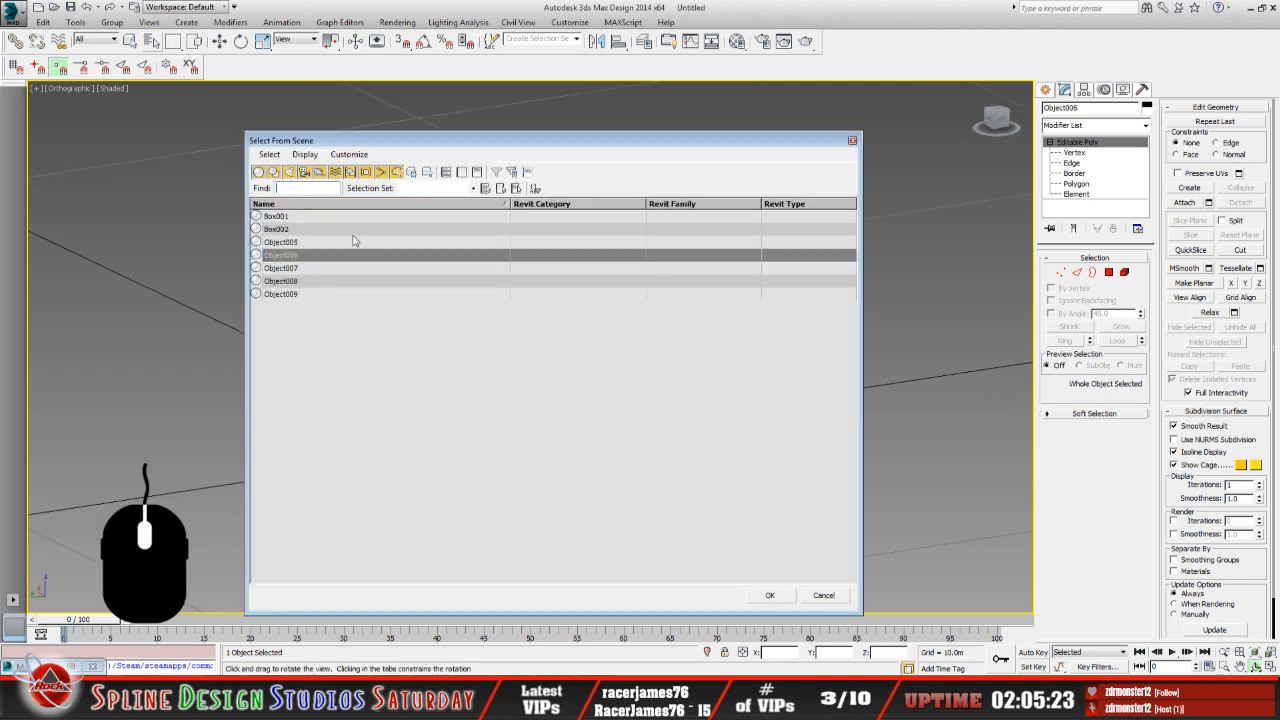
click(282, 268)
click(782, 595)
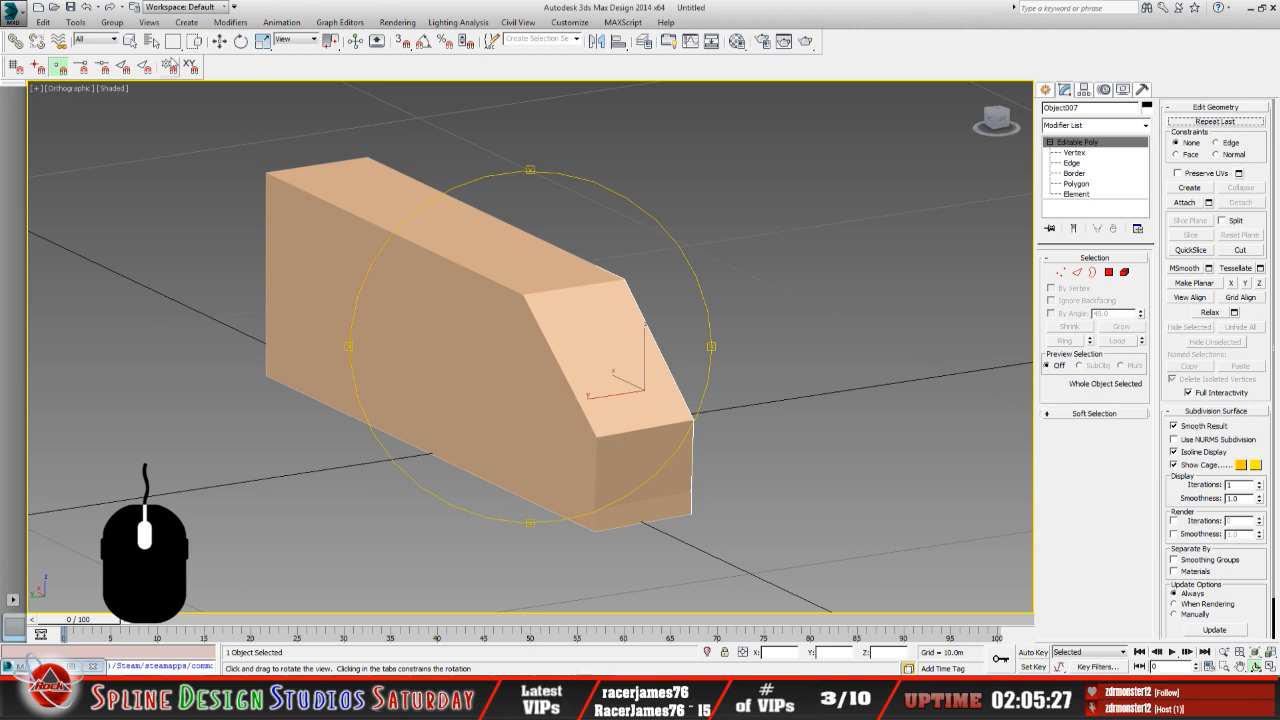
click(151, 40)
click(293, 282)
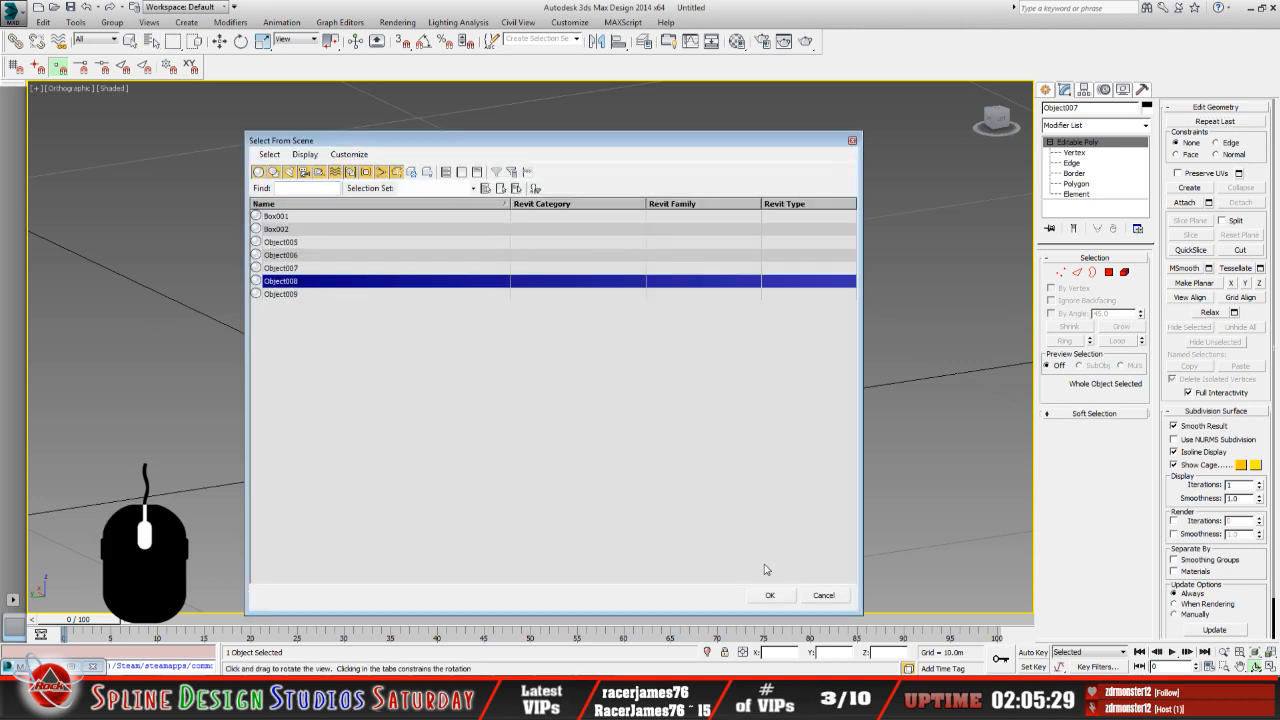
click(770, 595)
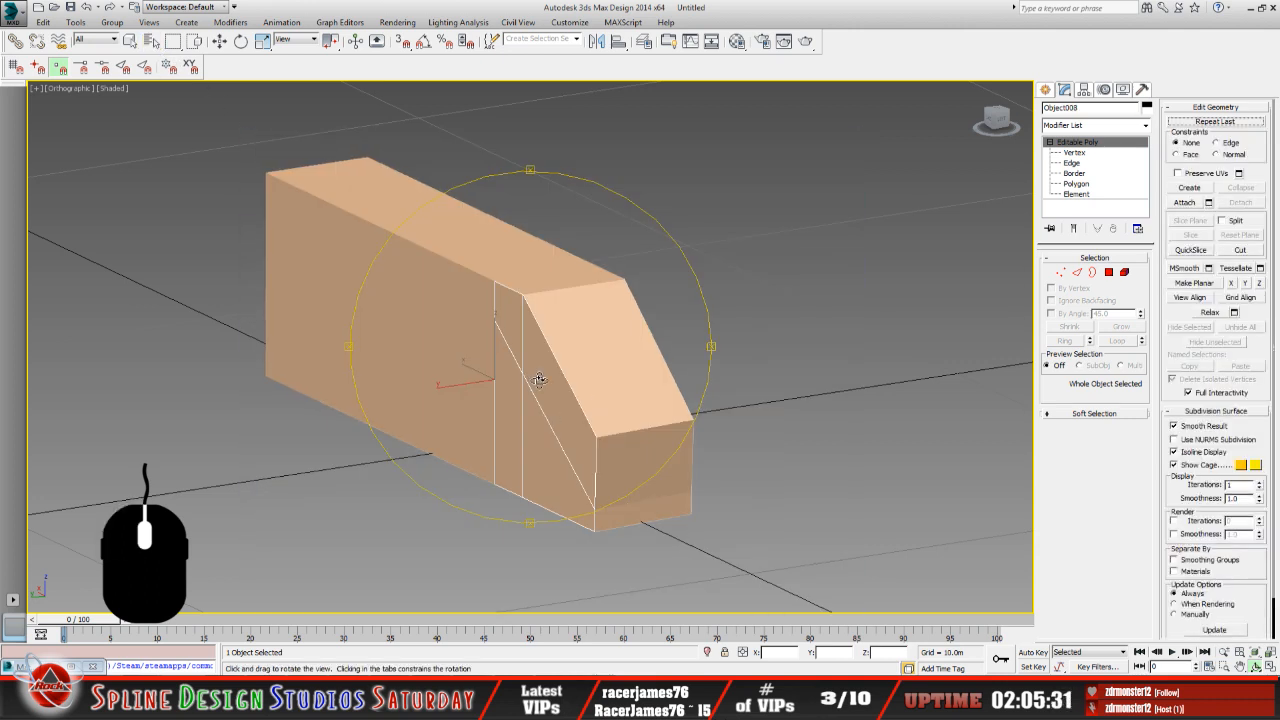
click(152, 41)
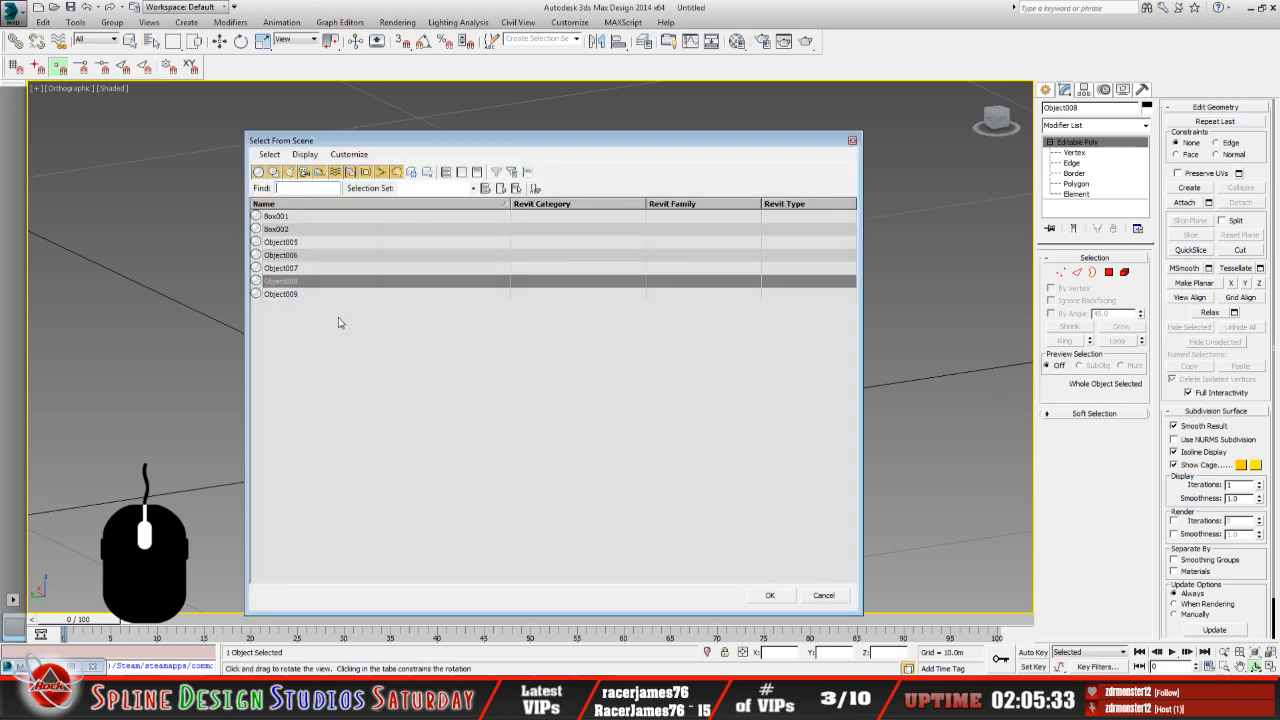
click(295, 294)
click(772, 596)
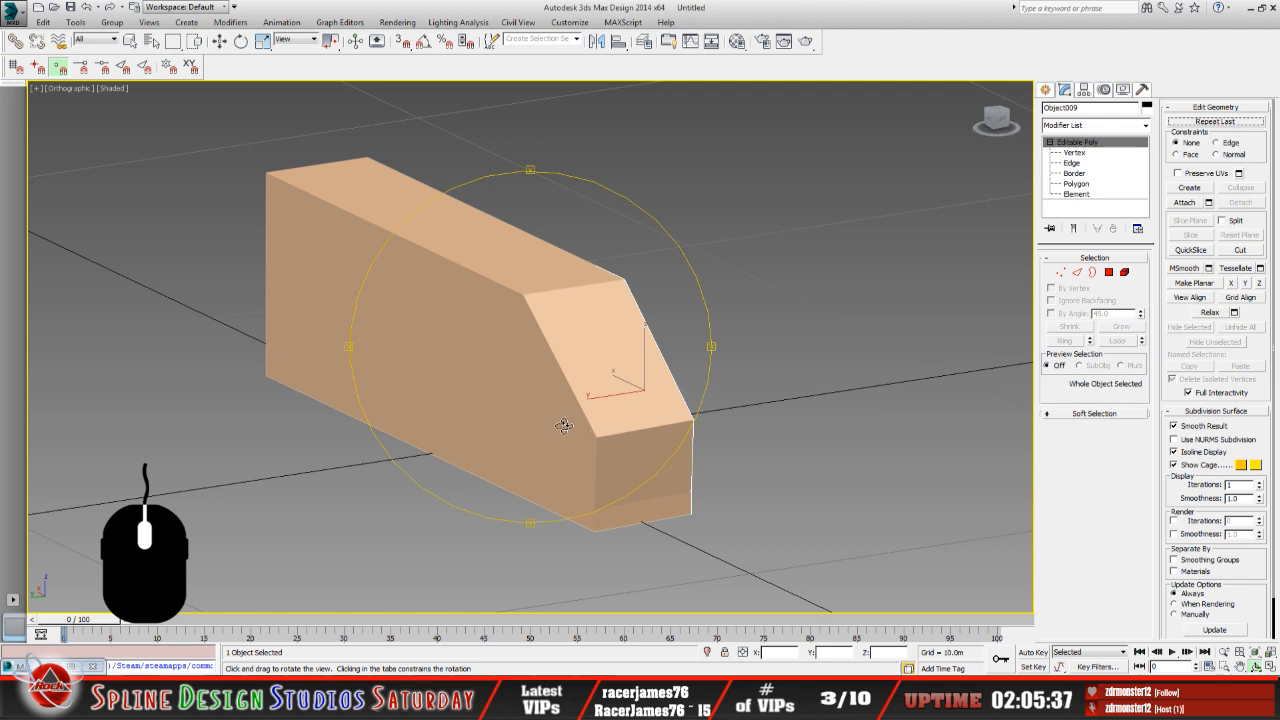
drag(668, 445, 620, 400)
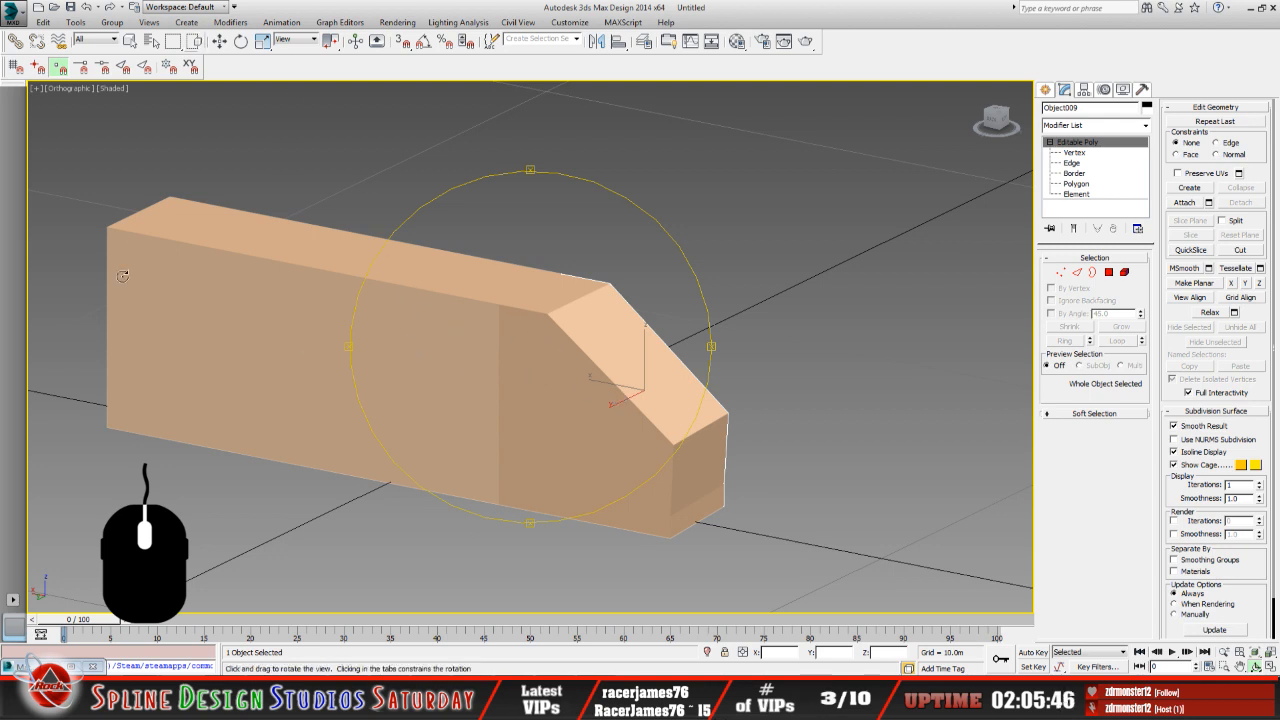
Delete Box002, Object008 and Object009 from the scene.
click(151, 41)
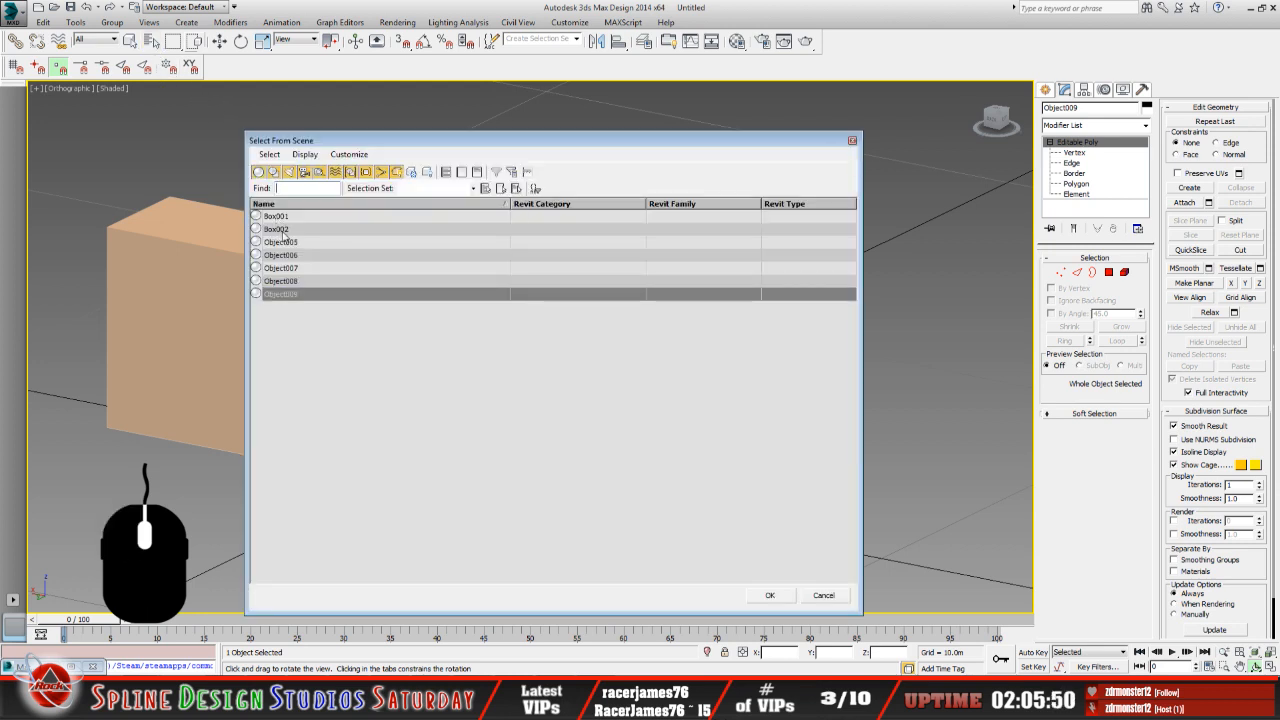
click(280, 229)
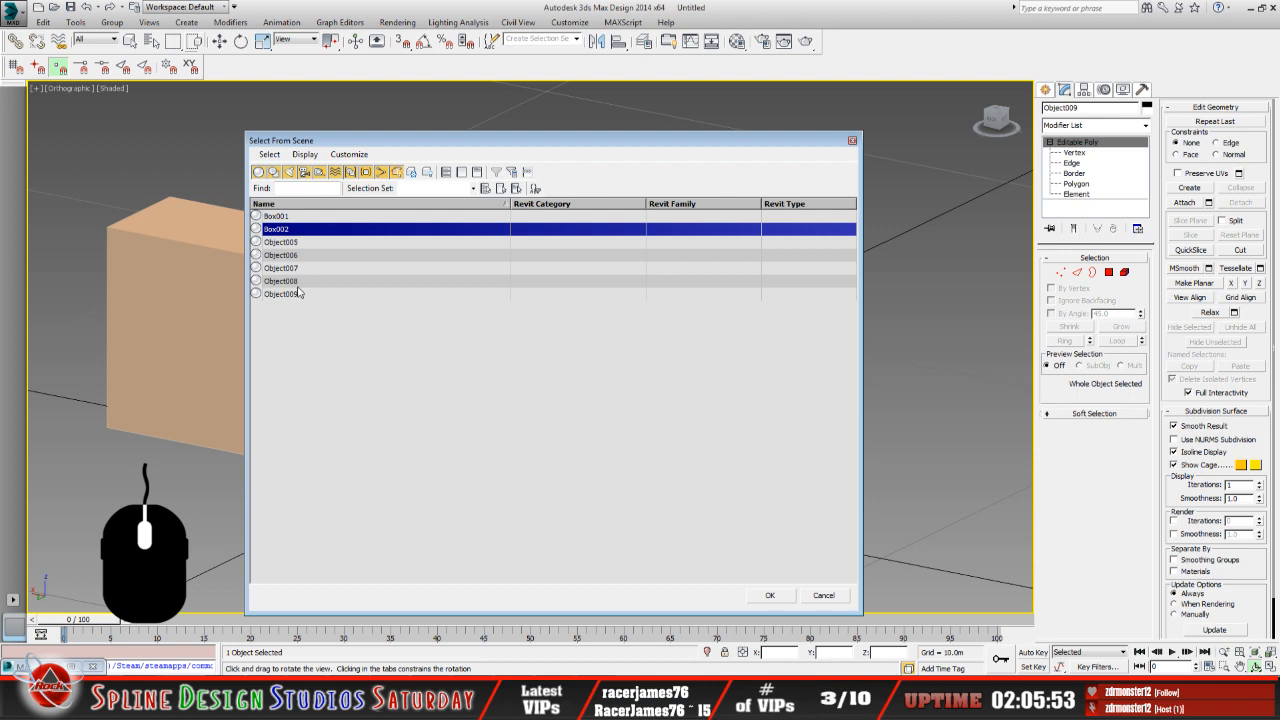
ctrl+click(297, 283)
ctrl+click(297, 293)
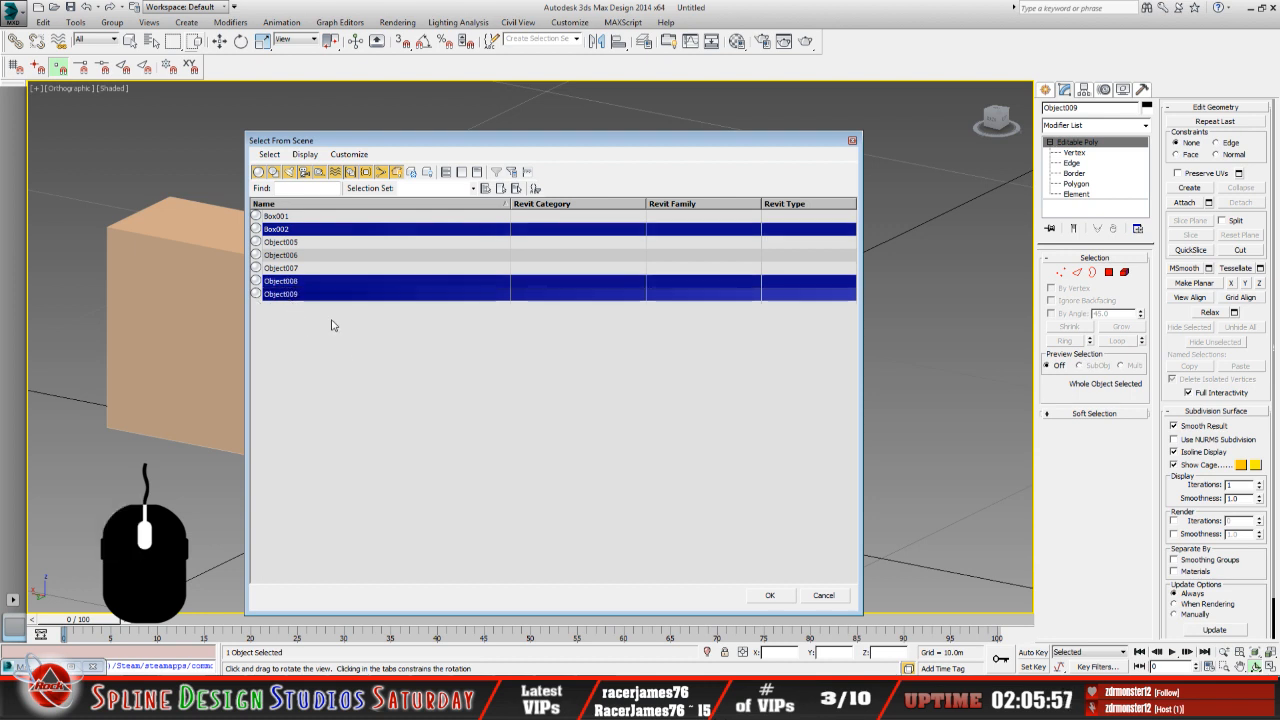
click(778, 592)
key(w)
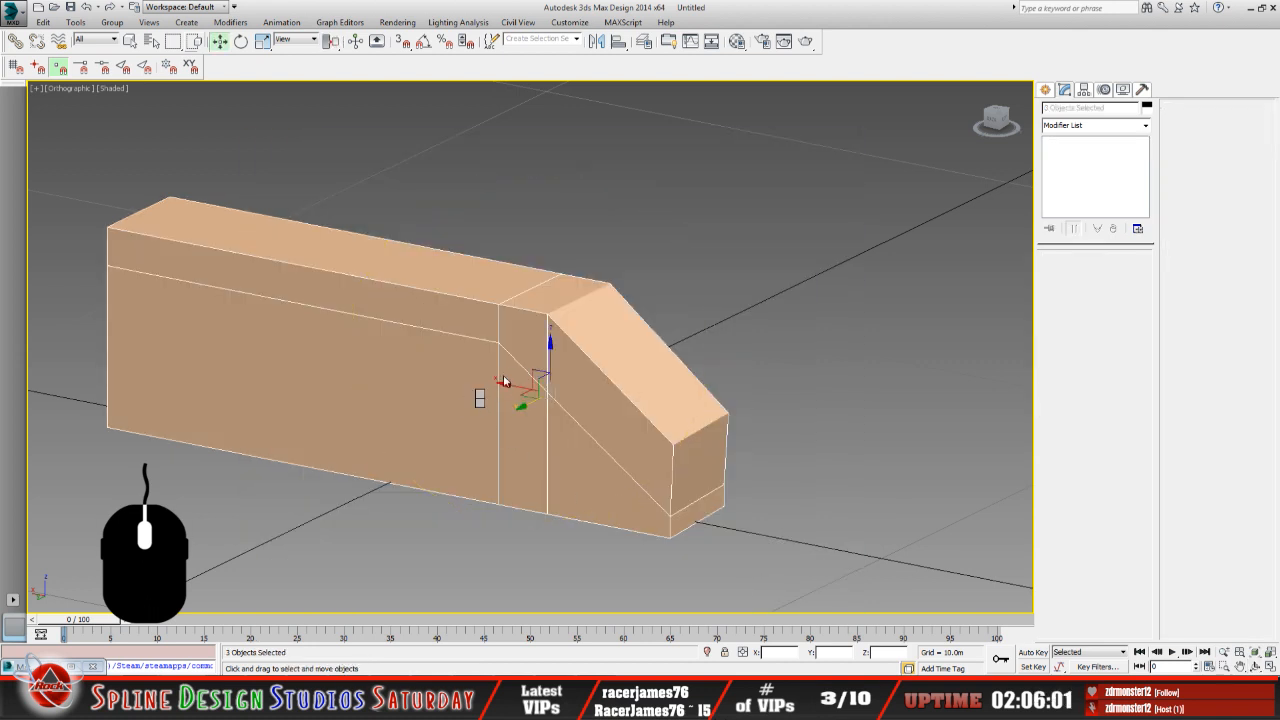
key(ctrl+d)
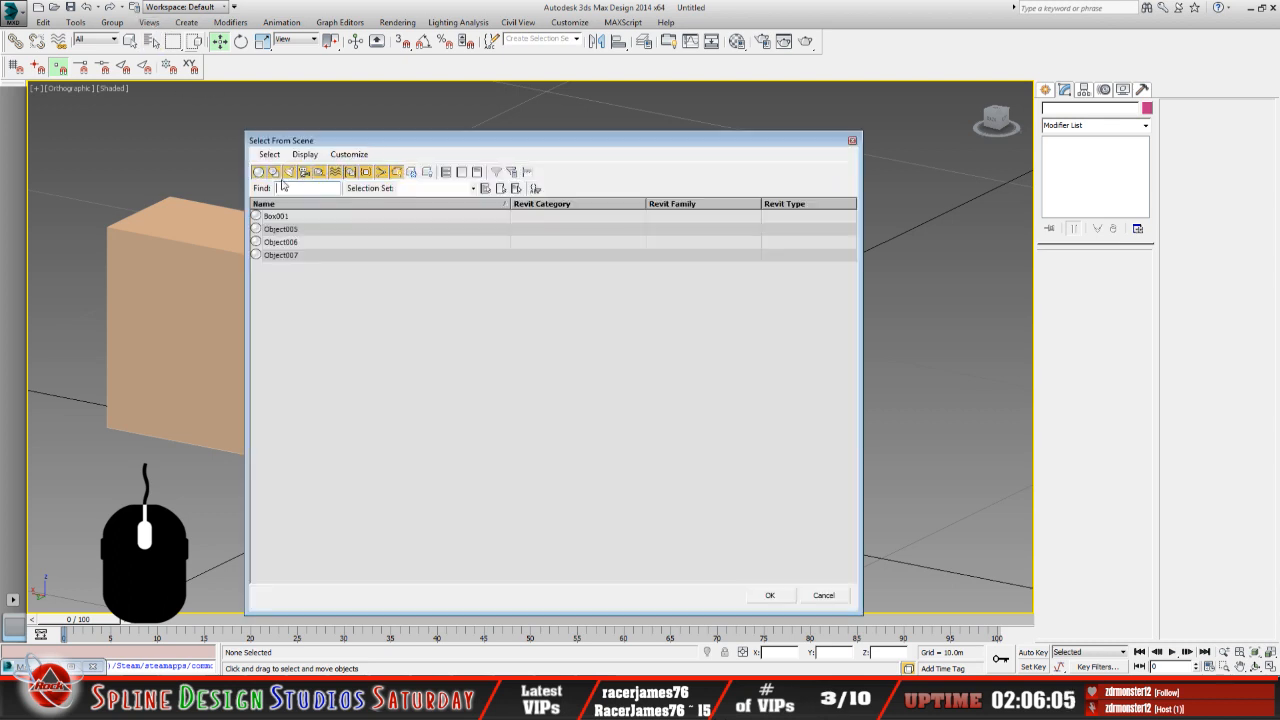
Select Object007 by name to identify which side of the sloped end it covers.
key(h)
click(290, 255)
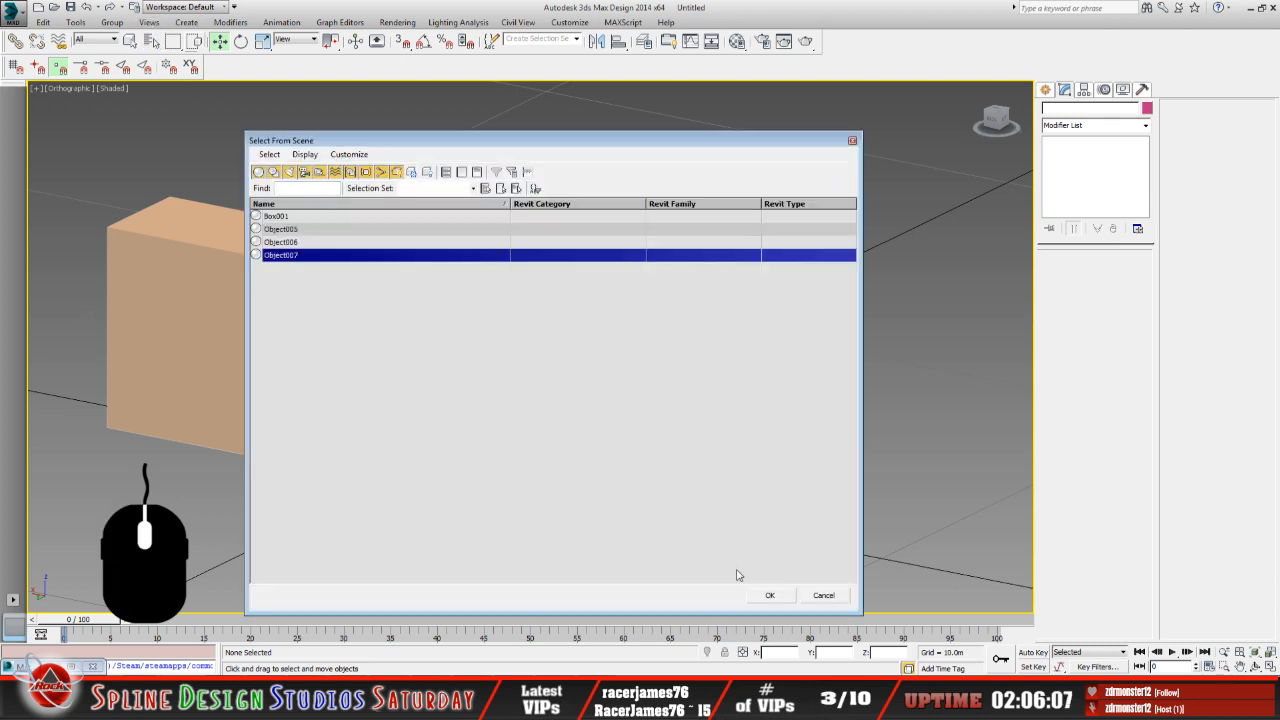
click(770, 595)
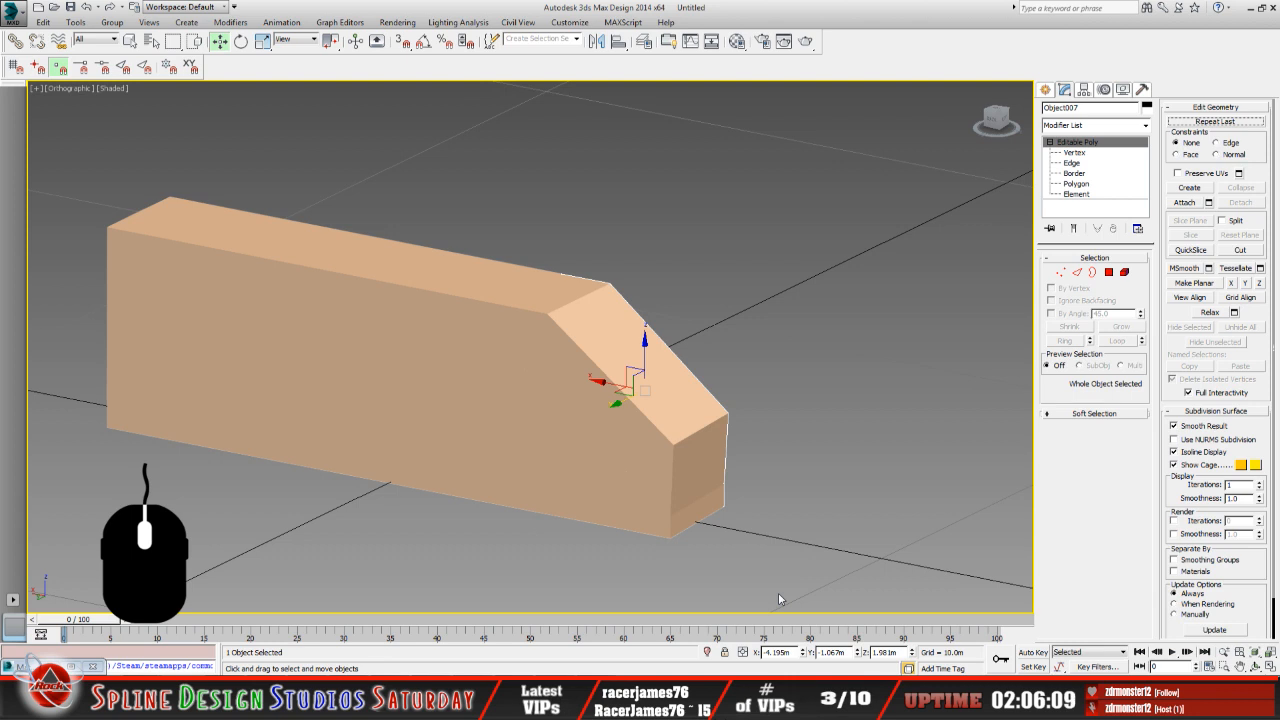
Select Object005 by name and delete it from the scene.
click(151, 40)
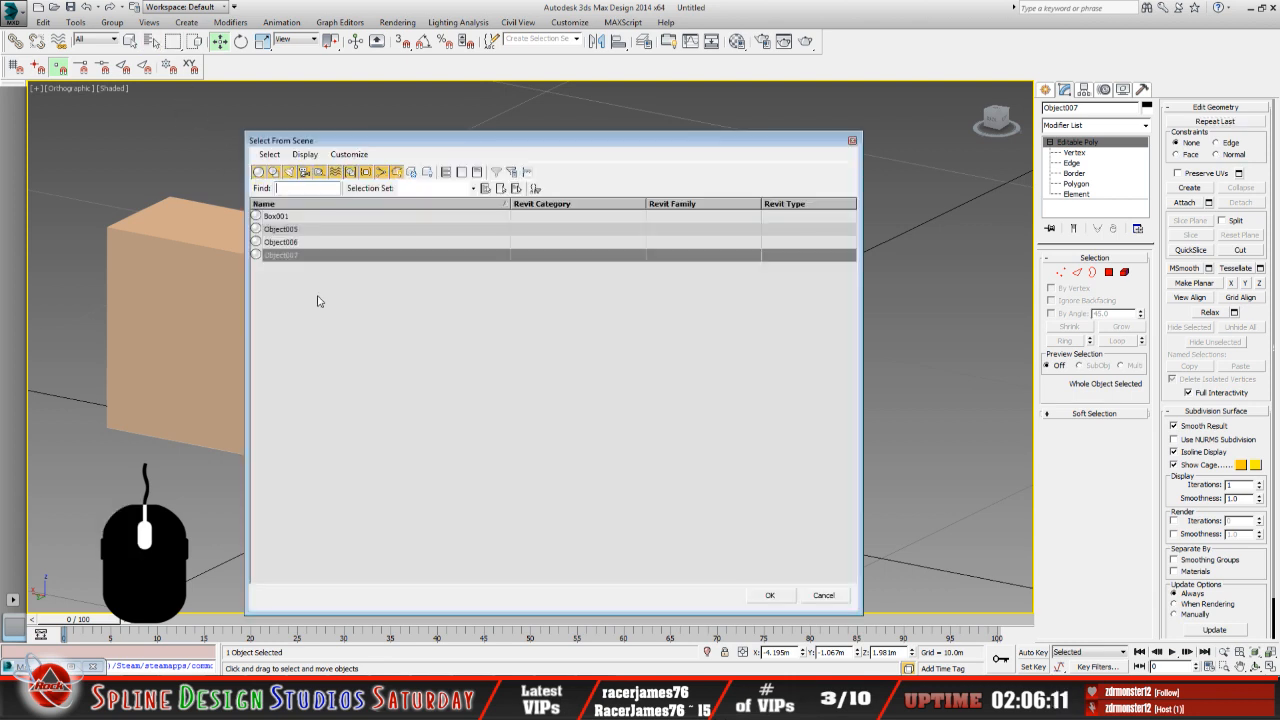
click(294, 245)
click(290, 229)
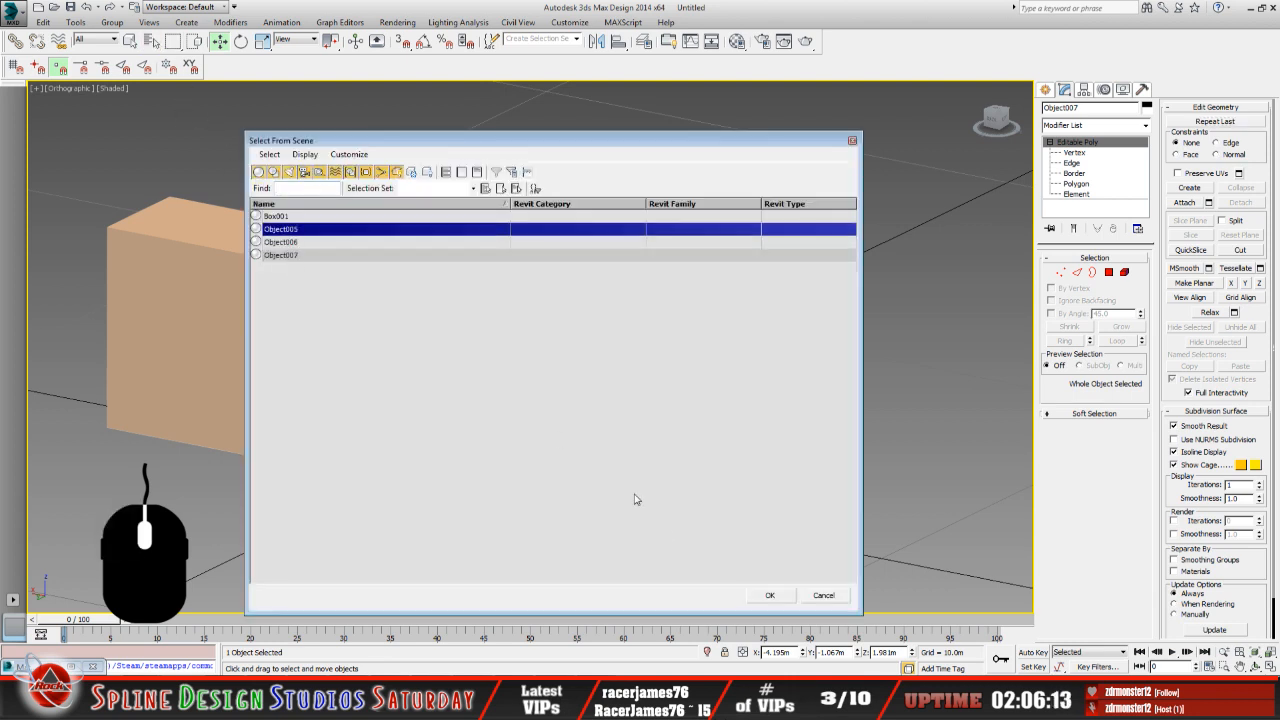
click(766, 596)
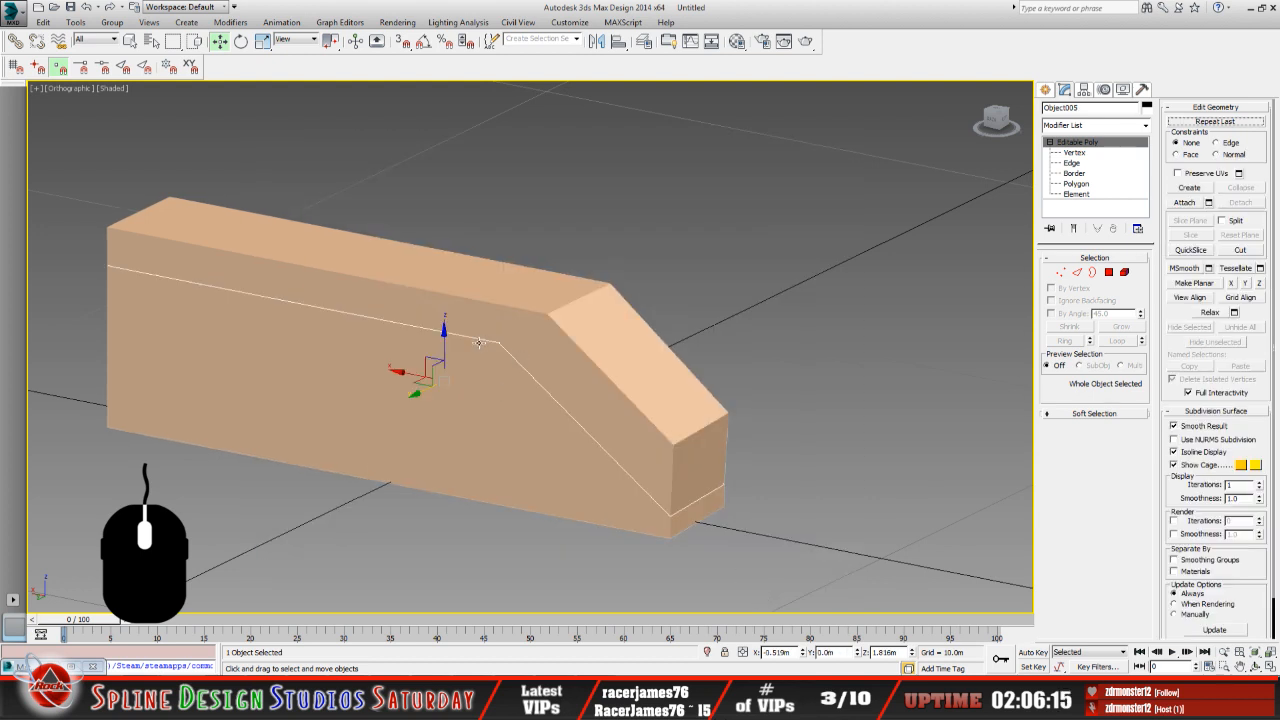
key(Delete)
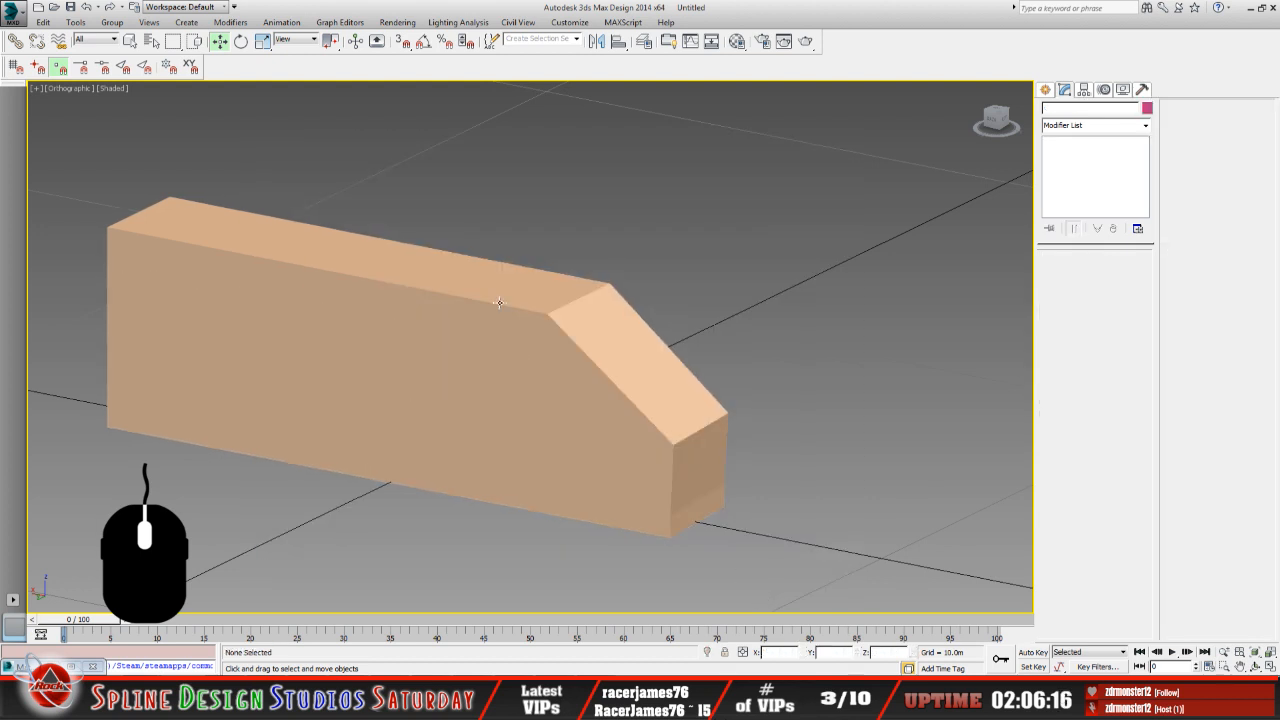
Select Box001 and the two side panels of the sloped end in turn to check which objects form the structure.
click(713, 382)
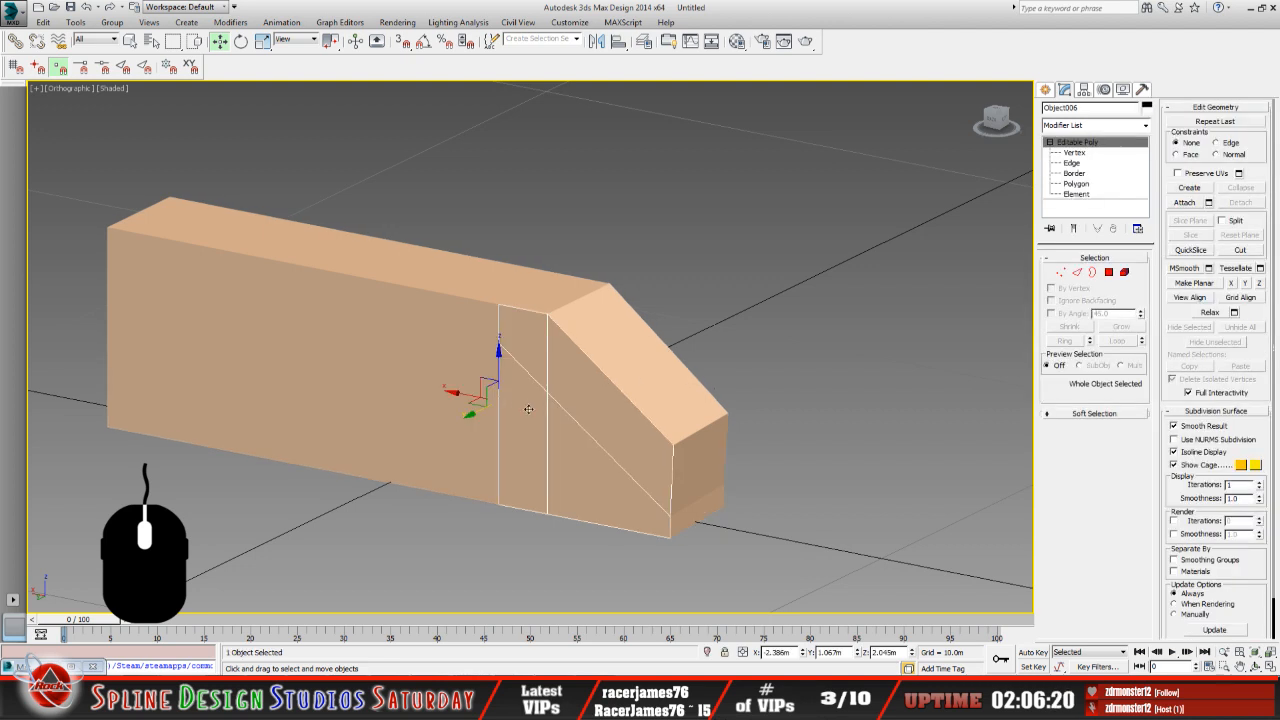
click(653, 377)
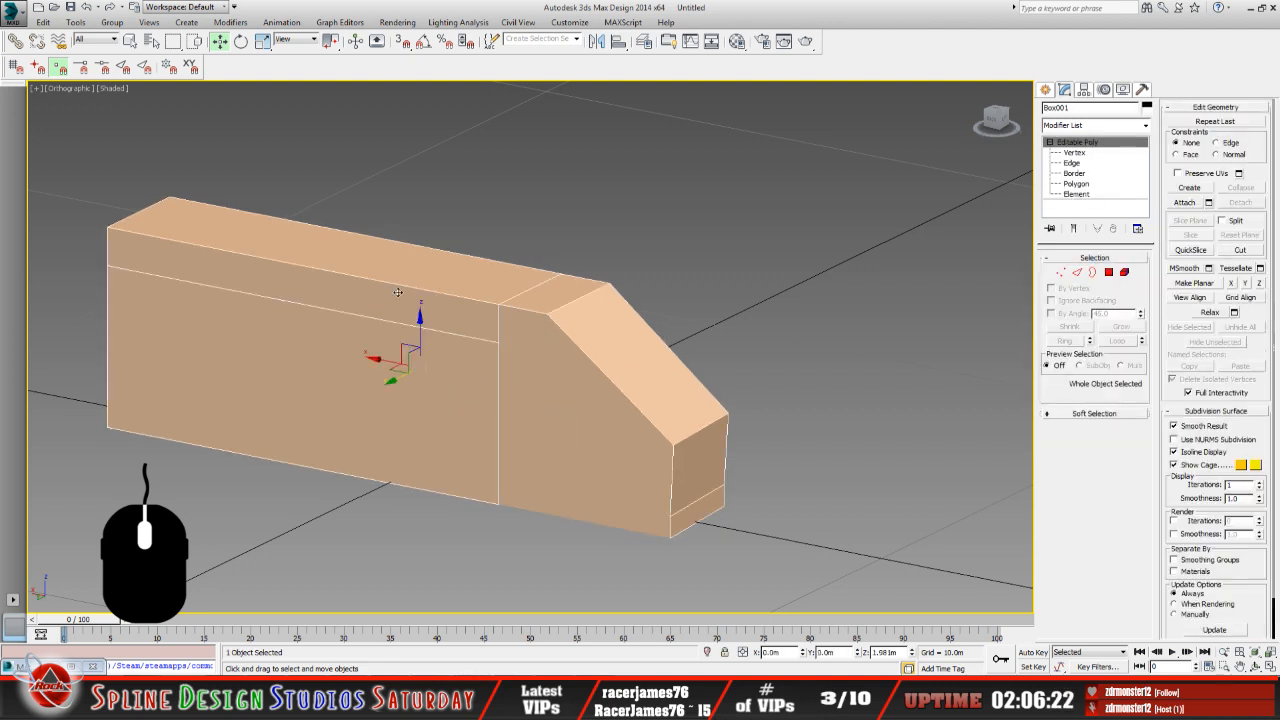
click(1256, 666)
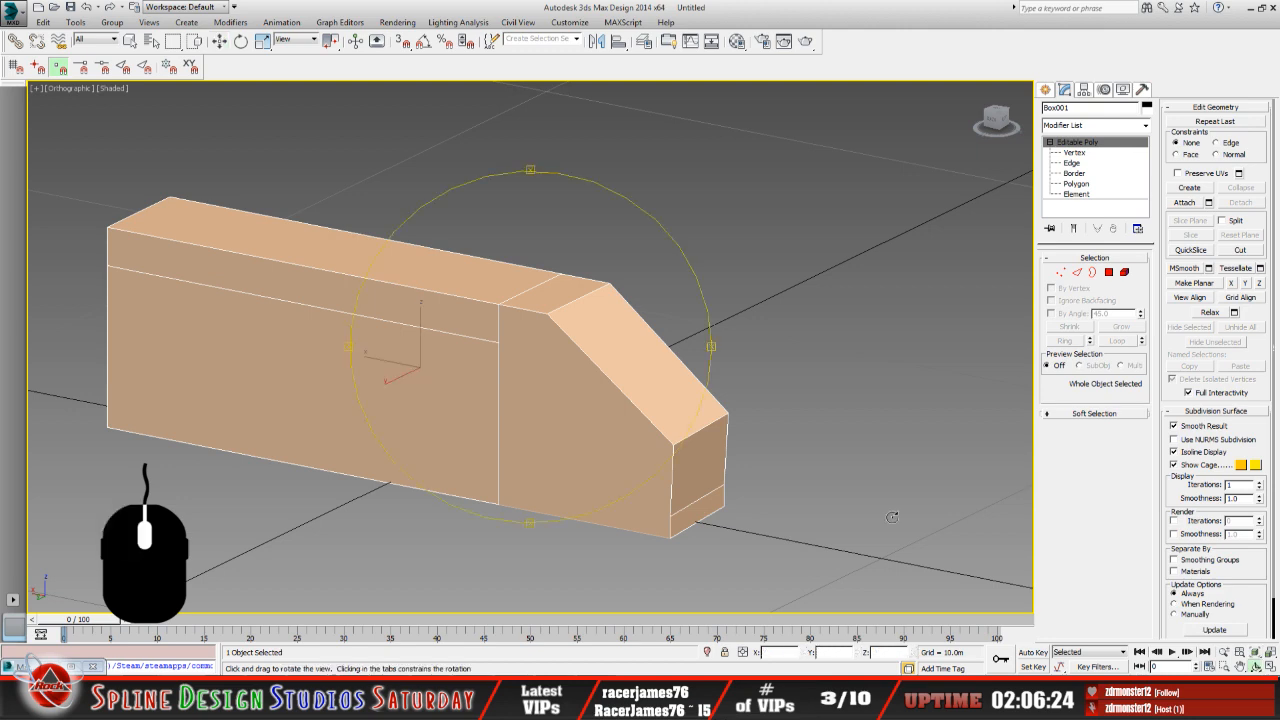
drag(618, 388, 576, 385)
click(130, 41)
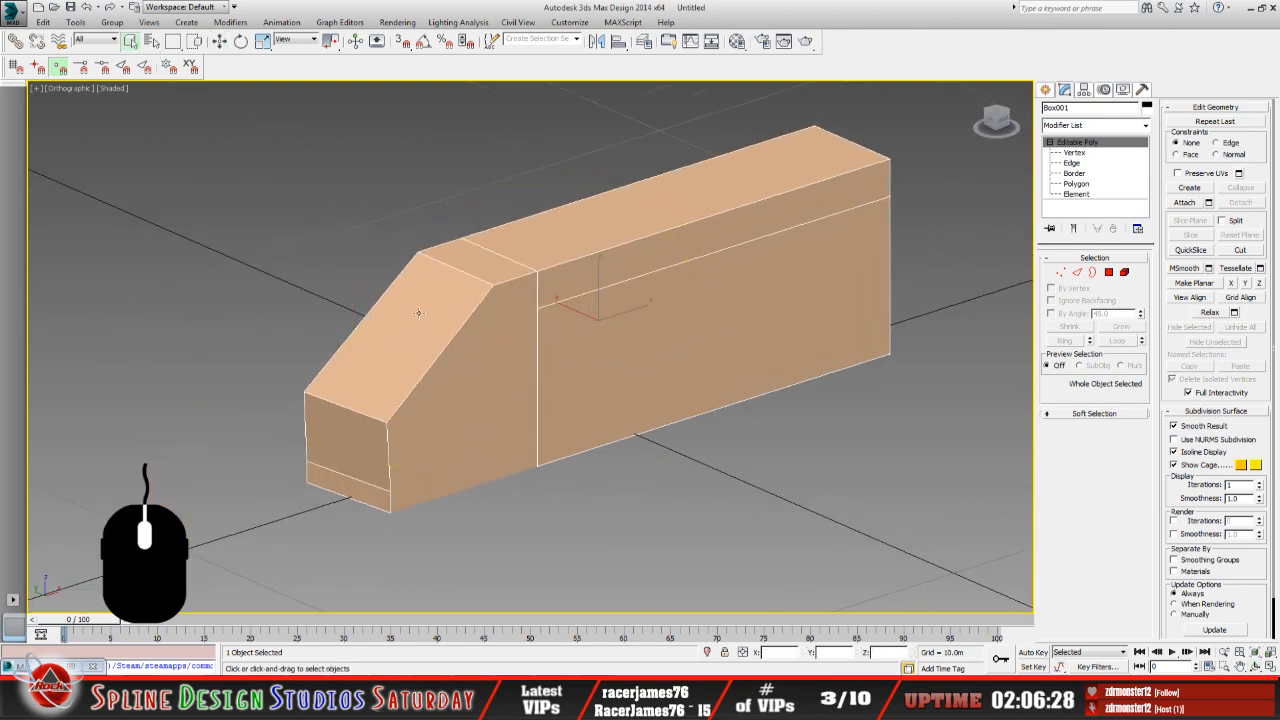
click(444, 379)
click(654, 335)
click(465, 392)
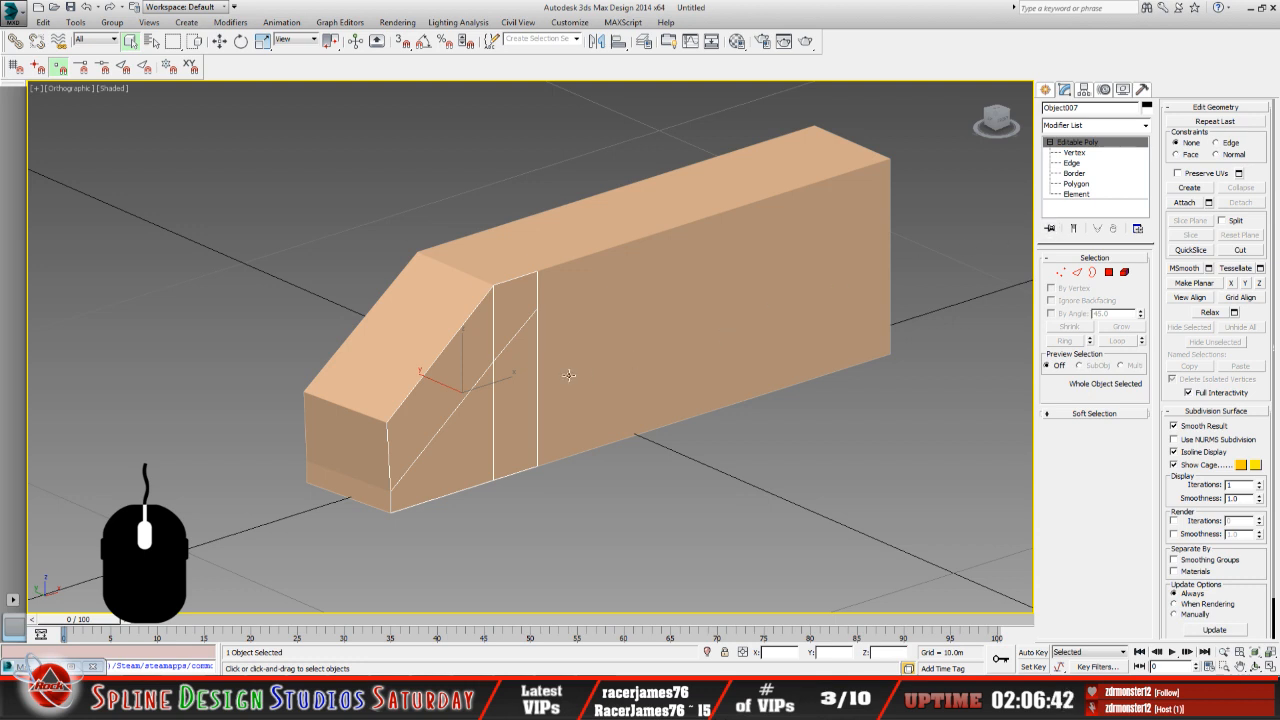
Rename Object006, the side panel of the sloped end, as outside_stairs.
click(1254, 665)
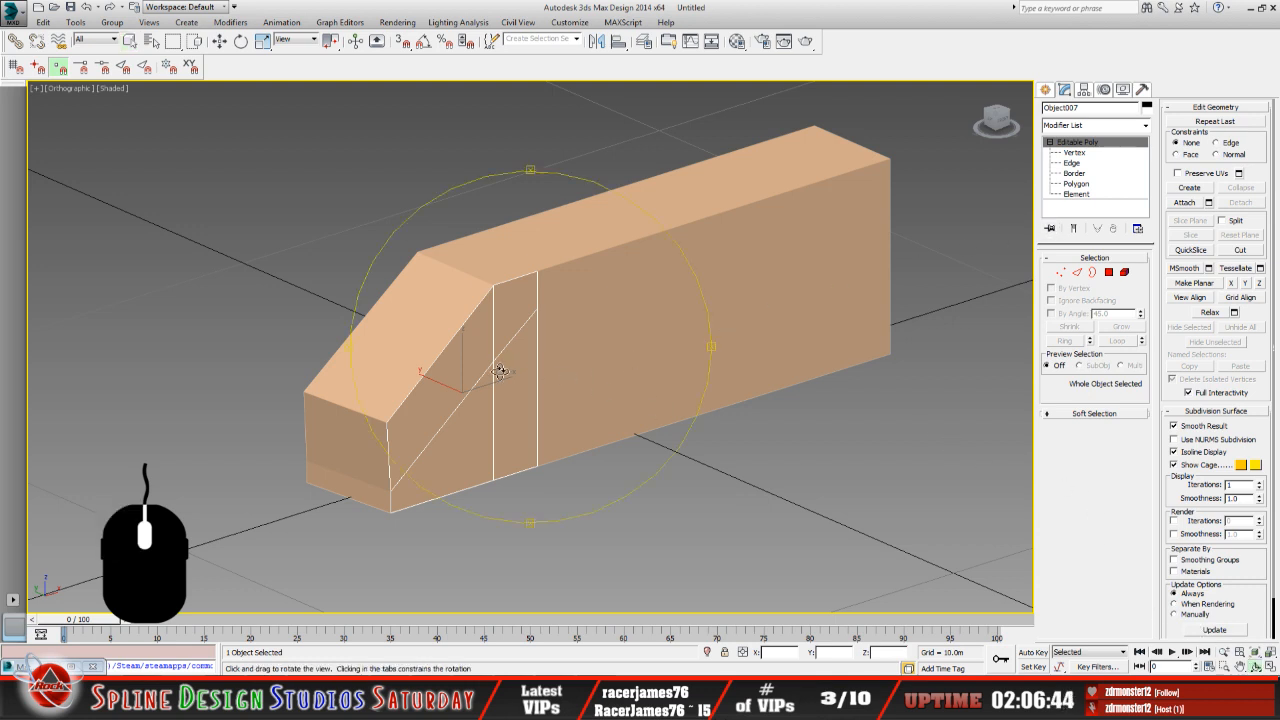
drag(500, 373, 529, 357)
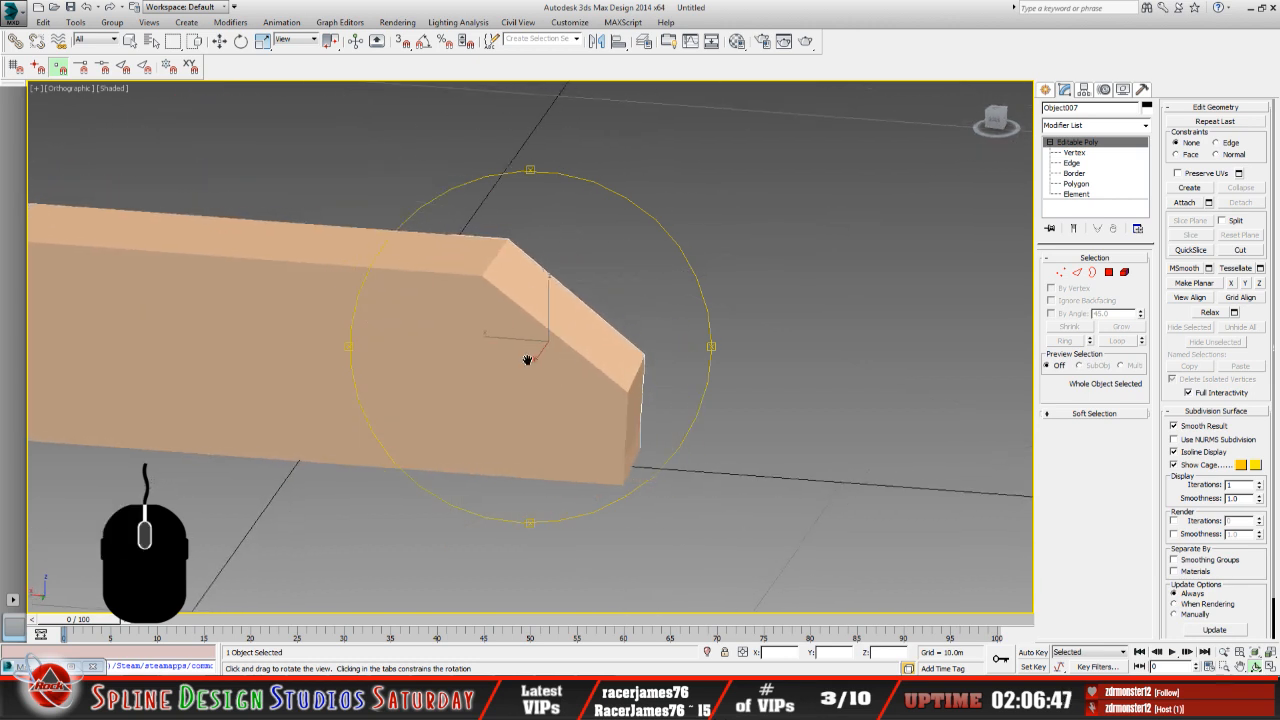
click(130, 41)
click(470, 377)
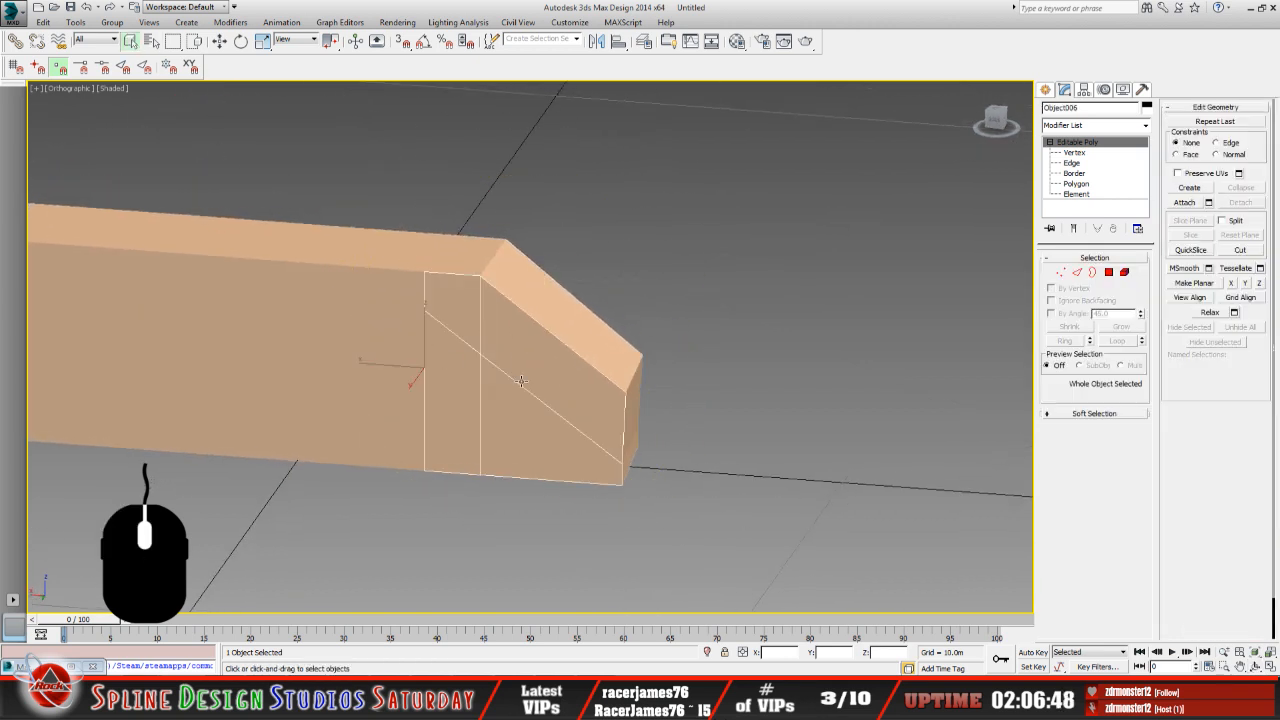
middle_drag(470, 377, 567, 382)
click(1100, 107)
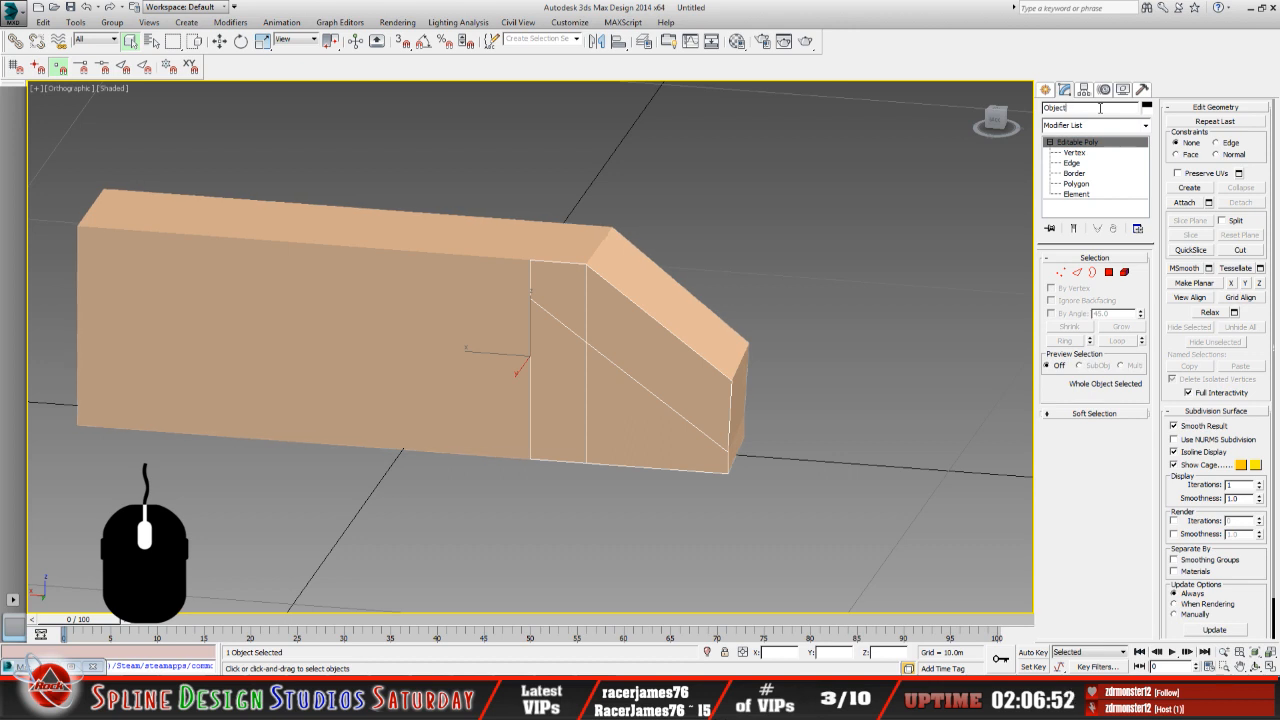
key(BackSpace)
key(BackSpace)
key(BackSpace)
text(side_stairs)
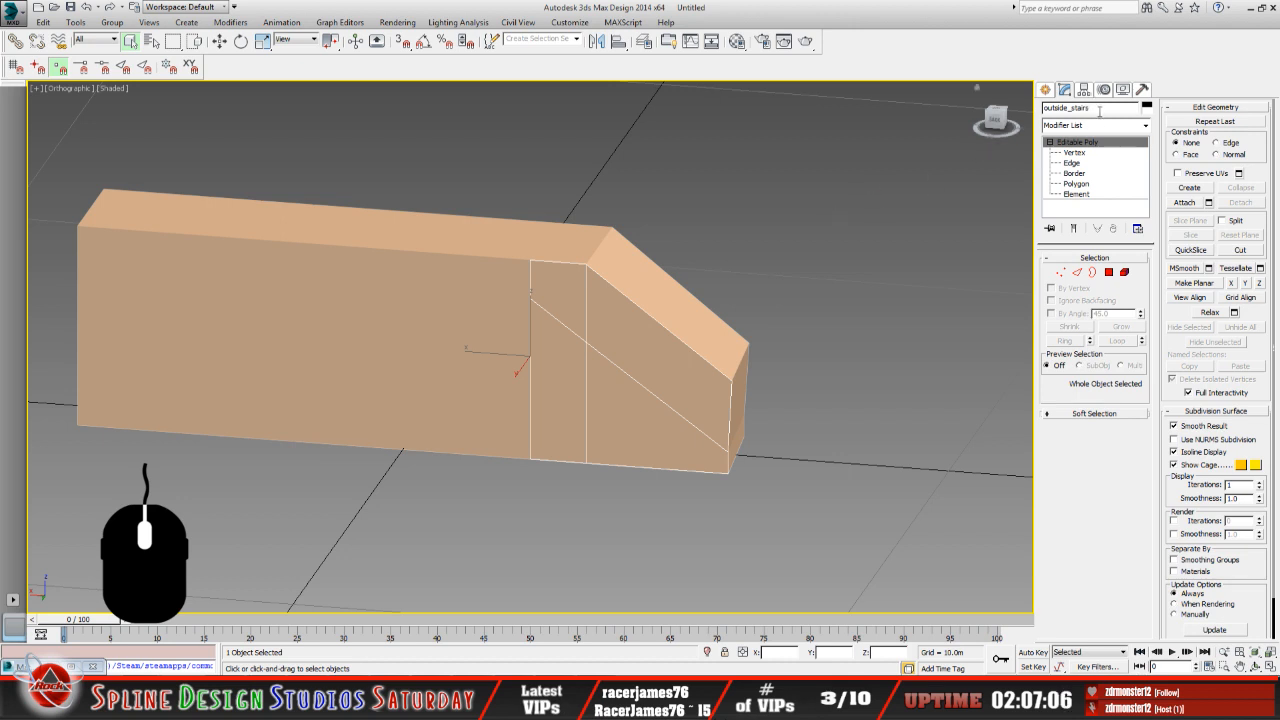
Examine the sloped end of the structure from the side, from above and along its length.
click(1255, 666)
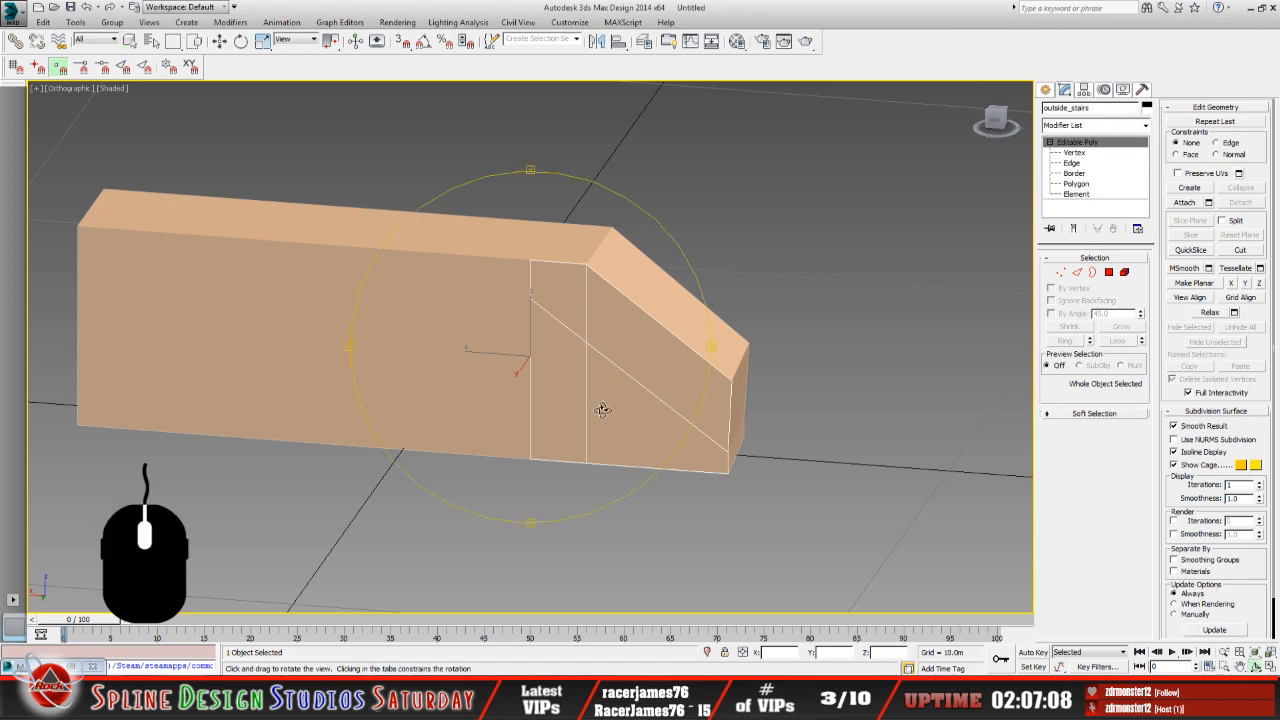
drag(602, 410, 686, 434)
drag(600, 406, 465, 372)
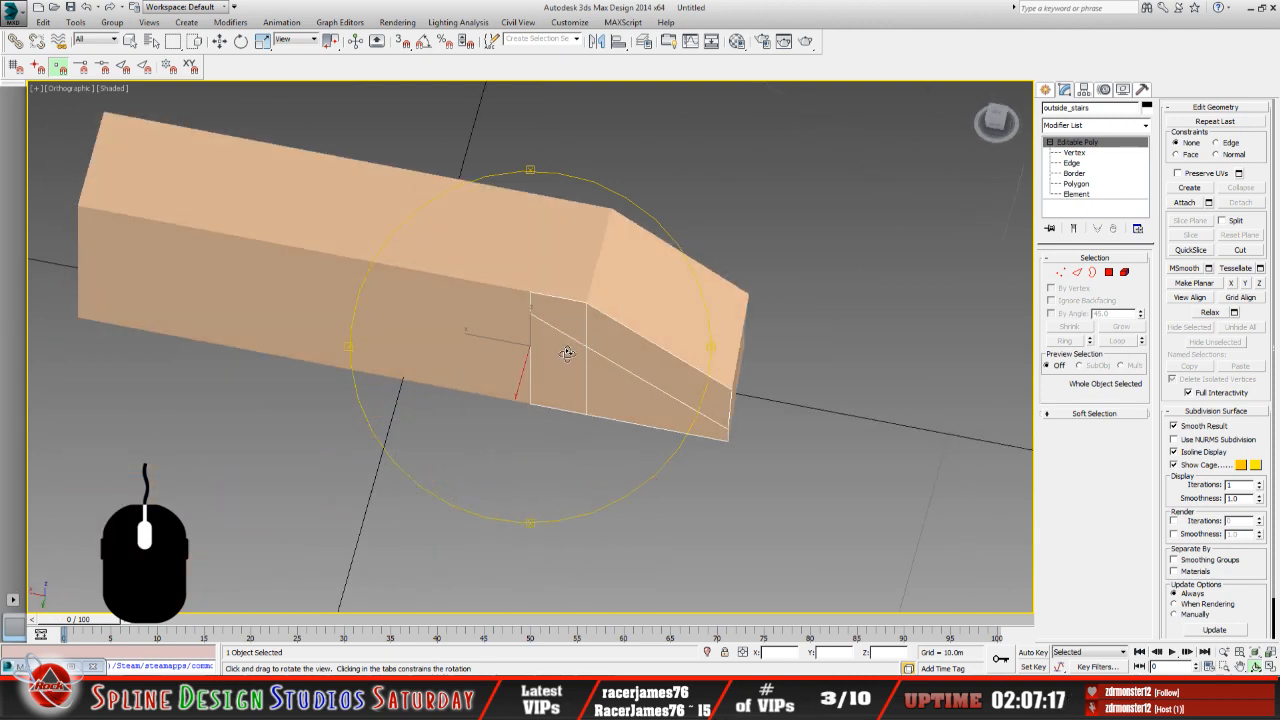
drag(567, 354, 563, 309)
middle_drag(606, 344, 492, 342)
drag(596, 354, 451, 449)
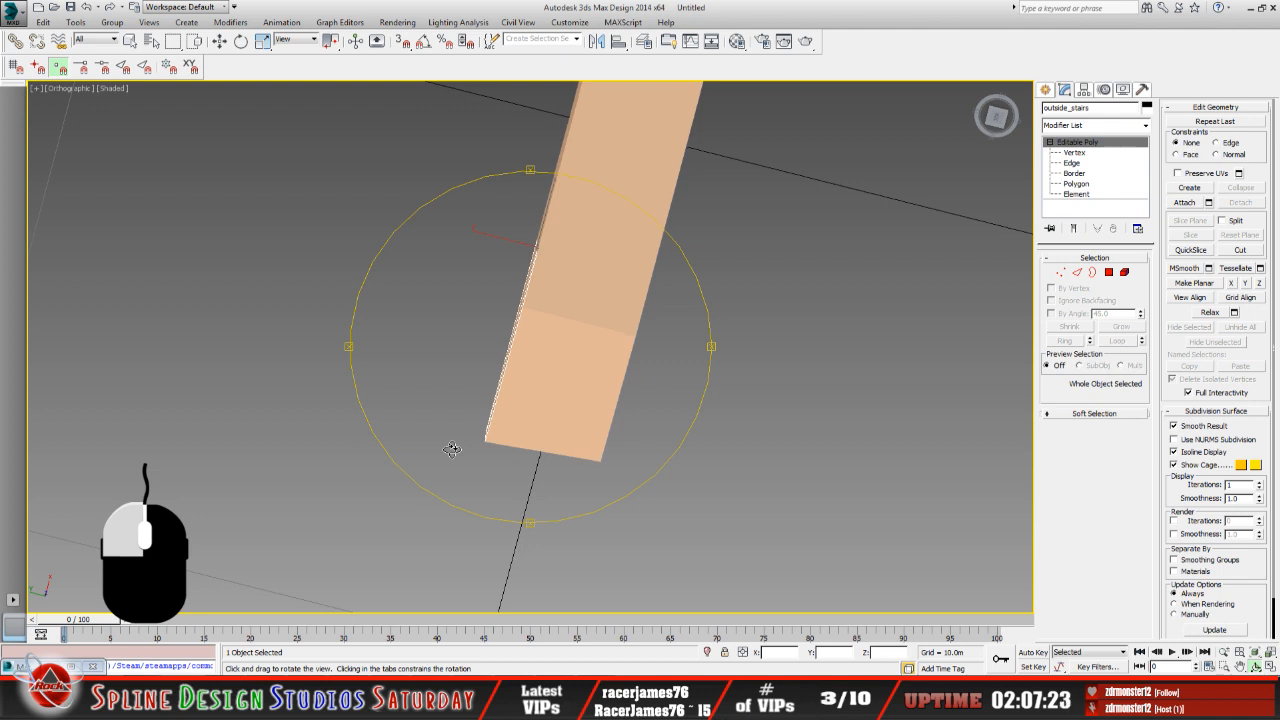
drag(452, 449, 504, 441)
click(996, 119)
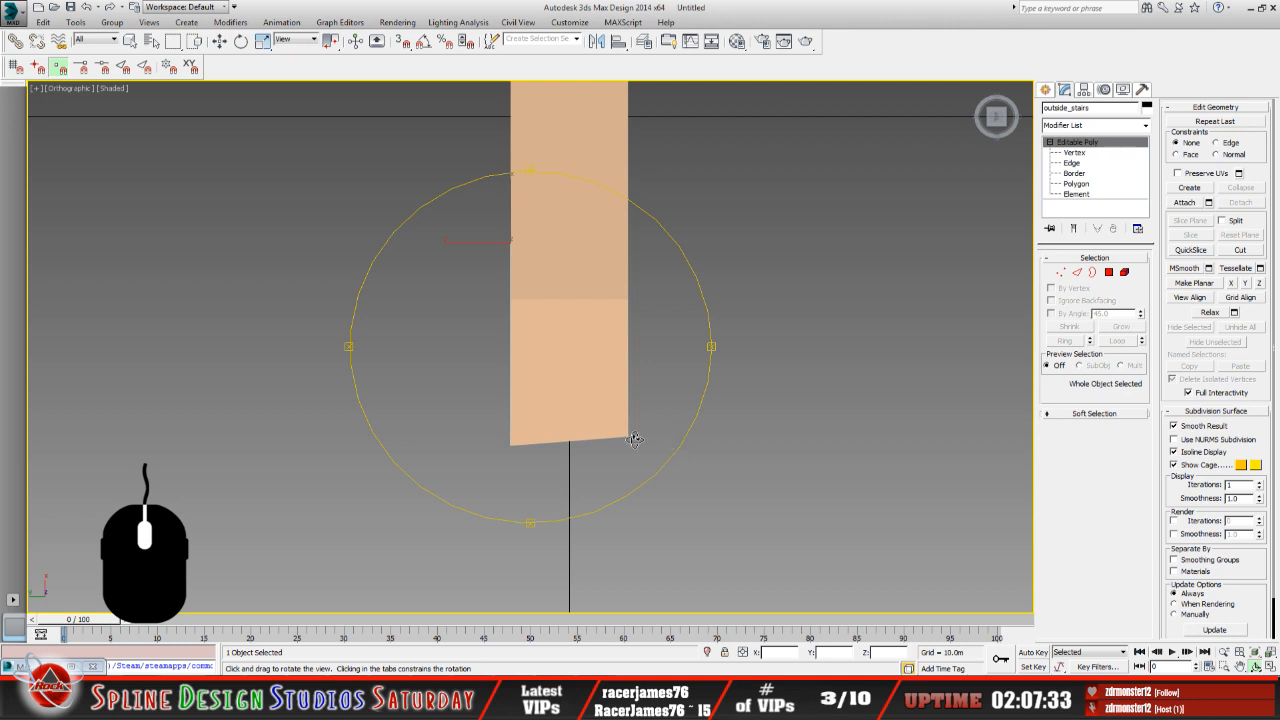
drag(557, 430, 533, 377)
Unhide only Plane001 from the scene's hidden objects.
scroll(600, 362, down, 3)
right_click(749, 383)
right_click(768, 358)
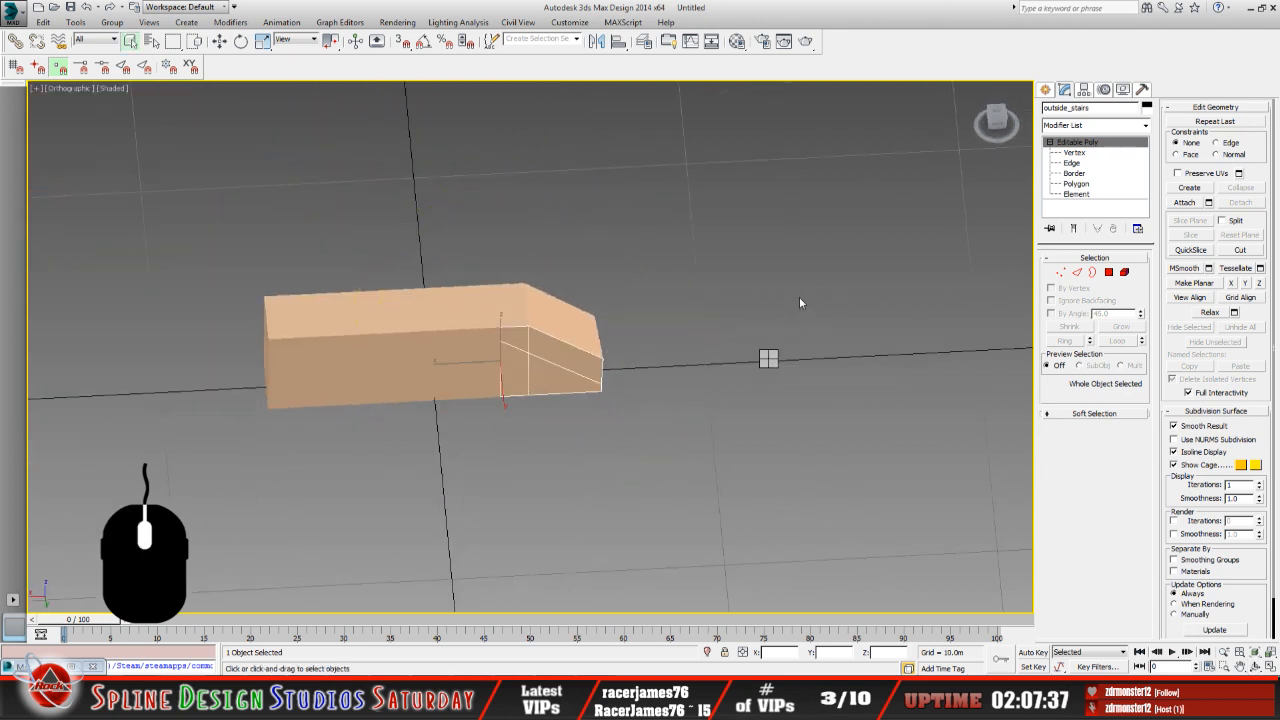
click(799, 296)
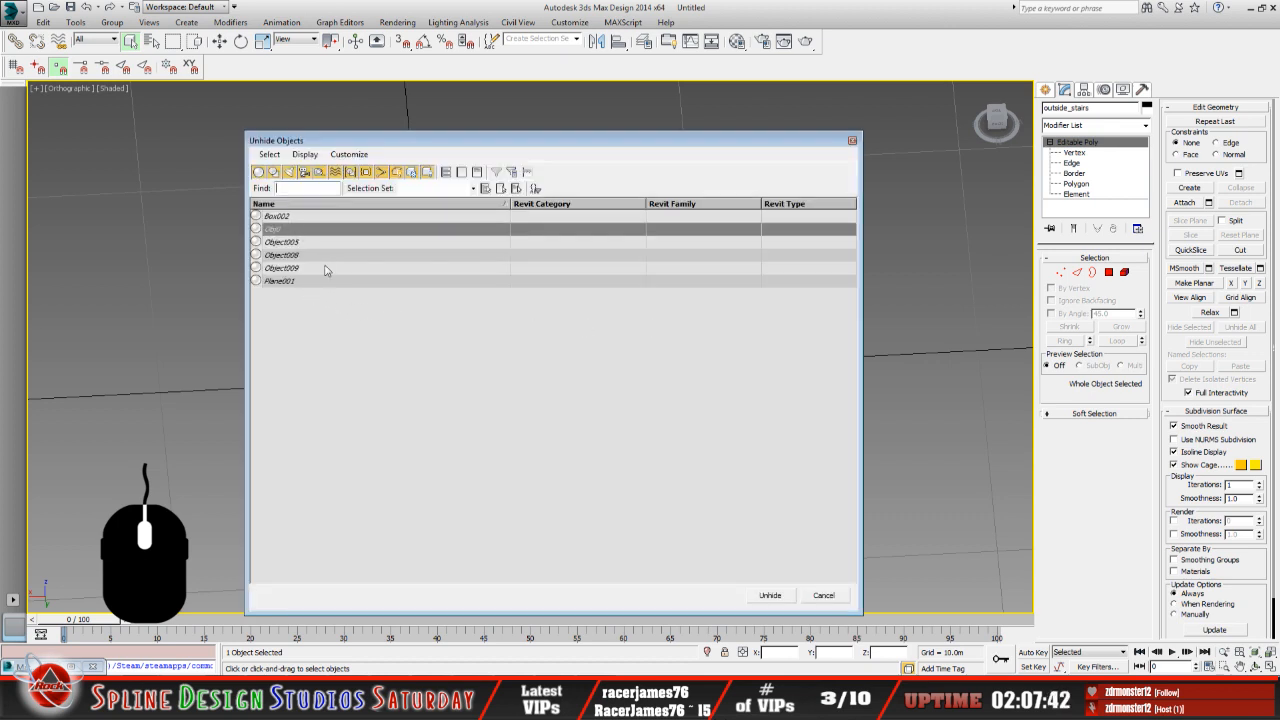
click(290, 282)
click(769, 594)
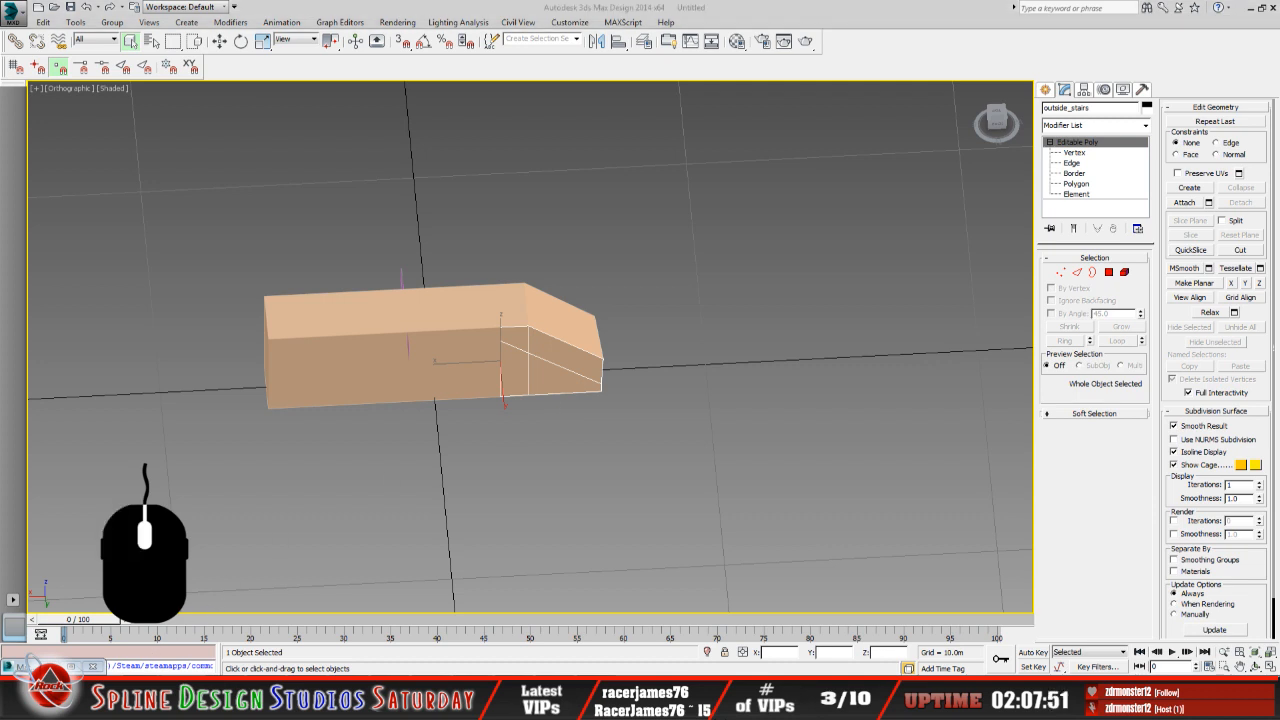
Switch to the browser's length converter, convert 30 feet to meters, copy the meter value and return to 3ds Max.
click(141, 669)
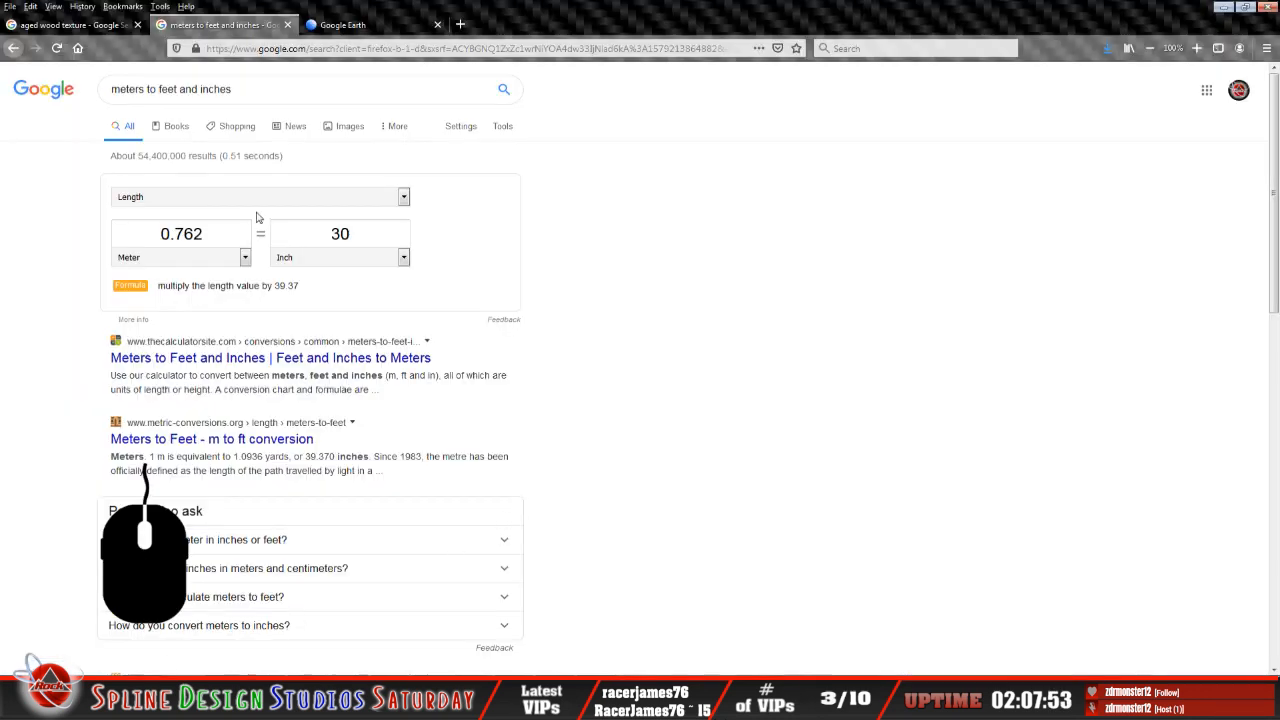
click(403, 257)
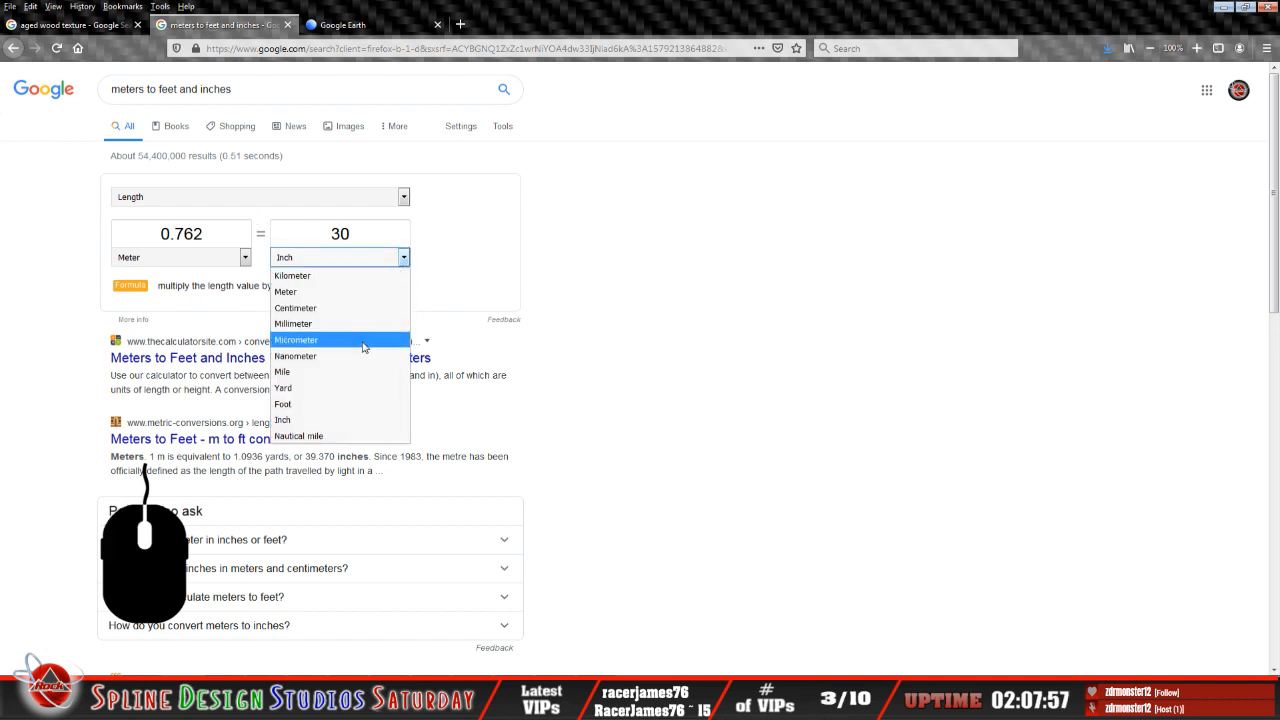
click(368, 404)
click(380, 234)
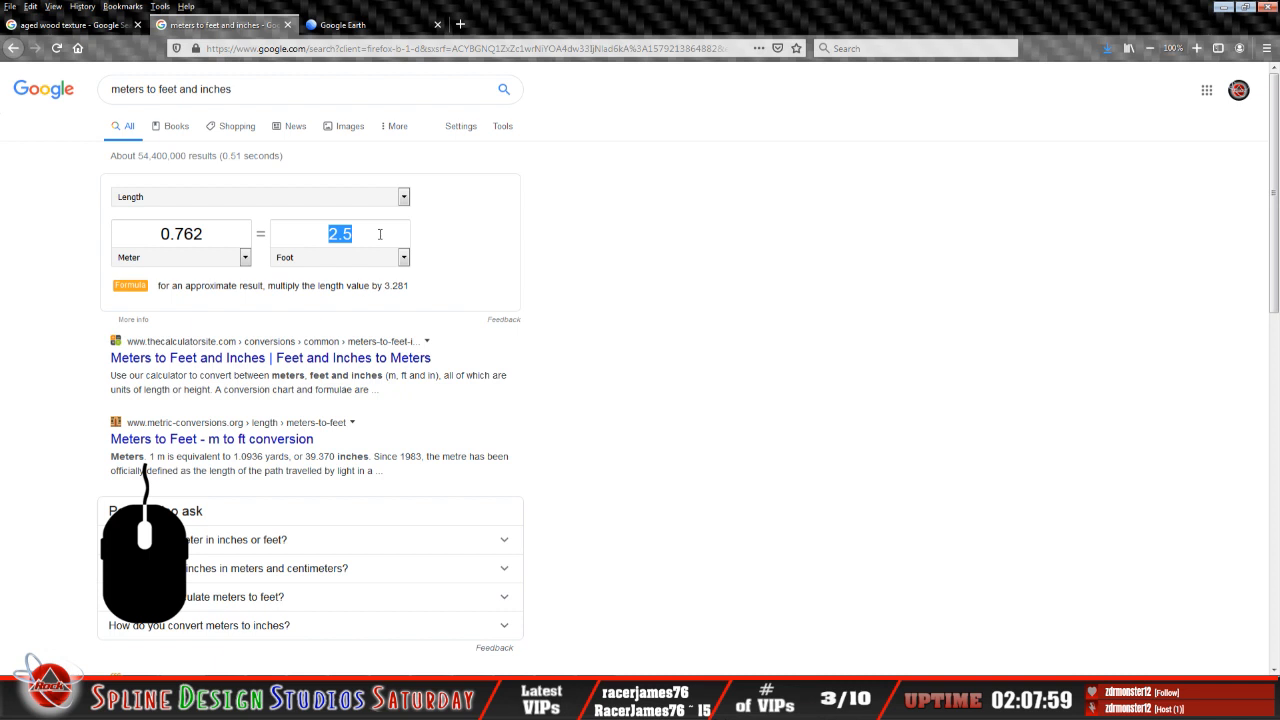
text(30)
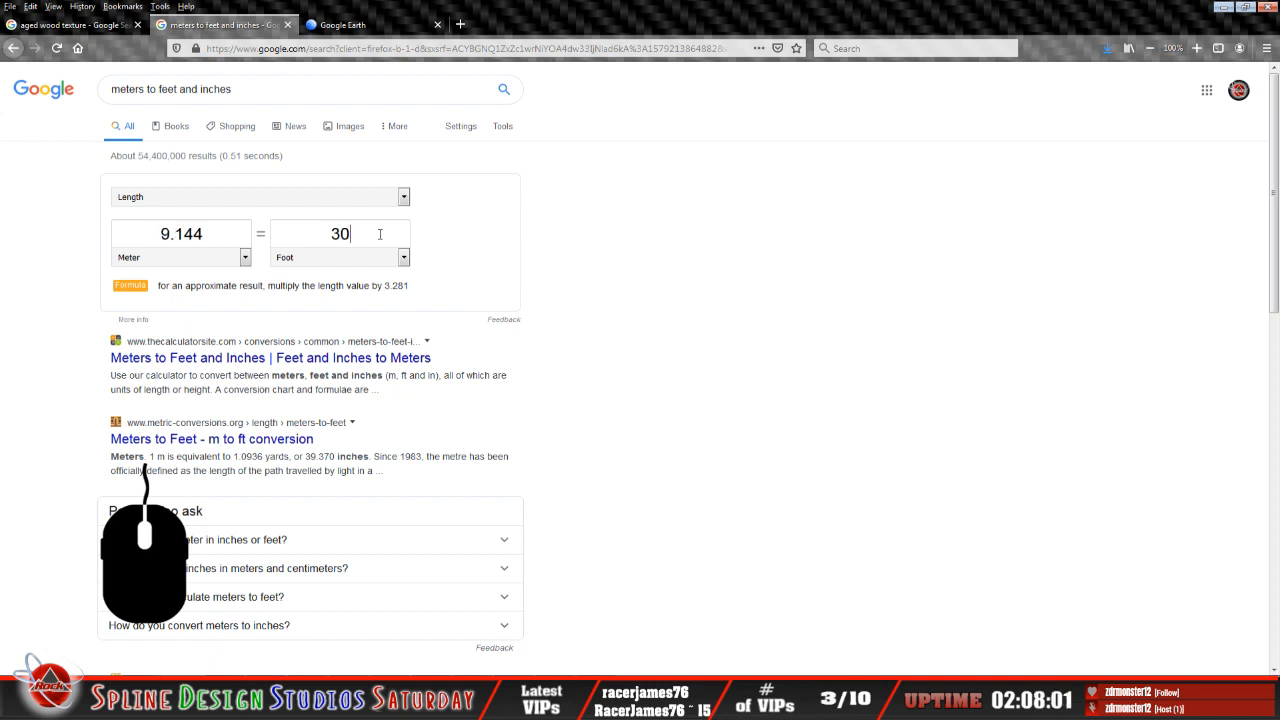
double_click(206, 236)
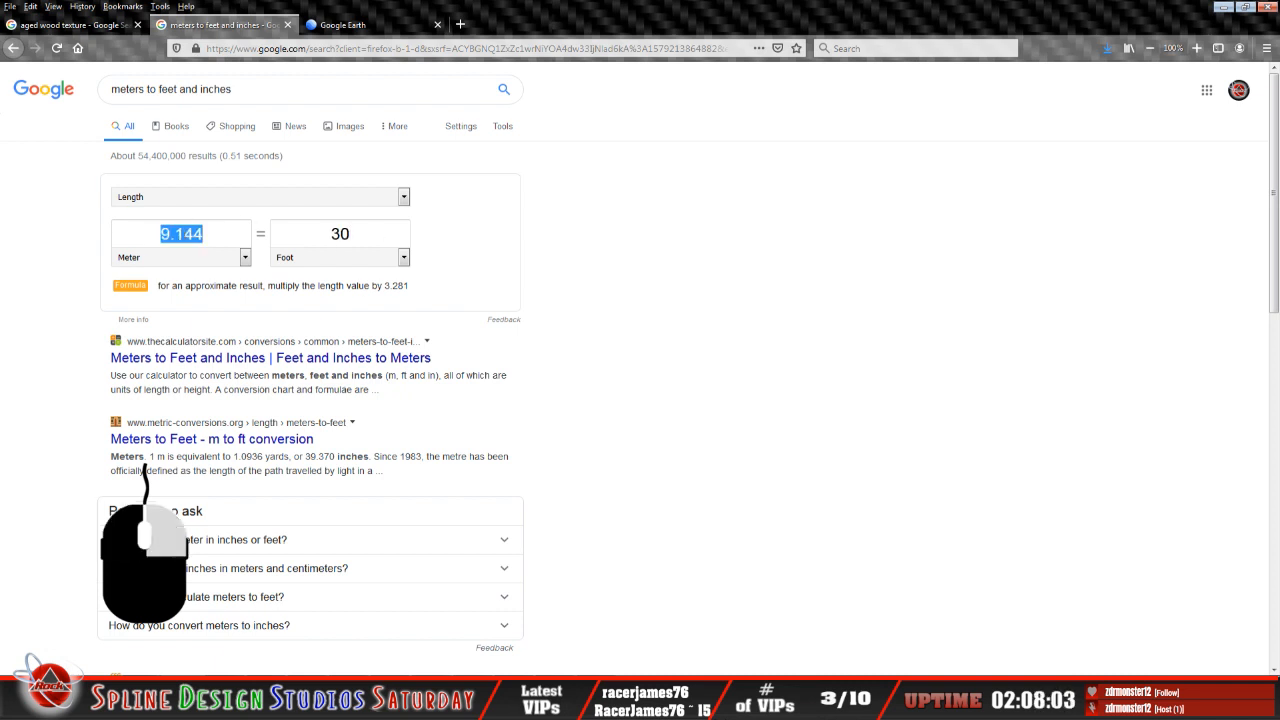
right_click(186, 234)
click(211, 279)
click(630, 366)
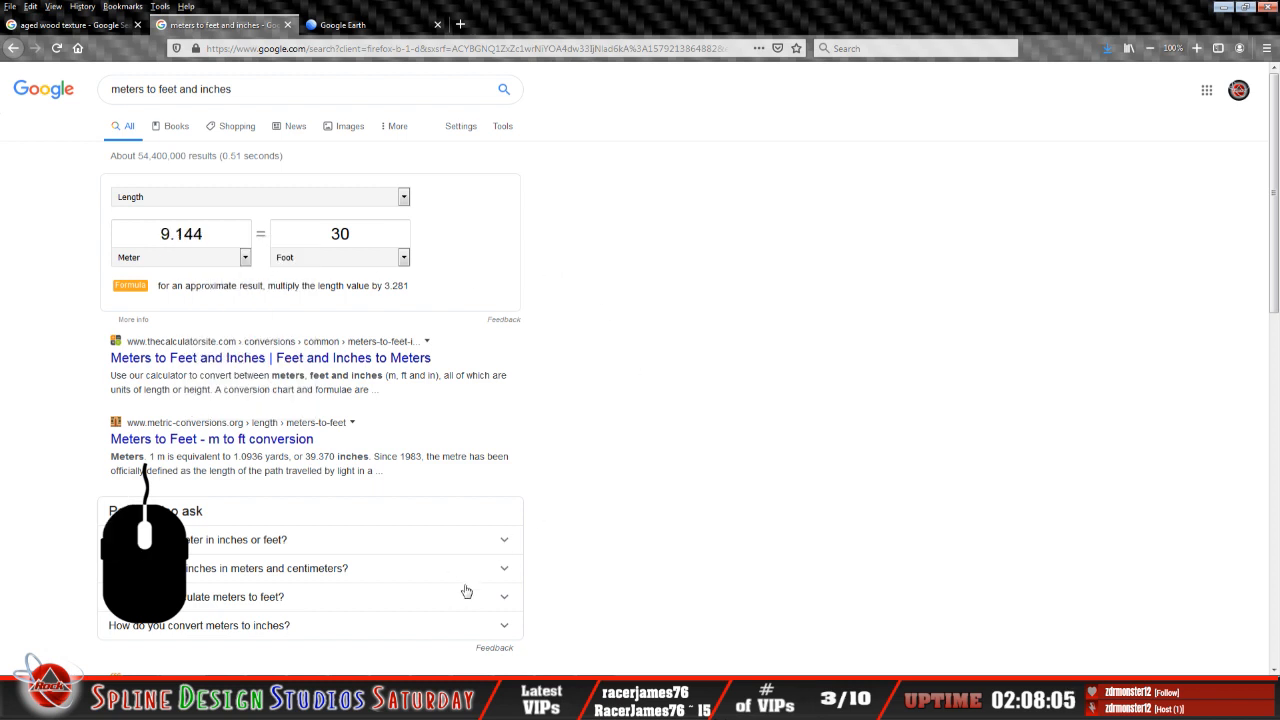
click(560, 706)
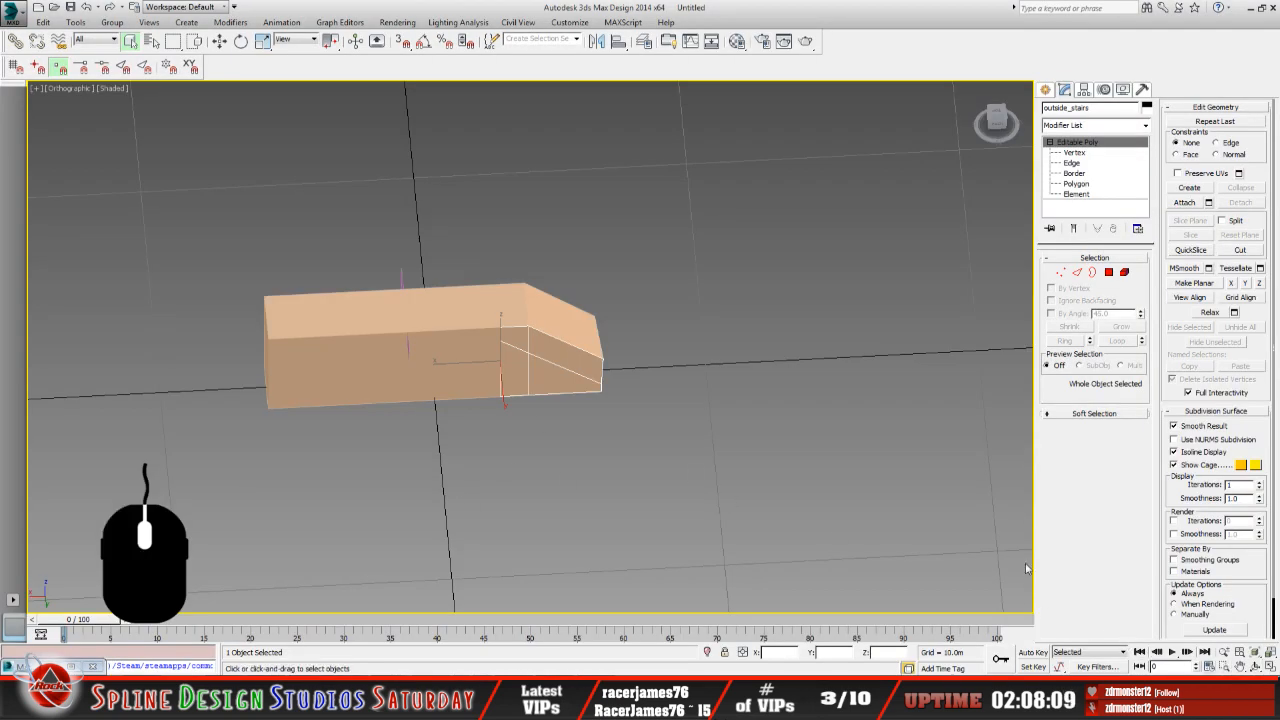
Inspect the upper corner vertex at the low end of outside_stairs with the Move tool, and return to object level.
click(1253, 667)
drag(551, 366, 475, 357)
scroll(505, 391, up, 6)
middle_drag(475, 357, 512, 329)
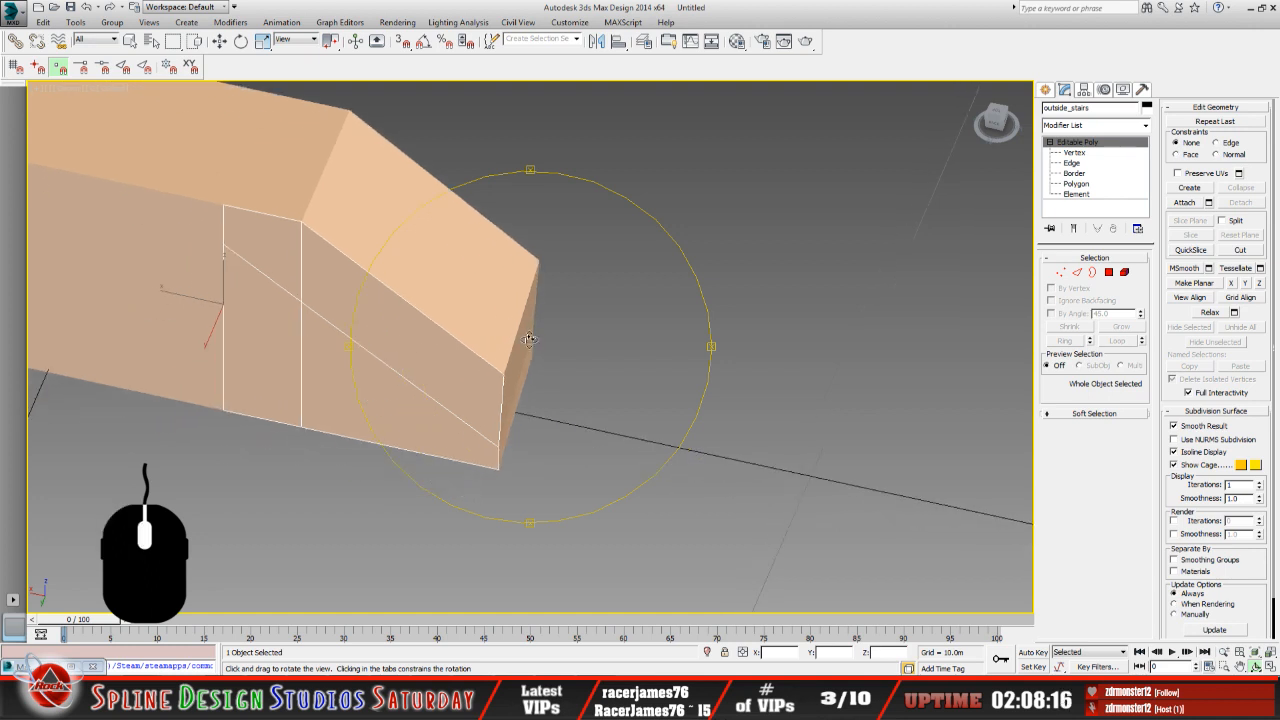
click(1085, 153)
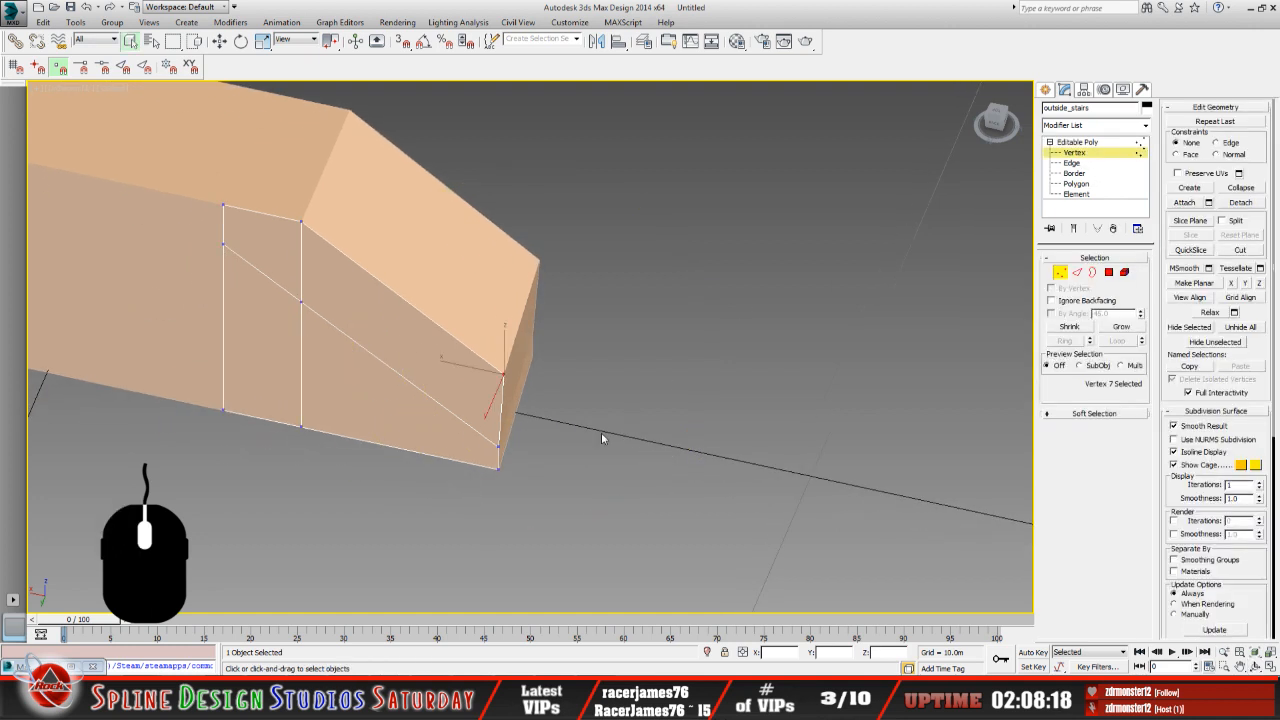
click(219, 40)
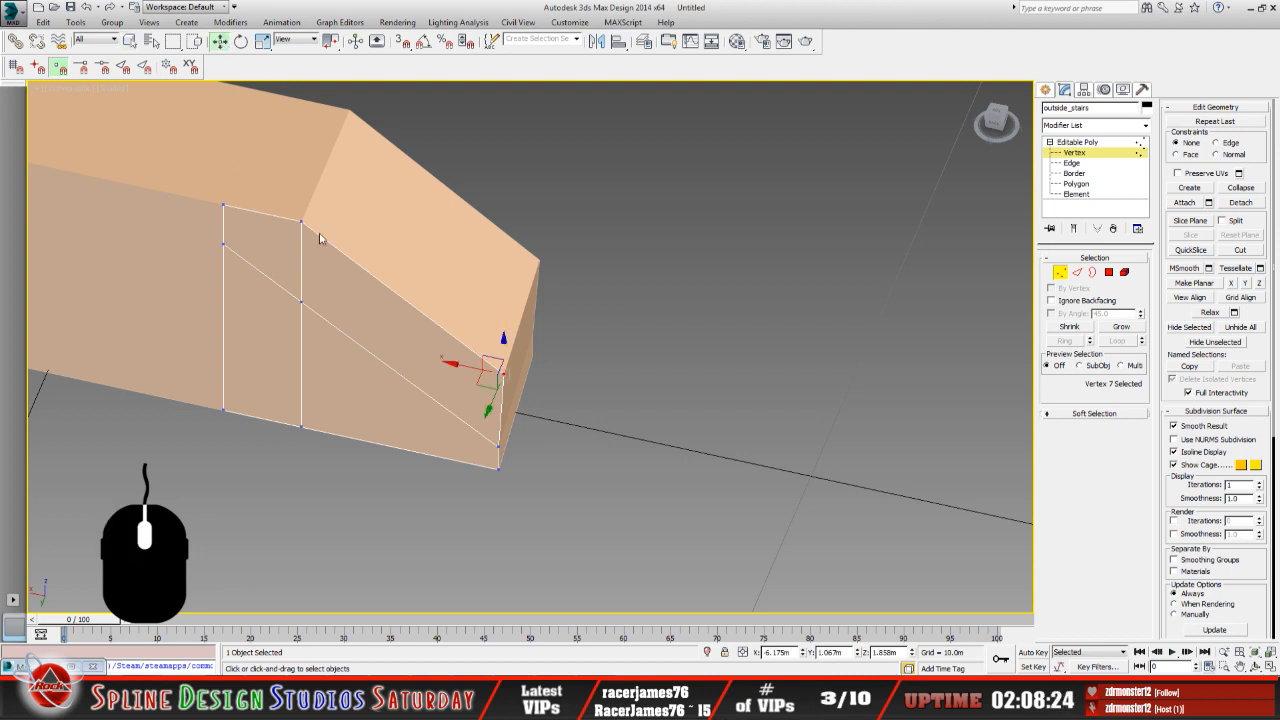
click(1091, 152)
Inspect the two vertices just above the base corners at the low end of Box001, and return to object level.
click(525, 251)
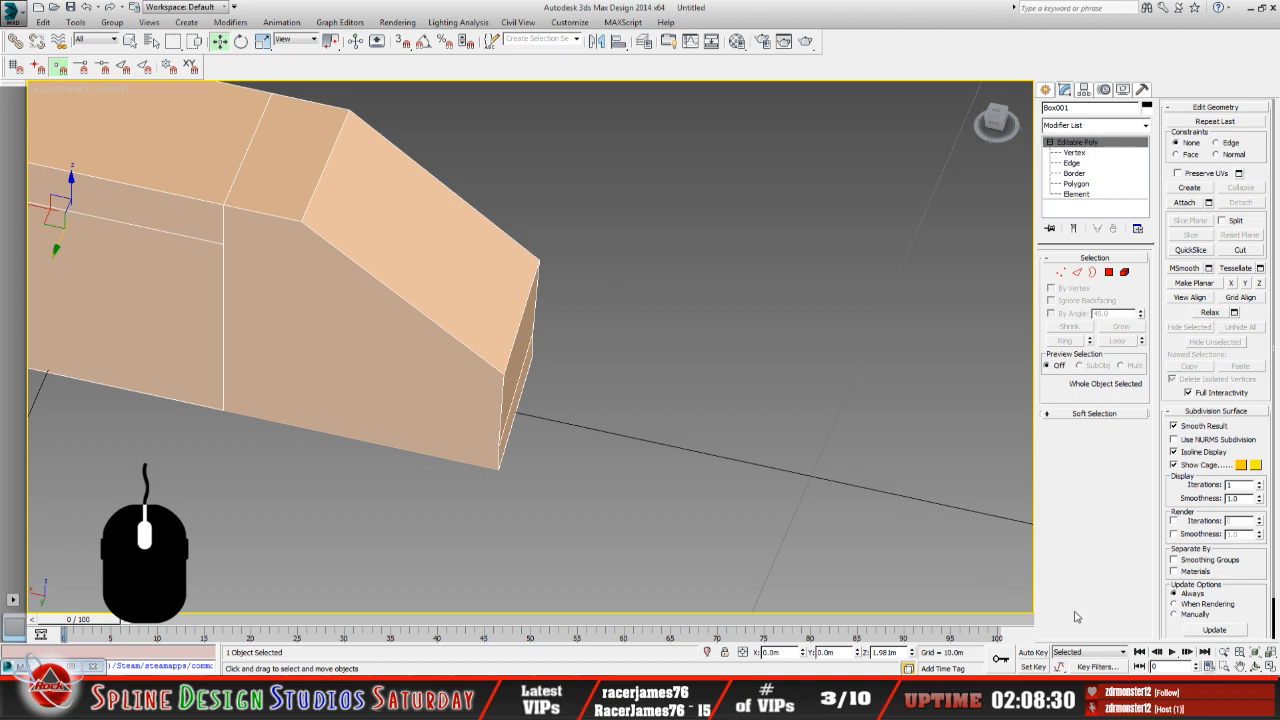
click(1255, 666)
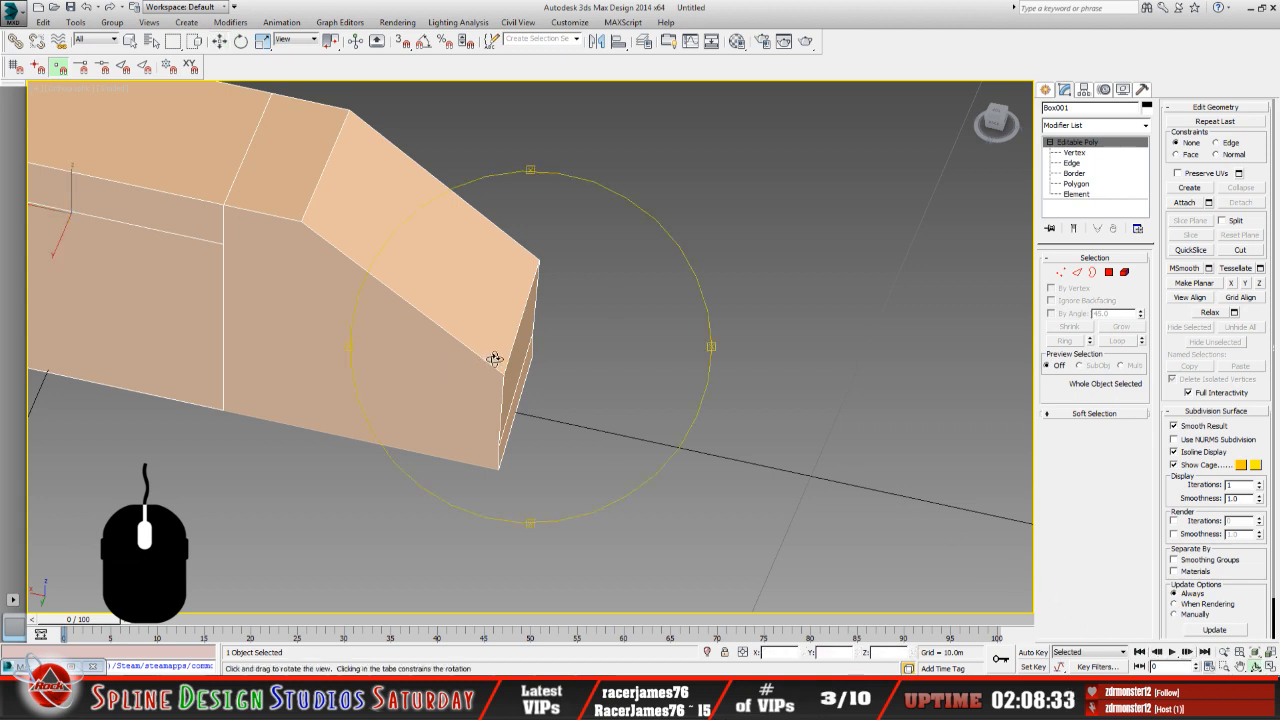
drag(494, 358, 434, 367)
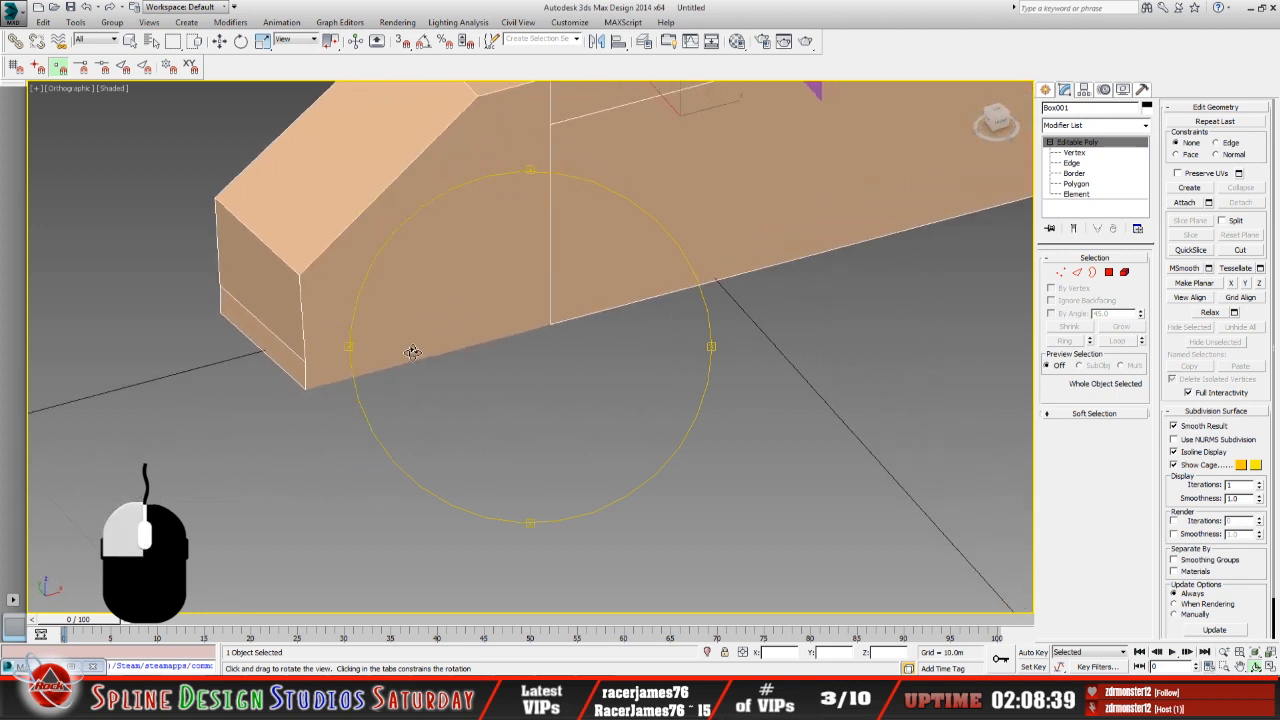
drag(411, 351, 451, 380)
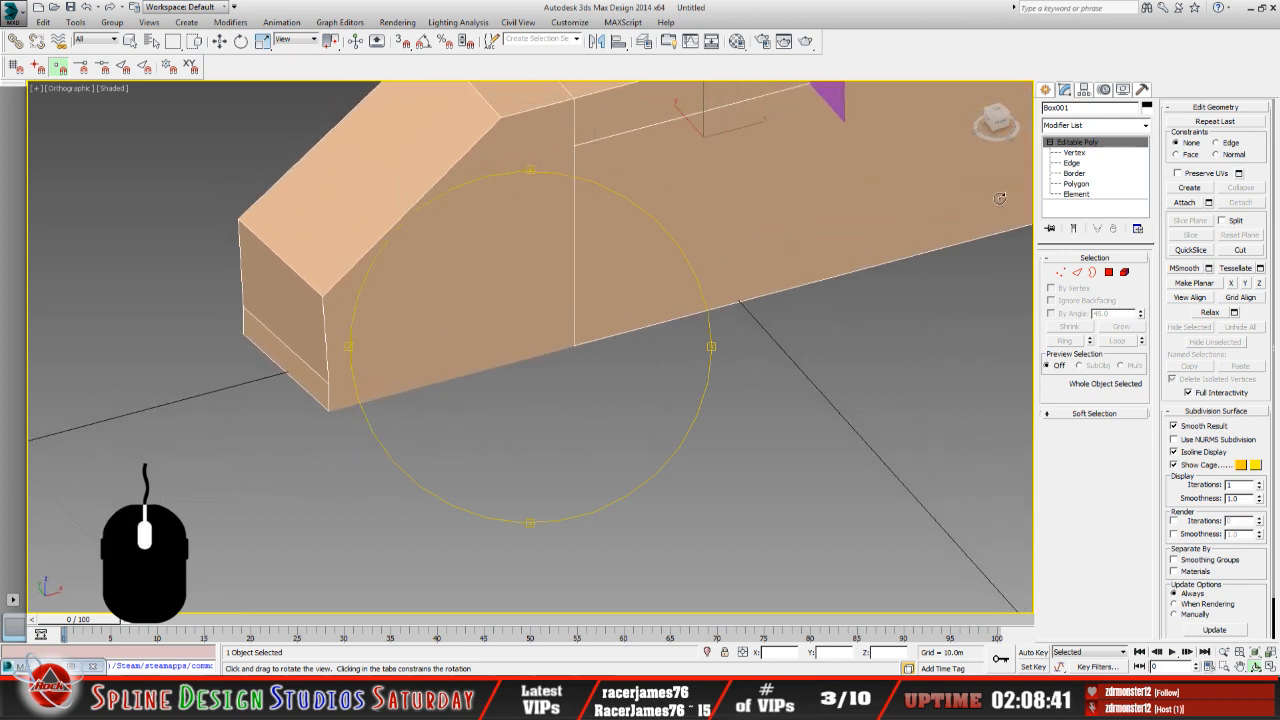
click(1074, 152)
key(w)
click(330, 381)
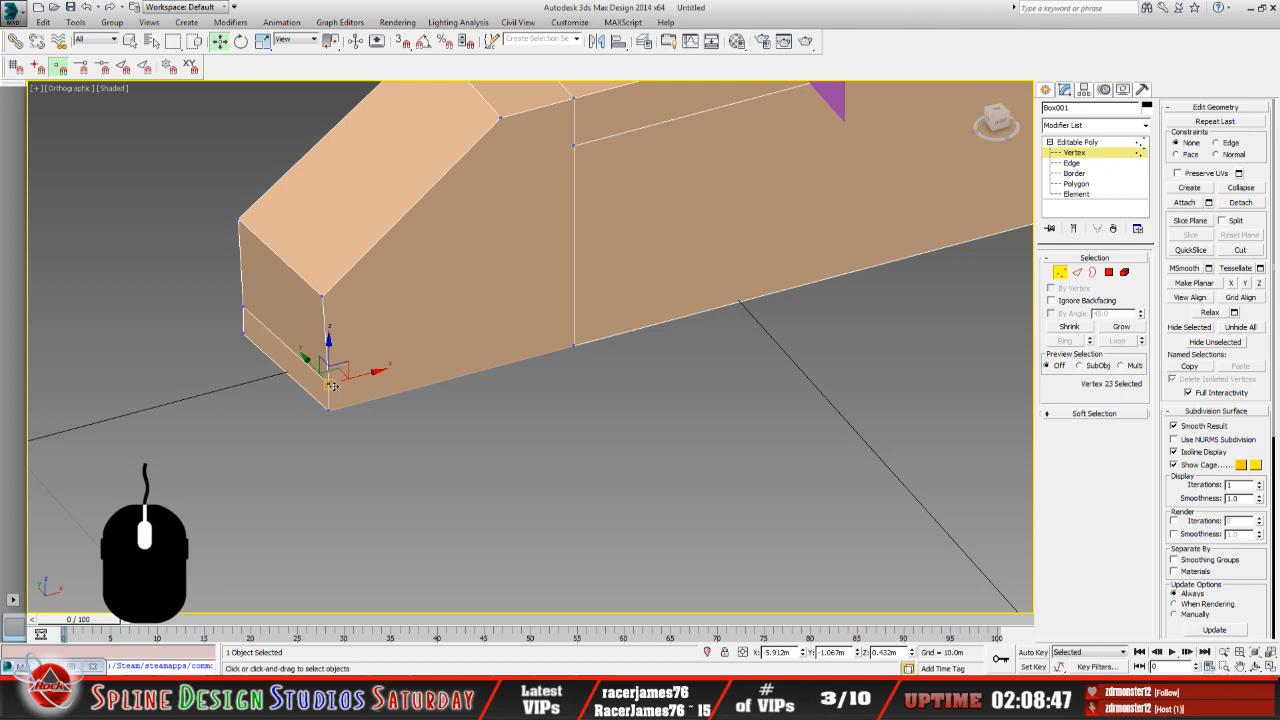
click(242, 307)
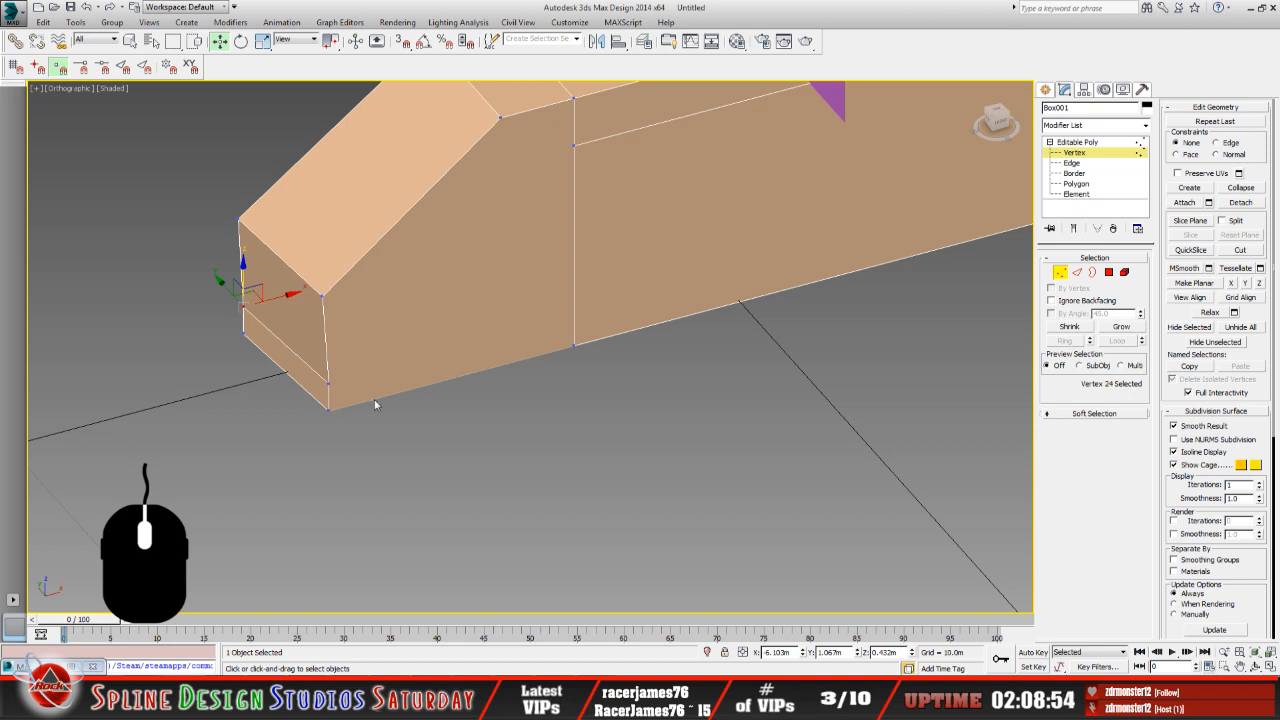
scroll(375, 404, down, 4)
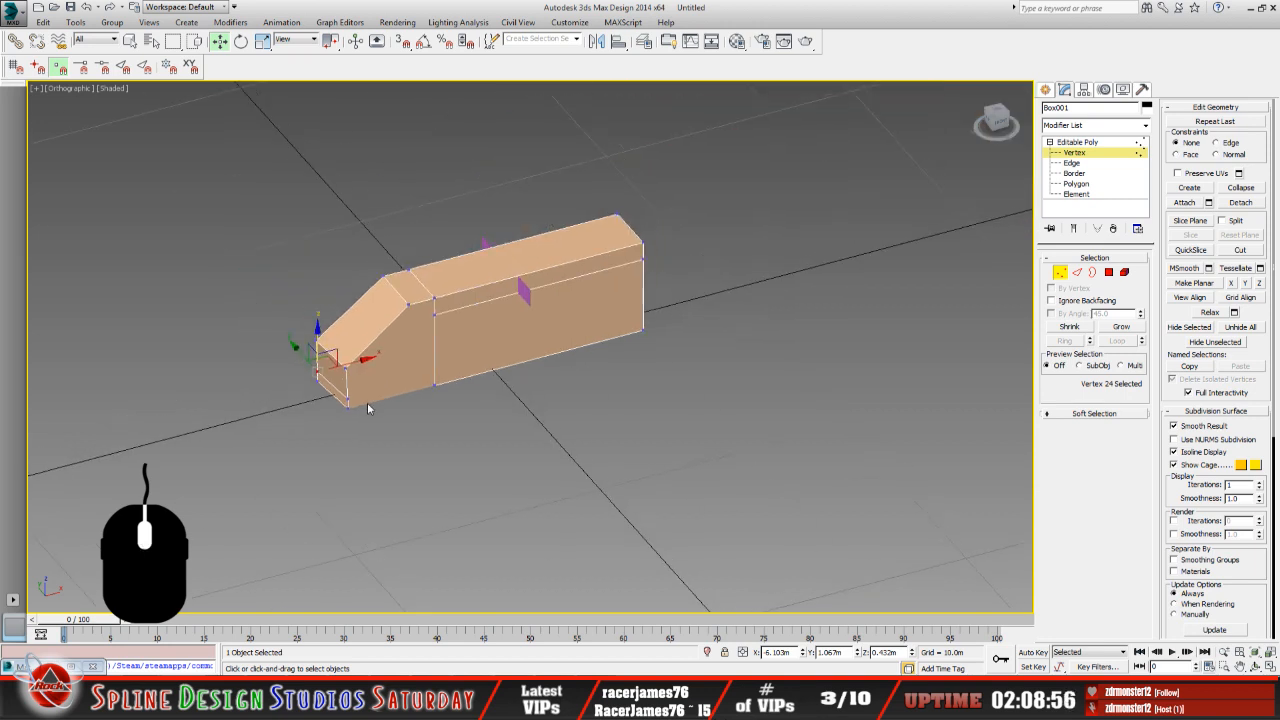
click(1255, 666)
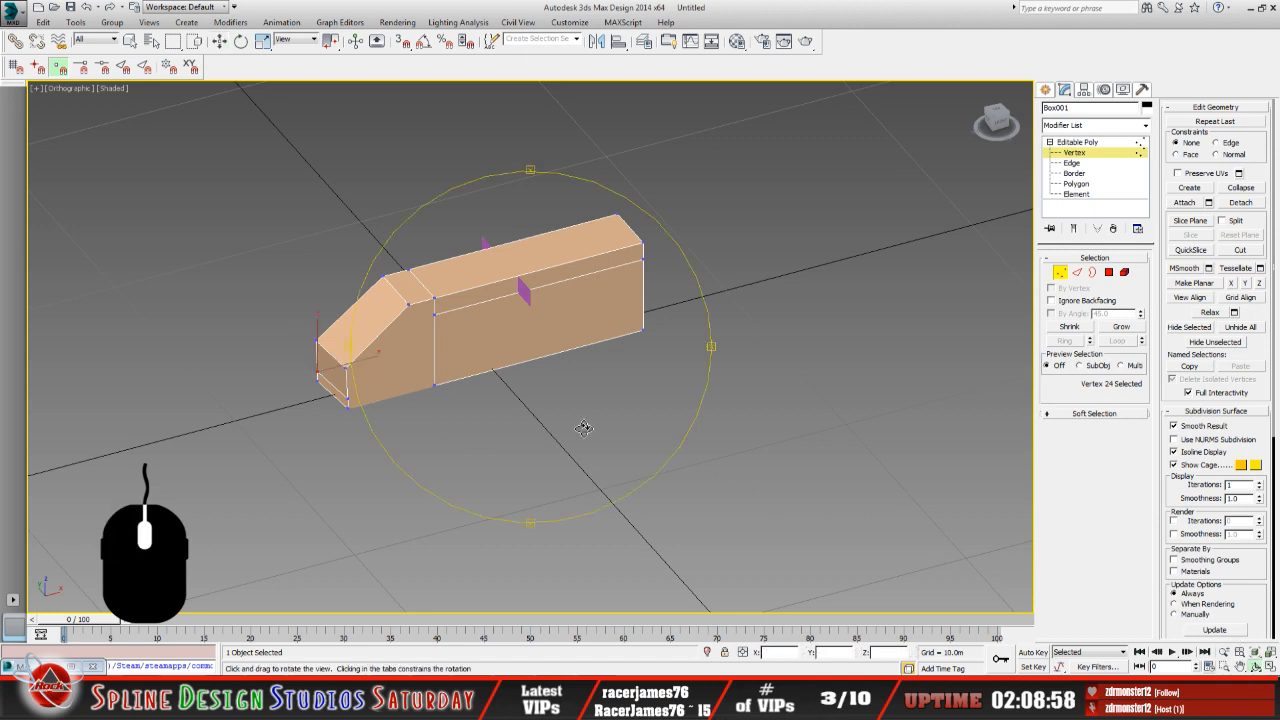
drag(441, 394, 576, 391)
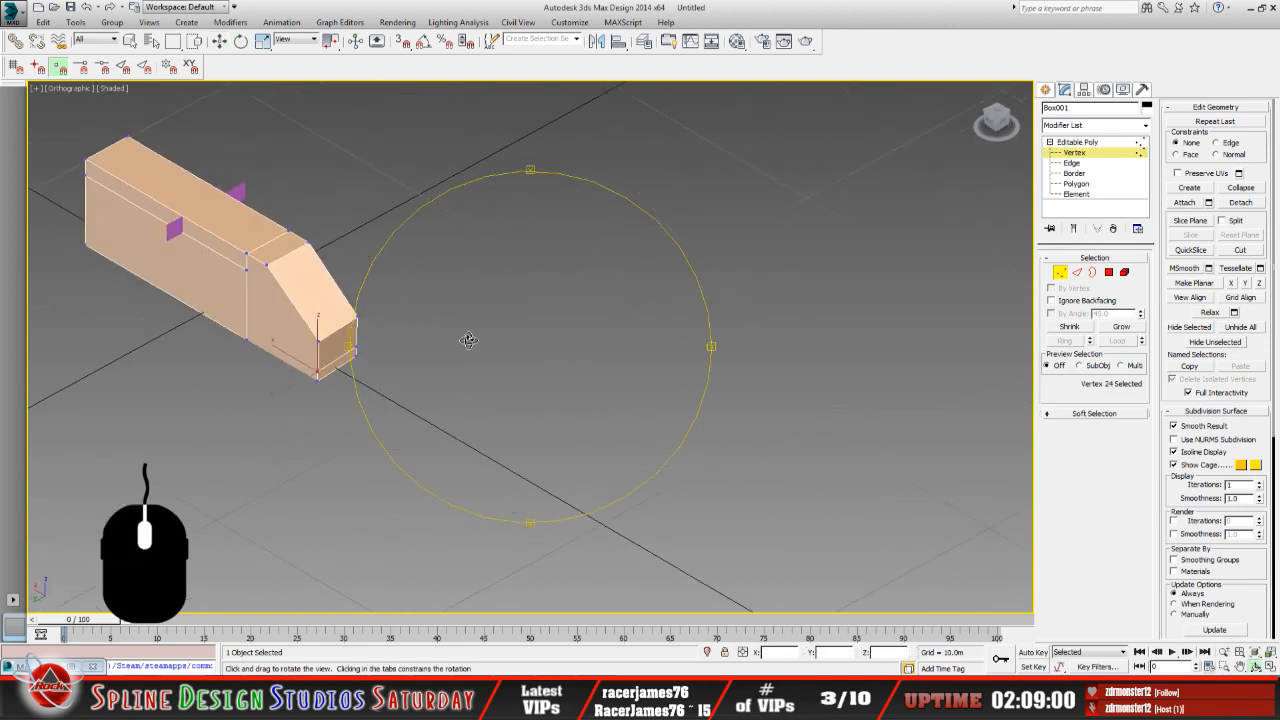
middle_drag(261, 231, 458, 304)
click(219, 41)
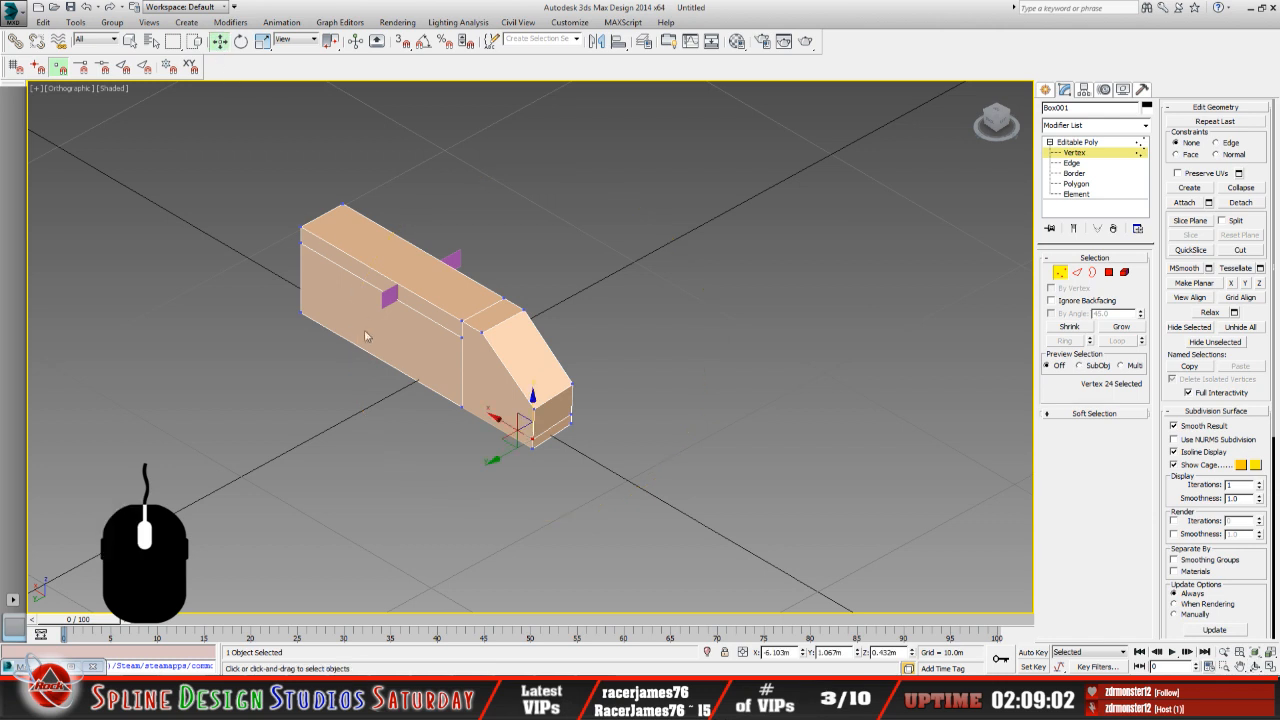
click(1092, 143)
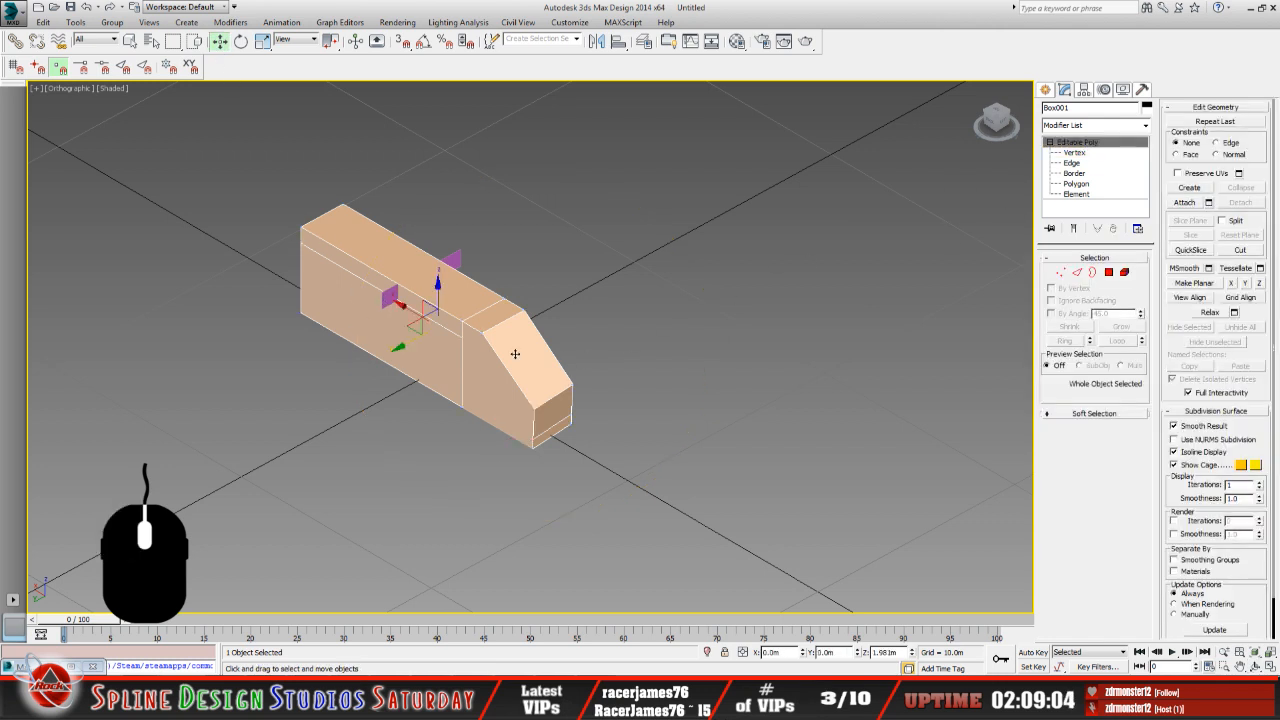
Turn on angle snap and rotate Plane001 90 degrees about Z so it runs along the length of the box.
click(386, 291)
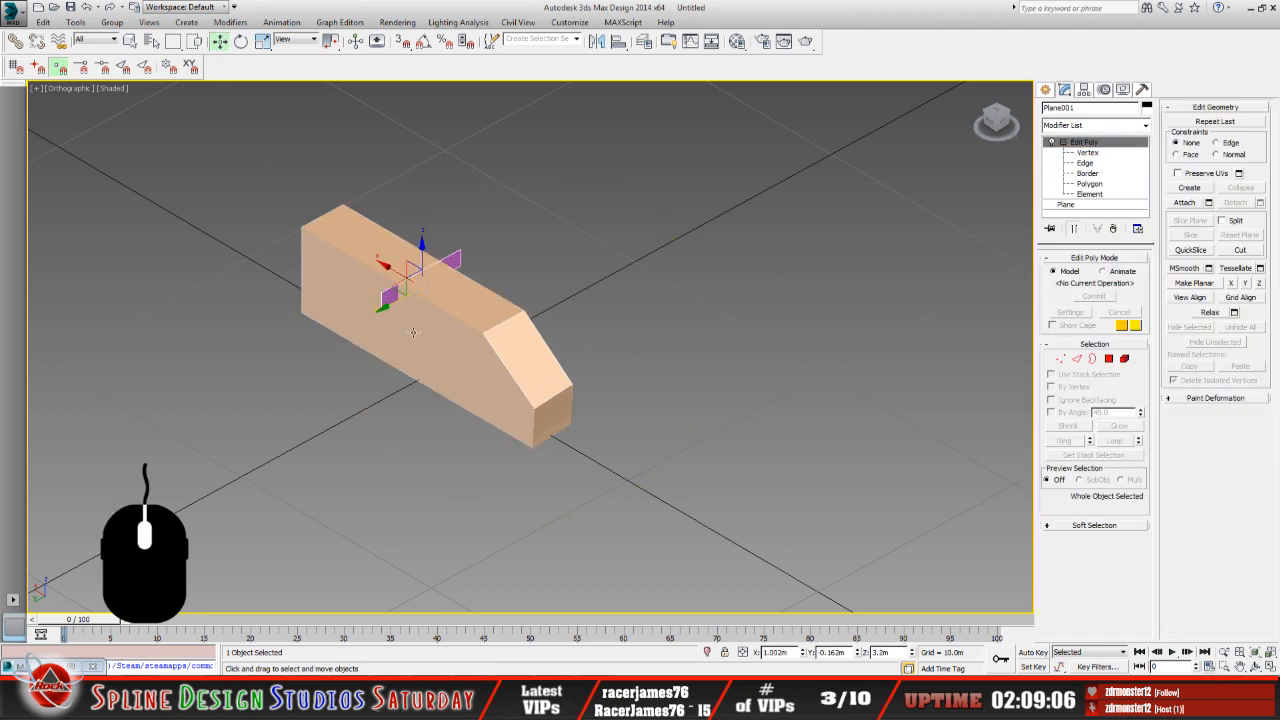
click(425, 44)
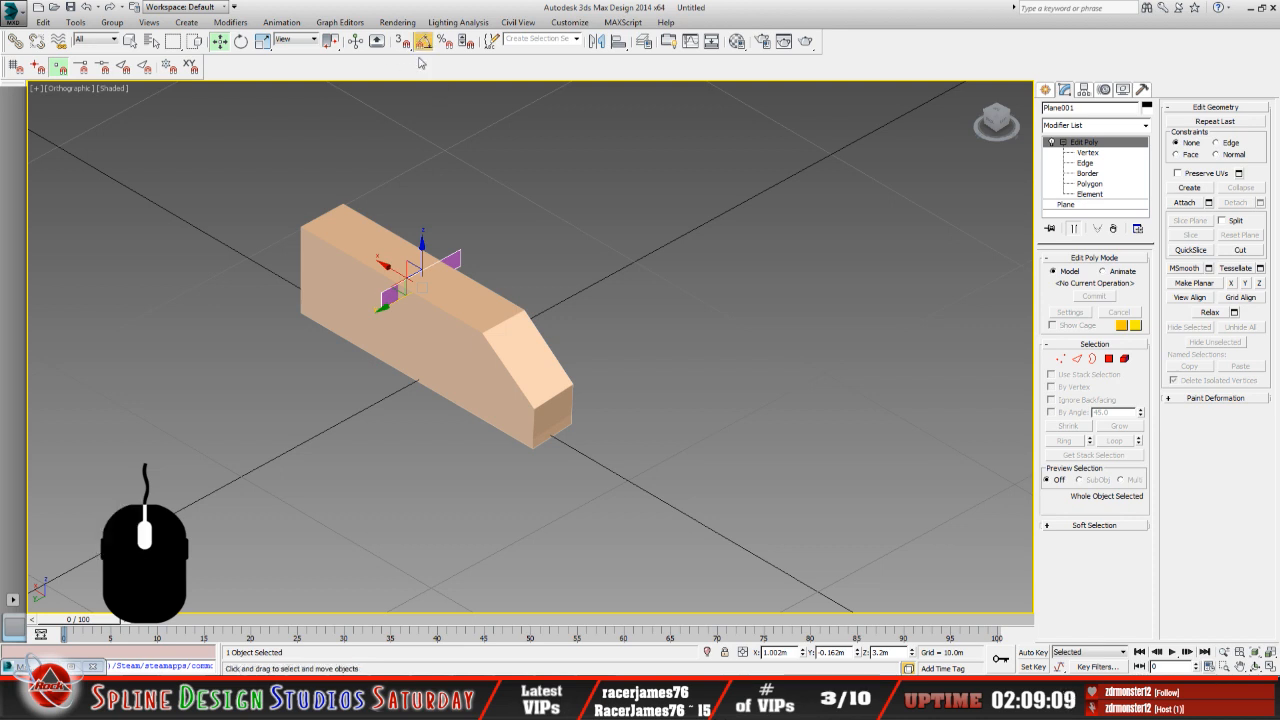
click(241, 42)
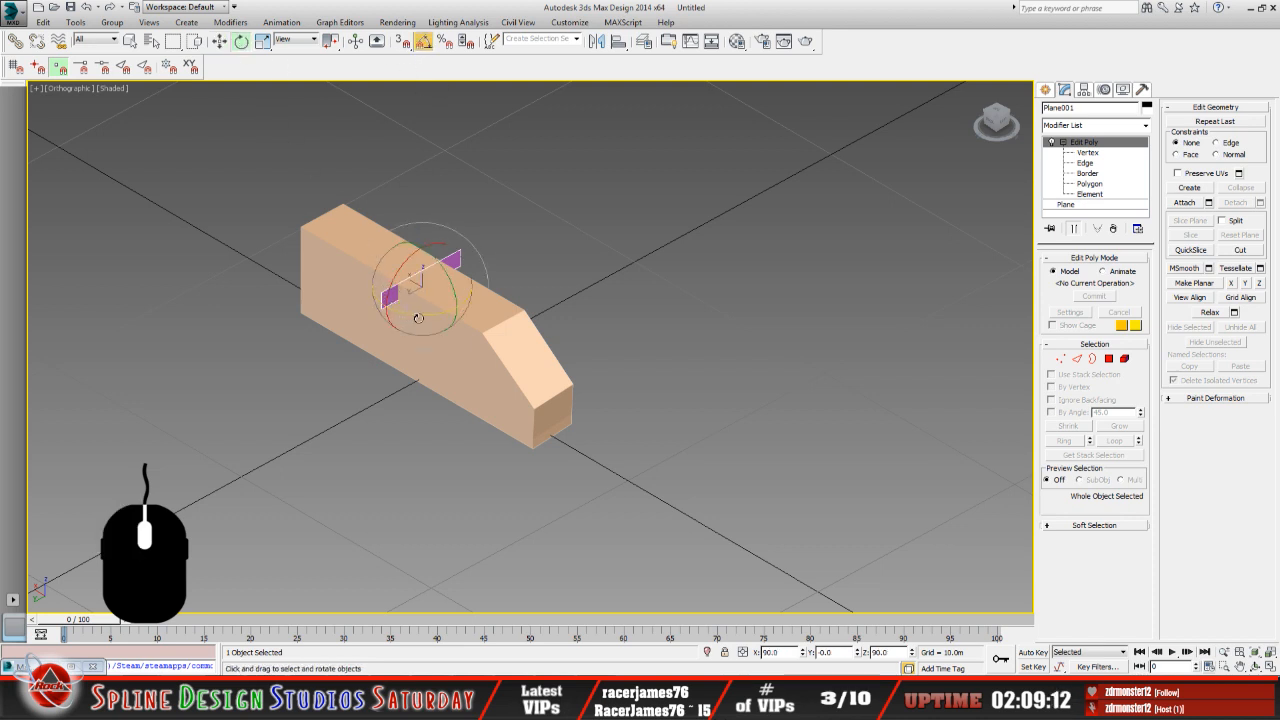
drag(416, 318, 360, 297)
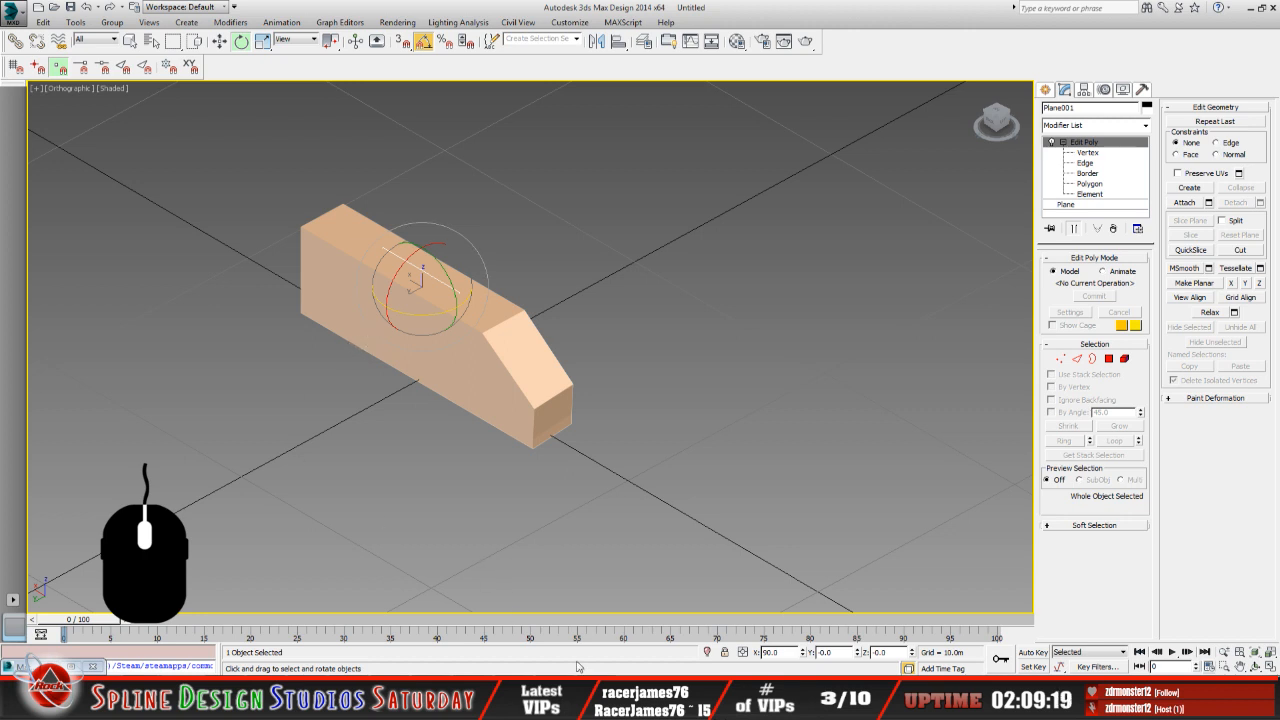
Switch to the browser's length converter, copy the 9.144 meter value and return to 3ds Max.
click(146, 667)
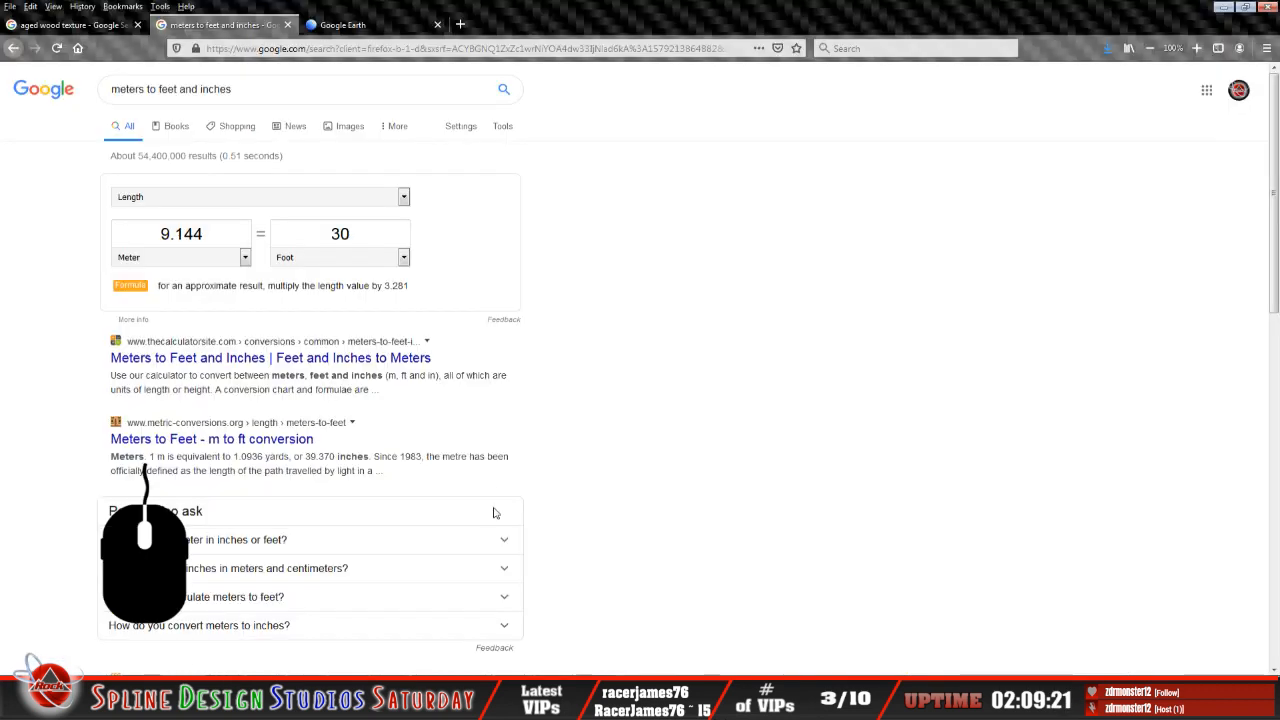
double_click(211, 234)
right_click(194, 241)
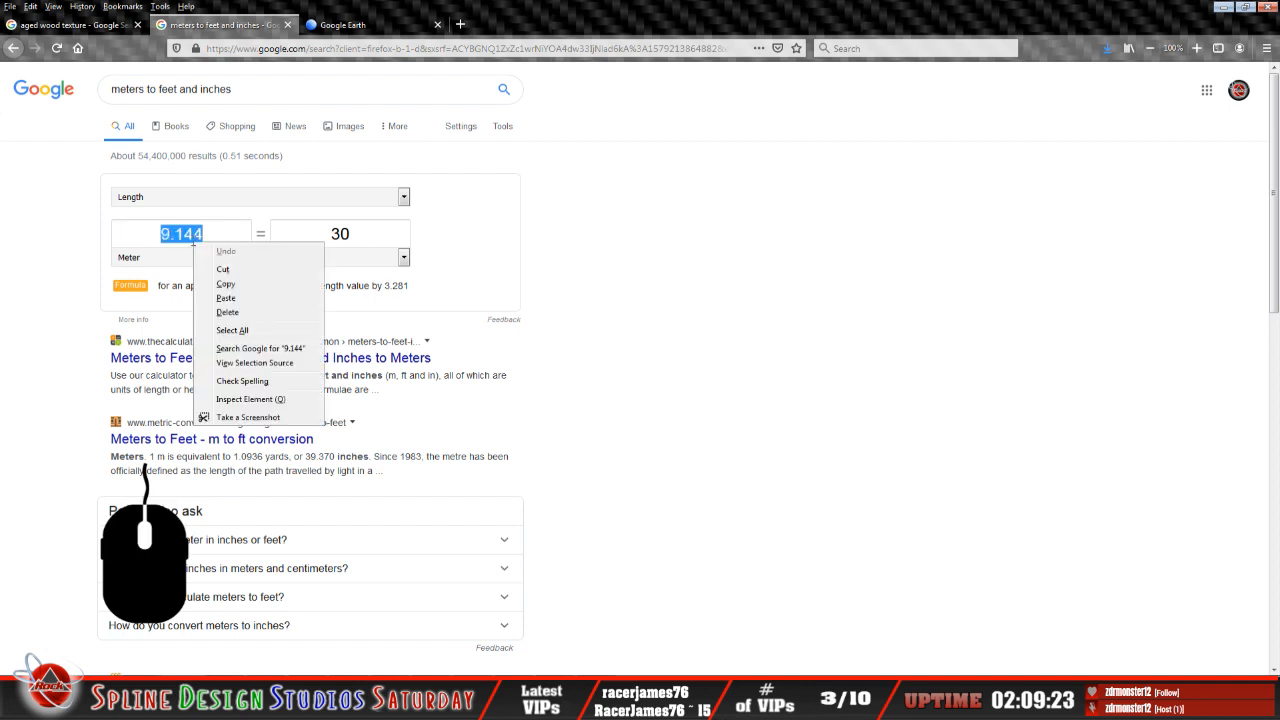
click(238, 290)
click(668, 310)
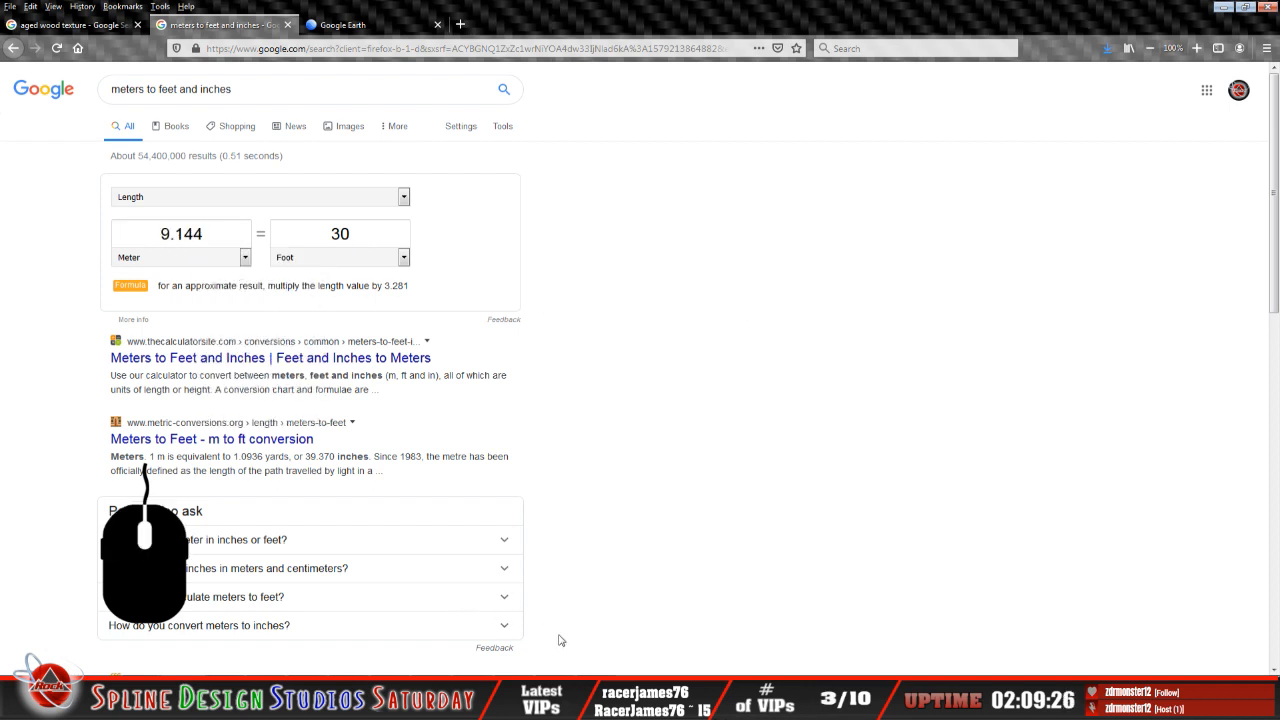
click(567, 703)
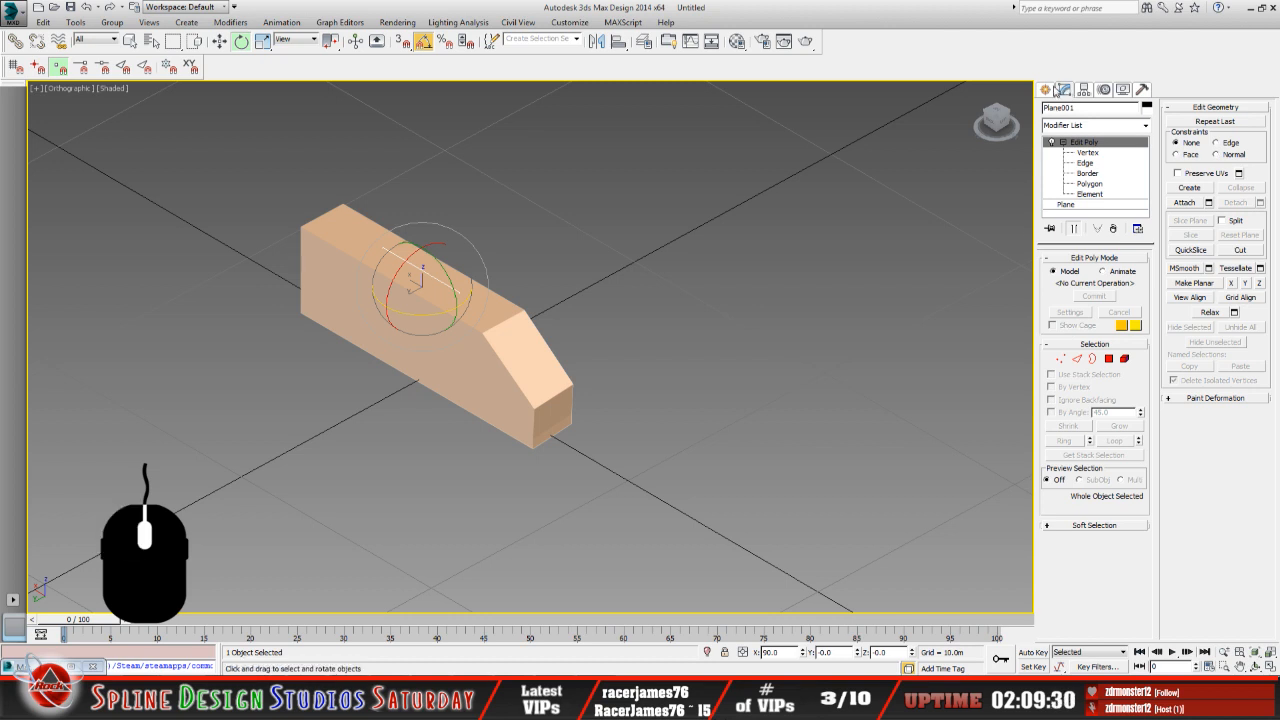
Set the width of Plane001's base plane to the copied 9.144 m.
click(1066, 205)
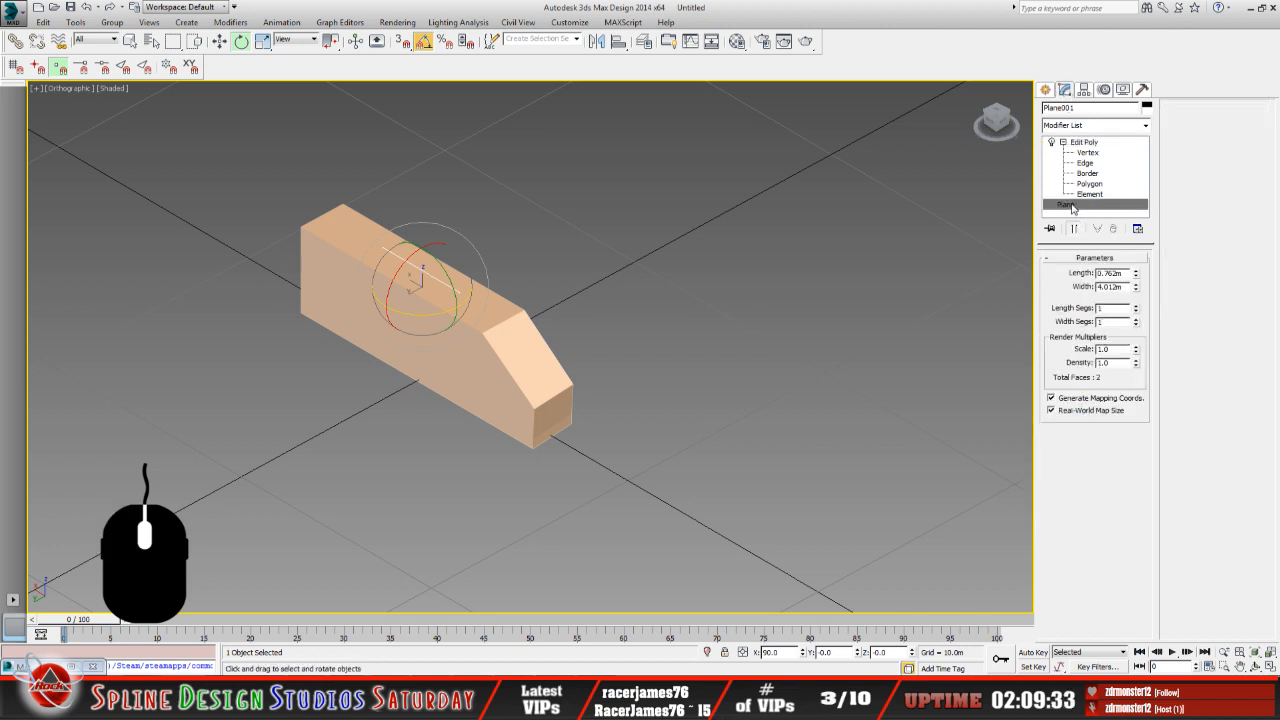
drag(1124, 287, 1090, 287)
right_click(1108, 288)
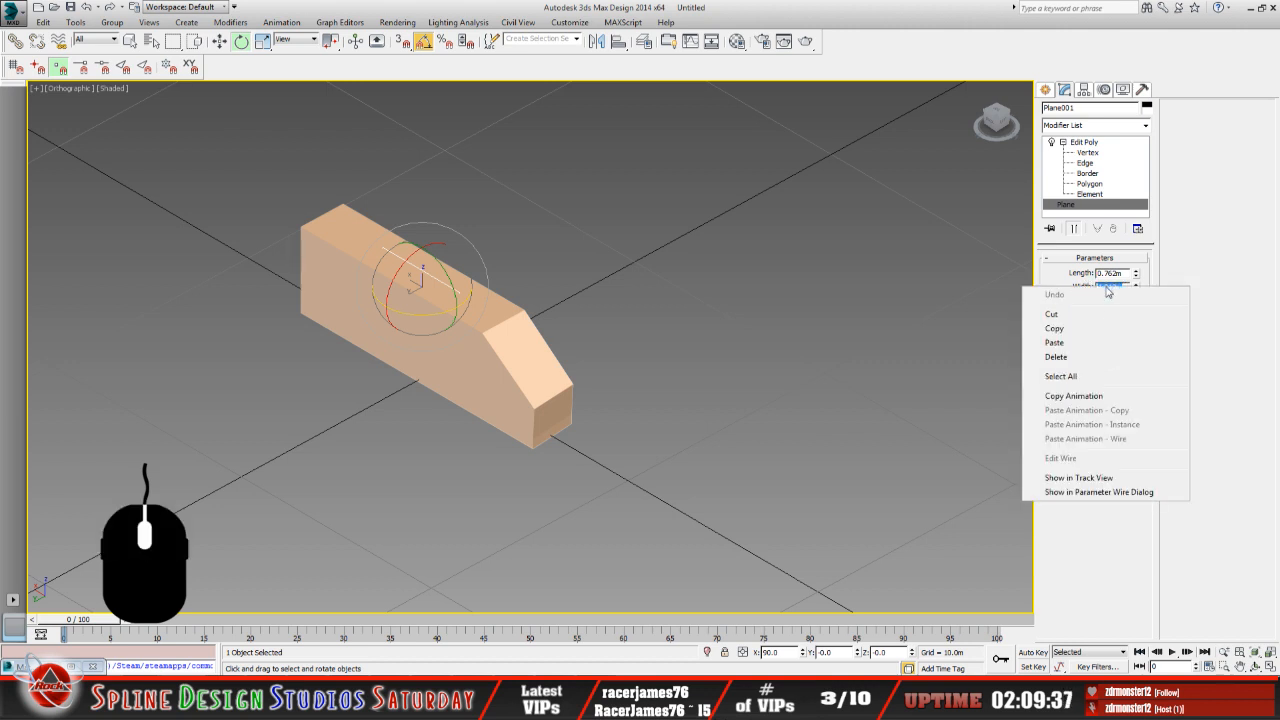
click(1088, 345)
key(Return)
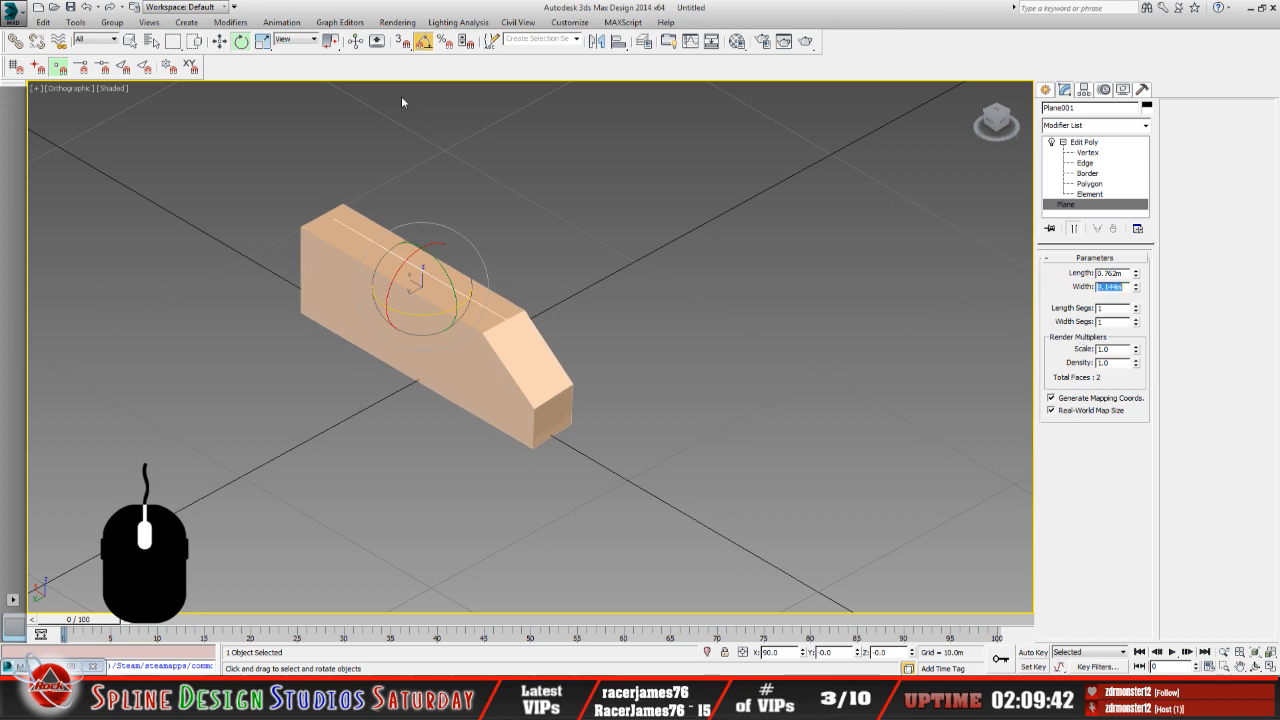
Move Plane001 along Y to about 2.82 m, clear of the box's long side.
click(219, 41)
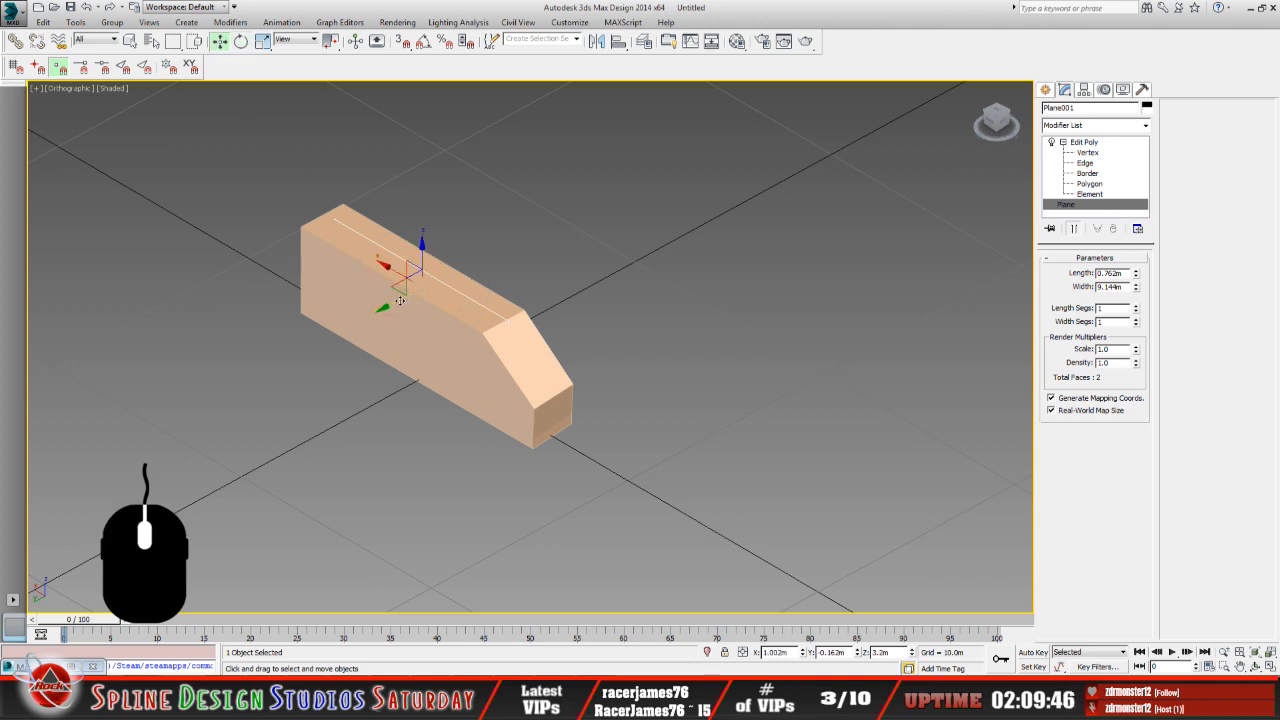
drag(398, 300, 354, 319)
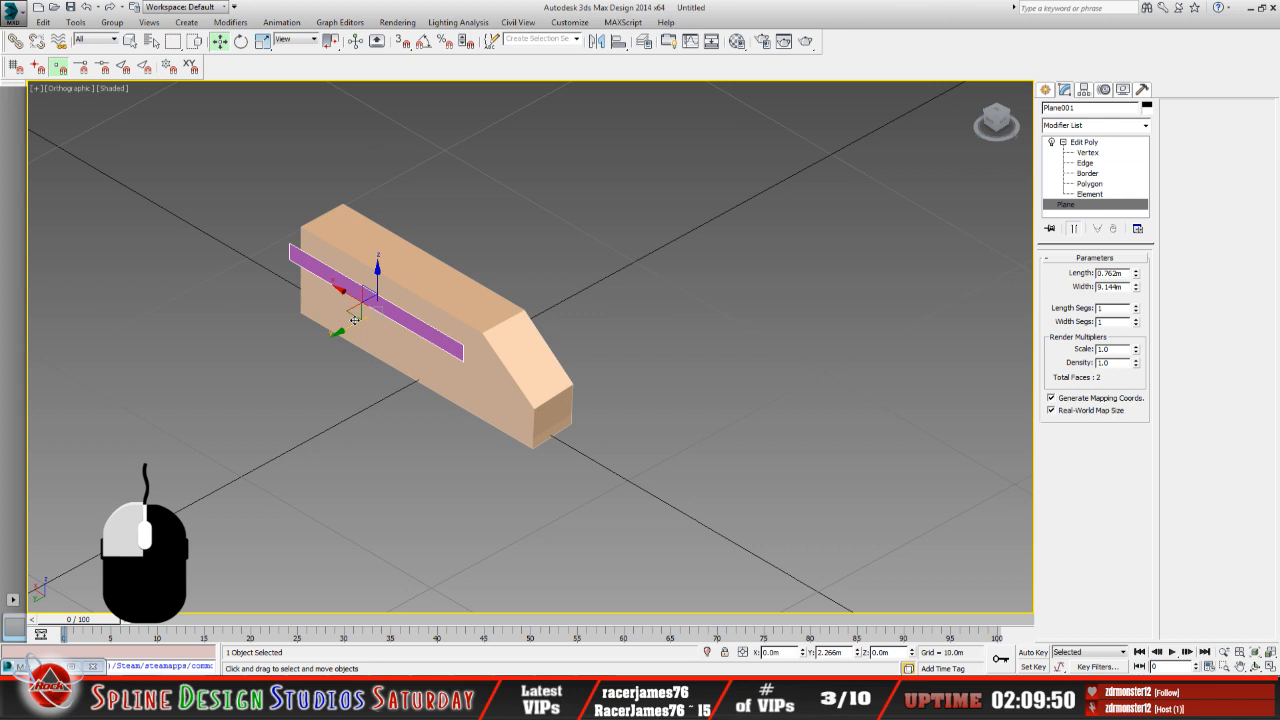
drag(354, 319, 363, 320)
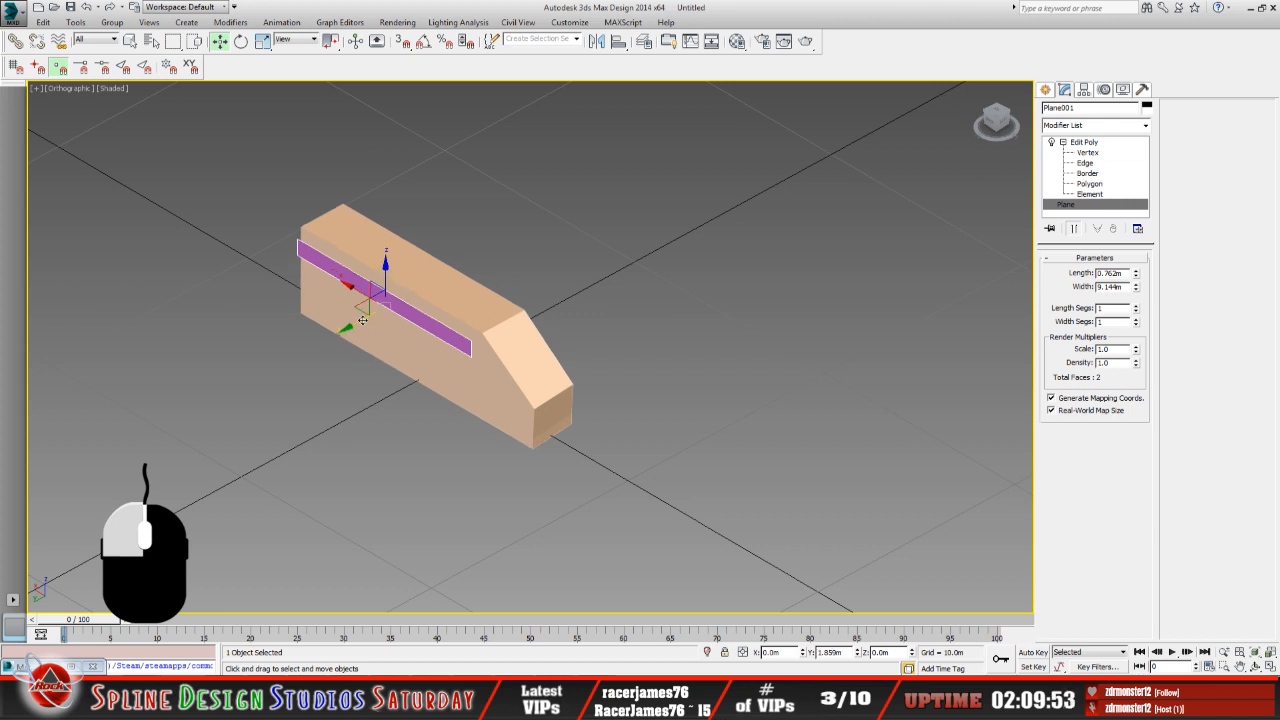
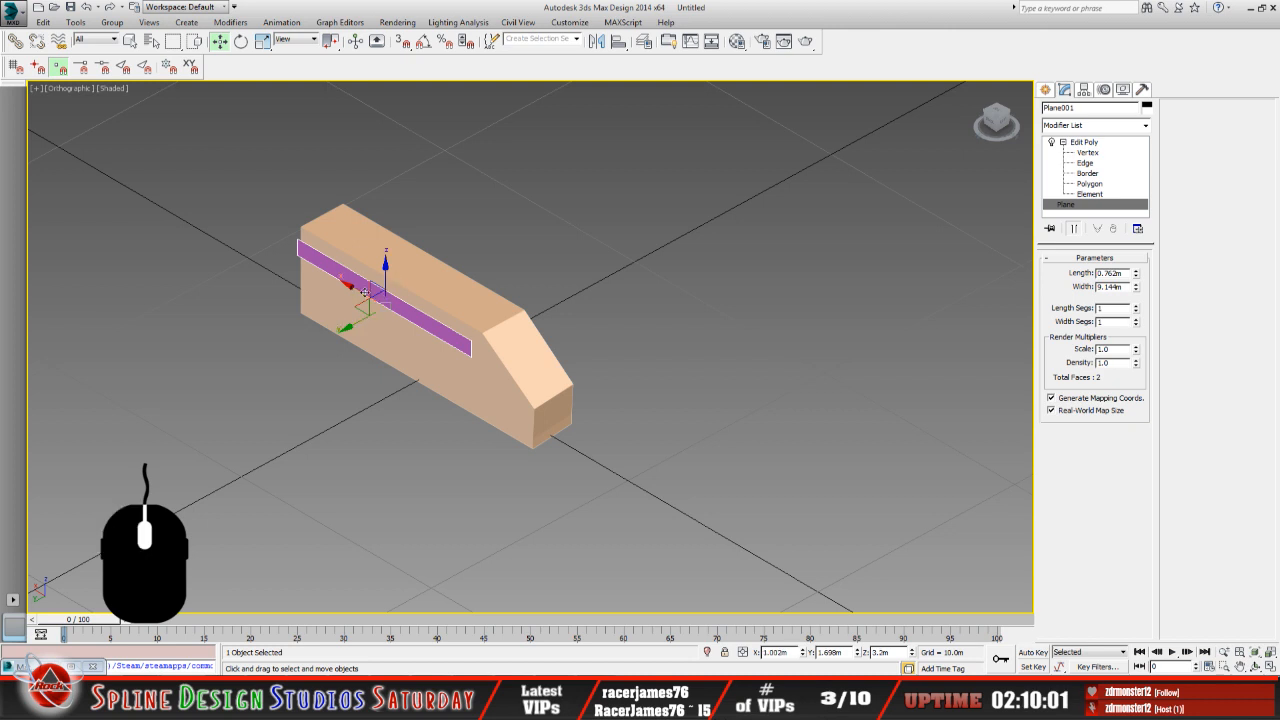
click(1256, 666)
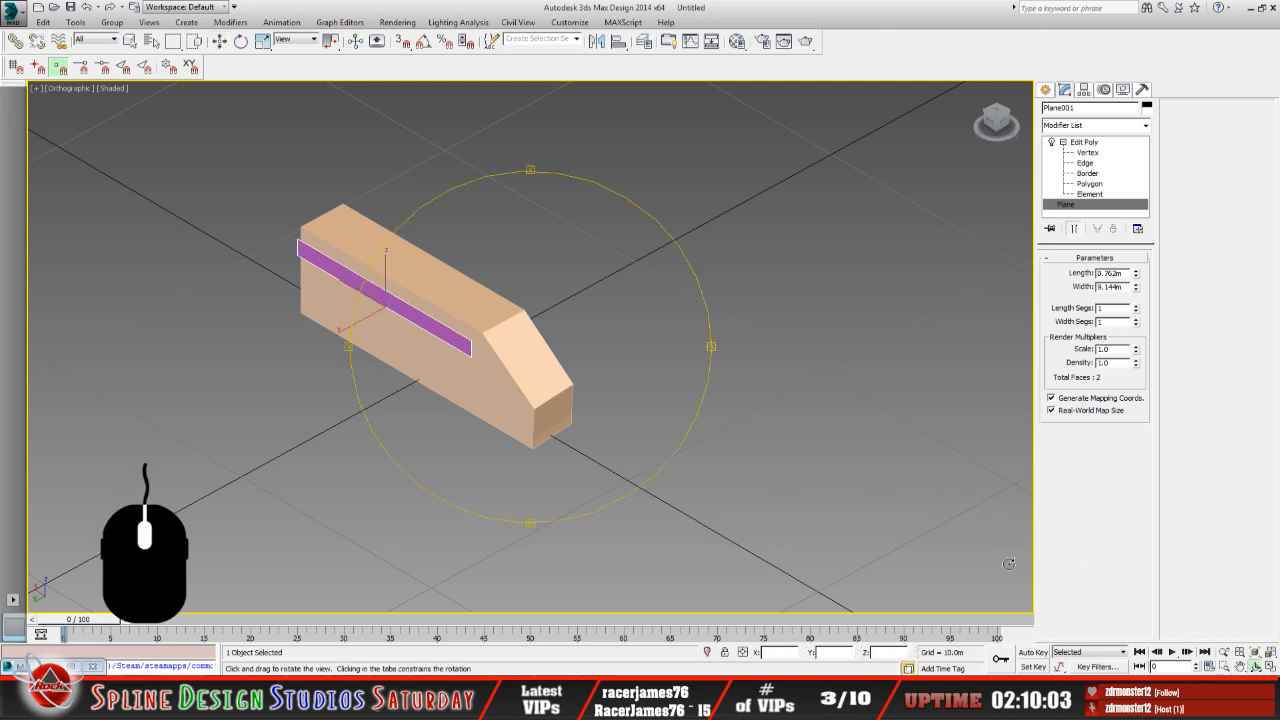
drag(430, 393, 489, 363)
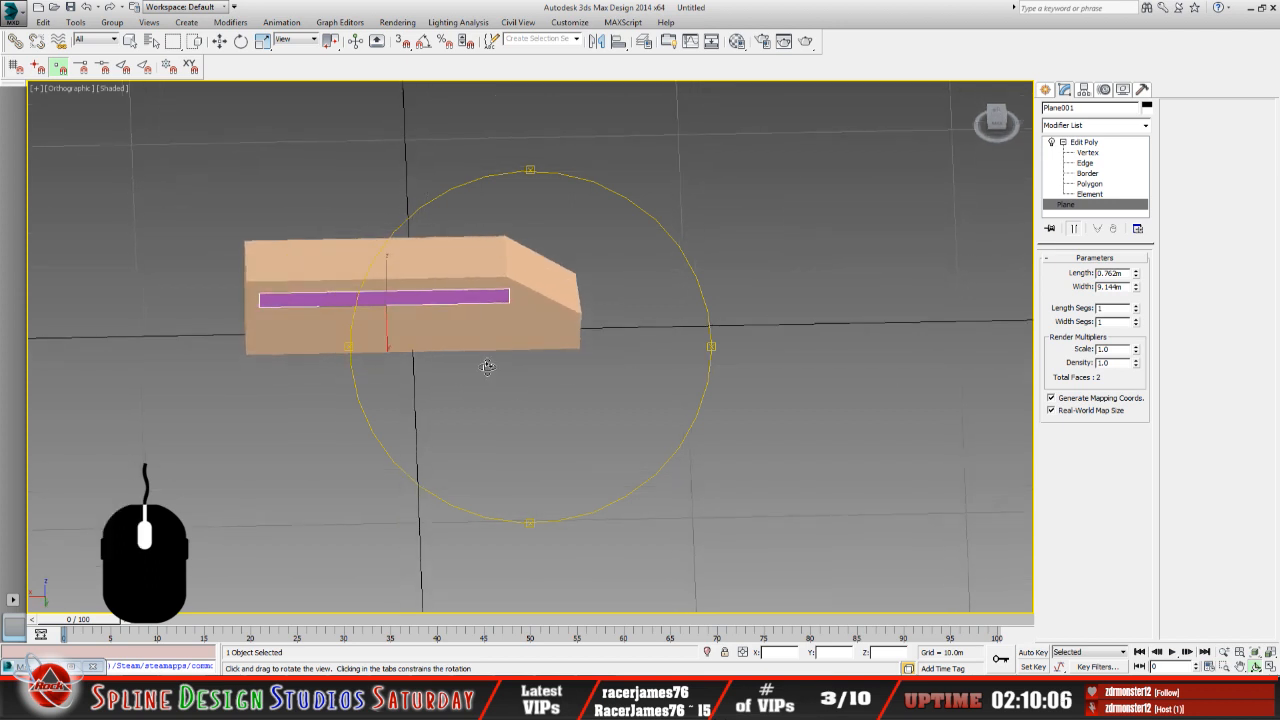
click(218, 41)
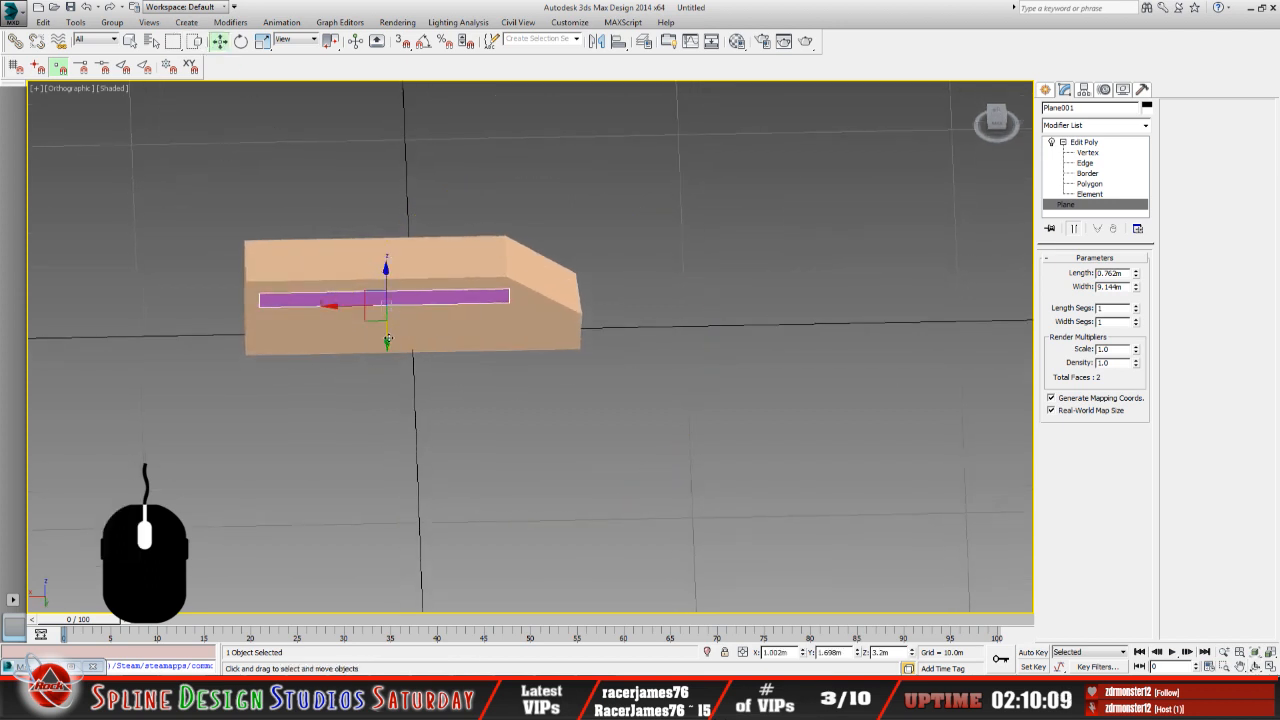
mouse_move(385, 340)
mouse_down()
mouse_move(385, 328)
mouse_move(386, 360)
mouse_up()
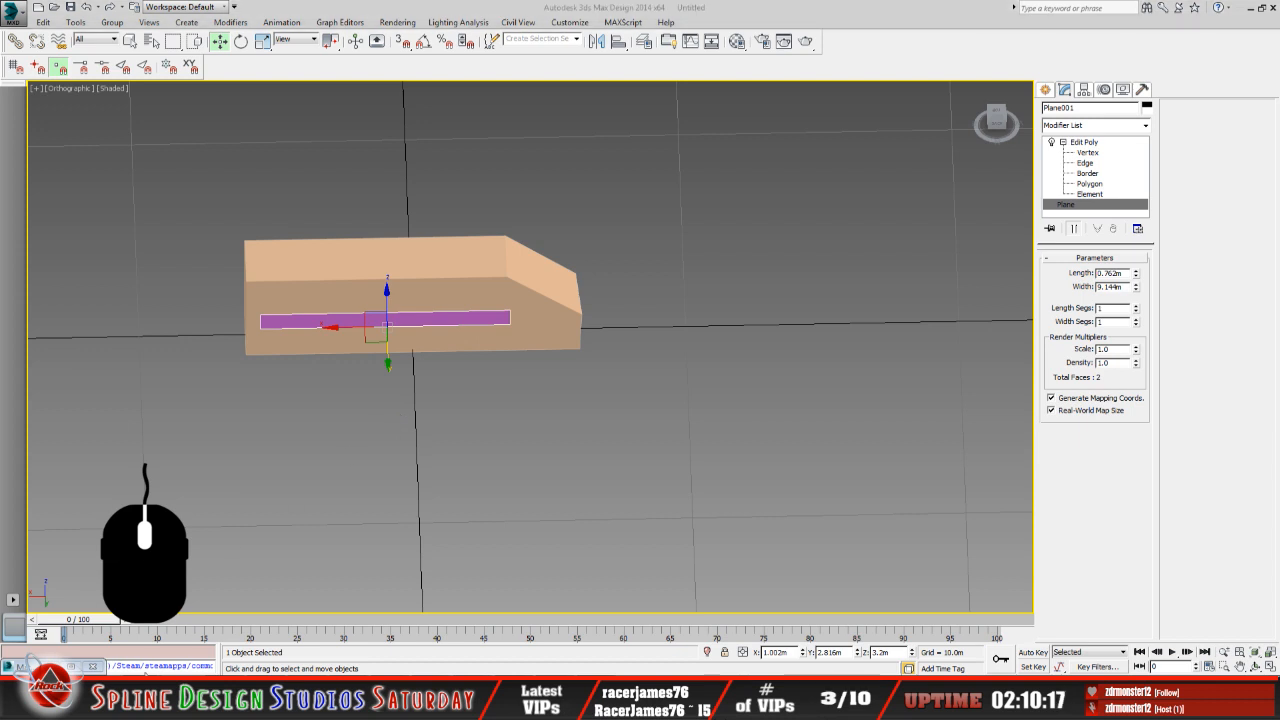
Copy the meter equivalent of 30 feet again from the browser's length converter and return to 3ds Max.
click(146, 662)
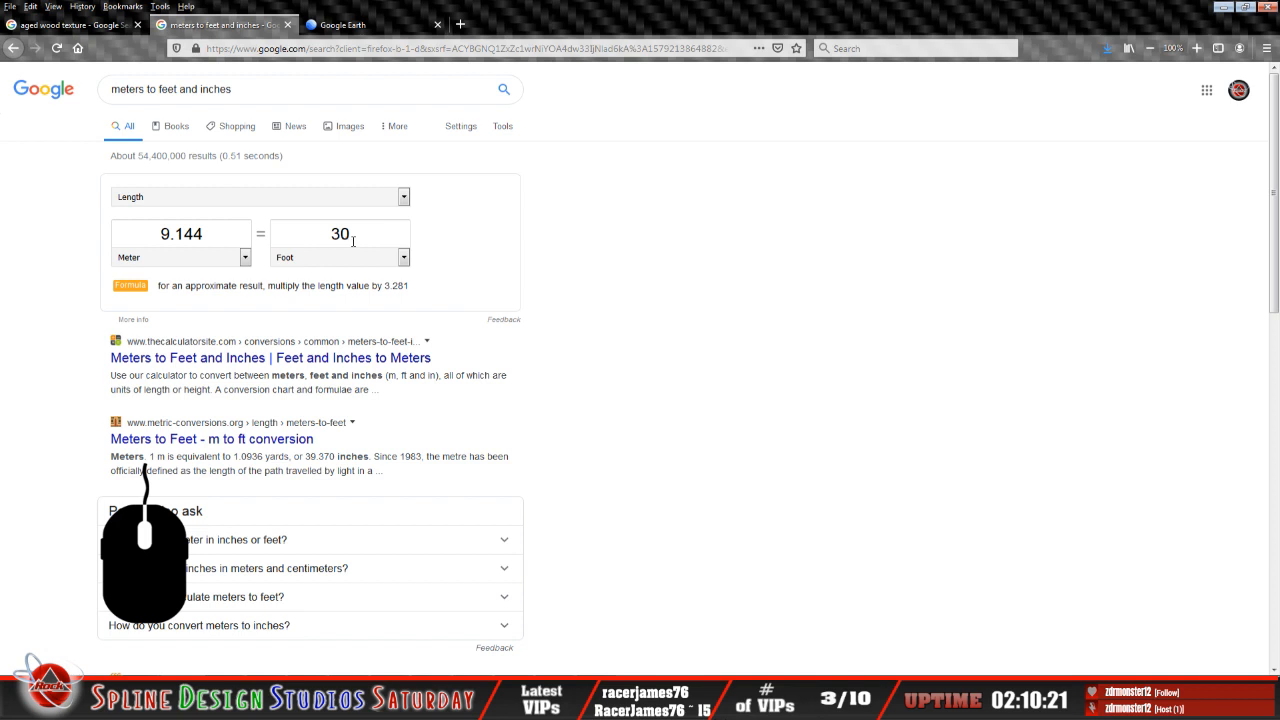
double_click(185, 236)
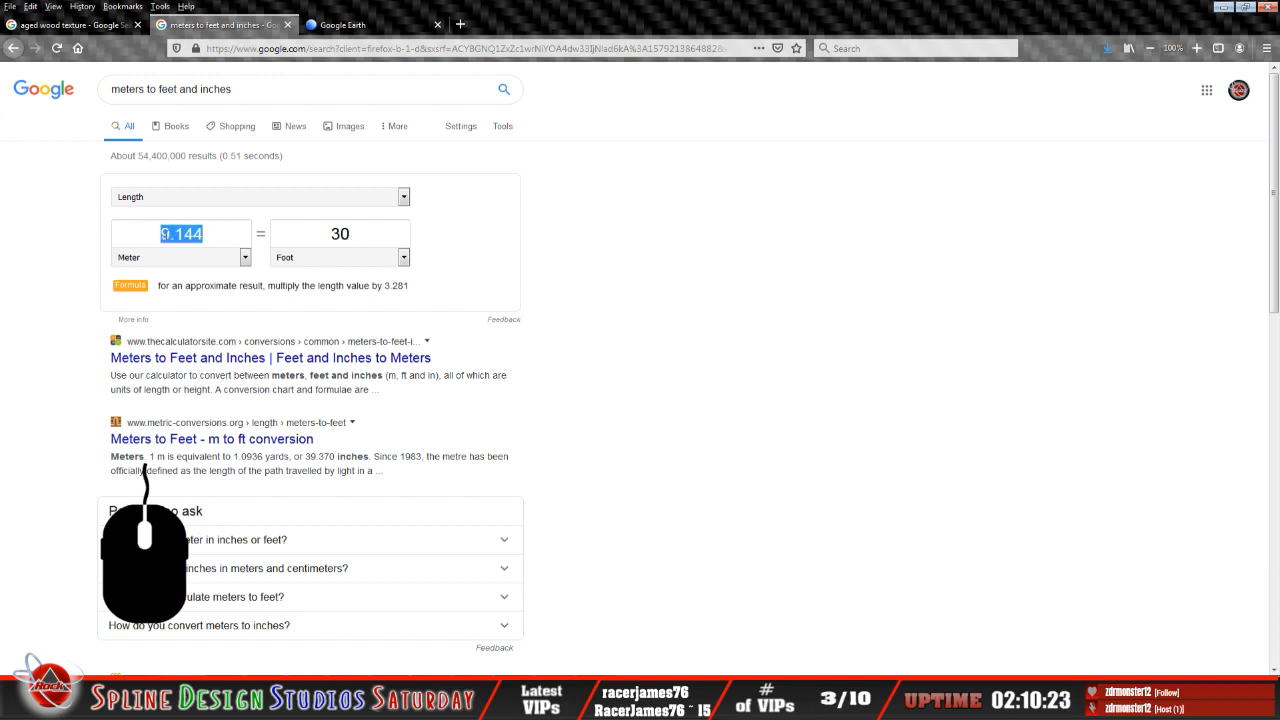
right_click(167, 237)
click(200, 281)
click(1224, 8)
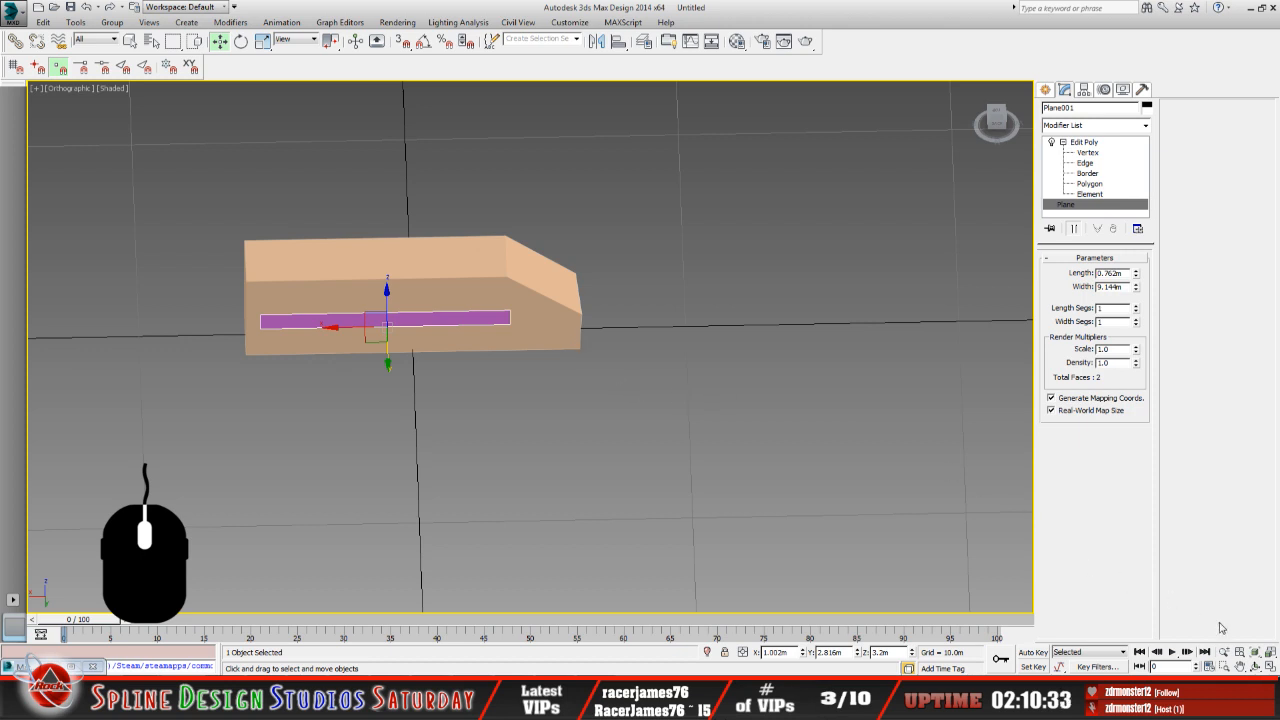
Compare the length of Plane001 with the long side of the box, and activate the Move tool.
click(1256, 666)
drag(466, 363, 443, 380)
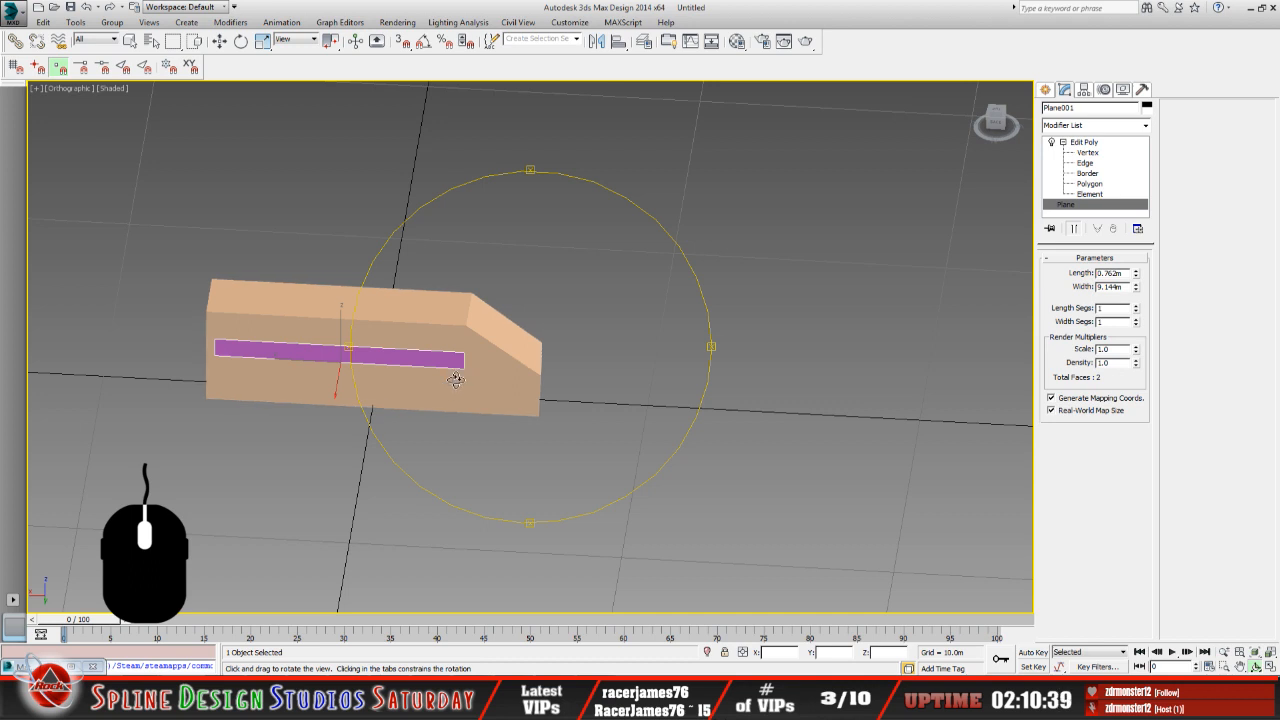
drag(451, 374, 456, 366)
key(w)
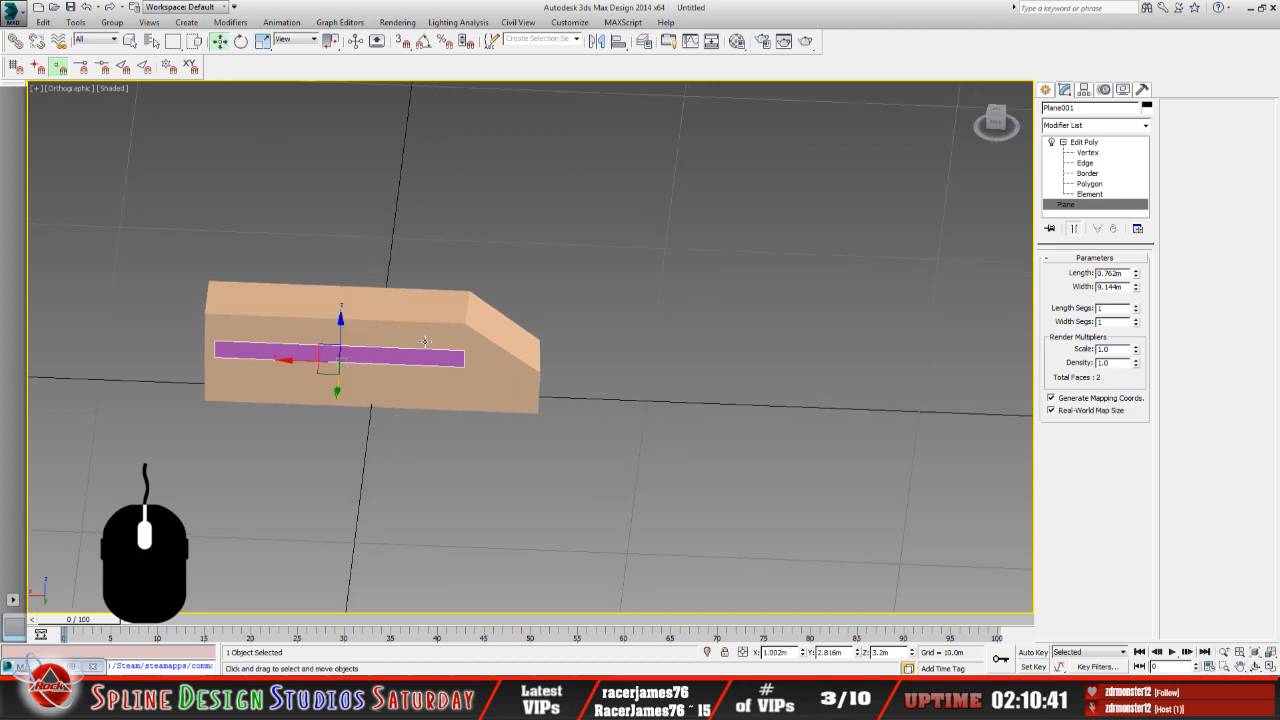
Enter the copied 9.144 m again as the width of Plane001's base plane.
drag(1127, 288, 1103, 297)
right_click(1113, 292)
click(1090, 352)
key(Return)
Move Plane001 along Y to about 1.09 m and along X to about 1.46 m, lining it up with the box's square end.
click(1256, 666)
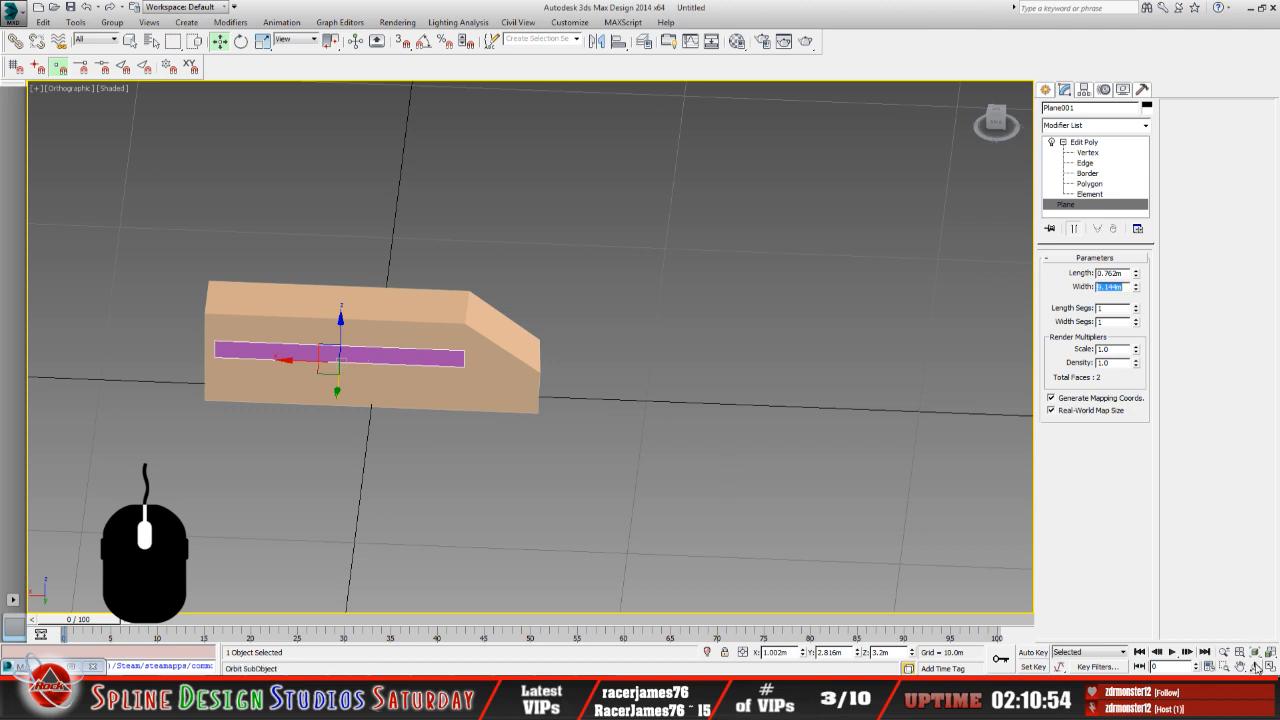
drag(495, 399, 505, 351)
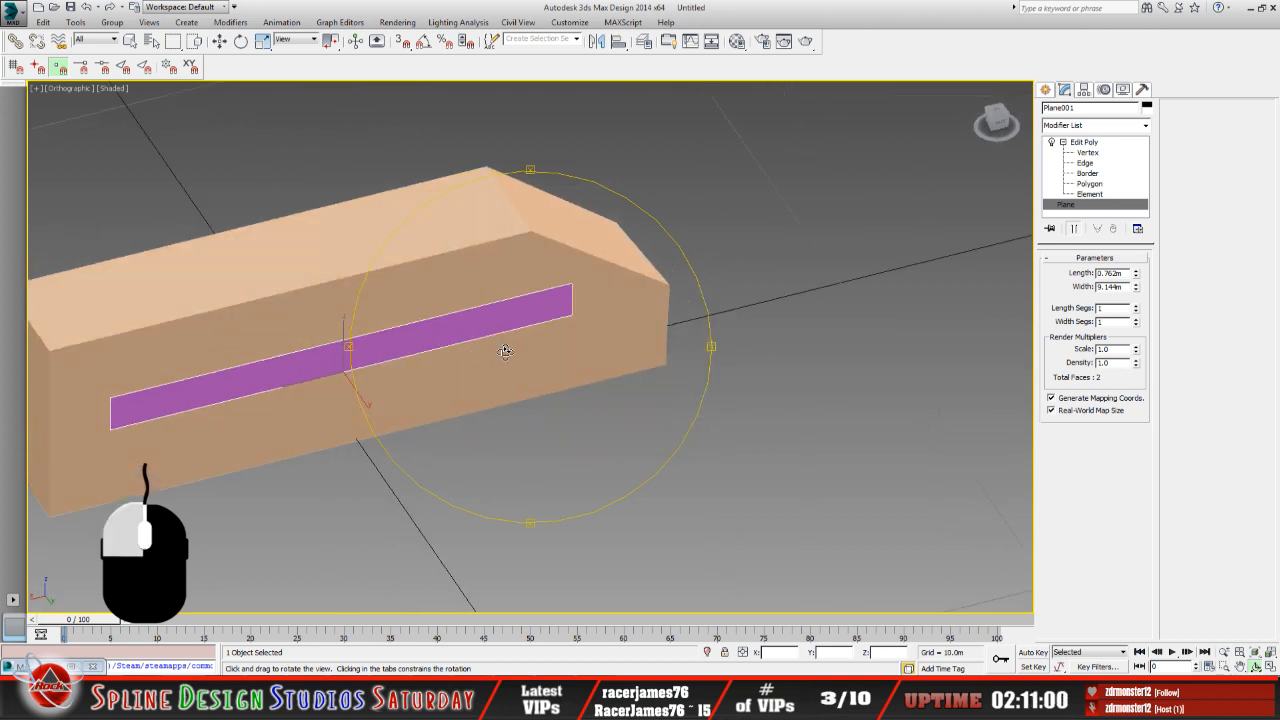
middle_drag(631, 364, 681, 346)
click(220, 42)
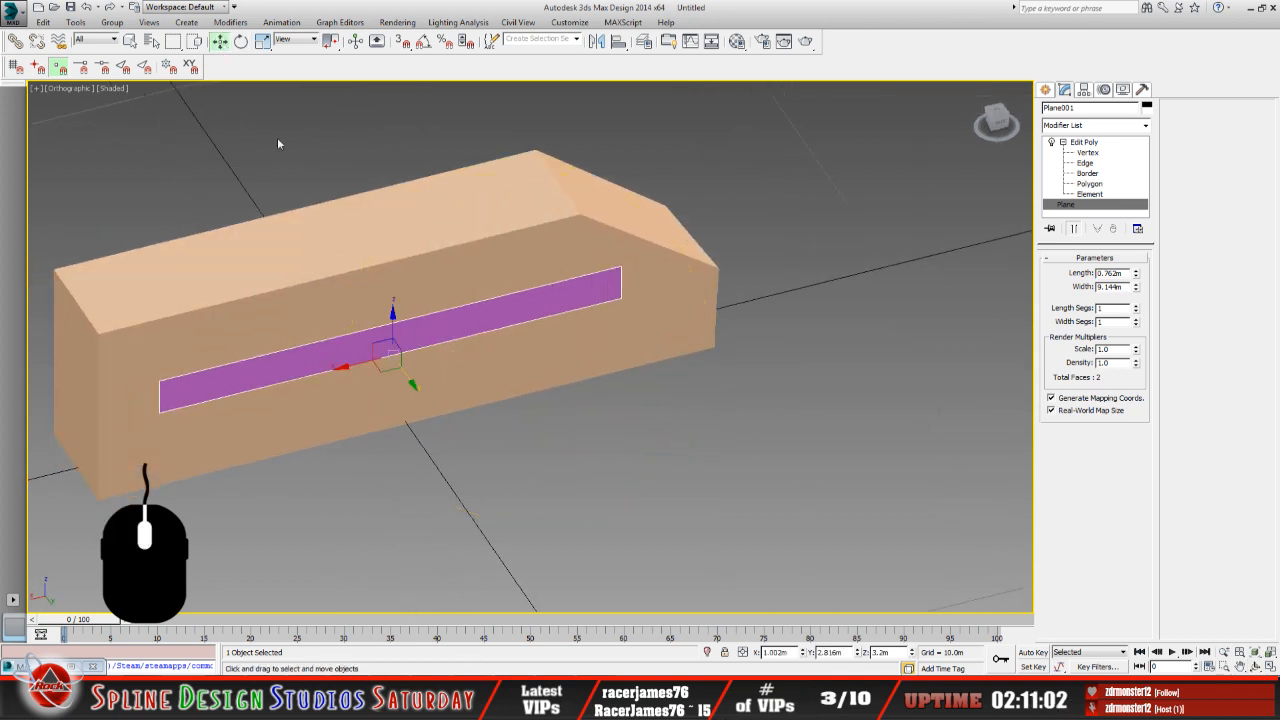
drag(409, 382, 368, 330)
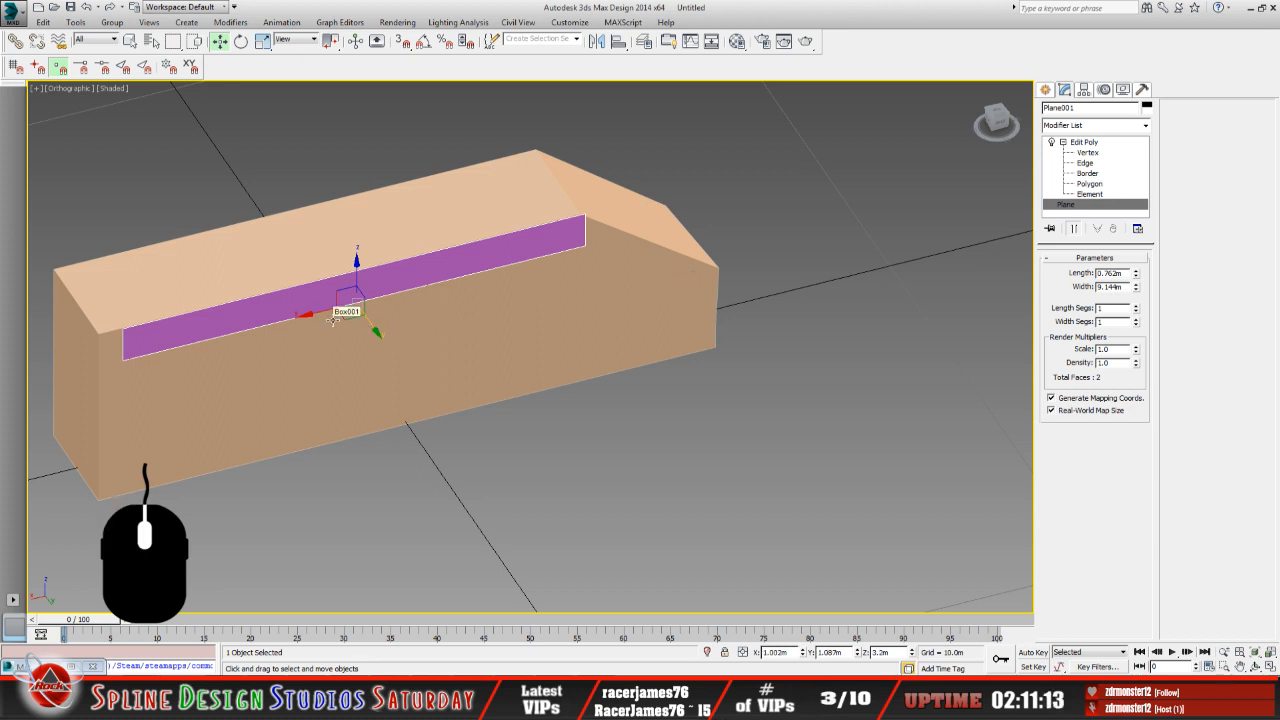
drag(318, 318, 296, 318)
Restrict transforms to Plane001's pivot and turn on 3D snapping with the Edge/Segment snap.
click(1255, 665)
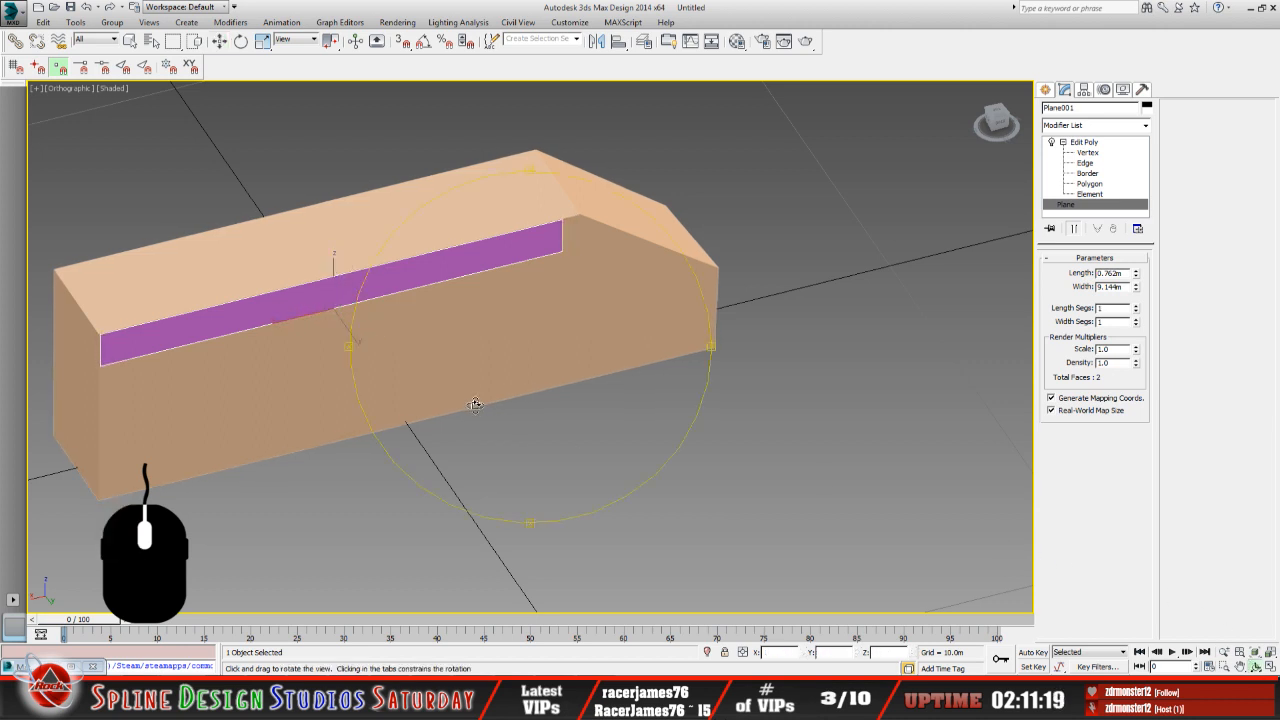
drag(533, 431, 443, 357)
scroll(496, 316, up, 3)
scroll(505, 348, down, 3)
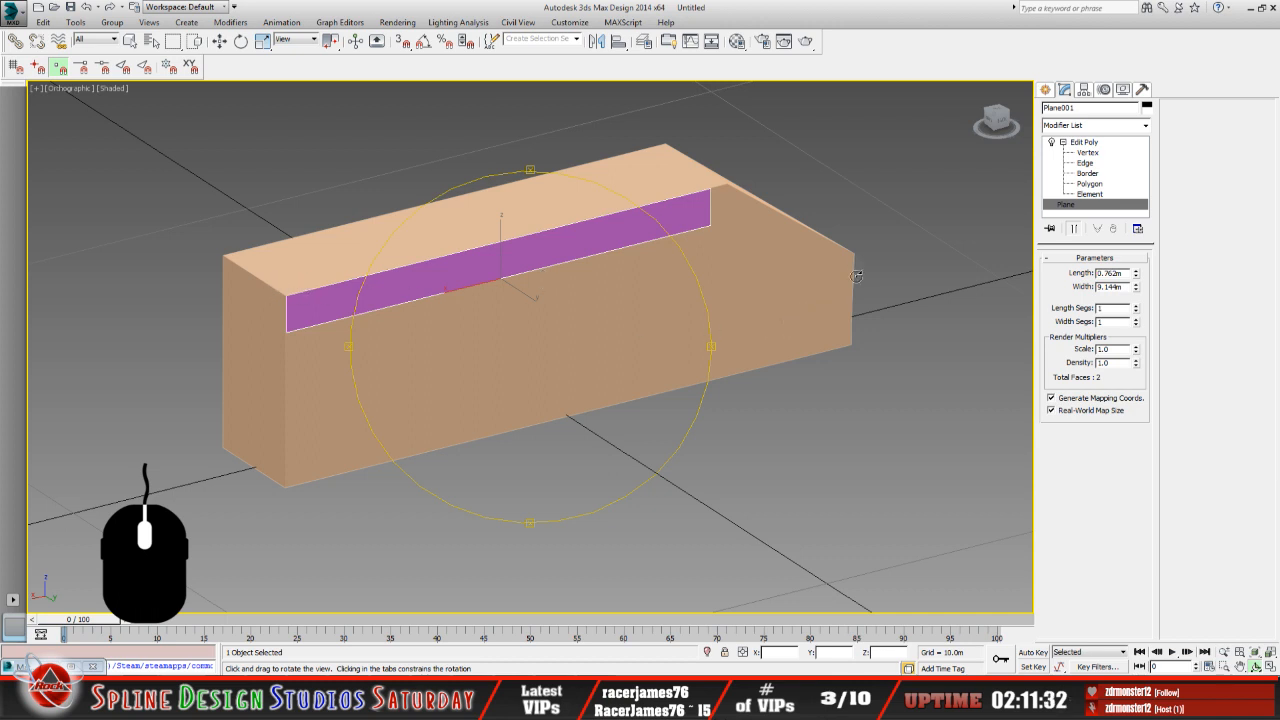
drag(569, 351, 466, 291)
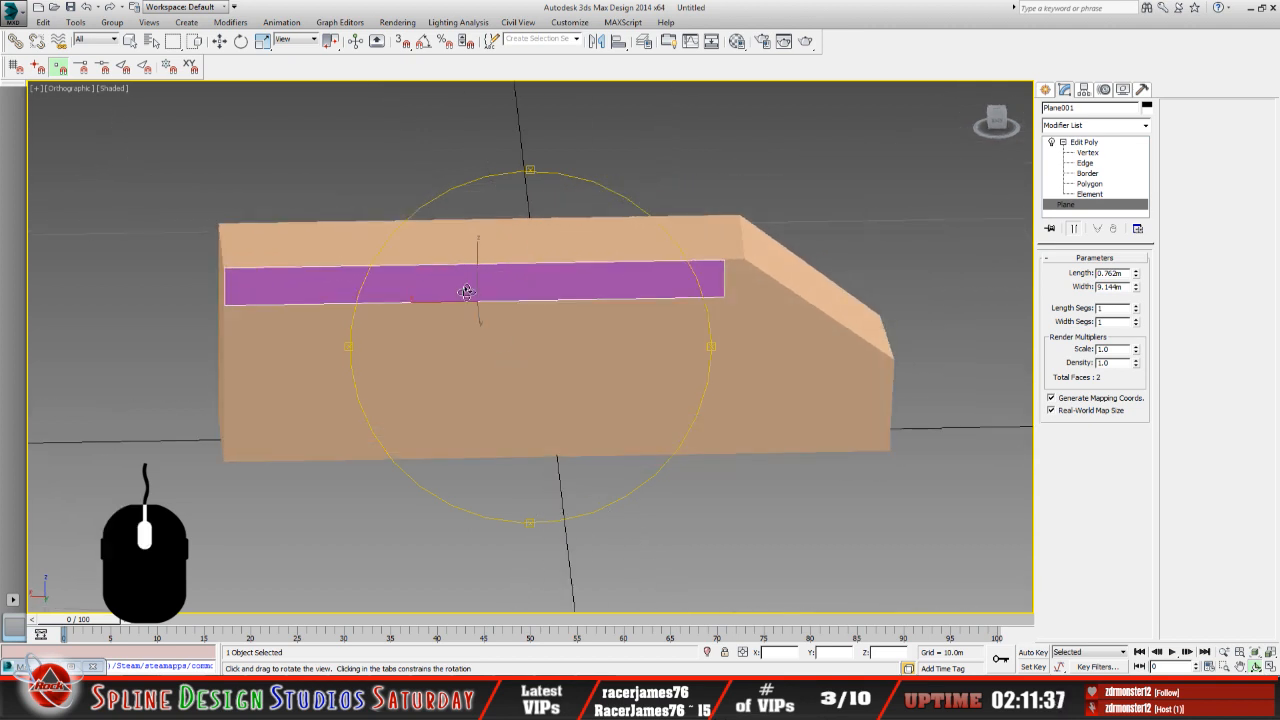
click(1088, 89)
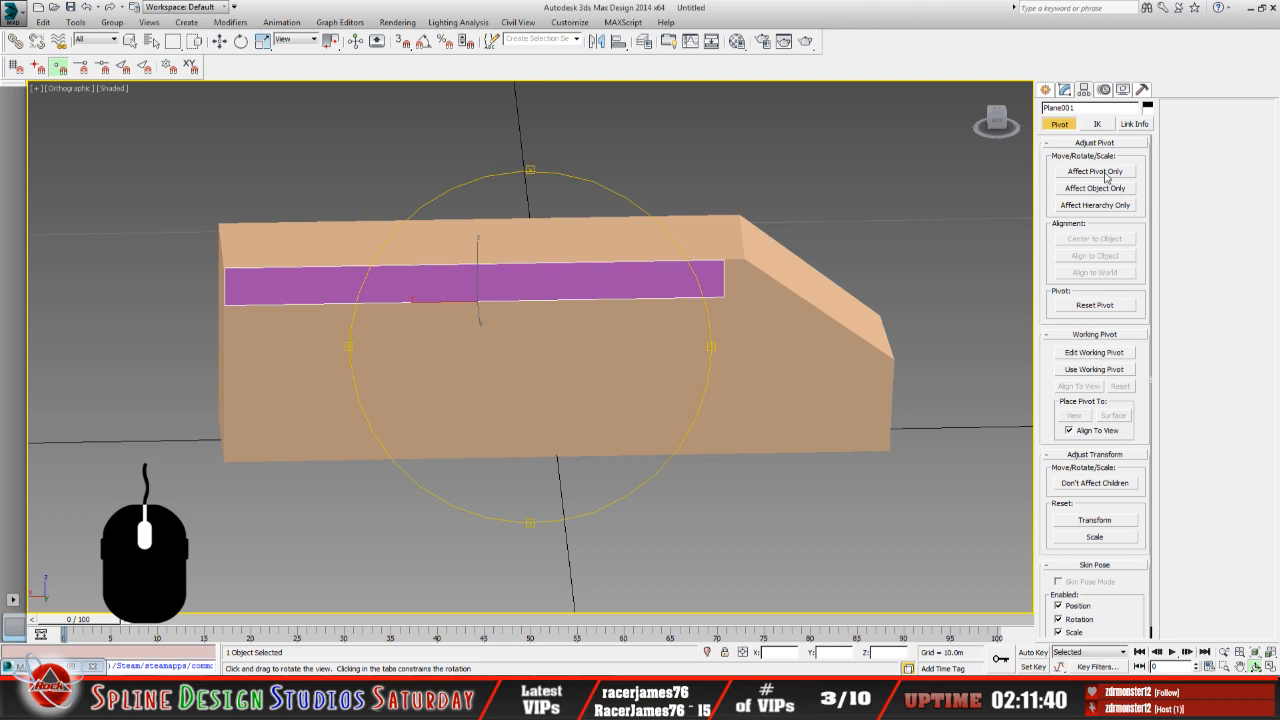
click(1106, 175)
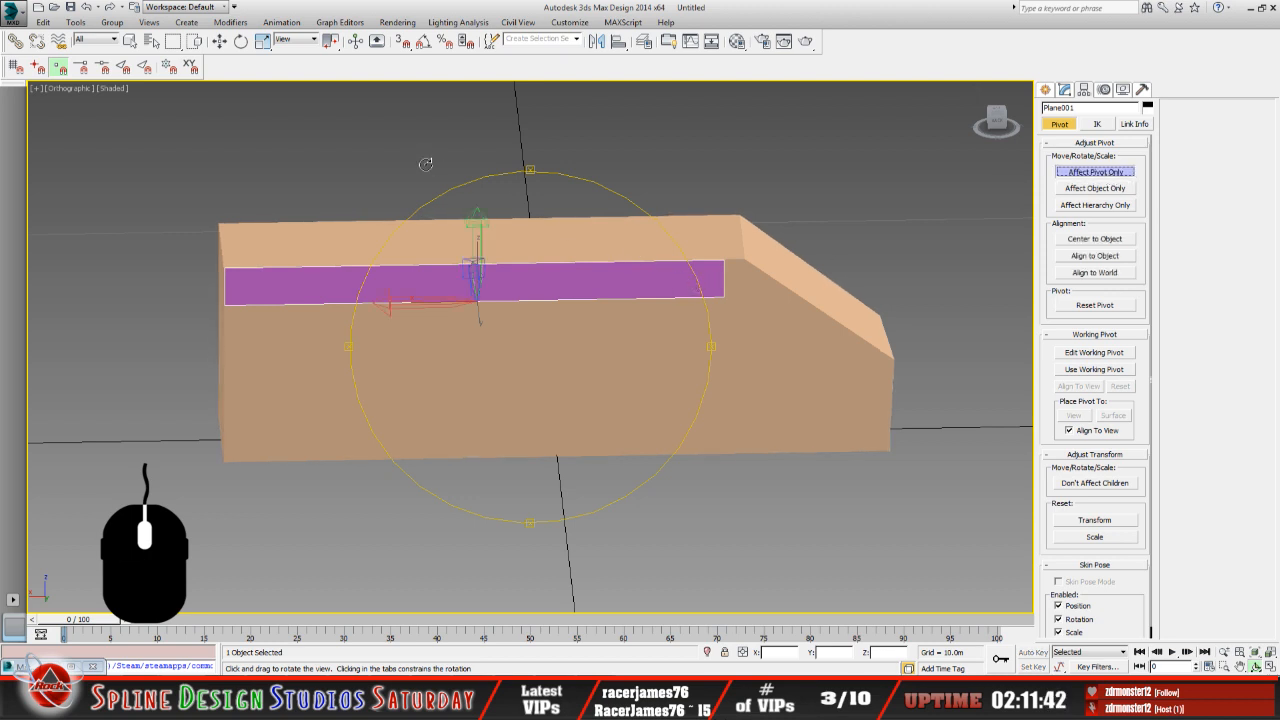
click(401, 40)
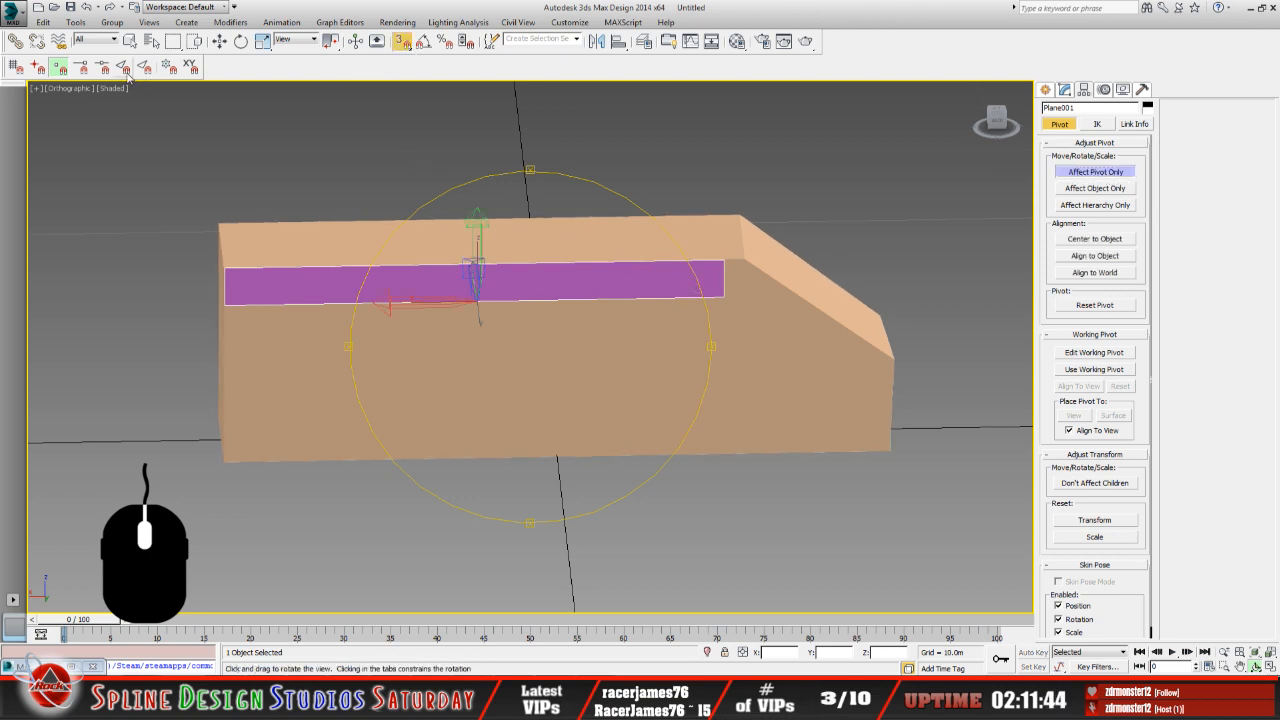
click(122, 66)
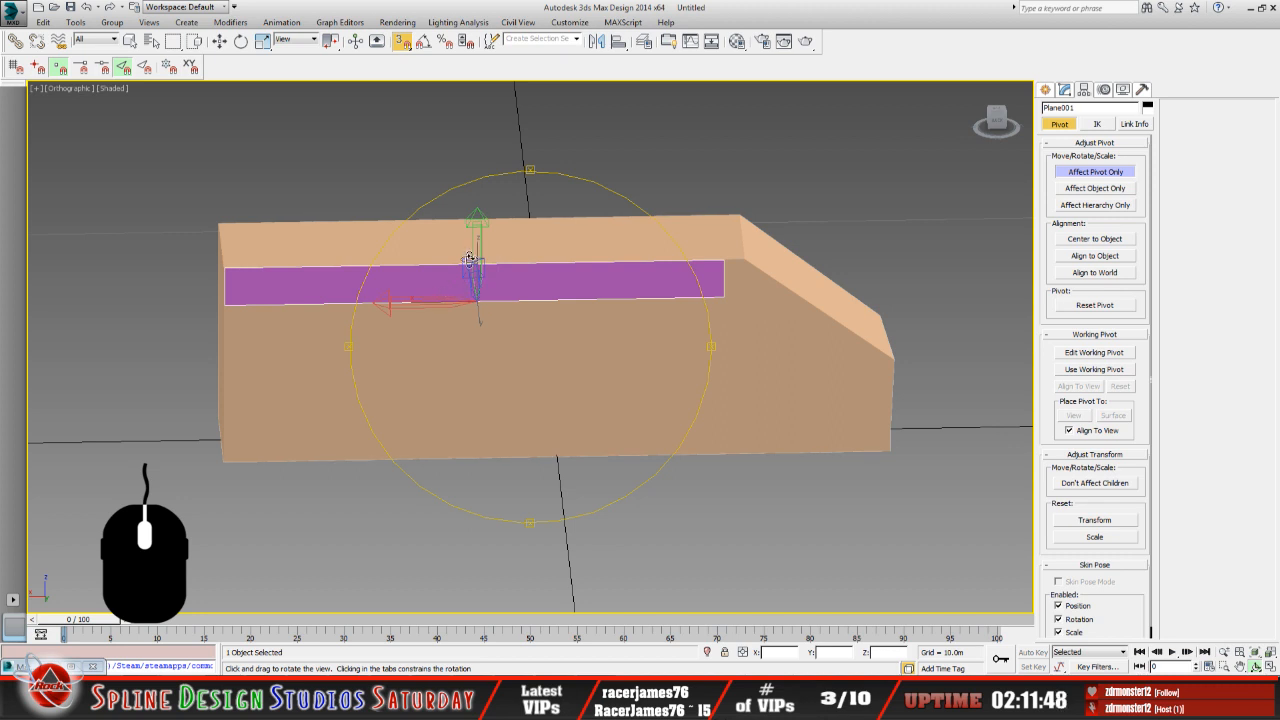
Snap Plane001's pivot onto its short edge near the sloped end, at about X -3.06 m, and end pivot editing.
key(w)
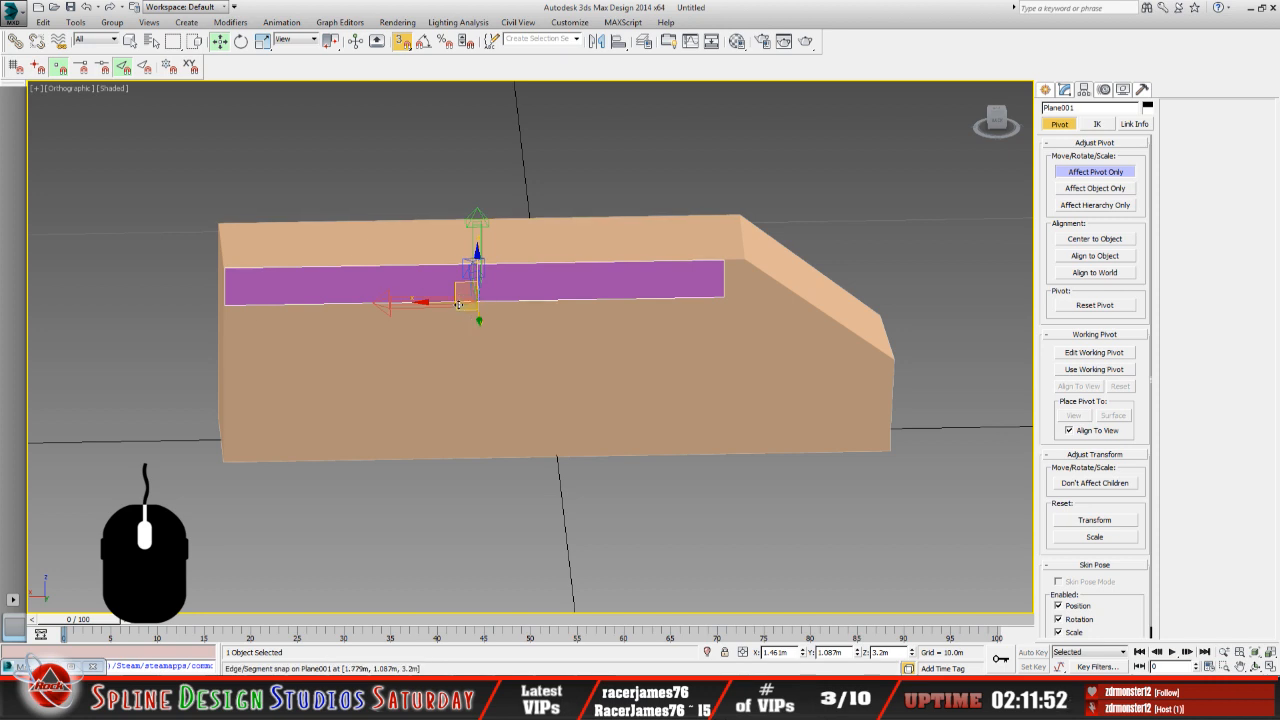
drag(469, 320, 733, 285)
drag(729, 274, 731, 278)
scroll(732, 290, up, 5)
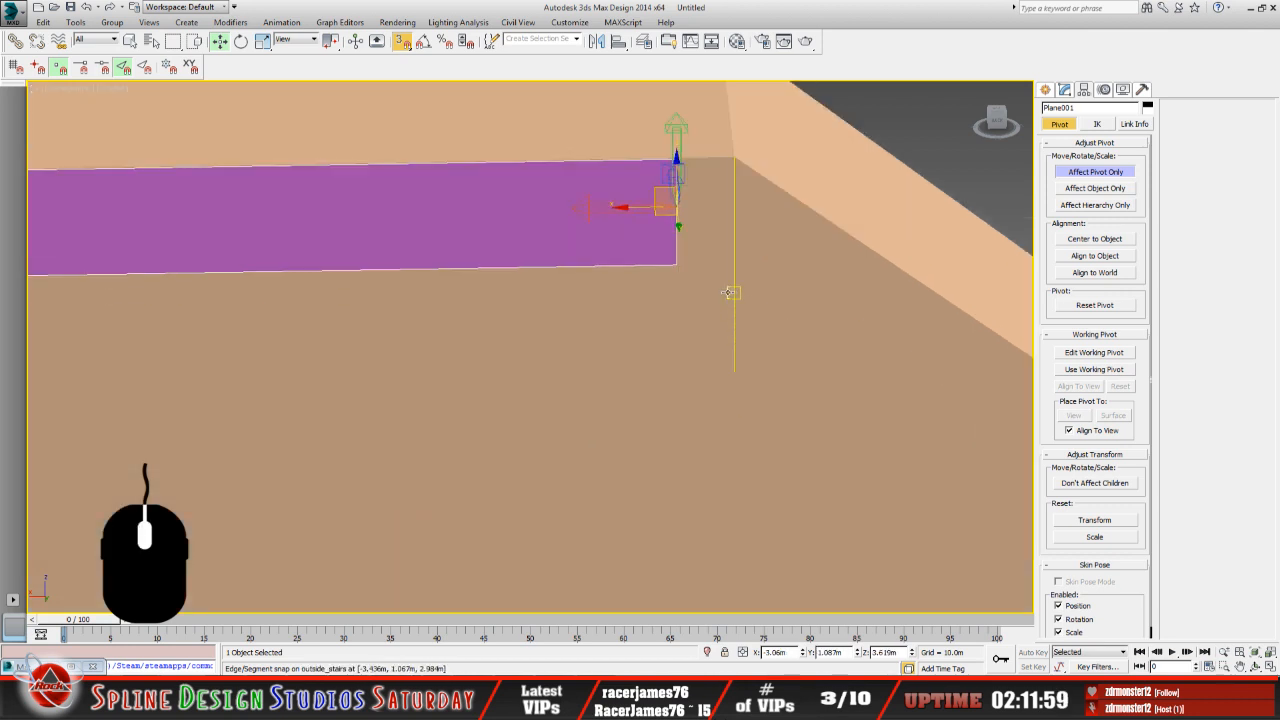
click(1256, 666)
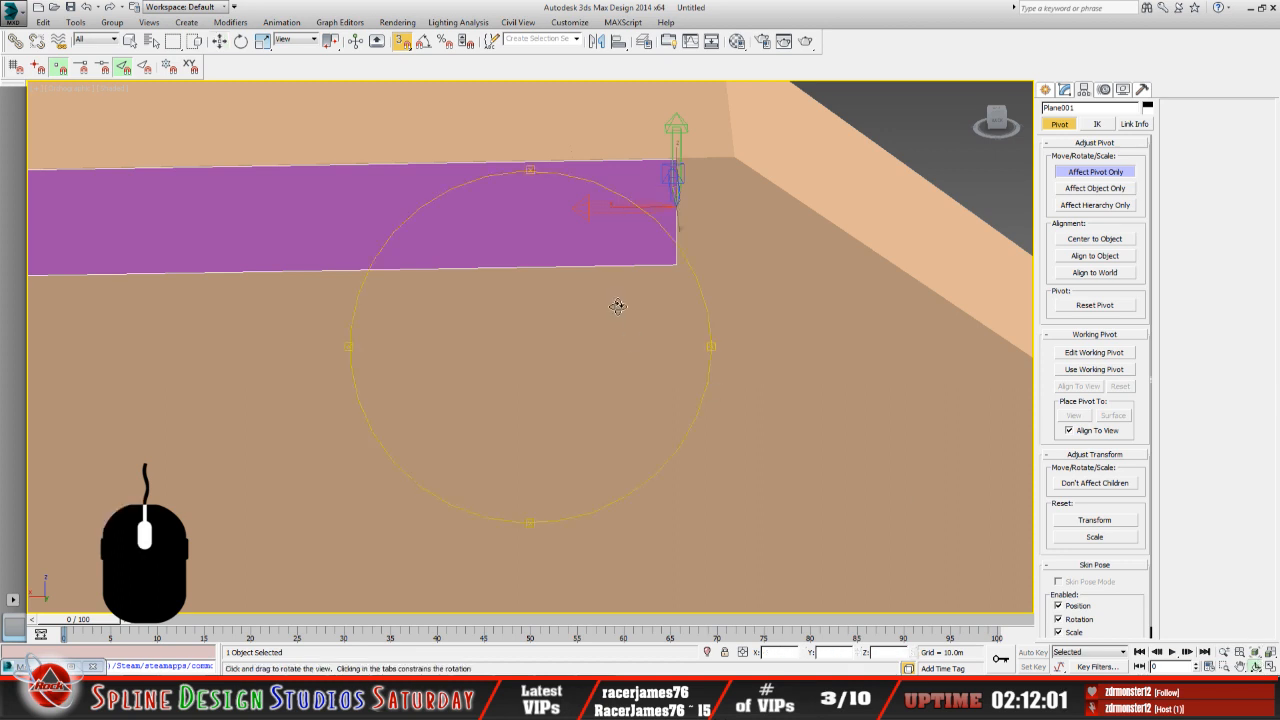
drag(612, 302, 595, 386)
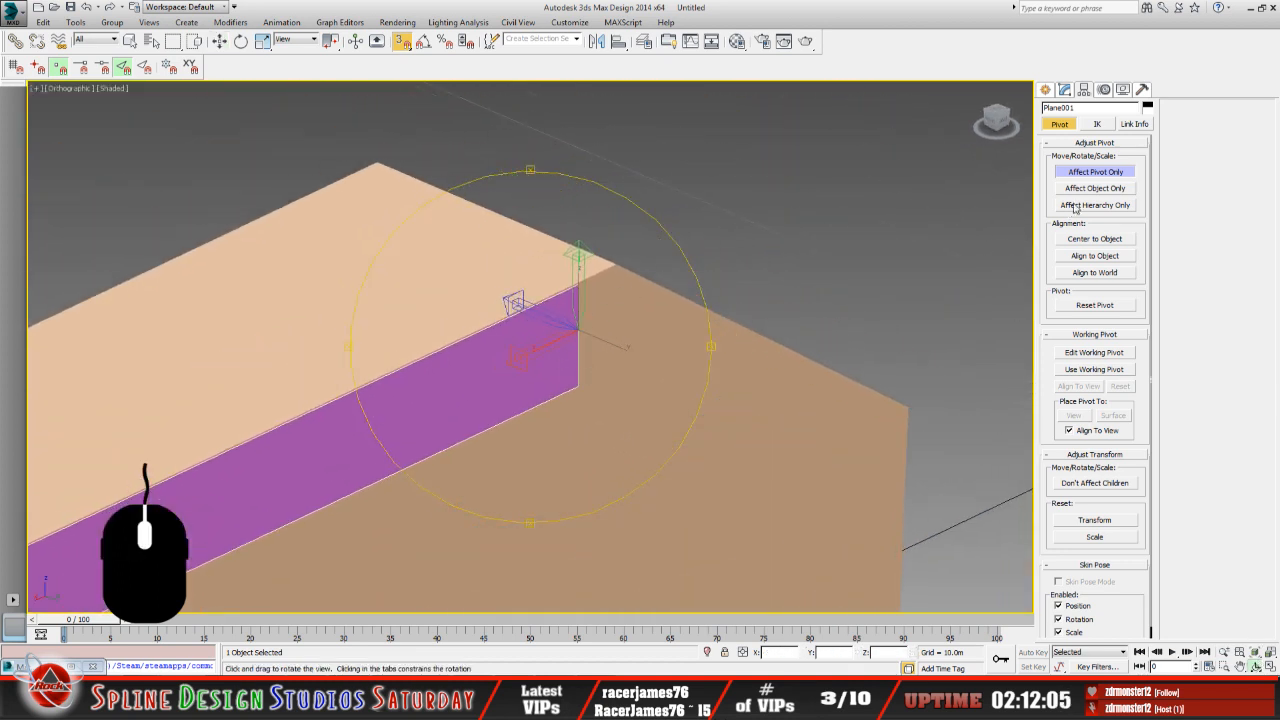
click(1094, 175)
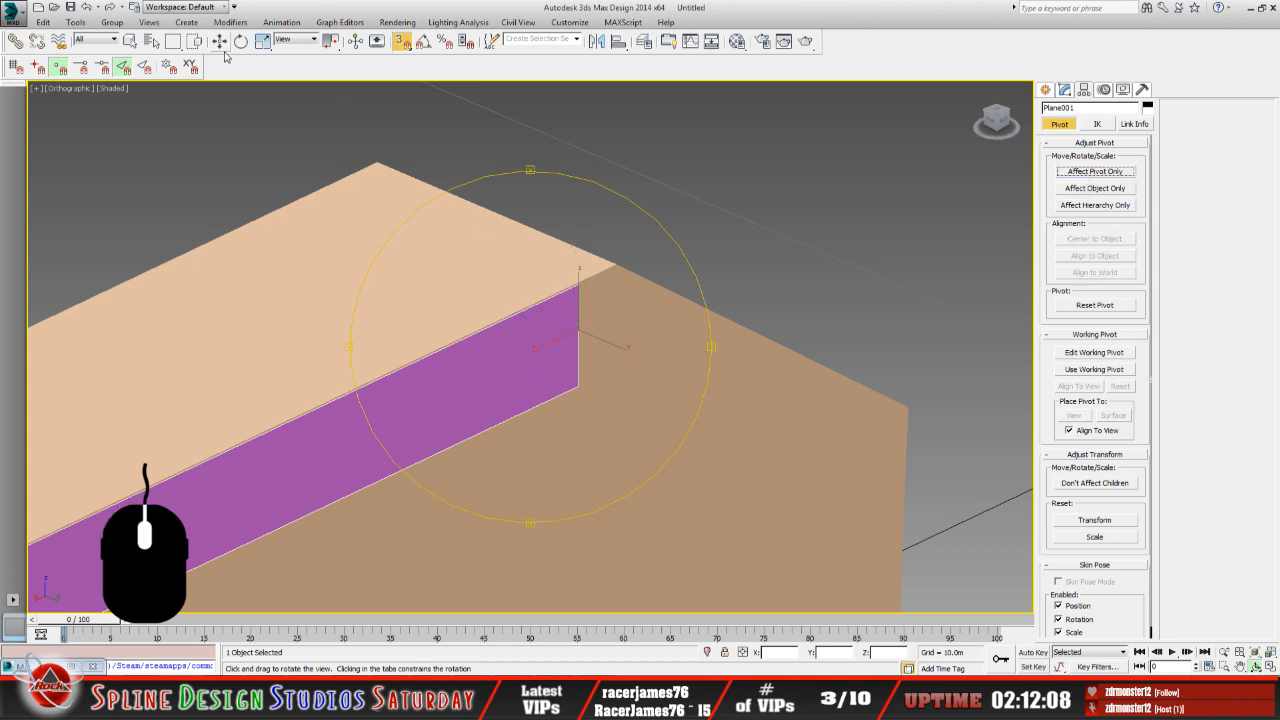
Turn off 3D snapping and move Plane001 along Y to about 1.85 m, away from the box's long side.
click(218, 41)
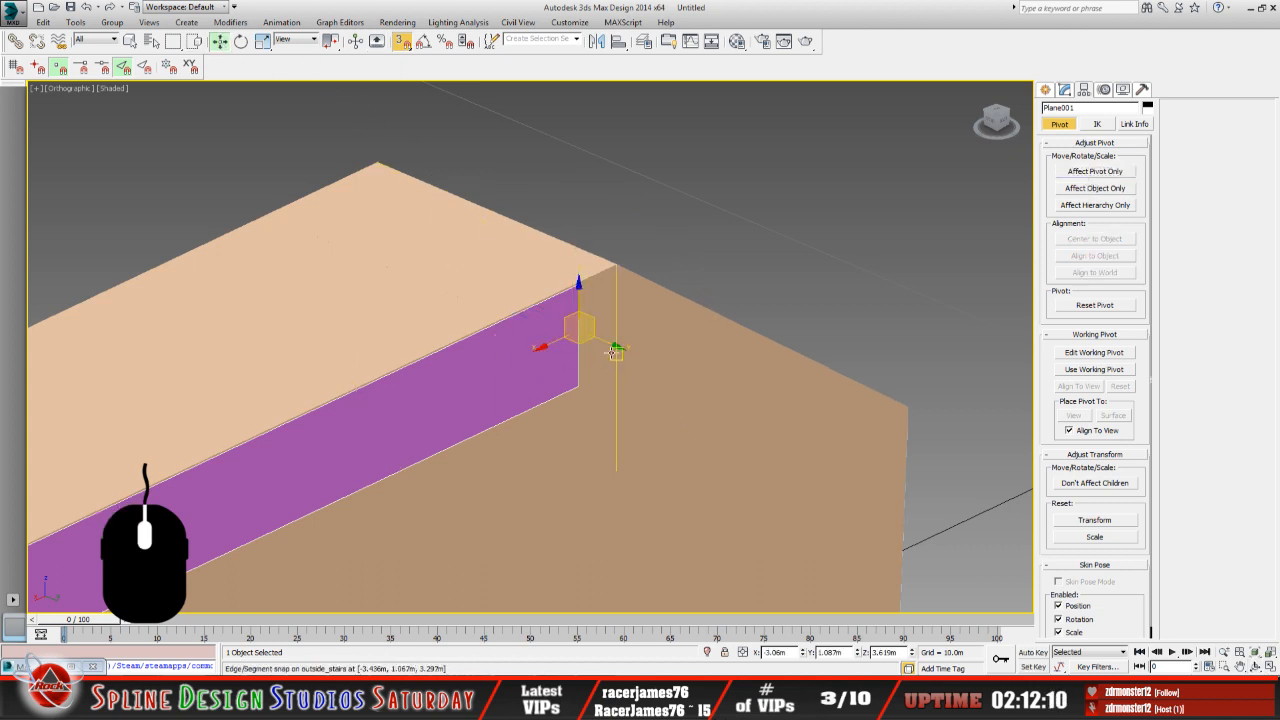
click(401, 41)
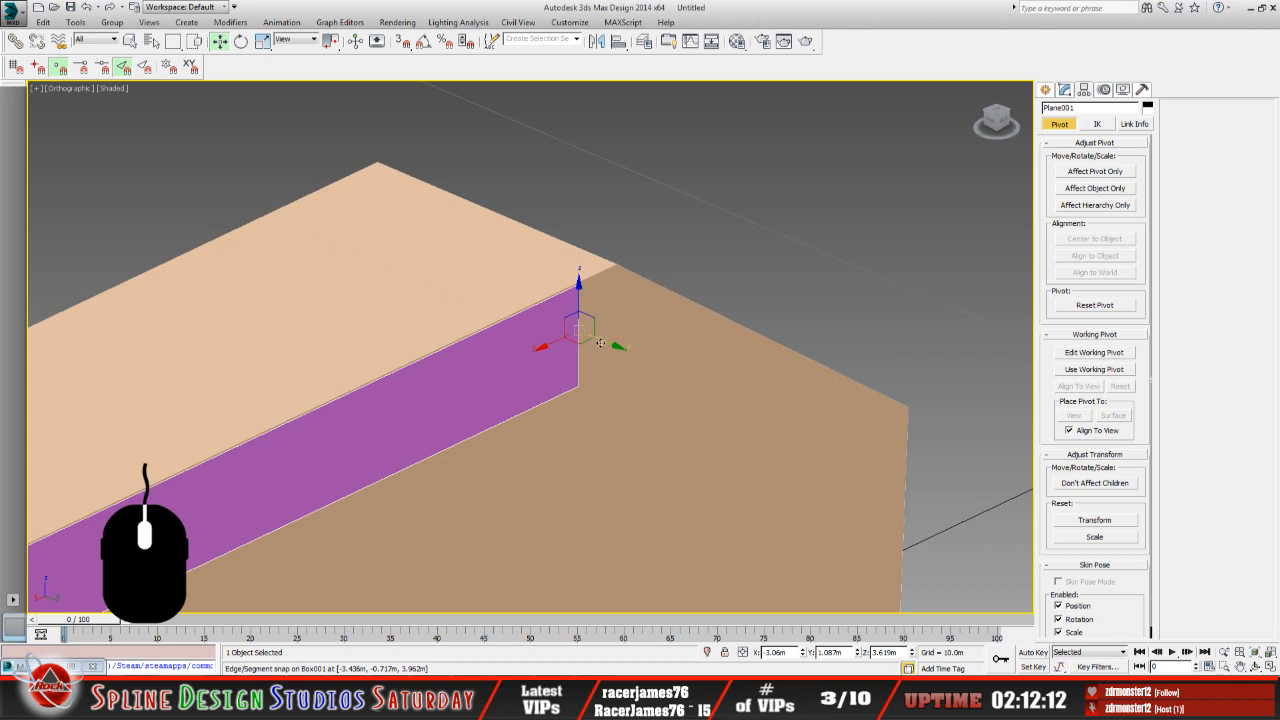
drag(600, 343, 685, 380)
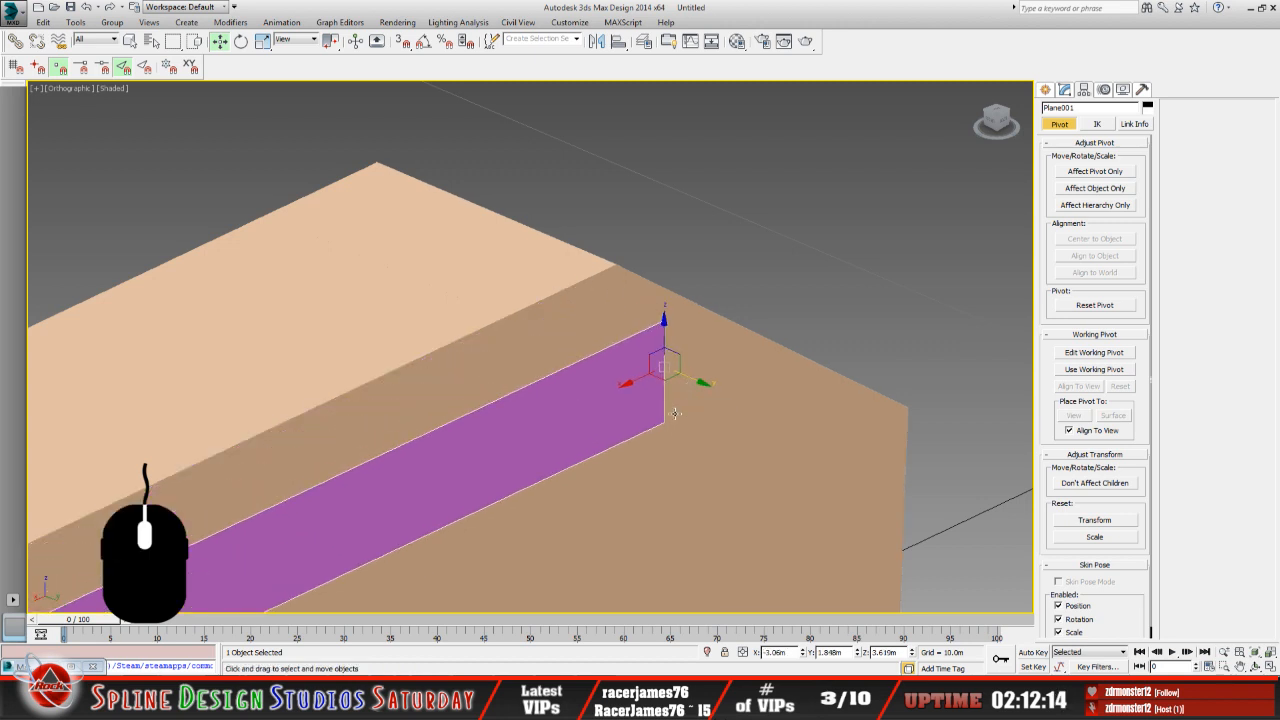
Edit Plane001's pivot again with 3D snapping on and snap it along the same short edge to about Z 3.67 m.
key(Insert)
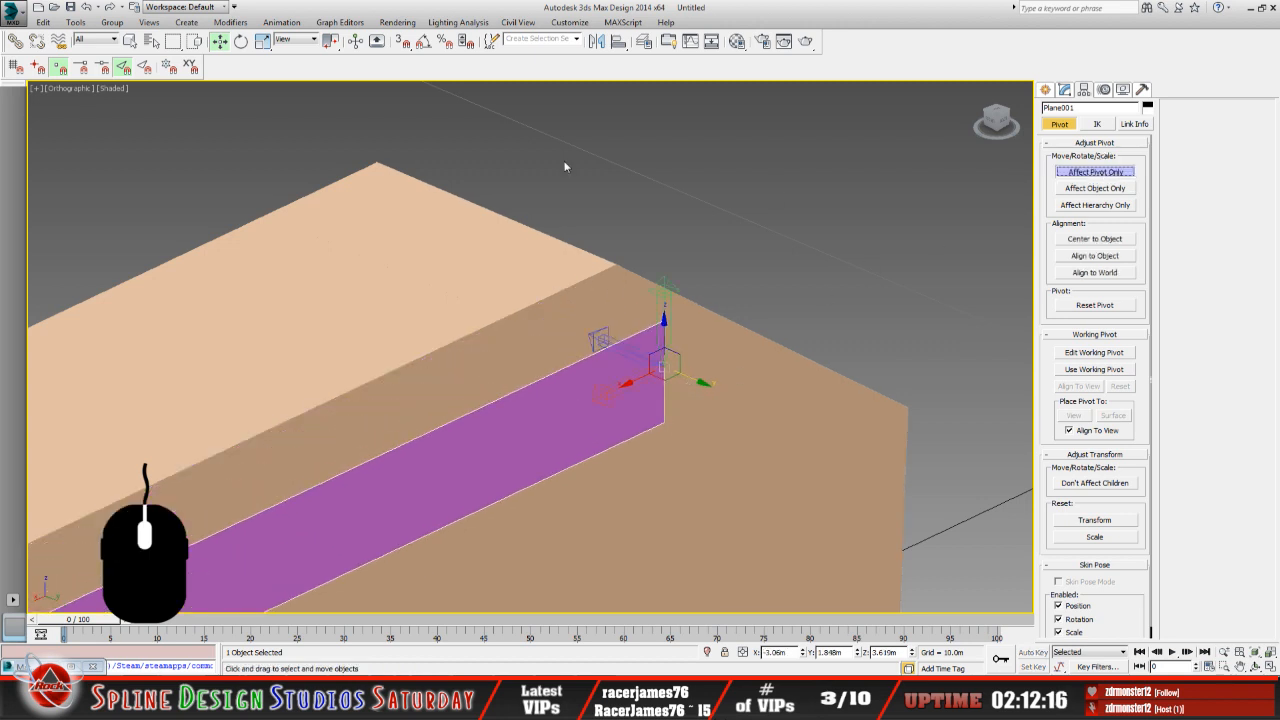
click(401, 41)
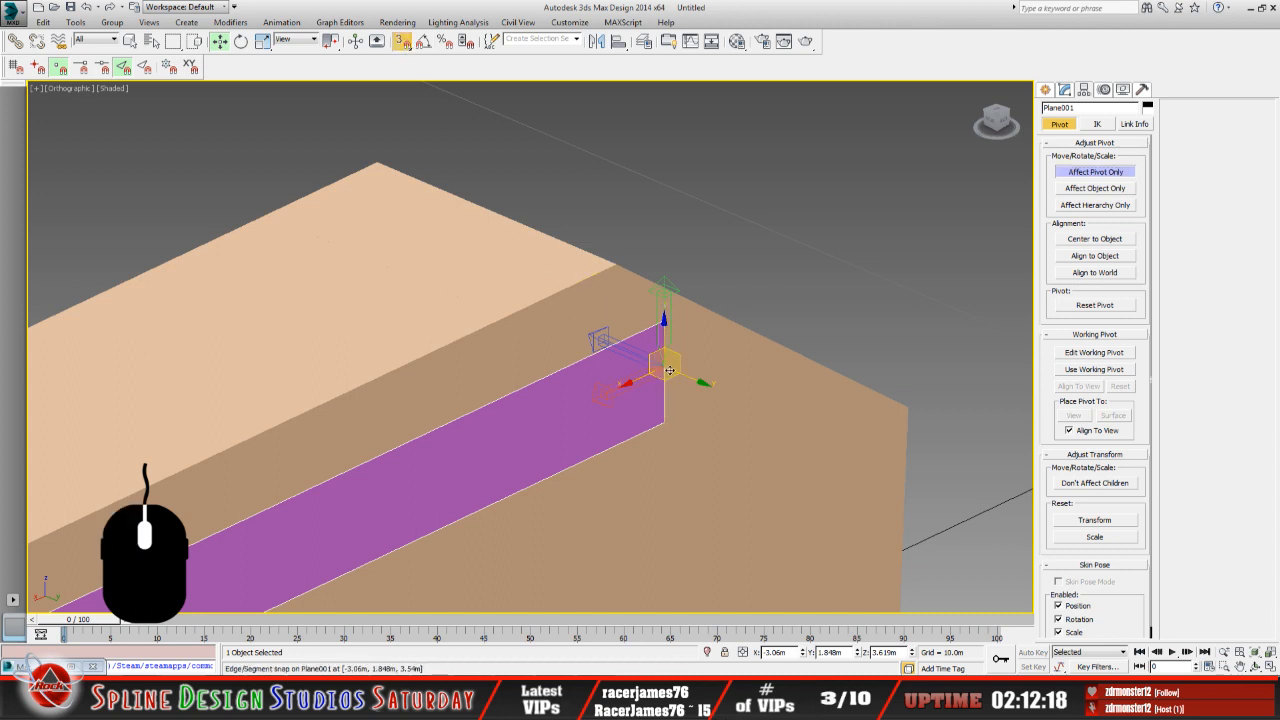
mouse_move(676, 359)
mouse_down()
mouse_move(714, 371)
mouse_move(663, 358)
mouse_up()
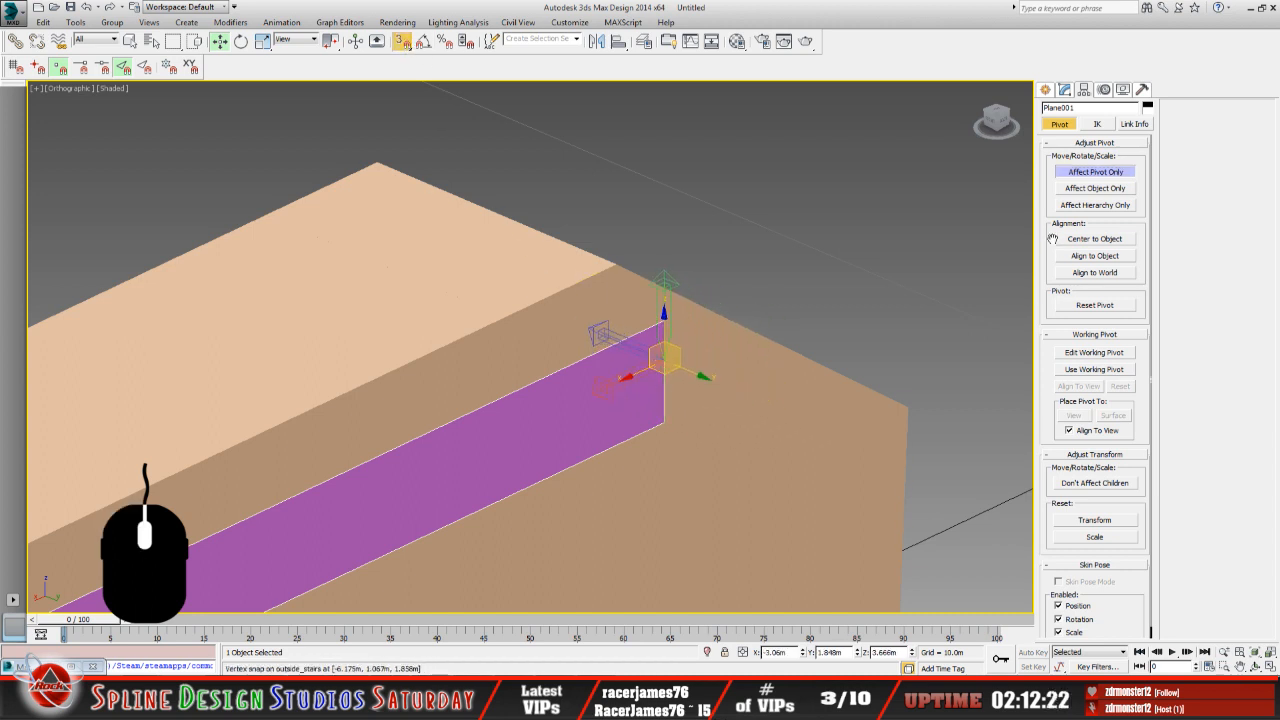
click(1078, 180)
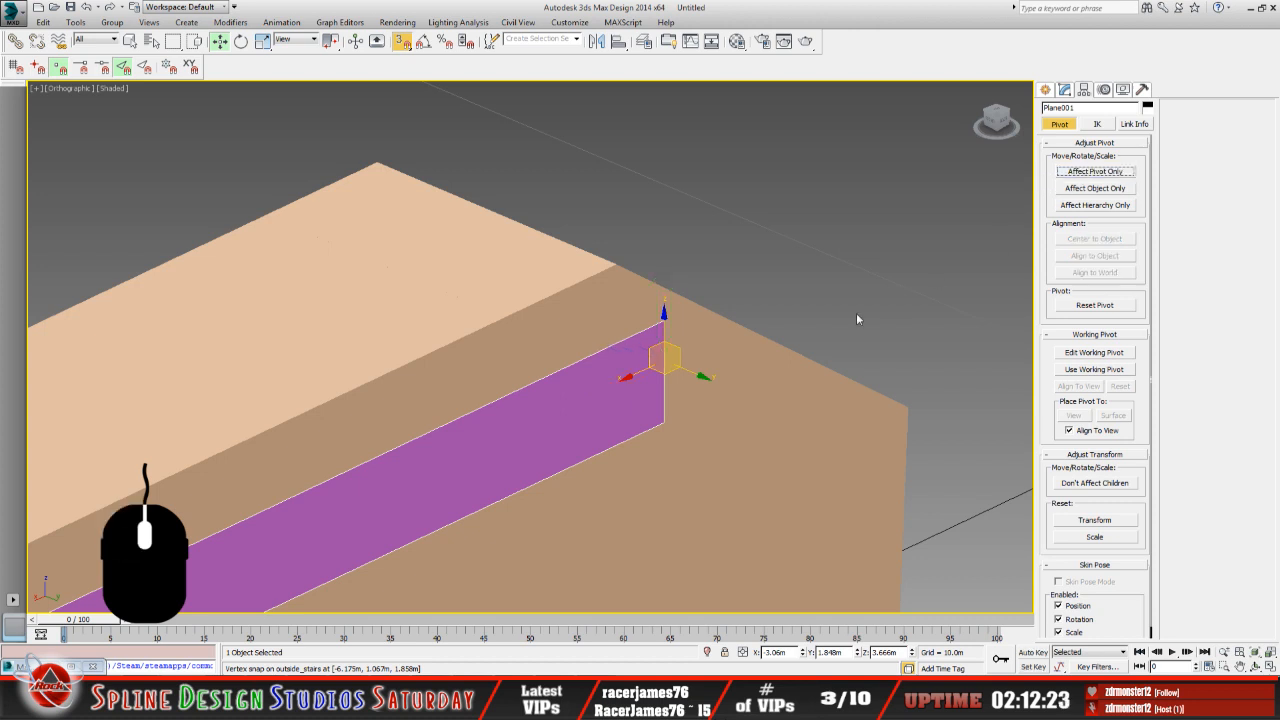
Snap Plane001's pivot onto its opposite short edge, near the box's square end, at about X 6.08 m, and end pivot editing.
middle_drag(616, 419, 749, 303)
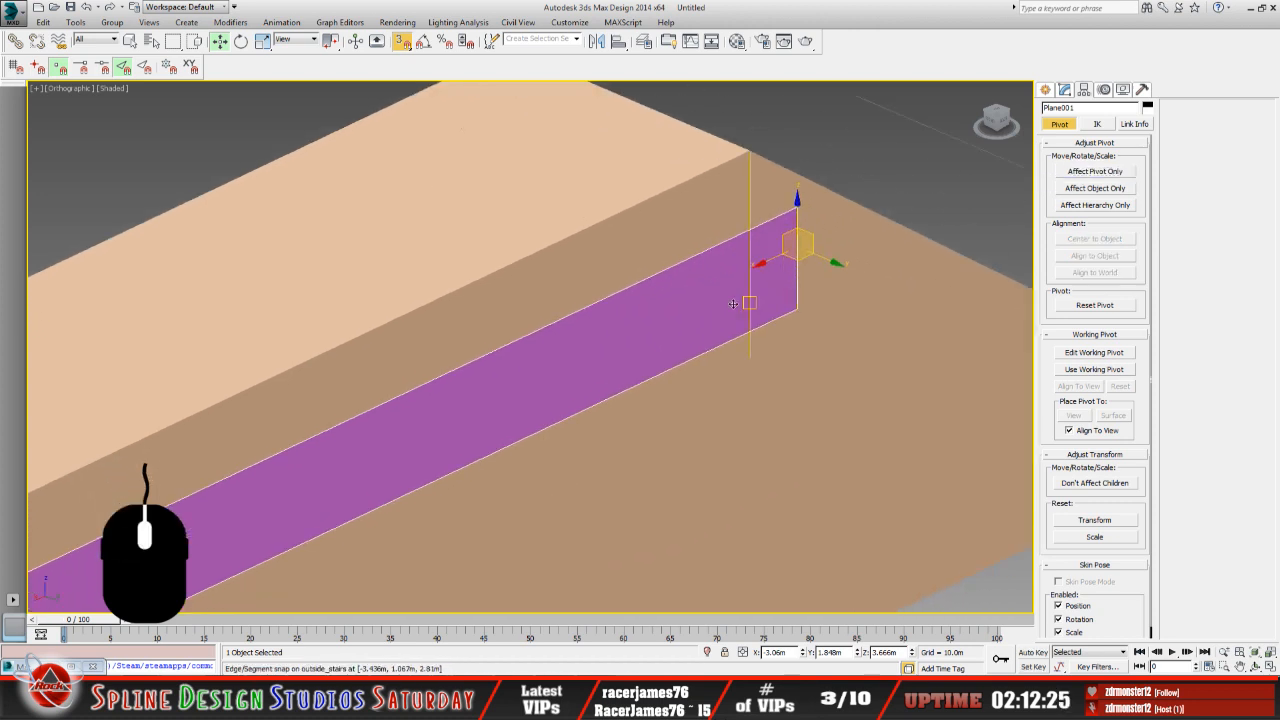
scroll(694, 378, down, 3)
middle_drag(665, 367, 678, 346)
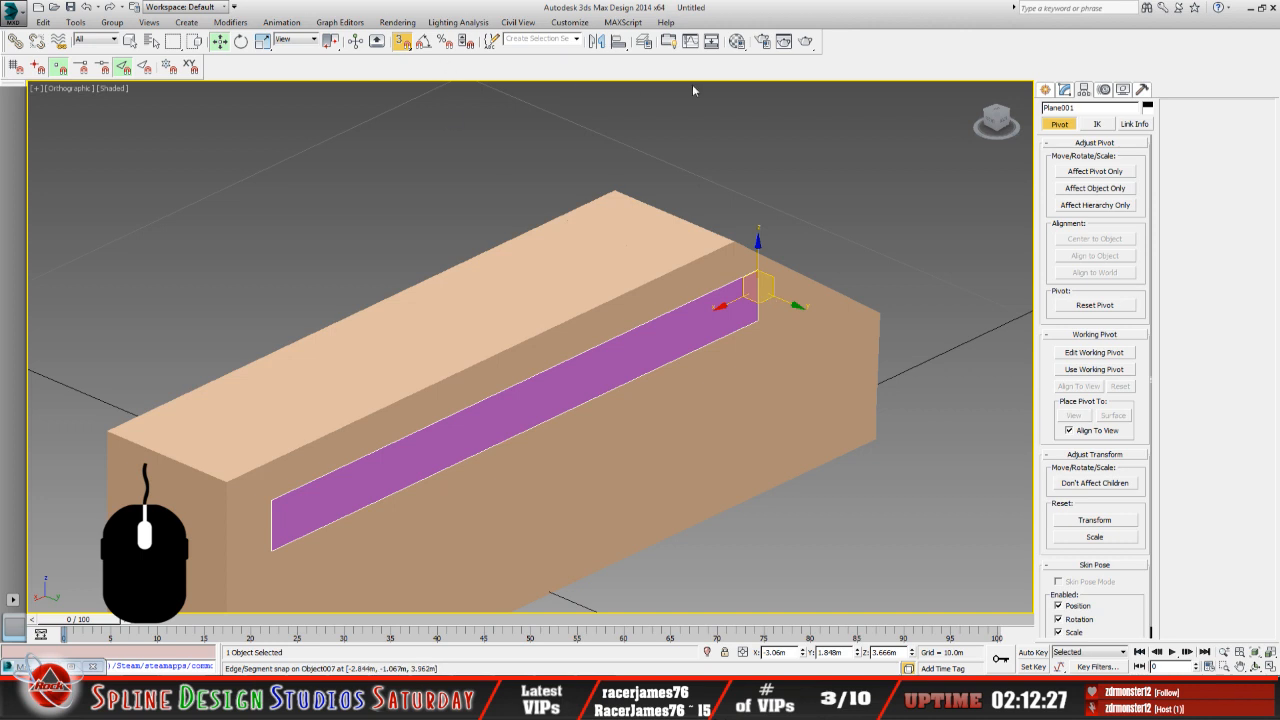
click(1090, 172)
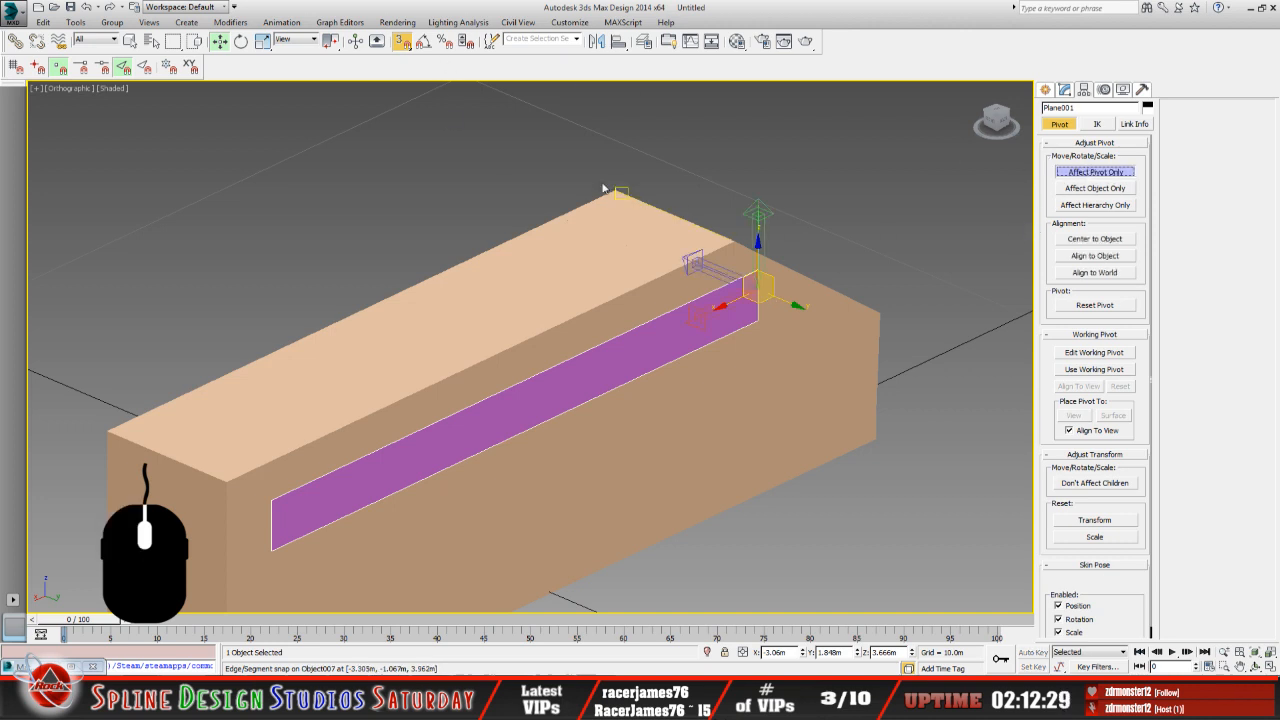
drag(771, 287, 269, 525)
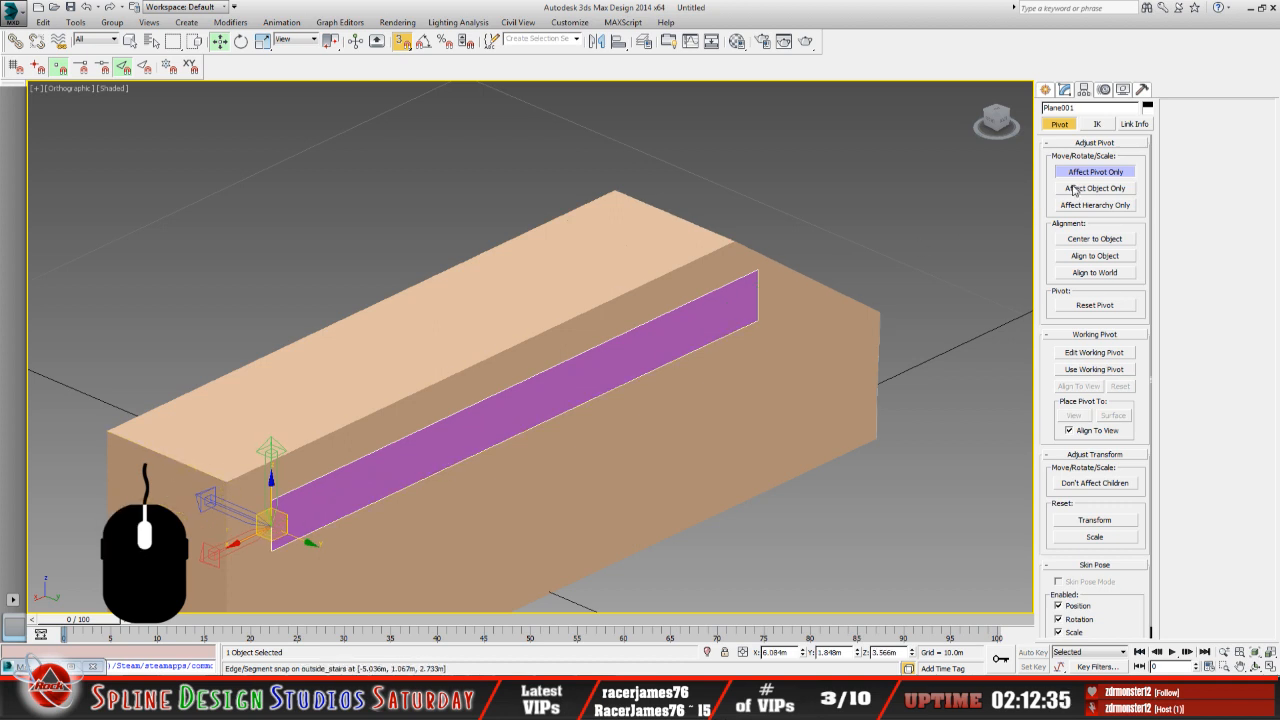
click(1094, 172)
Select the upper corner vertex of Box001 beside Plane001's pivot end and copy its X coordinate.
middle_drag(371, 366, 528, 241)
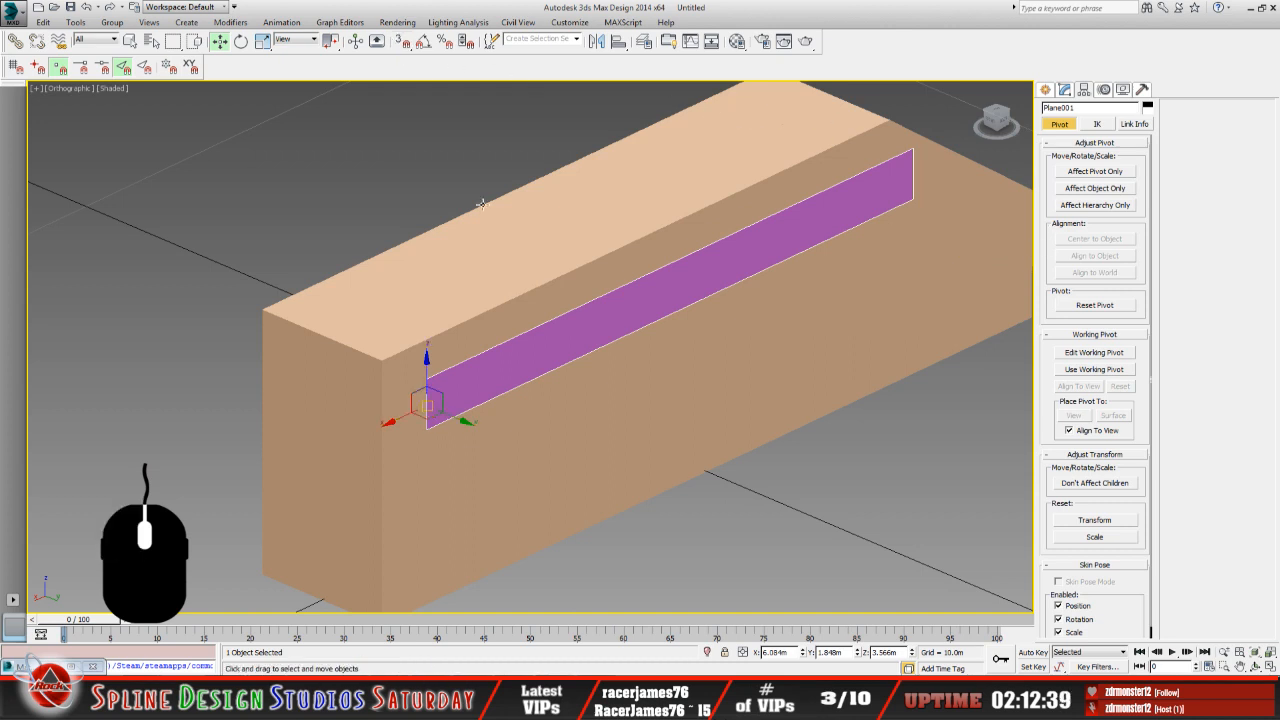
click(426, 302)
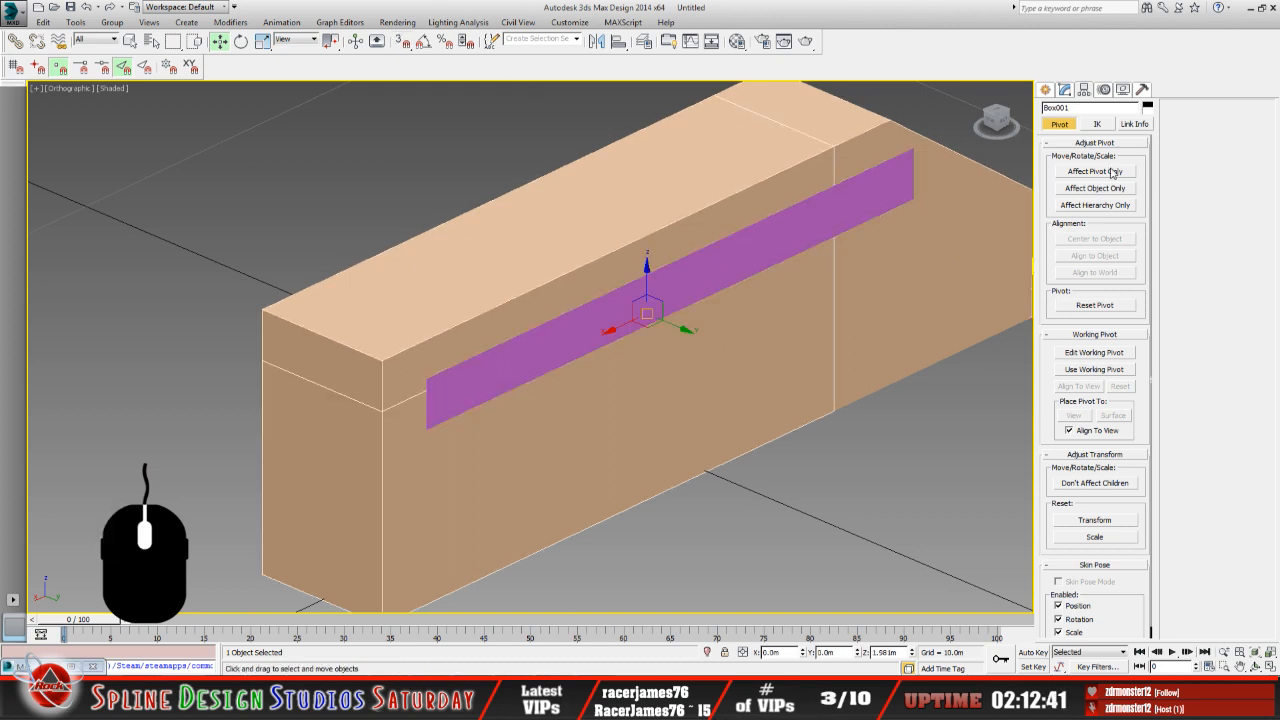
click(1064, 90)
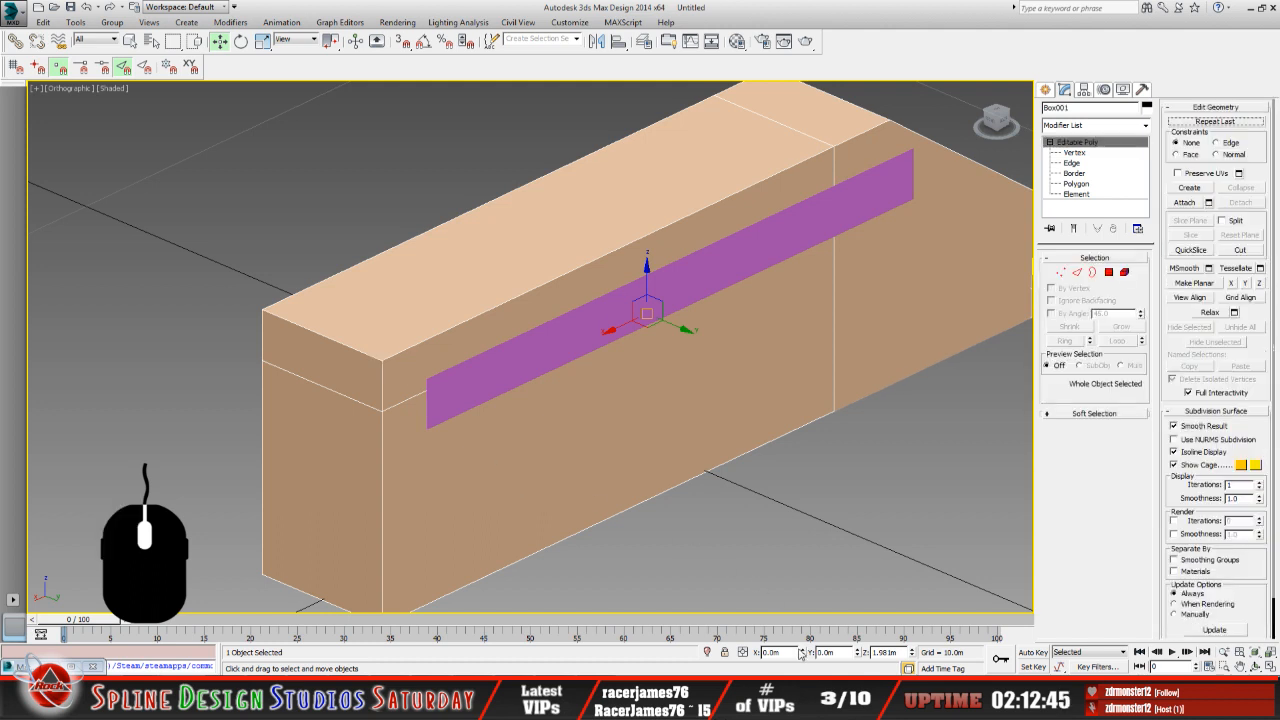
click(1074, 152)
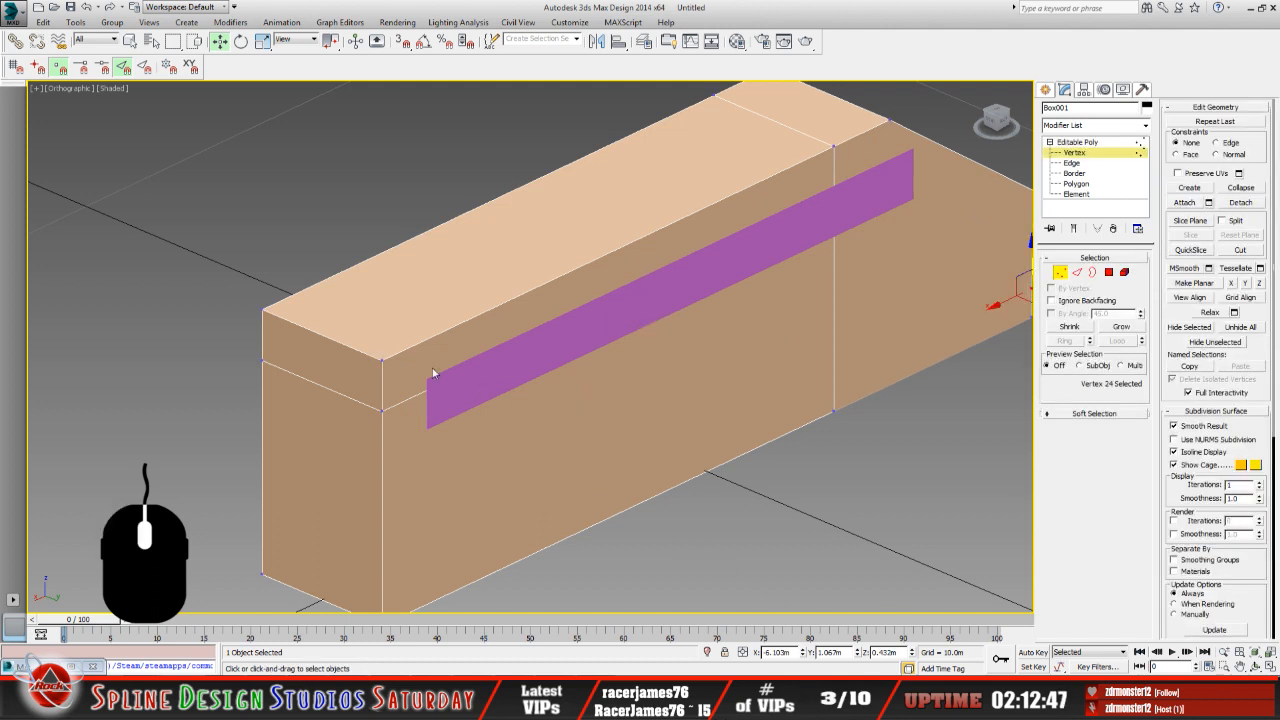
click(379, 357)
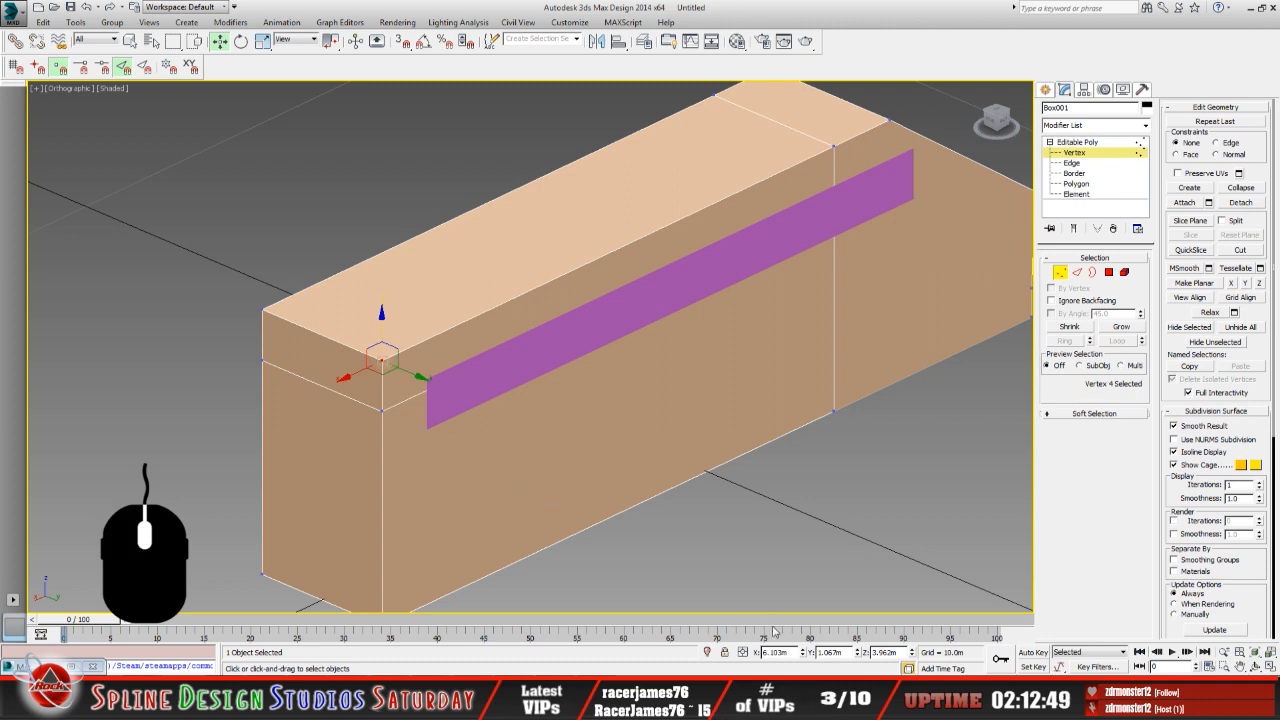
double_click(790, 653)
right_click(772, 652)
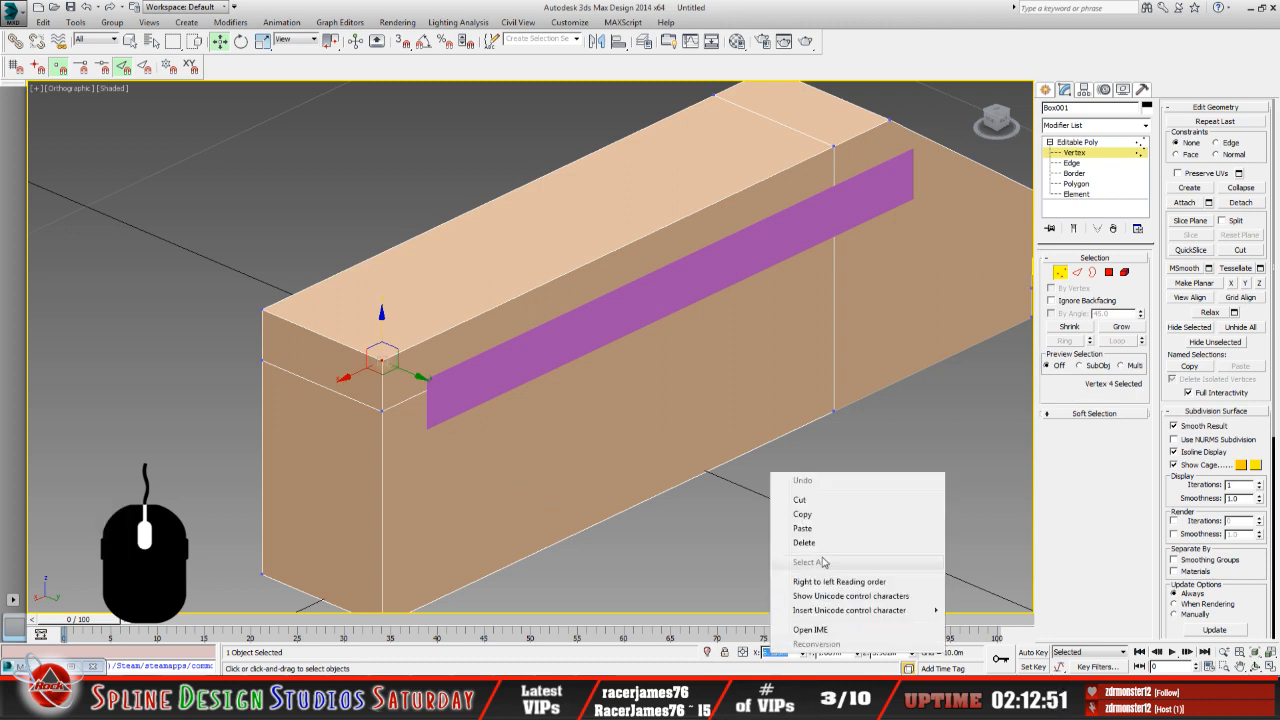
click(810, 515)
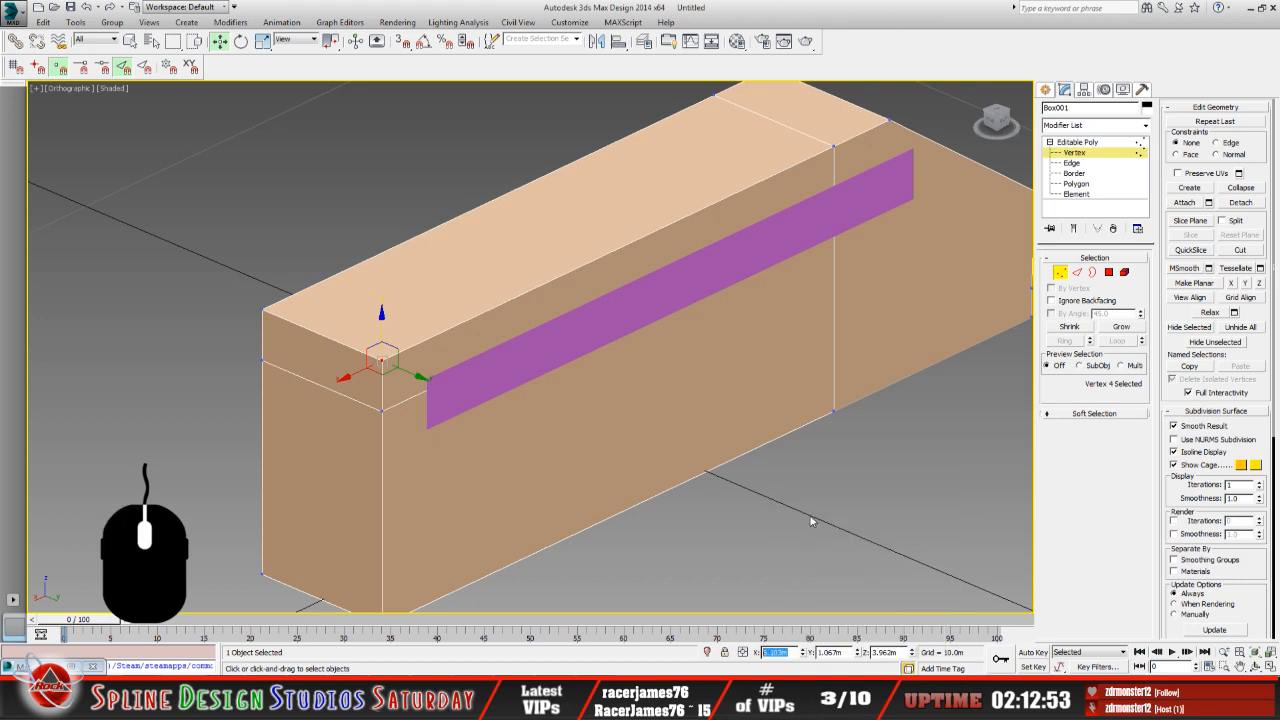
Give Plane001 the copied X coordinate of 6.103 m and move it along Y to about 1.08 m, flush with the box's long side.
click(507, 360)
click(1108, 143)
click(491, 371)
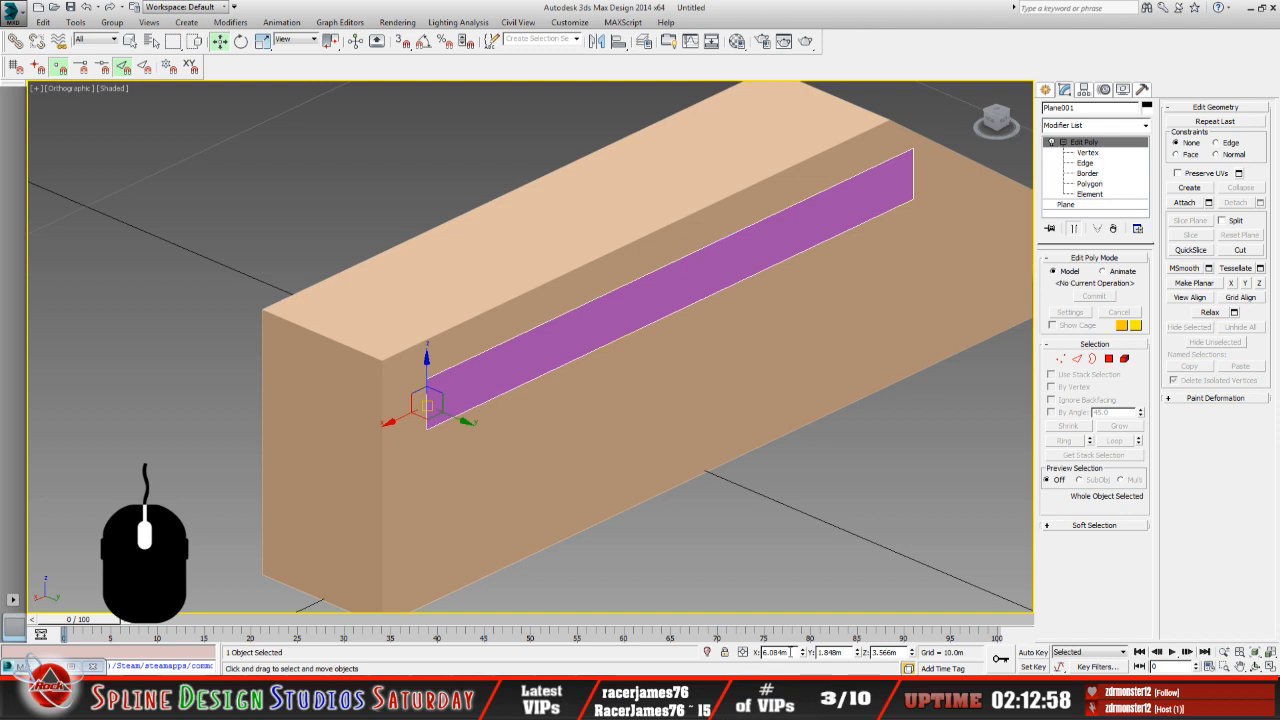
drag(791, 652, 760, 657)
right_click(776, 655)
click(827, 534)
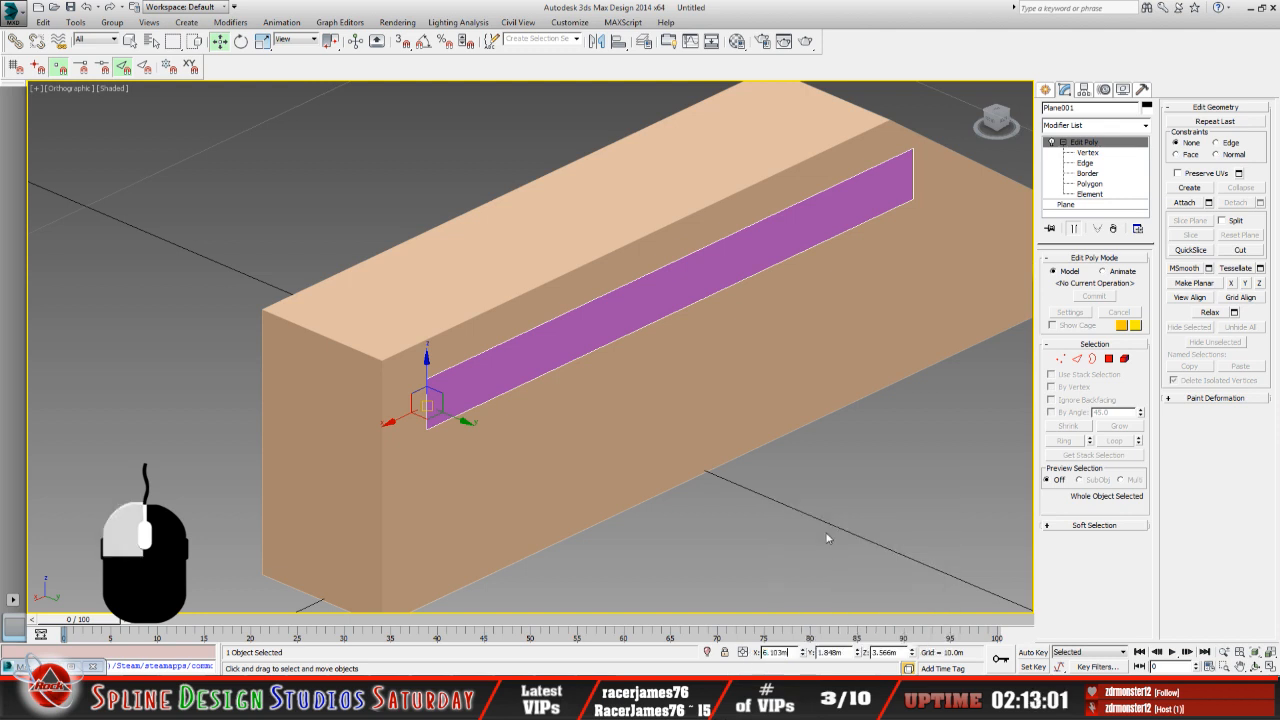
key(Return)
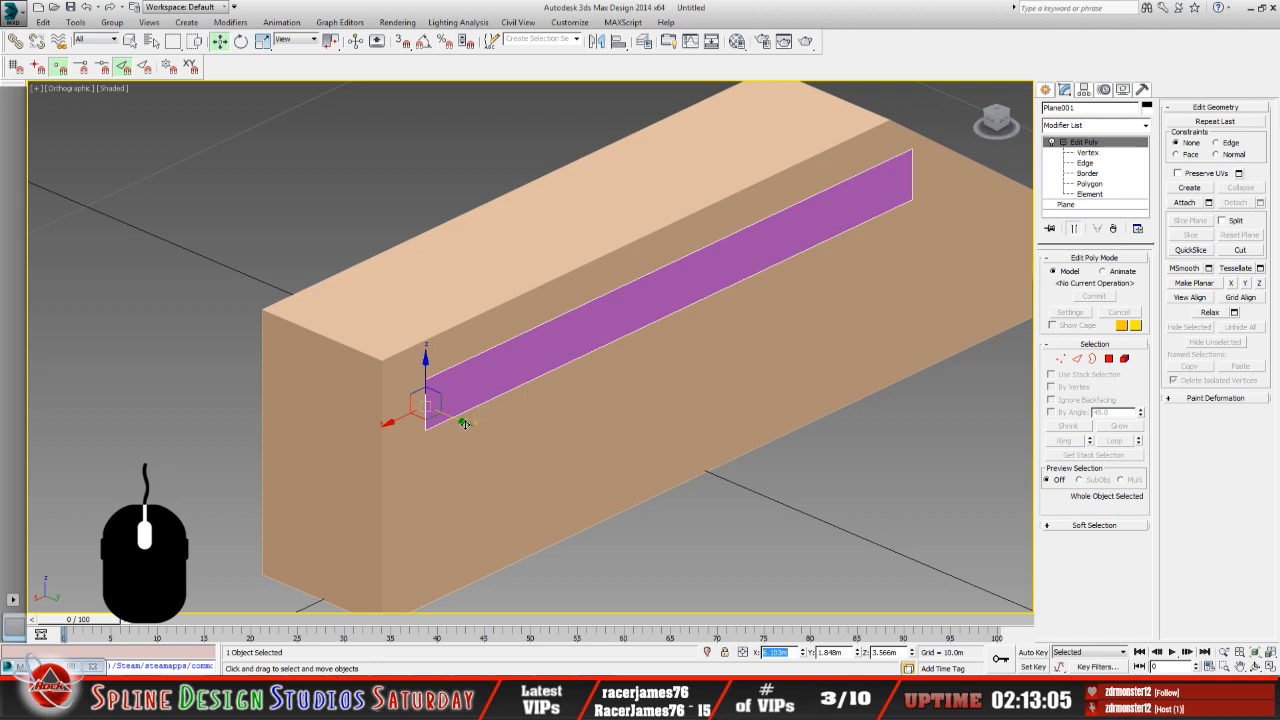
drag(464, 424, 421, 403)
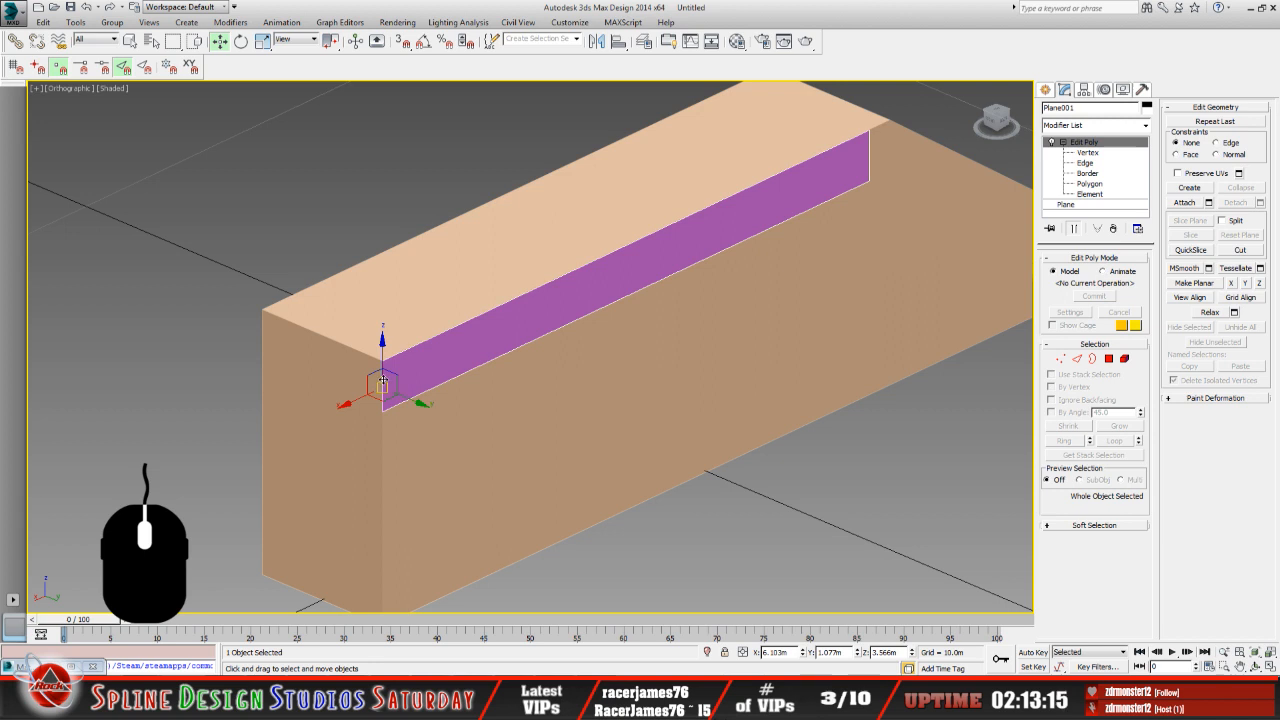
Examine how far Plane001 reaches toward the box's slope from several angles and check the plane's base length and width.
click(1256, 666)
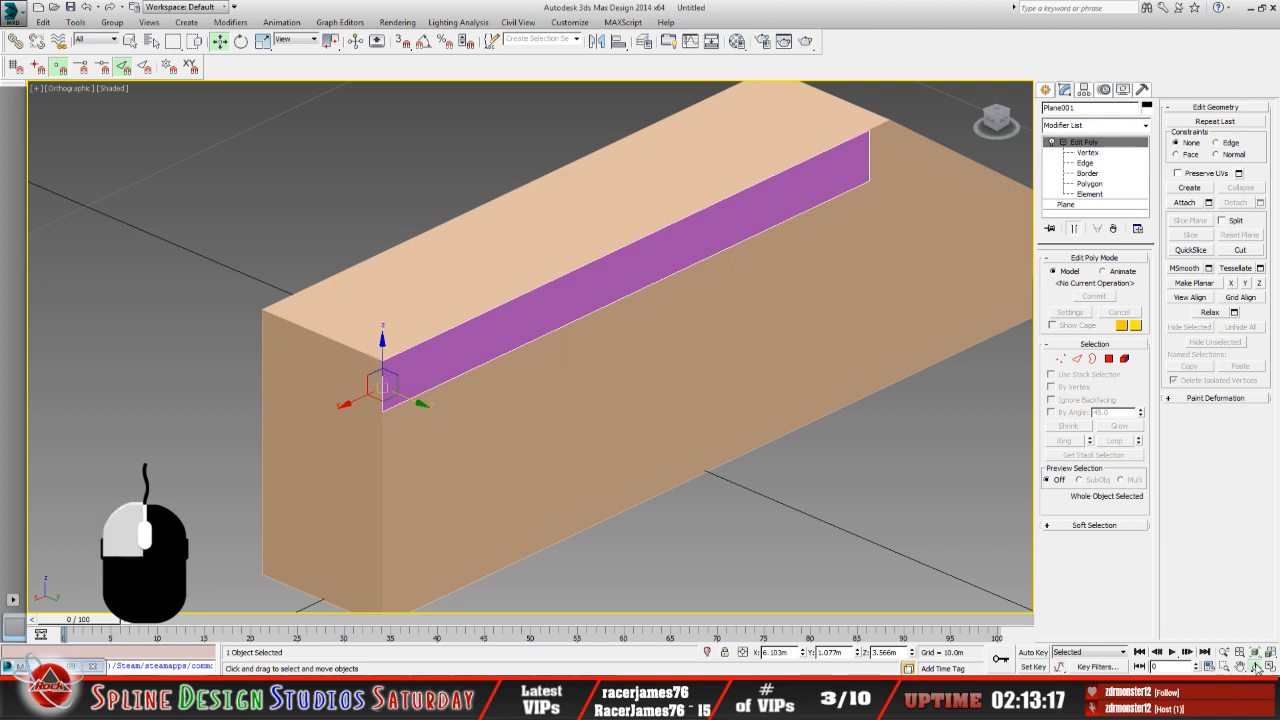
drag(594, 372, 526, 409)
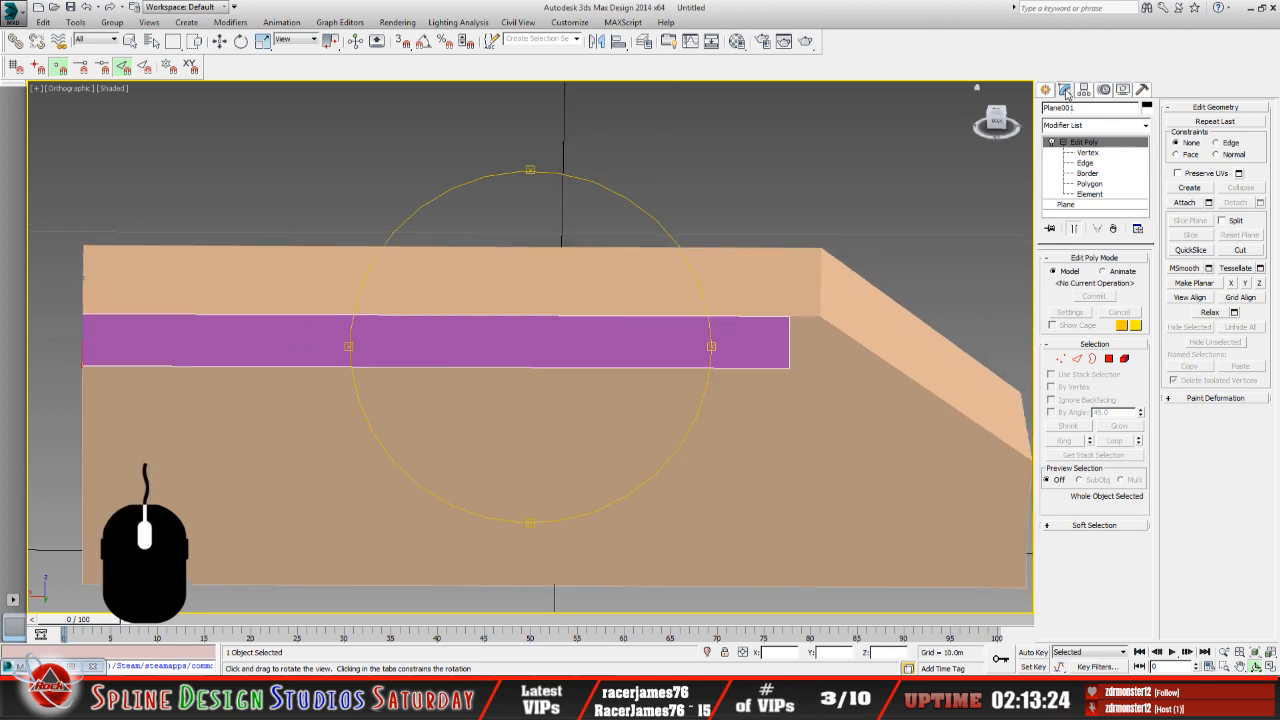
click(1068, 205)
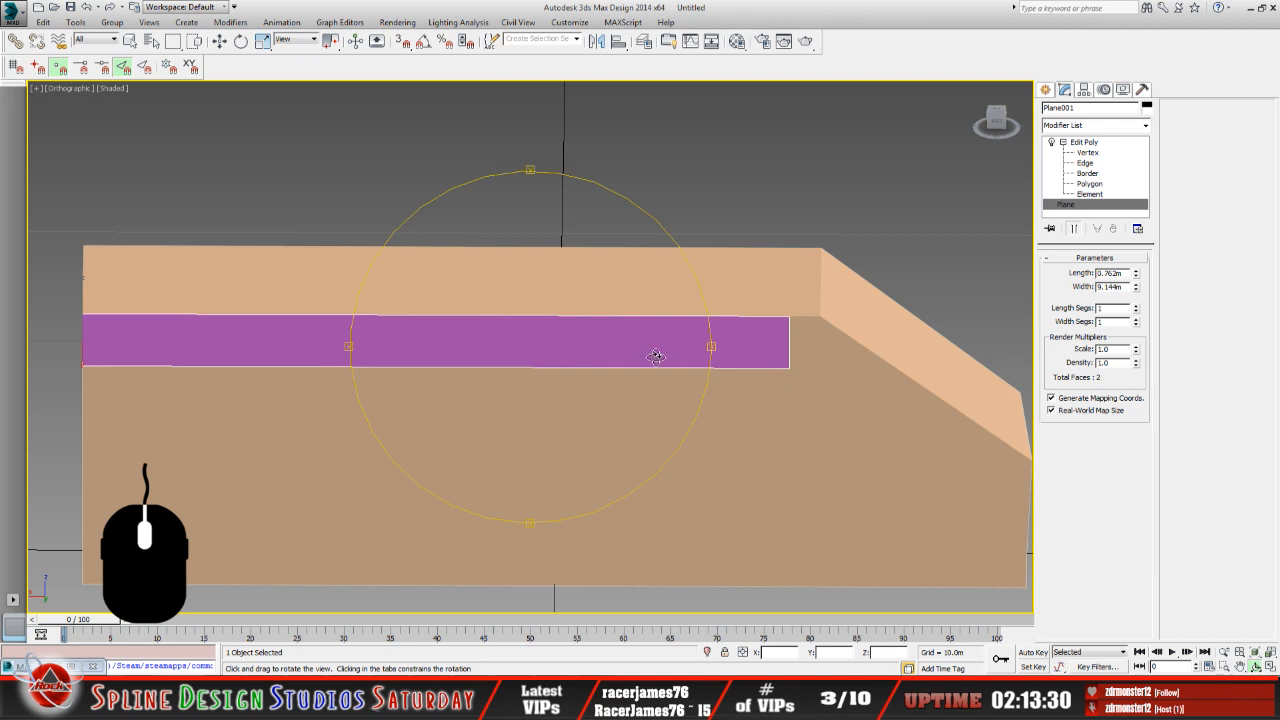
drag(847, 350, 710, 357)
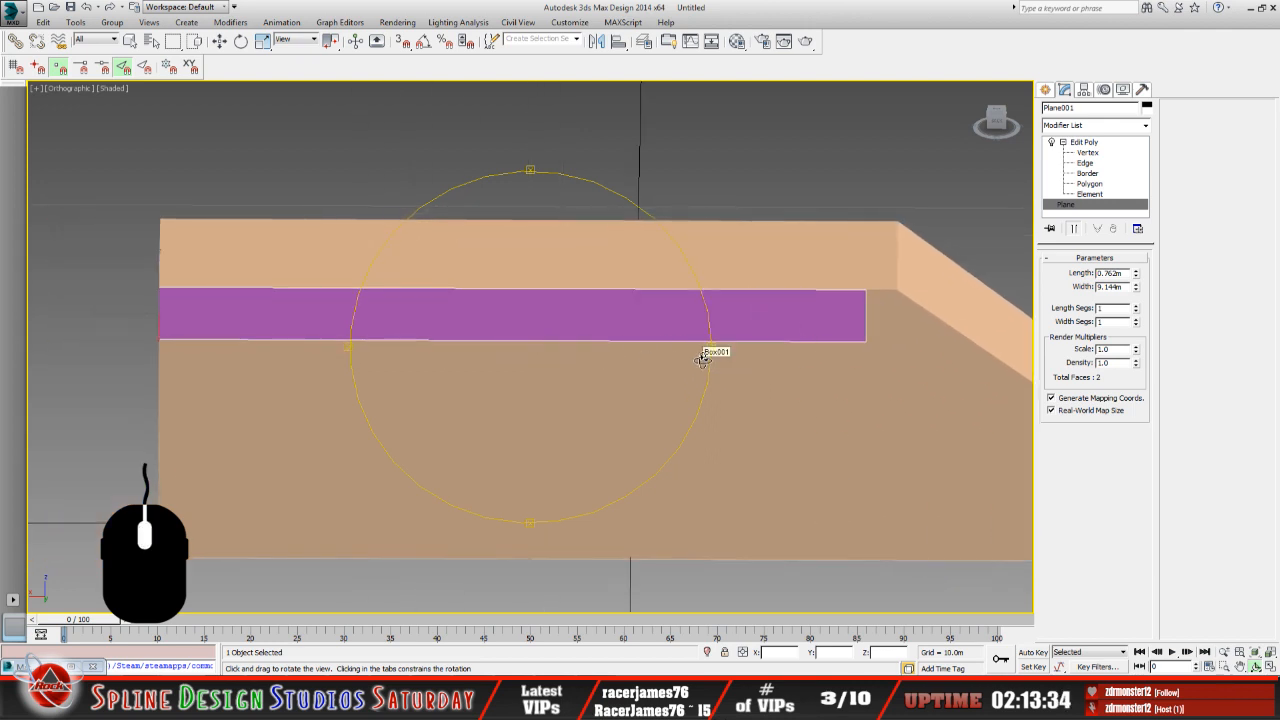
drag(514, 346, 557, 354)
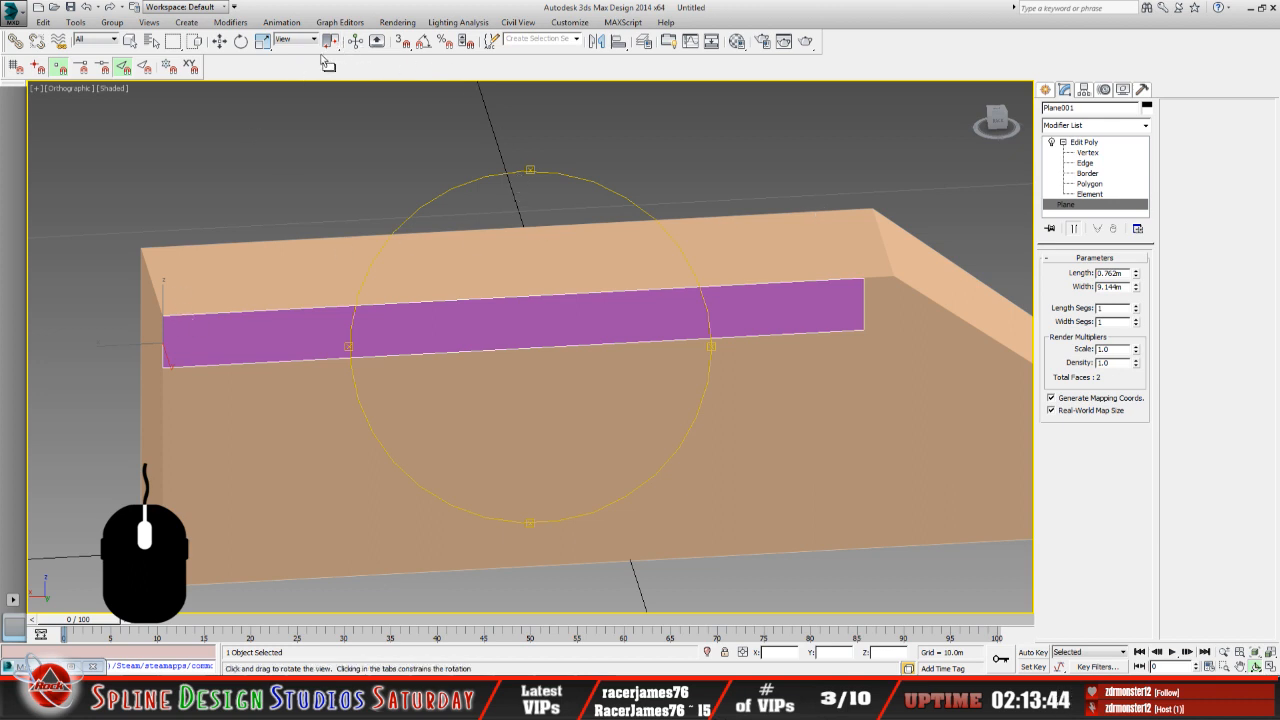
Move Plane001 along Y to about 2.46 m, away from the box's long side.
click(219, 41)
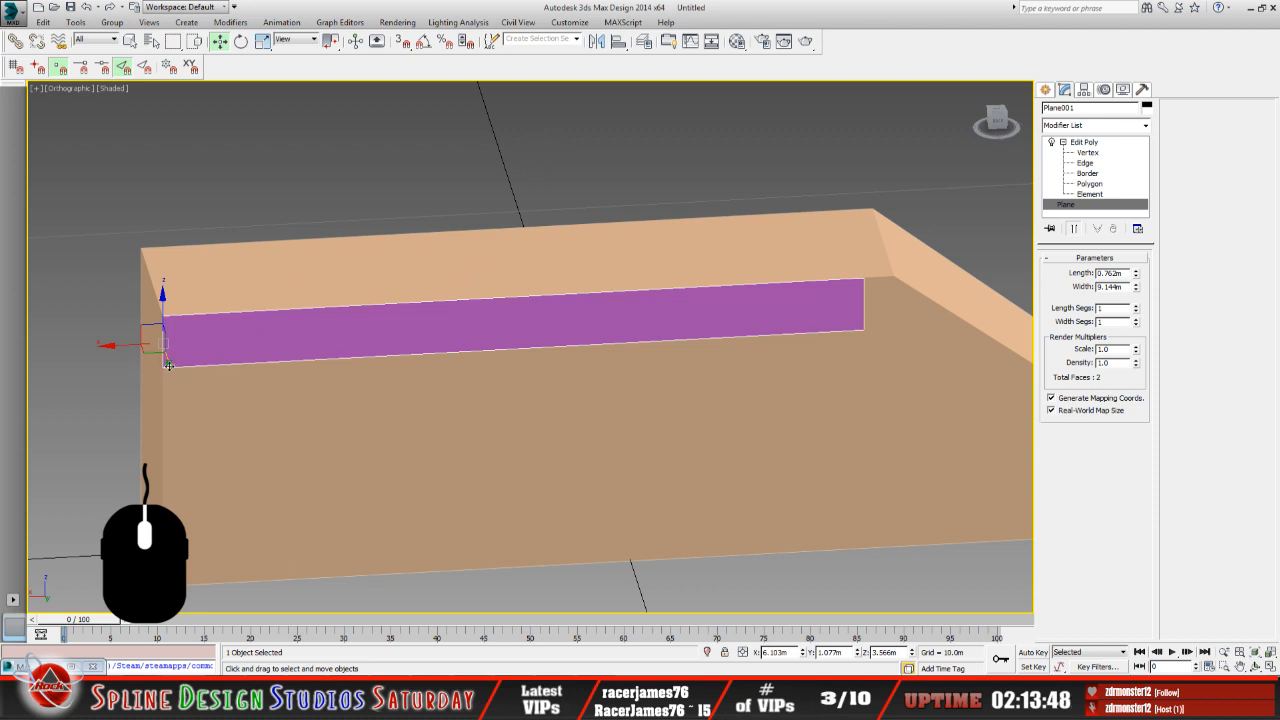
drag(170, 362, 296, 330)
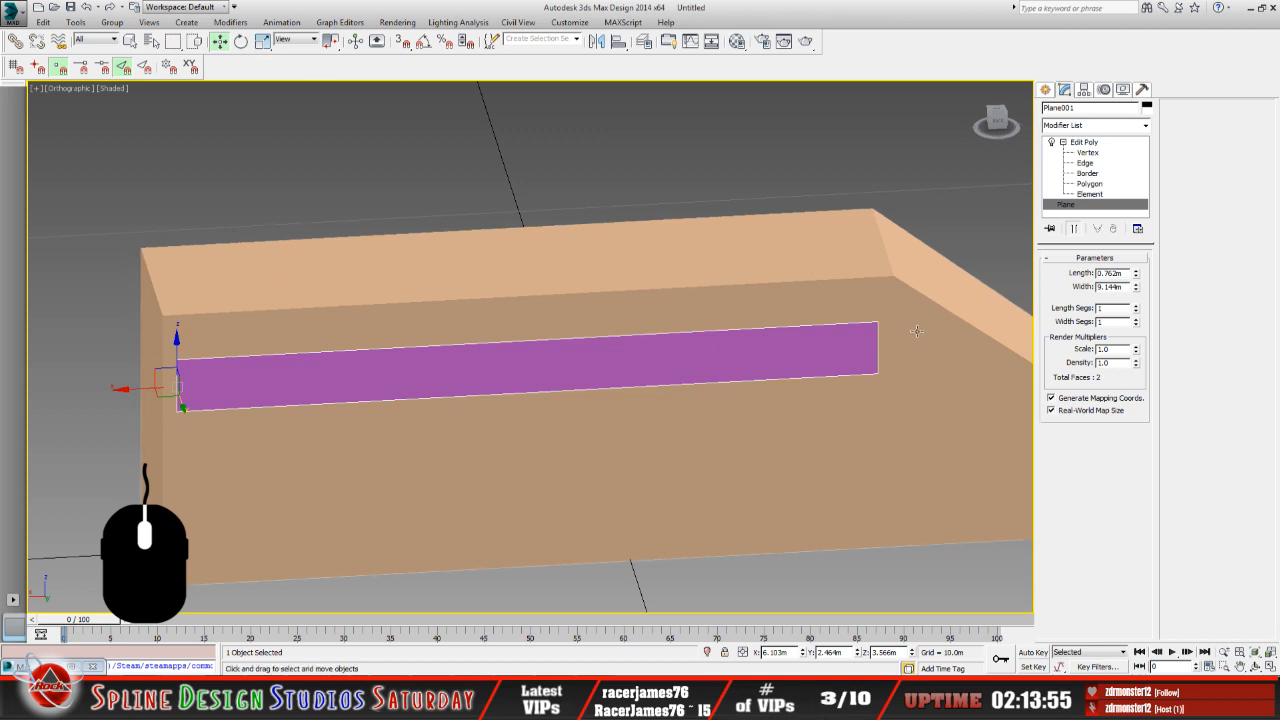
middle_drag(912, 336, 722, 327)
middle_drag(558, 366, 831, 332)
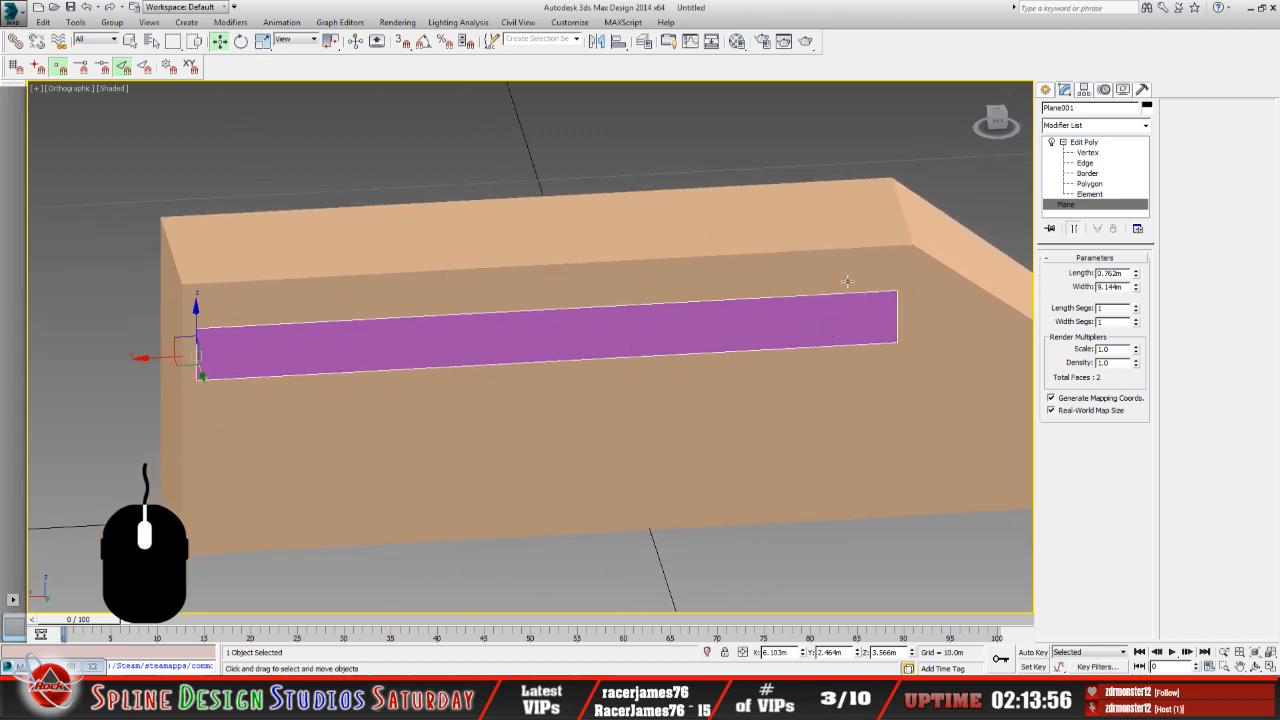
middle_drag(632, 337, 552, 371)
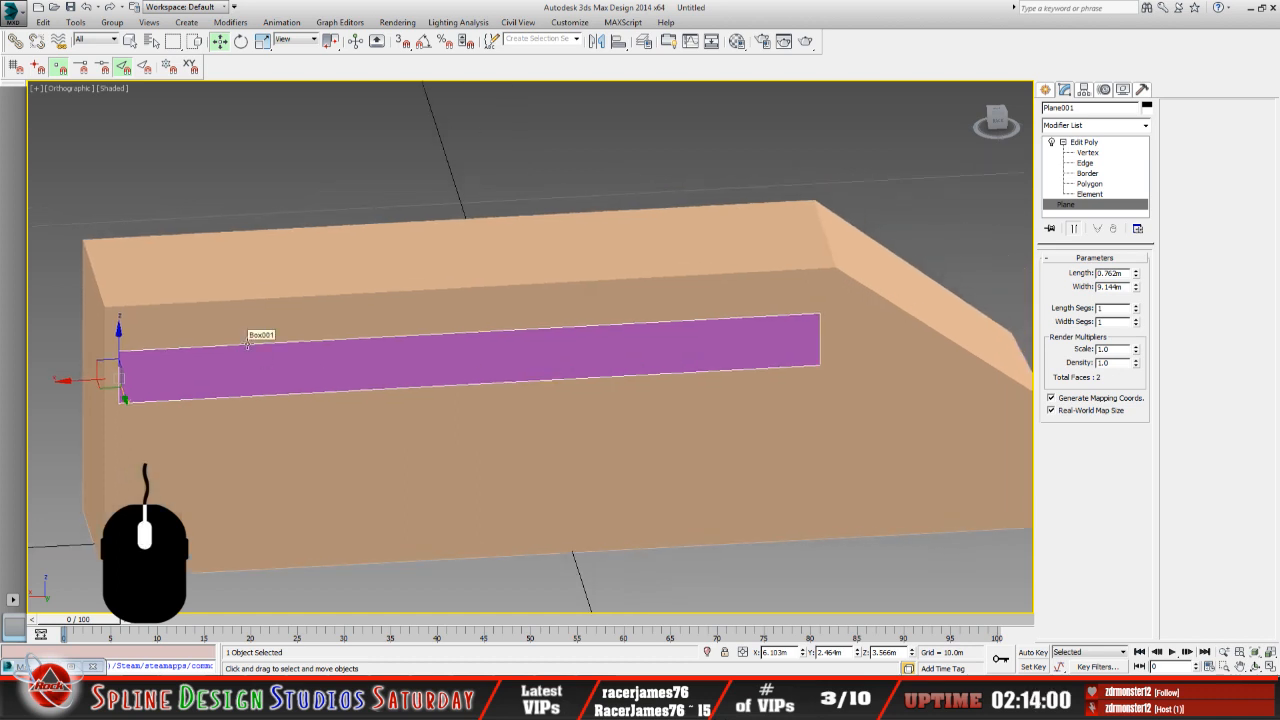
middle_drag(262, 344, 317, 331)
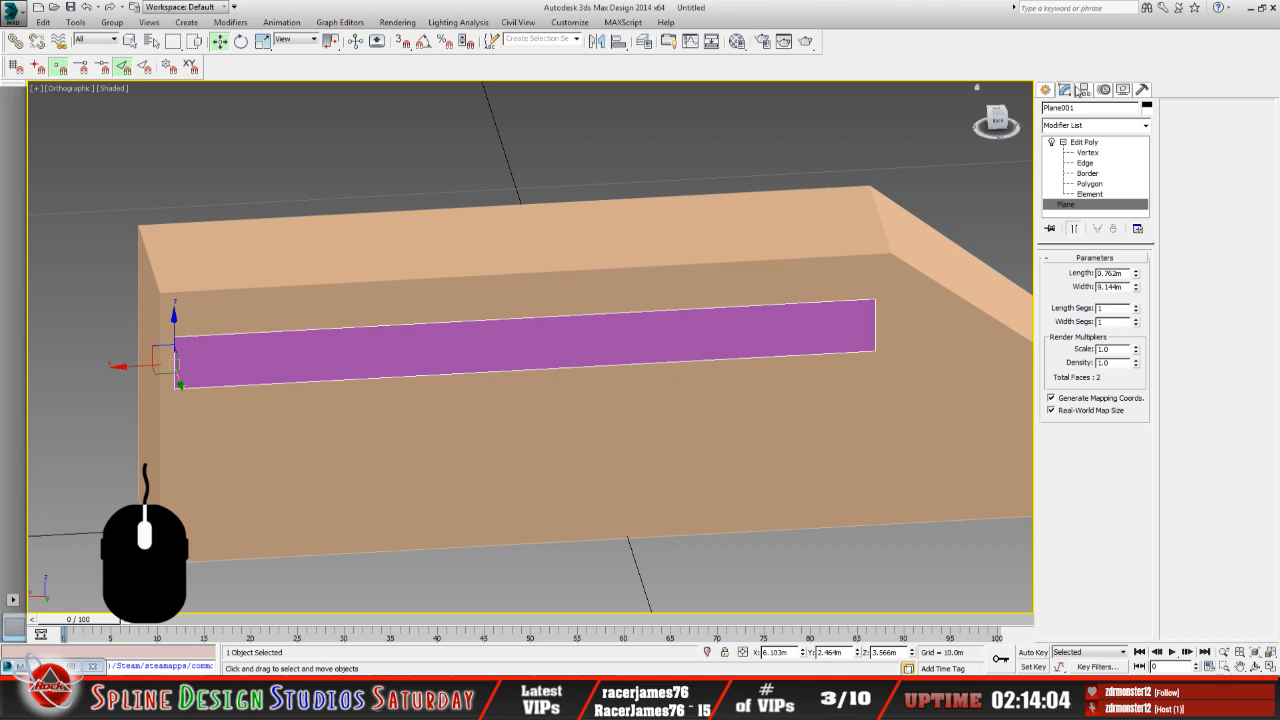
Snap Plane001's pivot onto its short edge near the box's slope, at about X -3.04 m, and end pivot editing with 3D snapping off.
click(1083, 89)
click(1094, 172)
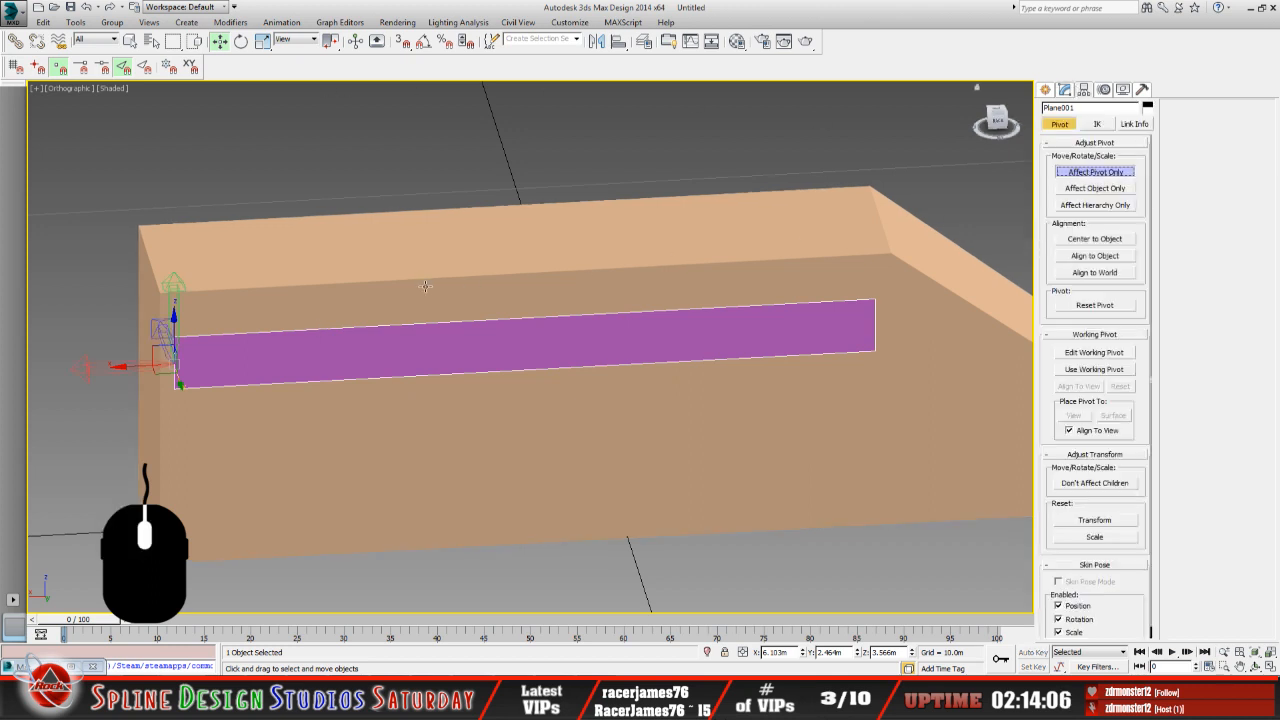
click(401, 41)
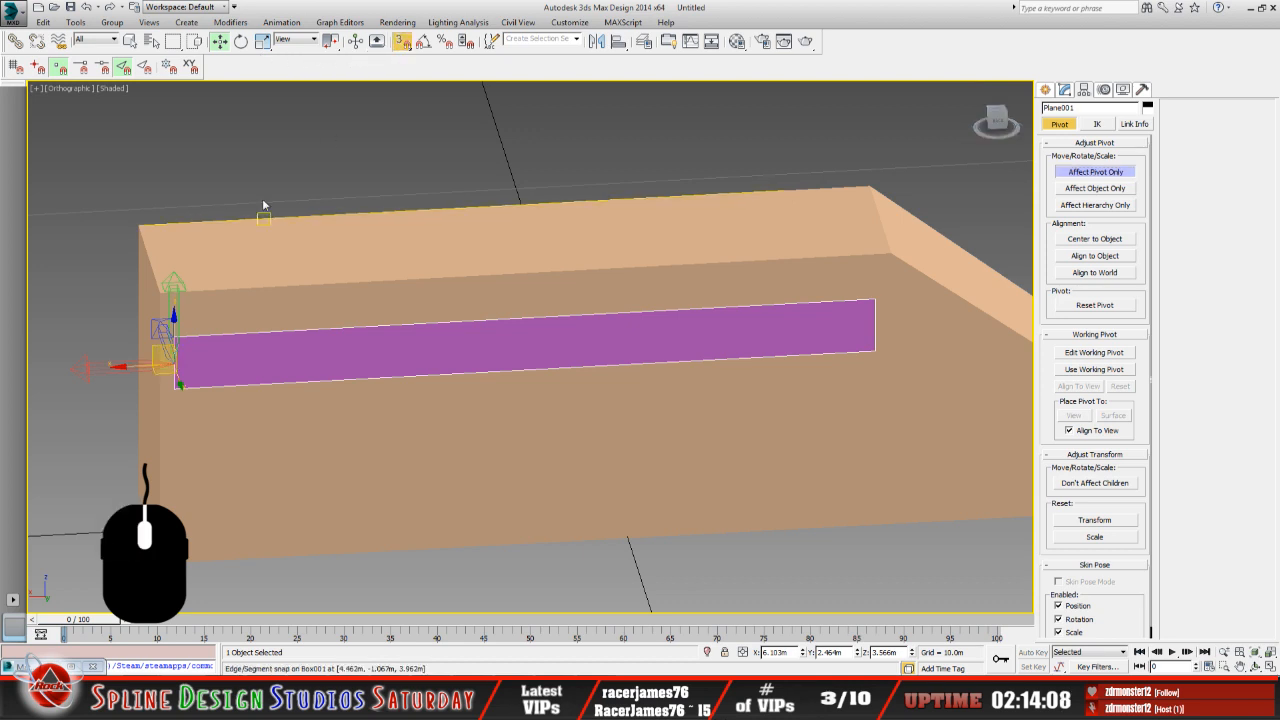
drag(172, 362, 878, 350)
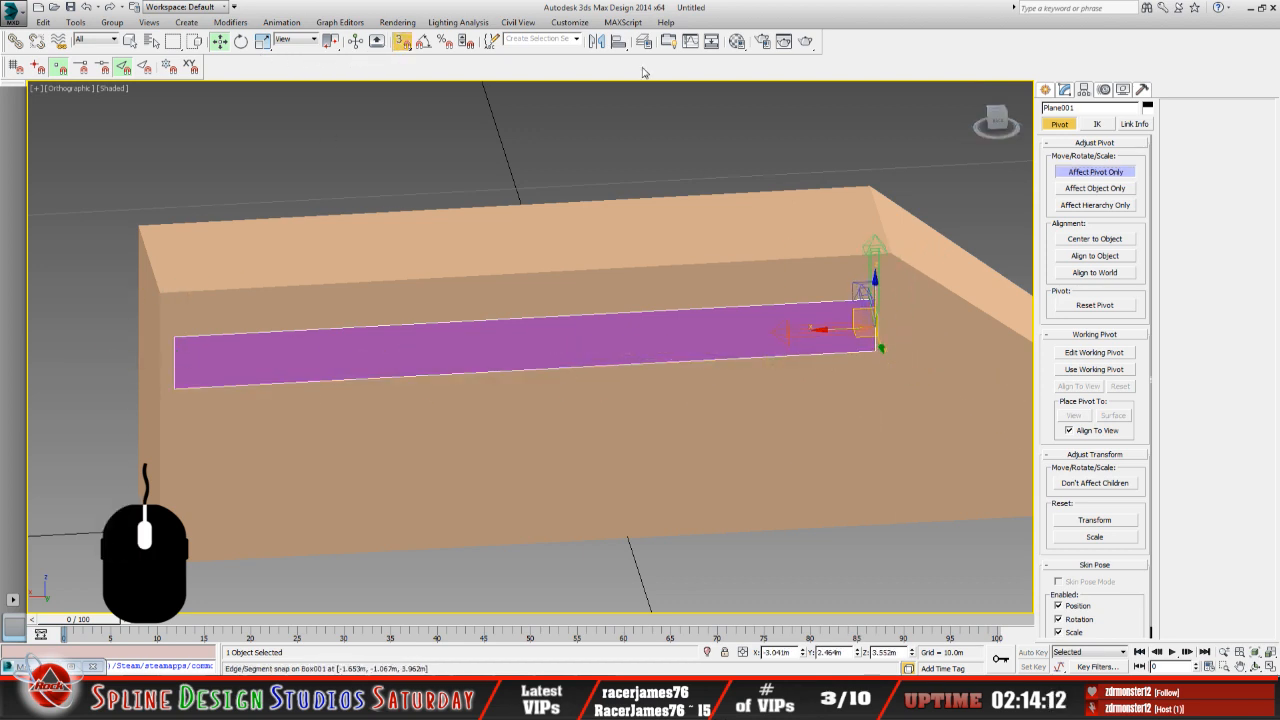
click(401, 41)
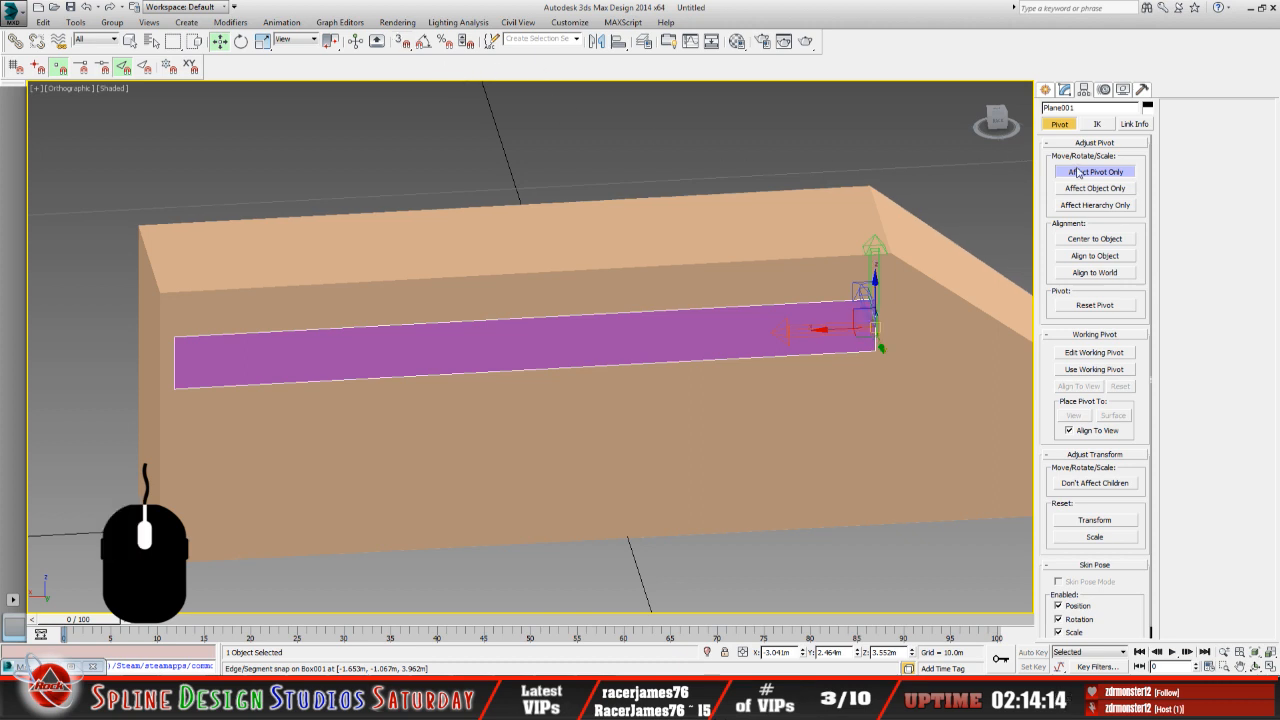
click(1077, 176)
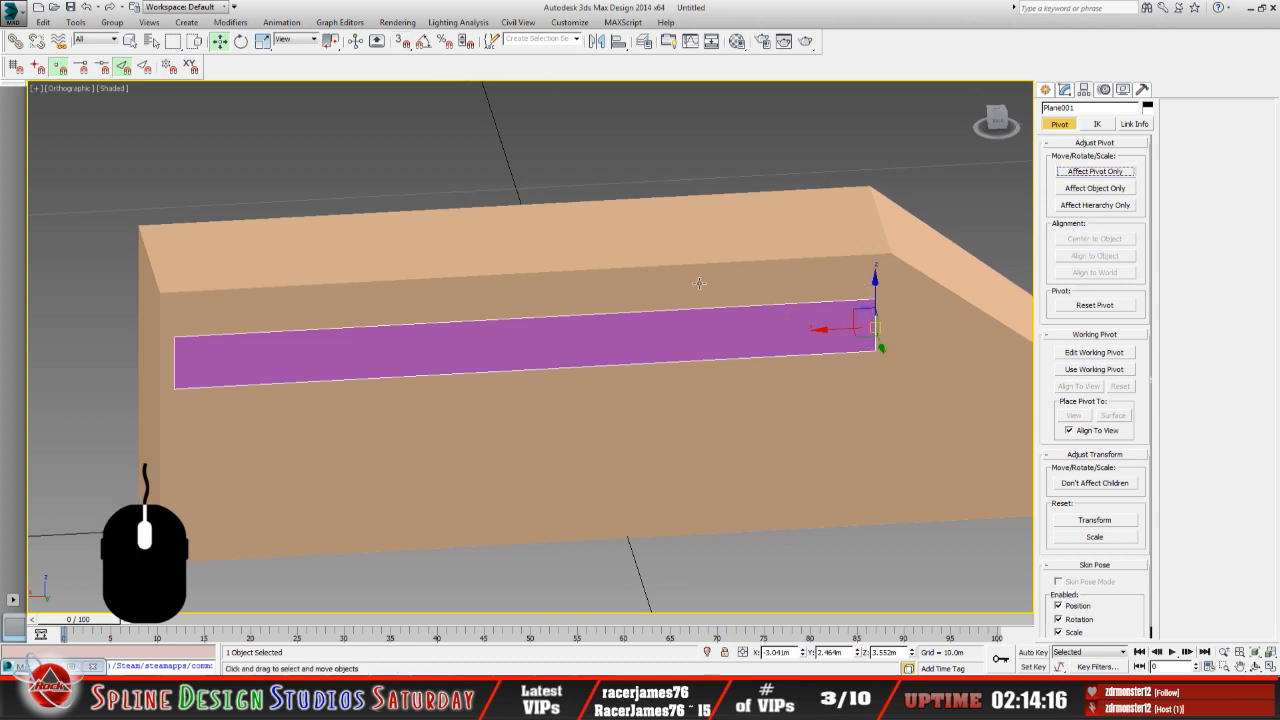
Select the upper vertex of Box001 where the slope begins, beside Plane001, and copy its X coordinate.
click(699, 284)
middle_drag(792, 280, 526, 278)
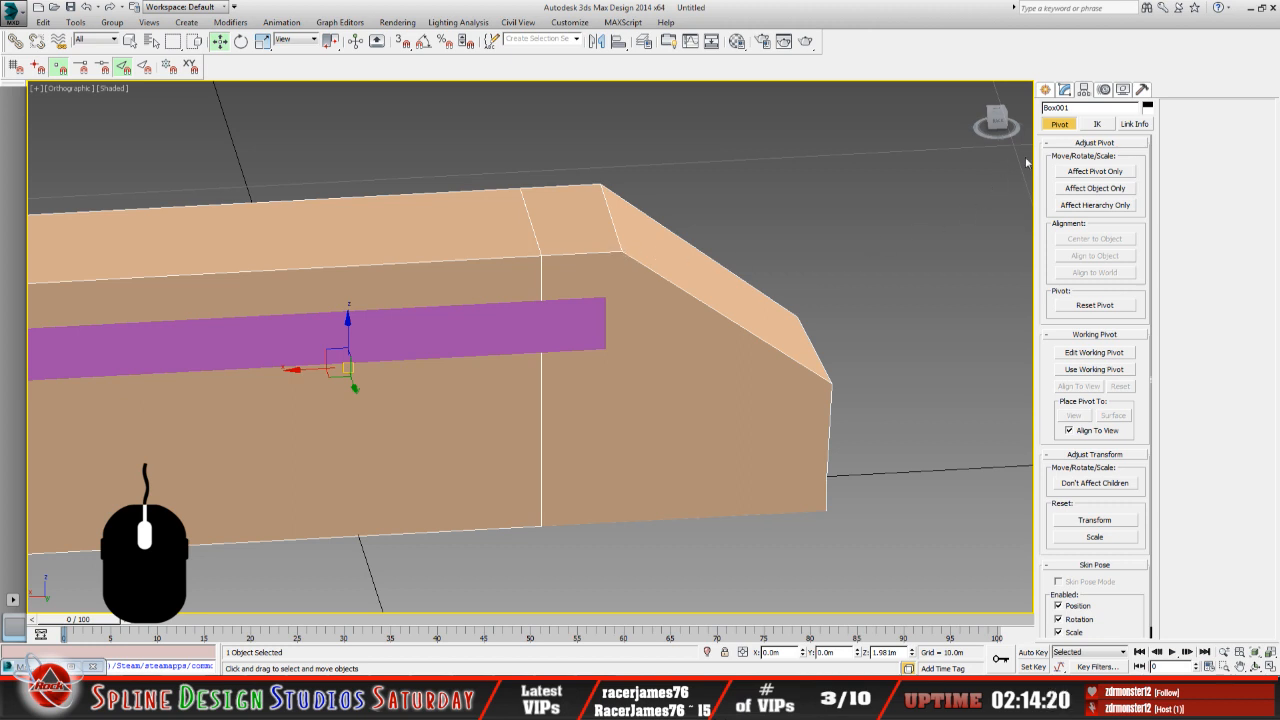
click(1065, 90)
key(1)
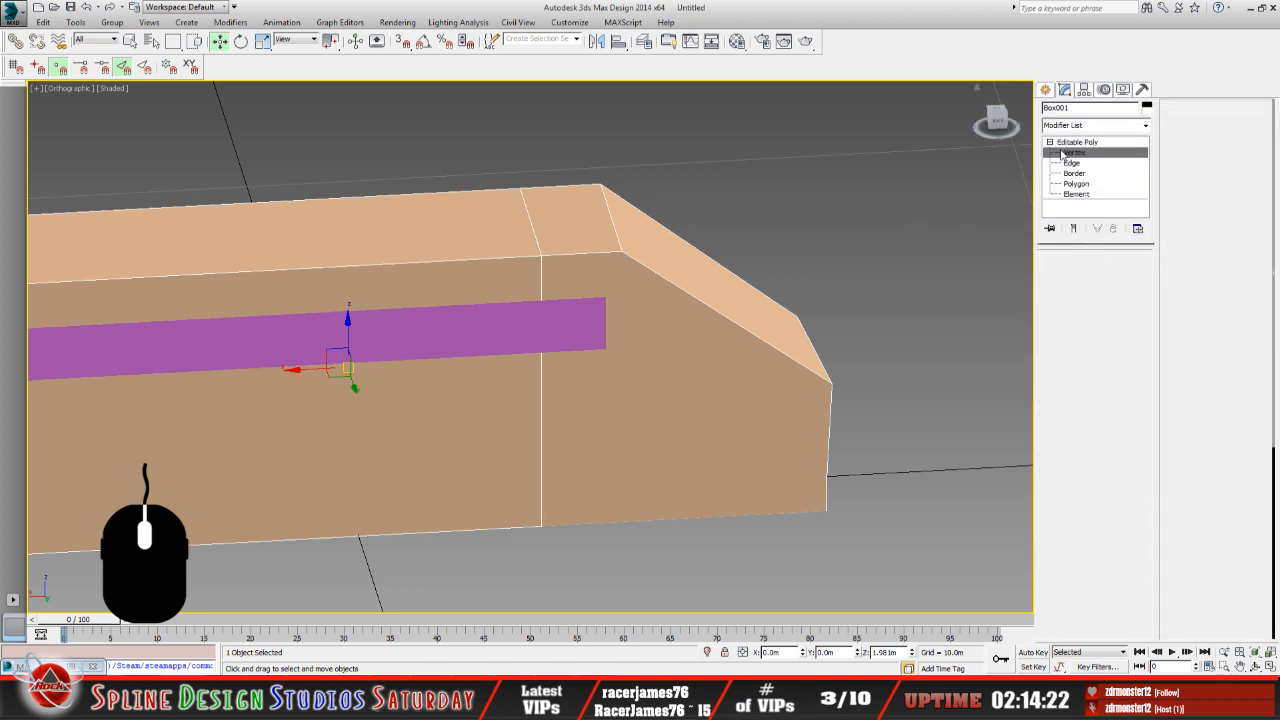
click(621, 251)
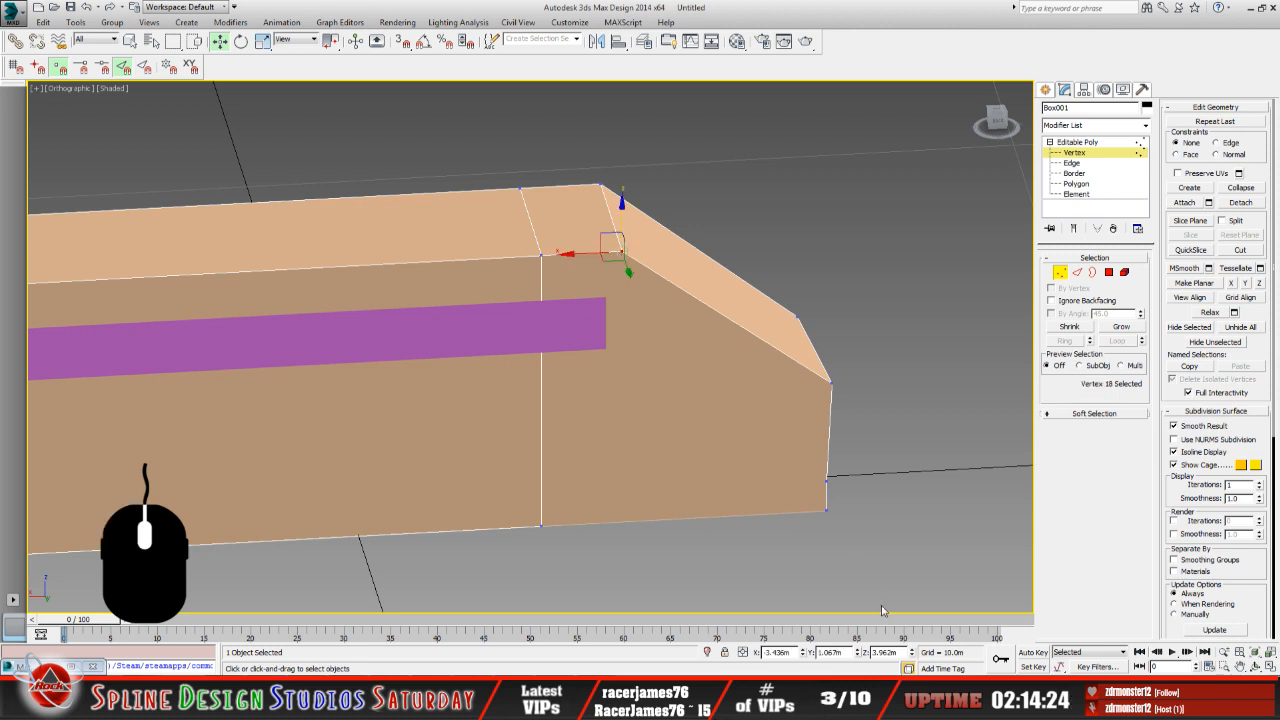
click(778, 652)
key(ctrl+c)
right_click(776, 652)
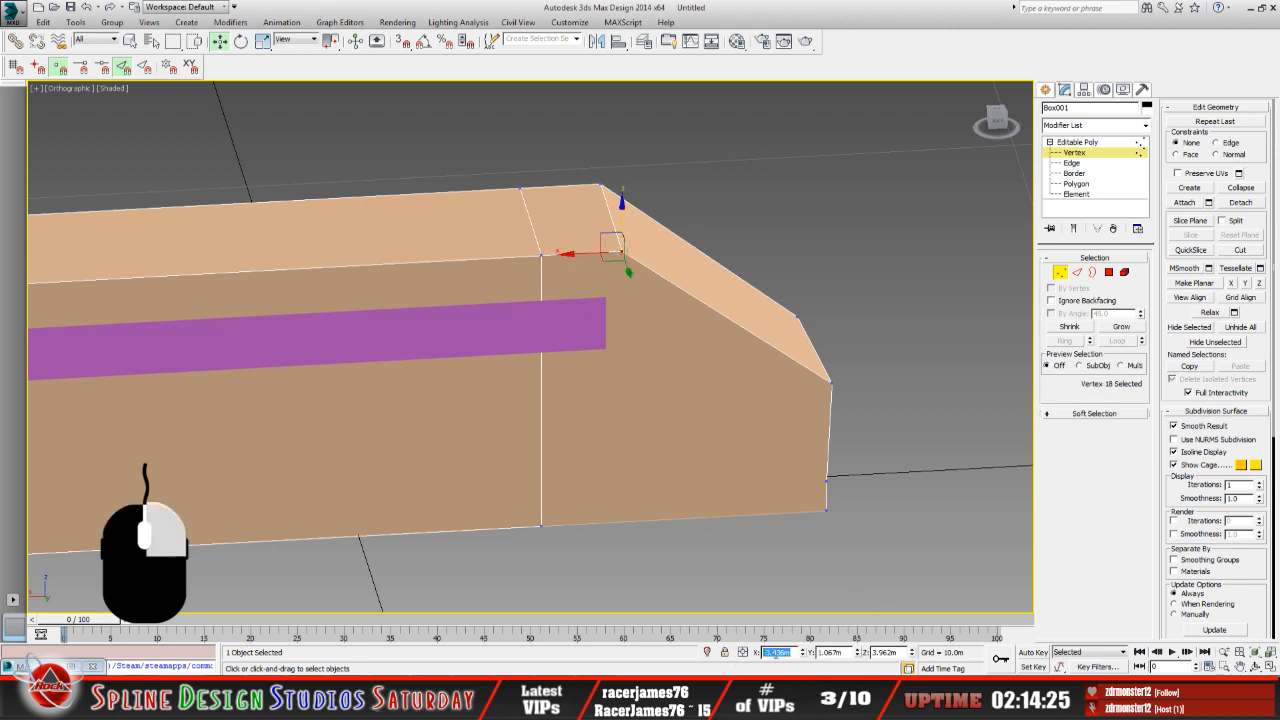
click(826, 528)
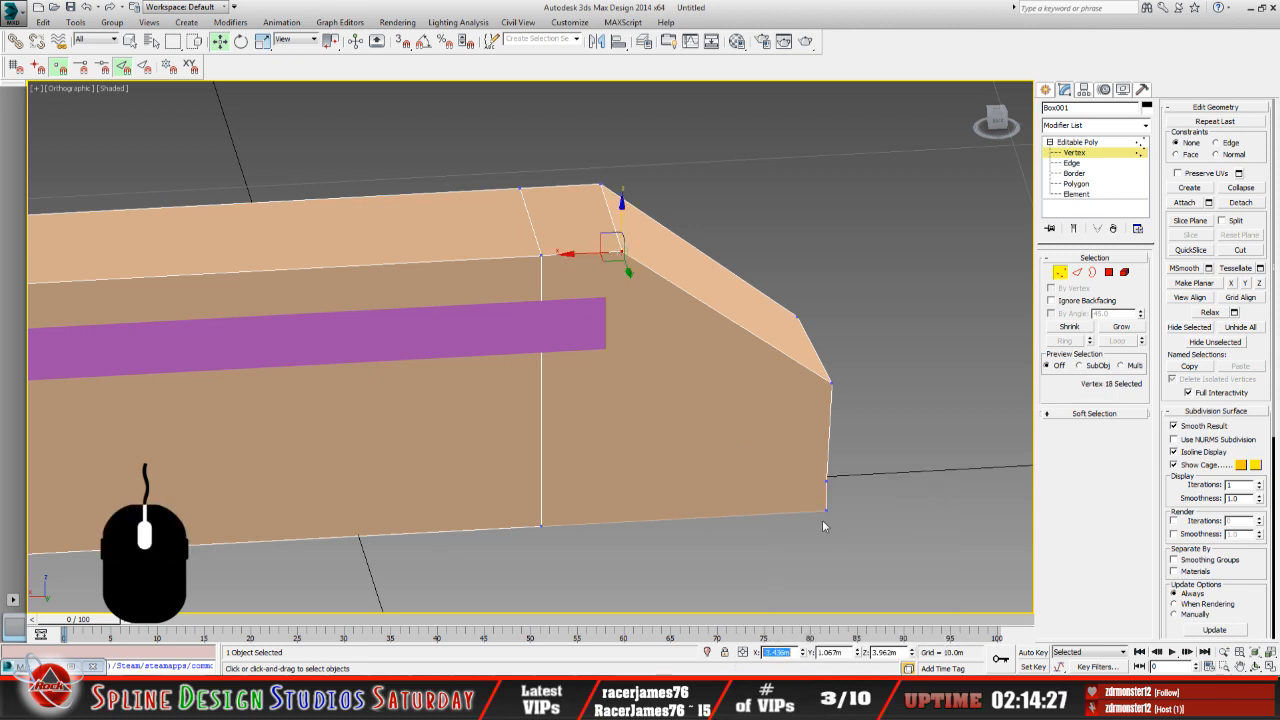
Give Plane001 the copied X coordinate of -3.436 m and move it along Y to about 1.09 m, against the box's long side.
click(1100, 152)
click(557, 323)
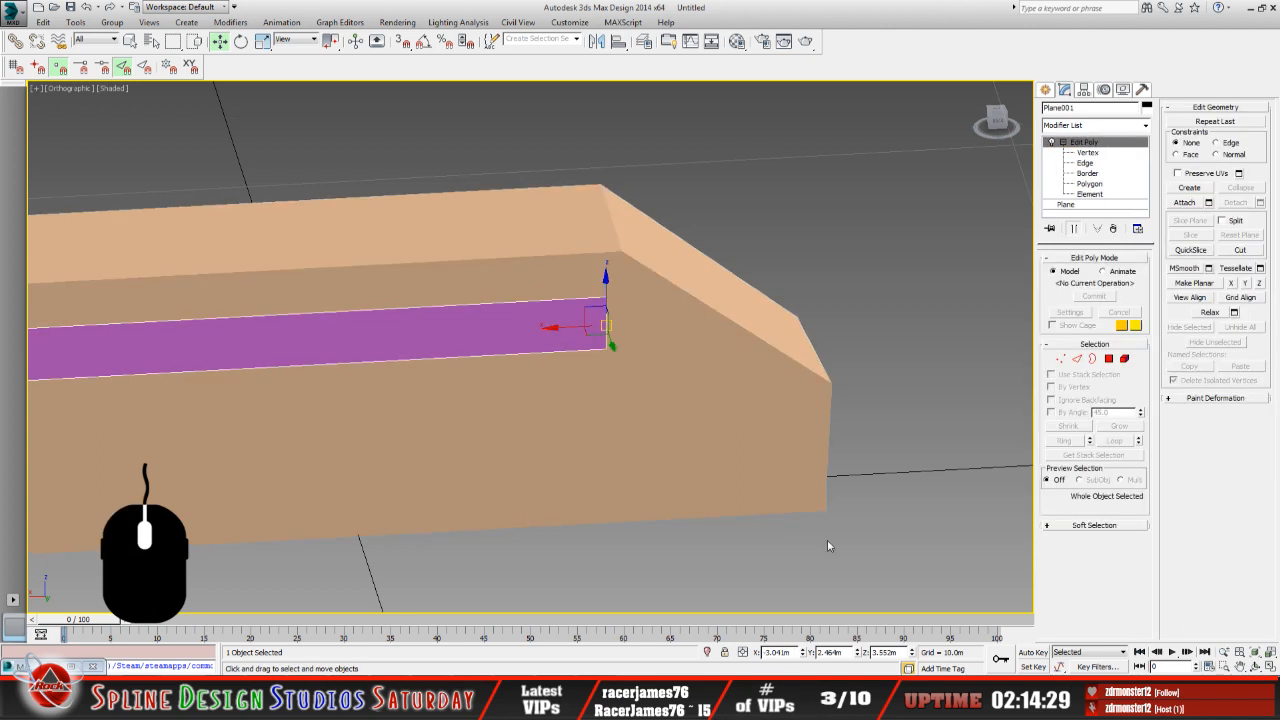
double_click(791, 652)
right_click(786, 652)
click(811, 530)
key(Return)
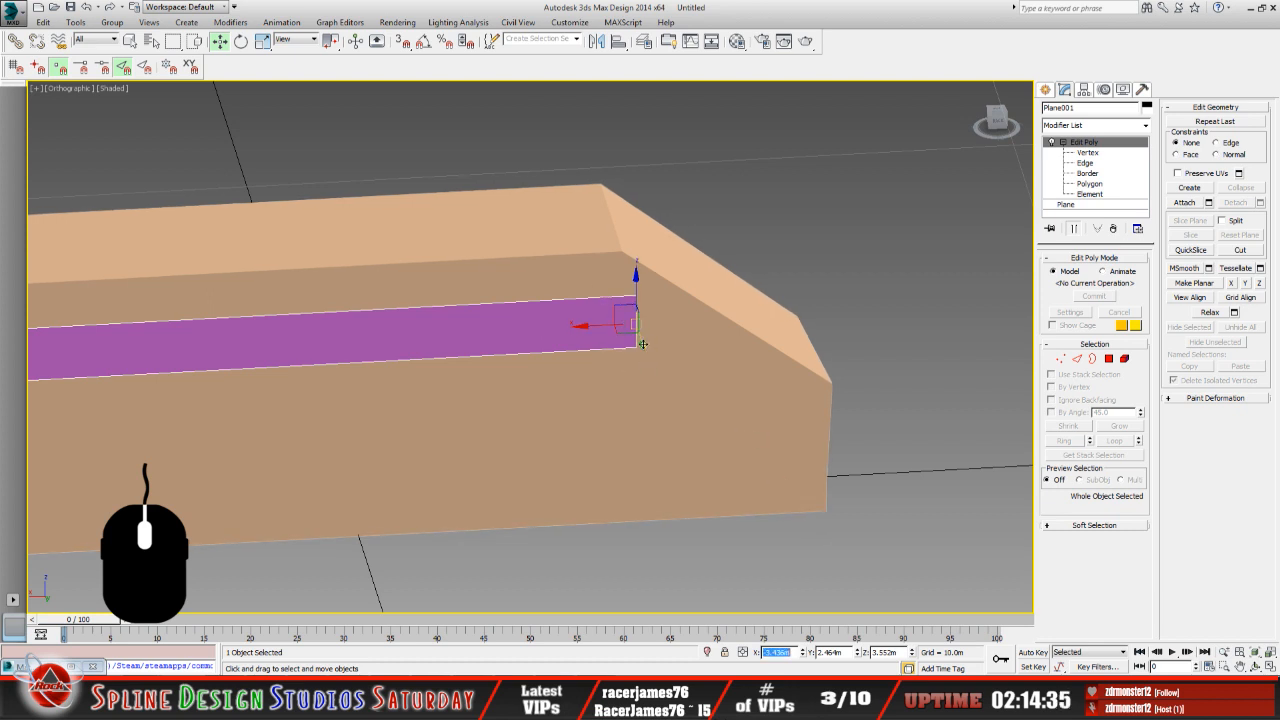
drag(643, 344, 631, 300)
middle_drag(449, 367, 751, 370)
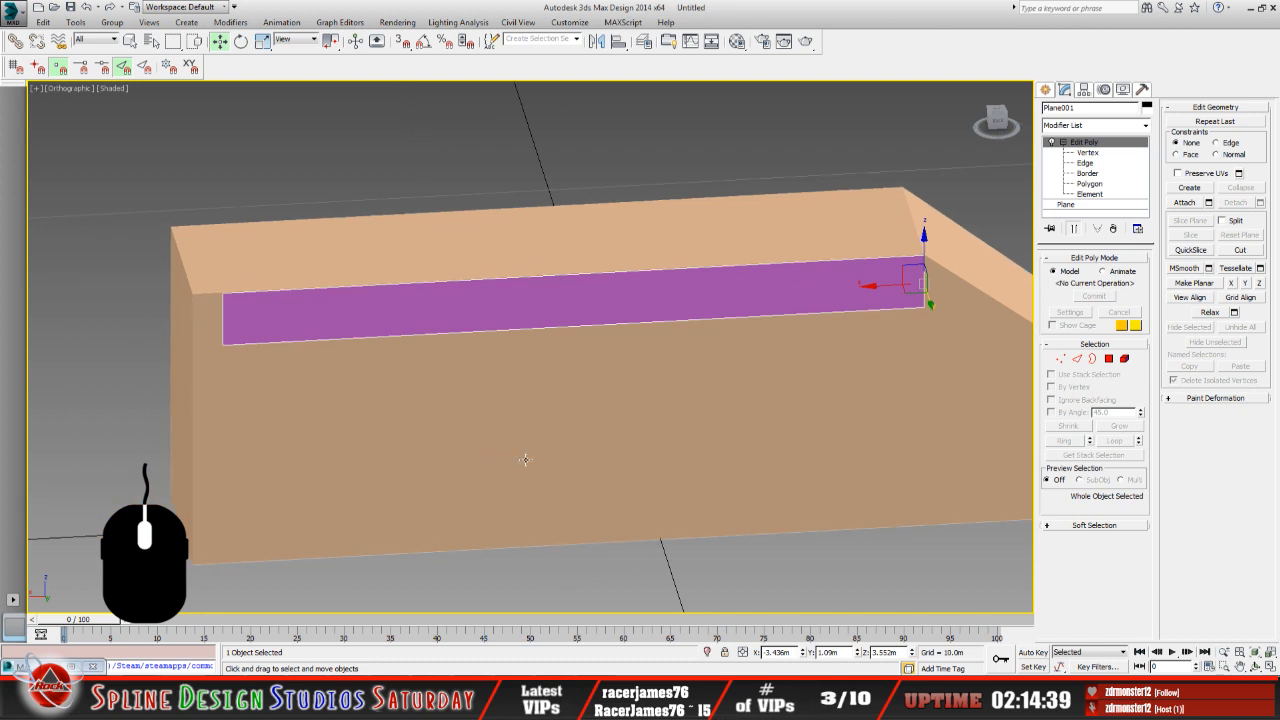
scroll(551, 445, down, 2)
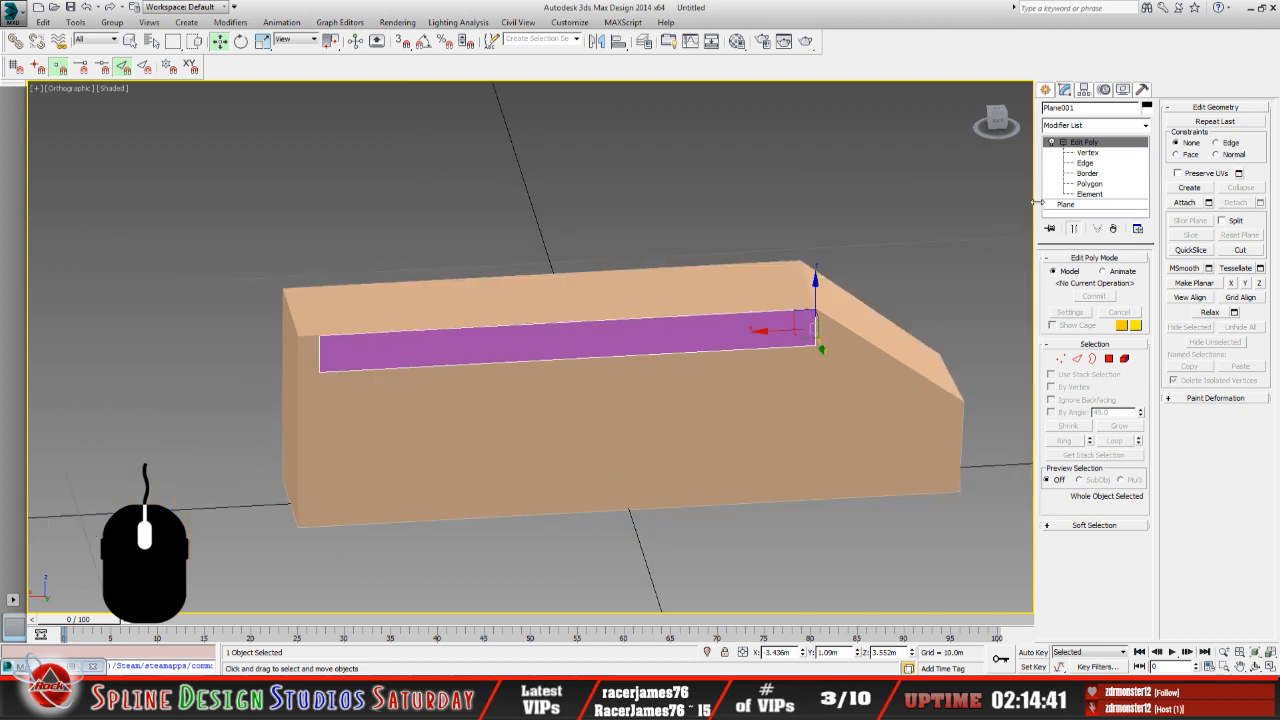
Copy the X coordinate of Plane001's upper vertex near the box's square end, leave vertex editing and select Box001.
click(313, 395)
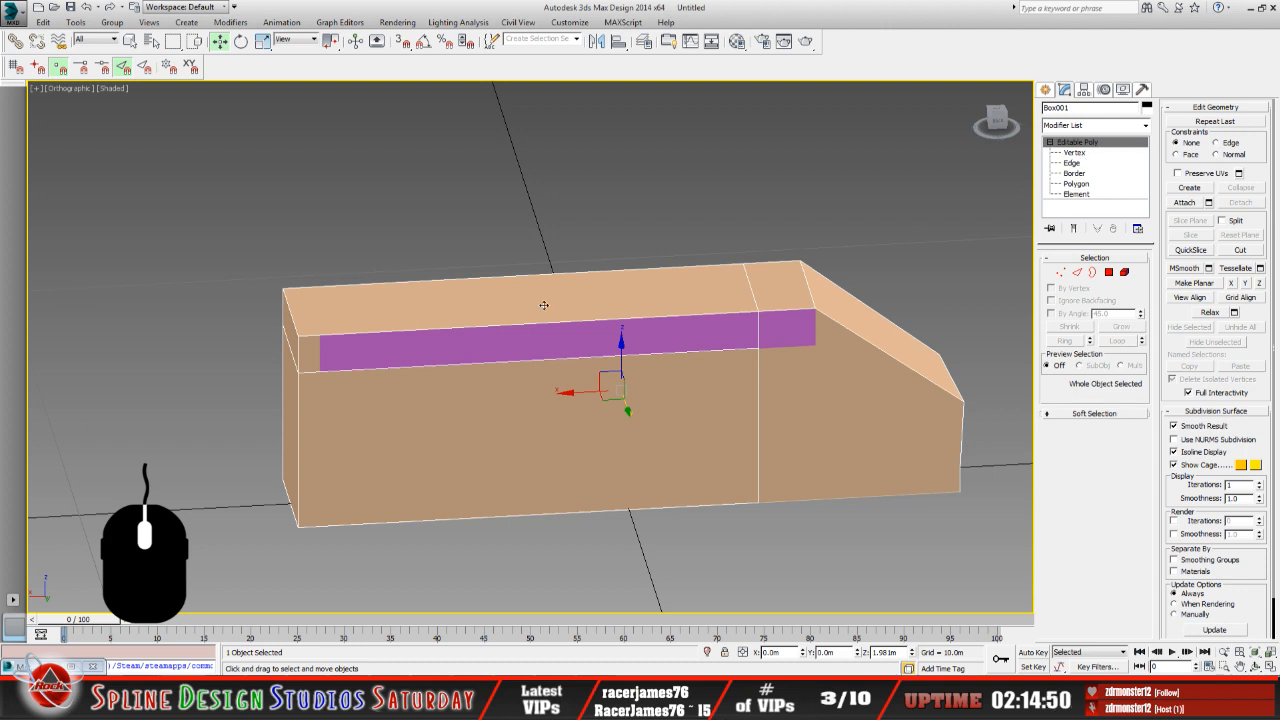
click(470, 345)
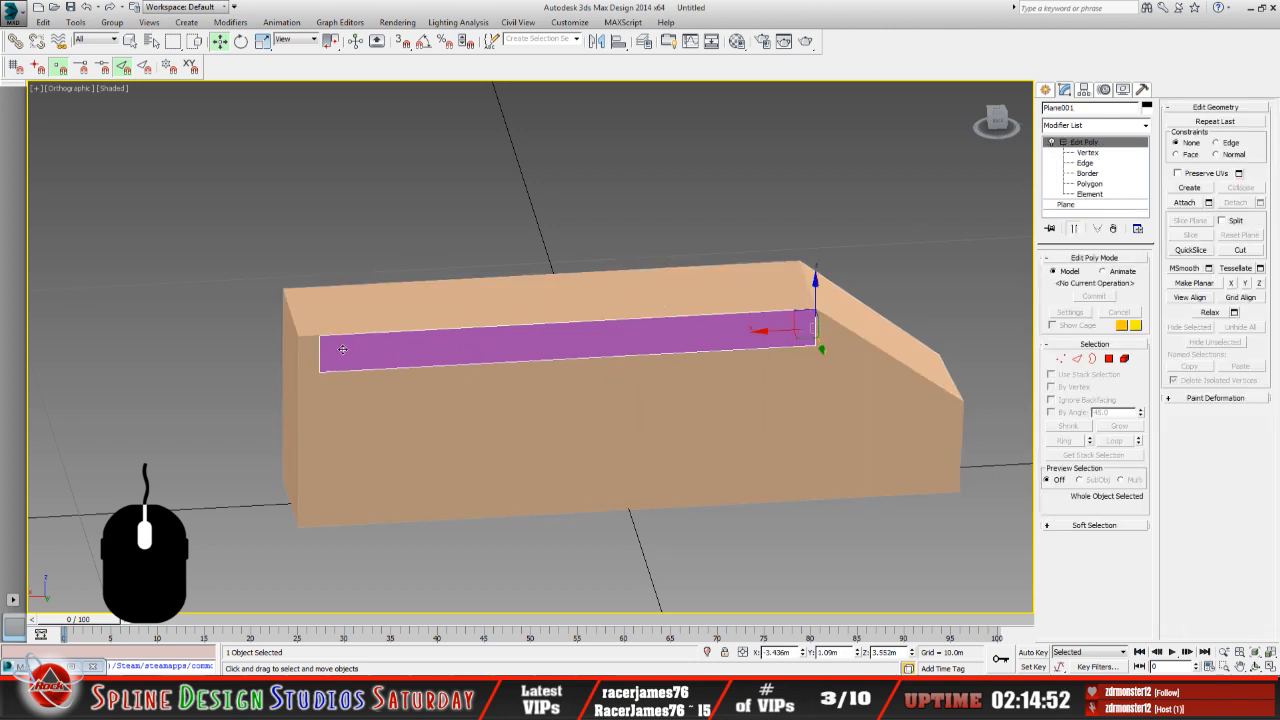
click(1087, 152)
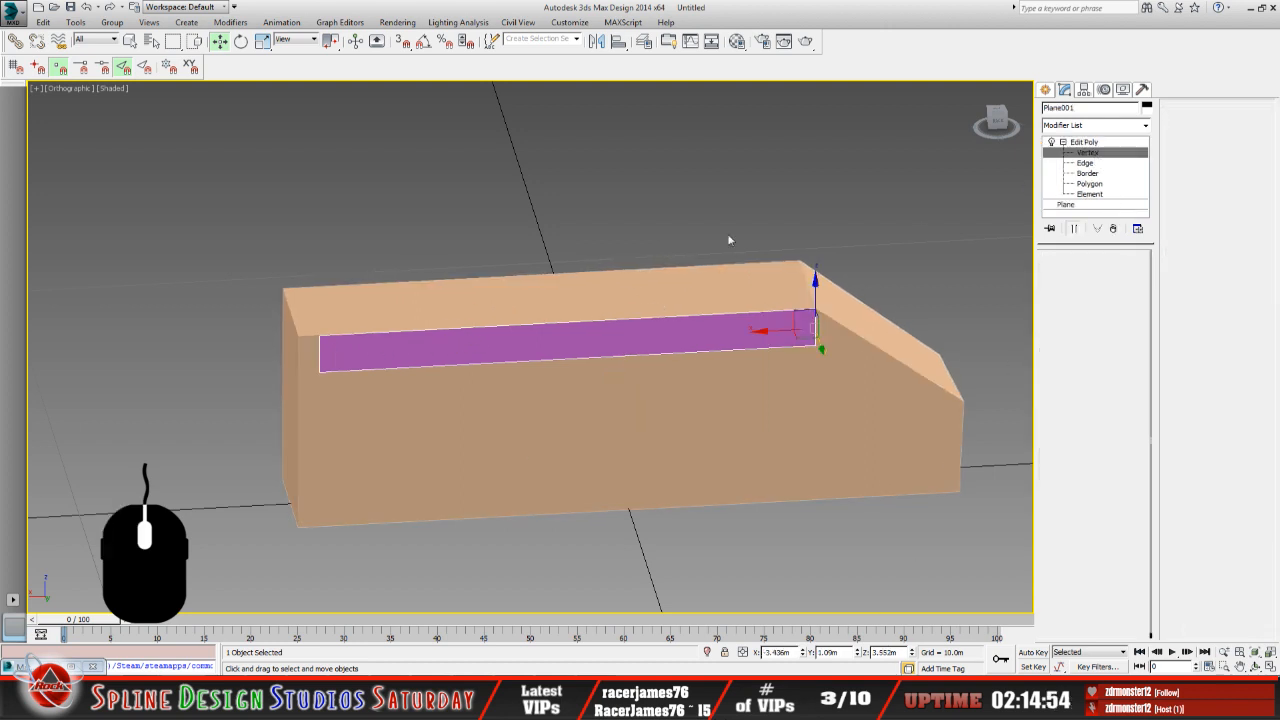
click(319, 335)
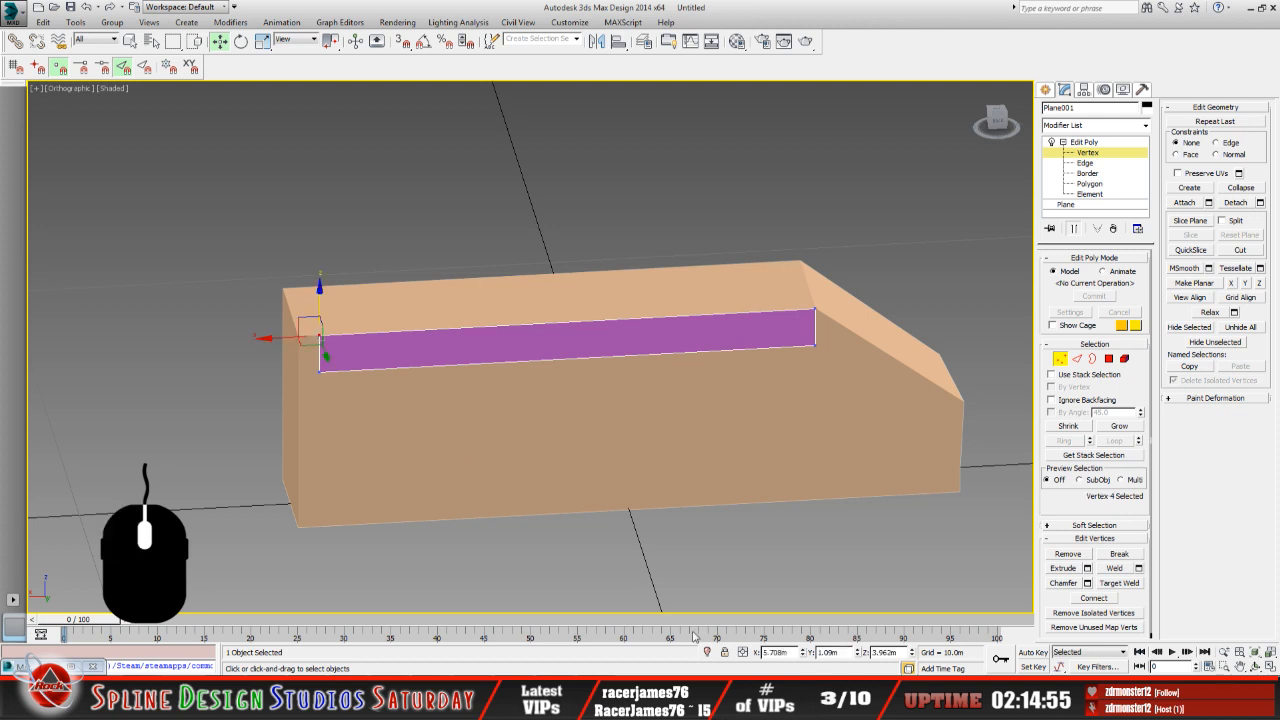
double_click(788, 654)
key(ctrl+c)
right_click(776, 655)
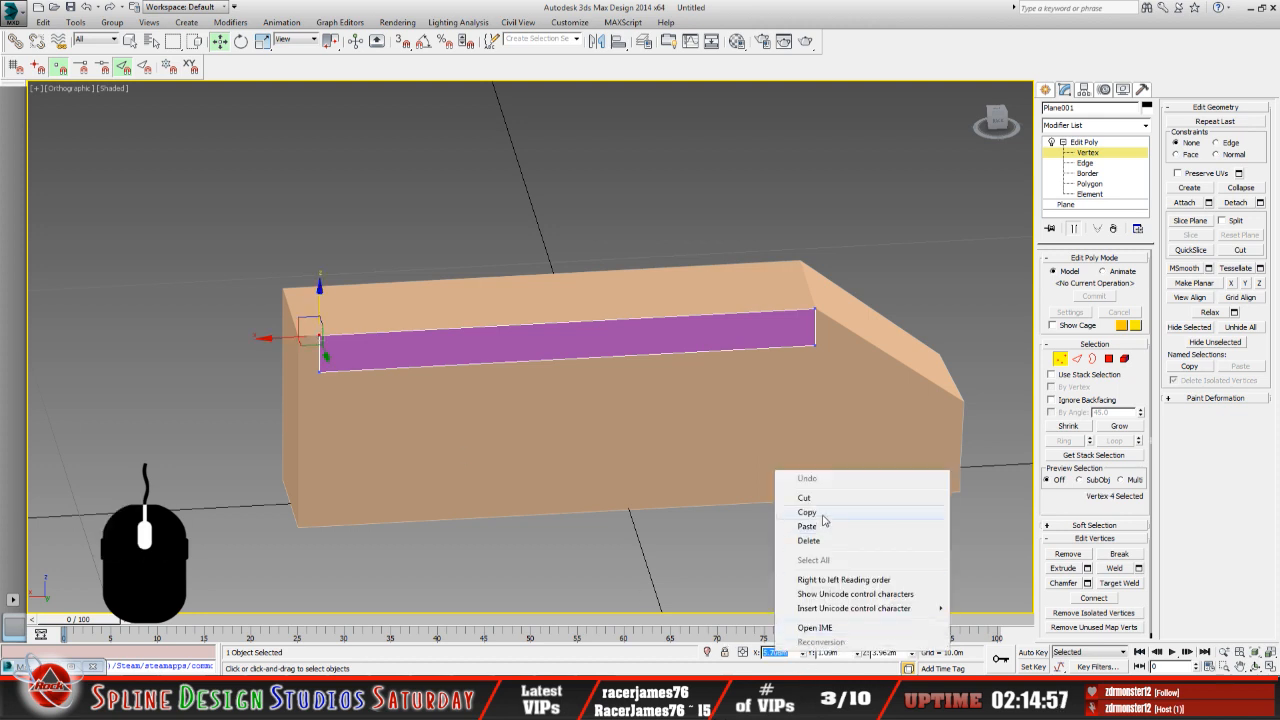
click(826, 518)
click(486, 505)
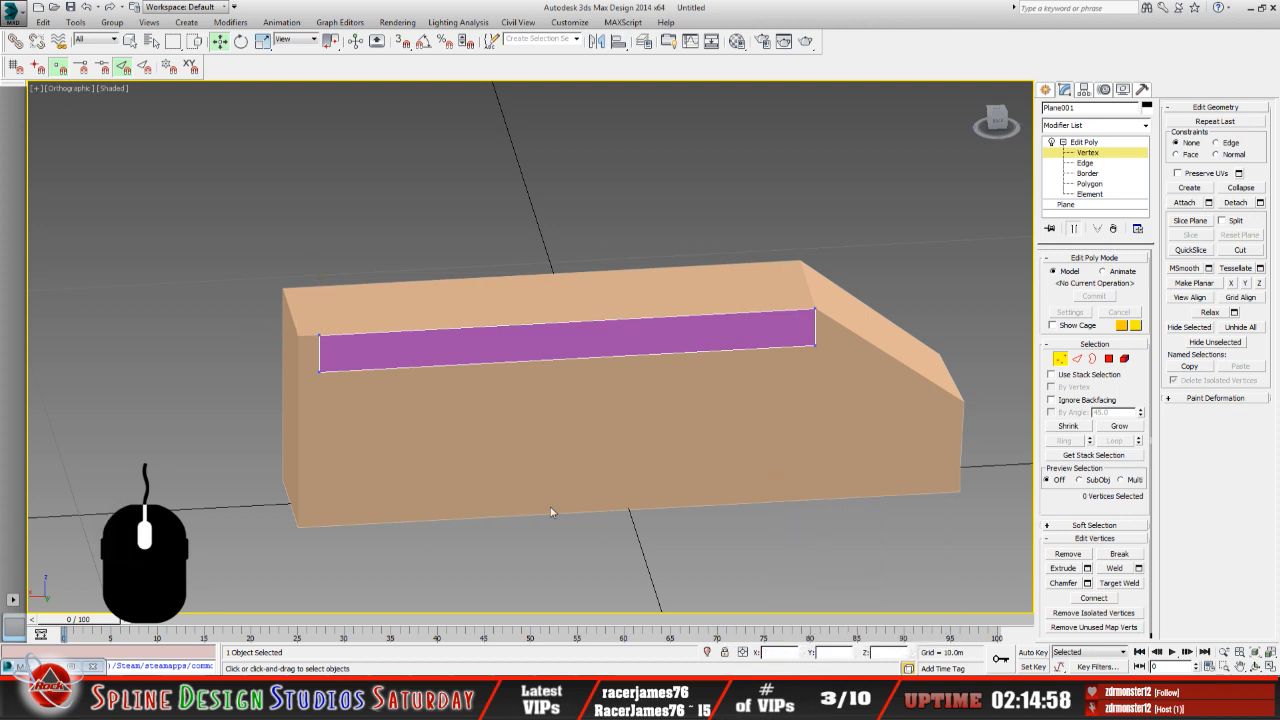
click(1092, 144)
click(390, 413)
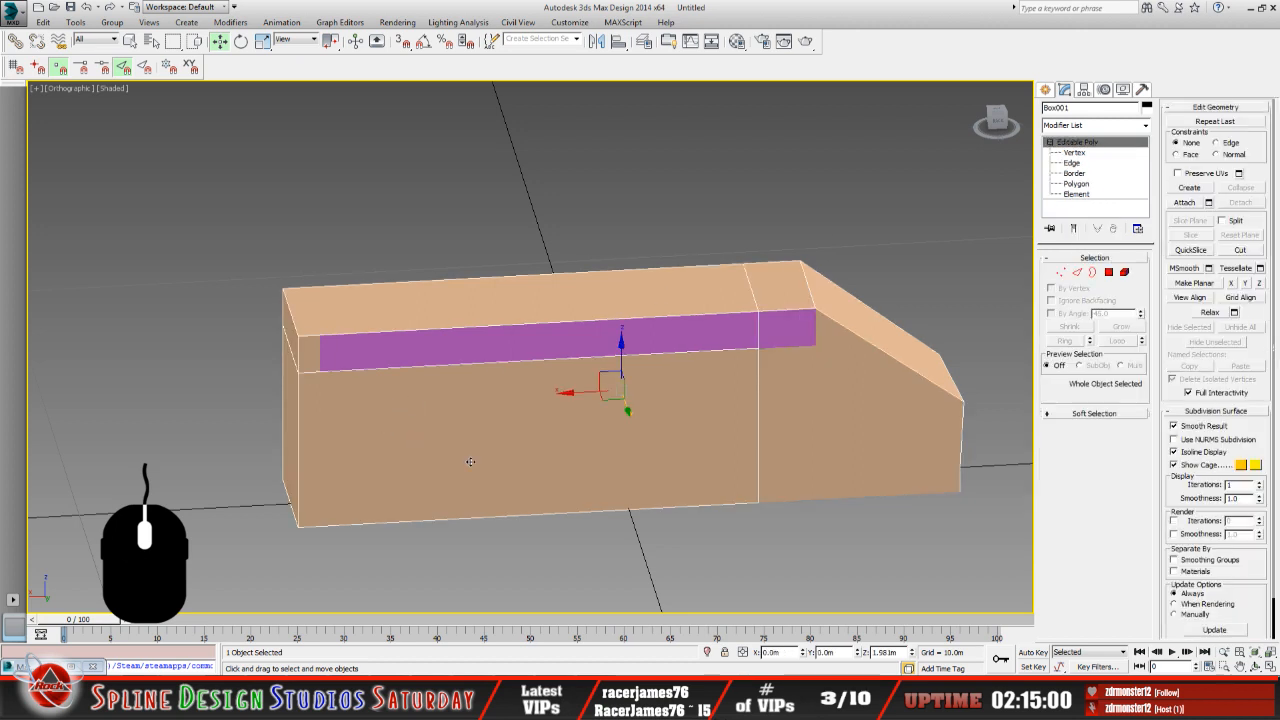
Select the six vertices at Box001's square end and give them the copied X coordinate of 5.708 m.
click(1075, 153)
drag(215, 270, 396, 568)
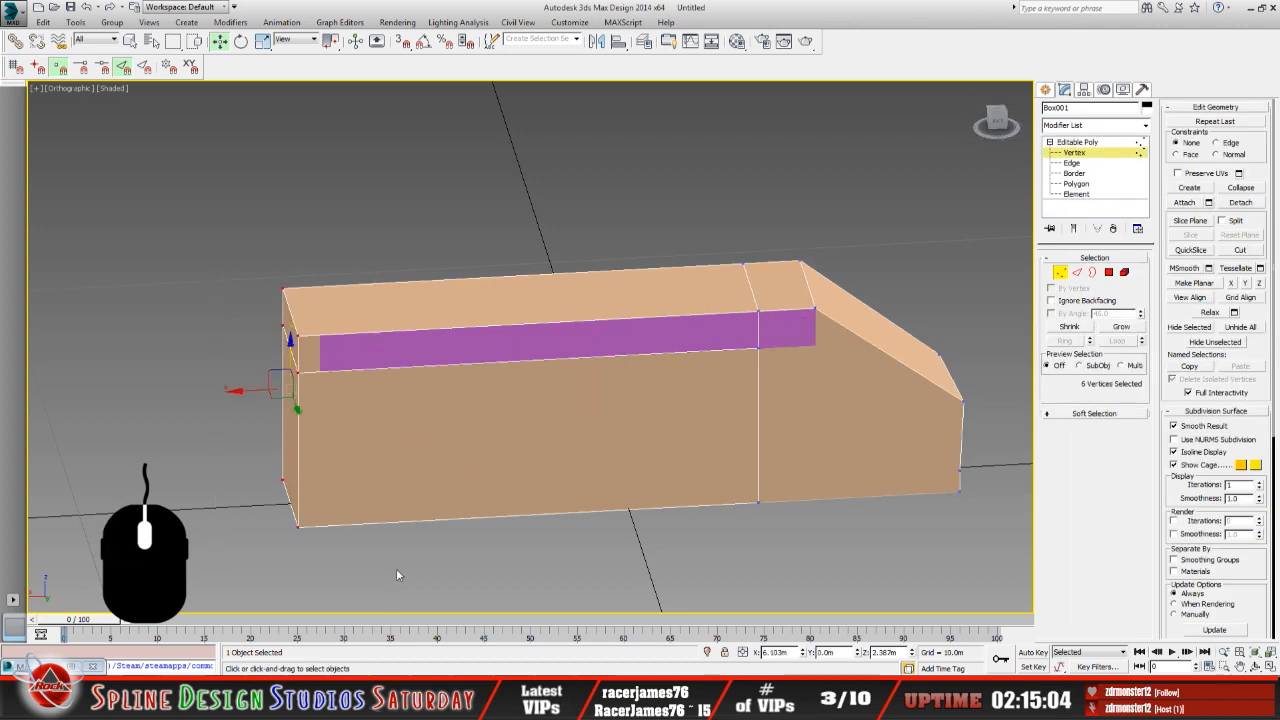
double_click(789, 654)
right_click(778, 658)
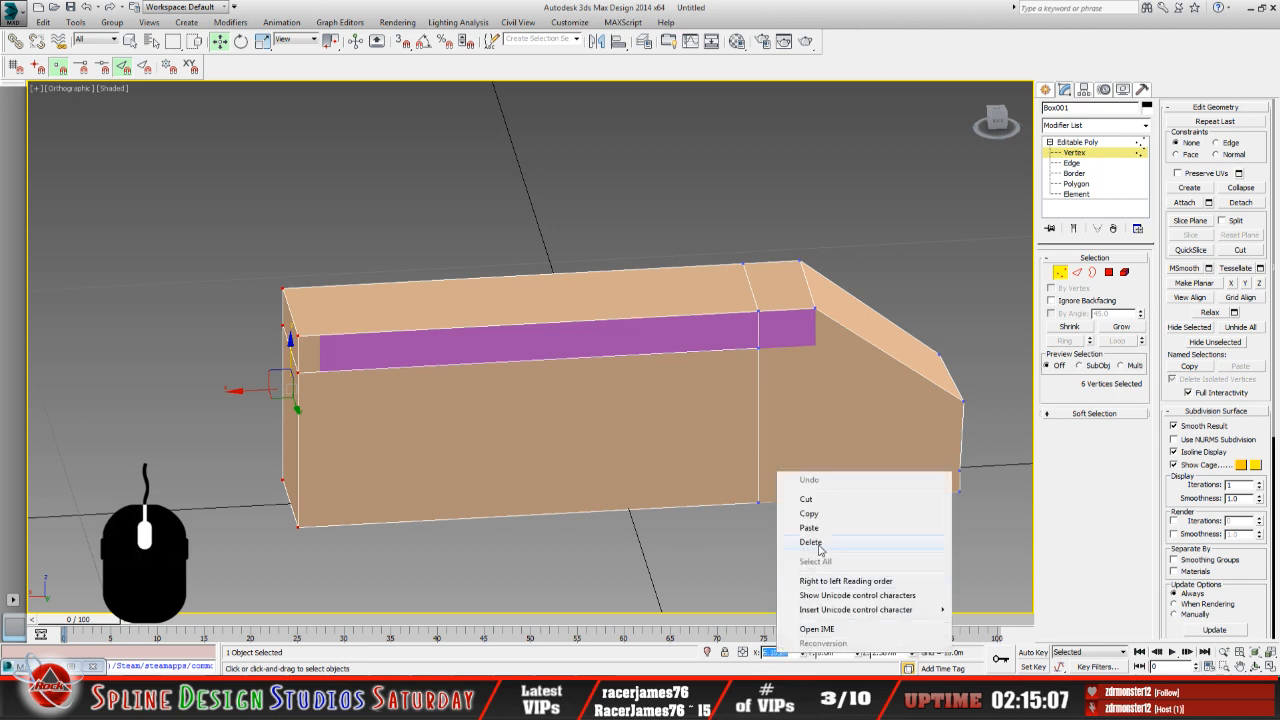
click(816, 532)
key(Return)
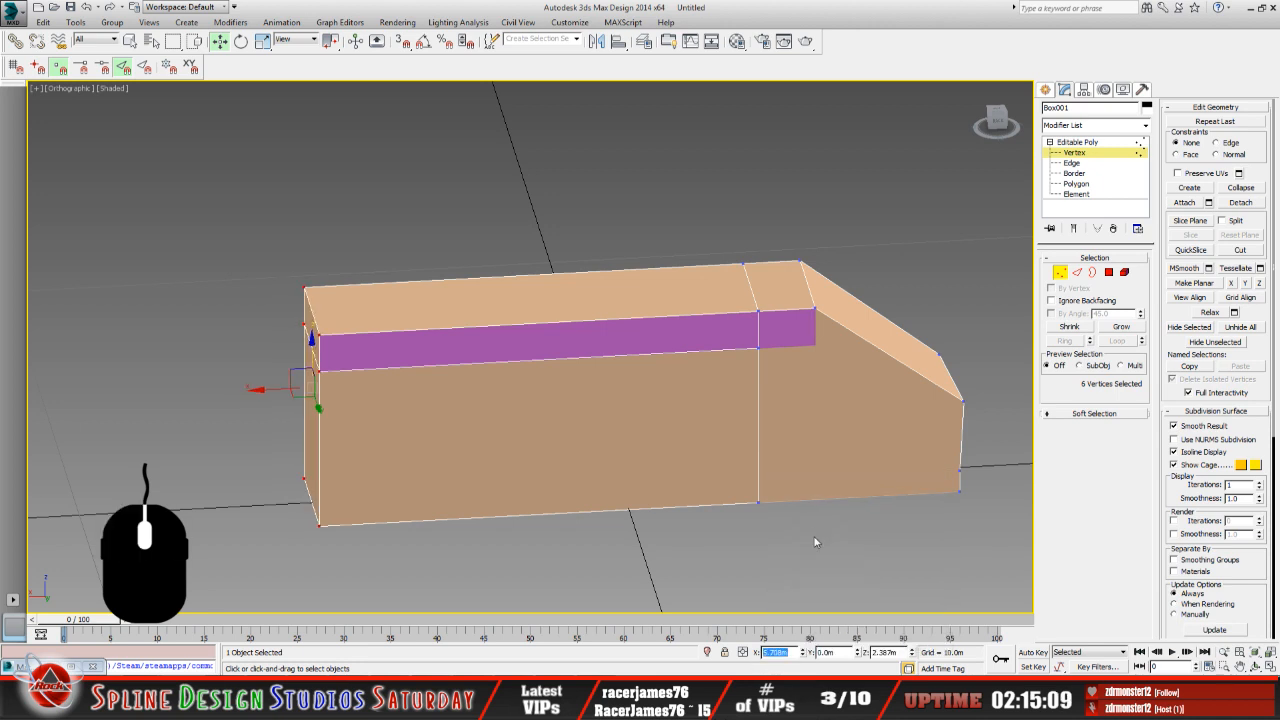
Leave Box001's vertex editing, select Plane001 and reset its Z position to 0 m.
middle_drag(735, 405, 643, 386)
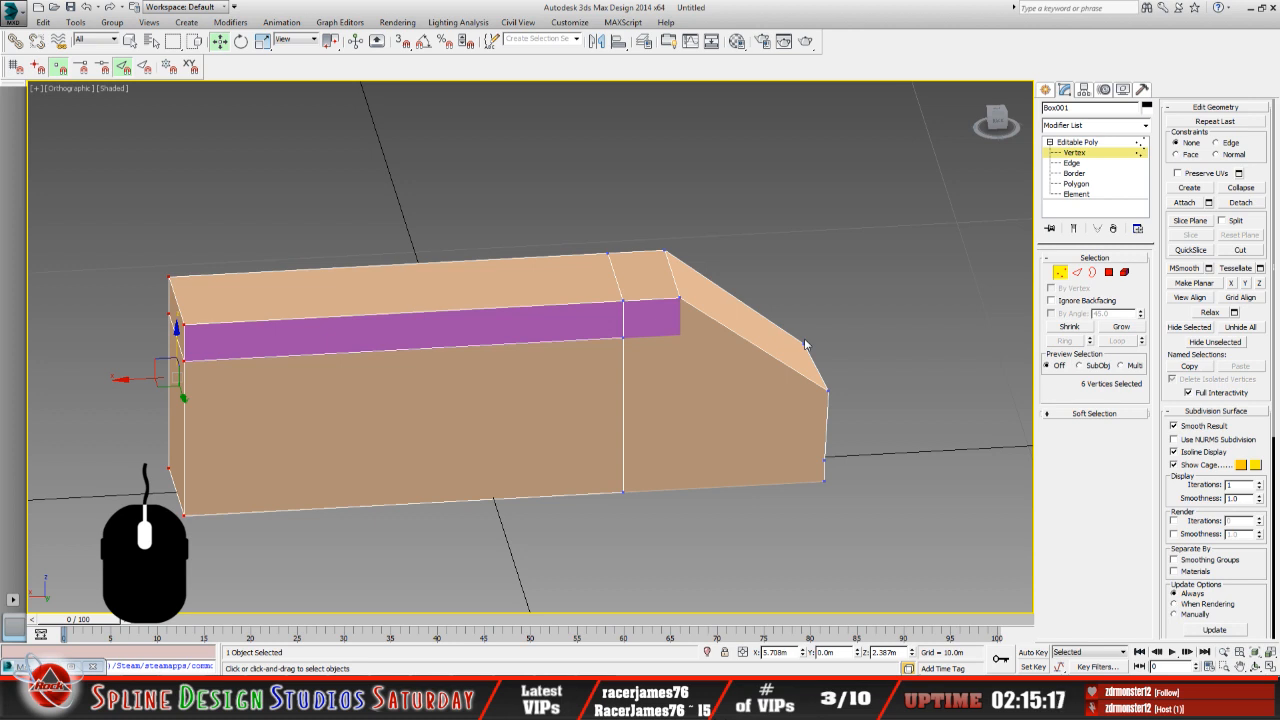
click(1256, 665)
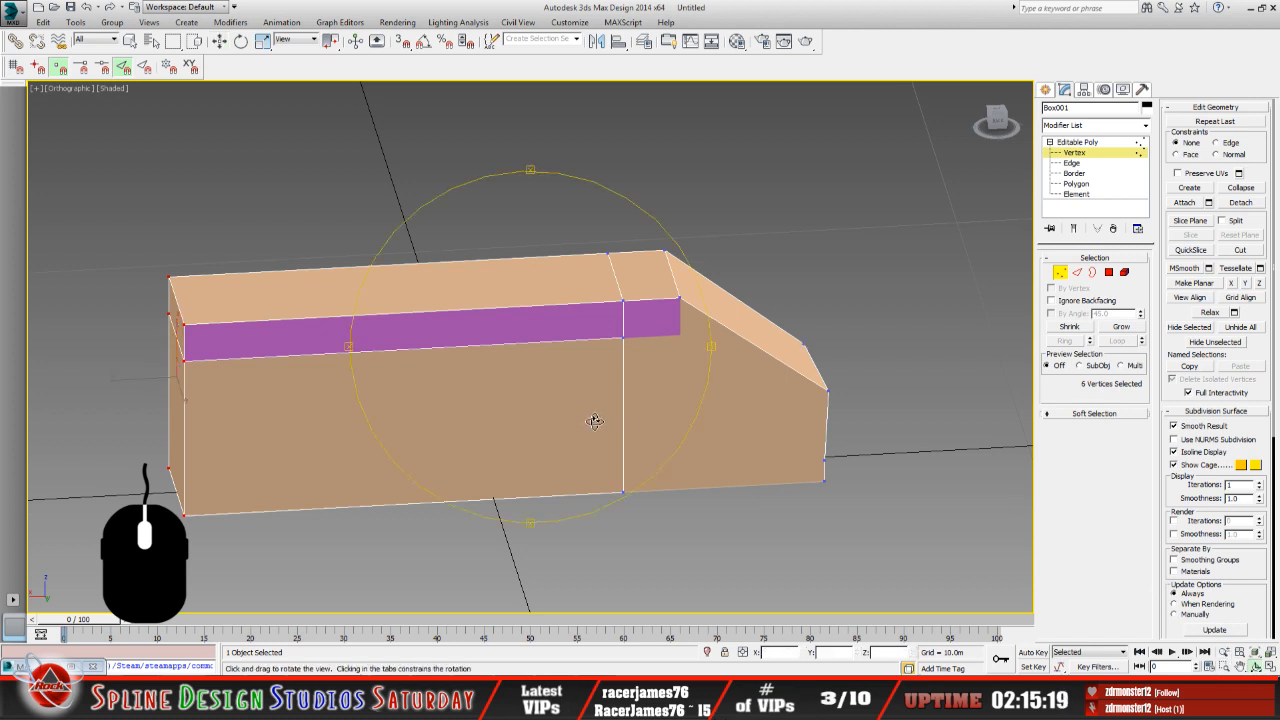
drag(594, 423, 571, 409)
middle_drag(586, 411, 442, 333)
middle_drag(520, 377, 691, 357)
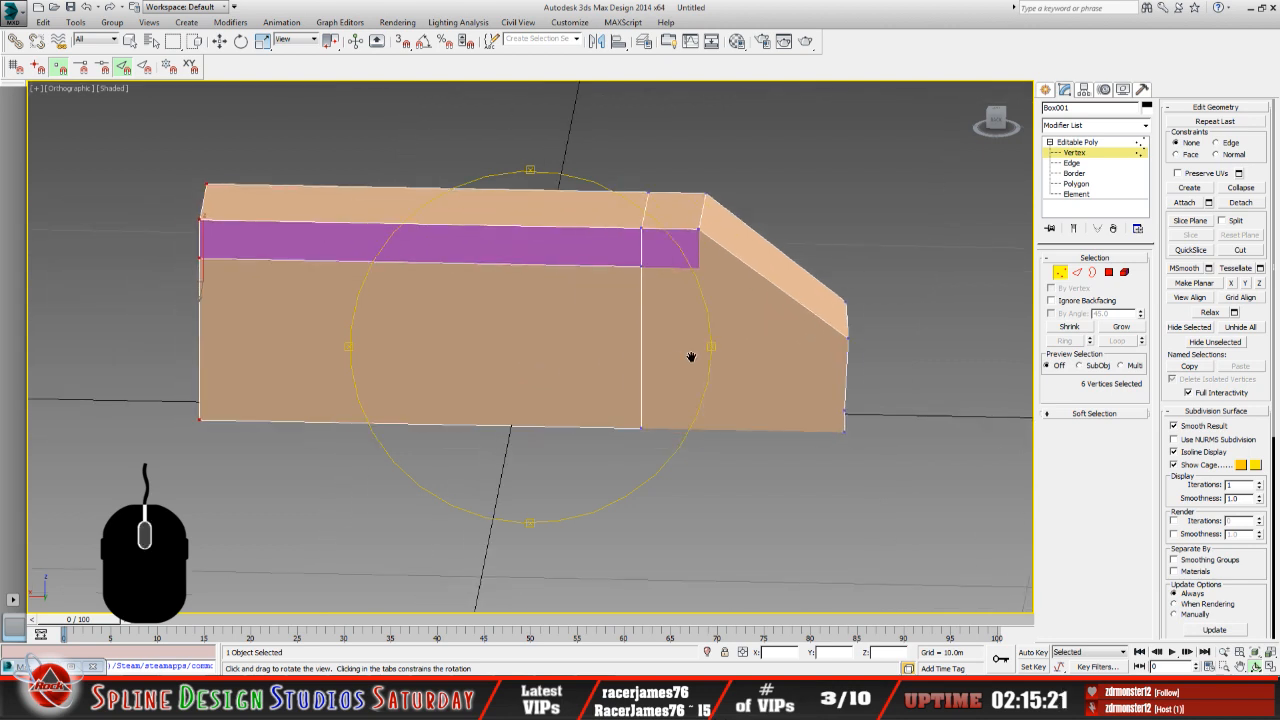
mouse_move(497, 403)
mouse_down()
mouse_move(509, 409)
mouse_move(503, 394)
mouse_up()
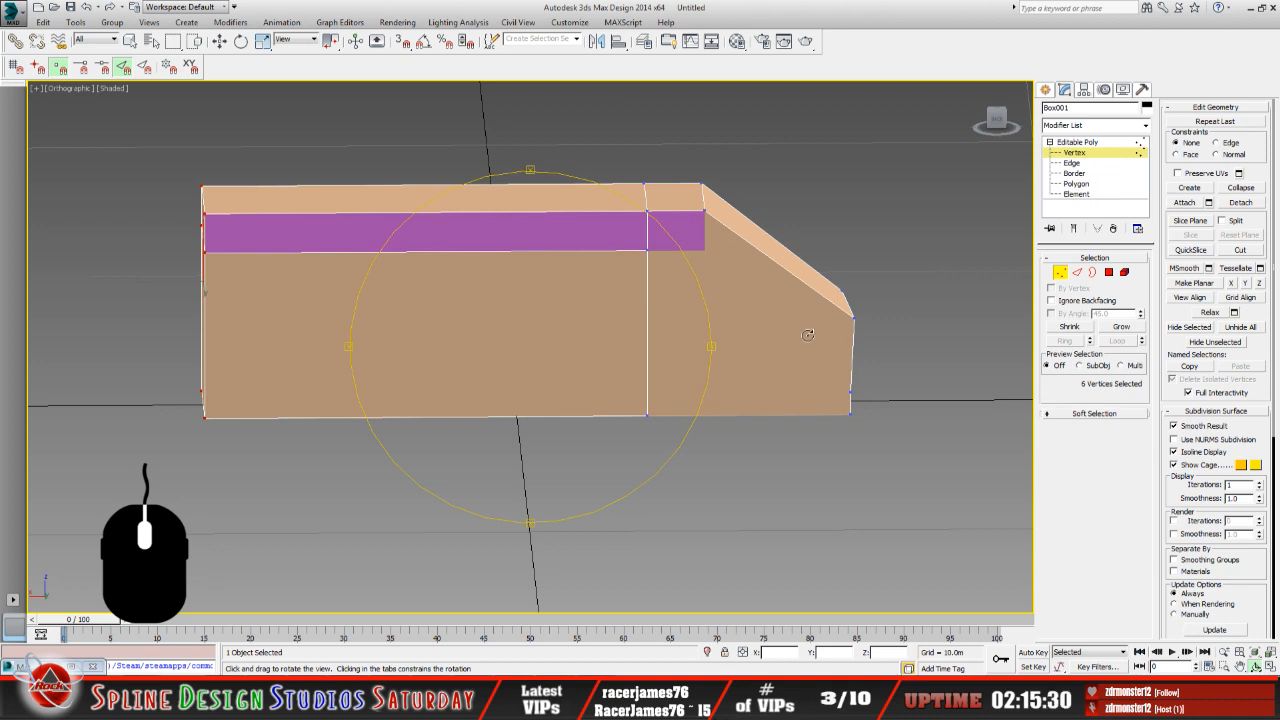
drag(634, 349, 567, 350)
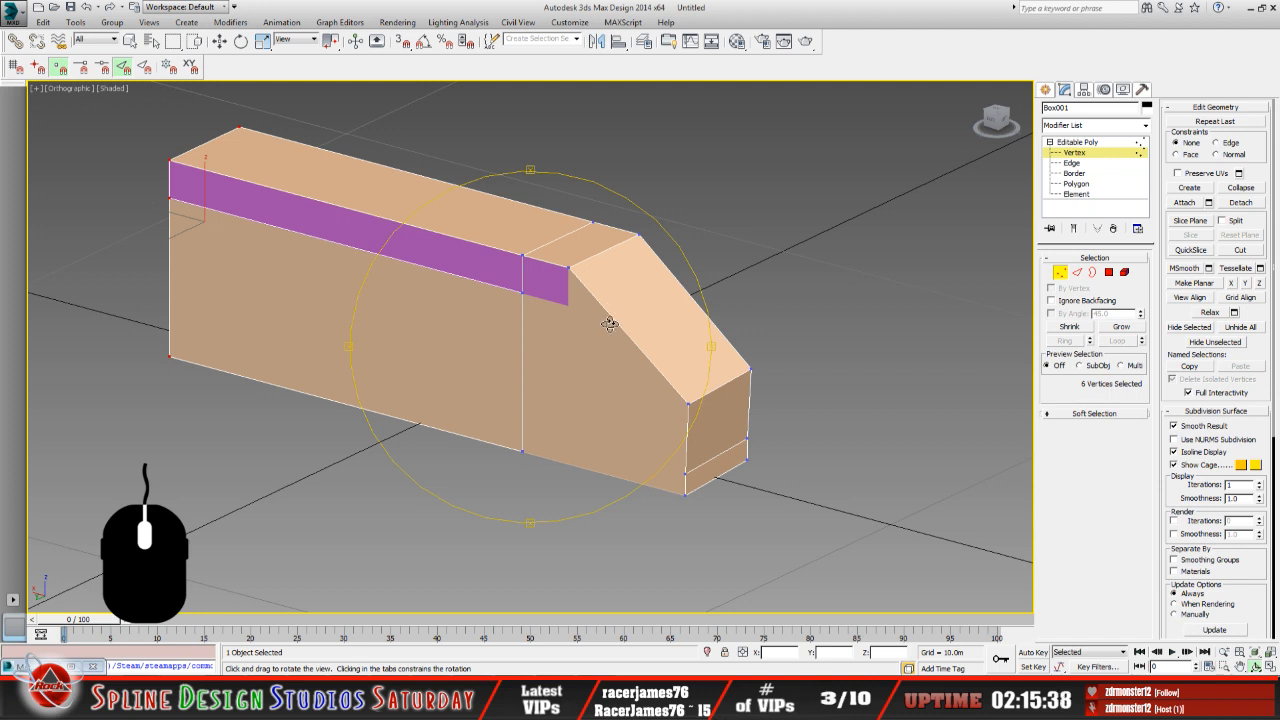
click(219, 41)
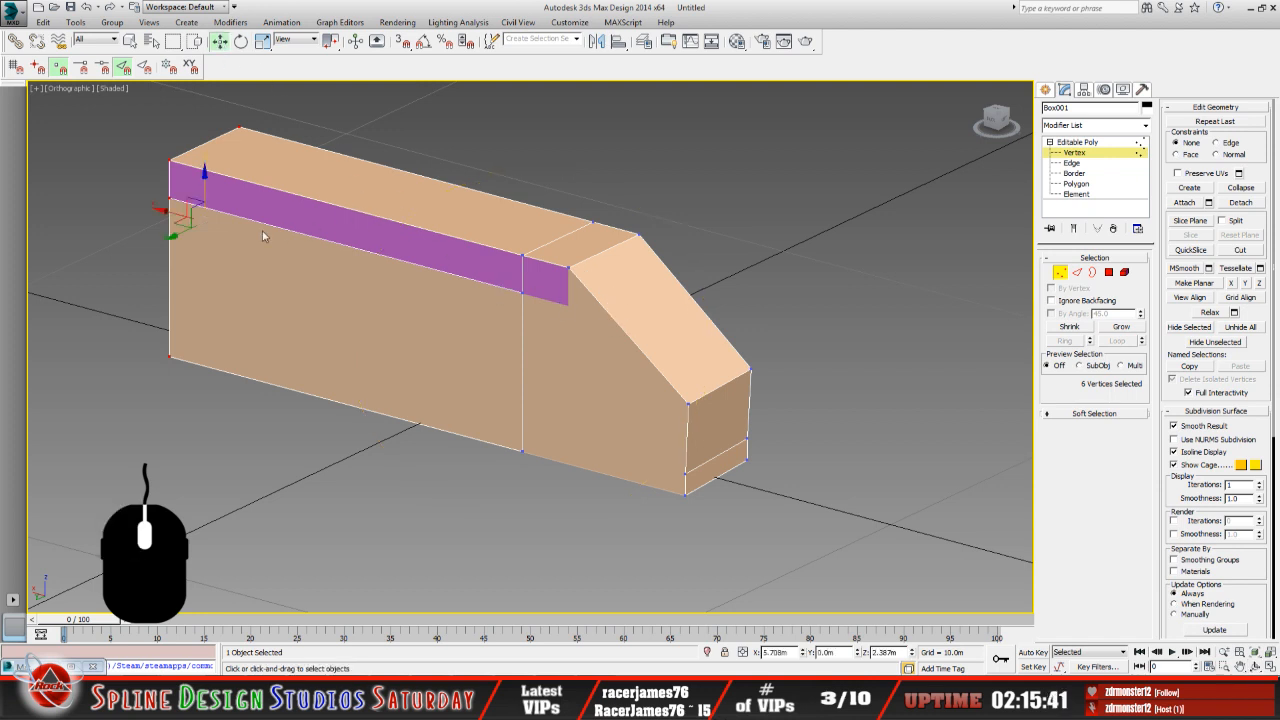
click(297, 202)
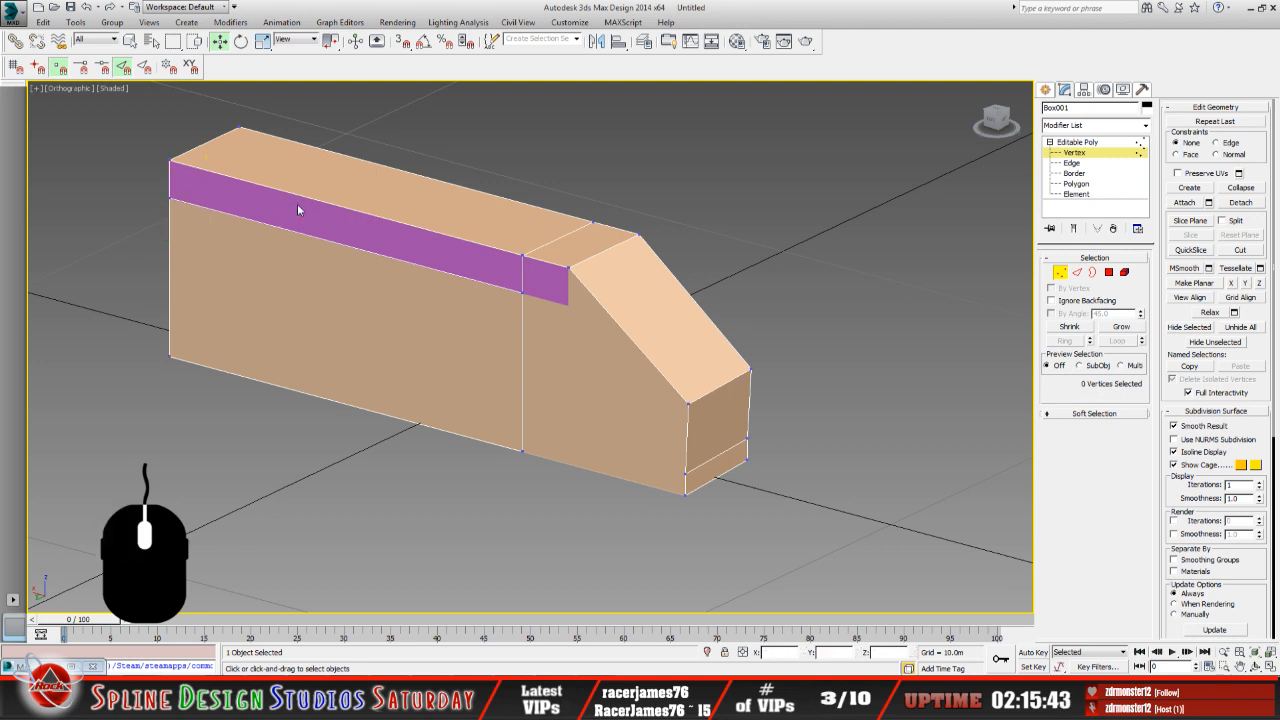
click(1076, 142)
click(413, 244)
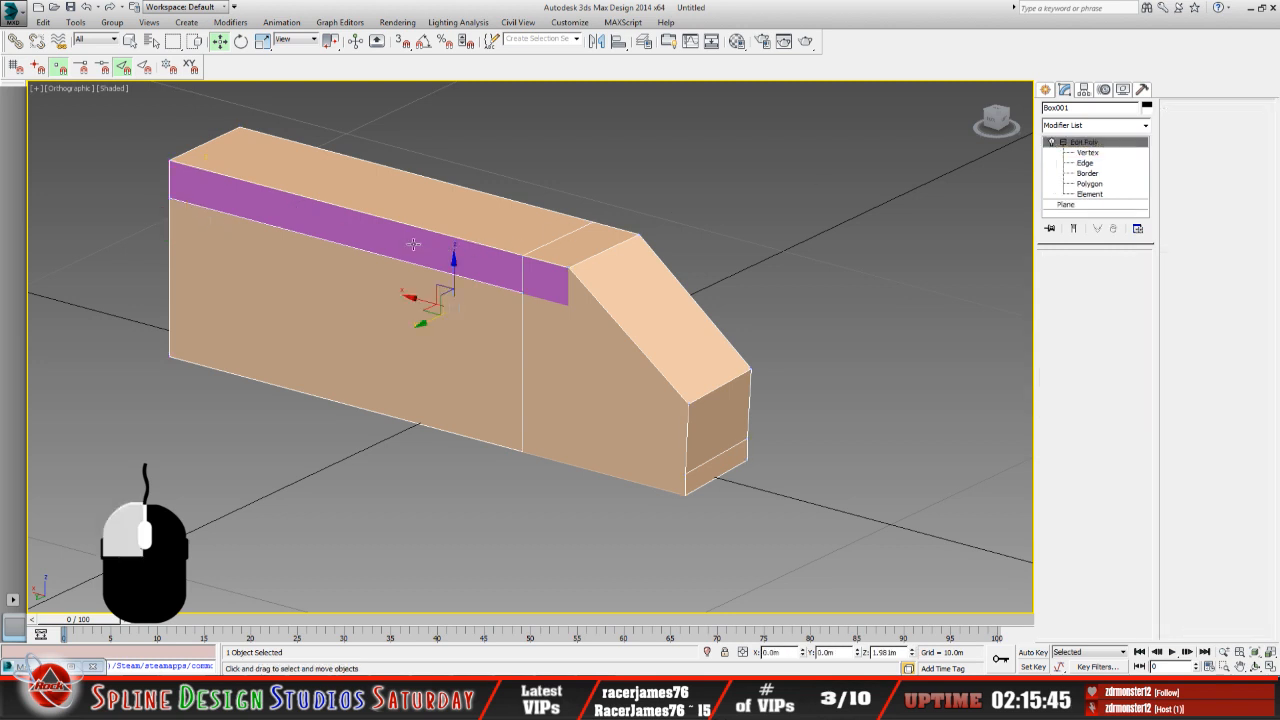
right_click(911, 655)
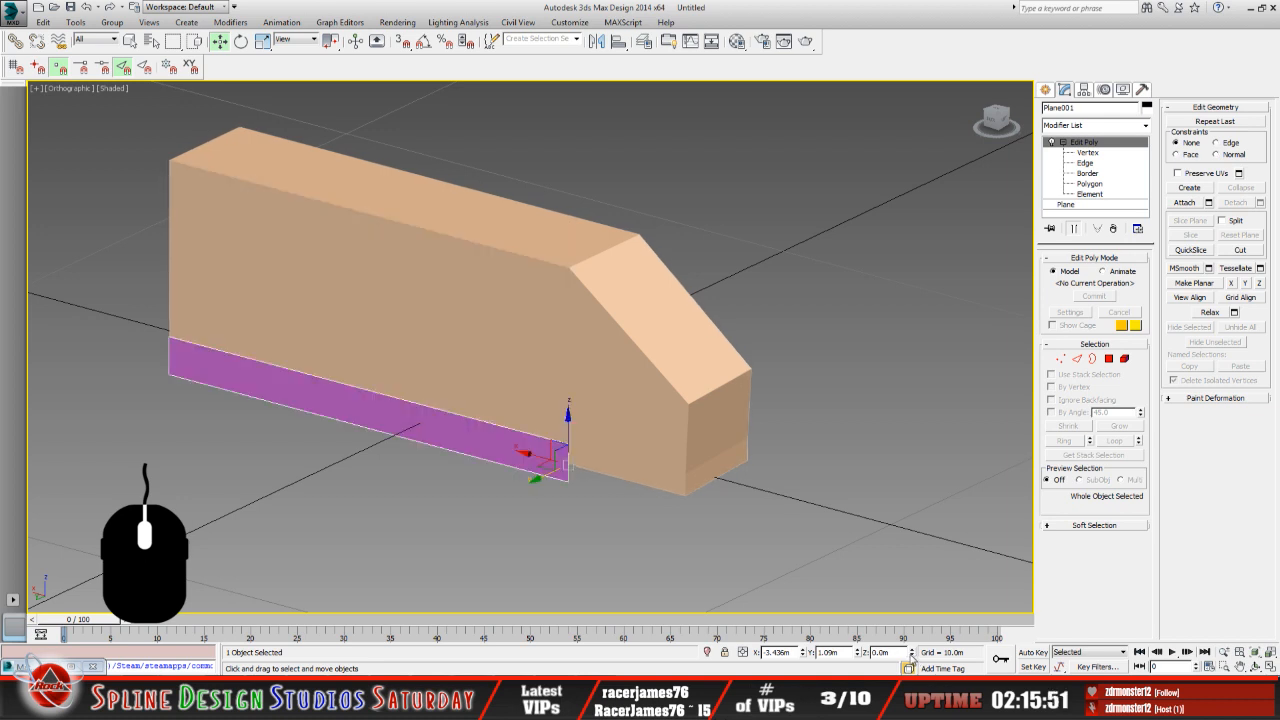
Select the outside_stairs side piece at the sloped end of the box, beside Plane001.
click(1254, 654)
middle_drag(545, 387, 331, 451)
scroll(335, 449, down, 2)
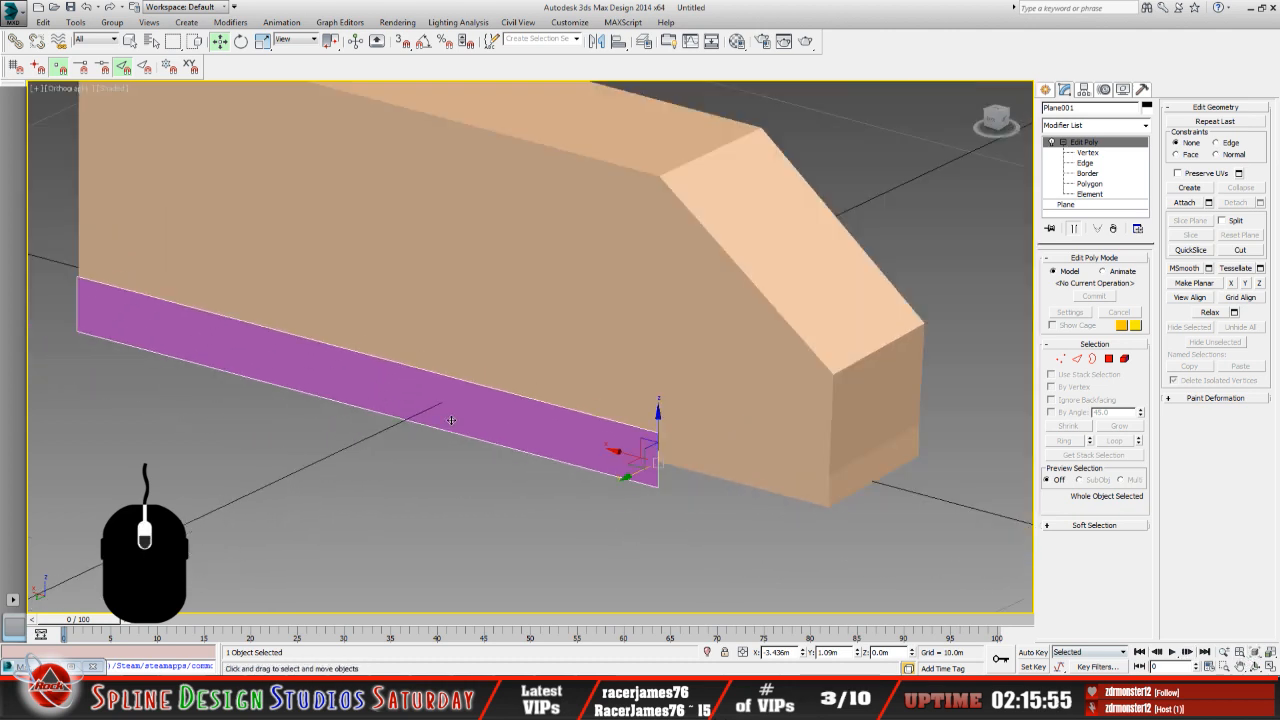
middle_drag(683, 372, 497, 434)
click(530, 406)
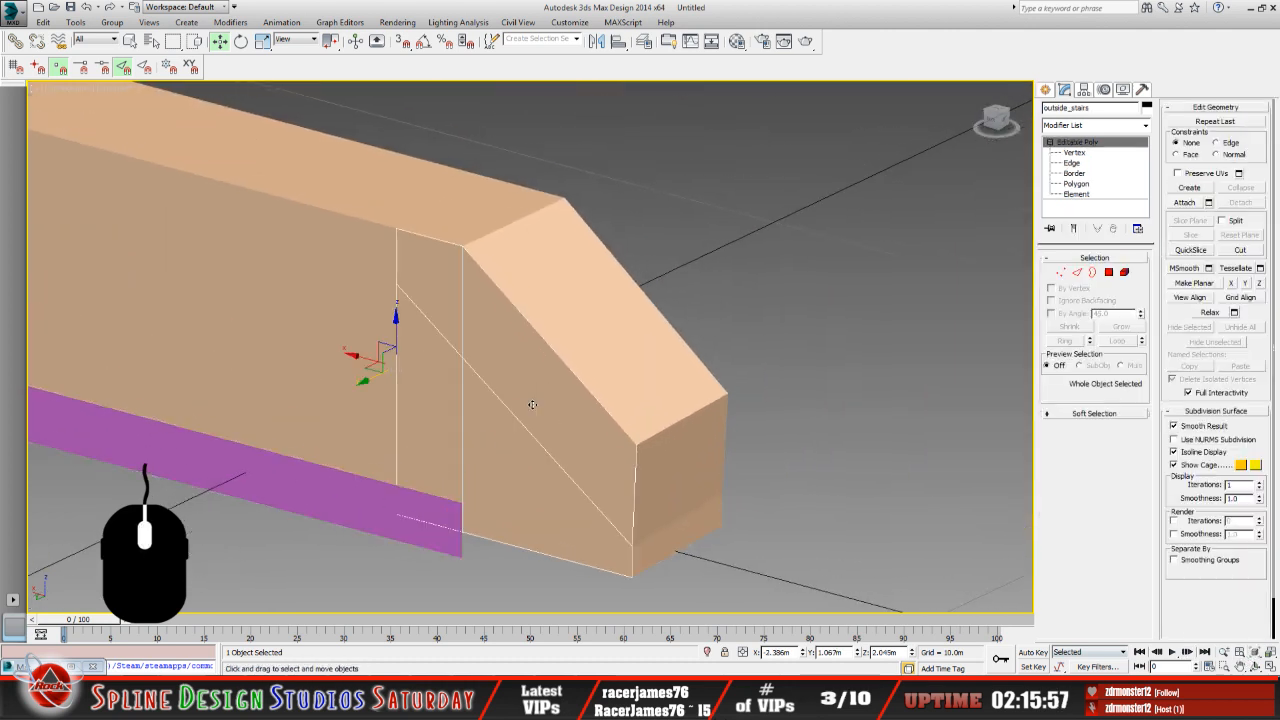
middle_drag(532, 404, 581, 367)
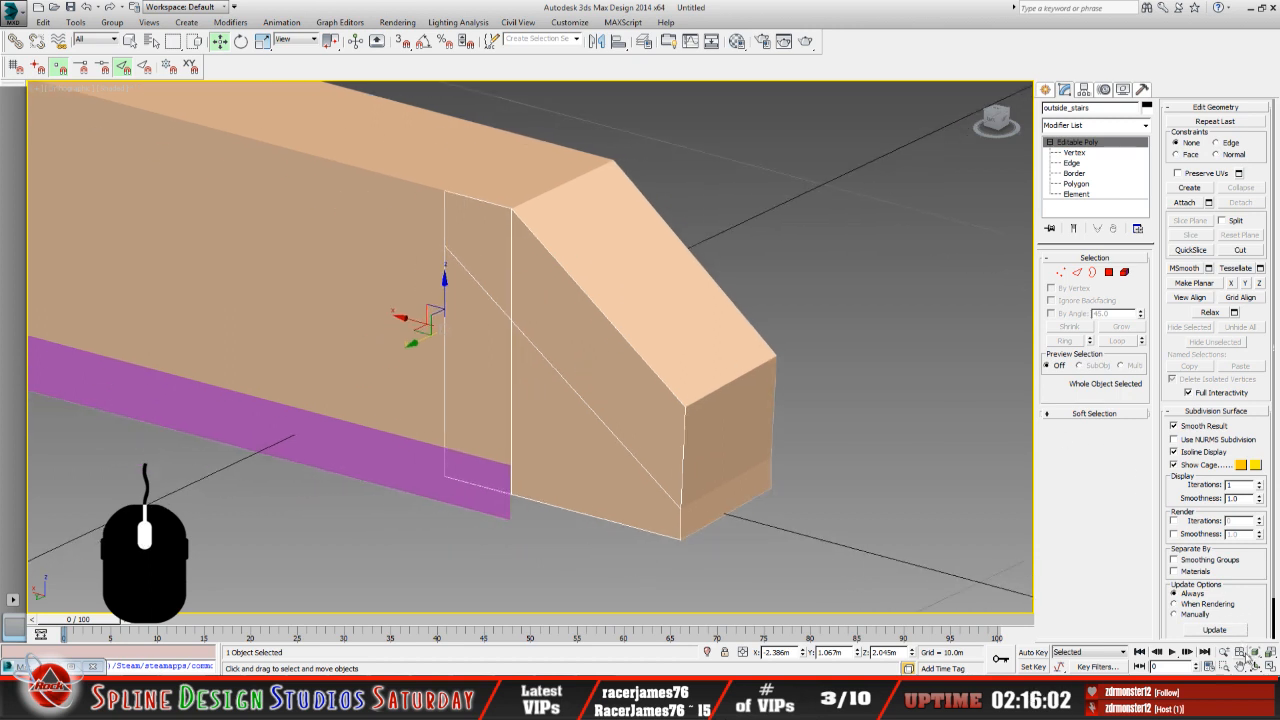
Select Object007 from the scene's object list and examine its position on the opposite side of the sloped end.
click(152, 41)
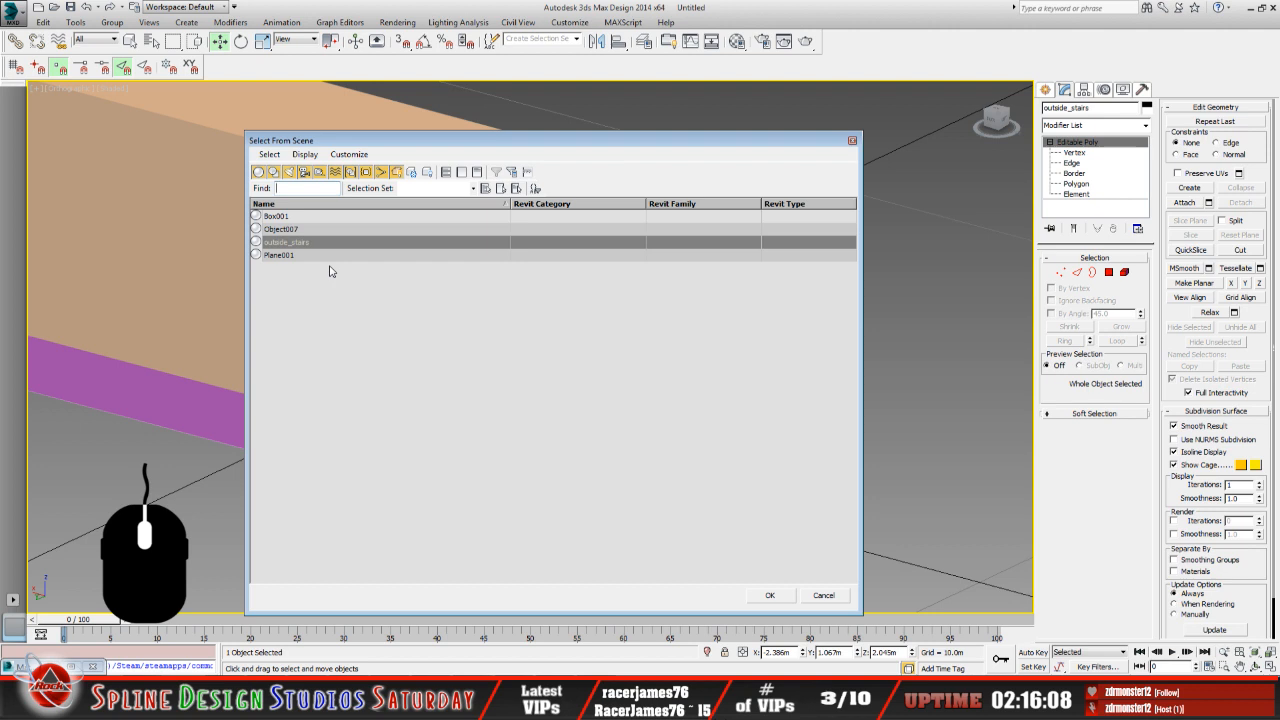
click(305, 243)
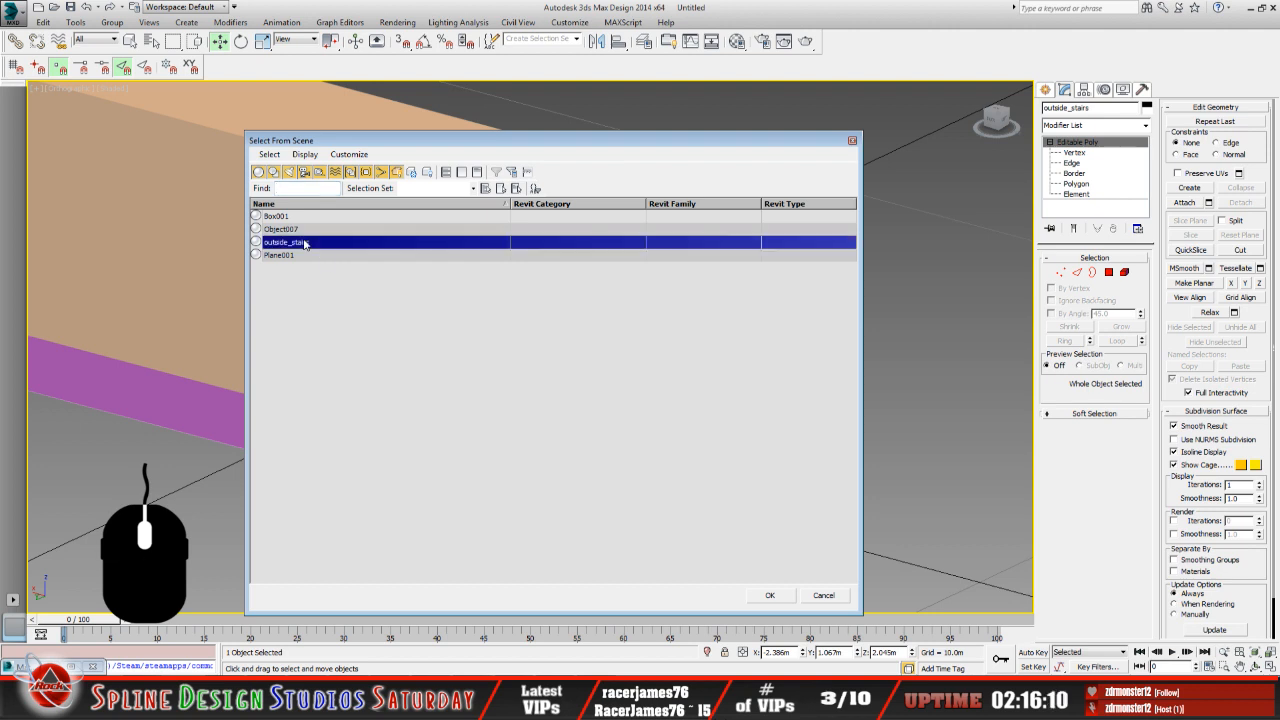
click(290, 229)
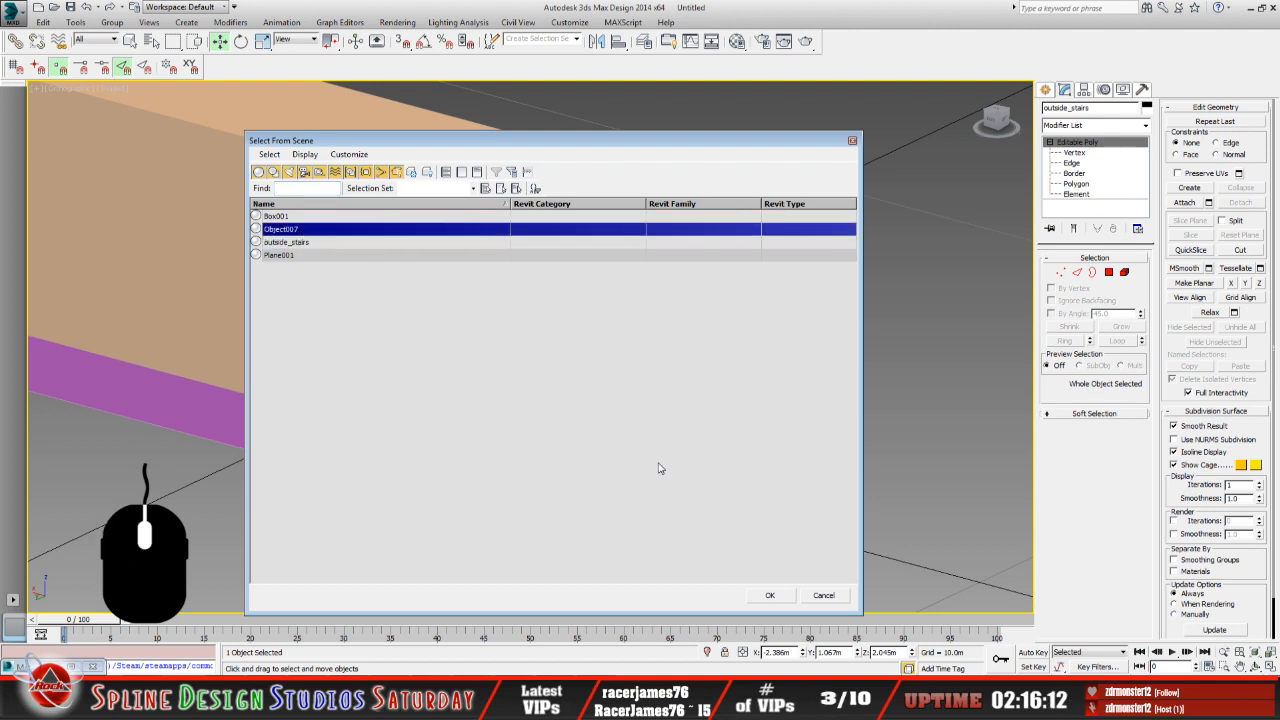
click(768, 595)
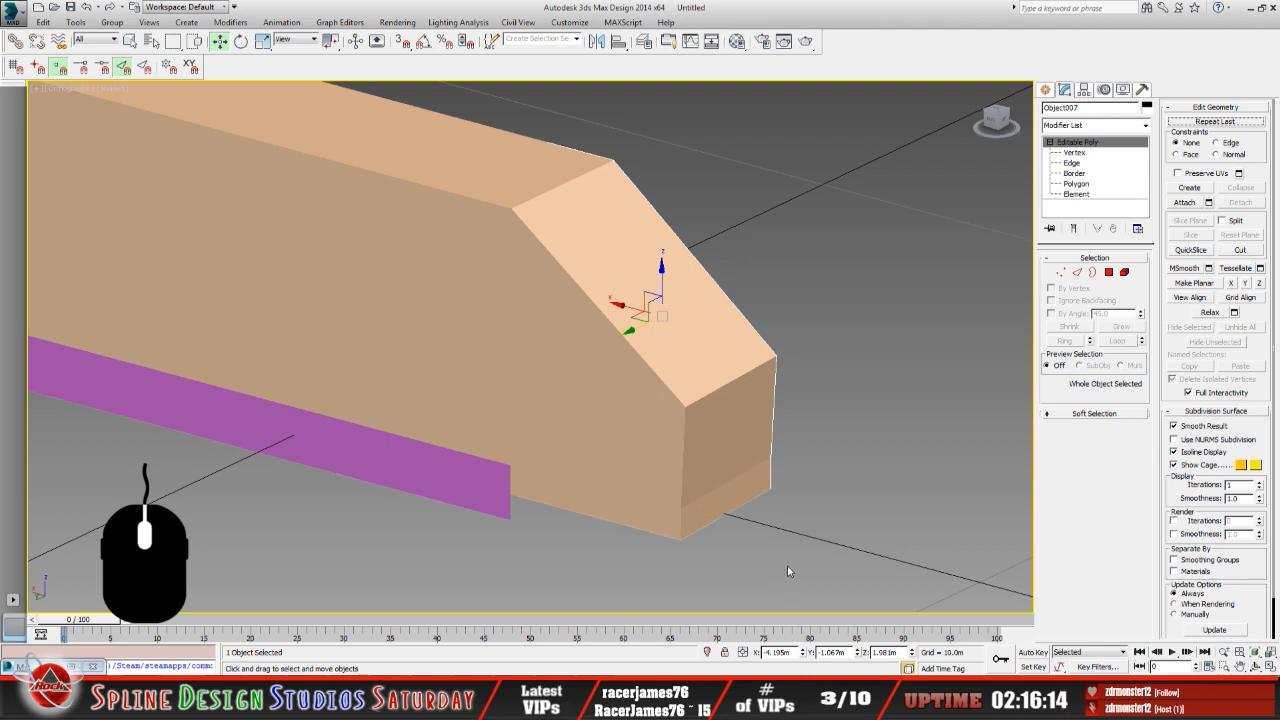
click(1254, 666)
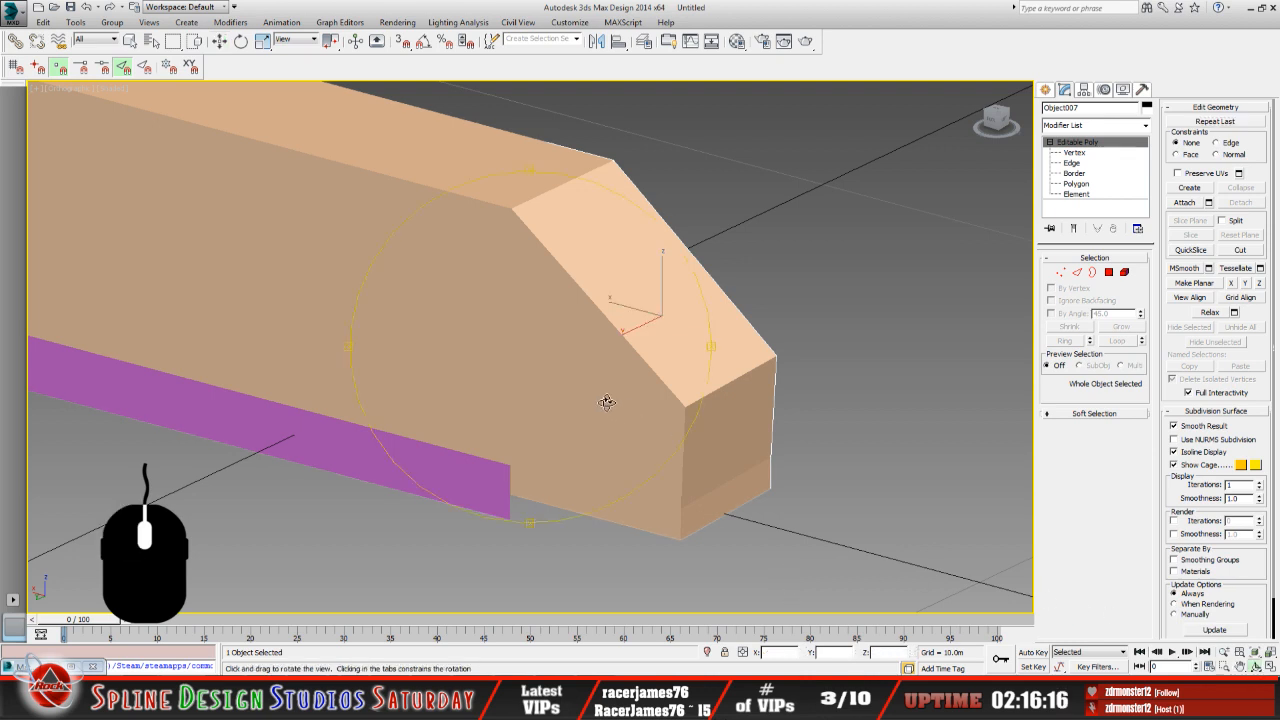
drag(603, 400, 505, 398)
drag(580, 380, 450, 405)
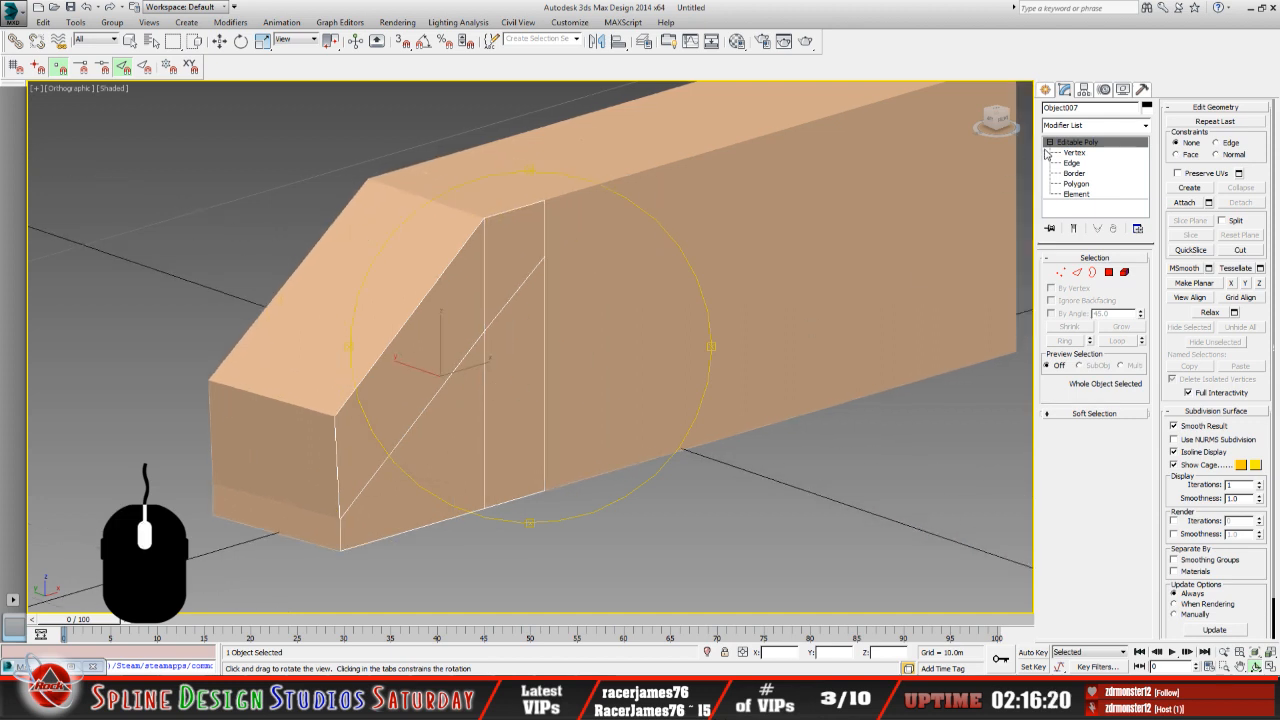
Select outside_stairs from the scene's object list and rename it outside_stairs1.
key(h)
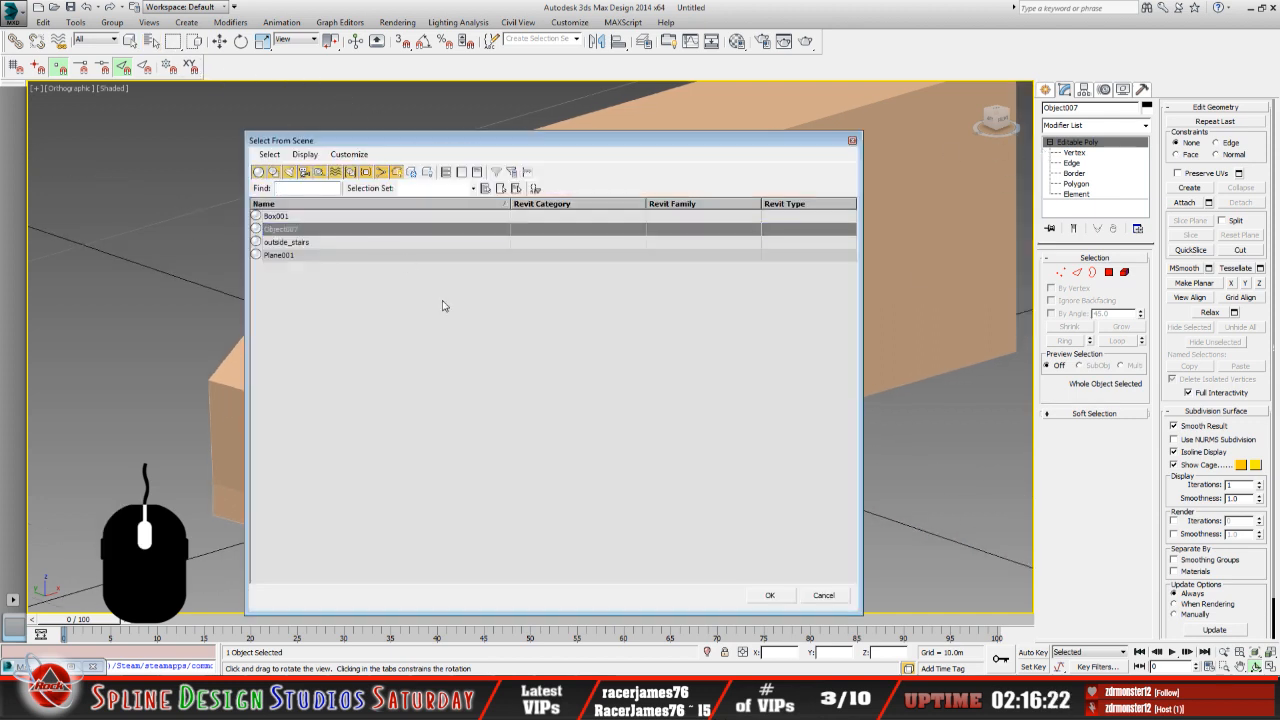
click(303, 250)
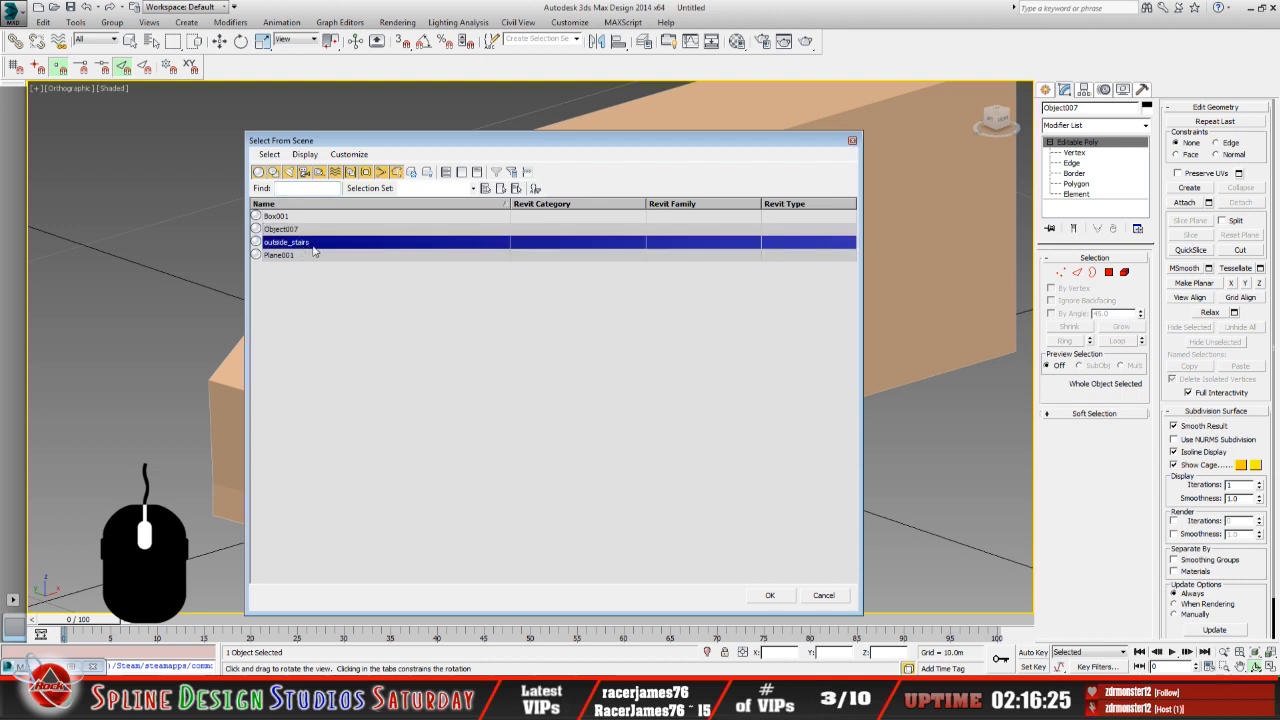
click(771, 595)
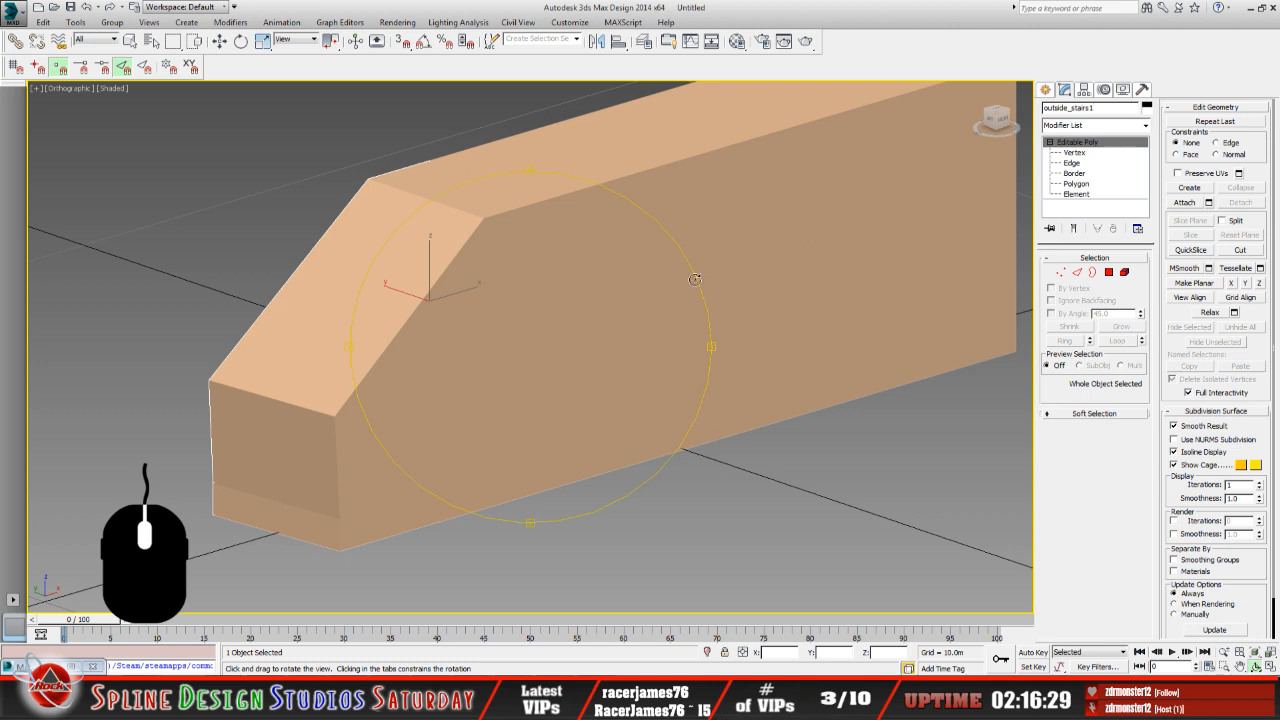
click(152, 41)
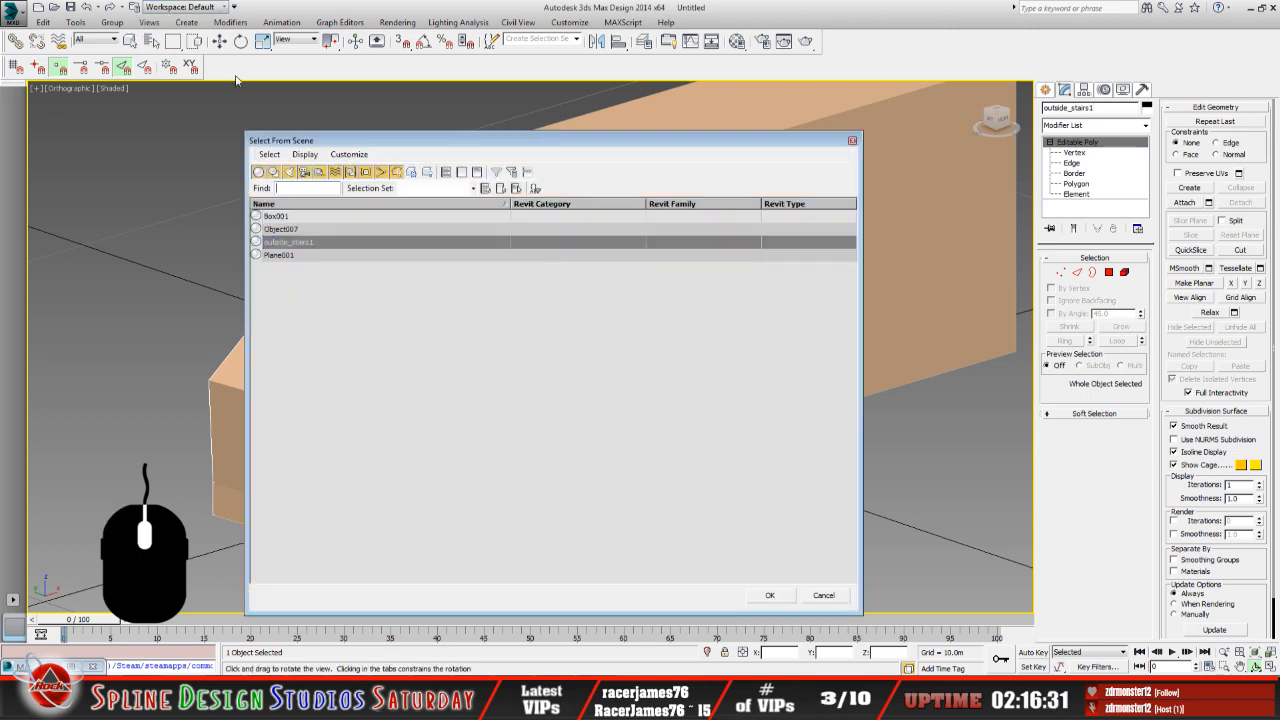
click(288, 230)
click(772, 597)
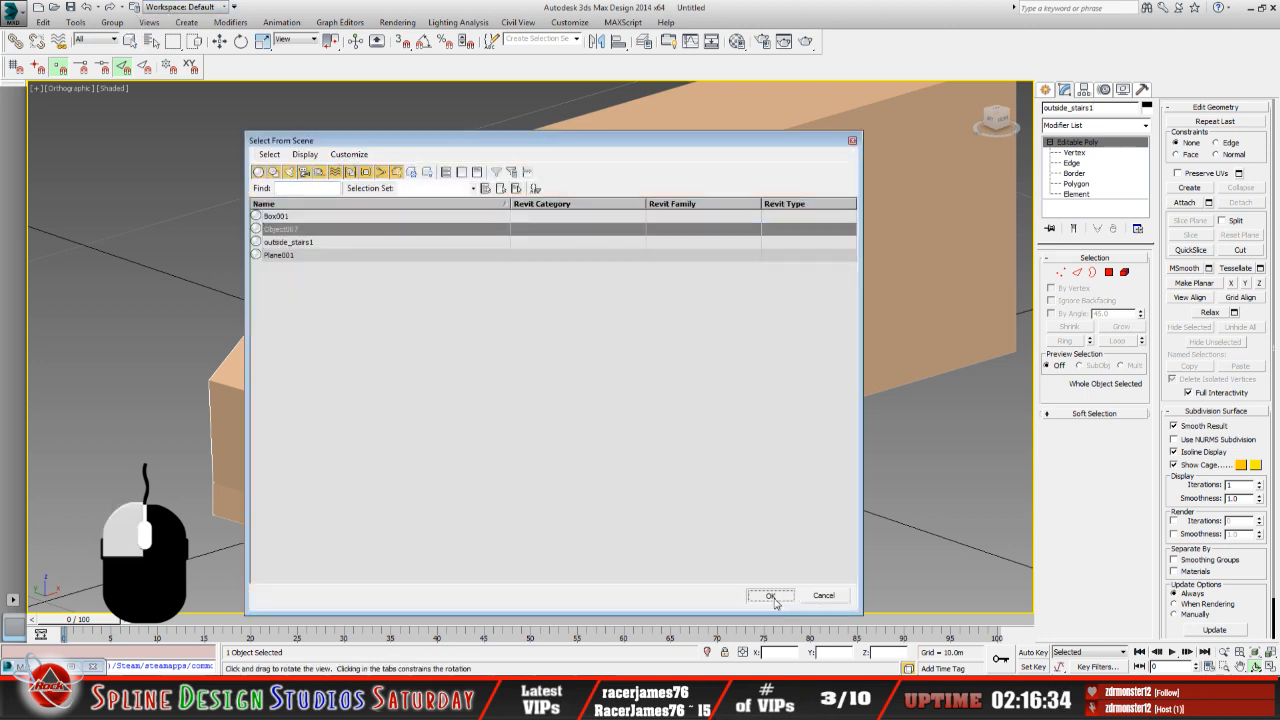
click(1094, 106)
click(1081, 108)
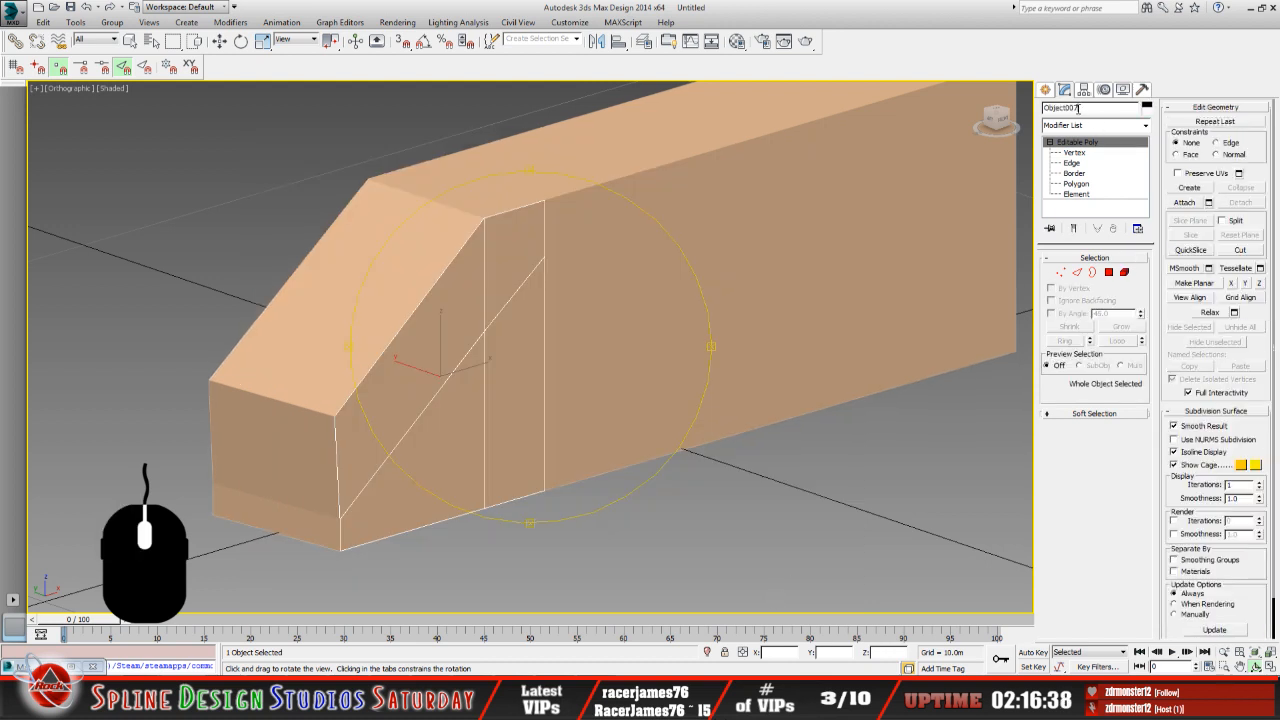
Select outside_stairs1 from the scene's object list and copy its name.
click(154, 40)
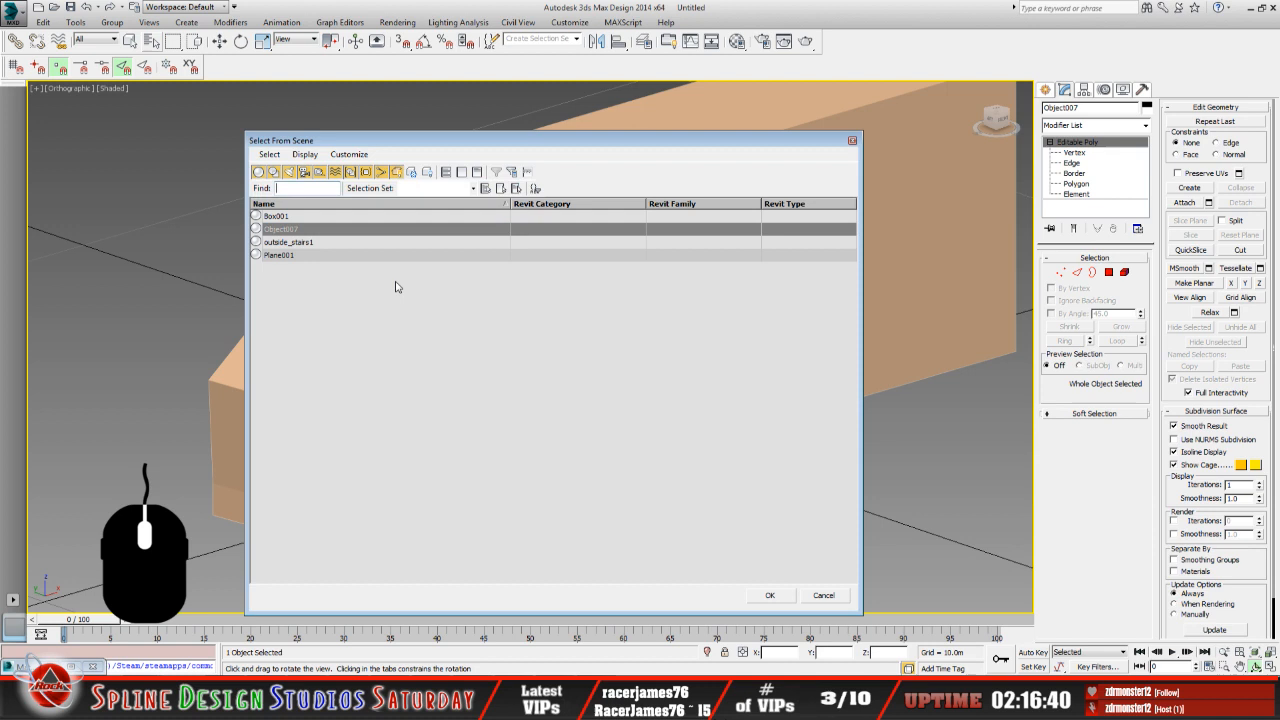
click(307, 244)
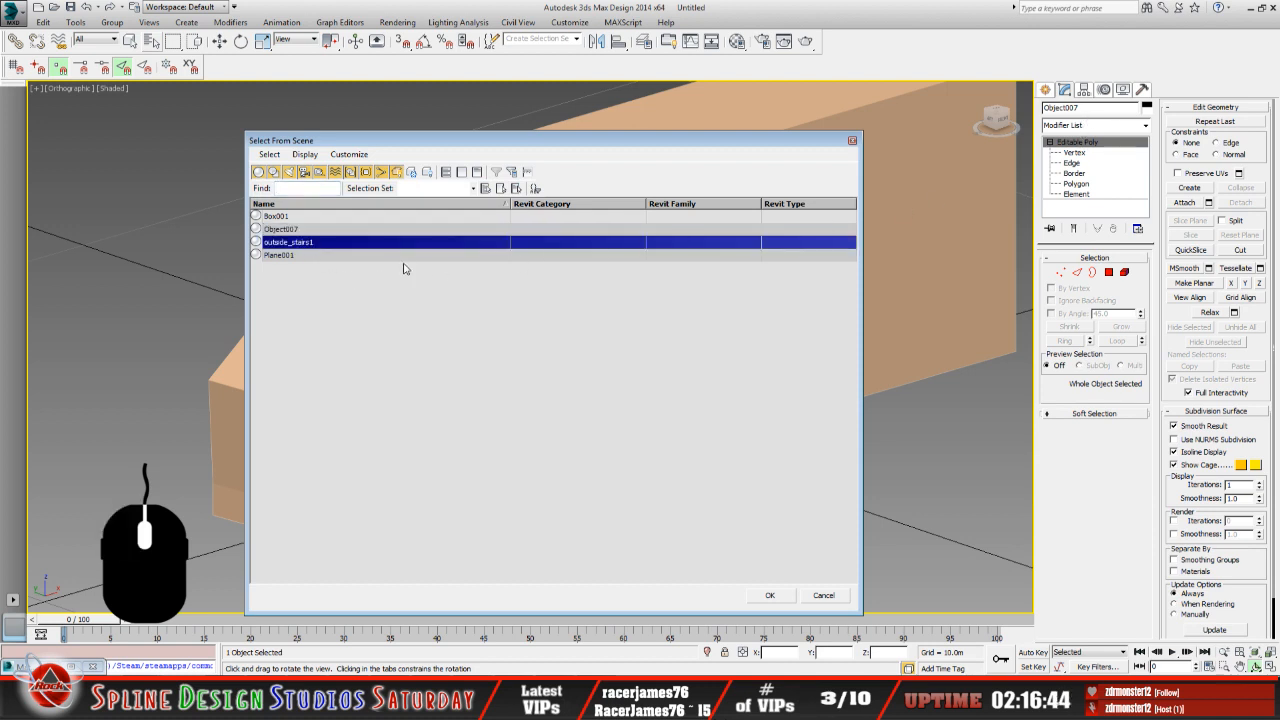
click(770, 595)
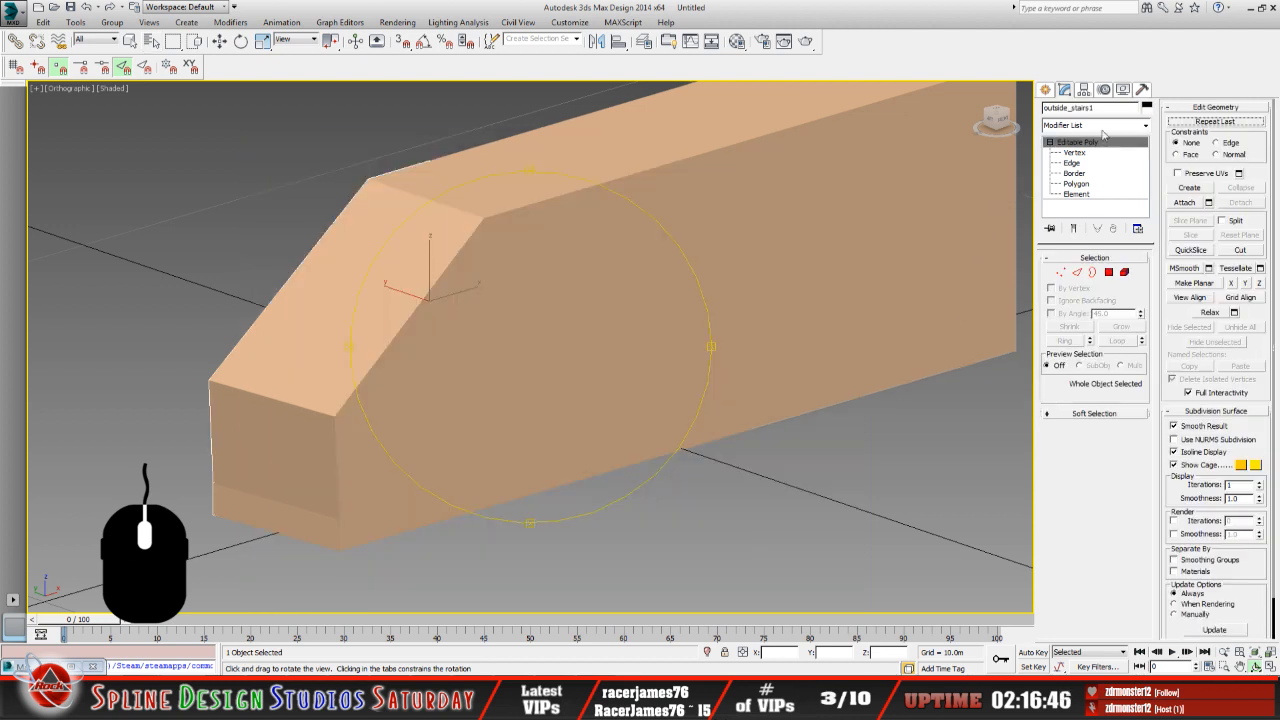
right_click(1062, 110)
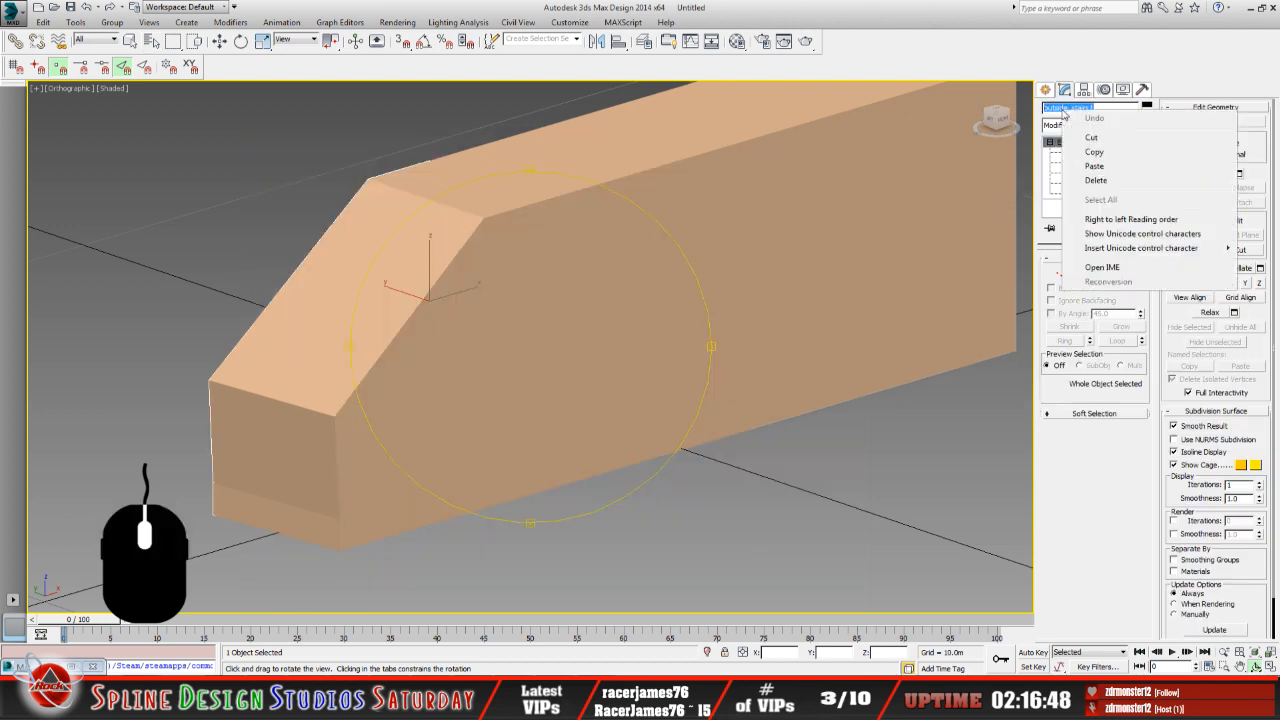
click(1100, 163)
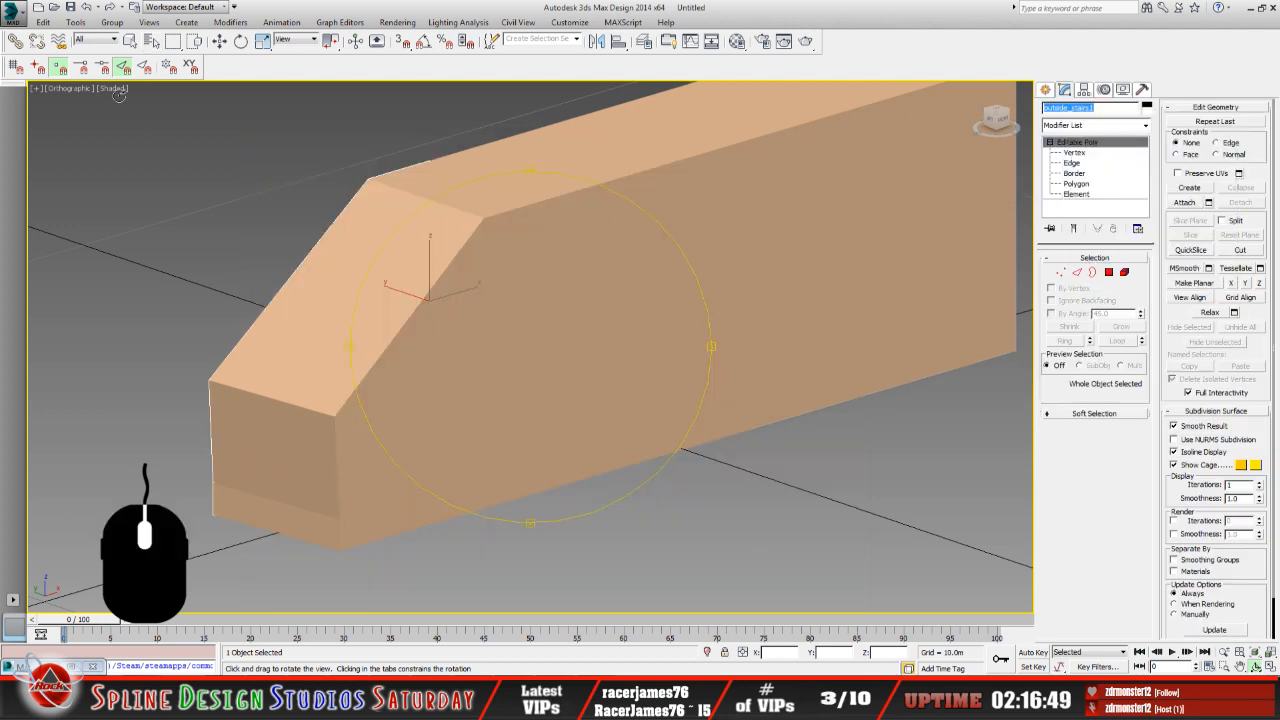
Select Object007 from the scene's object list and rename it outside_stairs2, then check the name in the list.
click(152, 41)
click(300, 229)
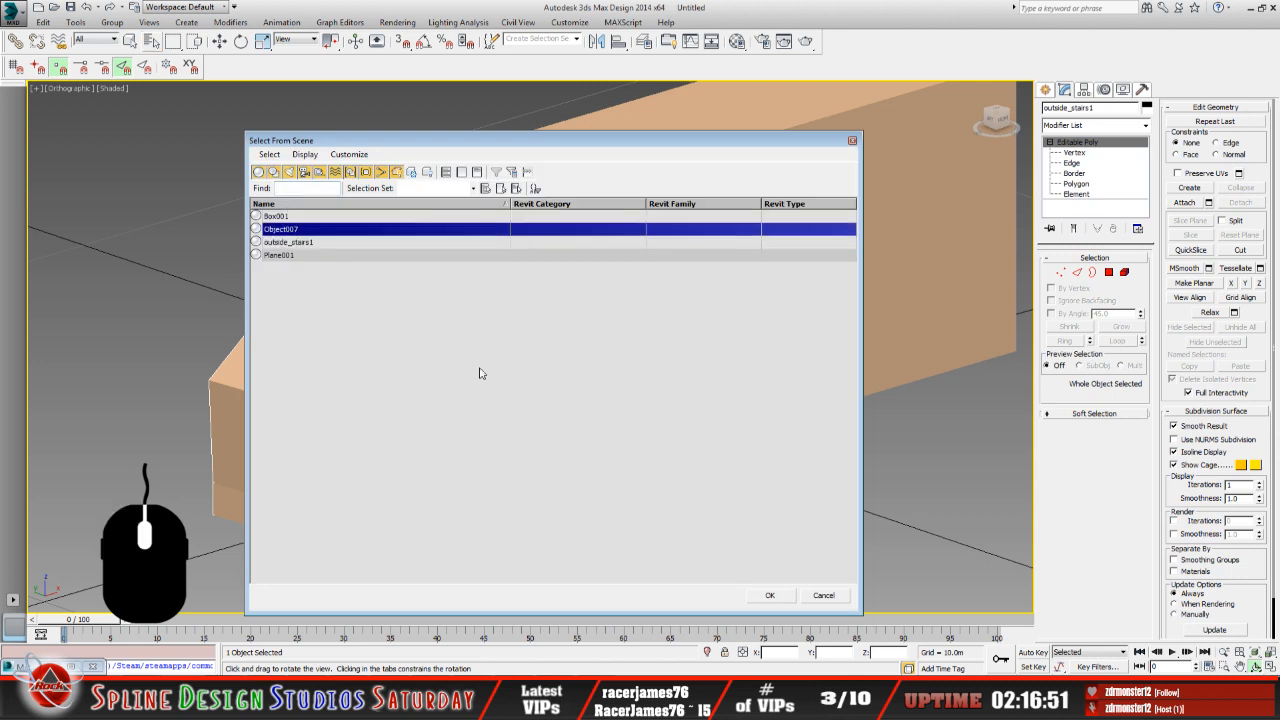
click(775, 595)
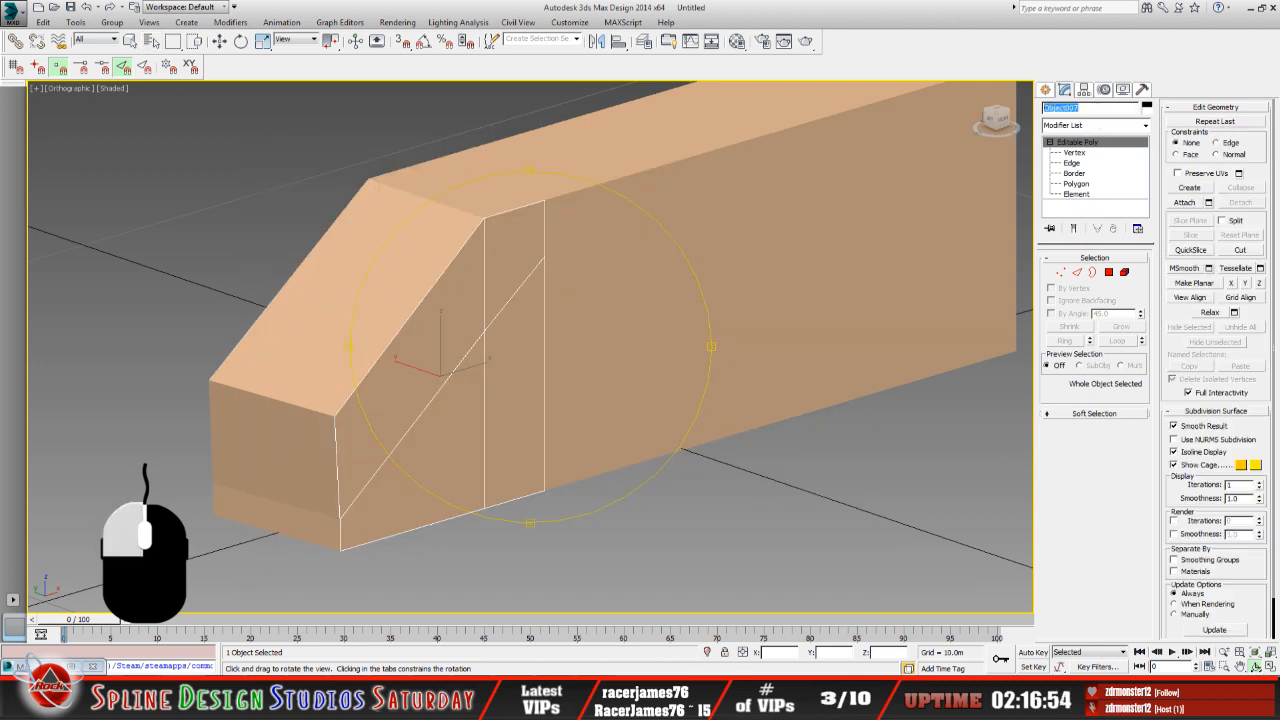
right_click(1060, 110)
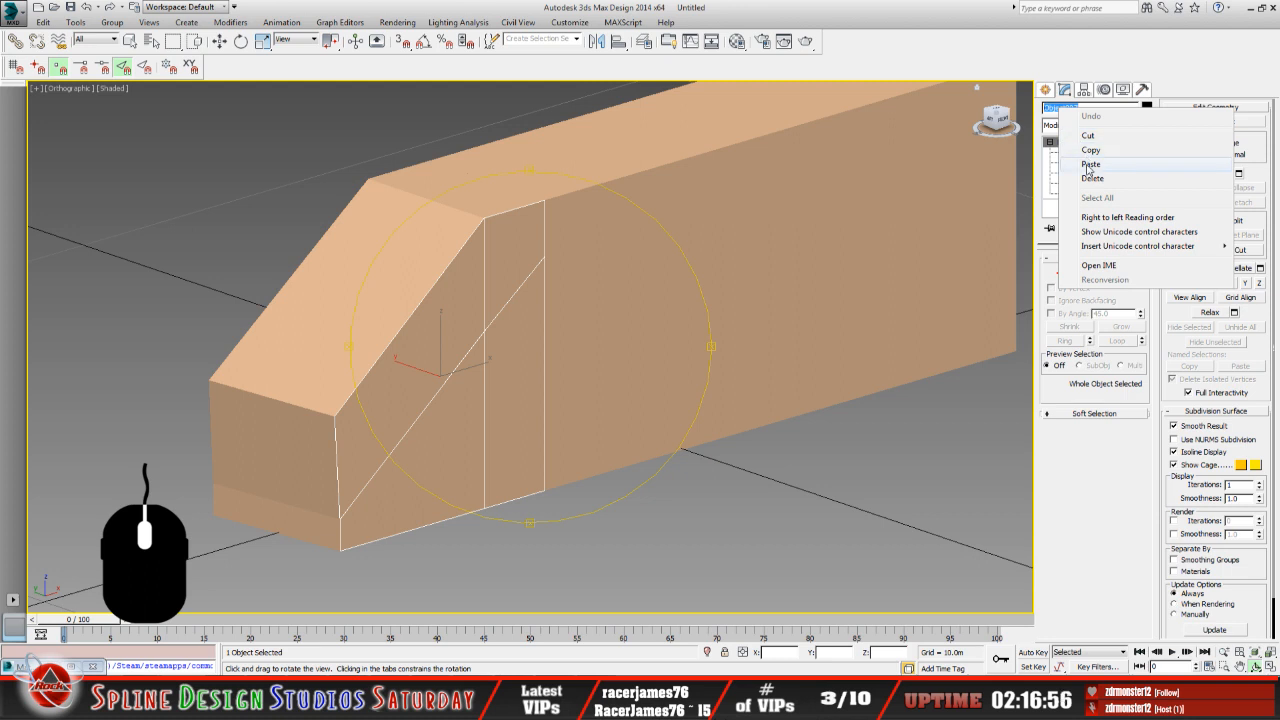
click(1090, 165)
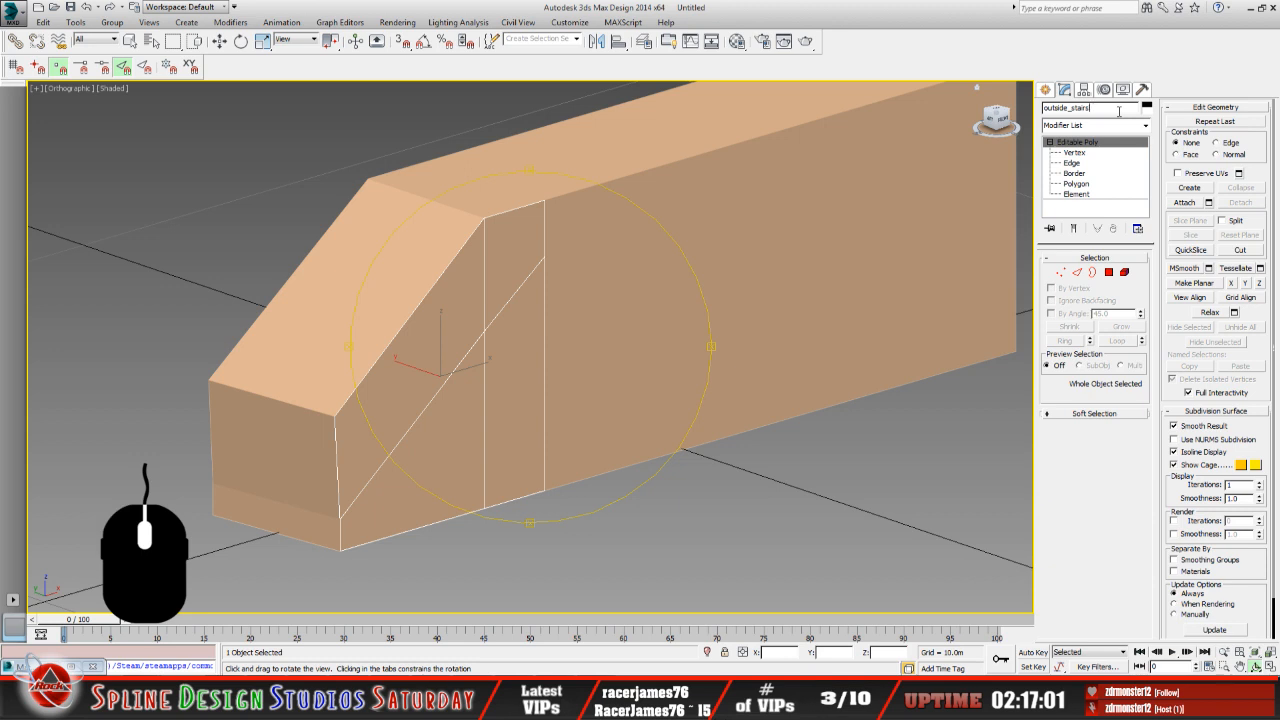
key(BackSpace)
text(2)
click(151, 41)
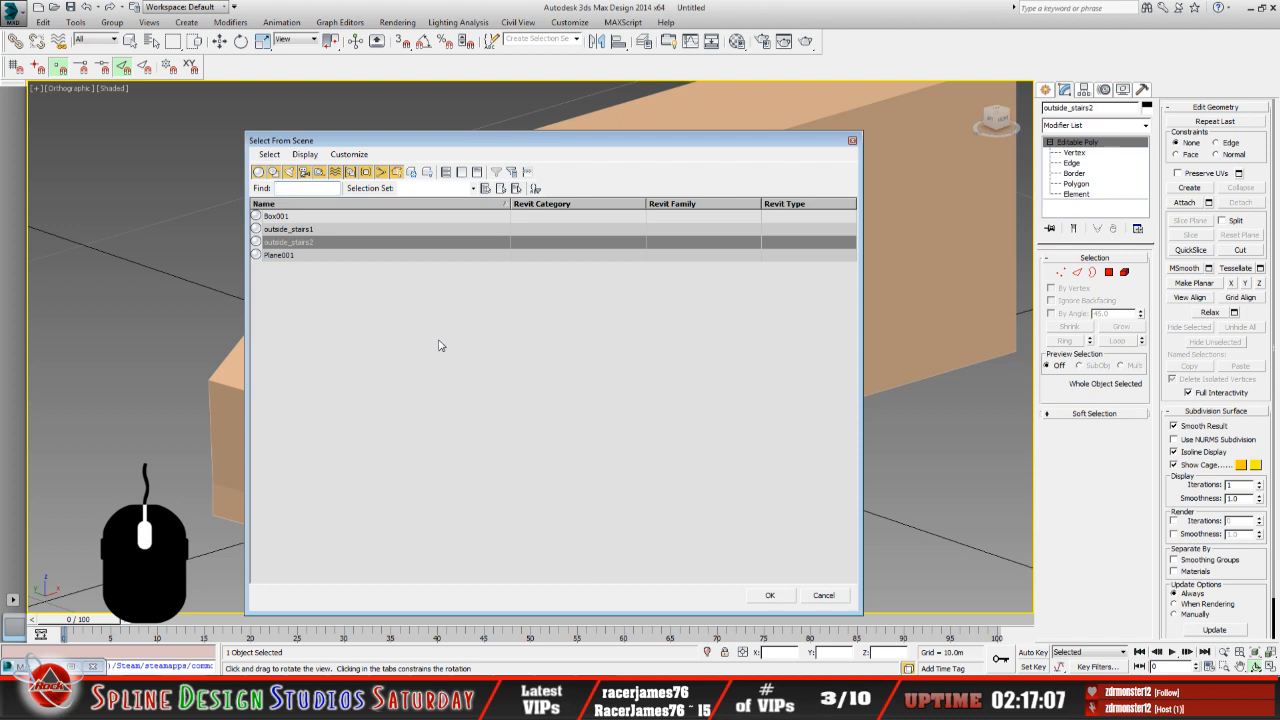
click(824, 597)
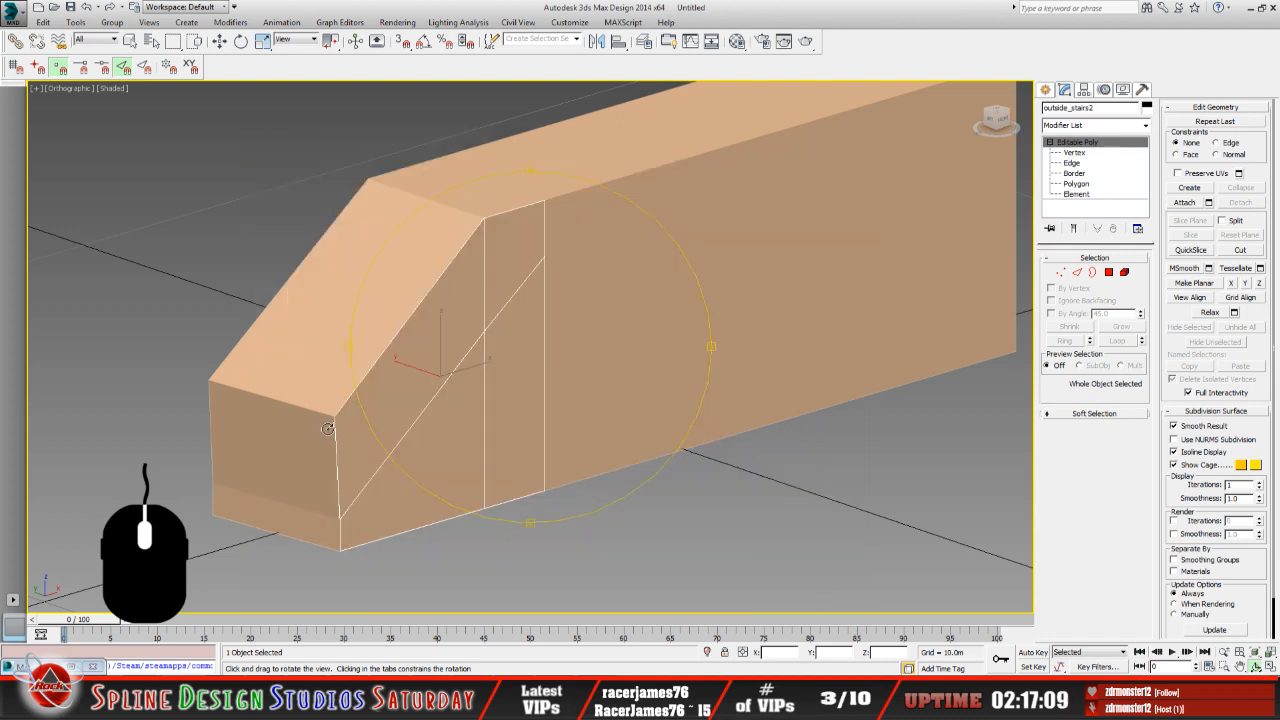
Examine the vertices of outside_stairs2 at the sloped end from several angles and identify outside_stairs1 on the opposite side.
drag(471, 423, 543, 517)
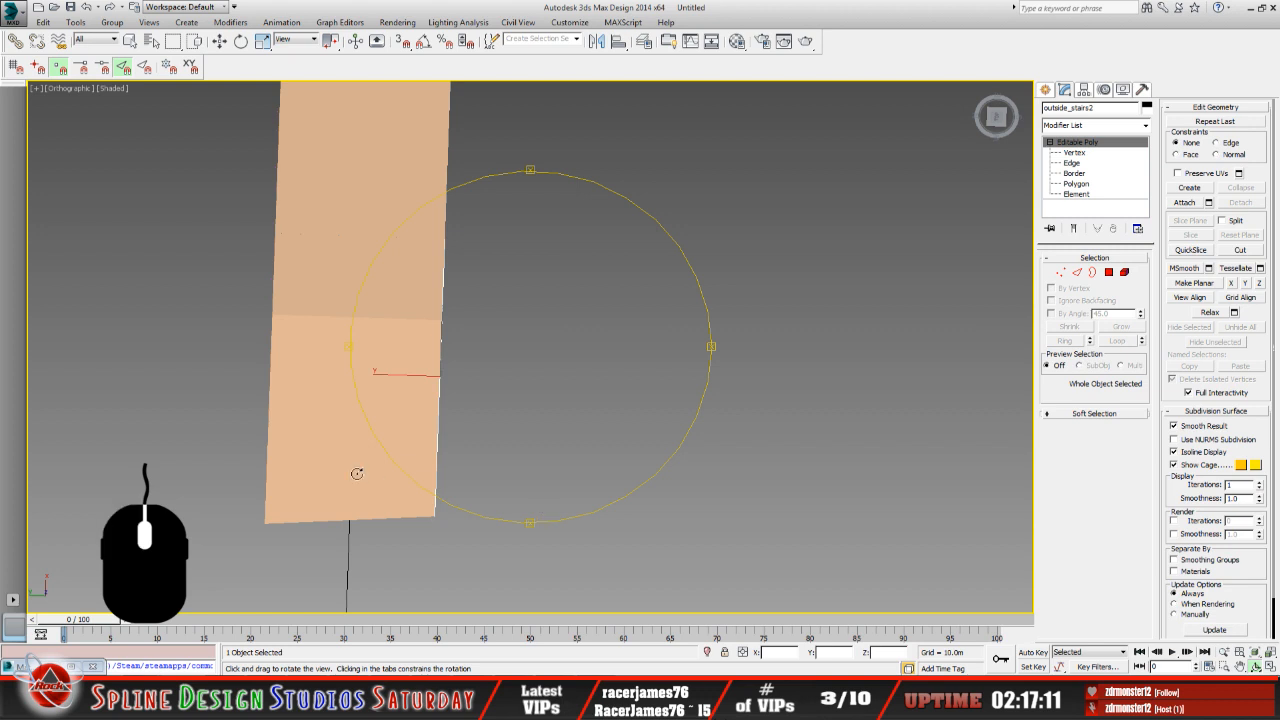
drag(511, 446, 561, 447)
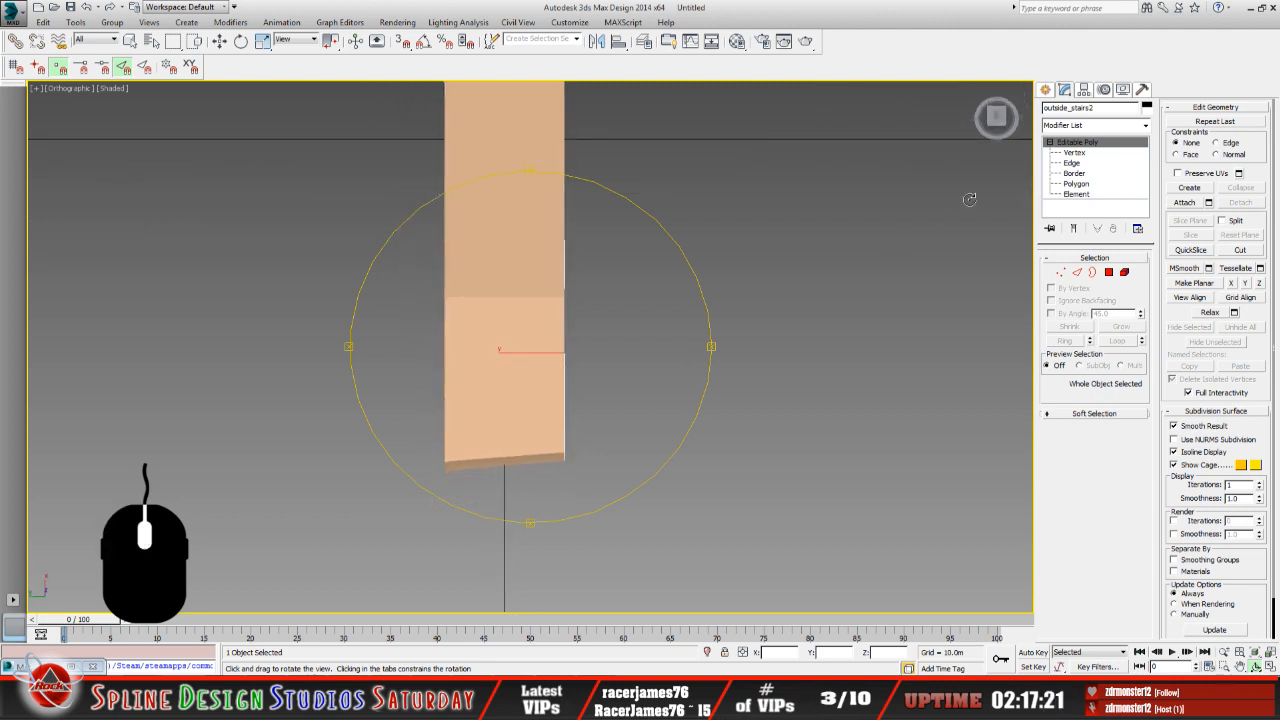
click(1073, 154)
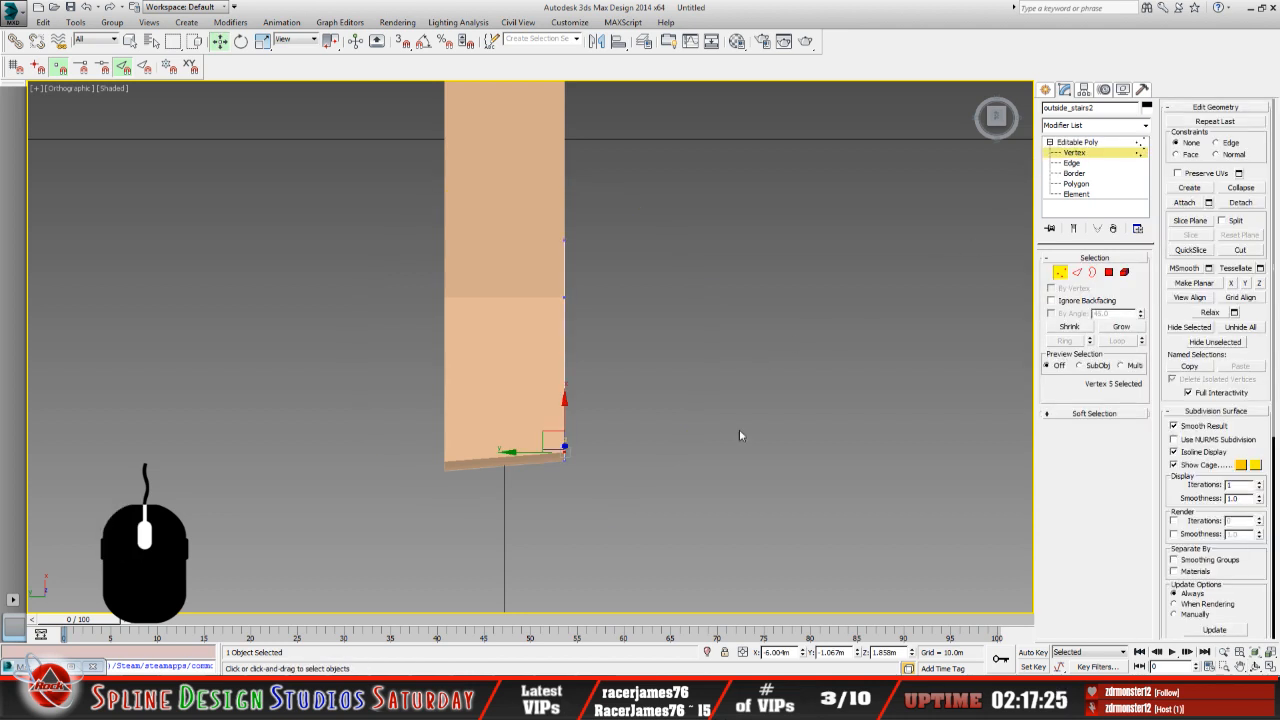
click(650, 500)
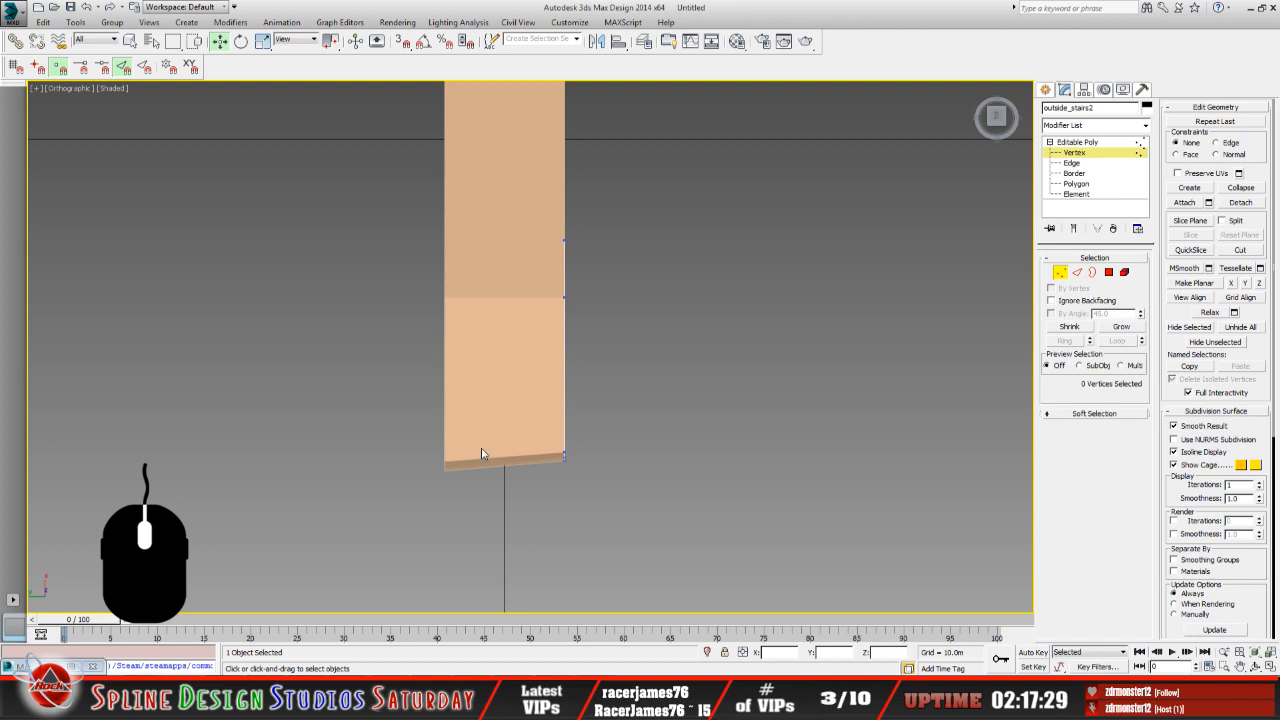
click(1257, 666)
drag(558, 423, 505, 331)
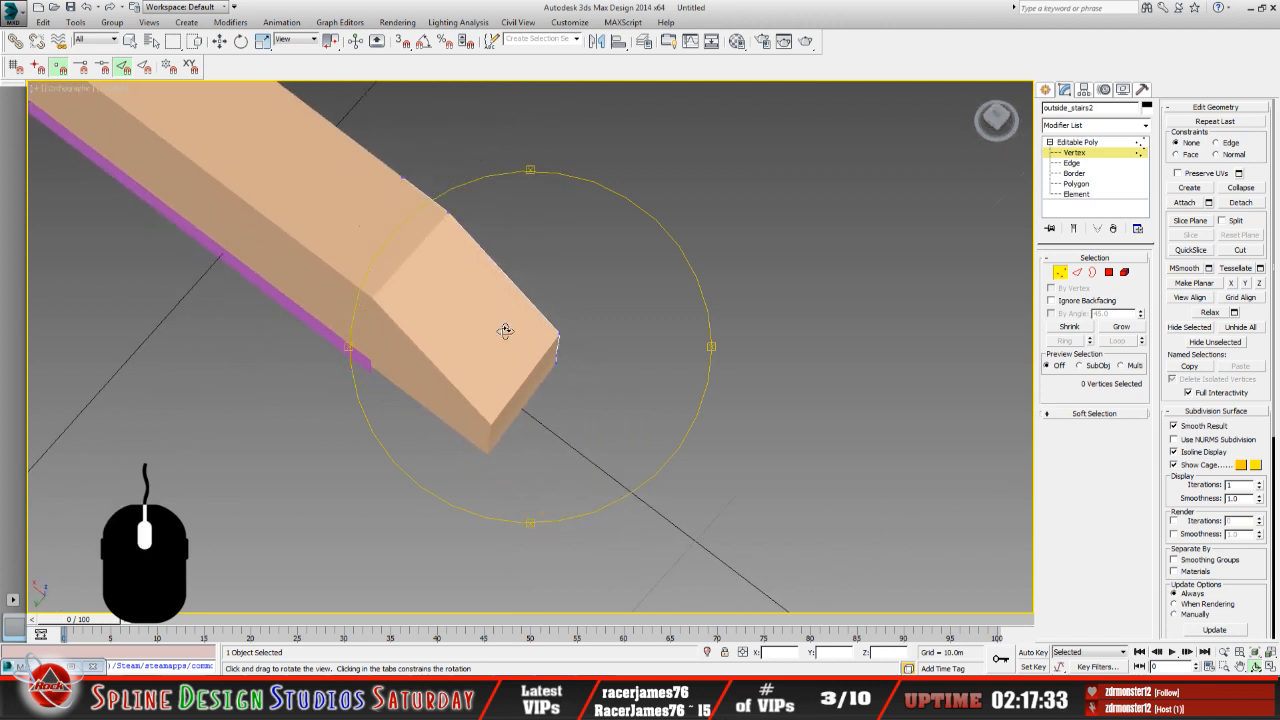
click(151, 41)
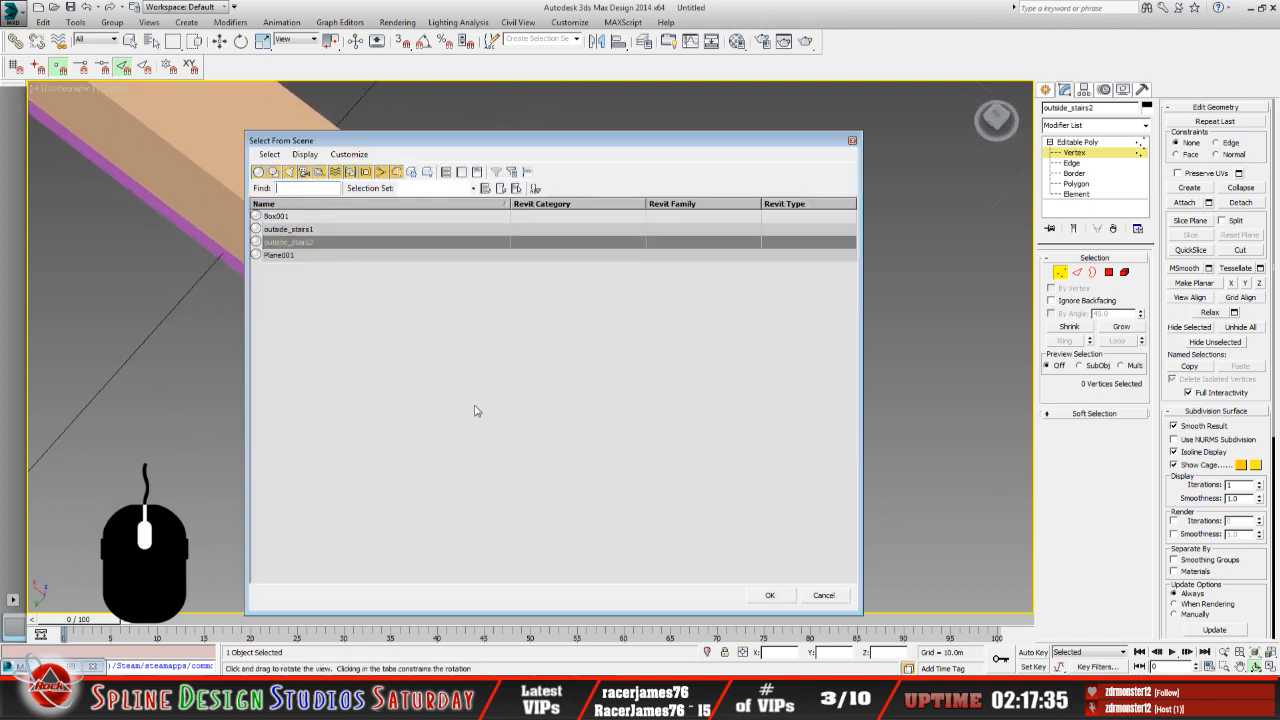
click(838, 598)
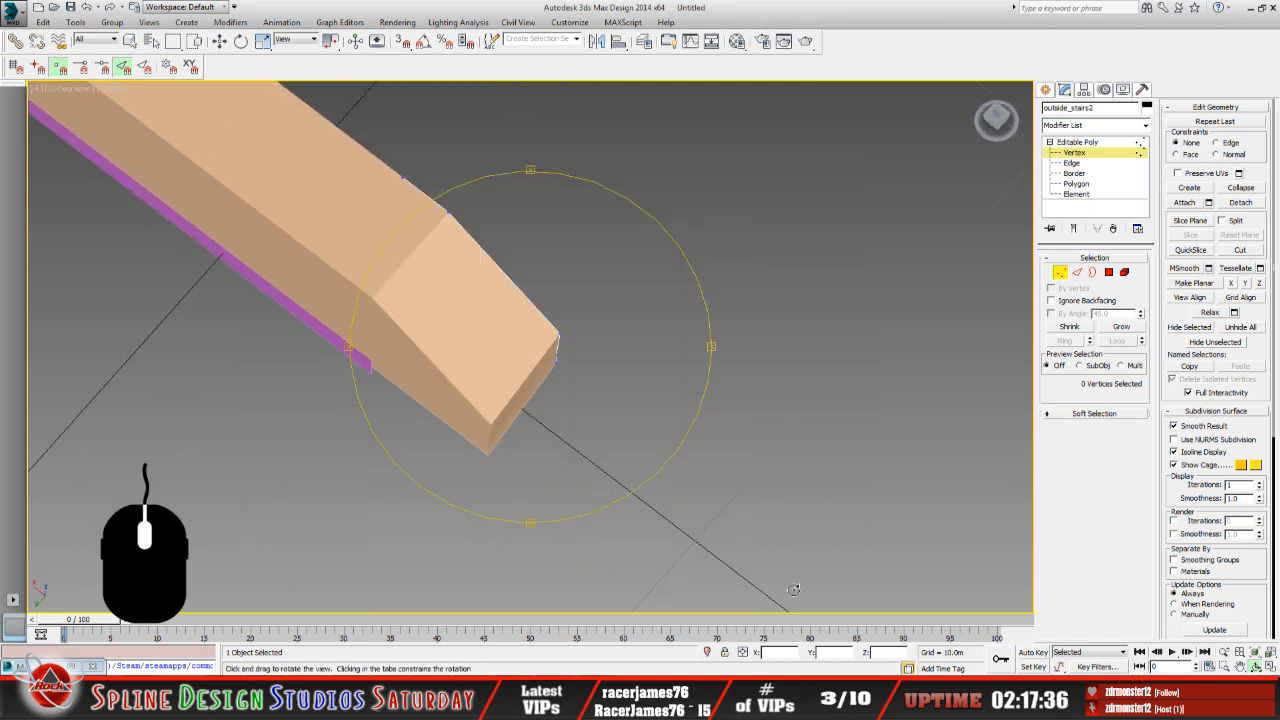
click(130, 41)
click(1067, 143)
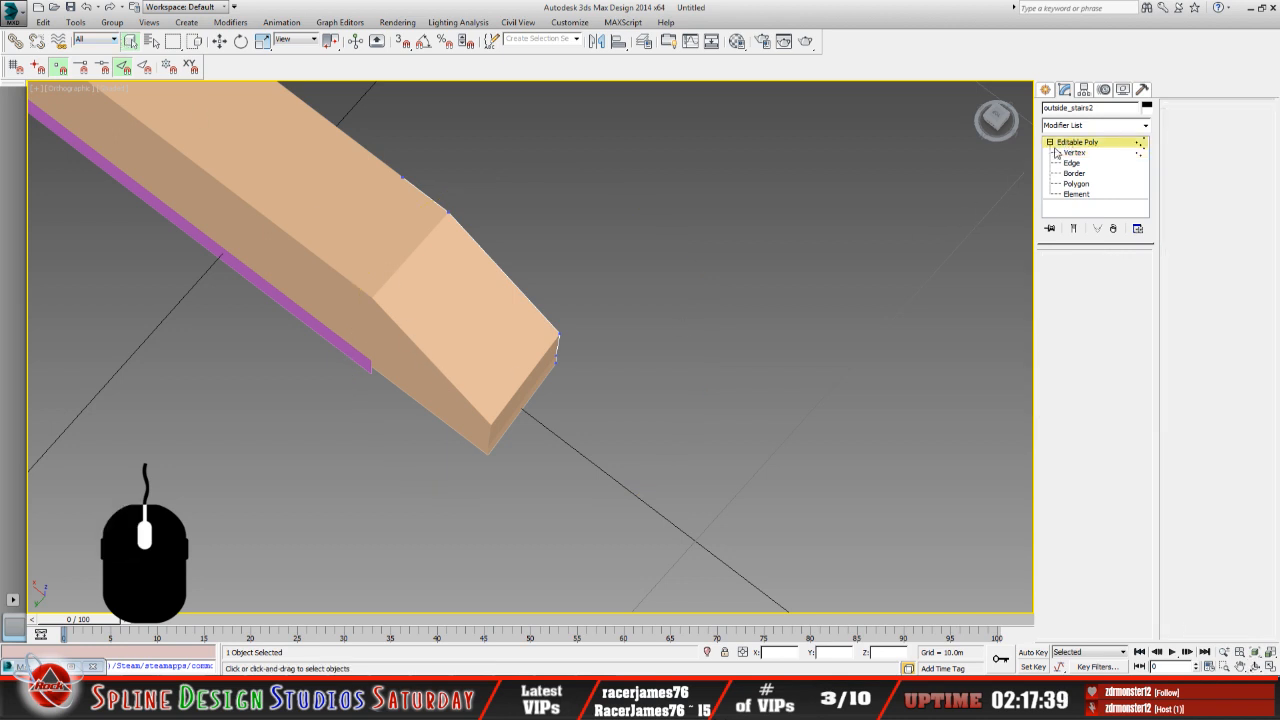
click(458, 412)
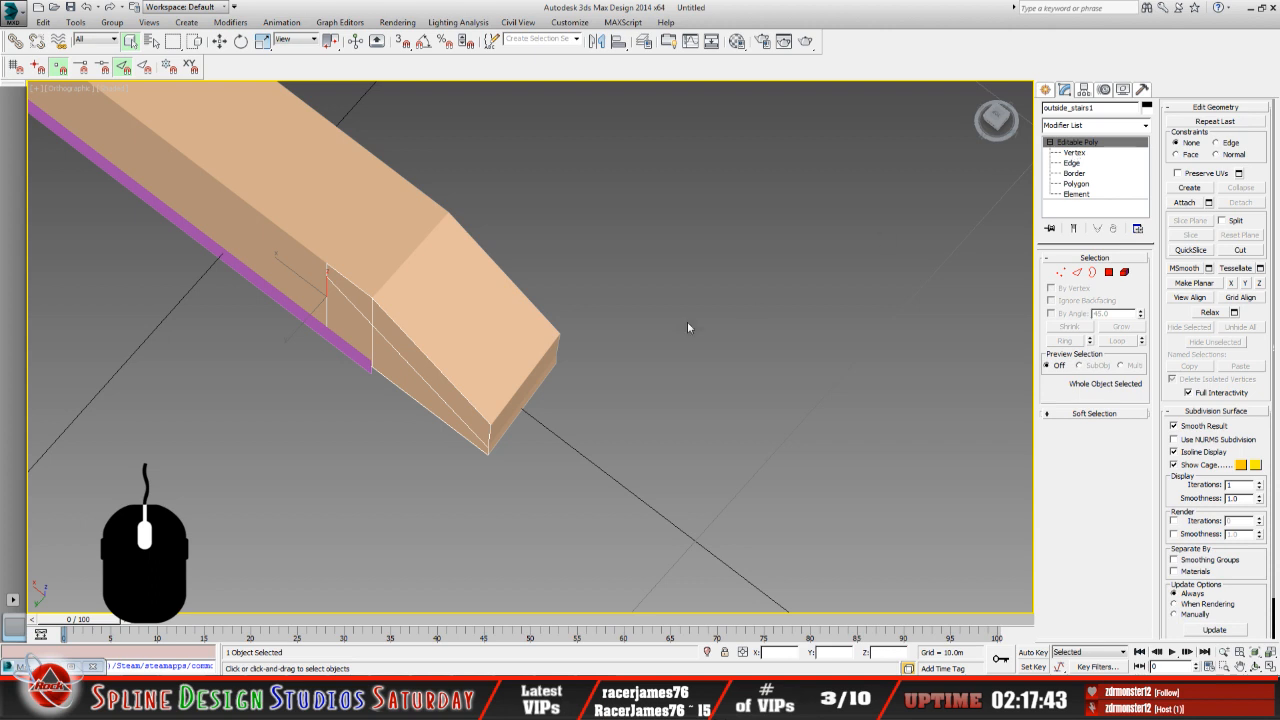
Select outside_stairs2 from the scene's object list and copy the X position of its four end vertices.
click(151, 40)
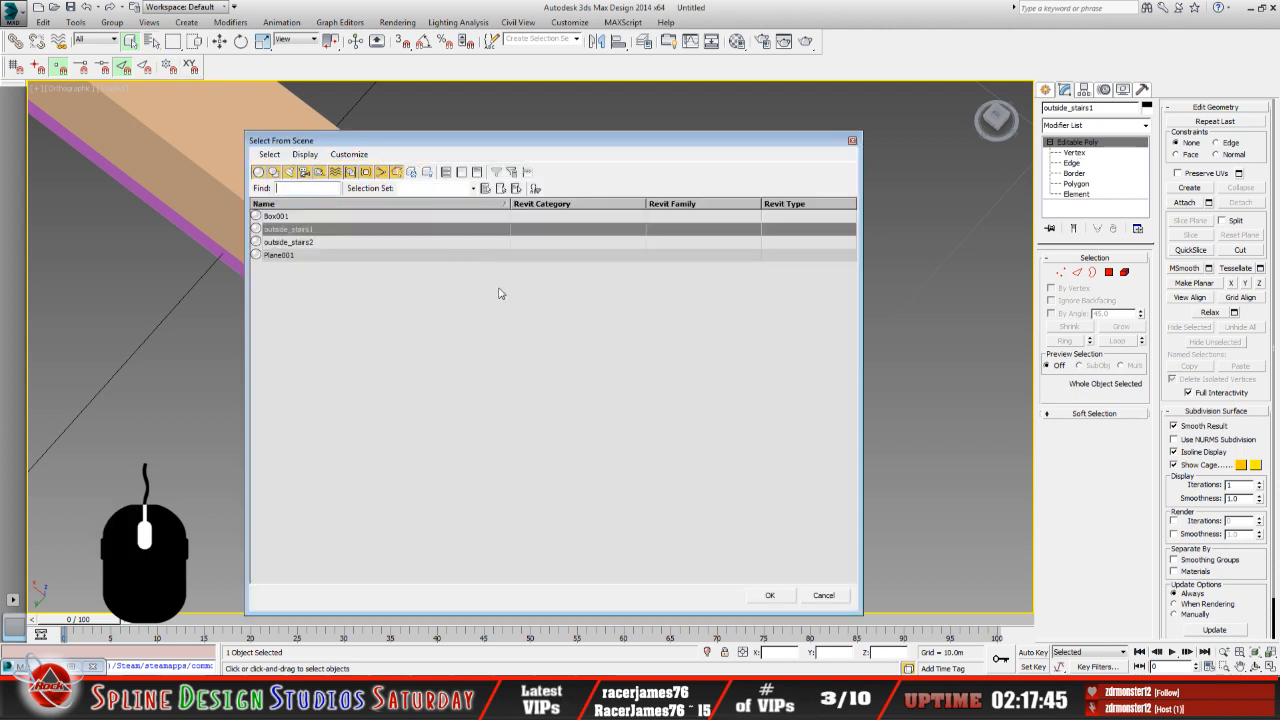
click(295, 242)
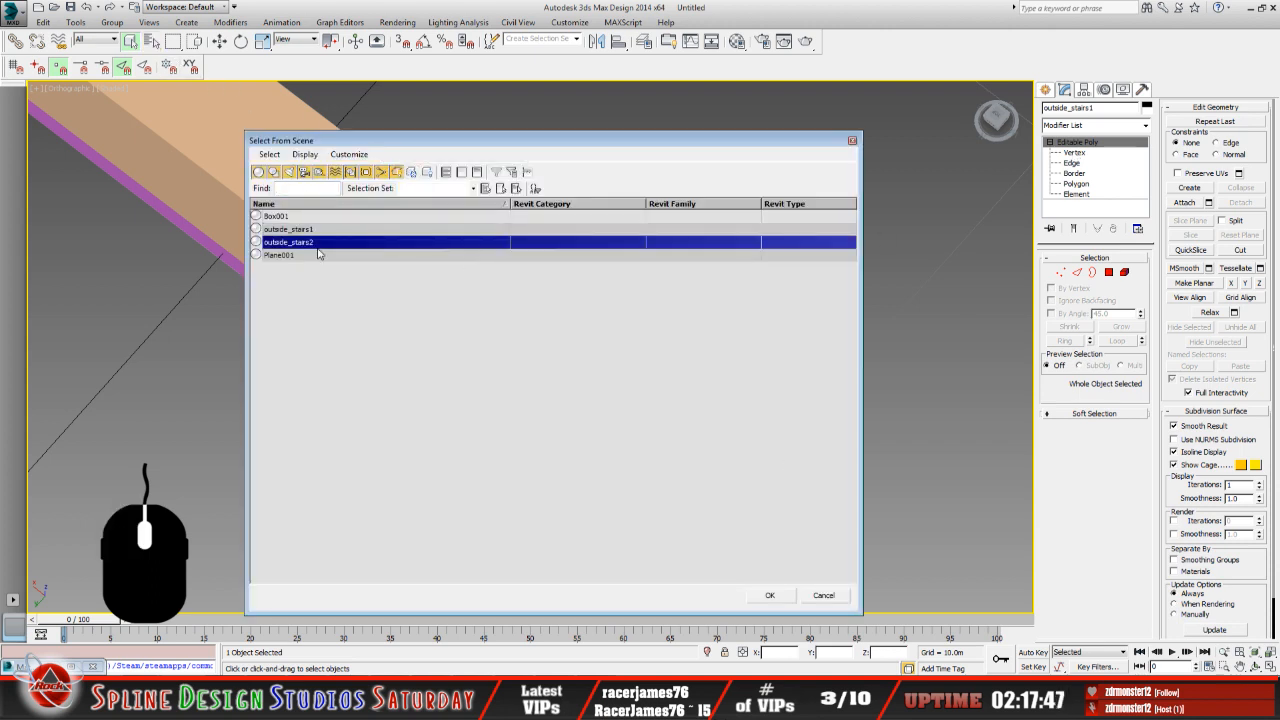
click(772, 594)
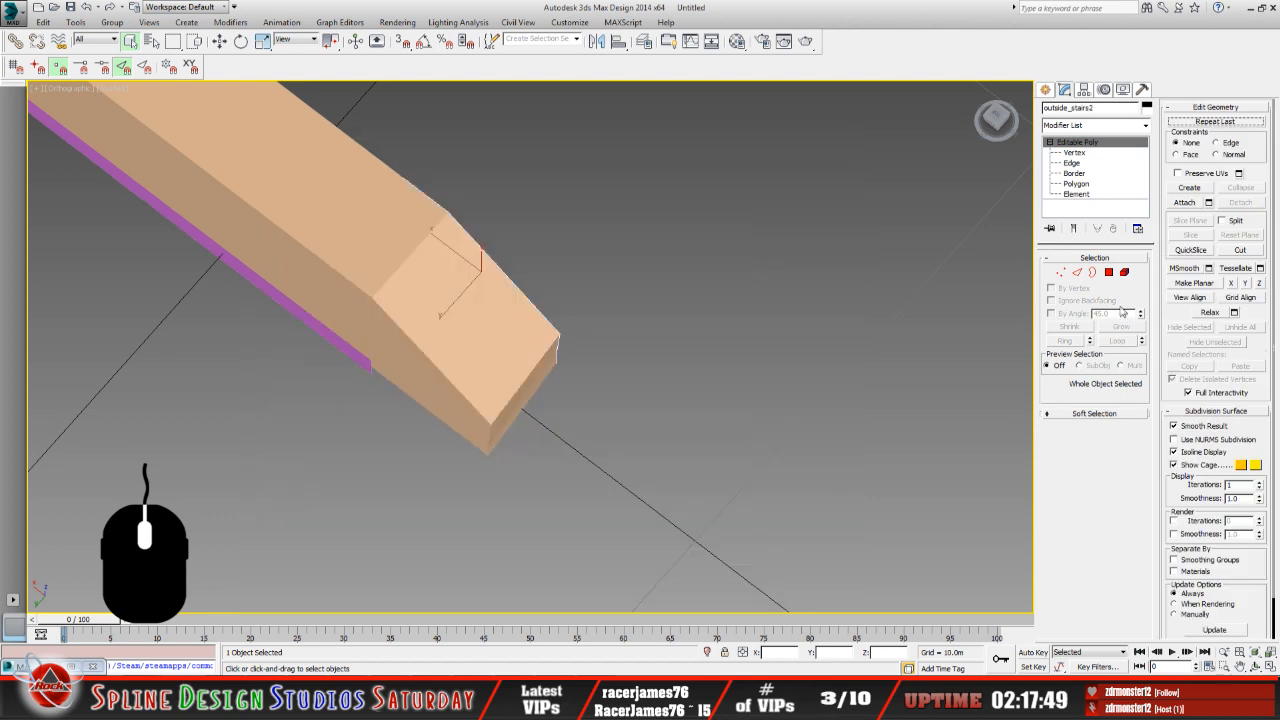
key(1)
drag(548, 320, 598, 370)
click(219, 41)
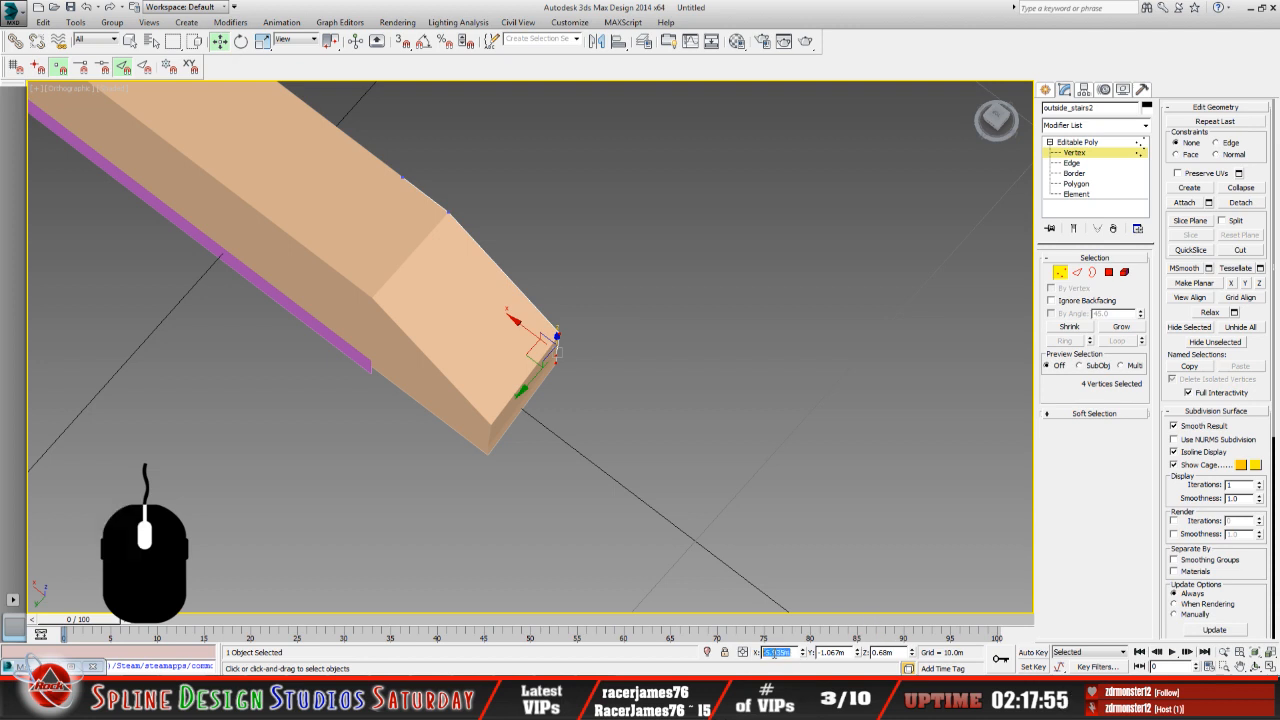
right_click(795, 652)
click(840, 518)
click(684, 543)
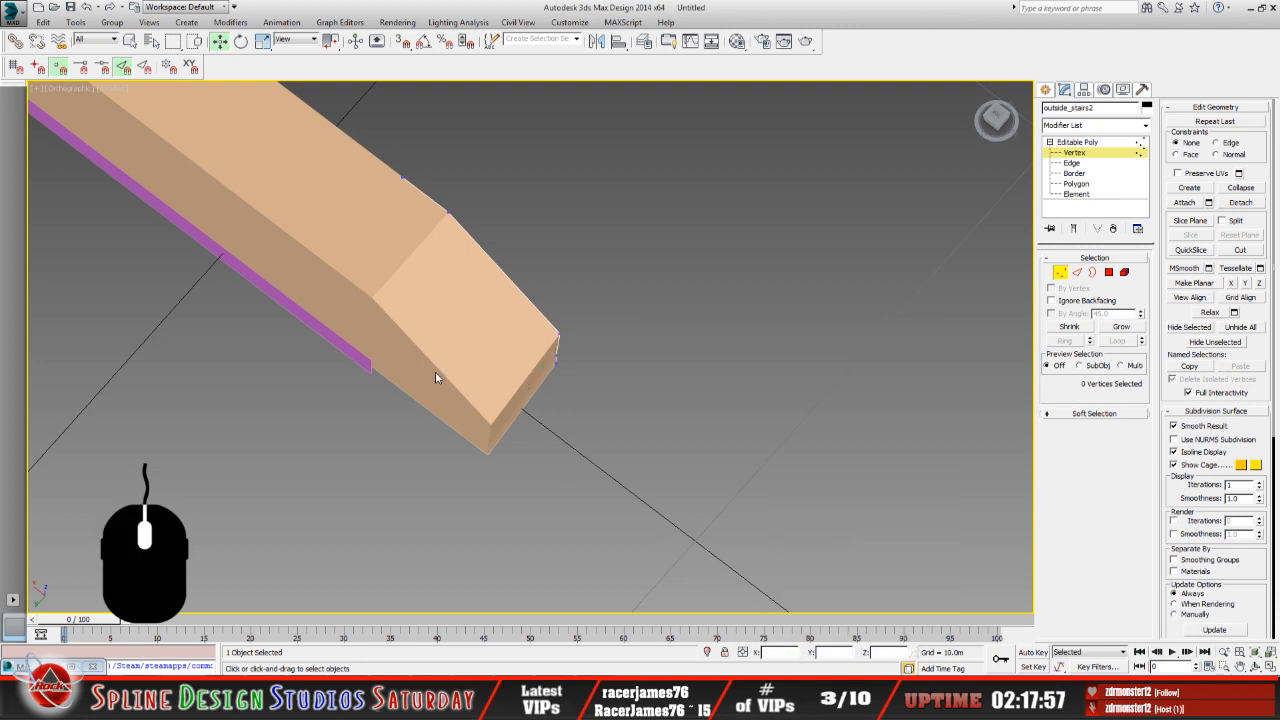
Select the four end vertices of outside_stairs1 and set their X position to the copied value, -5.935 m.
click(1107, 145)
click(445, 384)
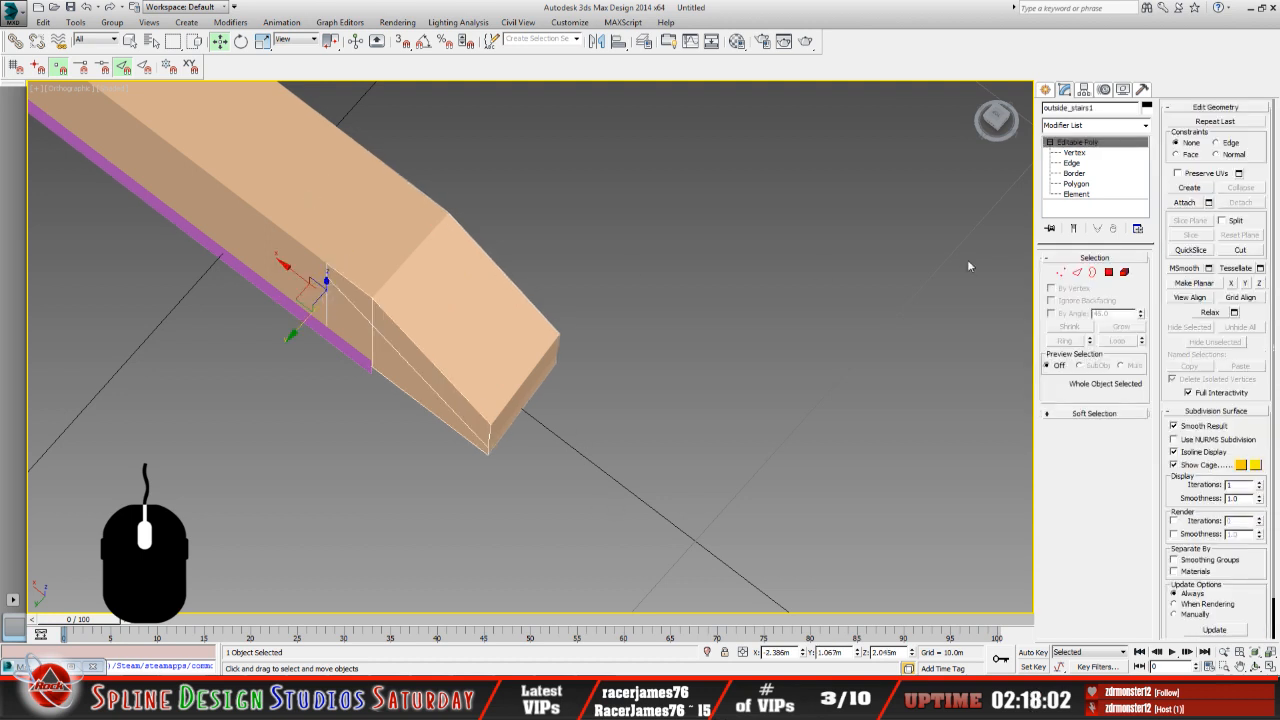
click(1080, 152)
click(487, 420)
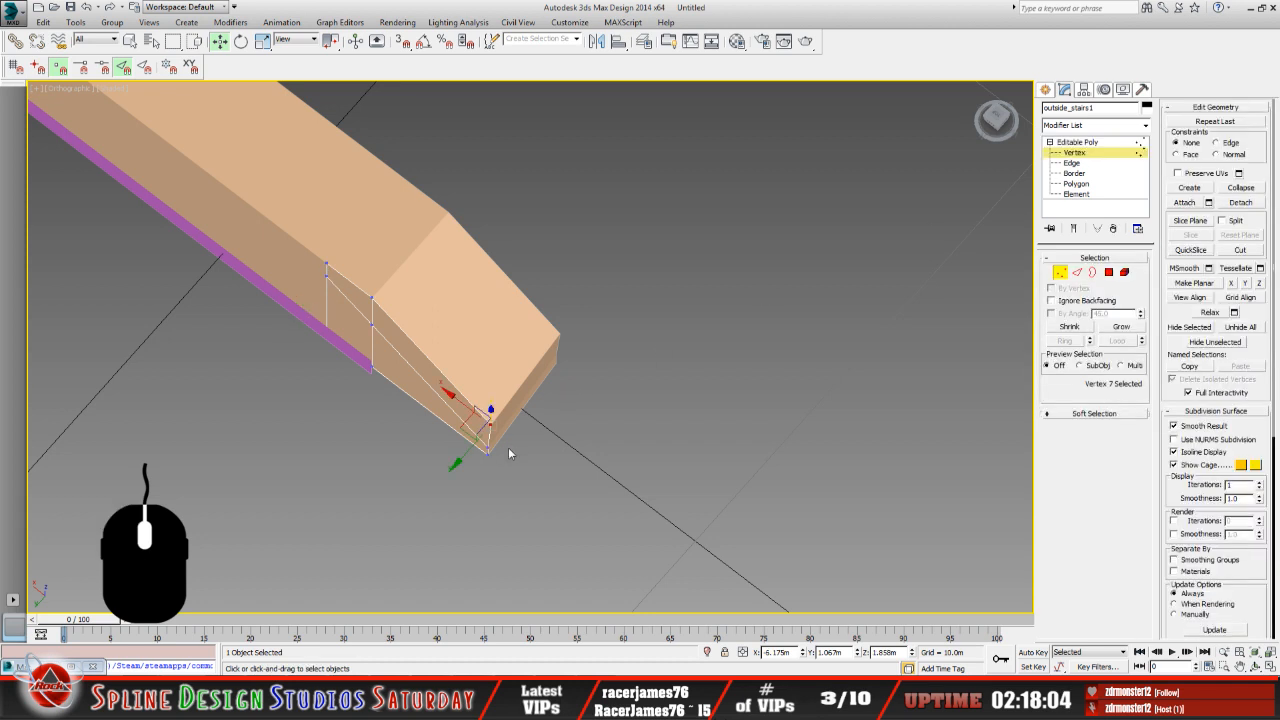
click(574, 503)
drag(457, 414, 510, 510)
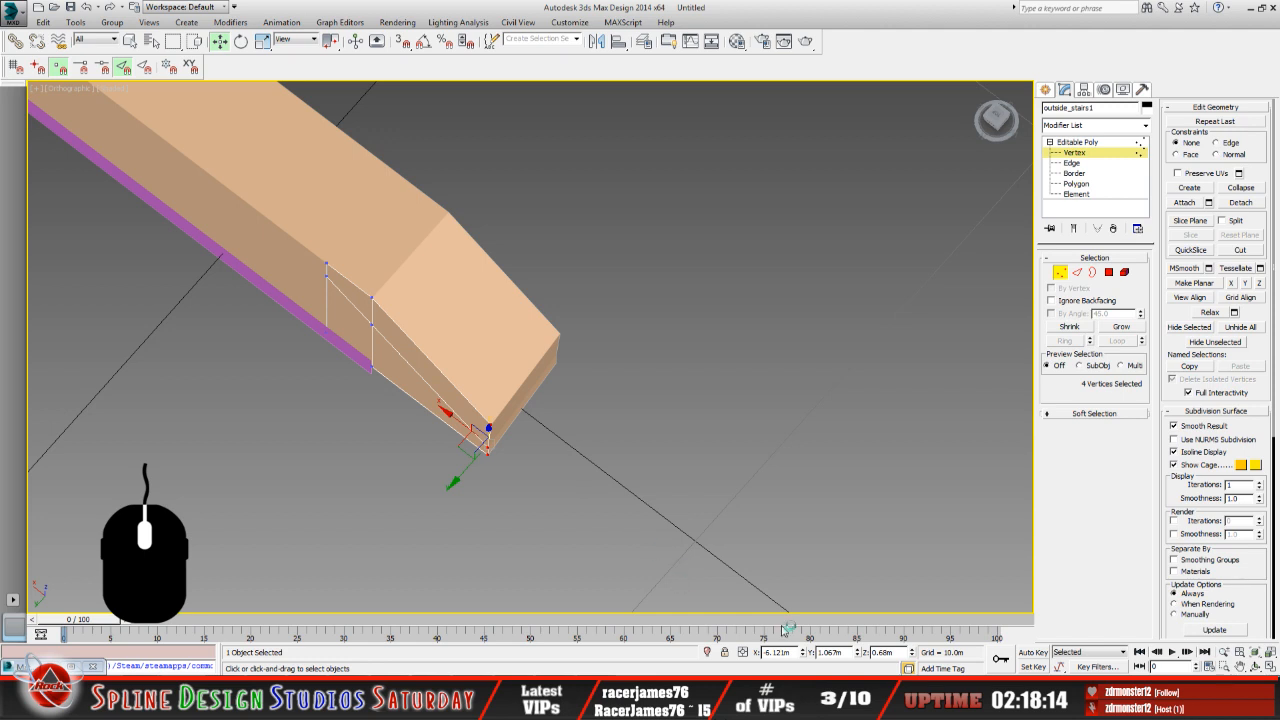
click(765, 653)
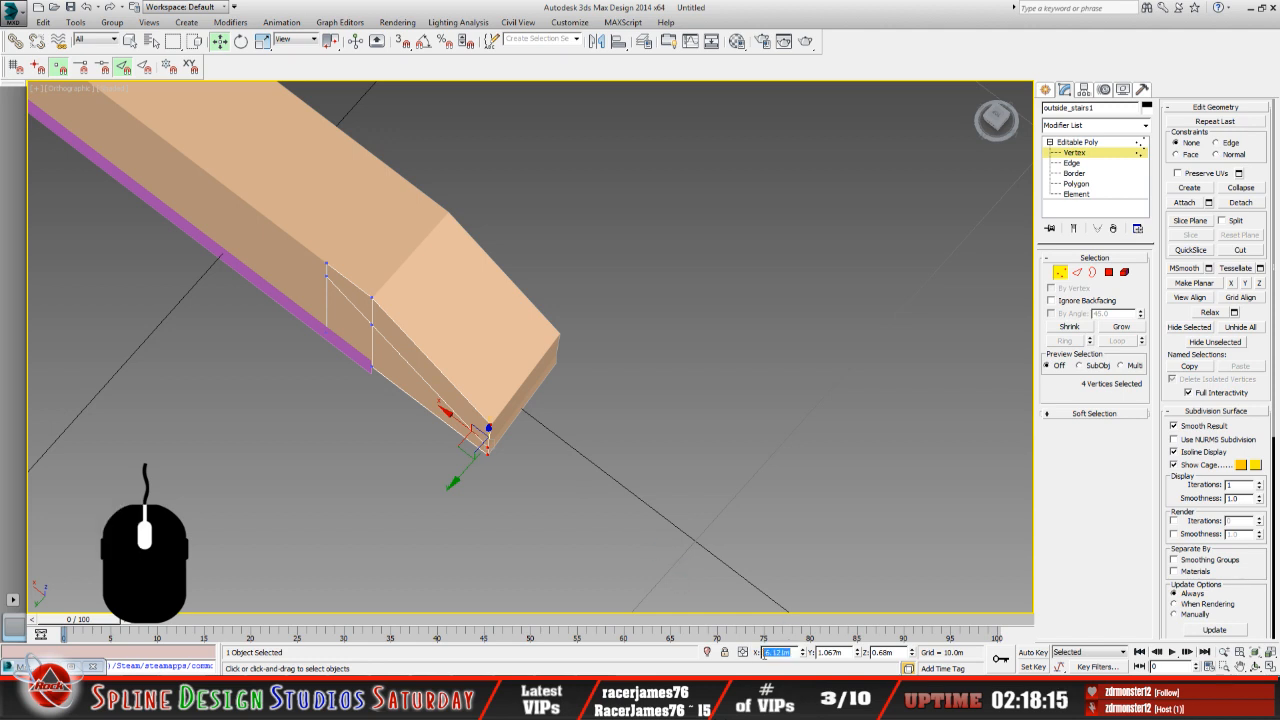
right_click(773, 656)
click(800, 622)
key(Return)
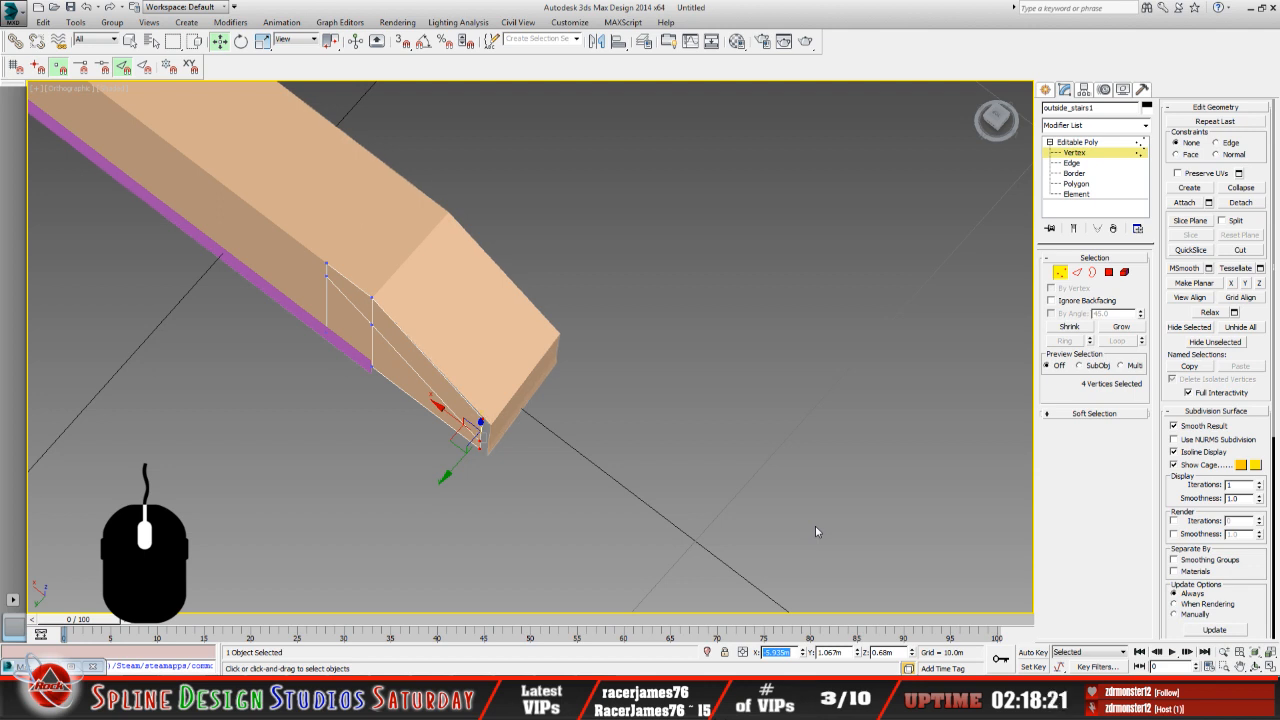
Snap the near upper corner vertex at the front end of Box001 onto the matching end vertex of outside_stairs1.
click(1238, 667)
drag(609, 393, 508, 327)
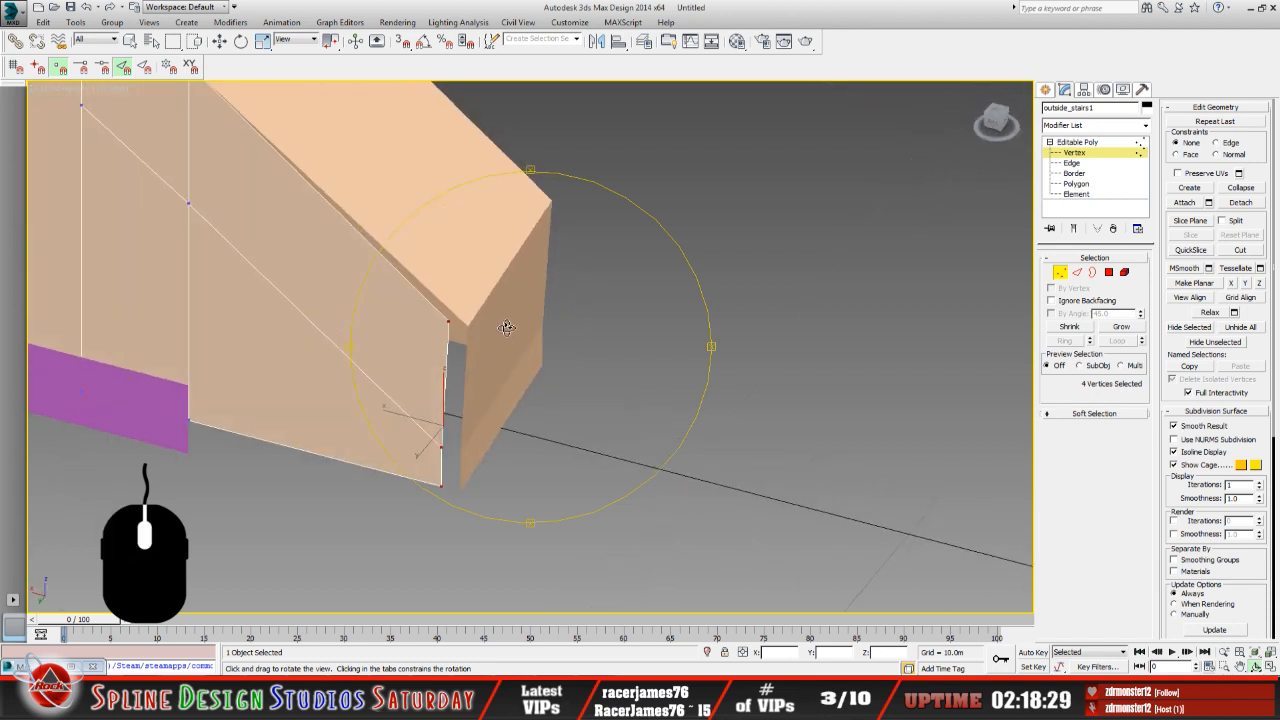
click(1073, 144)
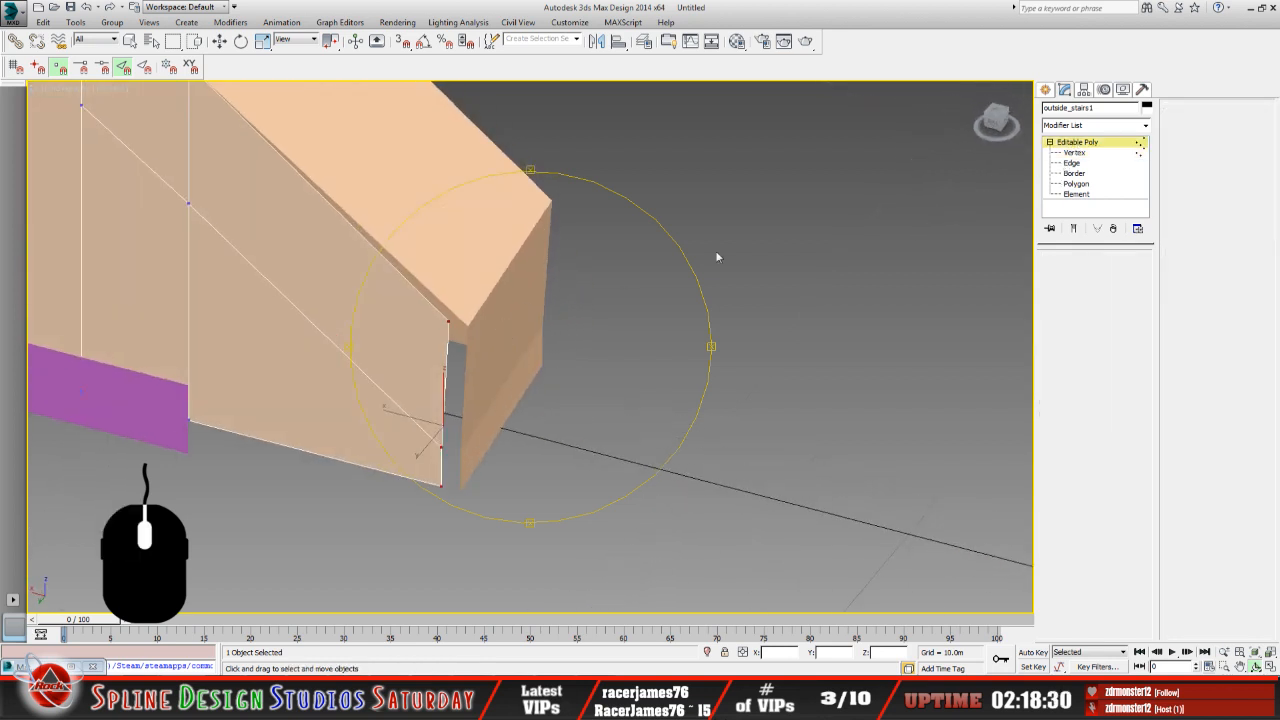
click(478, 291)
key(1)
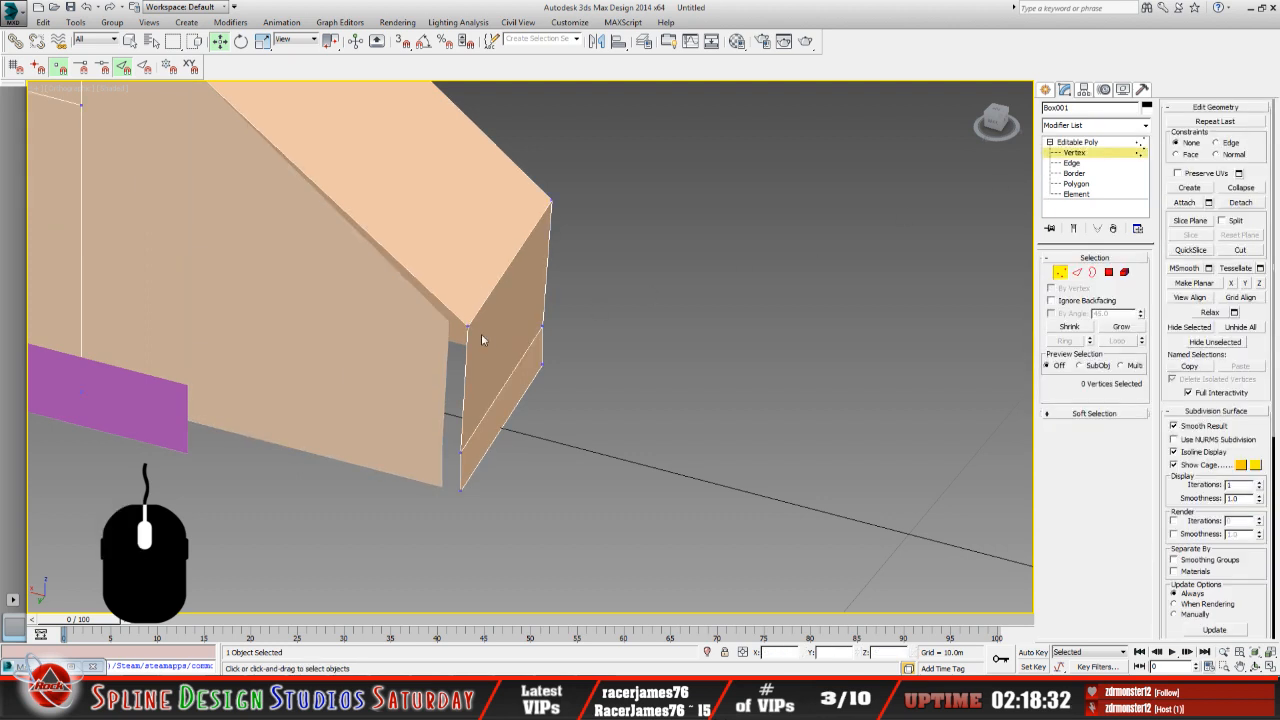
click(469, 325)
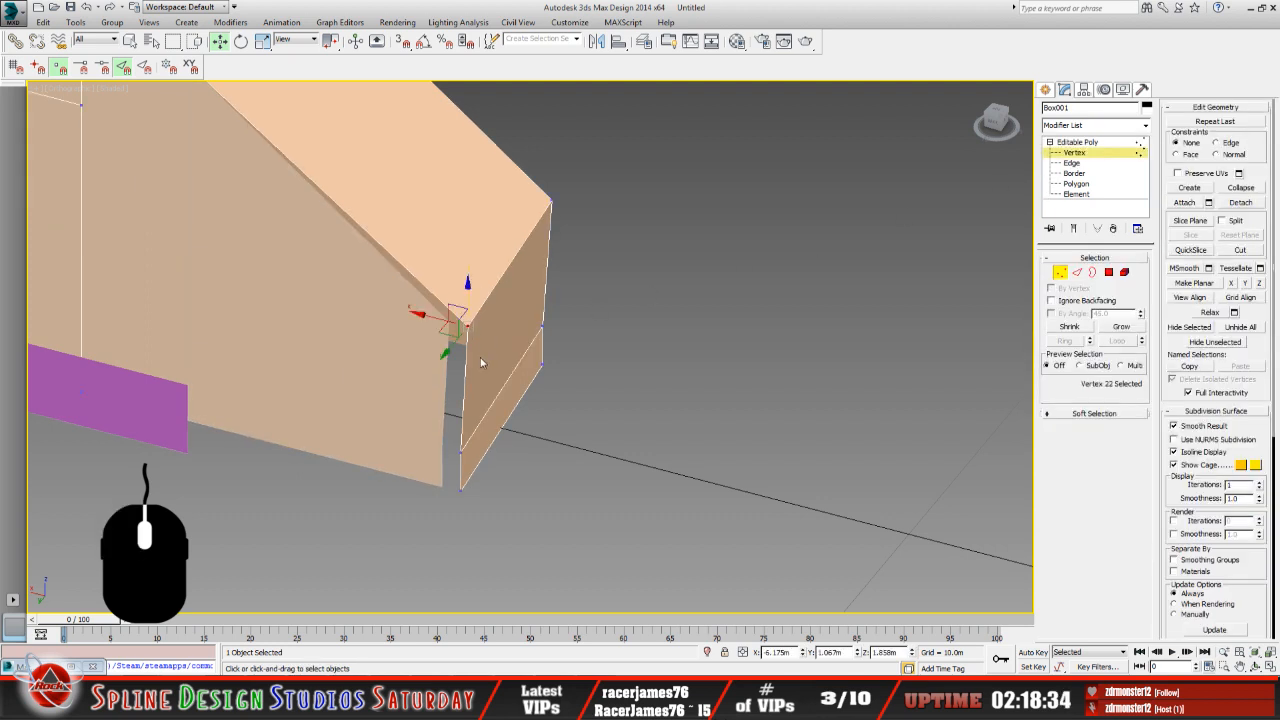
drag(455, 323, 418, 100)
key(s)
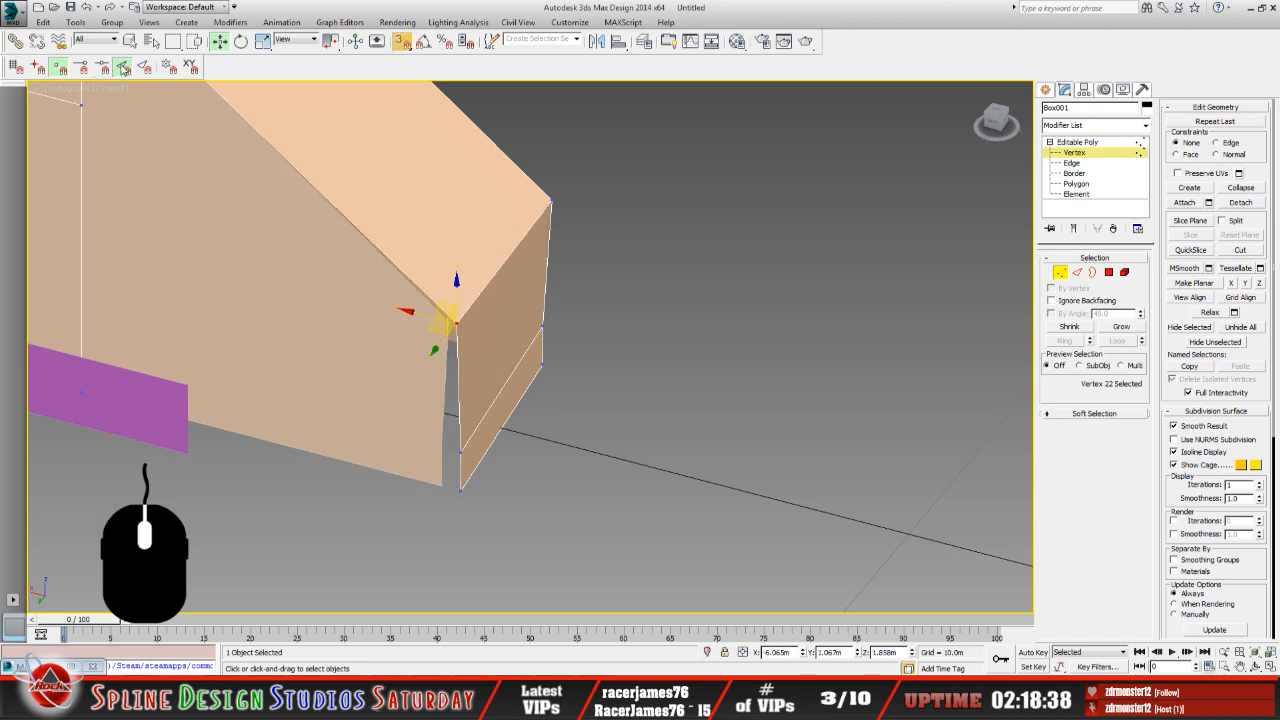
drag(448, 314, 447, 321)
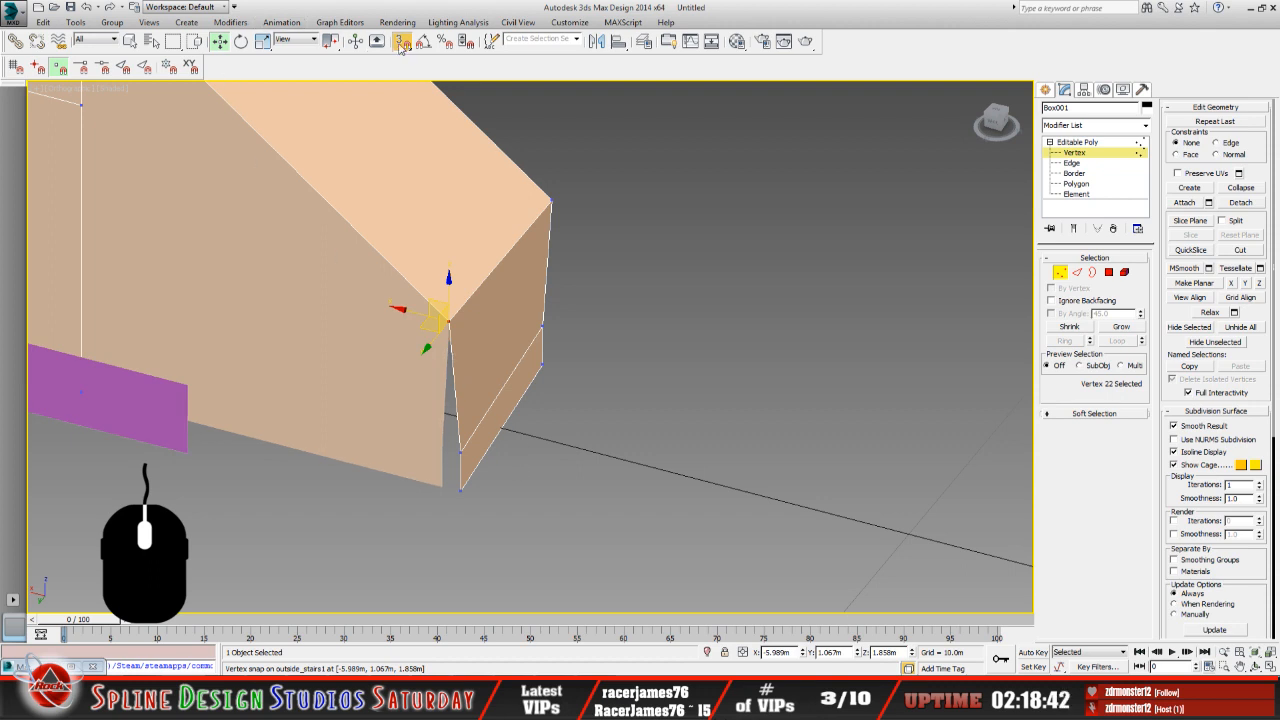
key(s)
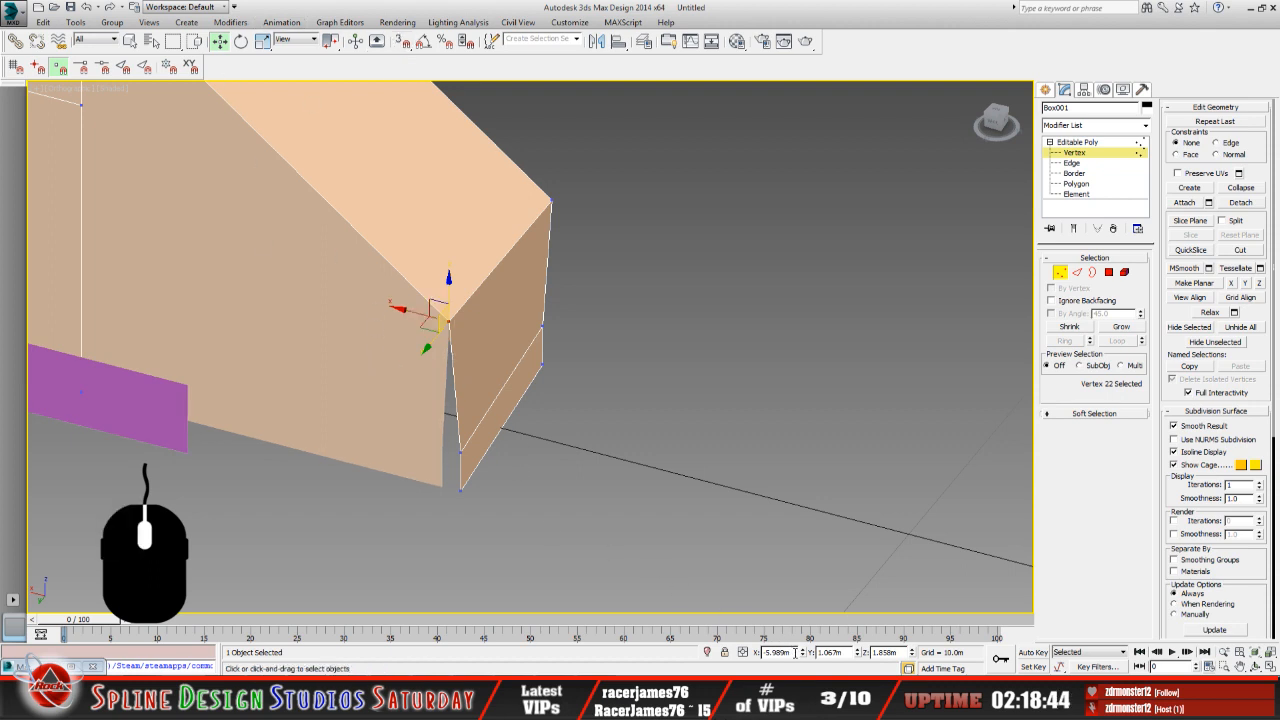
Copy the X position of Box001's near upper corner vertex and apply -5.989 m to one of the vertices directly below it.
double_click(795, 652)
right_click(770, 653)
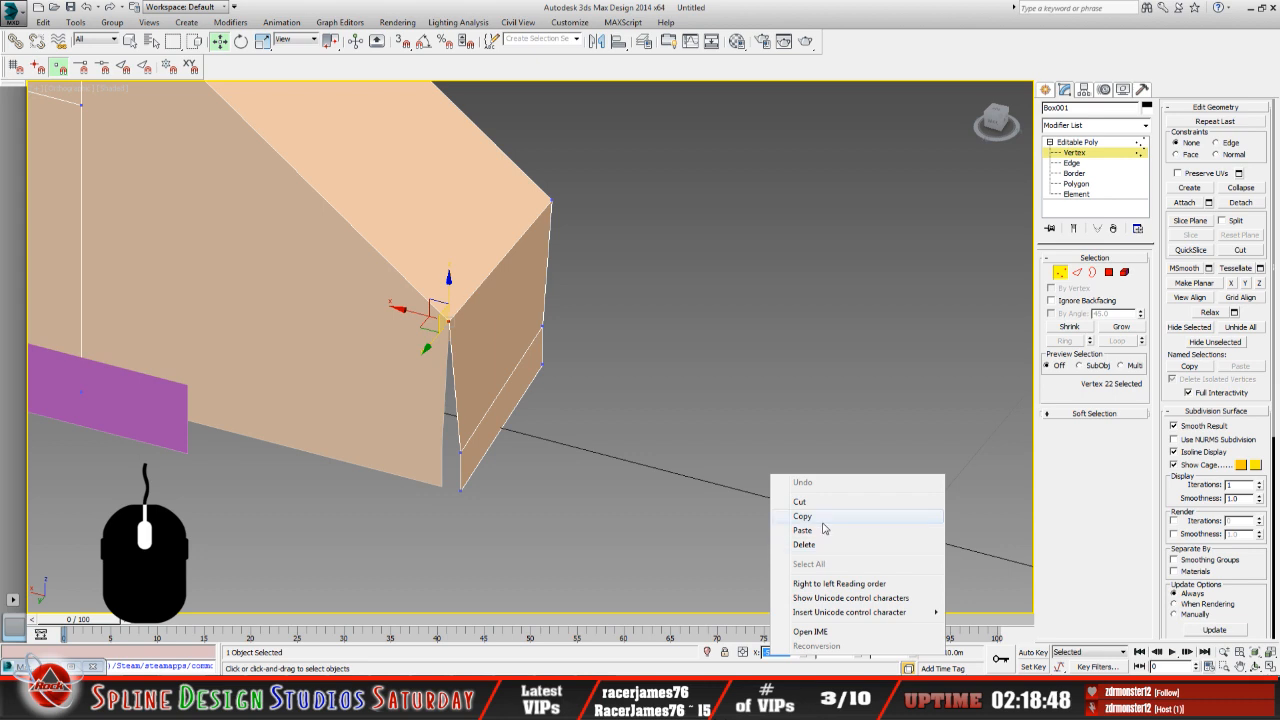
click(802, 516)
click(457, 450)
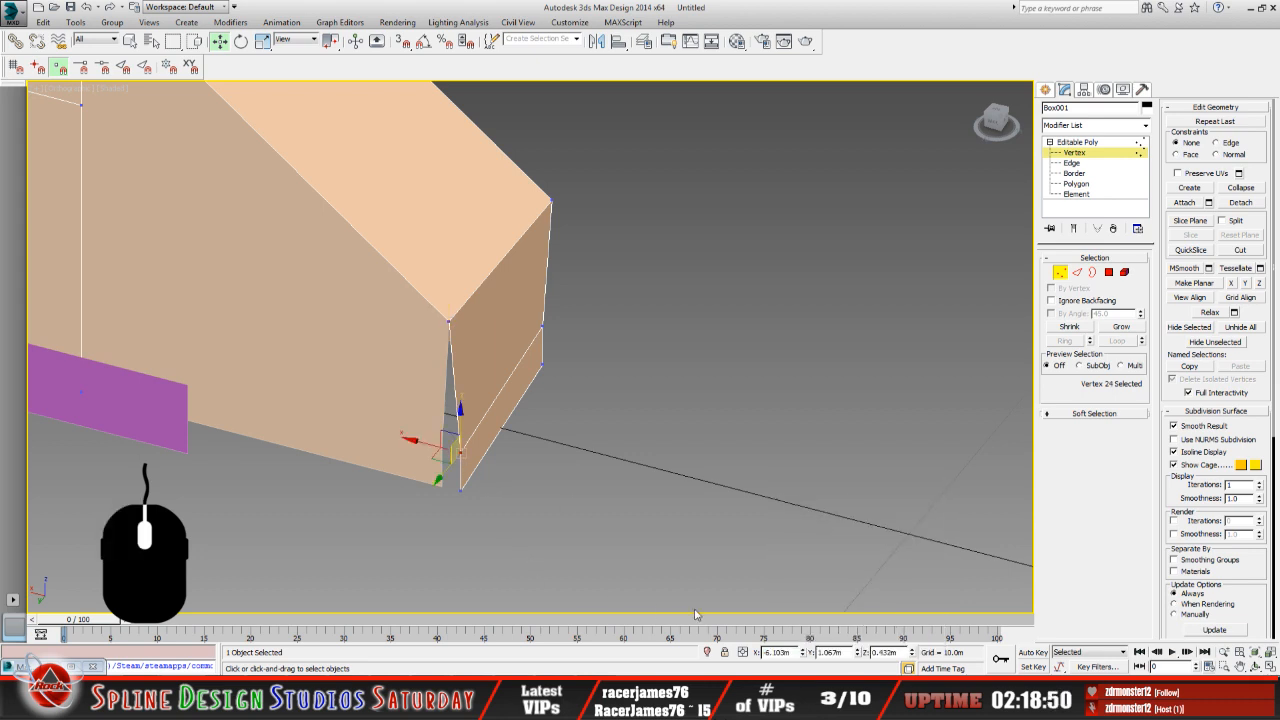
double_click(795, 652)
right_click(773, 656)
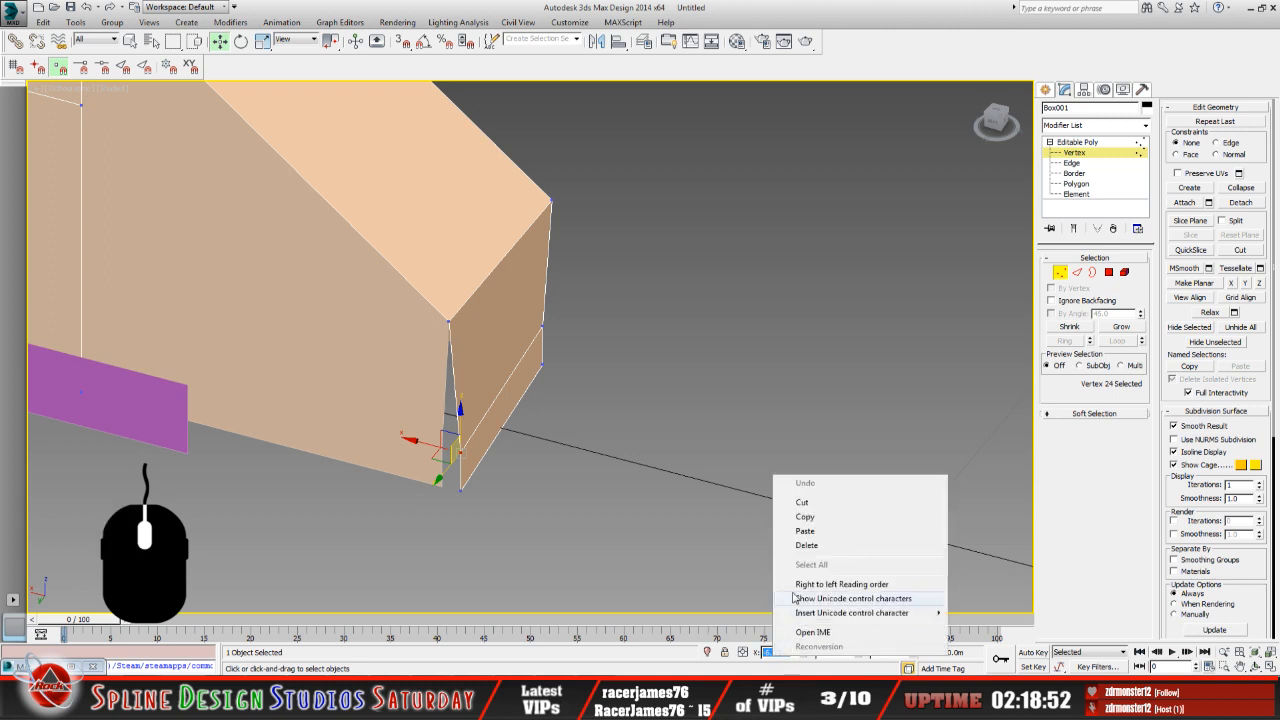
click(815, 533)
key(Return)
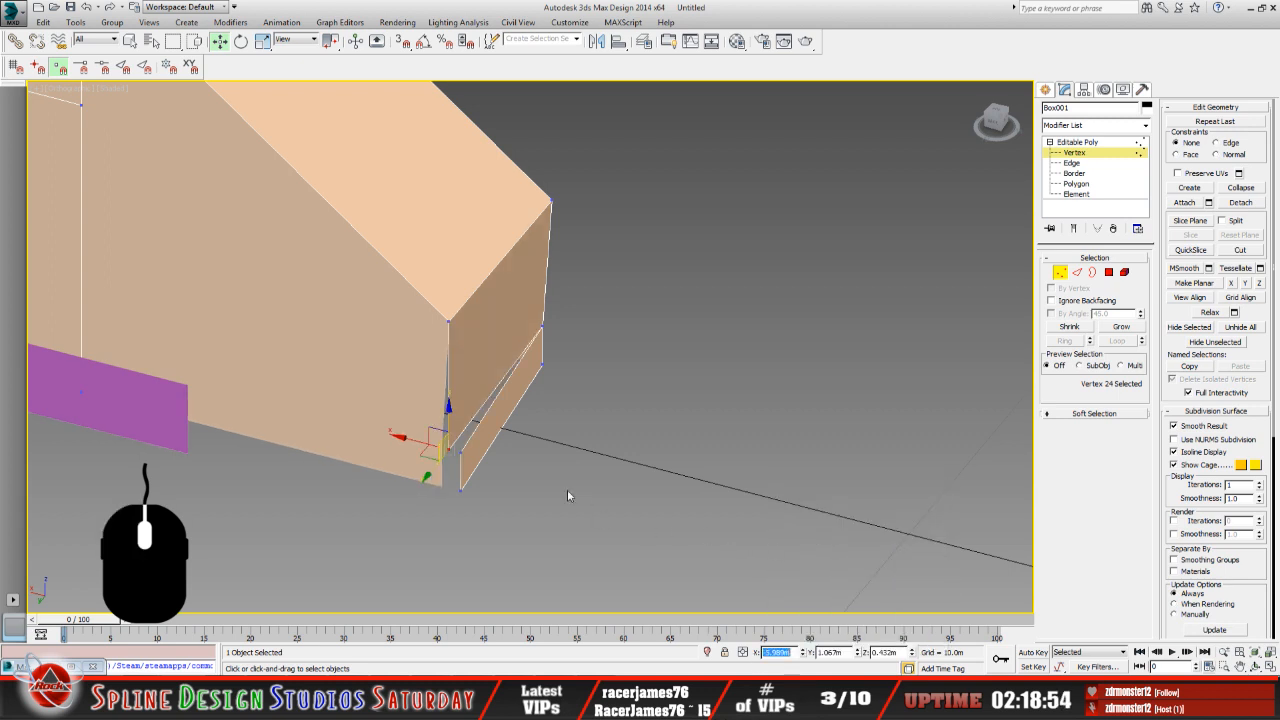
Set the X position of Box001's remaining vertex at the near middle of the end face to the copied -5.989 m.
click(475, 478)
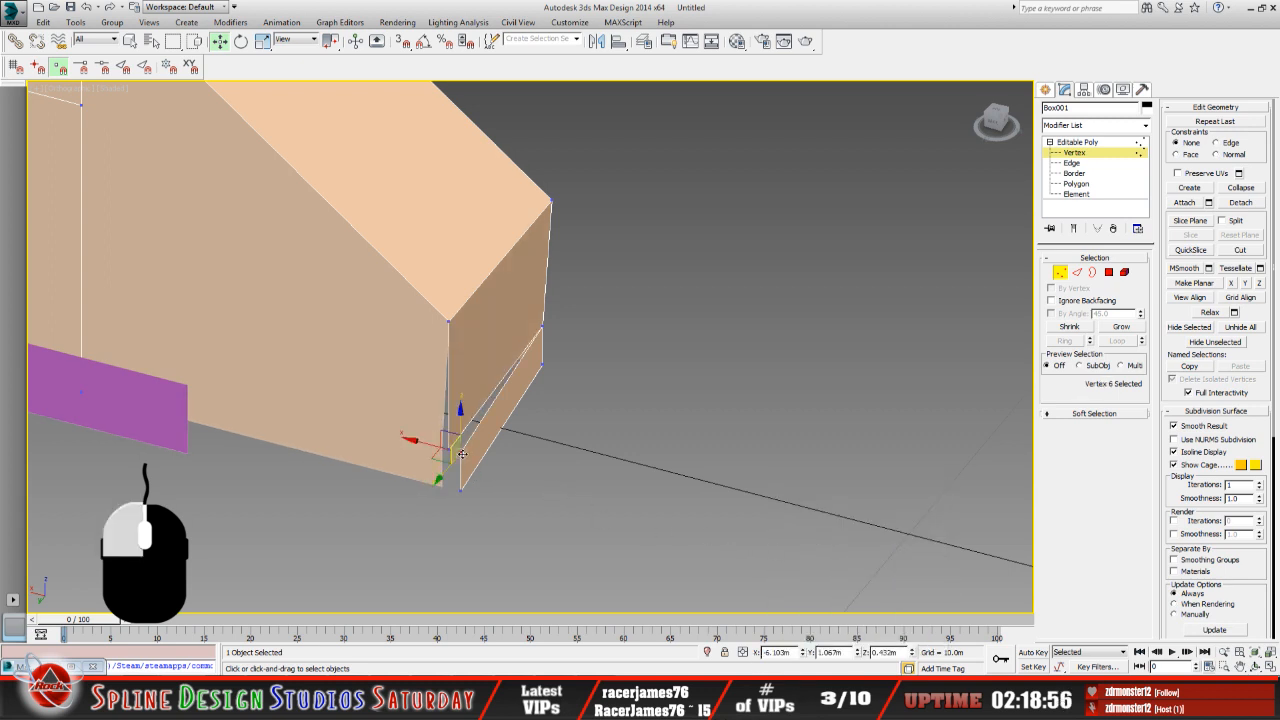
click(460, 455)
double_click(790, 653)
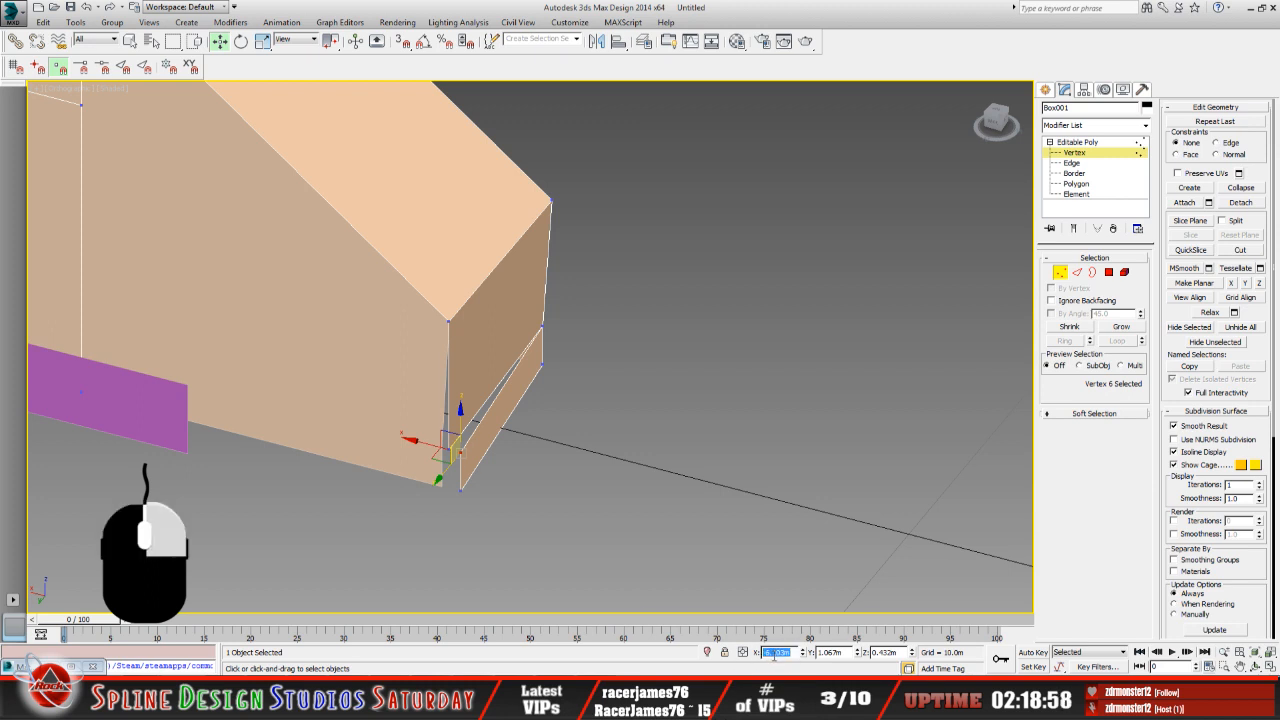
right_click(773, 656)
click(806, 530)
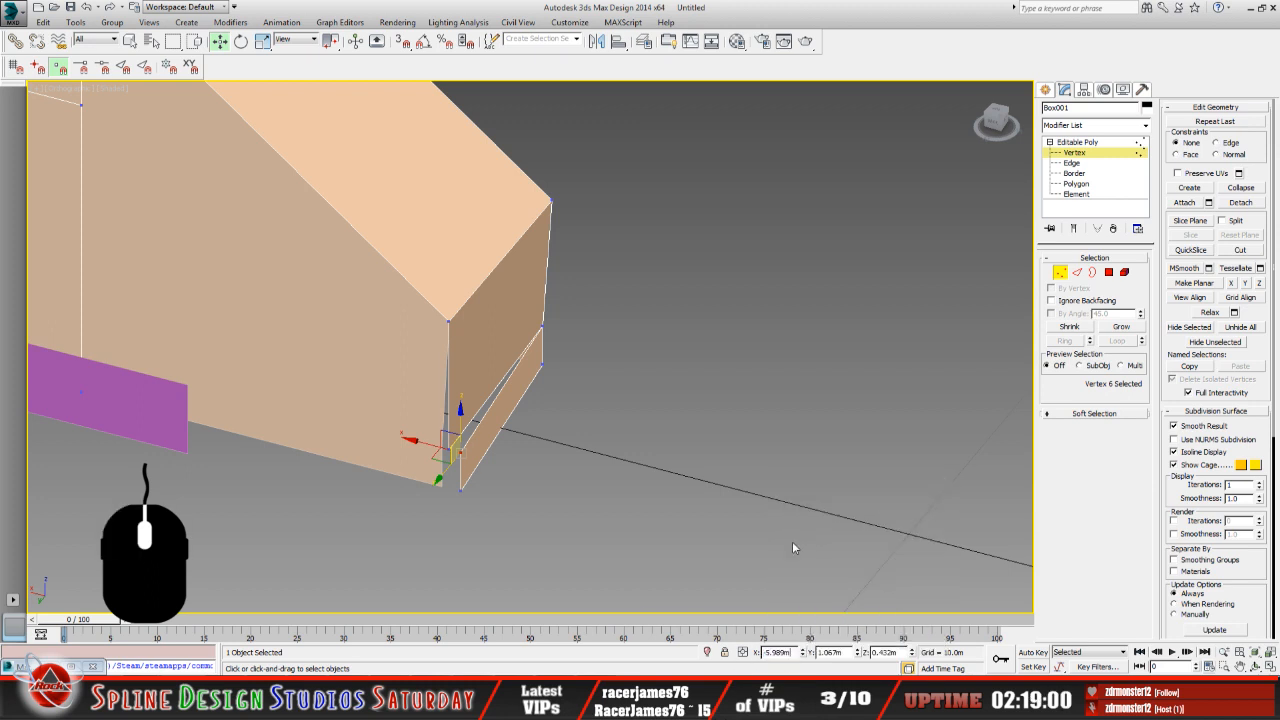
key(Return)
click(505, 488)
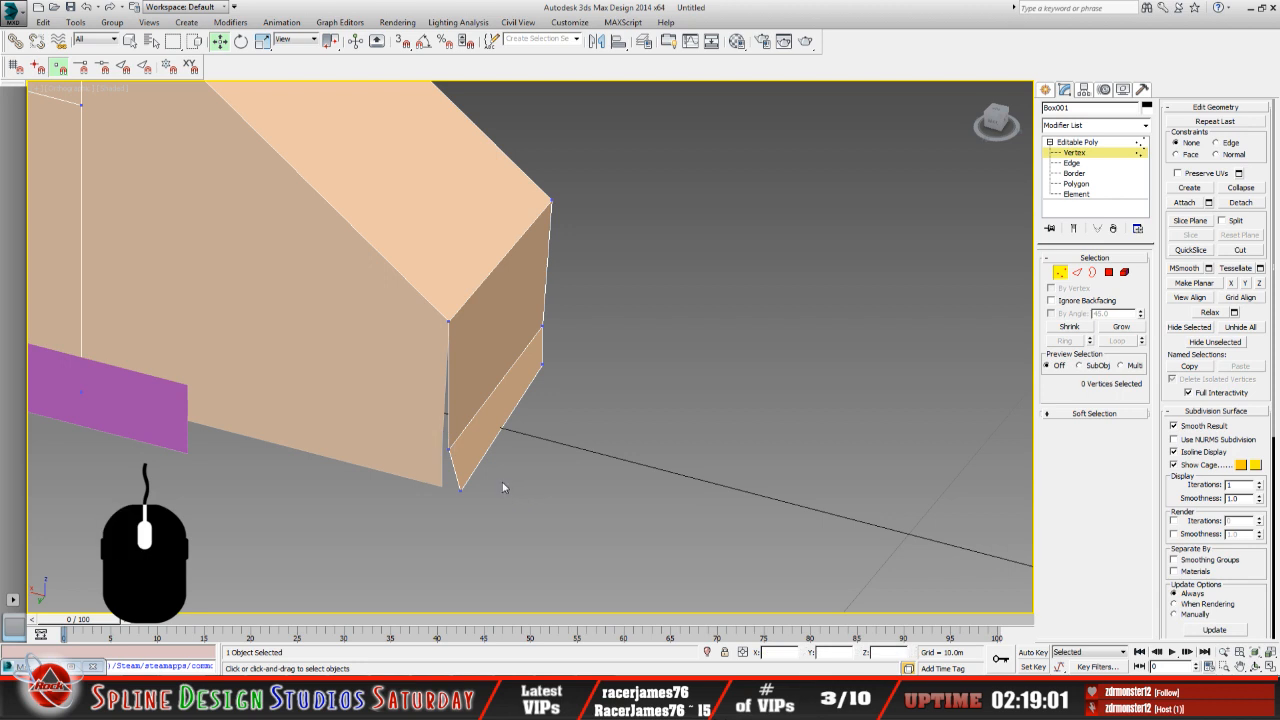
Set the X position of Box001's near bottom corner vertex to -5.989 m, matching the vertices above it.
click(449, 449)
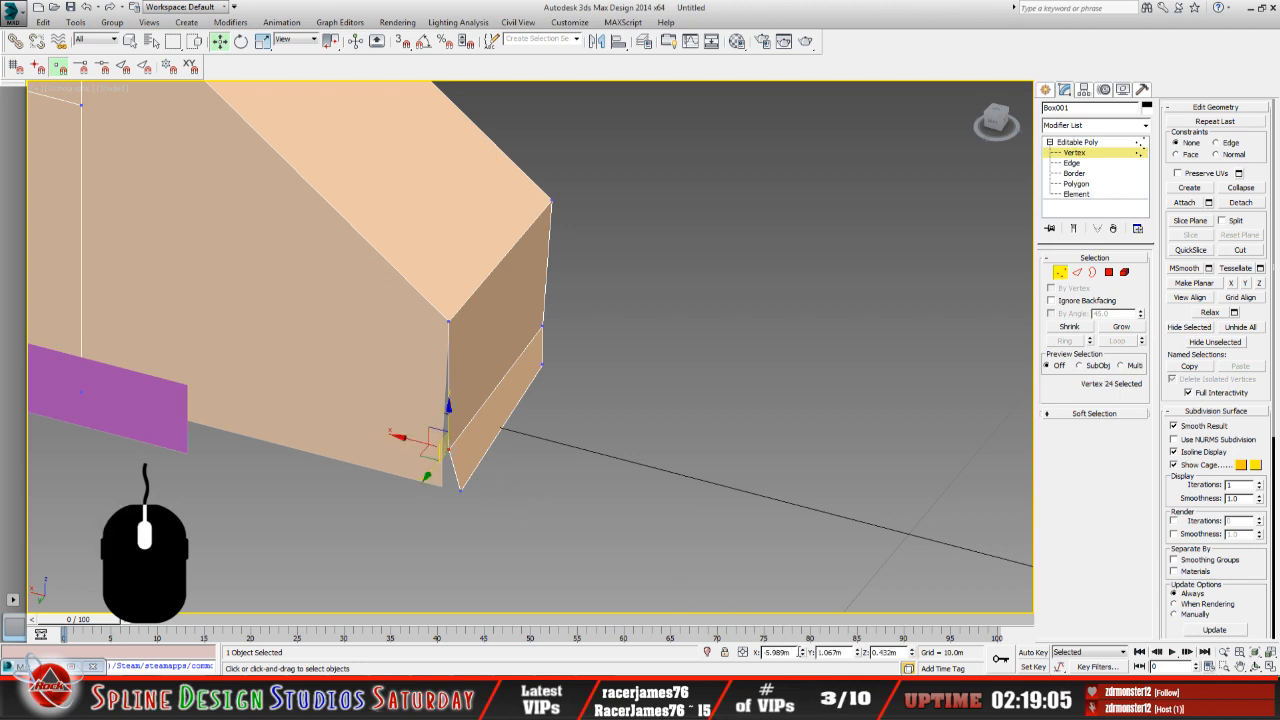
right_click(782, 652)
click(812, 530)
click(509, 514)
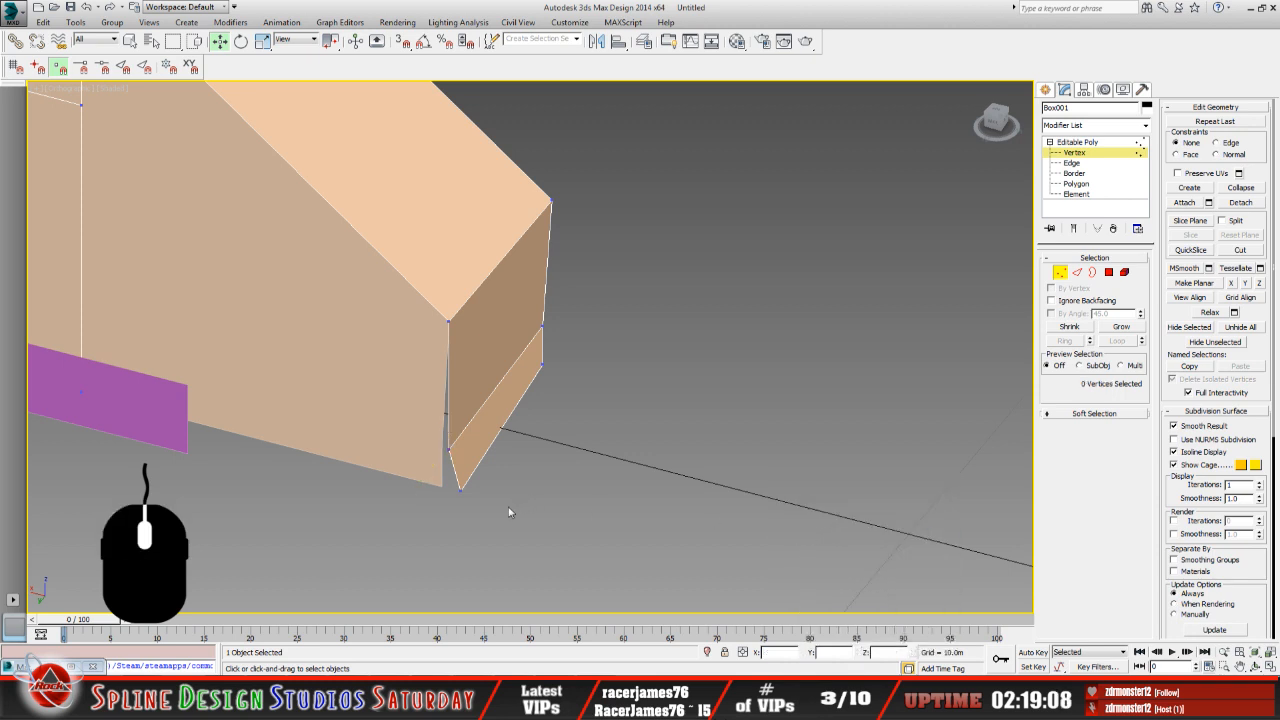
click(461, 491)
double_click(785, 653)
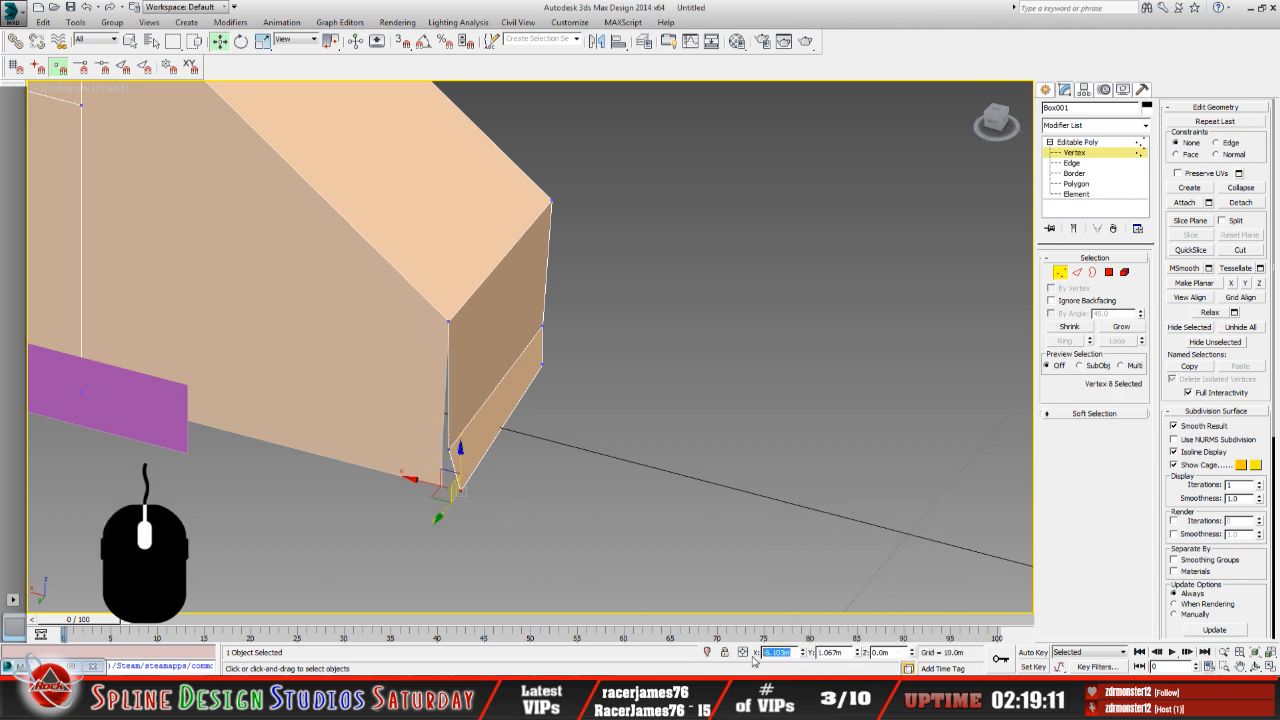
right_click(775, 654)
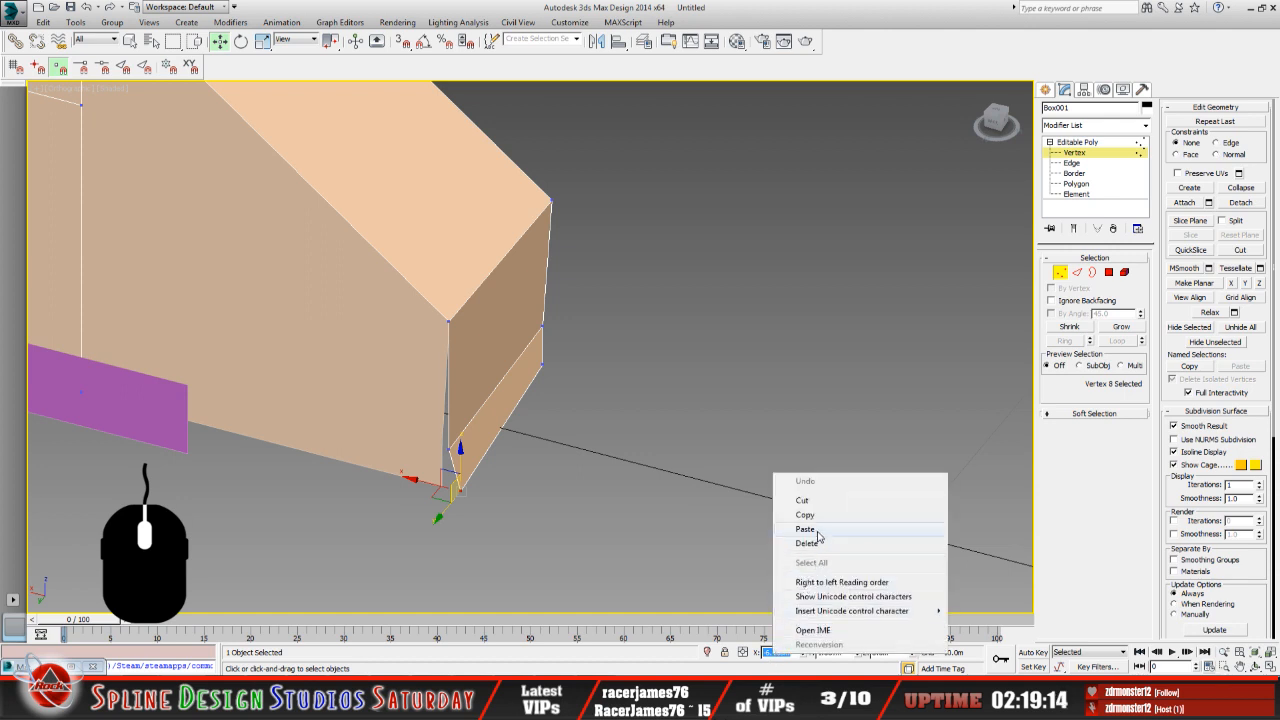
click(805, 529)
key(Return)
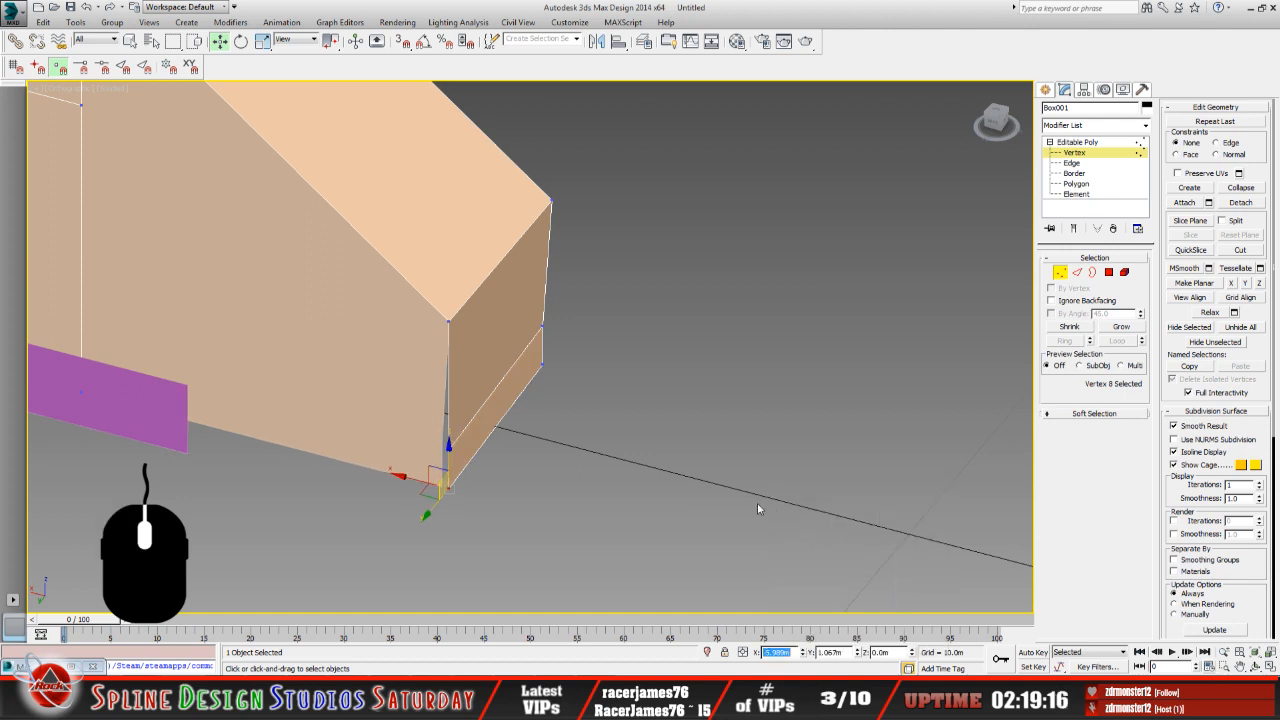
click(730, 503)
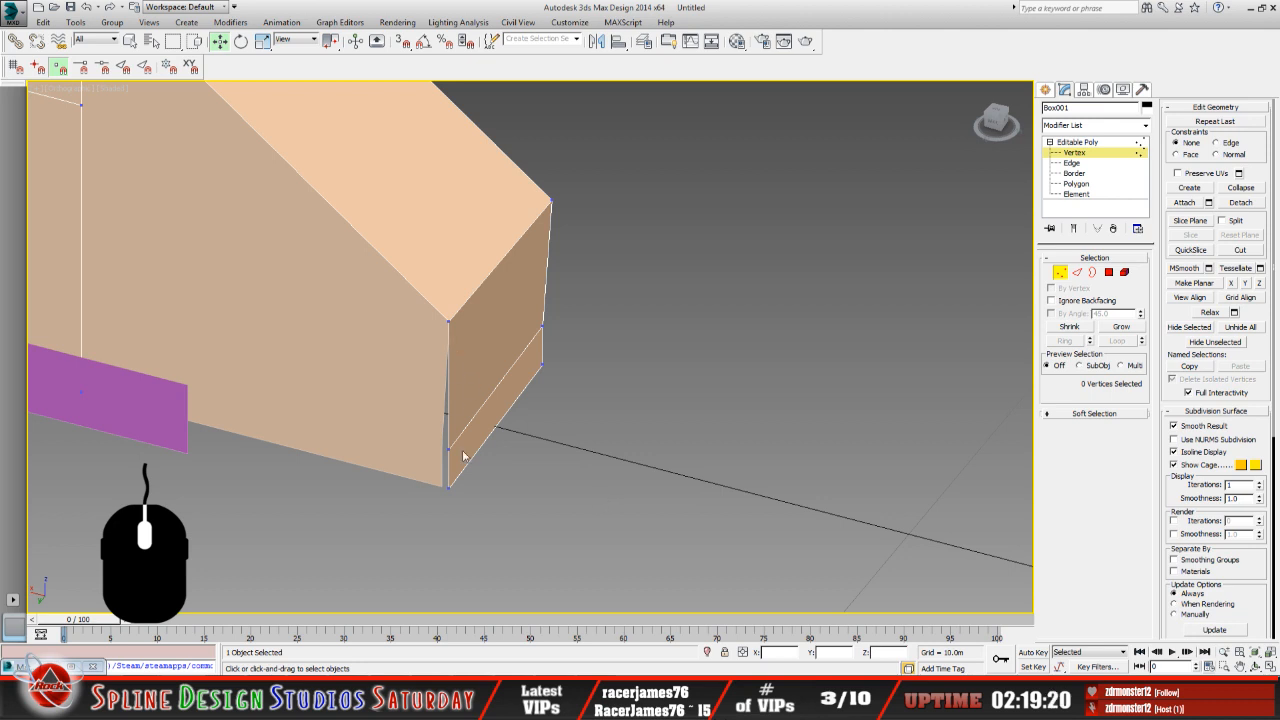
Leave Box001's vertex editing, switch to the vertices of outside_stairs1 and copy the X position of its upper end vertex.
middle_drag(466, 456, 492, 453)
click(1063, 146)
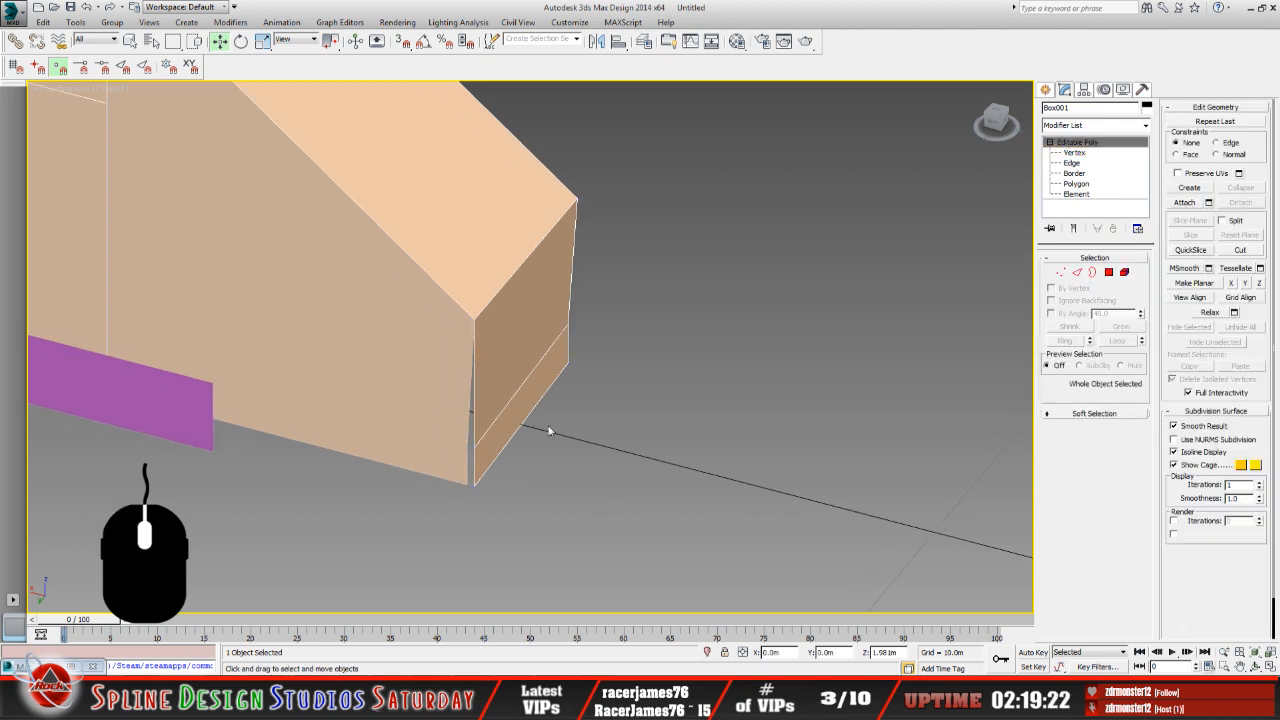
click(412, 427)
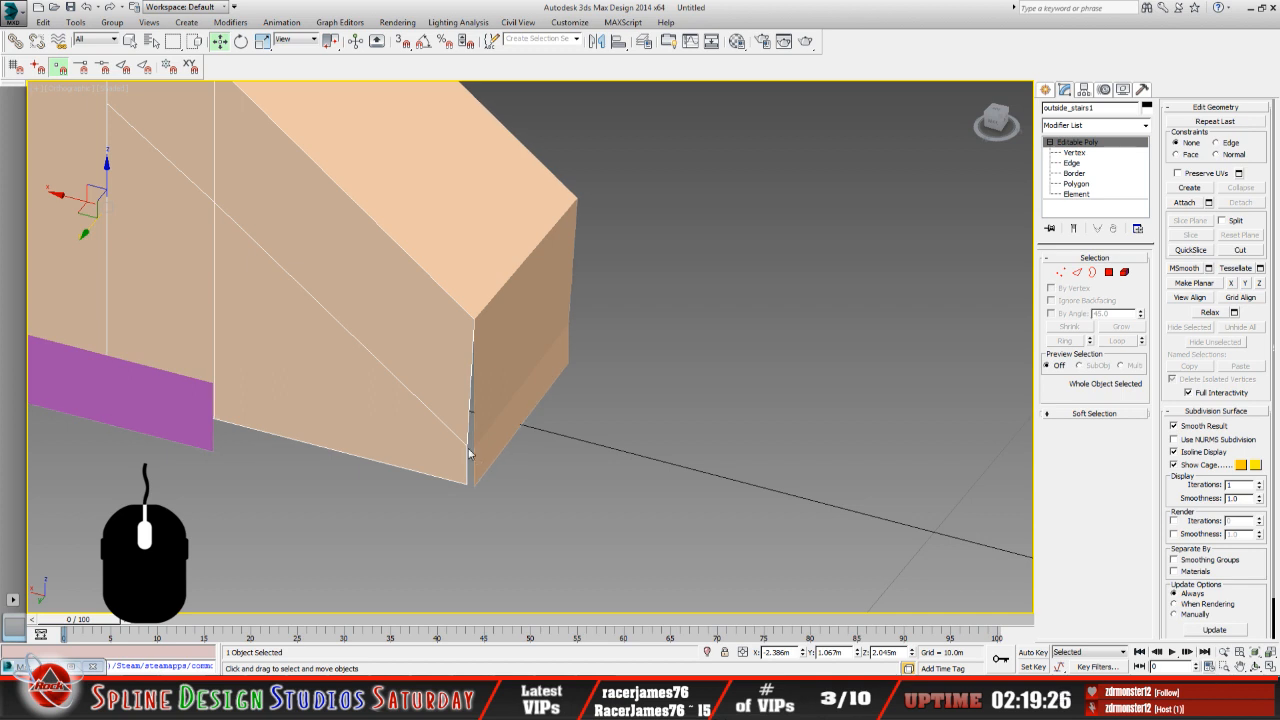
click(1075, 154)
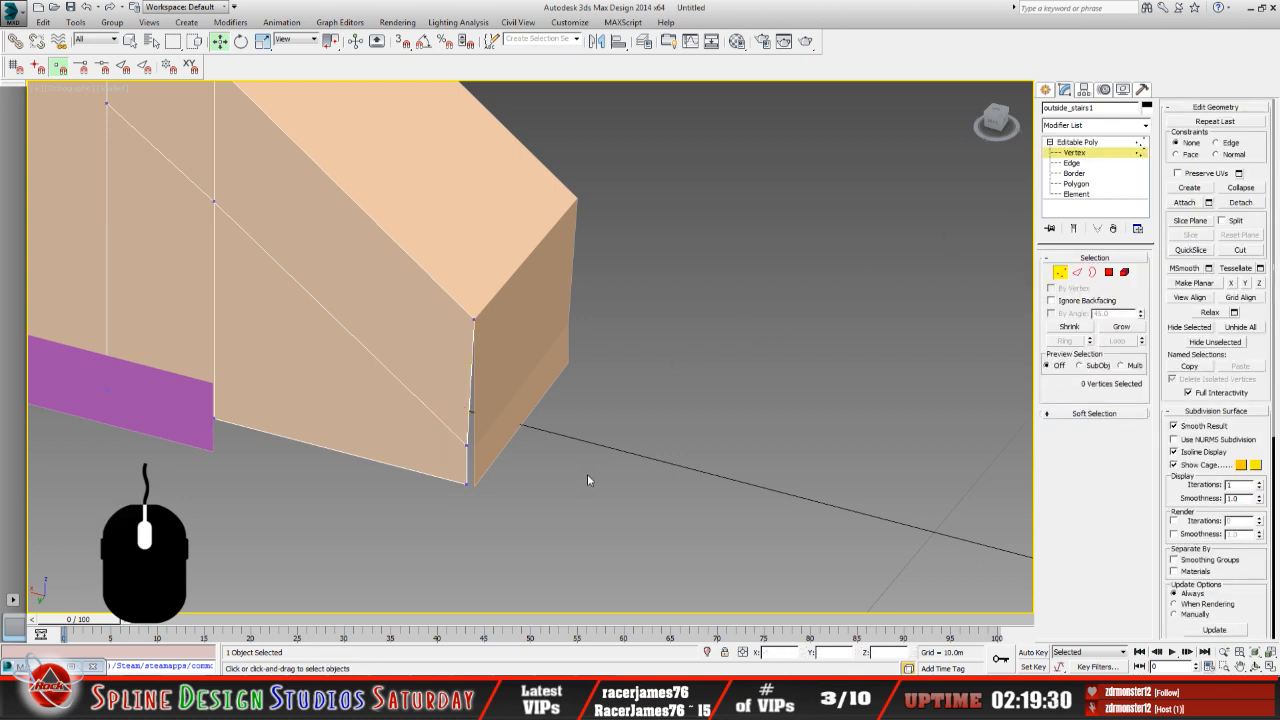
click(476, 319)
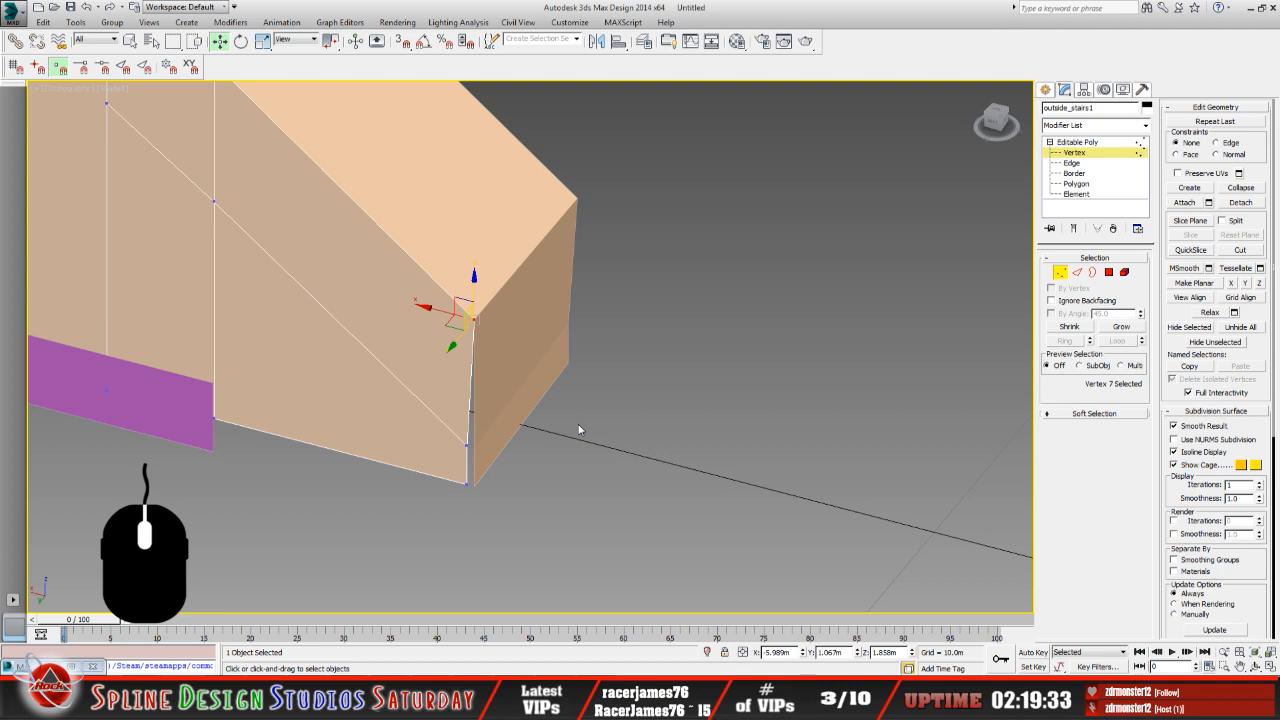
double_click(792, 654)
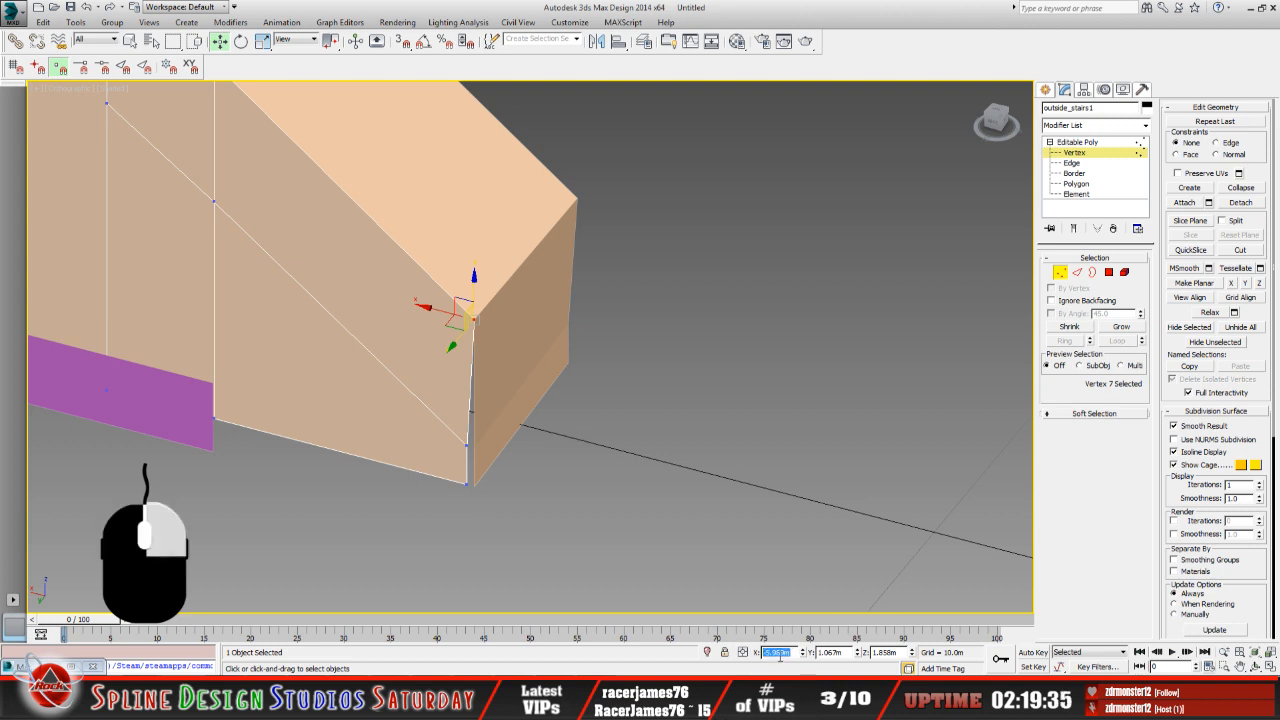
right_click(781, 658)
click(812, 517)
click(498, 476)
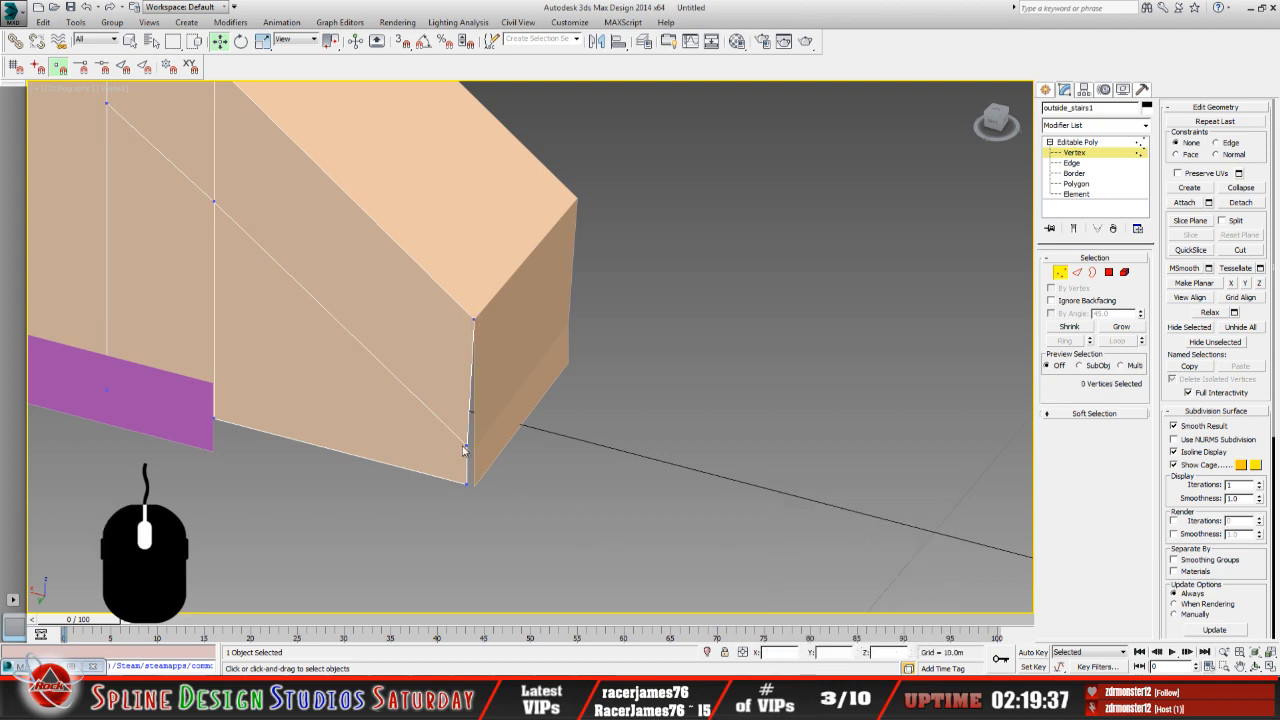
Set the X position of one of the two overlapping middle end vertices of outside_stairs1 to the copied -5.989 m.
click(466, 447)
double_click(792, 652)
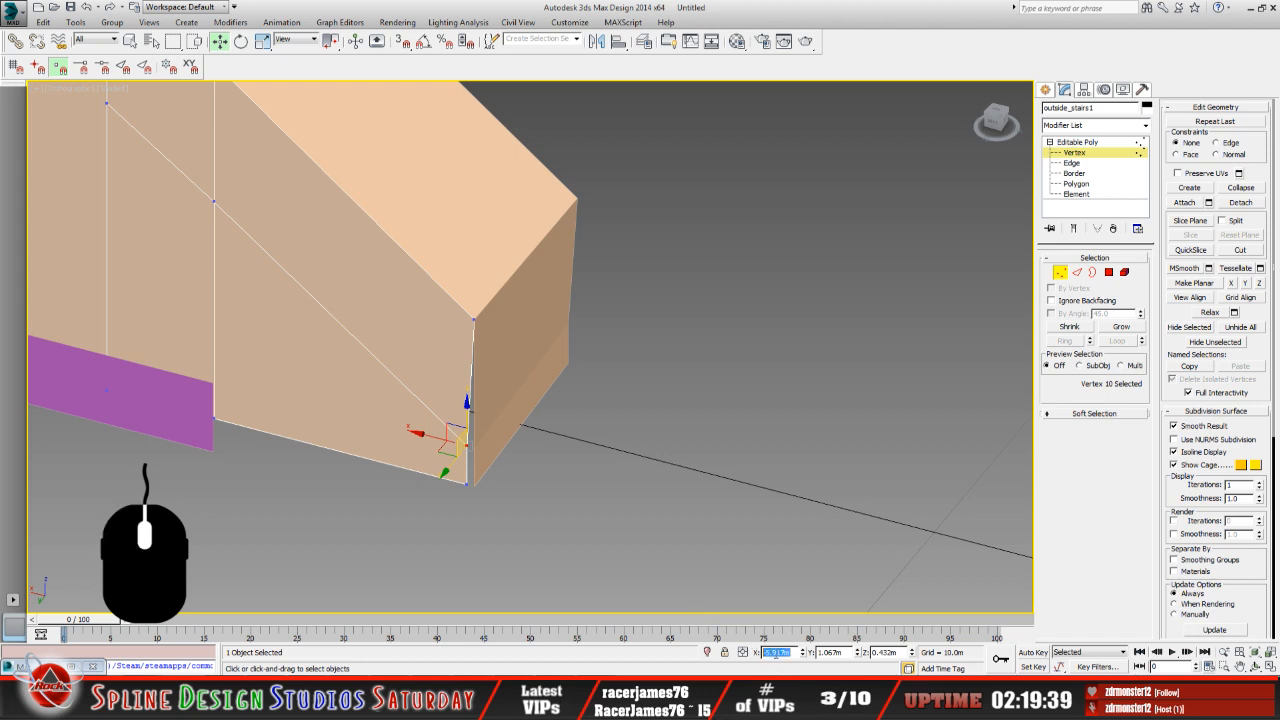
right_click(785, 654)
click(826, 529)
key(Return)
click(499, 452)
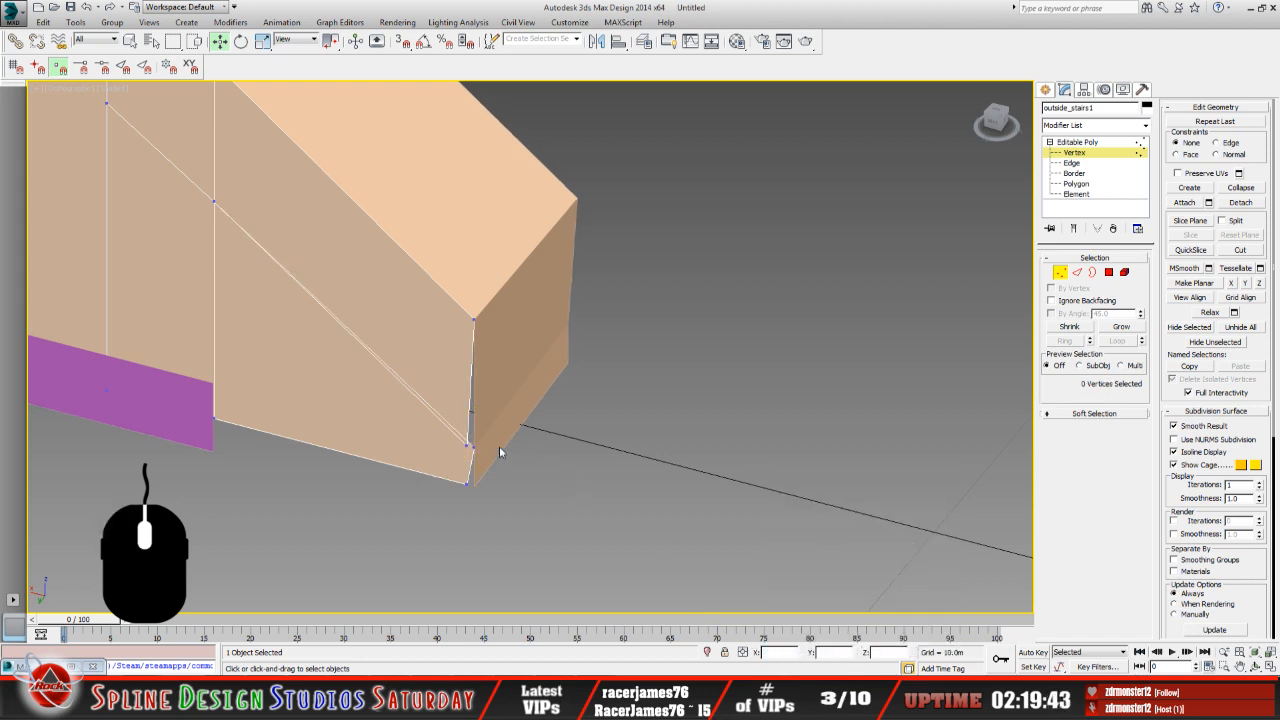
click(467, 445)
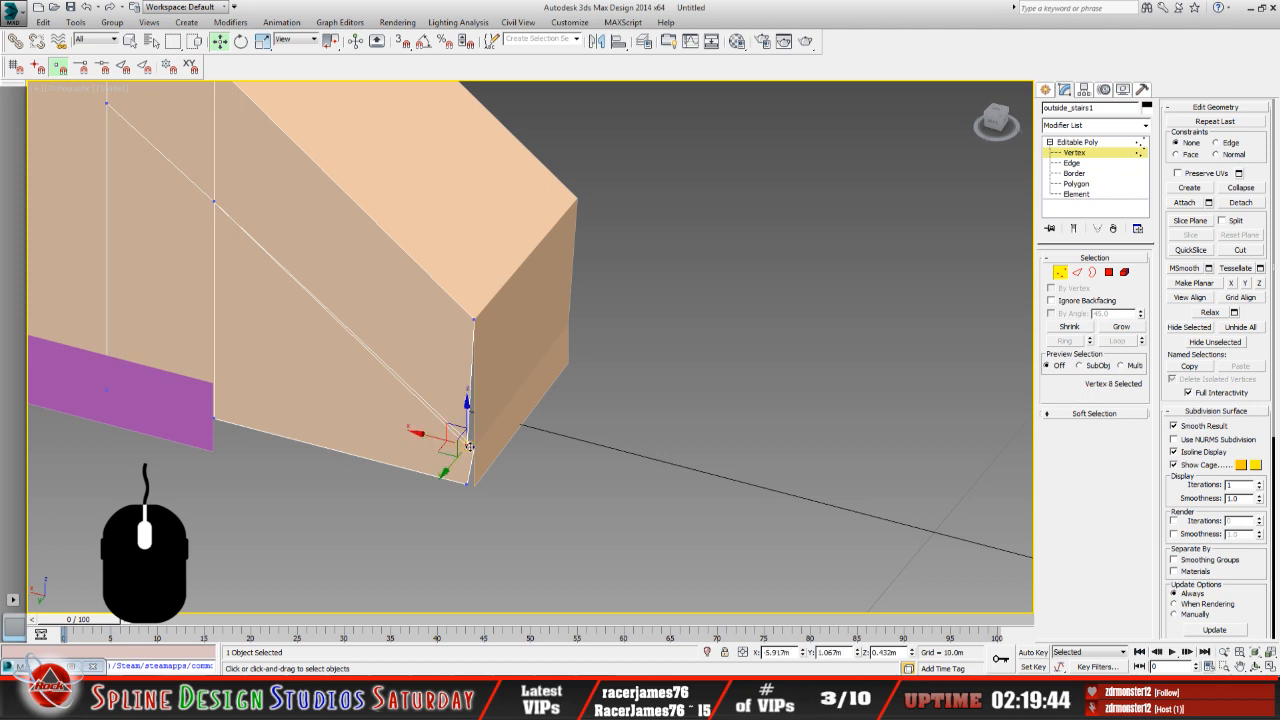
double_click(796, 653)
right_click(786, 654)
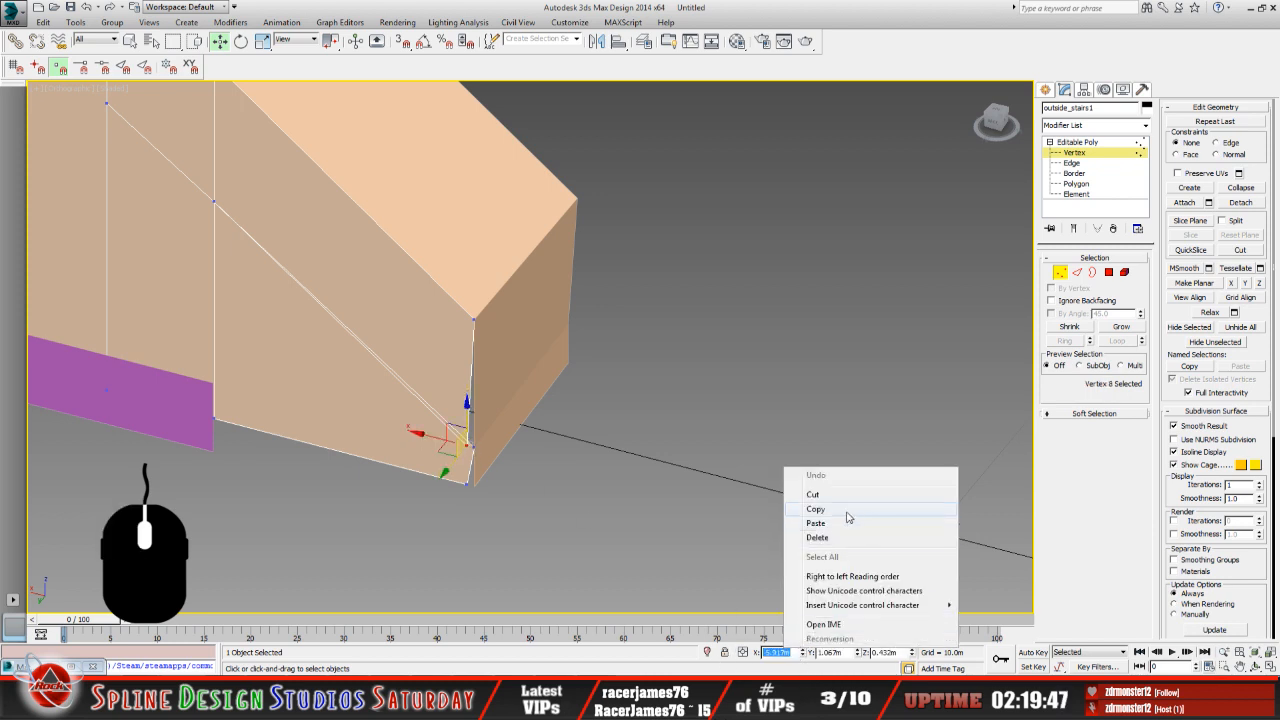
click(844, 512)
click(561, 486)
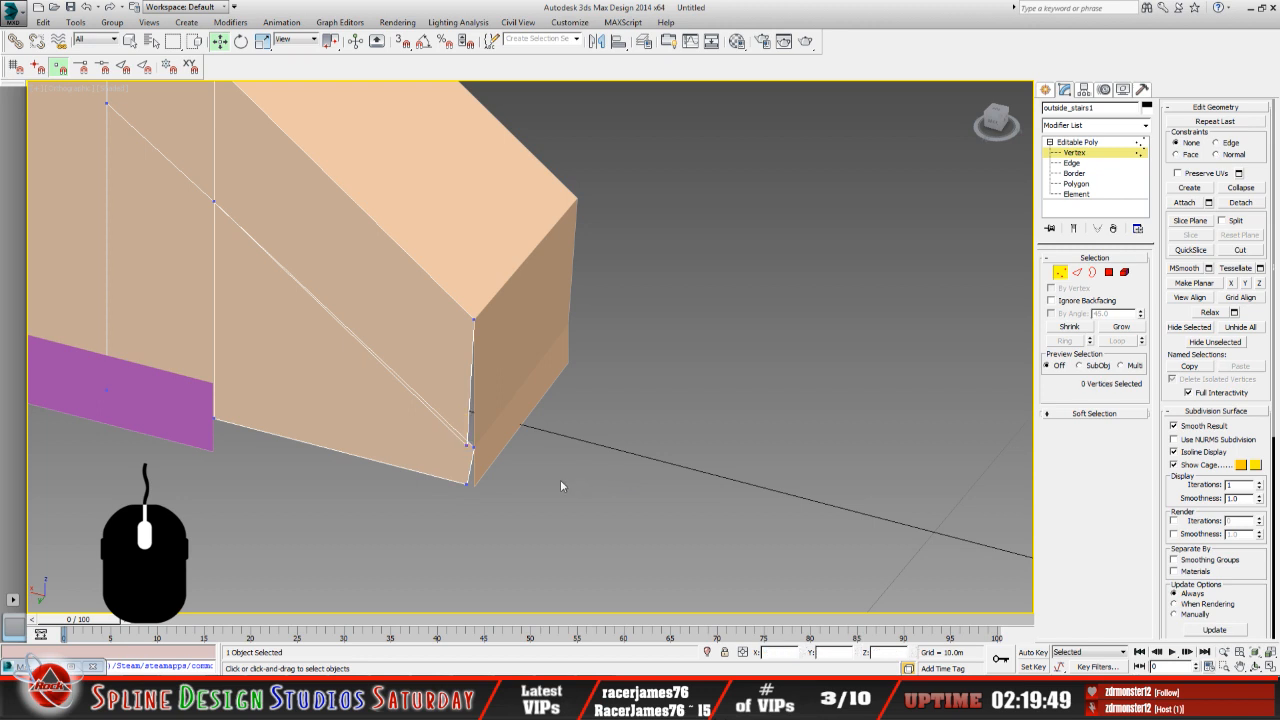
Copy the upper end vertex's X position again and set the remaining middle end vertex of outside_stairs1 to -5.989 m.
click(474, 320)
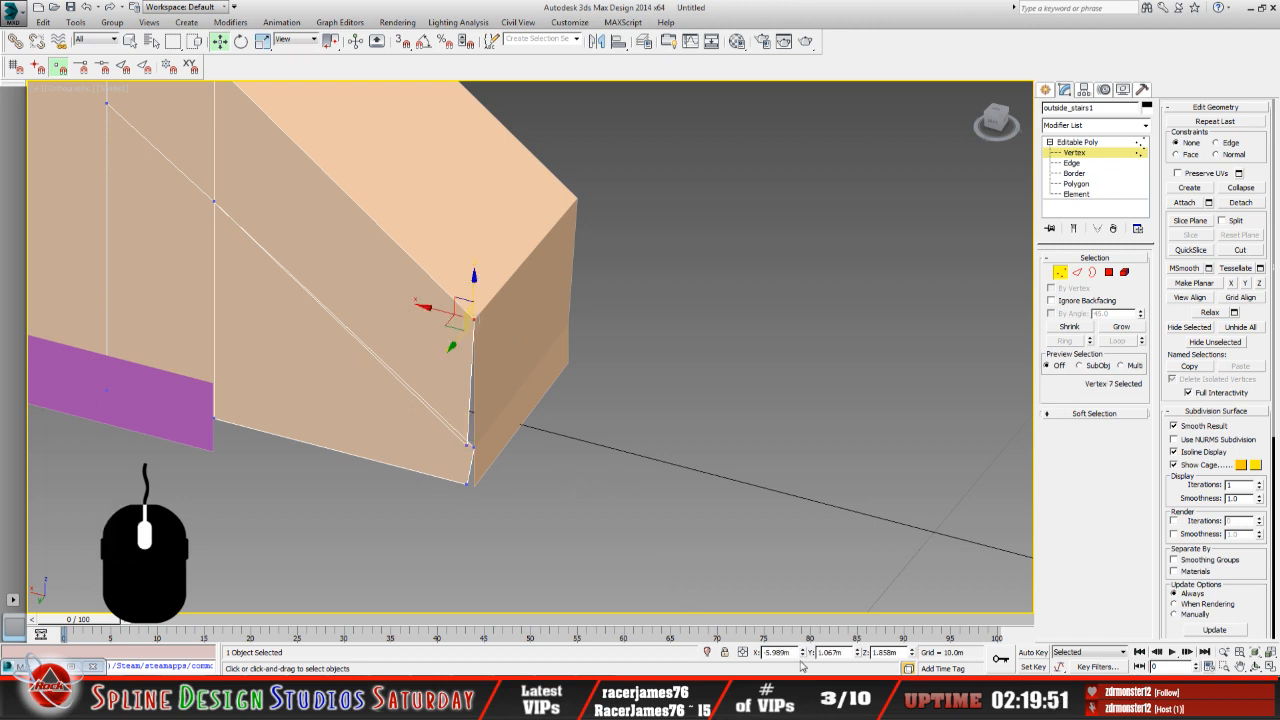
double_click(780, 652)
right_click(797, 652)
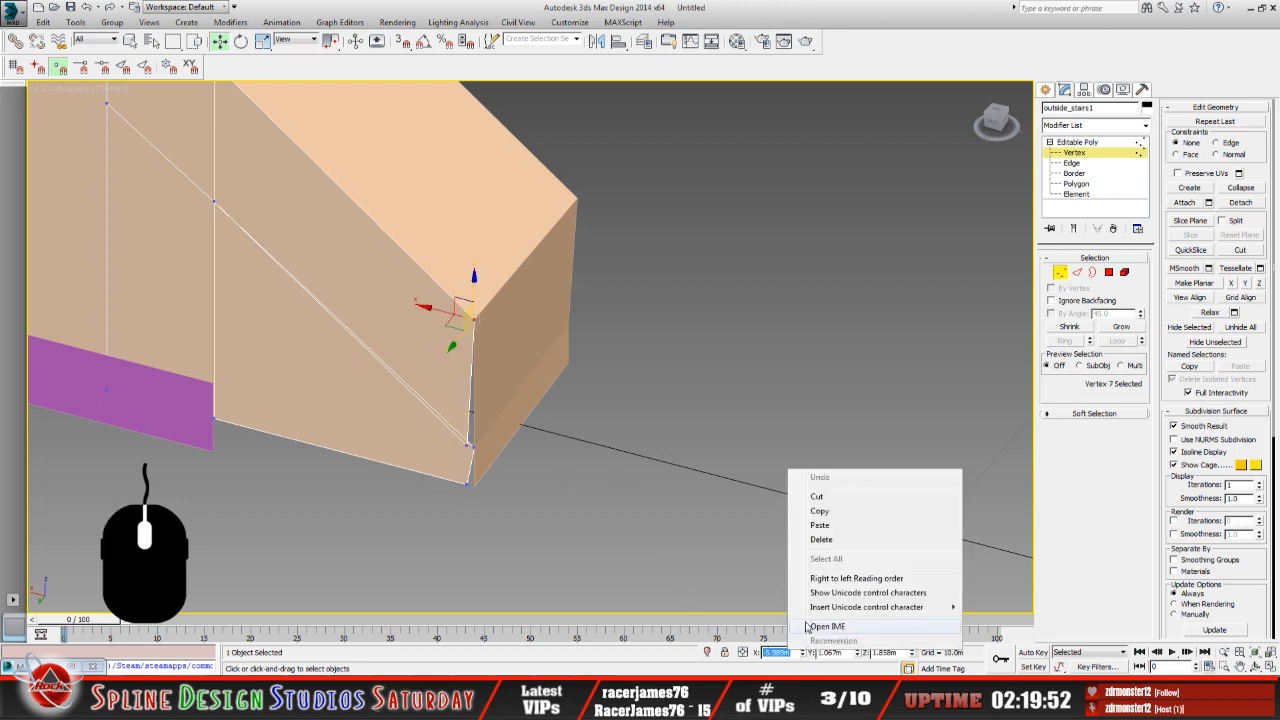
click(840, 512)
click(470, 446)
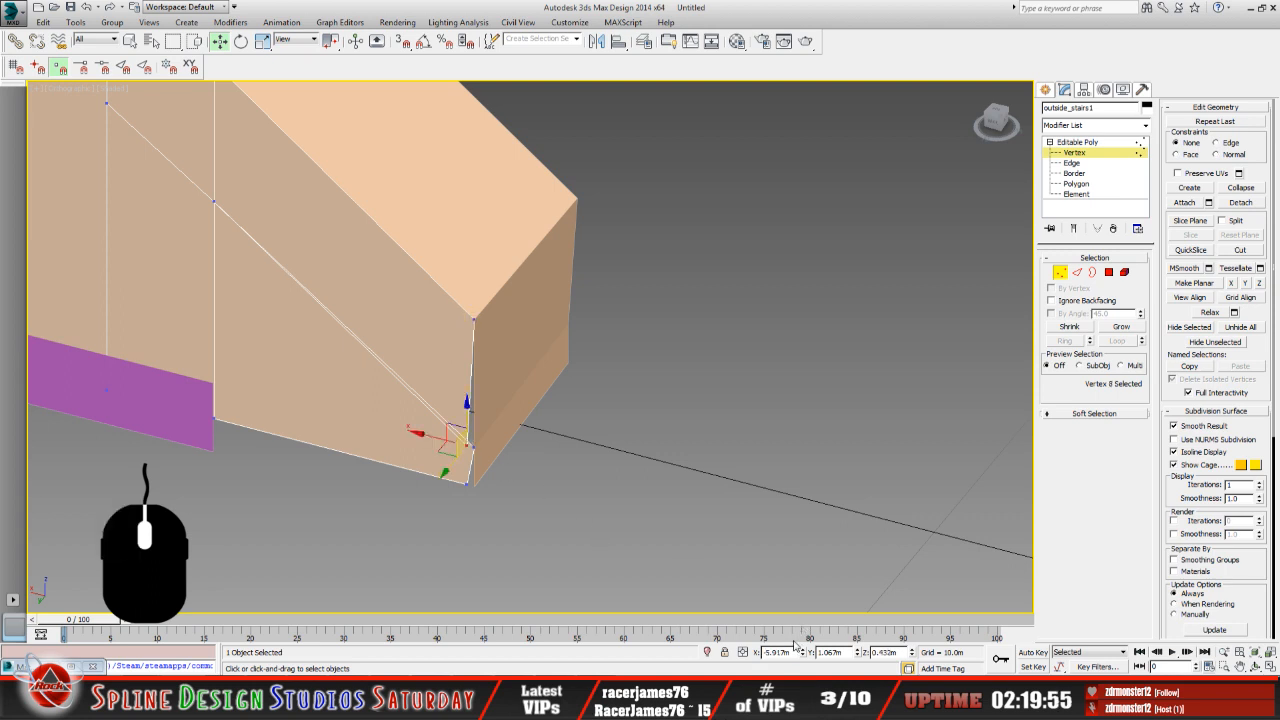
double_click(765, 652)
right_click(762, 652)
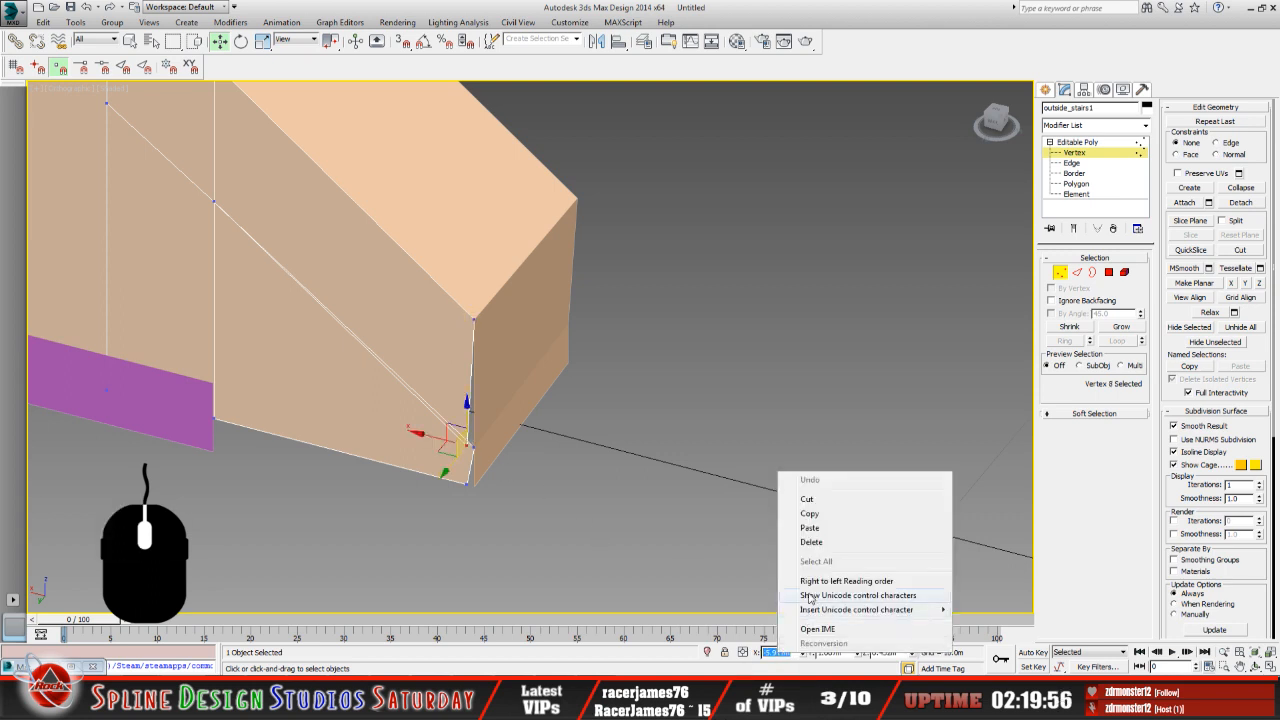
click(821, 531)
key(Return)
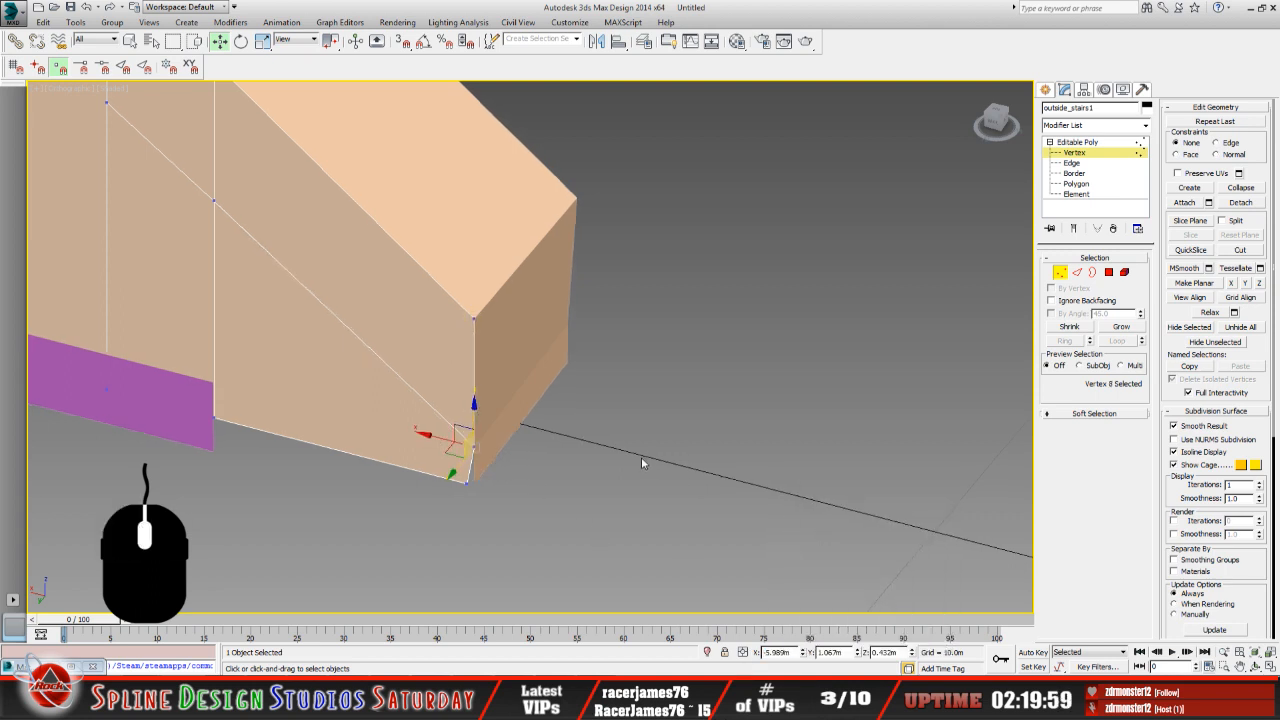
Set the X position of the bottom end vertex of outside_stairs1 to -5.989 m.
click(571, 507)
click(467, 484)
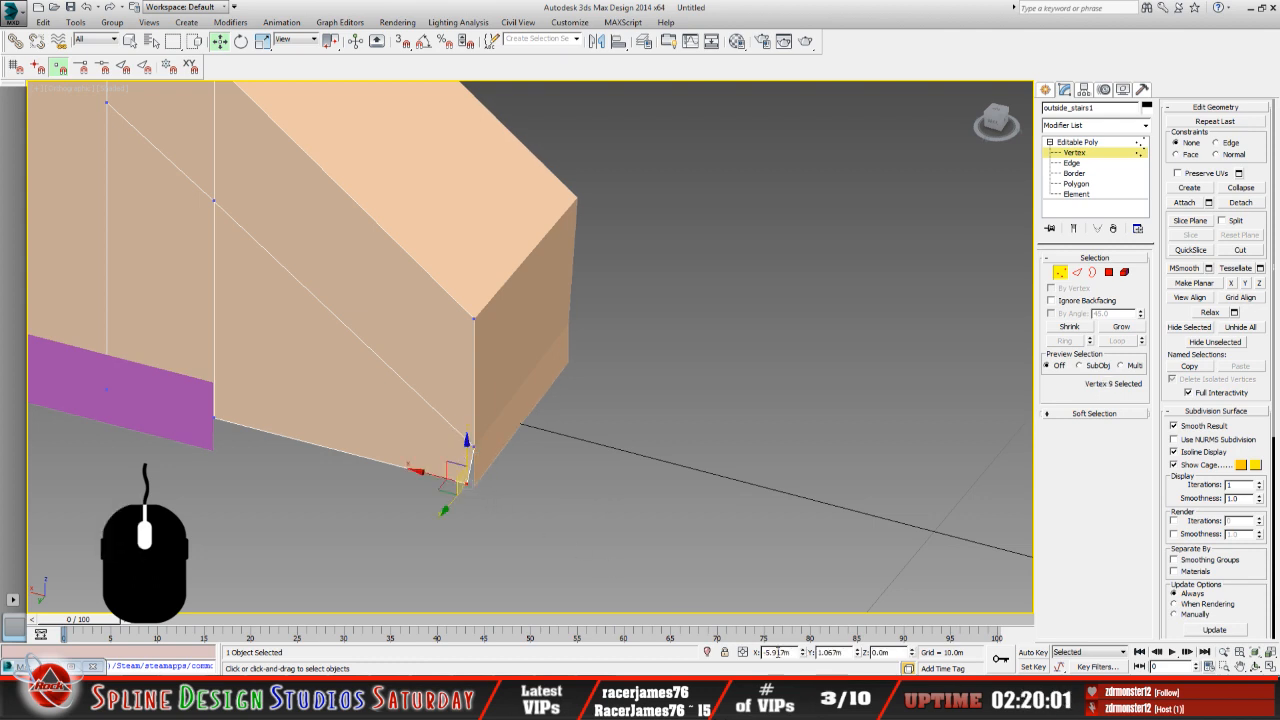
drag(793, 652, 766, 653)
right_click(771, 655)
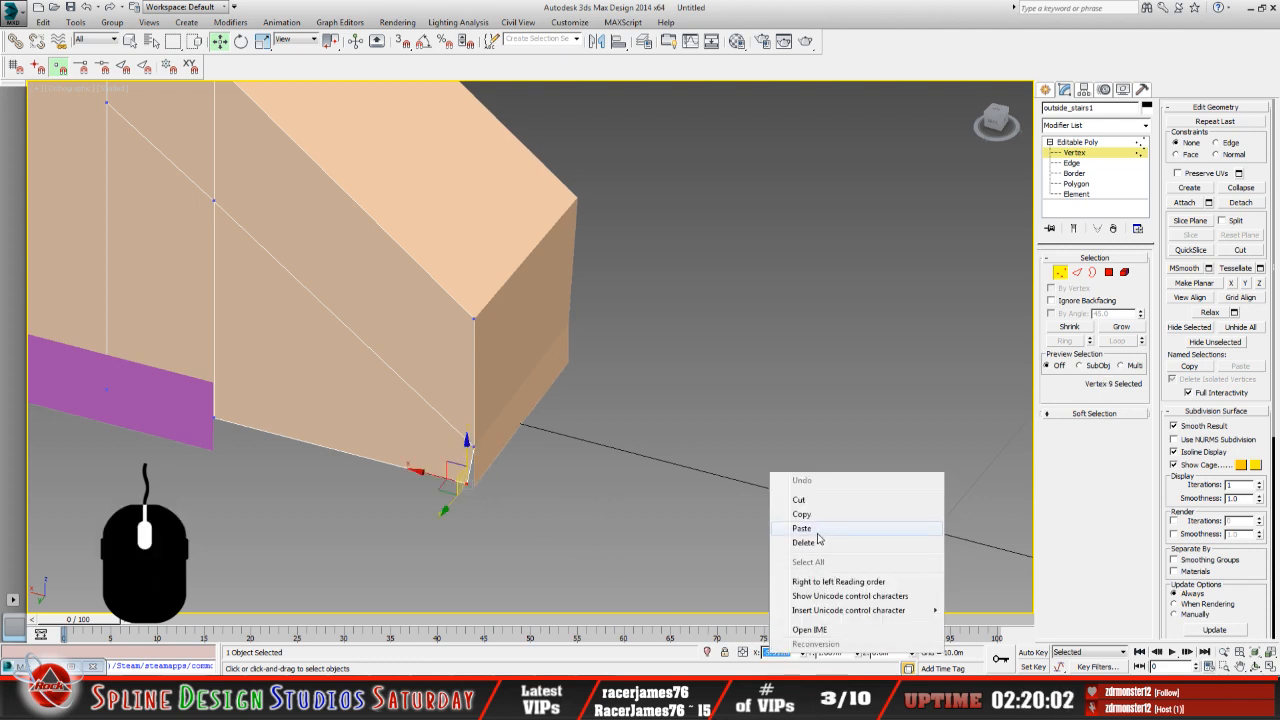
click(792, 530)
key(Return)
Examine the end of outside_stairs1 and Box001 from above and at an angle to check how their edges line up.
middle_drag(658, 487, 686, 511)
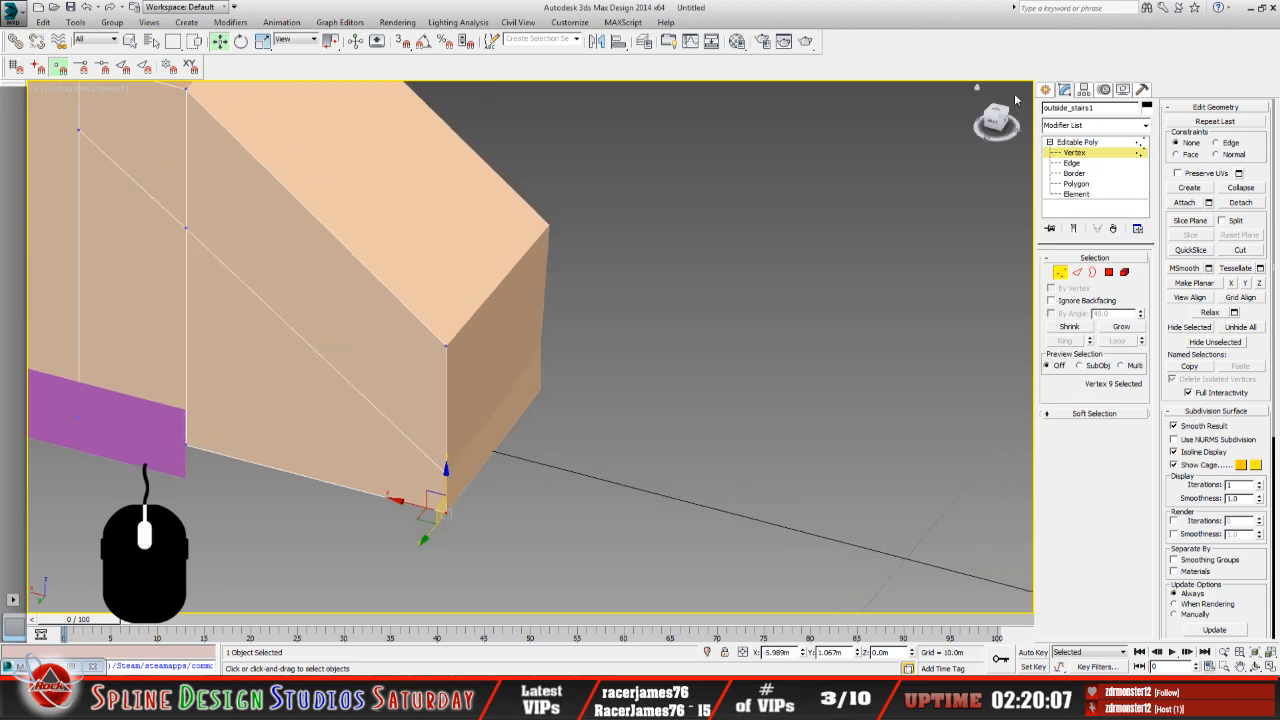
drag(999, 111, 935, 214)
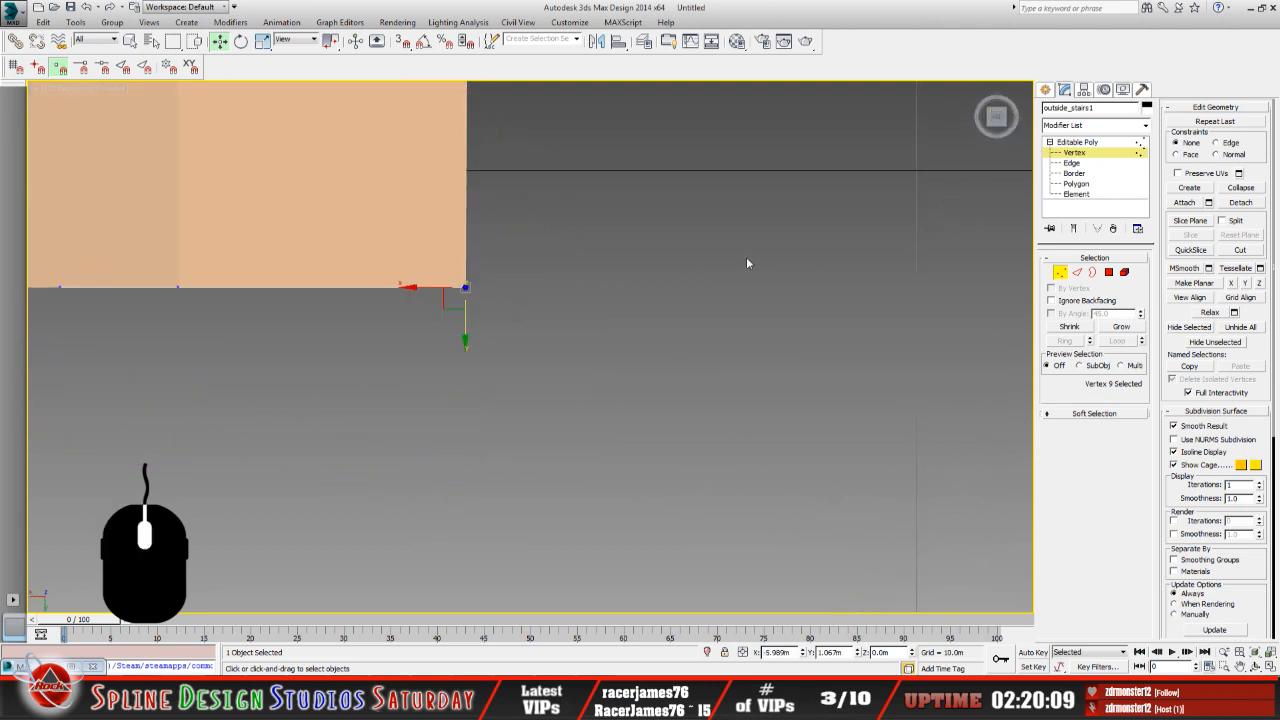
middle_drag(749, 263, 764, 382)
scroll(693, 349, down, 2)
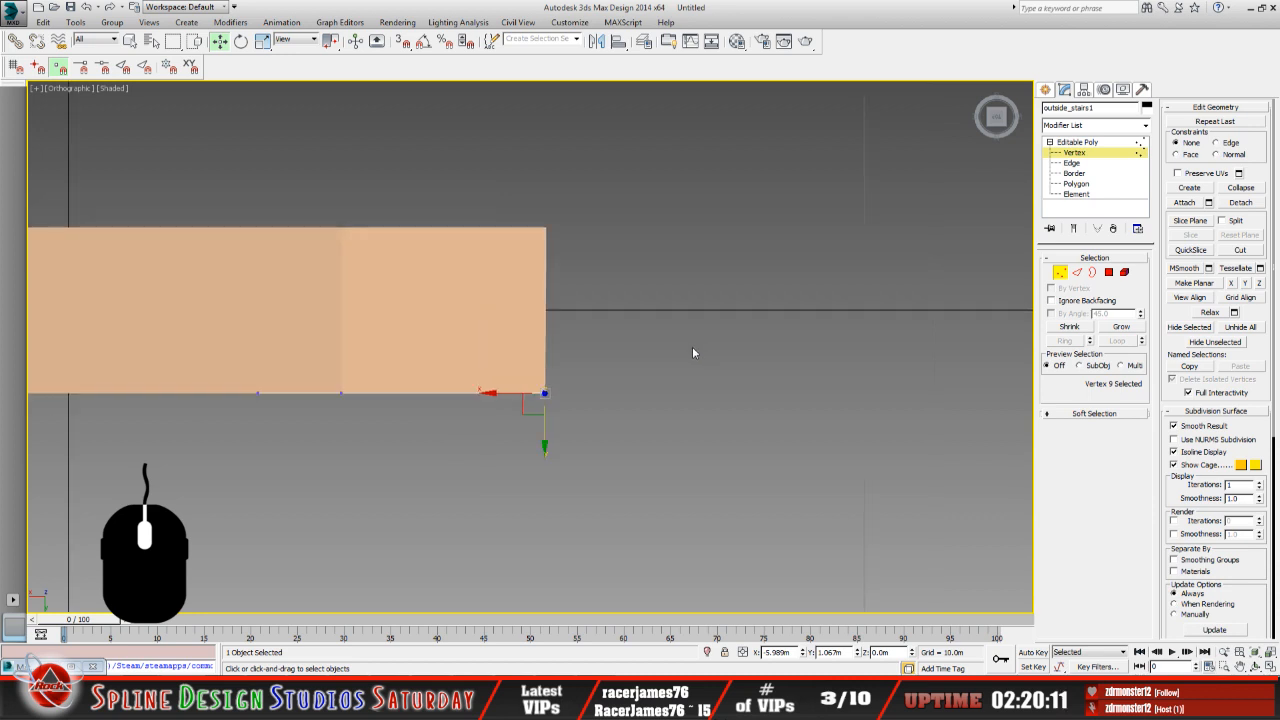
click(1256, 666)
drag(619, 404, 526, 307)
middle_drag(564, 385, 540, 407)
drag(540, 407, 547, 373)
scroll(545, 370, up, 3)
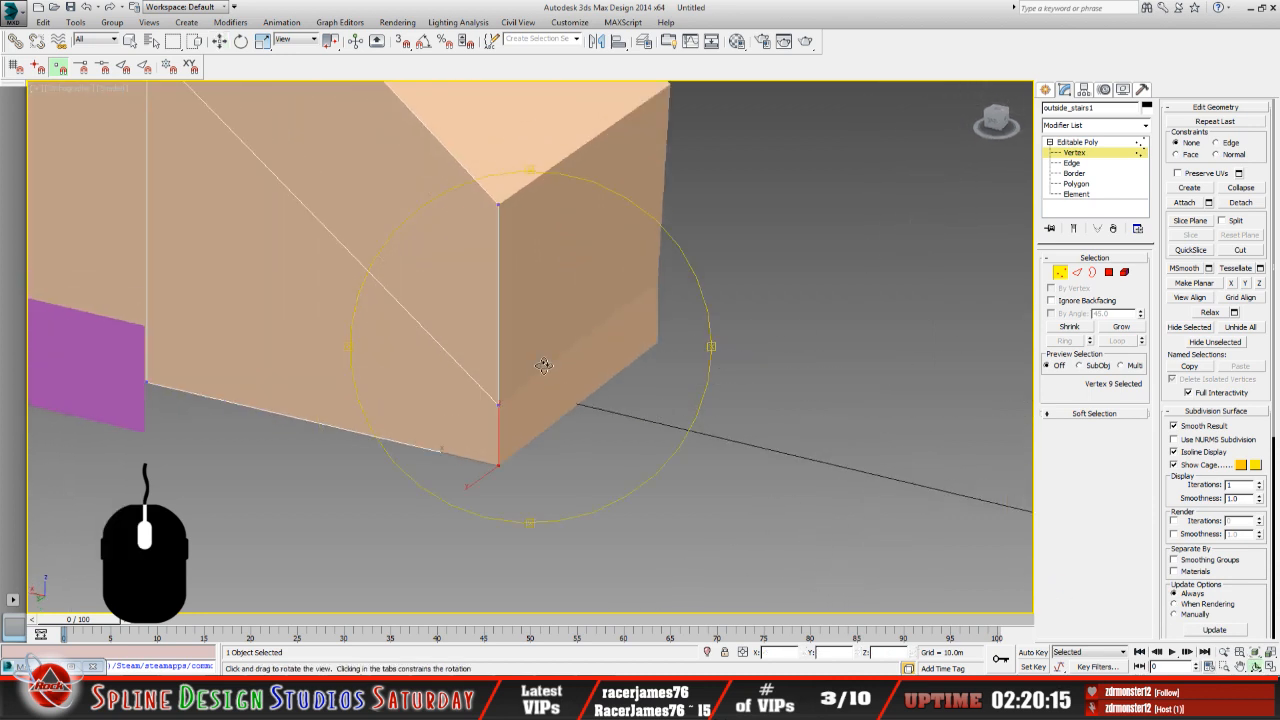
middle_drag(544, 369, 545, 429)
key(w)
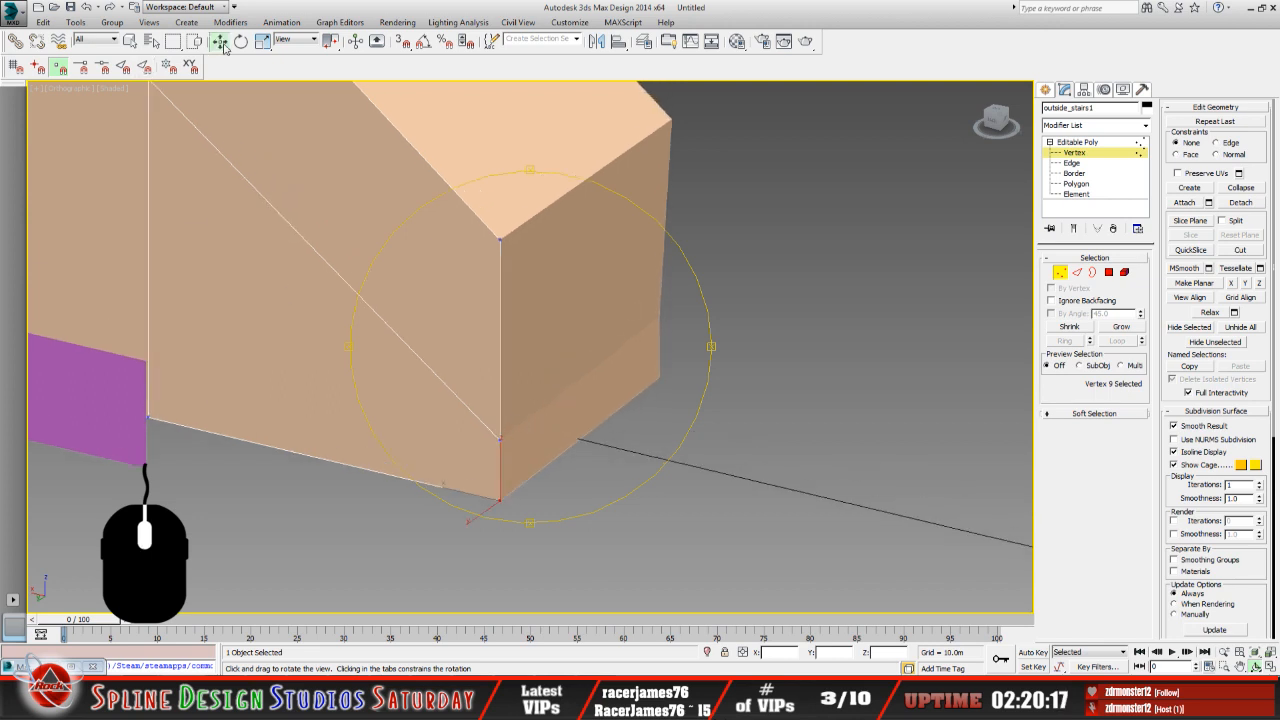
Inspect the X coordinate of the lower front corner vertex on outside_stairs1.
click(497, 445)
click(503, 441)
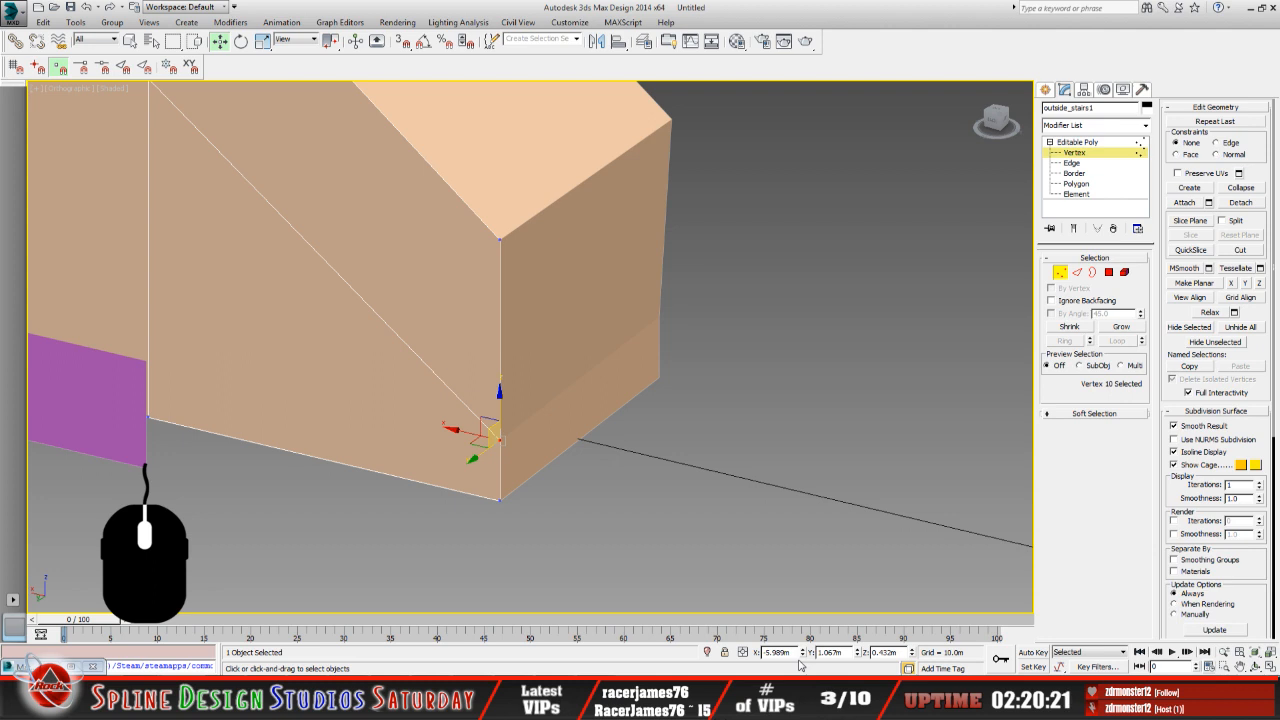
middle_drag(798, 382, 776, 452)
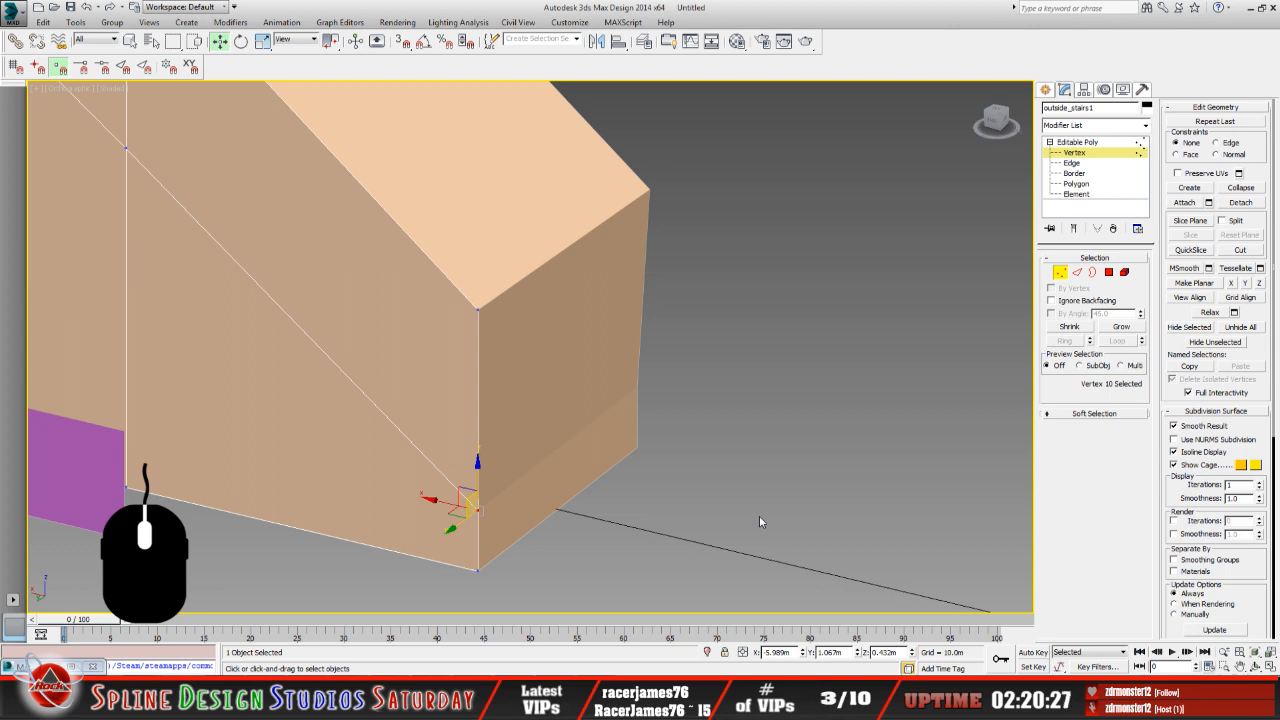
Leave vertex editing on outside_stairs1 and inspect the X coordinate of the matching lower front corner vertex on outside_stairs2.
click(1061, 155)
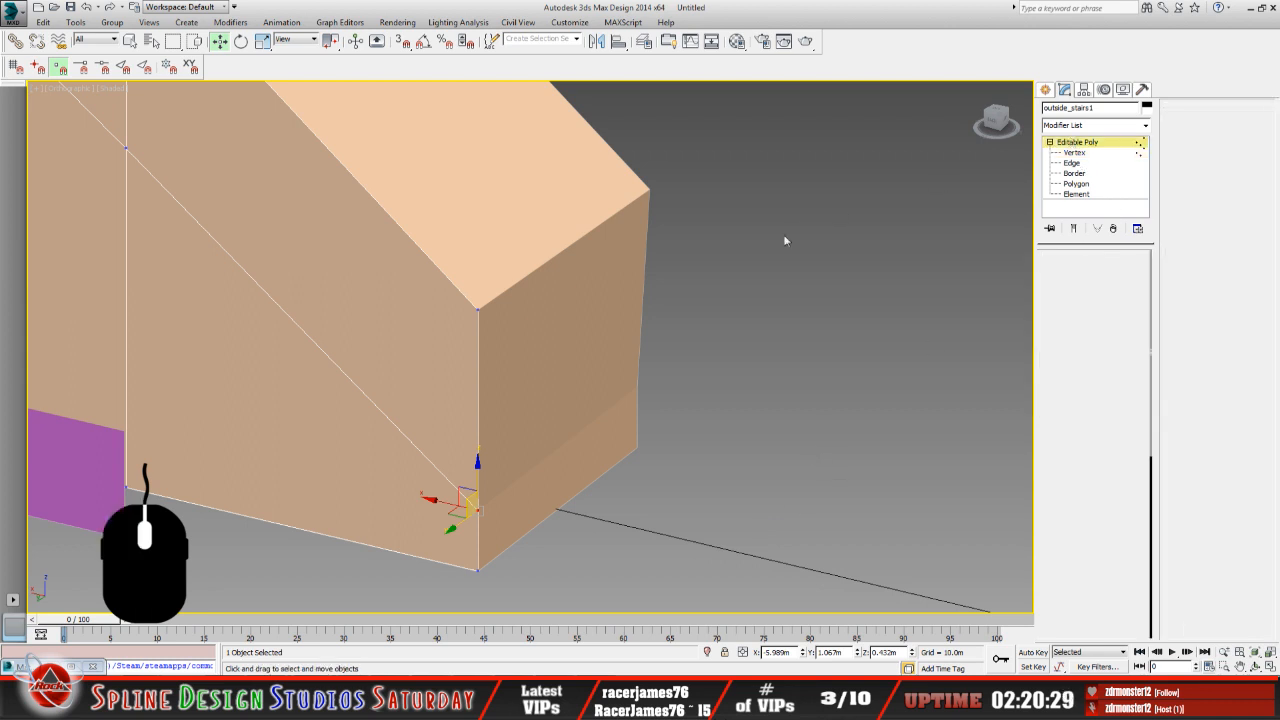
click(630, 257)
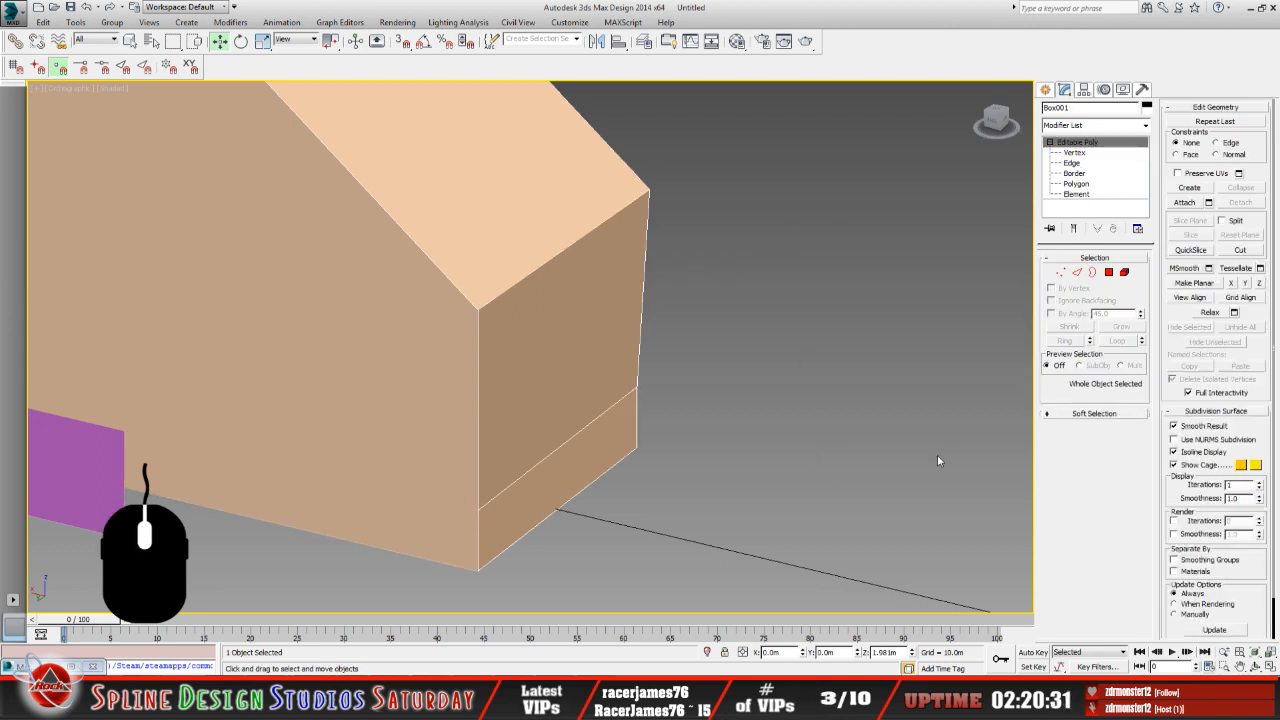
click(1255, 667)
drag(664, 386, 532, 384)
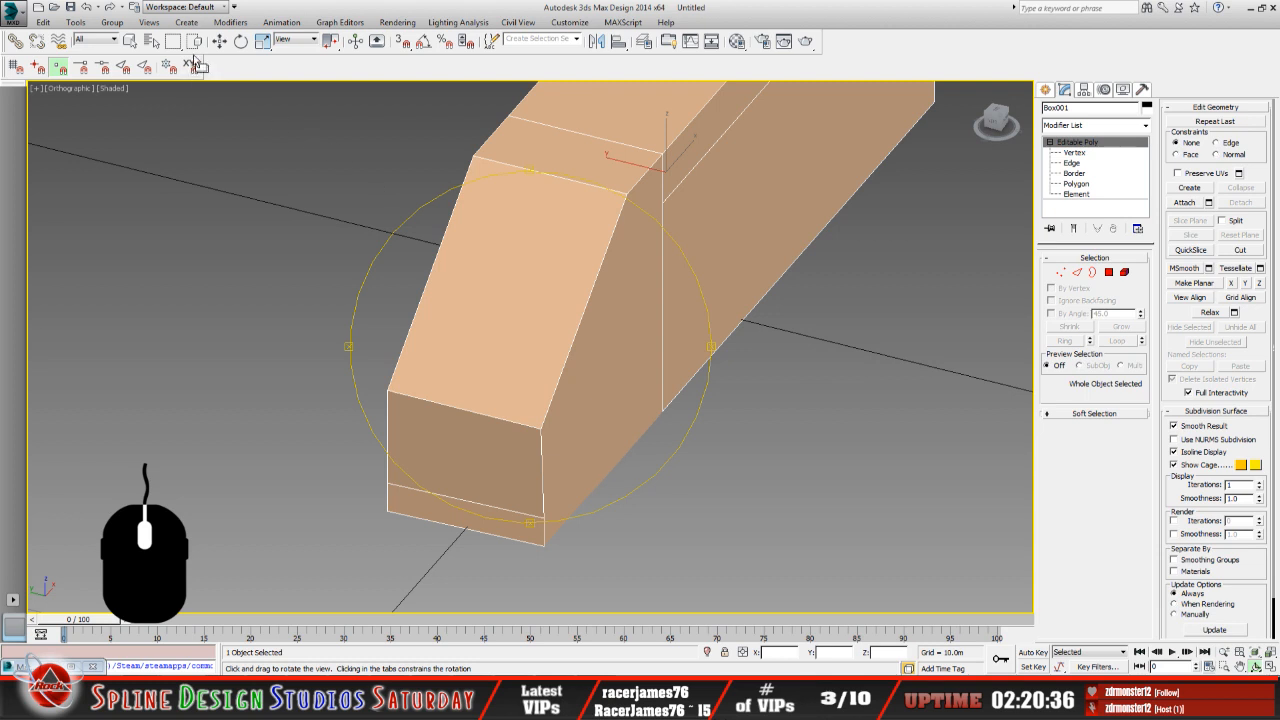
click(138, 42)
click(562, 440)
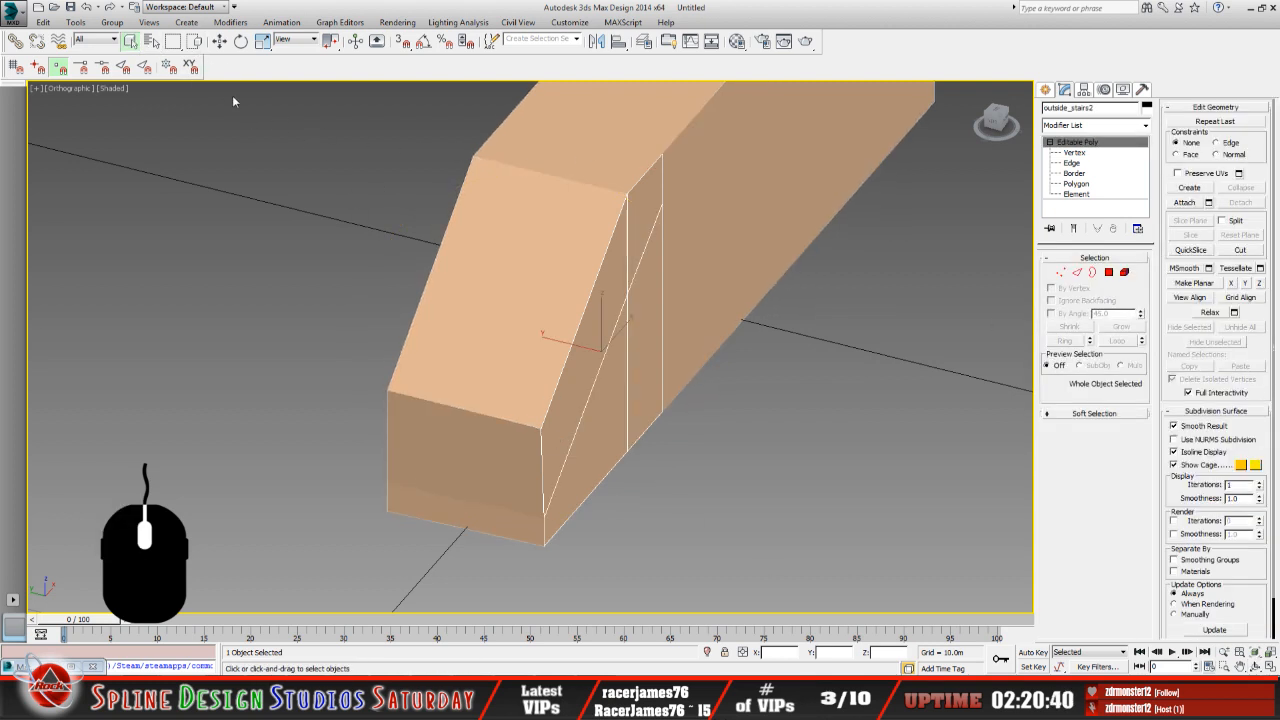
key(w)
key(1)
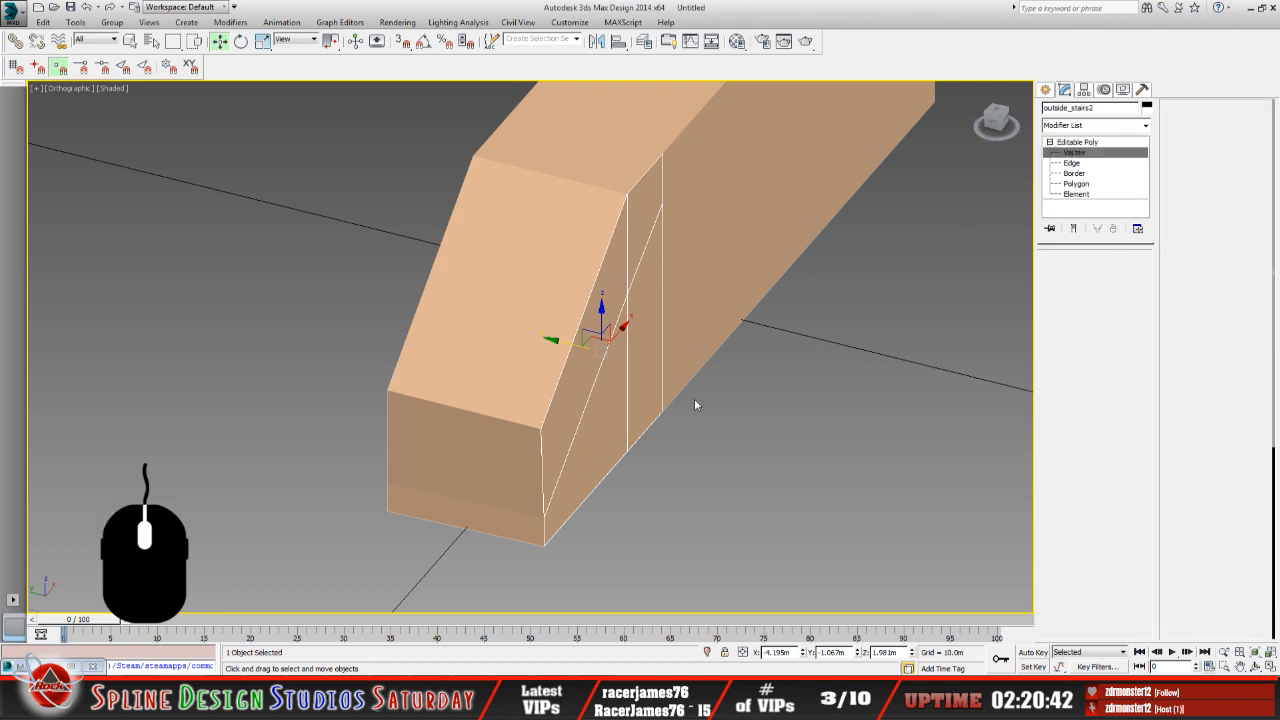
click(545, 517)
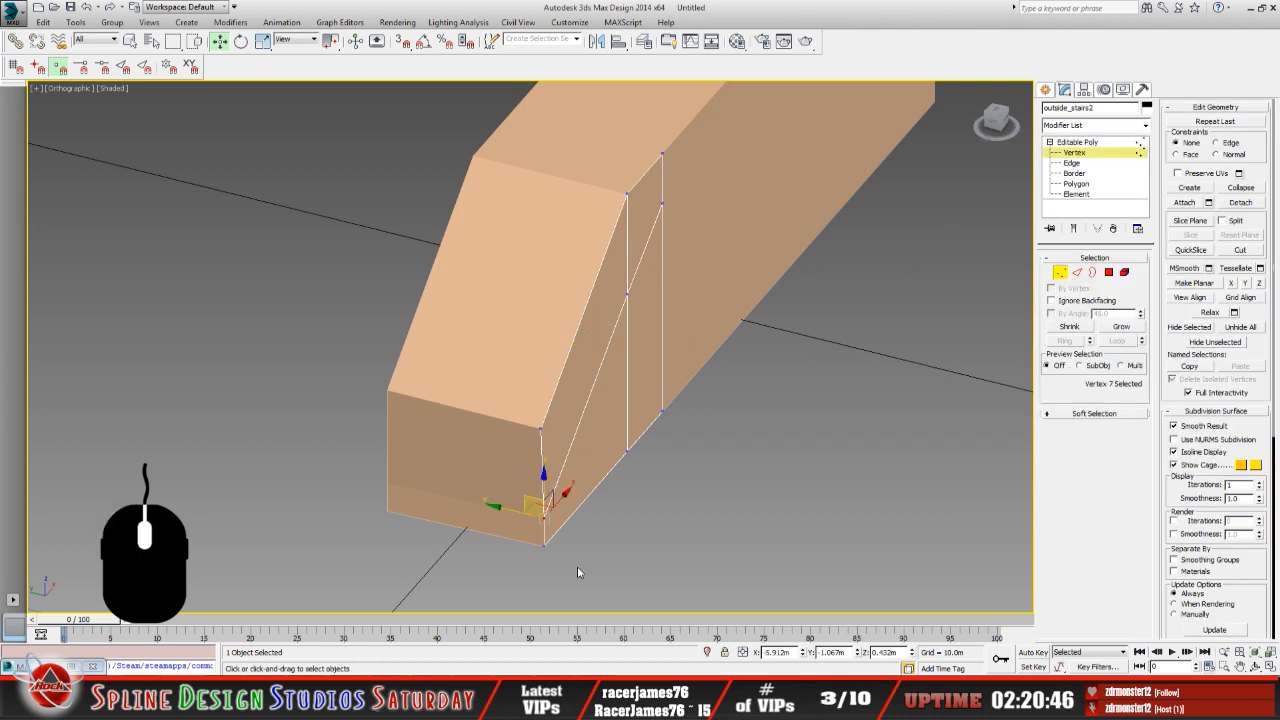
scroll(577, 560, up, 4)
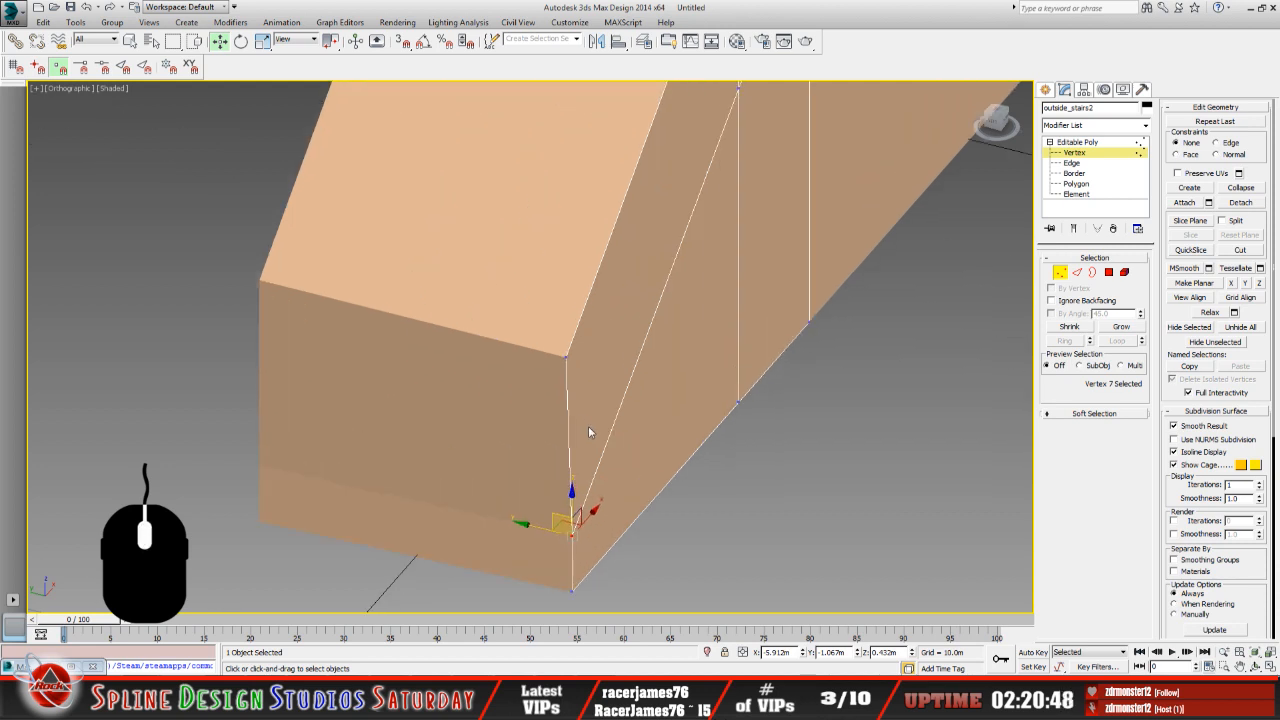
Examine the slanted front edge of outside_stairs2 from the side, leave vertex editing and select the main block Box001.
click(1255, 666)
drag(563, 456, 510, 398)
click(1080, 143)
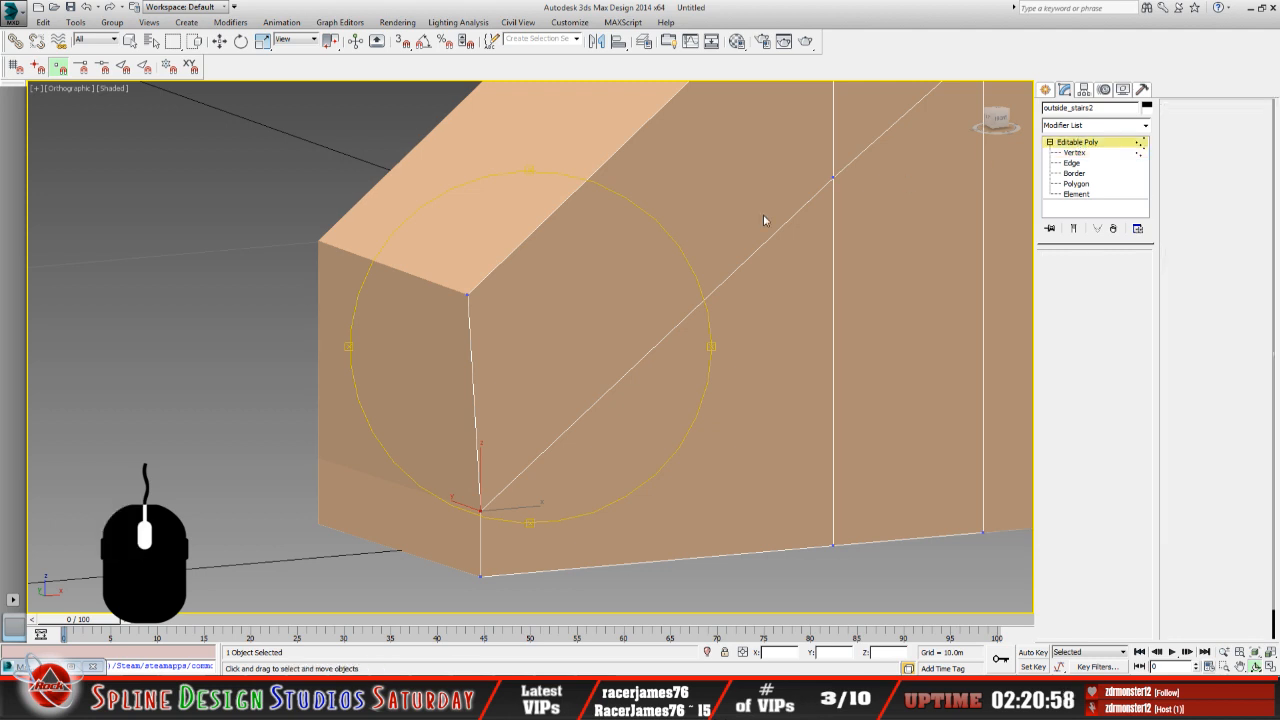
key(w)
click(336, 271)
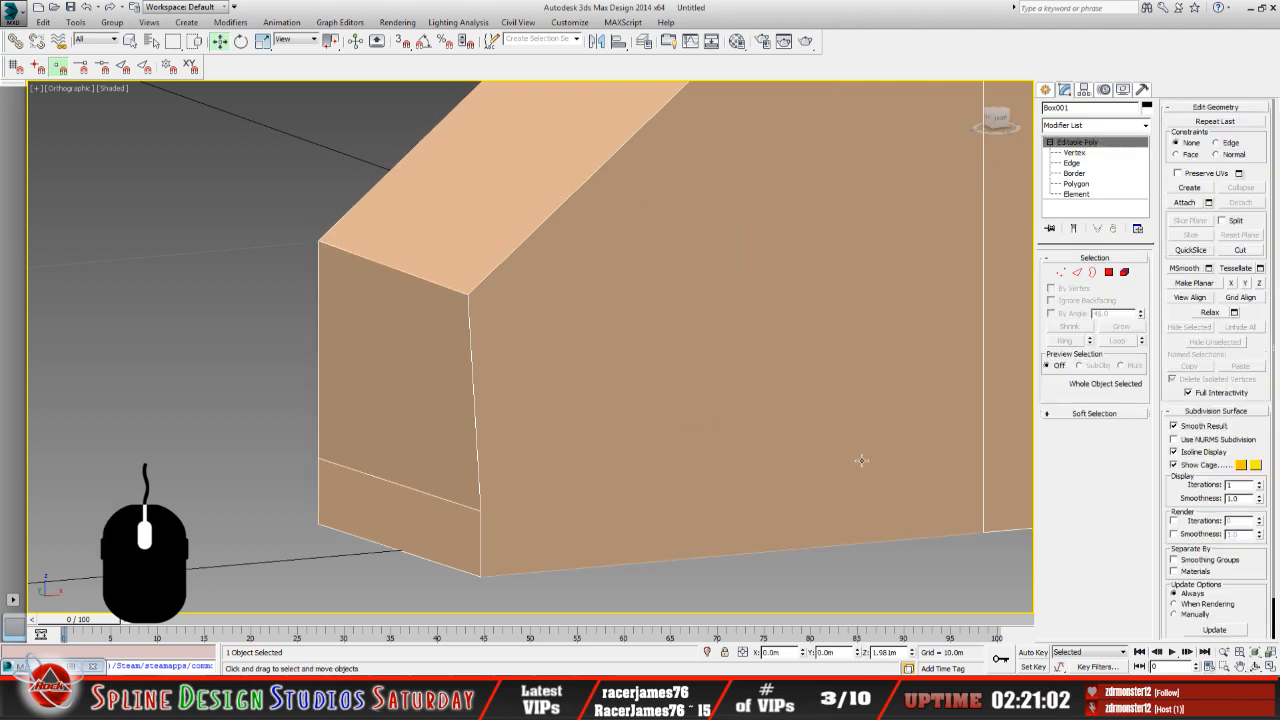
Go around to outside_stairs1 and select its upper front corner vertex.
click(1256, 665)
drag(560, 383, 502, 344)
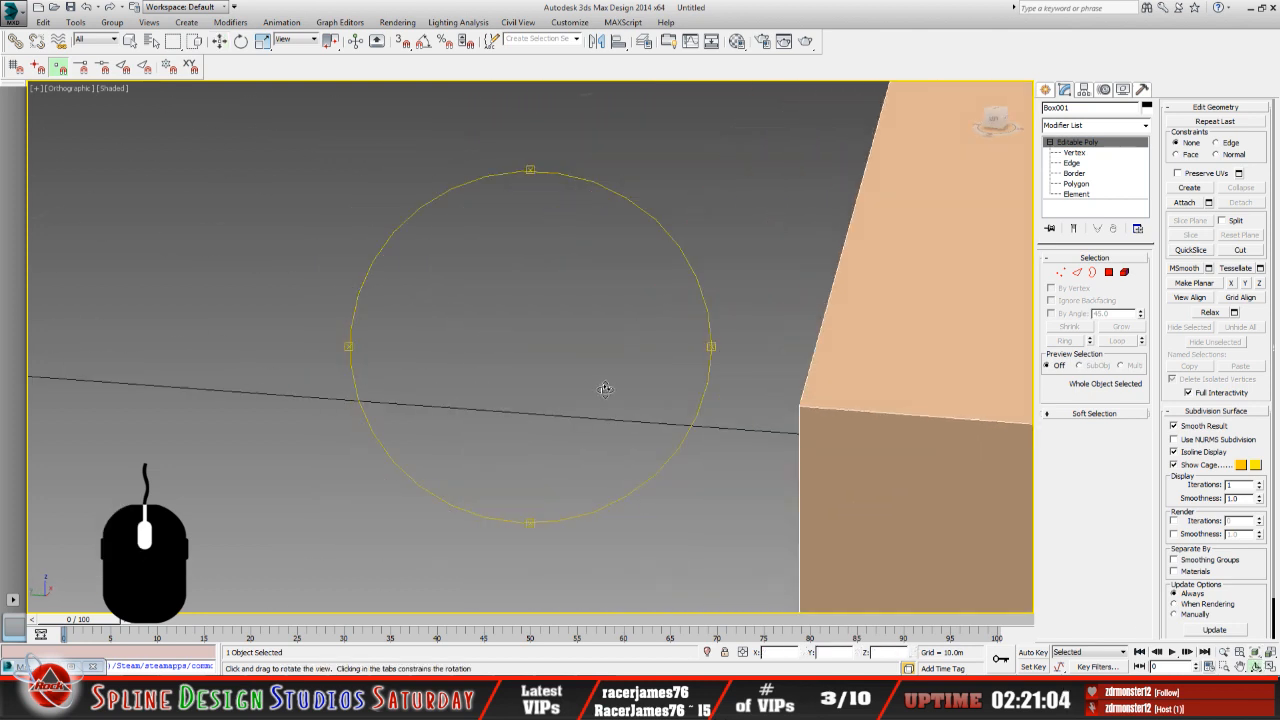
middle_drag(840, 445, 426, 314)
drag(426, 314, 512, 332)
middle_drag(577, 338, 283, 305)
drag(562, 368, 617, 371)
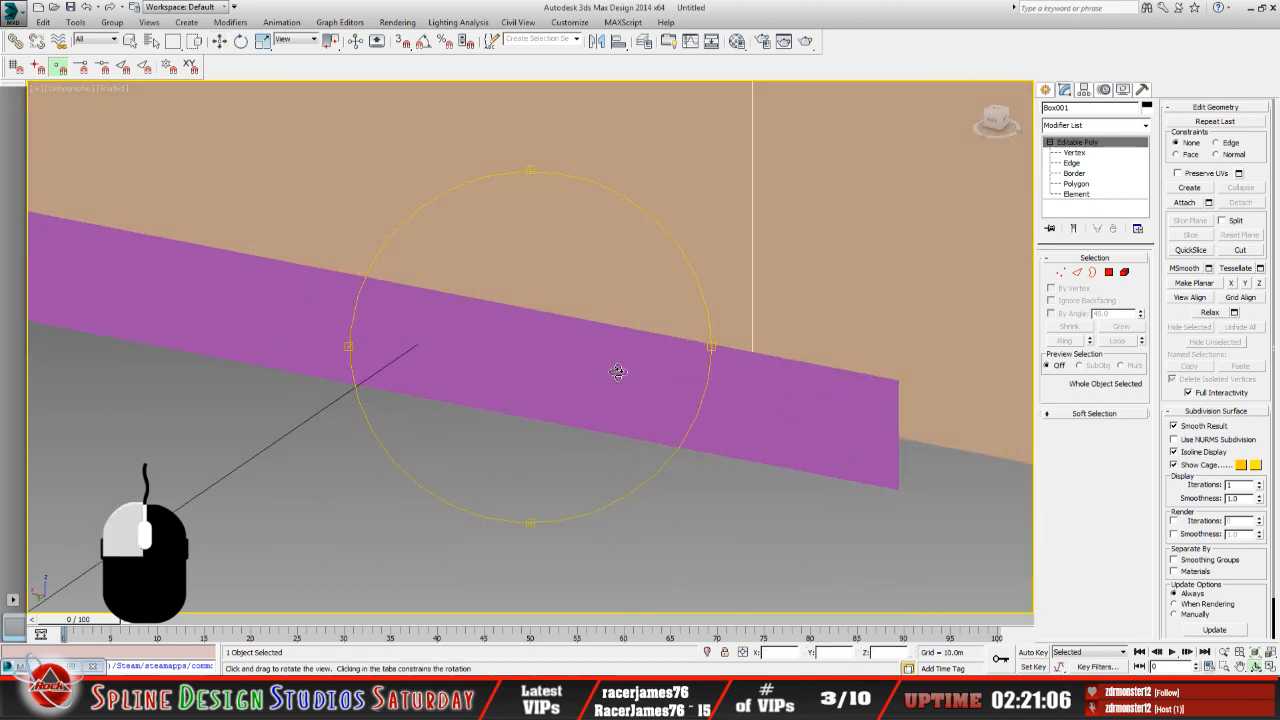
middle_drag(631, 361, 363, 383)
middle_drag(698, 361, 242, 437)
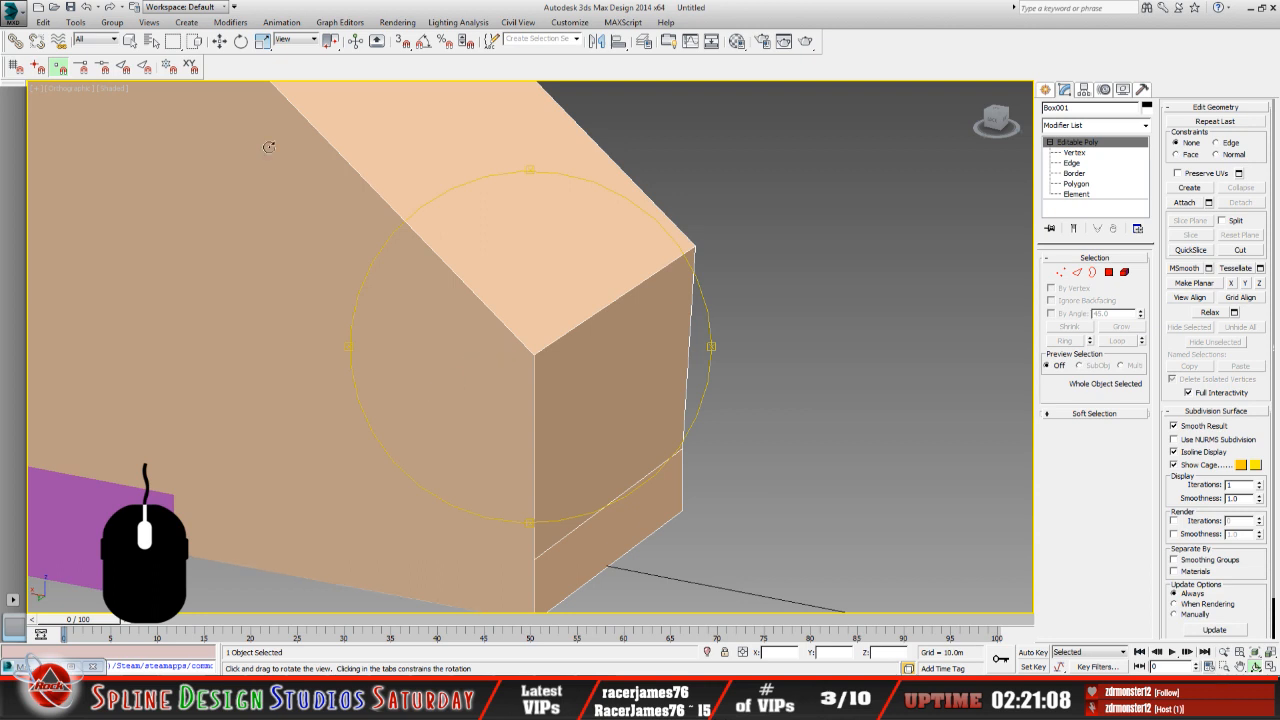
click(219, 41)
click(538, 359)
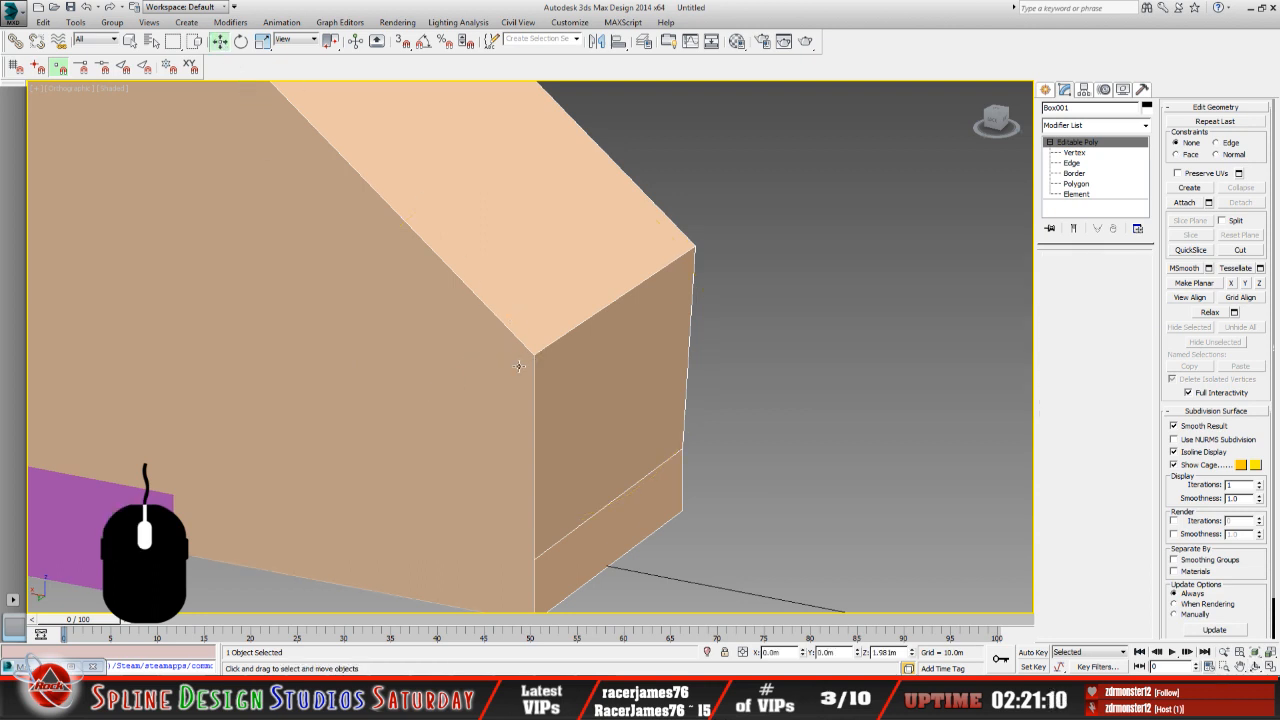
click(1096, 153)
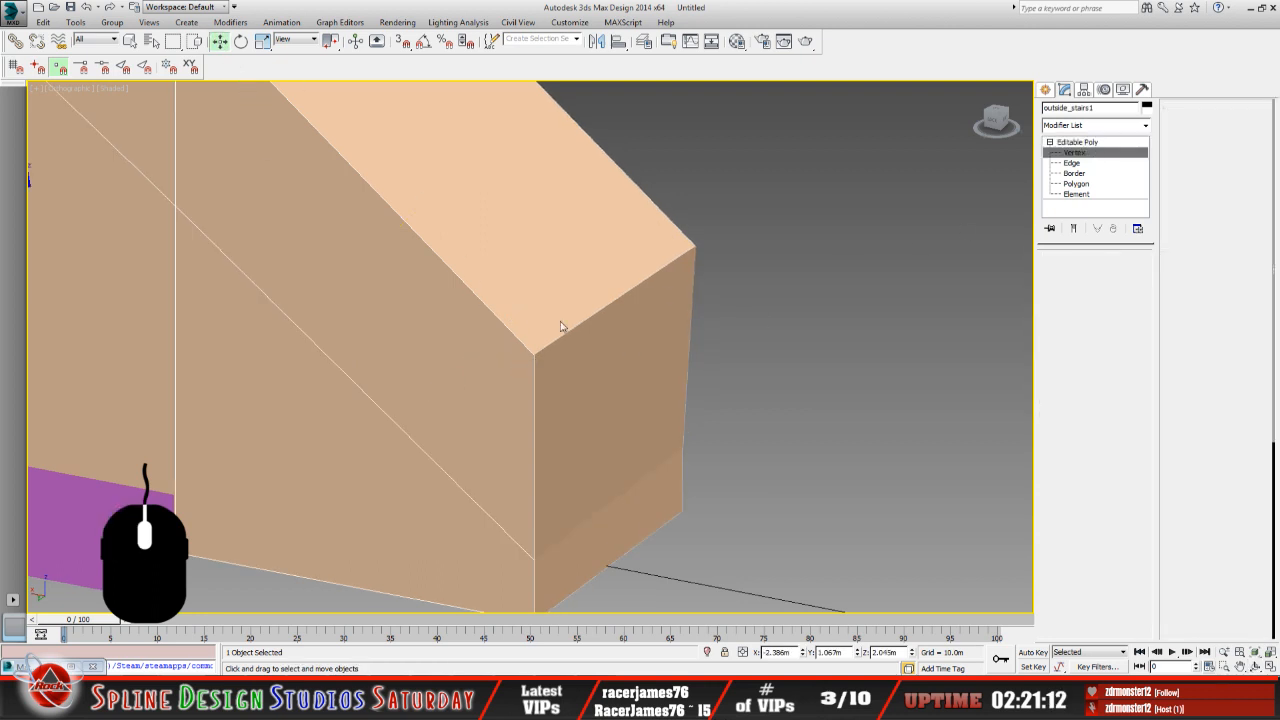
click(534, 352)
middle_drag(534, 352, 514, 300)
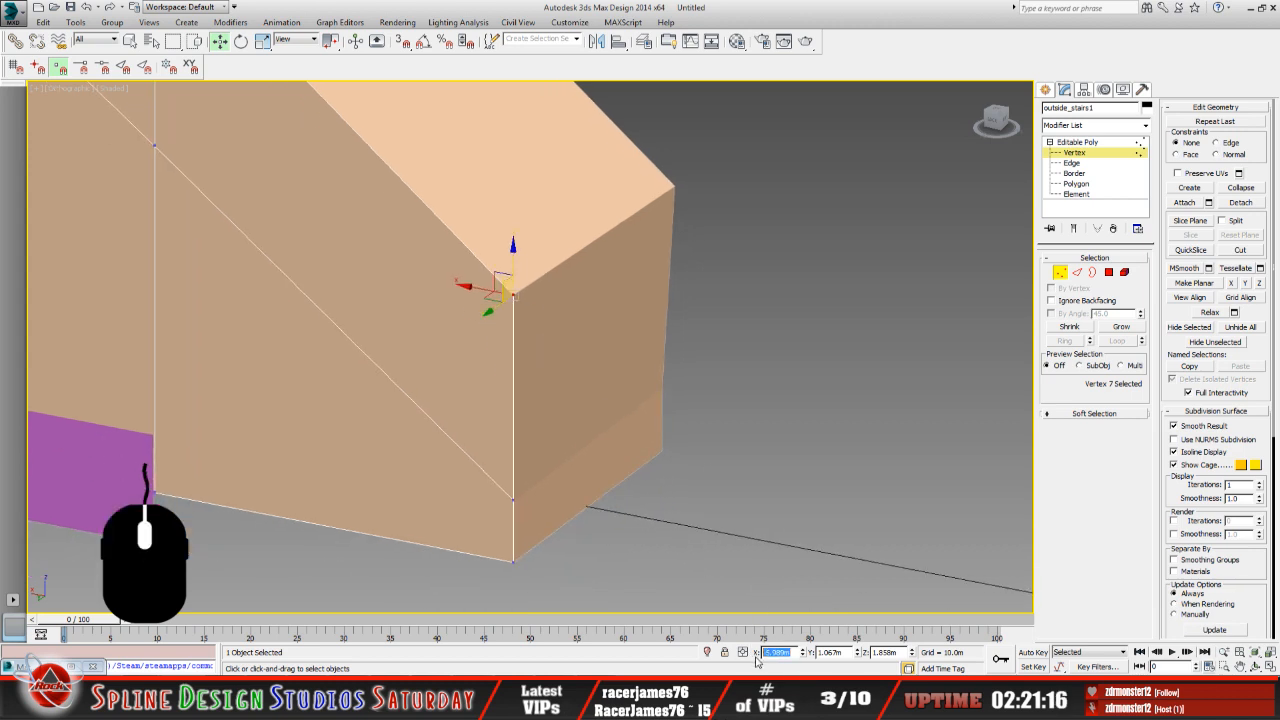
Copy the selected vertex's X coordinate and leave vertex editing on outside_stairs1.
right_click(792, 653)
click(830, 522)
middle_click(692, 469)
middle_drag(735, 466, 716, 496)
click(1089, 150)
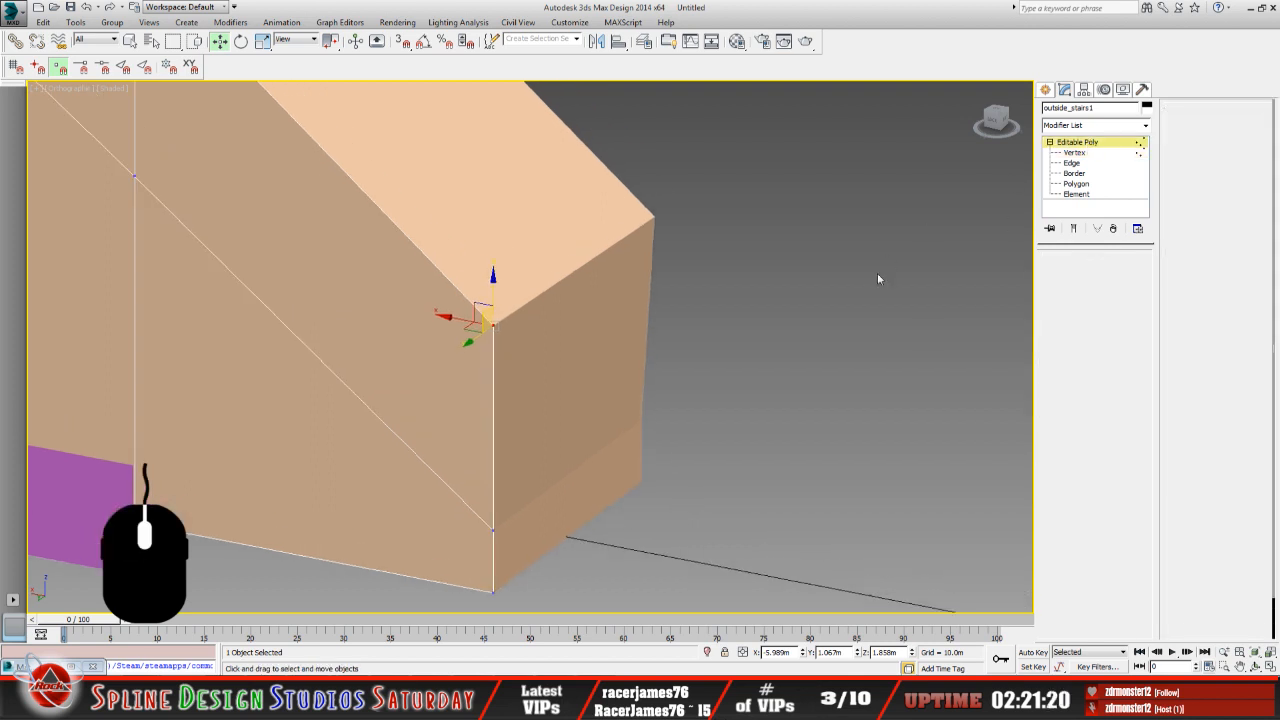
Go around to outside_stairs2 on the opposite side and select its upper front corner vertex.
click(1256, 666)
drag(568, 352, 374, 338)
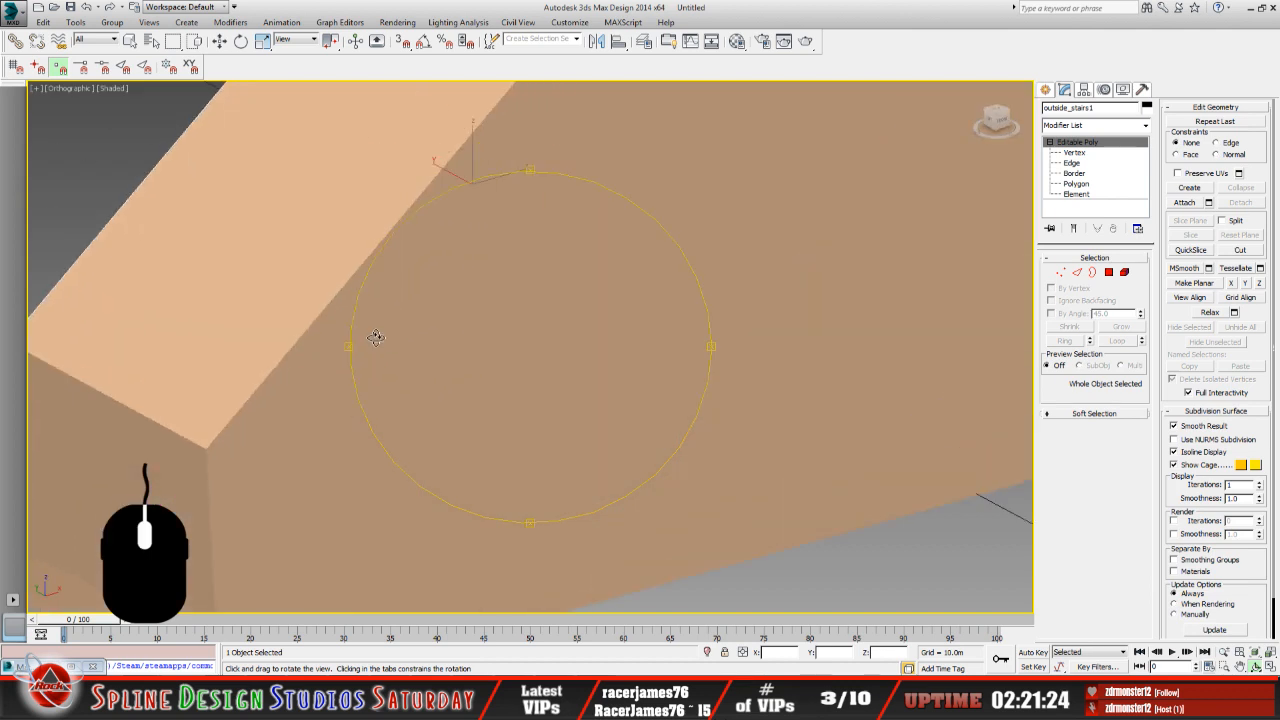
middle_drag(374, 338, 728, 226)
drag(590, 305, 569, 306)
middle_drag(550, 306, 439, 316)
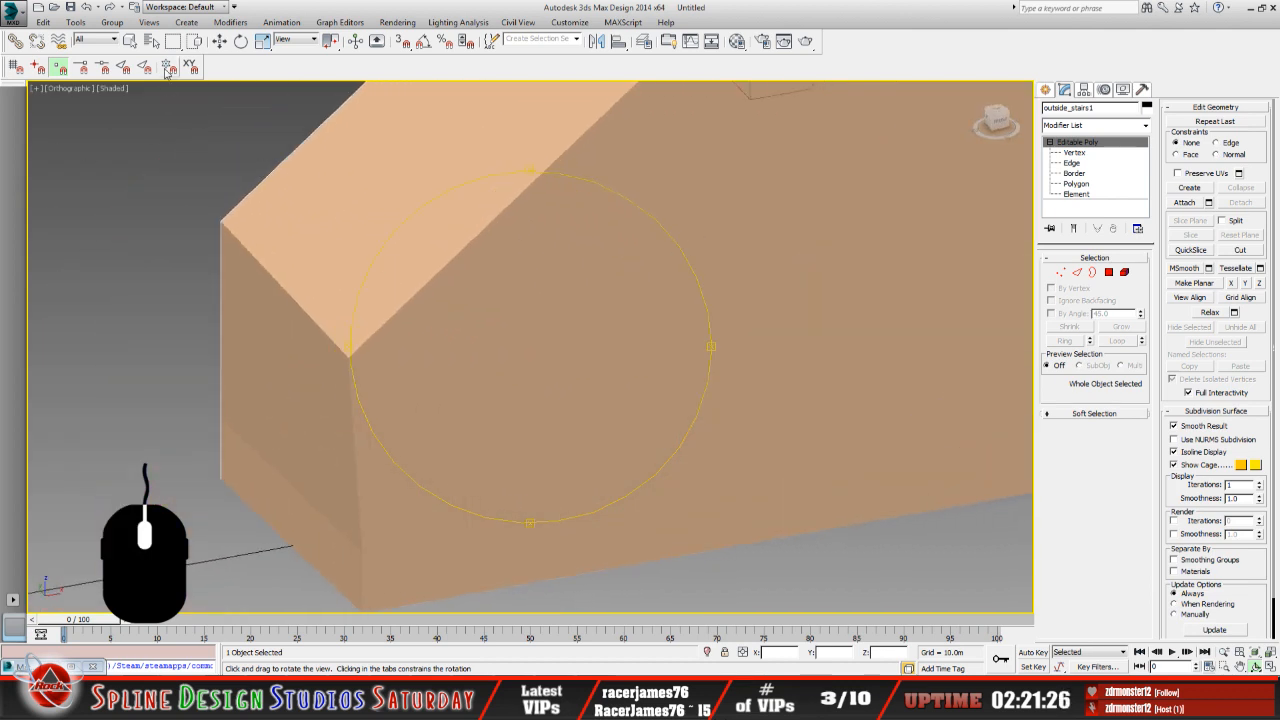
click(130, 40)
click(452, 380)
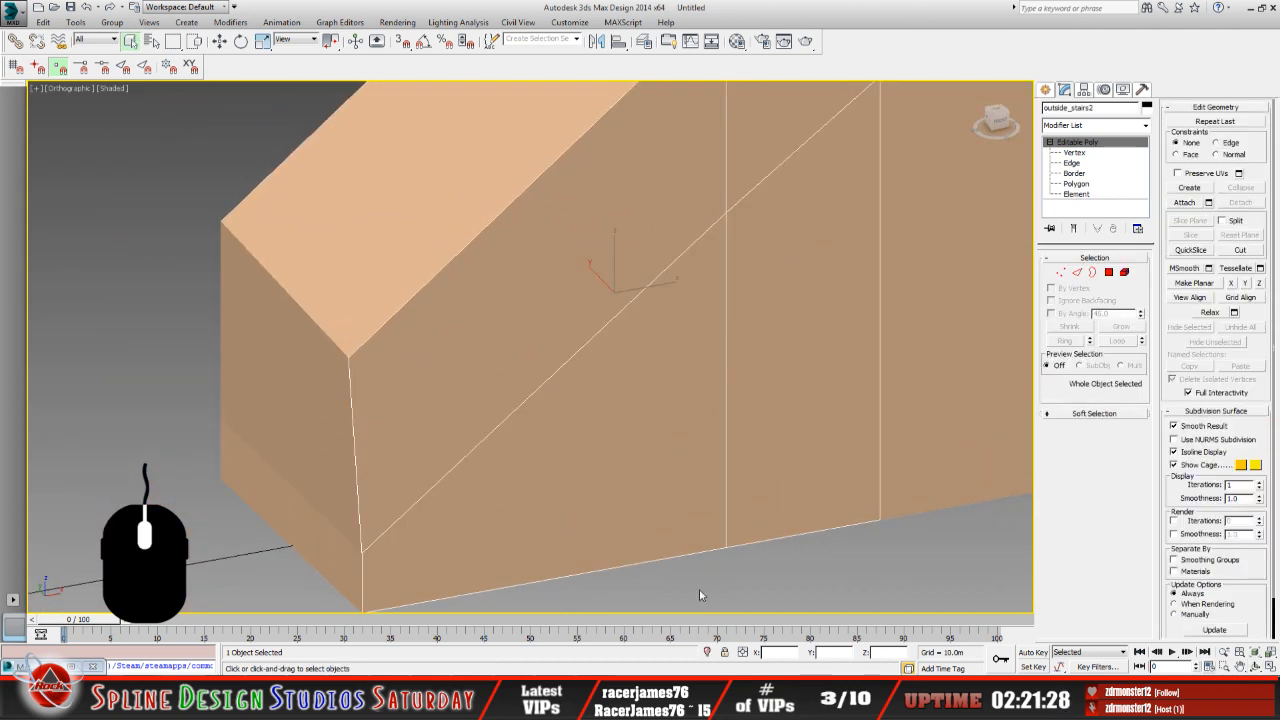
key(w)
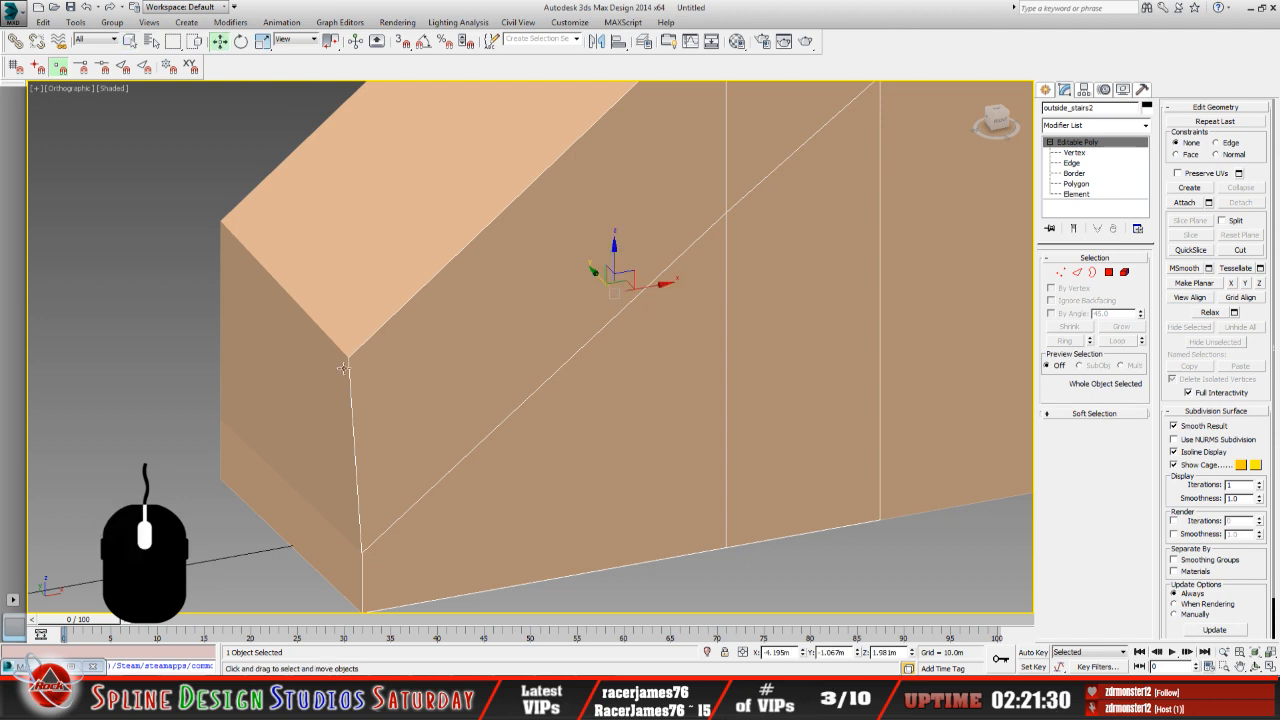
click(1073, 153)
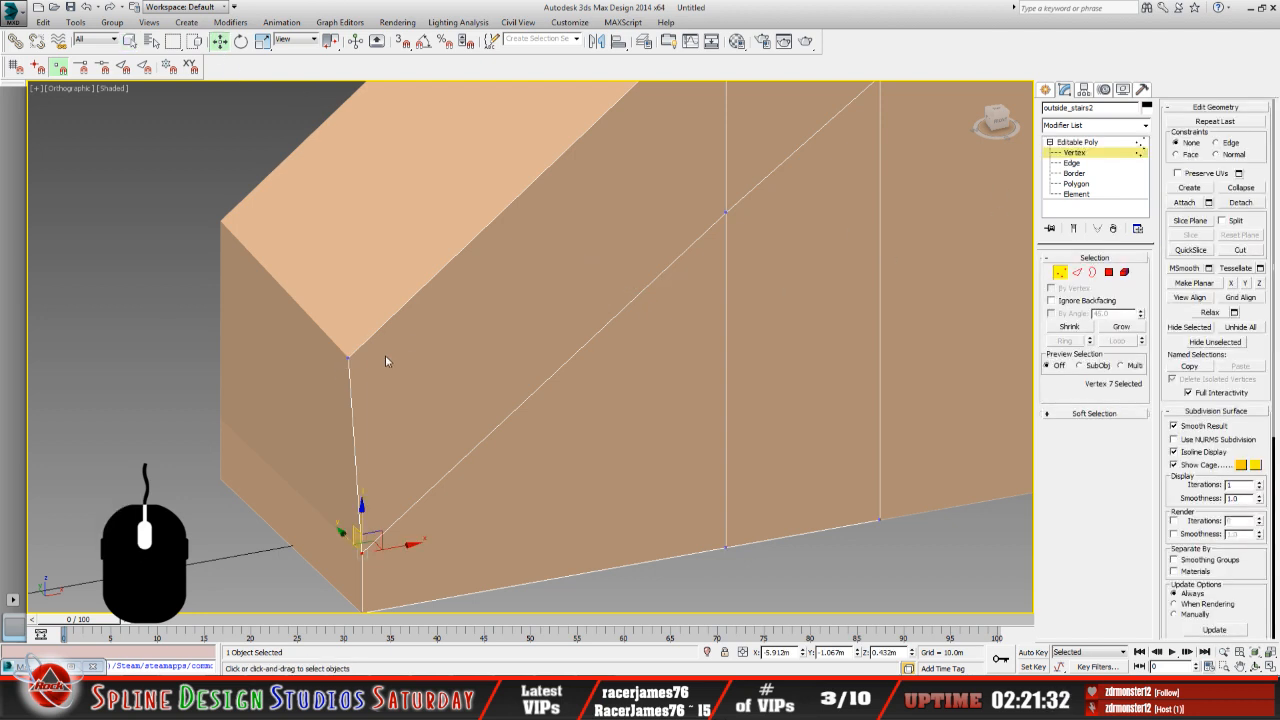
click(353, 358)
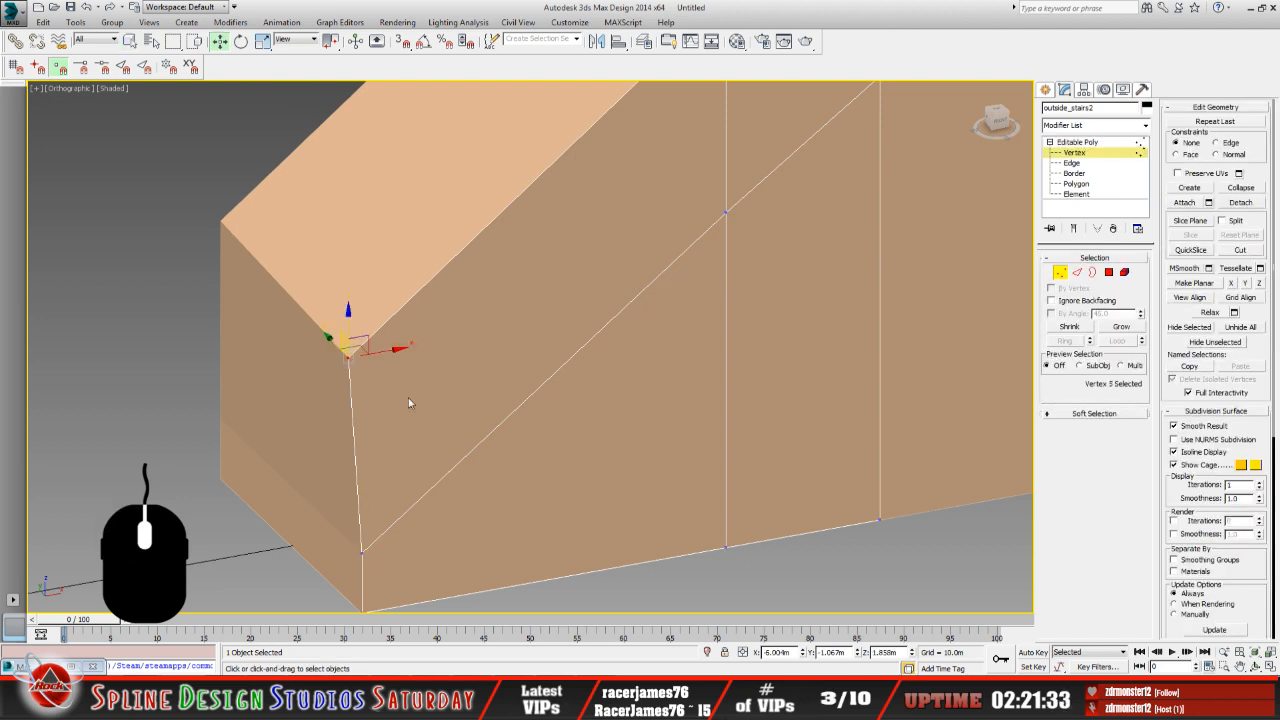
Set the upper front corner vertex's X coordinate to the copied value of -5.989 m.
drag(798, 652, 742, 649)
double_click(792, 652)
right_click(792, 652)
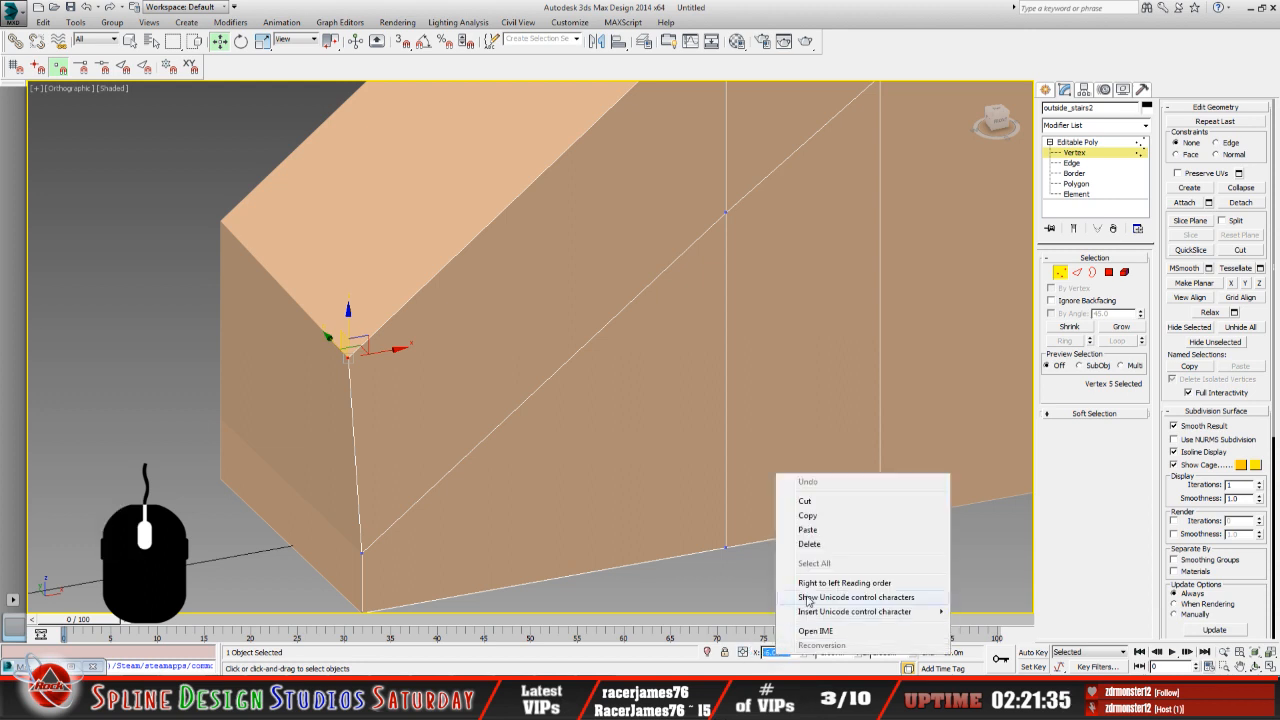
click(833, 535)
key(Return)
key(ctrl+c)
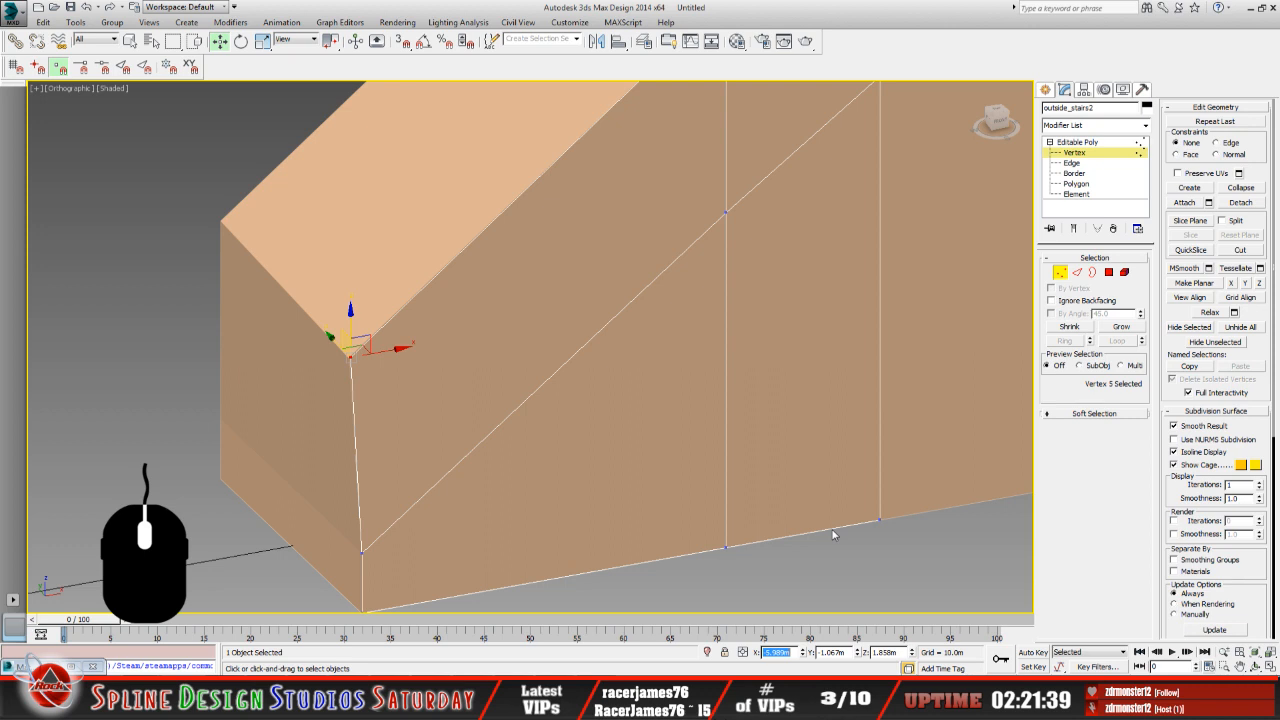
Select one vertex at the lower end of the slanted edge on outside_stairs2 and set its X coordinate to -5.989 m.
click(542, 488)
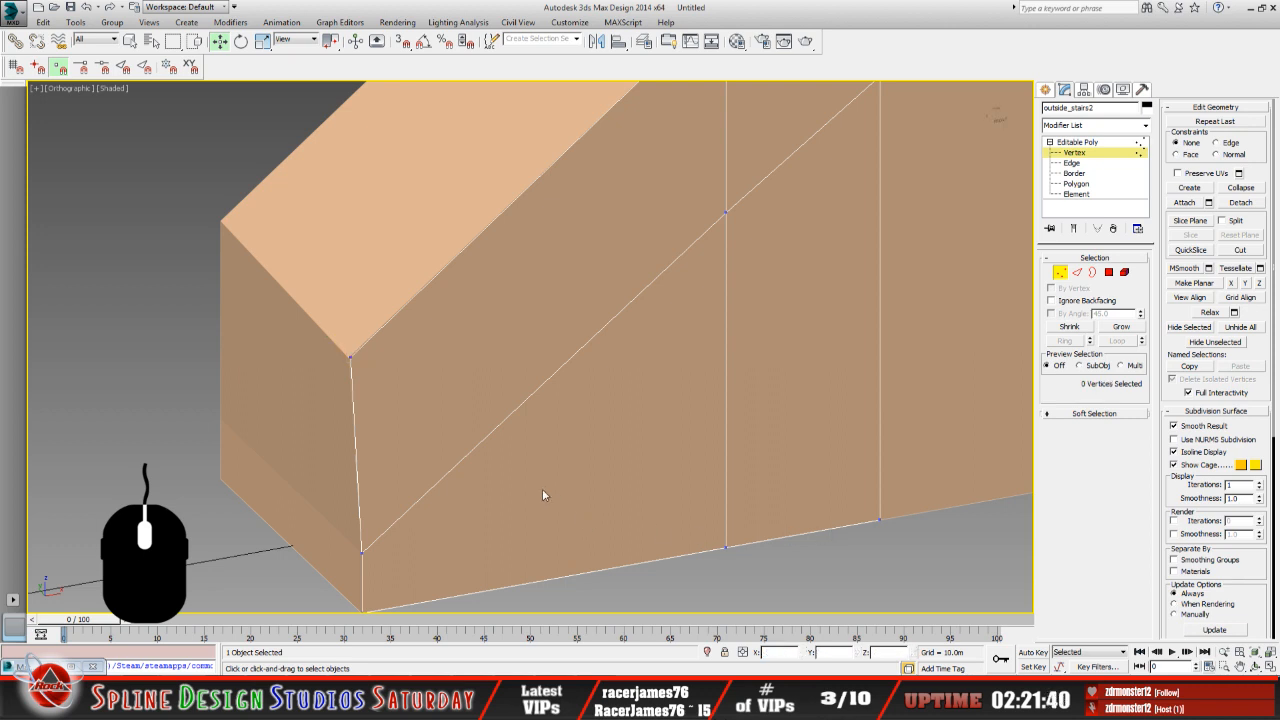
click(362, 553)
double_click(795, 652)
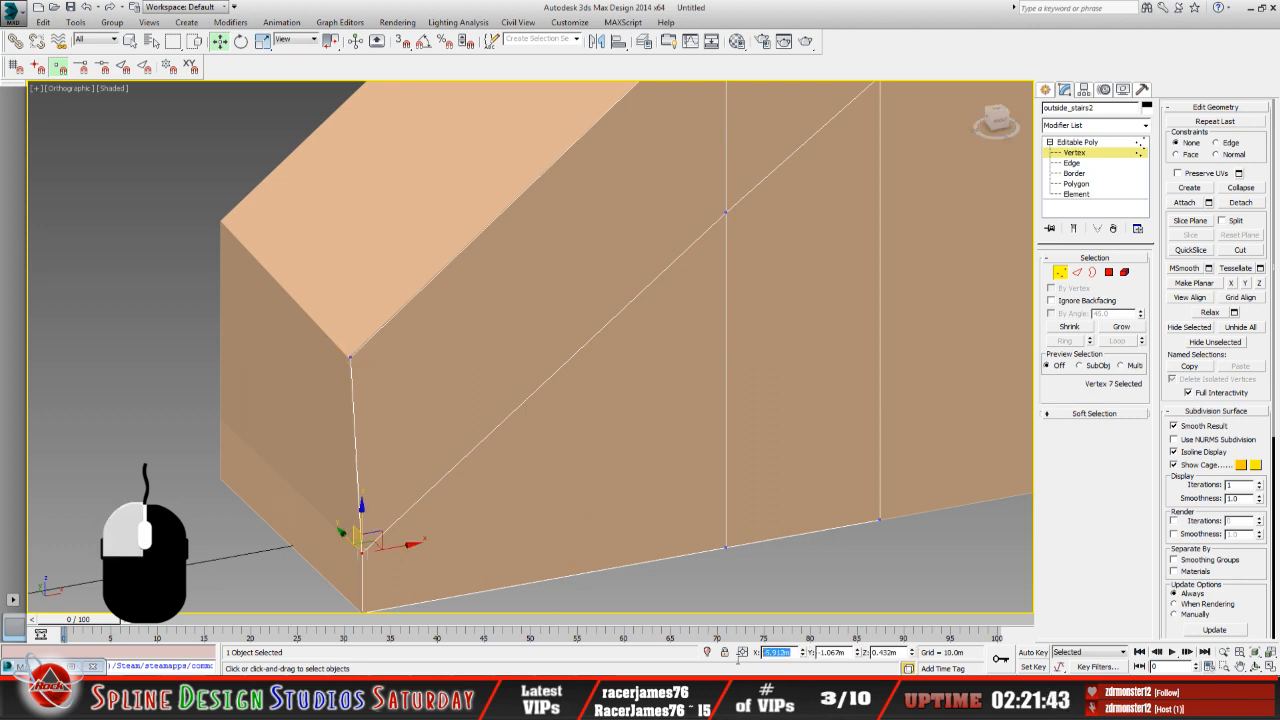
right_click(770, 654)
click(803, 530)
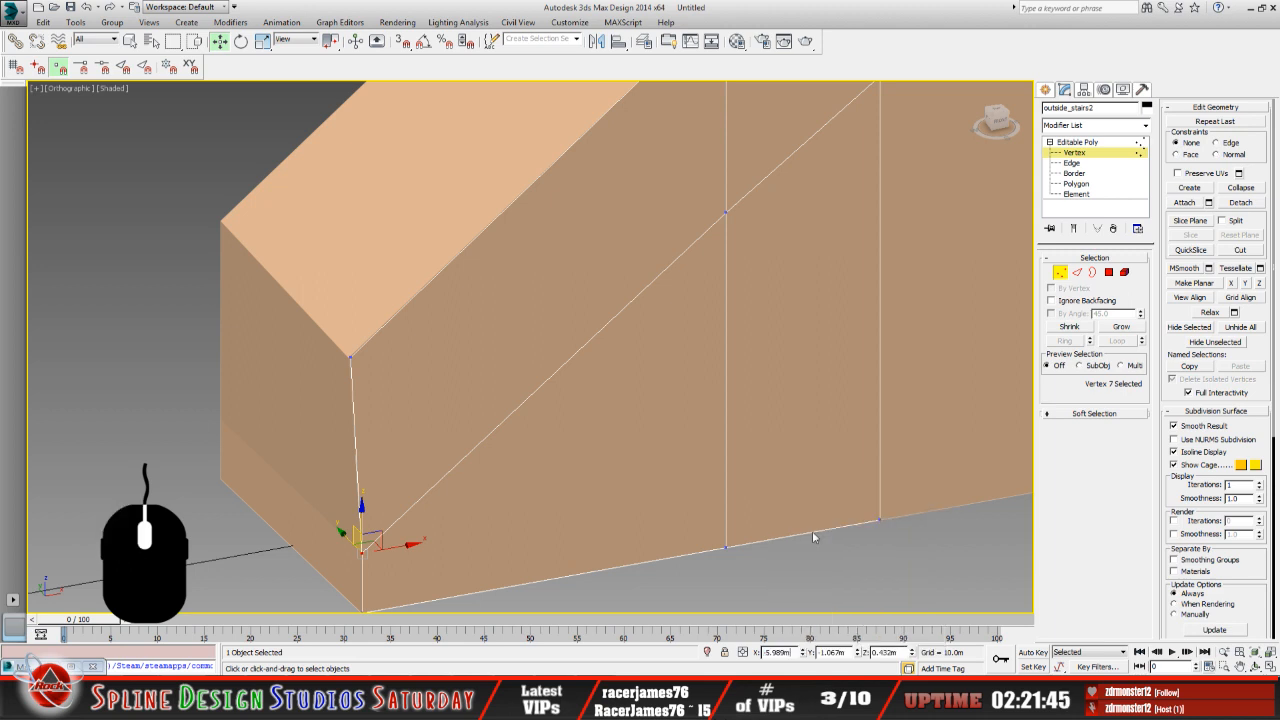
key(Return)
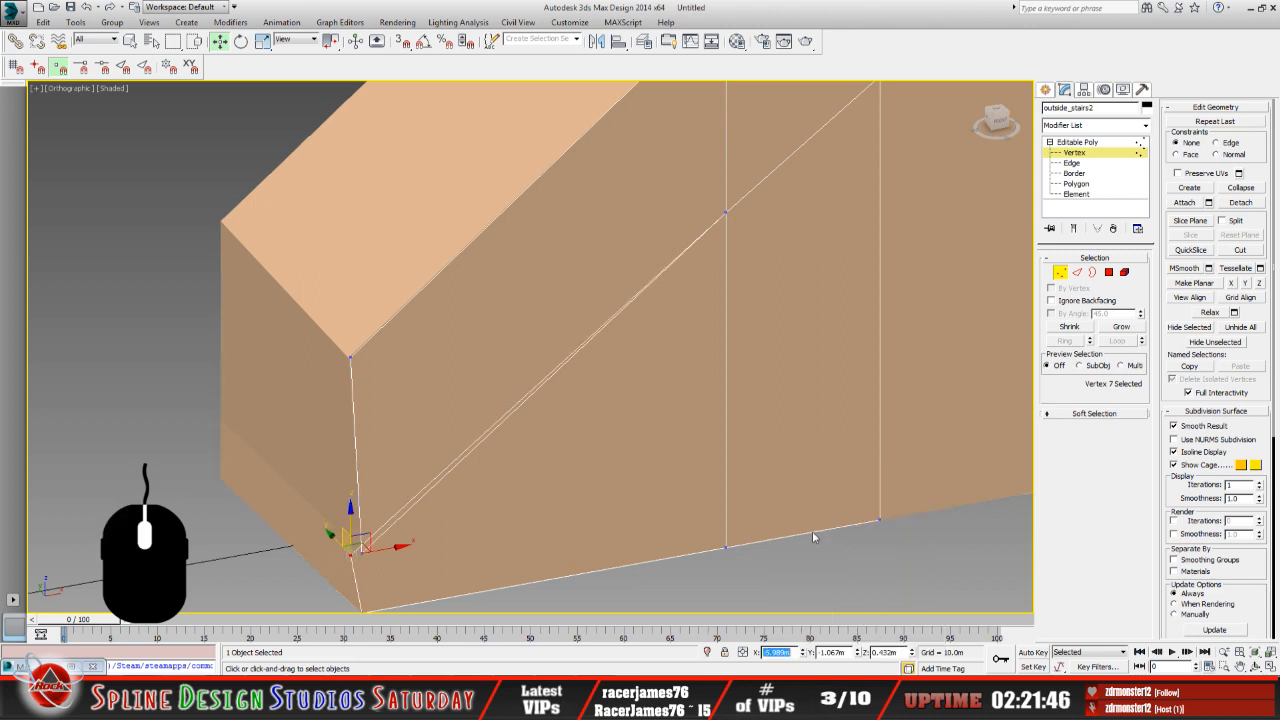
Select the second, overlapping vertex left at the lower end of the slanted edge and set its X to -5.989 m.
click(523, 533)
click(363, 553)
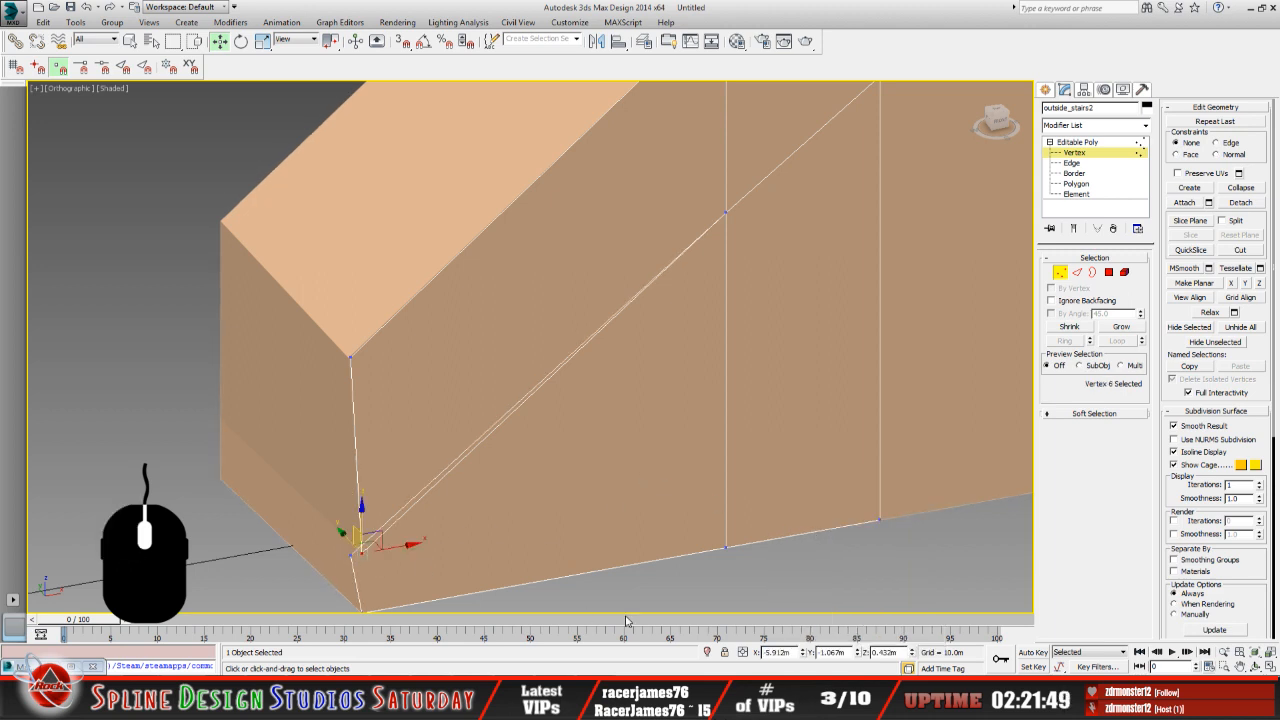
click(785, 652)
right_click(782, 652)
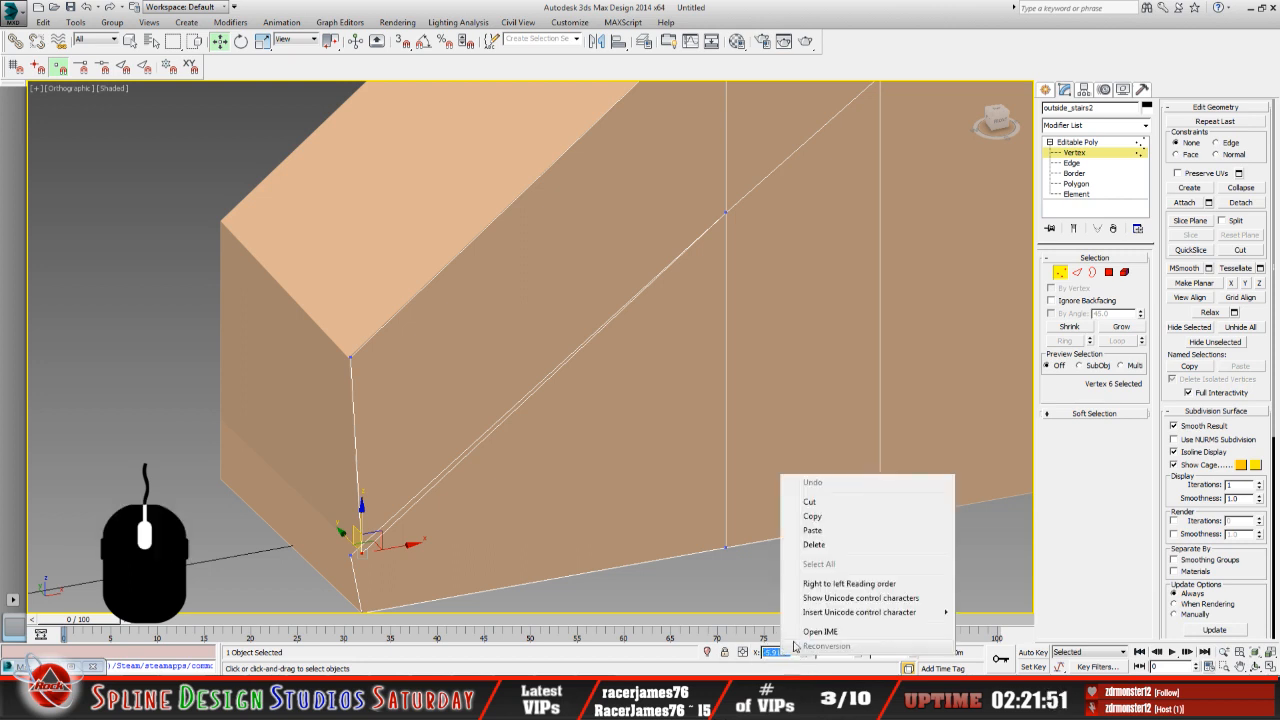
click(815, 544)
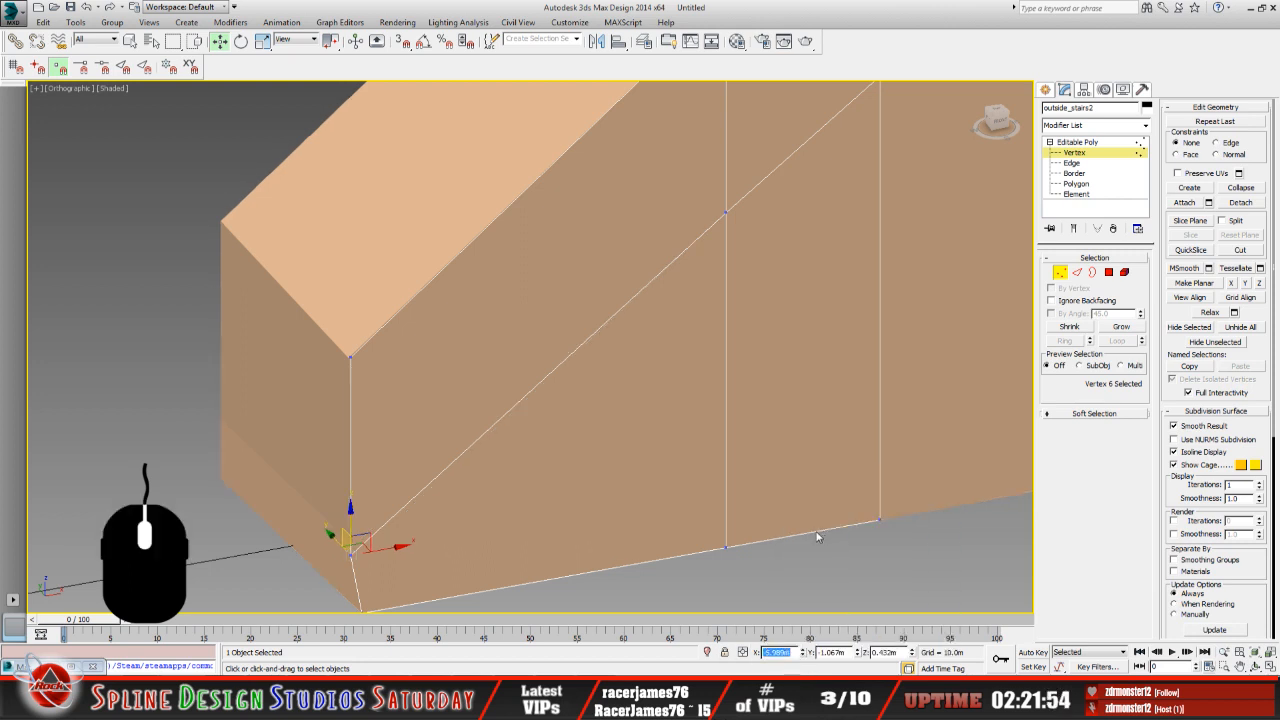
Set the X coordinate of the bottom front corner vertex on outside_stairs2 to the copied -5.989 m.
middle_drag(632, 477, 661, 424)
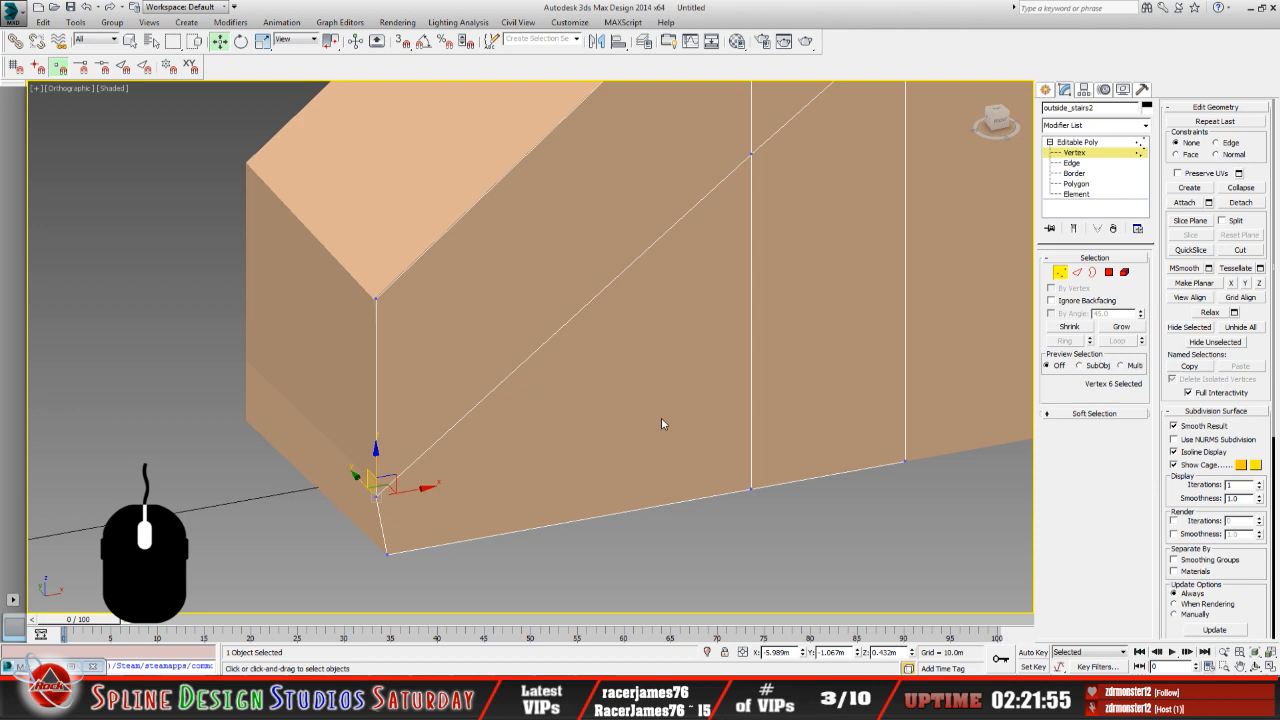
click(389, 554)
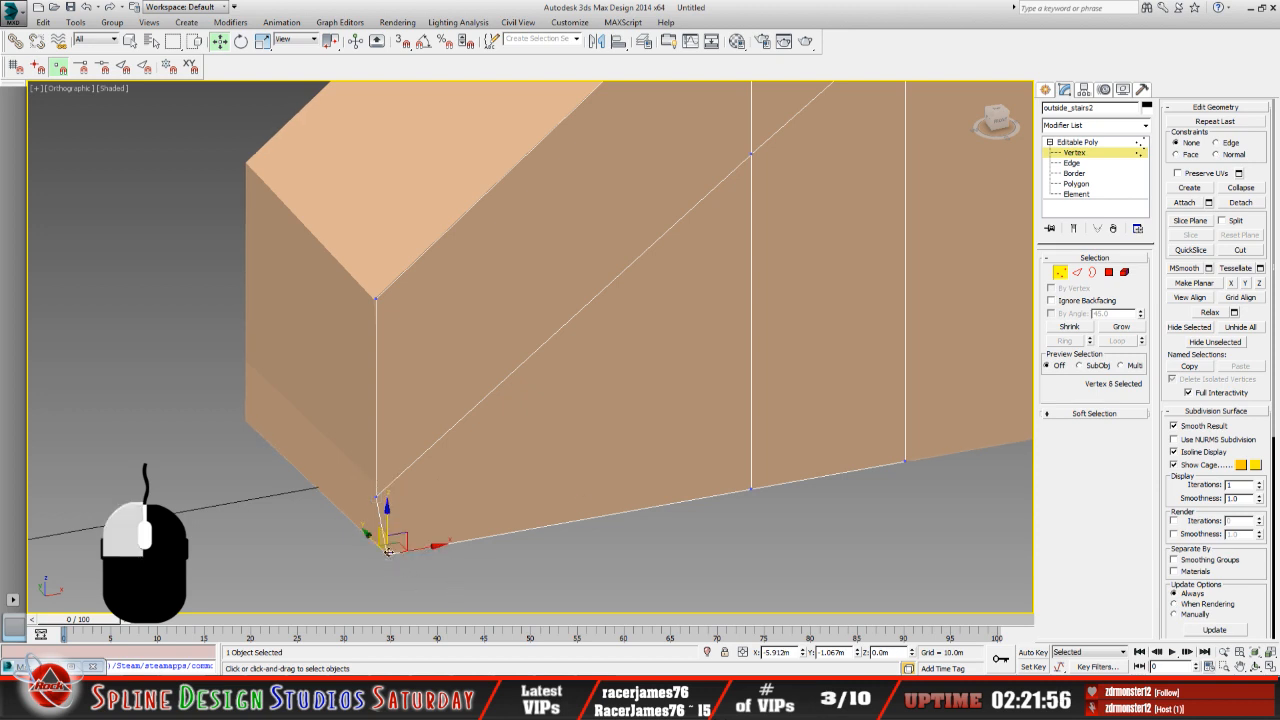
drag(786, 654, 764, 654)
right_click(776, 656)
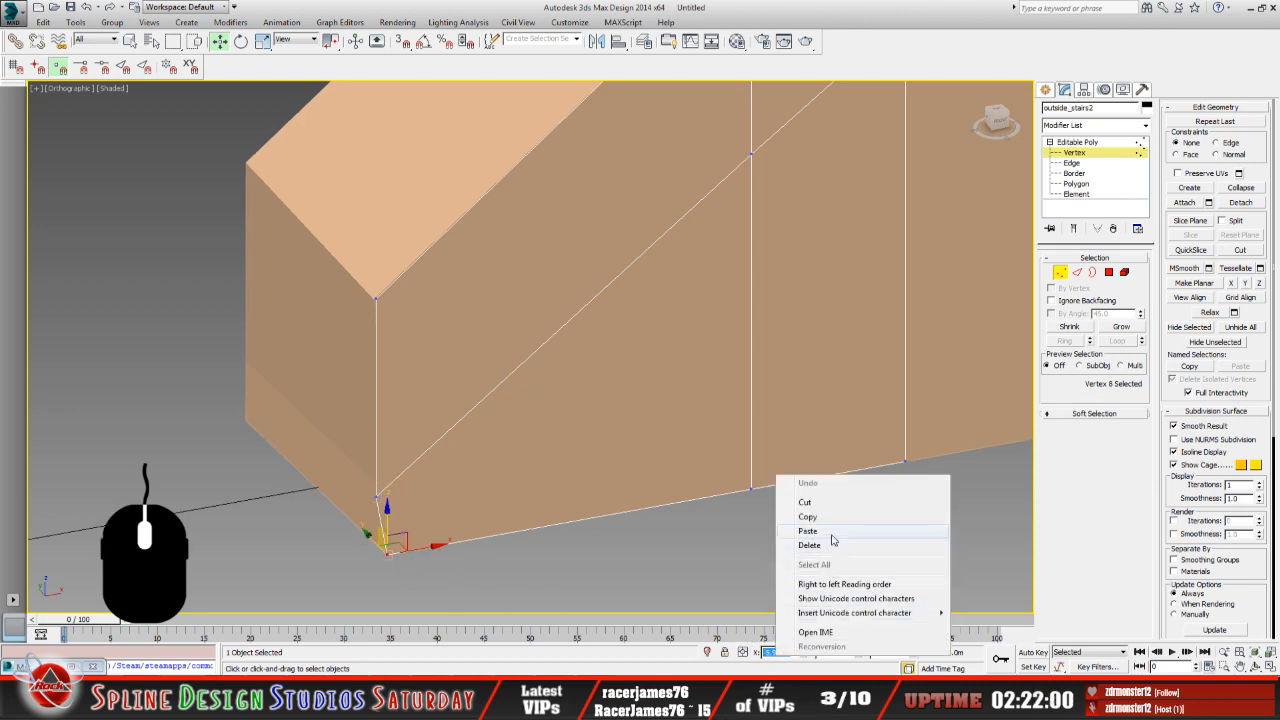
click(808, 531)
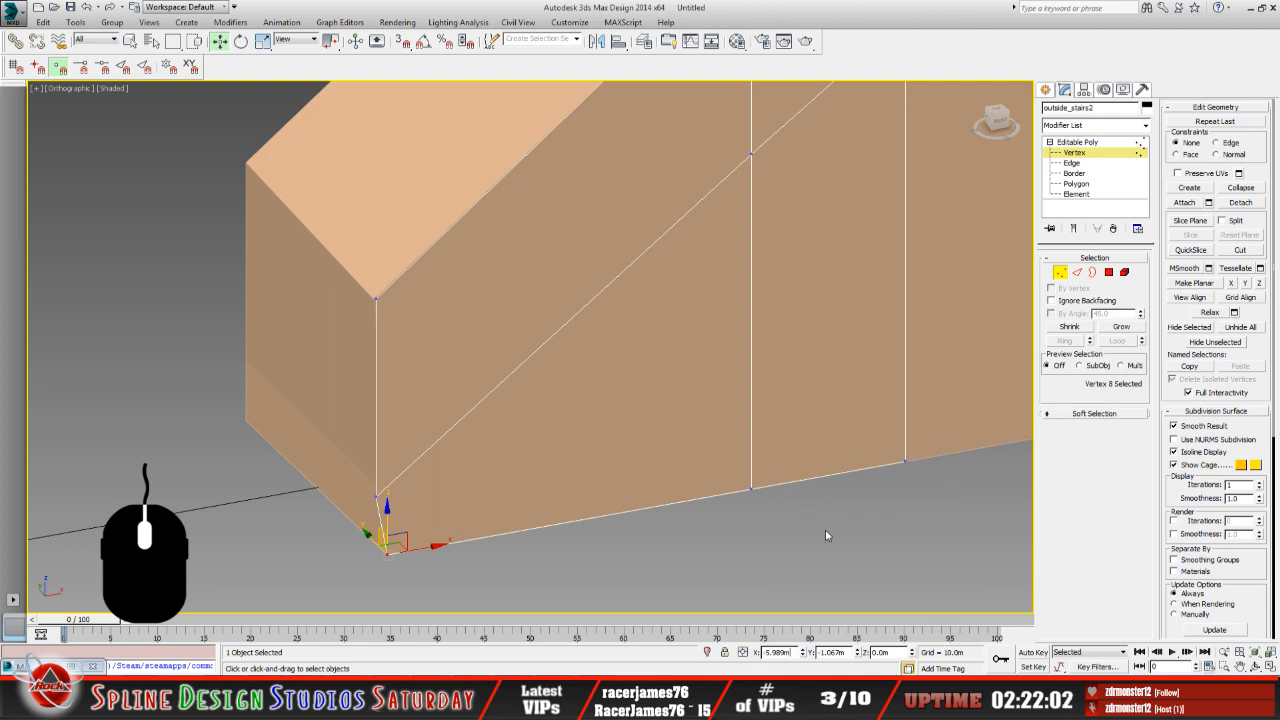
key(Return)
scroll(640, 500, down, 2)
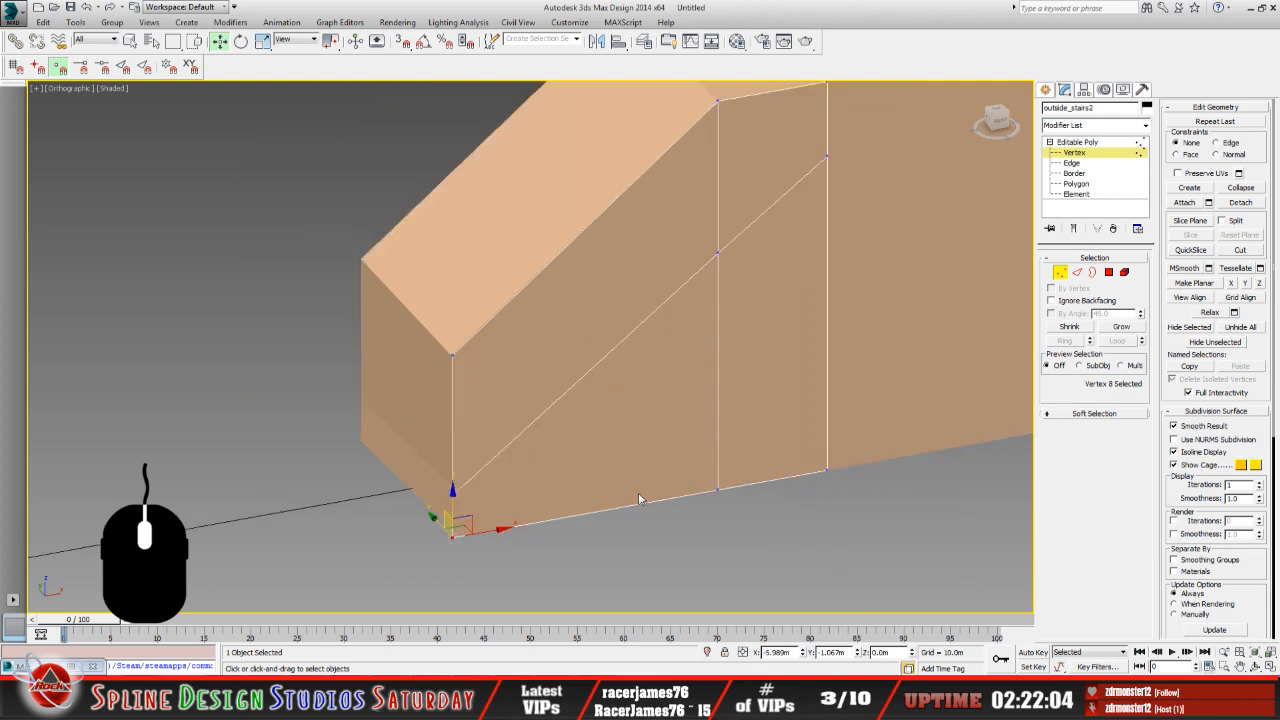
Delete the narrow lower front polygon of Box001, between the two outside stair sides.
click(1256, 665)
drag(555, 437, 322, 343)
middle_drag(463, 337, 425, 480)
scroll(484, 380, down, 2)
click(1090, 143)
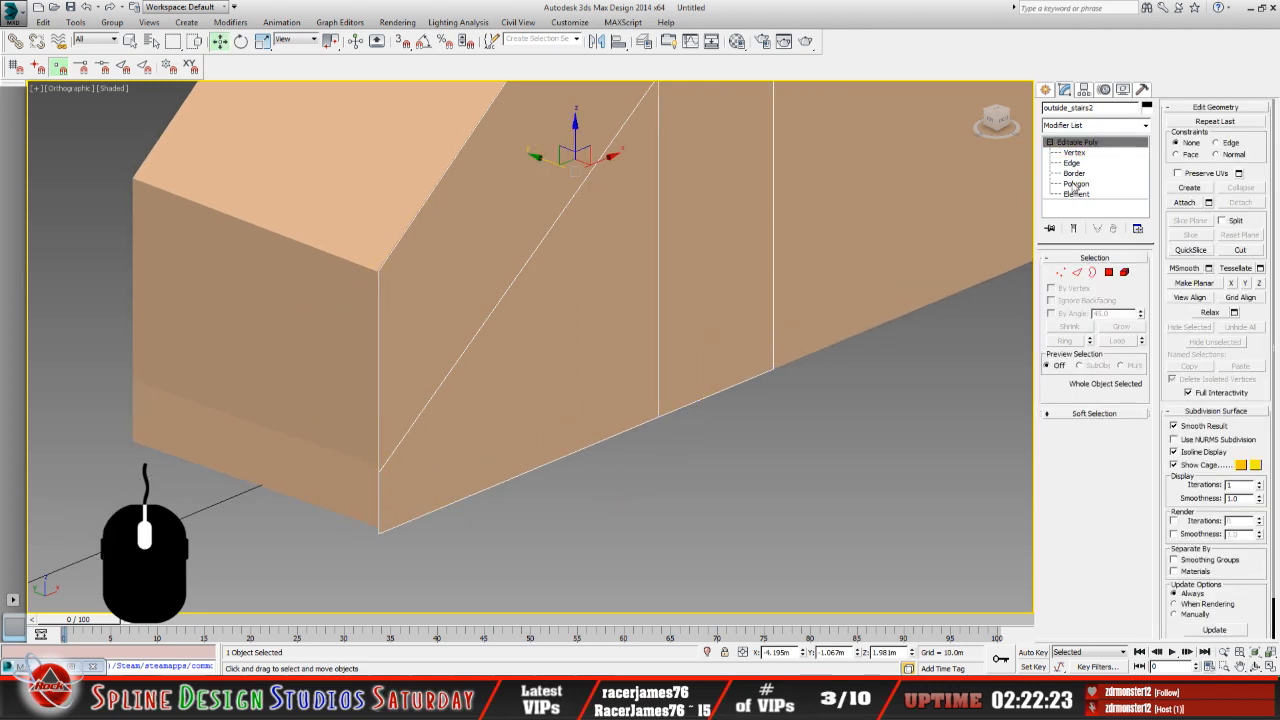
click(1075, 185)
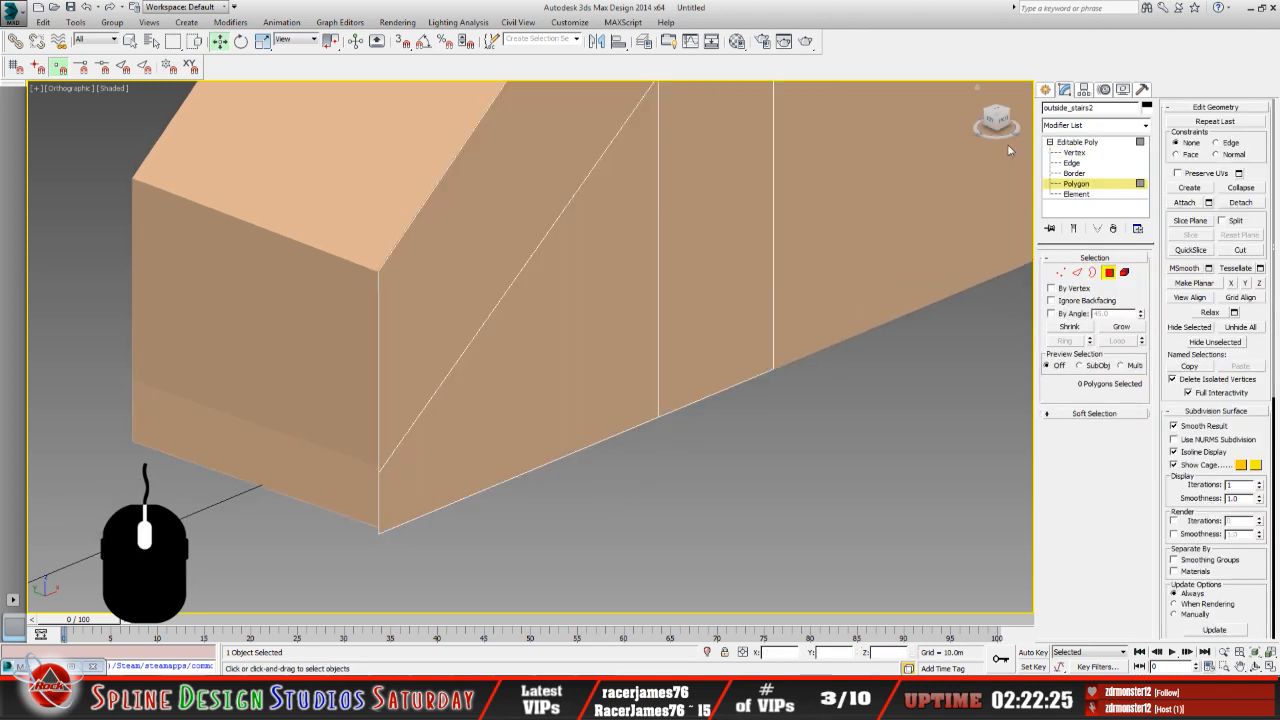
click(1088, 143)
click(231, 441)
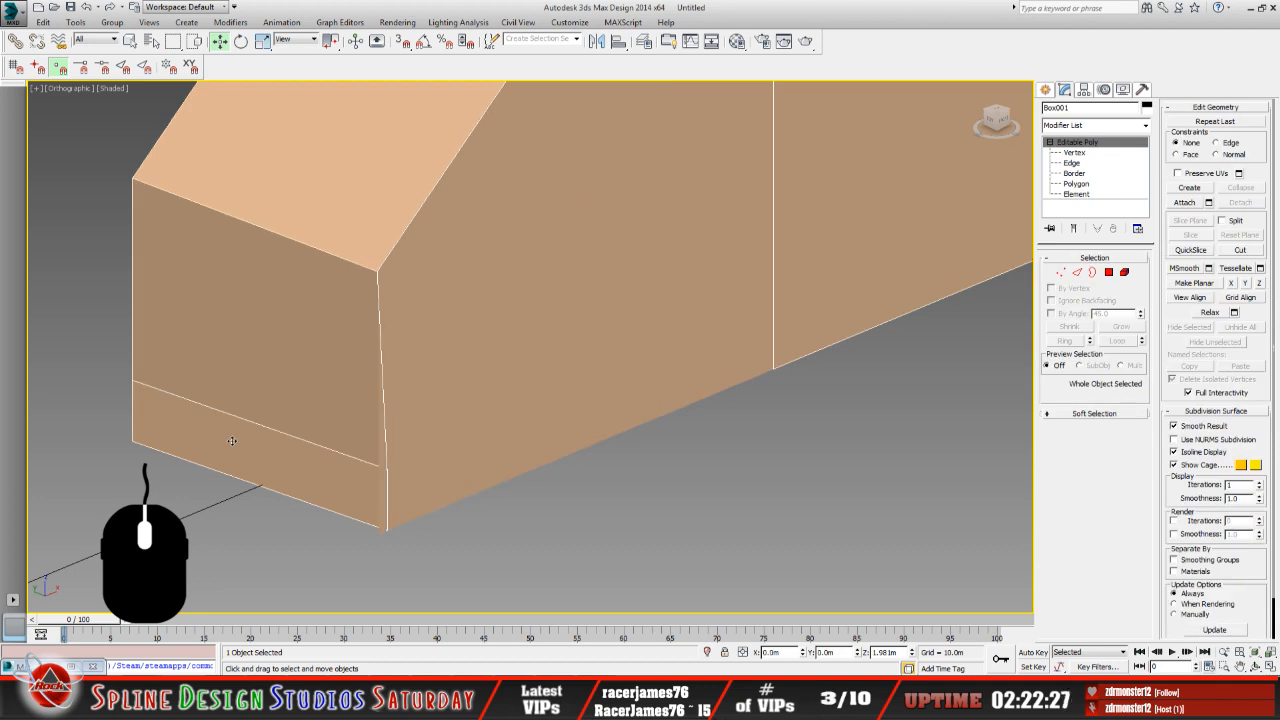
click(1077, 184)
click(296, 463)
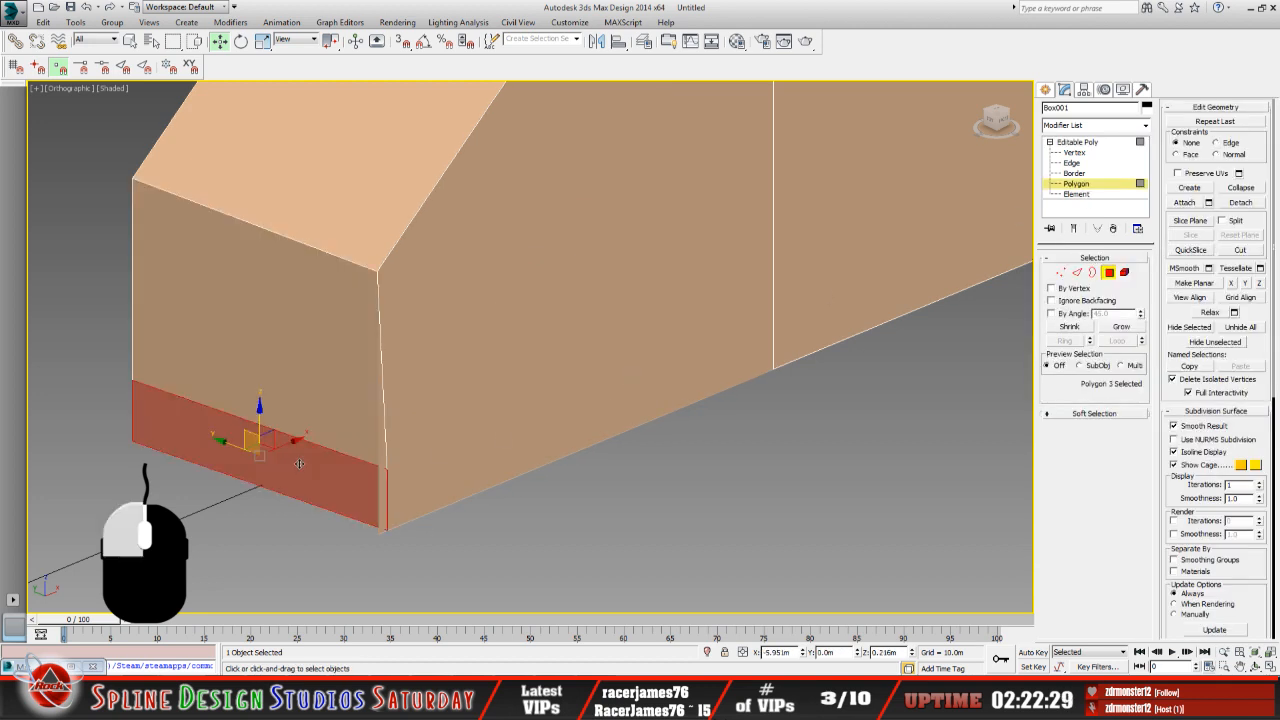
key(Delete)
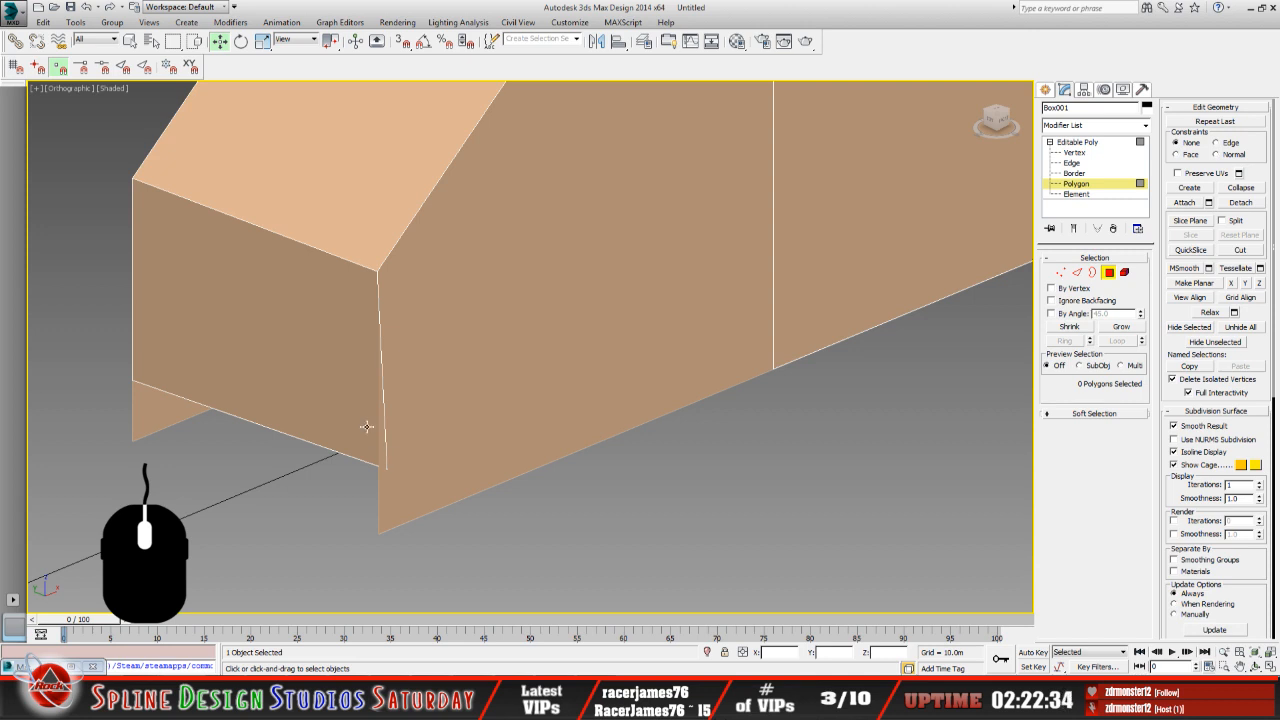
Copy the X coordinate of Box001's upper front corner vertex on the outside_stairs2 side.
click(335, 411)
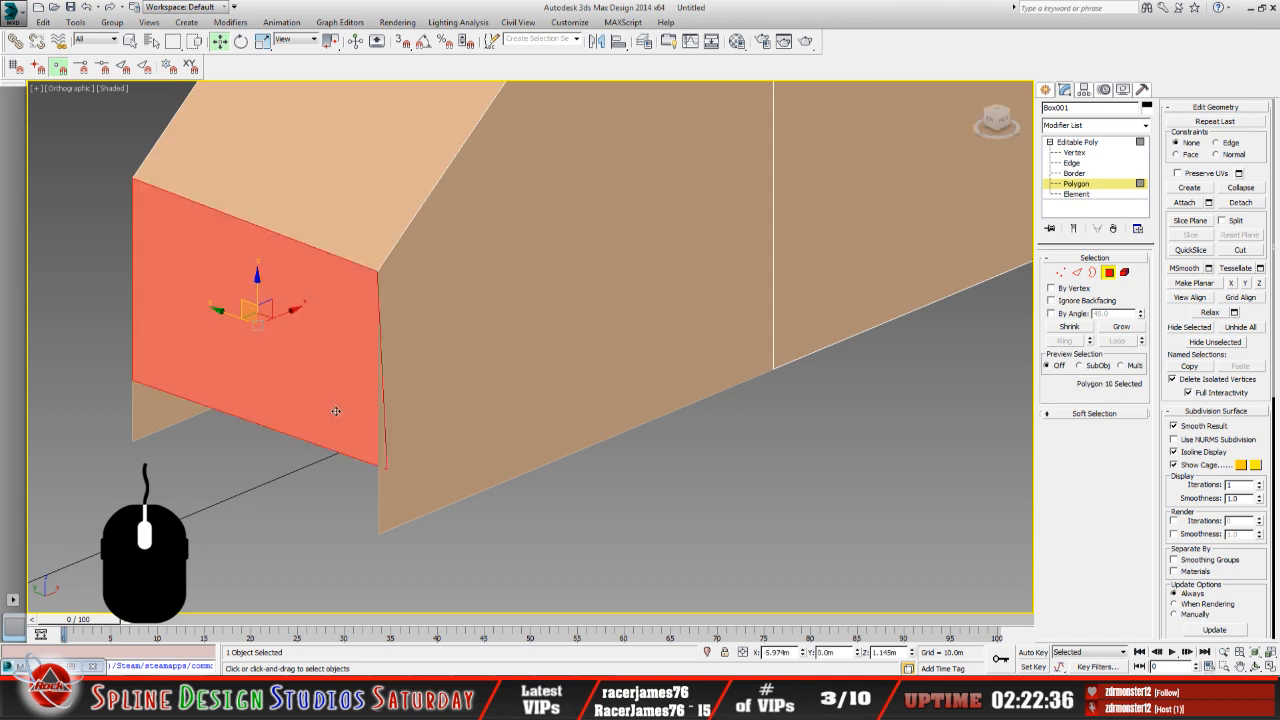
click(1074, 152)
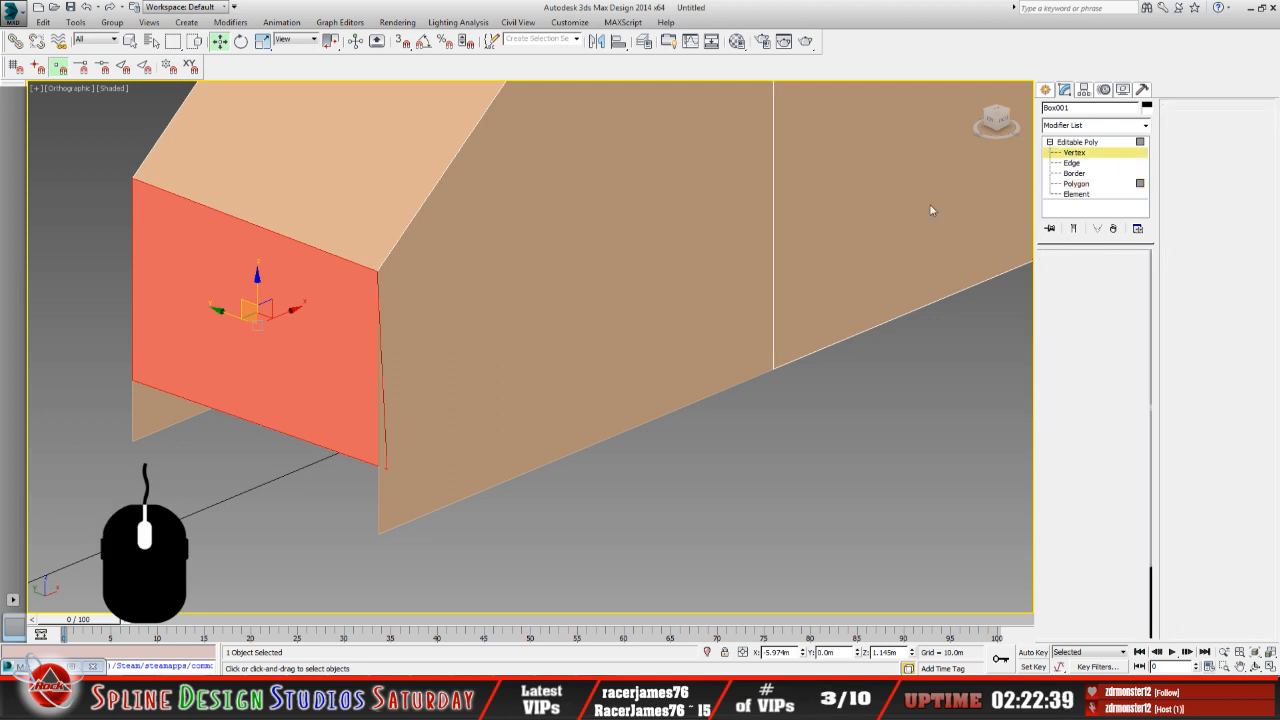
click(377, 271)
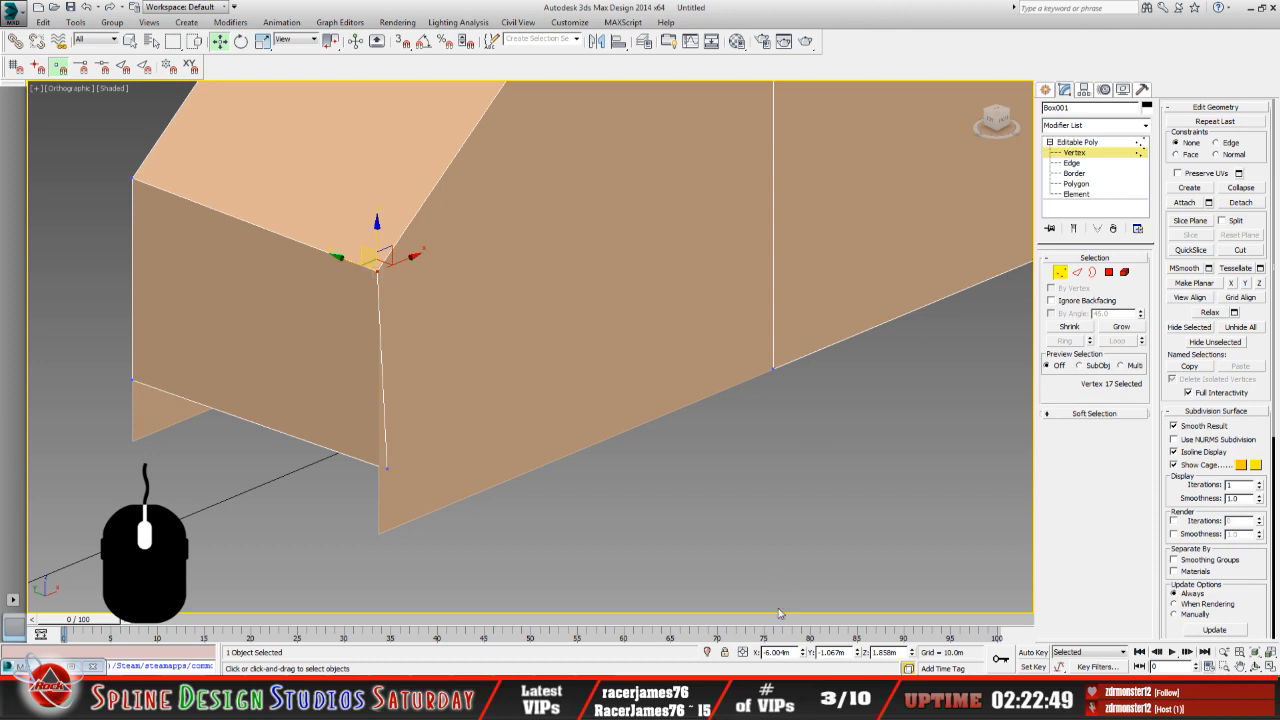
double_click(786, 655)
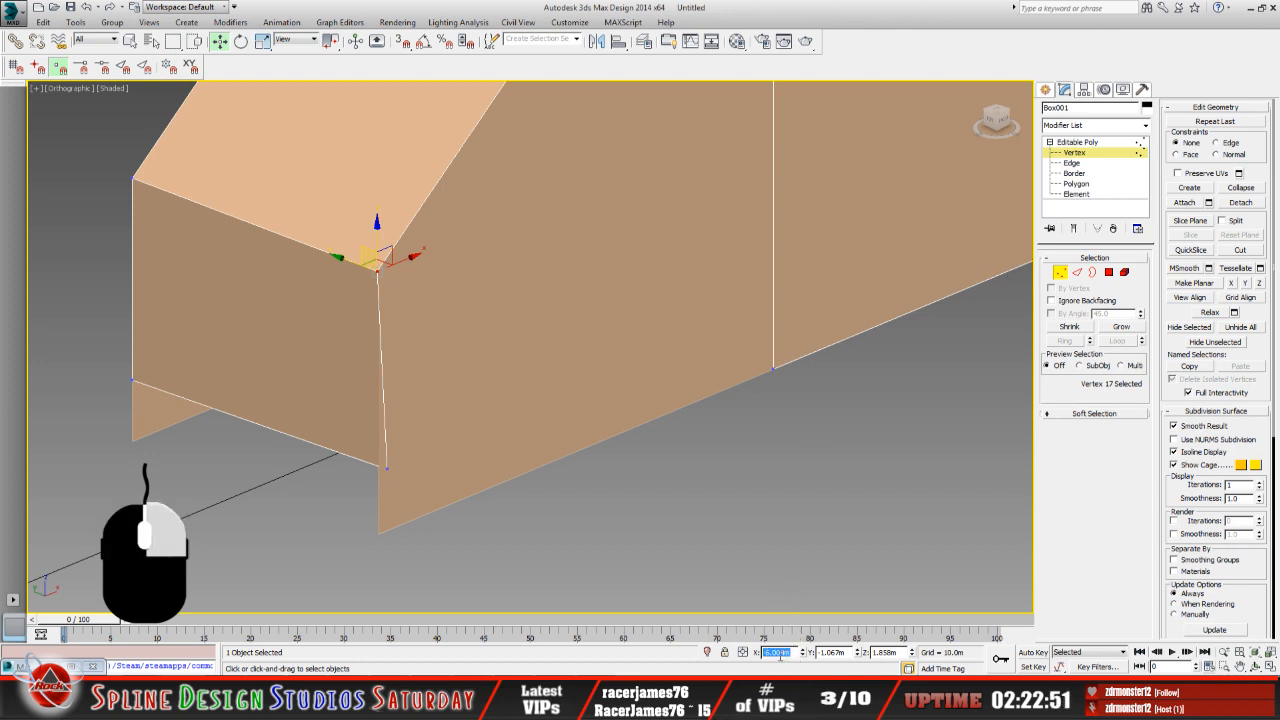
right_click(782, 656)
click(812, 516)
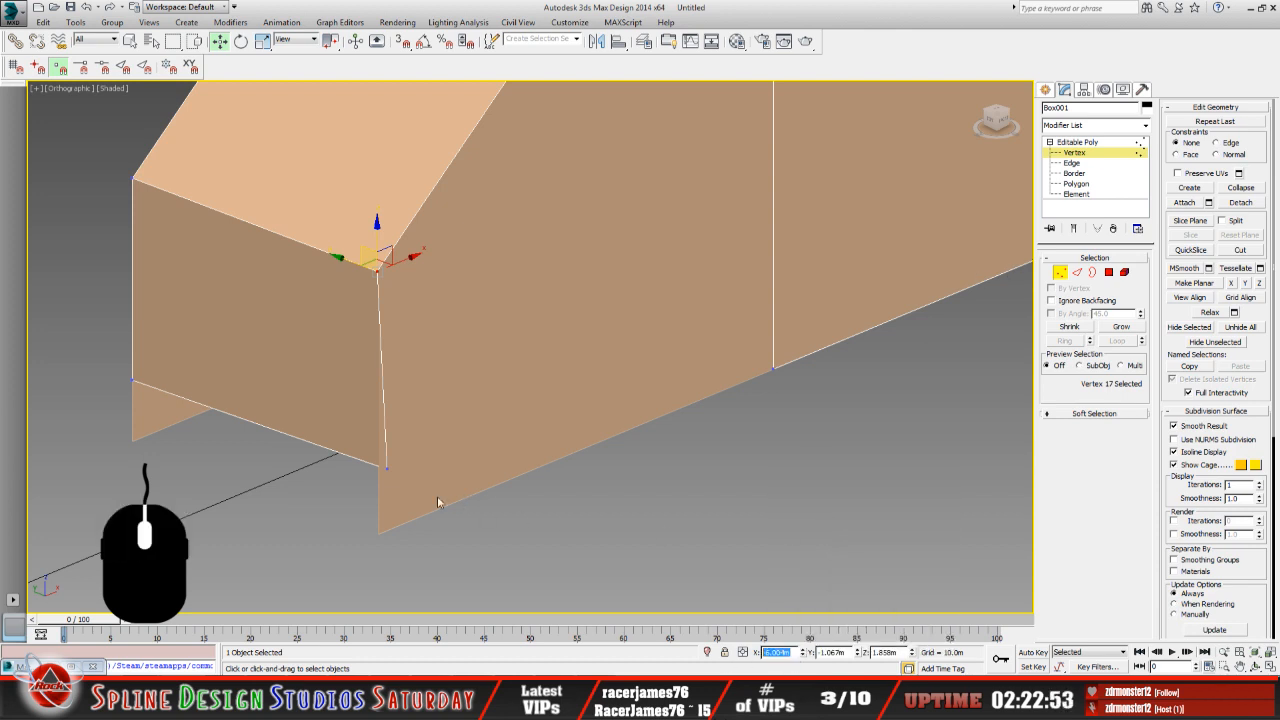
Set the X coordinate of Box001's lower front vertex on the outside_stairs2 side to the copied -6.004 m.
click(389, 467)
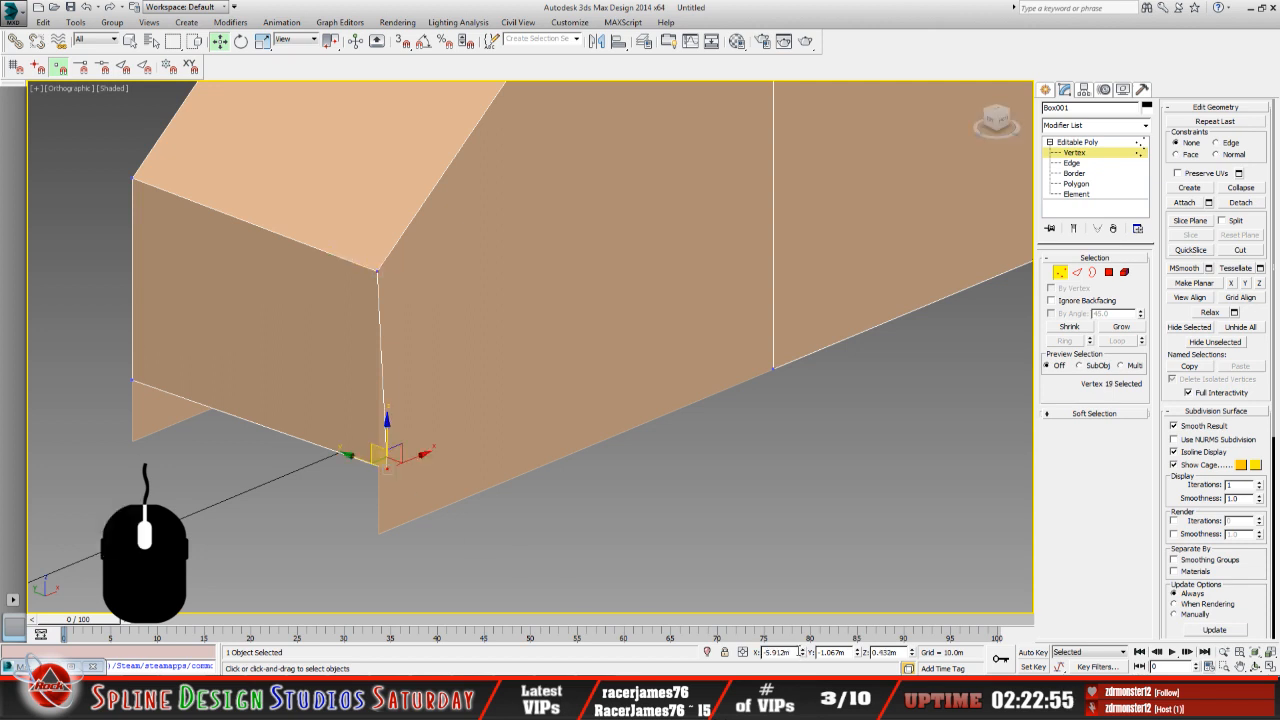
double_click(770, 653)
right_click(776, 655)
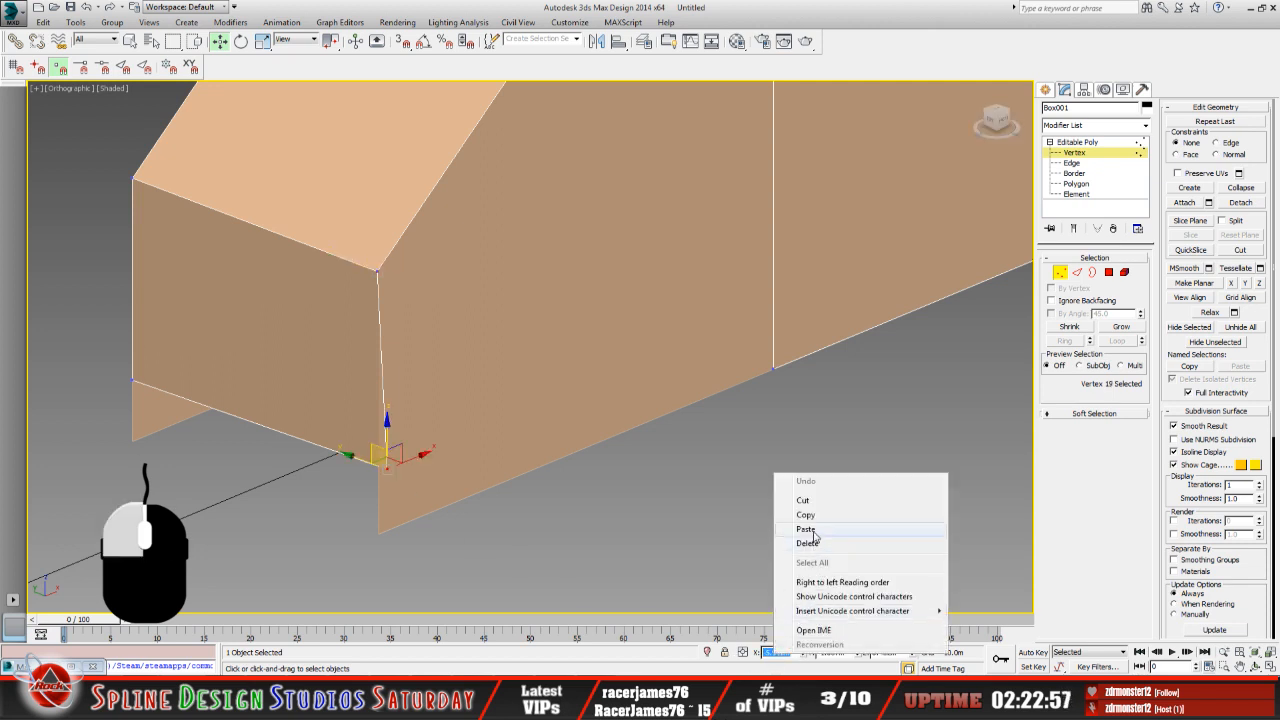
click(813, 535)
key(Return)
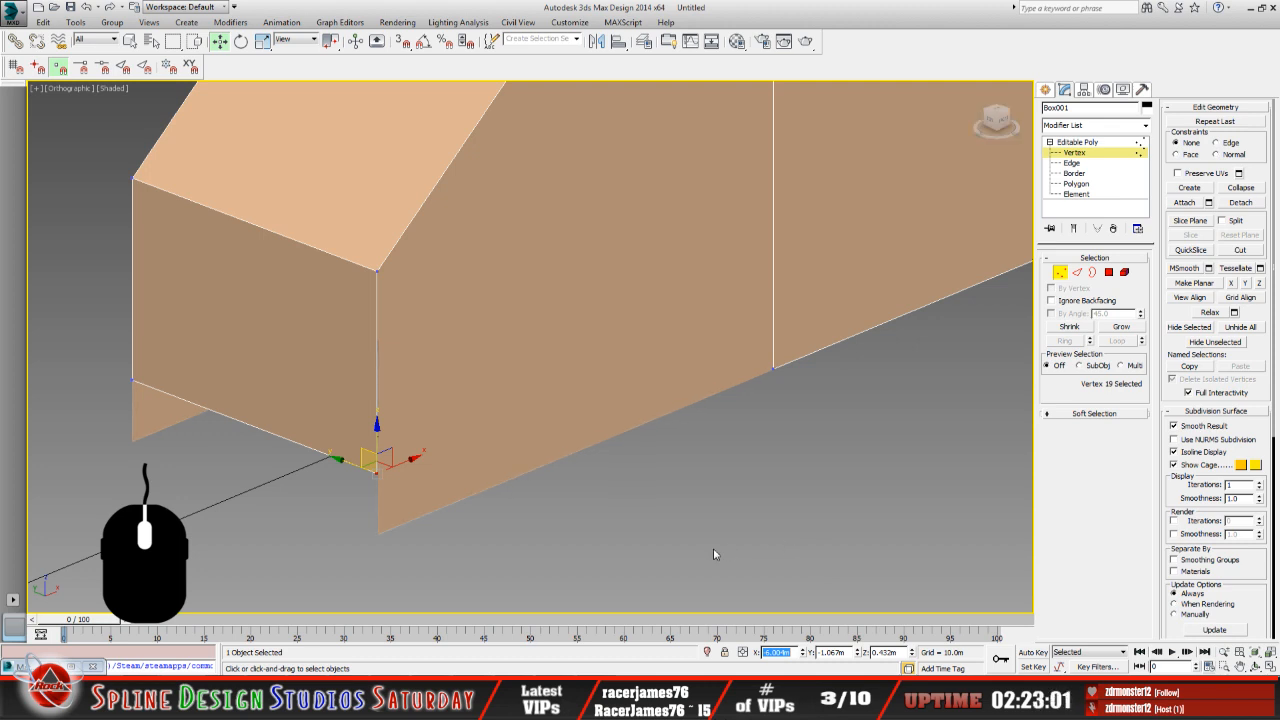
Try to level Box001's lower front vertices by pasting the outside_stairs1-side vertex's Z coordinate of 0.432 m into the outside_stairs2-side vertex.
click(137, 382)
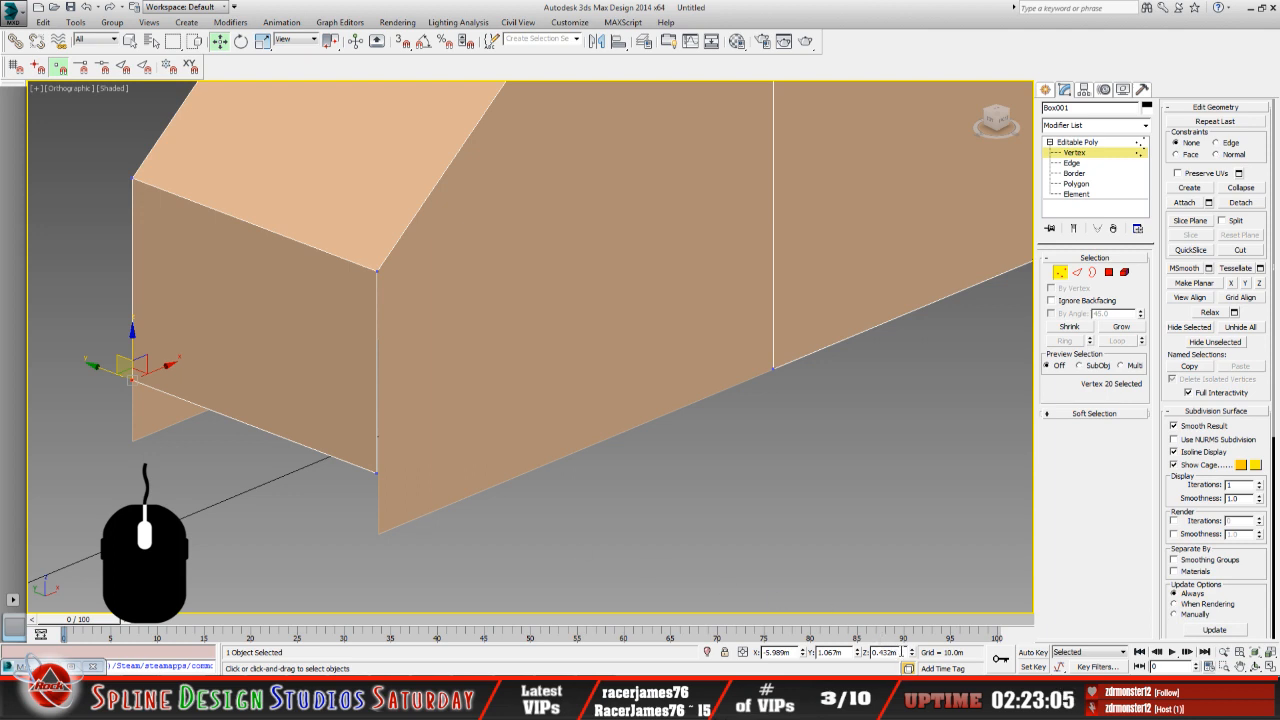
click(874, 652)
right_click(884, 655)
click(900, 516)
click(378, 473)
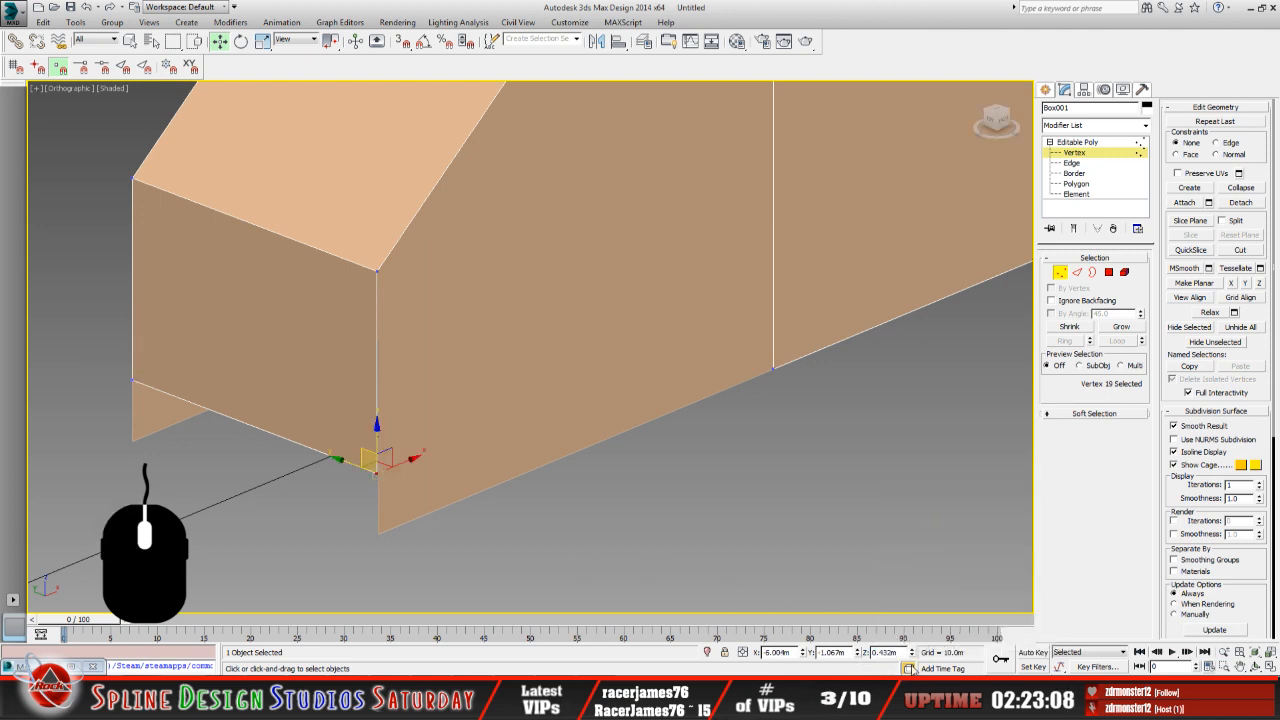
click(882, 652)
right_click(880, 652)
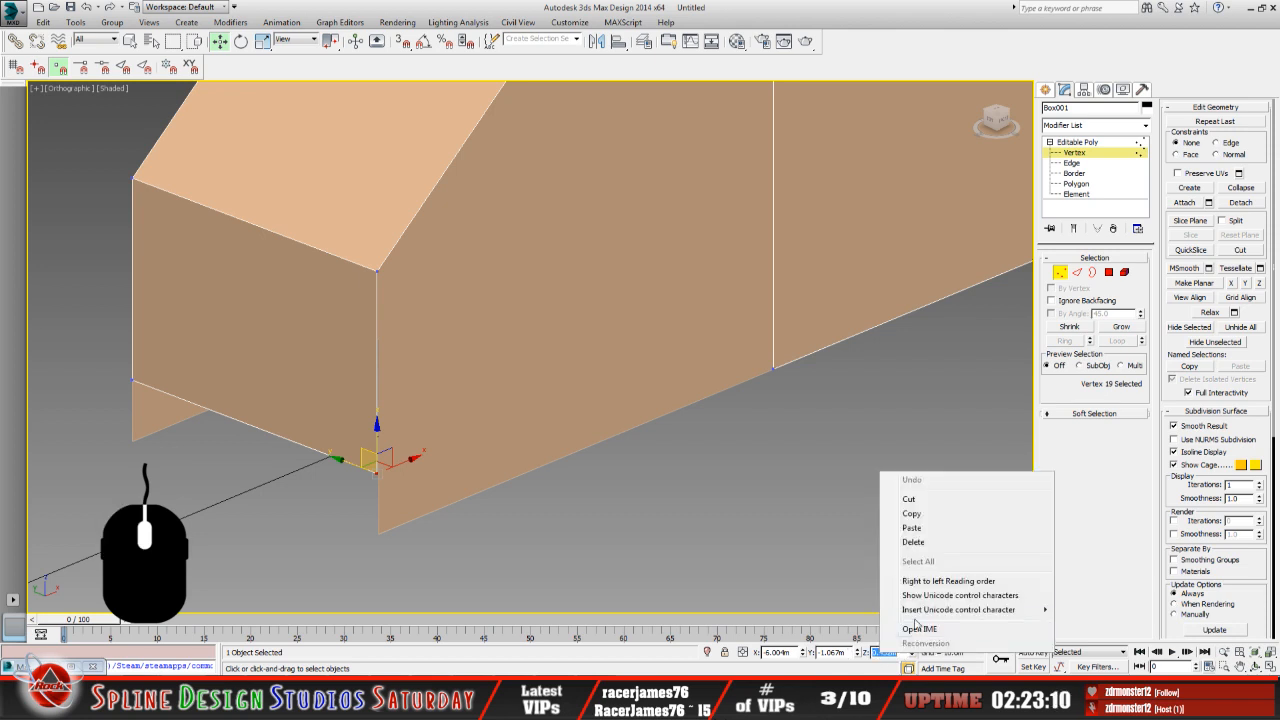
click(925, 531)
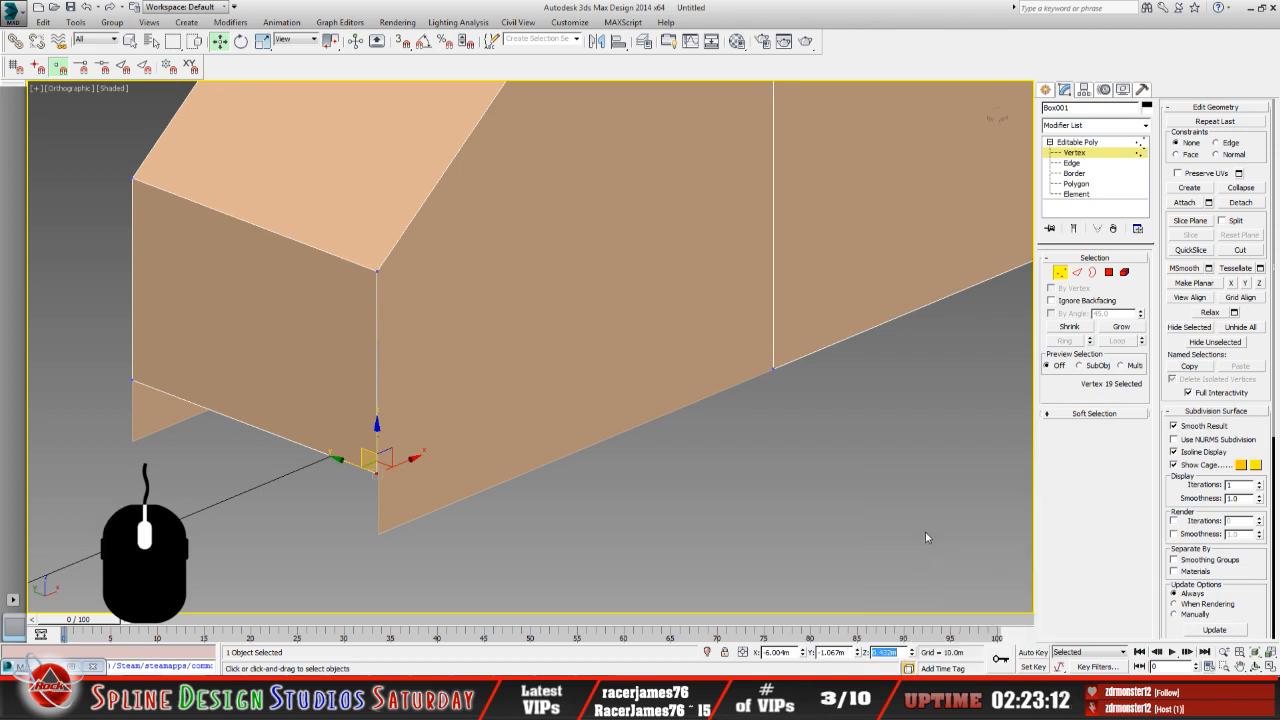
click(437, 490)
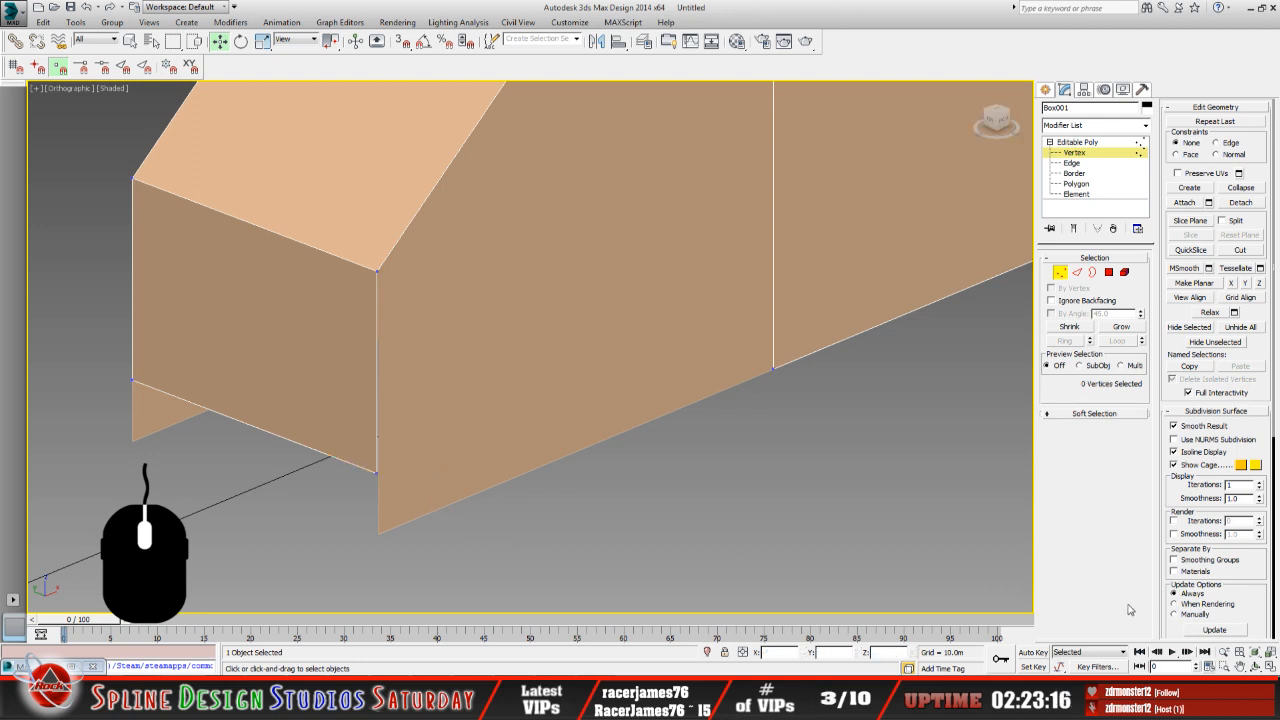
From the opposite side, set the Z coordinate of Box001's lower front vertex beside outside_stairs2 to 0.432 m, matching its counterpart.
click(1256, 666)
drag(547, 420, 321, 436)
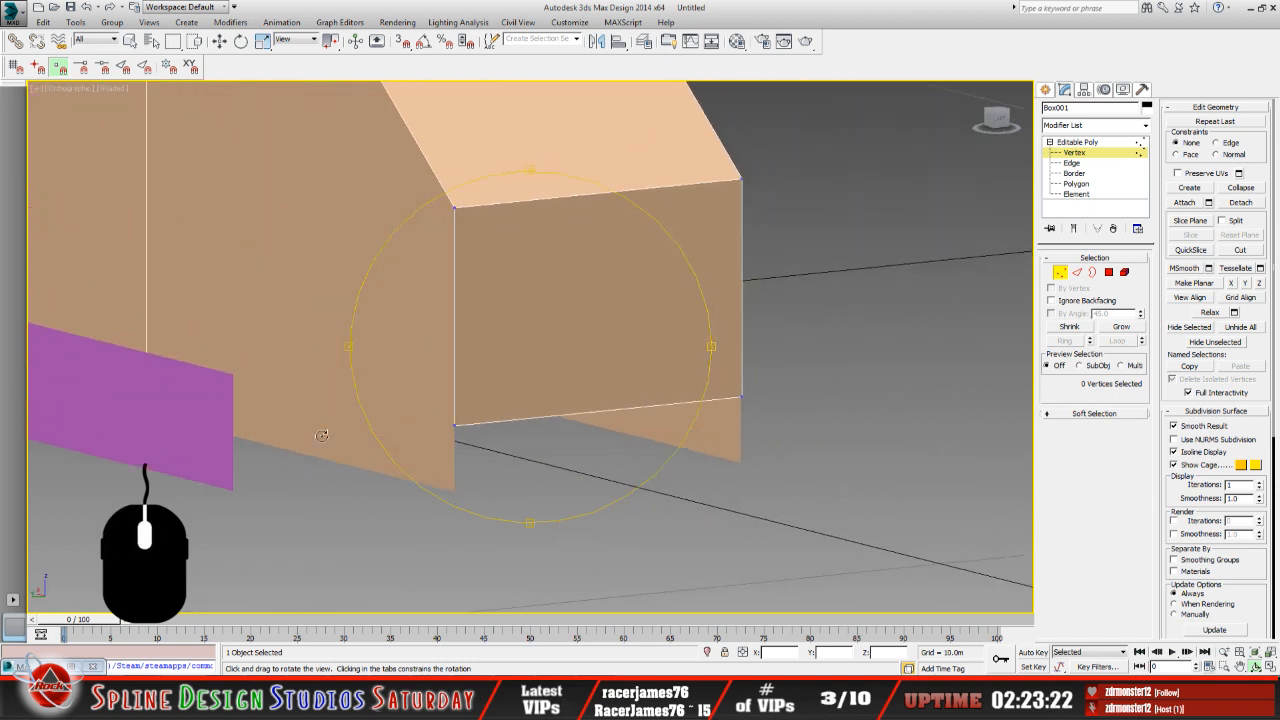
scroll(569, 409, up, 2)
click(219, 44)
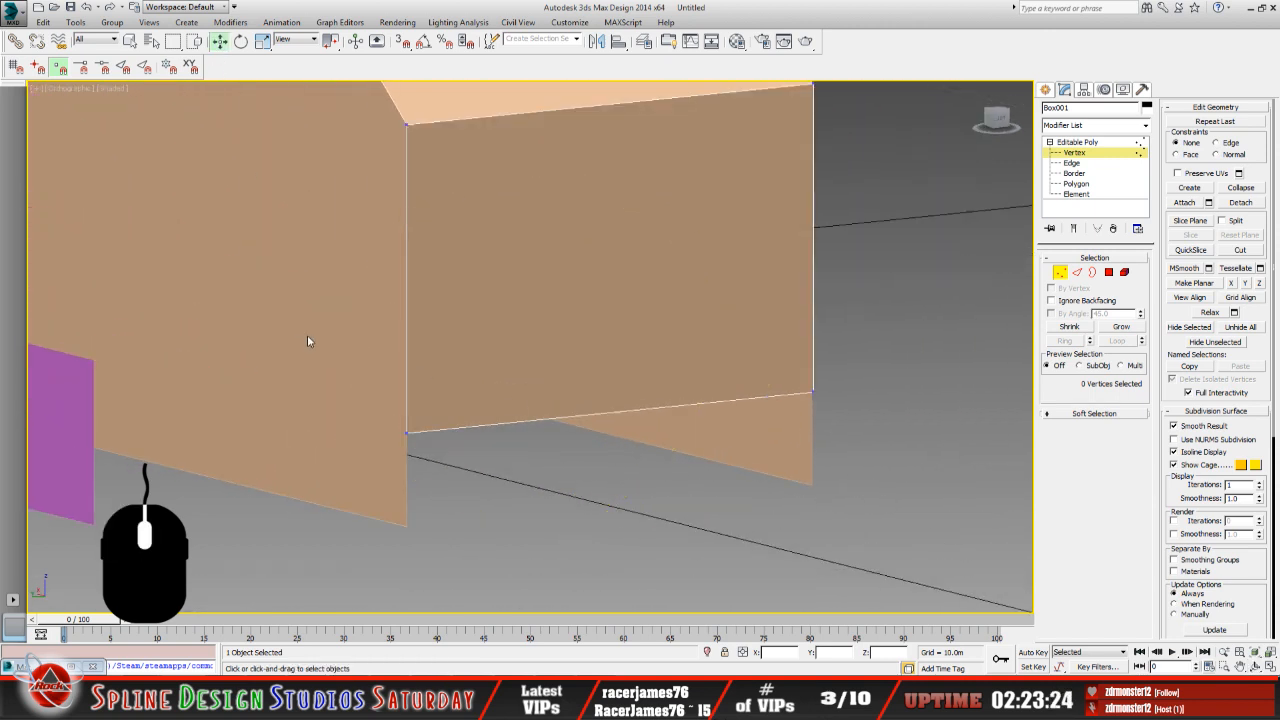
click(406, 432)
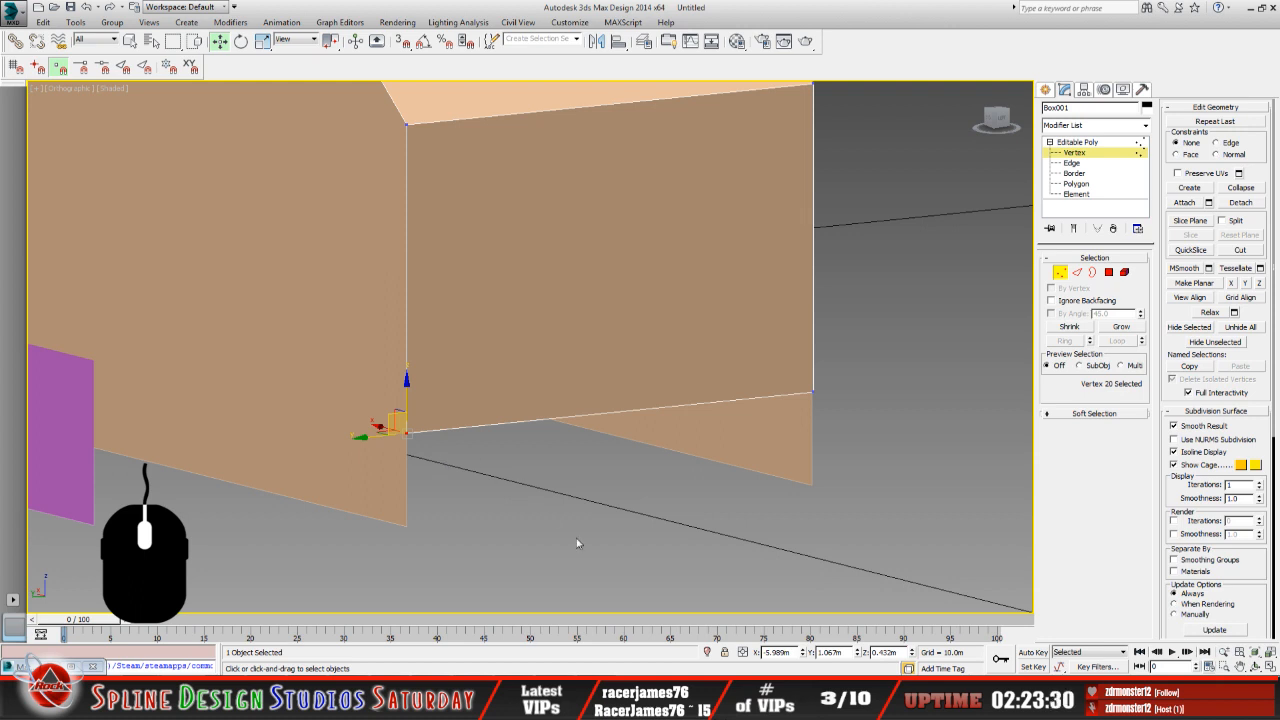
double_click(901, 651)
right_click(891, 660)
click(822, 450)
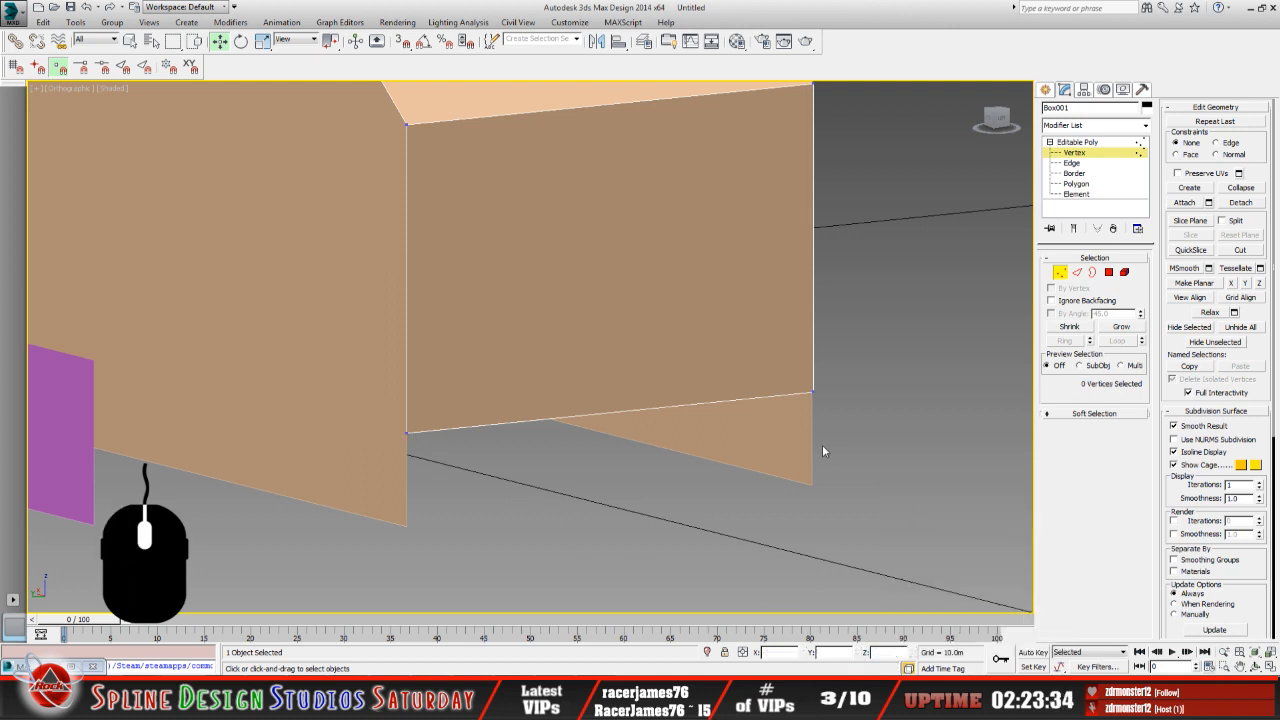
click(815, 391)
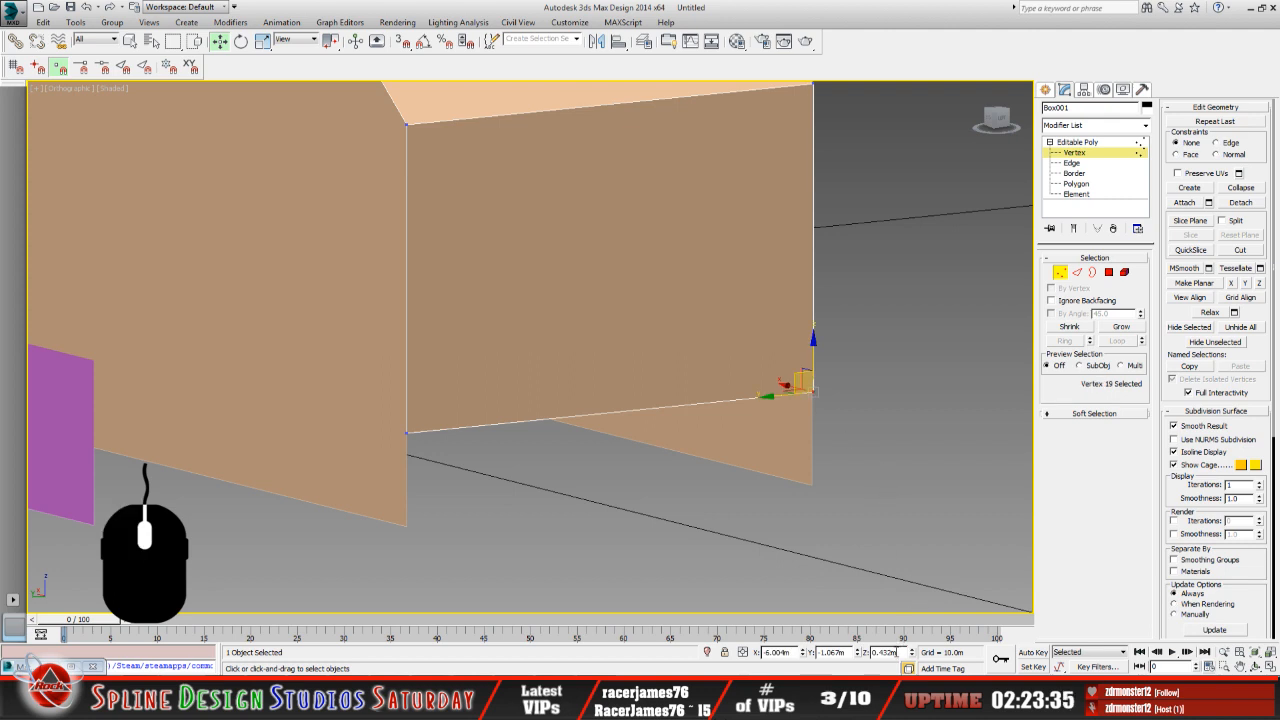
double_click(886, 652)
right_click(891, 656)
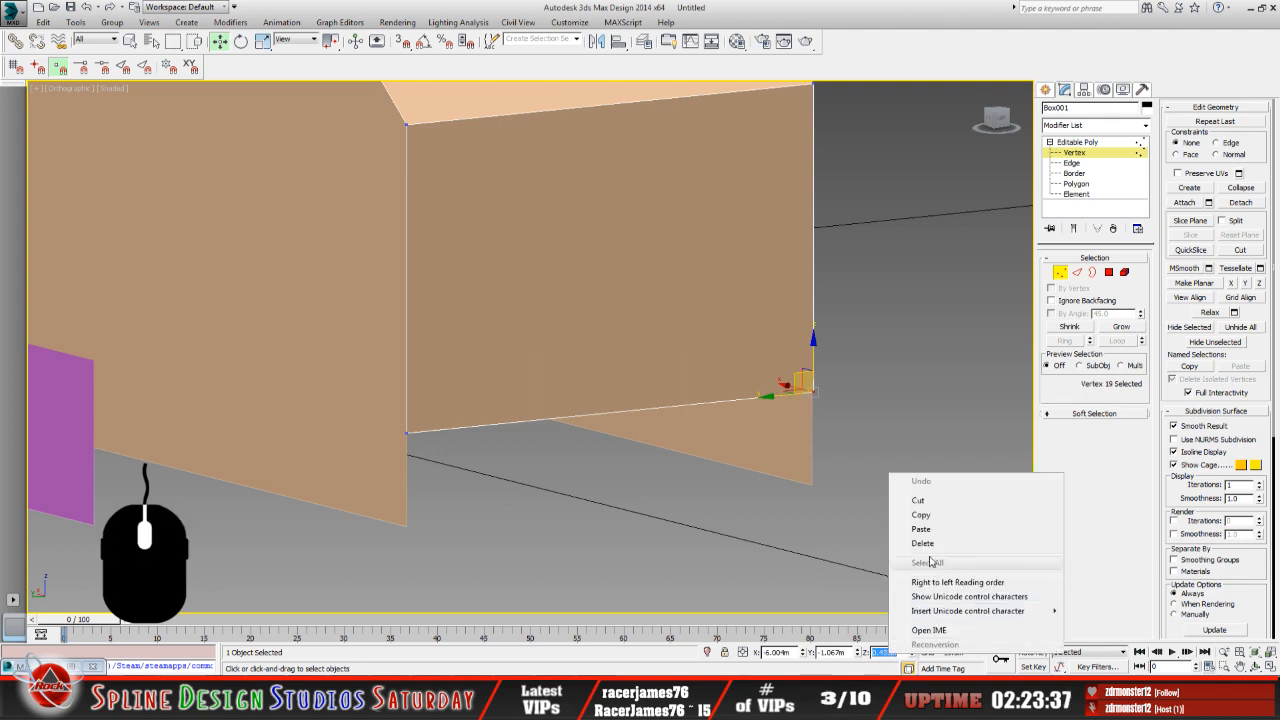
click(930, 531)
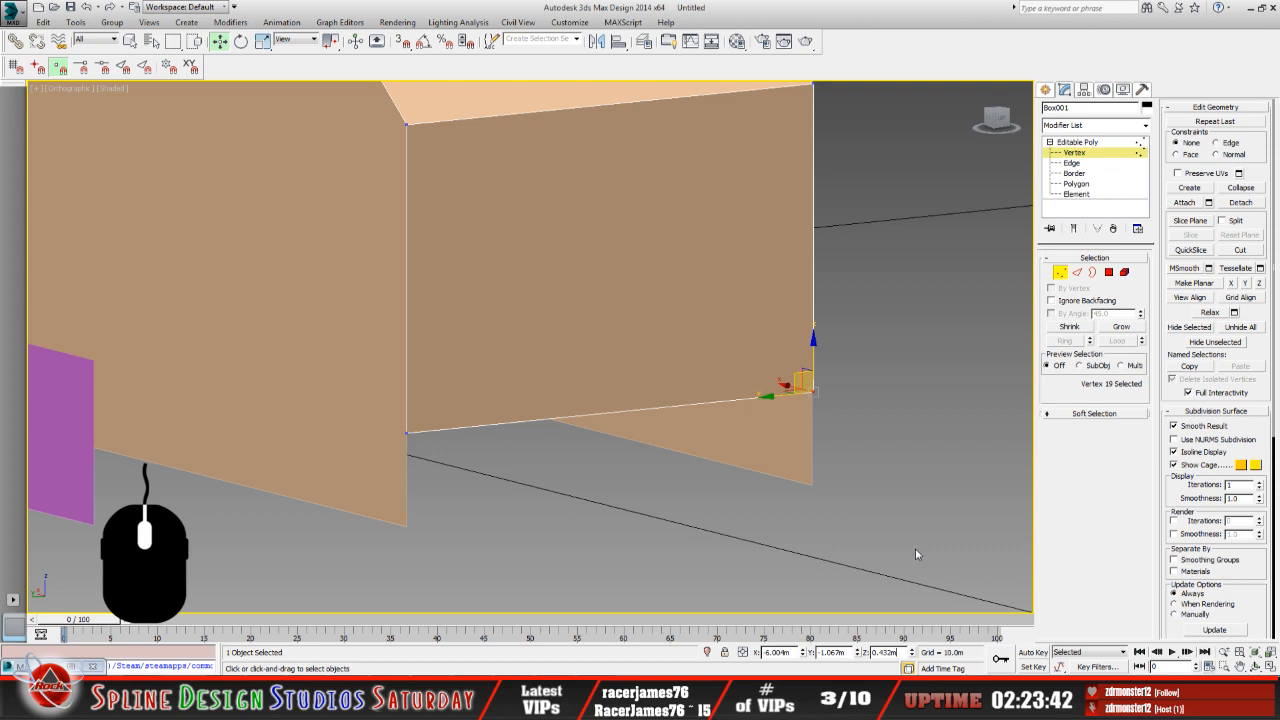
key(Return)
Copy the X coordinate of Box001's lower front vertex on the outside_stairs1 side into the outside_stairs2-side vertex, setting it to -5.989 m.
click(407, 432)
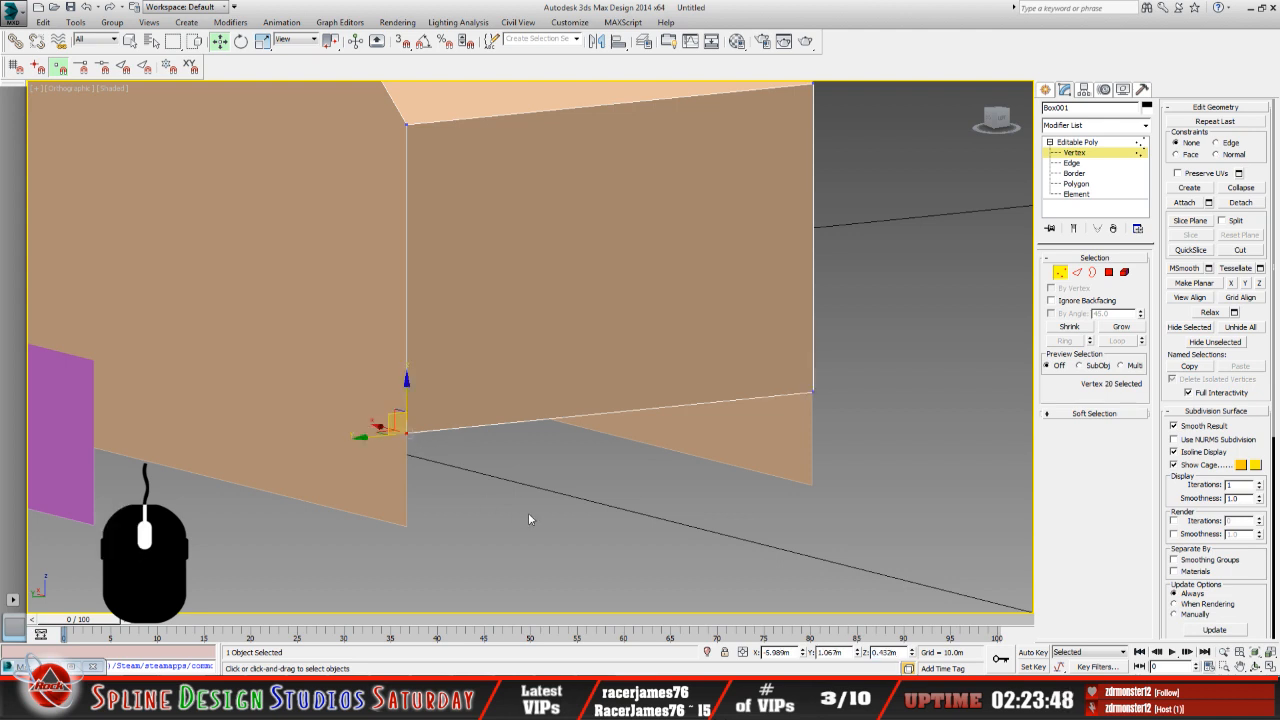
click(813, 391)
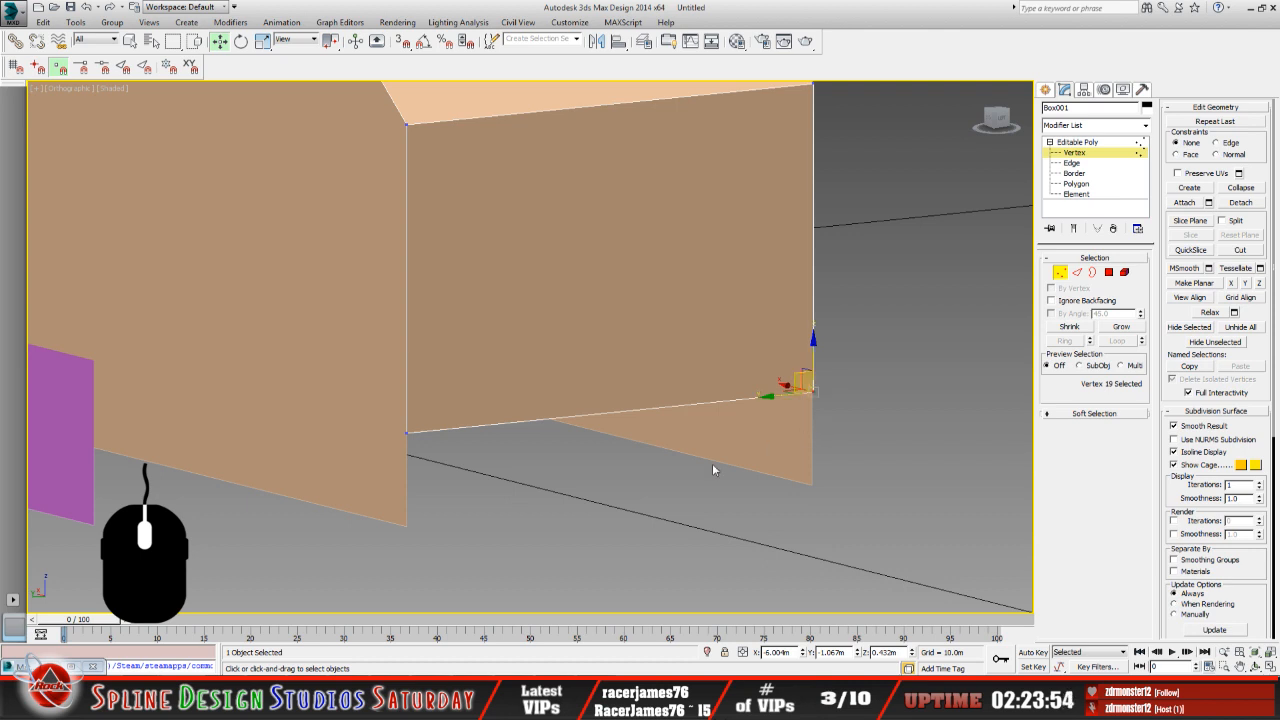
click(406, 433)
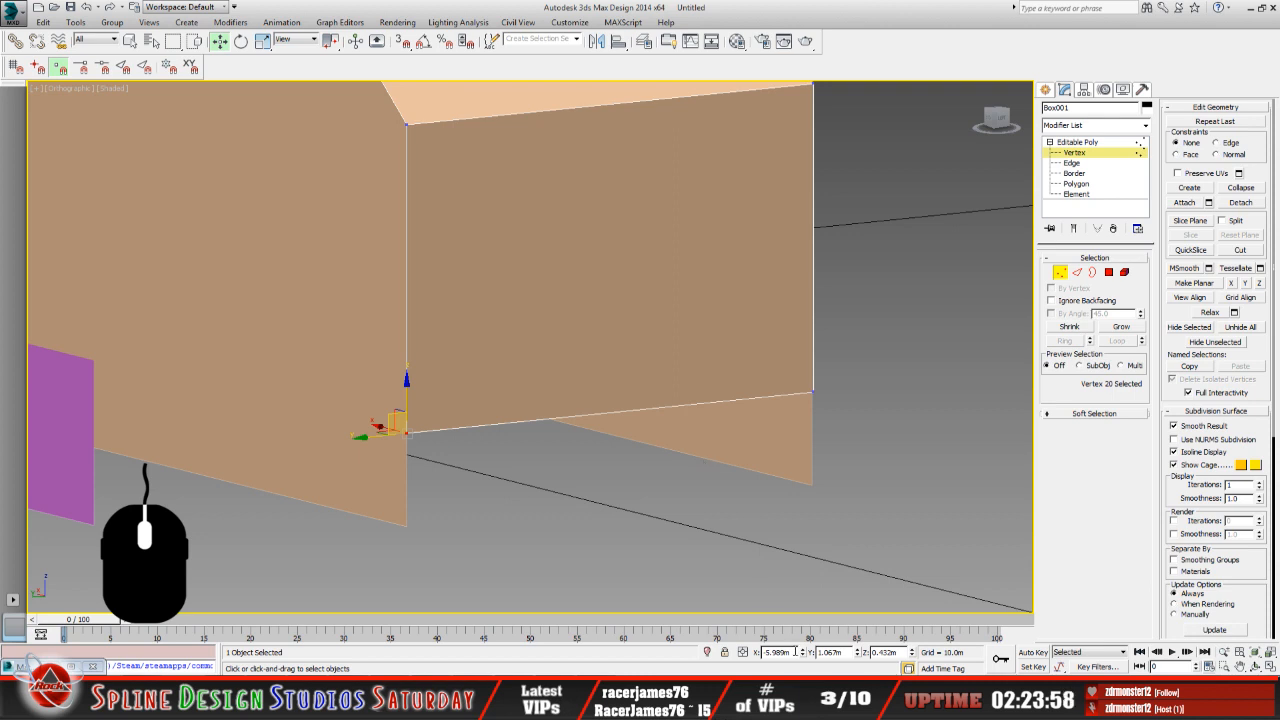
double_click(776, 652)
right_click(776, 652)
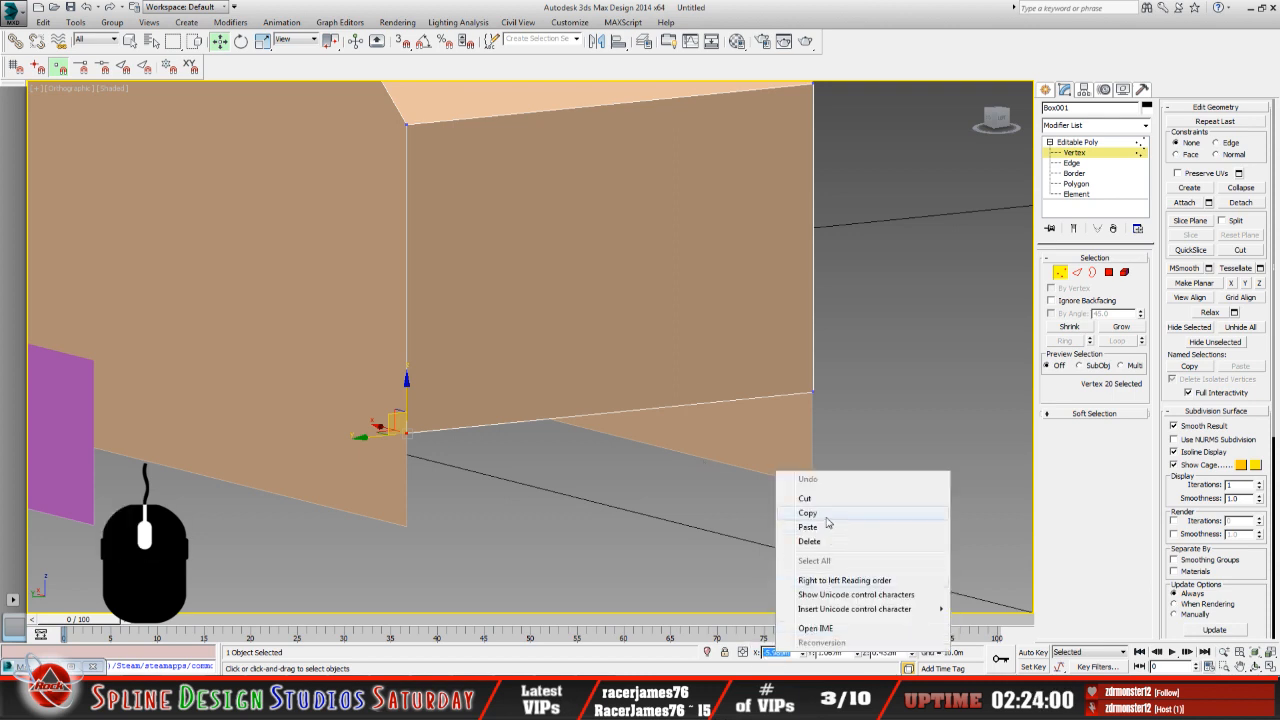
click(829, 517)
click(815, 390)
click(813, 391)
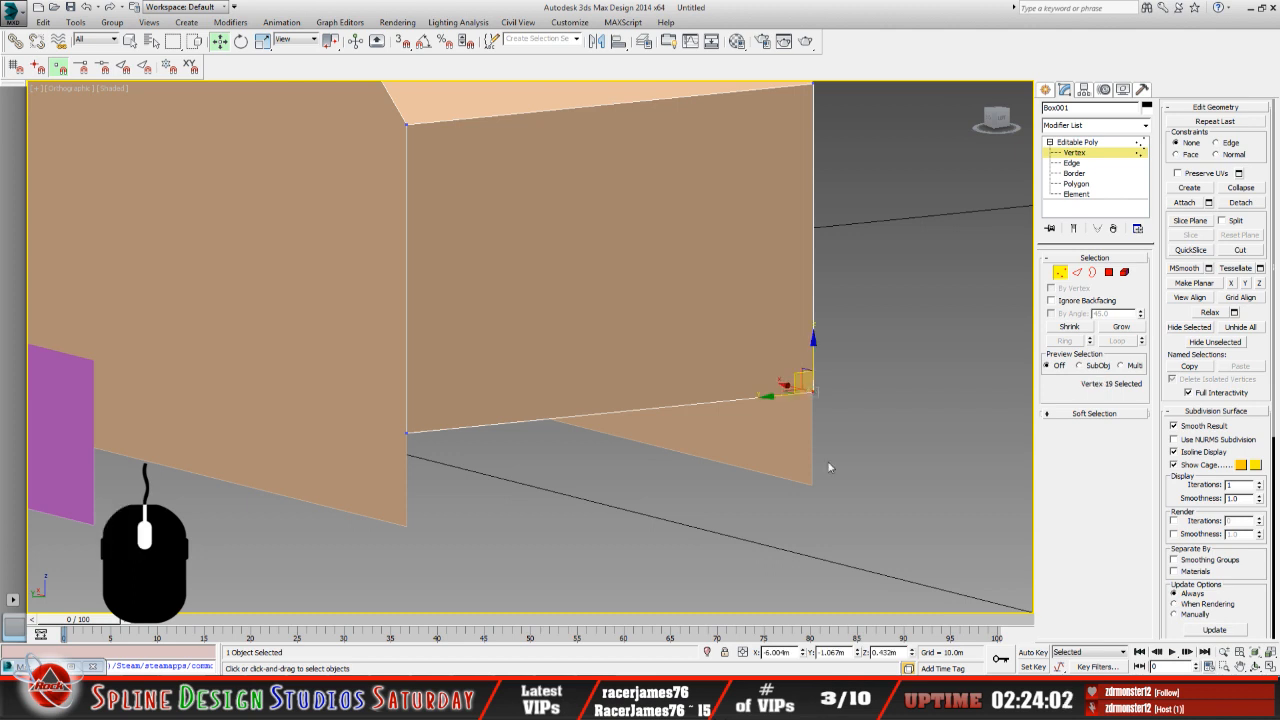
double_click(776, 652)
right_click(776, 652)
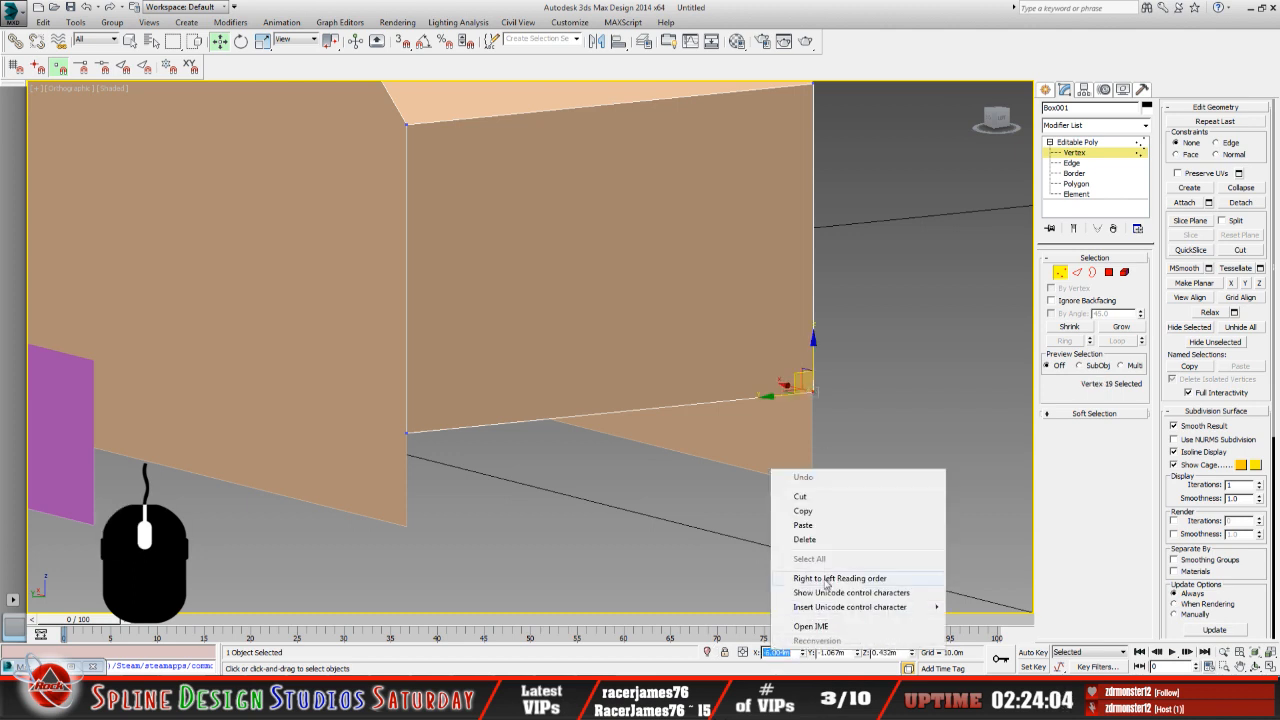
click(827, 527)
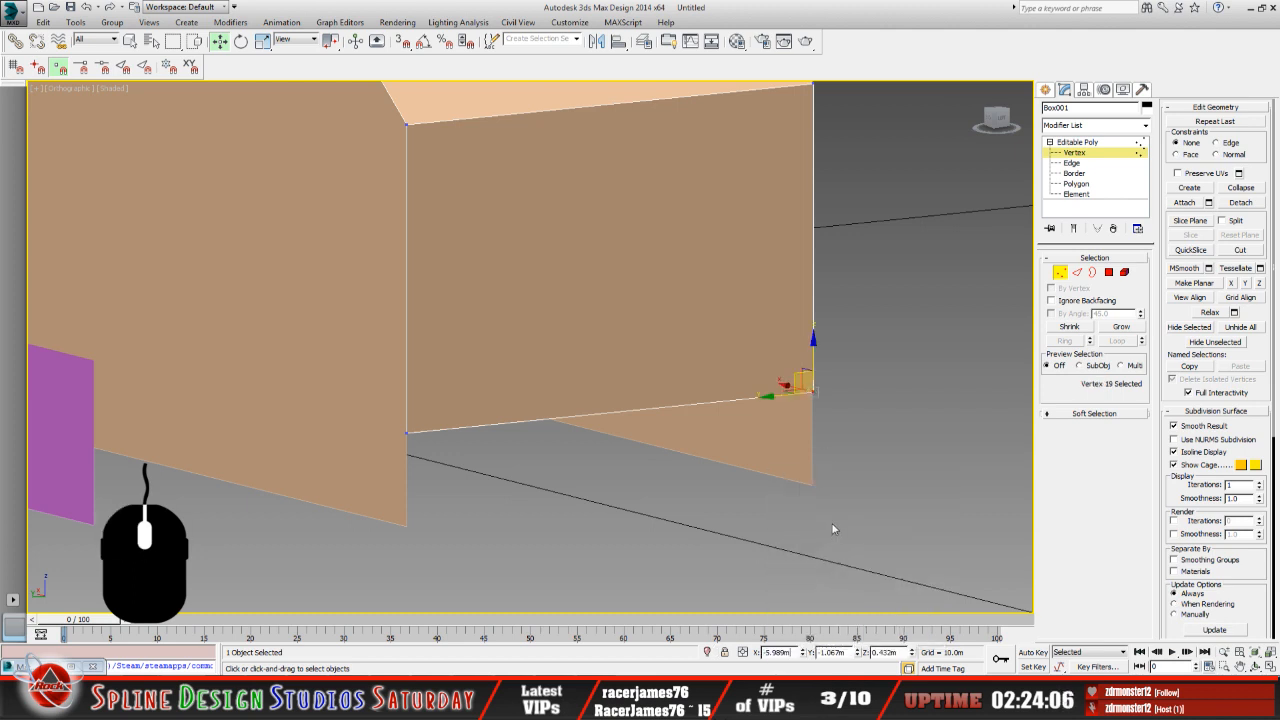
key(Return)
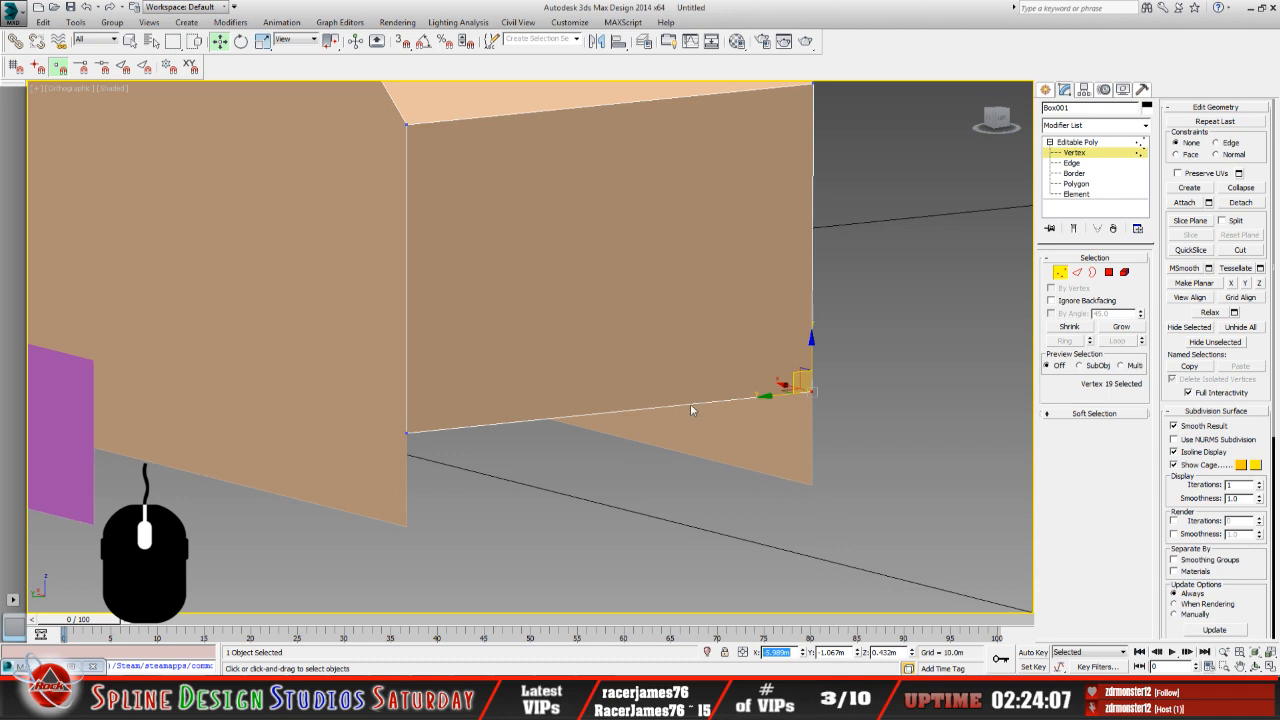
Set the X coordinate of Box001's upper front vertex on the outside_stairs2 side to the copied -5.989 m.
middle_drag(690, 403, 622, 494)
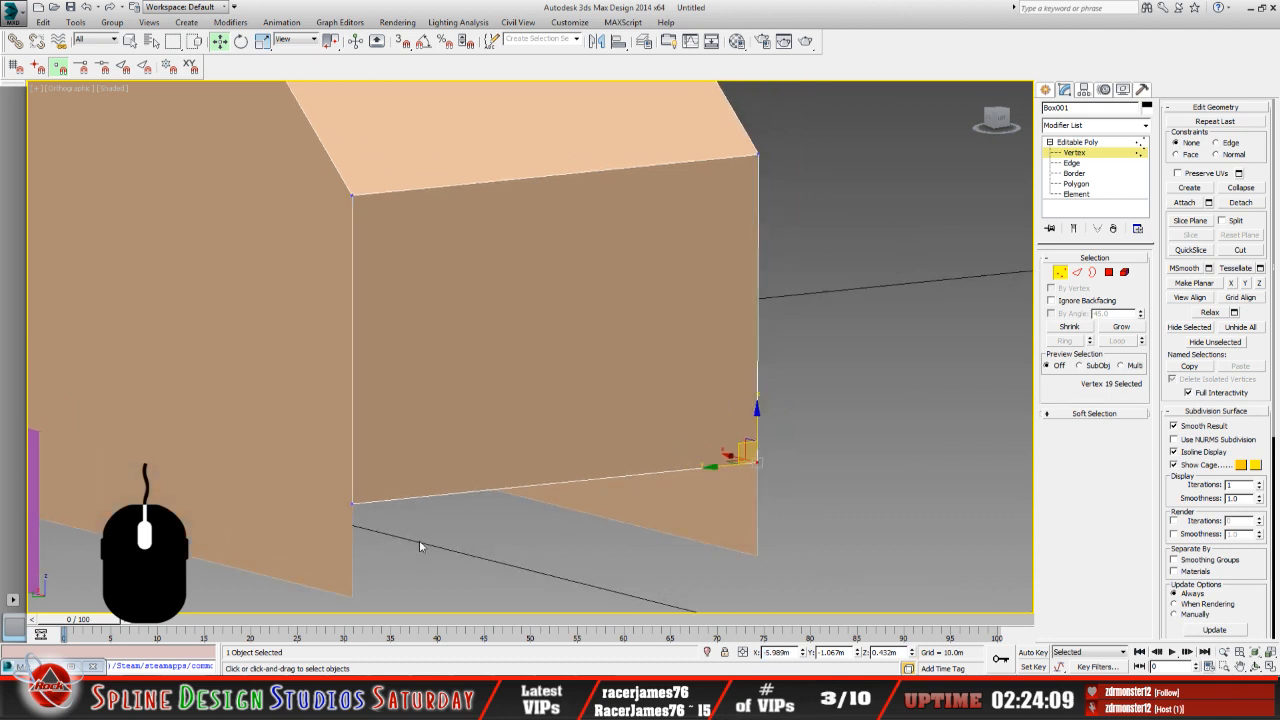
click(757, 155)
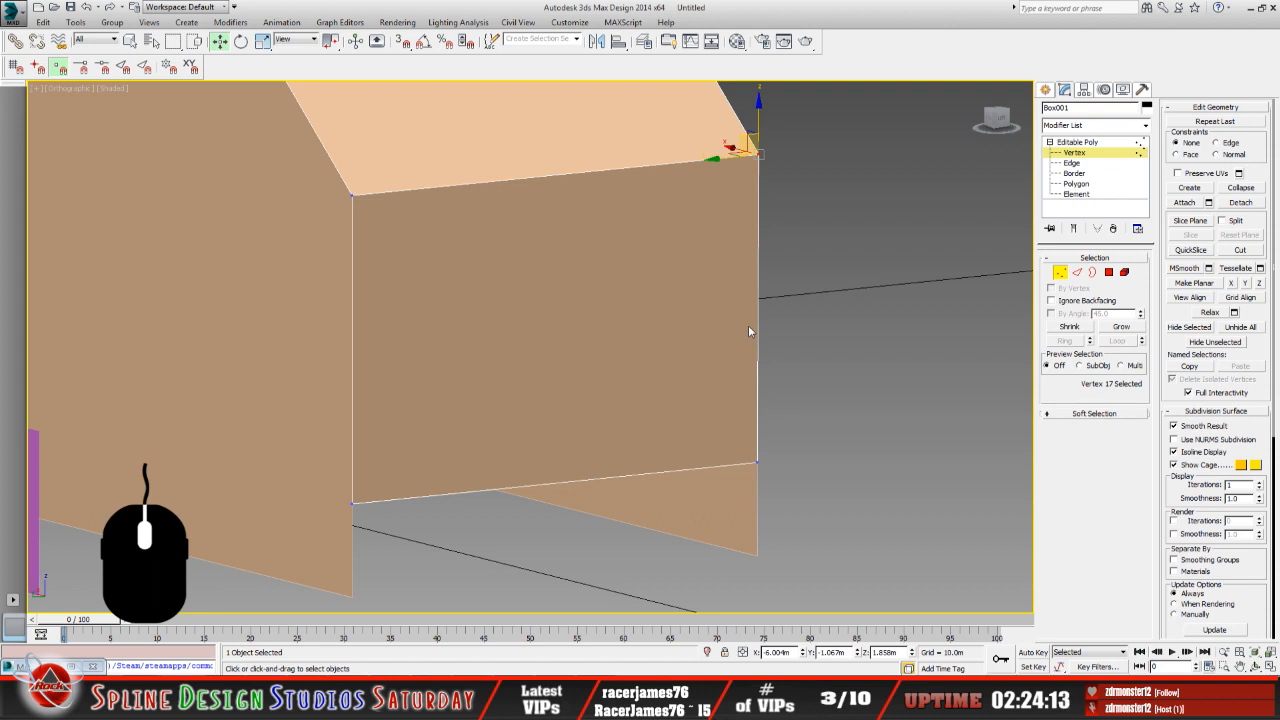
click(801, 656)
drag(792, 652, 762, 653)
right_click(781, 652)
click(837, 527)
click(828, 418)
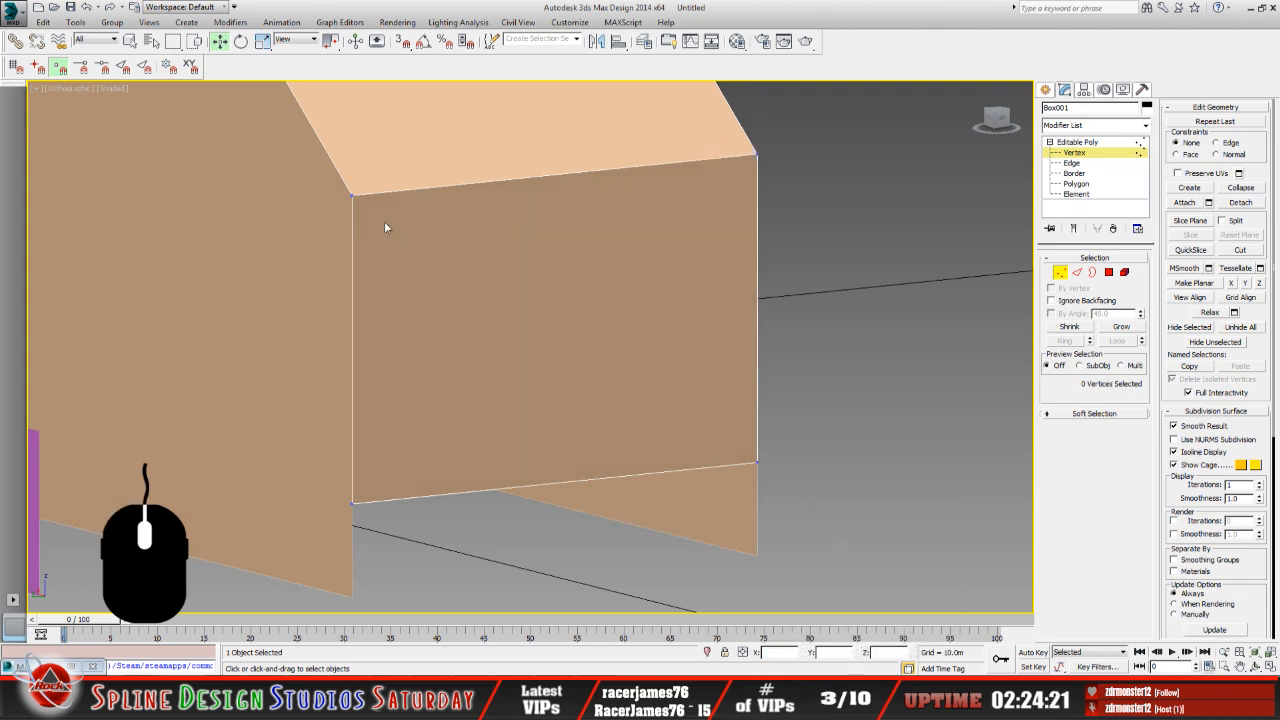
Check the coordinates of Box001's four upper and lower front vertices against each other.
click(353, 196)
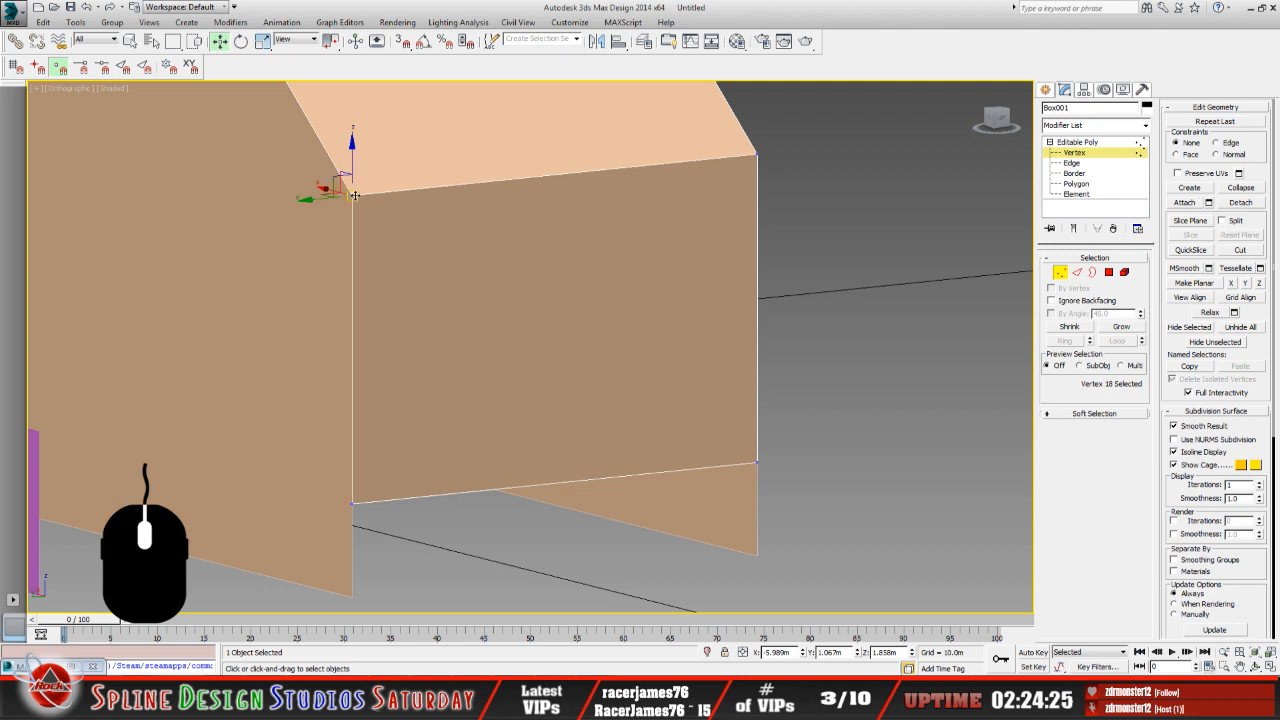
click(351, 502)
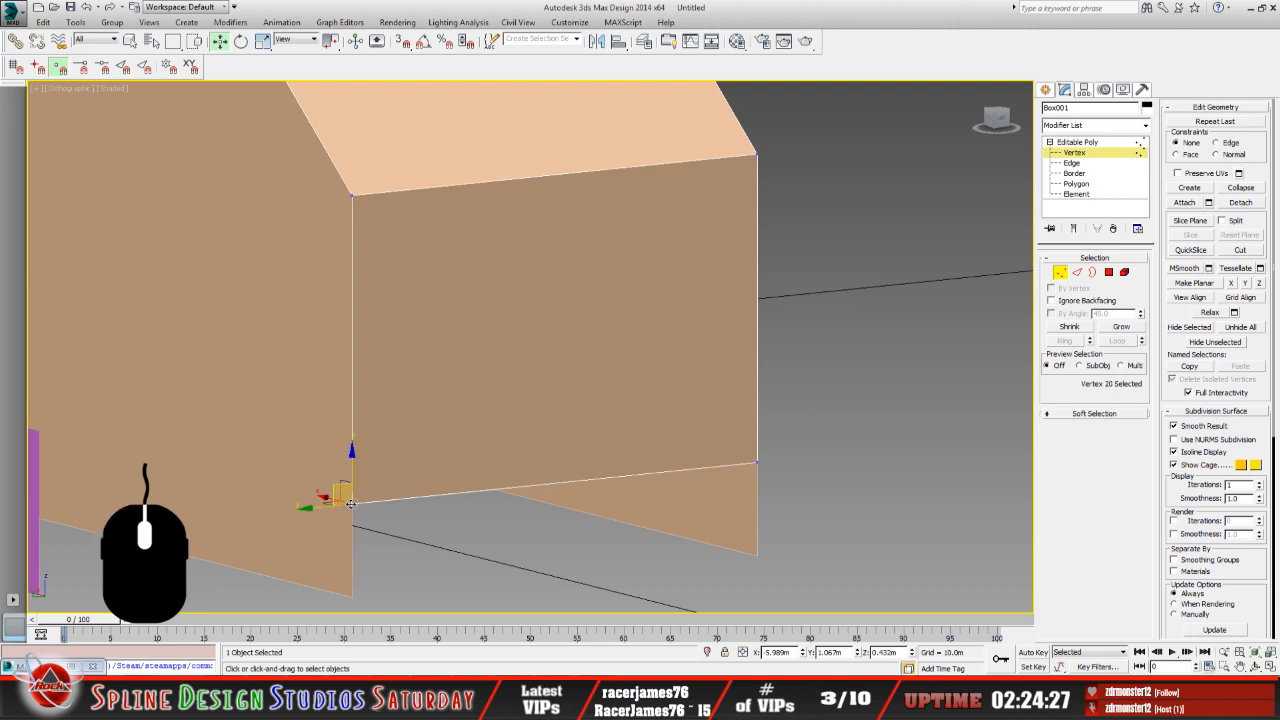
click(757, 461)
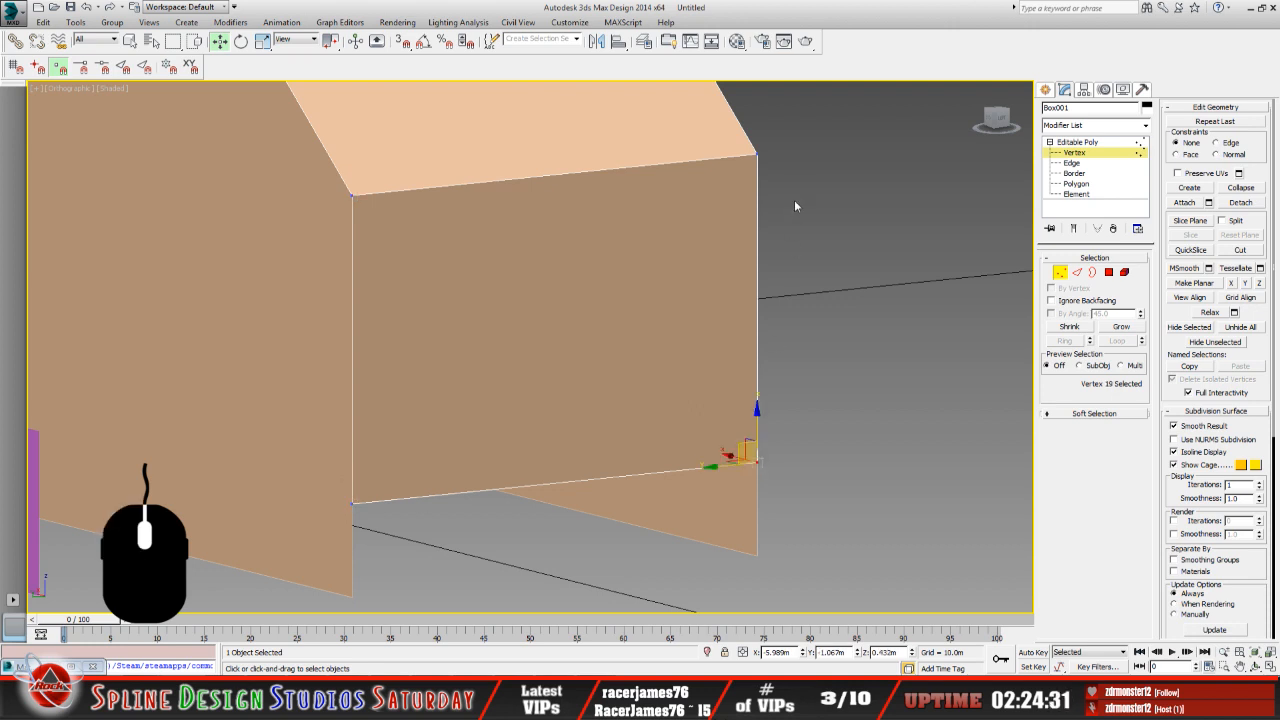
click(757, 155)
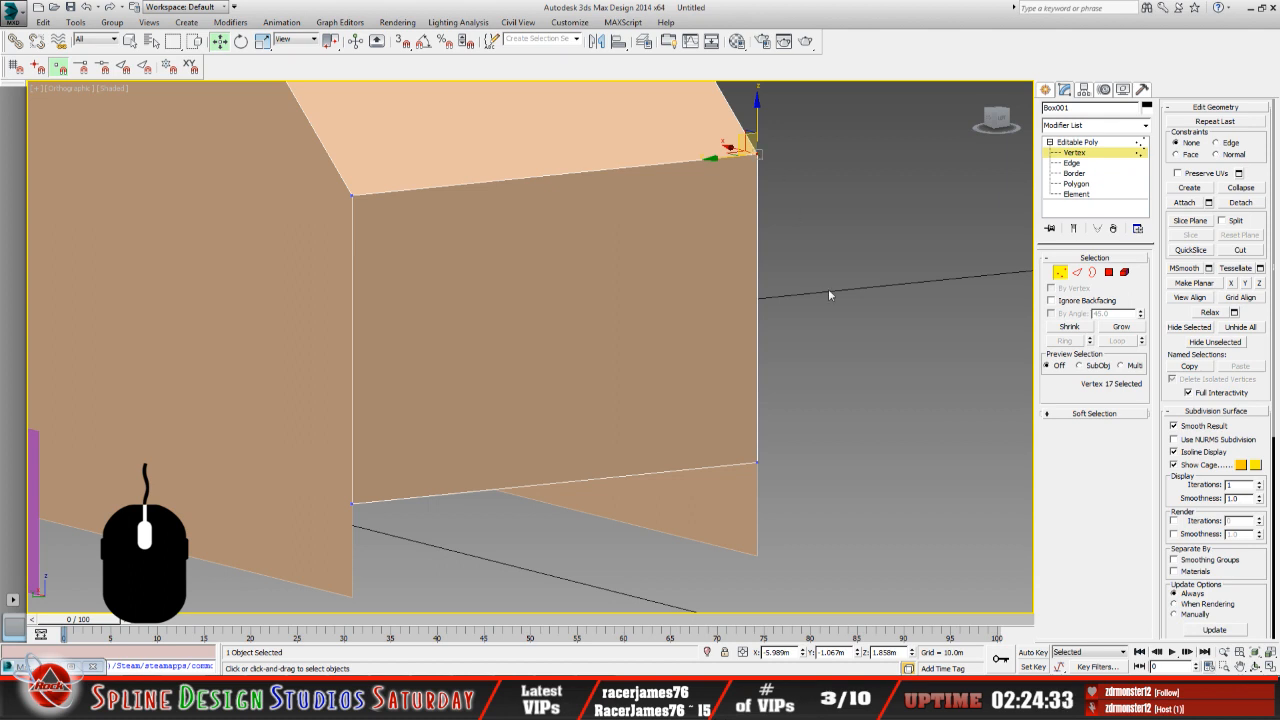
Compare the coordinates of the four Box001 vertices where the flat top meets the sloped front.
scroll(819, 337, down, 4)
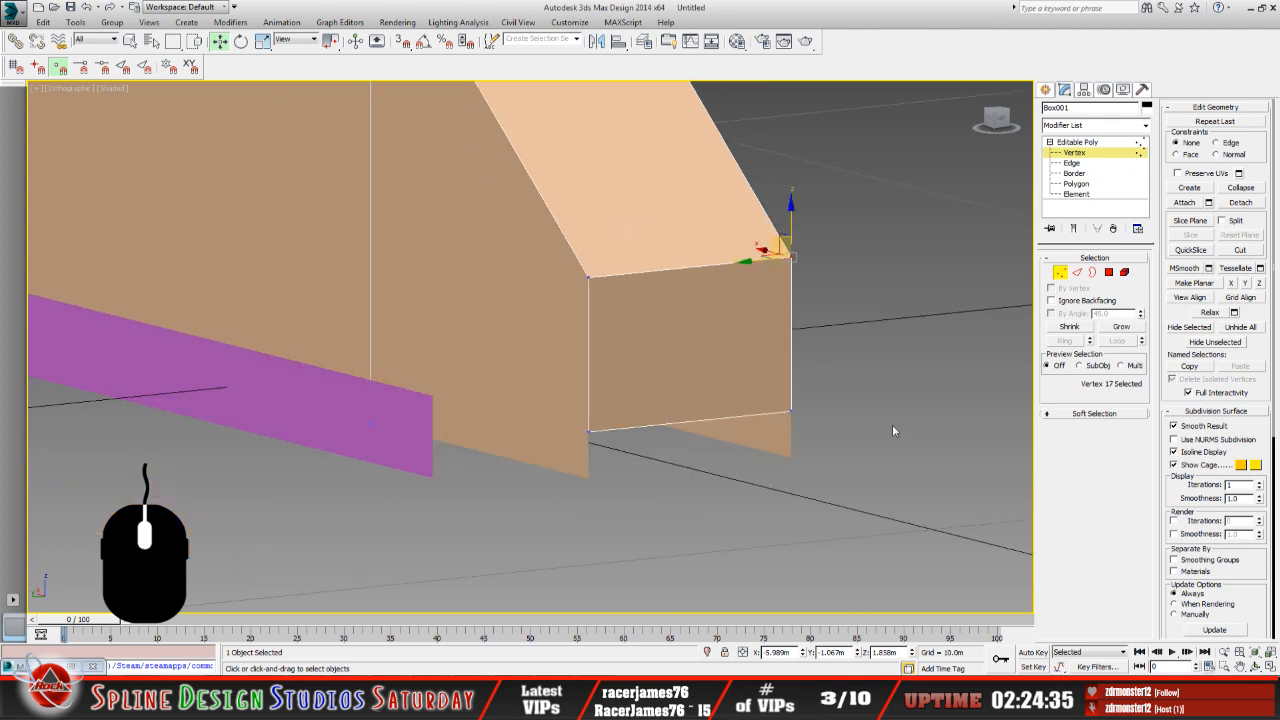
click(1256, 666)
drag(623, 408, 391, 402)
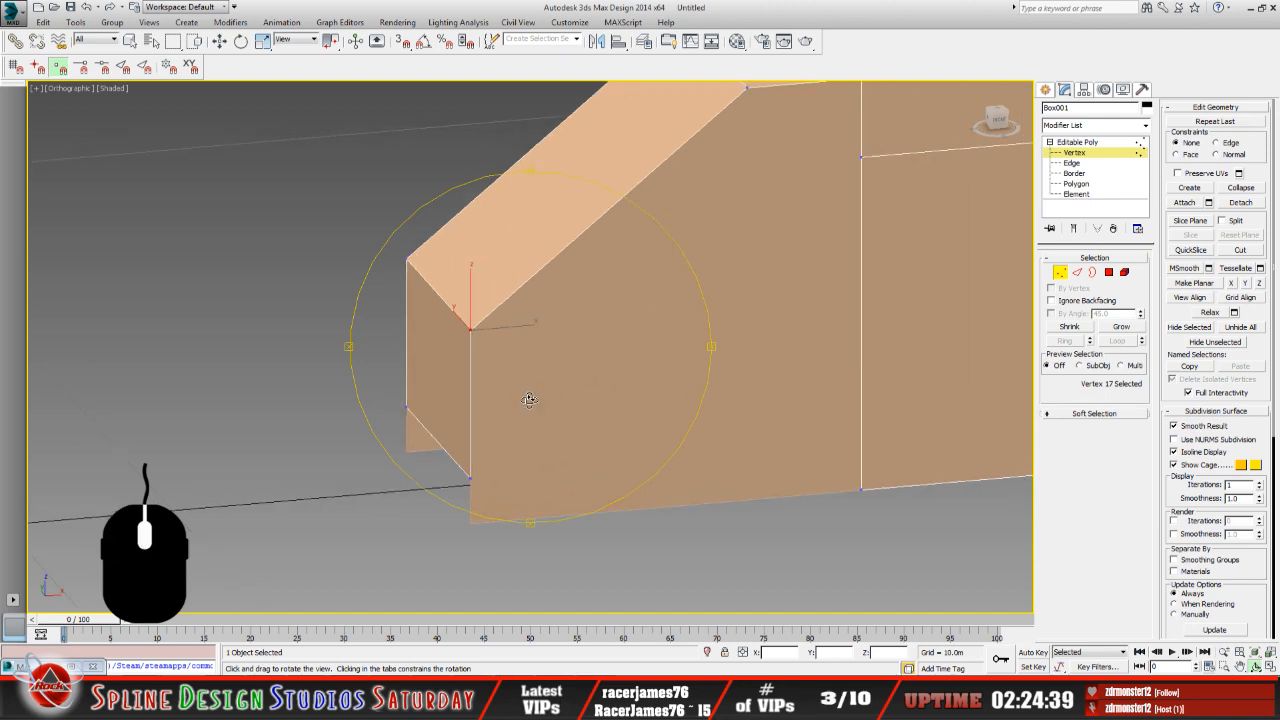
drag(528, 400, 550, 351)
middle_drag(558, 351, 513, 463)
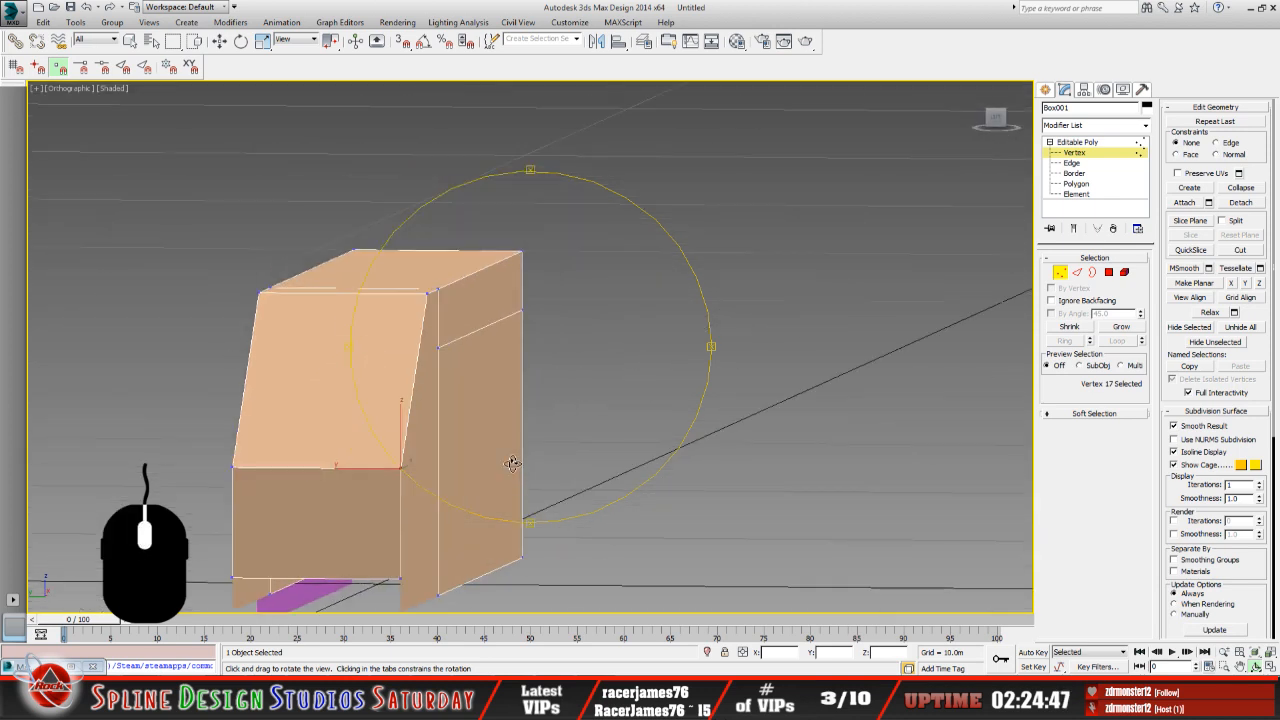
scroll(498, 364, up, 3)
drag(497, 357, 483, 377)
middle_drag(521, 334, 521, 424)
drag(521, 424, 500, 363)
click(218, 41)
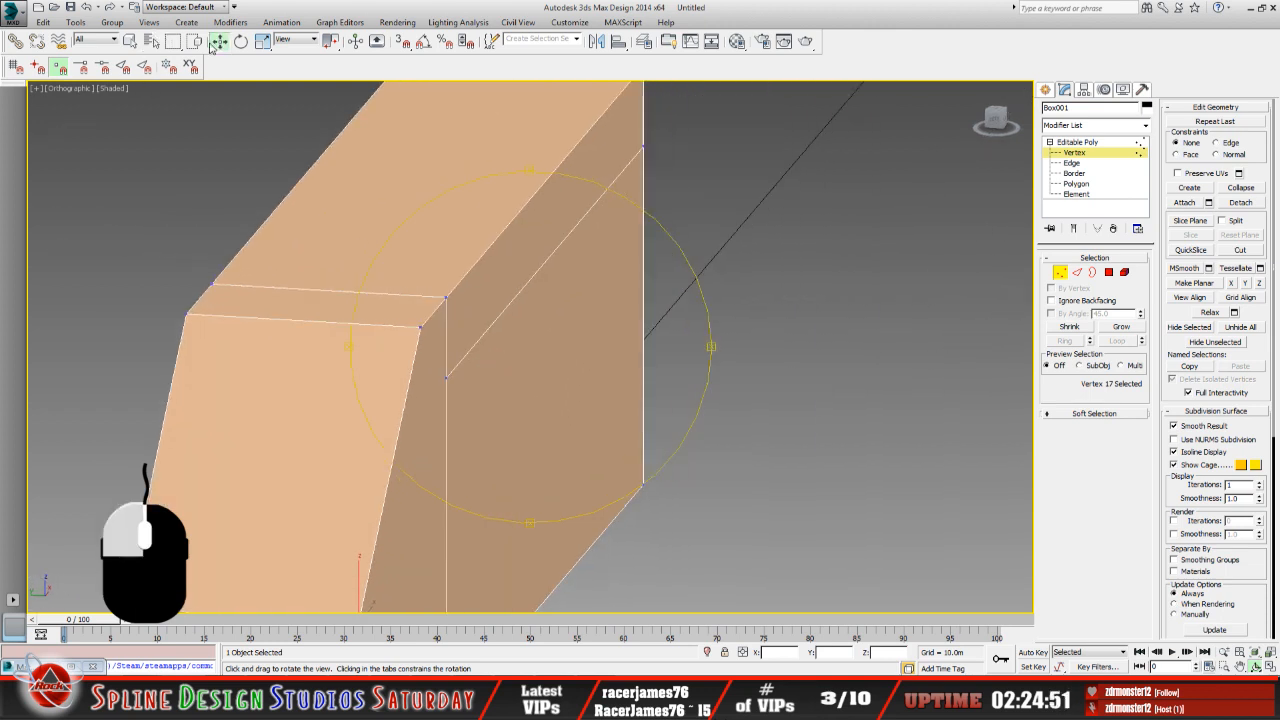
click(448, 298)
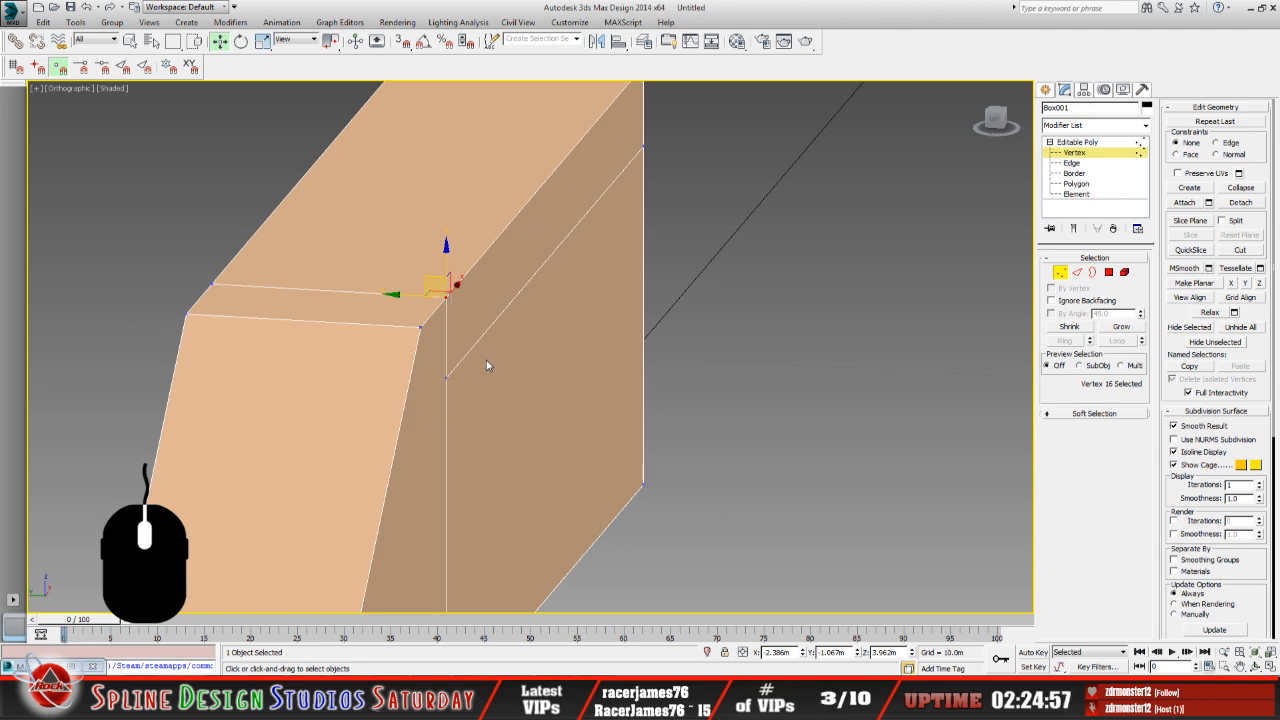
click(421, 328)
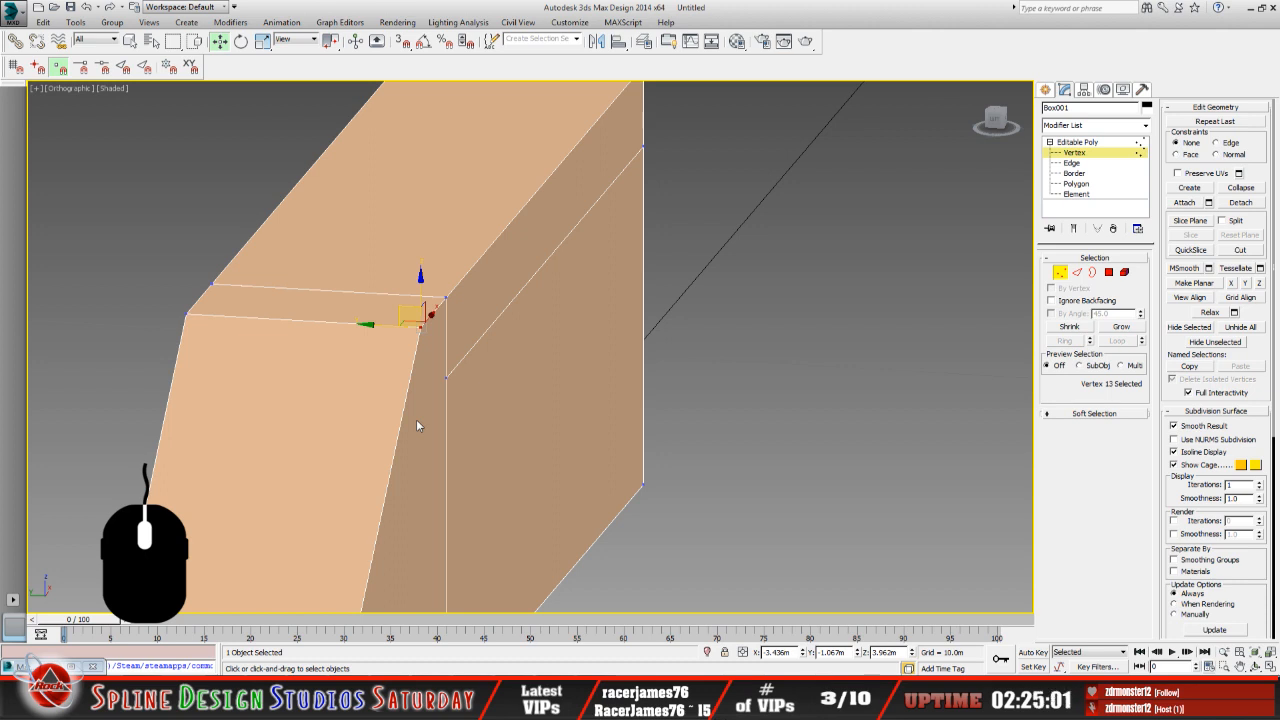
click(183, 315)
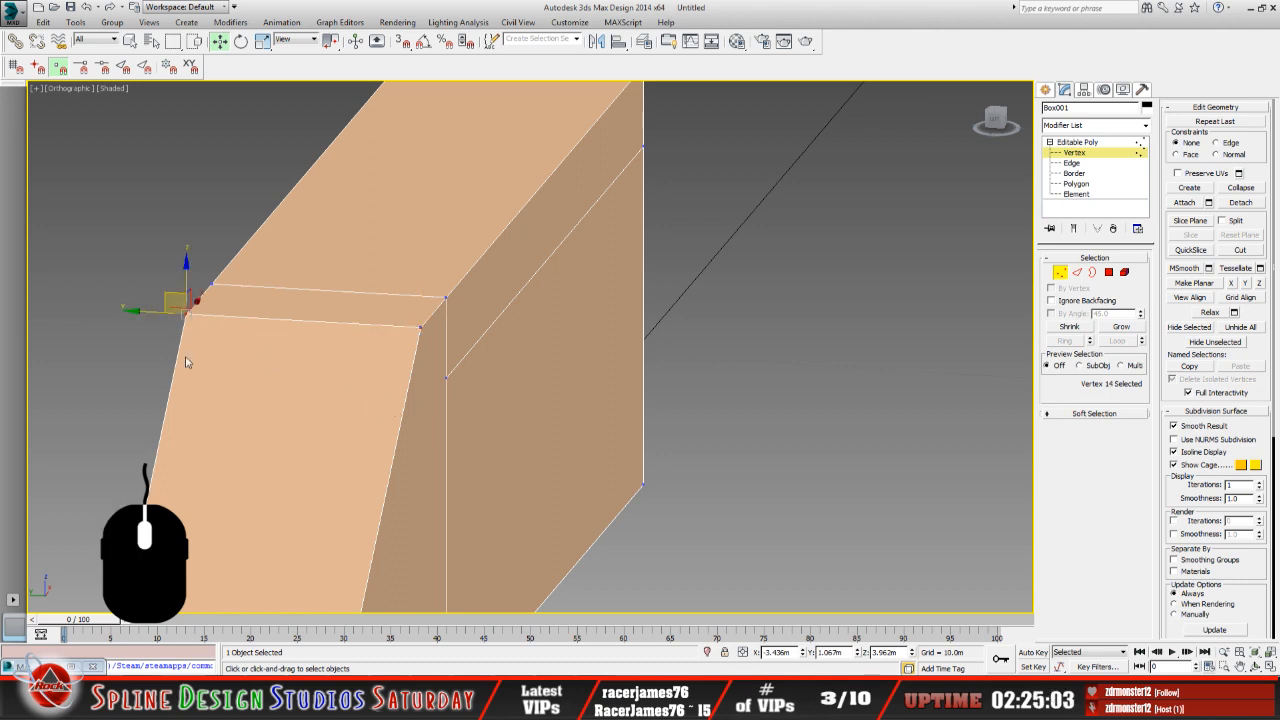
click(213, 285)
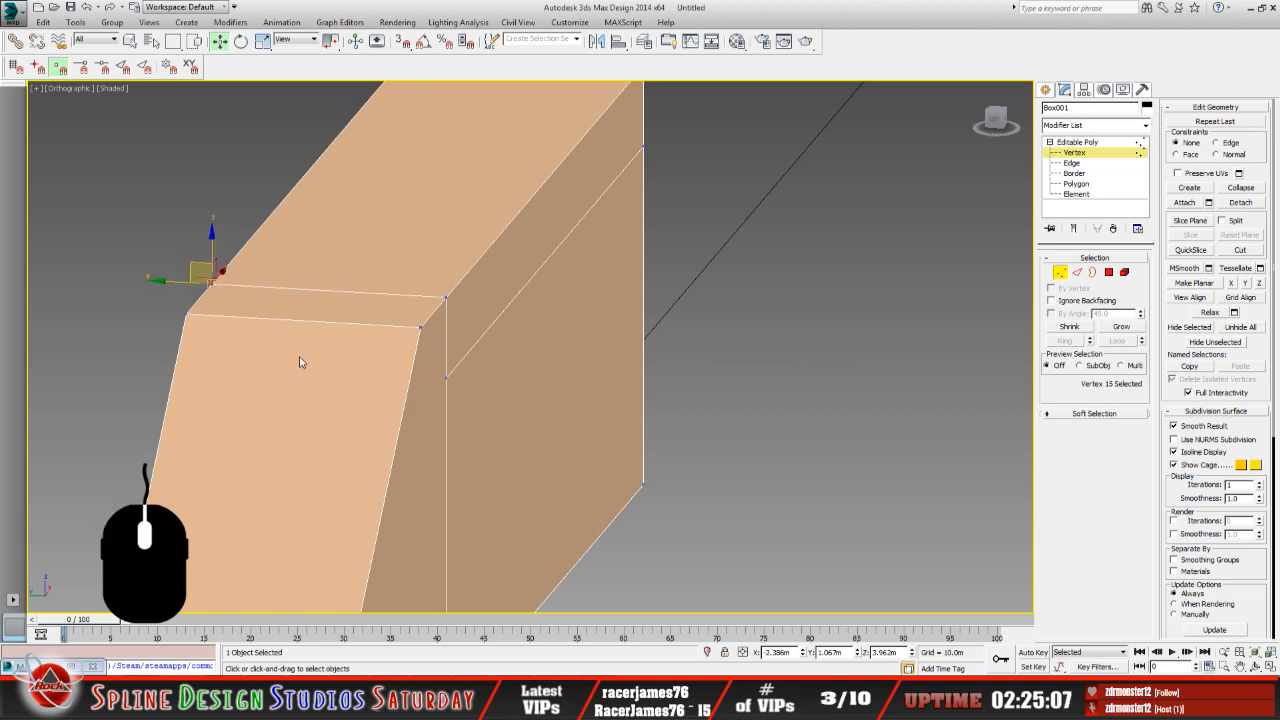
Examine the two lower front edges of Box001 between the outside stairs.
scroll(315, 375, down, 5)
click(1256, 665)
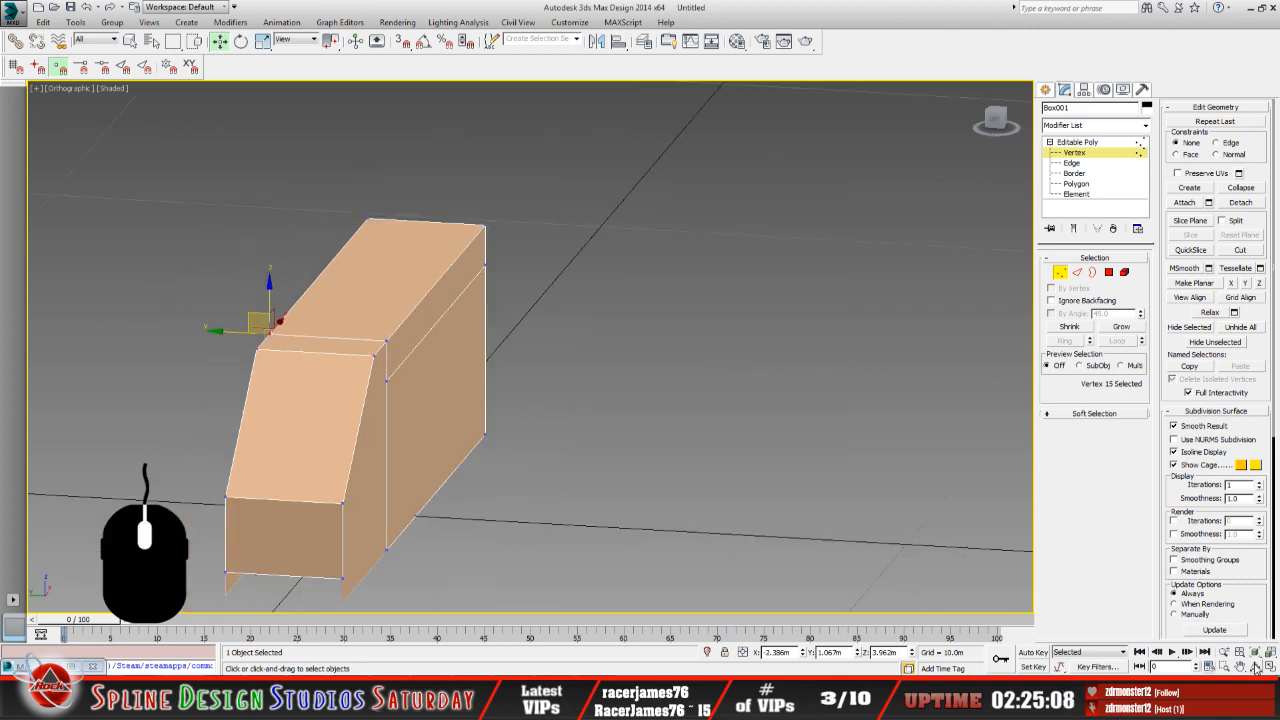
drag(538, 406, 502, 392)
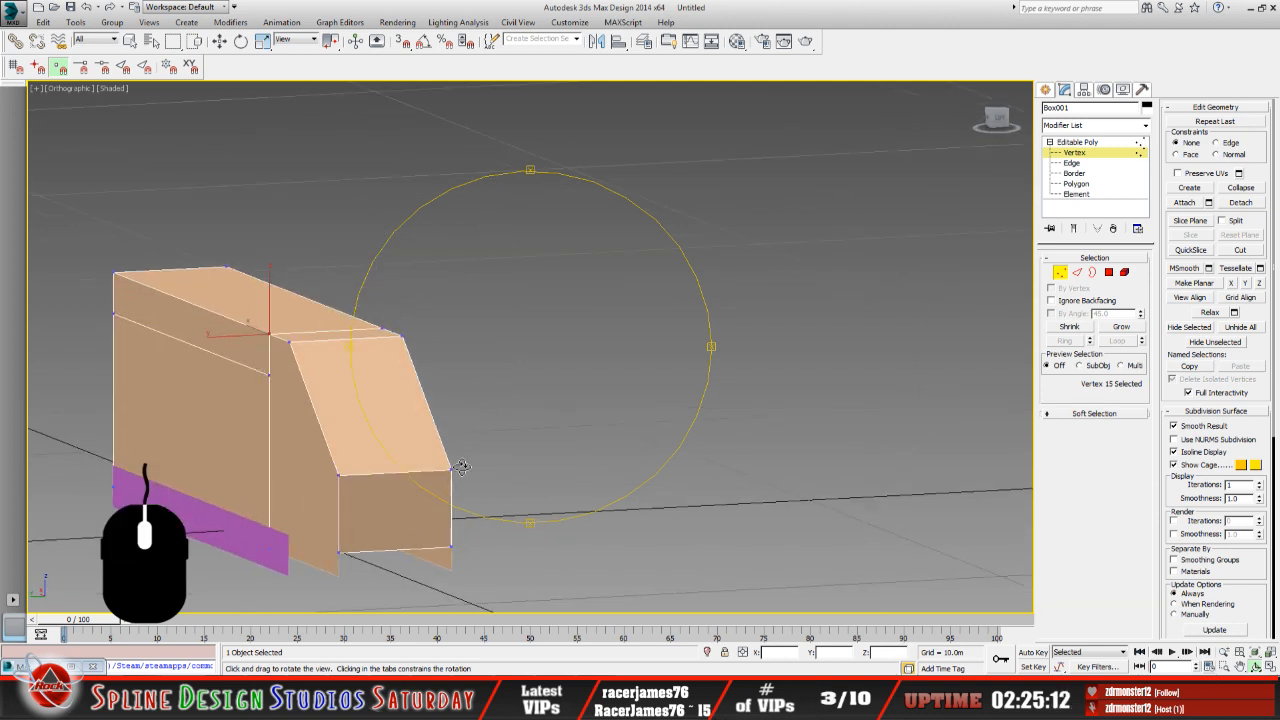
drag(464, 468, 540, 400)
middle_drag(540, 400, 473, 348)
click(1072, 162)
key(w)
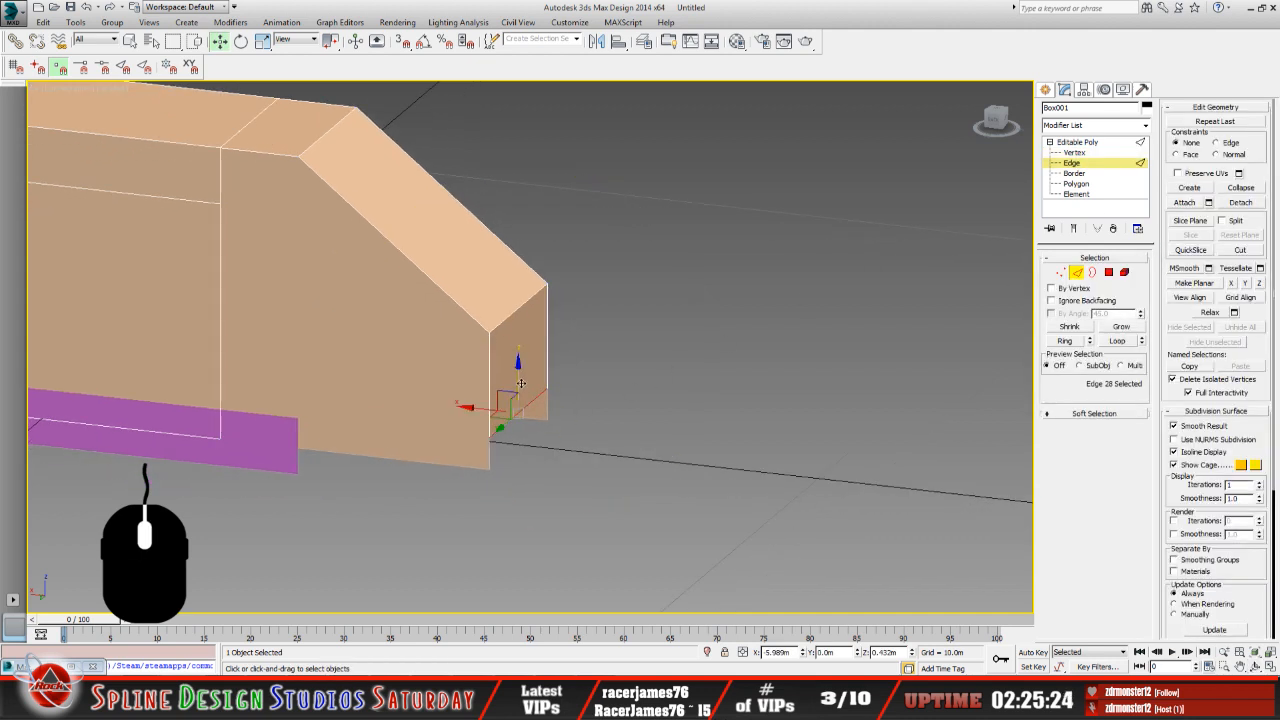
click(528, 418)
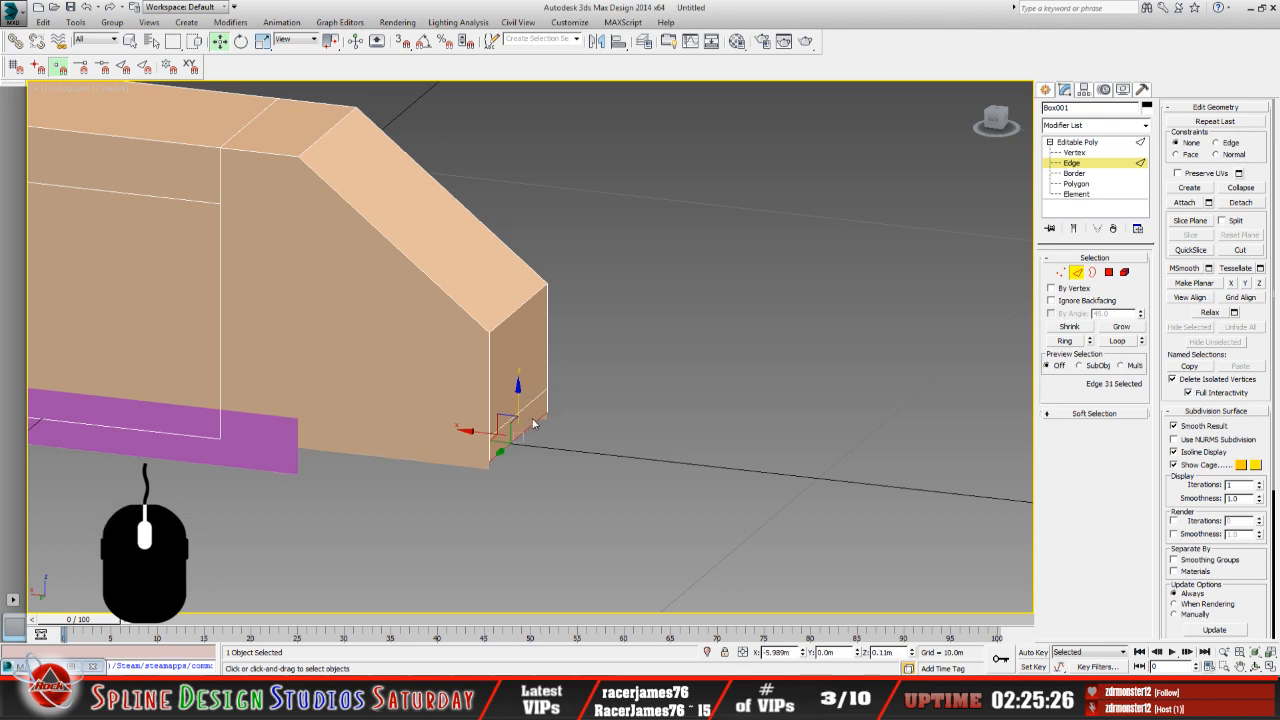
scroll(531, 423, up, 3)
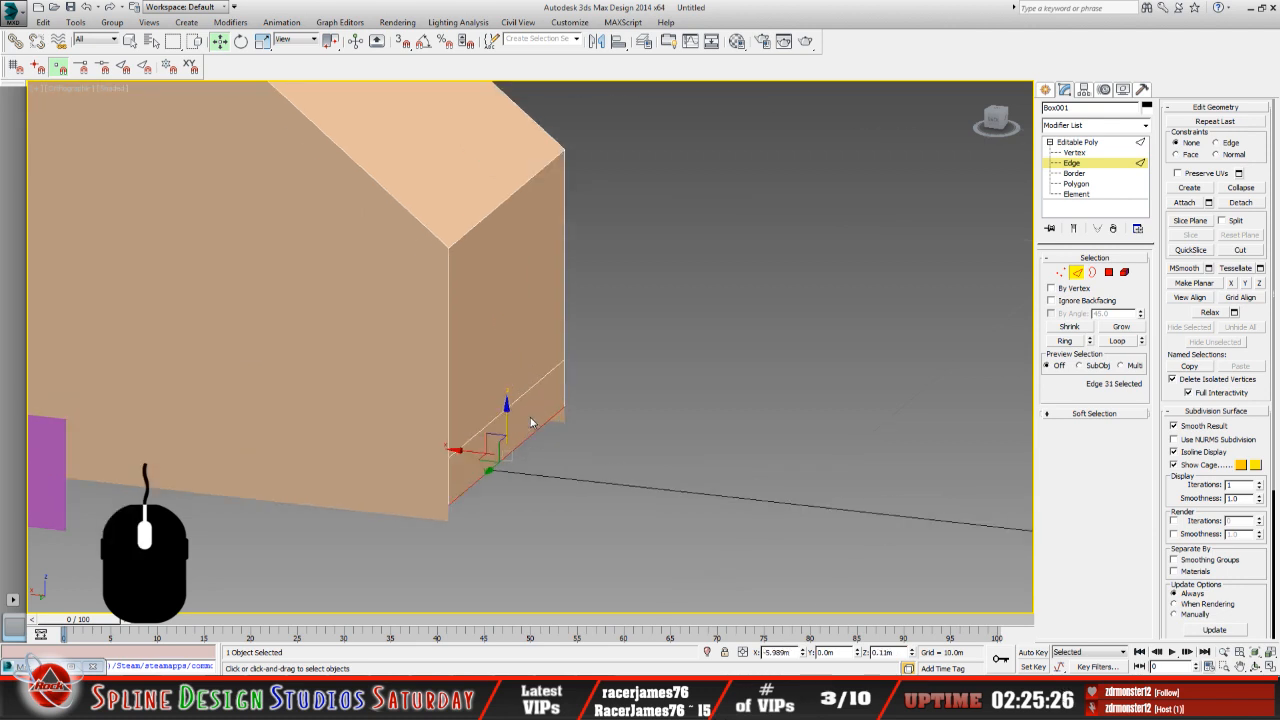
With snapping on, move Box001's two bottom front vertices down onto the bottom corners of the outside stairs at Z 0.0 m.
click(1075, 152)
click(448, 505)
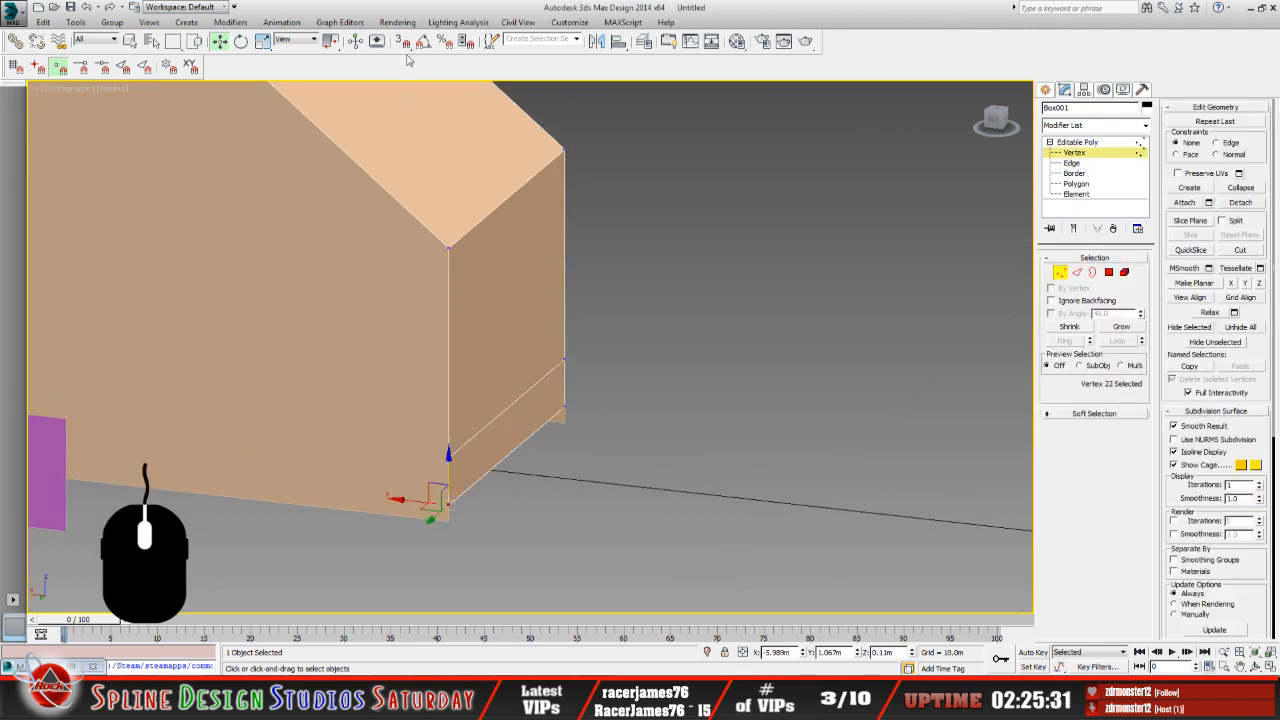
key(s)
drag(442, 492, 447, 516)
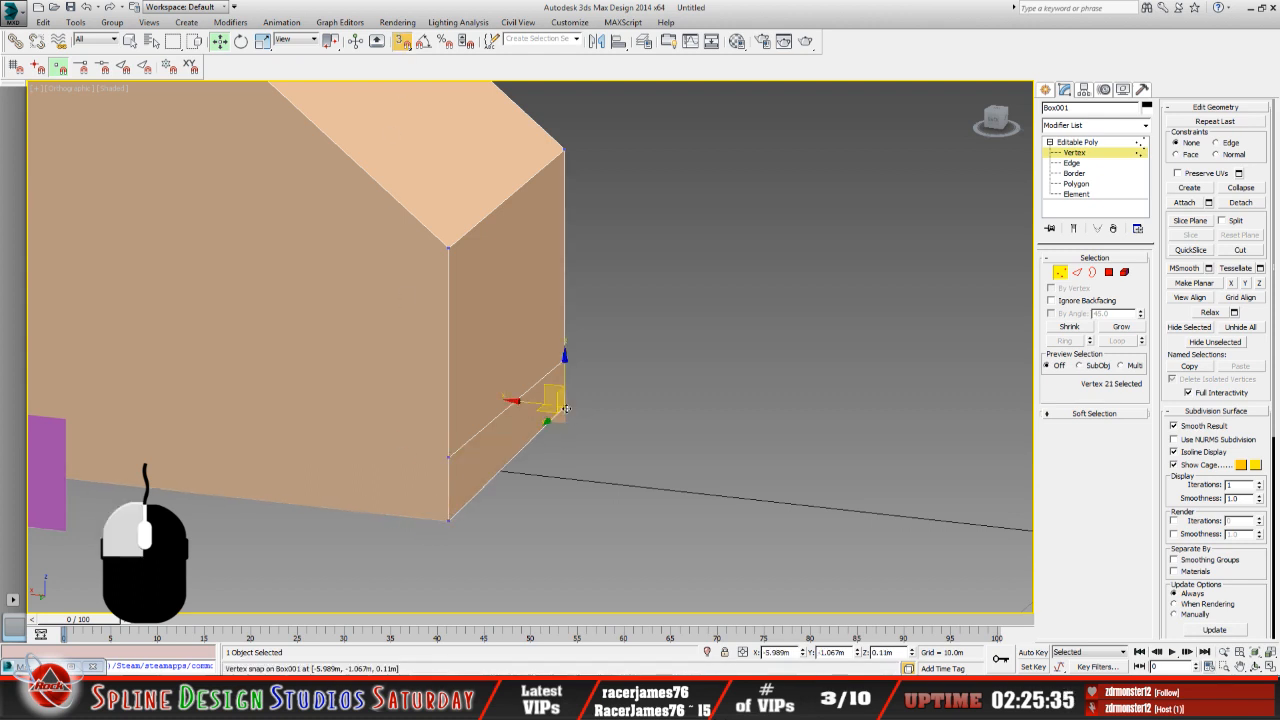
click(564, 414)
drag(564, 414, 590, 498)
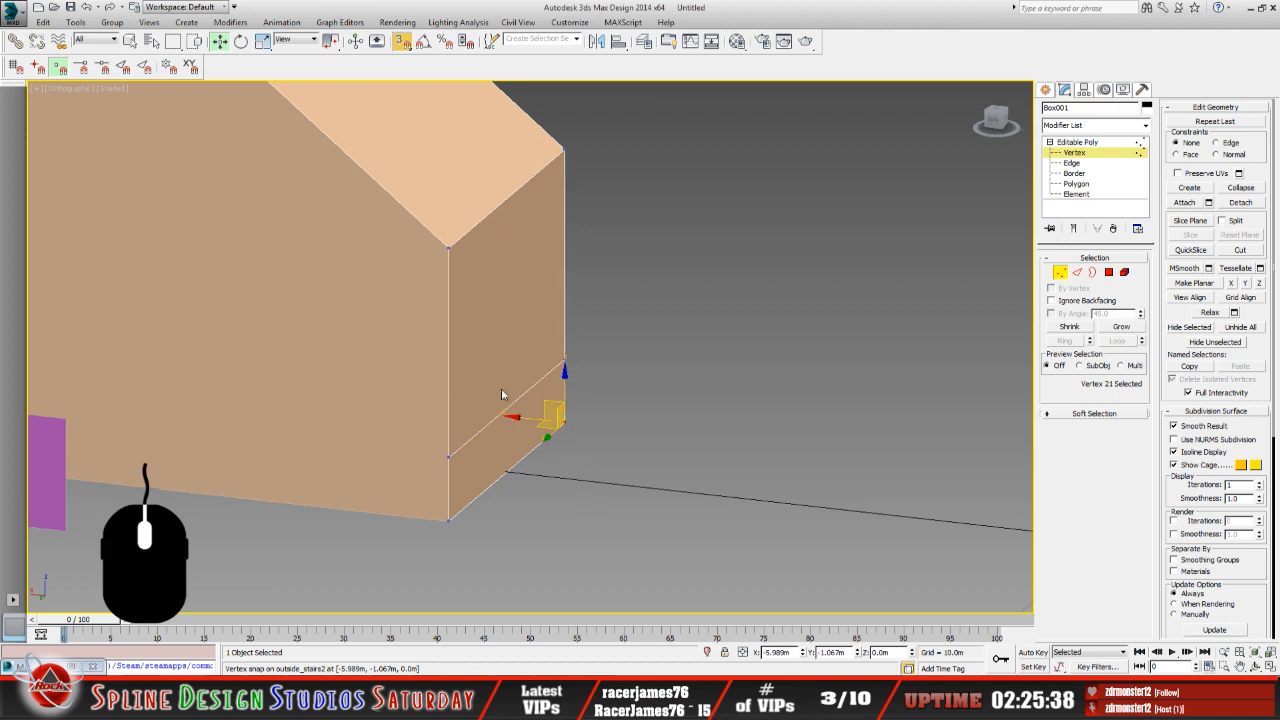
Leave vertex editing, reselect Box001 and select its sloped front polygon at Polygon level.
click(1075, 152)
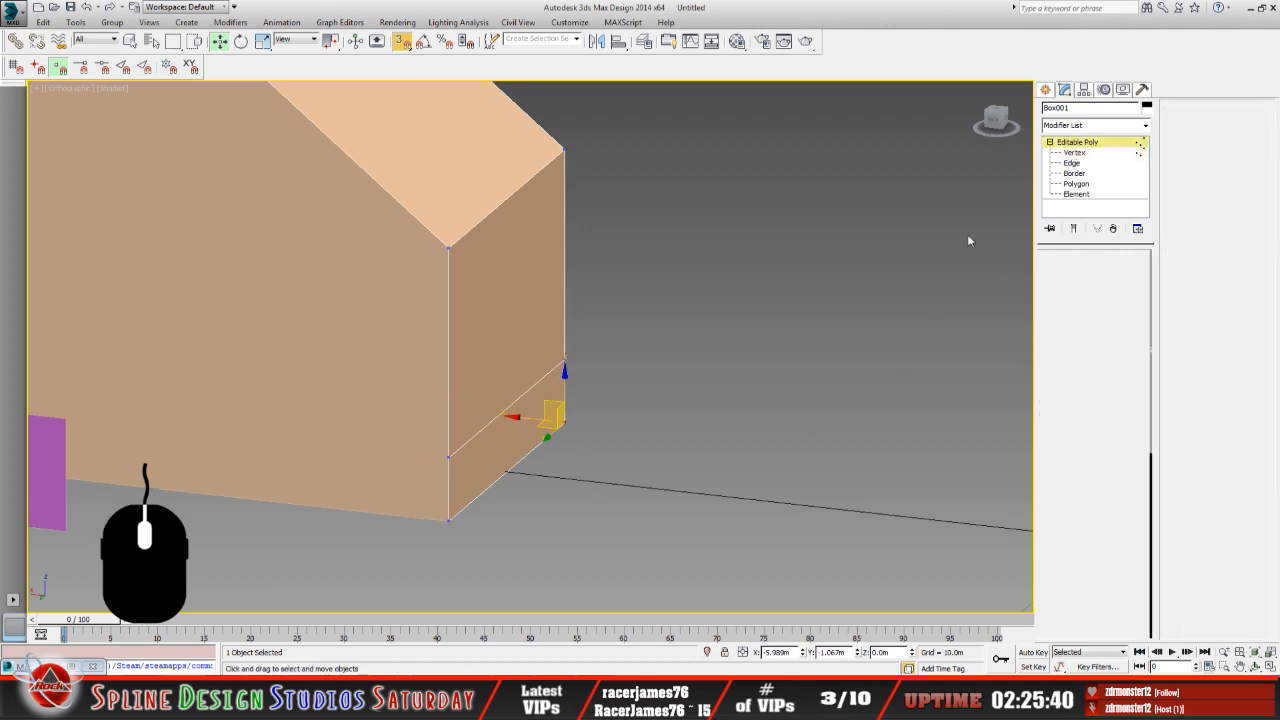
click(687, 394)
middle_drag(670, 382, 674, 417)
click(506, 409)
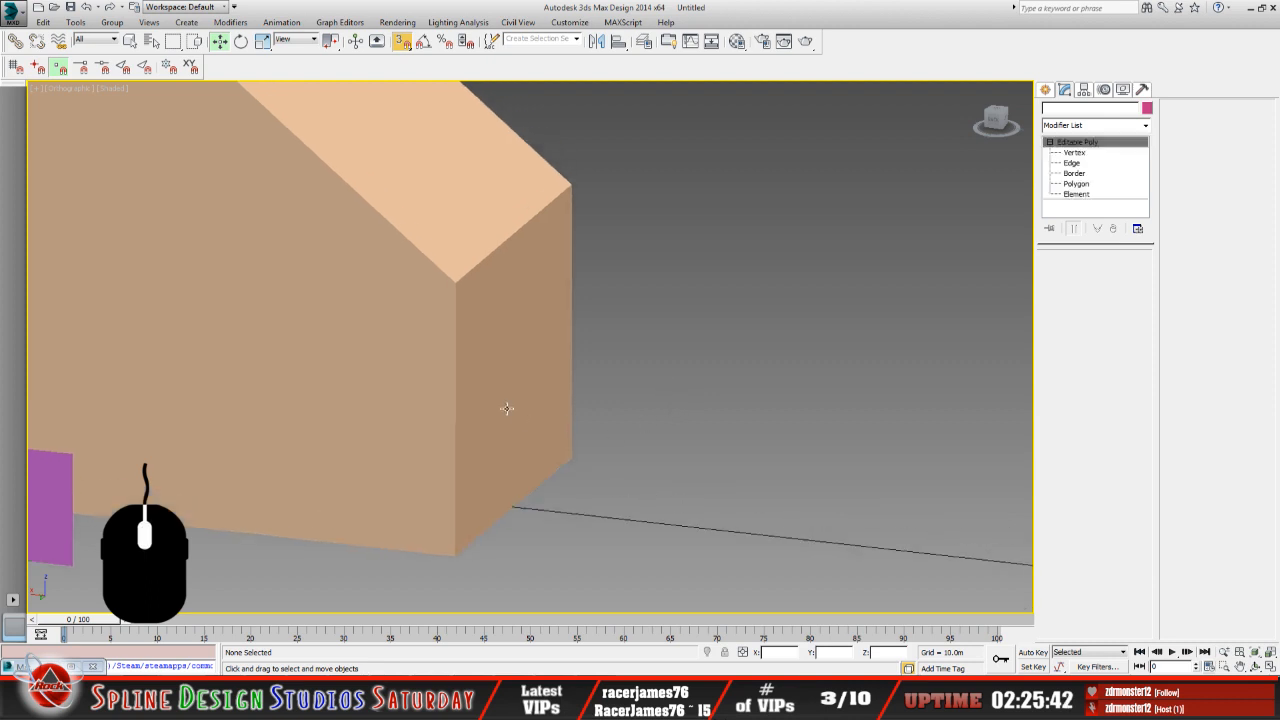
click(1076, 184)
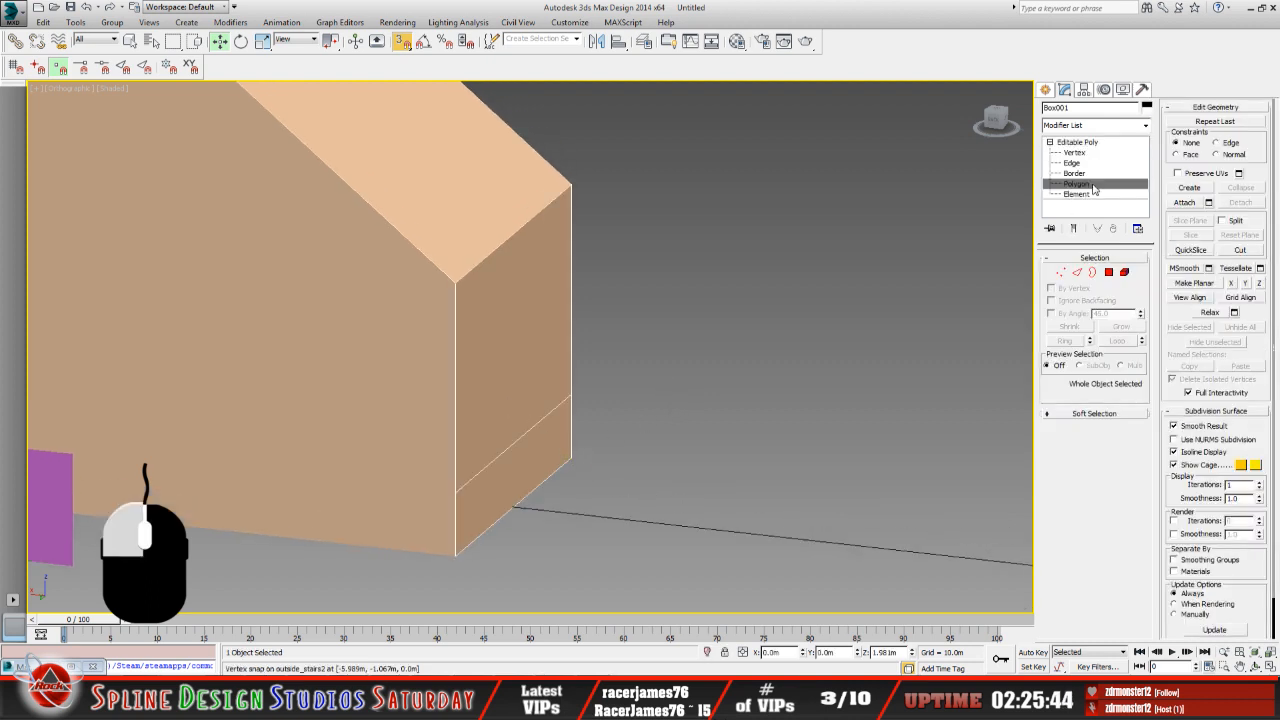
click(515, 467)
click(468, 394)
click(399, 300)
click(416, 233)
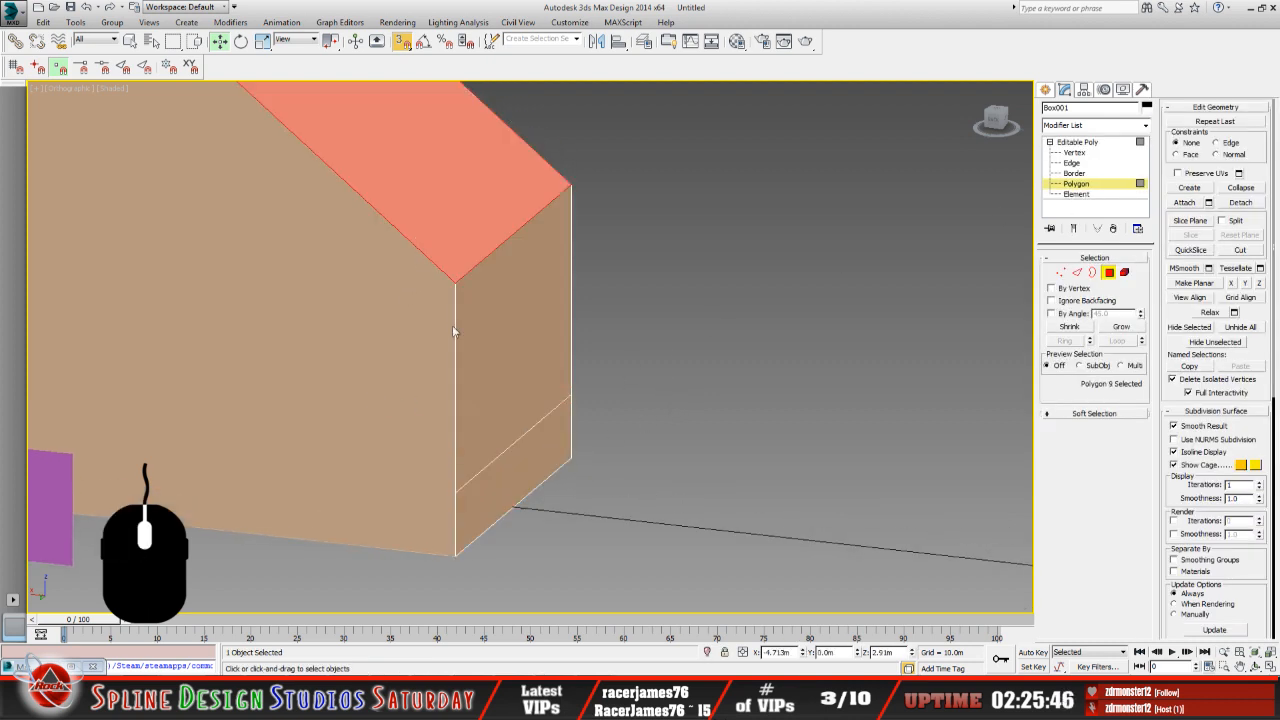
Leave polygon editing on Box001 and turn snapping off.
scroll(426, 398, down, 3)
middle_drag(425, 397, 649, 484)
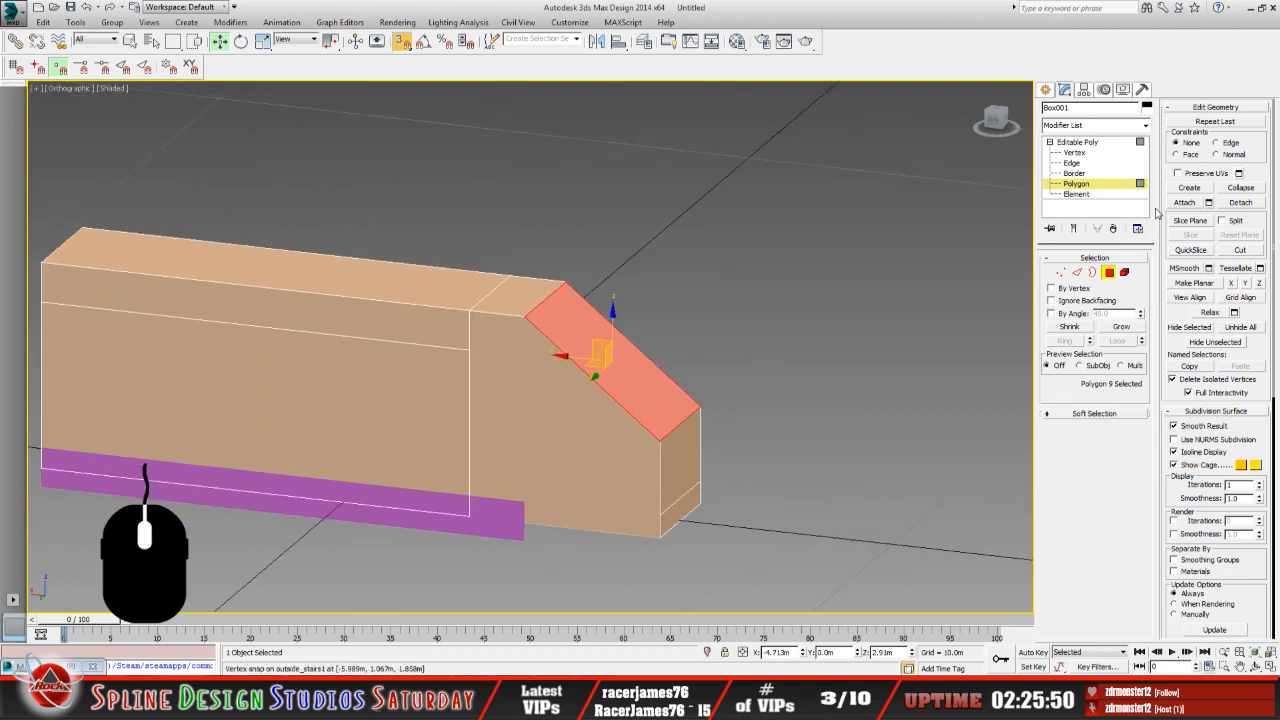
key(4)
middle_drag(600, 433, 650, 382)
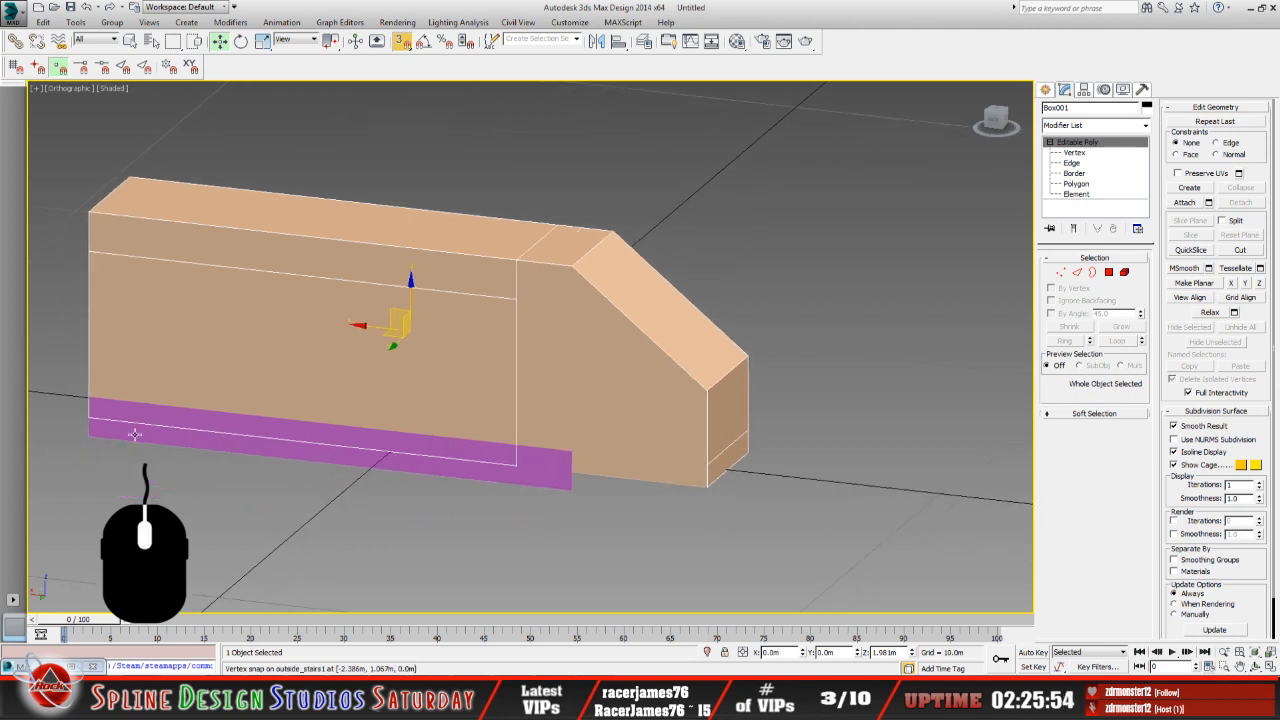
scroll(485, 426, down, 3)
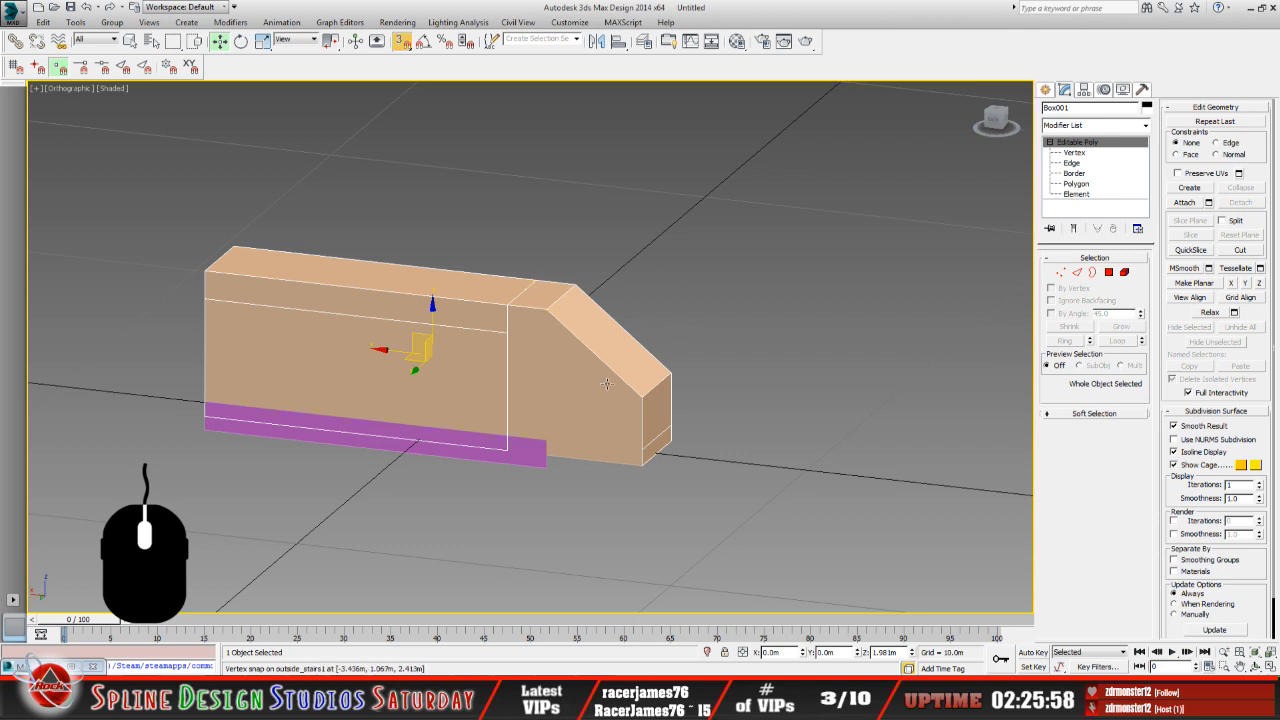
middle_drag(604, 406, 511, 390)
key(s)
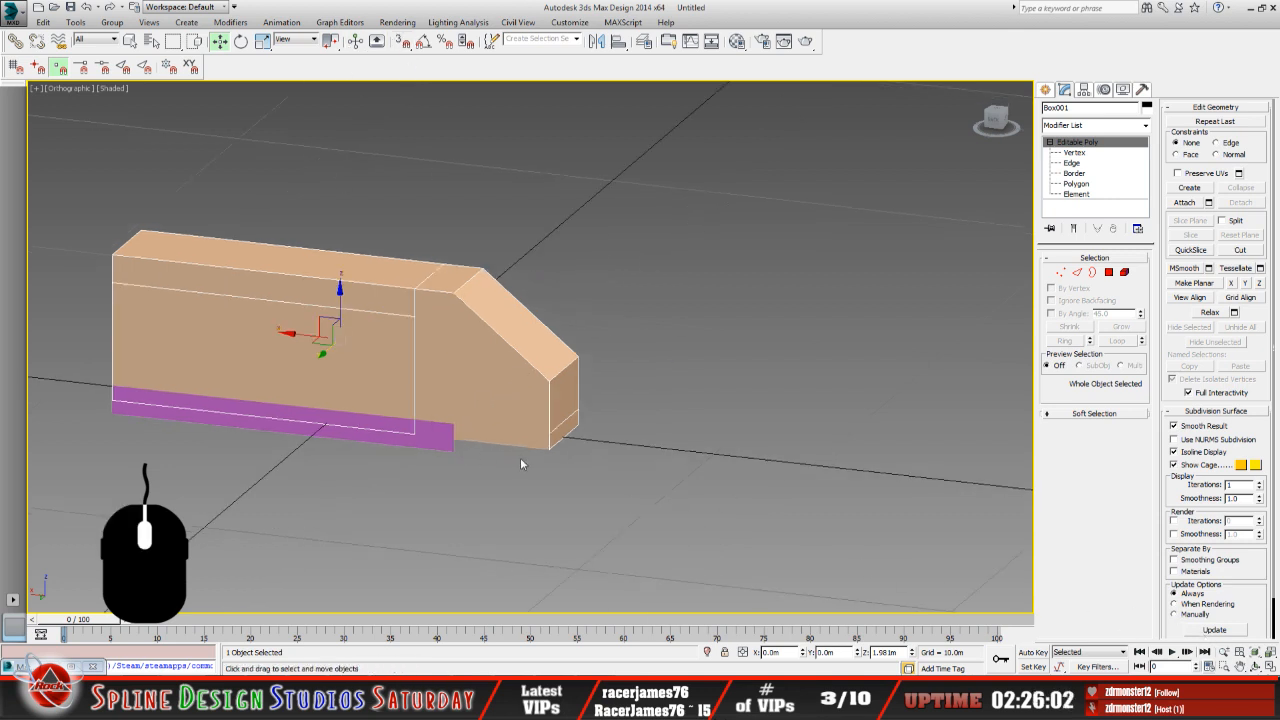
Select the purple plane along the block's base and copy its X coordinate.
click(440, 438)
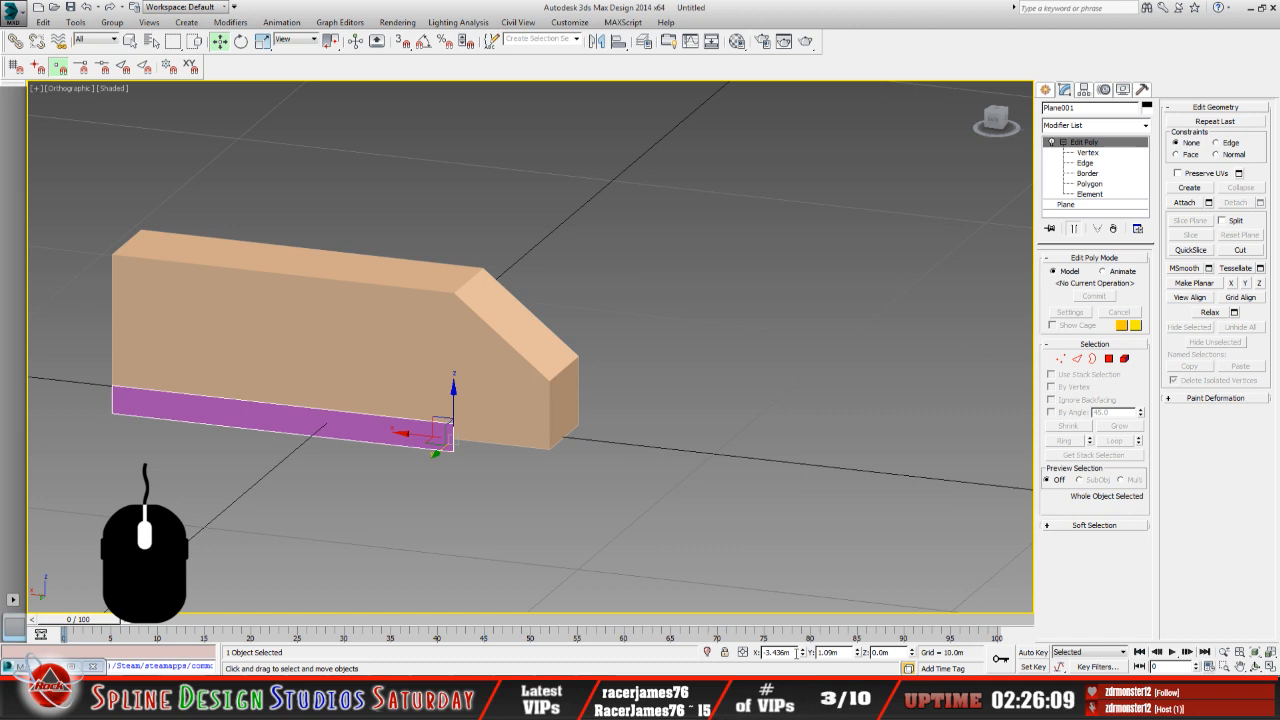
drag(797, 653, 758, 662)
right_click(781, 655)
click(852, 516)
Set the X coordinate of the four front vertices of outside_stairs1 to the copied value, -3.436 m.
click(489, 380)
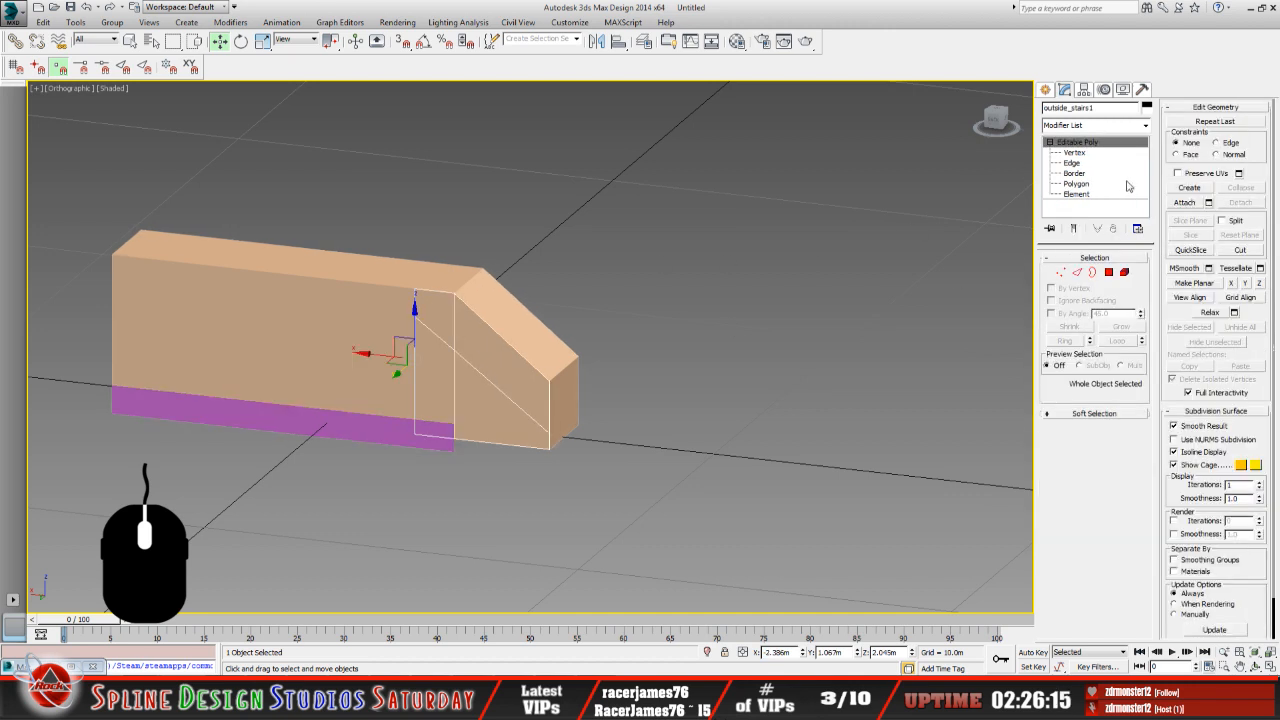
click(1074, 152)
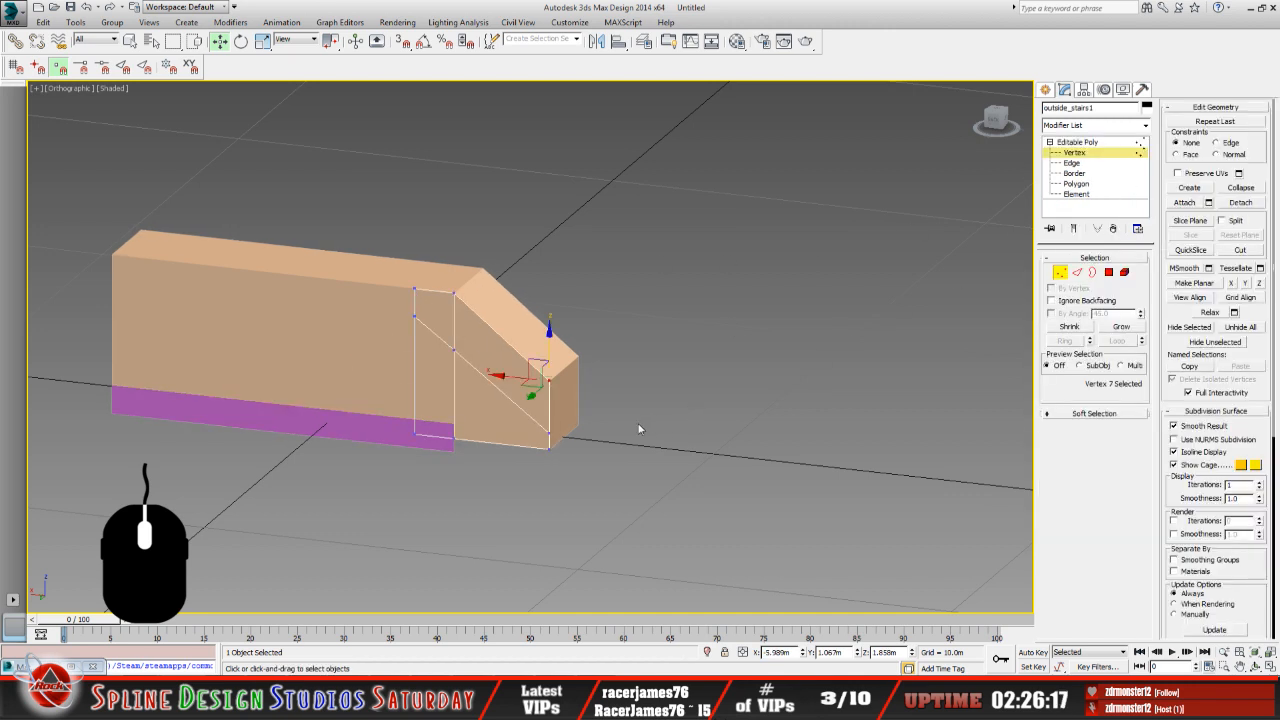
click(818, 469)
drag(534, 363, 625, 517)
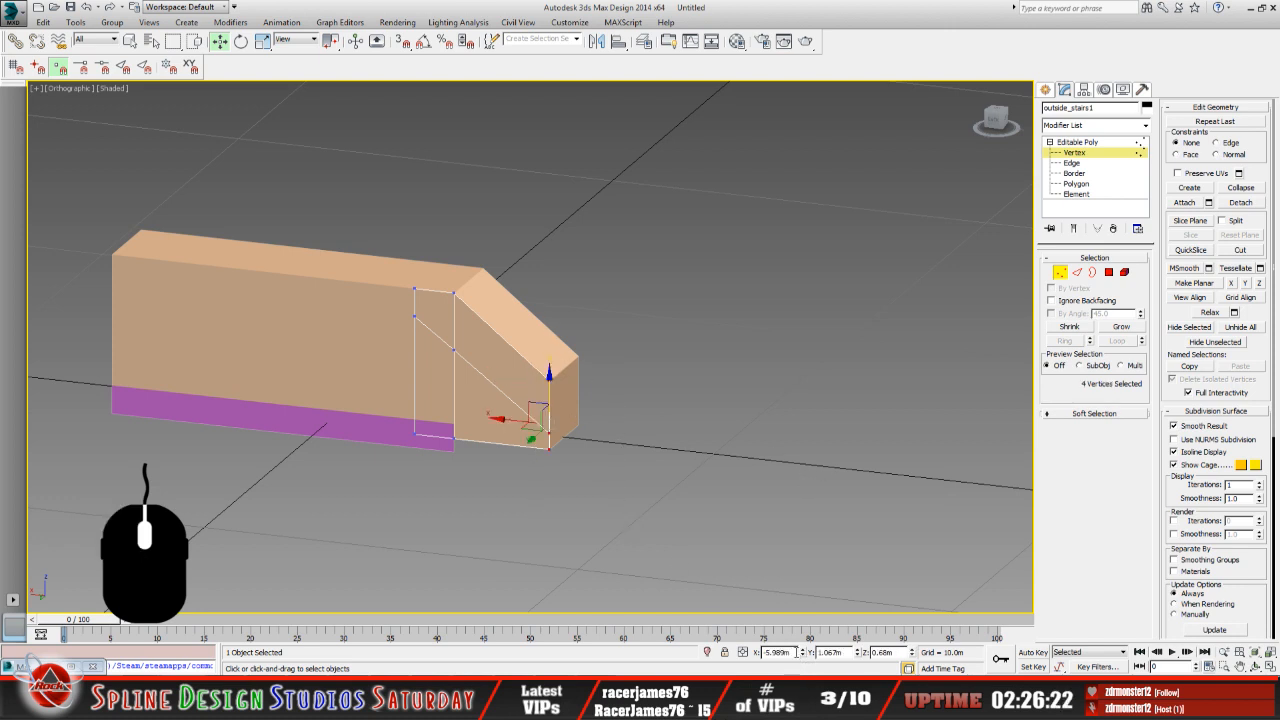
drag(797, 652, 762, 652)
right_click(773, 653)
click(817, 529)
key(Return)
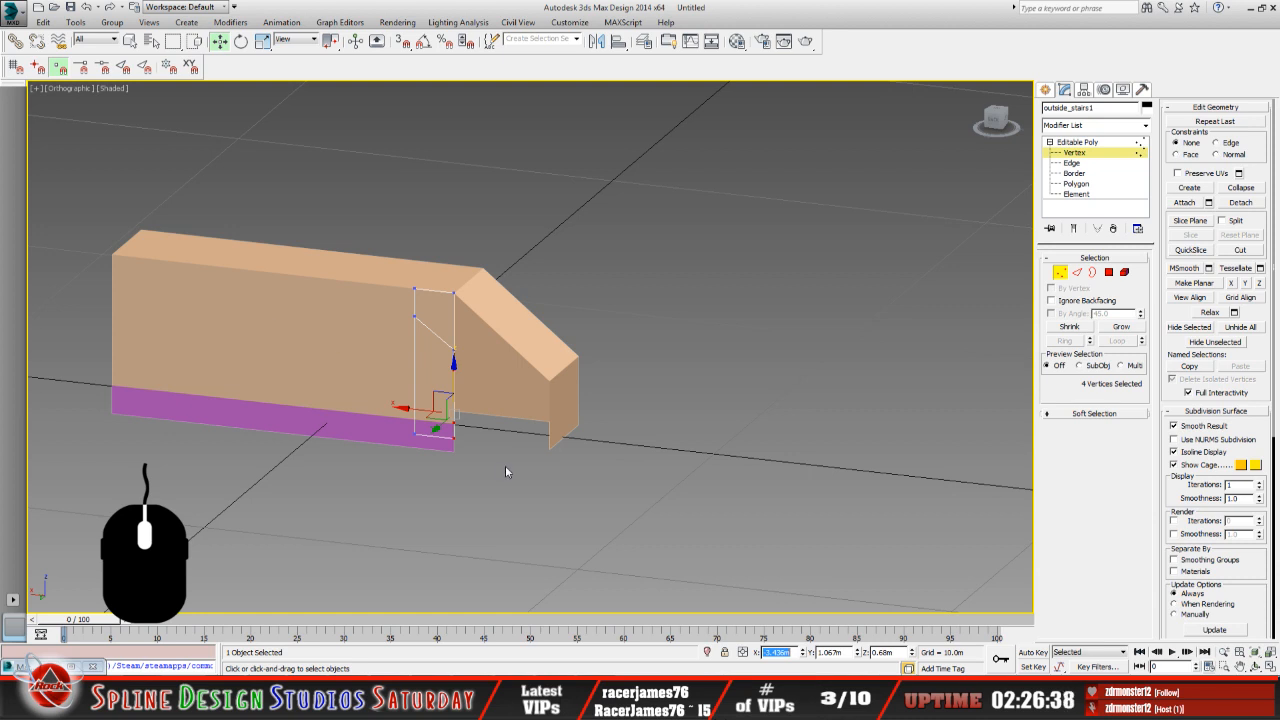
Leave vertex editing on outside_stairs1 and set the X coordinate of outside_stairs2's four front vertices to the copied -3.436 m.
click(1255, 666)
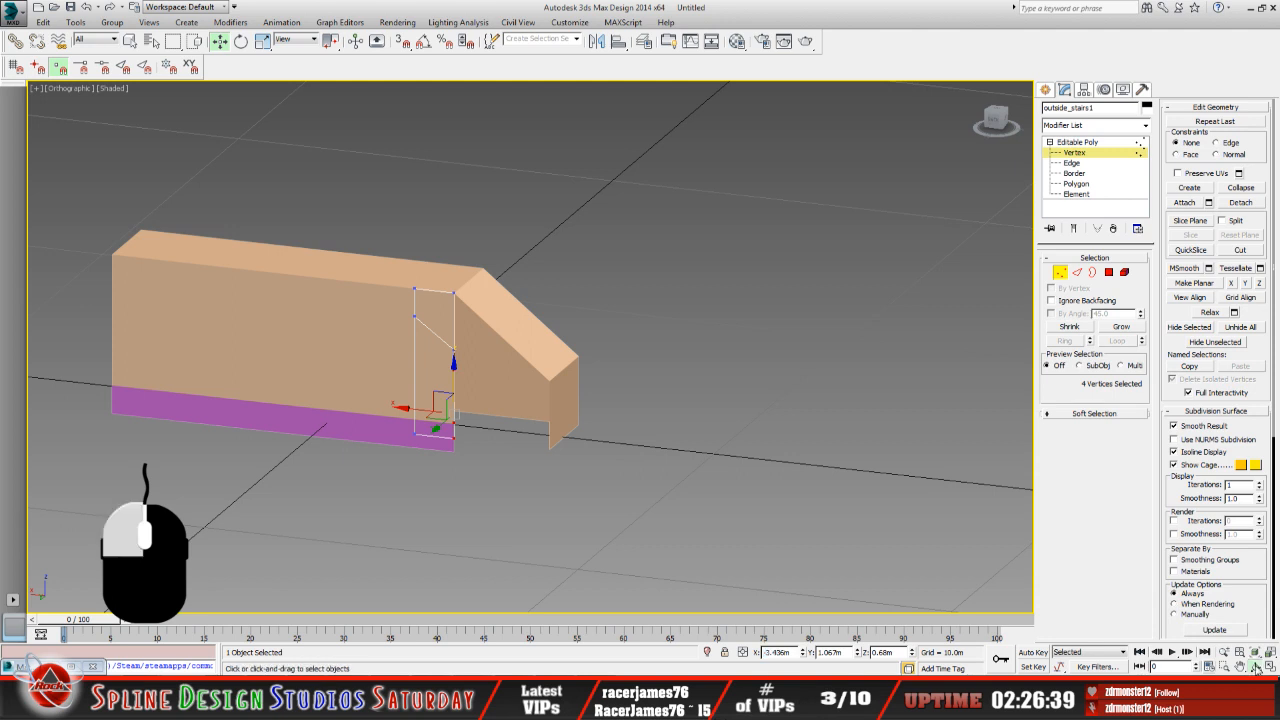
mouse_move(481, 368)
mouse_down()
mouse_move(443, 391)
mouse_move(414, 383)
mouse_move(491, 391)
mouse_up()
click(130, 41)
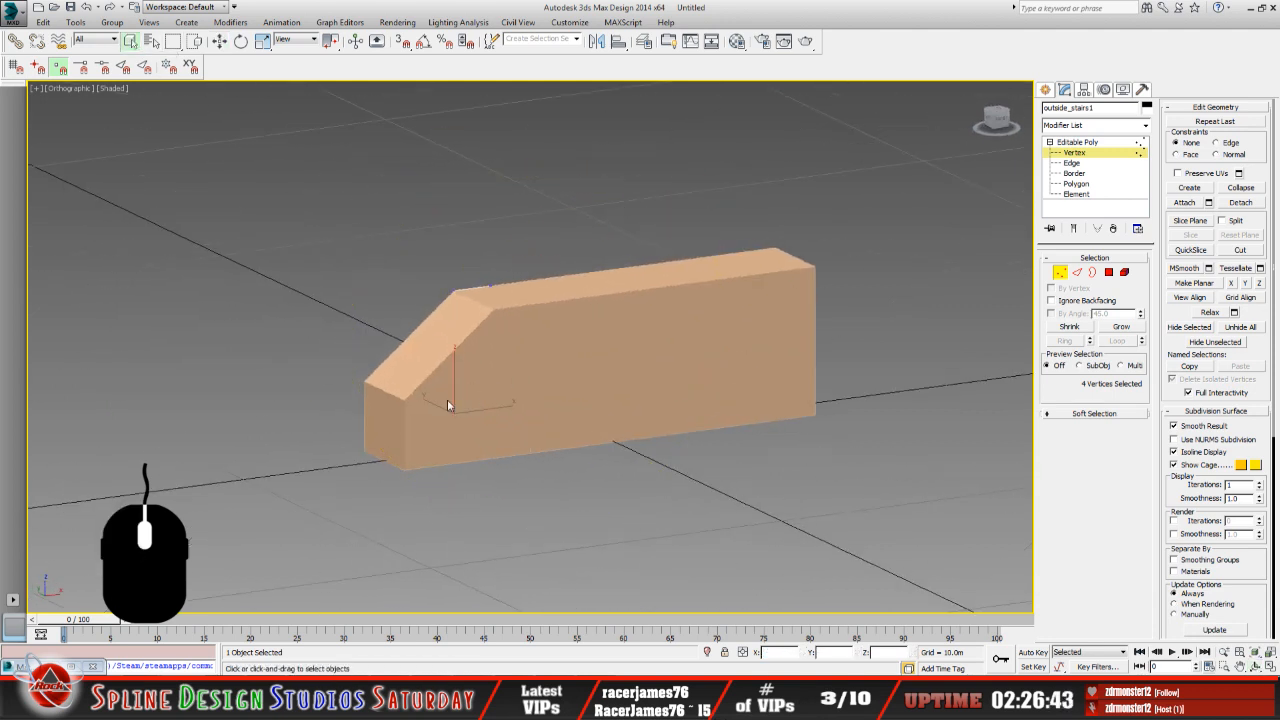
click(1090, 143)
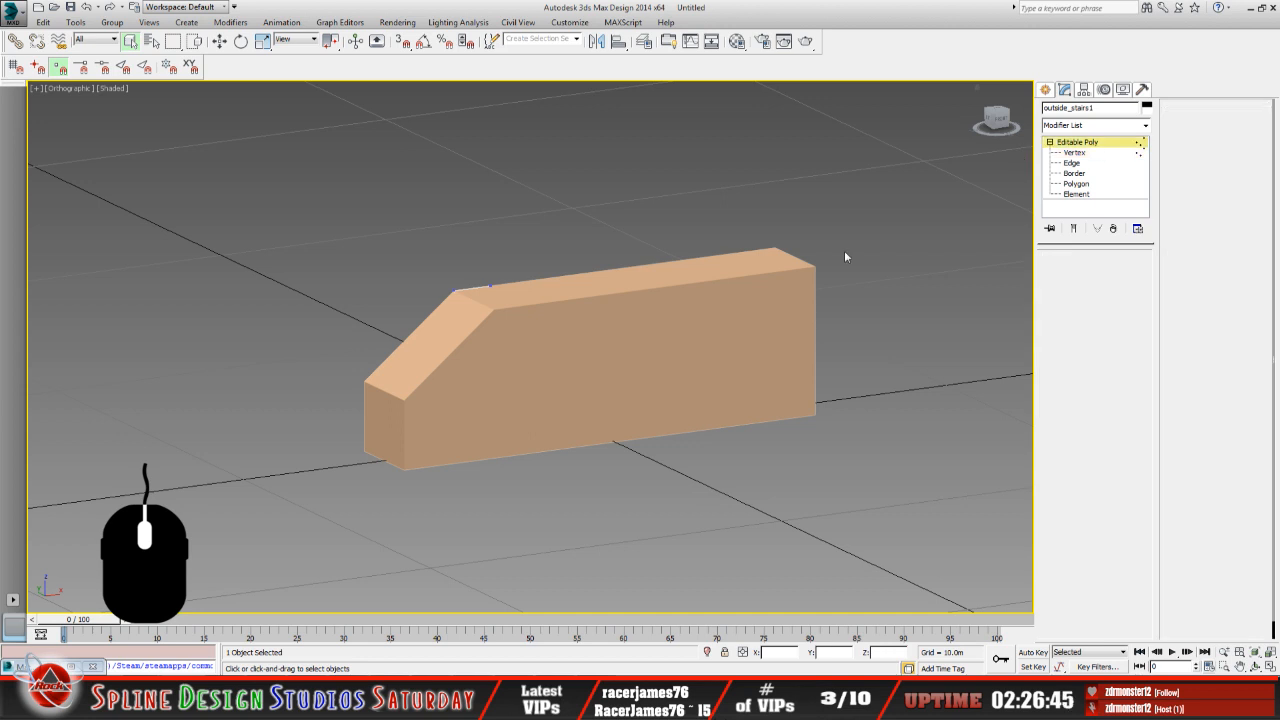
click(415, 418)
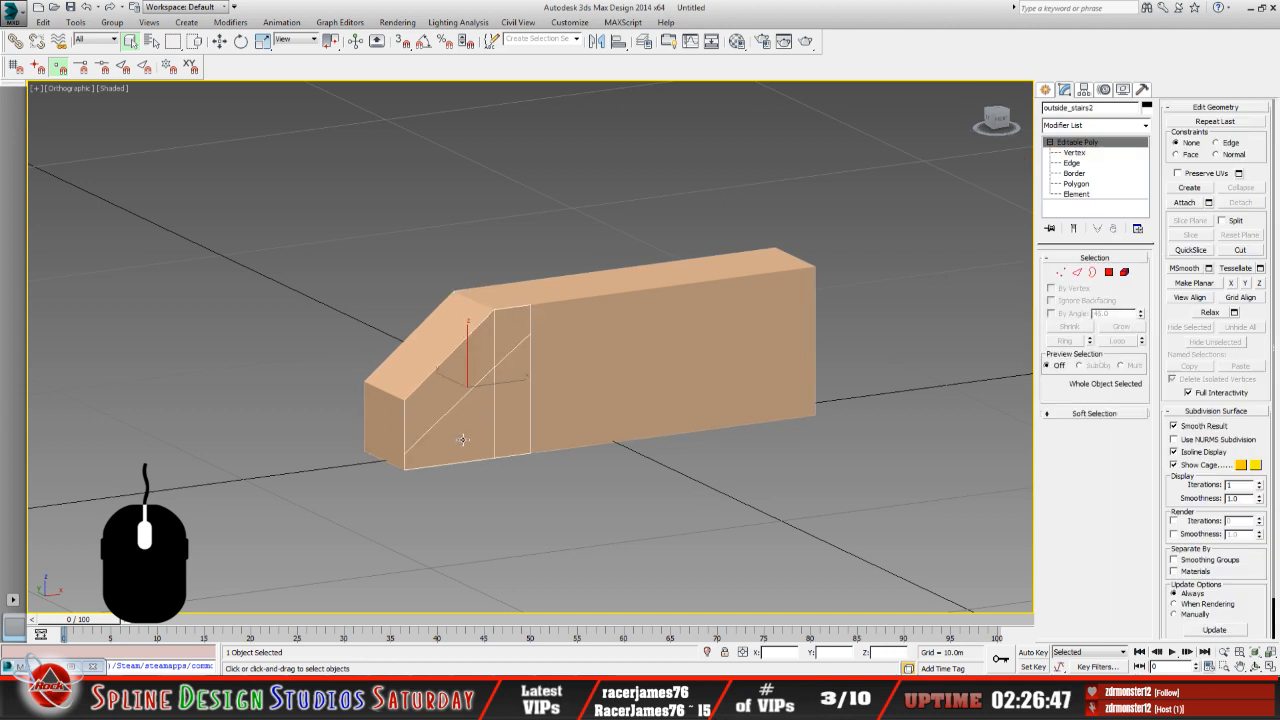
key(1)
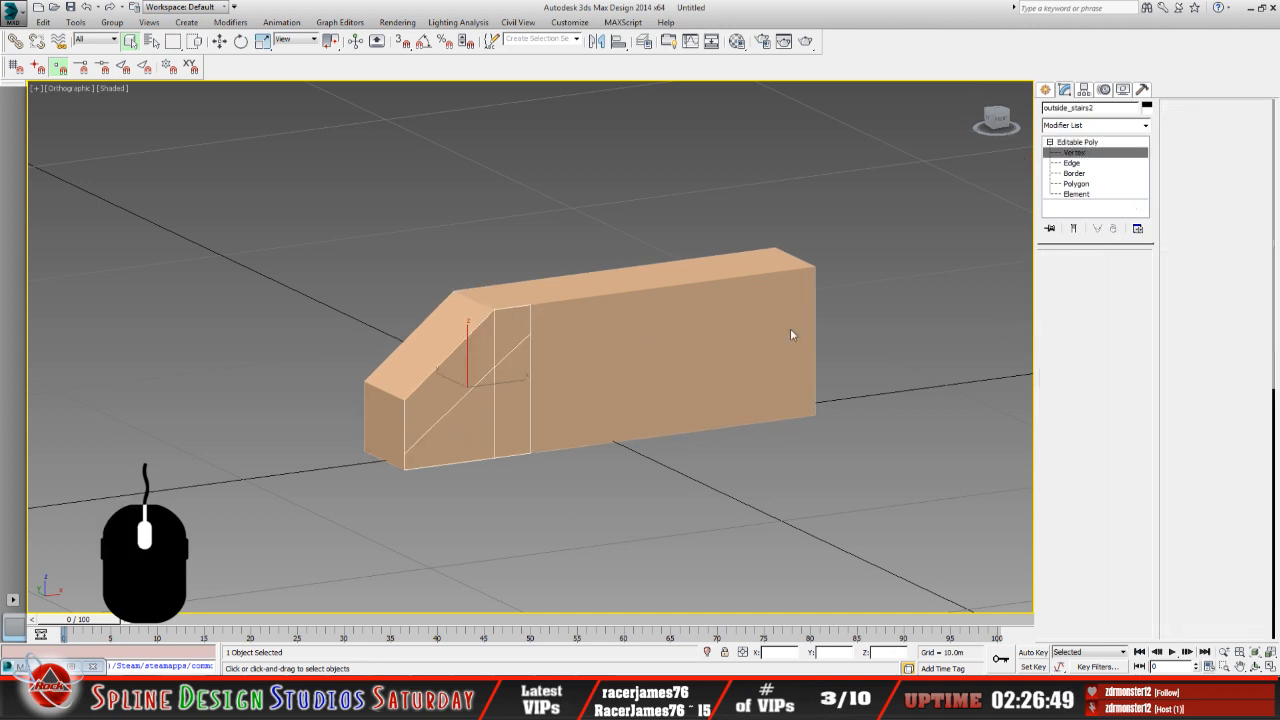
drag(384, 390, 433, 461)
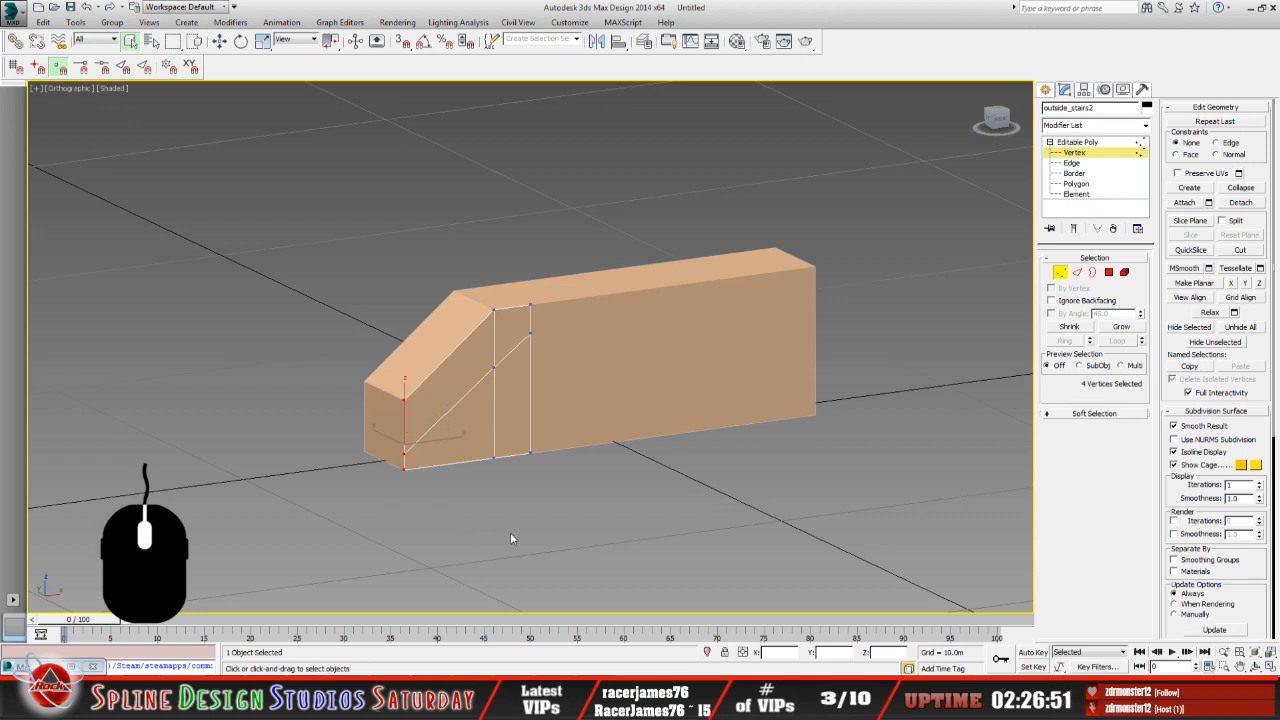
click(219, 41)
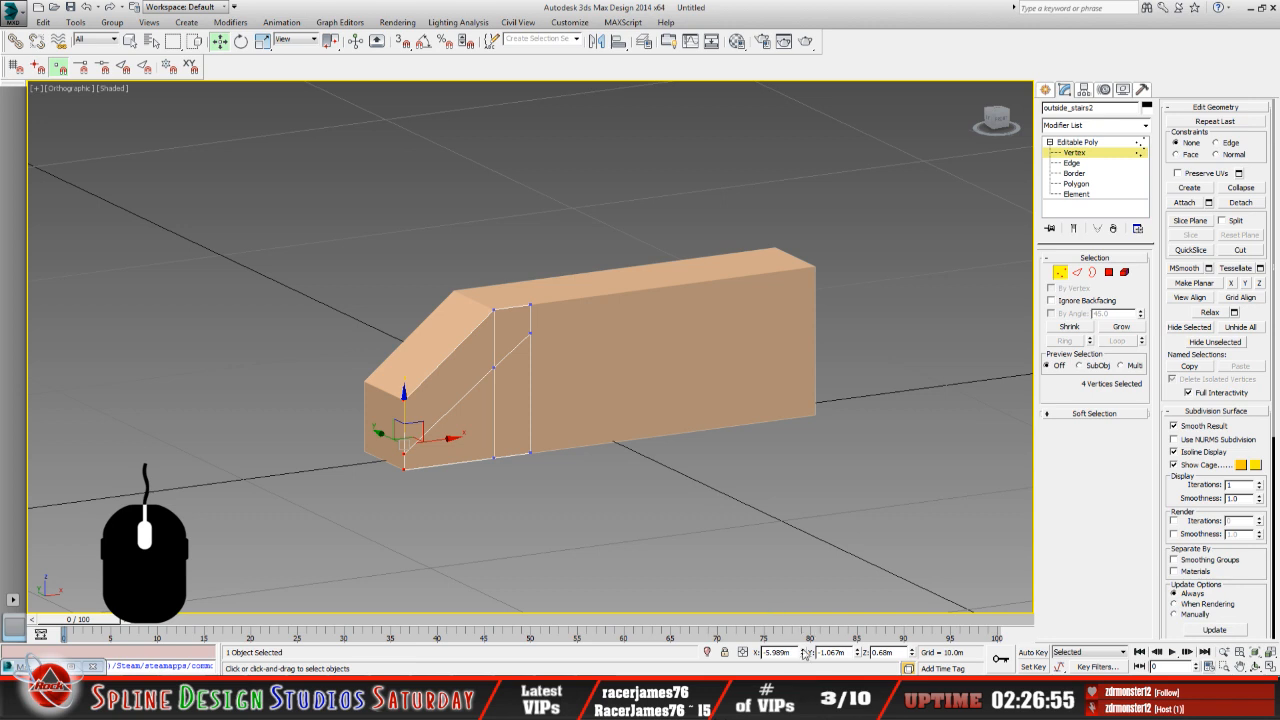
double_click(773, 652)
right_click(773, 655)
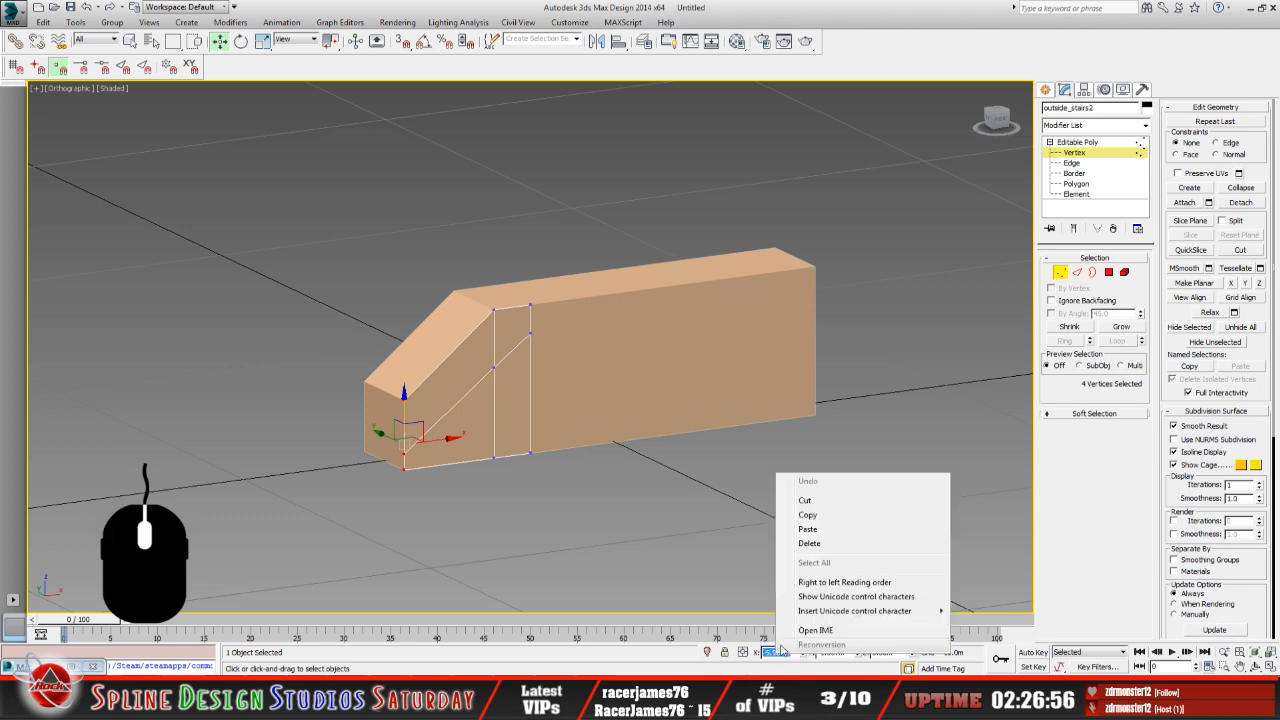
click(815, 530)
key(Return)
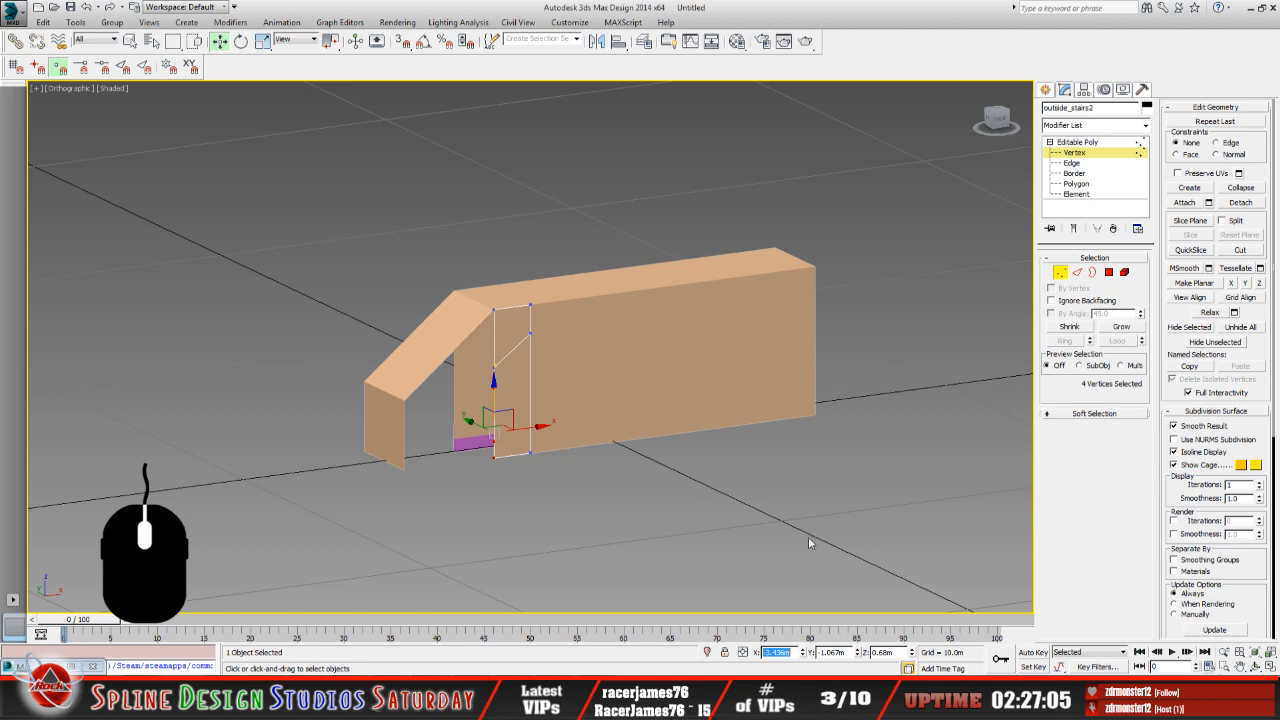
Leave vertex editing on outside_stairs2 and select Box001.
click(1256, 667)
drag(608, 443, 679, 422)
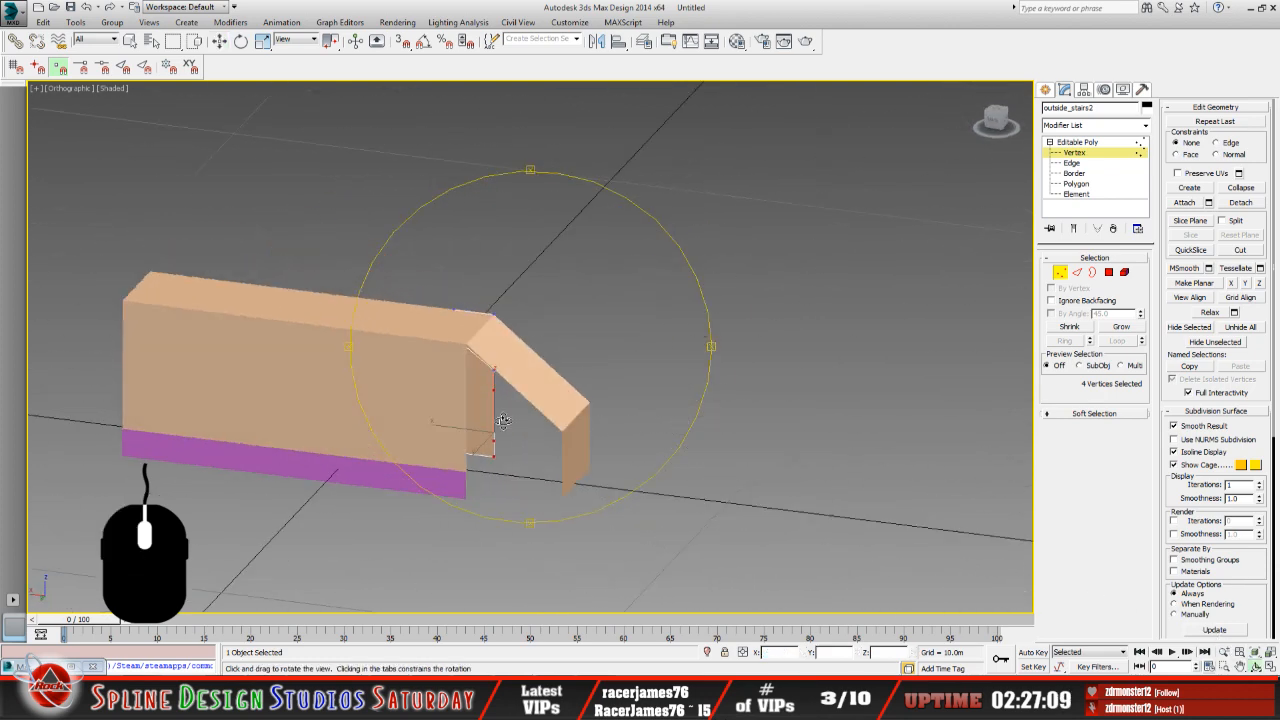
mouse_move(502, 421)
mouse_down()
mouse_move(519, 424)
mouse_move(507, 425)
mouse_up()
scroll(515, 430, up, 3)
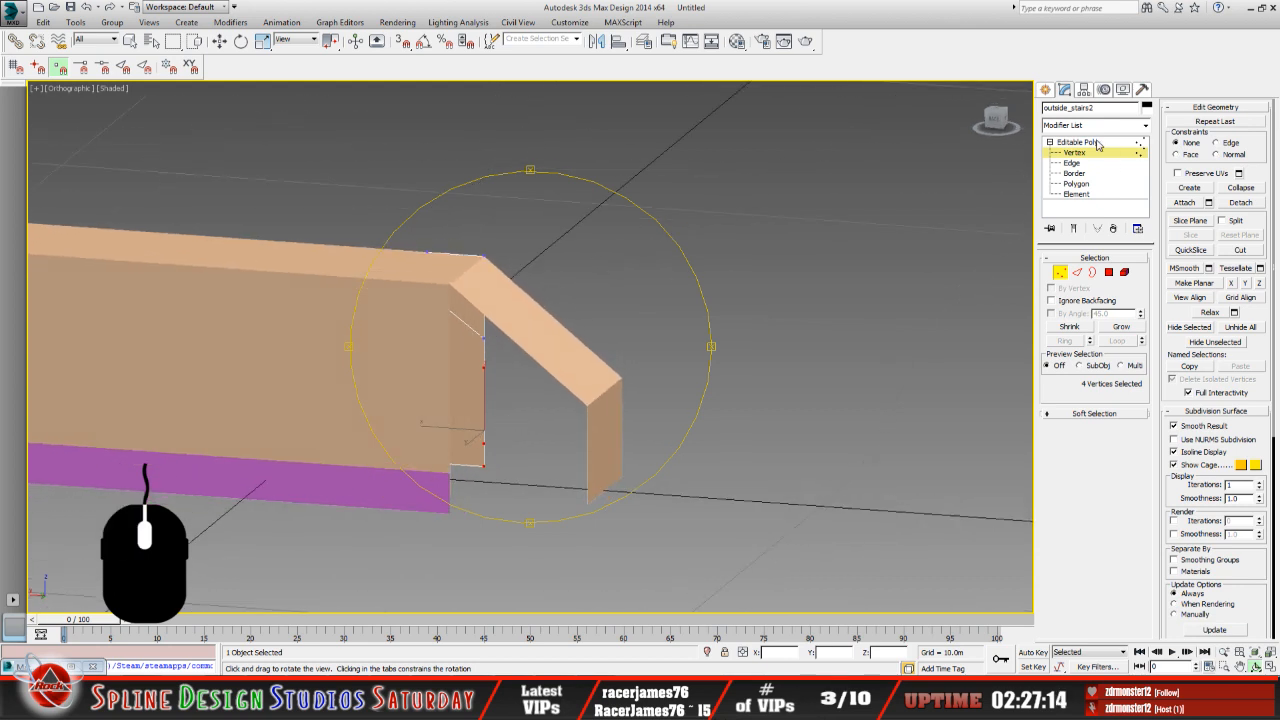
click(1080, 142)
key(w)
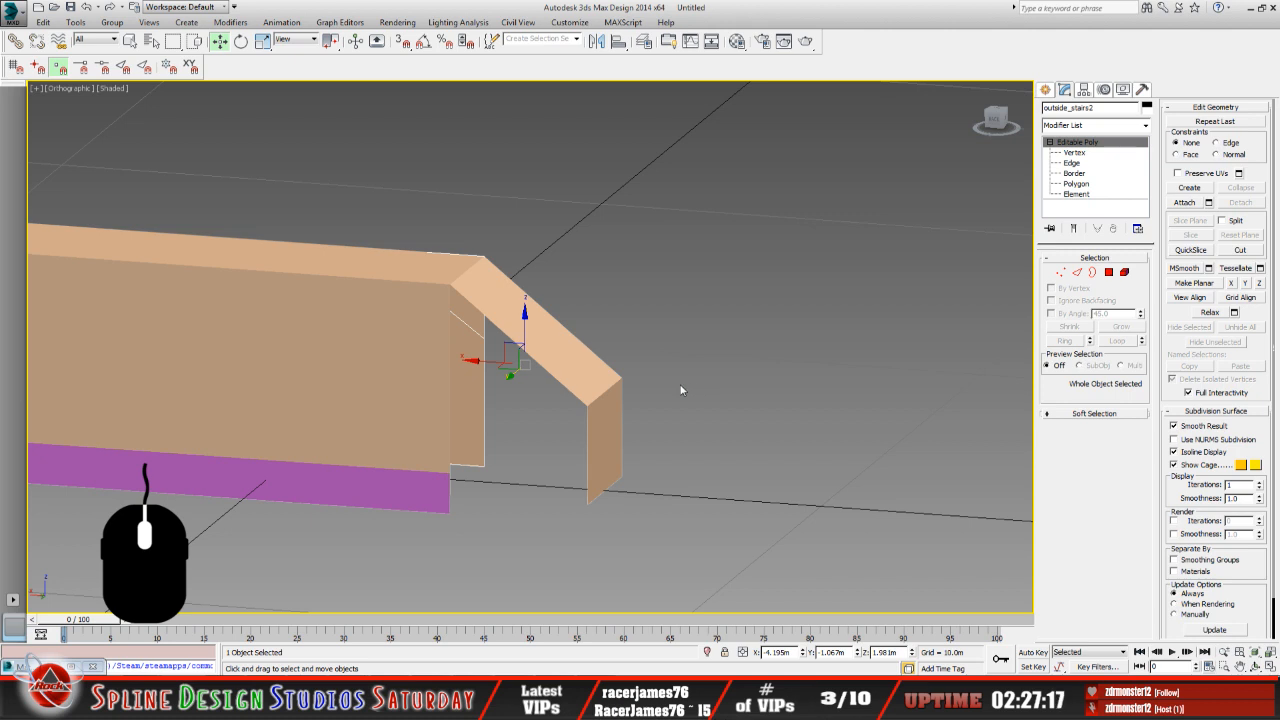
click(378, 364)
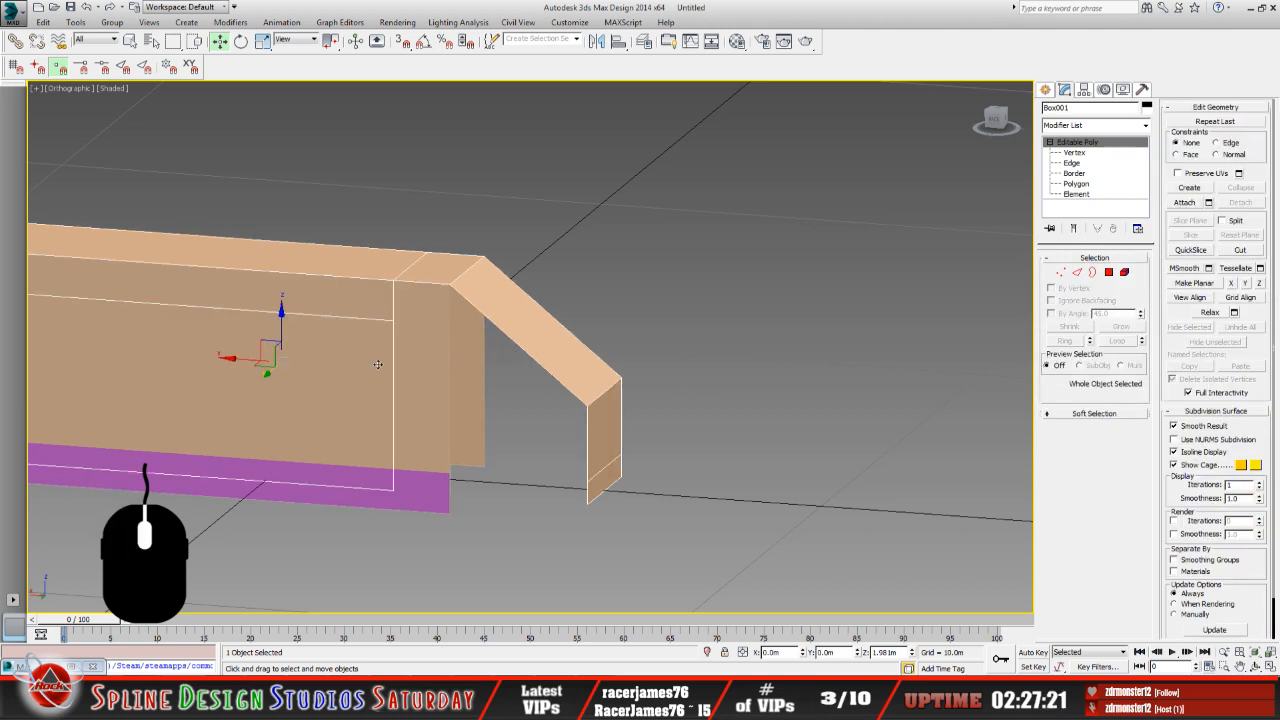
middle_drag(488, 434, 660, 434)
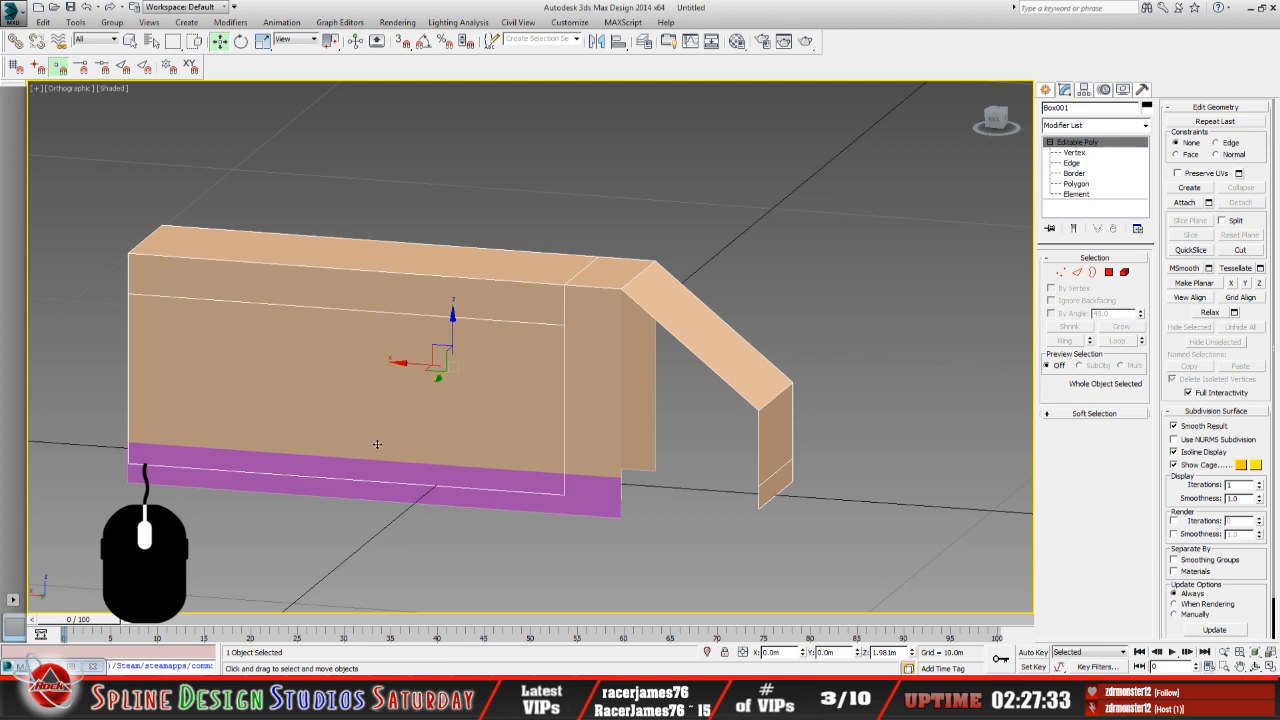
click(570, 499)
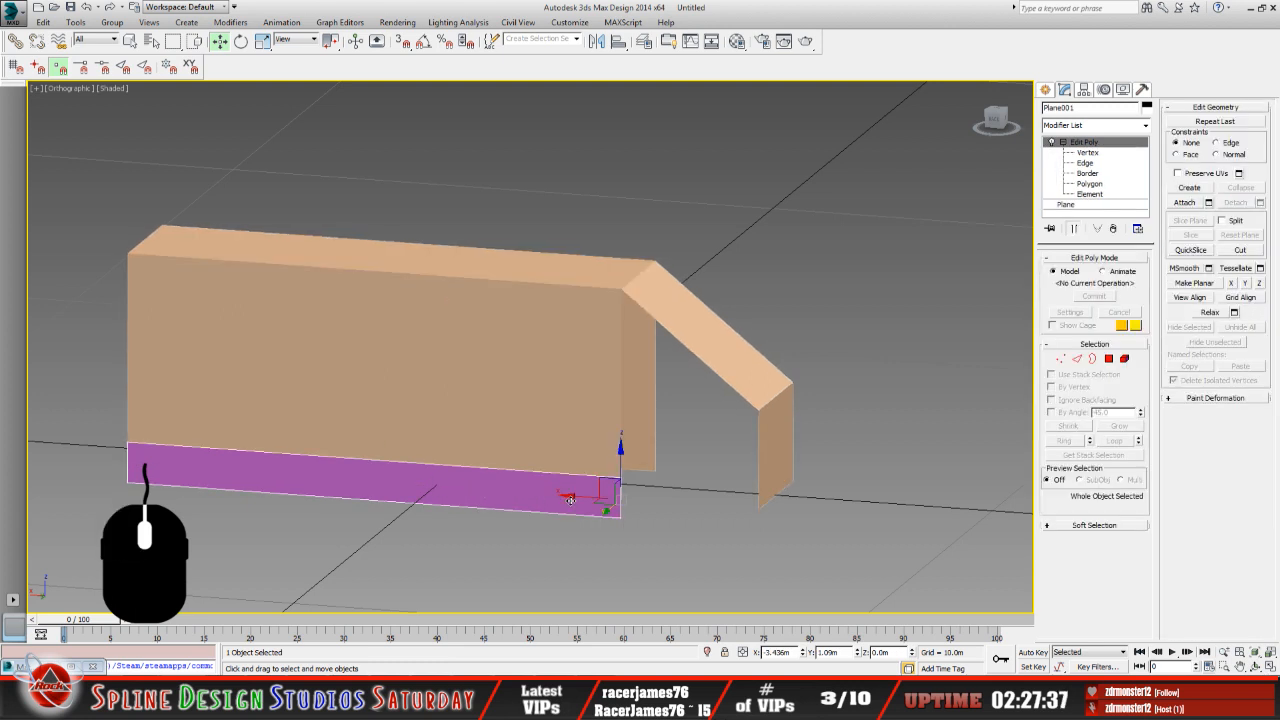
key(alt+e)
click(737, 379)
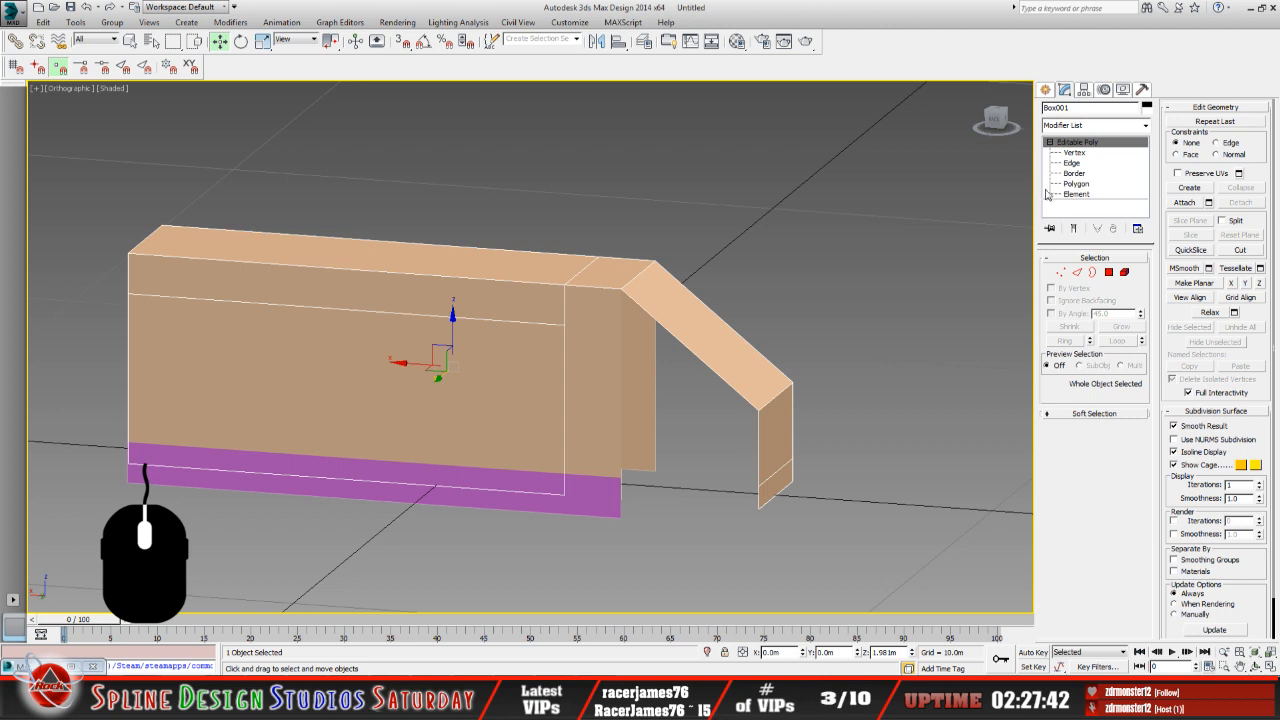
Move the eight Box001 vertices behind the short flat section back along X to about -0.344 m.
click(1095, 155)
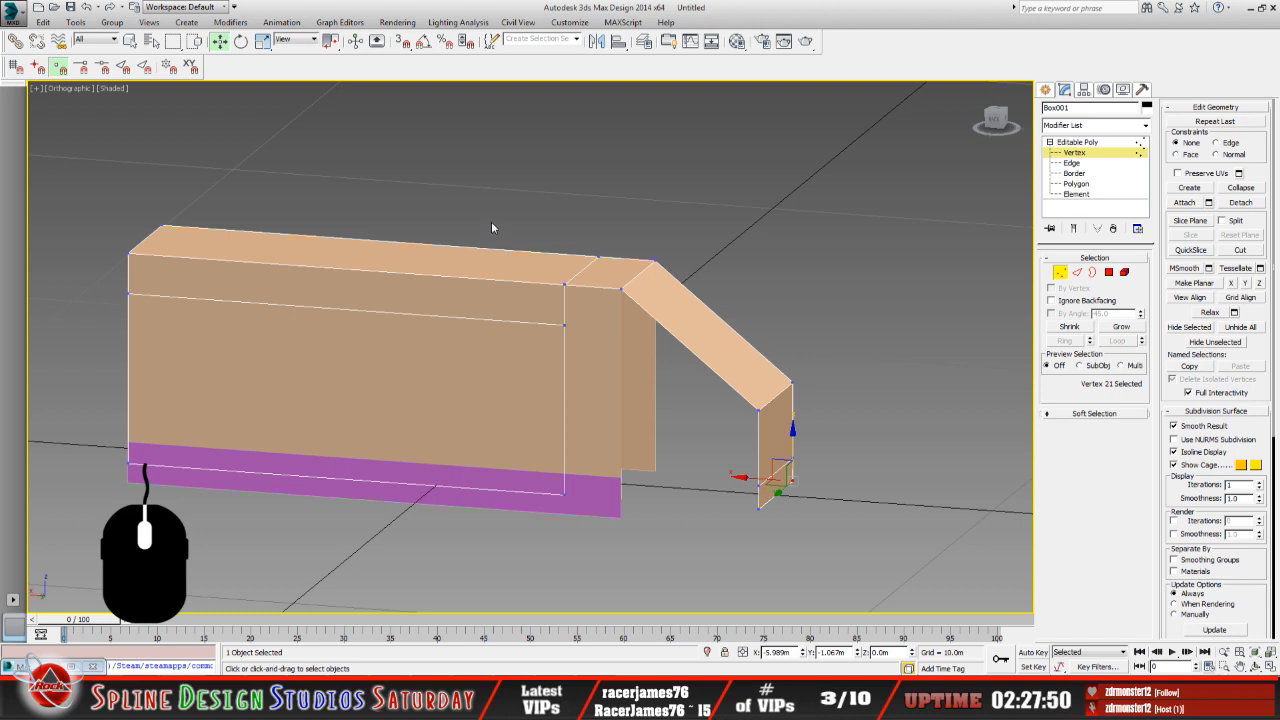
drag(491, 221, 607, 523)
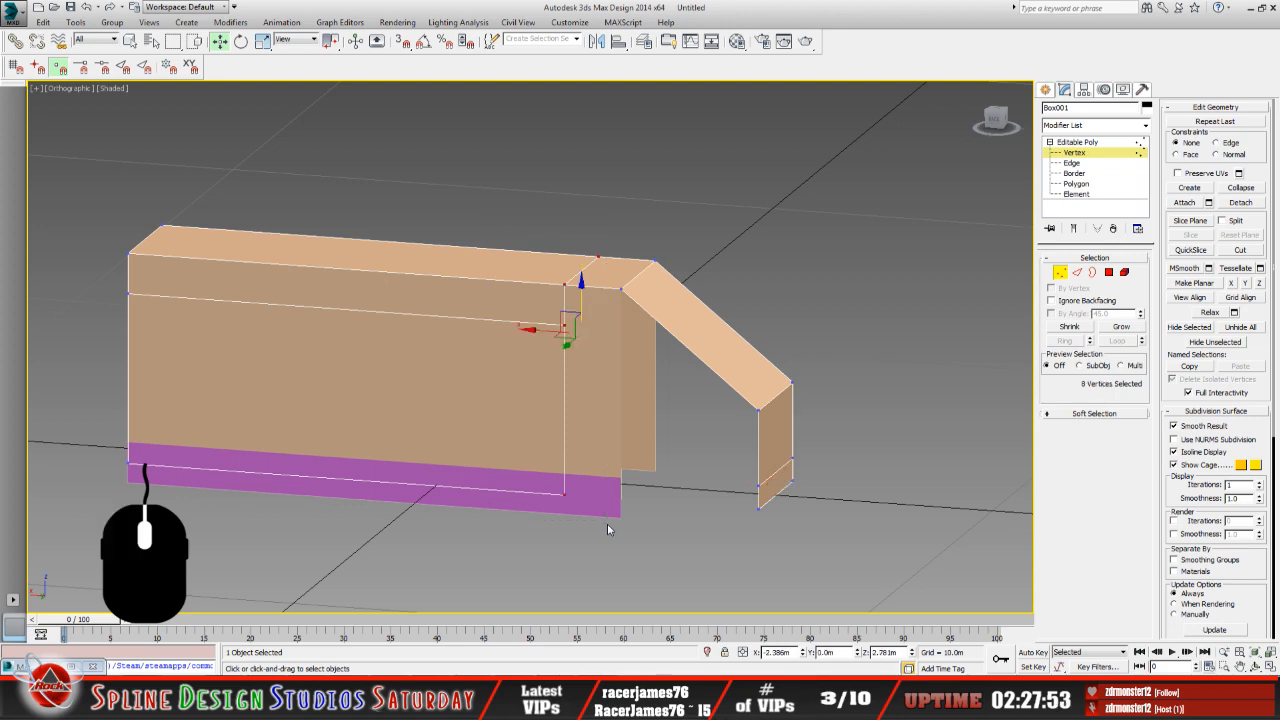
click(1254, 666)
drag(650, 416, 613, 403)
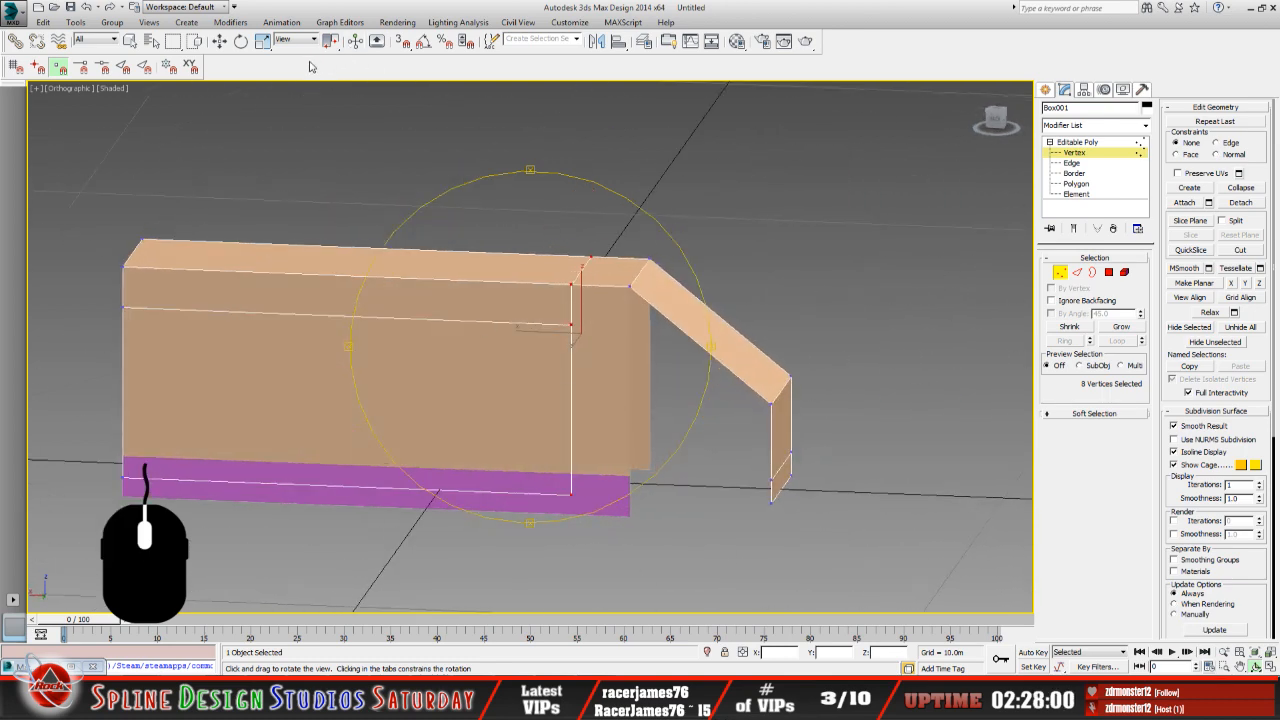
click(218, 41)
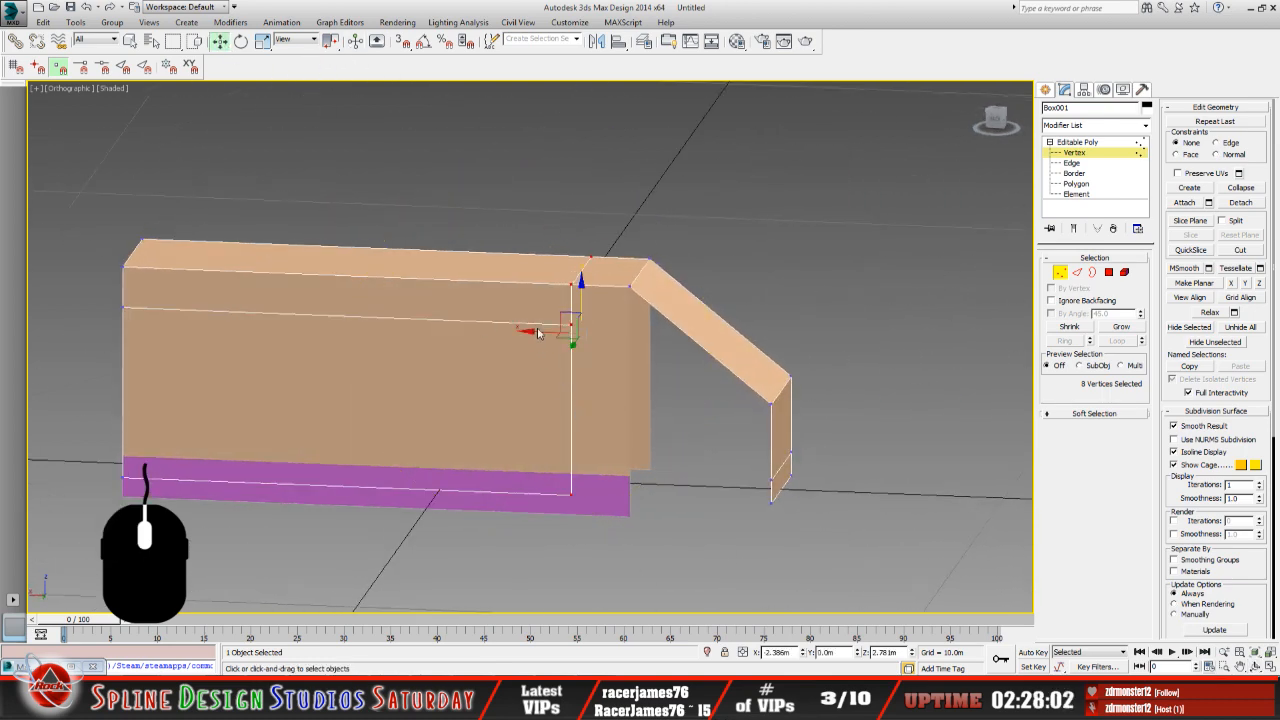
drag(537, 329, 490, 330)
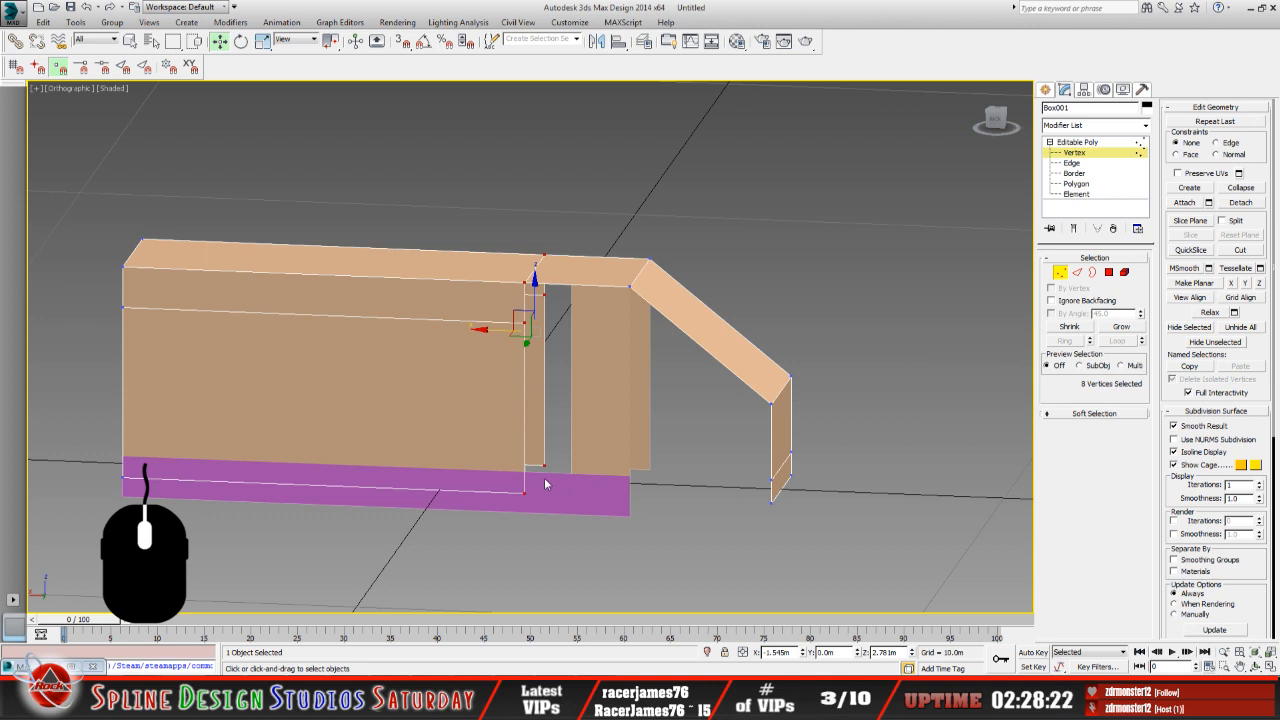
drag(498, 329, 431, 324)
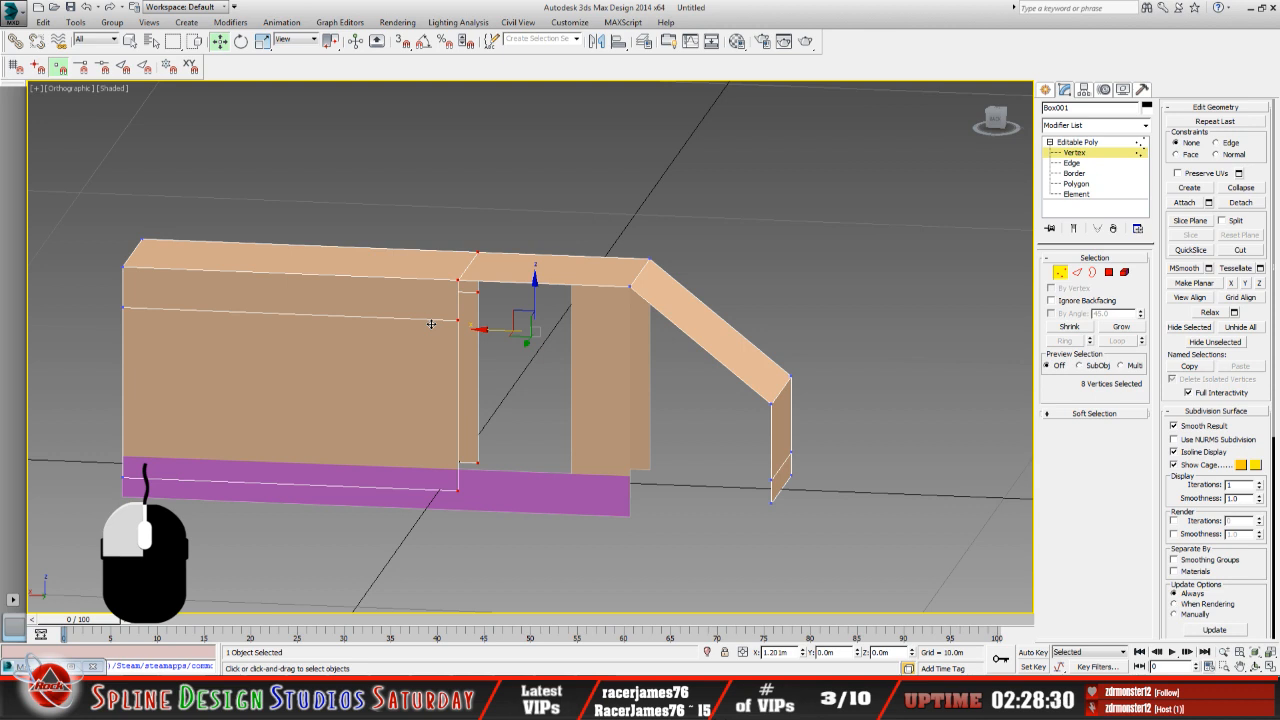
click(431, 324)
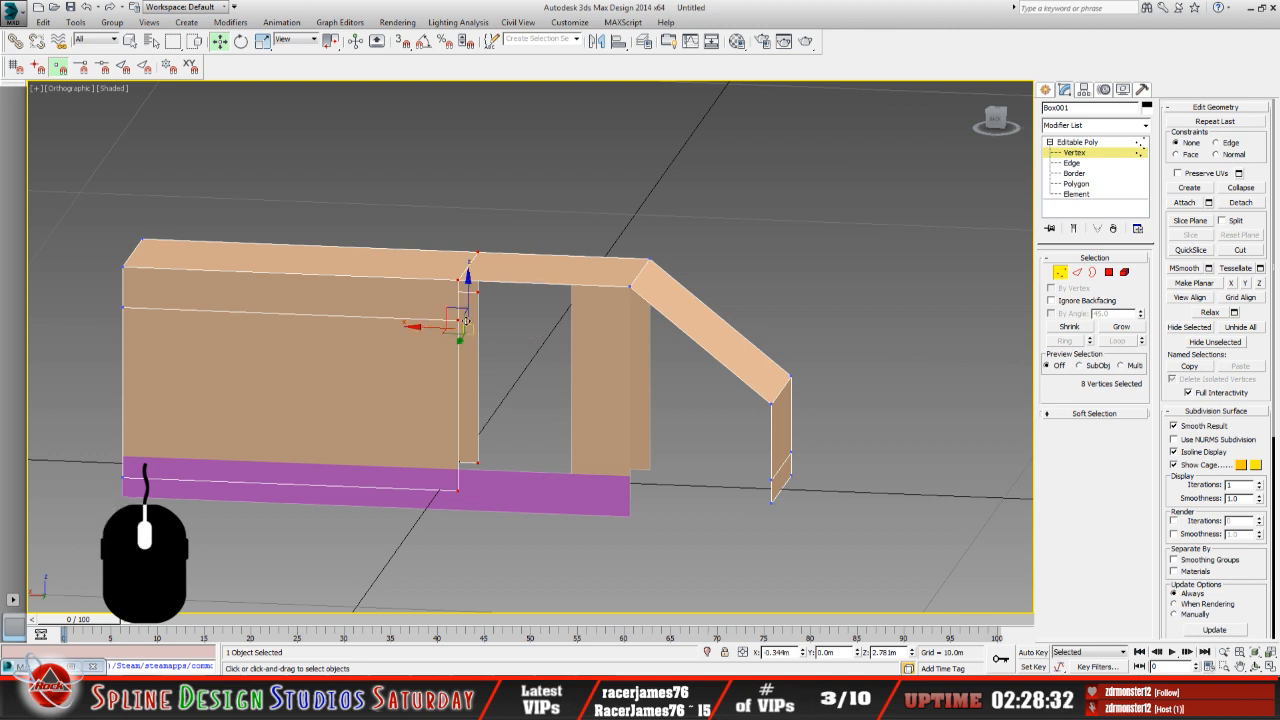
Move the eight front vertices around Box001's slope back along X to about -2.85 m, near the purple plane's end.
drag(541, 227, 836, 565)
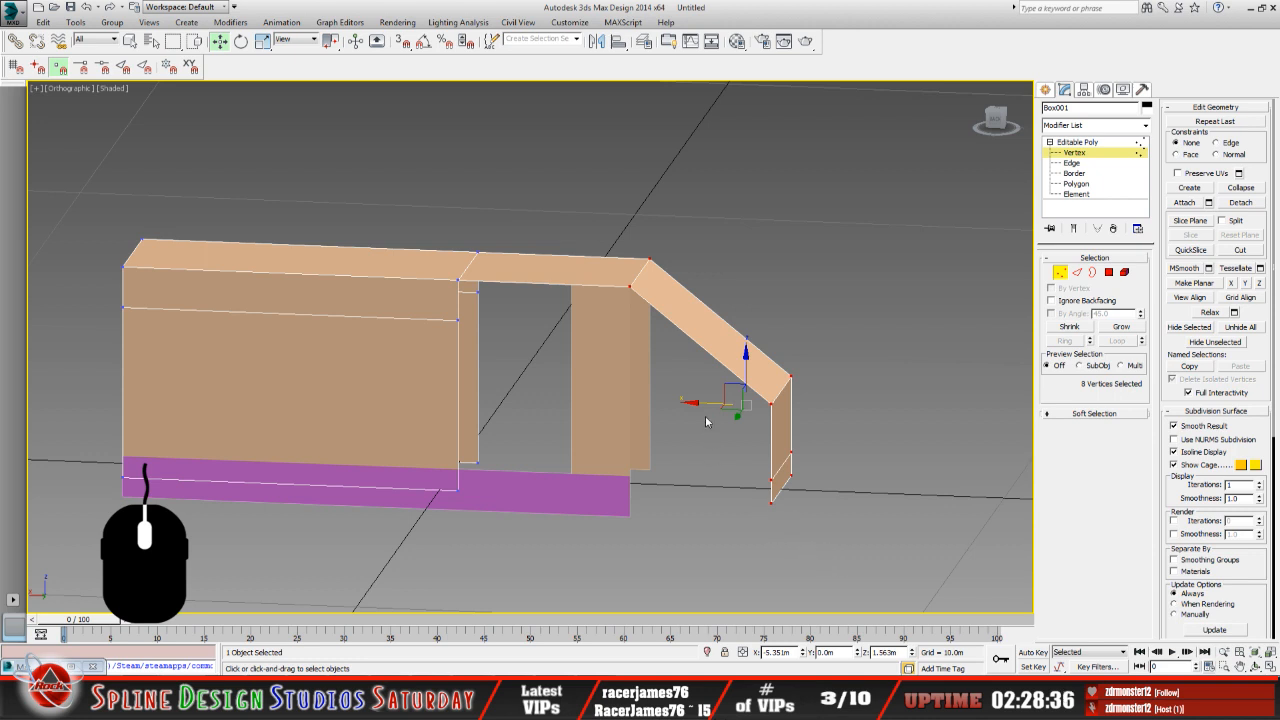
drag(707, 404, 568, 389)
scroll(580, 448, up, 2)
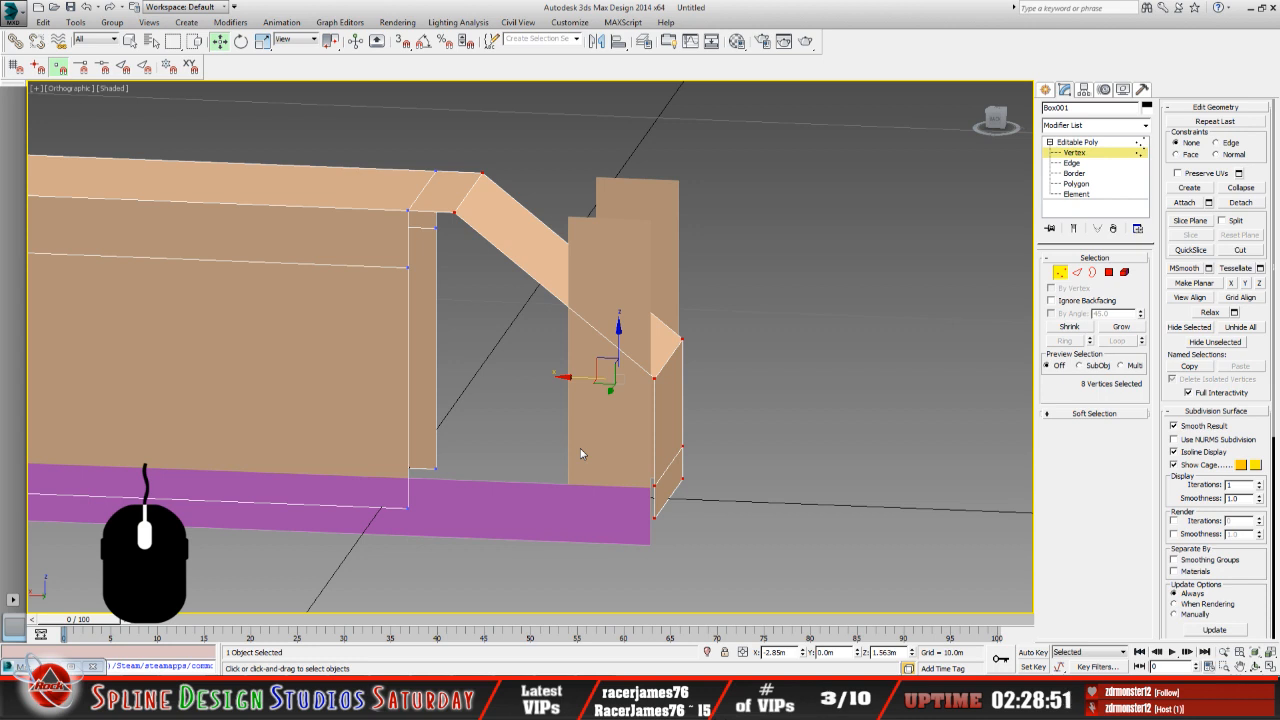
click(1256, 666)
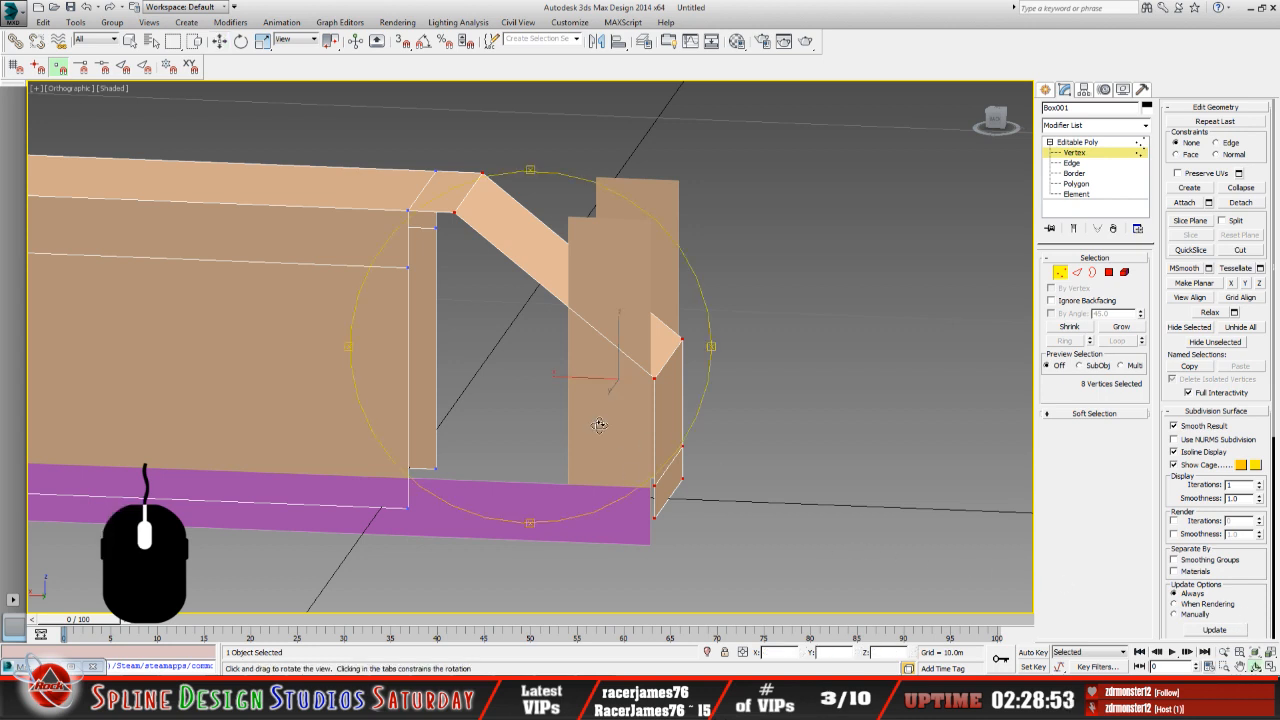
Fine-tune the eight selected Box001 slope vertices along X to about -2.815 m, flush with the purple plane's end, and leave vertex editing.
drag(598, 425, 588, 476)
key(w)
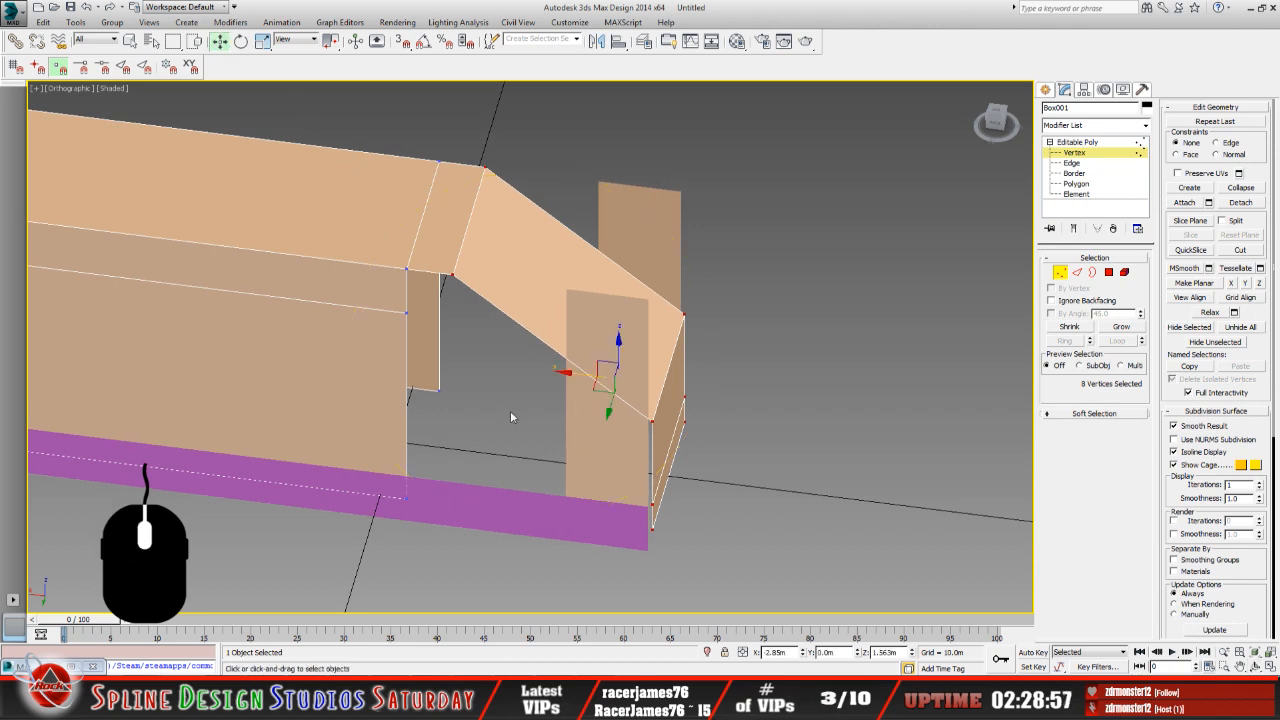
drag(568, 371, 572, 372)
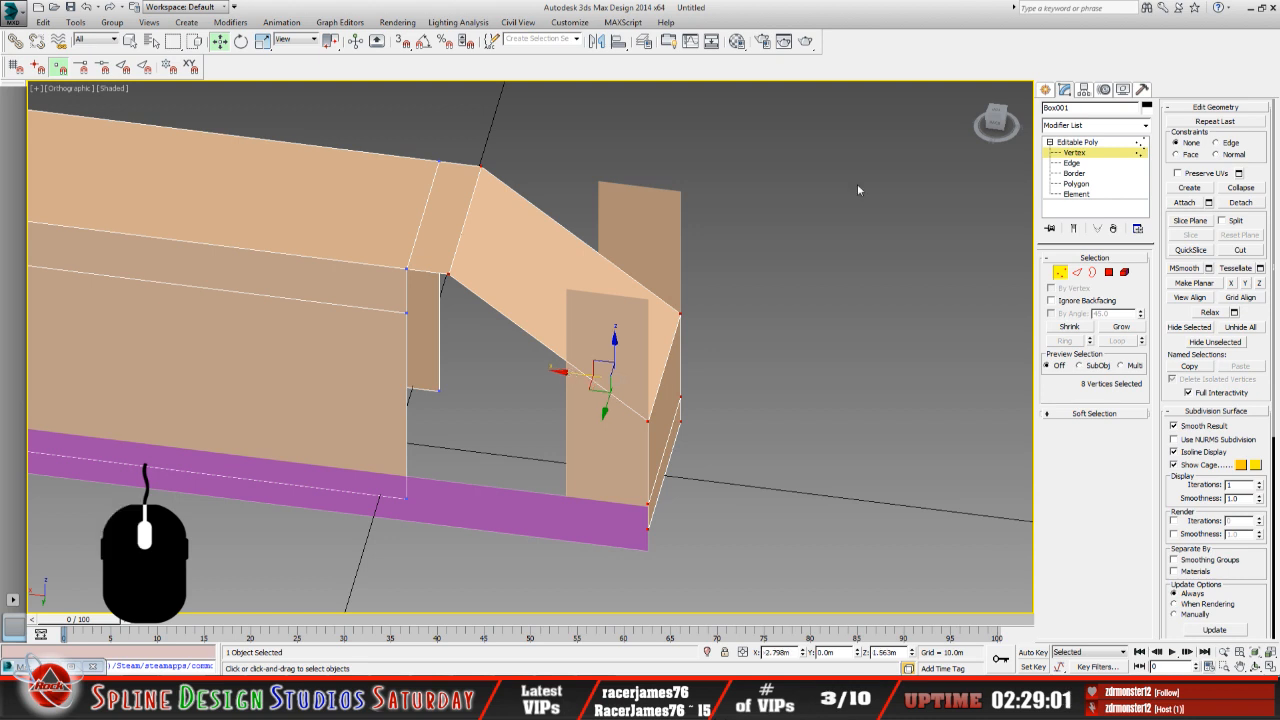
drag(991, 123, 861, 311)
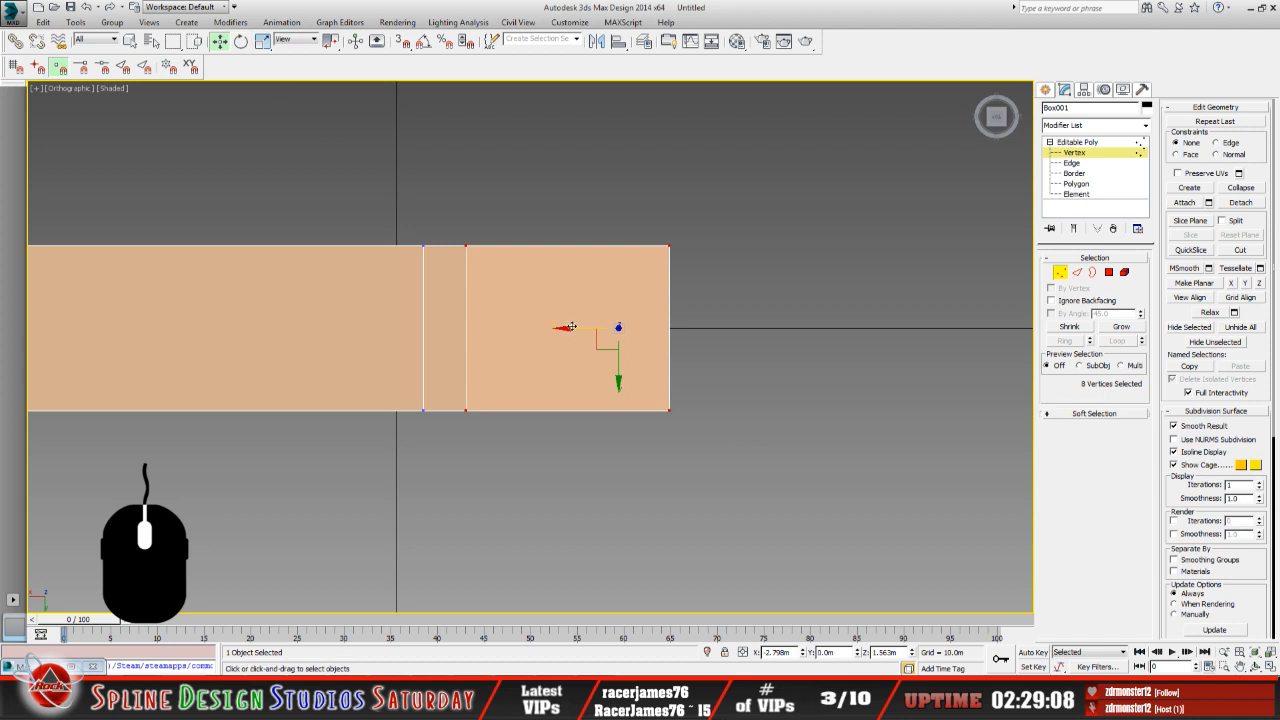
drag(567, 327, 570, 327)
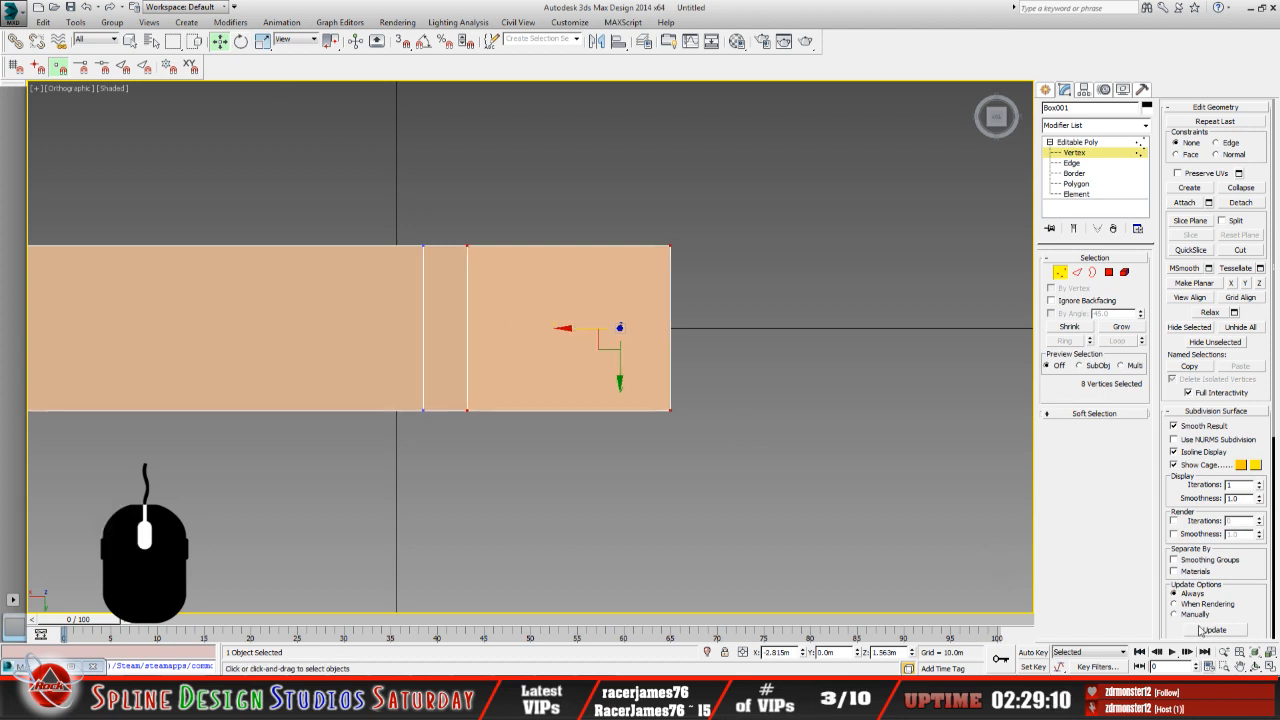
click(1256, 666)
drag(517, 362, 541, 349)
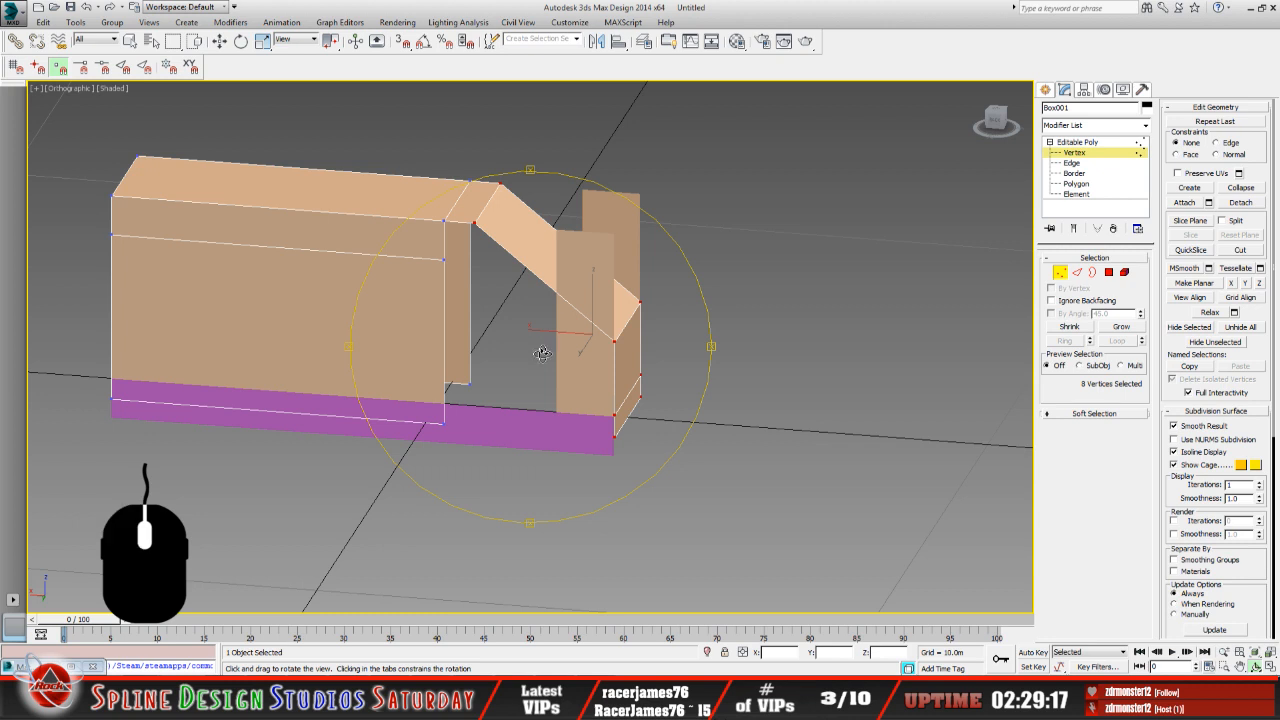
click(219, 41)
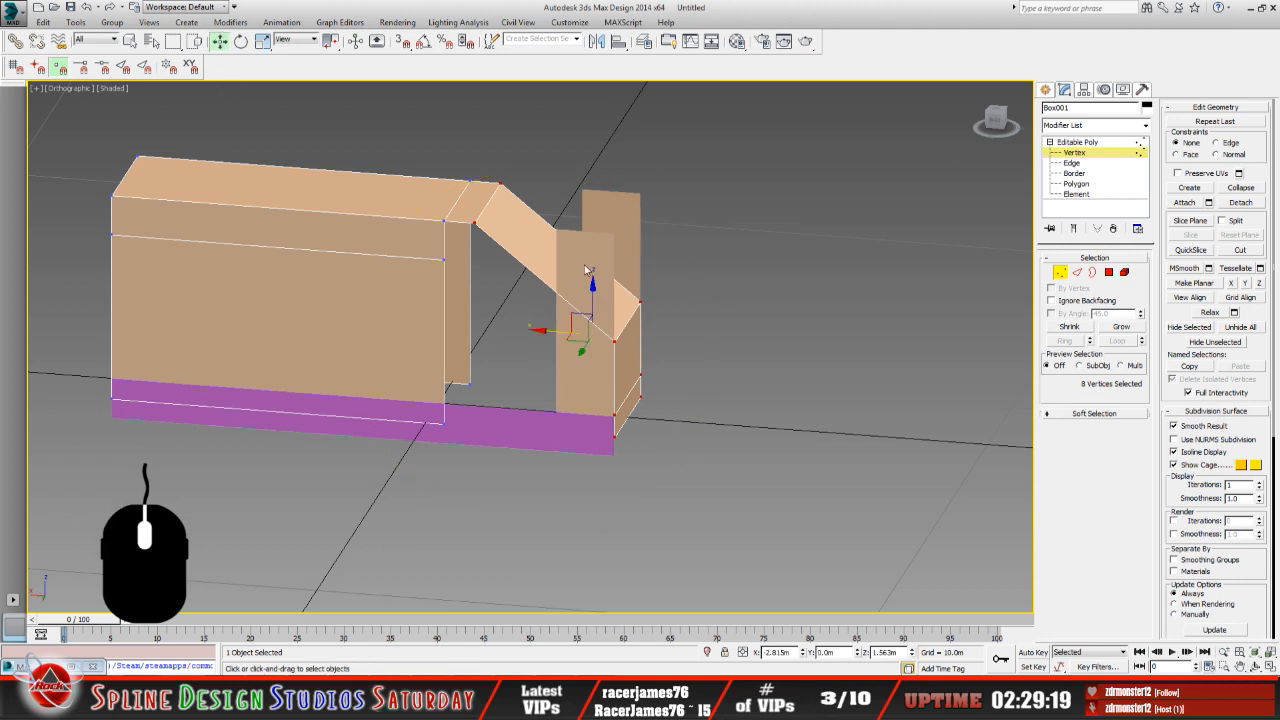
key(1)
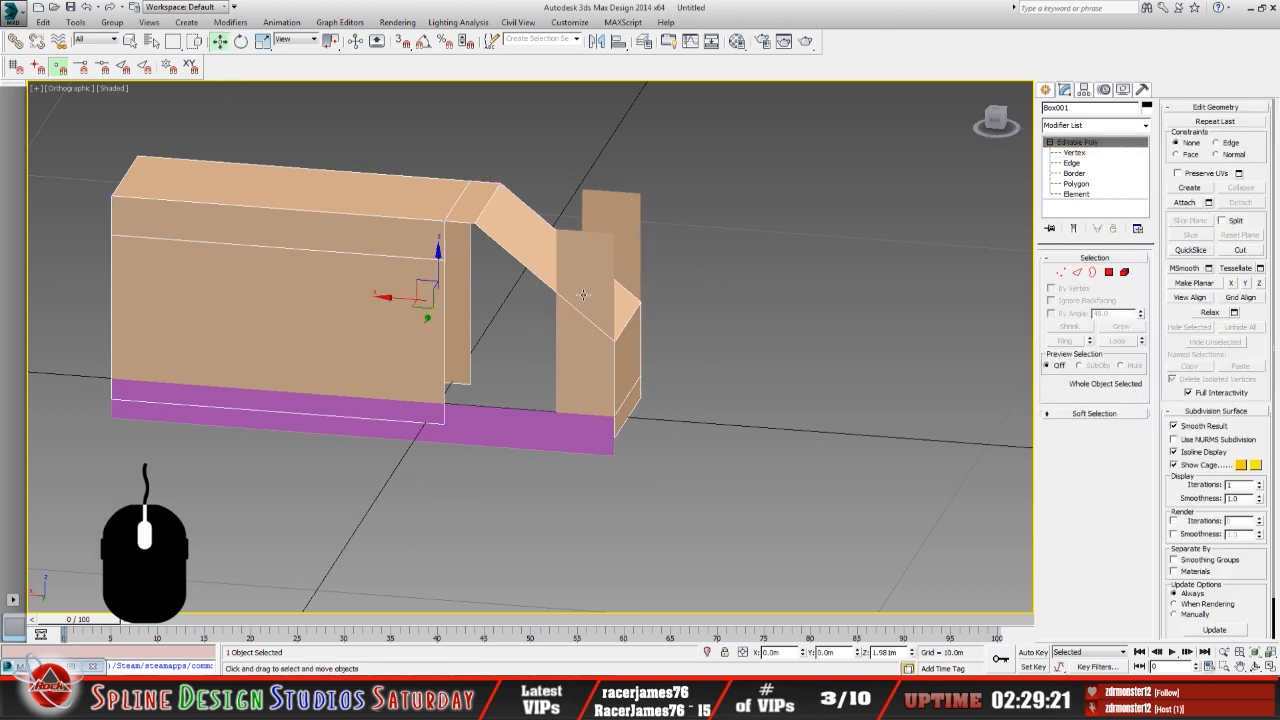
Copy the X coordinate of Box001's top vertex where the long body meets the short flat section, and leave vertex editing.
click(583, 294)
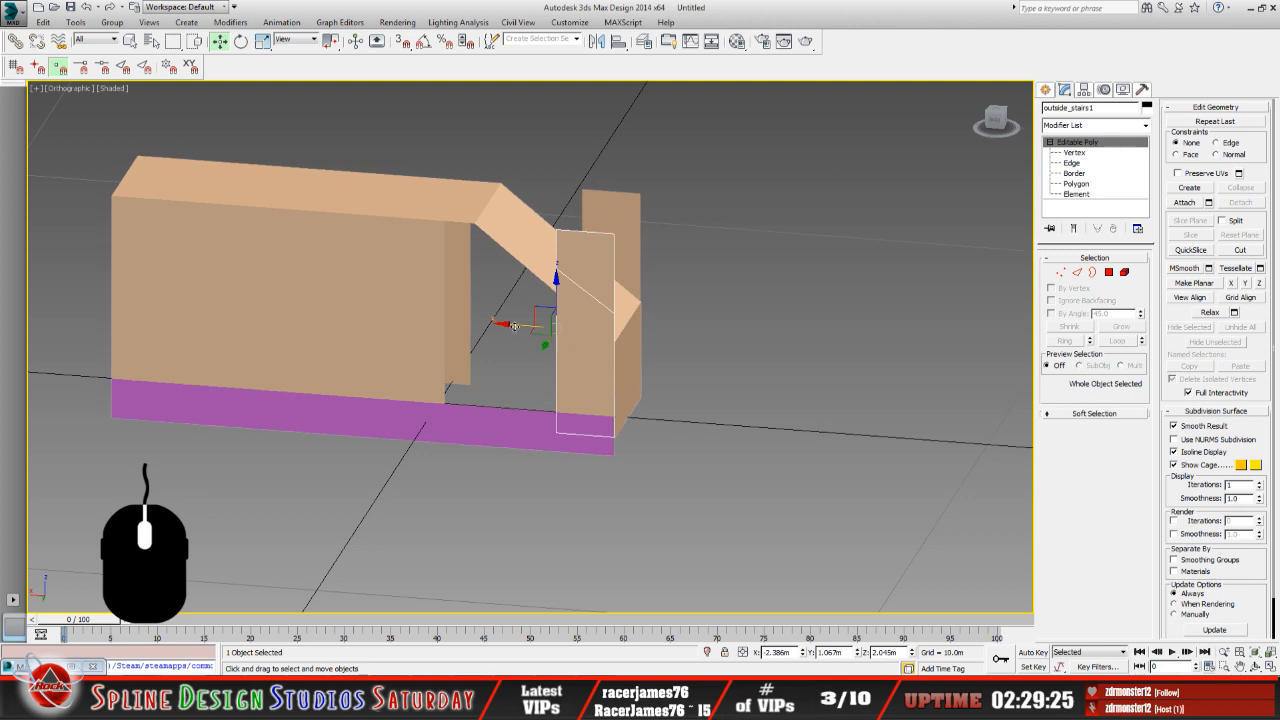
click(431, 299)
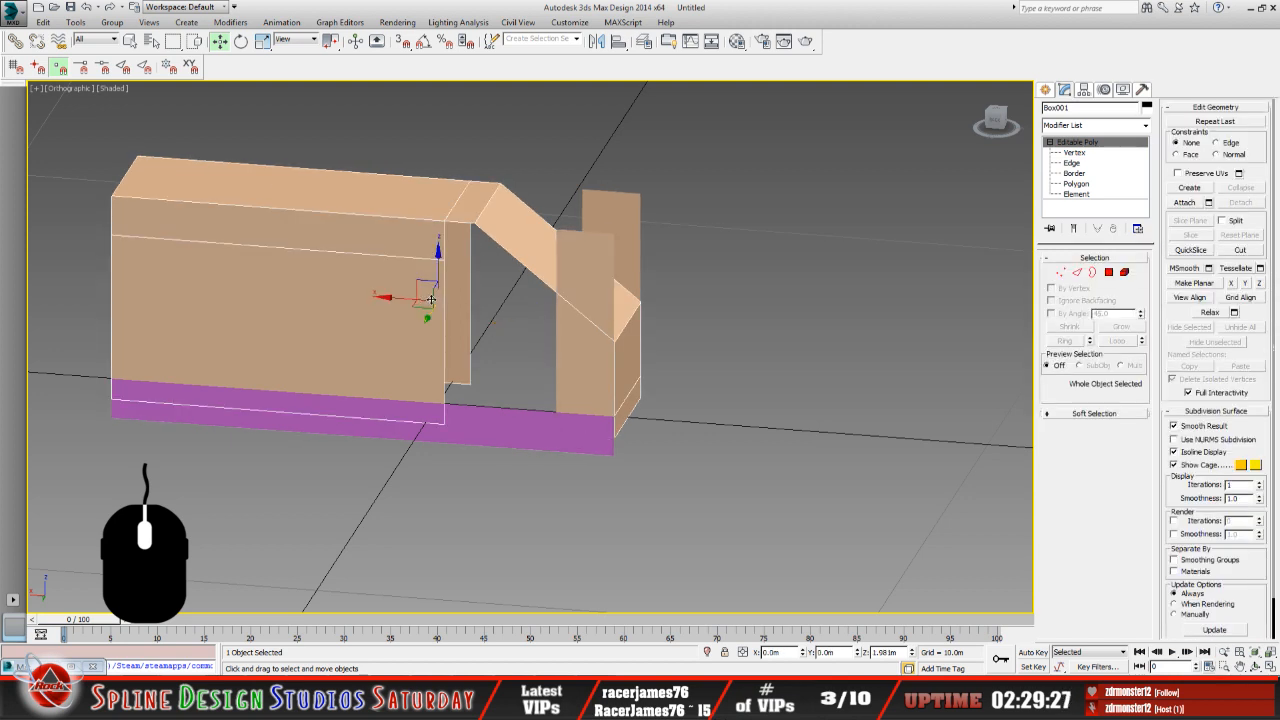
key(1)
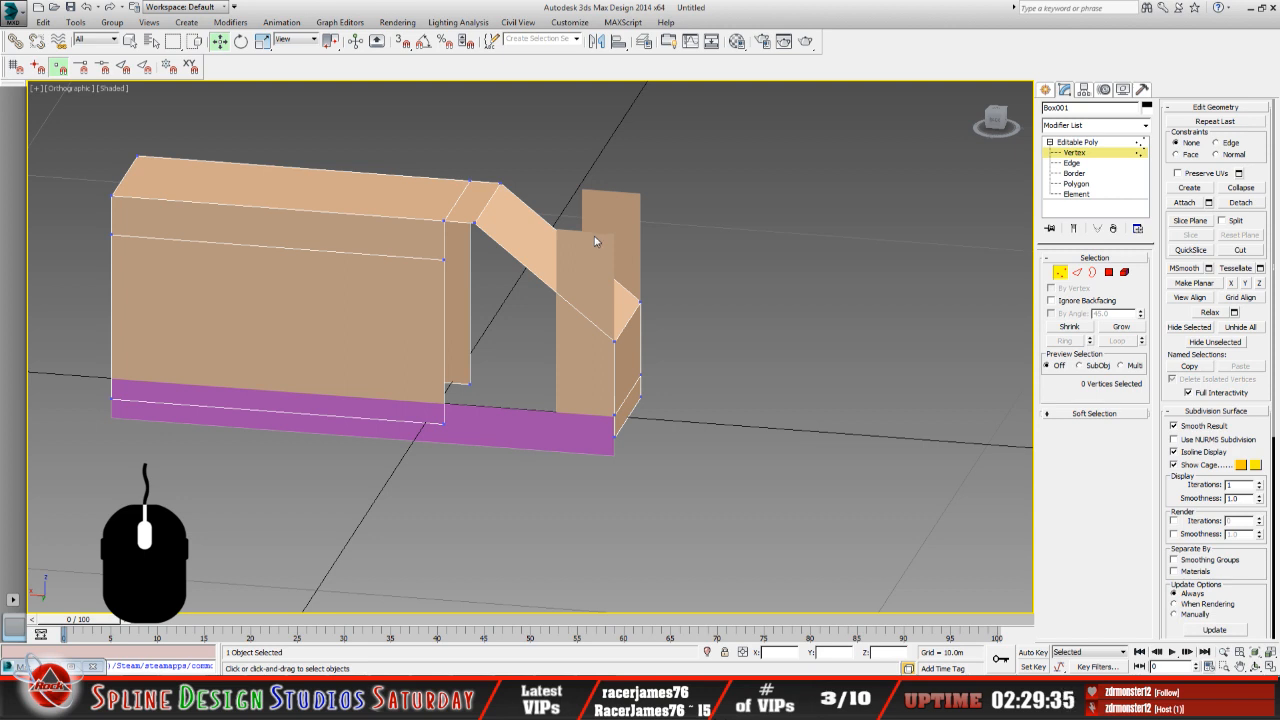
click(443, 222)
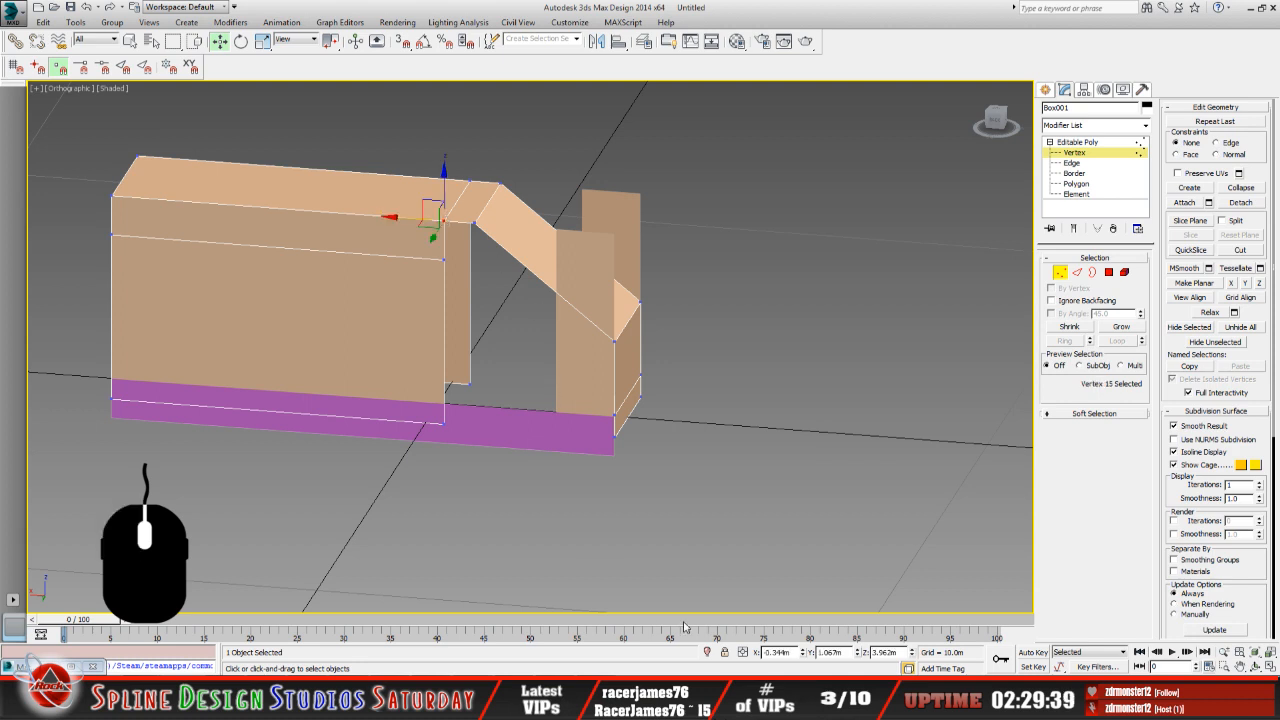
double_click(777, 652)
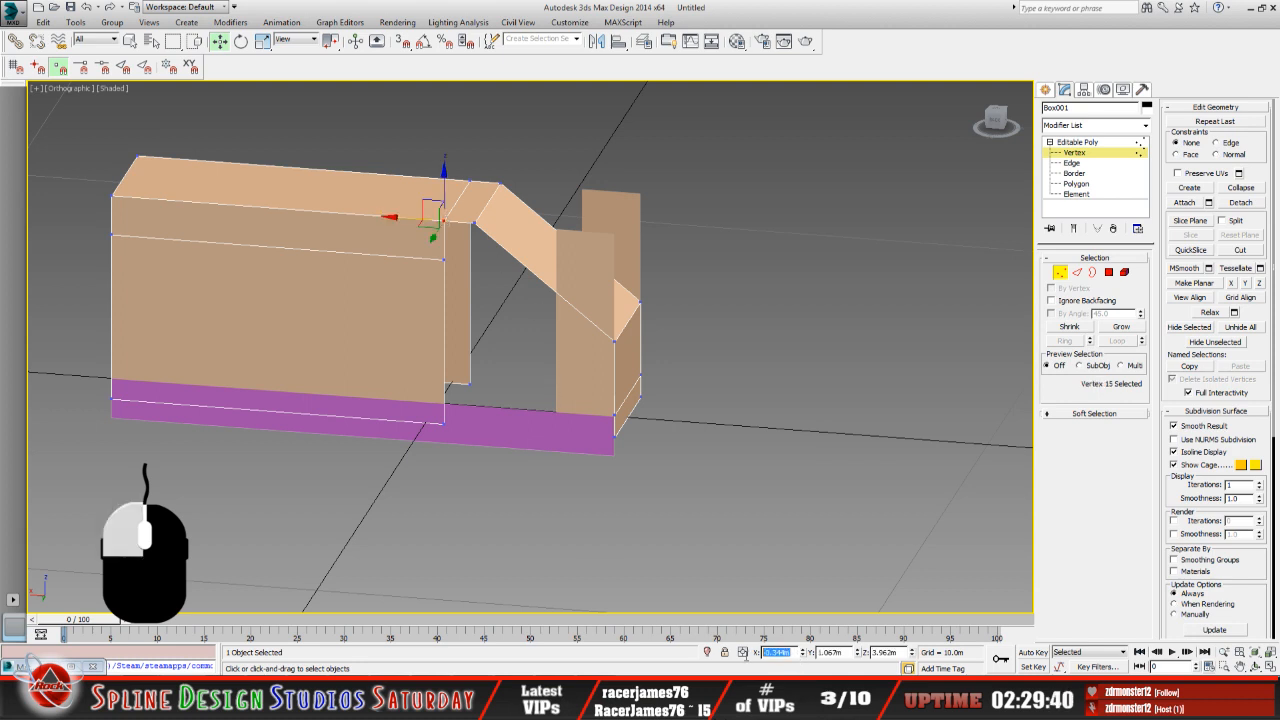
right_click(775, 655)
click(808, 515)
click(687, 326)
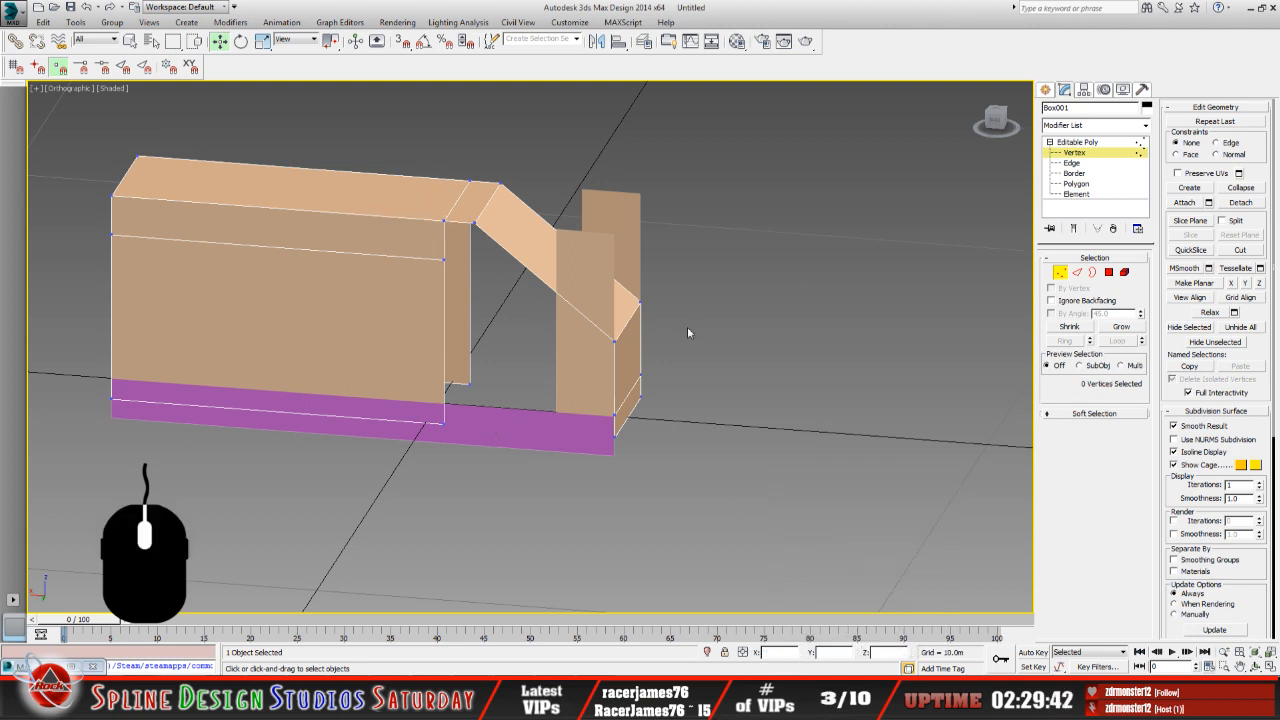
click(1077, 142)
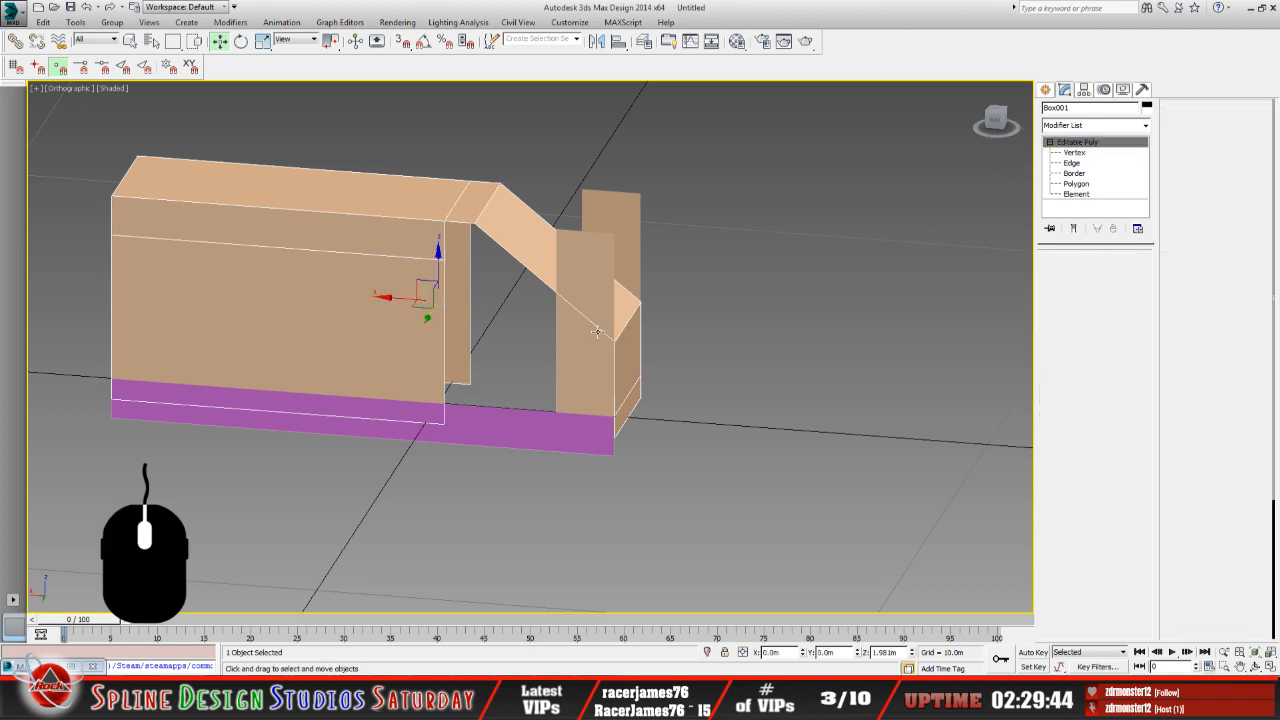
Try to position outside_stairs1 at the copied X coordinate of -0.344 m.
click(579, 374)
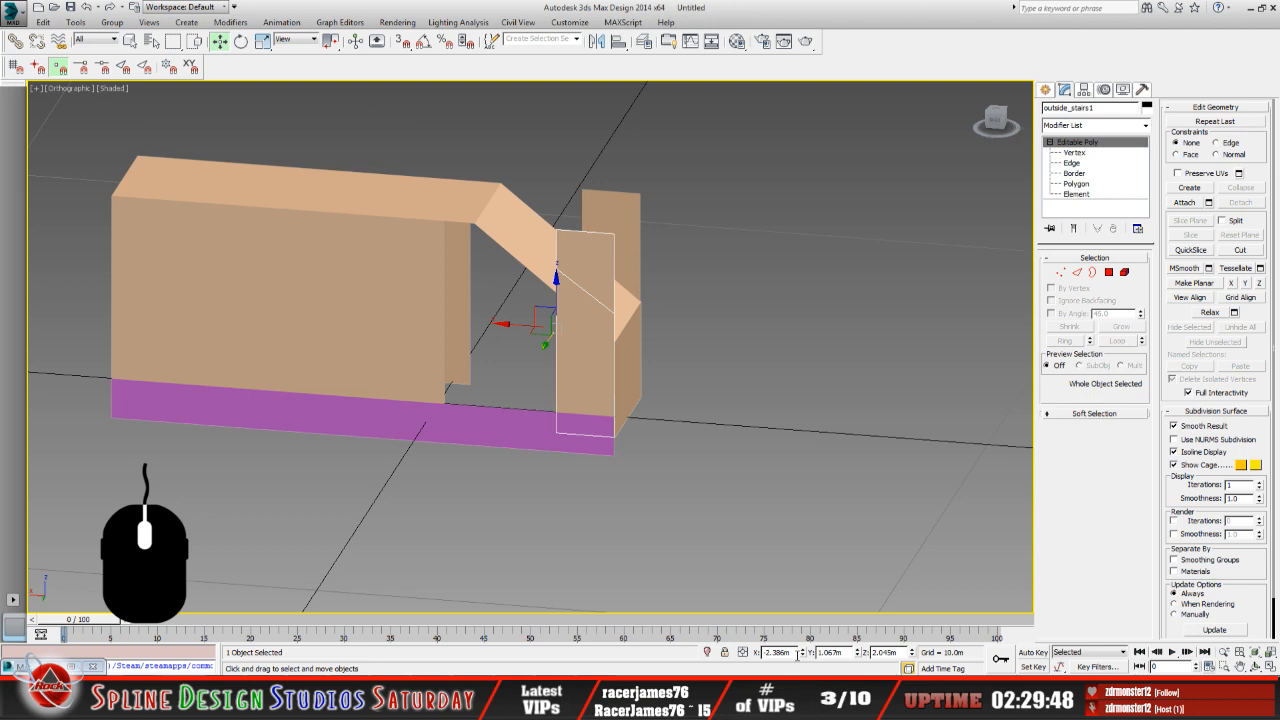
drag(797, 653, 758, 653)
right_click(778, 652)
click(829, 526)
key(Return)
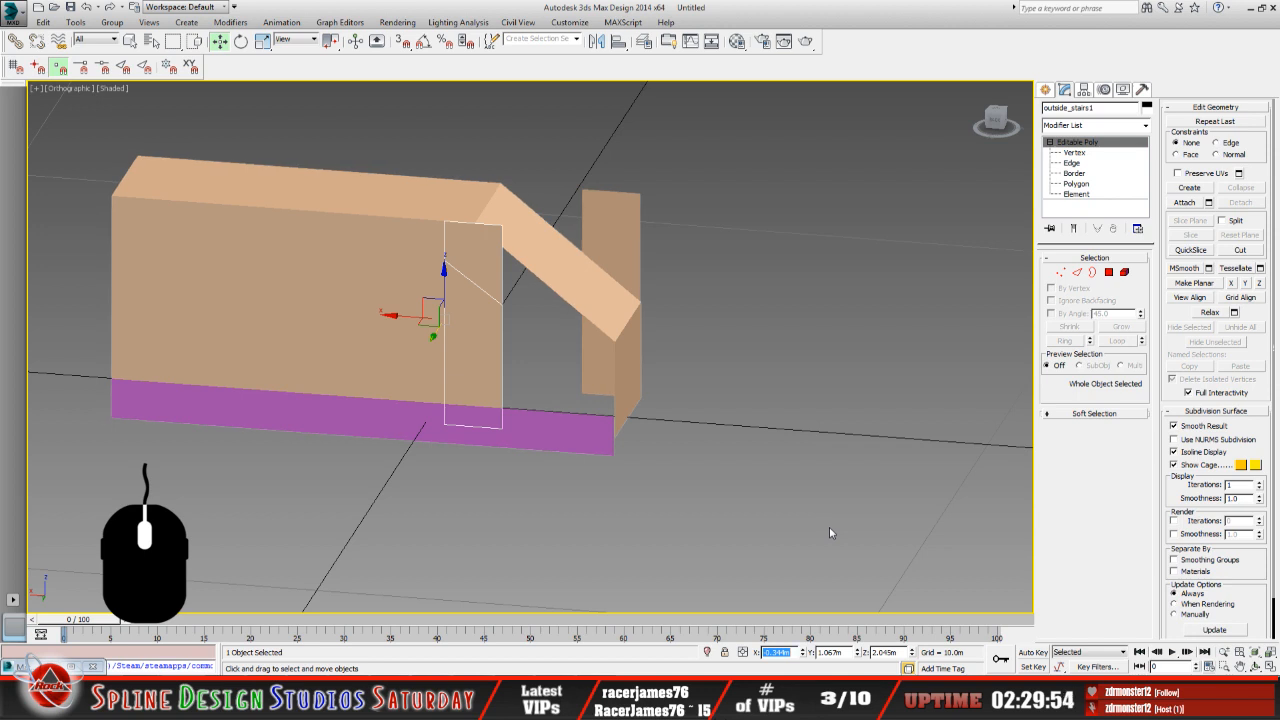
Undo the selection of outside_stairs2 and the last X move of outside_stairs1.
click(628, 245)
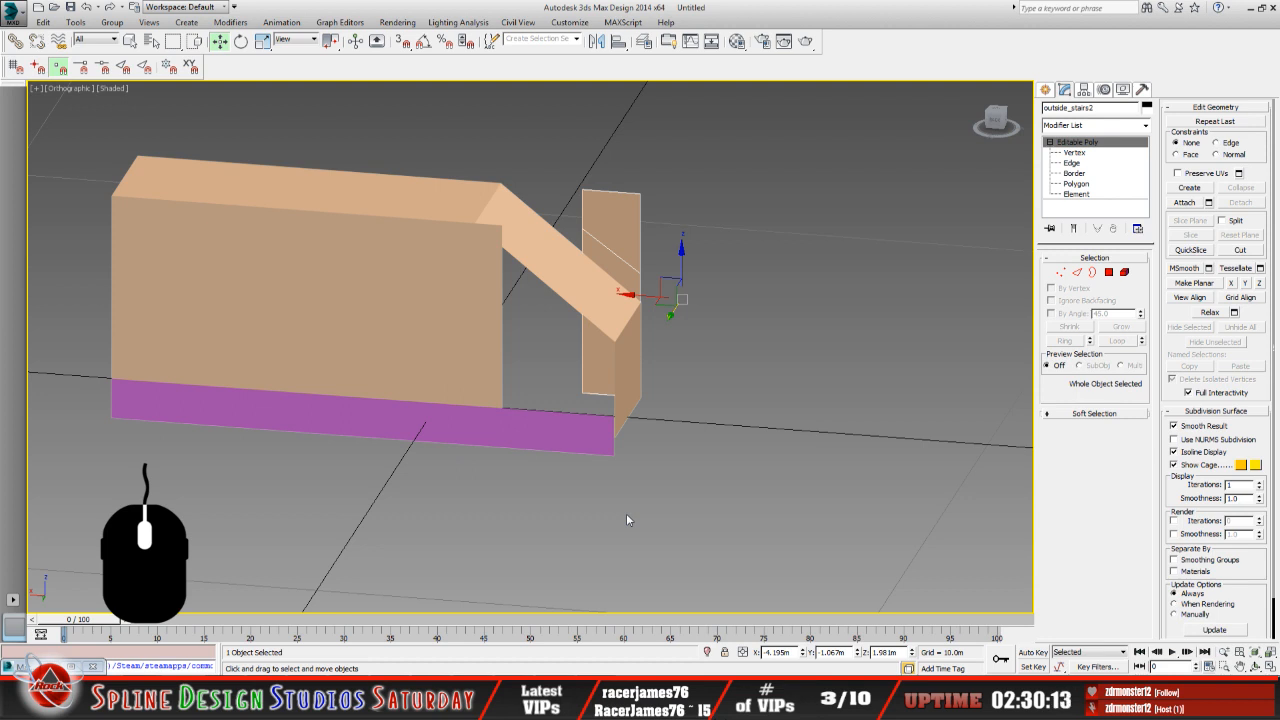
click(89, 7)
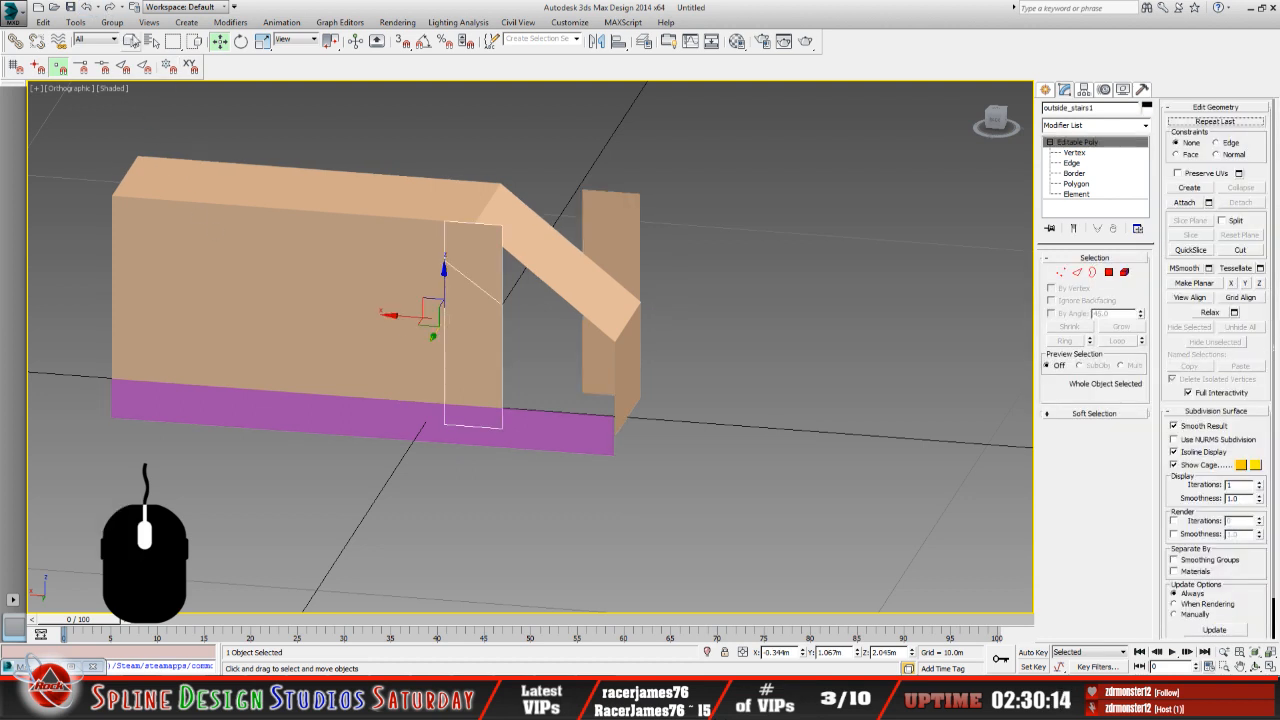
click(88, 7)
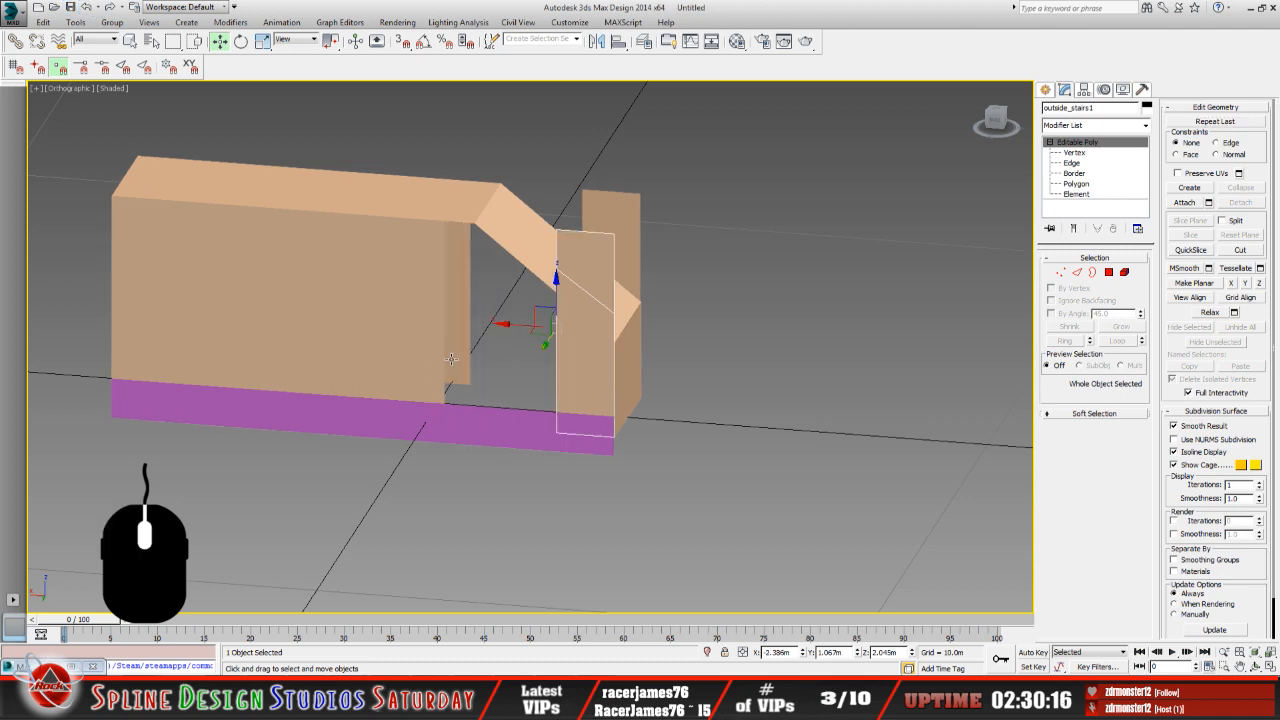
Select outside_stairs2 on the far side of the block and restrict transforms to its pivot only.
click(1256, 665)
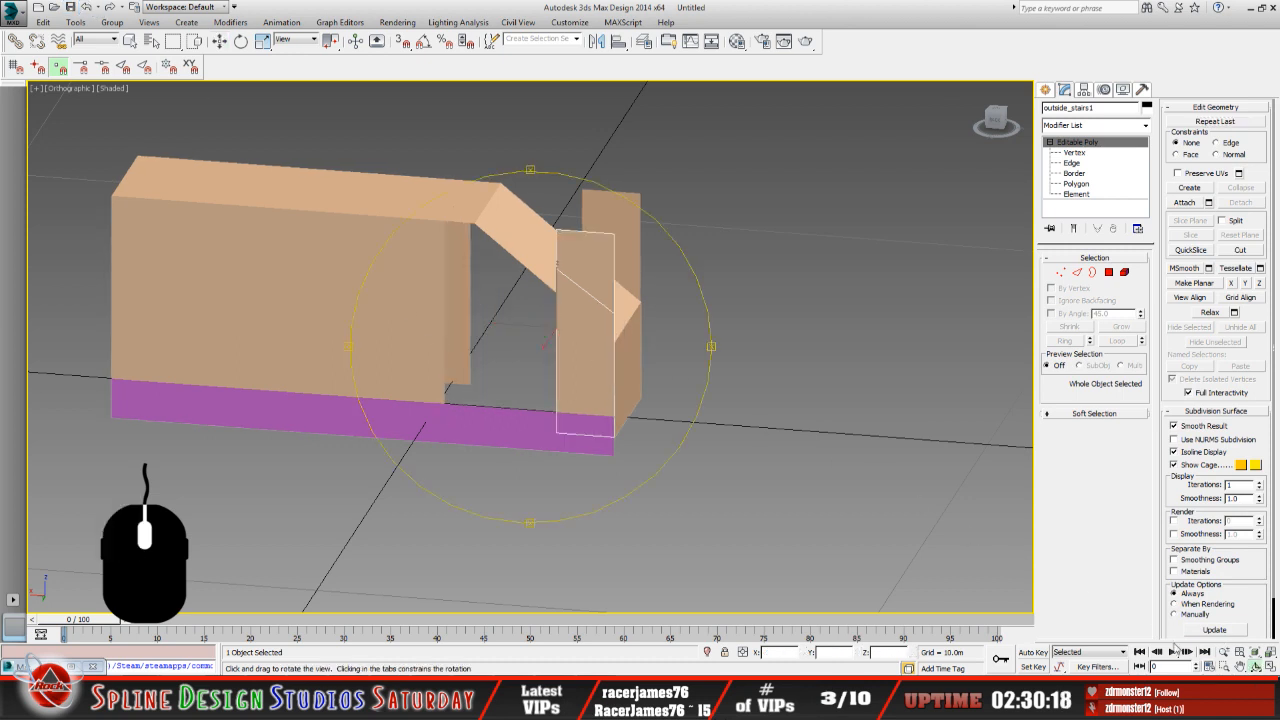
mouse_move(560, 372)
mouse_down()
mouse_move(474, 391)
mouse_move(586, 366)
mouse_move(552, 384)
mouse_up()
click(130, 40)
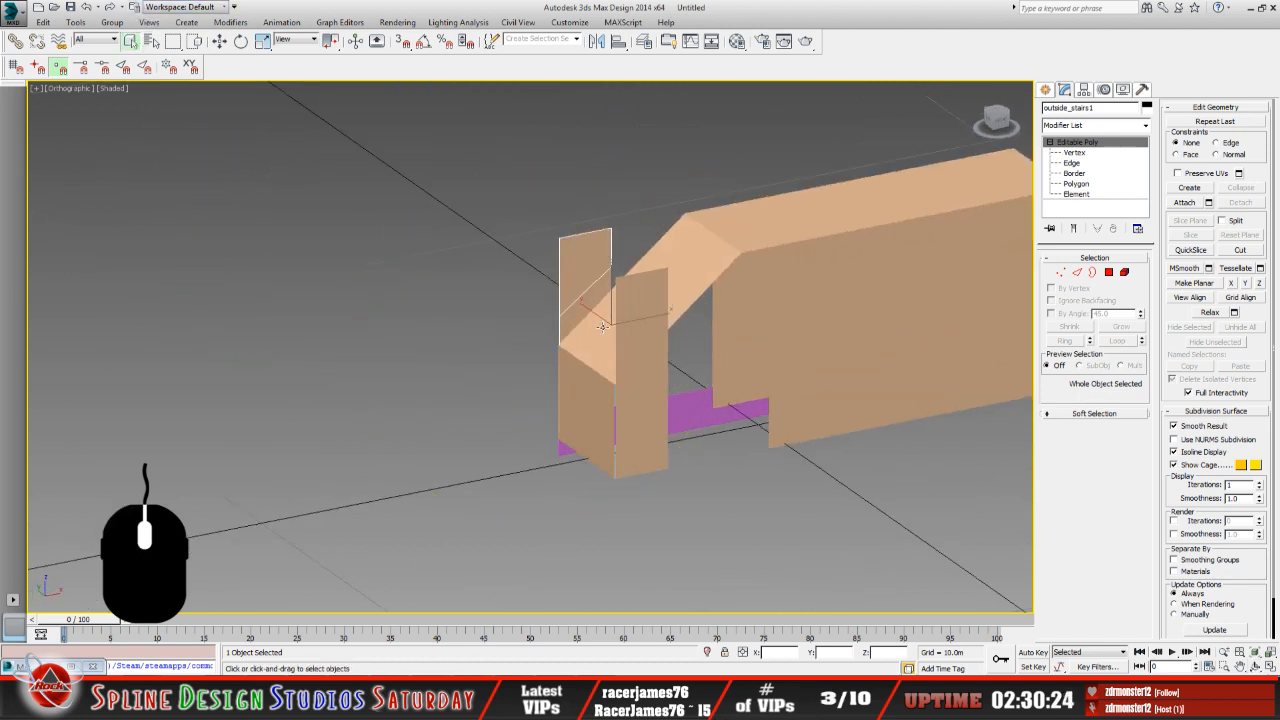
click(637, 357)
middle_drag(692, 356, 652, 352)
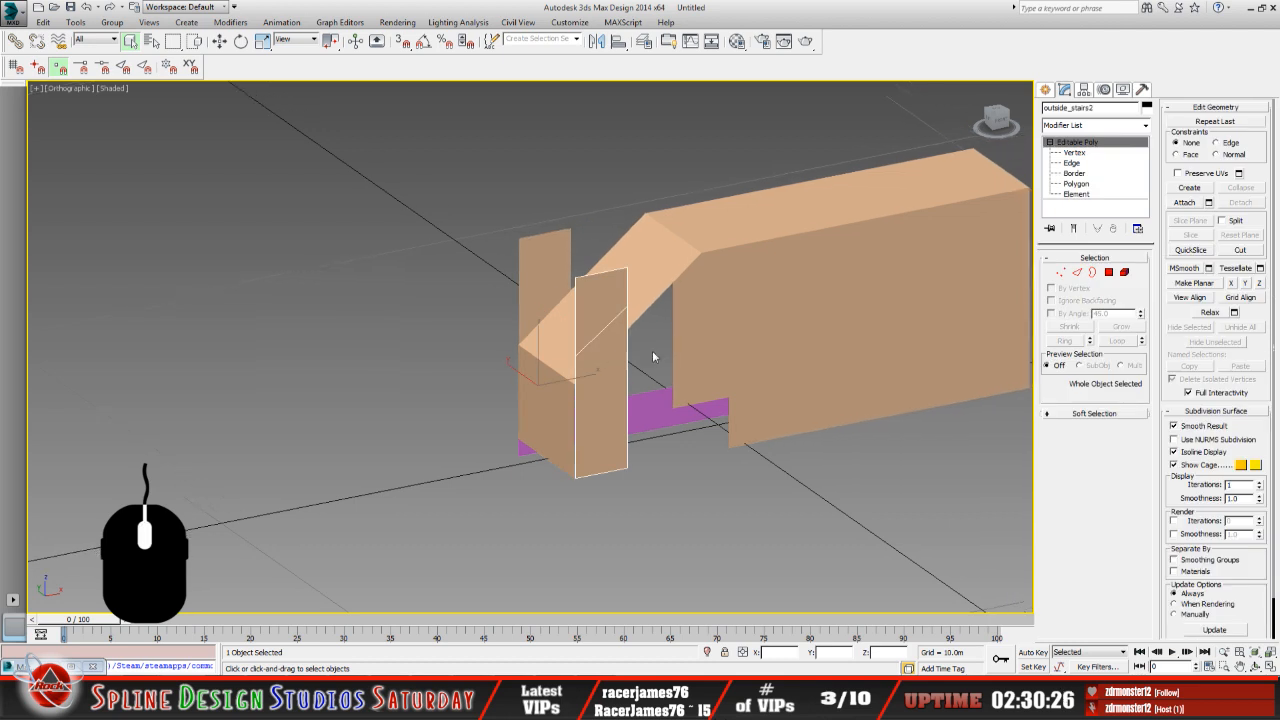
click(1084, 89)
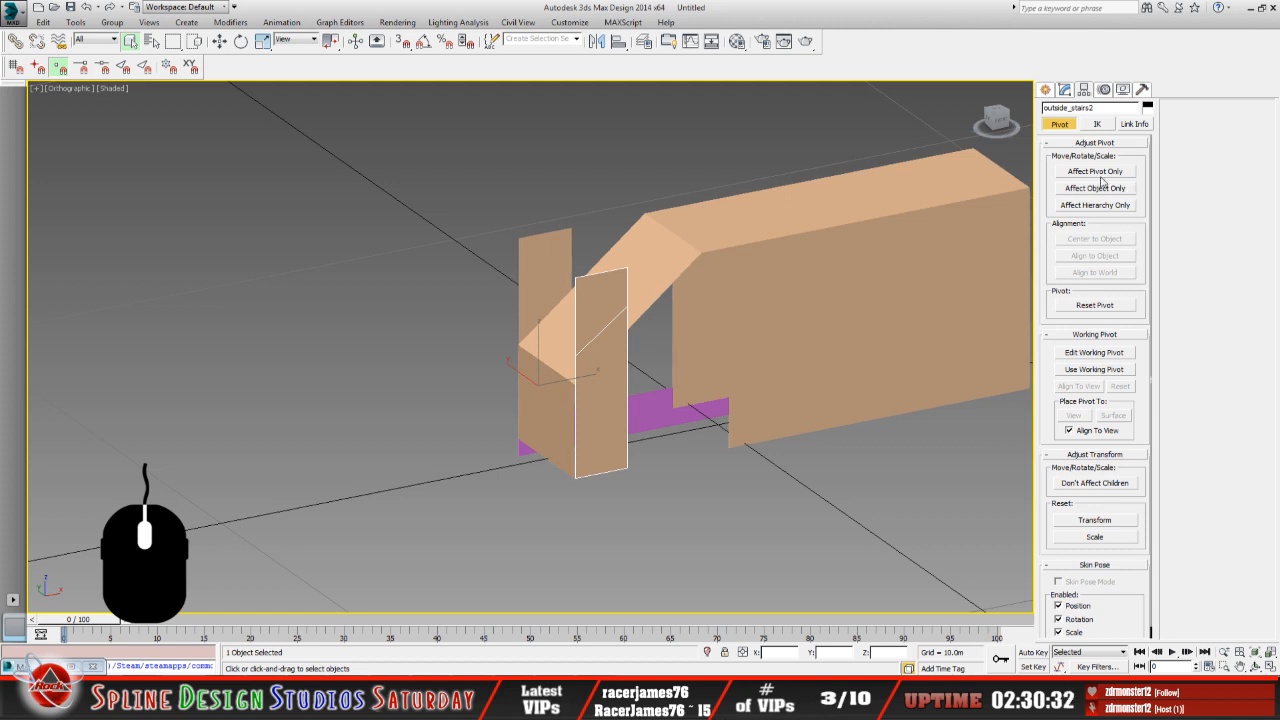
click(1097, 172)
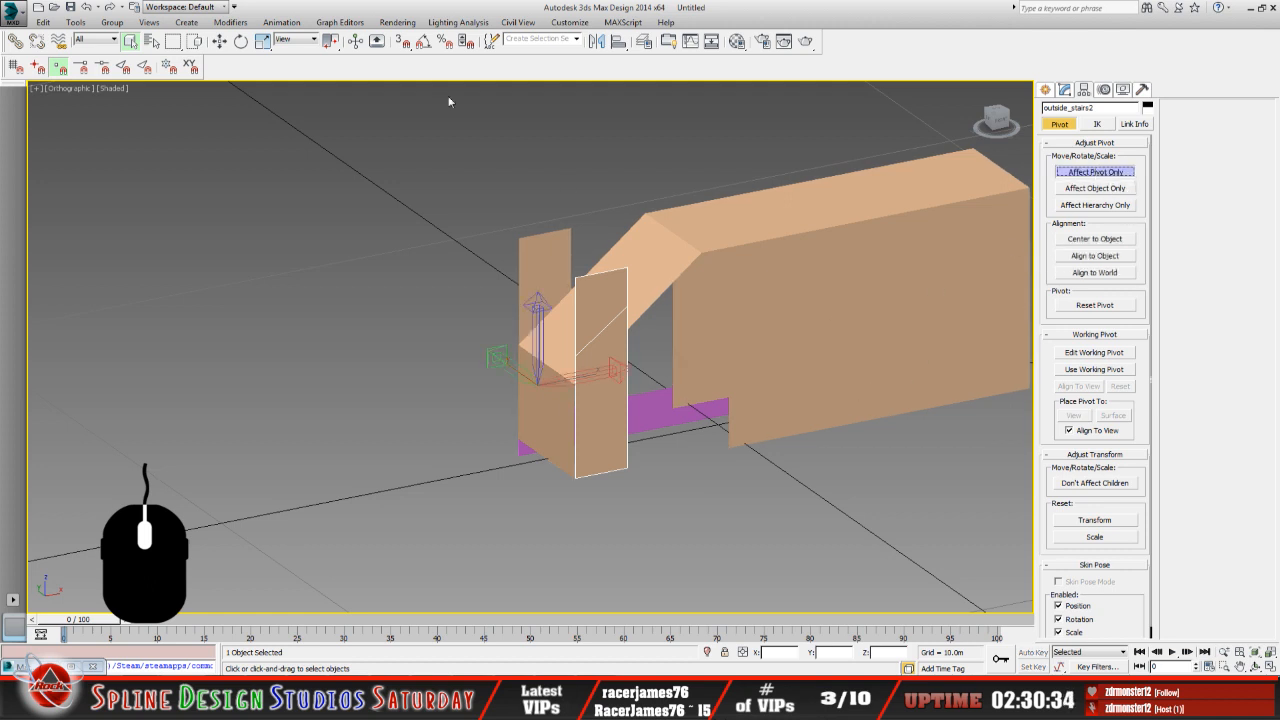
Snap the pivot of outside_stairs2 onto its inner vertical edge at X -2.386 m, Z 1.625 m, and end pivot editing and snapping.
click(402, 44)
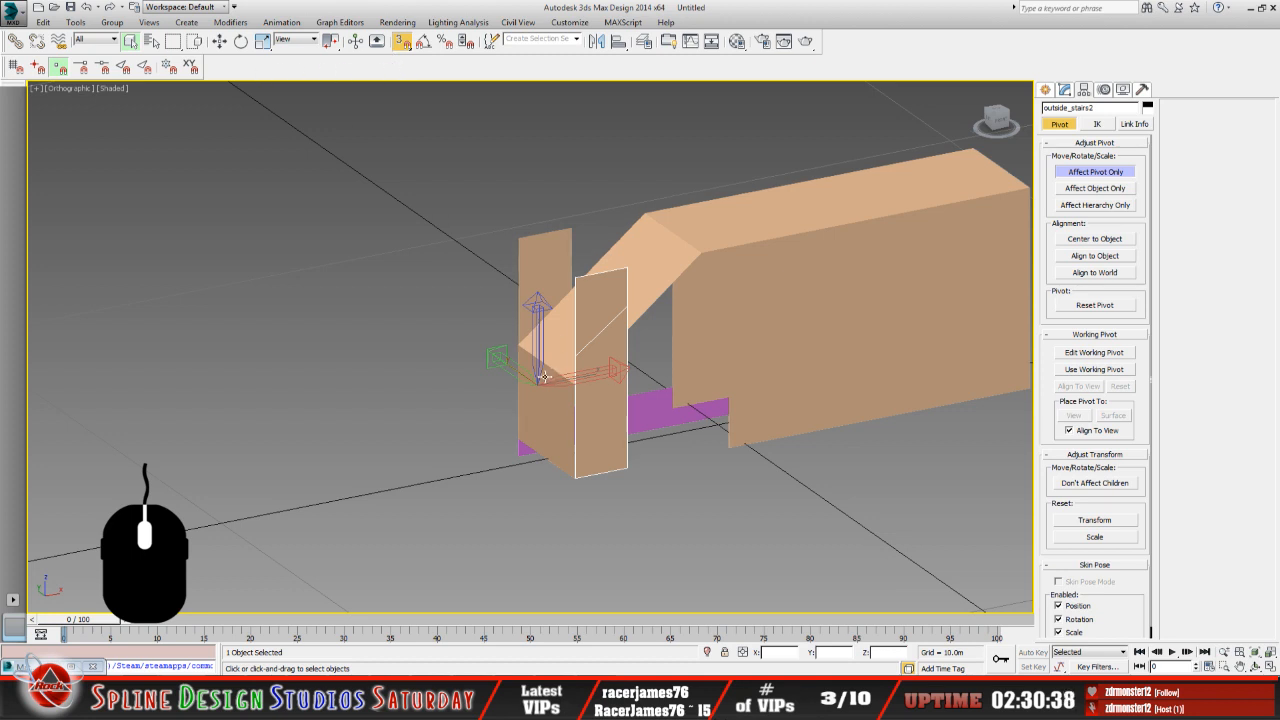
click(219, 40)
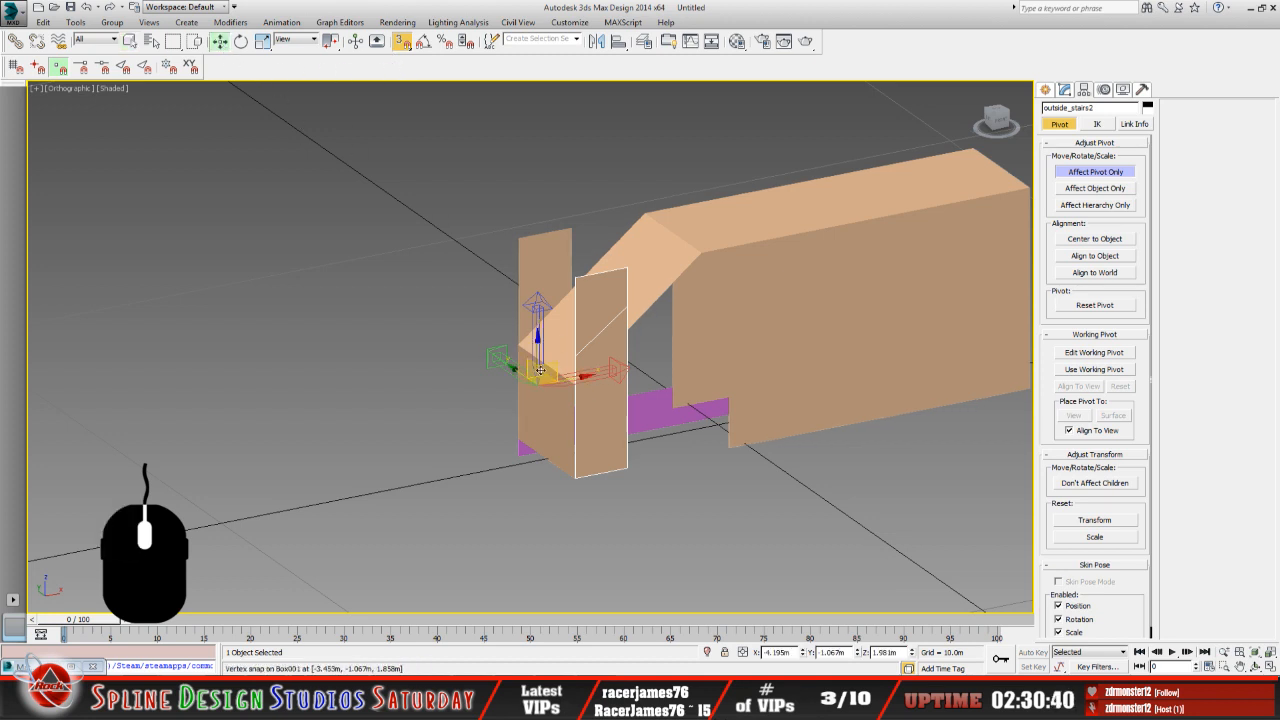
drag(537, 372, 624, 384)
click(122, 66)
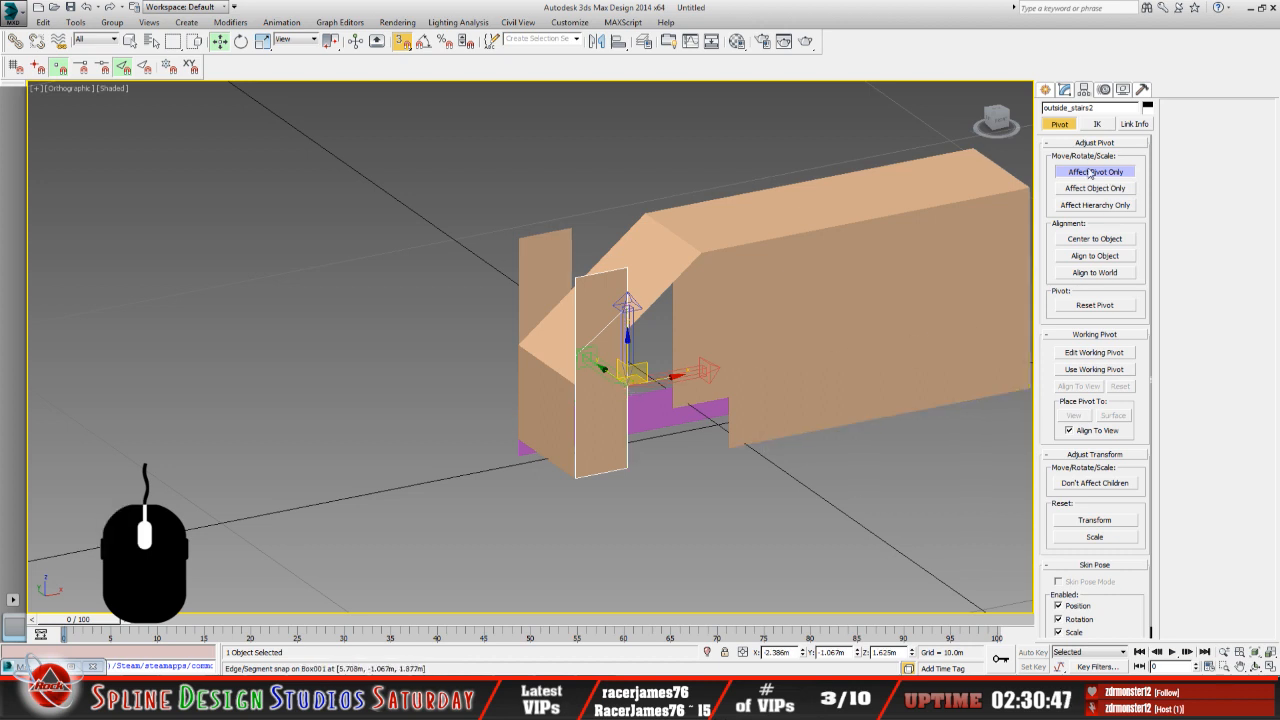
click(1092, 172)
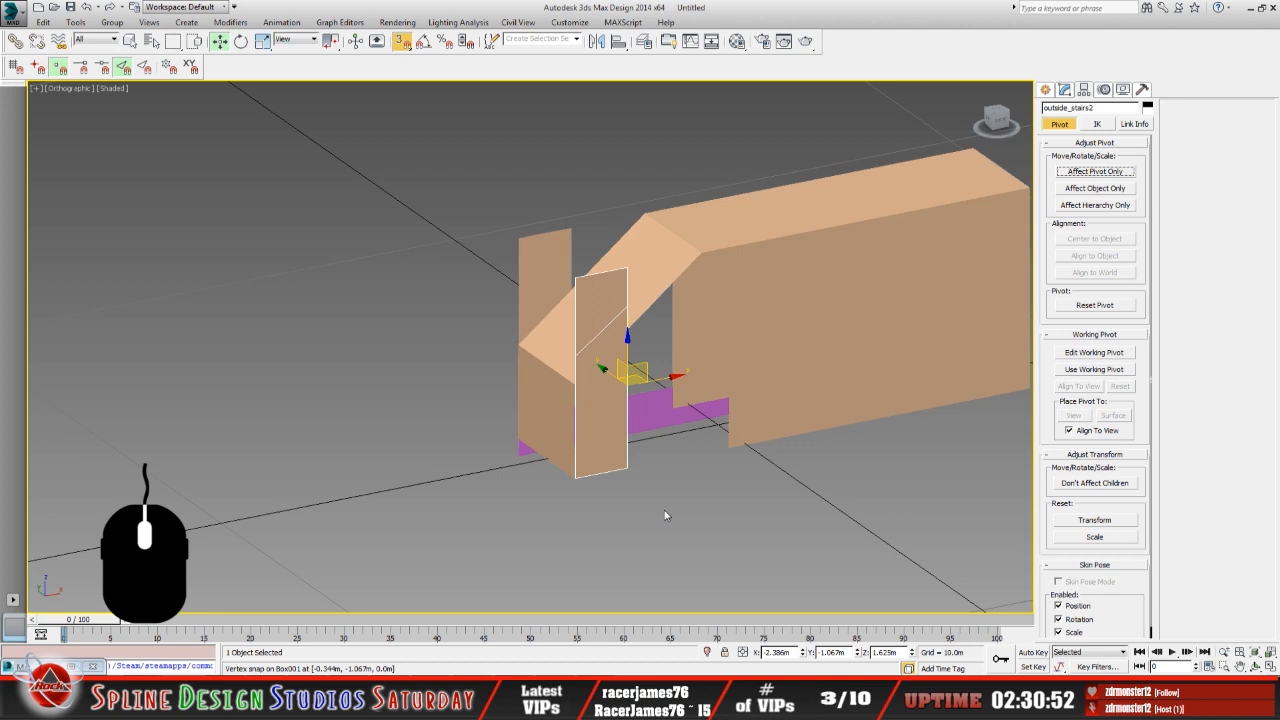
click(399, 43)
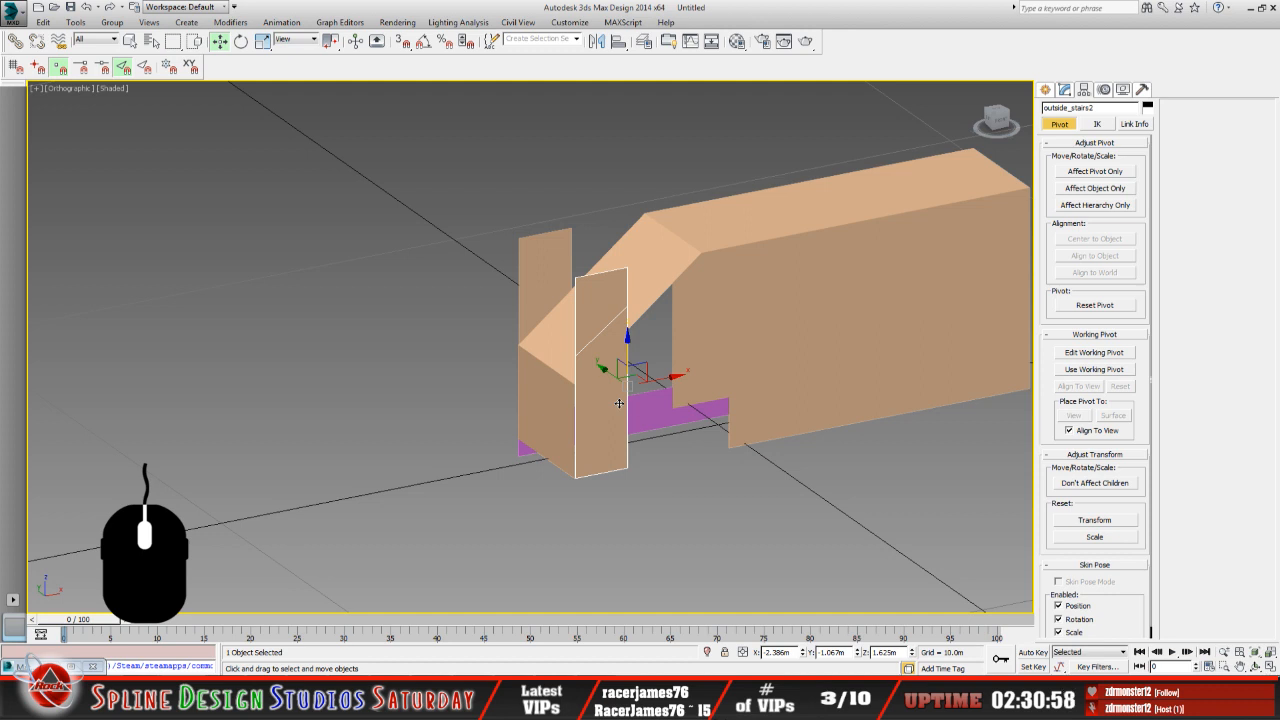
Select Box001's vertex on the long body's front vertical edge, one below the top corner, on the outside_stairs1 side.
click(540, 272)
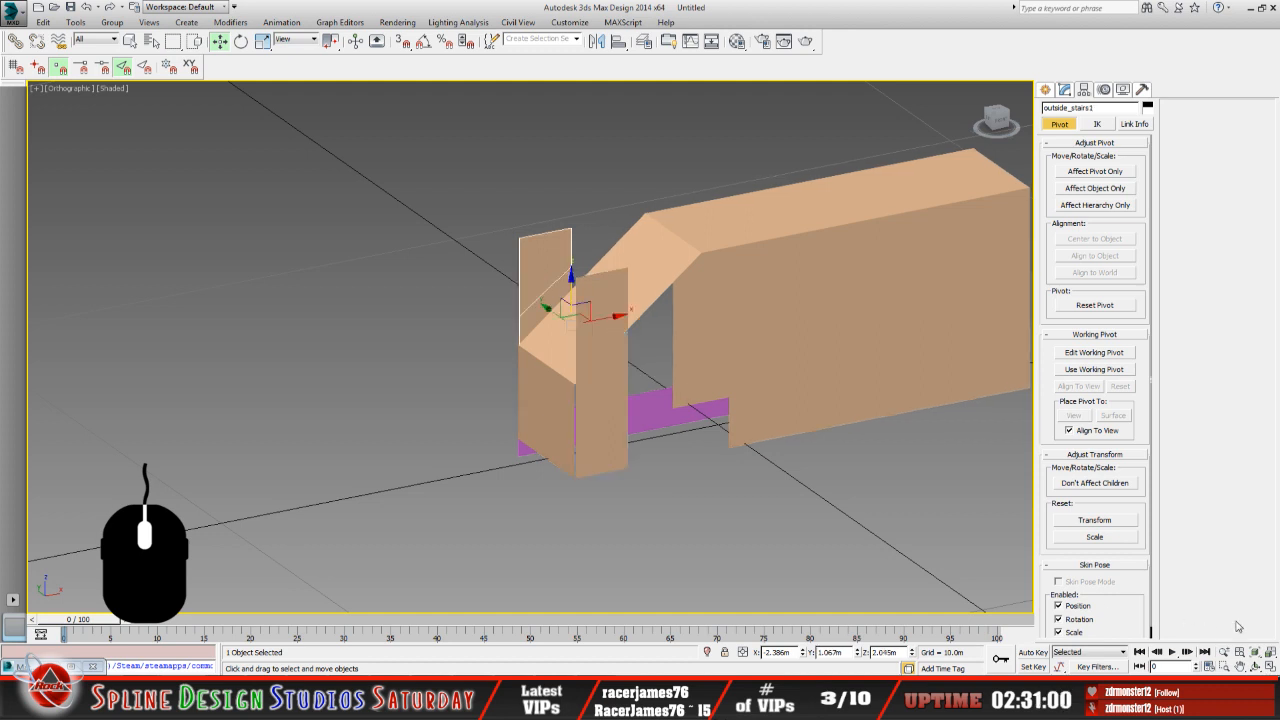
click(1256, 666)
drag(576, 376, 548, 385)
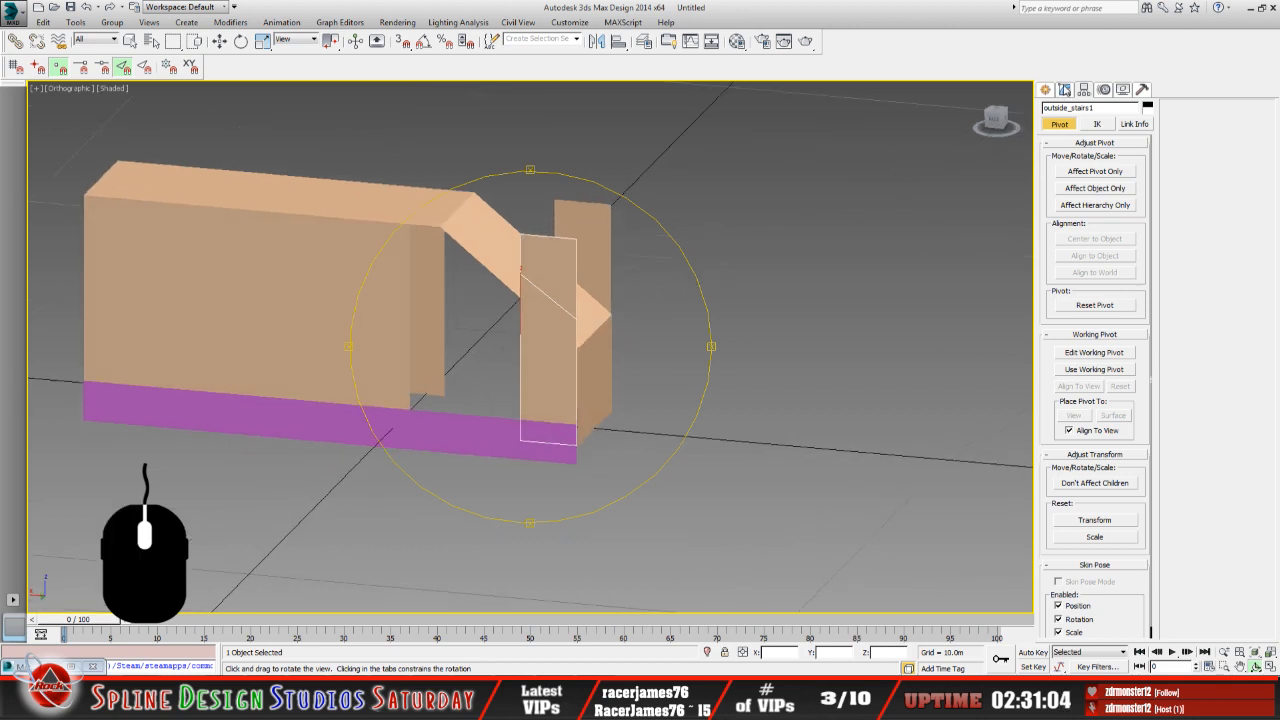
click(1064, 89)
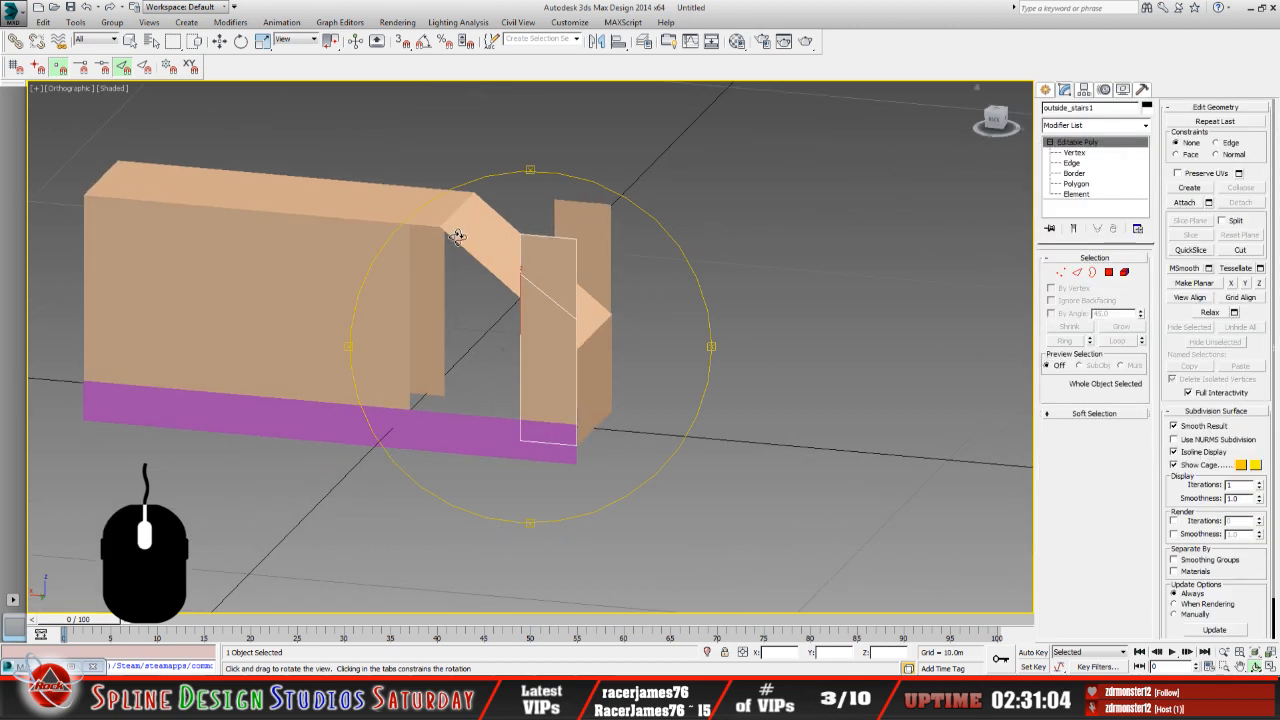
click(130, 41)
click(338, 316)
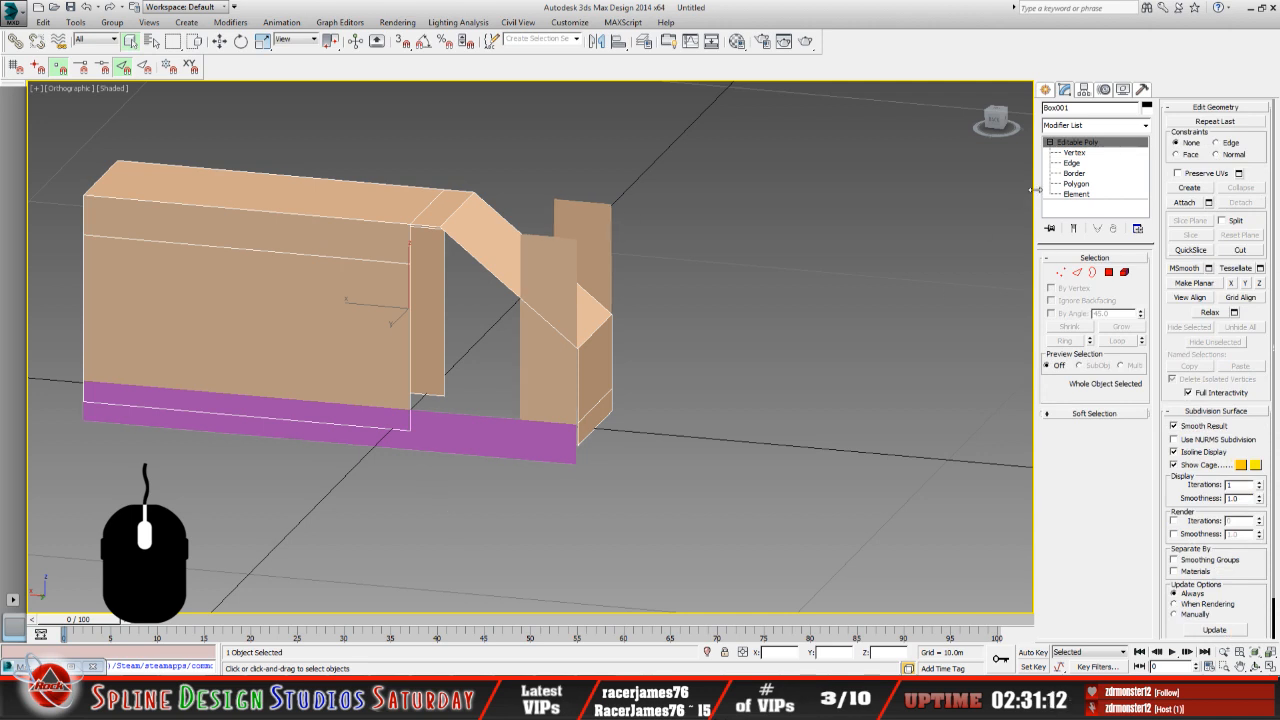
click(1078, 153)
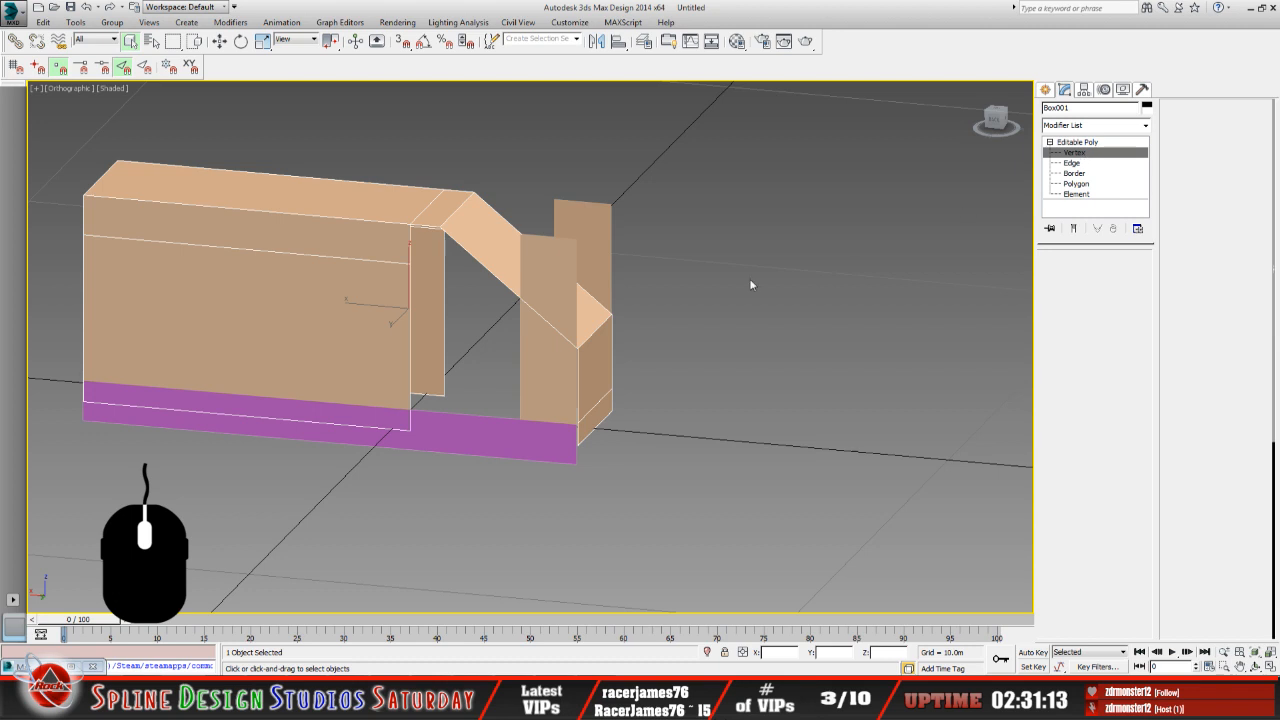
click(410, 263)
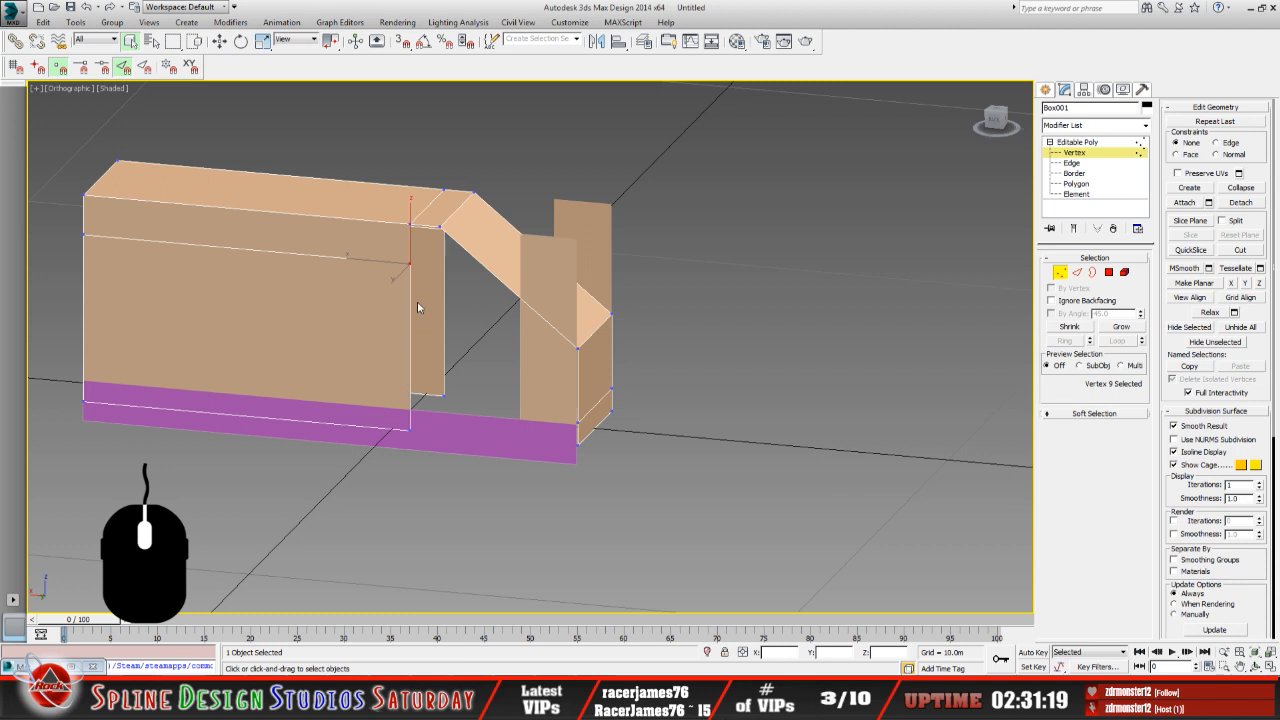
Copy the X coordinate of Box001's selected front-edge vertex and end vertex editing.
scroll(420, 301, up, 5)
scroll(447, 308, down, 2)
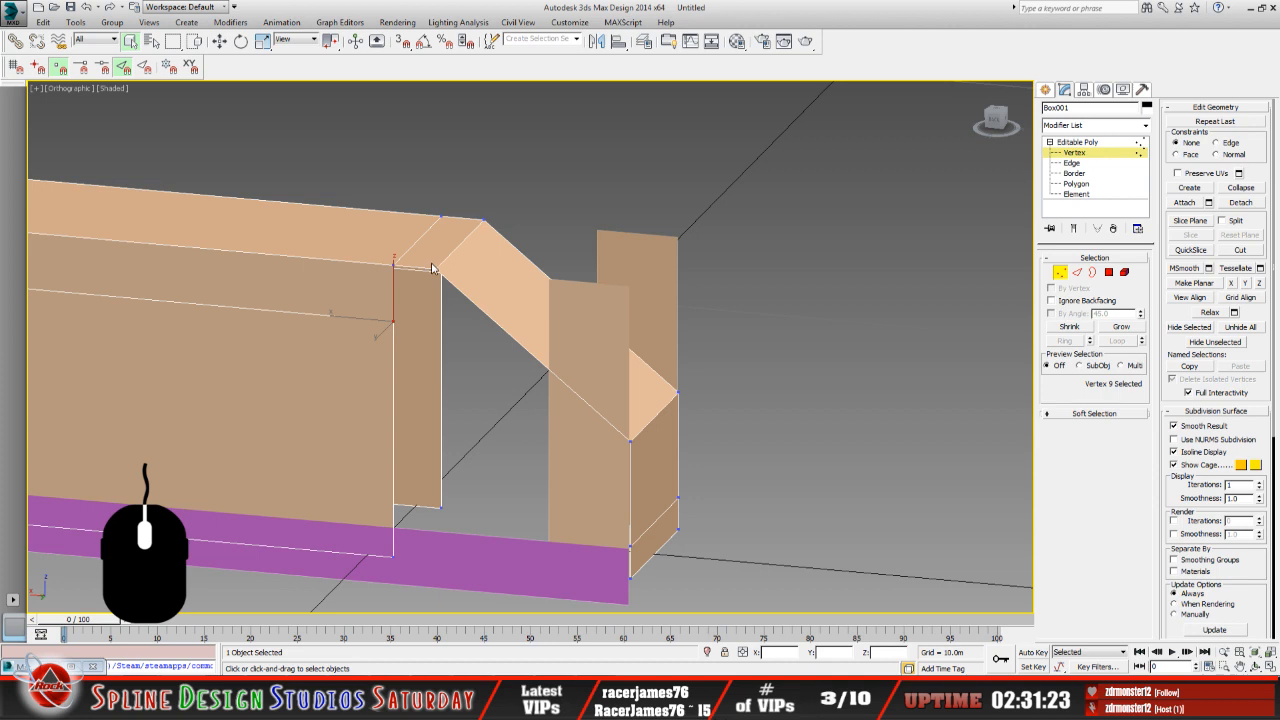
click(1100, 143)
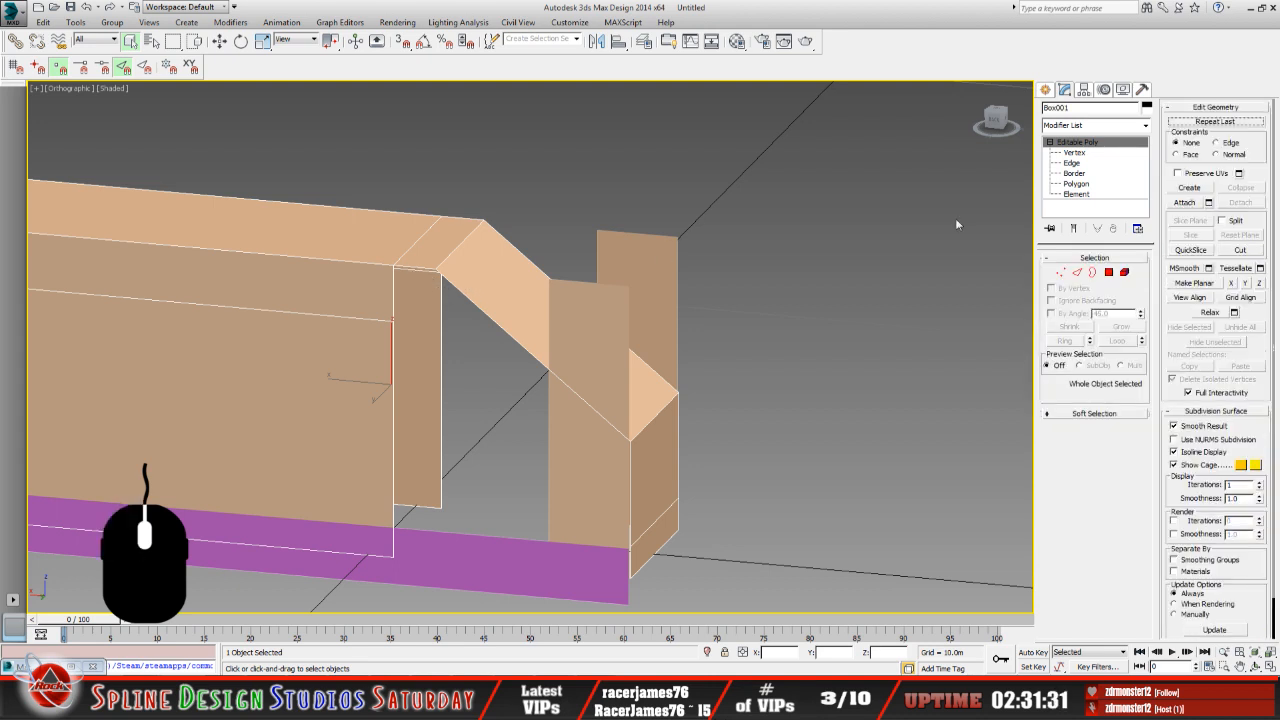
click(1073, 155)
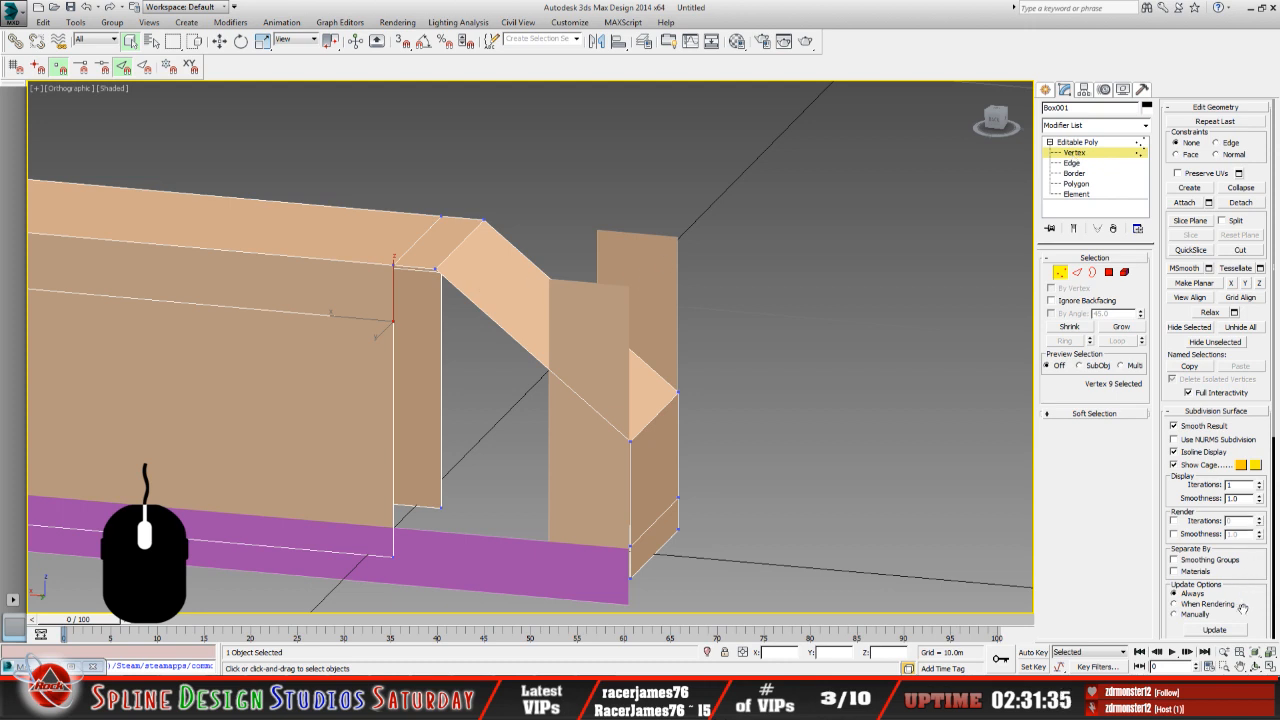
click(1256, 666)
drag(541, 379, 549, 337)
drag(543, 344, 548, 391)
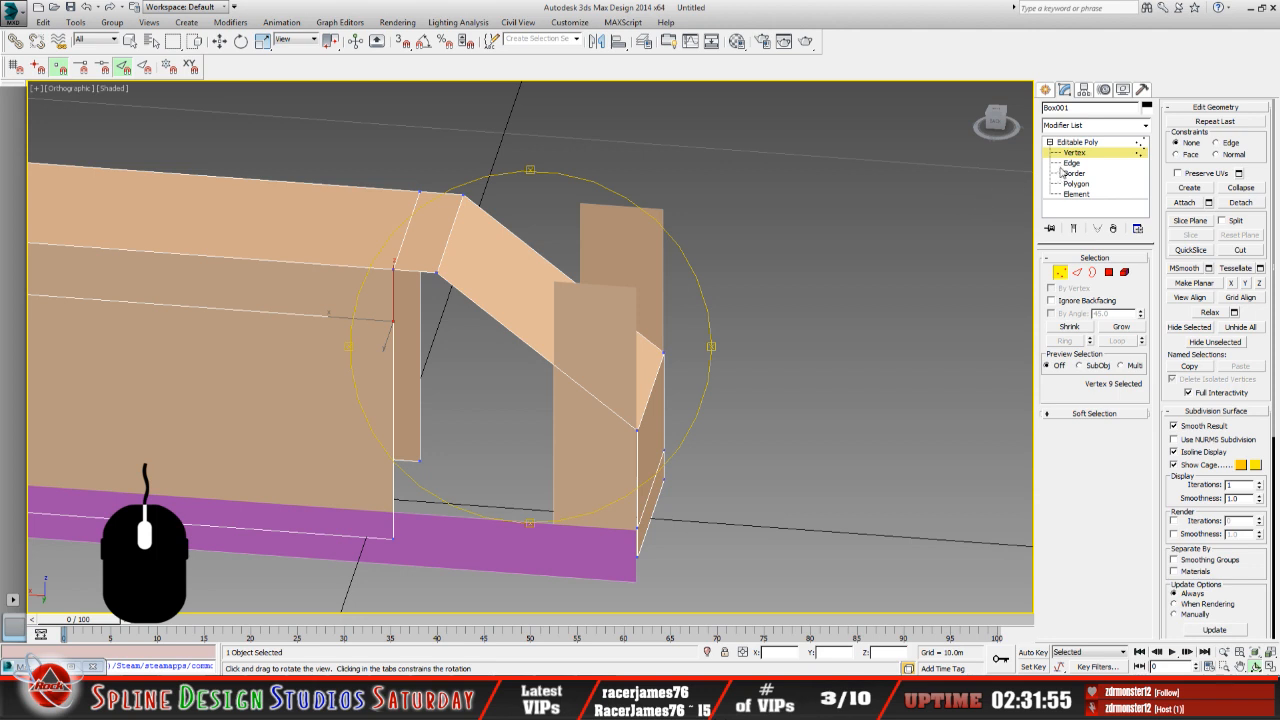
key(w)
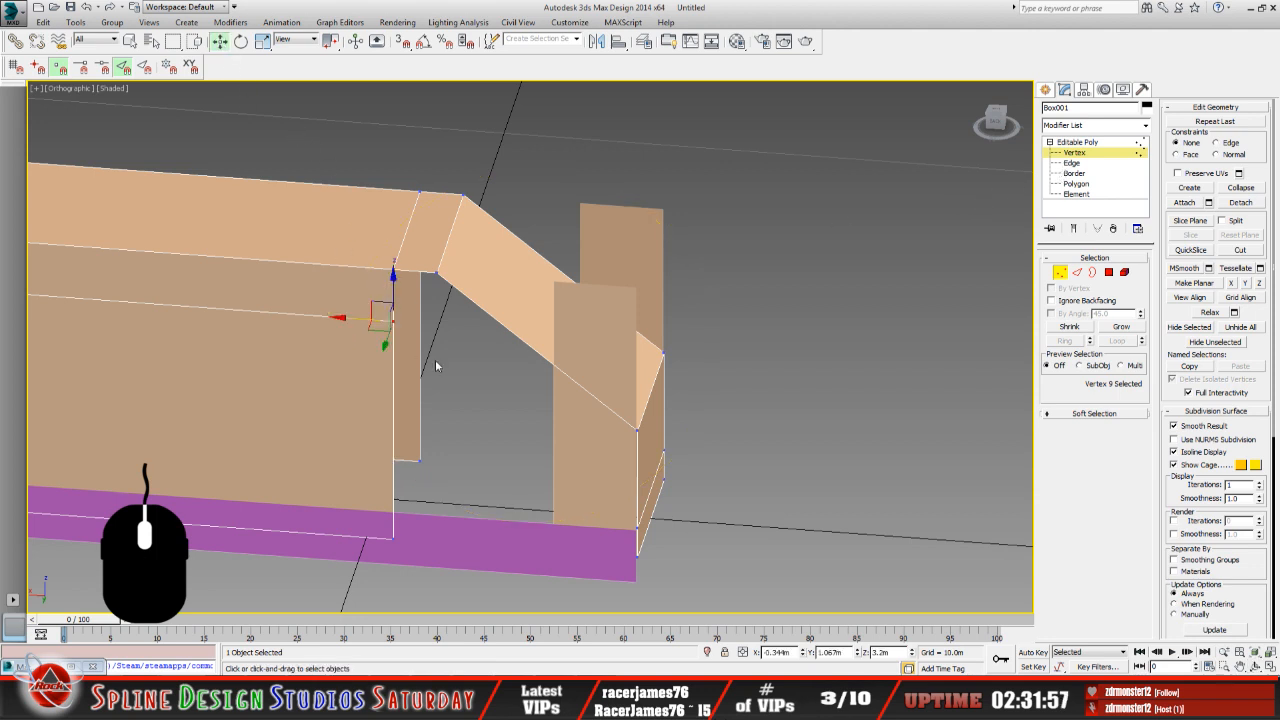
click(791, 655)
key(ctrl+c)
right_click(774, 660)
click(827, 519)
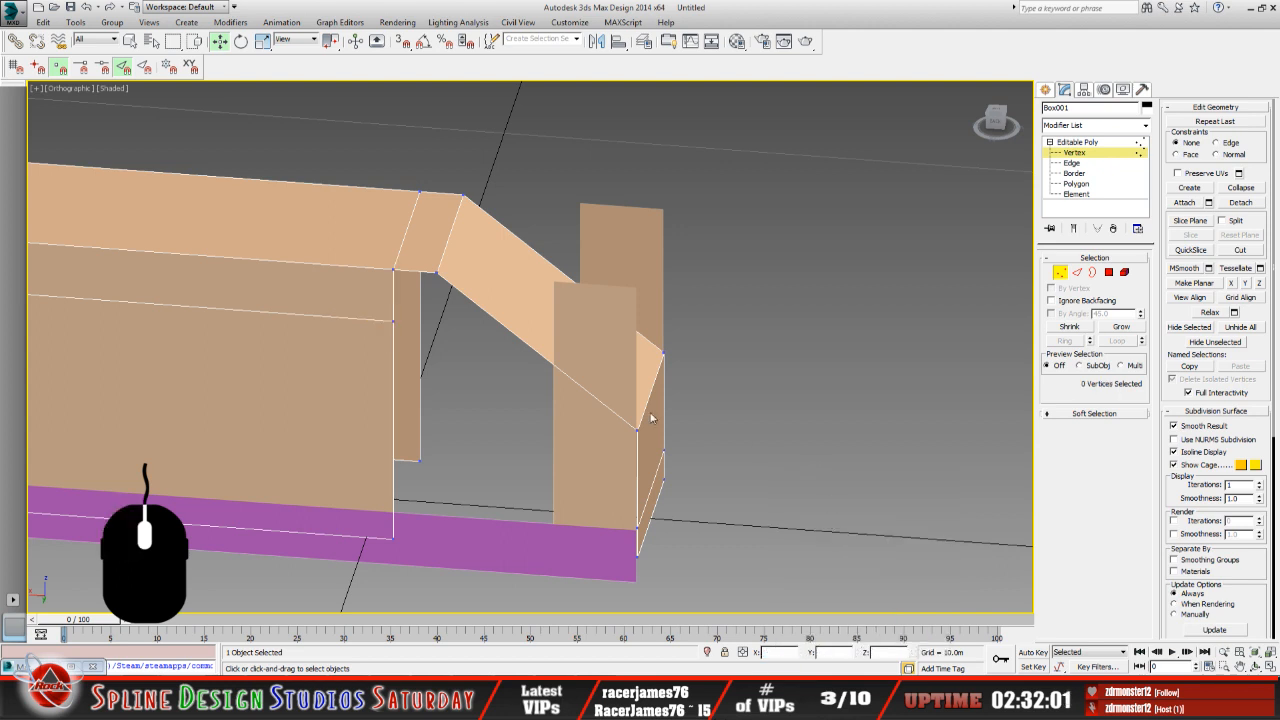
click(1082, 151)
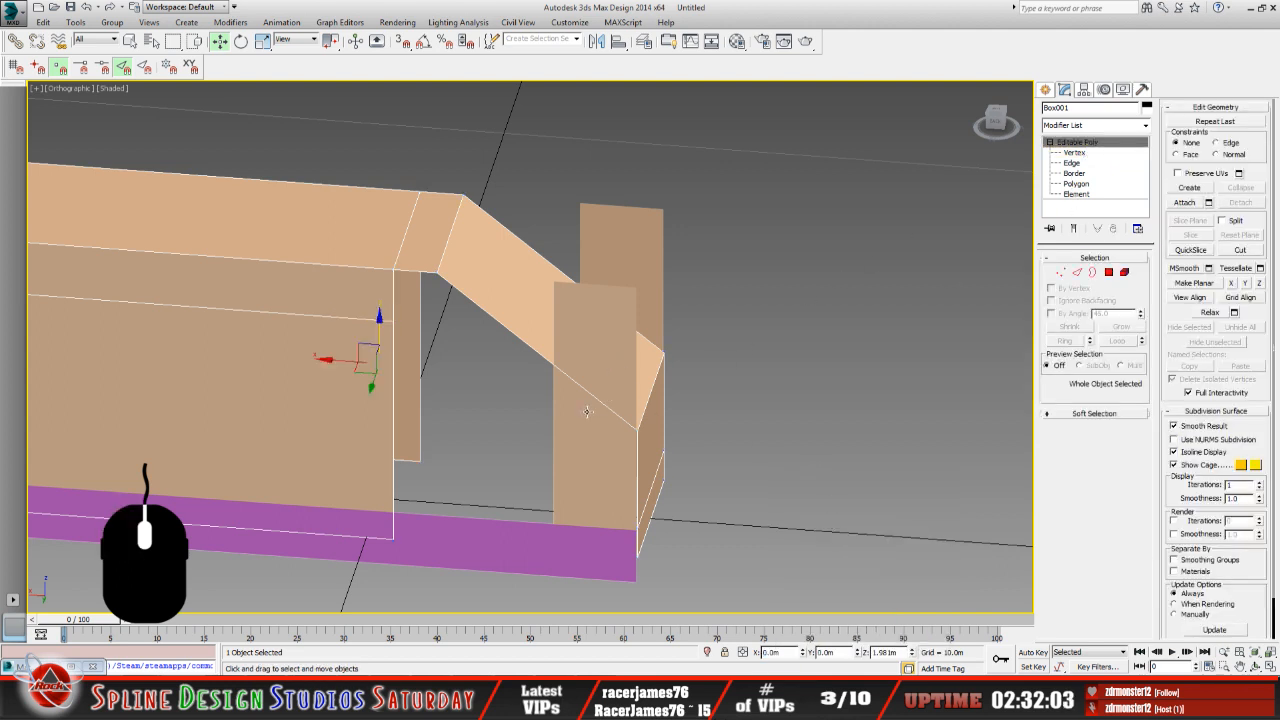
Move outside_stairs1 to the copied X coordinate of -0.344 m.
click(605, 457)
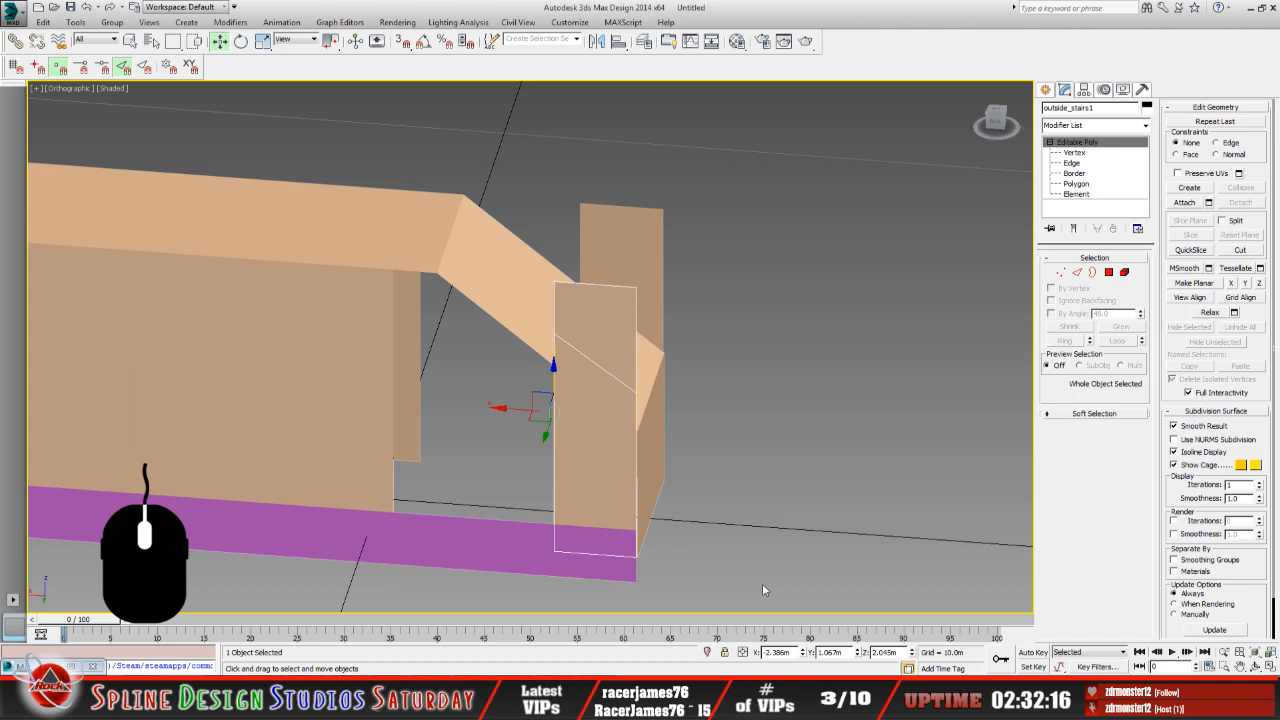
double_click(795, 652)
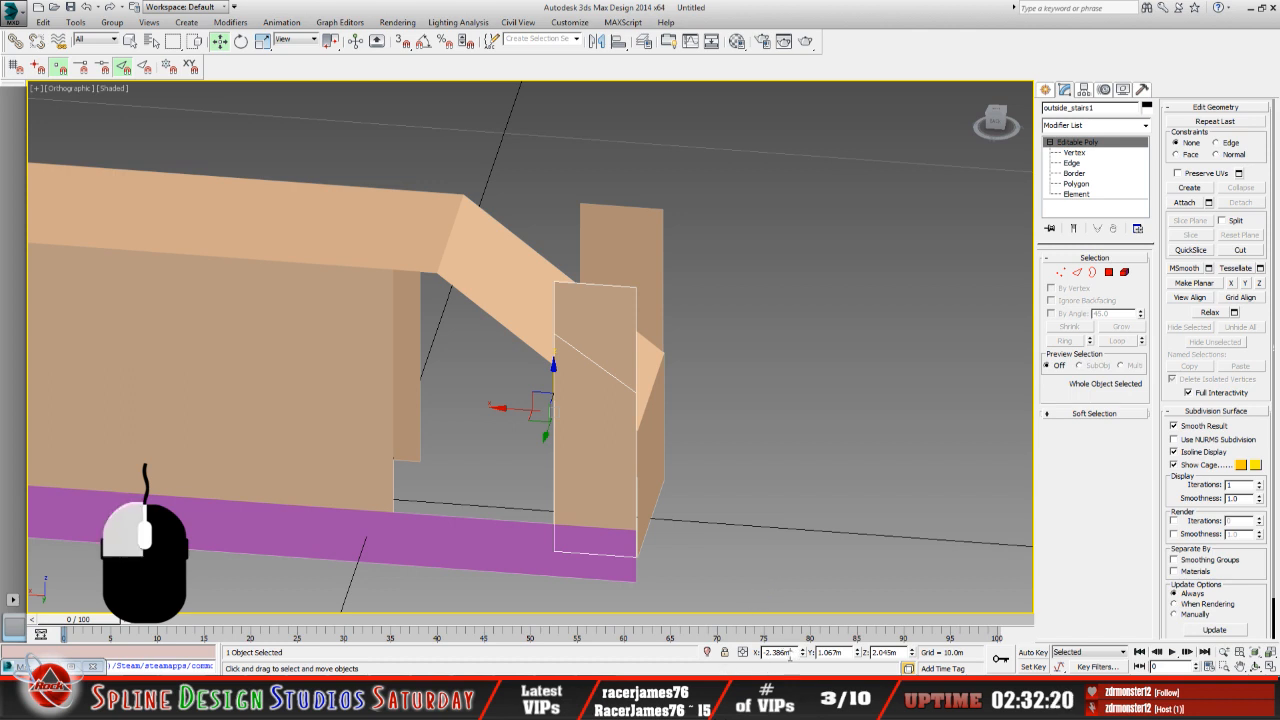
right_click(779, 653)
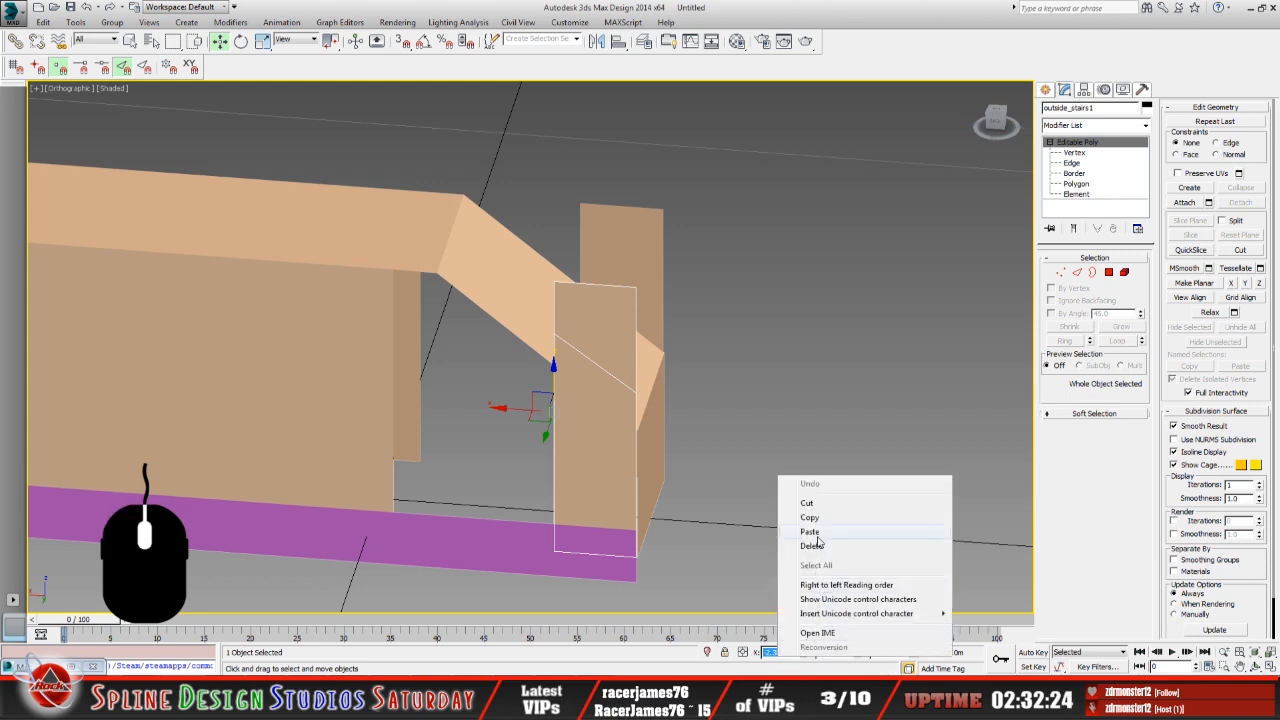
click(818, 533)
key(Return)
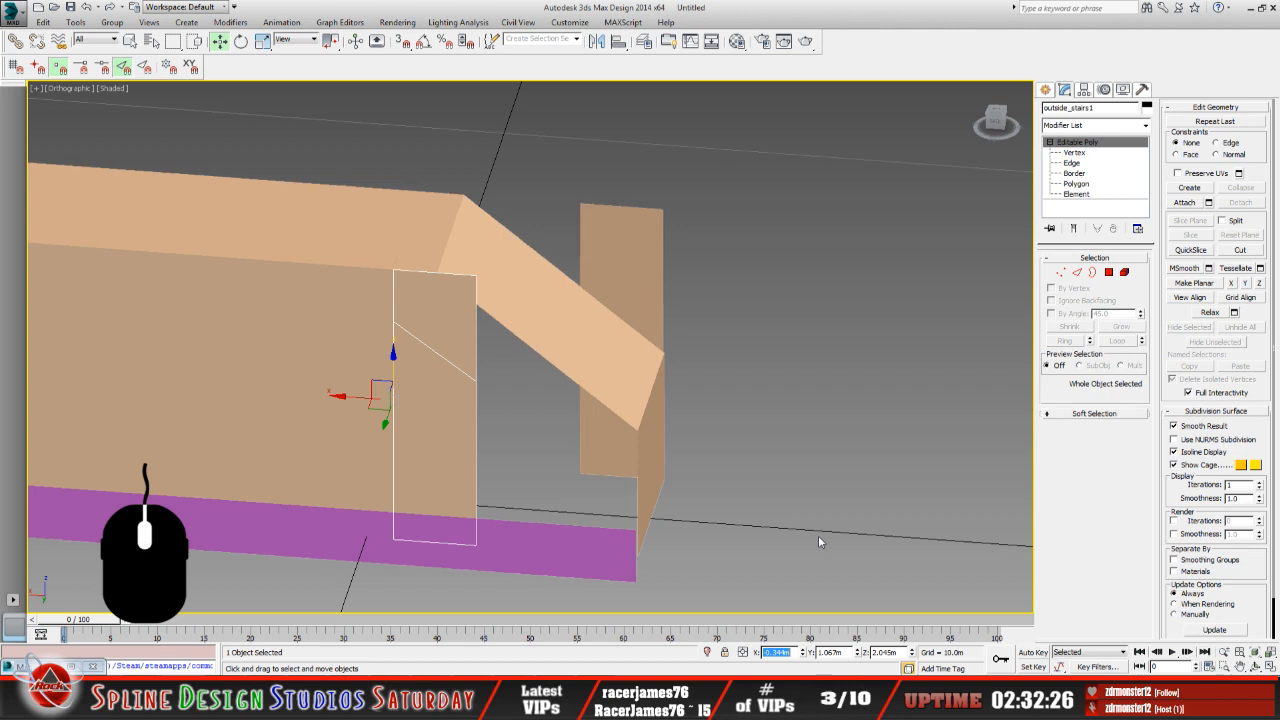
Move outside_stairs2 to the same copied X coordinate of -0.344 m.
click(648, 291)
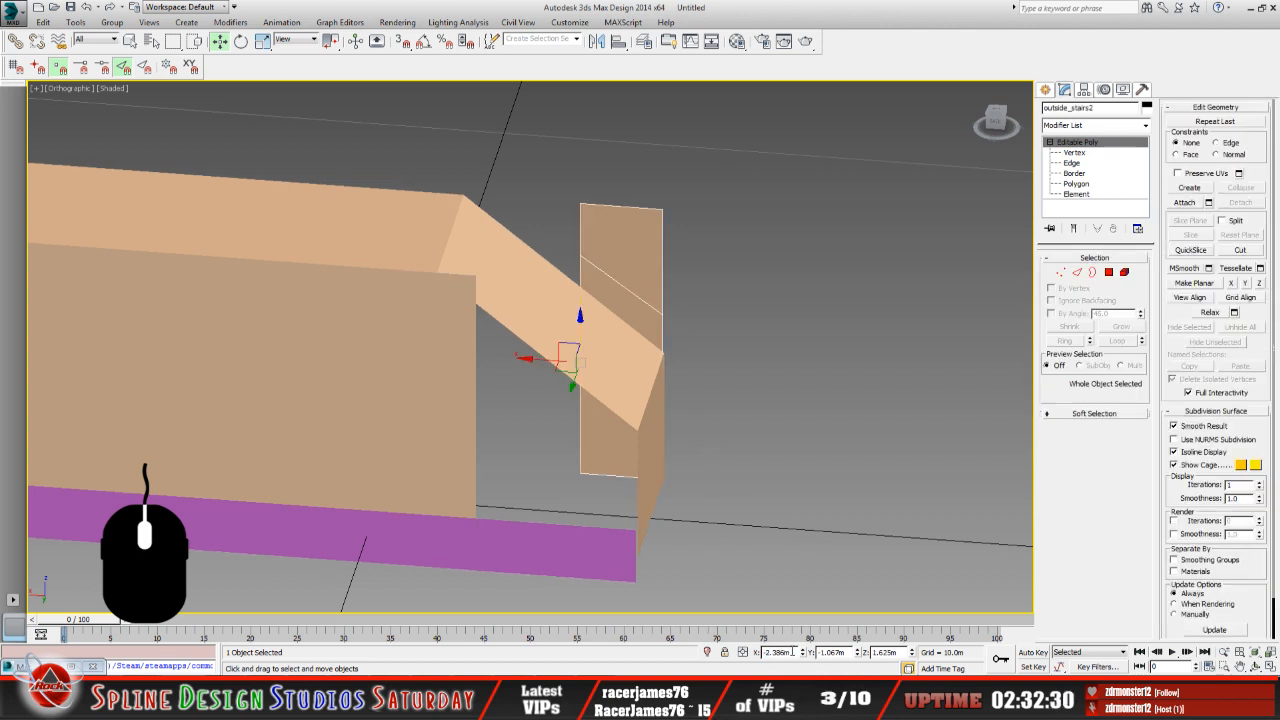
drag(791, 653, 752, 654)
right_click(772, 655)
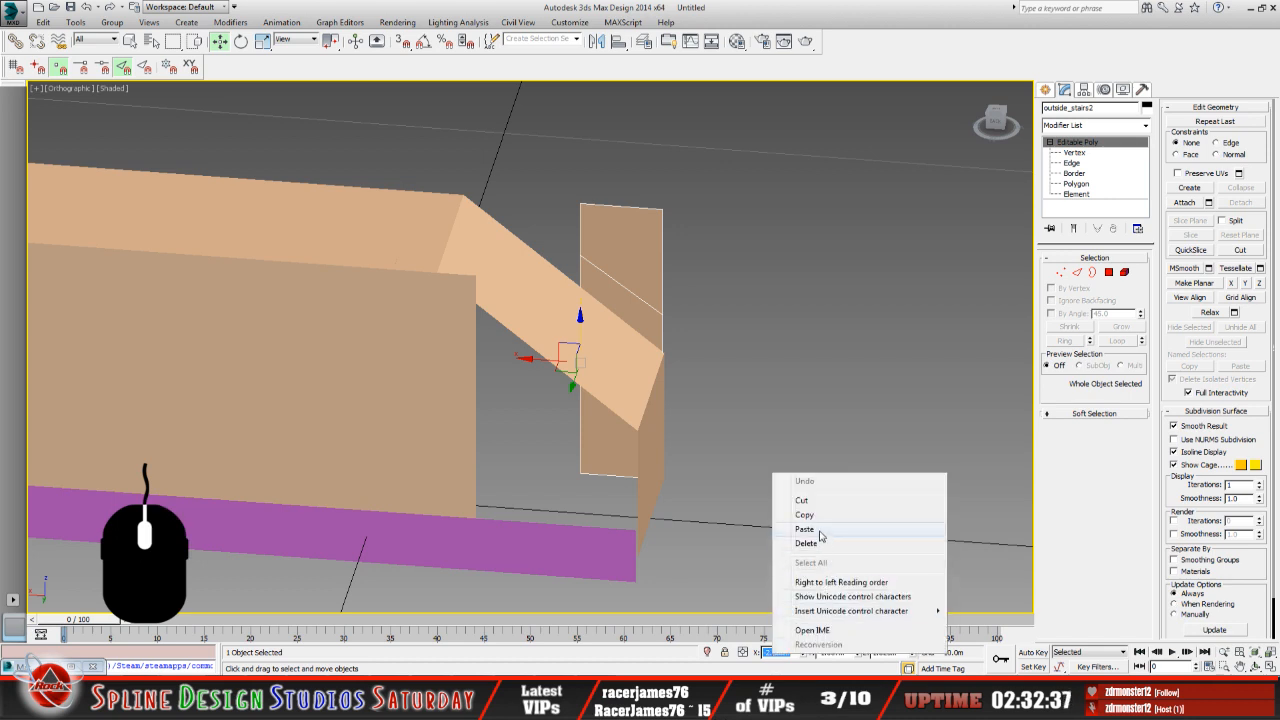
click(819, 530)
key(Return)
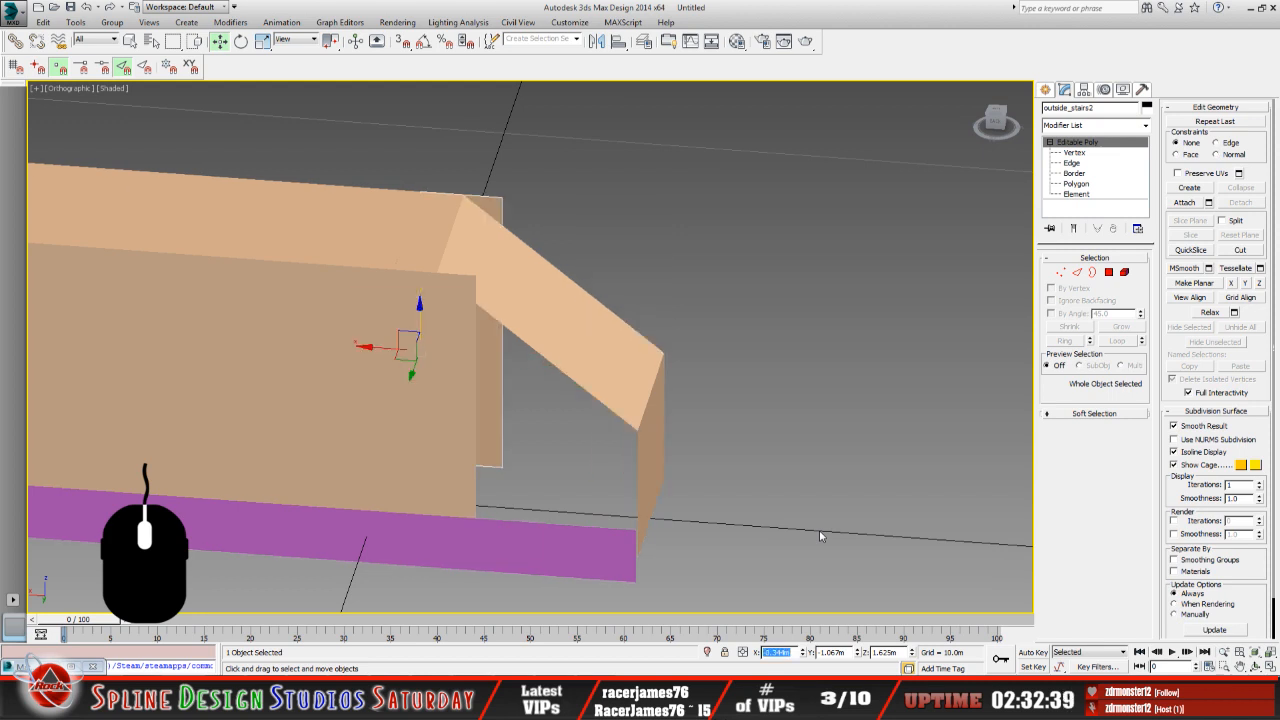
Select Box001's top vertex at the start of the slope on the outside_stairs2 side, then leave vertex editing.
click(445, 245)
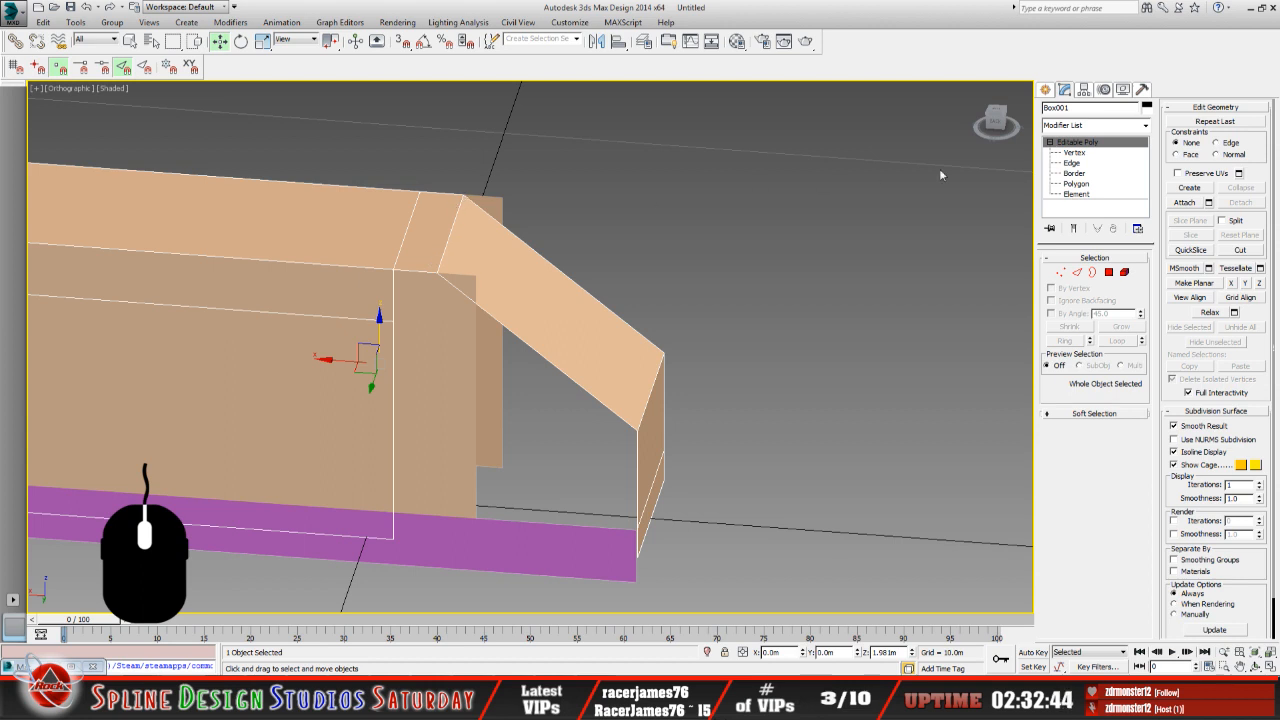
click(1060, 156)
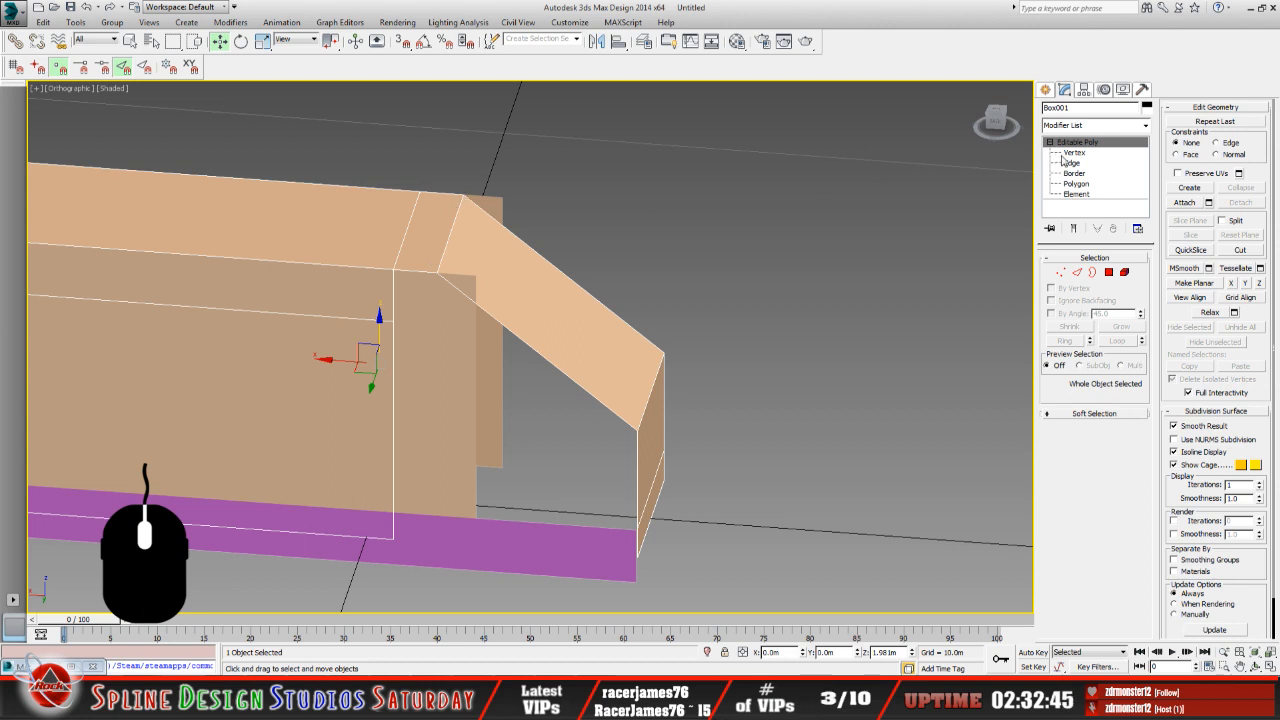
click(464, 192)
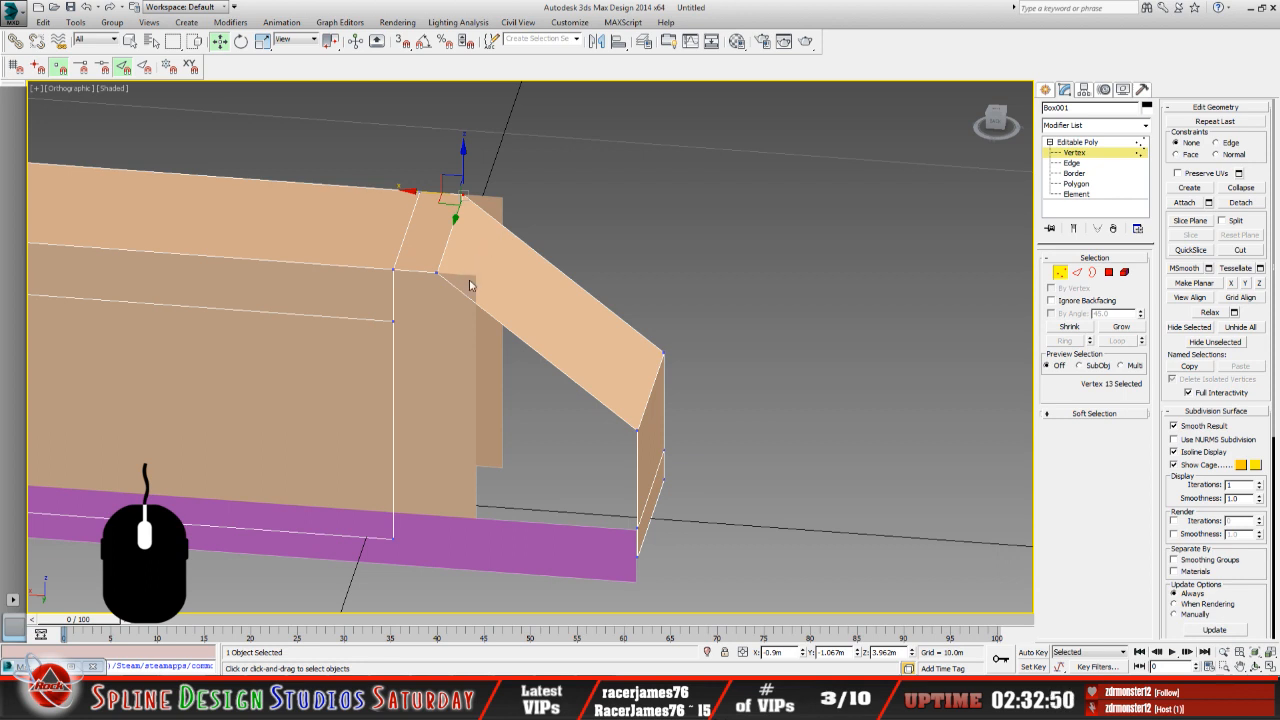
click(1078, 142)
Copy the X coordinate of outside_stairs1's outer top corner vertex and end vertex editing on that panel.
click(436, 318)
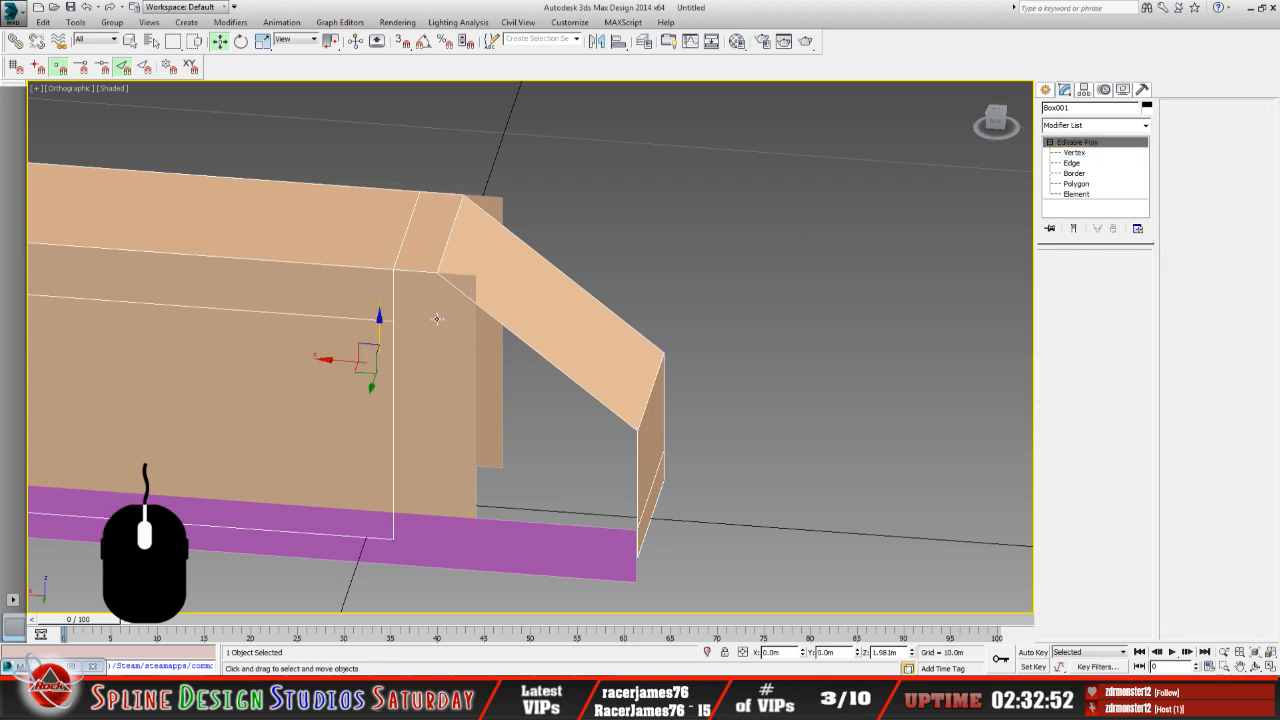
click(1074, 152)
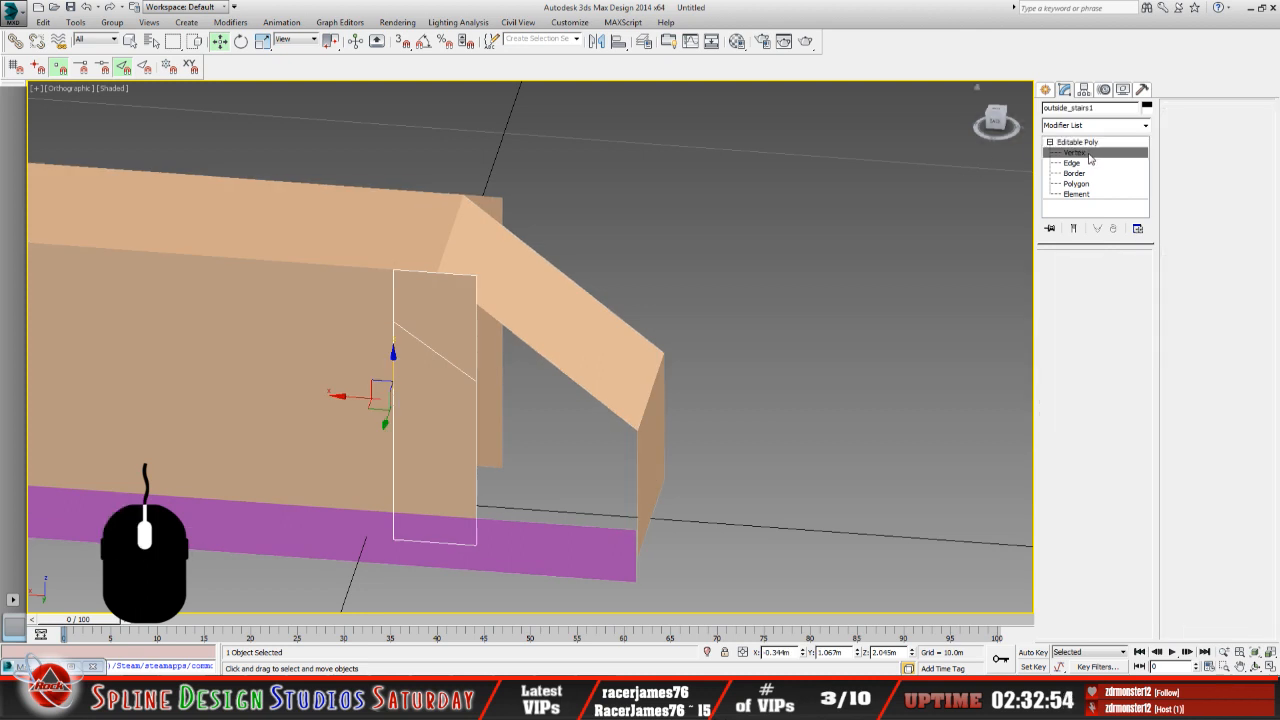
click(477, 274)
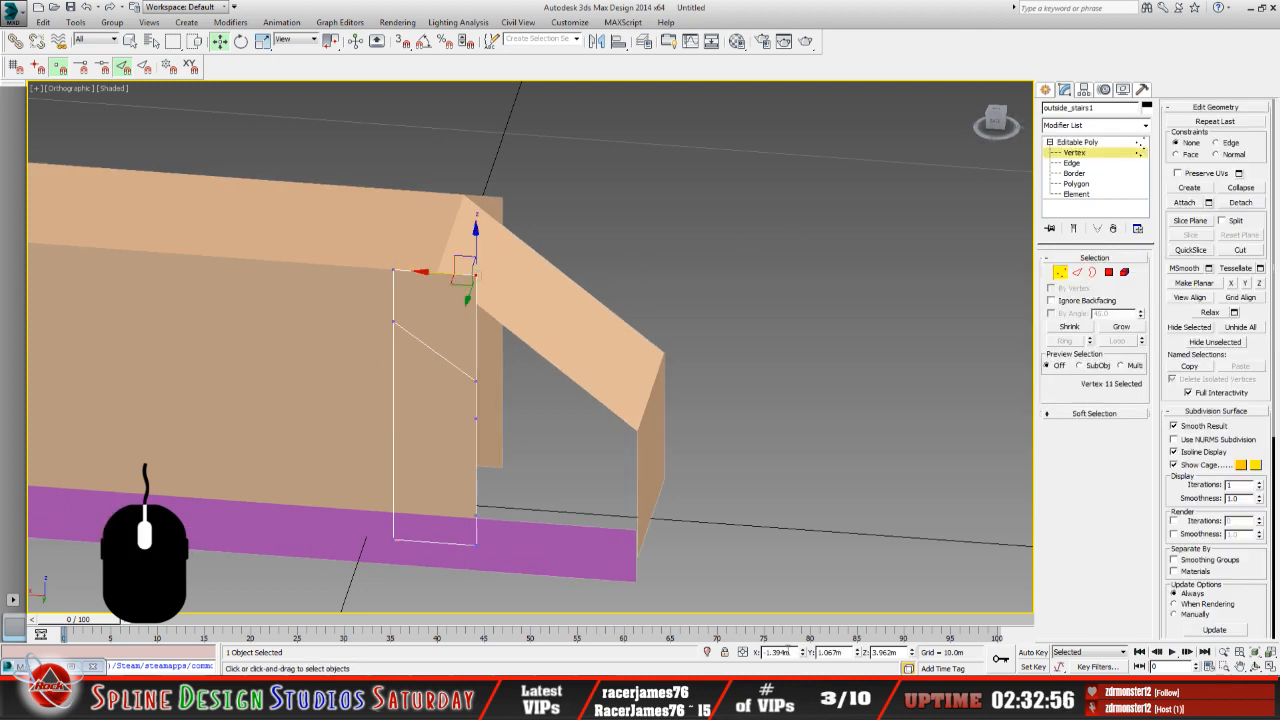
double_click(790, 652)
right_click(777, 652)
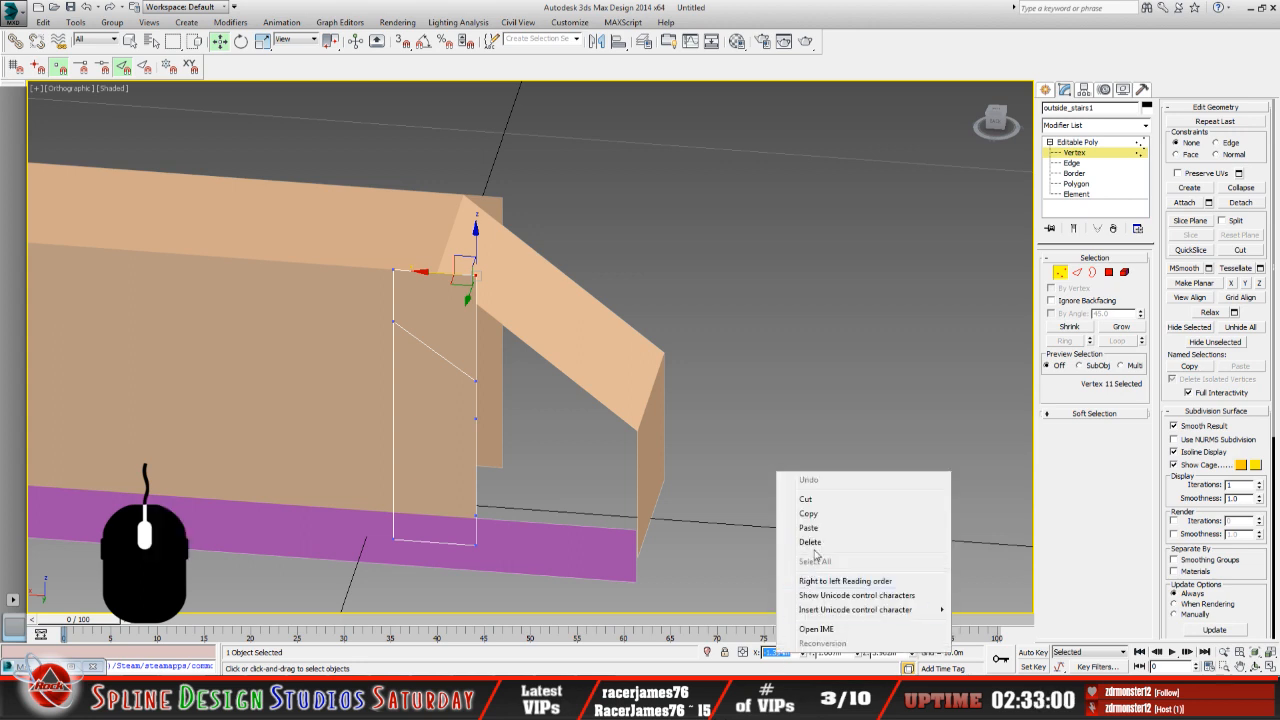
click(808, 514)
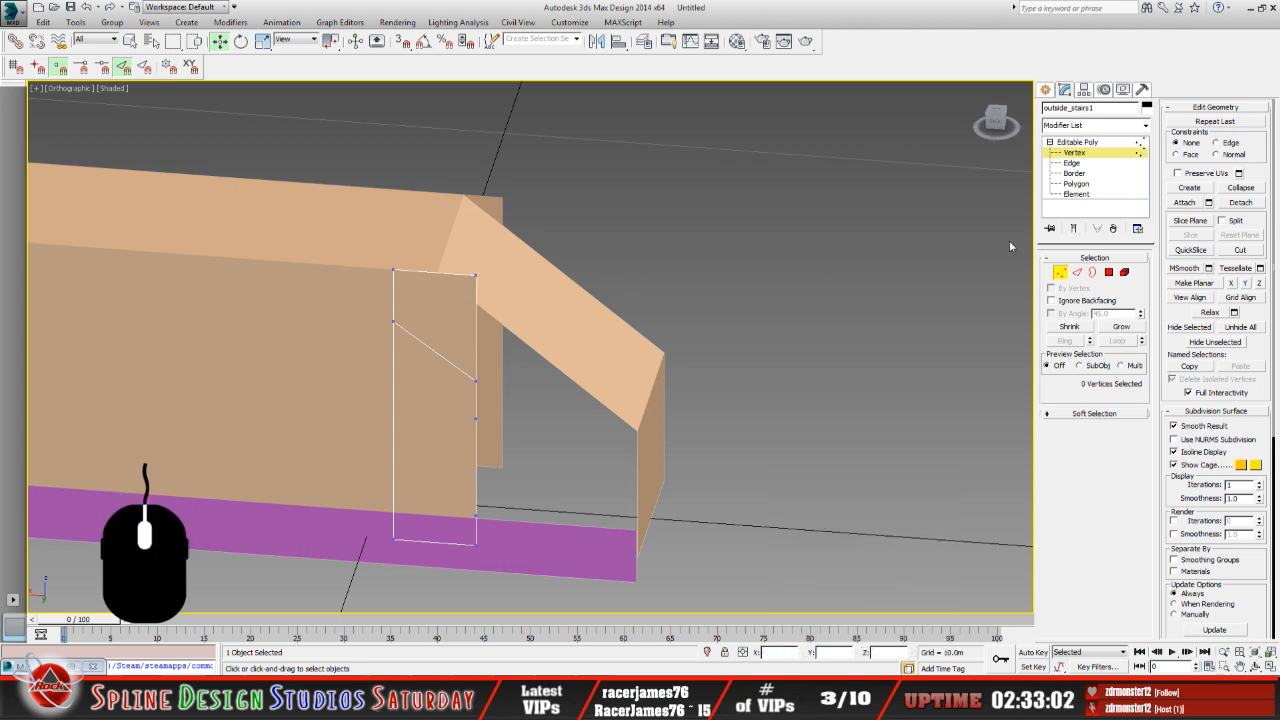
click(1072, 142)
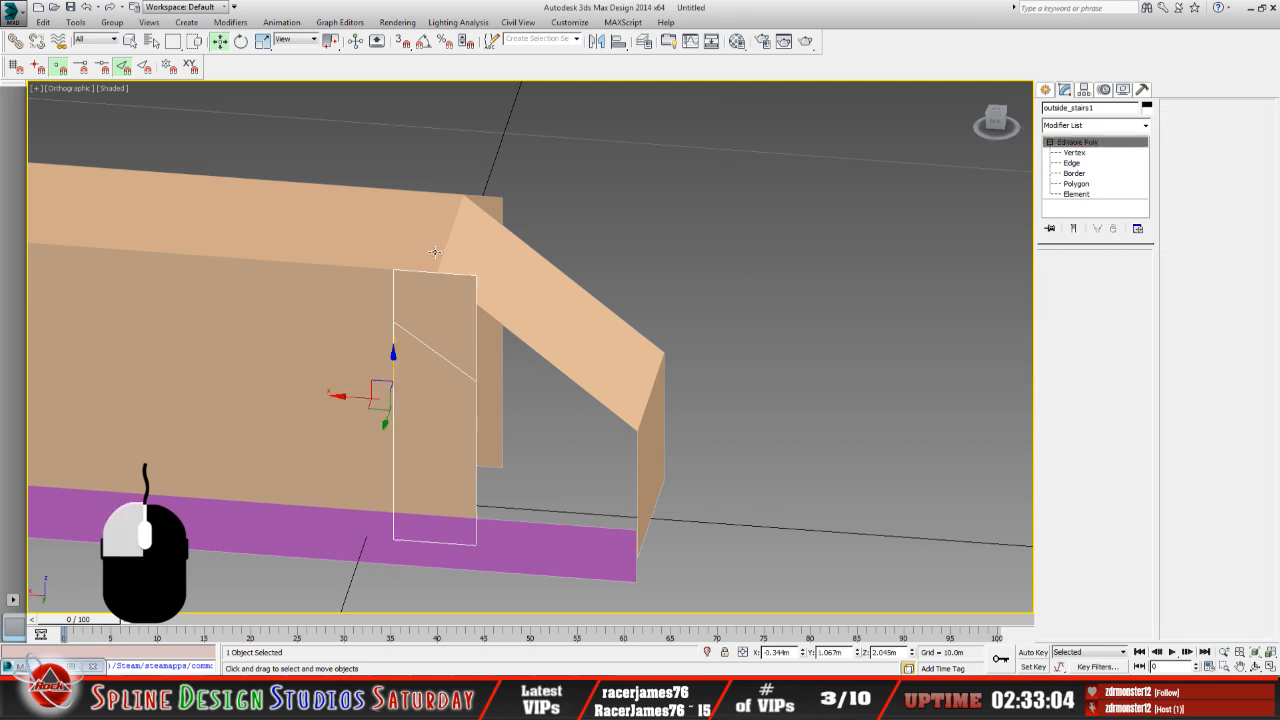
Move Box001's slope-start vertex on the outside_stairs2 side to the copied X coordinate of -1.394 m.
click(476, 273)
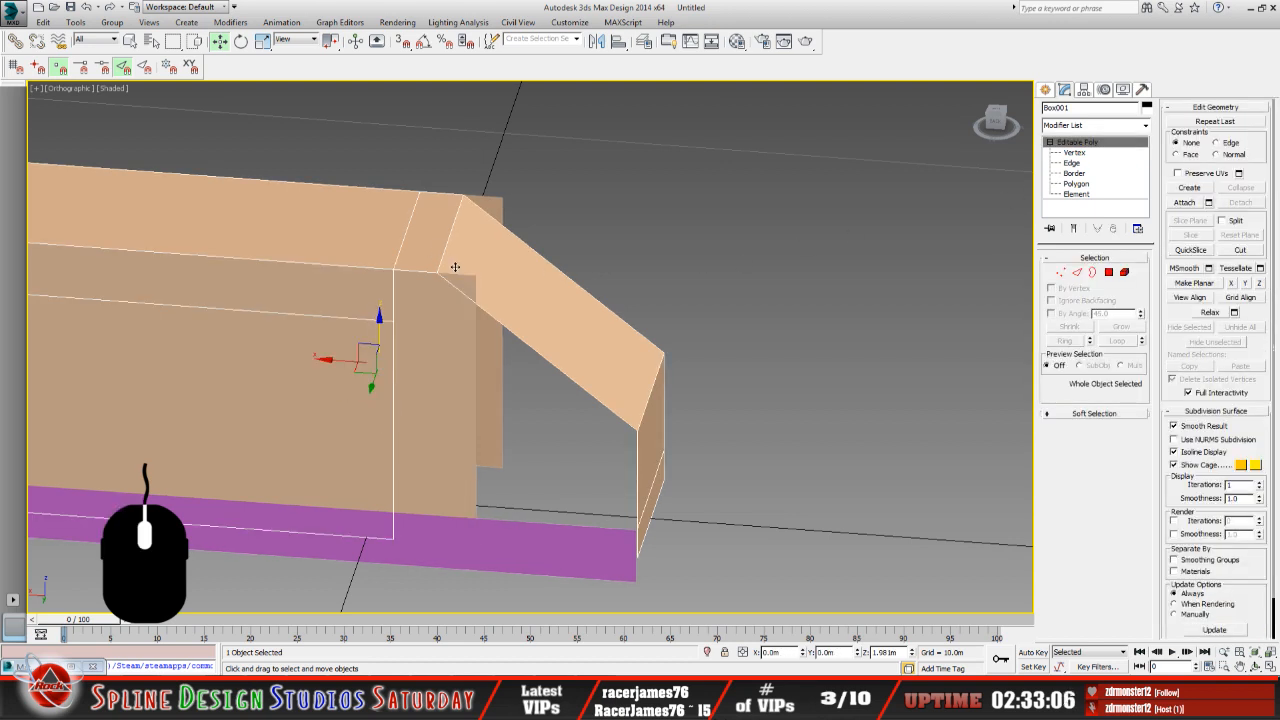
key(1)
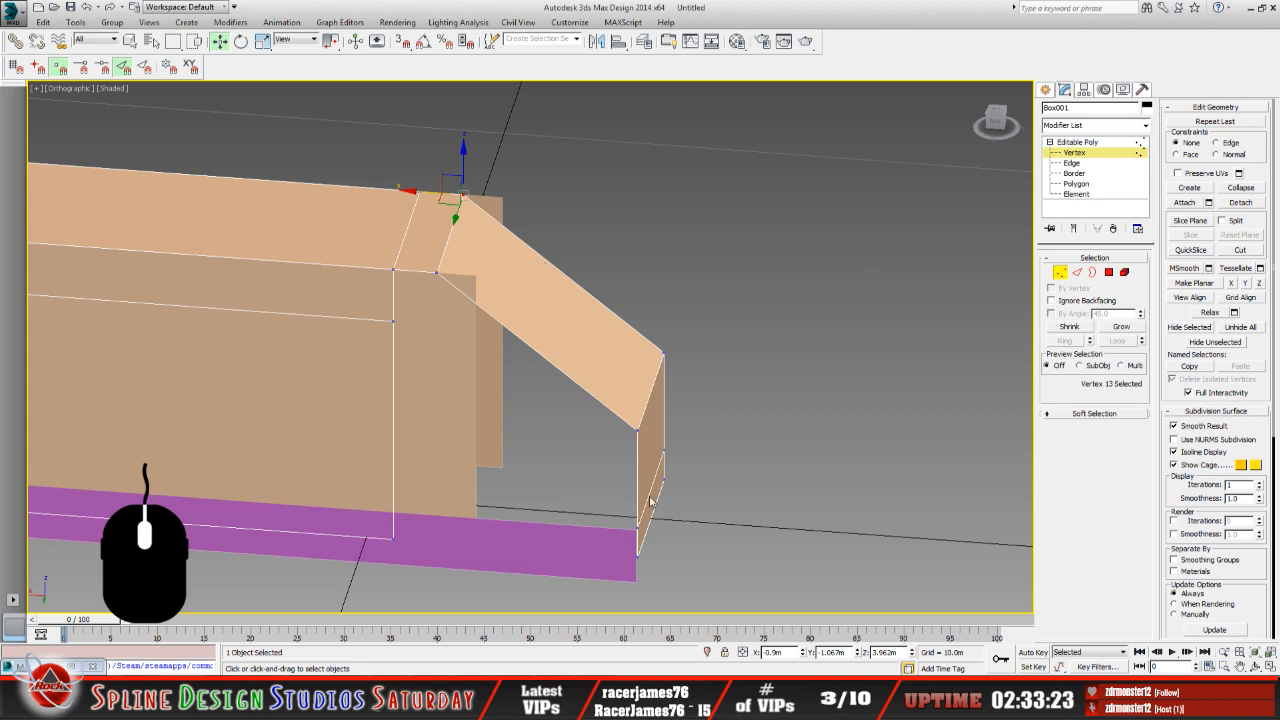
double_click(768, 652)
right_click(776, 652)
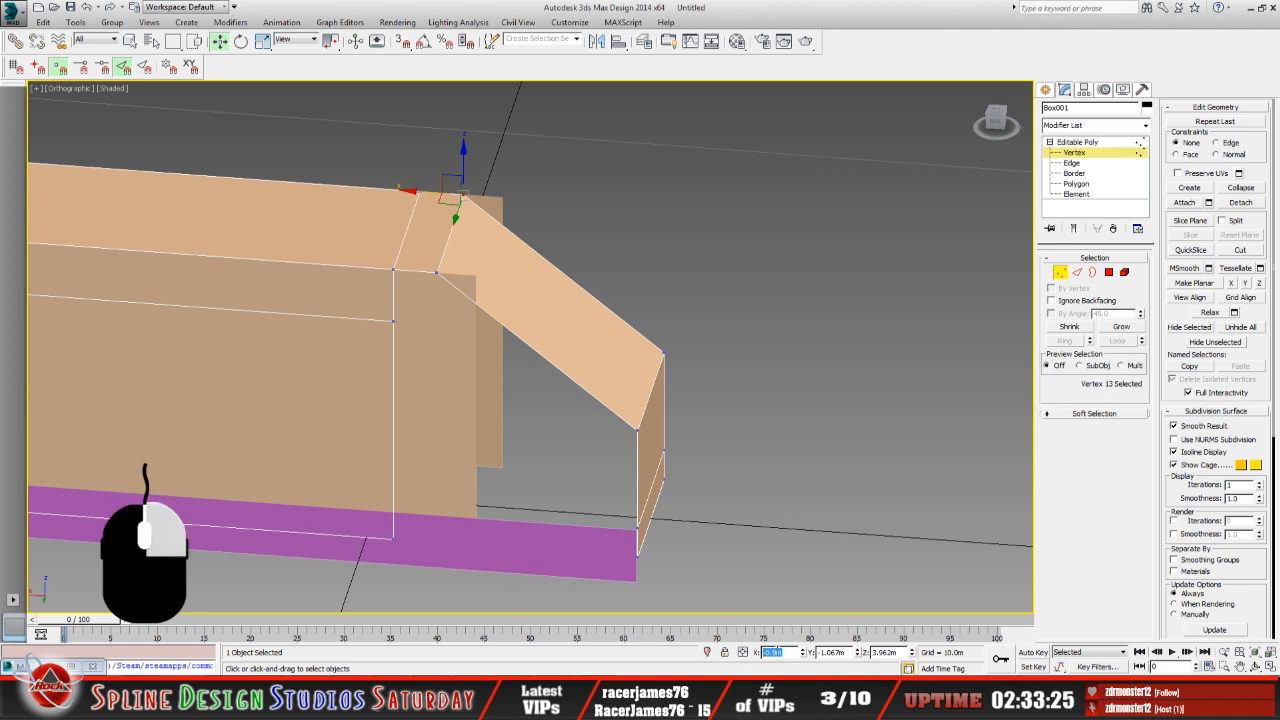
click(827, 527)
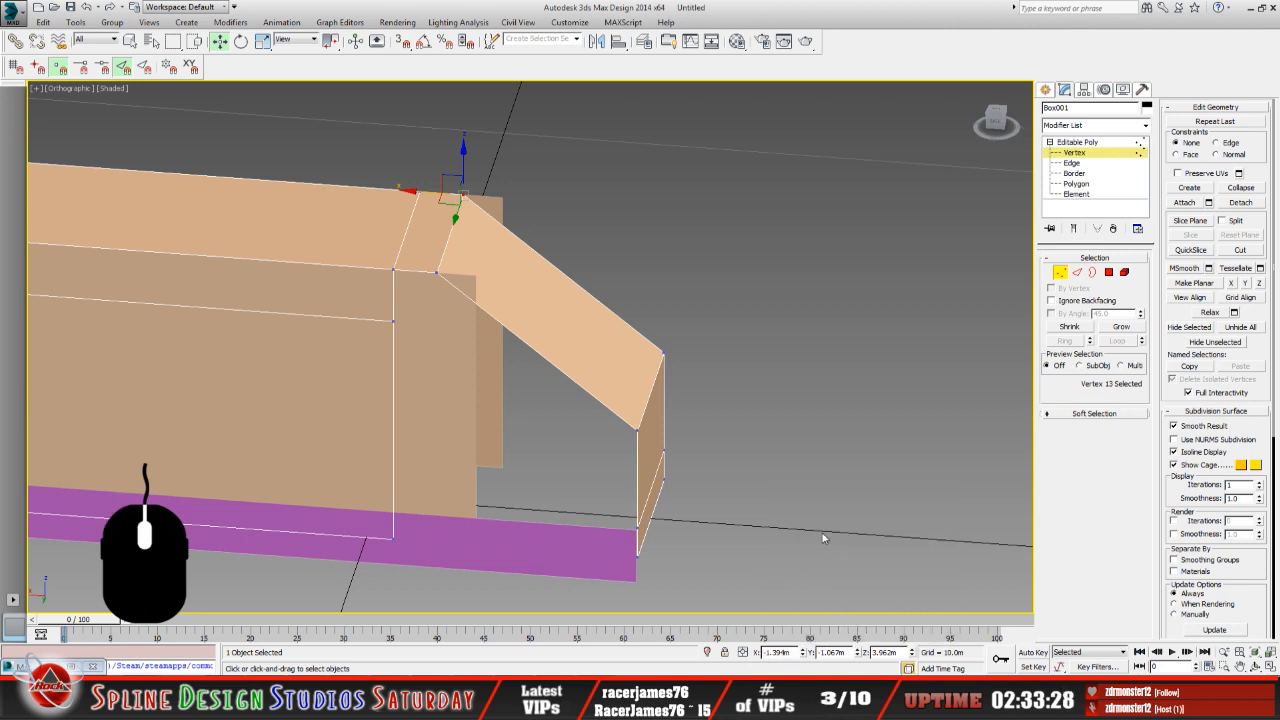
key(Return)
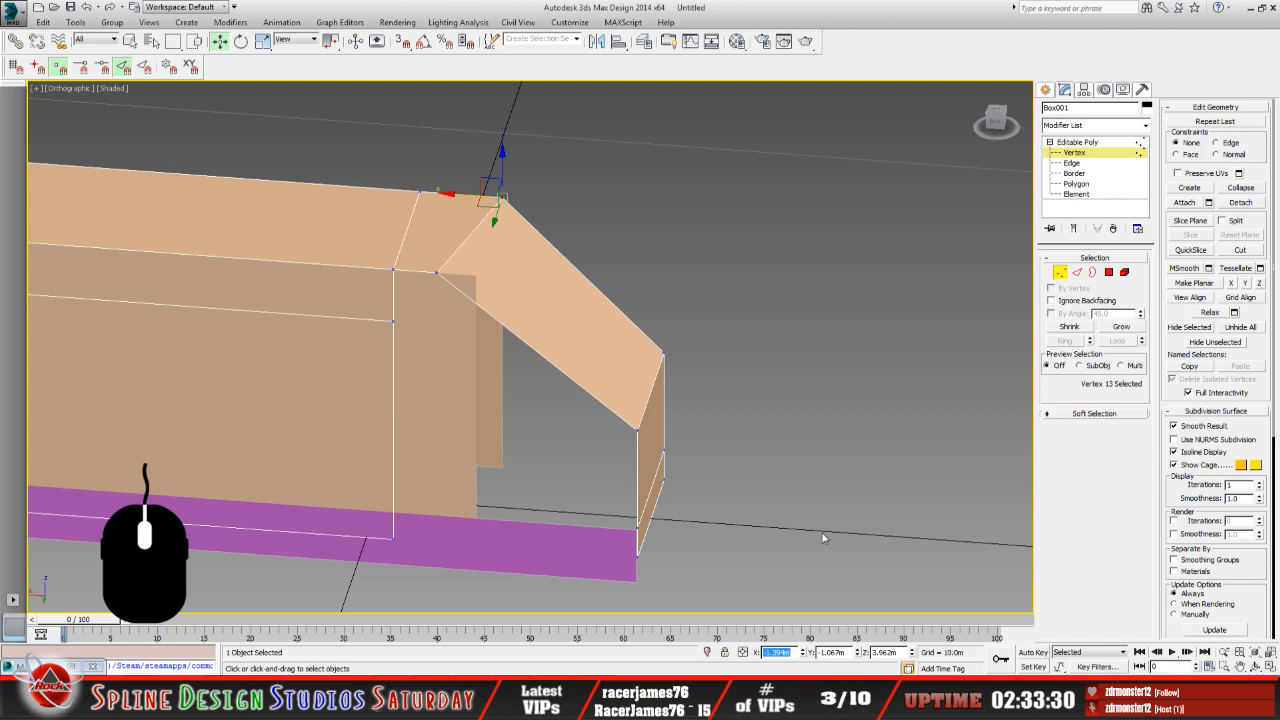
Move Box001's slope-start vertex on the outside_stairs1 side to the copied X coordinate of -1.394 m.
click(437, 272)
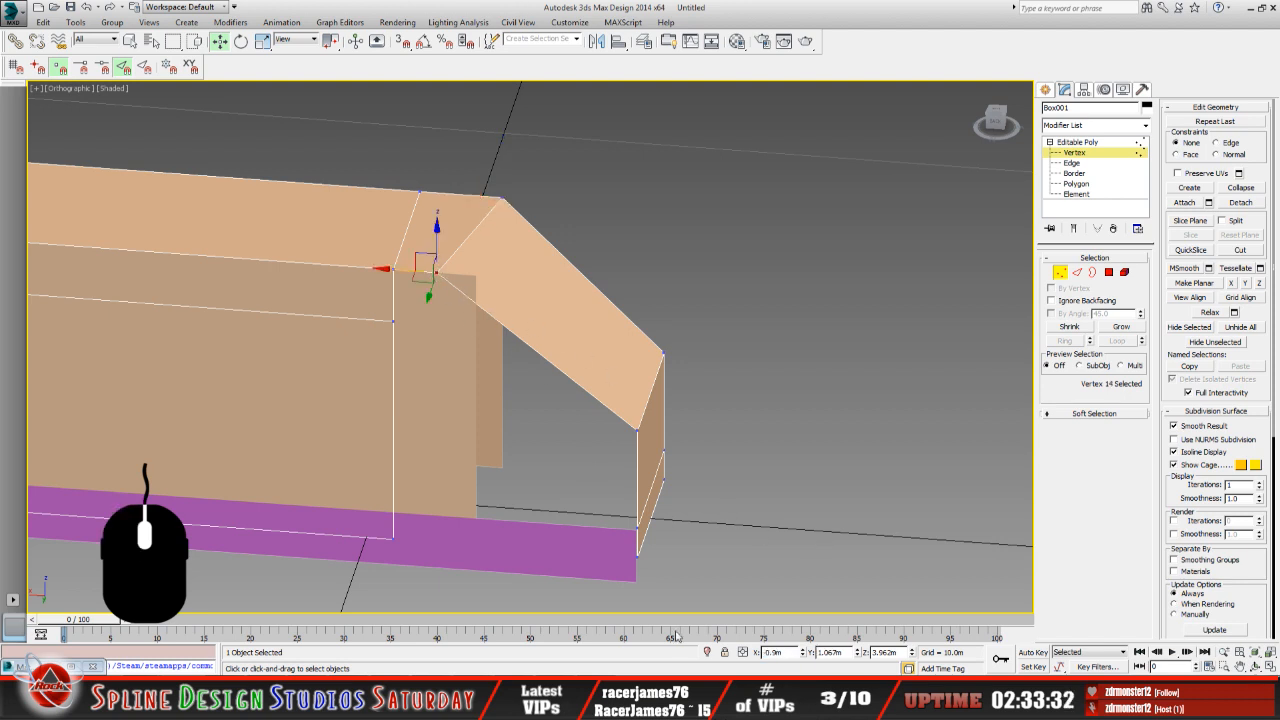
double_click(790, 652)
right_click(793, 652)
click(825, 530)
key(Return)
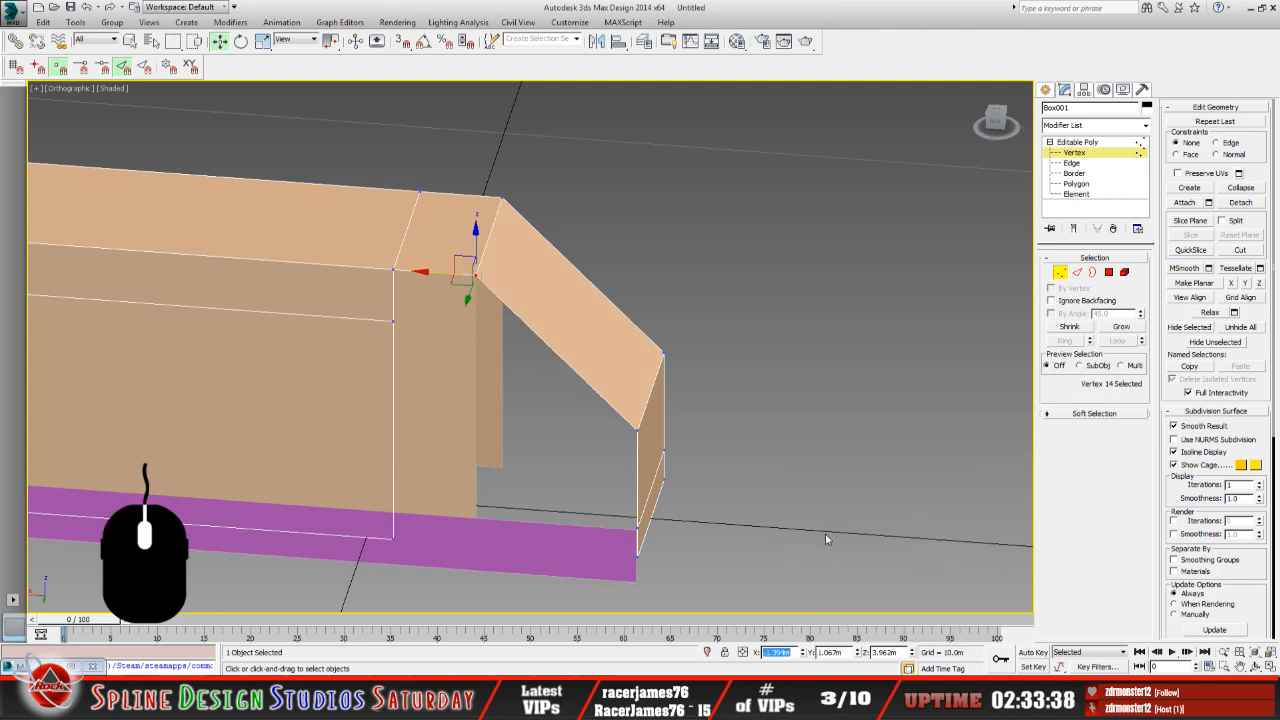
End vertex editing on Box001 and hide the purple strip along the base of the body.
click(1241, 645)
drag(675, 390, 604, 374)
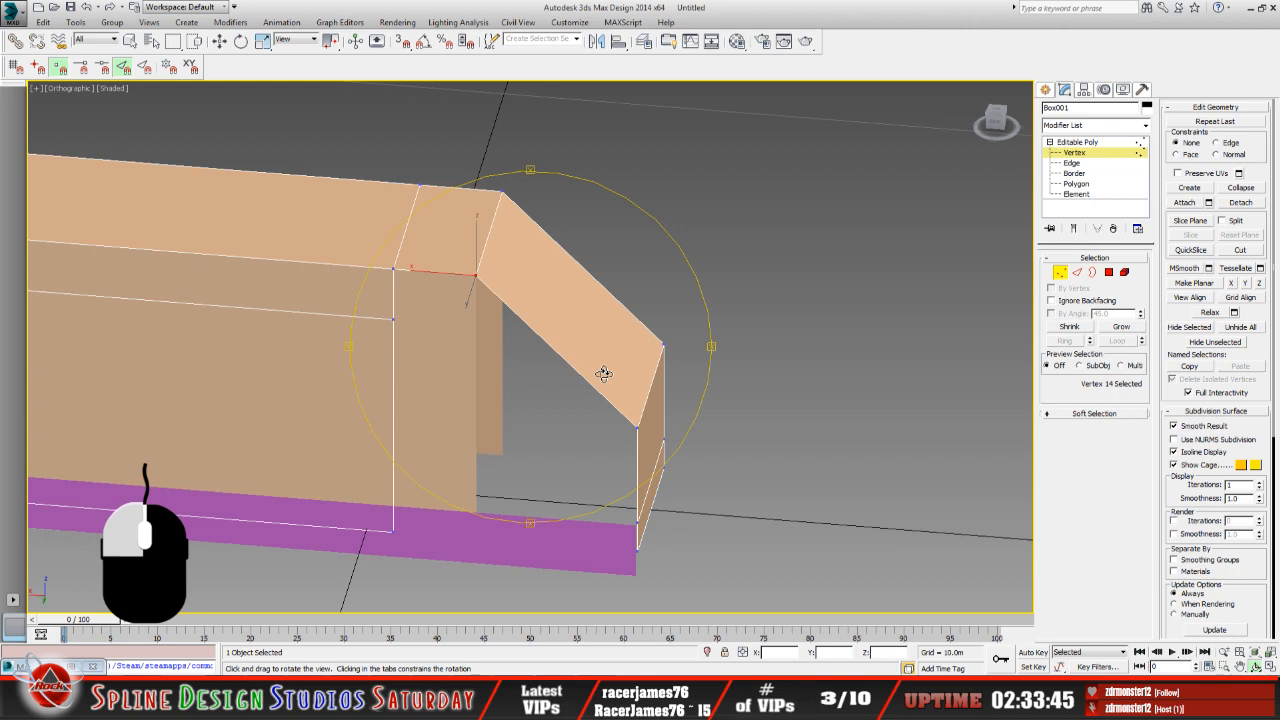
scroll(595, 372, down, 4)
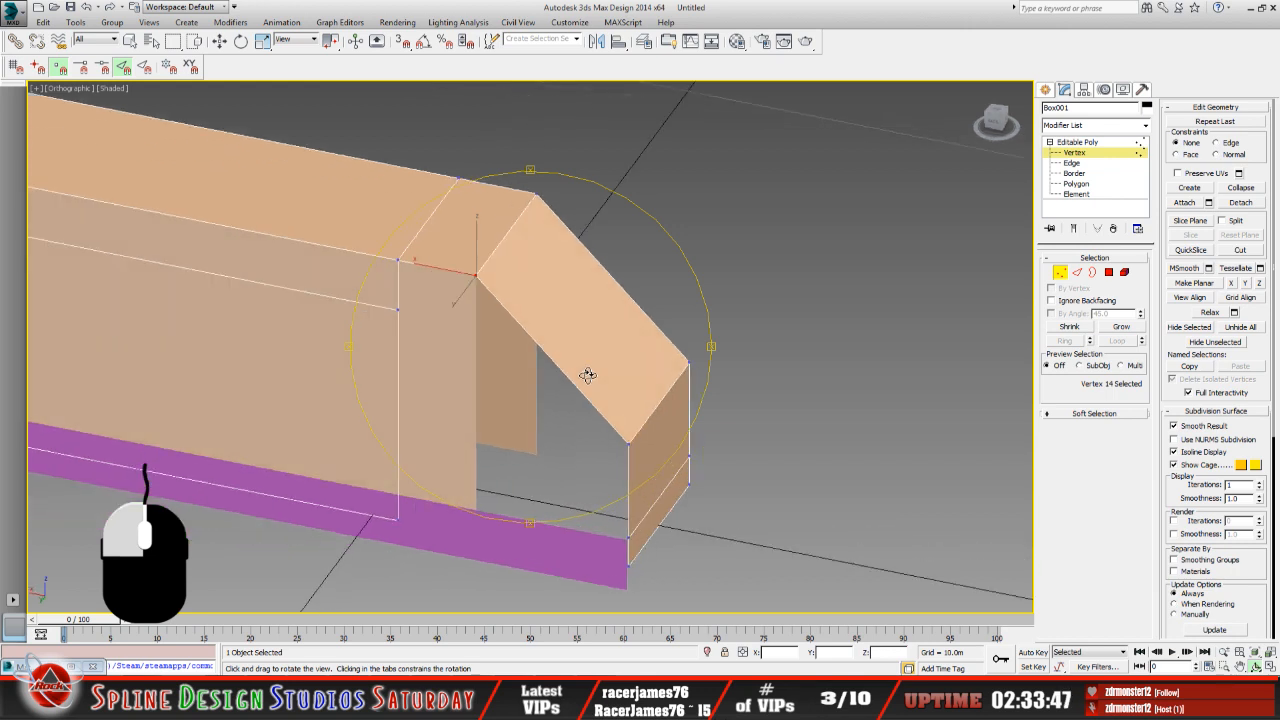
drag(589, 367, 429, 336)
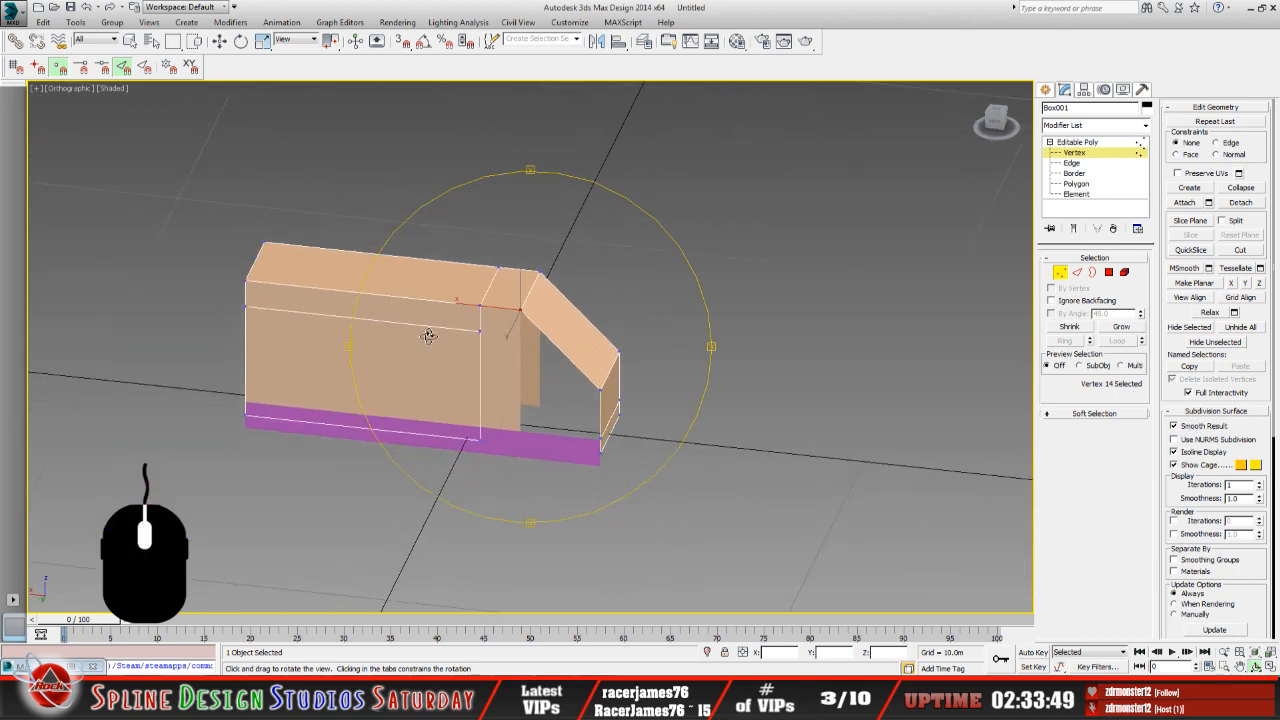
click(219, 41)
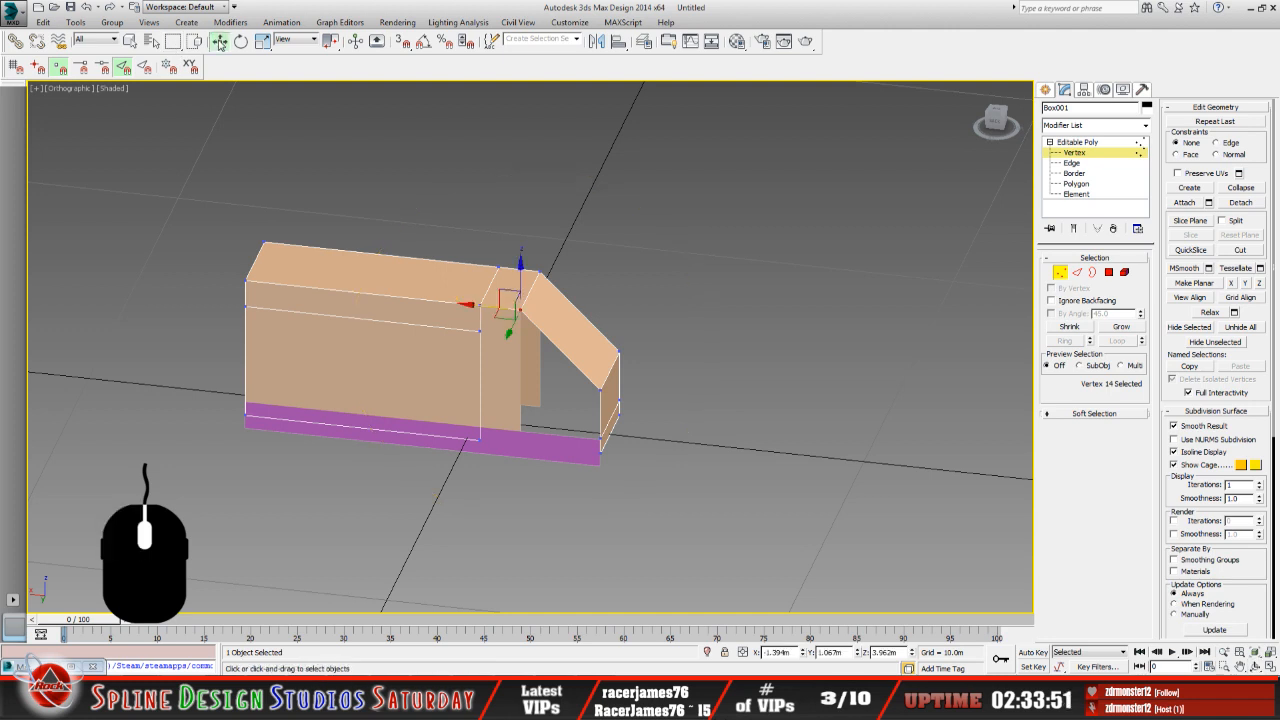
key(q)
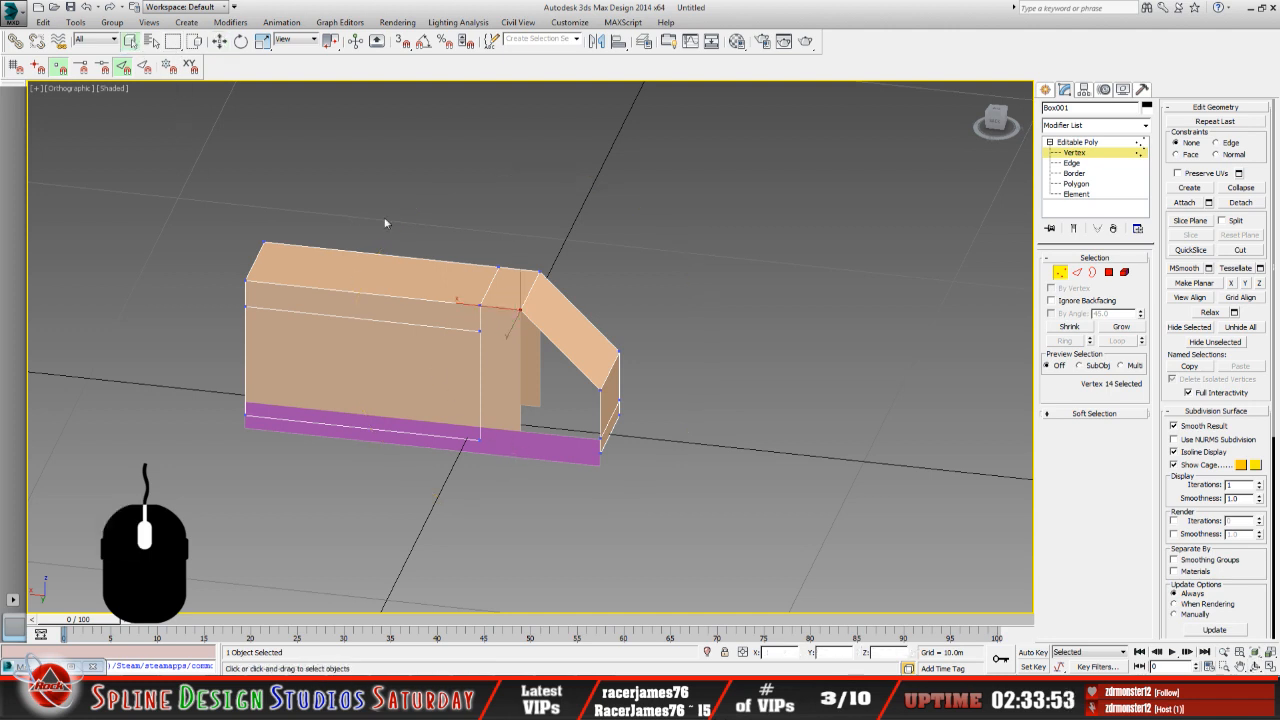
click(596, 431)
key(1)
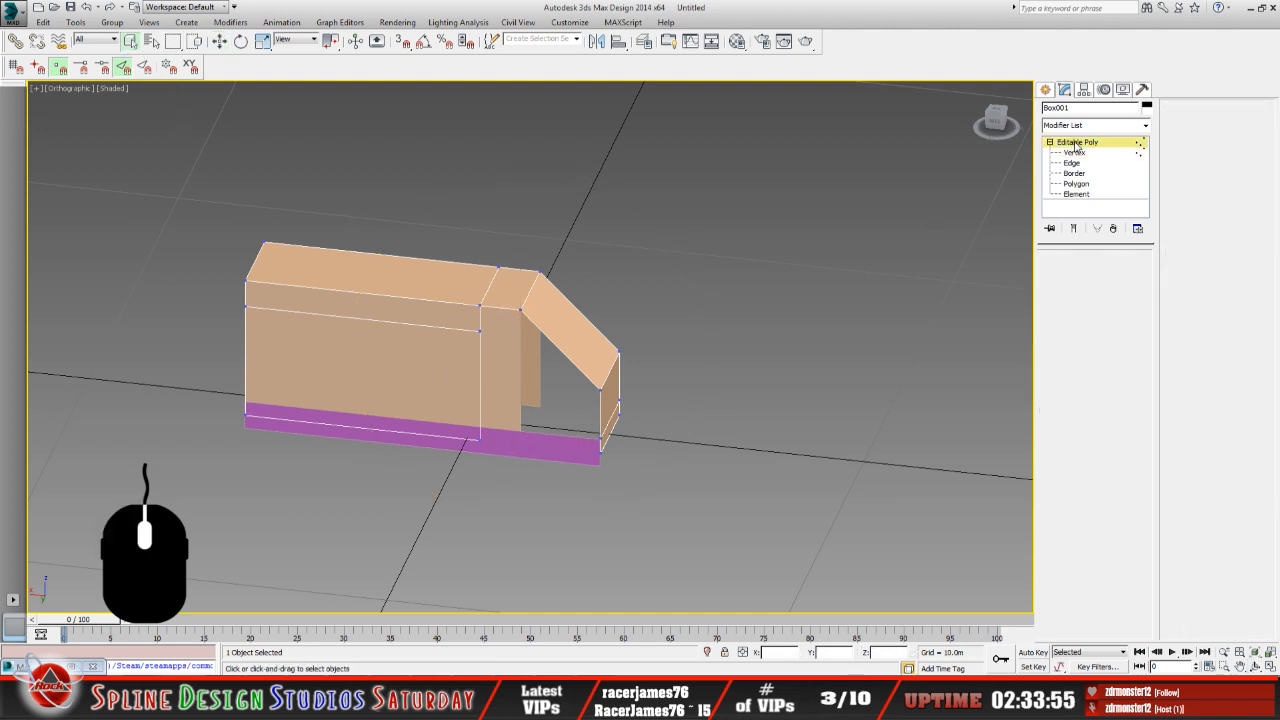
click(564, 430)
Try to extend outside_stairs1 along X by pulling a copy of its lower outer vertical edge outward, then undo it.
scroll(562, 433, up, 5)
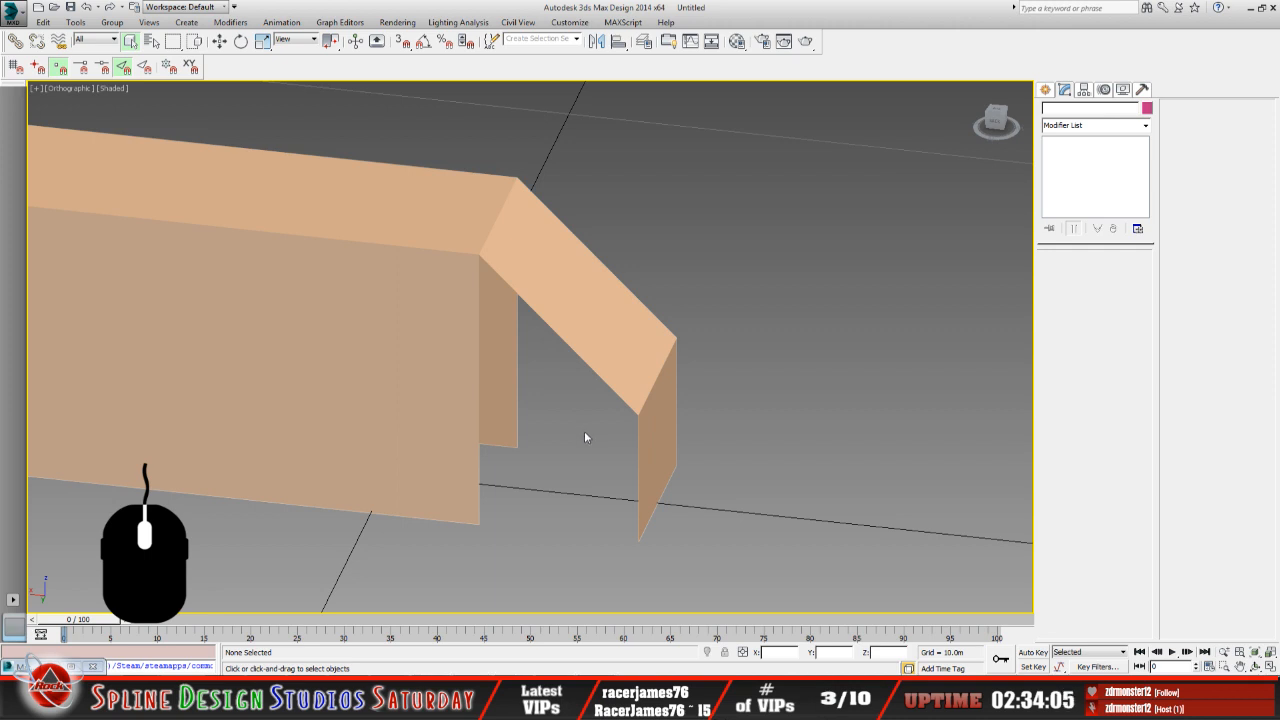
scroll(584, 431, up, 1)
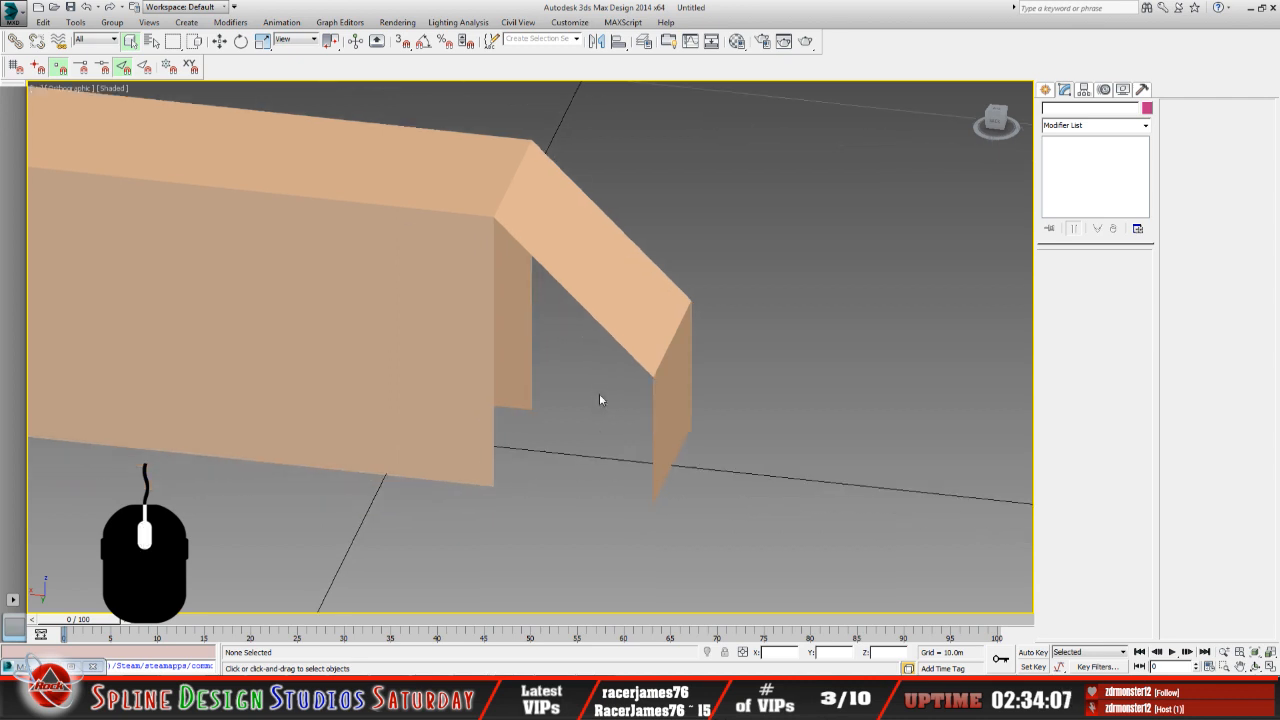
scroll(599, 400, up, 1)
mouse_move(603, 426)
middle_down()
mouse_move(594, 436)
mouse_move(612, 438)
middle_up()
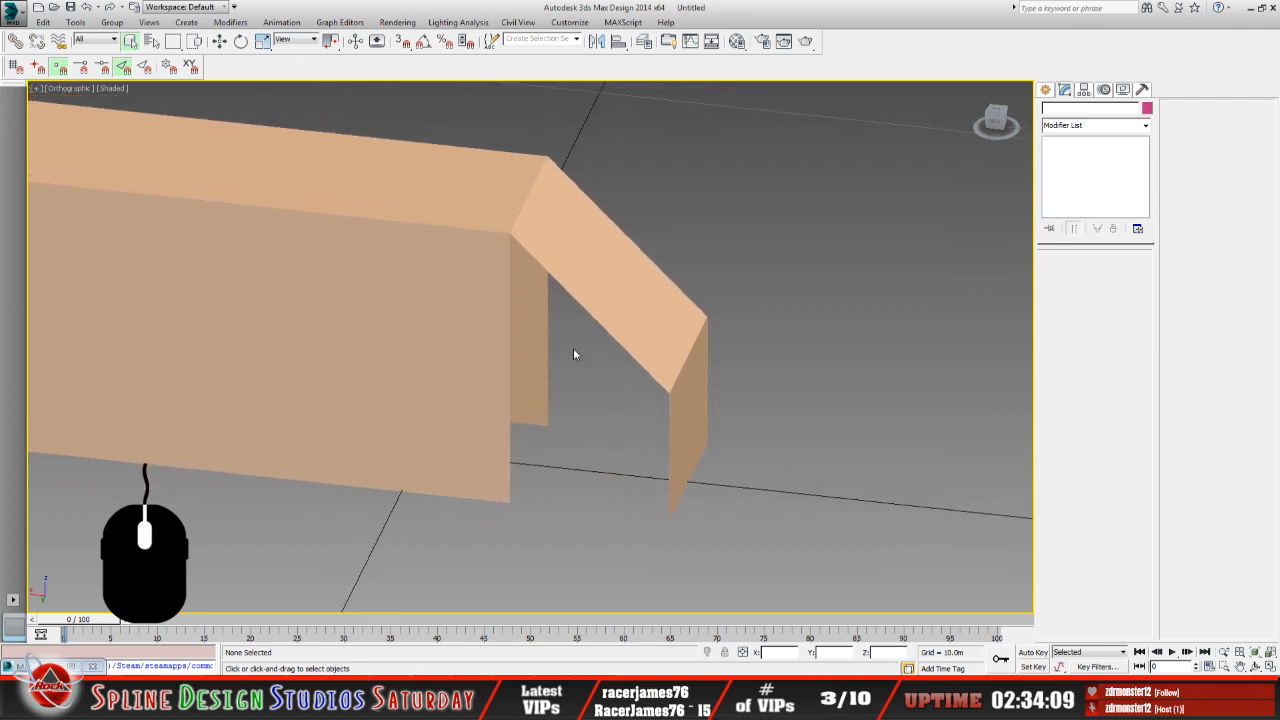
click(499, 325)
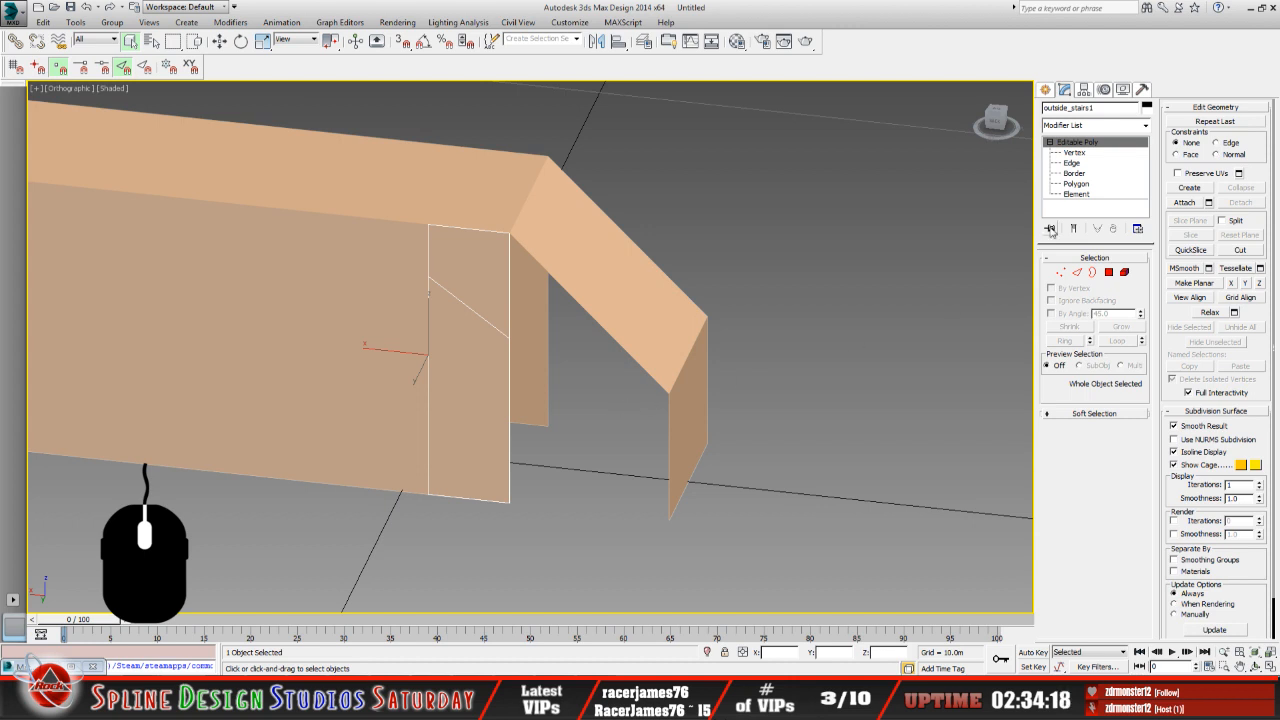
click(1076, 184)
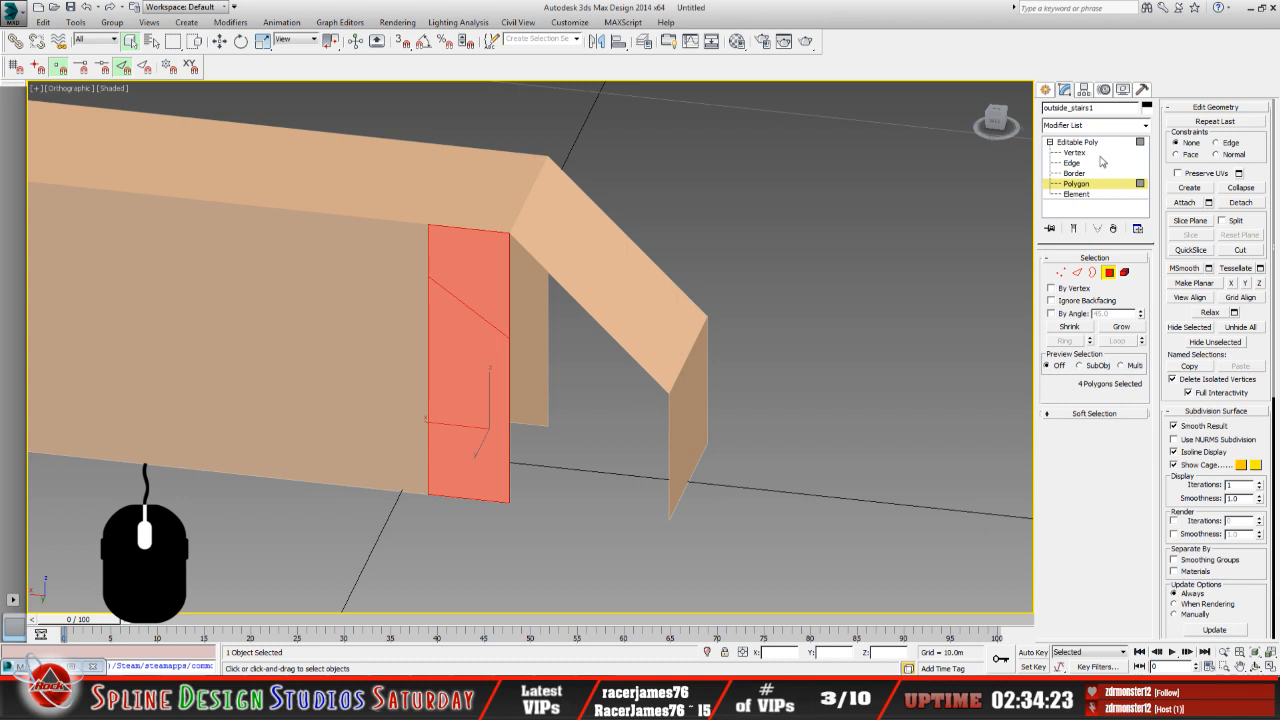
click(1084, 163)
click(508, 445)
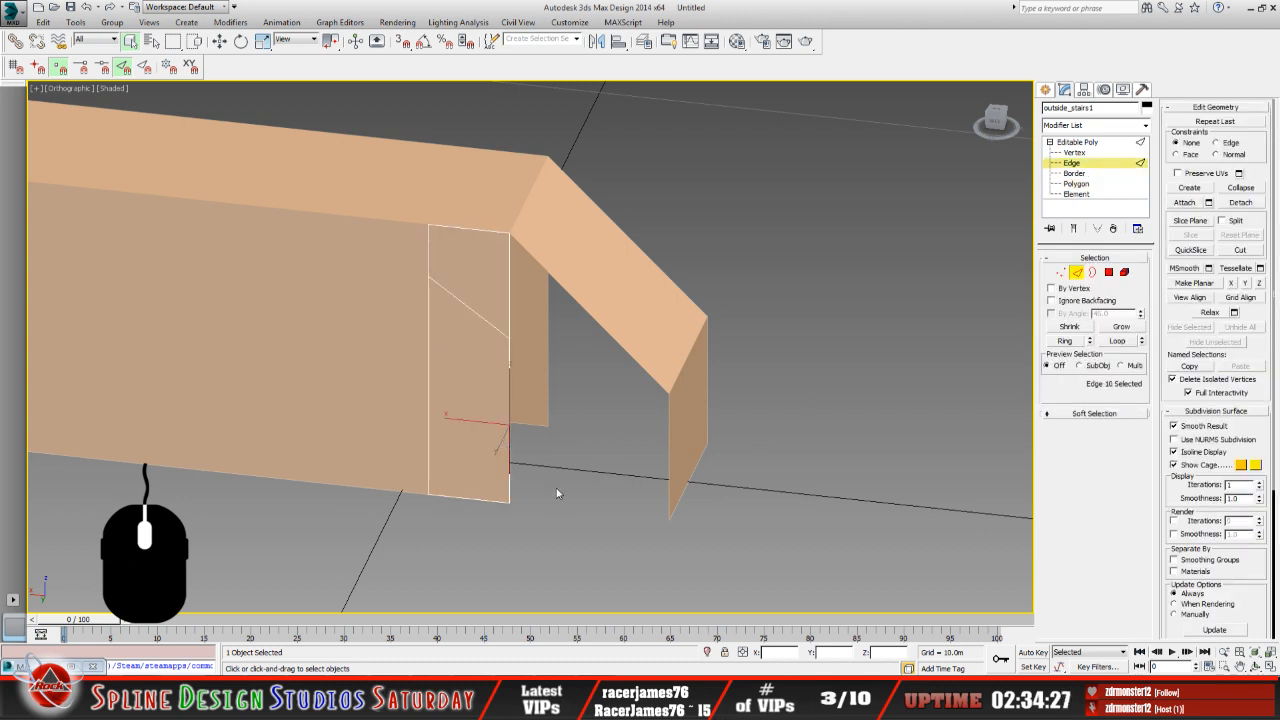
key(w)
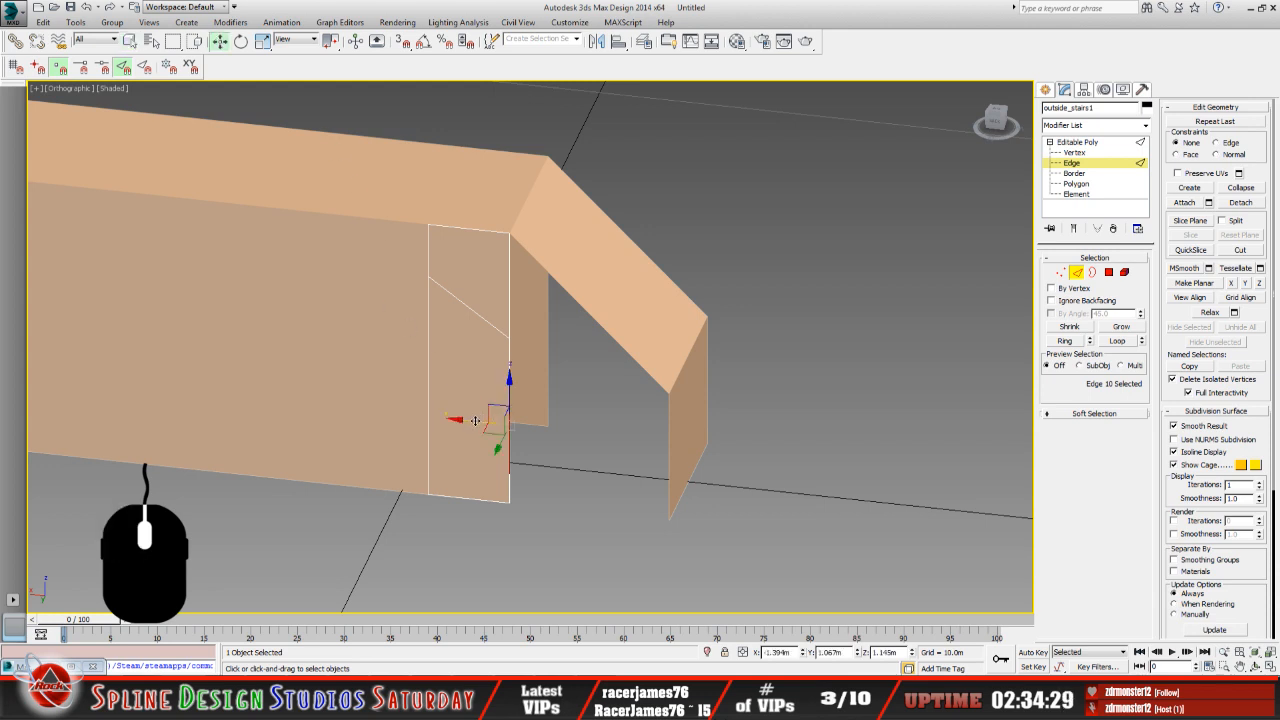
shift+drag(471, 423, 531, 426)
click(86, 6)
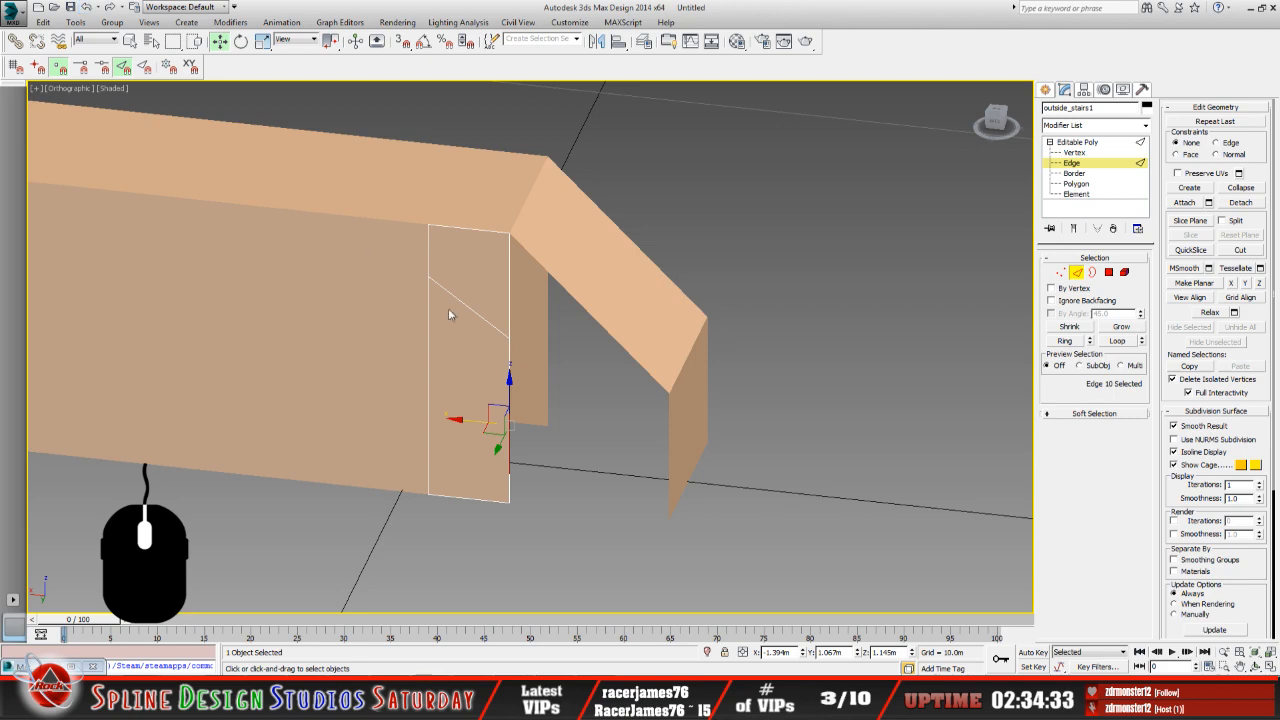
End edge editing on outside_stairs1, hide that panel and select outside_stairs2 on the opposite side.
click(1255, 666)
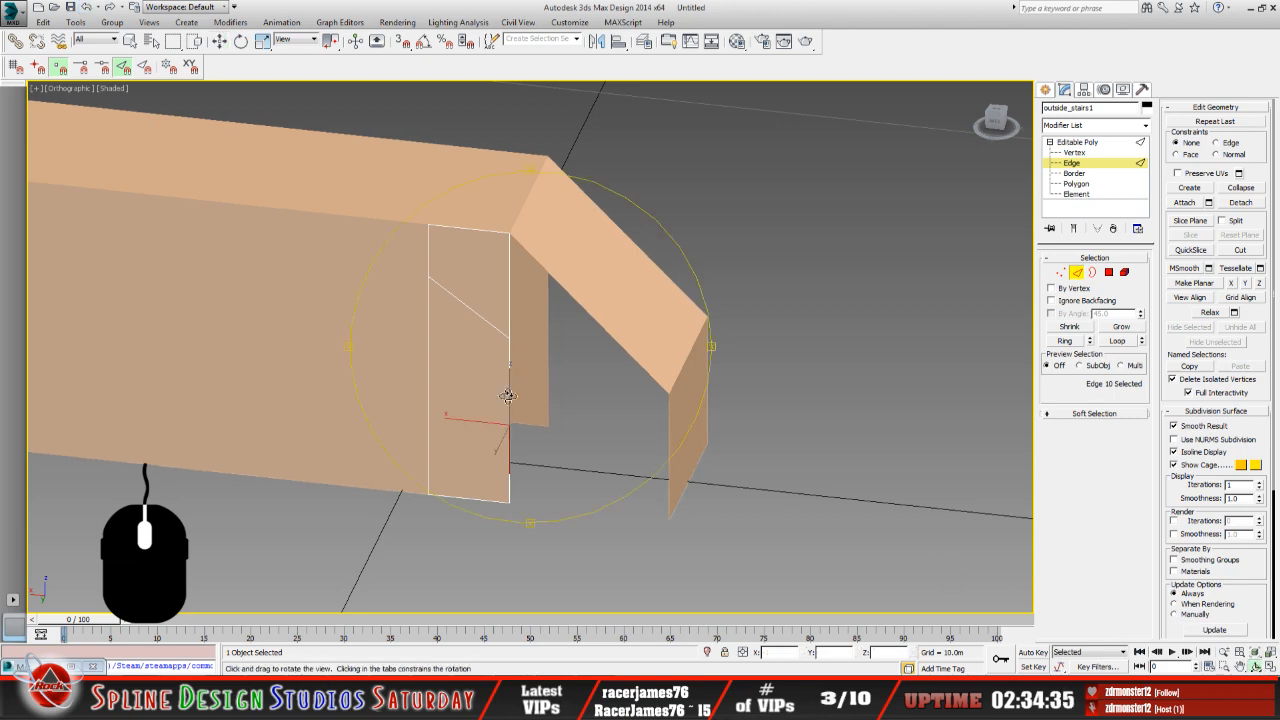
drag(507, 395, 510, 361)
scroll(531, 366, down, 4)
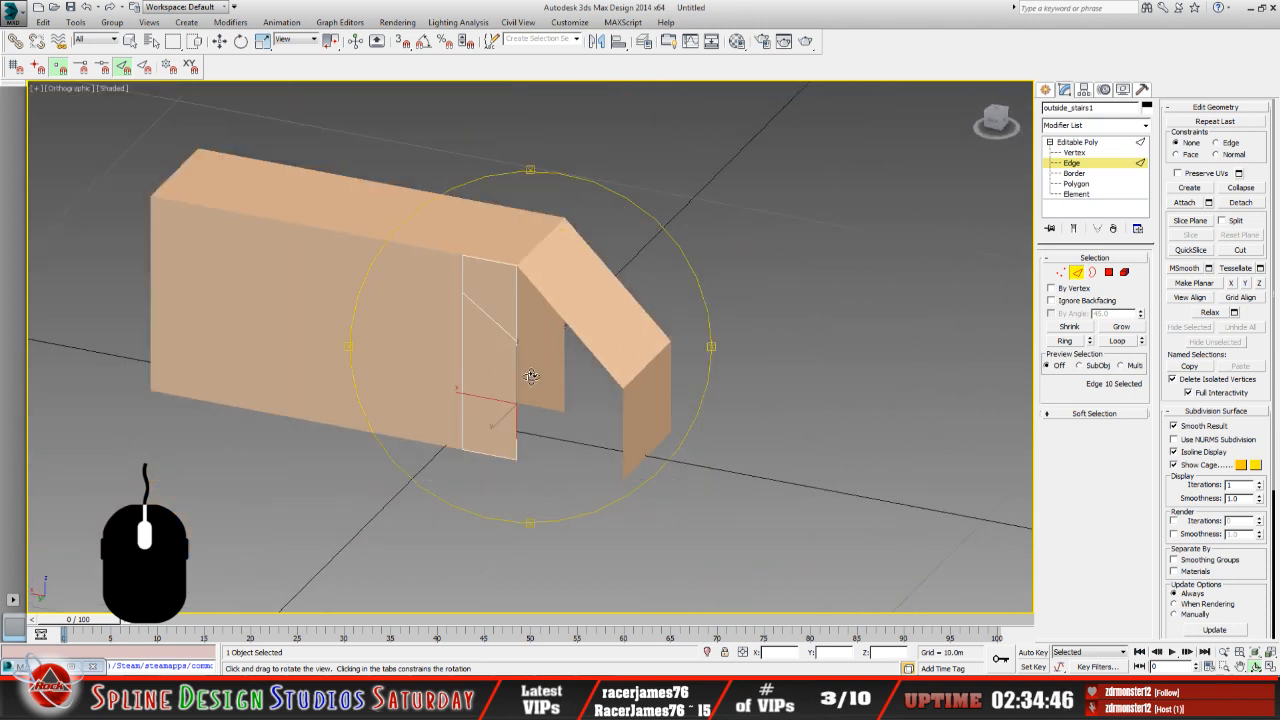
click(219, 41)
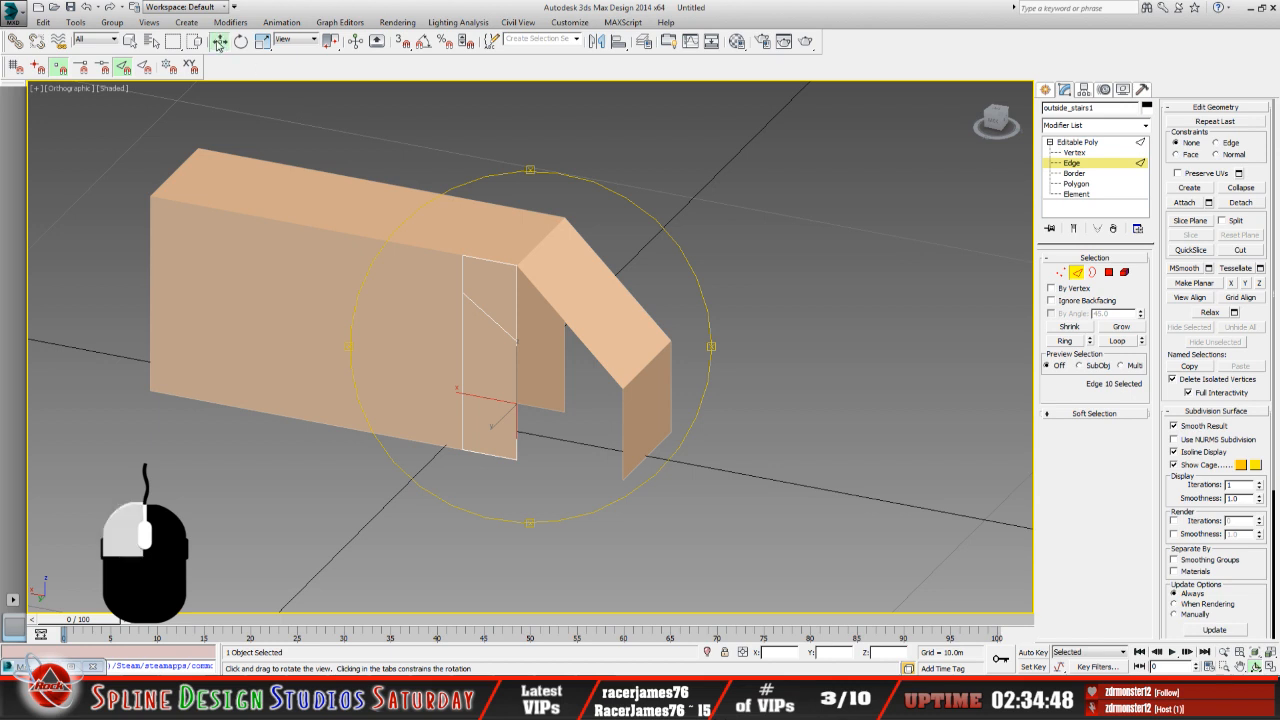
click(797, 242)
click(1078, 142)
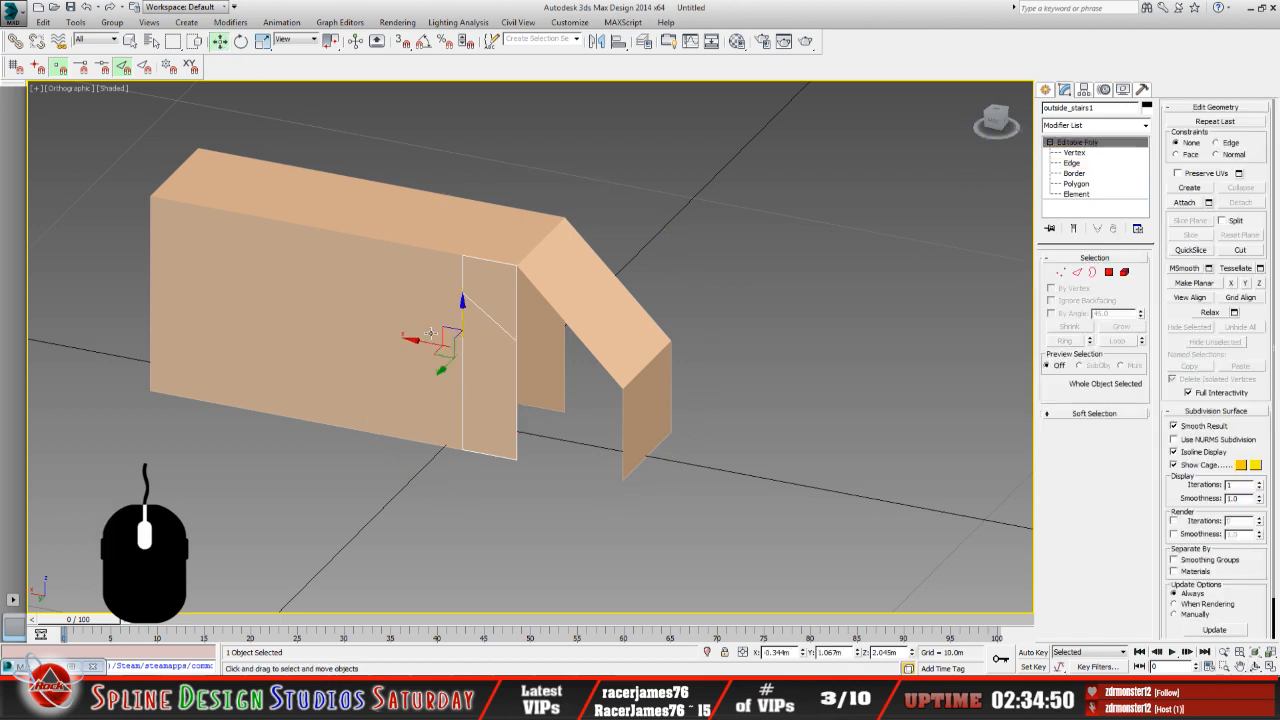
click(387, 324)
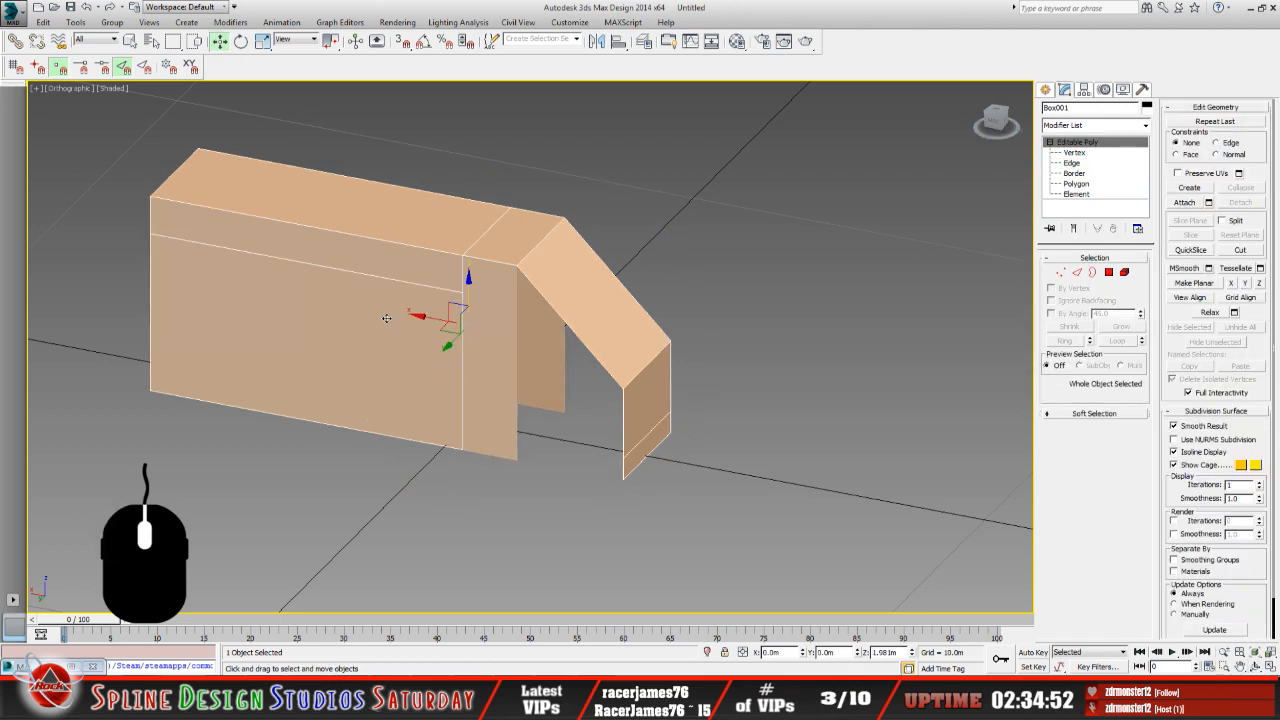
click(499, 342)
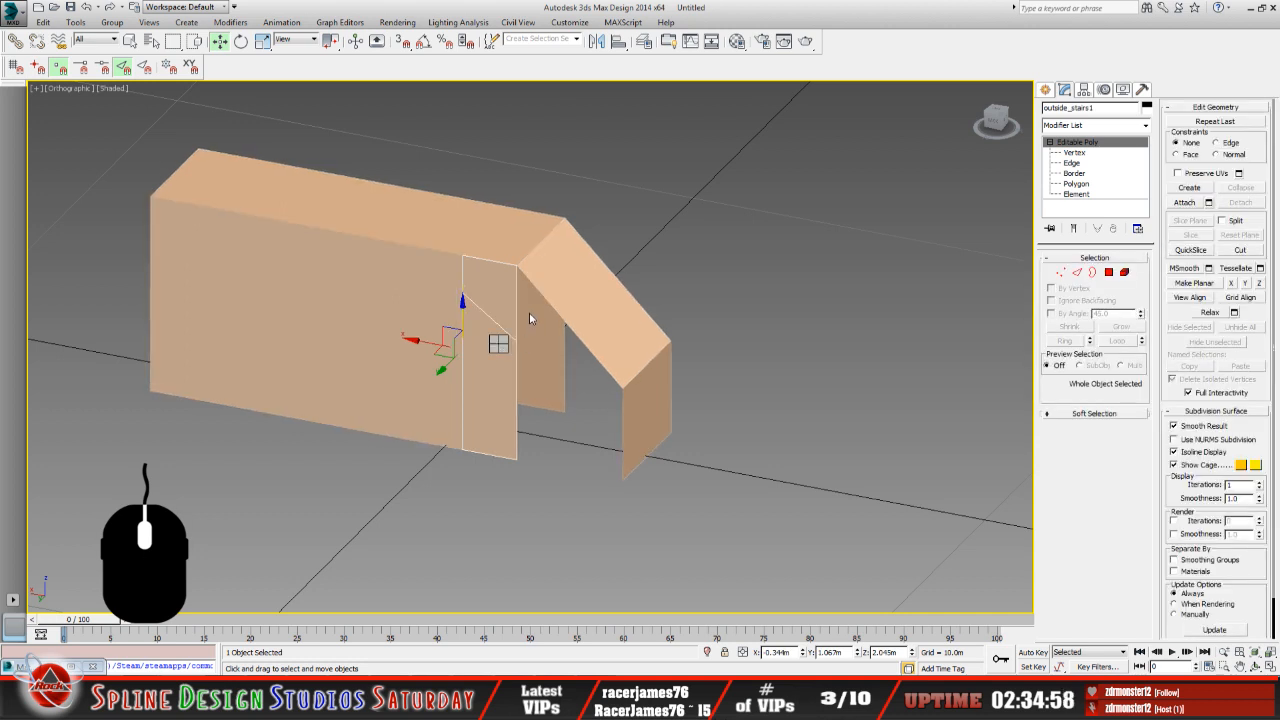
key(Delete)
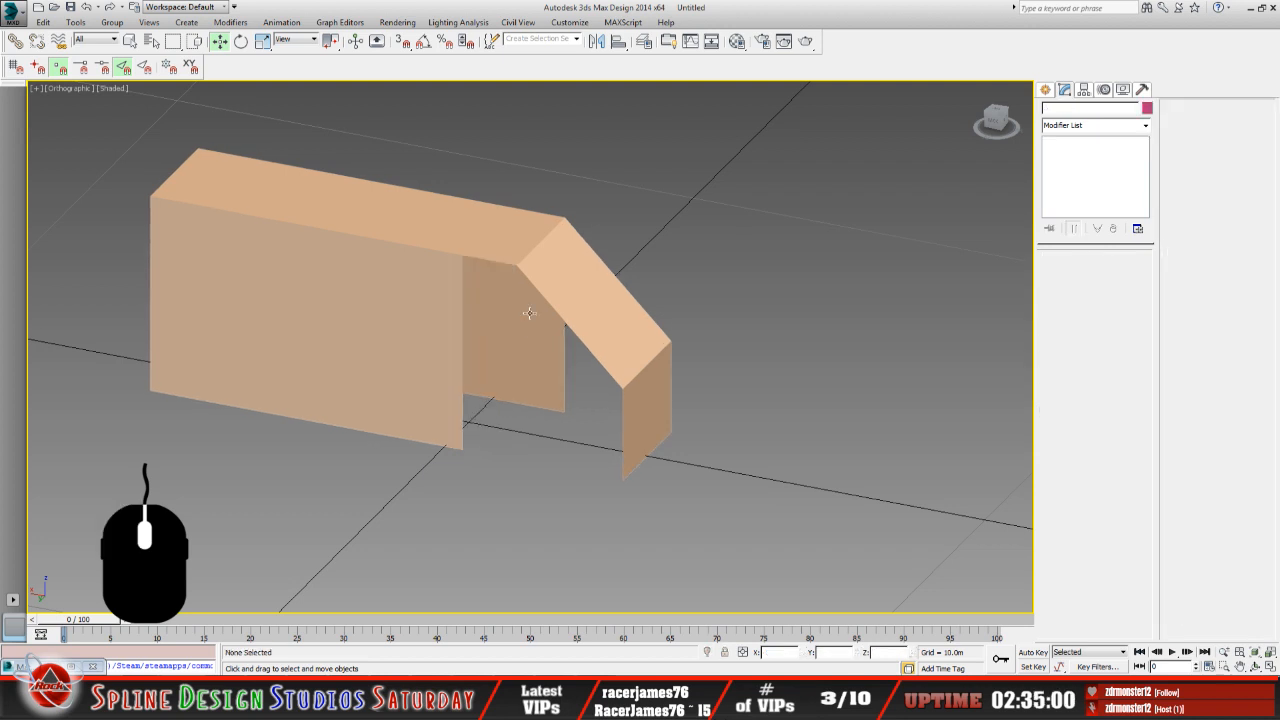
click(541, 362)
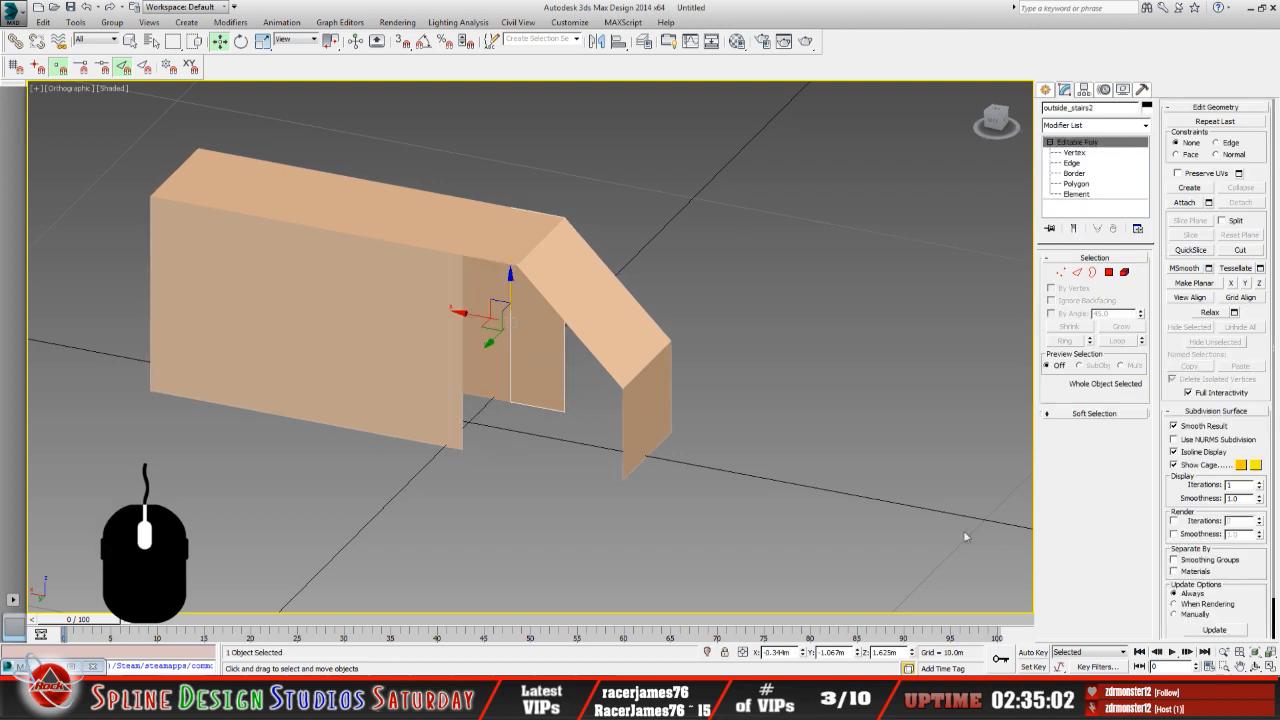
Unhide outside_stairs1 and leave the other hidden objects hidden.
click(1255, 666)
drag(612, 408, 300, 487)
right_click(346, 452)
right_click(346, 452)
click(389, 392)
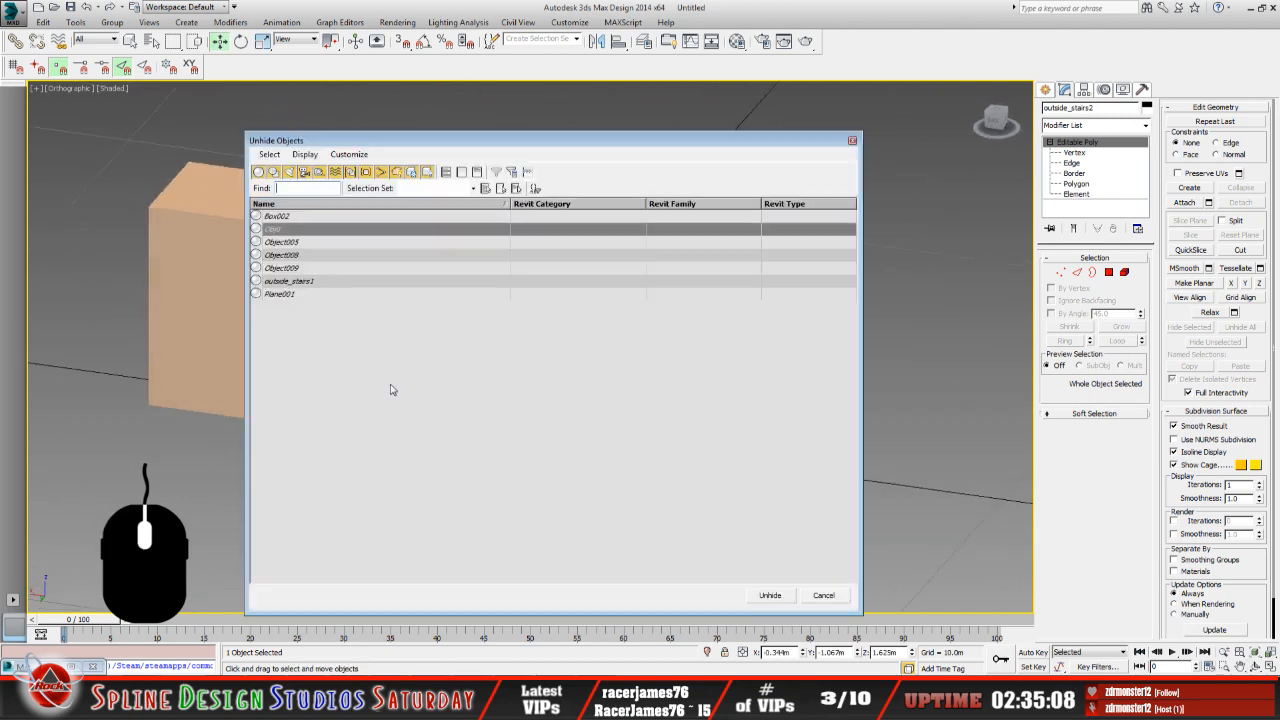
click(302, 282)
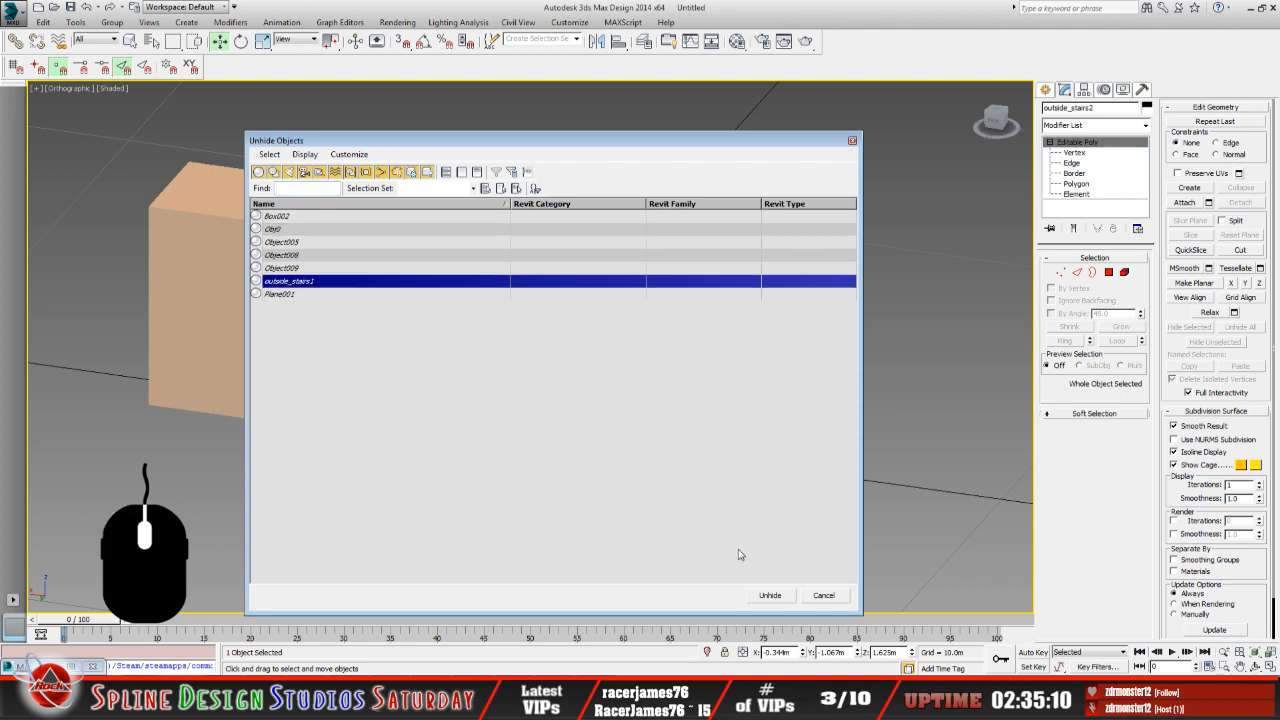
click(774, 597)
middle_drag(558, 470, 520, 478)
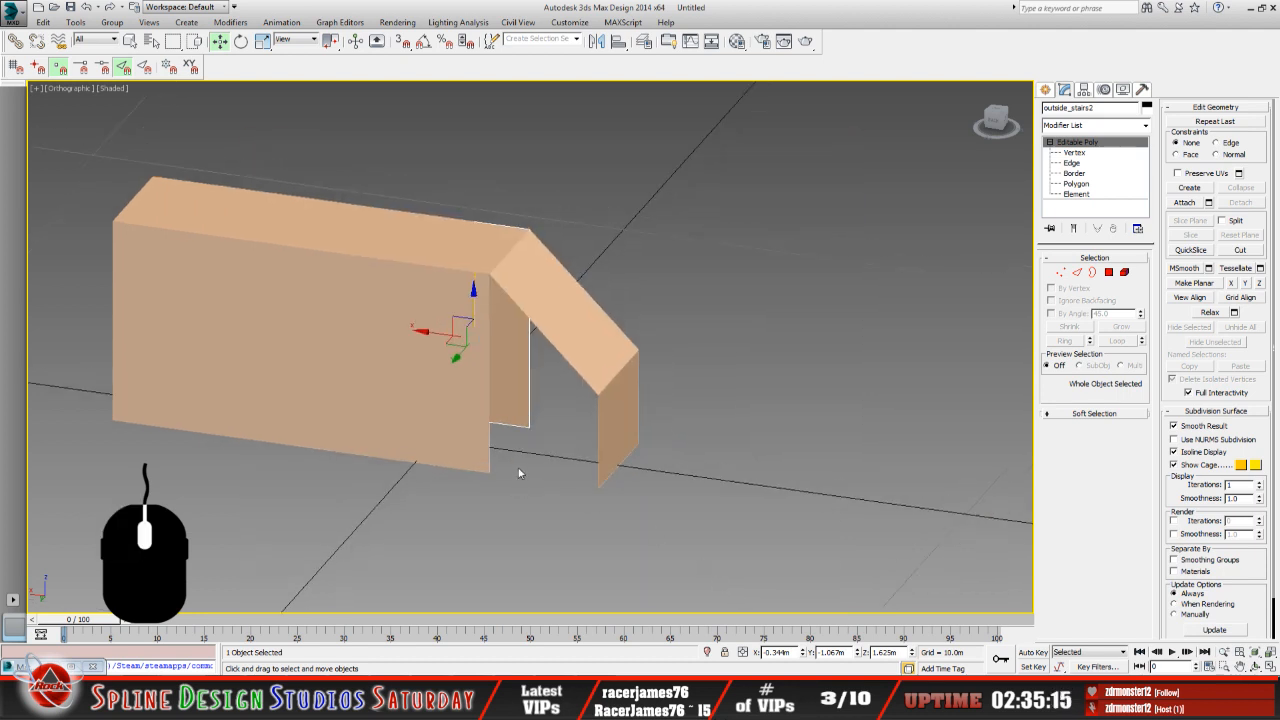
click(526, 411)
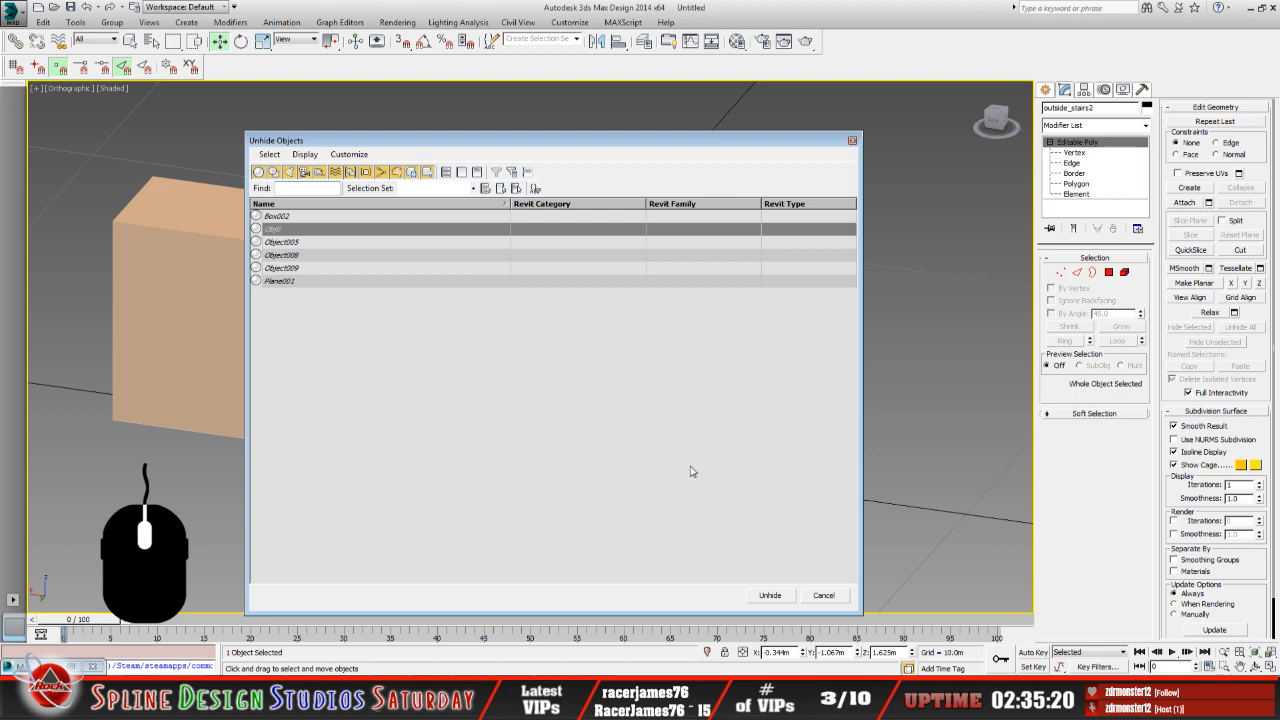
click(770, 594)
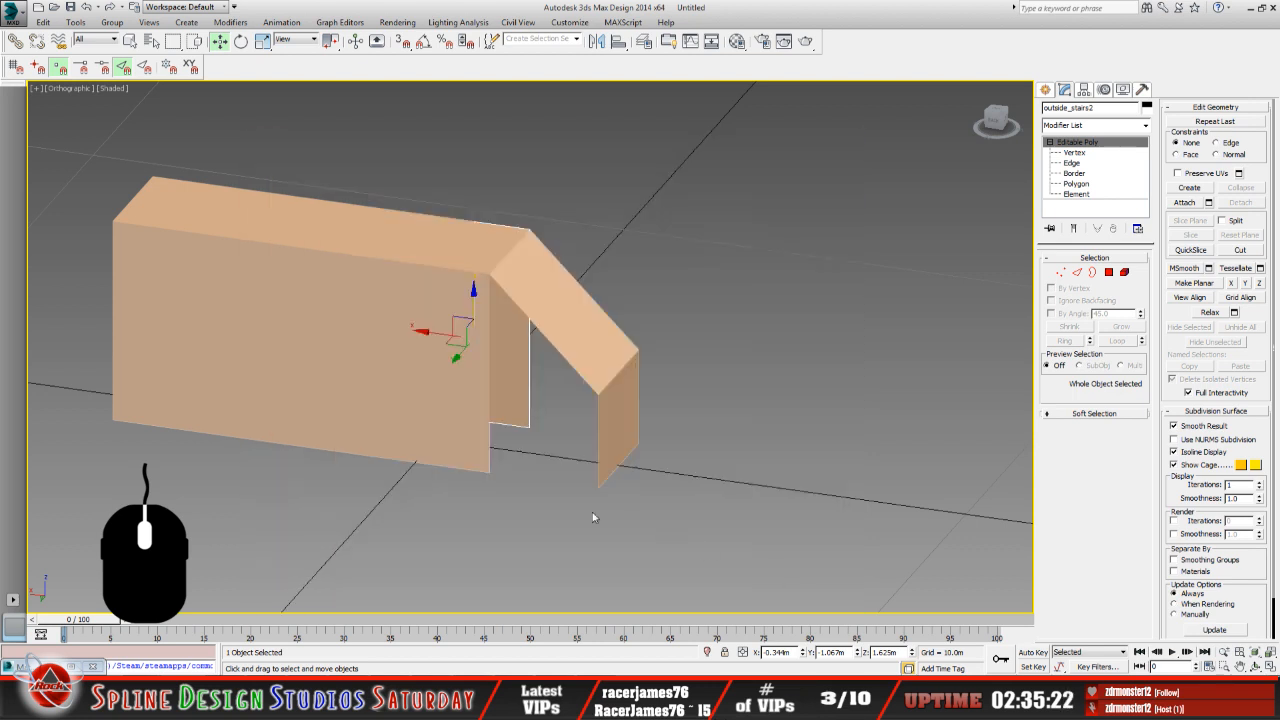
click(478, 392)
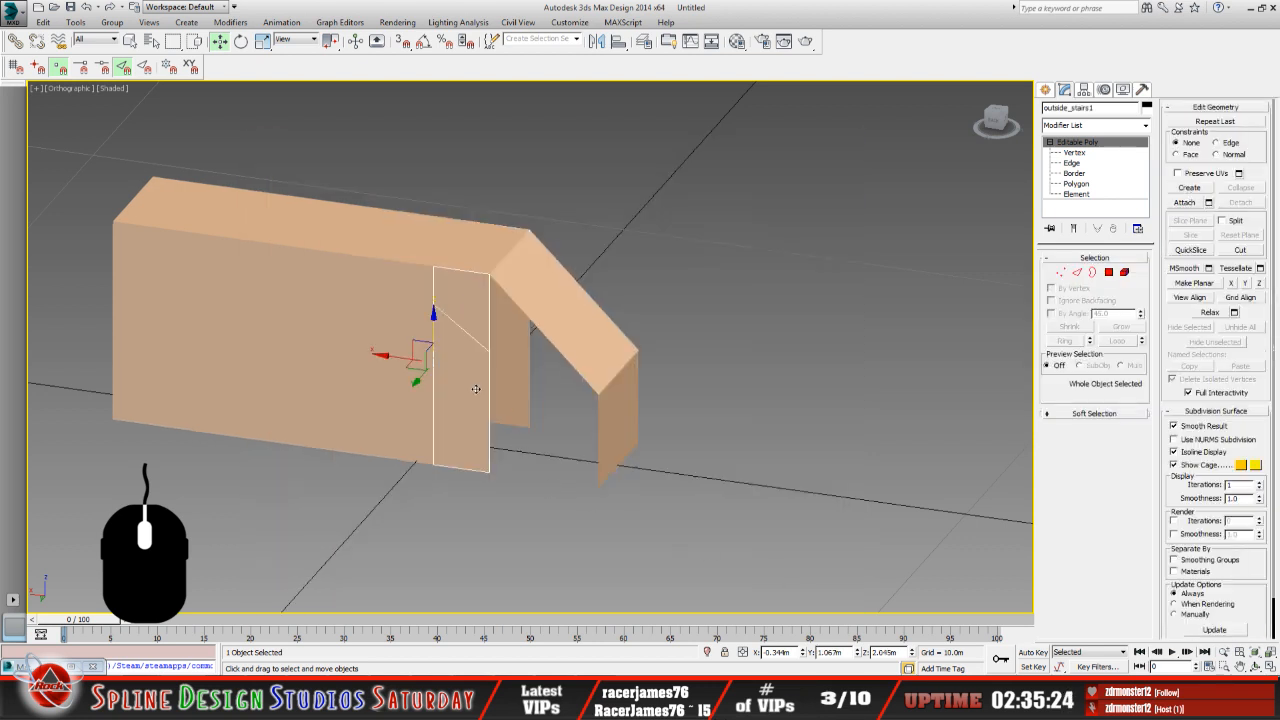
click(1073, 164)
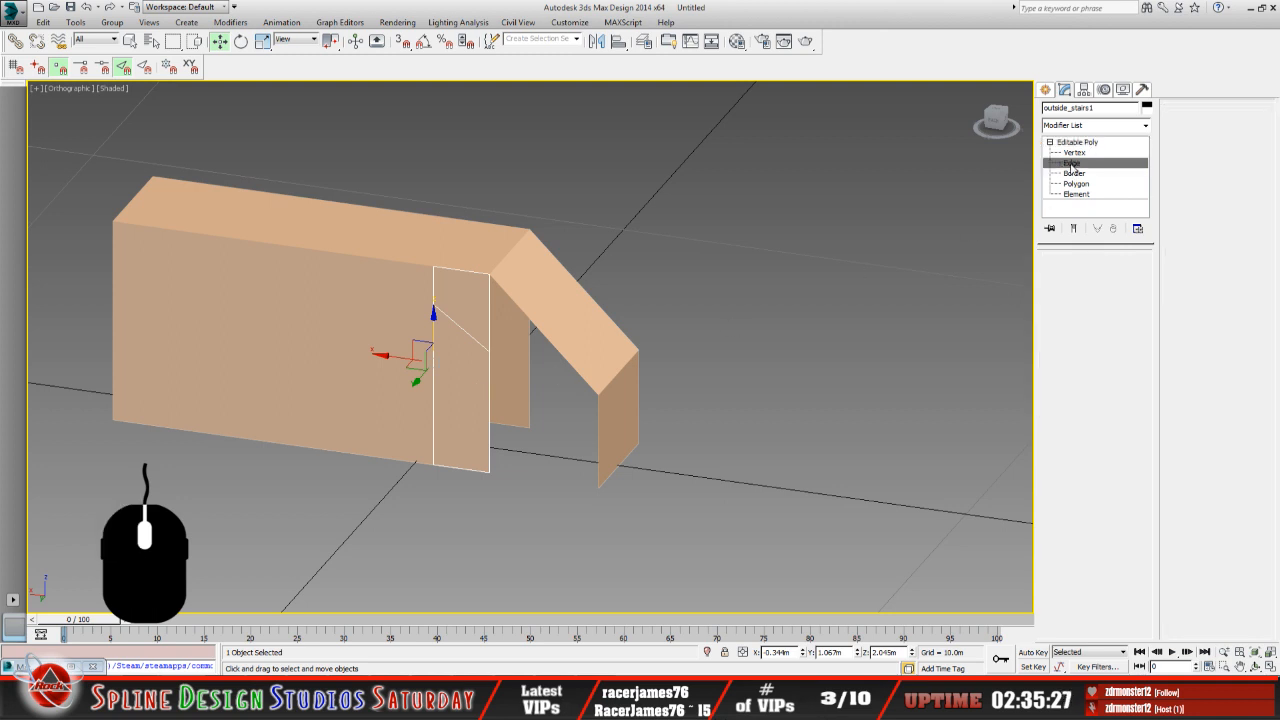
click(490, 404)
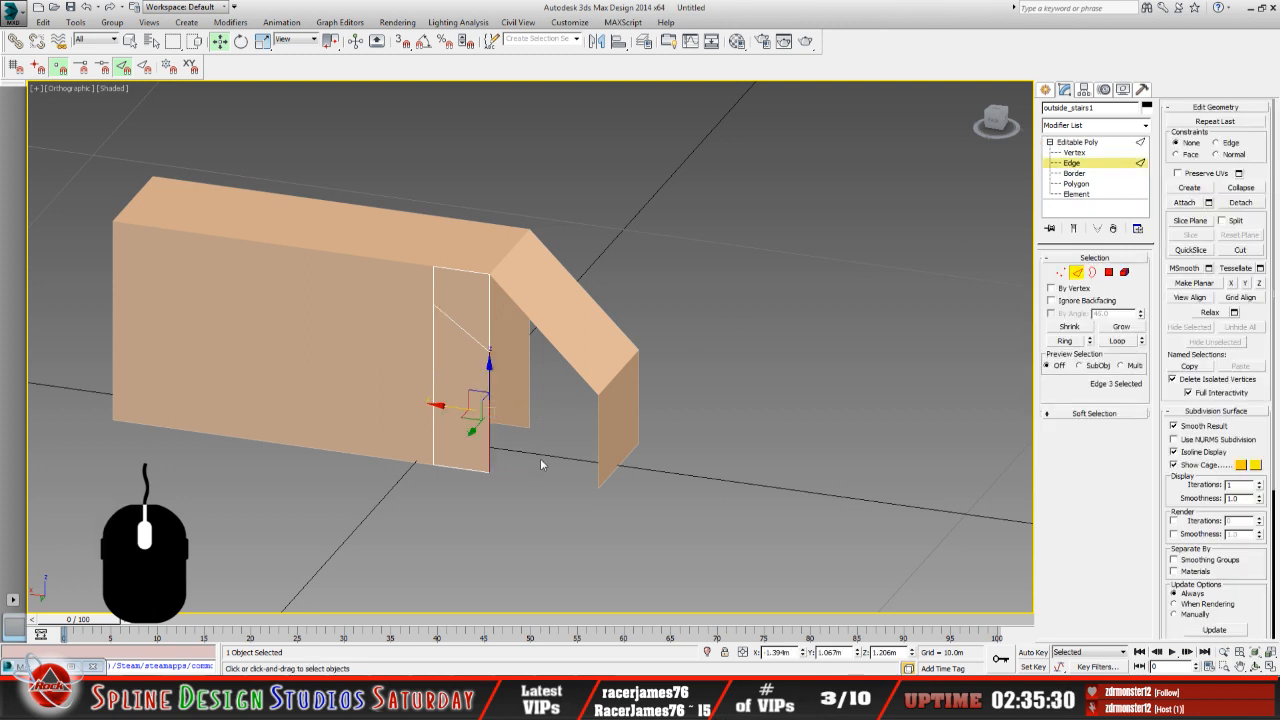
click(450, 405)
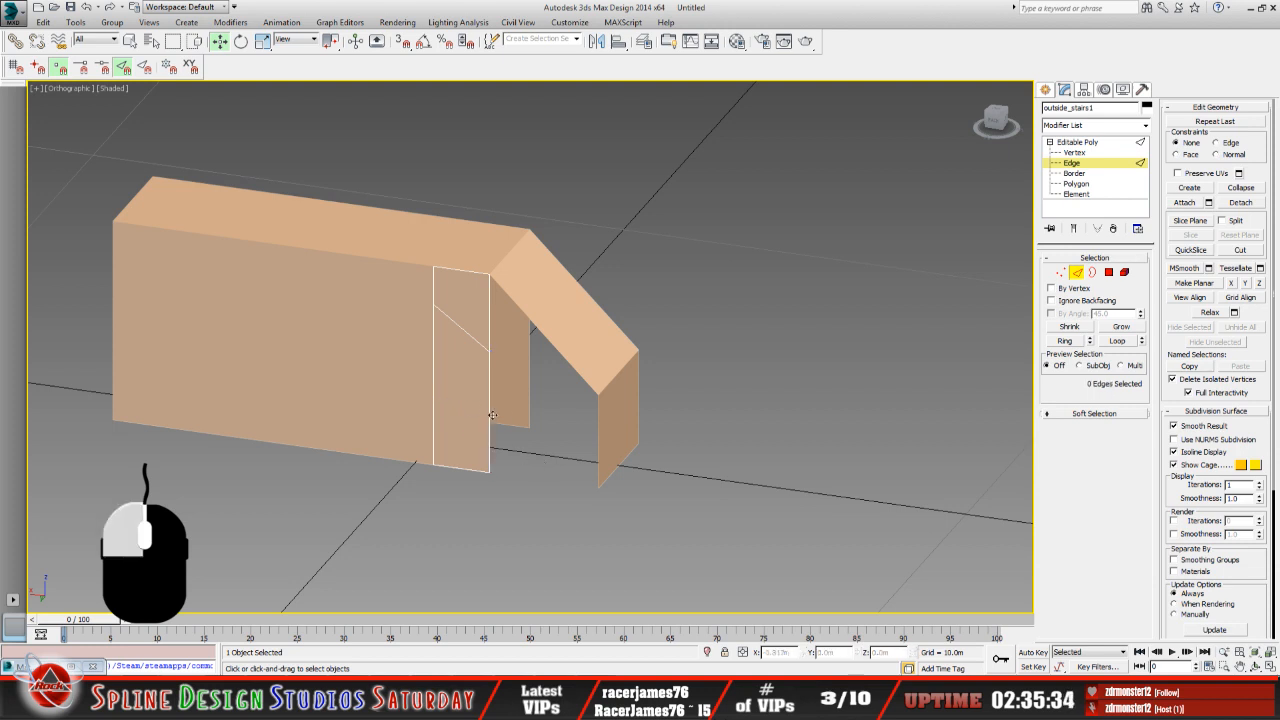
click(88, 8)
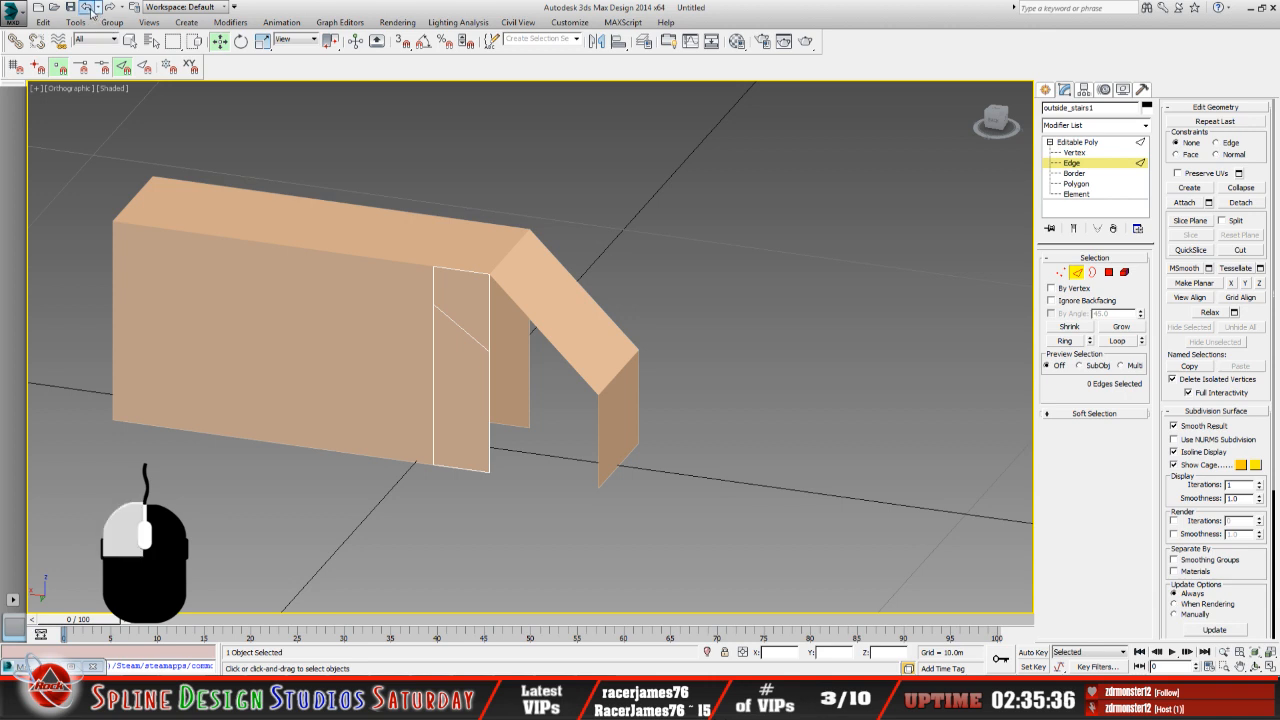
click(88, 8)
click(491, 426)
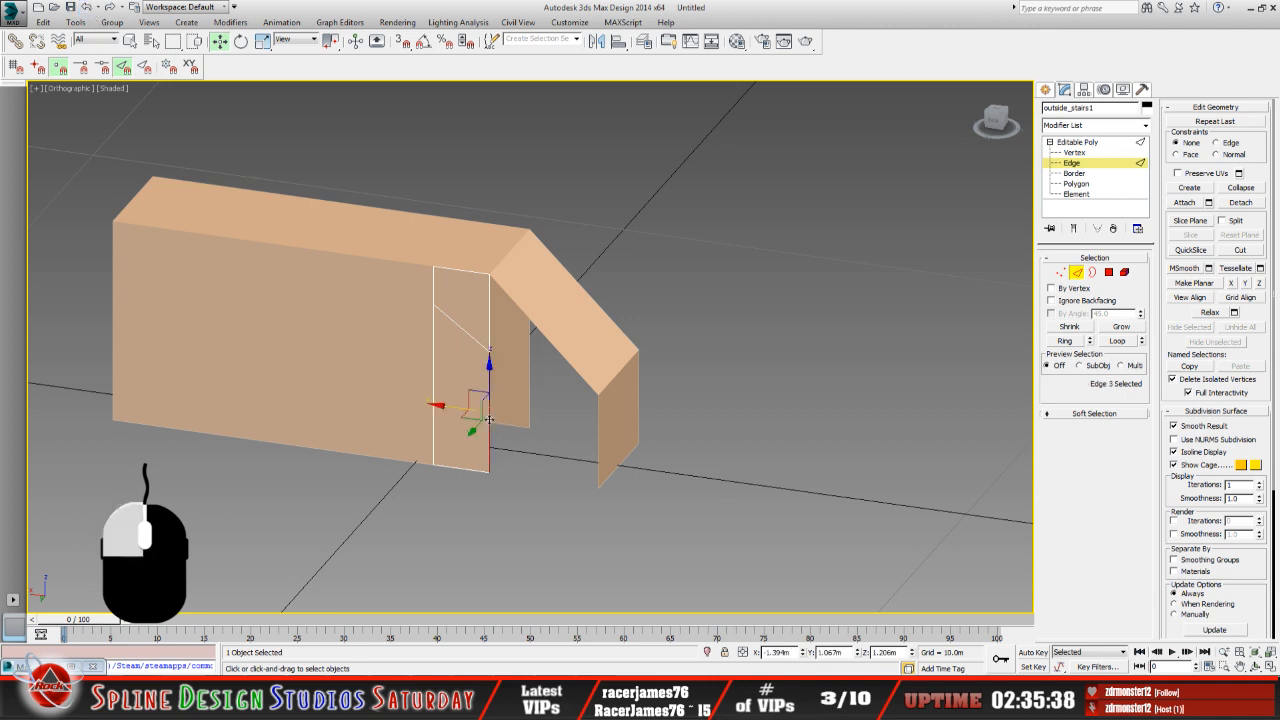
click(448, 407)
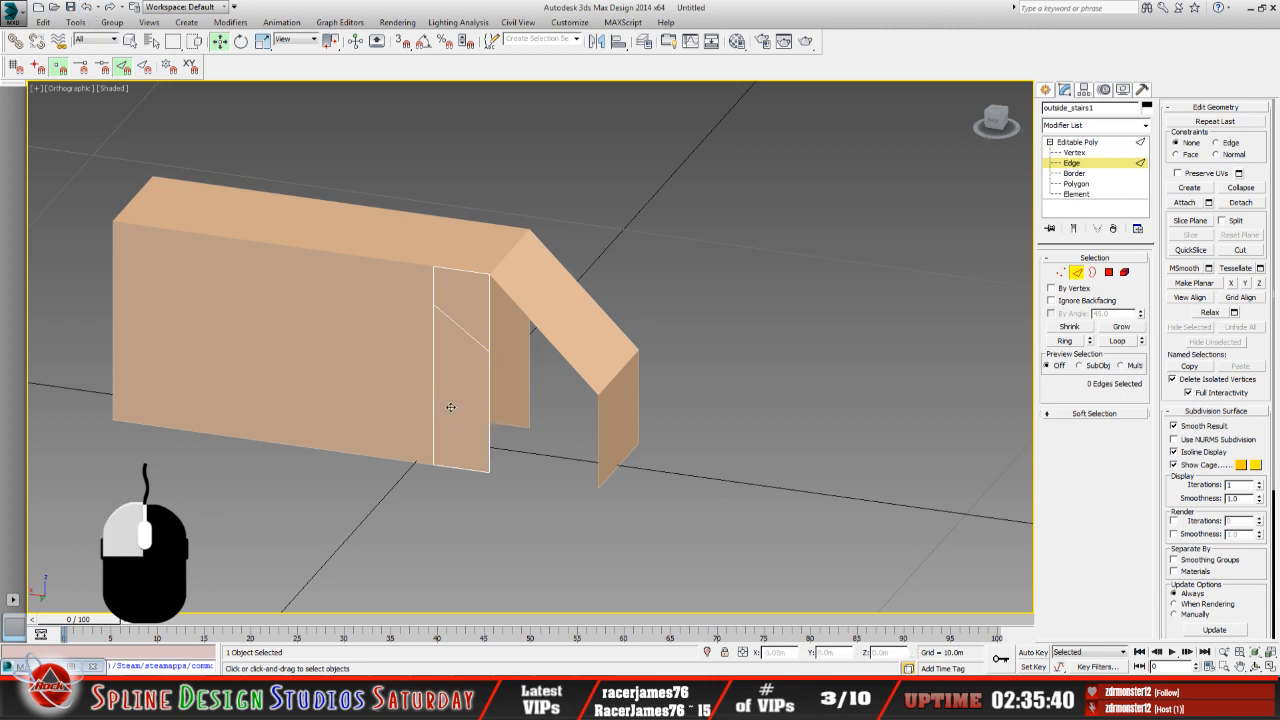
click(490, 440)
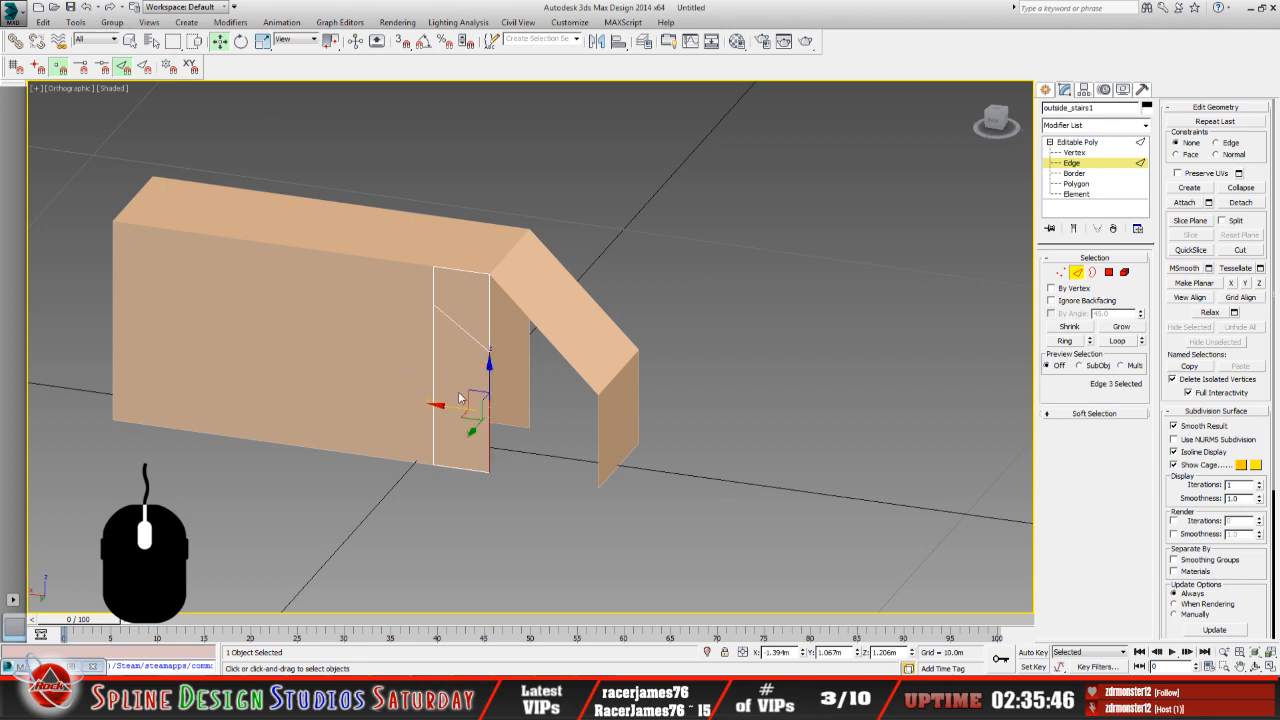
scroll(515, 389, up, 4)
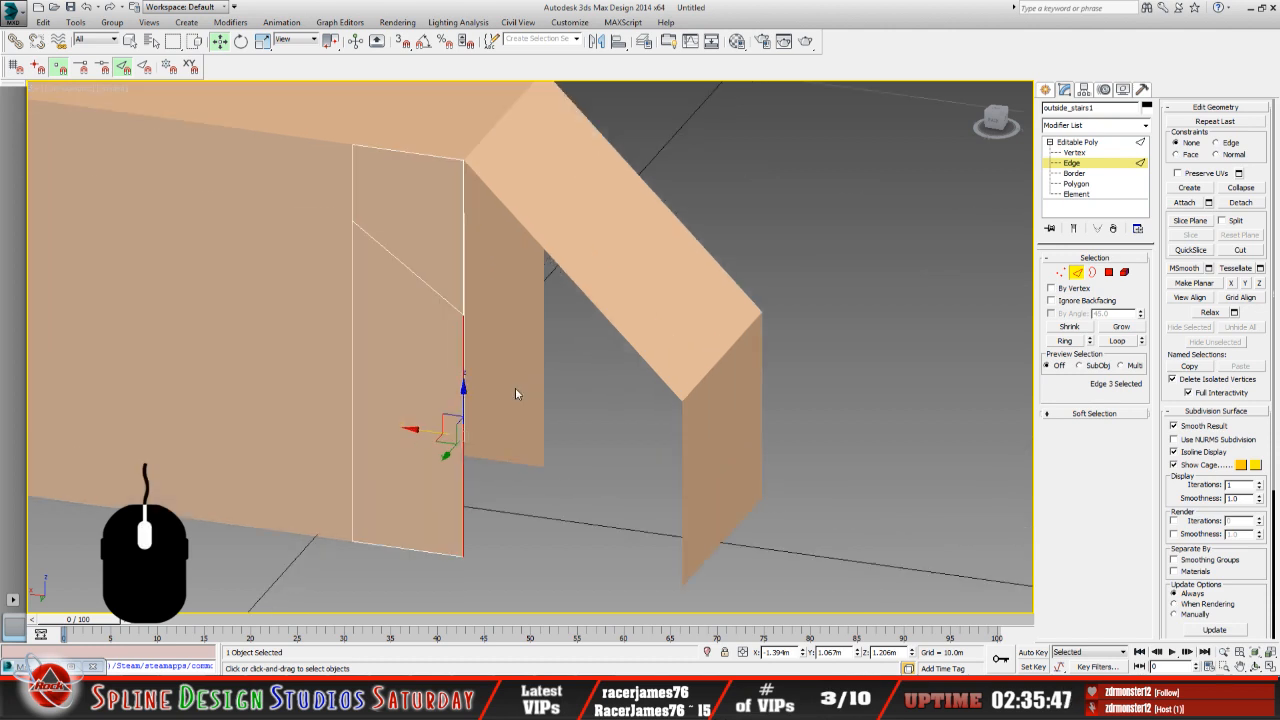
click(1256, 666)
mouse_move(556, 419)
mouse_down()
mouse_move(500, 418)
mouse_move(540, 413)
mouse_move(543, 400)
mouse_up()
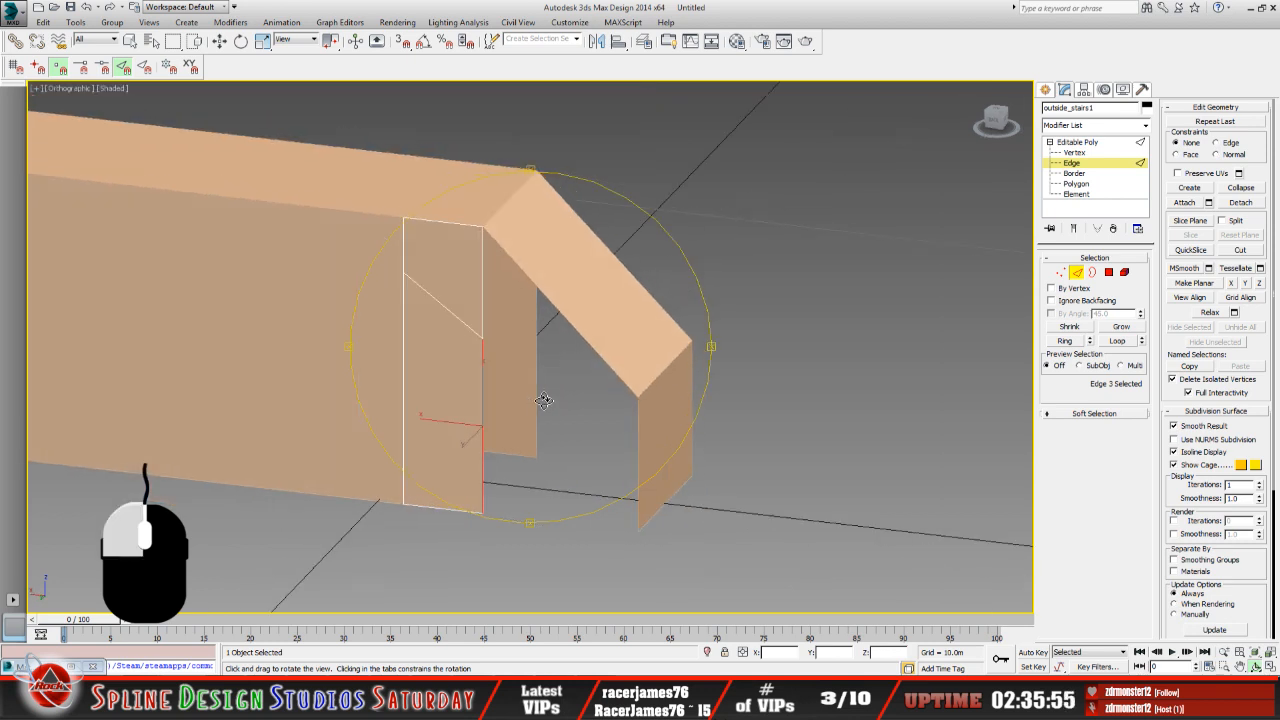
drag(543, 400, 535, 397)
click(1080, 143)
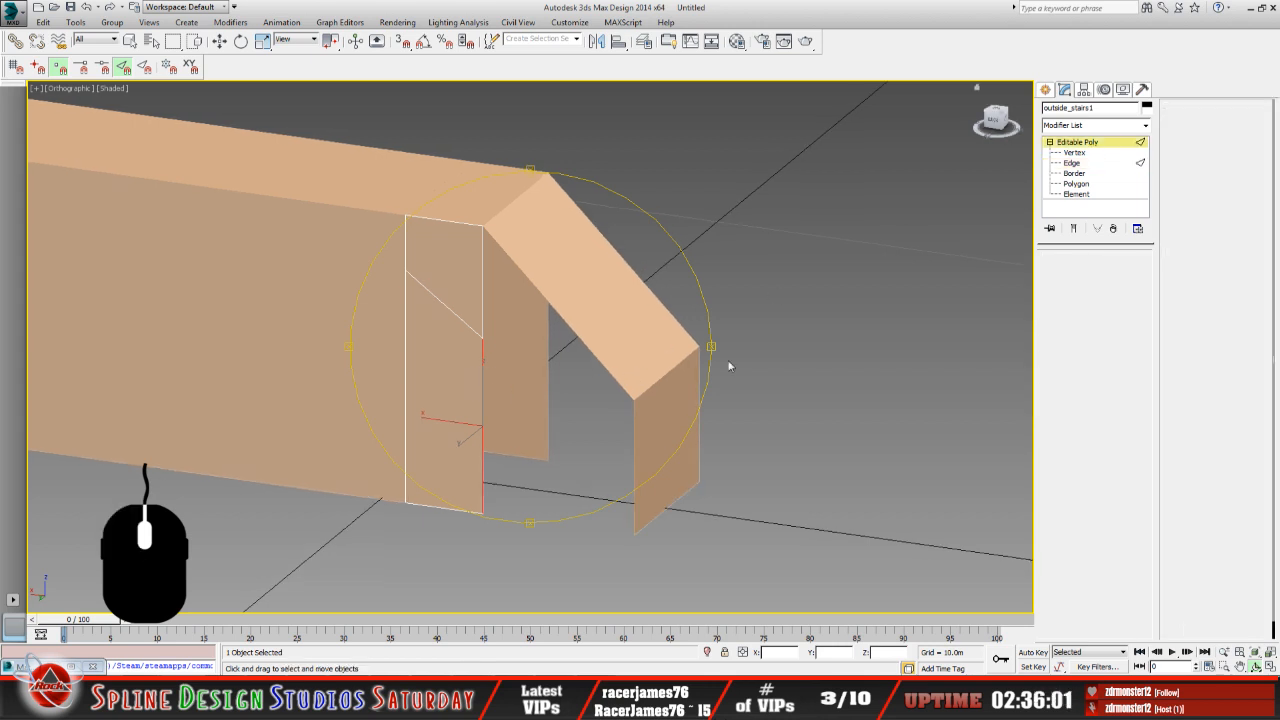
click(641, 421)
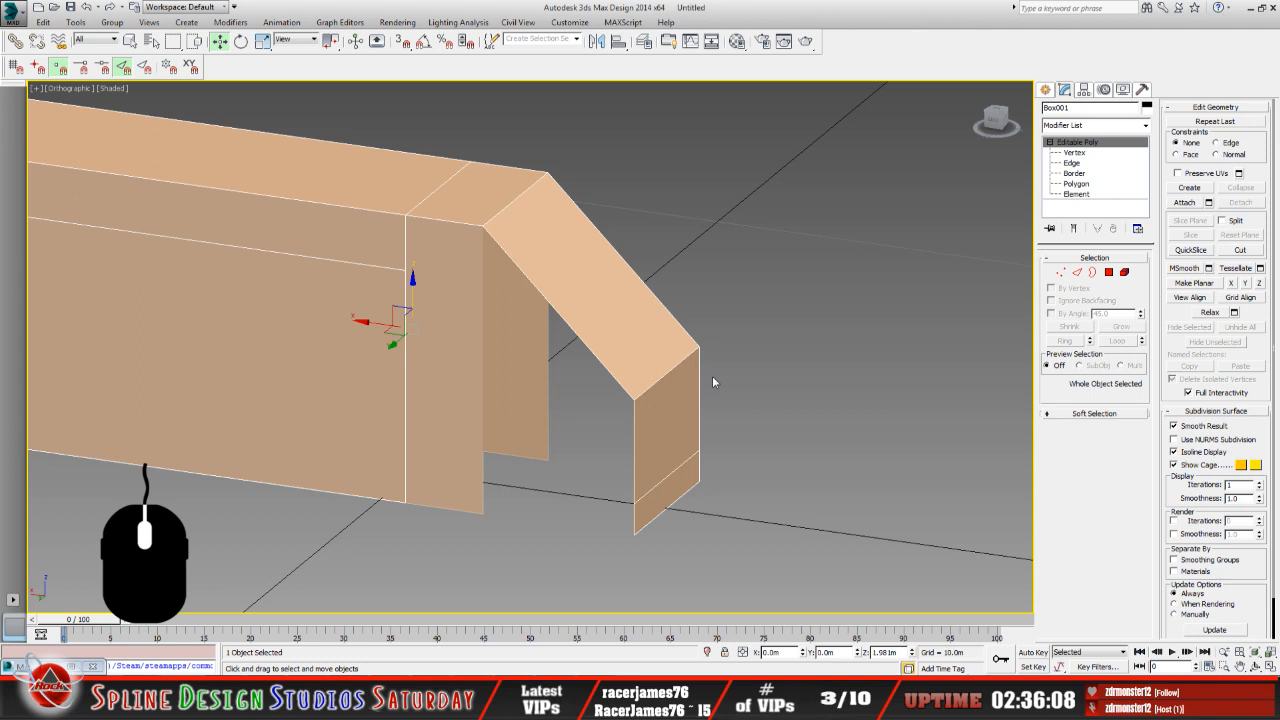
click(485, 407)
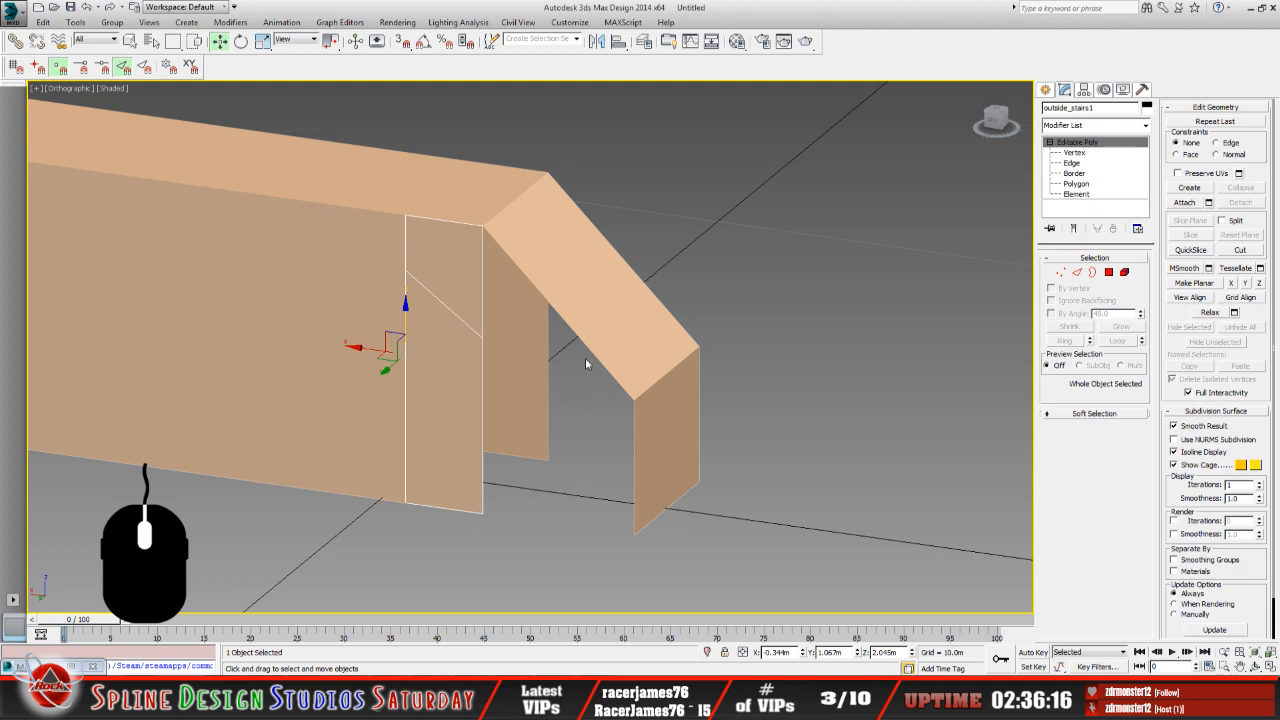
Extend Box001's sloped edge on the outside_stairs1 side into a new side face, pulling the copied edge down to about Z 1.39 m.
click(618, 339)
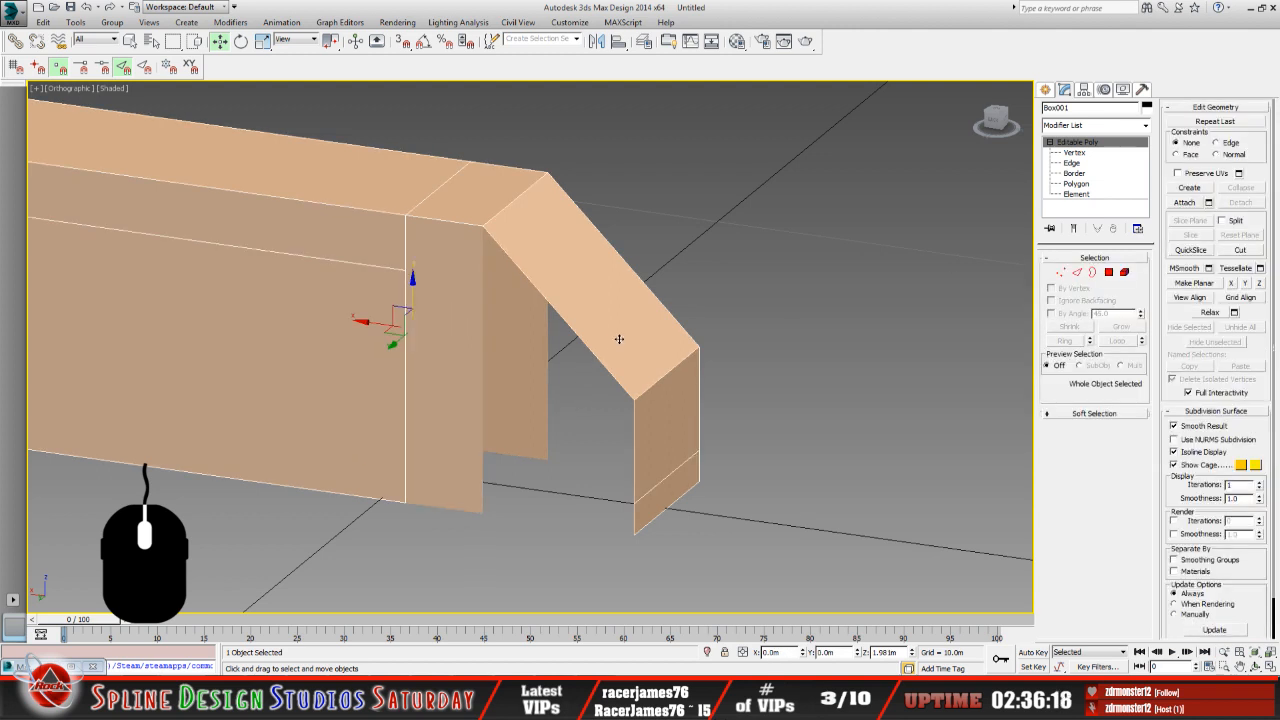
click(1072, 163)
click(586, 314)
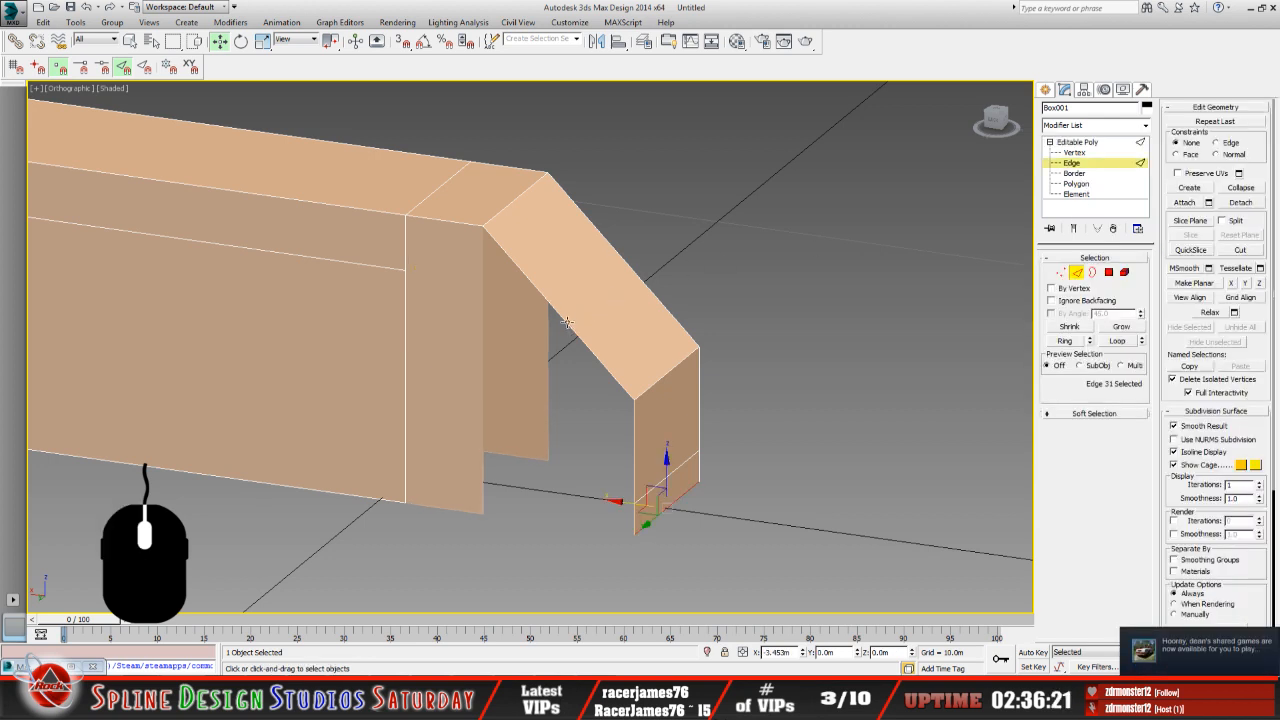
click(566, 322)
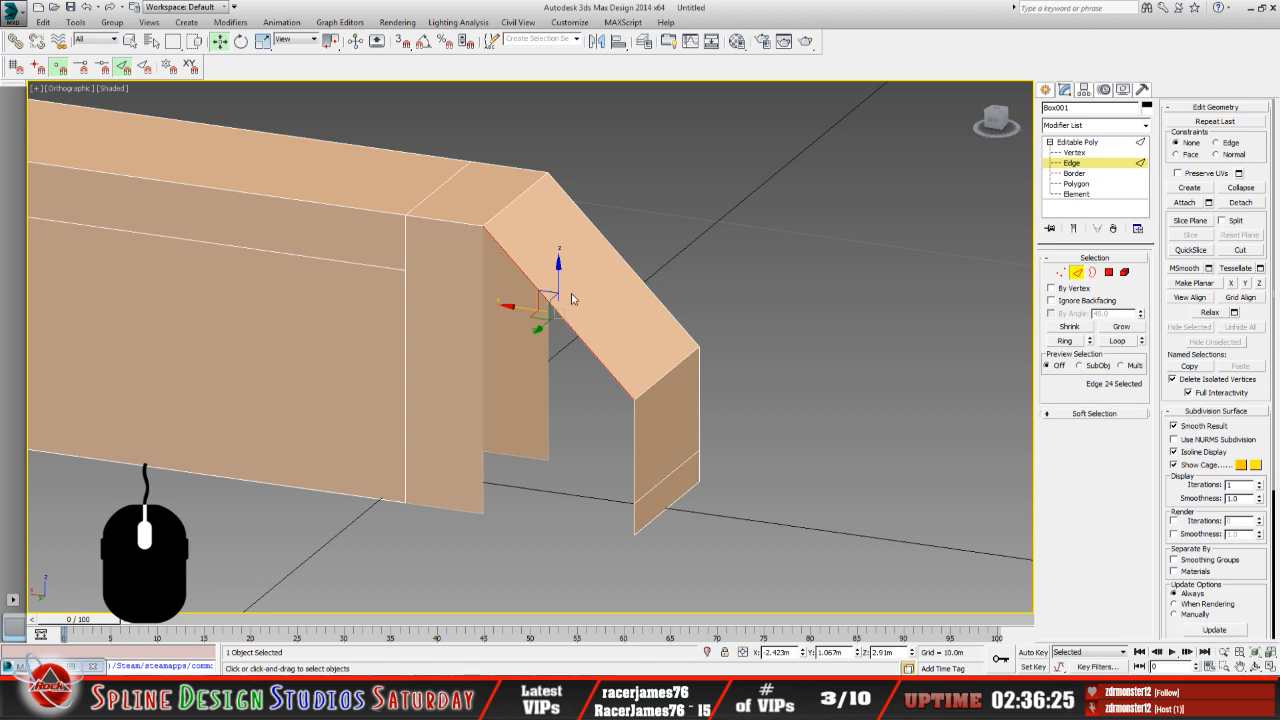
drag(557, 272, 539, 387)
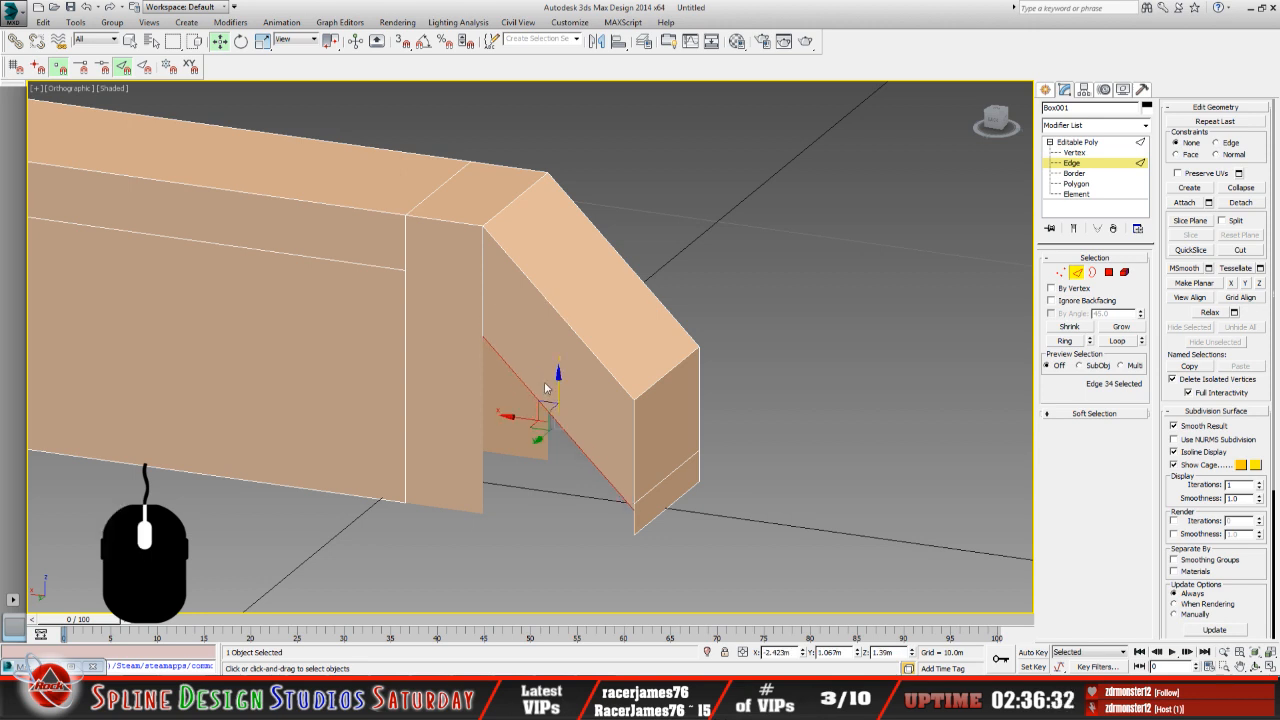
Set both lower vertices of the new side face on the outside_stairs1 side to Z 0 m, then select the vertices at its outer bottom corner.
click(1088, 153)
click(481, 339)
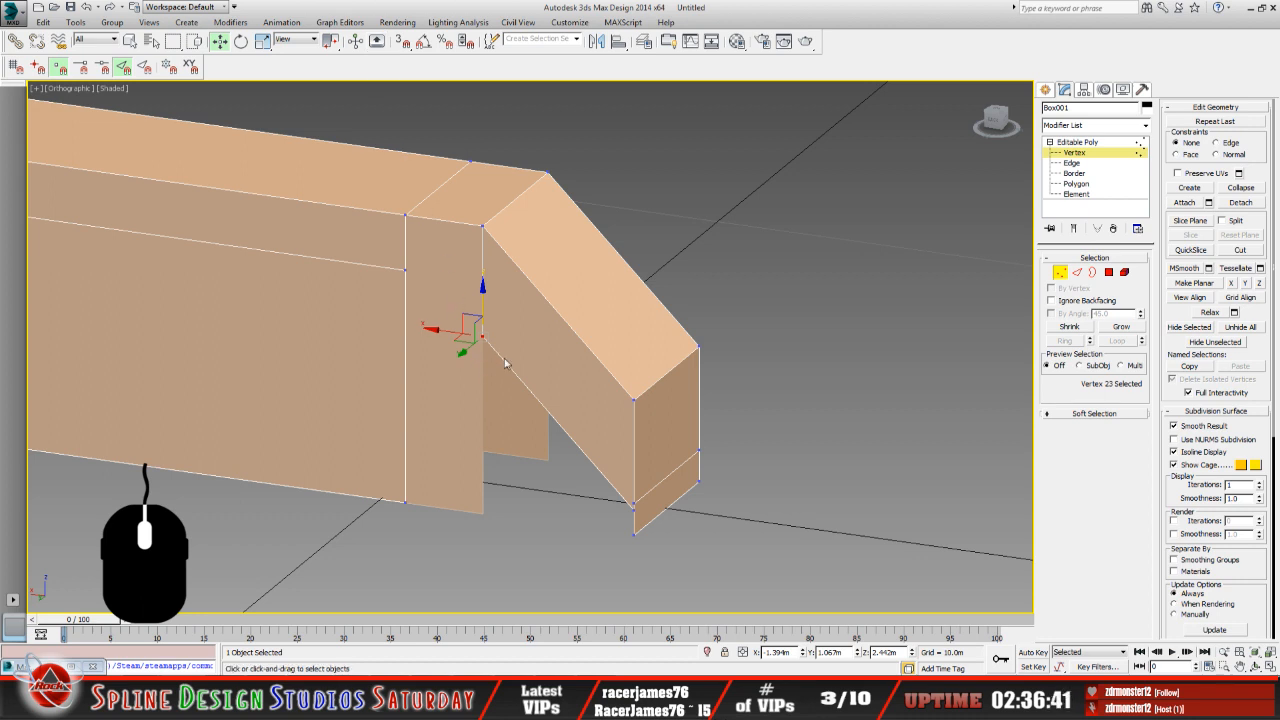
click(547, 434)
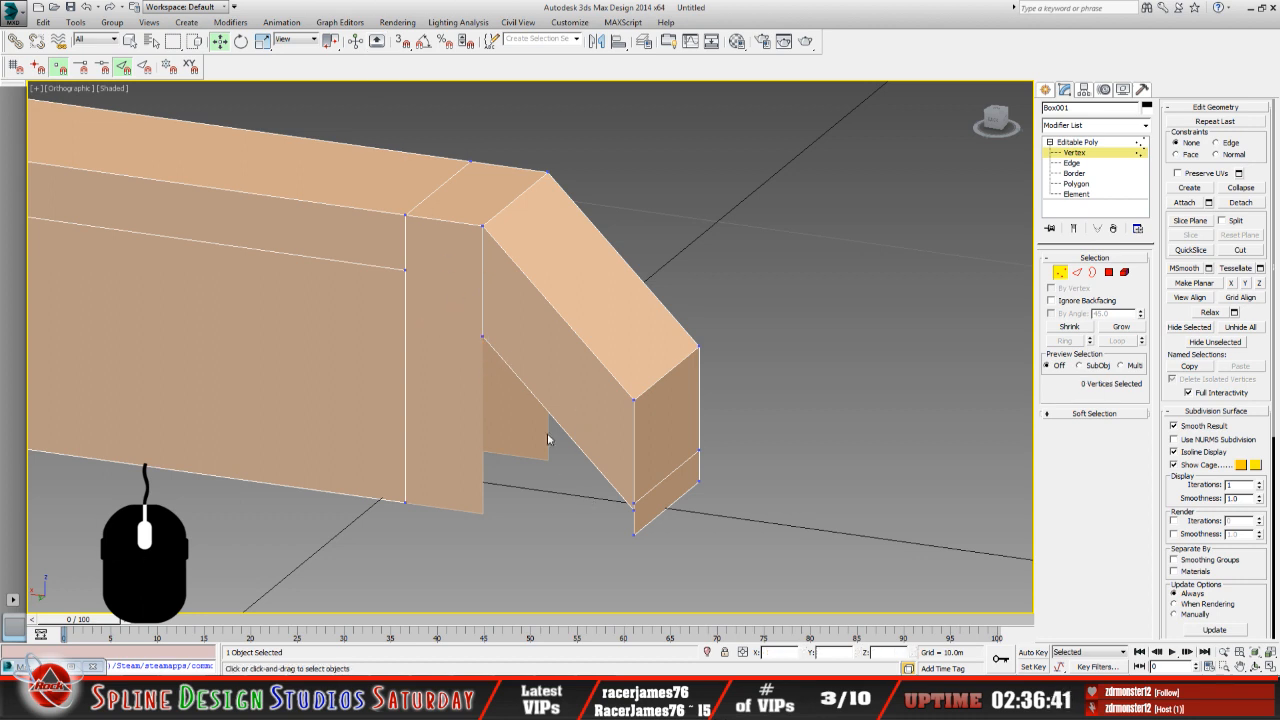
click(482, 336)
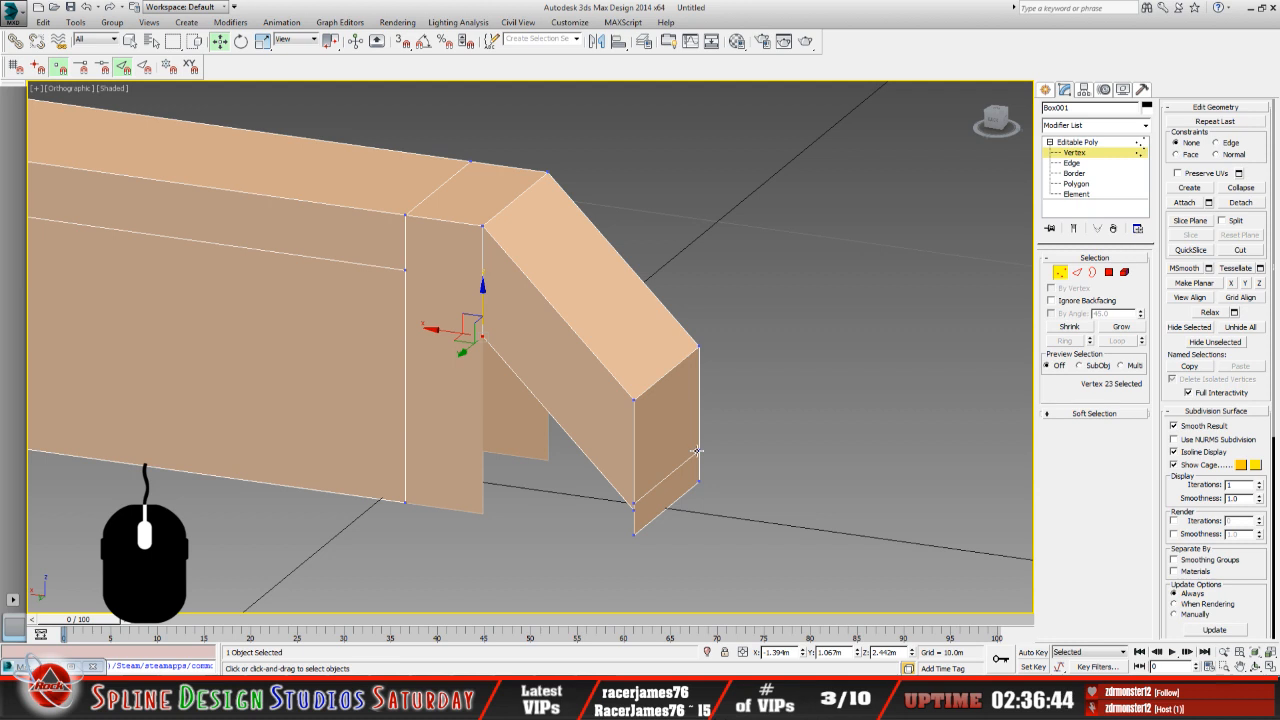
right_click(911, 654)
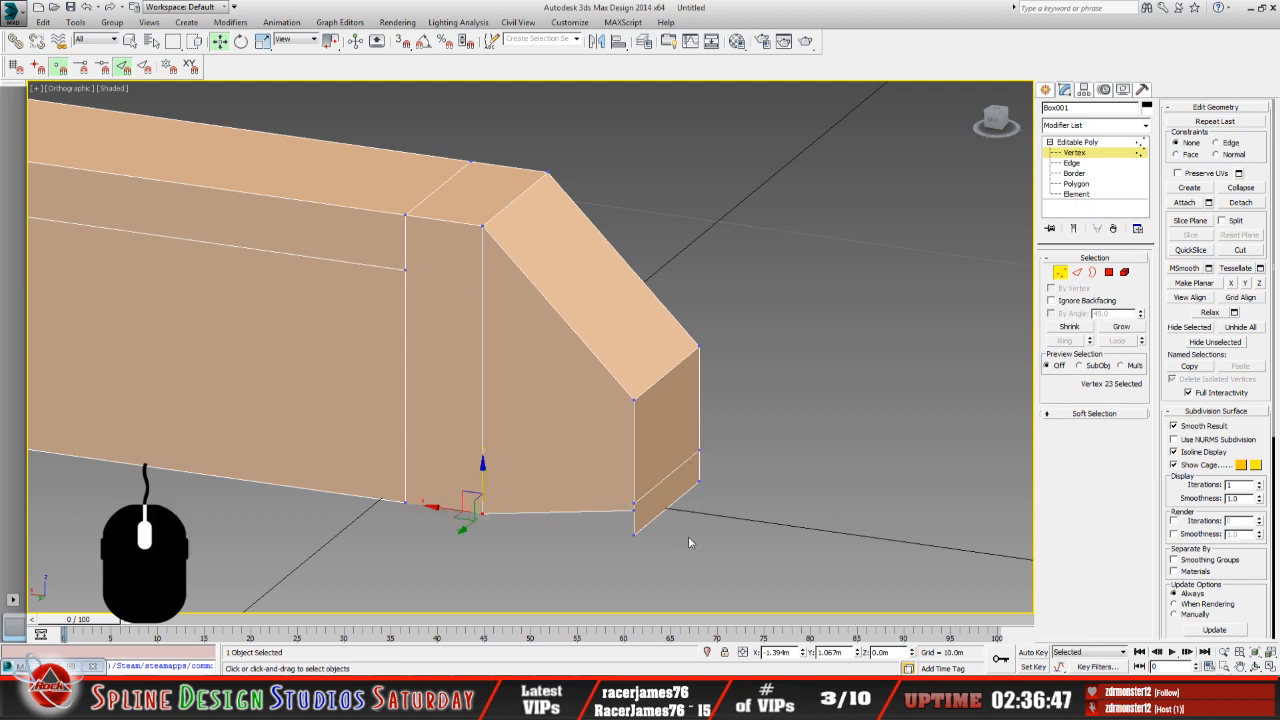
click(627, 513)
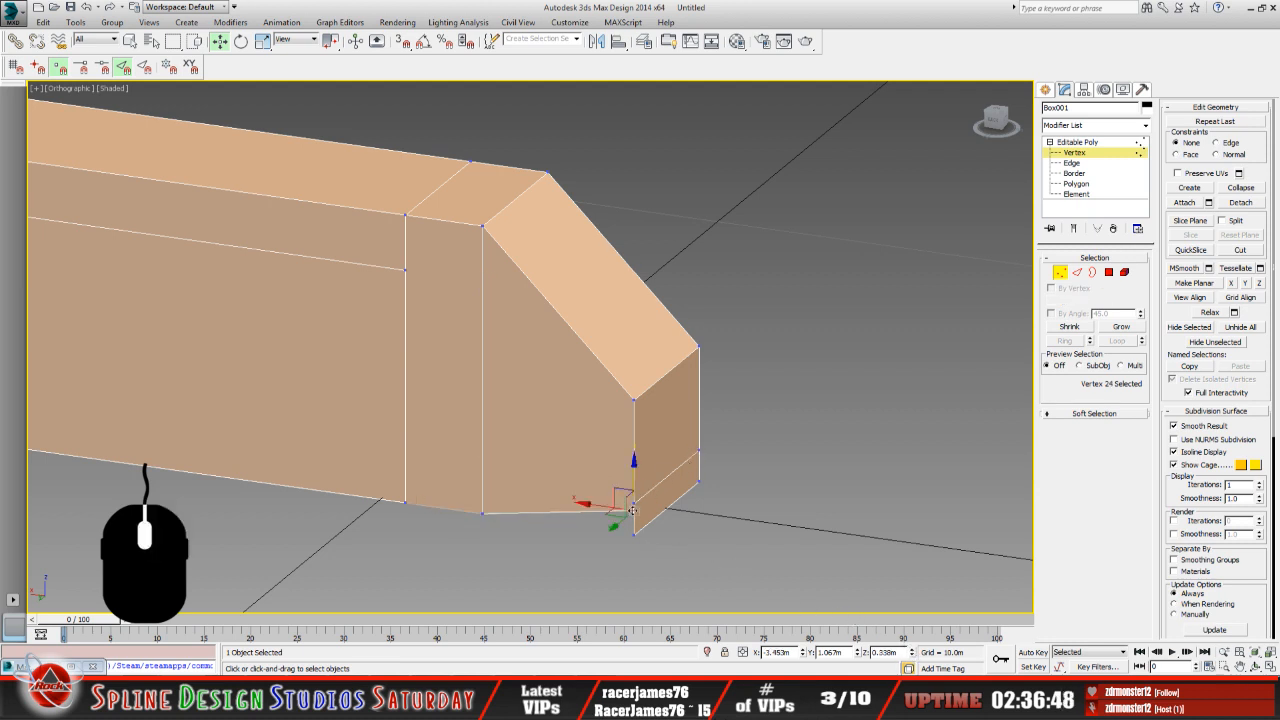
right_click(912, 654)
middle_drag(514, 397, 474, 397)
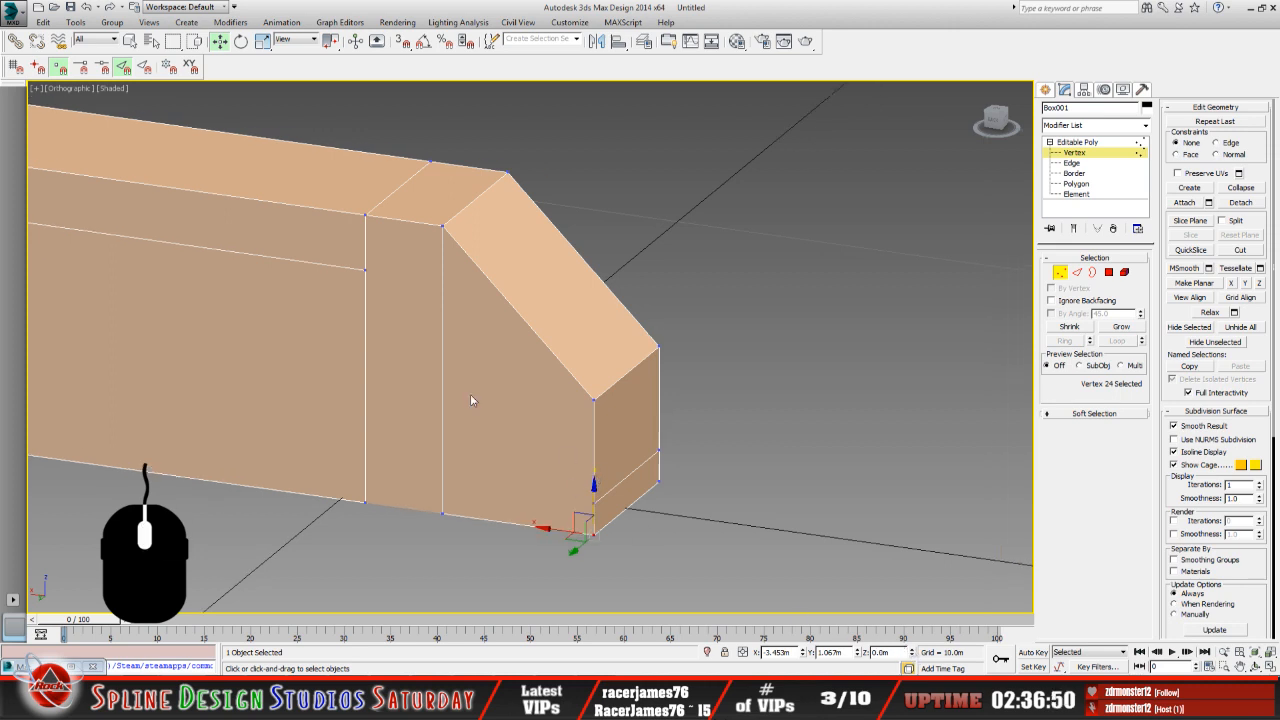
click(636, 547)
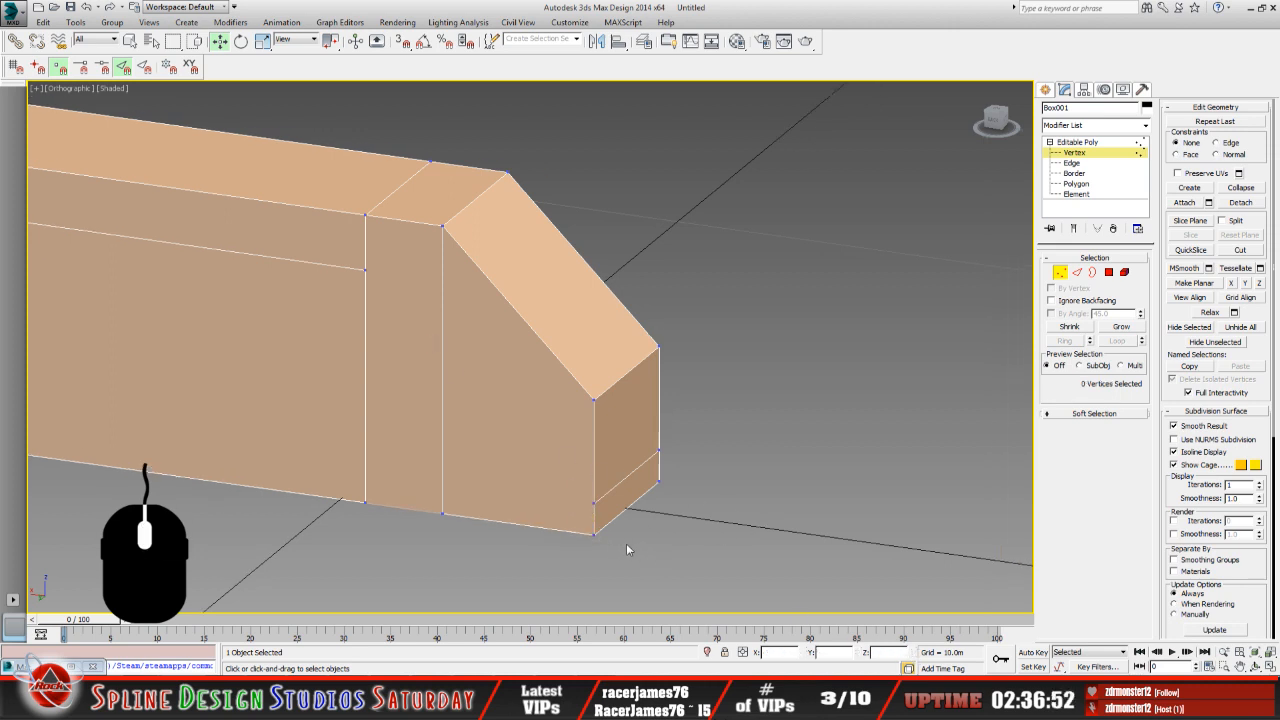
drag(620, 549, 587, 532)
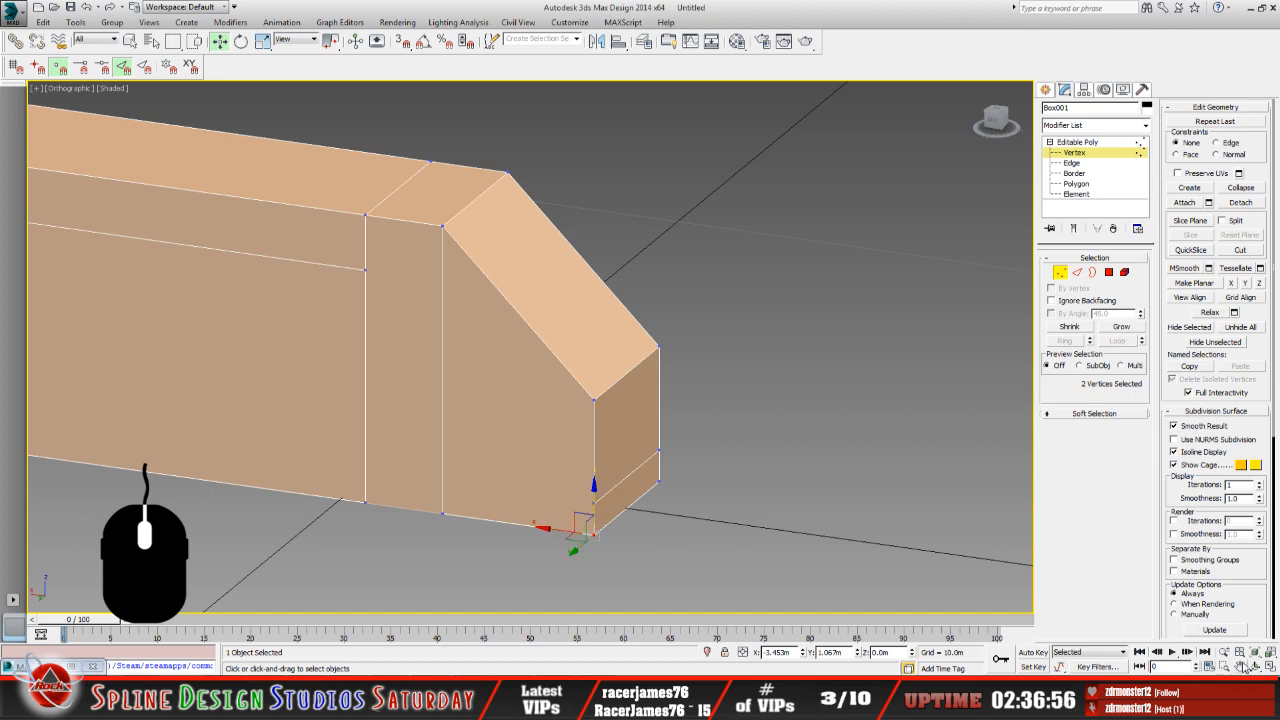
Extend Box001's sloped edge on the opposite side into a side face, pulling the copied edge down to about Z 1.83 m.
key(e)
drag(530, 408, 603, 391)
click(1071, 163)
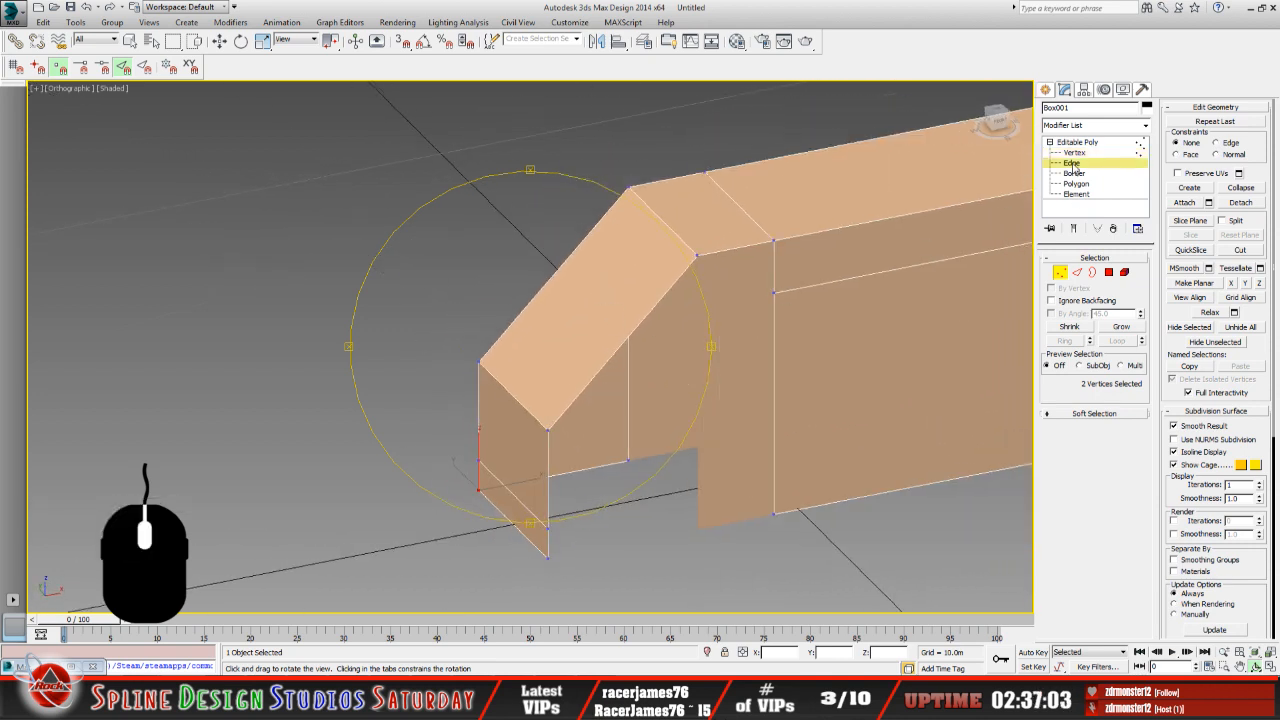
click(612, 360)
key(w)
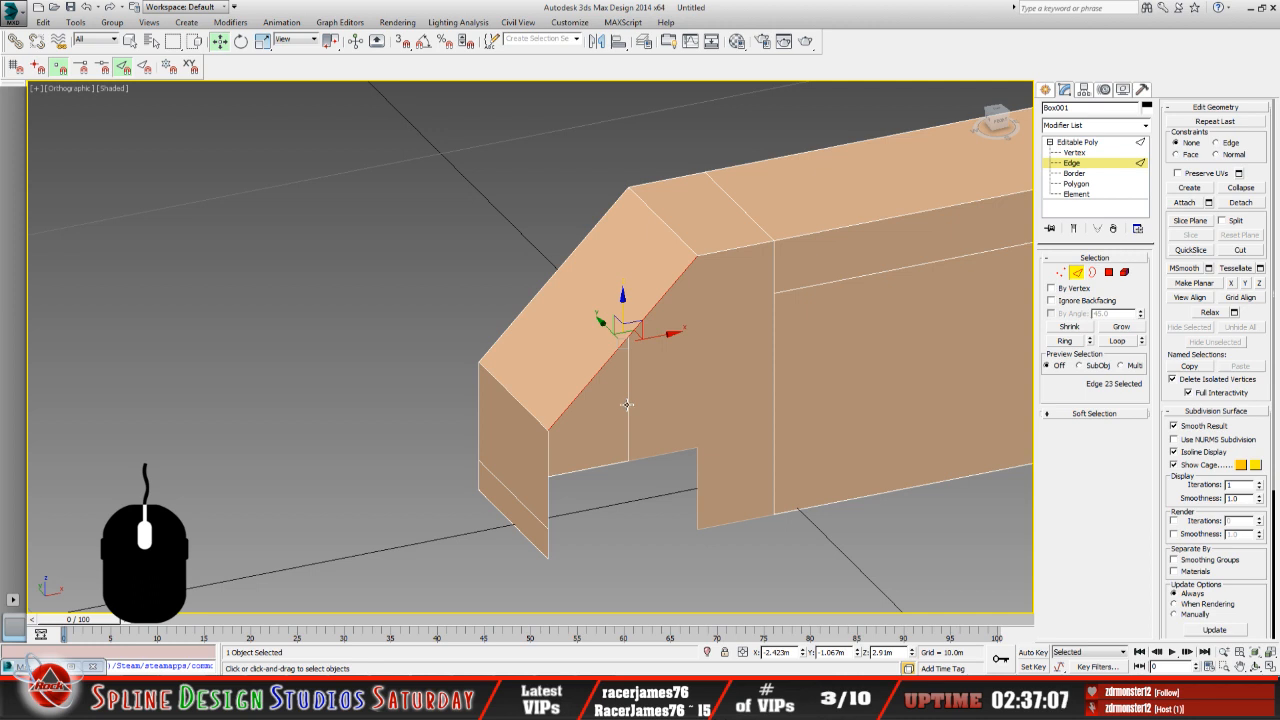
drag(624, 308, 641, 374)
click(91, 7)
shift+drag(621, 306, 691, 381)
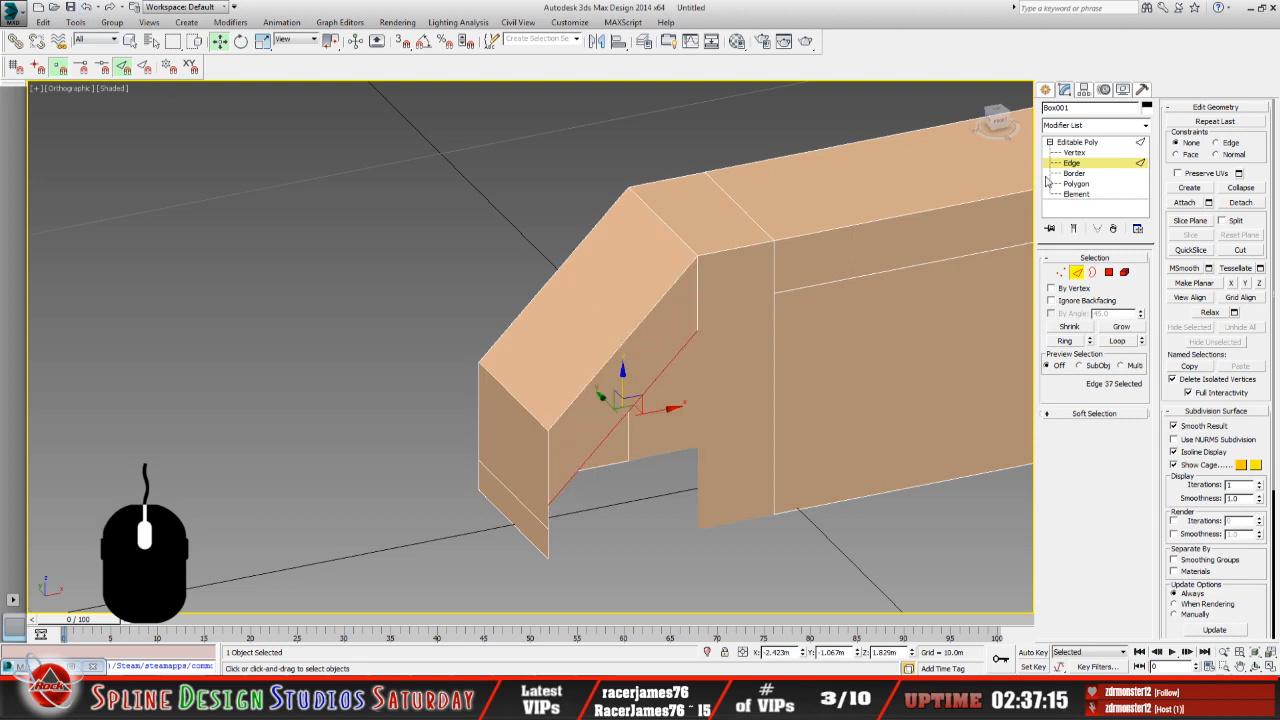
Set both lower vertices of the side face on the outside_stairs2 side to Z 0 m.
click(1074, 152)
middle_drag(631, 415, 549, 370)
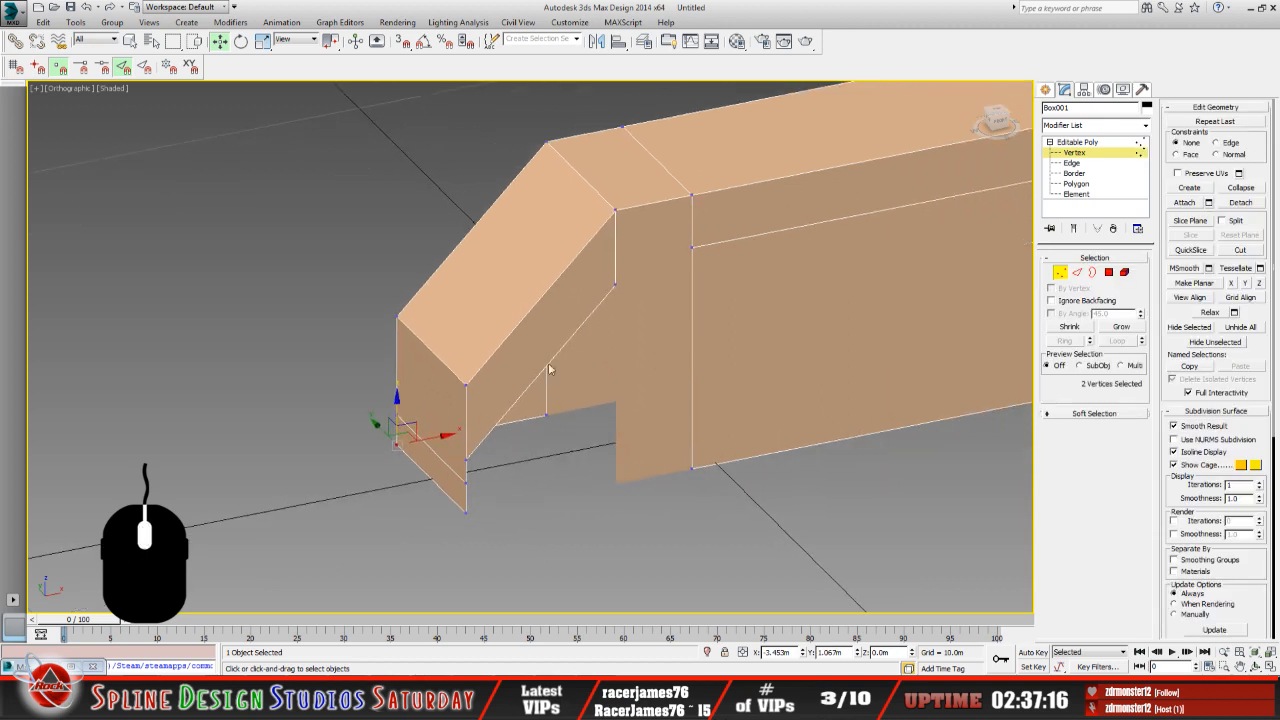
click(466, 460)
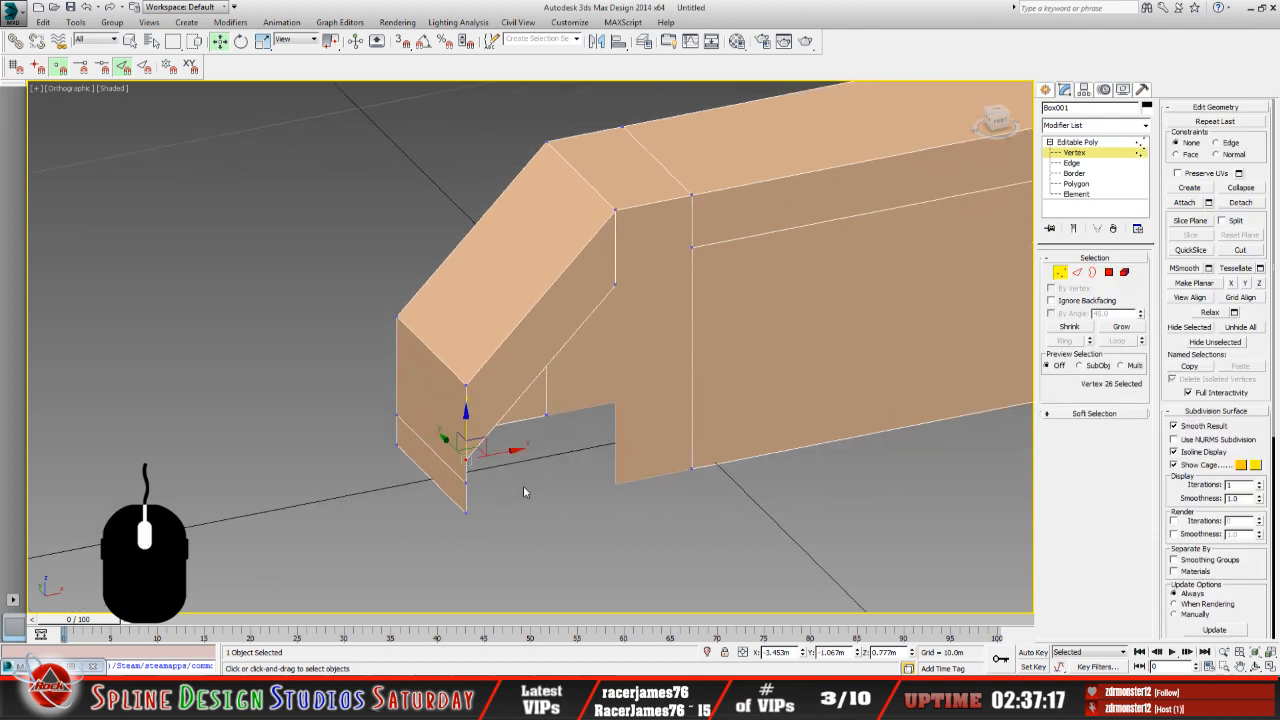
right_click(911, 652)
click(616, 288)
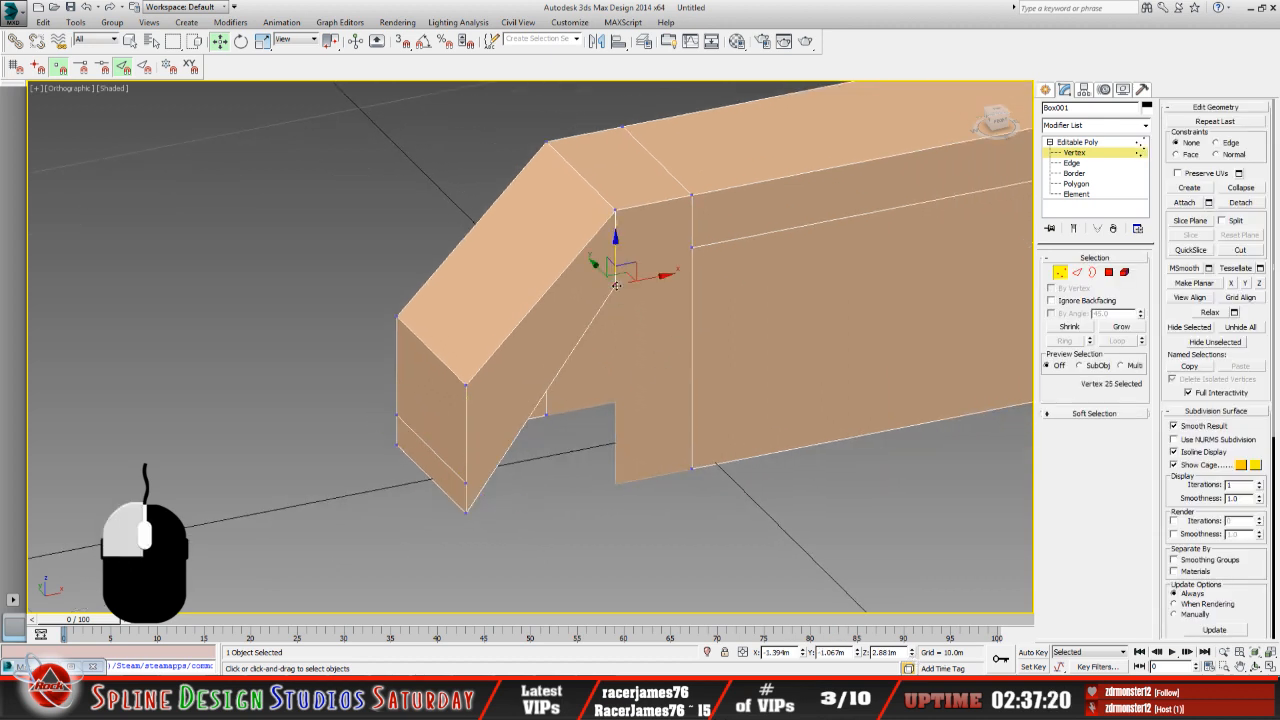
right_click(912, 652)
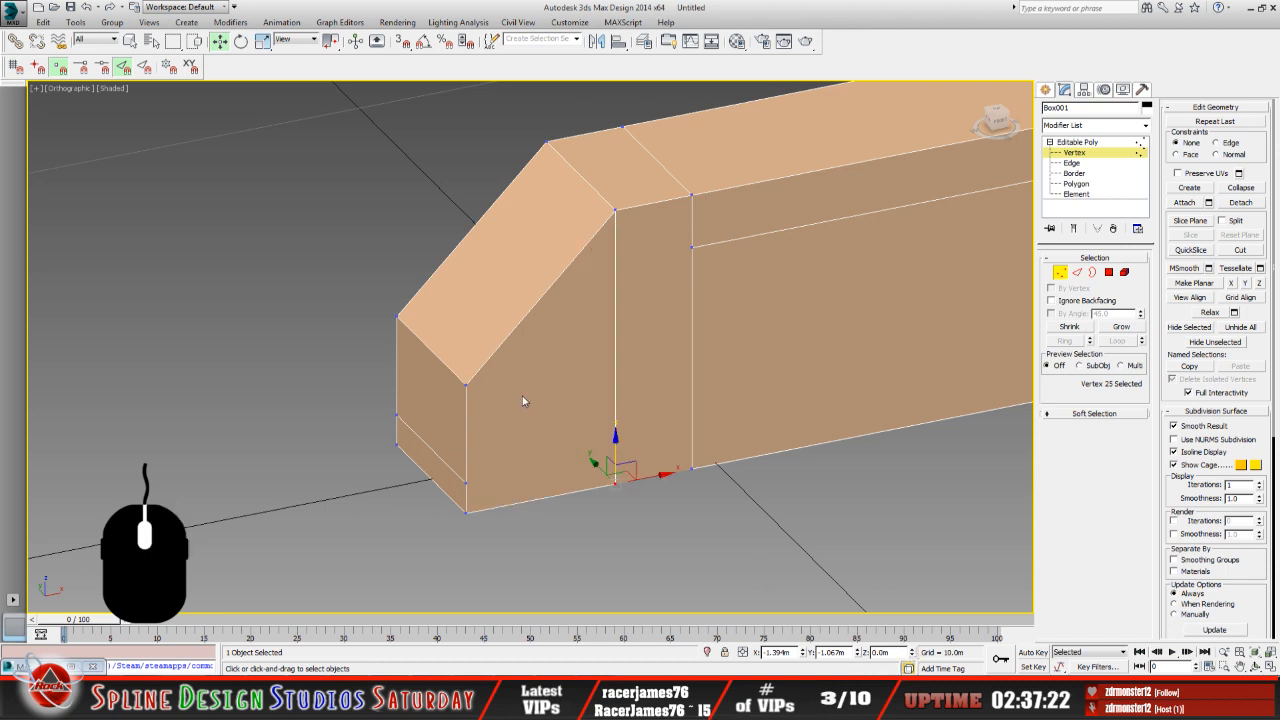
middle_drag(523, 400, 314, 423)
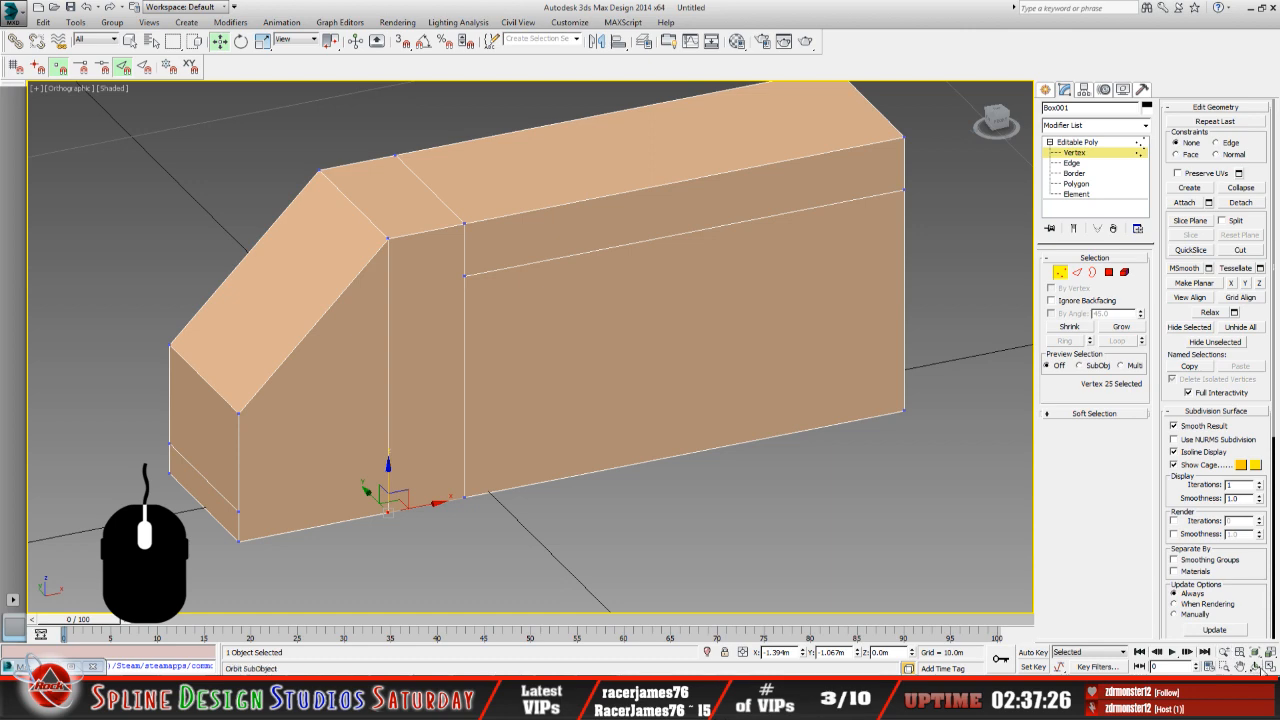
key(ctrl+r)
drag(517, 377, 398, 370)
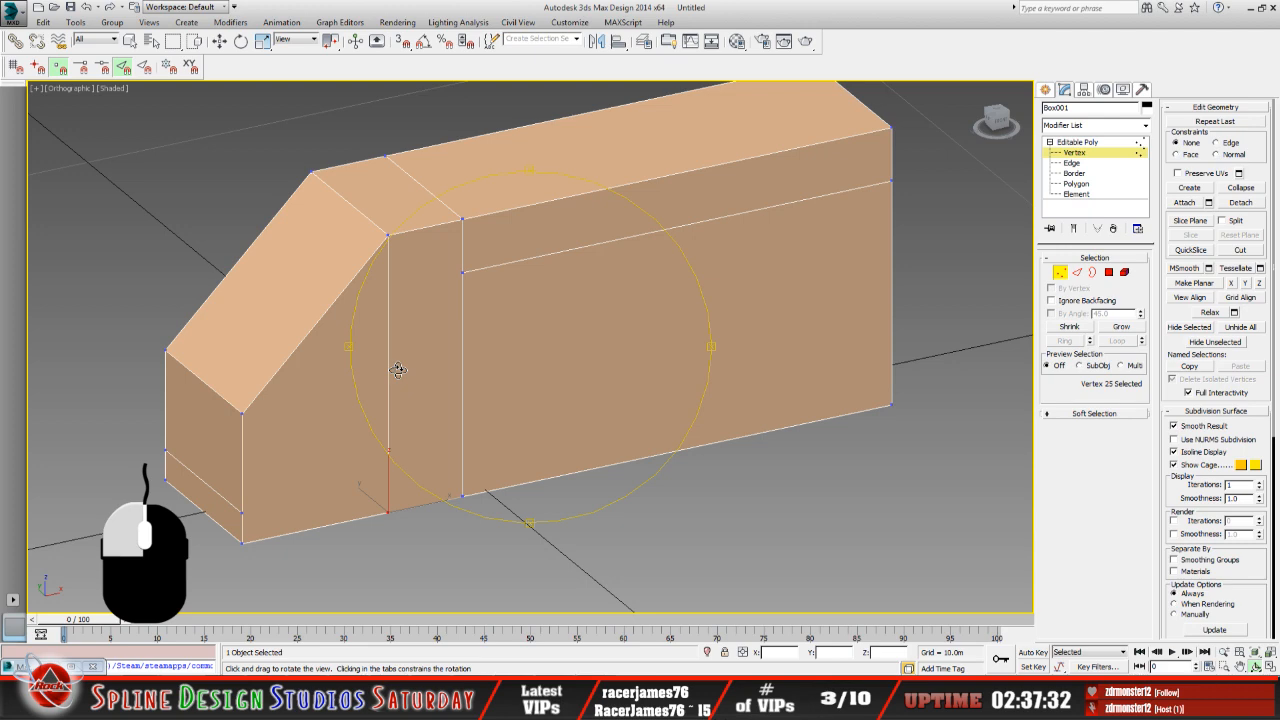
drag(398, 370, 523, 366)
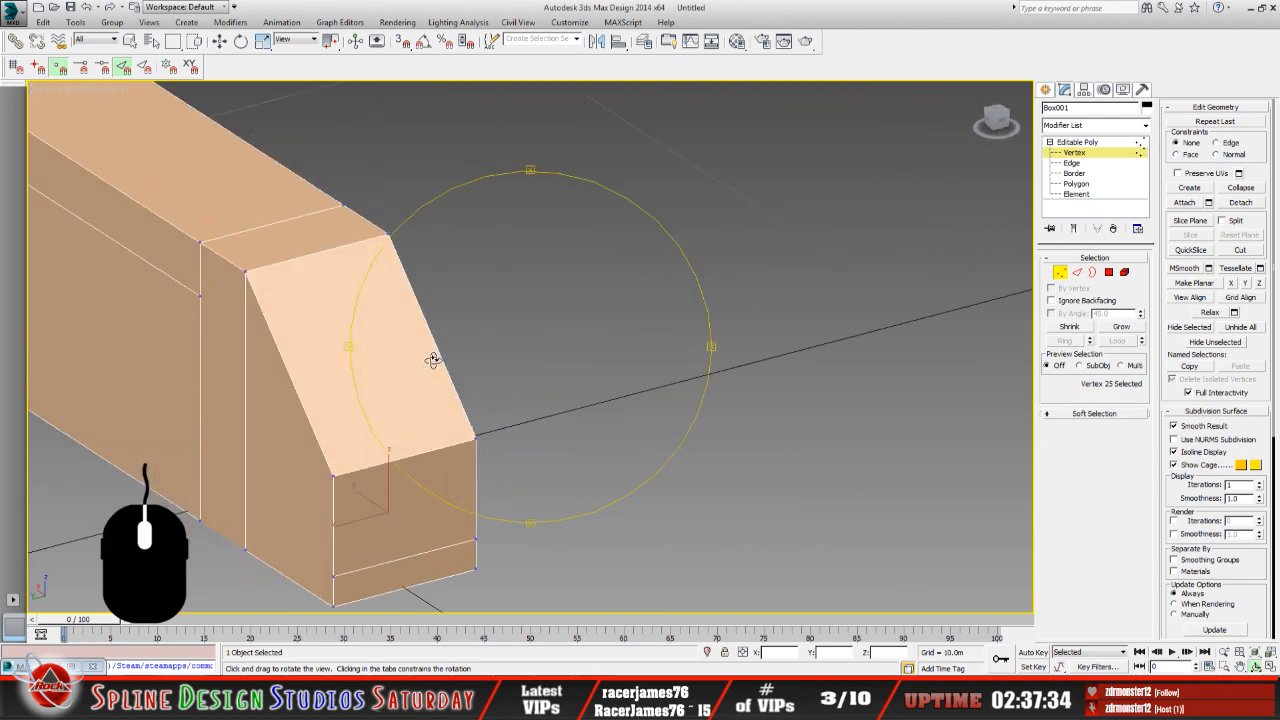
Examine which objects make up the side beneath Box001's slope, checking the scene's object list and the outside_stairs1 panel.
drag(431, 360, 479, 374)
middle_drag(475, 373, 643, 353)
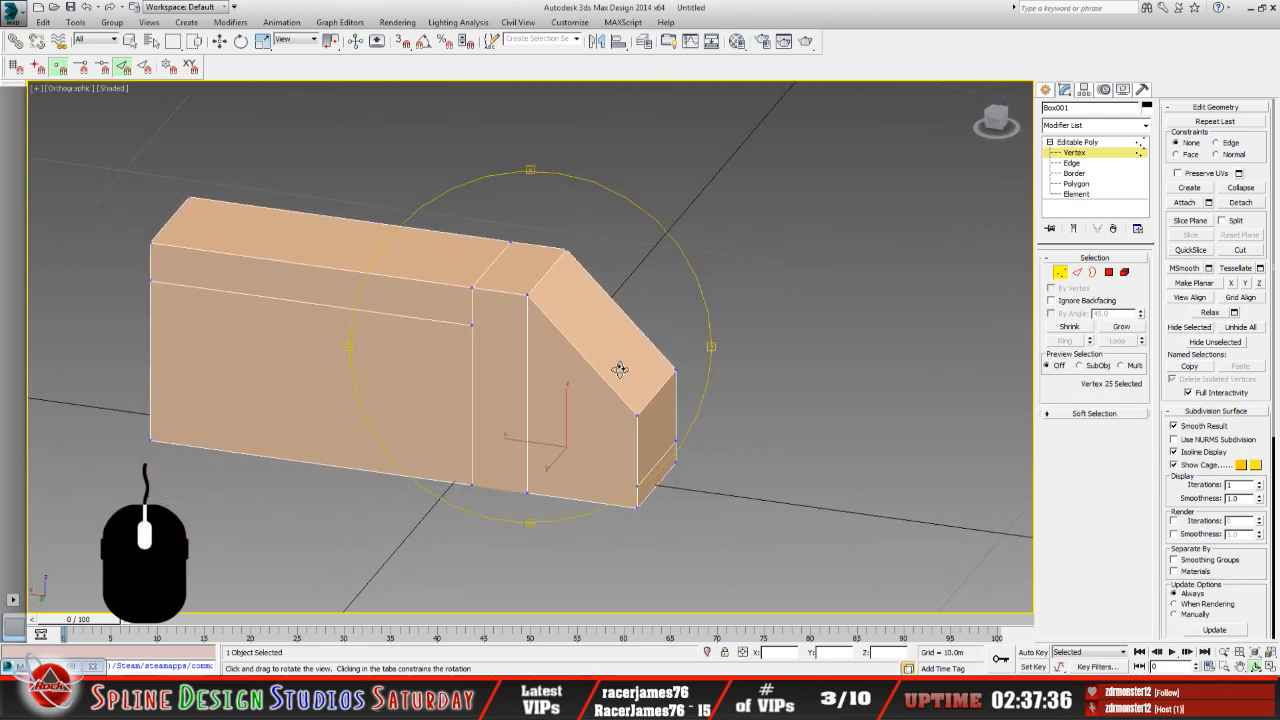
click(1078, 143)
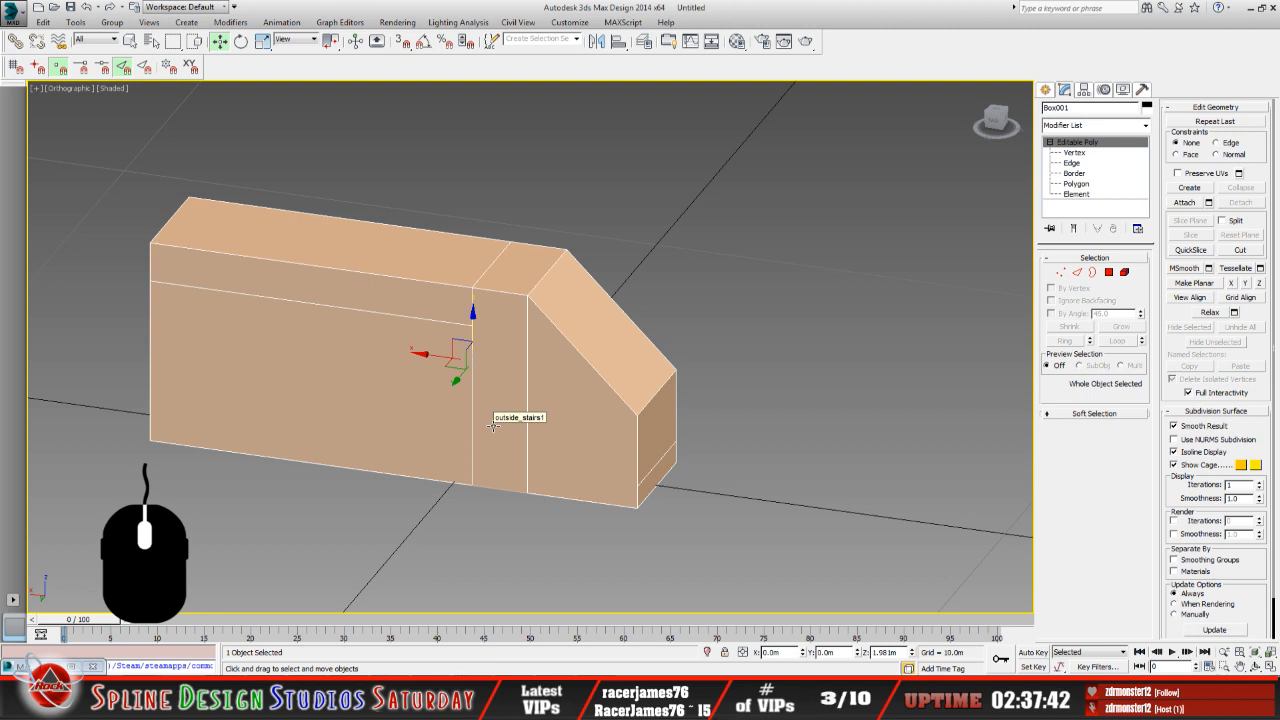
click(151, 41)
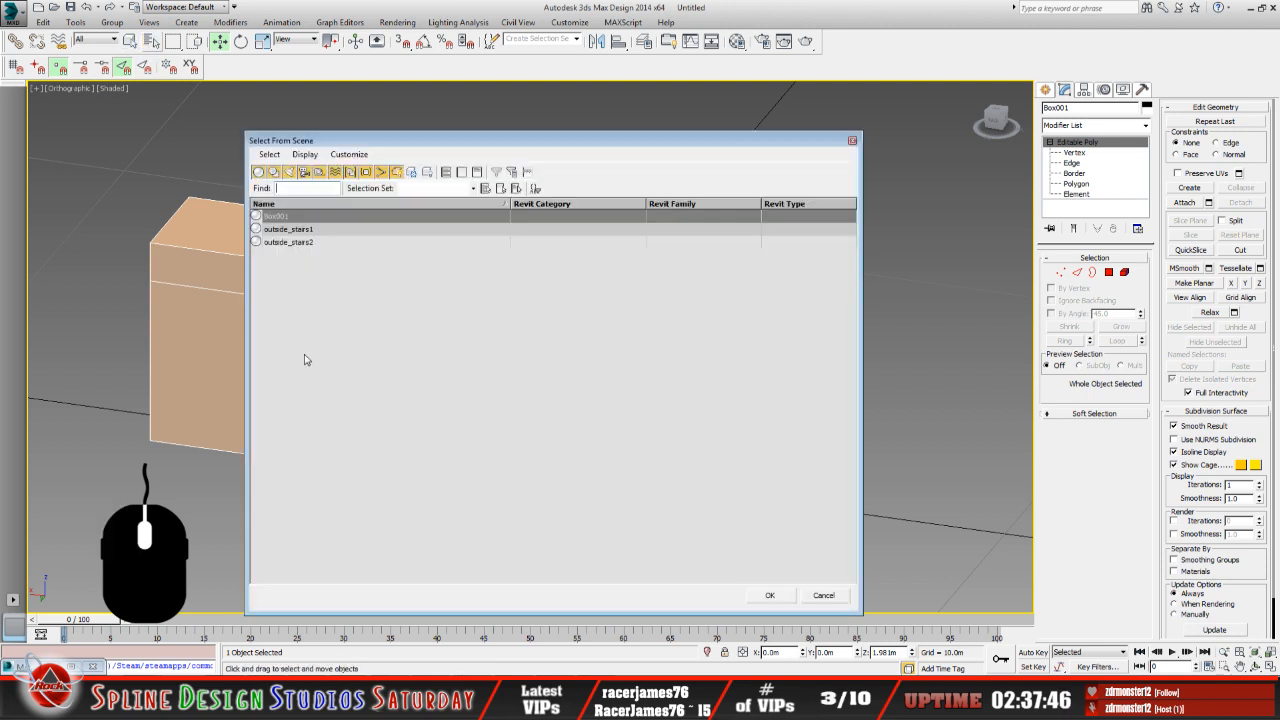
click(828, 598)
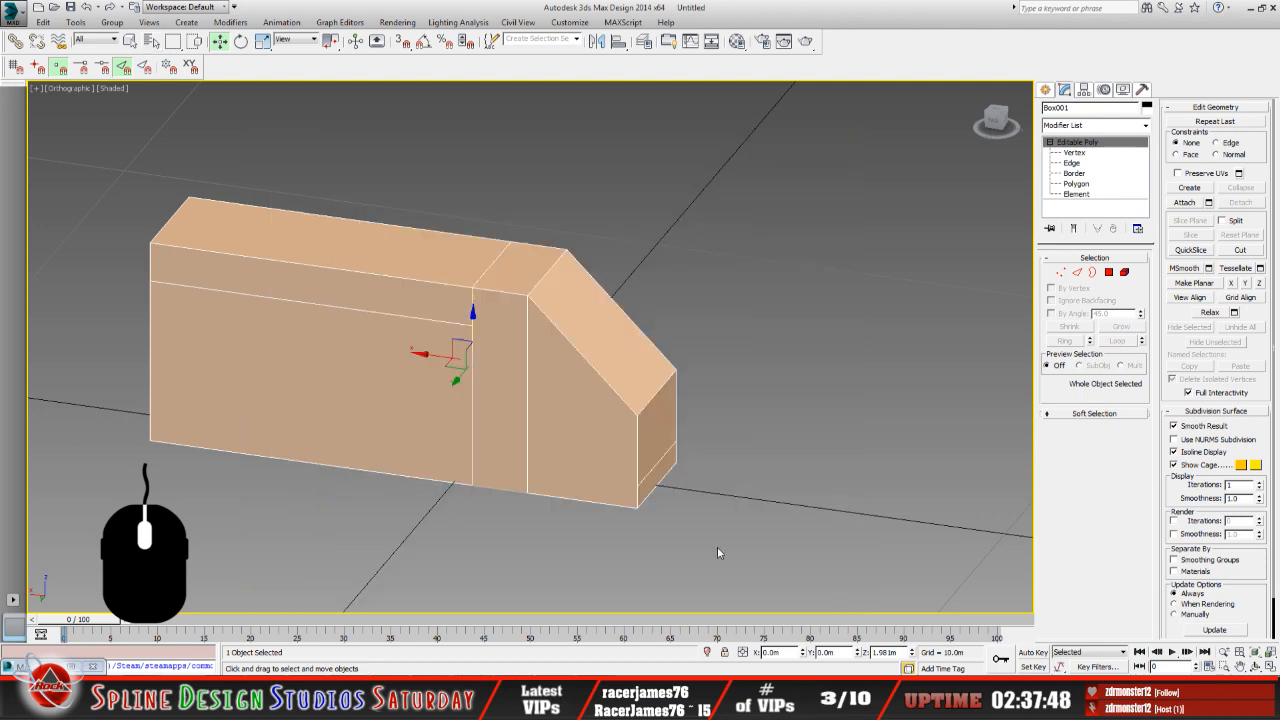
click(567, 434)
click(802, 411)
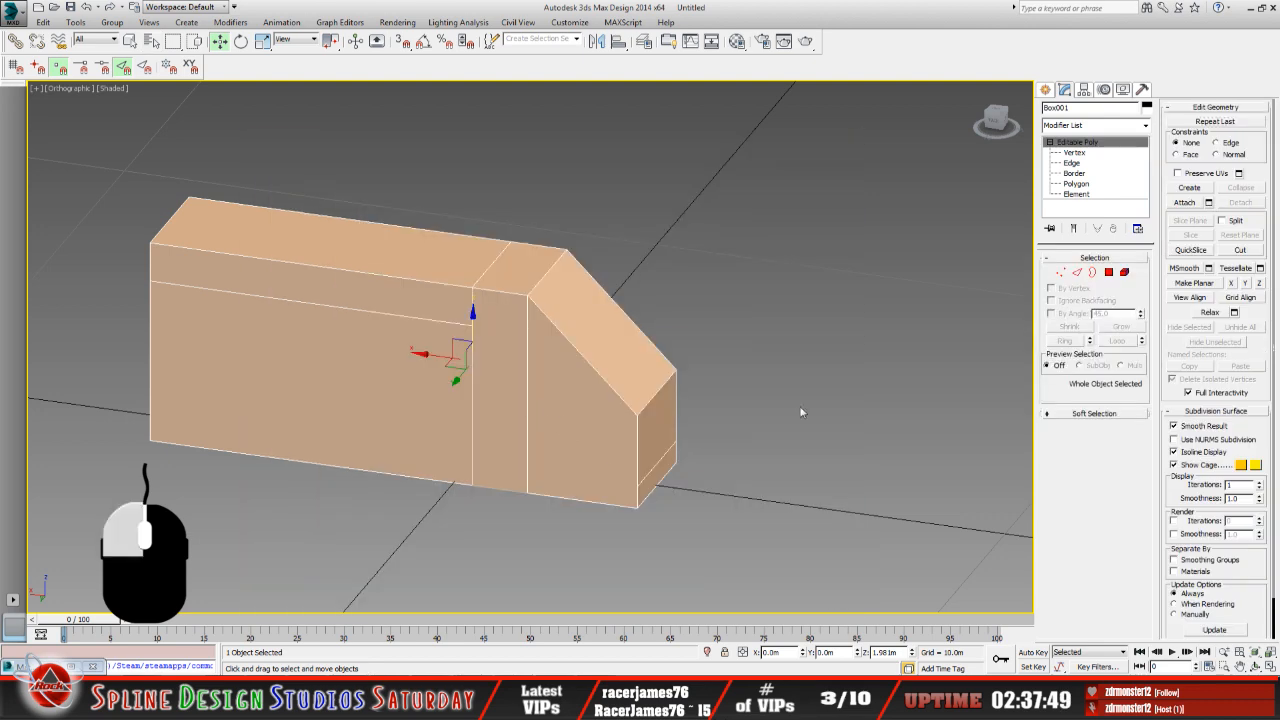
click(591, 420)
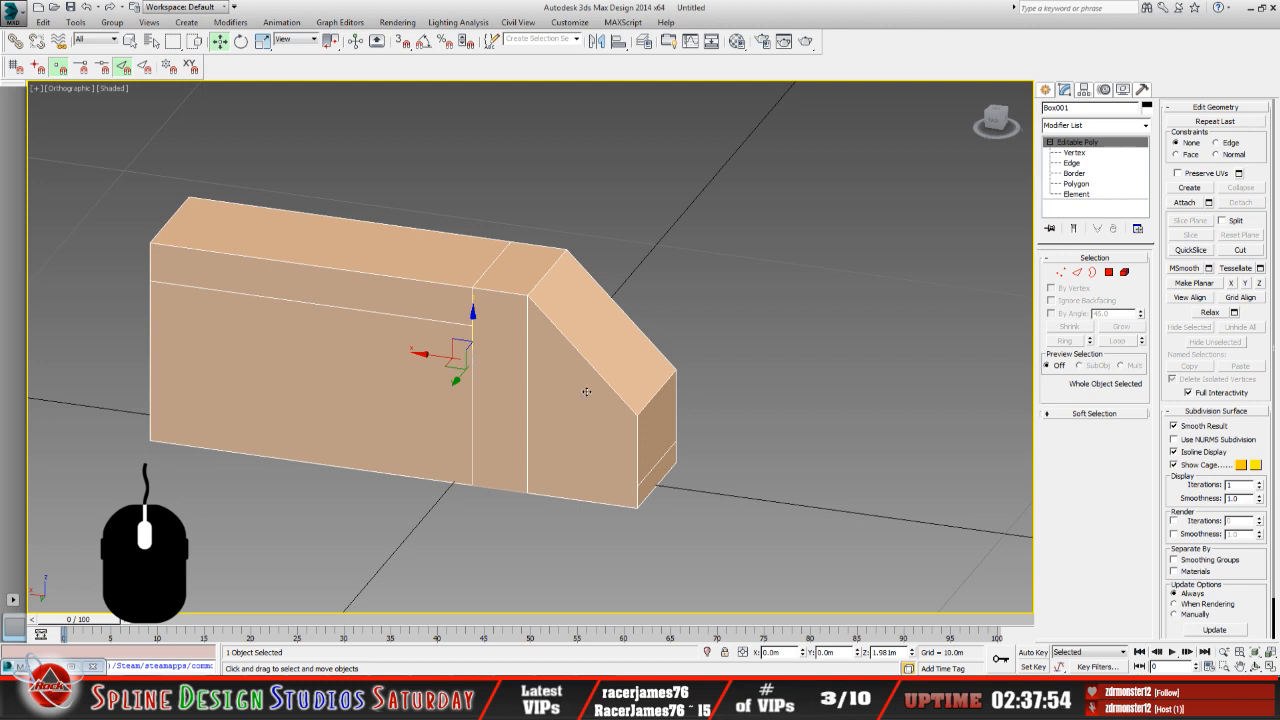
click(509, 418)
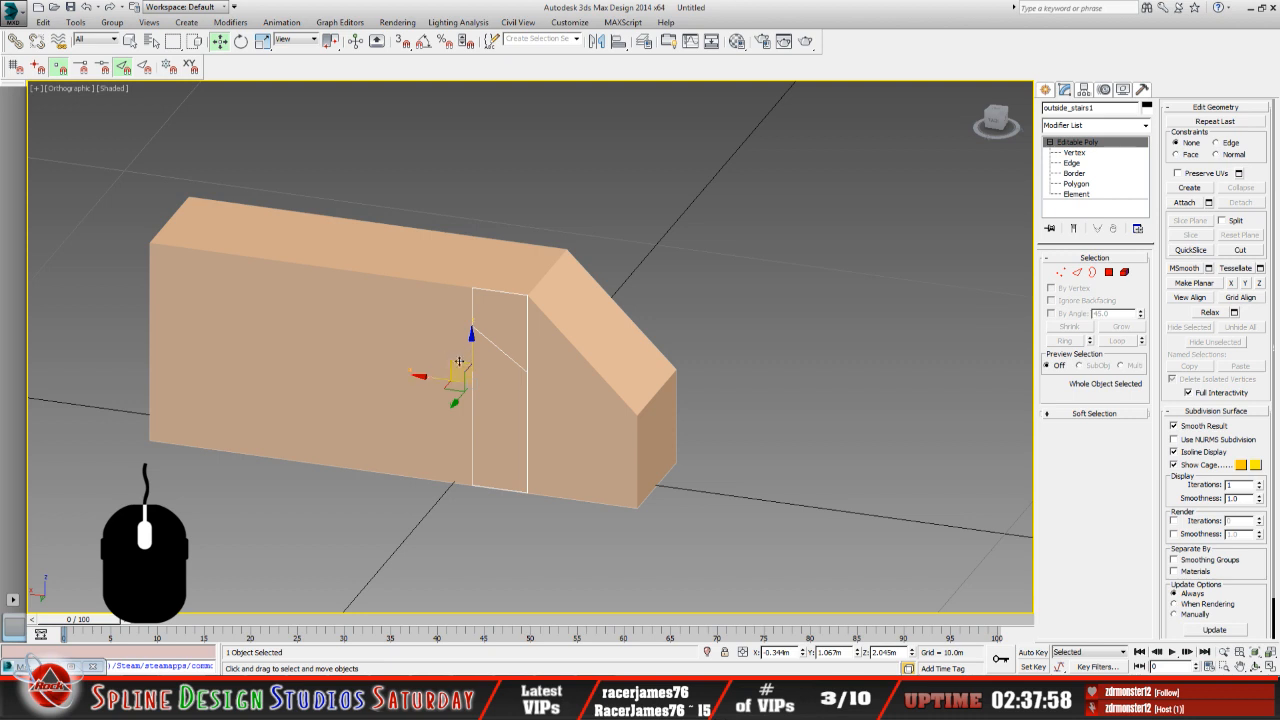
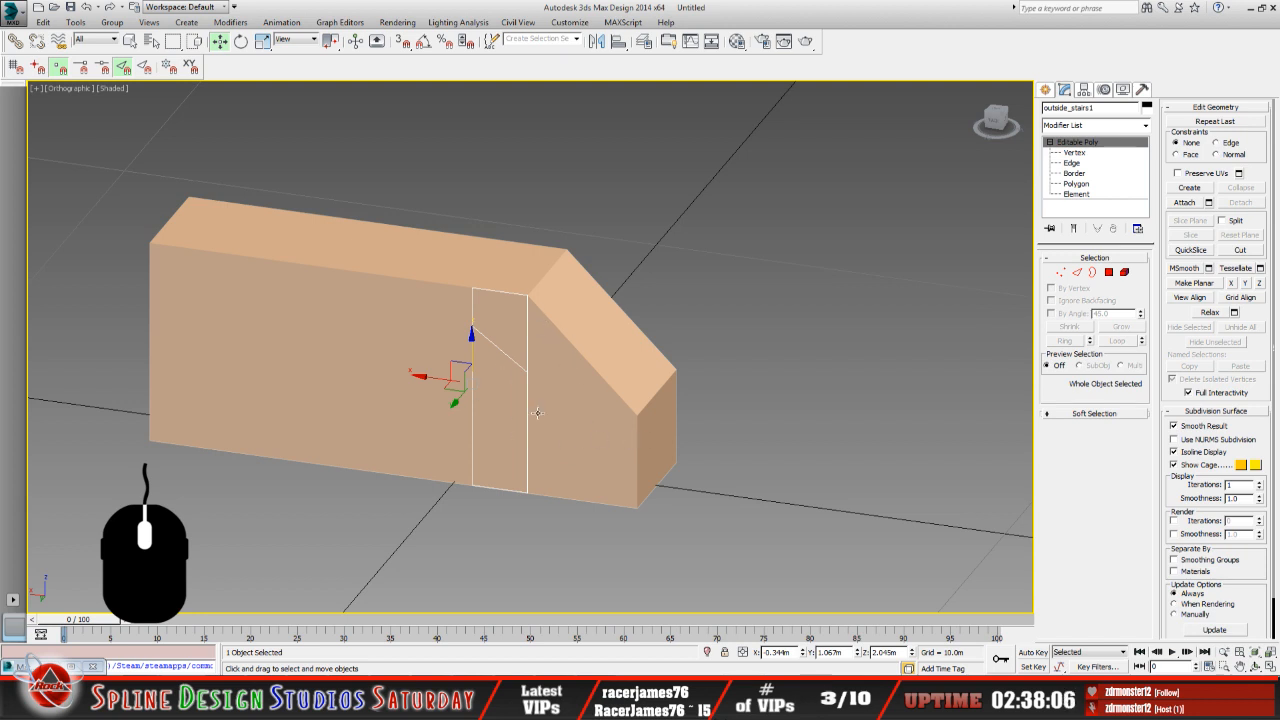
Detach Box001's side polygon beneath the slope, next to outside_stairs1, as a separate object with the default name.
click(572, 432)
middle_drag(603, 456, 535, 443)
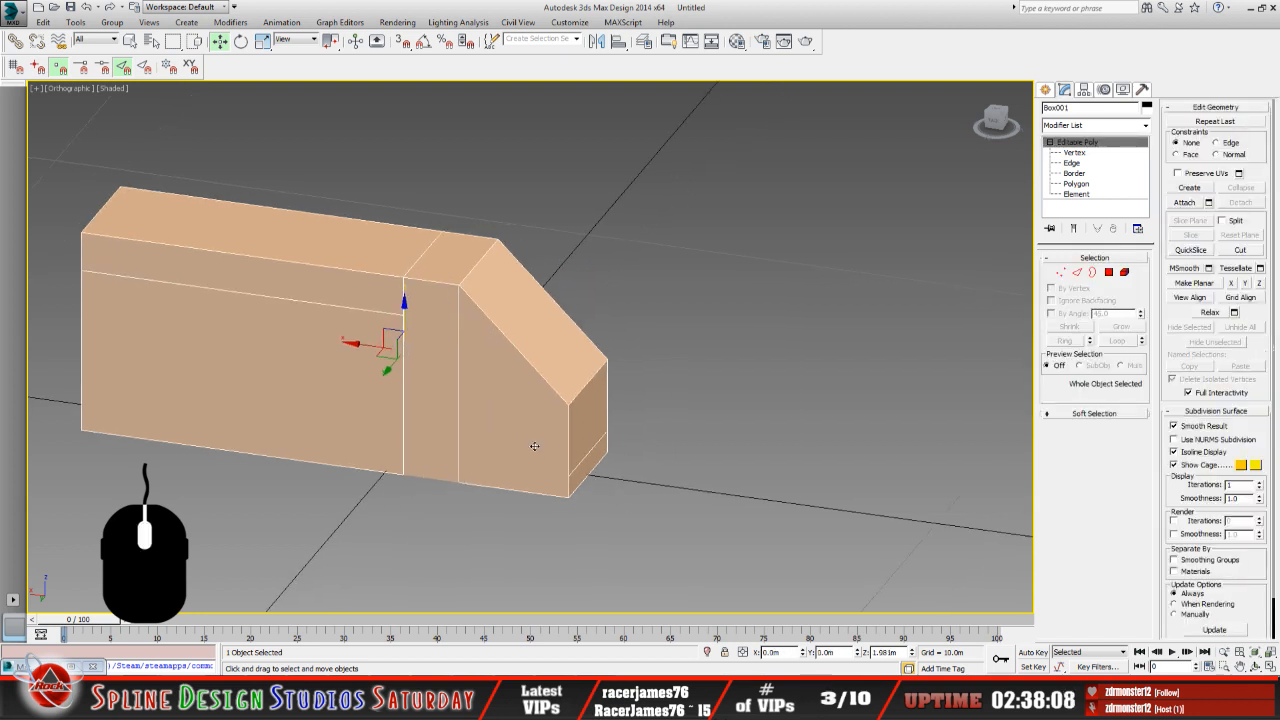
click(1076, 184)
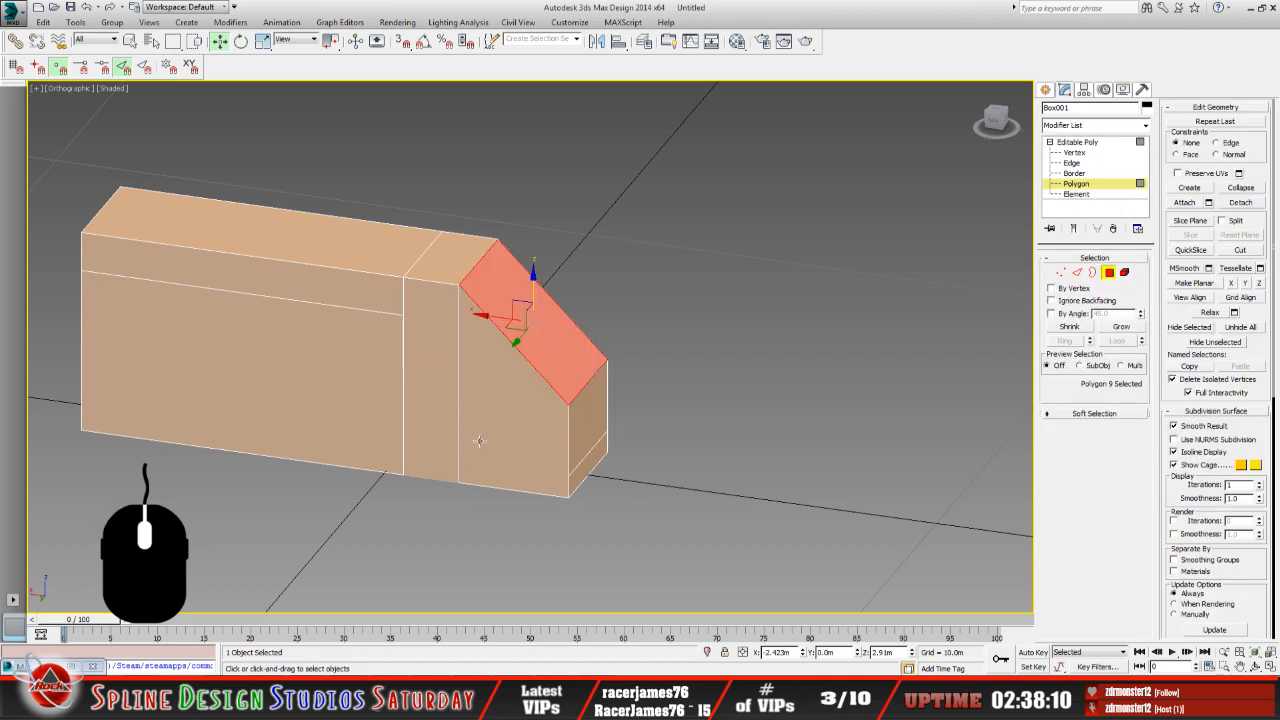
click(503, 425)
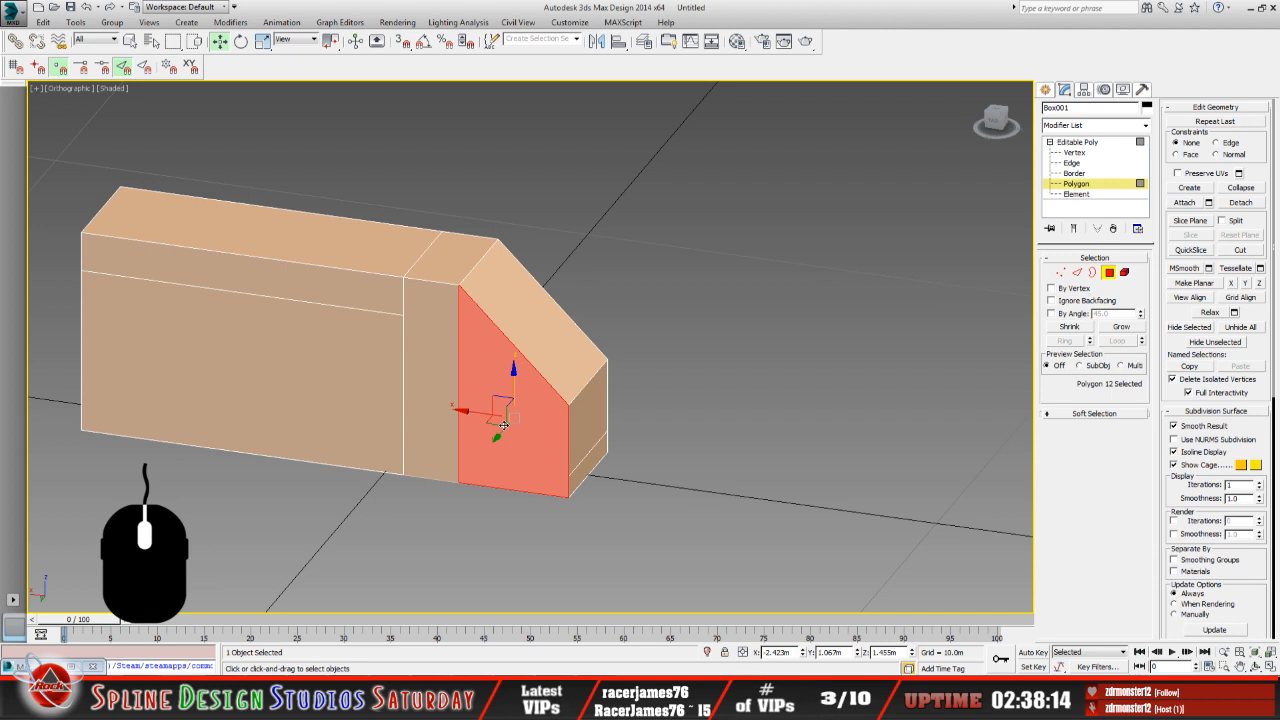
click(1241, 202)
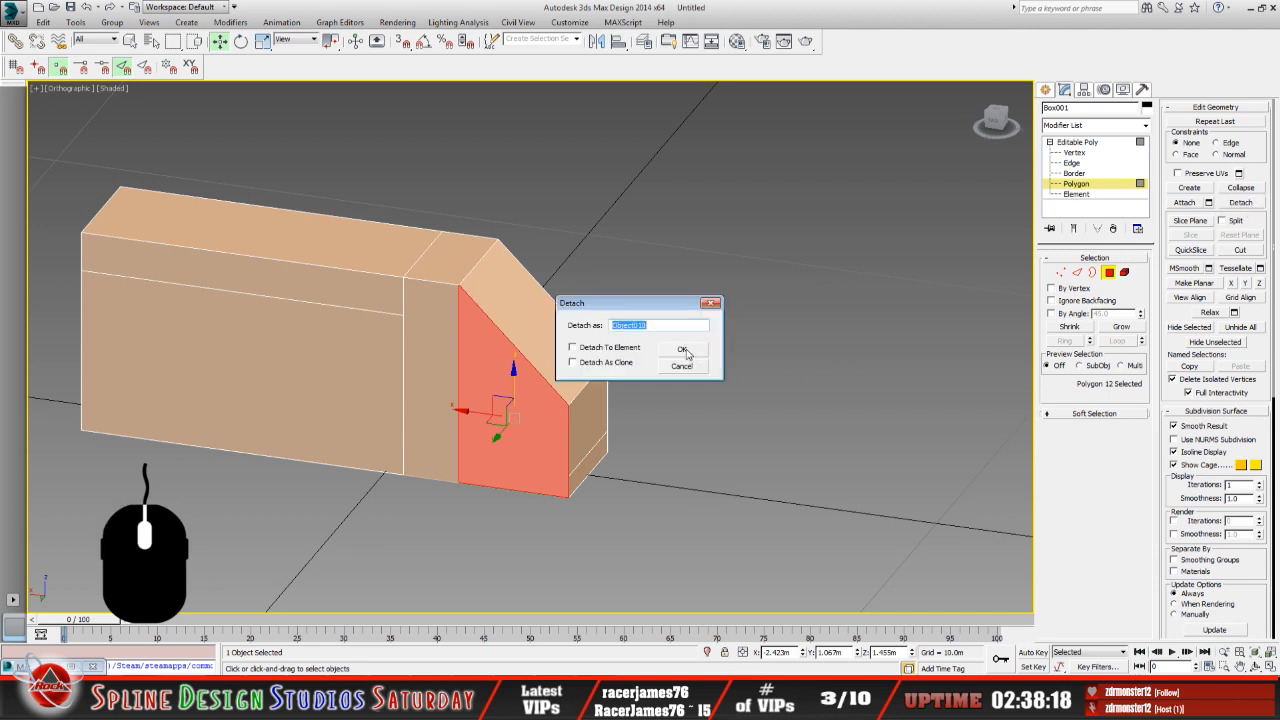
click(682, 349)
Detach Box001's opposite side polygon beneath the slope, next to outside_stairs2, as a separate object with the default name.
click(1255, 665)
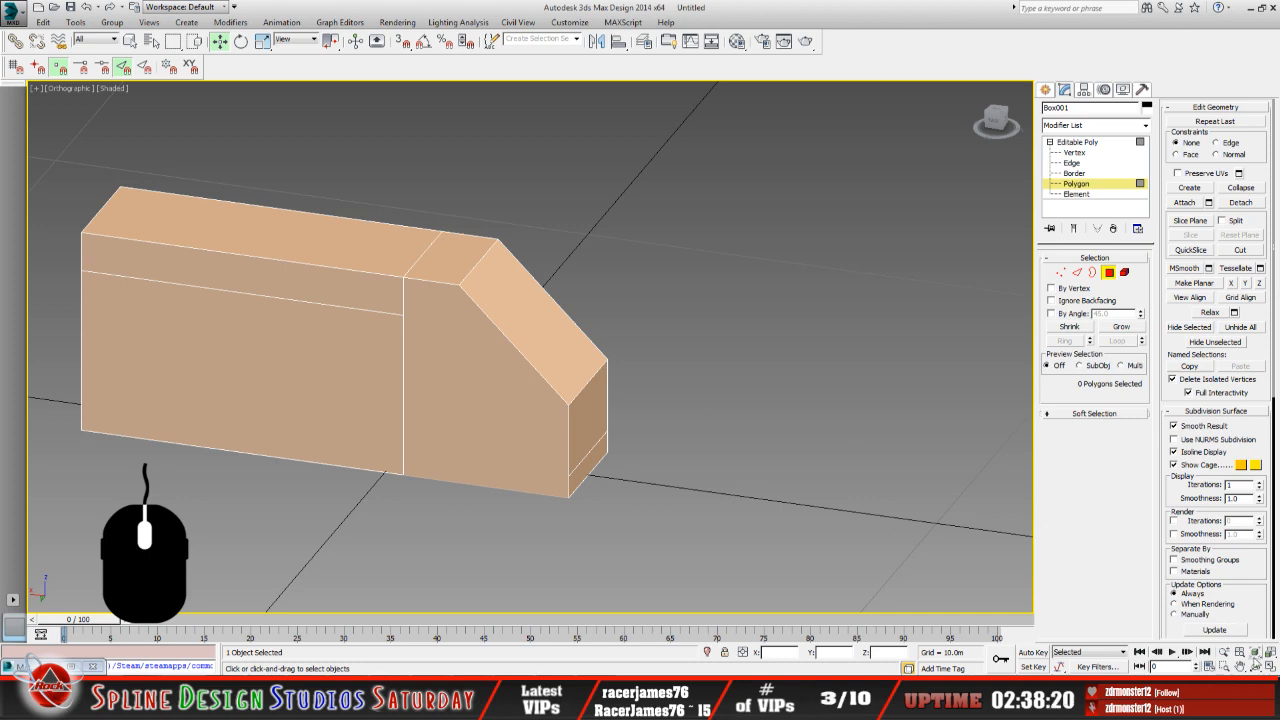
drag(519, 366, 325, 355)
middle_drag(325, 355, 565, 357)
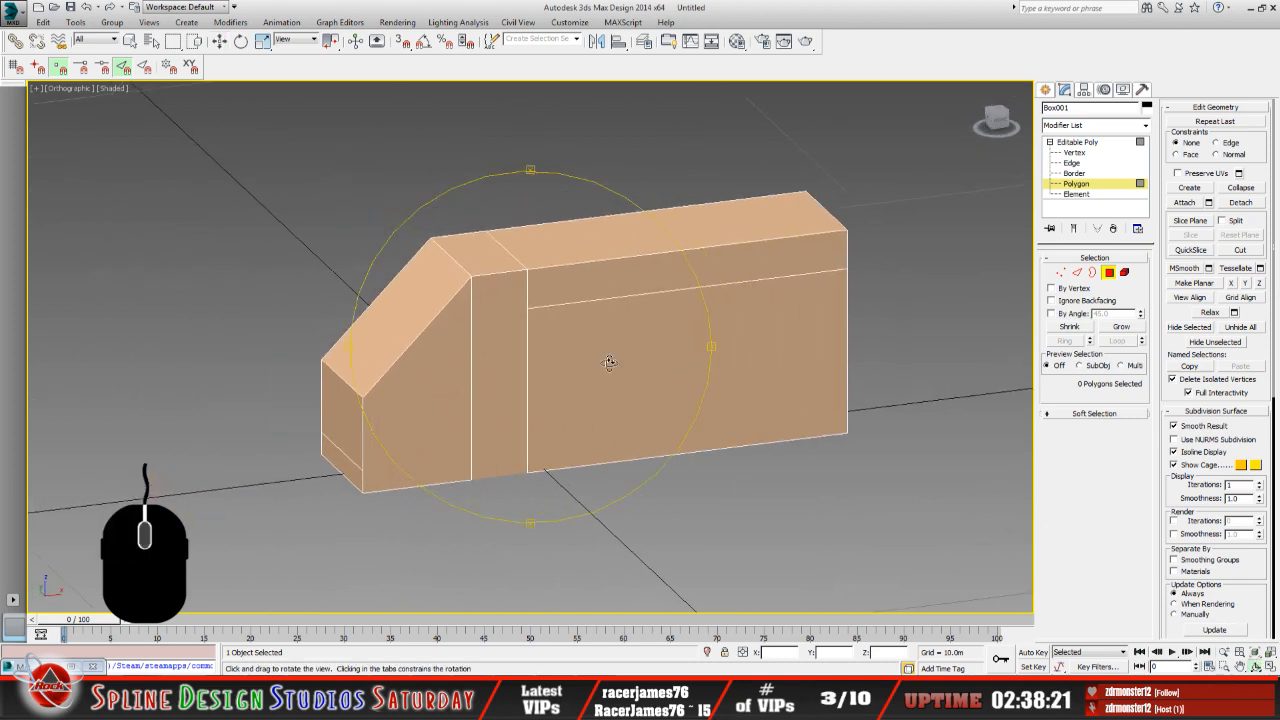
click(129, 42)
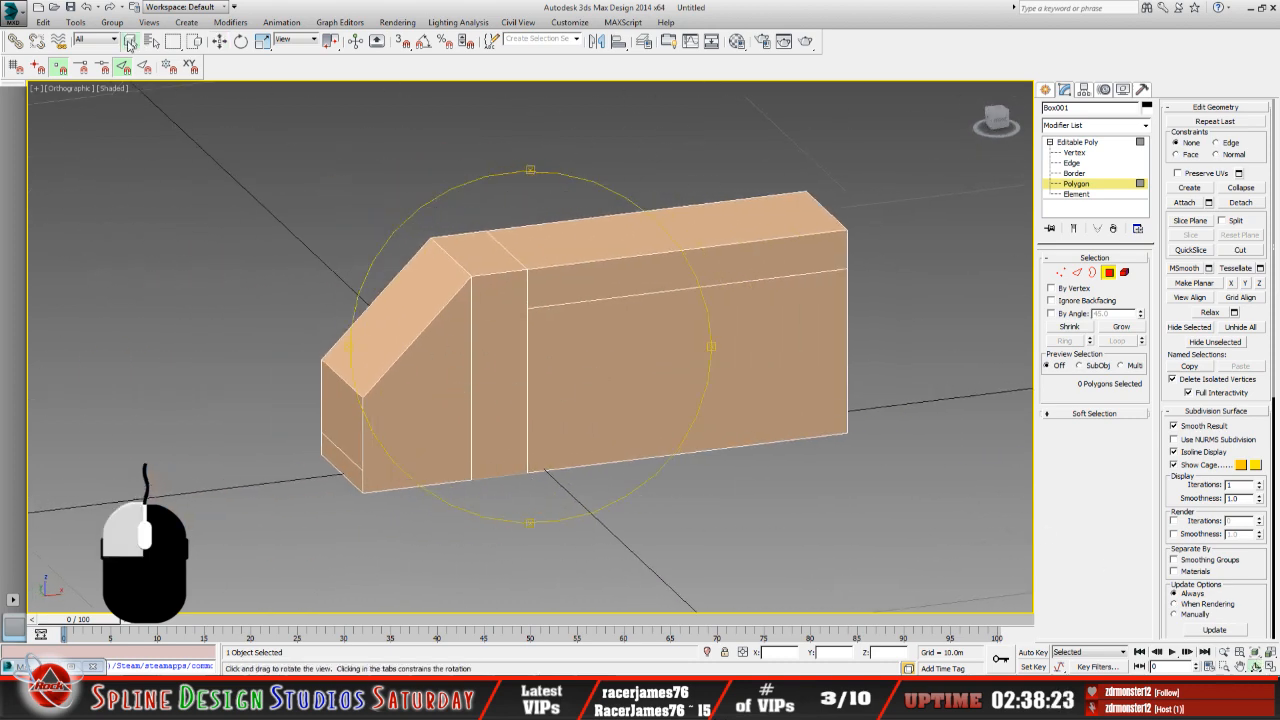
click(490, 351)
click(1077, 142)
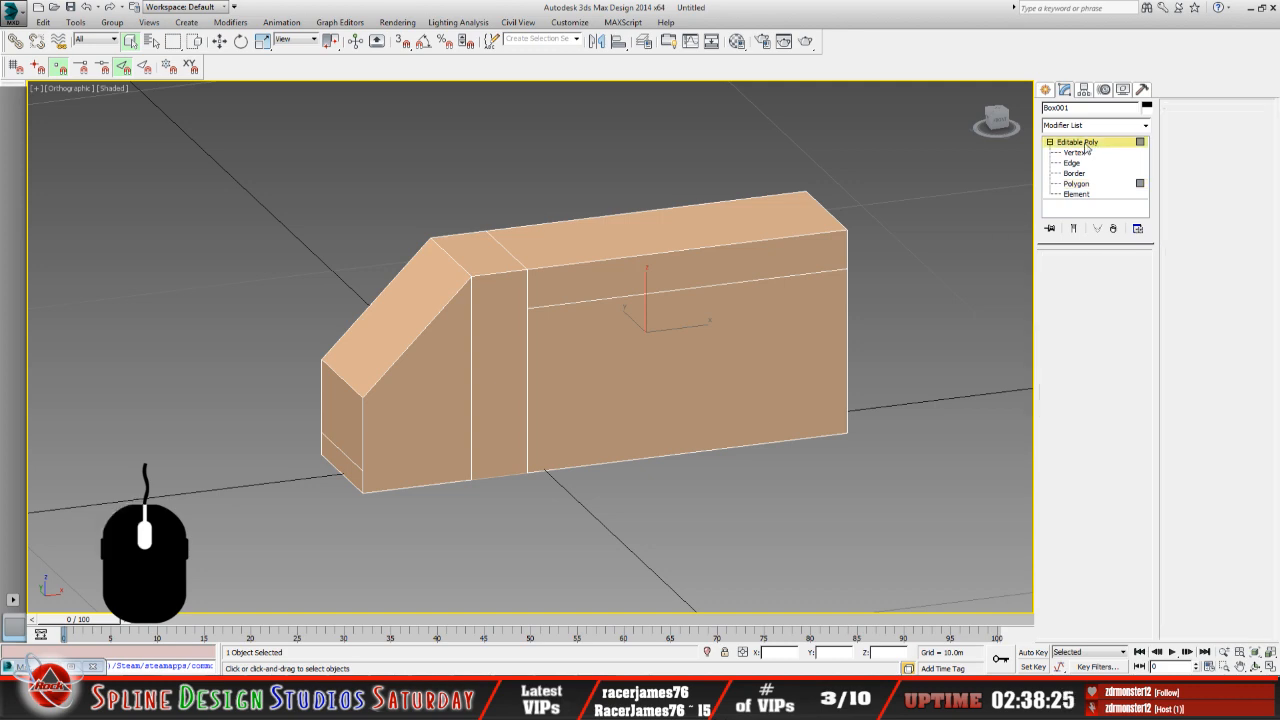
click(499, 408)
click(397, 423)
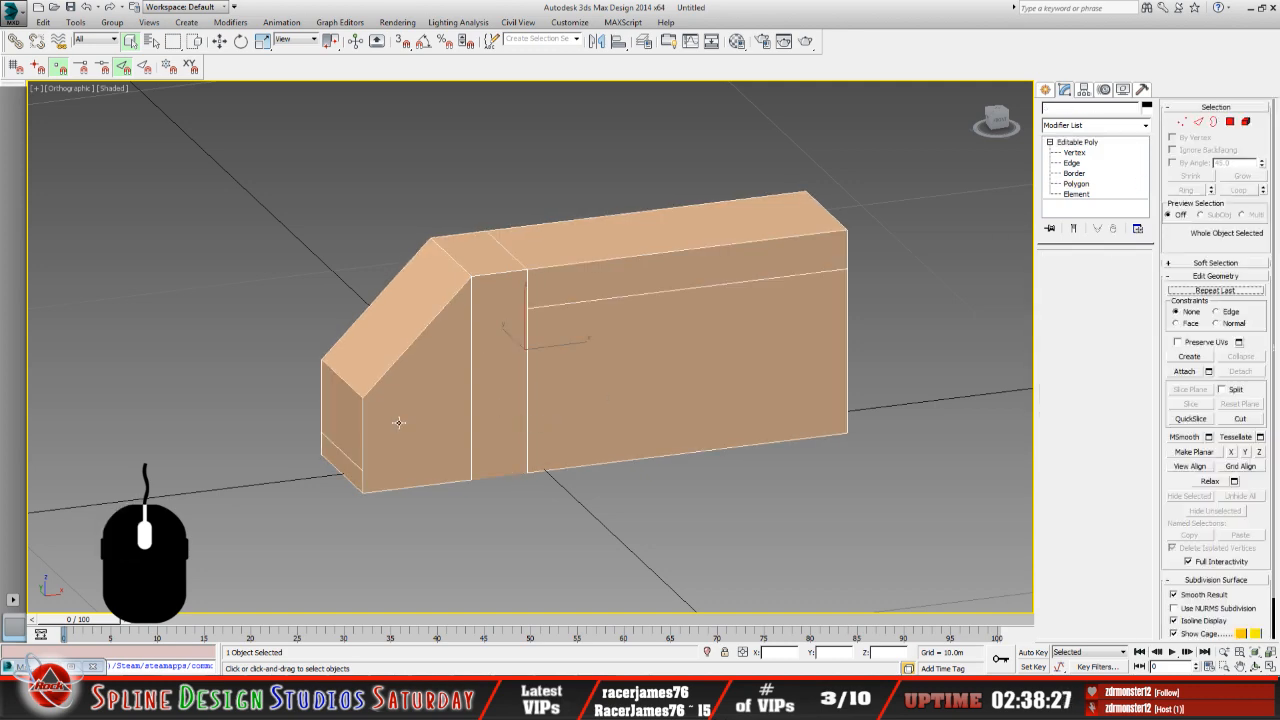
click(1076, 183)
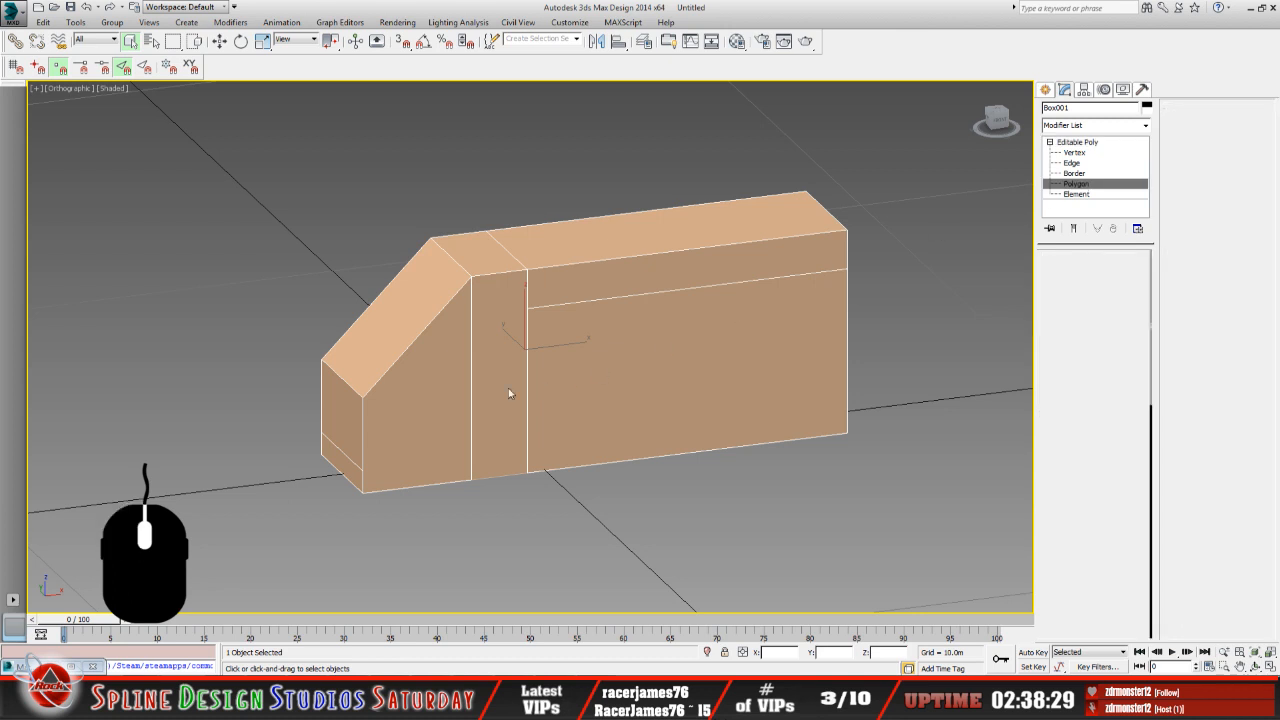
click(416, 408)
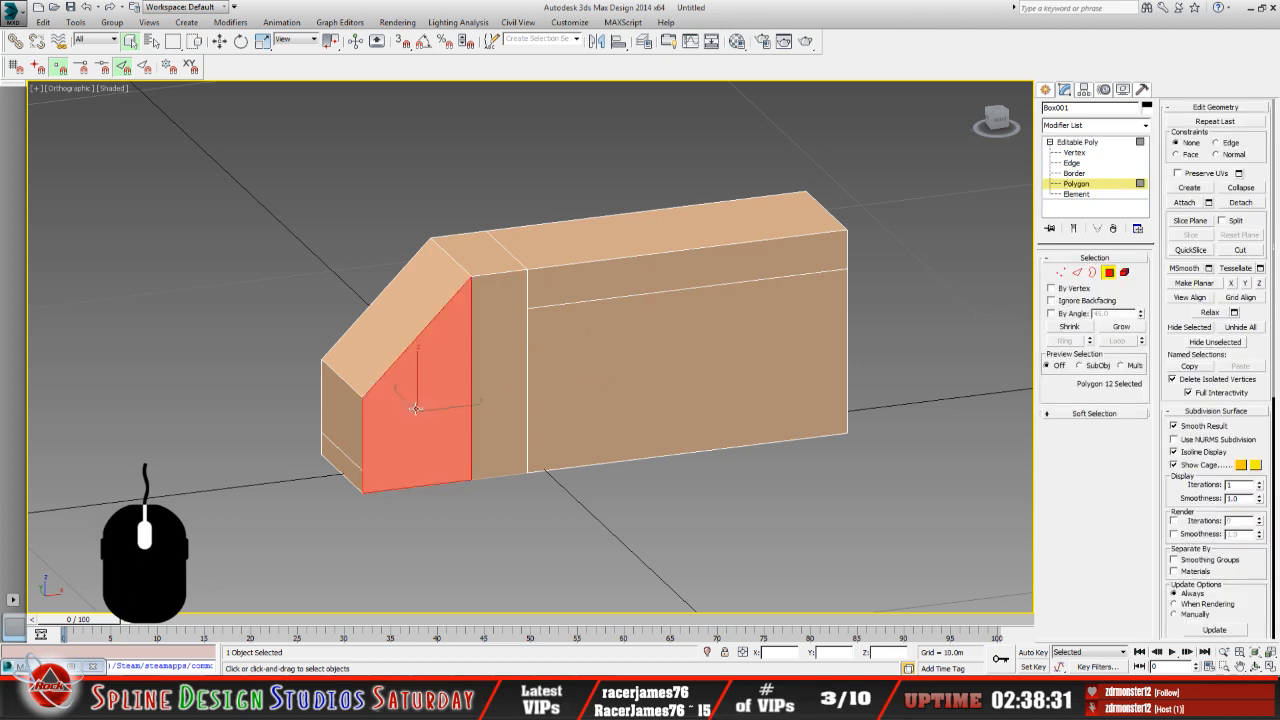
click(1240, 202)
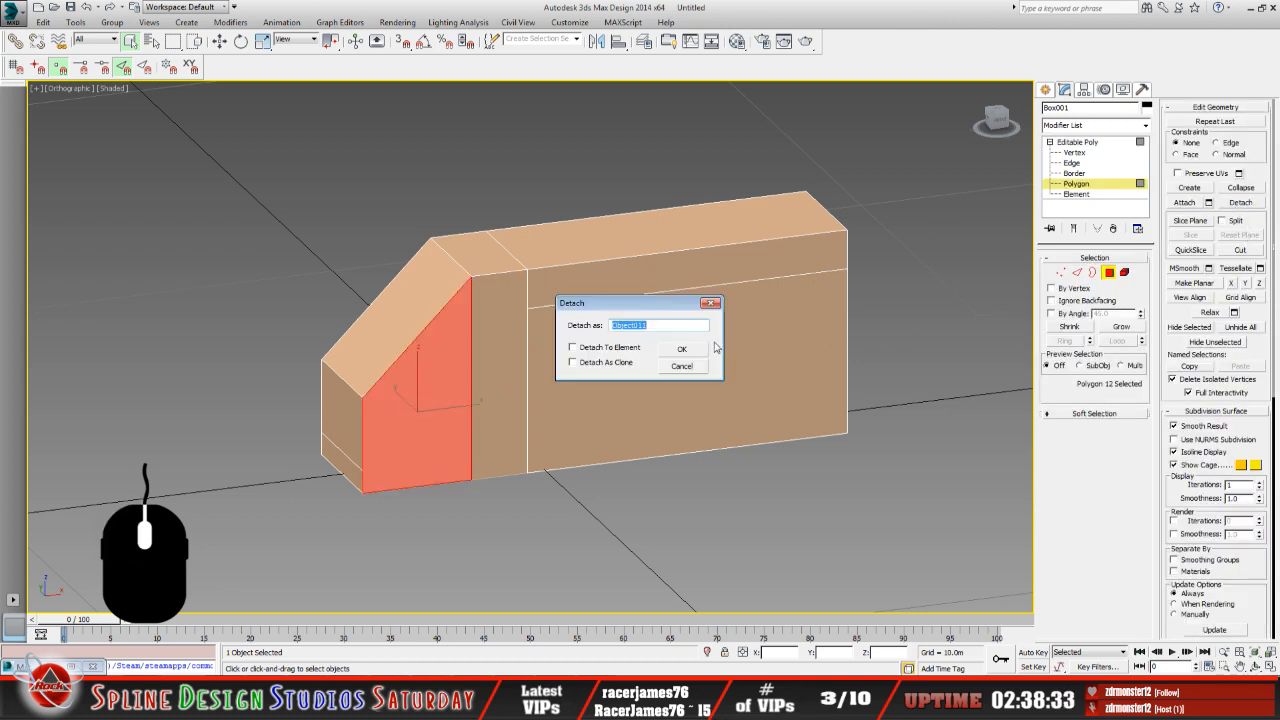
click(682, 349)
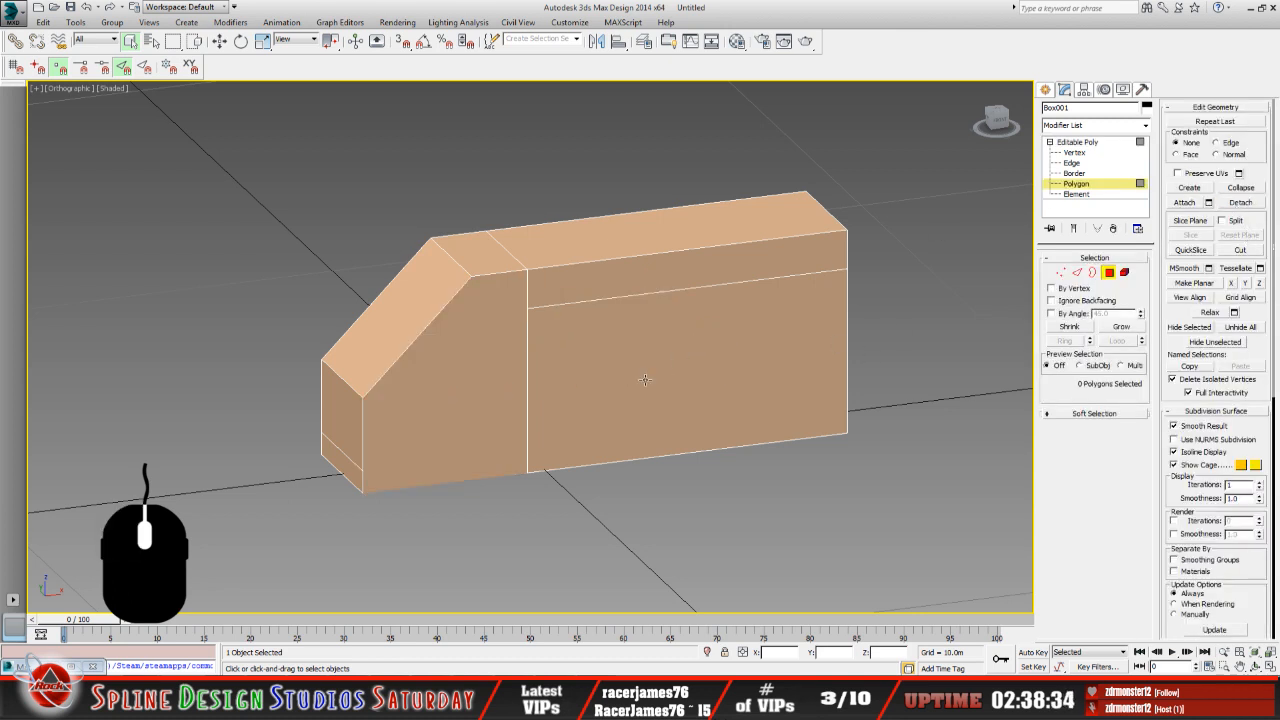
Collapse outside_stairs2 and the detached side face next to it into a single mesh object.
click(1077, 142)
click(485, 401)
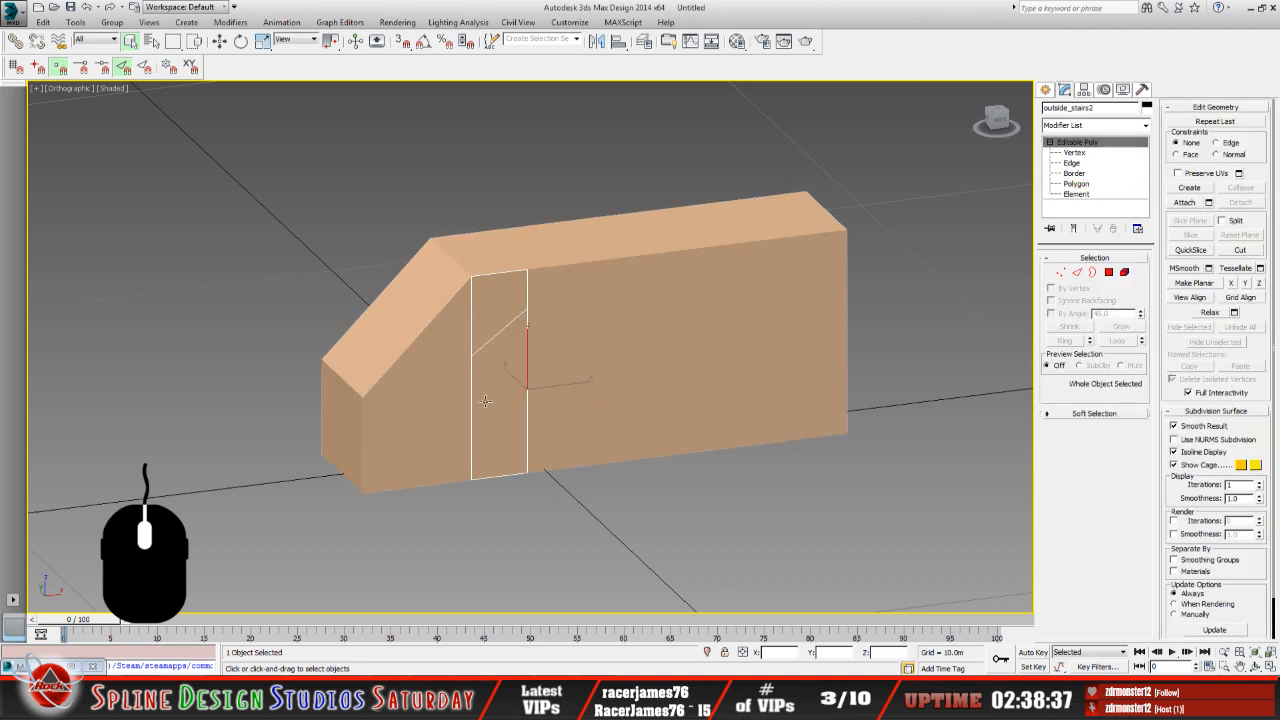
ctrl+click(415, 431)
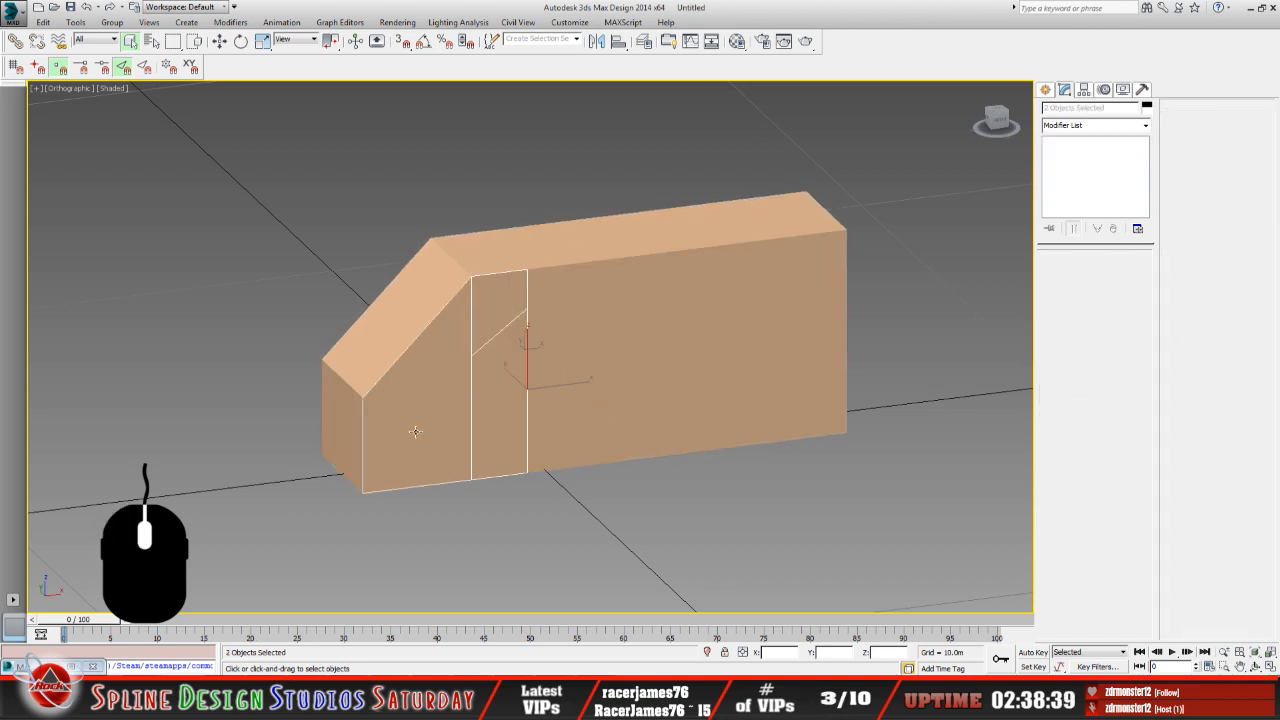
click(1142, 89)
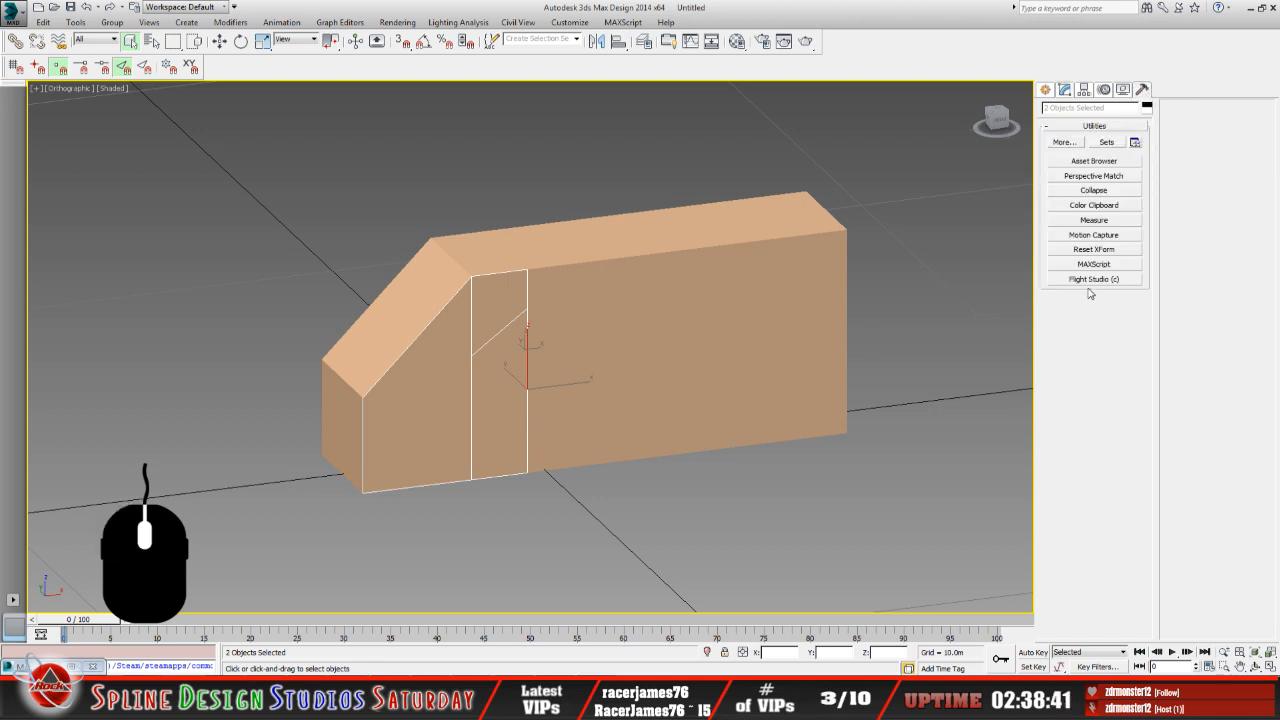
click(1096, 191)
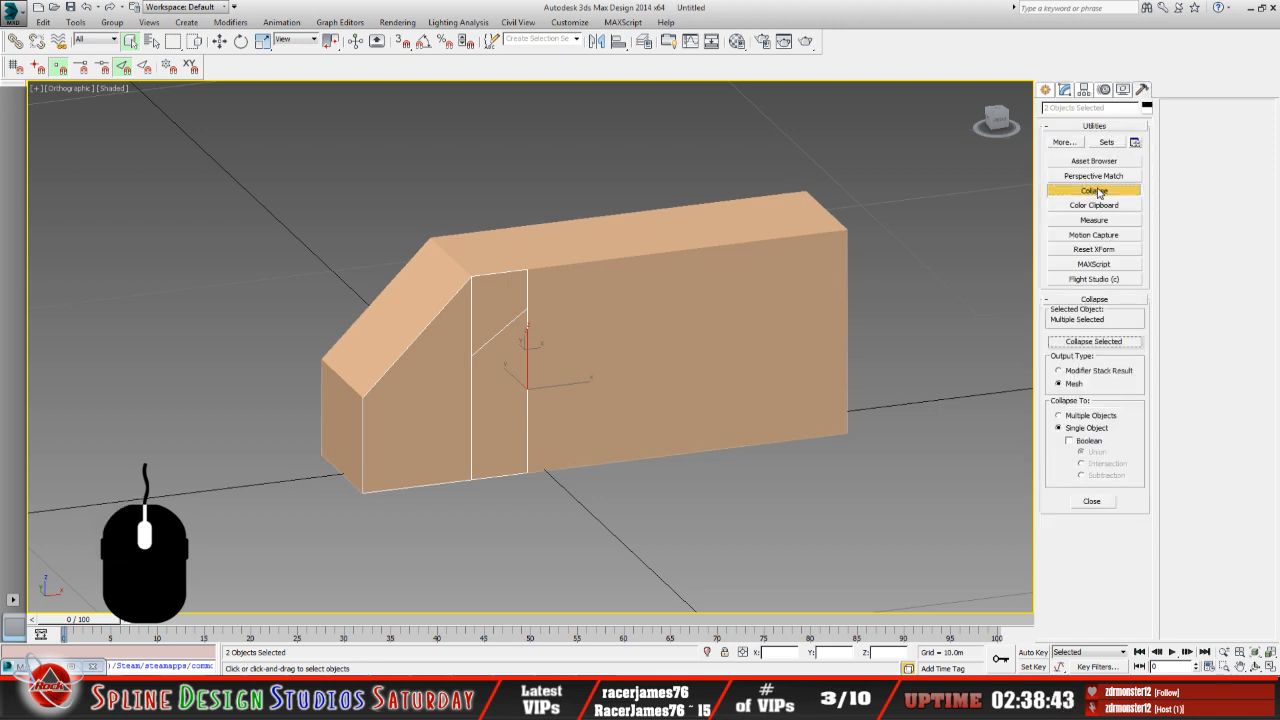
click(1114, 341)
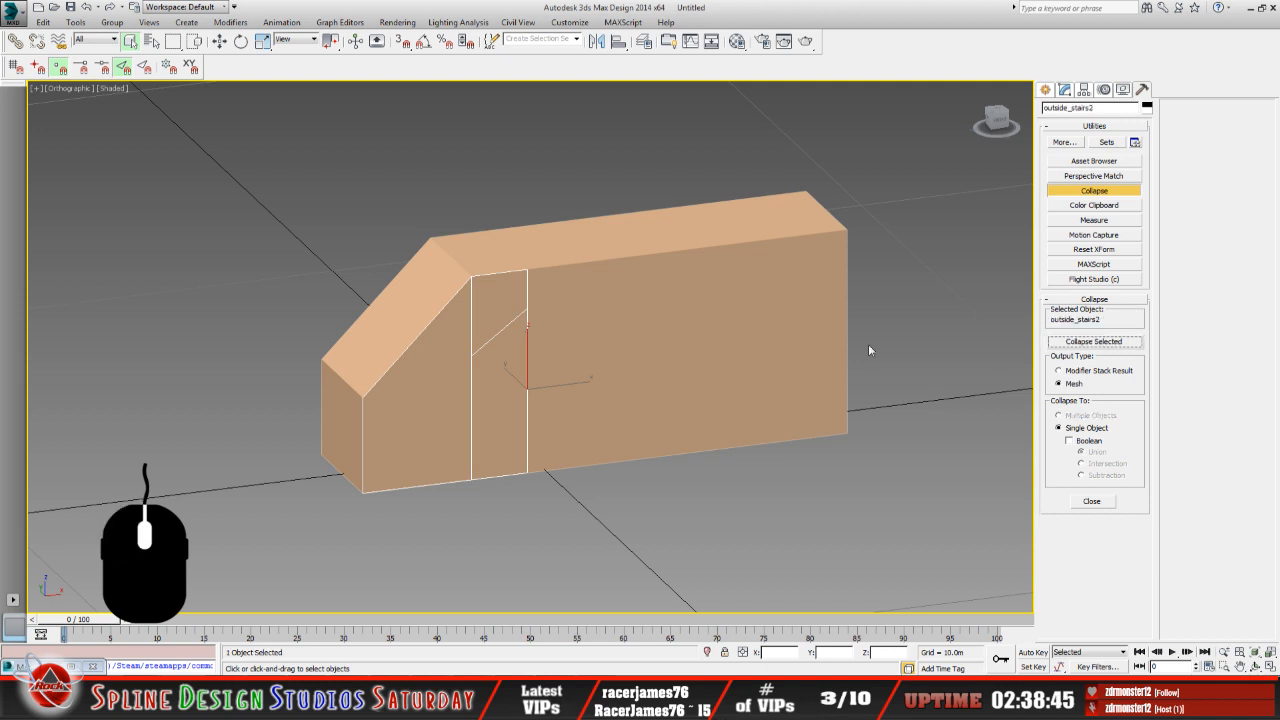
click(1088, 193)
Collapse outside_stairs1 and the detached side face next to it into a single mesh object, and show its modifier stack.
click(1255, 666)
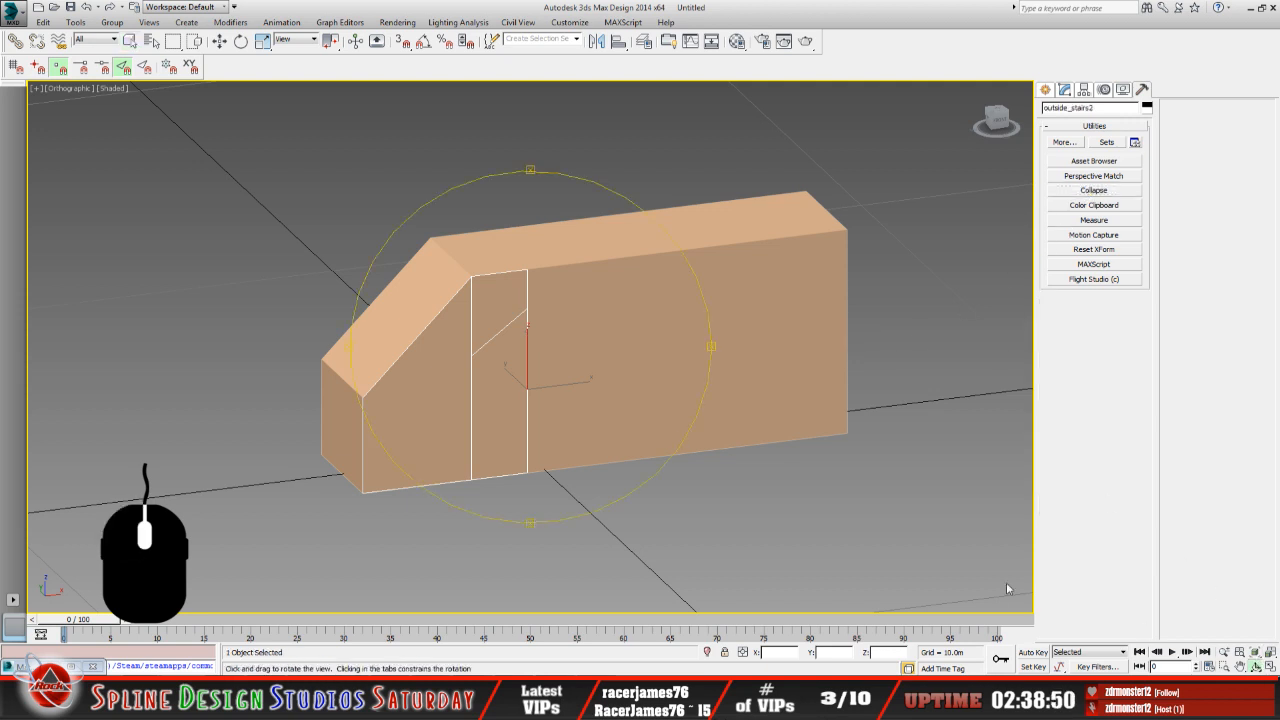
drag(711, 346, 491, 403)
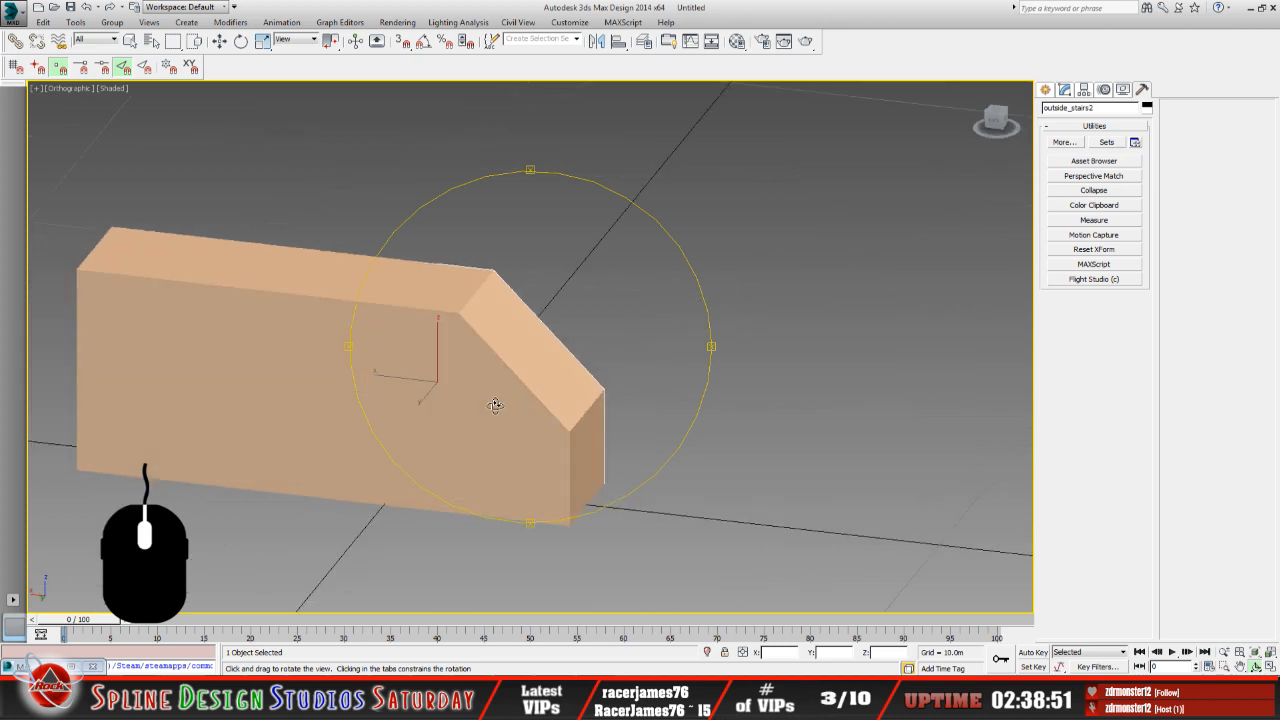
right_click(432, 325)
click(507, 428)
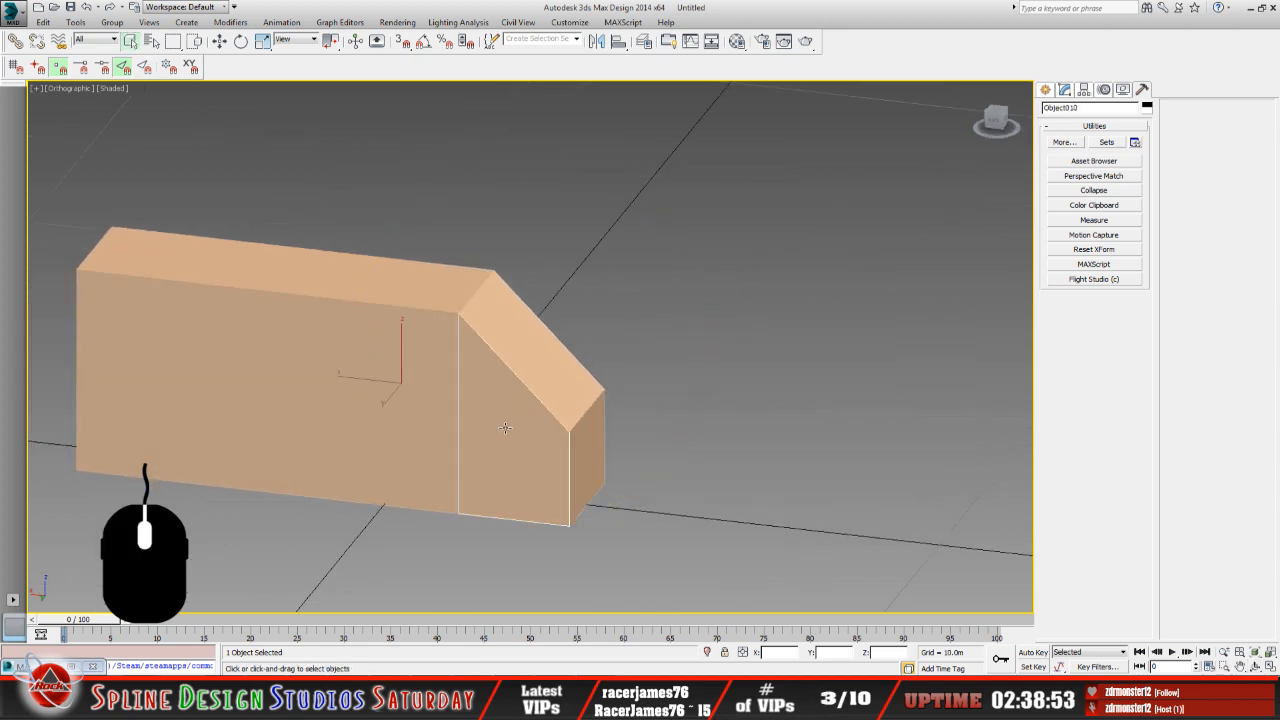
ctrl+click(439, 428)
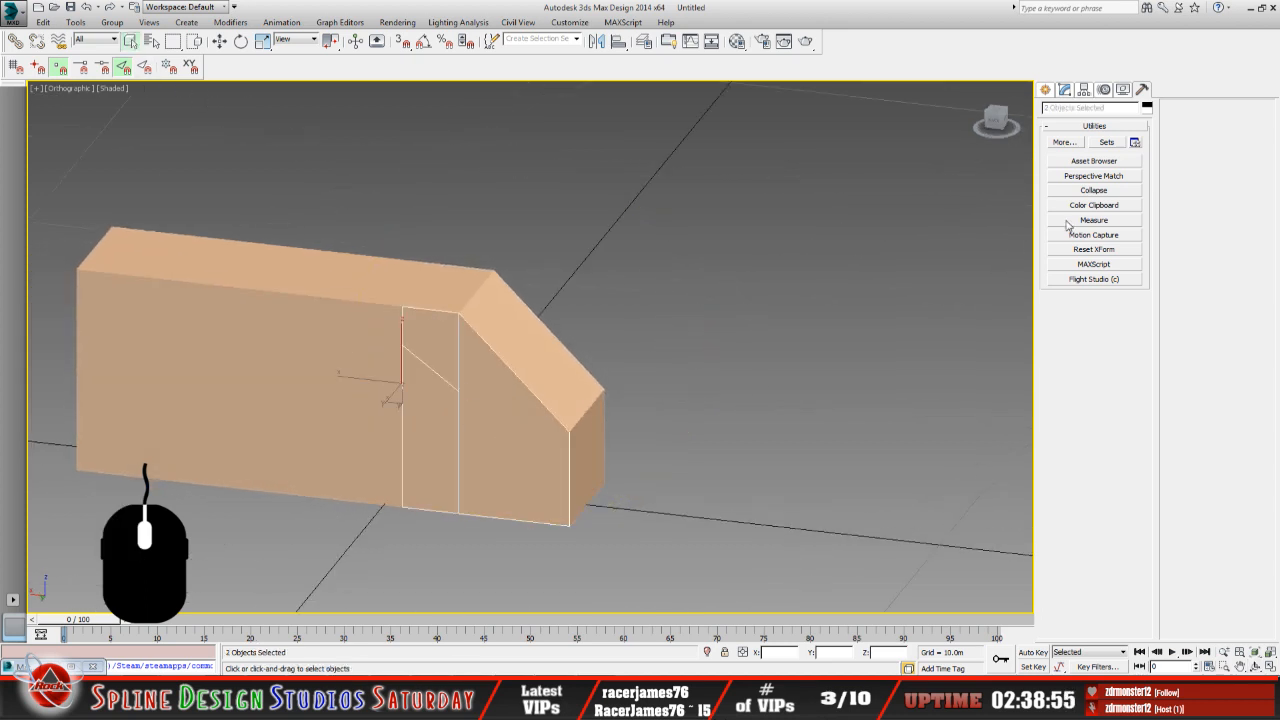
click(1094, 190)
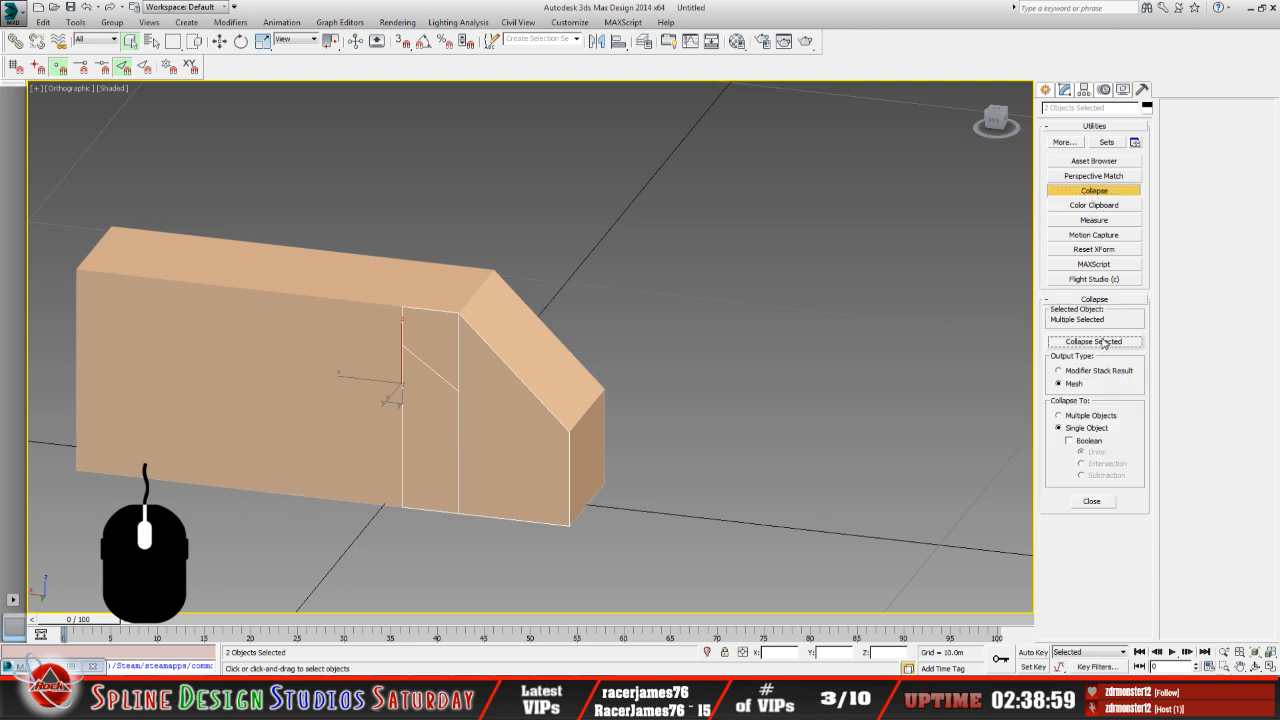
click(1100, 342)
click(1110, 191)
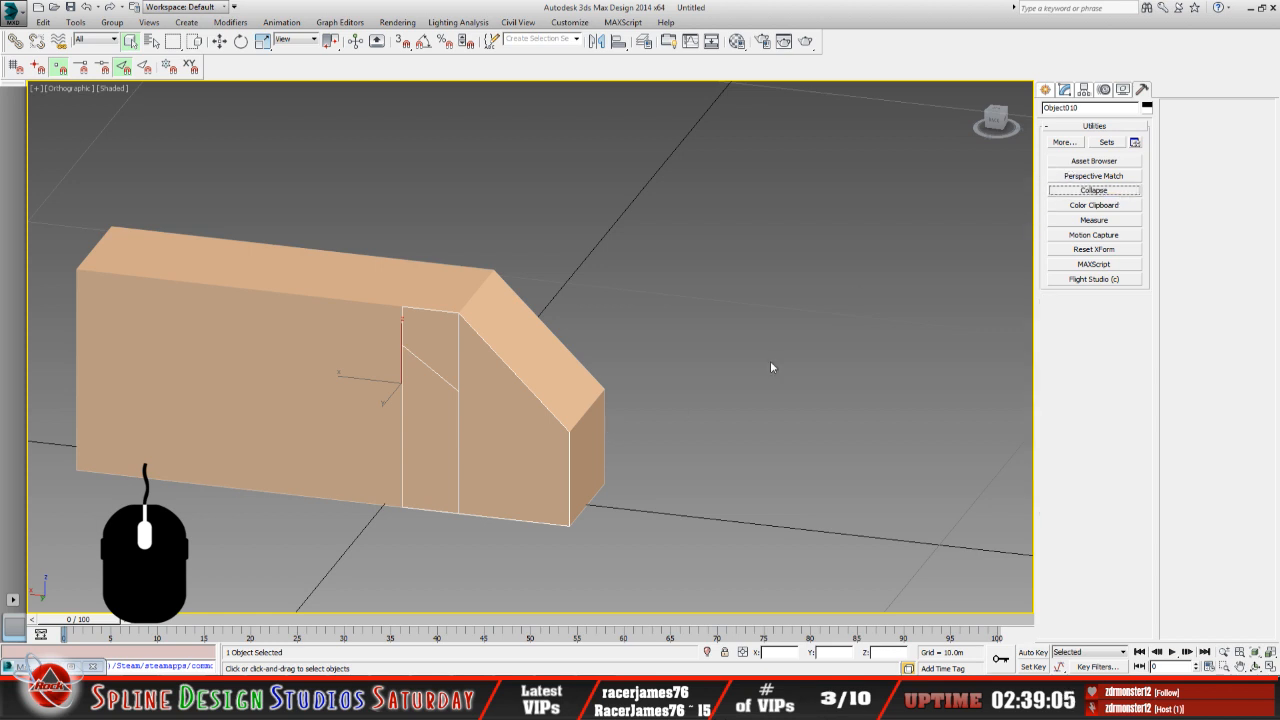
click(1068, 90)
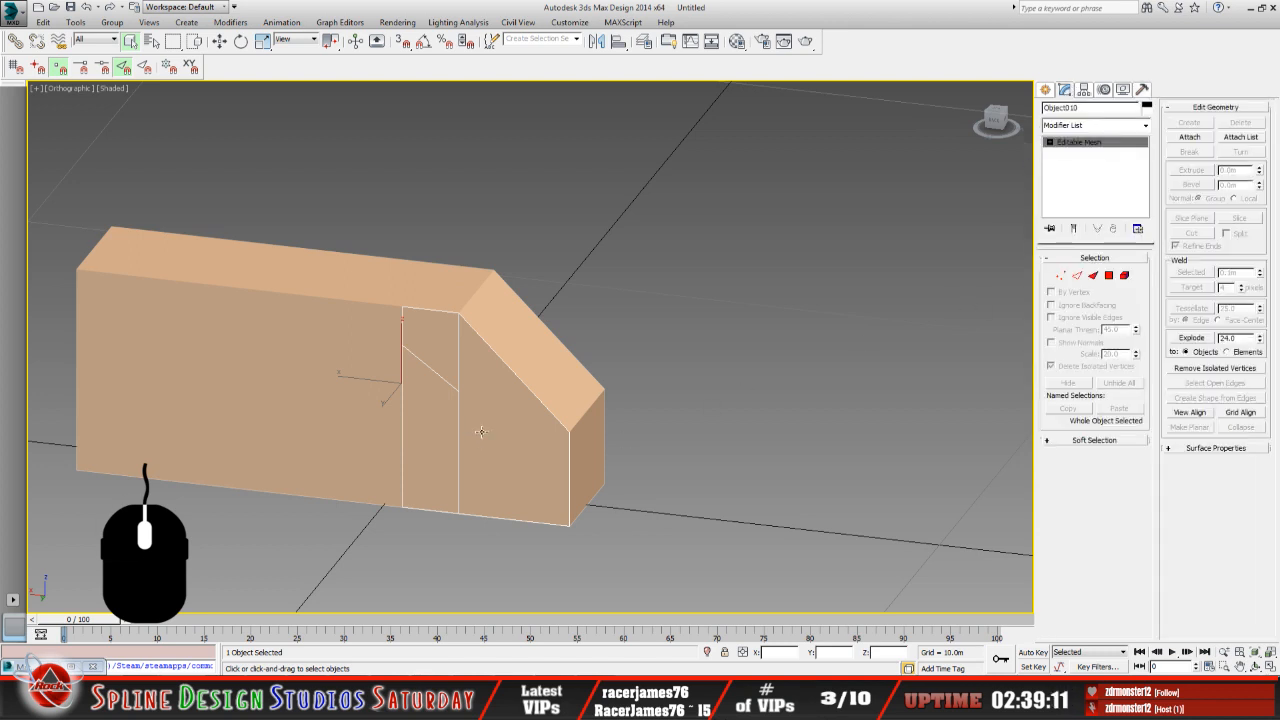
click(1256, 667)
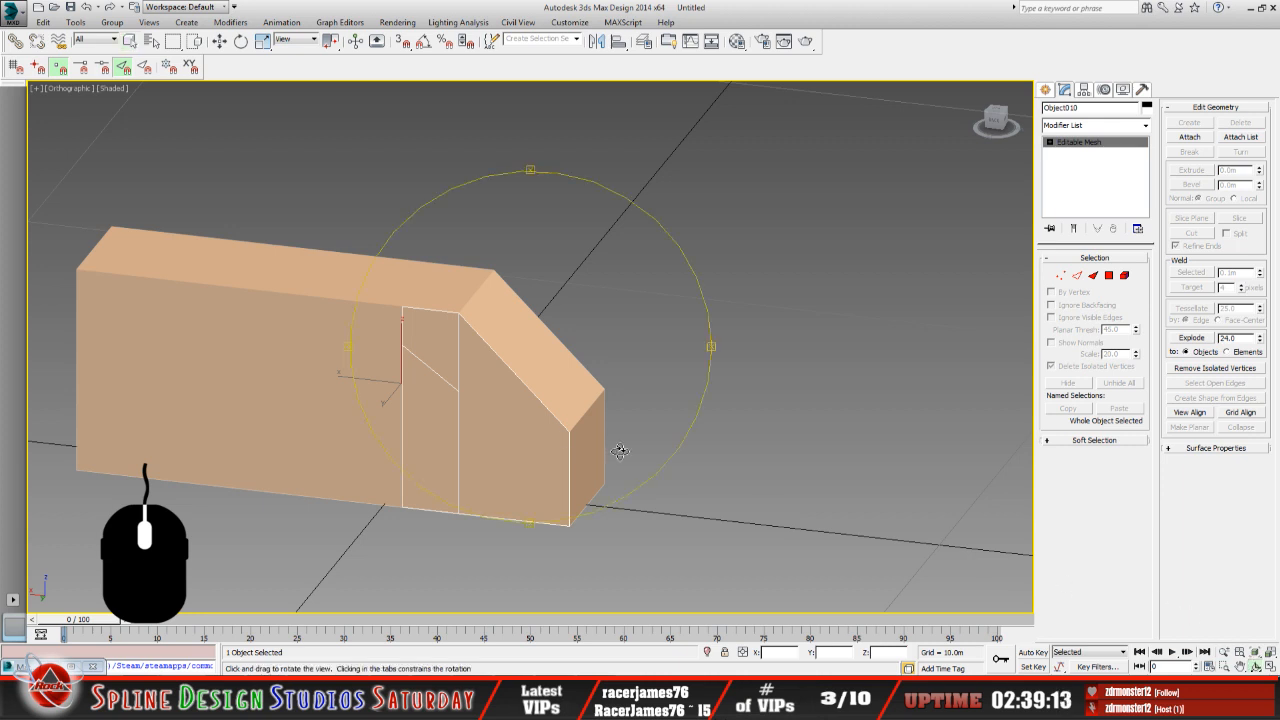
drag(623, 449, 457, 354)
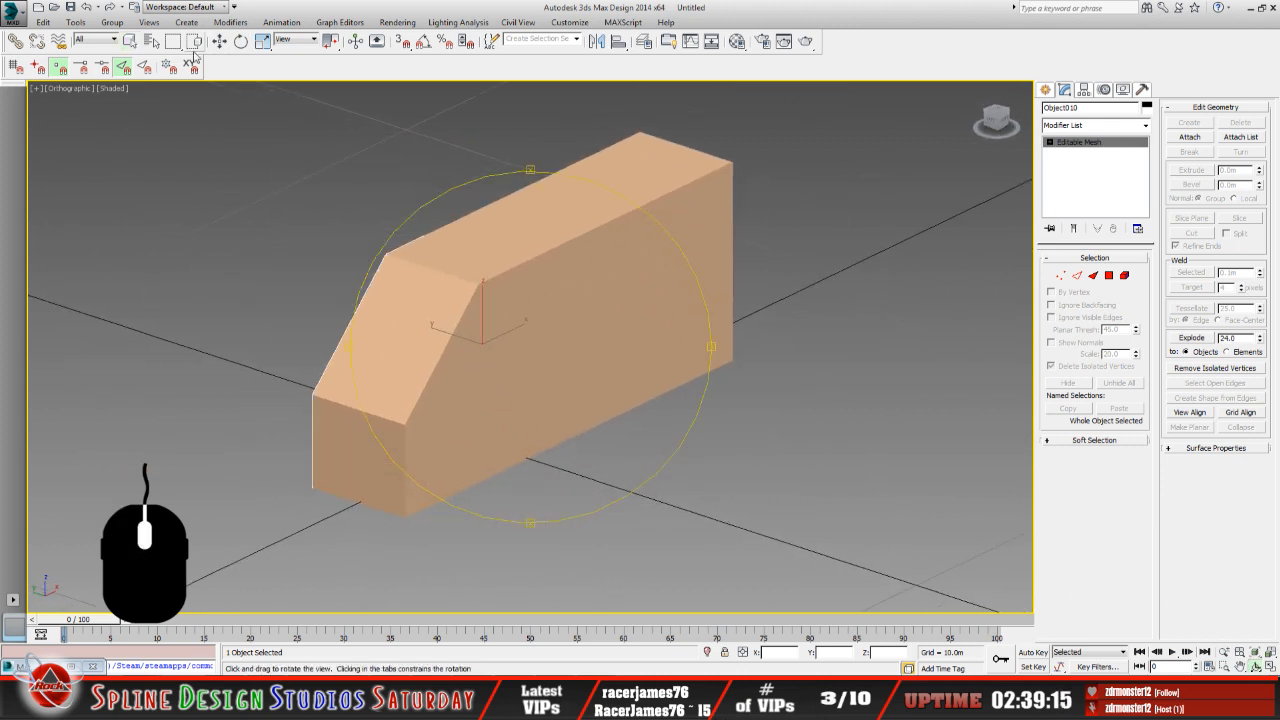
Select Box001 and examine the polygon edges along both of its long sides.
click(130, 41)
click(452, 399)
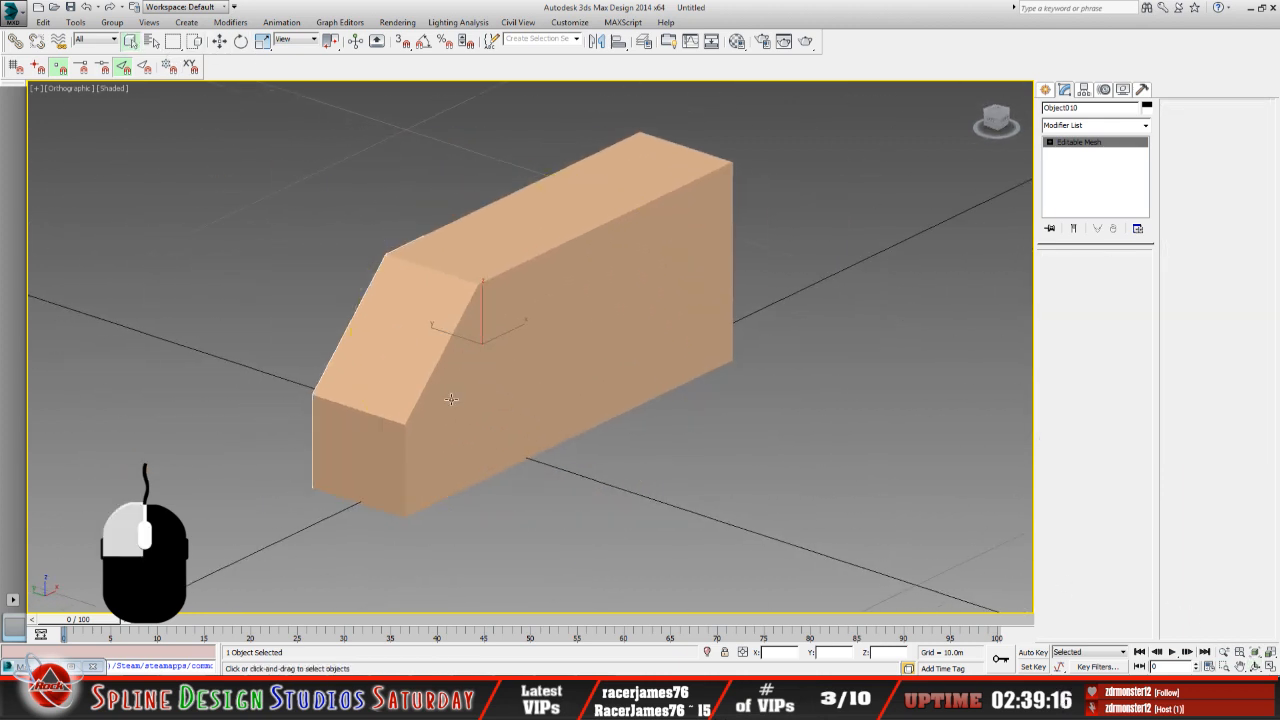
click(405, 366)
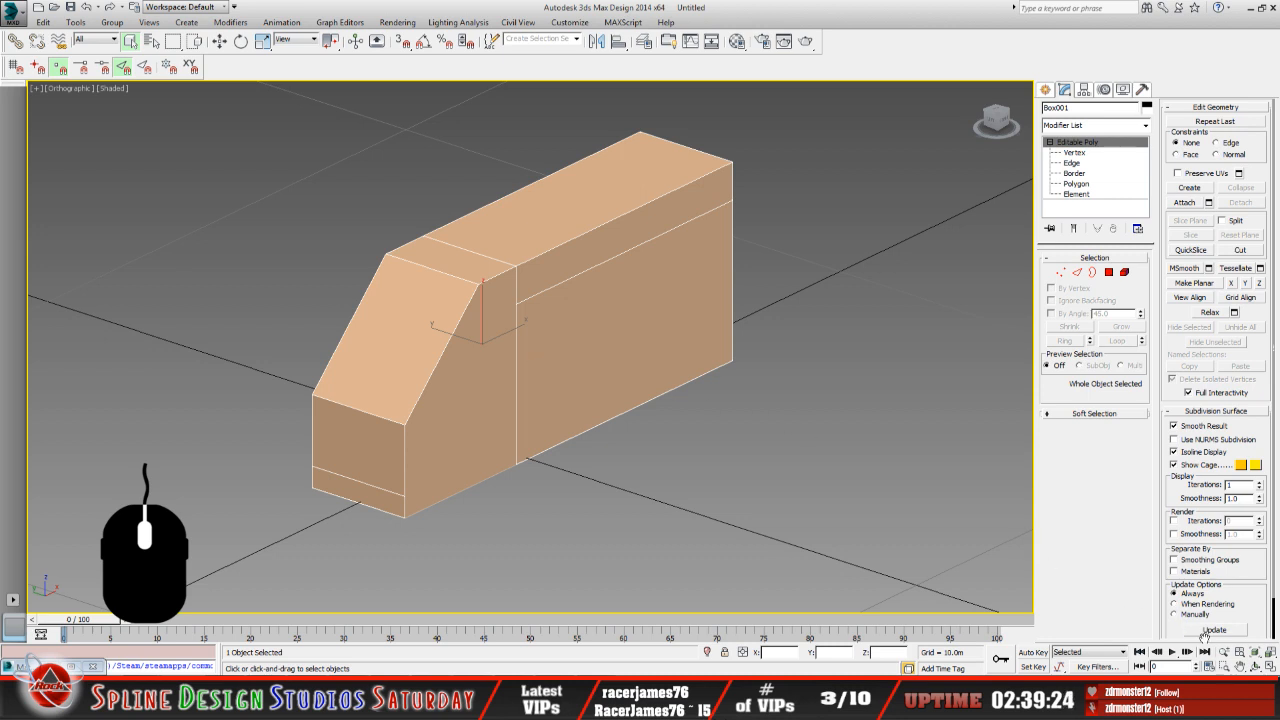
click(1256, 665)
drag(618, 376, 480, 343)
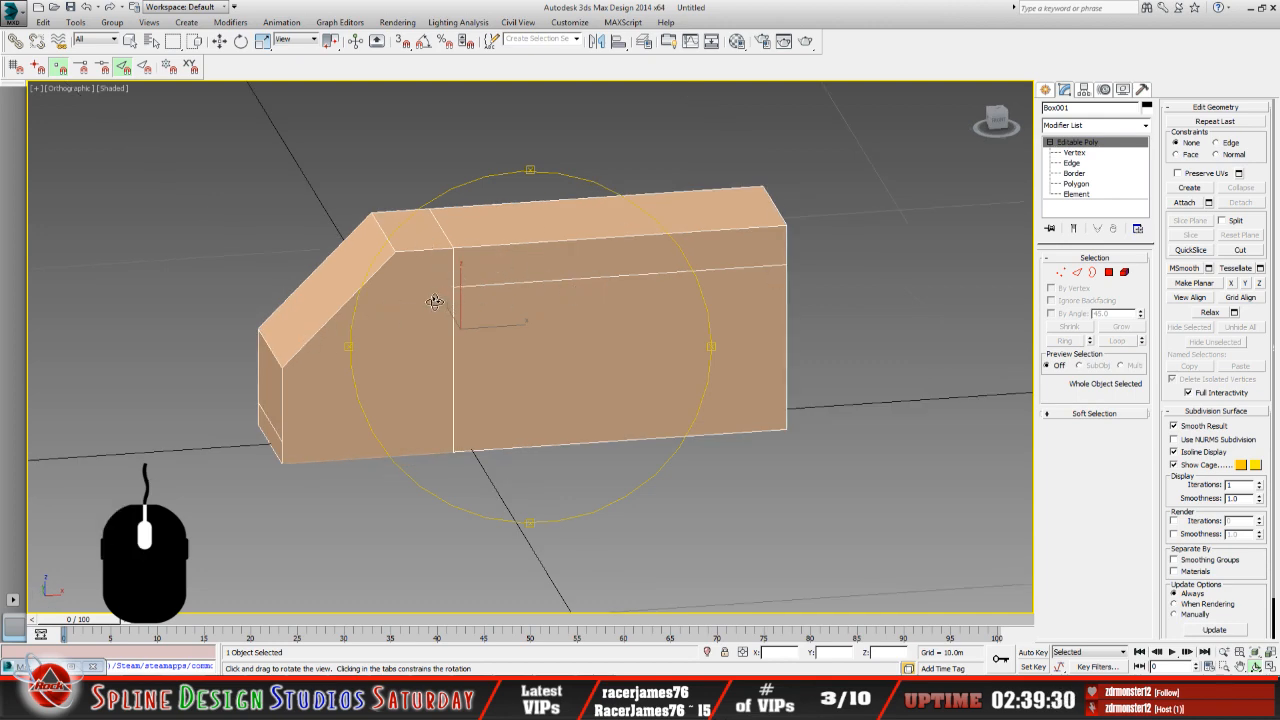
mouse_move(541, 341)
mouse_down()
mouse_move(600, 340)
mouse_move(545, 351)
mouse_move(611, 354)
mouse_move(548, 362)
mouse_move(609, 337)
mouse_move(532, 346)
mouse_up()
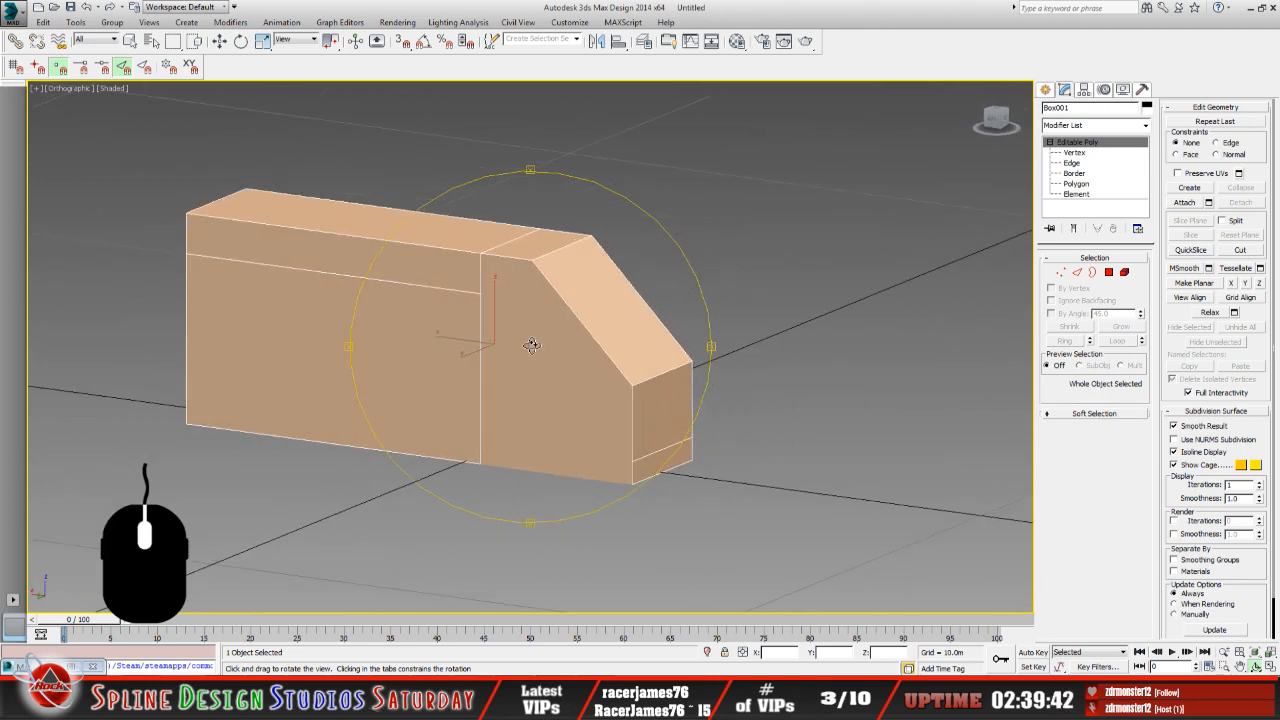
Unhide Object005, the sloped floor plane, and select it.
click(136, 44)
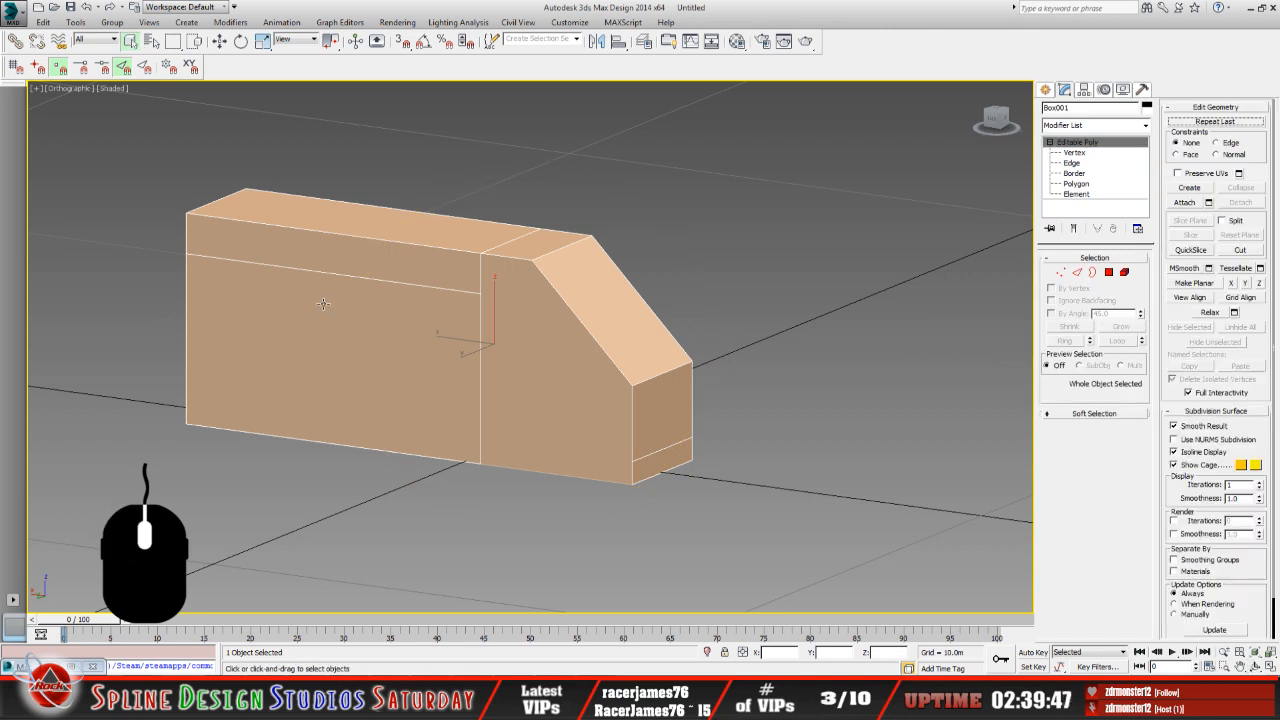
click(747, 167)
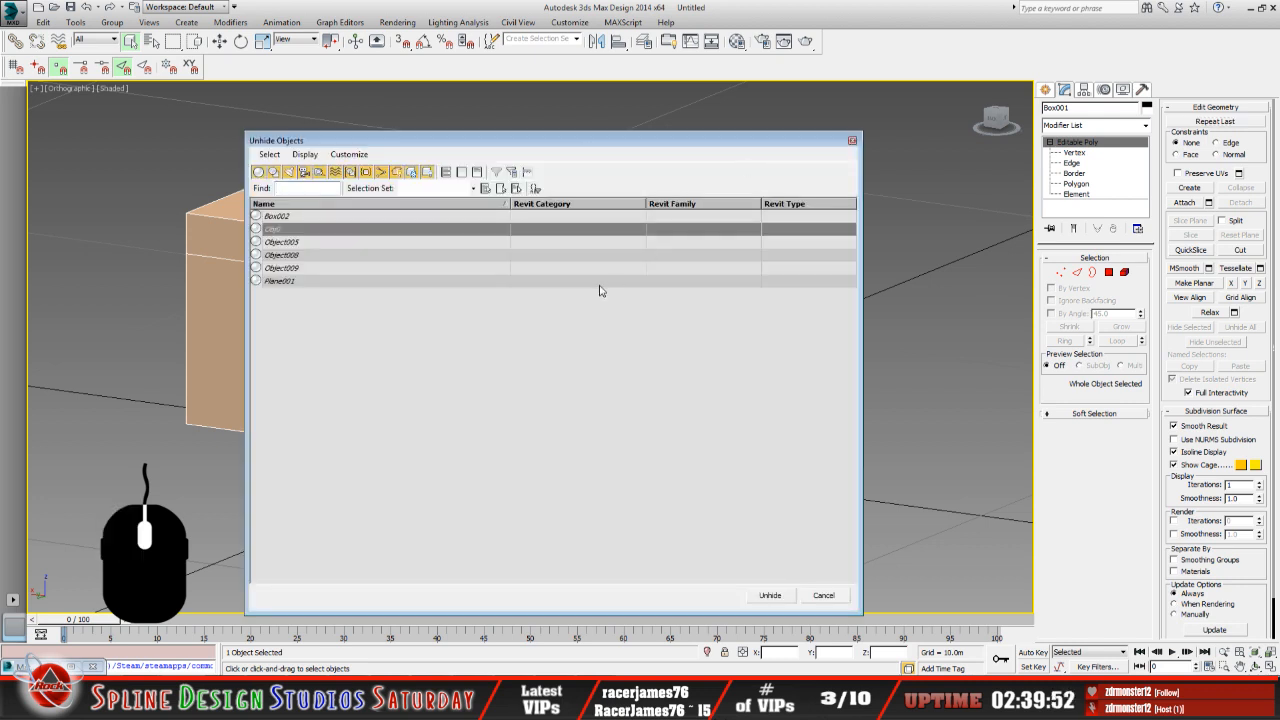
click(306, 254)
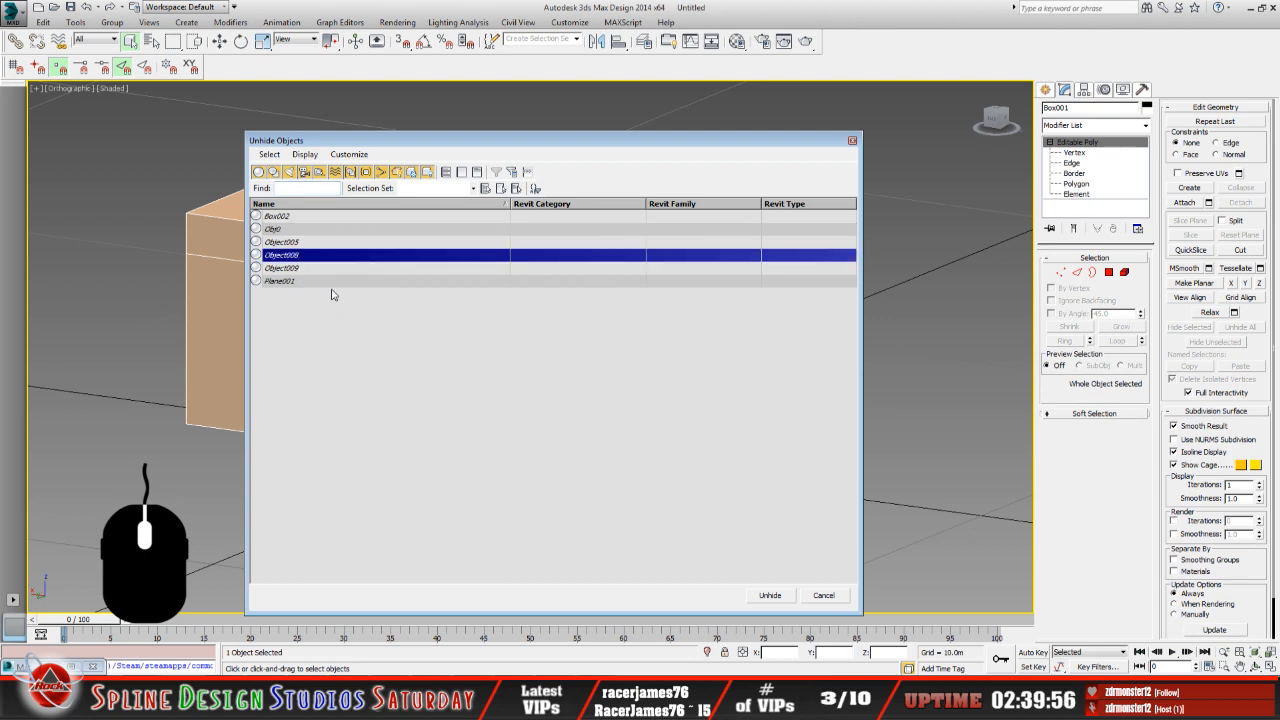
drag(304, 243, 292, 270)
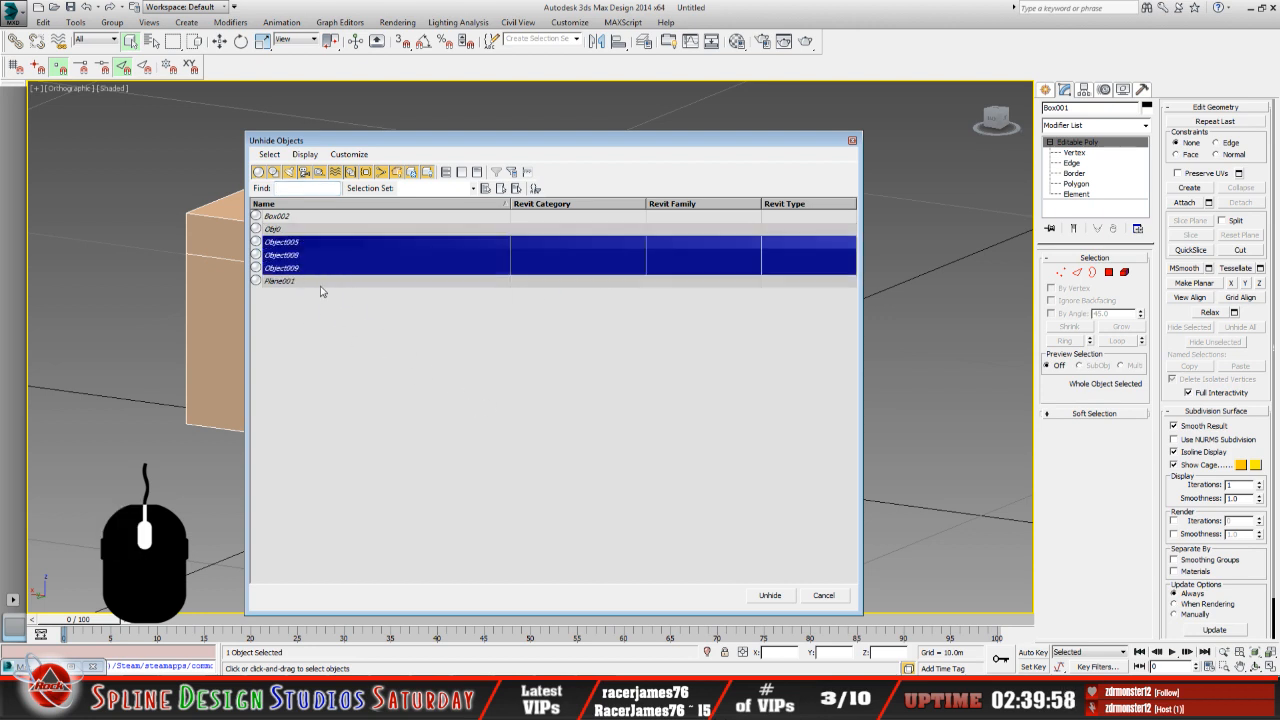
click(315, 246)
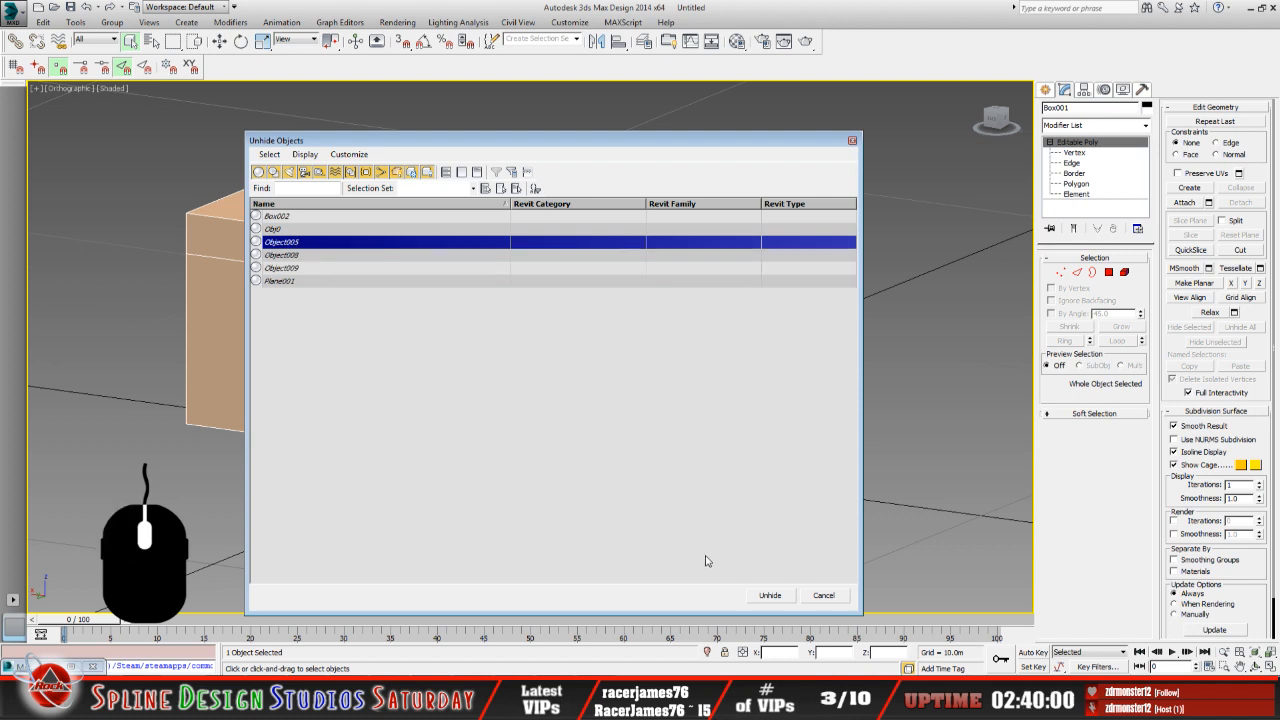
click(778, 594)
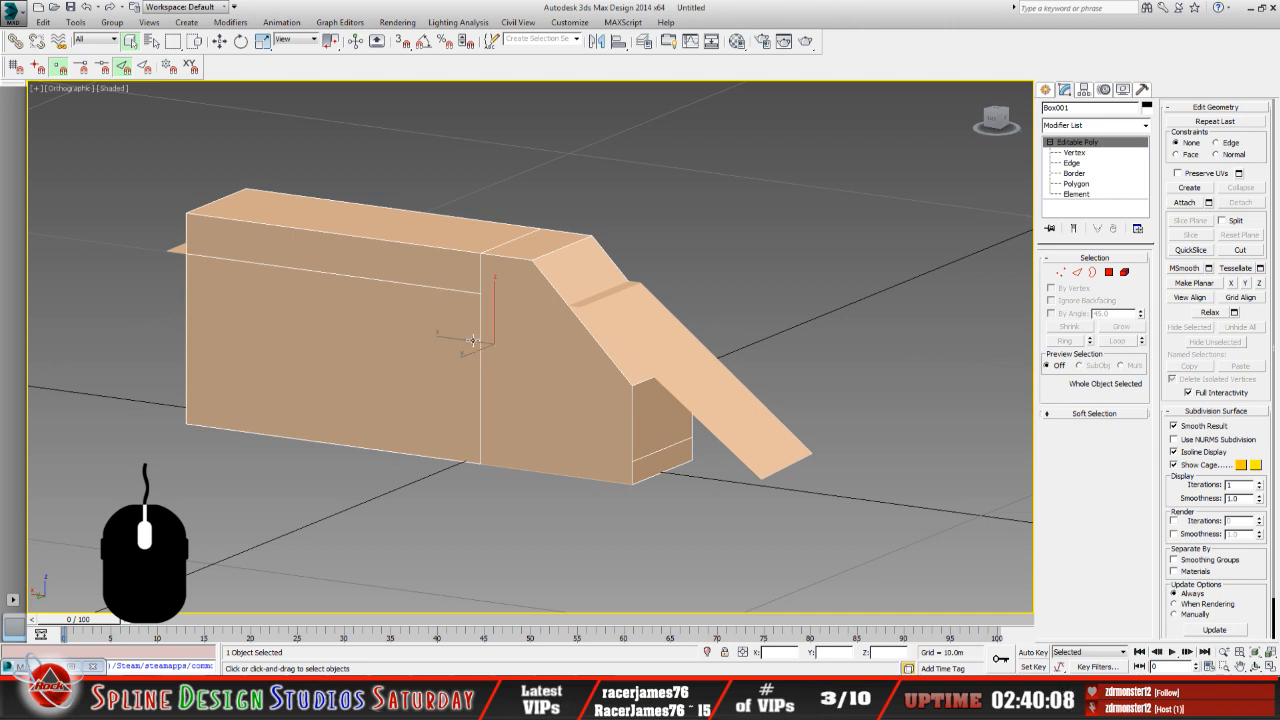
click(640, 337)
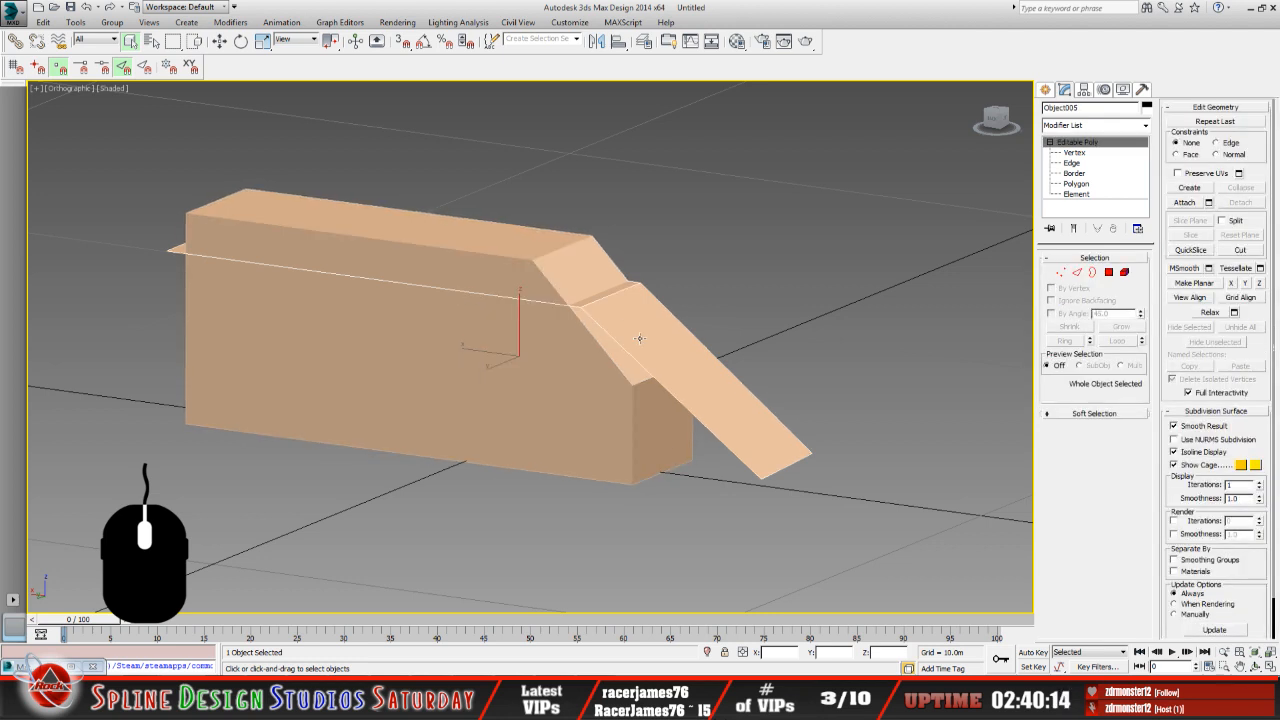
Copy the X coordinate of Box001's side vertex where the horizontal edge meets the vertical edge behind the slope.
click(1254, 666)
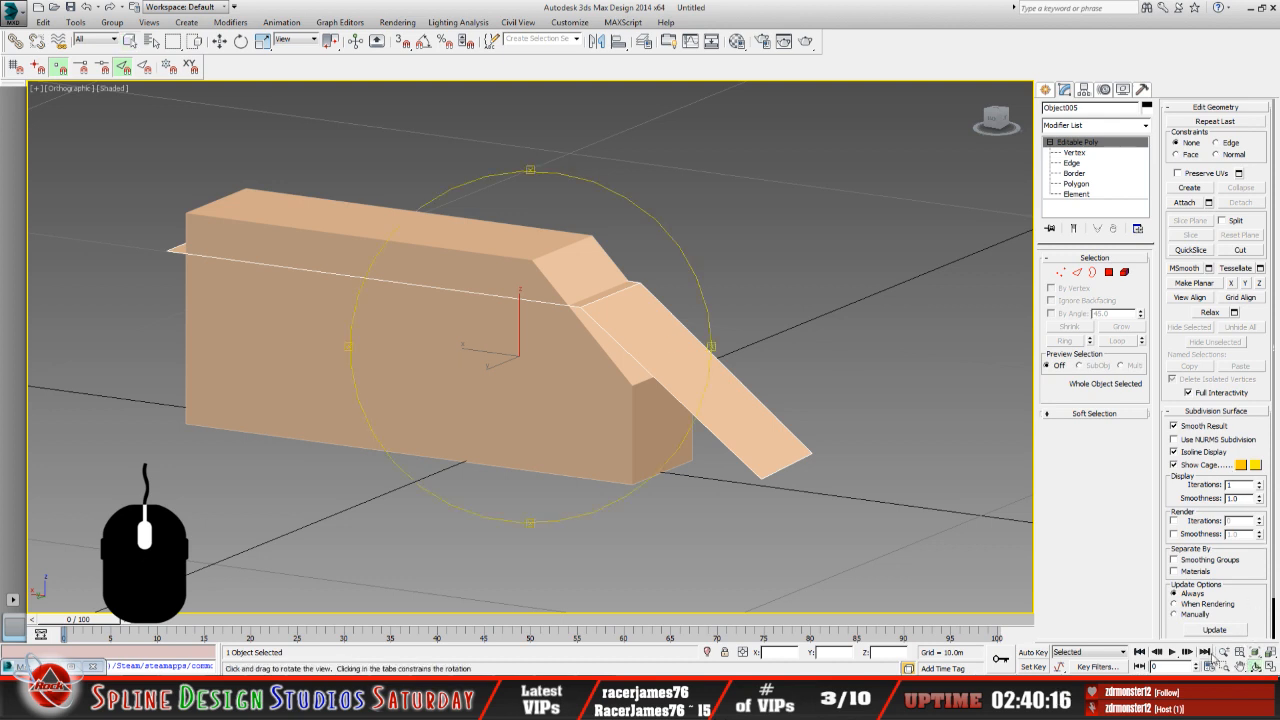
drag(534, 389, 571, 383)
click(131, 42)
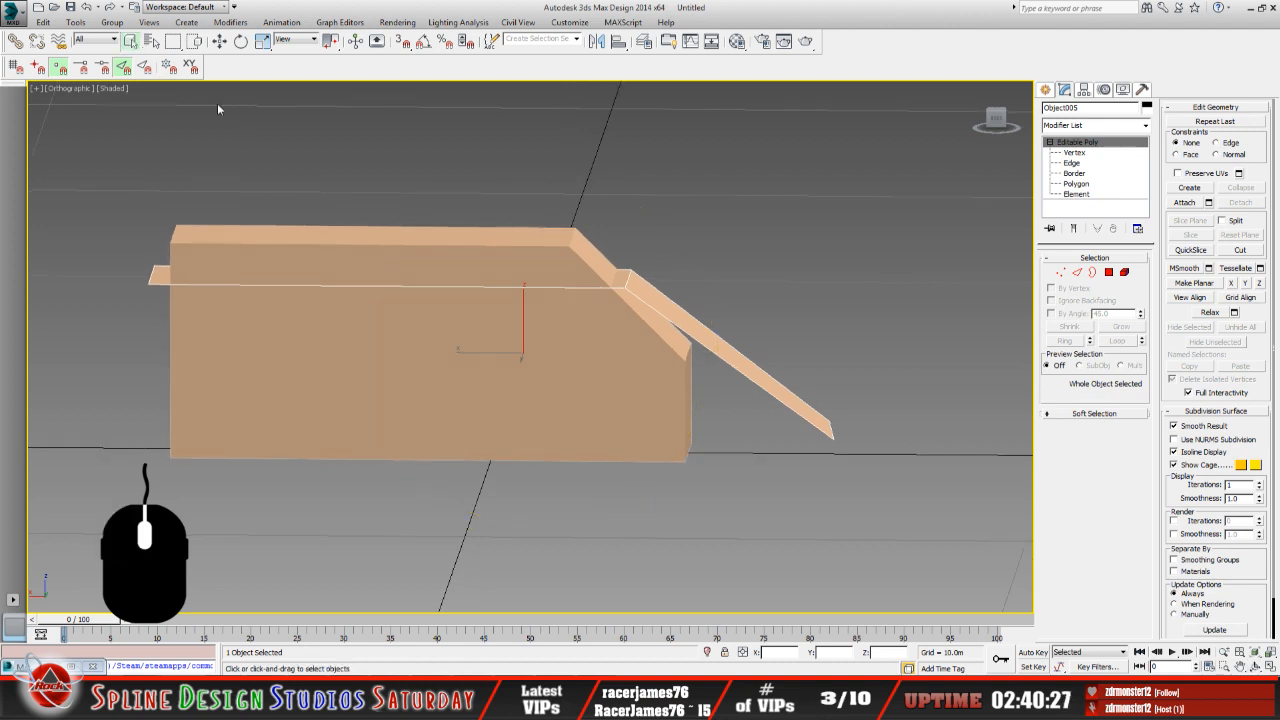
click(455, 350)
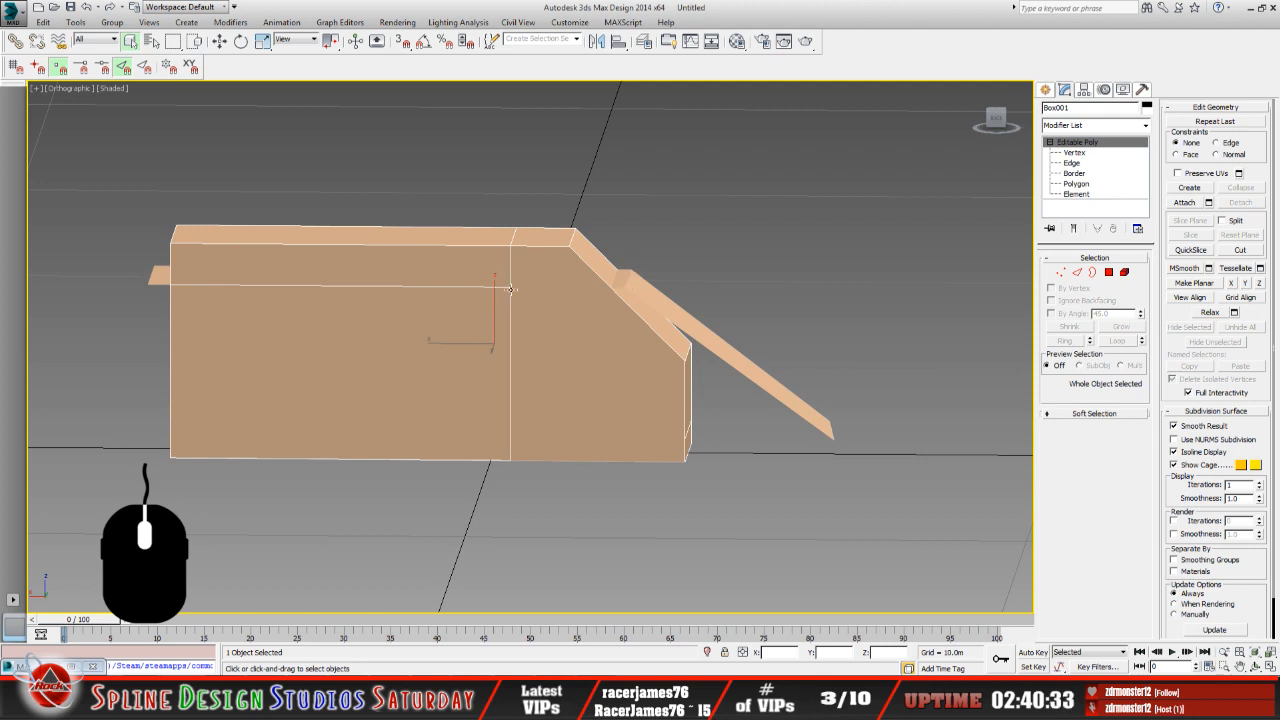
key(1)
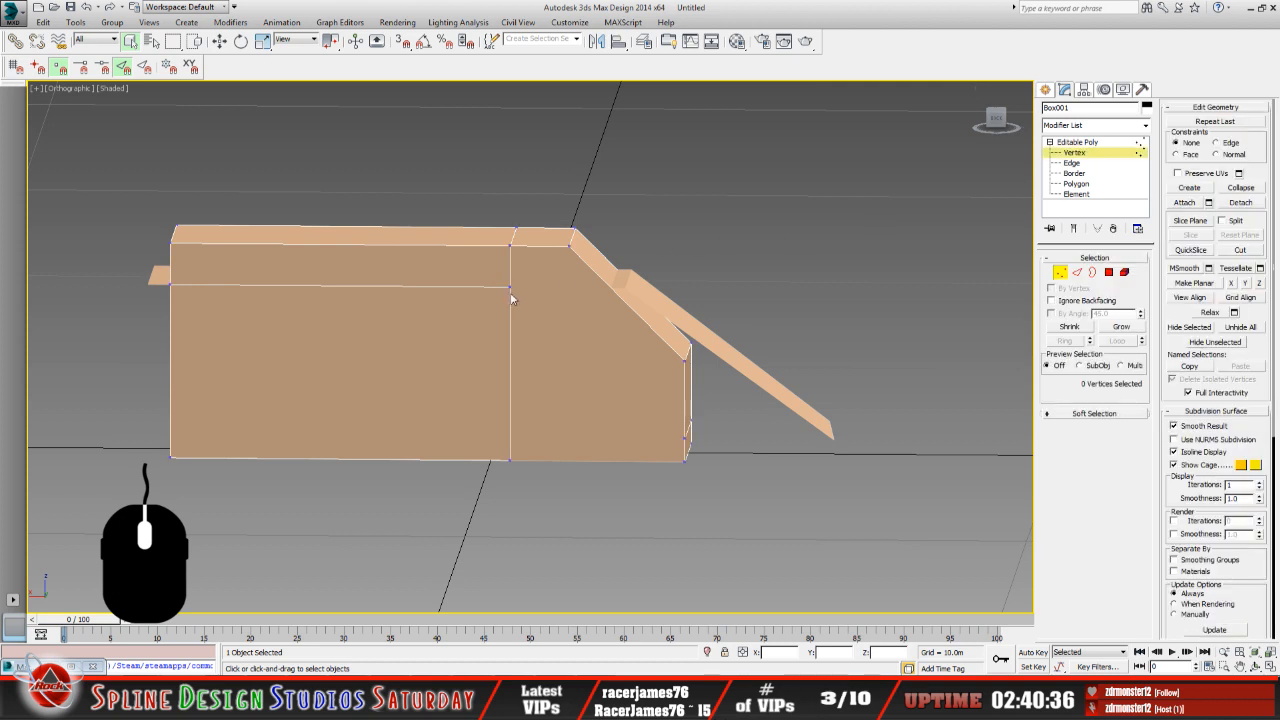
click(510, 290)
key(w)
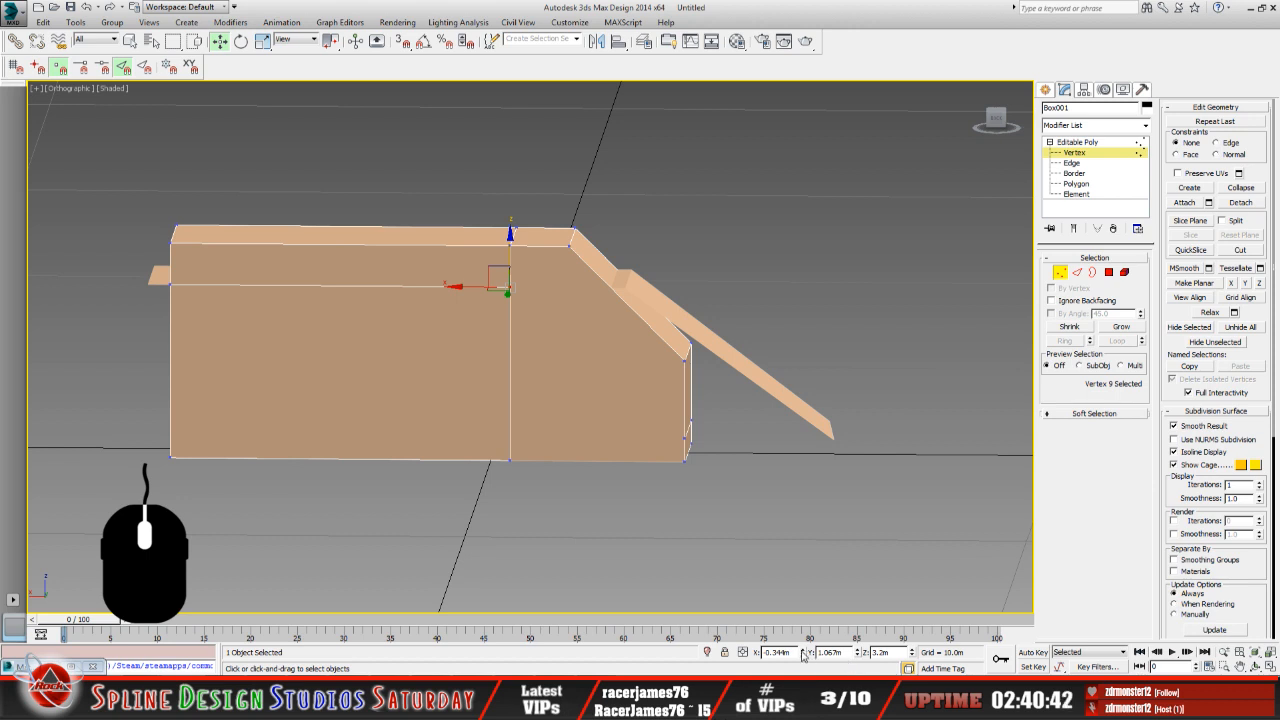
double_click(767, 652)
right_click(771, 656)
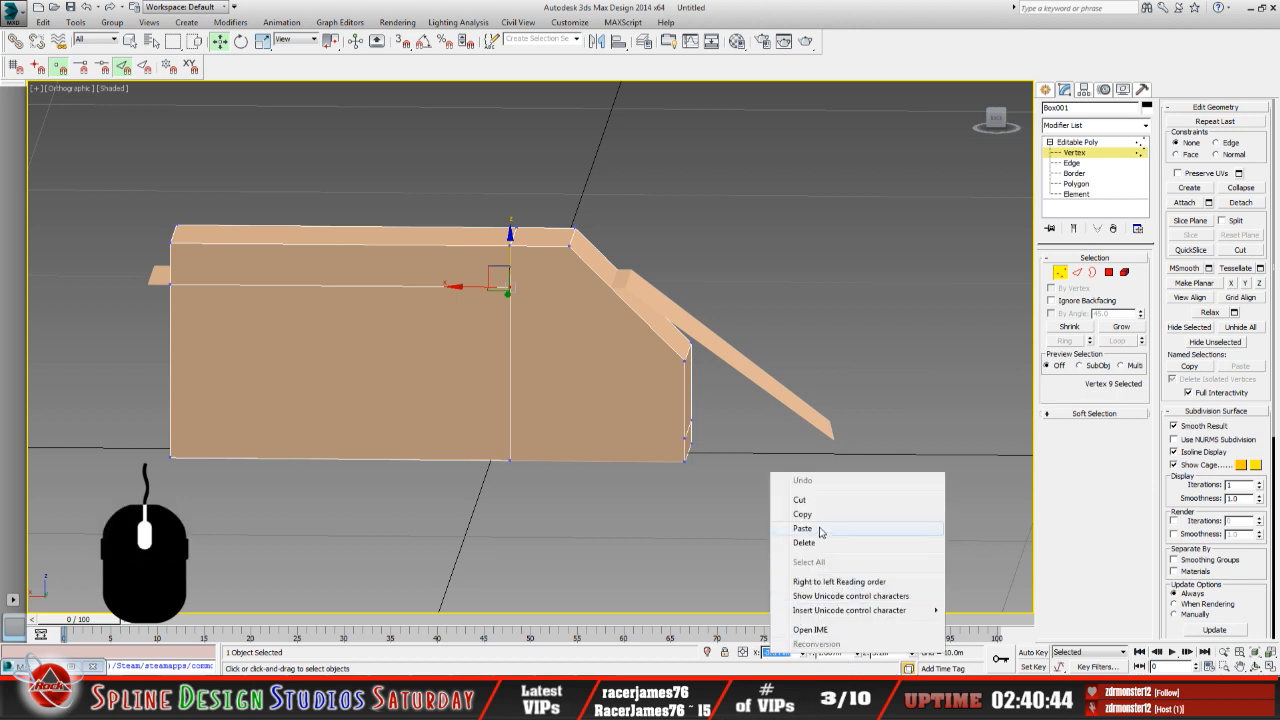
click(817, 514)
click(563, 427)
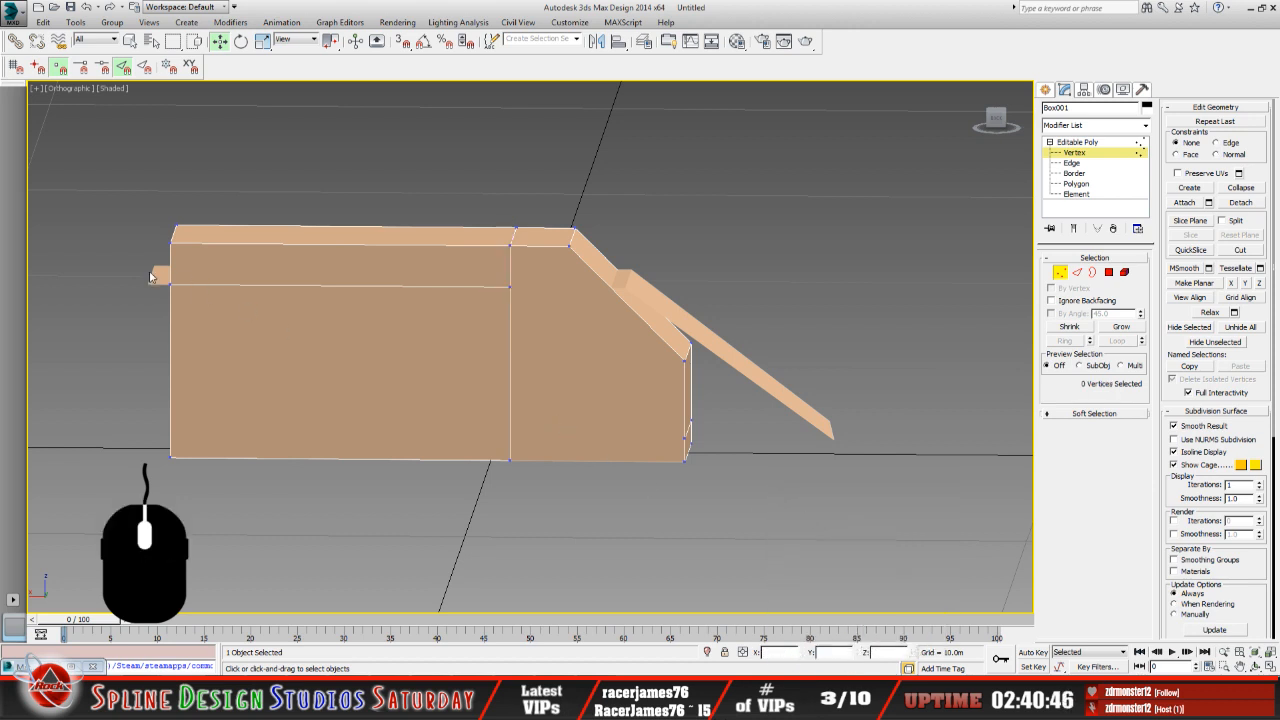
click(1085, 142)
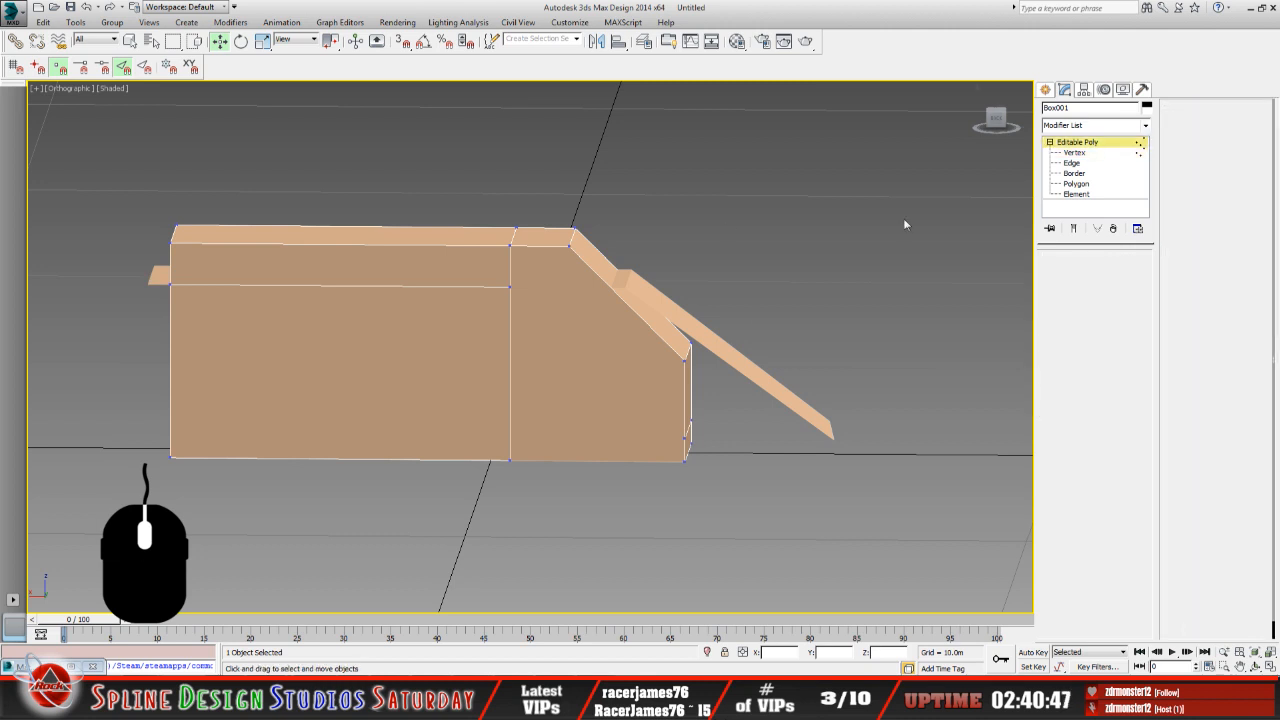
Set the X position of Object005's two vertices at the bend to the copied value, -0.344 m.
click(673, 316)
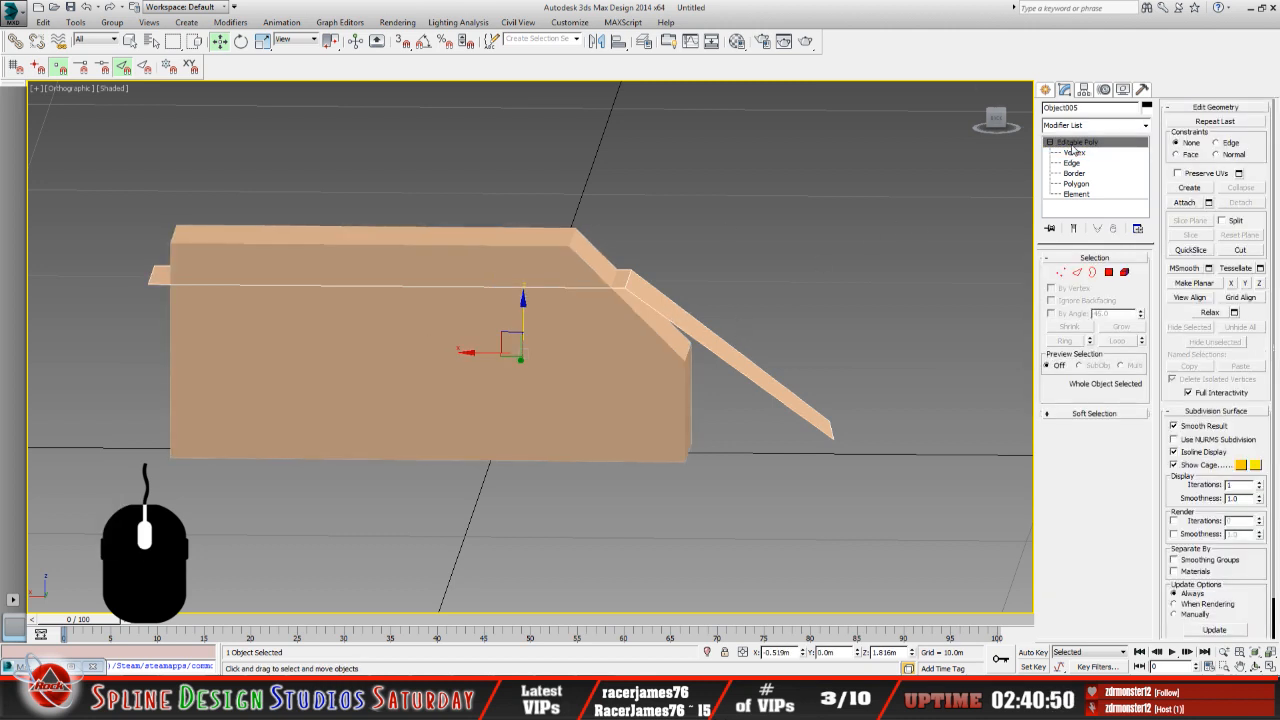
drag(606, 243, 645, 362)
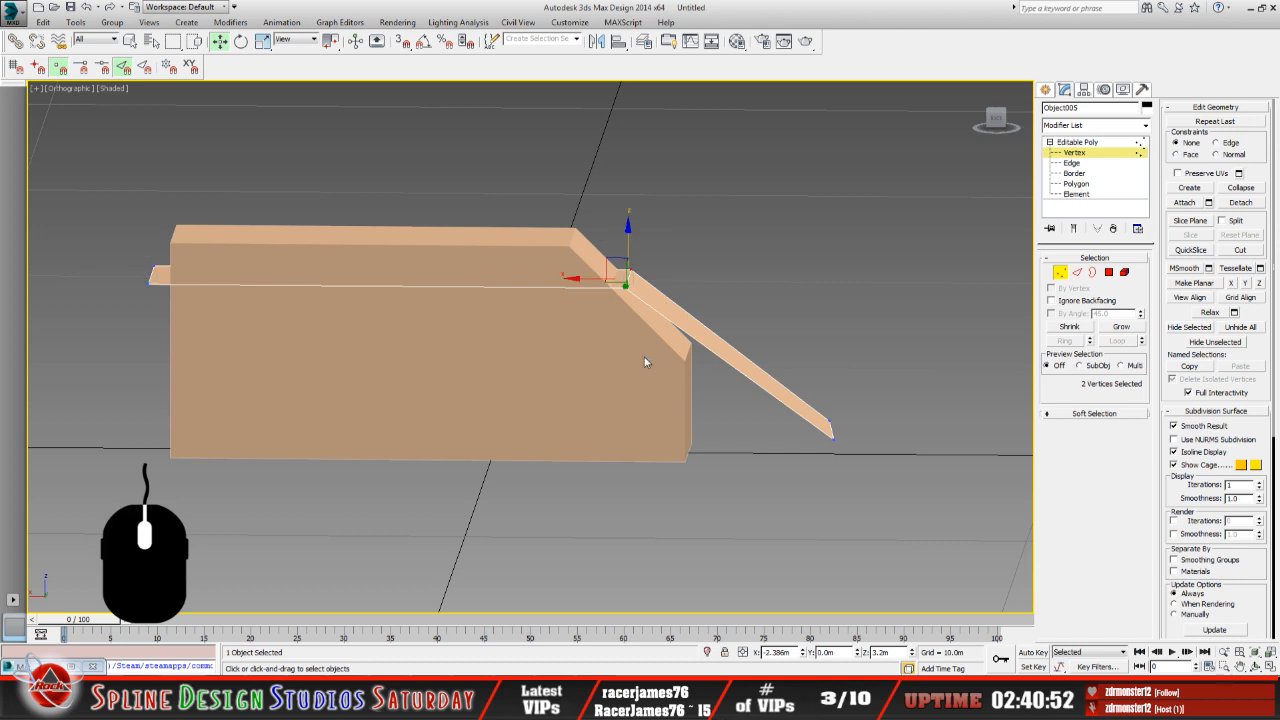
drag(795, 652, 771, 655)
right_click(773, 658)
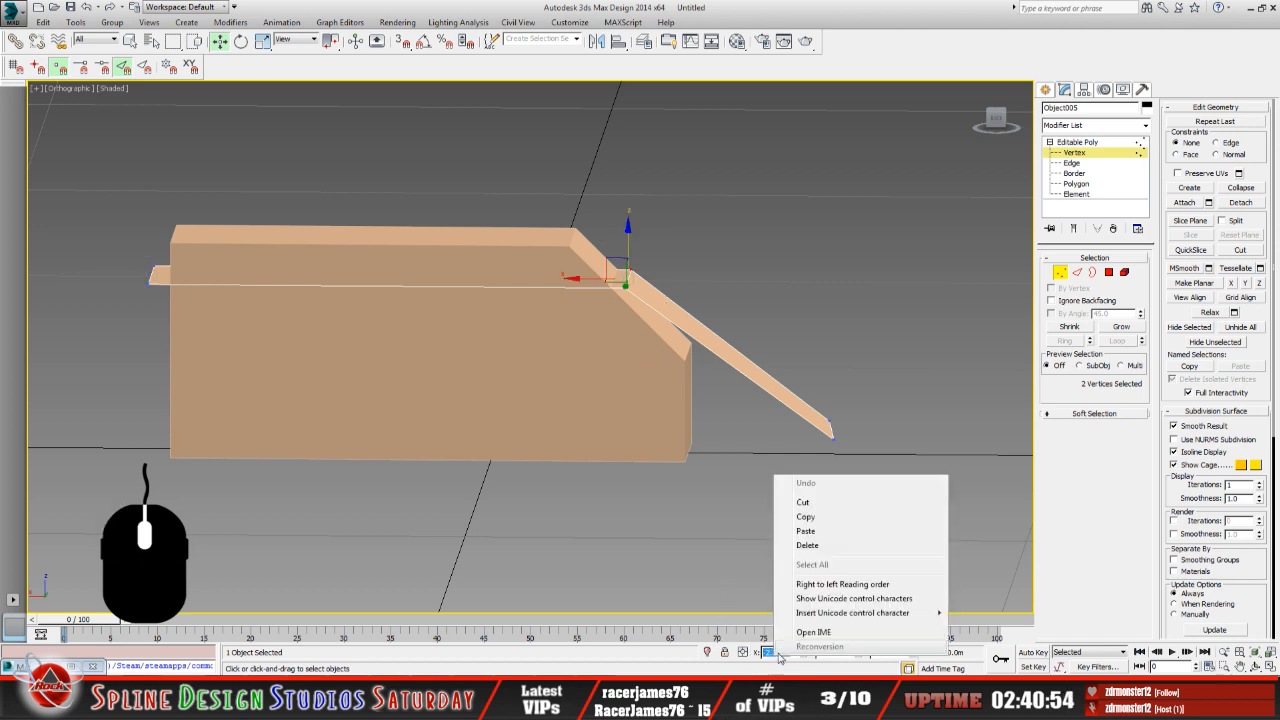
click(805, 531)
key(Return)
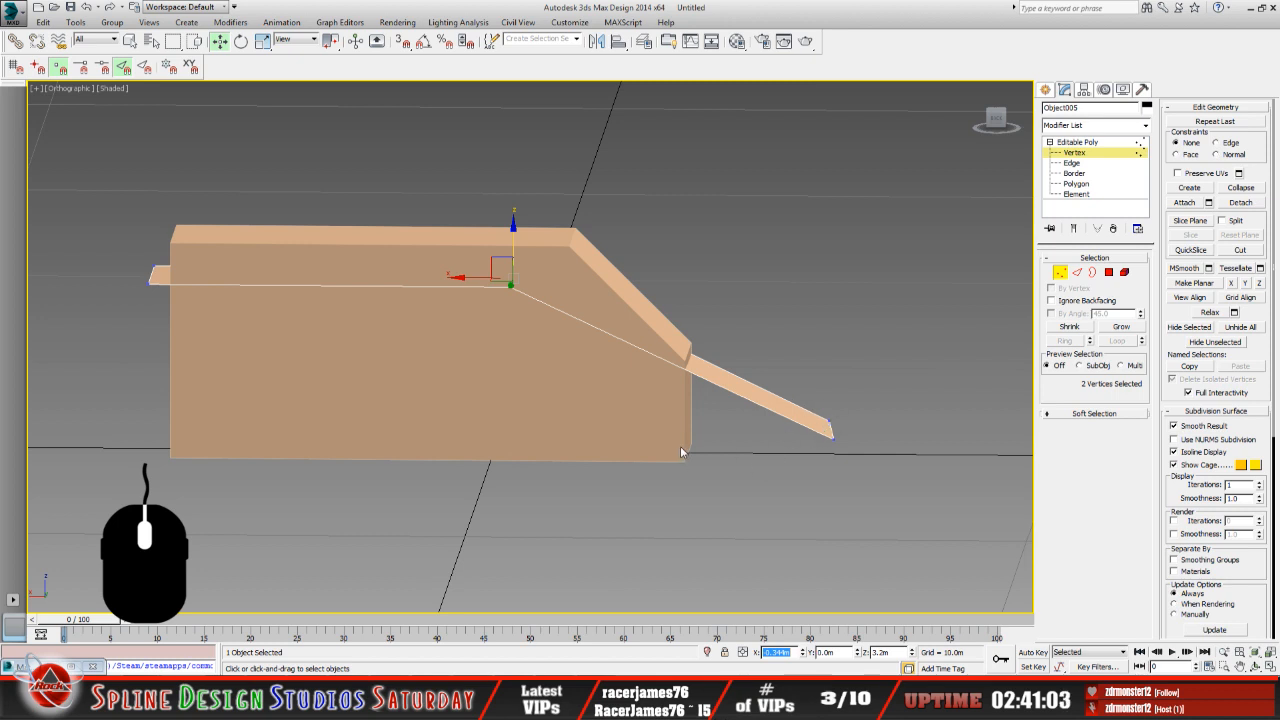
click(1086, 143)
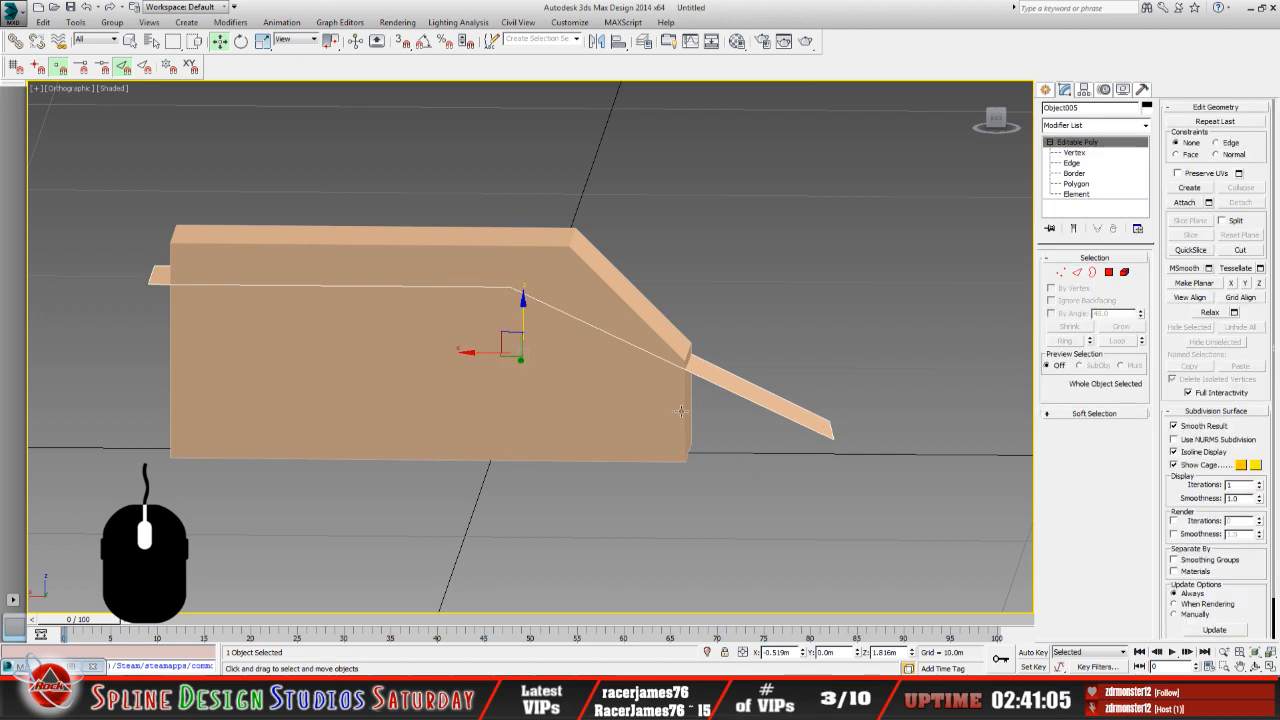
Copy the X coordinate of the vertex at the lower front corner of the stair side panel Object010.
click(681, 411)
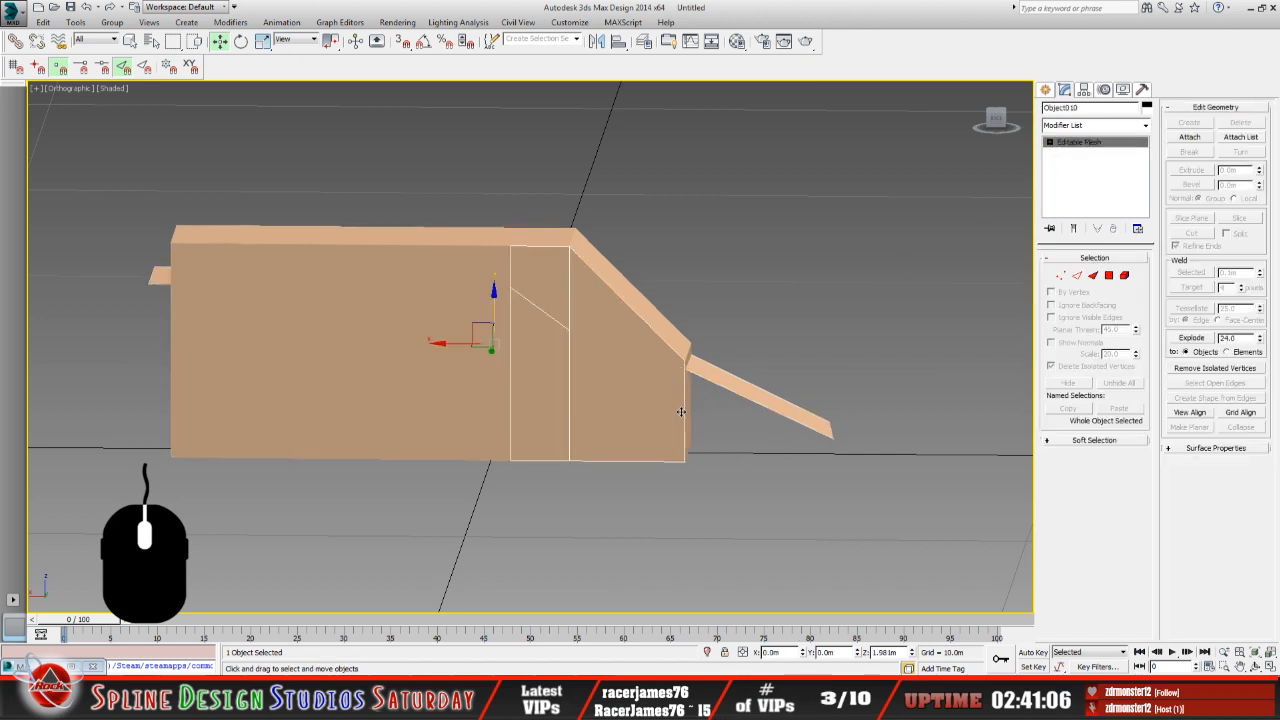
click(1050, 143)
click(1074, 152)
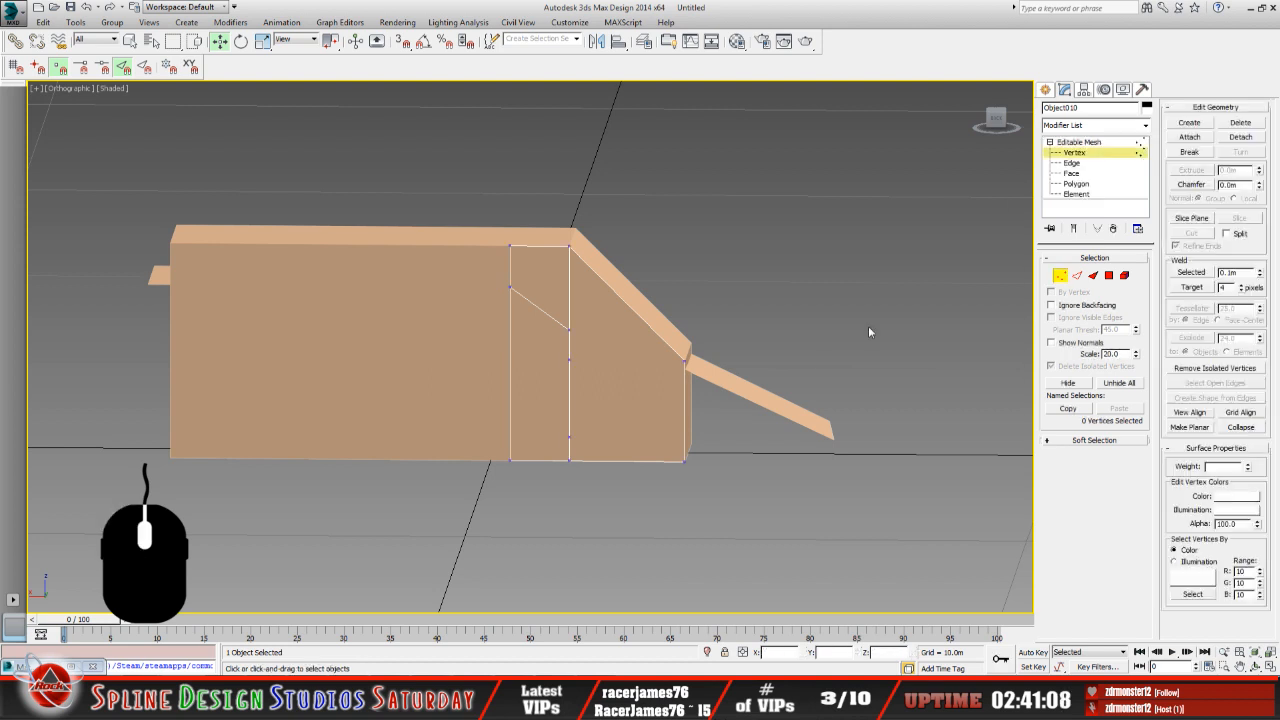
click(680, 463)
drag(792, 652, 770, 652)
right_click(770, 652)
click(817, 516)
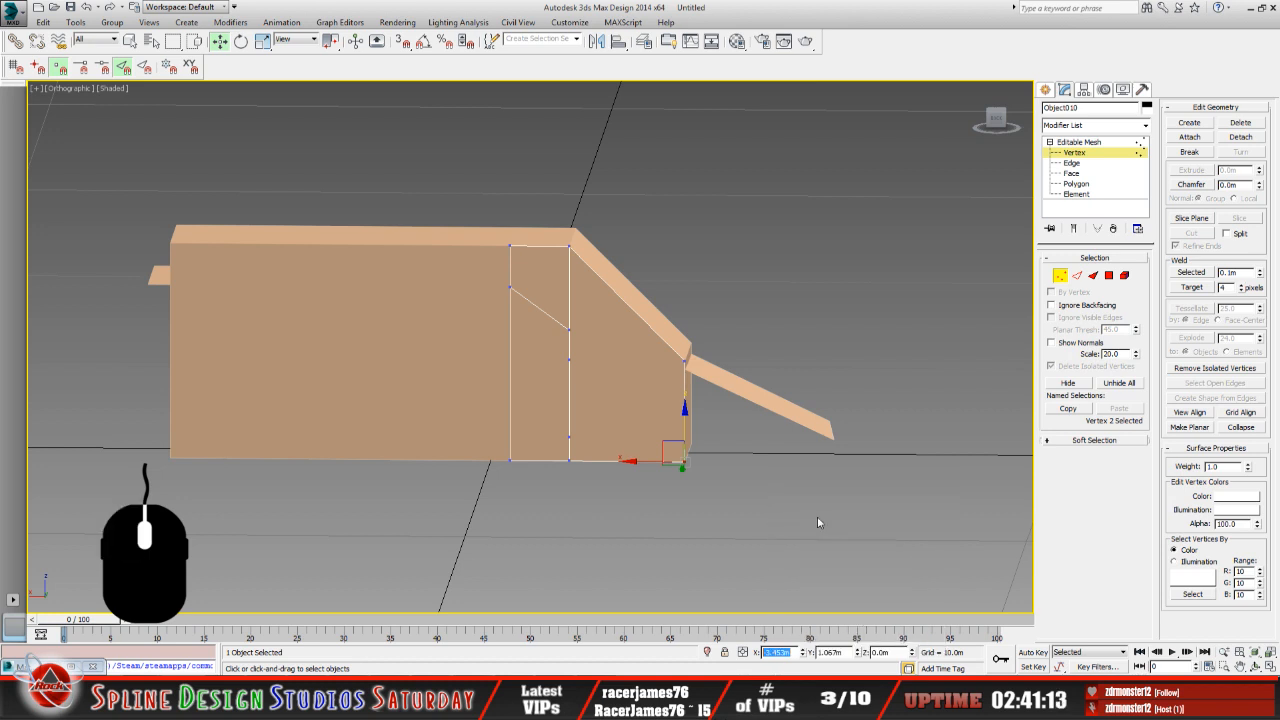
click(777, 534)
click(1078, 142)
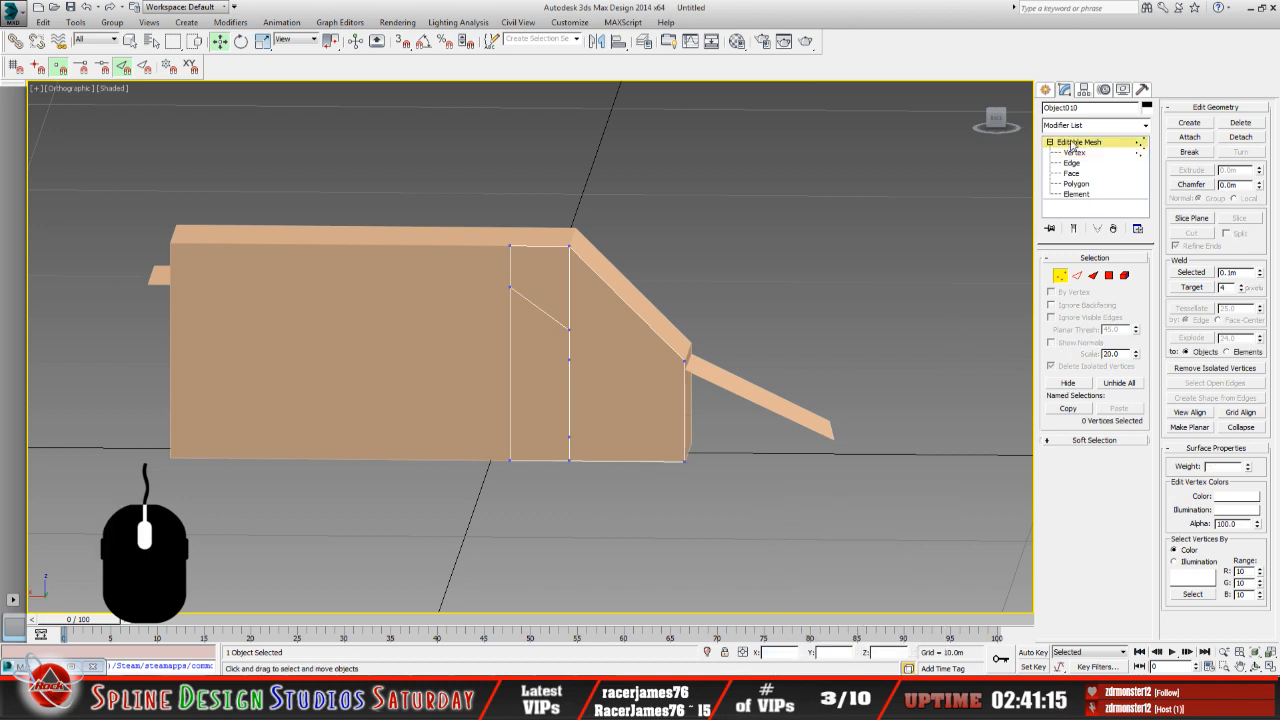
Set the X position of Object005's two vertices at the low end of the ramp to the copied value, -3.453 m.
click(777, 399)
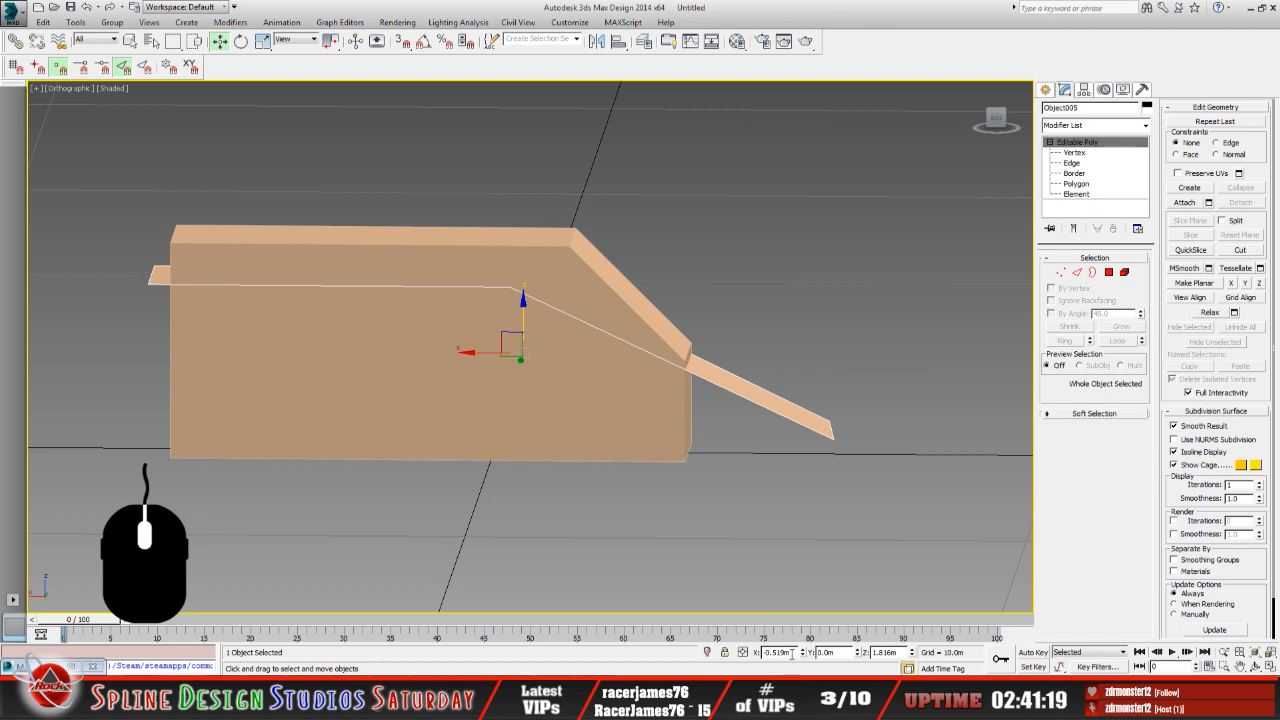
key(1)
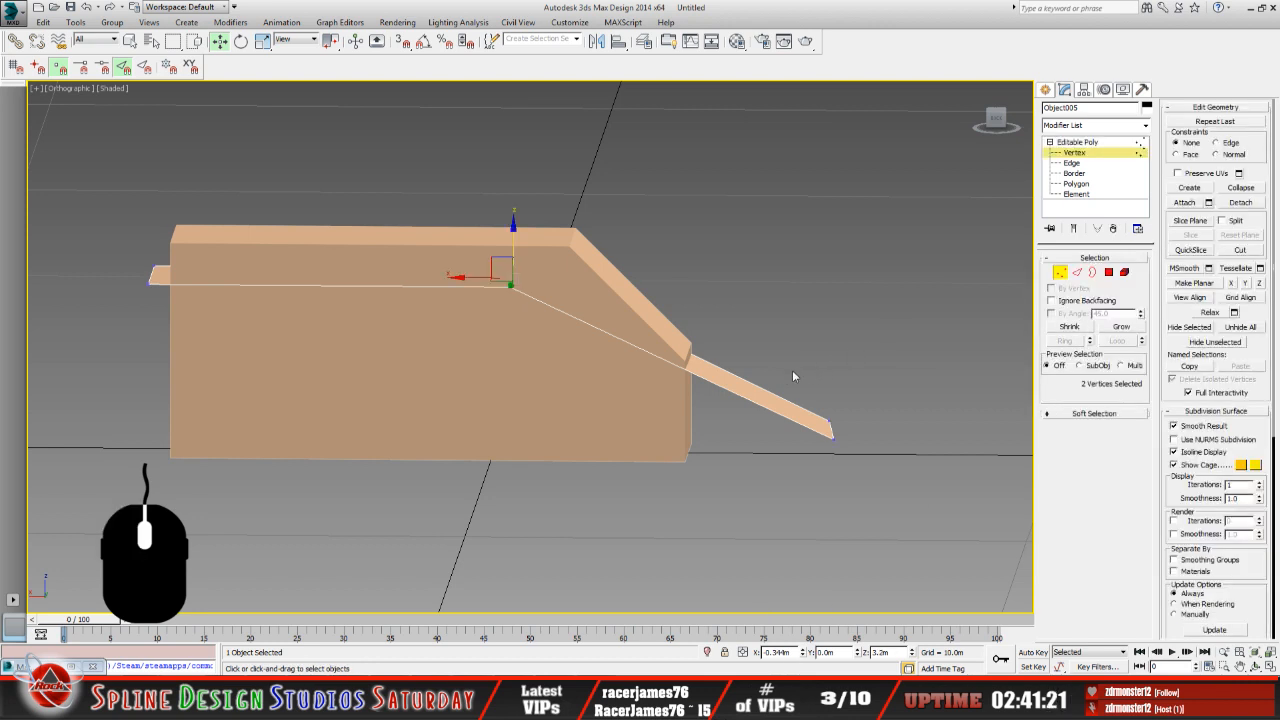
drag(792, 370, 894, 543)
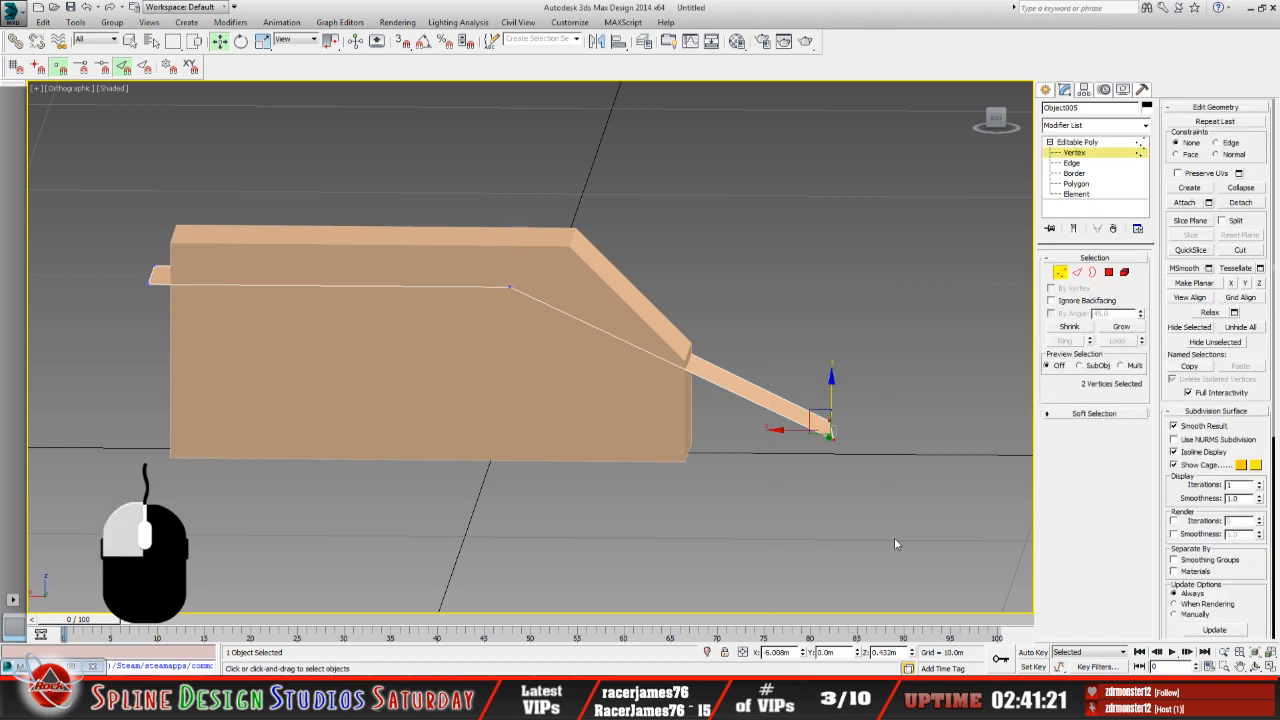
click(780, 652)
right_click(780, 652)
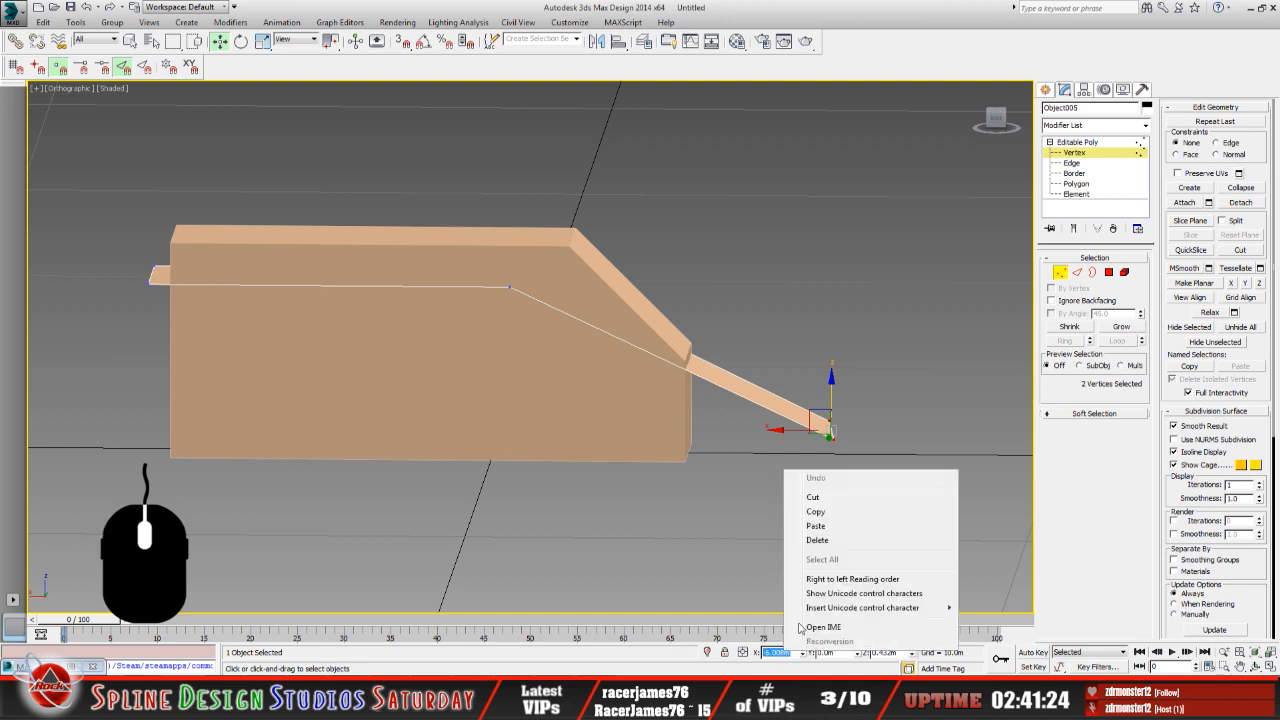
click(845, 531)
key(Return)
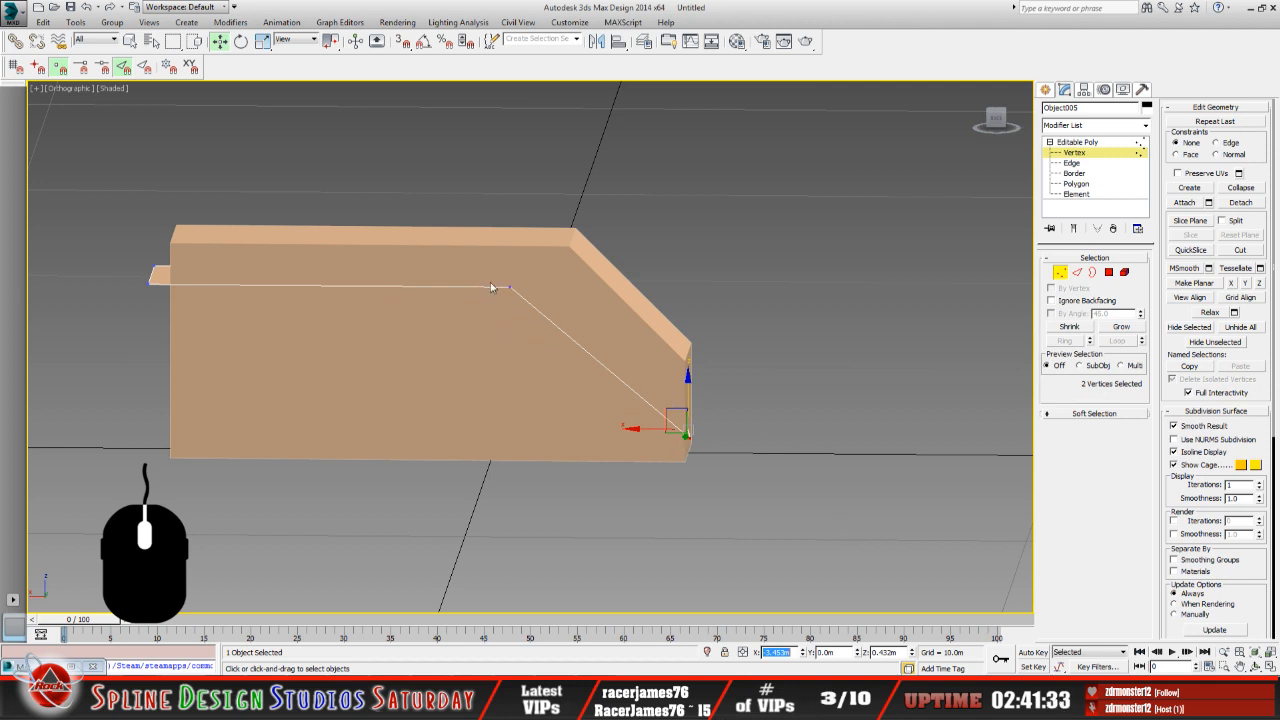
click(1078, 142)
click(566, 367)
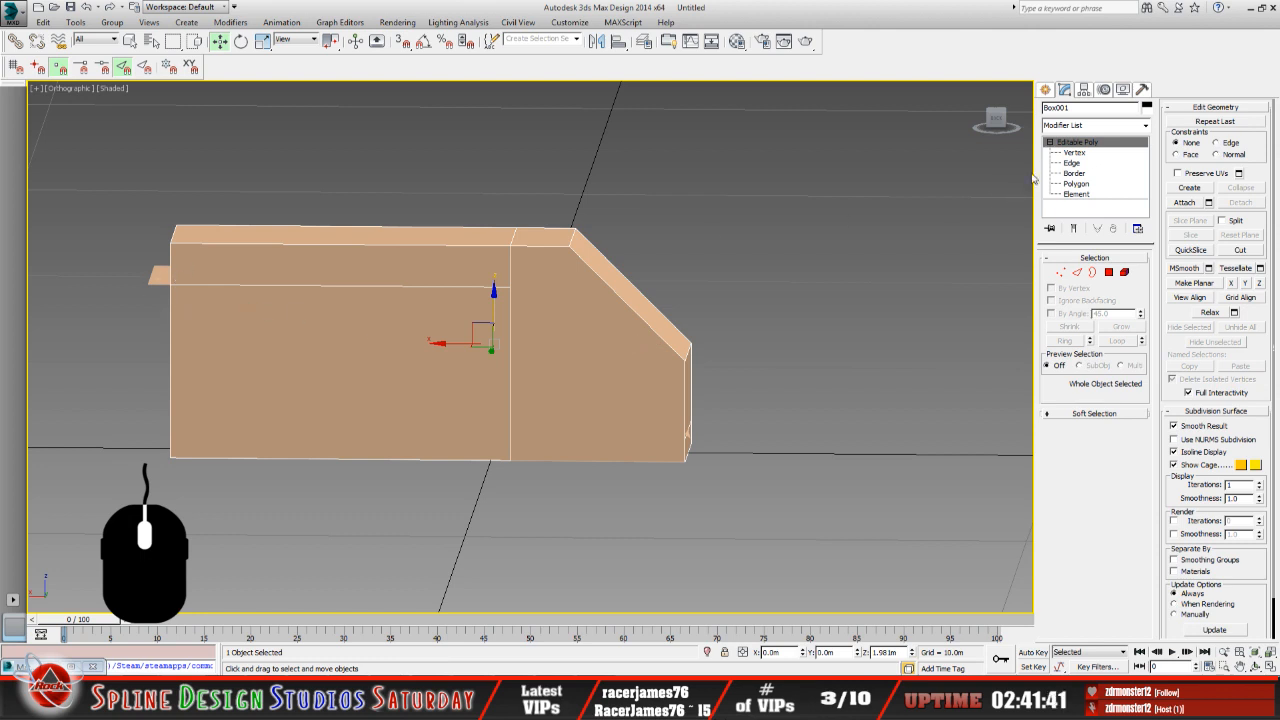
click(1070, 153)
middle_drag(342, 335, 474, 368)
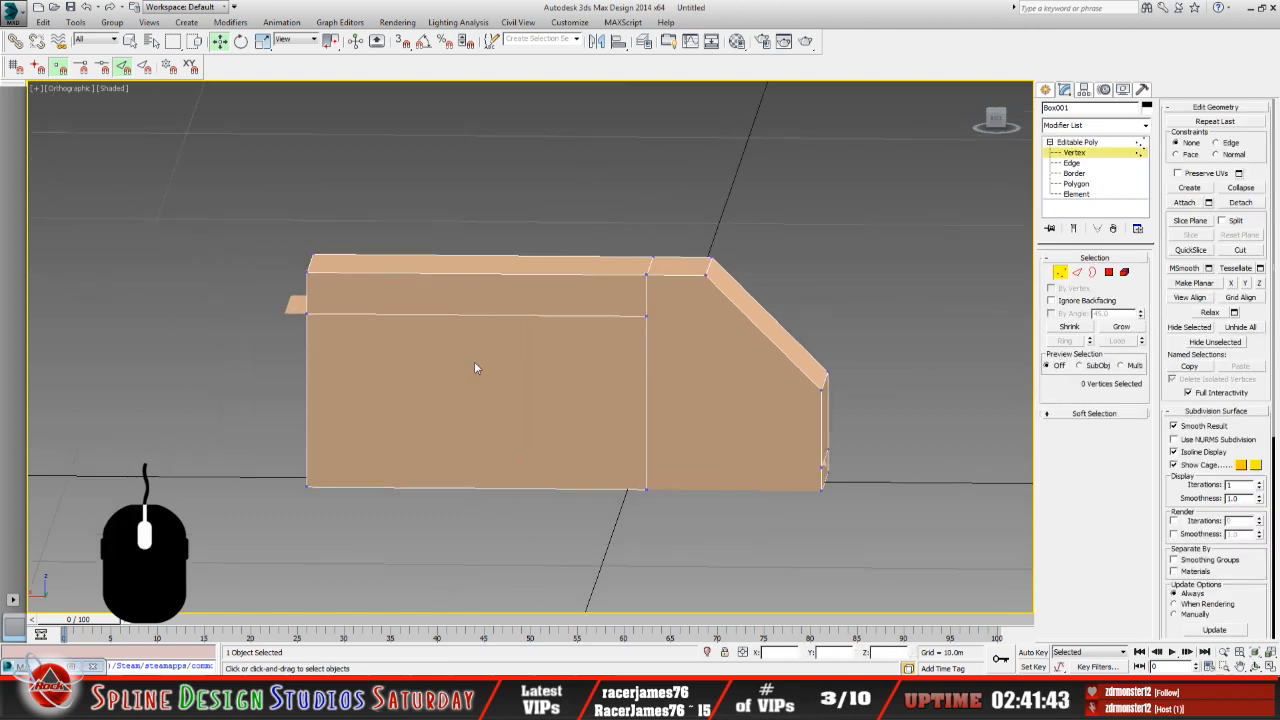
click(1097, 142)
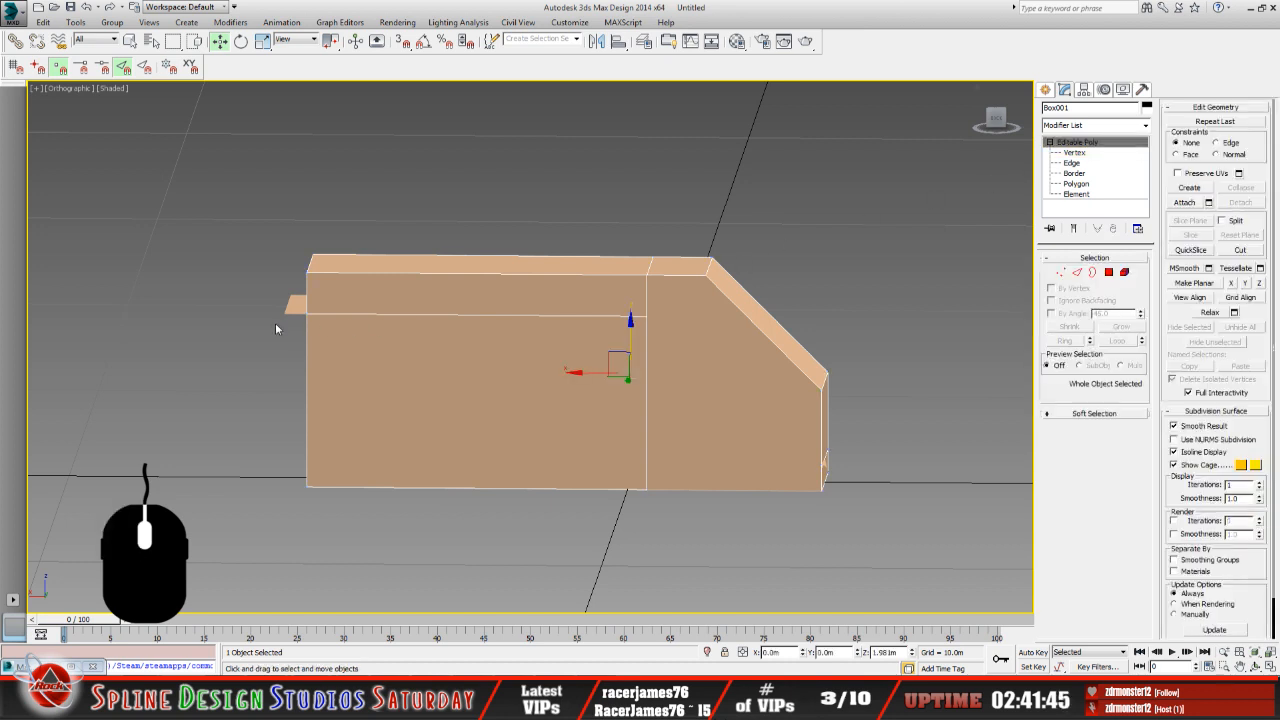
click(296, 308)
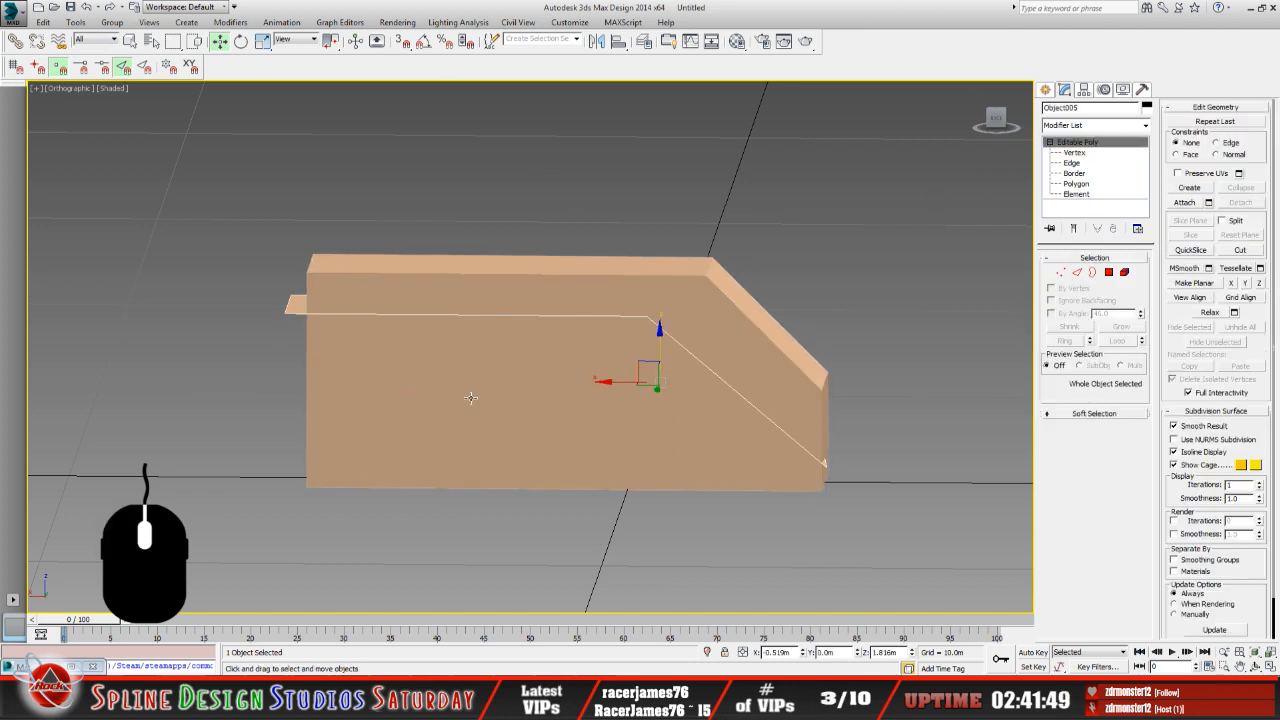
middle_drag(471, 398, 374, 420)
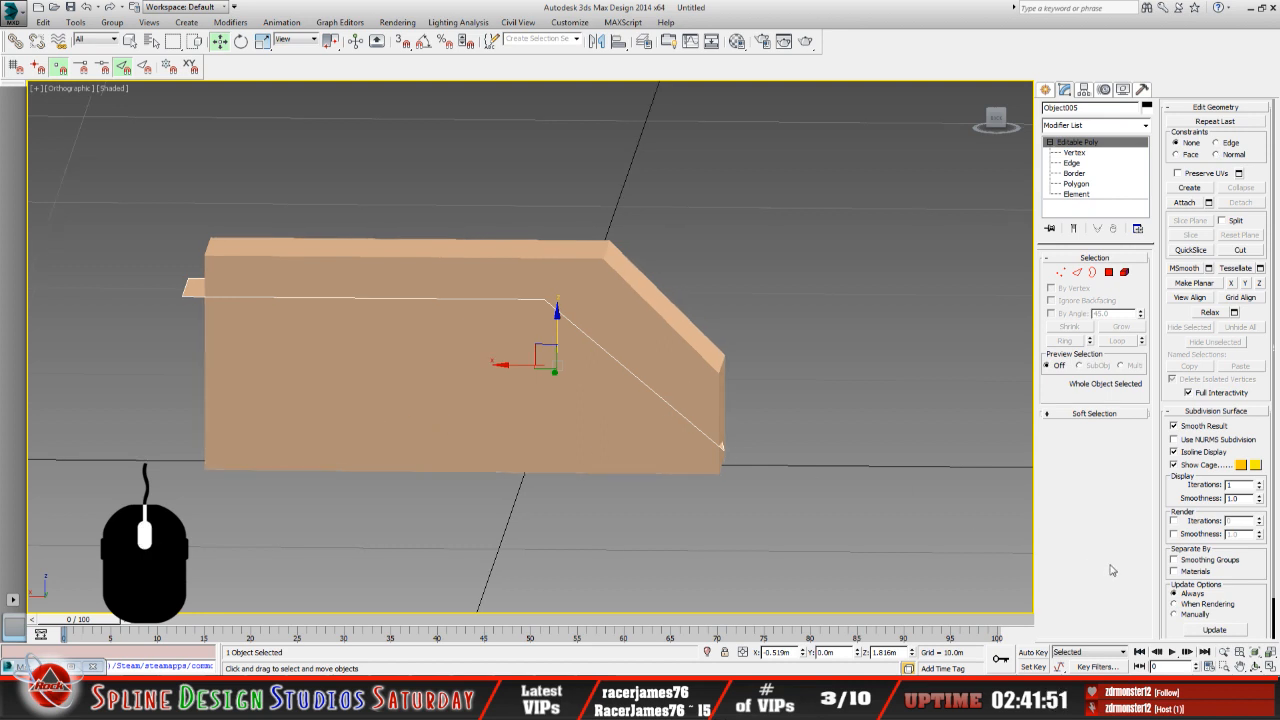
click(1255, 666)
drag(545, 388, 521, 367)
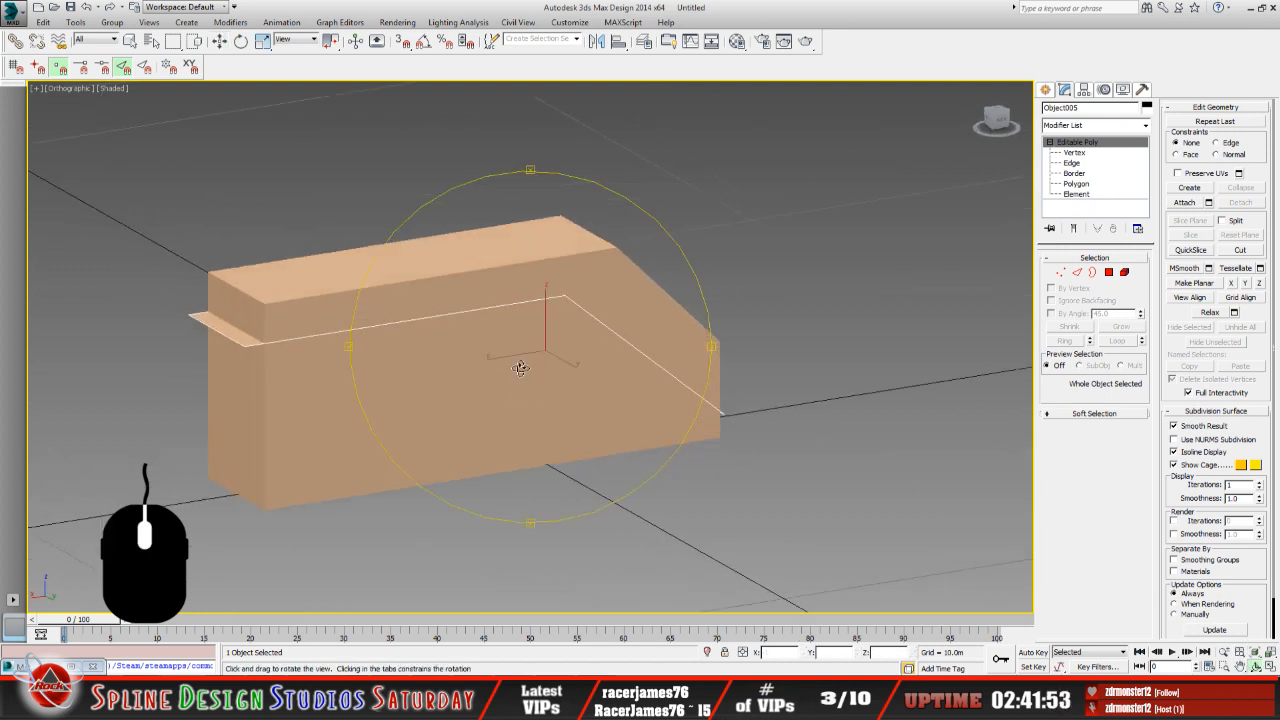
middle_drag(498, 373, 510, 374)
drag(510, 374, 485, 358)
click(1074, 152)
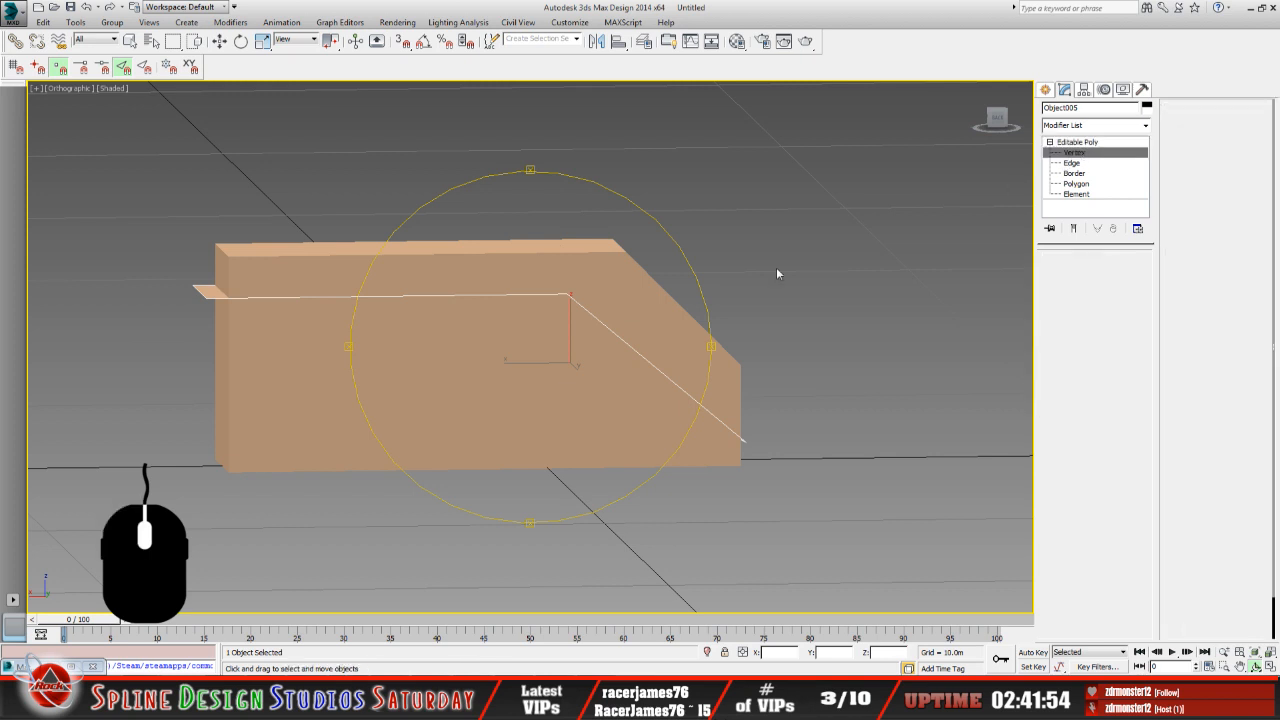
key(w)
drag(172, 276, 258, 362)
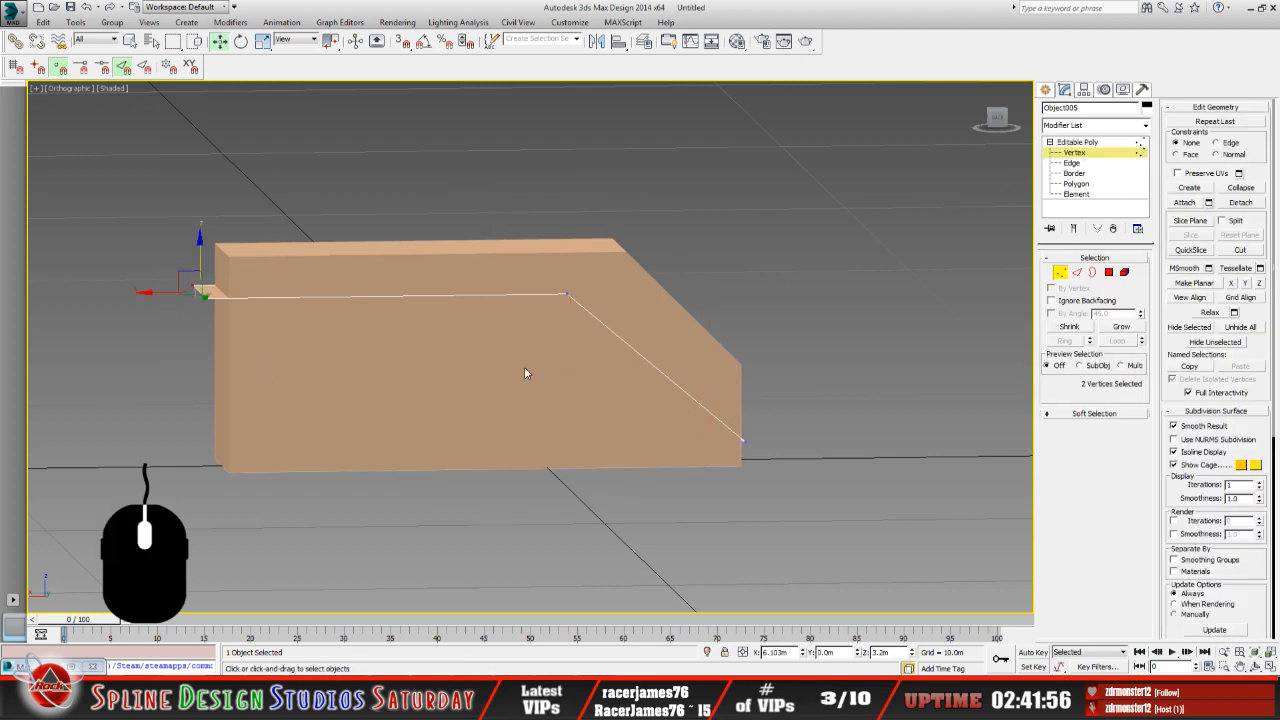
click(1077, 142)
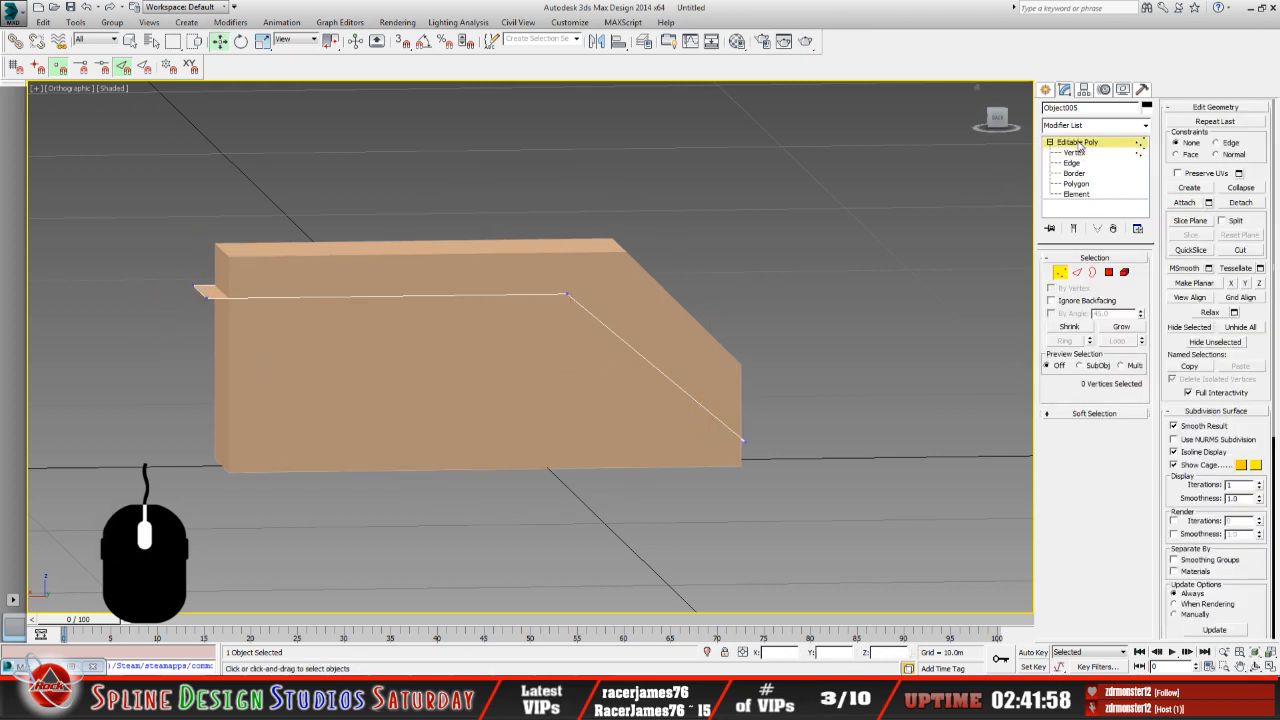
Copy the X coordinate of Box001's six vertices on the tall end face opposite the slope.
click(263, 272)
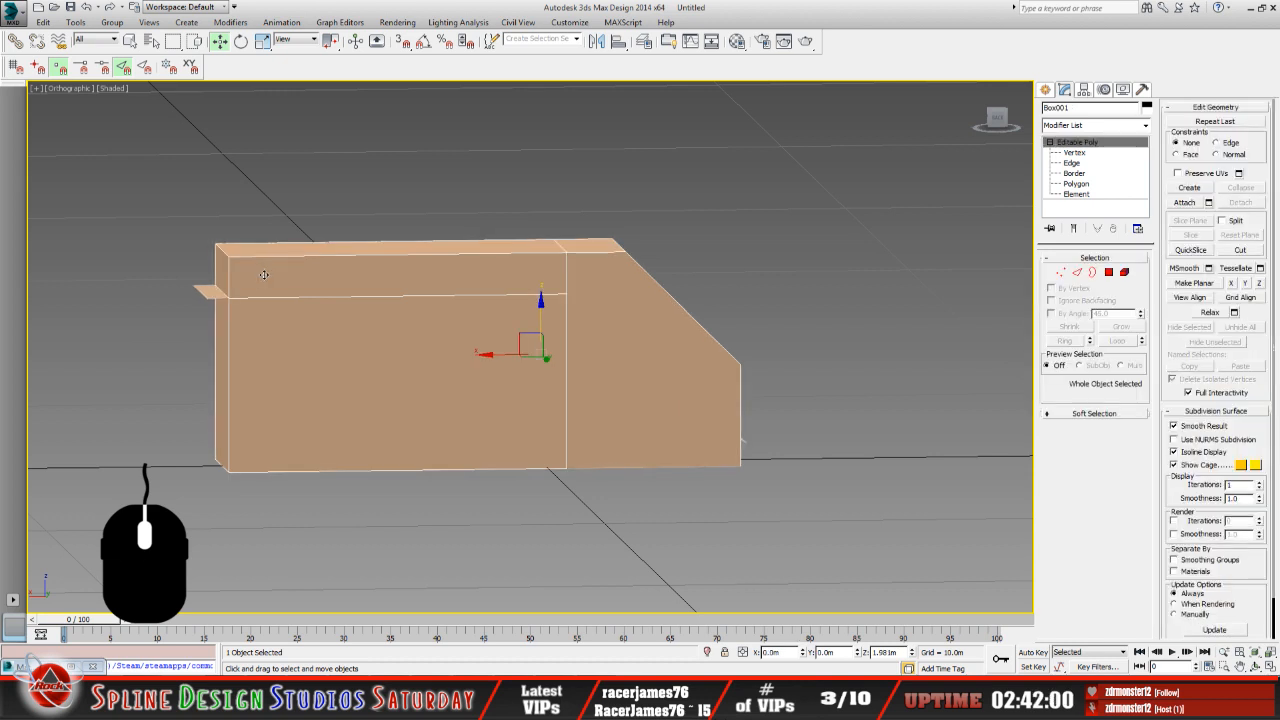
click(1074, 152)
drag(210, 238, 285, 499)
click(775, 652)
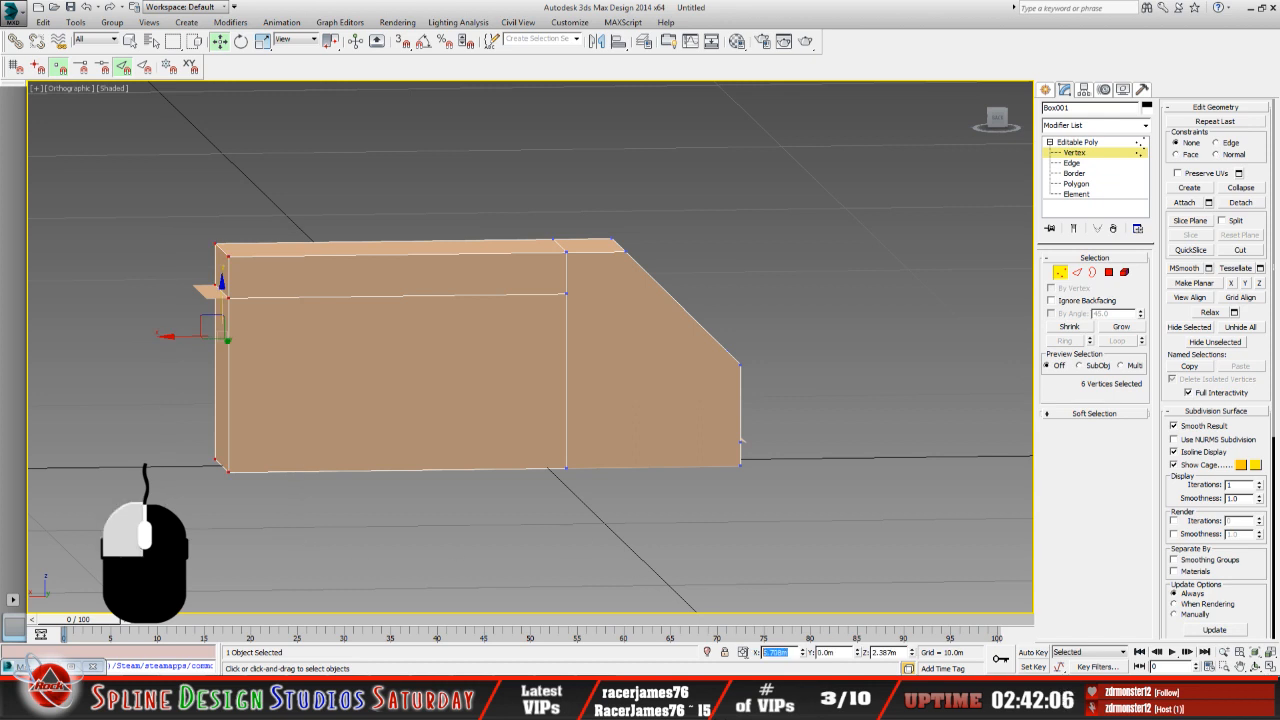
right_click(767, 654)
click(808, 517)
click(550, 524)
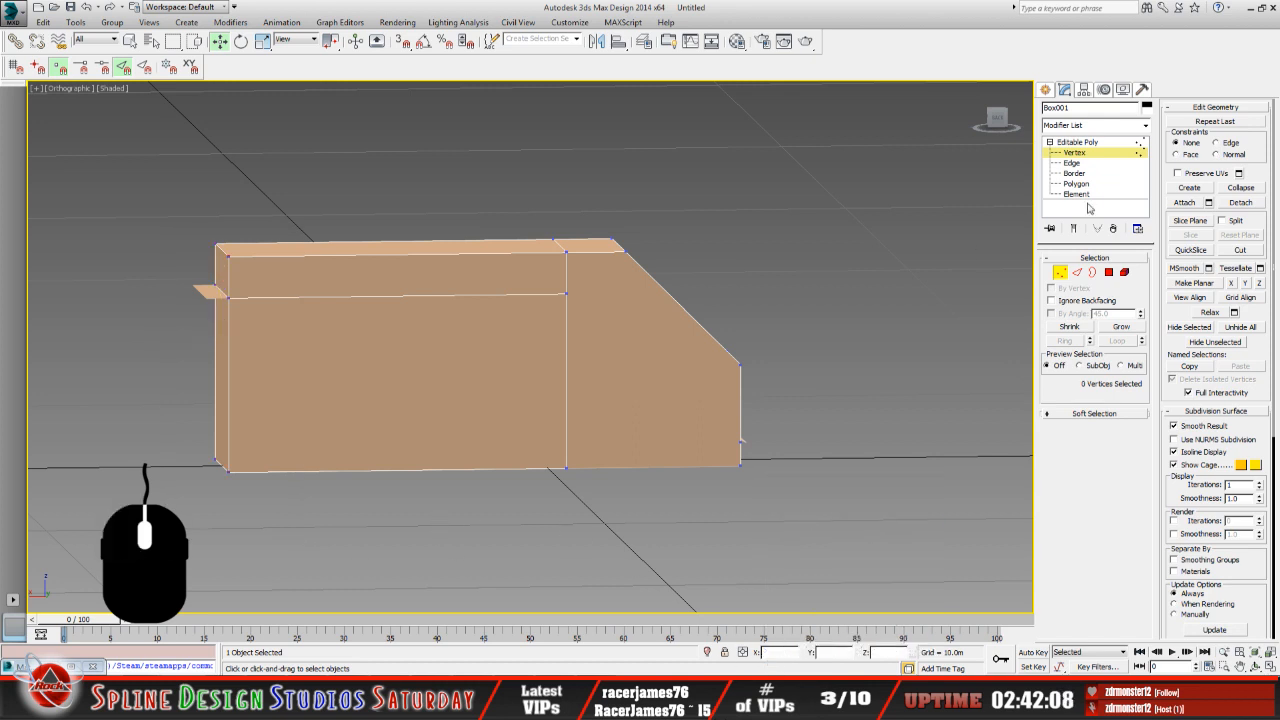
click(1090, 143)
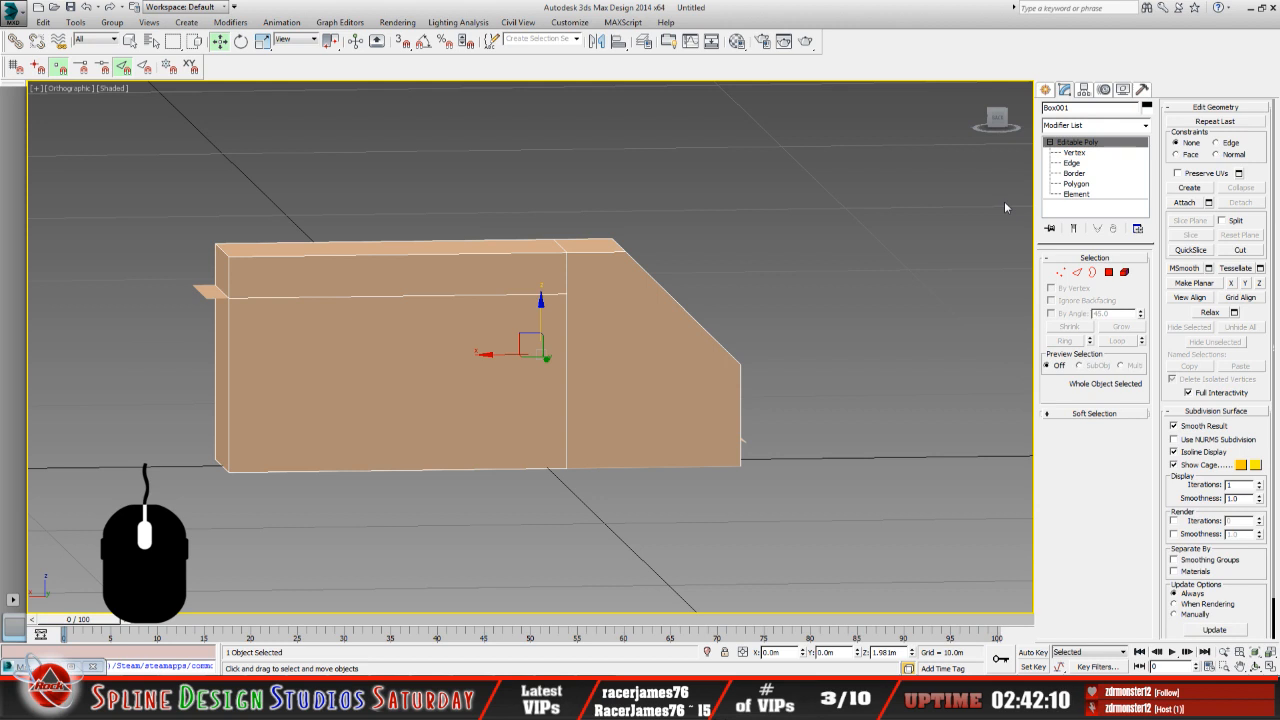
Set the X position of Object005's two vertices at the end protruding from Box001 to the copied value, 5.708 m.
click(212, 294)
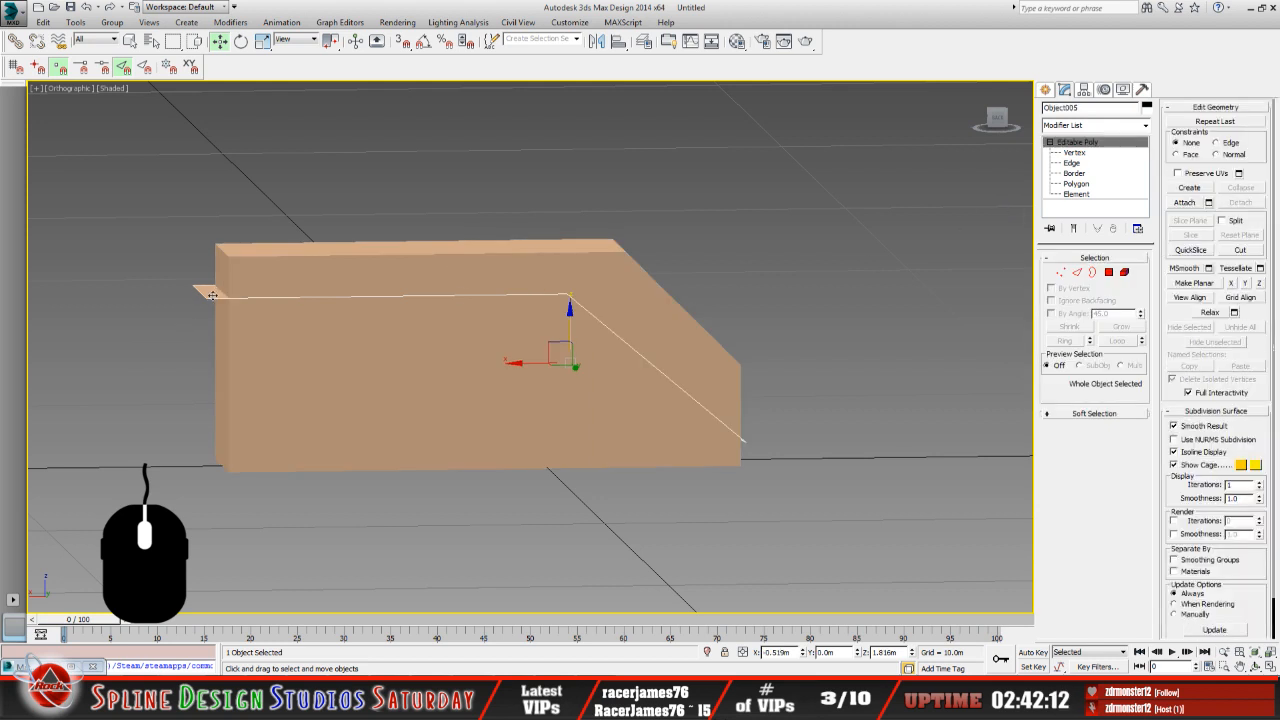
key(1)
drag(171, 271, 271, 378)
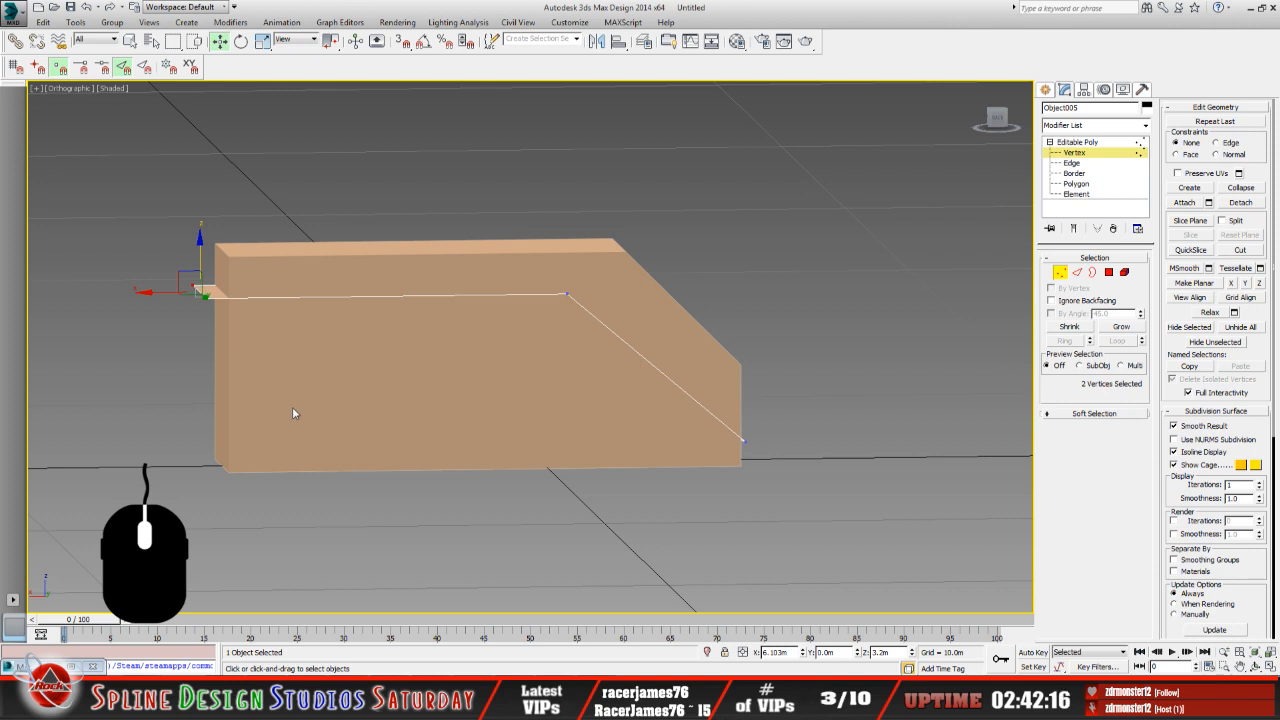
click(188, 317)
drag(168, 268, 268, 369)
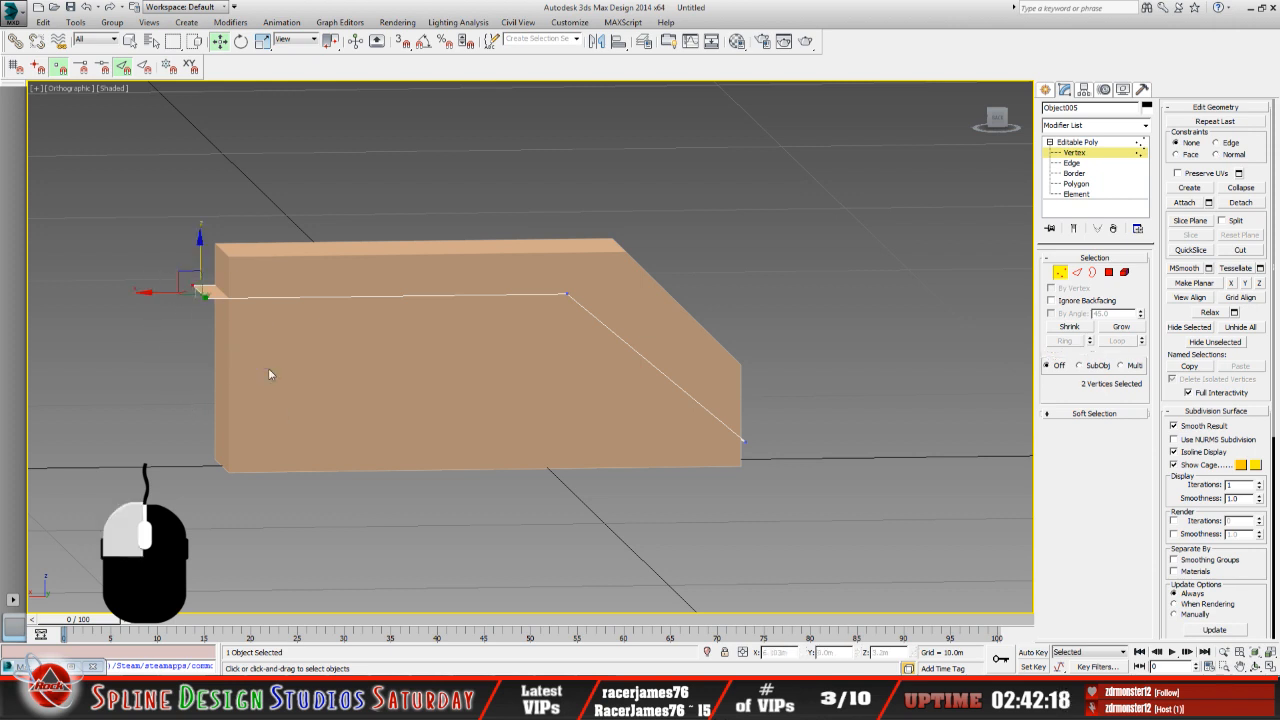
click(792, 652)
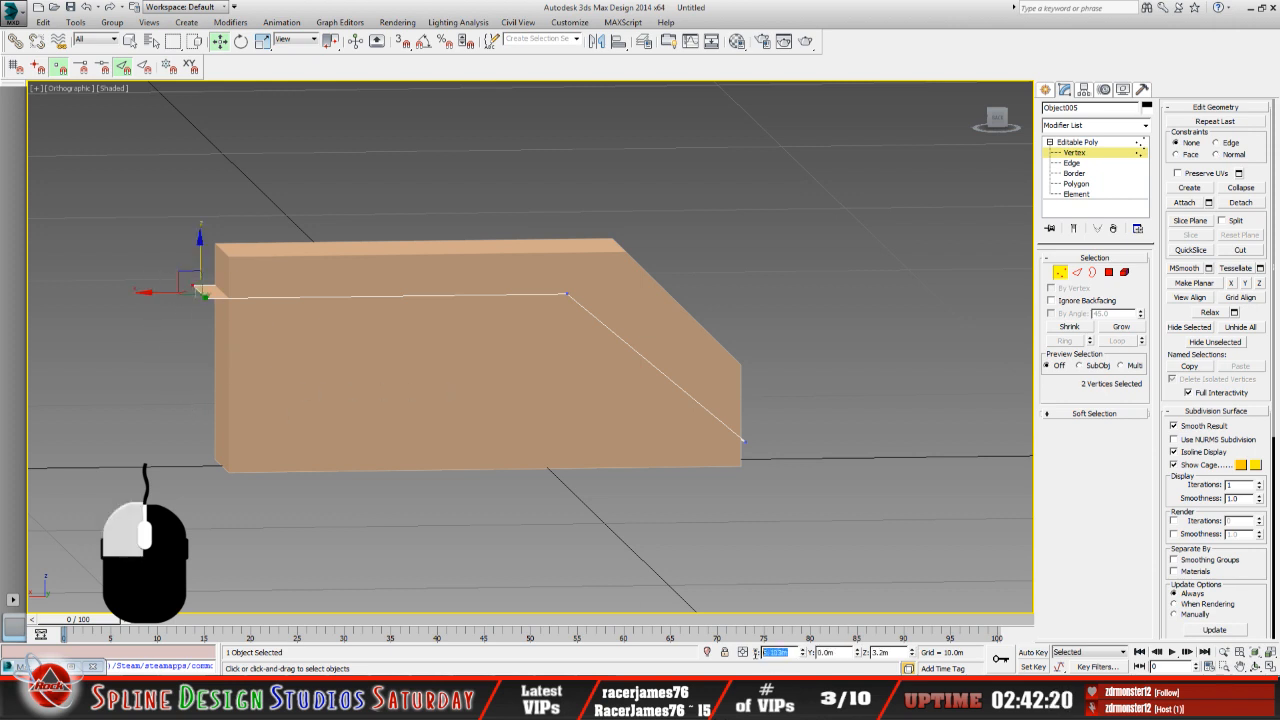
right_click(782, 652)
click(812, 531)
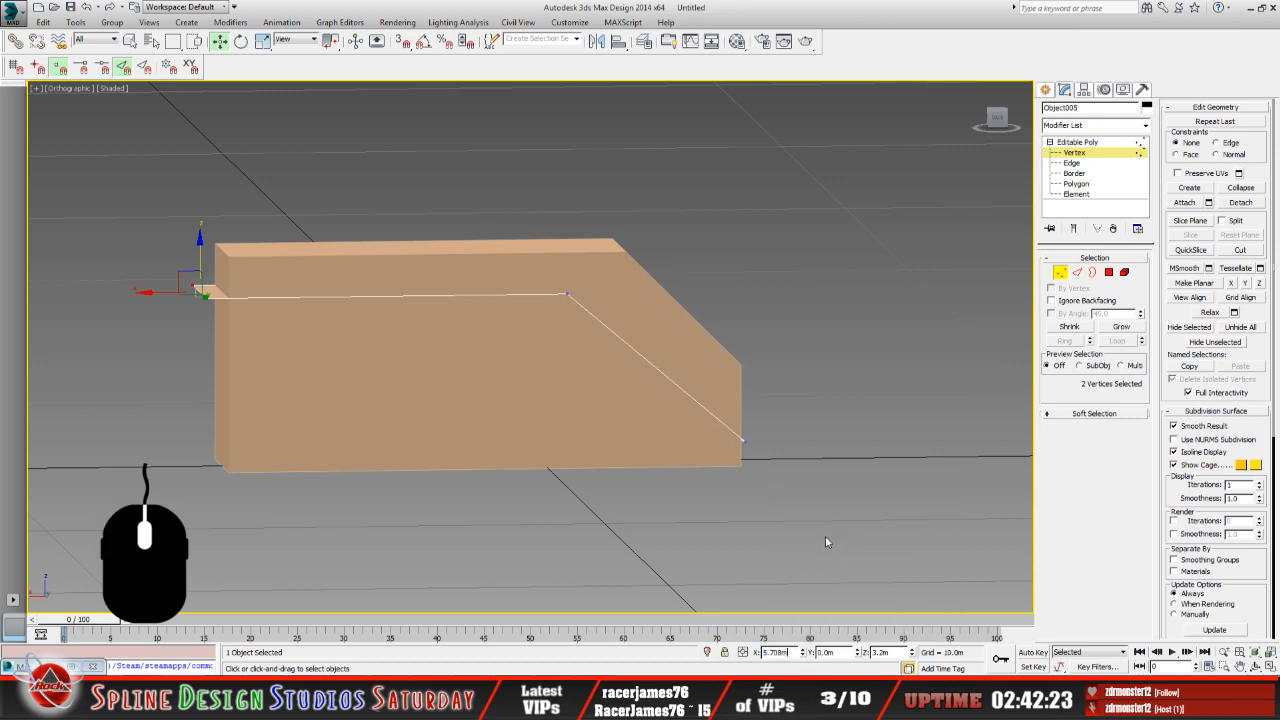
key(Return)
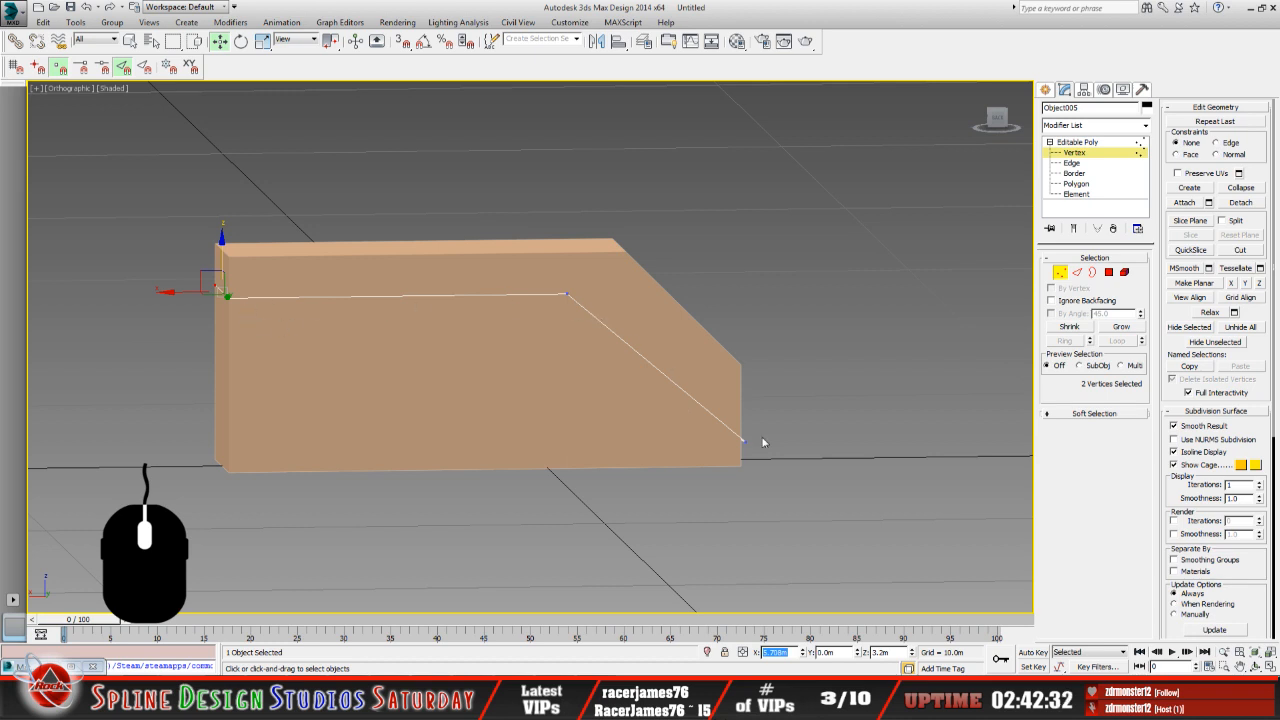
Examine from both sides how the vertices at Object005's low ramp end line up with Box001's short front face.
click(1255, 666)
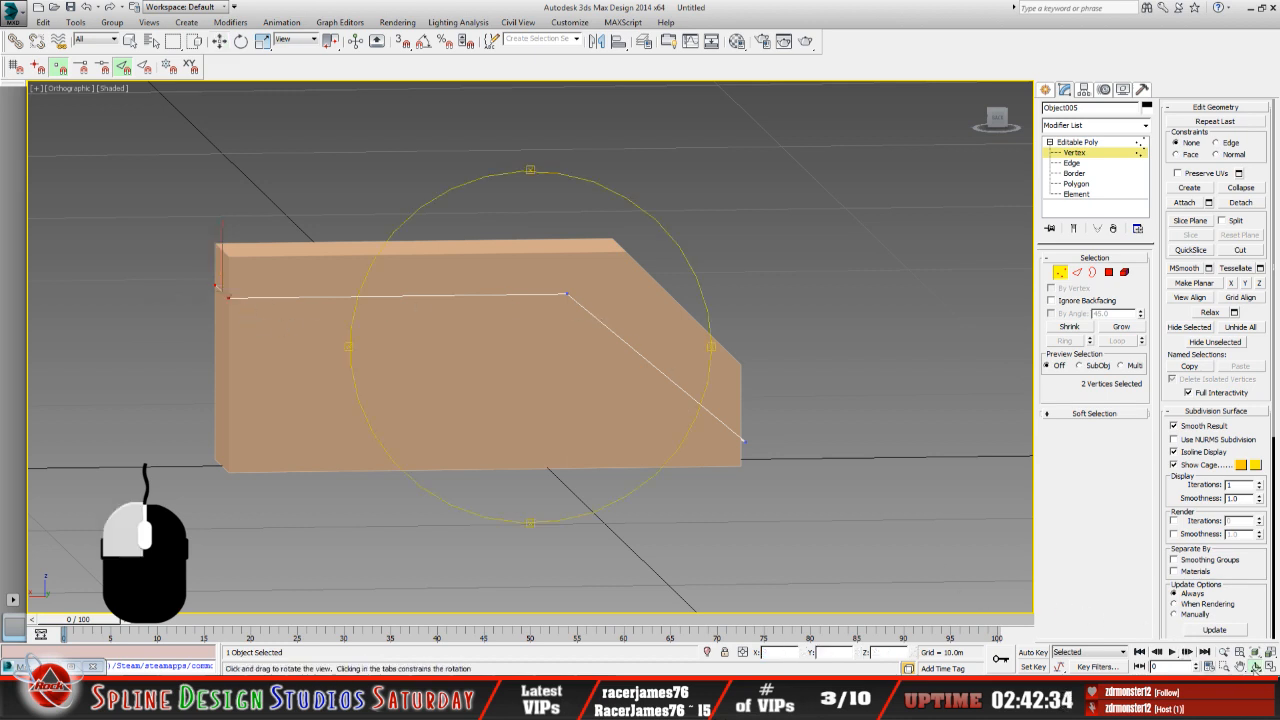
drag(682, 408, 513, 383)
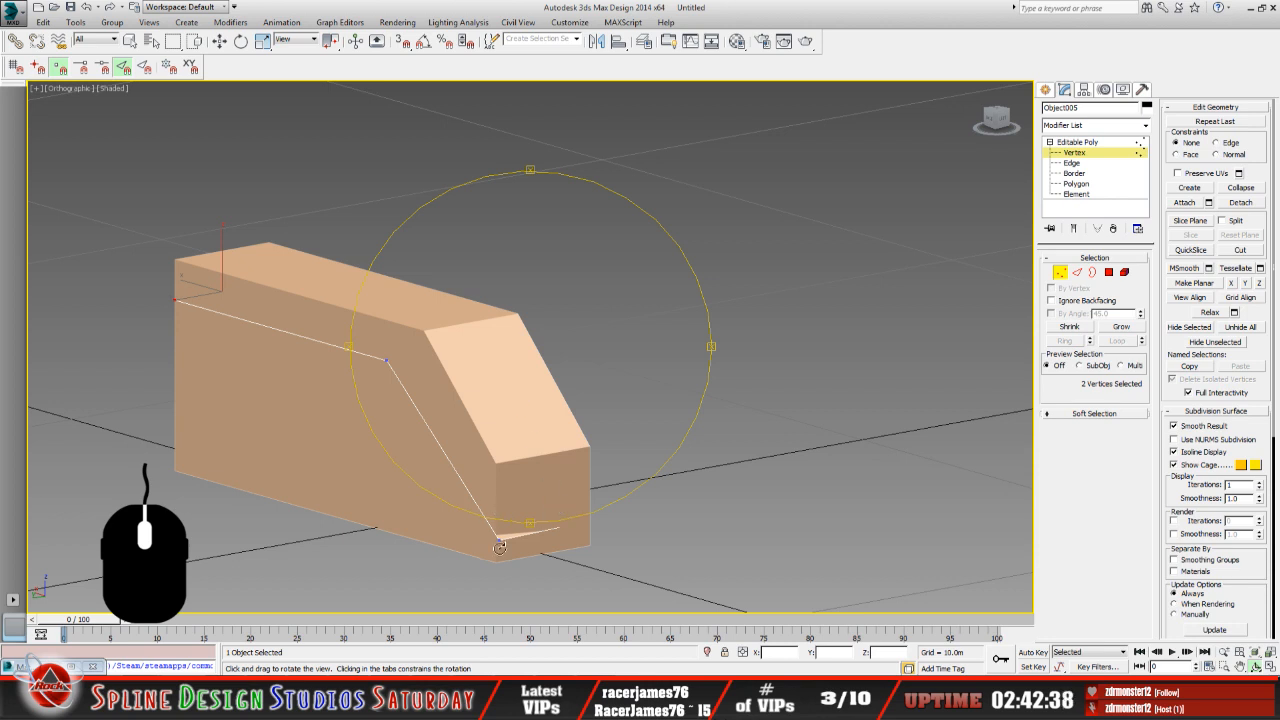
mouse_move(491, 400)
mouse_down()
mouse_move(443, 429)
mouse_move(478, 410)
mouse_up()
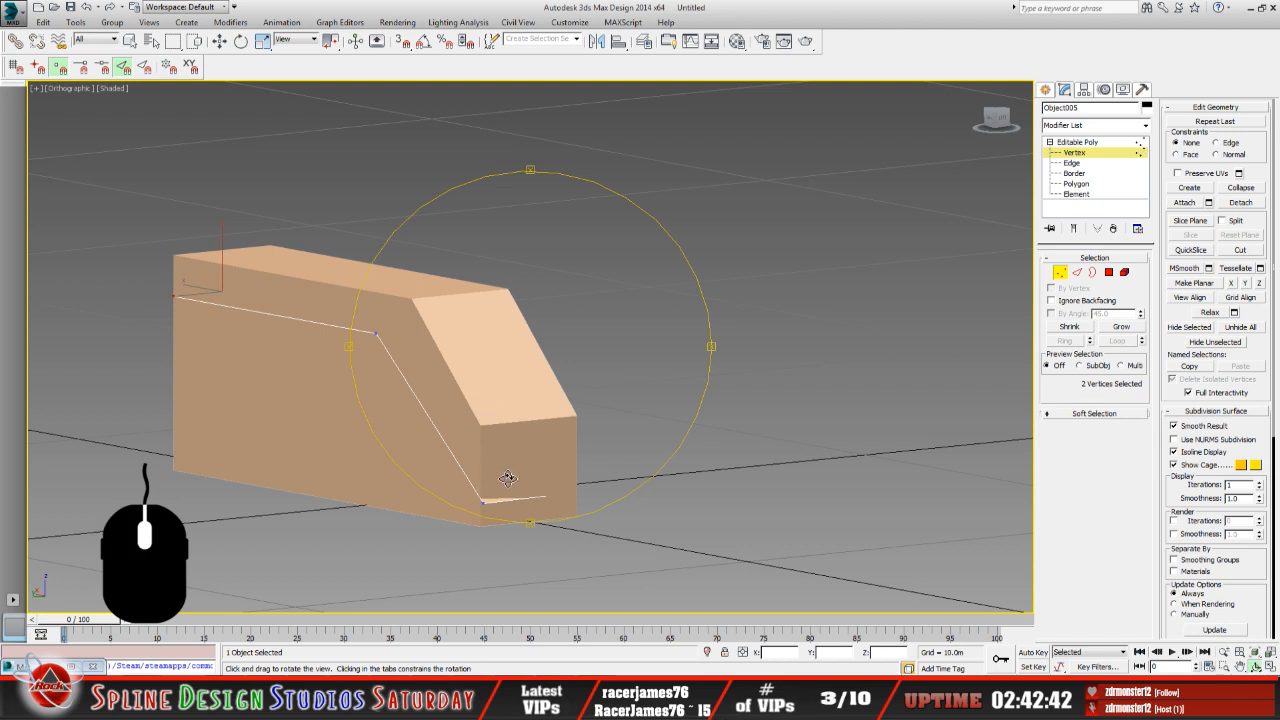
drag(508, 478, 514, 453)
scroll(611, 436, up, 4)
middle_drag(515, 455, 605, 340)
drag(567, 463, 546, 475)
middle_drag(602, 415, 502, 463)
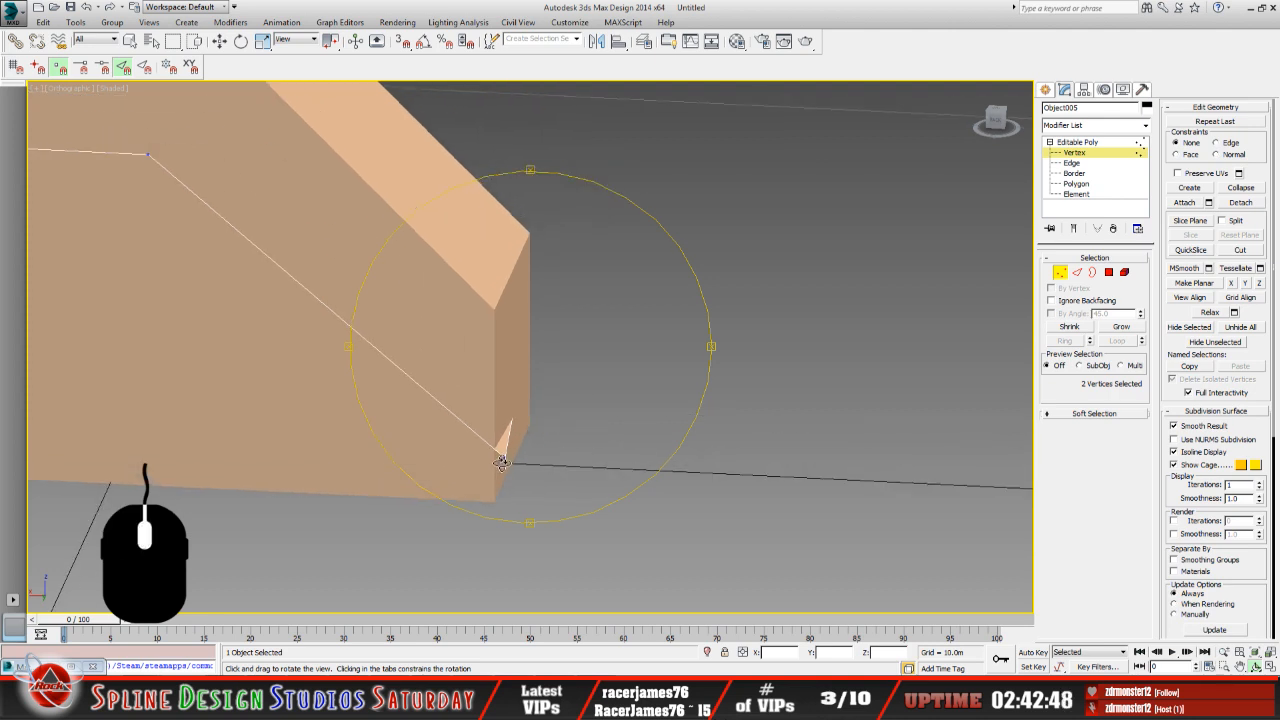
click(219, 42)
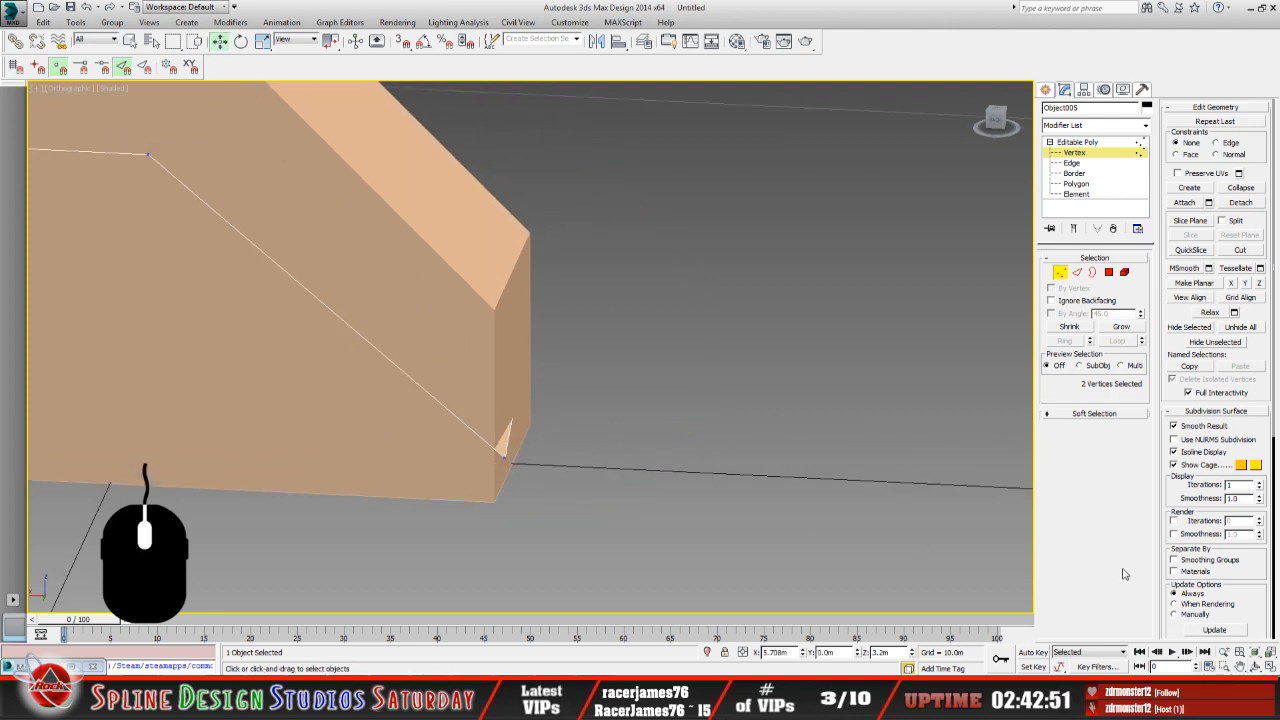
click(1254, 665)
drag(582, 418, 513, 422)
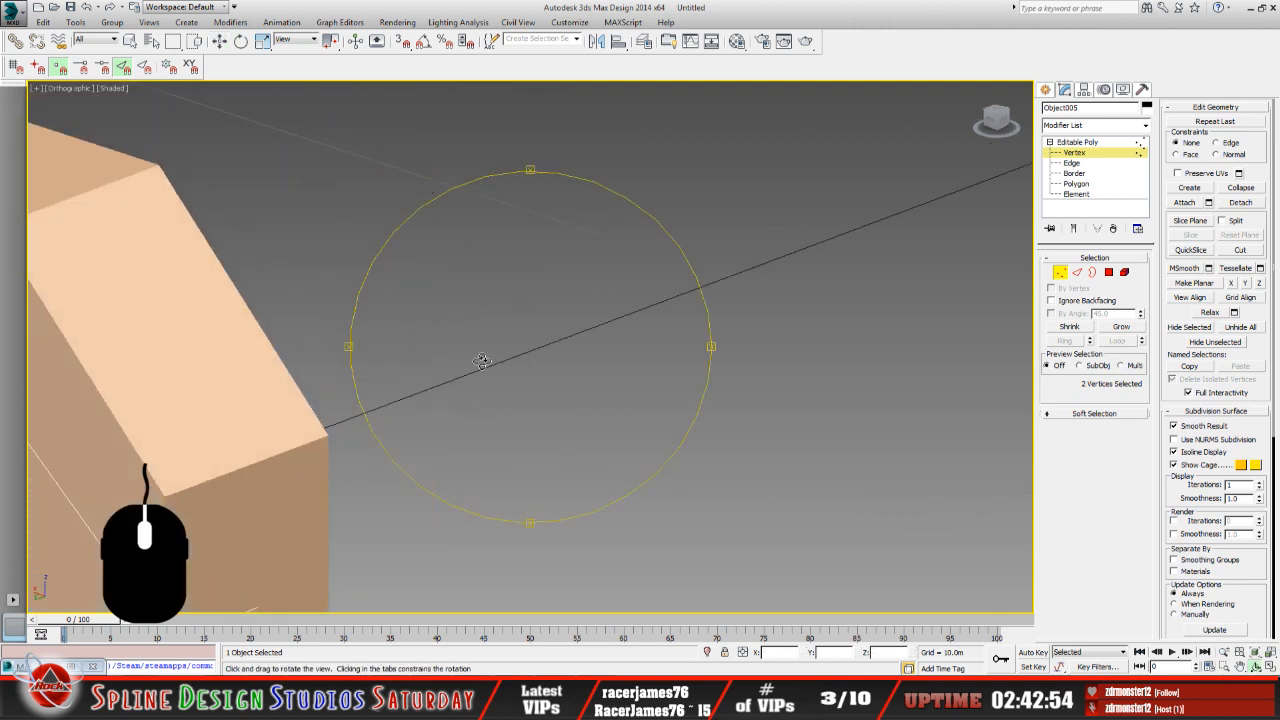
scroll(513, 423, down, 4)
click(220, 42)
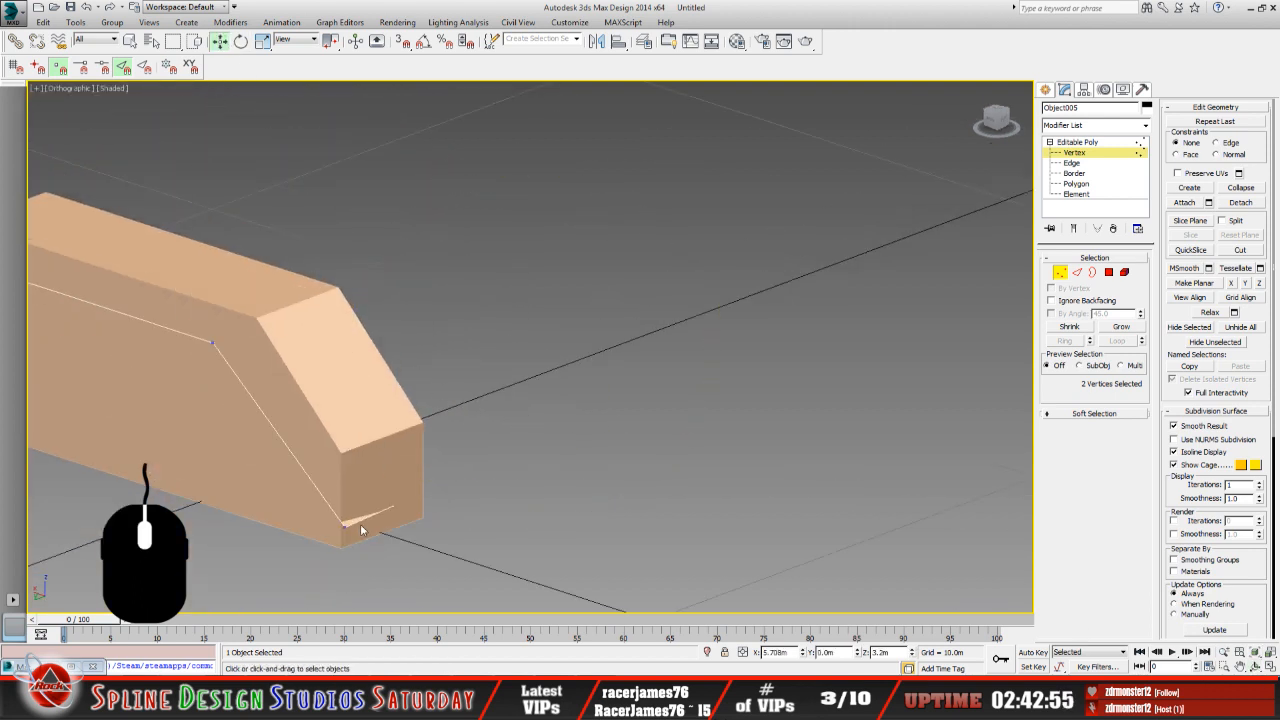
click(344, 527)
click(1254, 665)
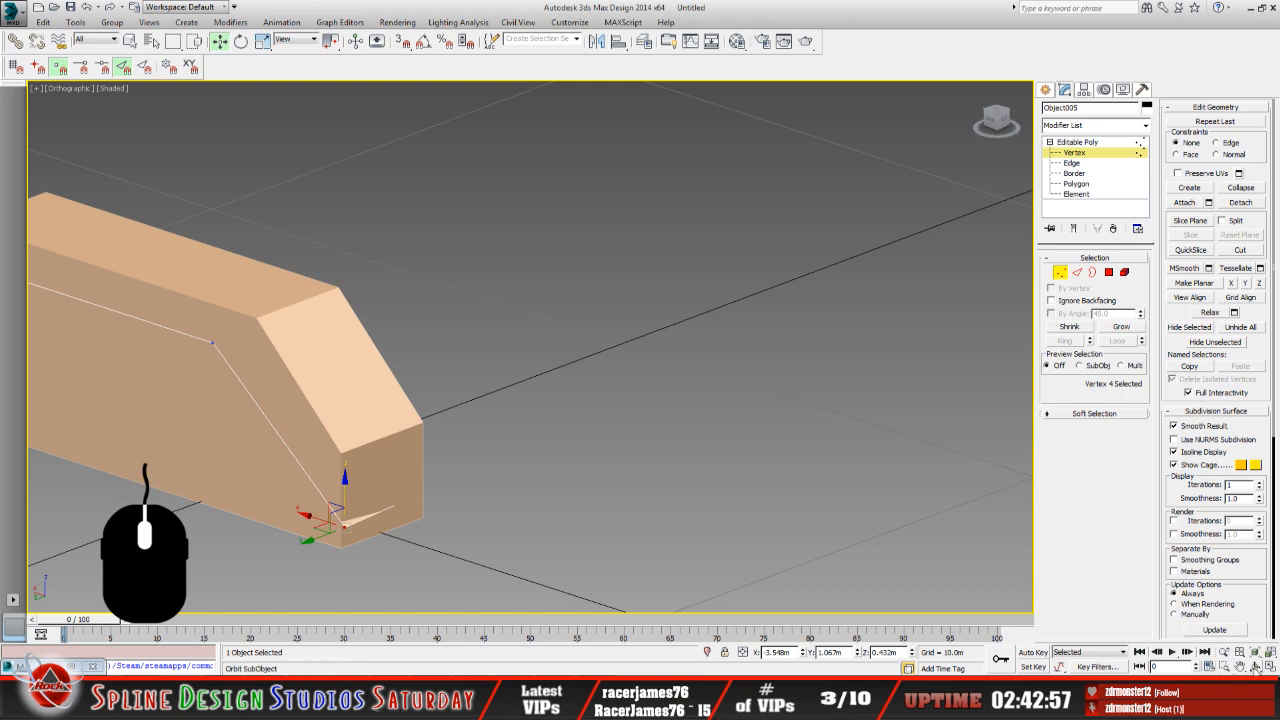
drag(522, 404, 473, 400)
scroll(507, 407, up, 4)
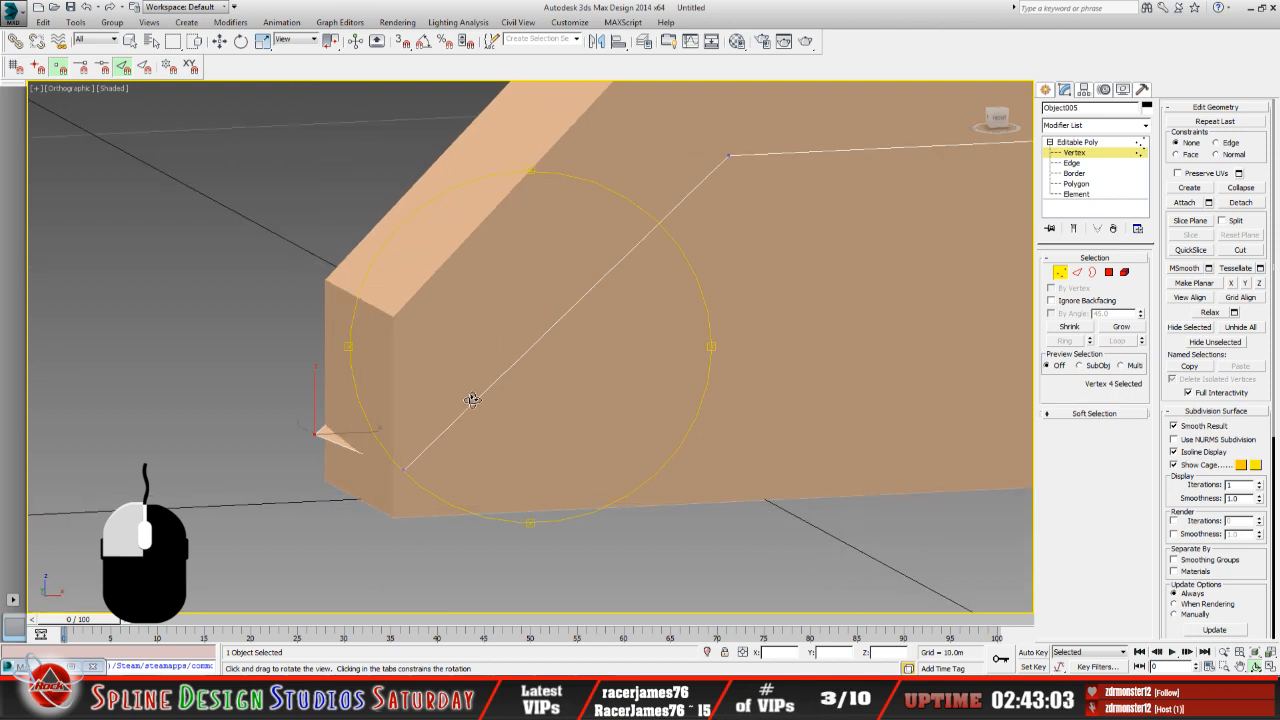
click(1086, 144)
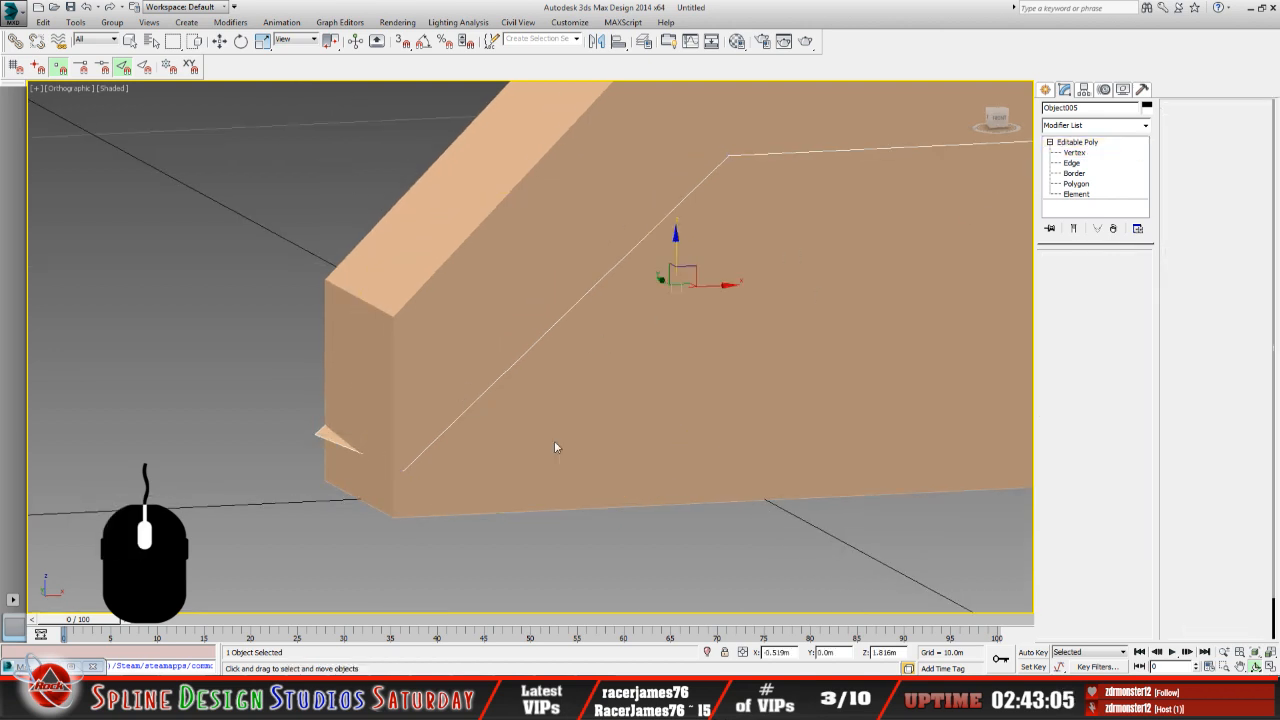
Copy the X coordinate of Box001's vertex where the floor line meets the near vertical edge of the short front face.
click(366, 373)
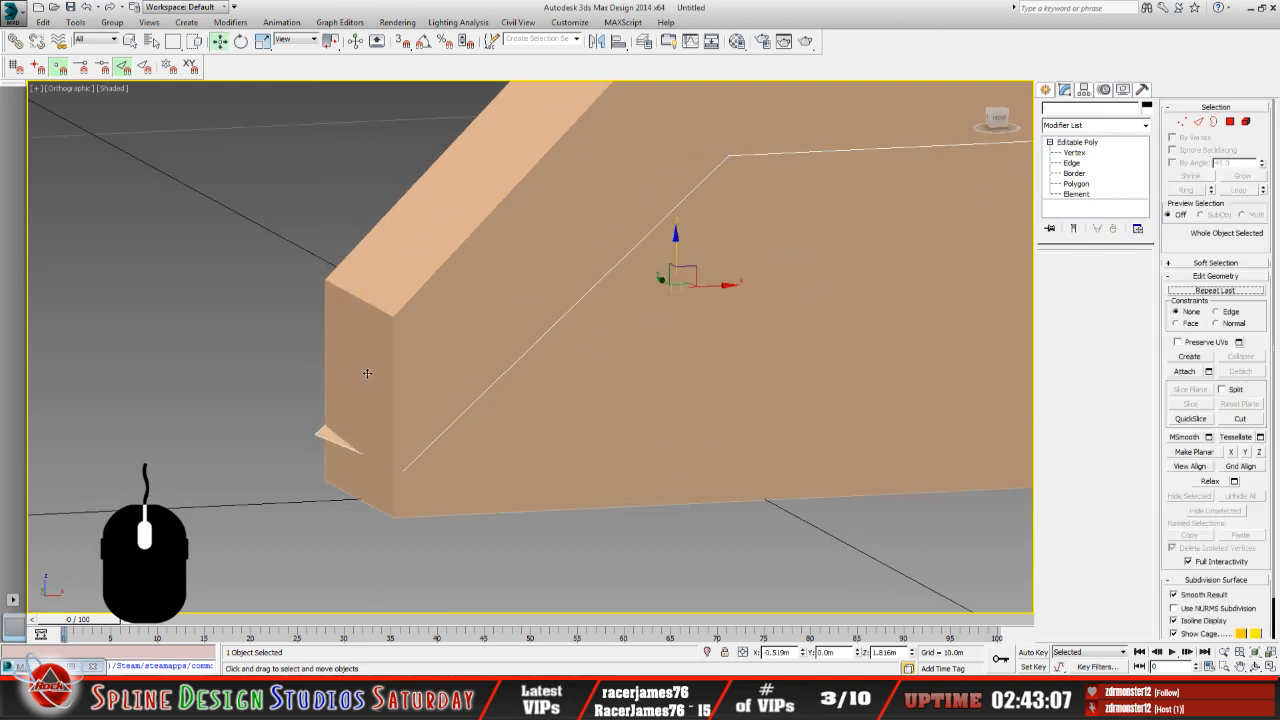
click(1075, 153)
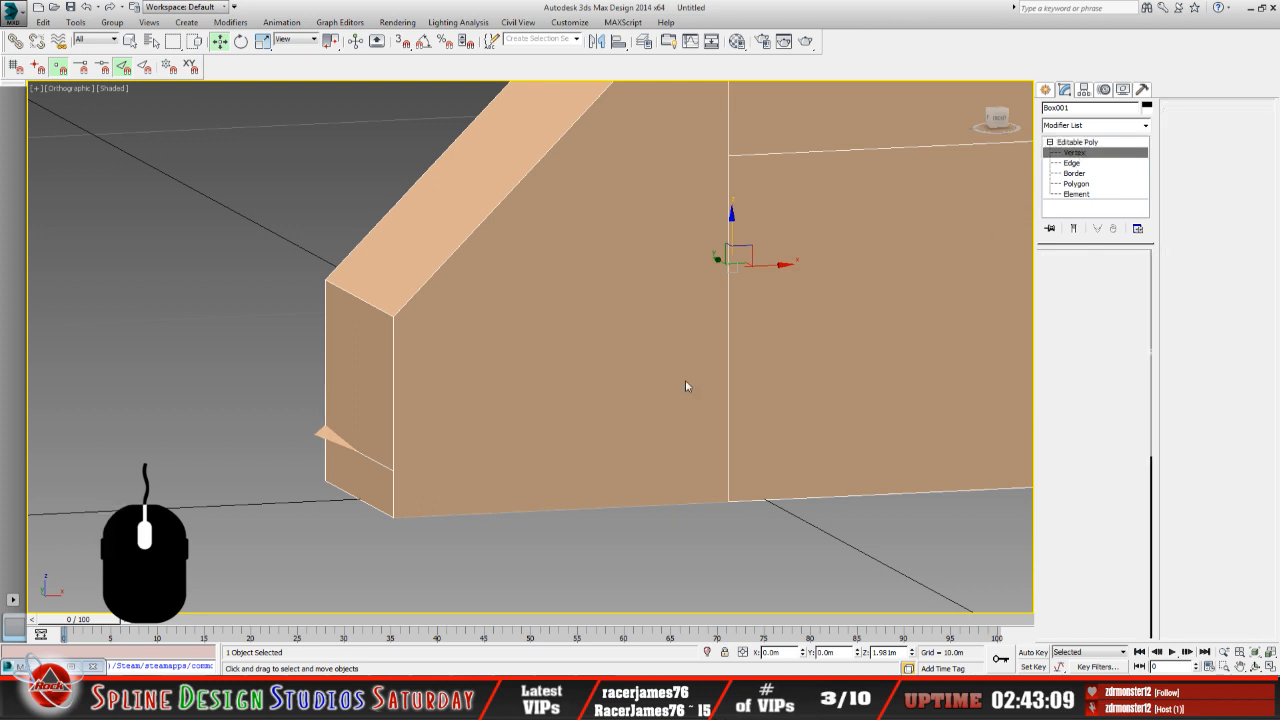
click(394, 469)
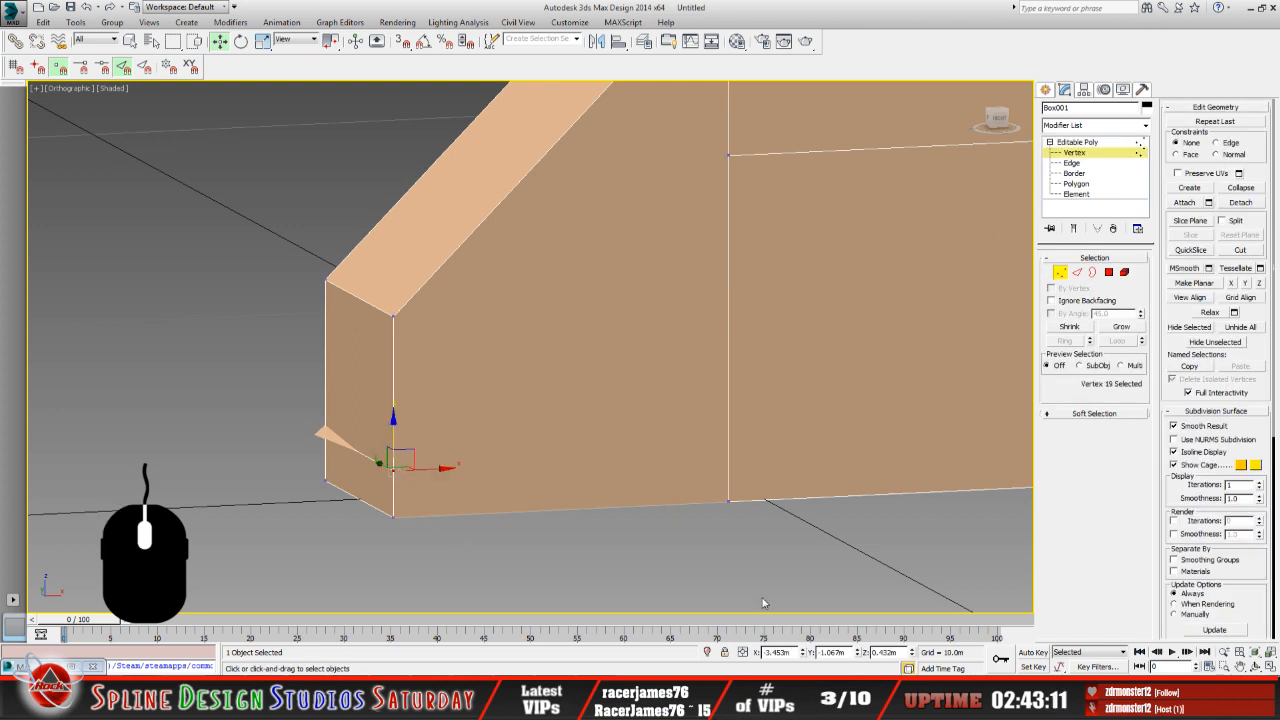
double_click(777, 652)
right_click(779, 656)
click(820, 518)
click(400, 543)
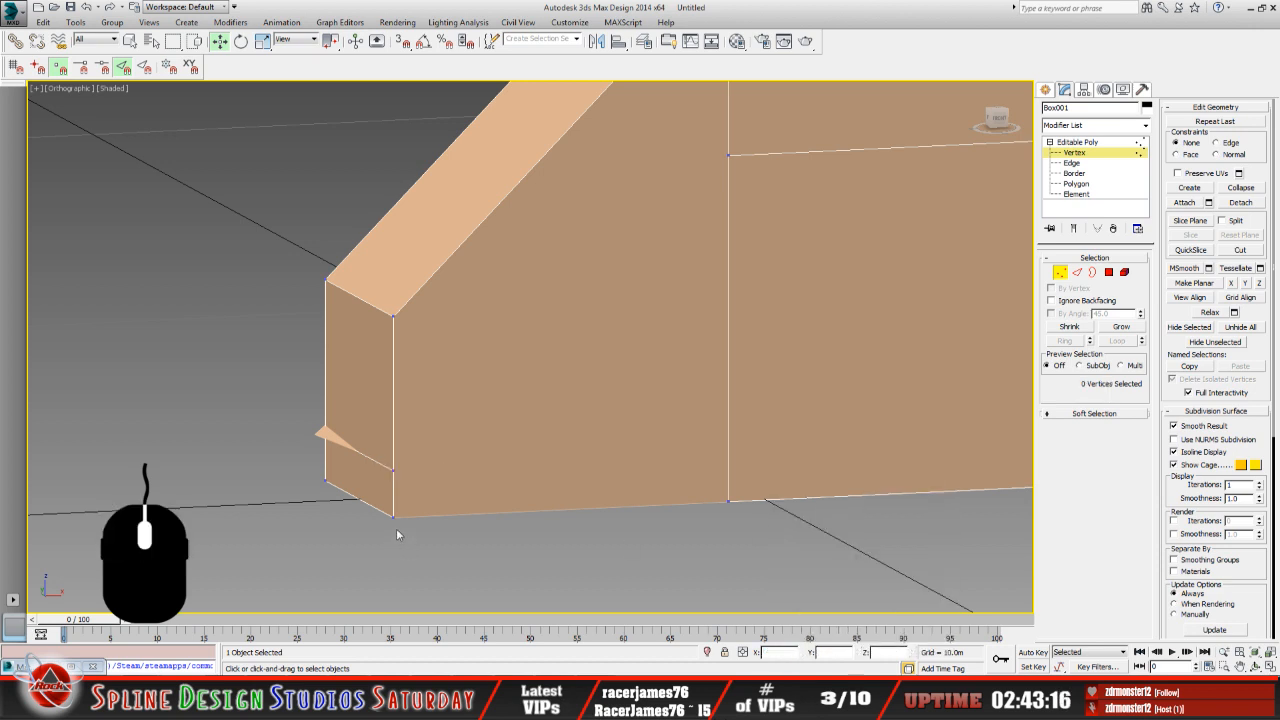
click(394, 470)
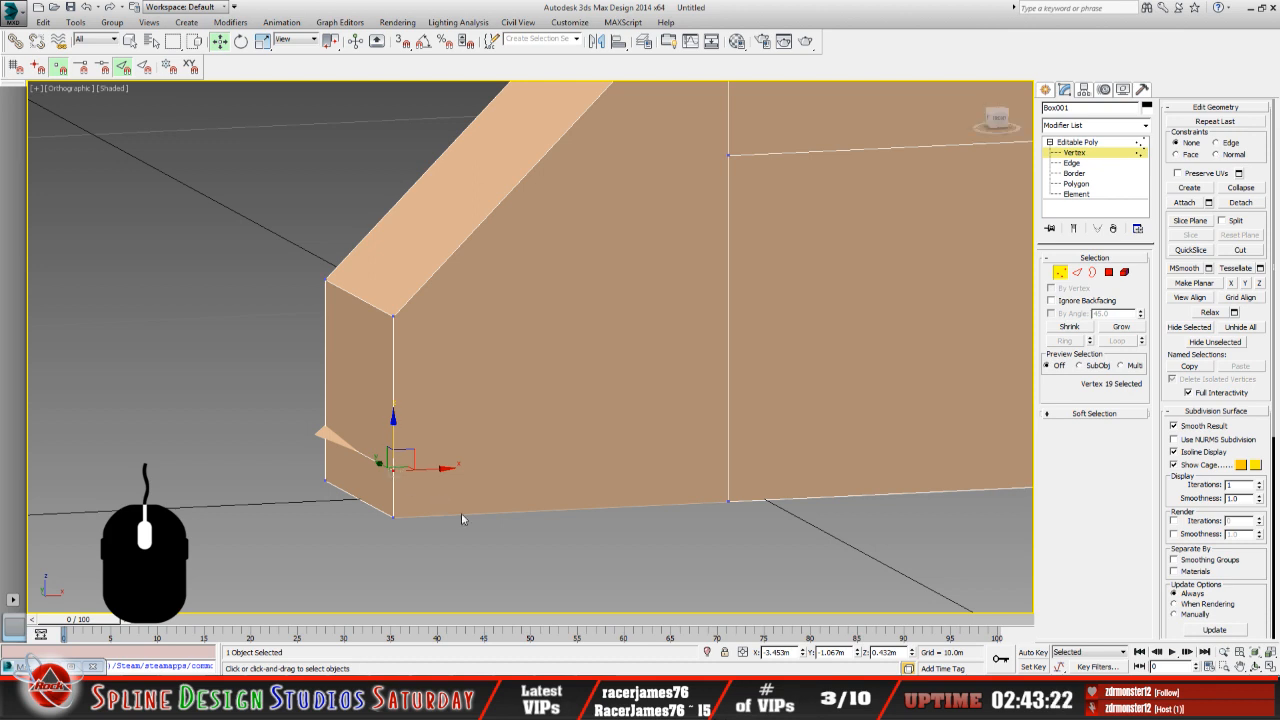
double_click(778, 652)
right_click(778, 652)
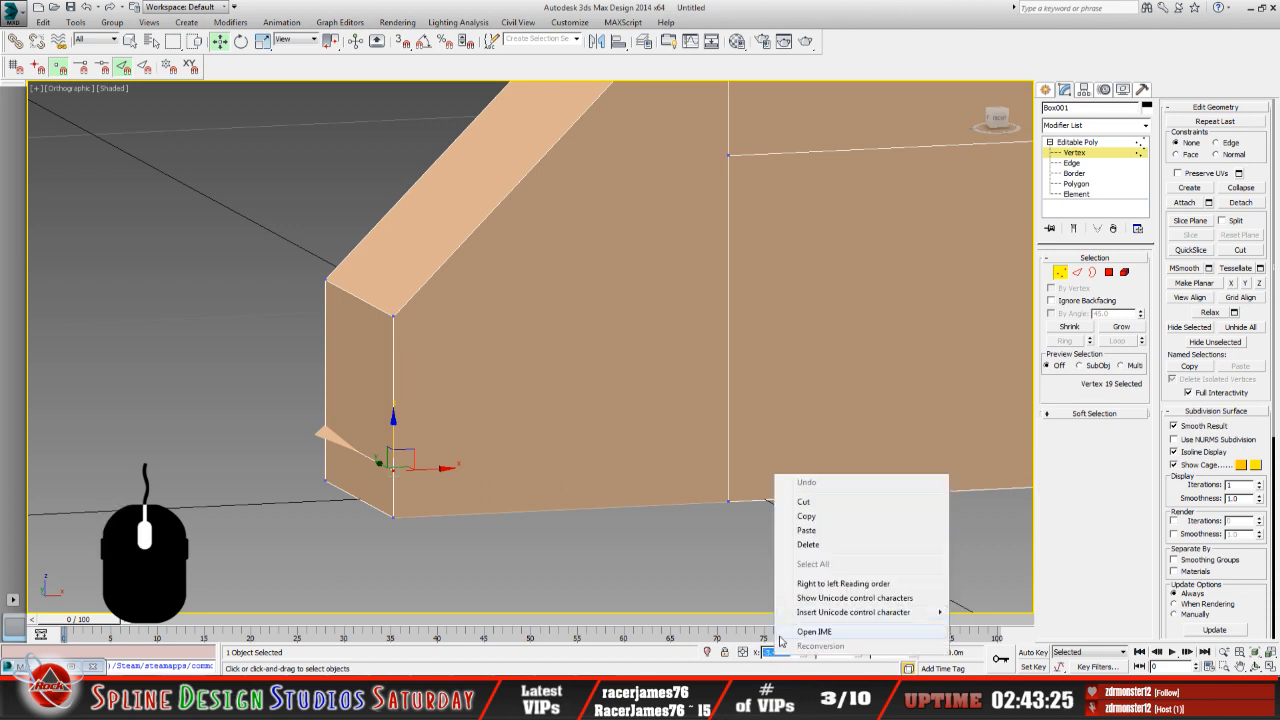
click(778, 524)
click(601, 459)
click(1078, 144)
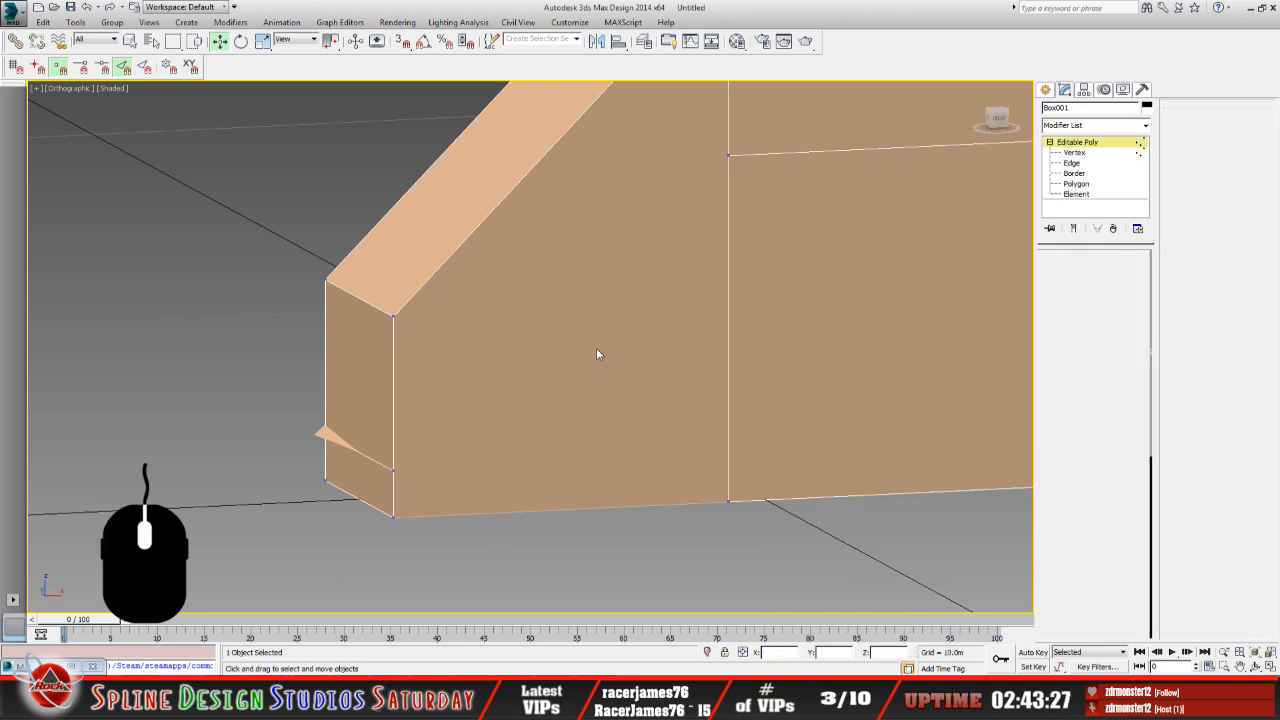
Set the X position of Object005's low-end vertex beside Box001's near front edge to the copied value, -3.453 m.
click(326, 440)
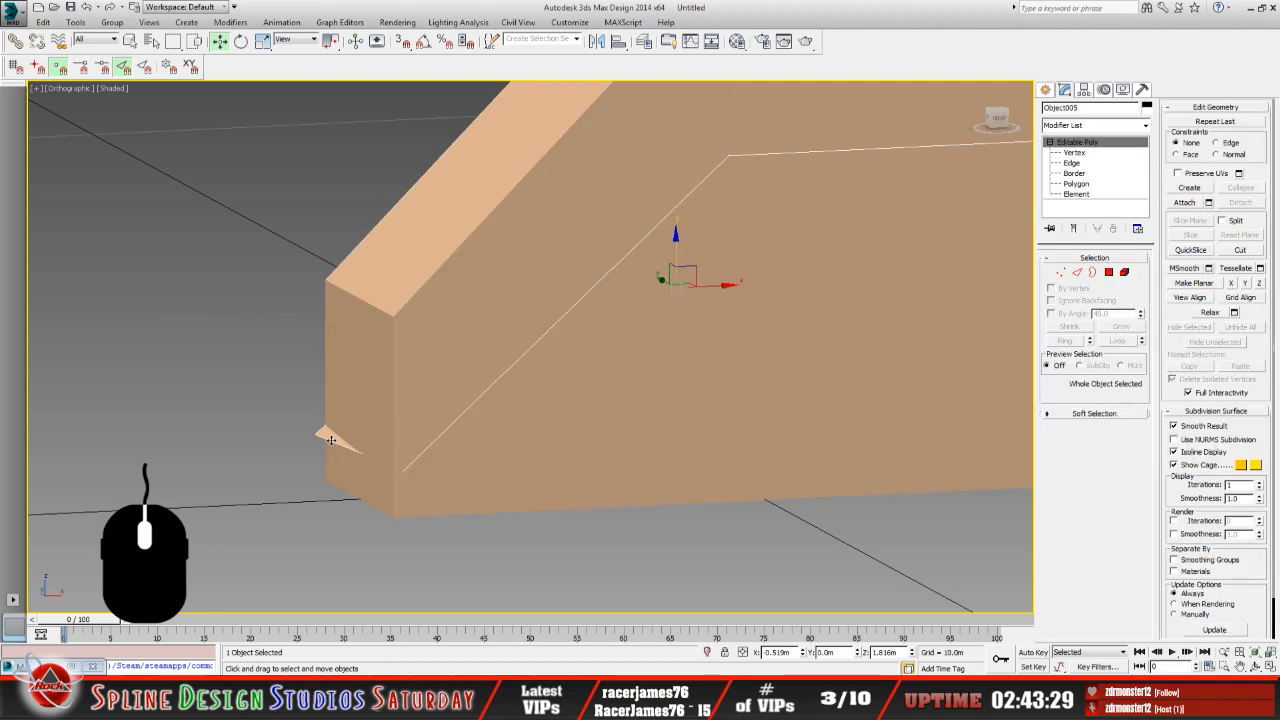
double_click(776, 652)
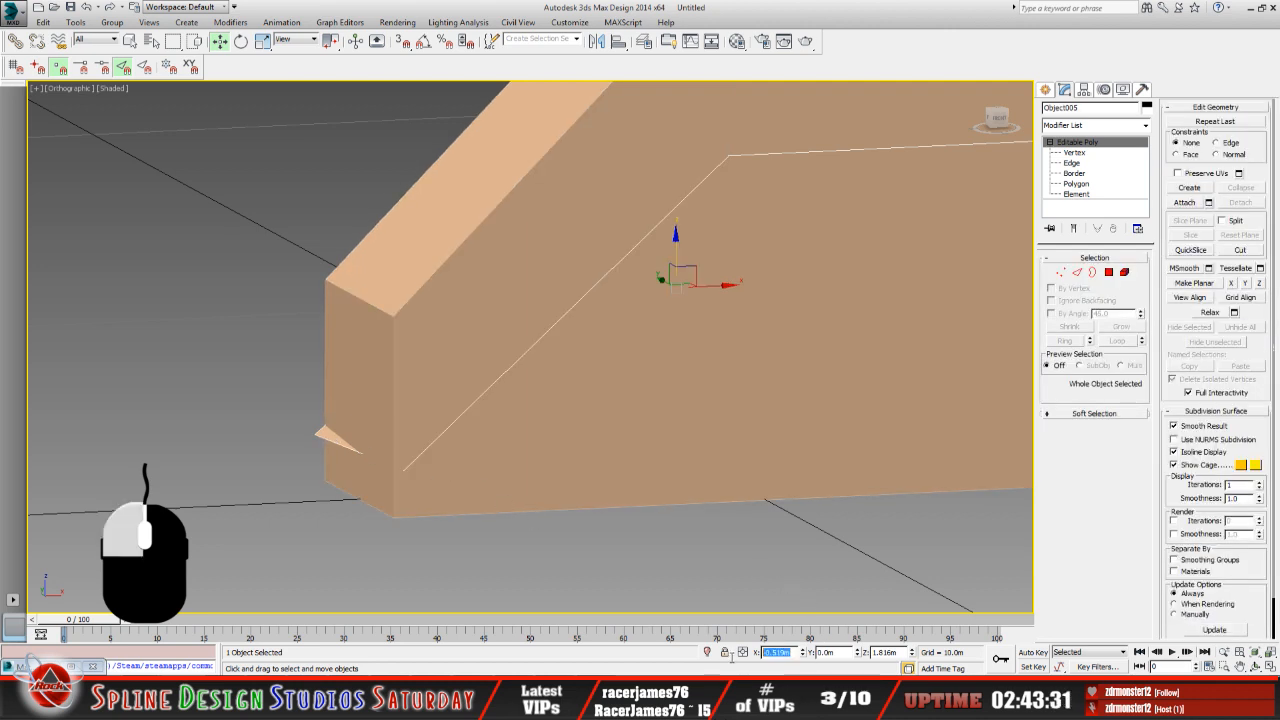
click(1075, 153)
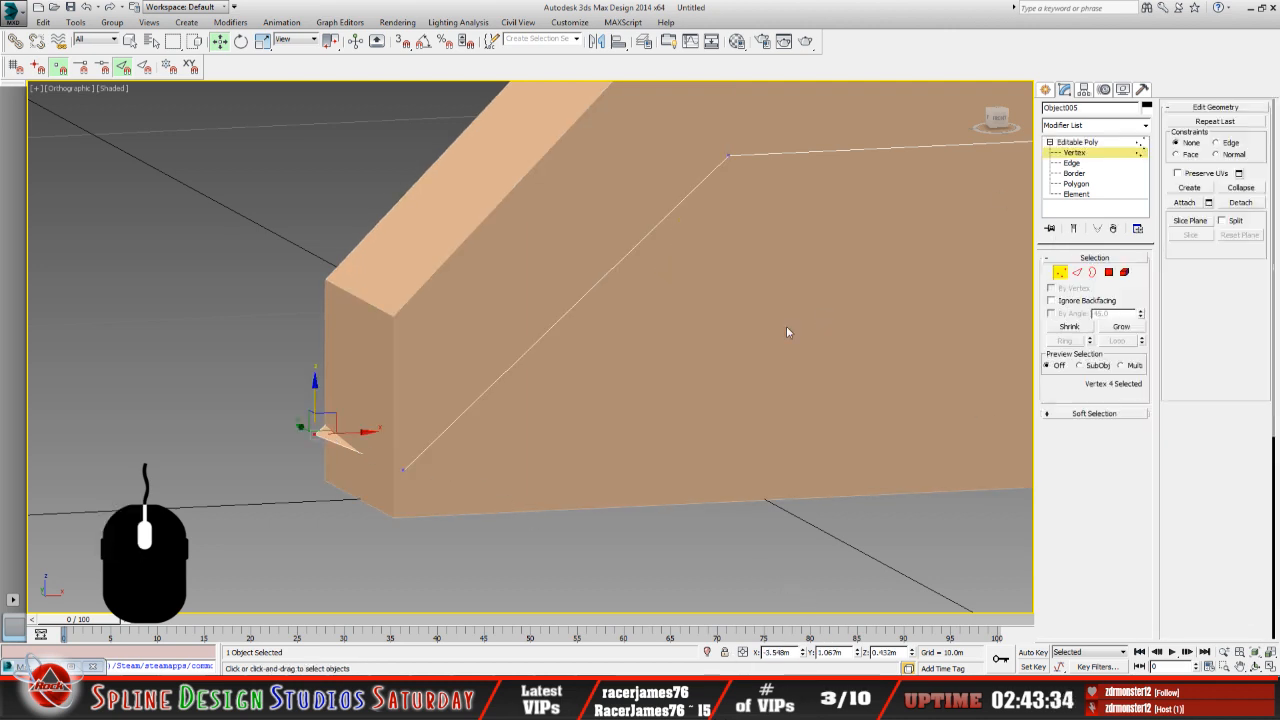
click(404, 467)
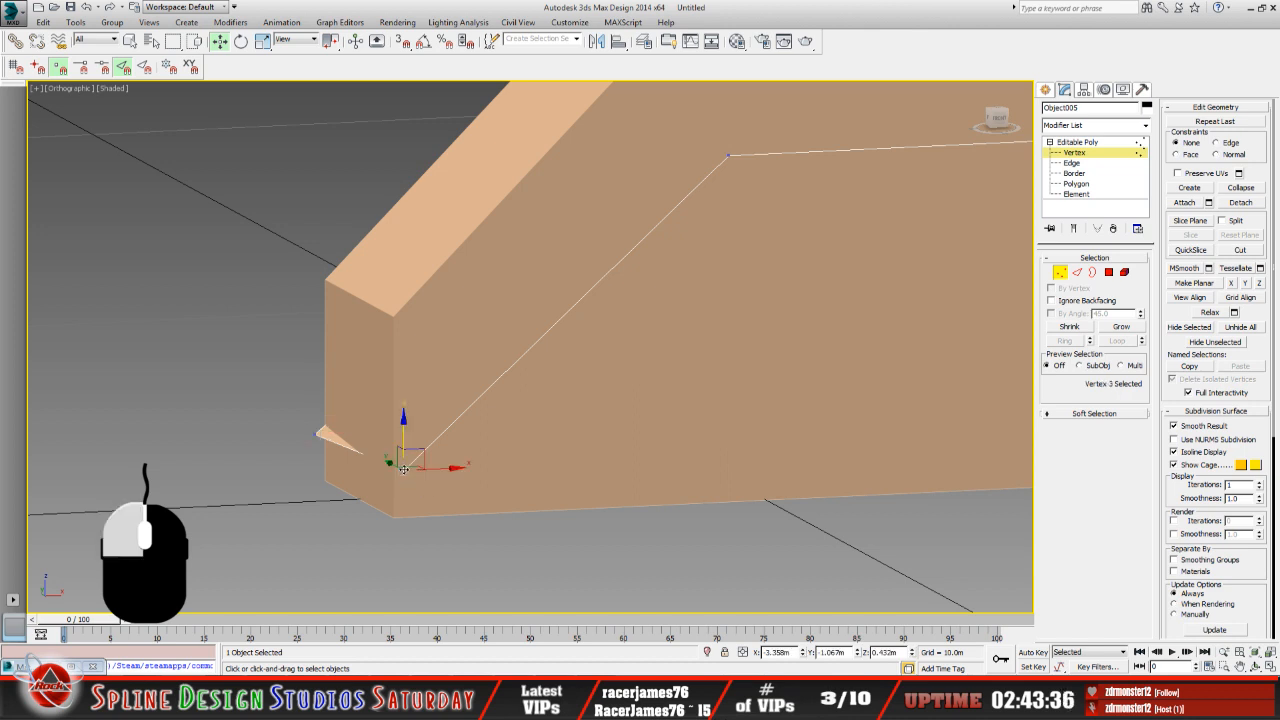
double_click(785, 653)
right_click(772, 652)
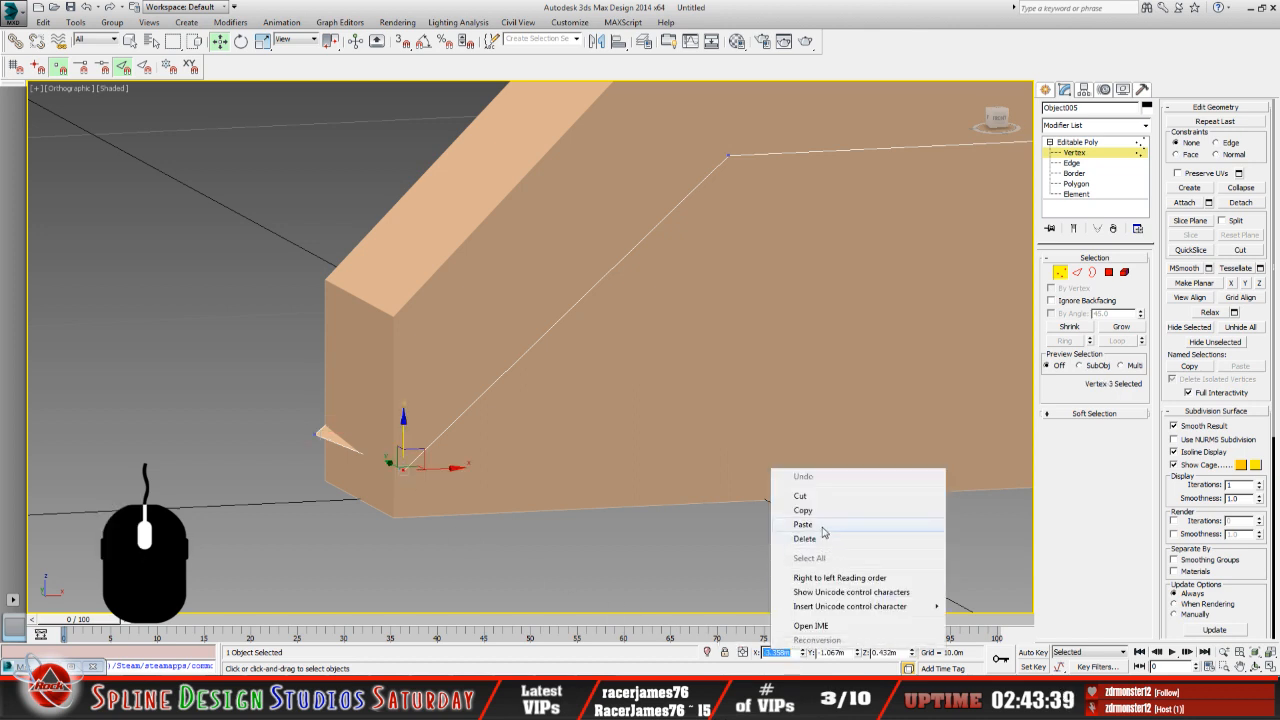
click(803, 524)
key(Return)
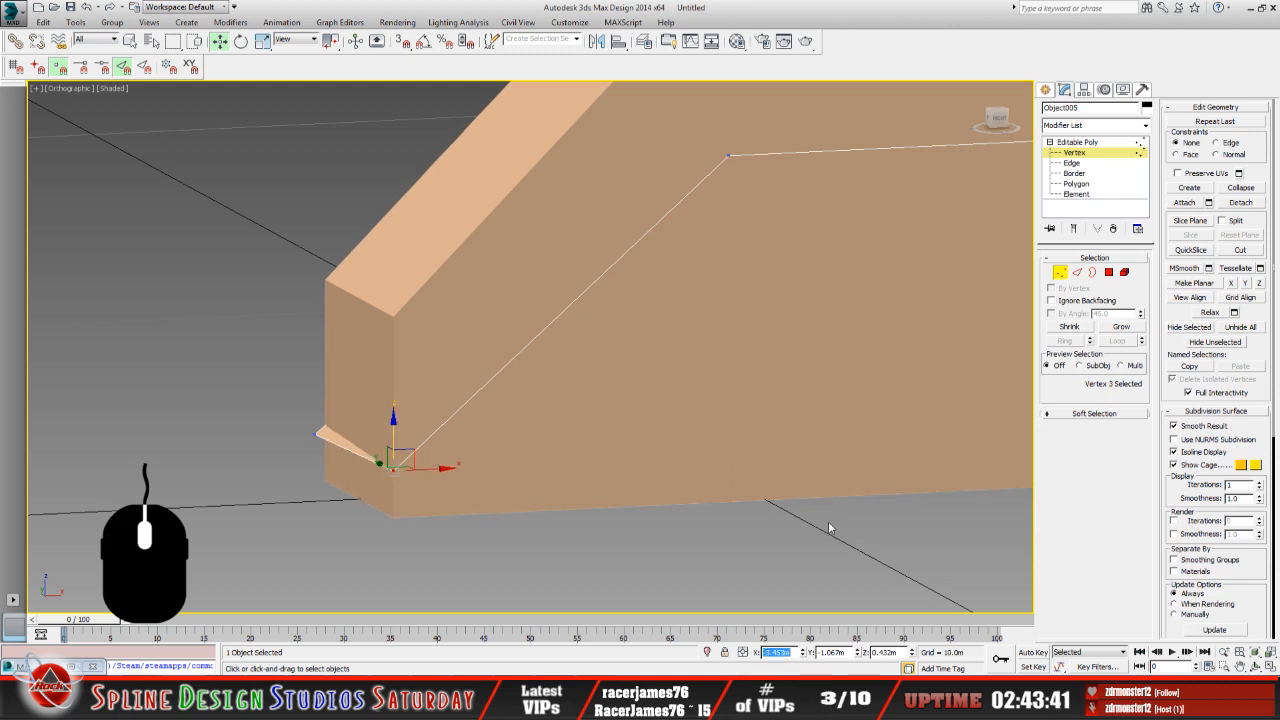
Set the X position of Object005's other low-end vertex, protruding on the far side, to the copied -3.453 m.
click(318, 434)
double_click(795, 652)
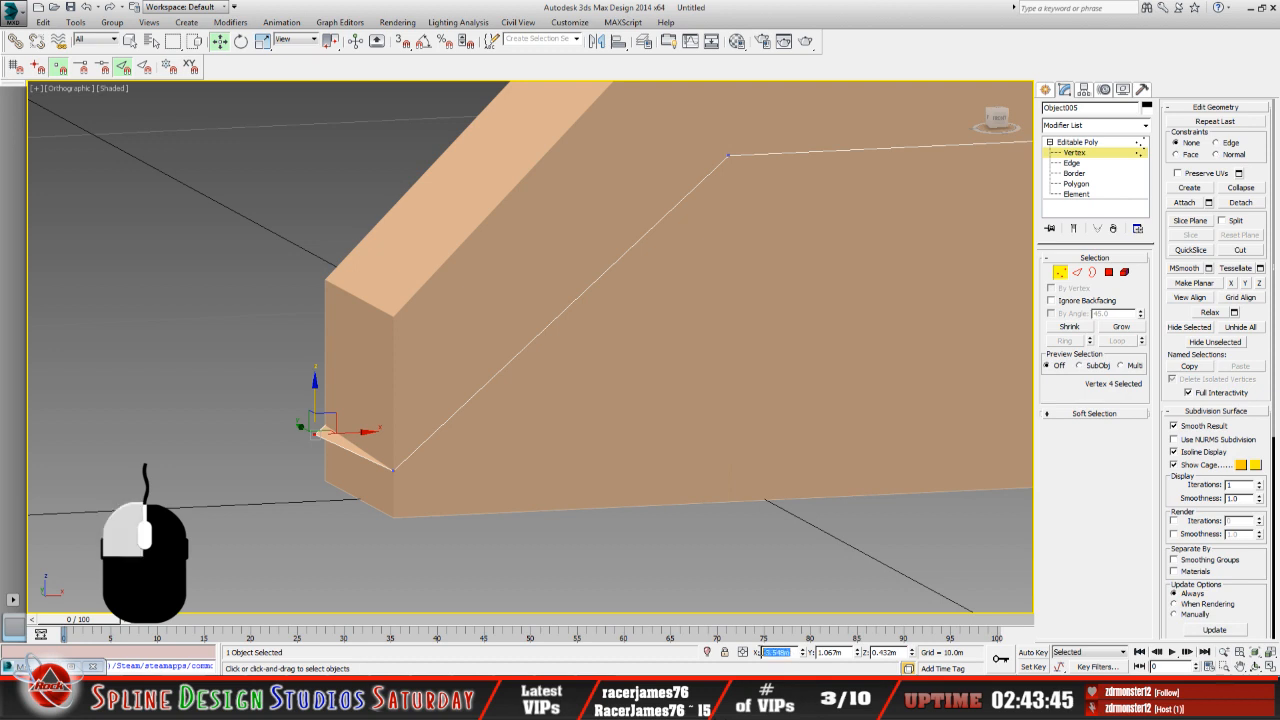
right_click(783, 652)
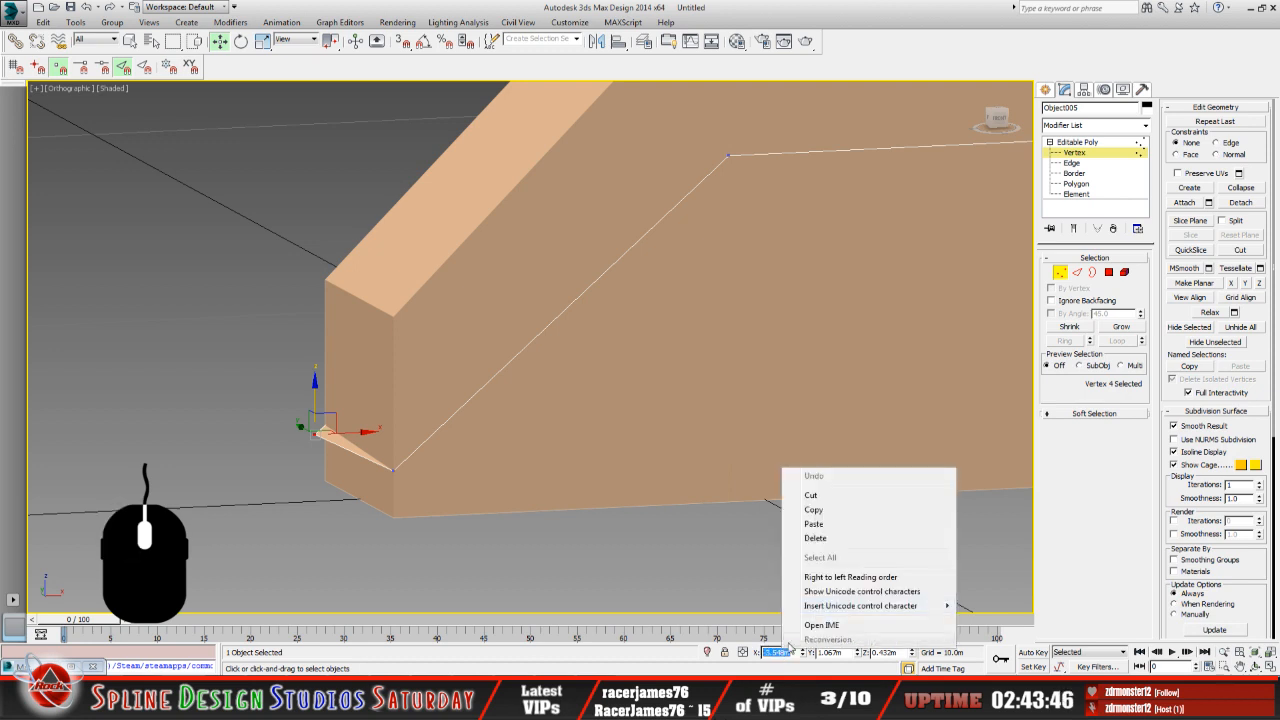
click(840, 522)
key(Return)
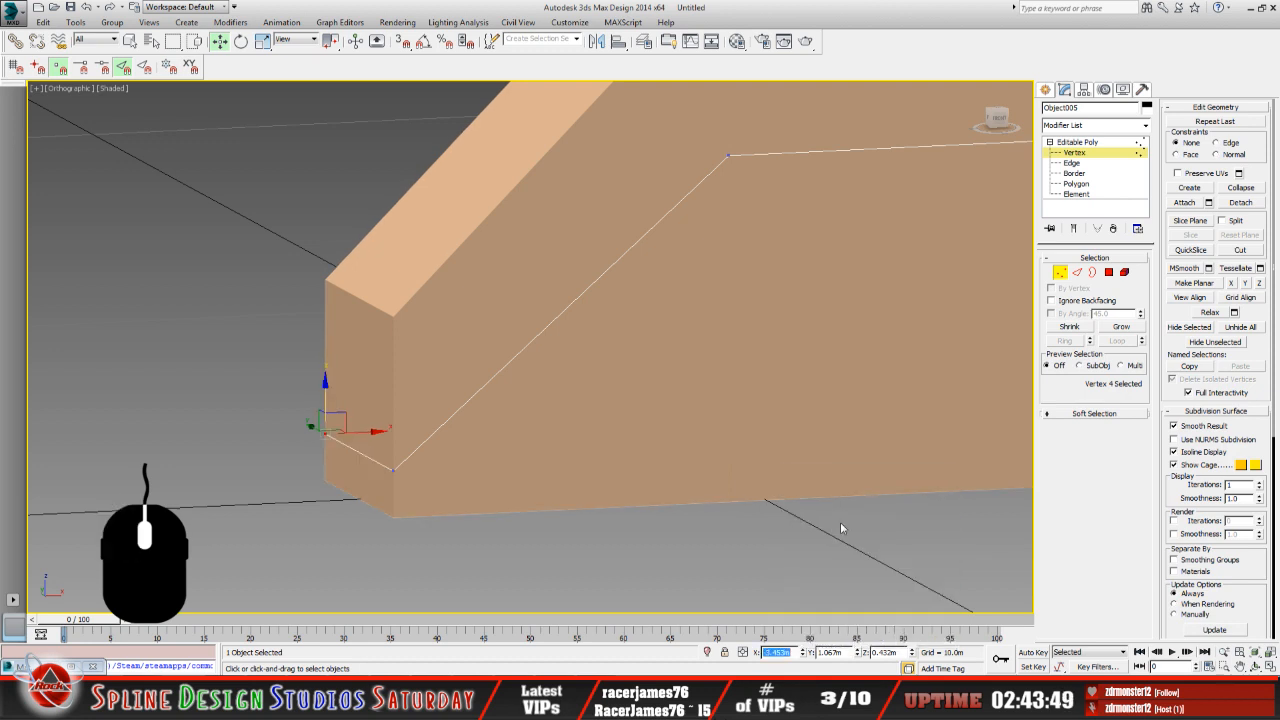
Finish editing Object005's vertices and select the whole Box001 object.
click(1255, 666)
drag(449, 434, 527, 443)
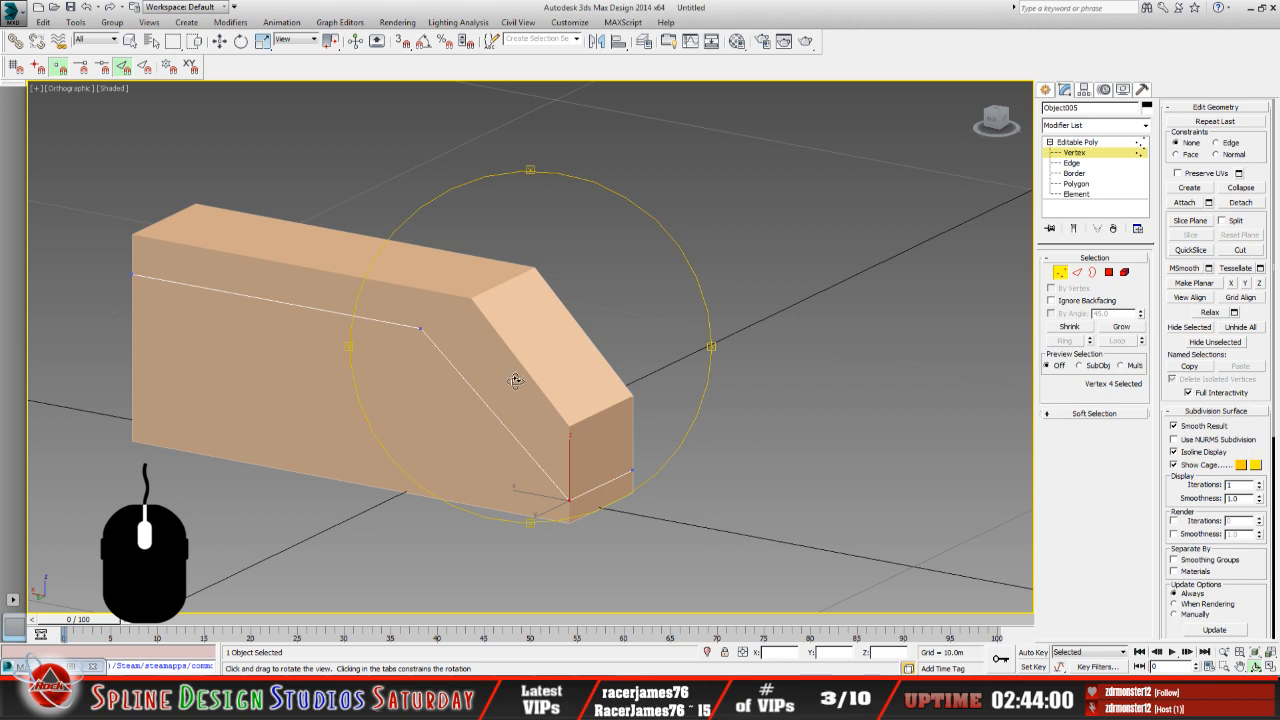
drag(514, 374, 502, 408)
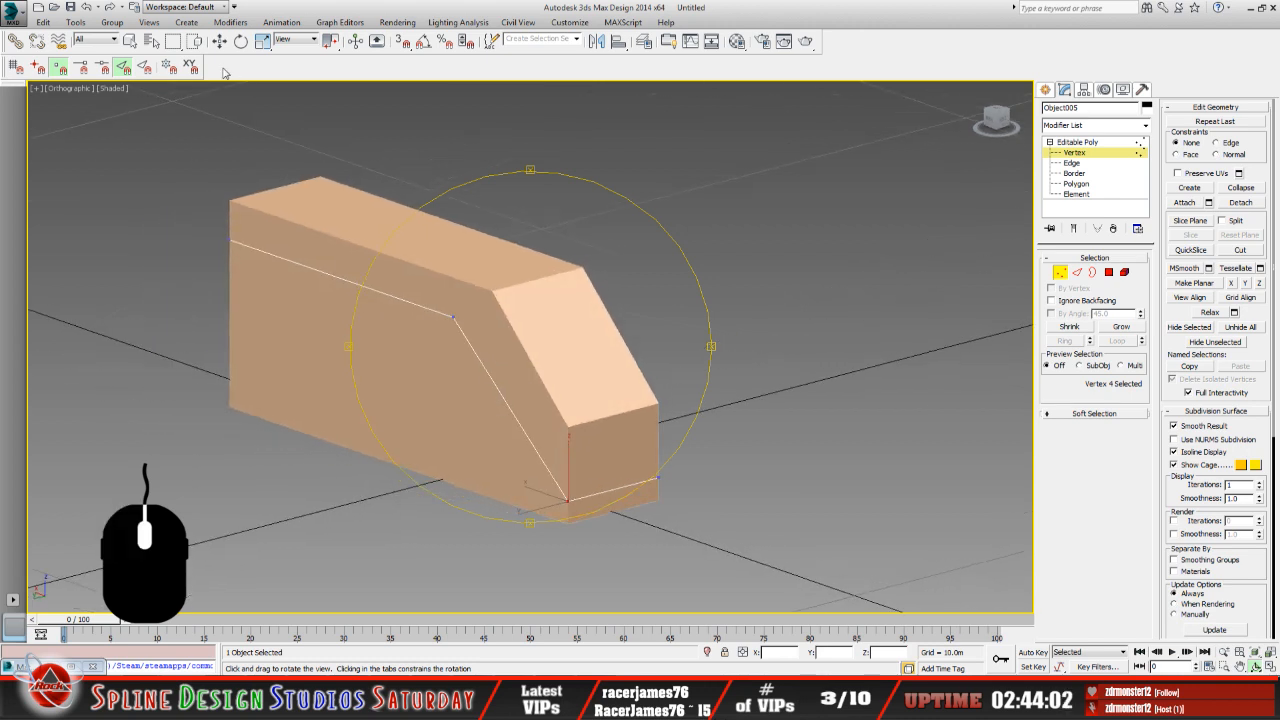
click(1087, 151)
key(w)
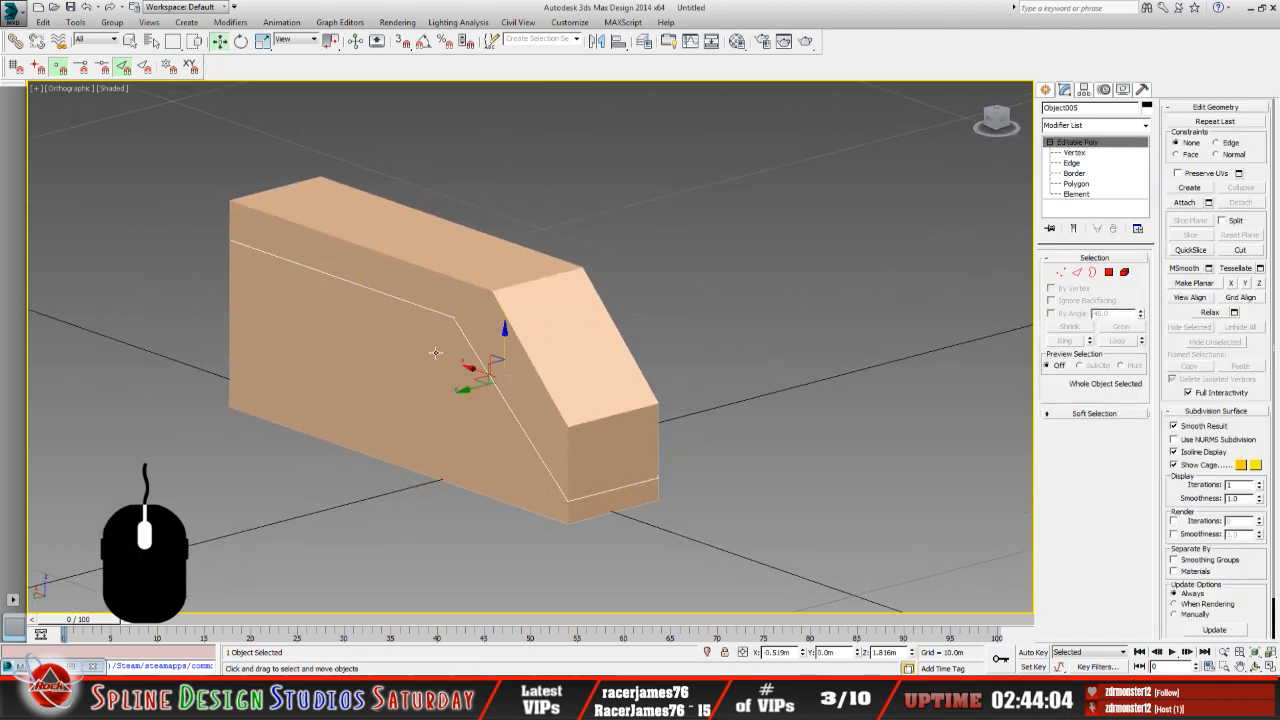
click(398, 357)
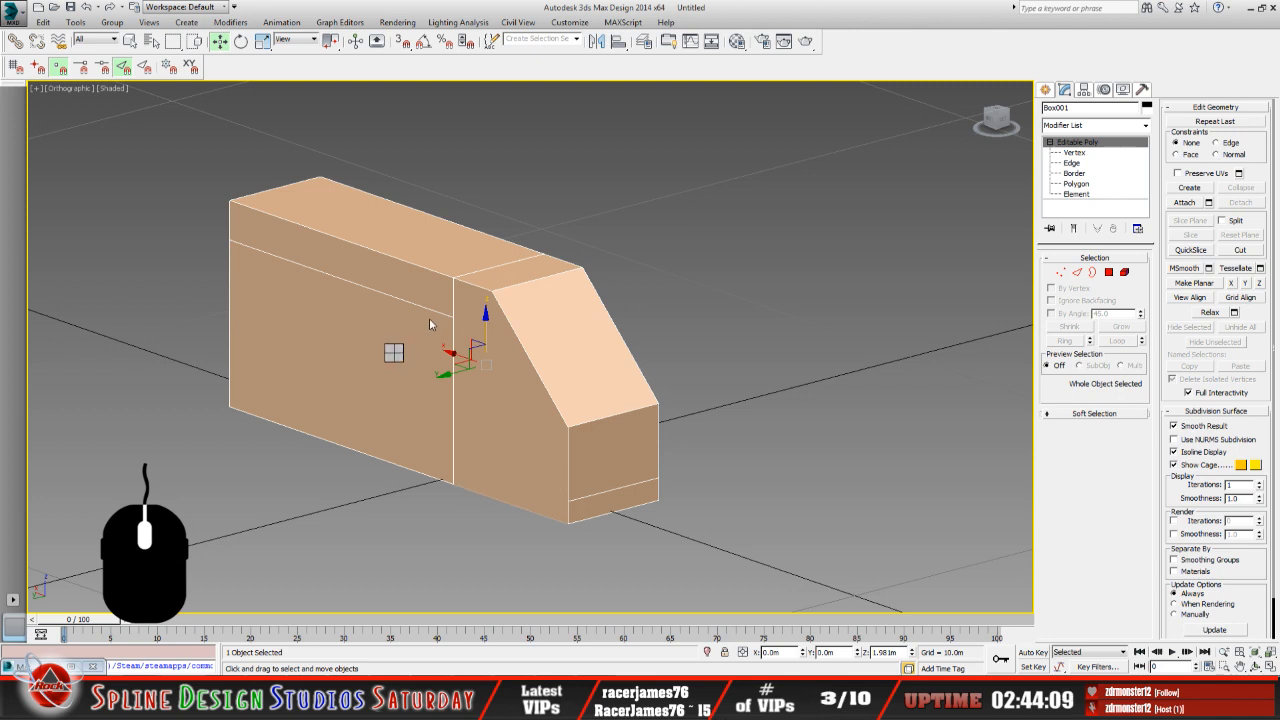
Hide the Box001 outer shell and examine the ramp and the two side panels inside it.
key(Delete)
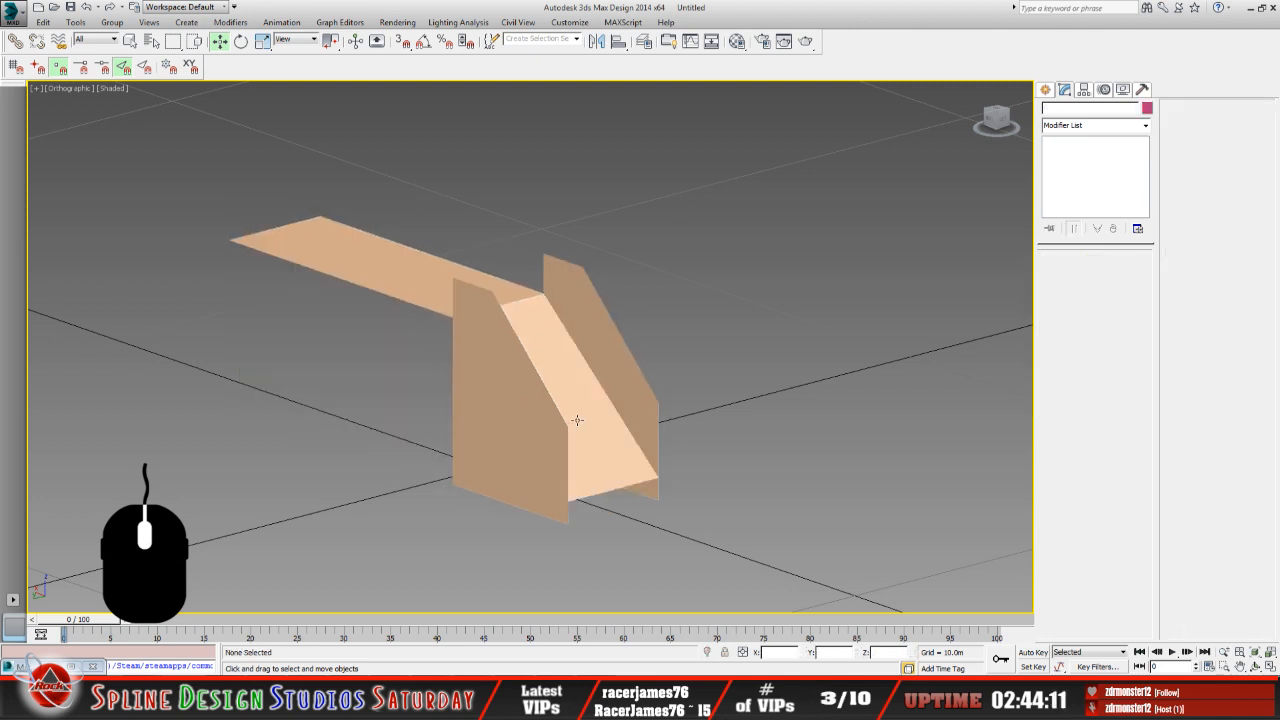
click(1255, 666)
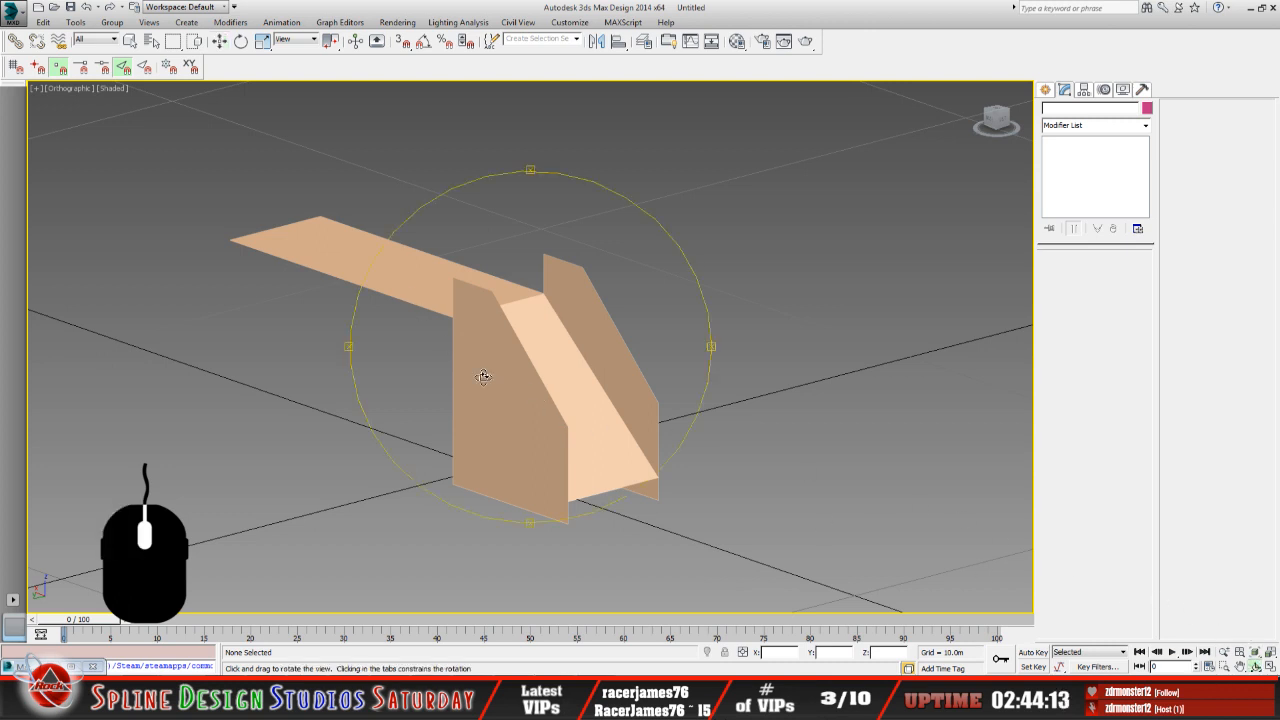
drag(483, 377, 534, 420)
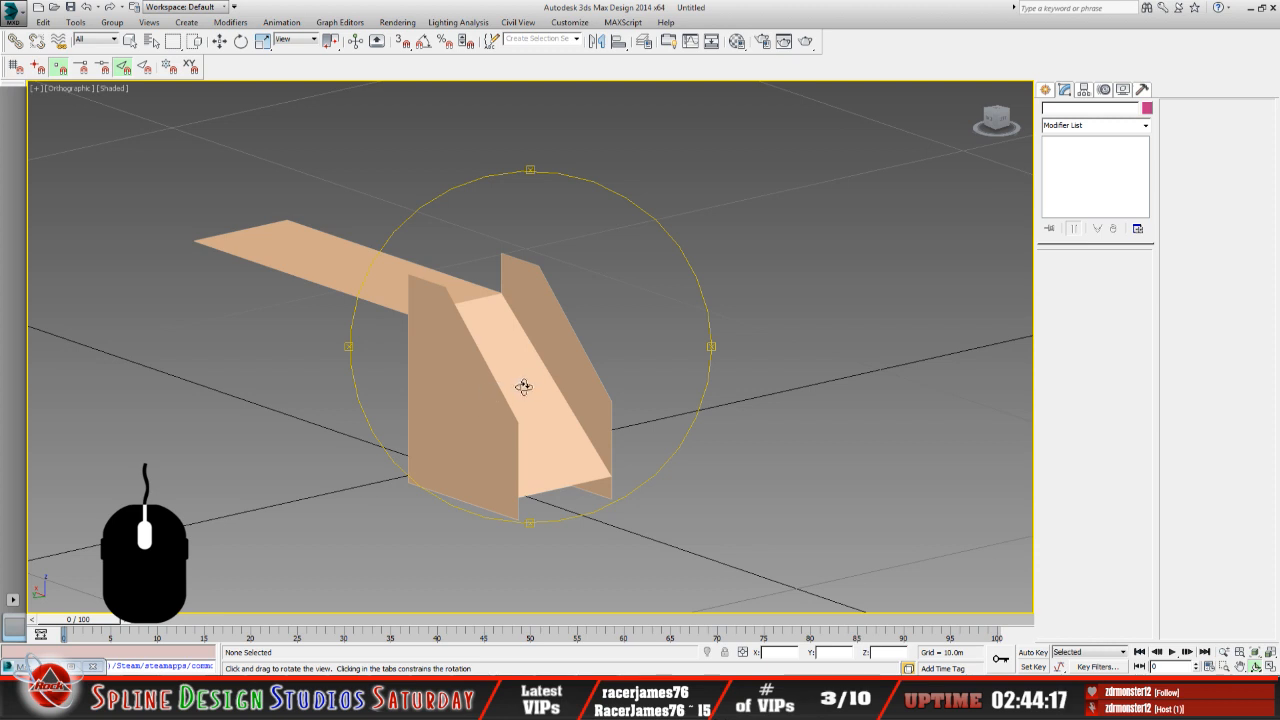
drag(697, 344, 387, 364)
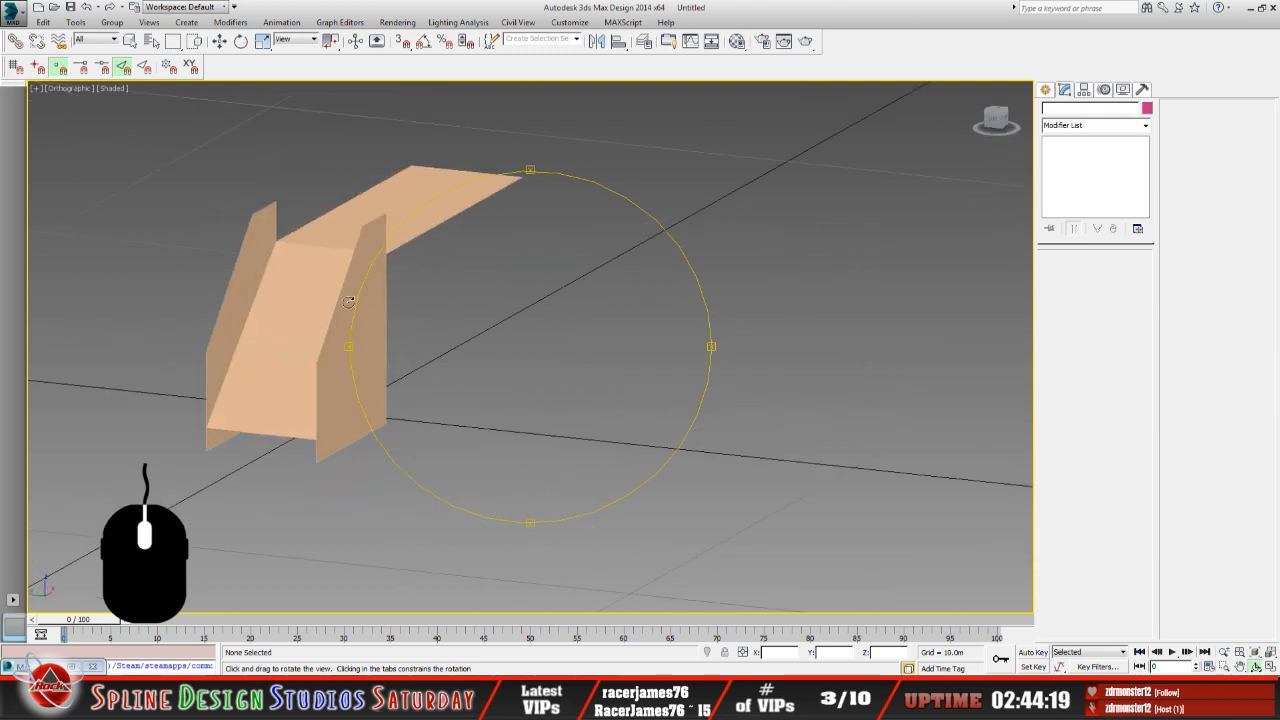
drag(384, 316, 648, 437)
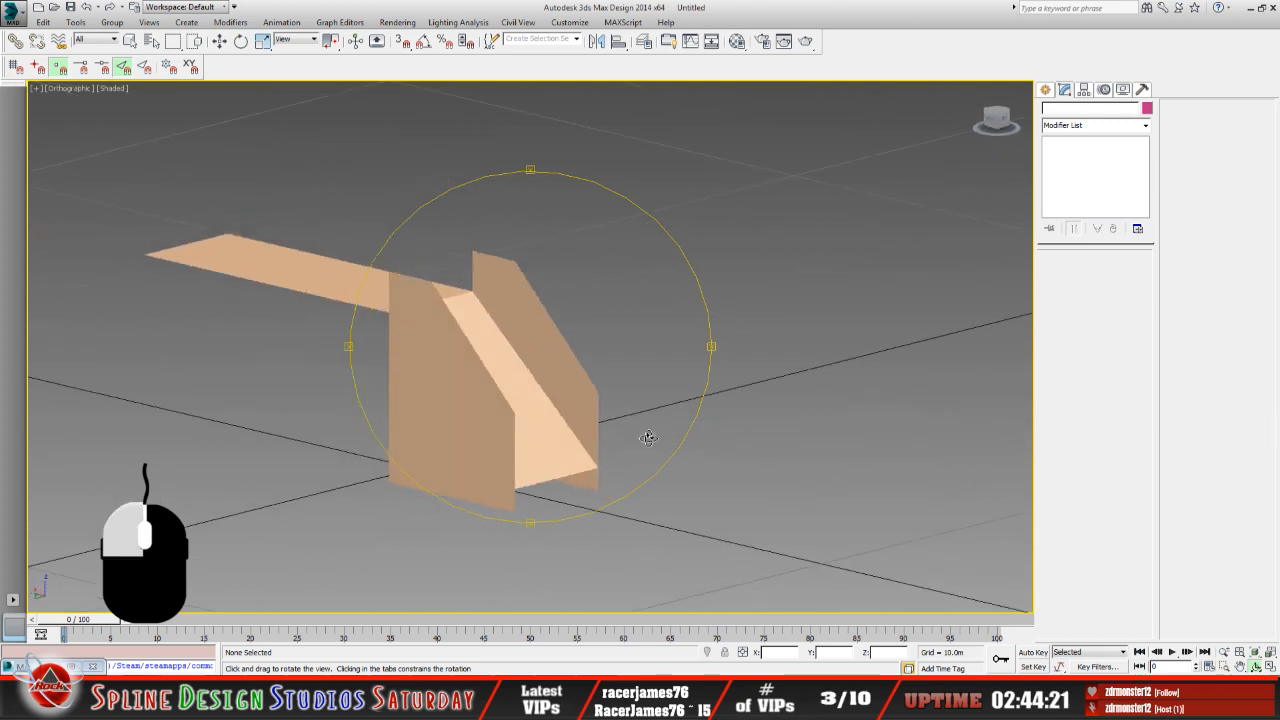
drag(540, 472, 527, 474)
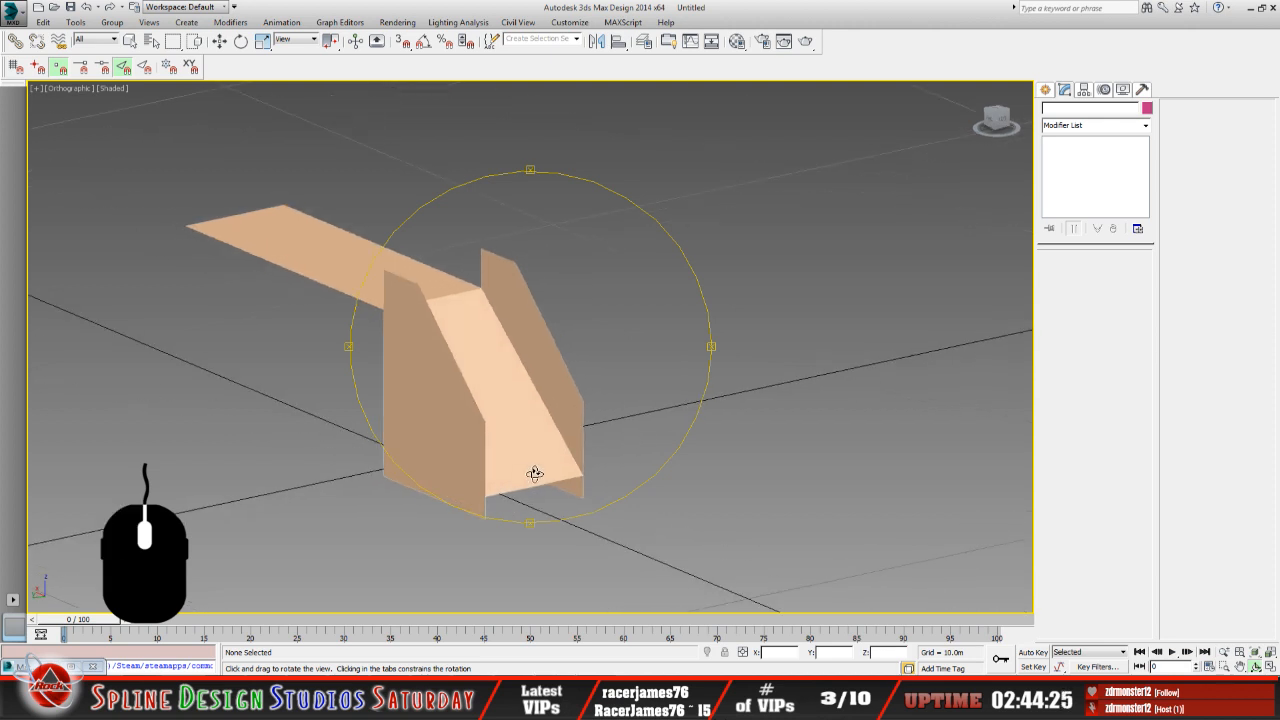
Unhide Box001.
right_click(270, 388)
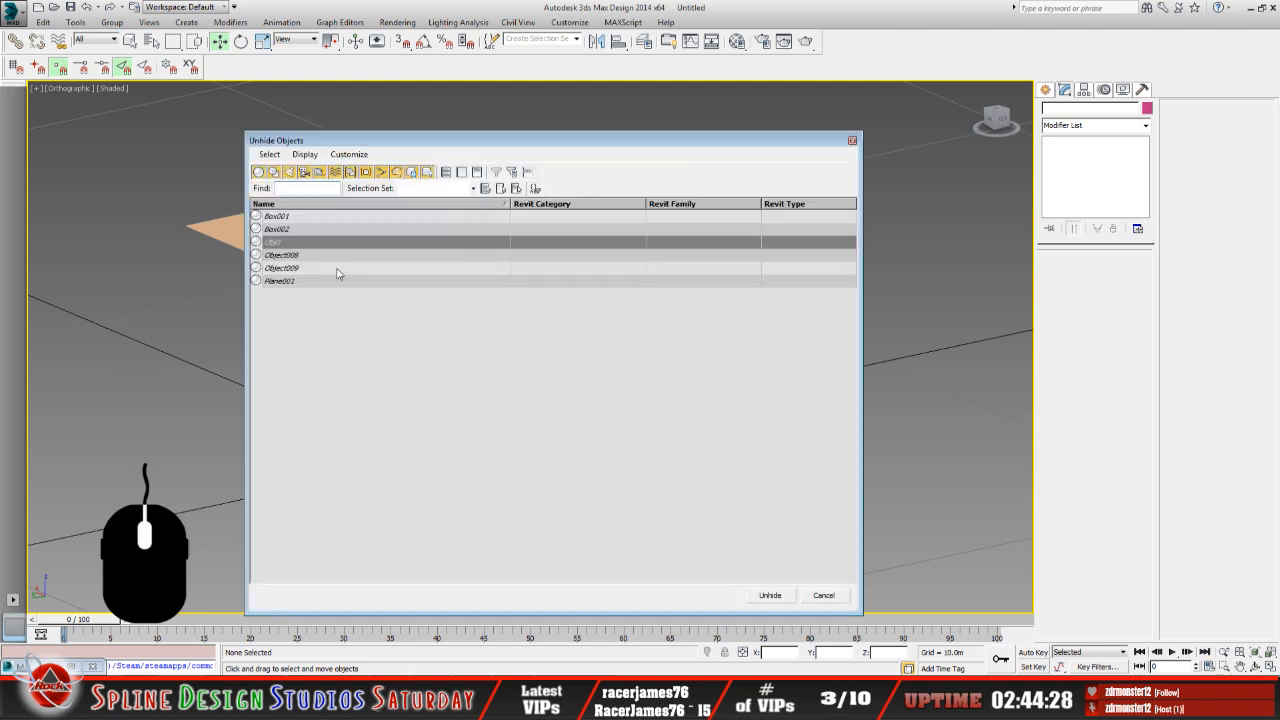
click(286, 218)
click(768, 595)
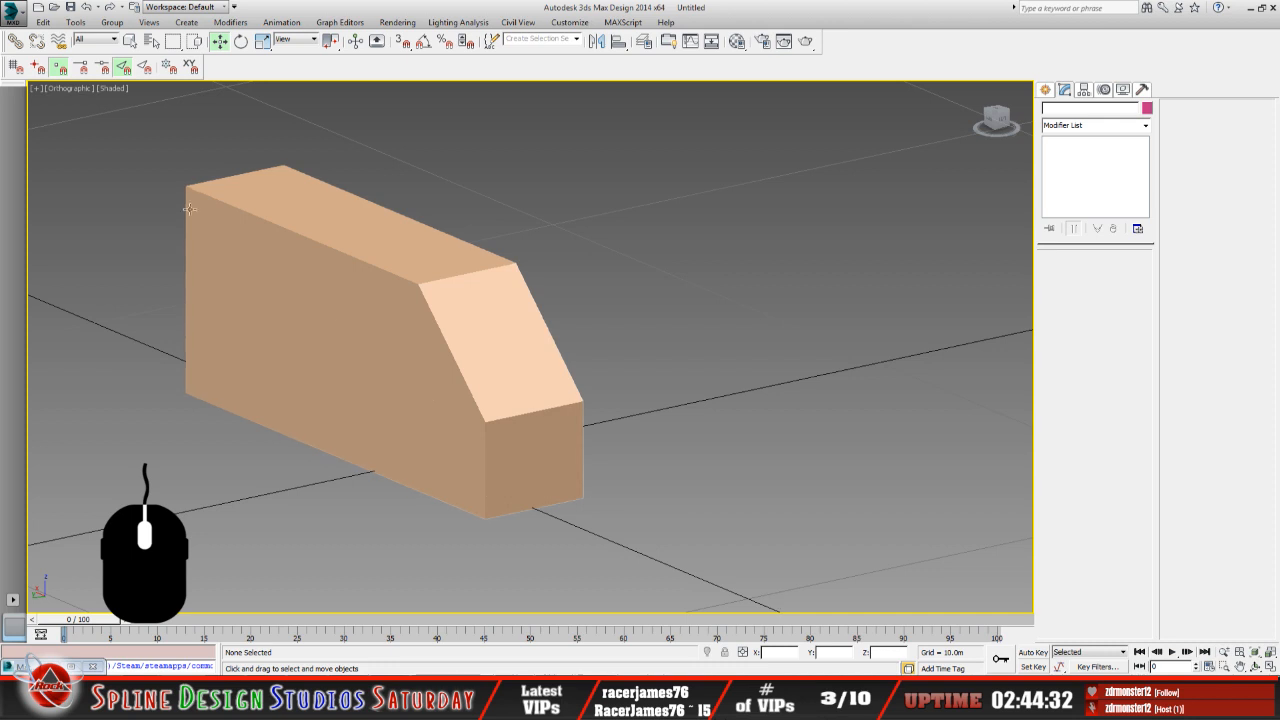
Rename the outer shell Box001 as outside_faces.
click(151, 40)
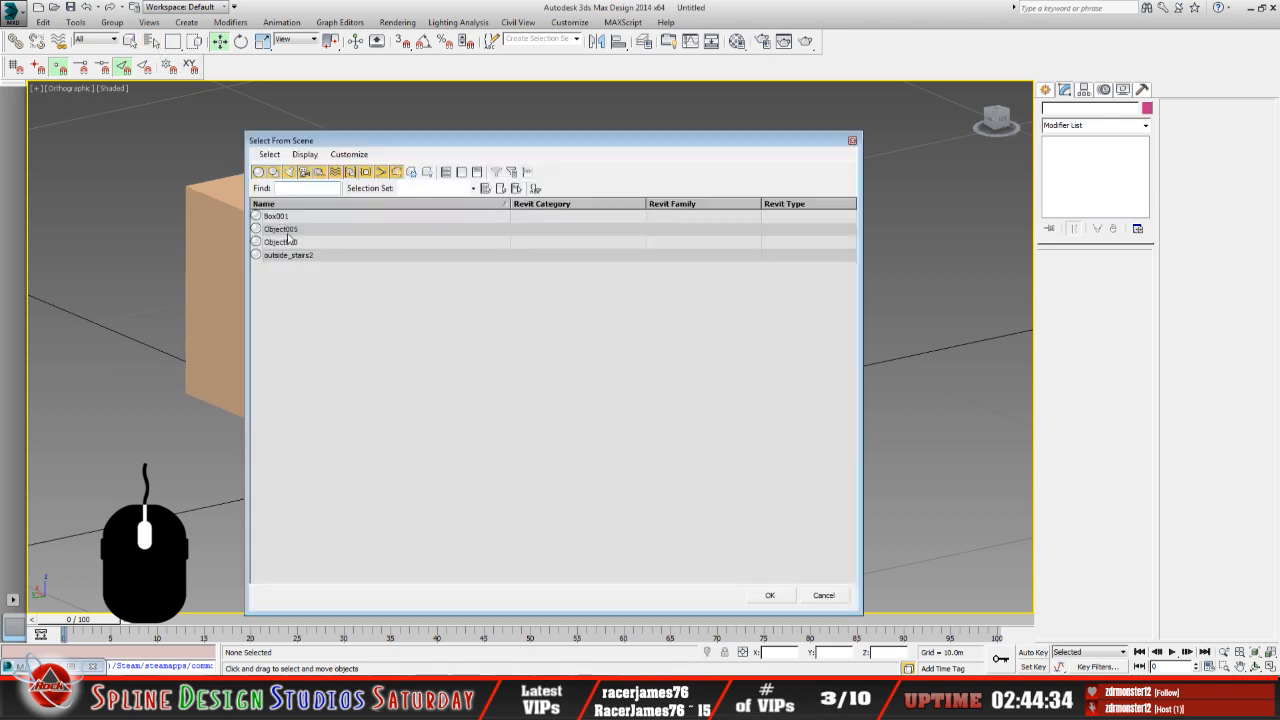
click(823, 595)
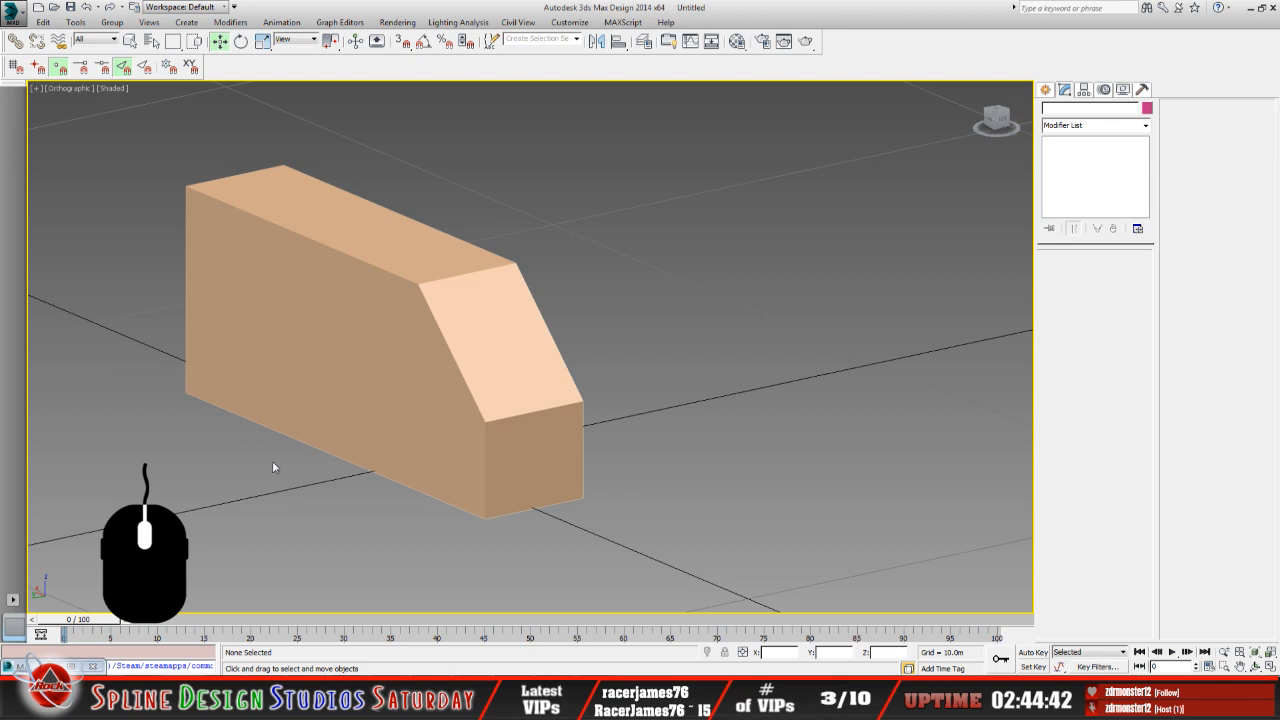
click(350, 311)
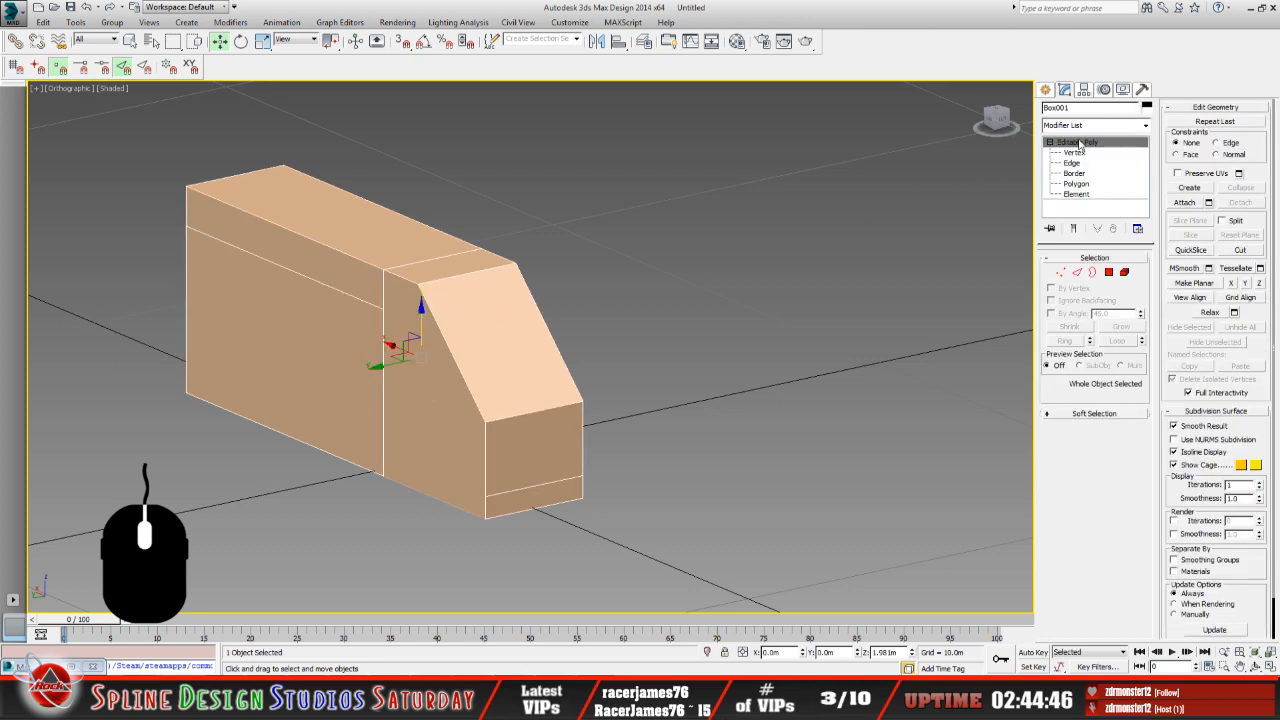
click(1102, 107)
key(BackSpace)
key(BackSpace)
key(BackSpace)
text(outside_faces)
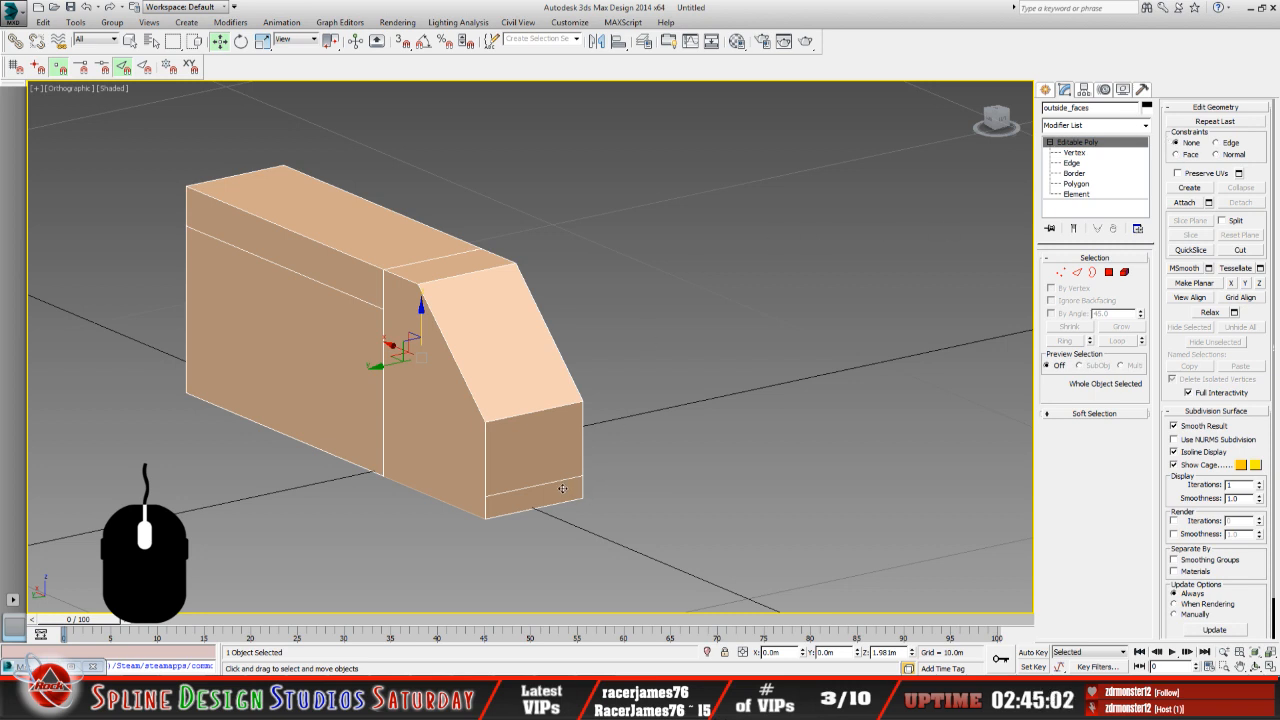
Select outside_stairs2 by name and examine which side panel of the model it is.
click(151, 41)
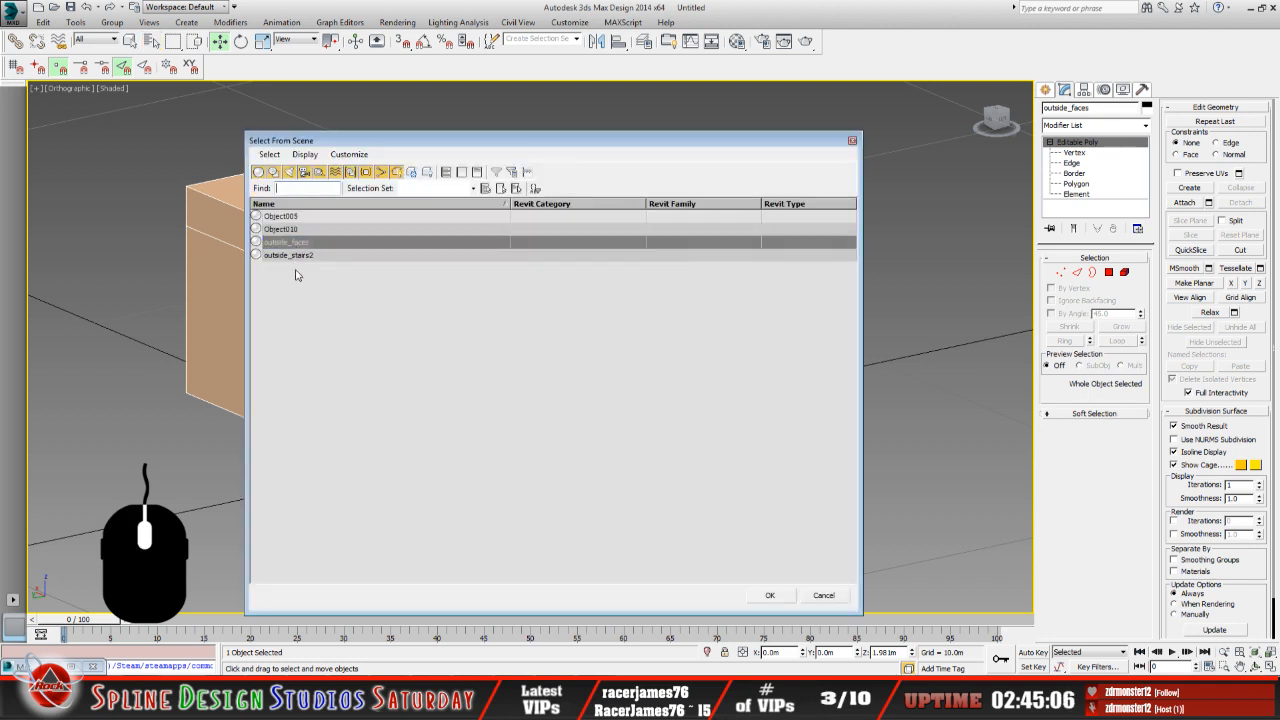
click(298, 257)
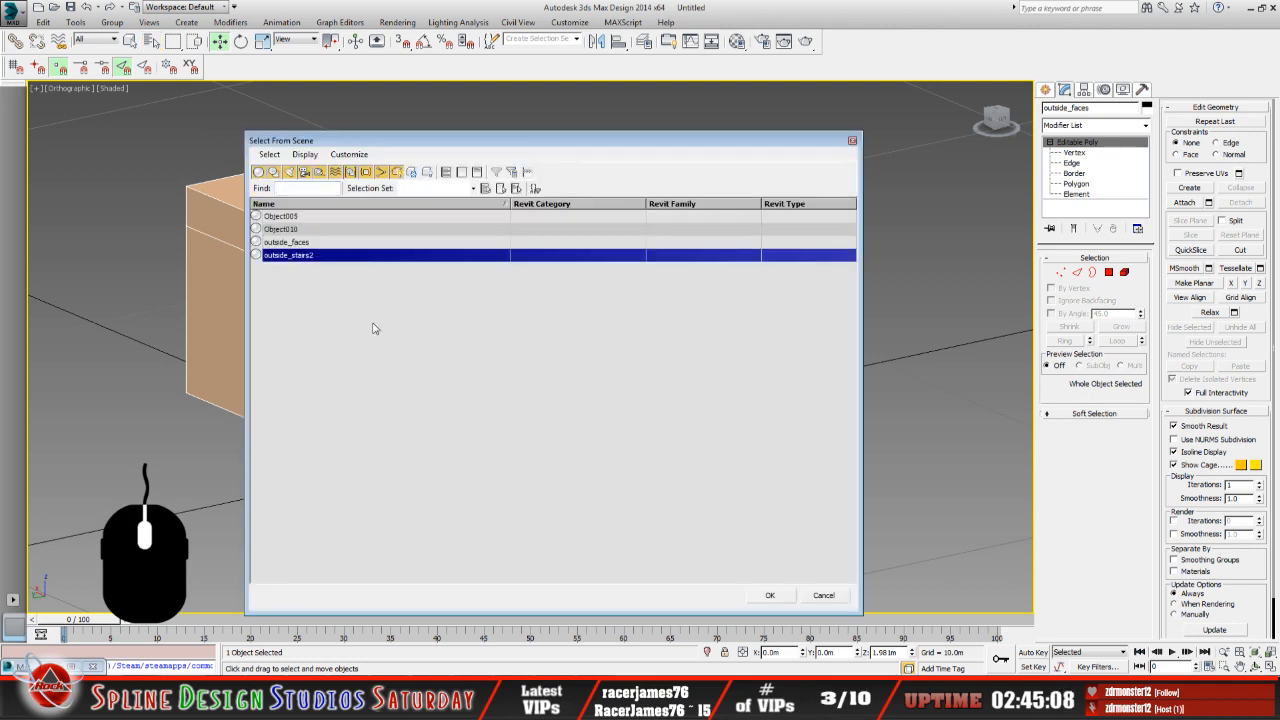
click(776, 597)
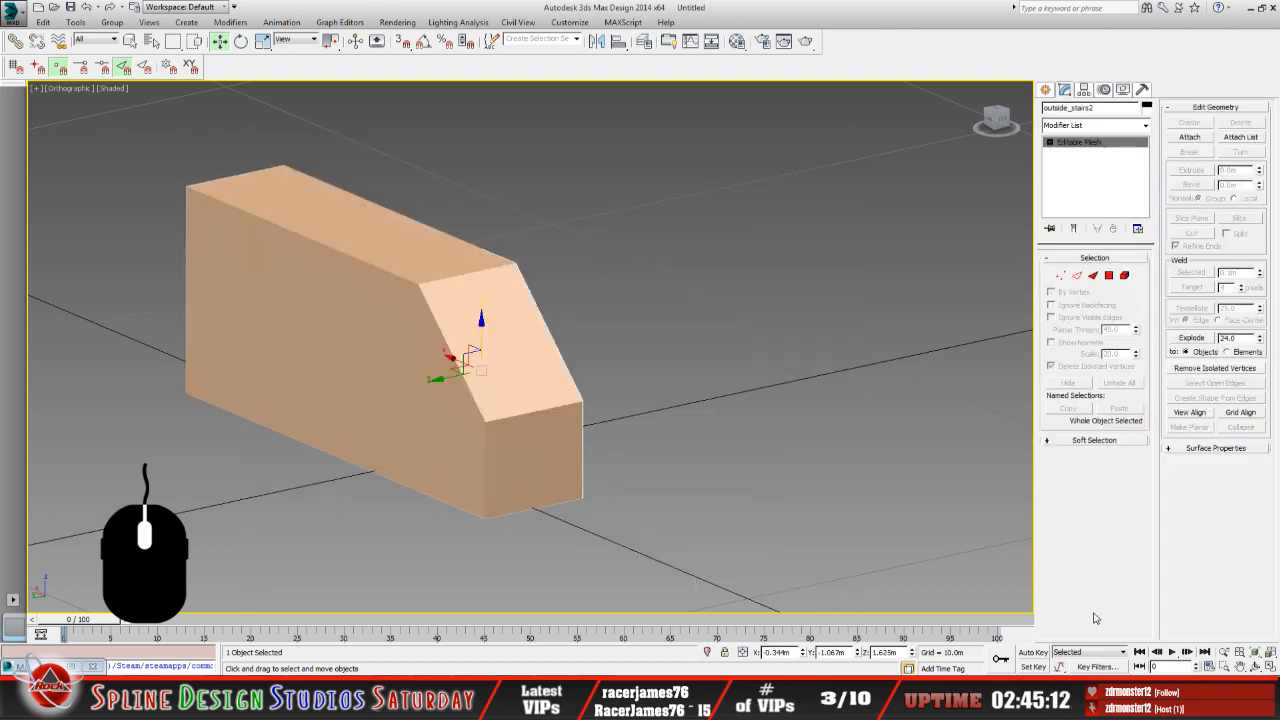
click(1255, 665)
drag(582, 422, 449, 413)
scroll(612, 367, up, 2)
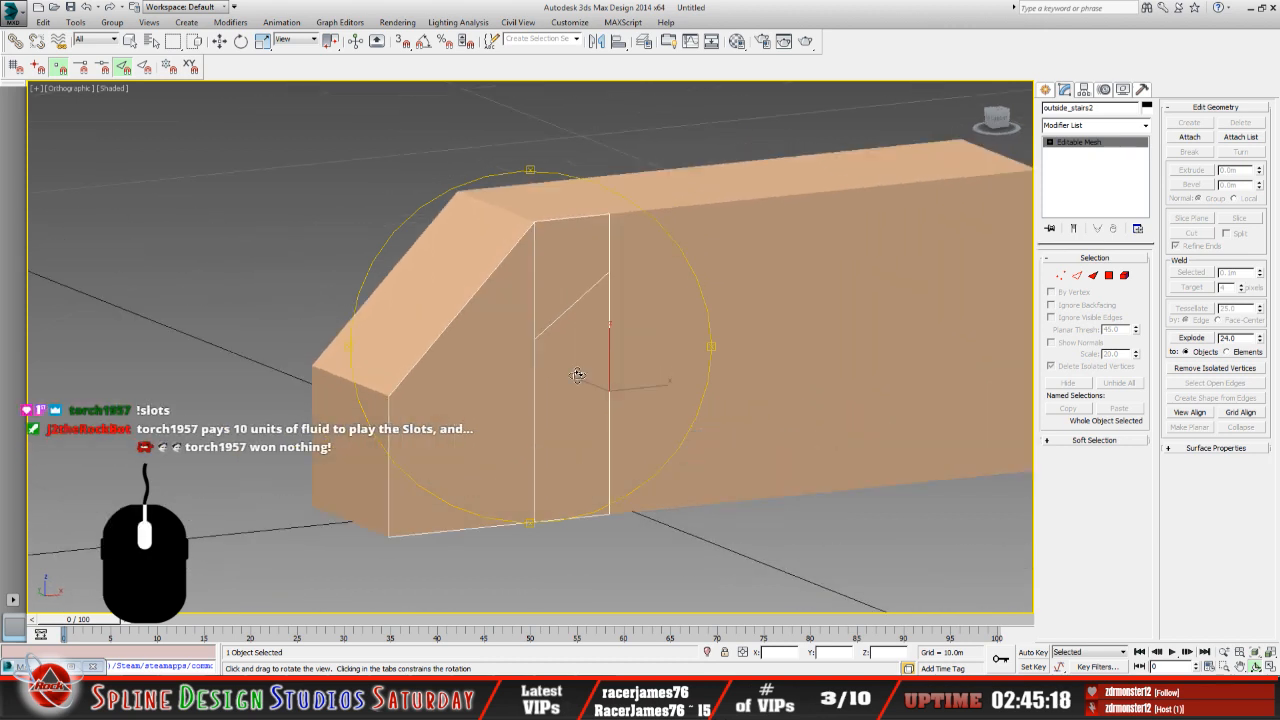
drag(577, 375, 610, 392)
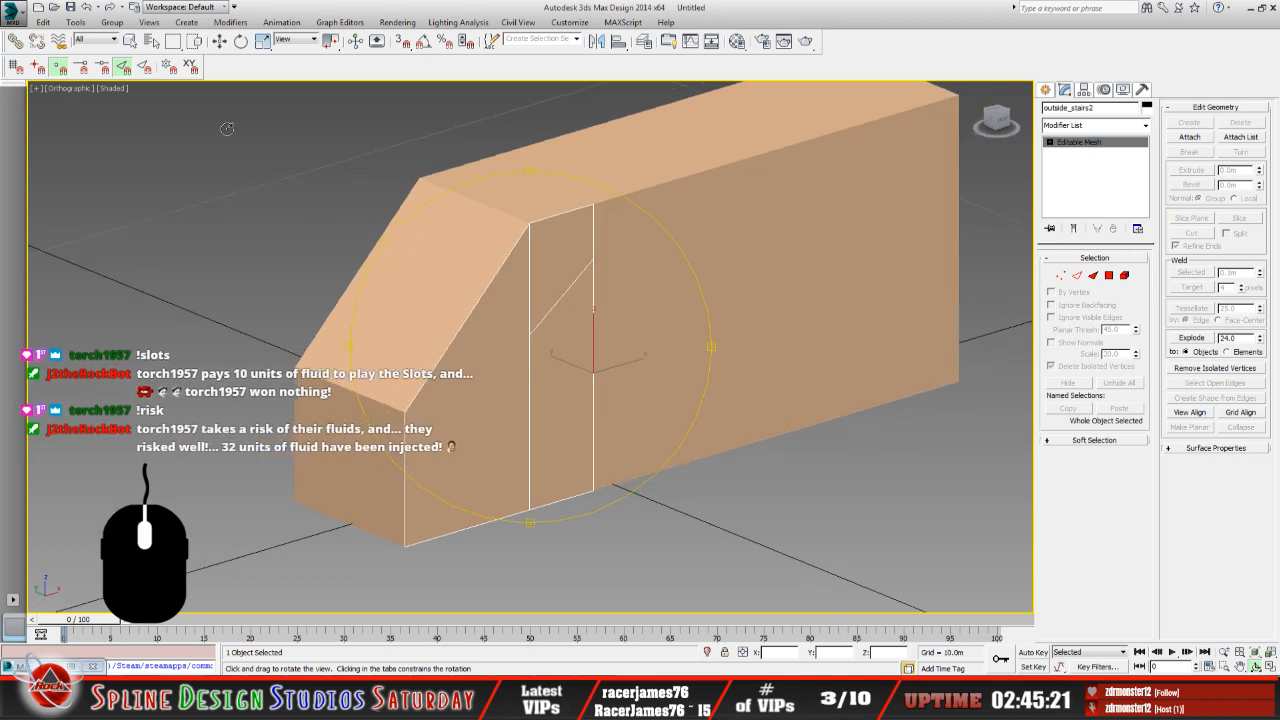
Select Object010 by name and examine where its panel sits on the model's opposite side.
click(151, 41)
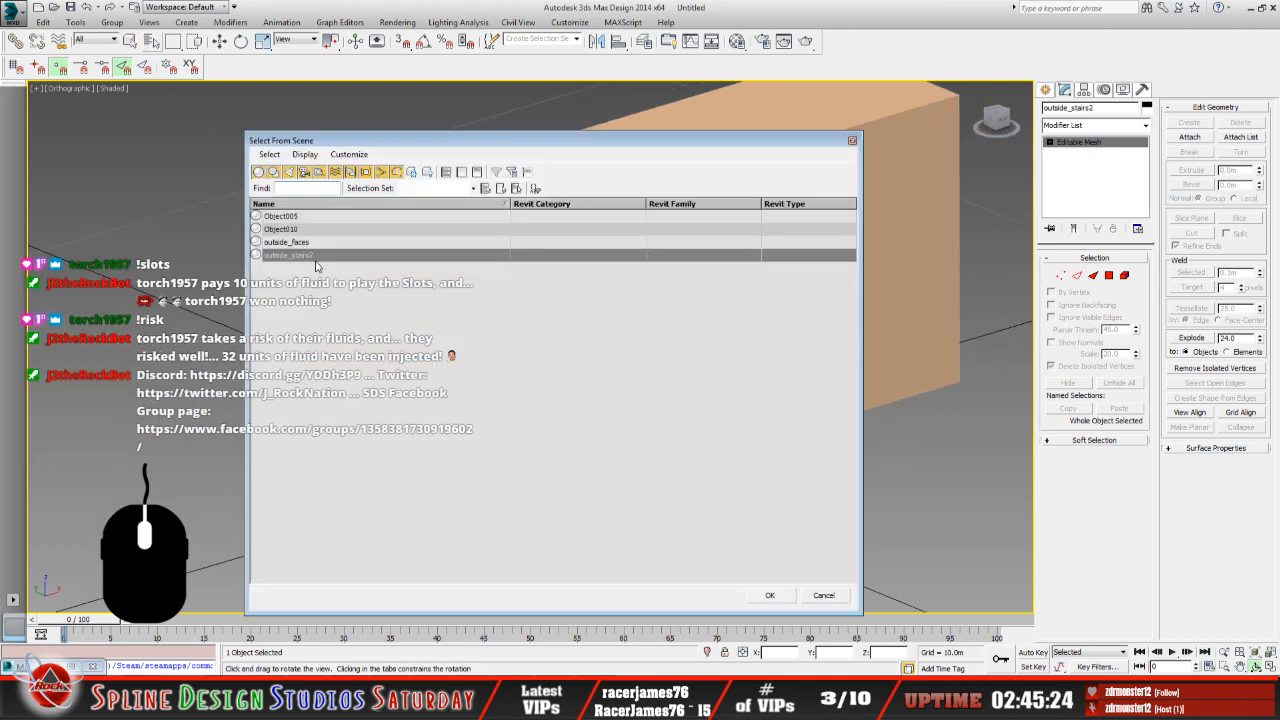
click(285, 230)
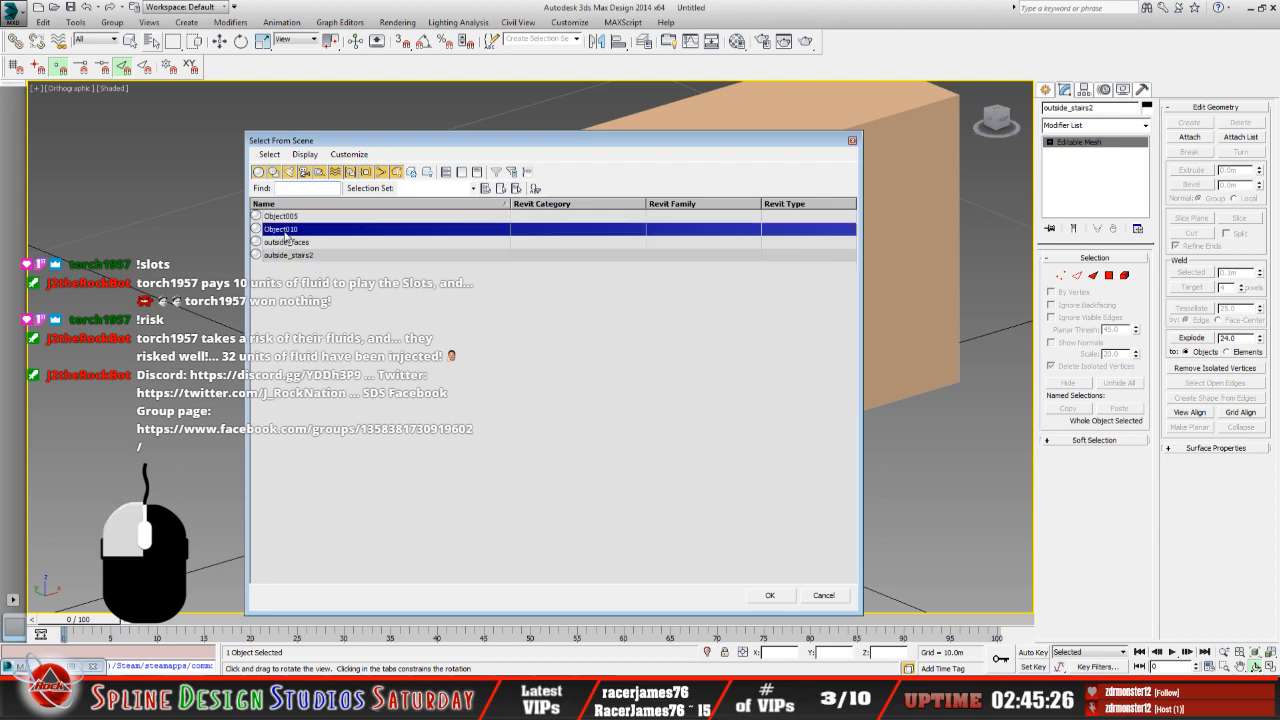
click(770, 595)
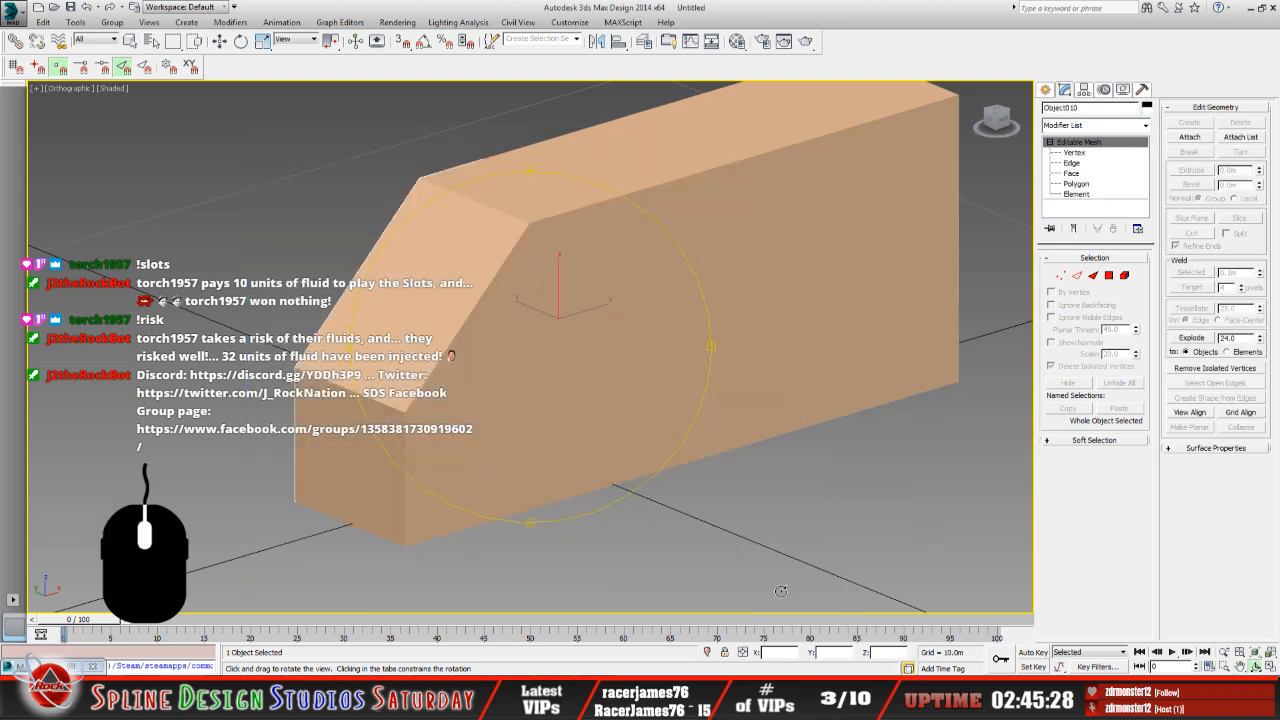
drag(403, 400, 488, 347)
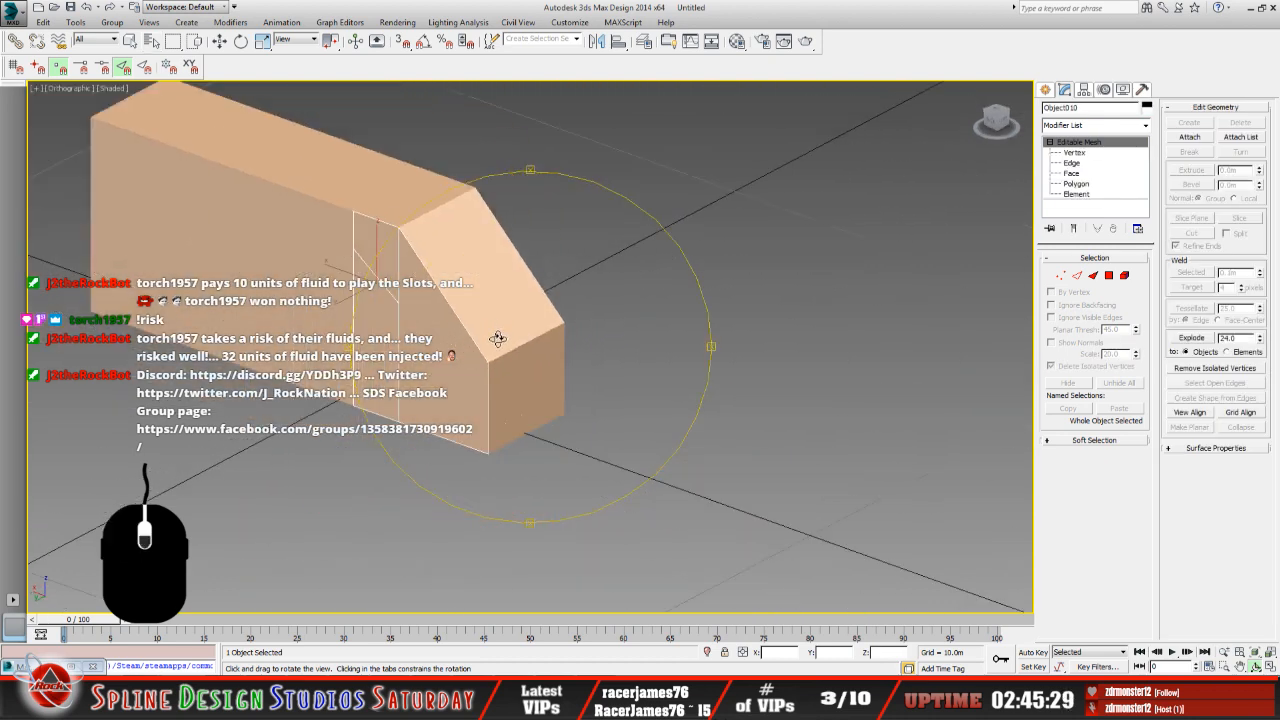
Reselect outside_stairs2 by name and check the scene's object list again.
click(152, 41)
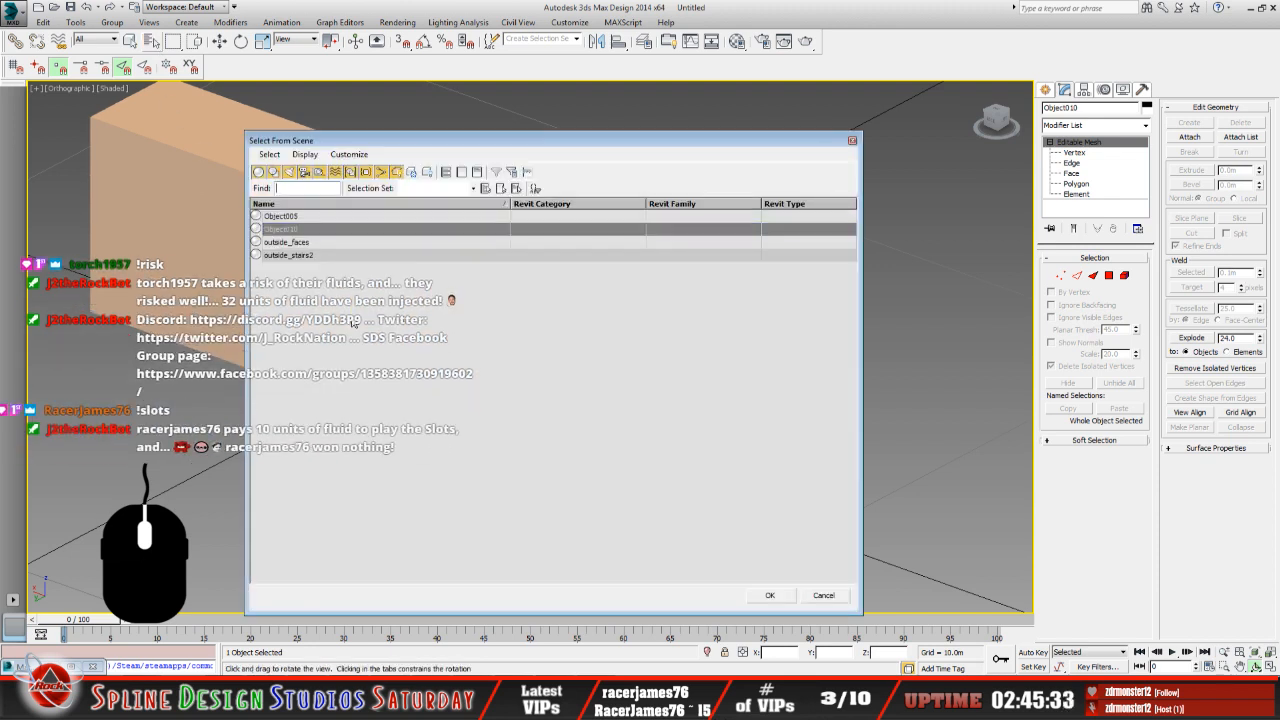
click(306, 258)
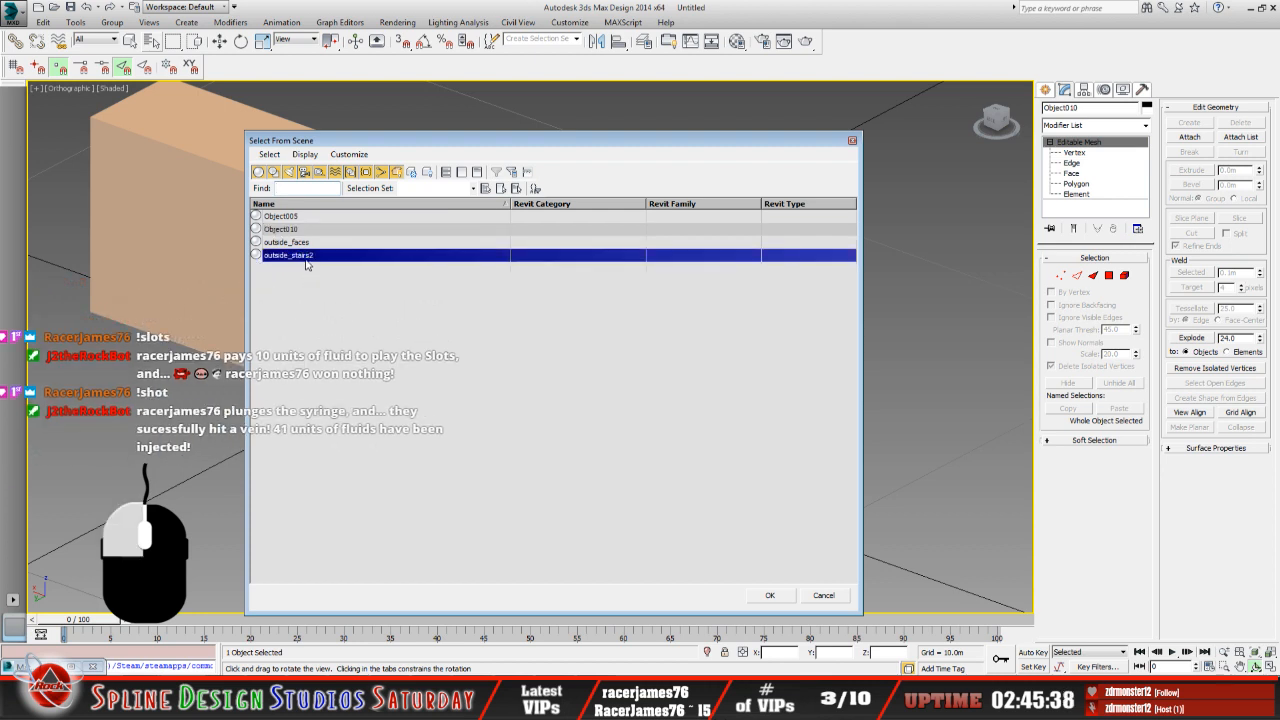
click(777, 599)
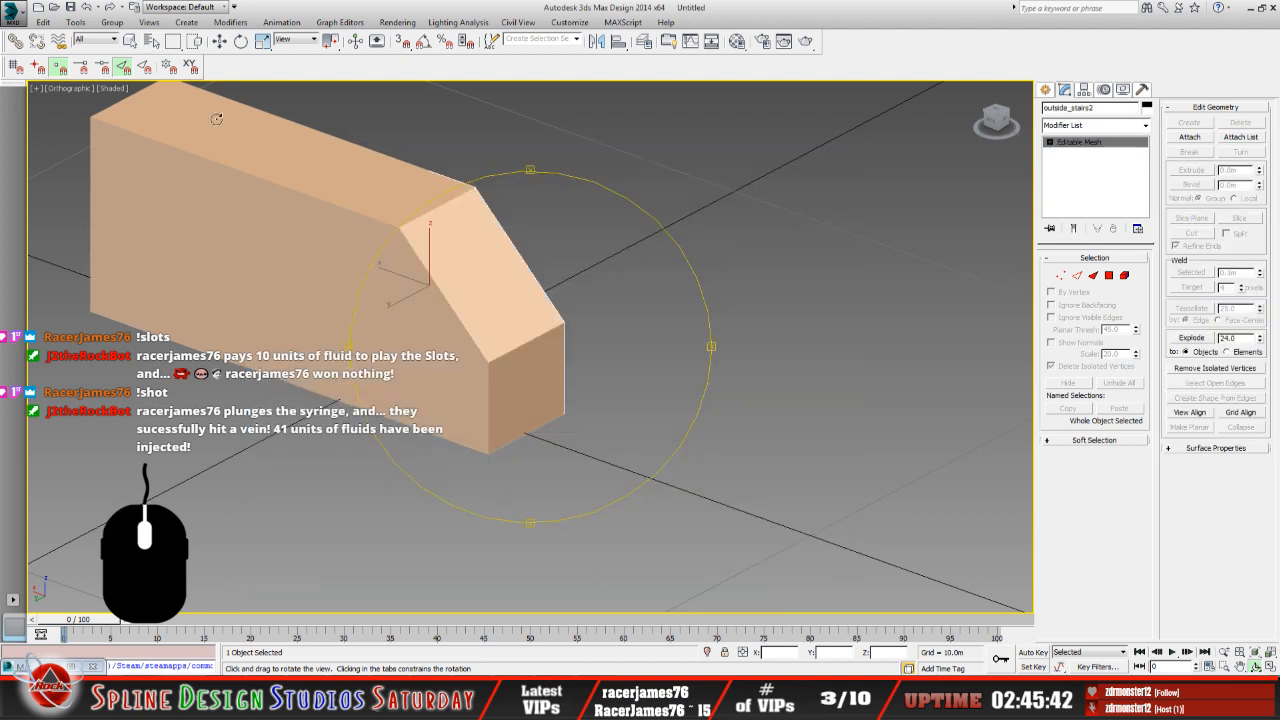
click(151, 40)
click(820, 596)
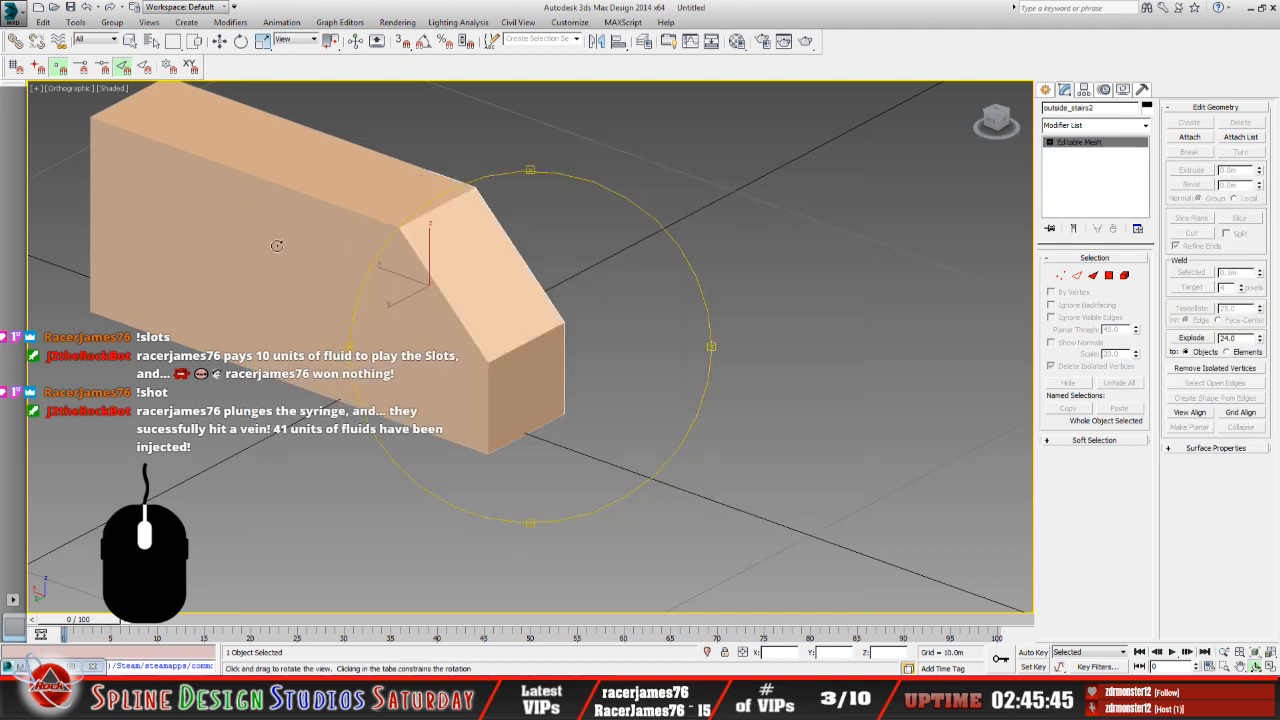
Hide the outside_faces shell so the ramp and side panels are exposed.
key(q)
click(266, 227)
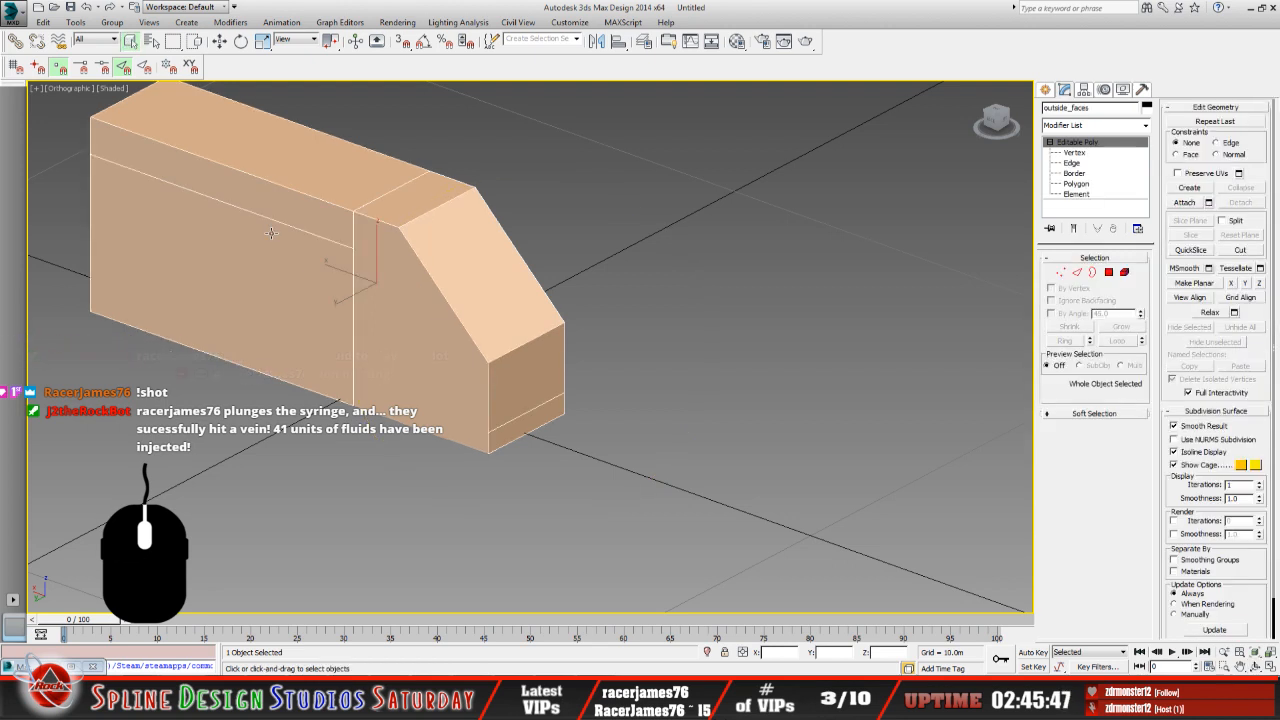
key(Delete)
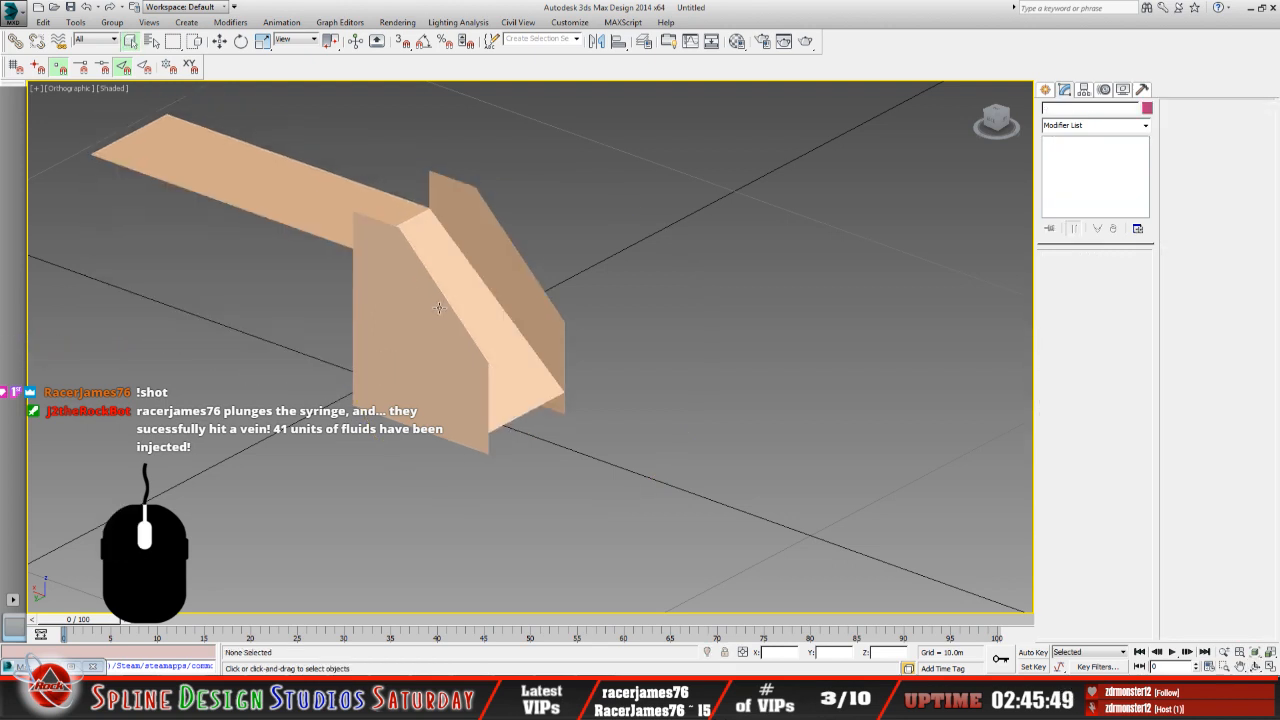
Select the side panel on the far side of the ramp in the viewport to check its name.
click(1256, 666)
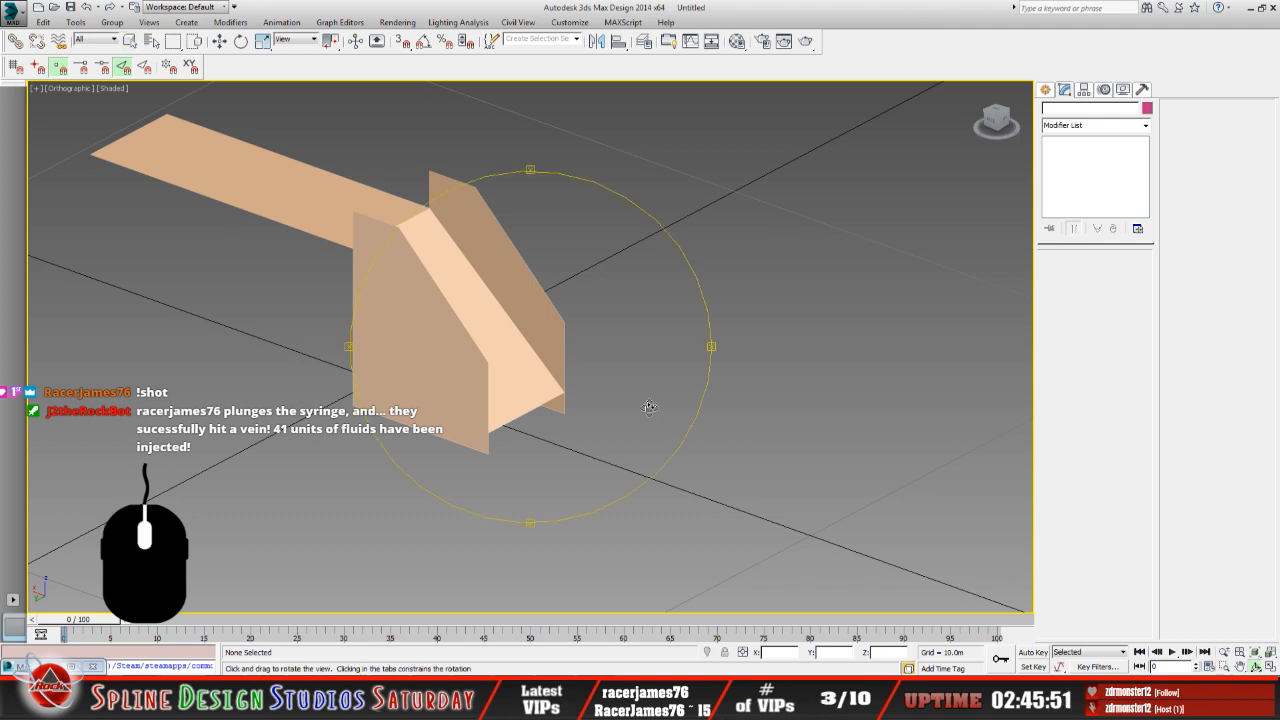
drag(651, 409, 400, 425)
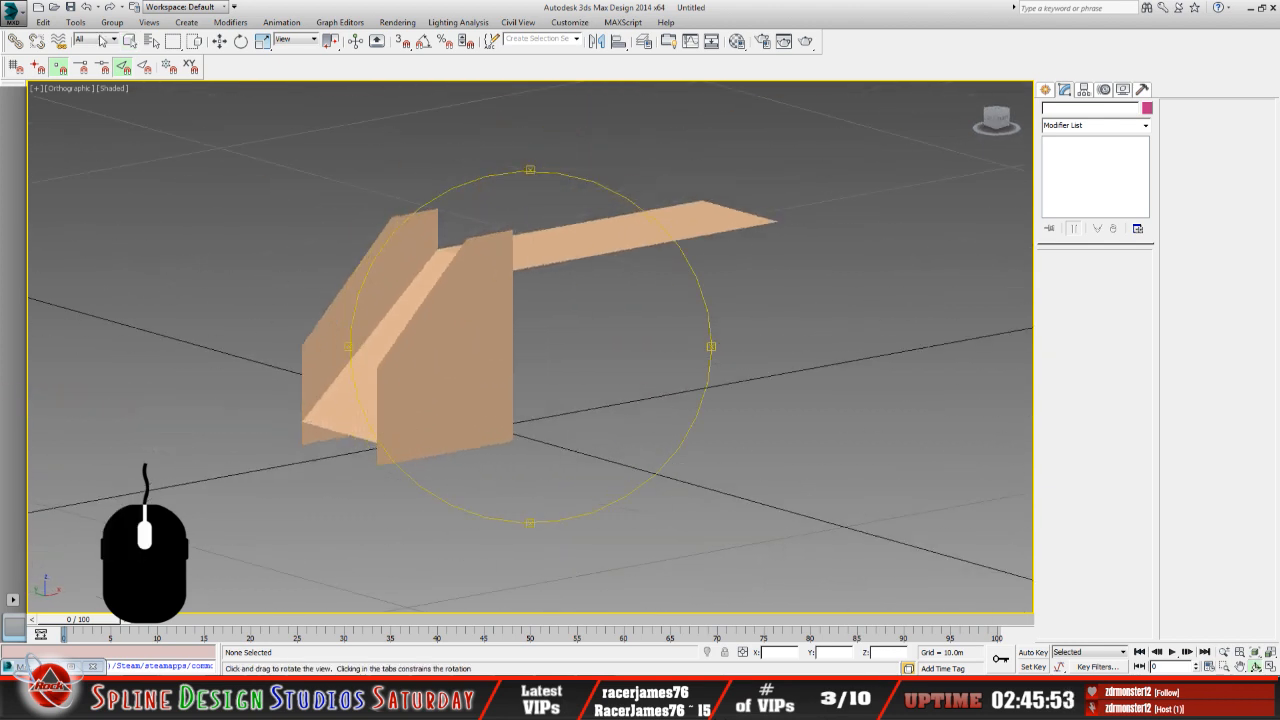
click(130, 41)
click(433, 364)
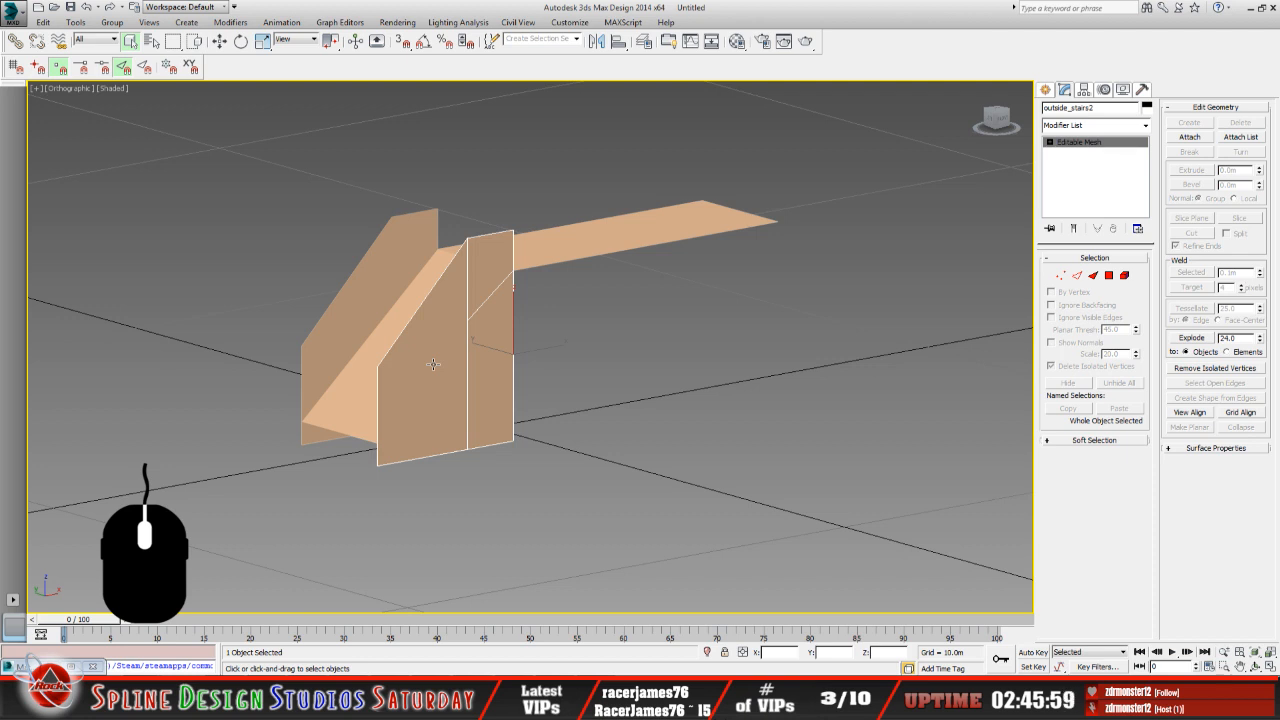
Rename the opposite side panel Object010 as outside_stairs1.
click(1257, 665)
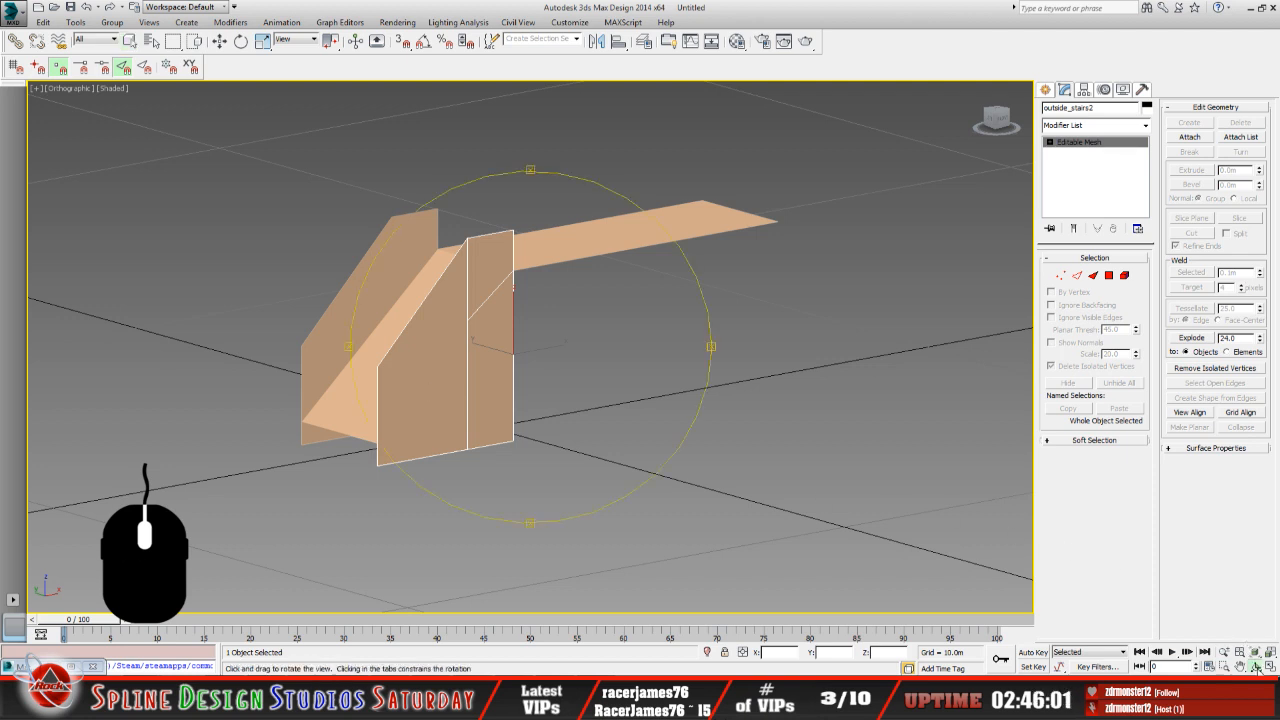
drag(528, 390, 521, 326)
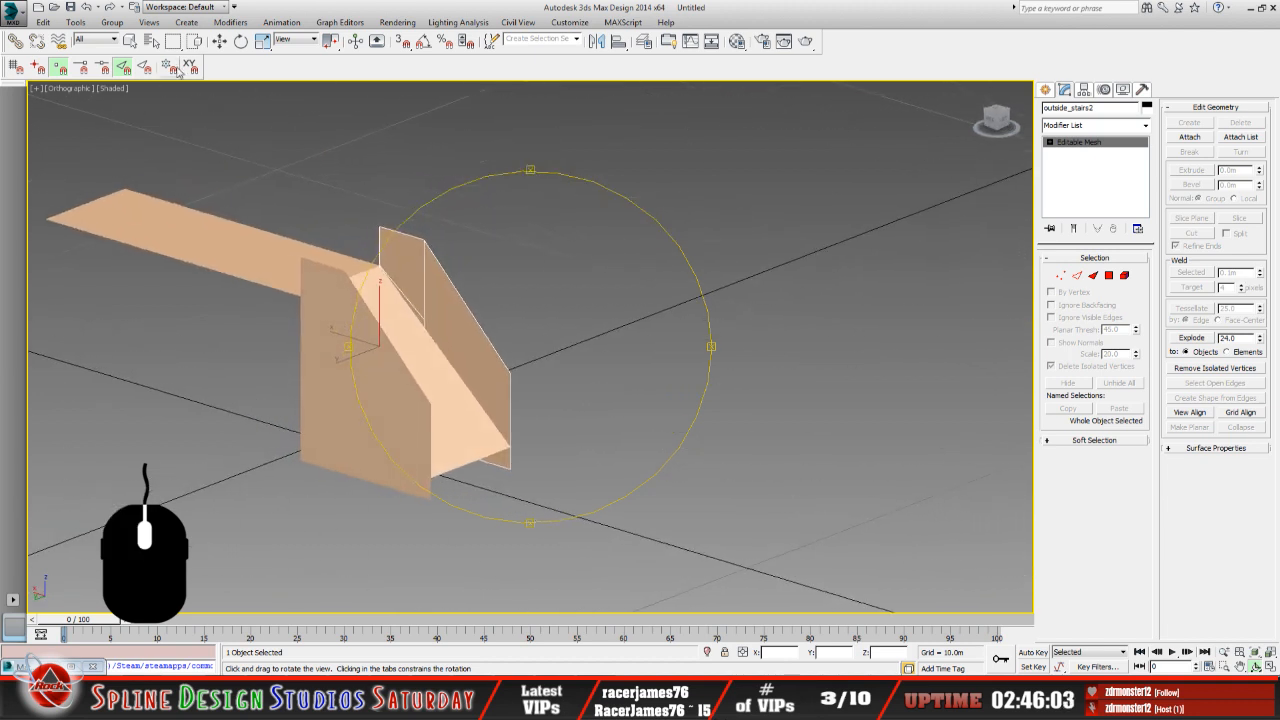
click(130, 40)
click(372, 372)
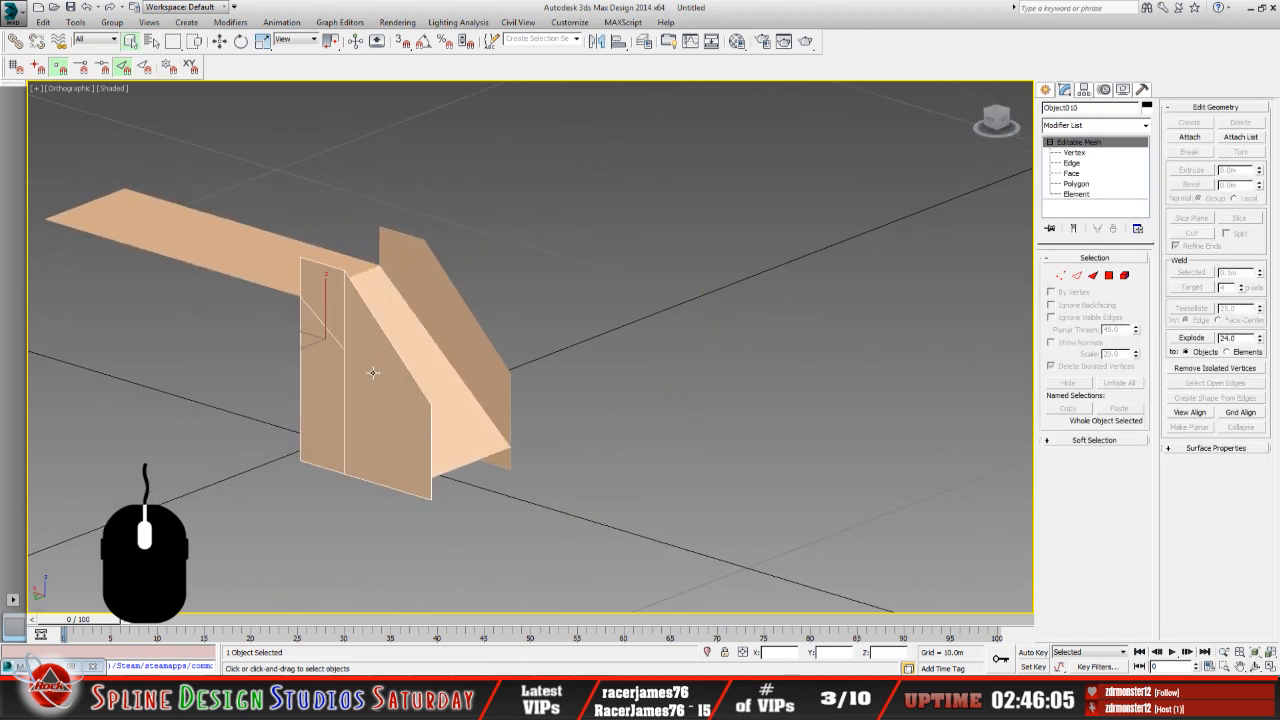
click(1091, 111)
key(BackSpace)
key(BackSpace)
key(BackSpace)
key(BackSpace)
text(outside_stairs1)
Select the ramp and walkway piece Object005 by name.
click(151, 41)
click(298, 217)
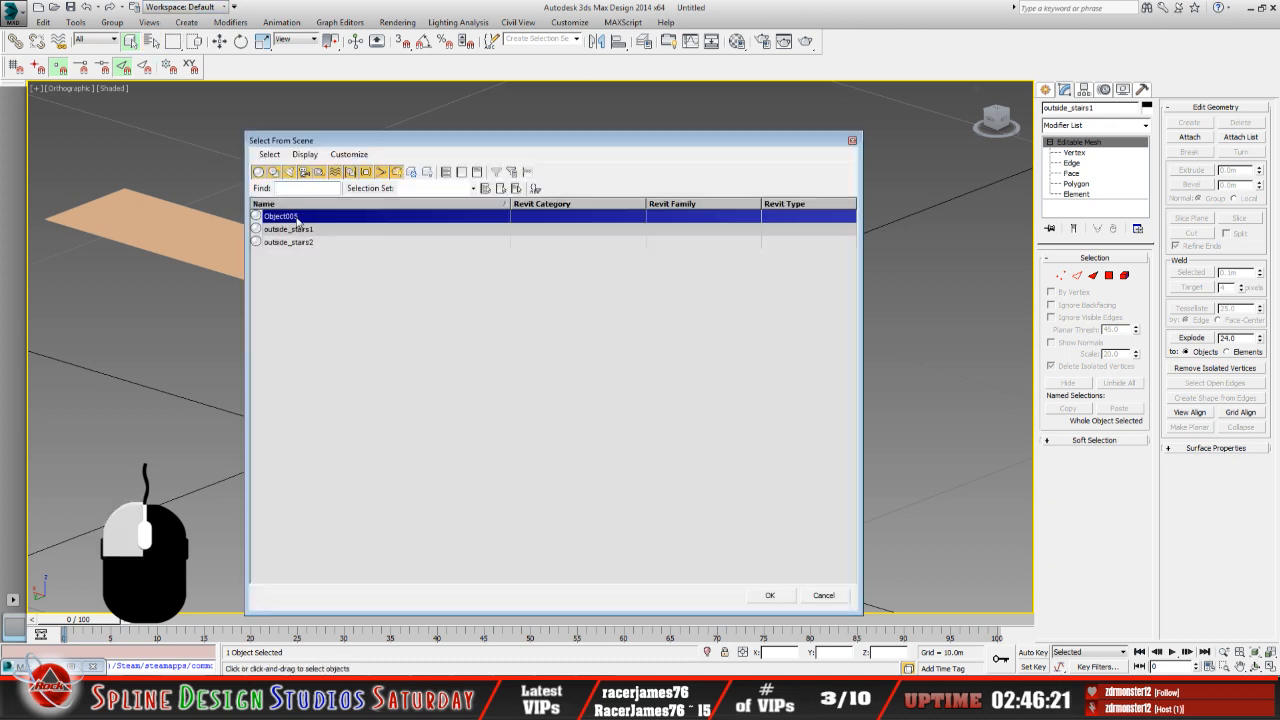
click(770, 595)
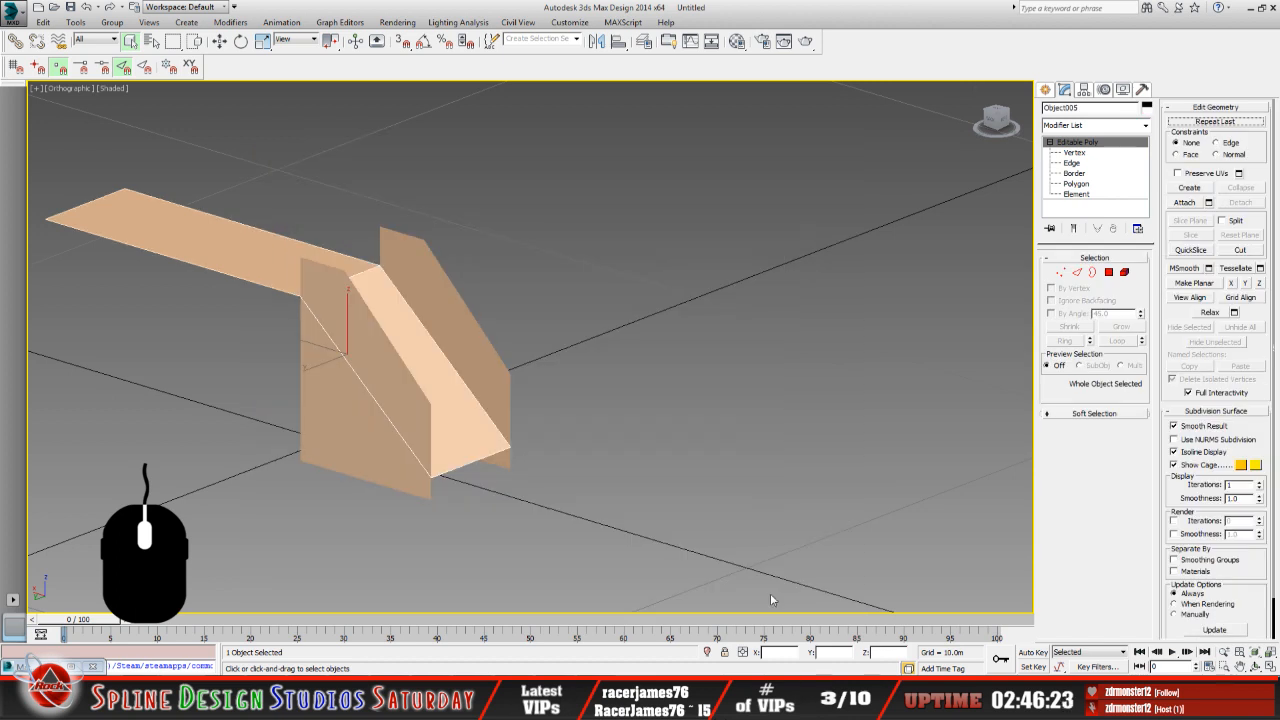
Rename the selected ramp and walkway piece as platform.
click(1103, 110)
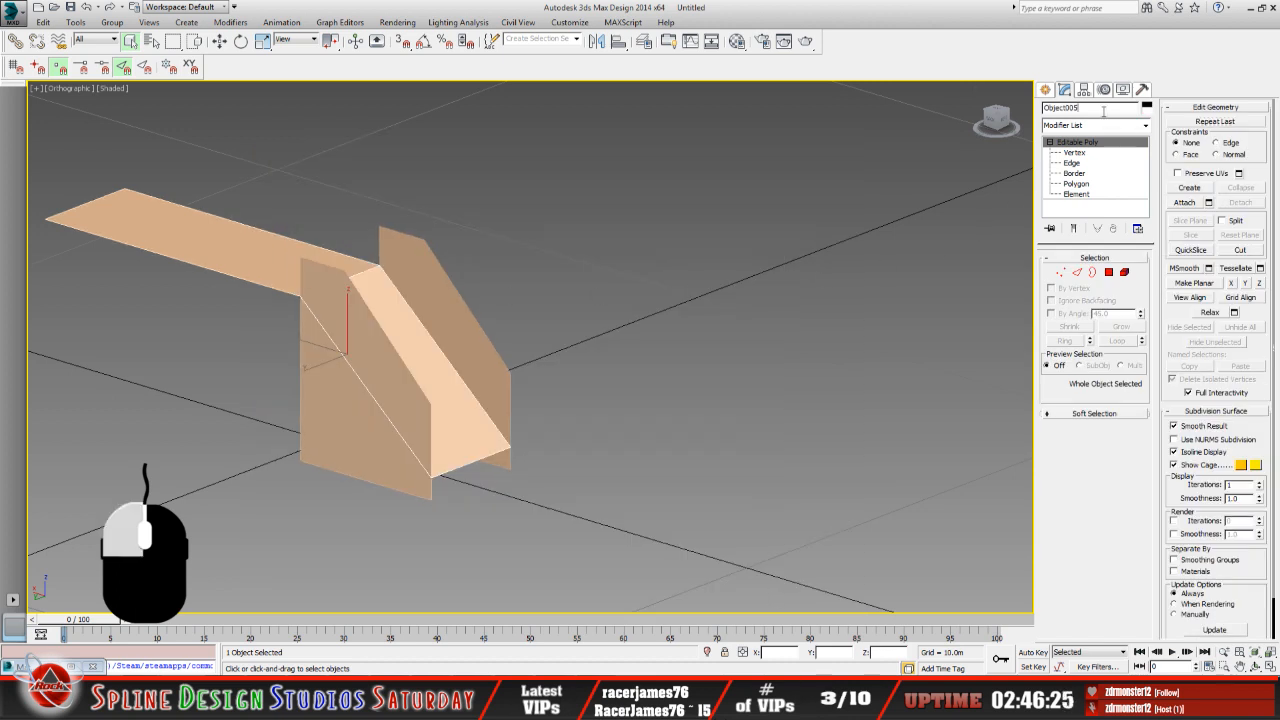
key(BackSpace)
key(BackSpace)
key(BackSpace)
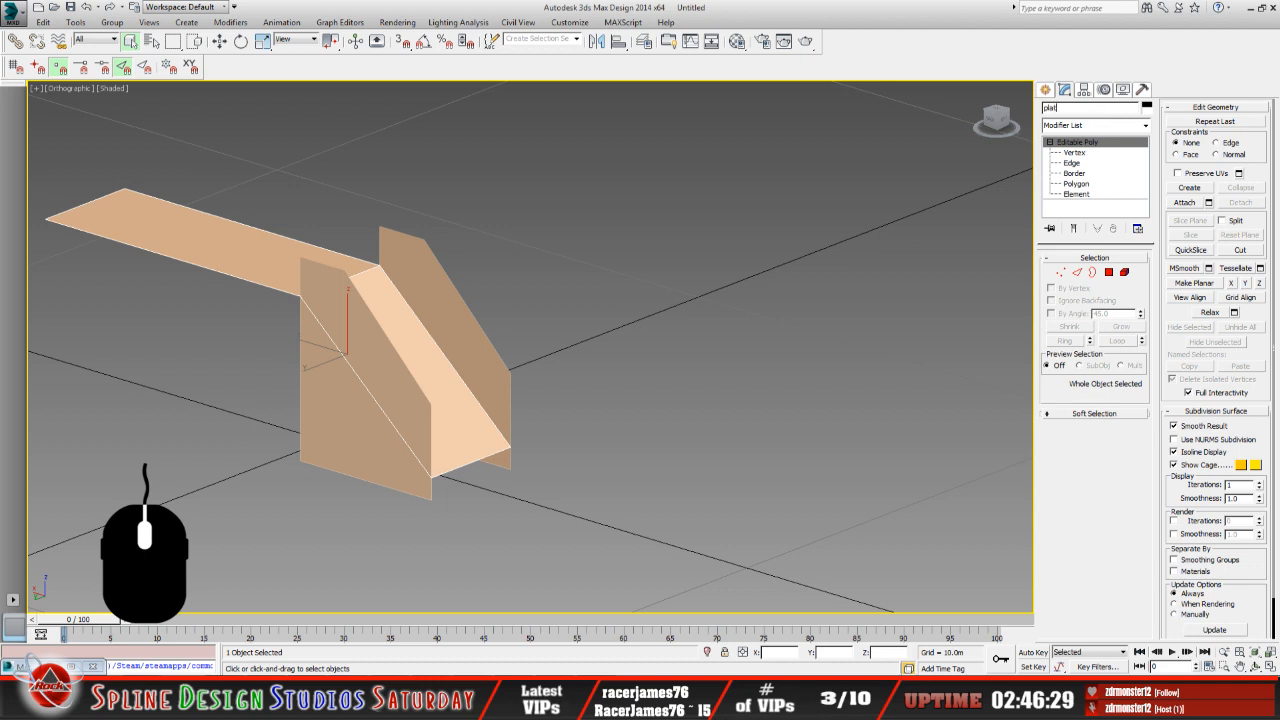
text(platform)
Unhide the outside_faces shell.
middle_drag(427, 385, 499, 444)
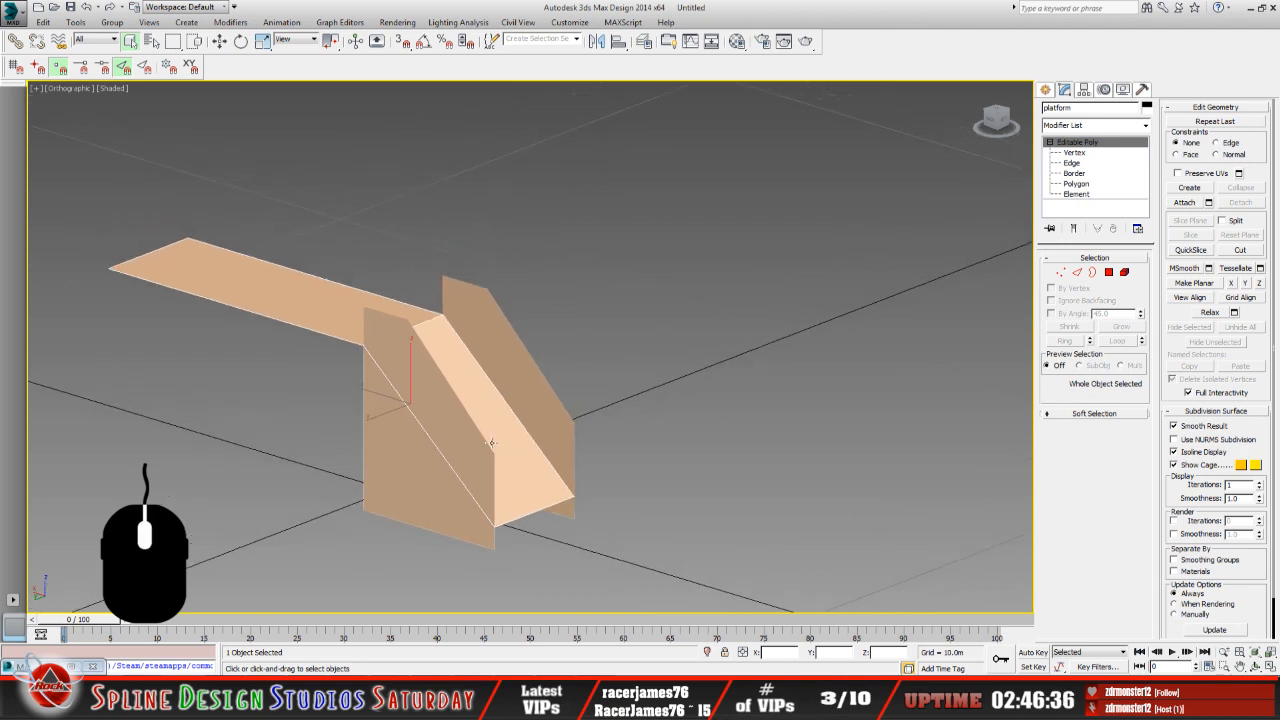
middle_drag(454, 452, 500, 449)
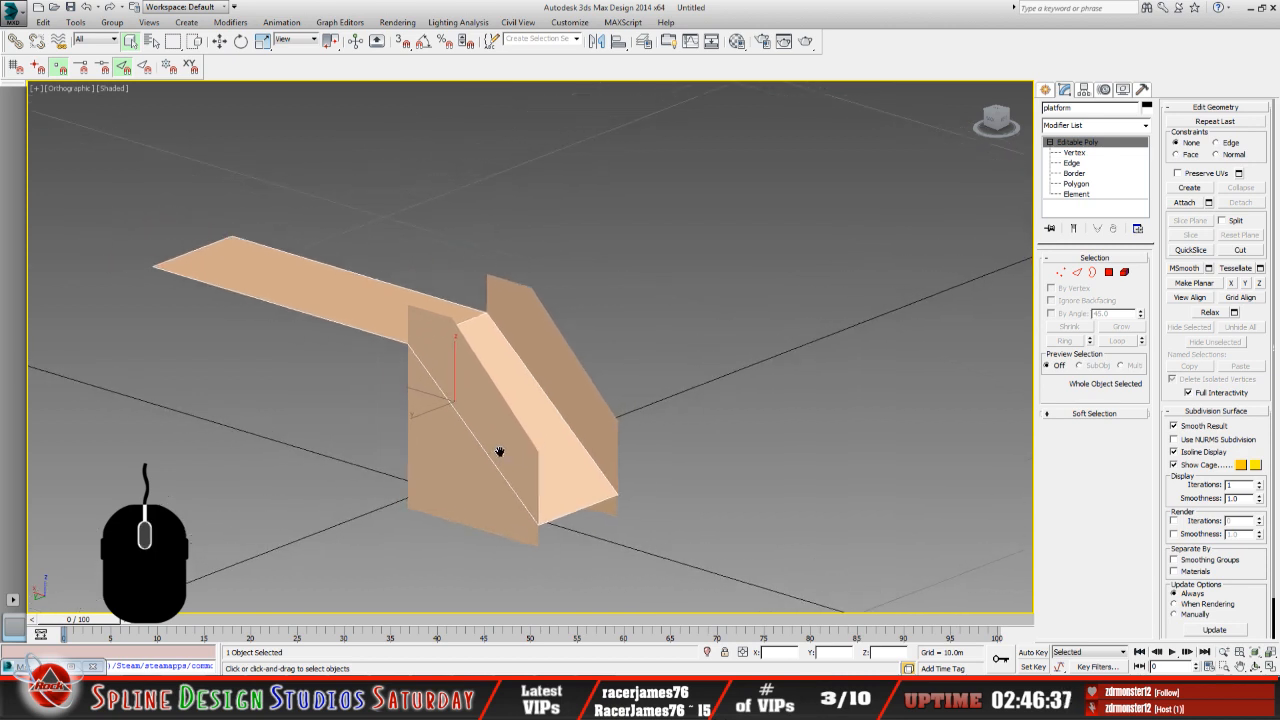
click(340, 336)
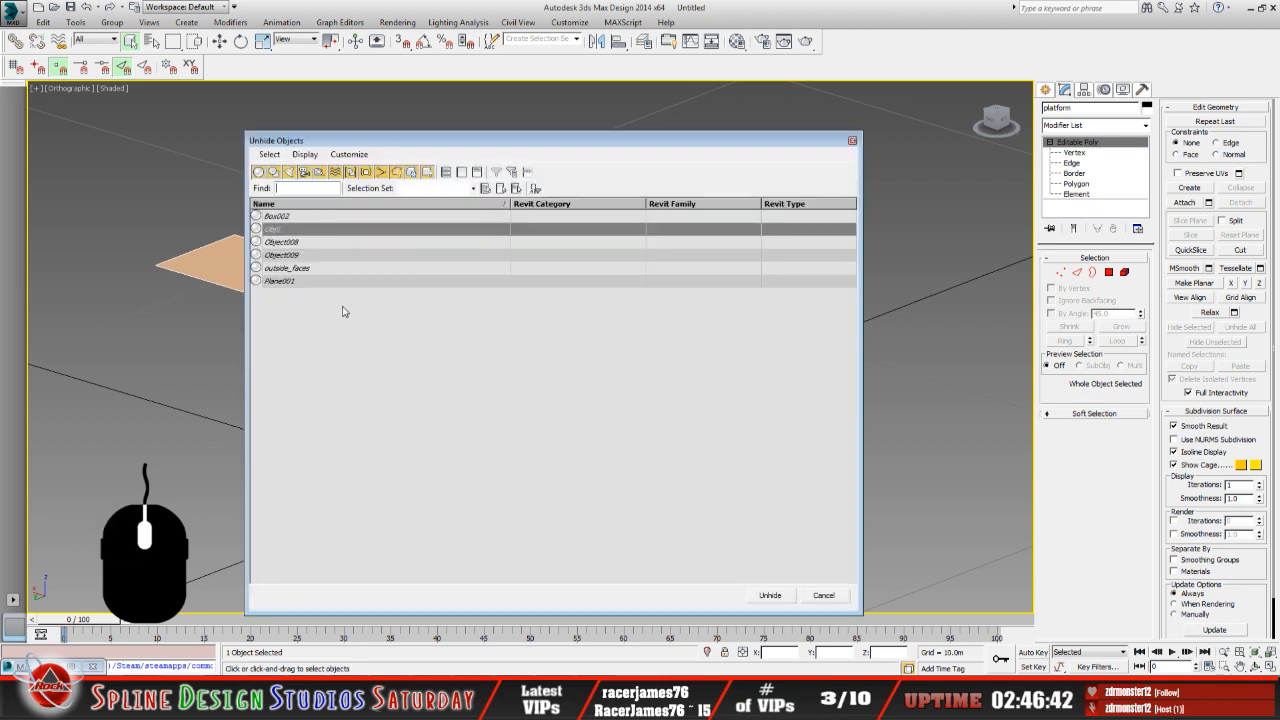
click(307, 272)
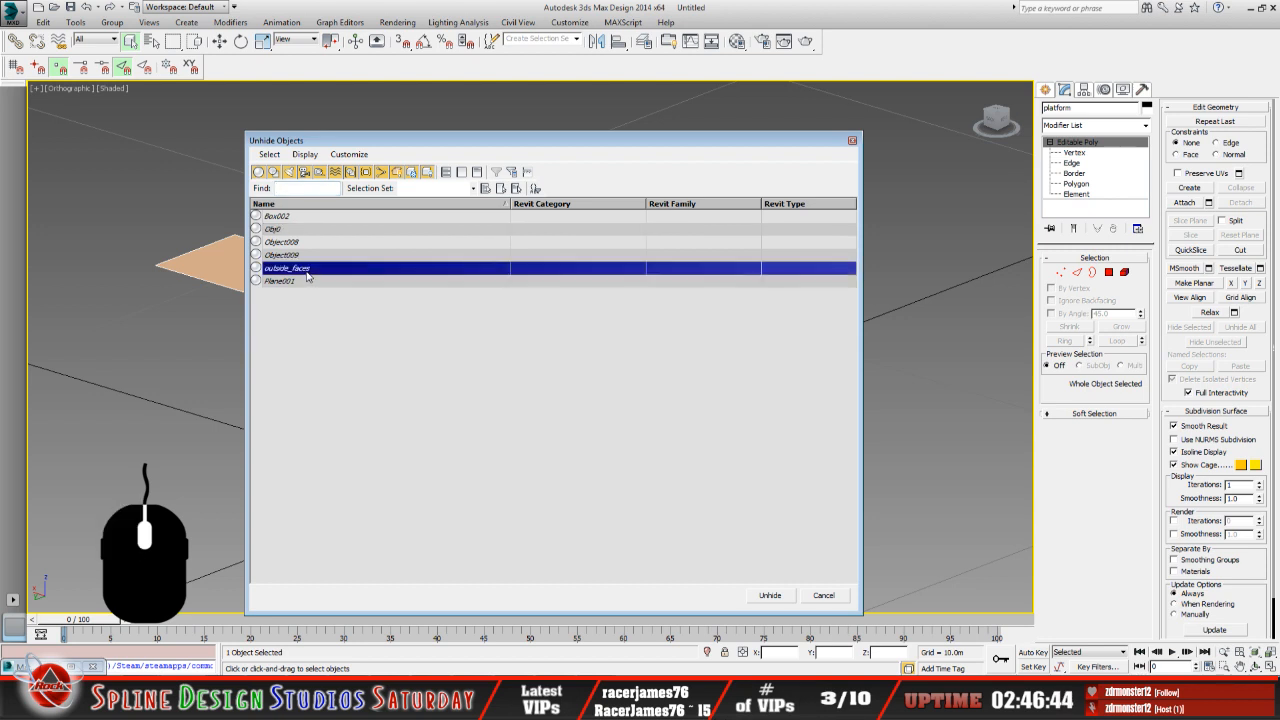
click(770, 595)
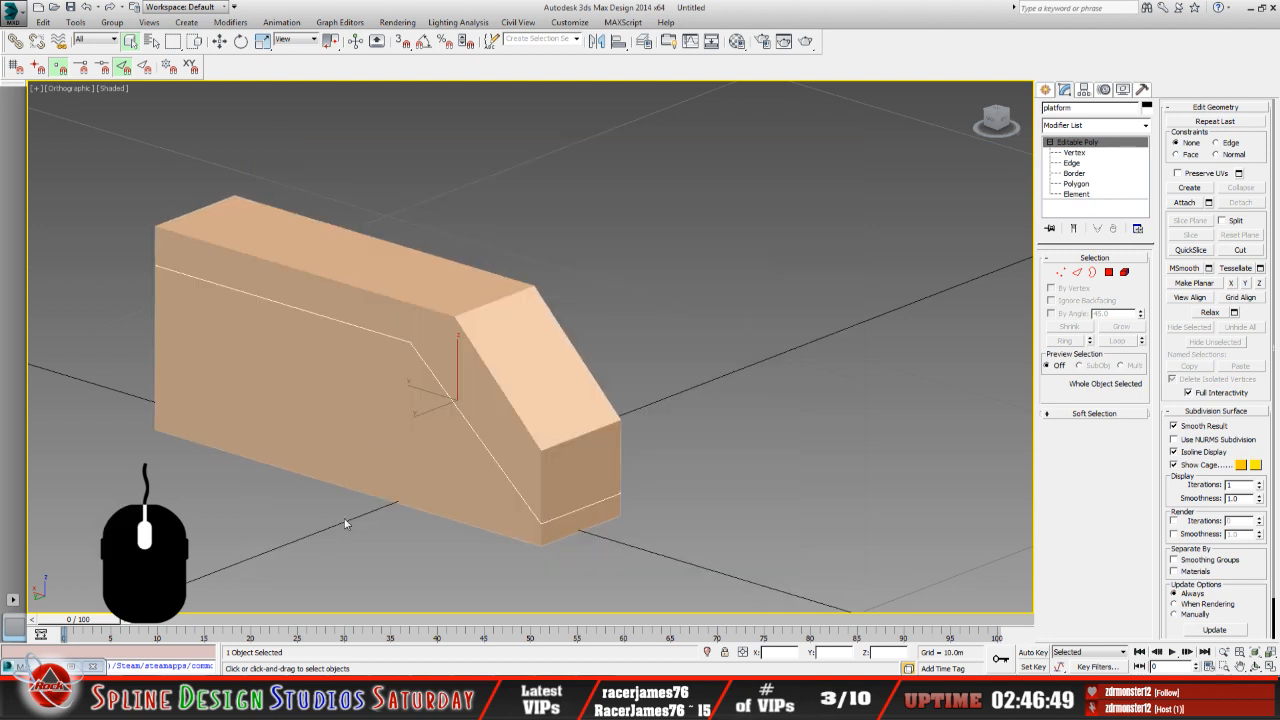
Select outside_faces, outside_stairs1, outside_stairs2 and platform by name and hide them.
click(152, 41)
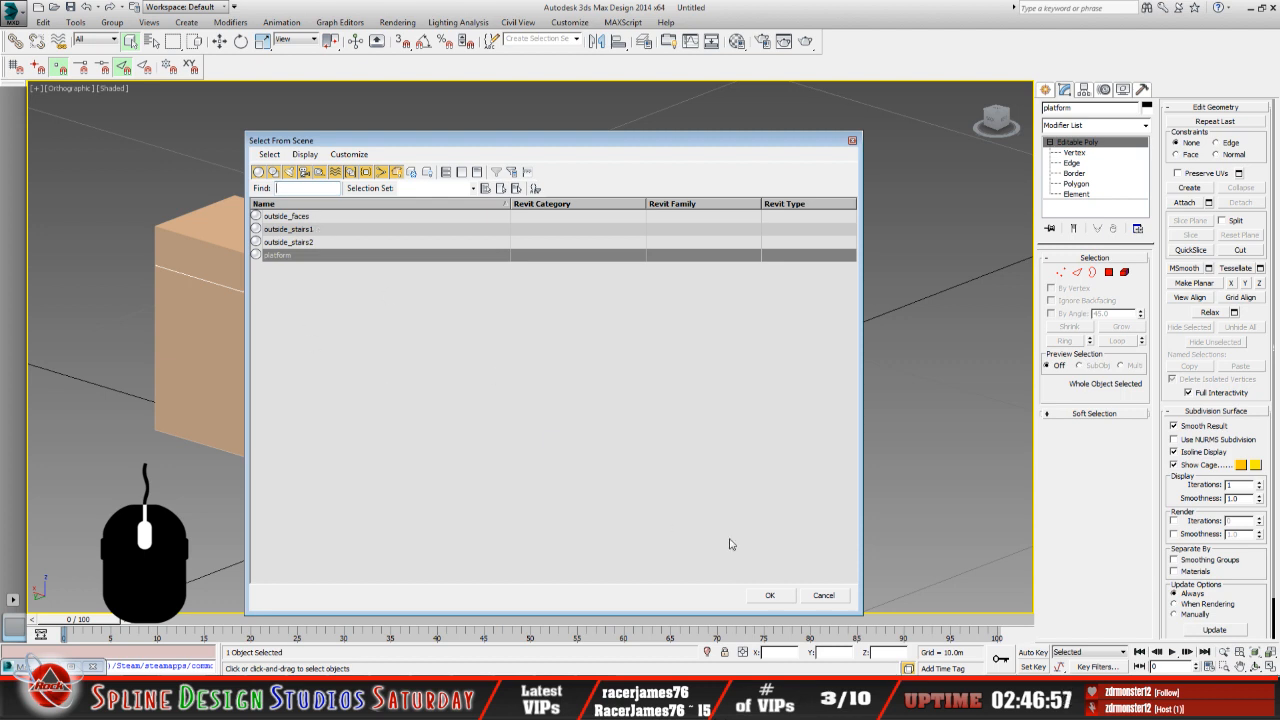
click(824, 596)
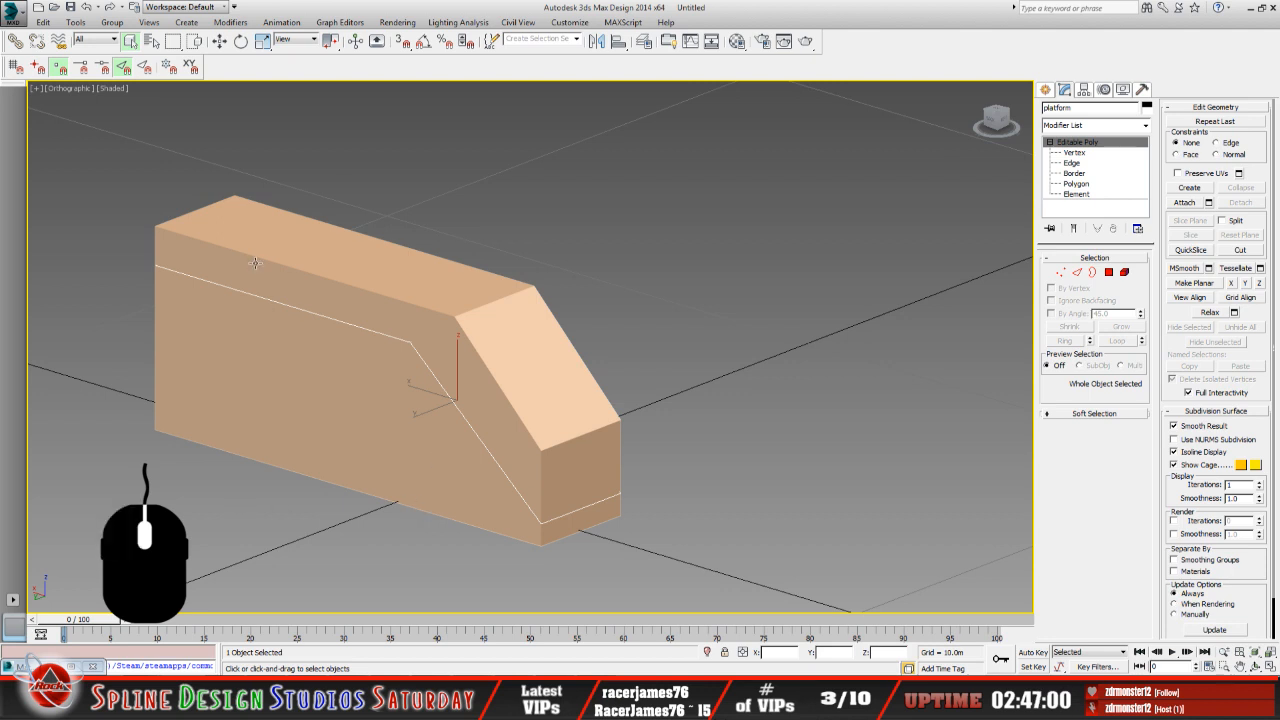
click(151, 41)
drag(298, 224, 289, 281)
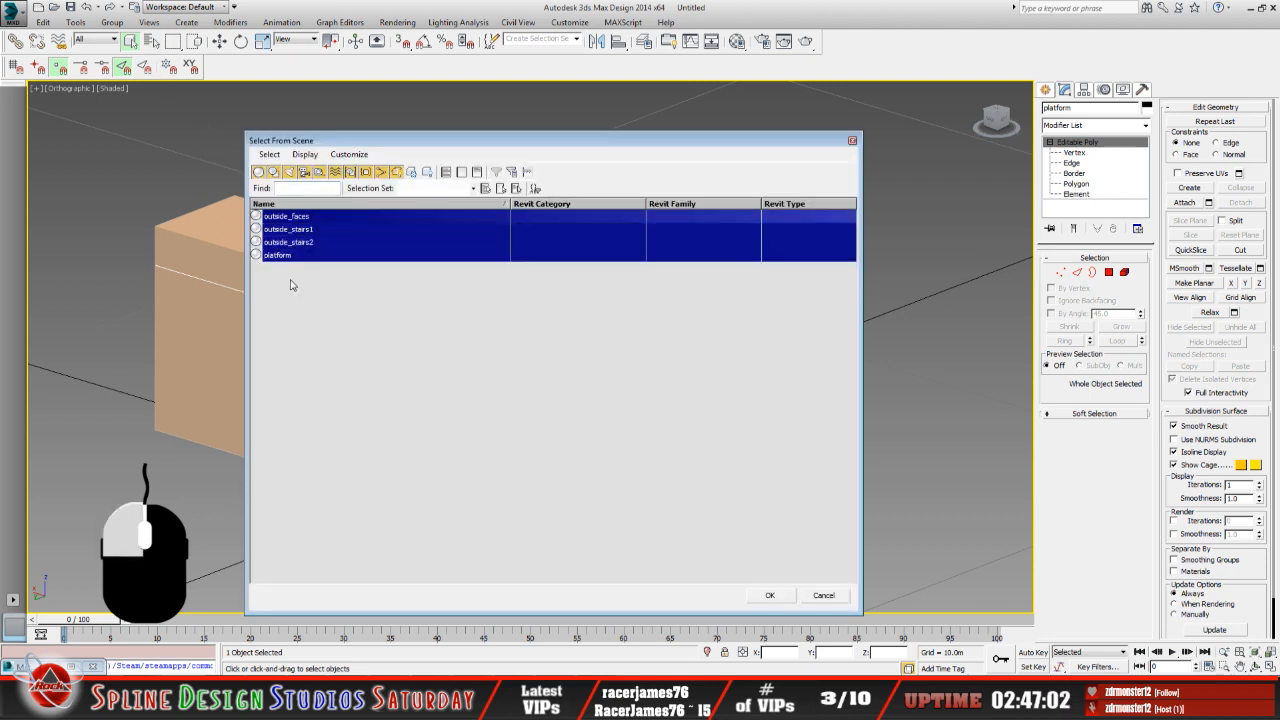
click(769, 595)
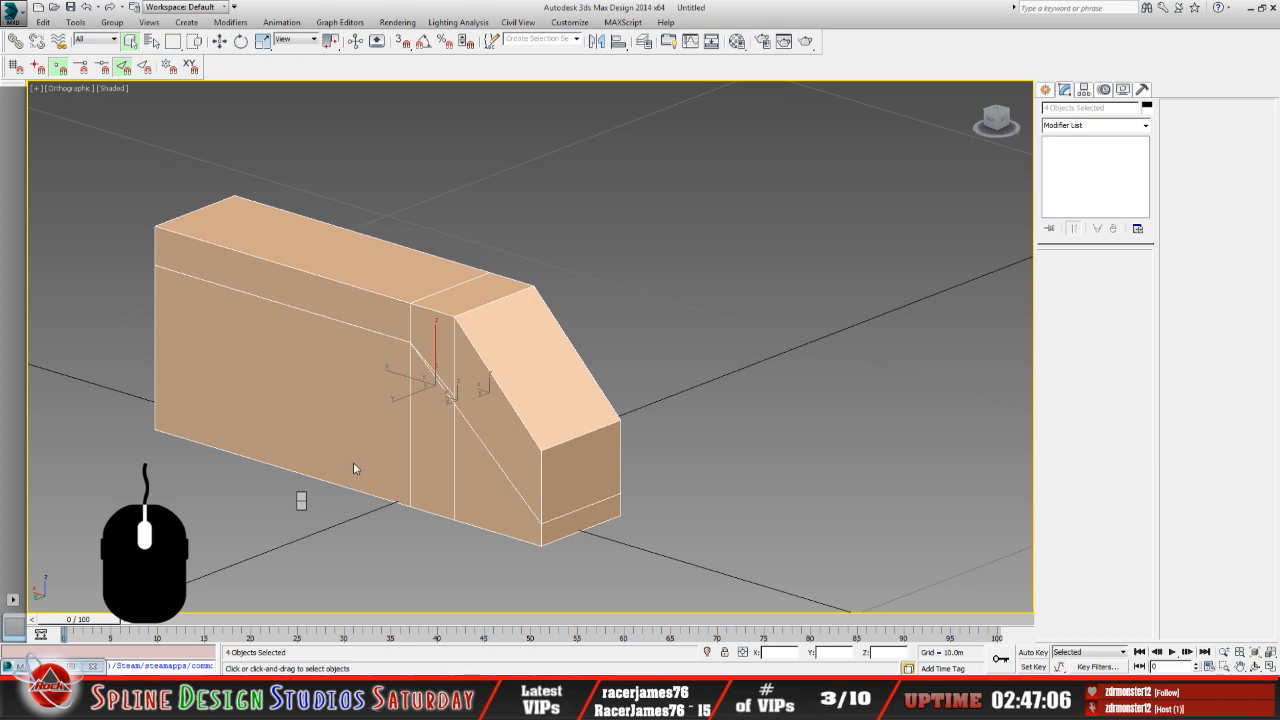
key(Delete)
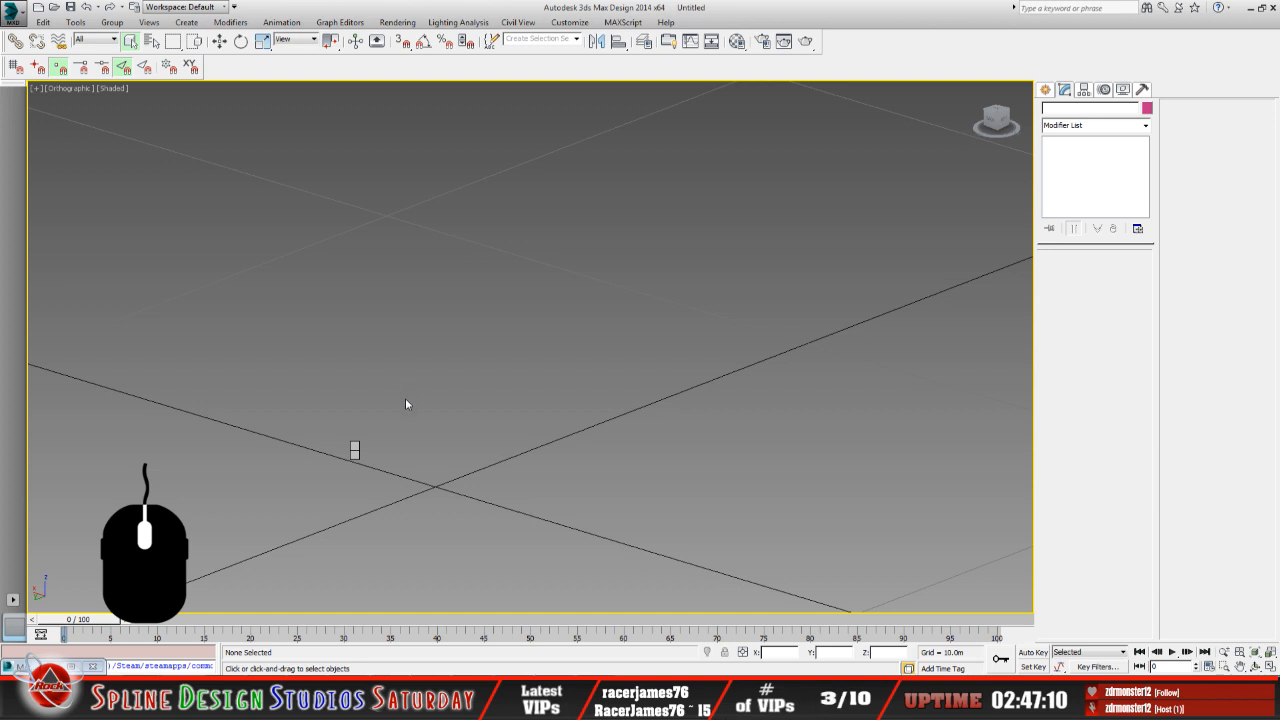
Unhide the leftover objects Box002, Obj0, Object008 and Object009.
key(5)
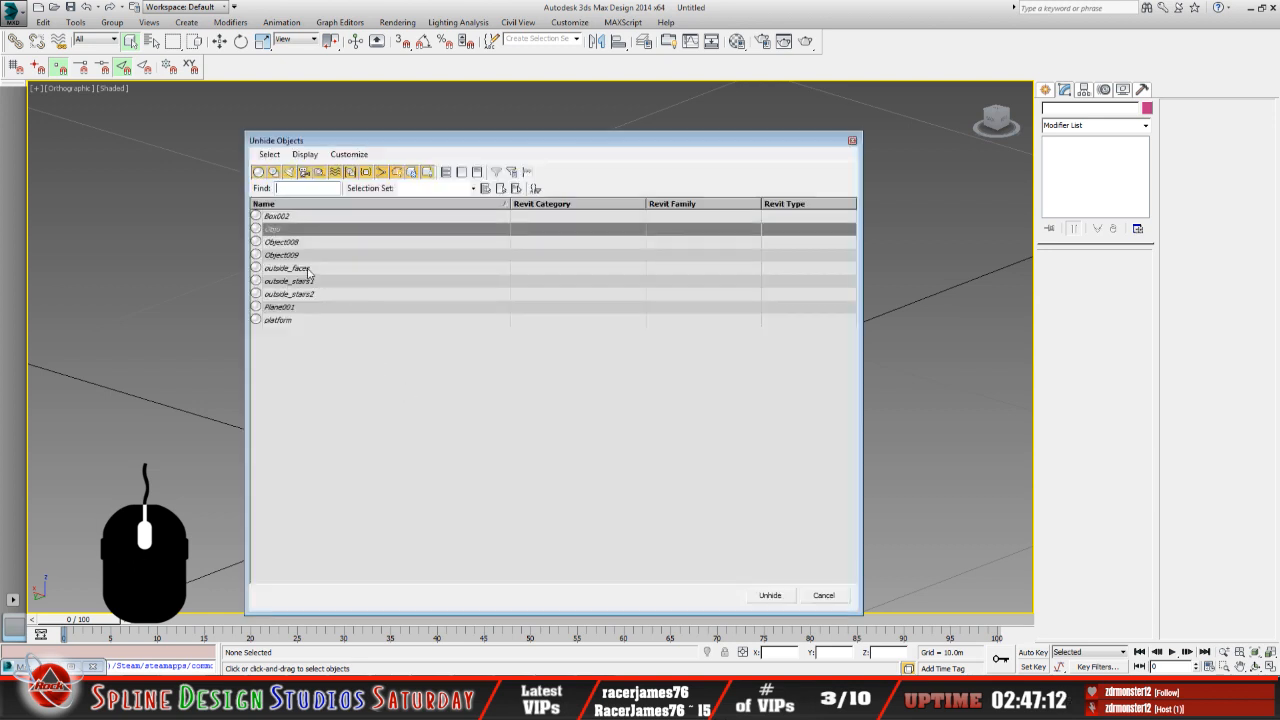
click(291, 243)
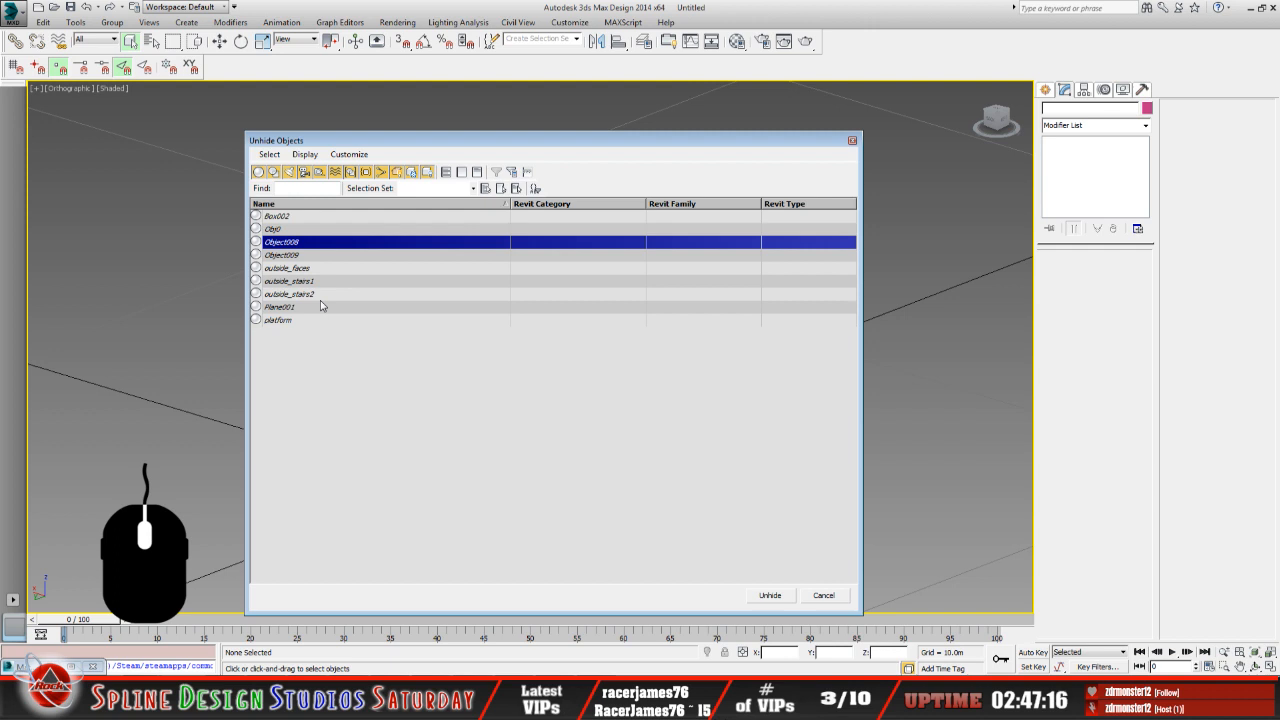
ctrl+click(297, 217)
ctrl+click(290, 255)
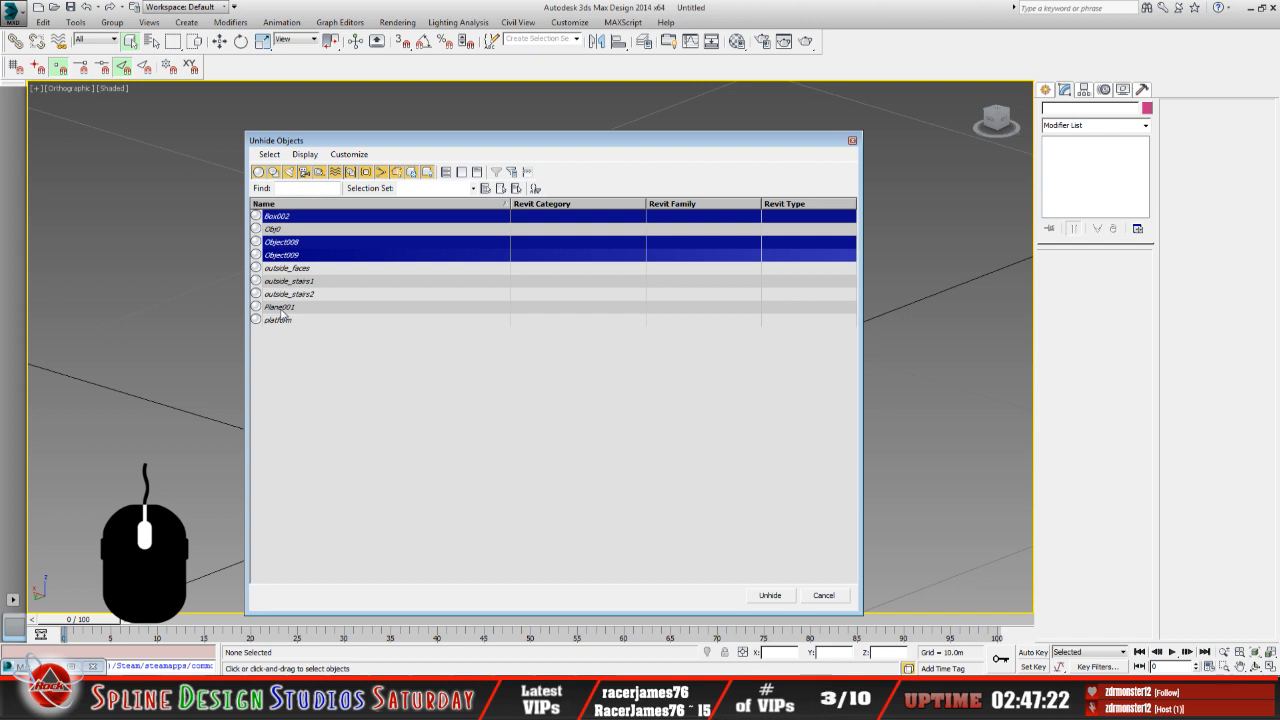
ctrl+click(281, 231)
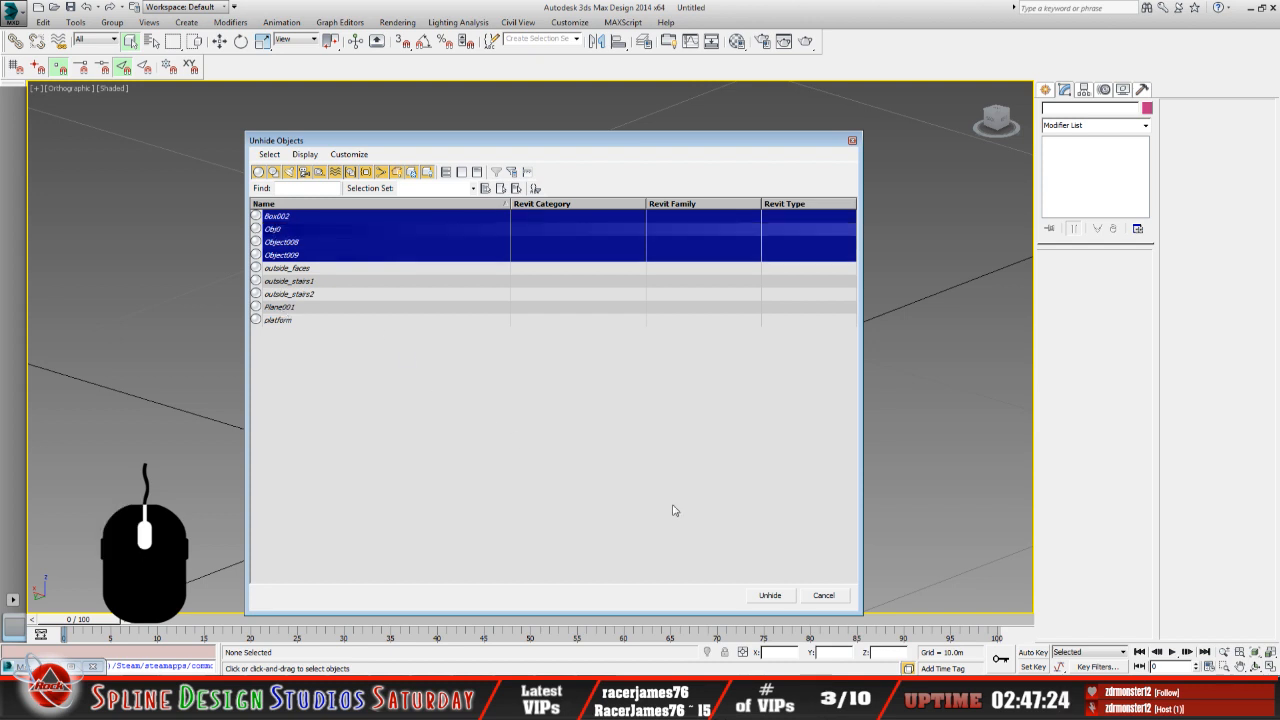
click(771, 596)
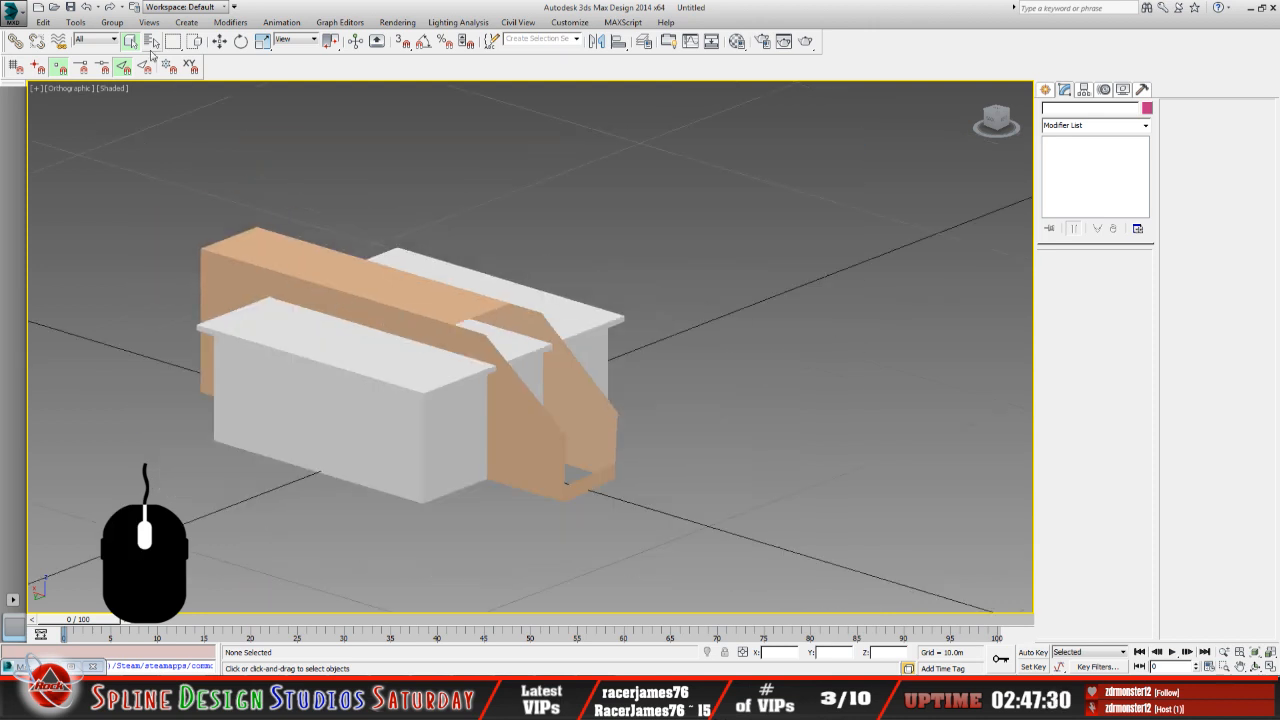
Select Box002, Obj0, Object008 and Object009 by name and delete them.
click(151, 40)
drag(280, 215, 329, 300)
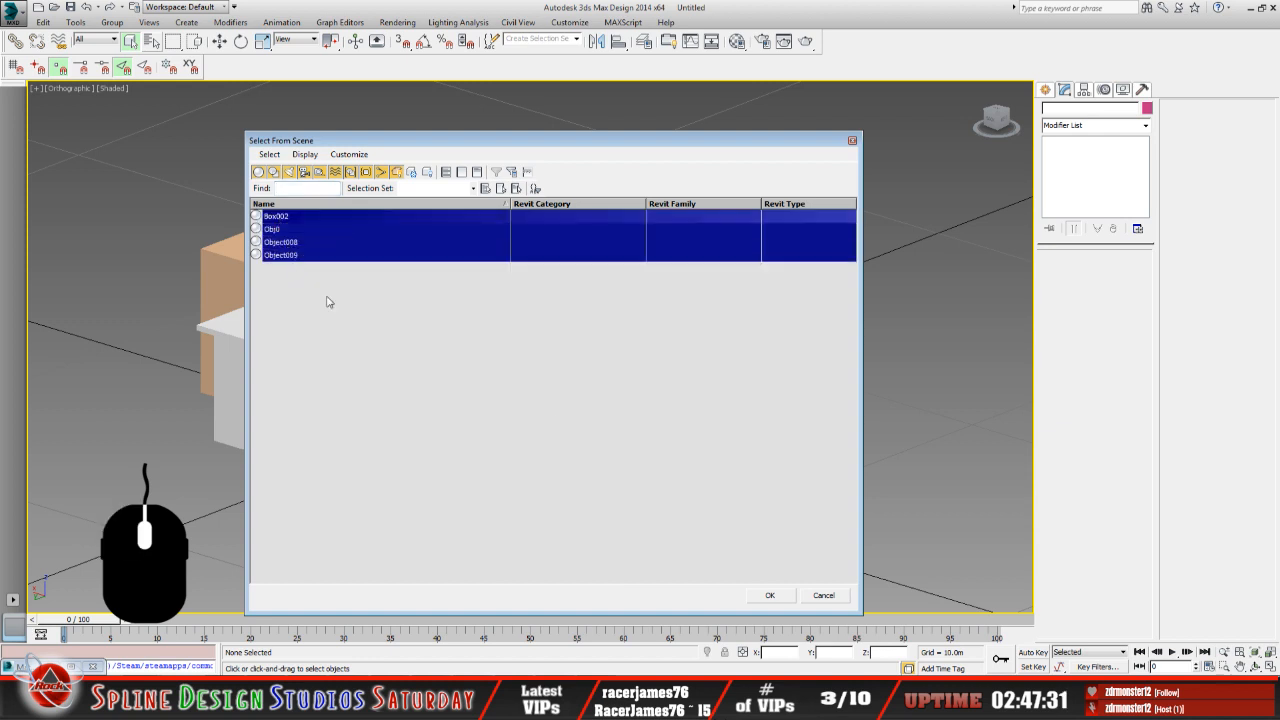
click(772, 597)
key(Delete)
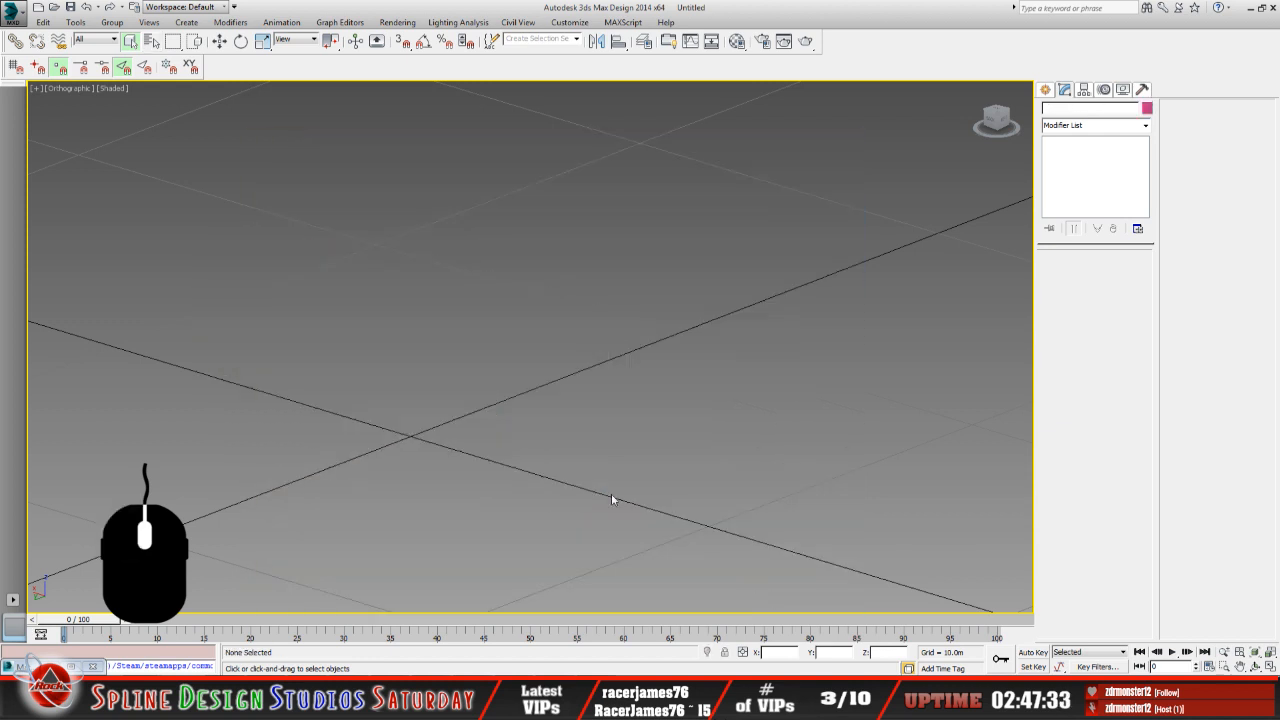
Unhide outside_faces, outside_stairs1, outside_stairs2 and platform, leaving Plane001 hidden.
right_drag(429, 446, 475, 381)
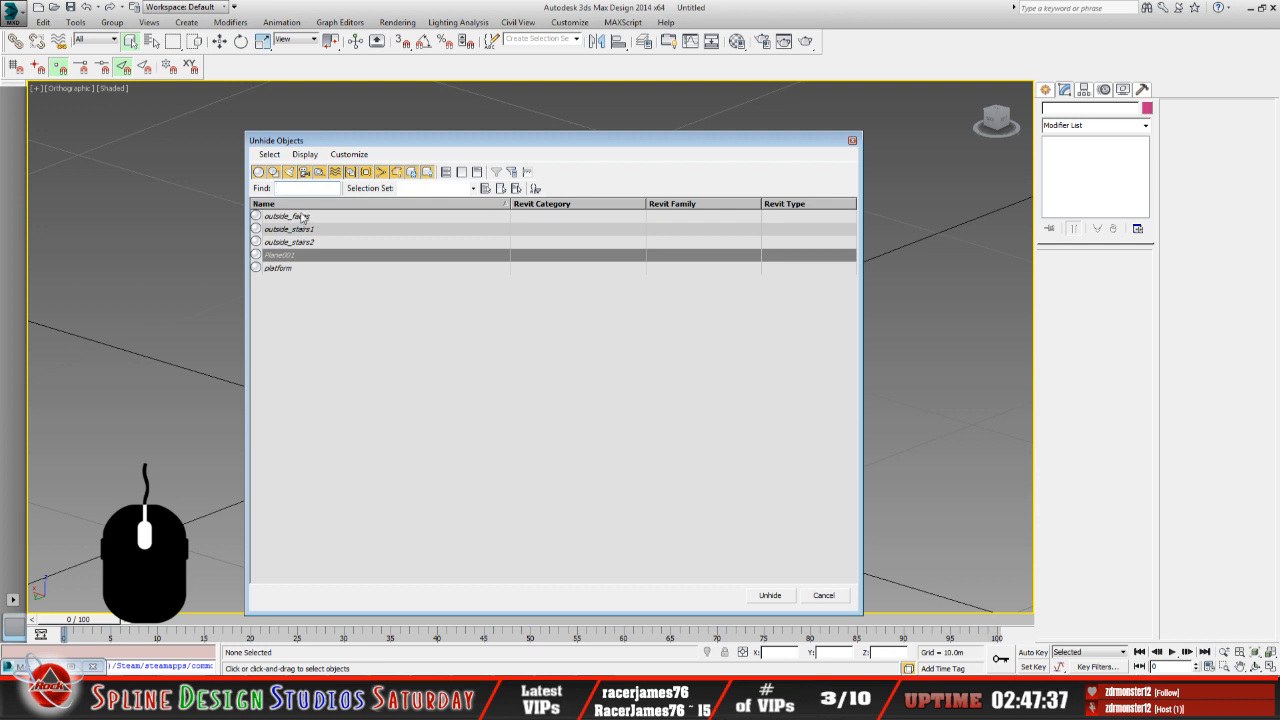
drag(301, 216, 371, 284)
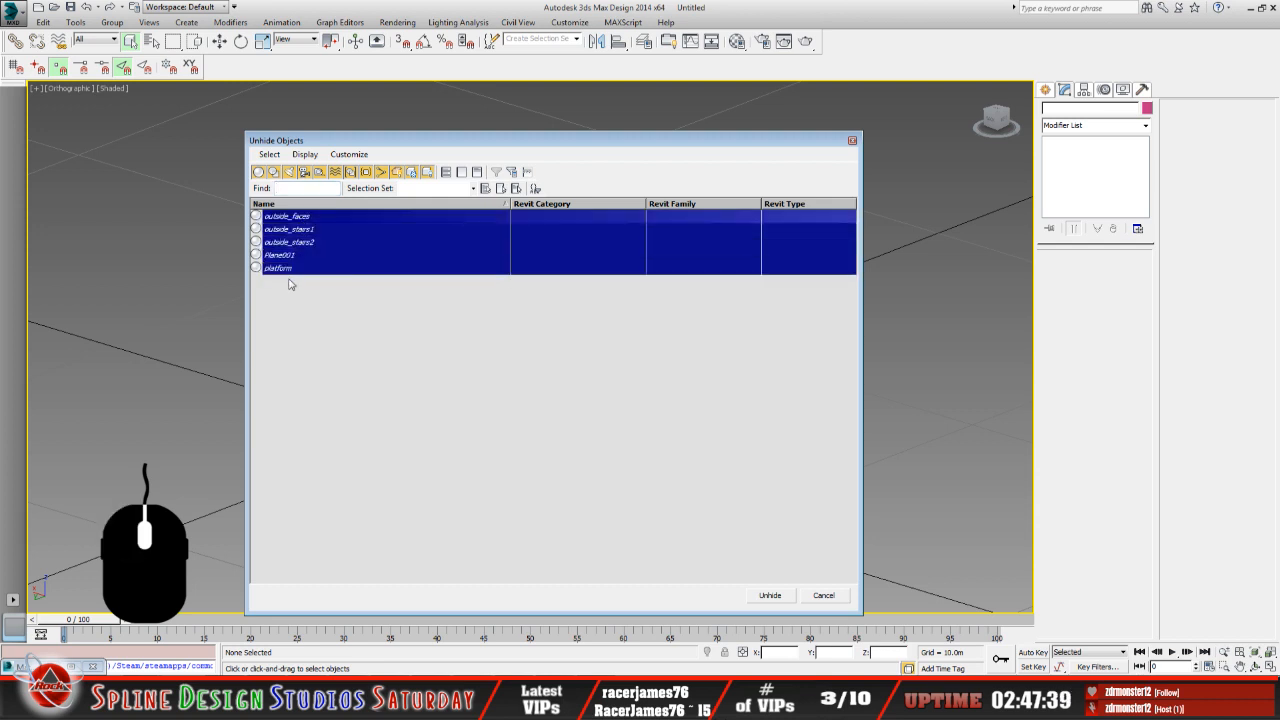
ctrl+click(287, 256)
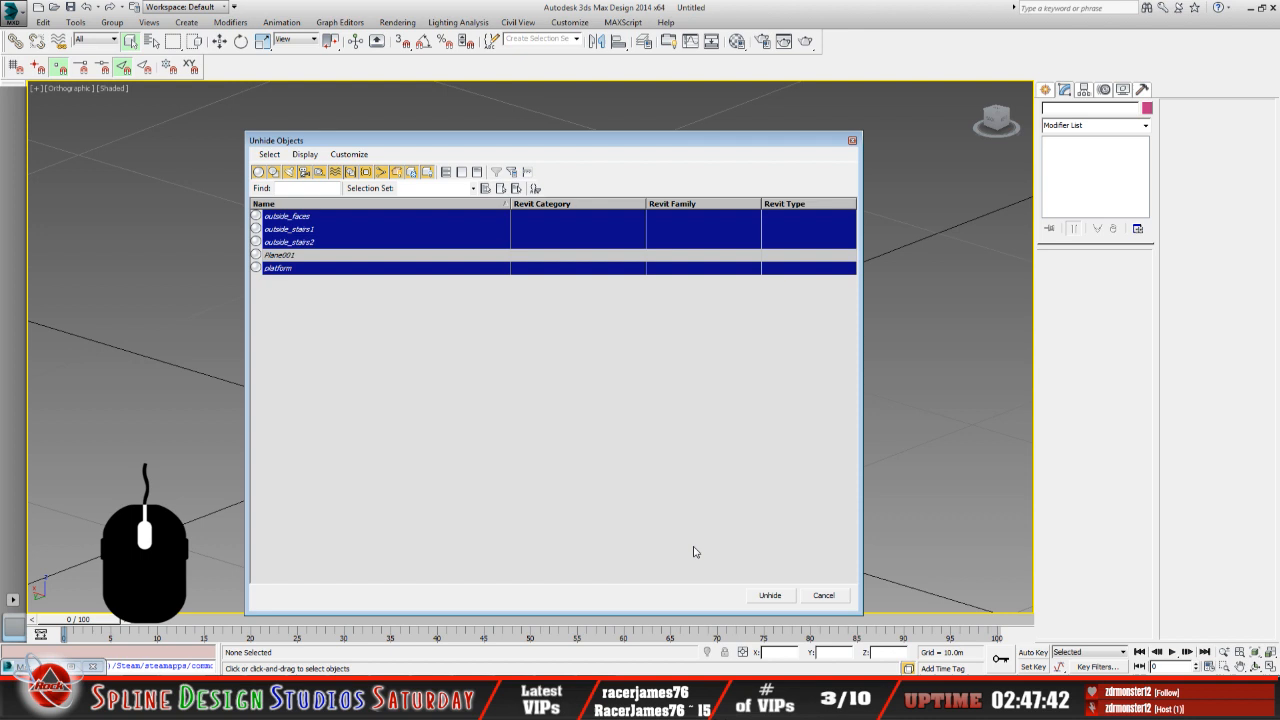
click(767, 595)
middle_drag(563, 517, 600, 525)
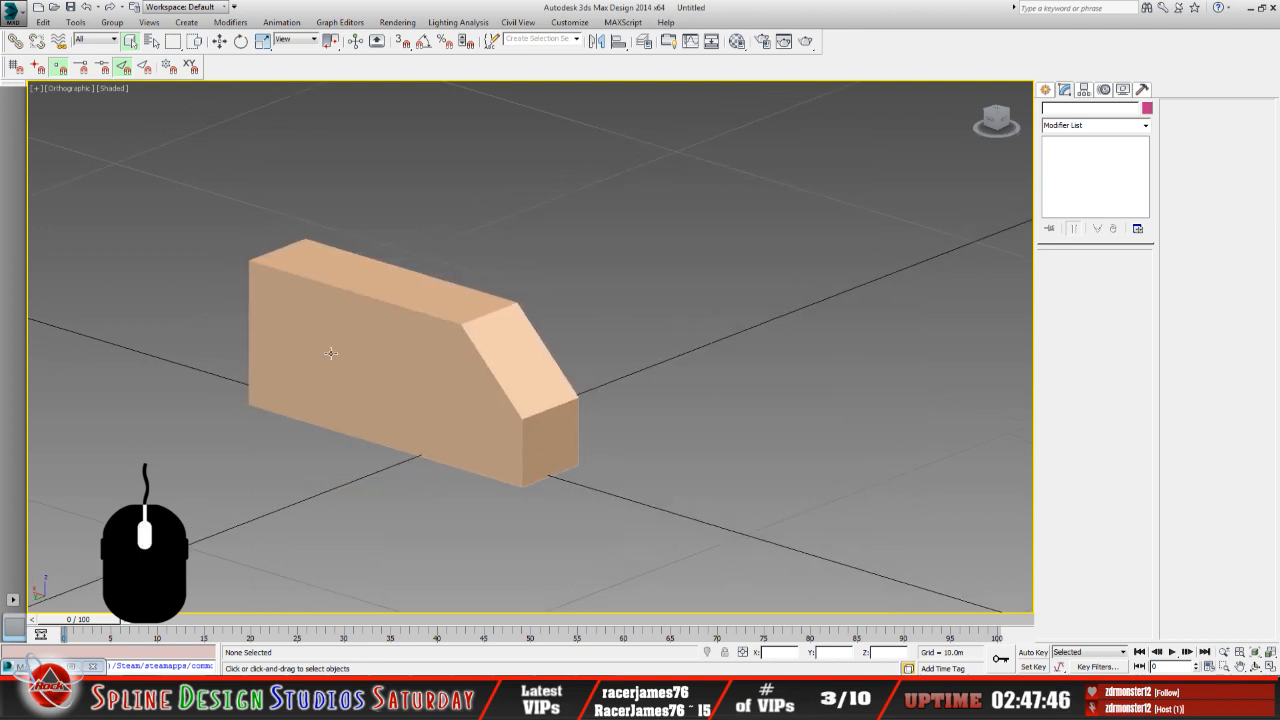
Clone the outside_faces shell as an independent copy named inside_faces.
click(375, 347)
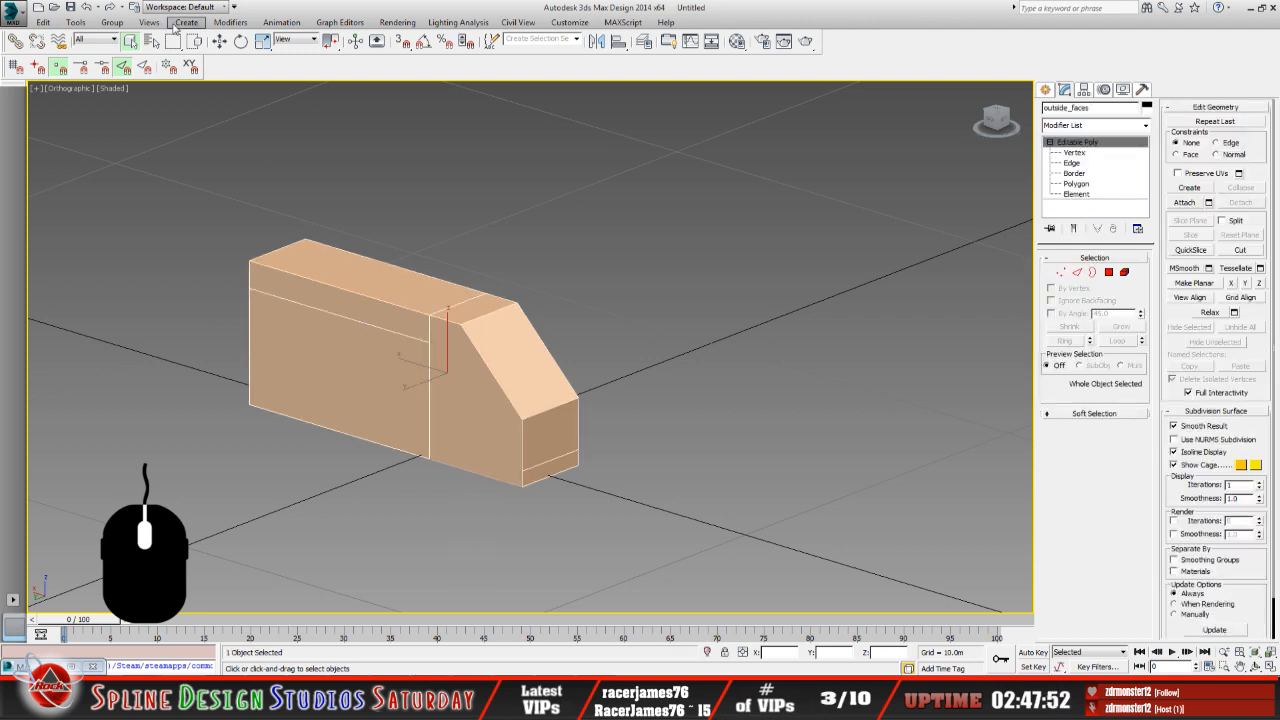
click(44, 22)
click(75, 120)
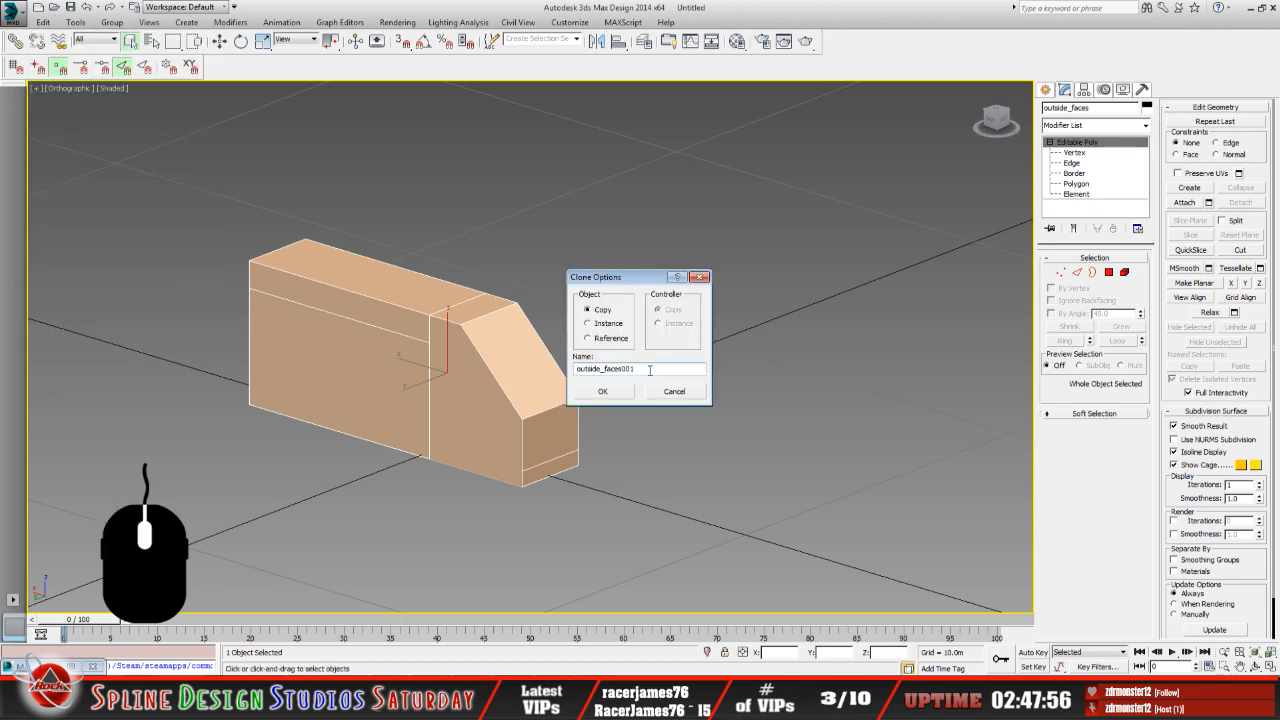
key(BackSpace)
key(BackSpace)
click(577, 369)
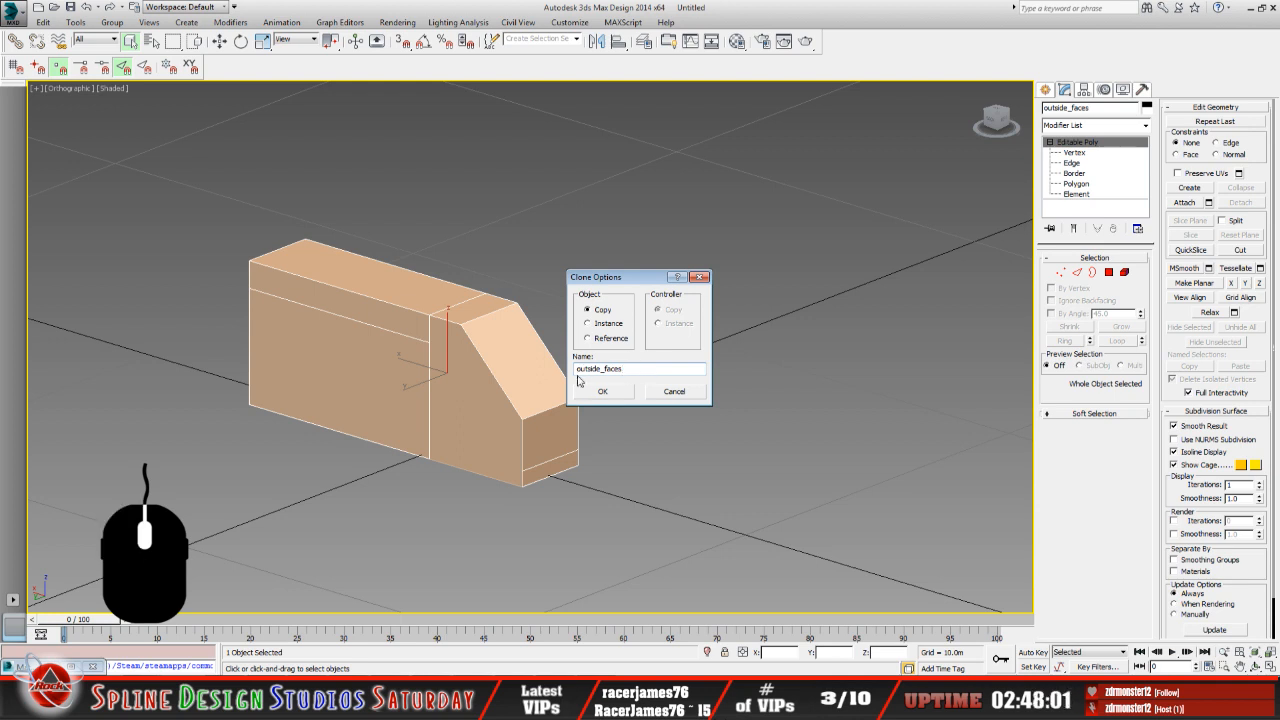
key(Delete)
key(Delete)
key(Delete)
key(Delete)
key(Delete)
key(Delete)
key(Delete)
text(inside)
click(612, 392)
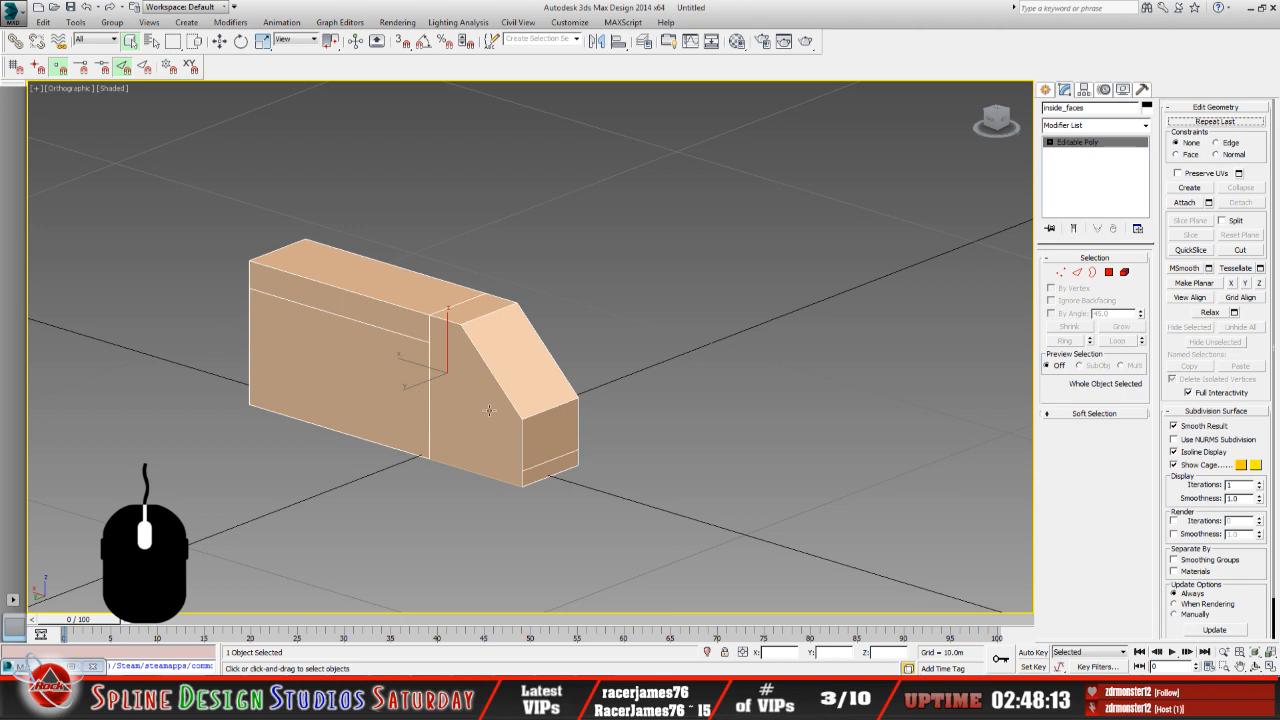
Flip all polygons of inside_faces so they face inward, then leave polygon editing and deselect the object.
click(1049, 142)
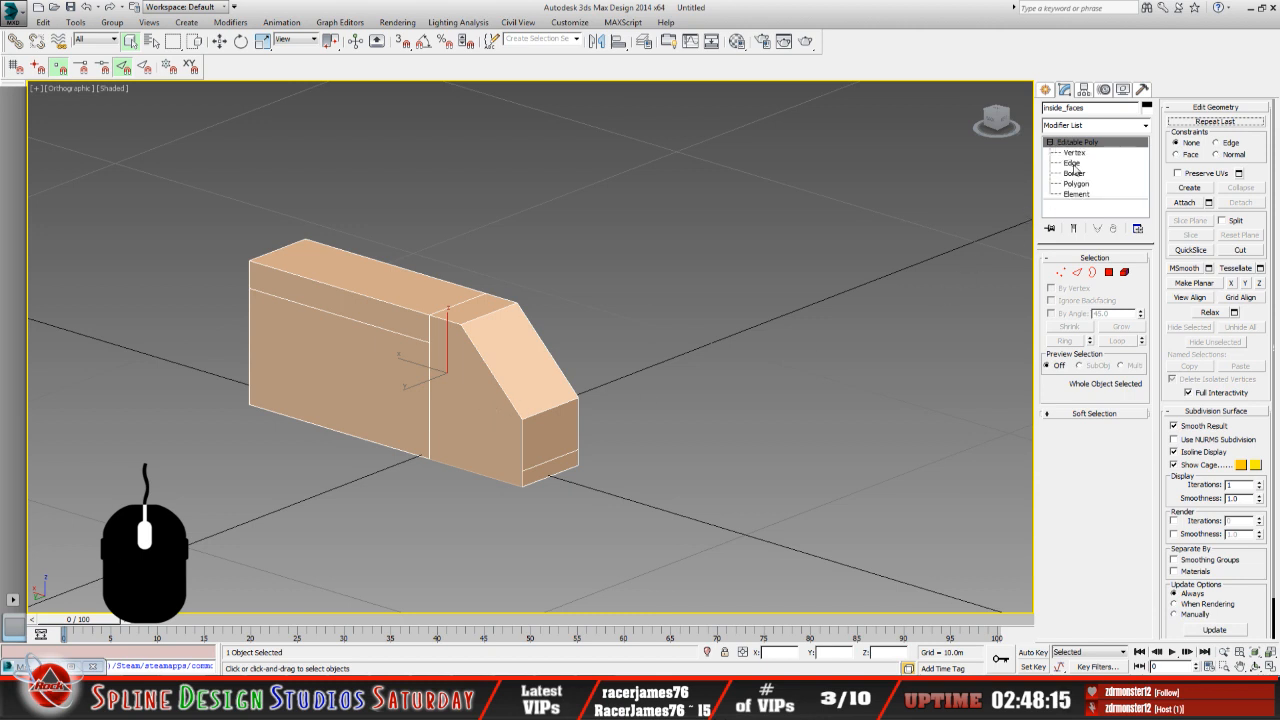
click(1076, 184)
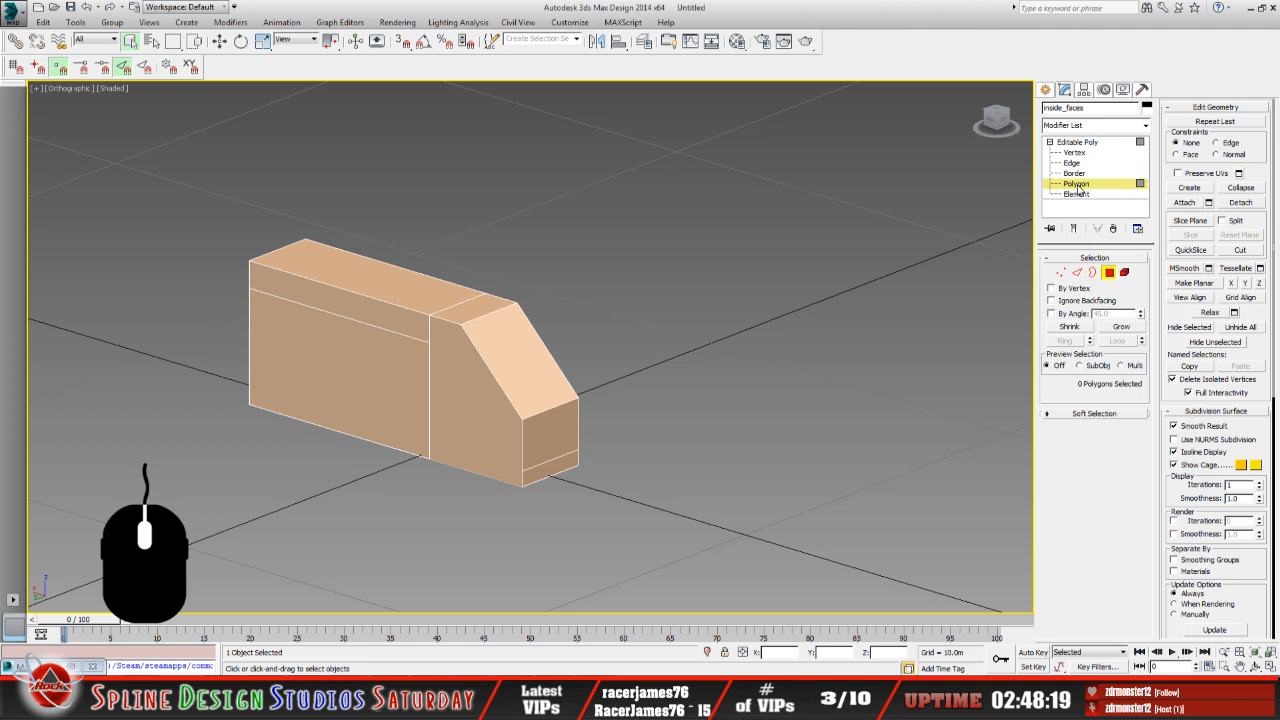
drag(271, 223, 681, 553)
key(ctrl+r)
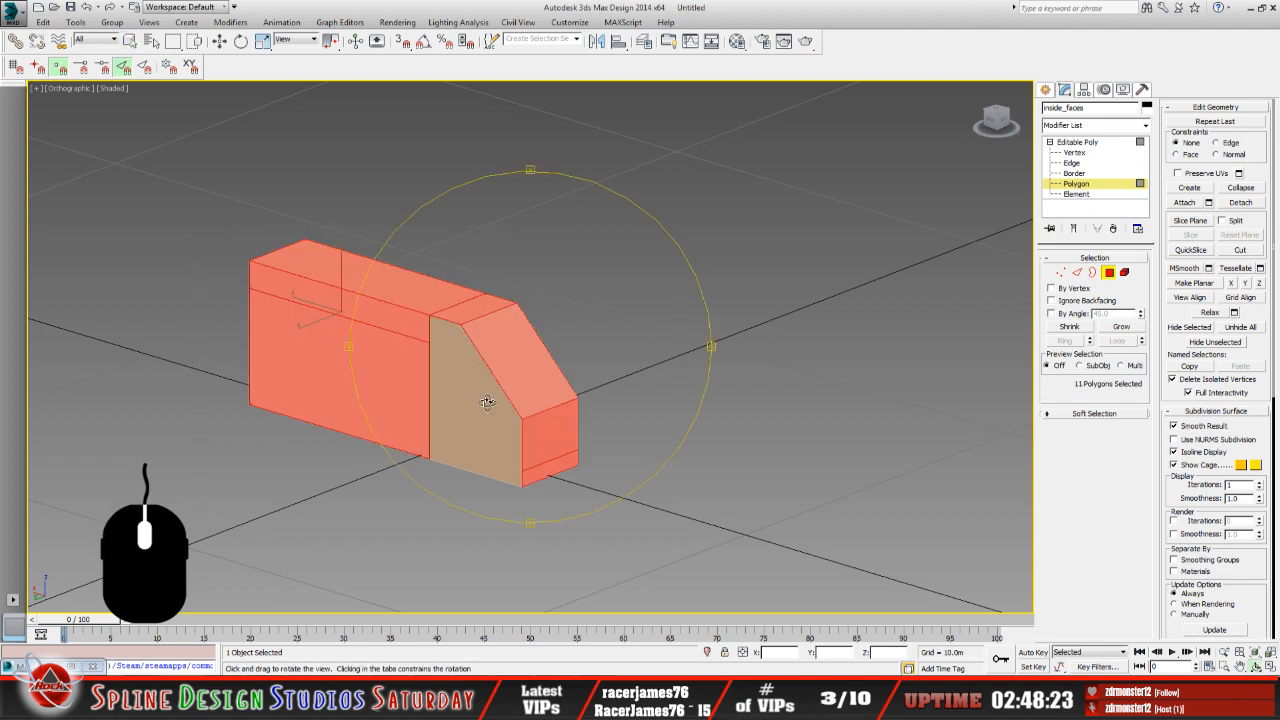
drag(486, 400, 400, 400)
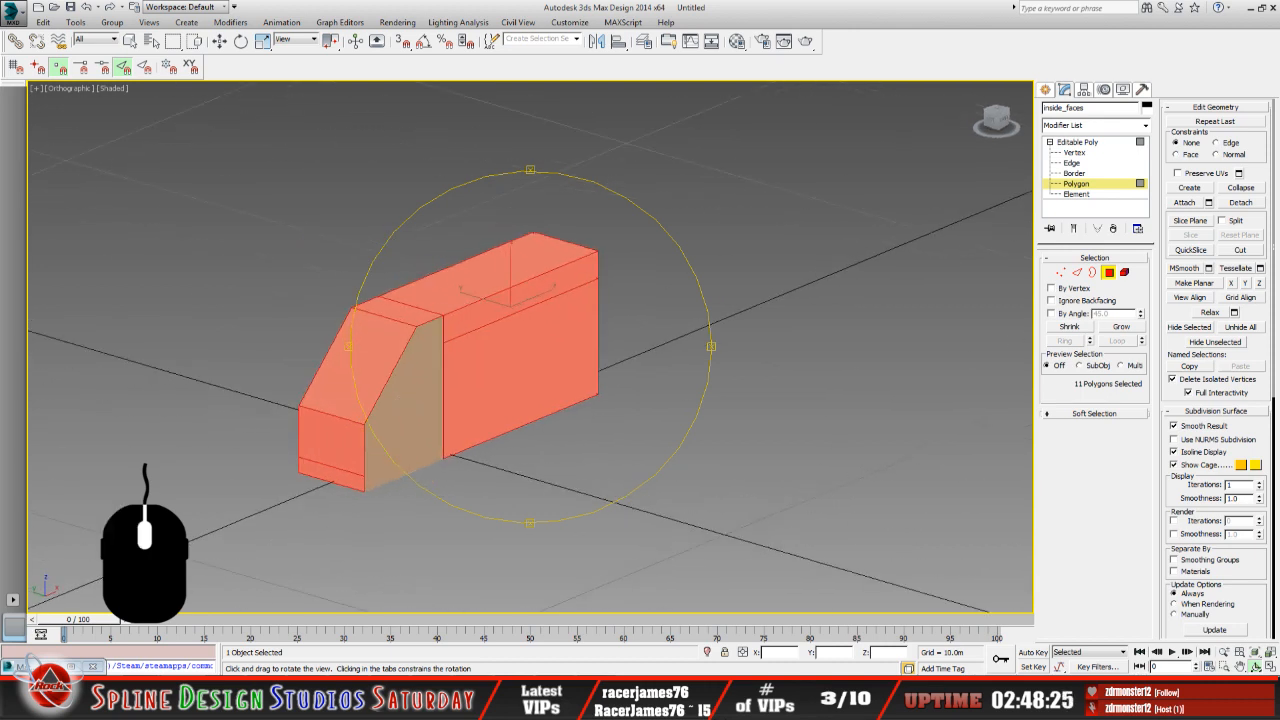
drag(1256, 582, 1232, 246)
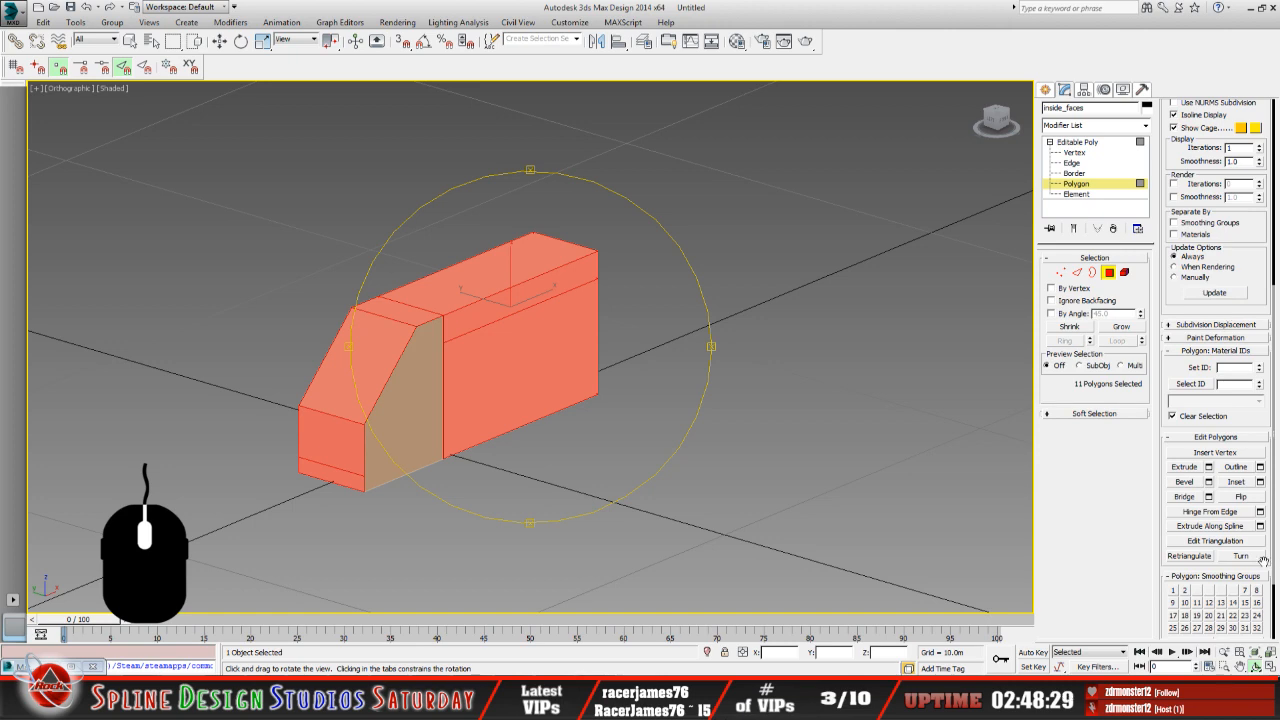
click(1240, 496)
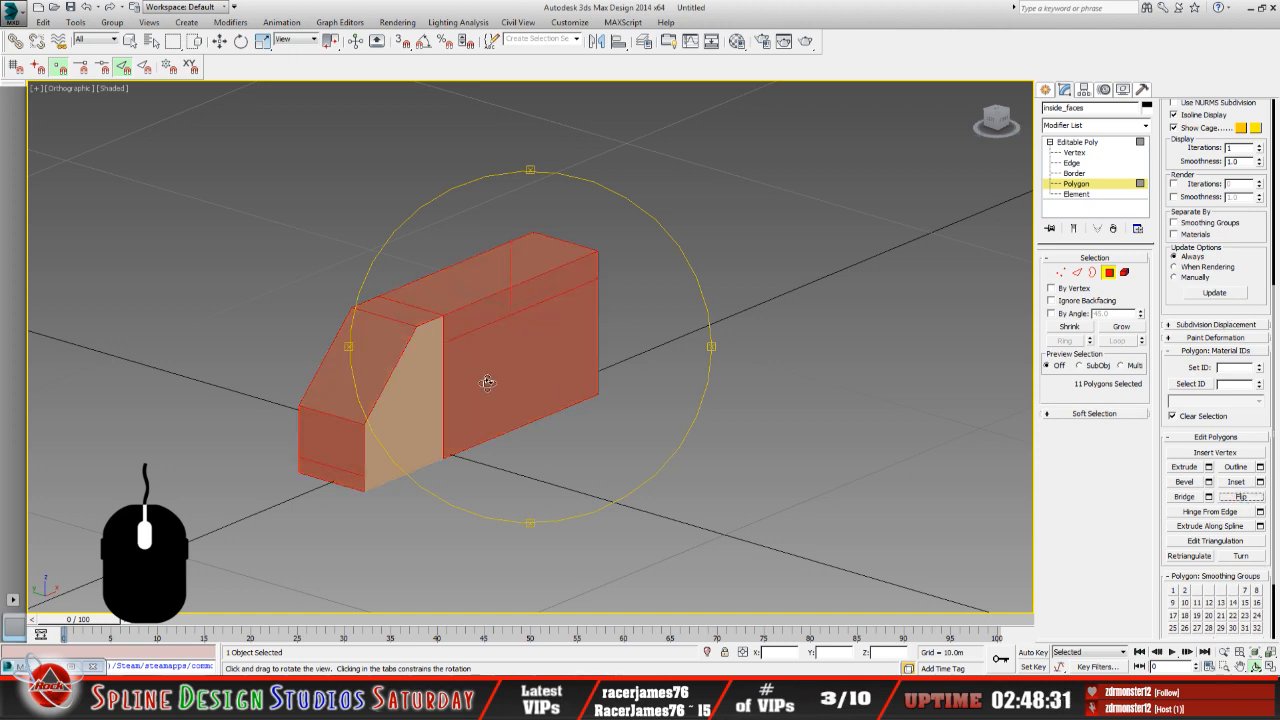
drag(486, 380, 768, 335)
drag(624, 319, 520, 332)
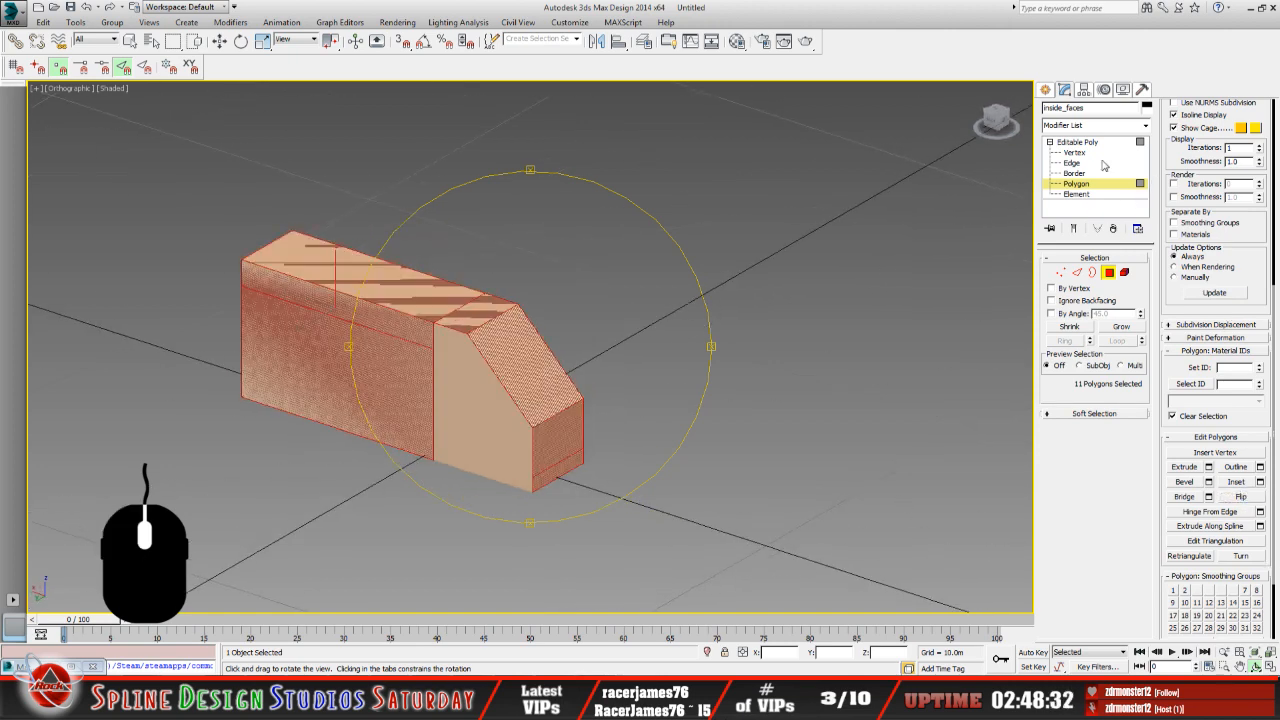
click(1076, 143)
click(298, 186)
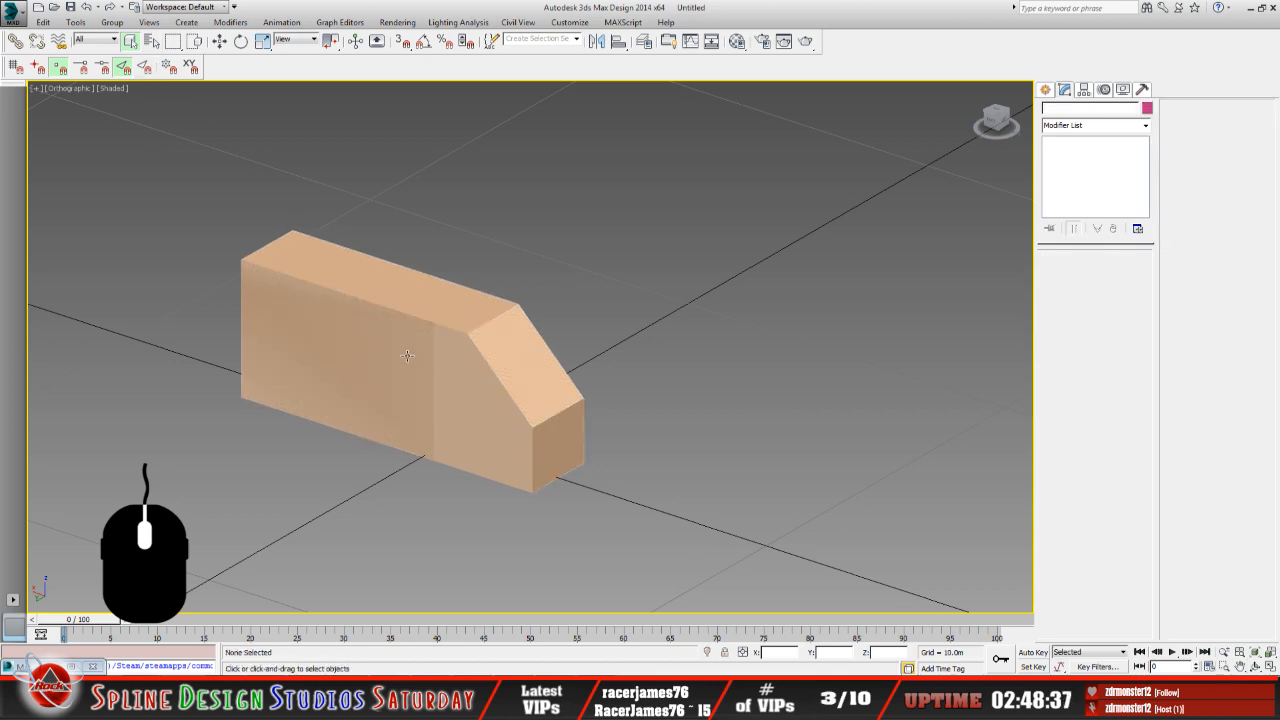
Clone outside_stairs1 as an independent copy named inside_stairs1.
click(476, 406)
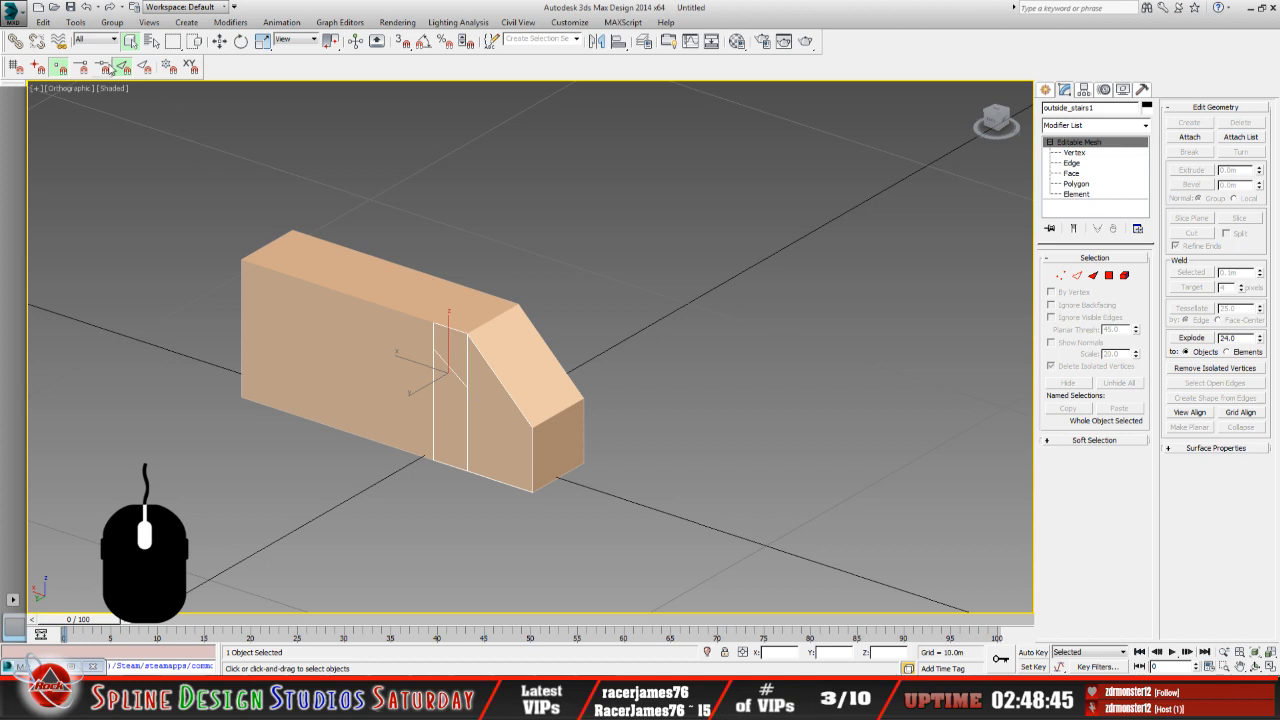
click(43, 23)
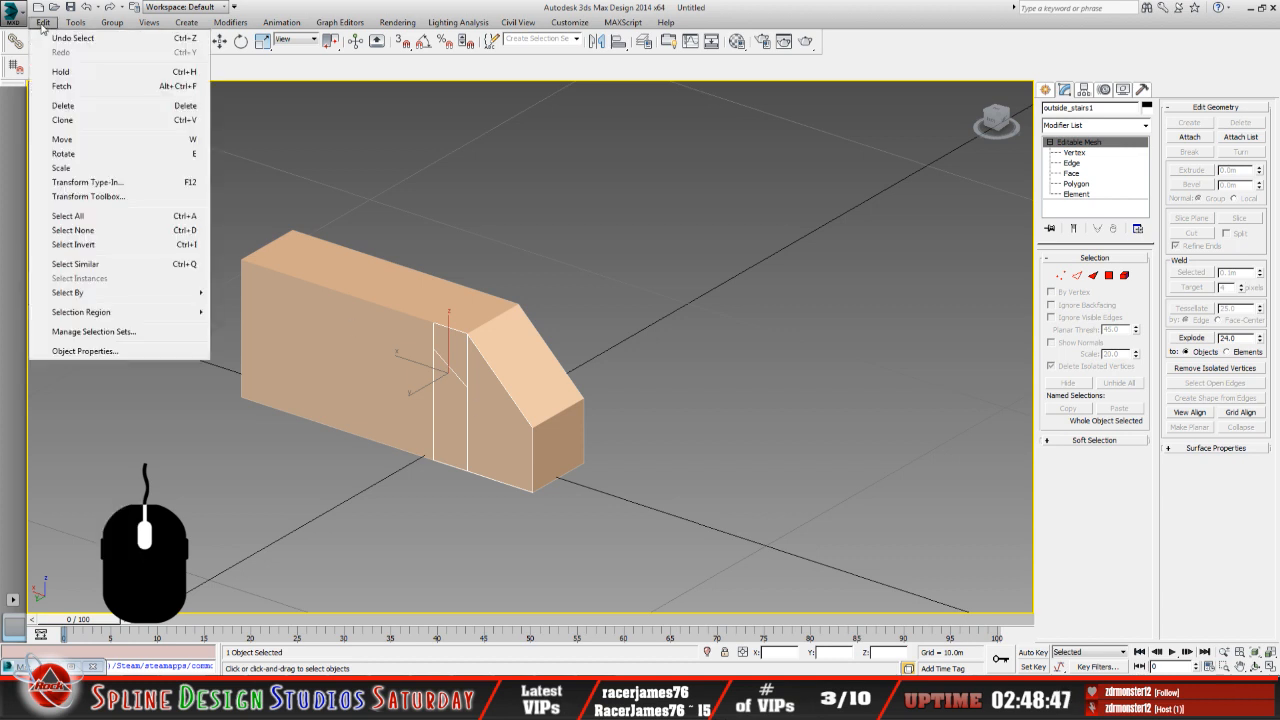
click(91, 119)
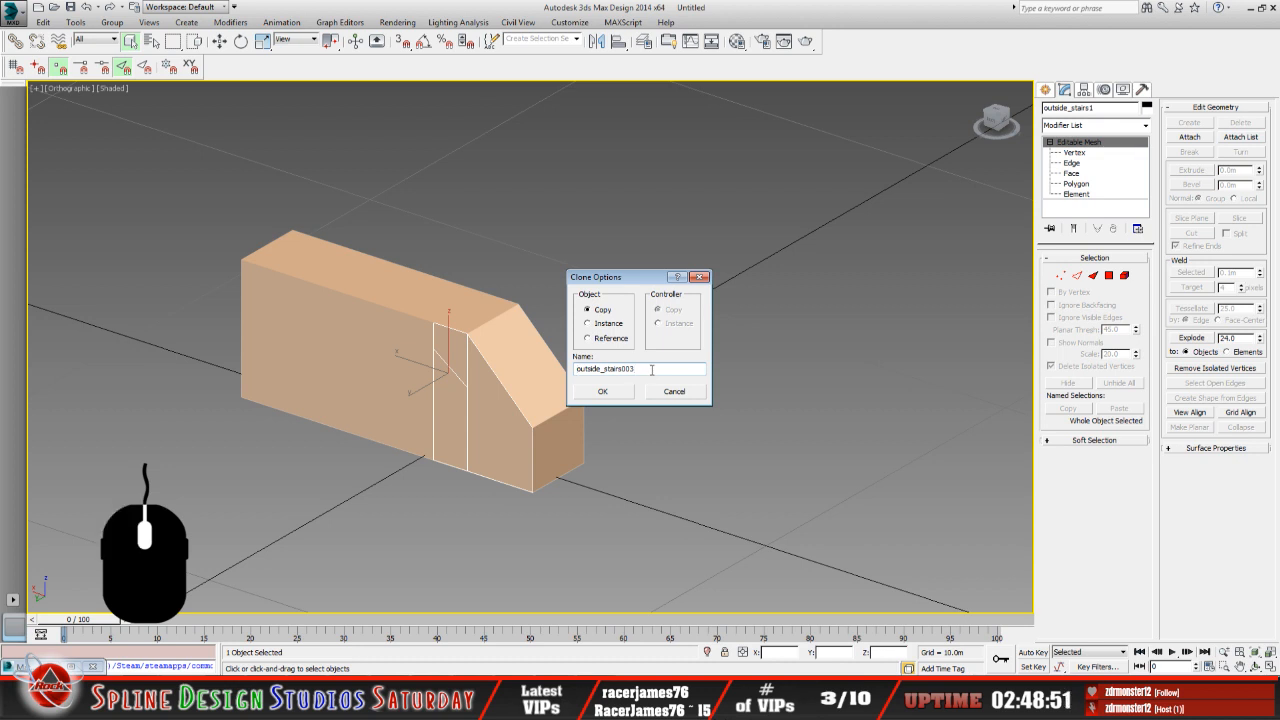
key(BackSpace)
key(BackSpace)
click(576, 369)
key(Delete)
key(Delete)
key(Delete)
key(Delete)
key(Delete)
key(Delete)
key(Delete)
text(inside)
click(610, 391)
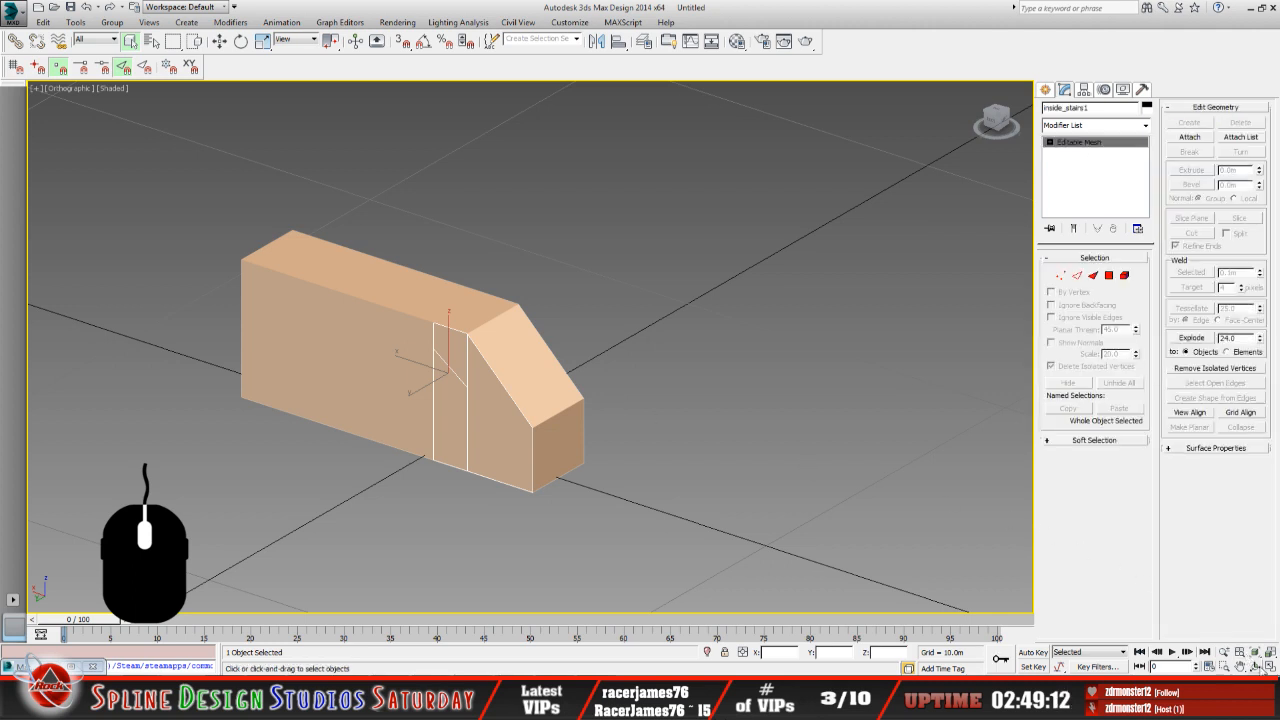
click(150, 41)
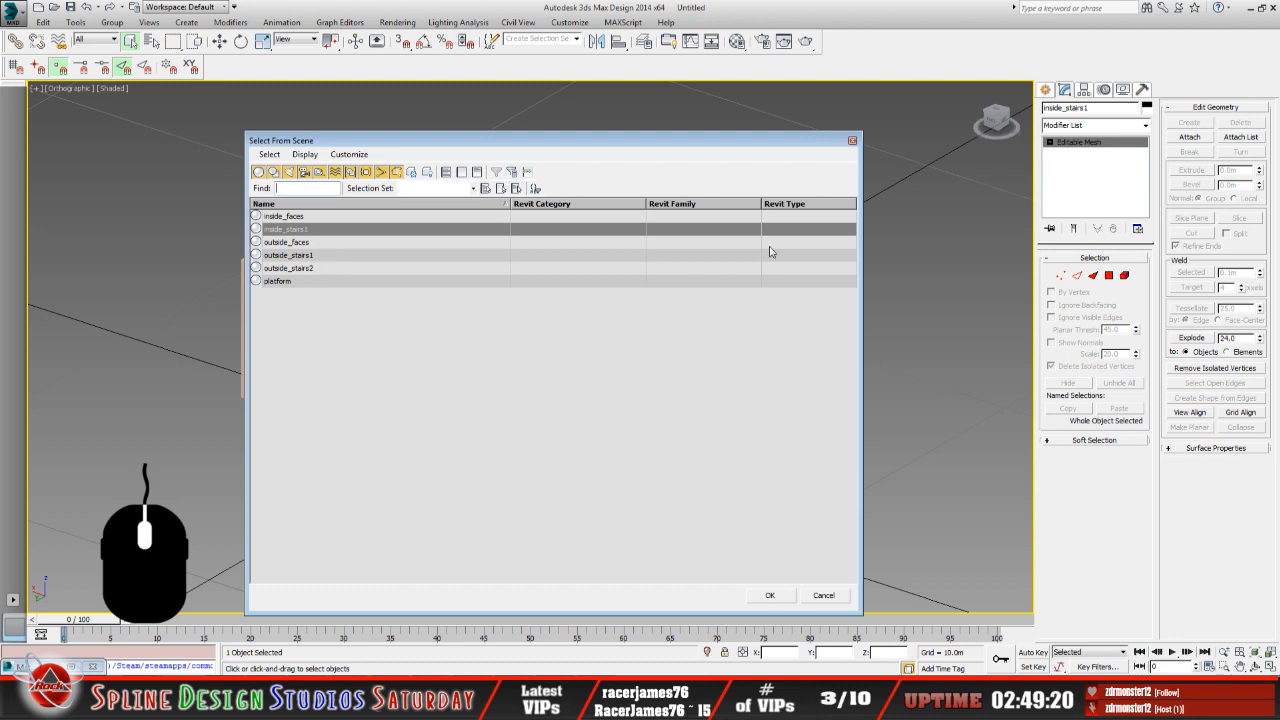
click(834, 594)
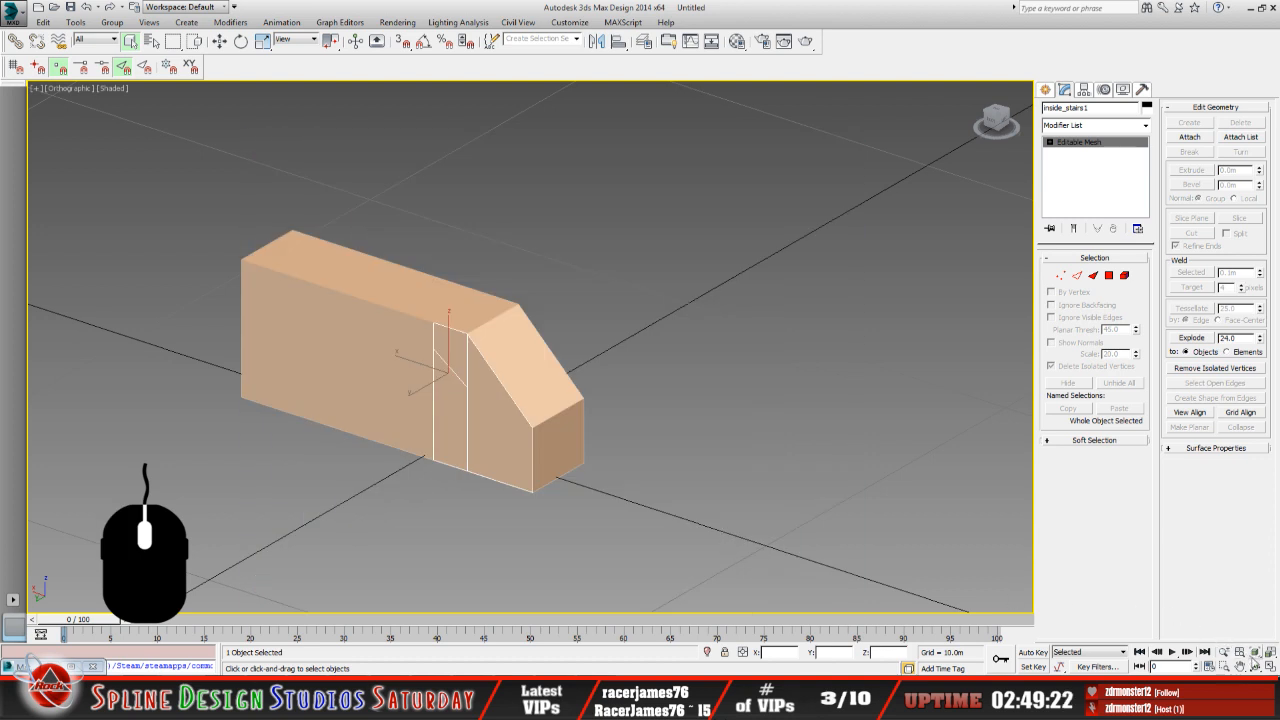
click(1256, 665)
drag(600, 400, 414, 400)
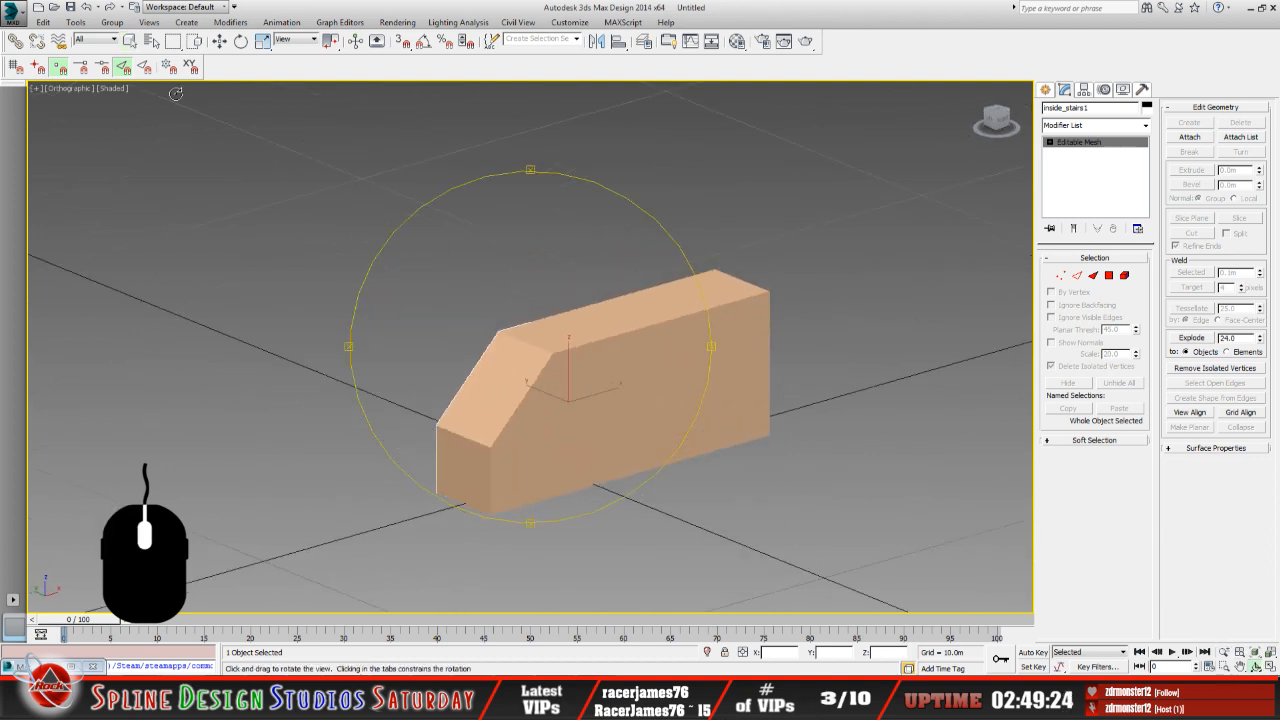
click(130, 40)
click(533, 469)
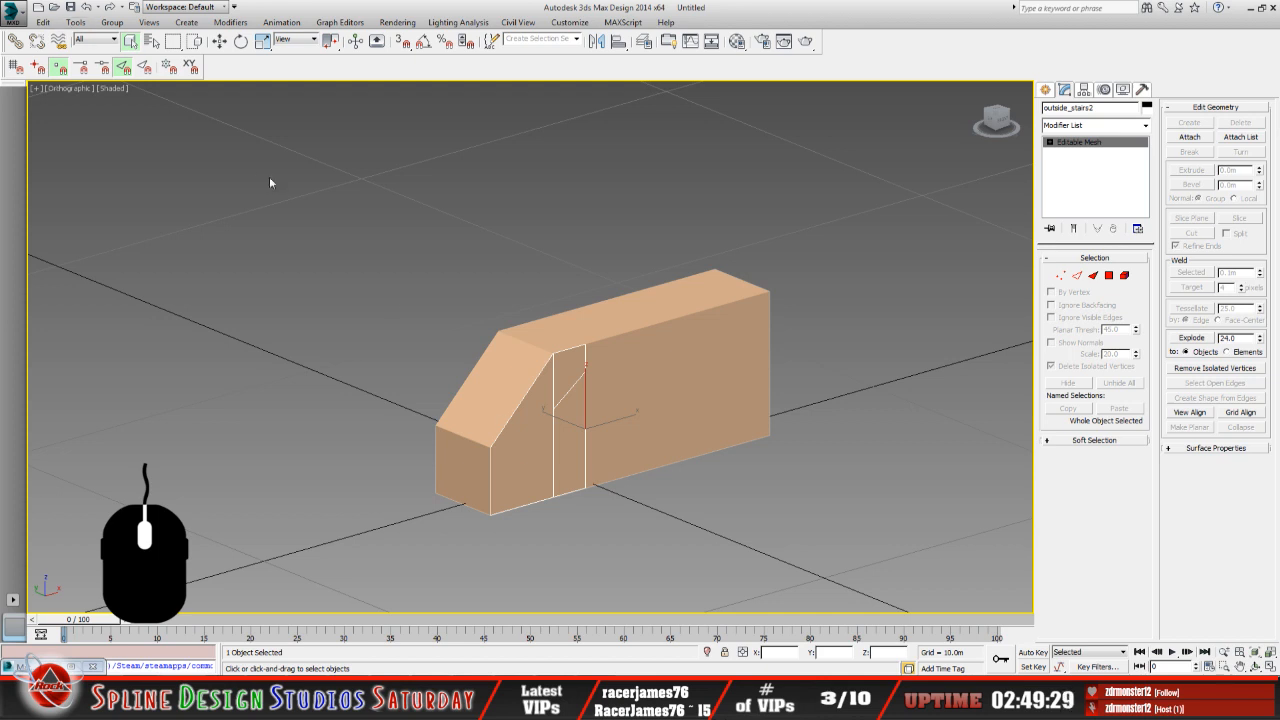
click(1256, 666)
drag(568, 405, 600, 406)
Select inside_stairs1 by name, flip the normals of all its polygons, and convert it to an Editable Poly.
click(151, 42)
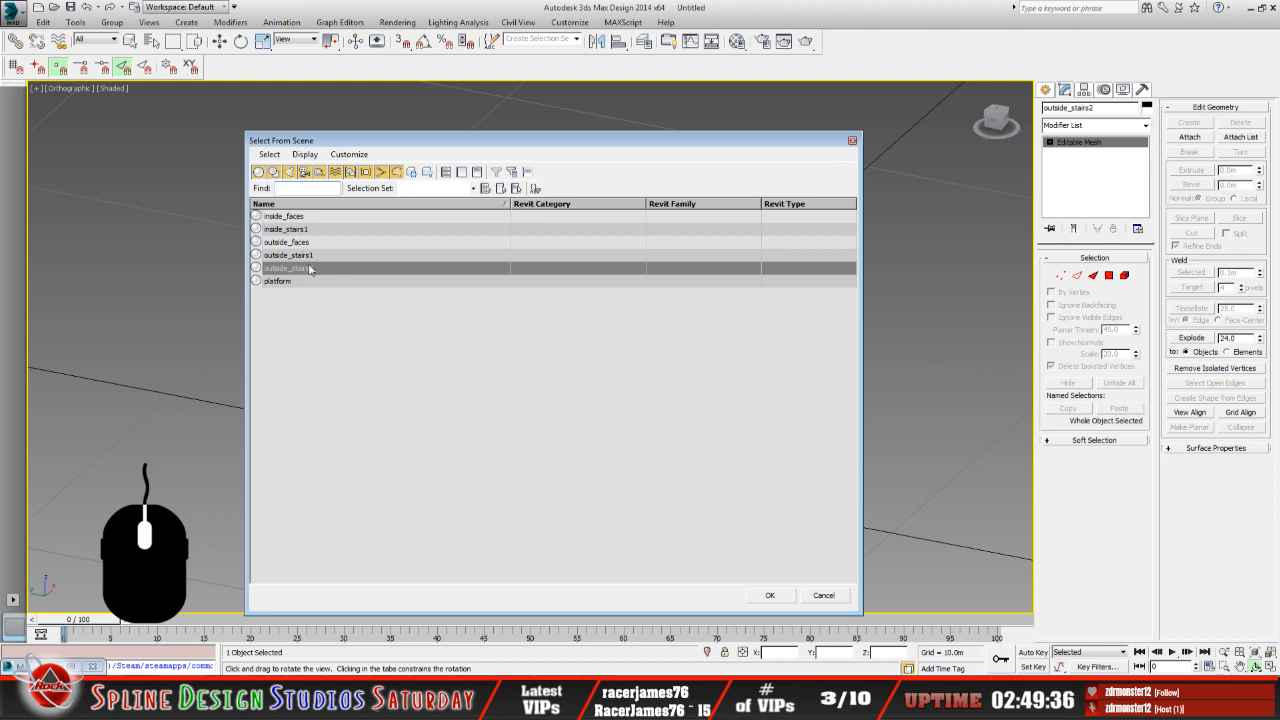
click(303, 231)
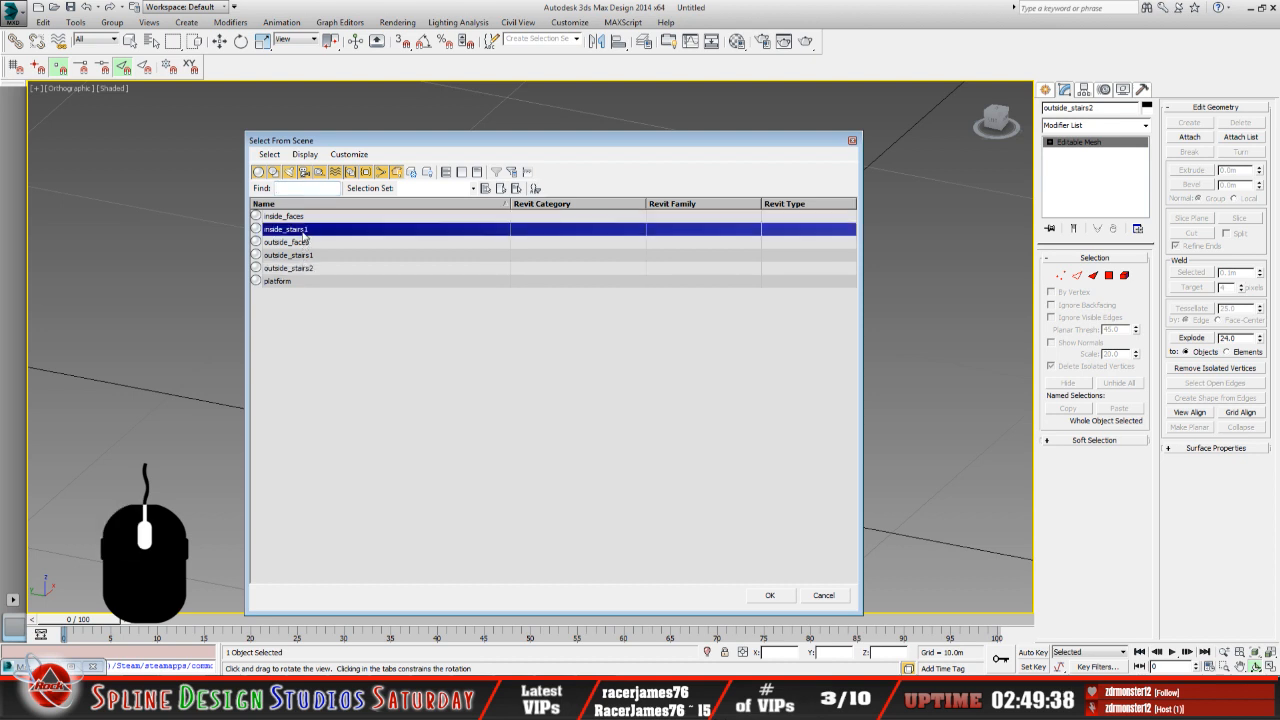
click(769, 595)
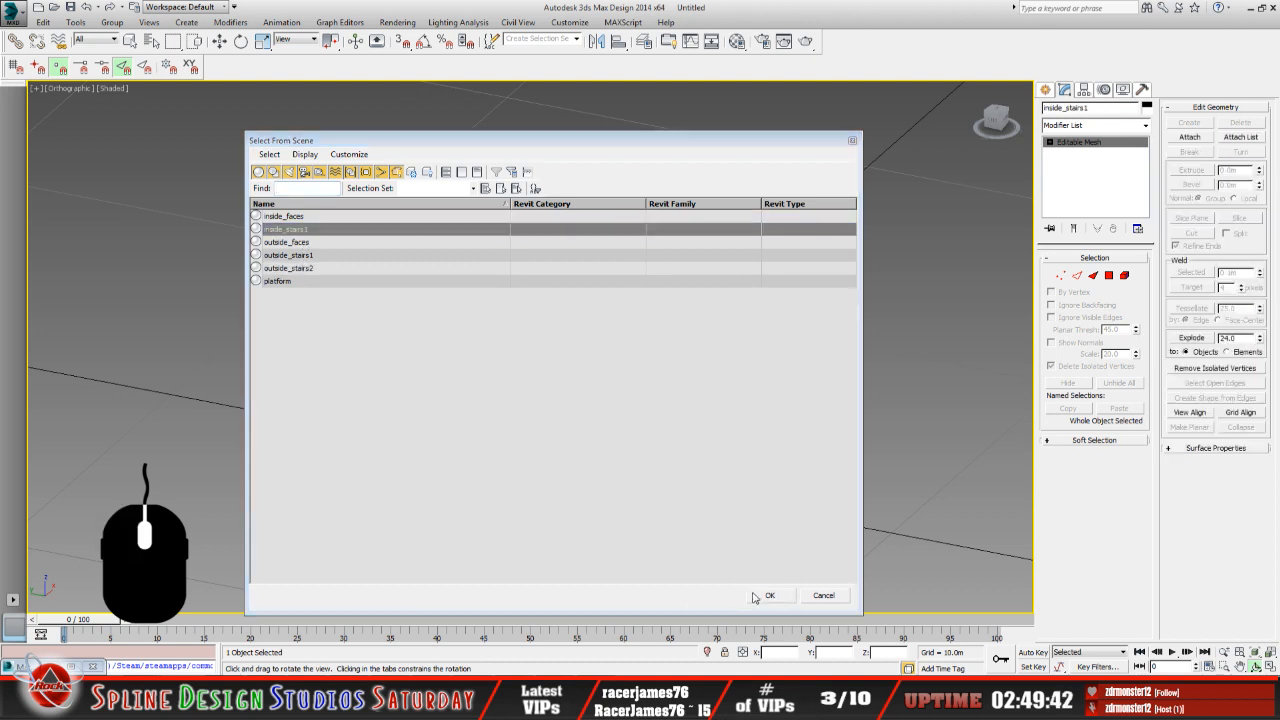
drag(520, 434, 616, 428)
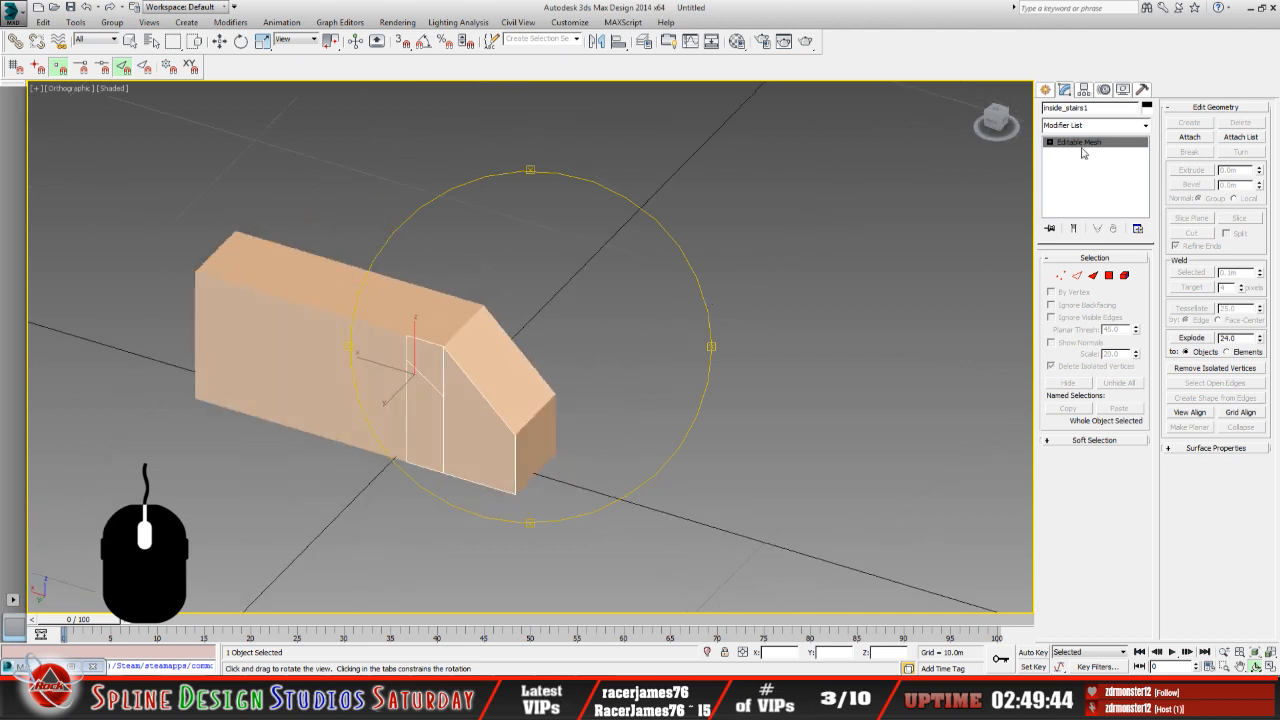
click(1049, 142)
click(1077, 184)
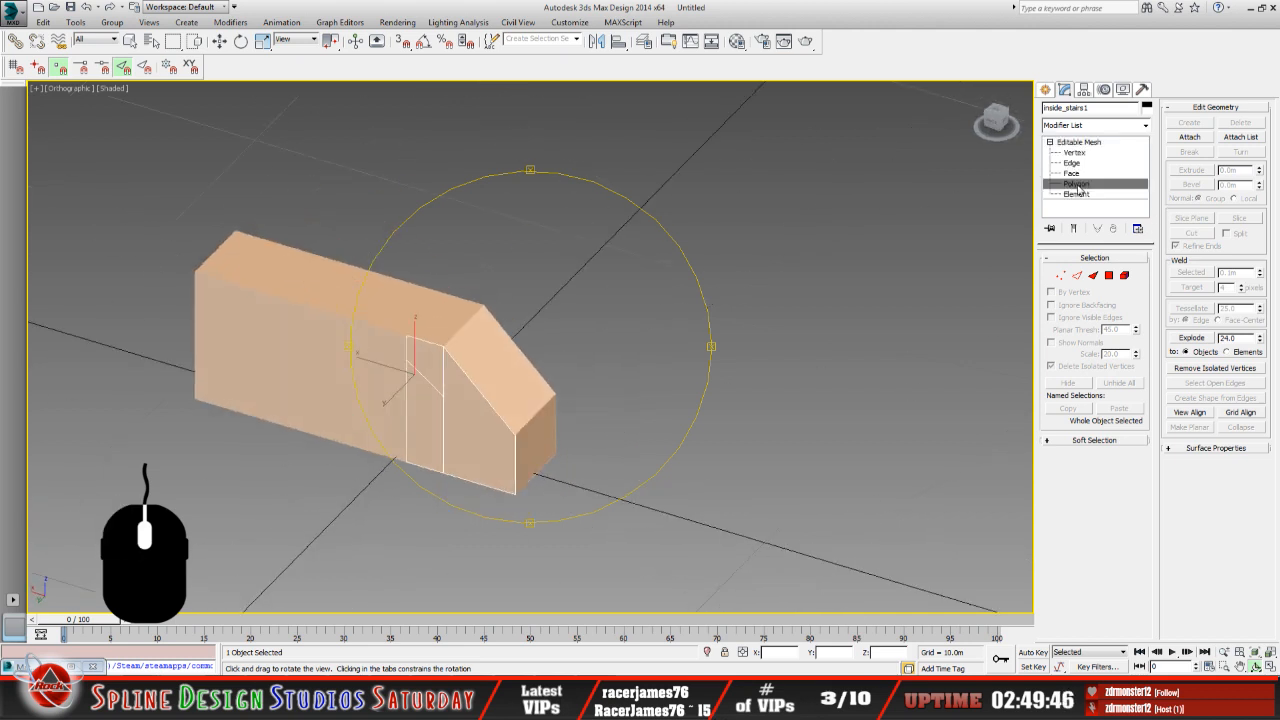
drag(355, 316, 645, 564)
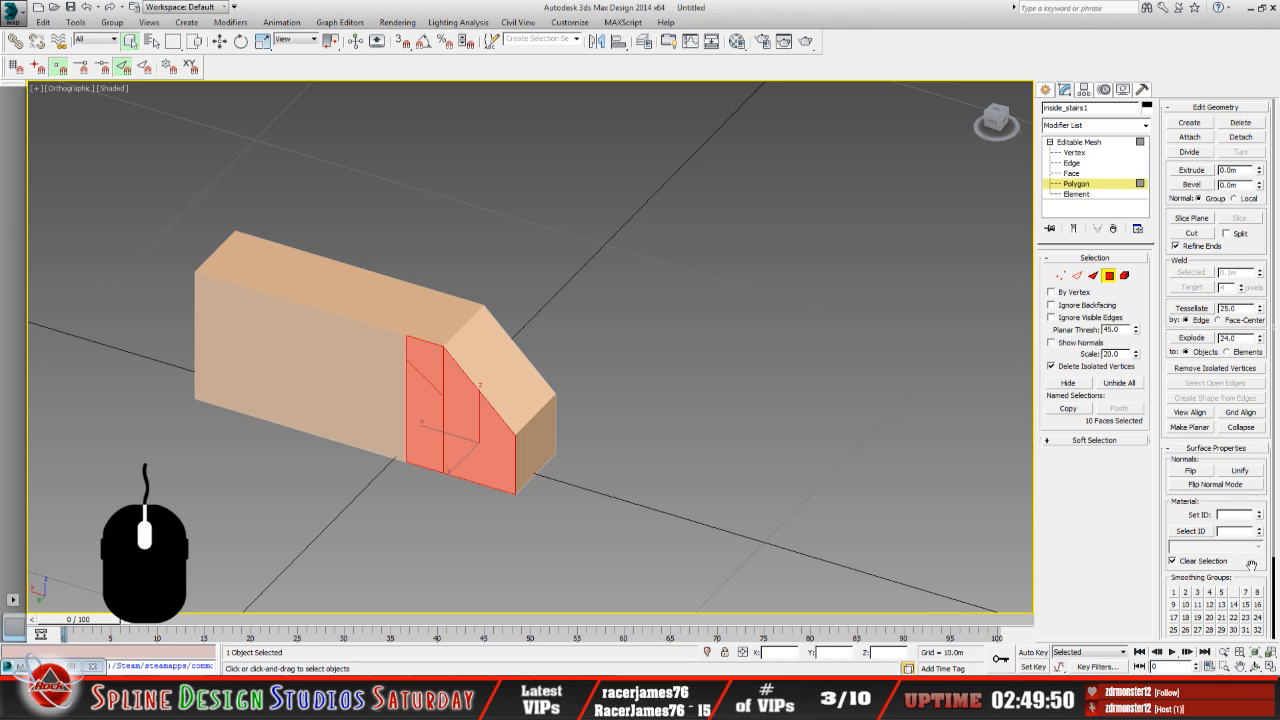
drag(1251, 565, 1216, 466)
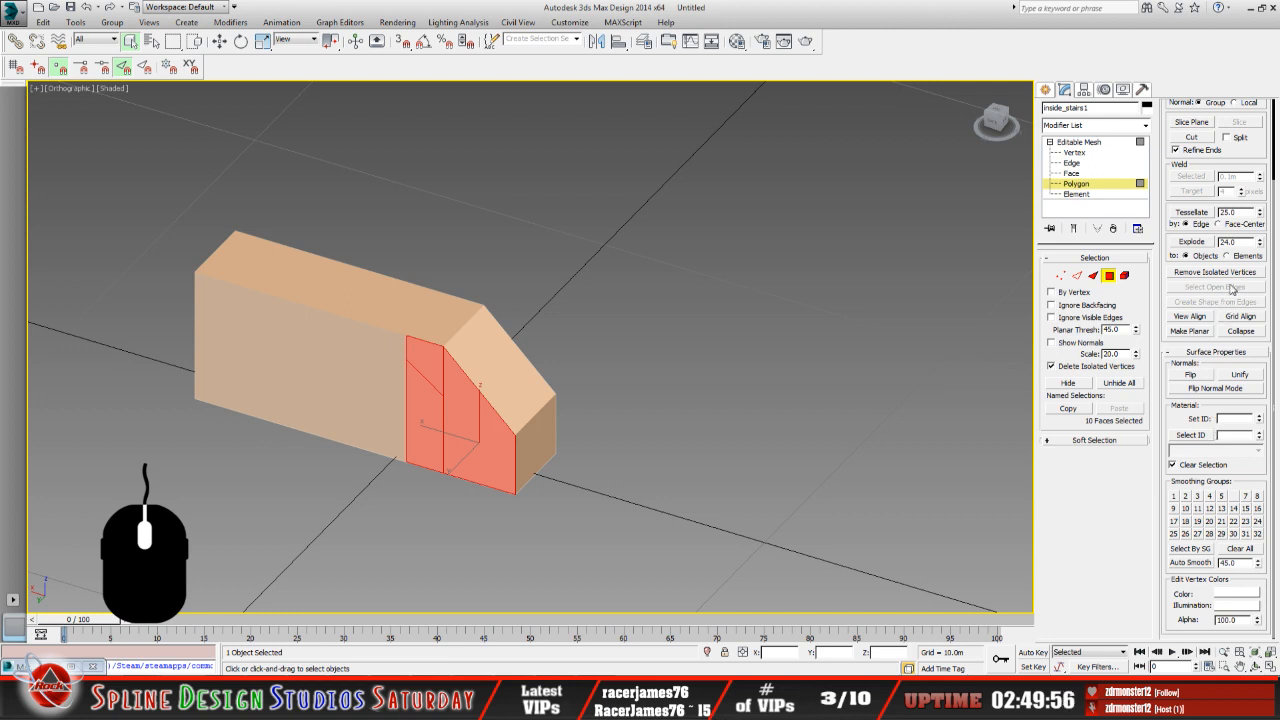
click(1194, 376)
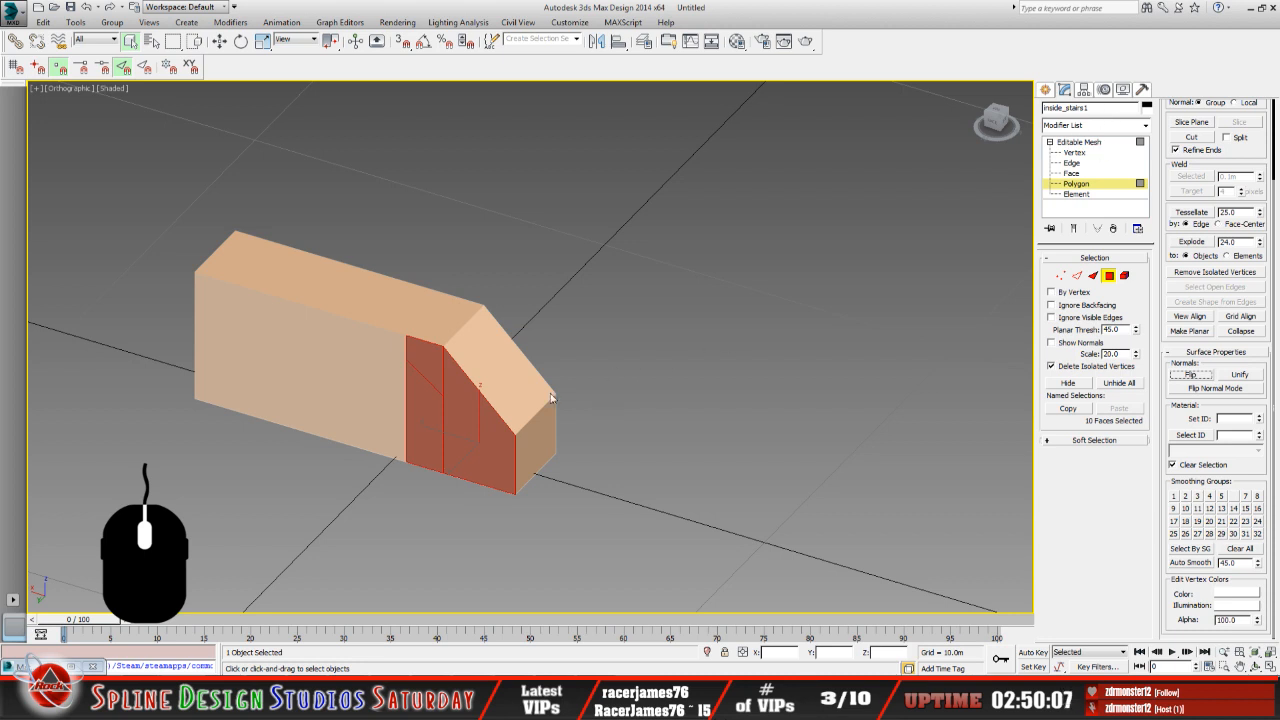
click(457, 424)
click(599, 554)
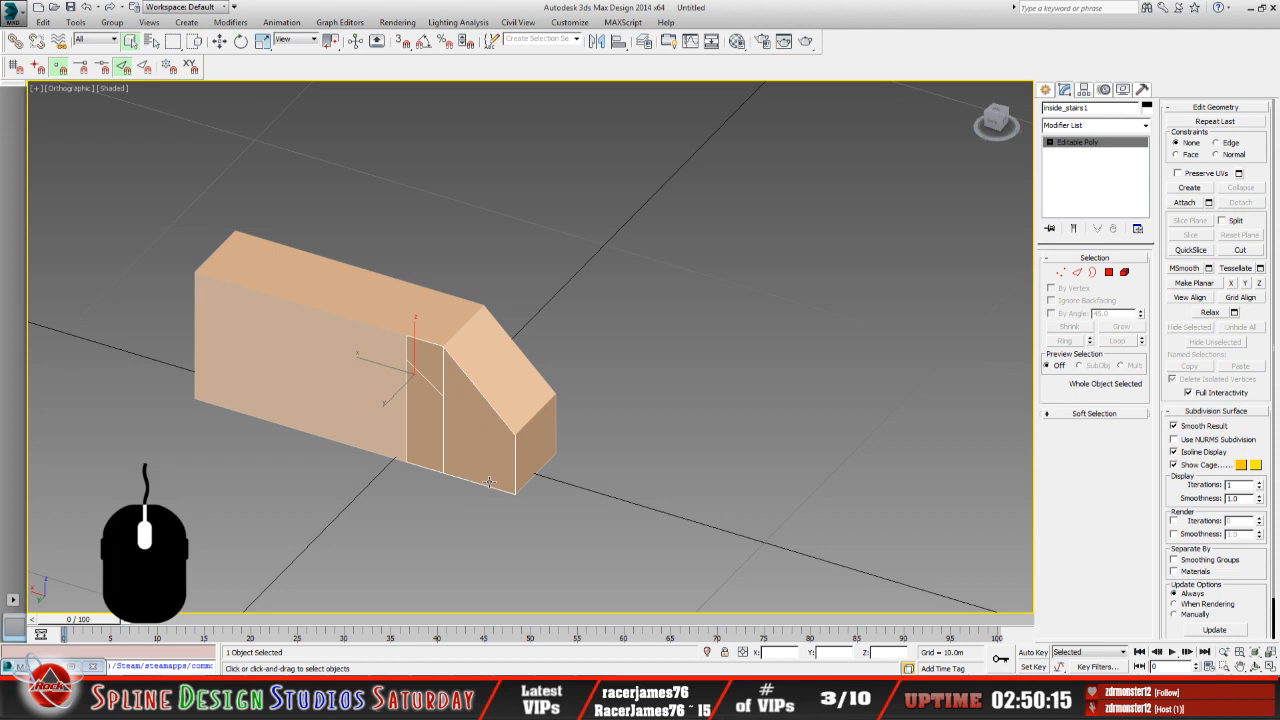
Select outside_stairs1 by name and convert it to an Editable Poly.
click(152, 41)
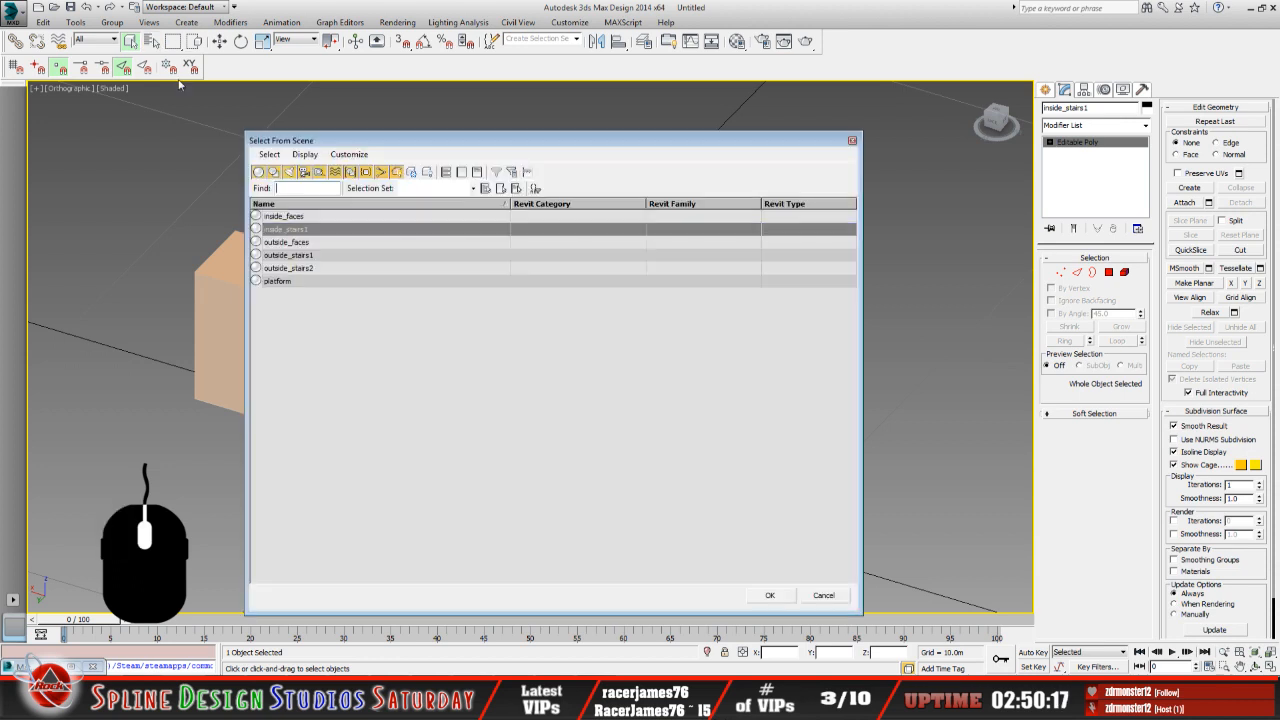
click(299, 257)
click(770, 595)
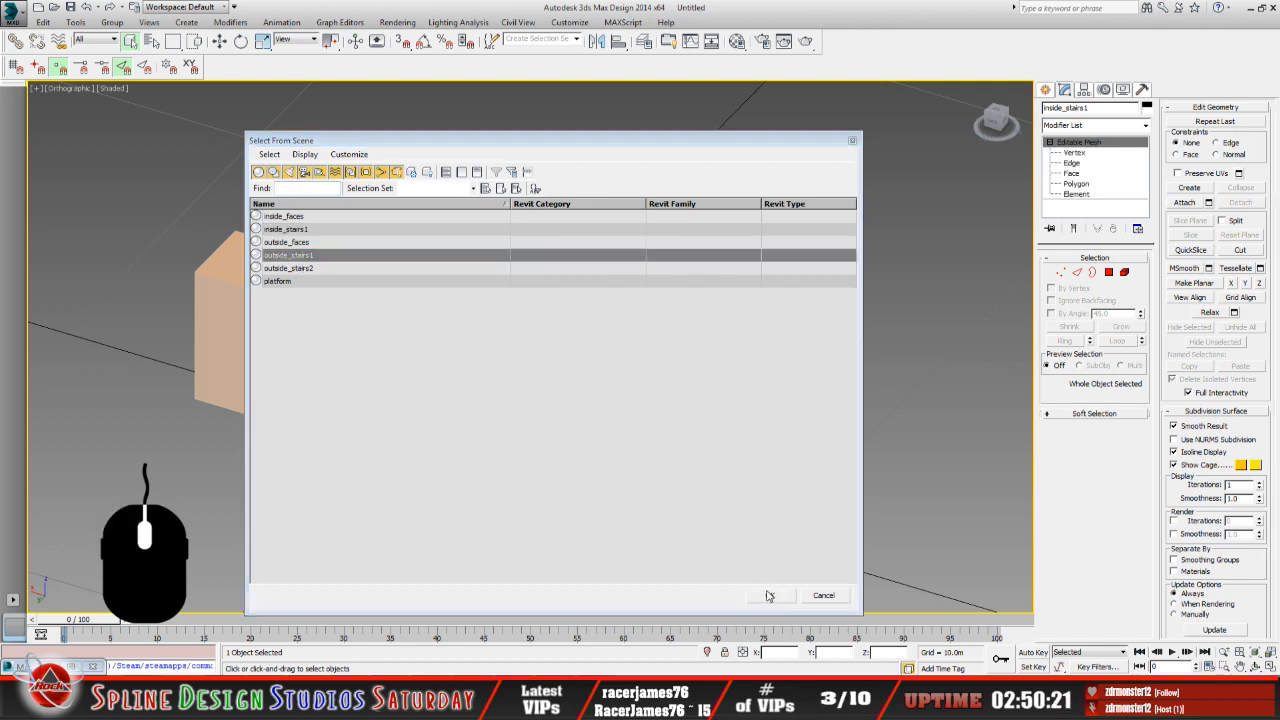
click(490, 442)
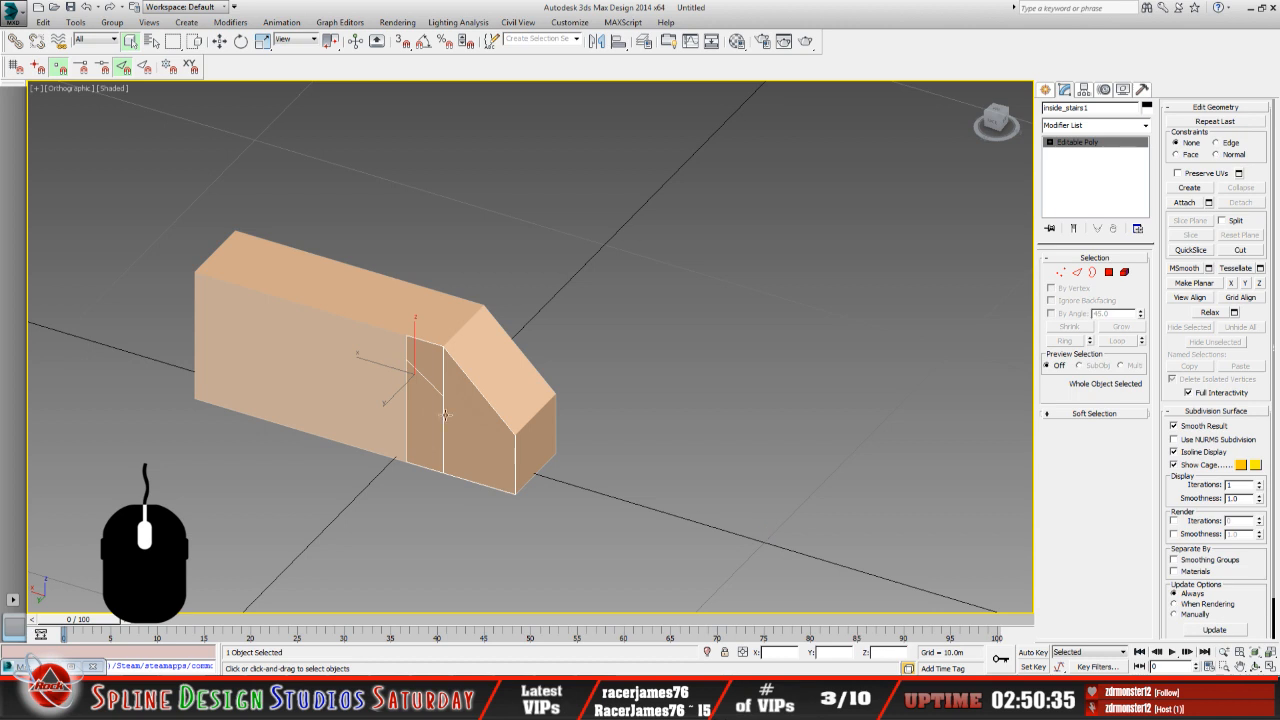
click(152, 41)
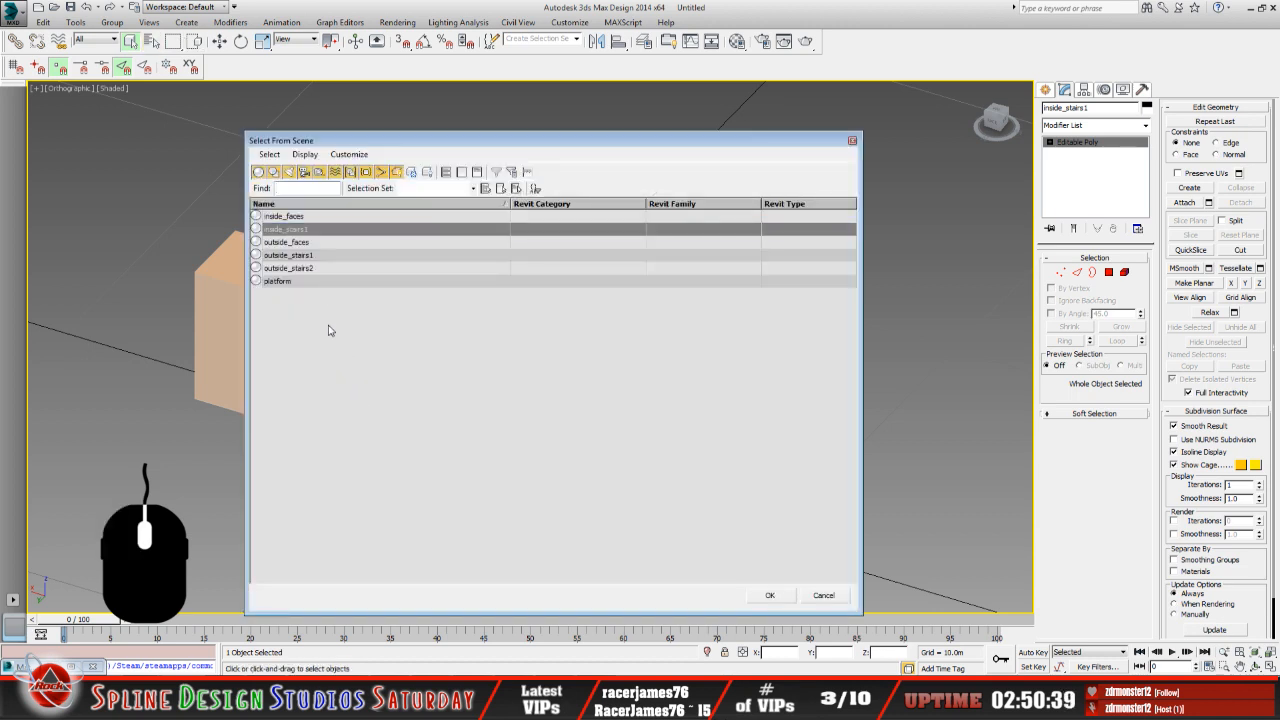
click(303, 256)
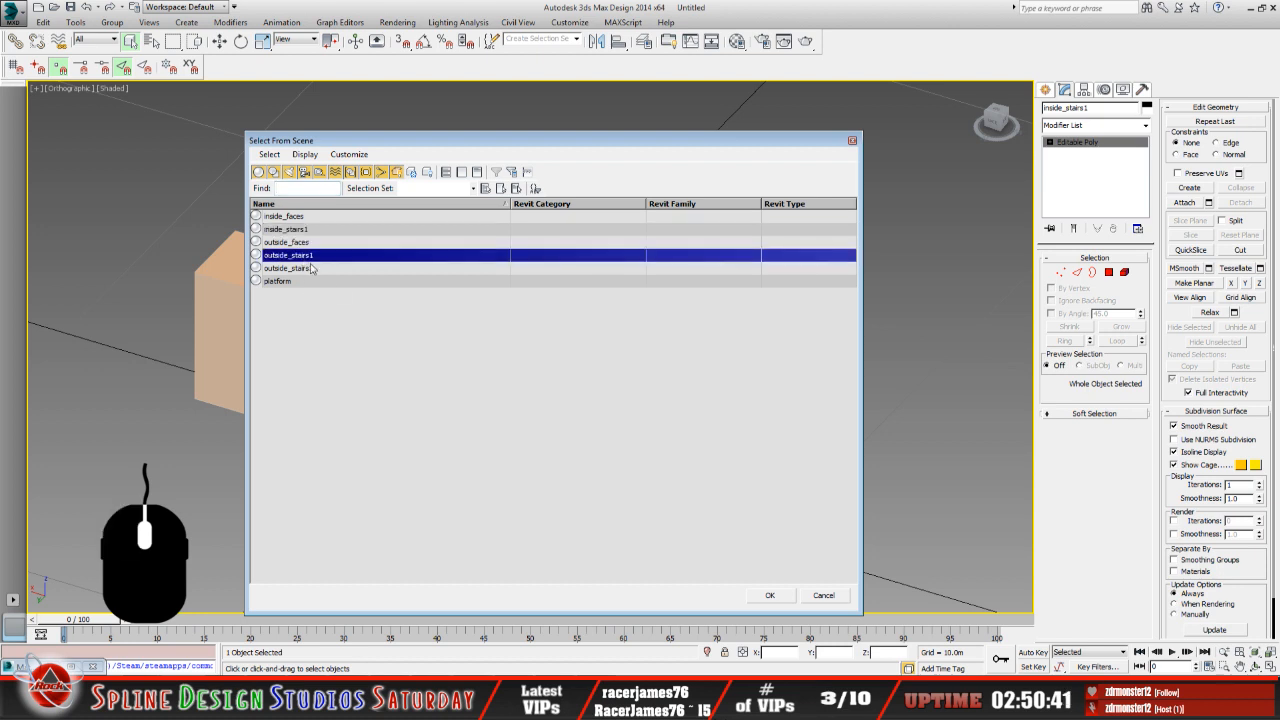
click(770, 595)
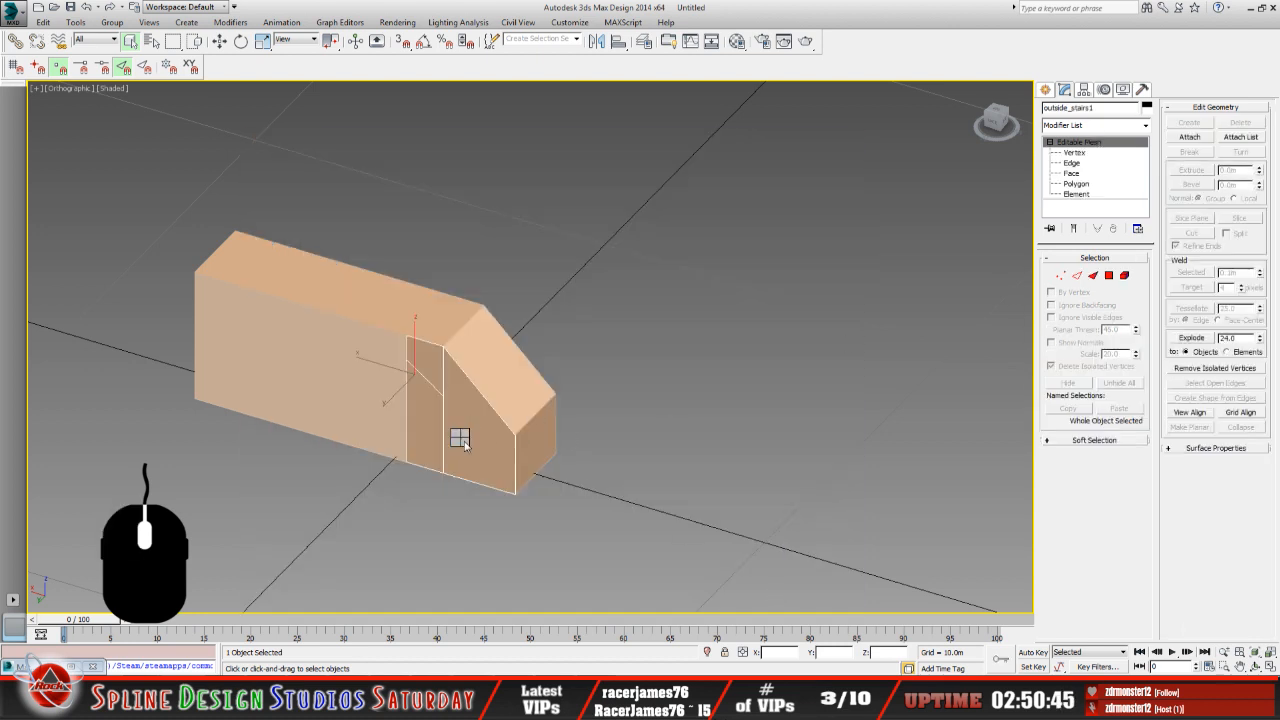
click(582, 566)
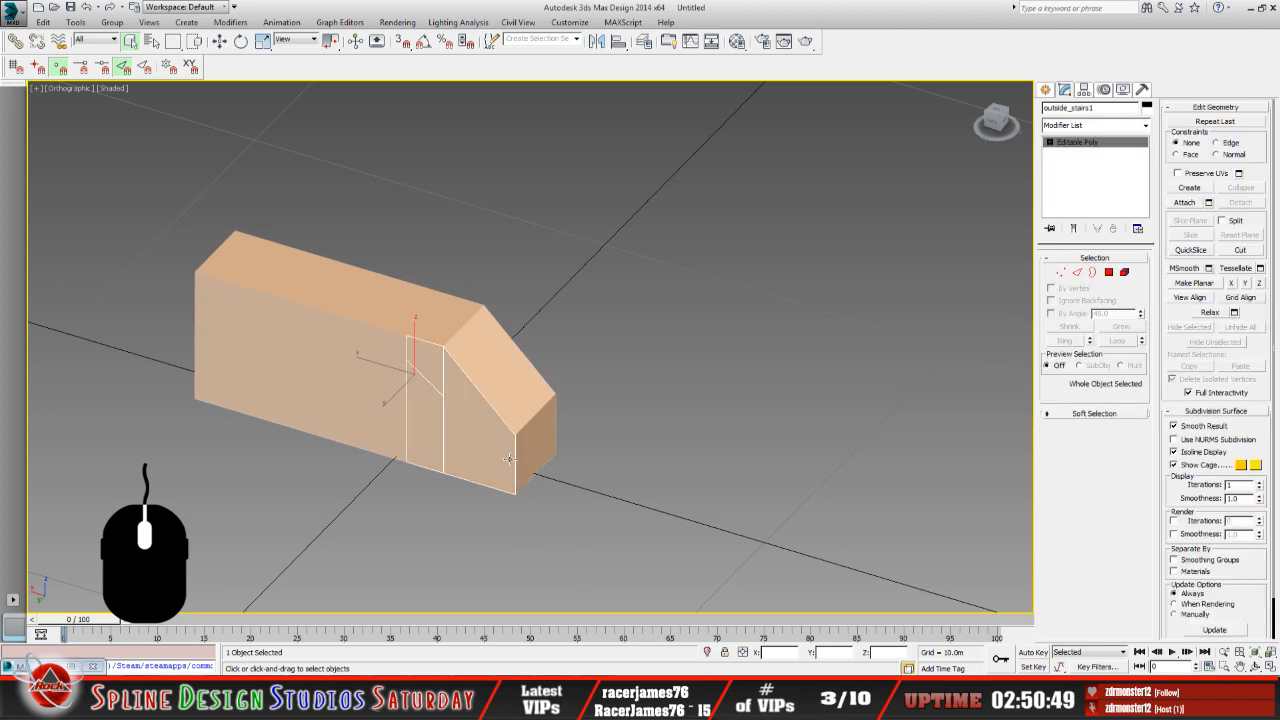
Select inside_stairs1 and outside_stairs1 in turn by name to compare the two overlapping stair sides.
click(151, 41)
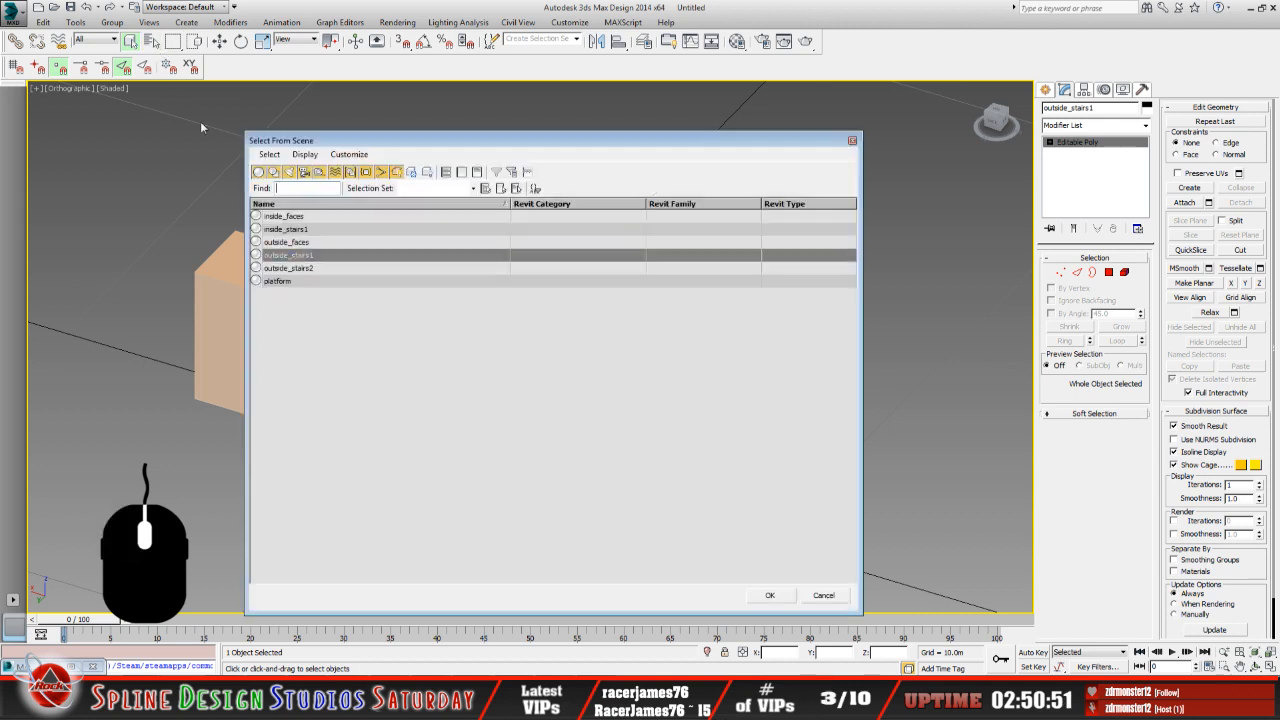
click(298, 231)
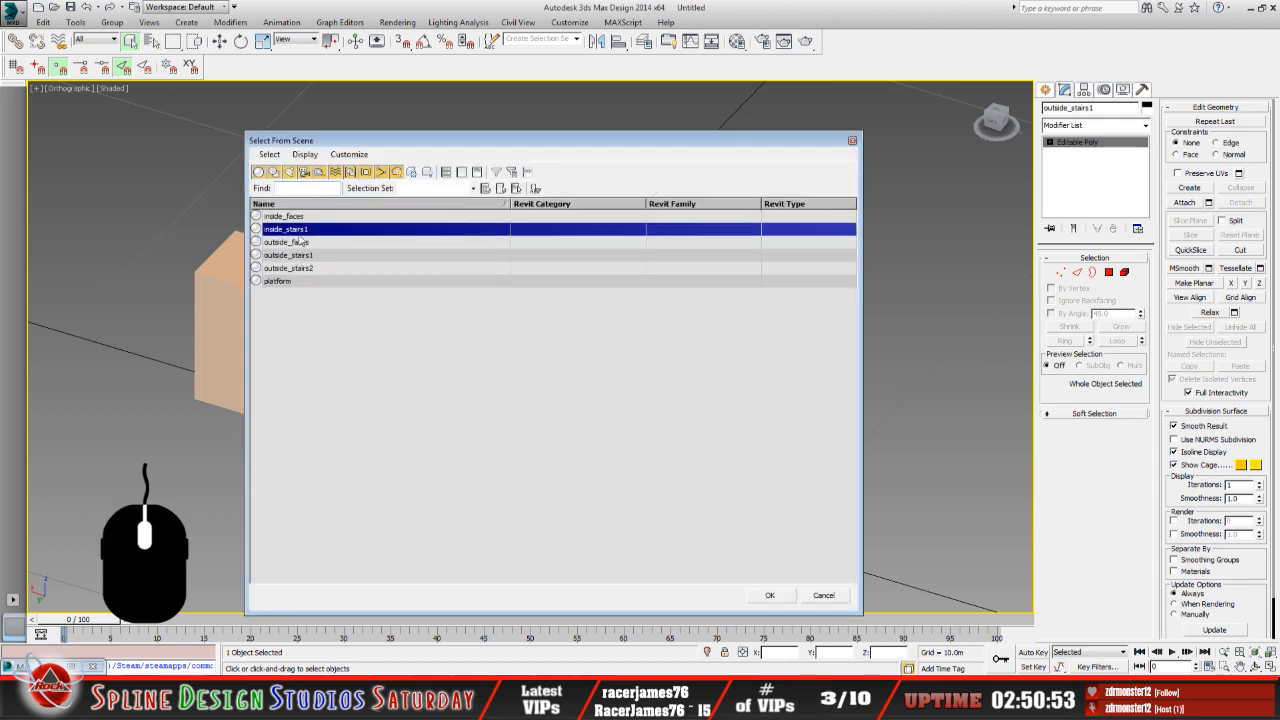
click(769, 595)
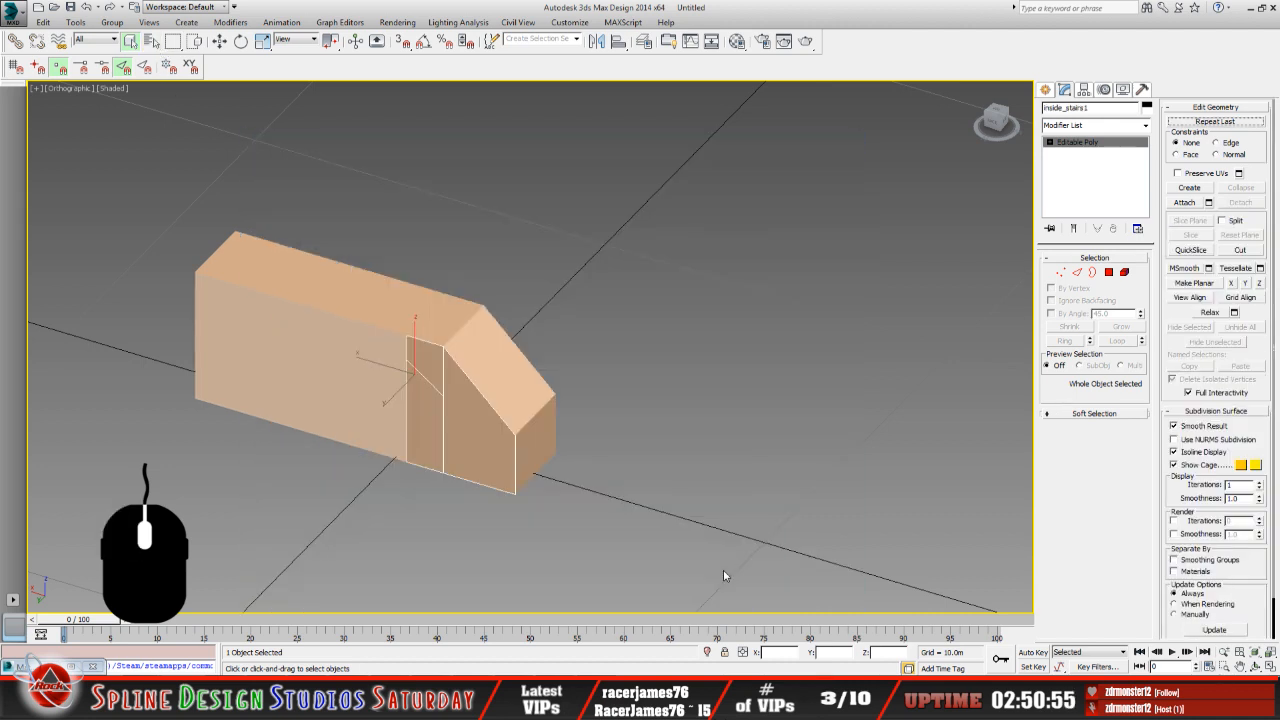
click(151, 41)
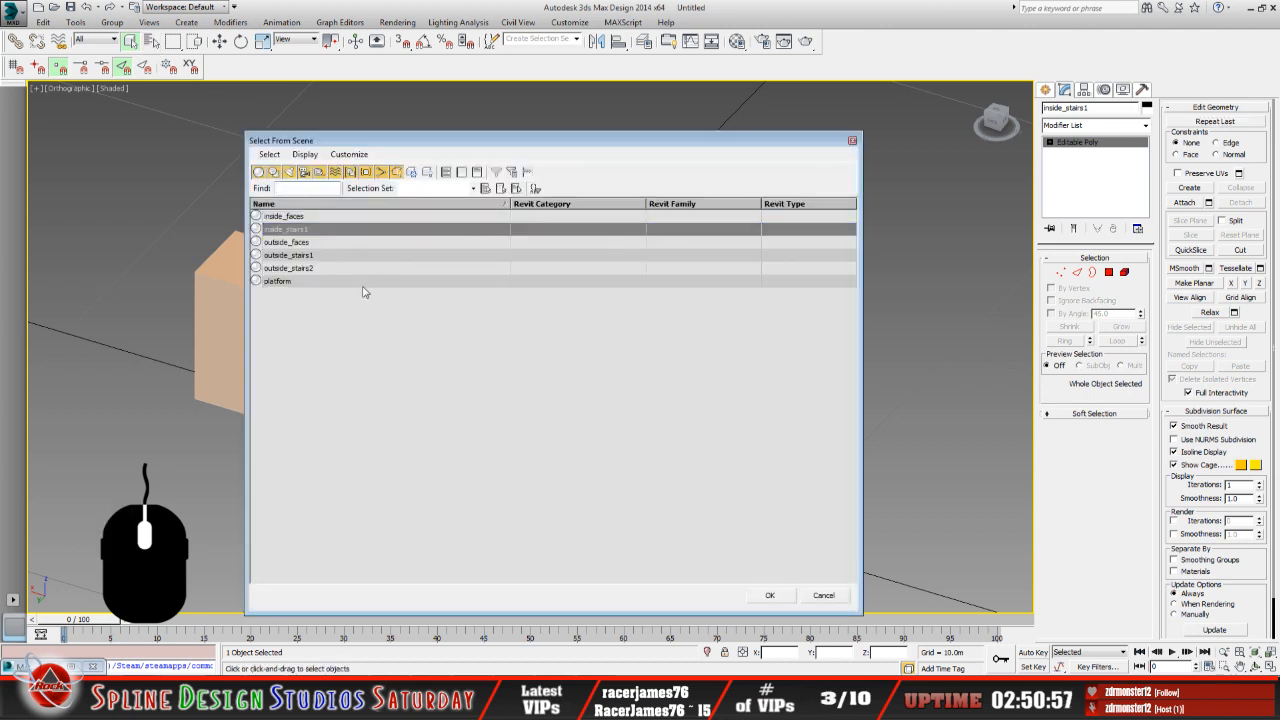
click(306, 257)
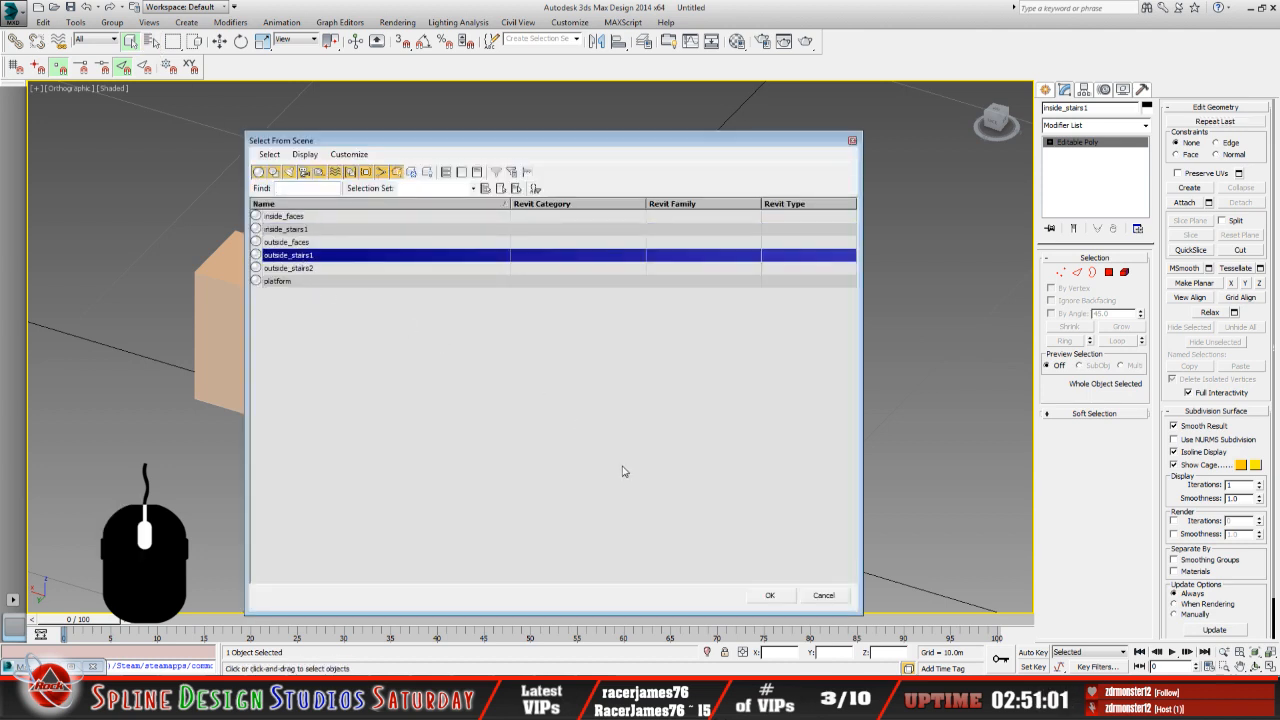
click(770, 595)
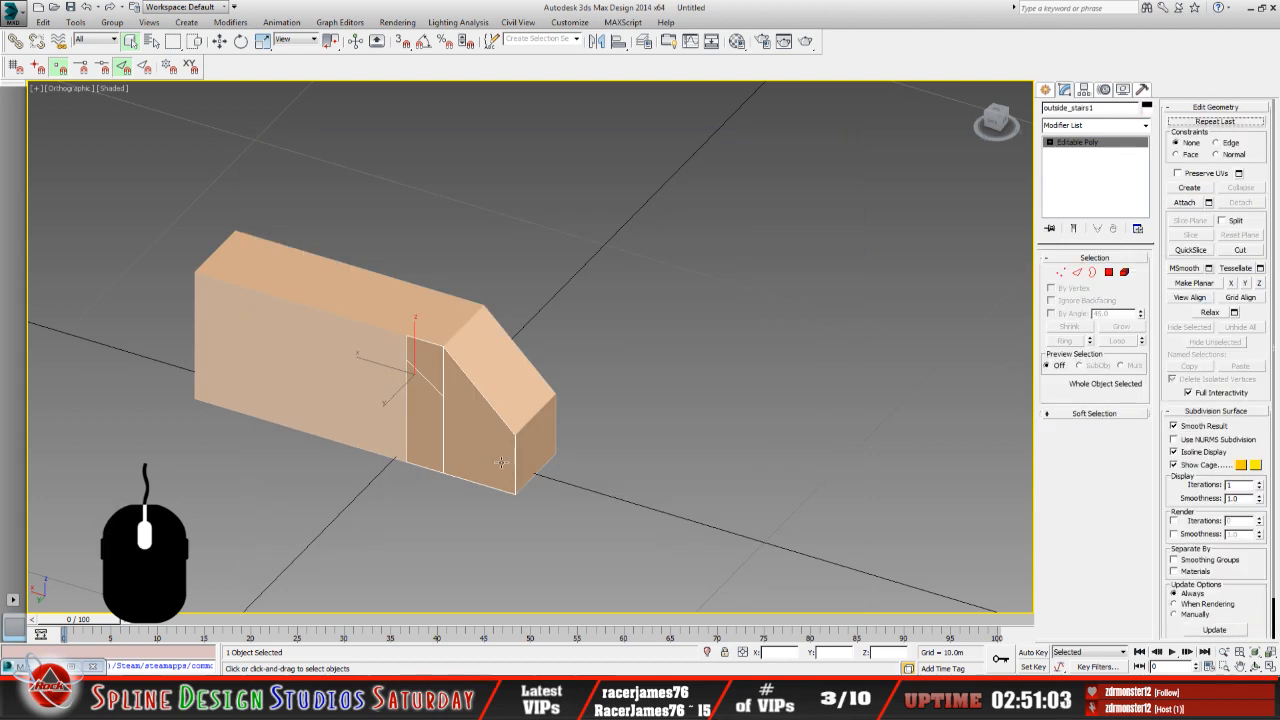
Select outside_stairs2 on the opposite side of the model and check it in the scene's object list.
click(1255, 668)
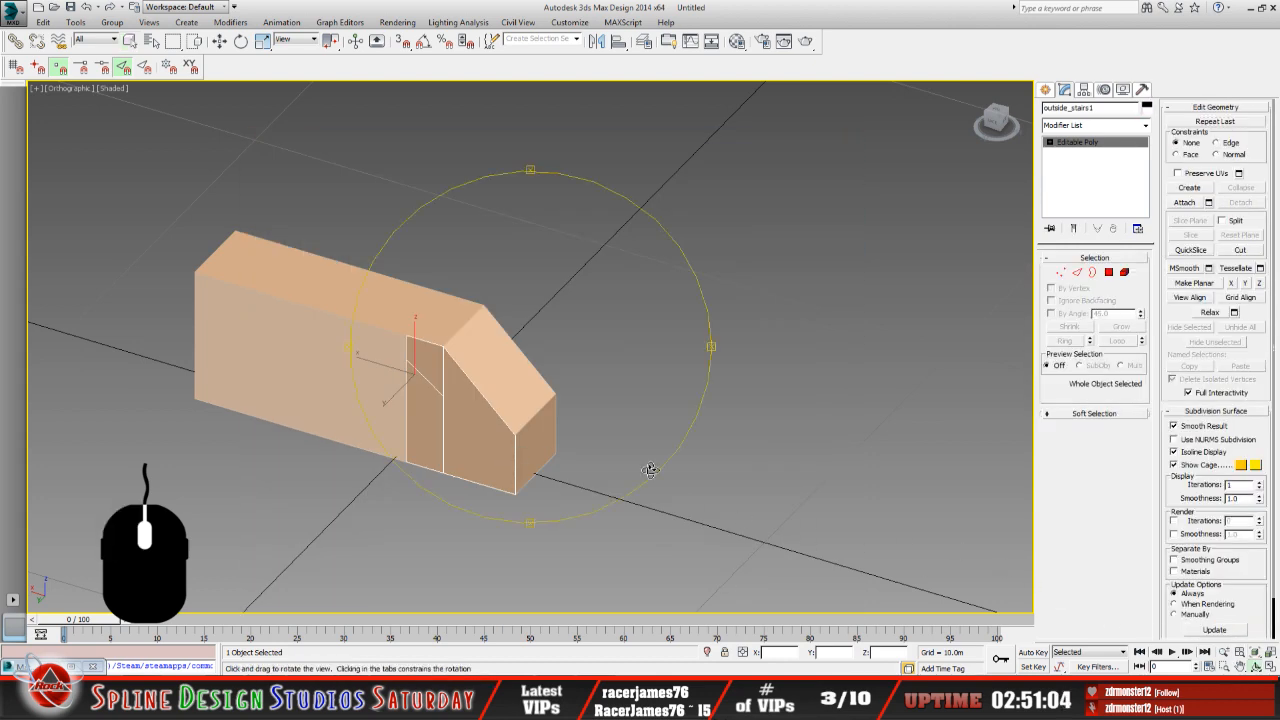
drag(651, 466, 434, 374)
click(129, 43)
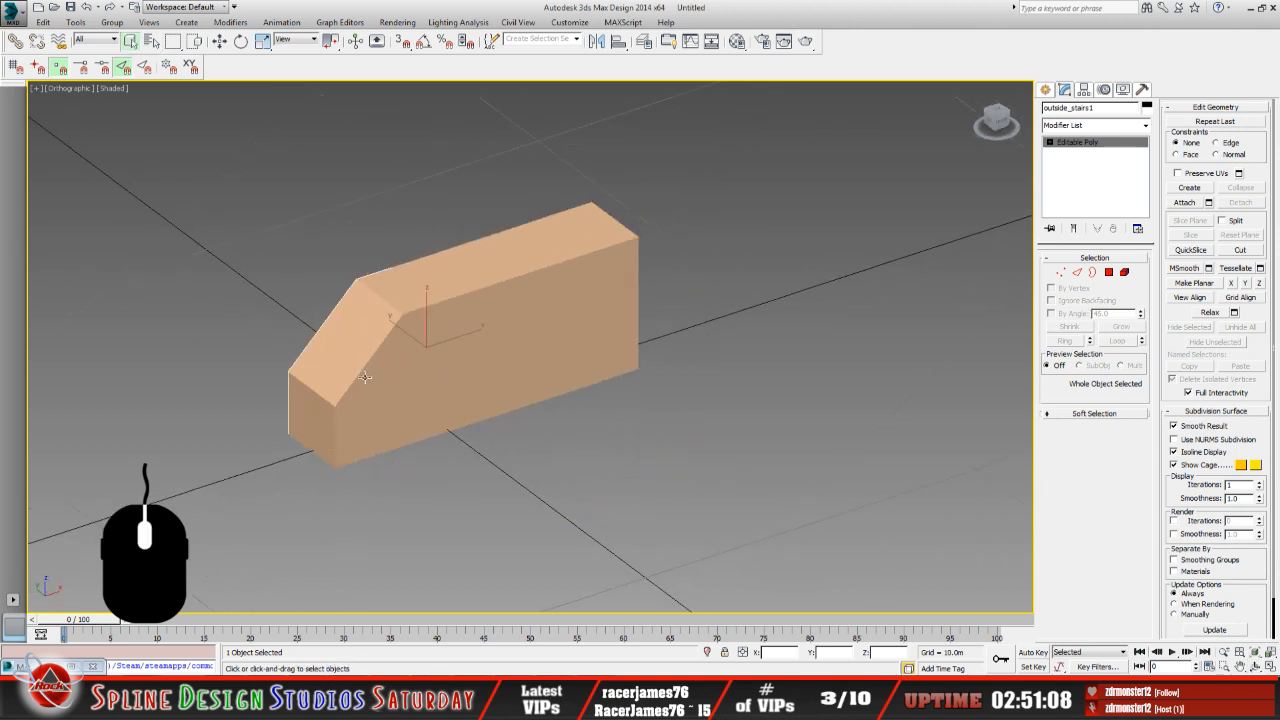
click(379, 390)
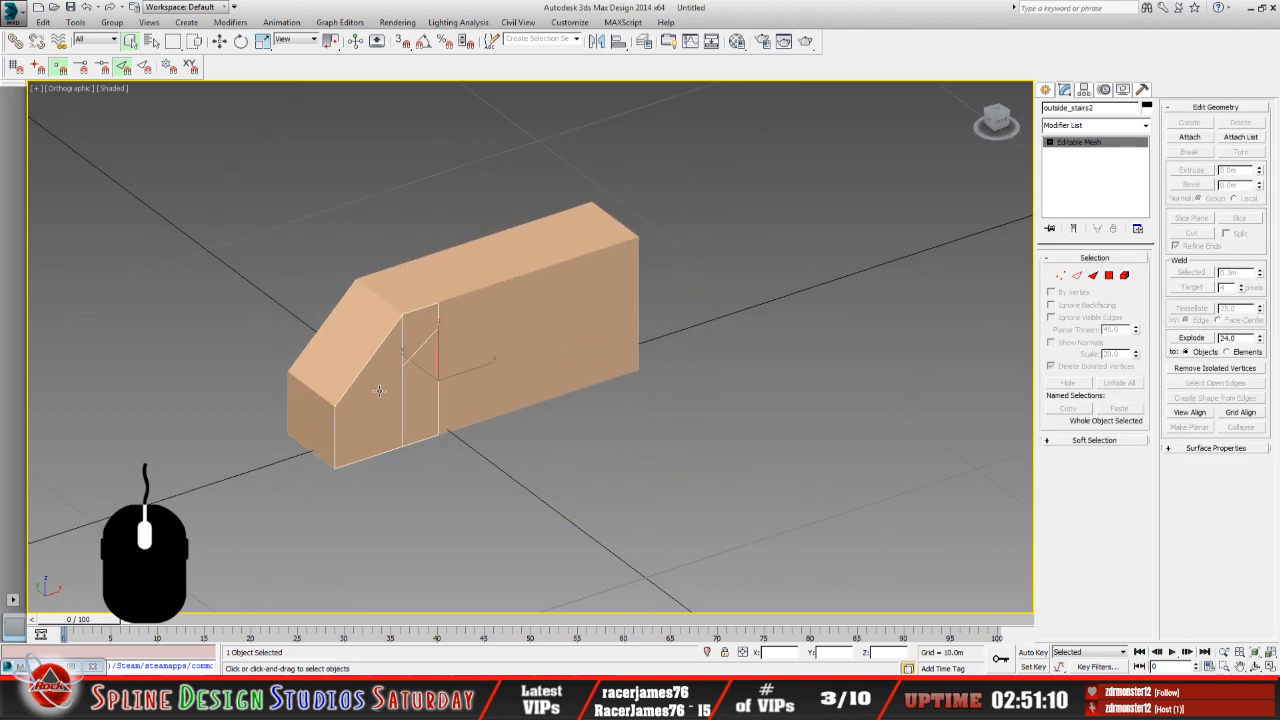
click(151, 42)
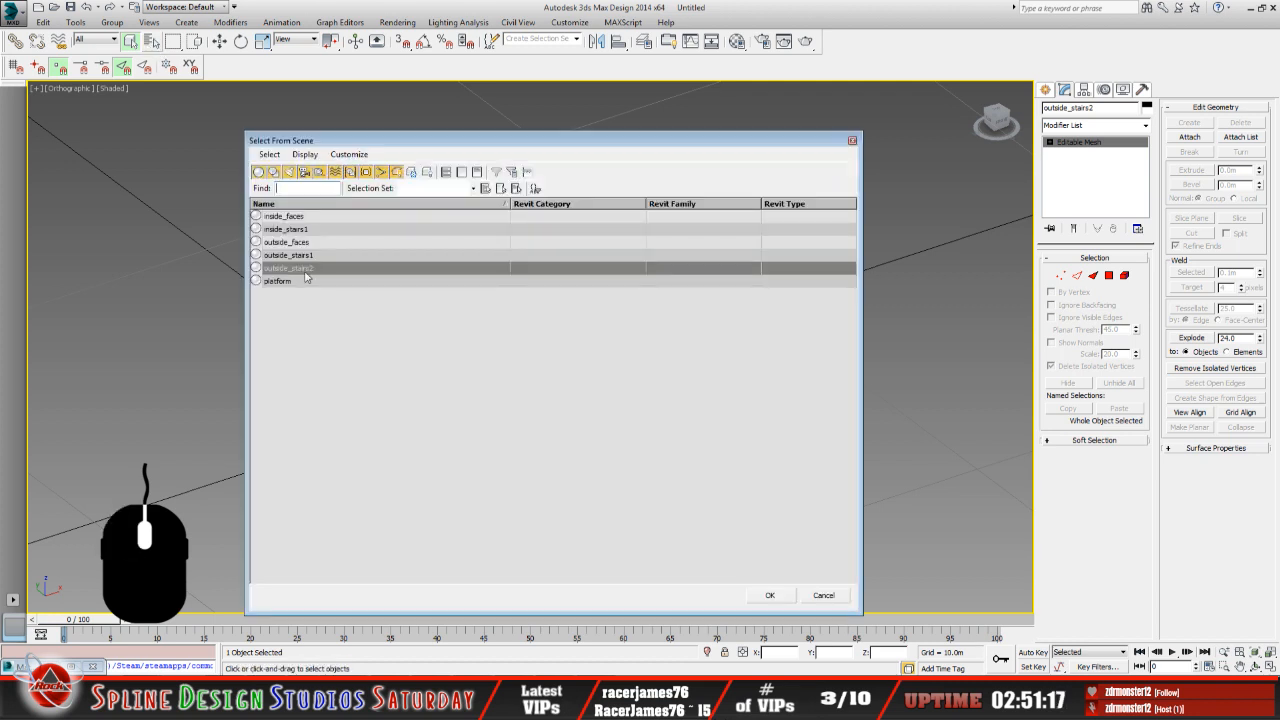
click(832, 597)
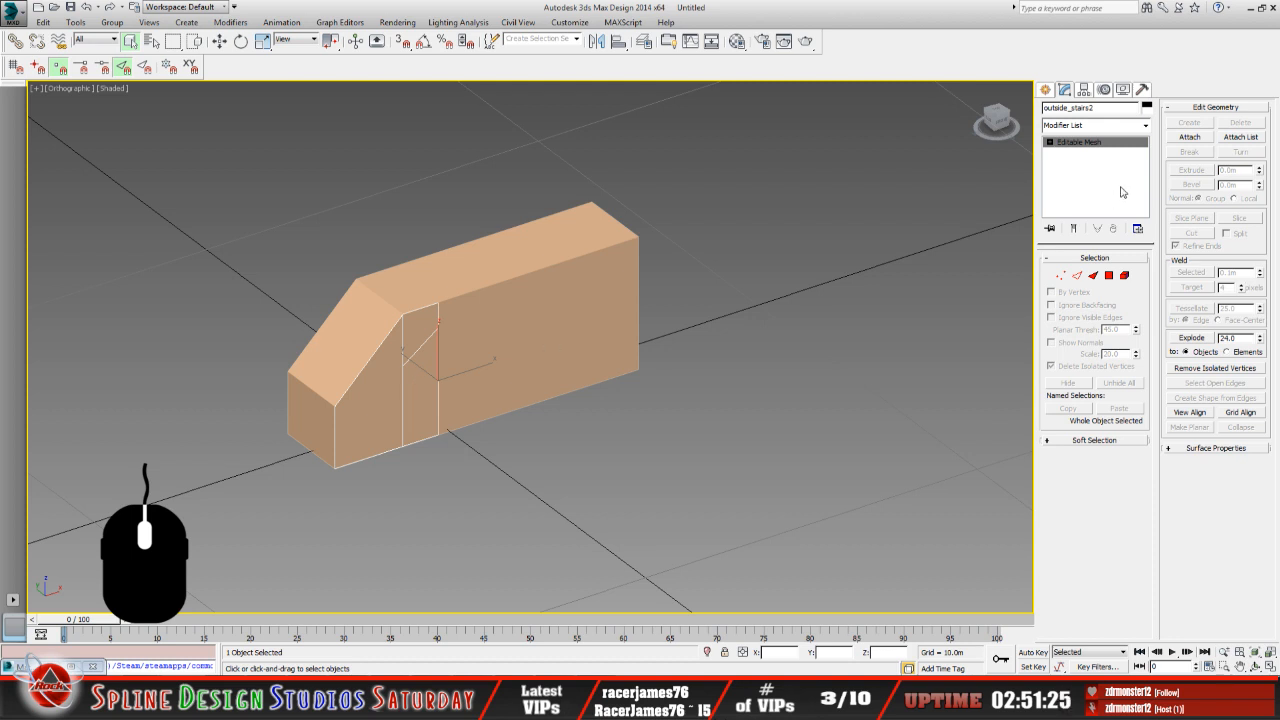
Convert outside_stairs2 to an Editable Poly and clone it as a copy named inside_stairs2.
right_click(391, 409)
click(513, 538)
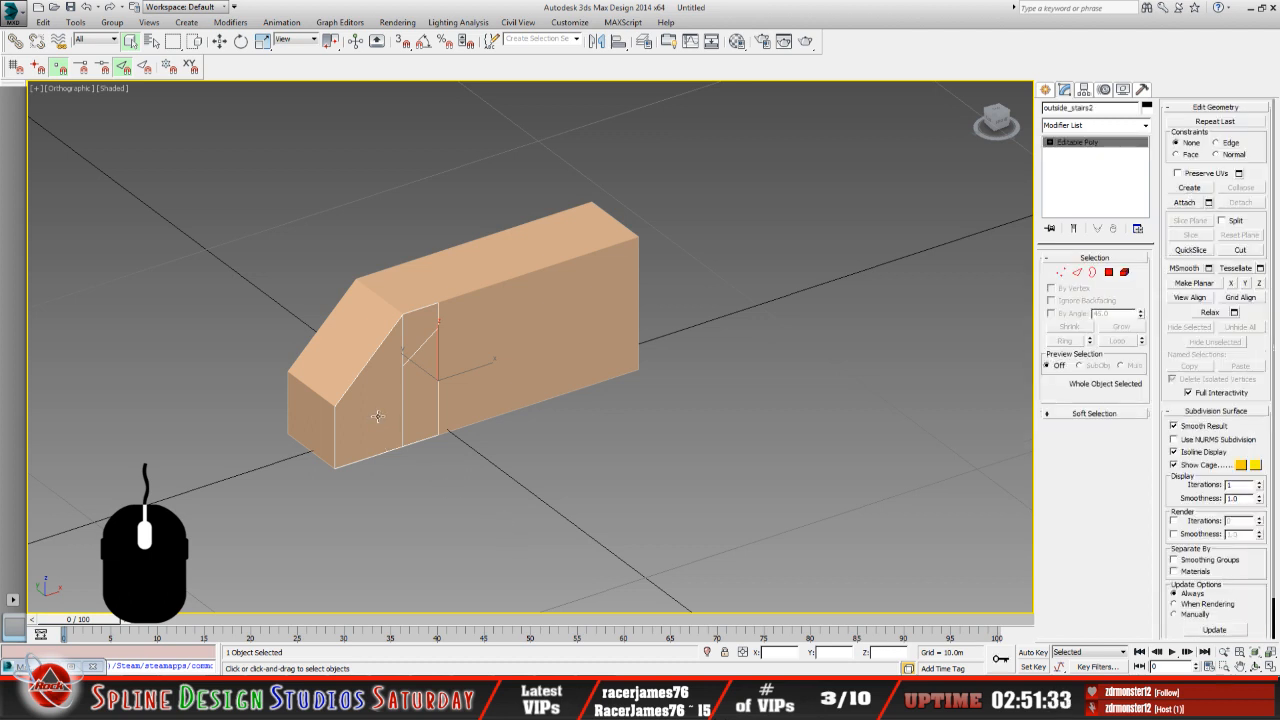
click(43, 22)
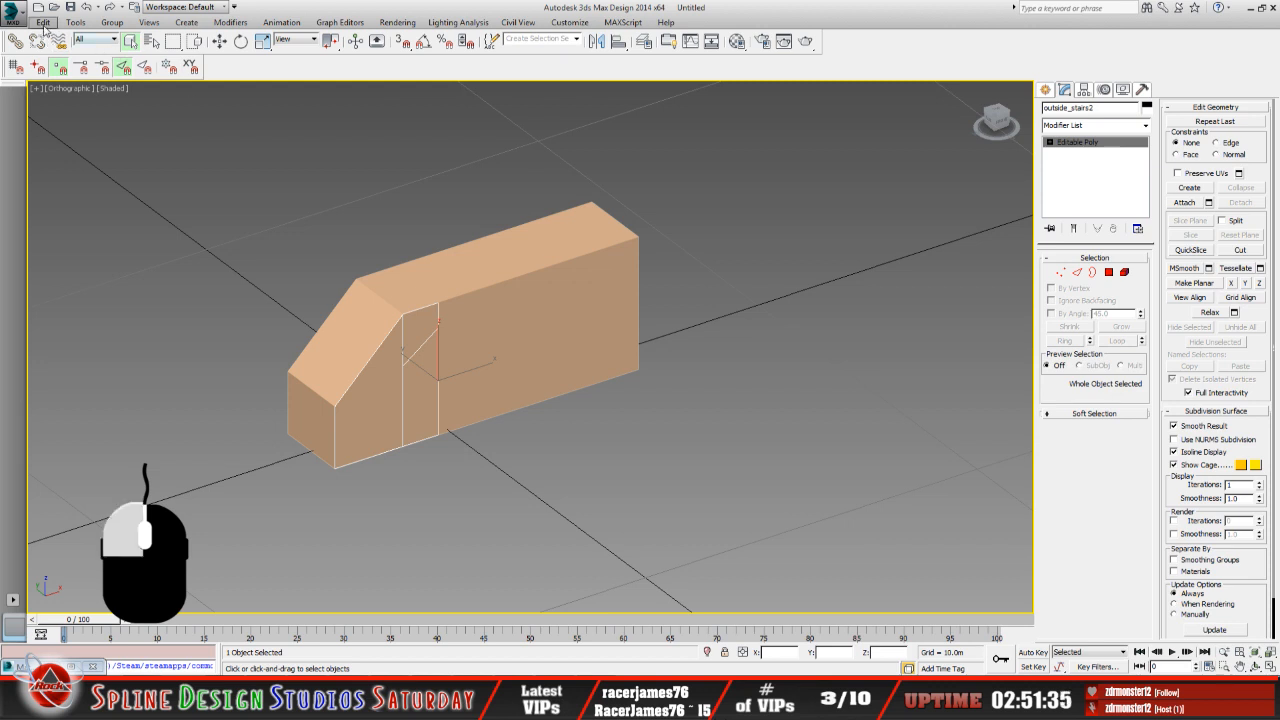
click(75, 122)
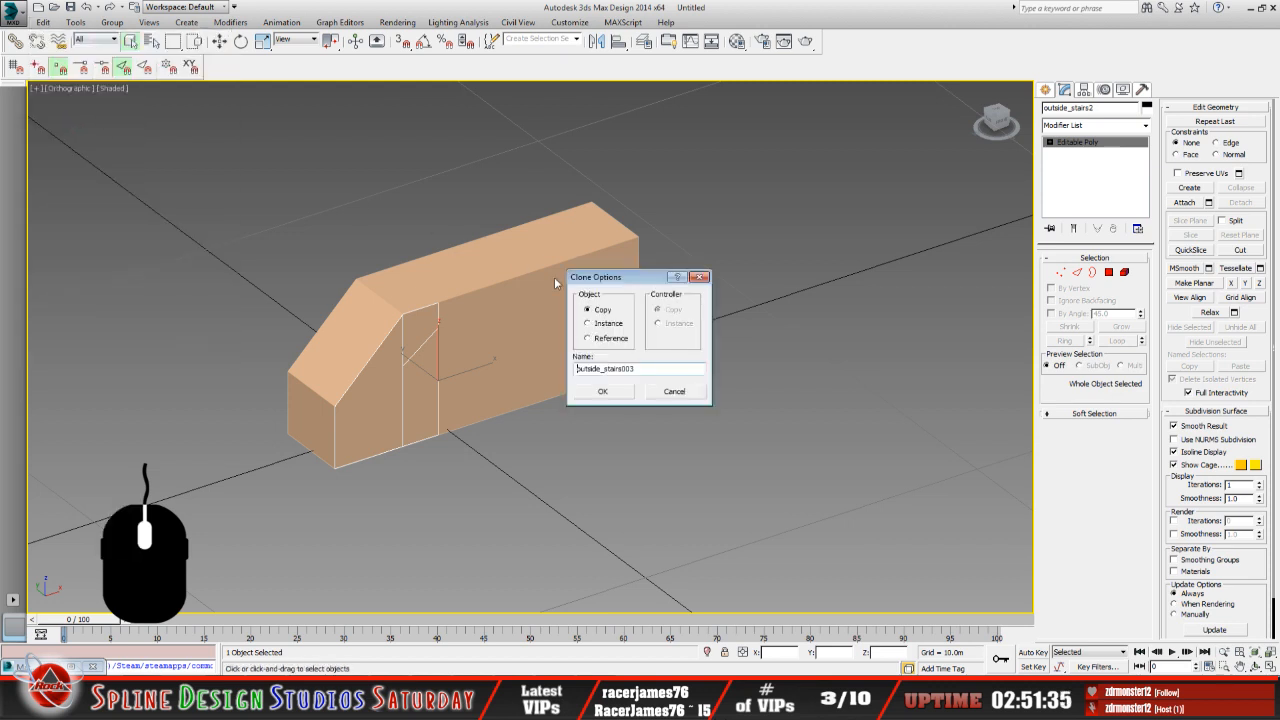
click(653, 369)
key(BackSpace)
key(BackSpace)
key(BackSpace)
text(inside_st)
click(602, 396)
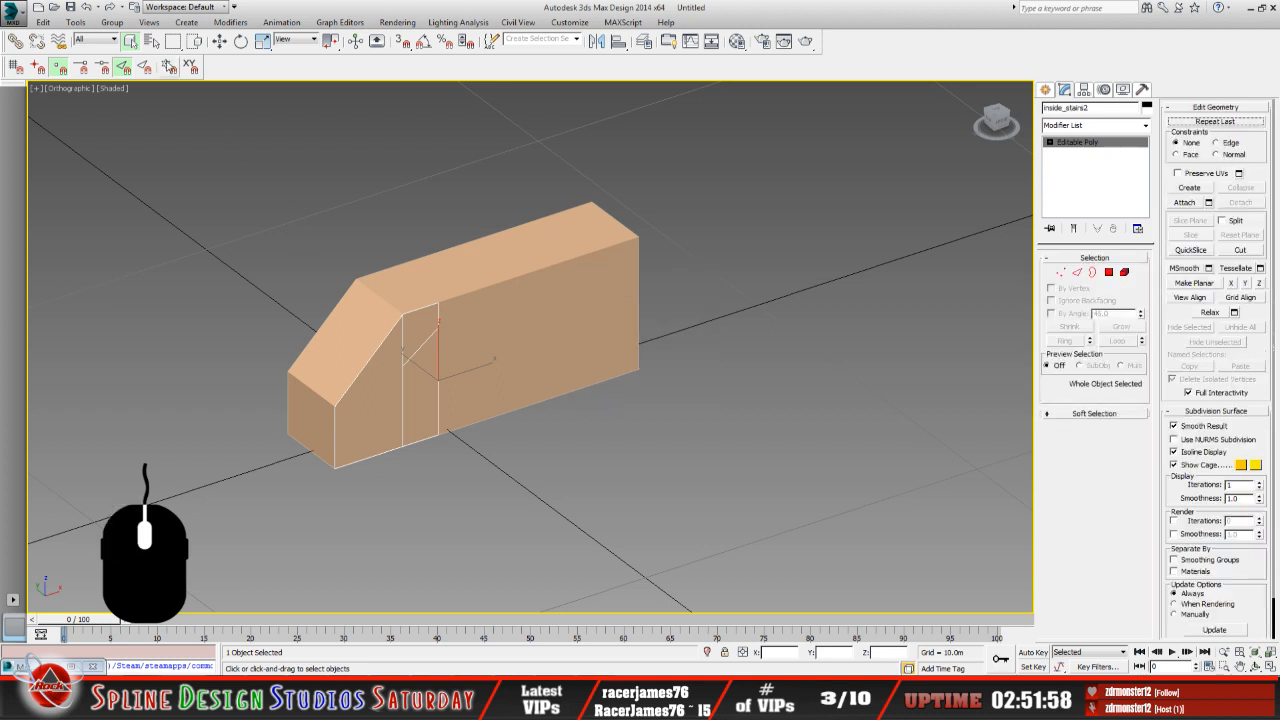
Select inside_faces, inside_stairs1, inside_stairs2 and platform by name and hide them, leaving the outside parts in view.
click(151, 41)
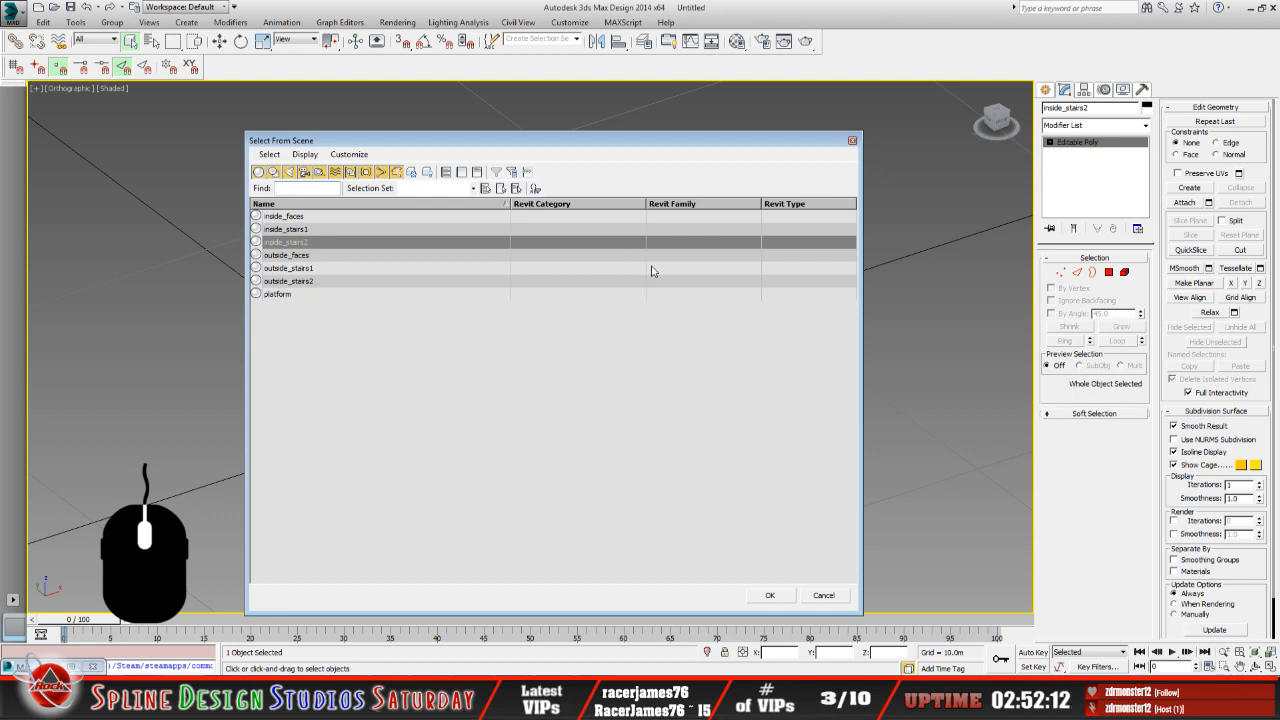
click(838, 597)
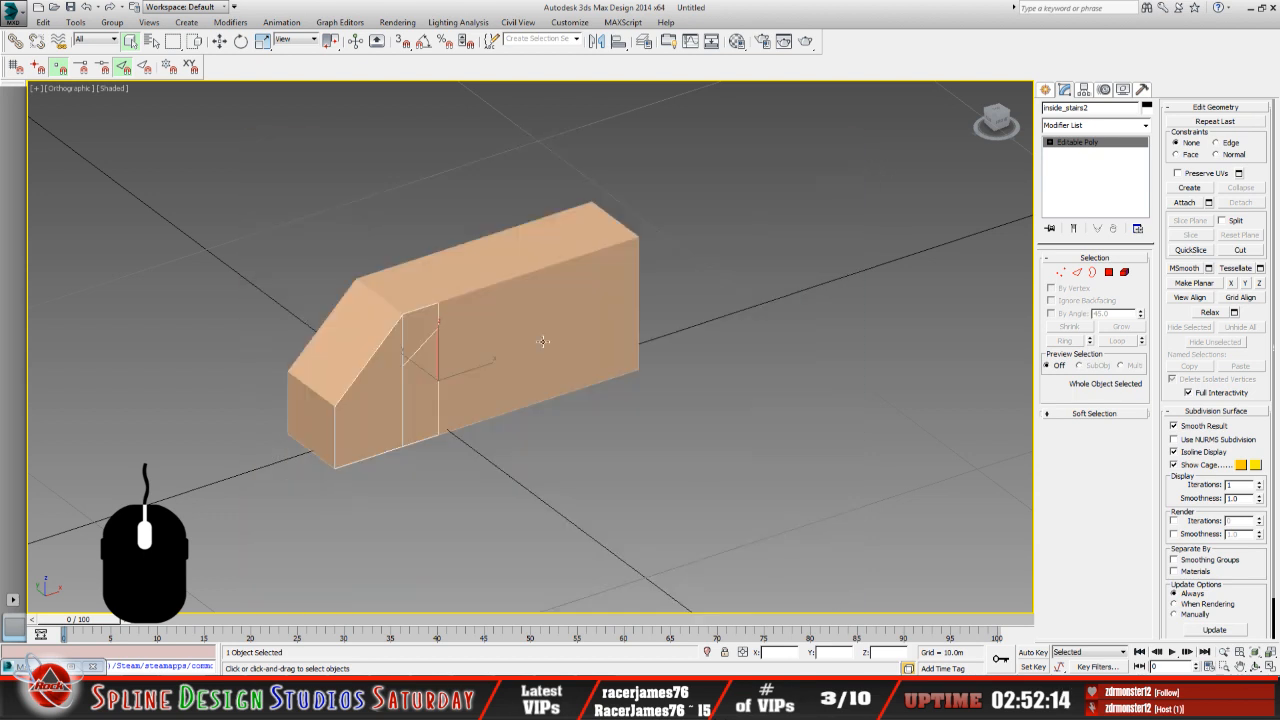
middle_drag(430, 404, 390, 393)
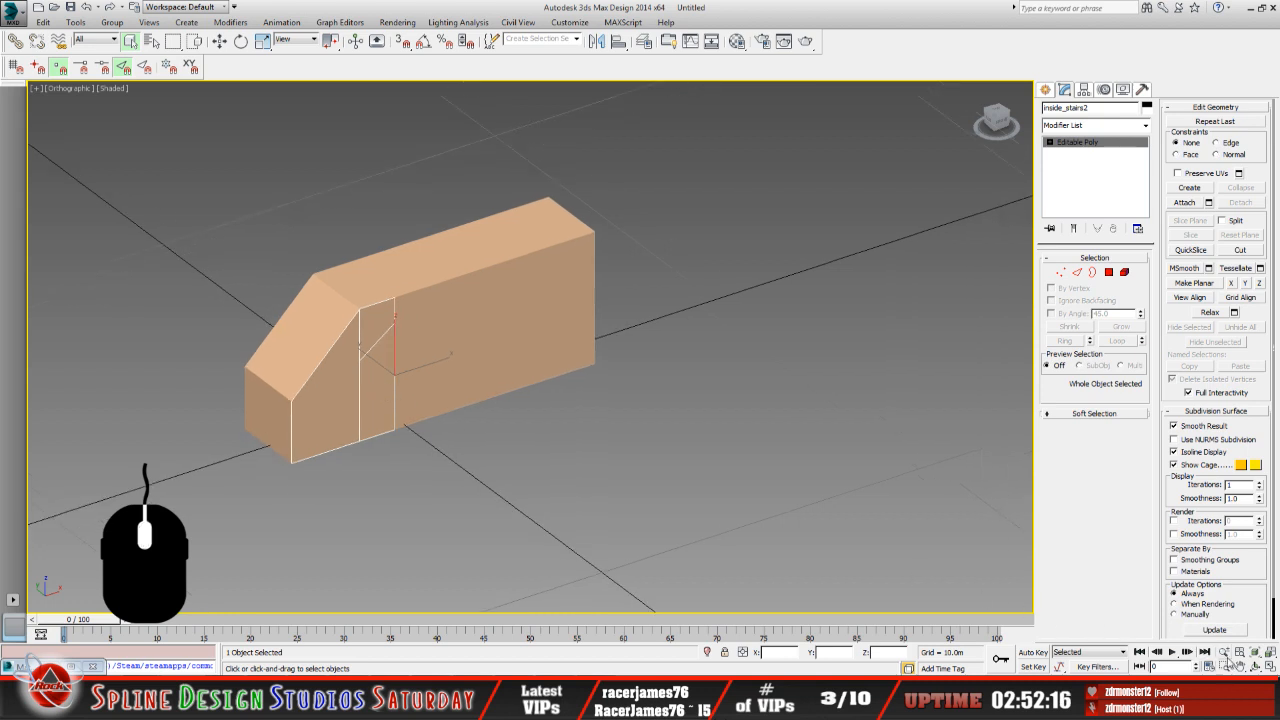
click(151, 41)
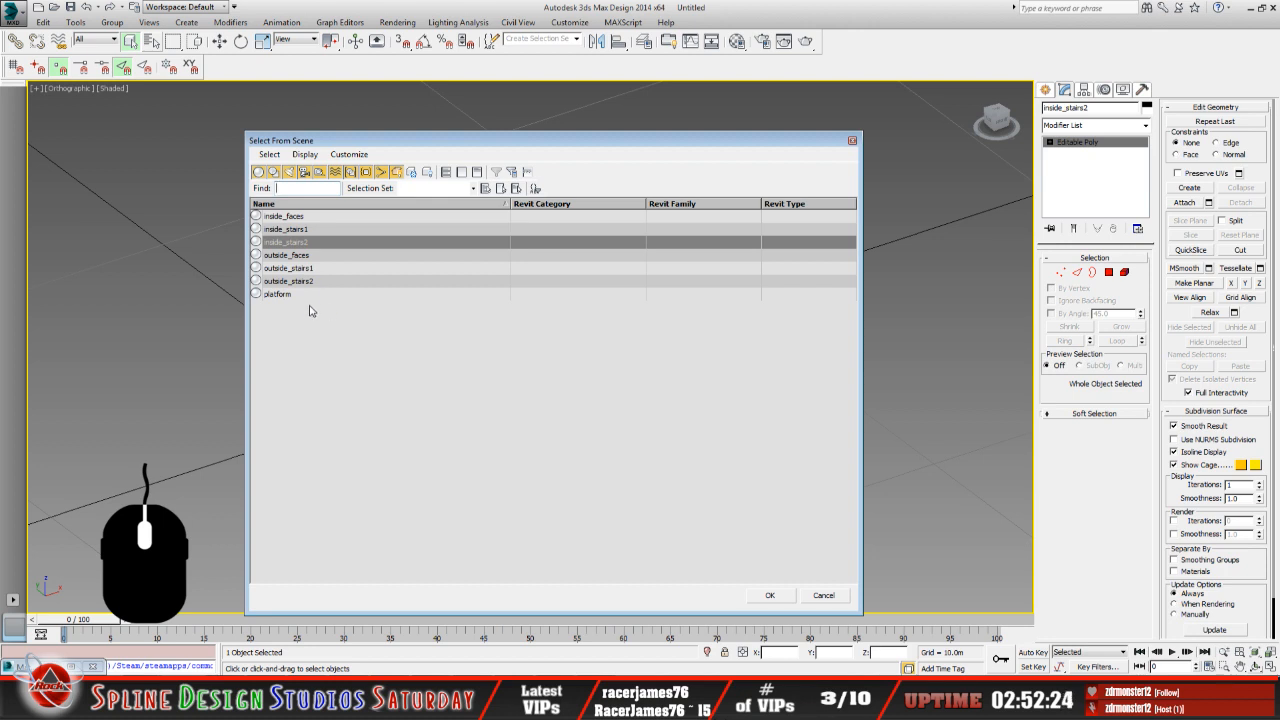
click(305, 217)
ctrl+click(305, 230)
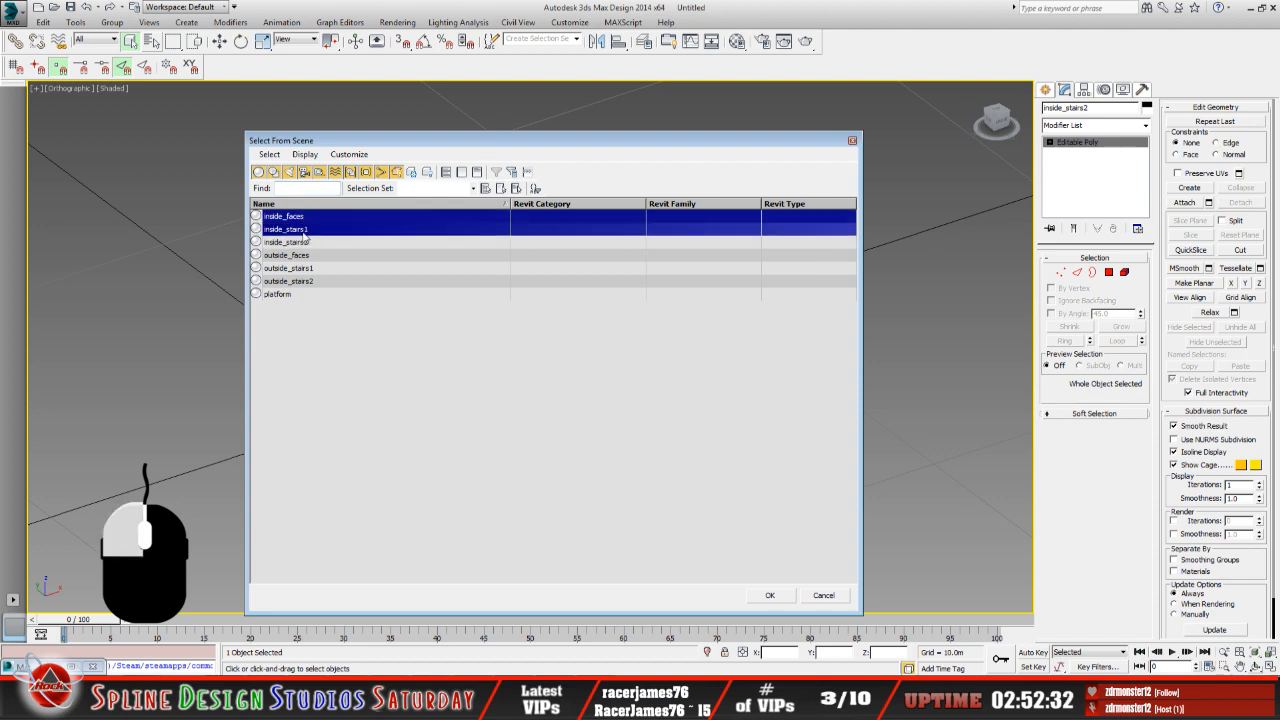
ctrl+click(303, 243)
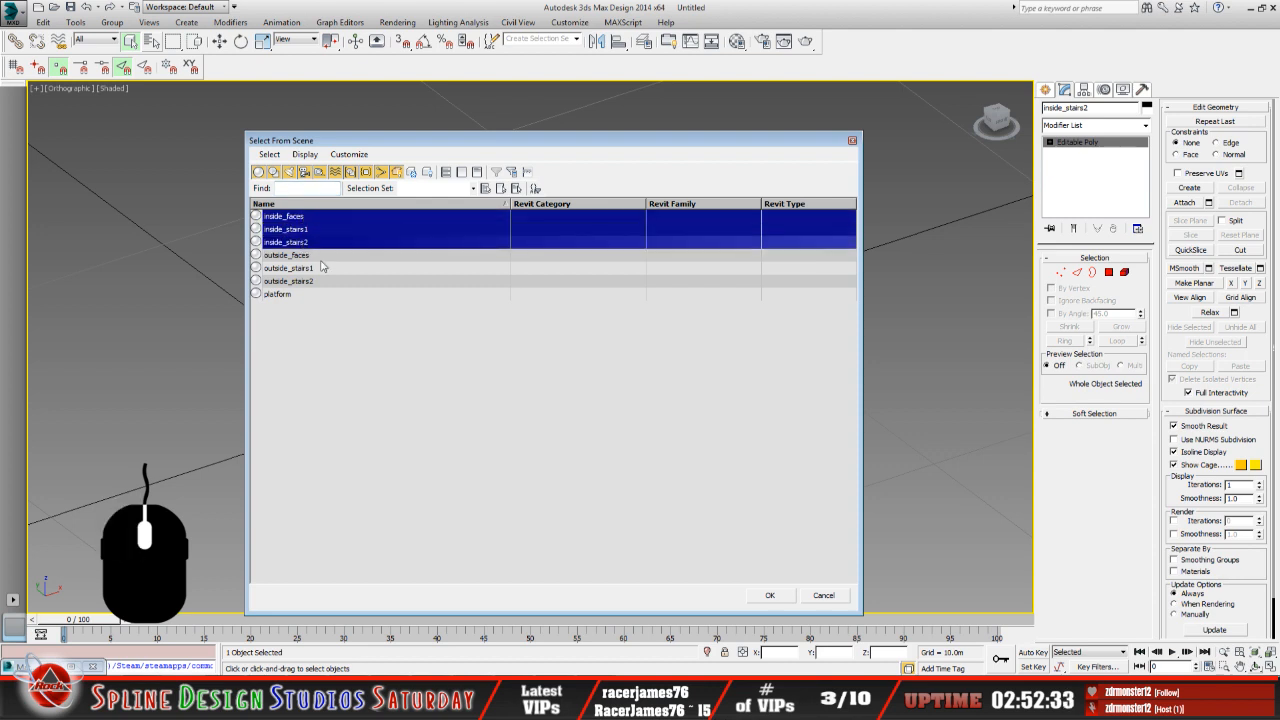
ctrl+click(272, 295)
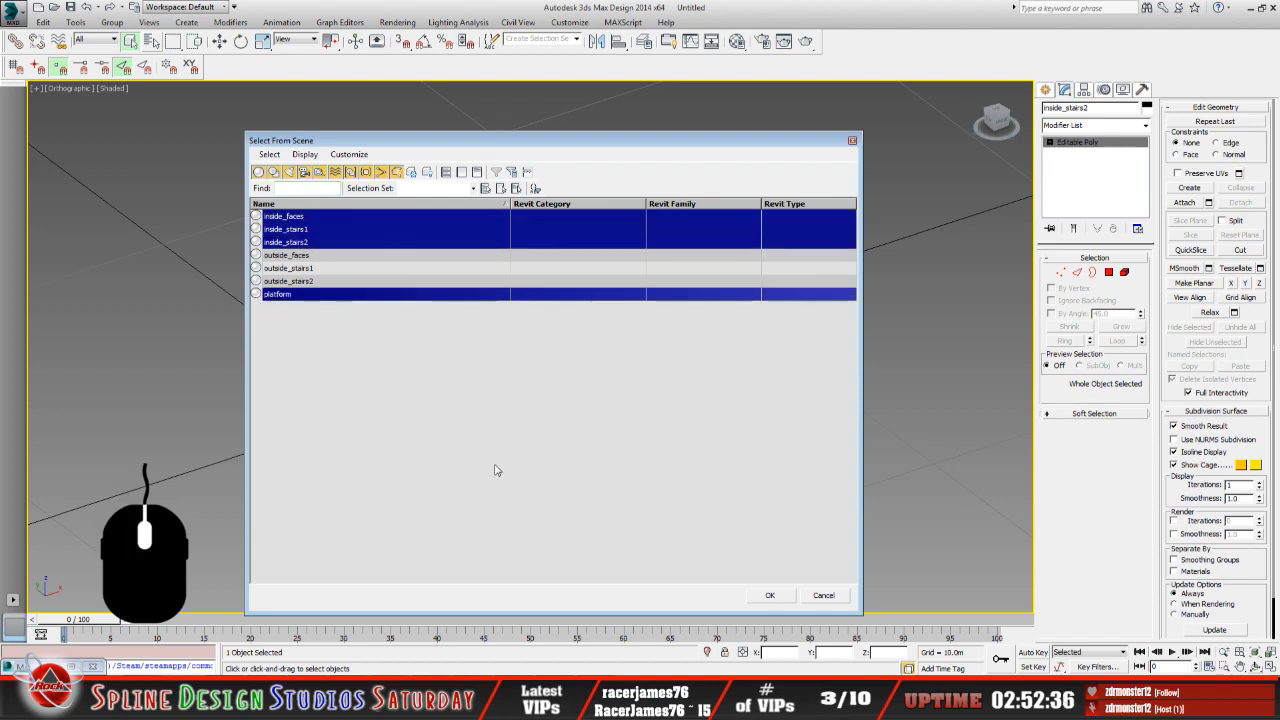
click(770, 596)
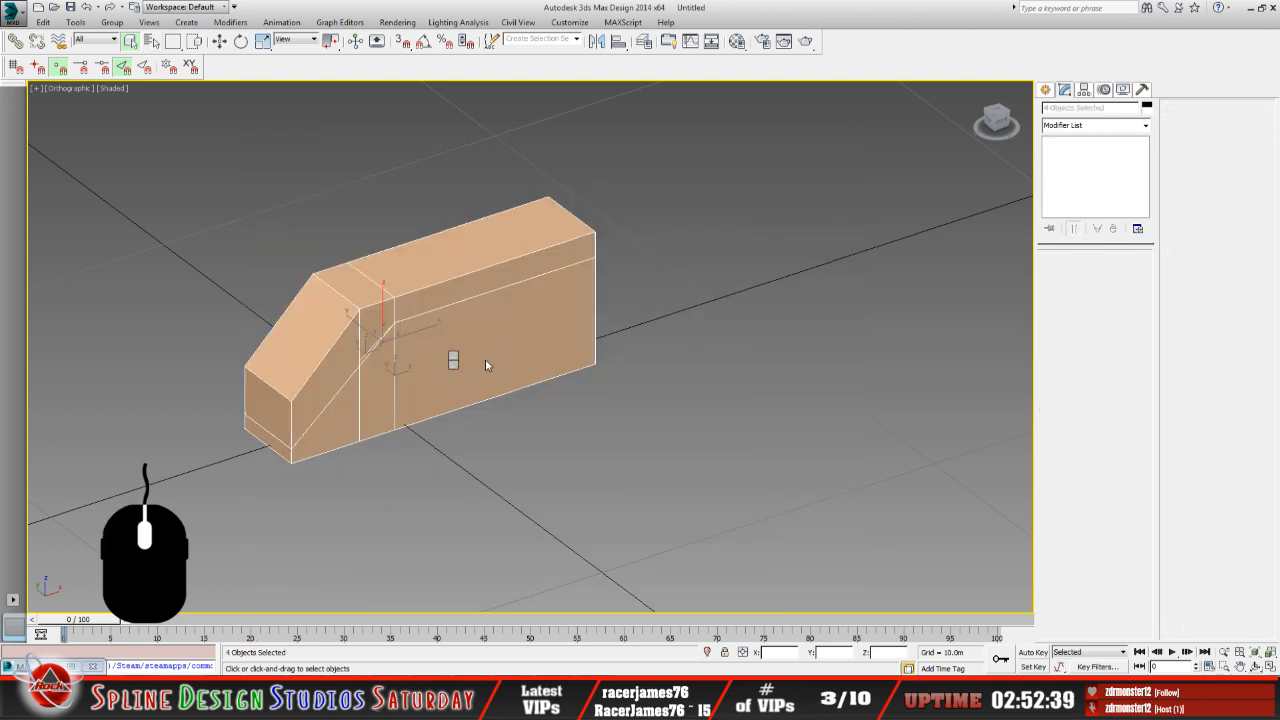
key(ctrl+d)
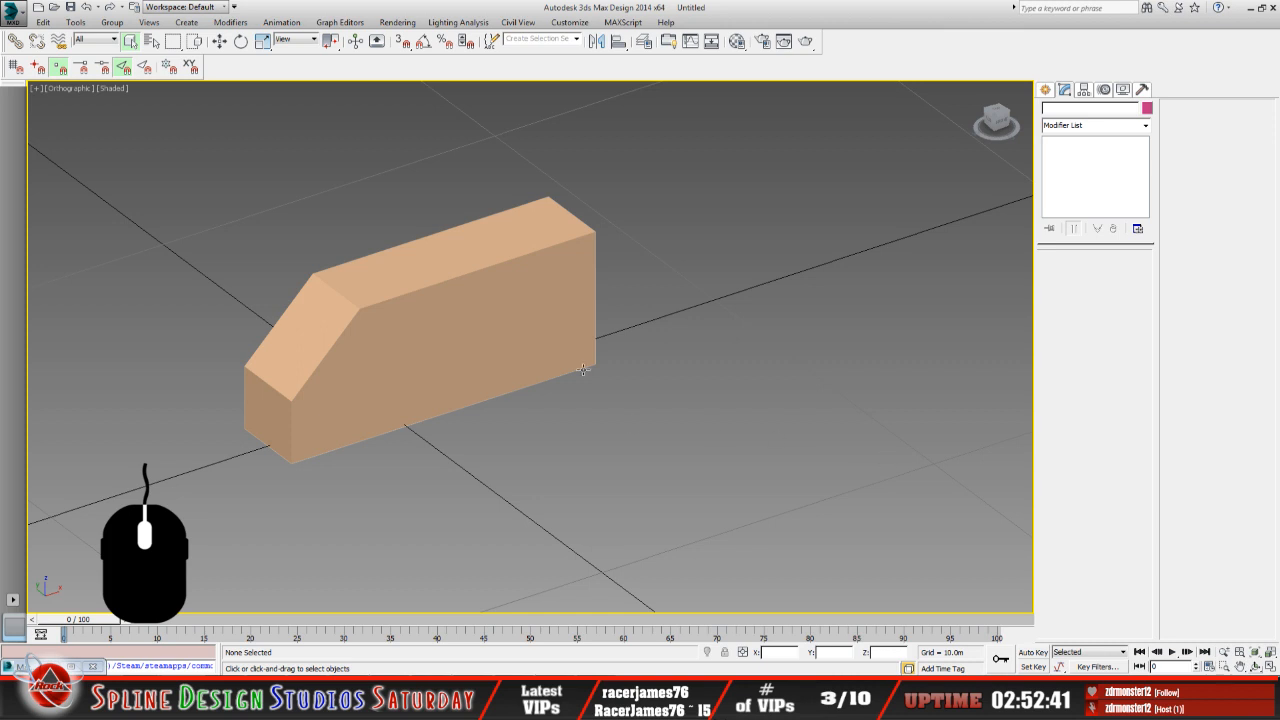
click(151, 40)
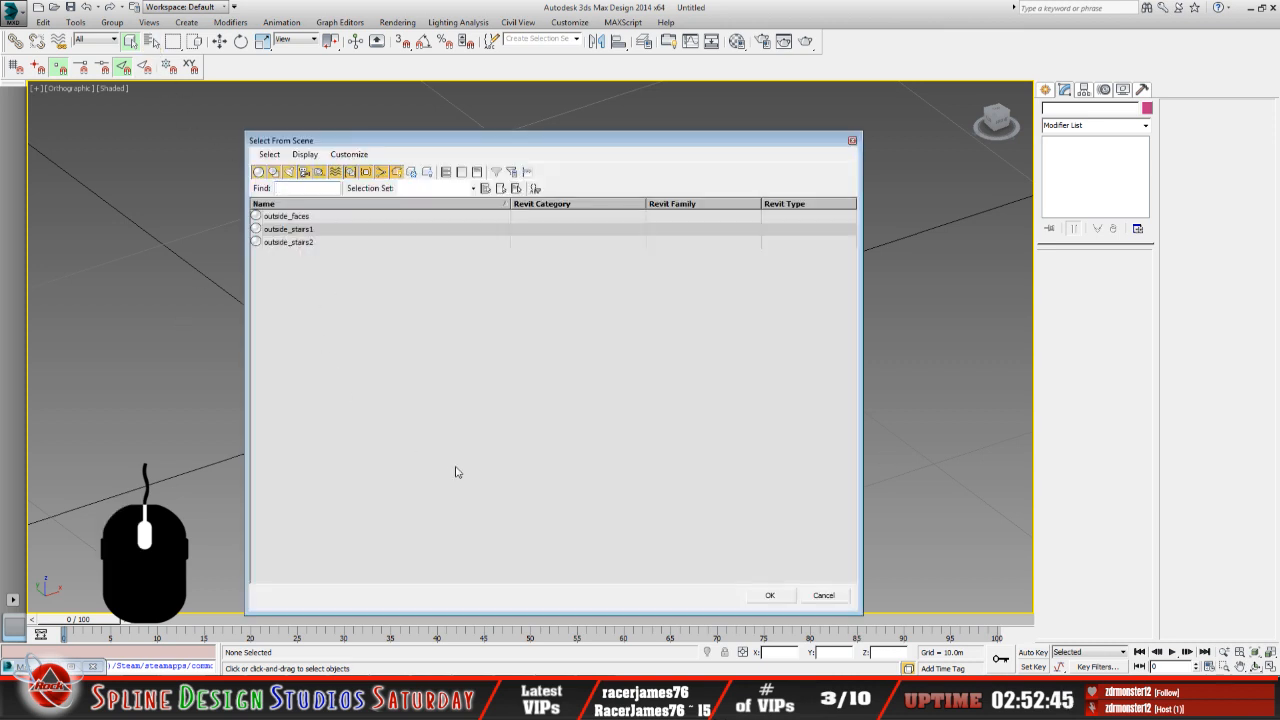
click(836, 596)
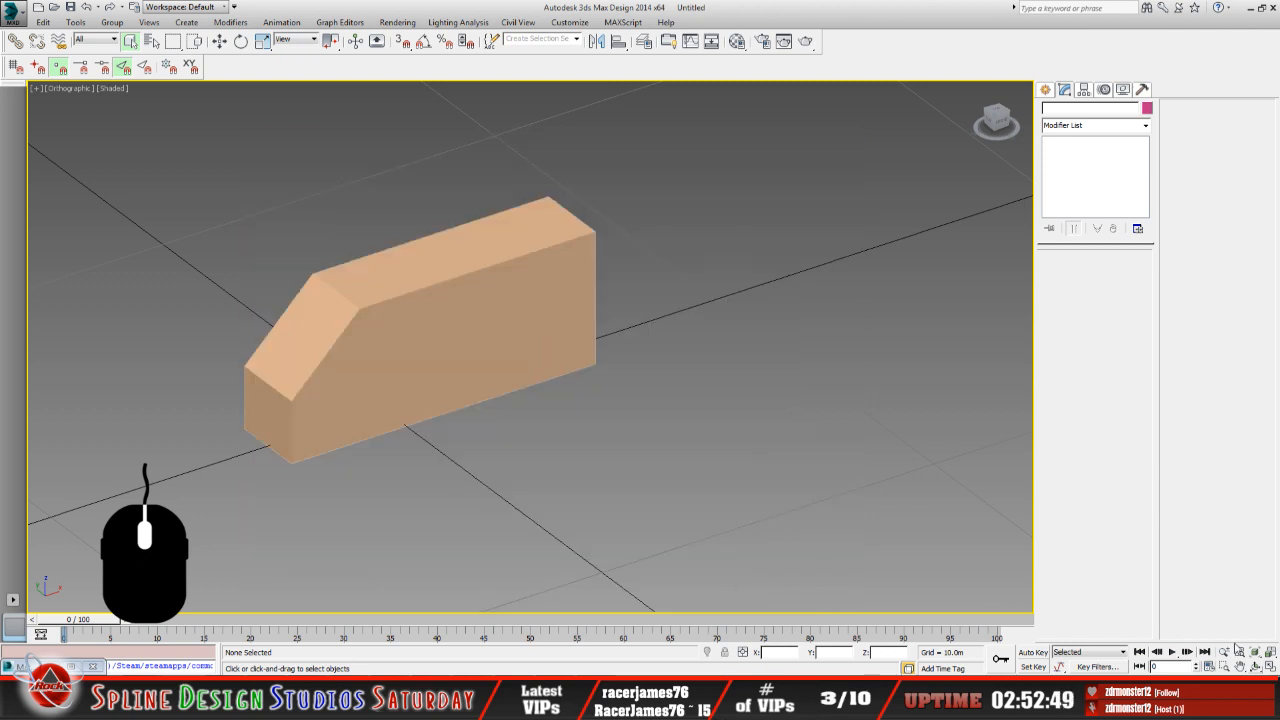
Unhide only Plane001 from the list of hidden objects.
click(1255, 666)
drag(491, 380, 518, 400)
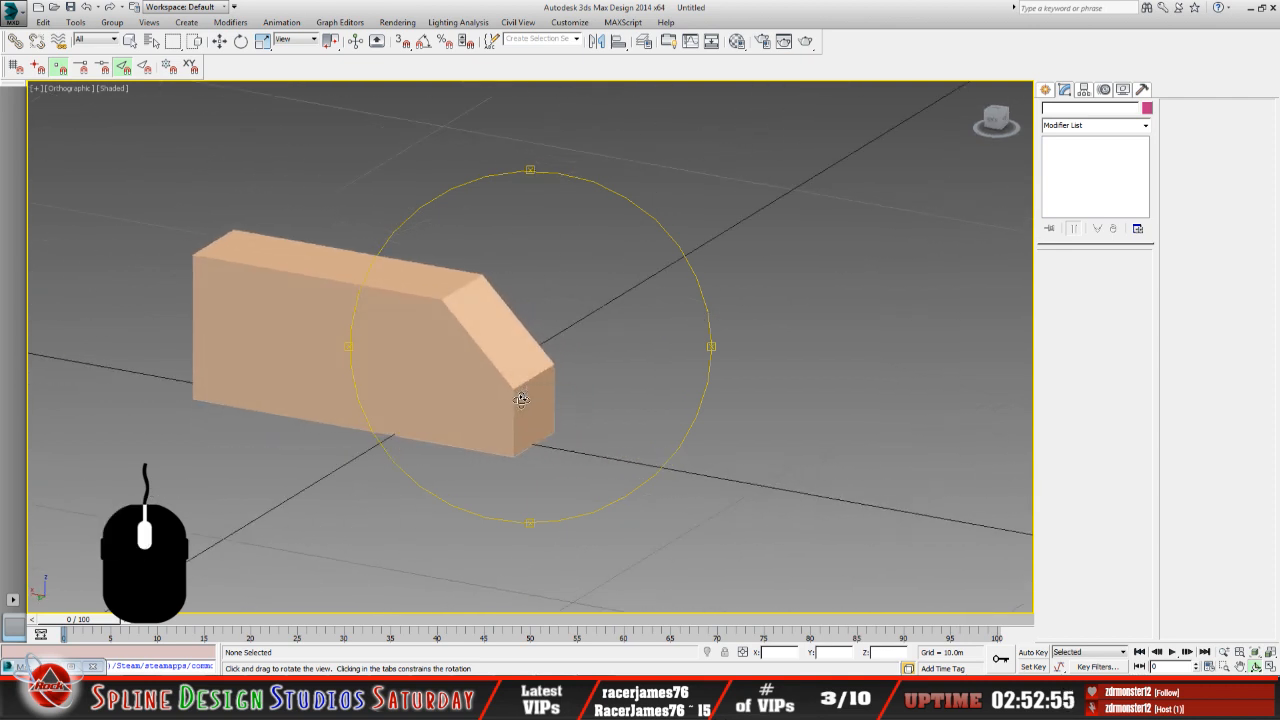
drag(520, 400, 597, 428)
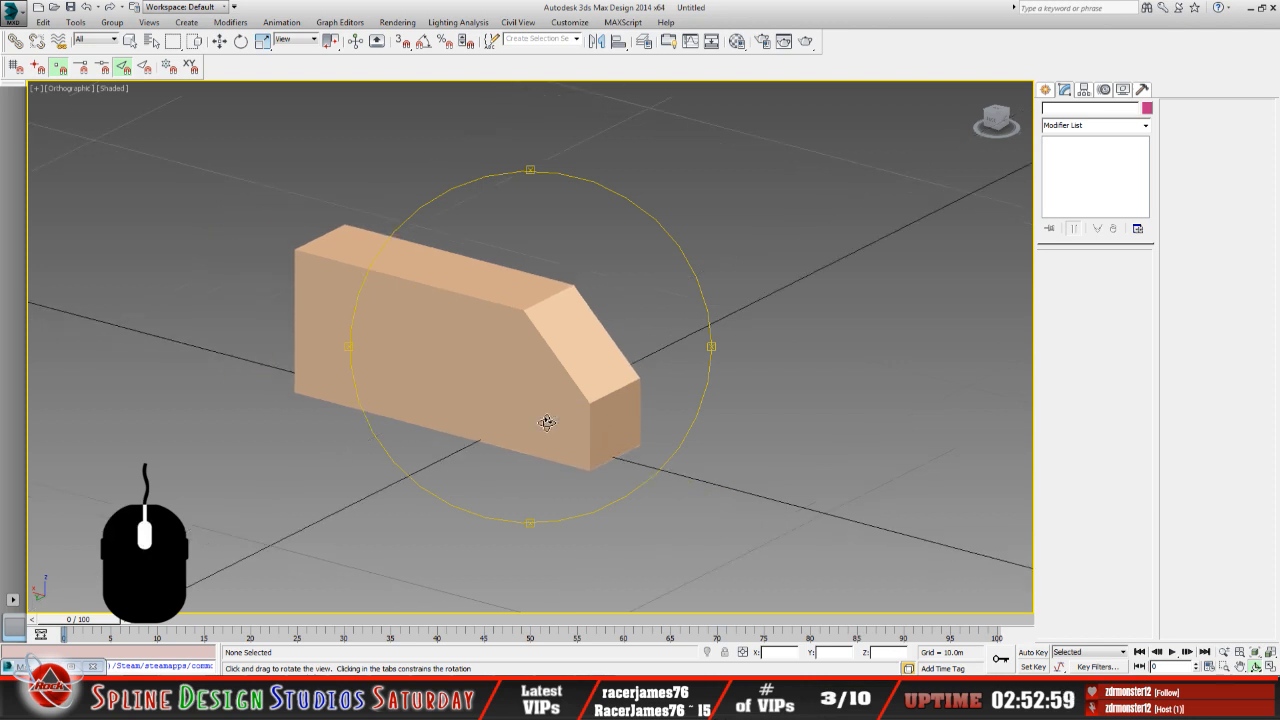
drag(509, 432, 514, 430)
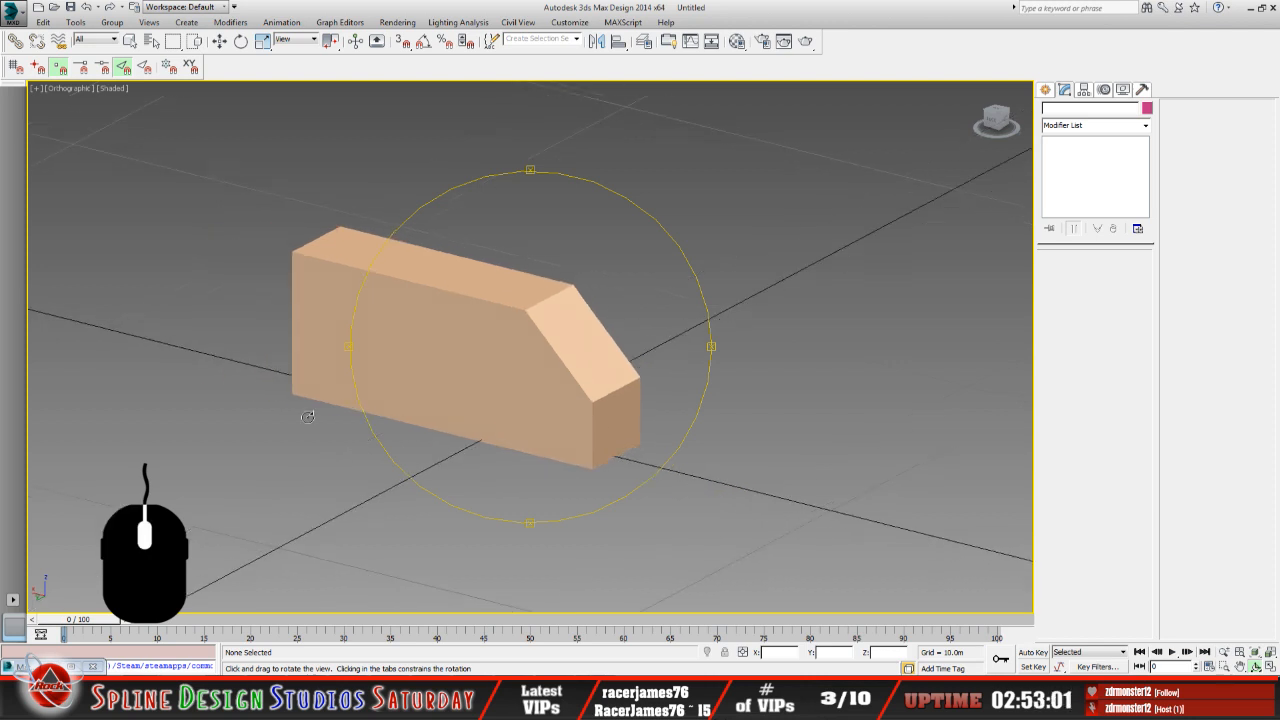
right_click(222, 372)
click(257, 298)
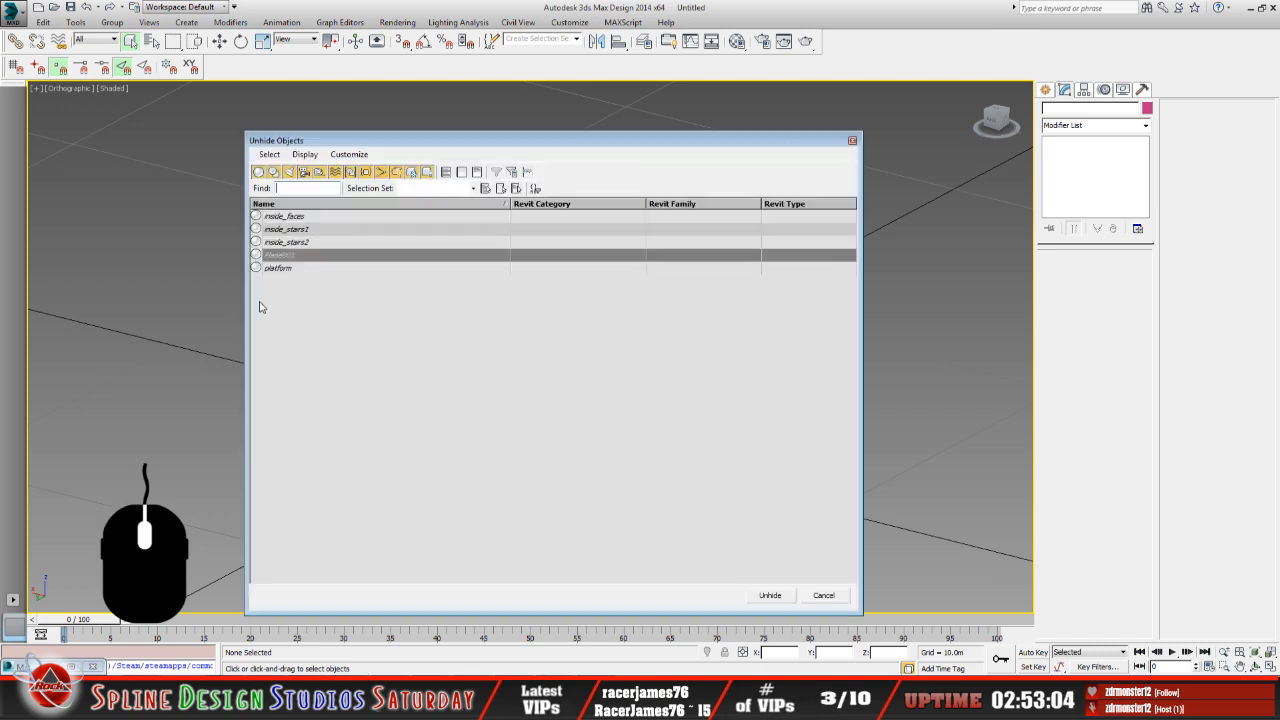
click(285, 272)
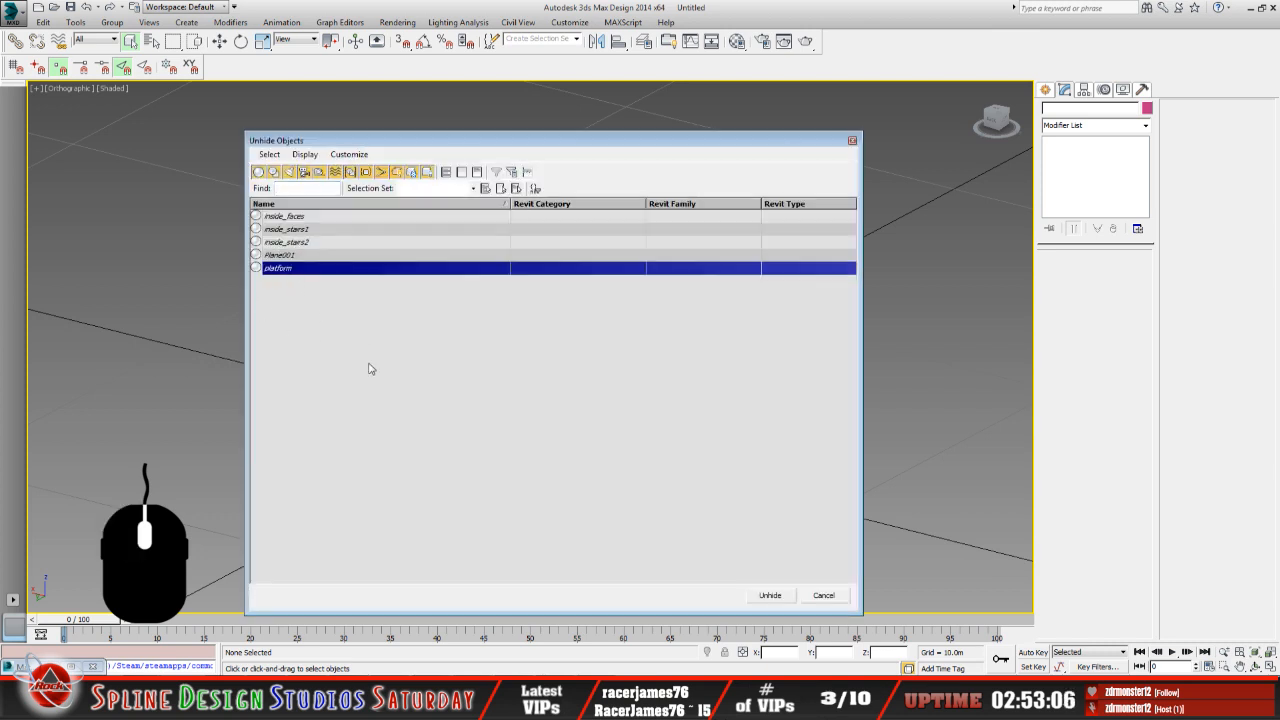
click(322, 256)
click(768, 595)
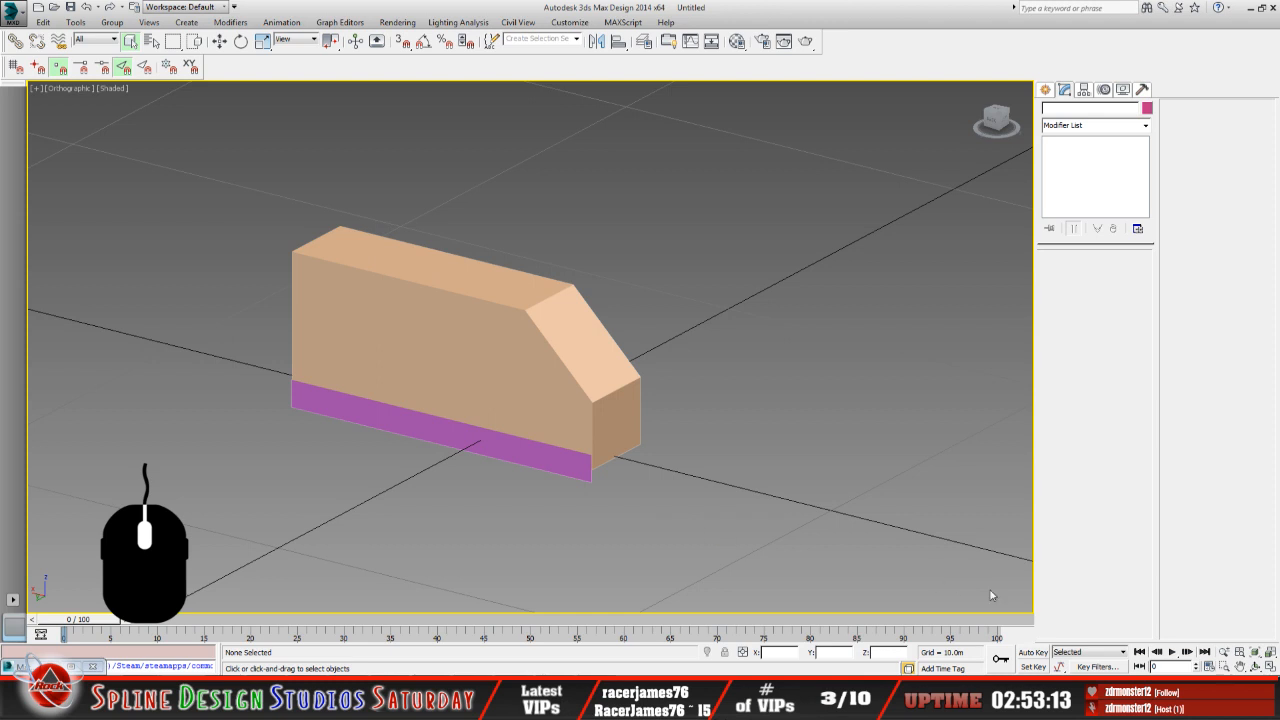
Delete the purple plane along the lower edge of the stair model.
click(1256, 666)
drag(567, 407, 542, 391)
click(131, 42)
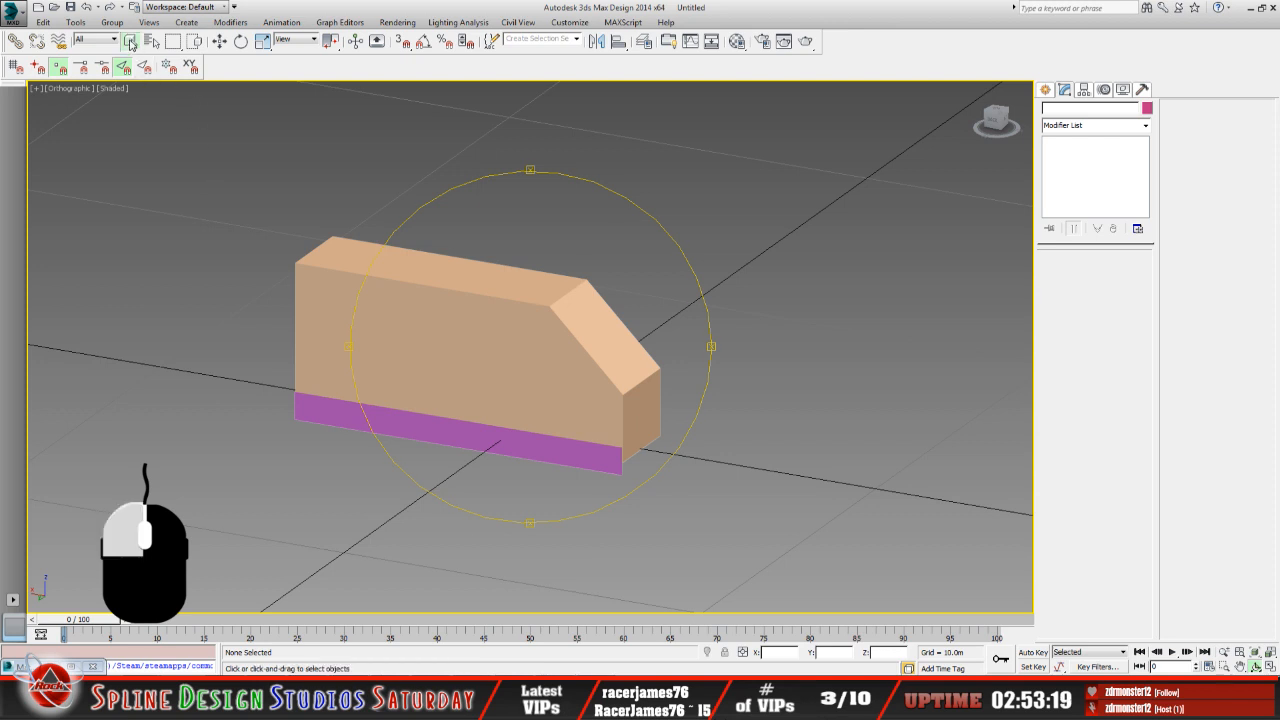
click(433, 433)
key(Delete)
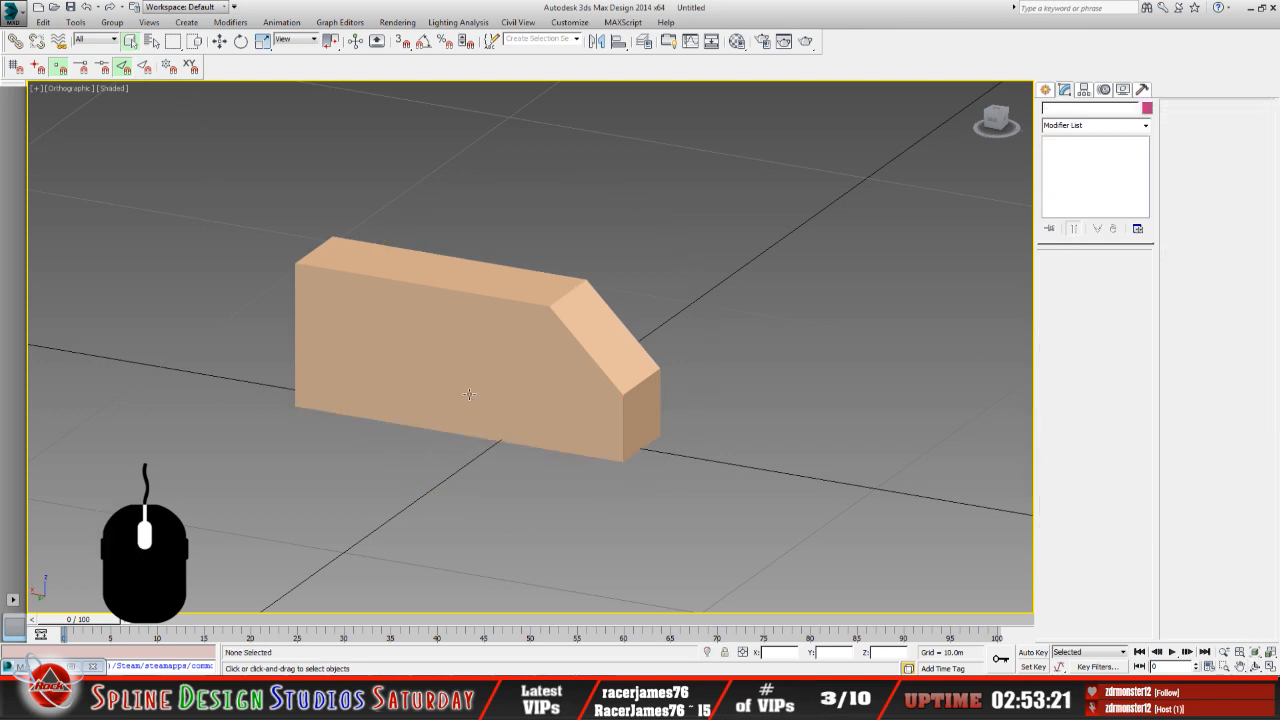
Save the scene as media_tower1 in 3ds Max format in the desktop's media towers folder.
click(14, 13)
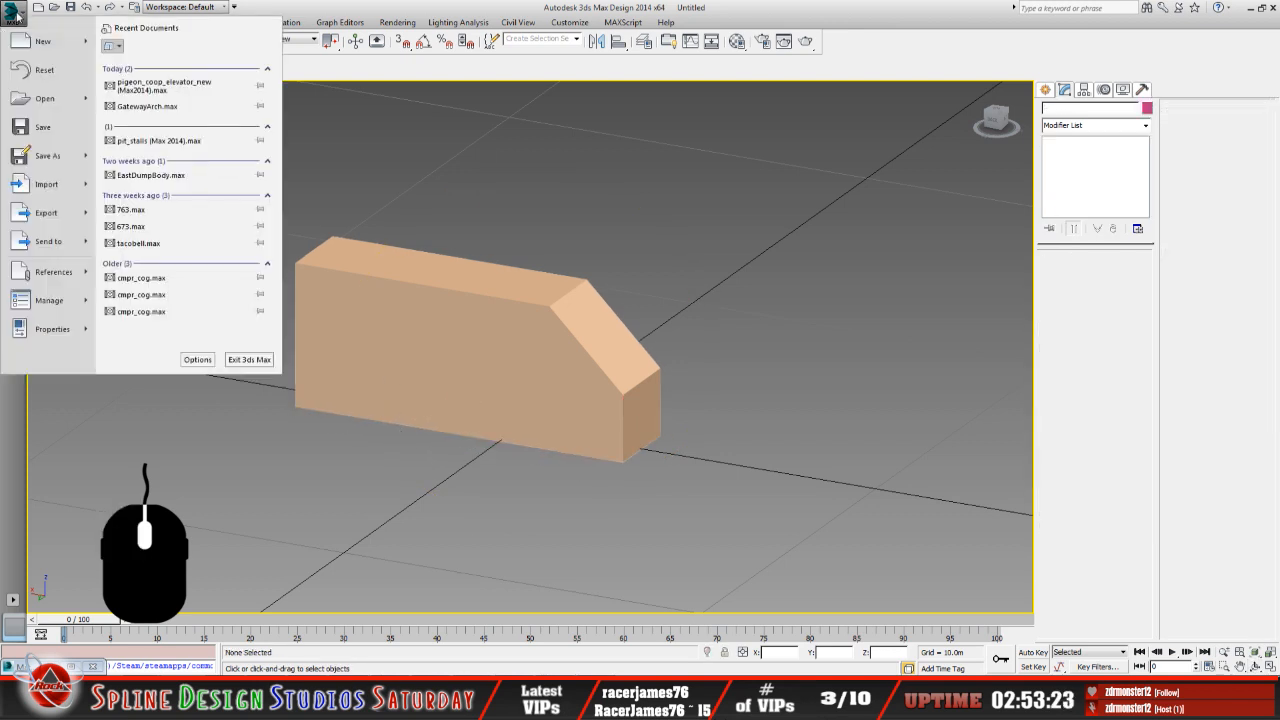
click(46, 155)
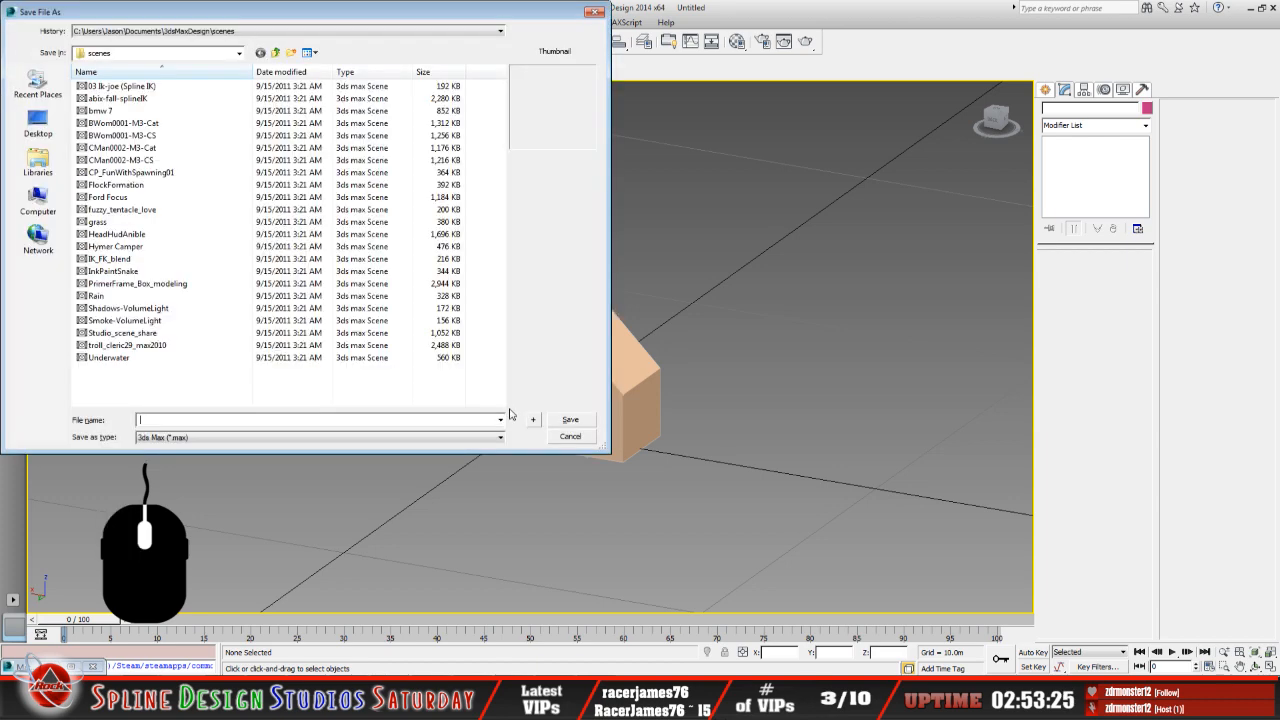
click(200, 53)
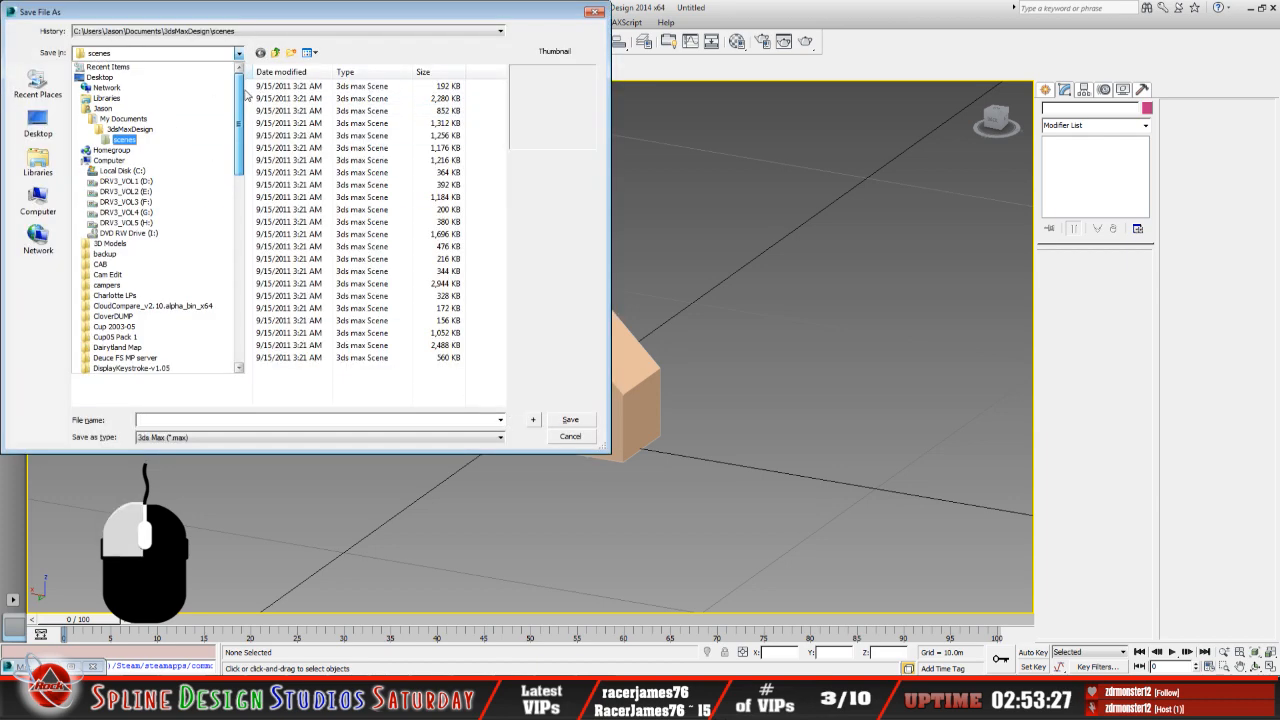
click(199, 79)
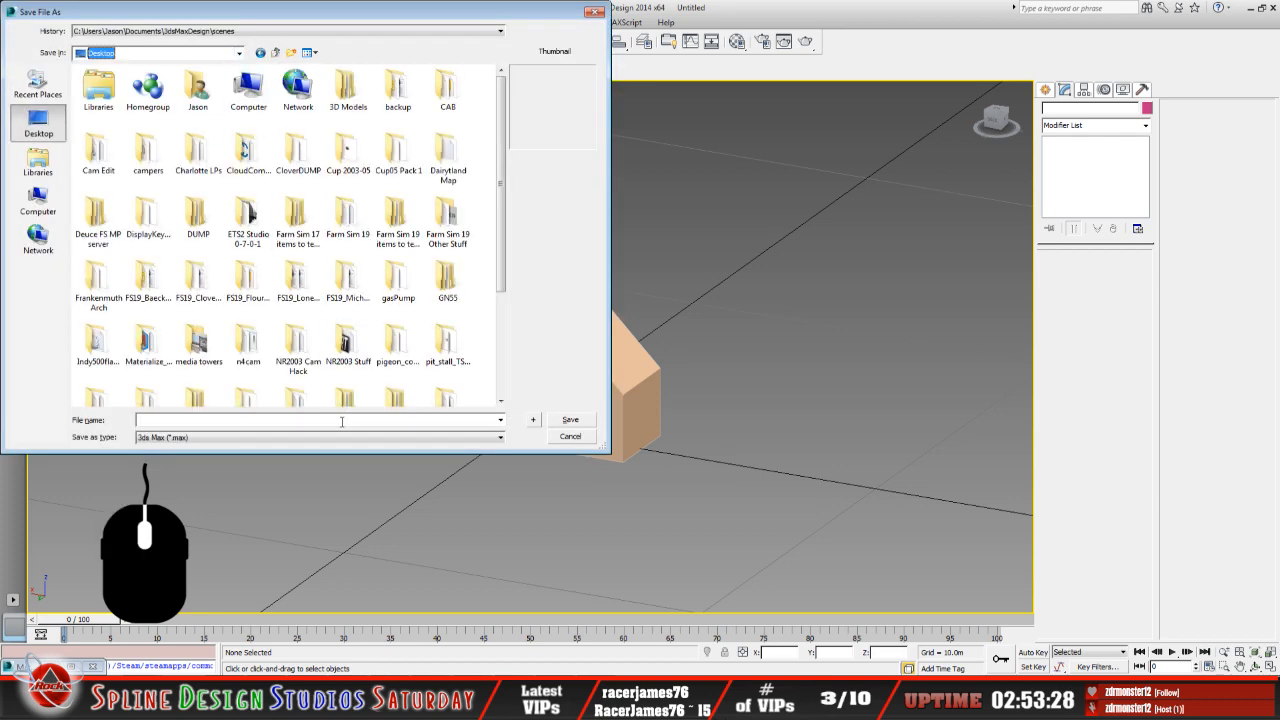
double_click(200, 340)
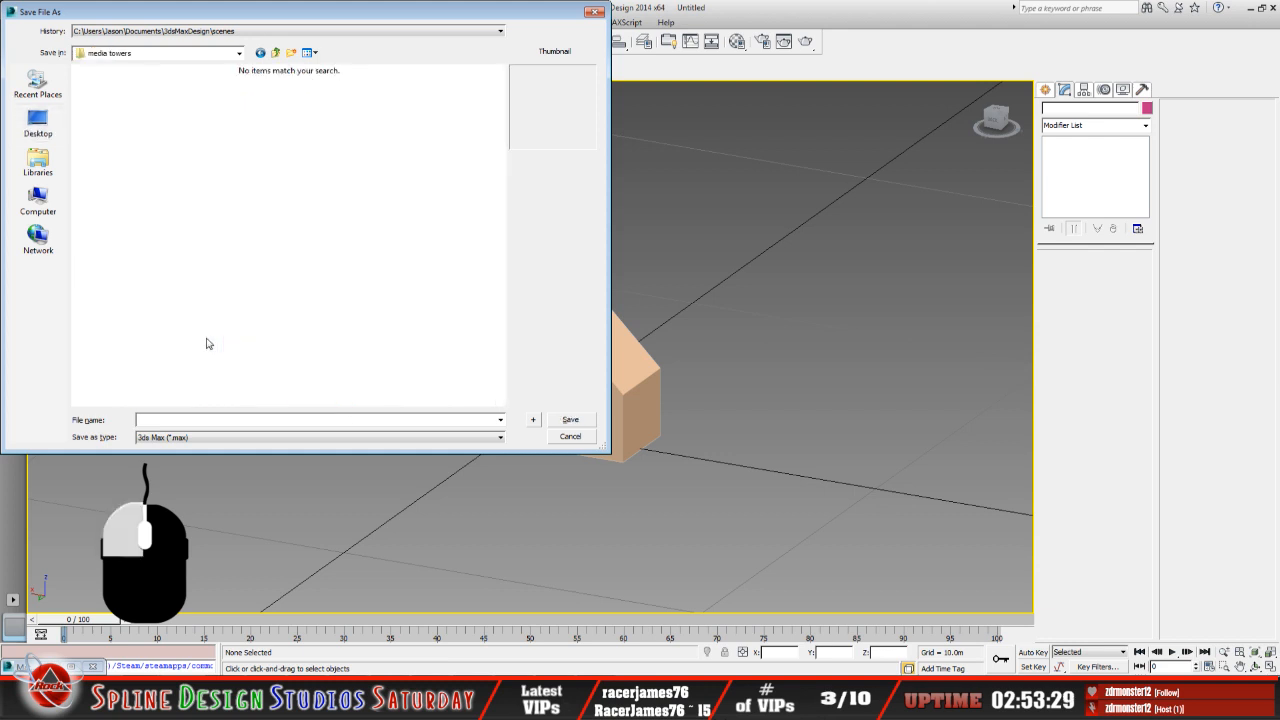
click(501, 438)
click(502, 439)
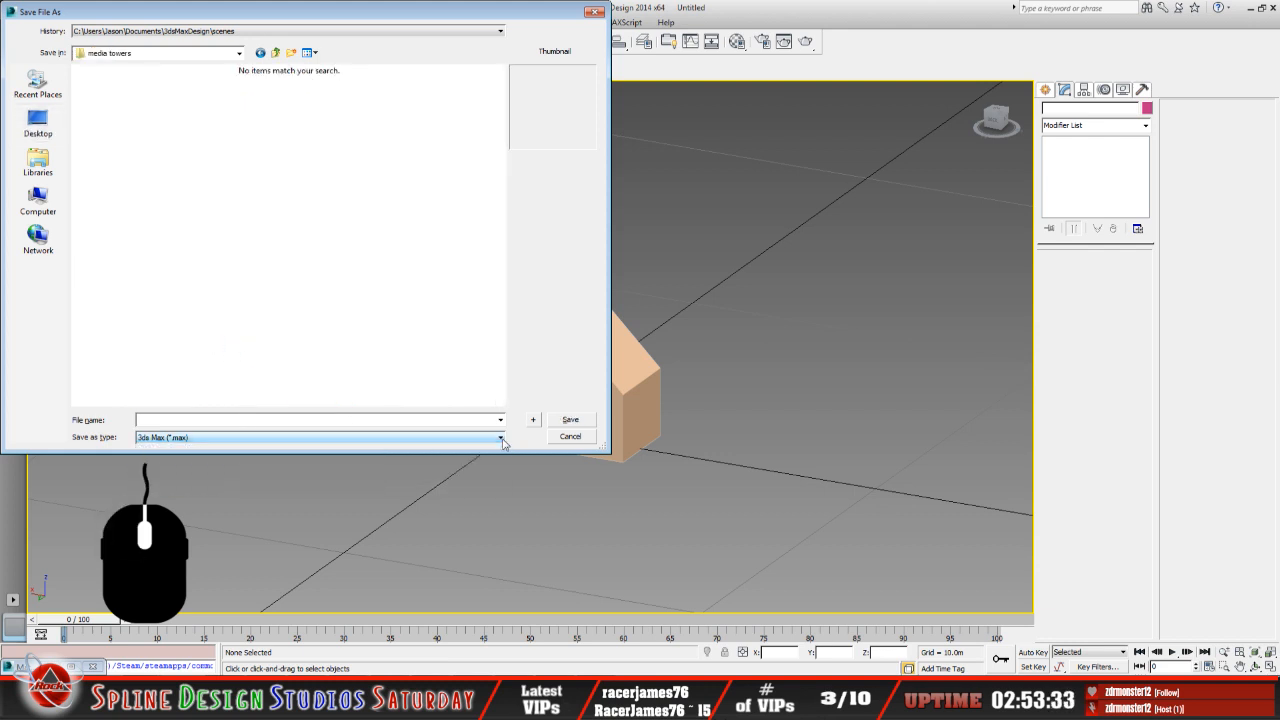
click(254, 420)
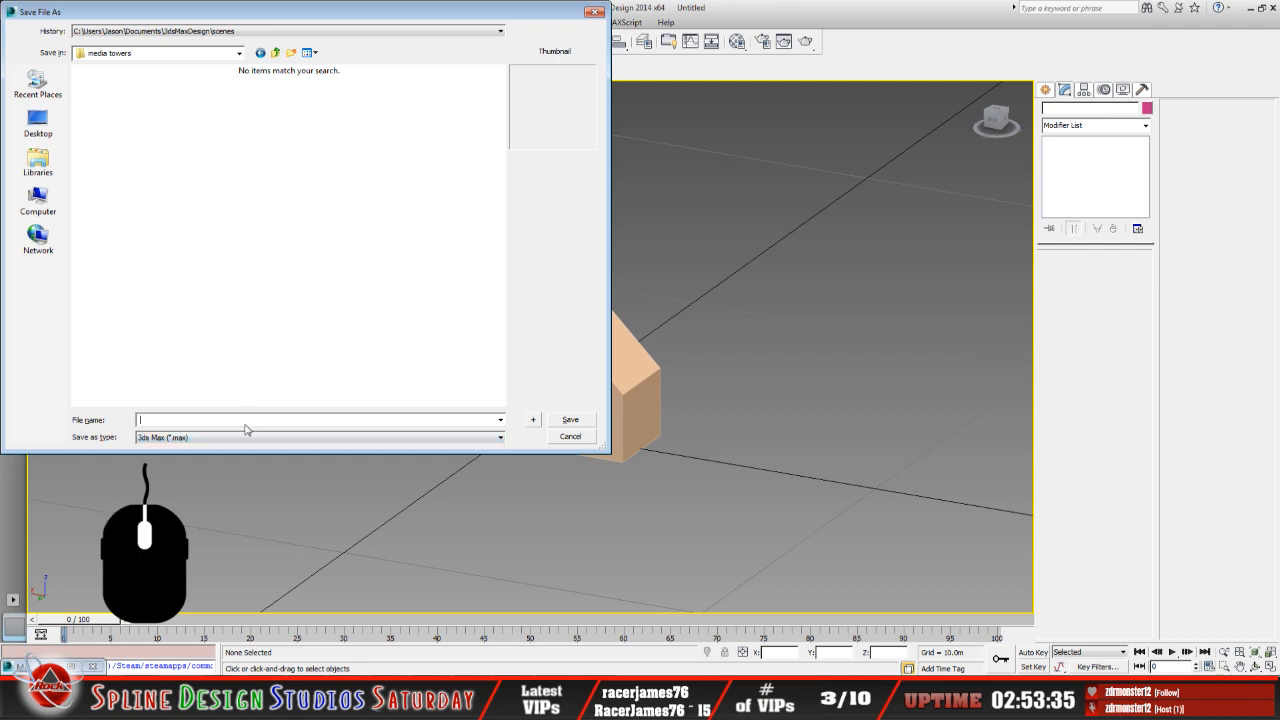
text(media_)
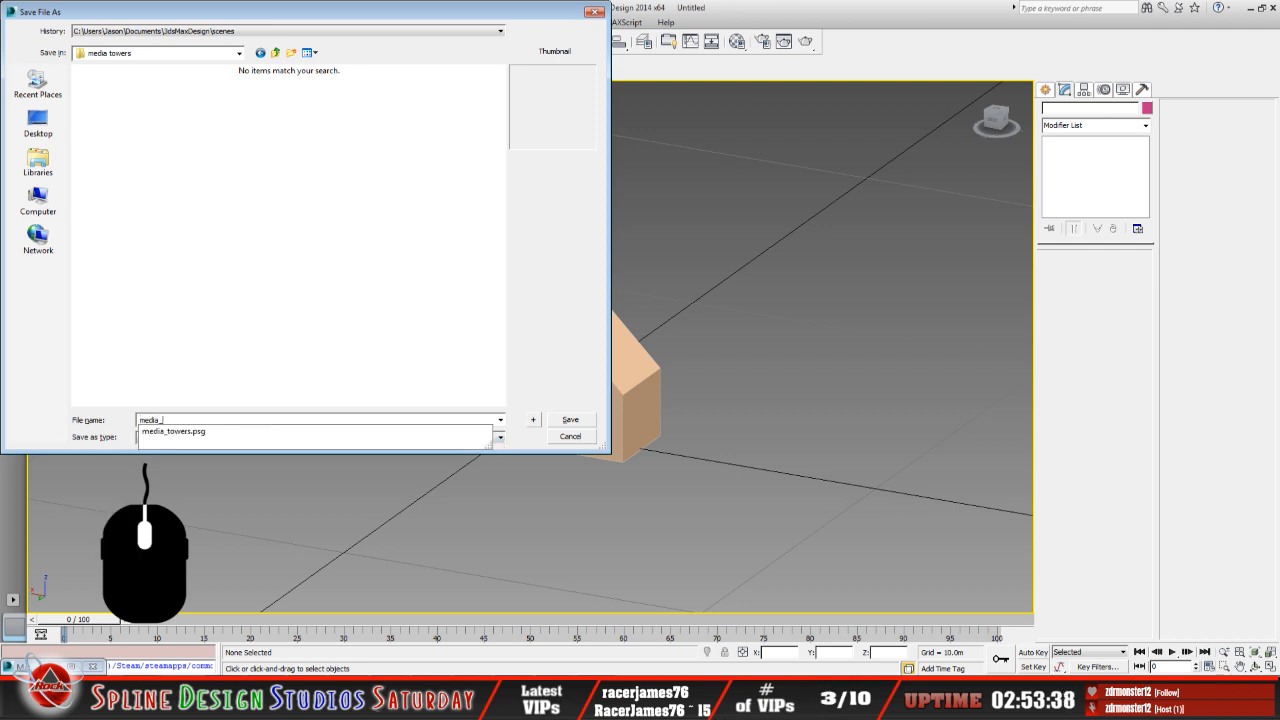
text(tower 1)
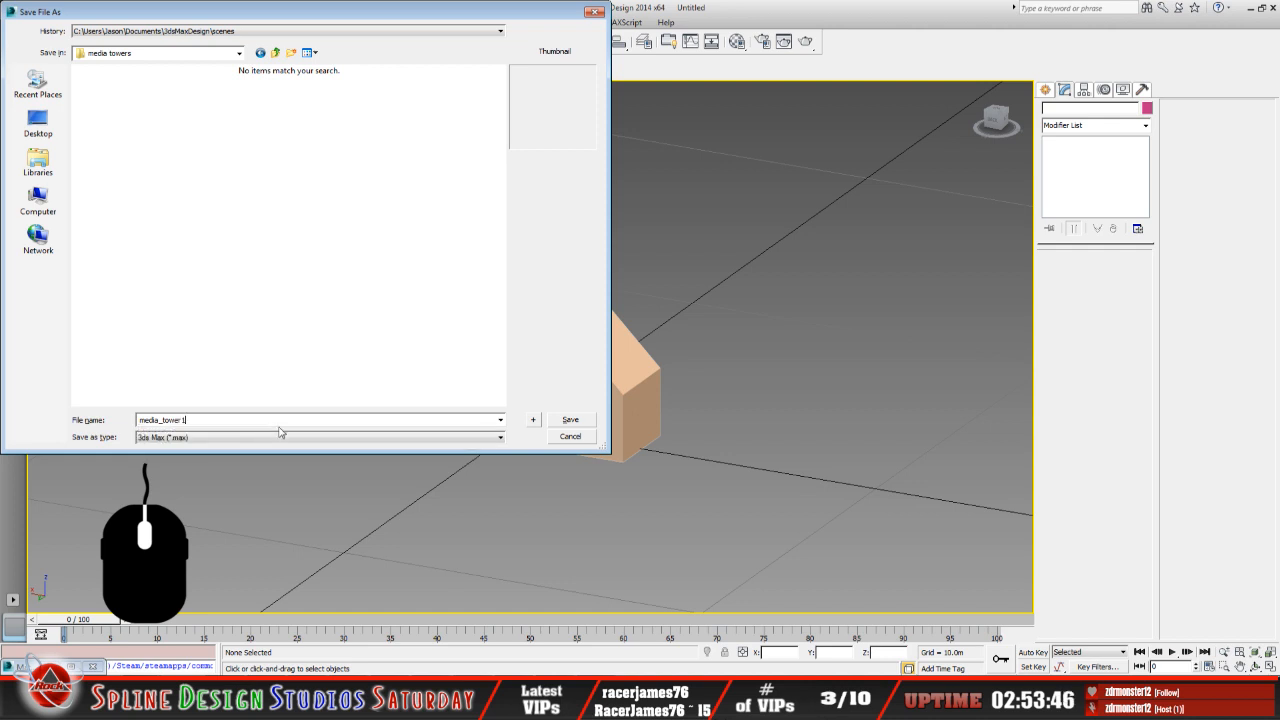
click(567, 424)
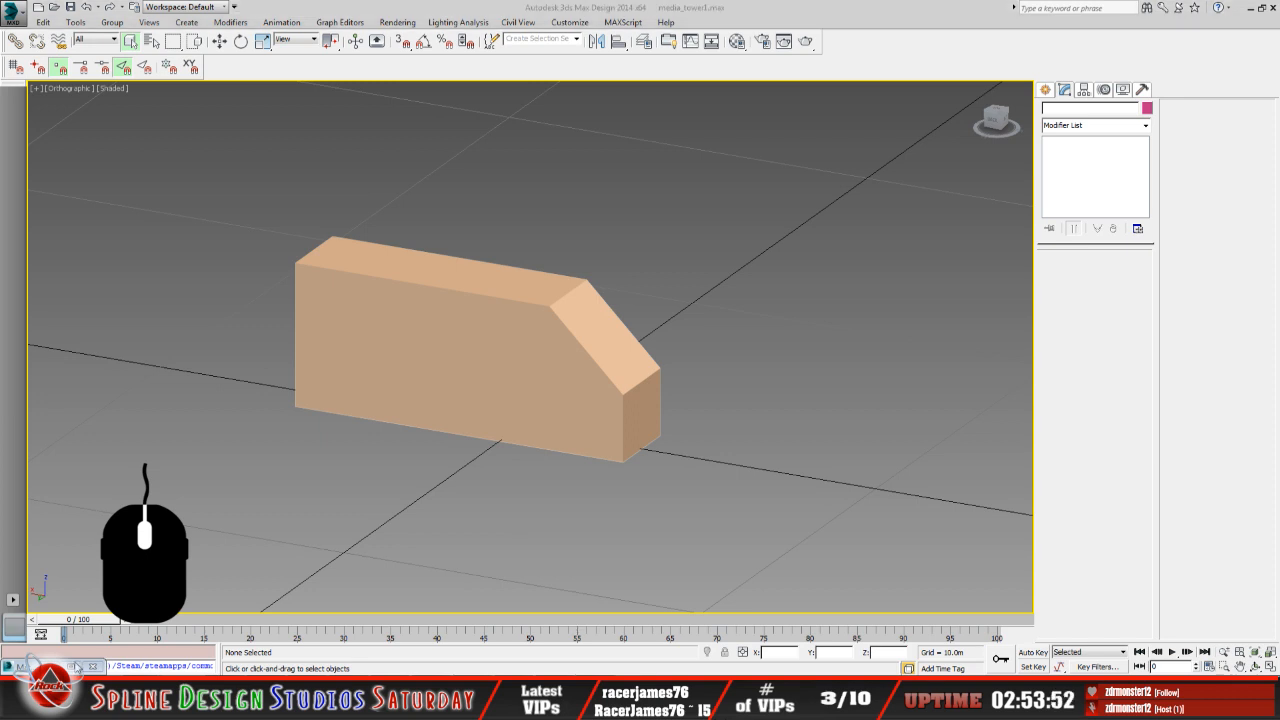
Switch to the media towers folder in Windows Explorer and open the media_towers PSG file in Notepad.
click(74, 599)
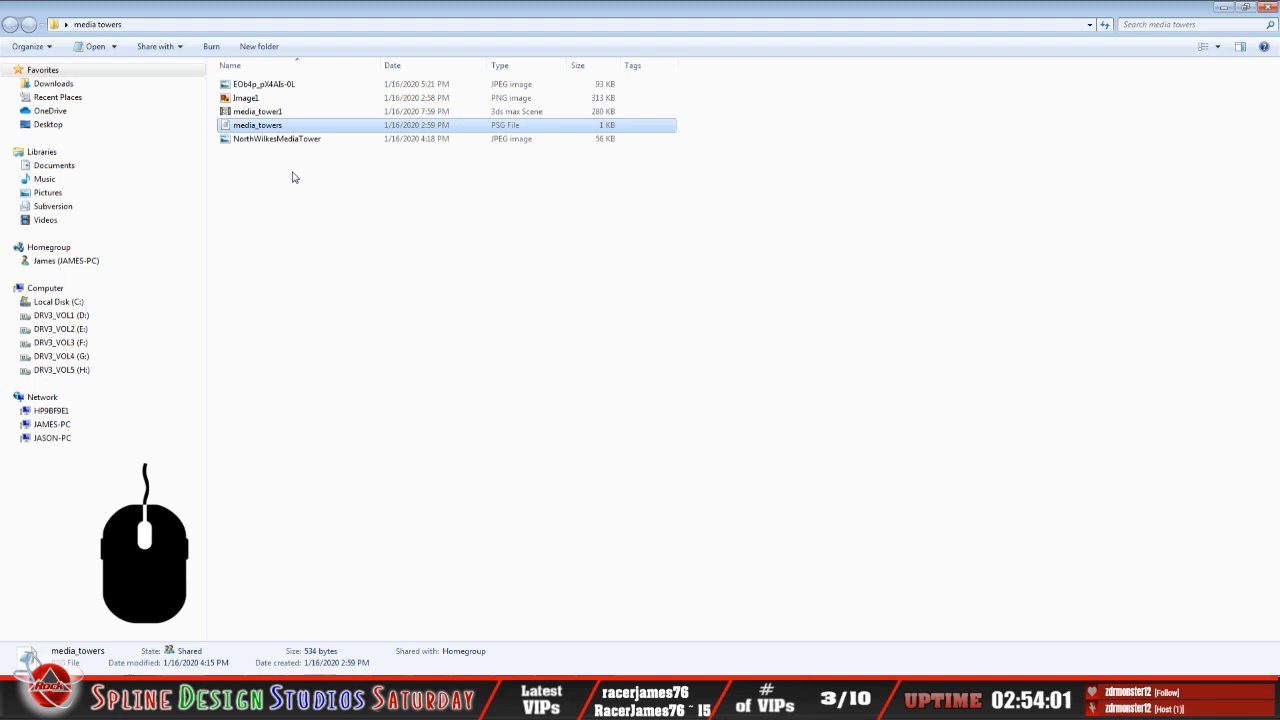
double_click(275, 128)
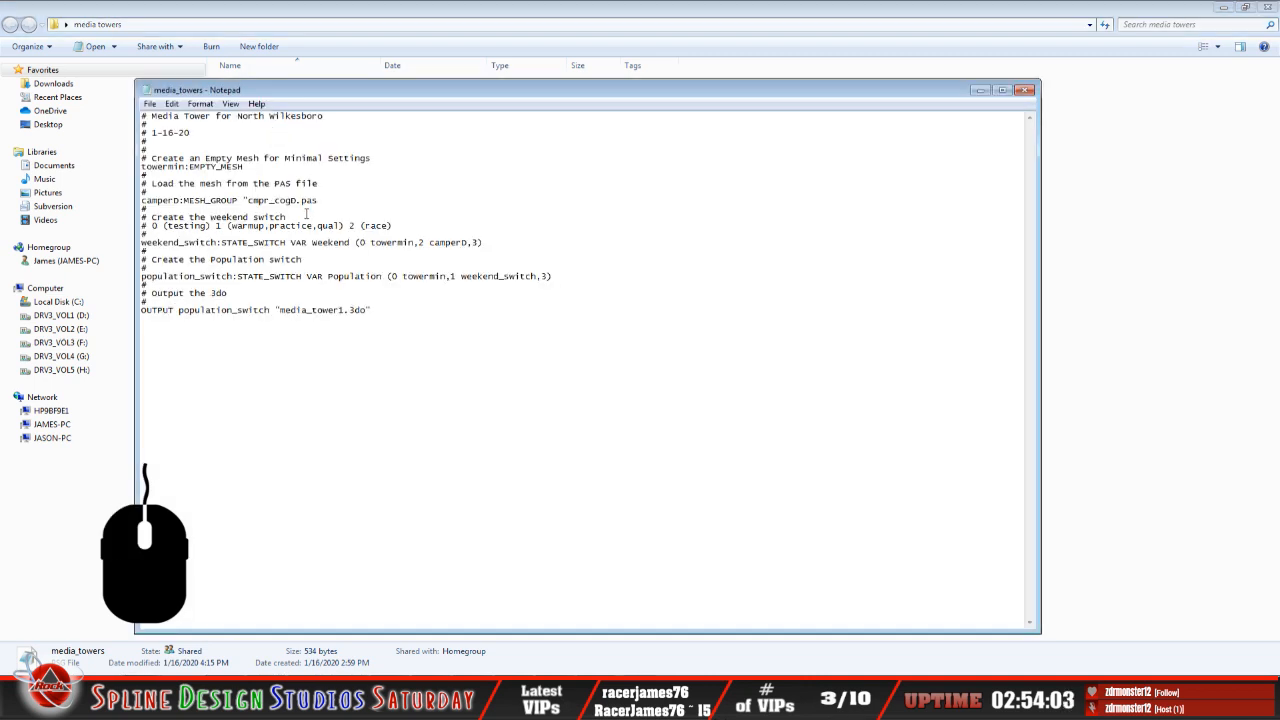
Close the script in Notepad and rename the media_towers PSG file to media_tower1.
click(149, 103)
click(165, 220)
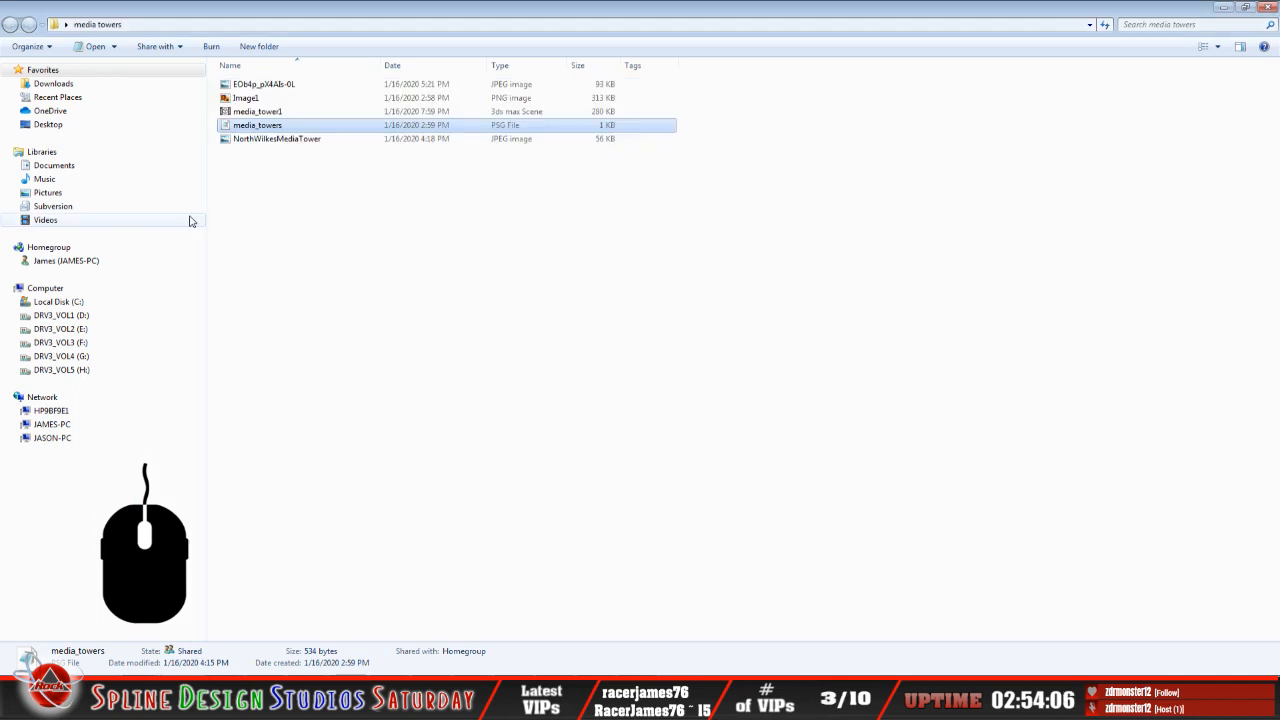
right_click(246, 127)
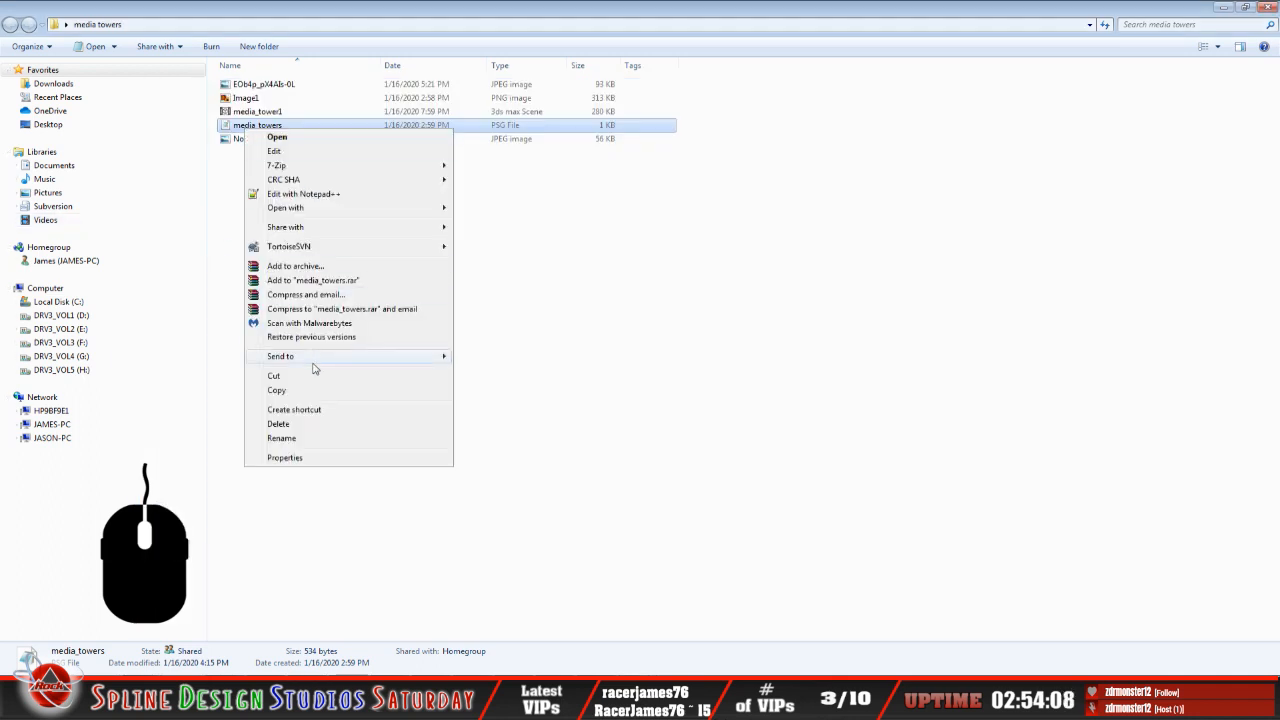
click(310, 440)
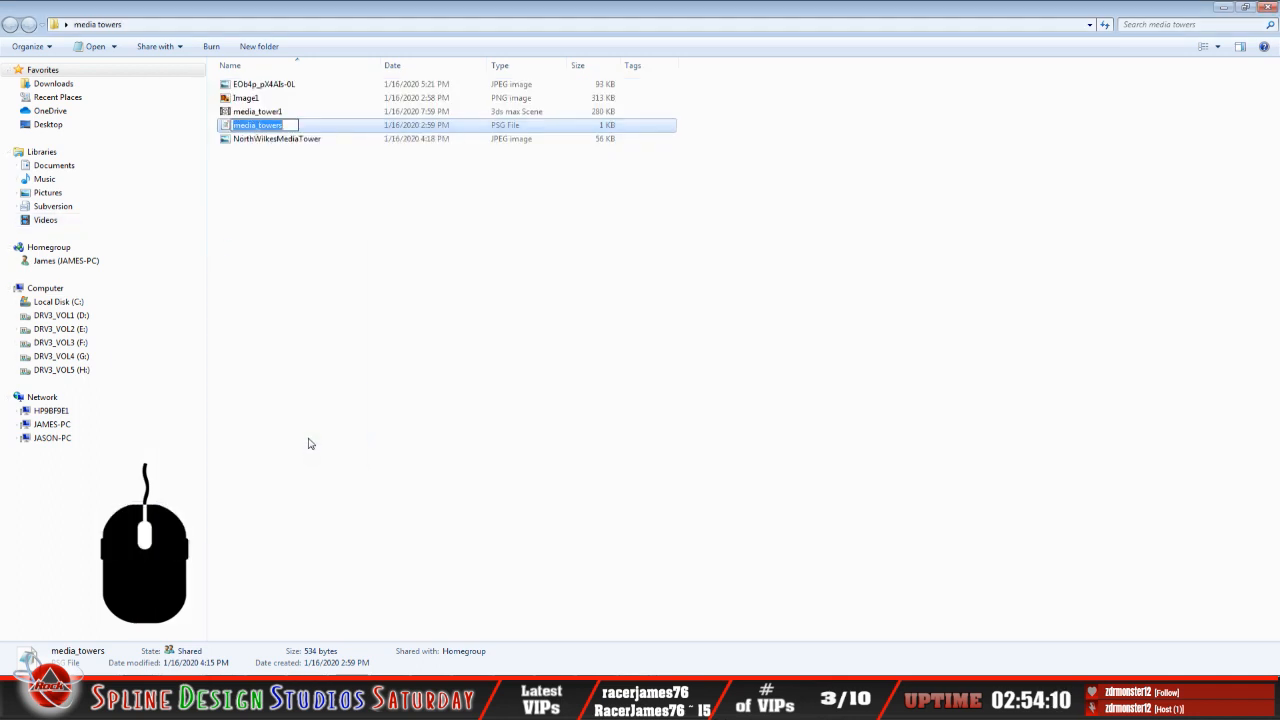
key(End)
text(1)
key(Return)
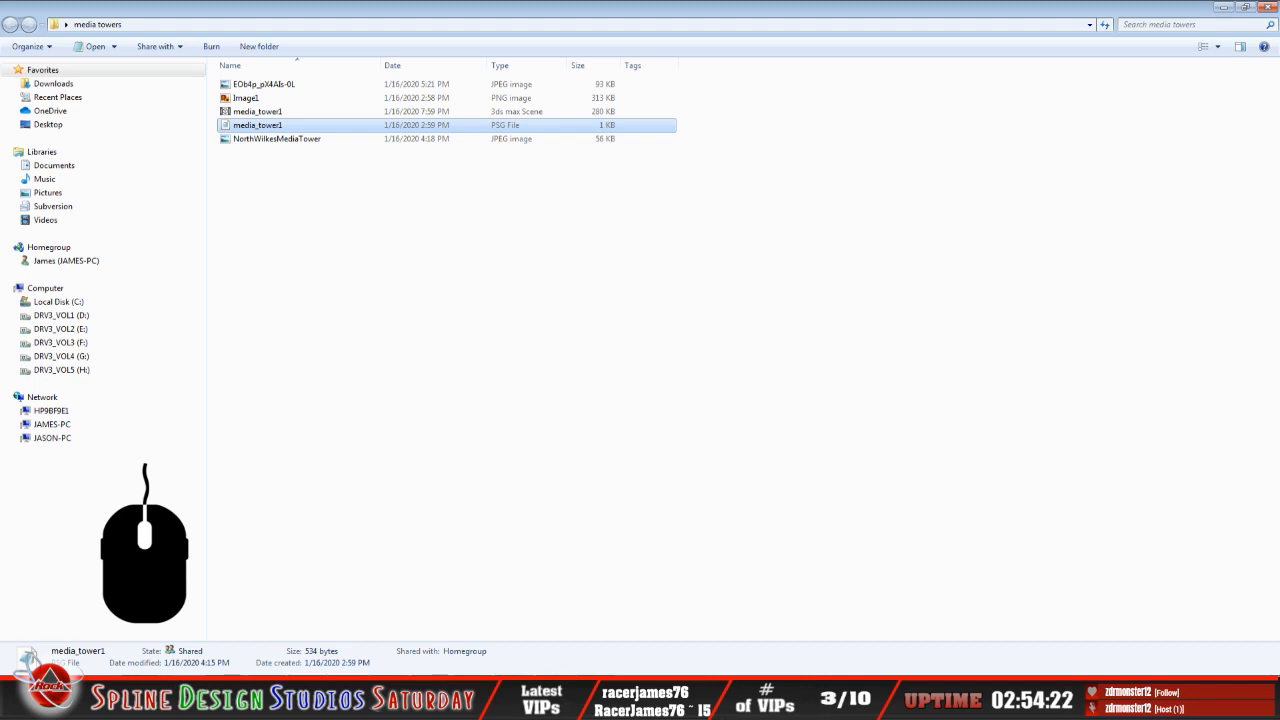
key(alt+Tab)
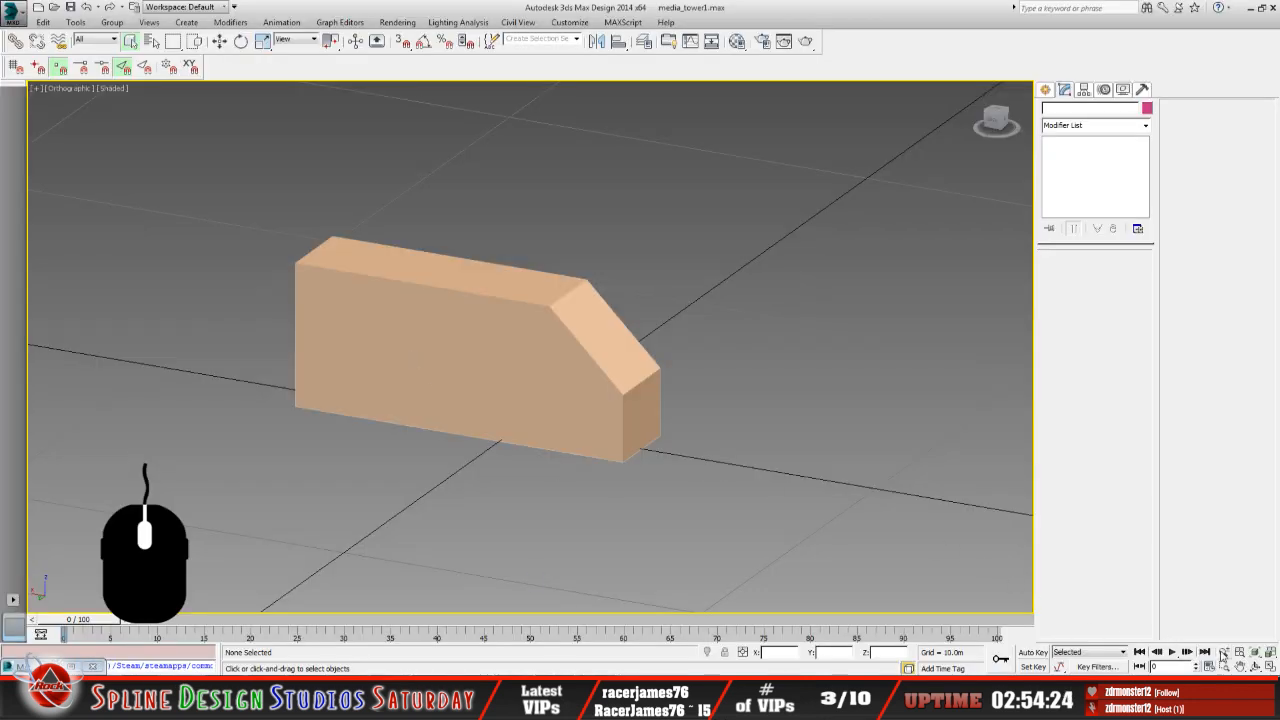
click(1257, 667)
drag(501, 413, 541, 393)
middle_drag(523, 391, 462, 392)
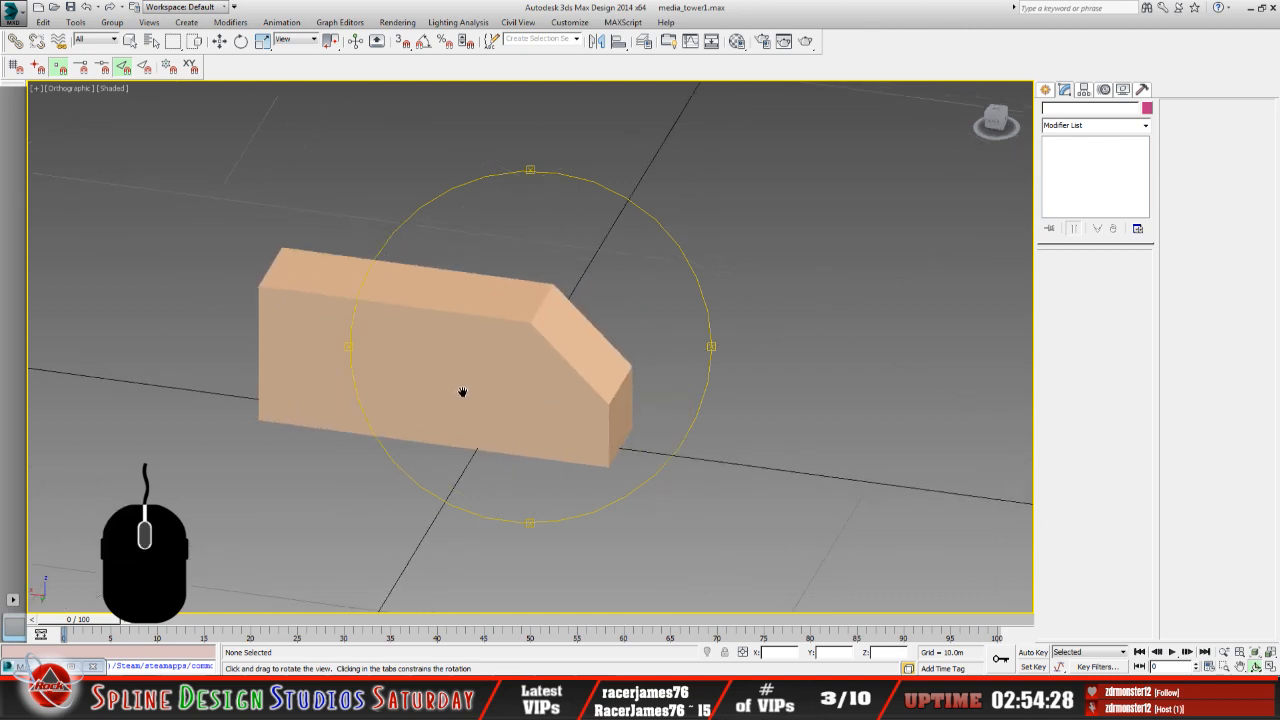
Switch to Paint Shop Pro and bring the magenta 1024 x 1024 image in front of the race track photo.
key(alt+Tab)
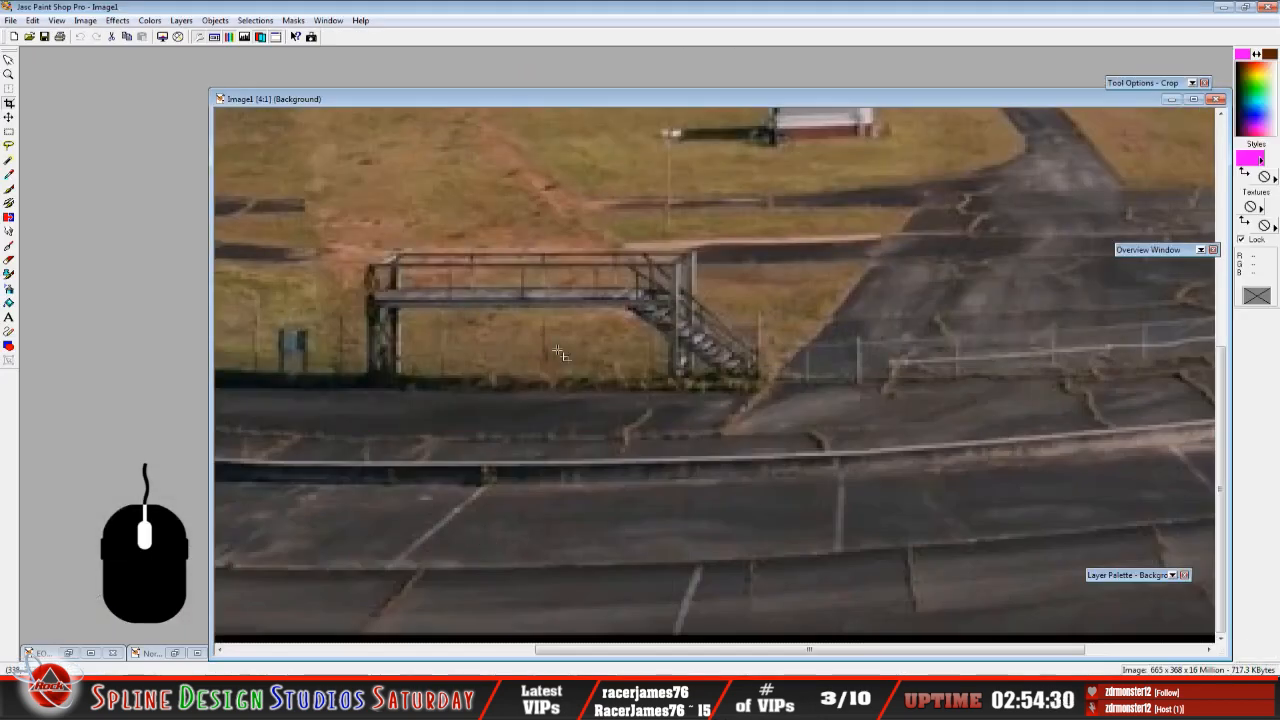
scroll(642, 262, down, 3)
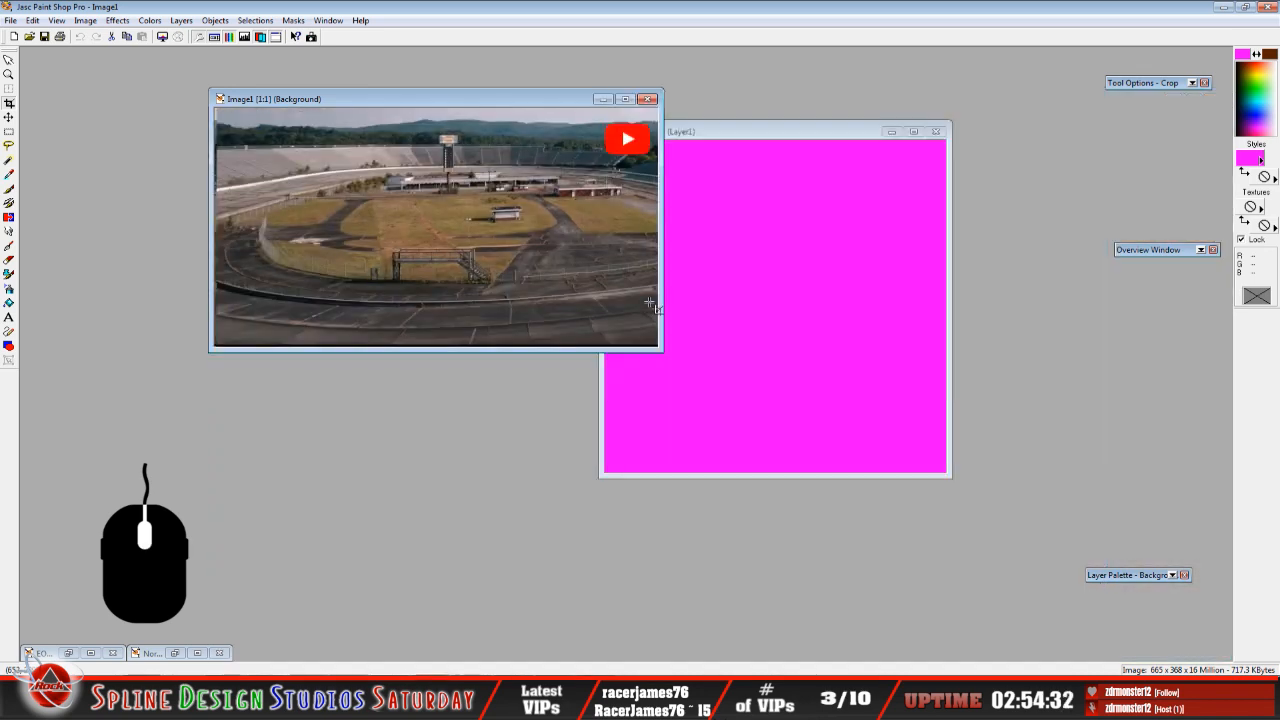
drag(711, 137, 290, 184)
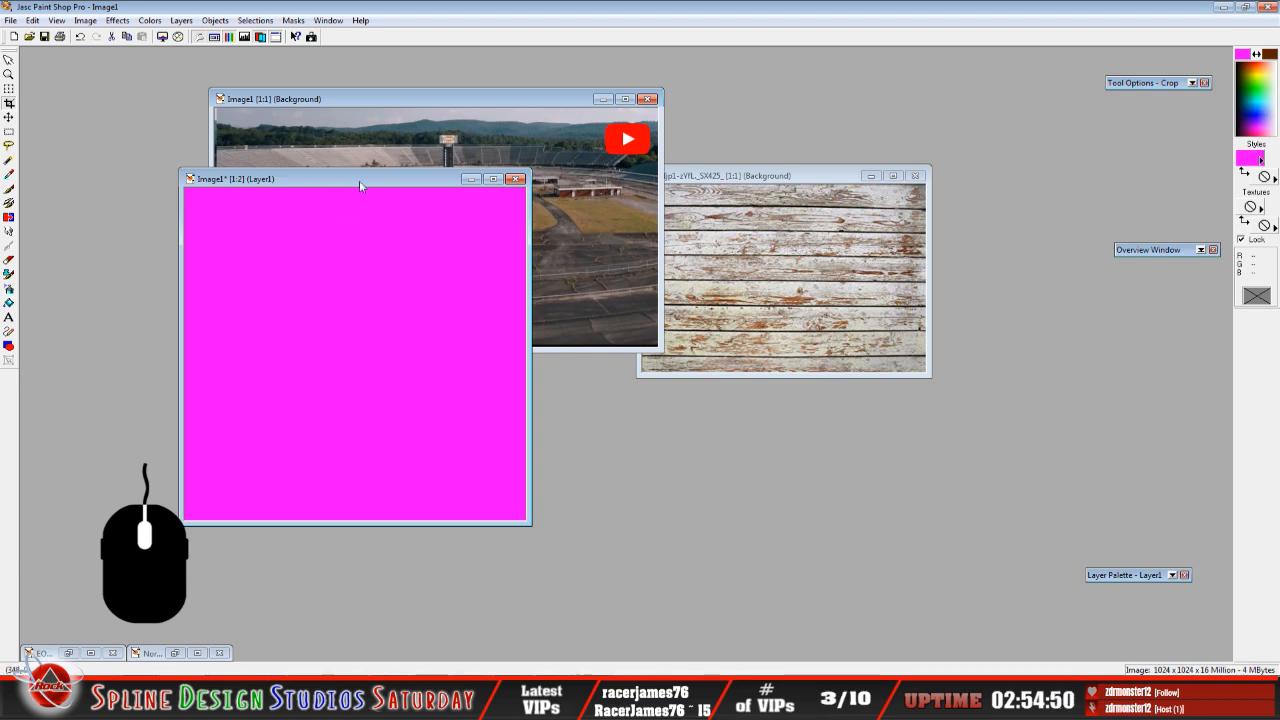
Copy the wood plank image, paste it into the magenta image as a new layer and move it toward the upper edge.
click(776, 180)
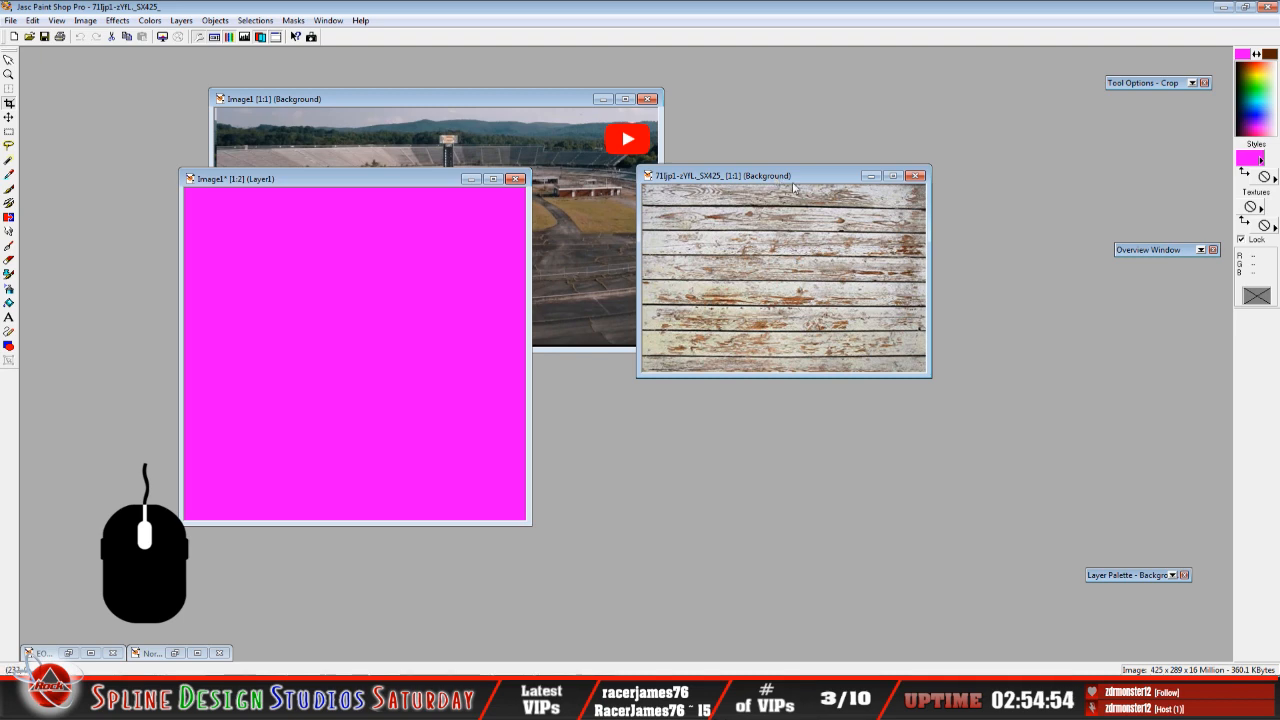
click(56, 20)
mouse_move(33, 21)
click(48, 107)
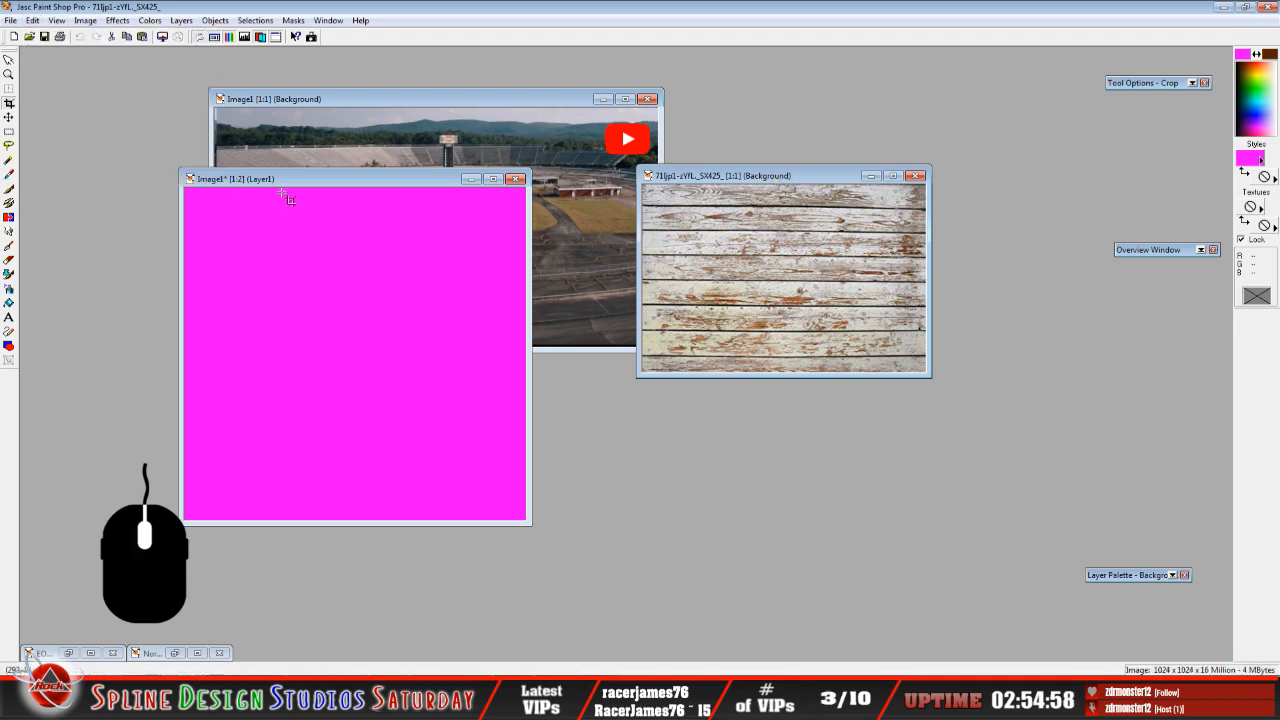
click(277, 182)
click(33, 20)
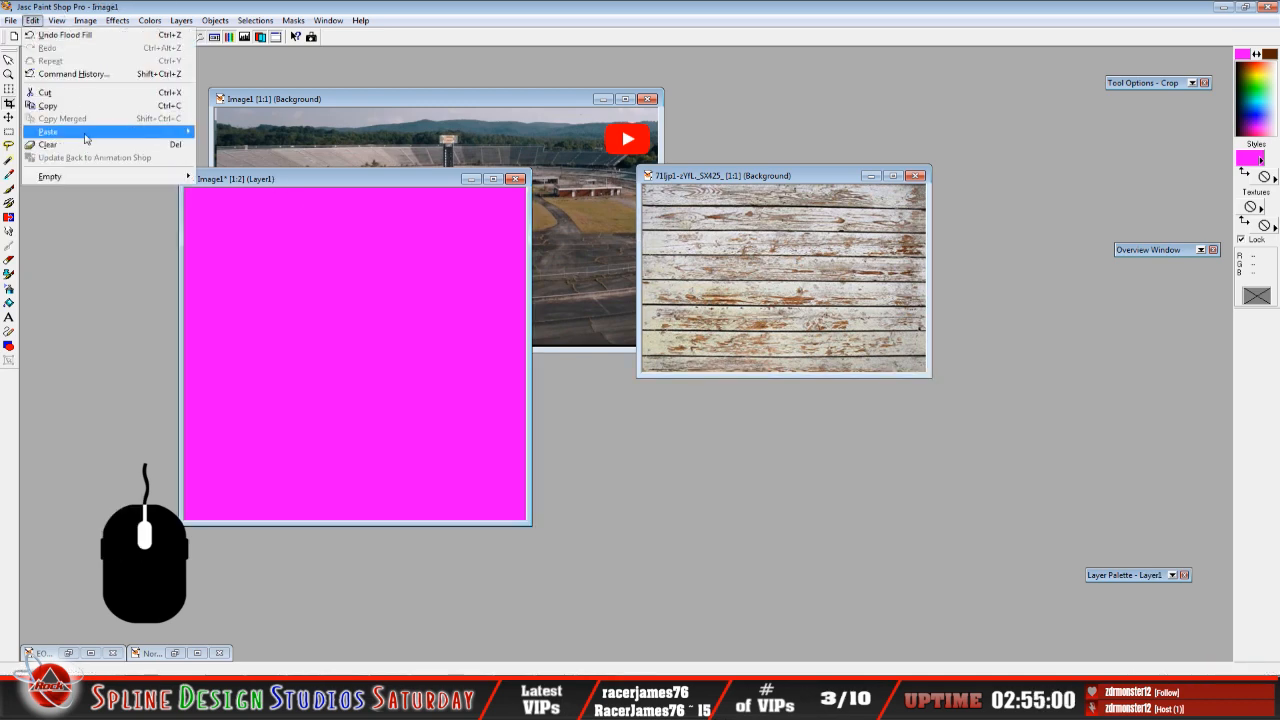
mouse_move(100, 131)
click(240, 145)
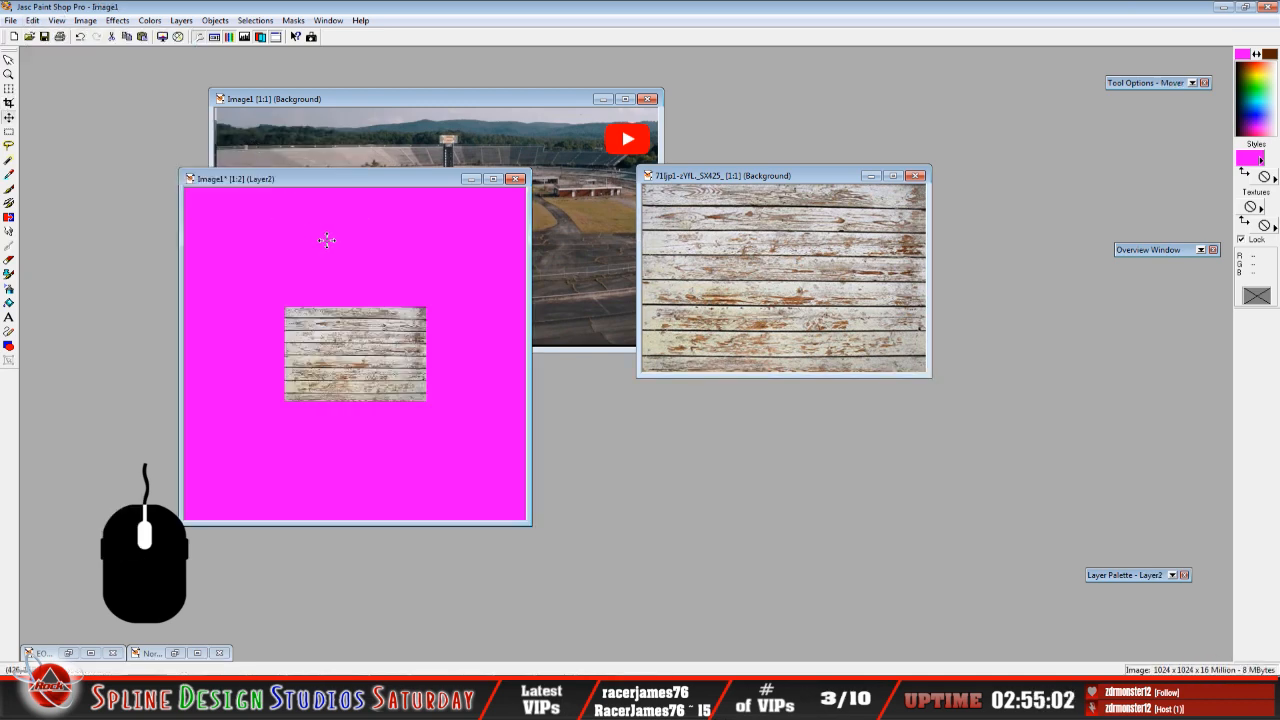
drag(346, 343, 321, 272)
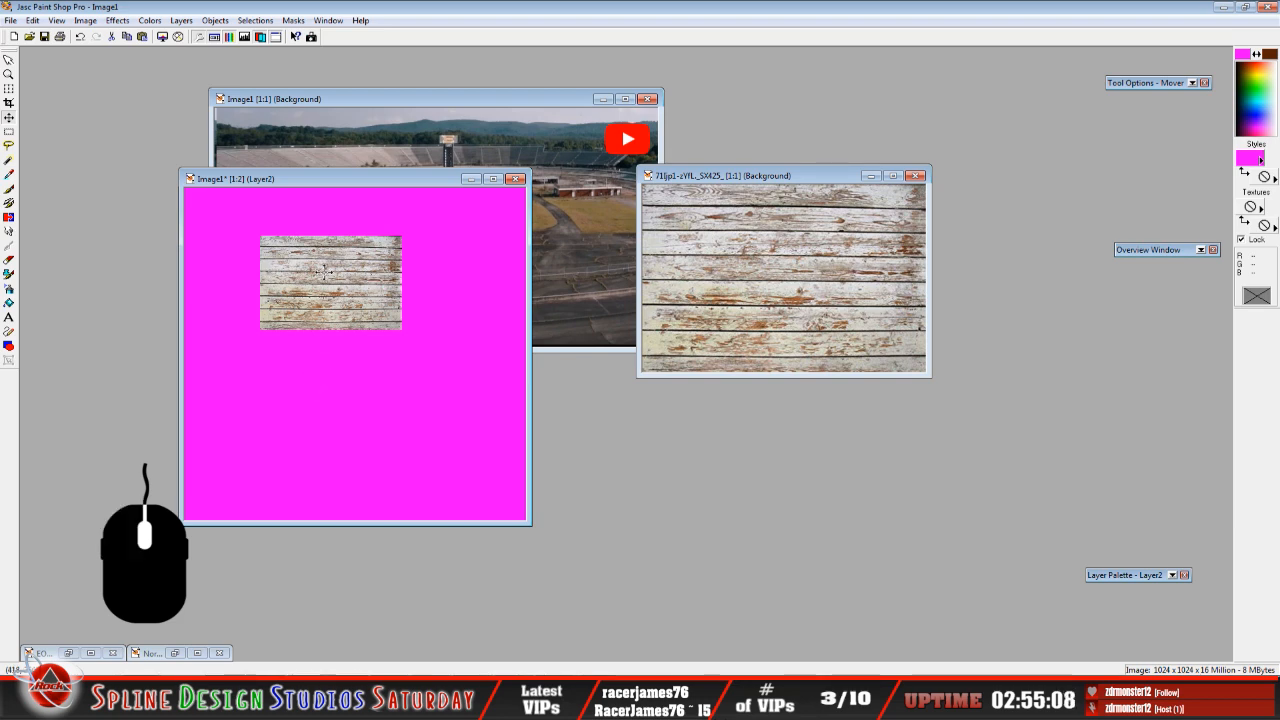
Examine the metal stair tower in the race track photo and minimize the photo.
drag(366, 185, 538, 342)
click(372, 108)
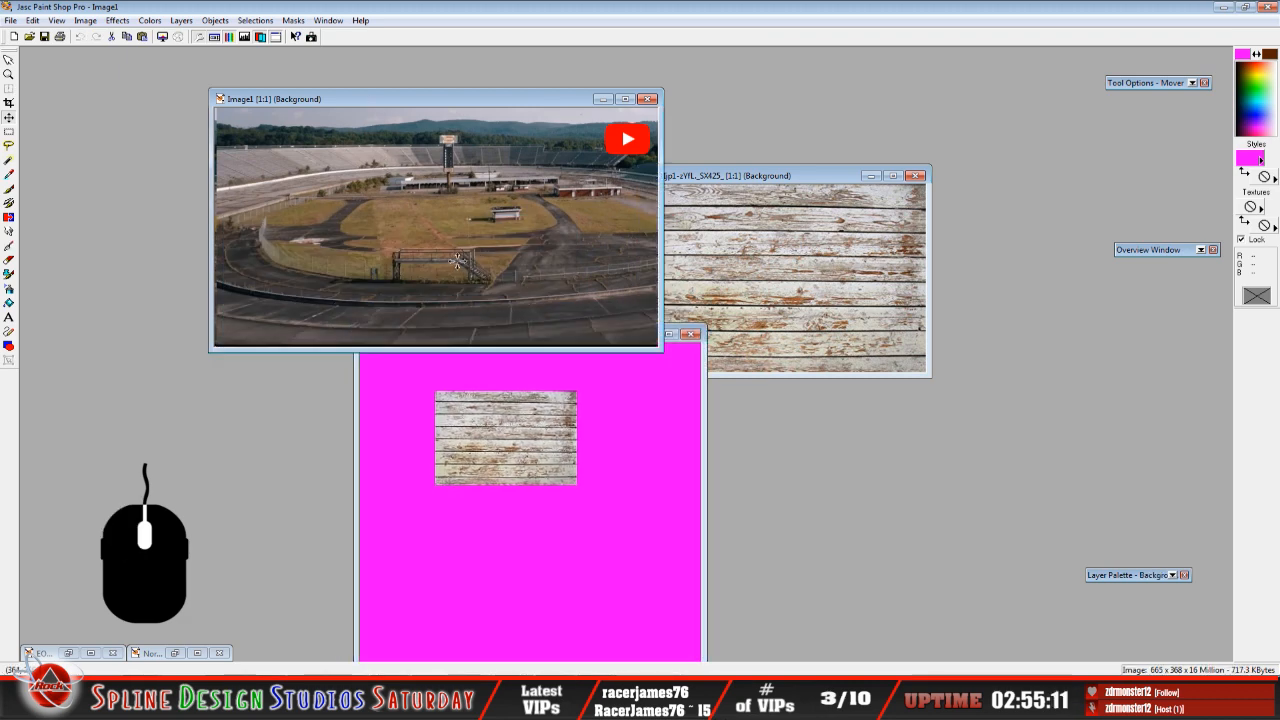
scroll(372, 108, up, 3)
drag(421, 107, 286, 53)
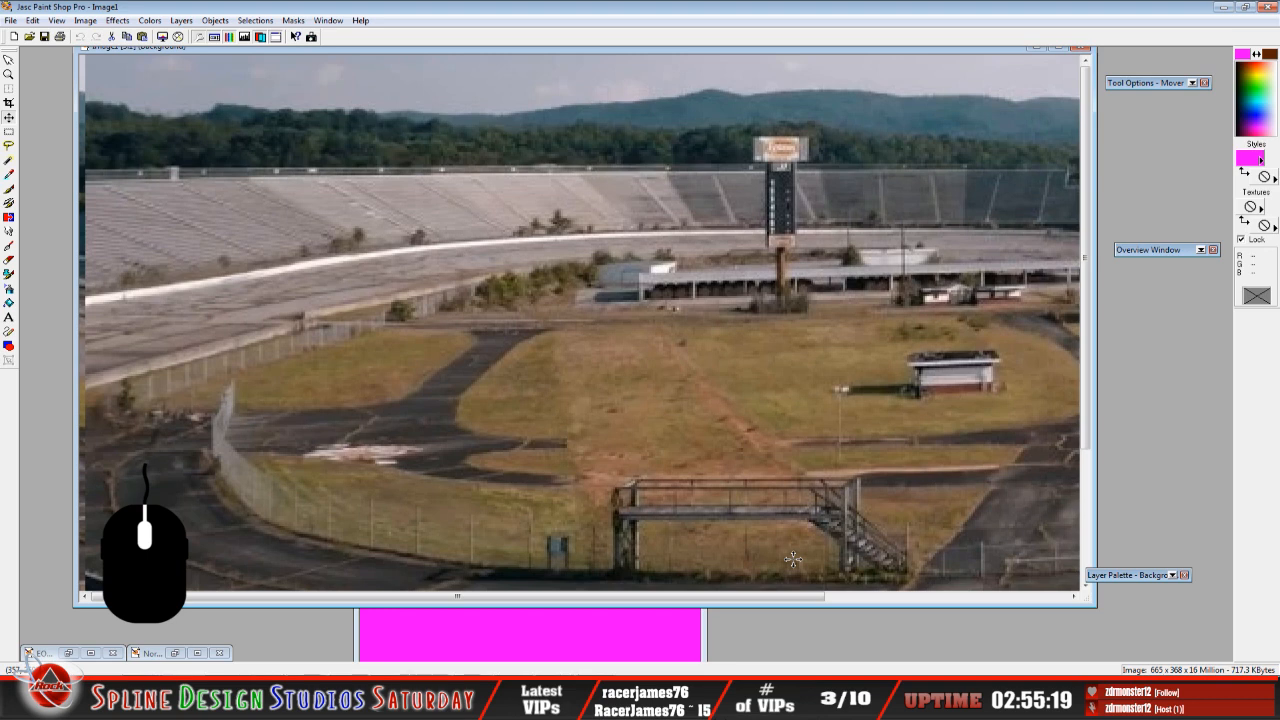
click(1035, 50)
click(1036, 49)
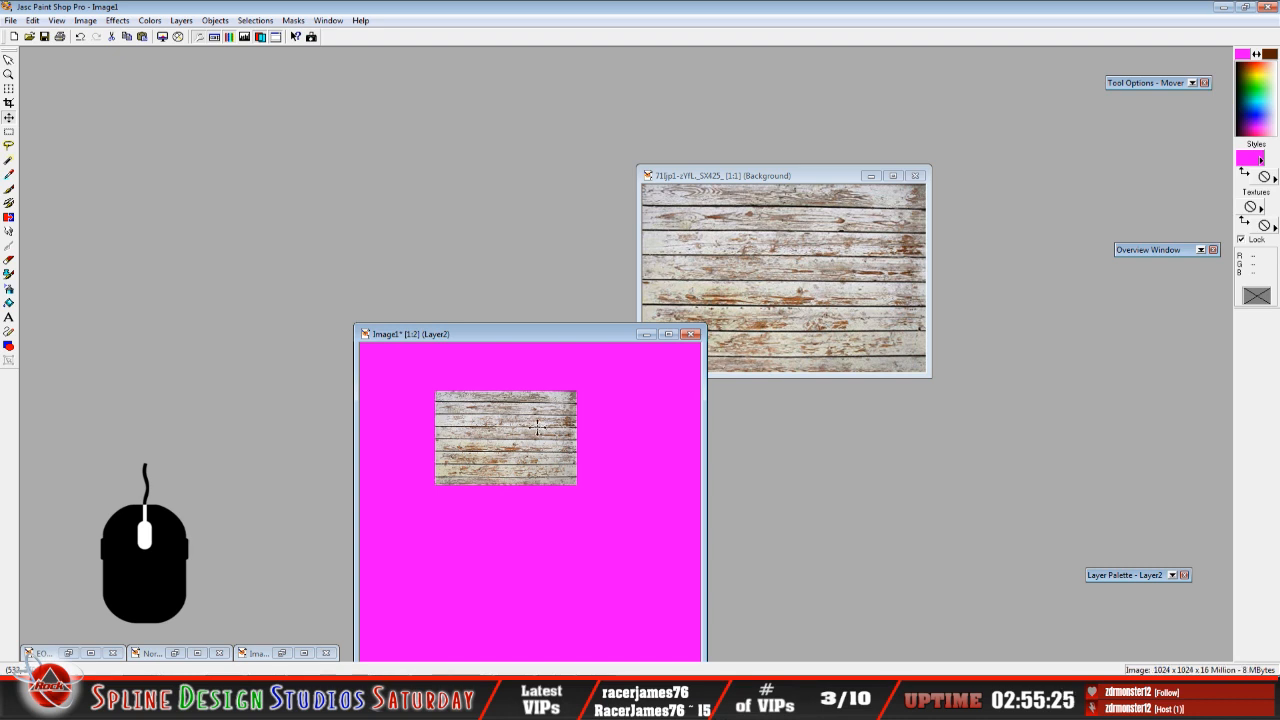
Clear the pasted planks from the magenta image's layer and rotate the source wood plank image 90 degrees to the left.
drag(510, 338, 375, 196)
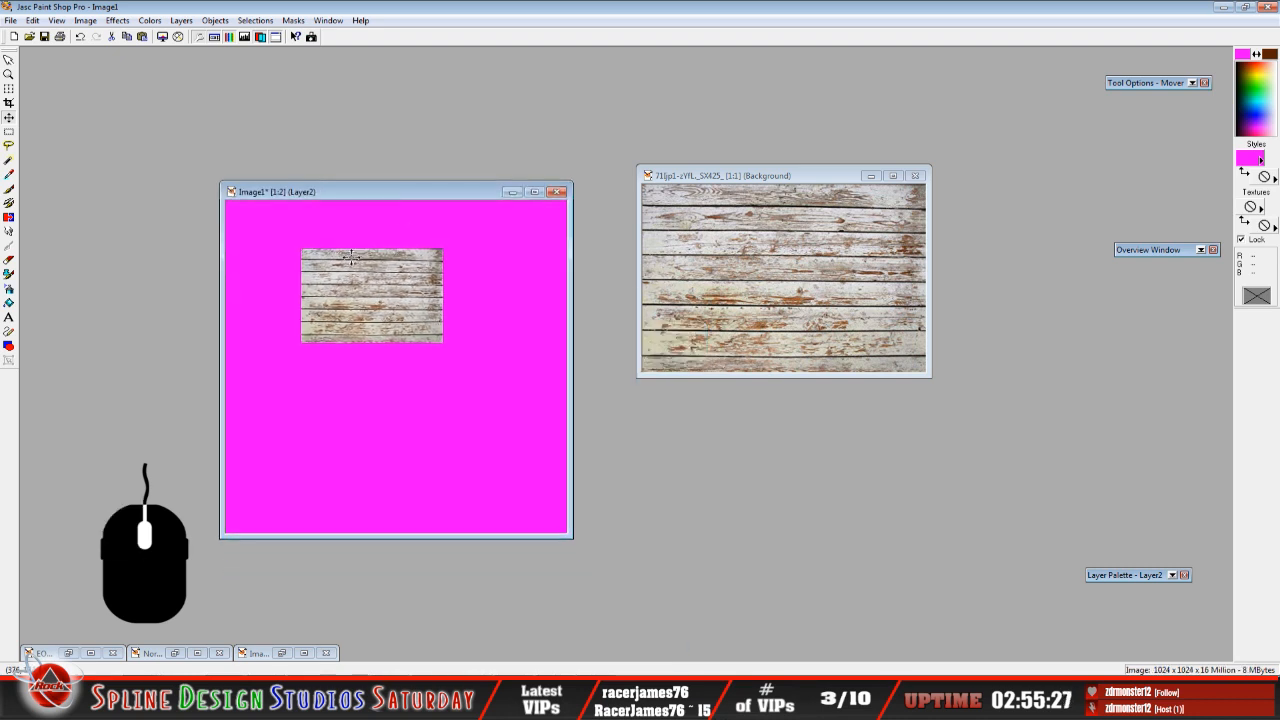
key(Delete)
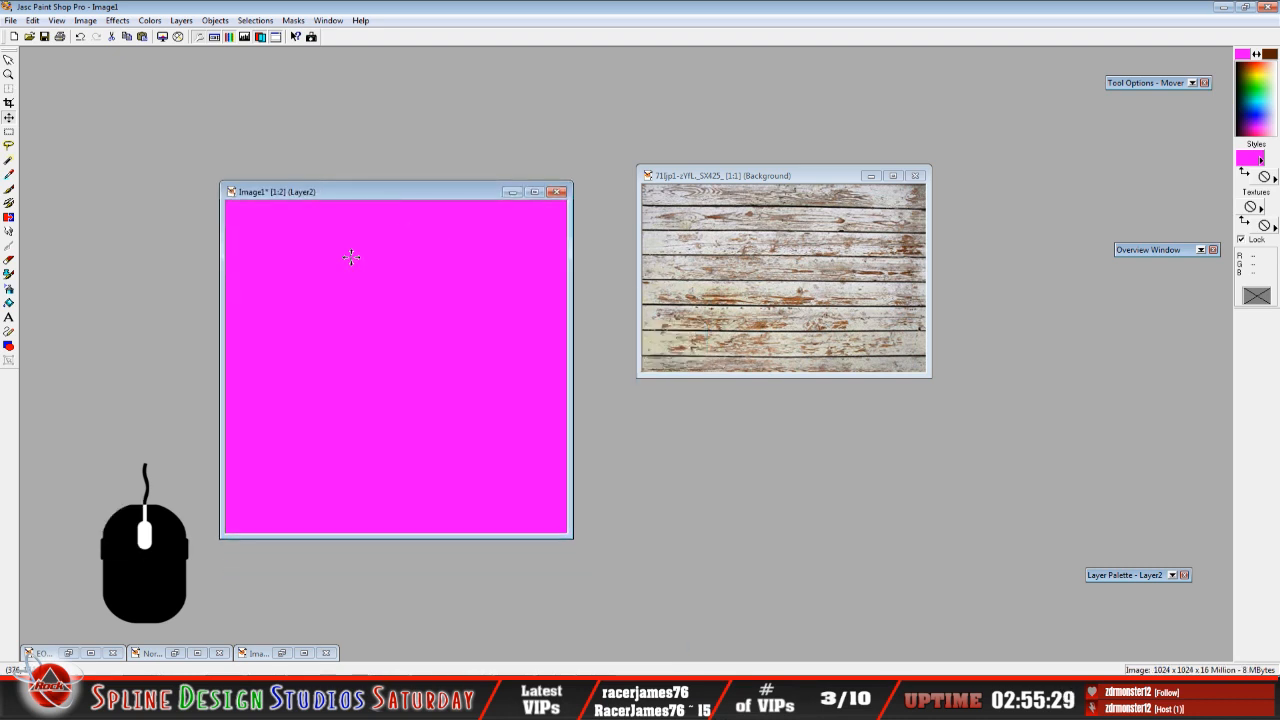
click(712, 176)
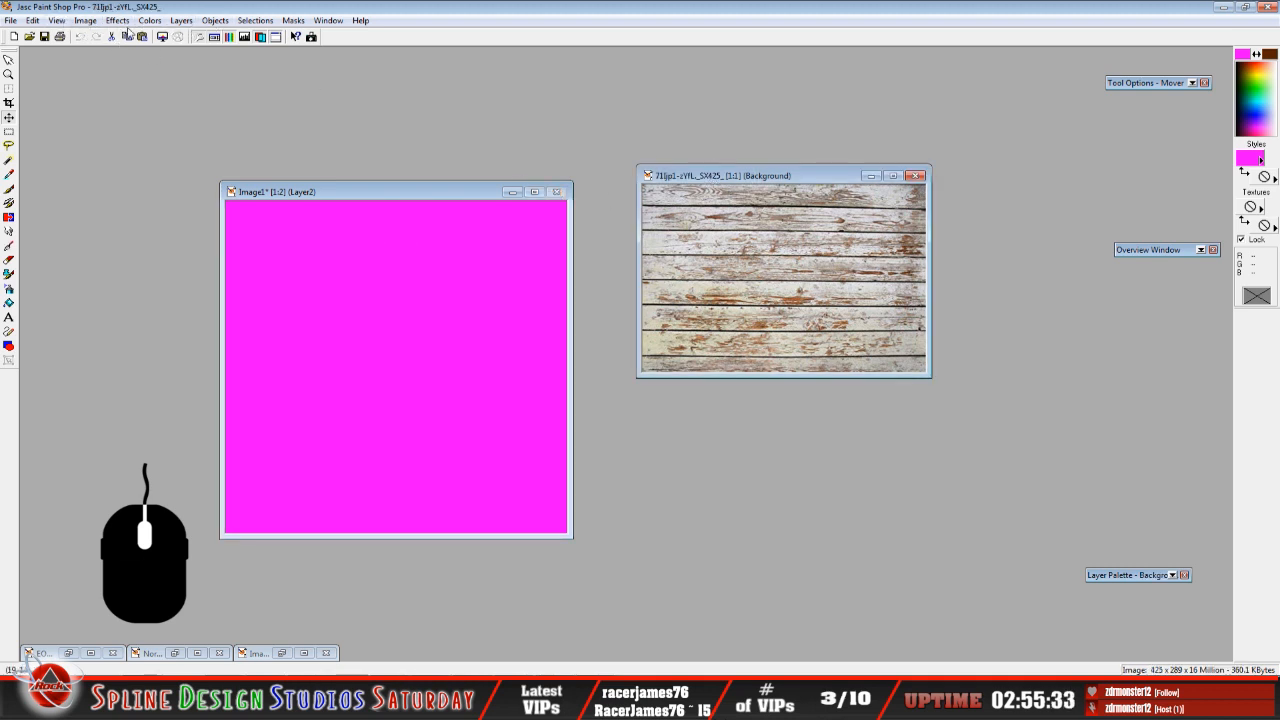
click(85, 21)
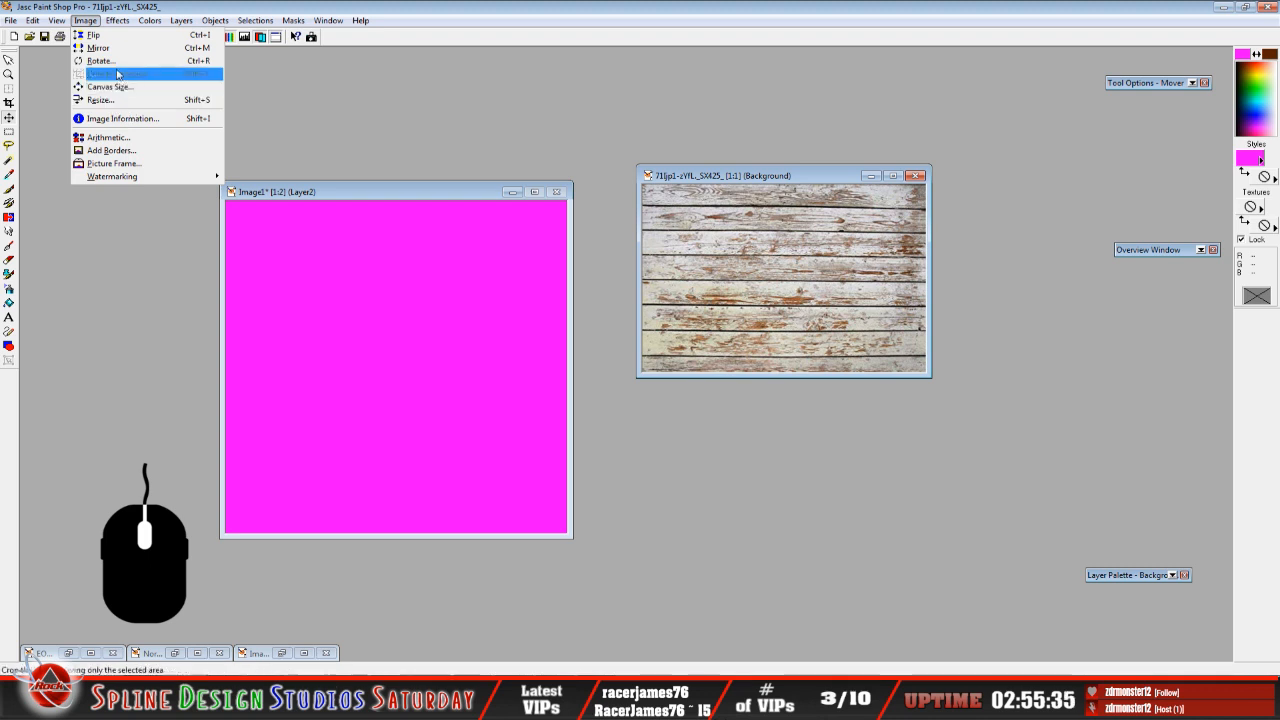
click(100, 61)
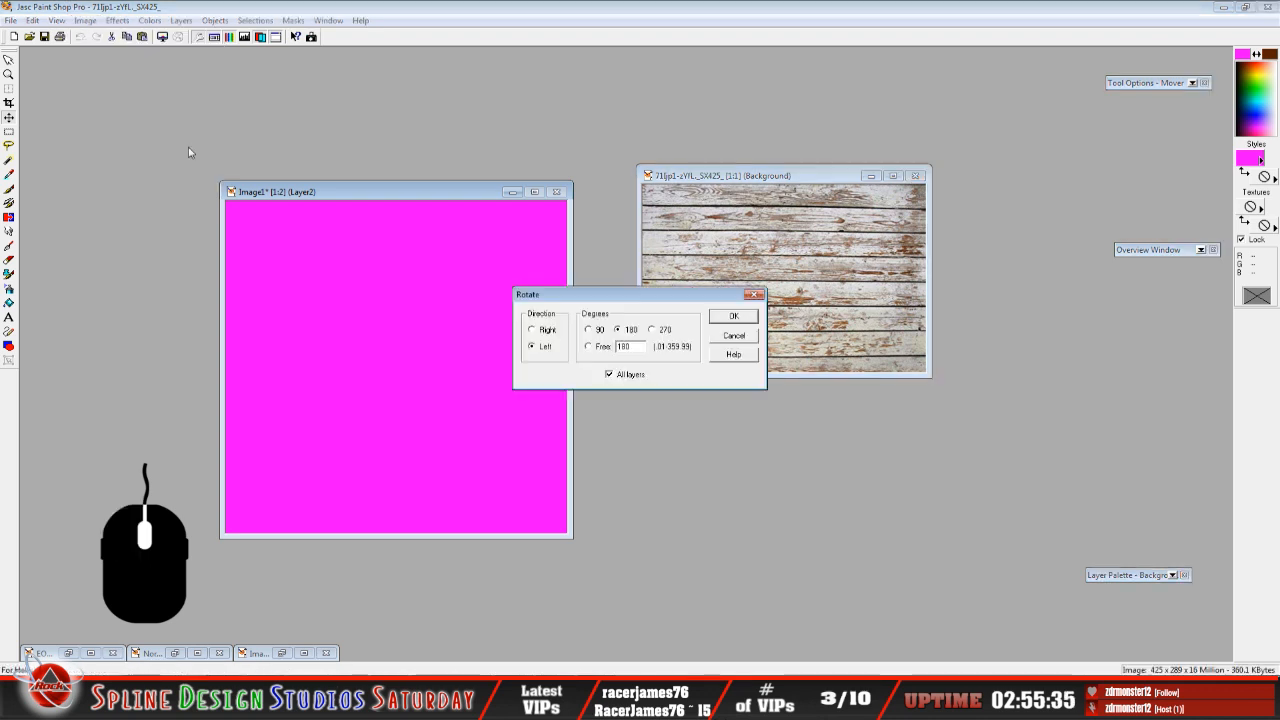
click(589, 330)
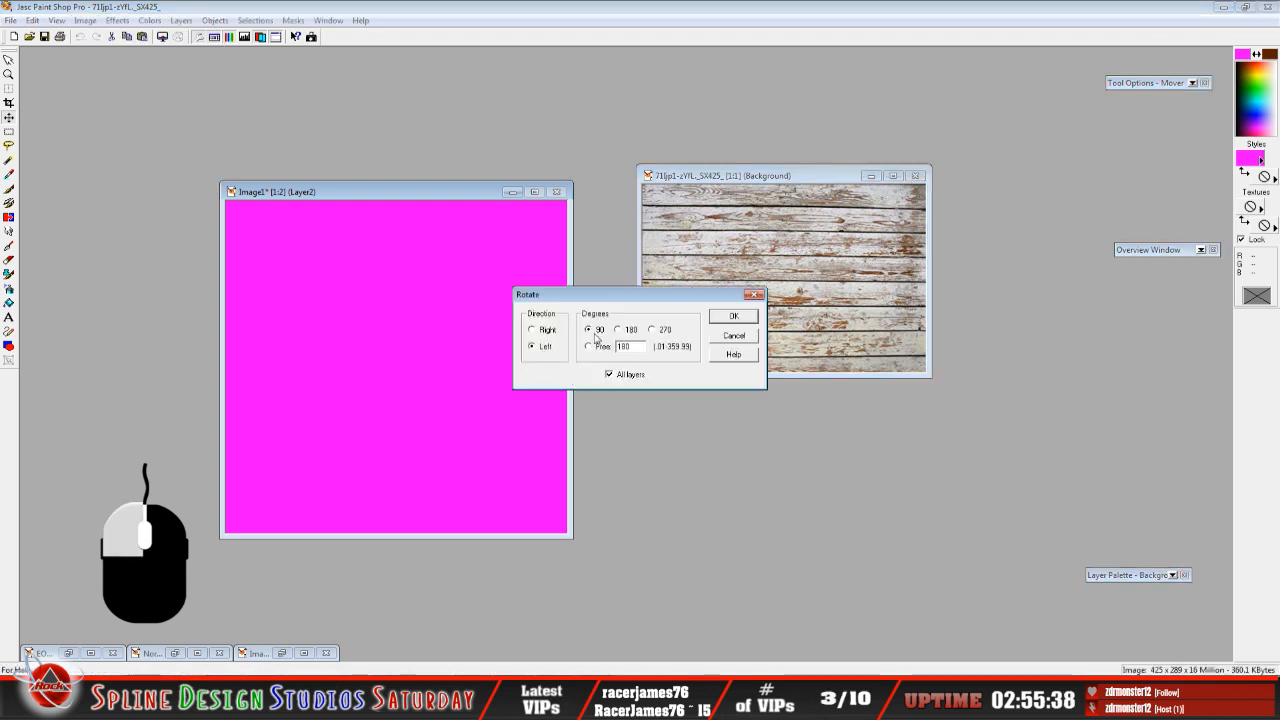
click(735, 318)
Copy the rotated plank image, paste it as a new selection near the magenta image's upper-left corner and deselect it.
click(33, 20)
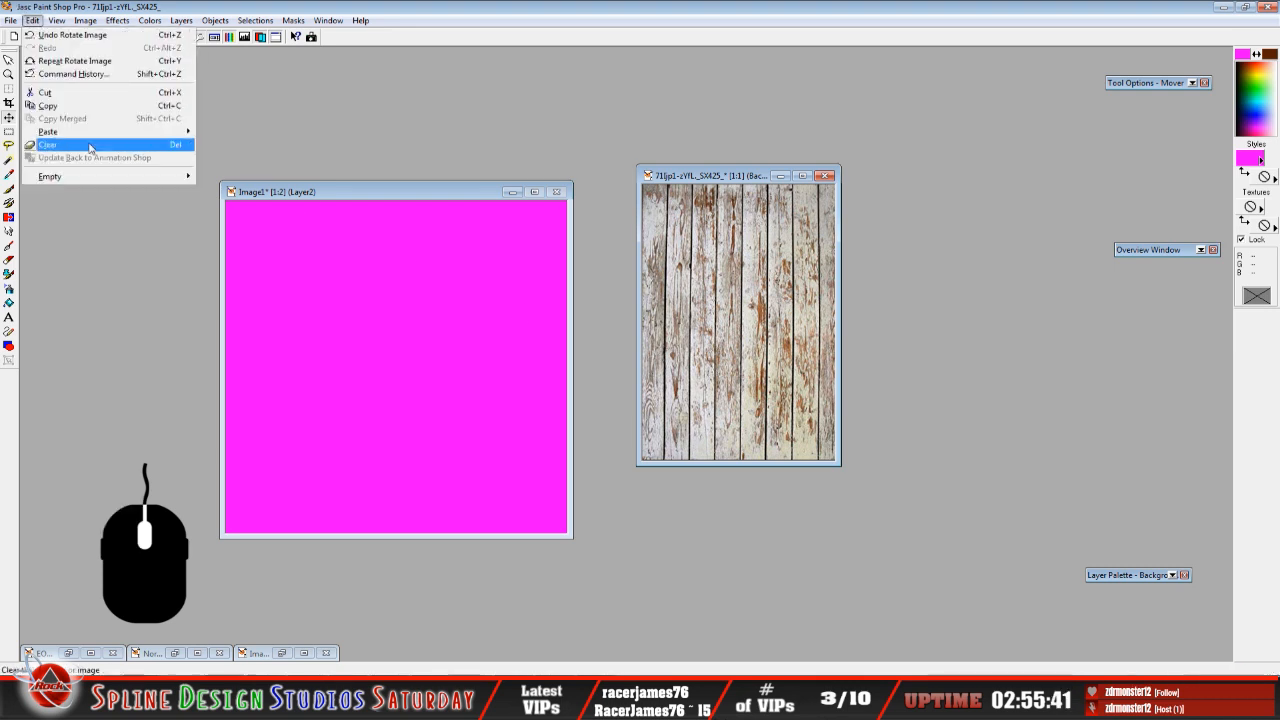
click(60, 105)
click(456, 222)
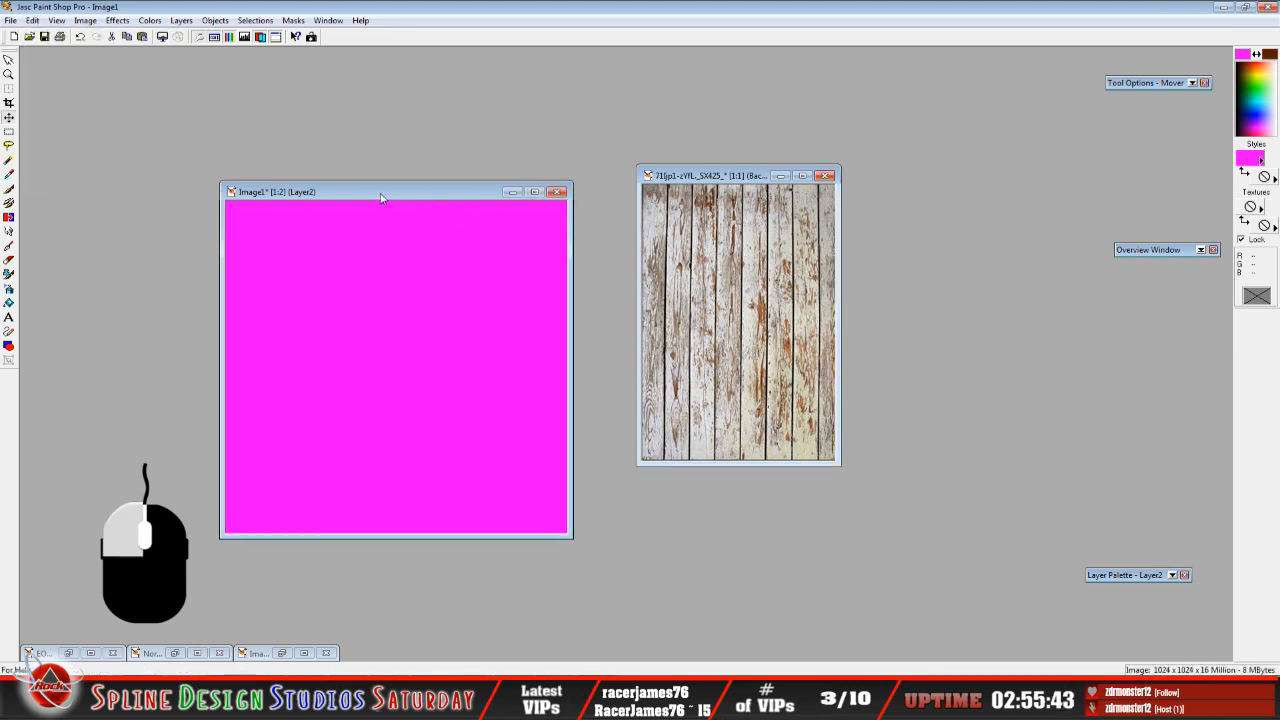
click(35, 20)
mouse_move(78, 134)
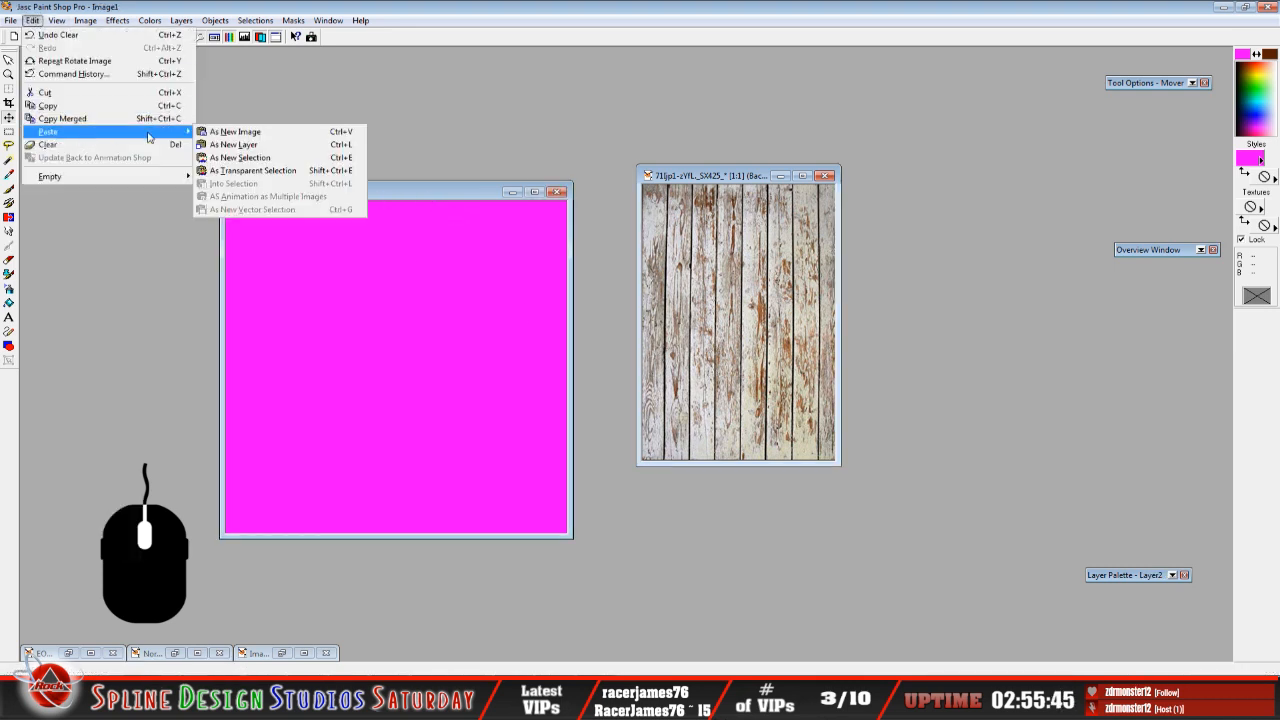
click(238, 157)
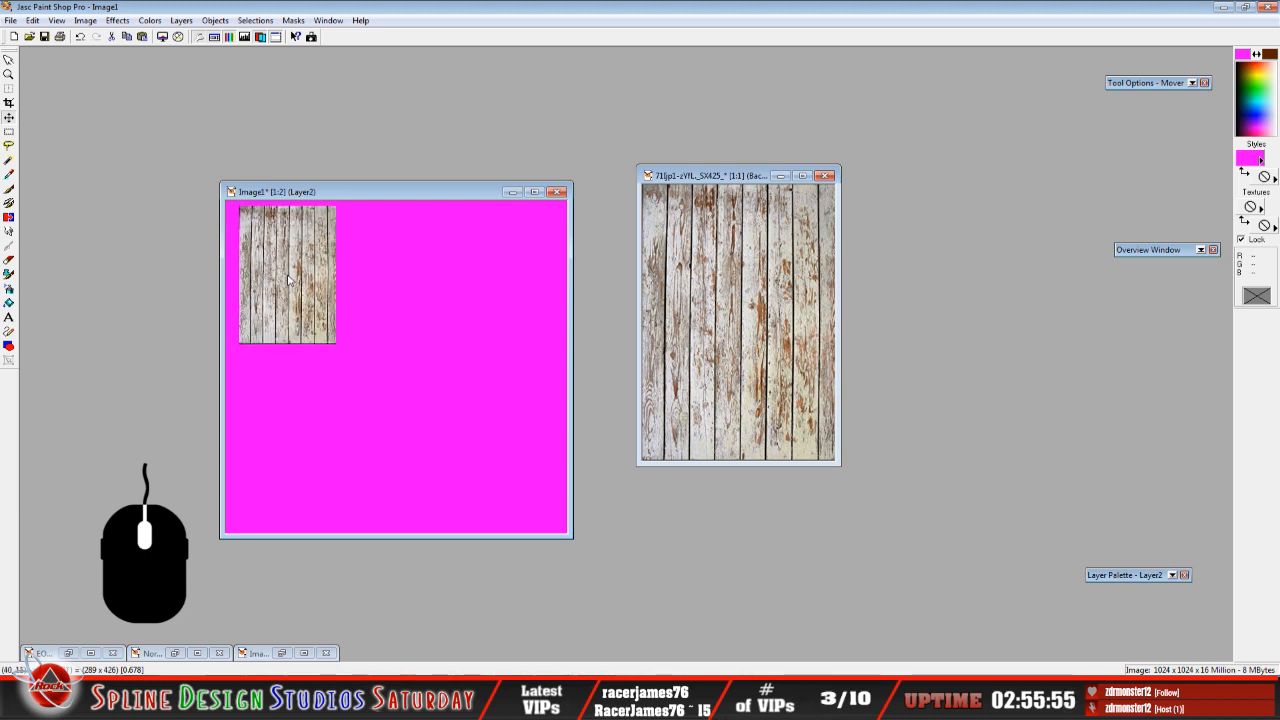
click(288, 281)
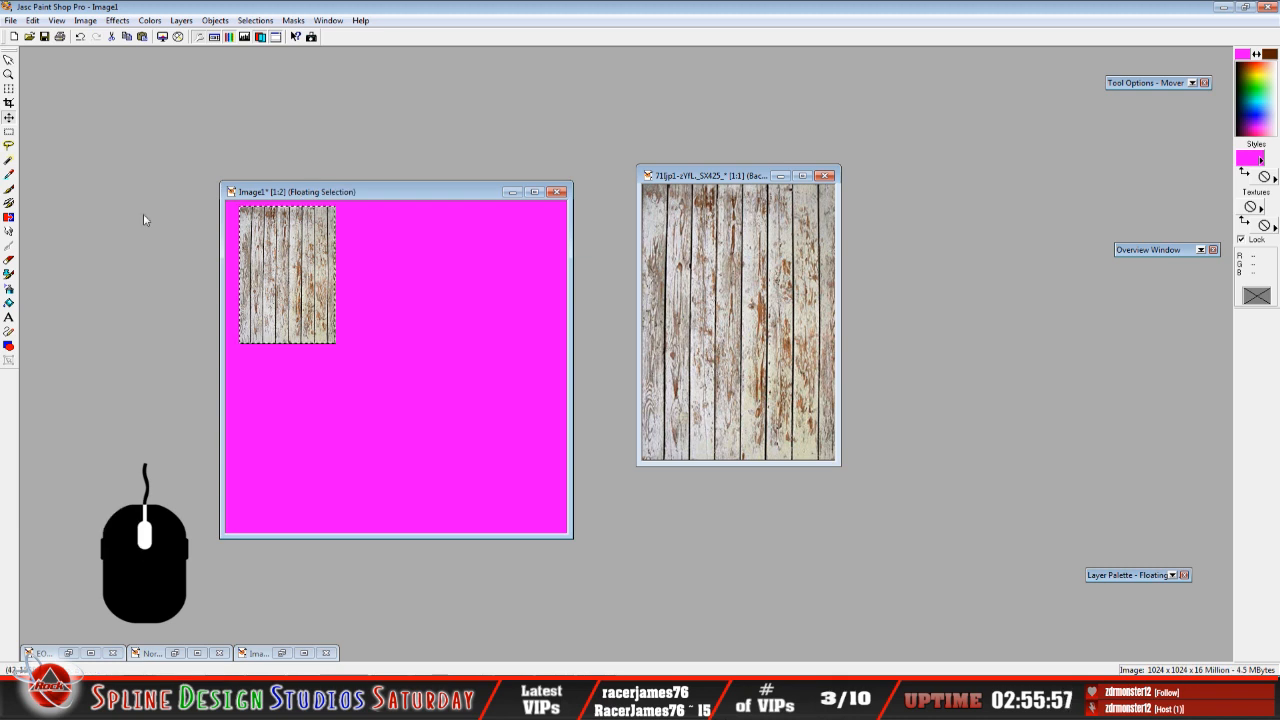
click(9, 131)
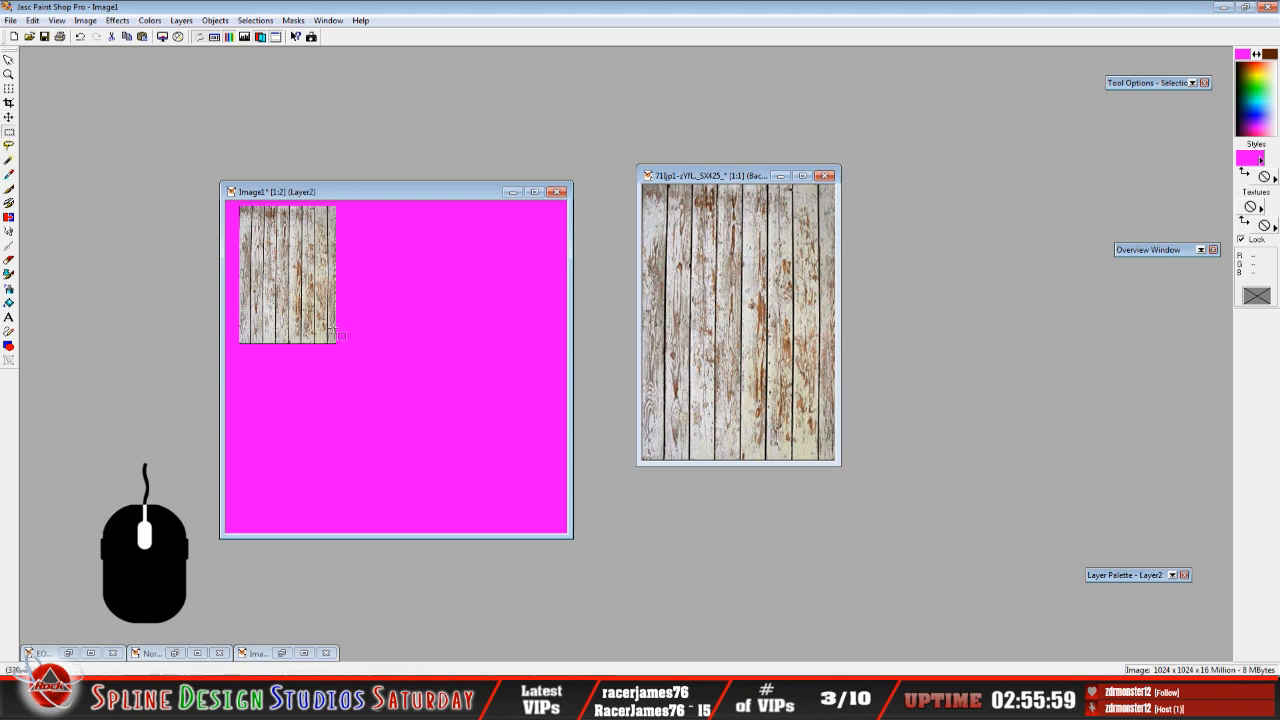
click(33, 20)
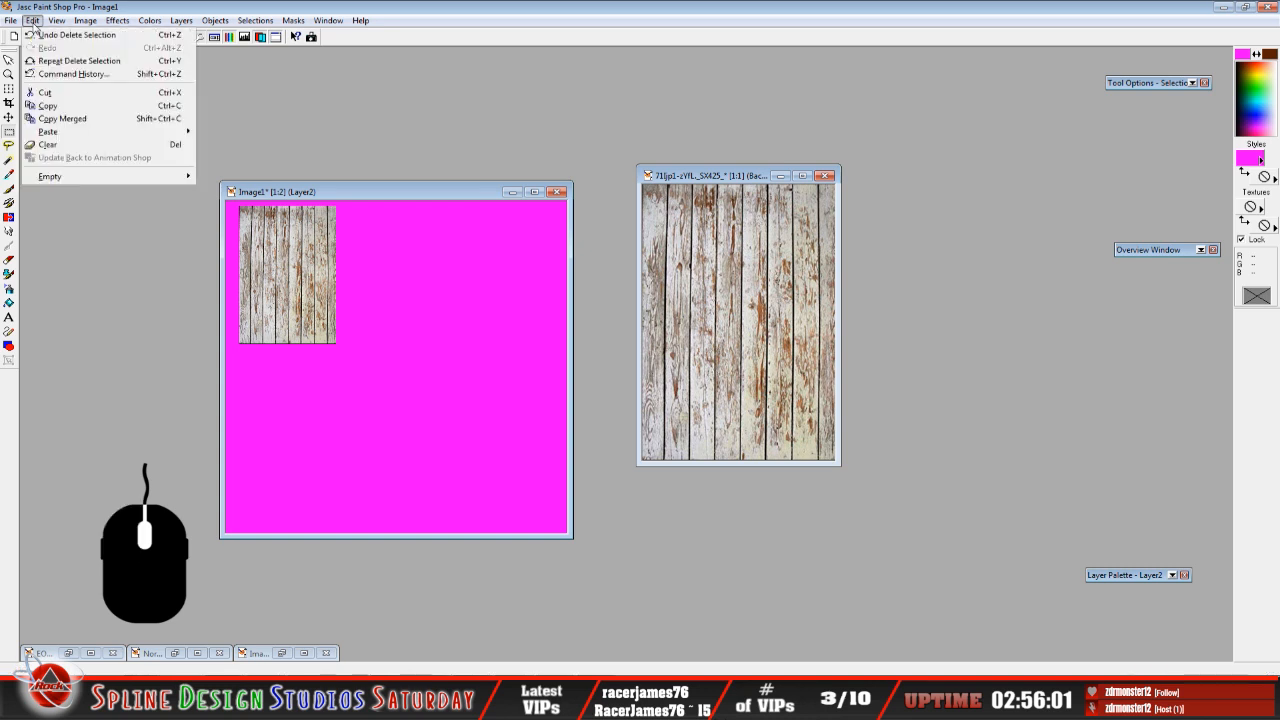
click(366, 195)
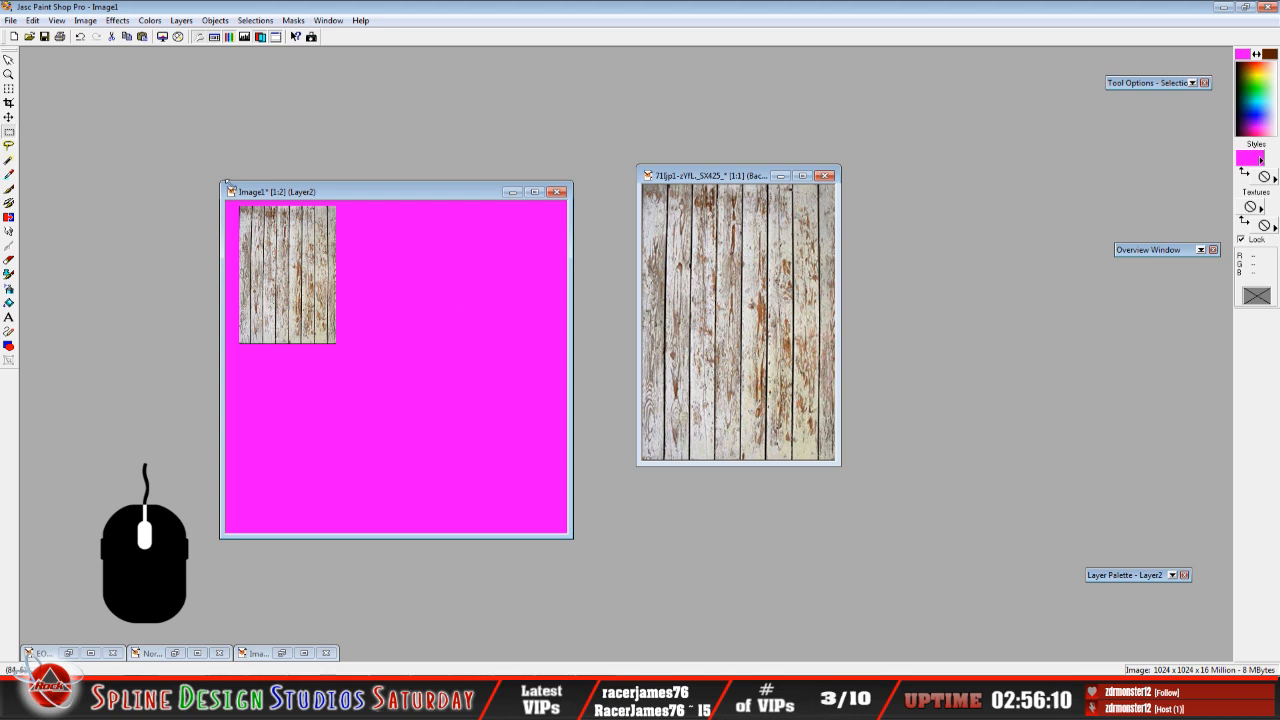
click(33, 20)
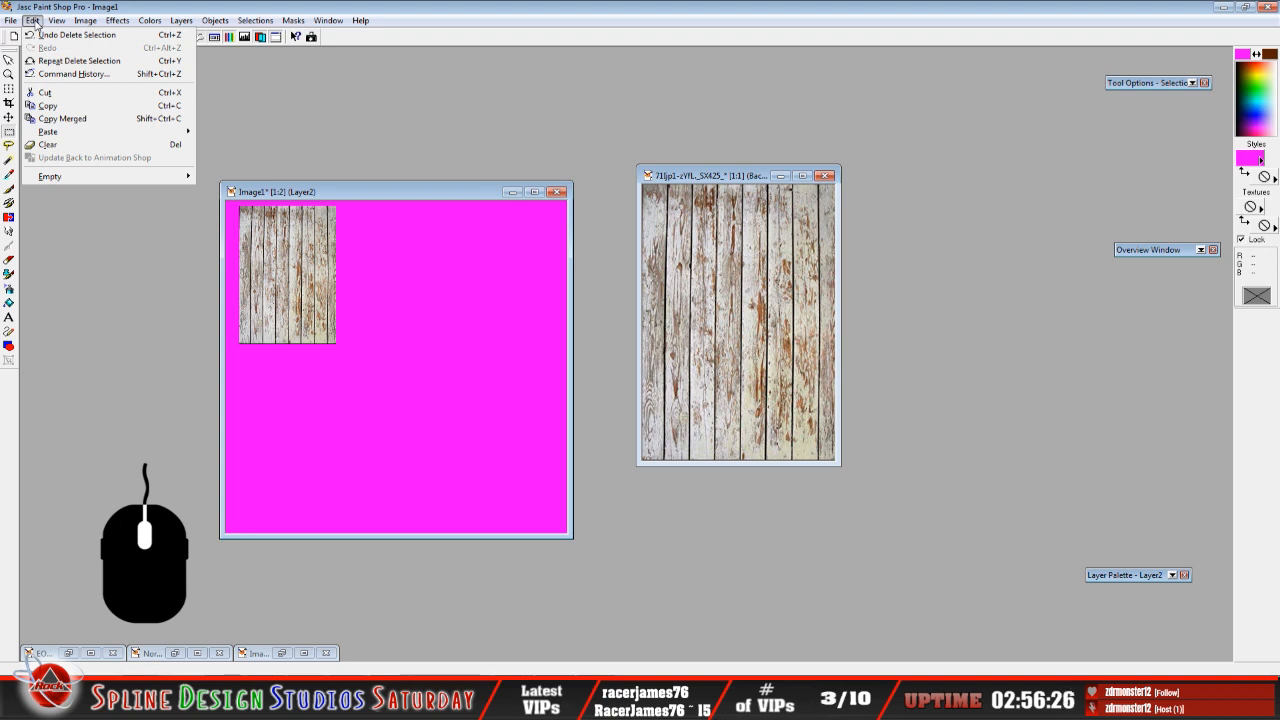
click(293, 20)
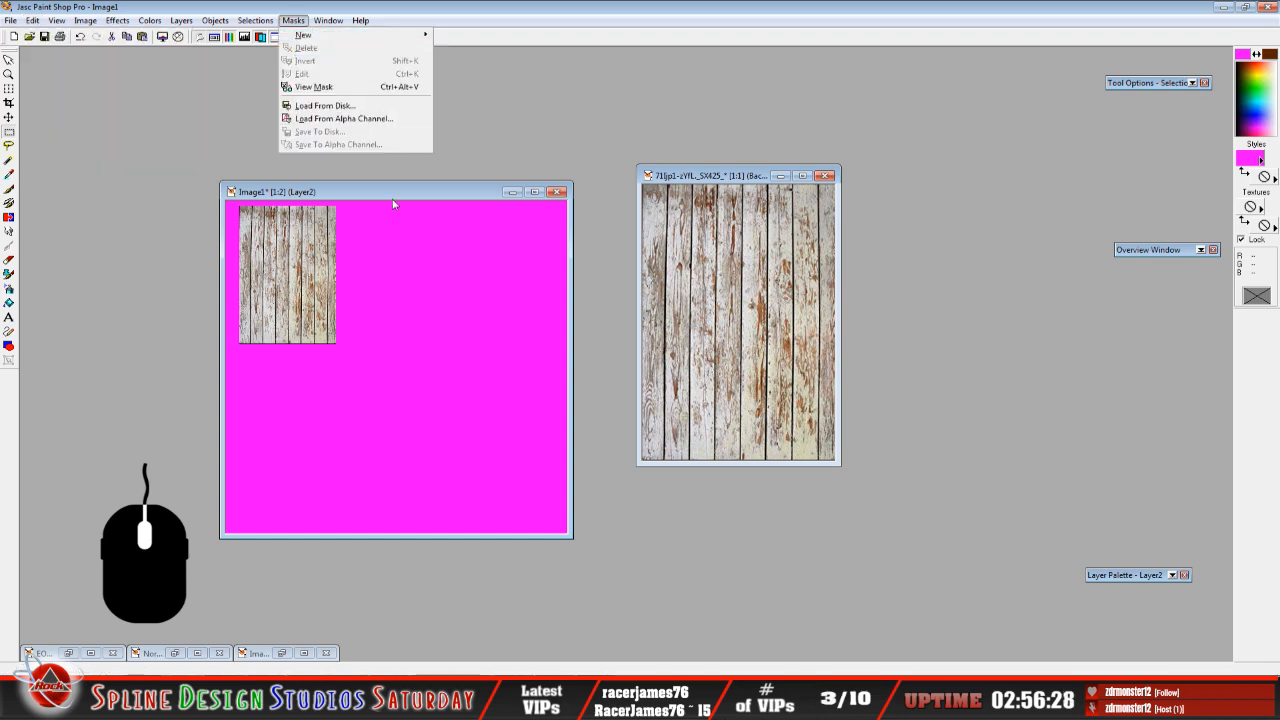
click(384, 195)
Deform the pasted plank block to a little under half its height and slightly wider, keeping its upper-left corner in place.
scroll(364, 261, up, 2)
scroll(366, 265, down, 1)
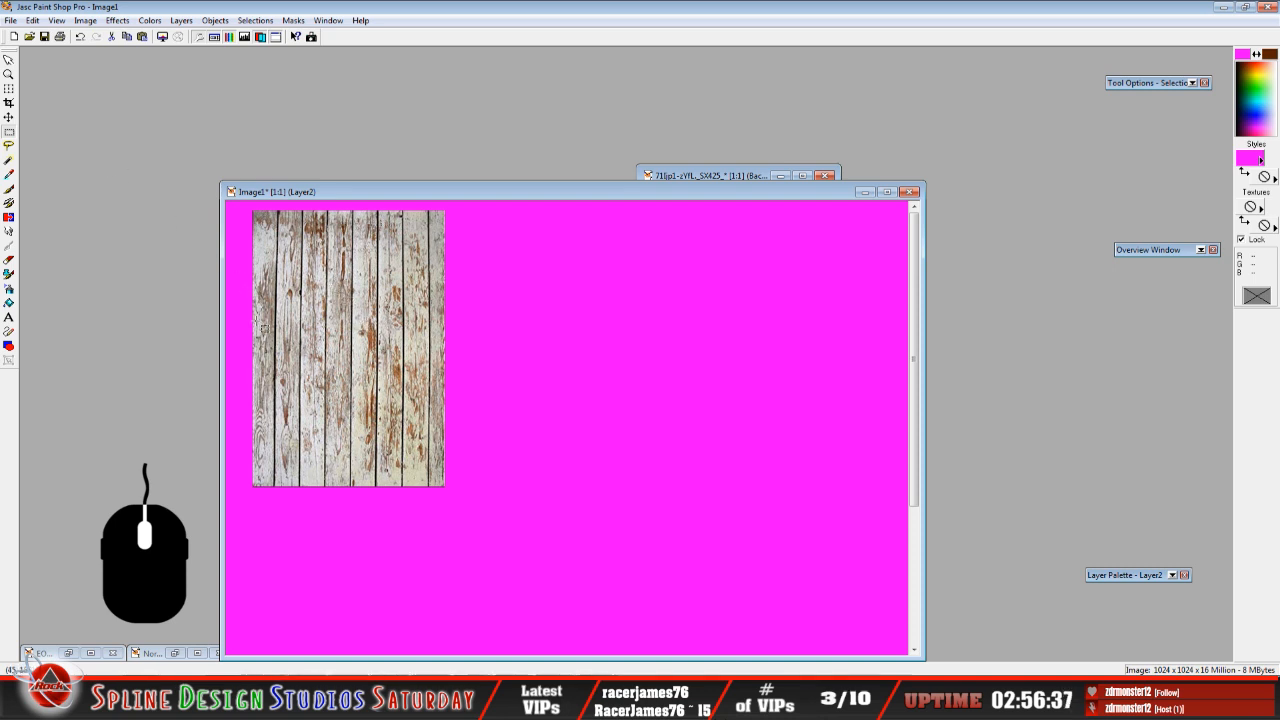
click(8, 88)
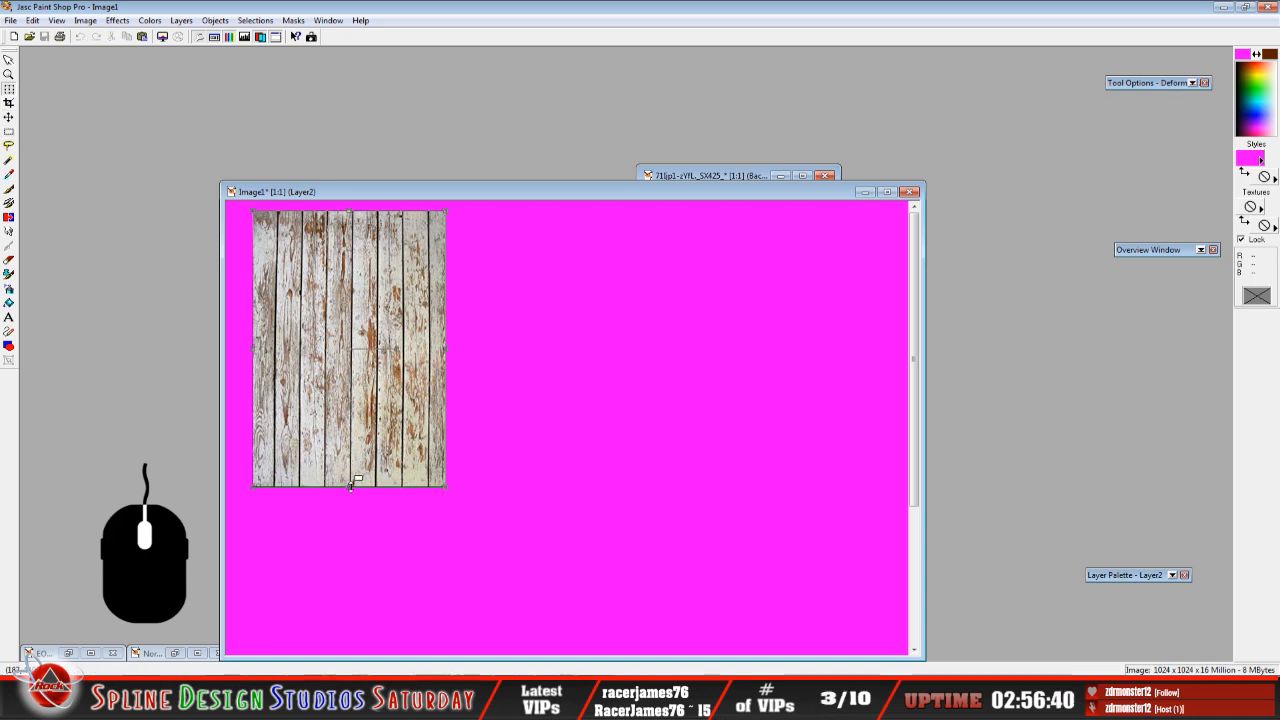
drag(350, 488, 375, 336)
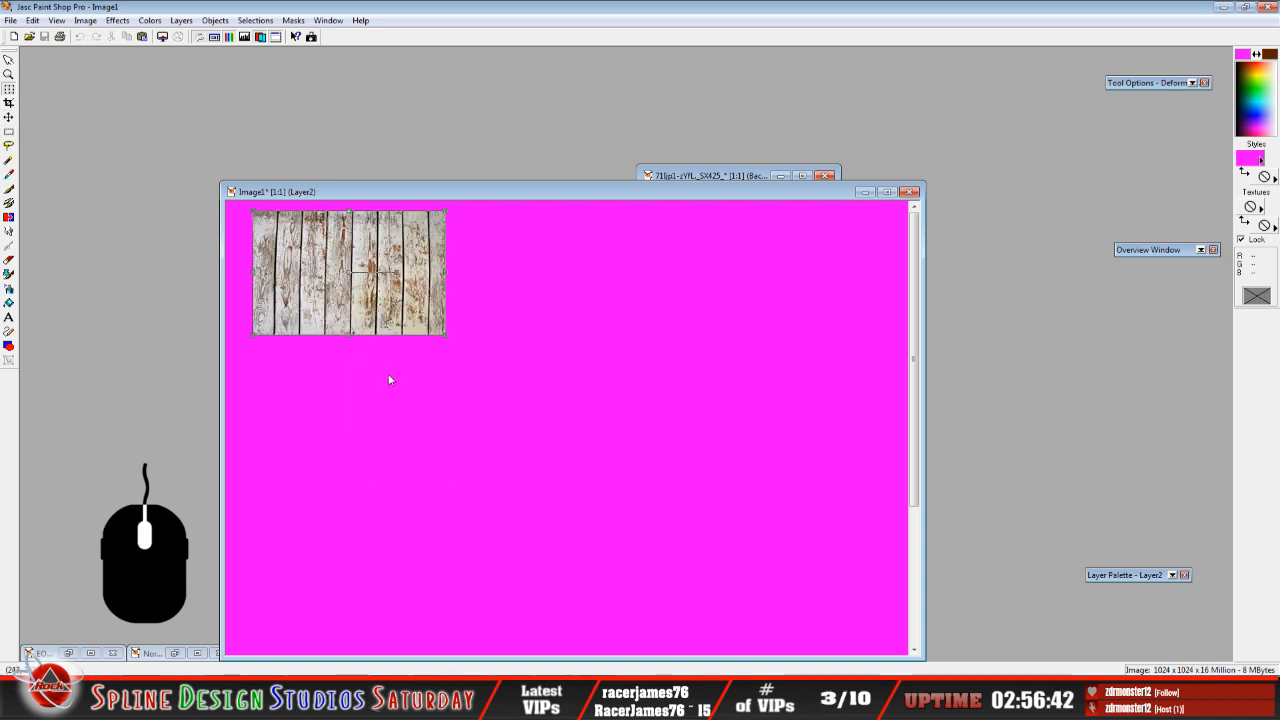
mouse_move(447, 275)
mouse_down()
mouse_move(507, 277)
mouse_move(470, 275)
mouse_up()
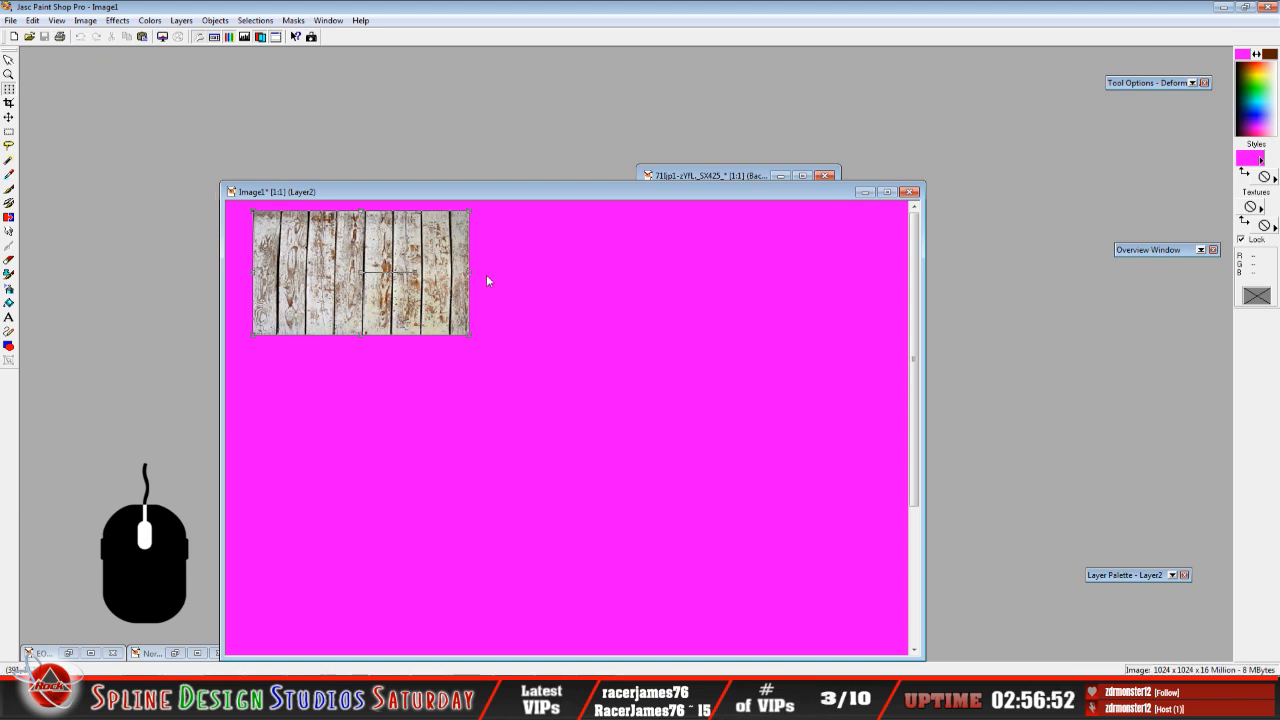
drag(471, 271, 450, 280)
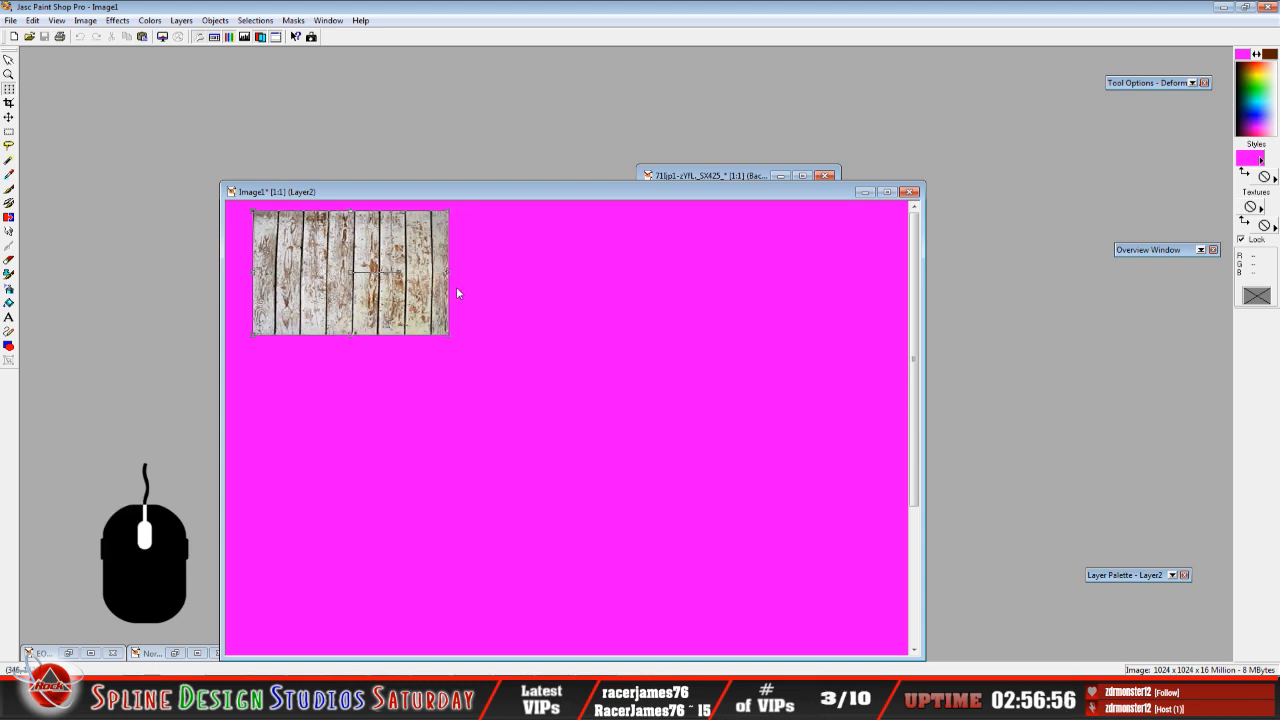
click(9, 131)
Copy the shortened plank block, paste it as a new selection against the original's right end to form one strip, and deselect it.
click(33, 20)
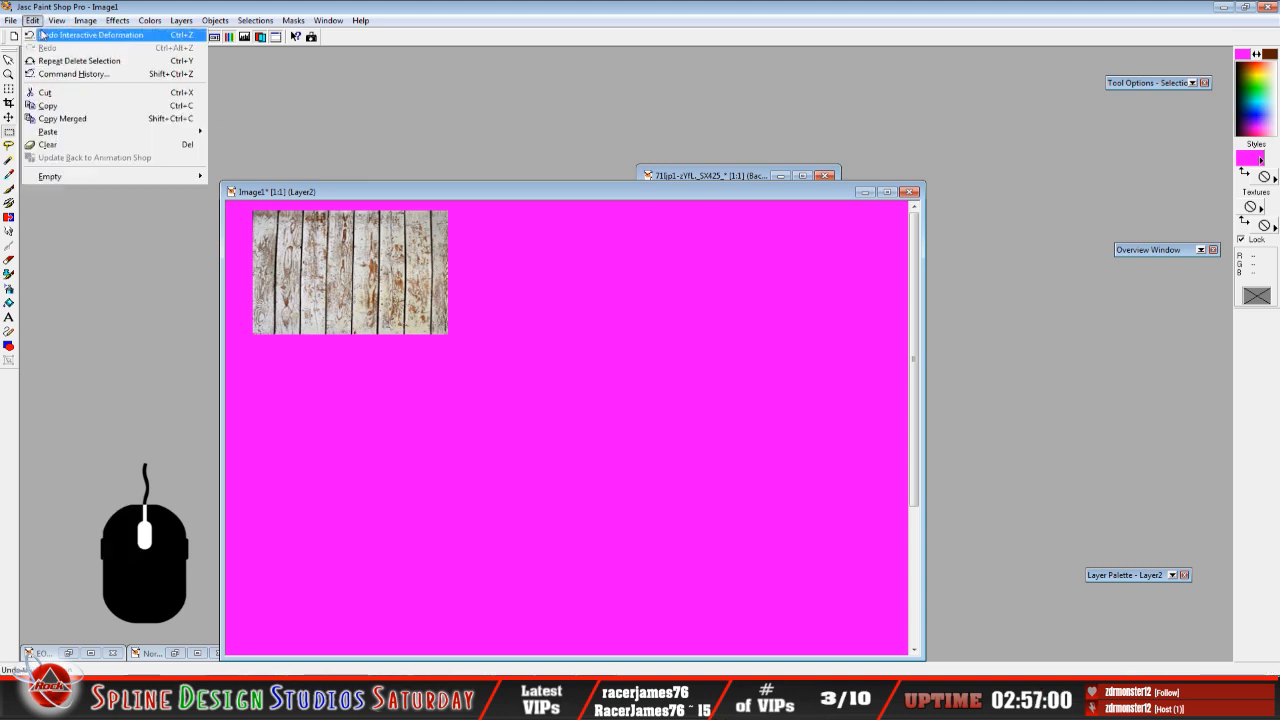
click(74, 106)
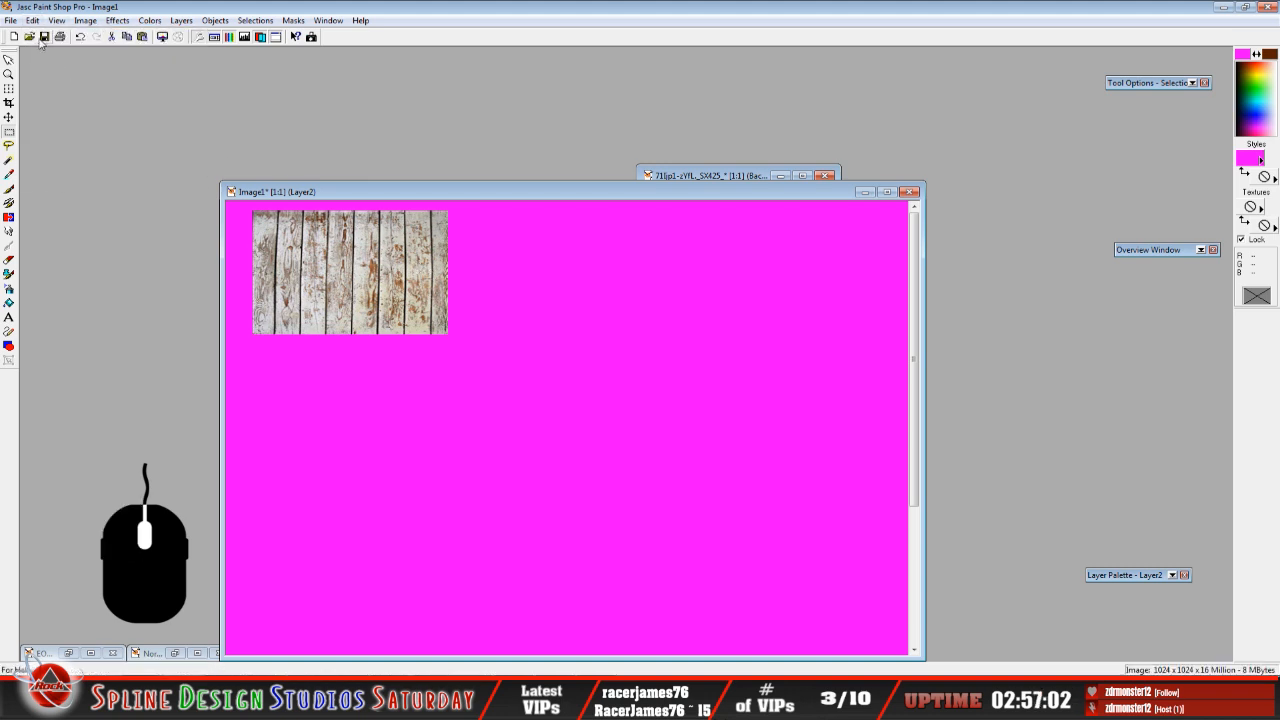
click(33, 20)
mouse_move(85, 131)
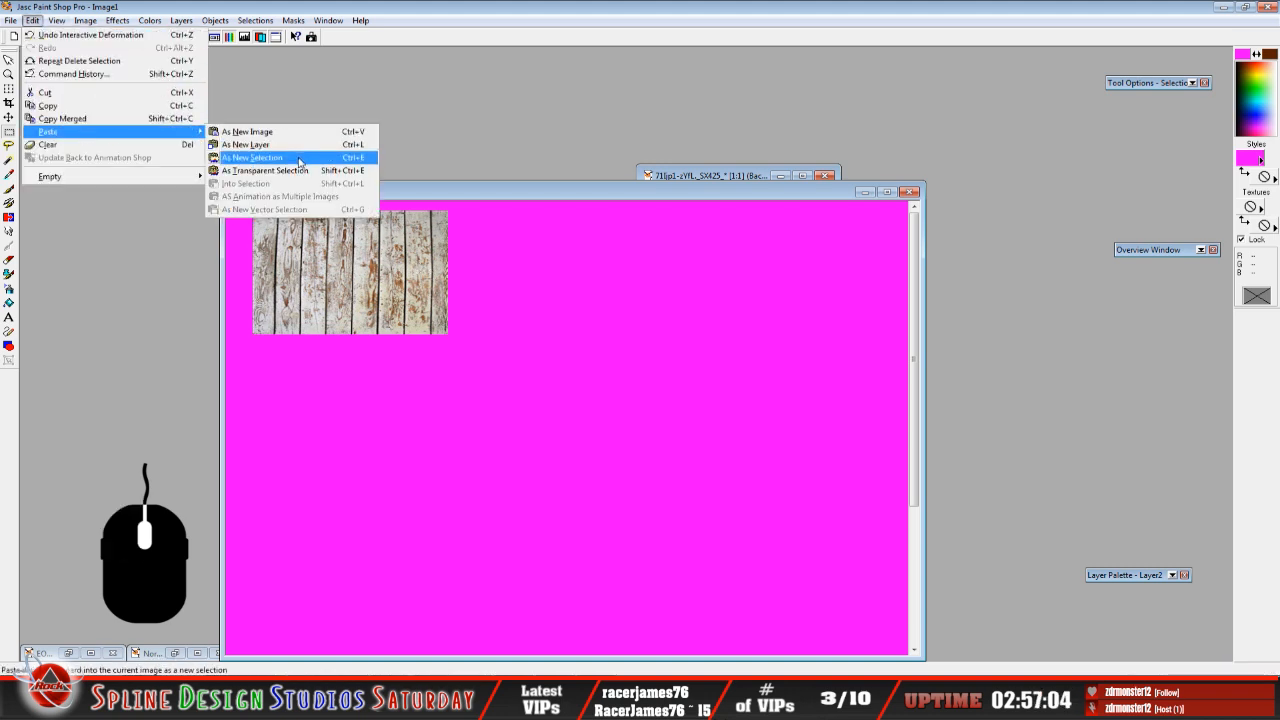
click(304, 145)
drag(588, 365, 533, 278)
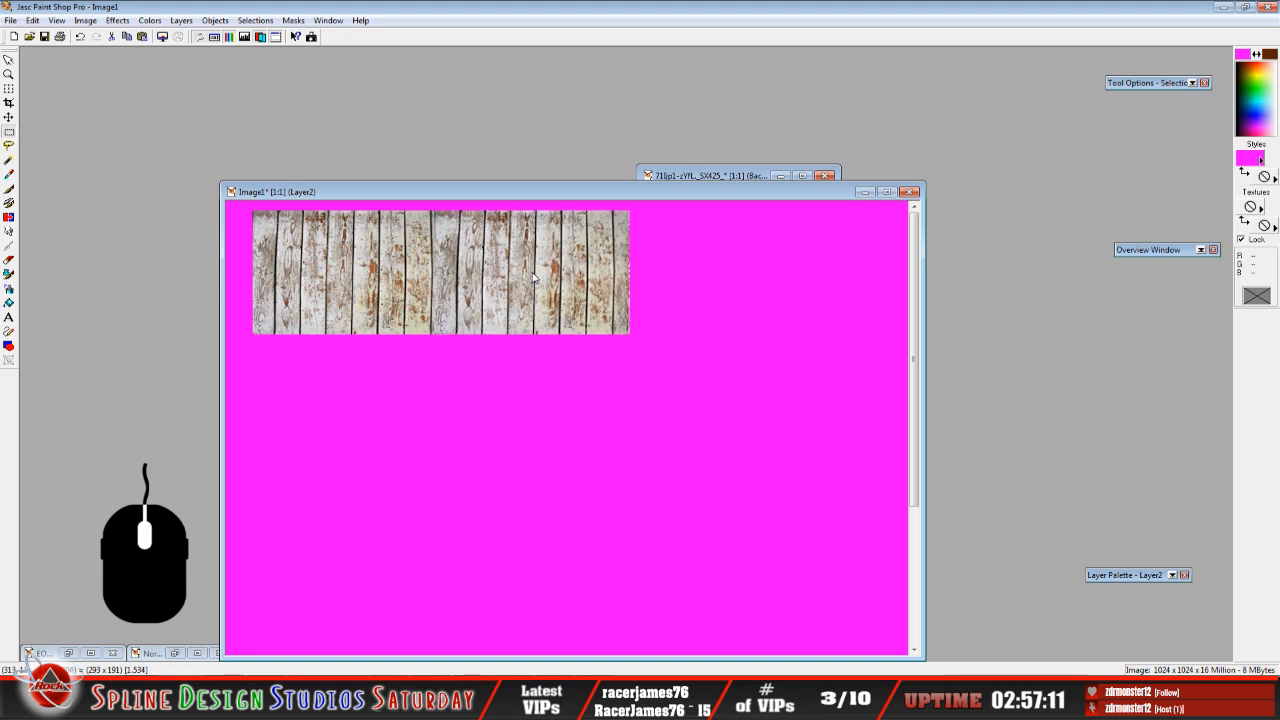
click(533, 278)
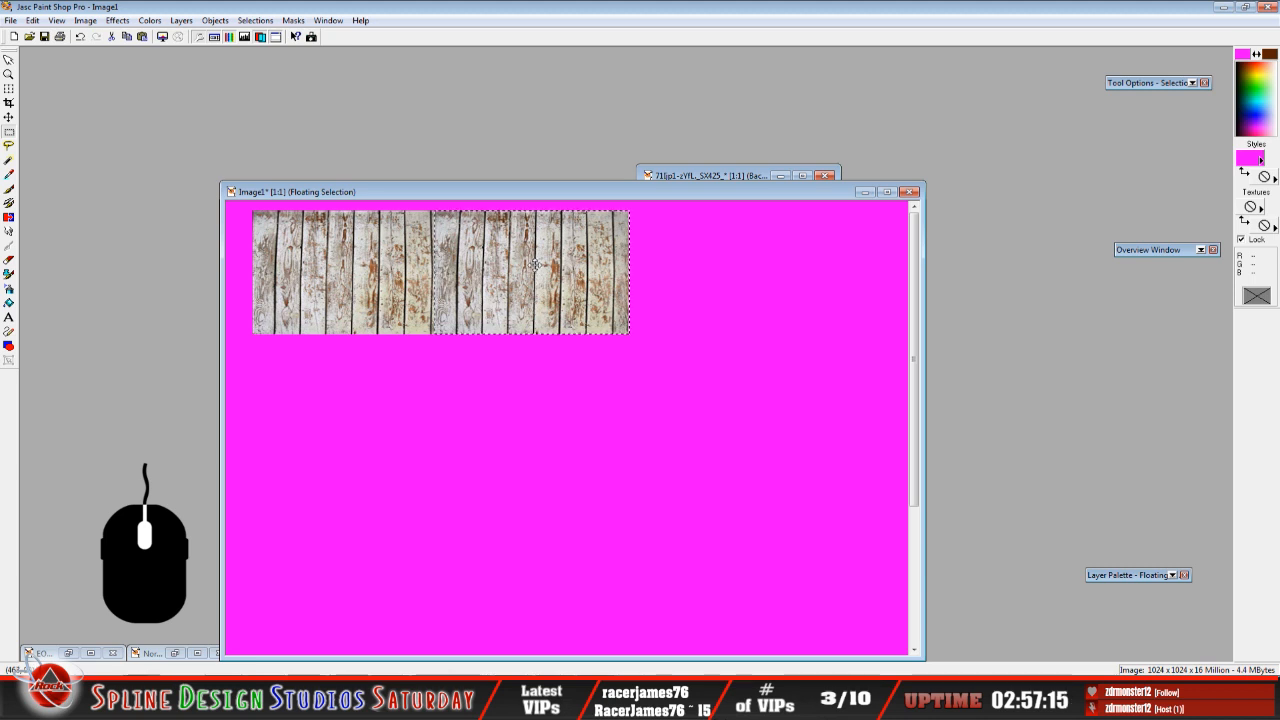
key(ctrl+d)
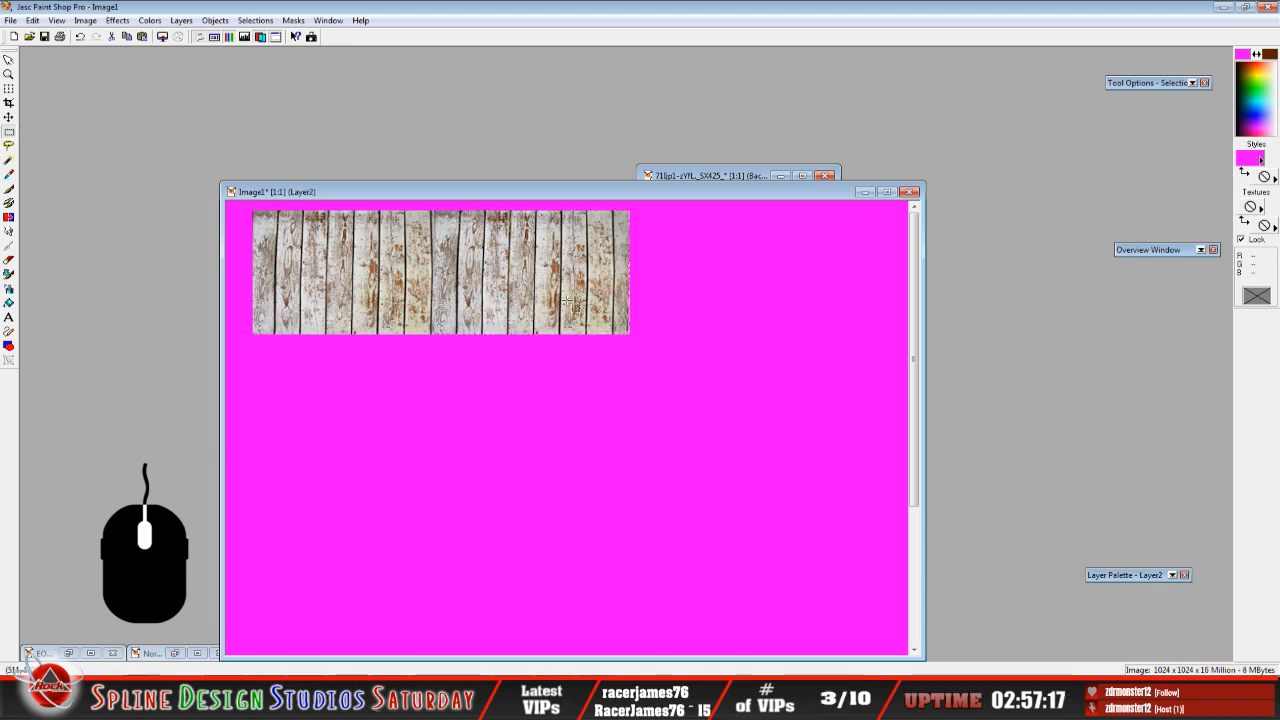
scroll(567, 302, up, 1)
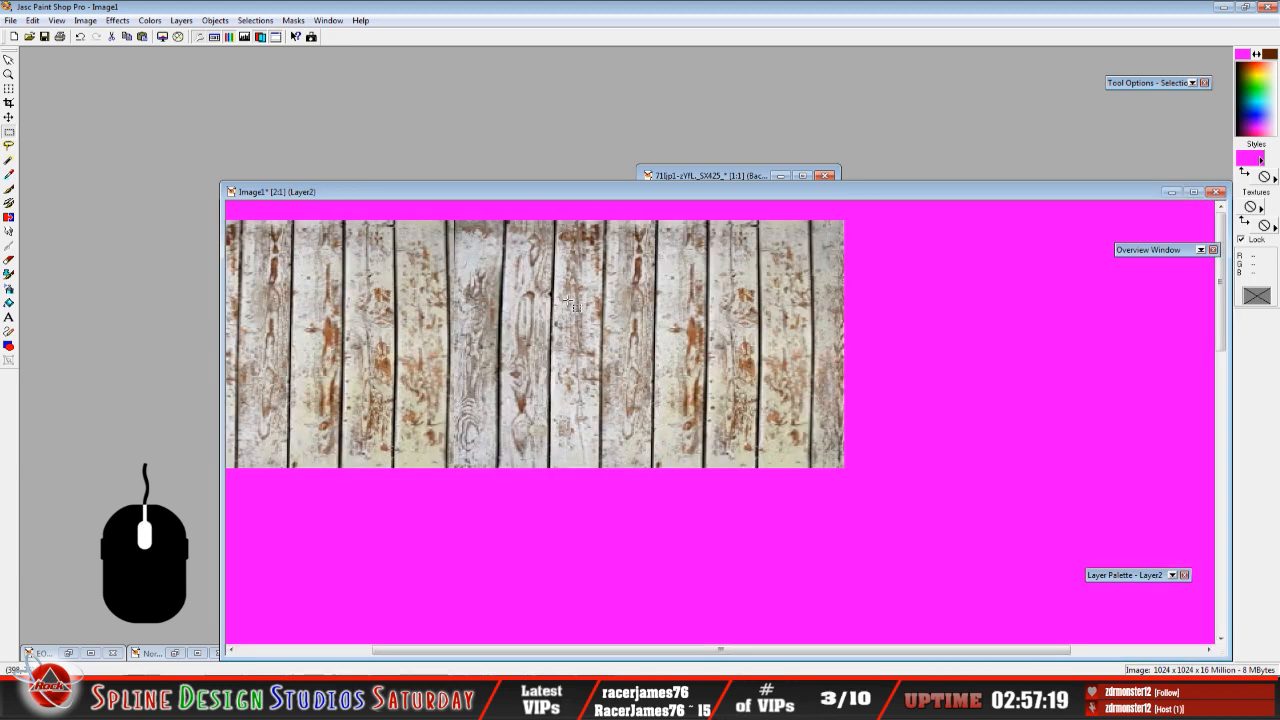
scroll(567, 302, up, 1)
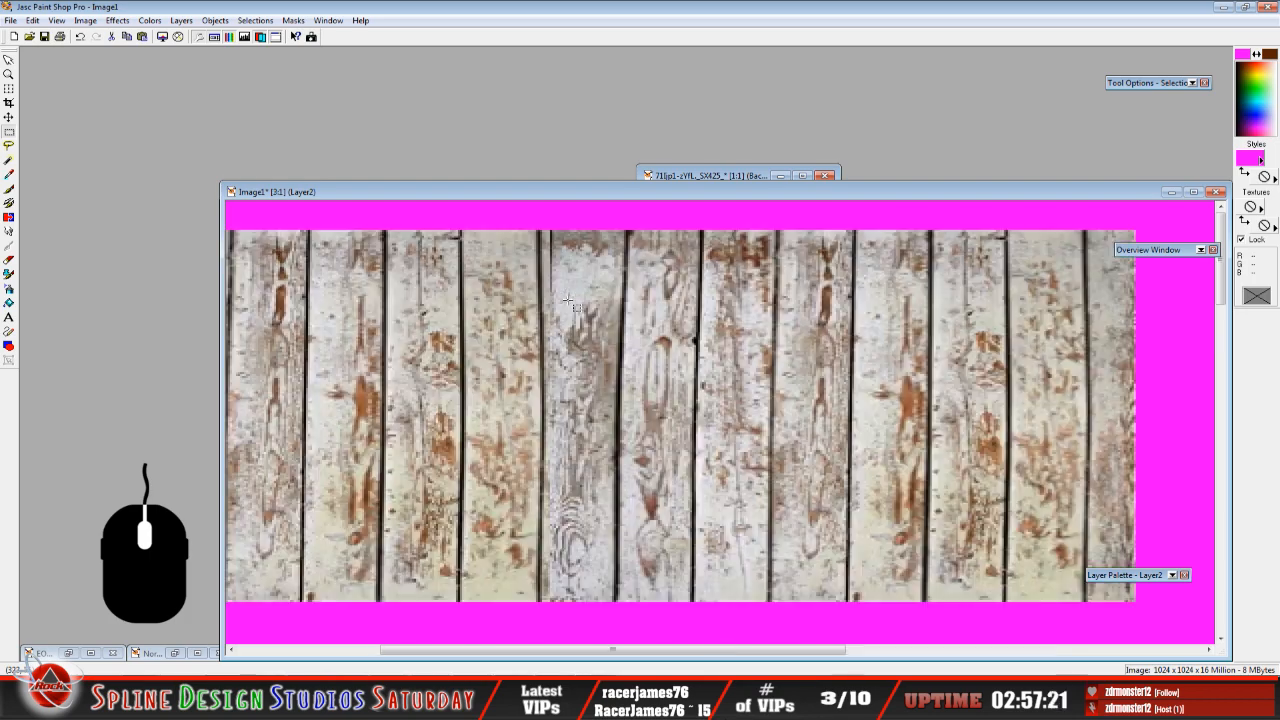
scroll(560, 303, down, 2)
scroll(550, 295, down, 1)
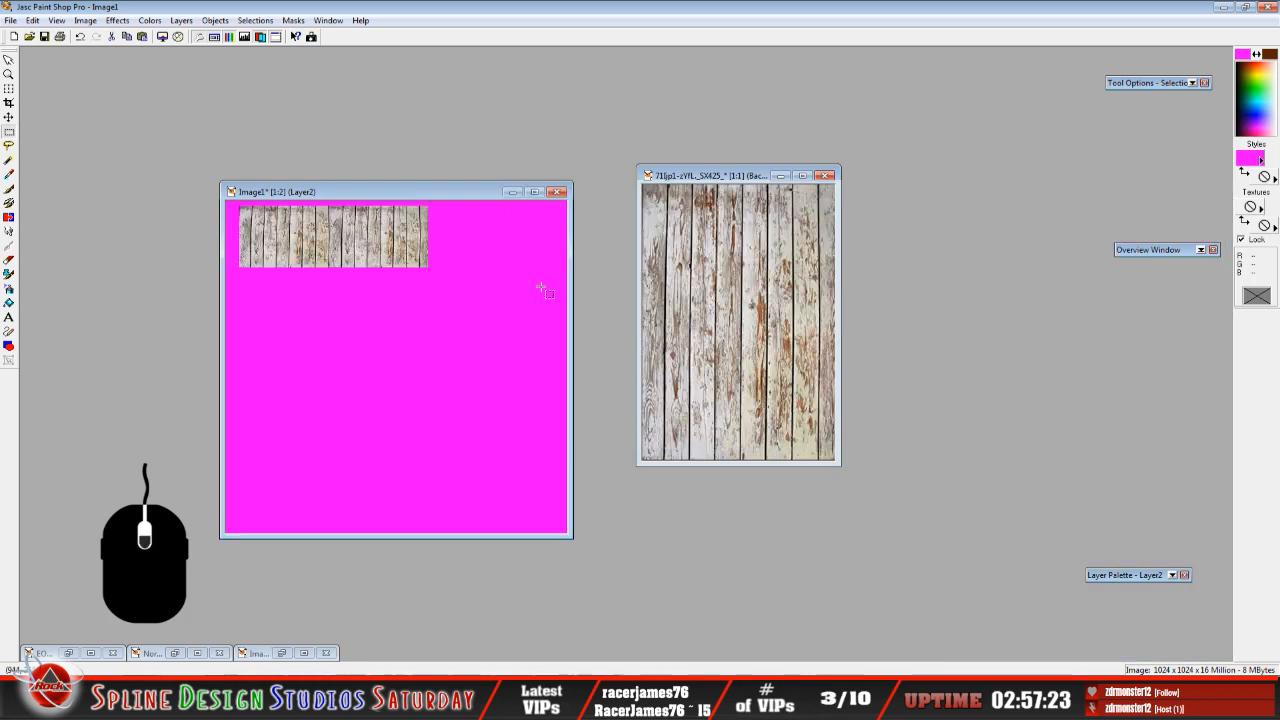
Try to isolate the sixth plank from the left with a rectangular selection and copy it.
drag(349, 203, 345, 211)
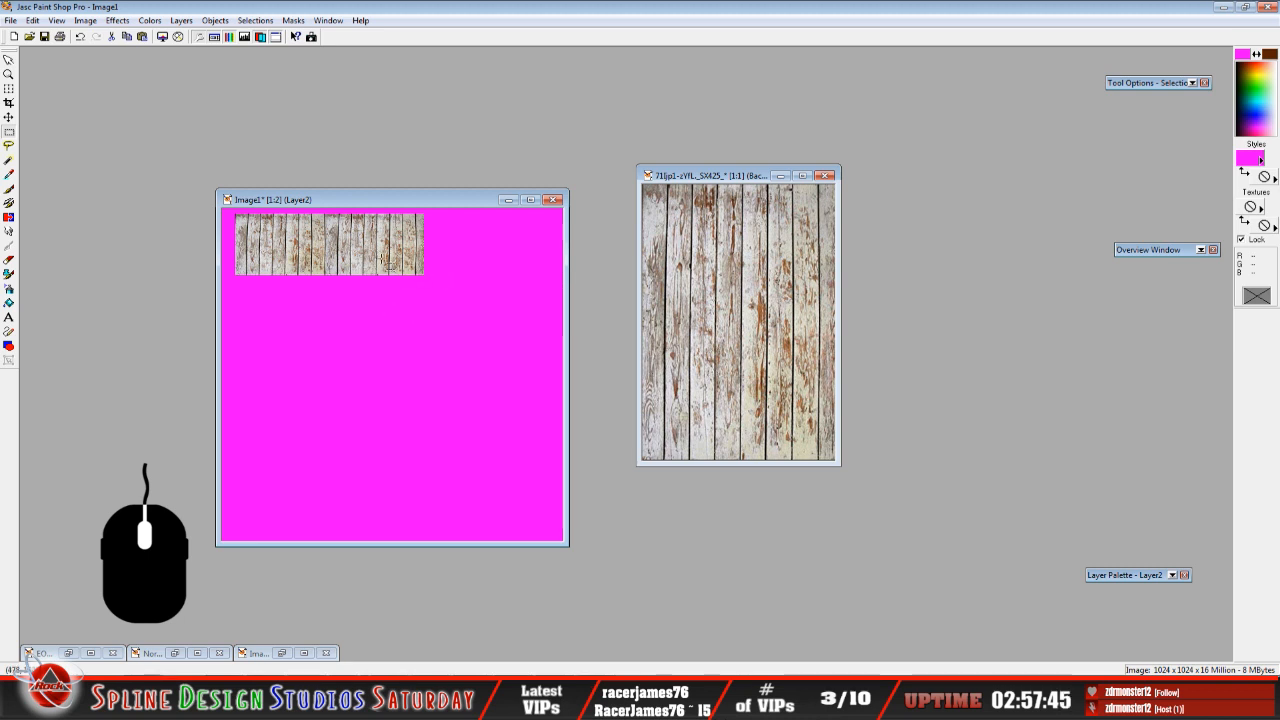
scroll(382, 259, up, 1)
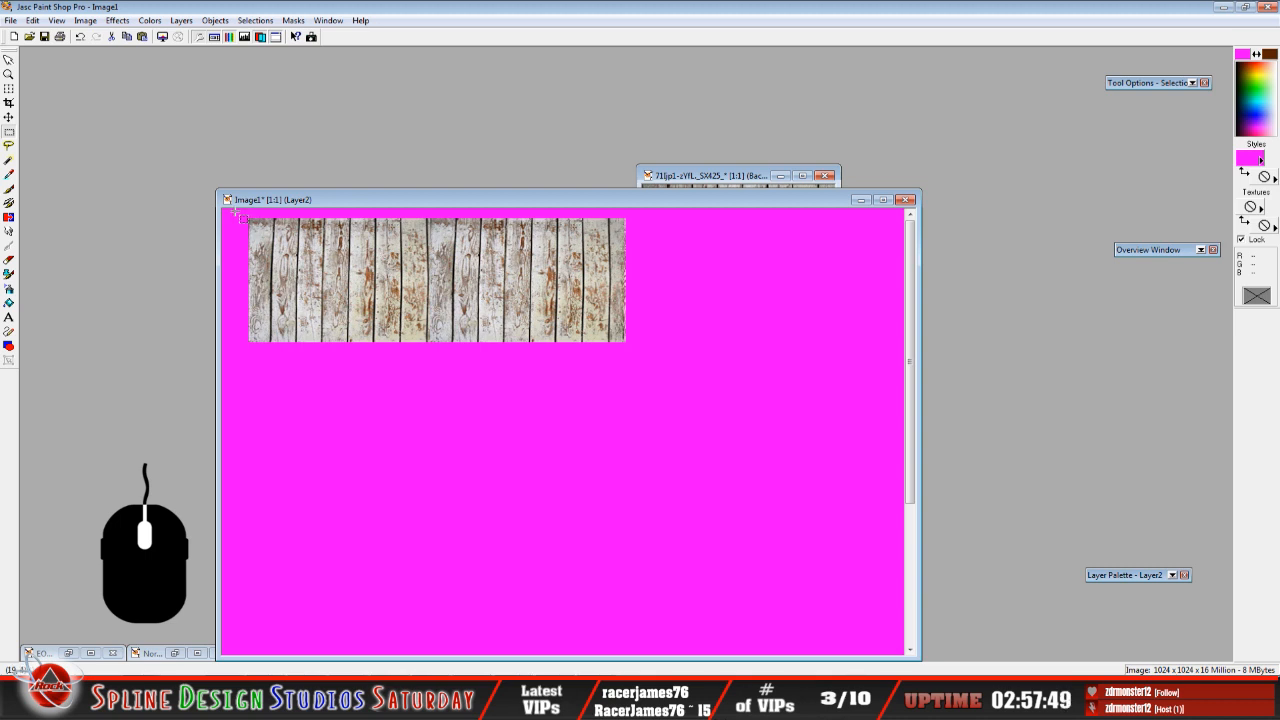
drag(235, 211, 273, 343)
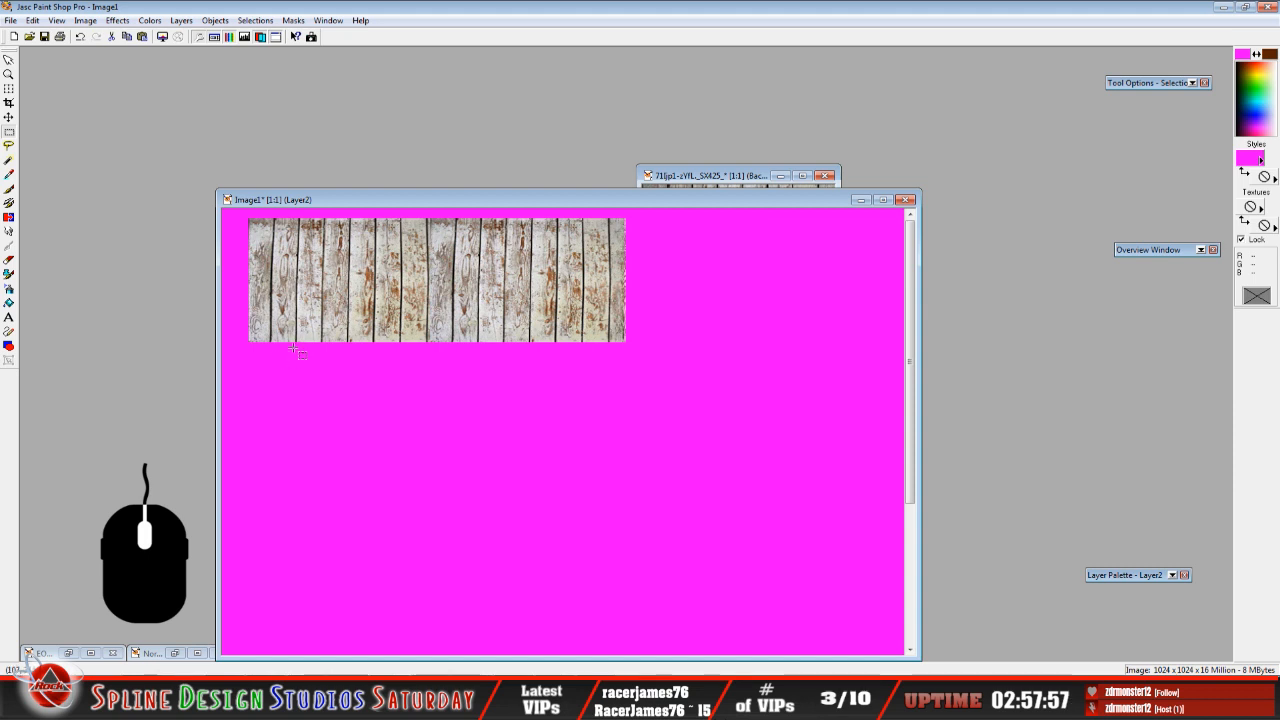
scroll(347, 337, up, 1)
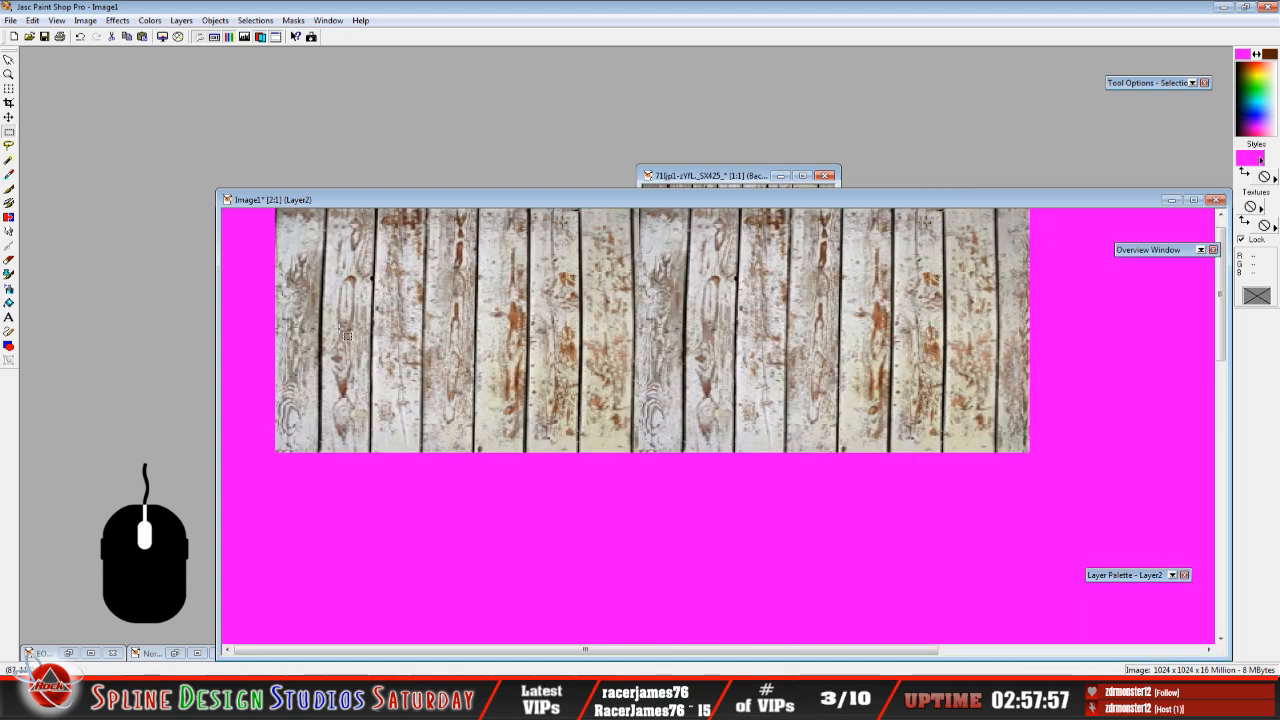
click(1221, 452)
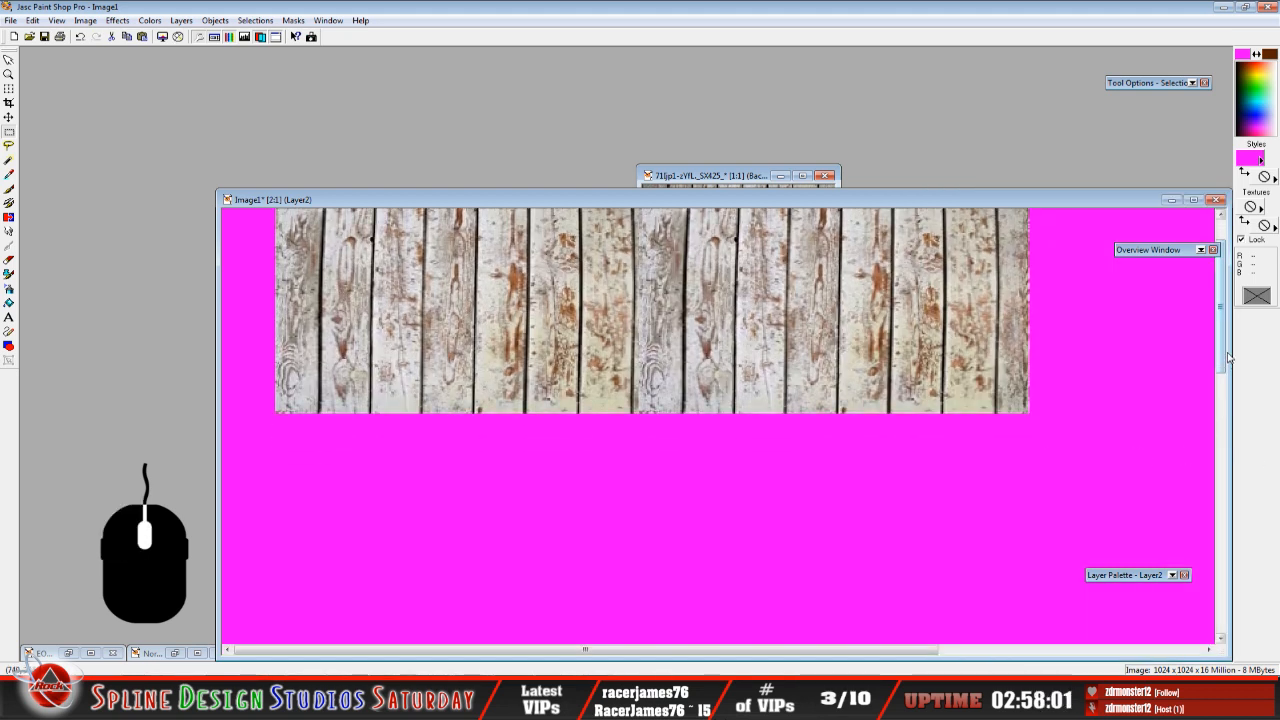
drag(801, 192, 671, 141)
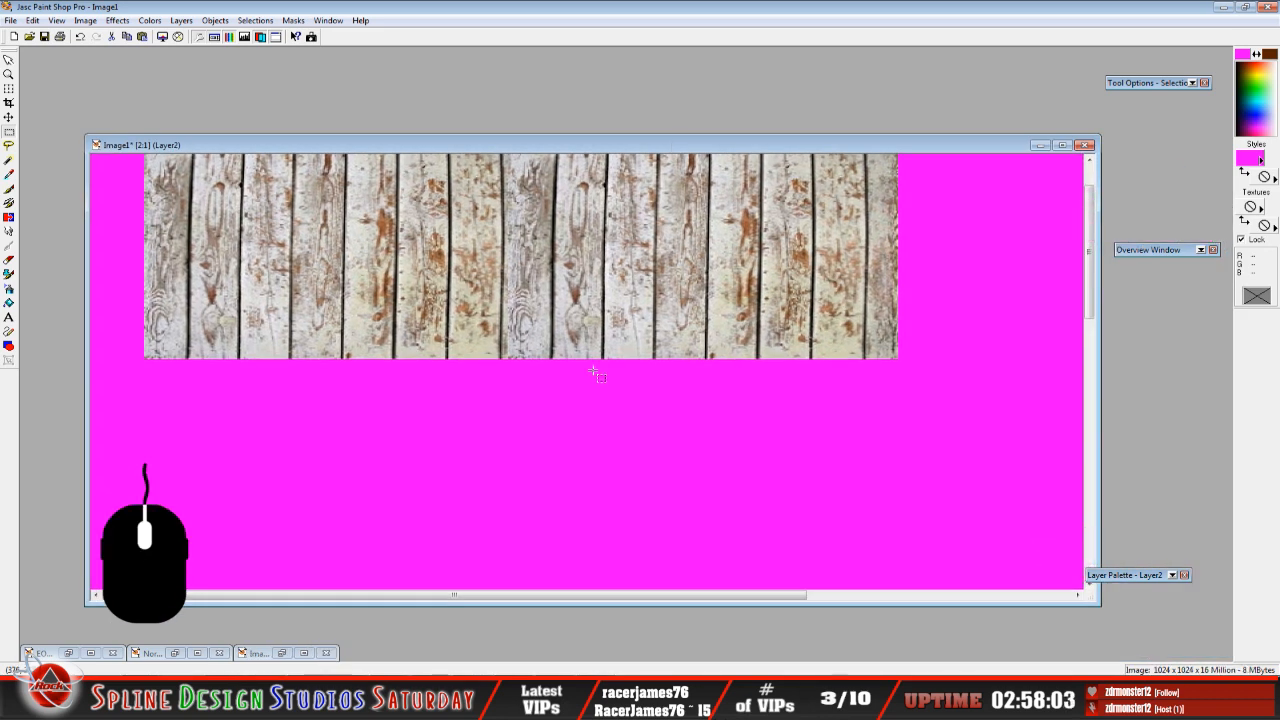
drag(1091, 290, 1091, 270)
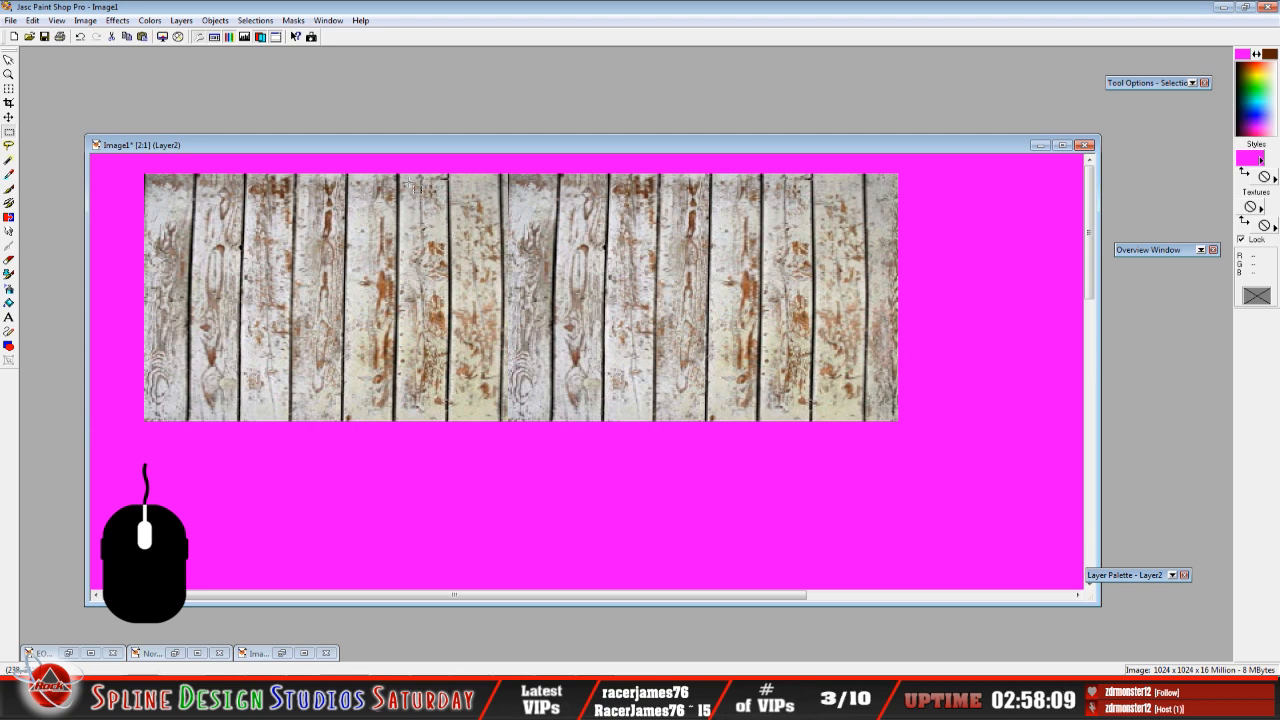
drag(395, 167, 449, 428)
click(33, 20)
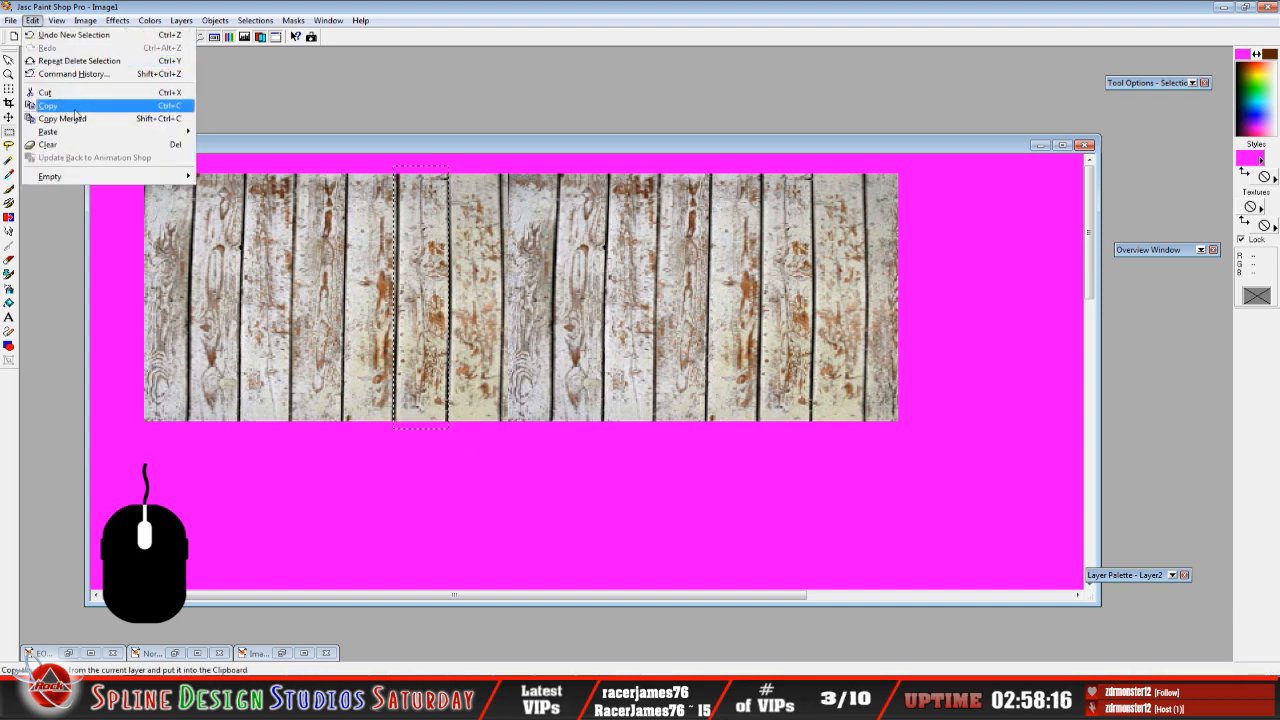
click(74, 107)
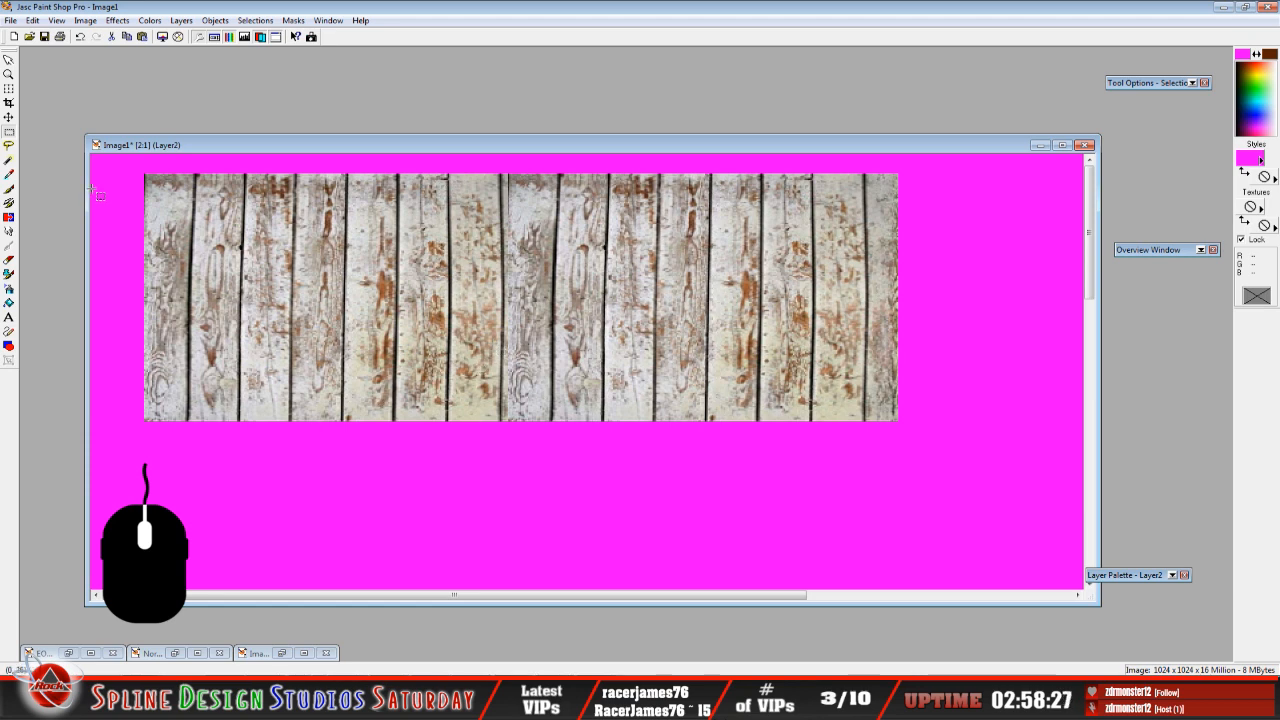
Outline the sixth plank from the left with a straight-edged freehand selection following its slanted edges, copy it and deselect.
click(9, 146)
mouse_move(1150, 90)
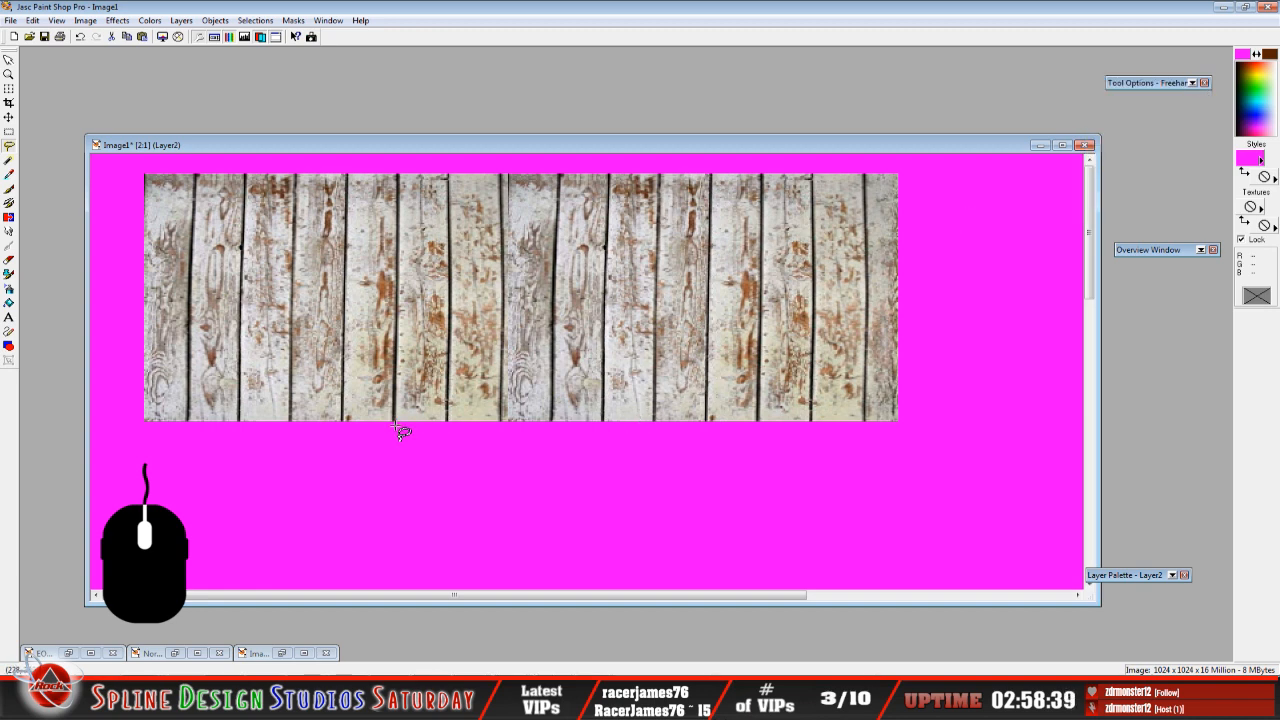
mouse_move(399, 424)
mouse_down()
mouse_move(403, 167)
mouse_move(457, 168)
mouse_up()
click(452, 168)
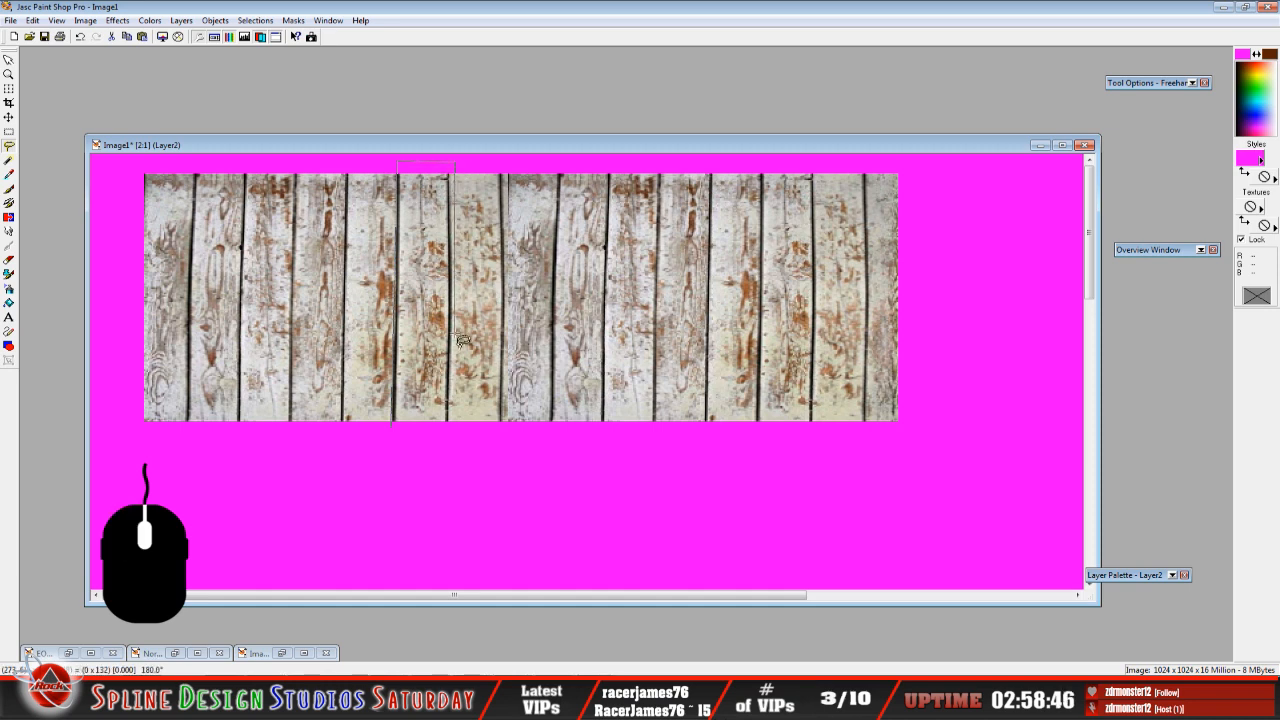
click(450, 440)
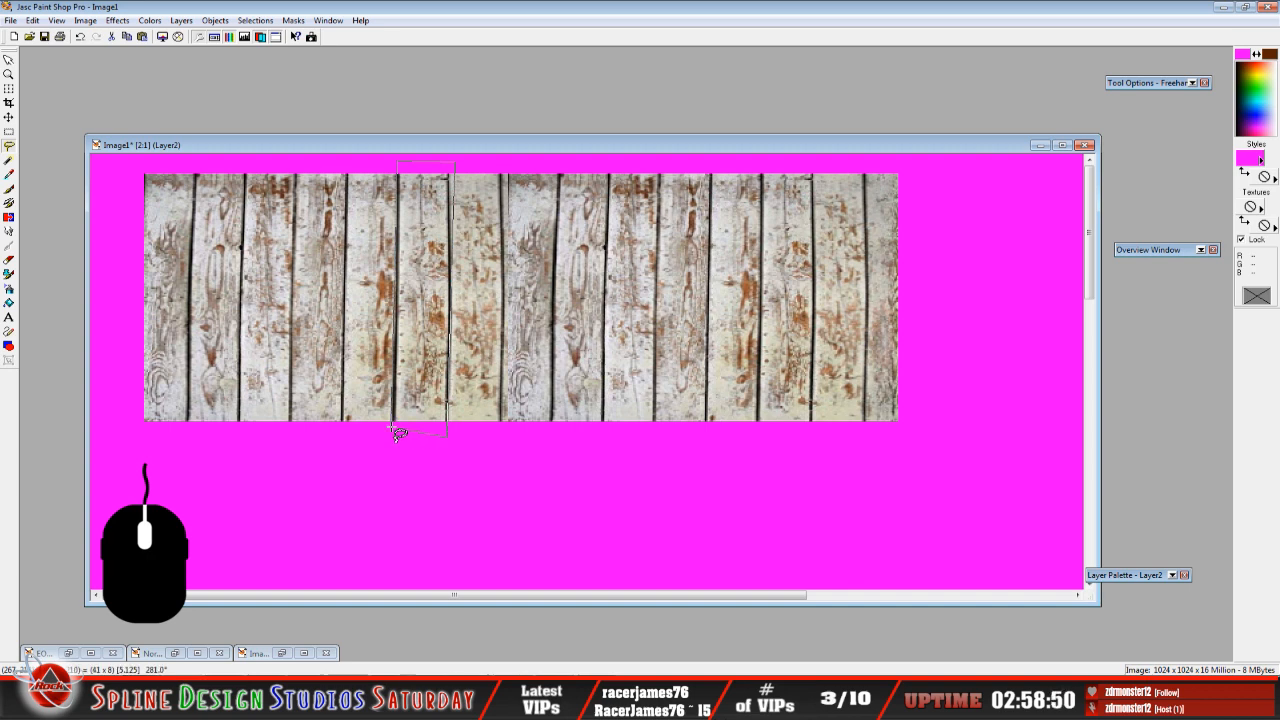
double_click(397, 431)
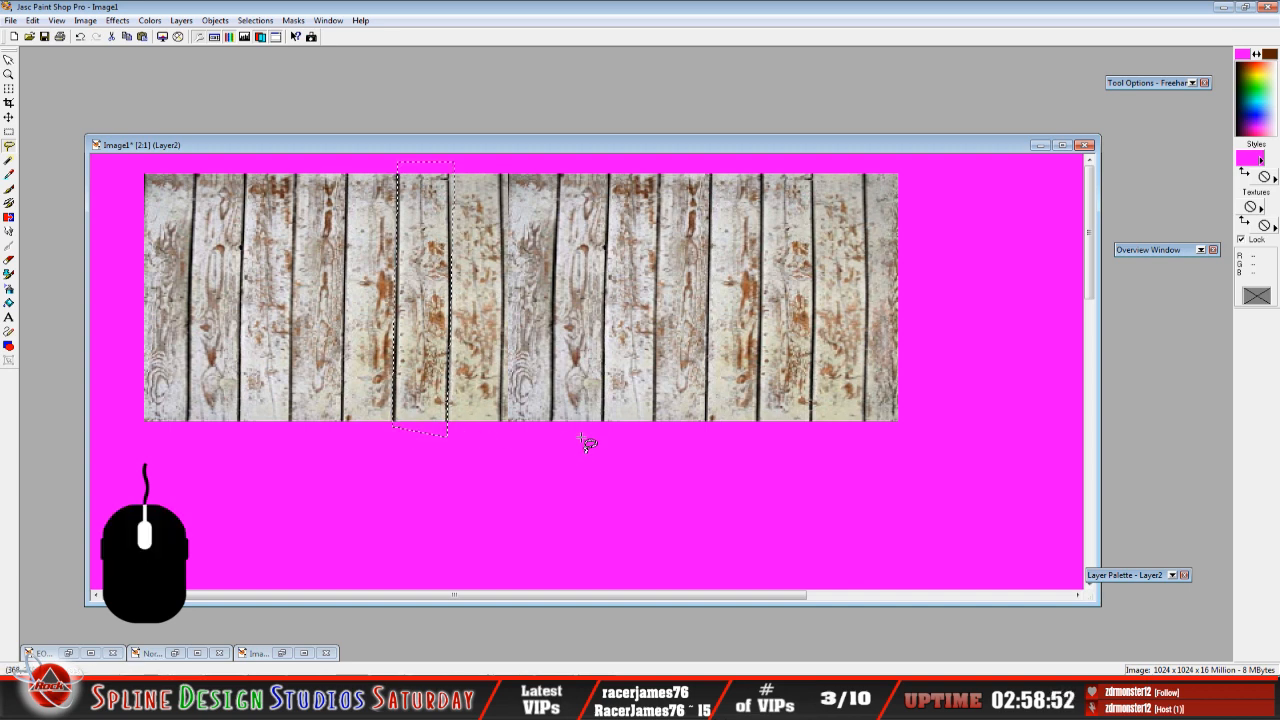
click(32, 21)
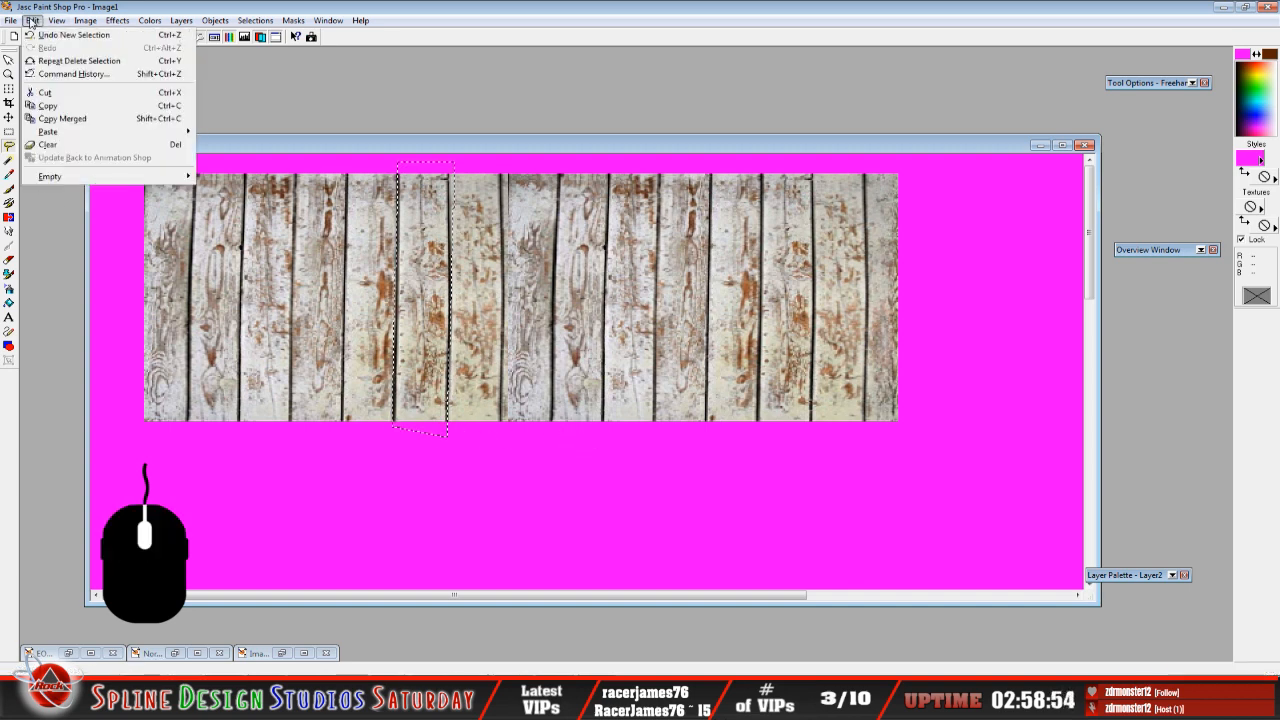
click(49, 107)
right_click(486, 262)
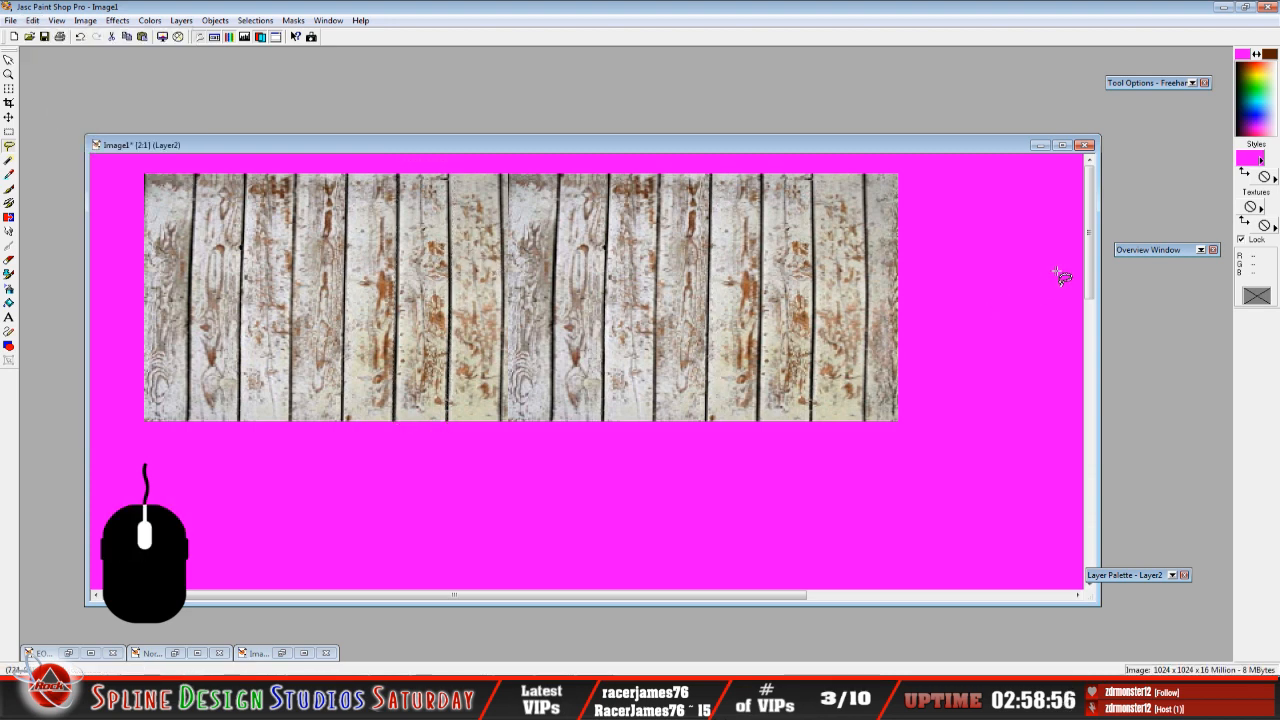
Paste the copied single plank as a new selection just below the left end of the plank strip and deselect it.
drag(1091, 268, 1092, 311)
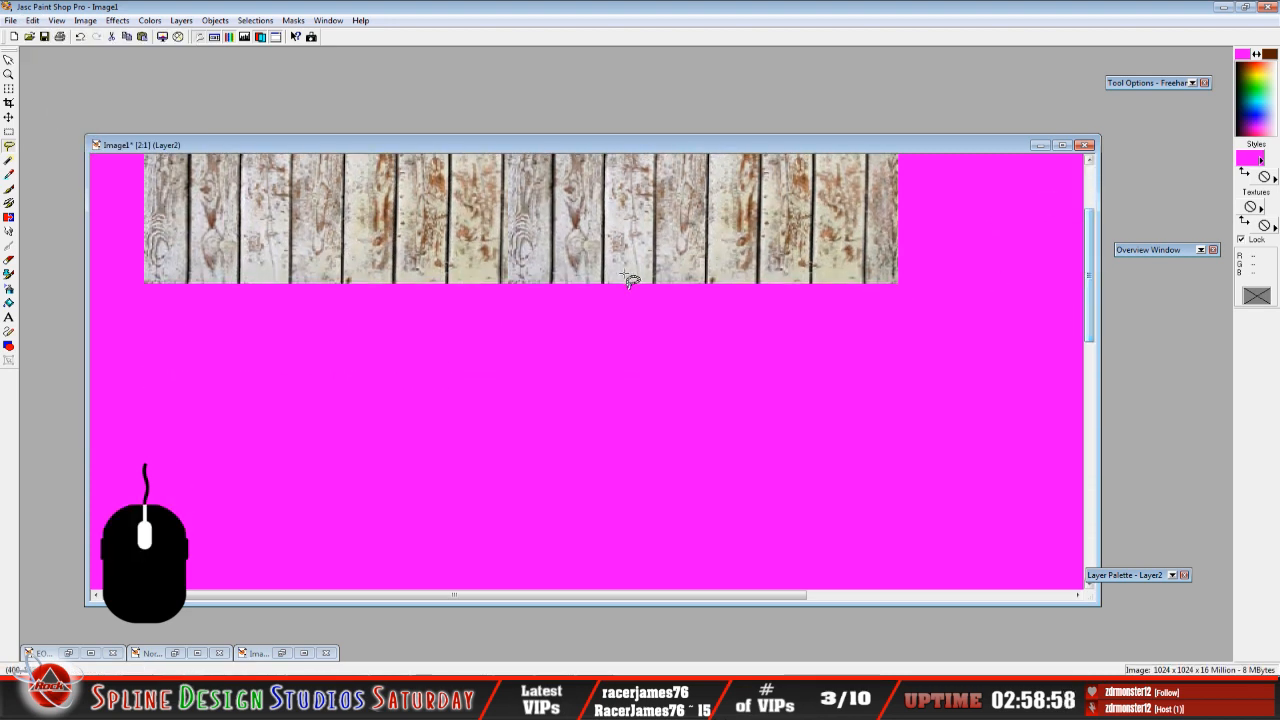
scroll(629, 280, down, 2)
scroll(610, 290, up, 2)
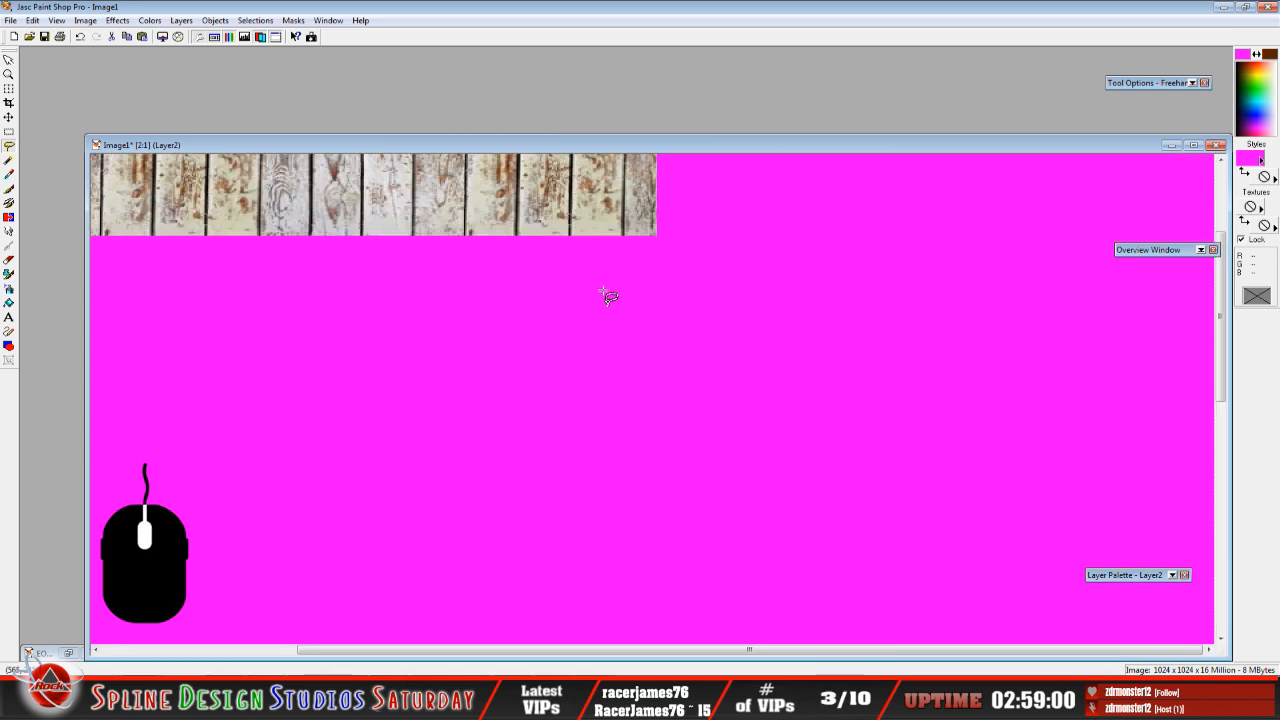
scroll(610, 290, down, 1)
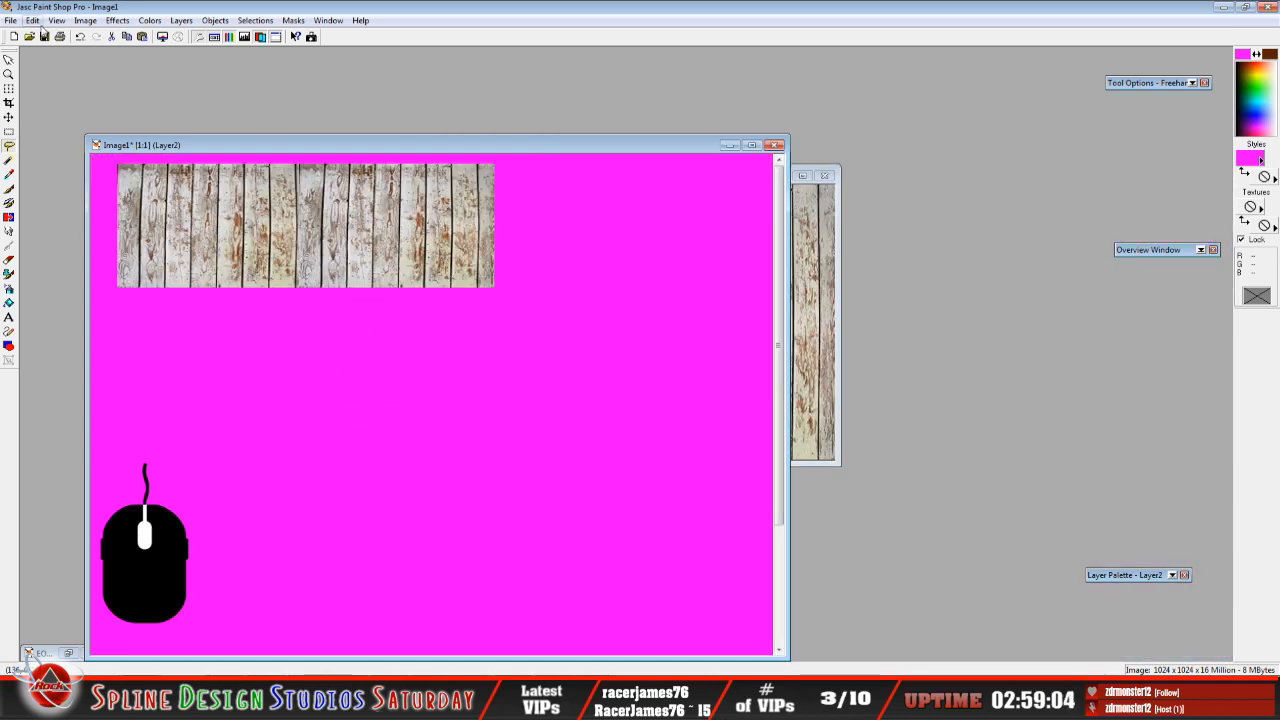
click(32, 20)
mouse_move(77, 137)
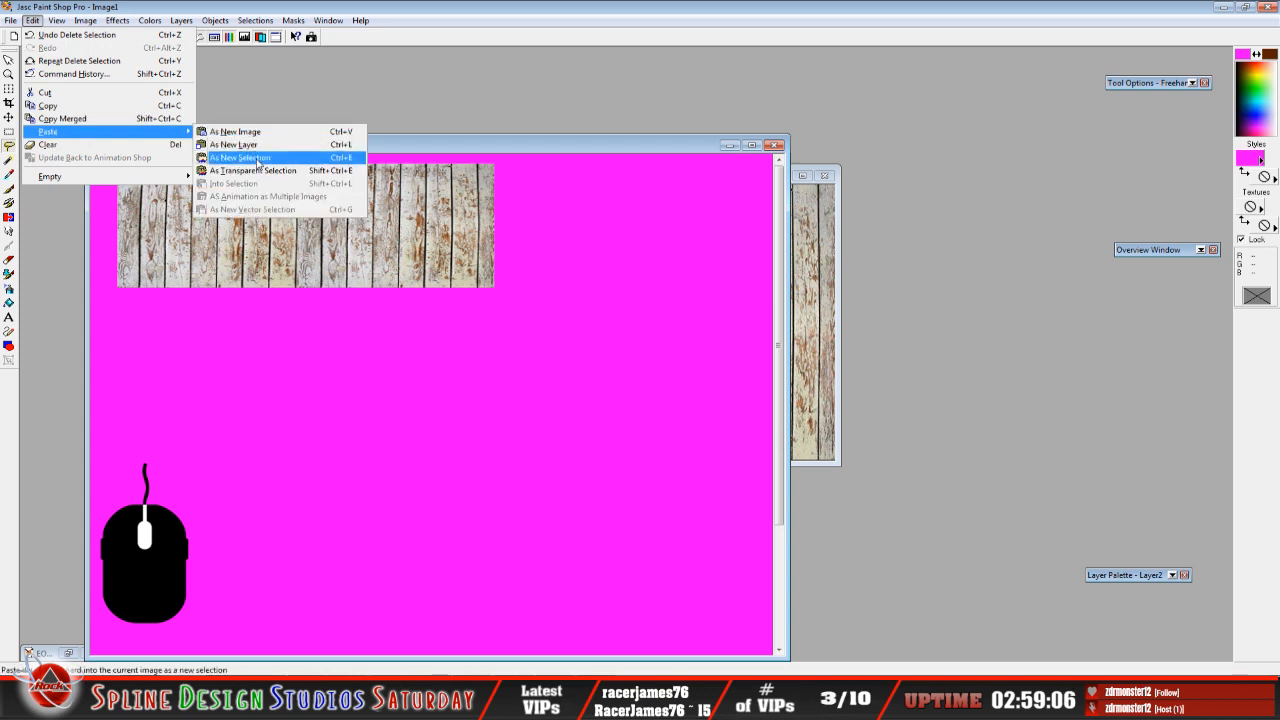
click(260, 158)
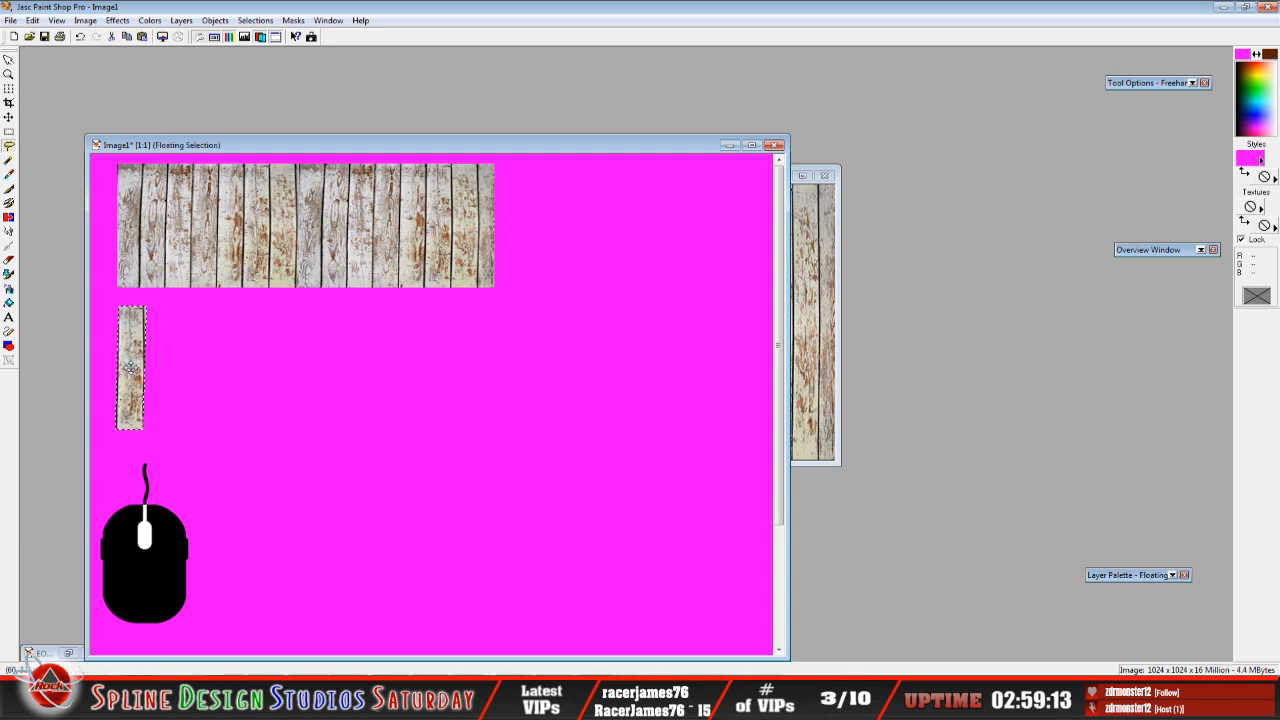
right_click(140, 340)
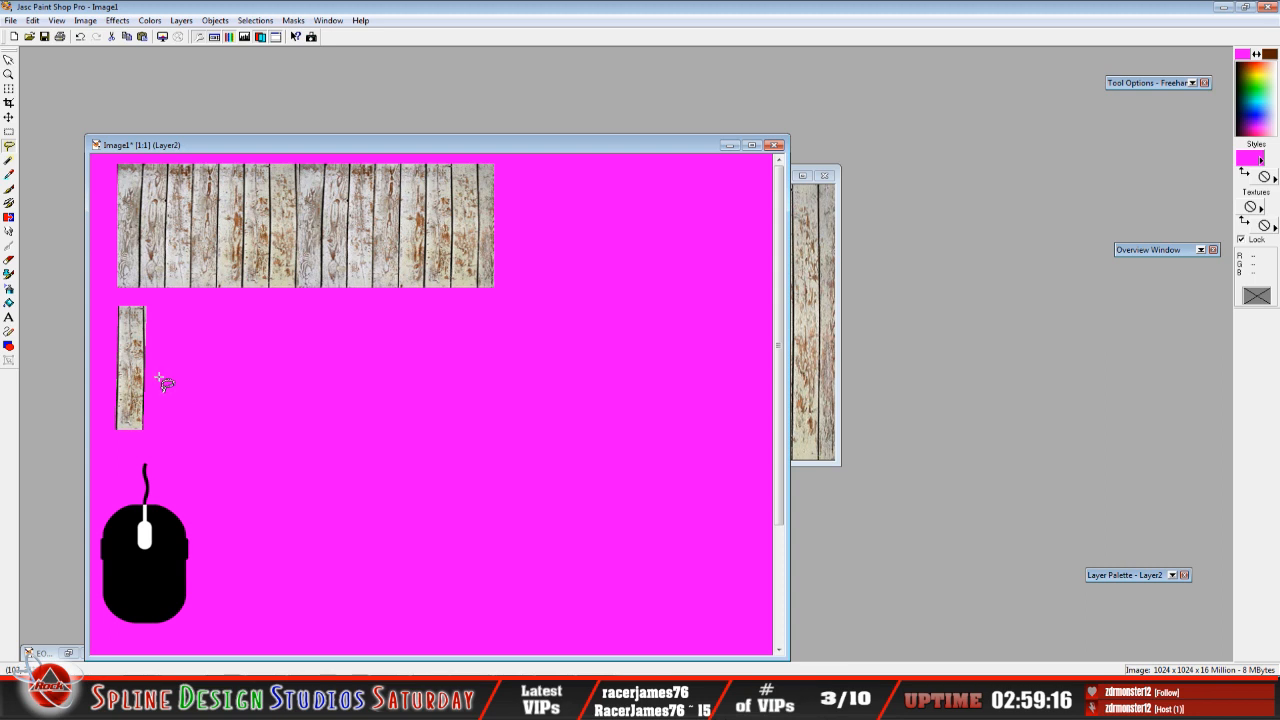
Cut away both uneven sides of the single plank with rectangular selections, leaving a narrow straight-edged vertical strip, and deselect.
scroll(165, 380, up, 1)
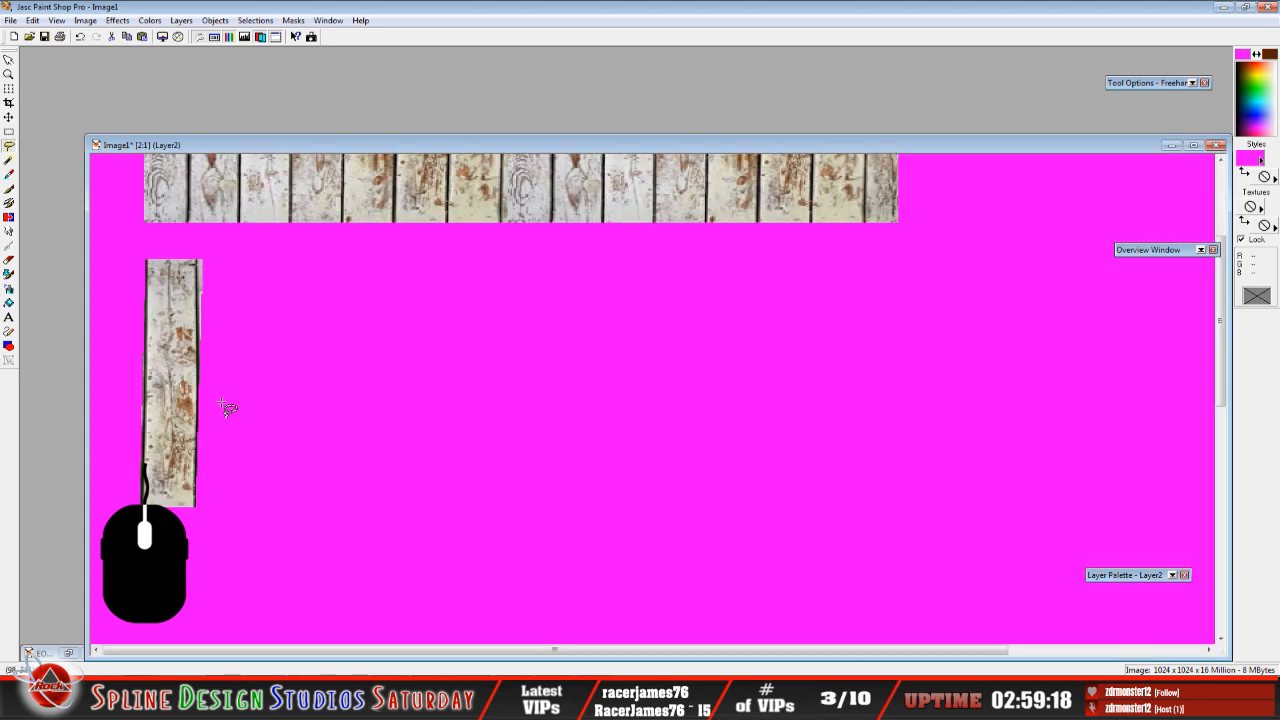
scroll(228, 408, down, 1)
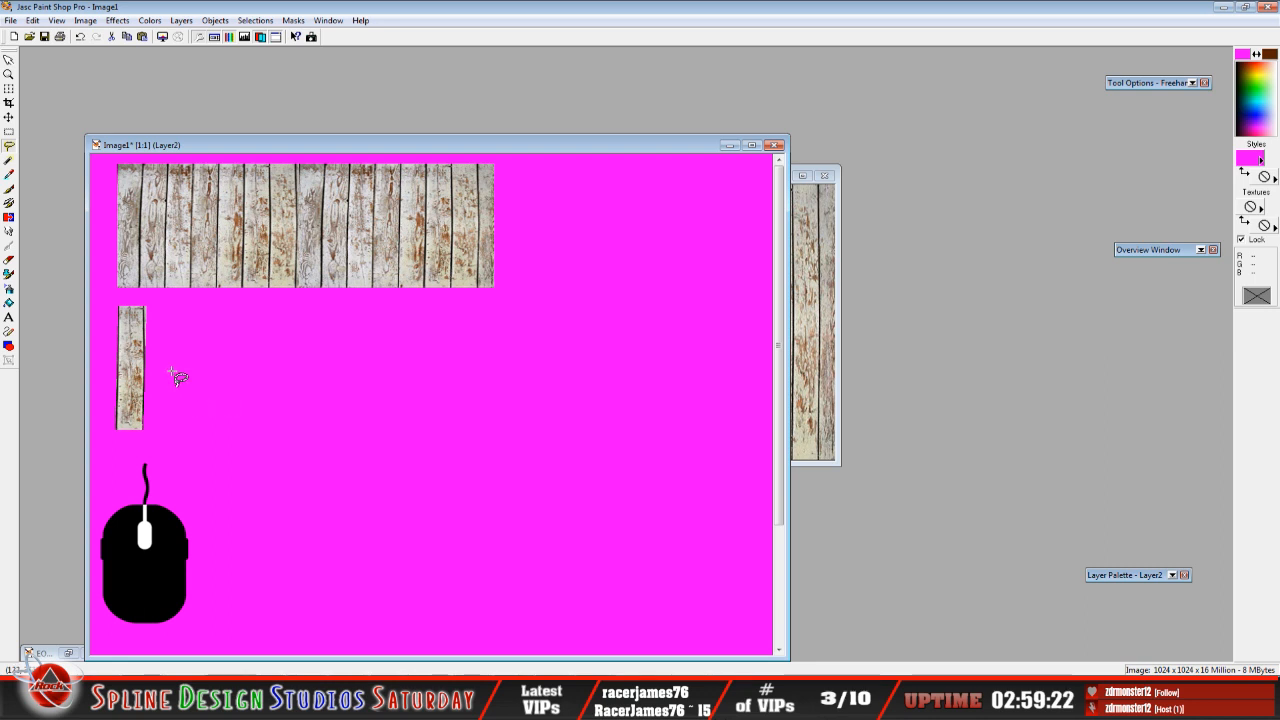
scroll(180, 377, up, 1)
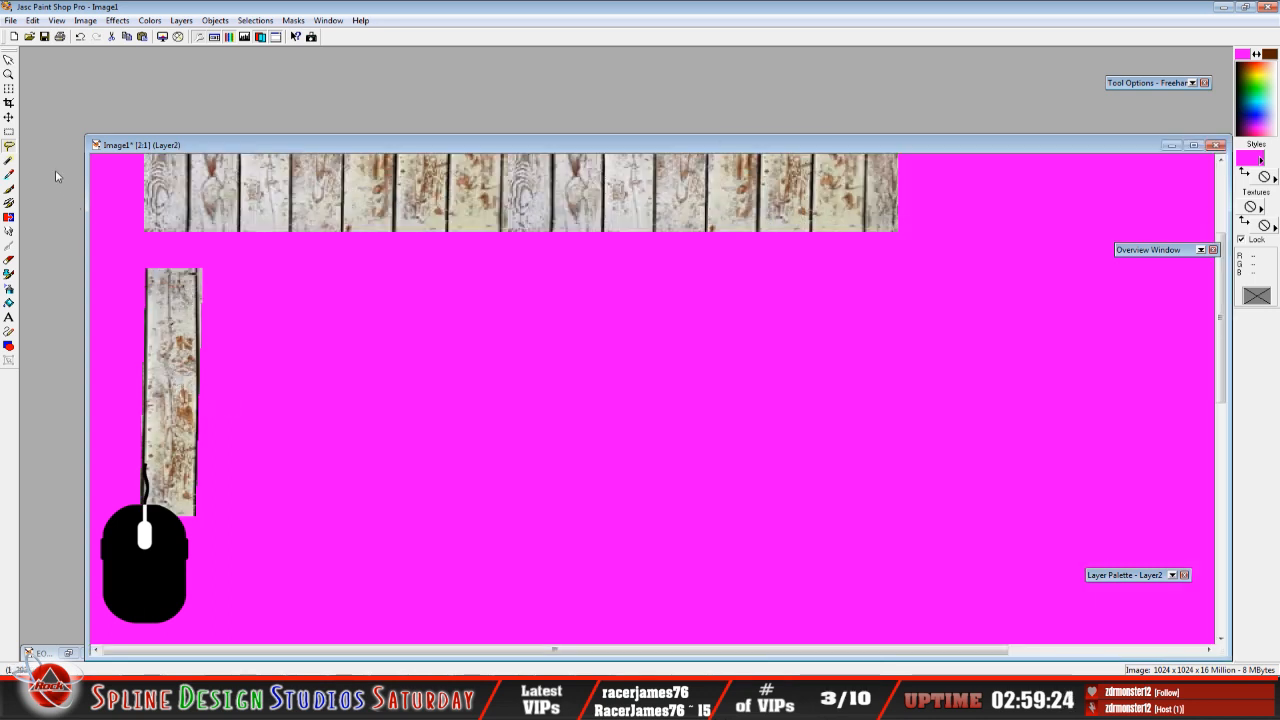
click(9, 131)
drag(181, 265, 291, 532)
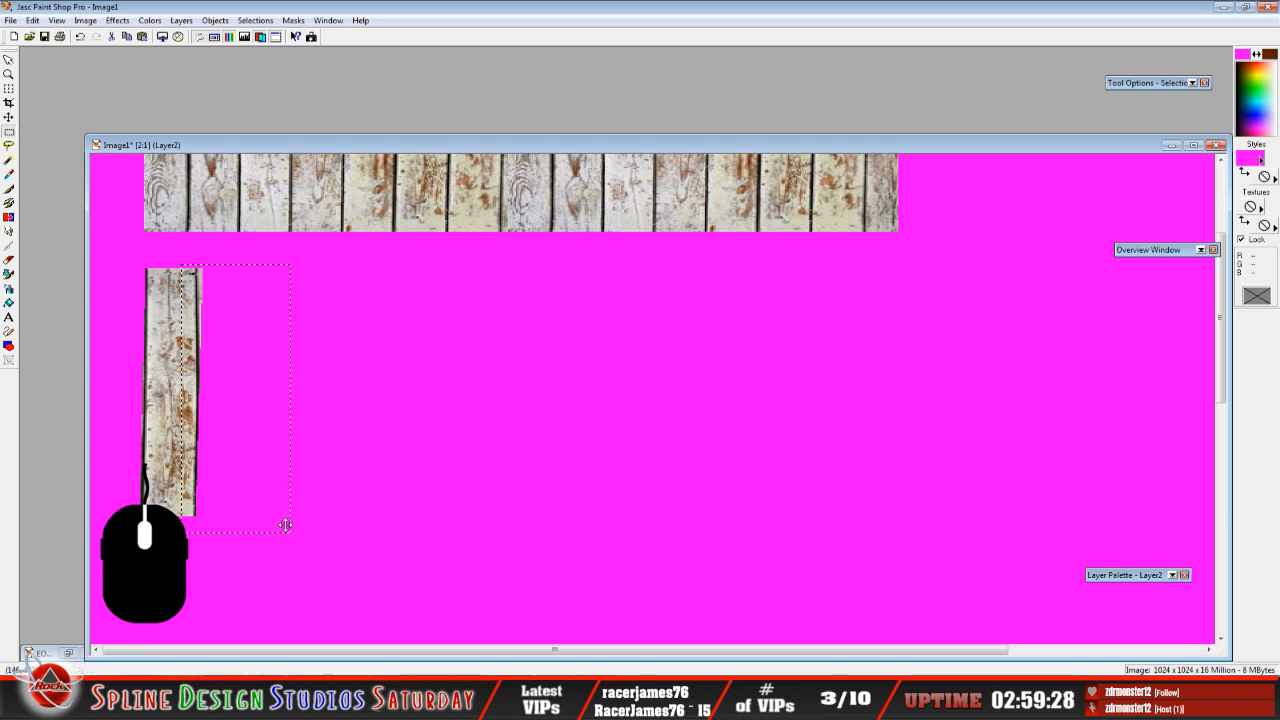
key(Delete)
right_click(278, 513)
drag(113, 255, 157, 520)
key(Delete)
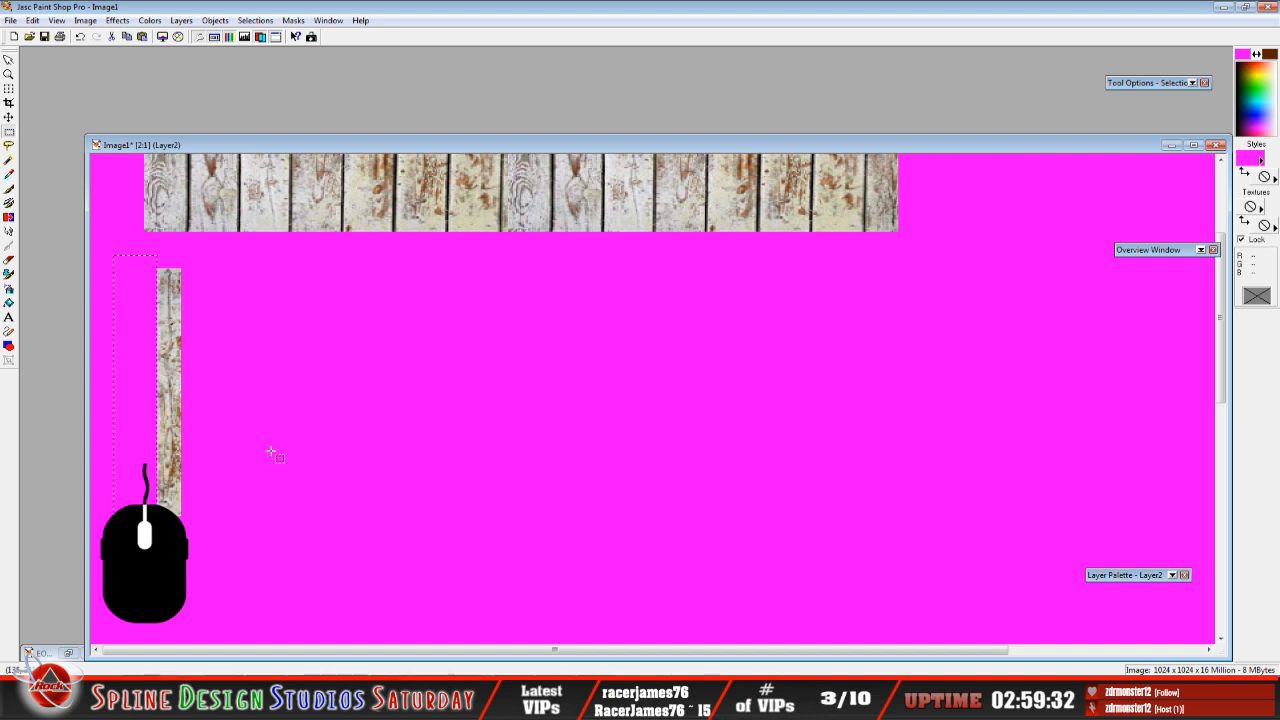
right_click(275, 449)
scroll(316, 394, down, 1)
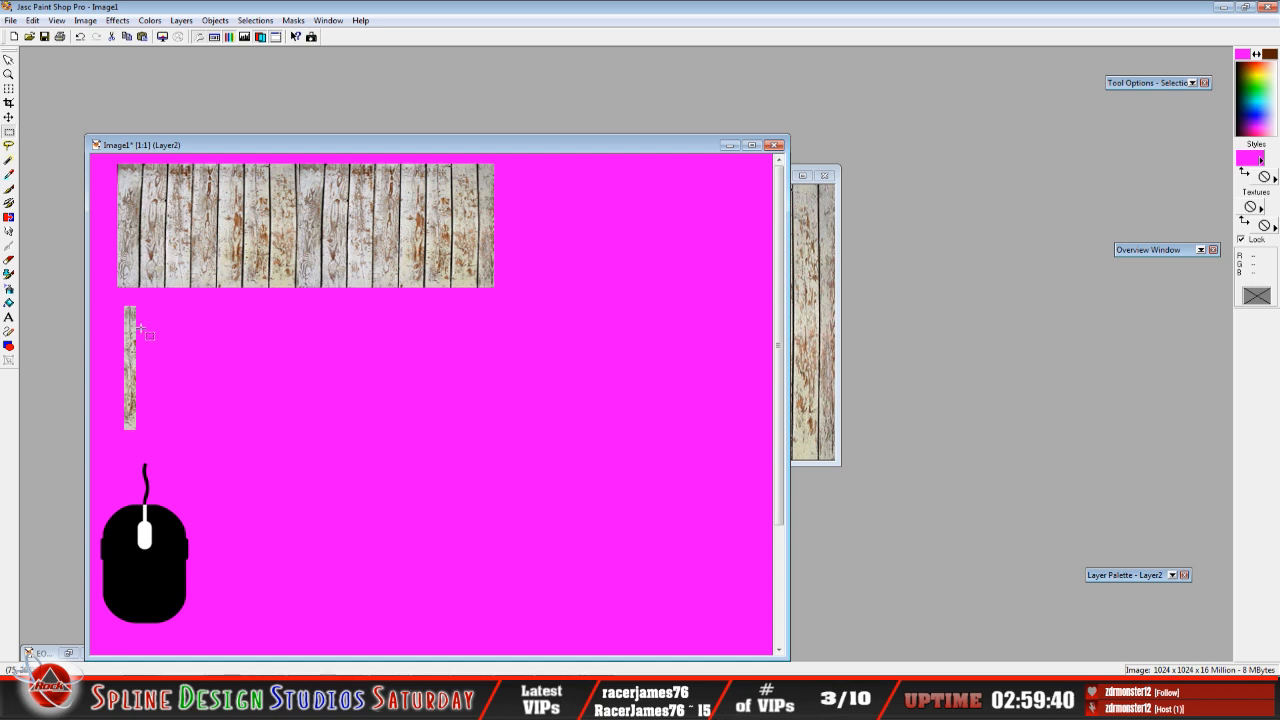
Select the narrow vertical plank with a rectangle, copy it, deselect, and paste it as a new image.
drag(111, 303, 185, 443)
click(33, 20)
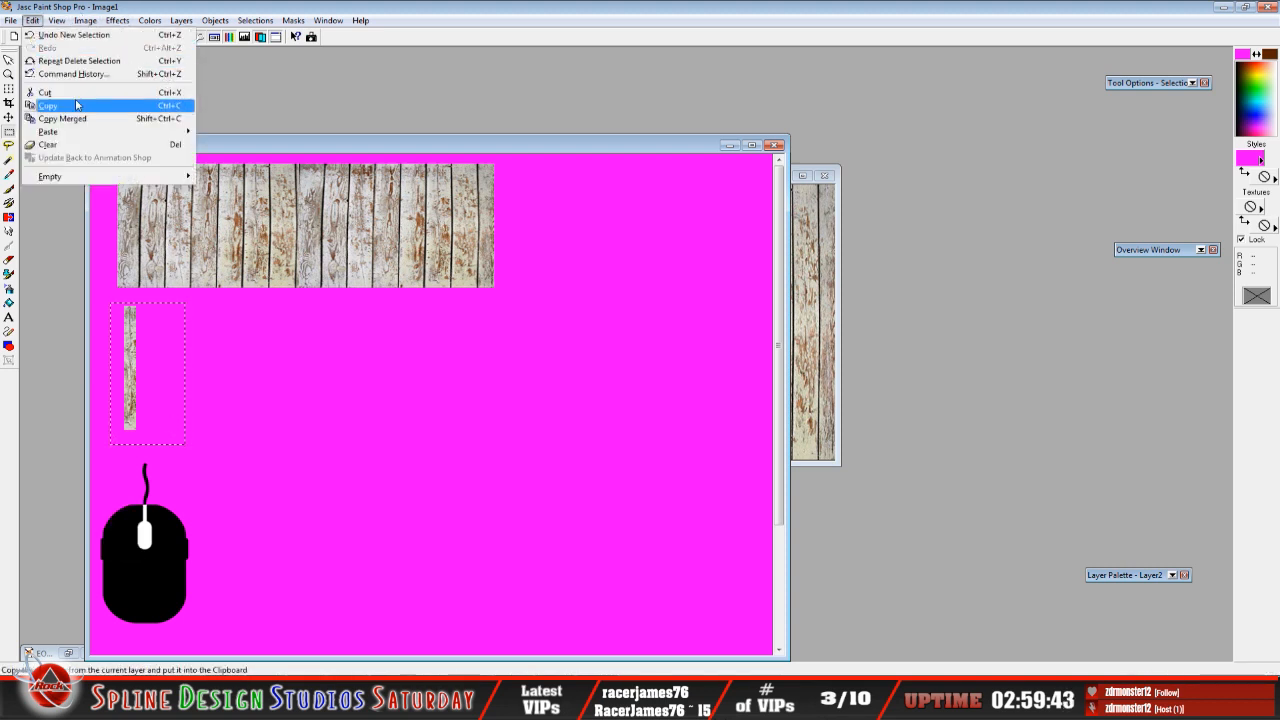
click(71, 101)
right_click(255, 314)
click(33, 20)
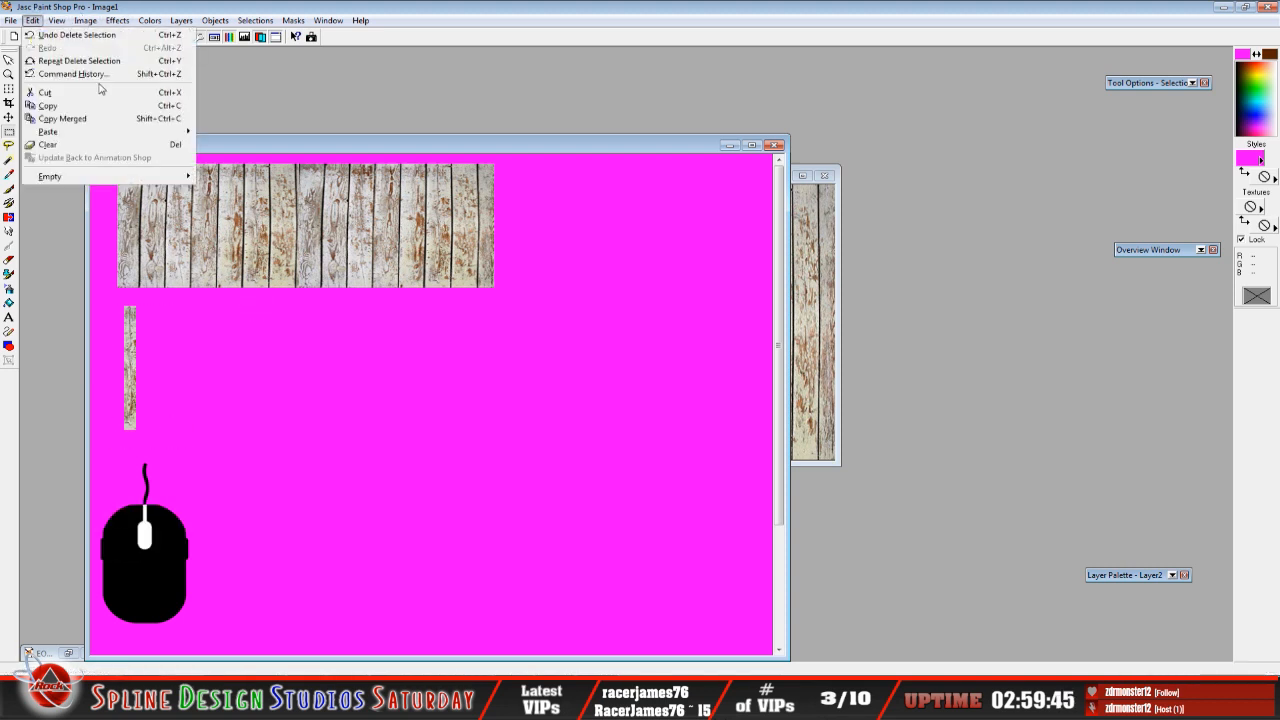
mouse_move(94, 131)
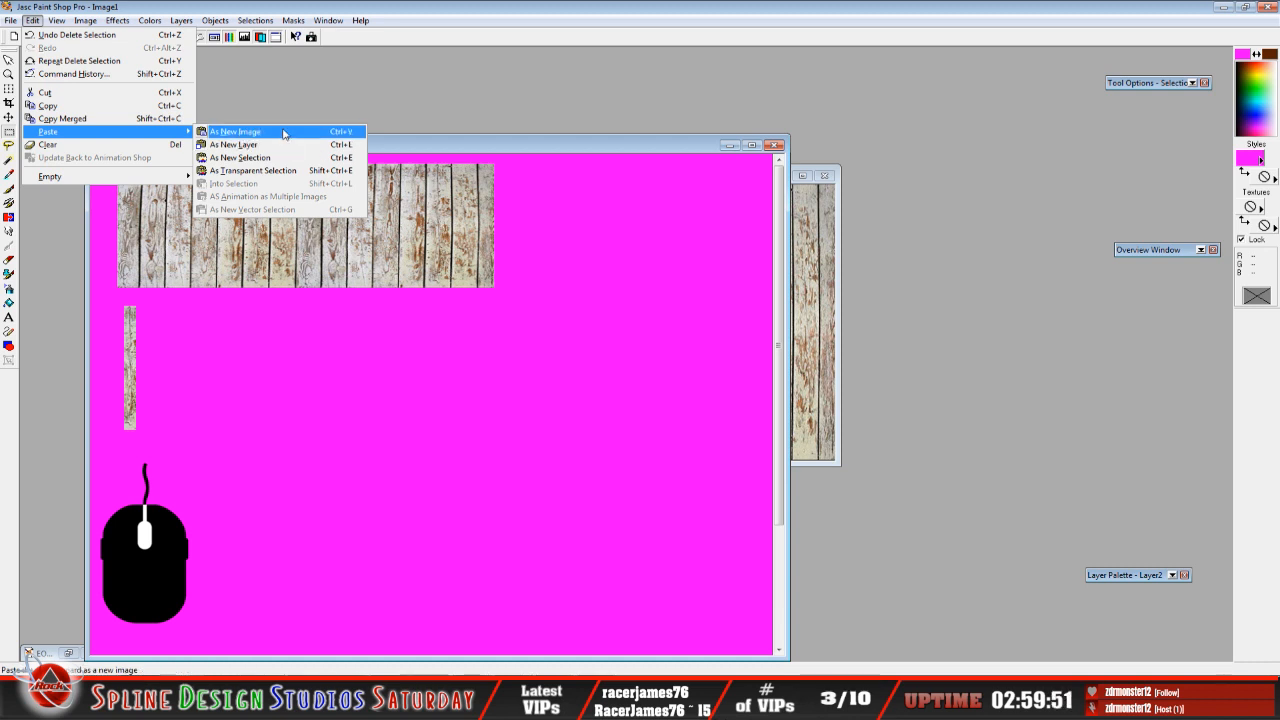
click(283, 132)
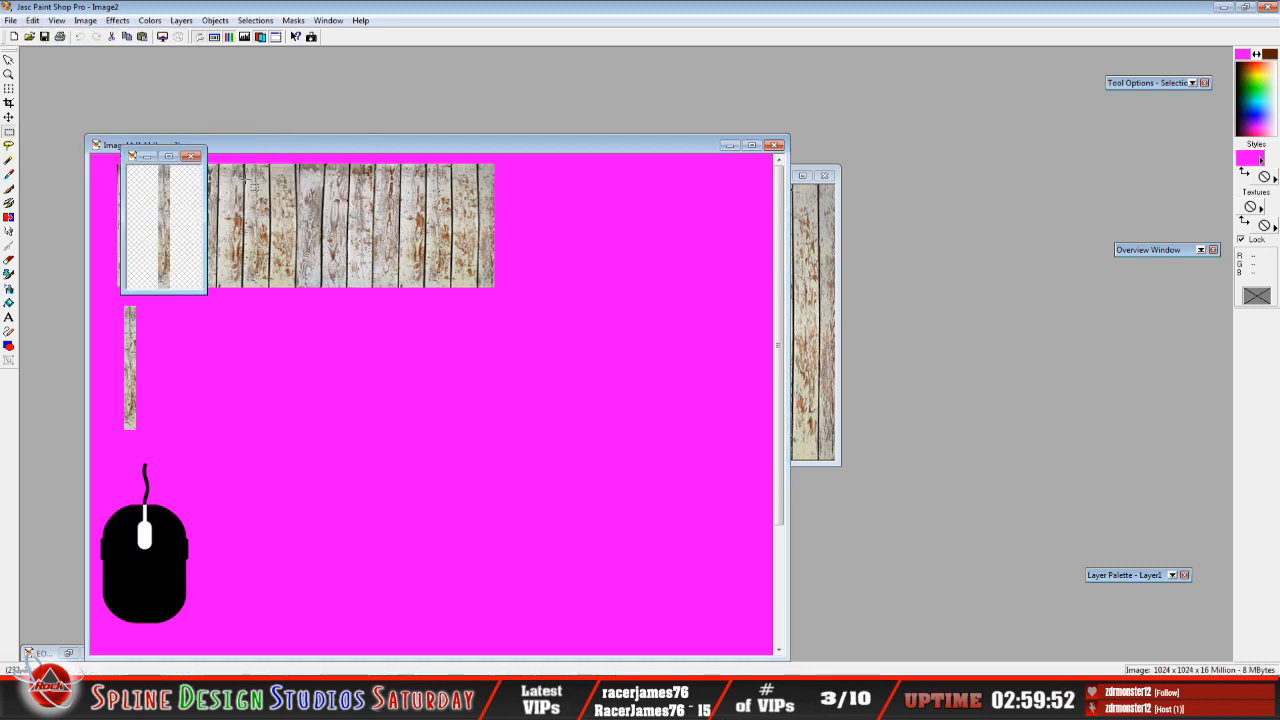
Rotate the new plank image 90 degrees to the right with all layers included.
click(85, 20)
click(105, 63)
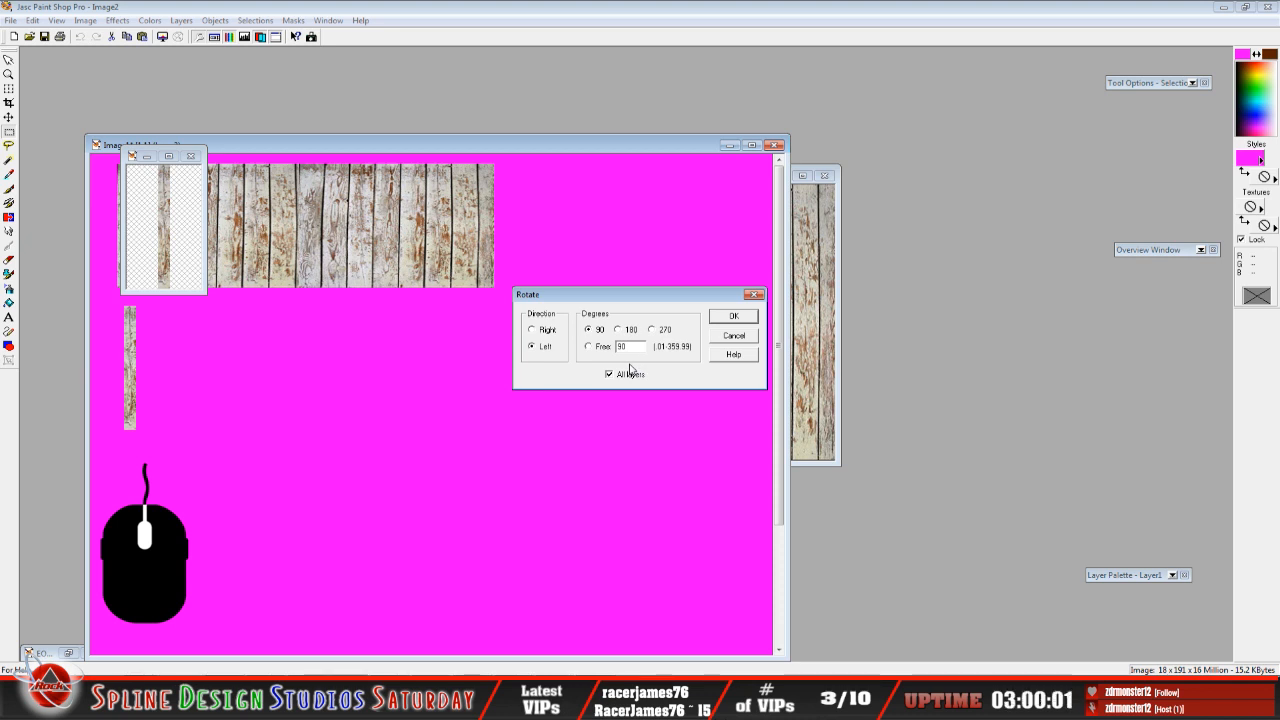
click(548, 332)
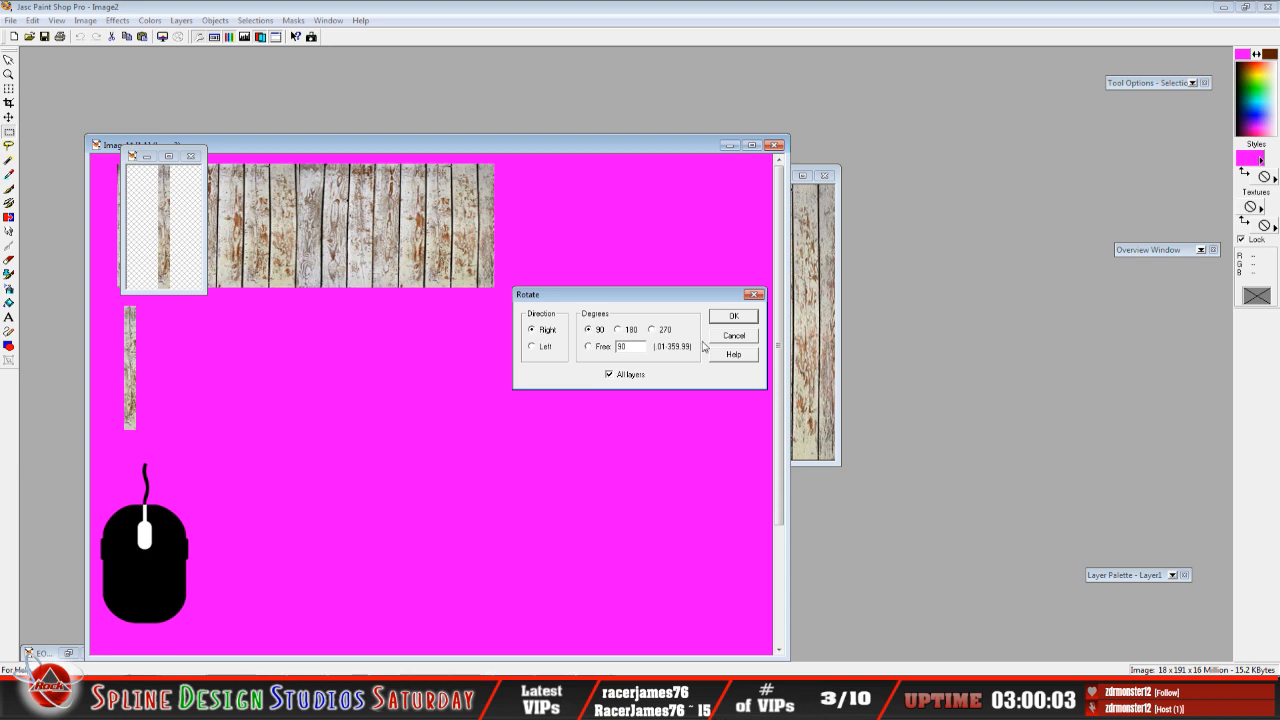
click(731, 317)
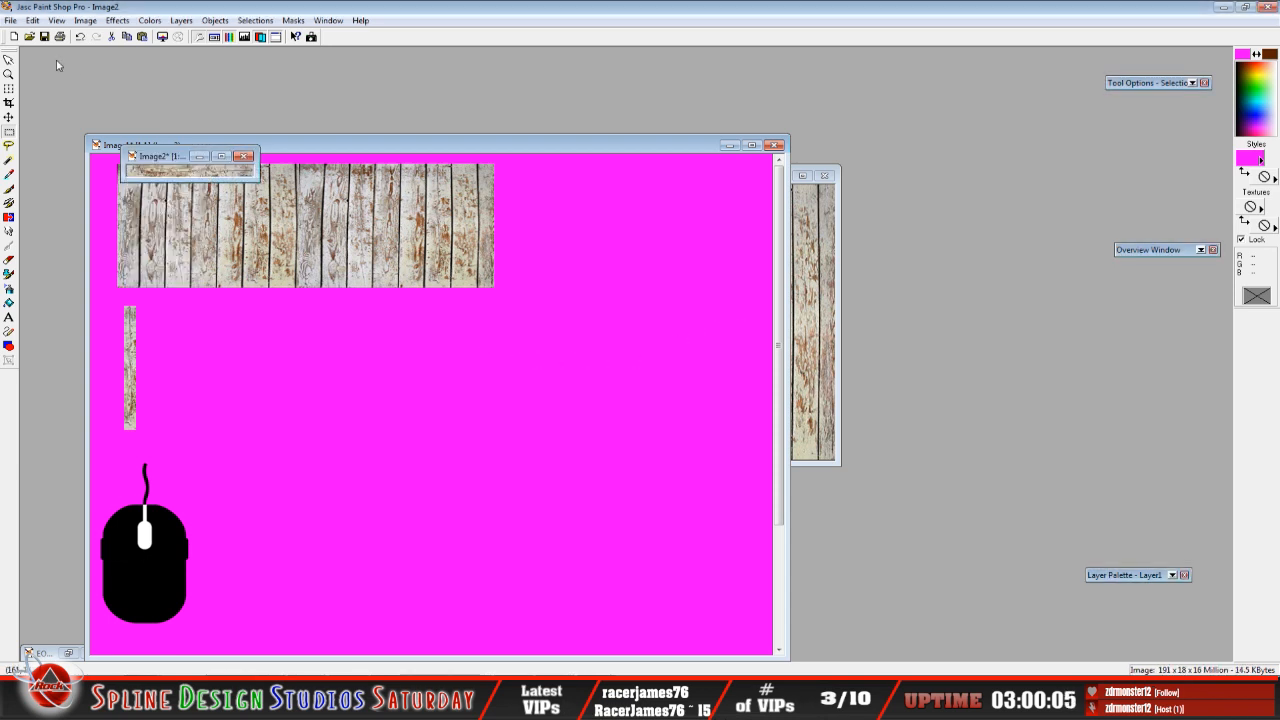
Copy the rotated plank and paste it into the plank sheet as a new selection beside the vertical plank's upper end.
click(33, 20)
click(67, 105)
drag(166, 157, 146, 79)
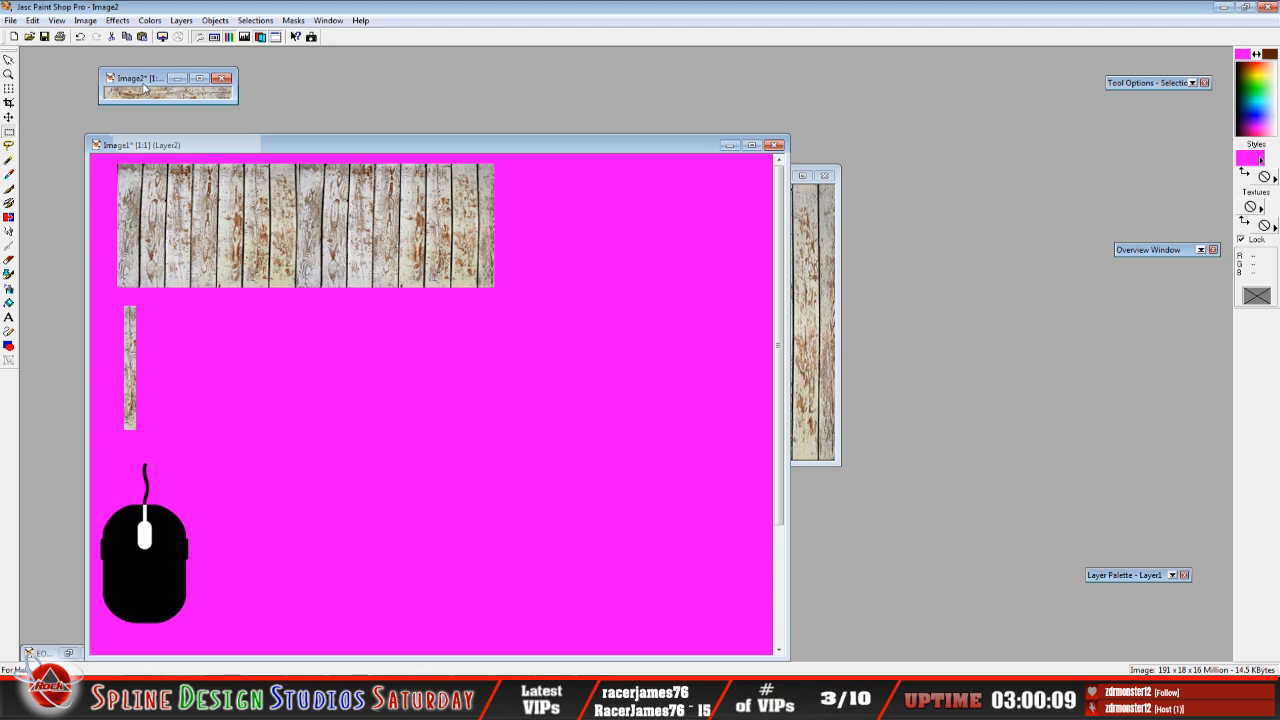
click(180, 165)
click(33, 20)
mouse_move(100, 131)
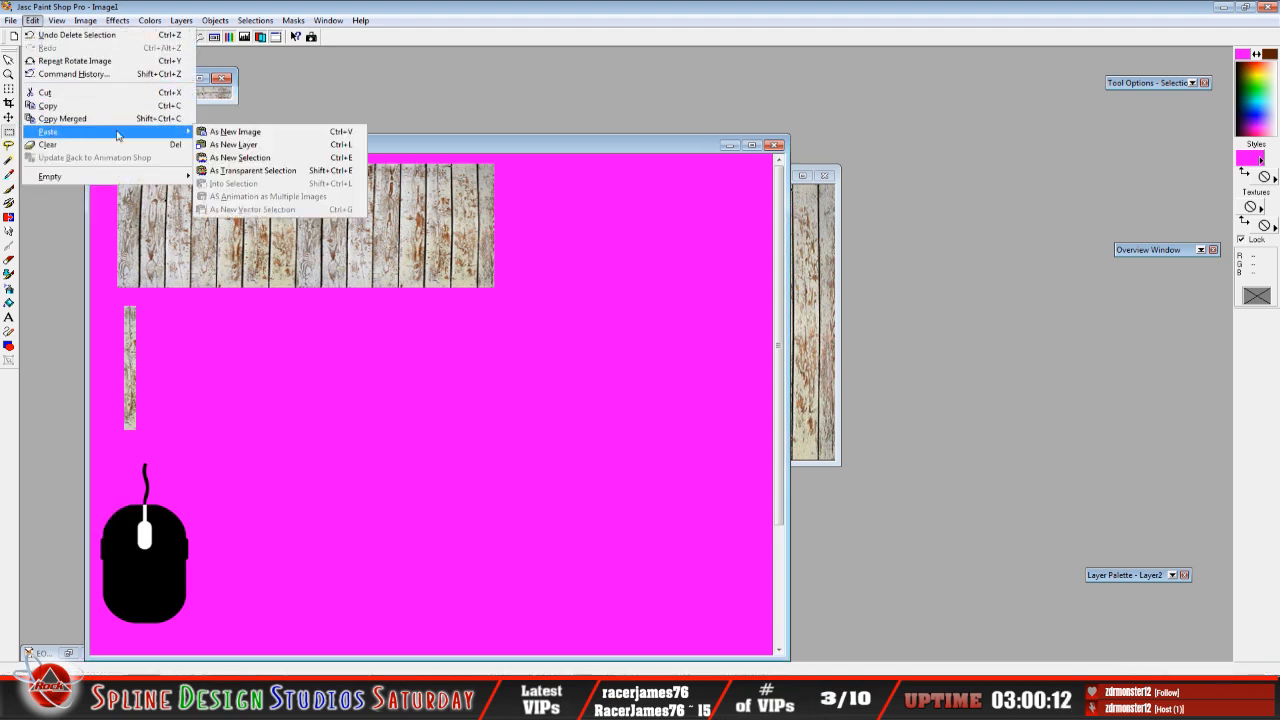
click(287, 159)
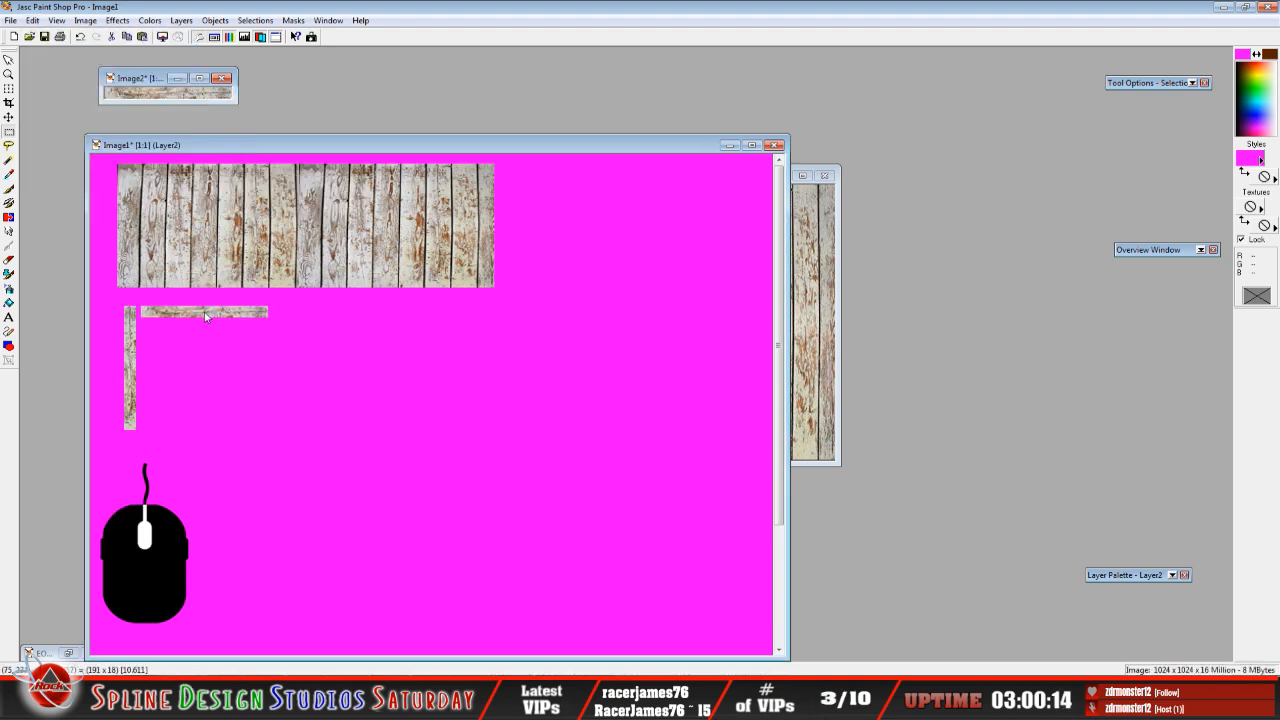
click(201, 312)
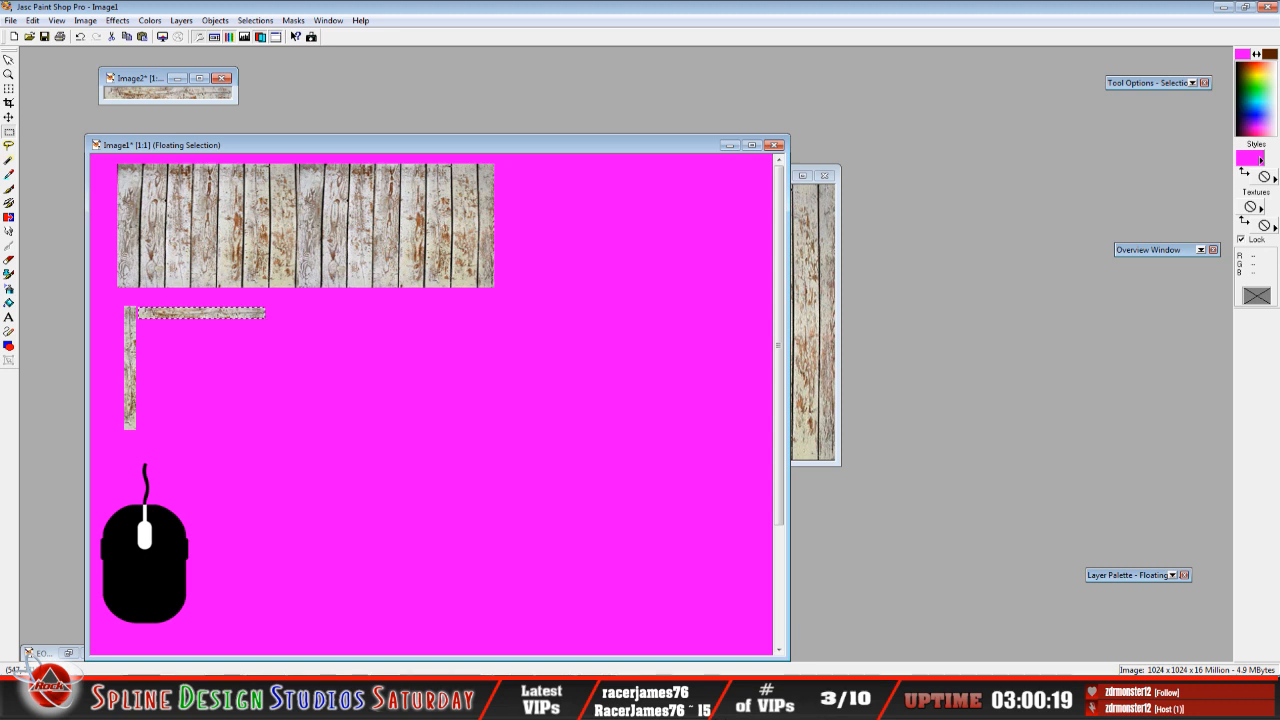
Align the pasted horizontal plank with the top of the vertical plank, against its right side, and deselect it.
drag(467, 149, 572, 102)
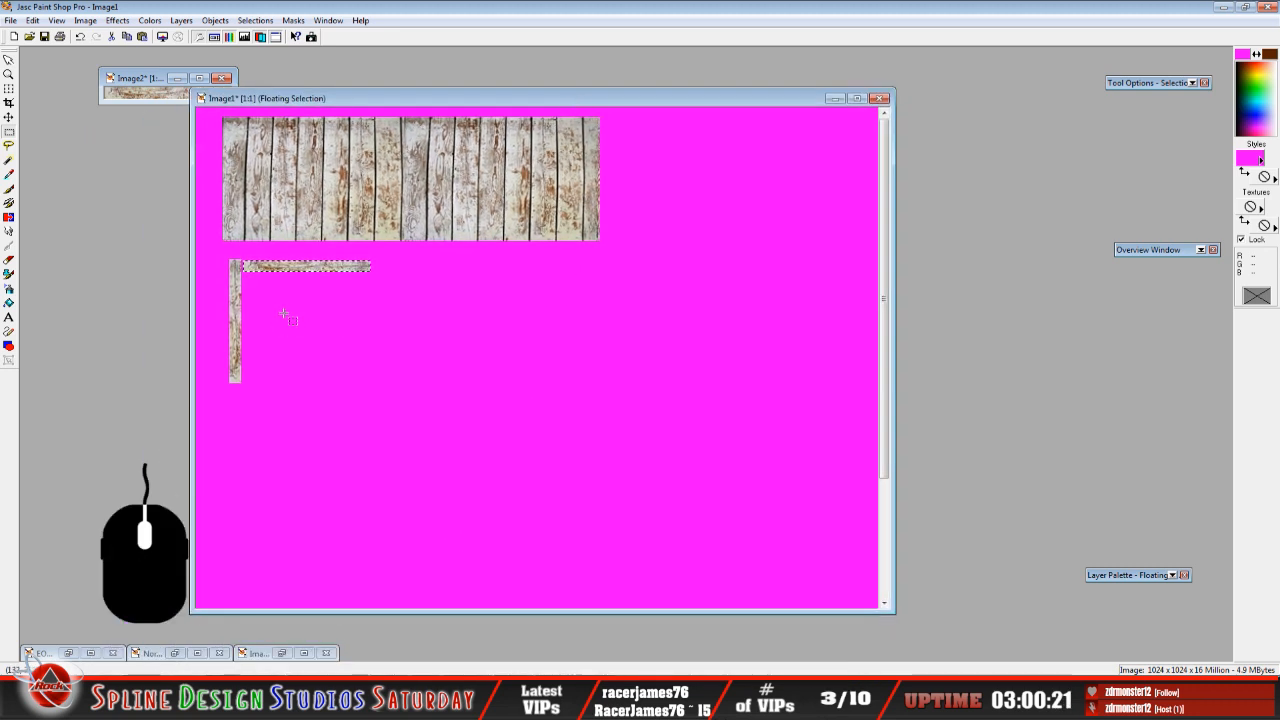
scroll(289, 307, up, 2)
drag(380, 357, 376, 353)
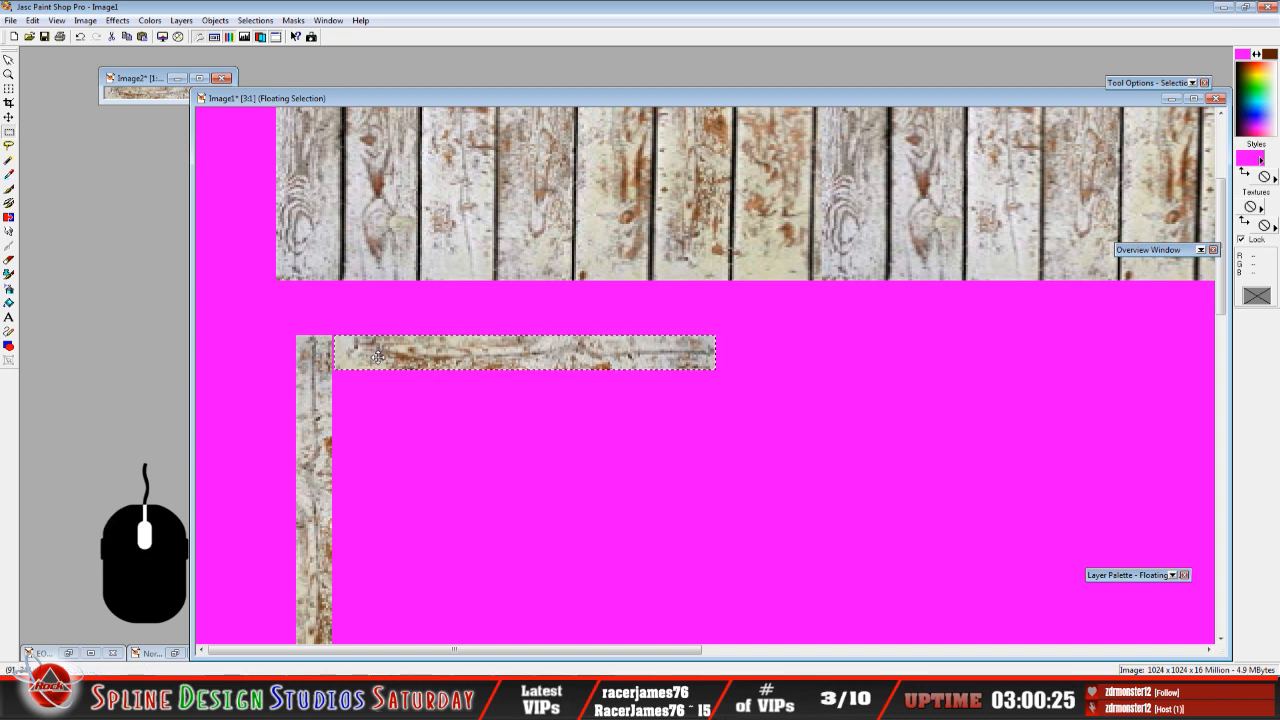
right_click(429, 406)
scroll(482, 388, down, 1)
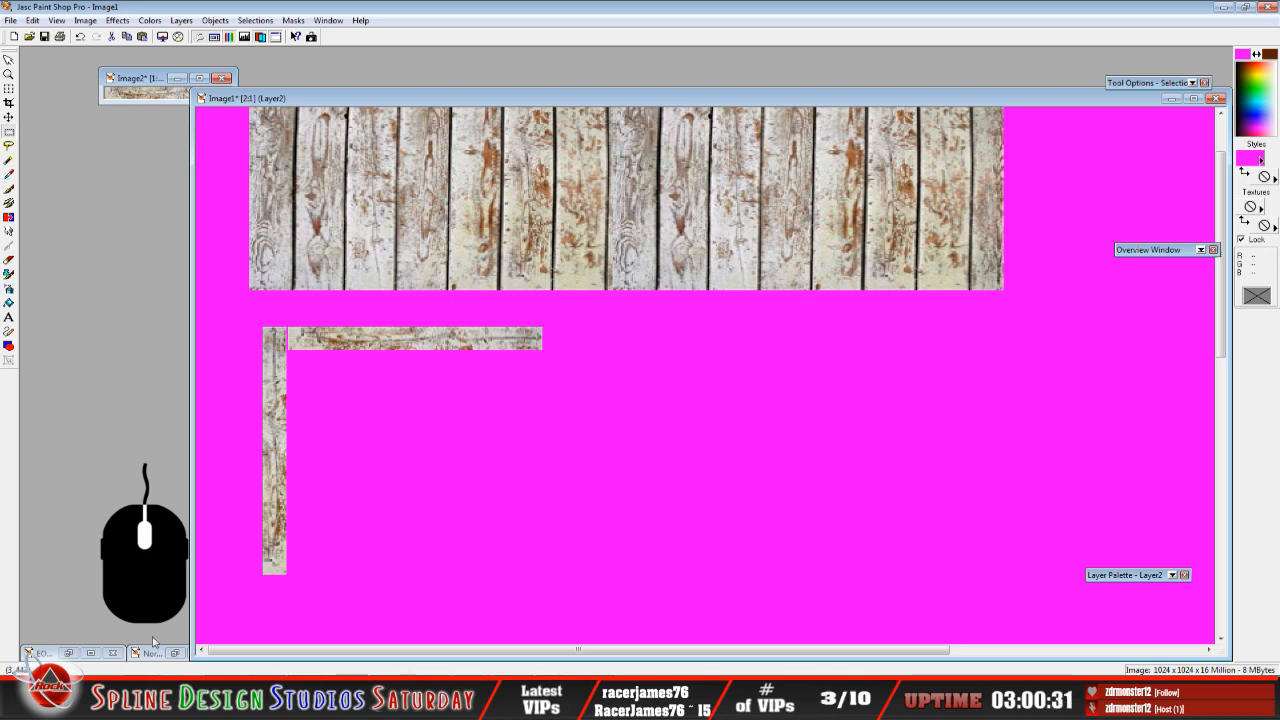
Minimize the plank sheet and examine the elevated walkway with stairs in the speedway reference photo.
drag(489, 104, 452, 96)
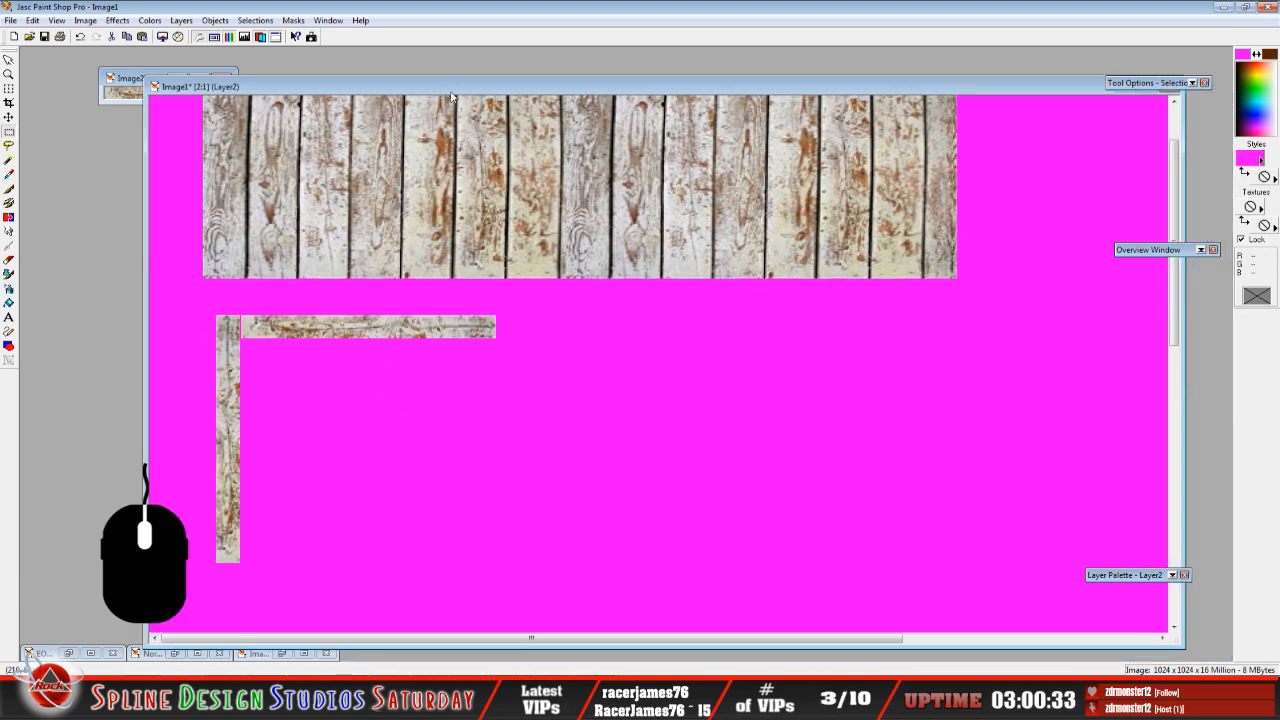
drag(1020, 92, 966, 92)
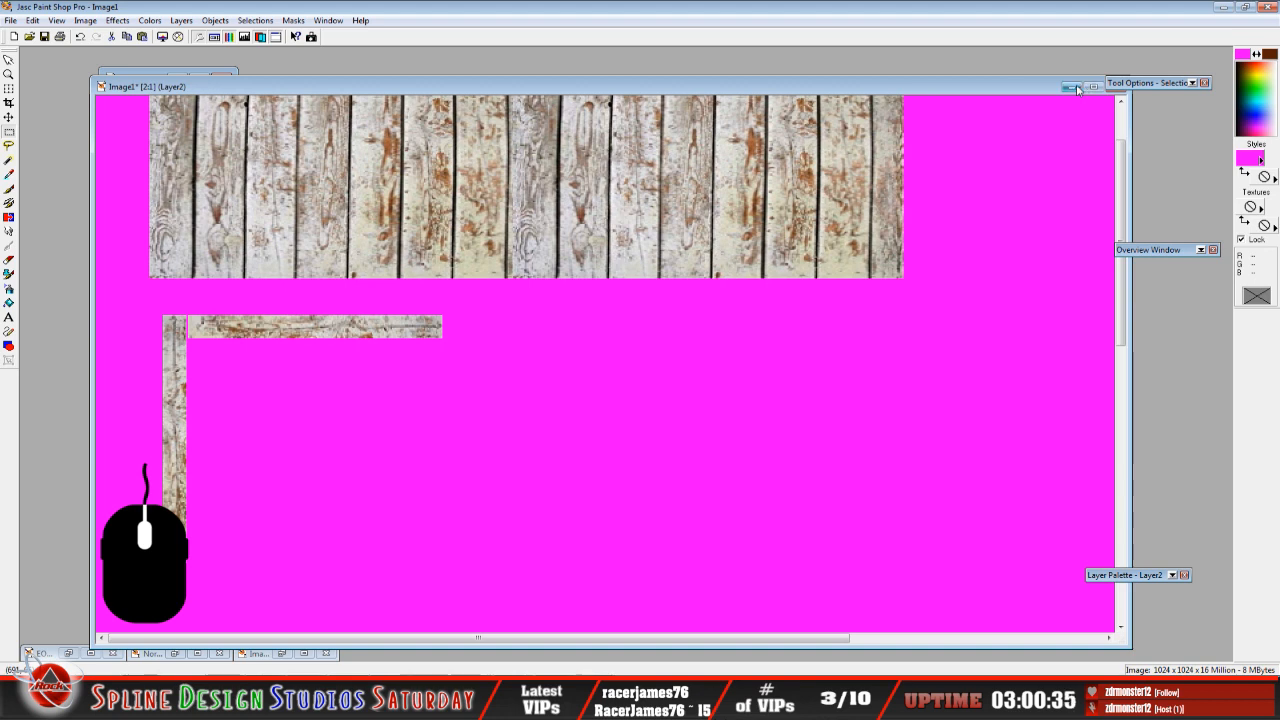
drag(1126, 126, 1006, 146)
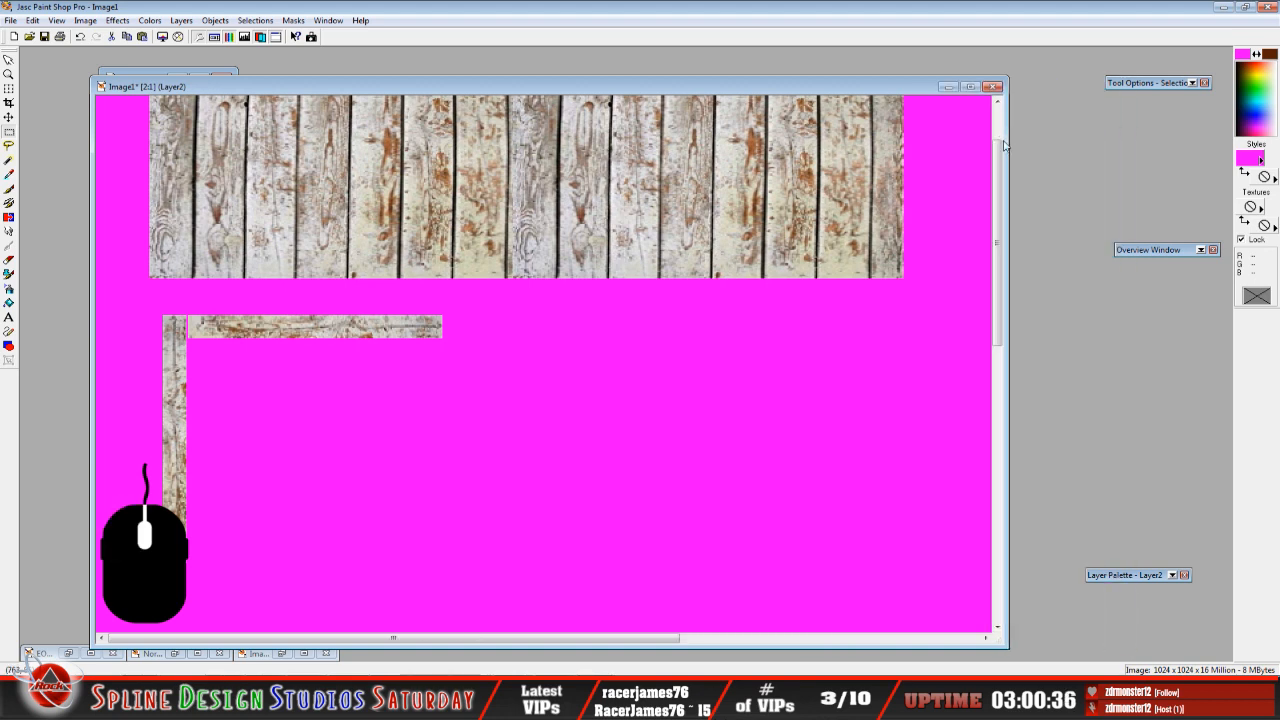
click(950, 88)
click(793, 337)
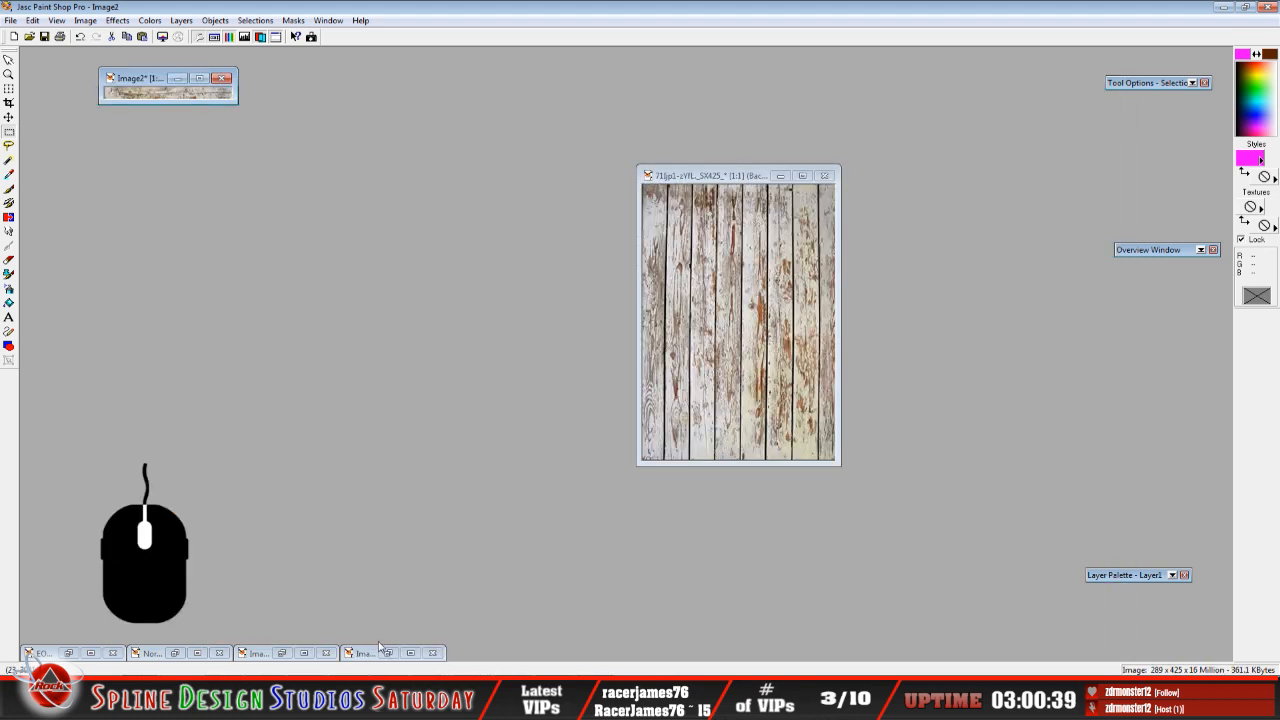
click(281, 653)
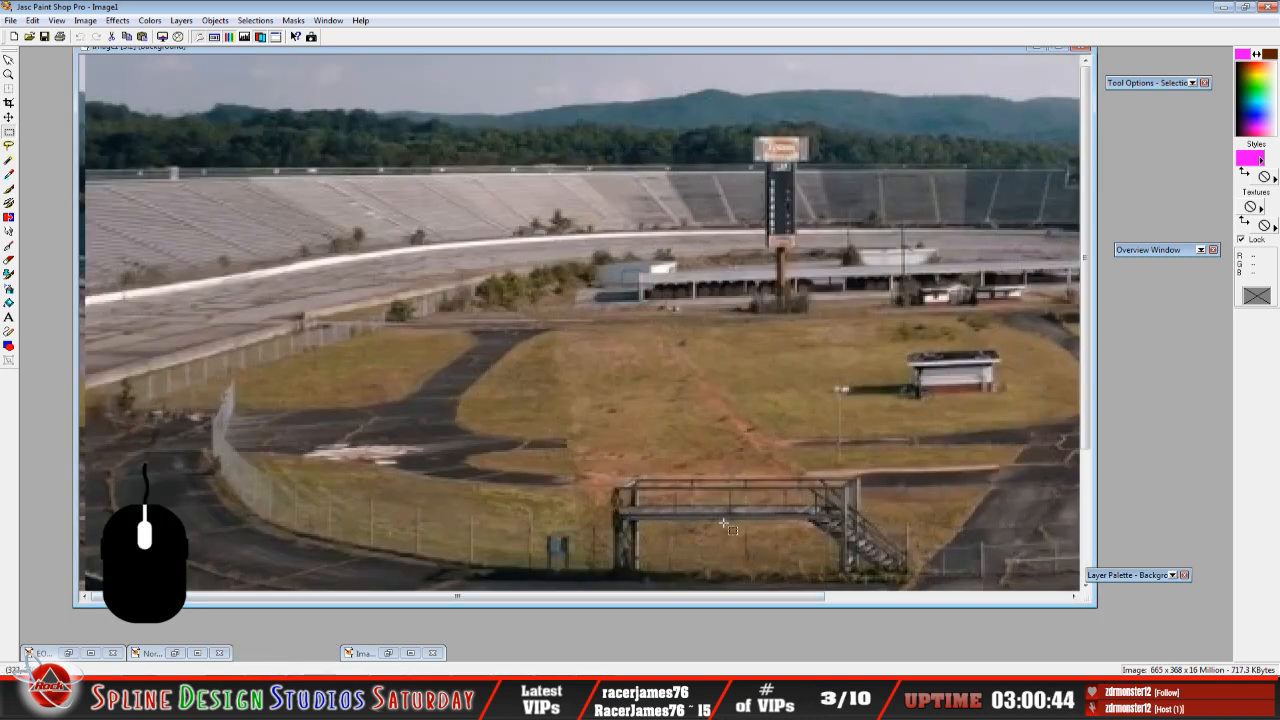
scroll(737, 521, up, 1)
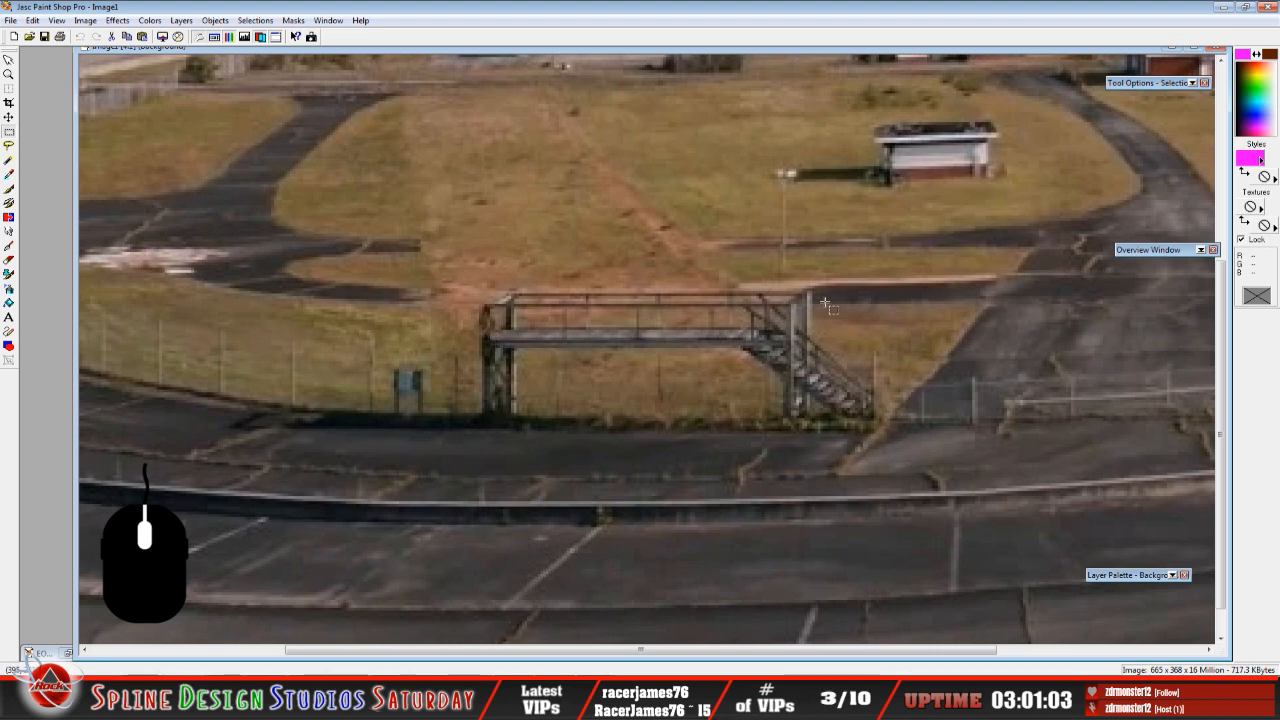
click(1171, 49)
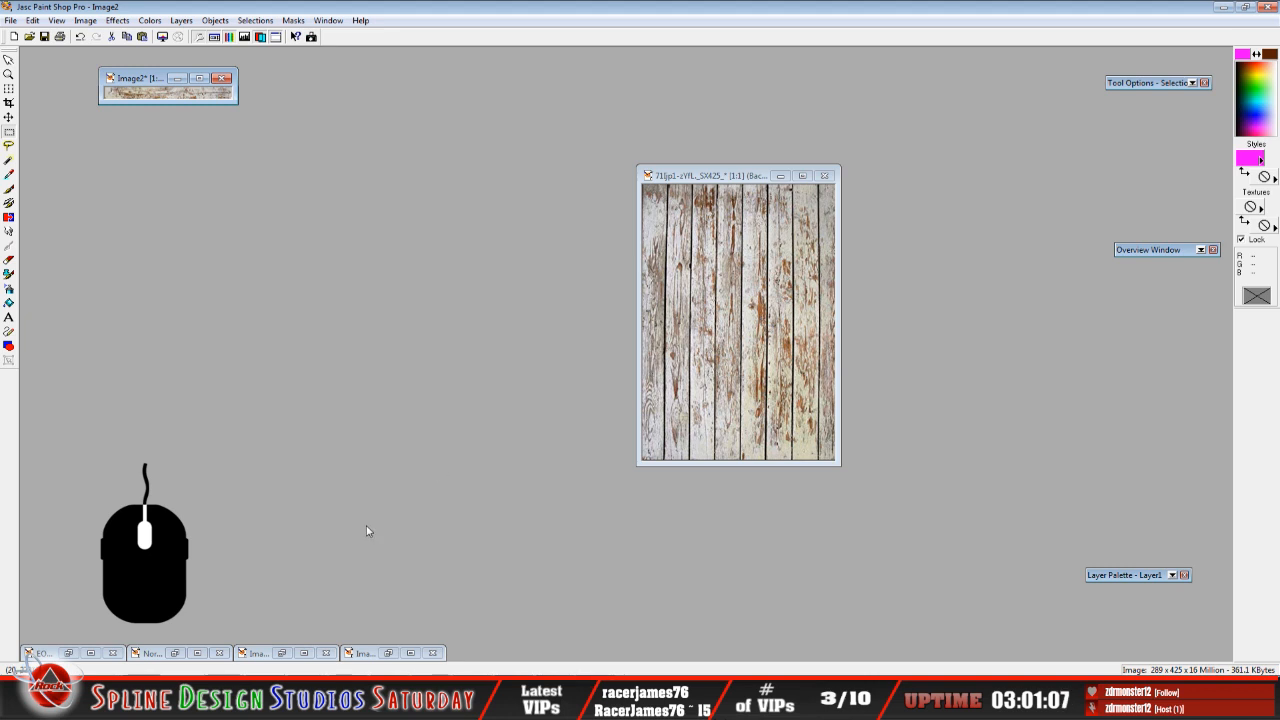
Copy the rotated plank again and paste it into the plank sheet as a new selection against the horizontal plank's right end.
click(388, 652)
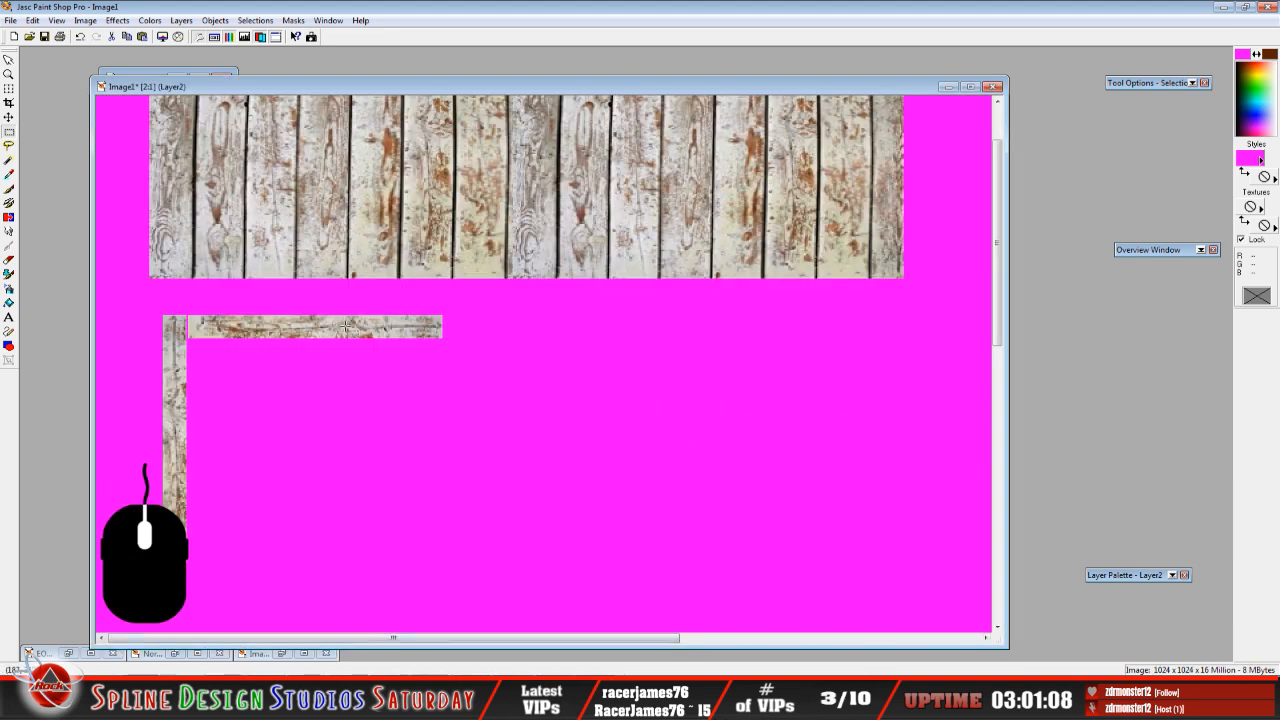
scroll(461, 333, down, 1)
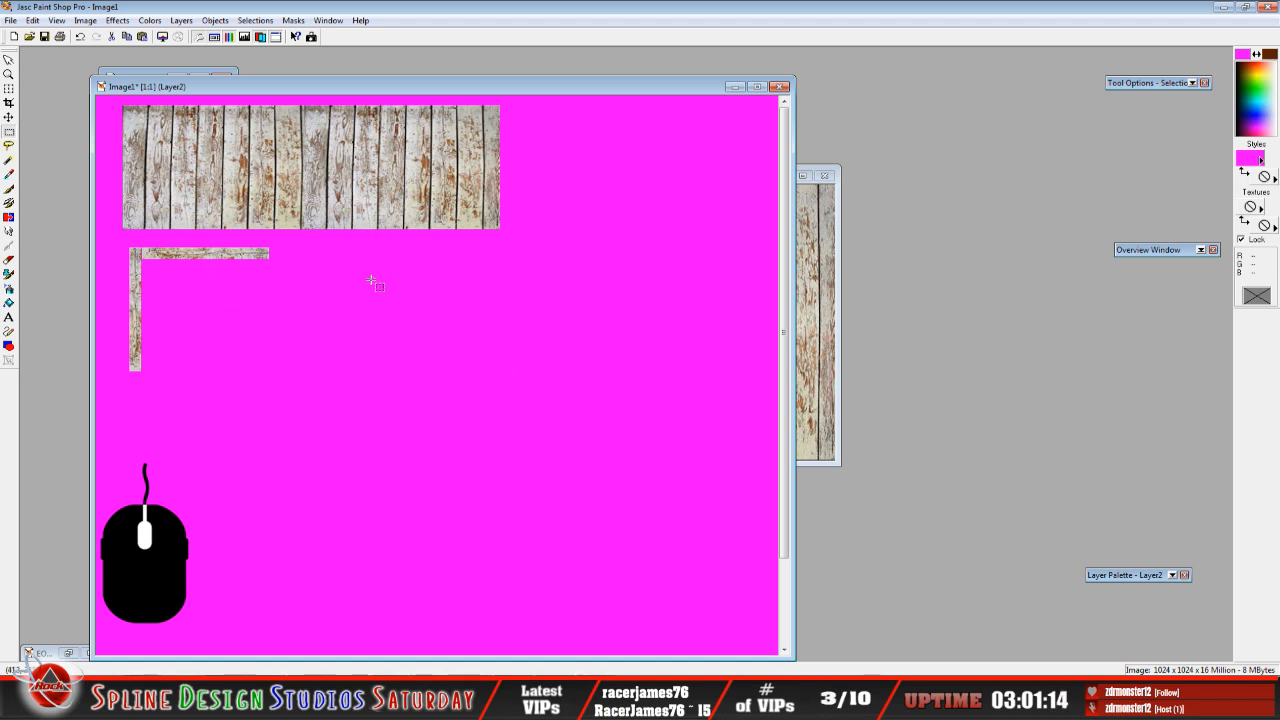
scroll(365, 274, up, 1)
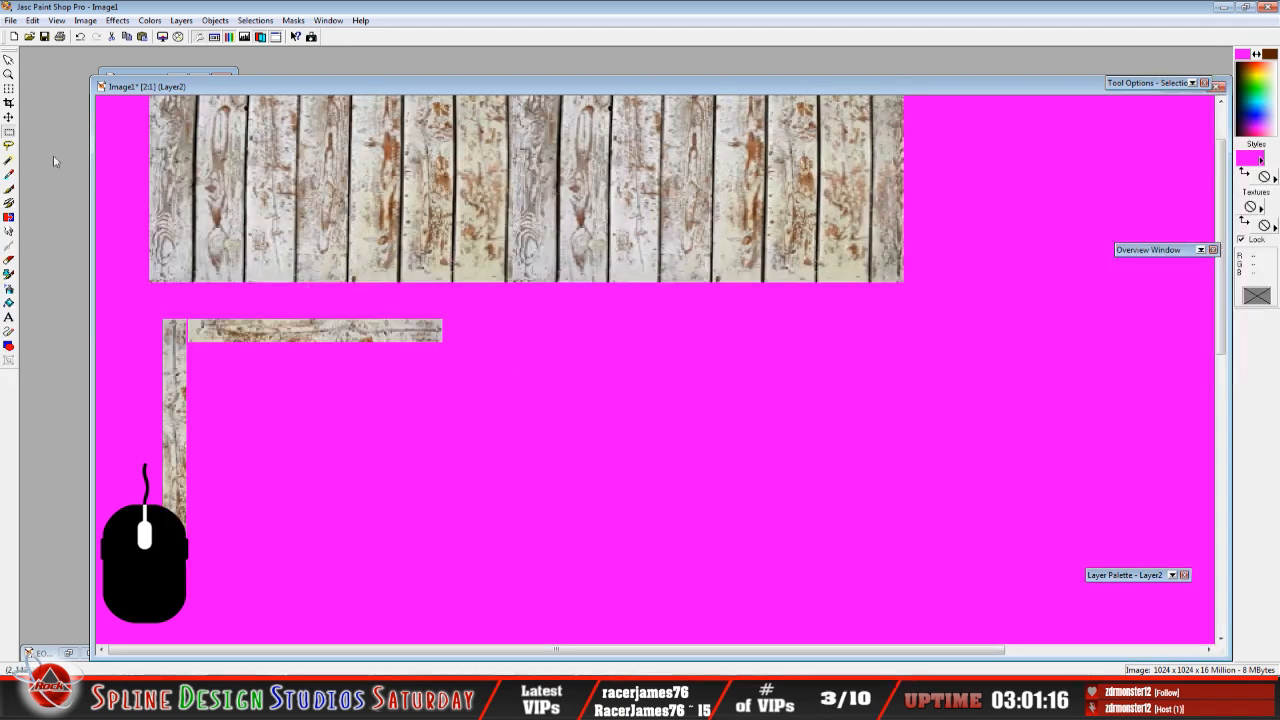
click(152, 75)
click(33, 20)
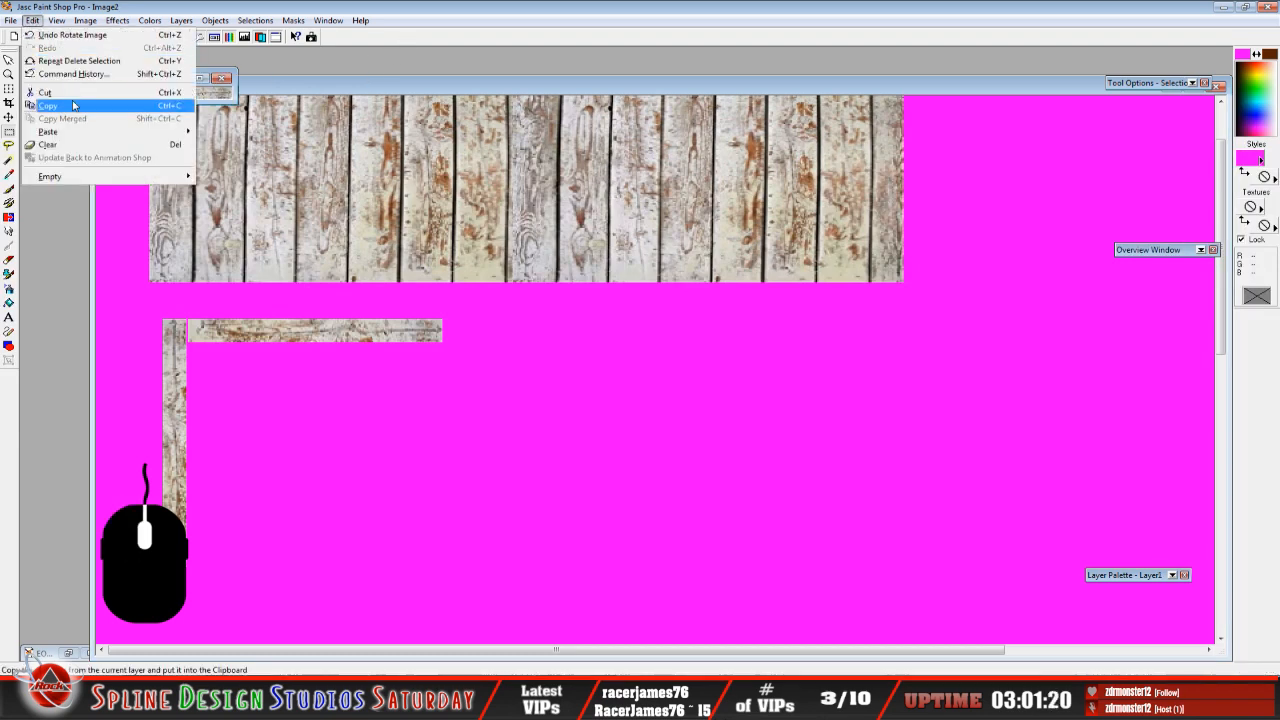
click(58, 105)
click(314, 93)
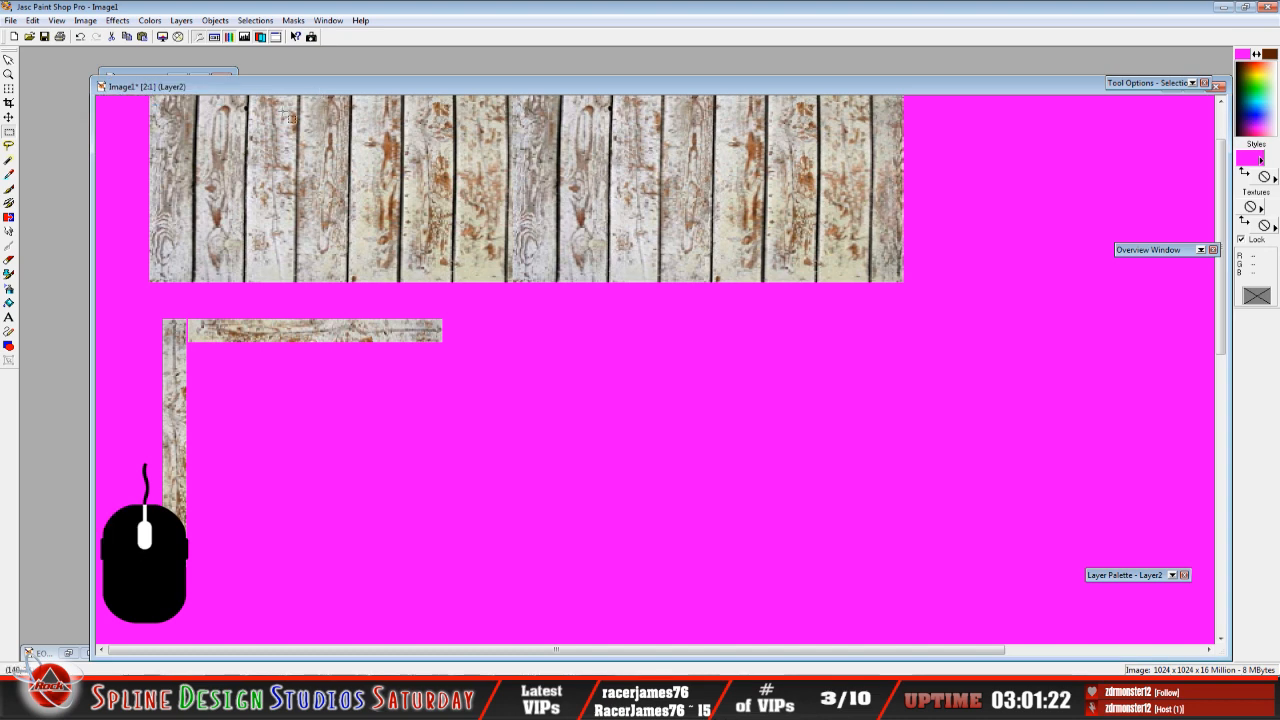
click(33, 20)
mouse_move(48, 131)
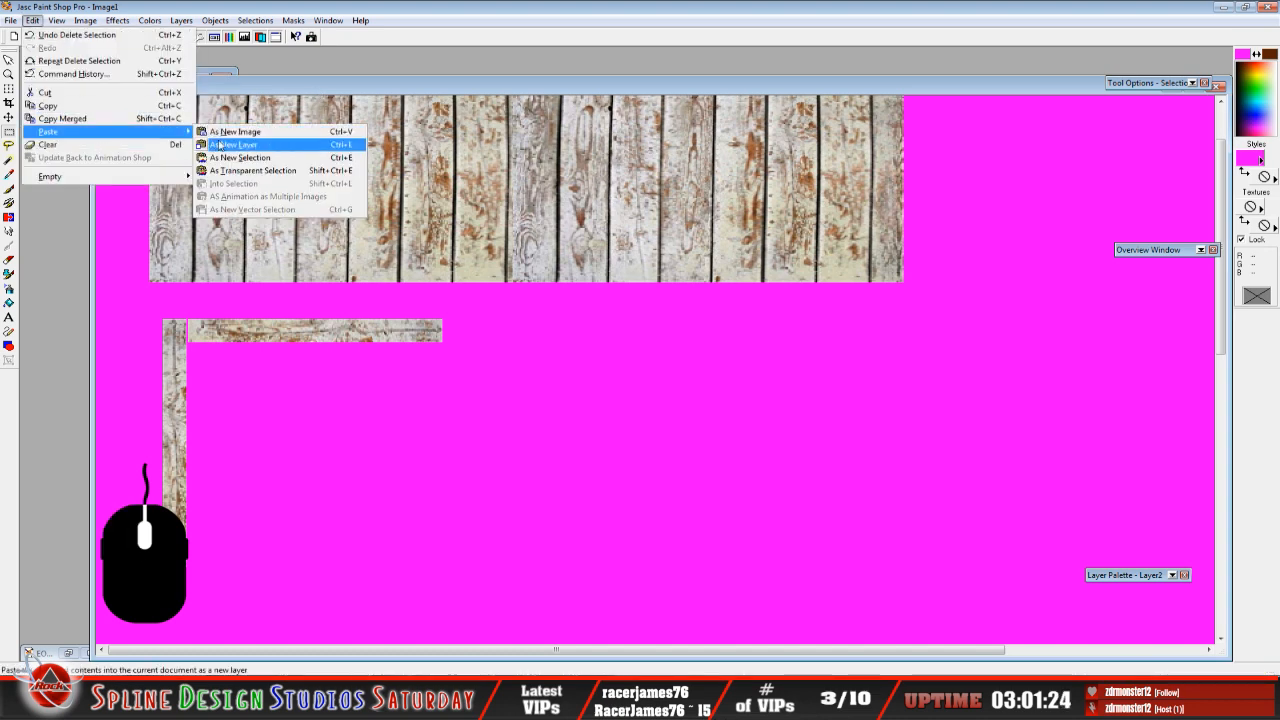
click(229, 158)
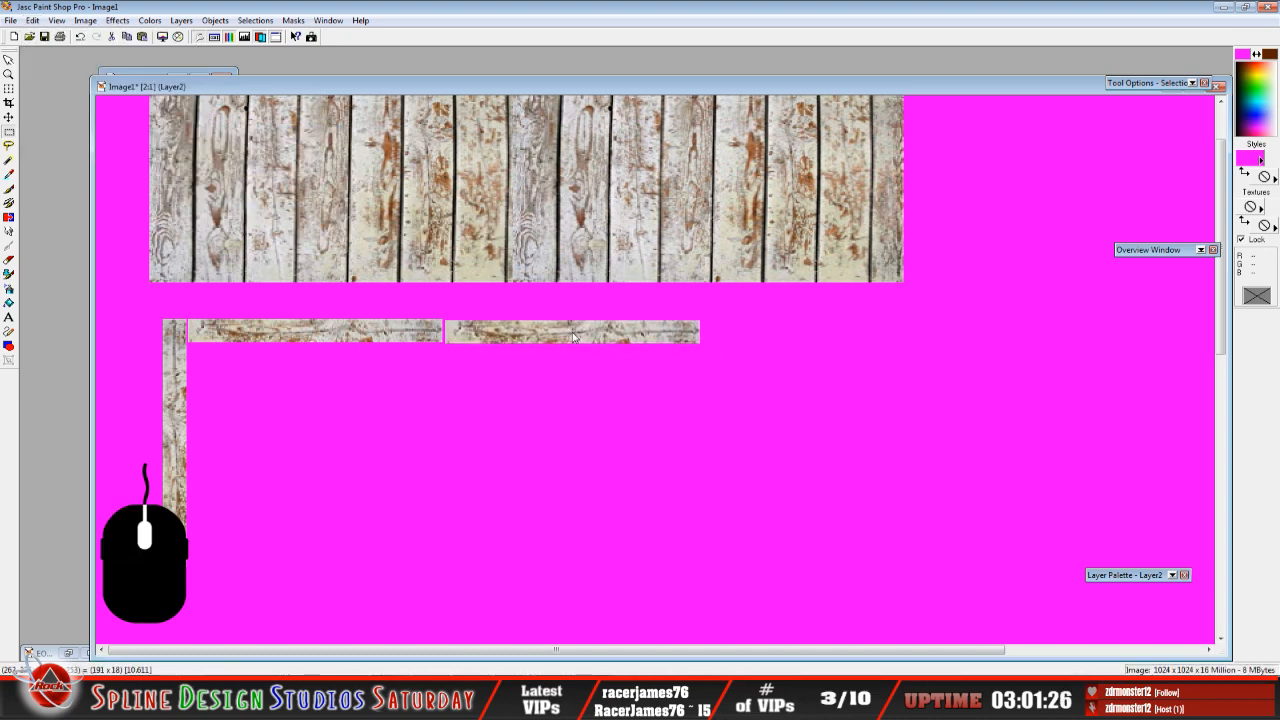
click(572, 336)
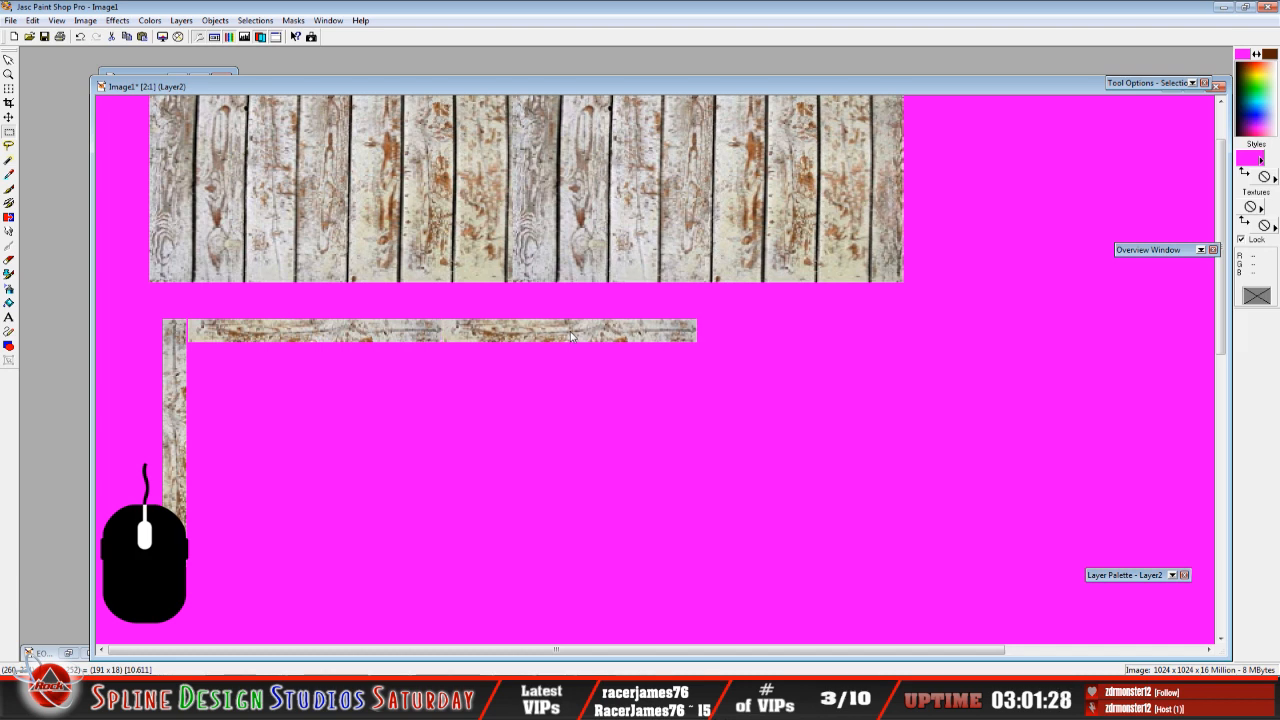
Paste another rotated plank as a new selection against the horizontal strip's right end, completing a three-plank strip, and deselect it.
click(32, 20)
mouse_move(60, 131)
click(253, 157)
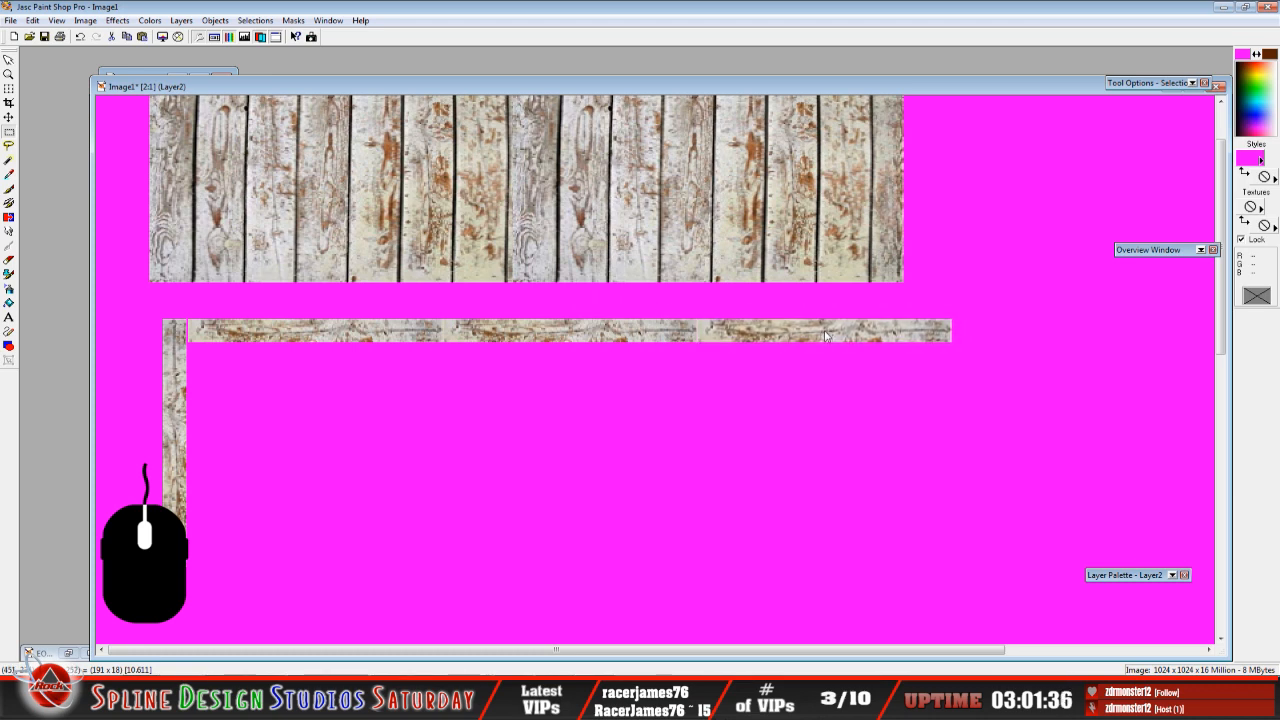
click(826, 337)
right_click(656, 291)
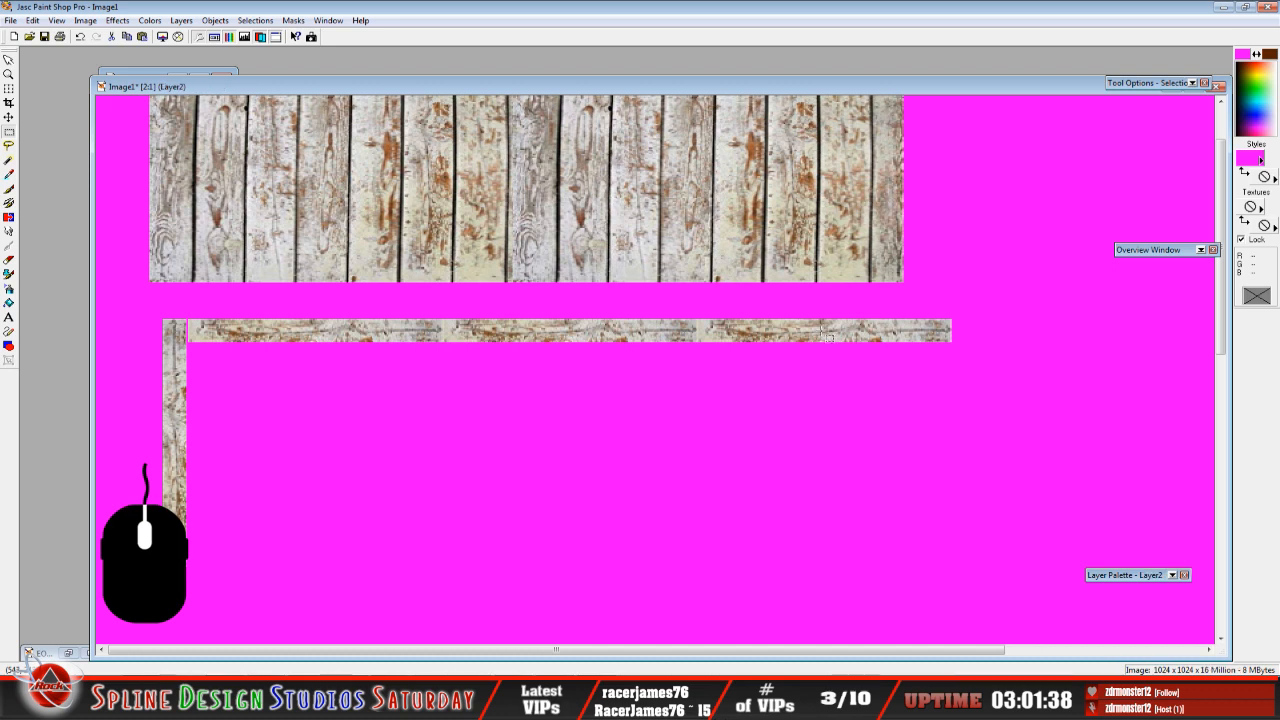
scroll(648, 291, down, 1)
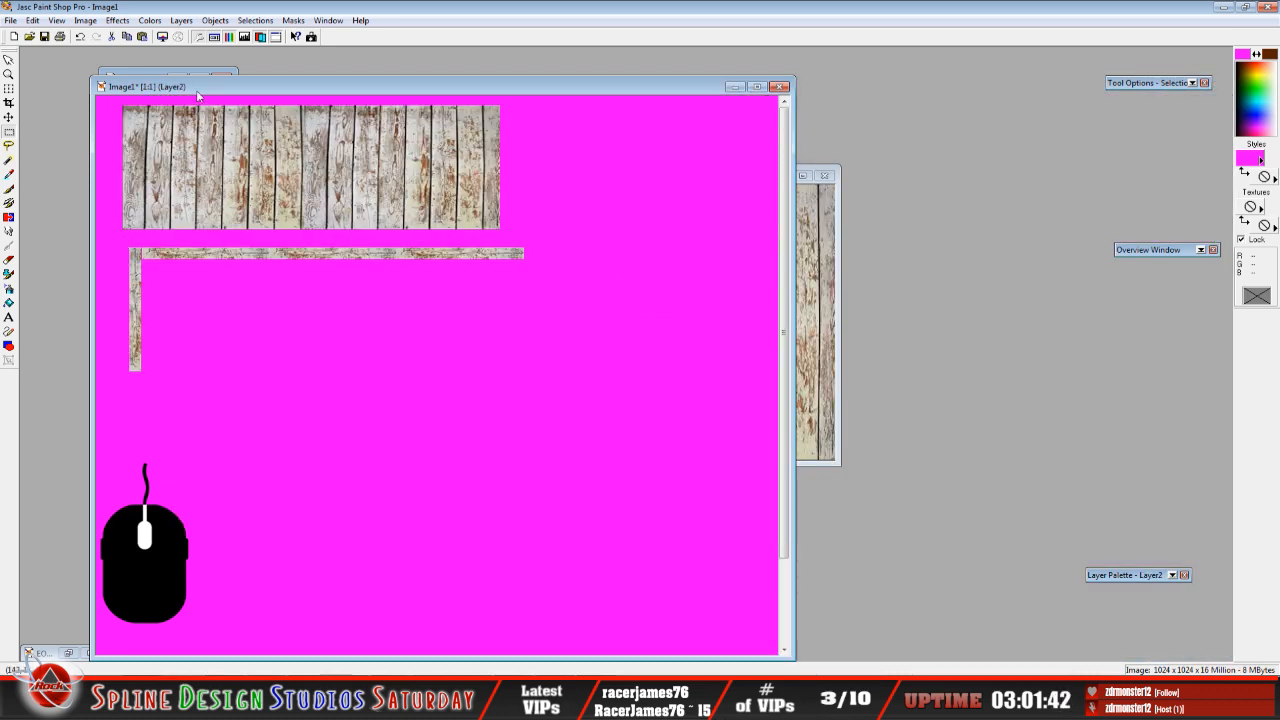
Undo the rotation of the single-plank image to make it vertical again, and copy the plank.
drag(198, 96, 348, 110)
click(136, 82)
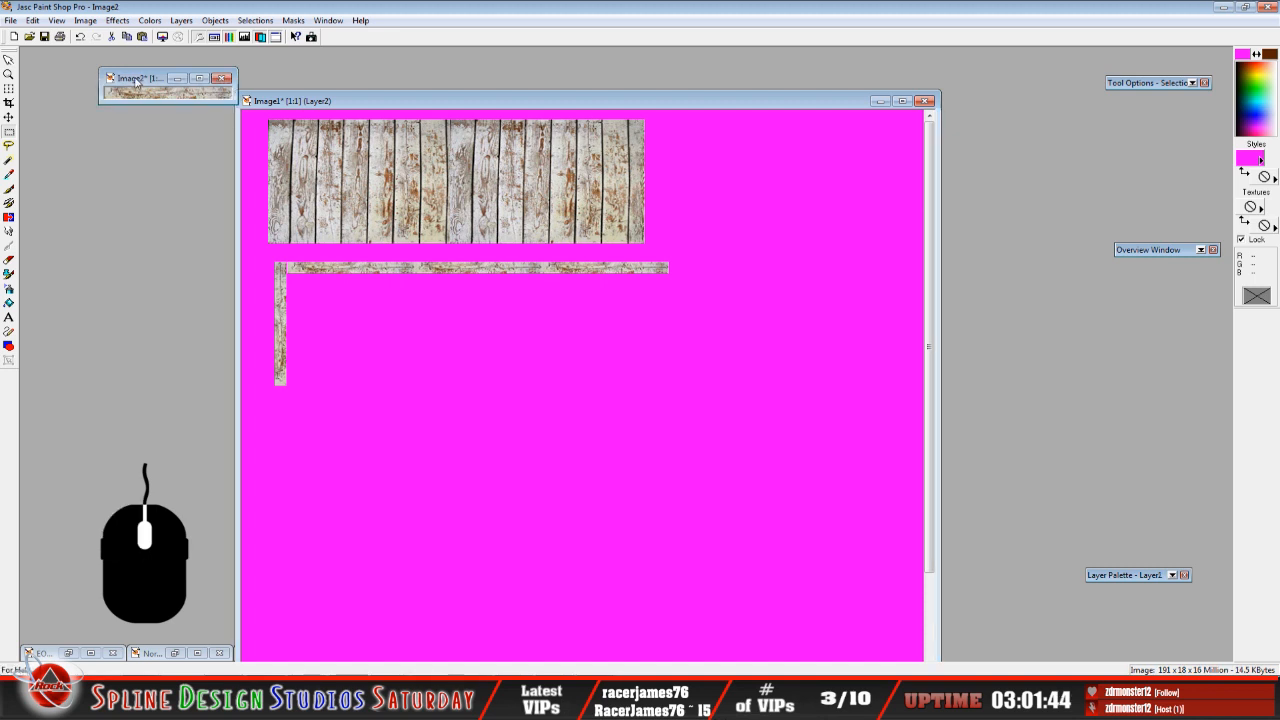
click(80, 37)
click(32, 20)
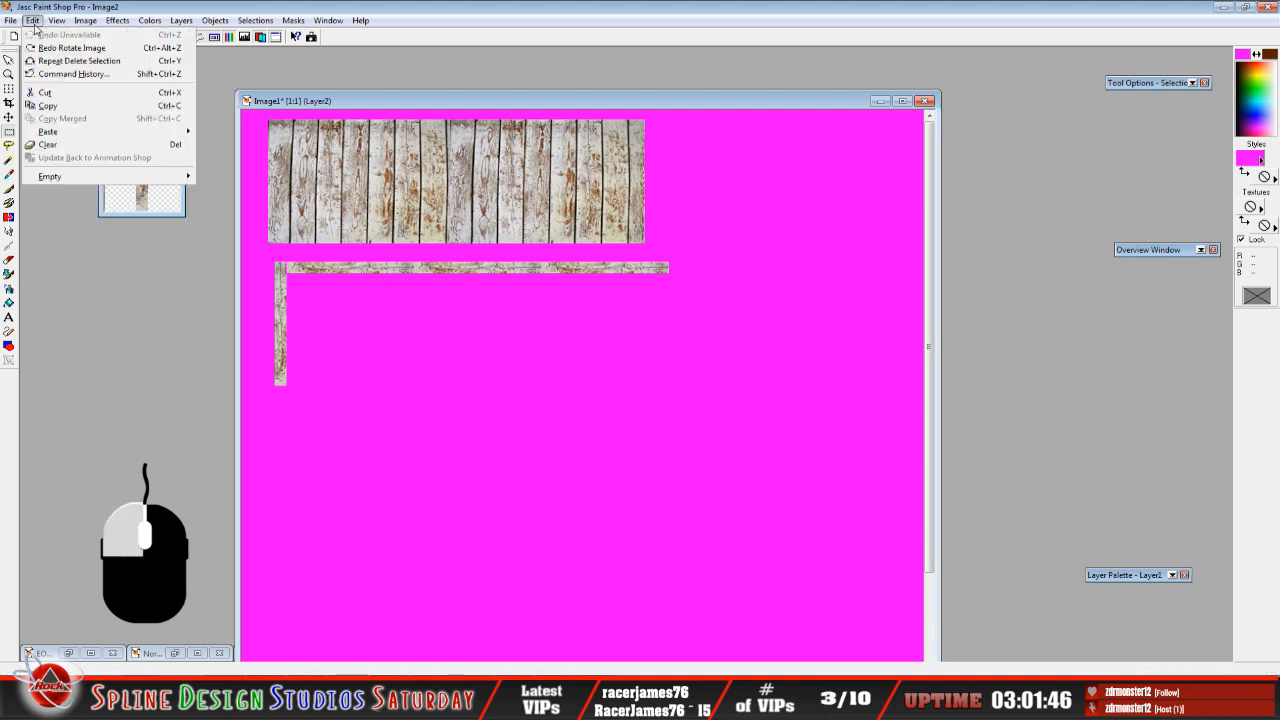
click(58, 104)
drag(375, 105, 257, 79)
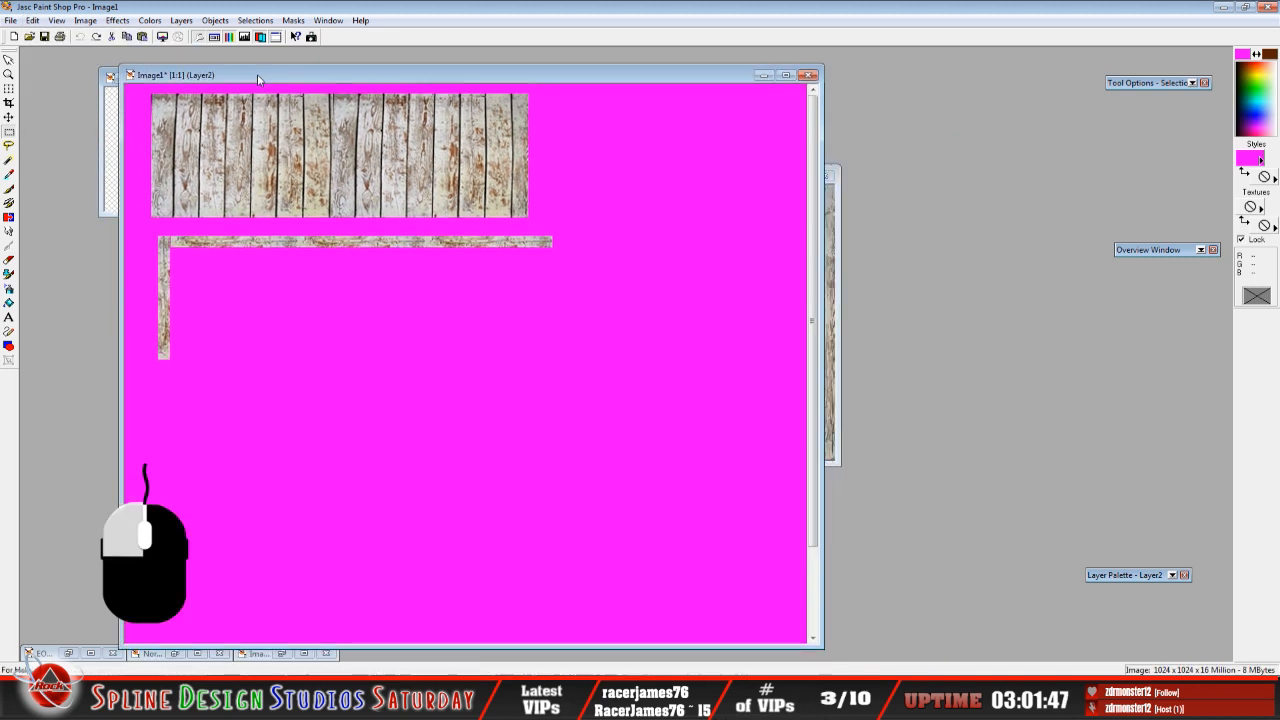
Paste the vertical plank into the sheet as a floating selection, align it with the horizontal strip's right end as a post, and deselect it.
click(32, 20)
mouse_move(91, 132)
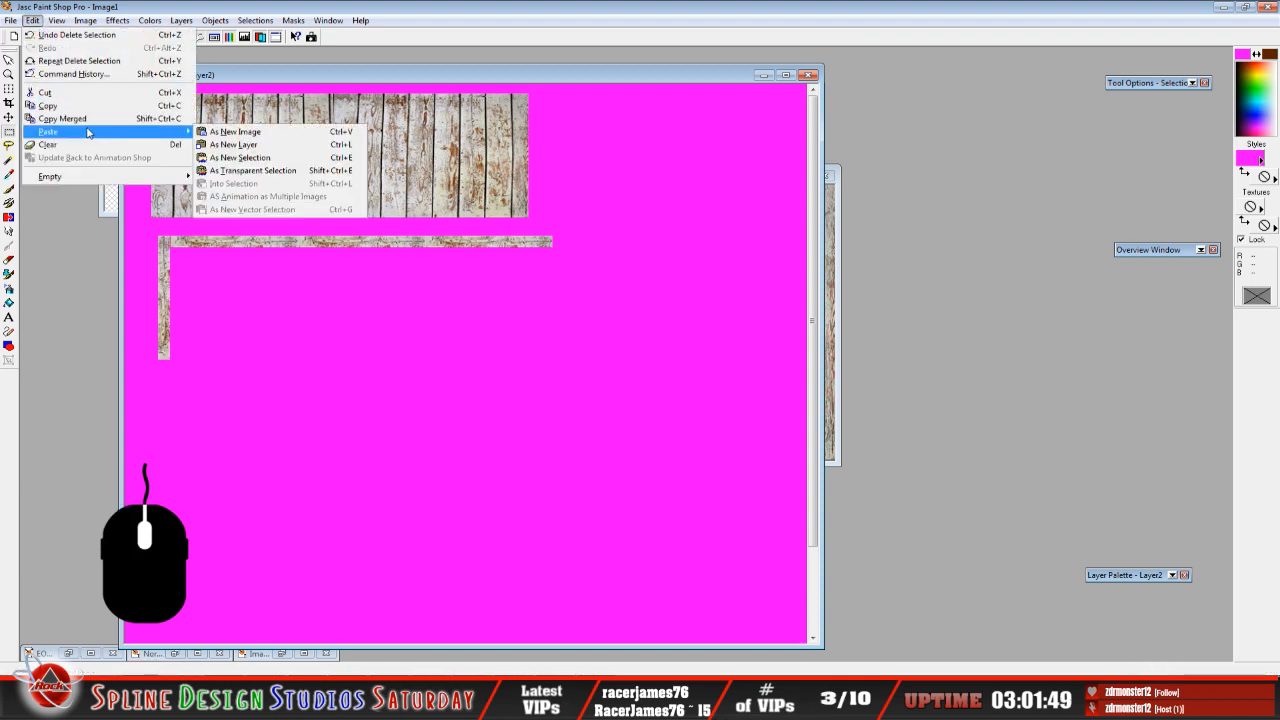
click(285, 172)
click(557, 298)
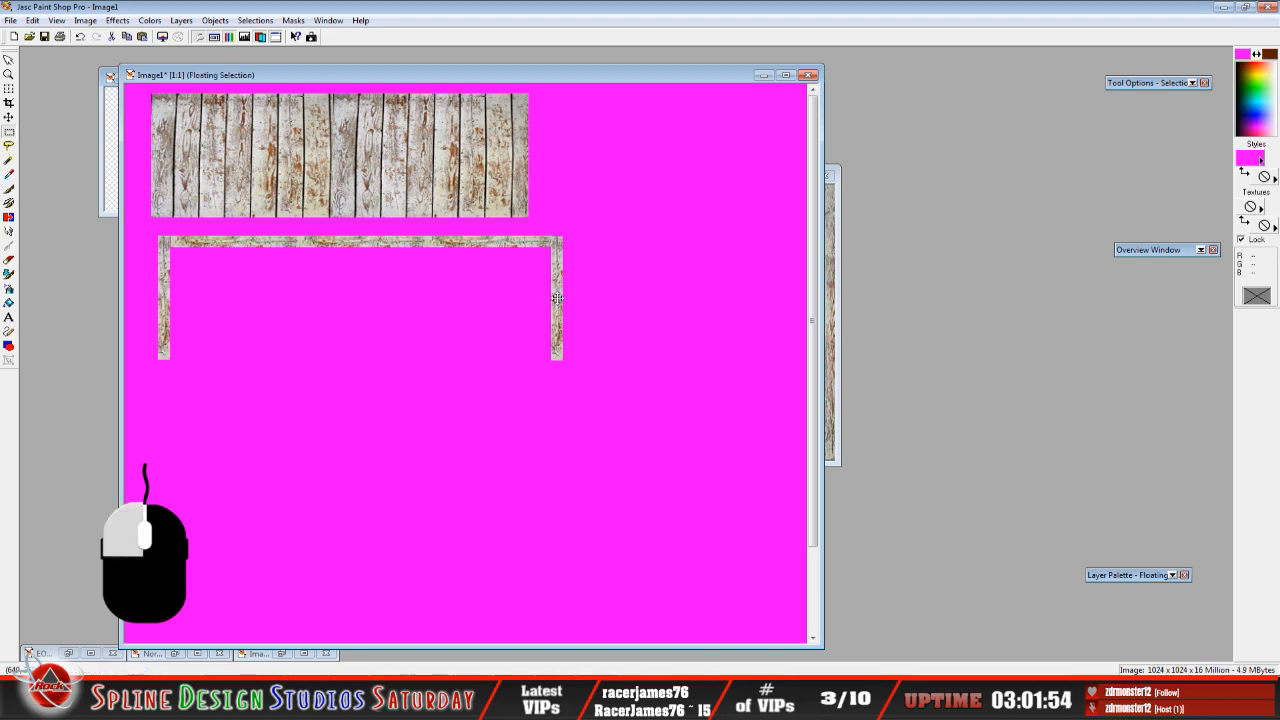
scroll(557, 298, up, 2)
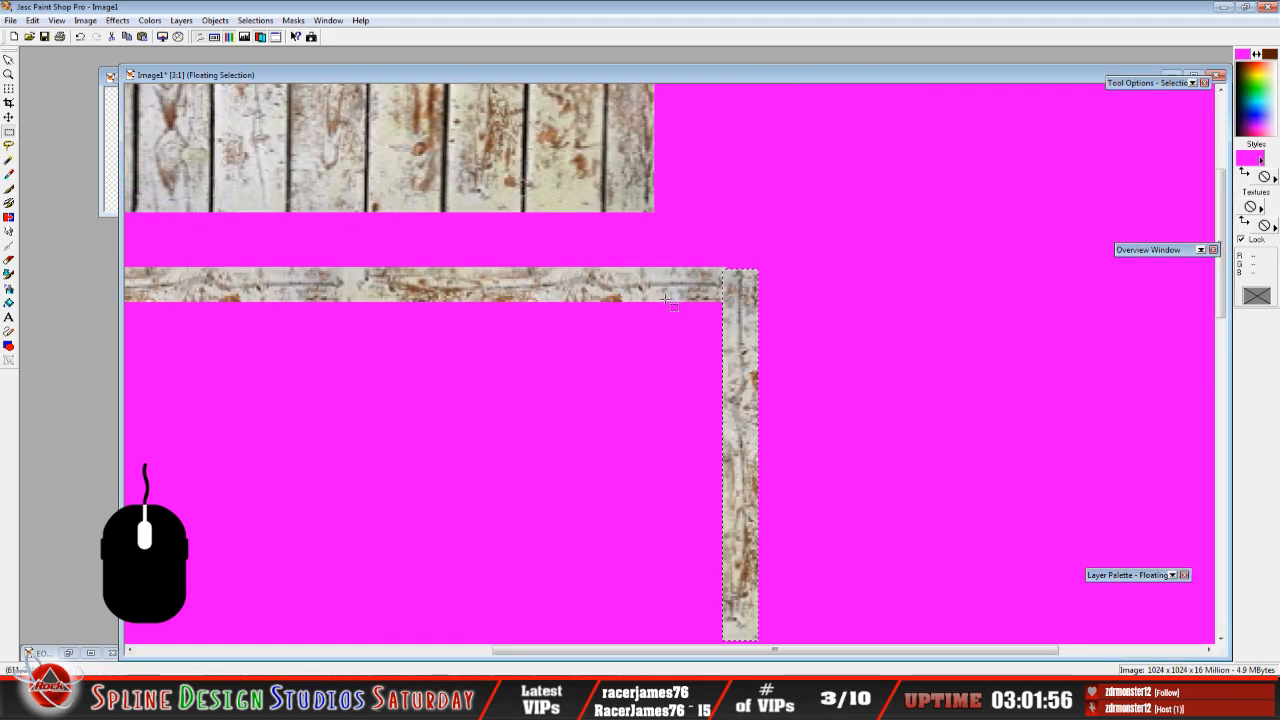
scroll(722, 306, down, 1)
drag(712, 371, 718, 372)
key(ctrl+d)
scroll(700, 350, down, 1)
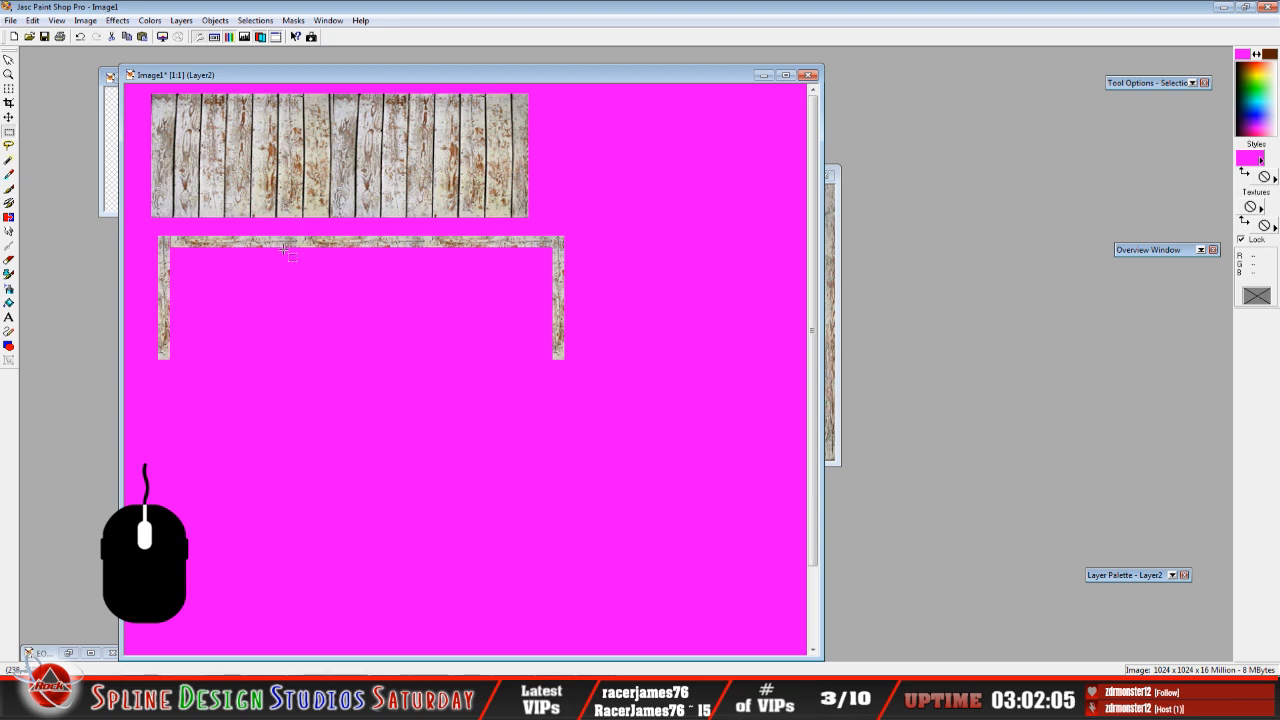
Paste the vertical plank as a new selection to form an inner post about a quarter of the way along the horizontal strip.
click(33, 20)
mouse_move(60, 131)
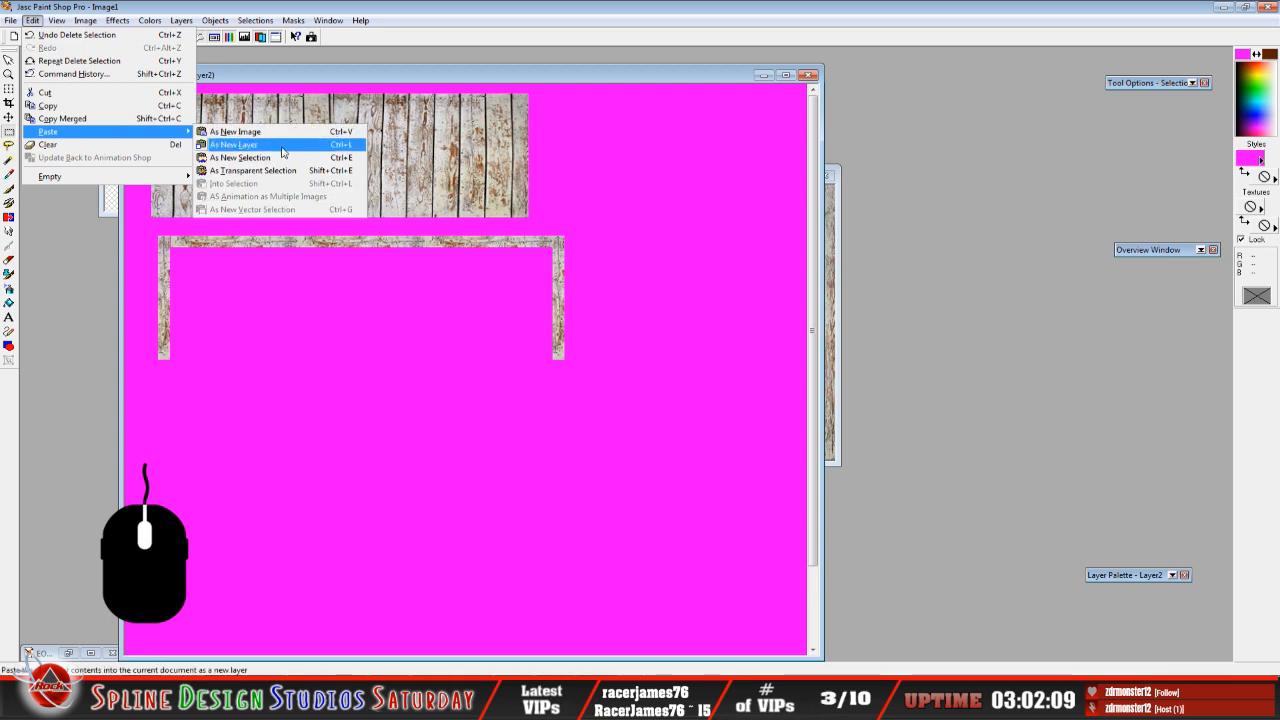
click(255, 157)
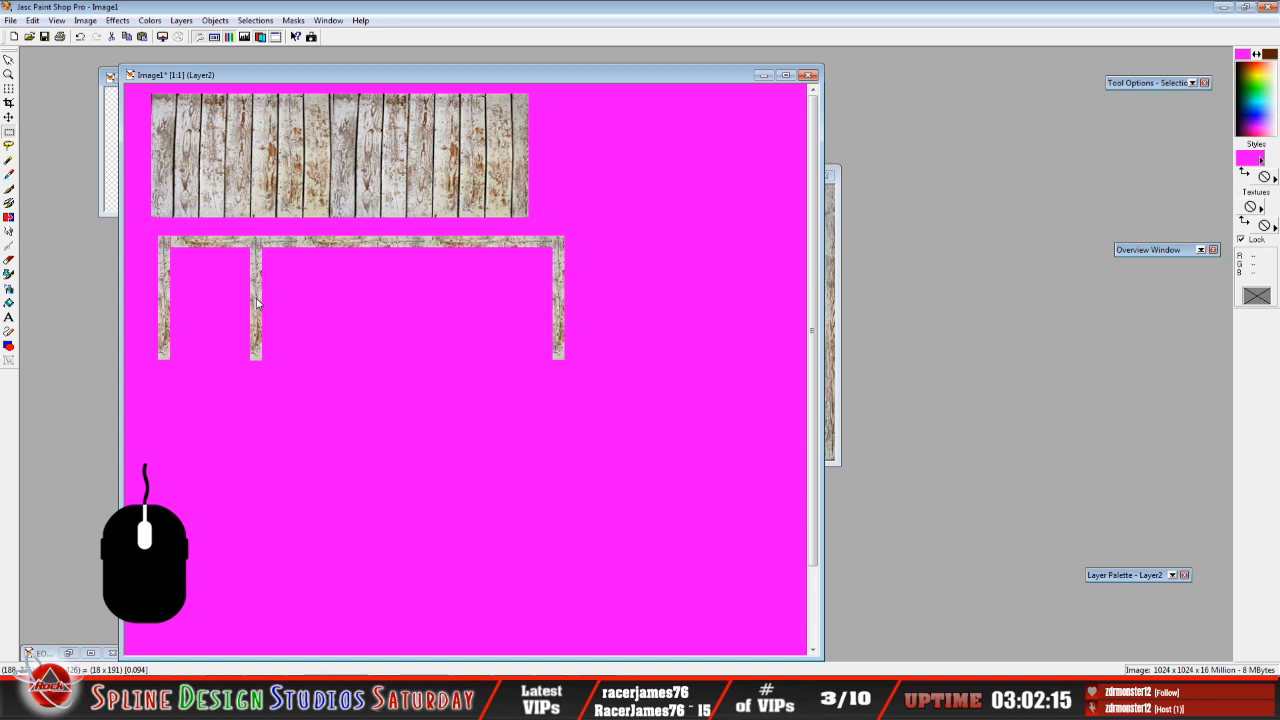
click(257, 302)
Try pasting two more vertical planks as posts, one just right of the strip's middle and one nearer the right-end post.
click(33, 20)
mouse_move(60, 131)
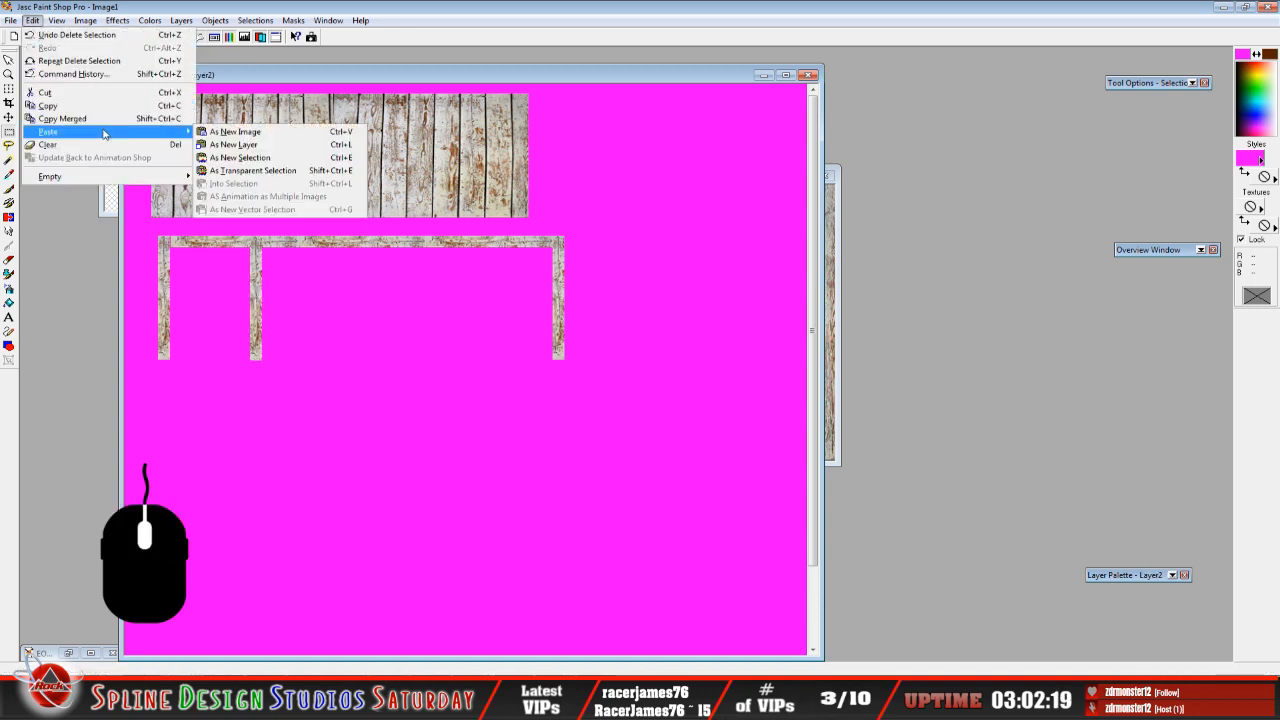
click(244, 159)
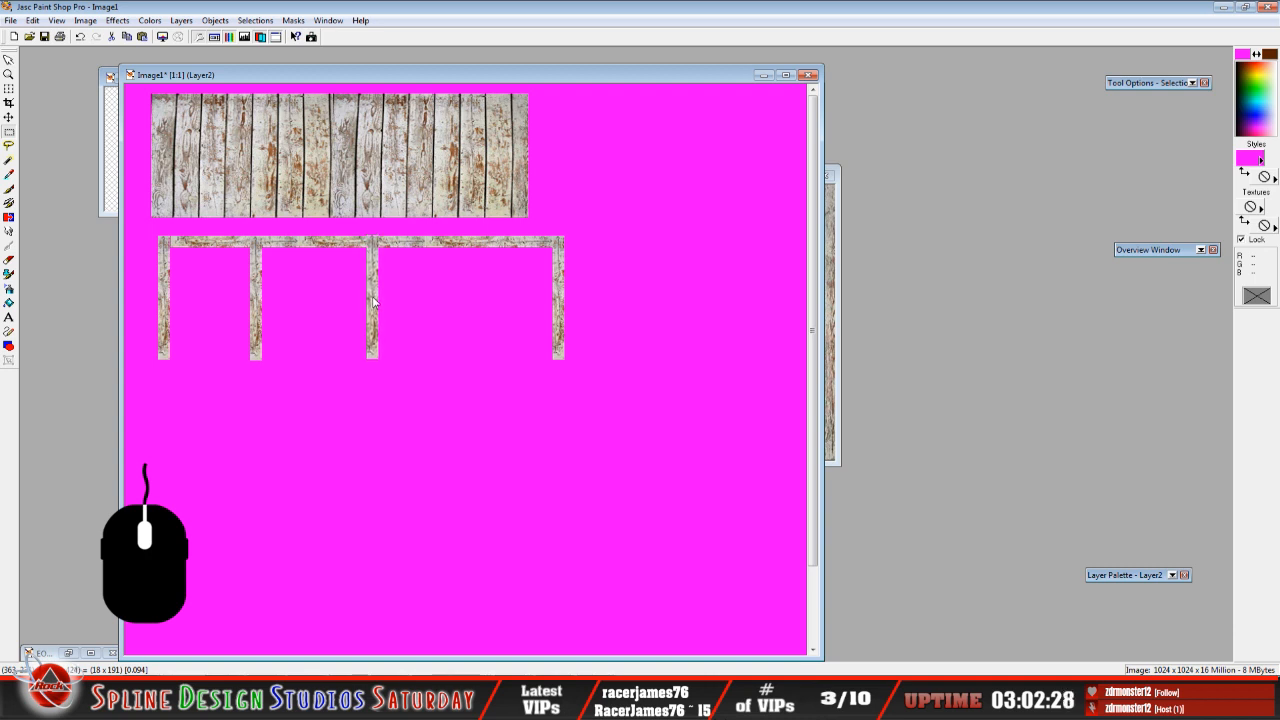
click(373, 300)
click(580, 291)
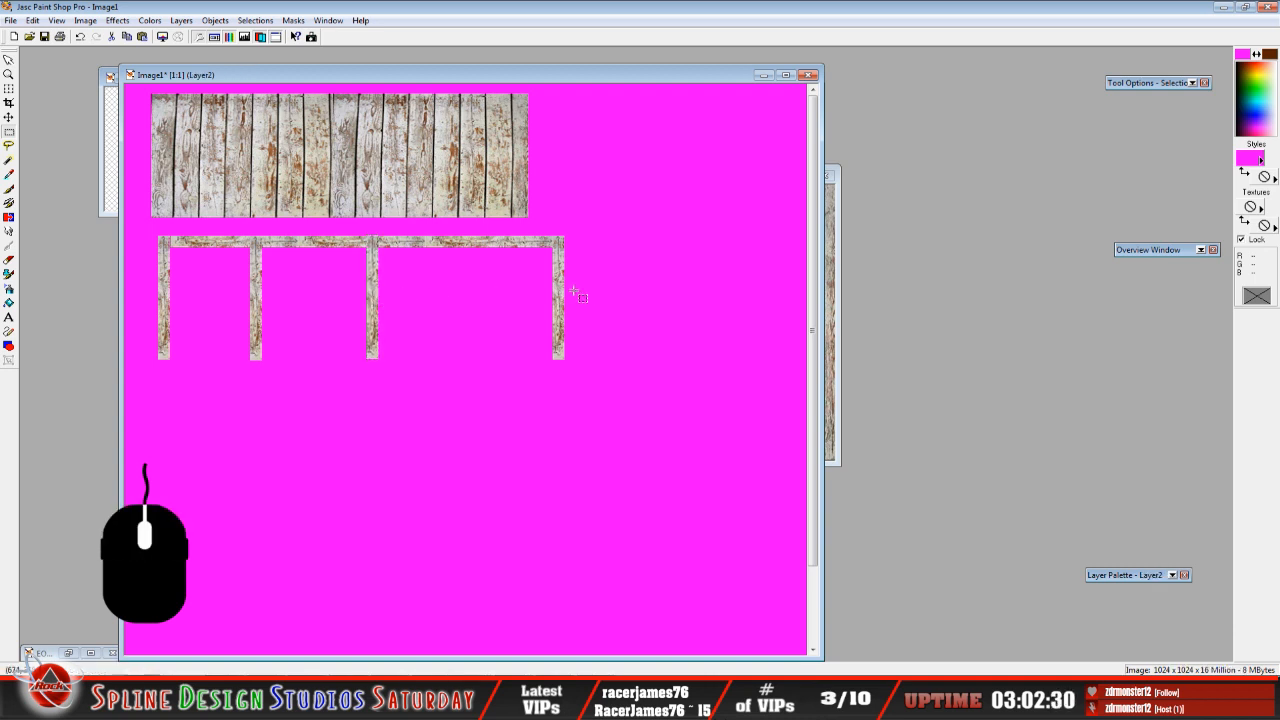
click(32, 20)
mouse_move(68, 136)
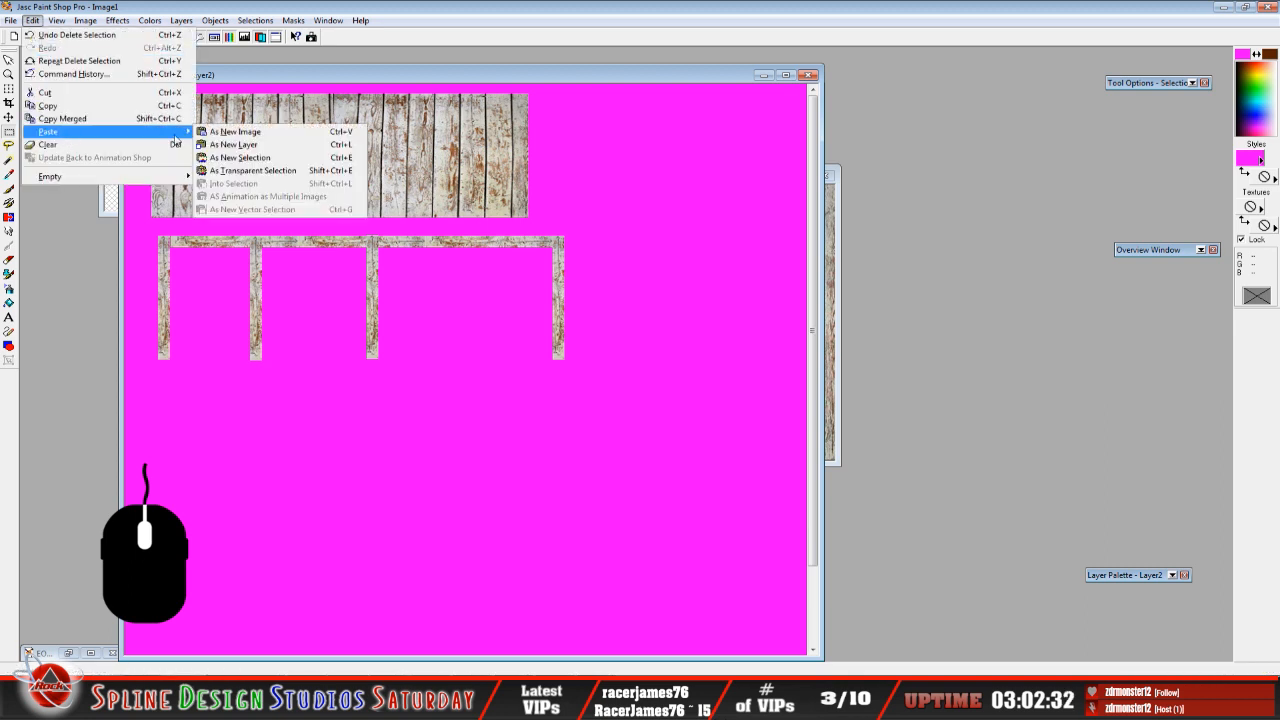
click(274, 162)
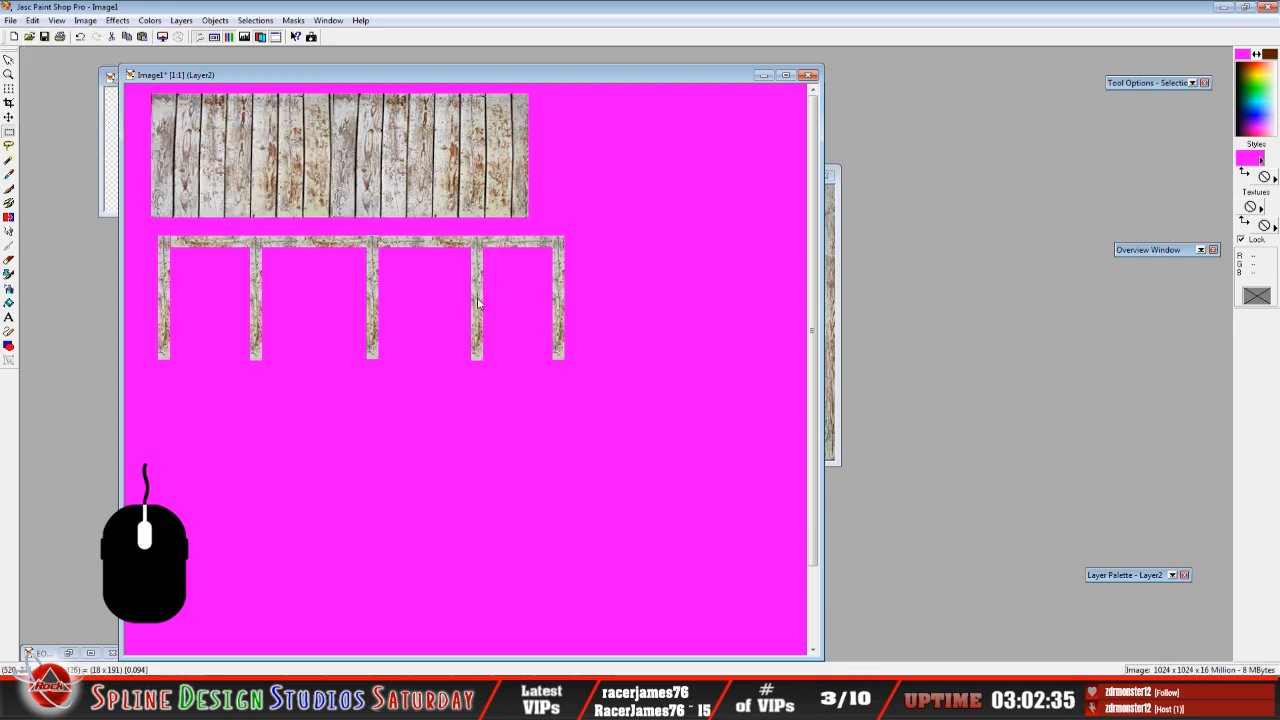
click(478, 300)
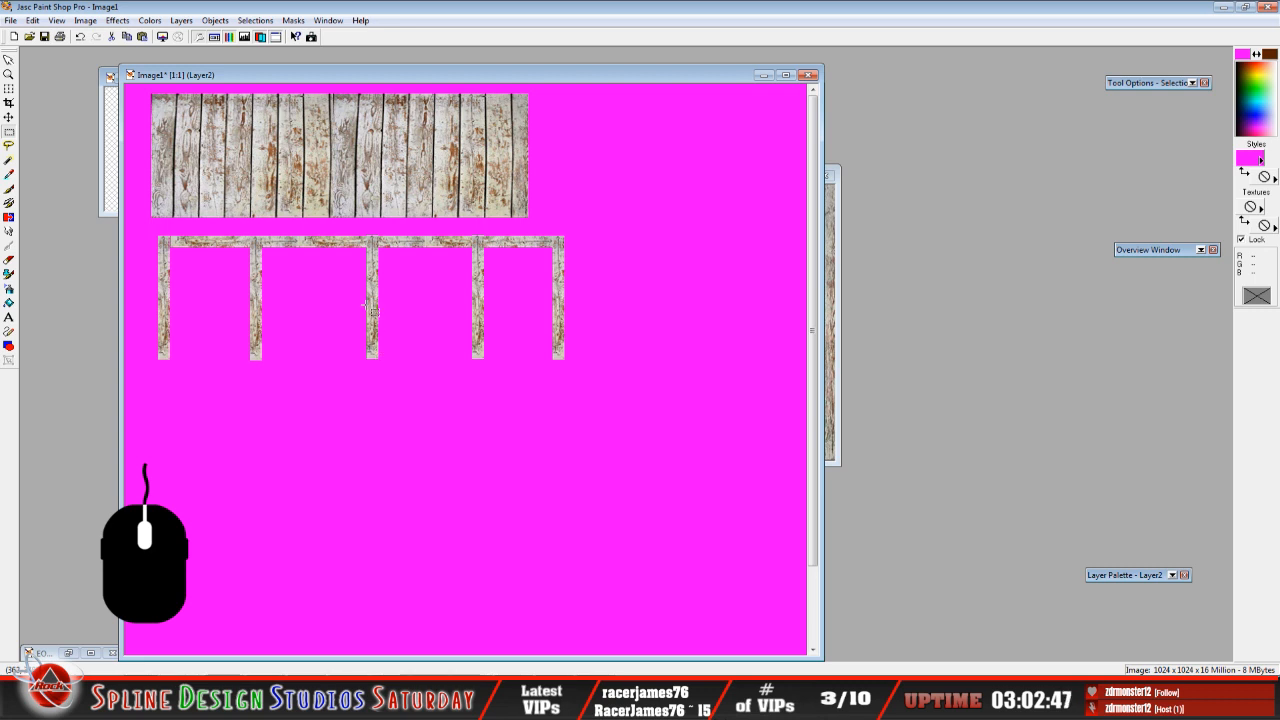
Undo the last two pasted posts.
click(80, 37)
click(80, 38)
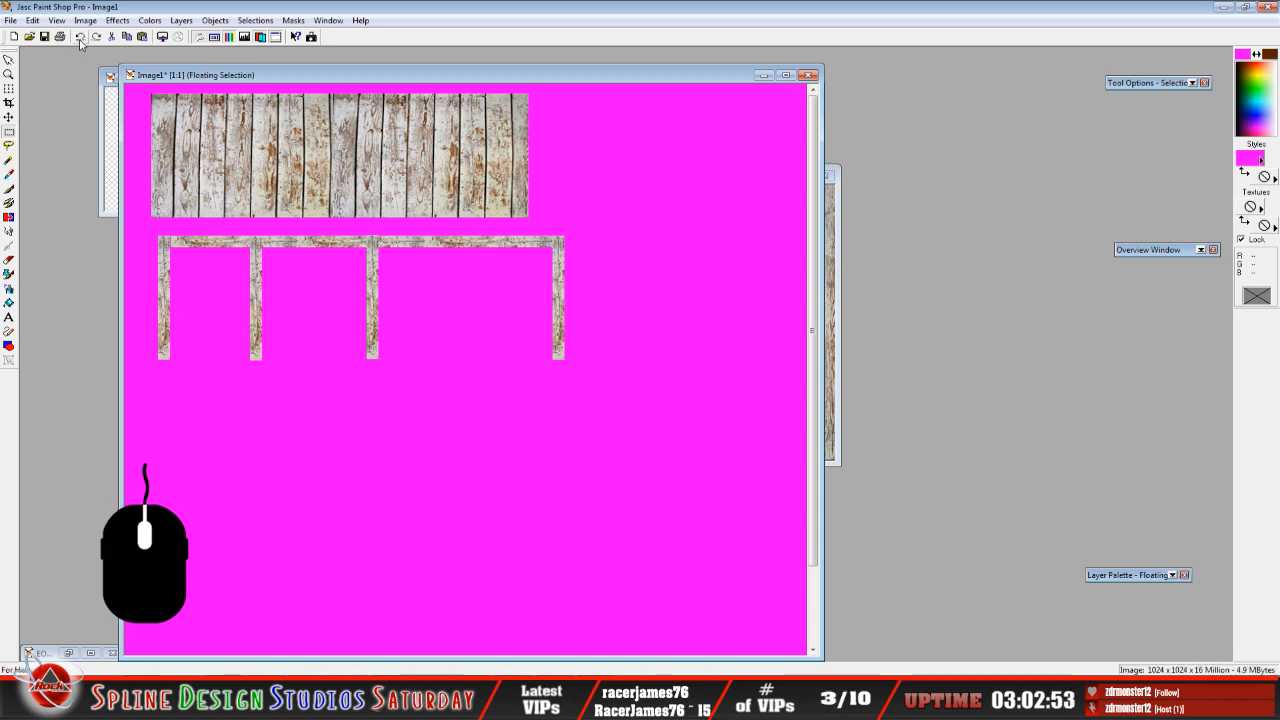
click(80, 38)
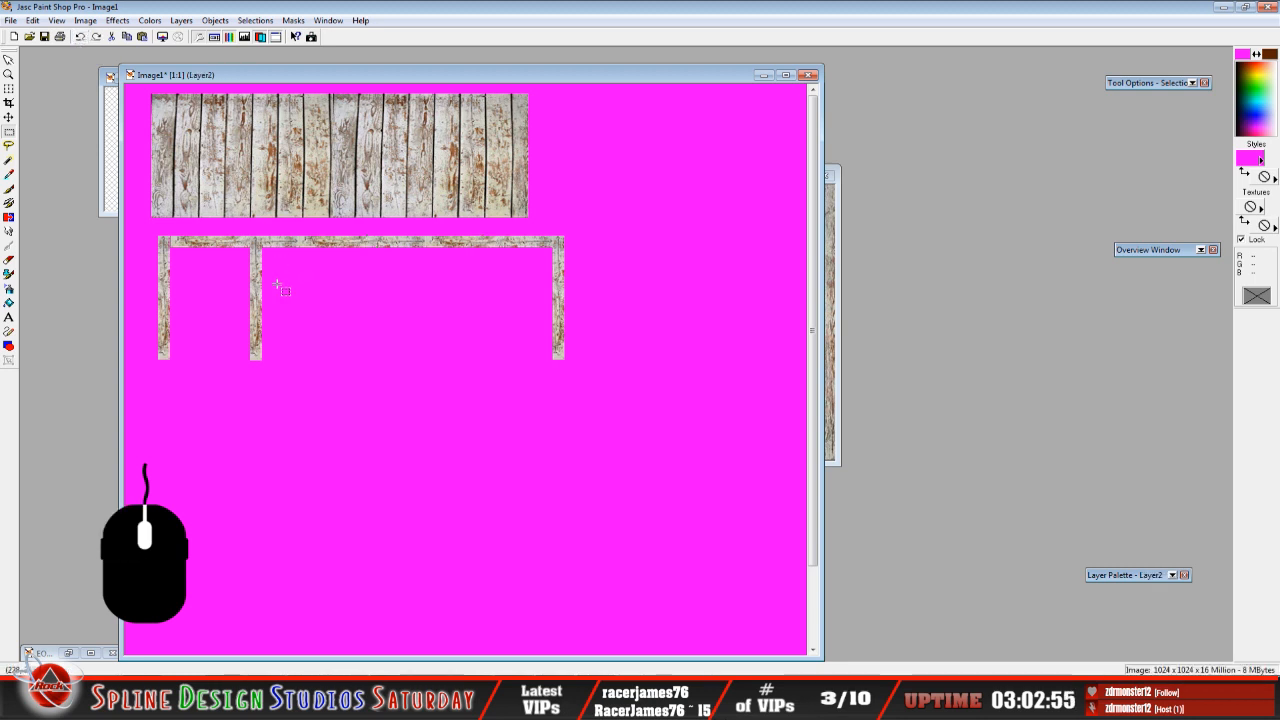
Refloat the inner post to shift it slightly, and paste another post as a new selection about three quarters along the strip.
click(80, 37)
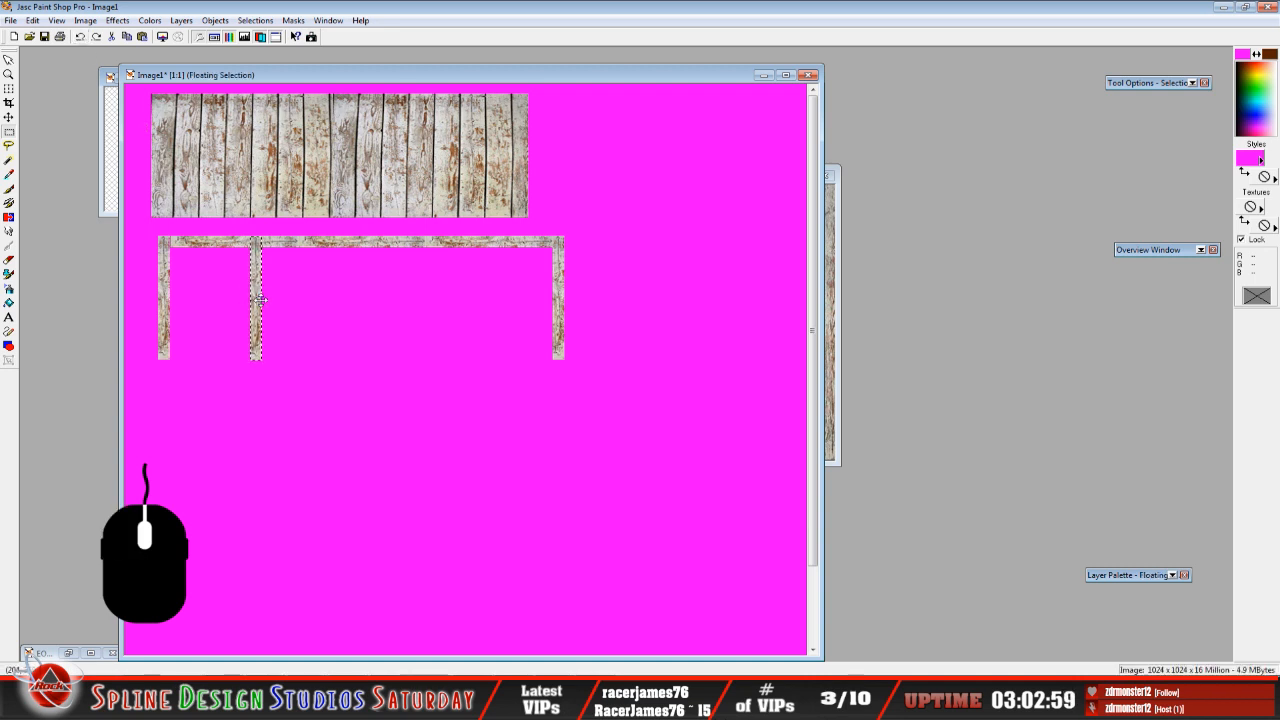
drag(259, 300, 256, 305)
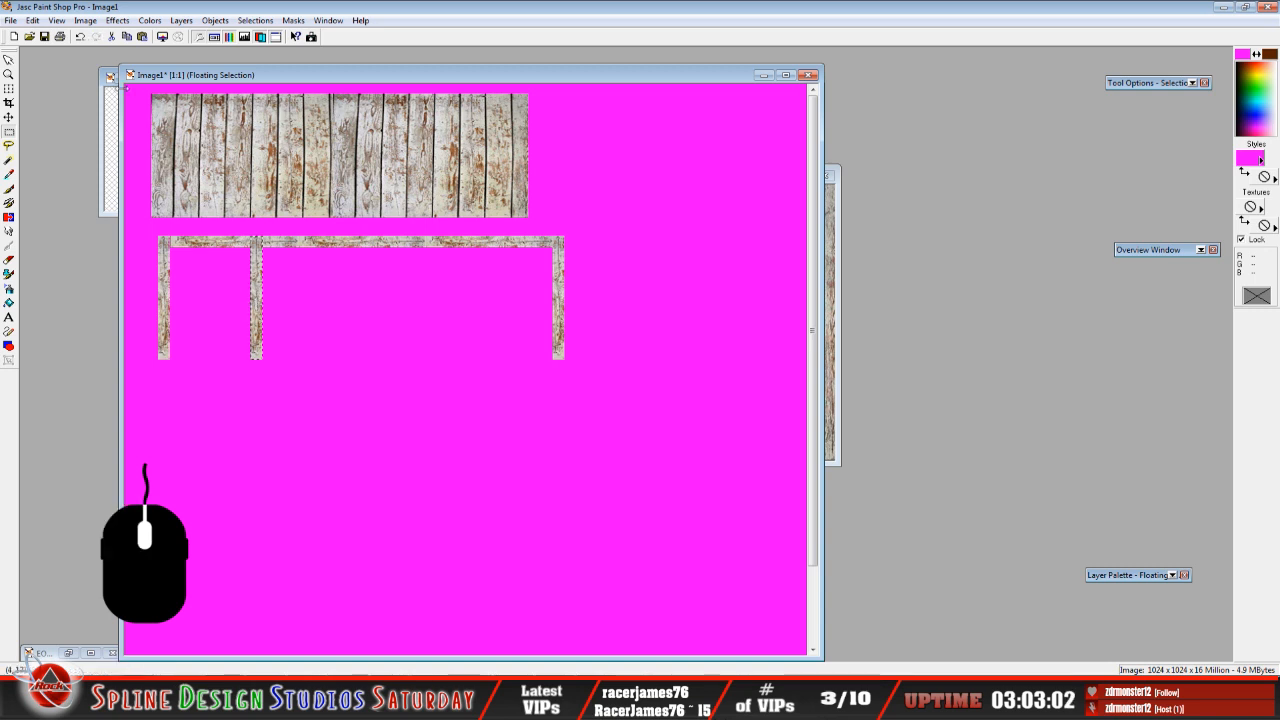
click(32, 20)
mouse_move(60, 122)
click(233, 160)
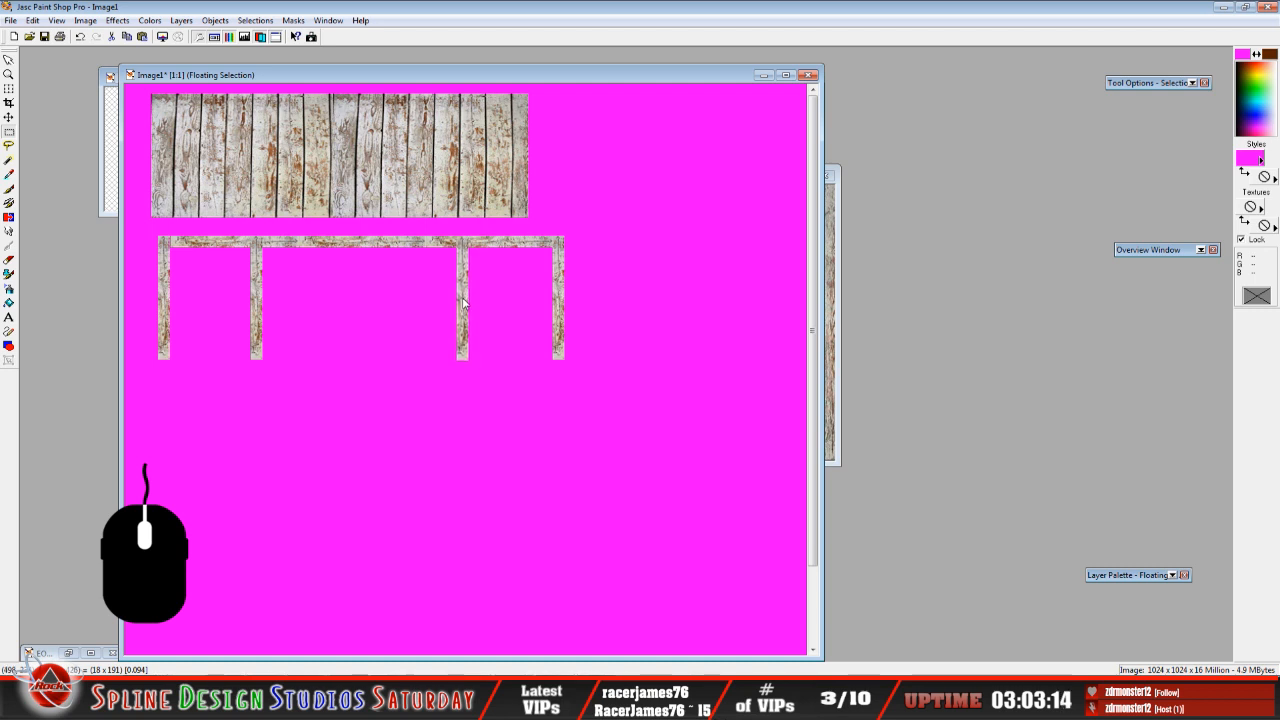
click(462, 302)
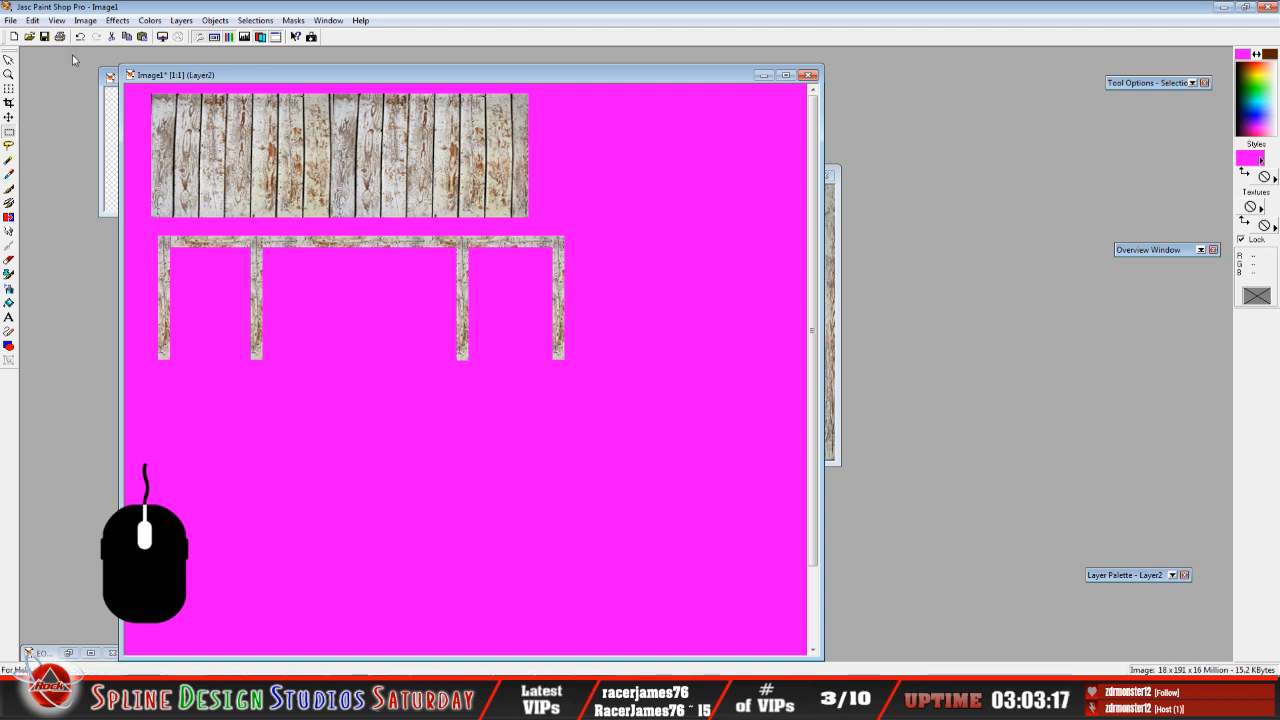
Paste the vertical plank as a new selection to form a post near the middle of the horizontal strip, between the two inner posts.
click(33, 20)
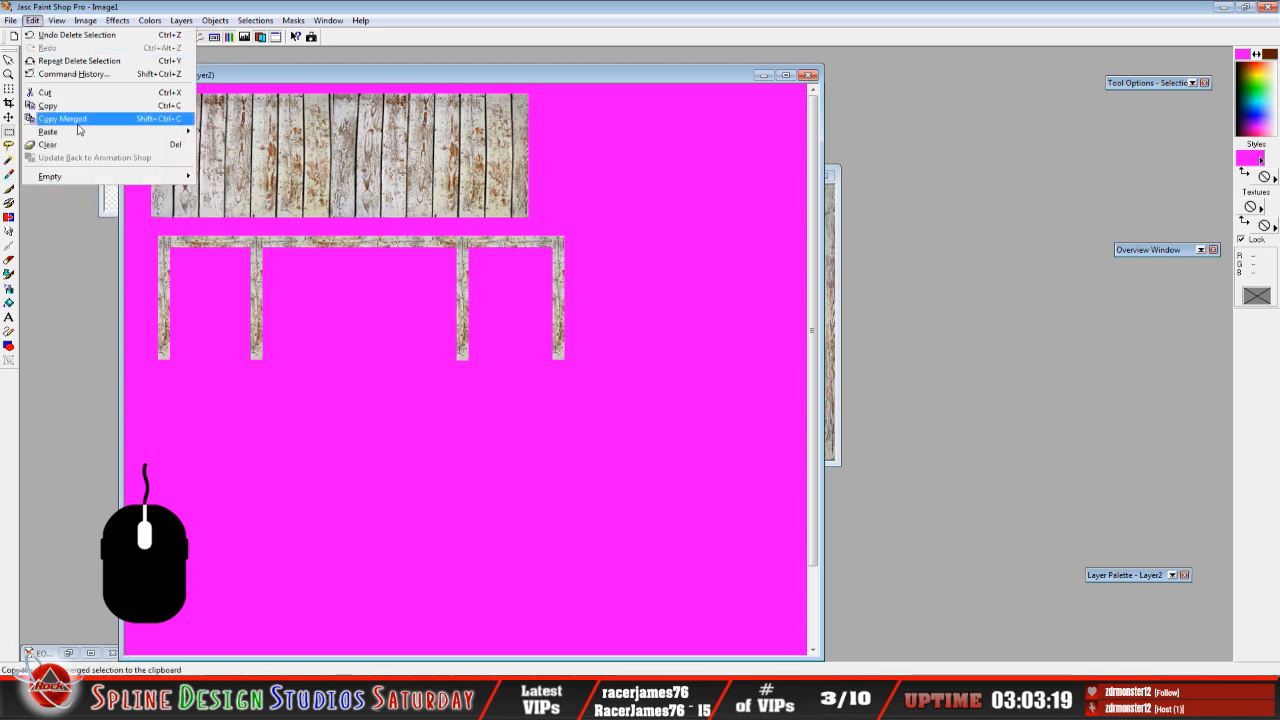
mouse_move(79, 130)
click(277, 163)
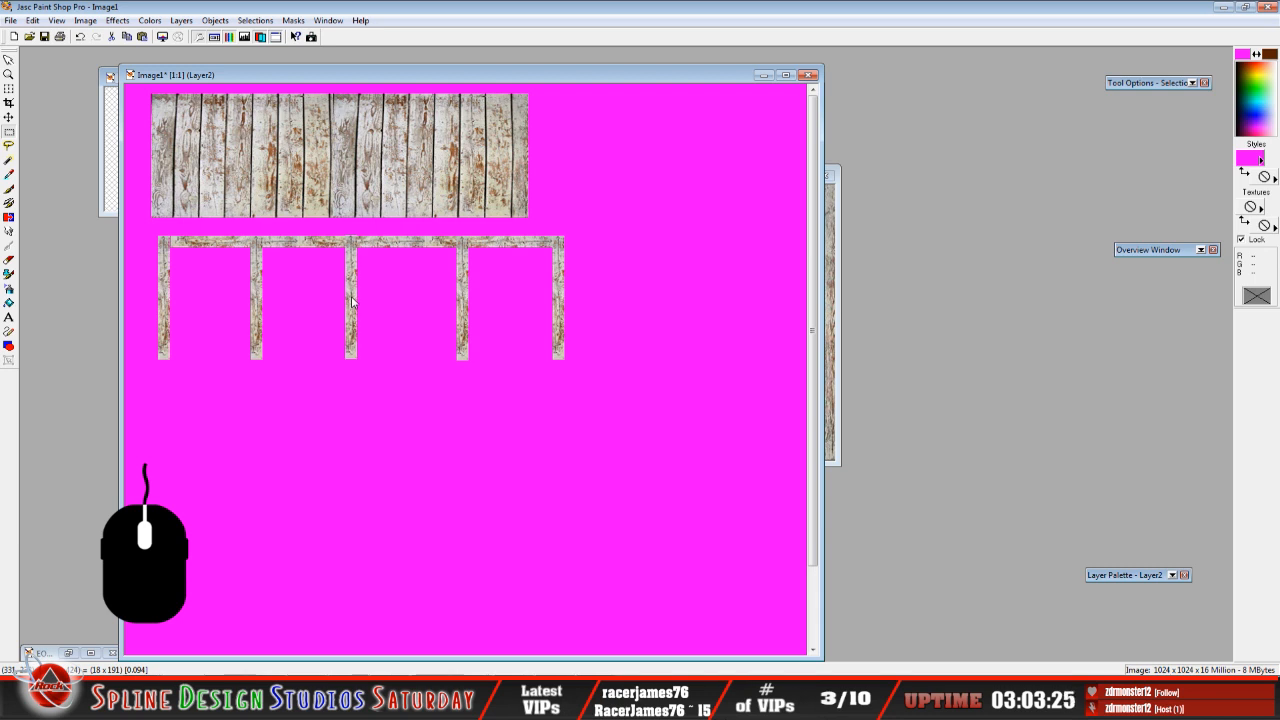
click(351, 302)
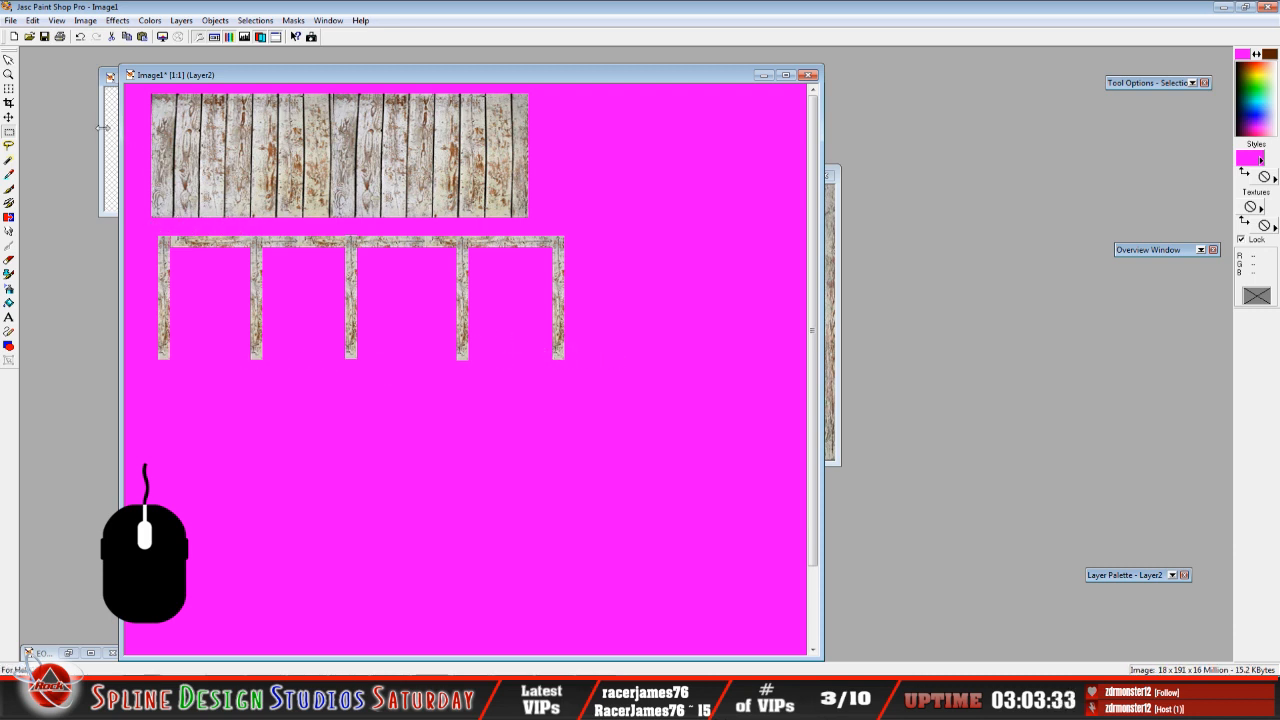
Select the full length of the horizontal strip across the tops of the posts with a rectangular selection and copy it.
key(ctrl+v)
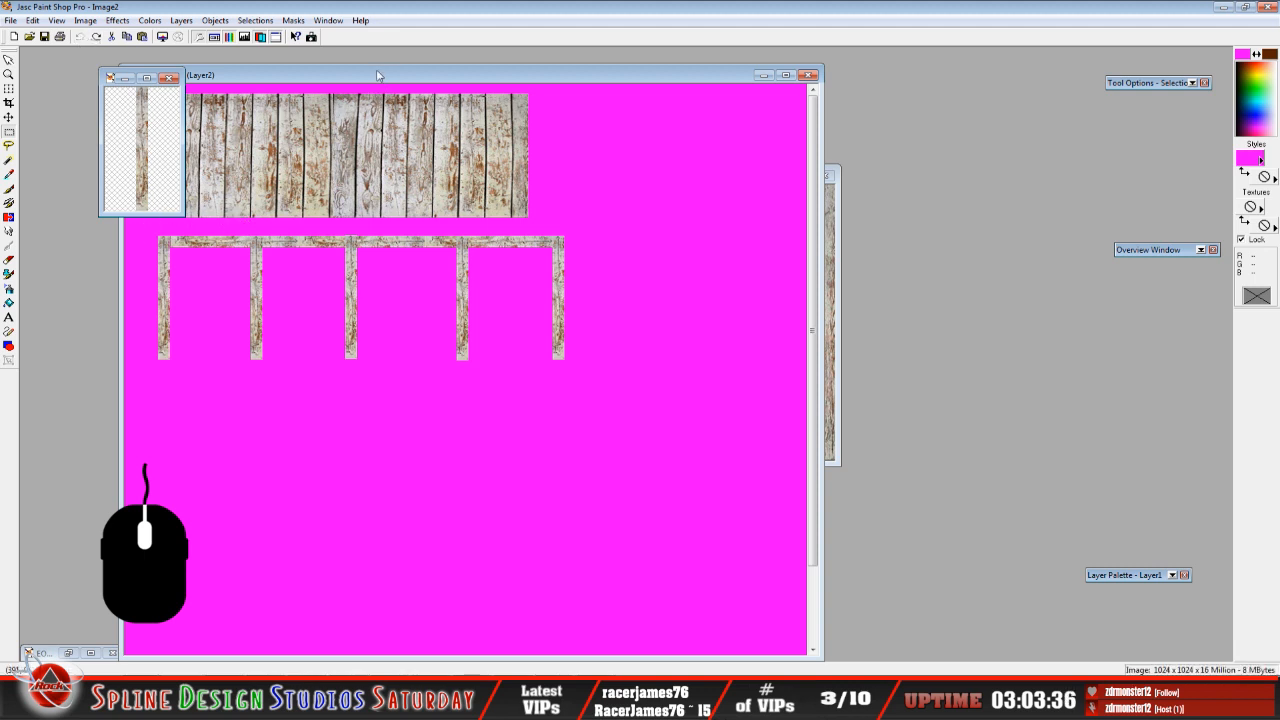
click(379, 75)
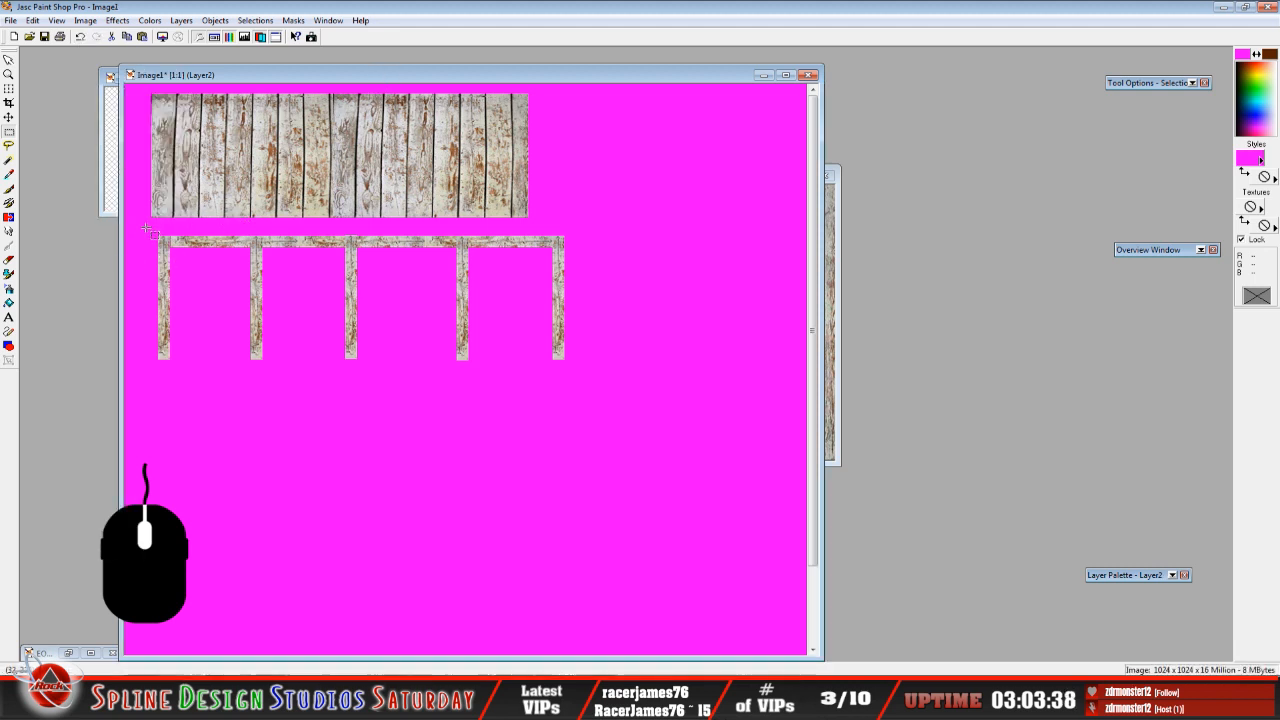
drag(147, 229, 588, 247)
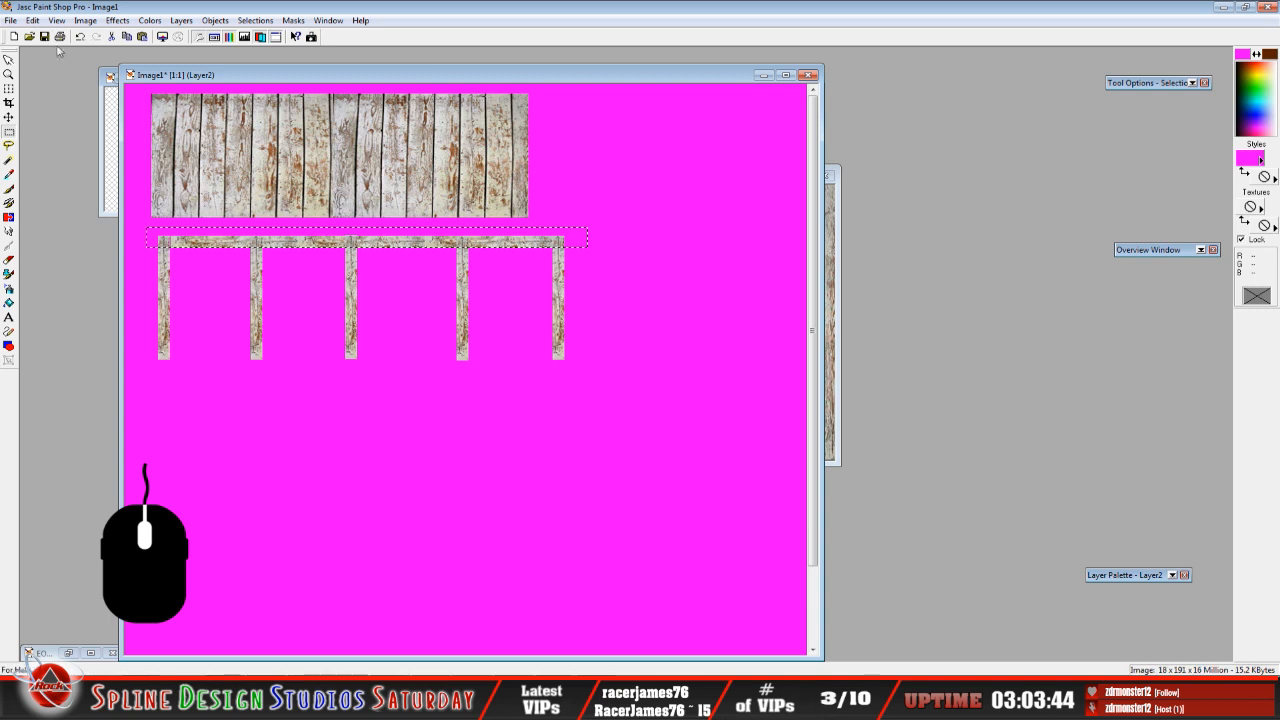
click(35, 21)
click(43, 107)
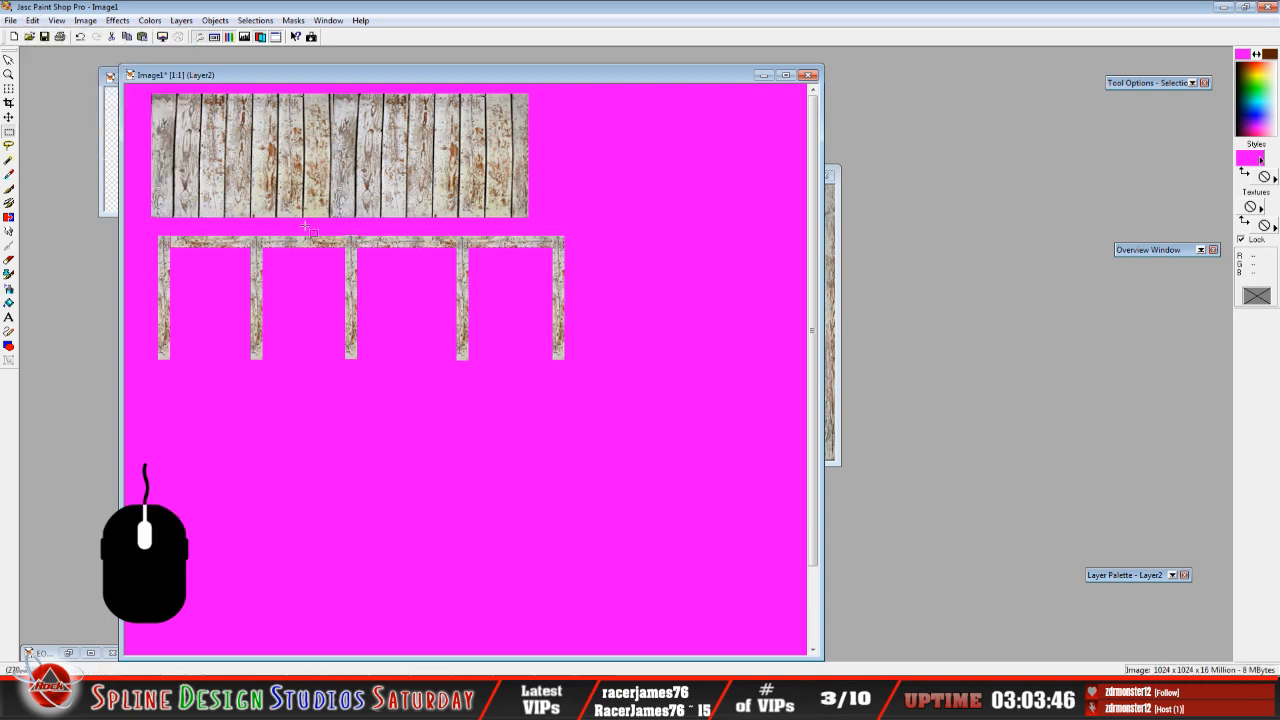
Paste the copied strip as a new selection across the lower ends of the posts to close the frame, and deselect it.
click(33, 20)
mouse_move(90, 131)
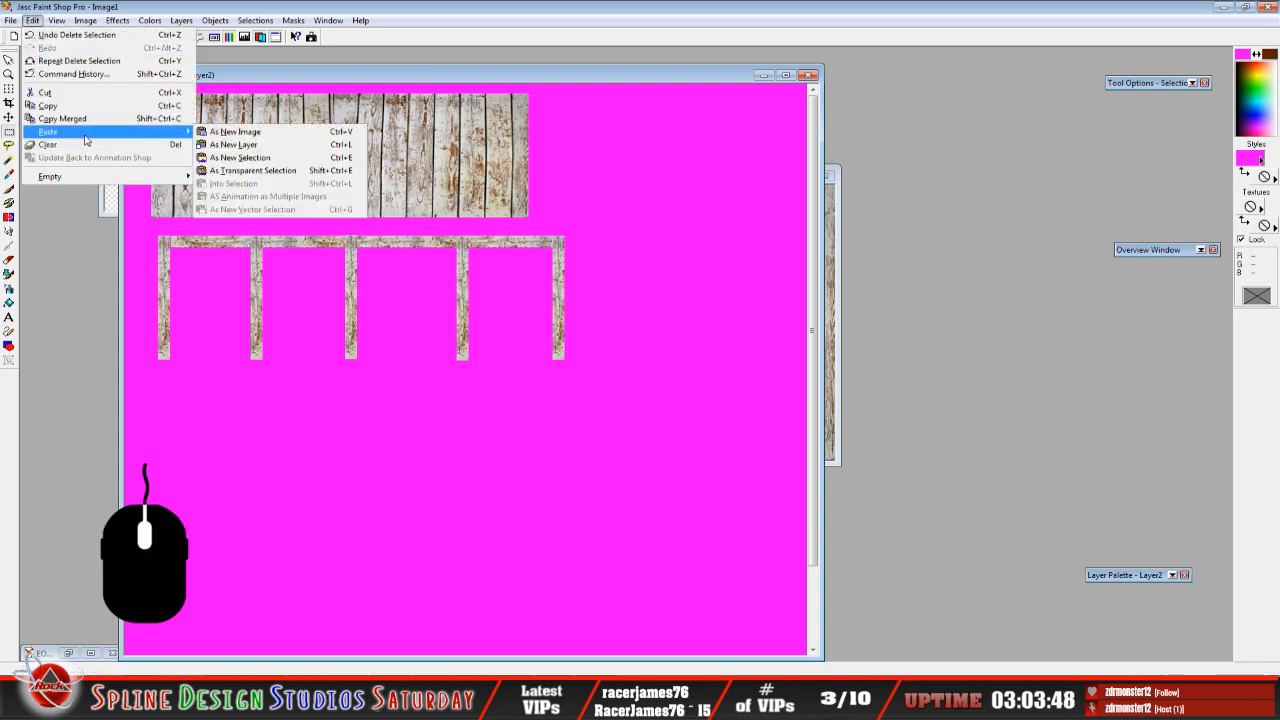
click(229, 158)
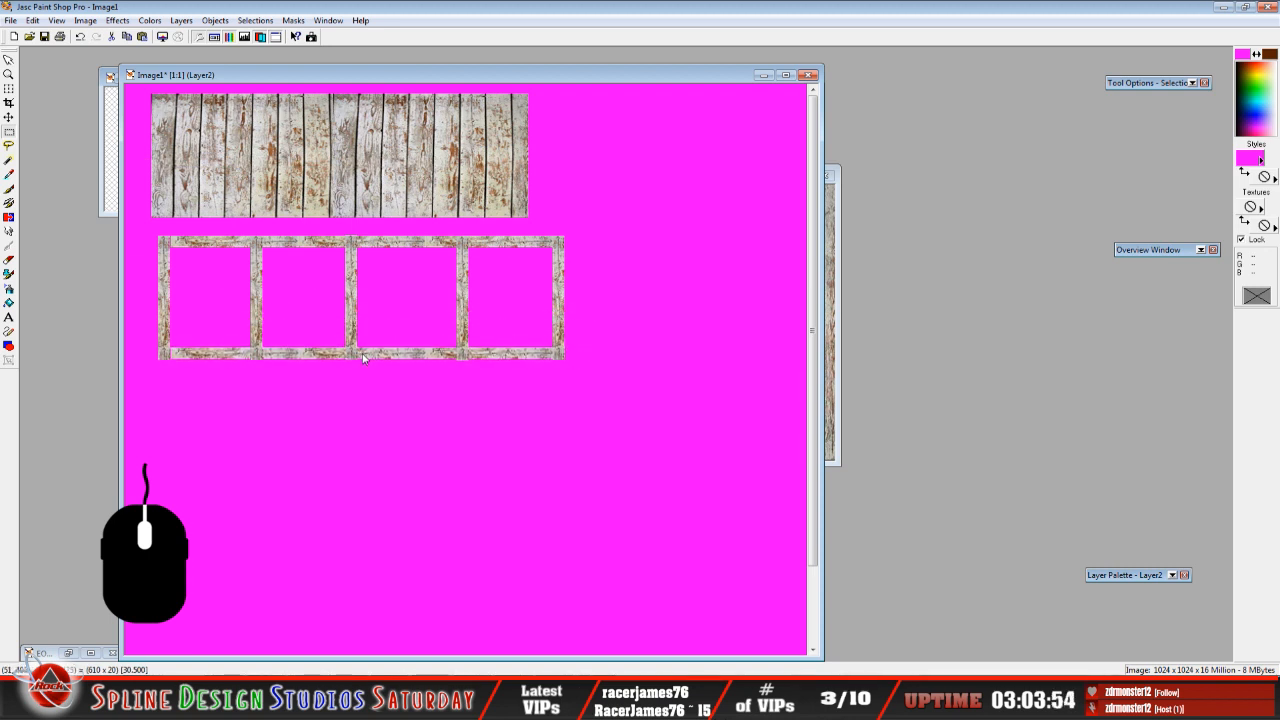
click(363, 355)
right_click(363, 355)
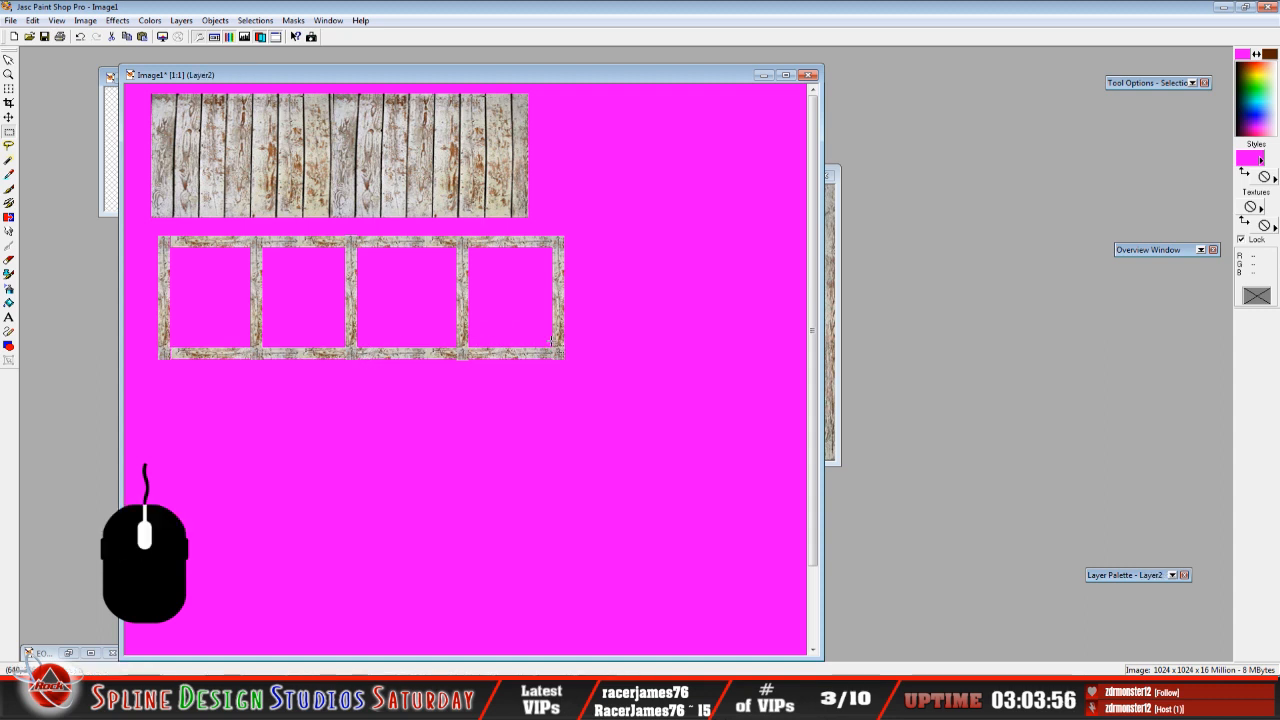
drag(148, 229, 592, 375)
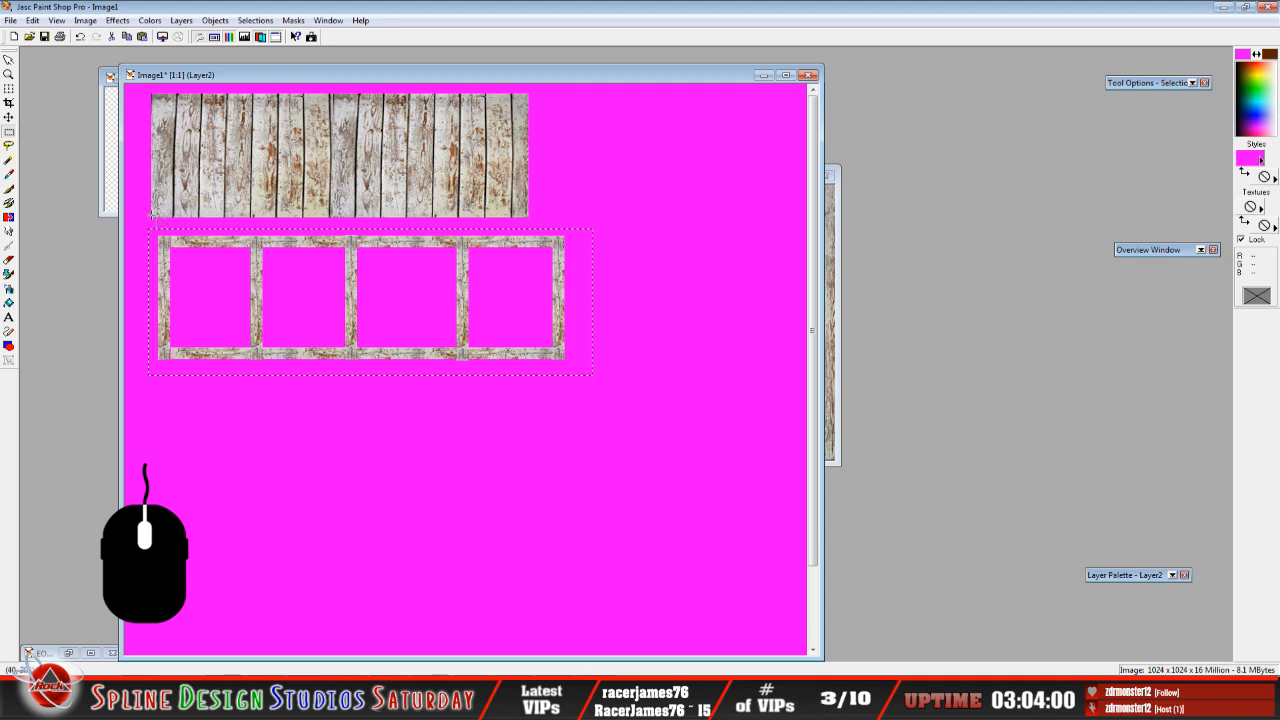
click(8, 89)
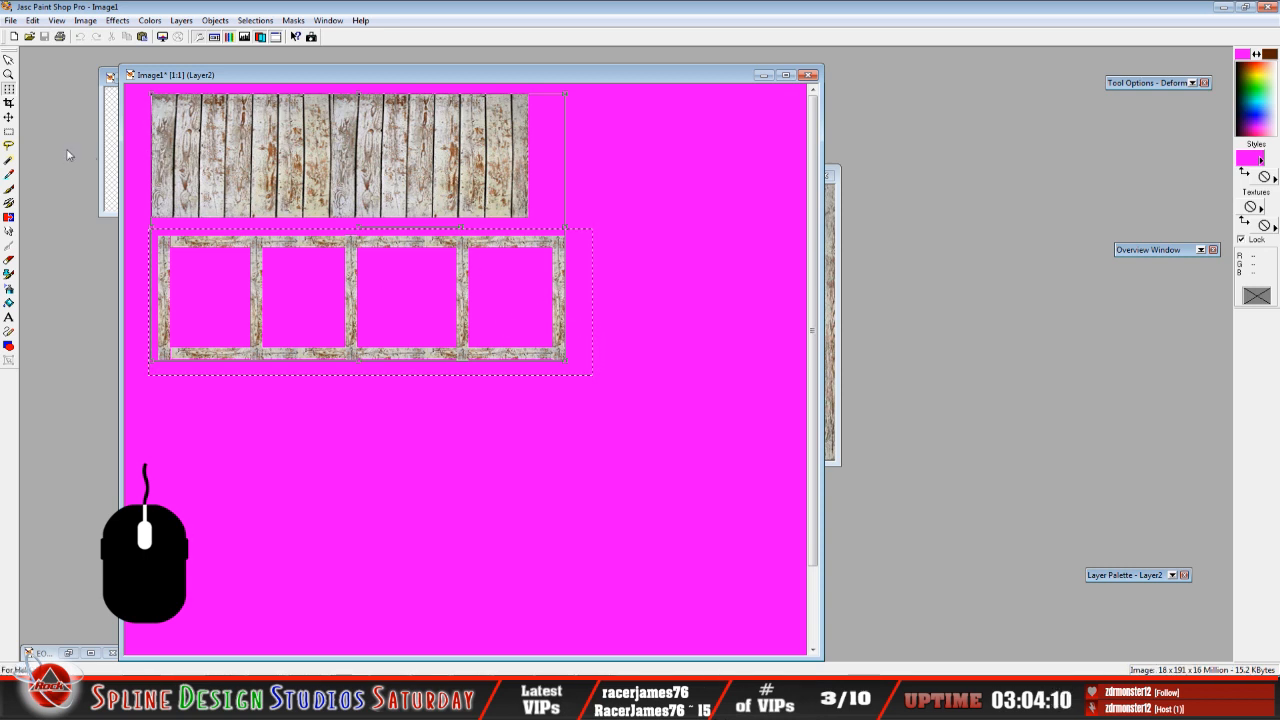
click(10, 131)
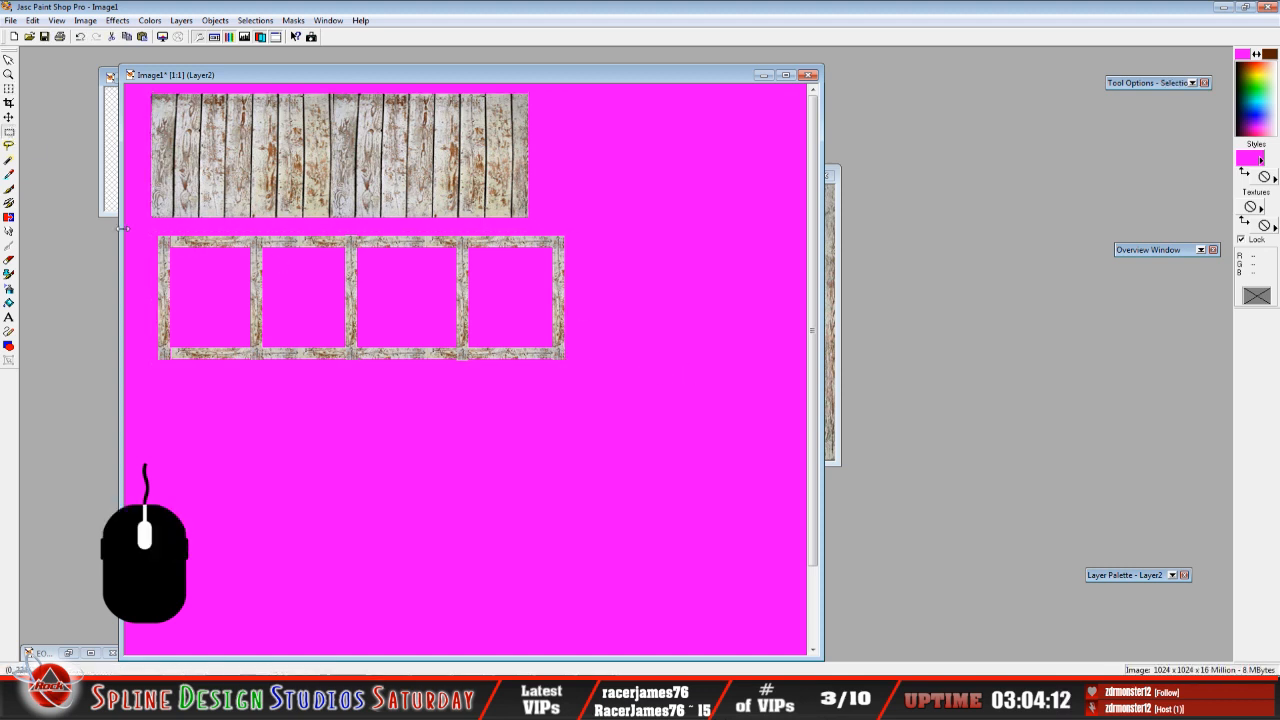
Select and float the plank railing frame, shrink it with the Deform tool, place it beneath the planks aligned with their left edge, and deselect it.
drag(146, 229, 593, 373)
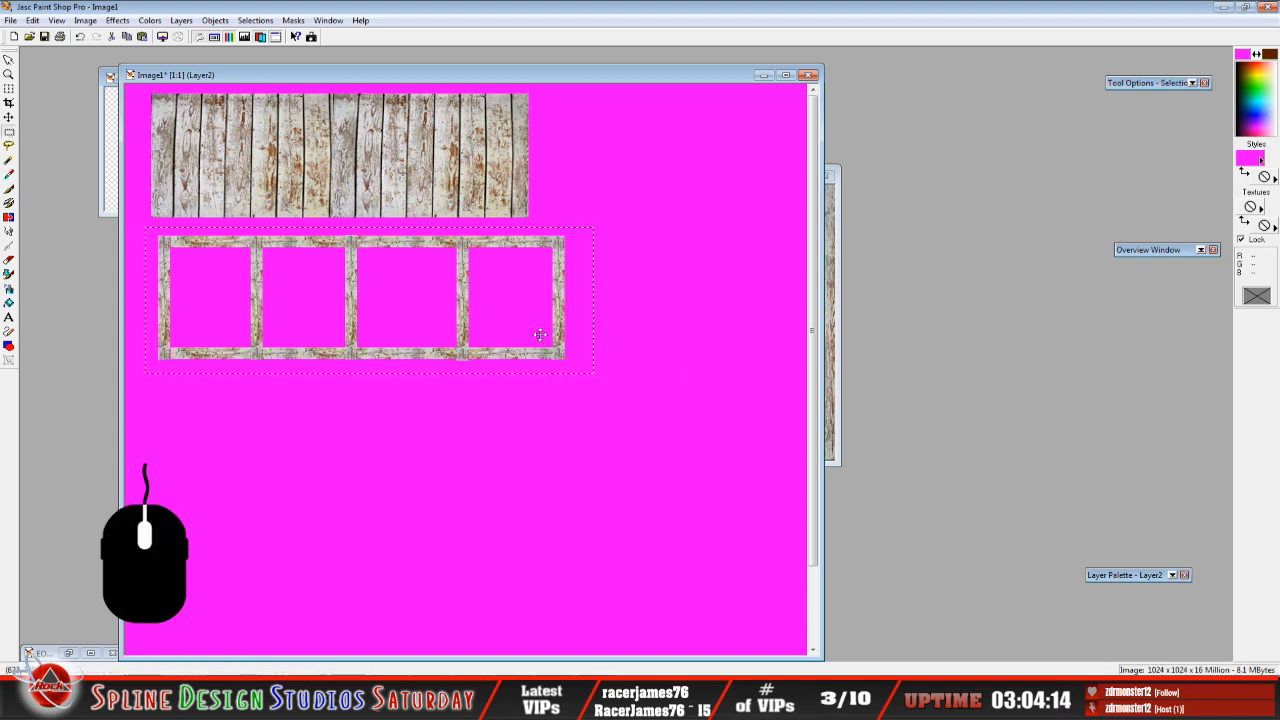
click(465, 308)
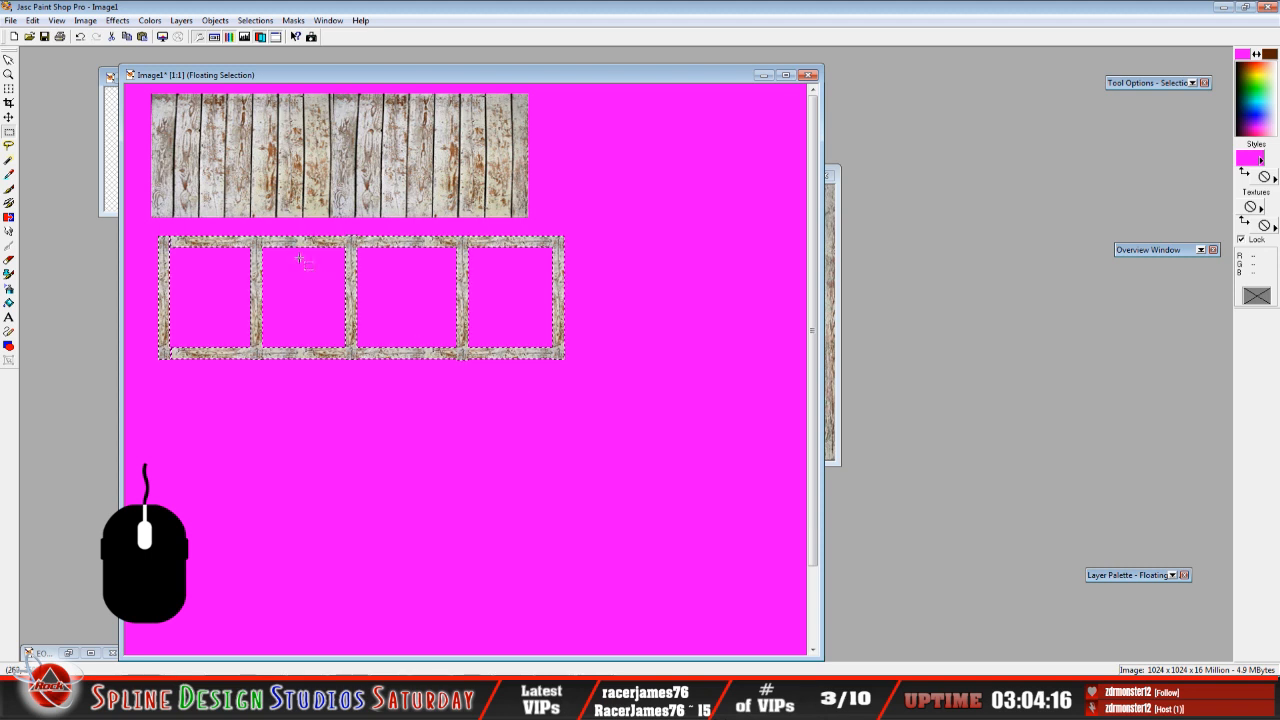
click(8, 88)
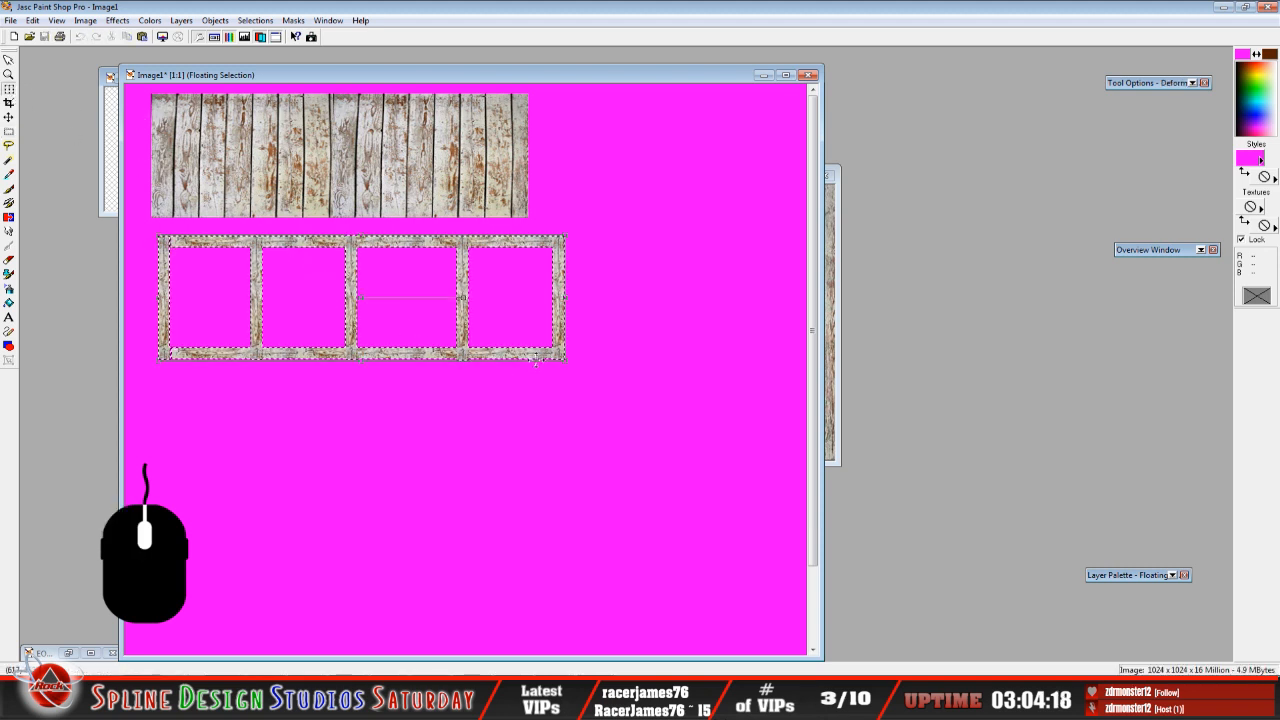
drag(566, 236, 455, 296)
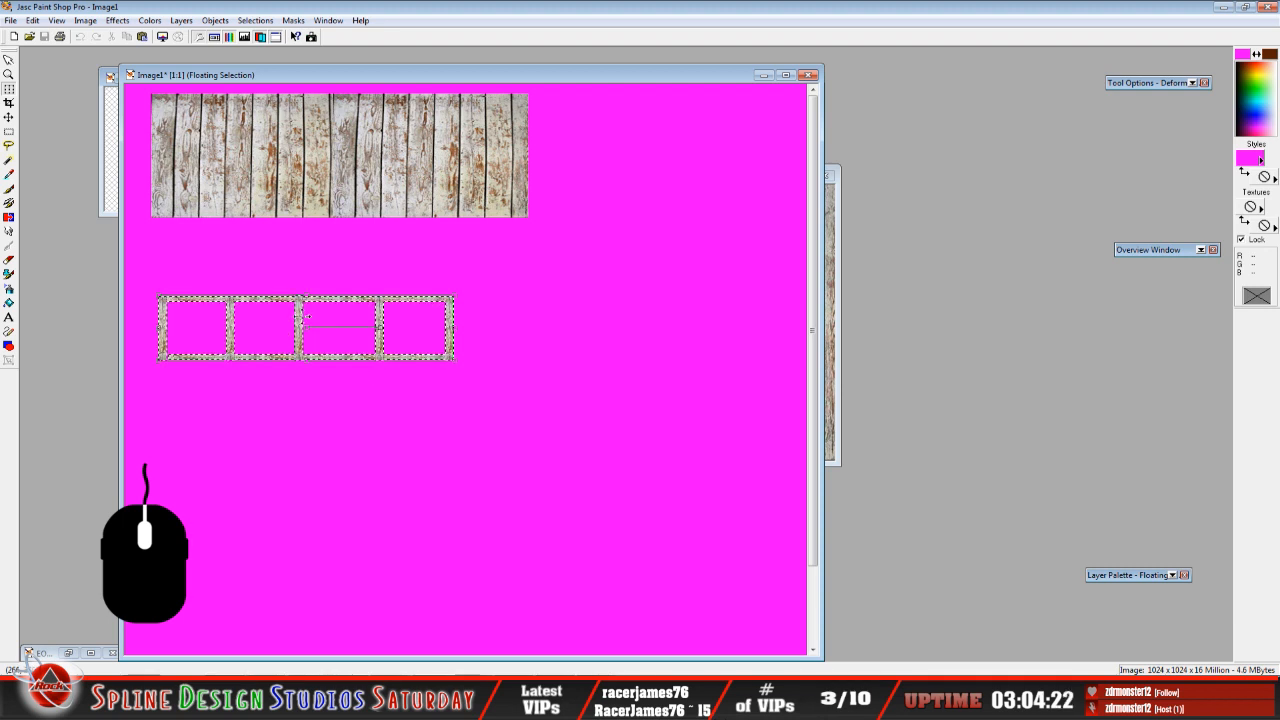
drag(303, 318, 288, 261)
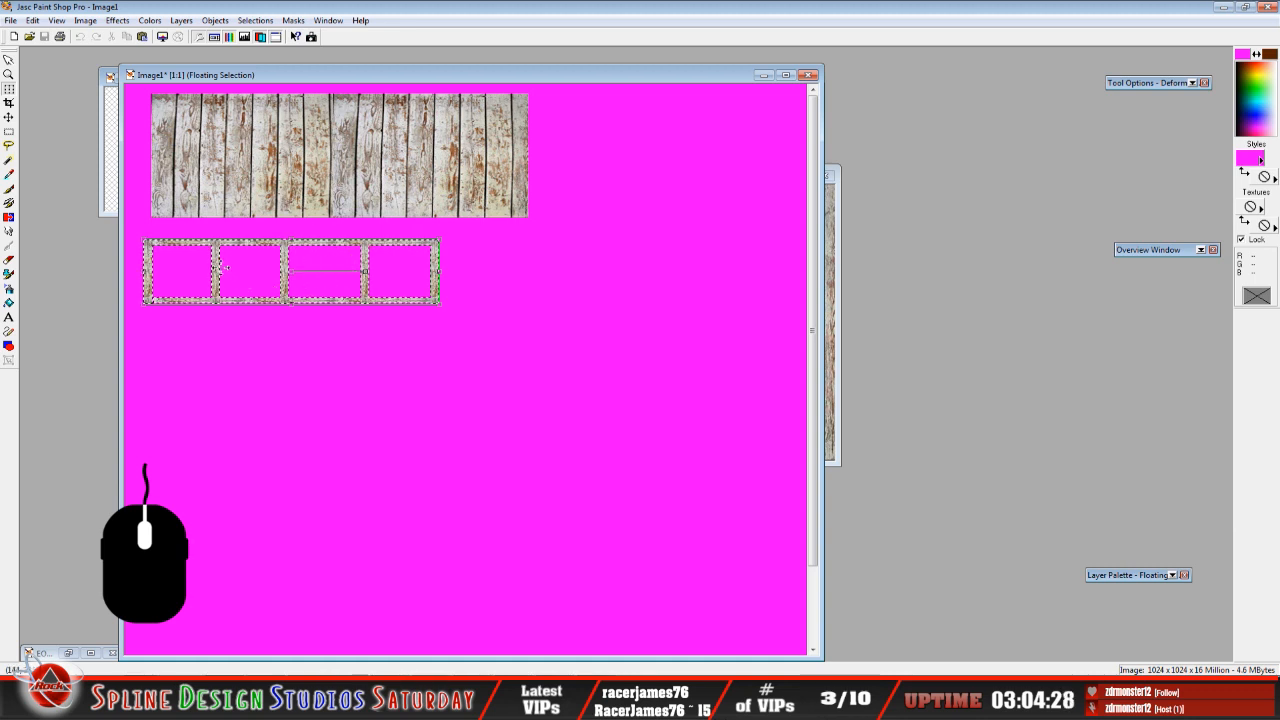
drag(218, 263, 225, 257)
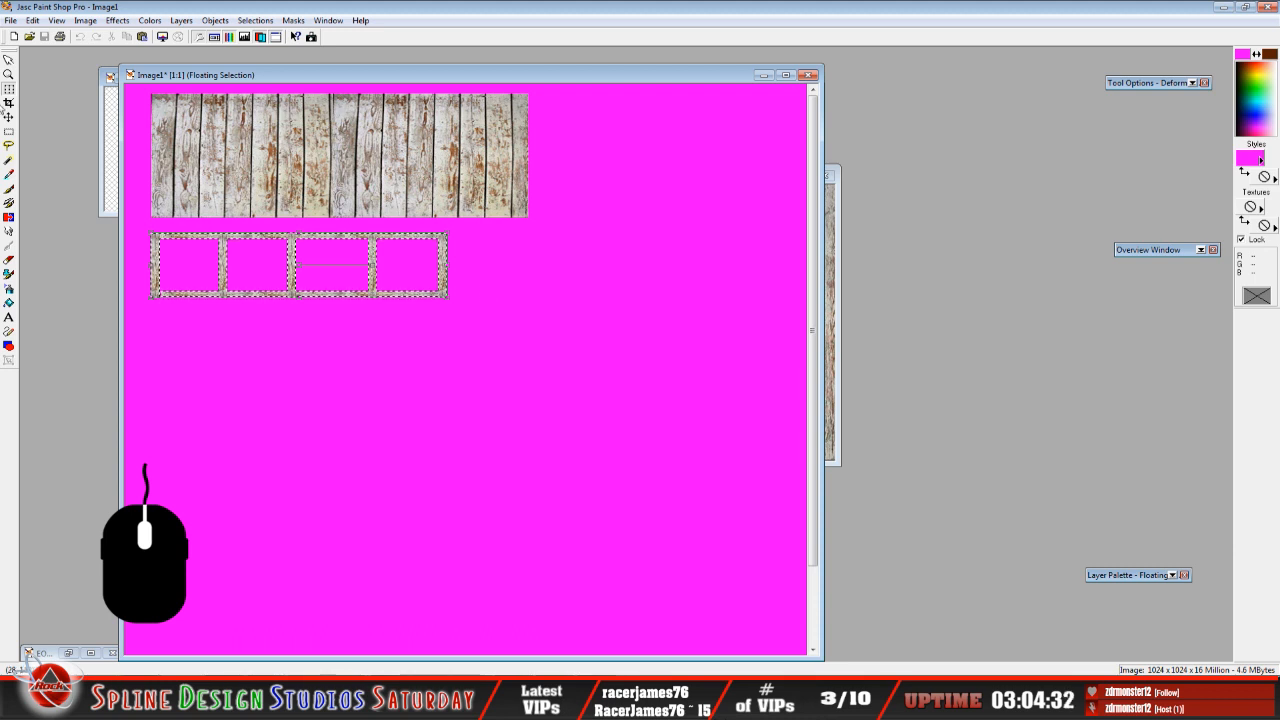
click(9, 131)
right_click(557, 271)
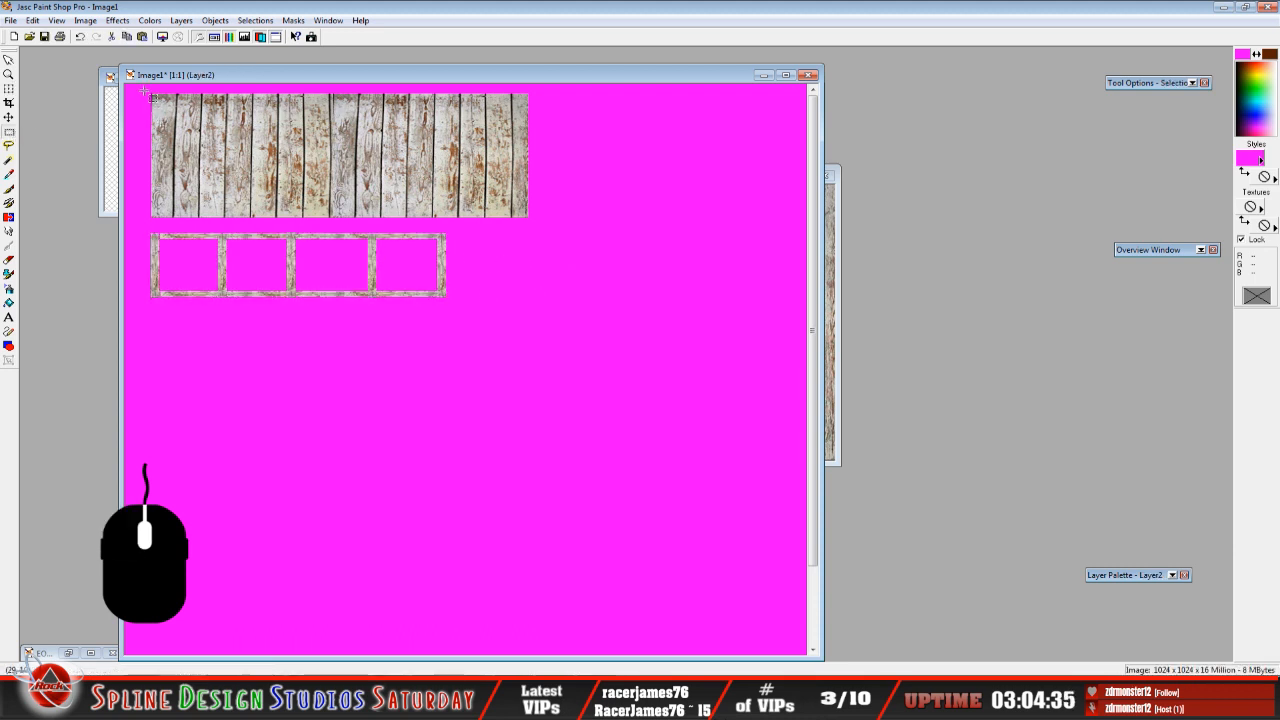
Select and float the wood plank panel, scale it down with the Deform tool to match the railing frame's width, and deselect it.
drag(142, 92, 569, 225)
click(494, 193)
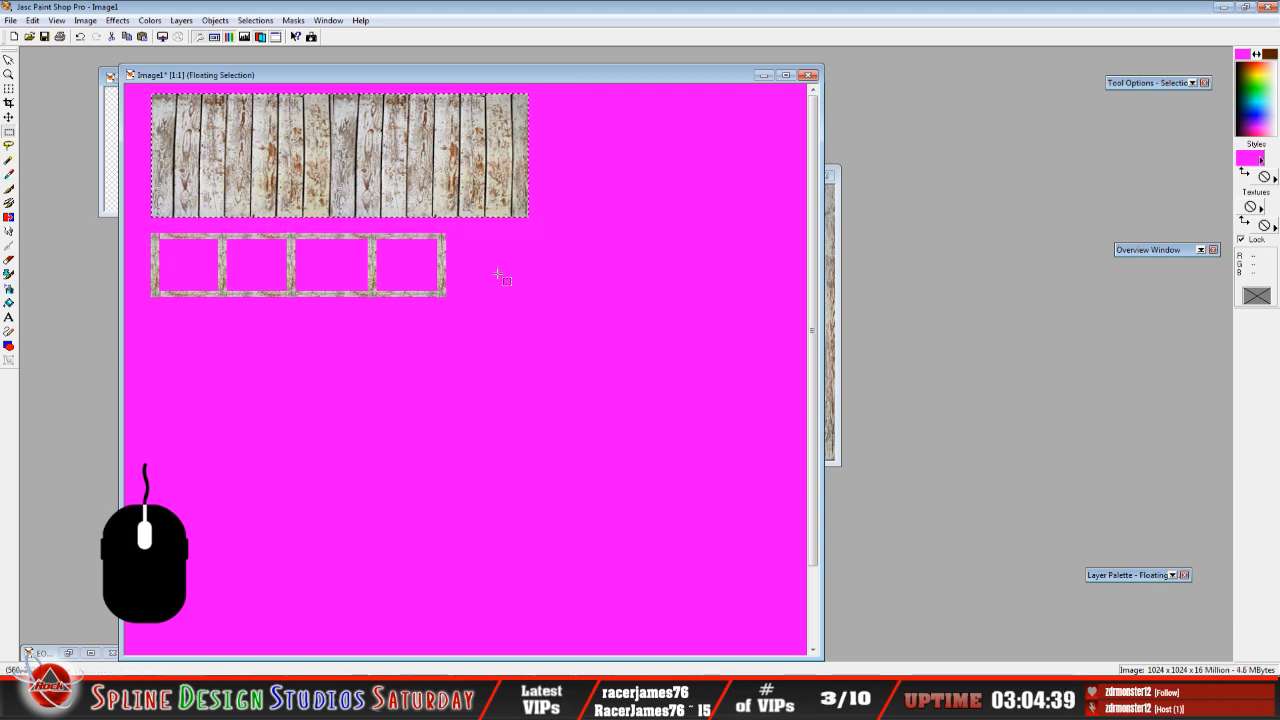
click(10, 90)
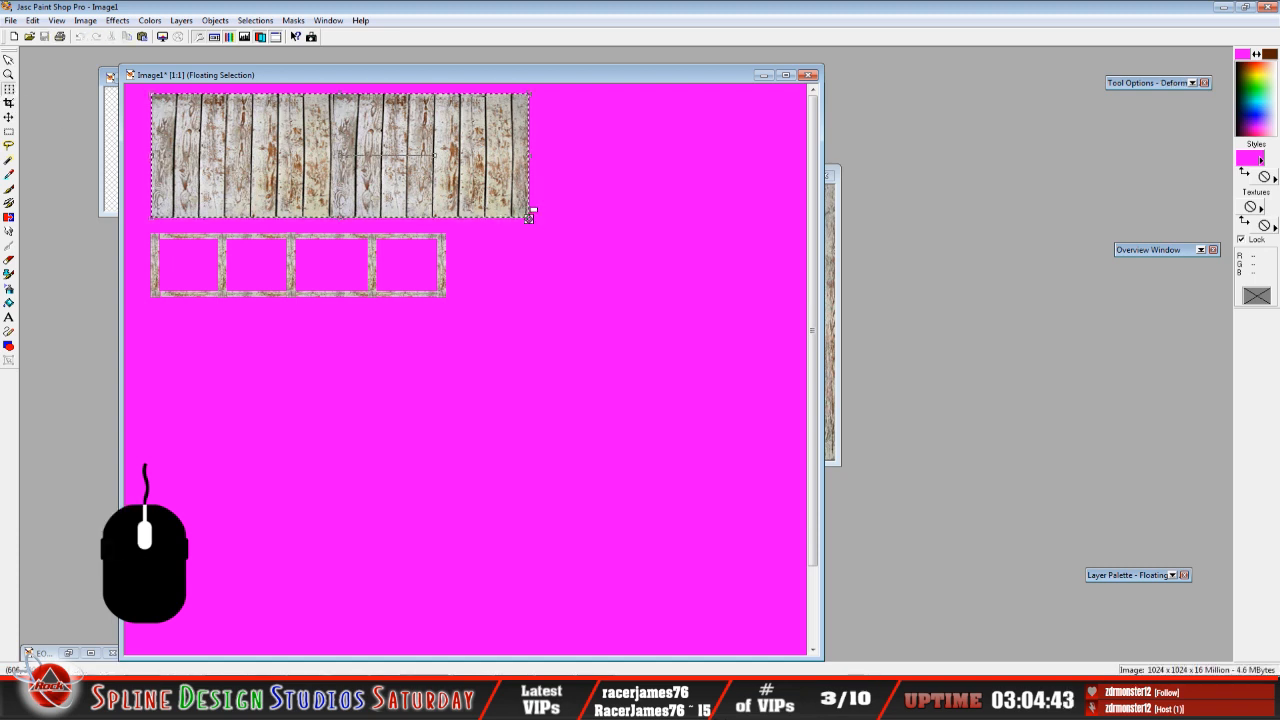
drag(527, 217, 443, 196)
click(8, 131)
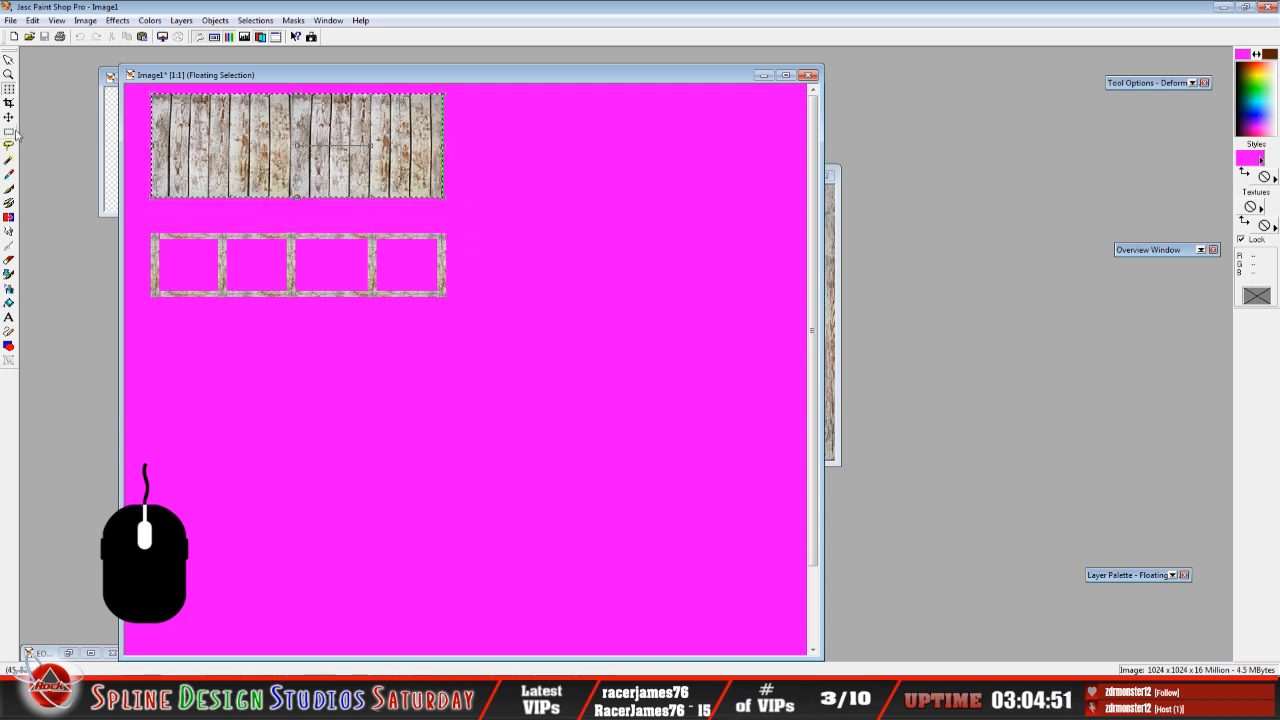
right_click(499, 303)
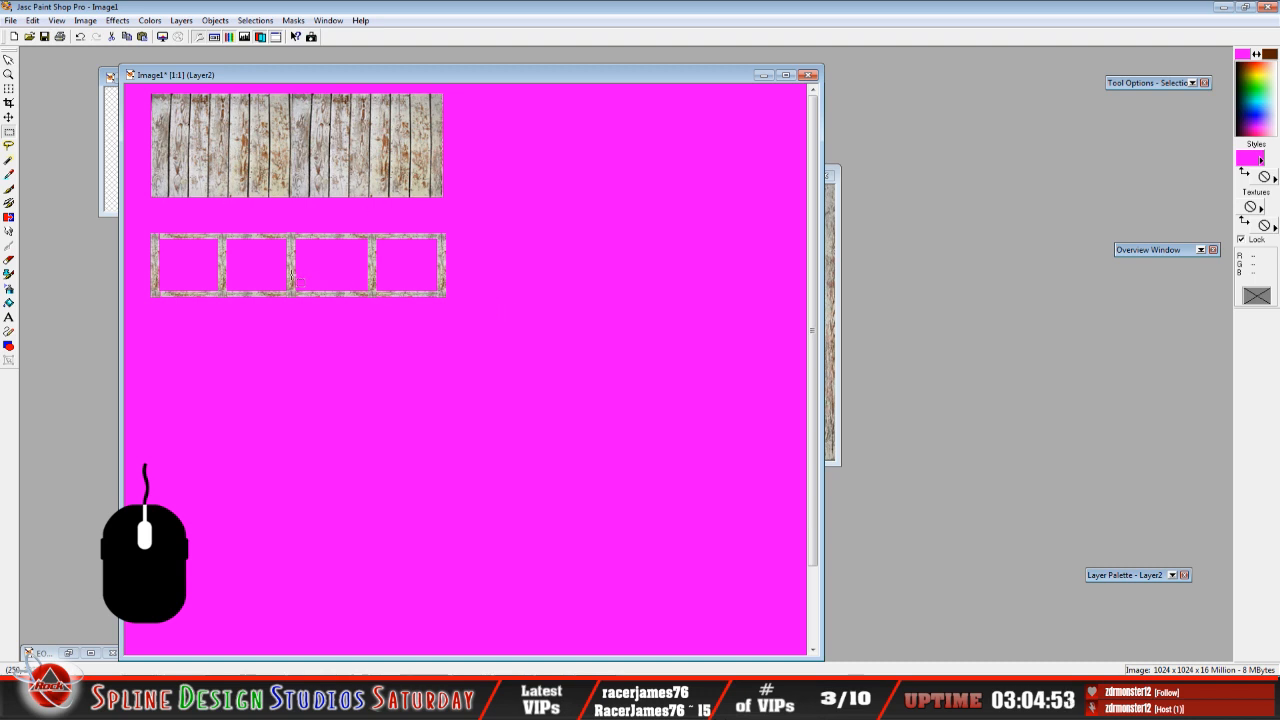
Select the railing frame, move it up closer to the plank panel, and deselect it.
drag(141, 220, 494, 323)
drag(374, 292, 374, 271)
key(ctrl+d)
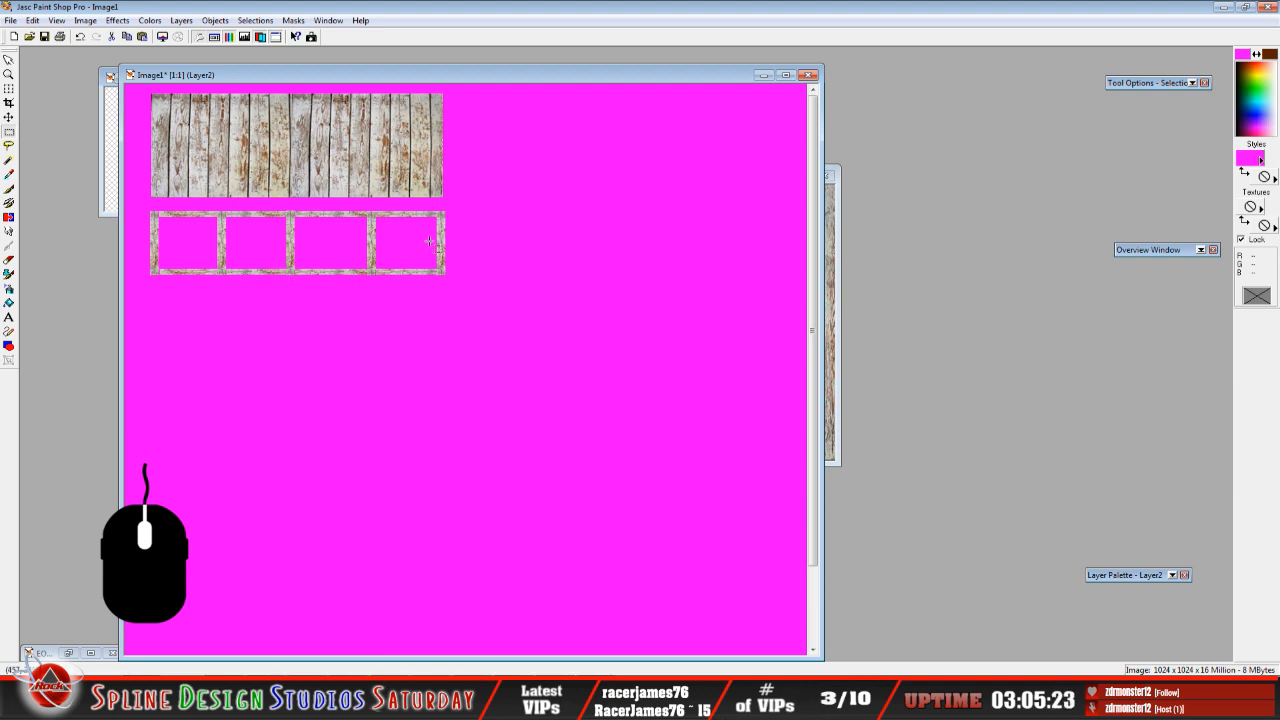
Move the texture sheet window aside and examine the reference photo of the elevated walkway with its railing and stairs.
drag(532, 82, 707, 60)
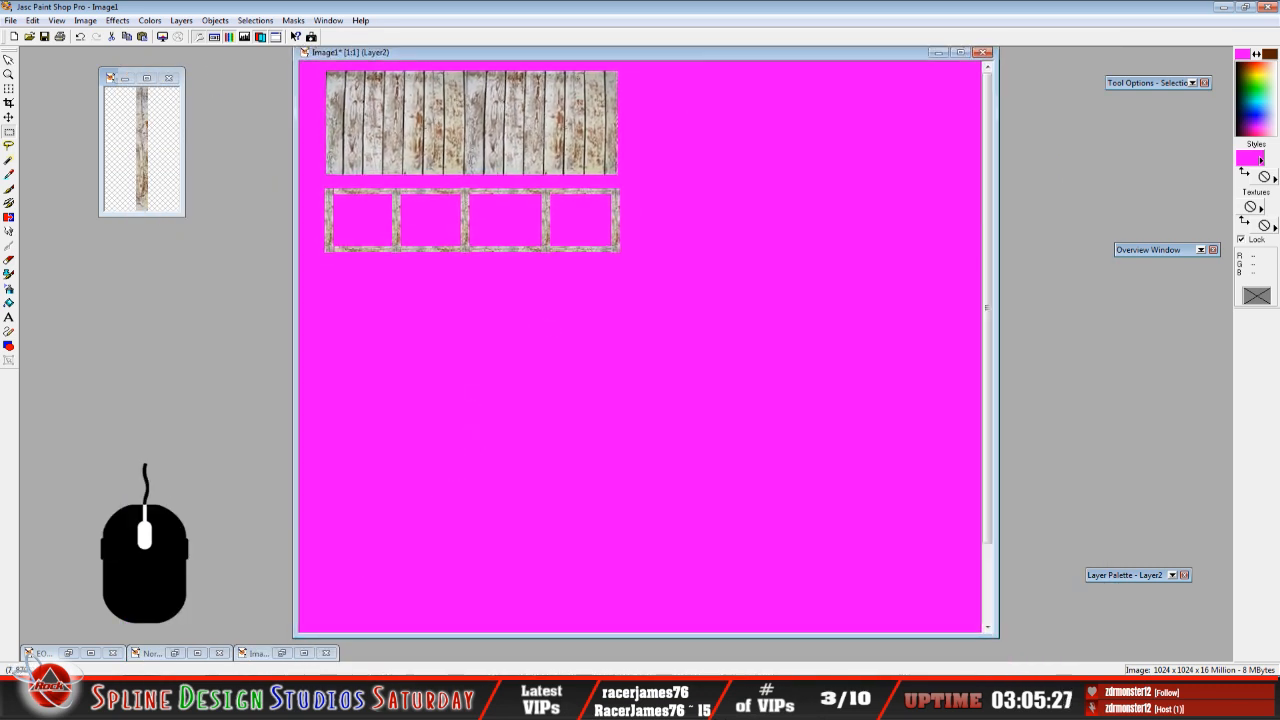
click(280, 655)
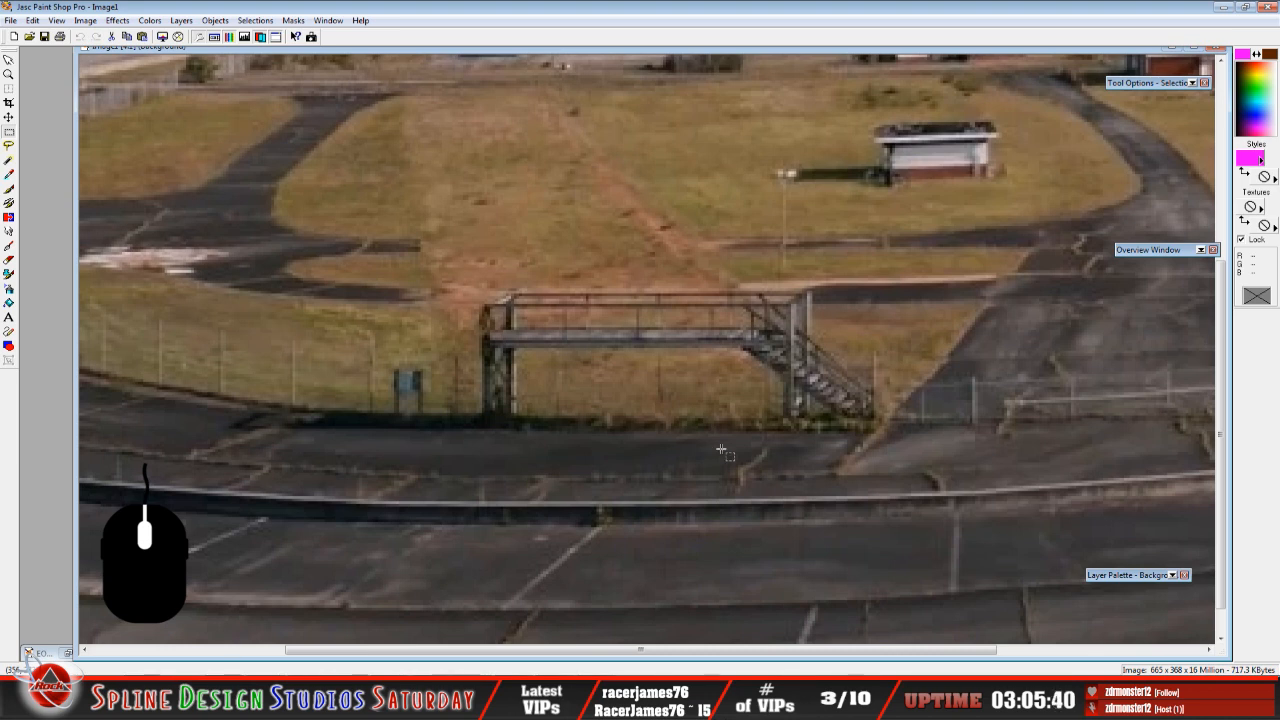
click(1172, 48)
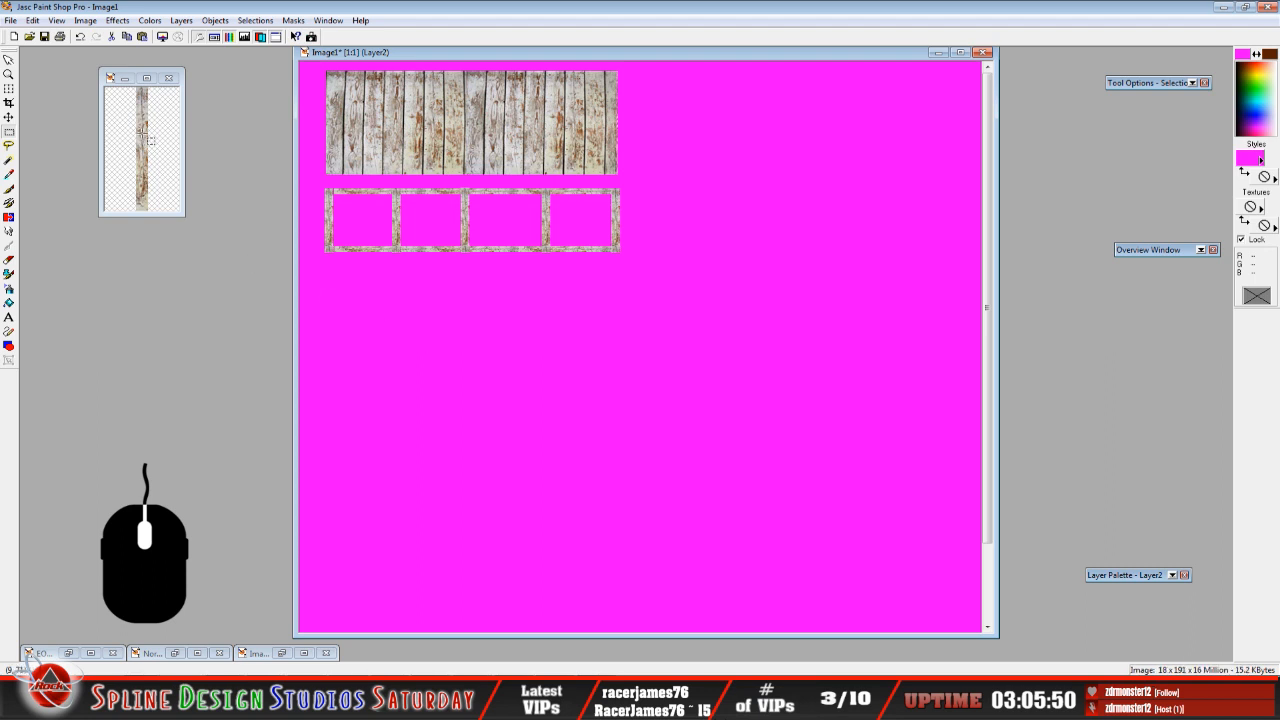
Copy the single vertical plank image and paste it as a new selection below the frame's left end as a leg, flush with the outer edge.
click(104, 108)
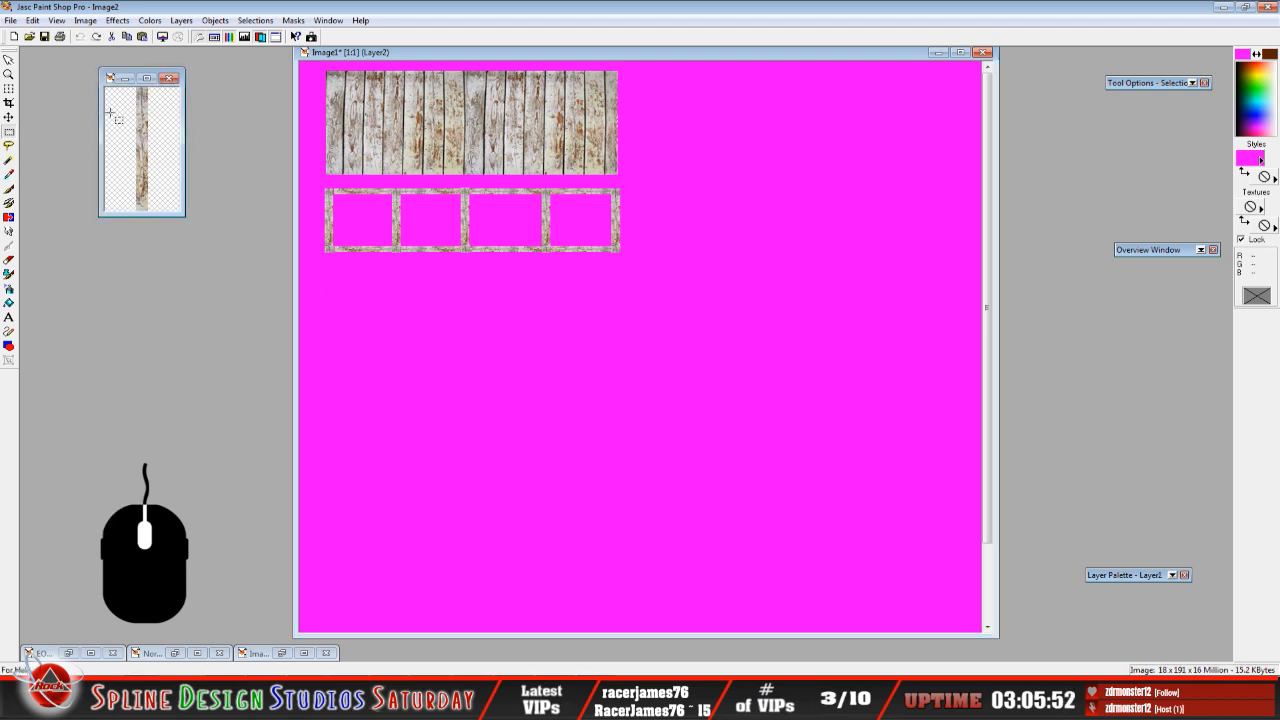
click(32, 20)
click(60, 106)
click(418, 58)
click(33, 20)
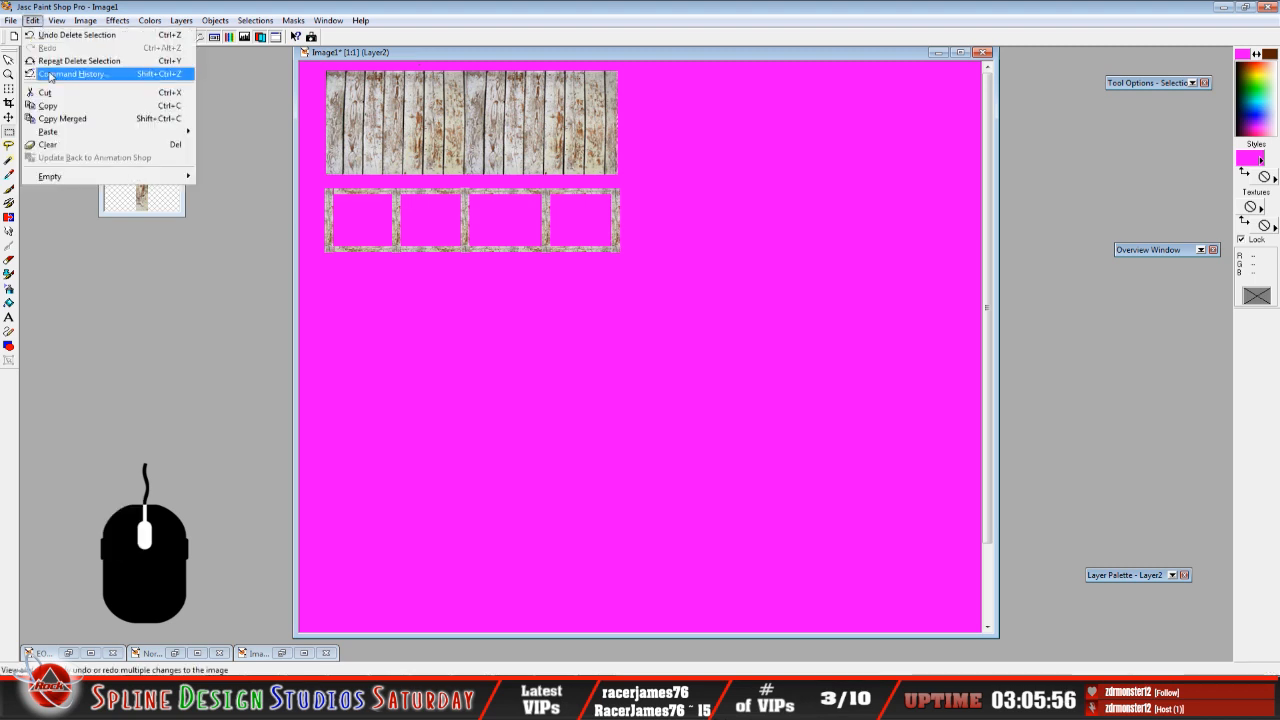
mouse_move(47, 132)
click(240, 157)
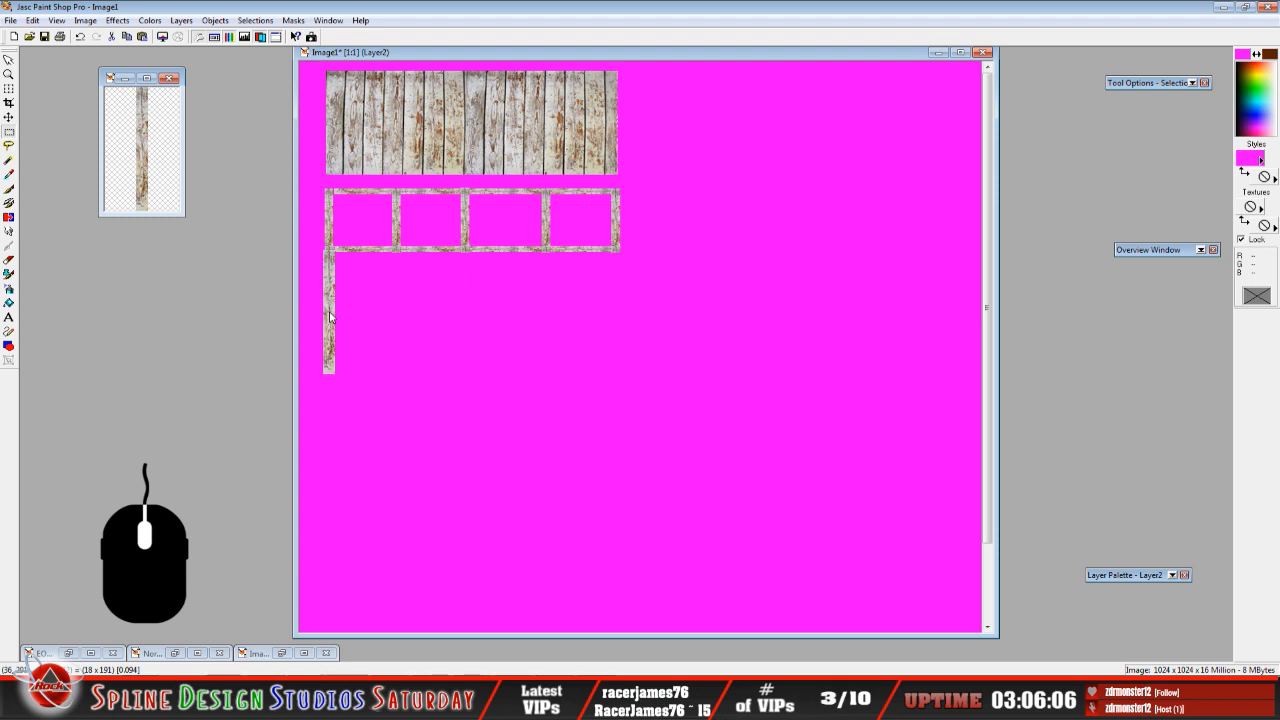
click(329, 311)
scroll(330, 309, up, 1)
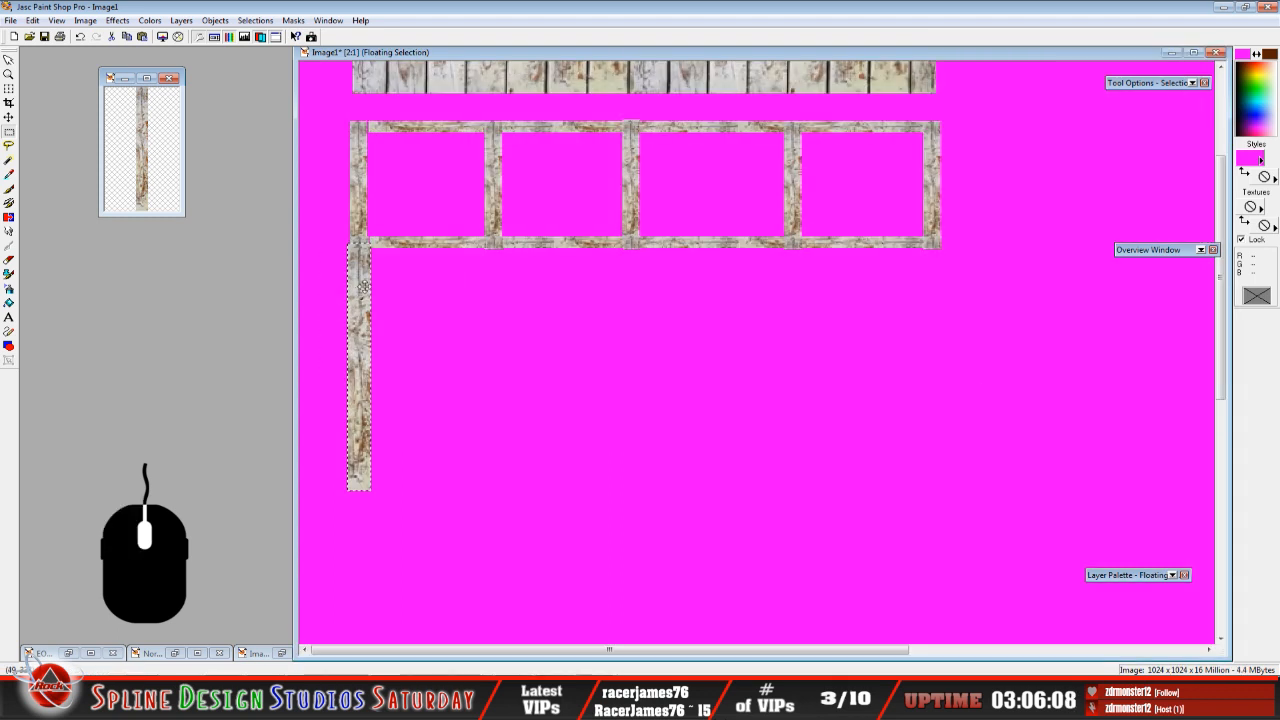
drag(363, 287, 366, 292)
right_click(366, 292)
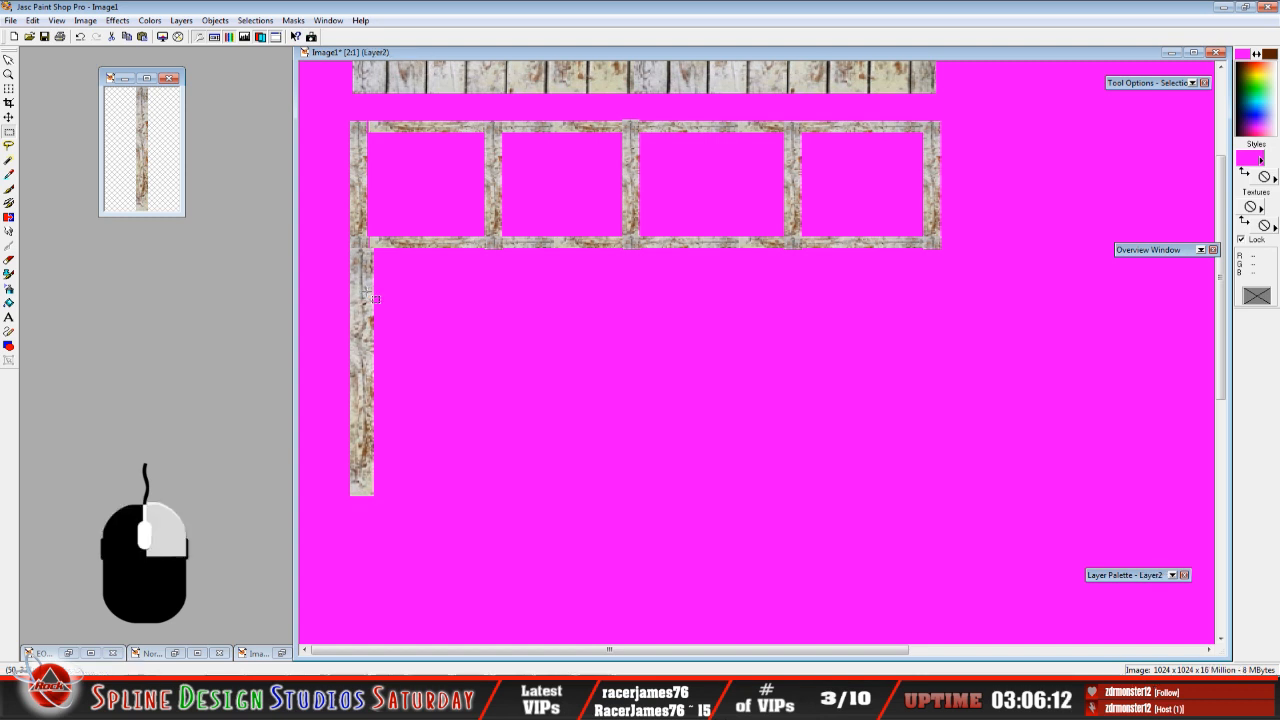
Paste the vertical plank as a new selection below the frame's right end to form a matching leg, and deselect it.
click(56, 20)
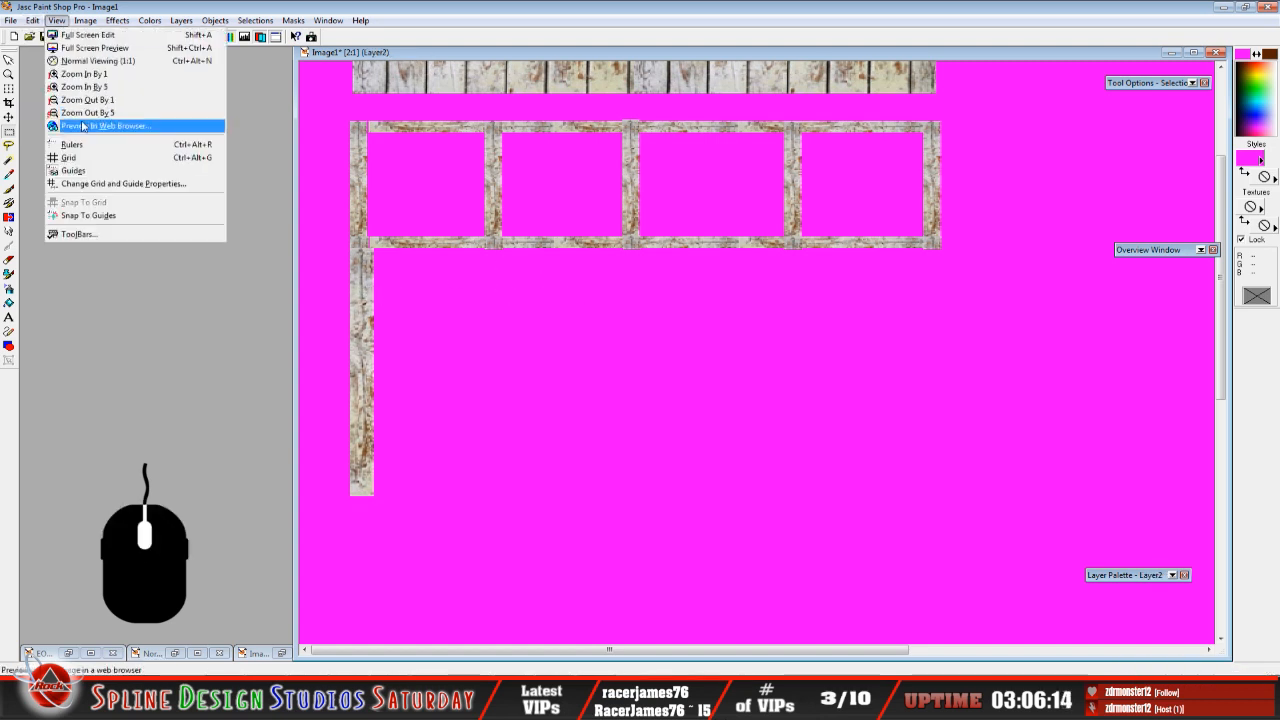
mouse_move(67, 128)
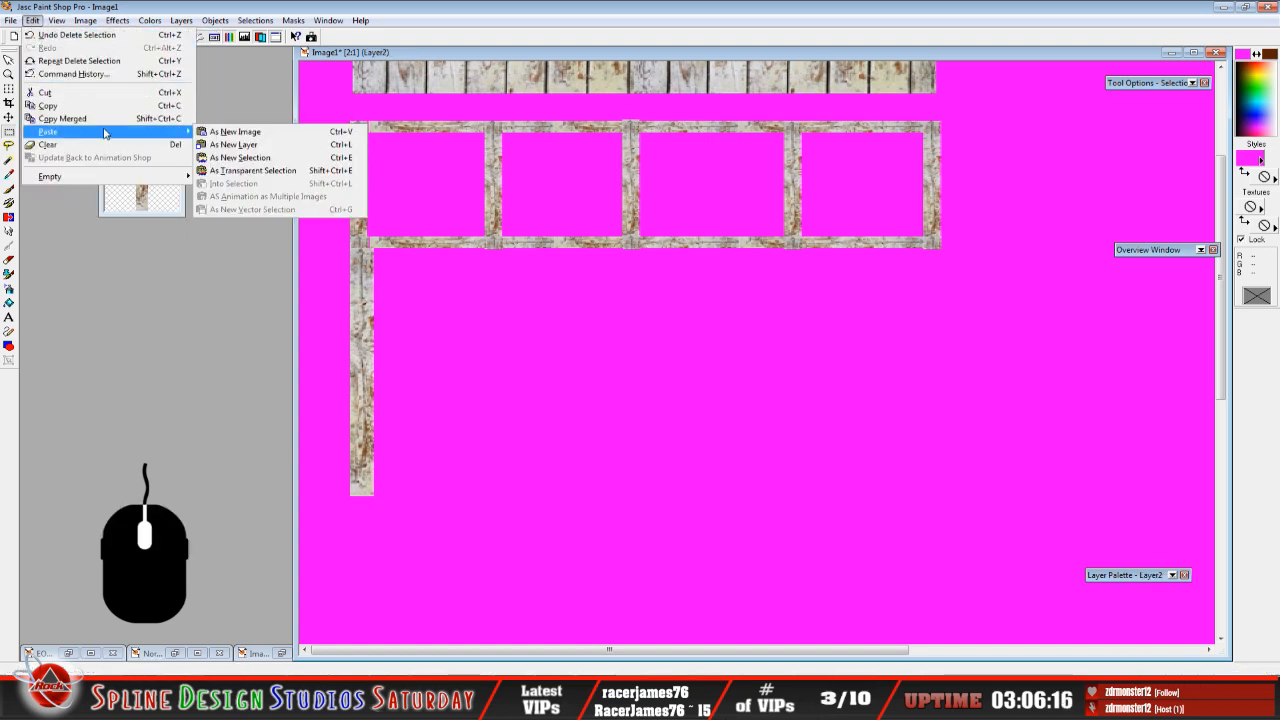
click(240, 157)
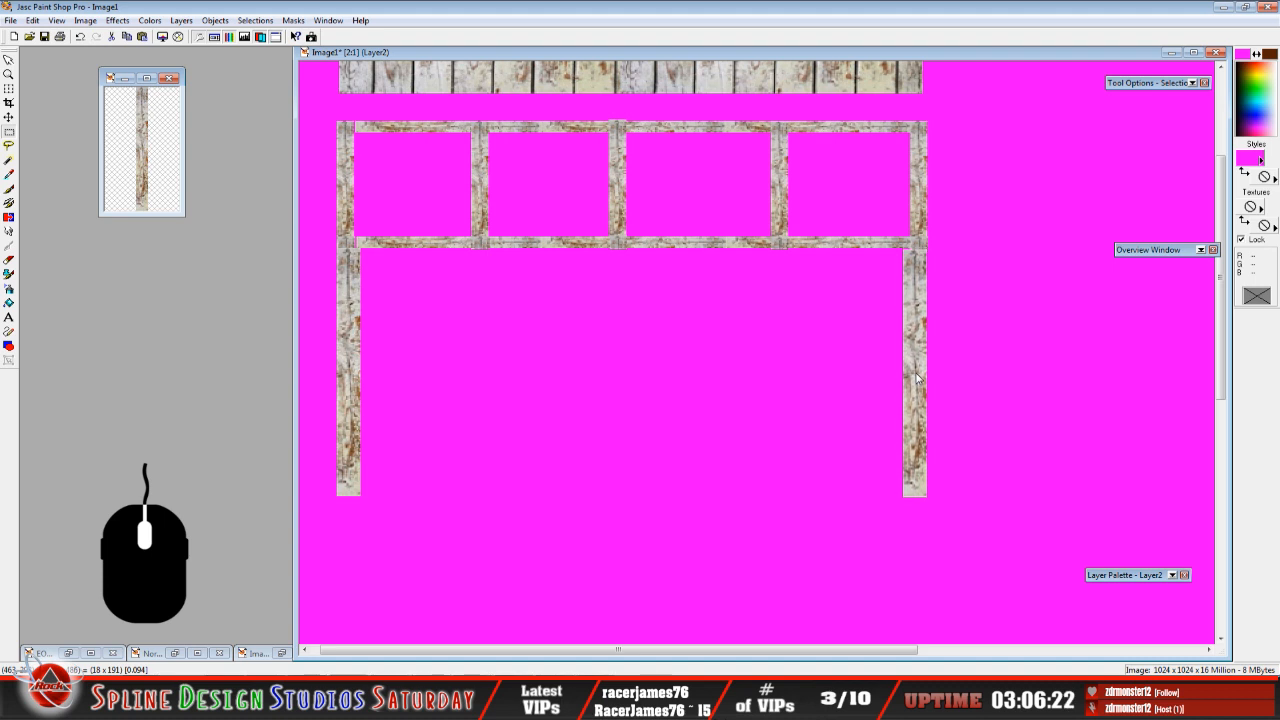
click(916, 377)
key(ctrl+d)
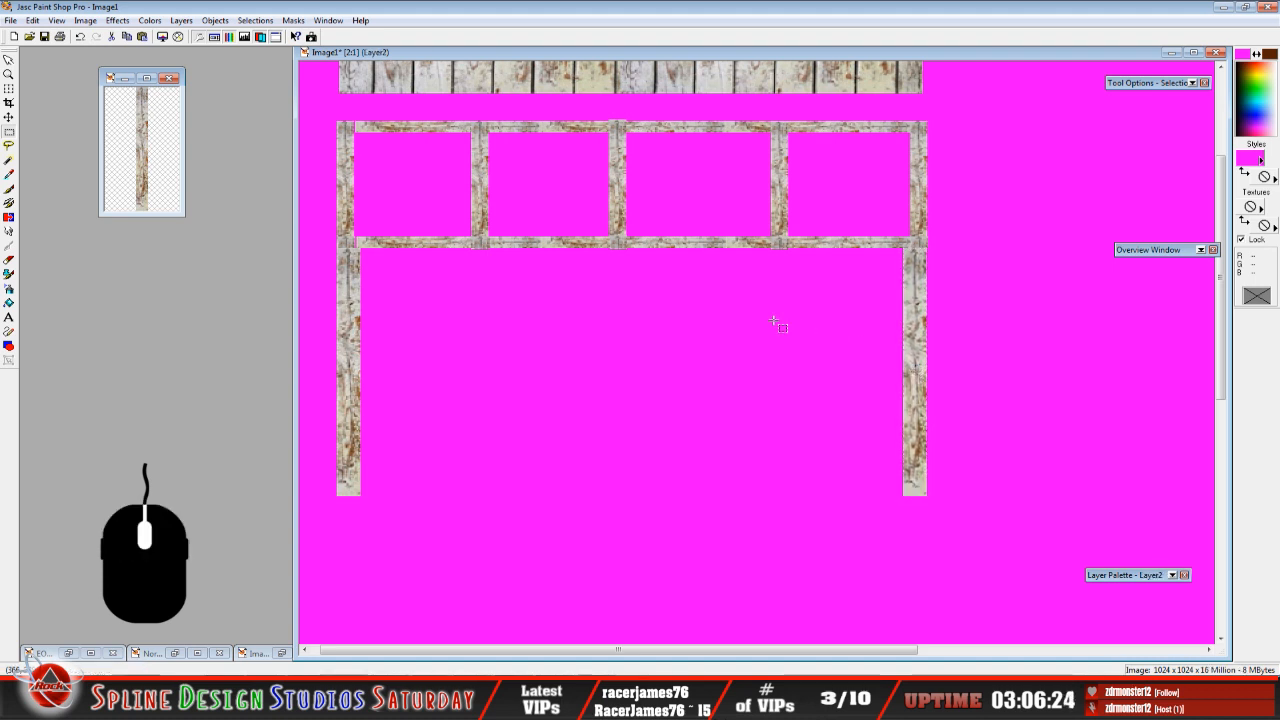
Select the railing frame without its legs, copy it, and paste it as a new image.
scroll(771, 326, down, 1)
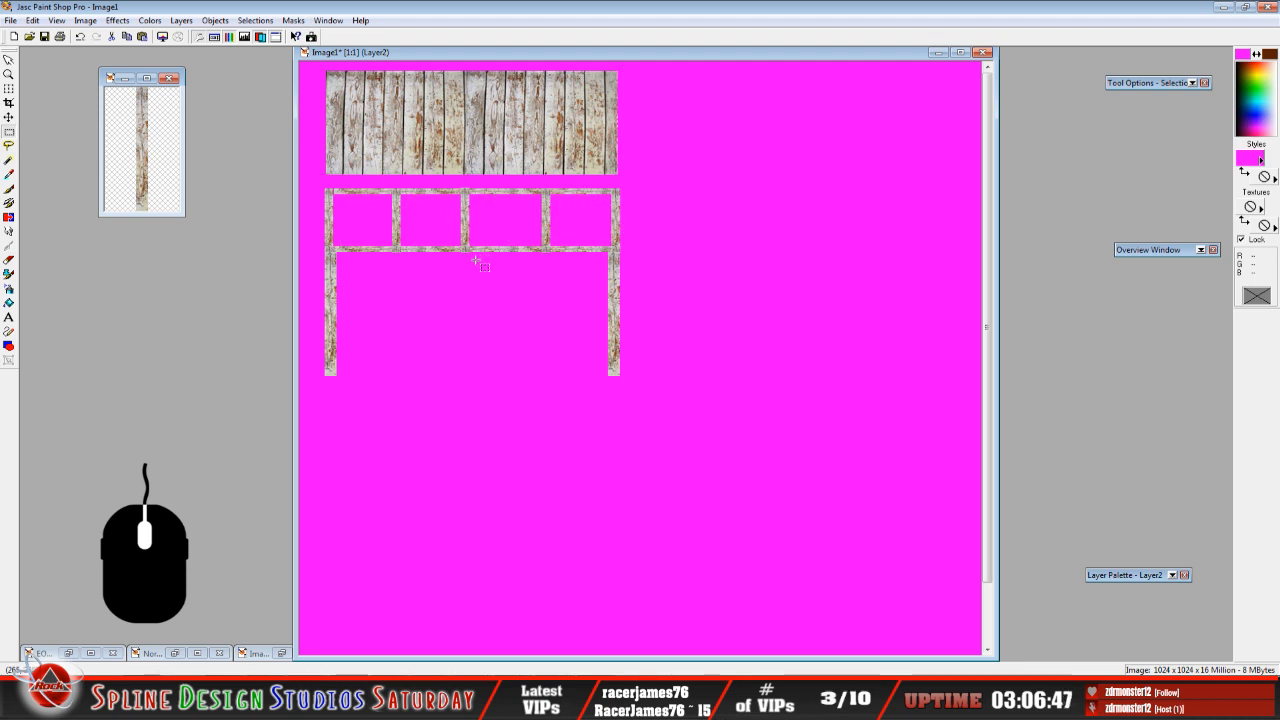
drag(311, 181, 642, 253)
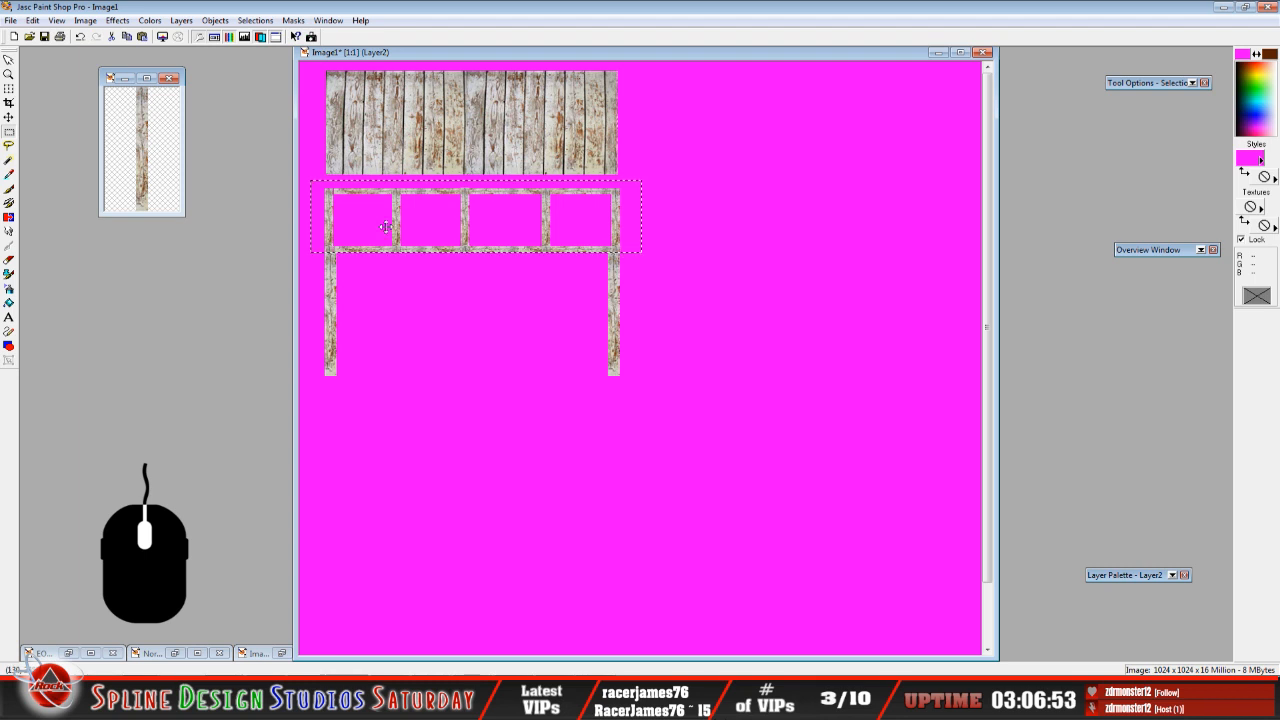
click(32, 20)
click(97, 113)
click(32, 20)
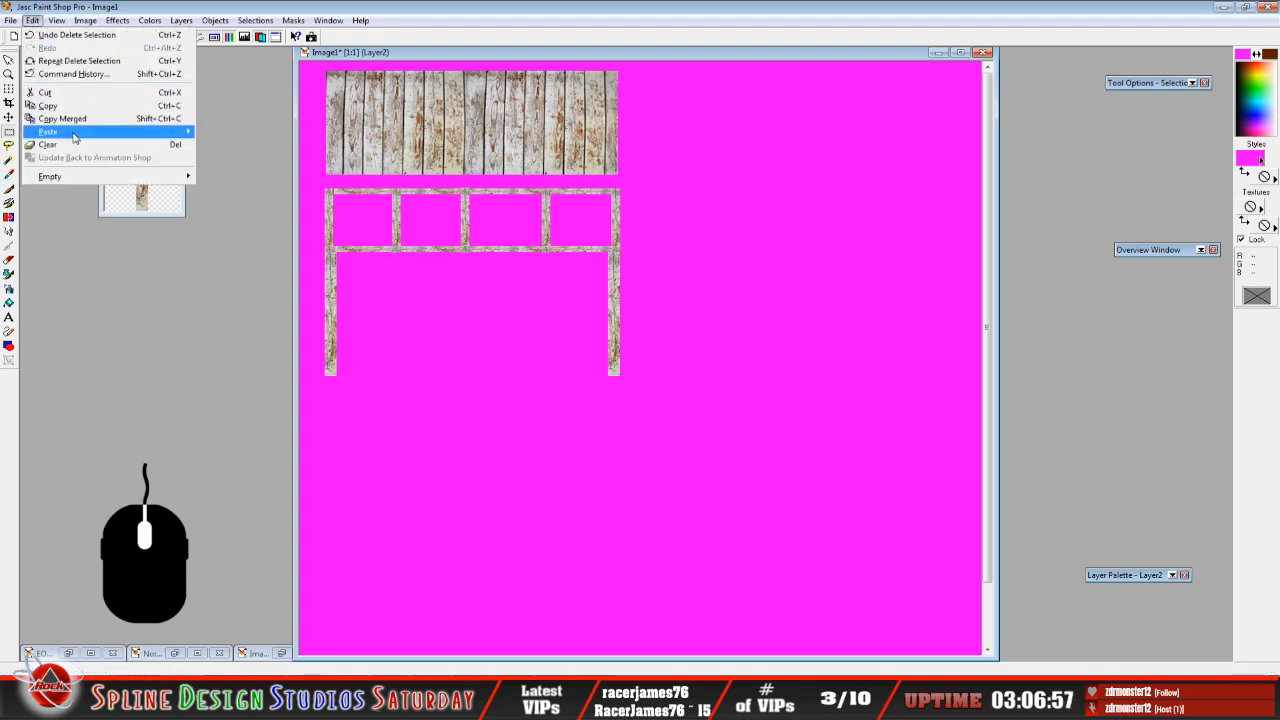
mouse_move(60, 131)
click(250, 131)
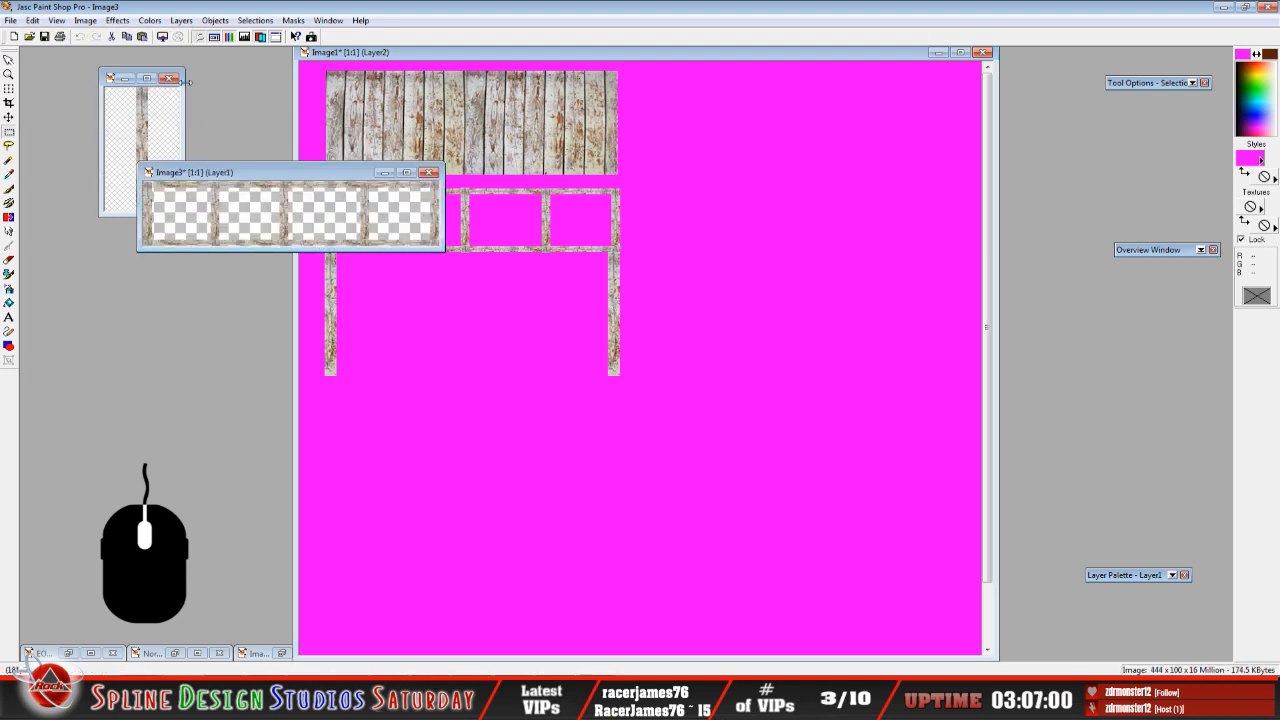
Rotate the new railing image 90 degrees to the right on all layers, copy it, and return to the texture sheet.
click(85, 20)
click(100, 70)
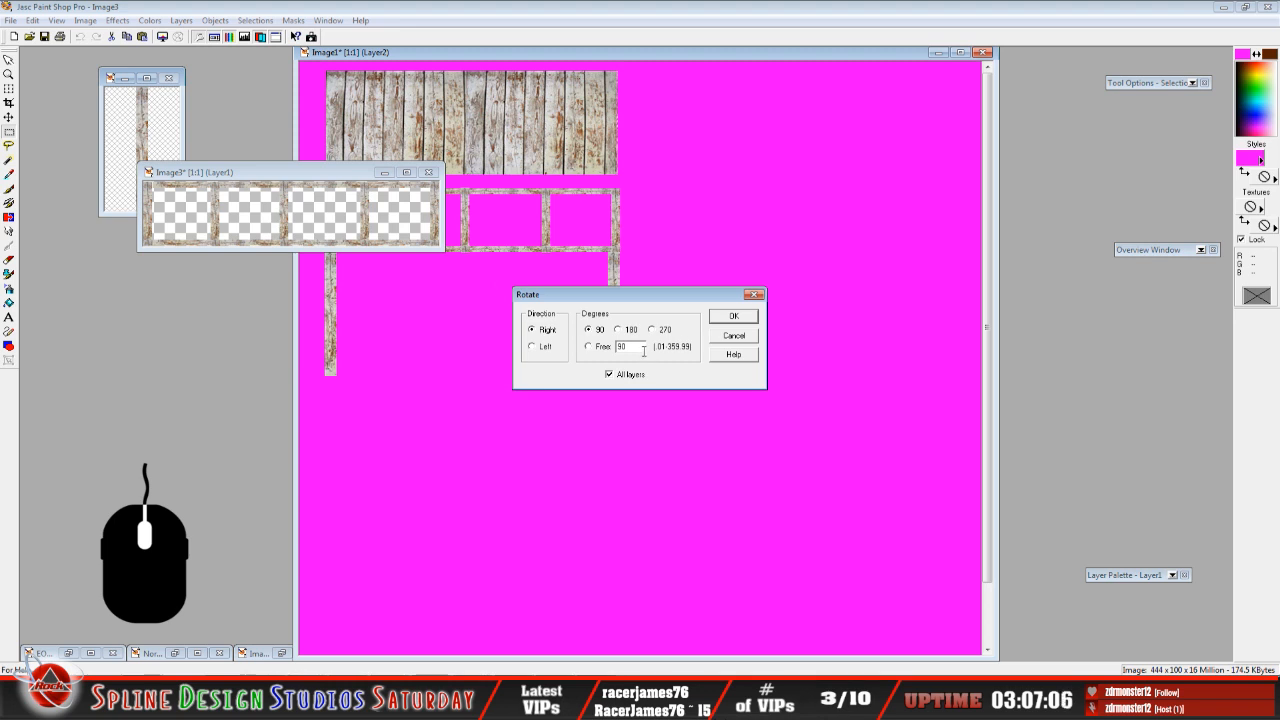
click(733, 317)
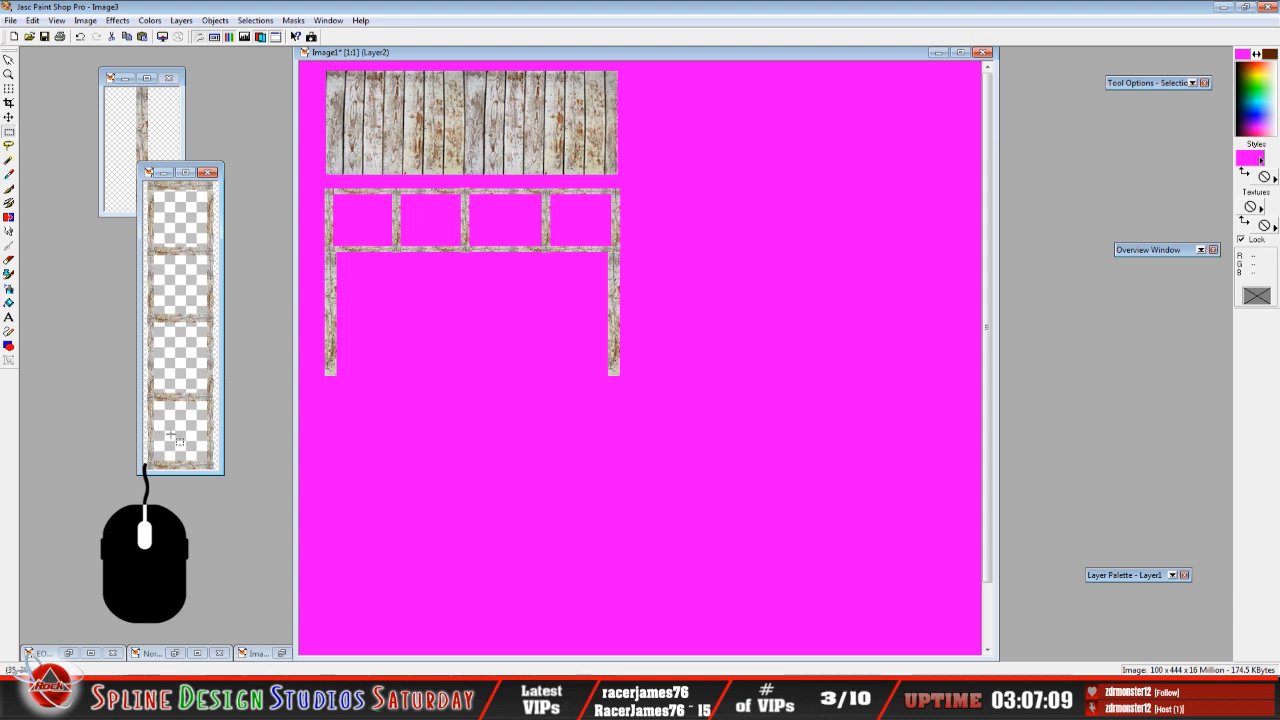
click(30, 22)
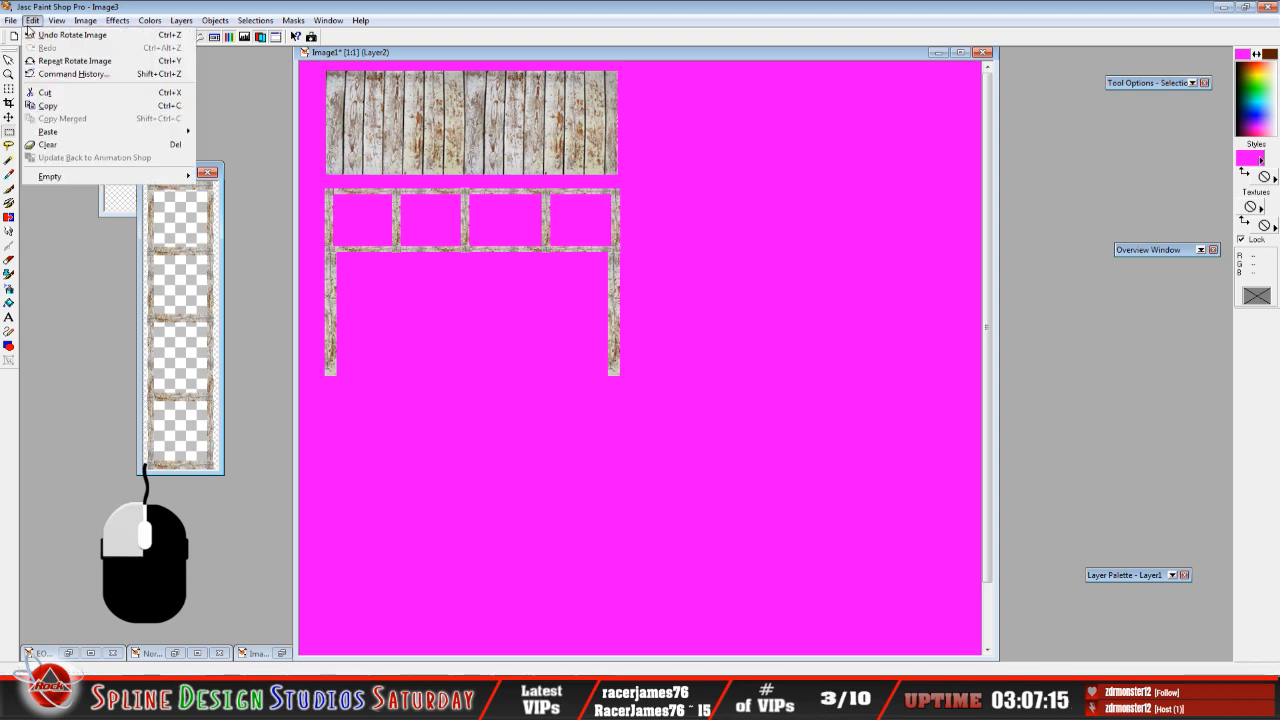
click(47, 105)
click(428, 52)
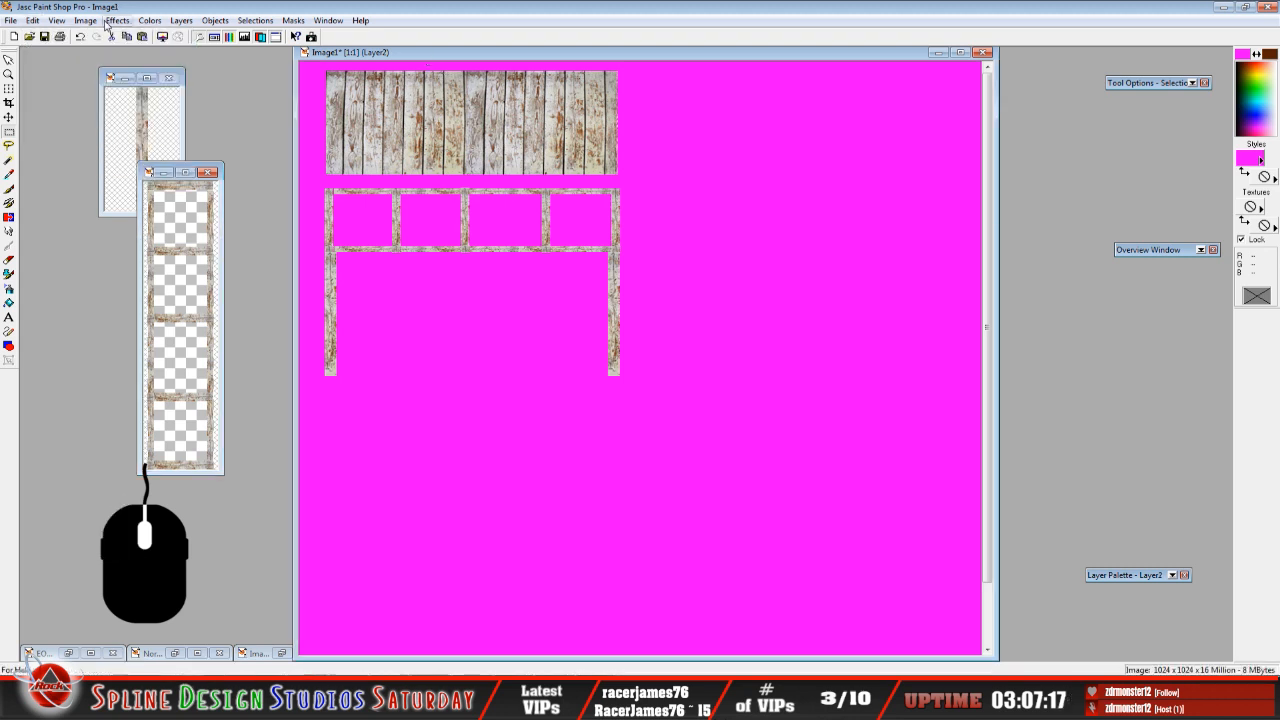
Paste the rotated railing frame as a new selection beside the planks and legged frame, keeping it floating.
click(32, 20)
mouse_move(60, 131)
click(248, 160)
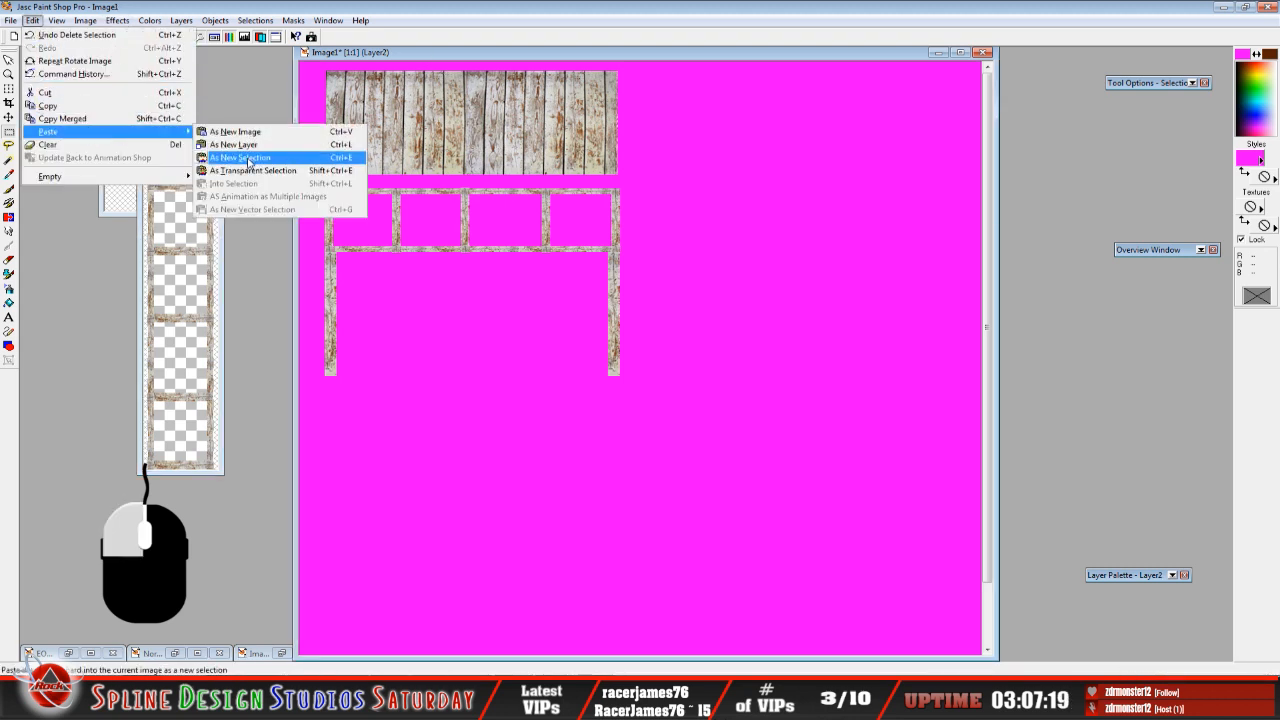
click(679, 239)
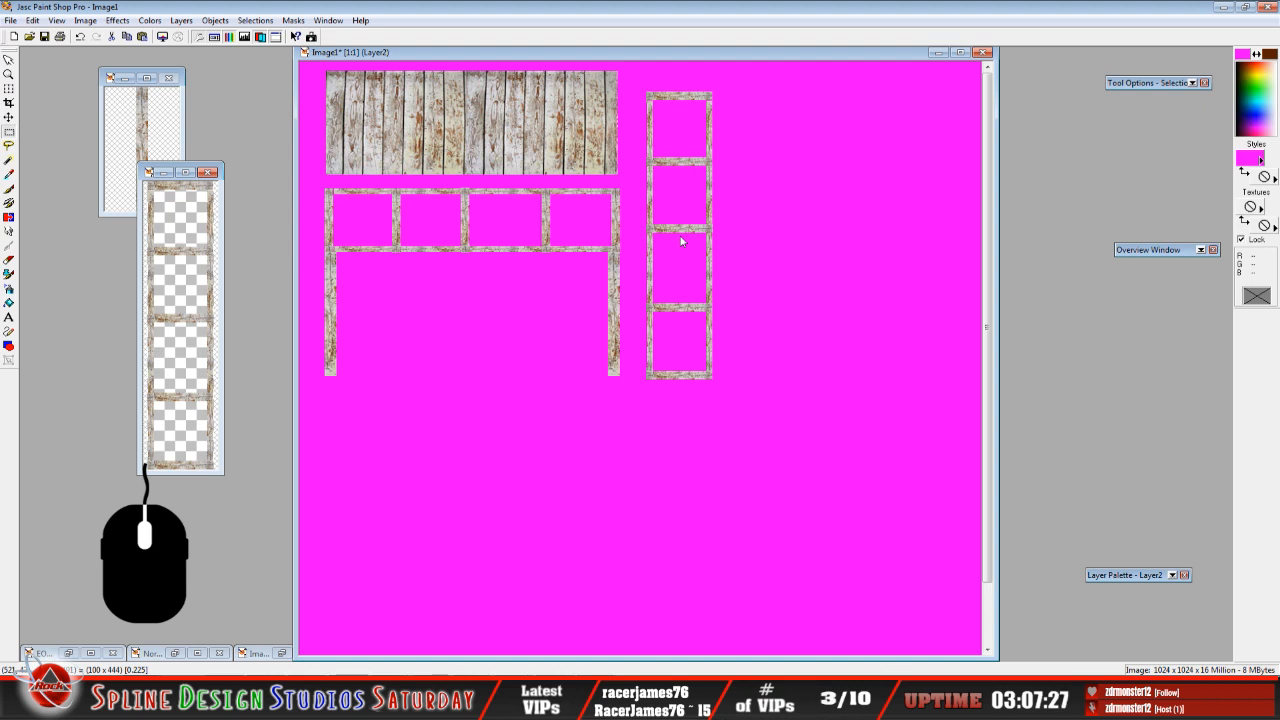
click(677, 234)
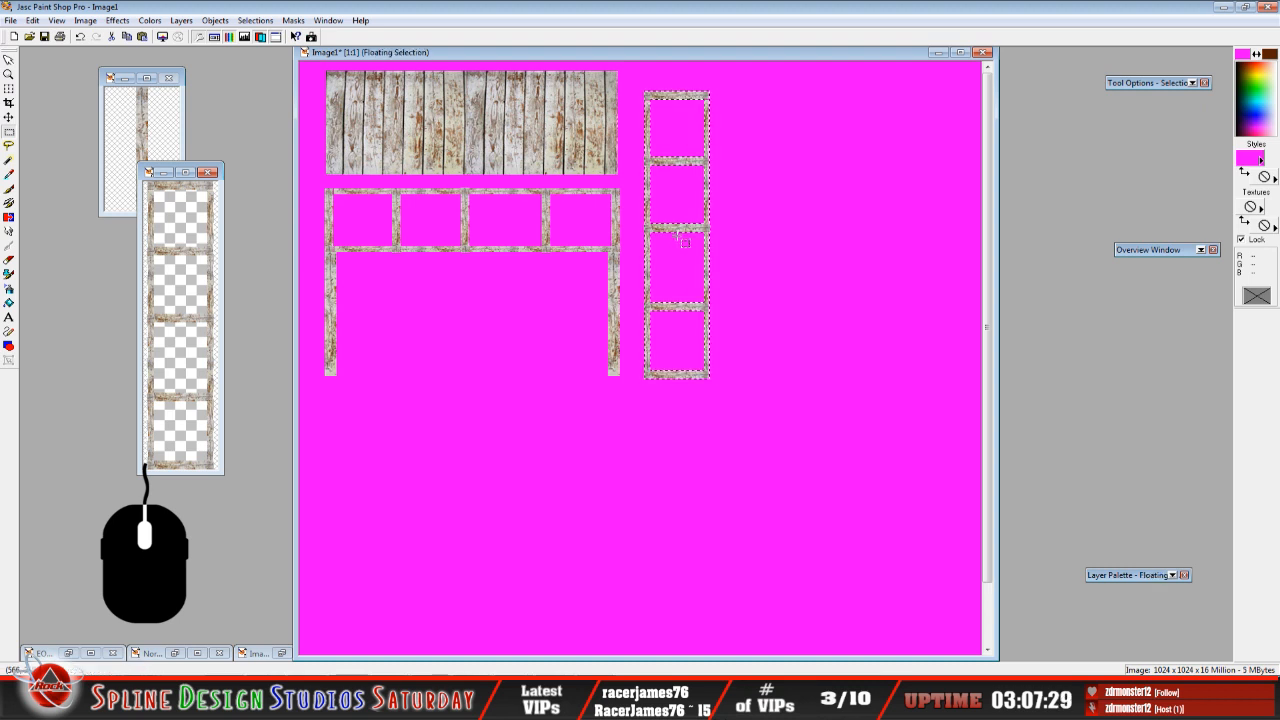
Deform the floating vertical frame, pulling its upper edge down until it is level with the legged frame's top rail.
click(8, 88)
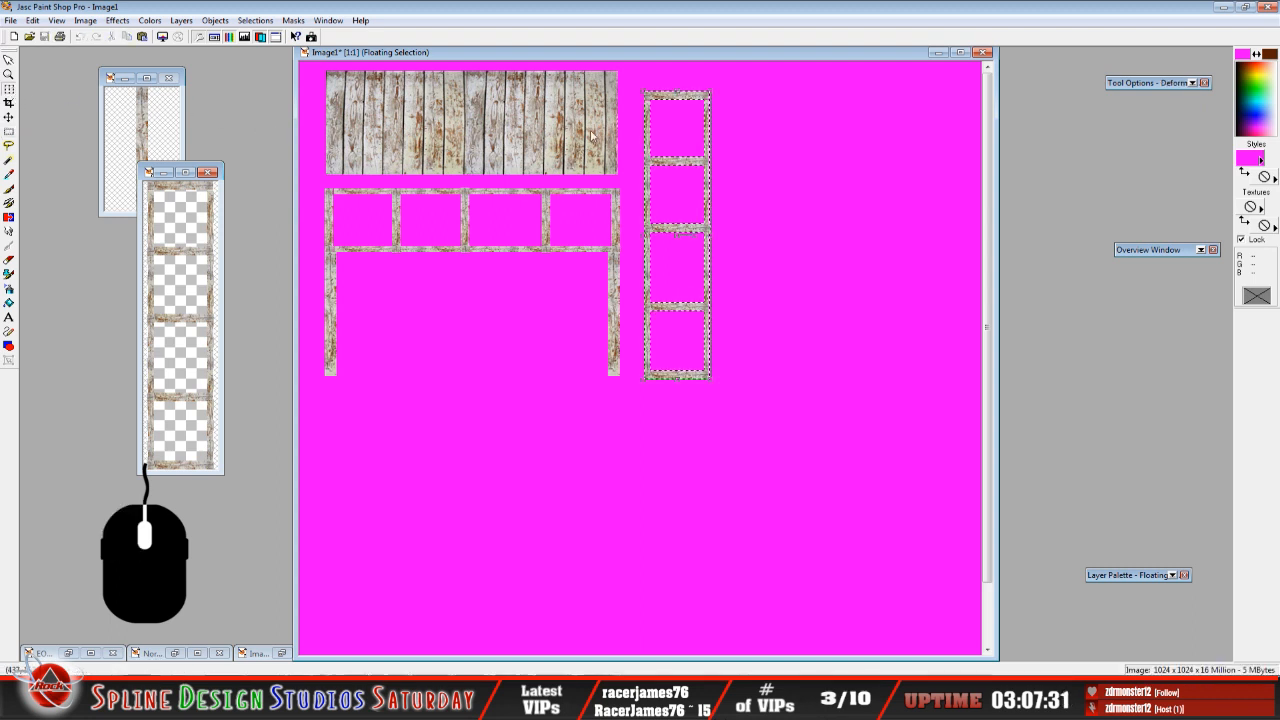
drag(678, 93, 676, 178)
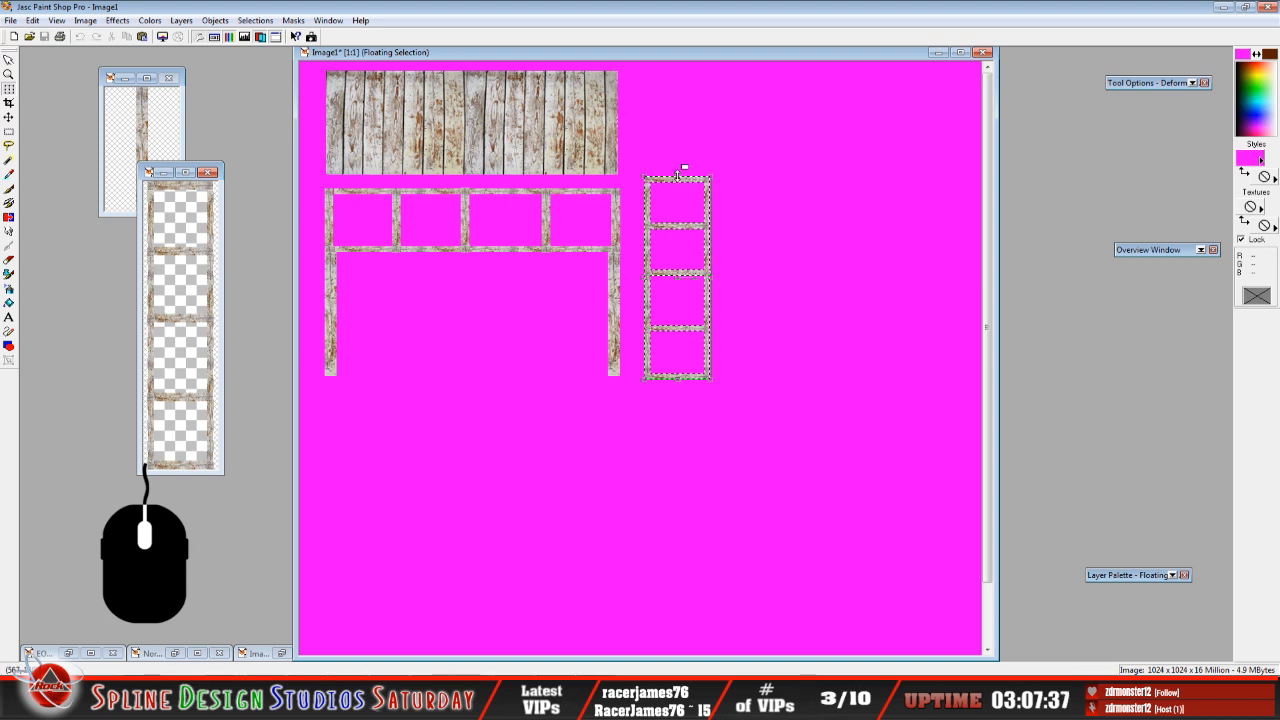
drag(678, 173, 678, 191)
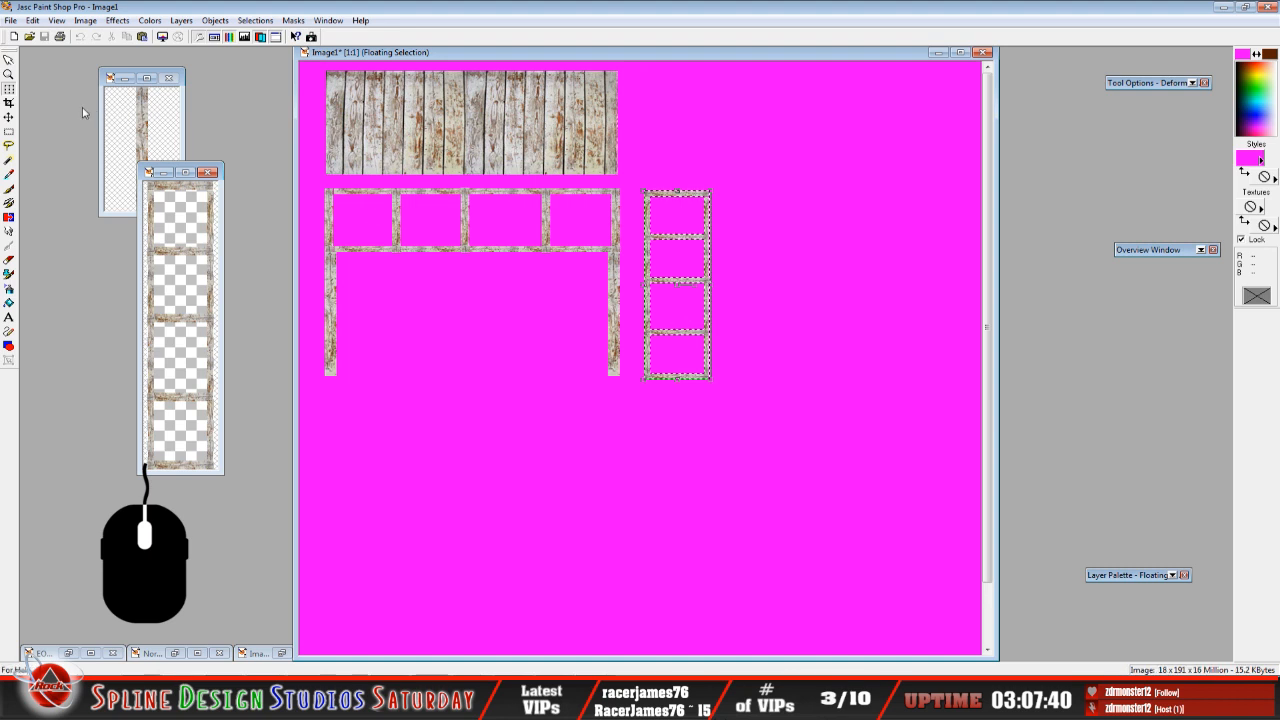
Move the shortened vertical frame up beside the planks so their top edges line up, and deselect it.
click(10, 132)
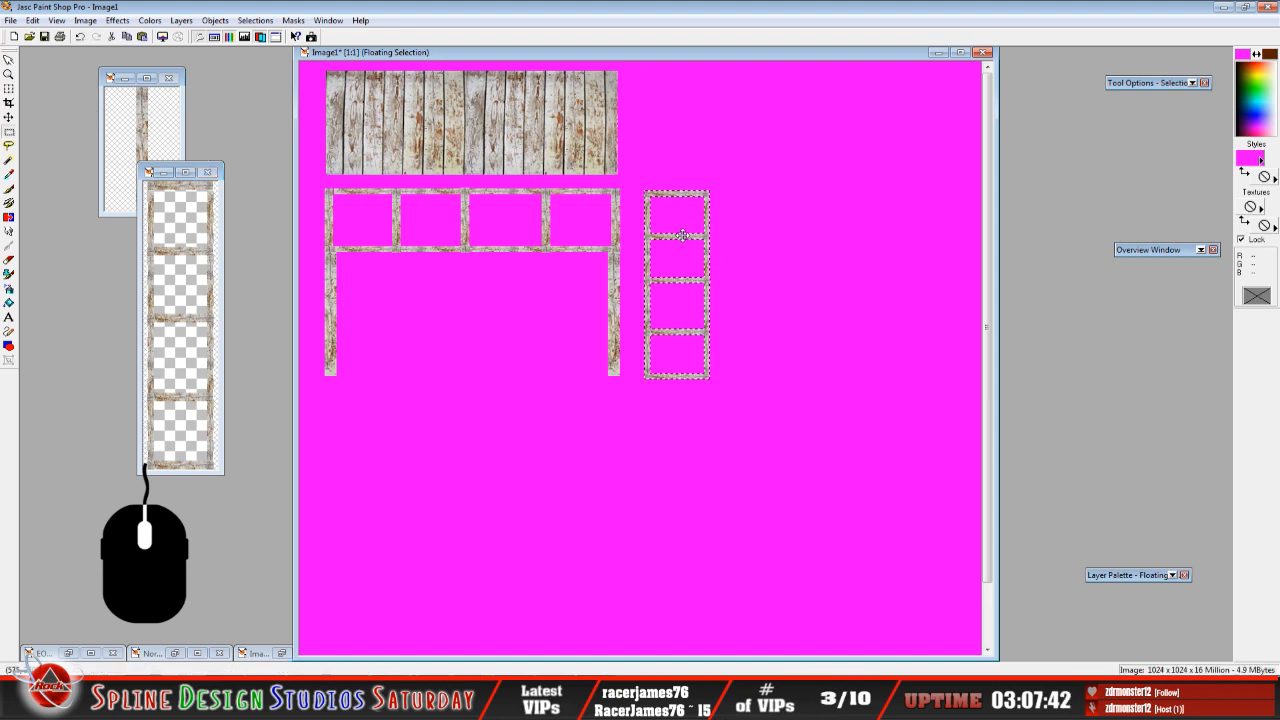
drag(681, 236, 678, 115)
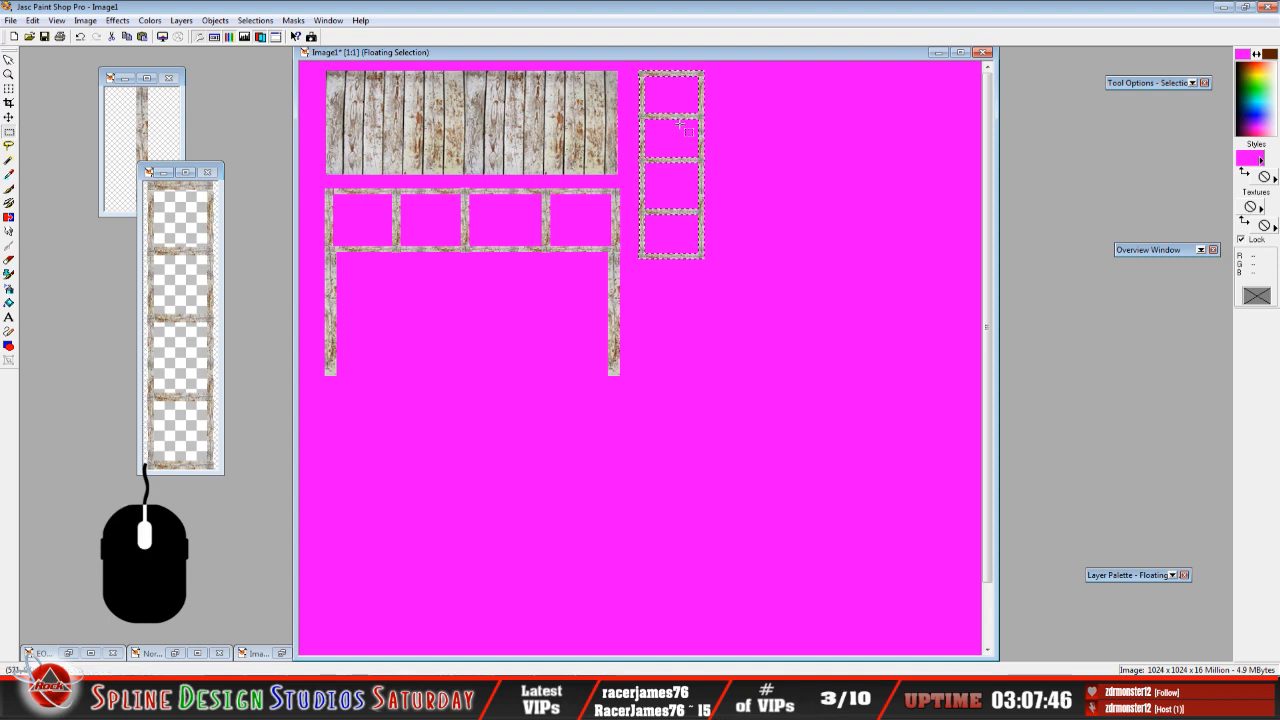
right_click(690, 212)
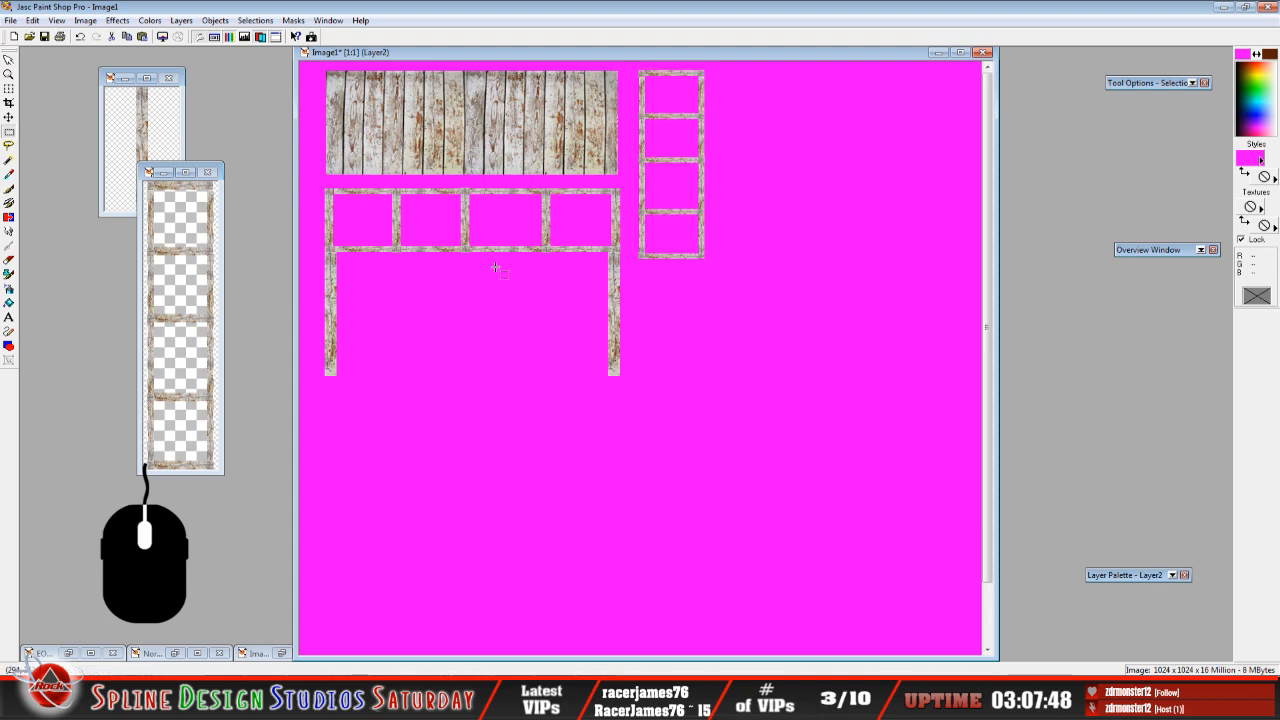
Copy the vertical frame's middle rung, about 99 x 21 pixels, and paste it as a new selection across the third opening from the top.
scroll(703, 232, up, 1)
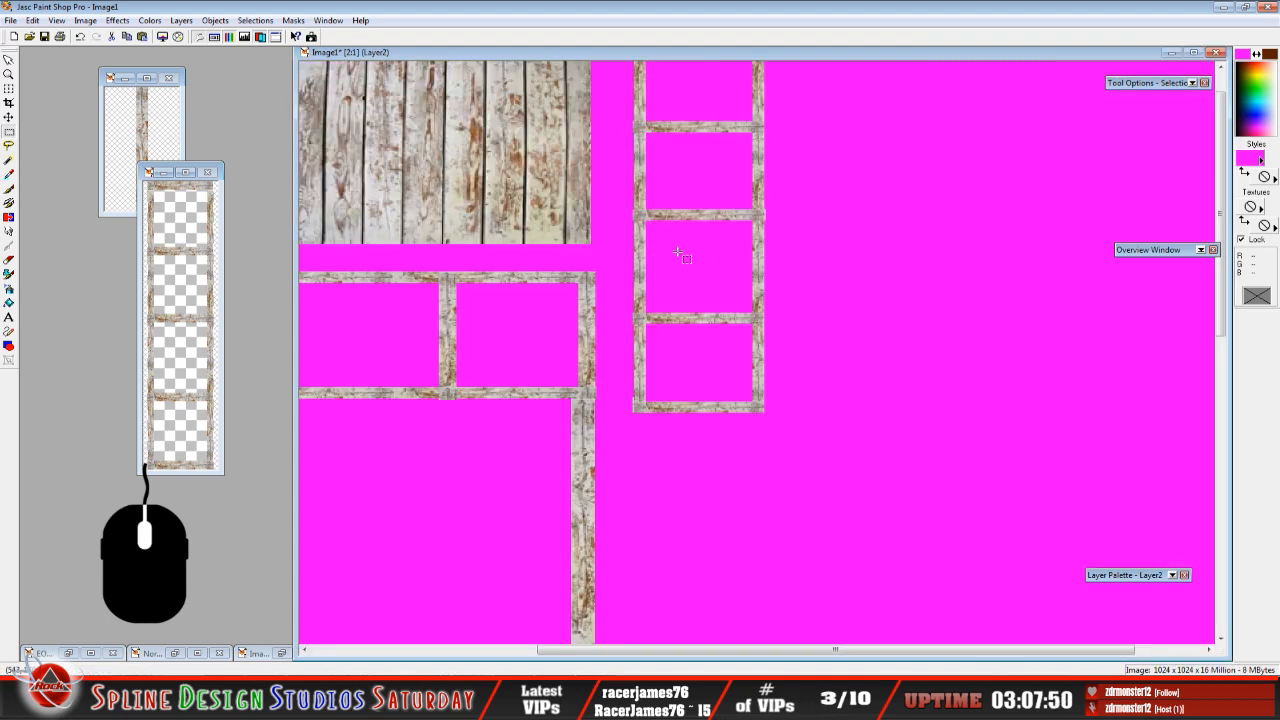
drag(636, 207, 766, 230)
click(33, 20)
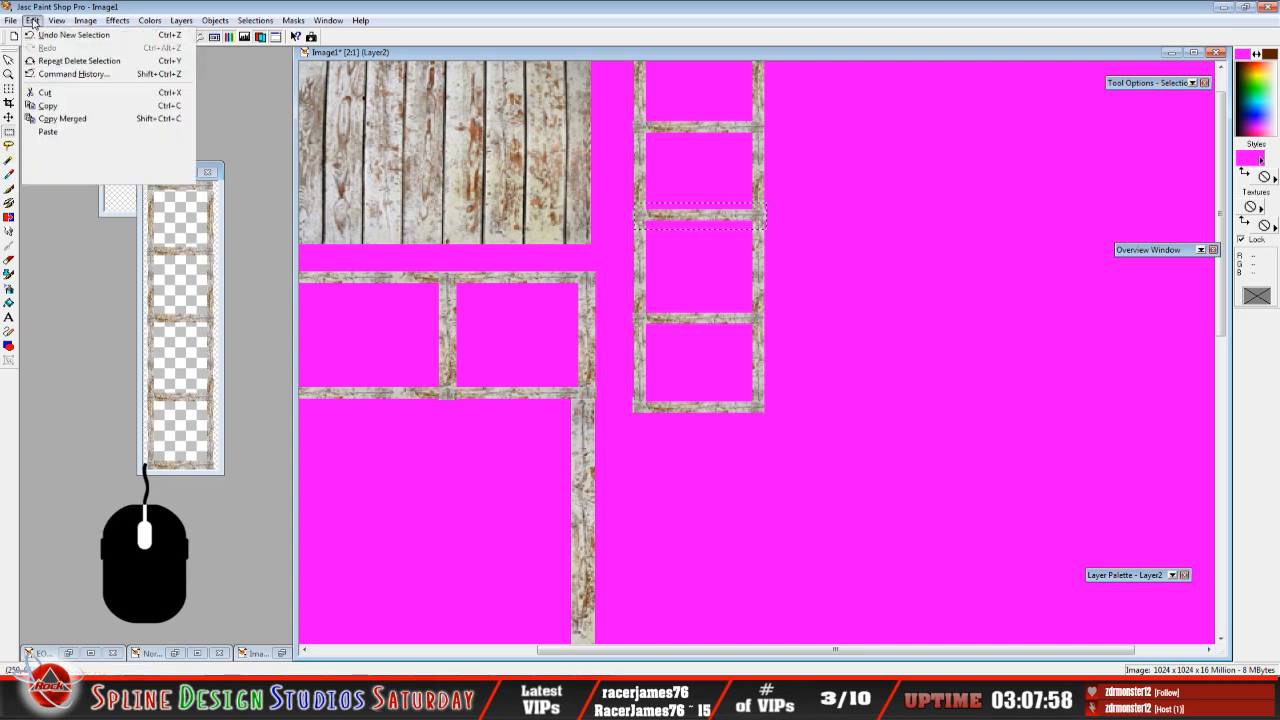
click(73, 112)
click(33, 20)
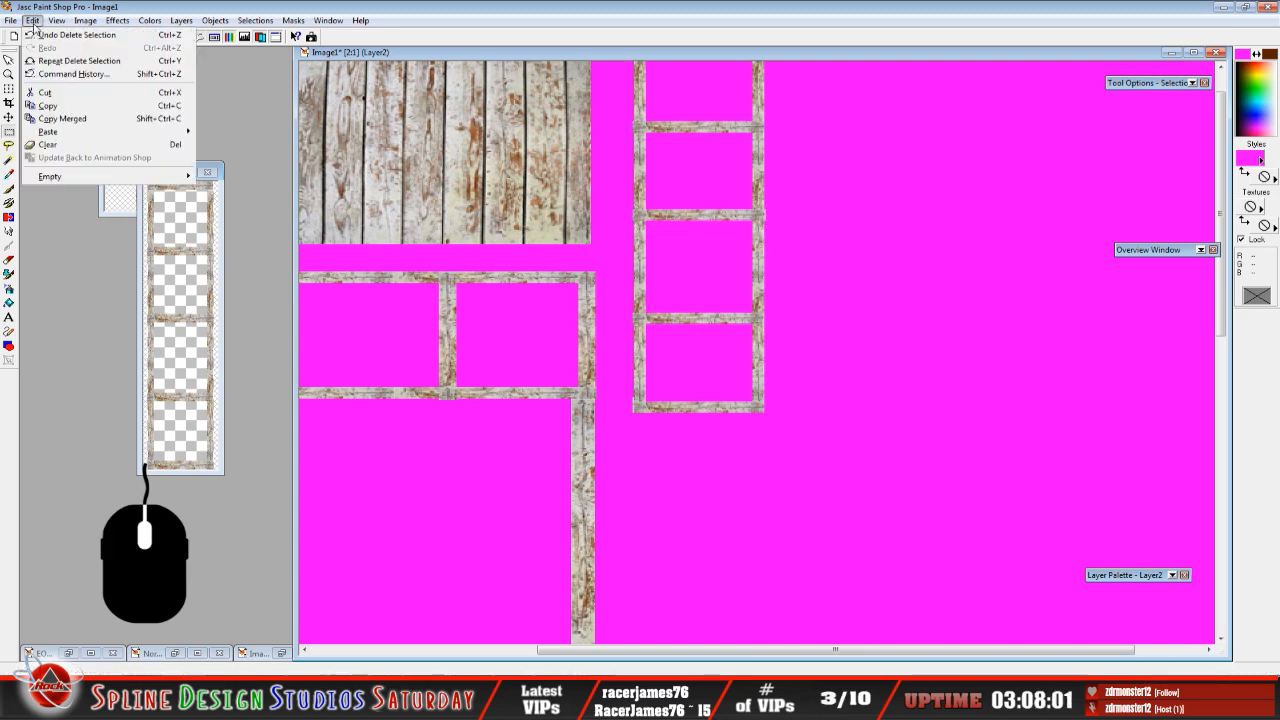
mouse_move(76, 134)
click(240, 157)
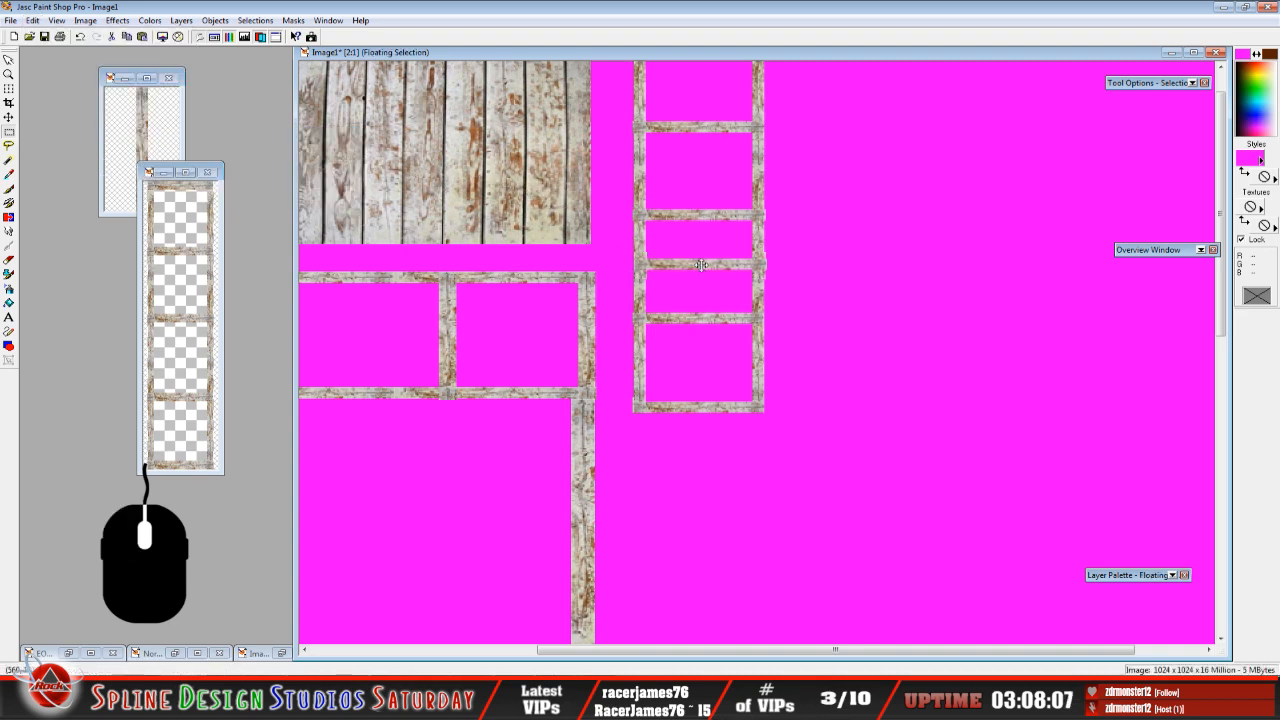
Paste another copy of the rung as a new selection halfway across the ladder's lowest opening, and deselect it.
click(33, 20)
mouse_move(48, 131)
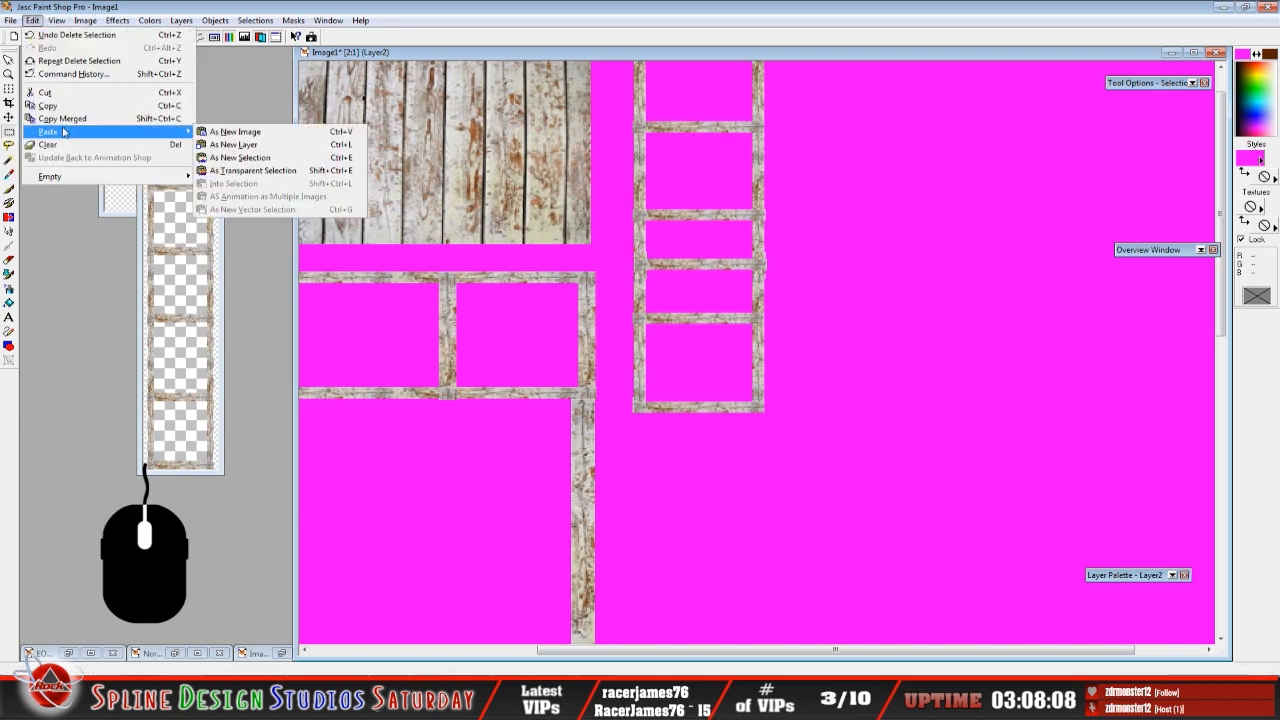
click(240, 157)
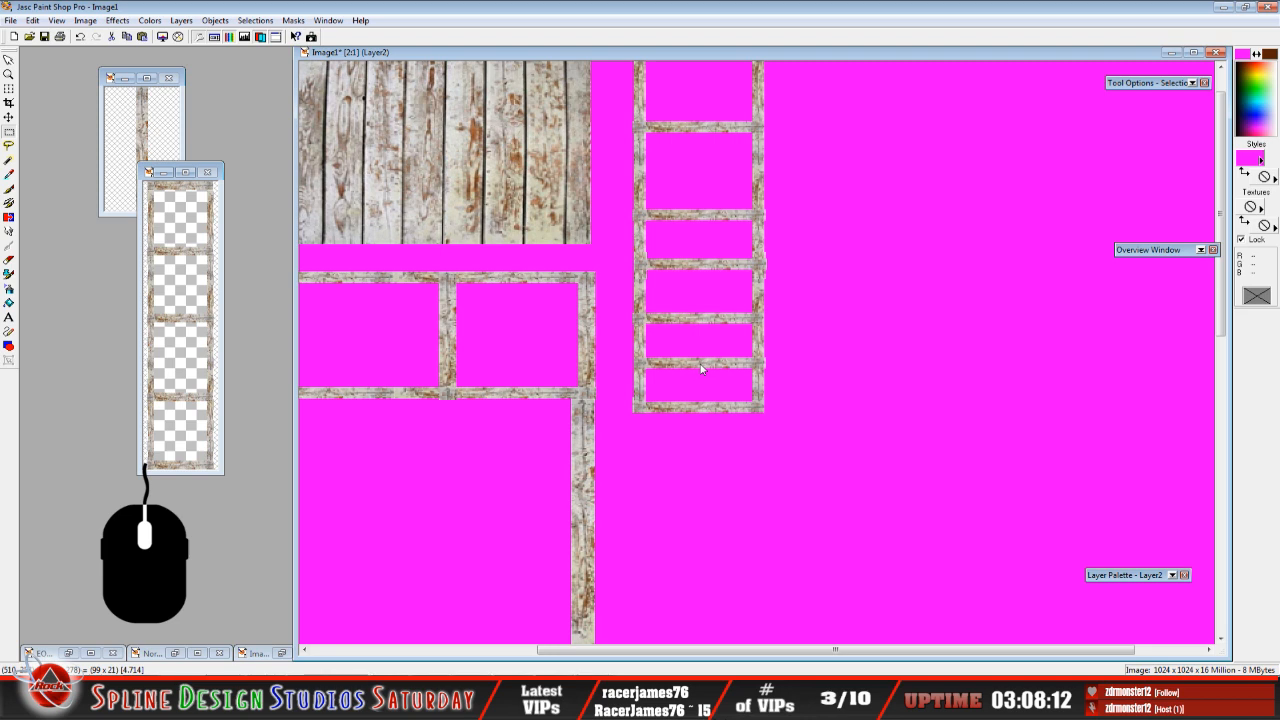
click(700, 368)
right_click(700, 368)
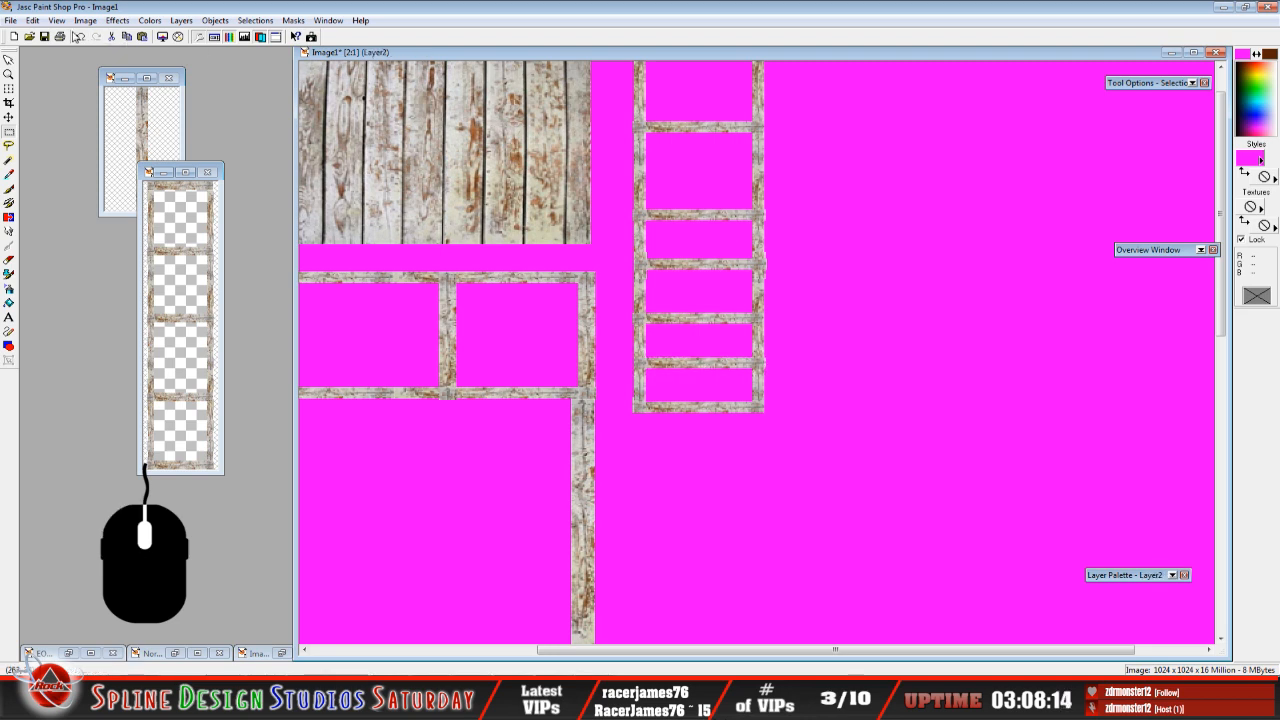
Paste the rung as a new selection midway across the ladder's second opening from the top, and deselect it.
click(32, 20)
mouse_move(48, 131)
click(240, 157)
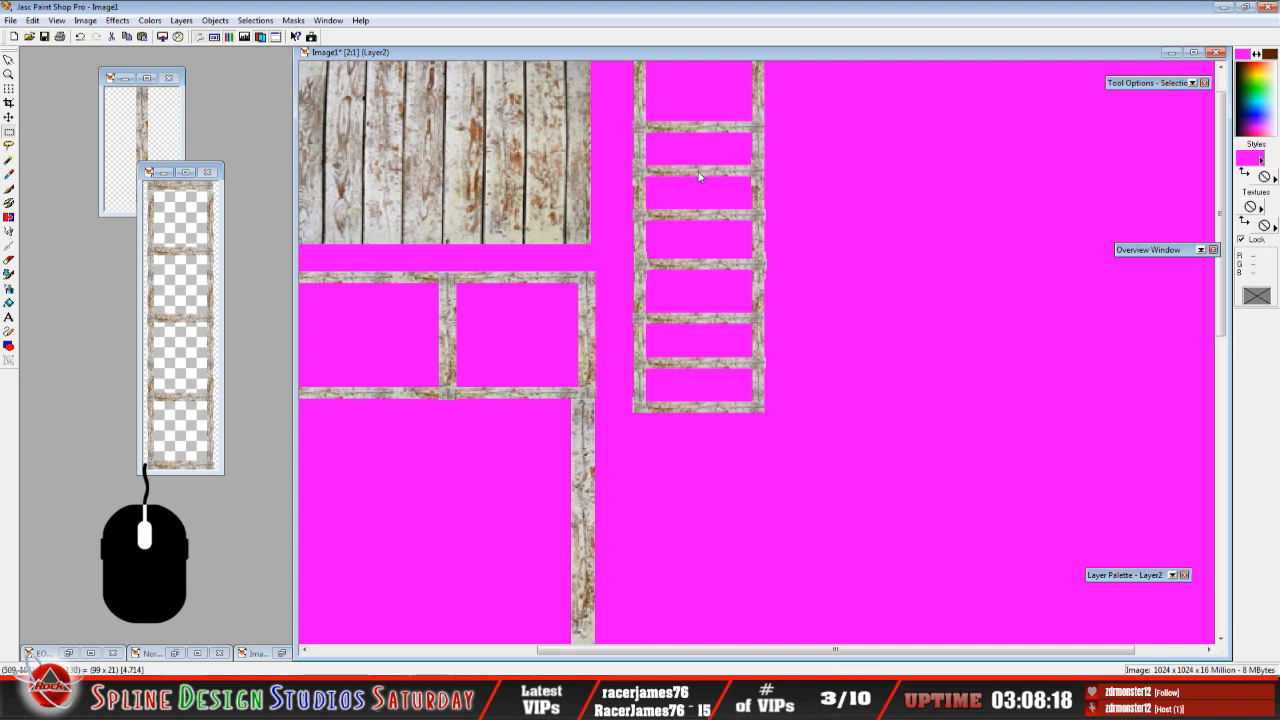
click(700, 170)
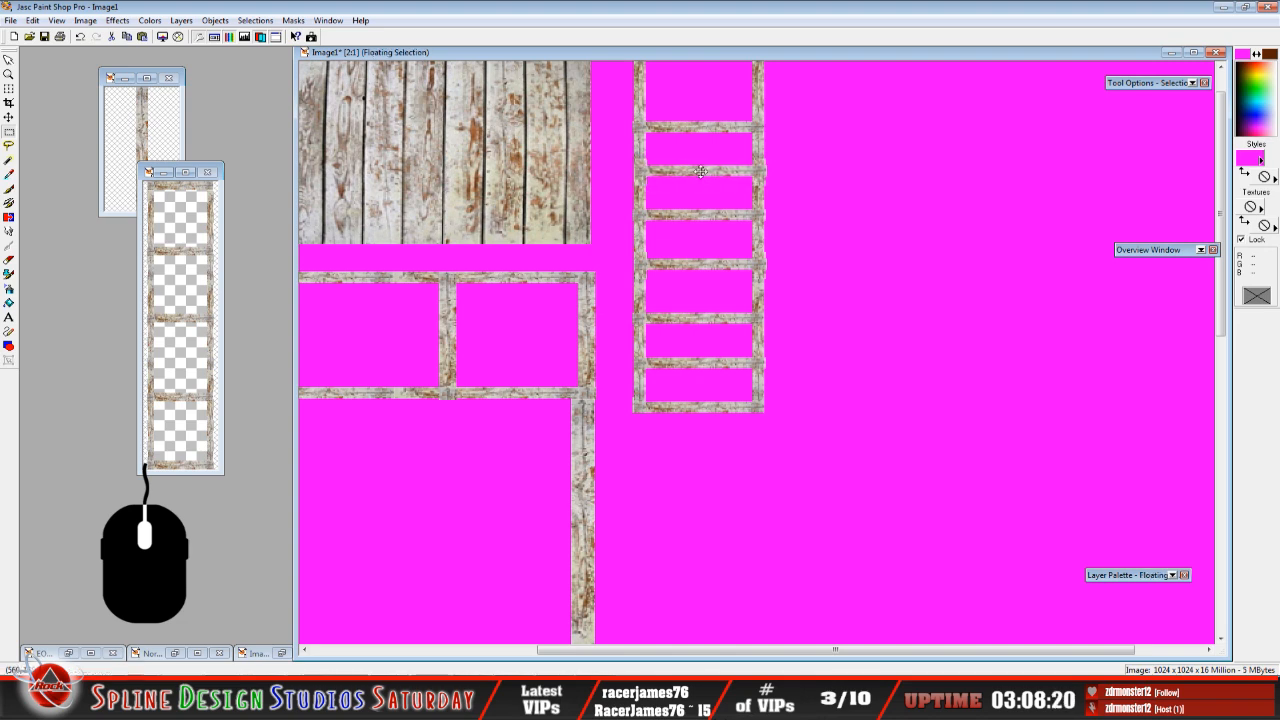
right_click(703, 174)
Paste one more rung as a new selection midway across the ladder's topmost opening, and deselect it.
drag(1228, 322, 1220, 283)
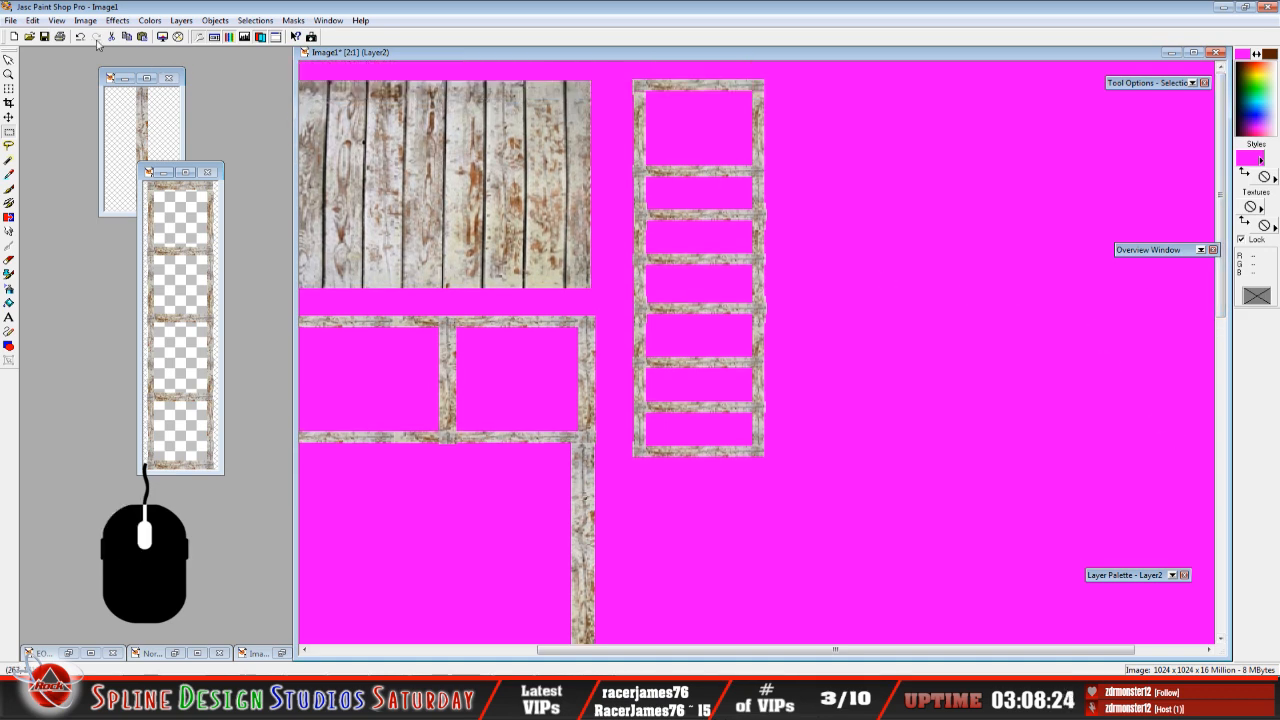
click(33, 20)
mouse_move(70, 131)
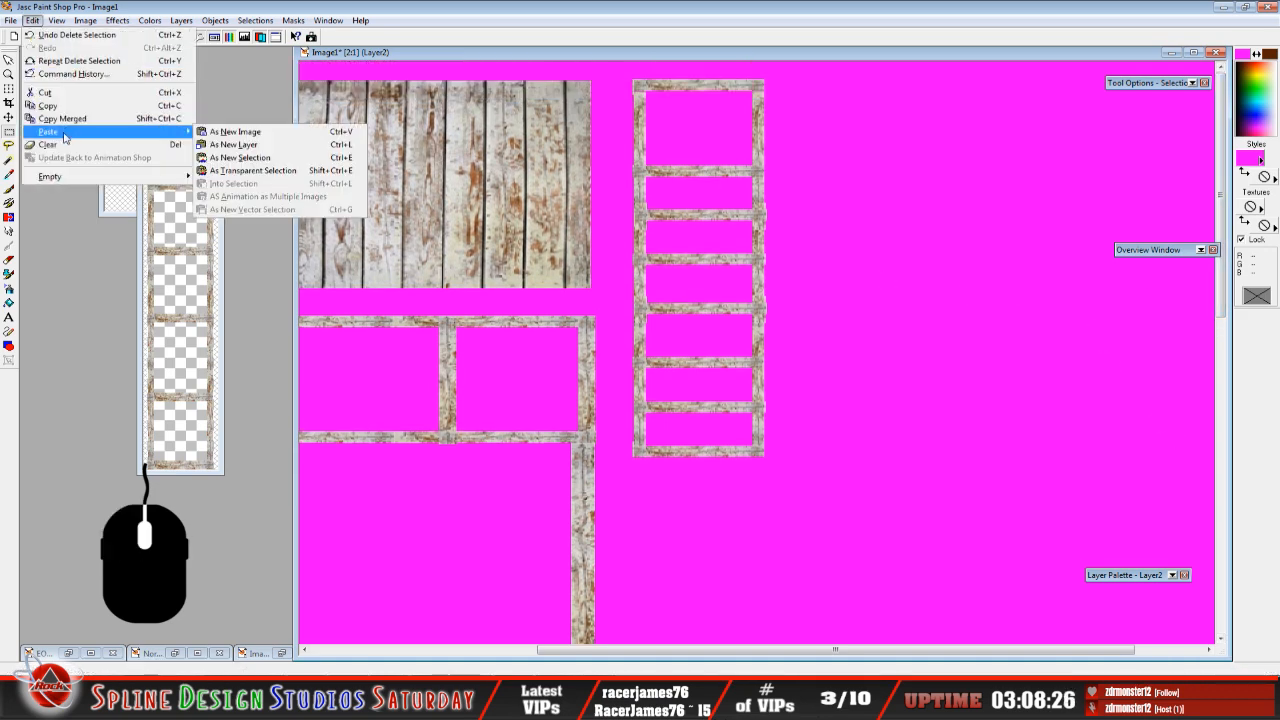
click(214, 145)
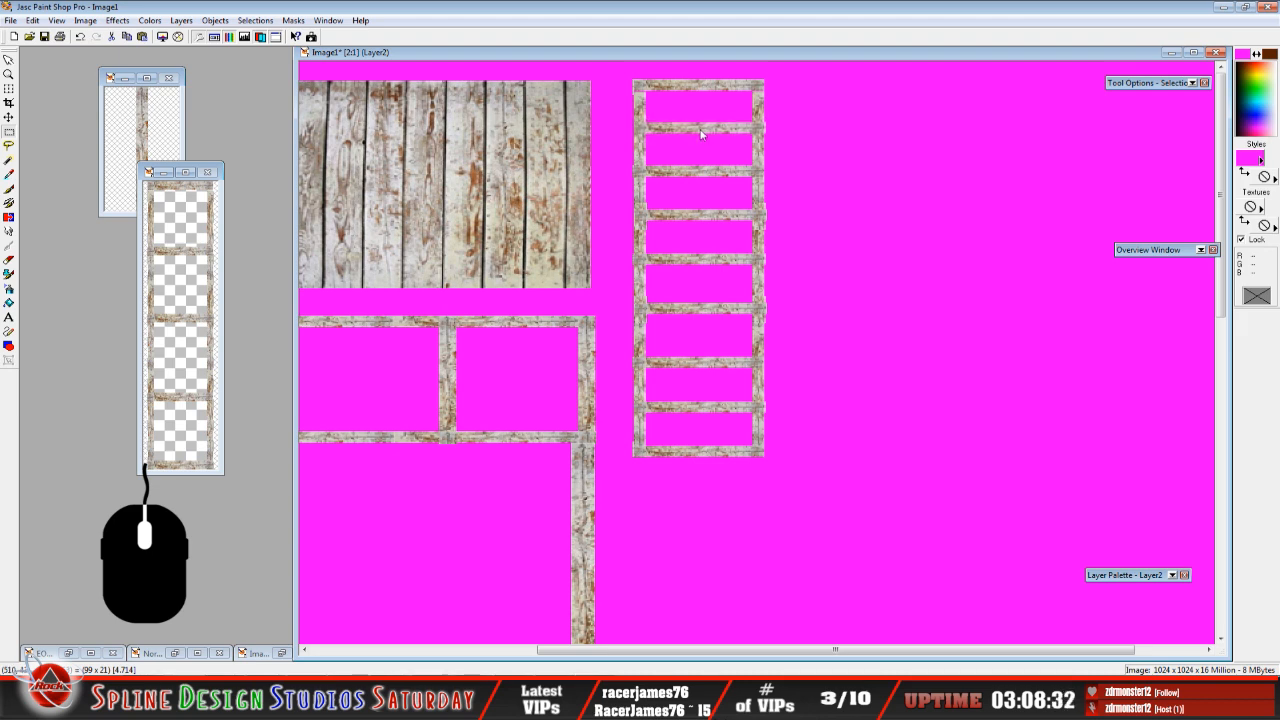
click(701, 134)
right_click(701, 134)
scroll(758, 252, down, 1)
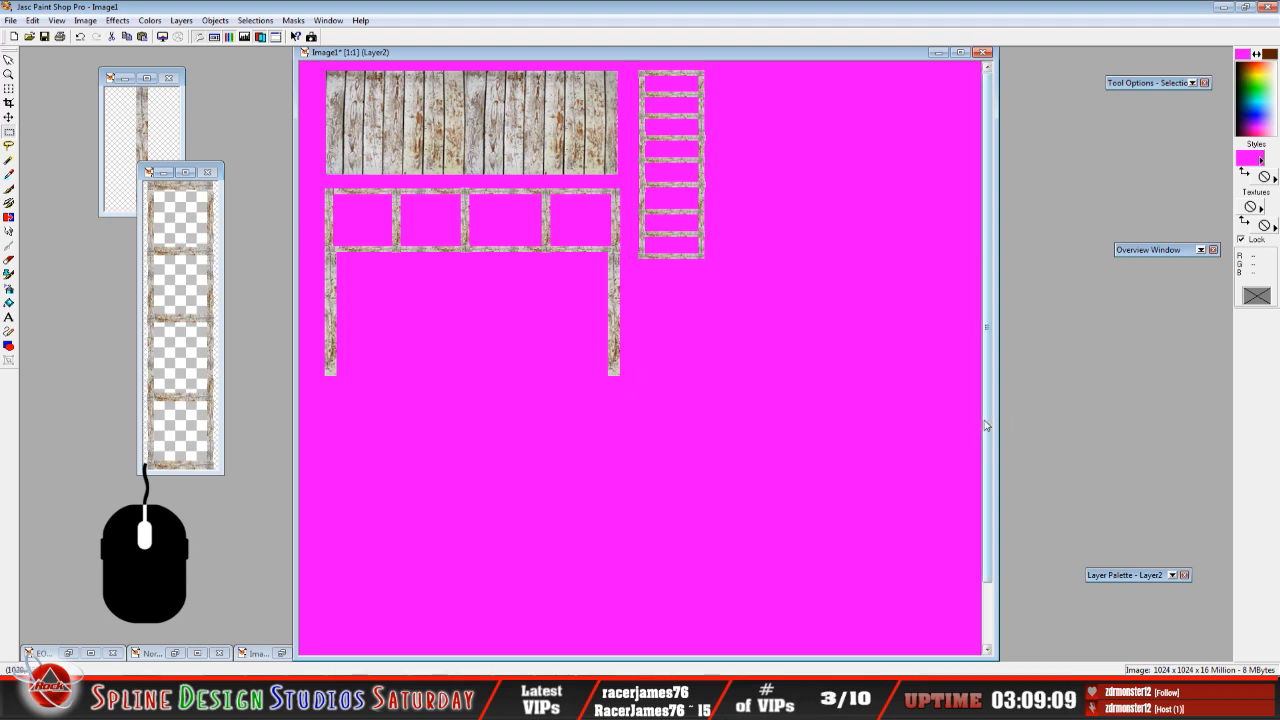
scroll(987, 430, down, 2)
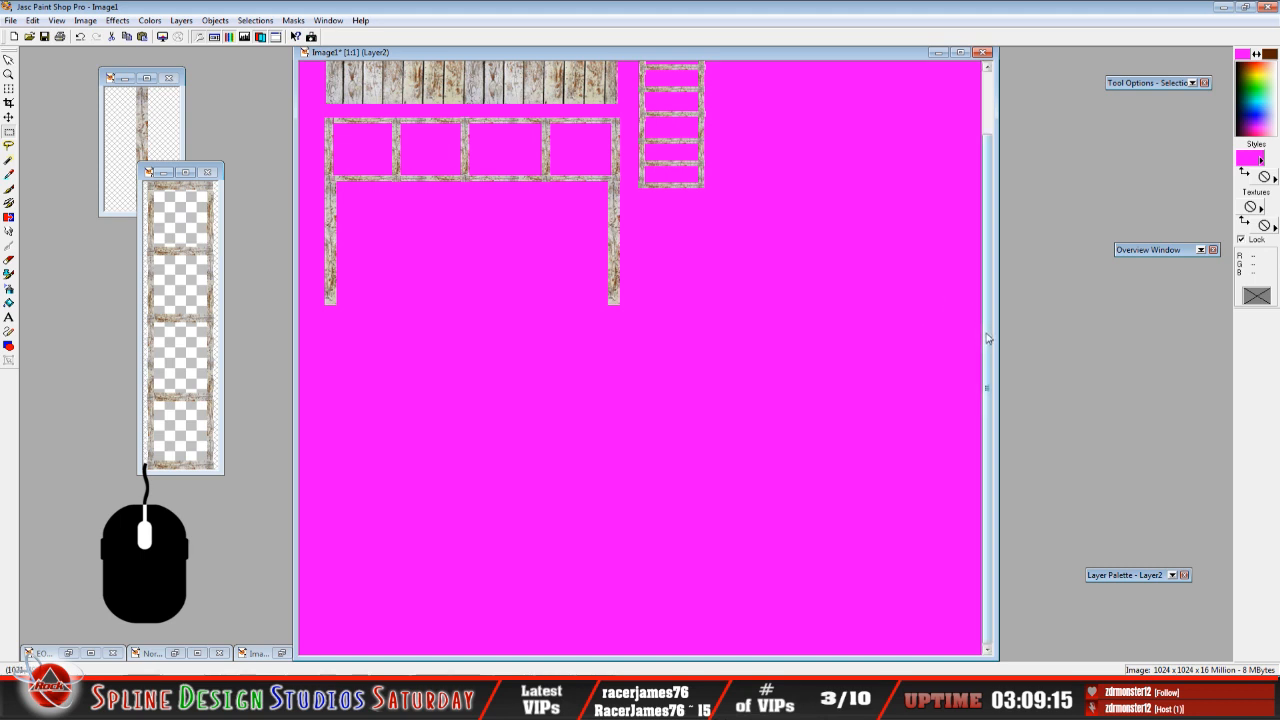
scroll(985, 318, up, 2)
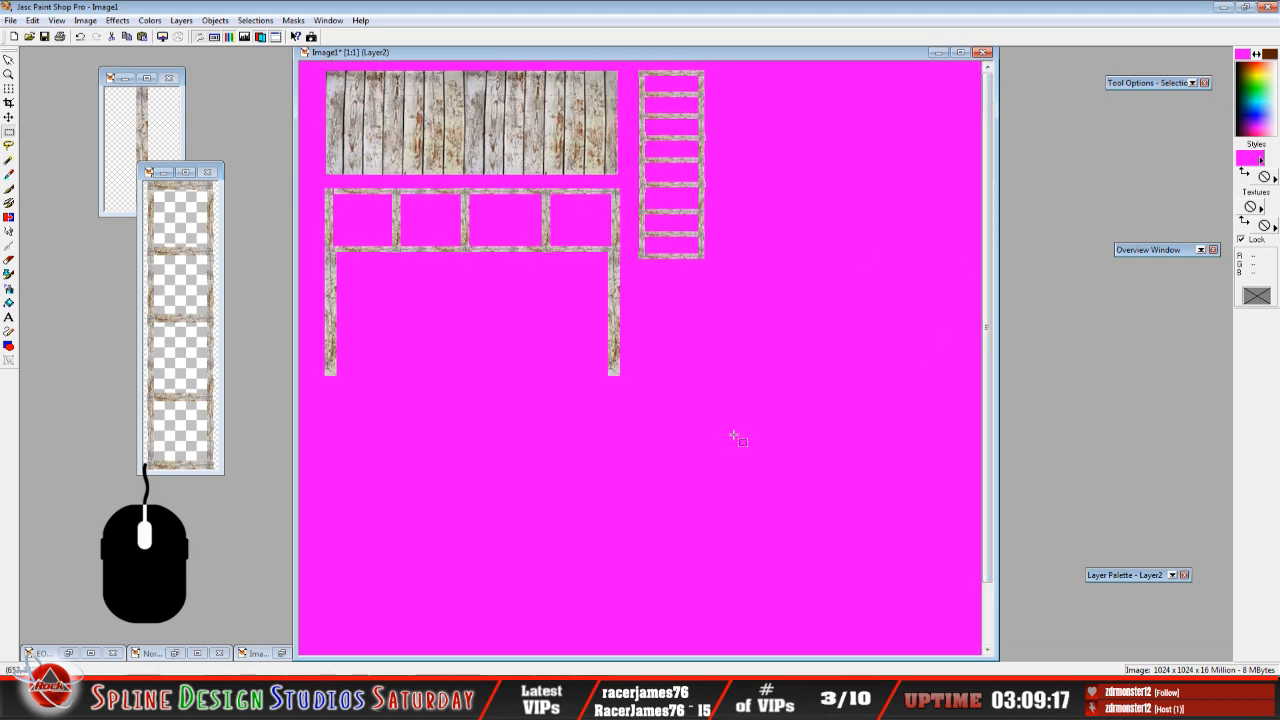
Close the rotated railing image and the single vertical plank image without saving either one.
click(141, 288)
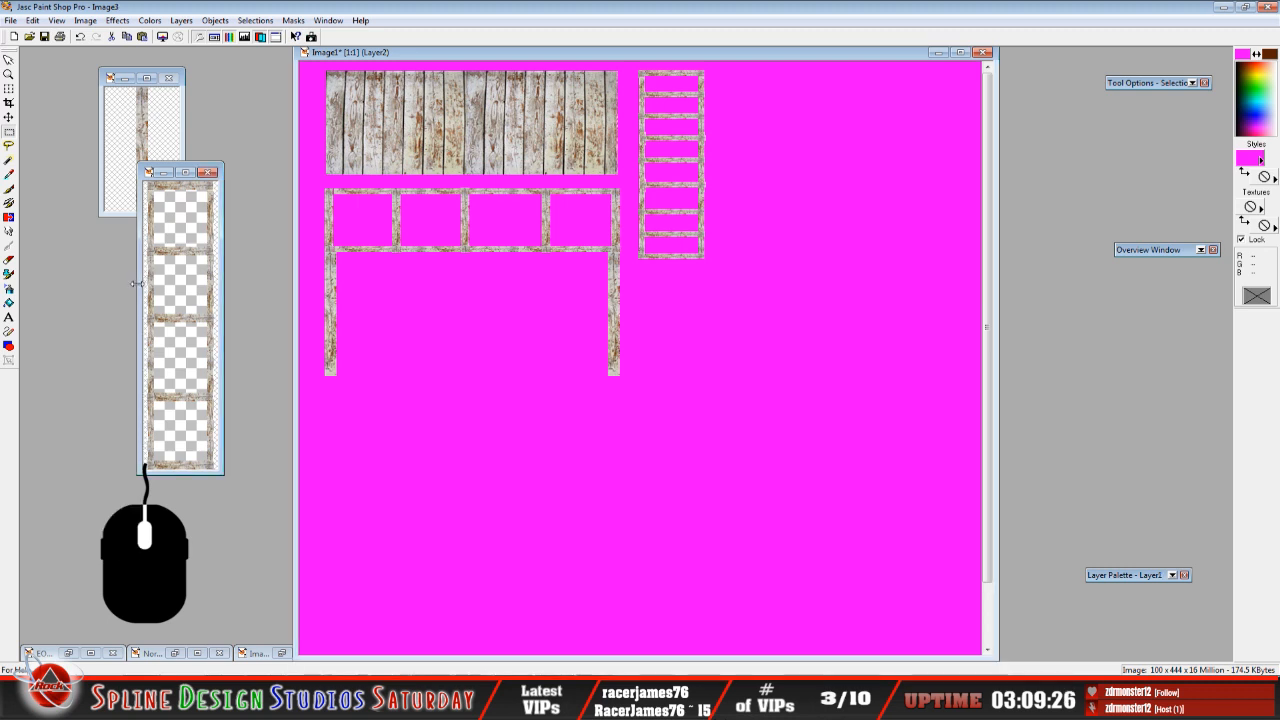
click(10, 21)
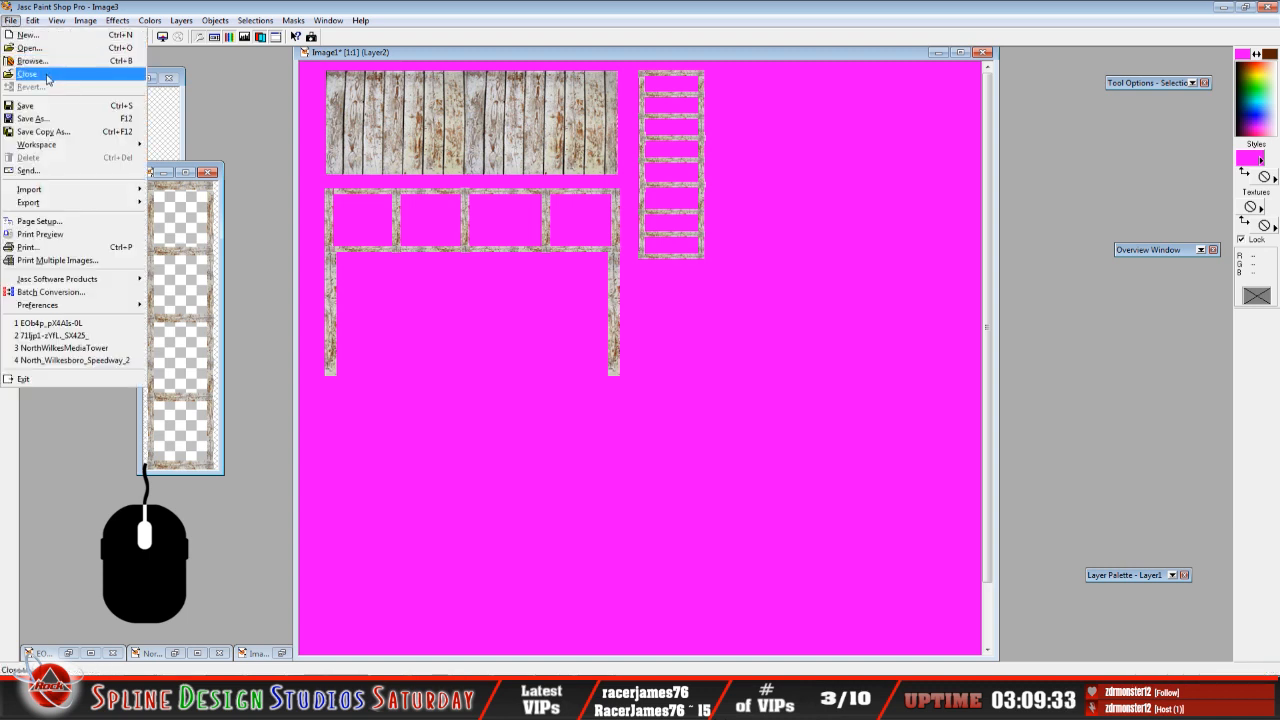
click(47, 78)
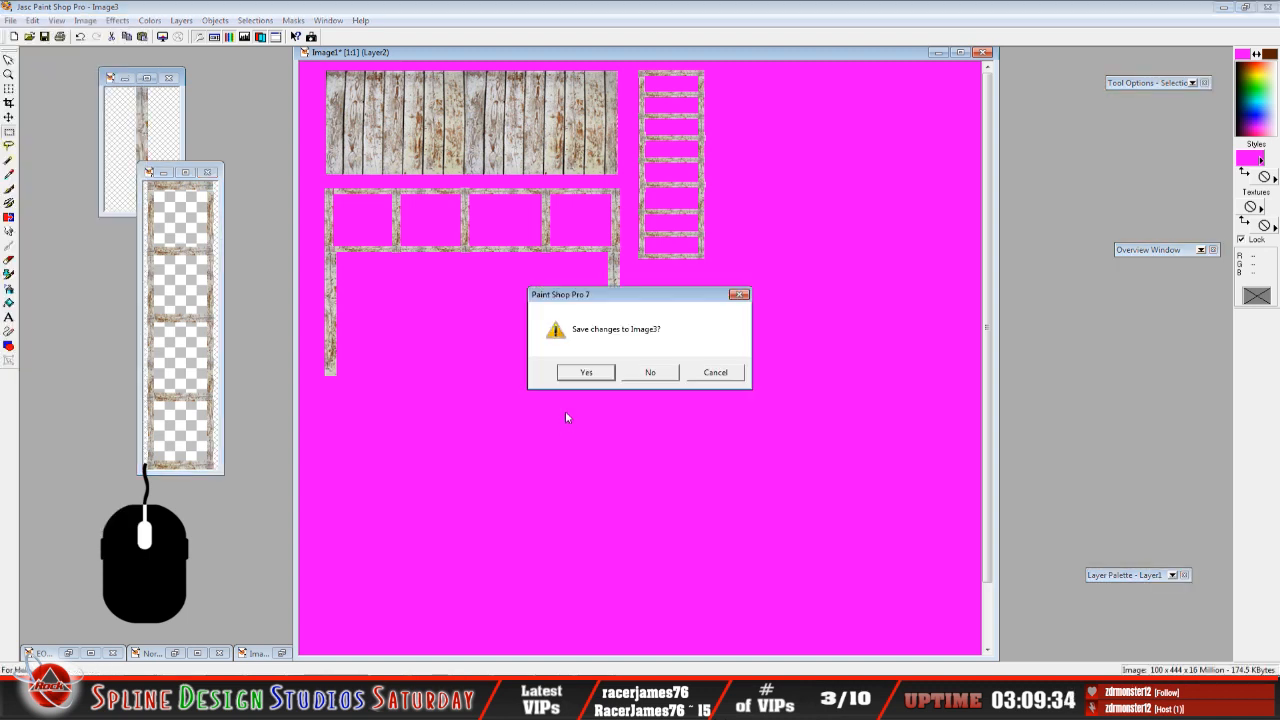
click(652, 376)
click(157, 218)
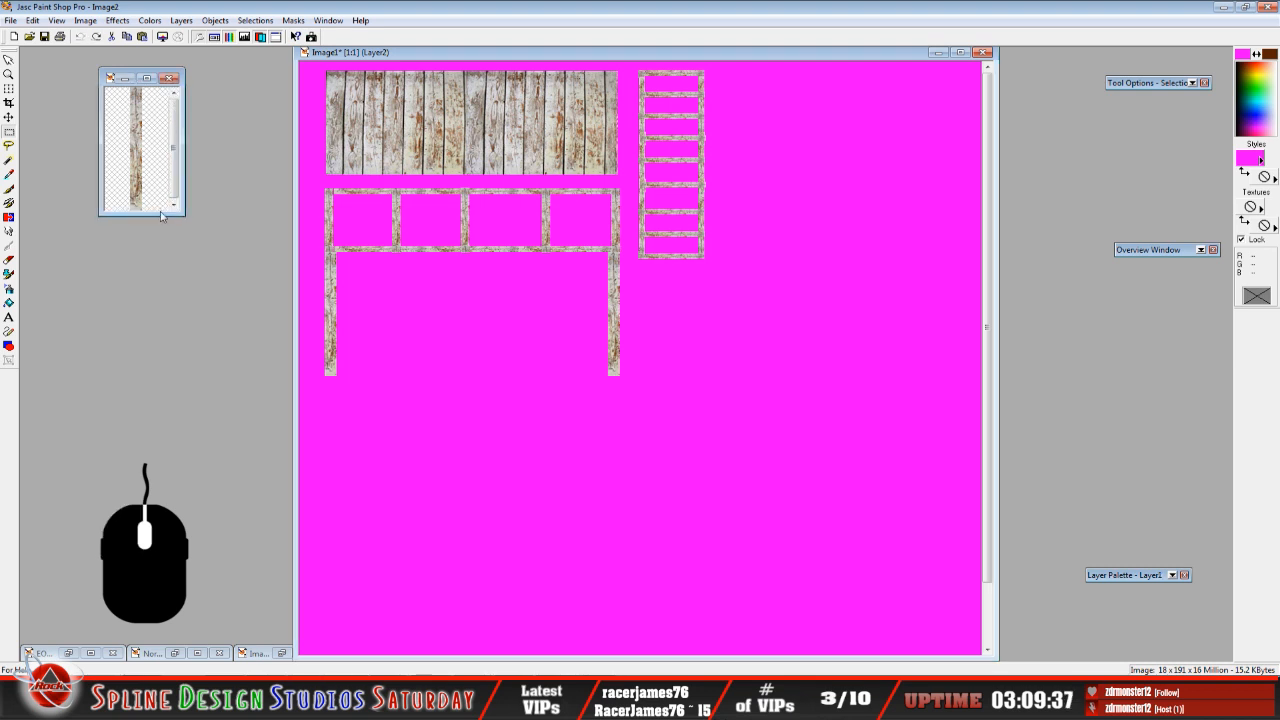
click(10, 20)
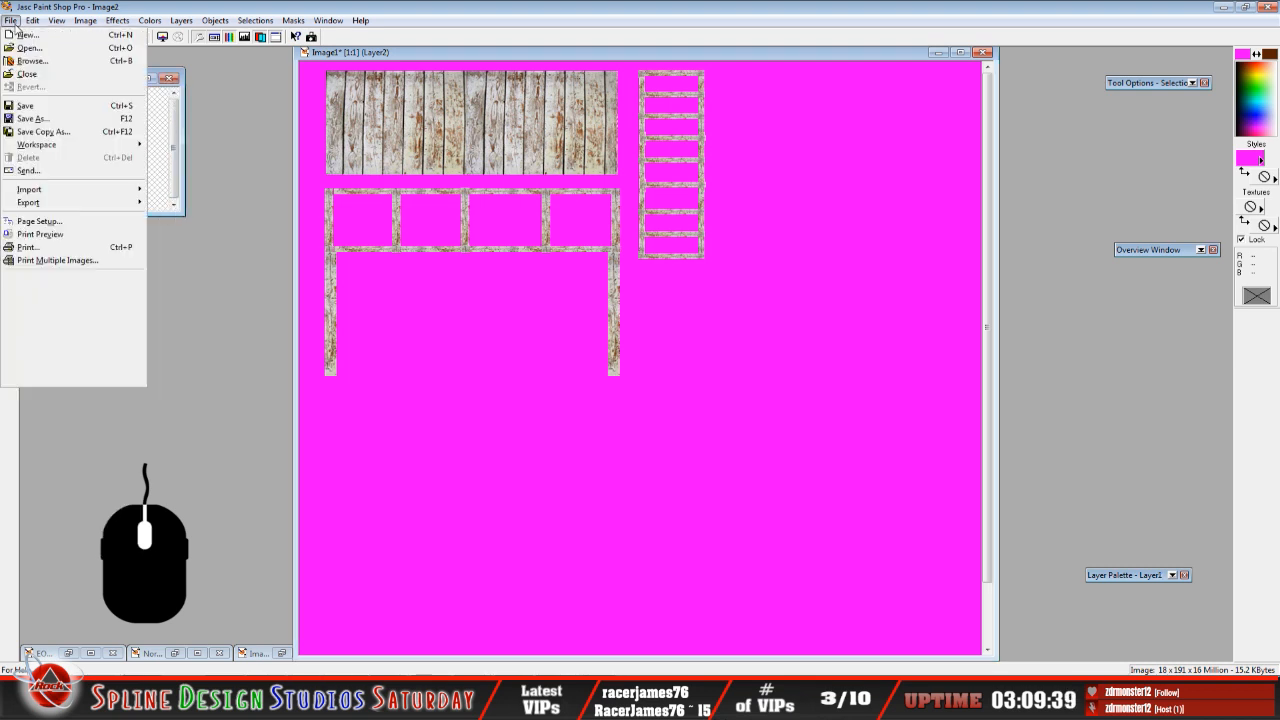
click(47, 78)
click(649, 374)
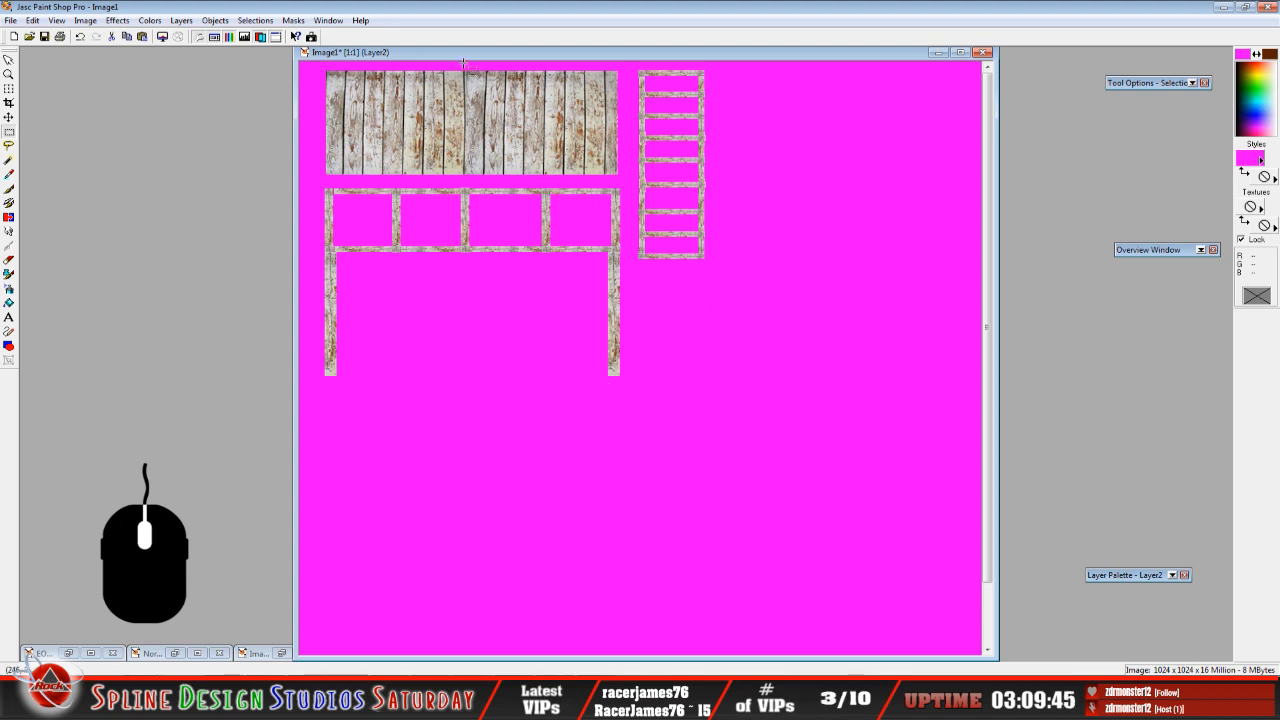
Check what Layer1 and Layer2 of the texture sheet contain by switching each layer's visibility off and on again.
drag(463, 63, 360, 71)
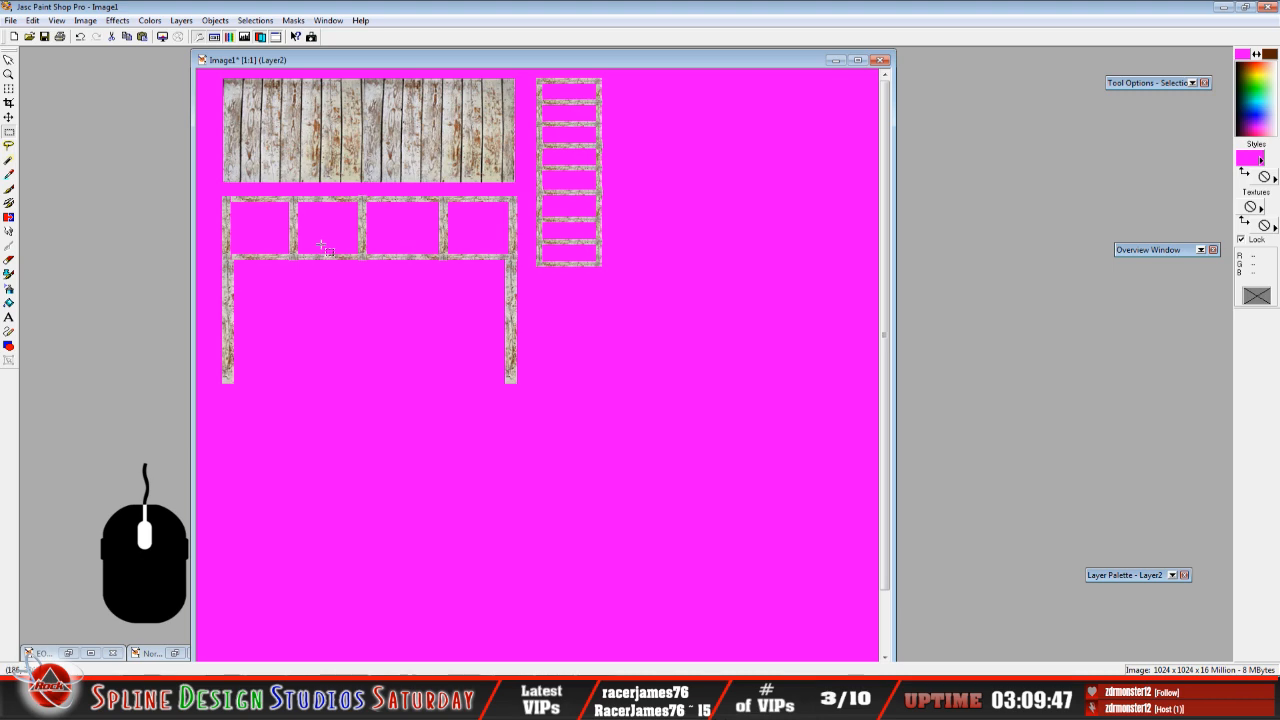
mouse_move(1133, 576)
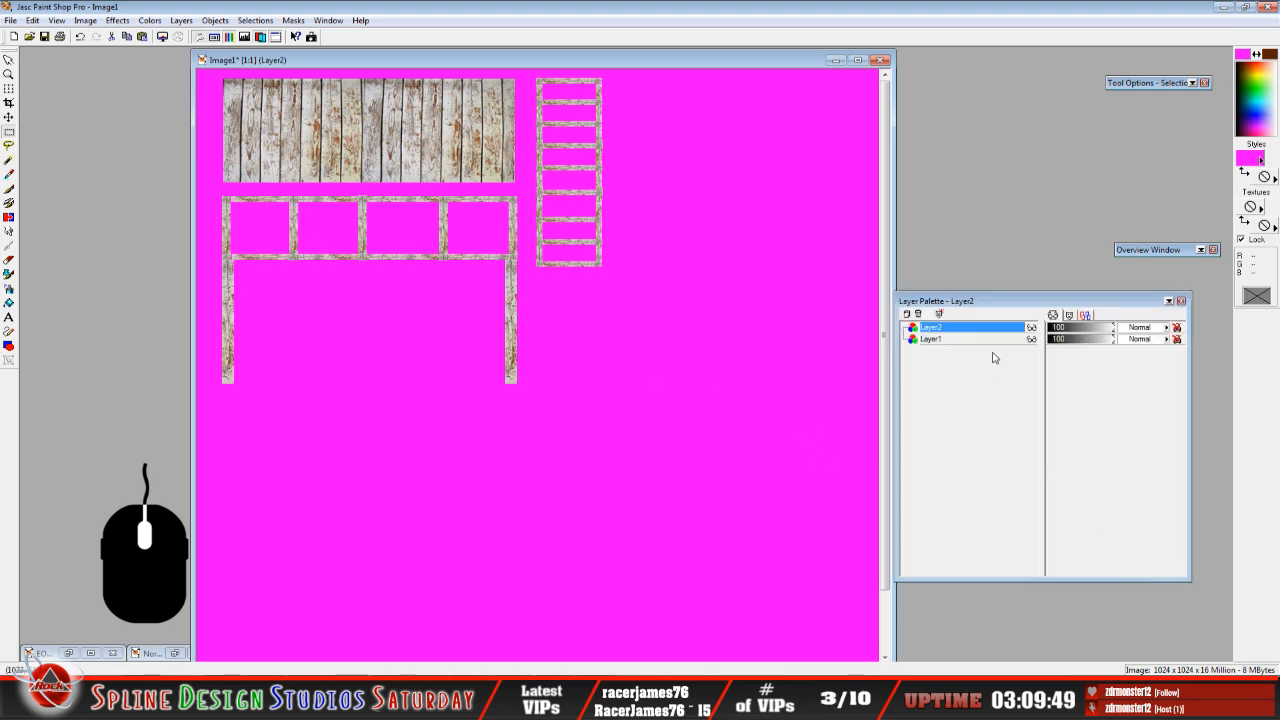
click(1032, 340)
click(1032, 340)
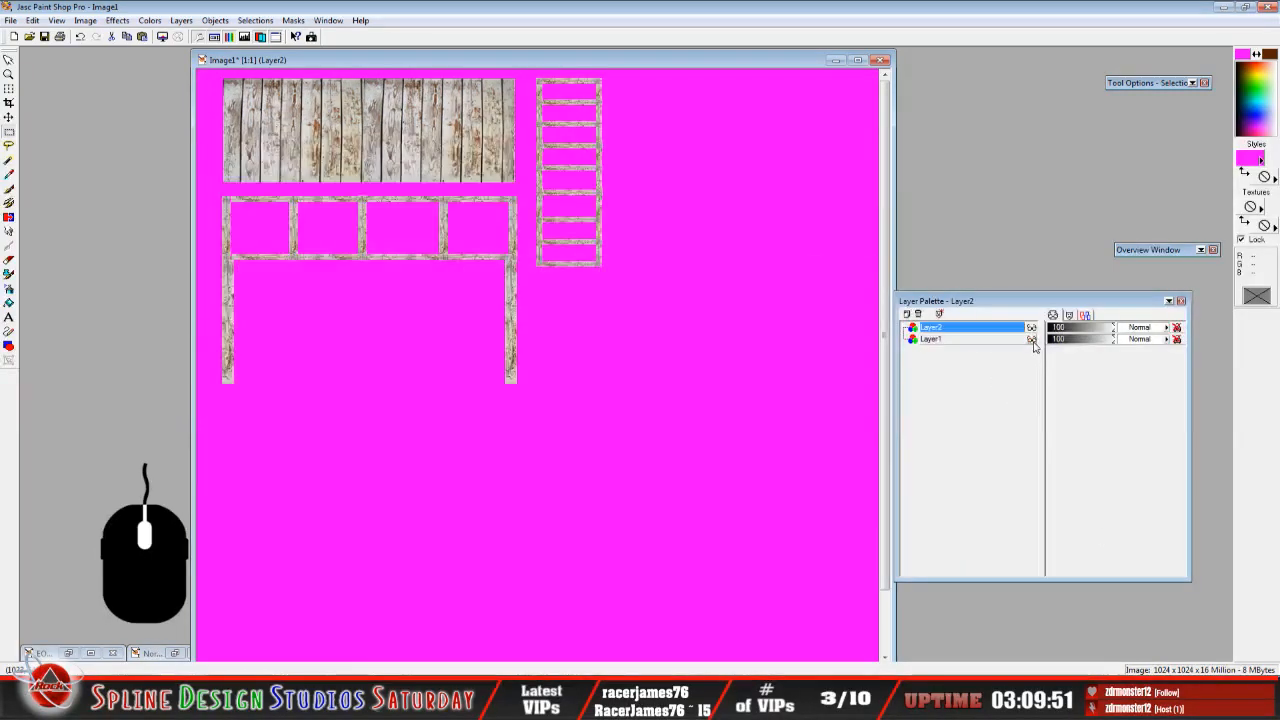
click(1031, 327)
click(1031, 327)
Save the texture sheet in Photoshop format as media_towers in the media towers folder.
click(10, 20)
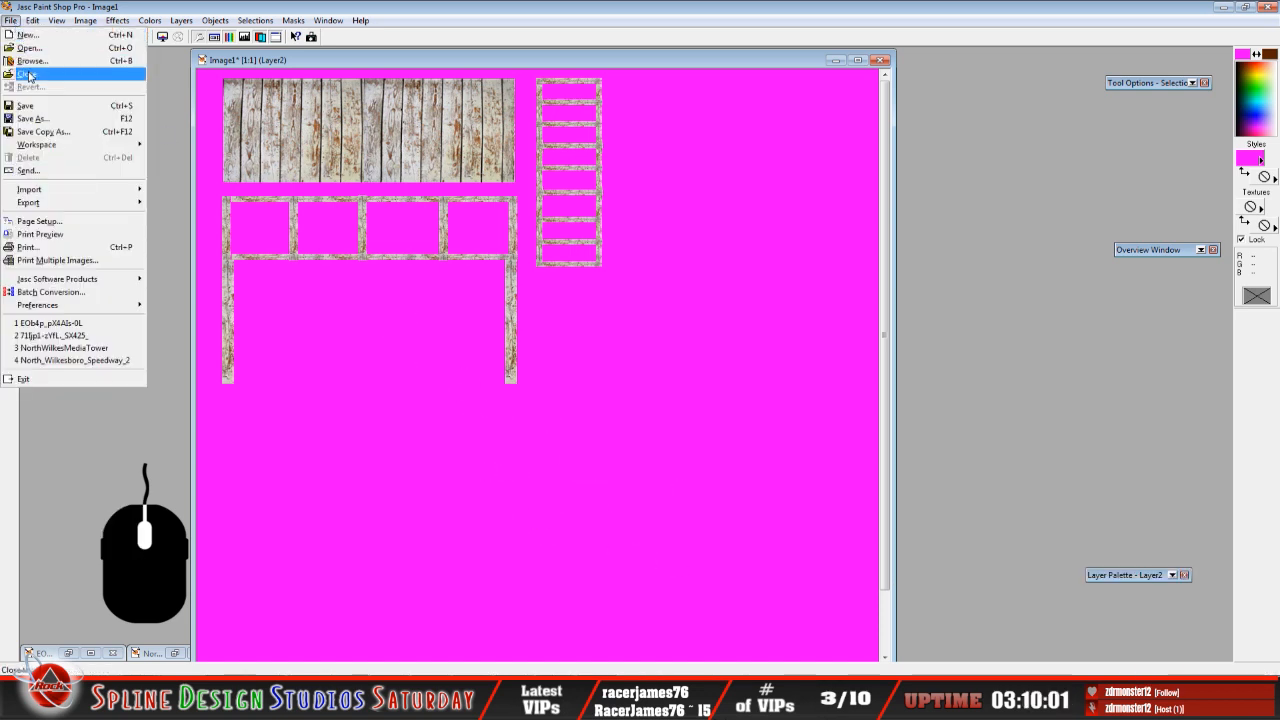
click(50, 118)
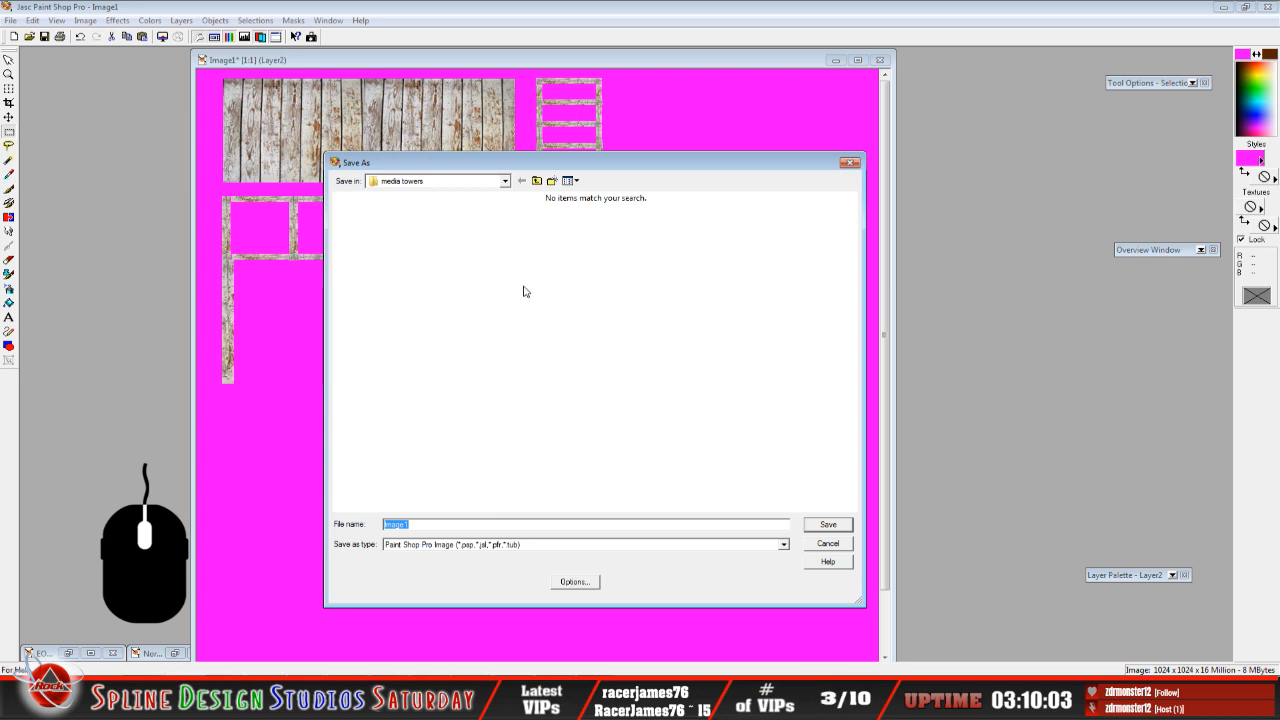
click(783, 544)
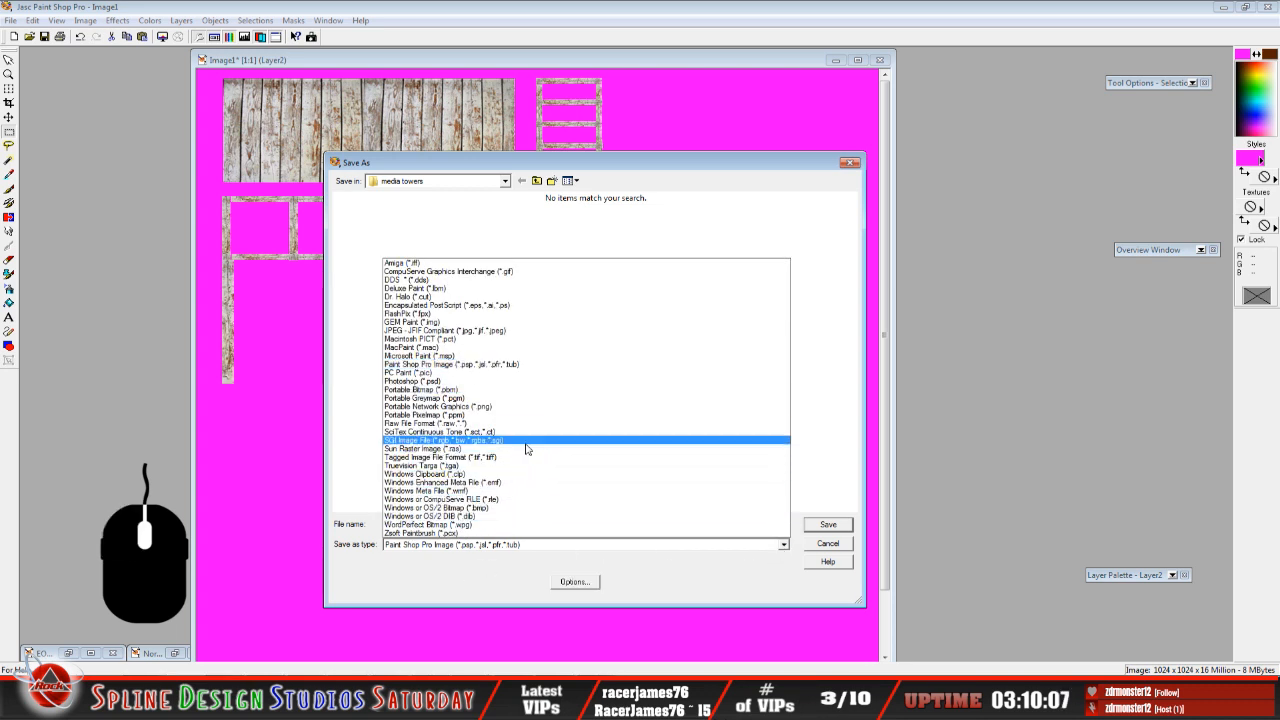
click(509, 381)
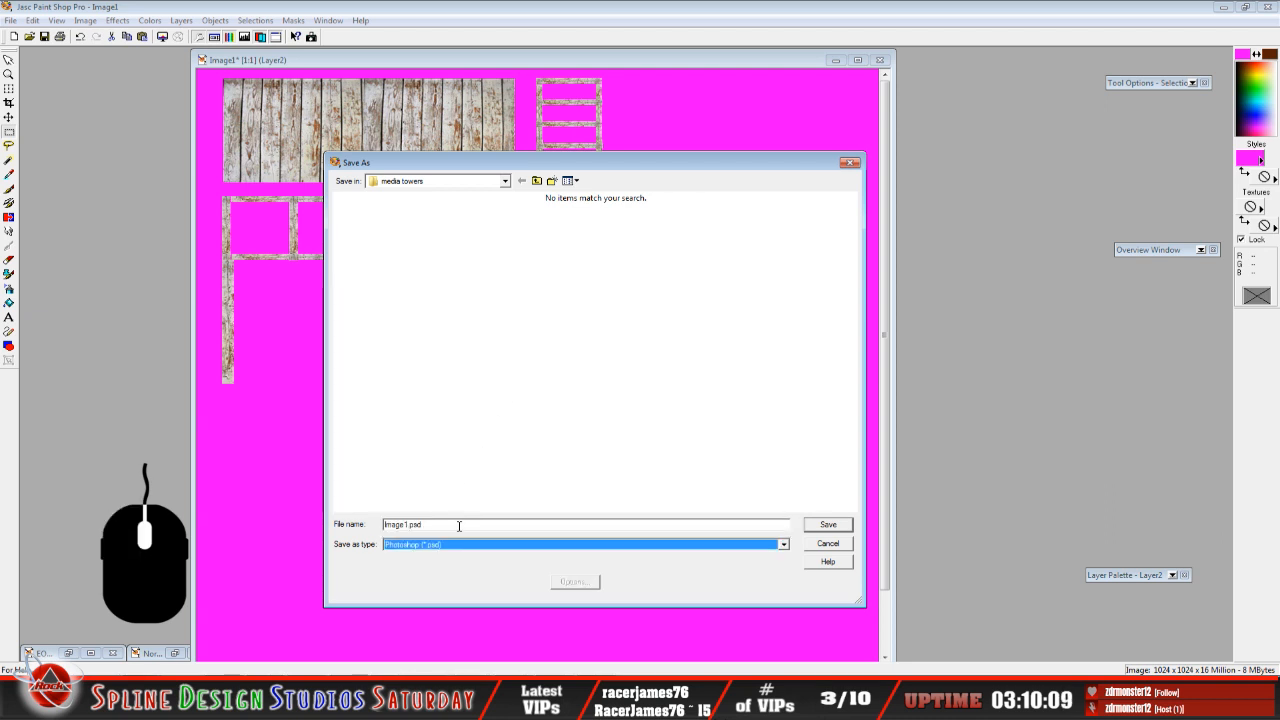
key(BackSpace)
key(BackSpace)
key(BackSpace)
key(BackSpace)
key(BackSpace)
key(BackSpace)
key(BackSpace)
key(BackSpace)
key(BackSpace)
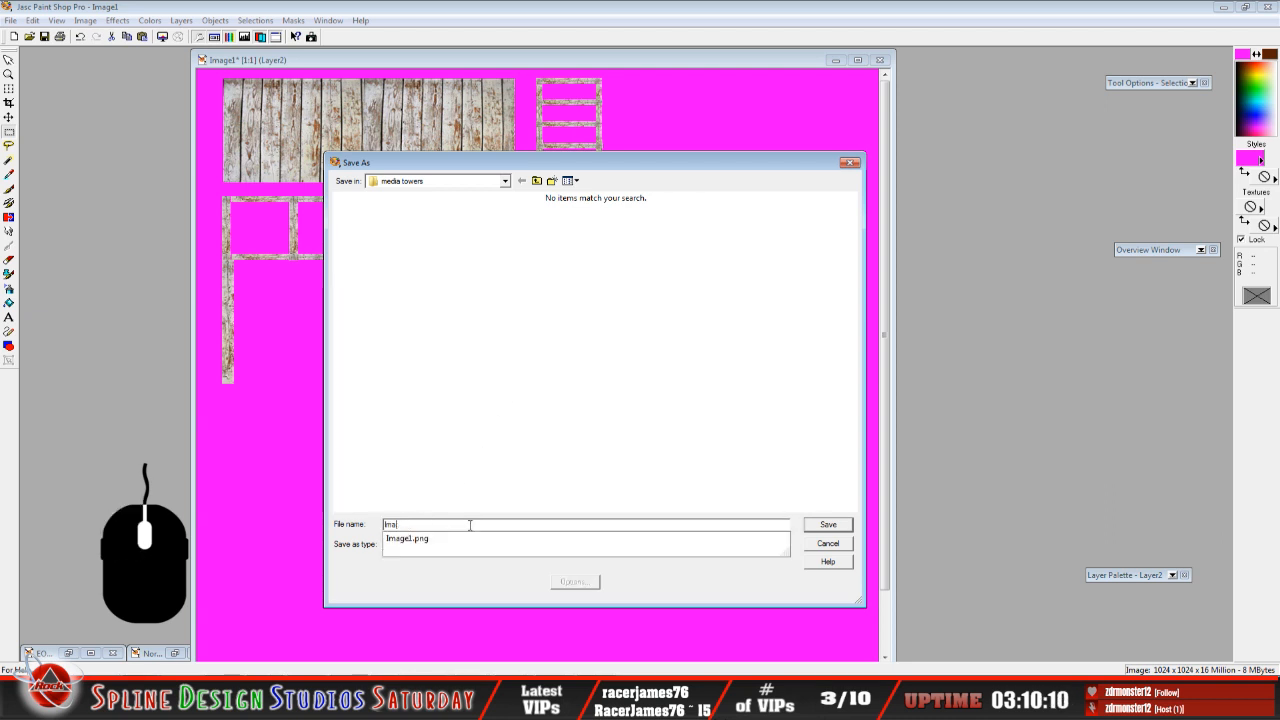
text(med)
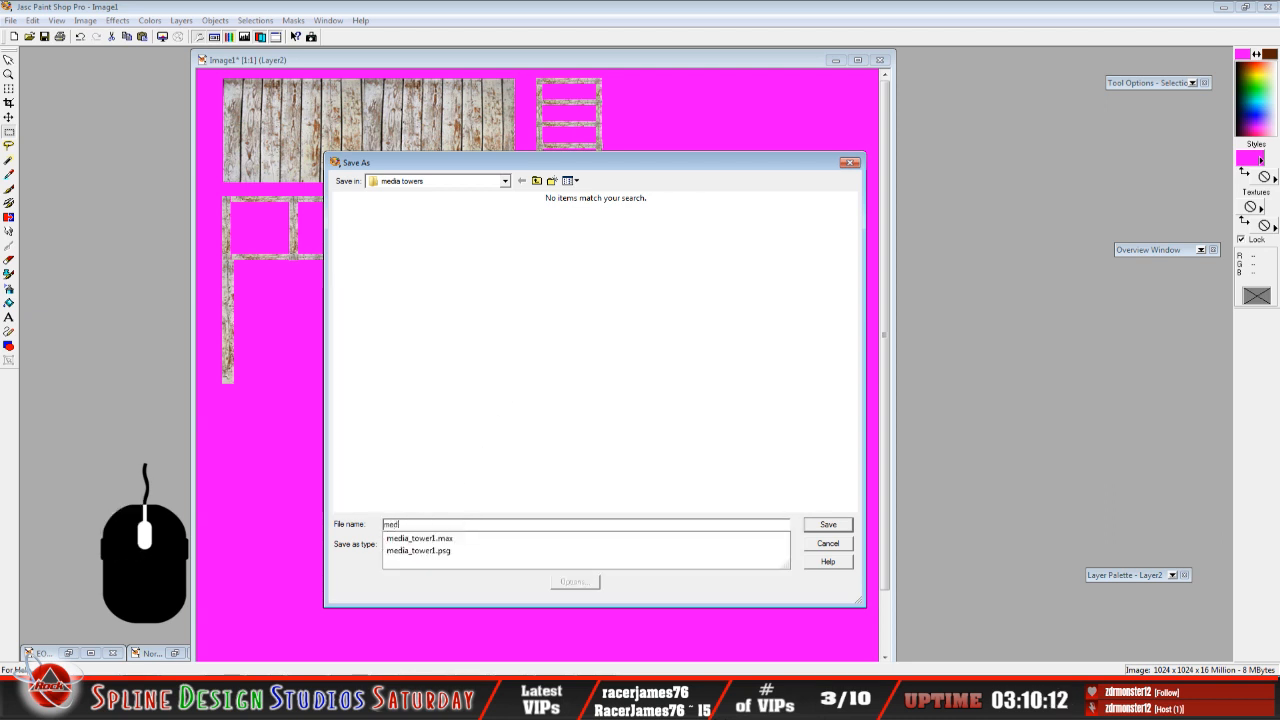
text(ia_tewers)
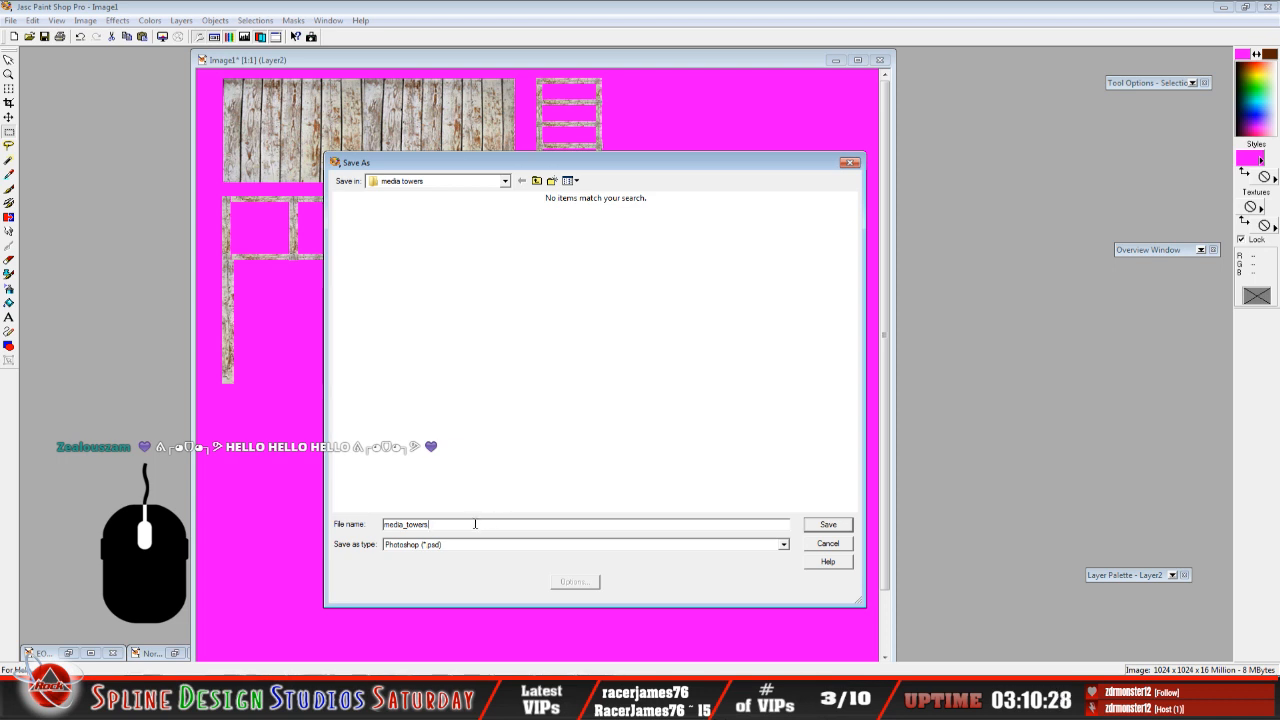
click(549, 525)
click(828, 529)
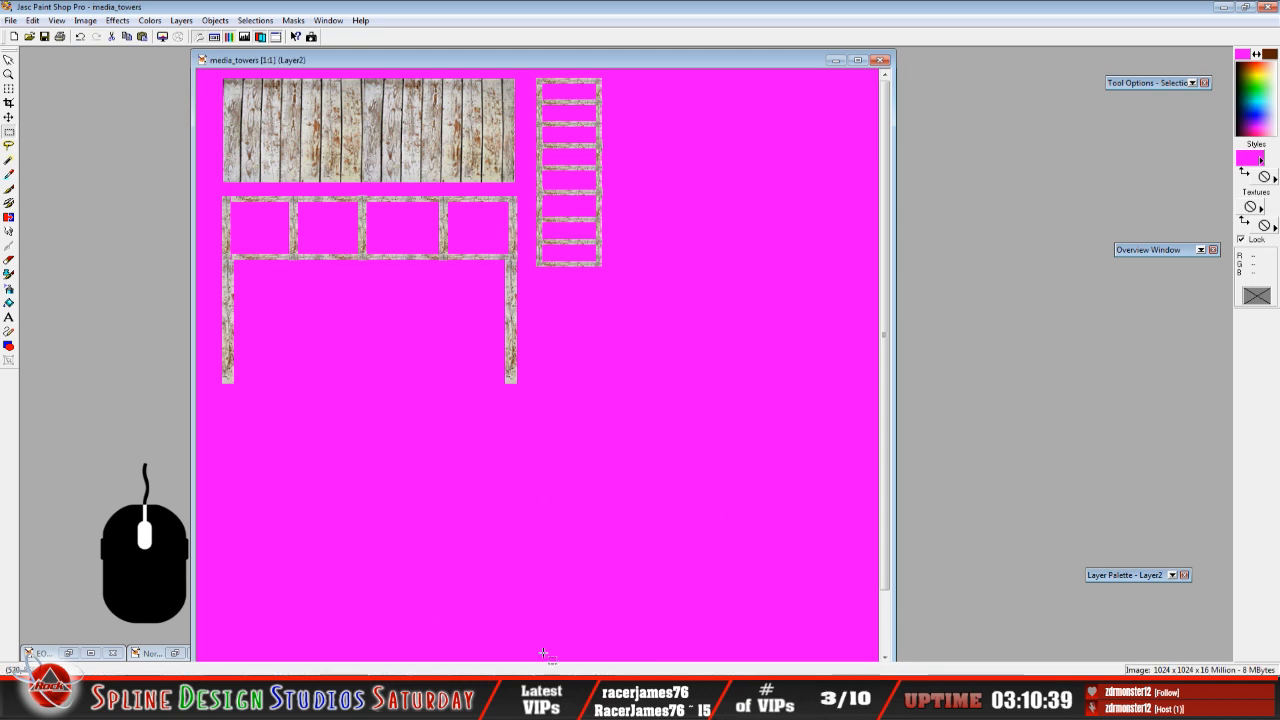
Compare the media tower model in 3ds Max with the aerial speedway reference photo in Paint Shop Pro, then minimize the photo.
click(568, 697)
mouse_move(535, 451)
mouse_down()
mouse_move(523, 450)
mouse_move(548, 431)
mouse_move(523, 451)
mouse_move(511, 438)
mouse_up()
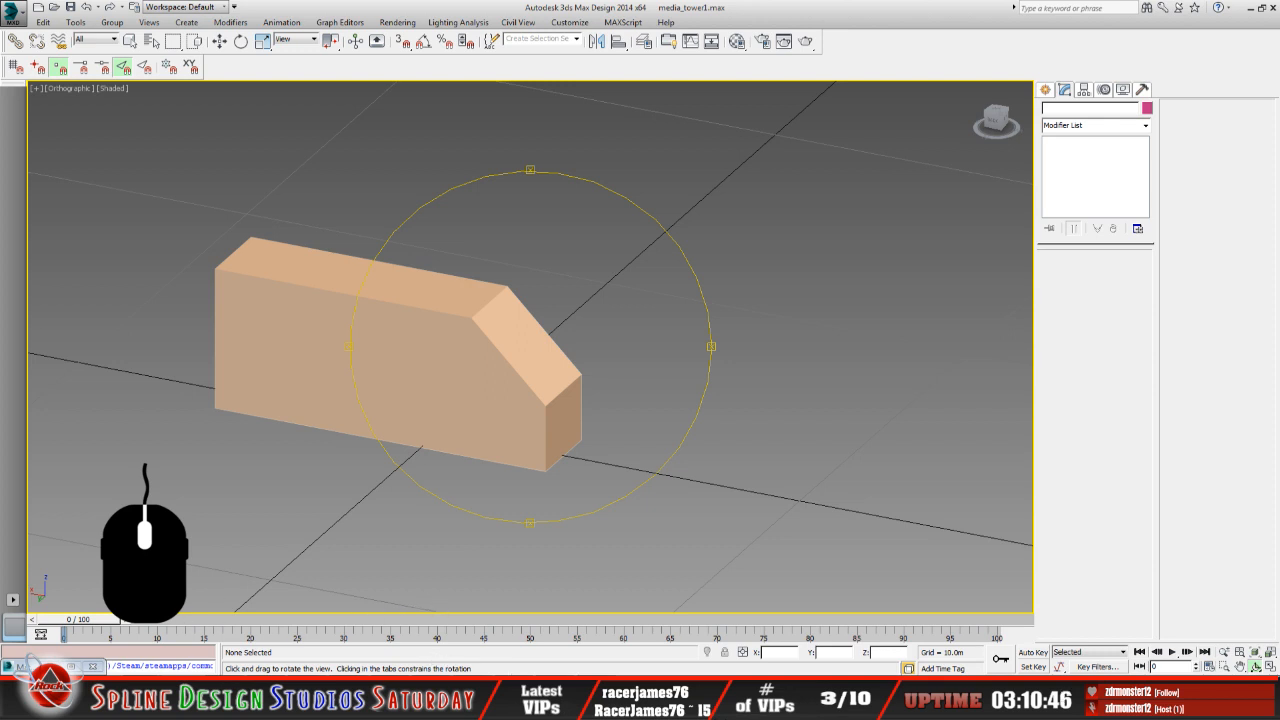
click(500, 700)
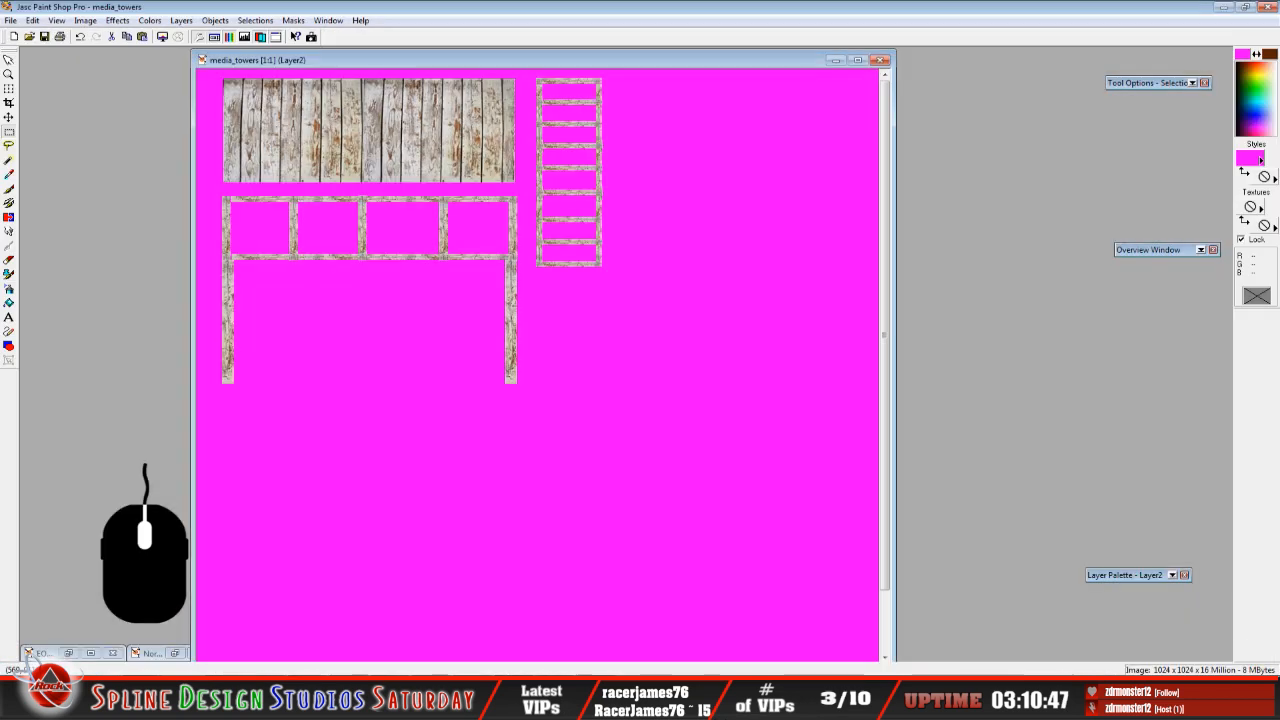
click(834, 61)
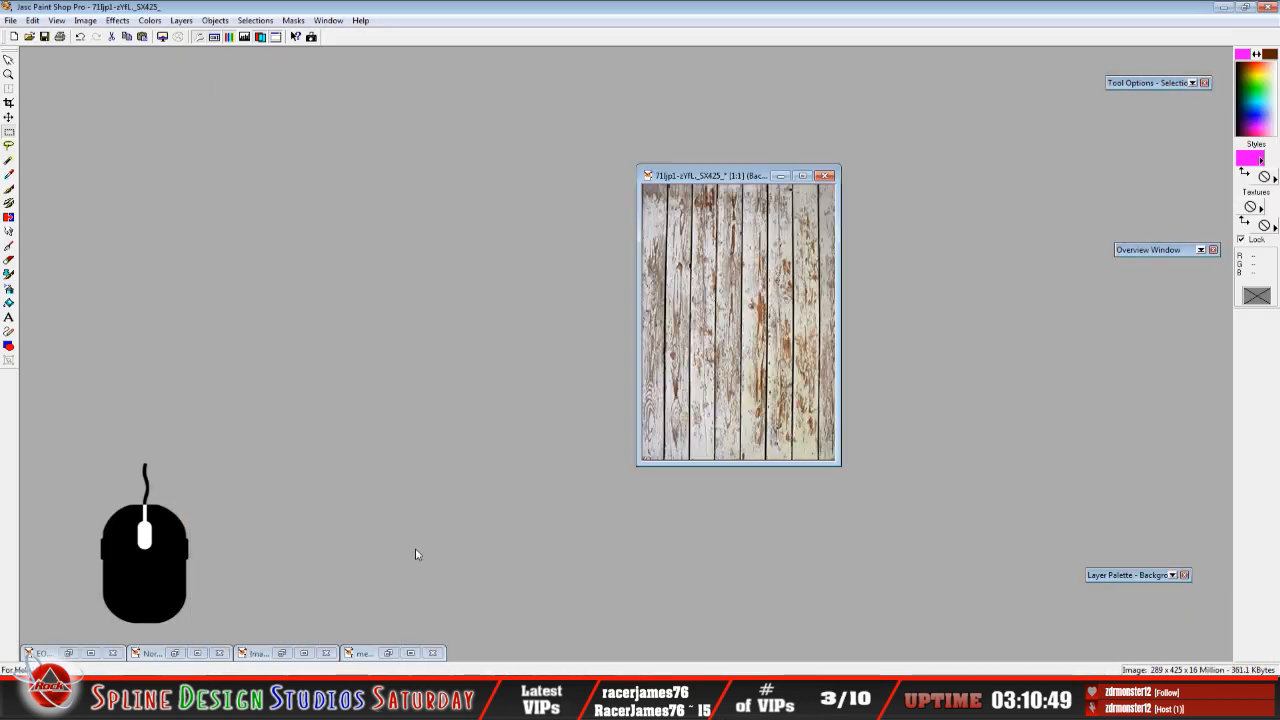
click(283, 653)
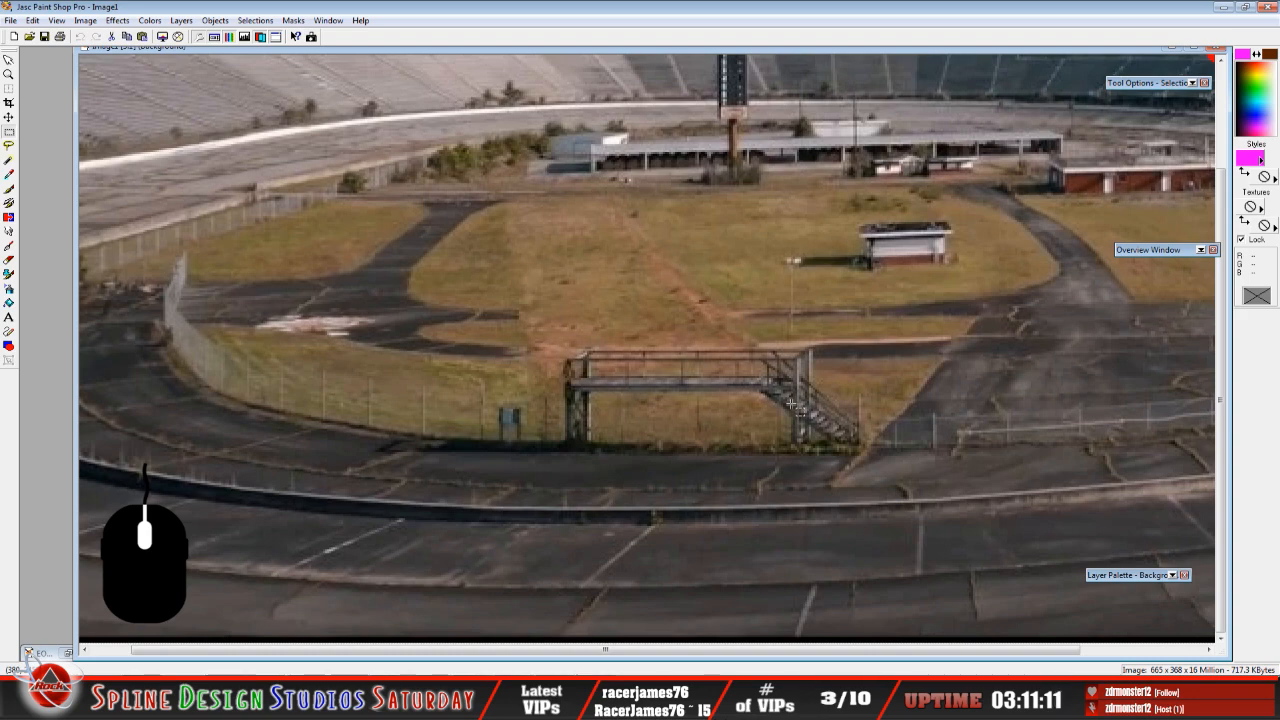
scroll(791, 404, down, 1)
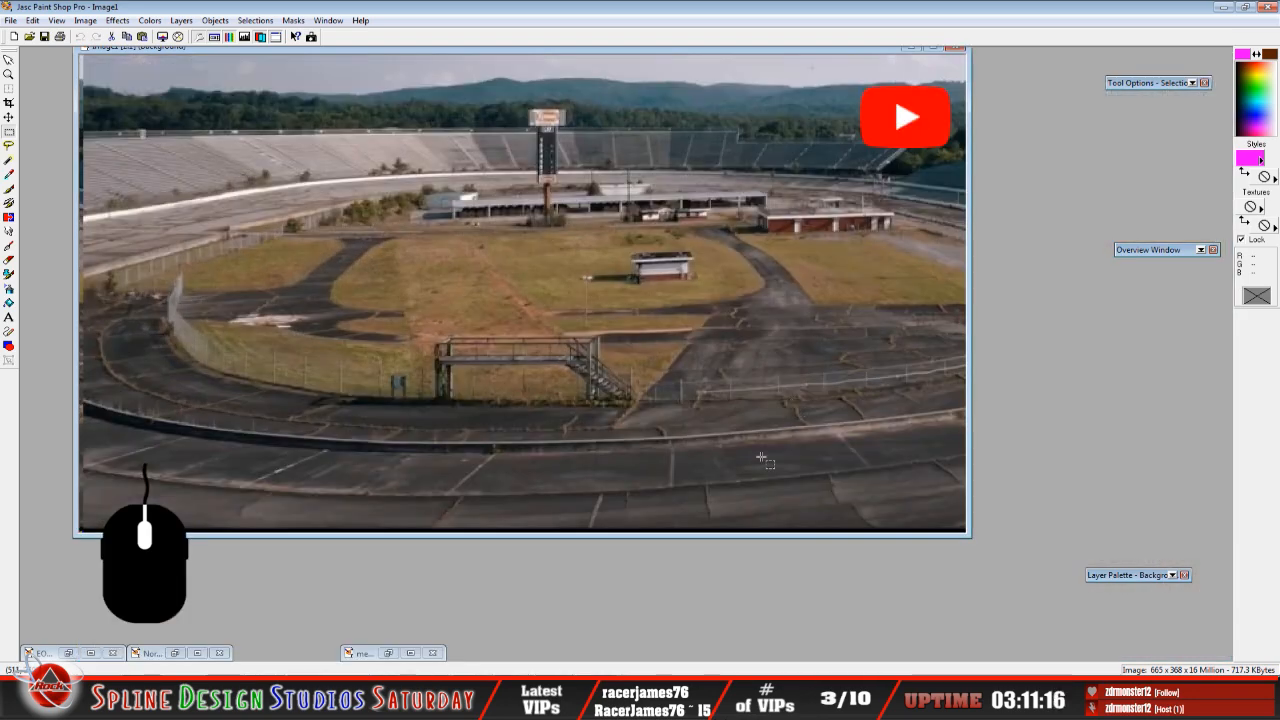
click(563, 666)
mouse_move(491, 426)
mouse_down()
mouse_move(557, 438)
mouse_move(537, 440)
mouse_up()
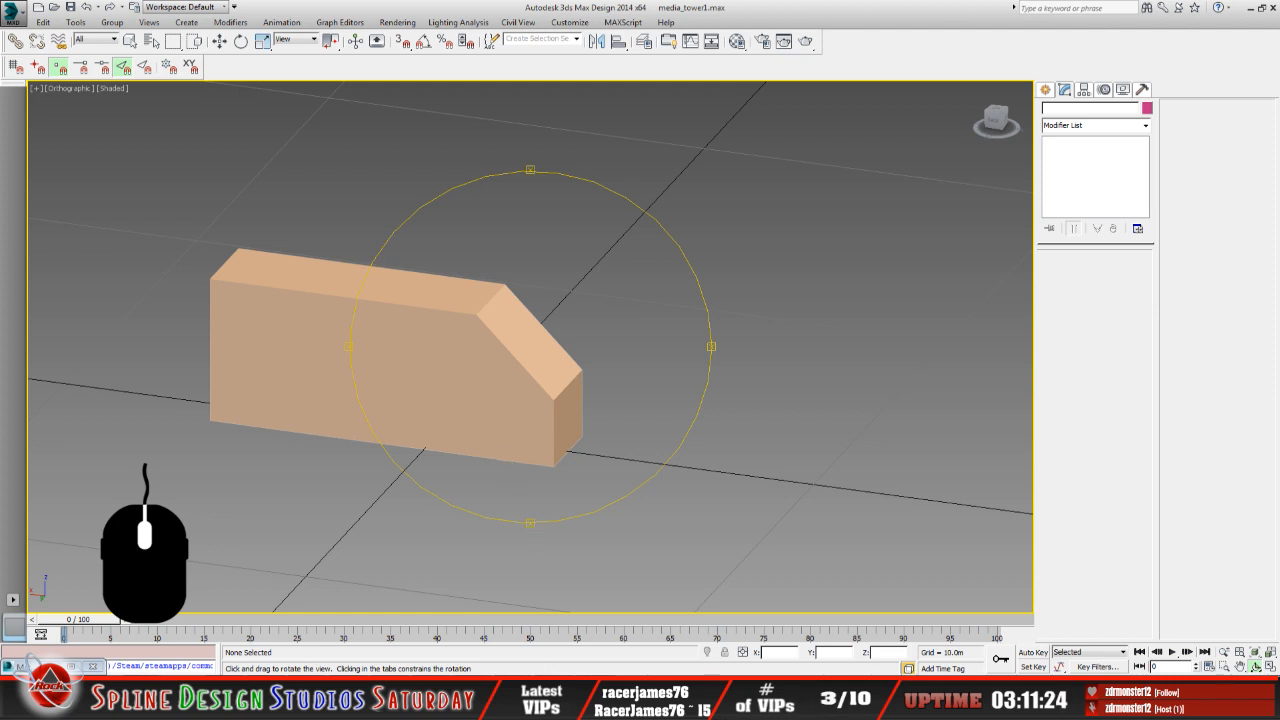
click(512, 690)
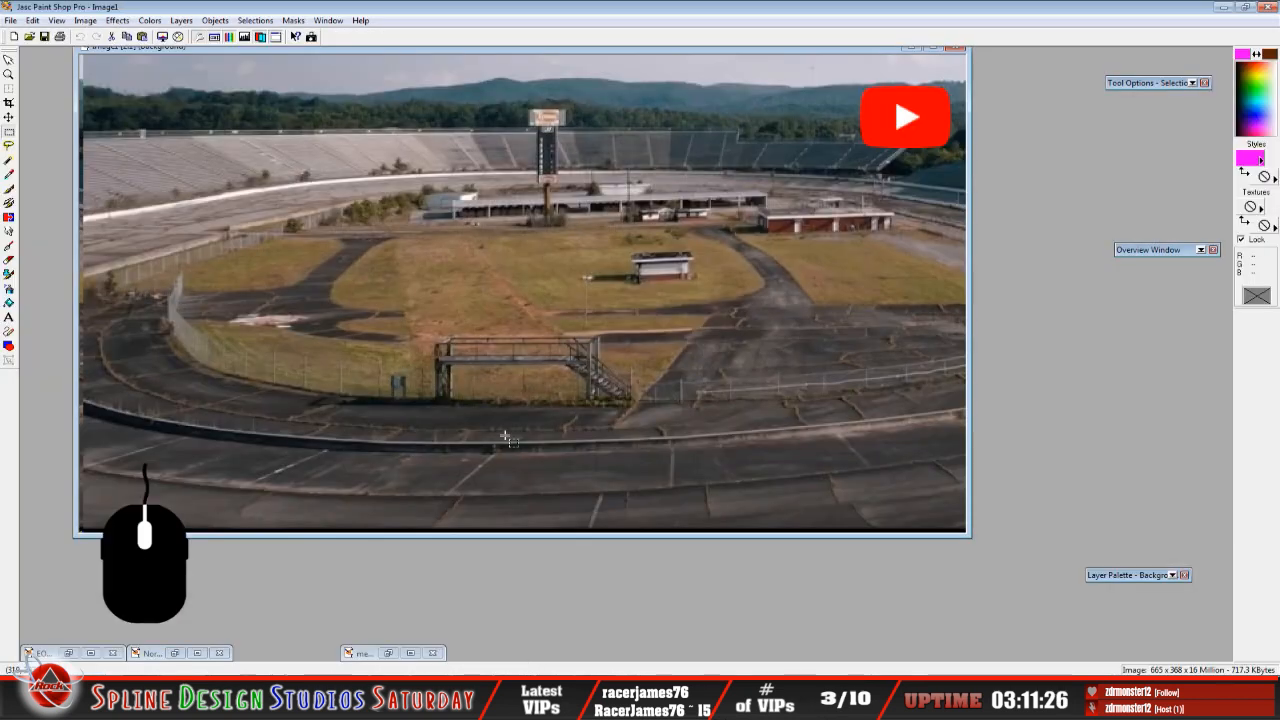
click(911, 47)
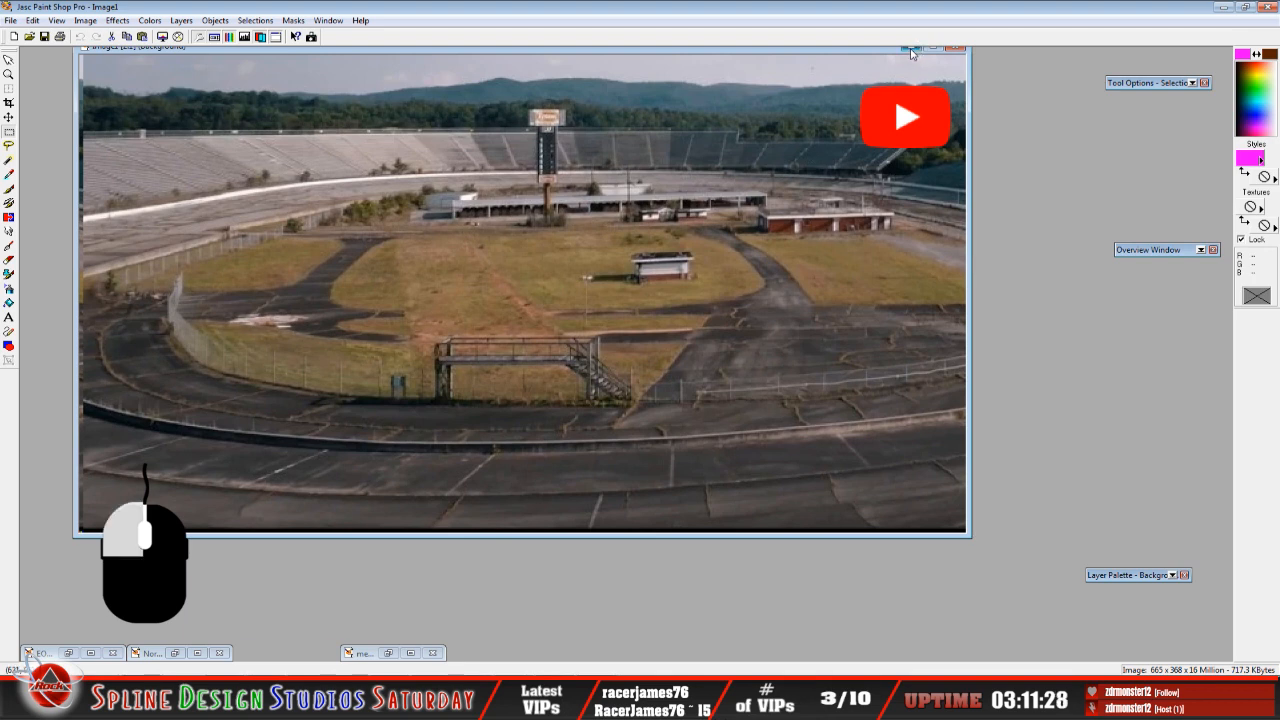
drag(678, 178, 568, 165)
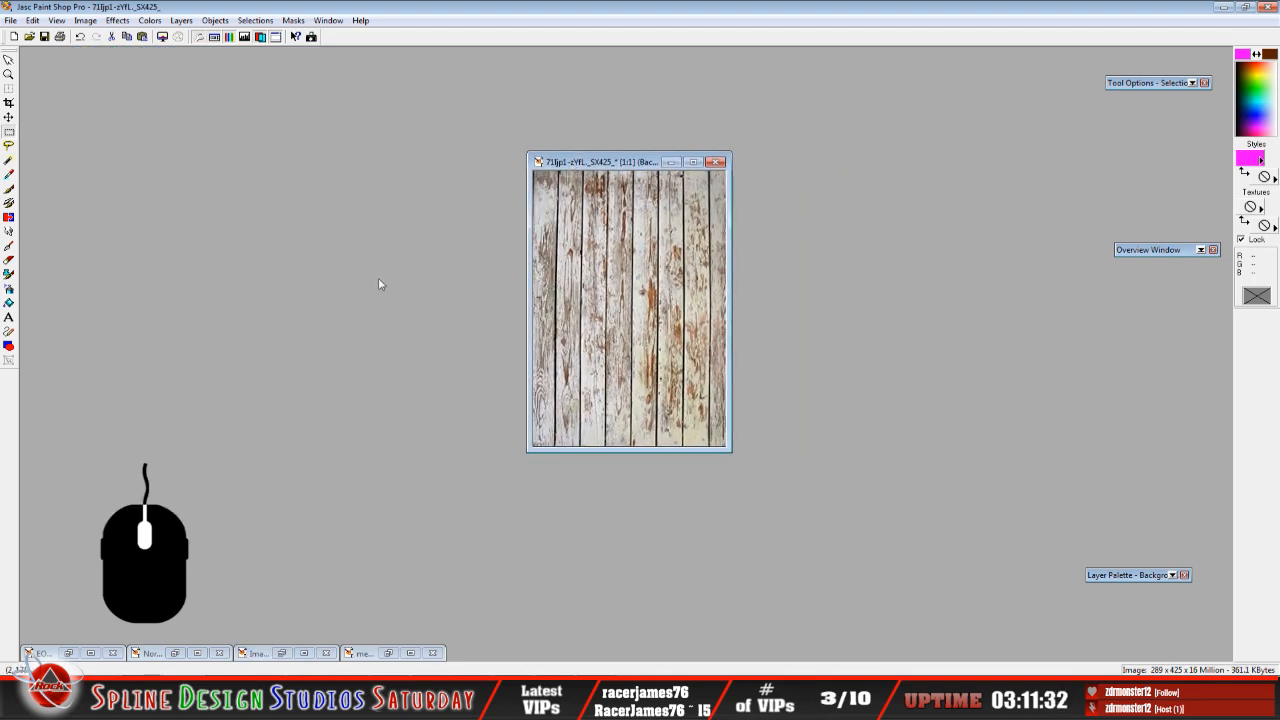
click(388, 652)
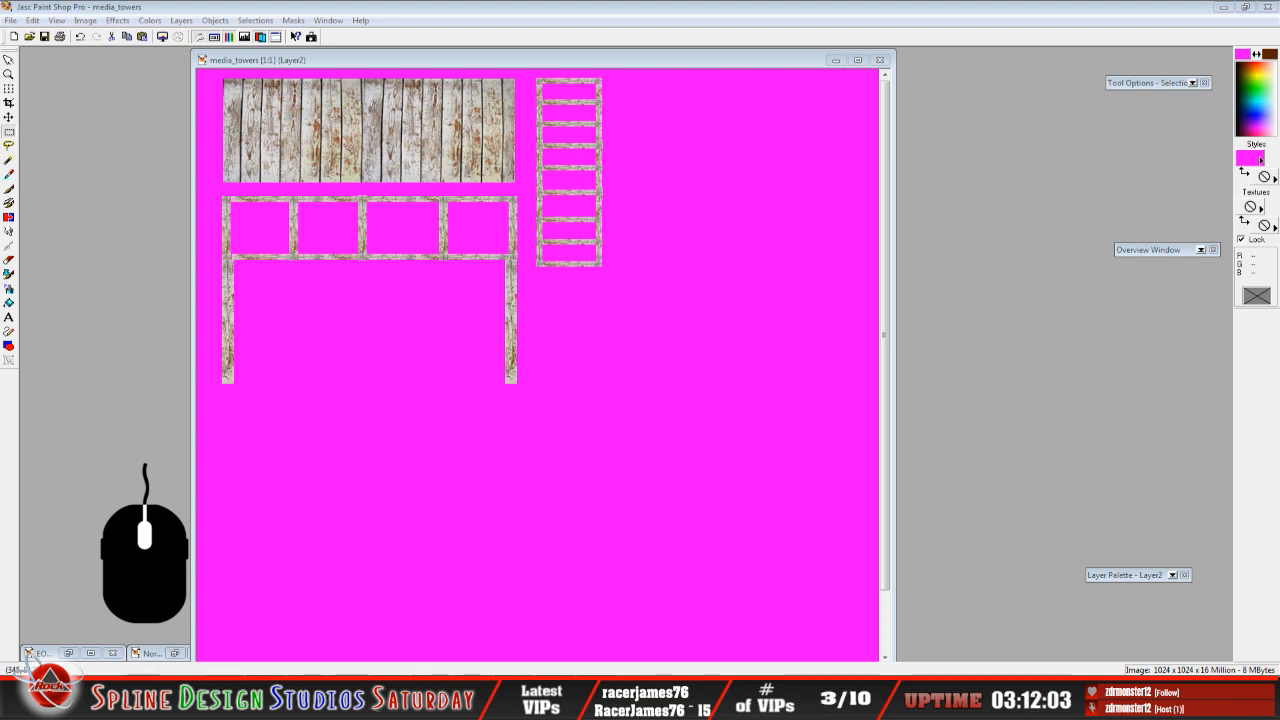
click(836, 60)
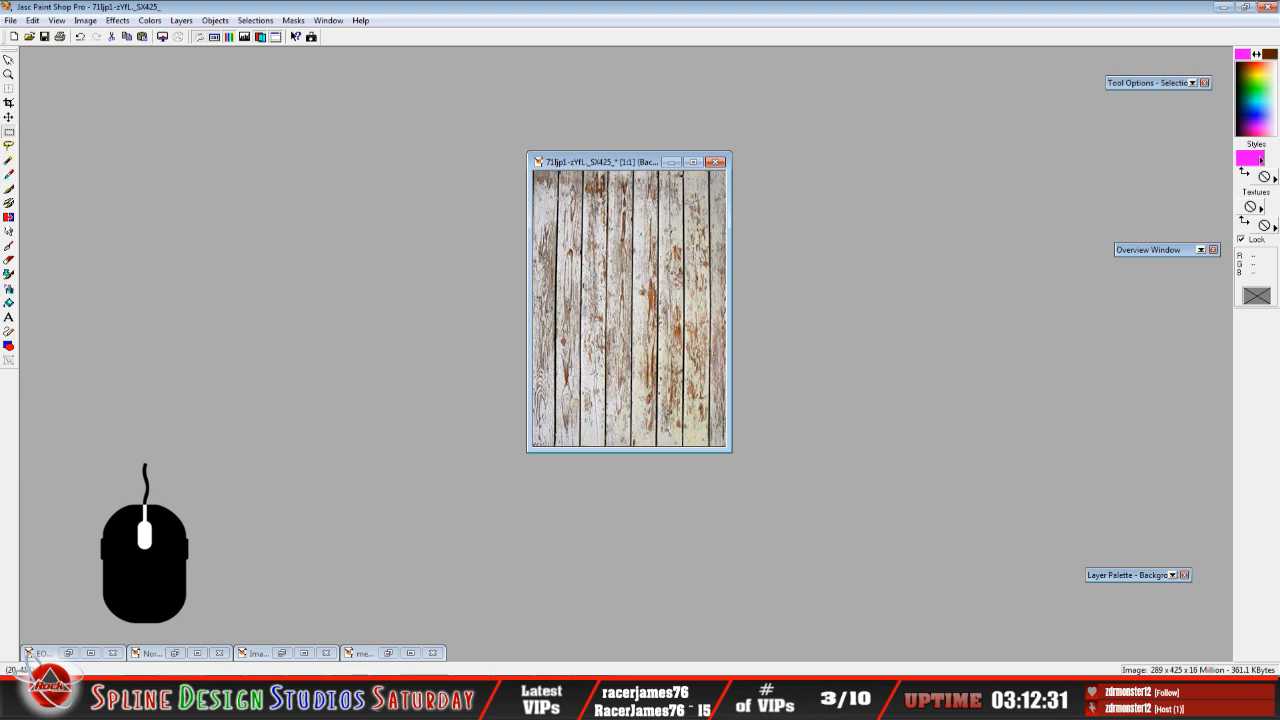
click(28, 654)
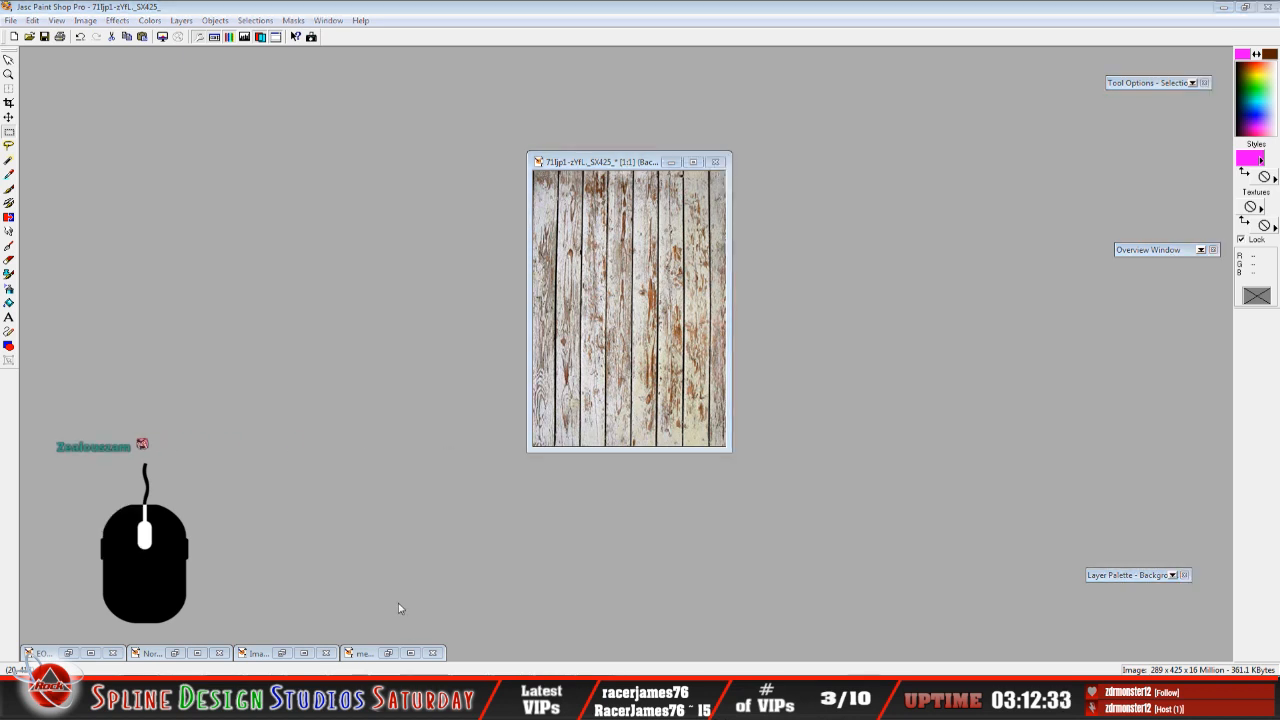
Switch to 3ds Max and examine the tower block's side, sloped end, and back end from several angles.
click(1224, 8)
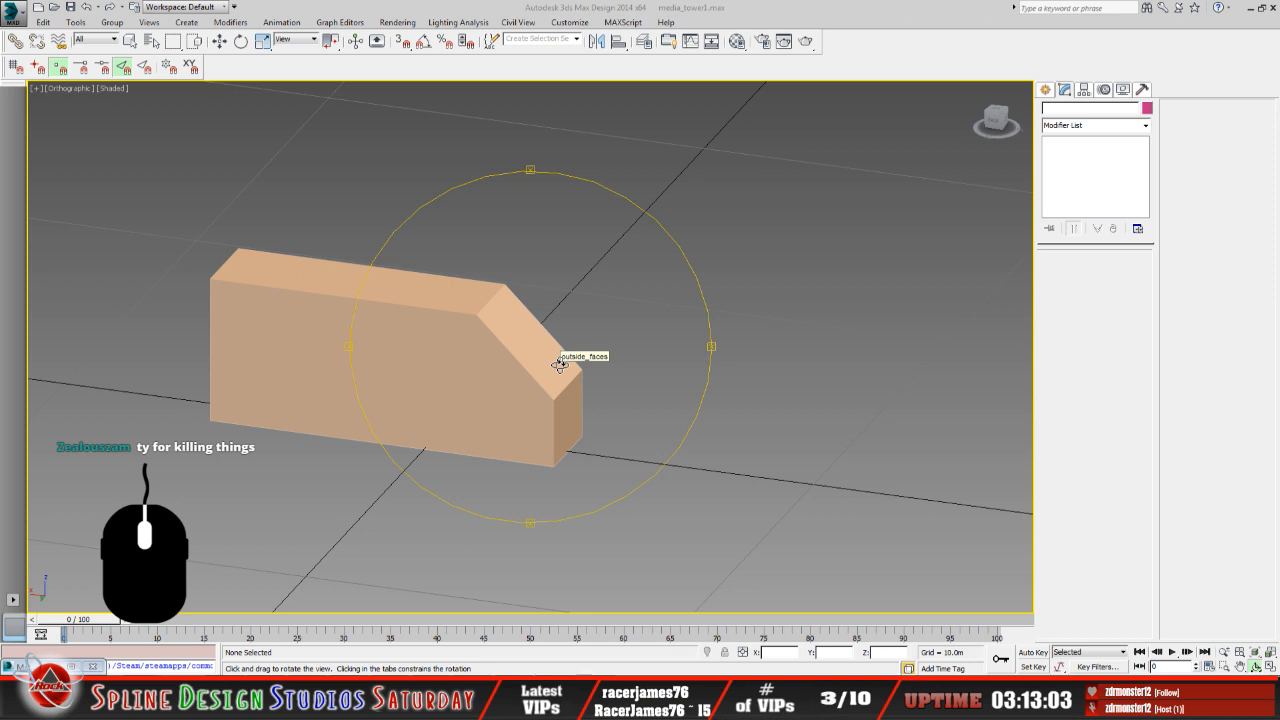
drag(614, 291, 632, 280)
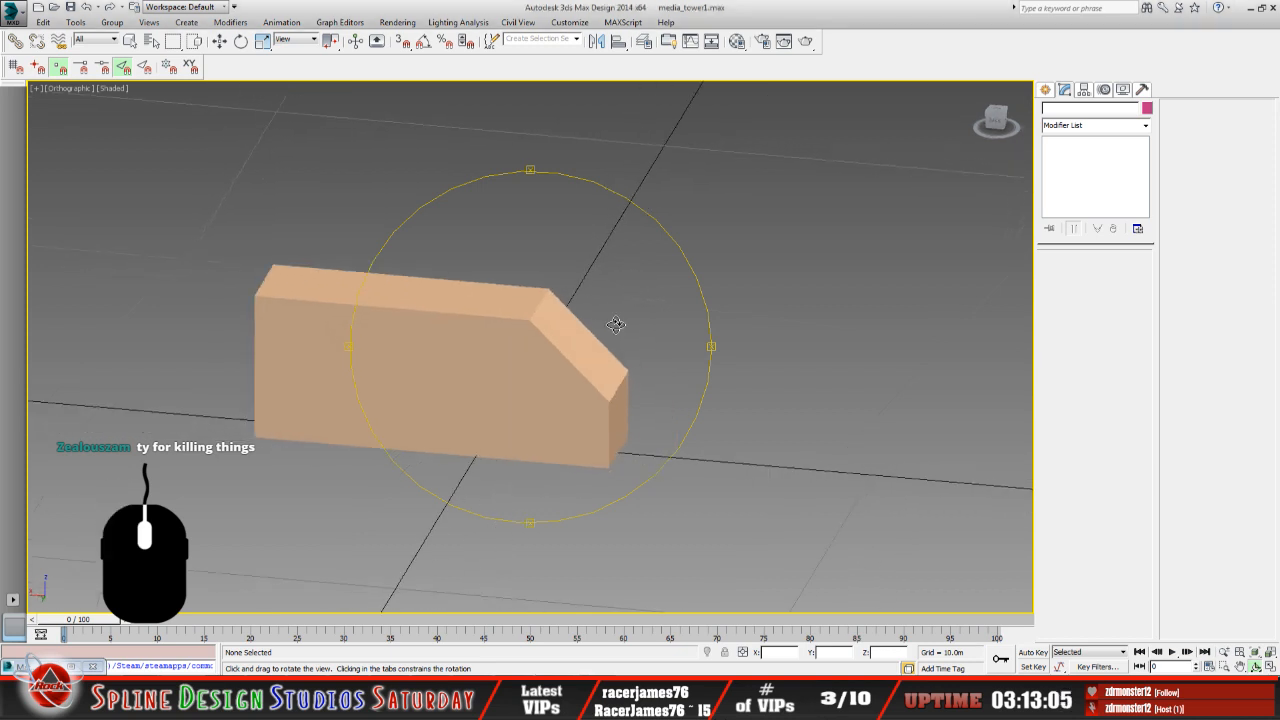
drag(531, 303, 493, 295)
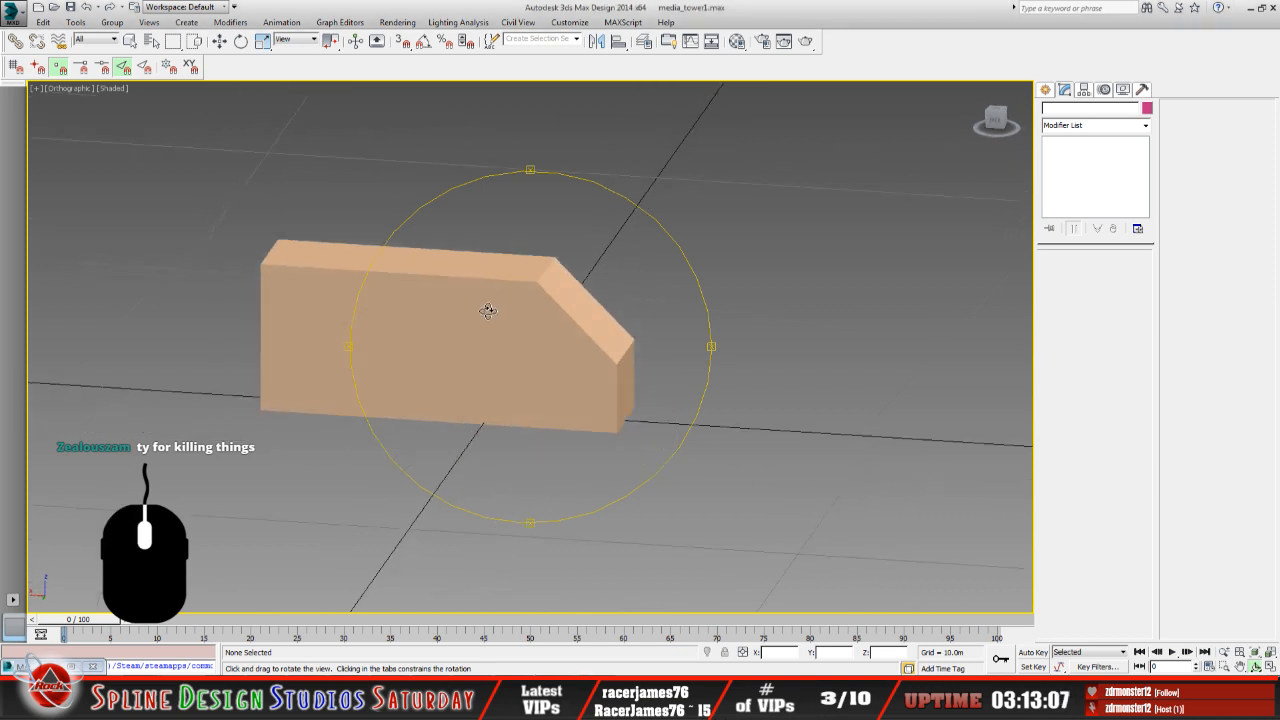
middle_drag(489, 312, 563, 368)
drag(562, 385, 554, 417)
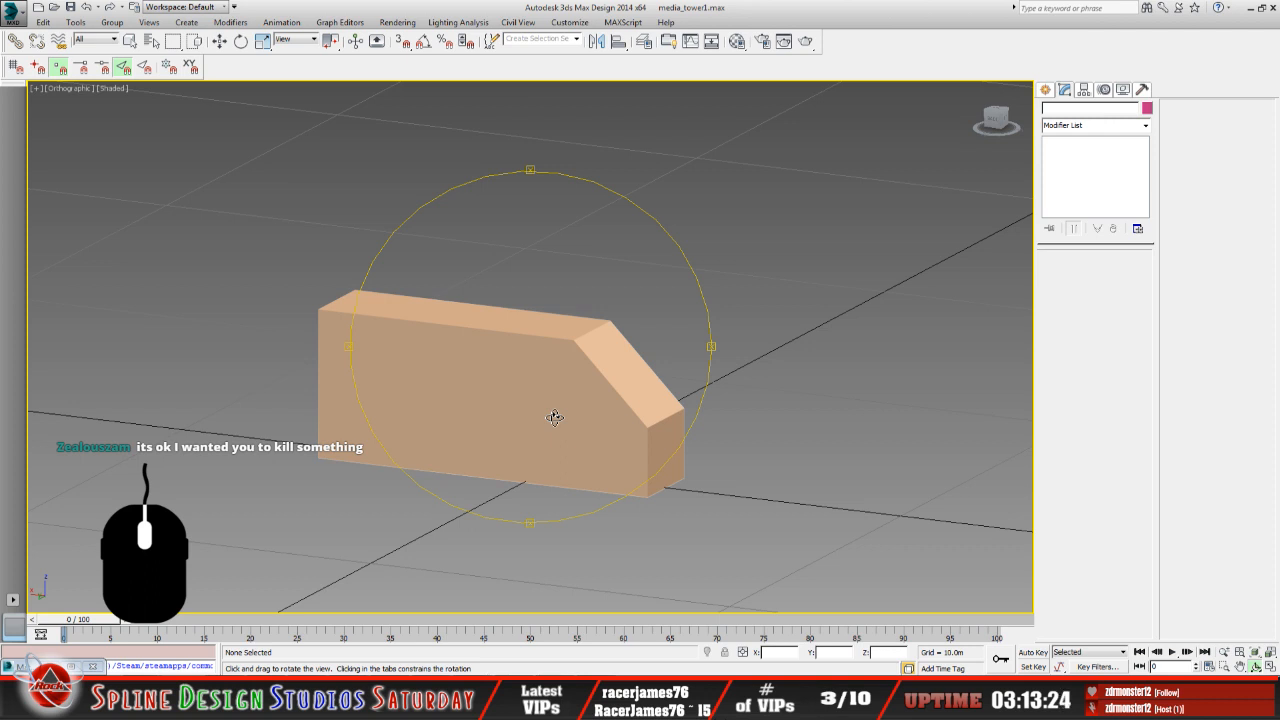
drag(453, 426, 516, 418)
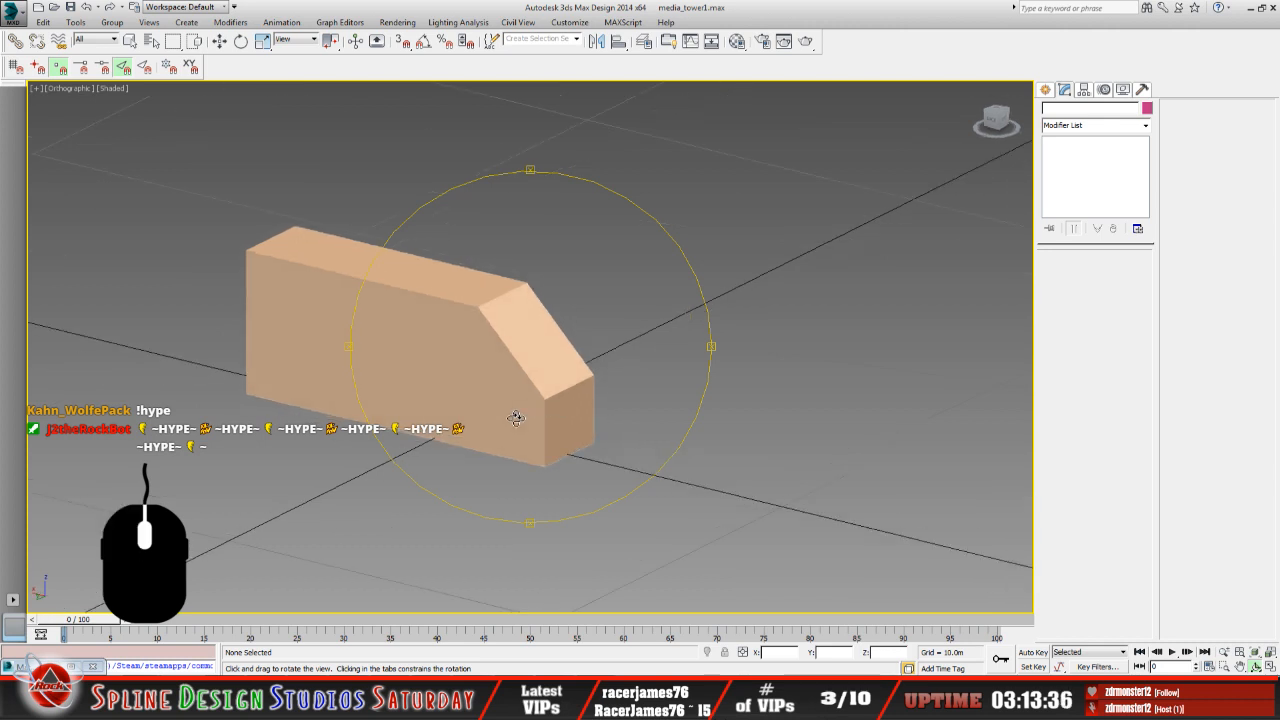
drag(531, 409, 591, 374)
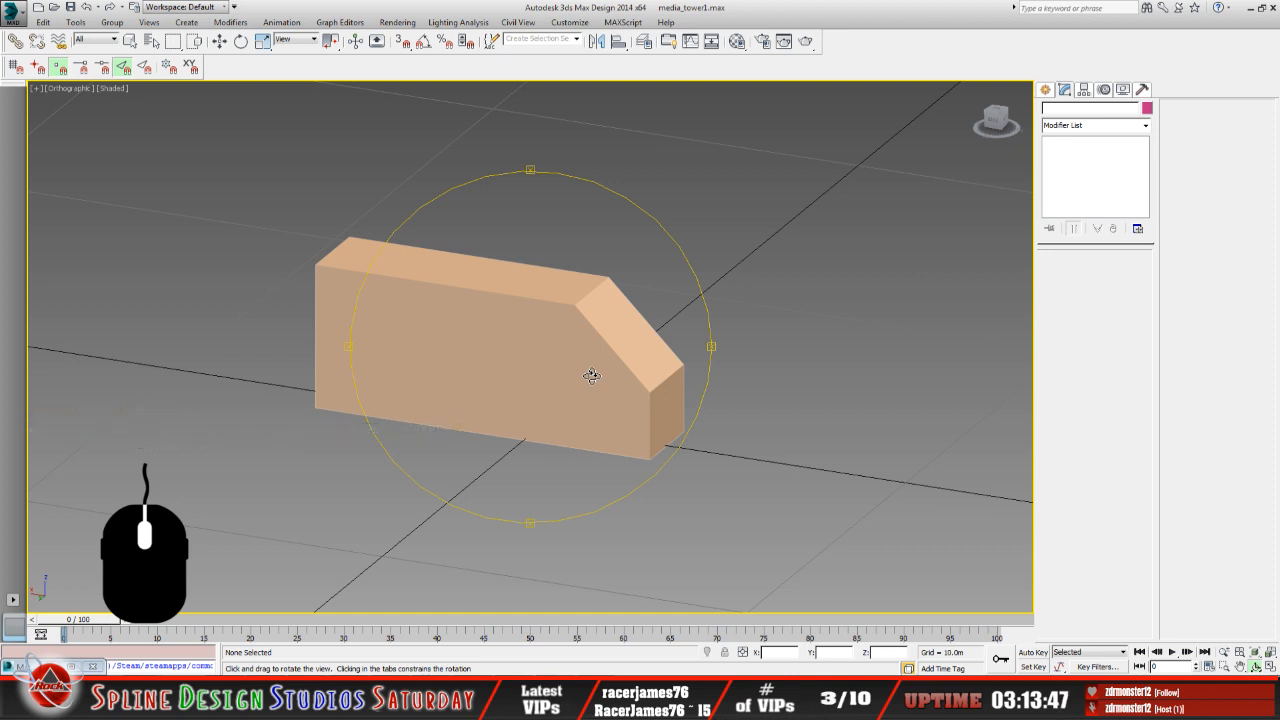
drag(531, 377, 554, 374)
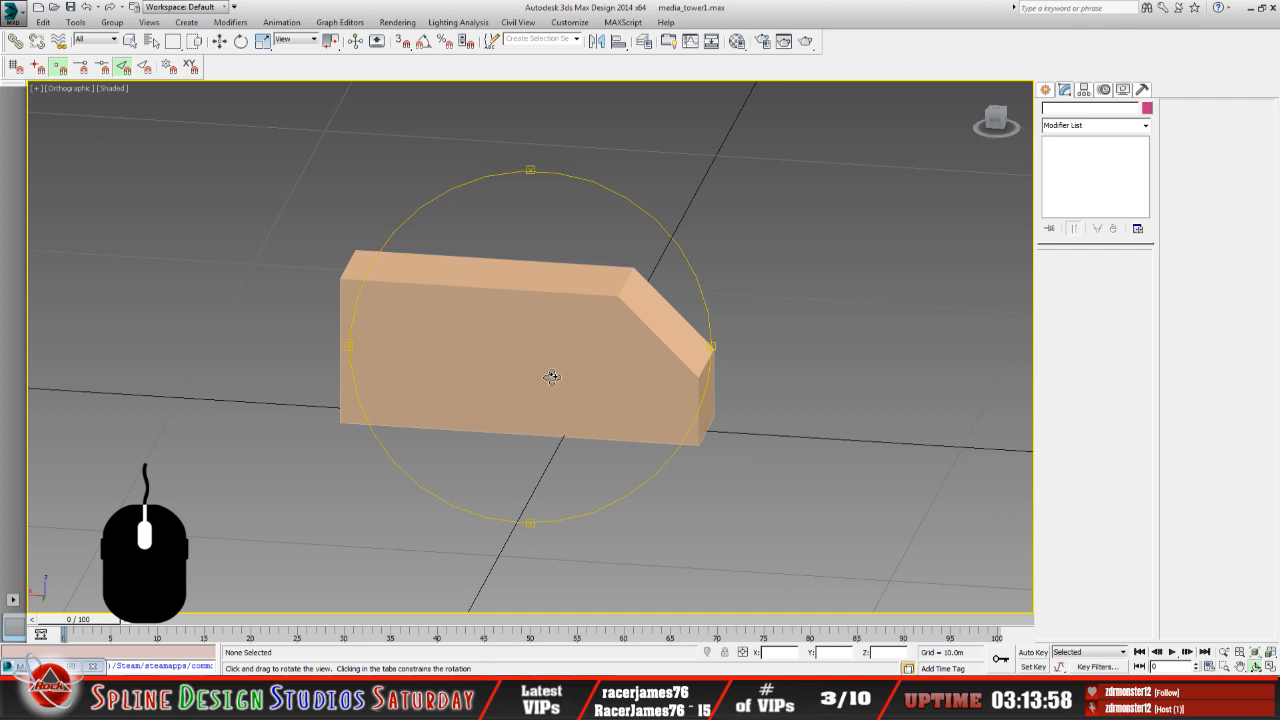
drag(531, 360, 498, 370)
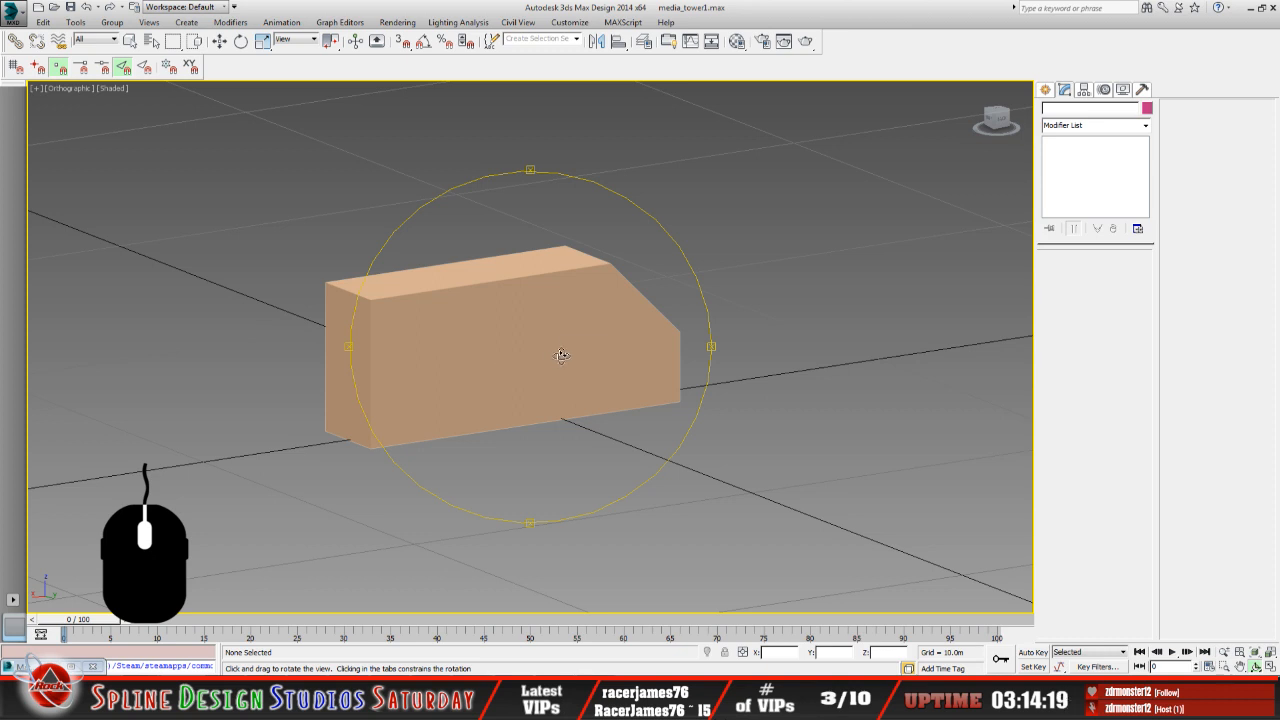
drag(563, 349, 547, 358)
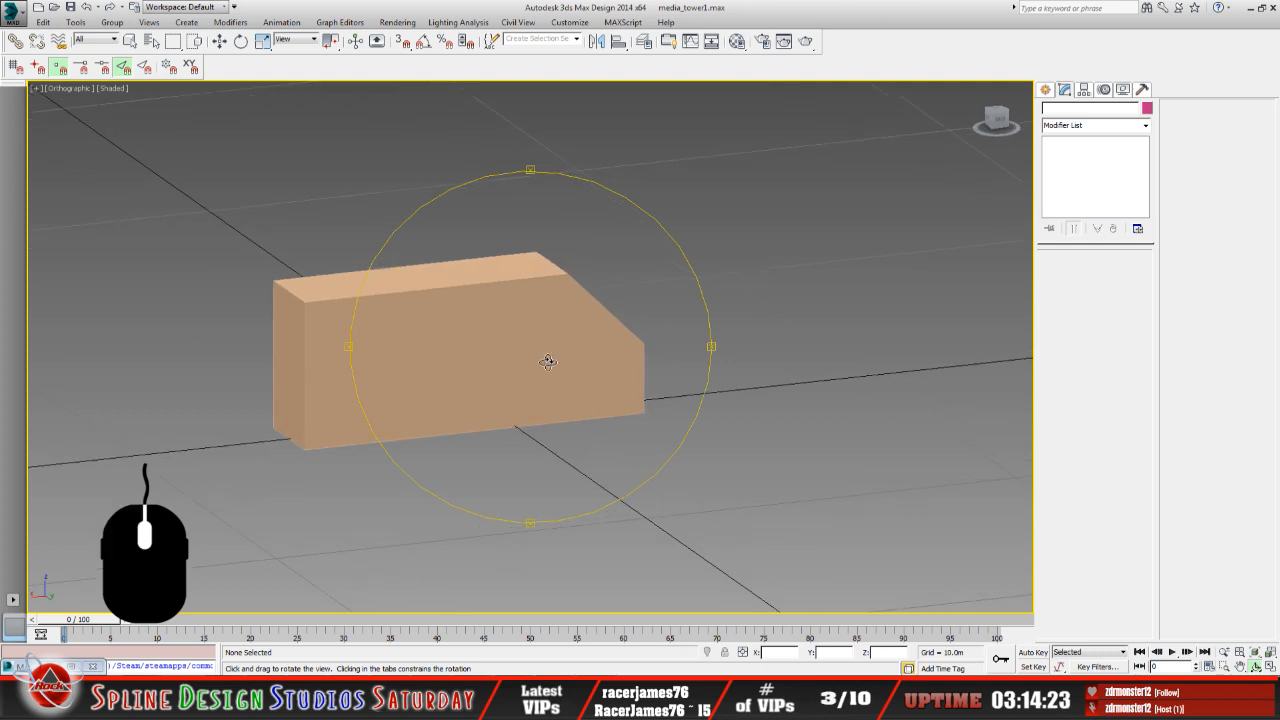
Switch to Paint Shop Pro, restore the media_towers texture sheet, and merge all its layers into one.
click(465, 702)
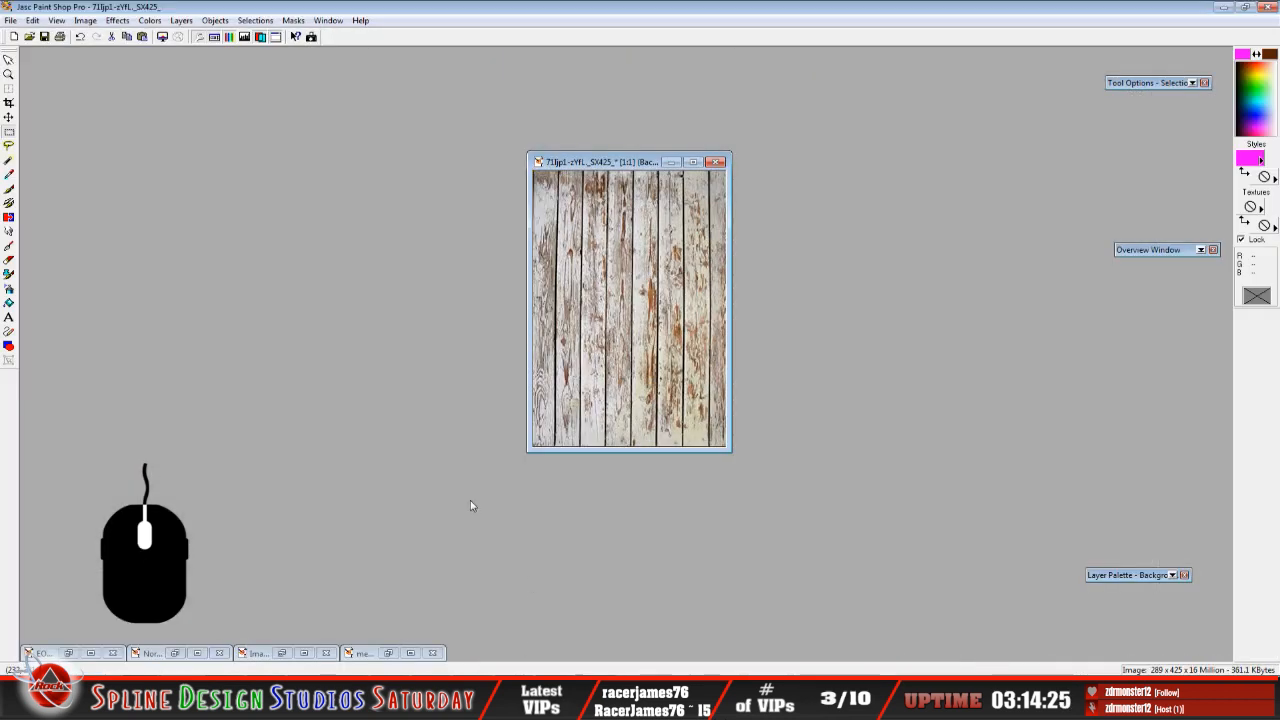
click(388, 652)
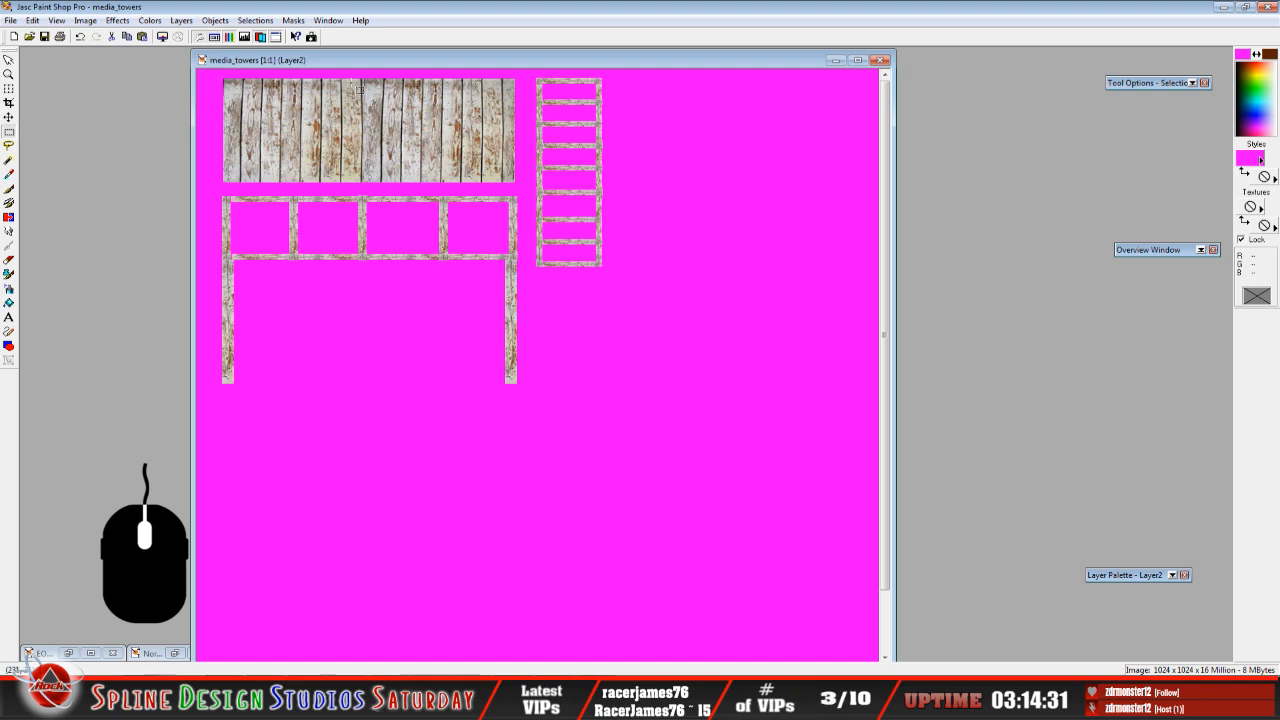
mouse_move(1124, 577)
click(183, 21)
mouse_move(236, 165)
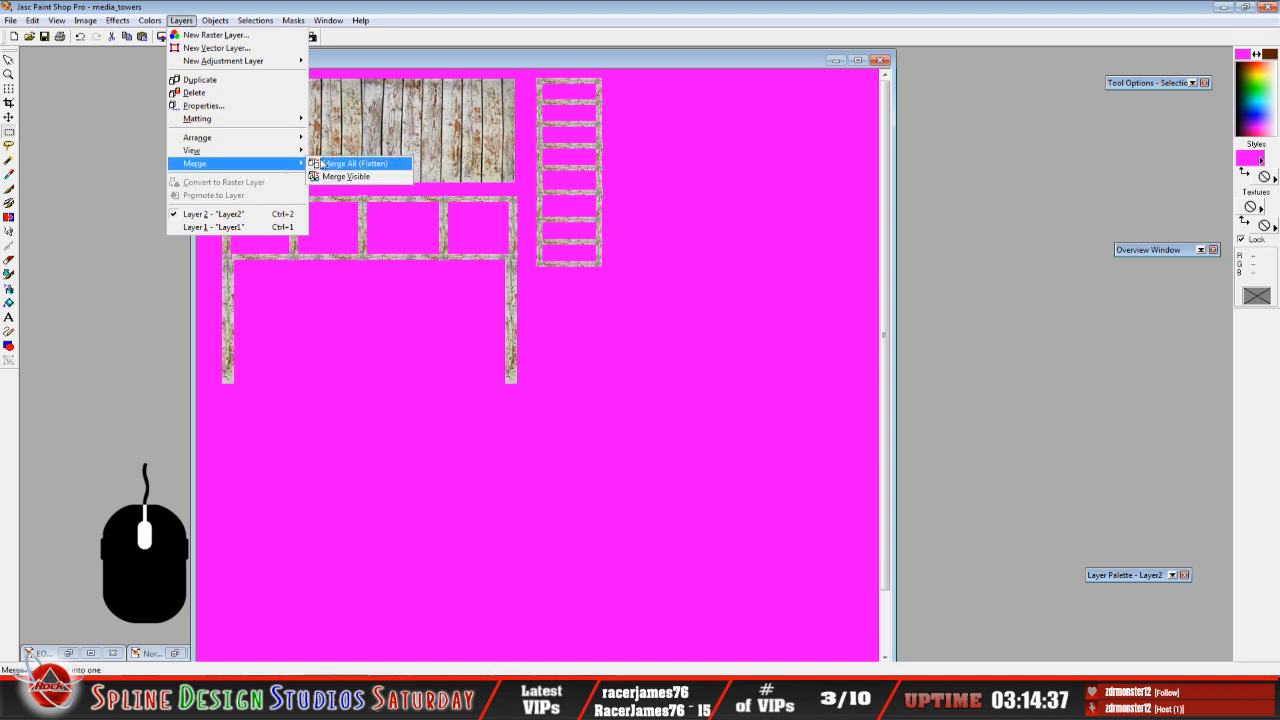
Flatten all layers of the tower texture and save it as the Windows bitmap media_towers.bmp in the media towers folder.
click(354, 164)
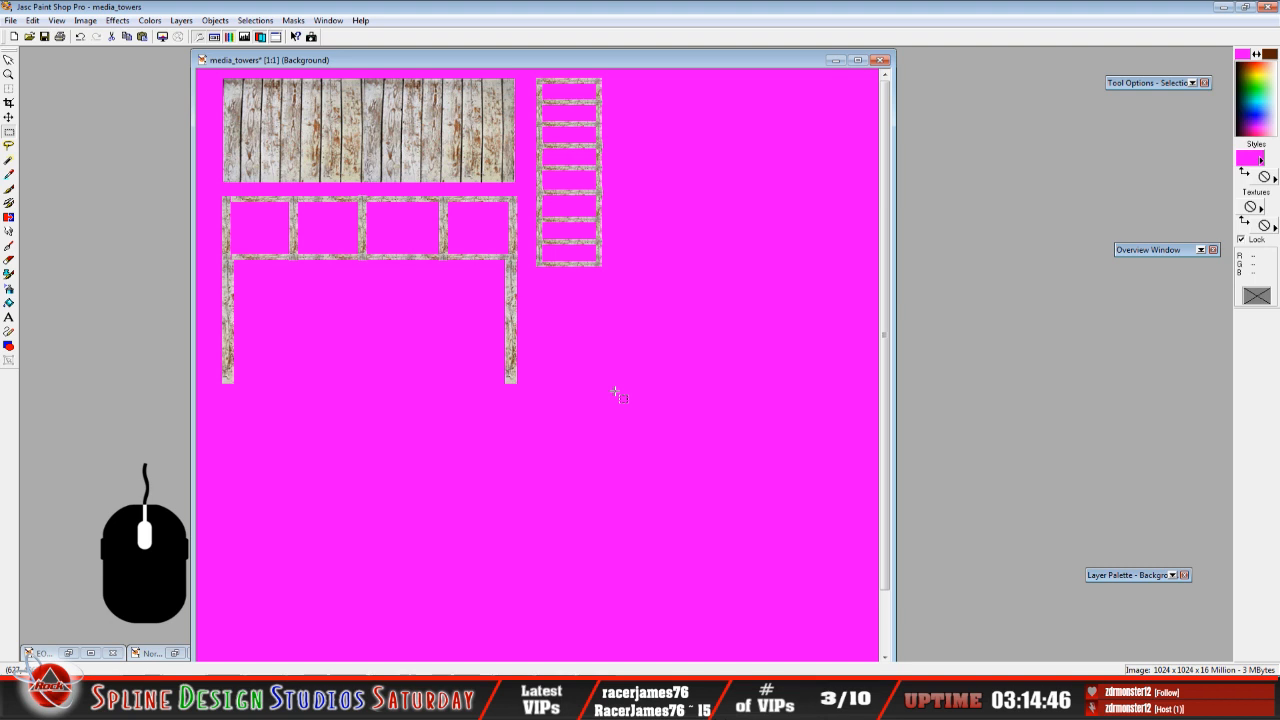
click(335, 64)
click(10, 20)
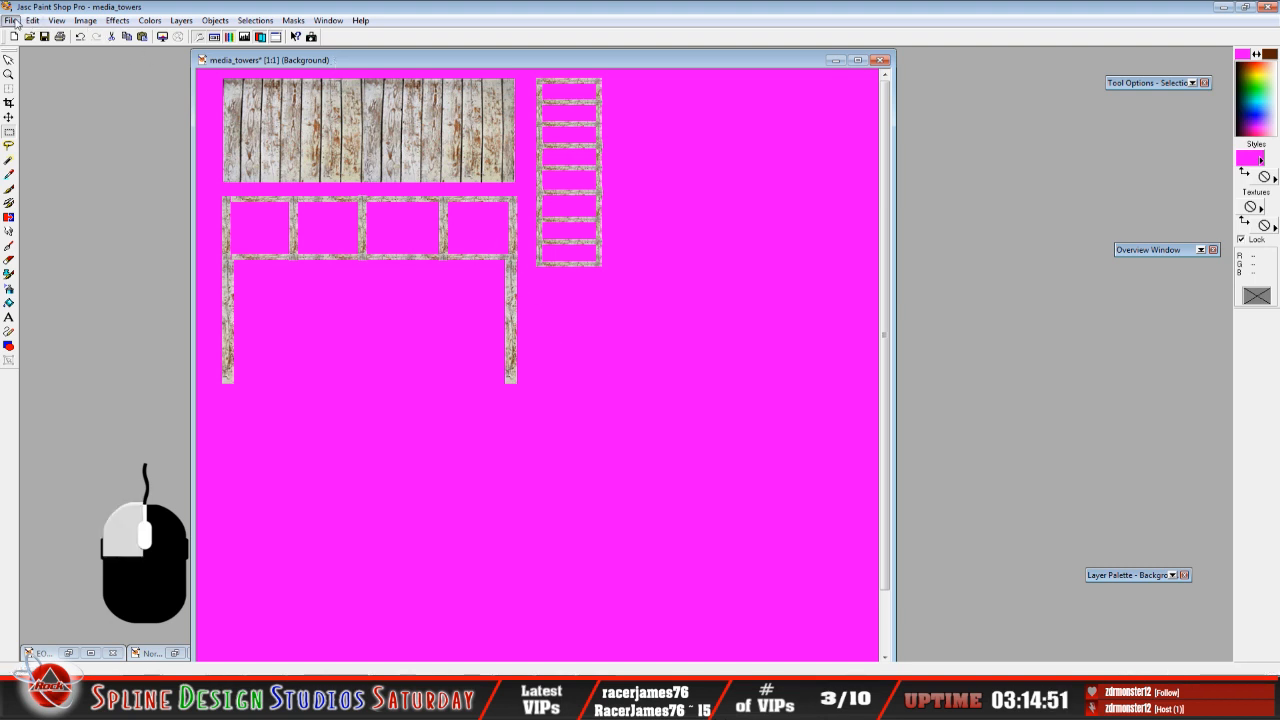
click(41, 119)
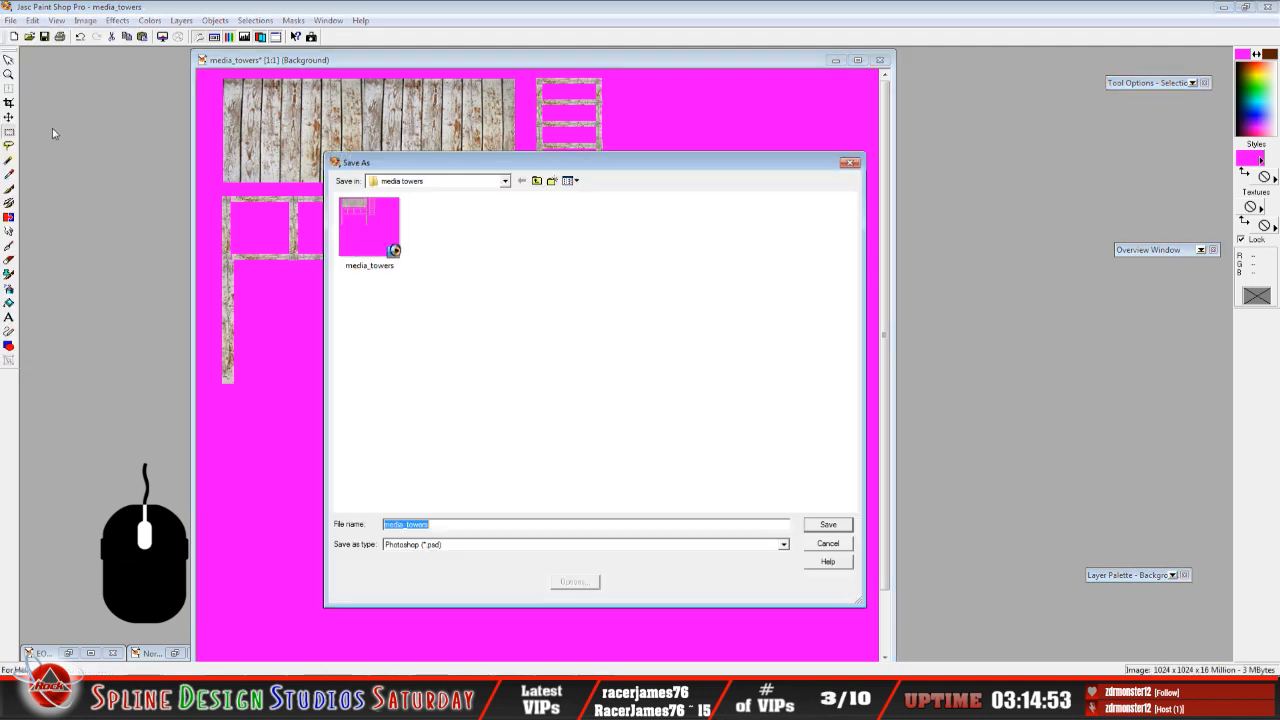
click(784, 544)
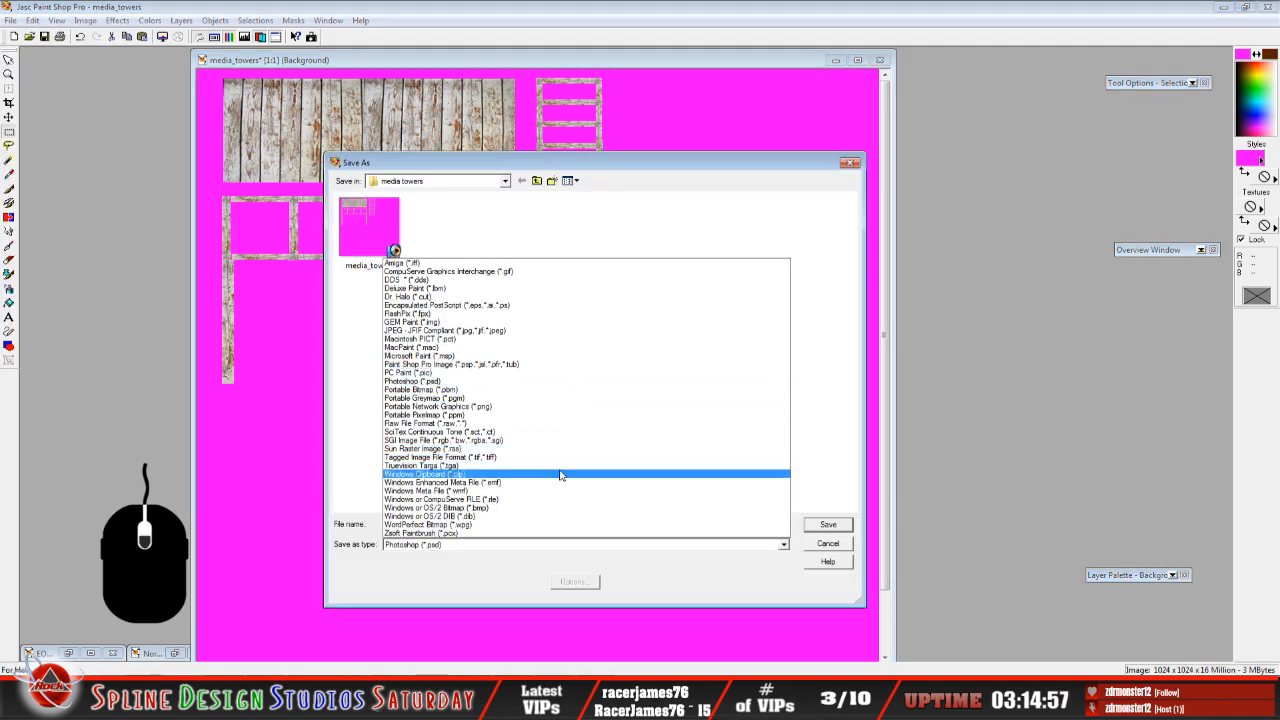
click(546, 510)
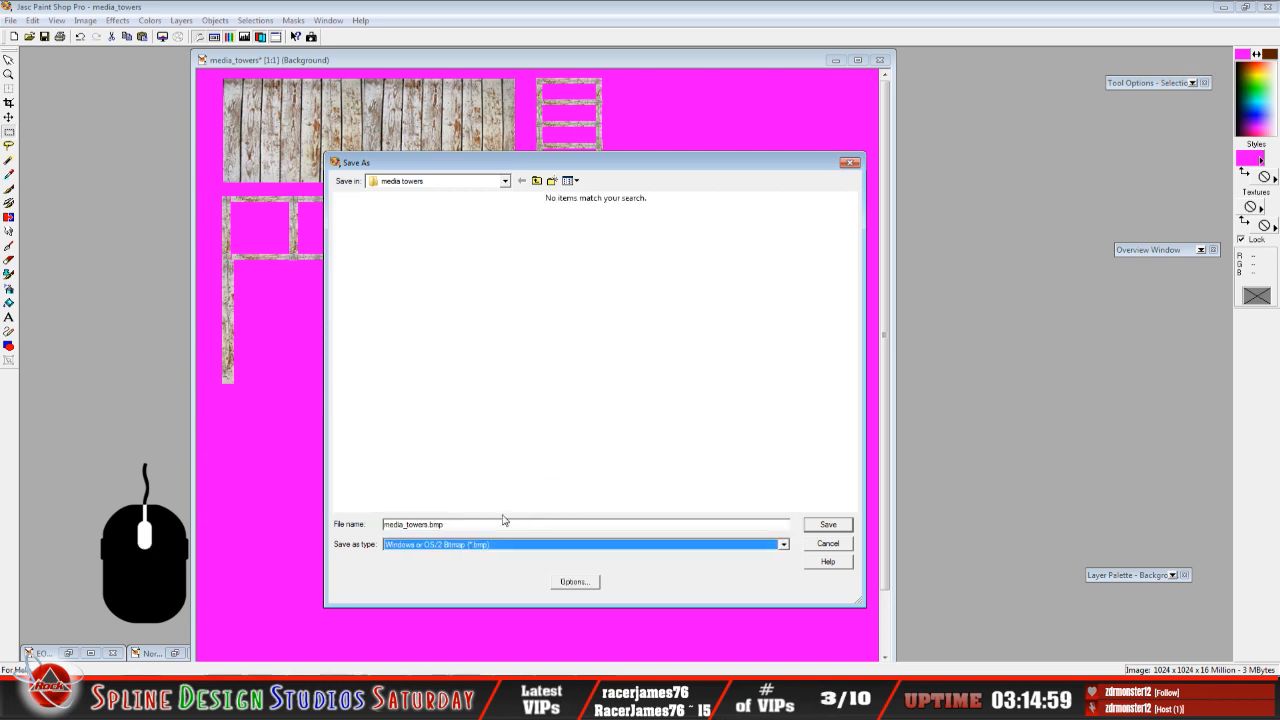
click(467, 525)
click(812, 525)
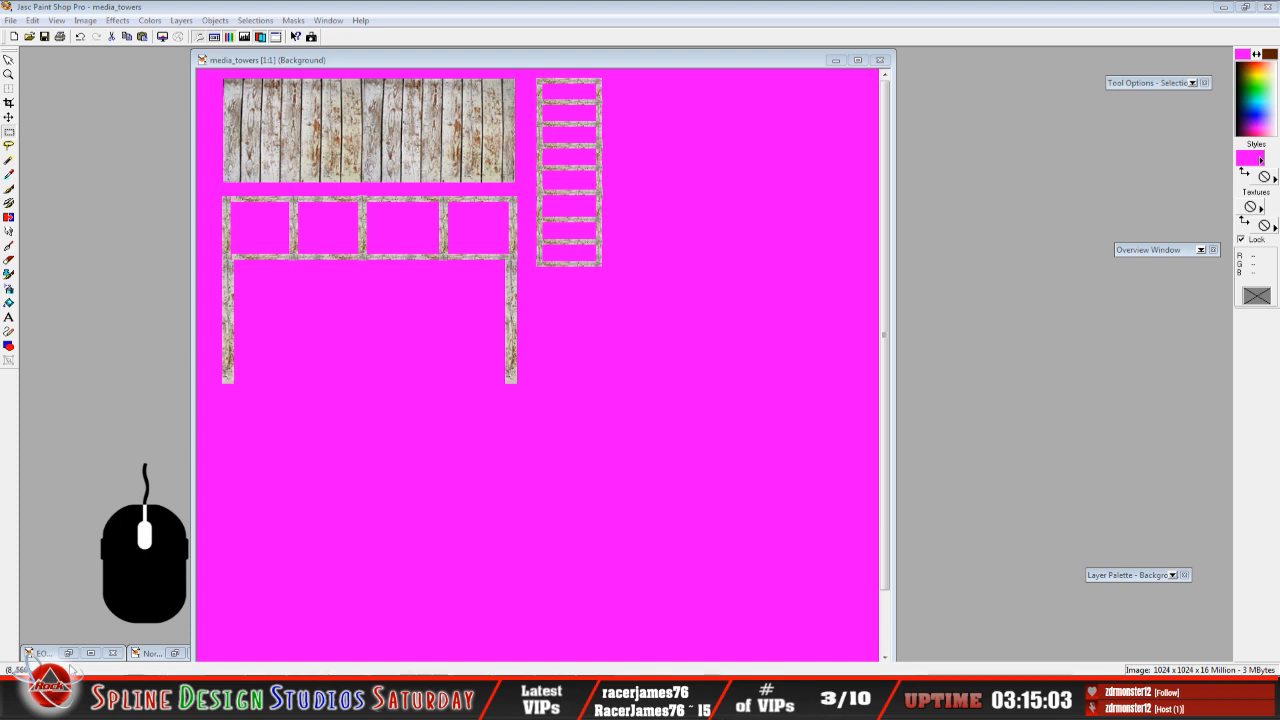
Switch to the media towers folder window and launch WinMip2 from the media_towers bitmap image.
click(88, 606)
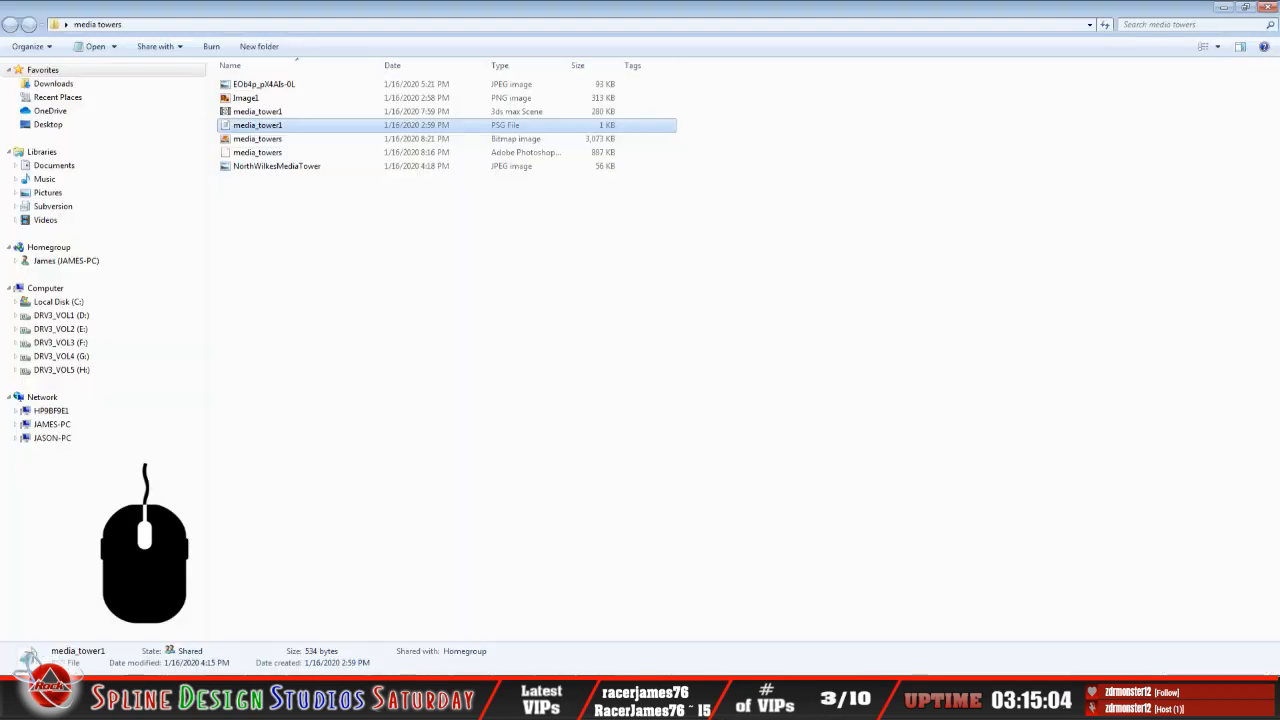
right_click(268, 144)
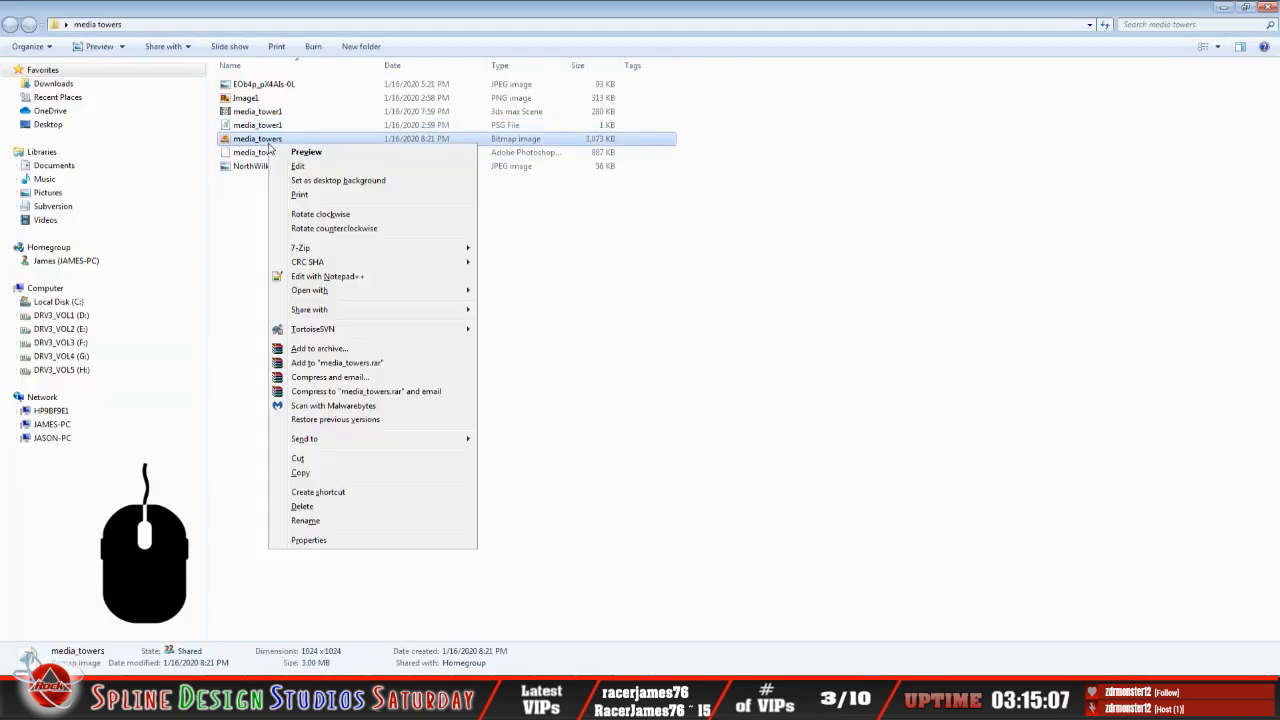
mouse_move(324, 298)
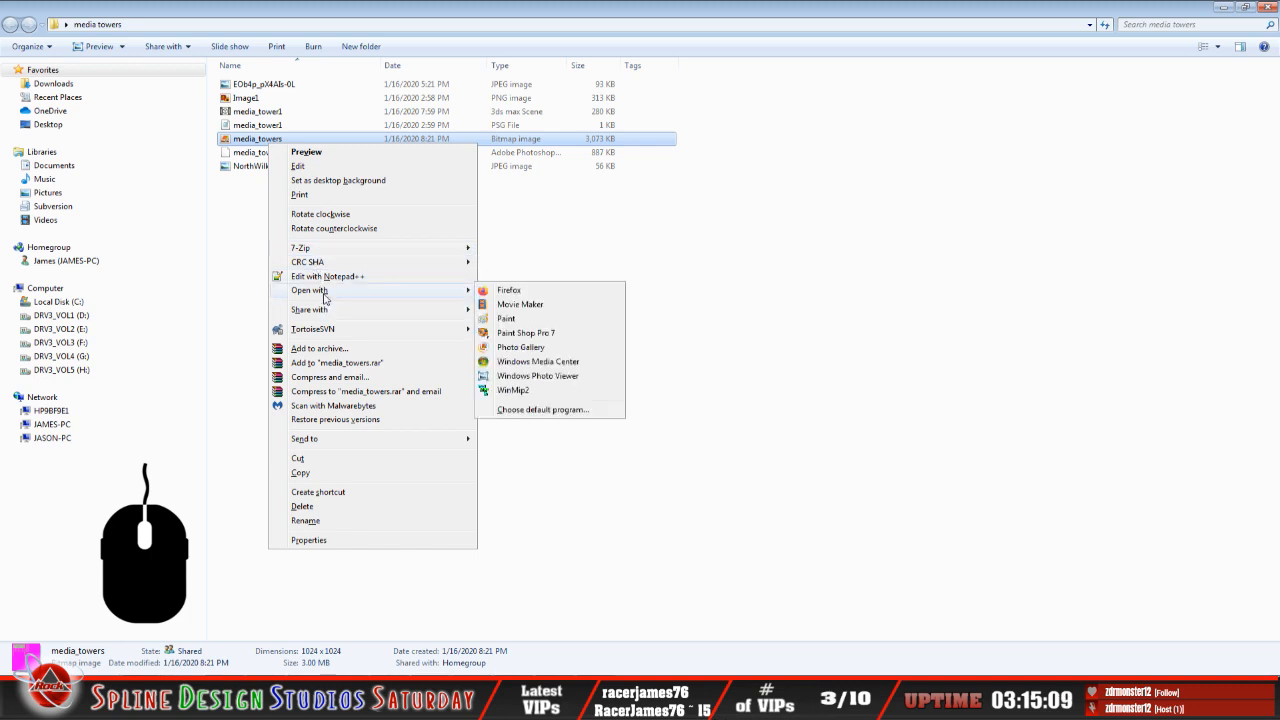
click(507, 399)
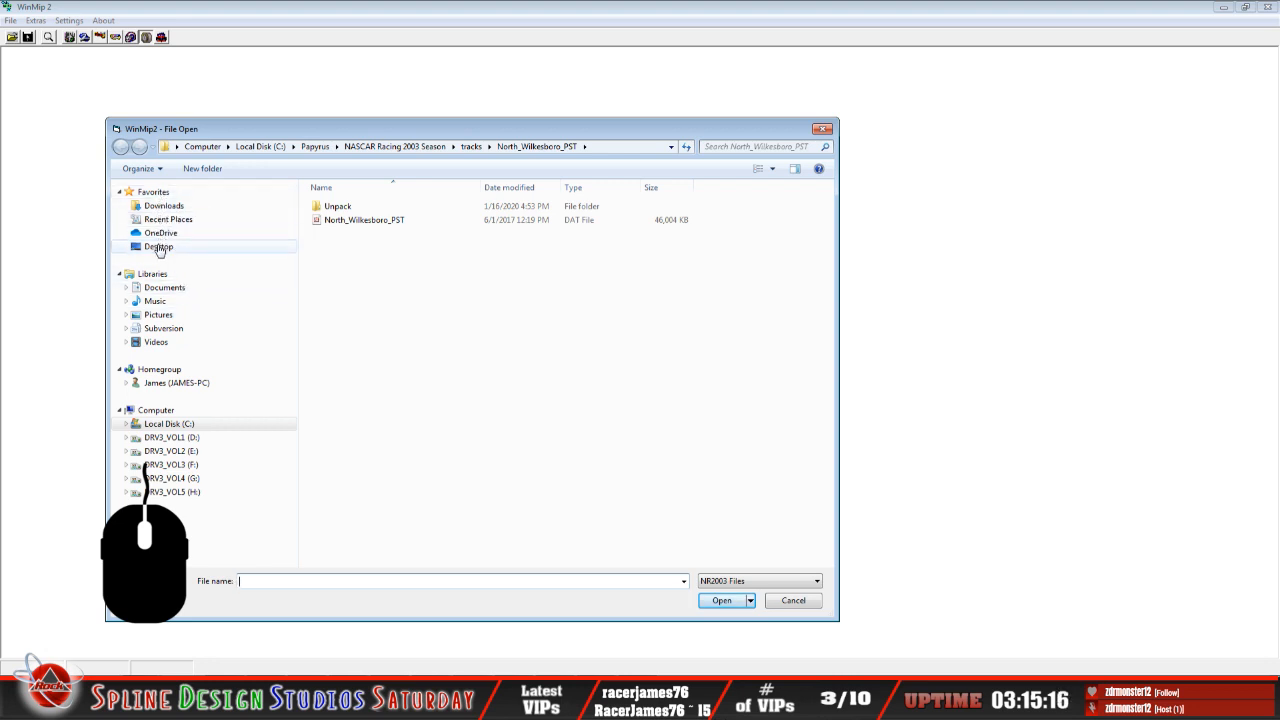
Open media_towers.bmp from the media towers folder on the Desktop.
click(158, 247)
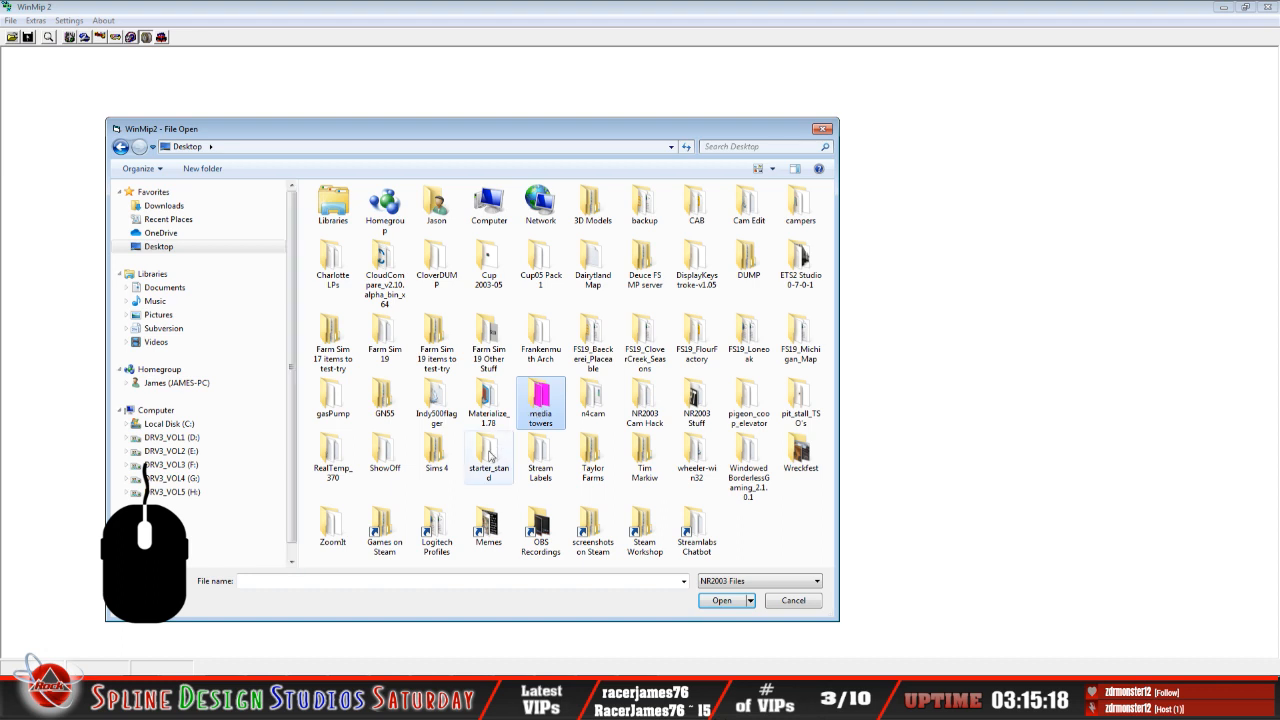
double_click(540, 405)
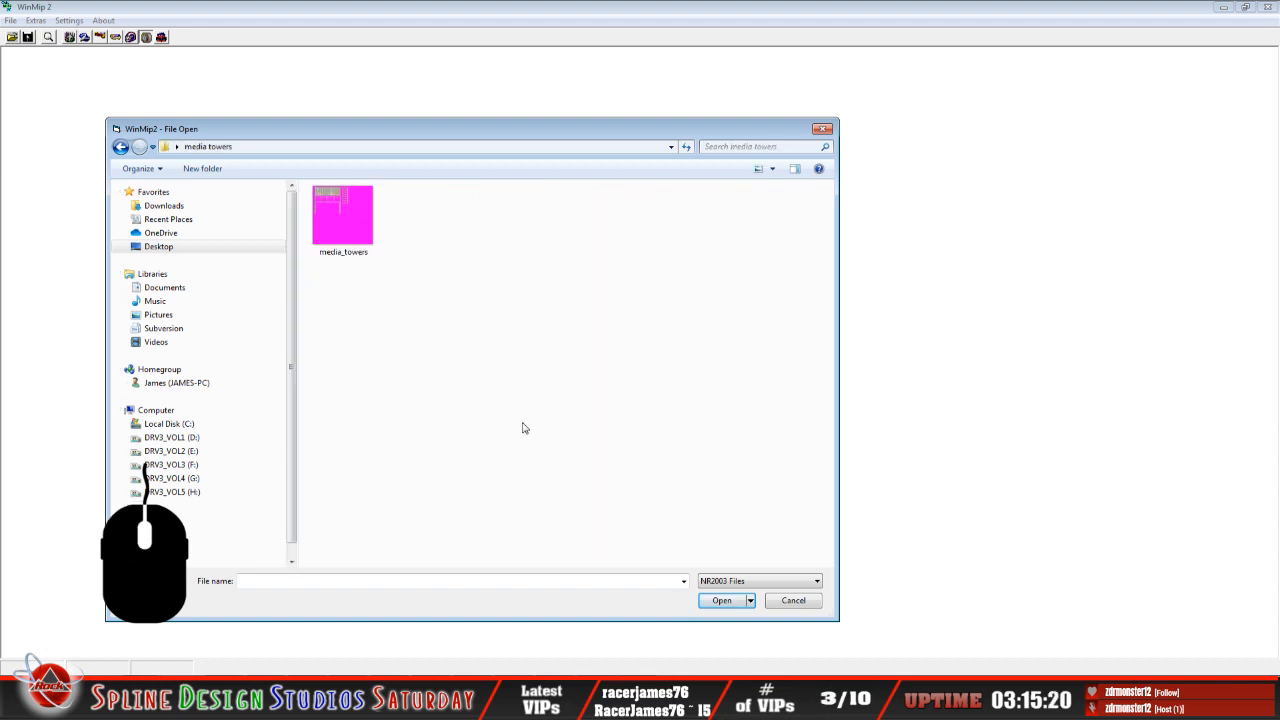
click(372, 260)
click(721, 600)
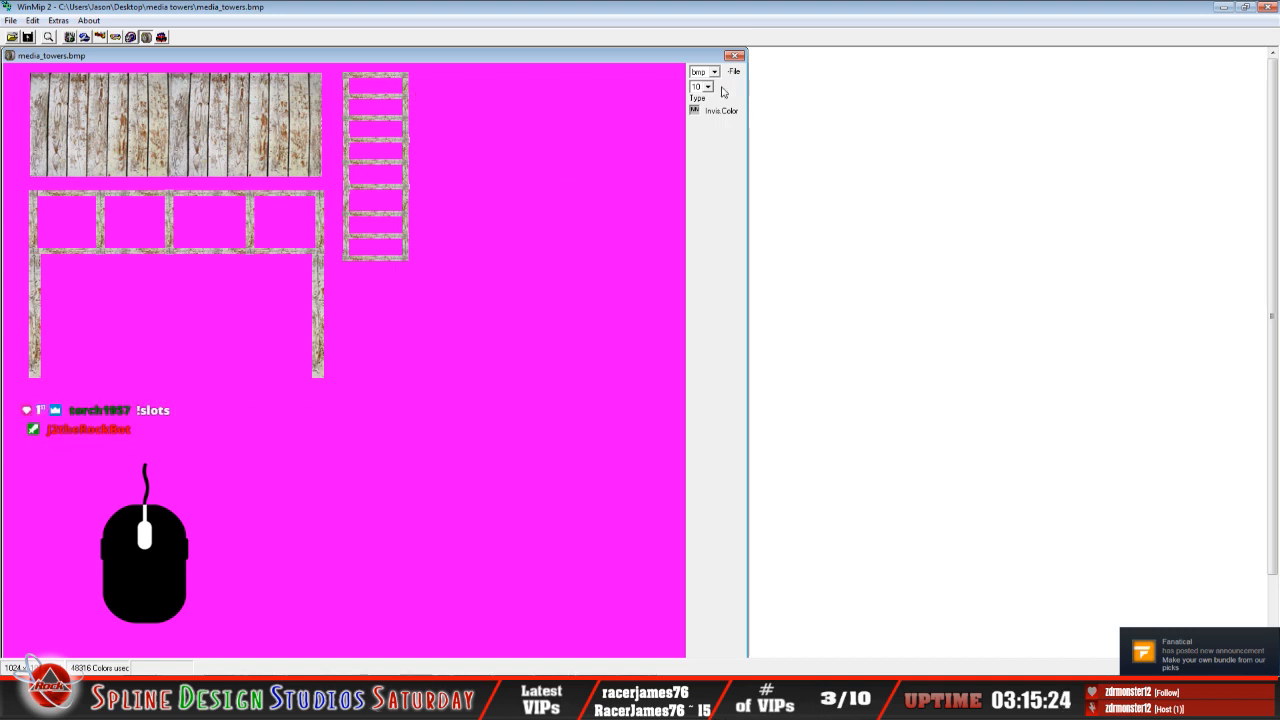
drag(434, 57, 501, 81)
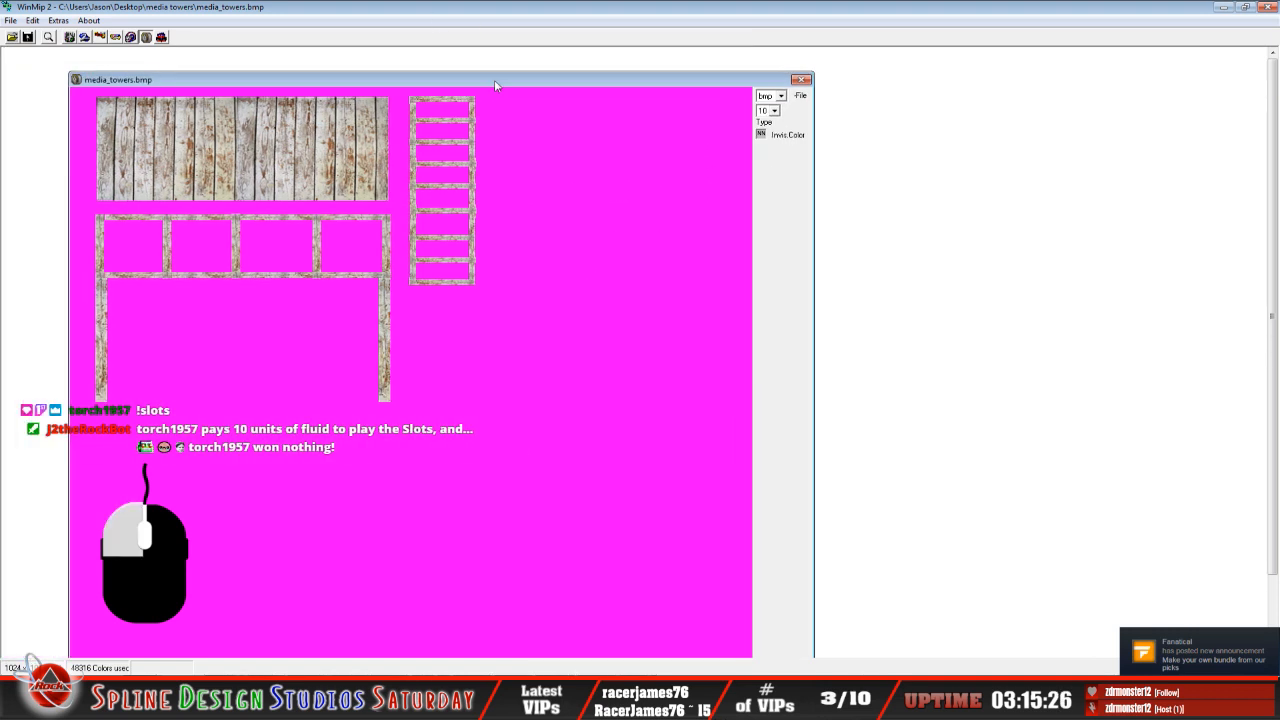
Set the texture's file type to tga and pick the magenta background as its invisible color.
click(781, 96)
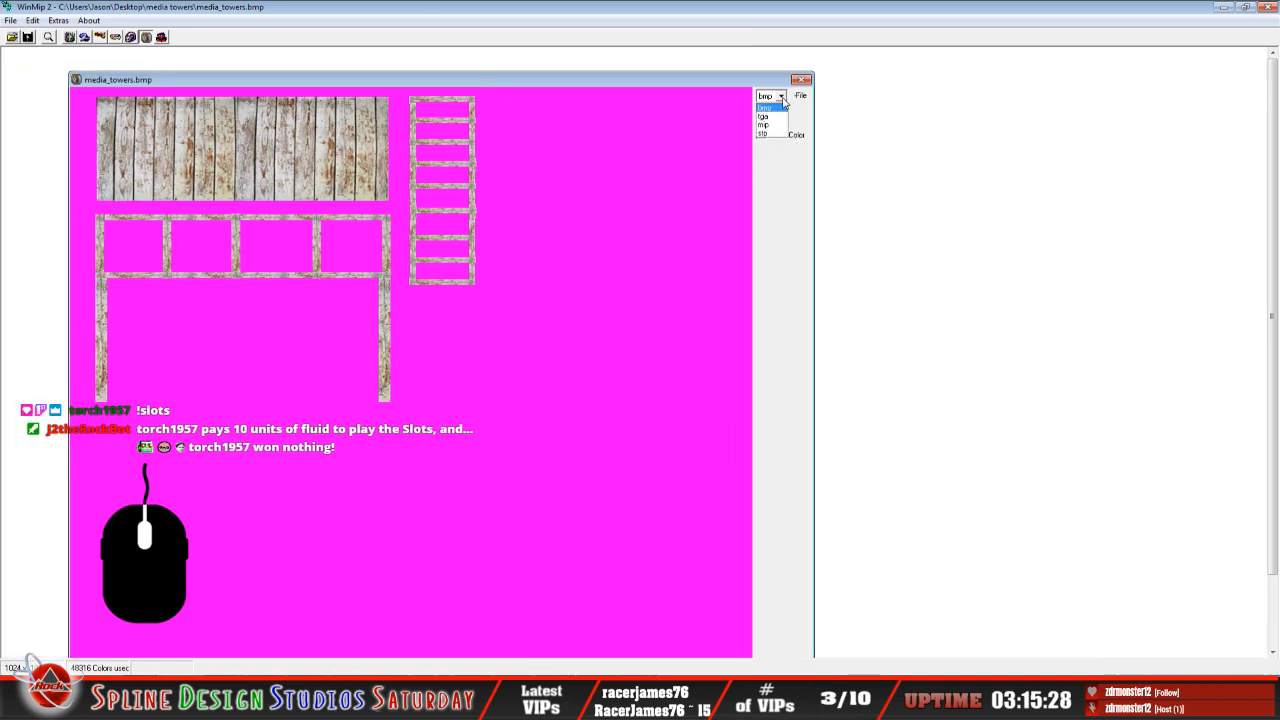
click(783, 117)
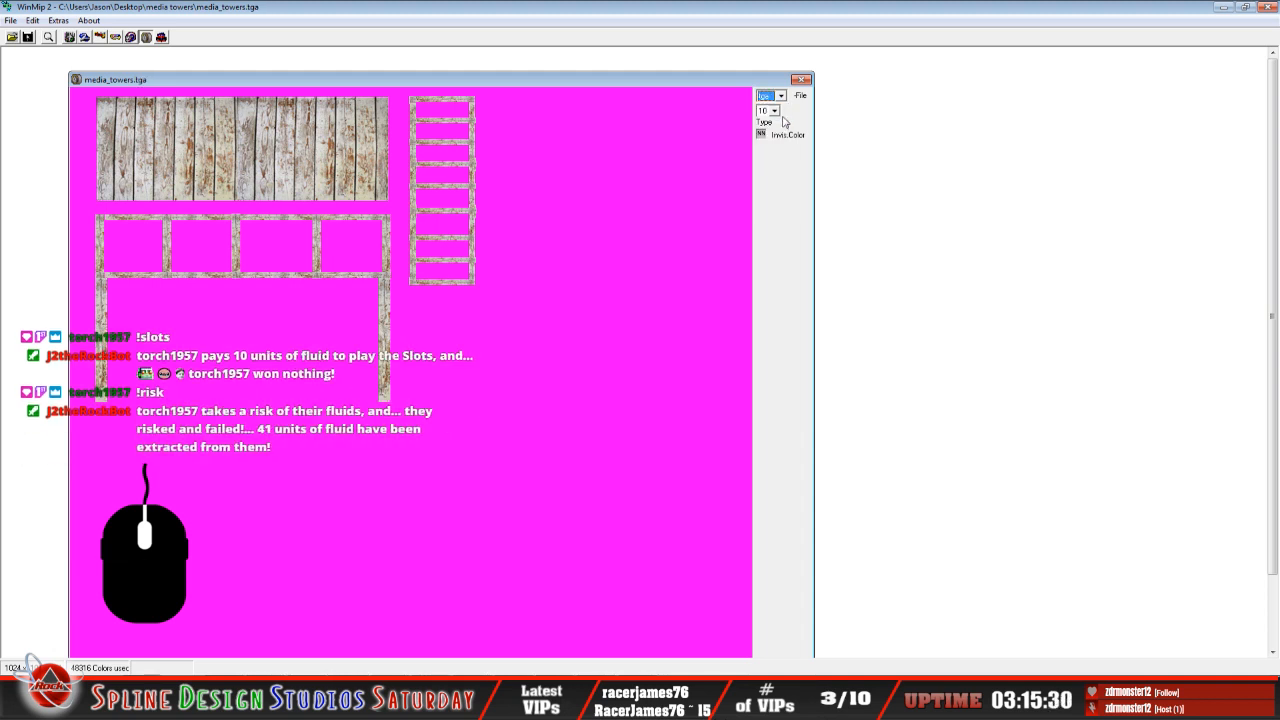
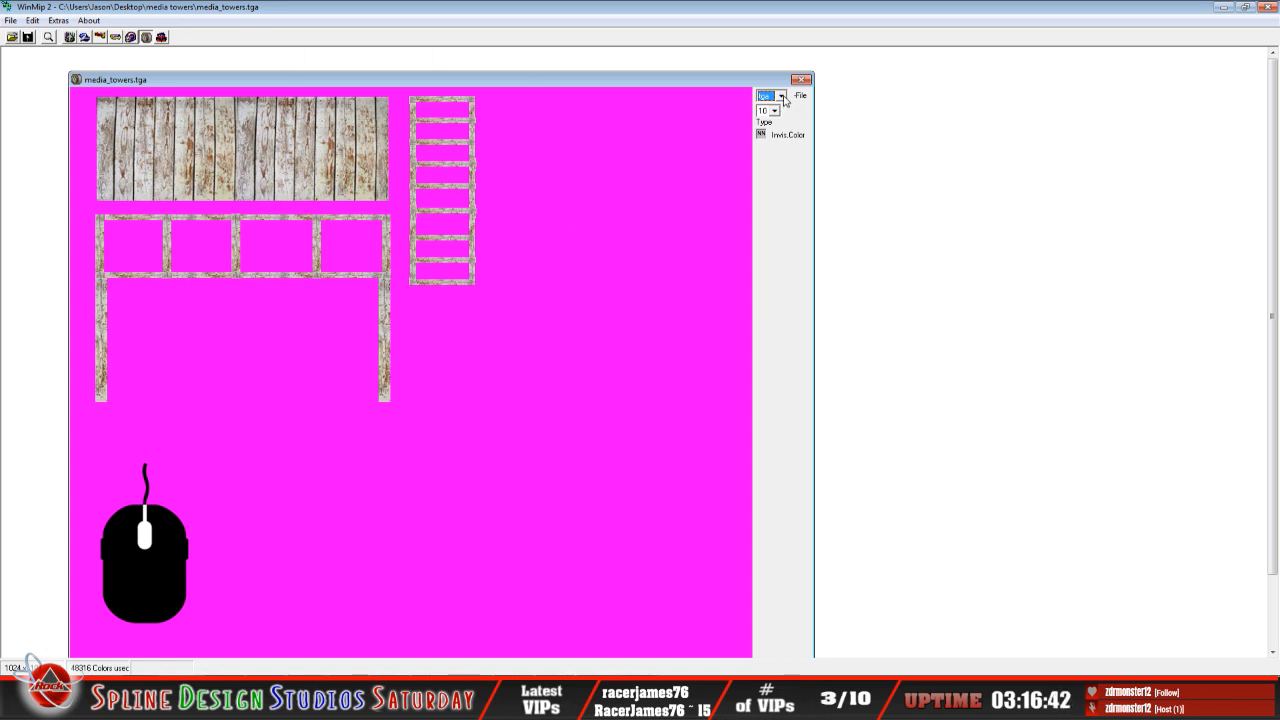
click(573, 221)
Save the texture as the Tga file media_towers in the media towers folder.
click(10, 20)
click(46, 64)
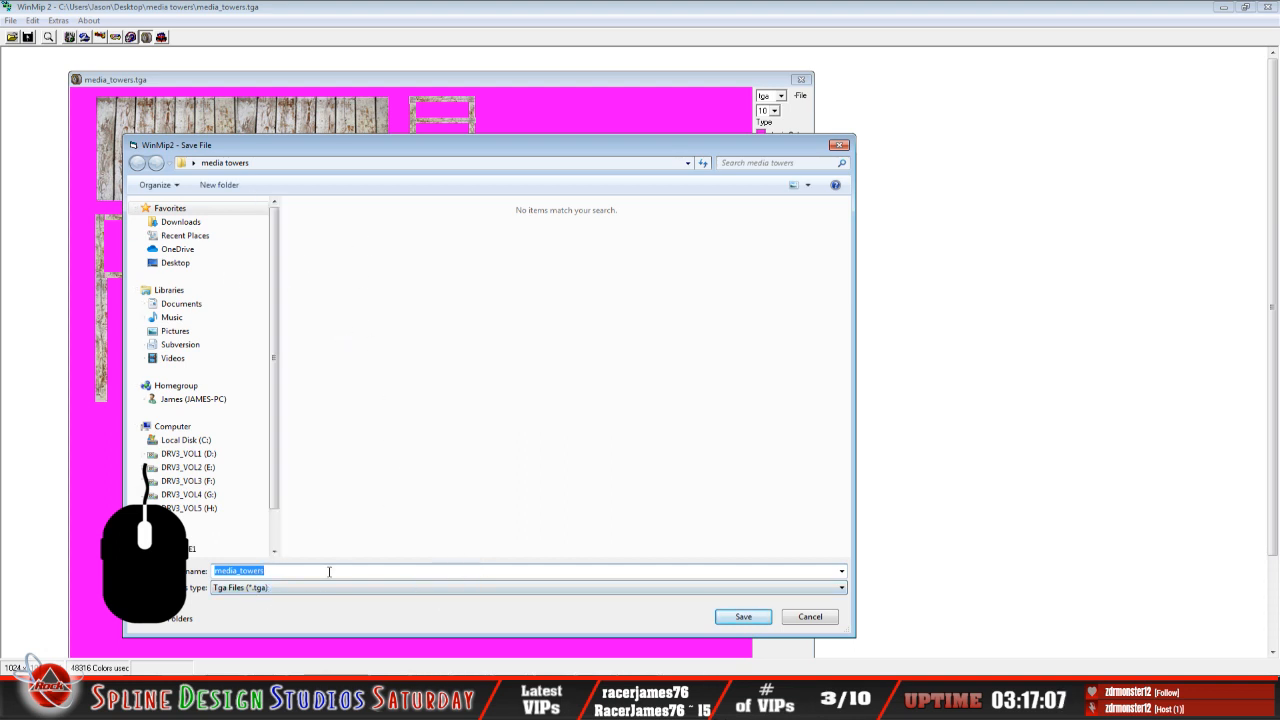
click(464, 569)
click(735, 610)
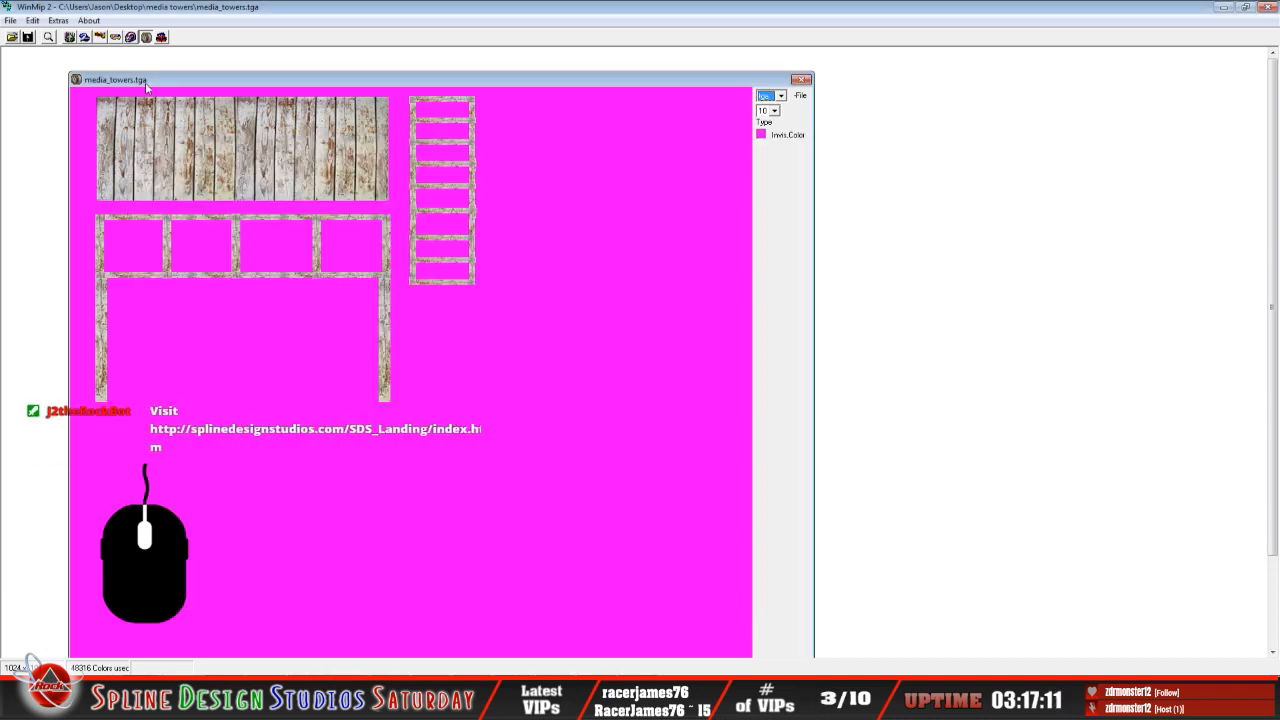
Close the converted texture and exit WinMip 2.
click(11, 20)
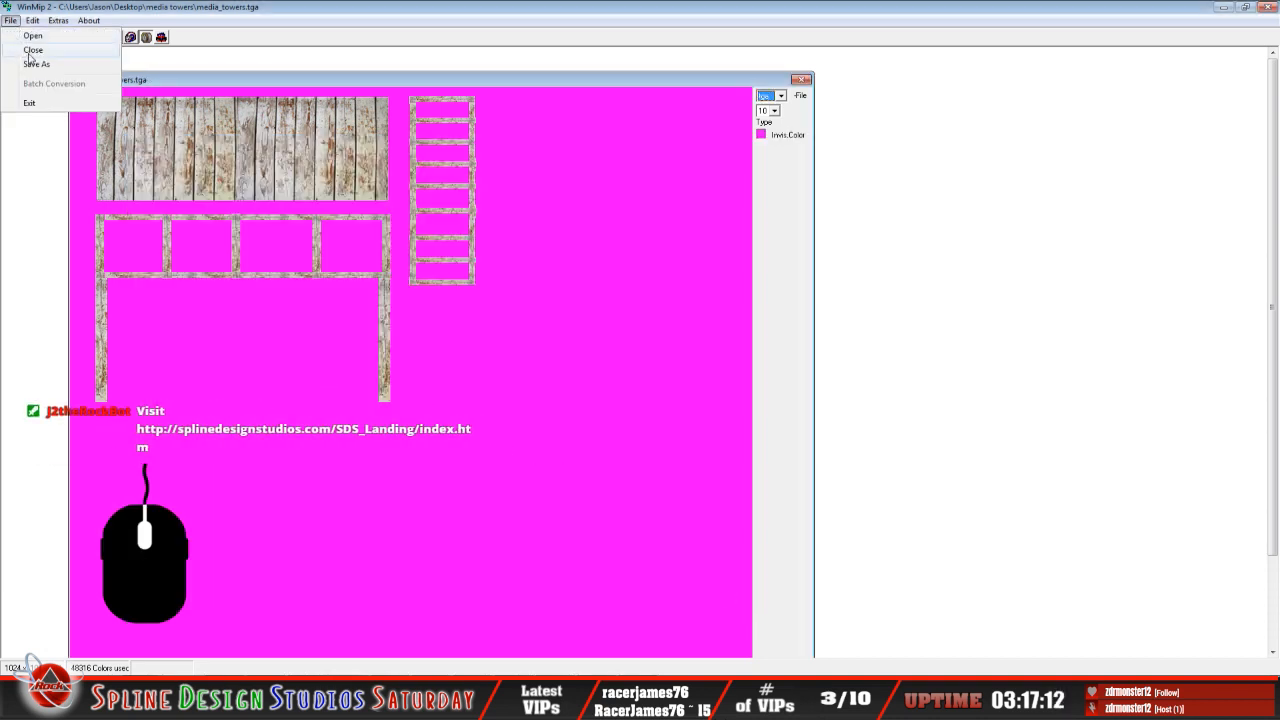
click(33, 50)
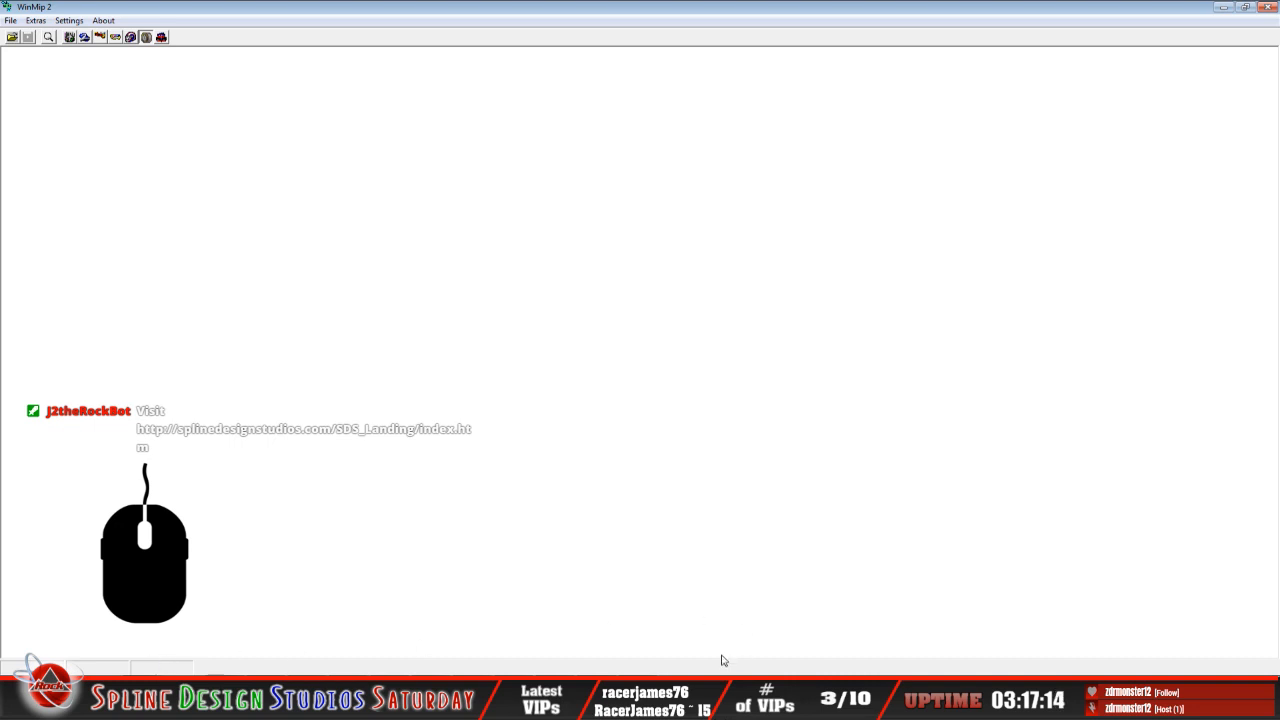
click(11, 20)
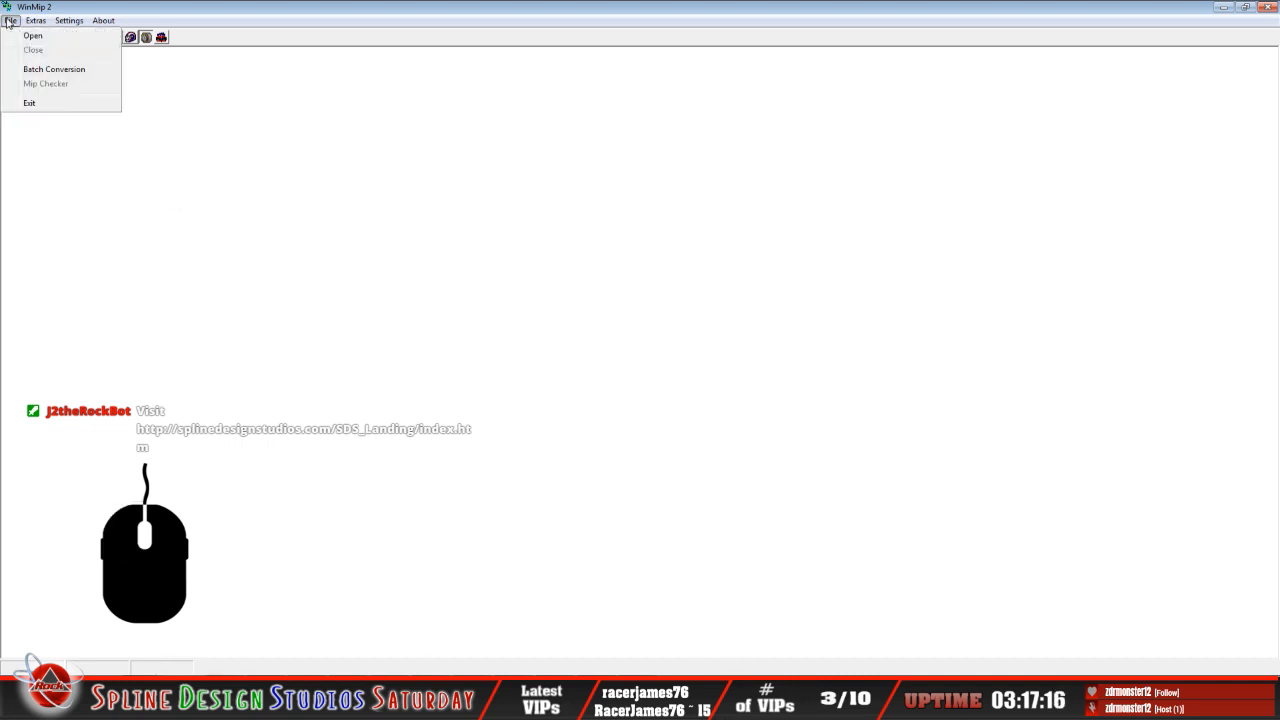
click(45, 104)
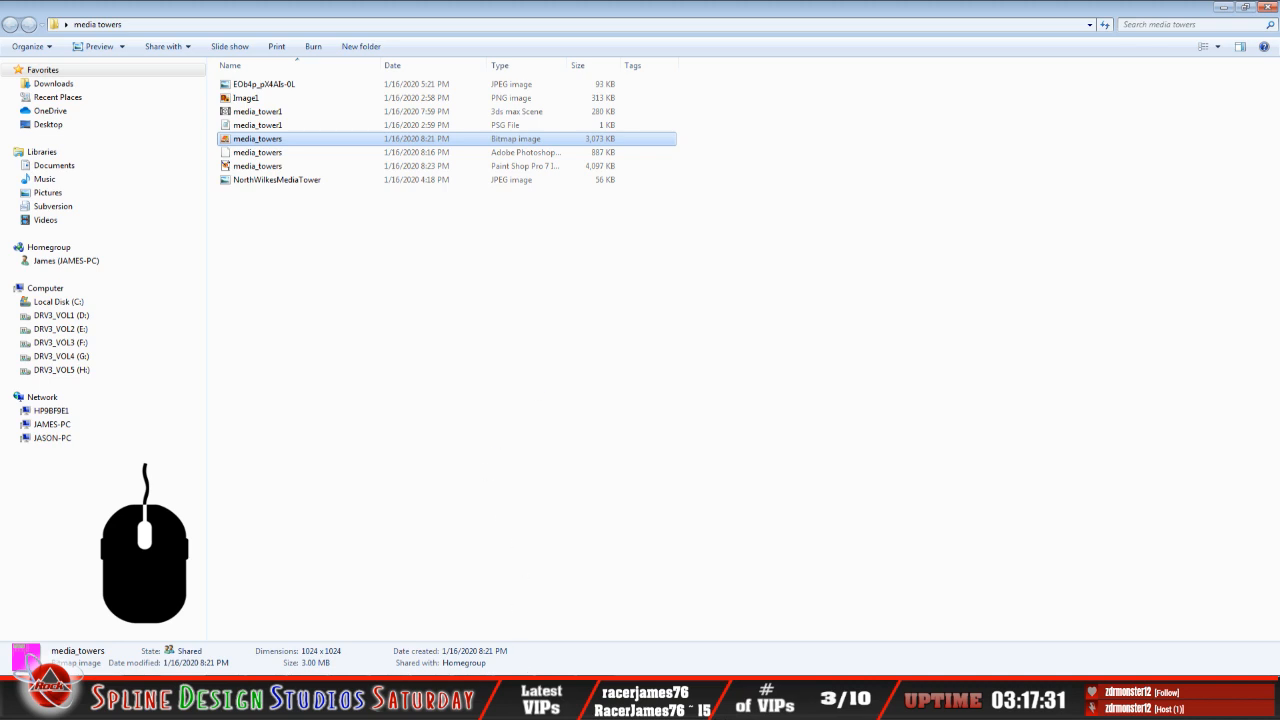
Switch to 3ds Max and change the 14 - Default slot in the Material Editor to a Standard material.
click(543, 703)
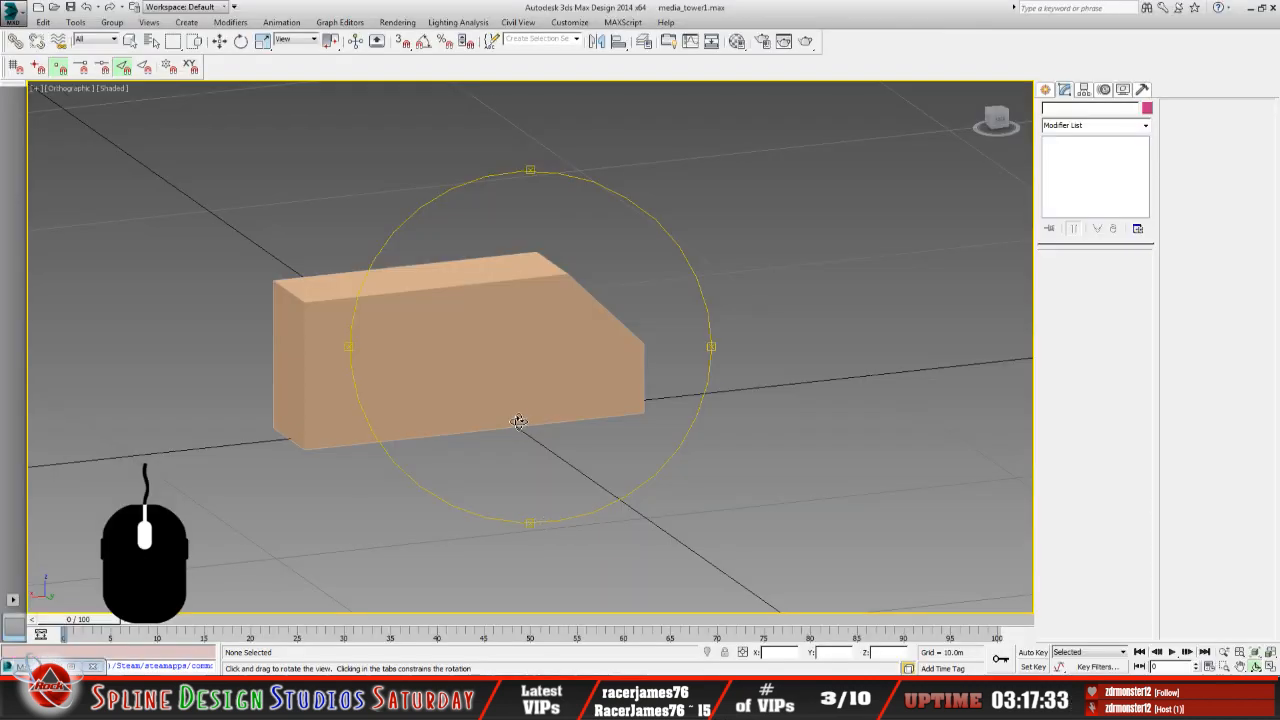
drag(519, 422, 492, 416)
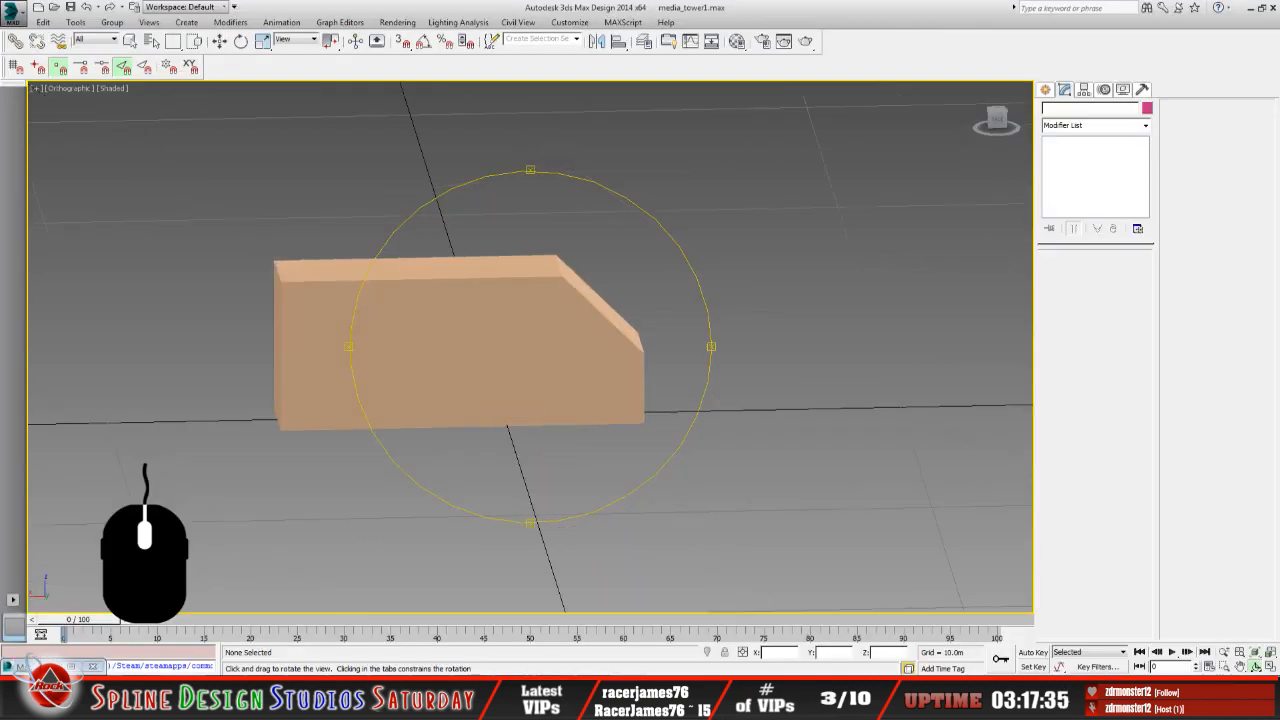
click(58, 666)
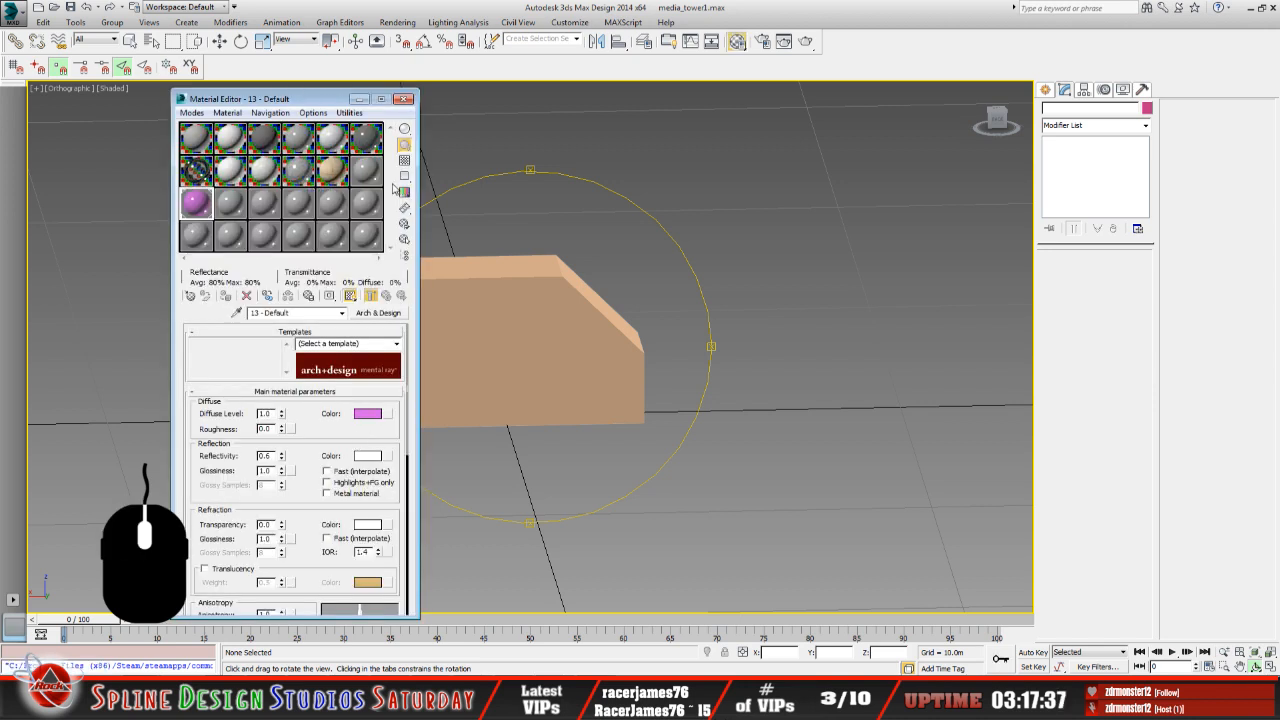
click(232, 210)
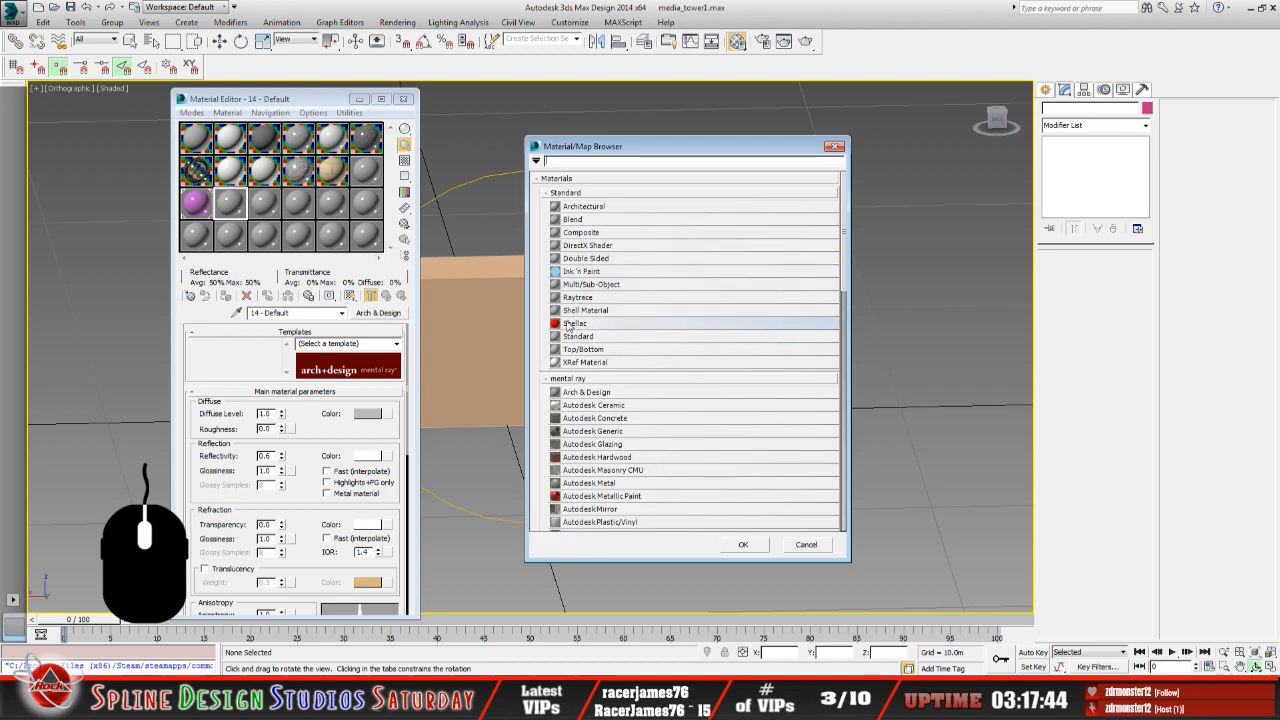
click(582, 336)
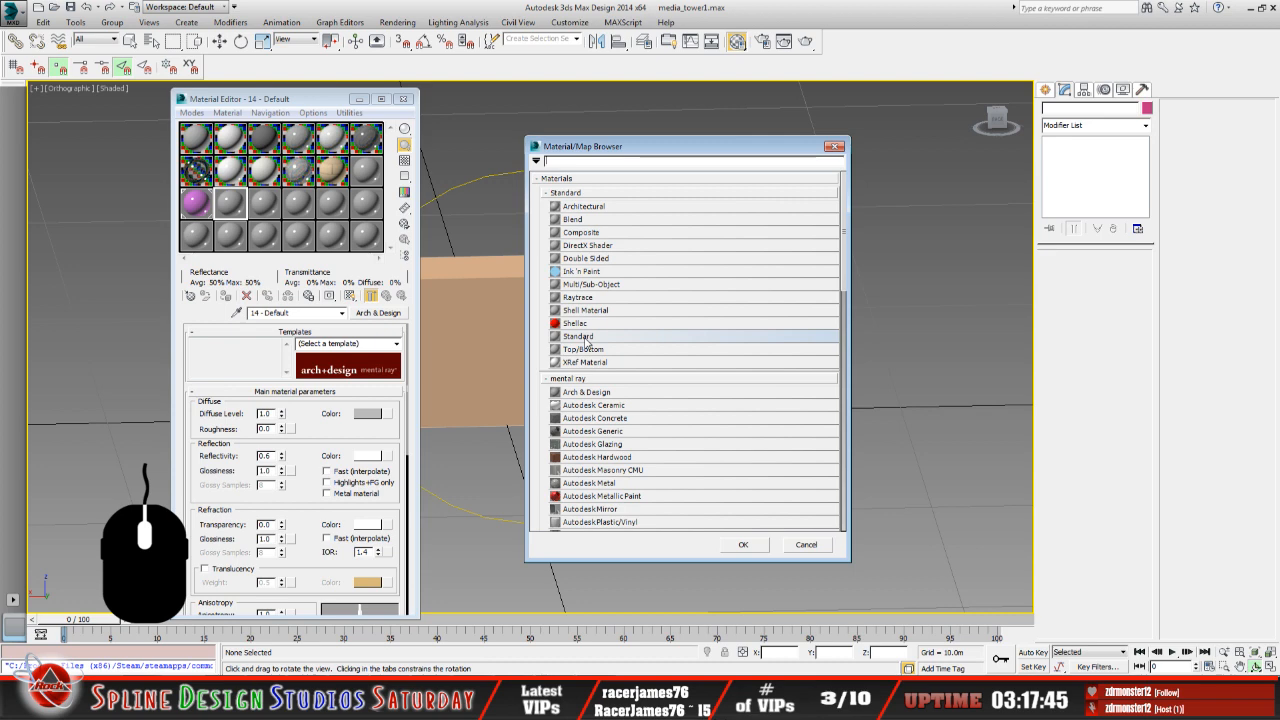
click(742, 544)
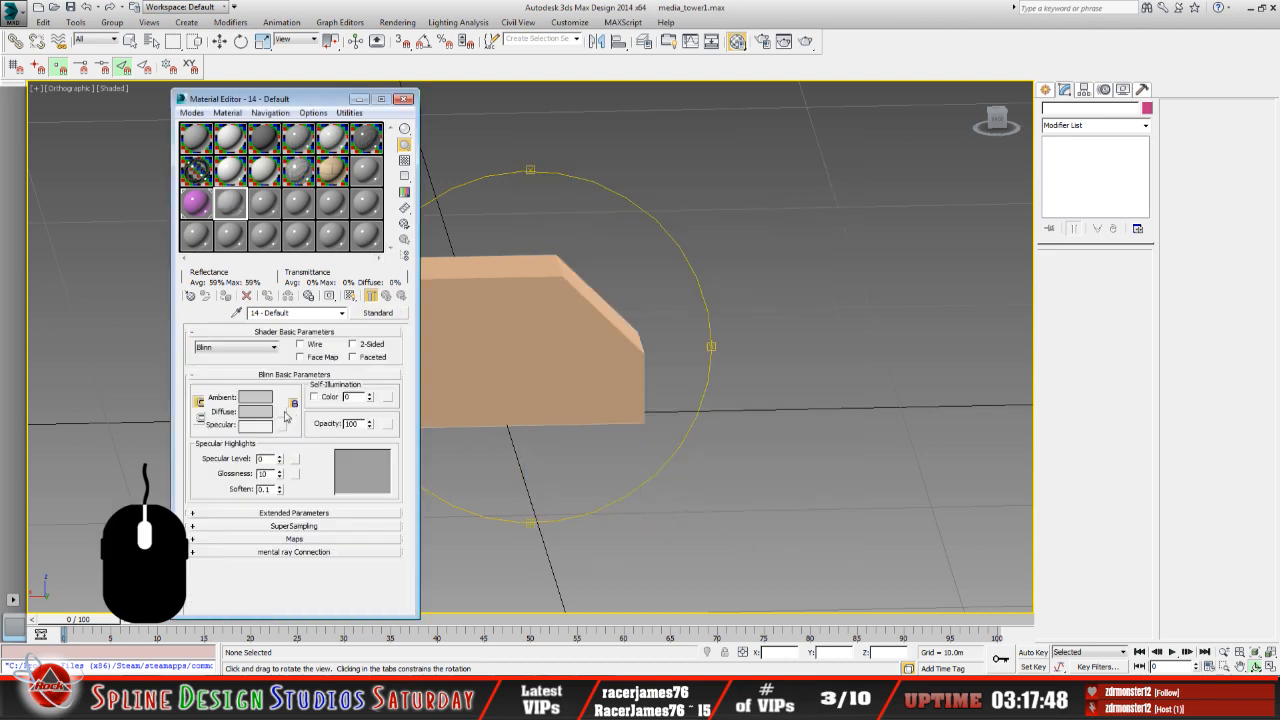
Add a Bitmap map to the Diffuse color of the 14 - Default material.
click(283, 412)
click(600, 206)
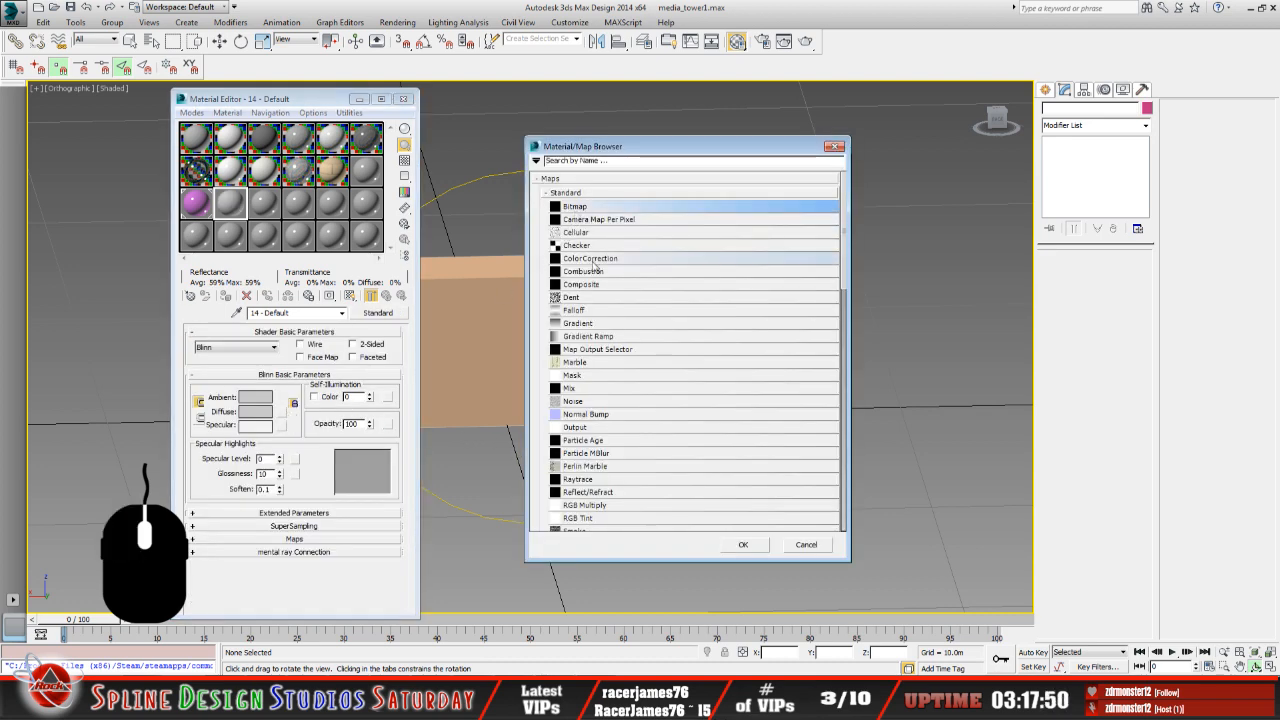
click(743, 544)
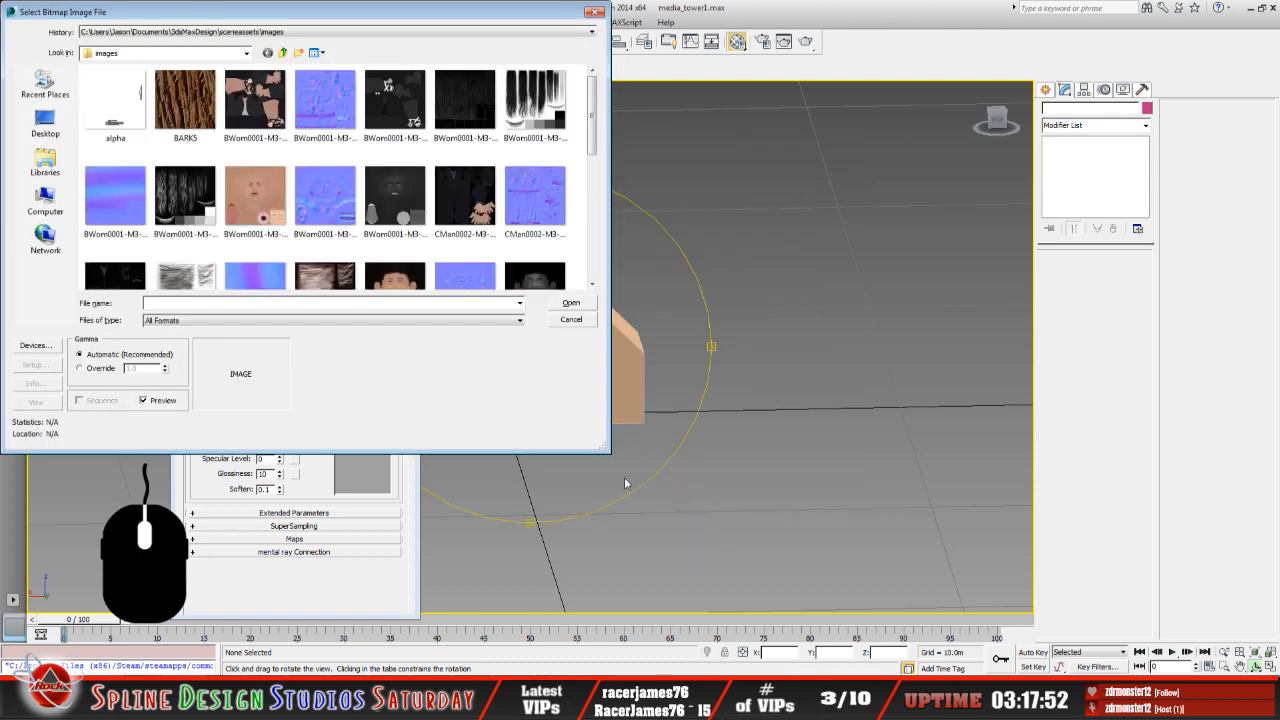
Load media_towers.tga from the media towers folder on the Desktop as the bitmap image.
click(246, 52)
drag(247, 132, 248, 98)
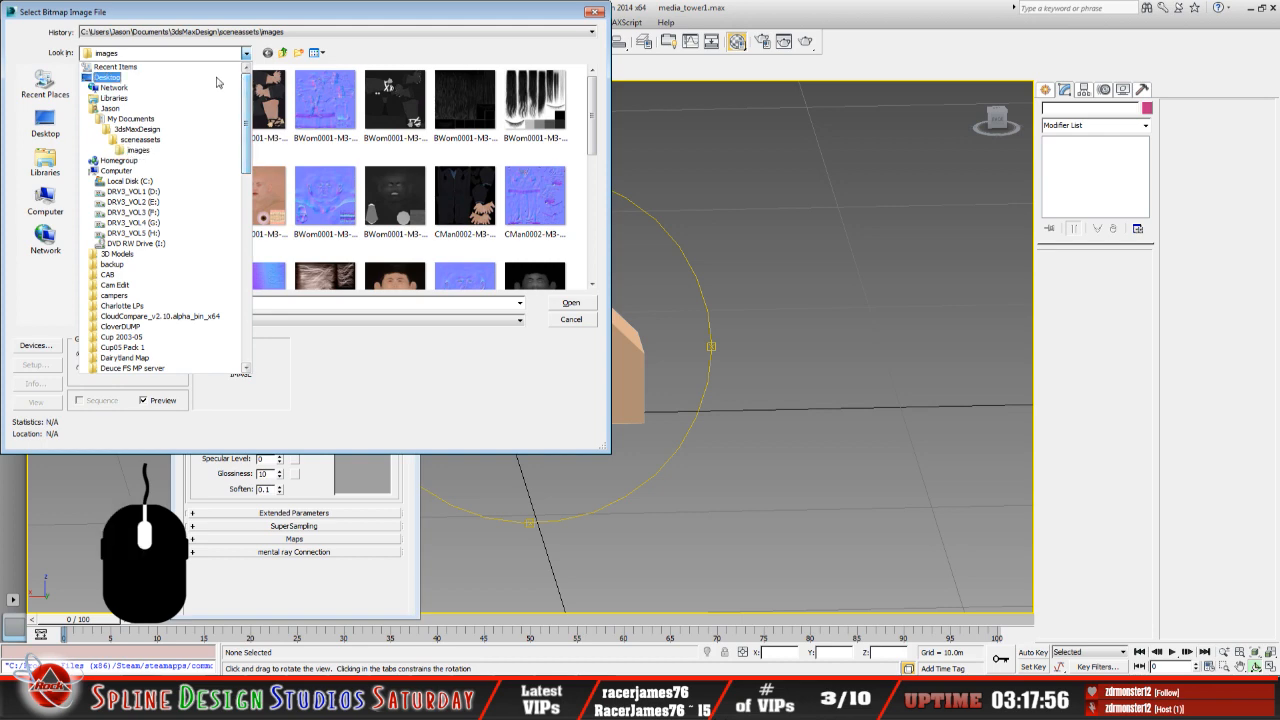
click(215, 79)
click(351, 231)
scroll(351, 240, down, 2)
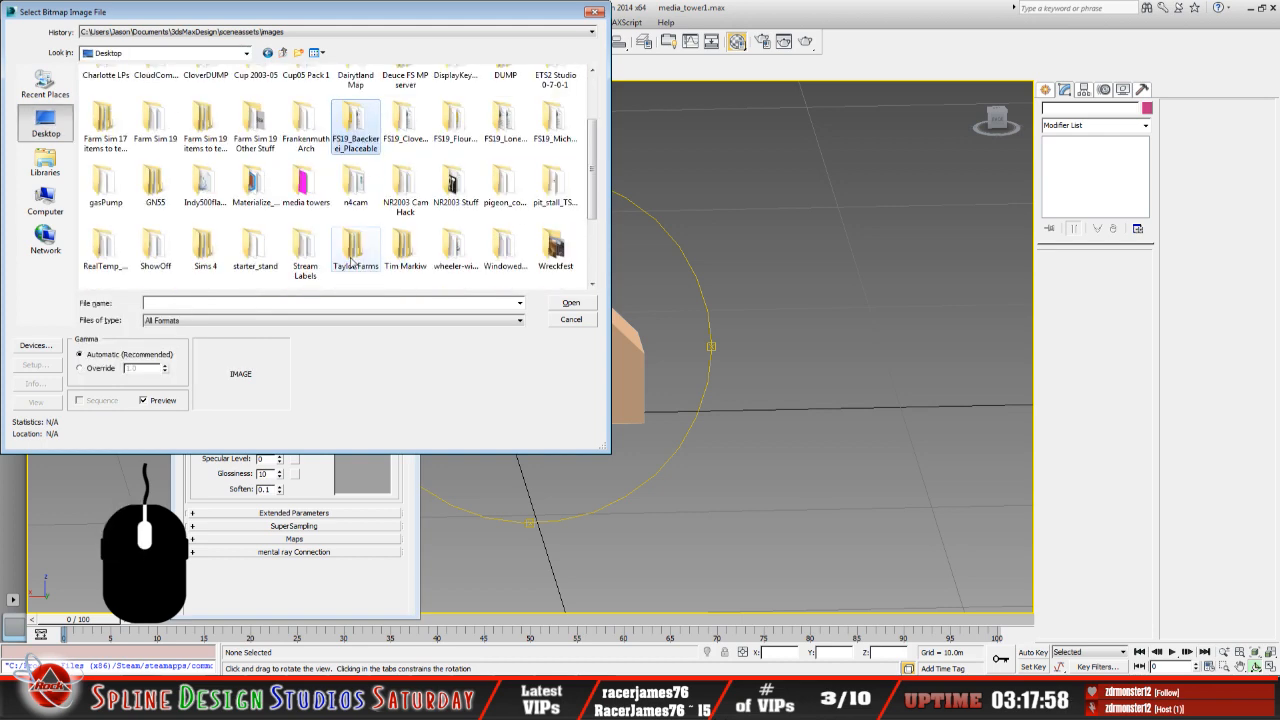
double_click(309, 198)
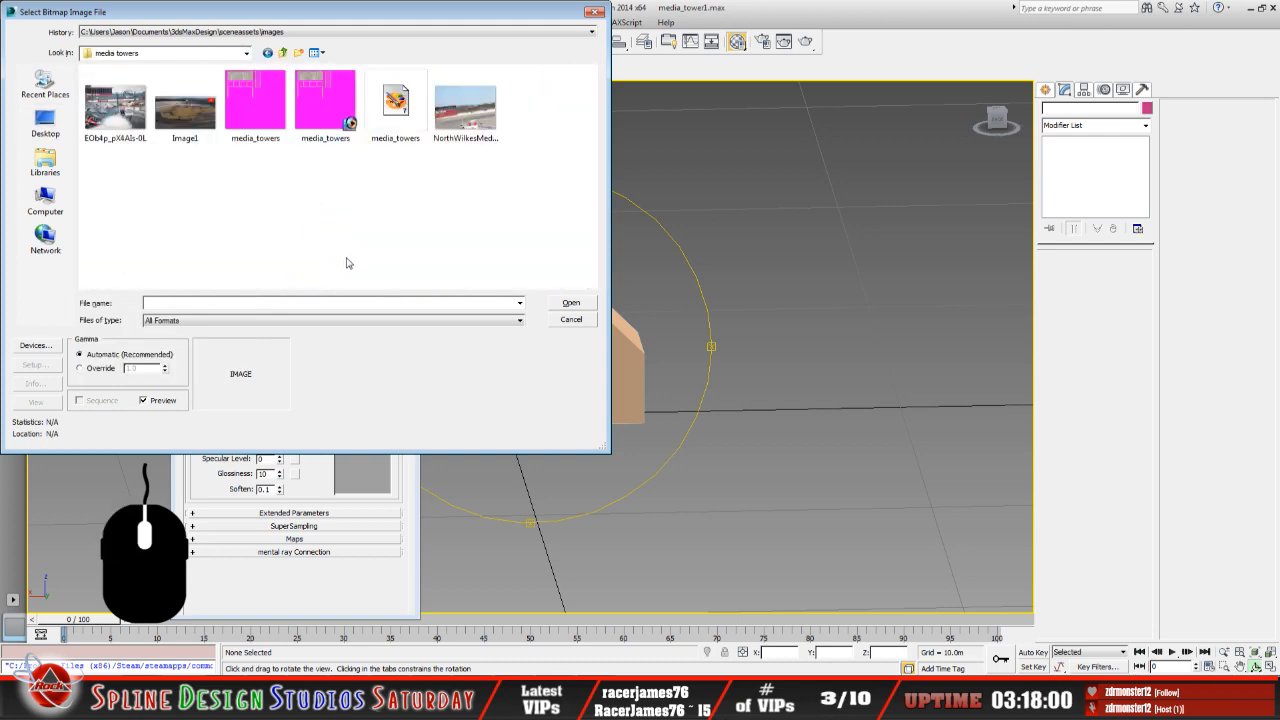
click(396, 105)
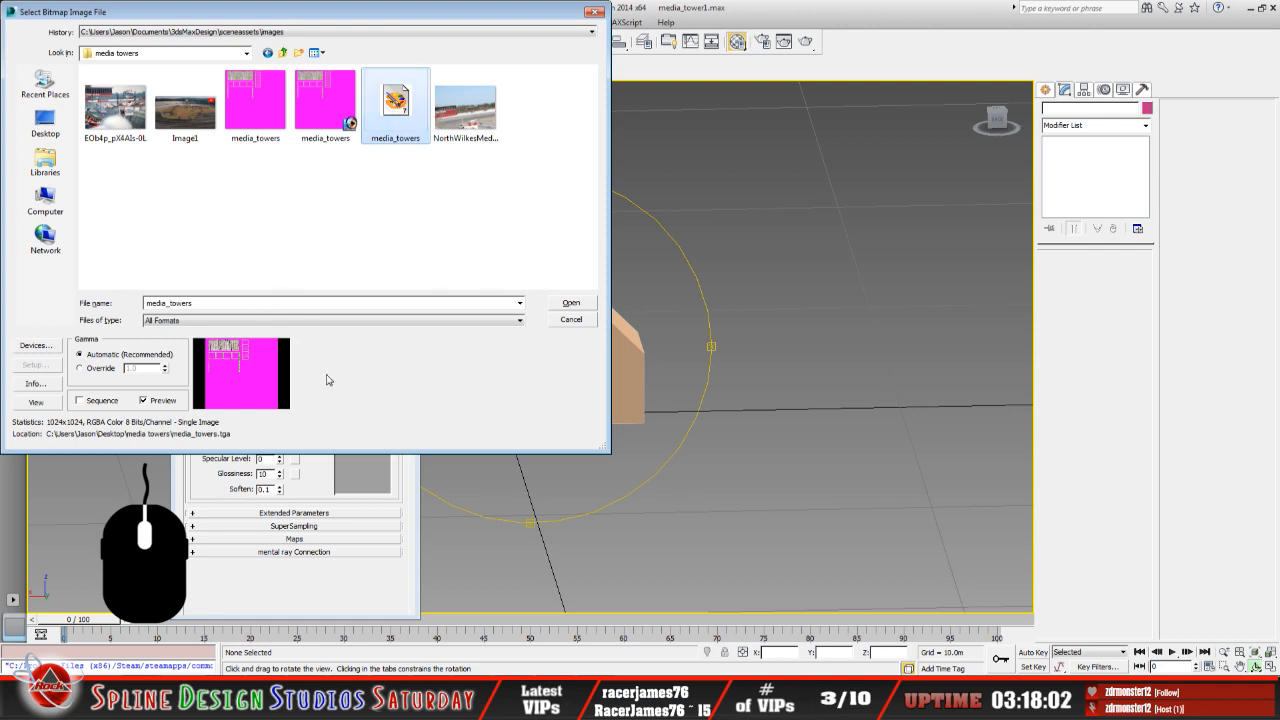
click(573, 303)
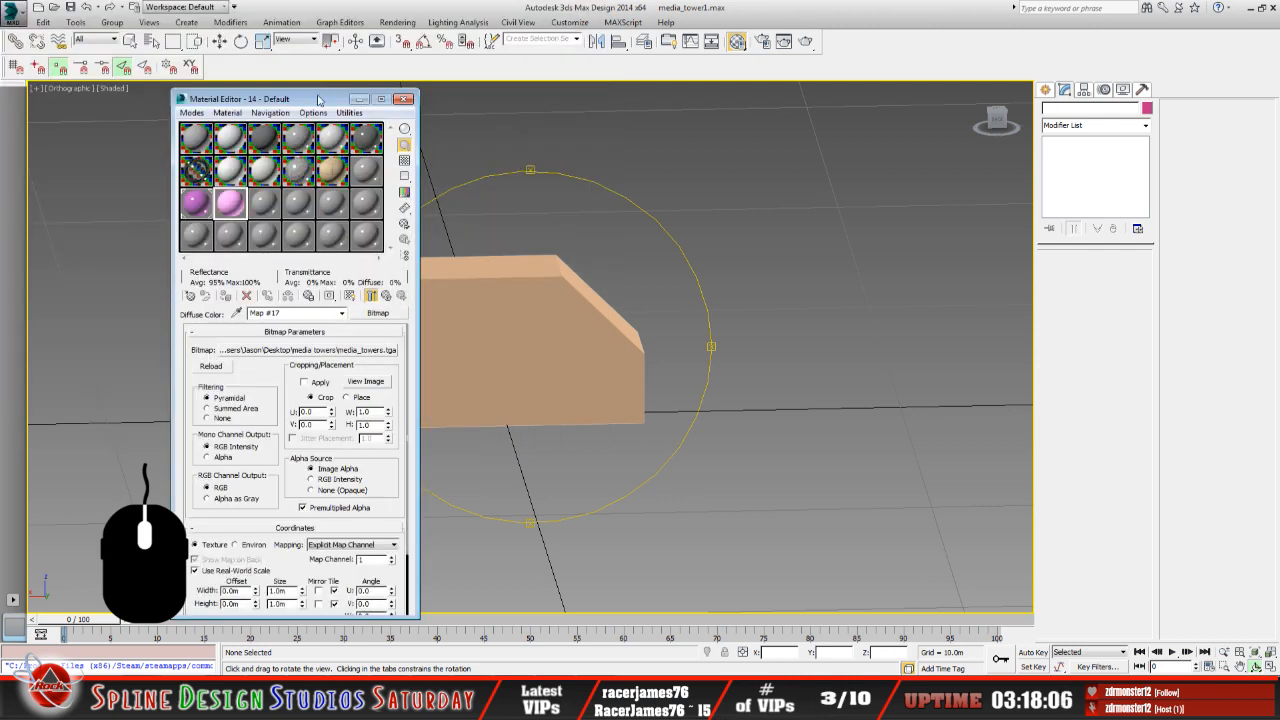
Move the Material Editor aside and minimize it to uncover the tower model.
drag(322, 100, 707, 115)
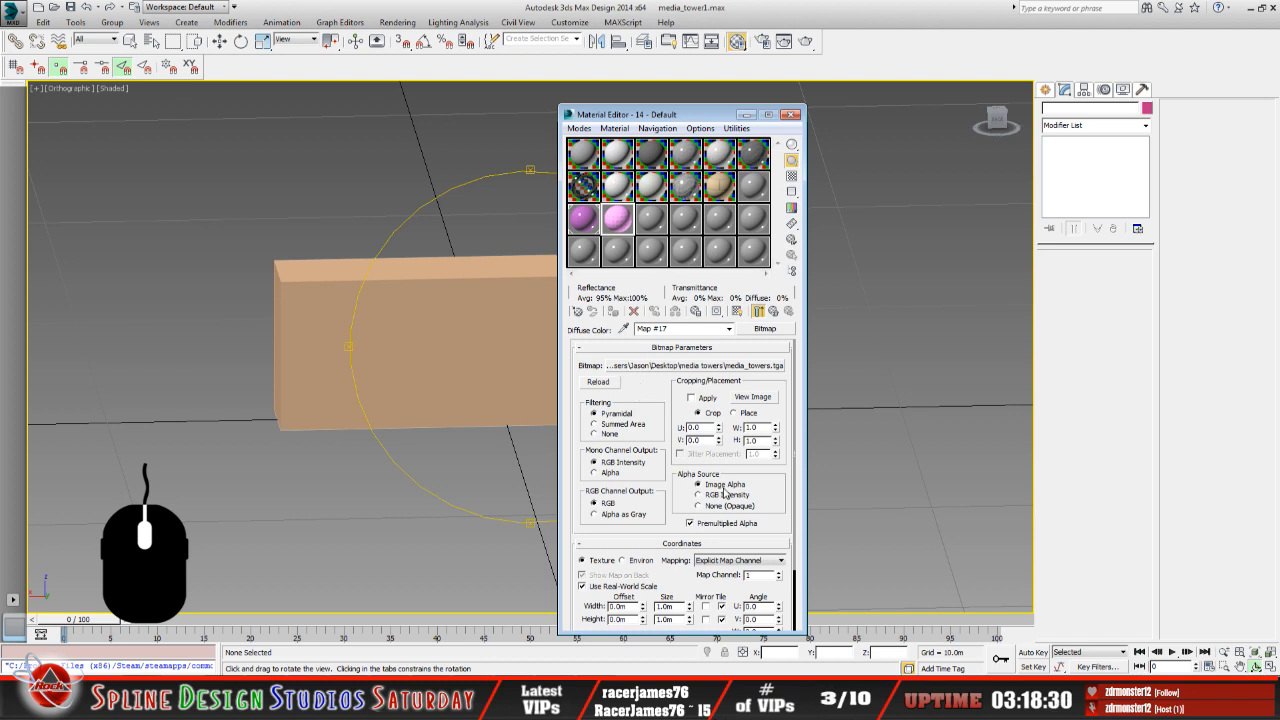
click(745, 114)
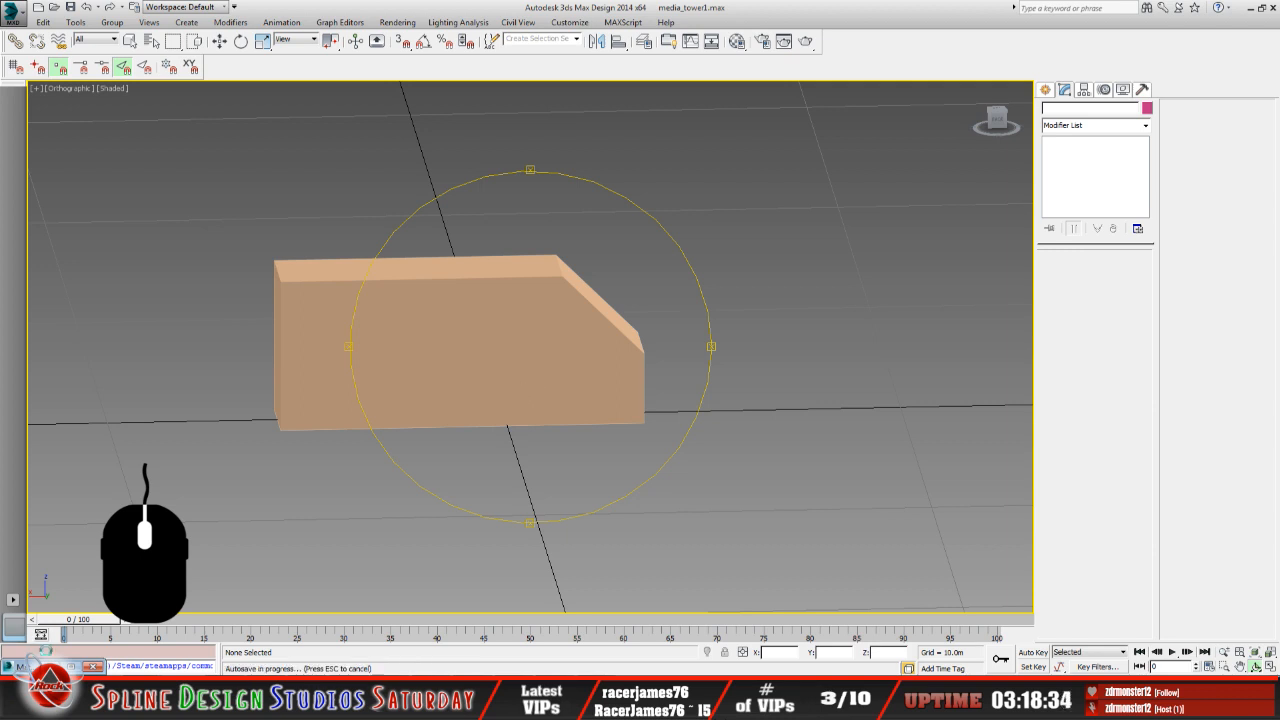
click(56, 666)
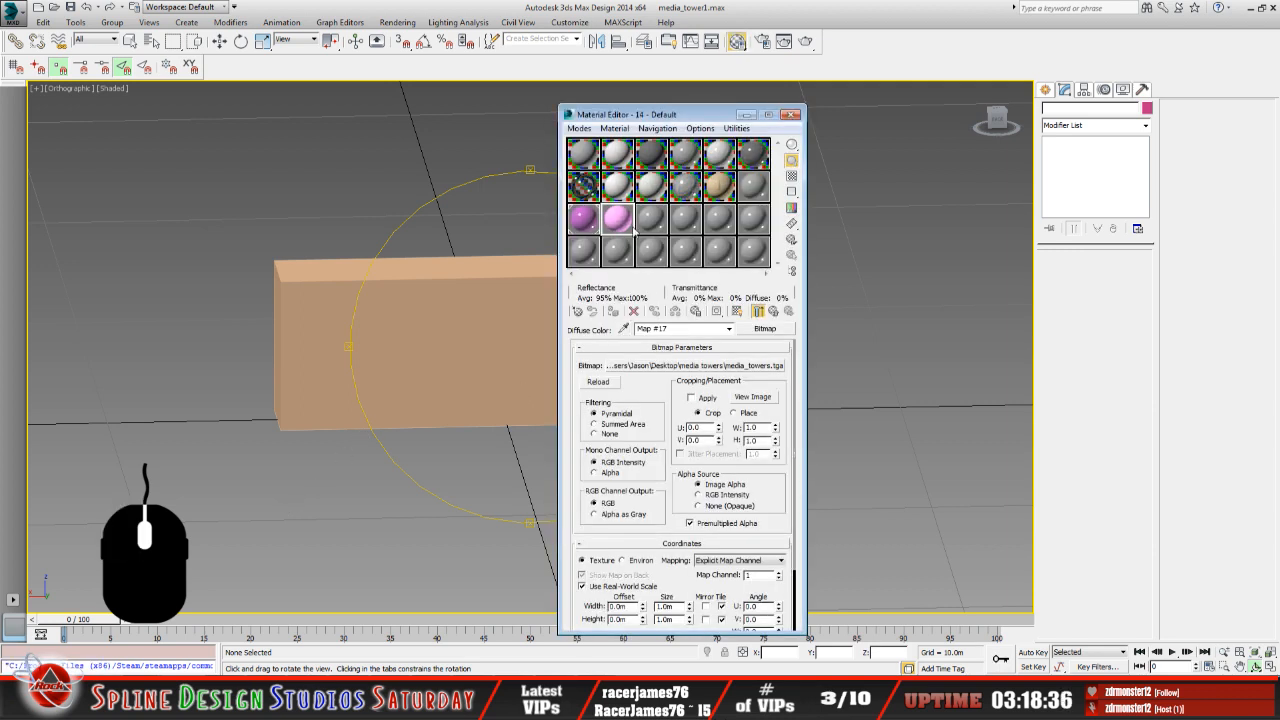
click(745, 114)
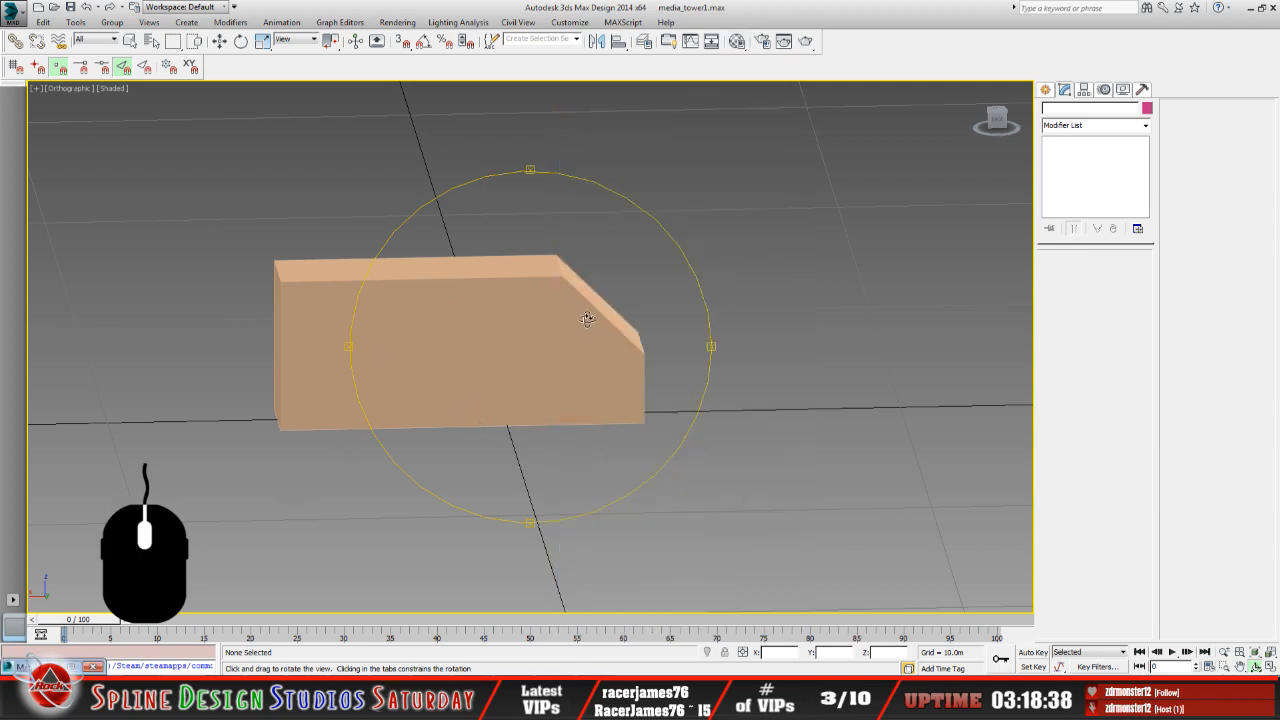
Assign the media_towers material to the outside_faces object and show its texture in the viewport.
drag(557, 420, 510, 432)
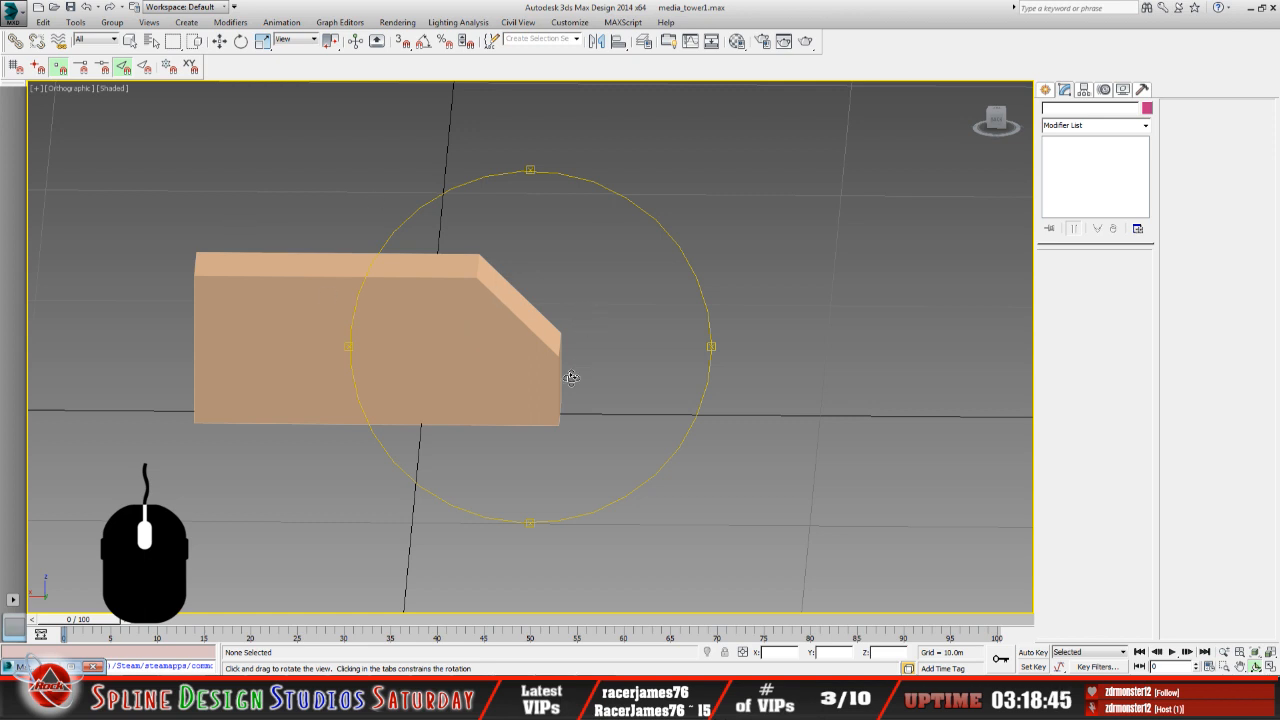
drag(572, 379, 541, 379)
middle_drag(534, 391, 629, 413)
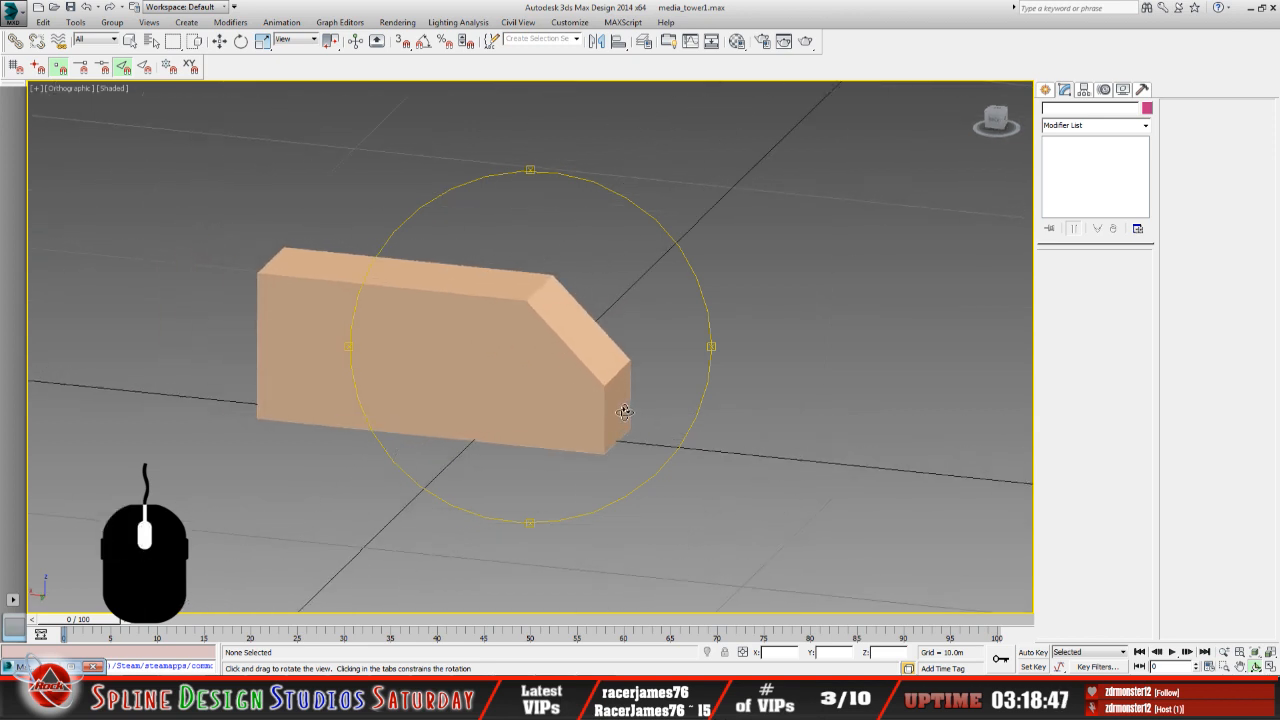
click(130, 41)
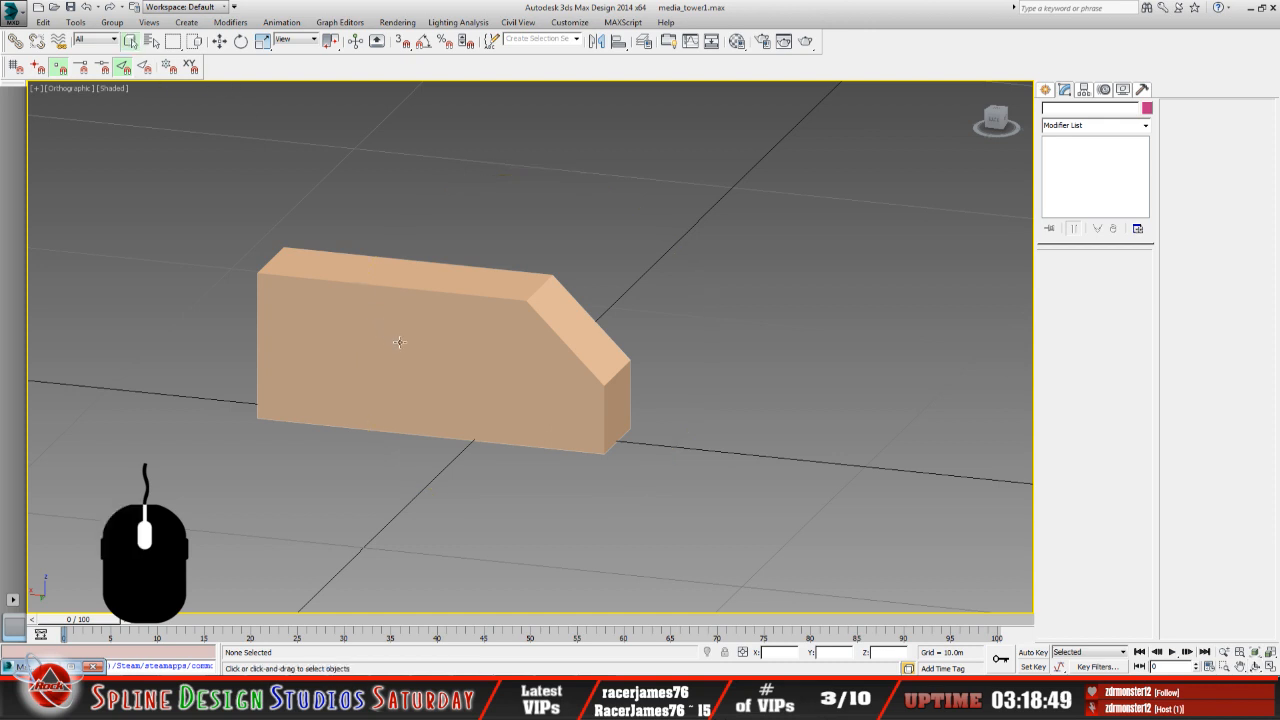
click(407, 349)
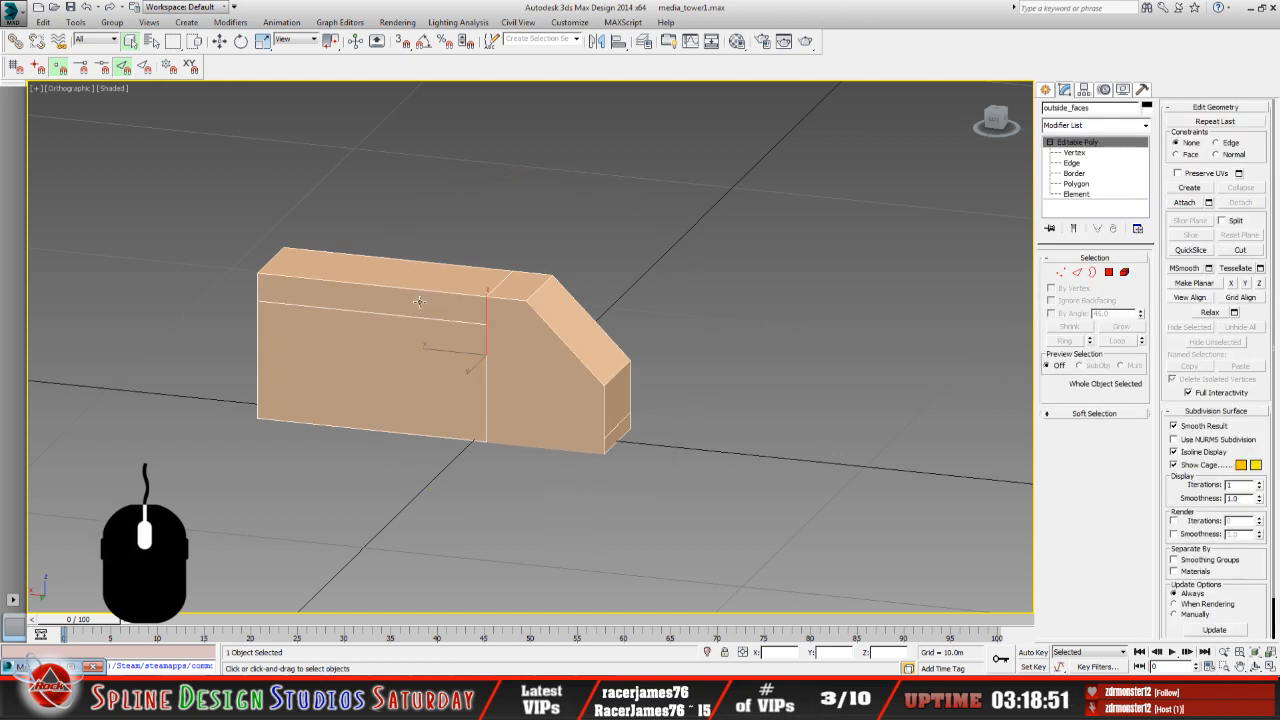
click(559, 406)
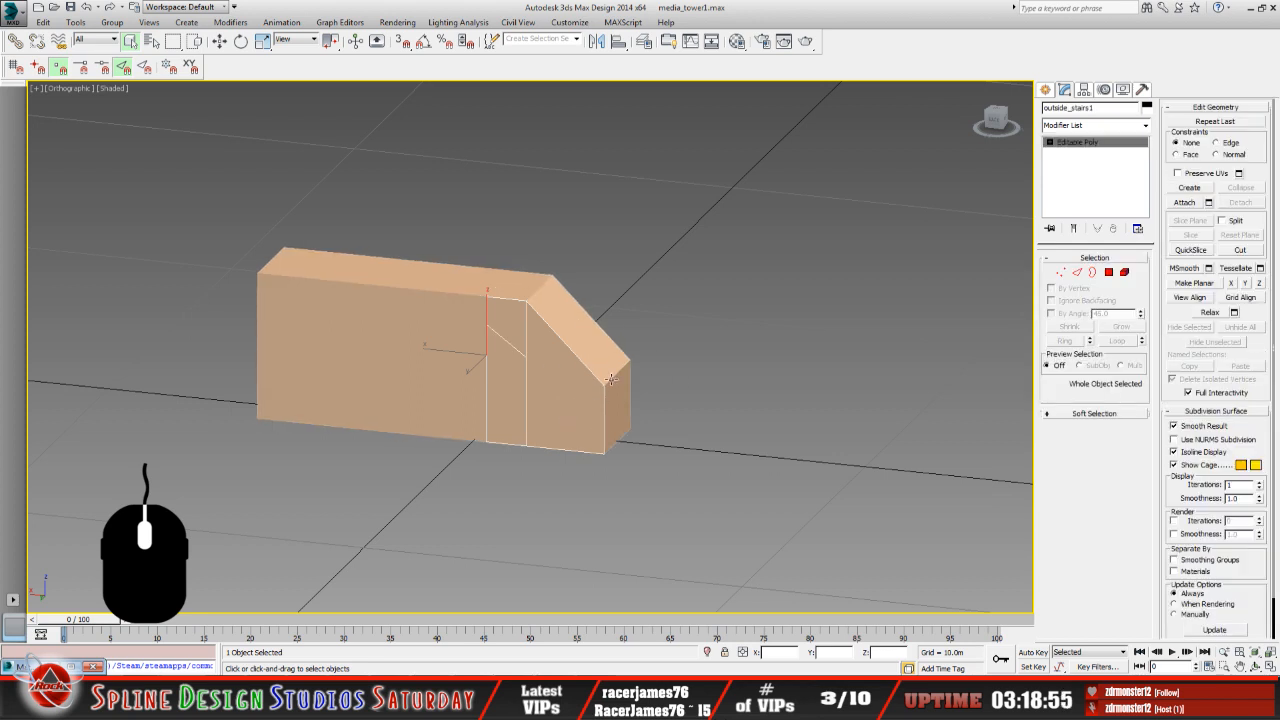
click(372, 371)
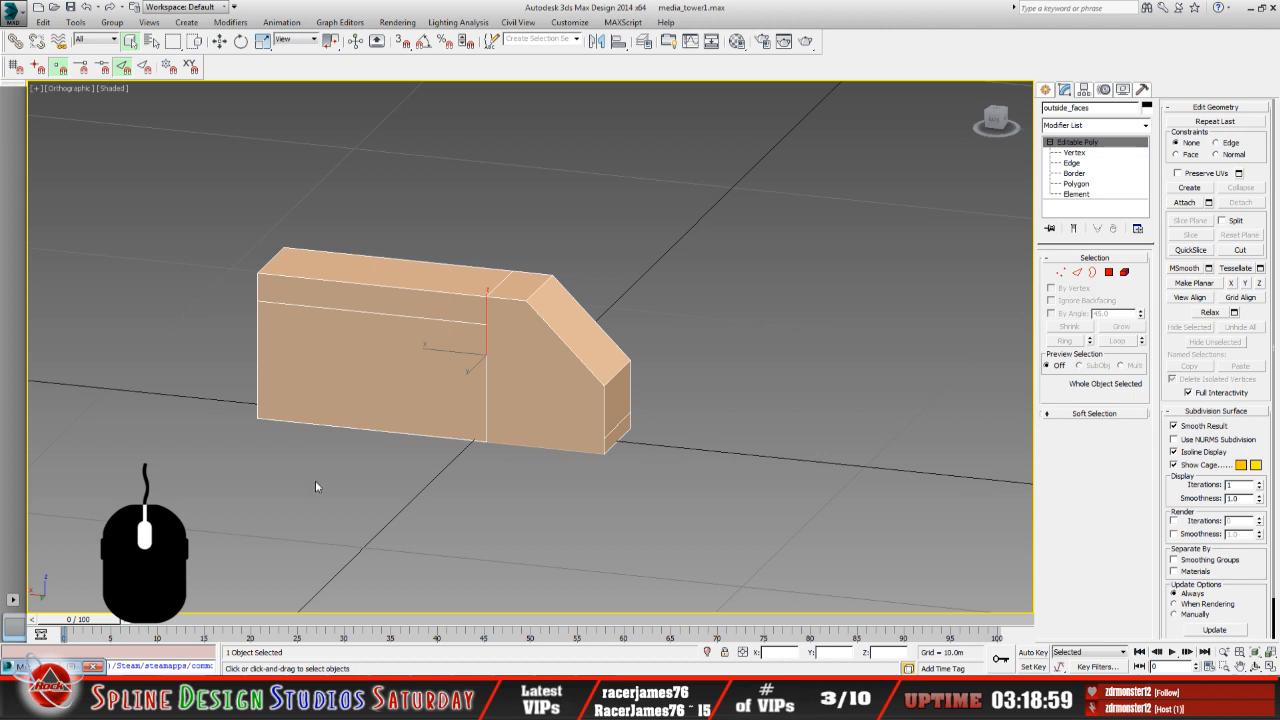
key(m)
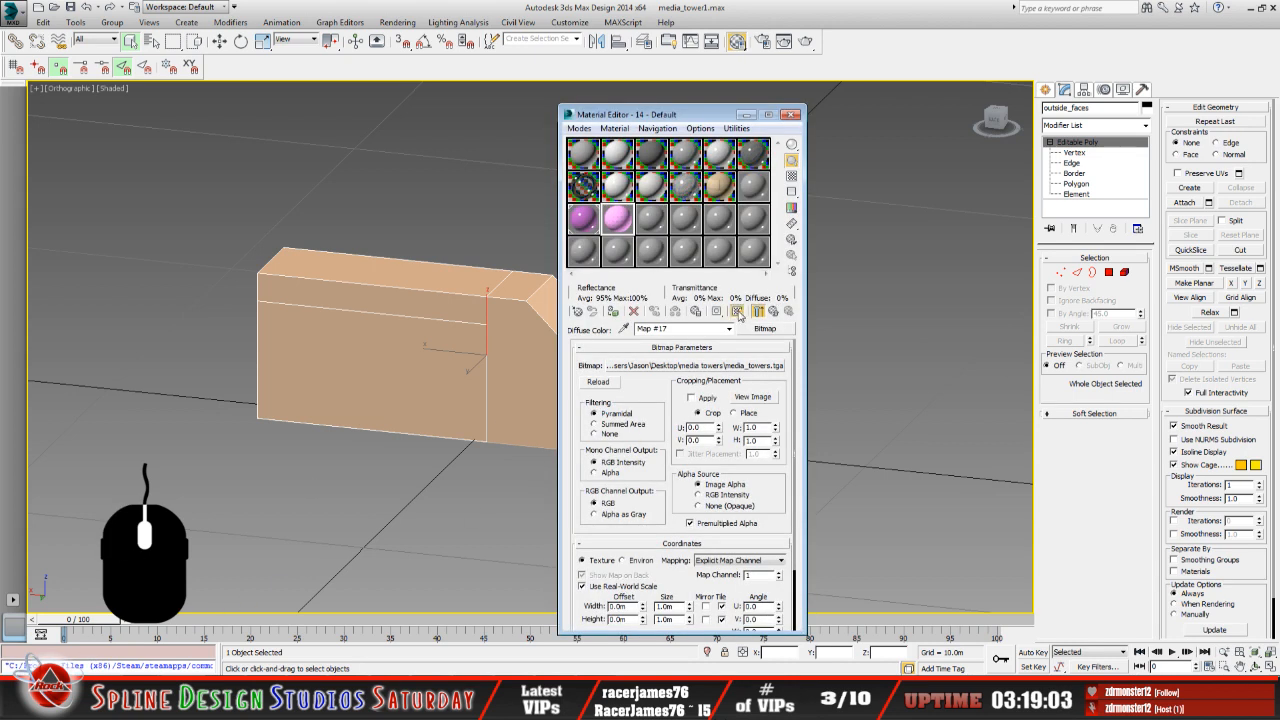
click(613, 311)
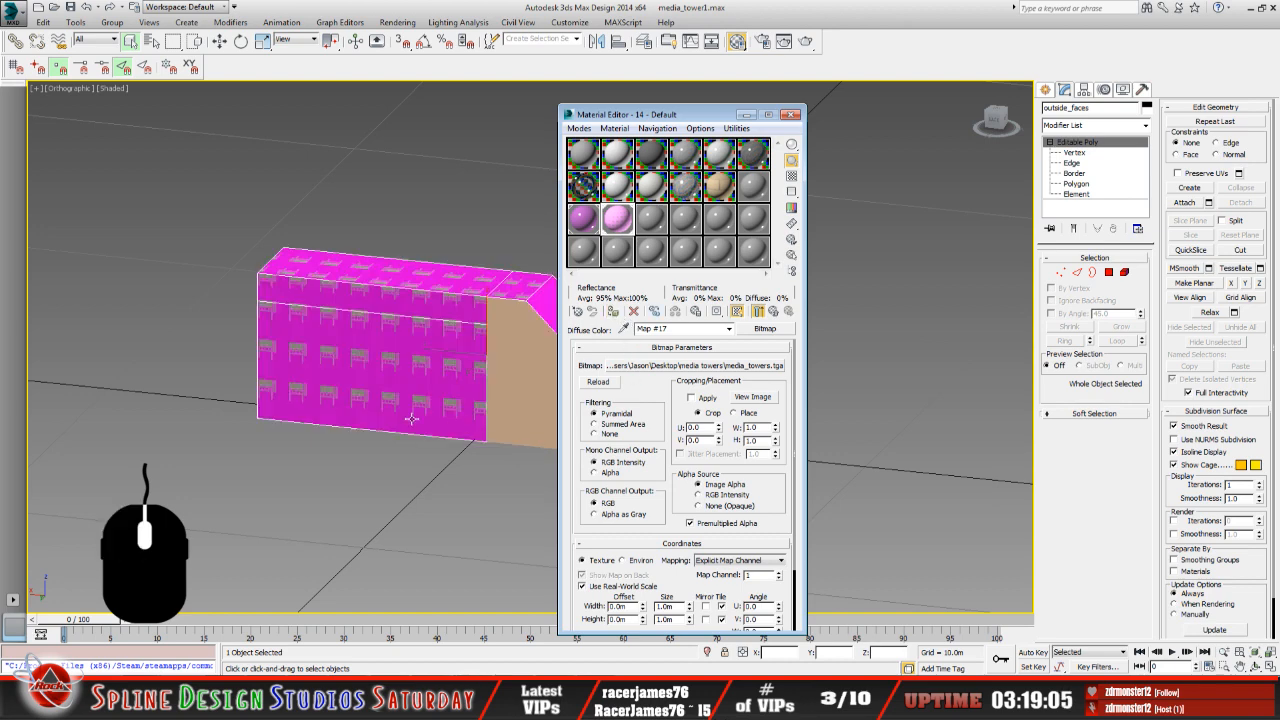
click(745, 114)
Assign the same media_towers material to the outside_stairs1 object.
click(553, 395)
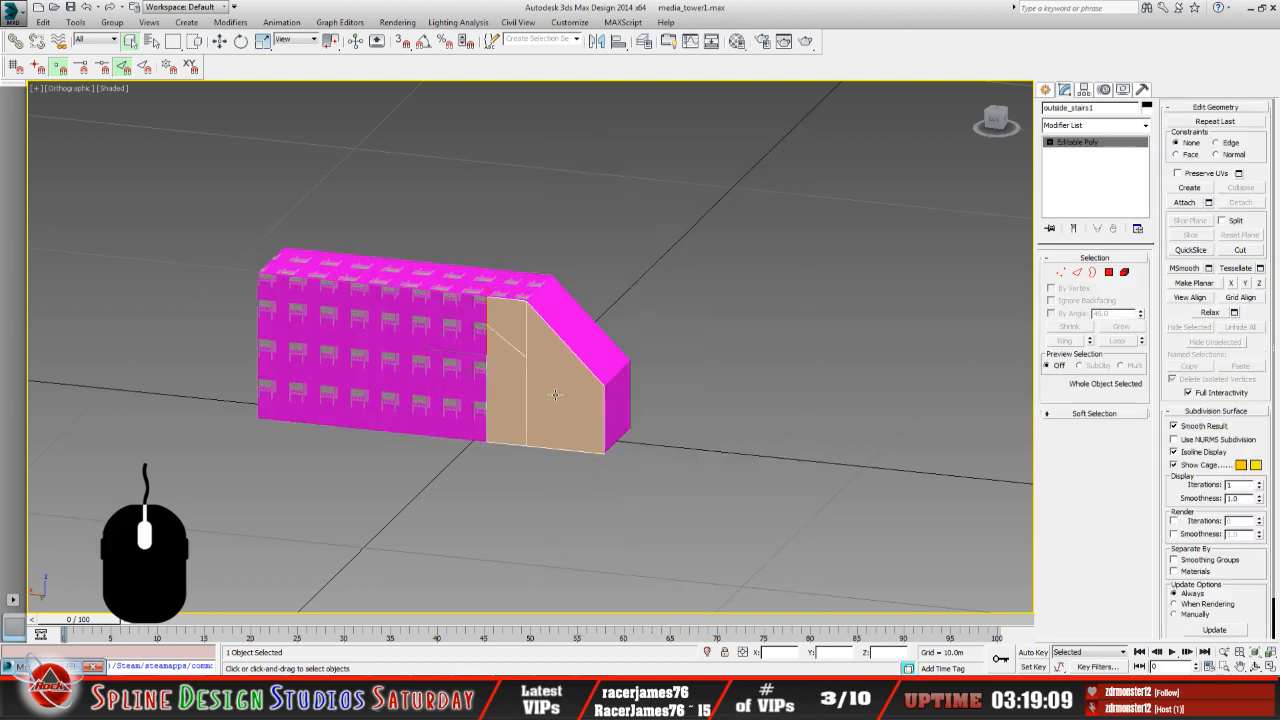
click(50, 666)
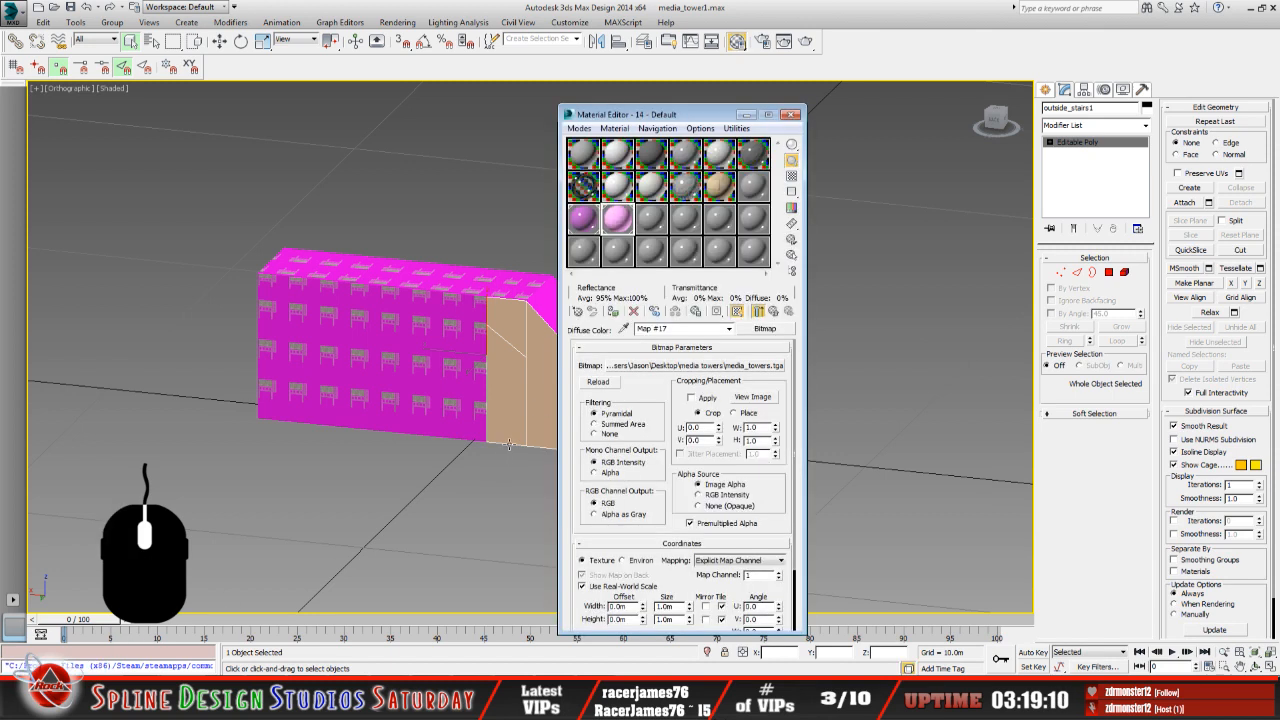
click(614, 311)
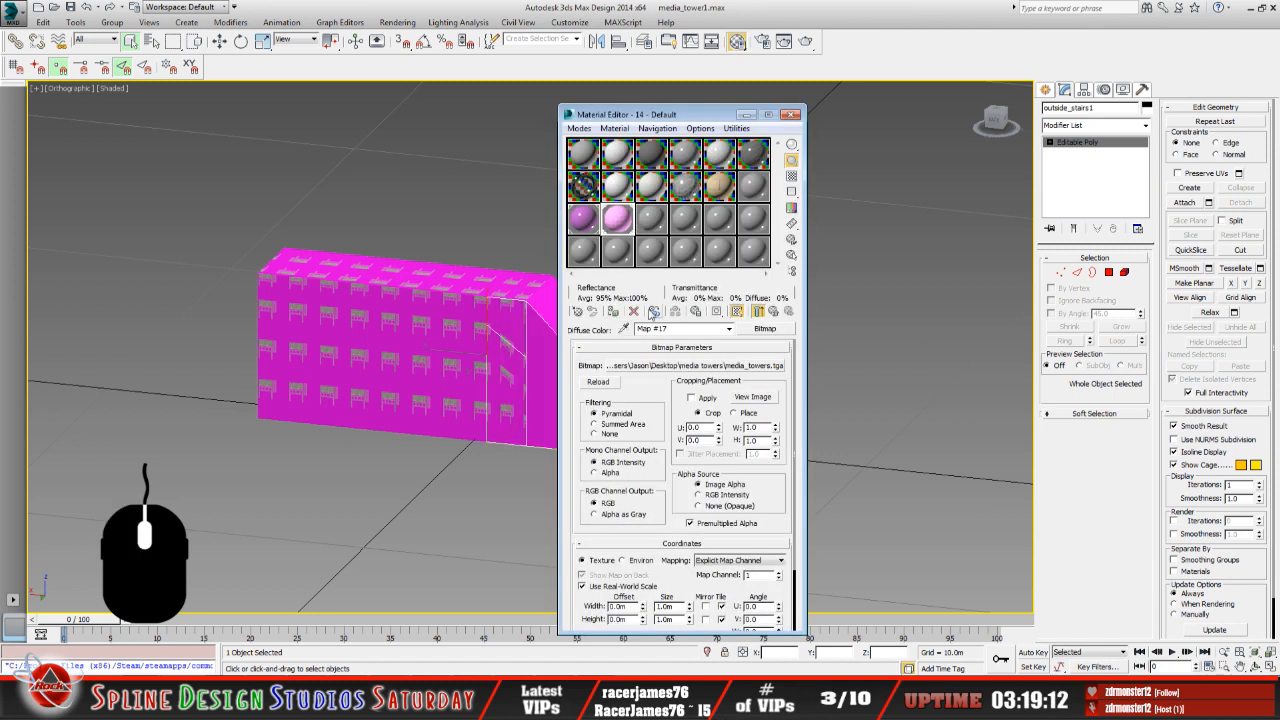
click(745, 114)
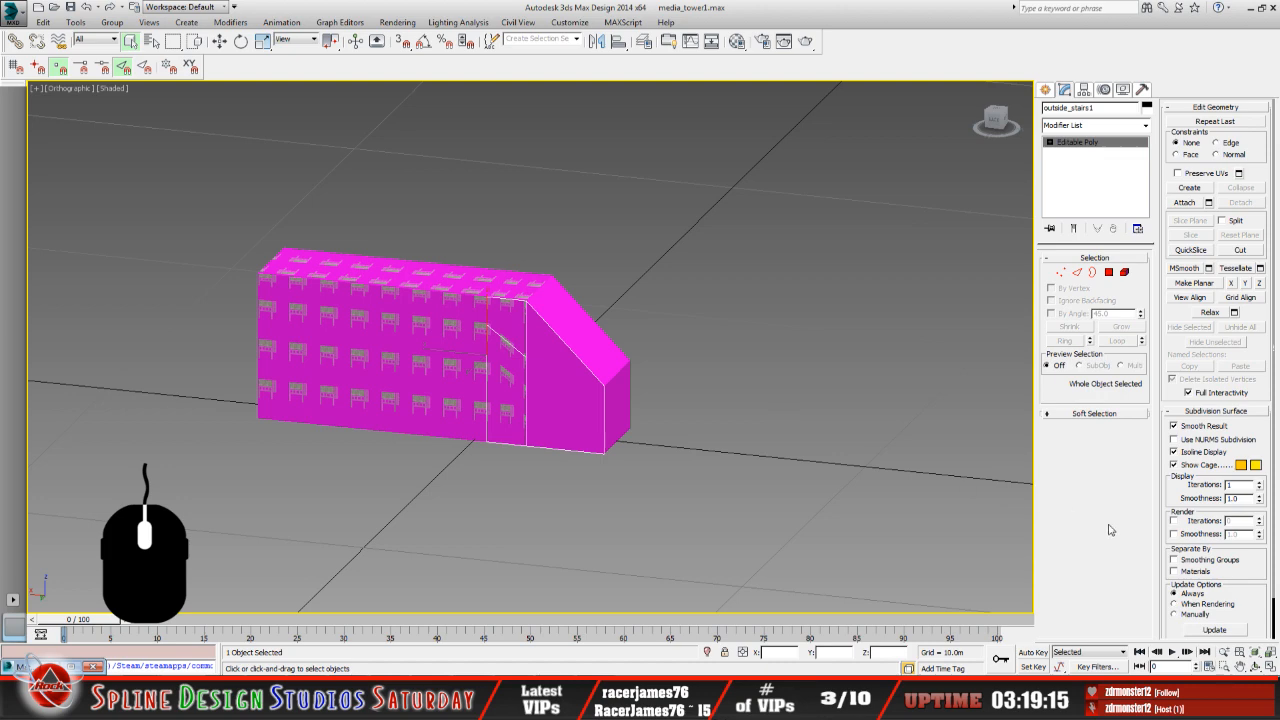
Assign the media_towers material to the outside_stairs2 object on the opposite side of the tower and close the Material Editor.
click(1254, 666)
drag(634, 416, 439, 406)
click(132, 42)
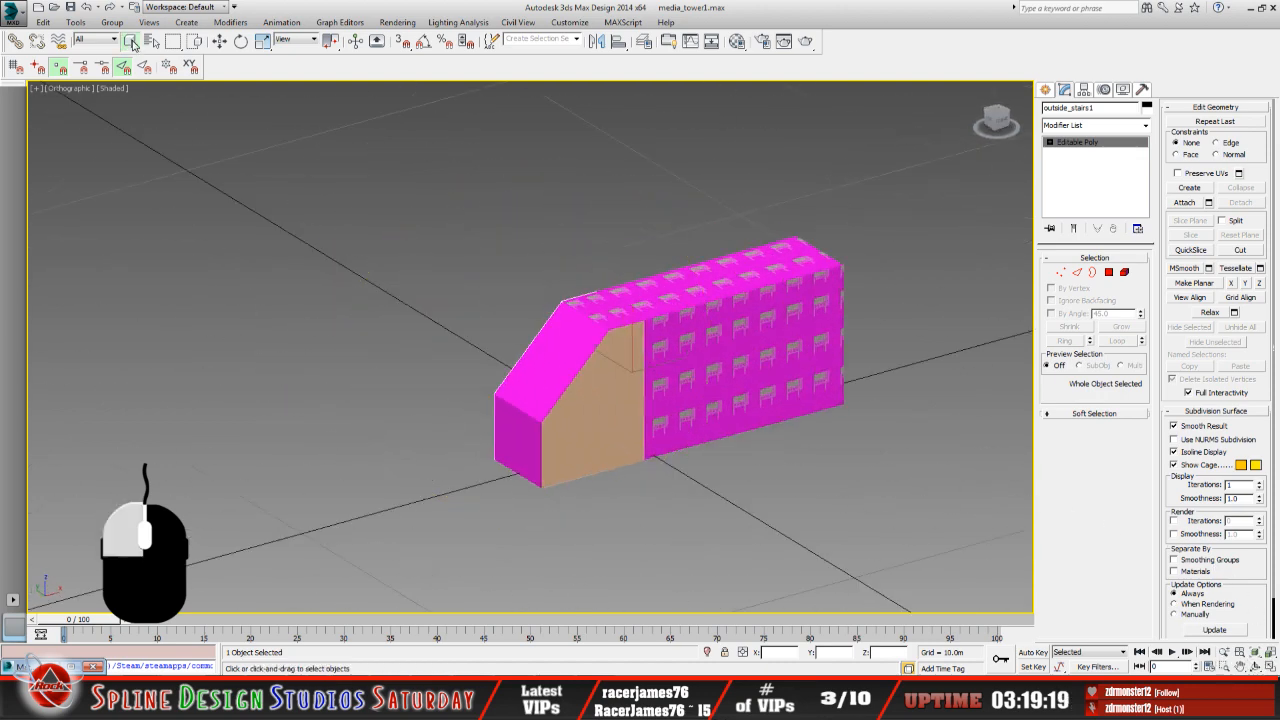
click(594, 417)
middle_drag(614, 412, 551, 486)
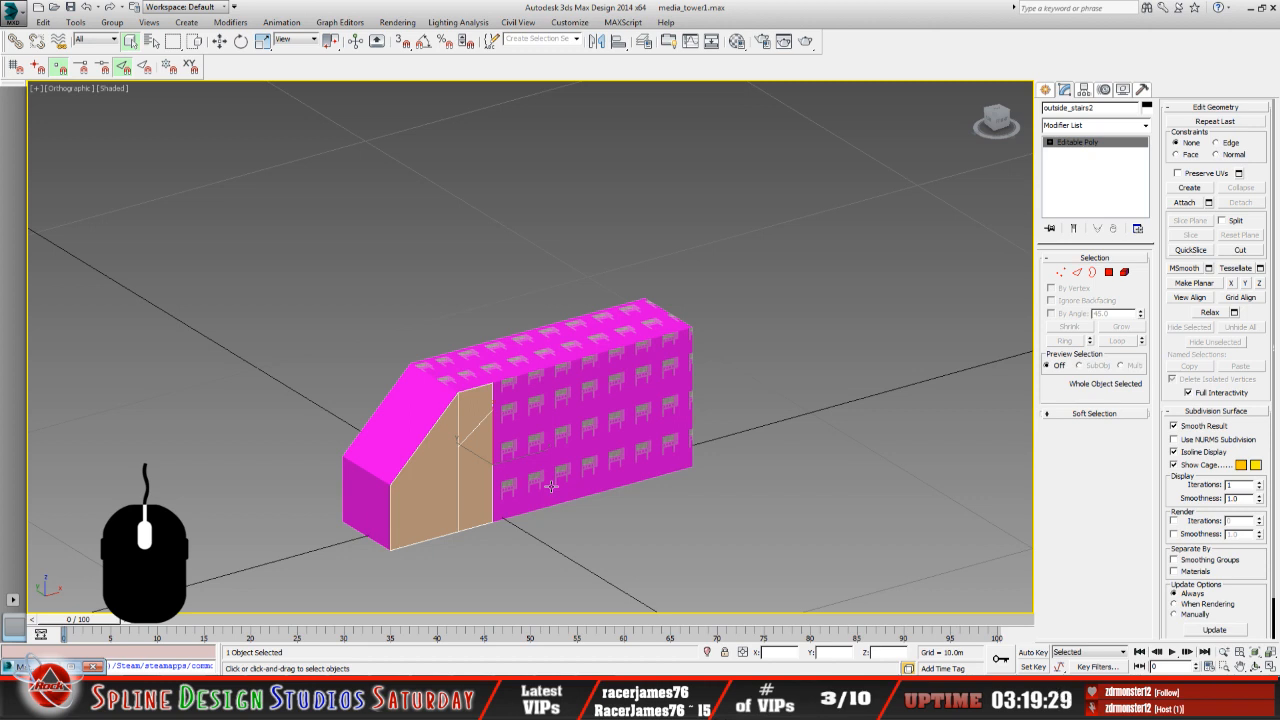
middle_drag(556, 440, 571, 443)
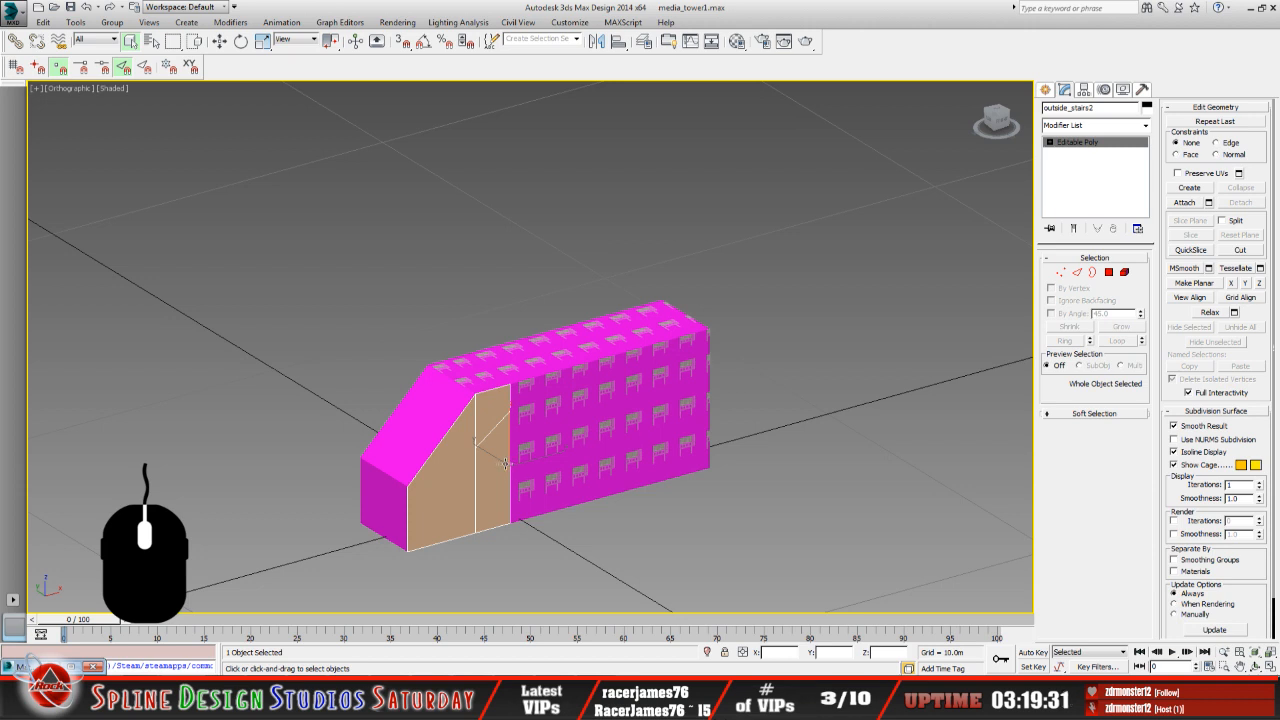
middle_drag(500, 465, 455, 437)
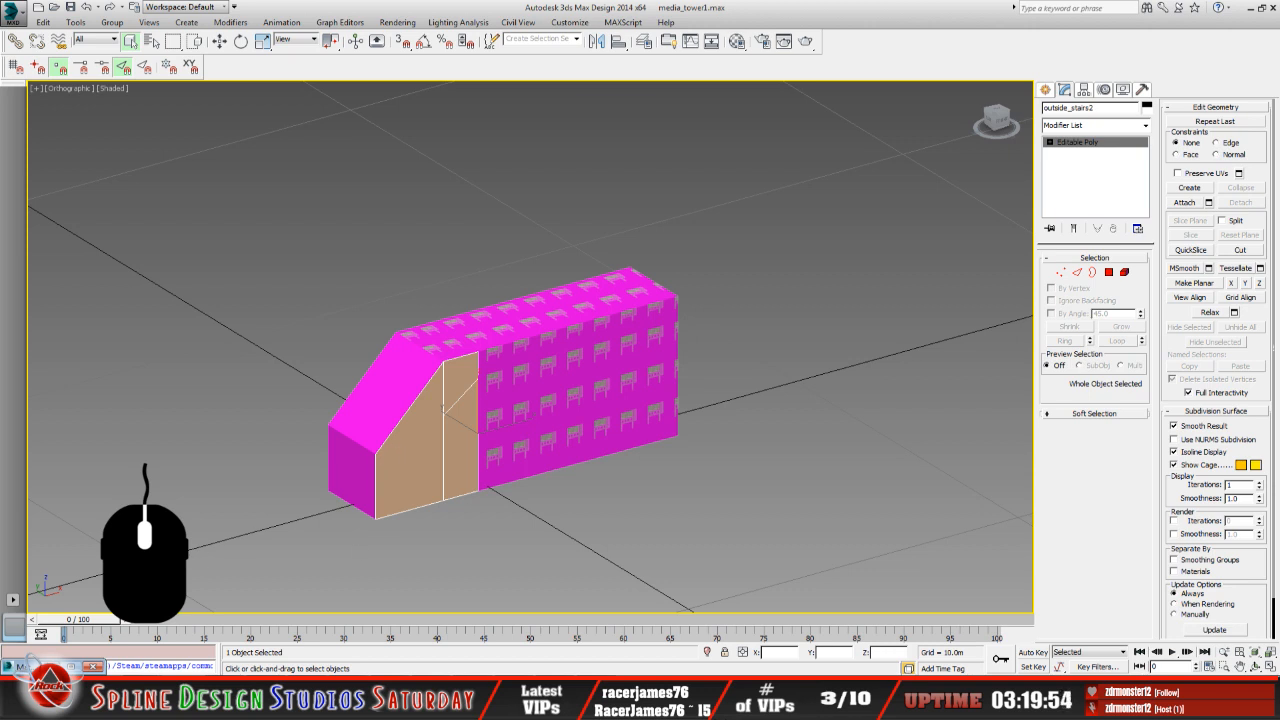
key(m)
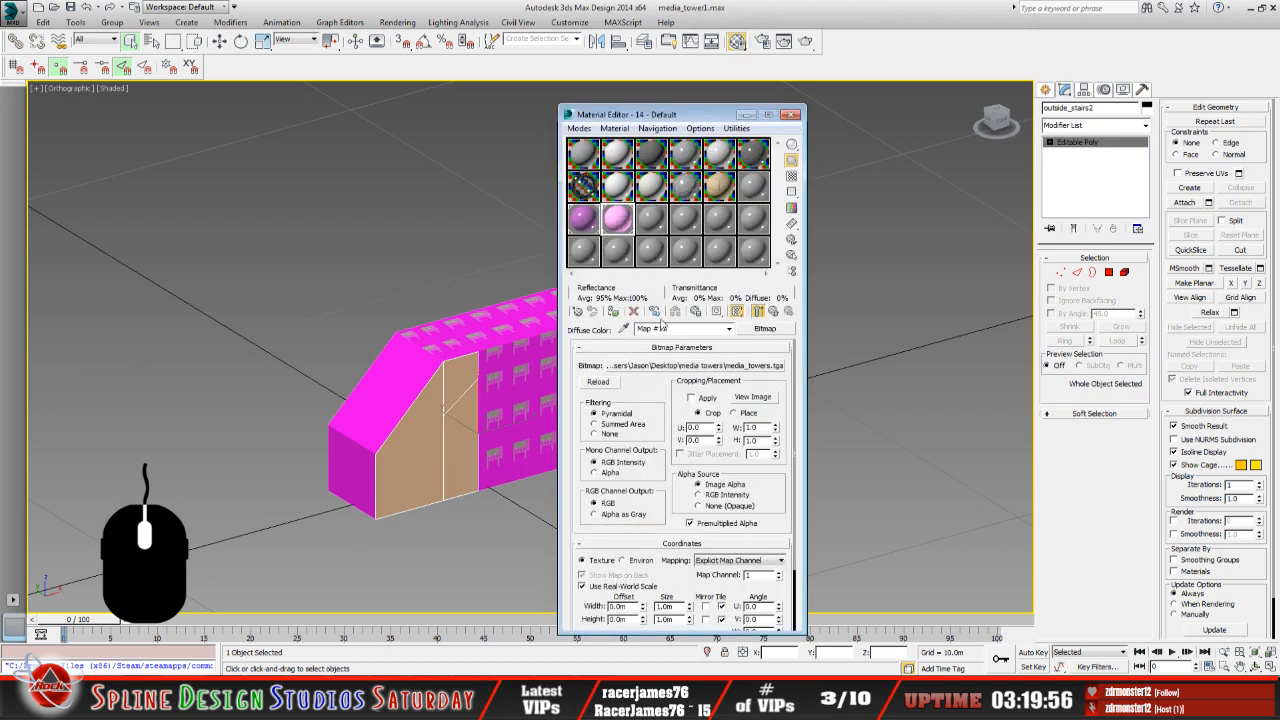
click(613, 311)
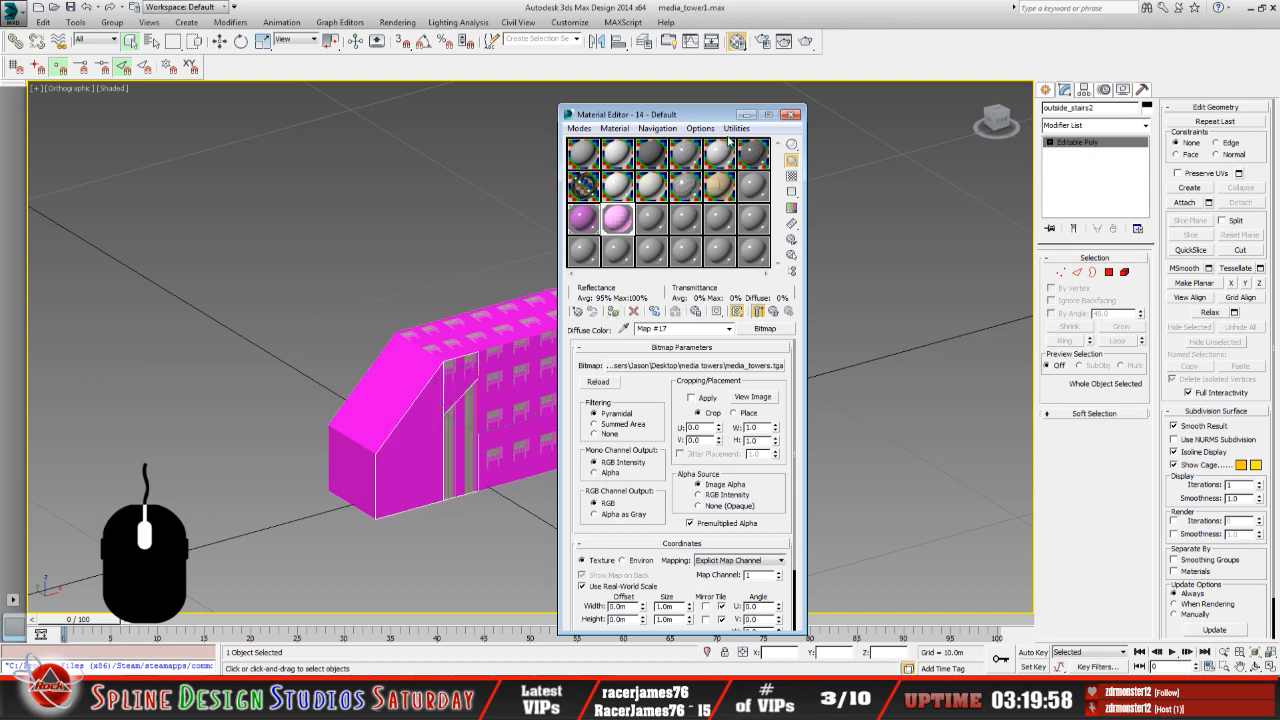
click(790, 114)
Add an Unwrap UVW modifier to the outside_faces object and enter its Polygon sub-object level.
mouse_move(615, 408)
middle_down()
mouse_move(565, 425)
mouse_move(595, 397)
middle_up()
click(609, 420)
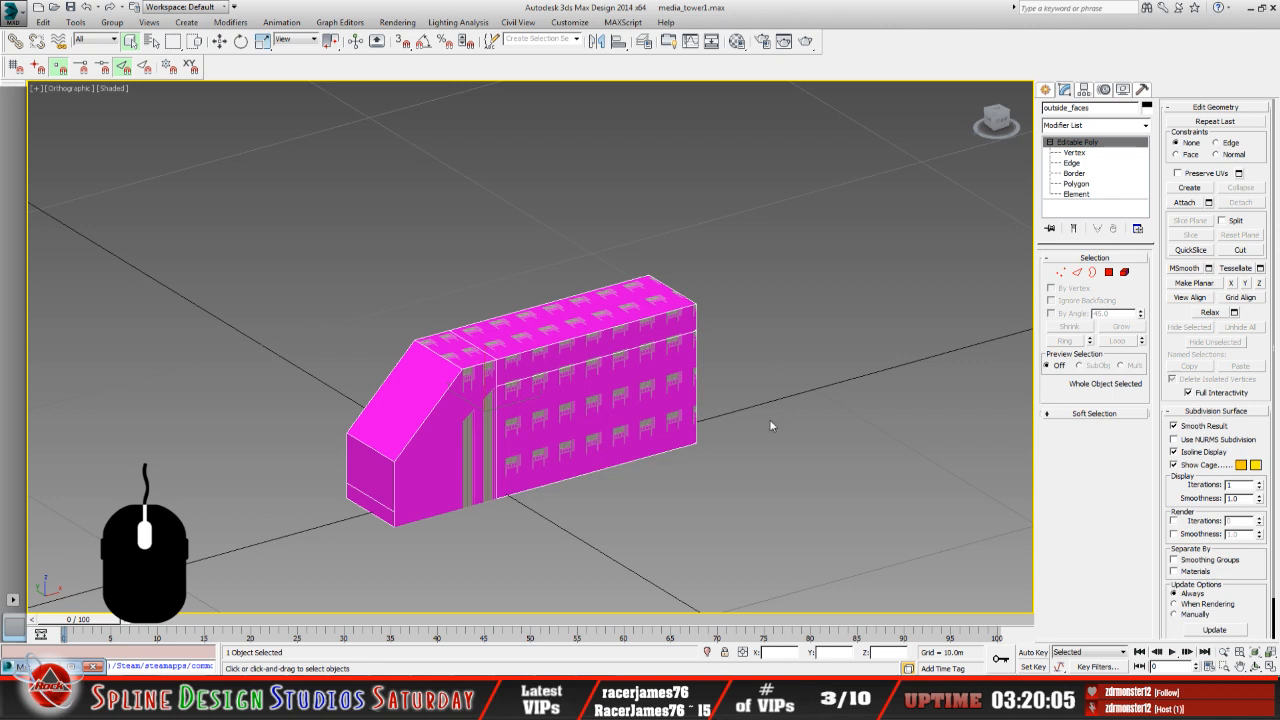
click(1146, 126)
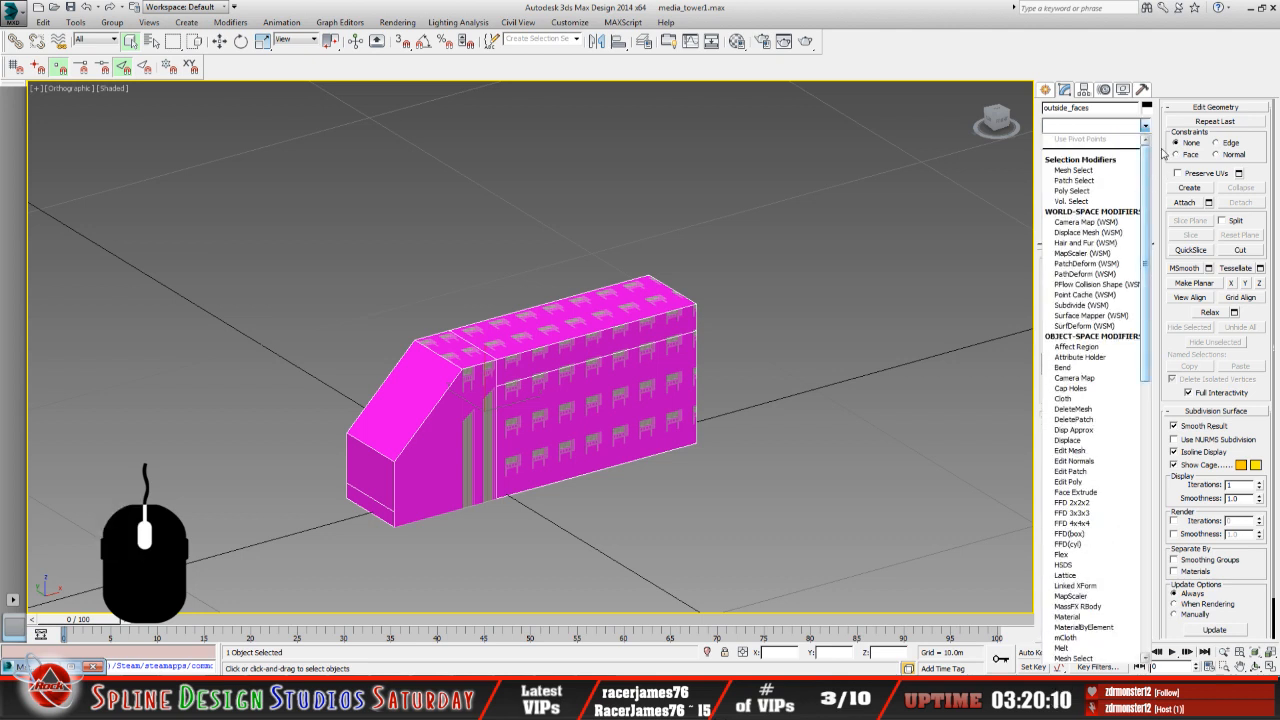
click(1162, 71)
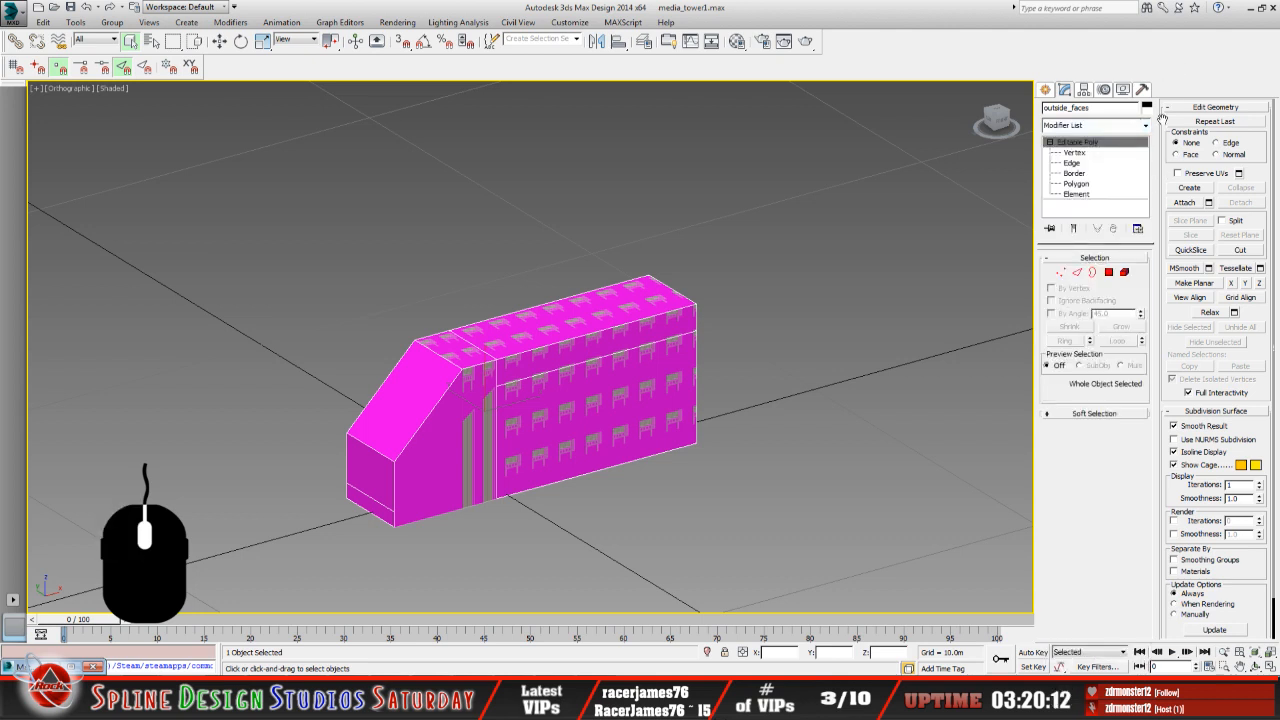
click(1148, 127)
drag(1150, 193, 1160, 532)
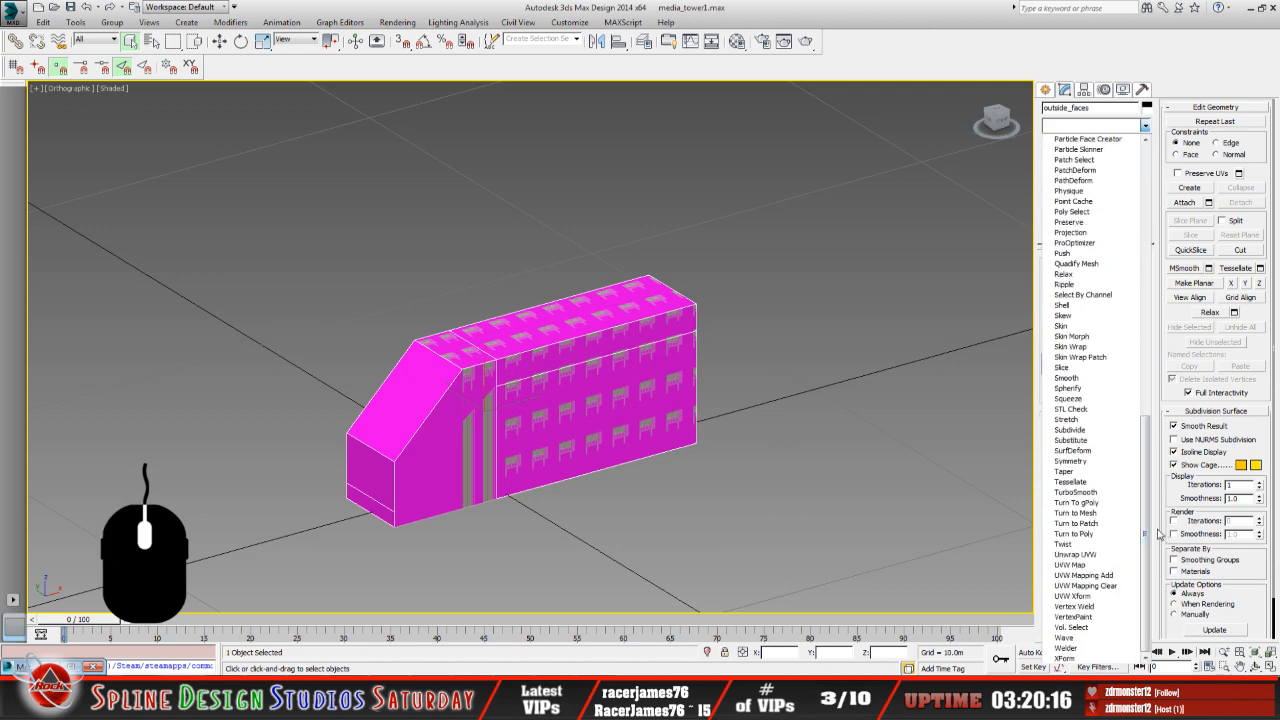
click(1115, 555)
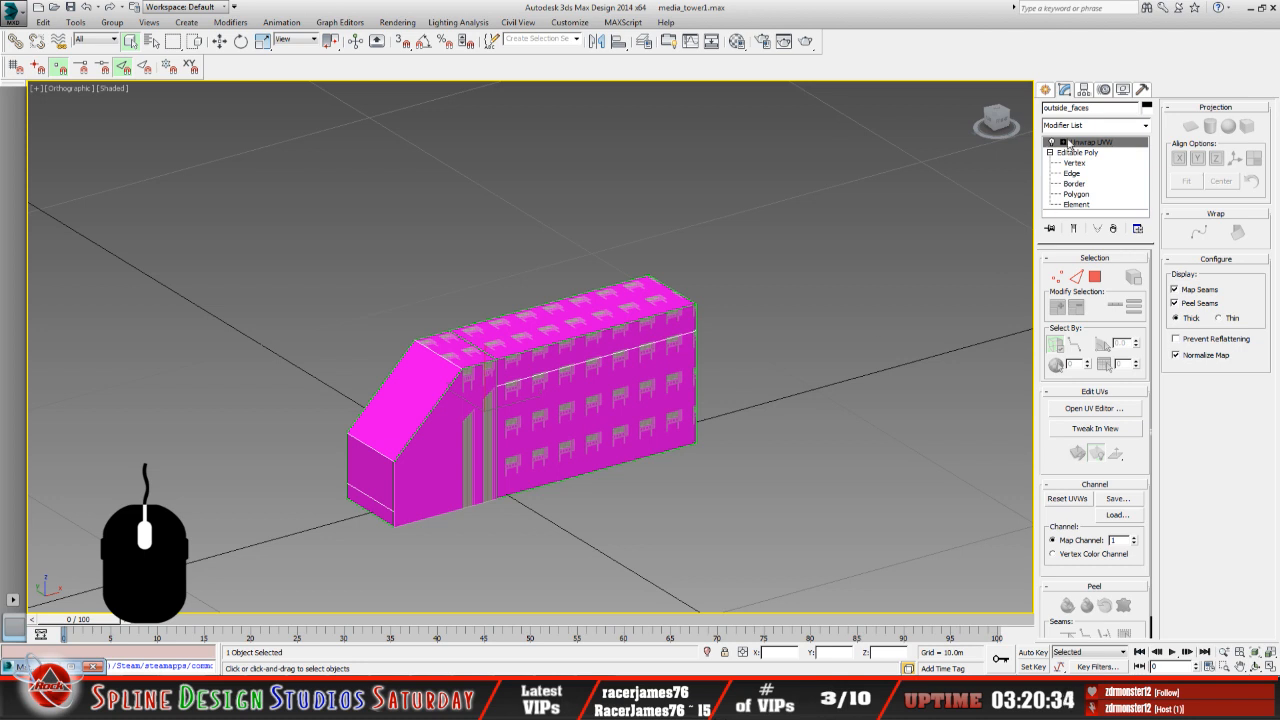
click(1063, 142)
click(1089, 173)
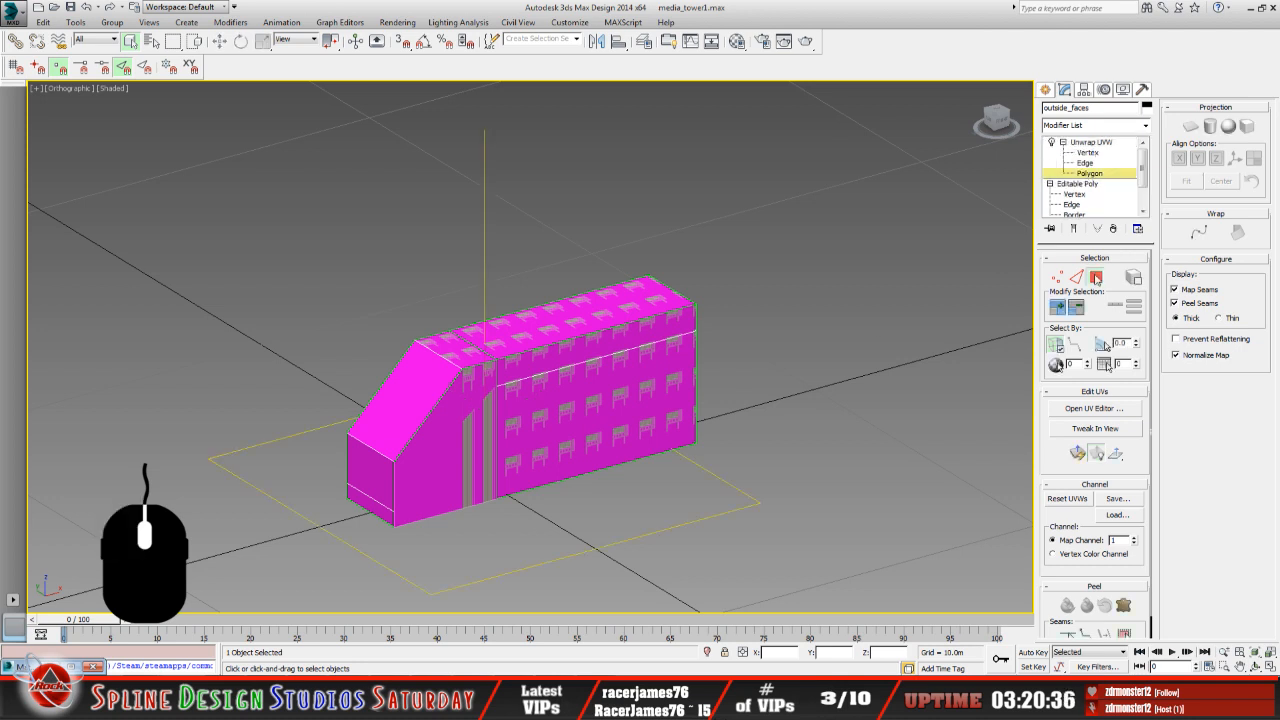
Select both the lower and the upper polygon of the tower's long rectangular side wall.
click(600, 392)
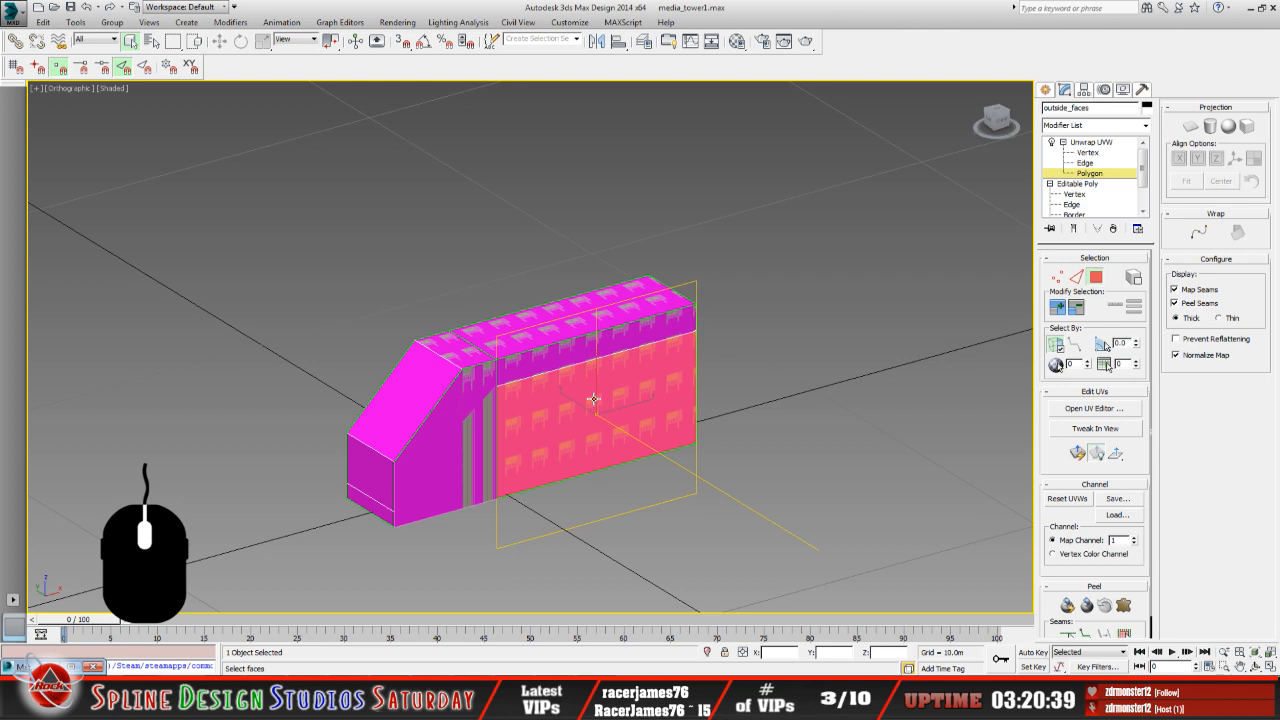
ctrl+click(559, 356)
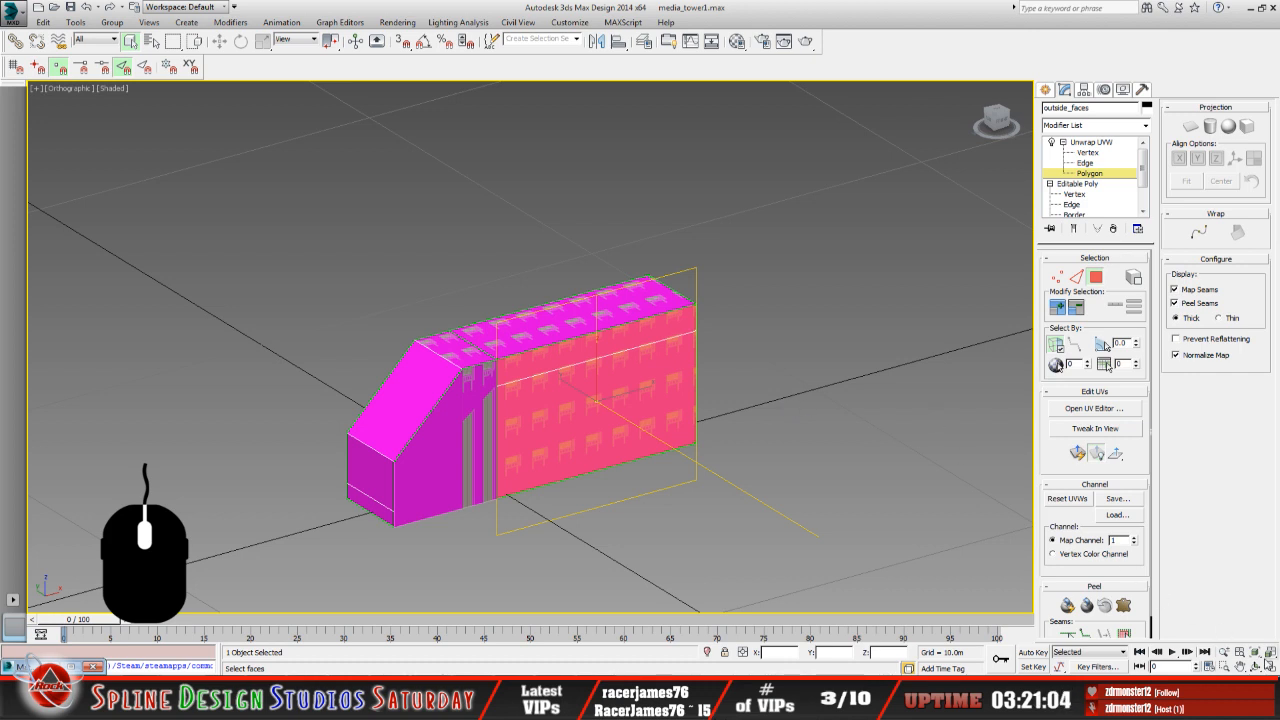
Examine the outside faces from both long sides of the tower, comparing the selected wall with the opposite one.
click(1255, 667)
drag(551, 392, 683, 388)
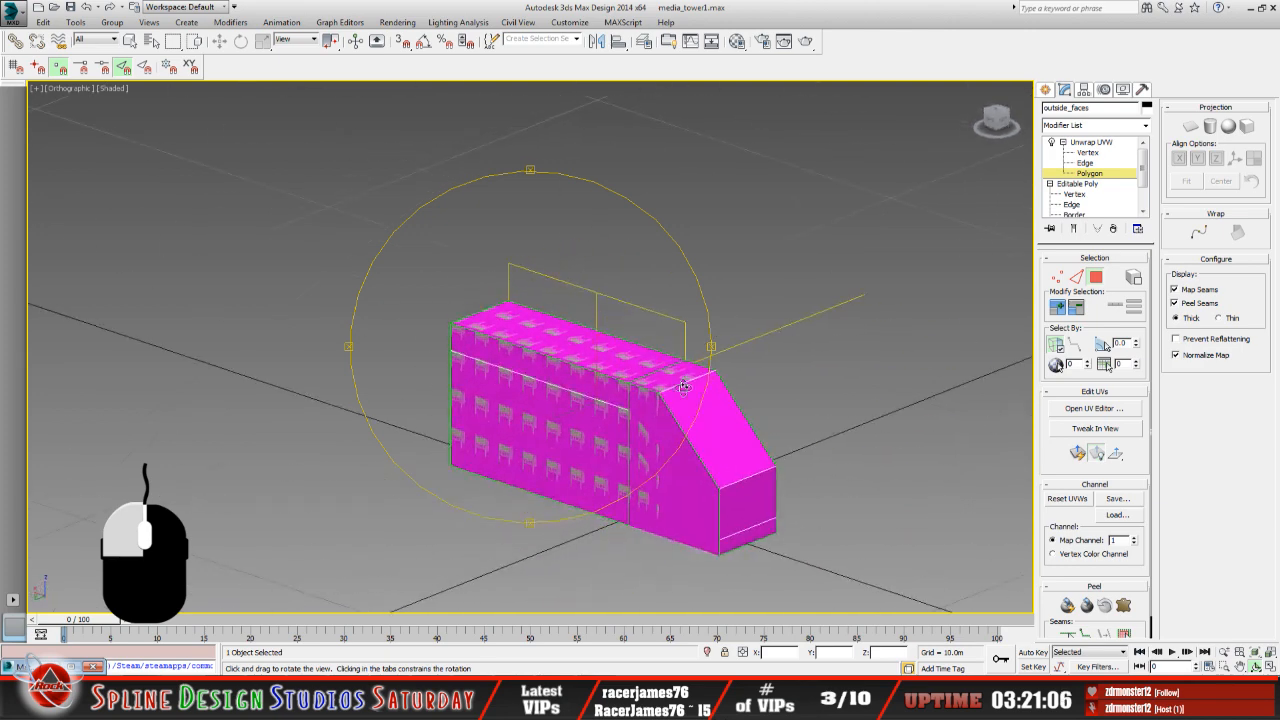
middle_drag(630, 388, 495, 370)
drag(566, 391, 531, 417)
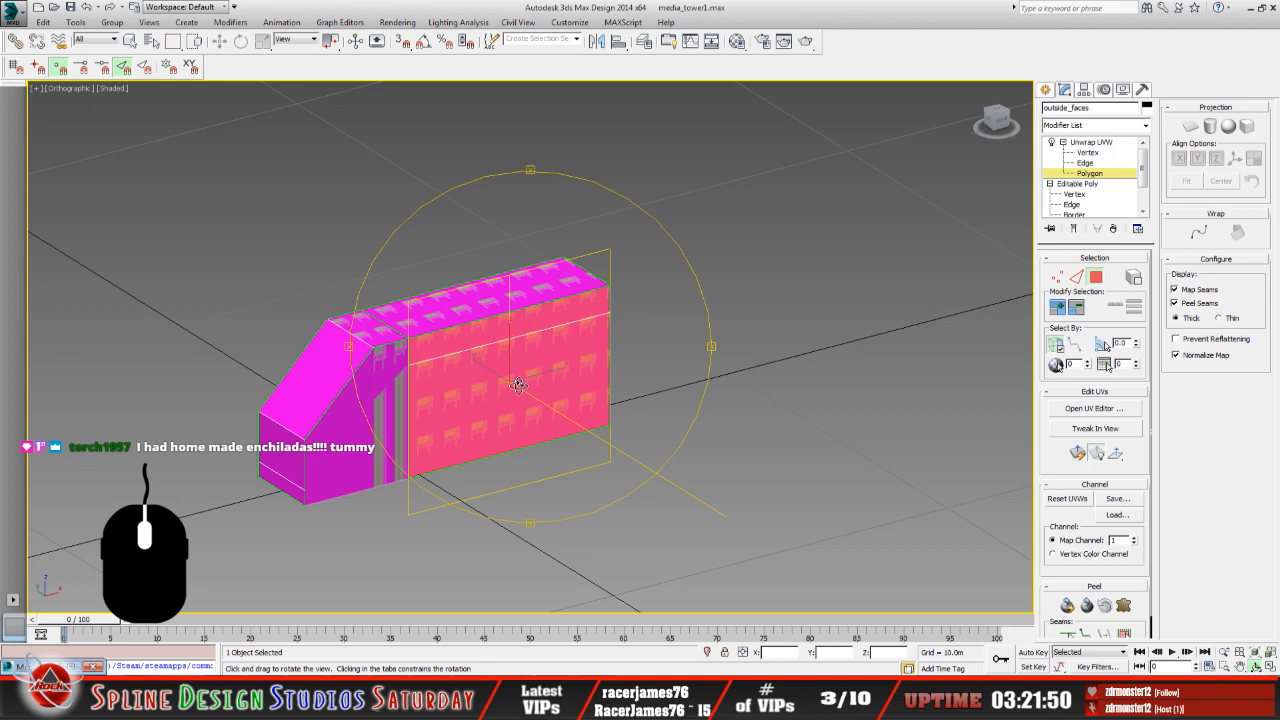
mouse_move(520, 386)
mouse_down()
mouse_move(559, 385)
mouse_move(545, 387)
mouse_up()
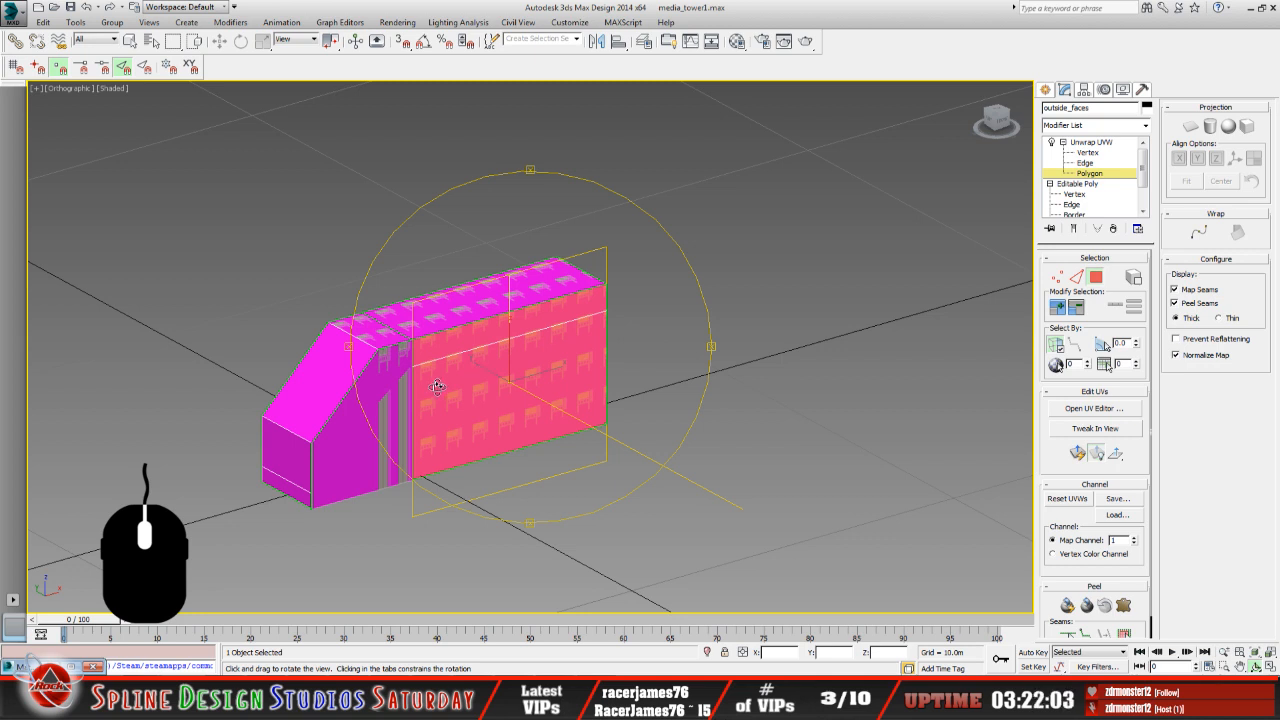
drag(481, 363, 630, 358)
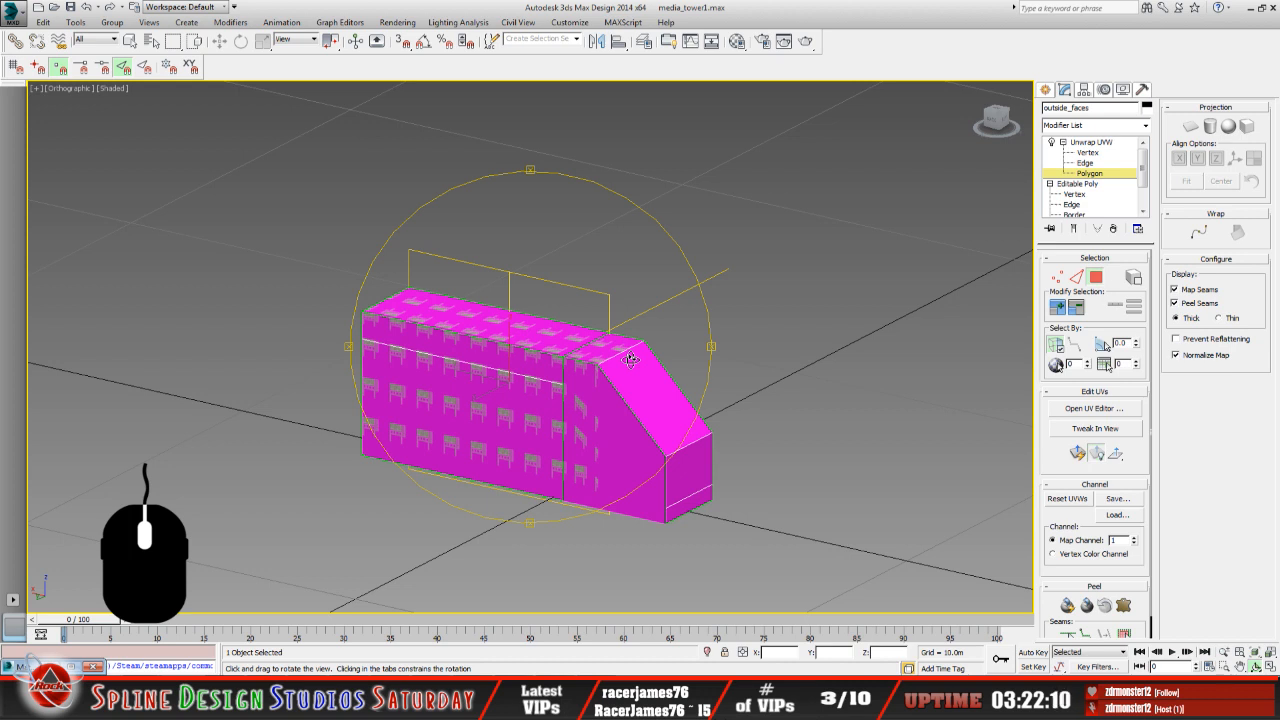
drag(594, 375, 474, 325)
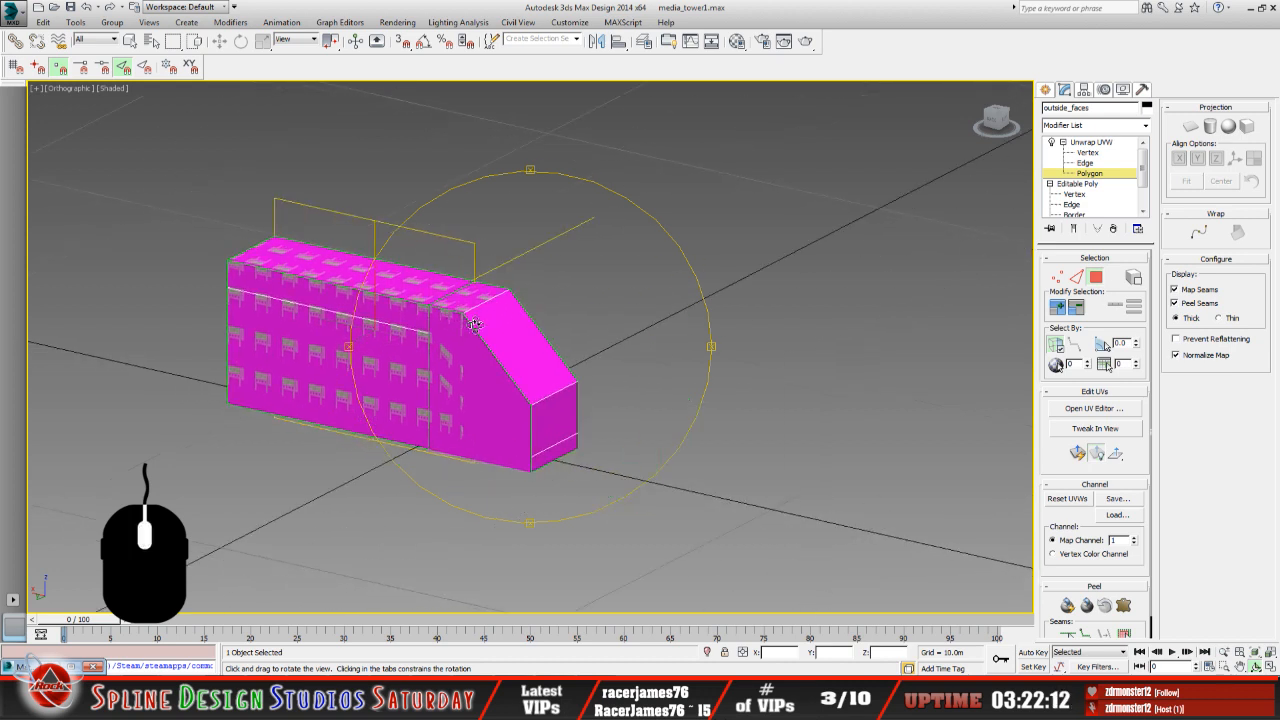
drag(553, 372, 450, 377)
middle_drag(463, 378, 590, 371)
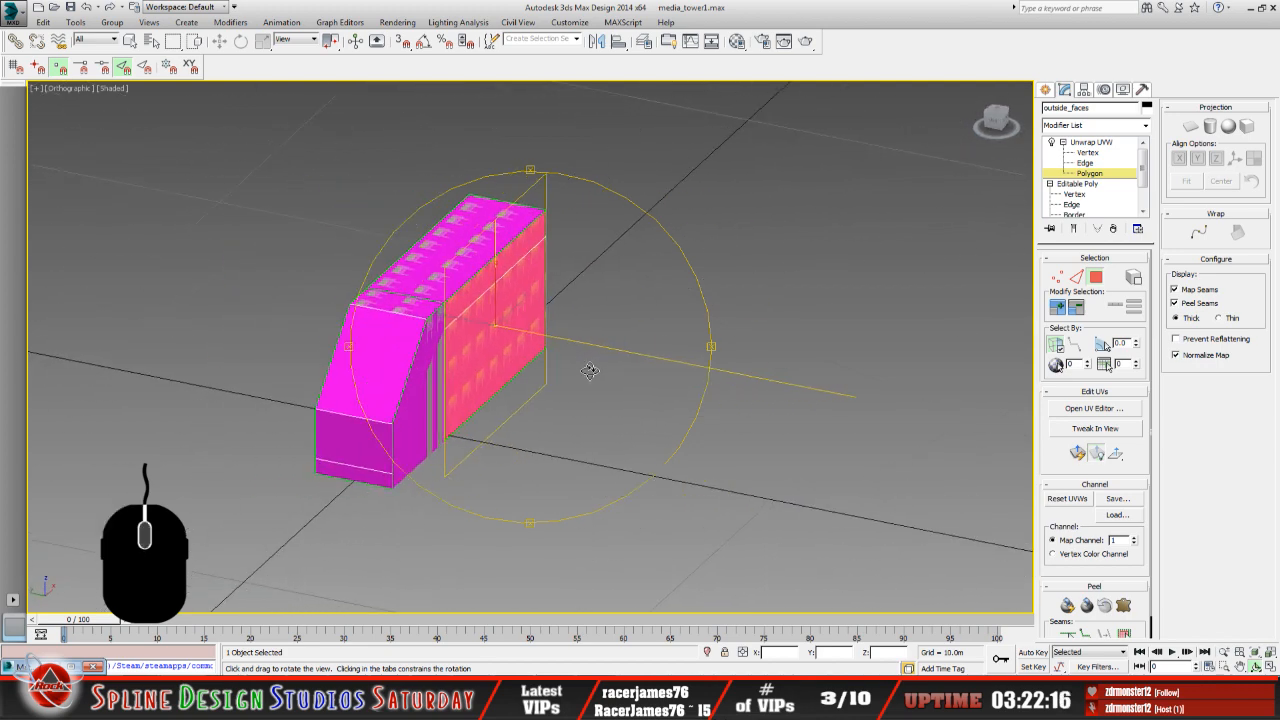
drag(590, 371, 454, 375)
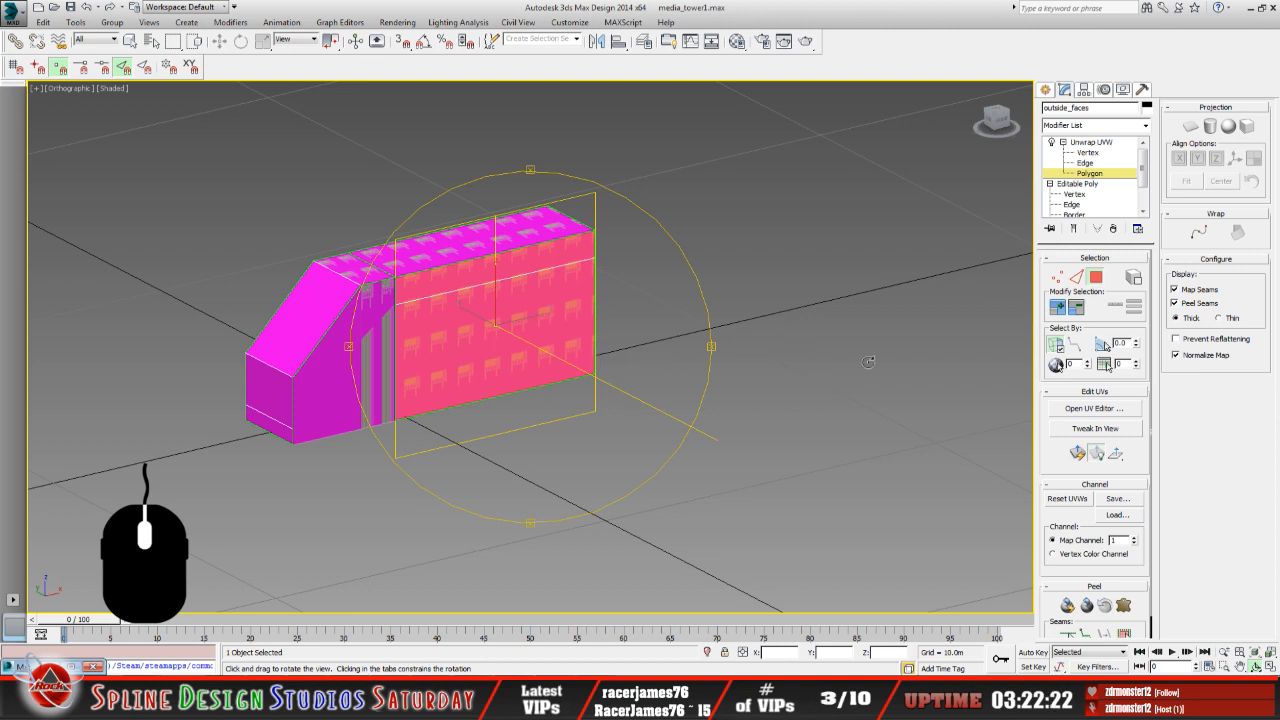
Open the UV editor, show the media_towers.tga map as its background and bring the selected faces' UVs into view.
click(1086, 410)
click(395, 93)
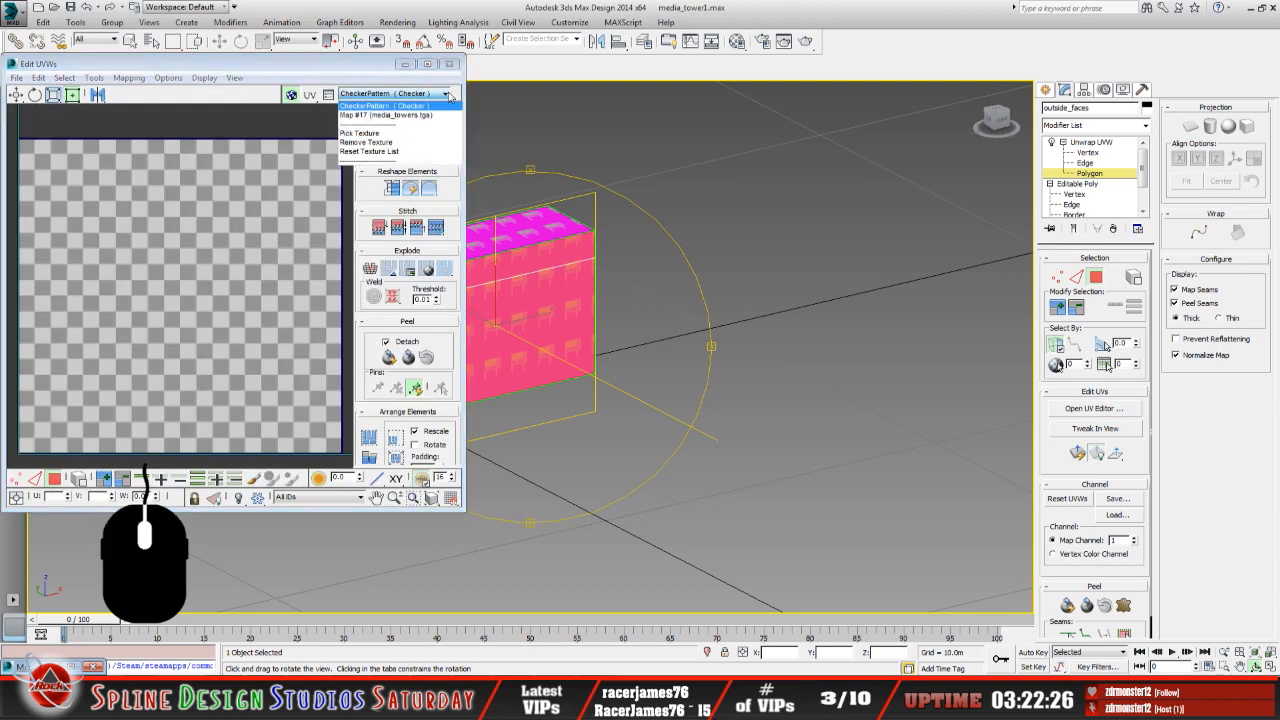
click(395, 115)
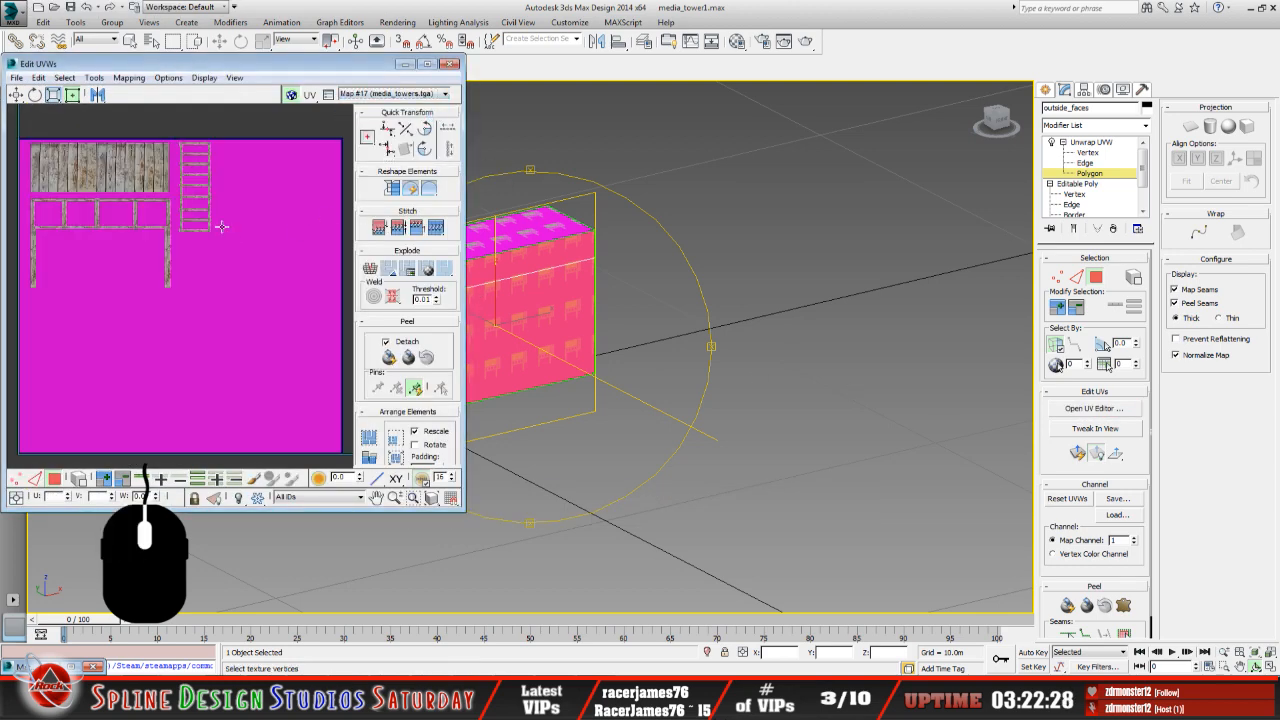
scroll(291, 255, down, 4)
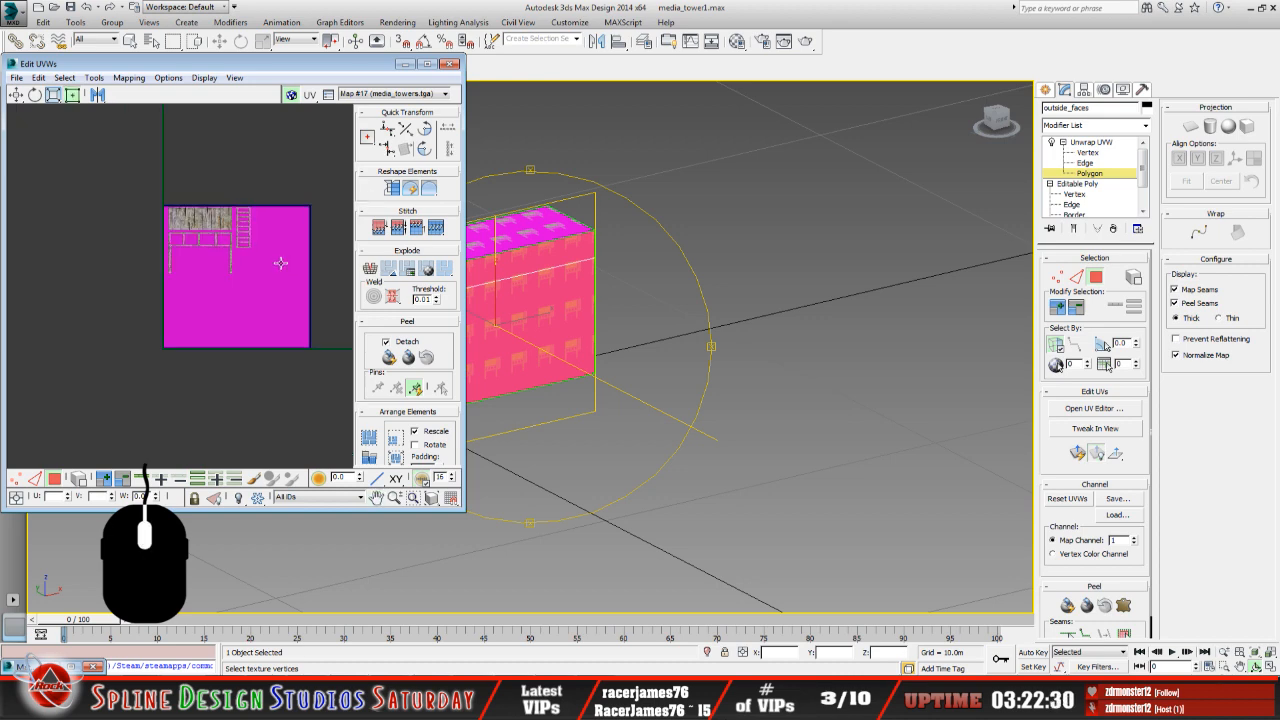
scroll(284, 255, down, 2)
middle_drag(286, 253, 166, 357)
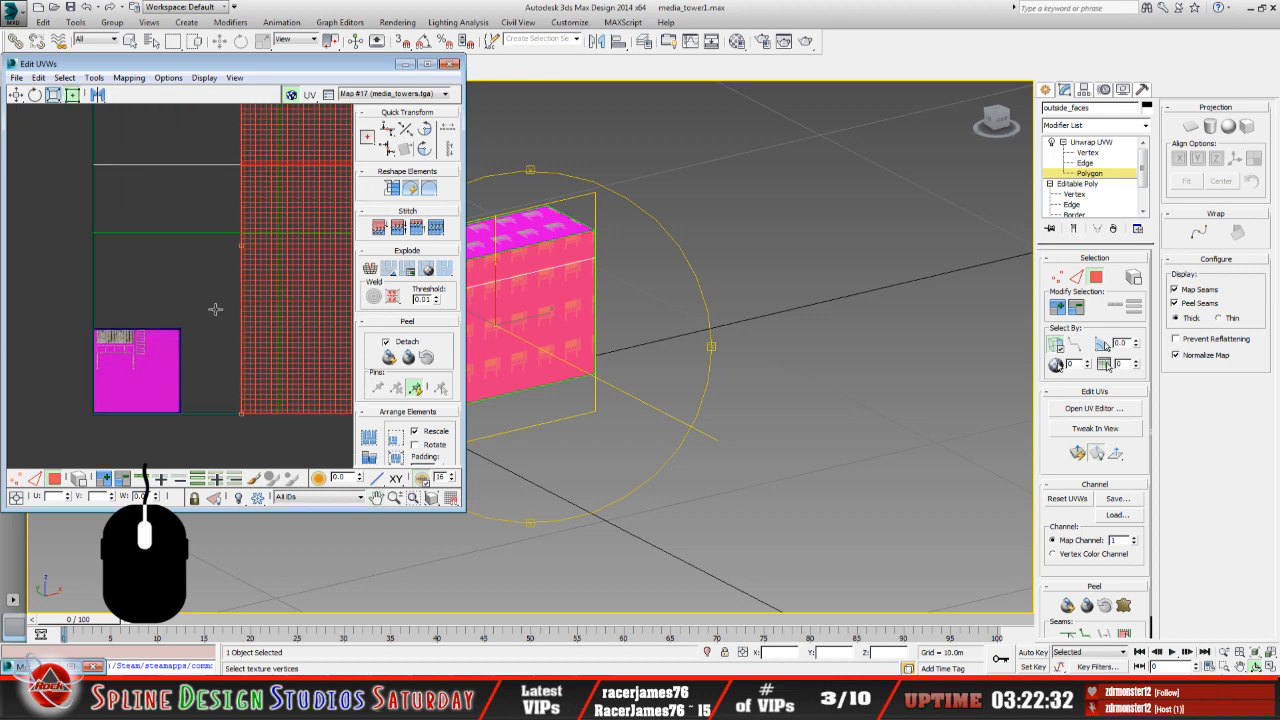
scroll(216, 309, down, 1)
middle_drag(263, 300, 185, 346)
scroll(236, 310, down, 2)
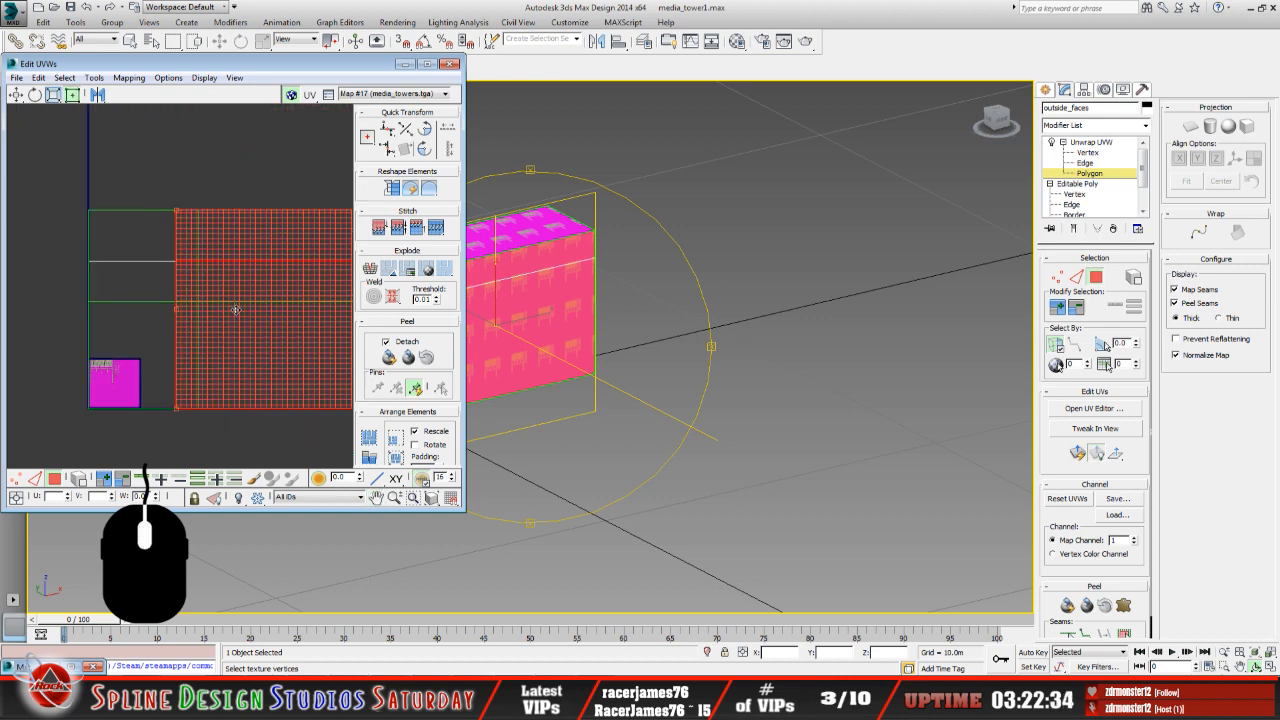
Apply a quick planar map to the selected wall faces, show only those faces in the UV editor and place it beside the model.
click(404, 64)
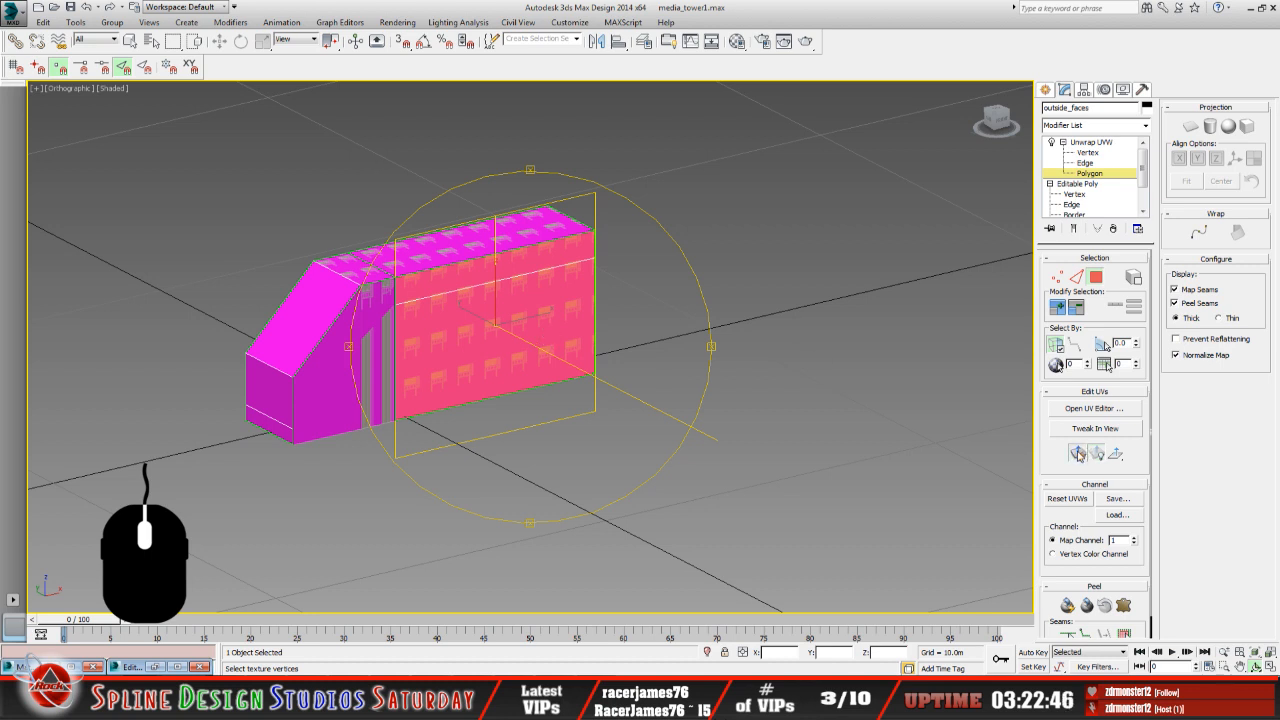
click(1077, 452)
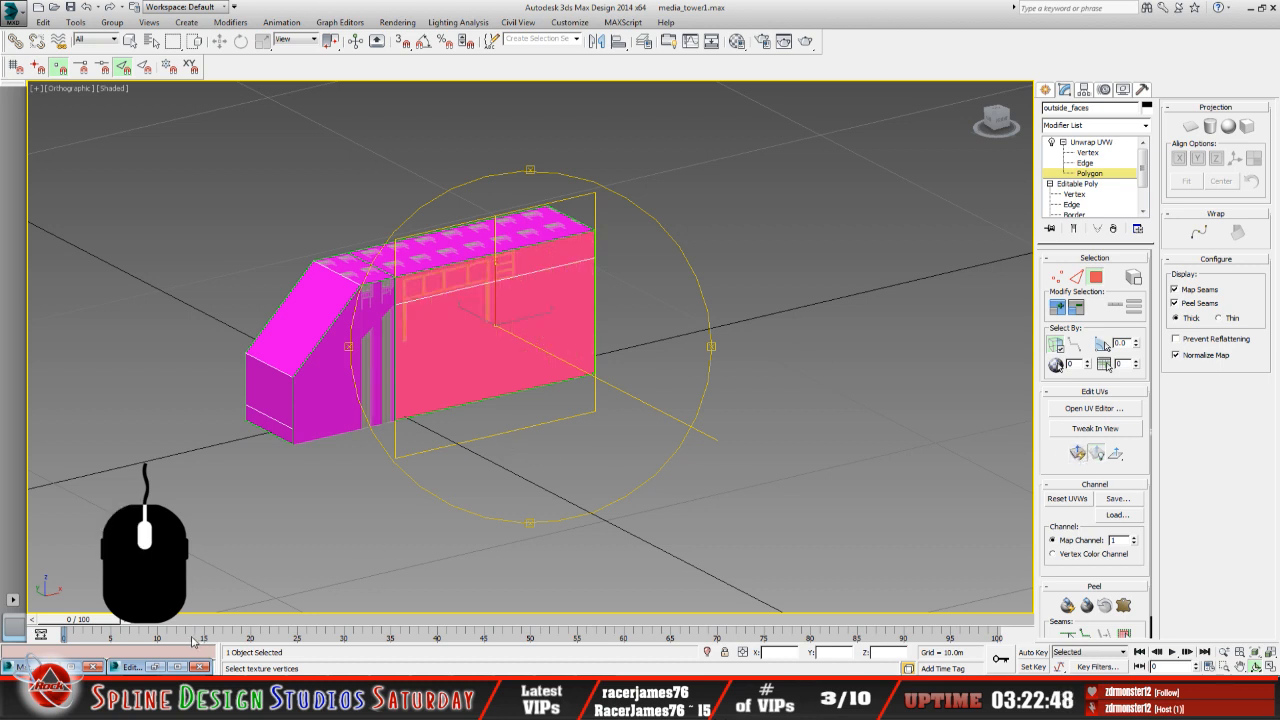
click(157, 667)
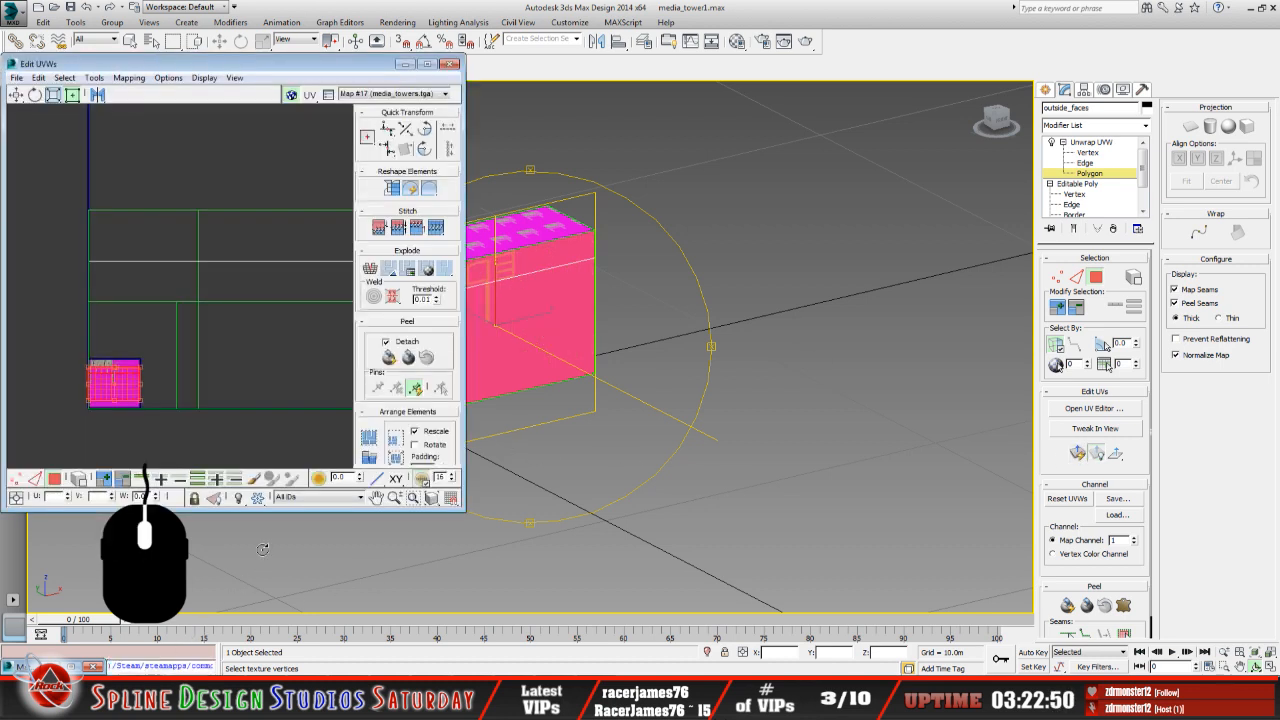
click(215, 499)
middle_drag(158, 381, 203, 279)
scroll(208, 339, up, 5)
scroll(213, 316, up, 1)
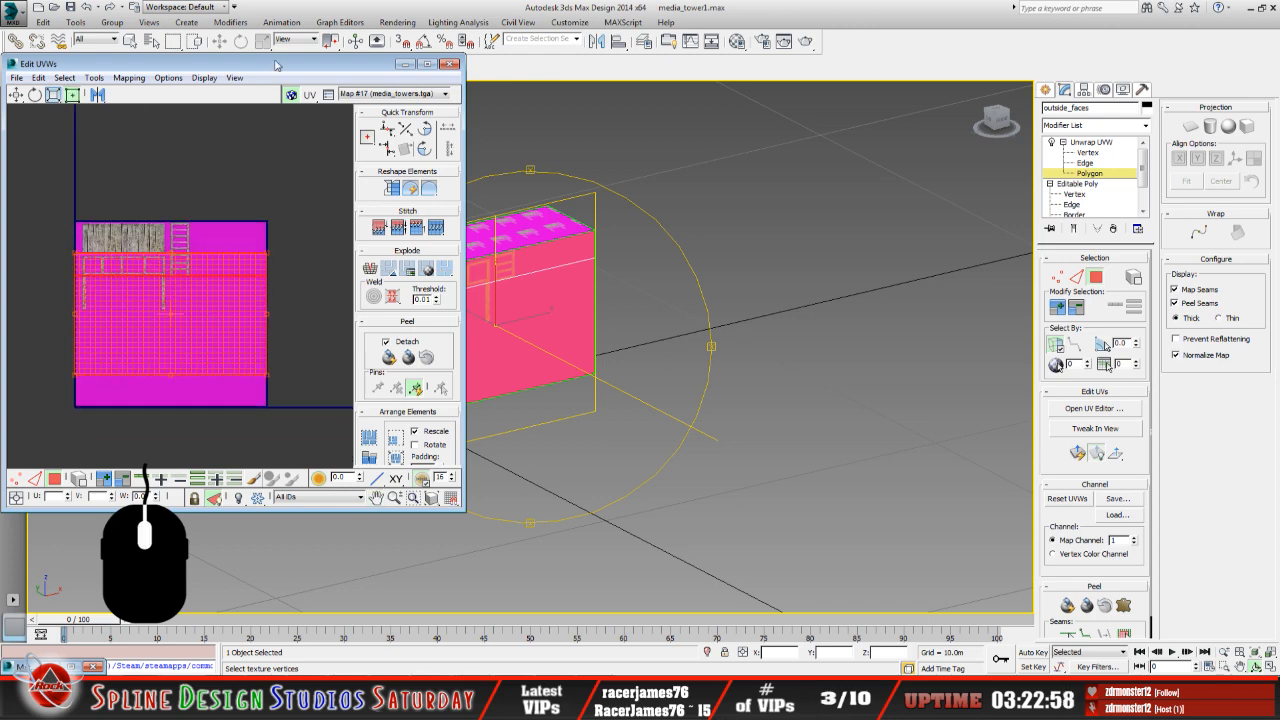
drag(276, 65, 980, 135)
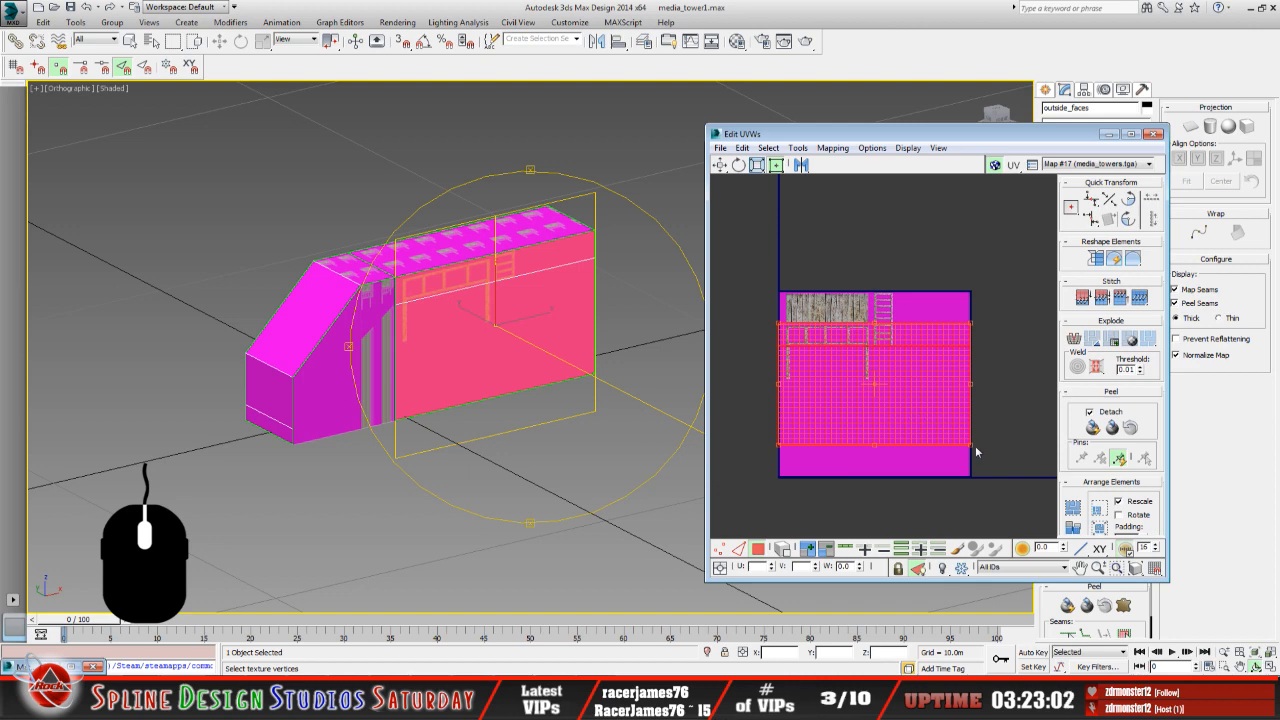
Scale the wall's UV cluster to about half size and align its upper-left corner with the wooden frame in the texture.
drag(970, 450, 874, 384)
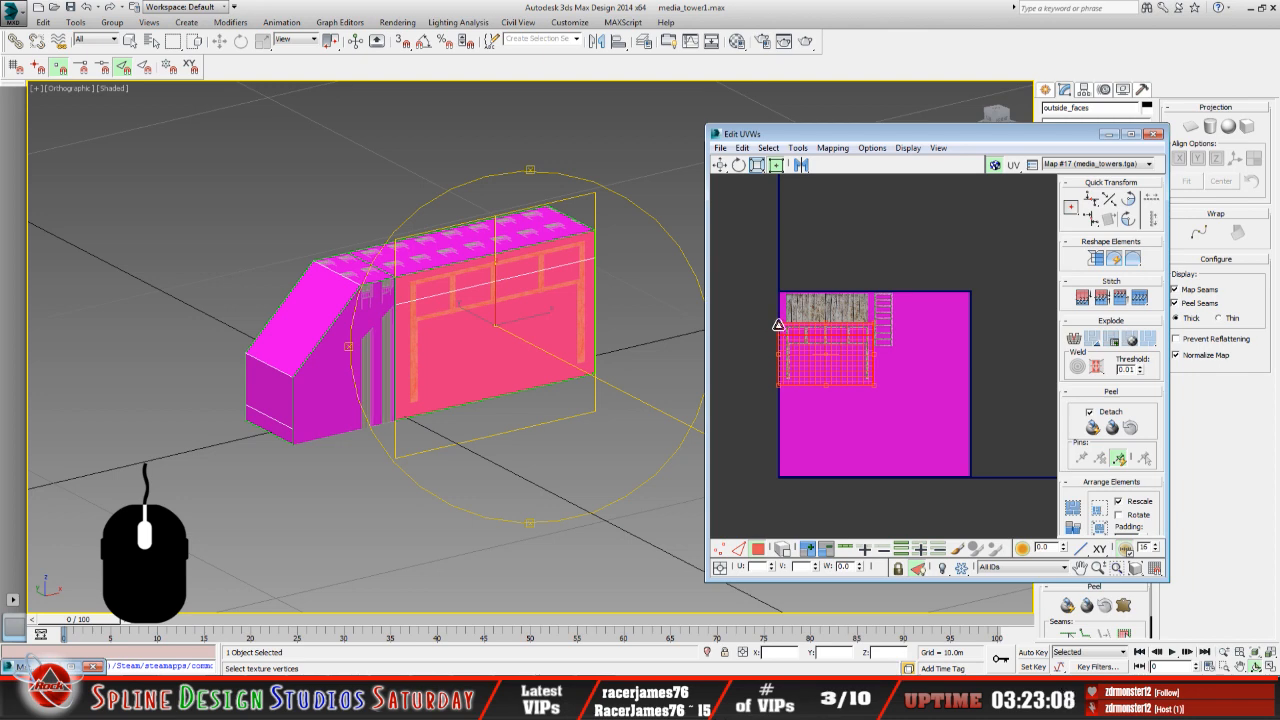
drag(781, 331, 786, 333)
scroll(800, 340, up, 4)
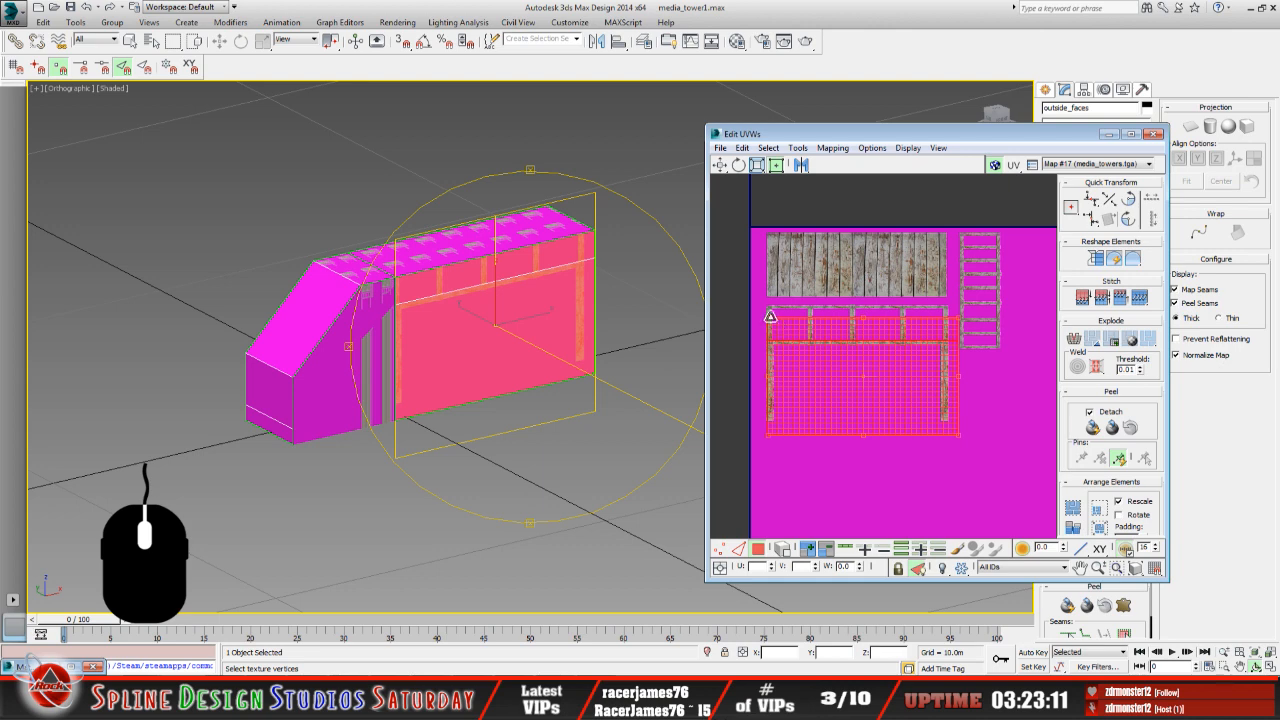
drag(767, 318, 770, 304)
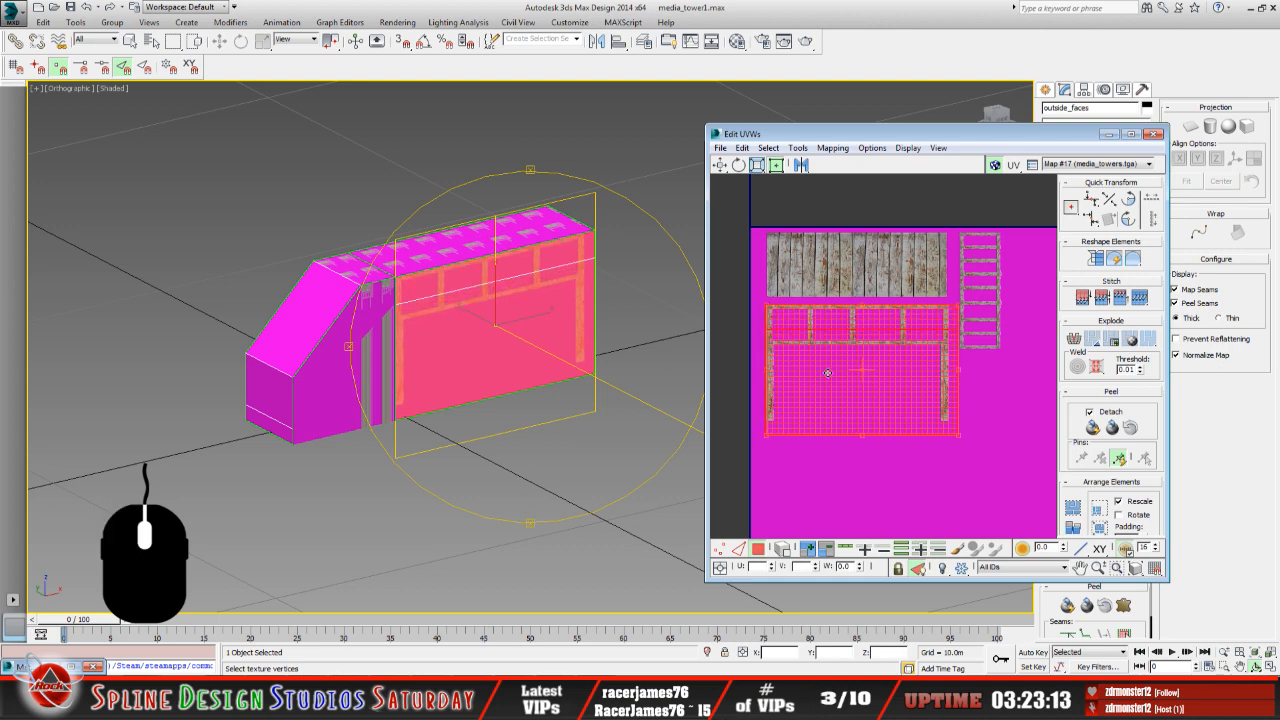
Fit the UV cluster's lower corners to the ends of the wooden frame's posts so it matches the frame's outline.
scroll(843, 369, up, 3)
middle_drag(1003, 457, 952, 461)
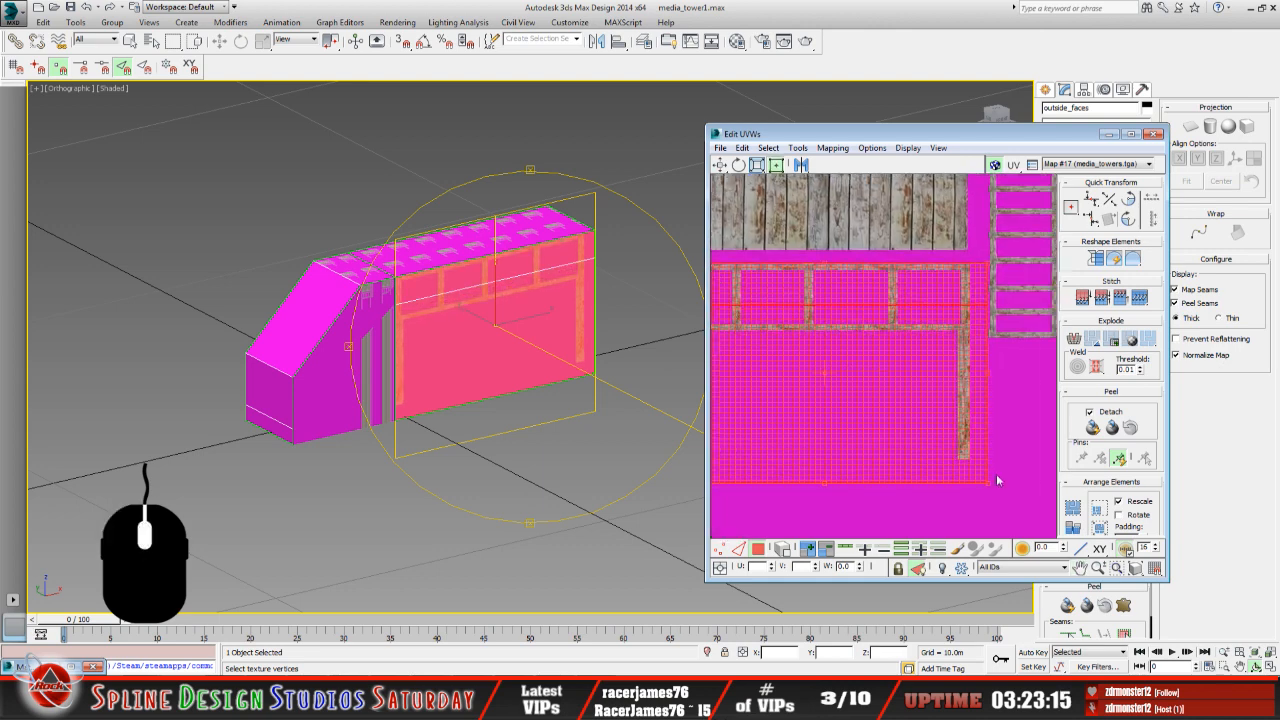
drag(990, 483, 968, 463)
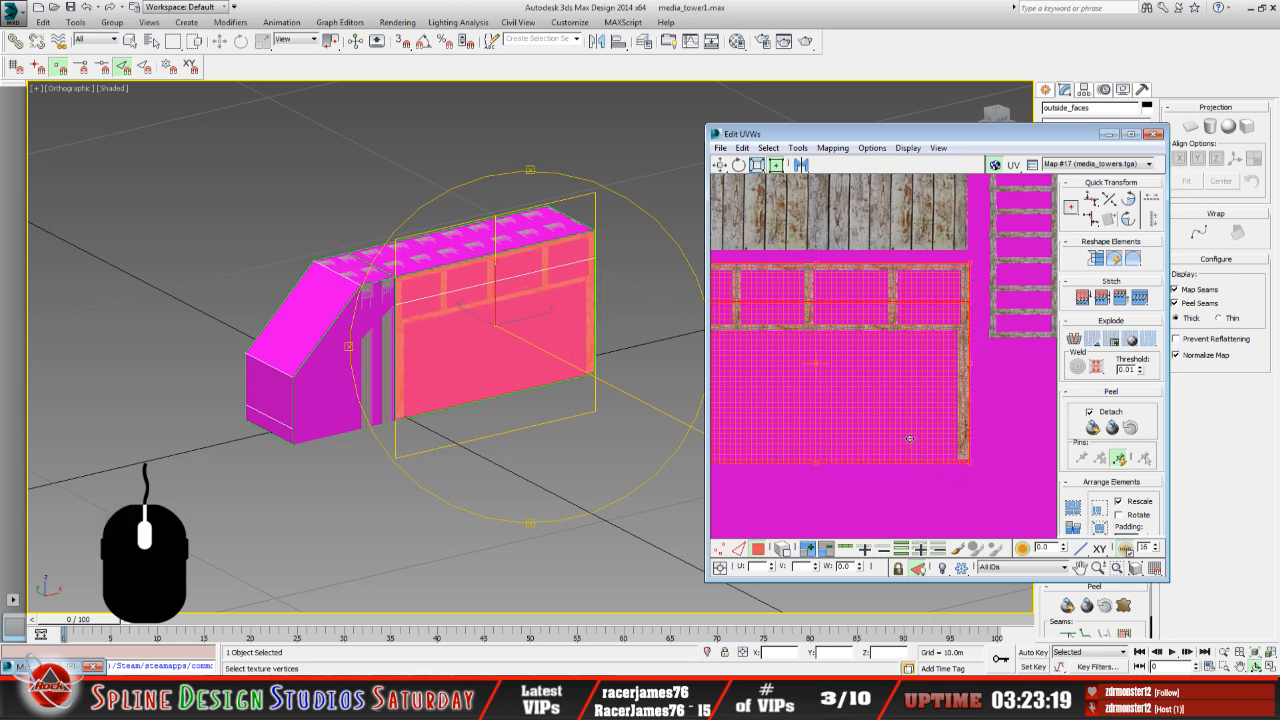
middle_drag(910, 438, 986, 430)
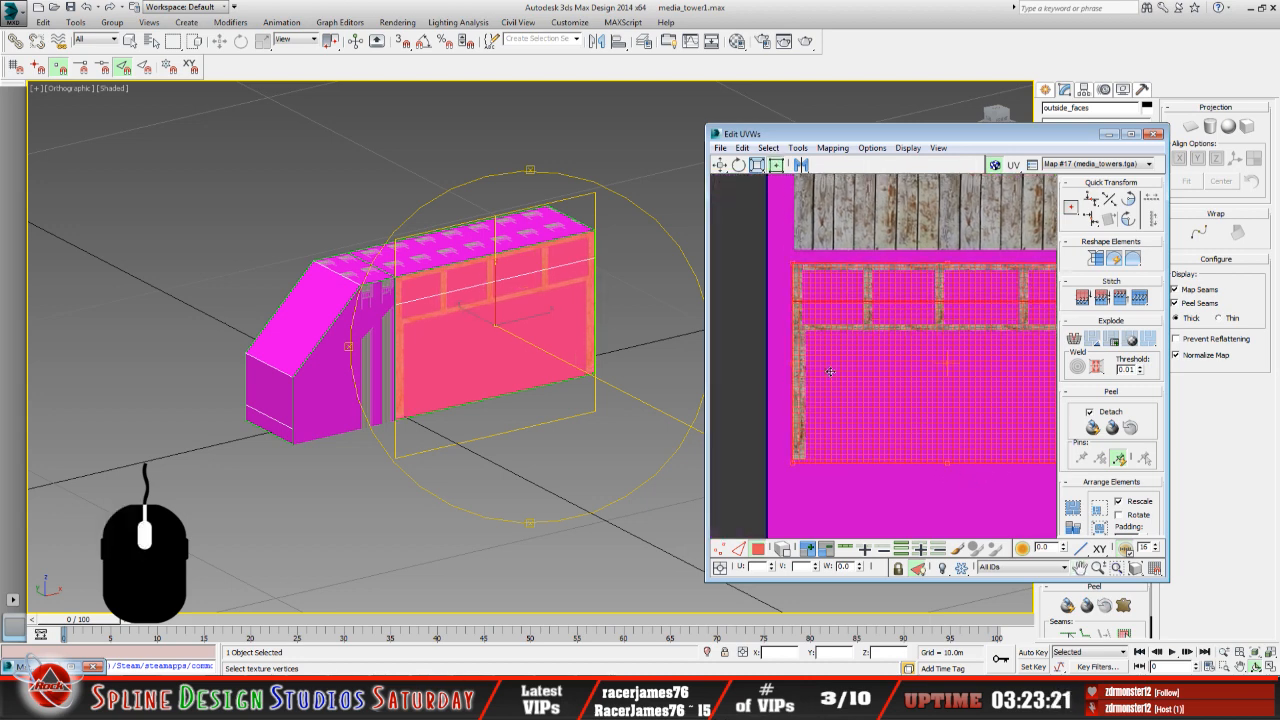
scroll(830, 372, up, 2)
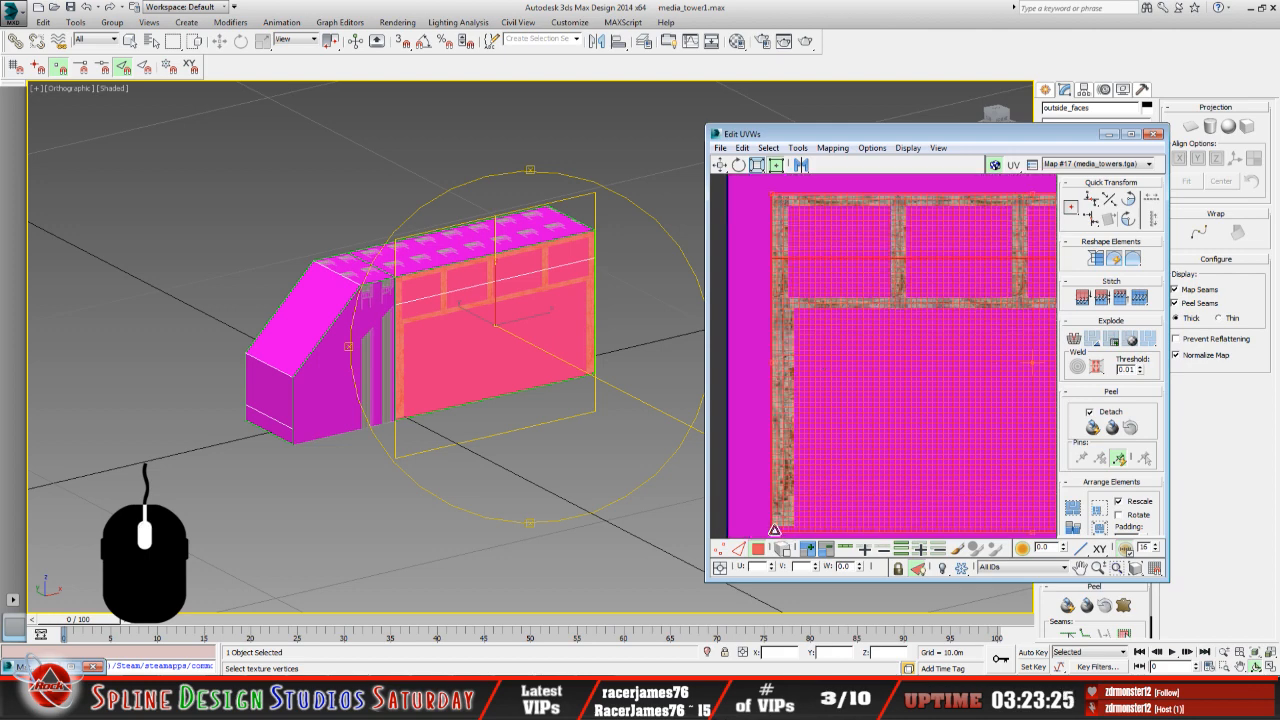
click(773, 525)
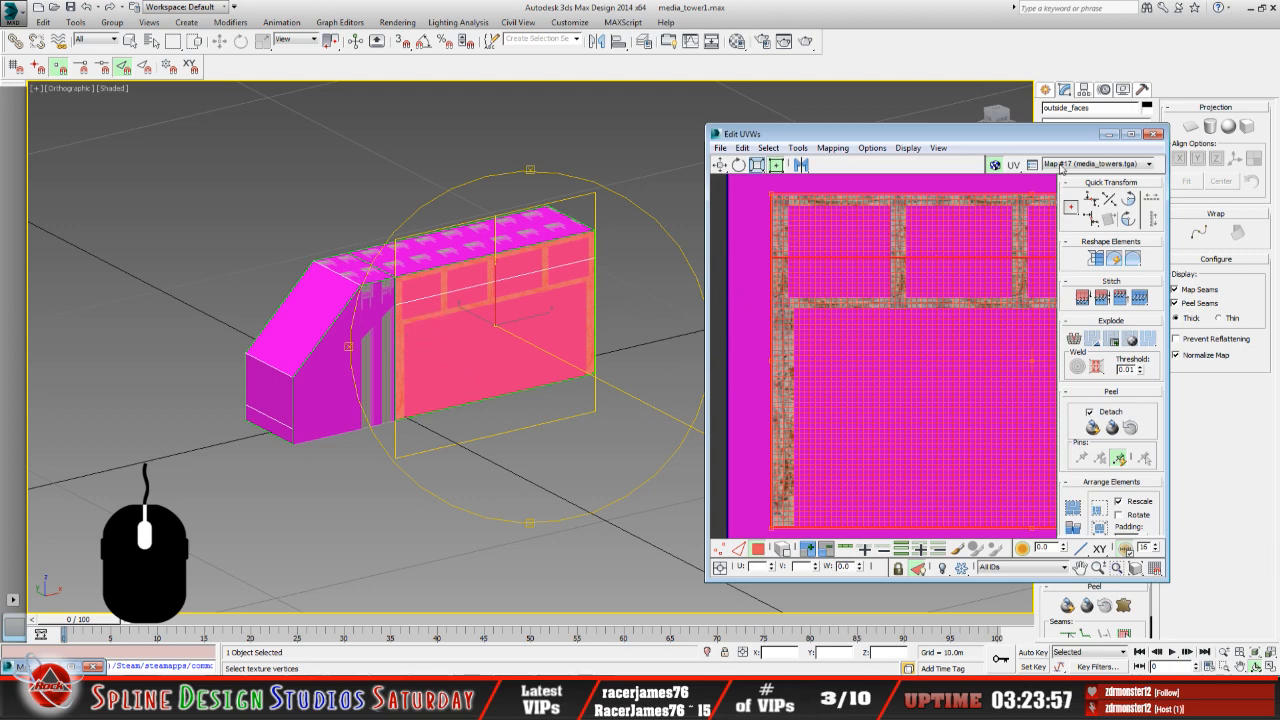
Deselect the wall's faces and minimize the UV editor to check the frame texture on the model.
click(1108, 134)
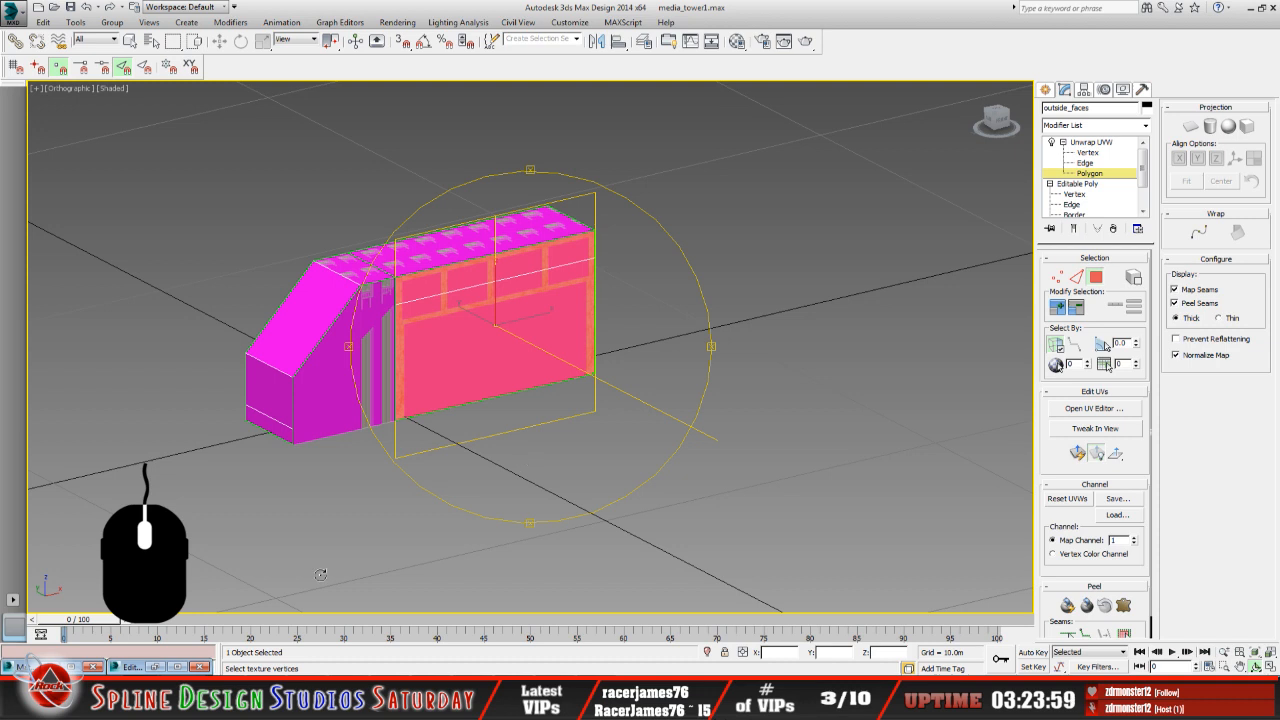
click(160, 666)
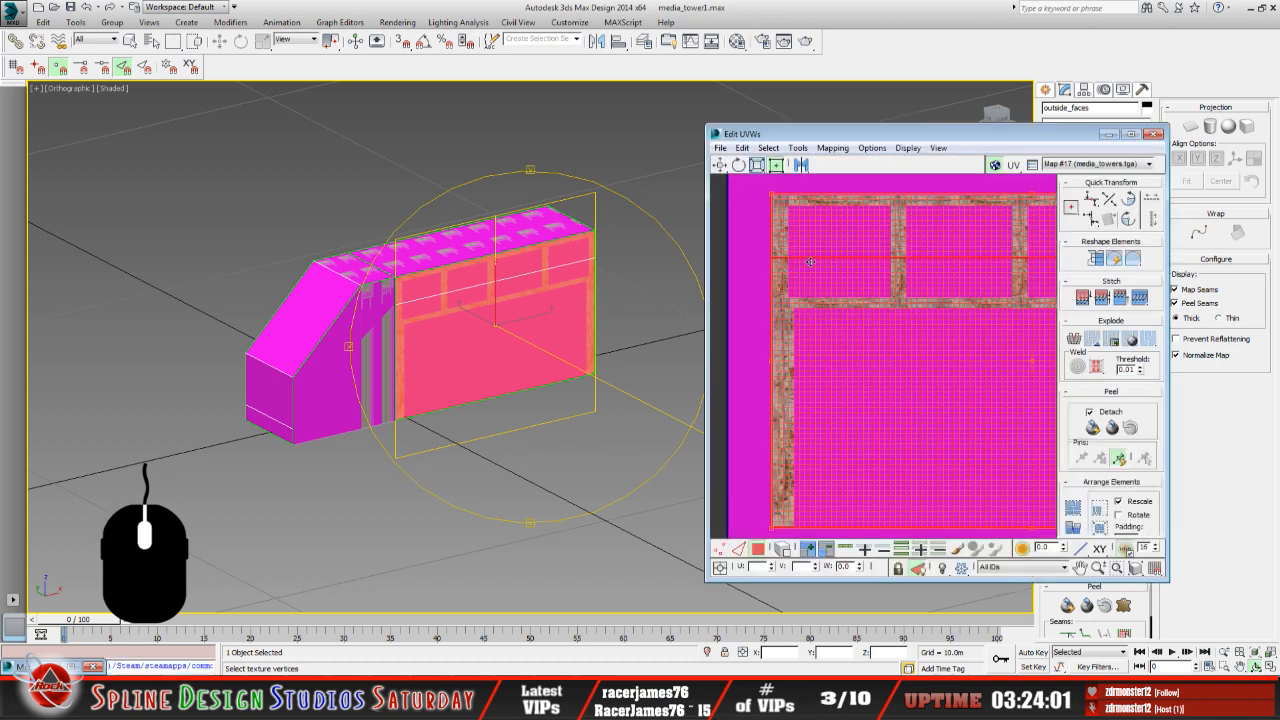
click(764, 417)
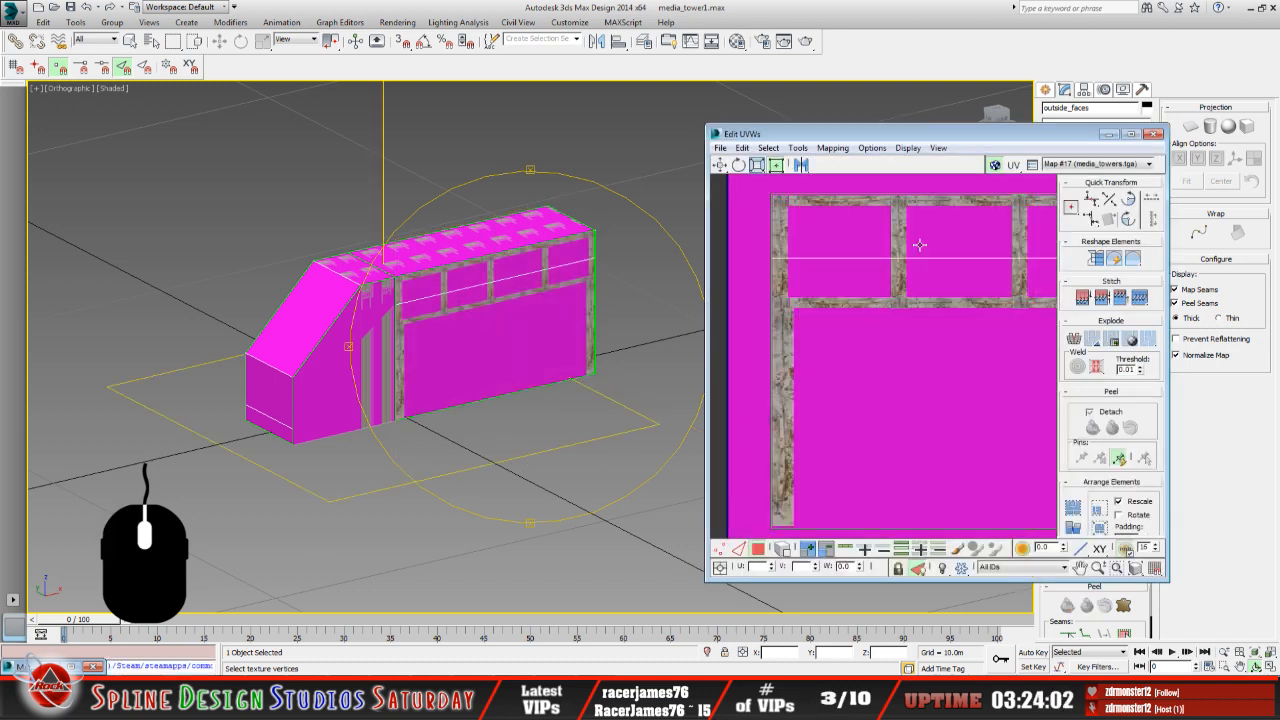
click(1108, 134)
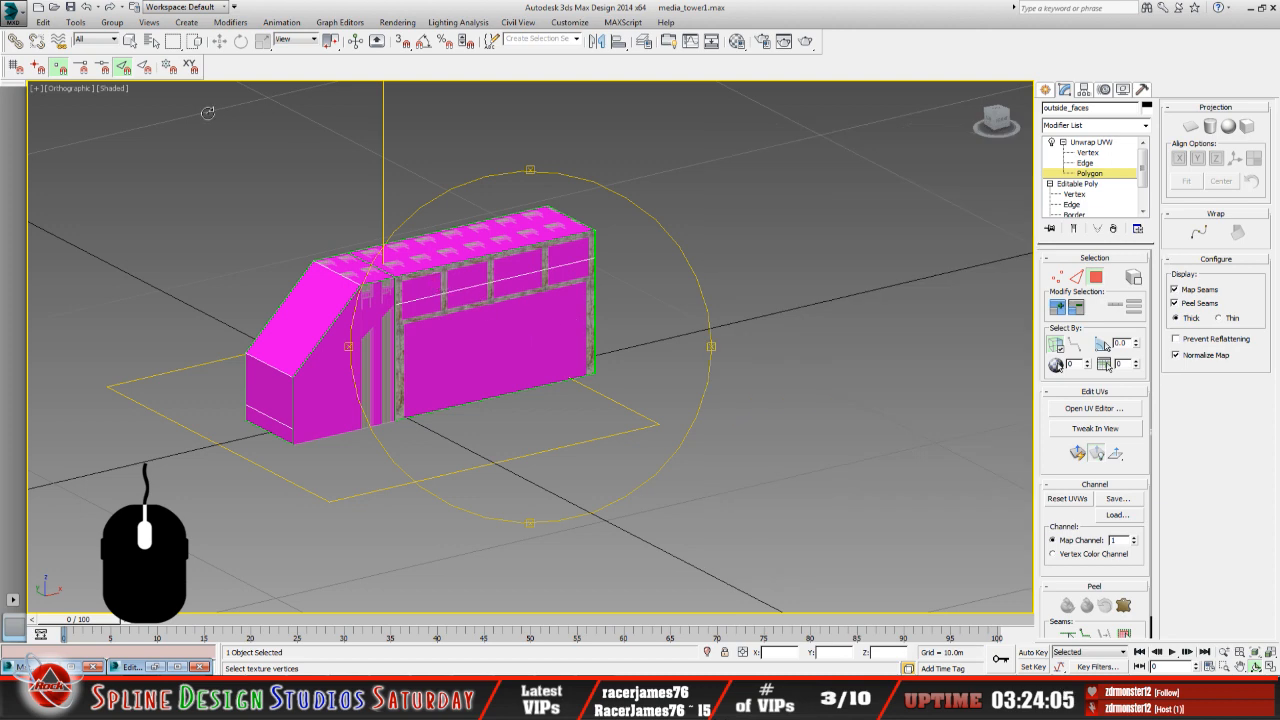
Select the upper strip of the framed wall and restore the UV editor next to the model.
click(95, 39)
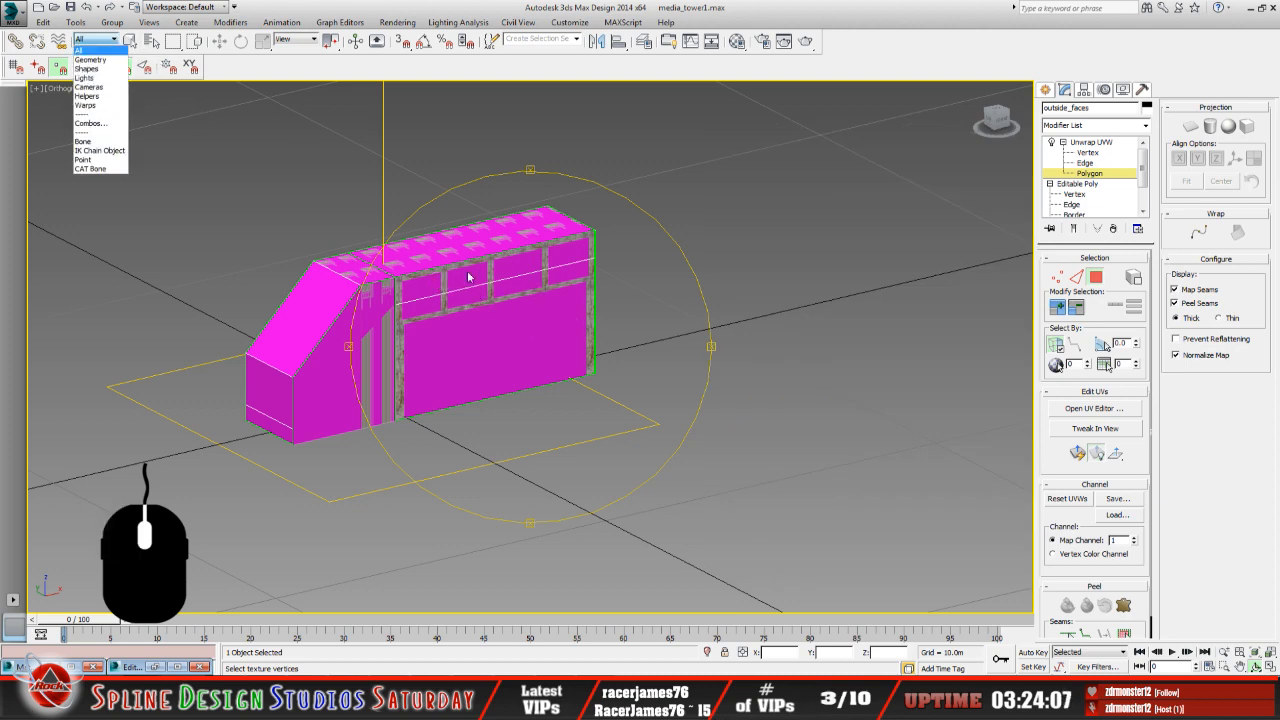
click(849, 16)
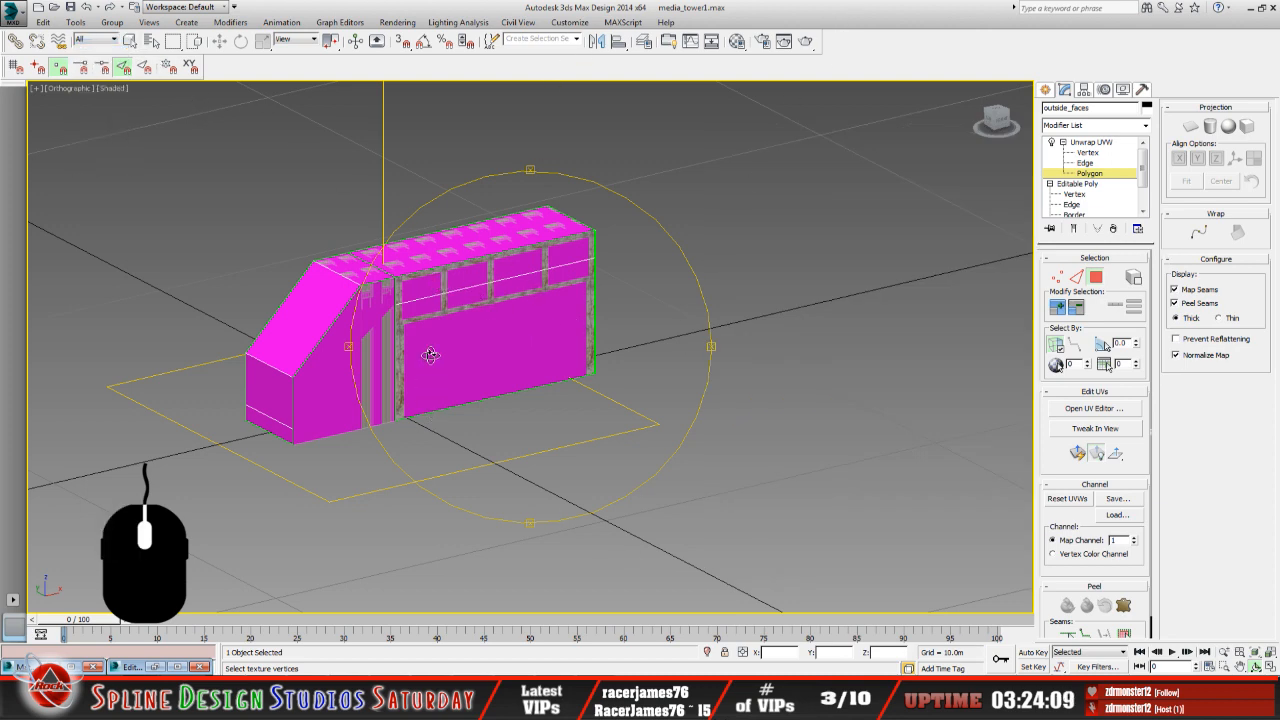
click(136, 43)
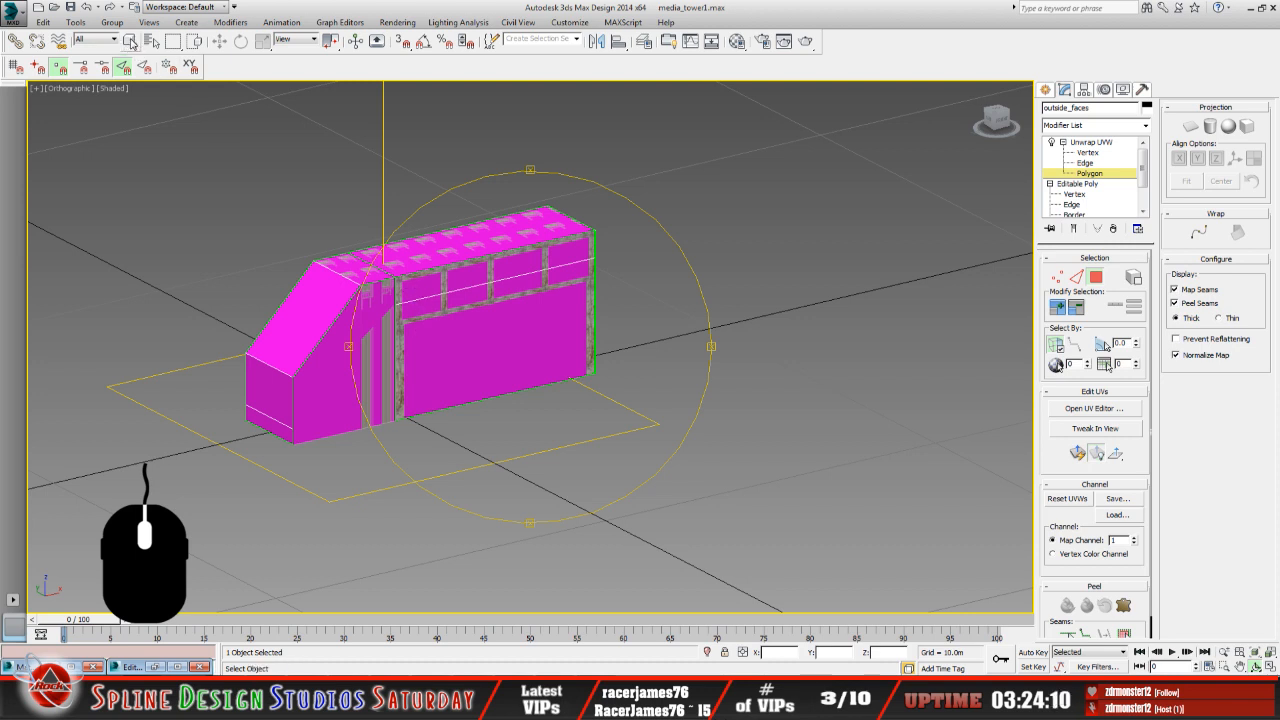
click(409, 297)
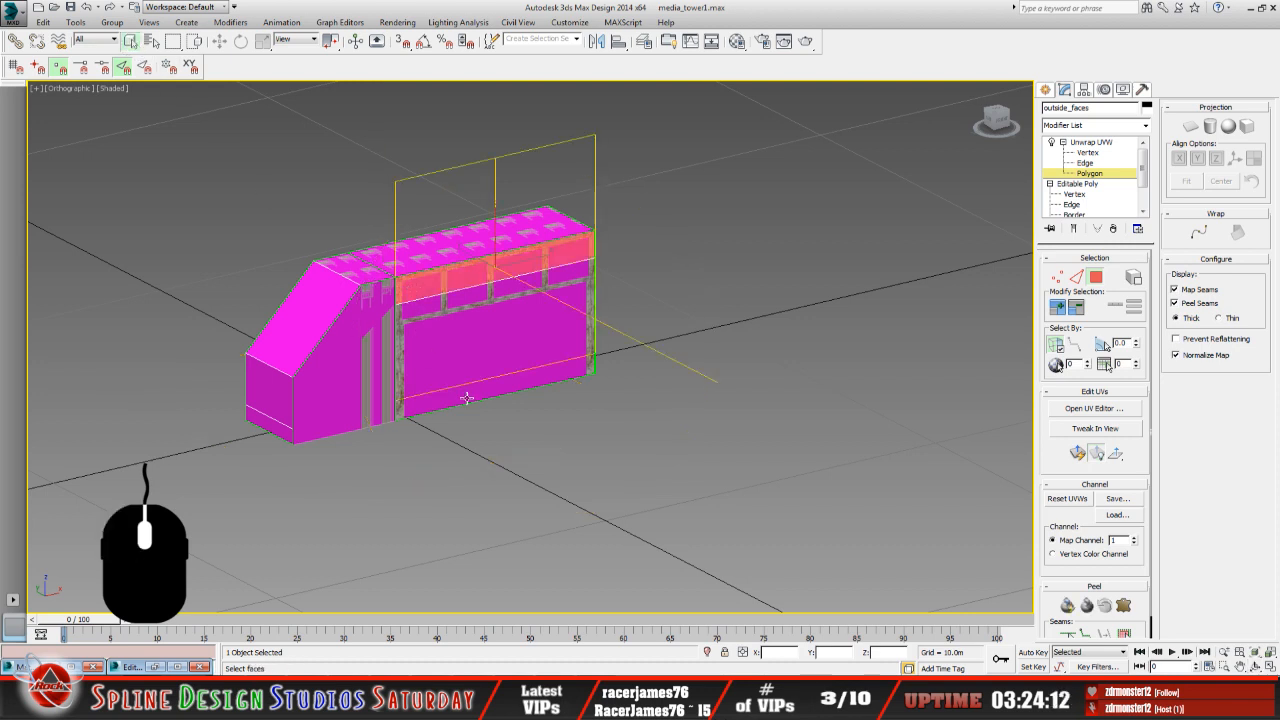
click(150, 667)
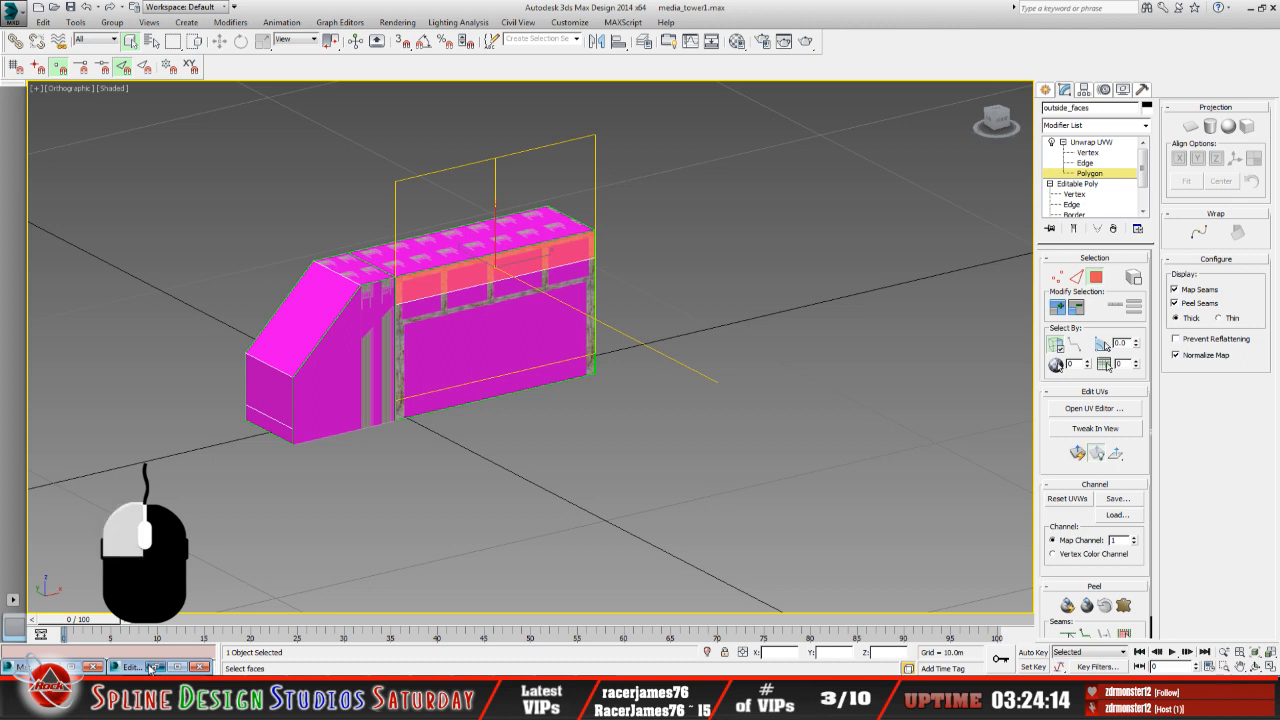
middle_drag(877, 400, 834, 402)
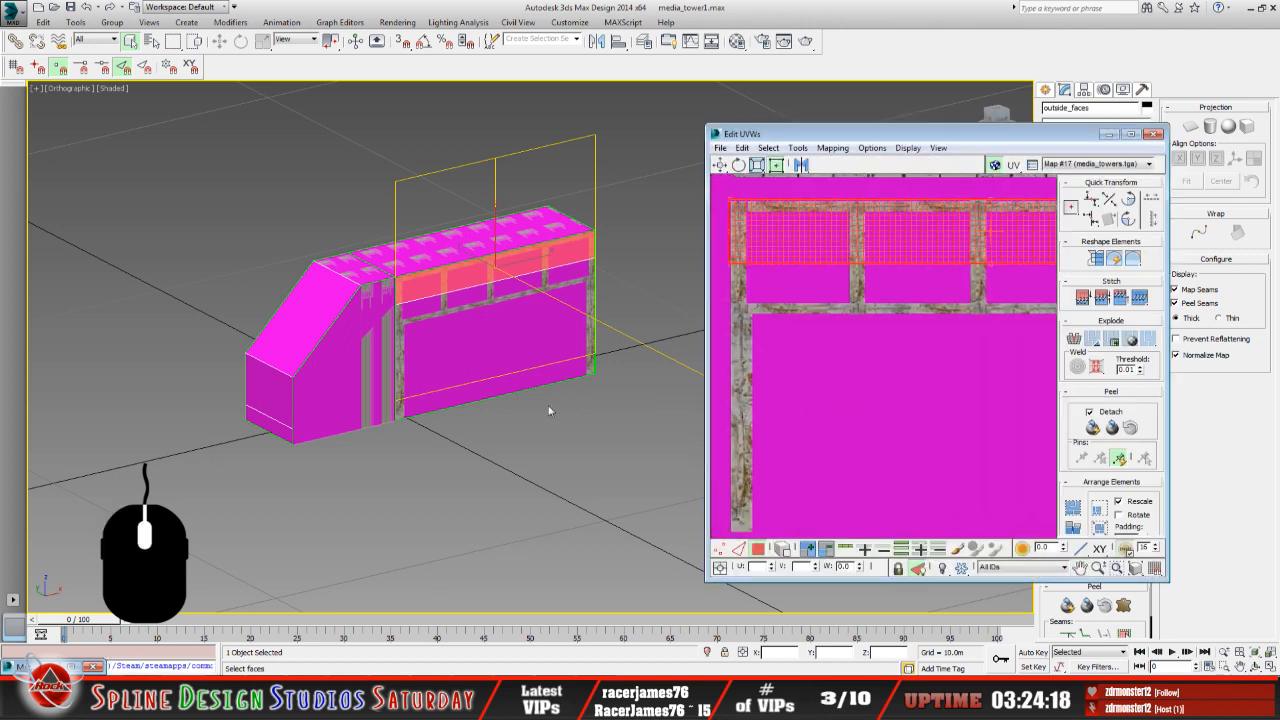
Select the wall's large lower face, lower its UV top edge to the underside of the frame's horizontal beam and deselect it.
click(430, 348)
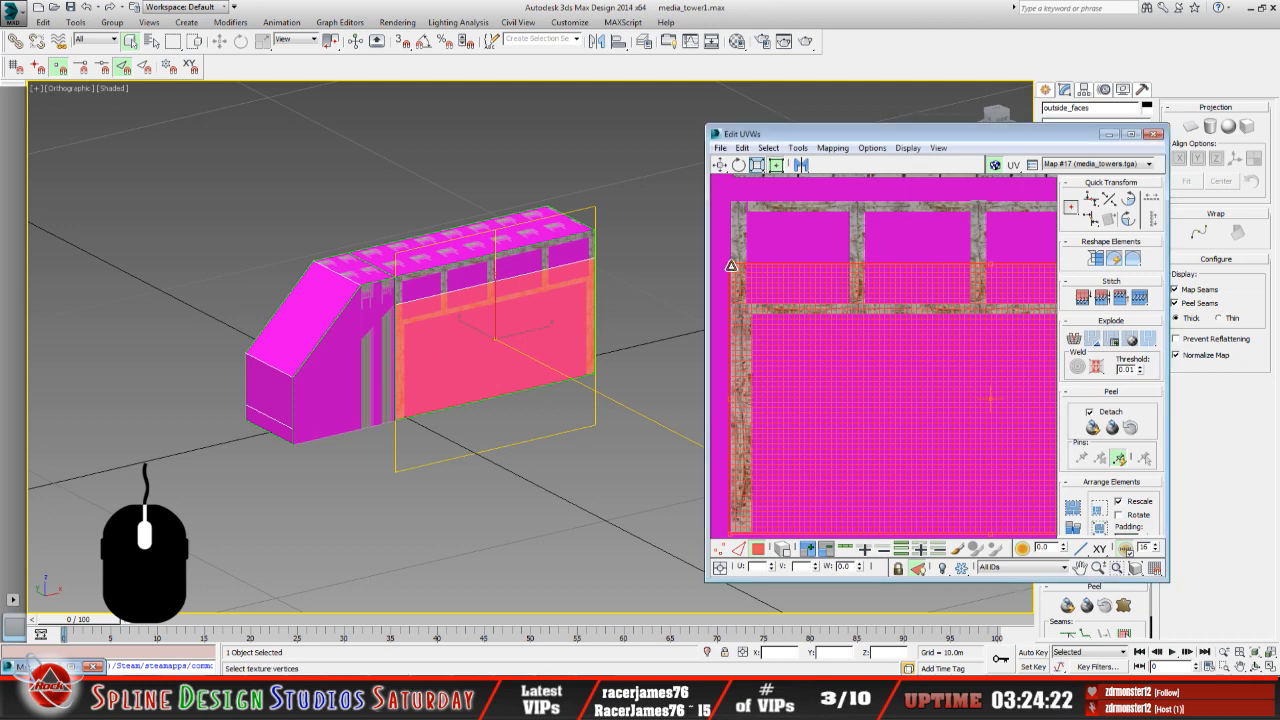
drag(731, 266, 727, 317)
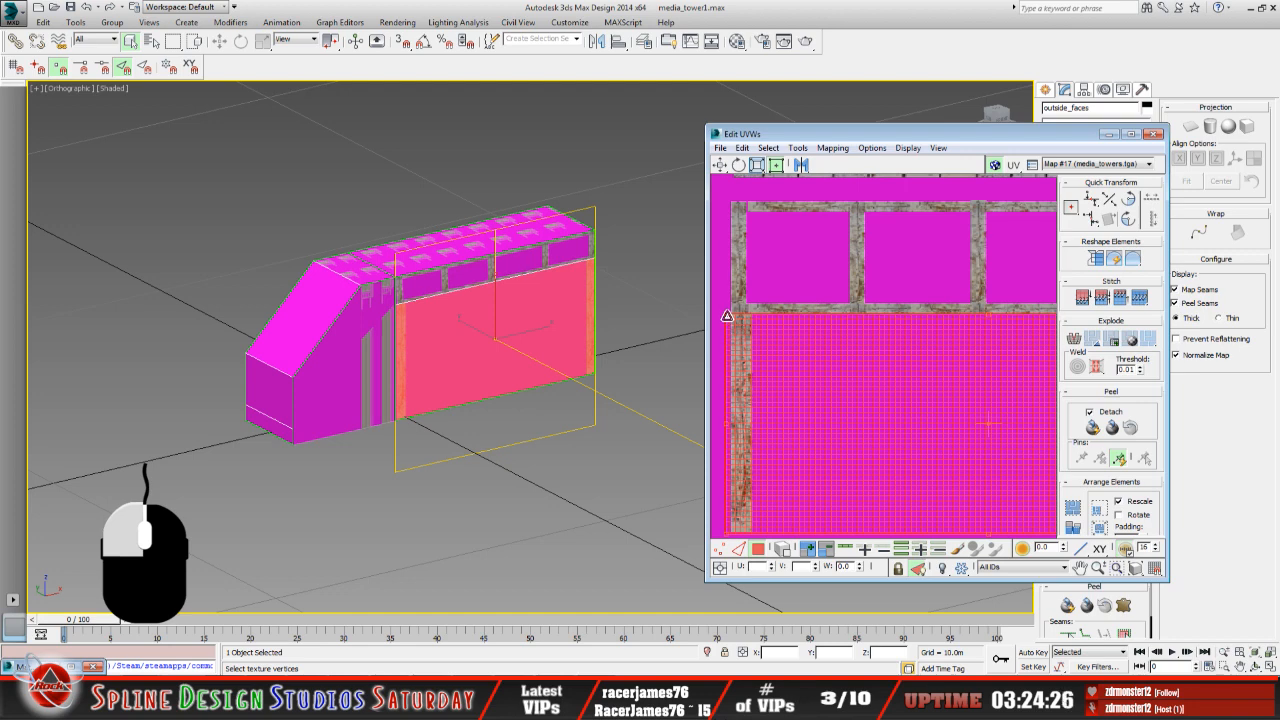
drag(727, 316, 726, 316)
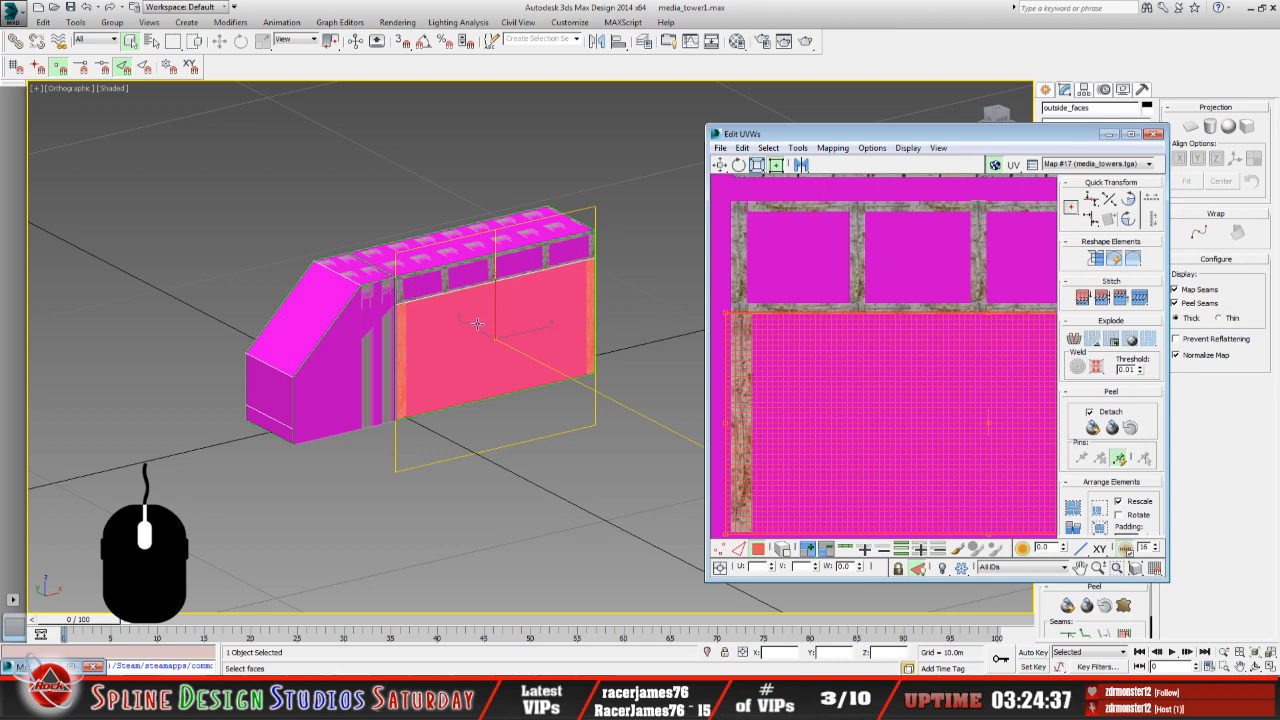
scroll(395, 302, up, 3)
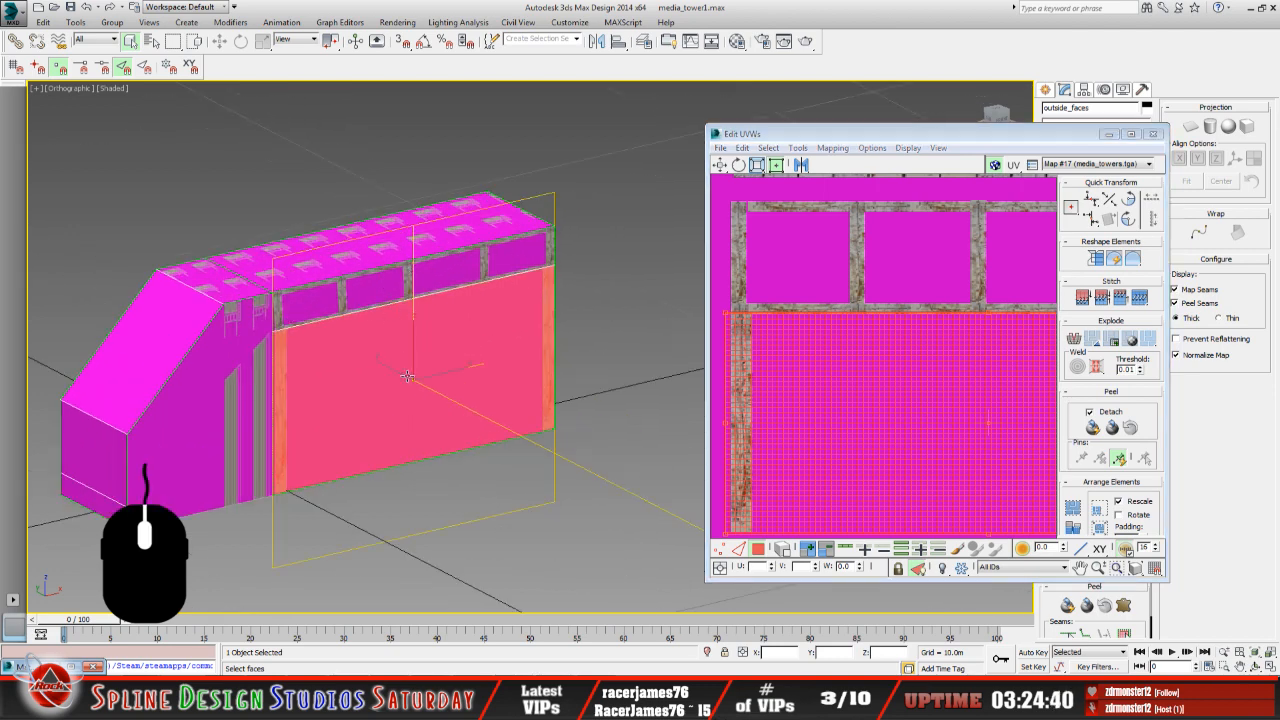
click(600, 378)
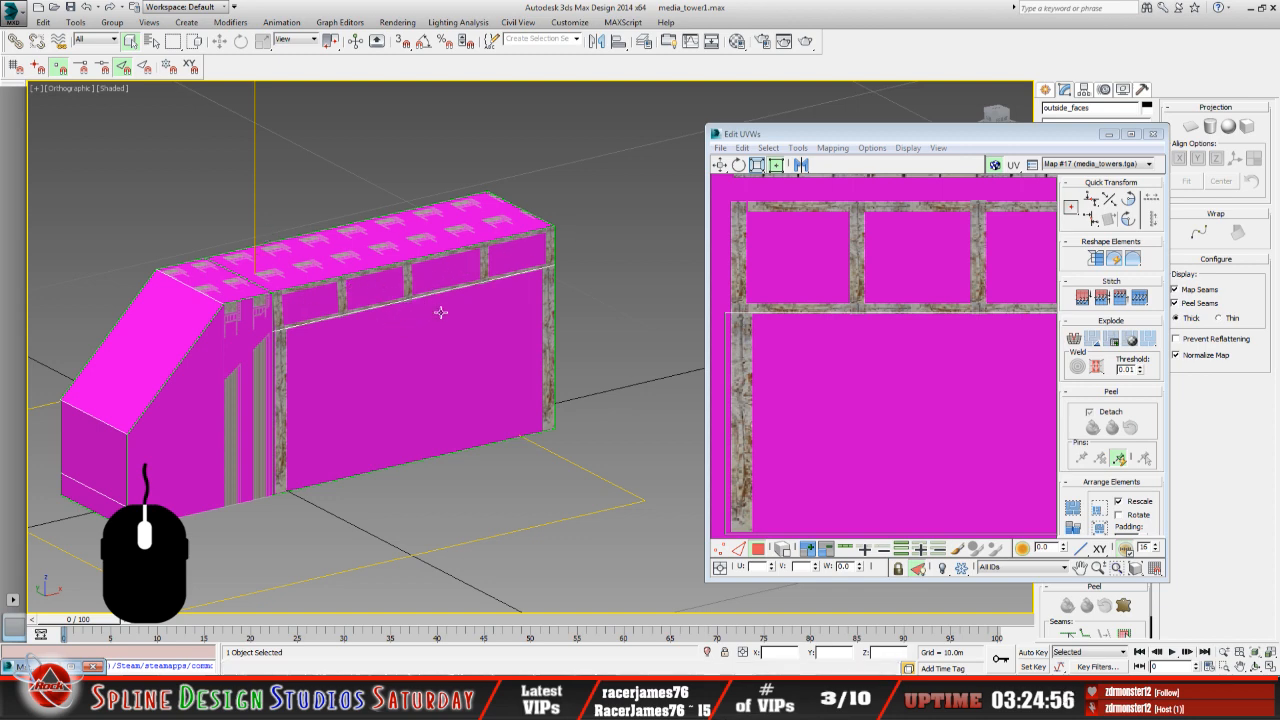
scroll(442, 314, down, 3)
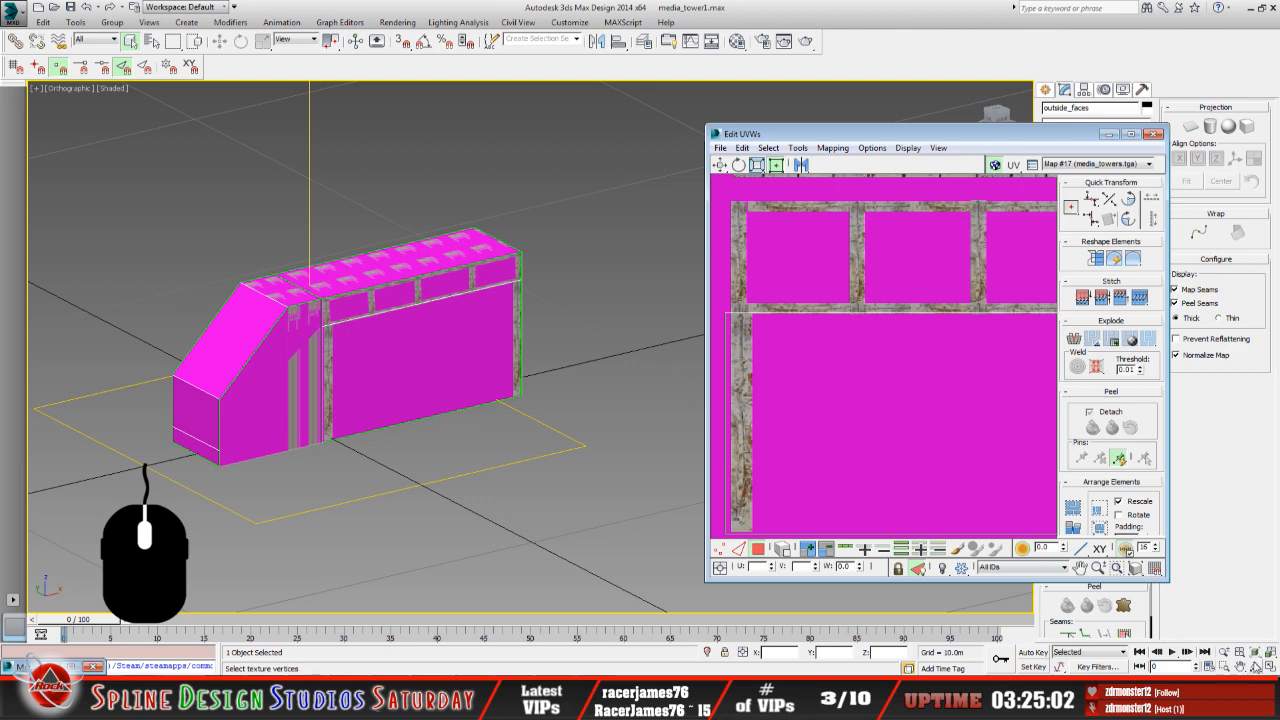
Orbit to the opposite side of the building and select both the upper and lower faces of its rectangular wall.
click(1255, 667)
drag(487, 391, 617, 380)
drag(422, 380, 362, 345)
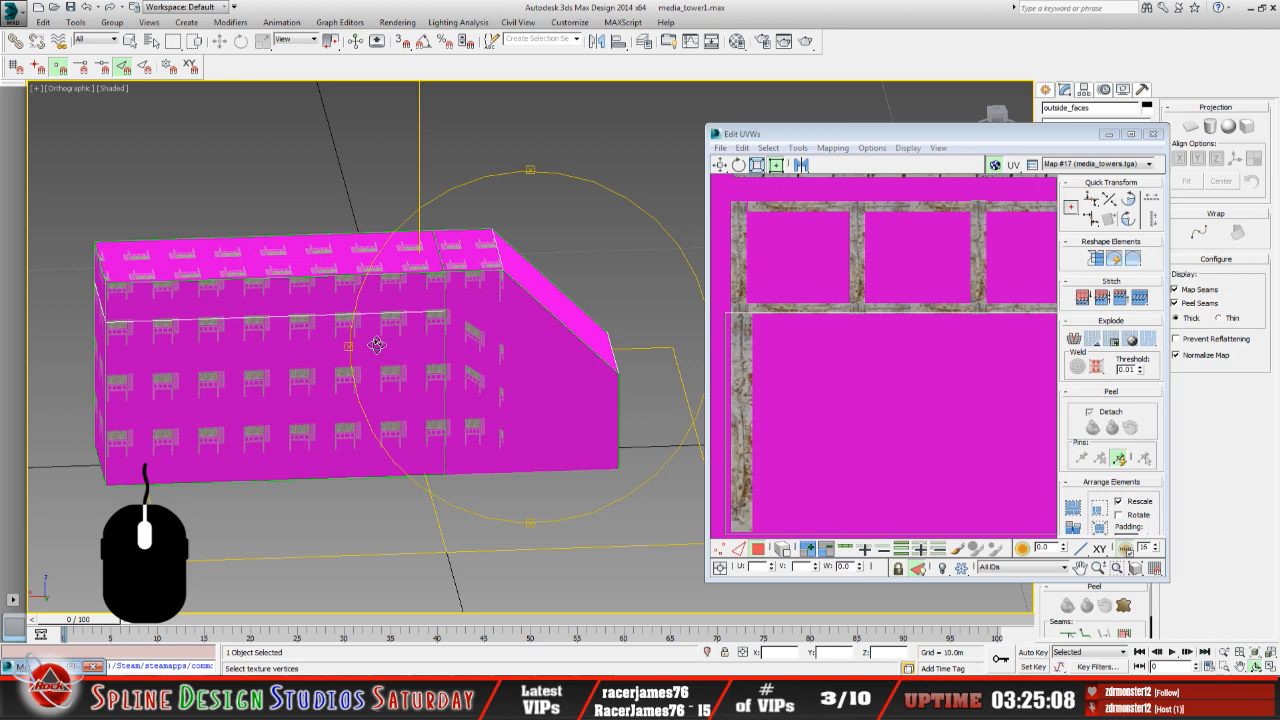
click(130, 41)
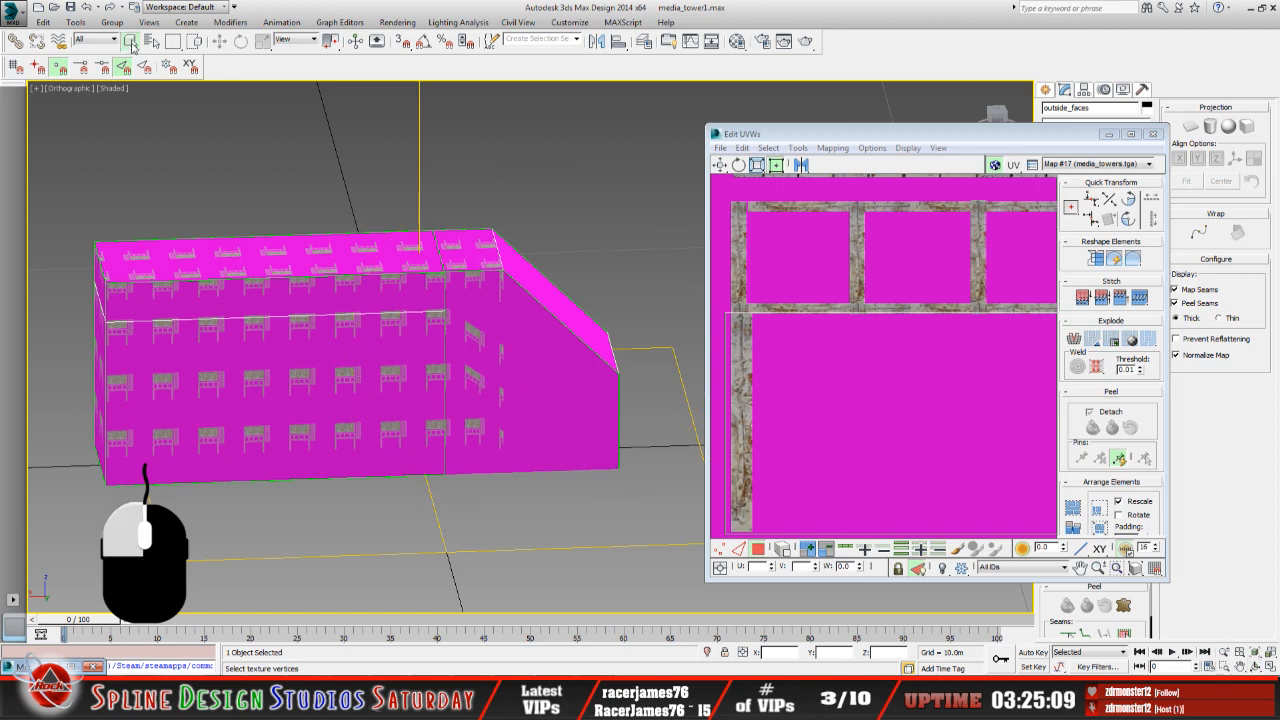
click(197, 303)
ctrl+click(236, 357)
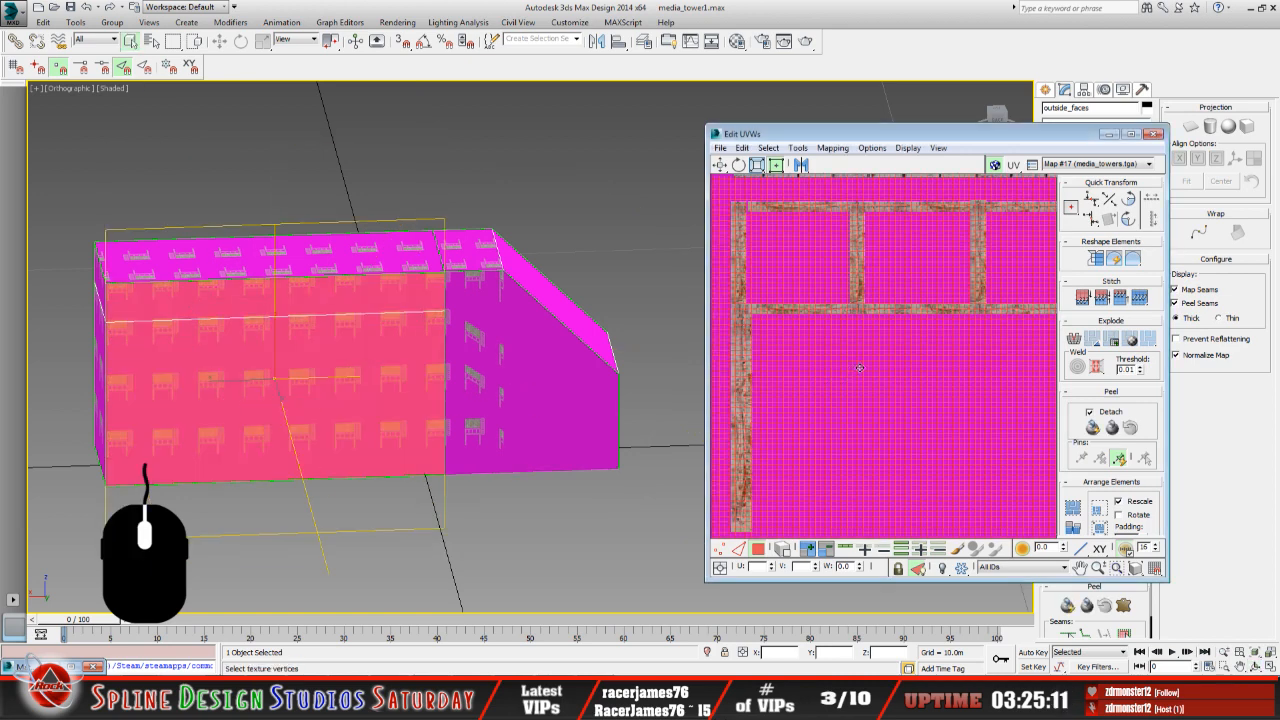
Scale the opposite wall's oversized UV cluster down to roughly the size of the texture tile.
scroll(859, 369, down, 10)
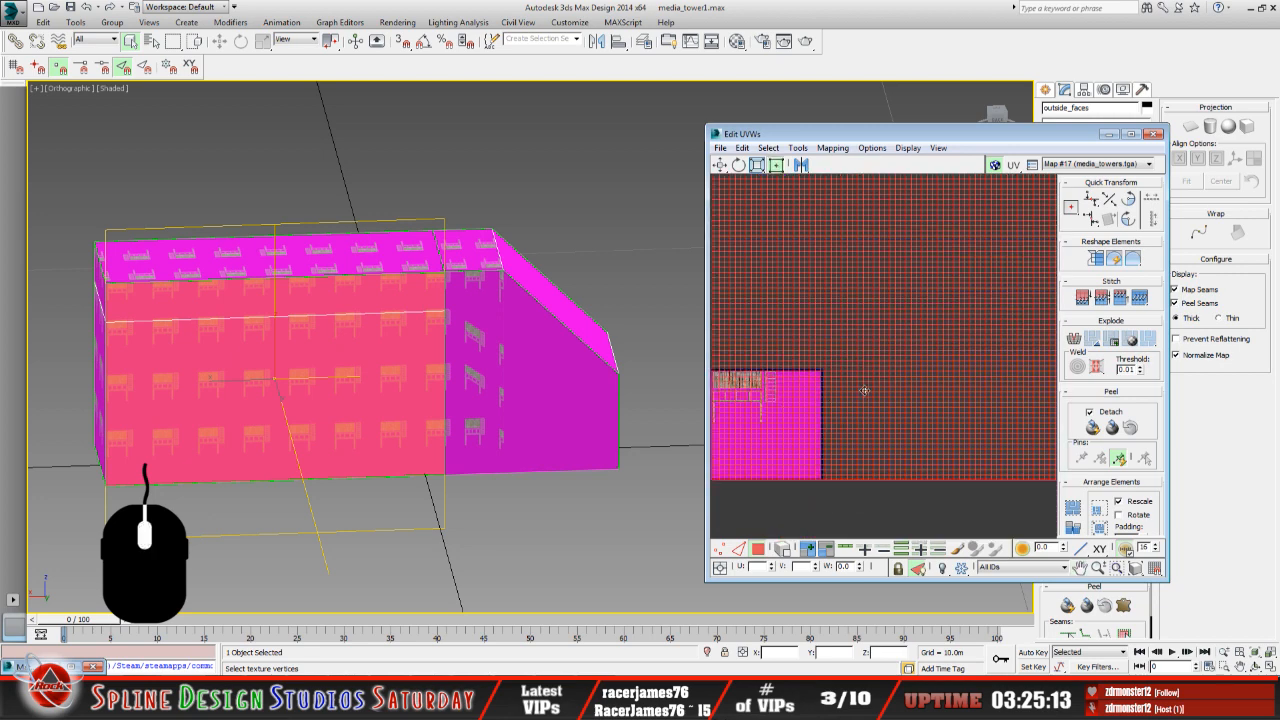
scroll(866, 391, down, 8)
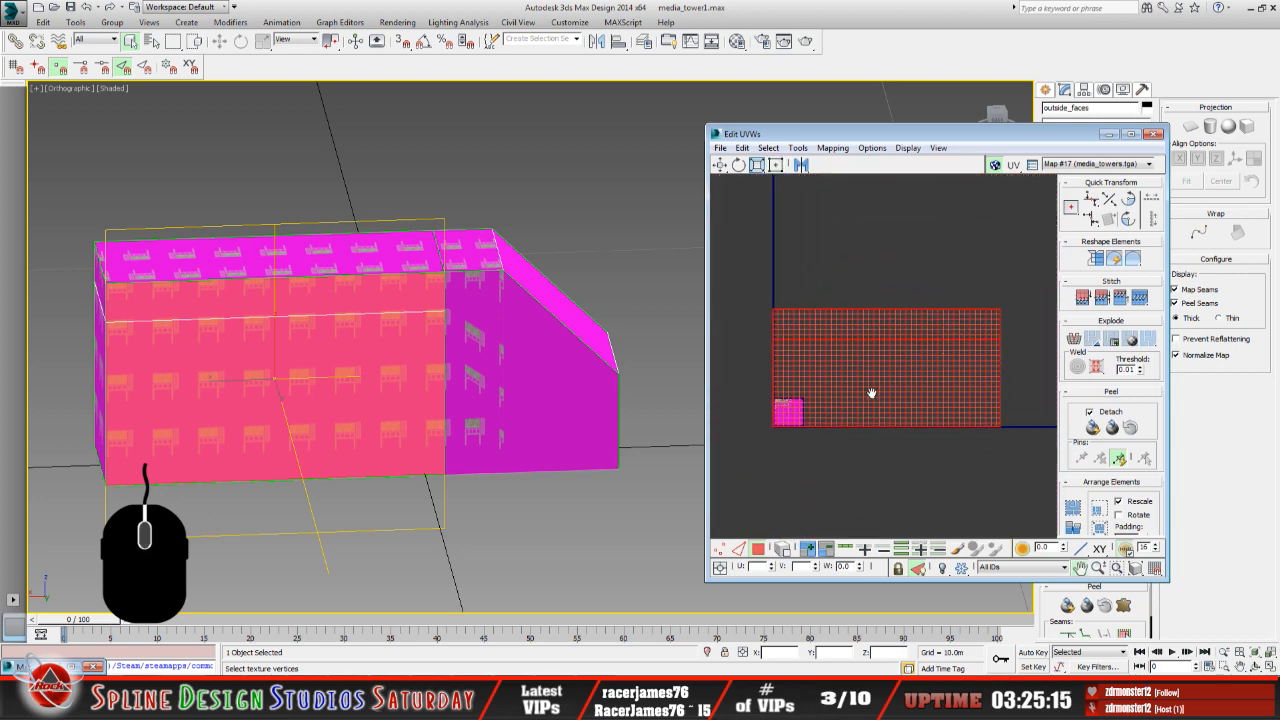
middle_drag(872, 393, 871, 393)
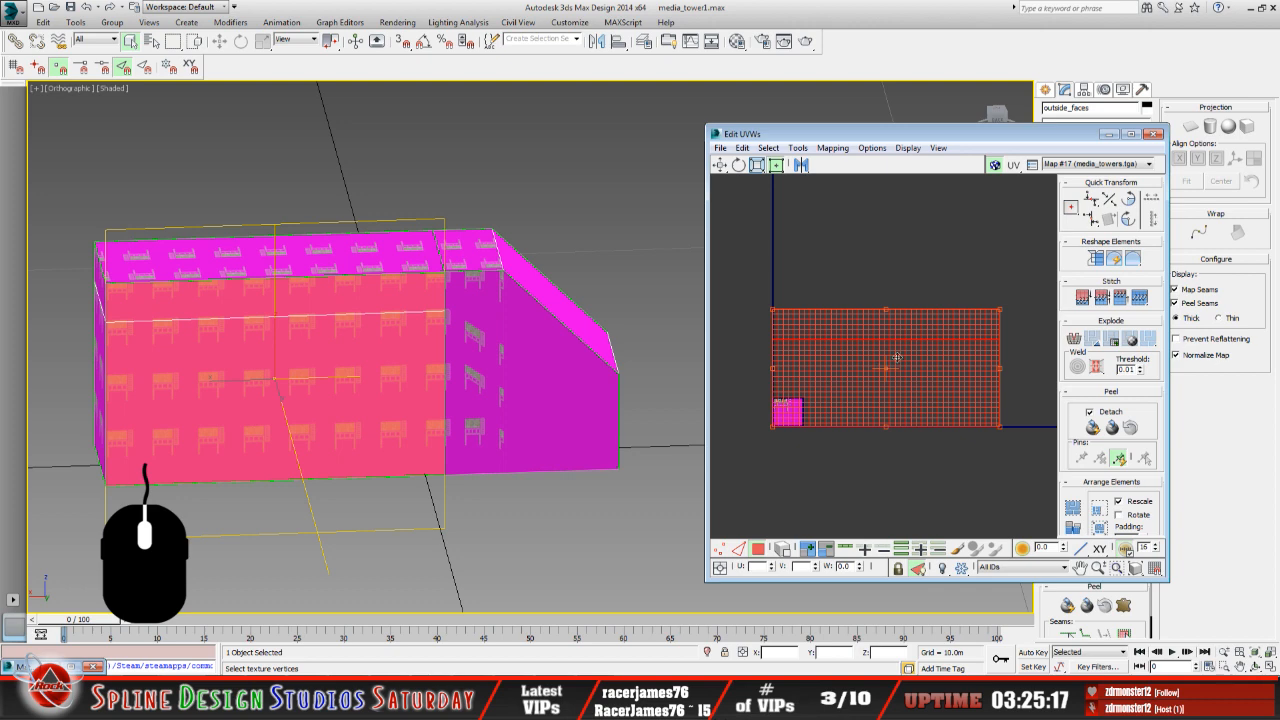
drag(997, 312, 802, 396)
scroll(828, 405, up, 10)
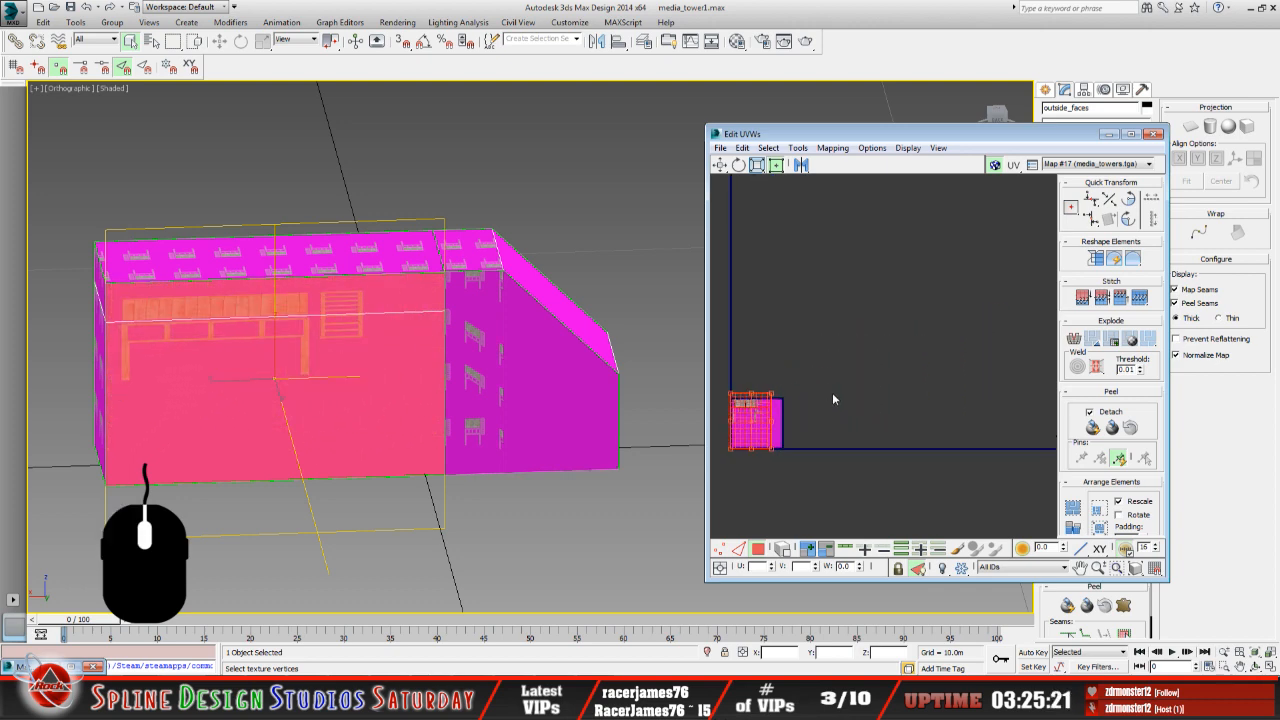
middle_drag(893, 350, 923, 343)
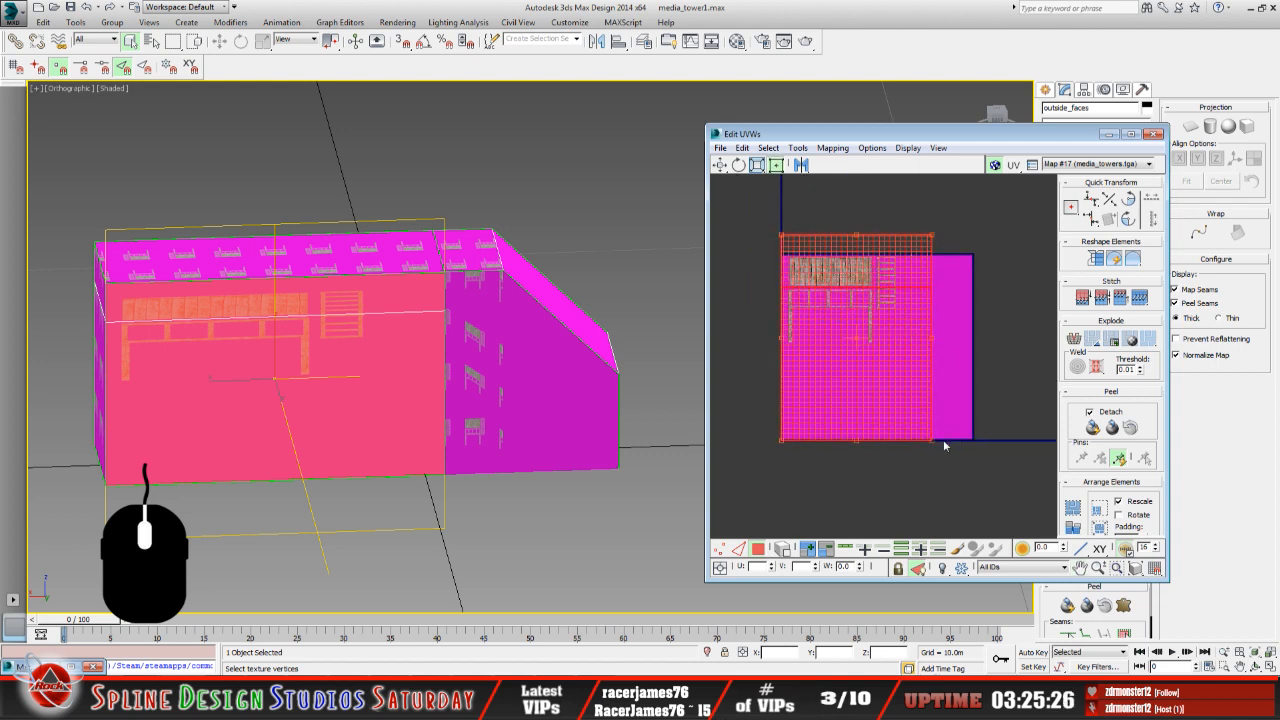
Shrink the UV cluster from its corners until it roughly encloses the wooden frame in the texture.
drag(930, 440, 920, 347)
drag(779, 236, 787, 288)
scroll(873, 327, up, 5)
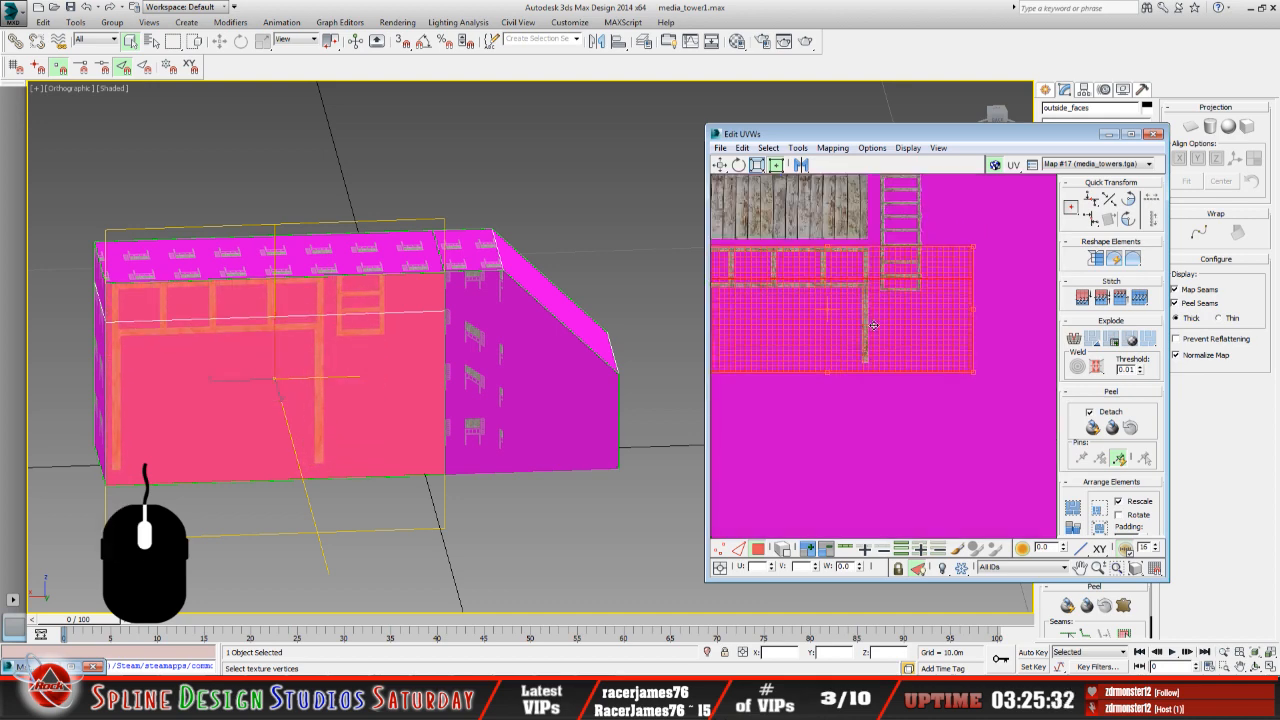
middle_drag(882, 335, 953, 354)
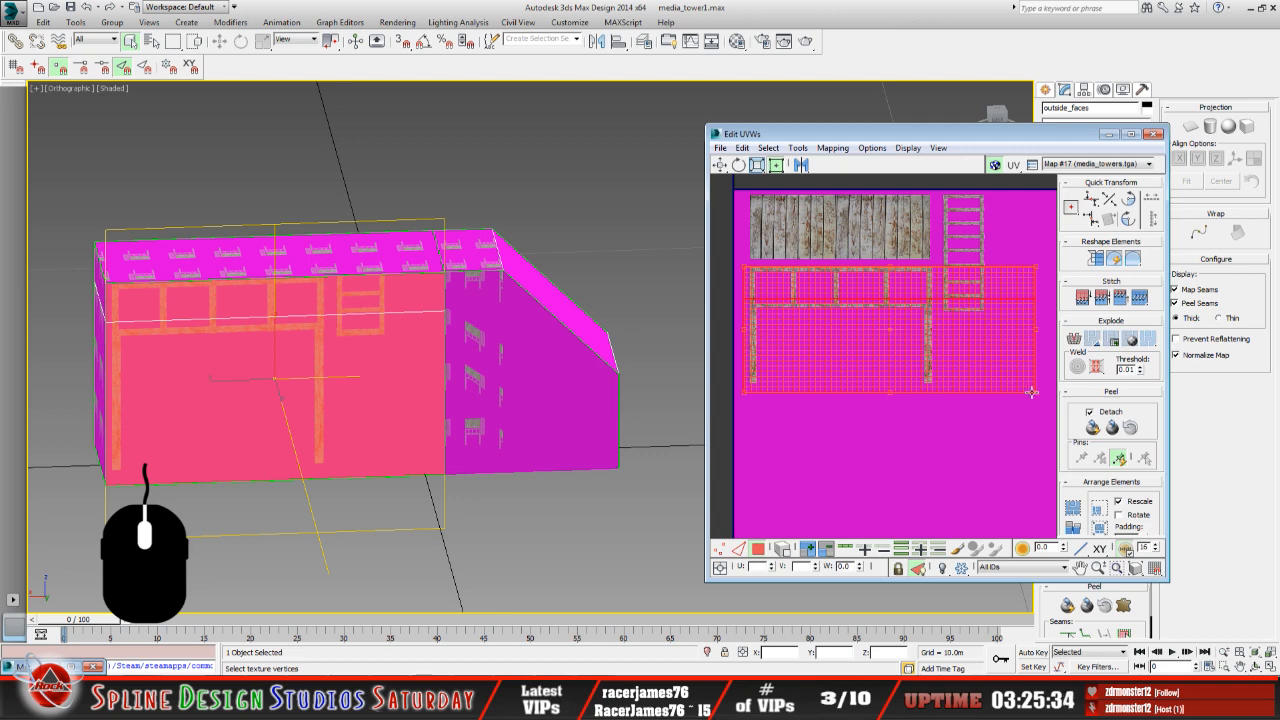
drag(1034, 392, 933, 386)
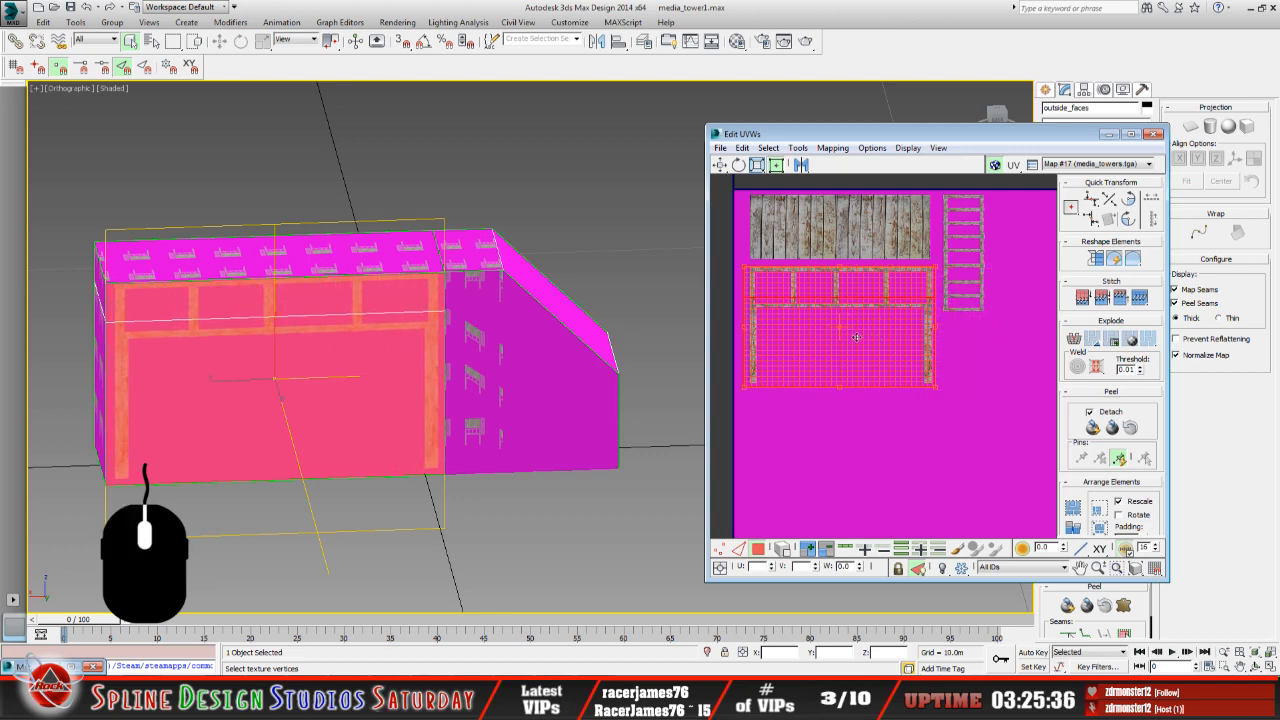
Align the cluster's upper-left and lower-left corners with the outer edge of the wooden frame's left post.
middle_drag(857, 338, 923, 350)
scroll(847, 324, up, 2)
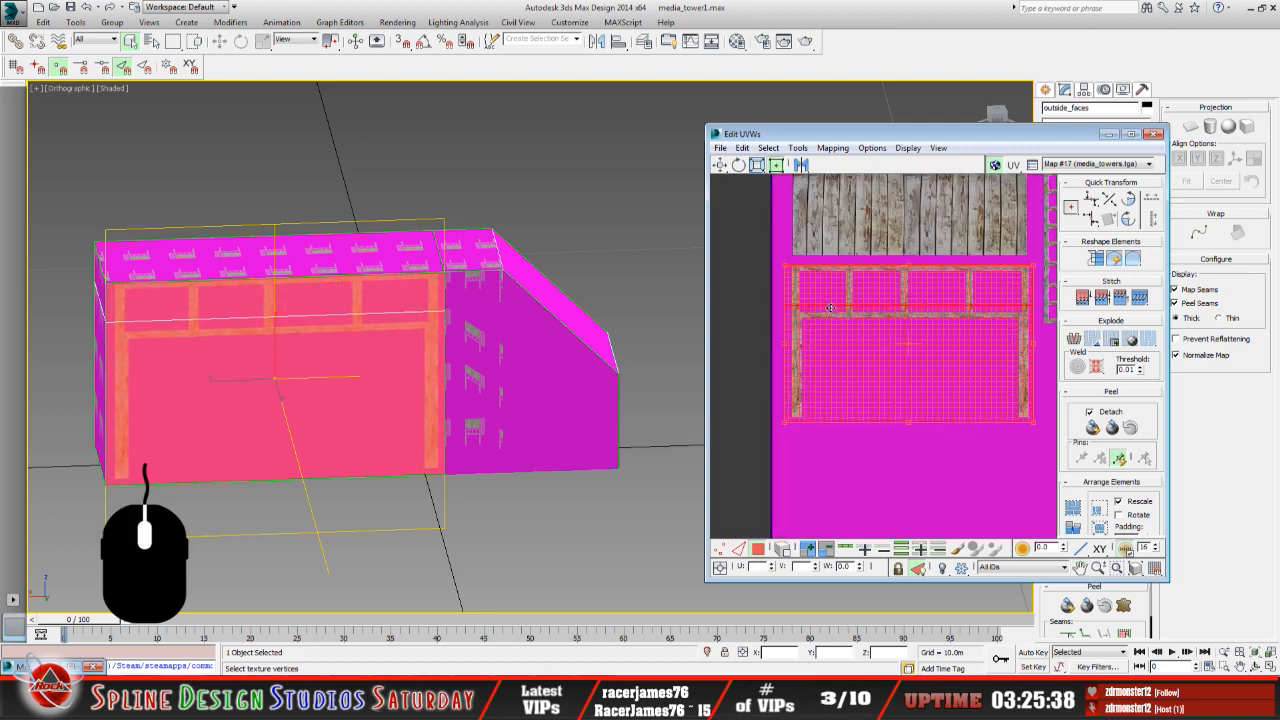
scroll(833, 303, up, 4)
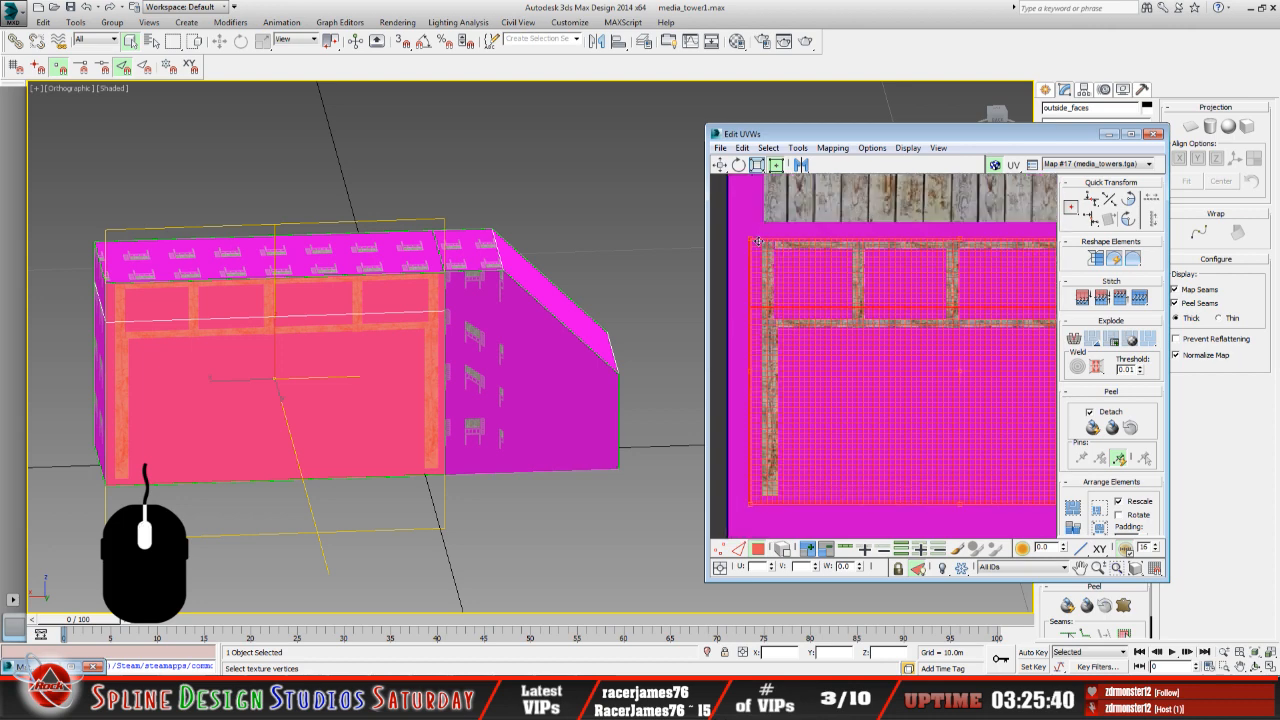
drag(751, 247, 765, 243)
drag(763, 504, 763, 496)
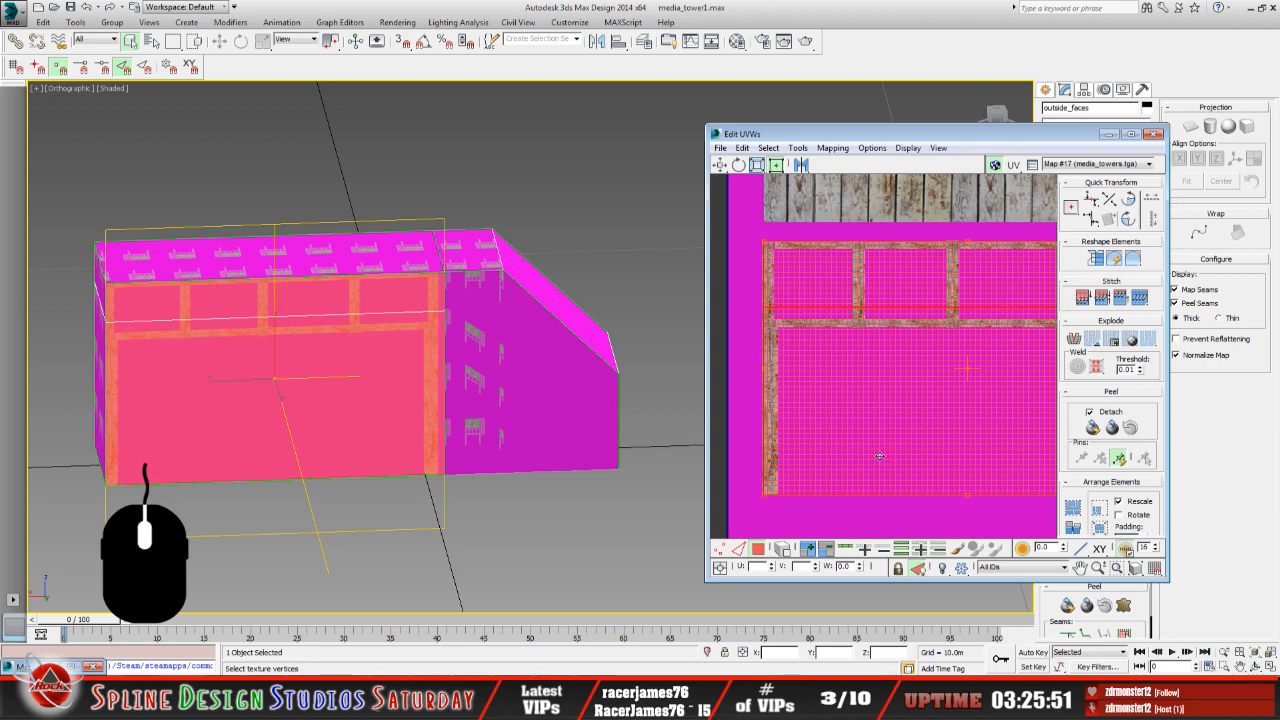
Select the wall's upper strip and extend its UV lower edge to the underside of the frame's horizontal beam.
scroll(879, 457, down, 2)
middle_drag(869, 418, 831, 411)
middle_drag(931, 398, 886, 347)
scroll(900, 378, down, 2)
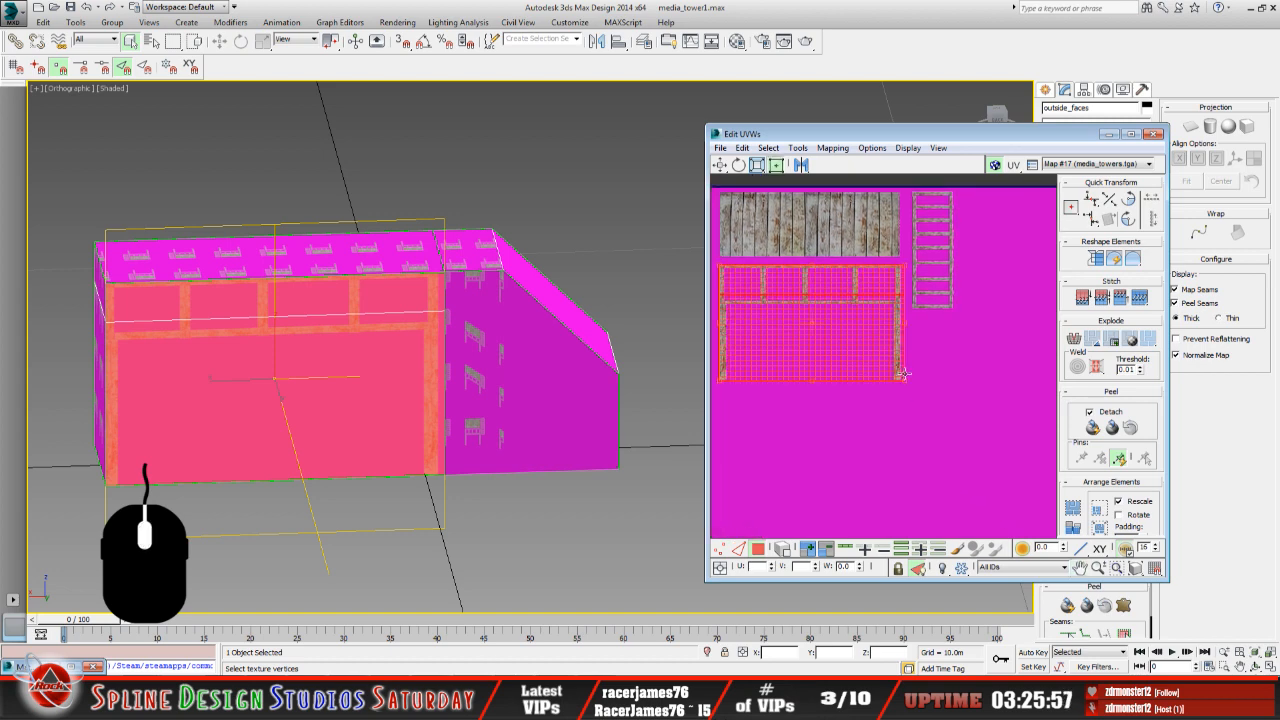
middle_drag(903, 374, 949, 401)
scroll(890, 364, up, 1)
mouse_move(885, 367)
middle_down()
mouse_move(906, 366)
mouse_move(896, 374)
middle_up()
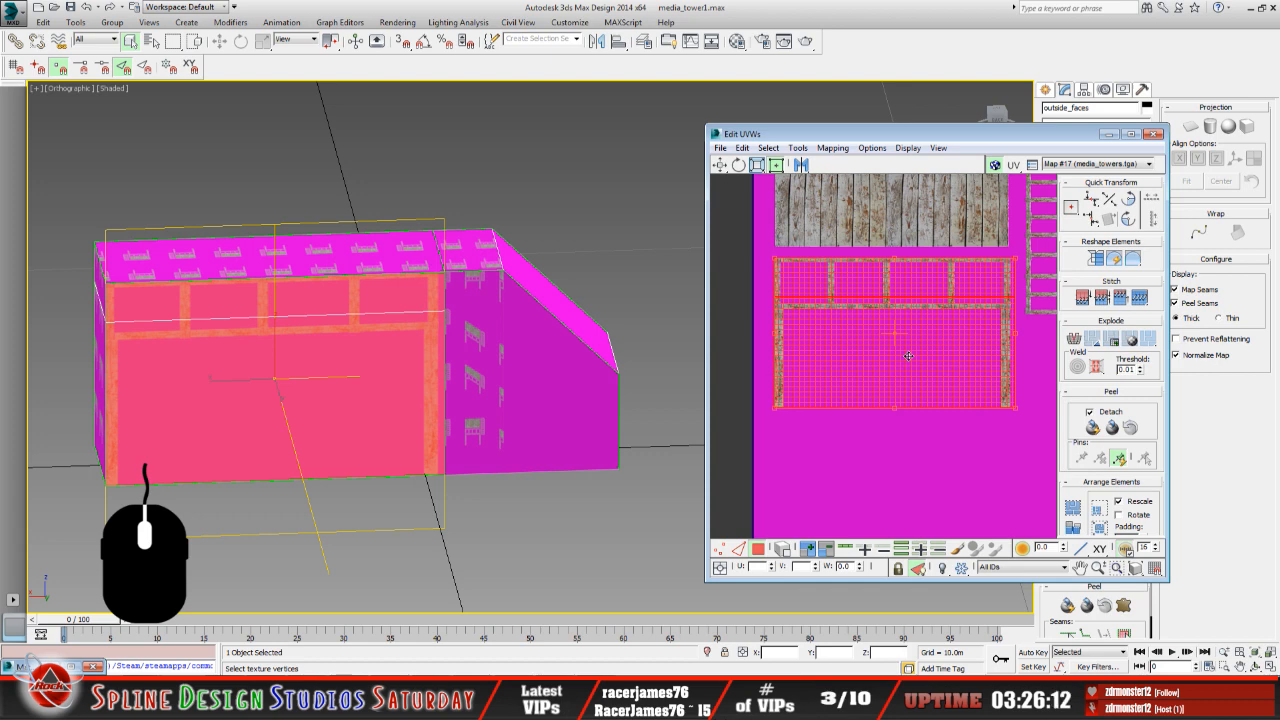
click(242, 310)
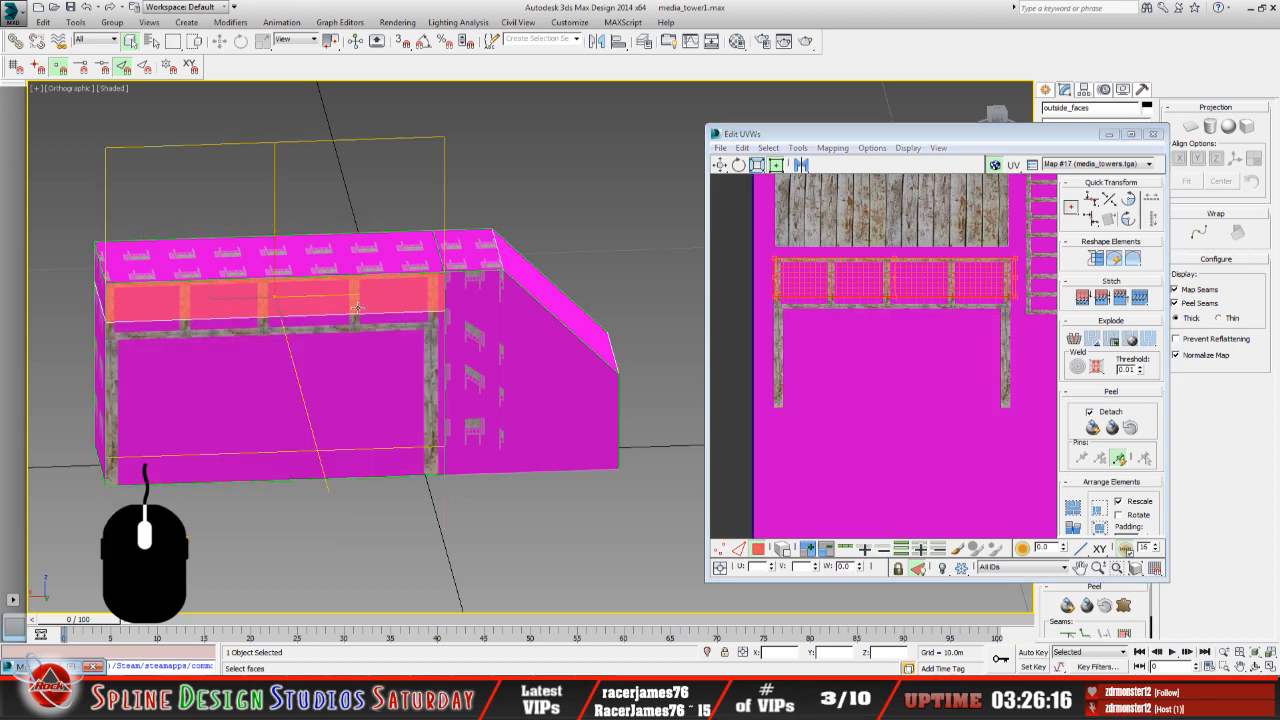
drag(776, 299, 777, 305)
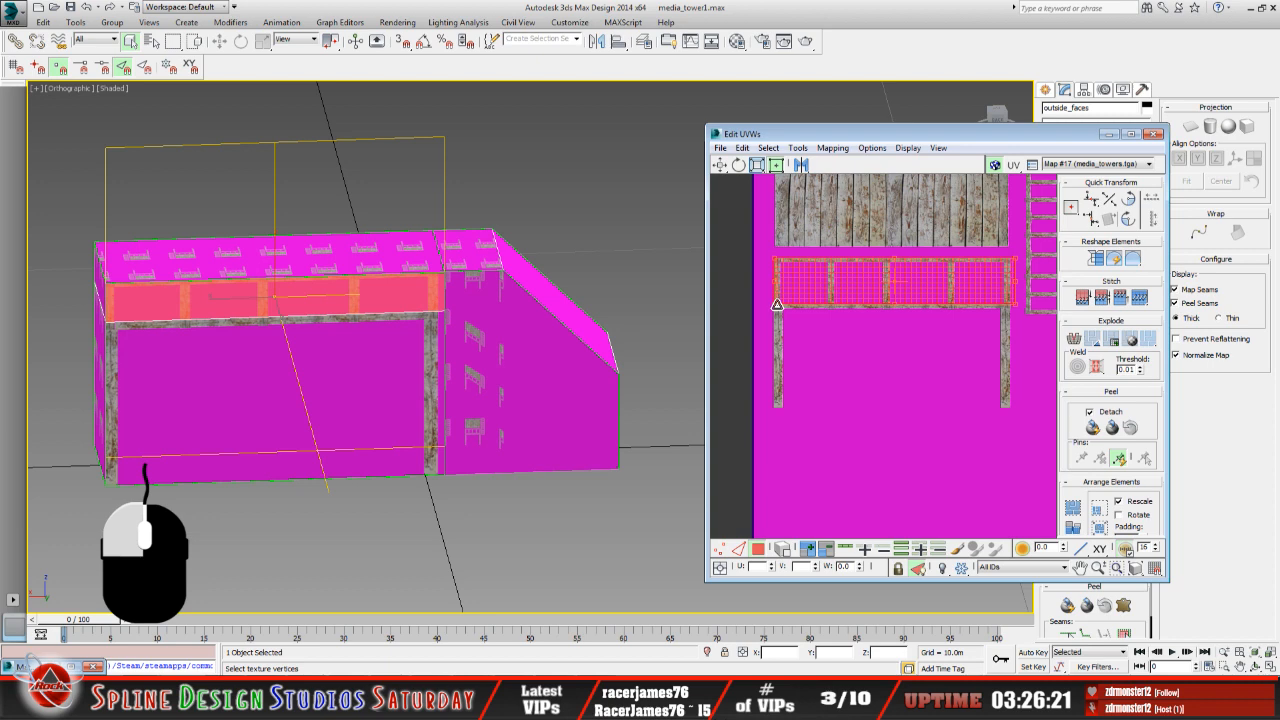
Select the wall's large lower face, lower its UV top edge slightly within the horizontal beam and deselect it.
scroll(843, 326, up, 5)
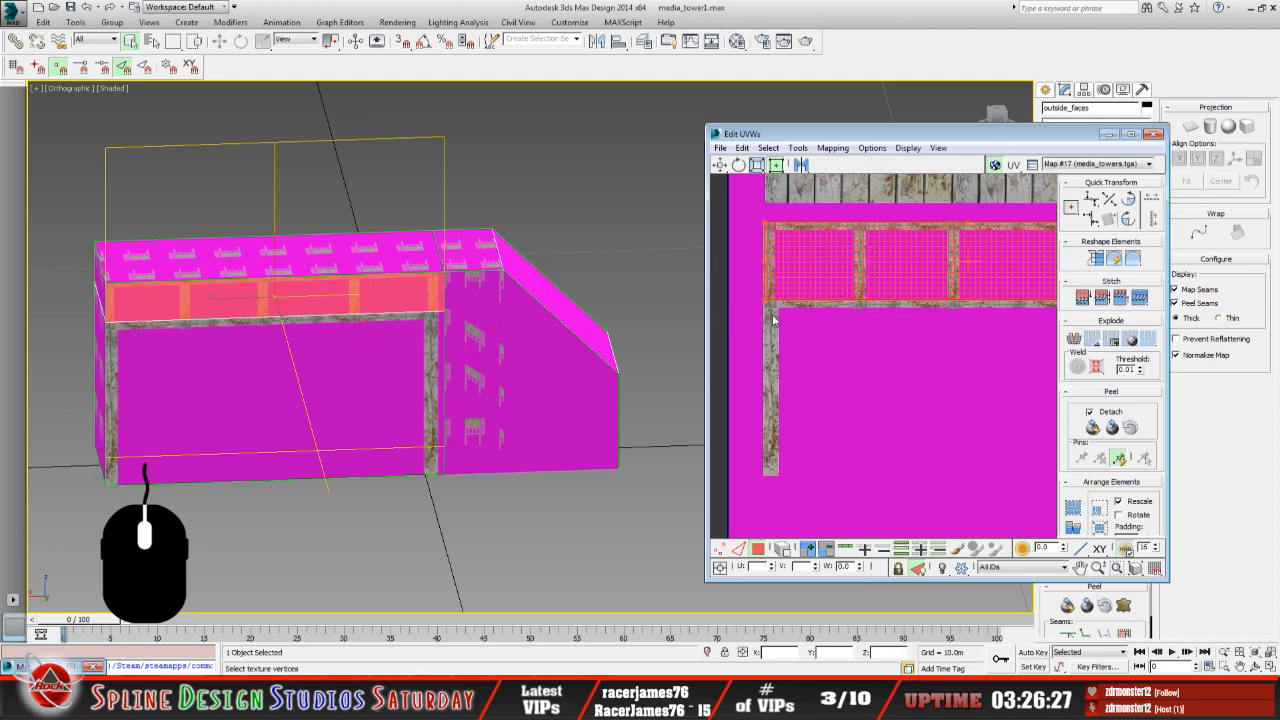
click(766, 372)
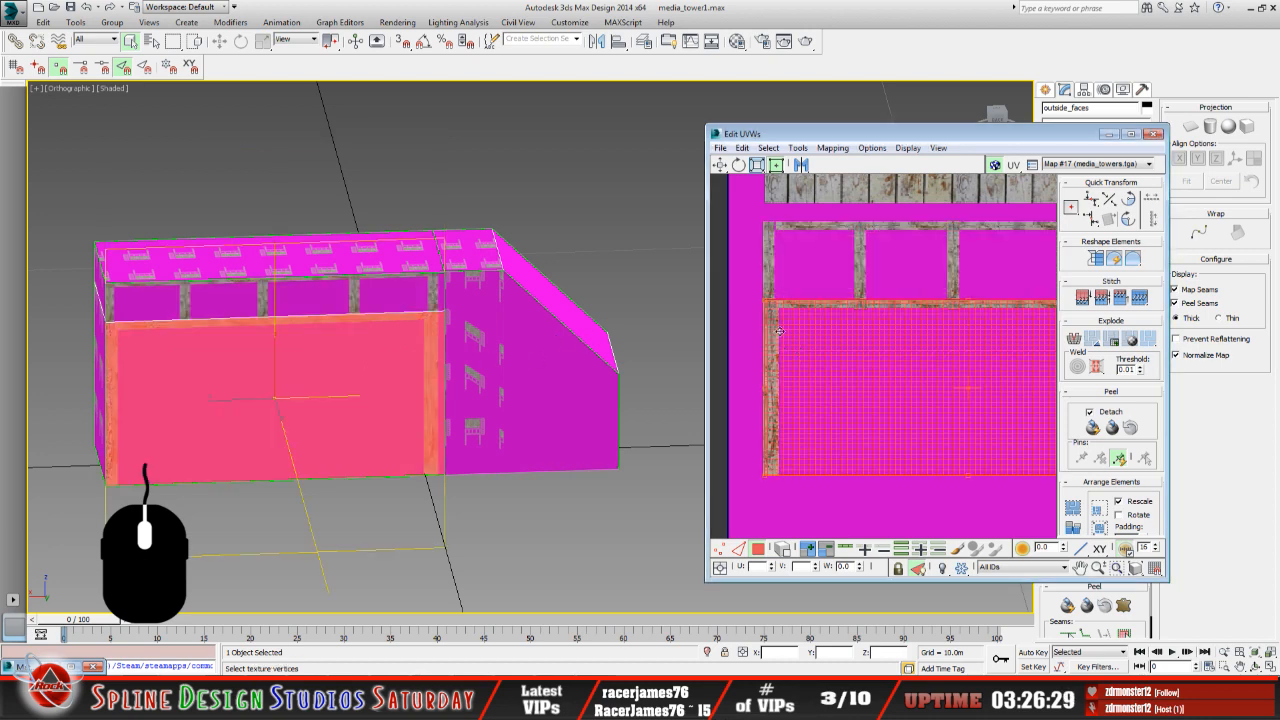
drag(767, 303, 766, 305)
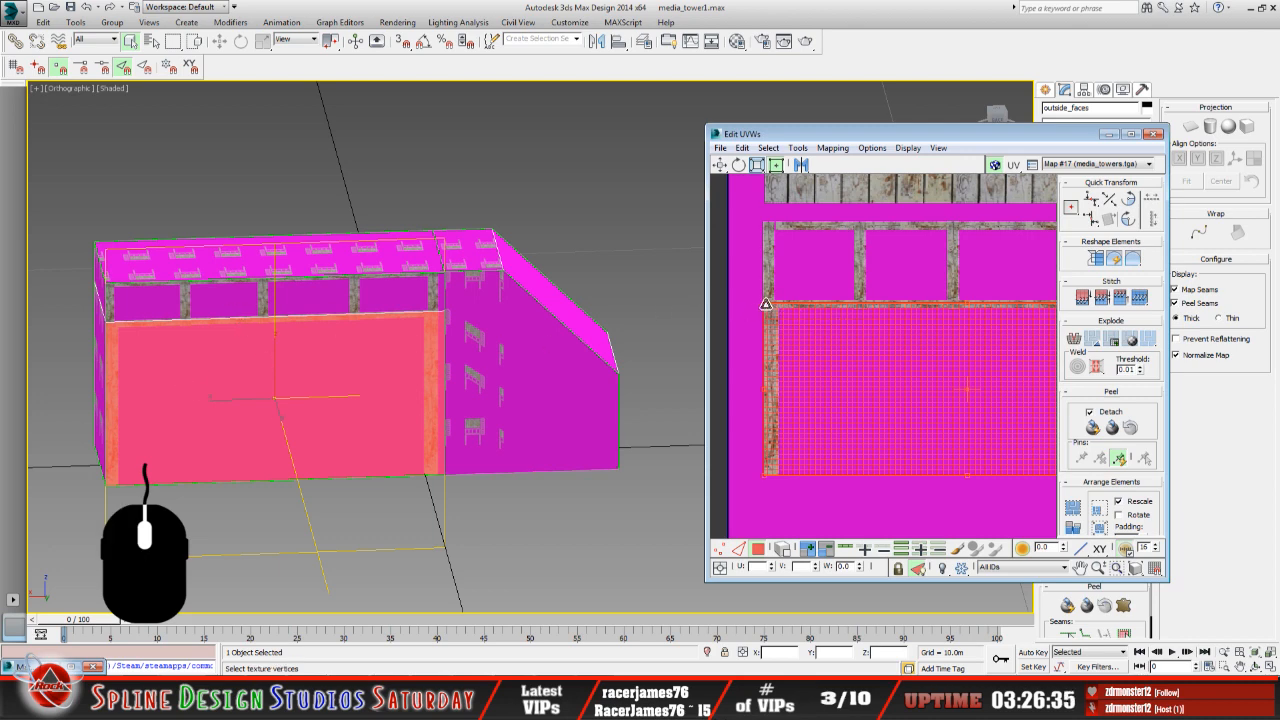
click(767, 305)
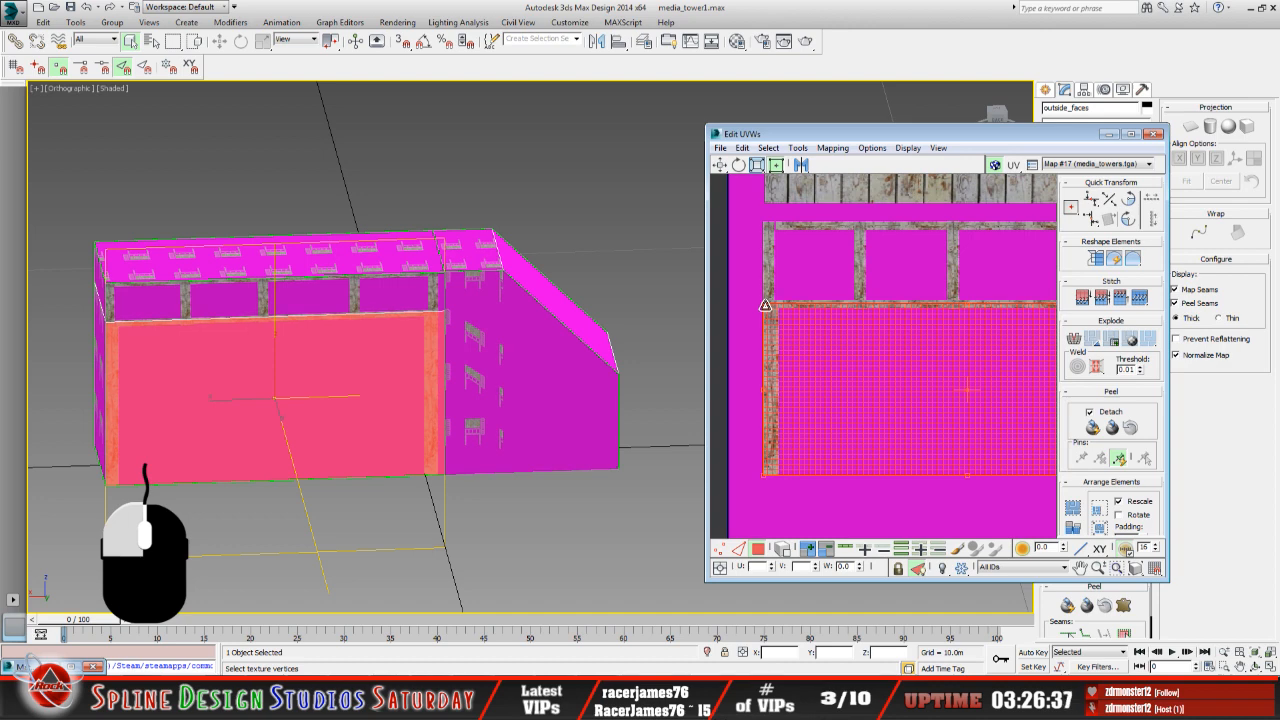
click(759, 352)
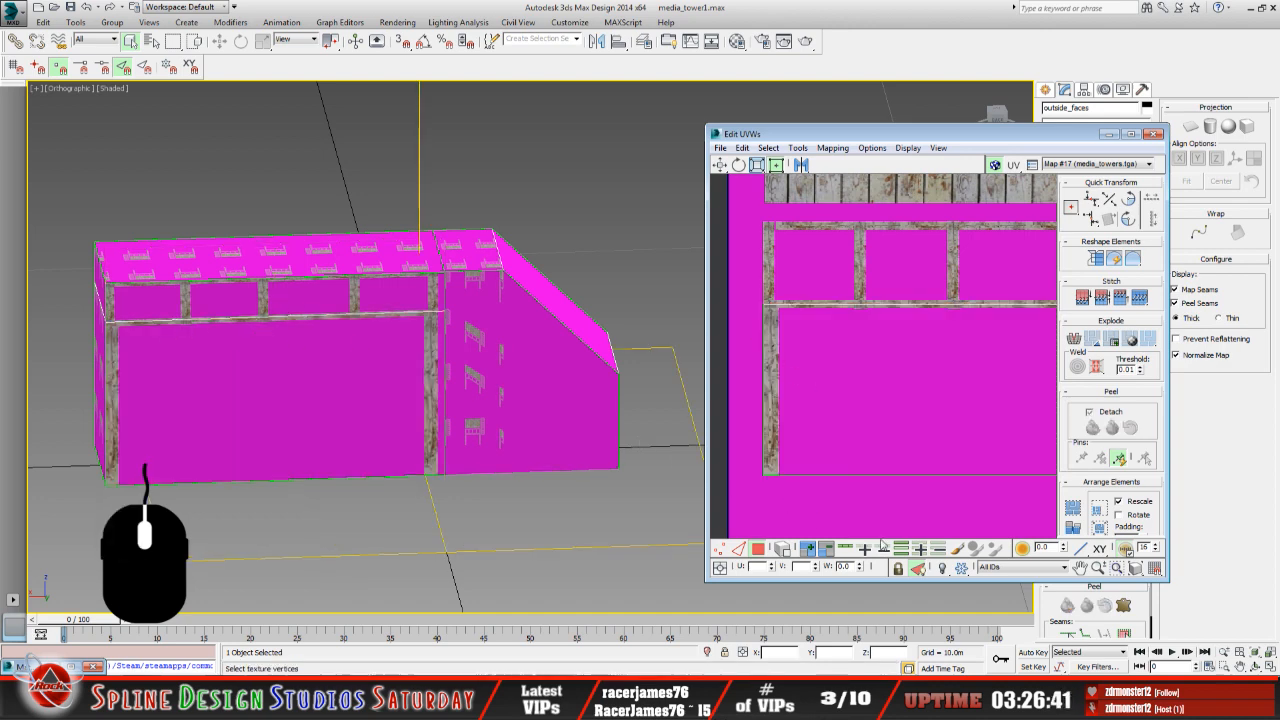
Select the wall's large lower face, lower its UV top edge to the underside of the frame's horizontal beam and deselect it.
click(1256, 667)
mouse_move(454, 370)
mouse_down()
mouse_move(640, 347)
mouse_move(460, 364)
mouse_up()
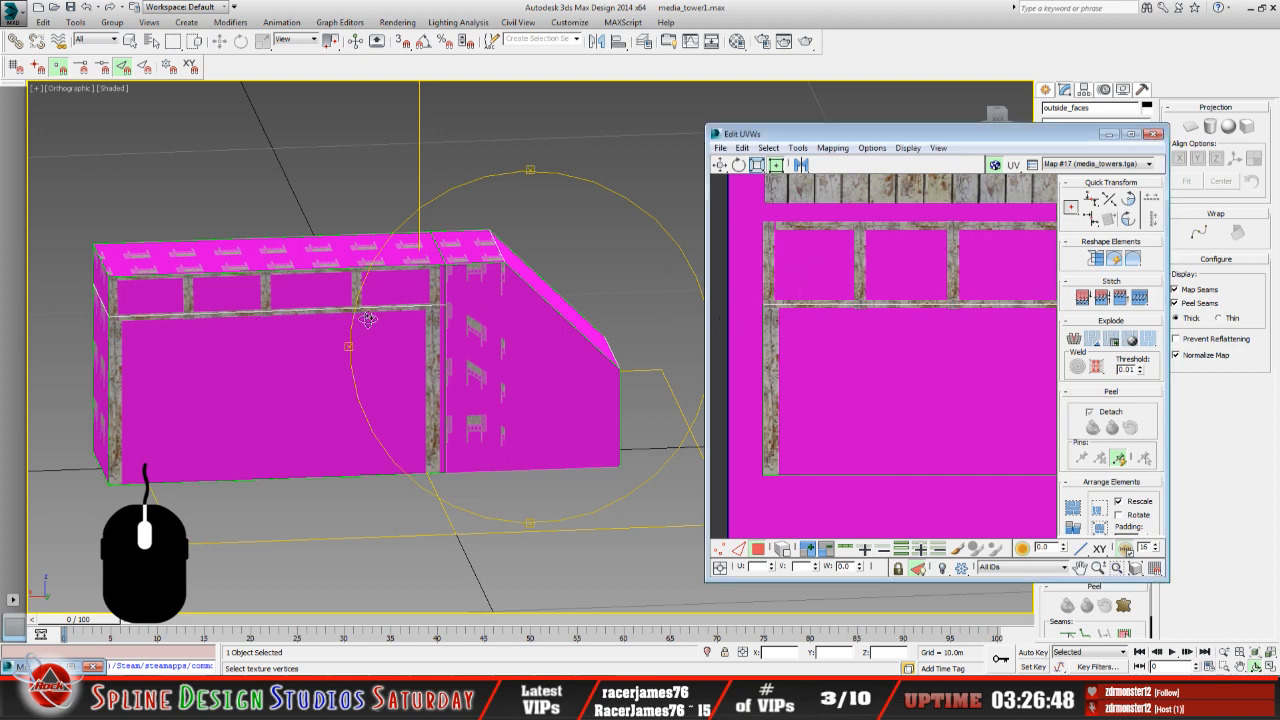
click(131, 42)
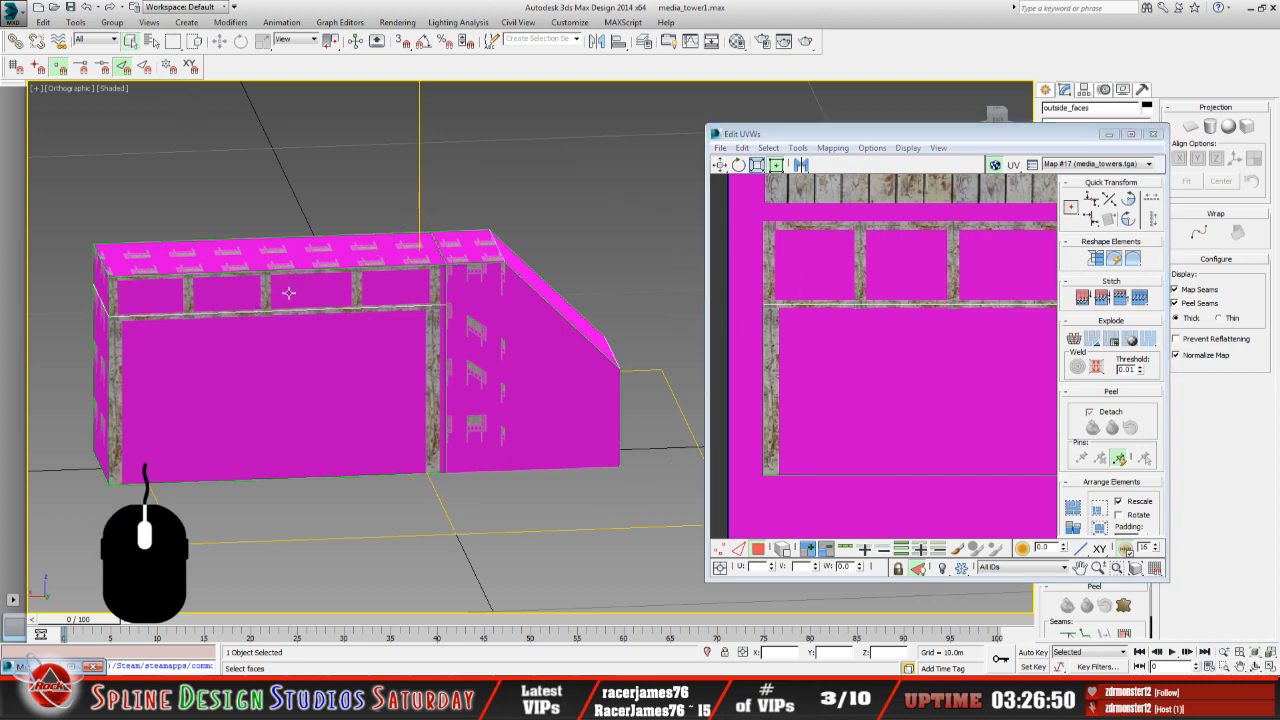
click(288, 292)
click(302, 358)
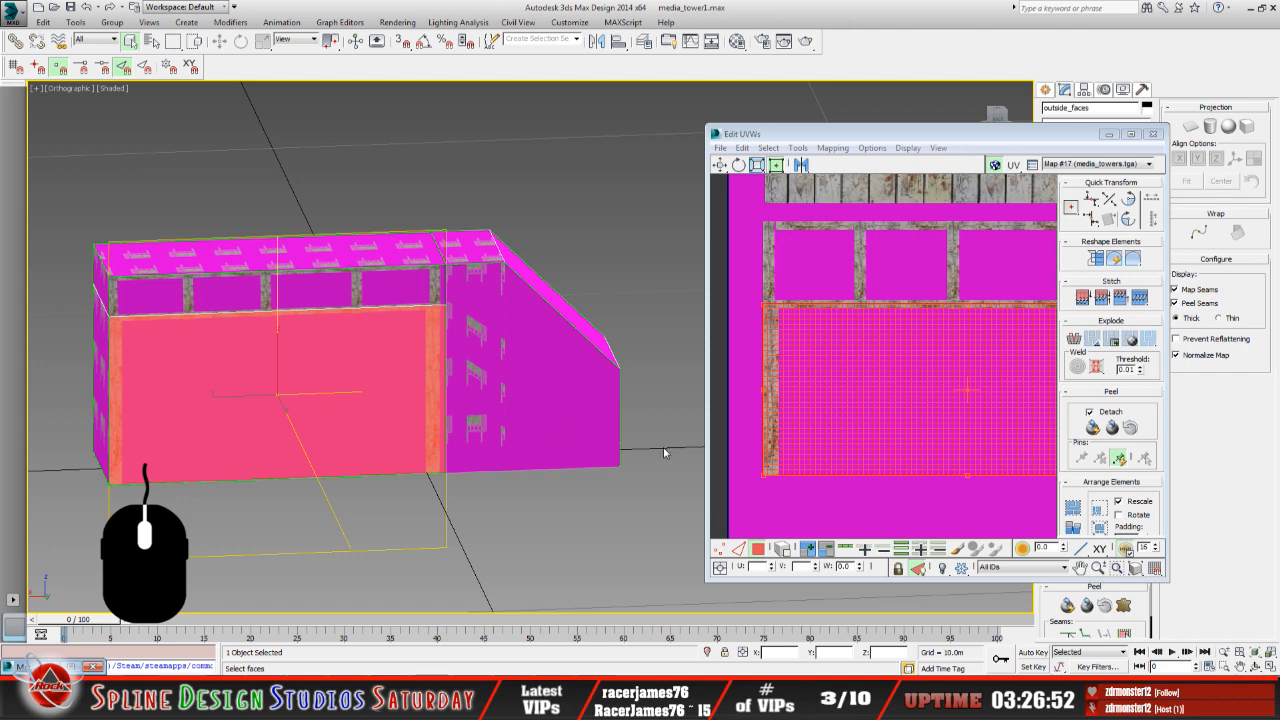
middle_click(849, 459)
scroll(838, 448, up, 3)
middle_drag(829, 448, 859, 409)
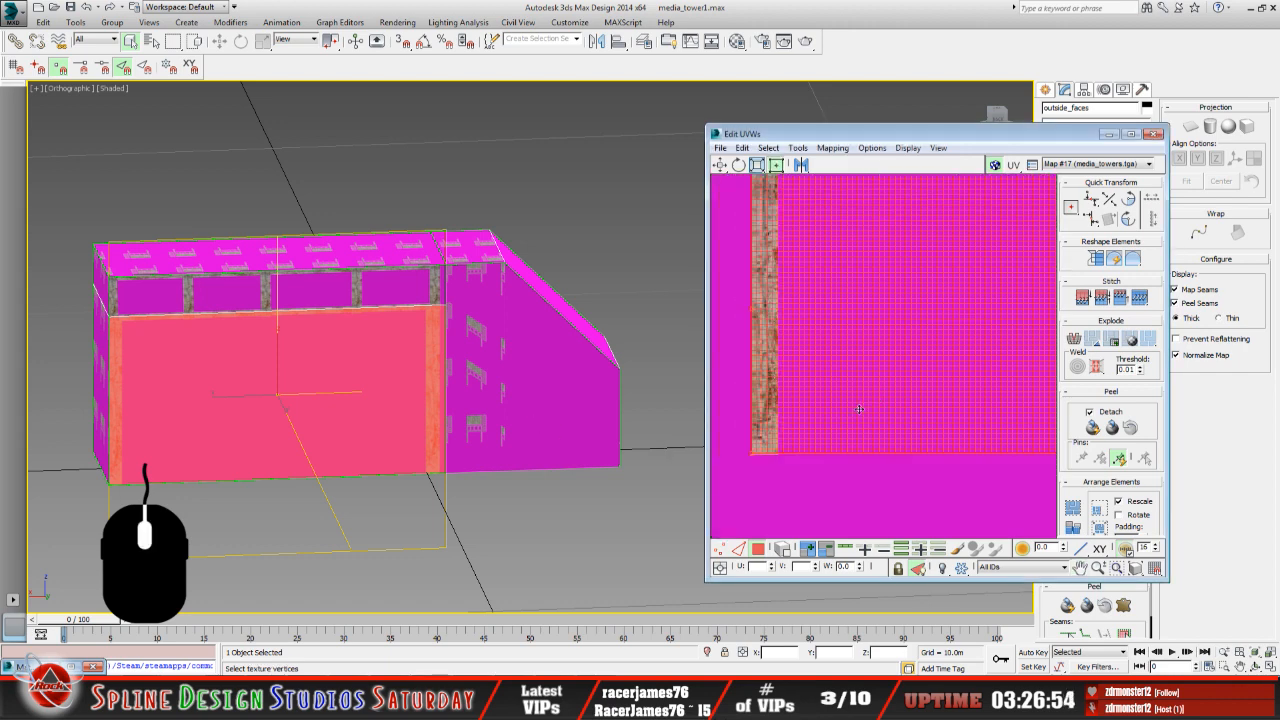
middle_drag(850, 210, 857, 404)
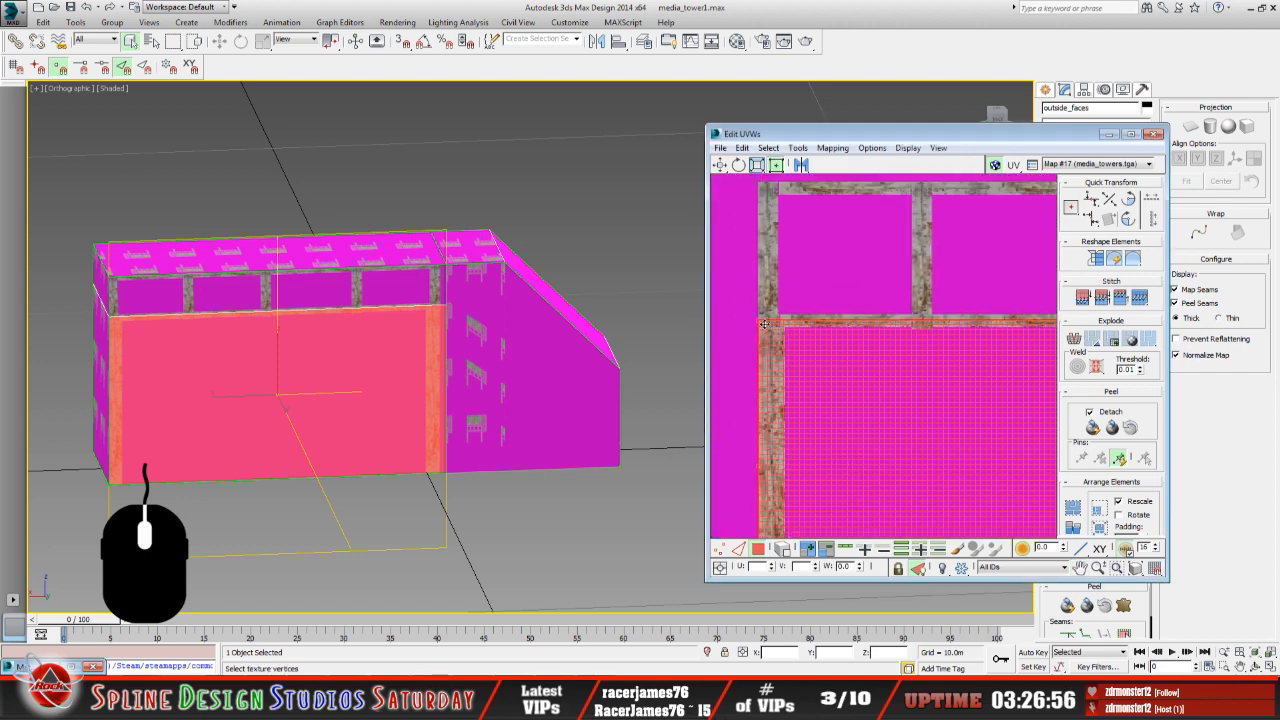
drag(759, 321, 759, 329)
click(734, 334)
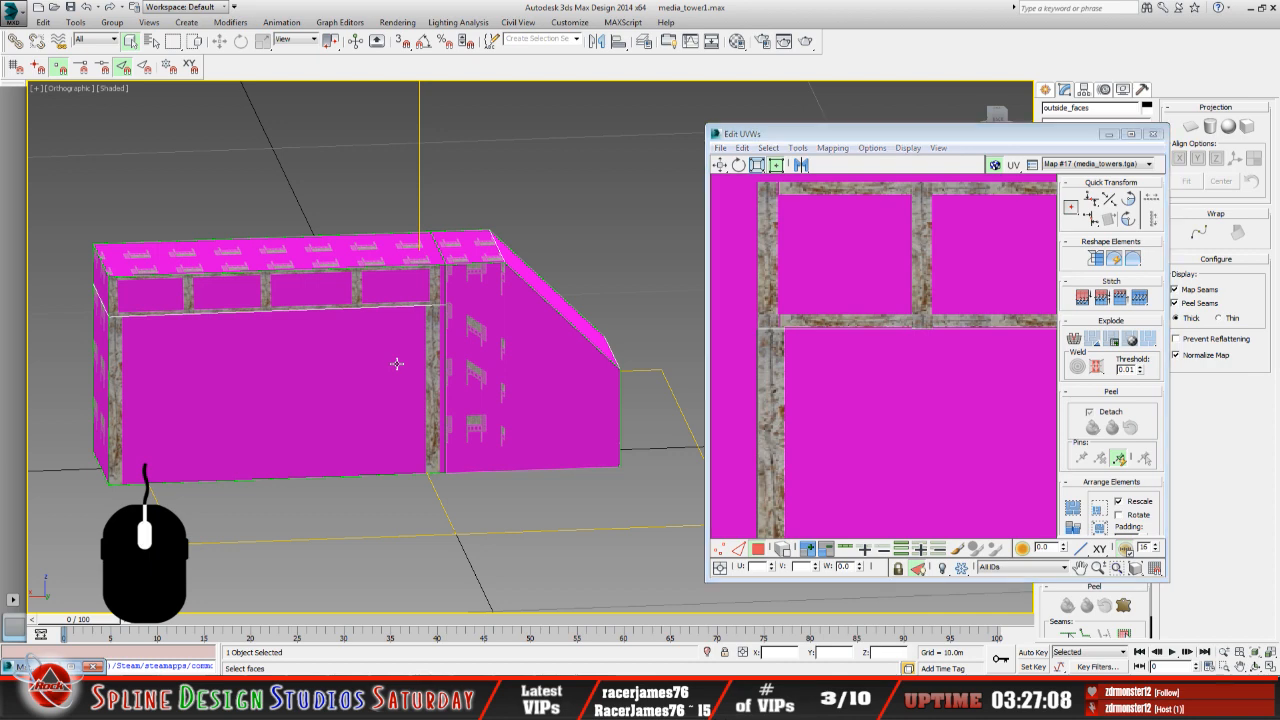
Select the upper strip and the lower face of the tower's narrow end wall together.
scroll(395, 368, down, 2)
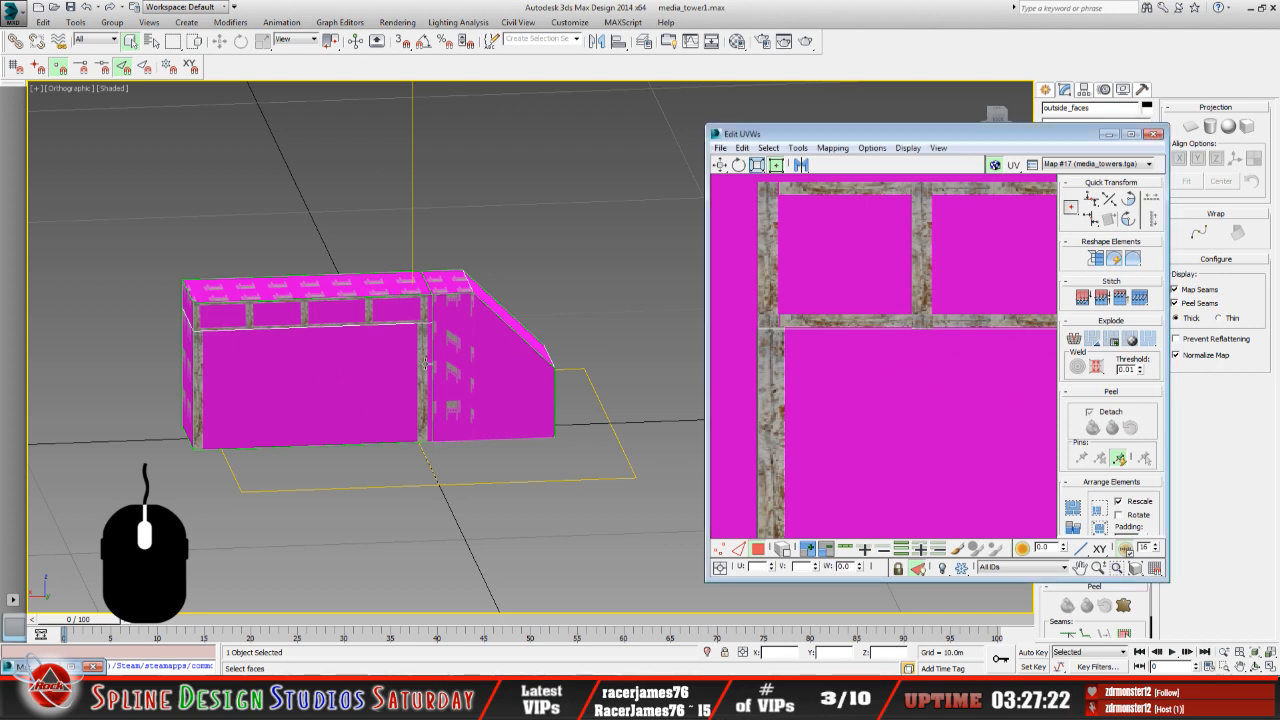
scroll(834, 377, down, 4)
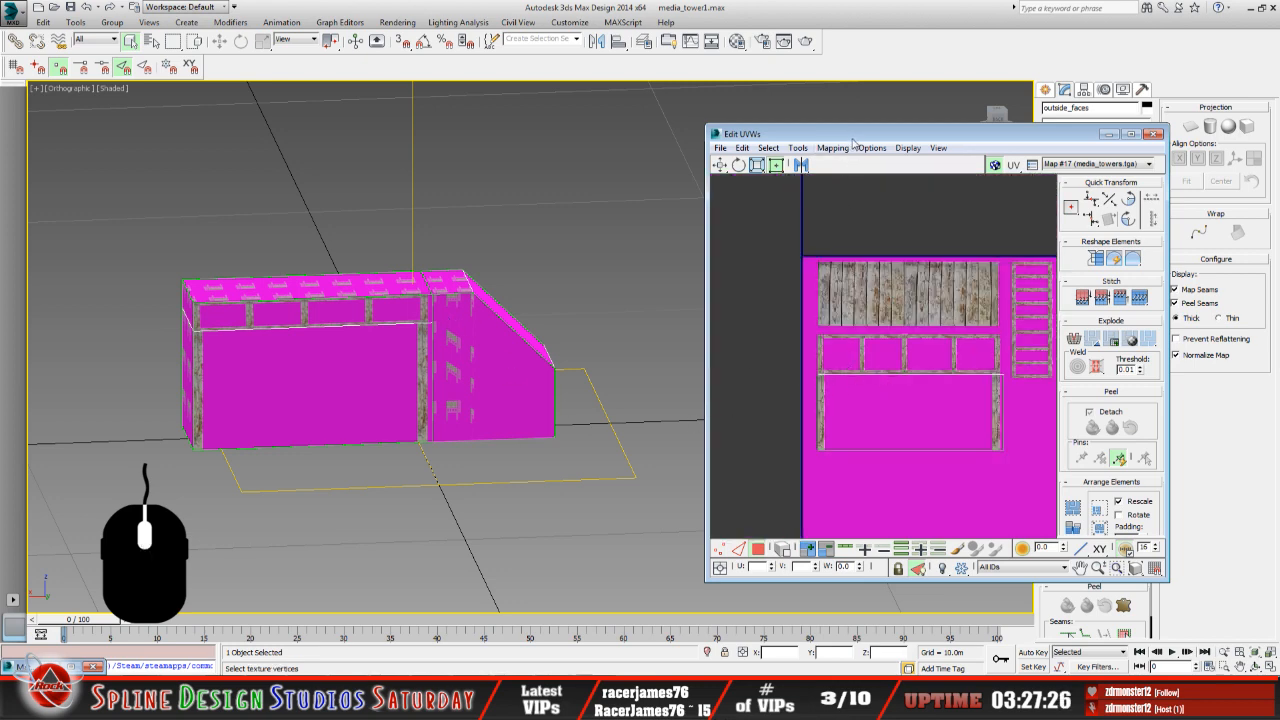
drag(852, 141, 651, 145)
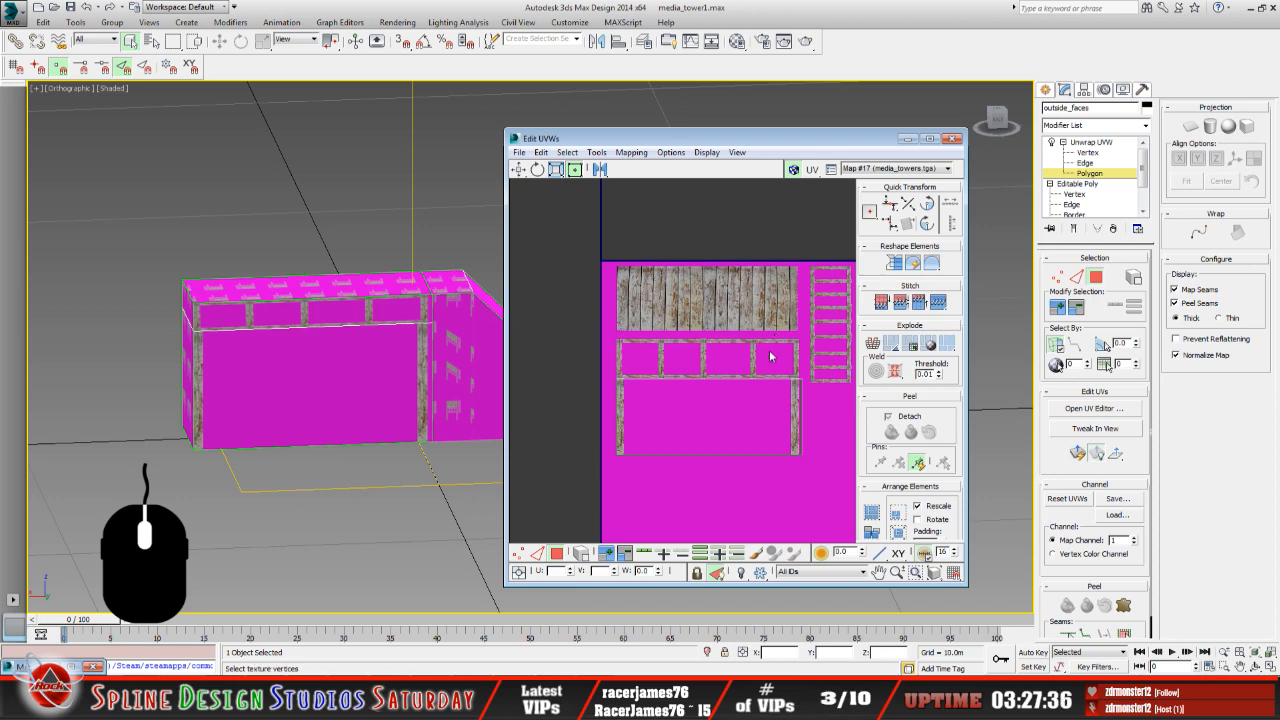
click(908, 139)
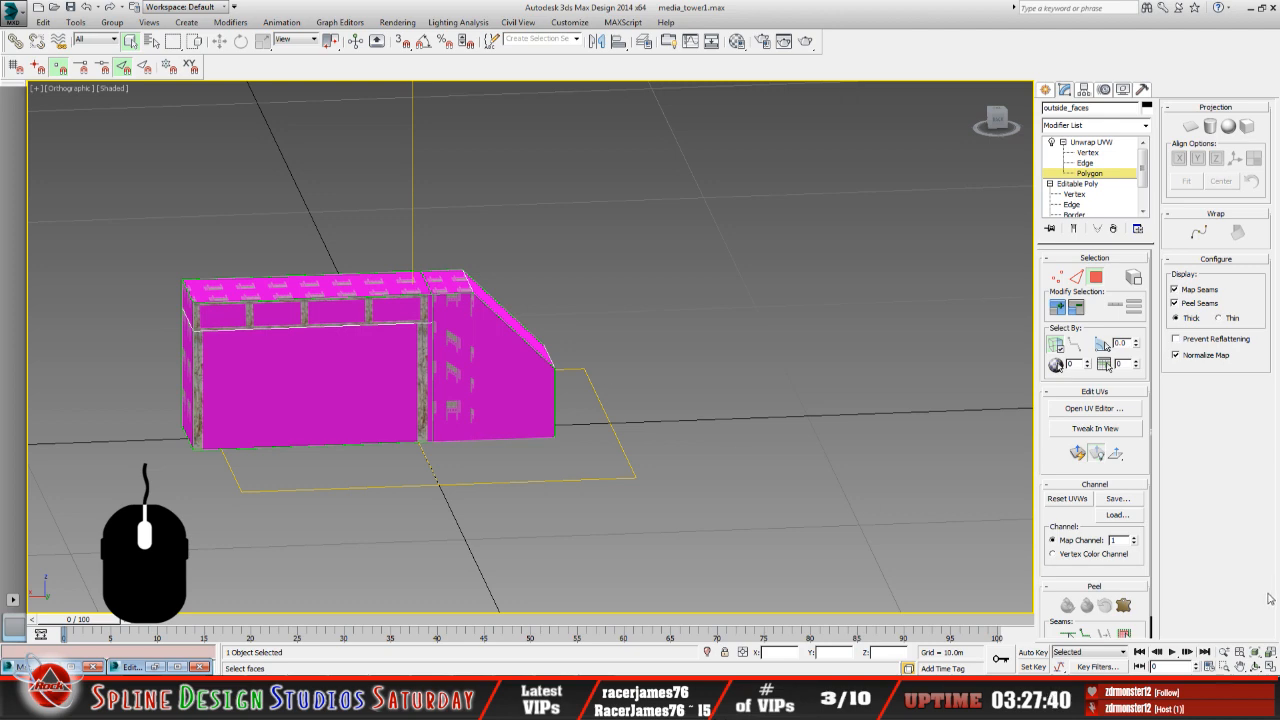
click(1256, 666)
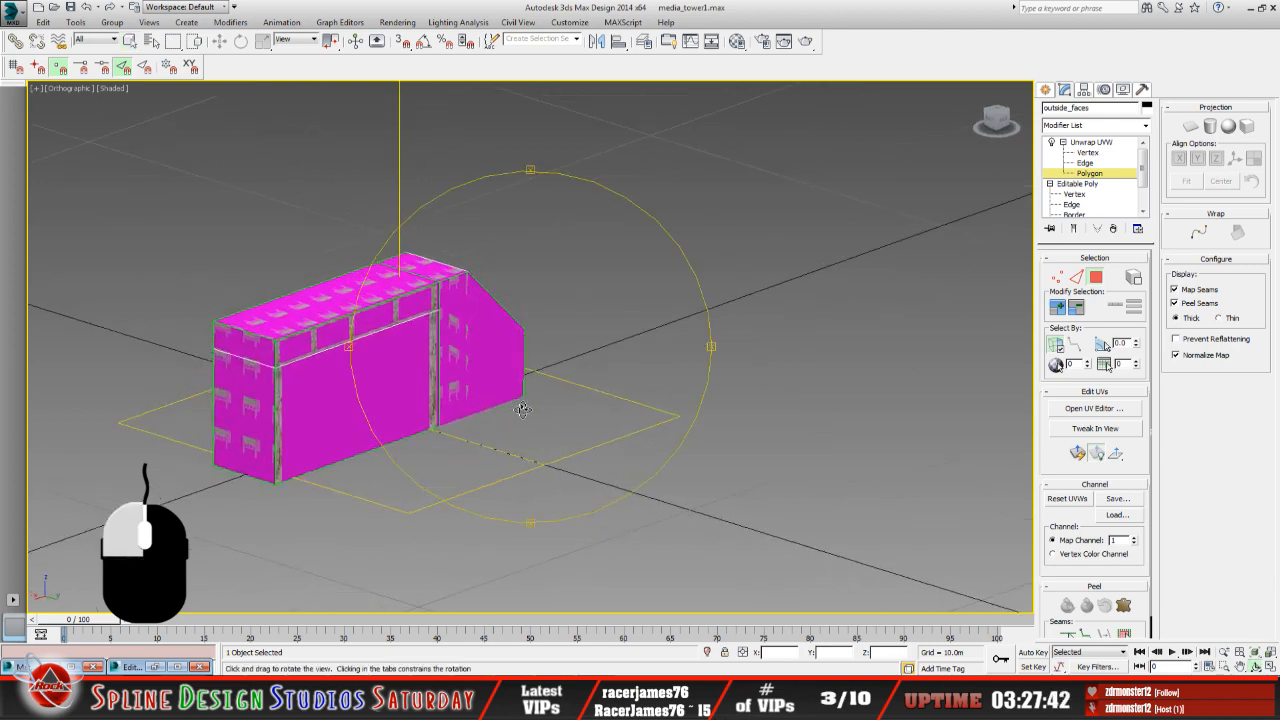
drag(464, 406, 496, 407)
middle_drag(366, 414, 443, 403)
mouse_move(443, 403)
mouse_down()
mouse_move(458, 401)
mouse_move(442, 381)
mouse_up()
scroll(425, 382, up, 2)
click(130, 42)
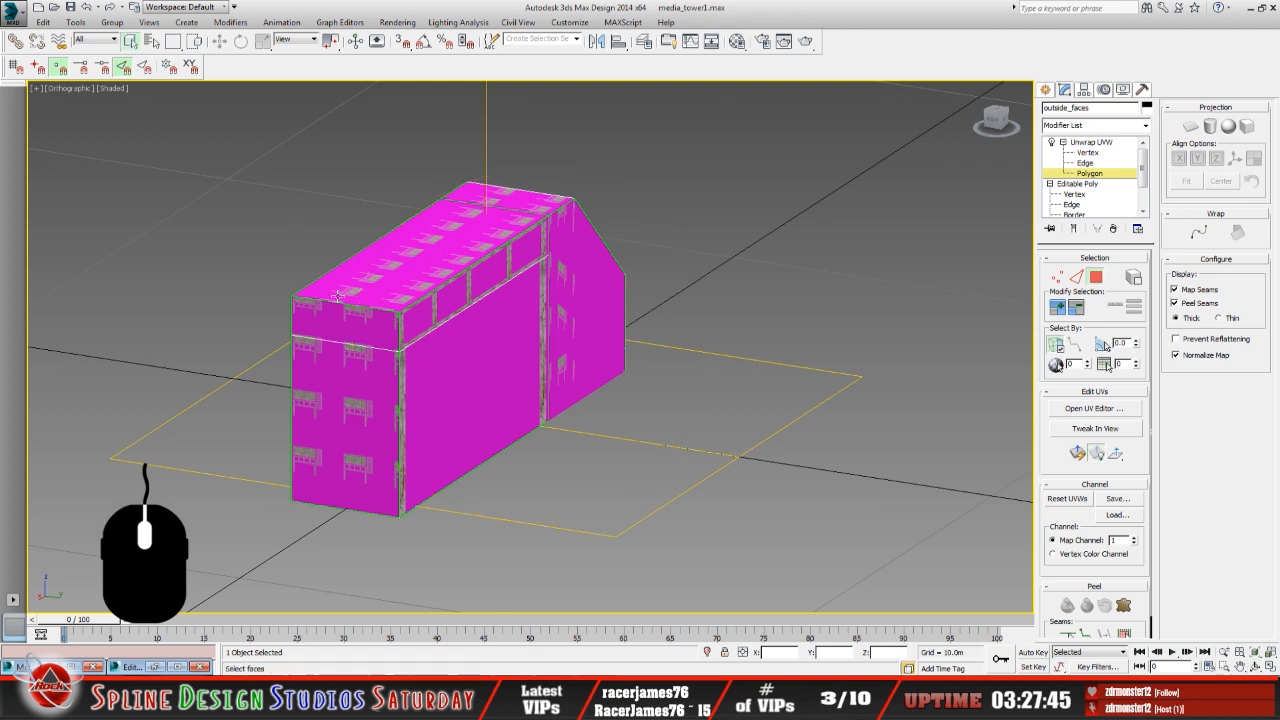
click(349, 333)
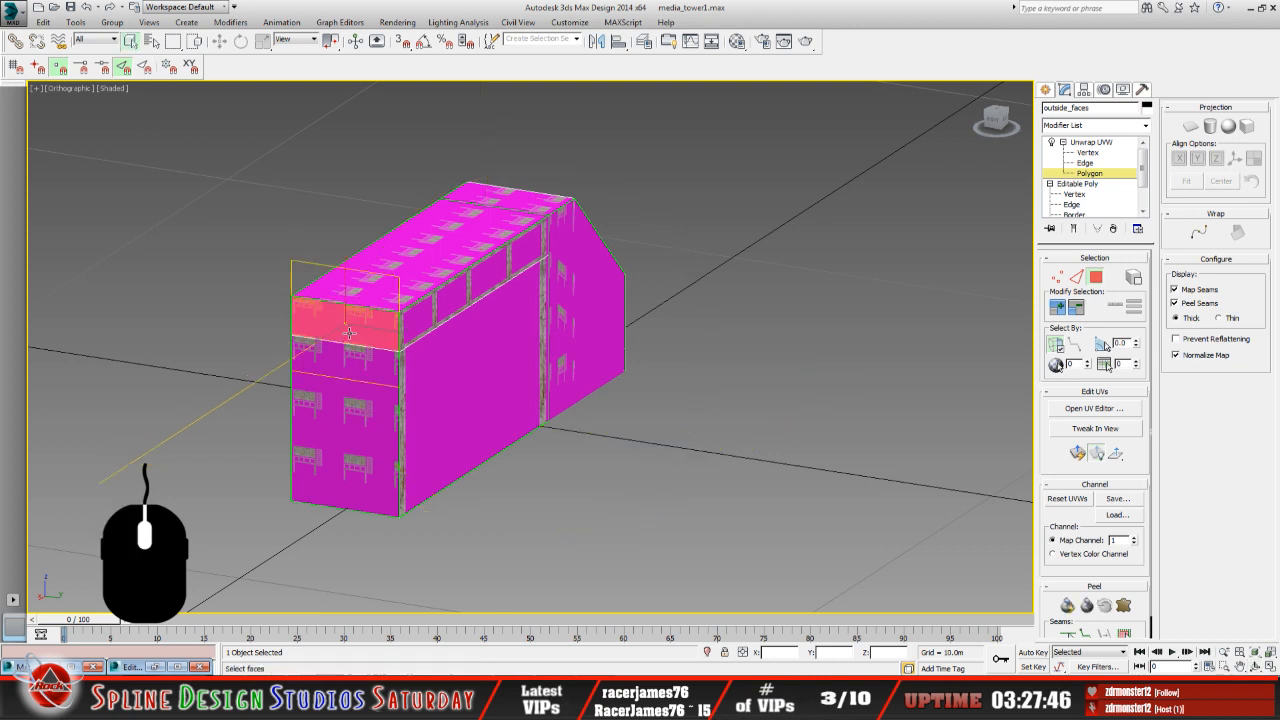
ctrl+click(350, 421)
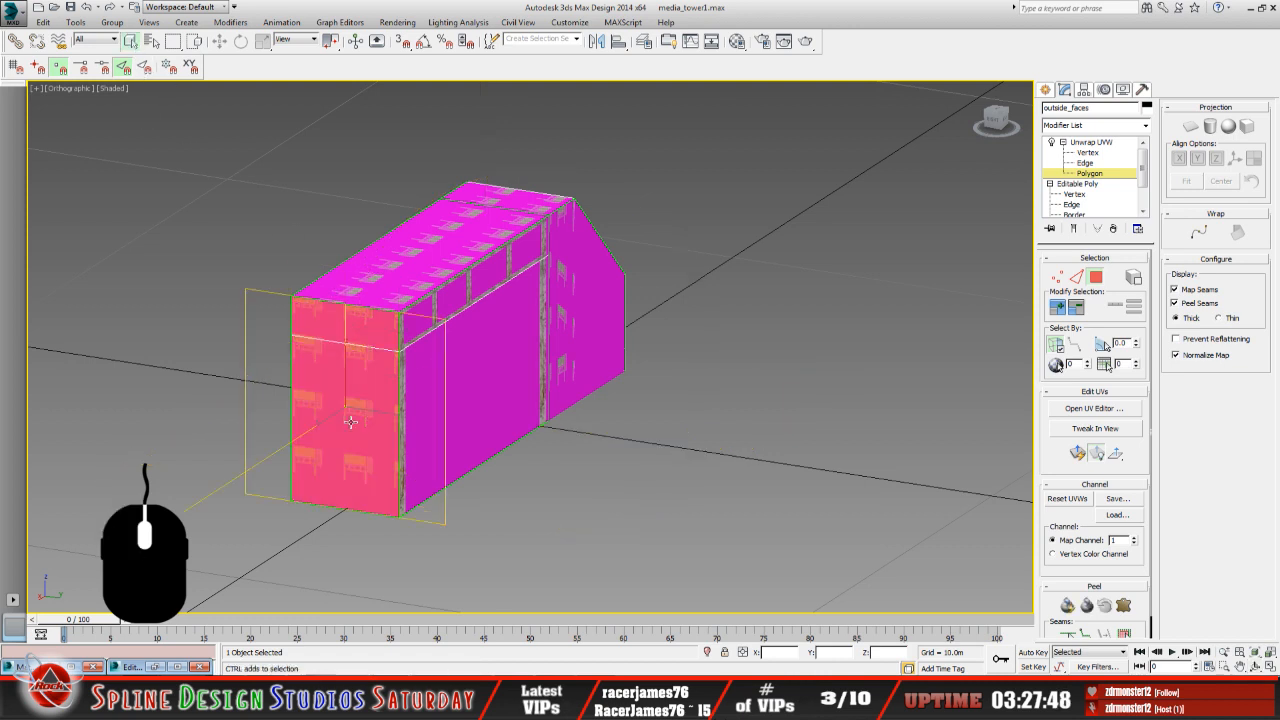
Bring back the UV editor and shrink the end wall's UV cluster until it fits inside the texture tile.
click(158, 667)
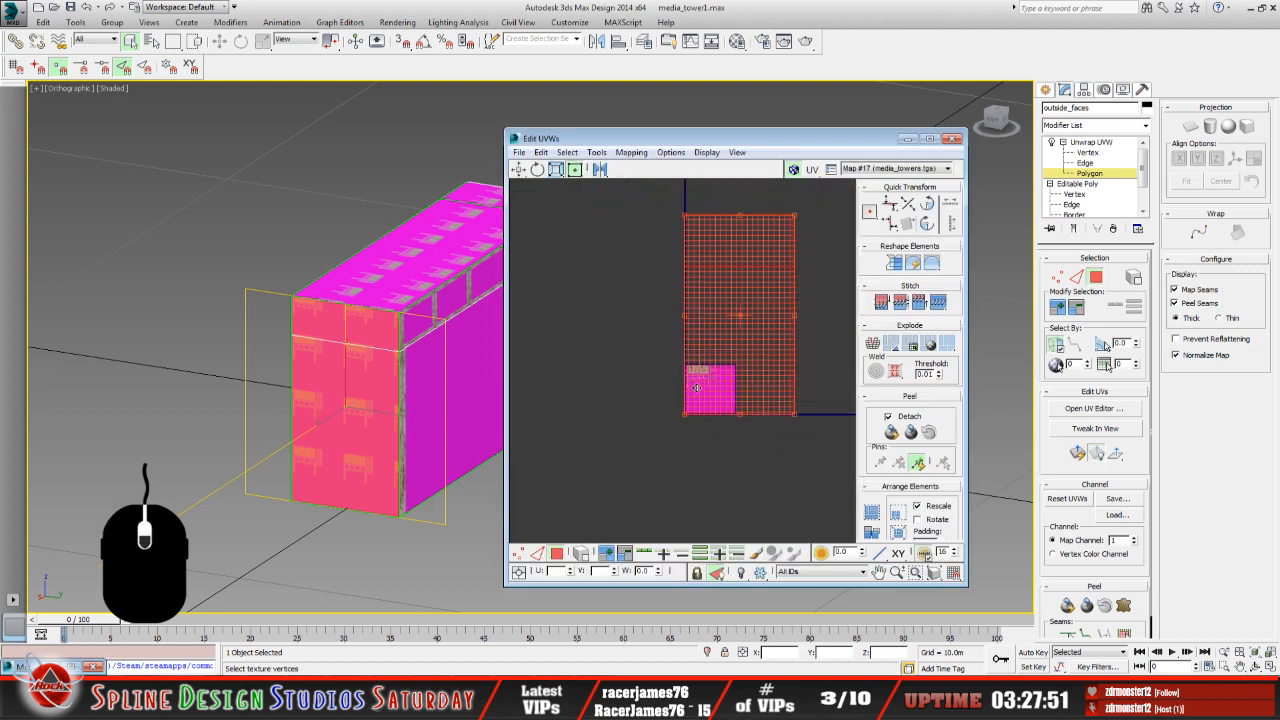
scroll(697, 388, down, 2)
middle_drag(754, 383, 689, 394)
scroll(717, 389, up, 1)
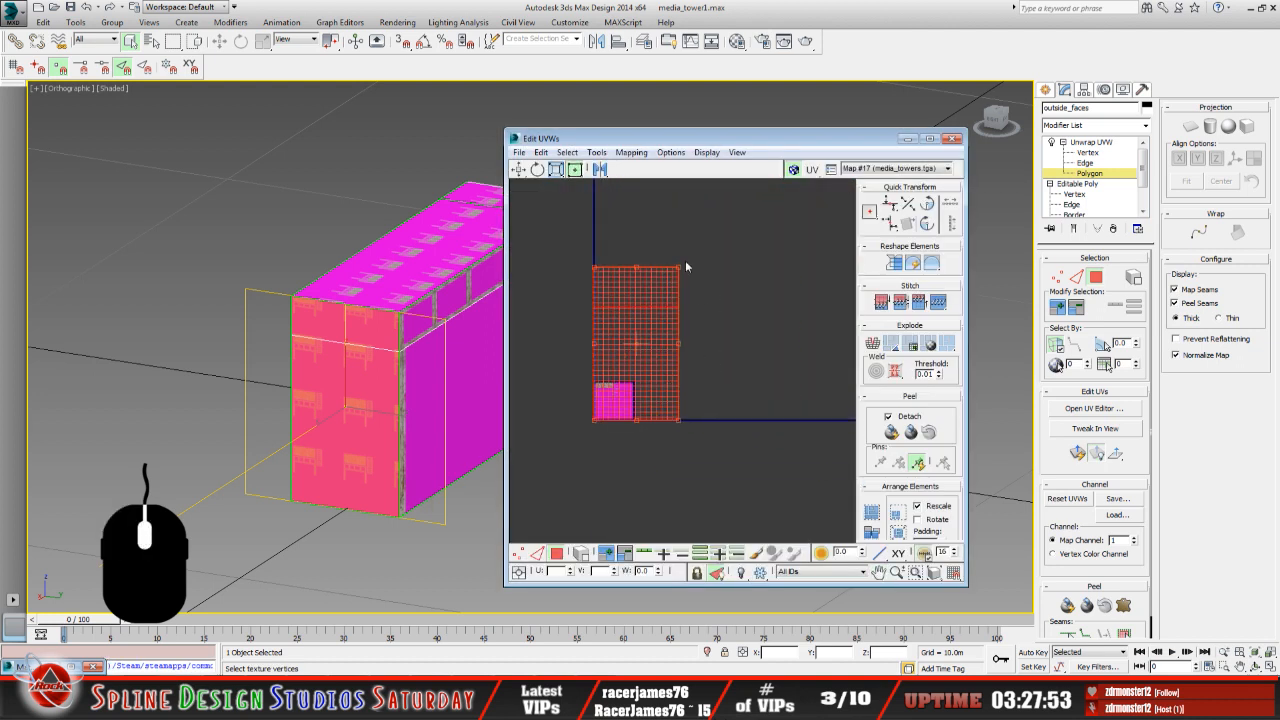
drag(678, 265, 619, 395)
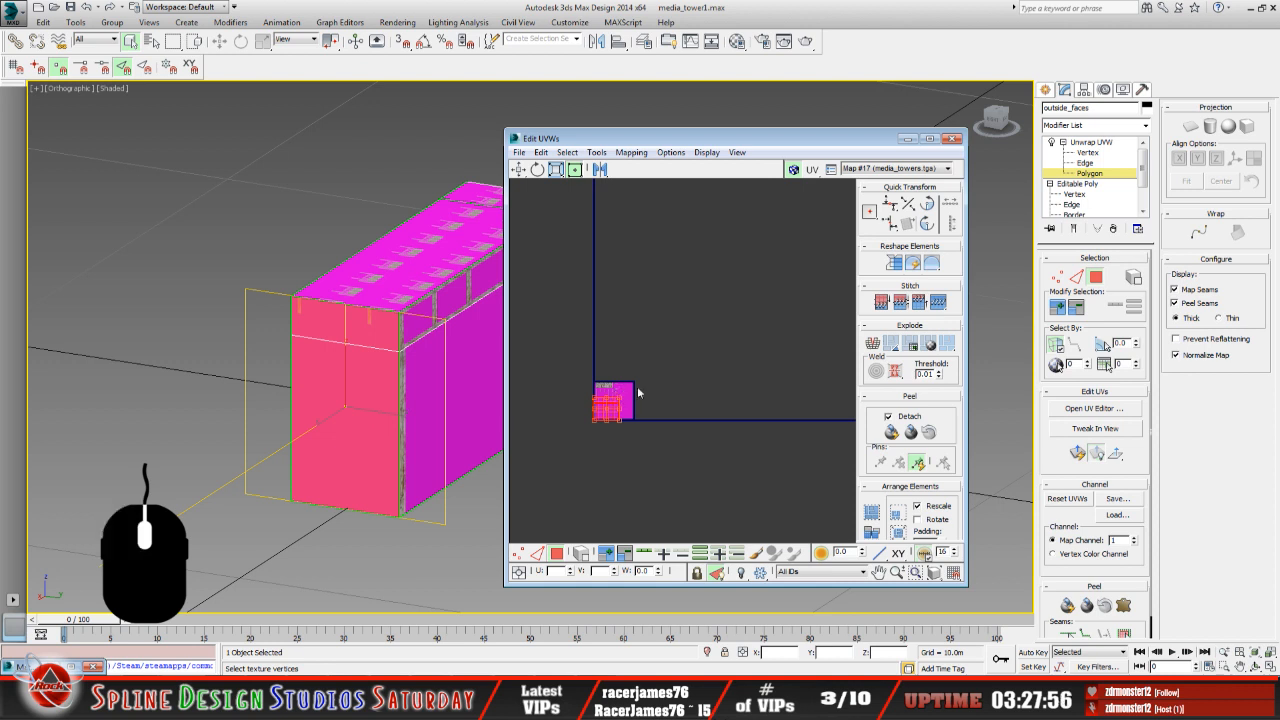
Shrink the end wall's UV cluster further and place it over the left part of the wooden frame.
scroll(638, 382, up, 3)
middle_drag(614, 392, 749, 222)
scroll(694, 336, up, 2)
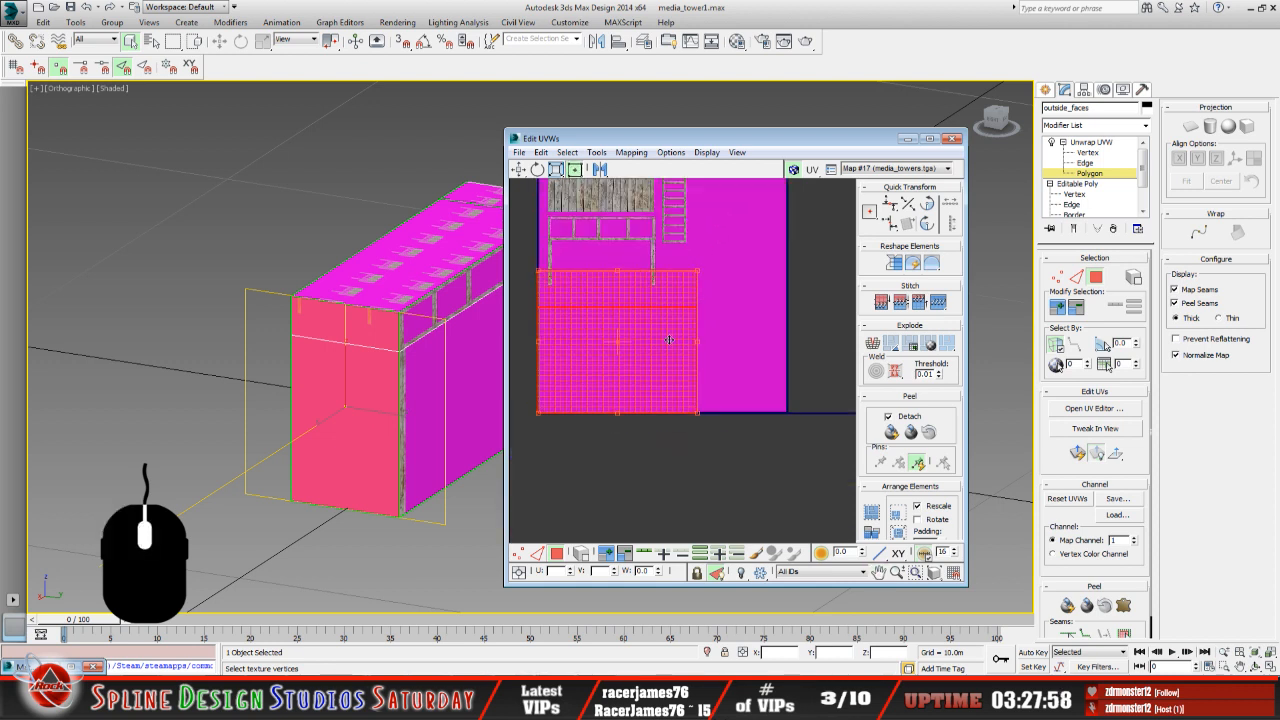
middle_drag(694, 337, 741, 334)
drag(744, 408, 657, 276)
scroll(657, 276, up, 2)
middle_drag(657, 276, 726, 406)
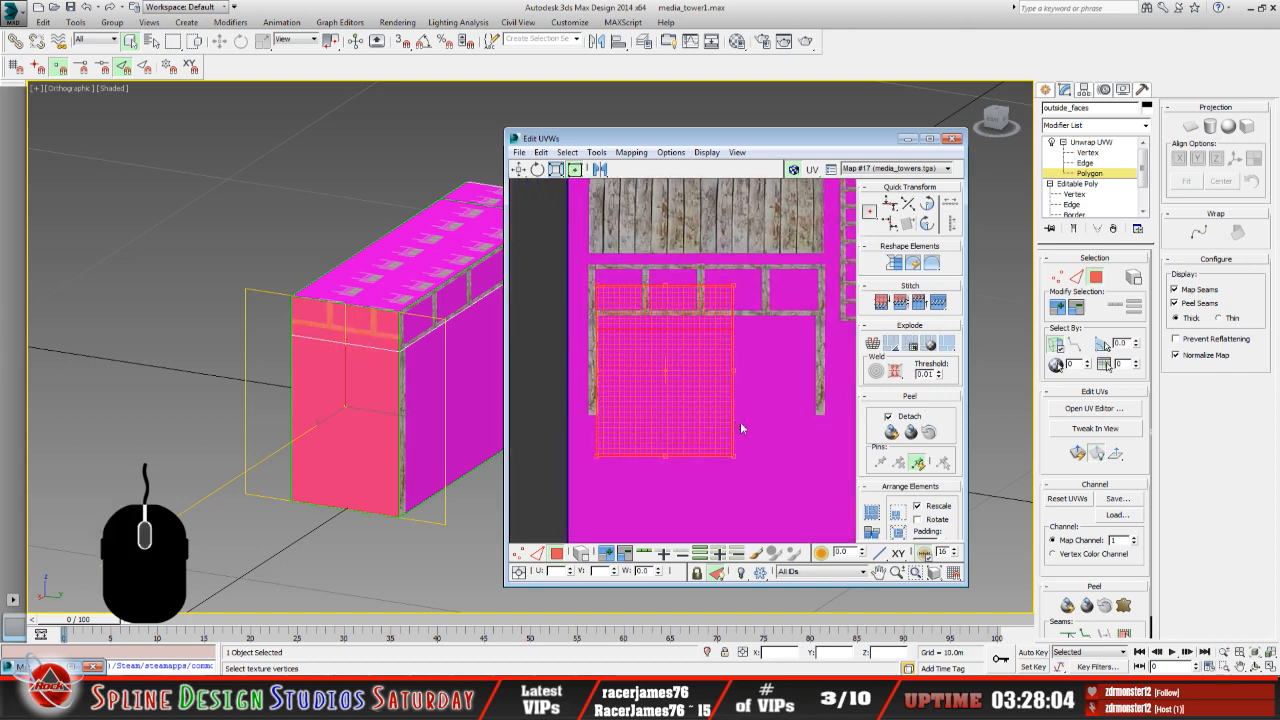
Align the cluster's corners with the frame's upper-left corner, the left post's foot and the third upper post, and deselect it.
drag(732, 456, 712, 414)
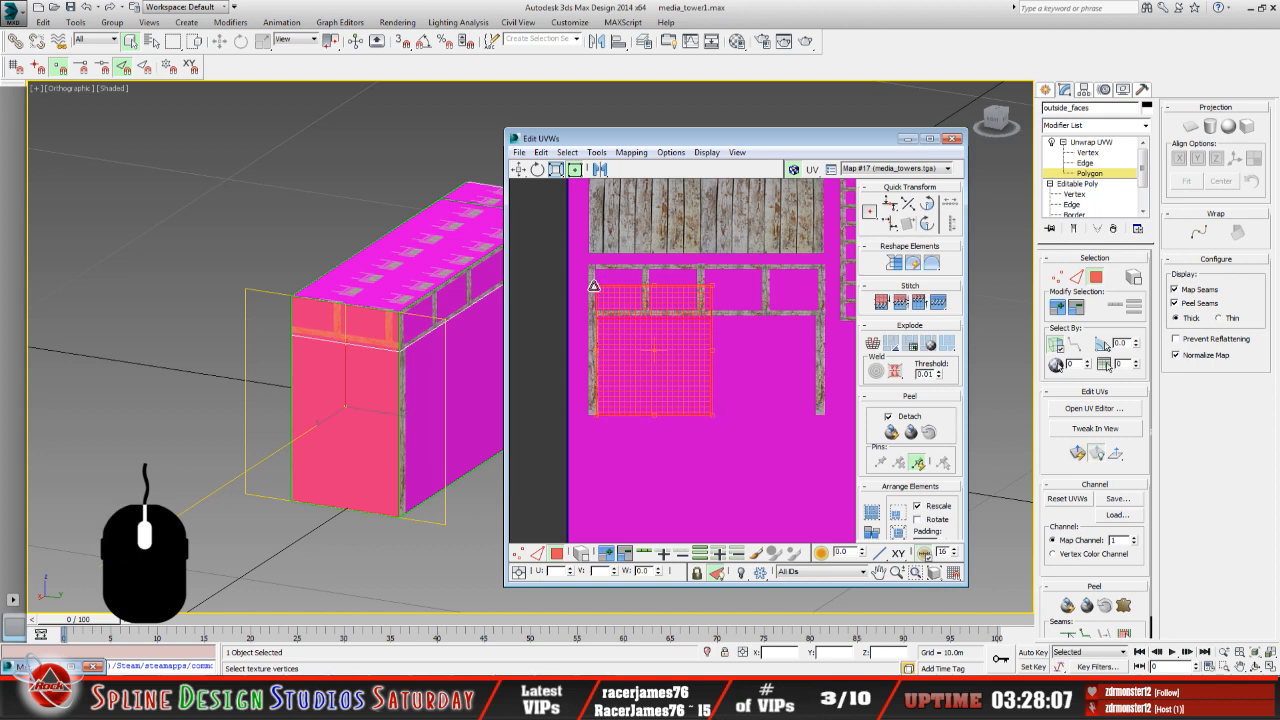
drag(594, 286, 586, 265)
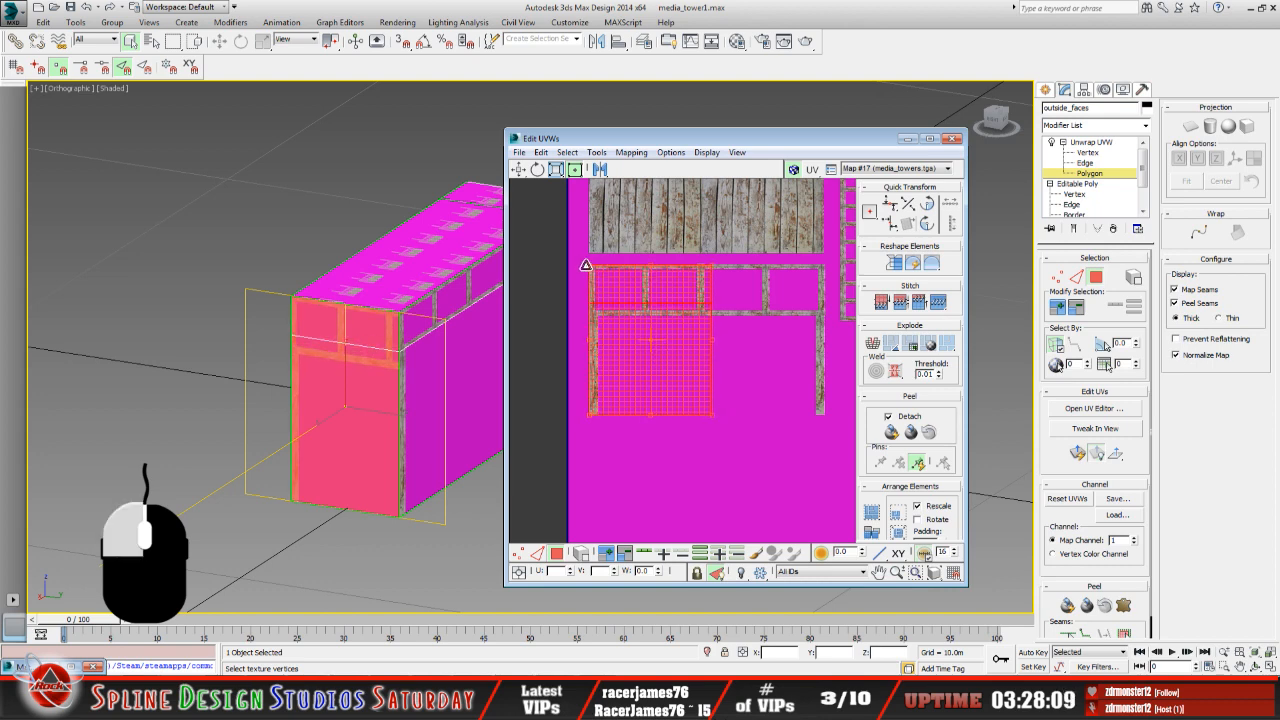
middle_drag(640, 307, 657, 320)
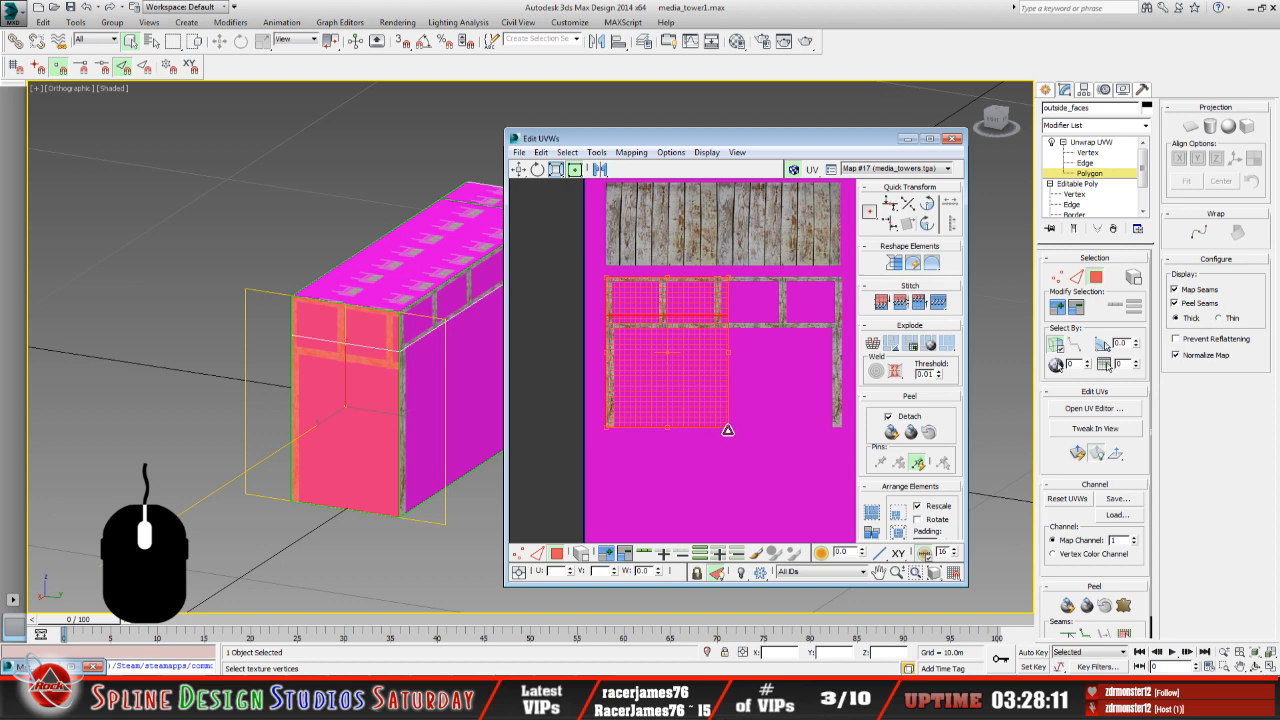
mouse_move(727, 430)
mouse_down()
mouse_move(670, 430)
mouse_move(716, 431)
mouse_up()
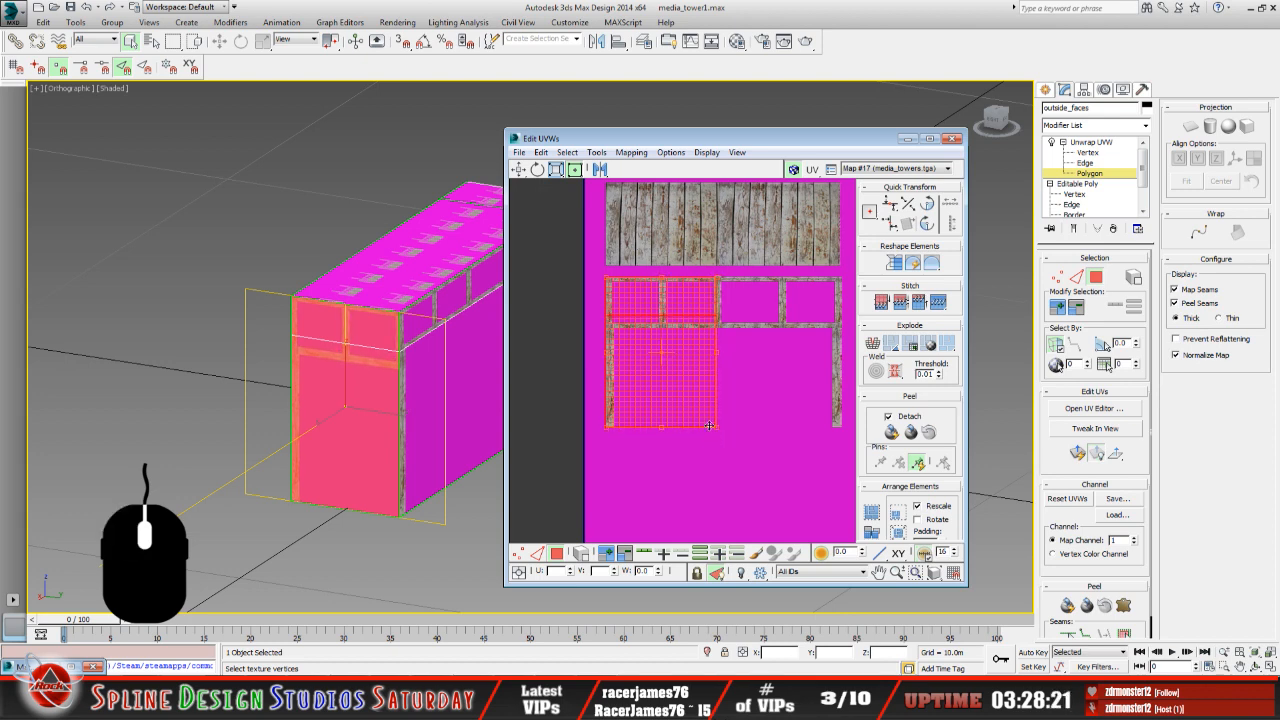
scroll(709, 425, up, 2)
drag(724, 434, 720, 429)
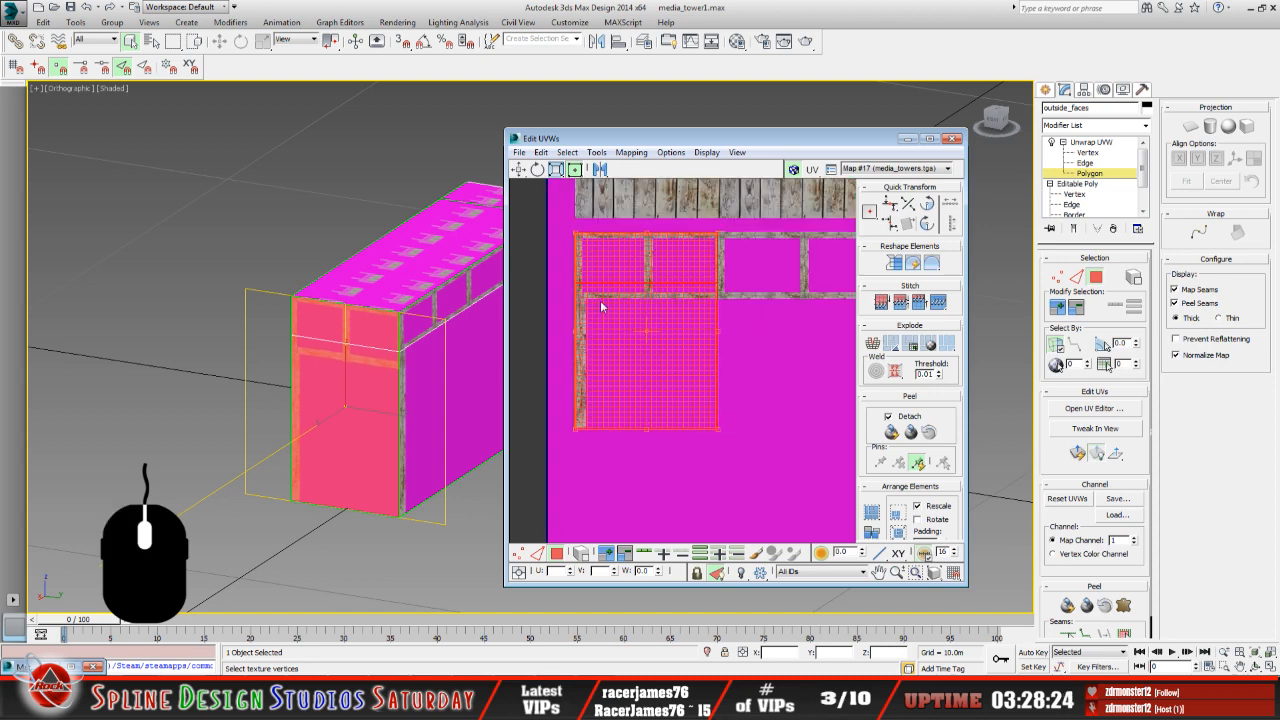
click(741, 402)
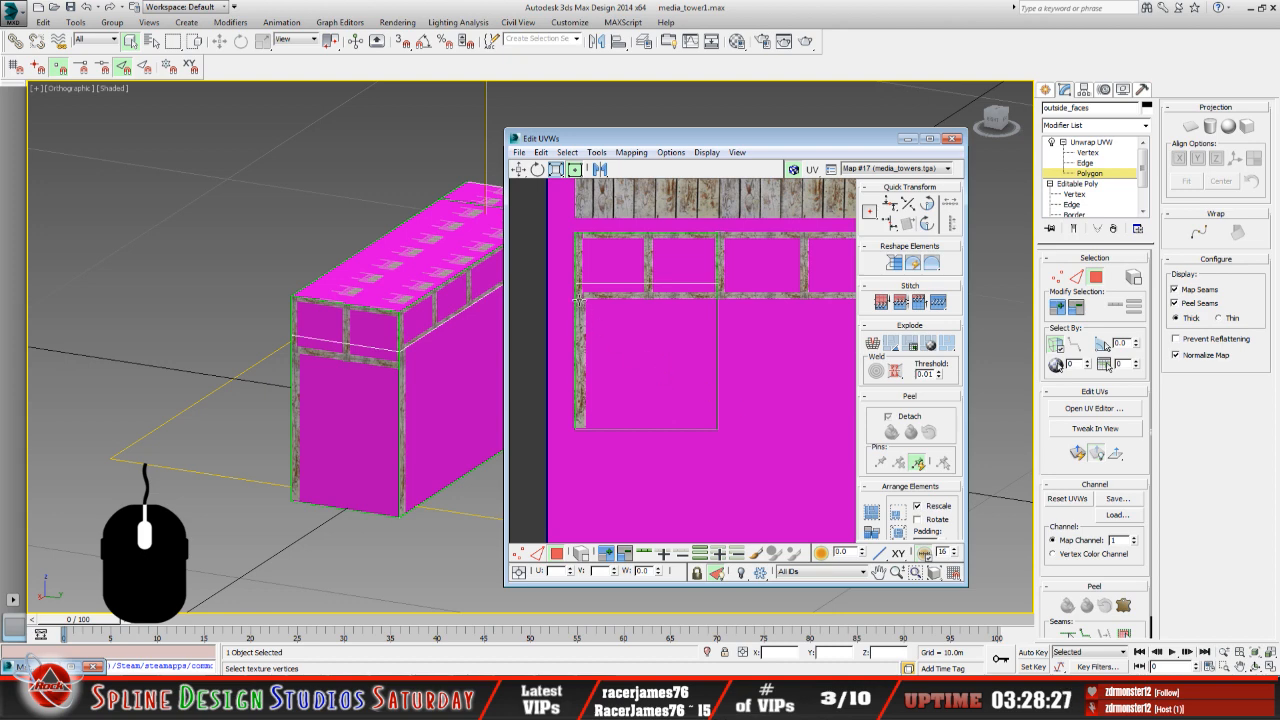
Select the end wall's lower face, lower its UV top edge to the underside of the horizontal beam and deselect it.
drag(564, 273, 757, 316)
click(734, 365)
click(667, 361)
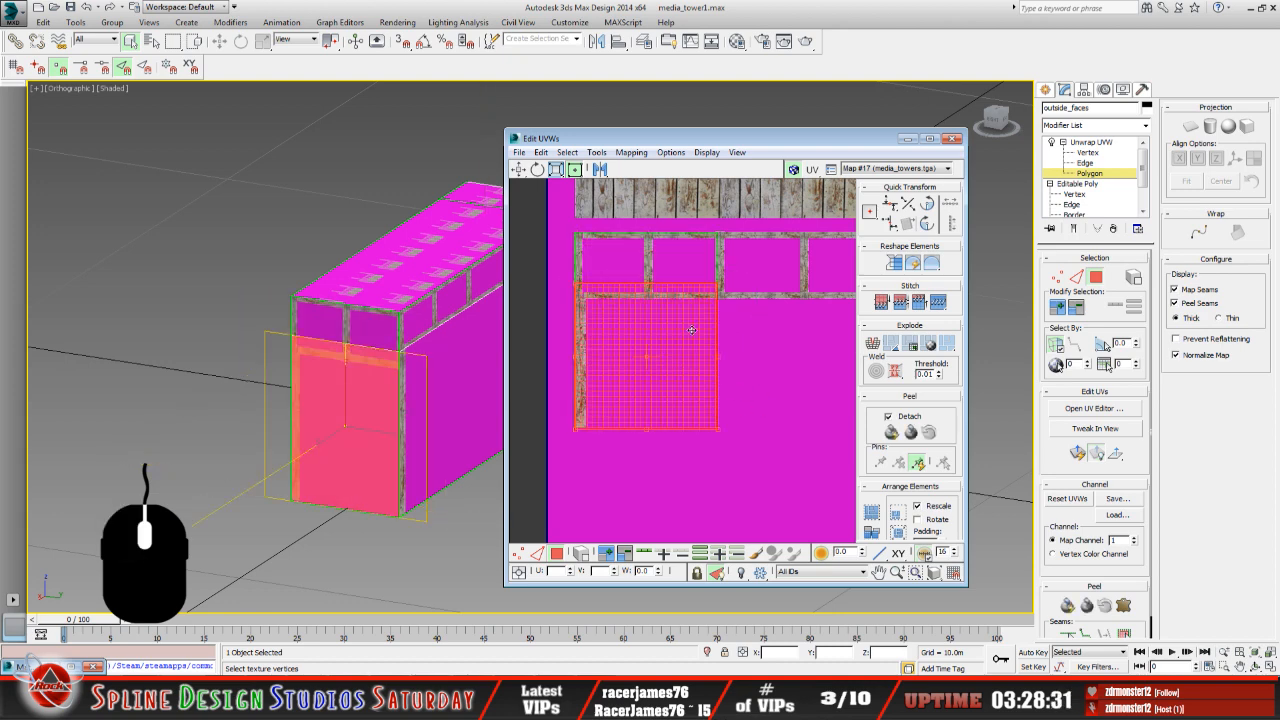
drag(719, 291, 720, 300)
click(730, 344)
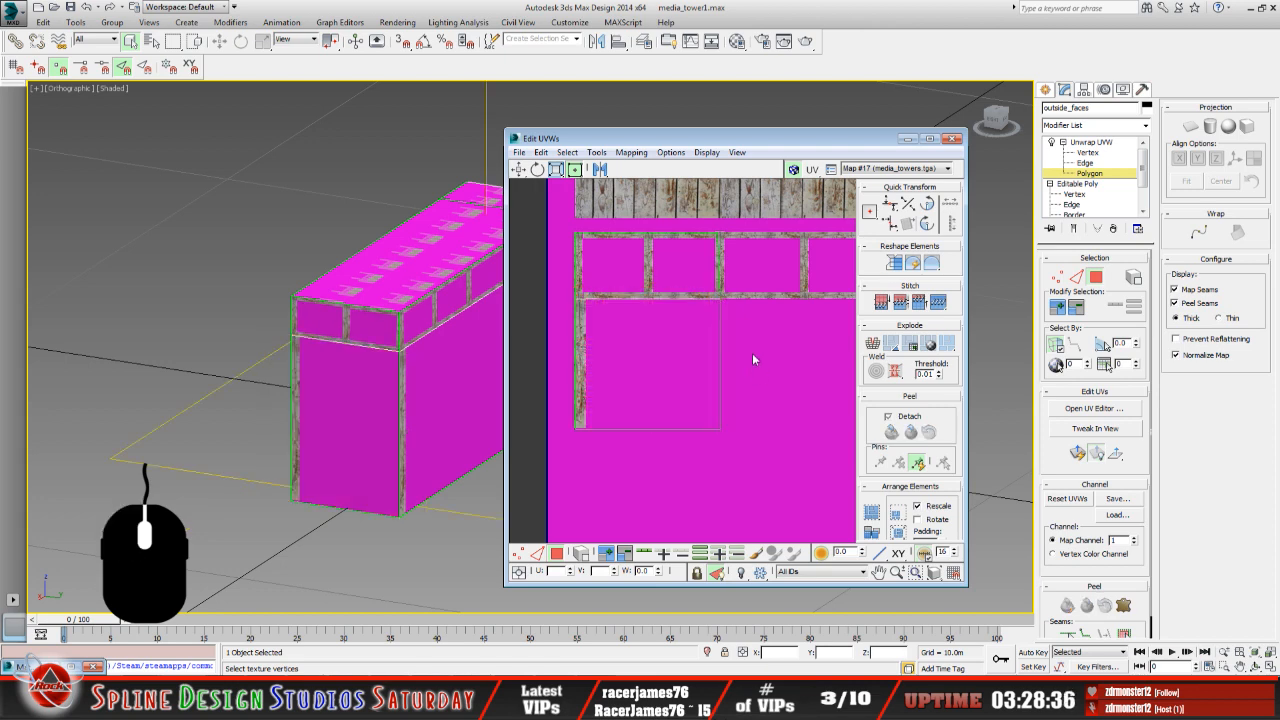
Examine the UV seam at the beam and the fitted frame texture on the tower's long walls and end wall.
scroll(742, 318, up, 4)
scroll(685, 292, down, 3)
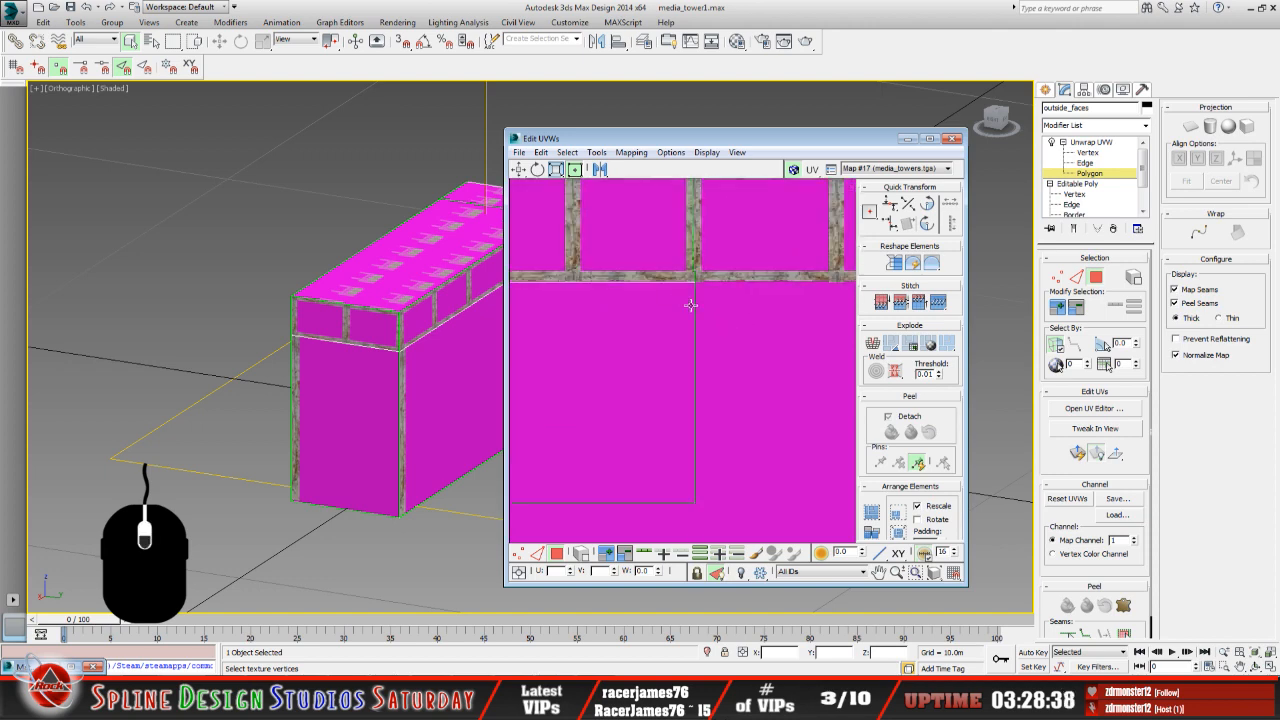
middle_drag(694, 337, 754, 380)
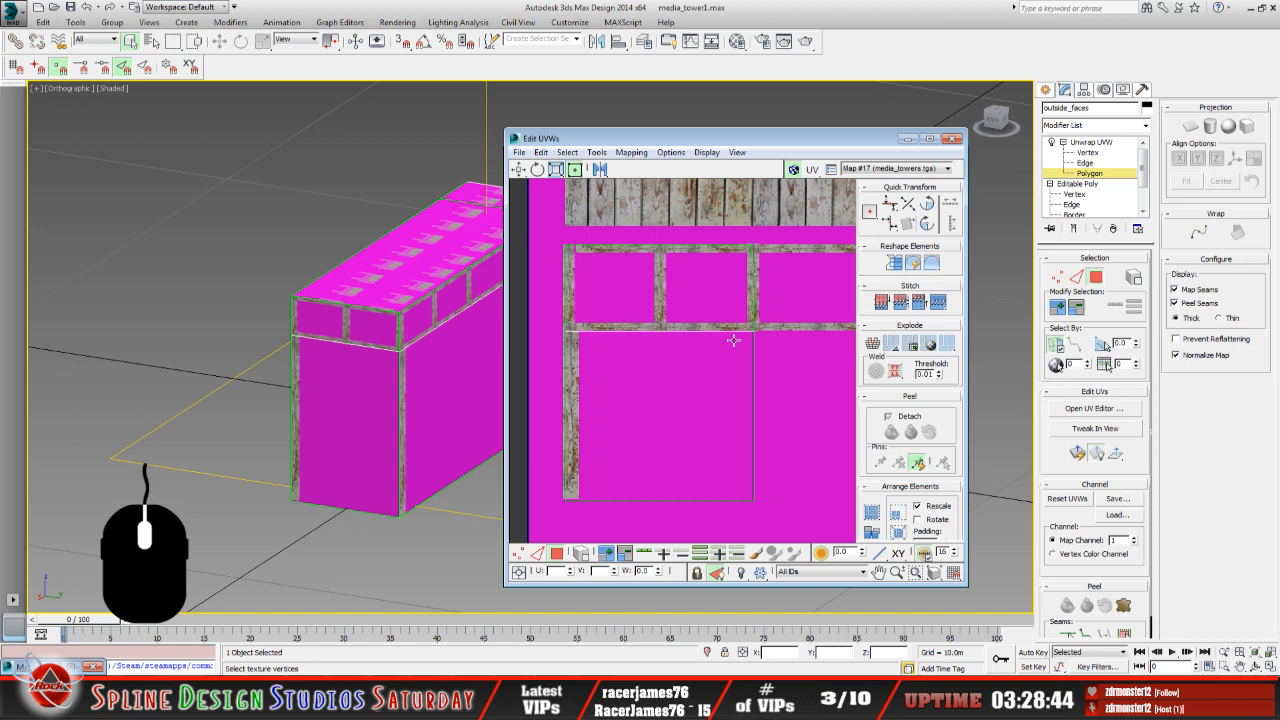
click(908, 140)
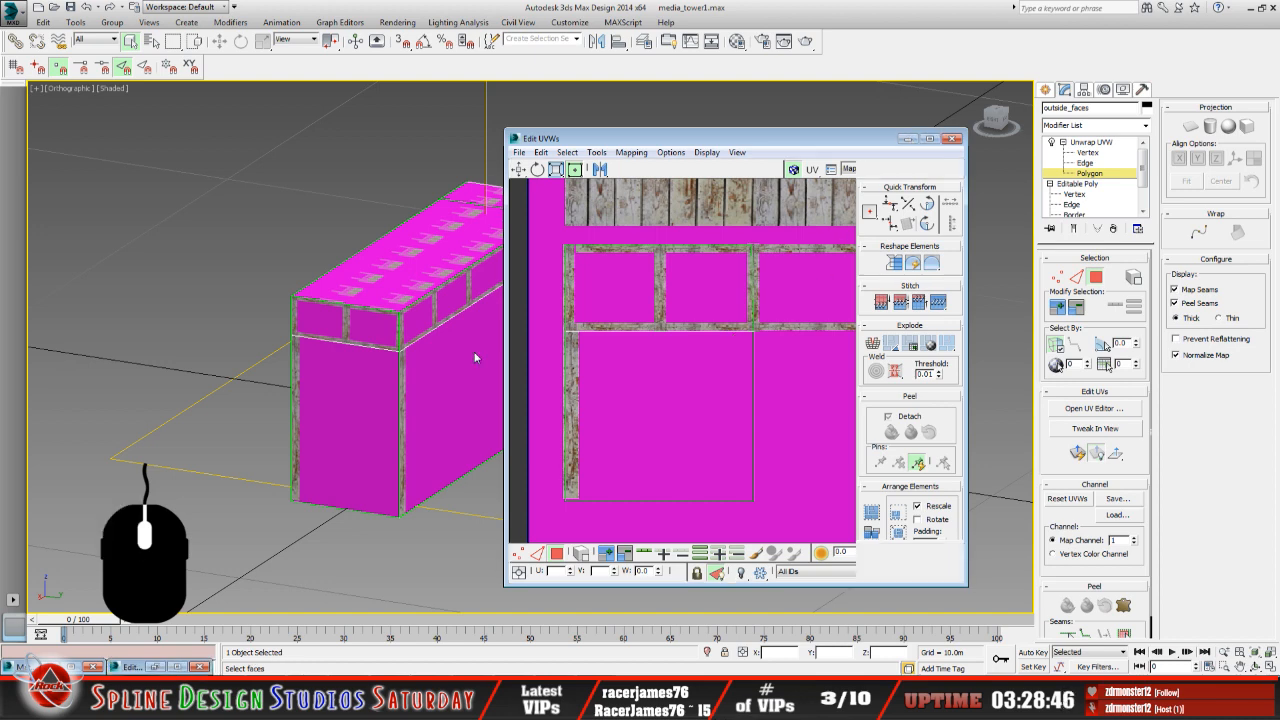
middle_drag(442, 355, 474, 350)
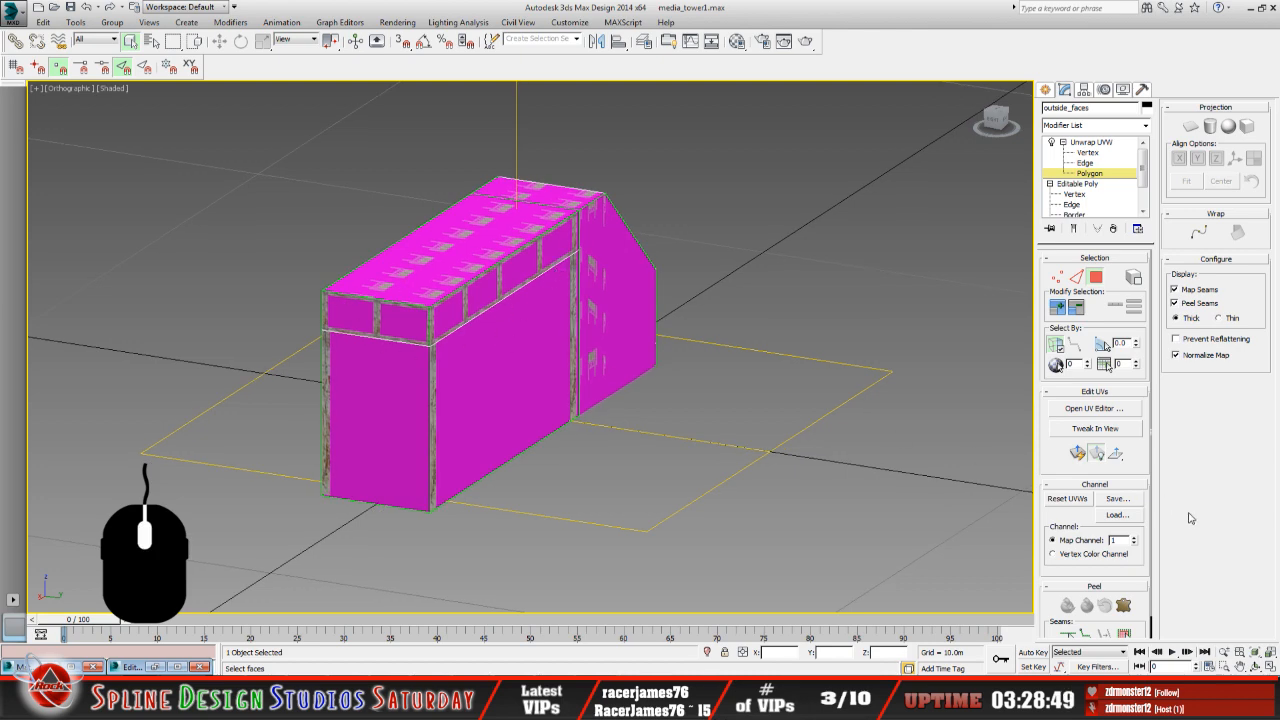
click(1256, 666)
mouse_move(500, 360)
mouse_down()
mouse_move(543, 374)
mouse_move(529, 389)
mouse_move(498, 365)
mouse_up()
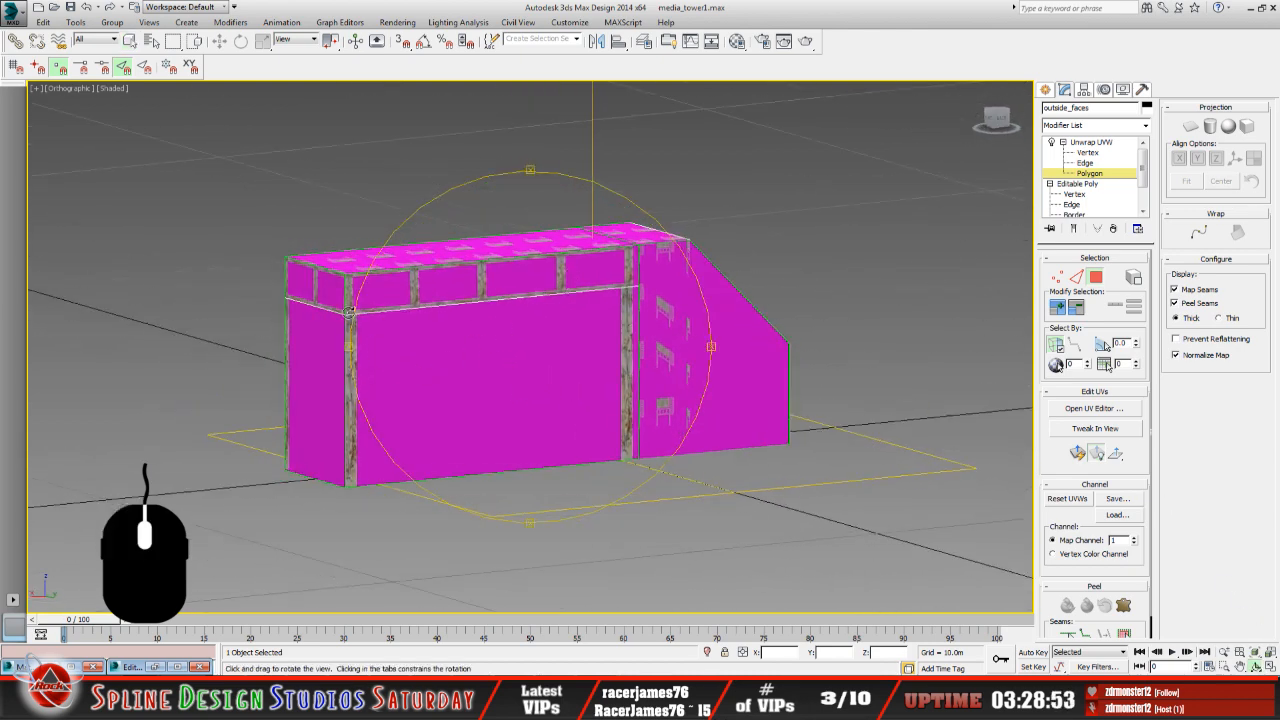
drag(440, 407, 455, 422)
drag(404, 378, 592, 418)
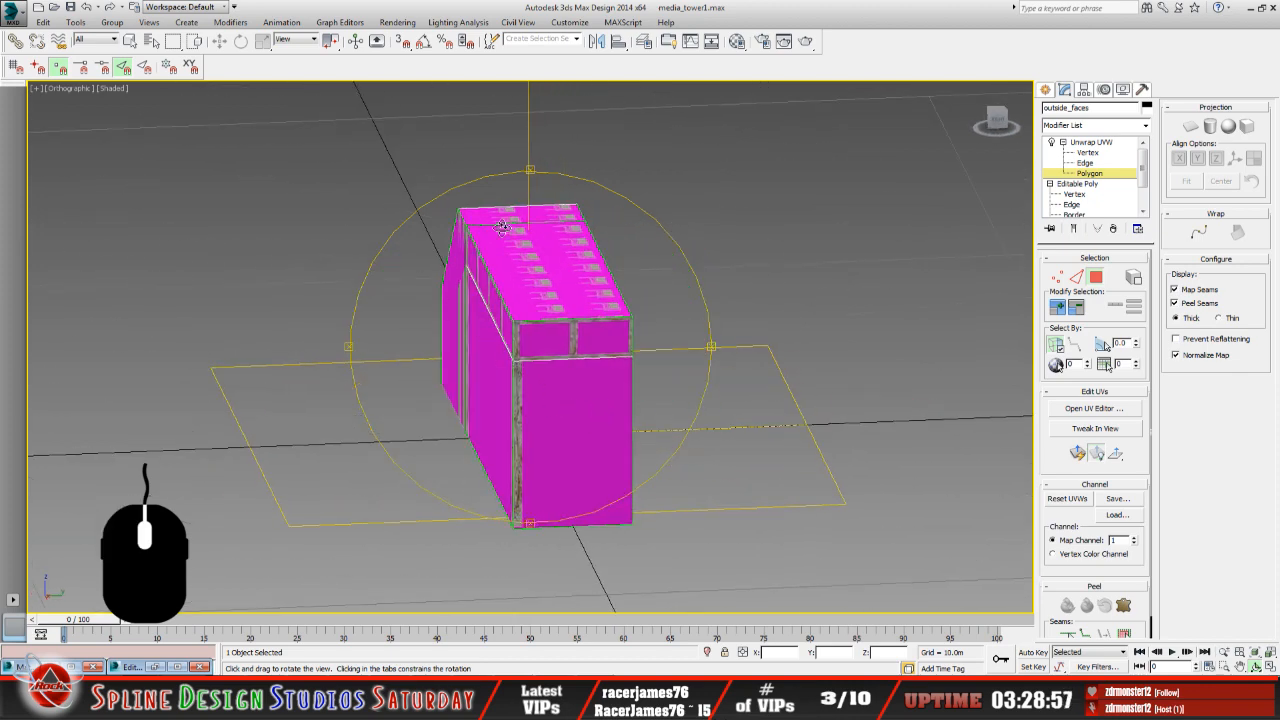
drag(582, 356, 624, 370)
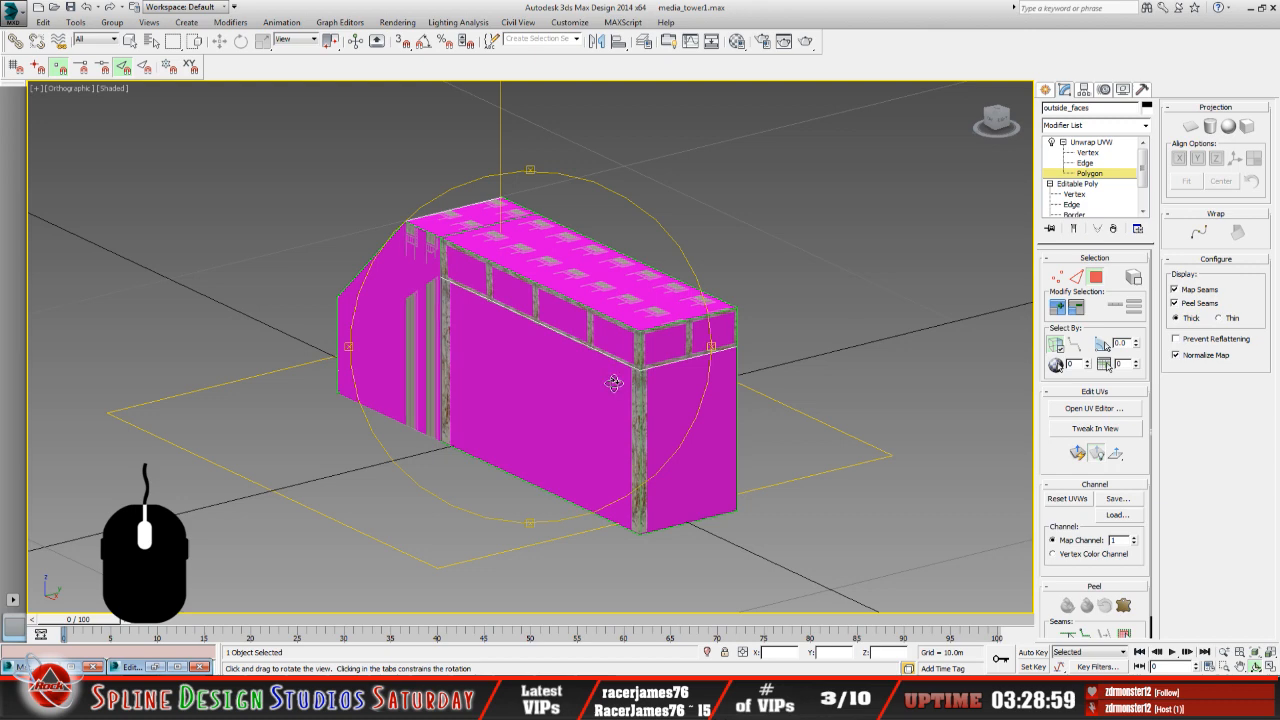
drag(593, 276, 647, 366)
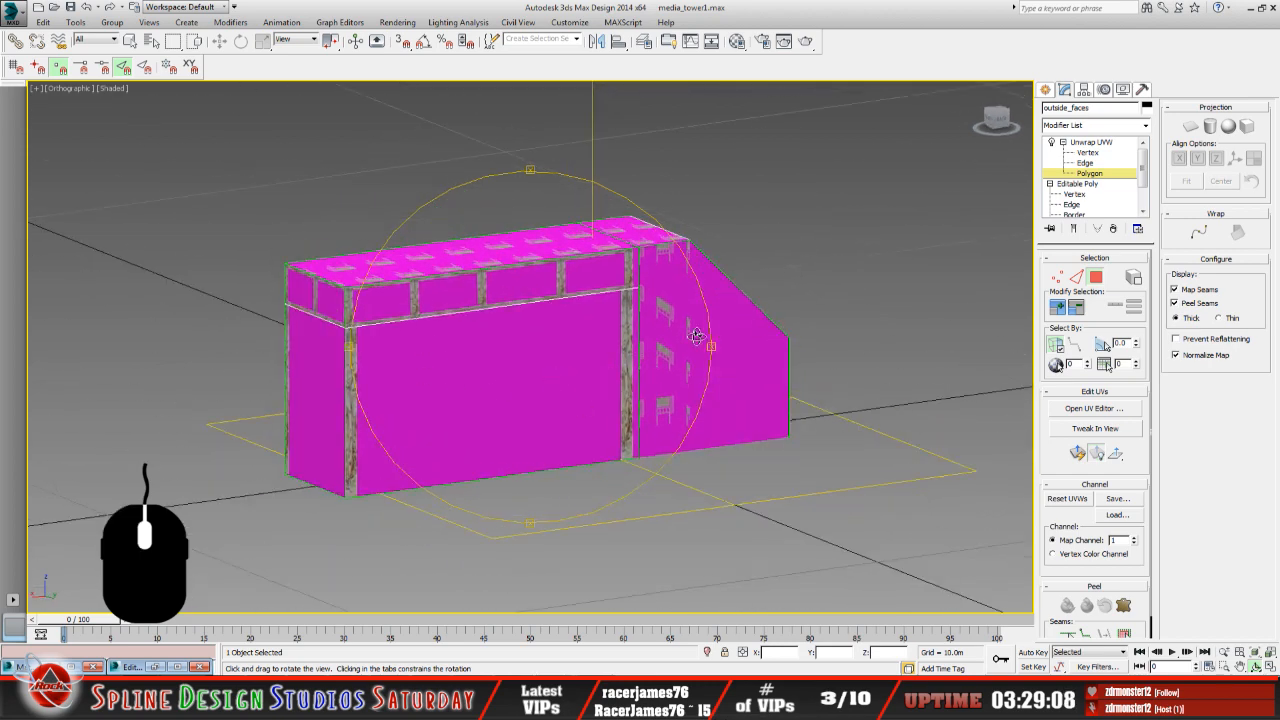
Examine the fitted wooden frame texture on the tower's long walls, roof and sloped stair ends from several sides.
drag(578, 381, 500, 340)
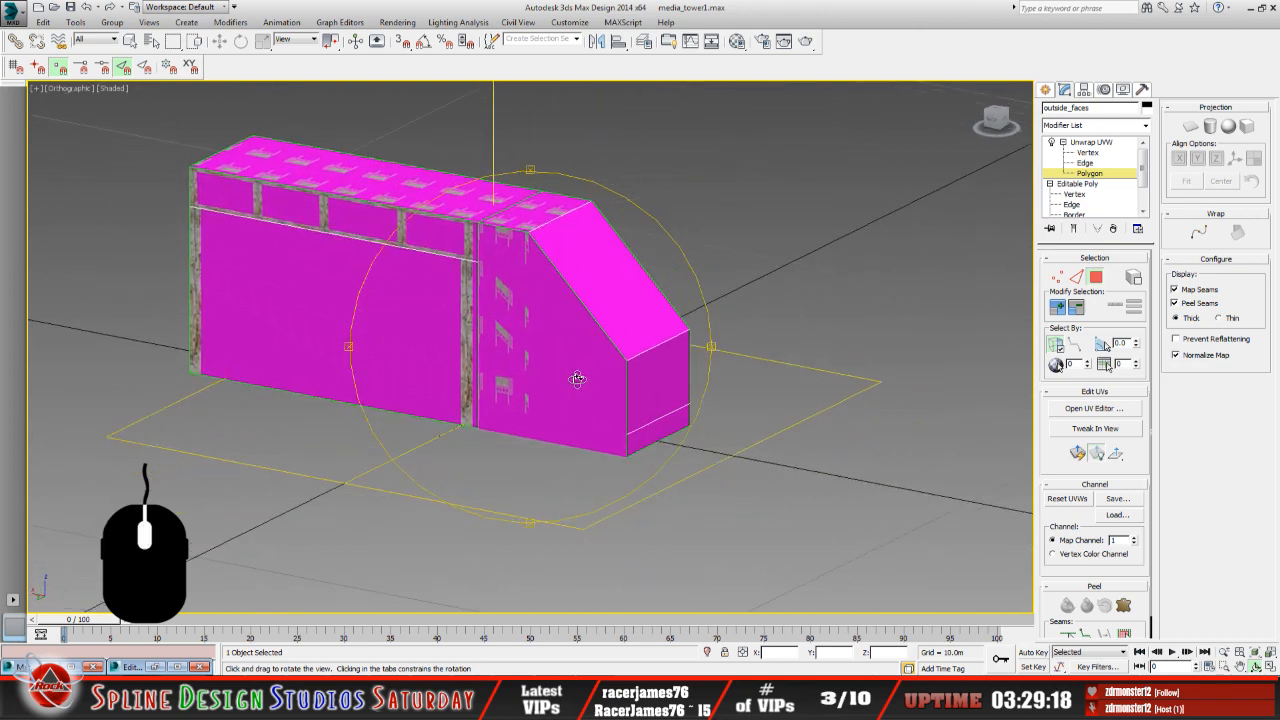
mouse_move(577, 379)
mouse_down()
mouse_move(580, 364)
mouse_move(585, 400)
mouse_up()
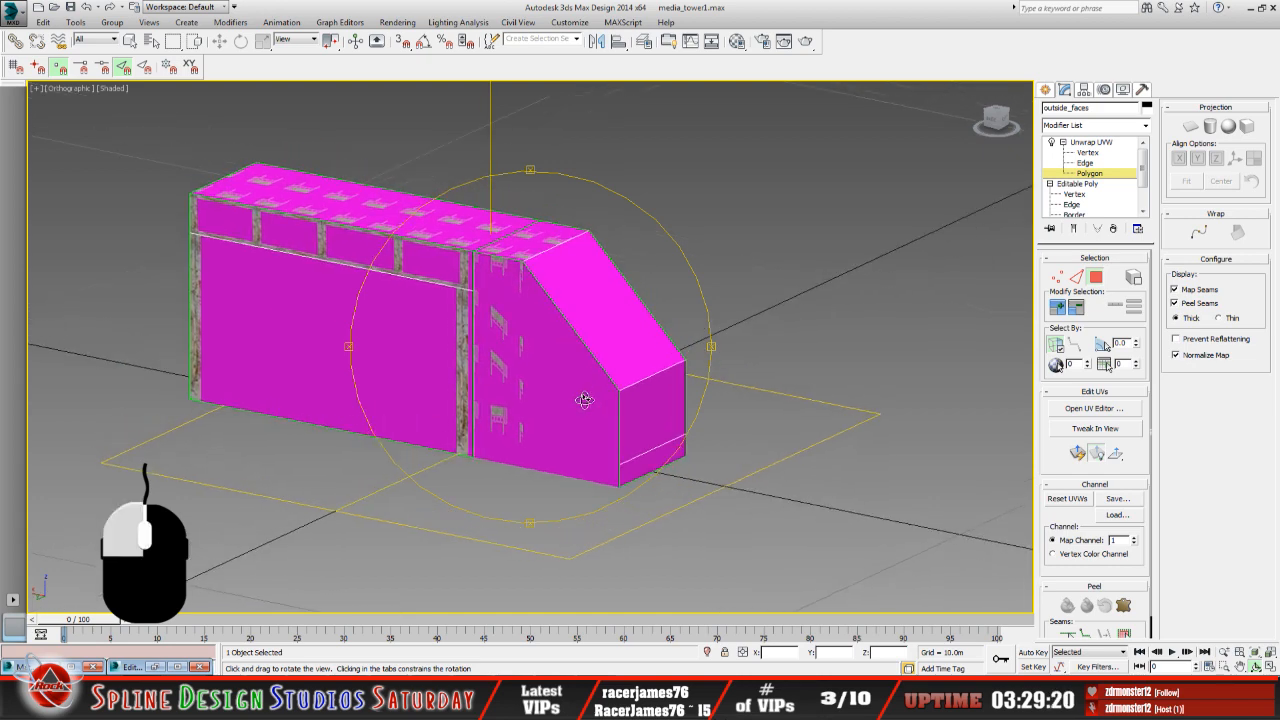
middle_drag(588, 397, 593, 411)
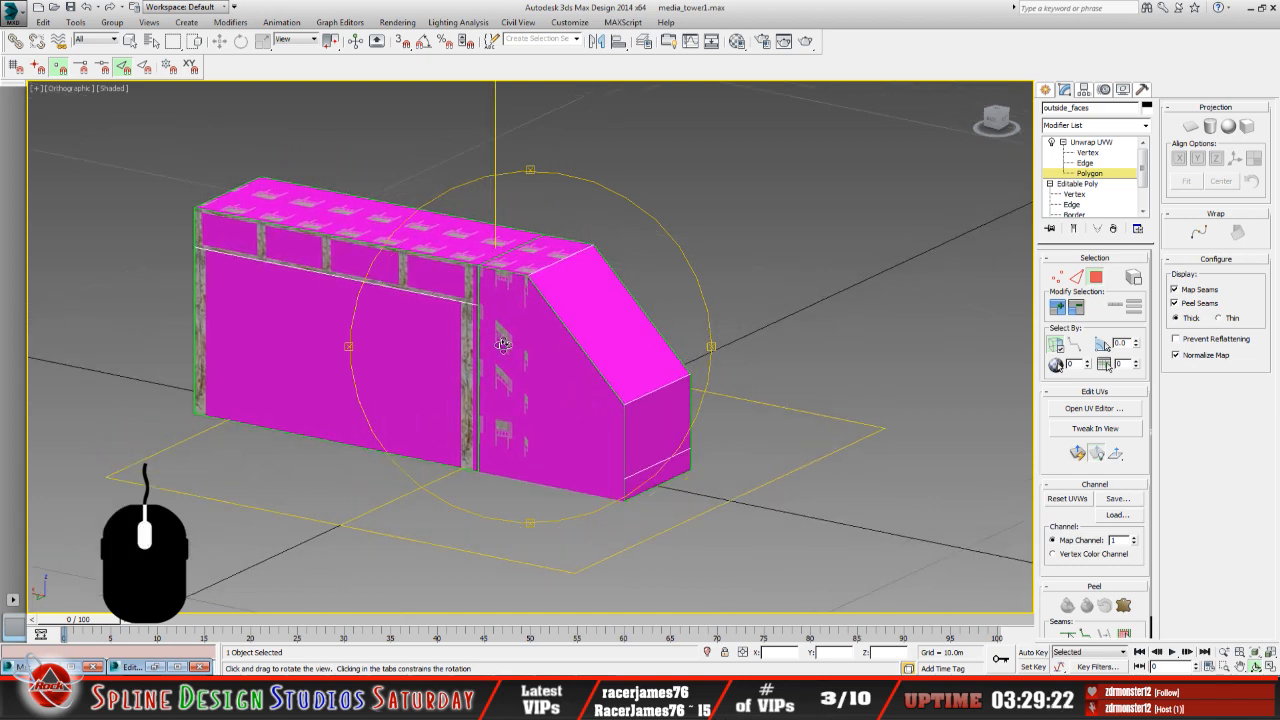
drag(414, 402, 452, 419)
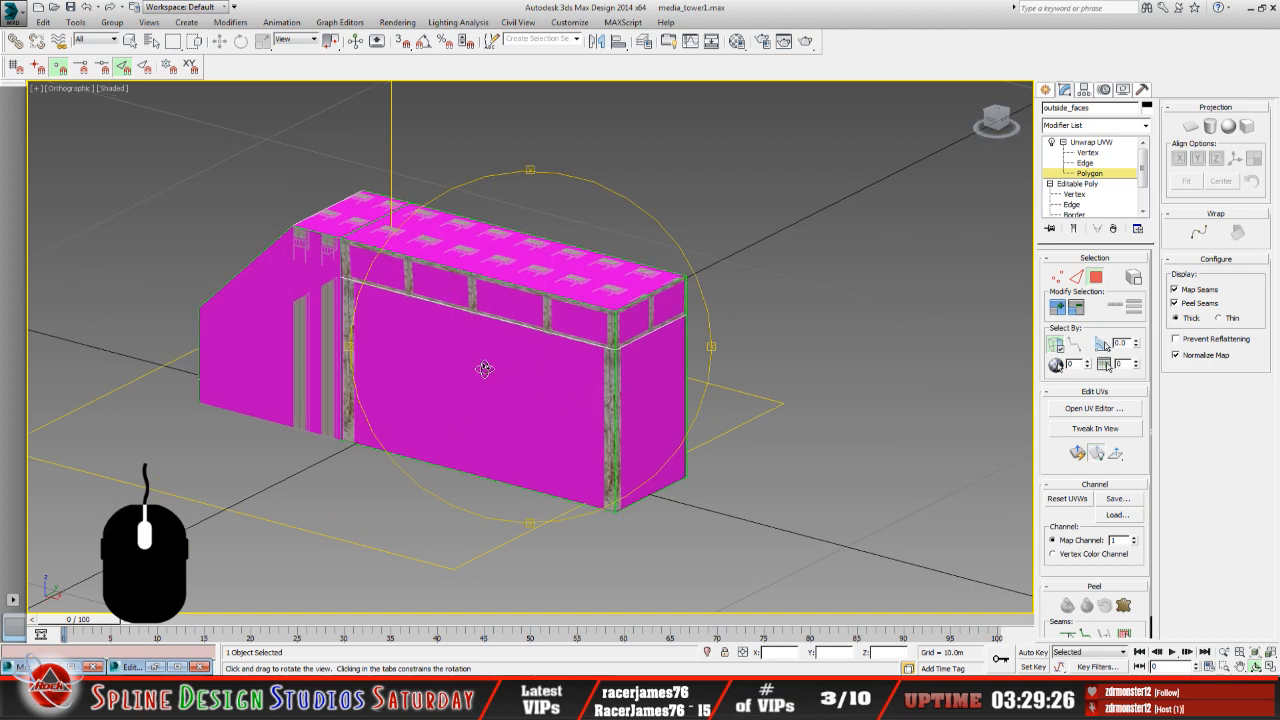
drag(484, 369, 563, 358)
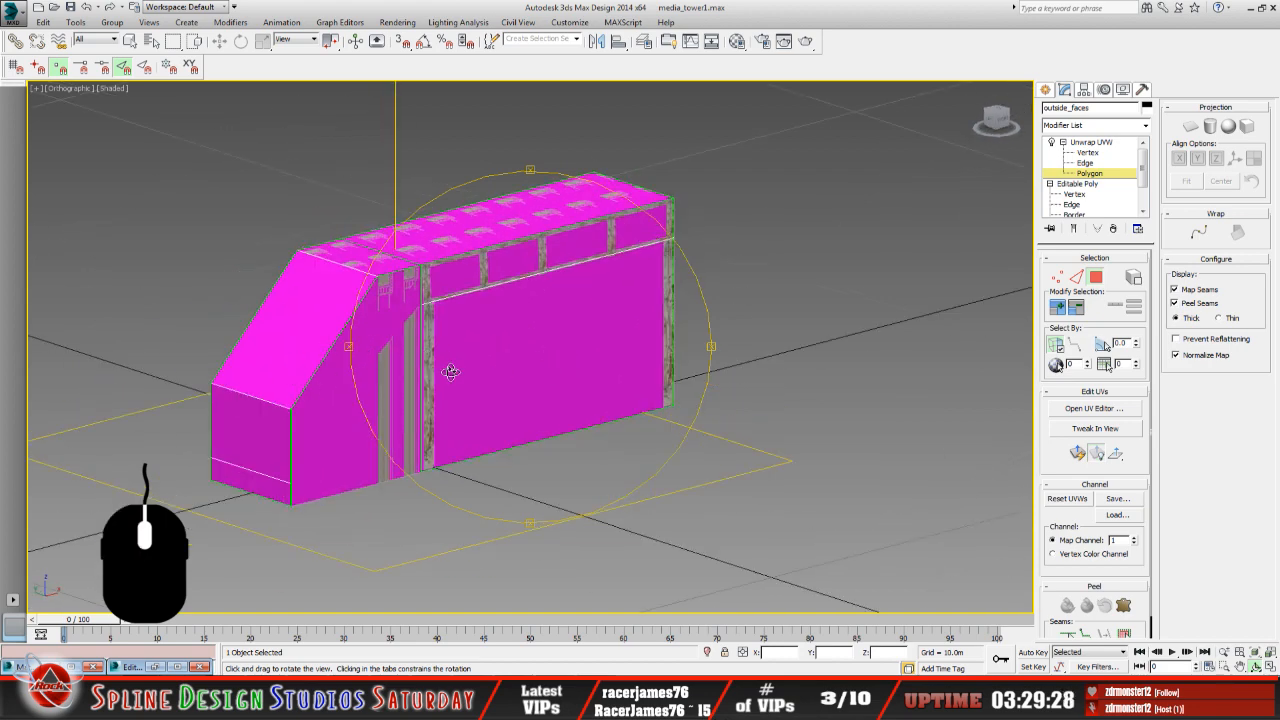
drag(450, 371, 456, 394)
drag(536, 382, 462, 421)
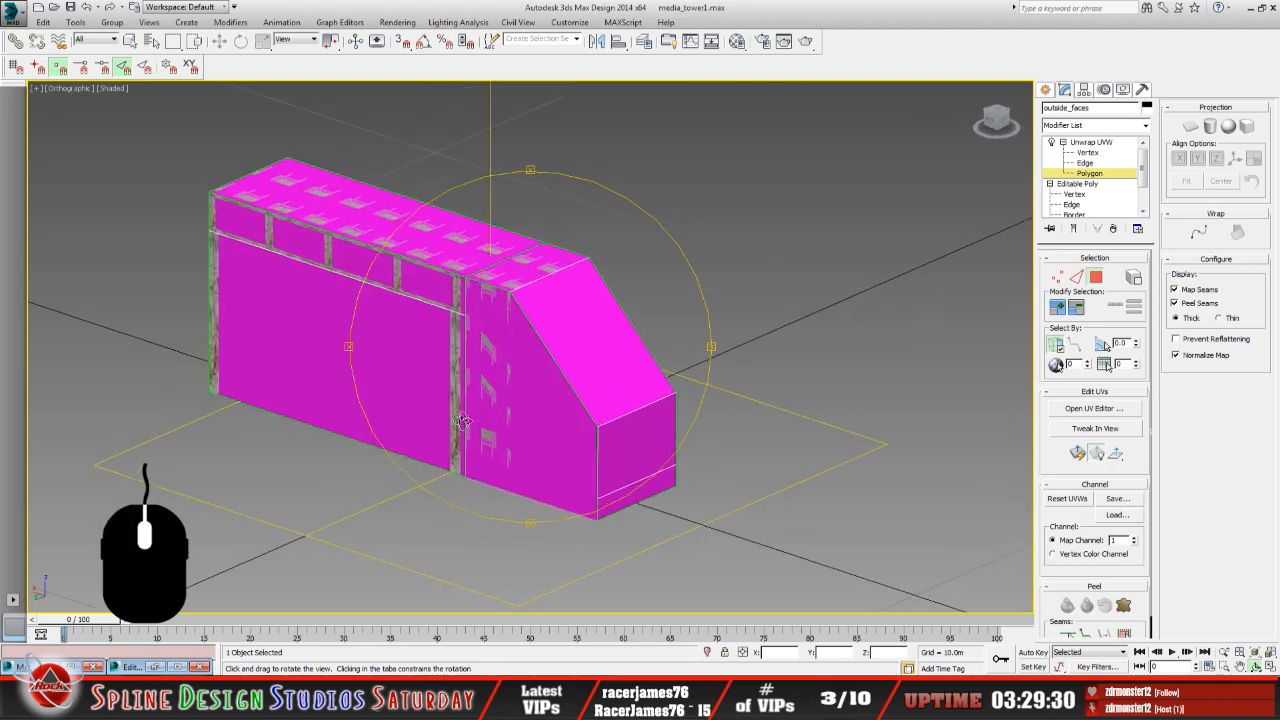
drag(558, 350, 559, 355)
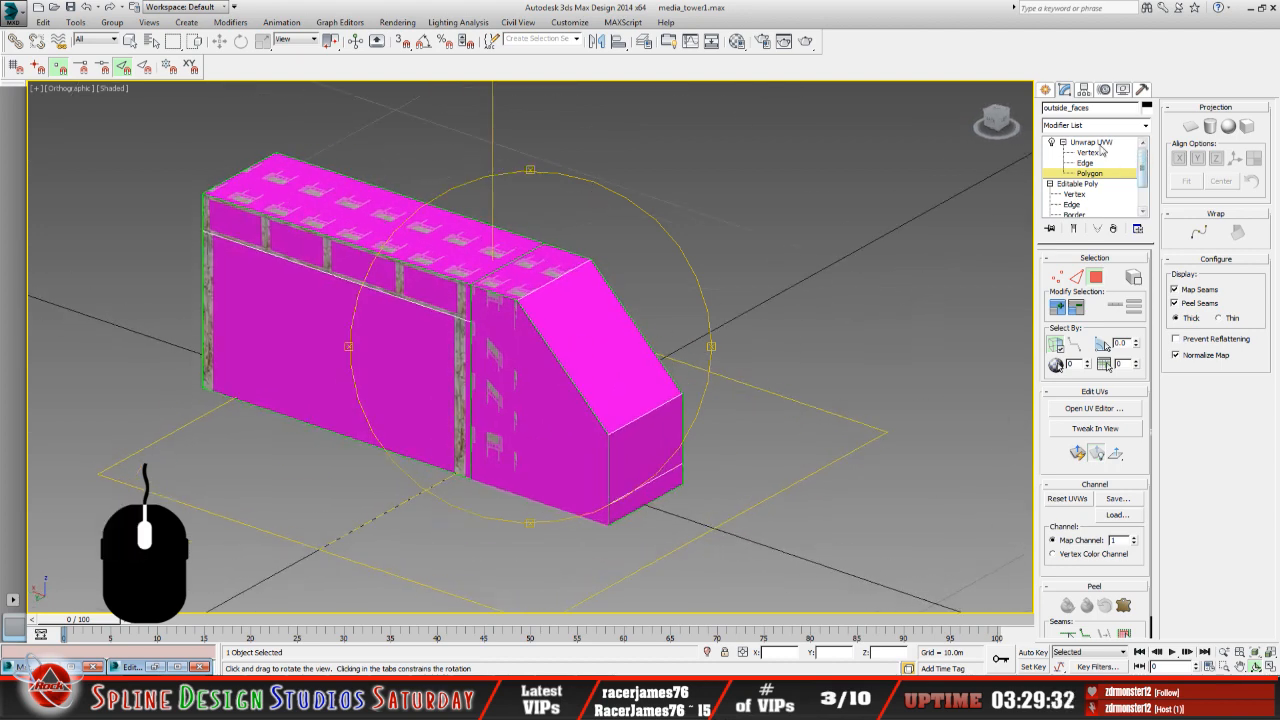
Leave polygon editing of the unwrap and save the scene as media_tower1.max, replacing the existing file.
click(1092, 143)
click(24, 14)
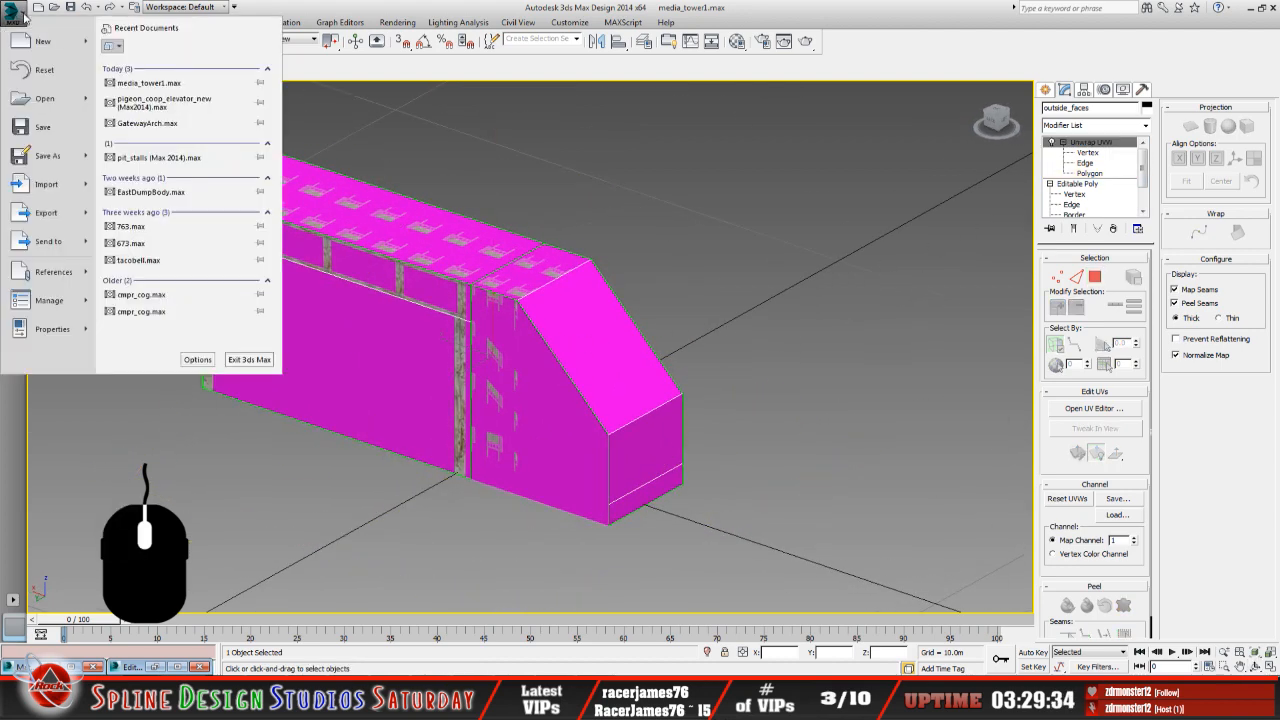
click(60, 160)
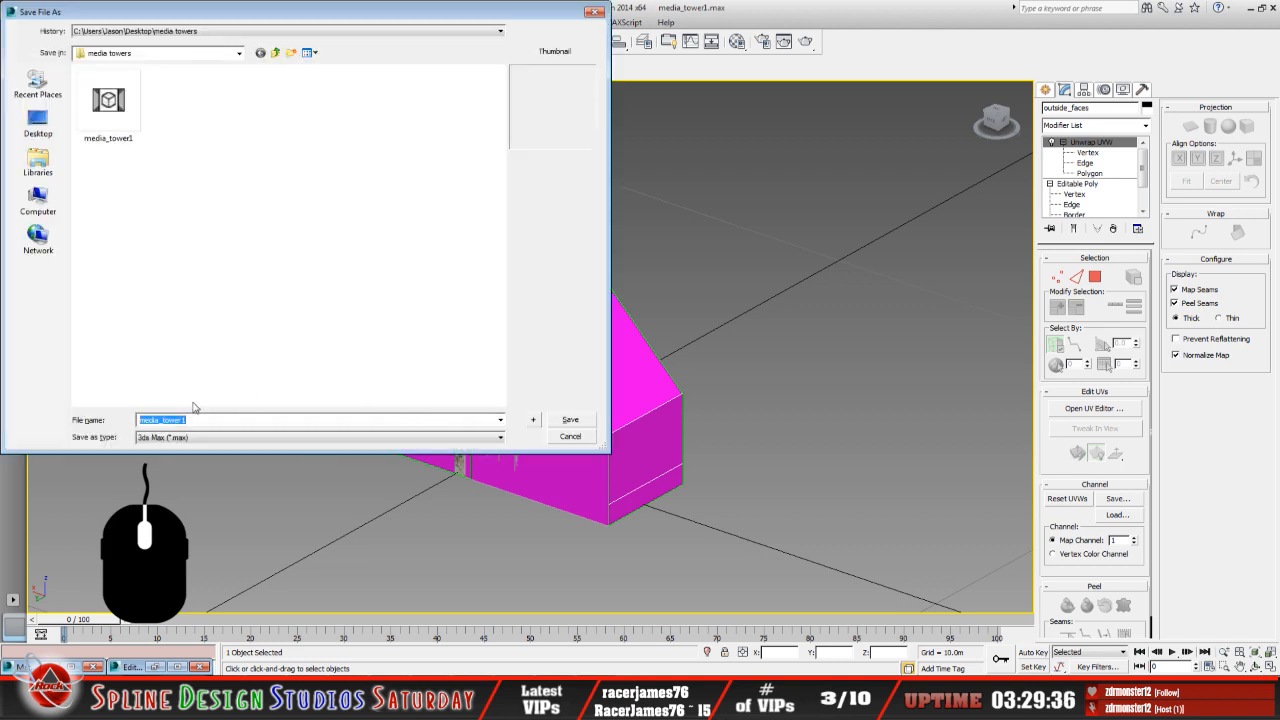
click(303, 414)
click(570, 420)
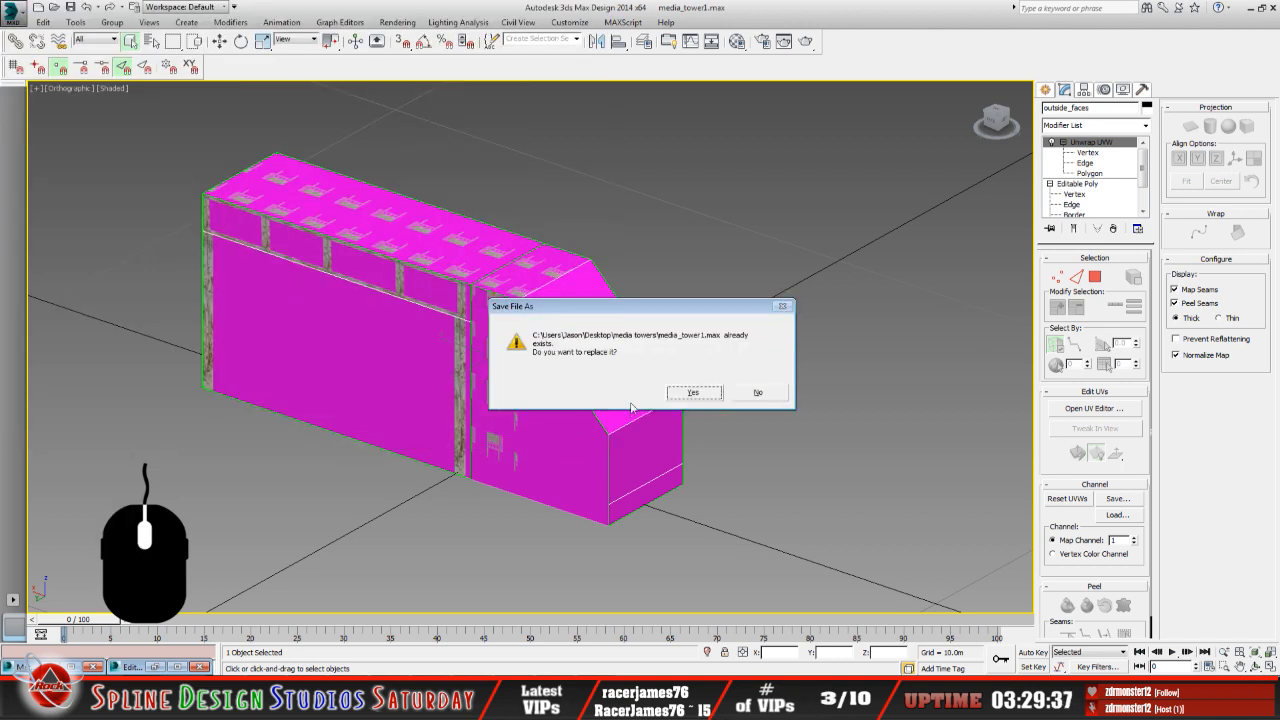
click(670, 399)
Review the outside faces' UV layout over media_towers.tga and check the list of objects in the scene.
middle_drag(590, 414, 555, 413)
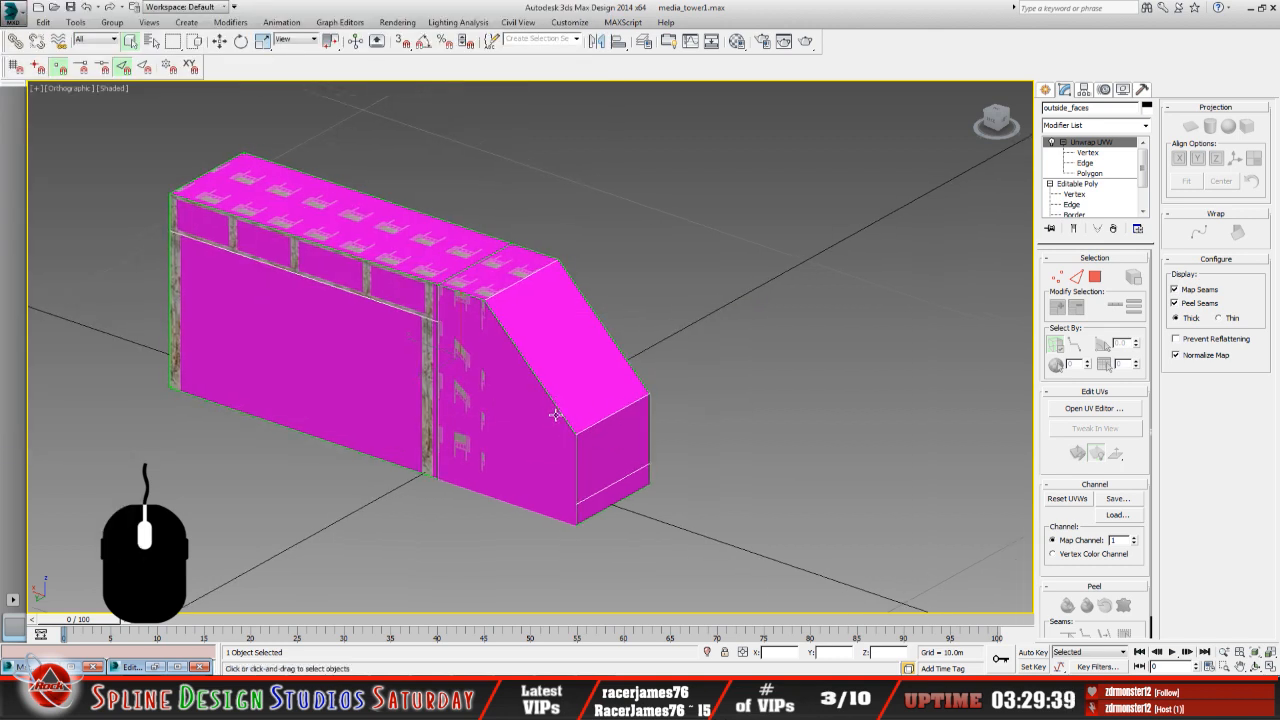
scroll(555, 414, down, 2)
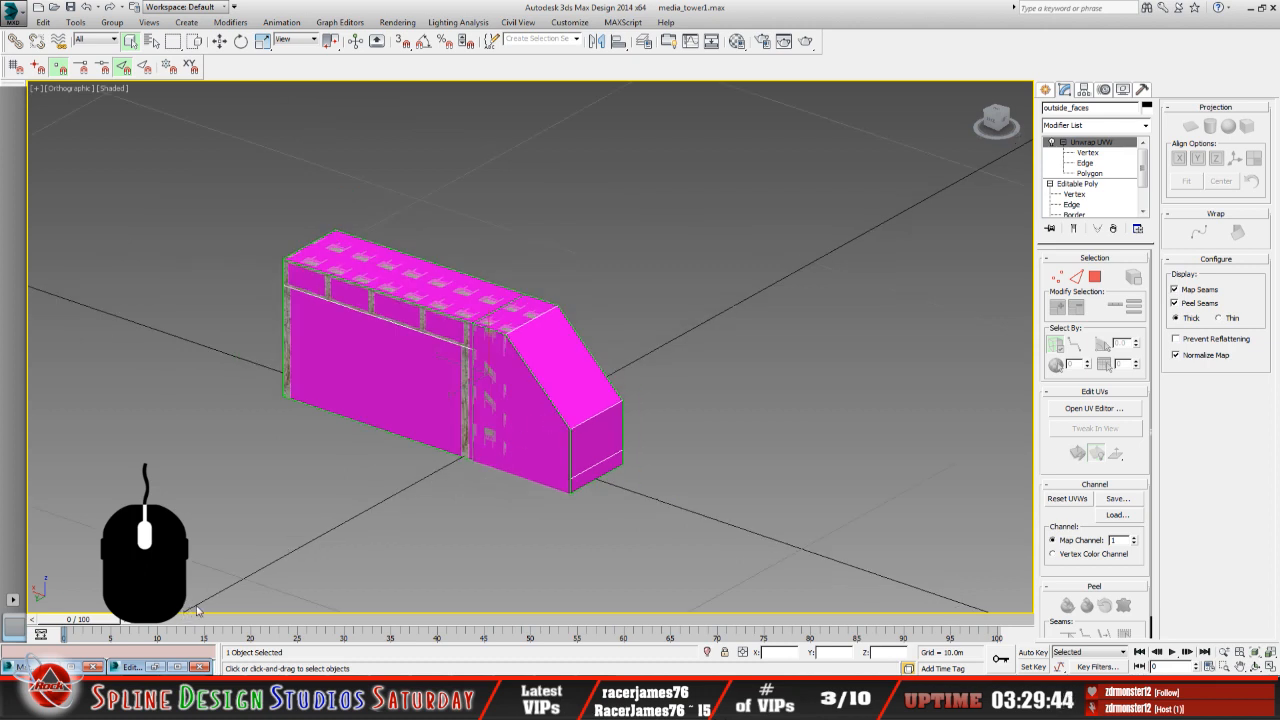
click(155, 666)
scroll(705, 273, down, 5)
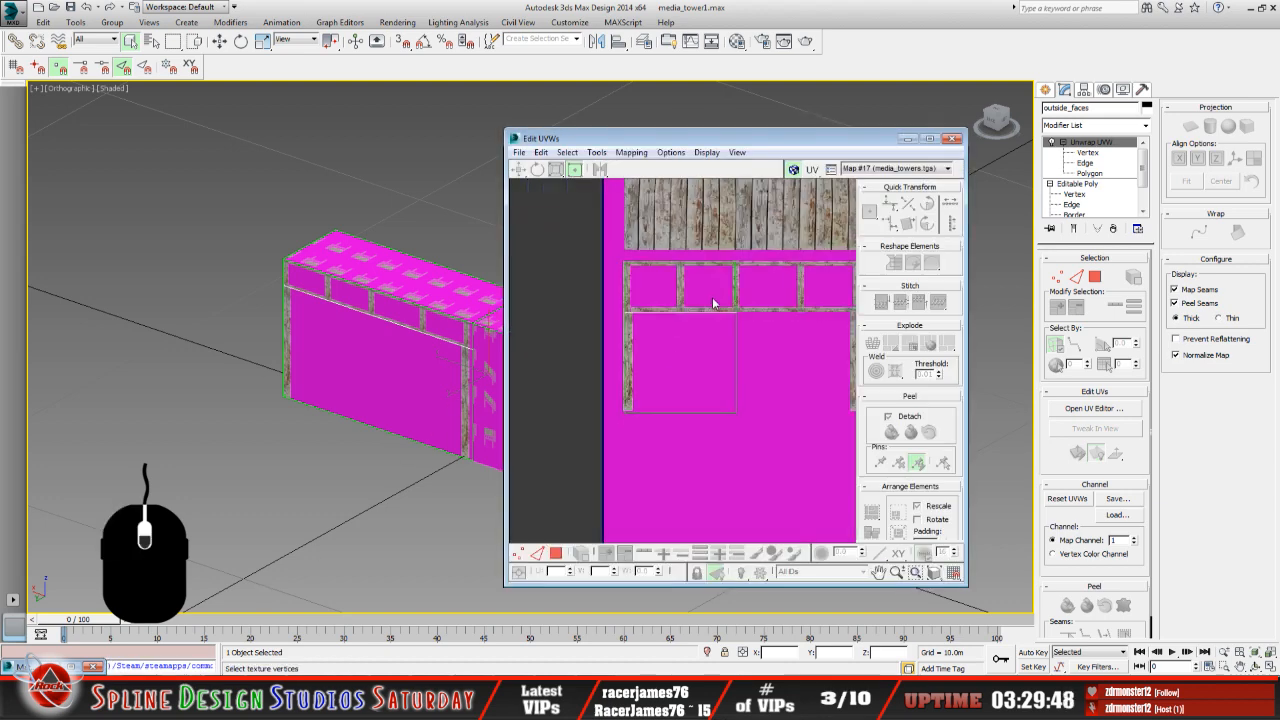
drag(770, 140, 670, 137)
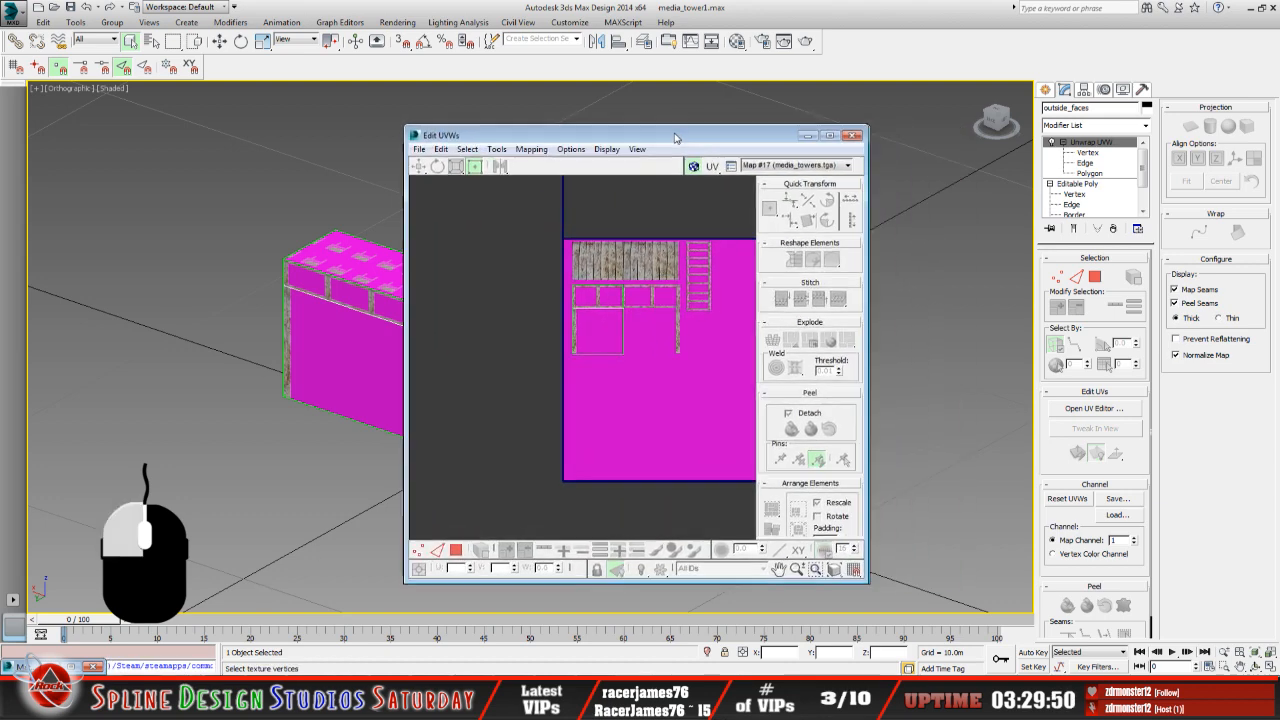
key(Escape)
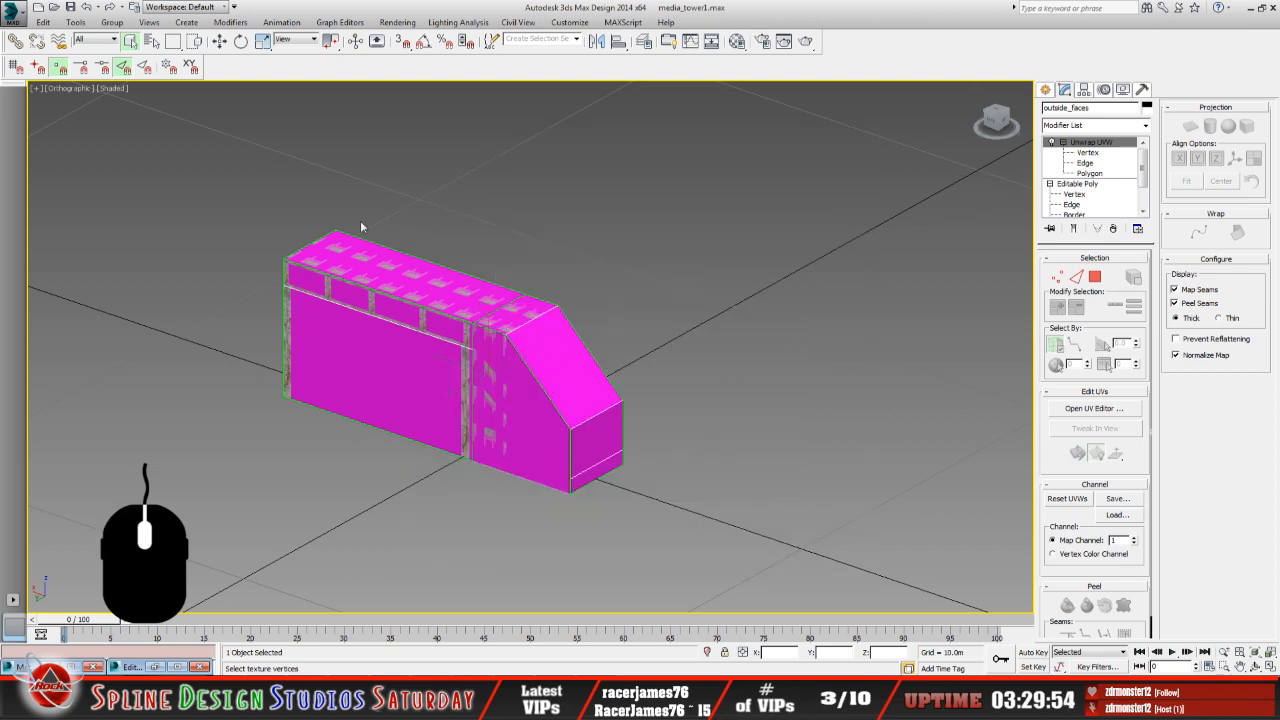
click(151, 41)
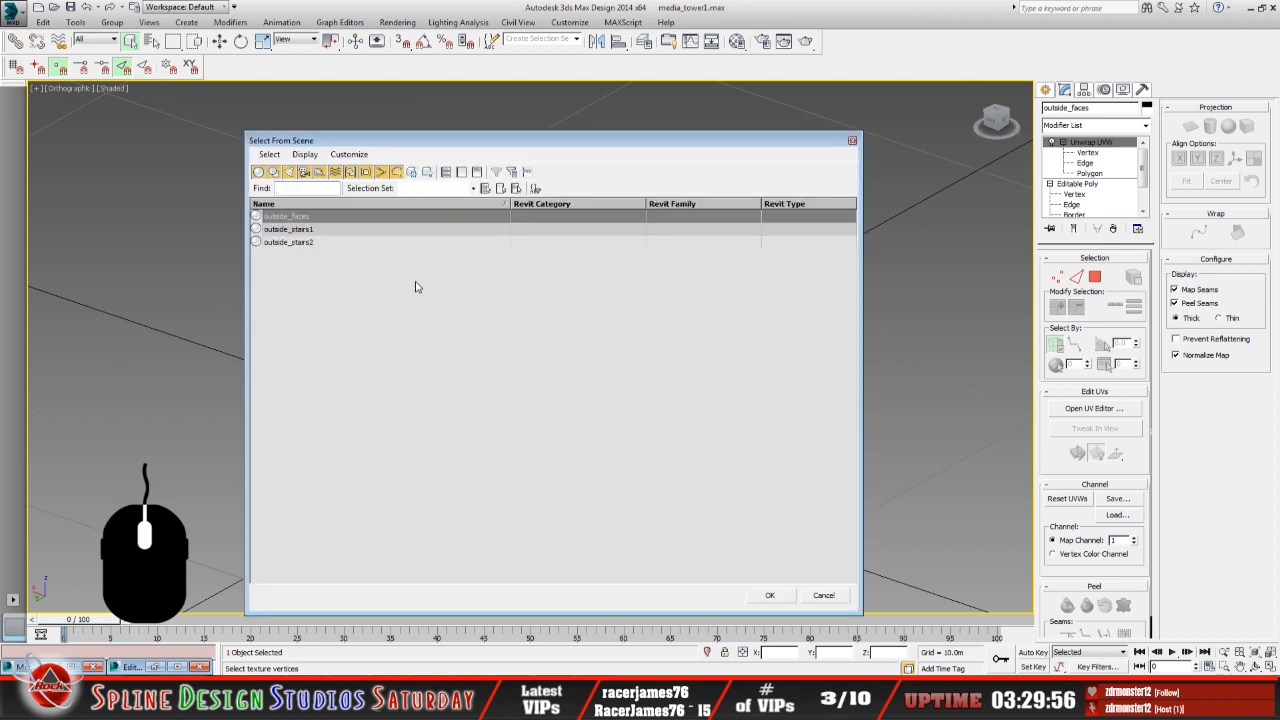
click(840, 594)
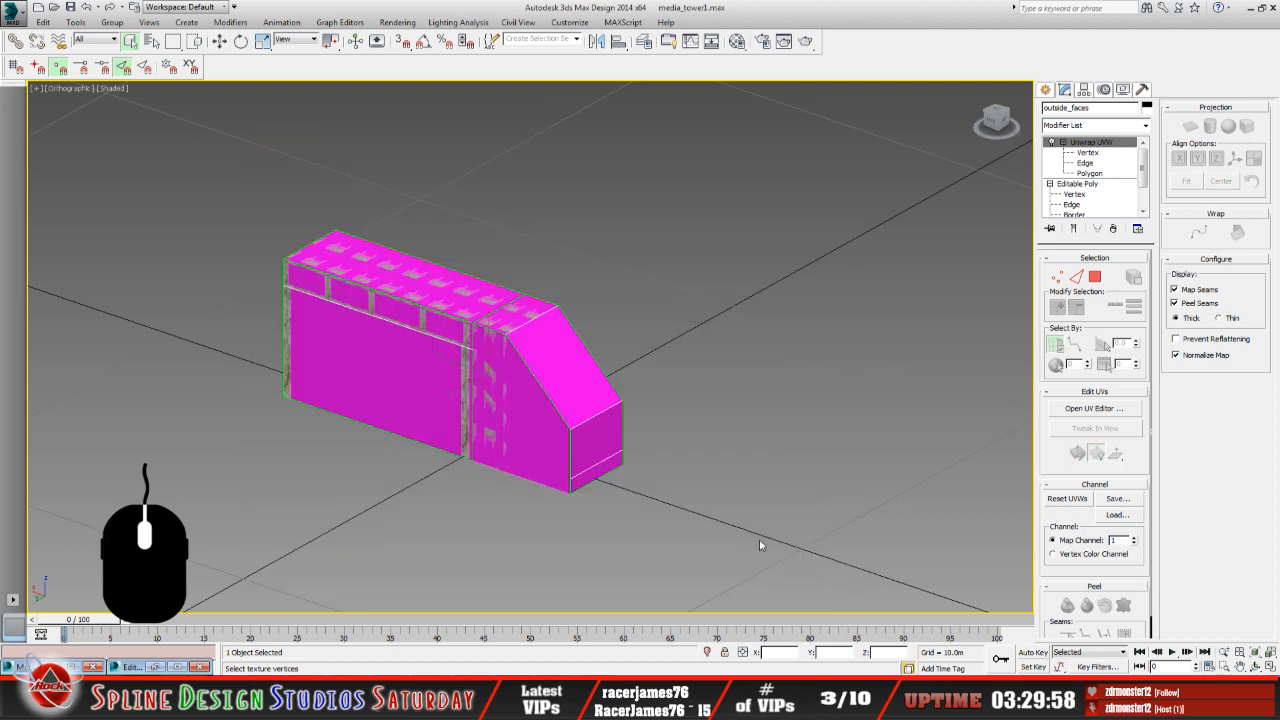
middle_drag(527, 403, 457, 403)
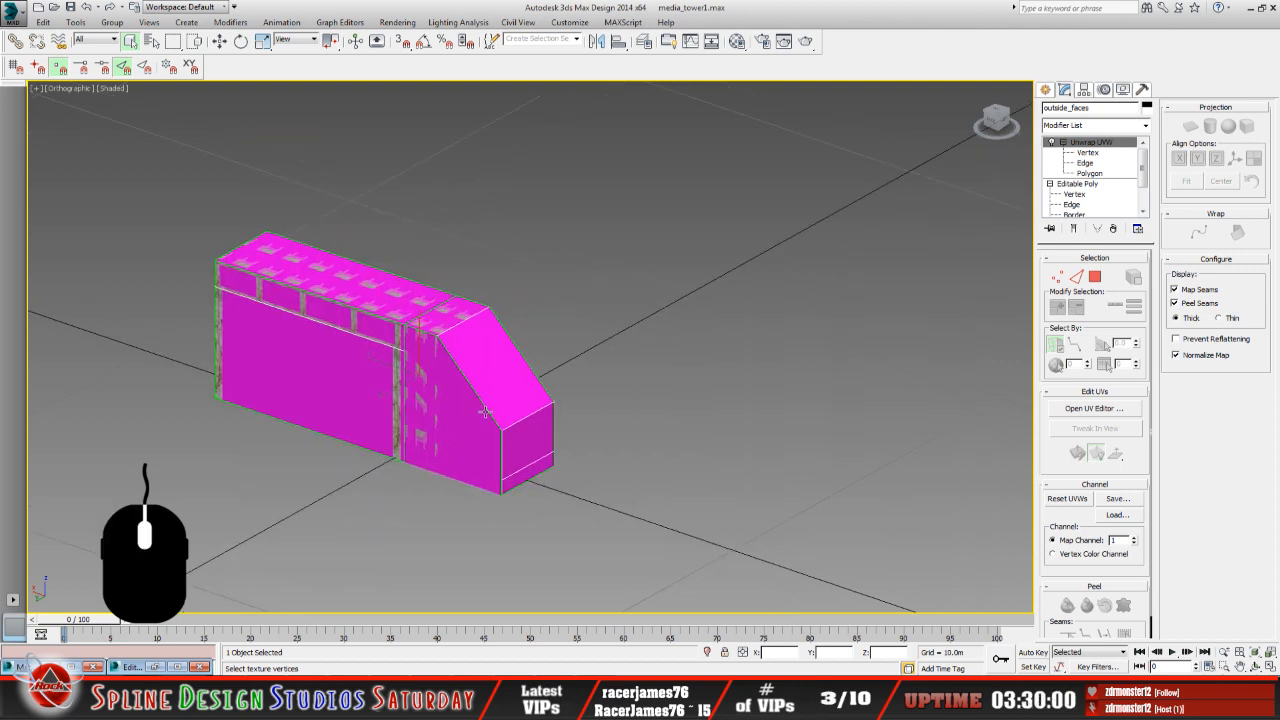
scroll(484, 411, up, 2)
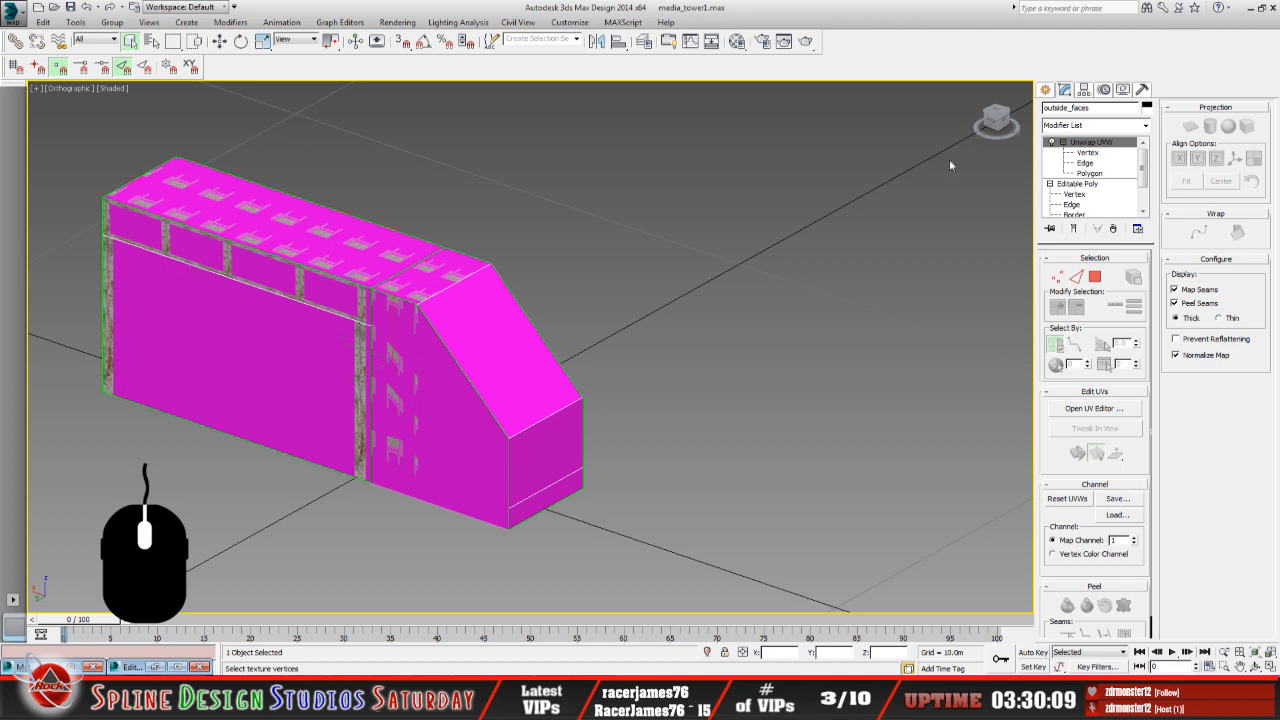
Select the outside_stairs1 object at the sloped end of the tower and add an Unwrap UVW modifier to it.
click(451, 390)
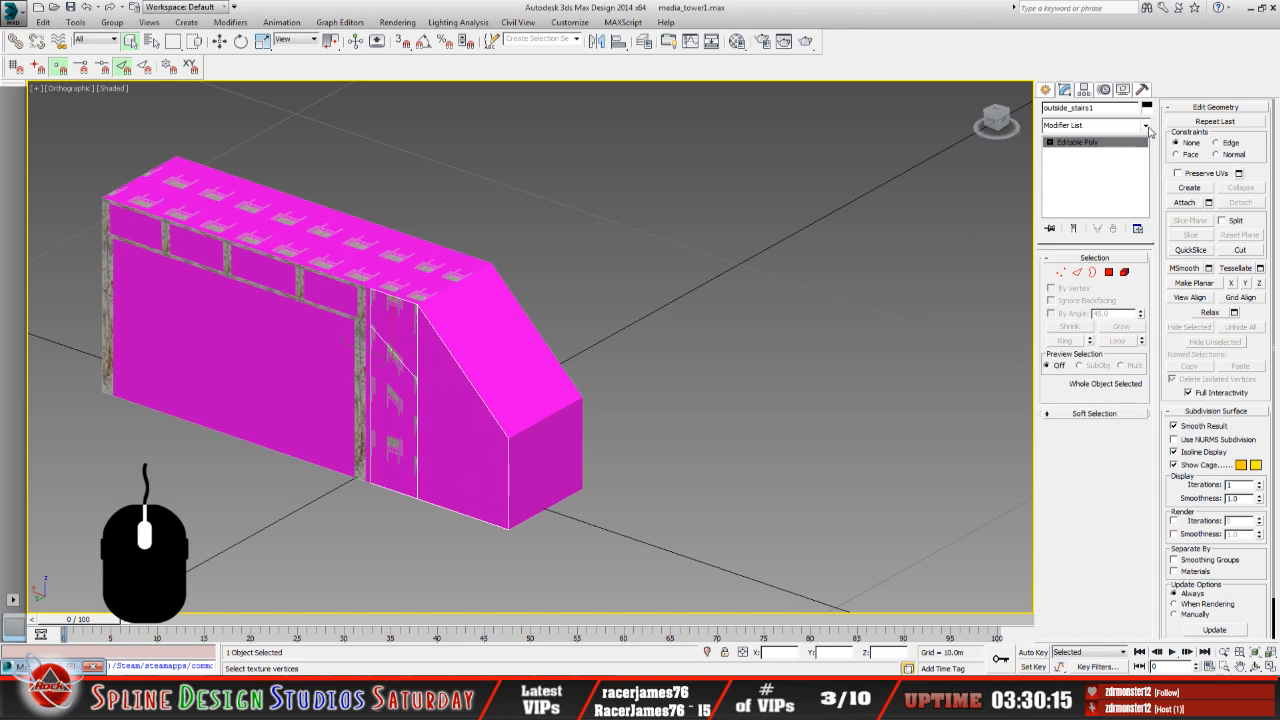
click(1145, 126)
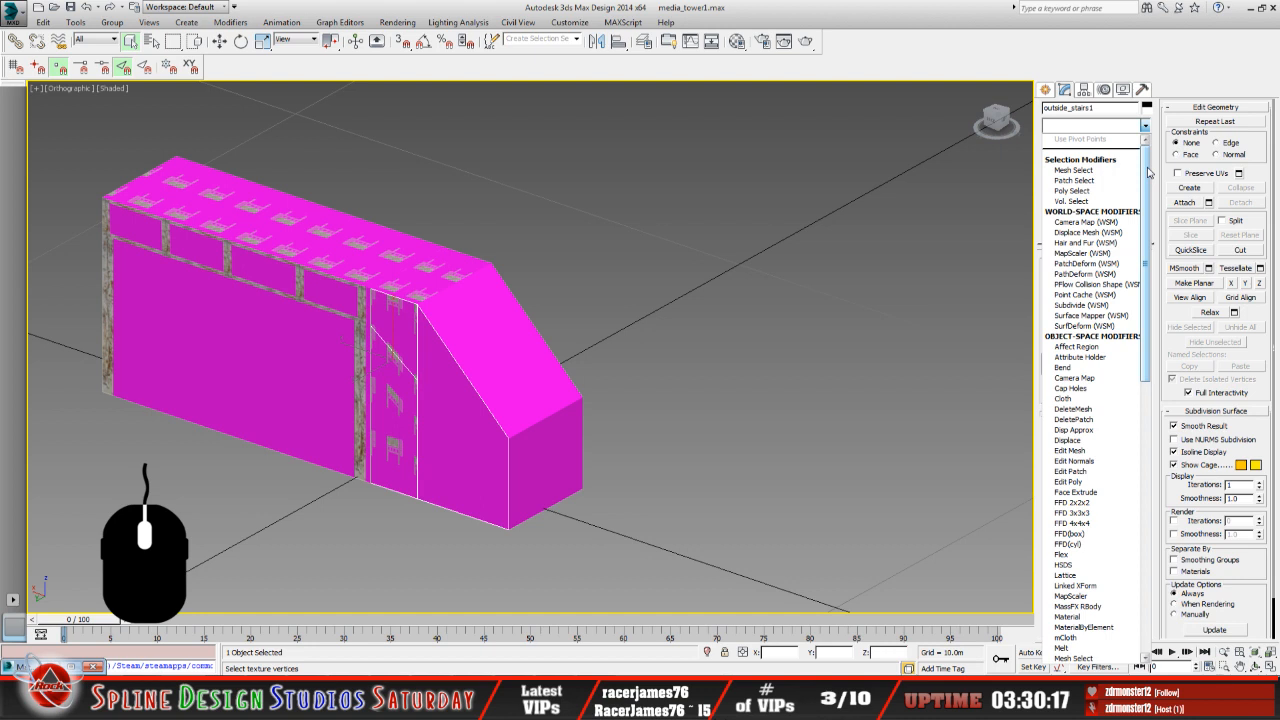
drag(1149, 173, 1139, 497)
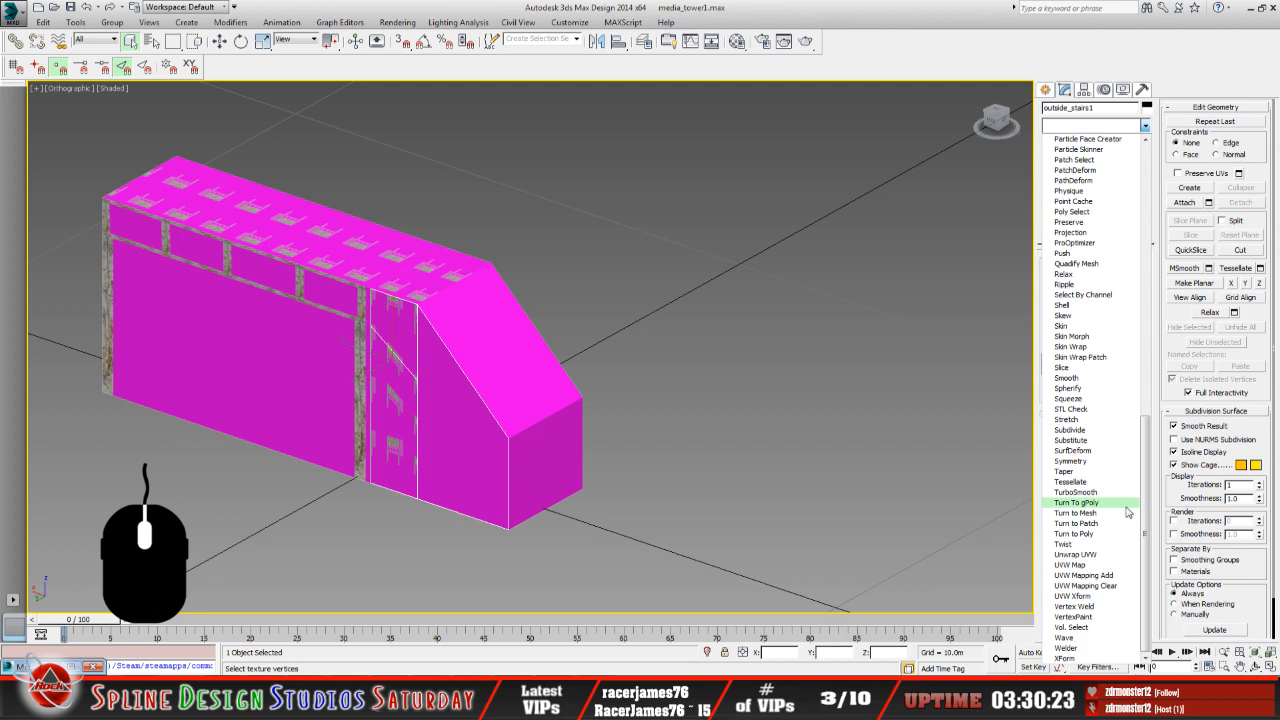
click(1119, 556)
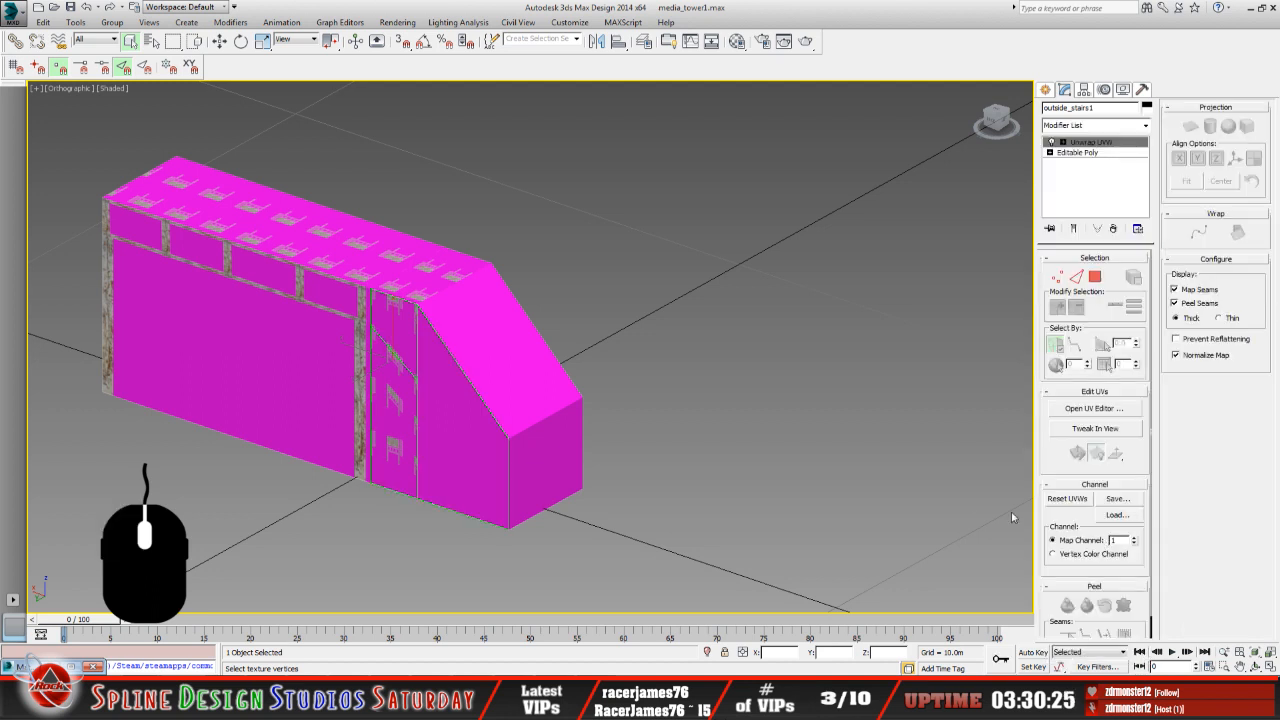
Open the UV editor for outside_stairs1, show media_towers.tga as its background and minimise the editor.
click(1099, 411)
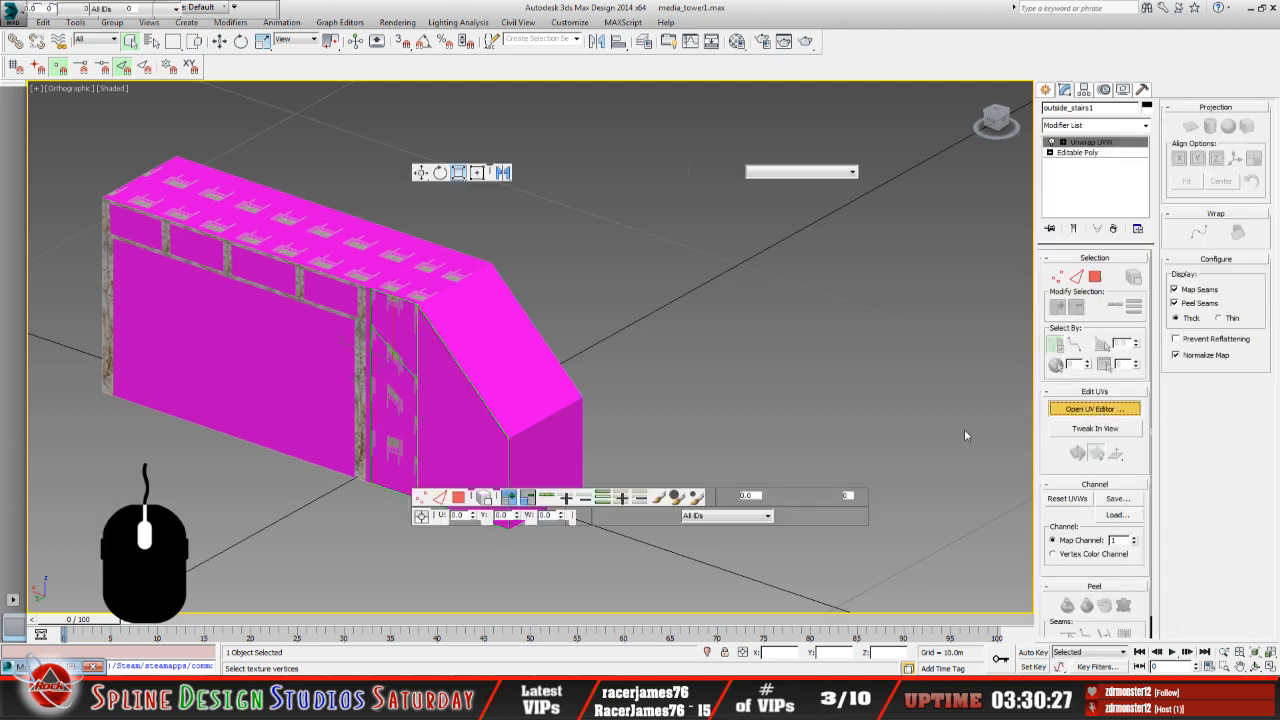
click(443, 94)
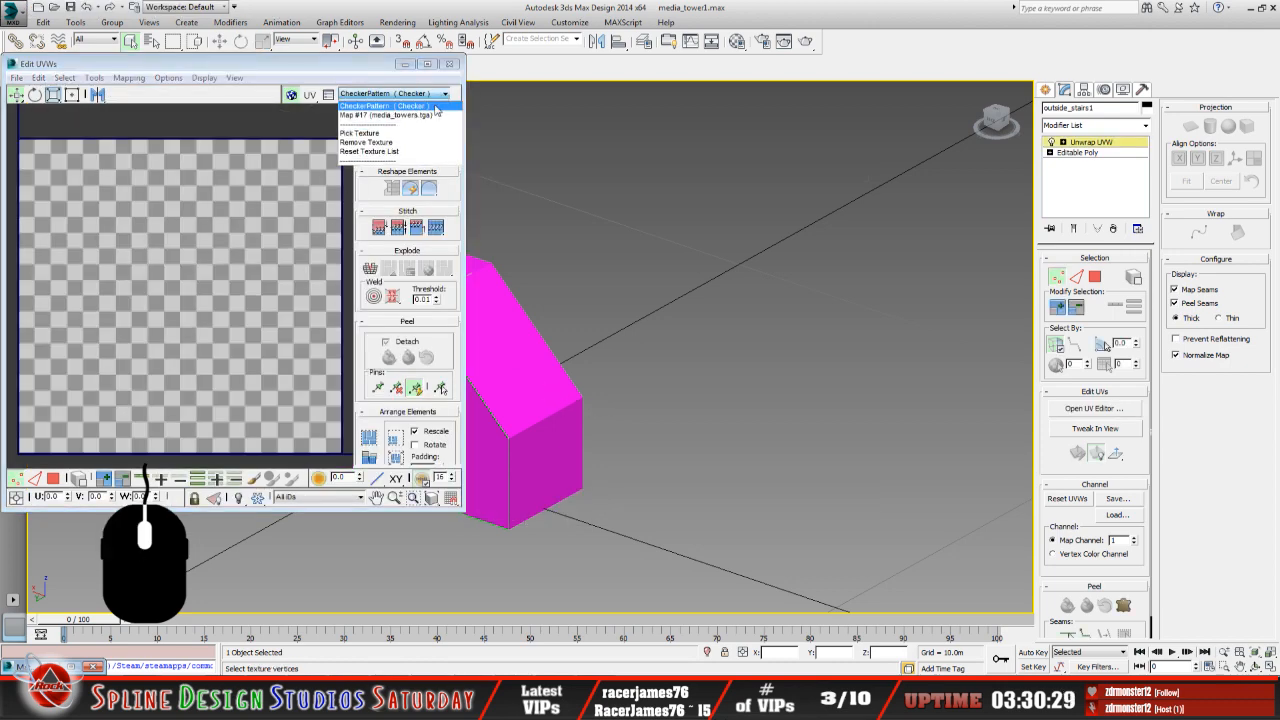
click(390, 108)
scroll(221, 250, down, 3)
scroll(228, 262, down, 3)
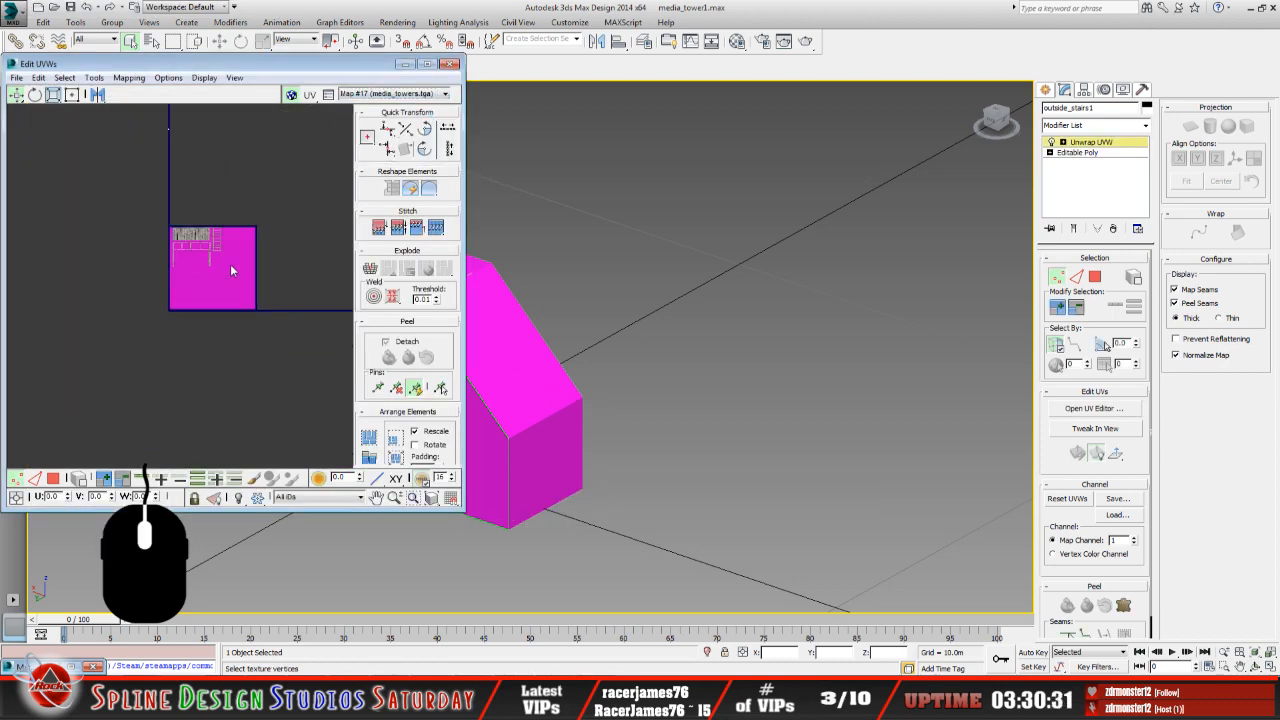
click(404, 66)
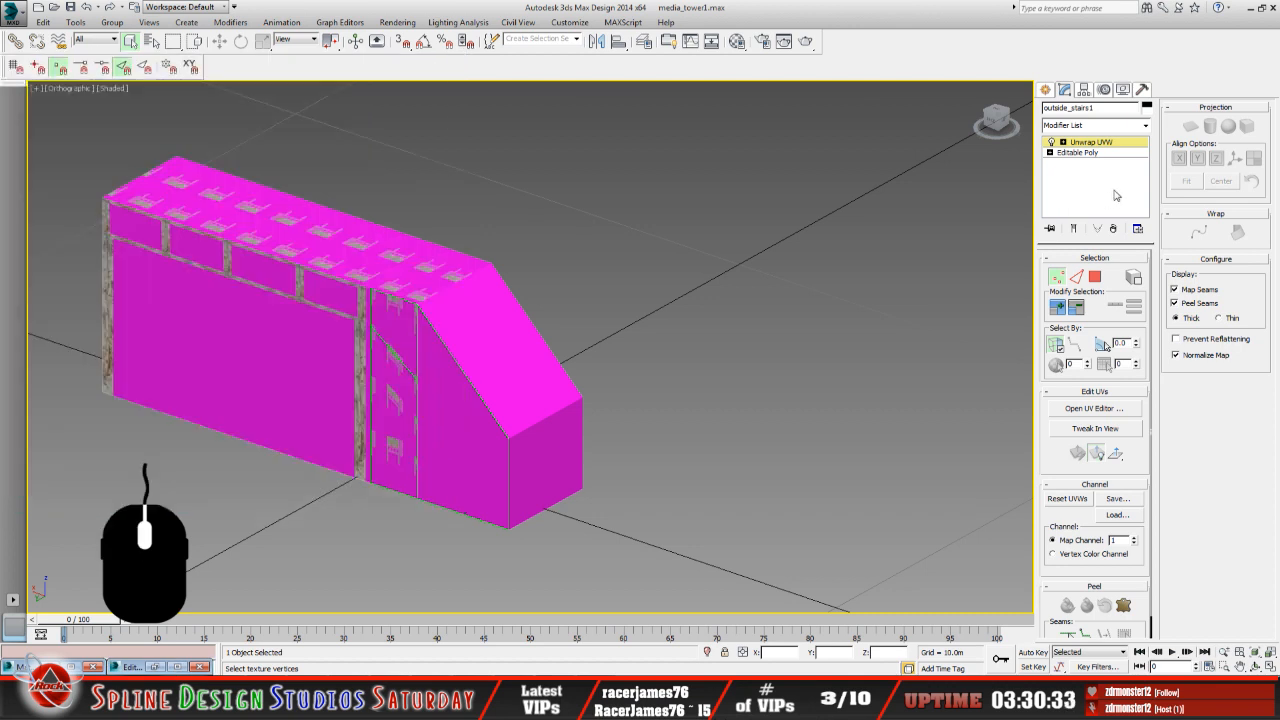
Select the lower, upper and sloped side polygons of the outside_stairs1 wall in the unwrap.
click(1064, 143)
click(1090, 173)
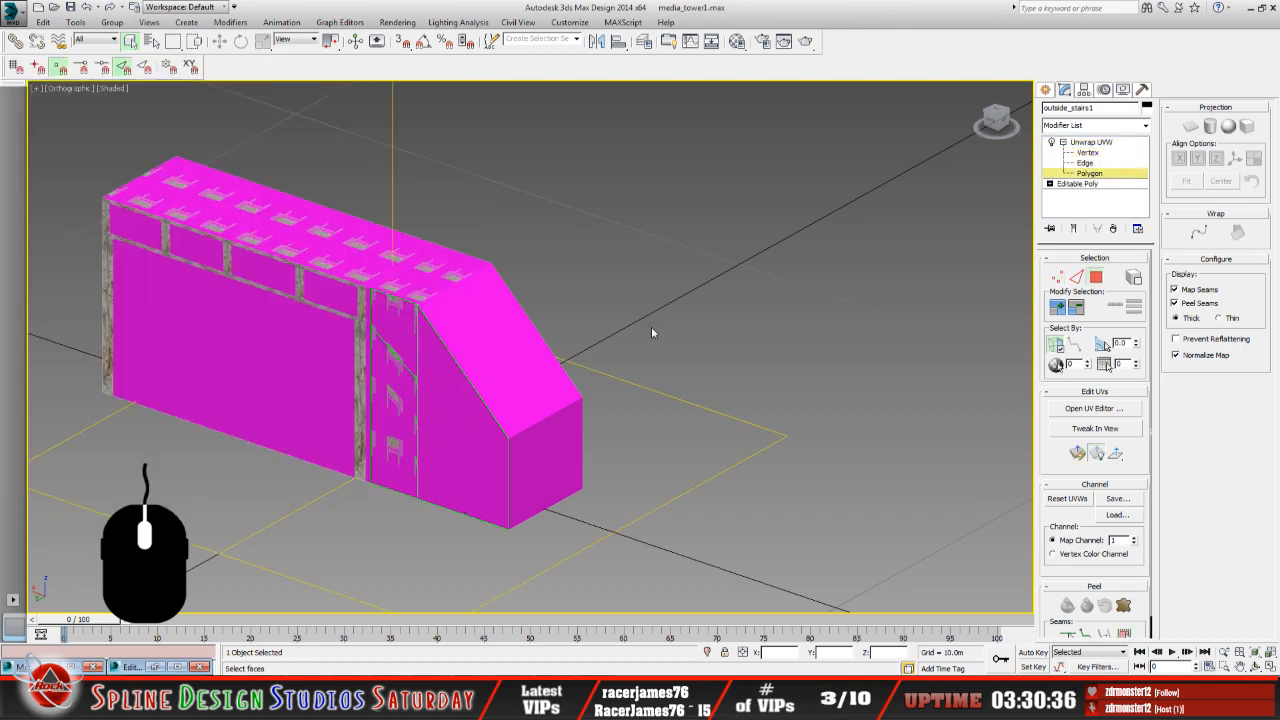
click(395, 427)
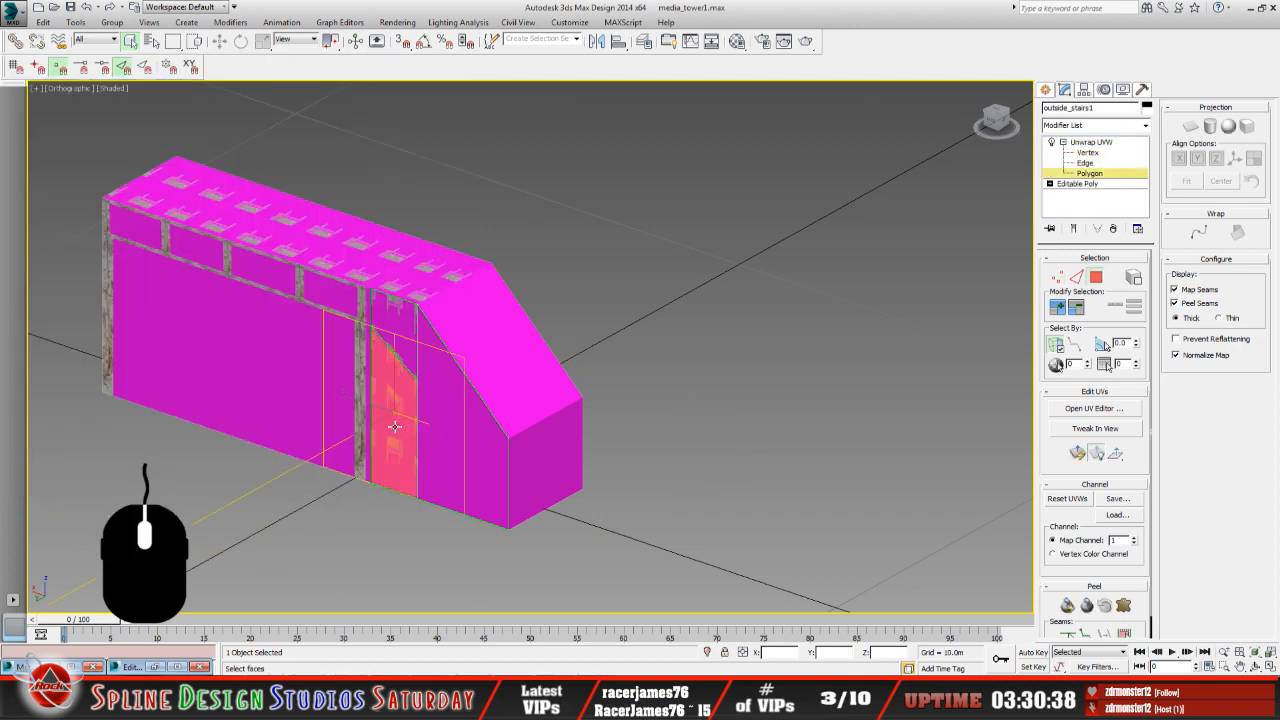
ctrl+click(397, 345)
ctrl+click(467, 408)
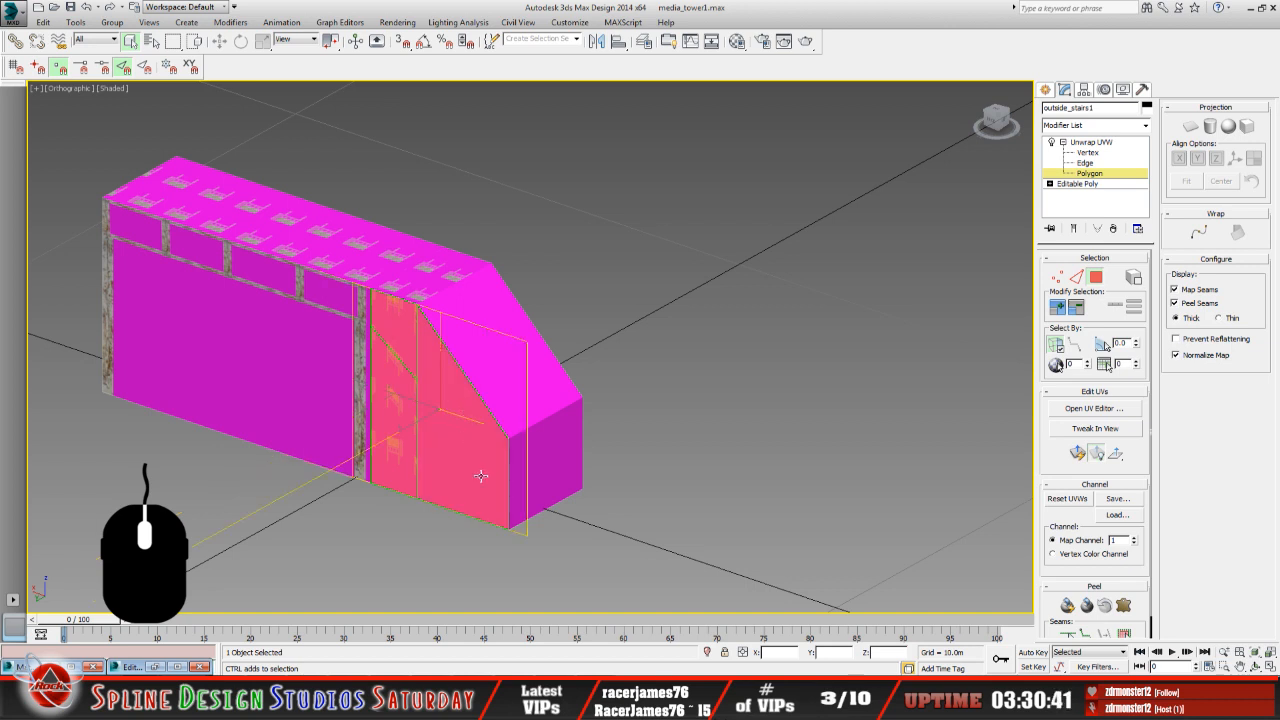
Apply a quick planar map to the selected stair wall faces and select all the object's UVs in the editor.
click(155, 667)
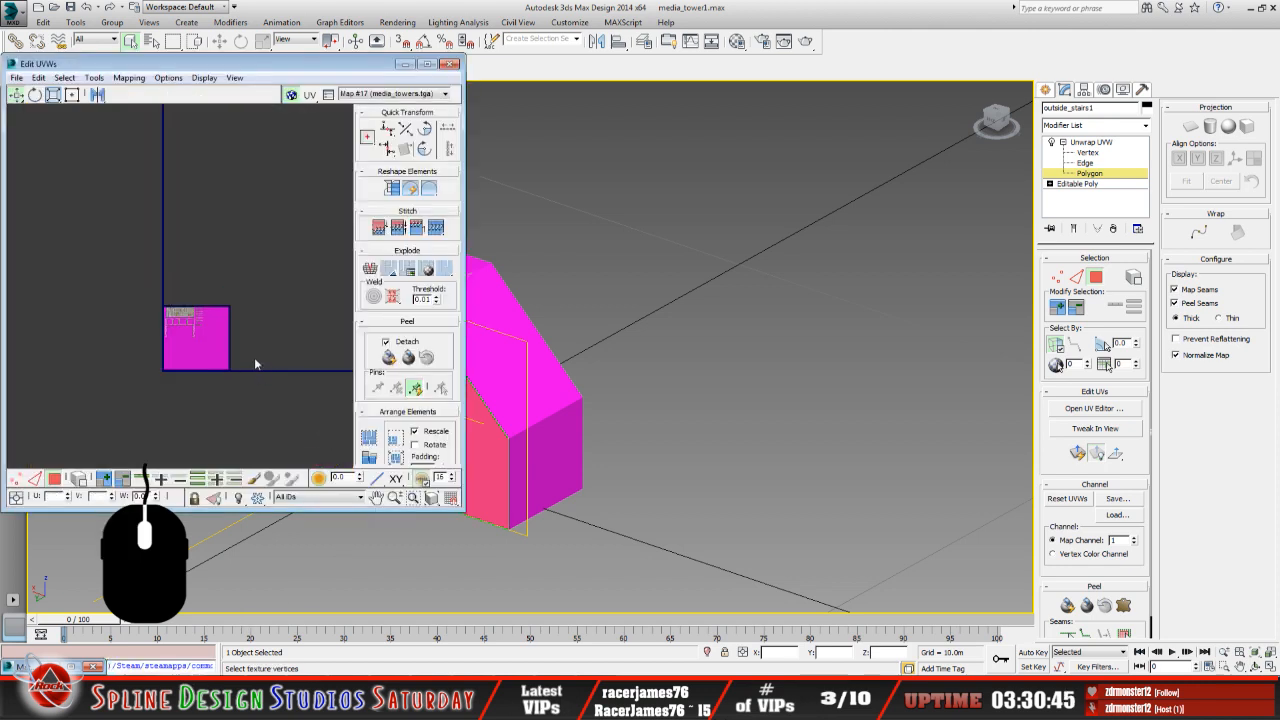
scroll(256, 368, down, 2)
middle_drag(261, 374, 143, 374)
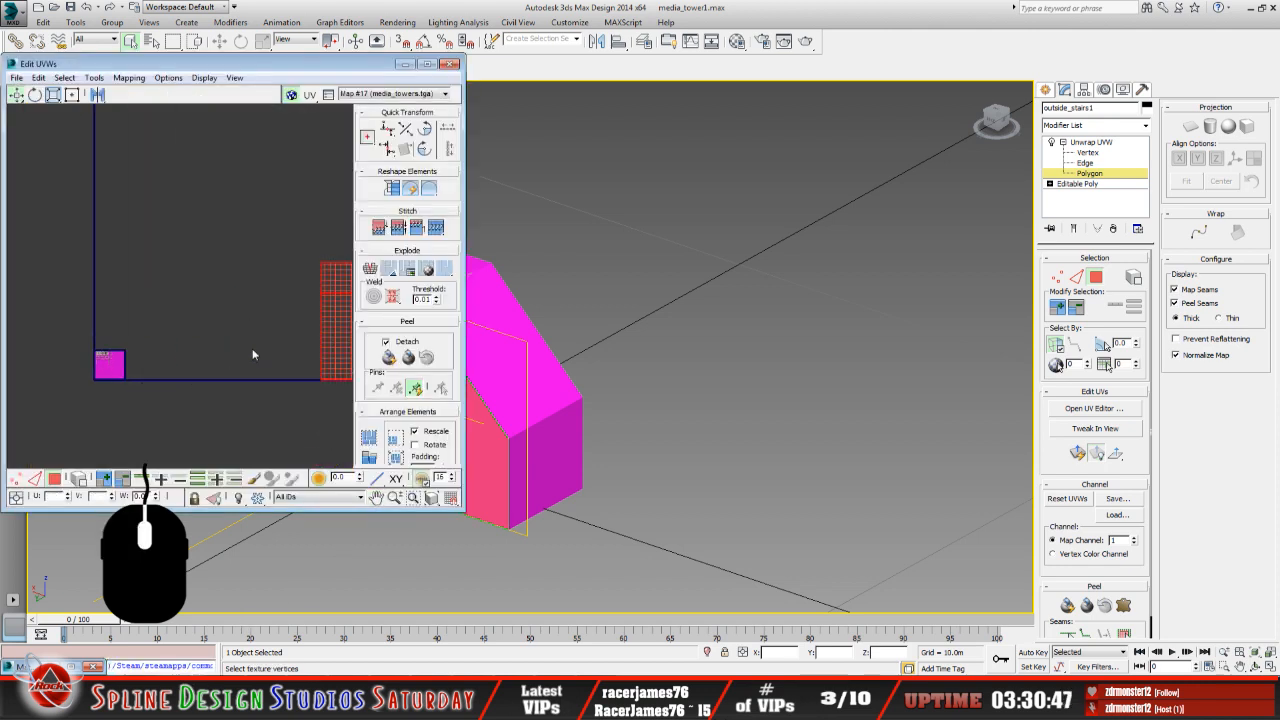
scroll(253, 354, down, 1)
middle_drag(249, 361, 163, 367)
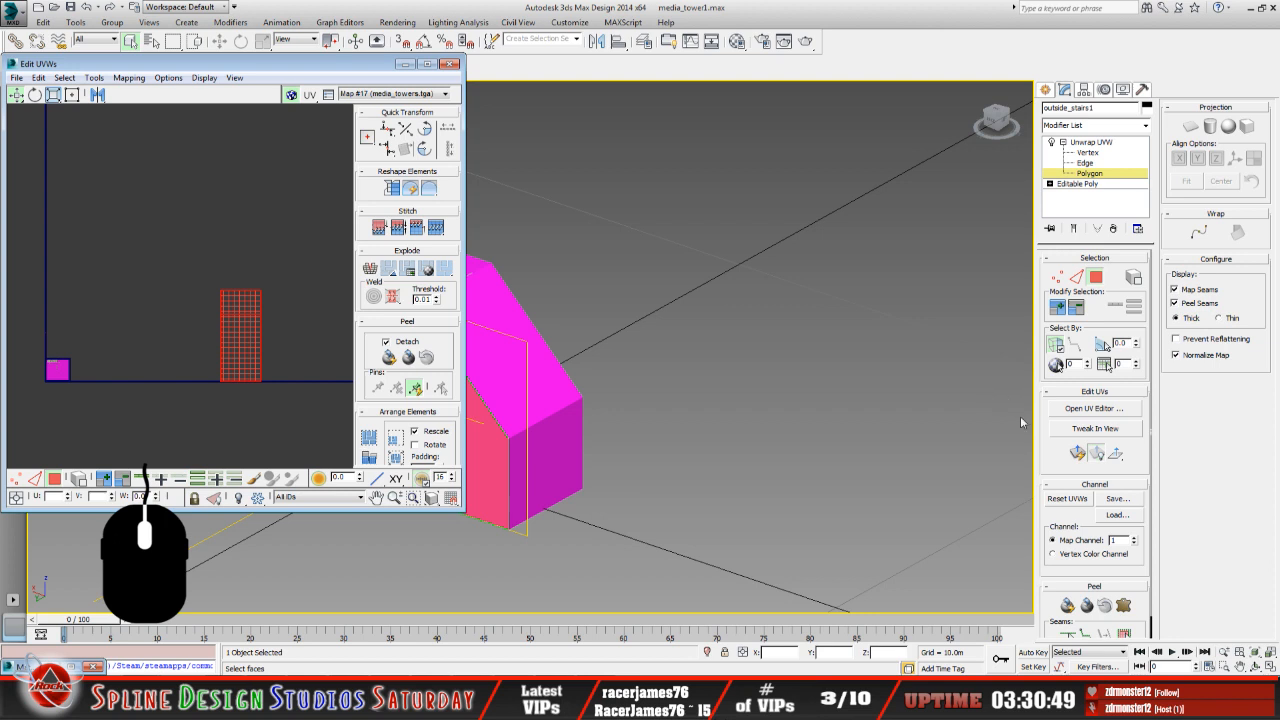
click(1078, 453)
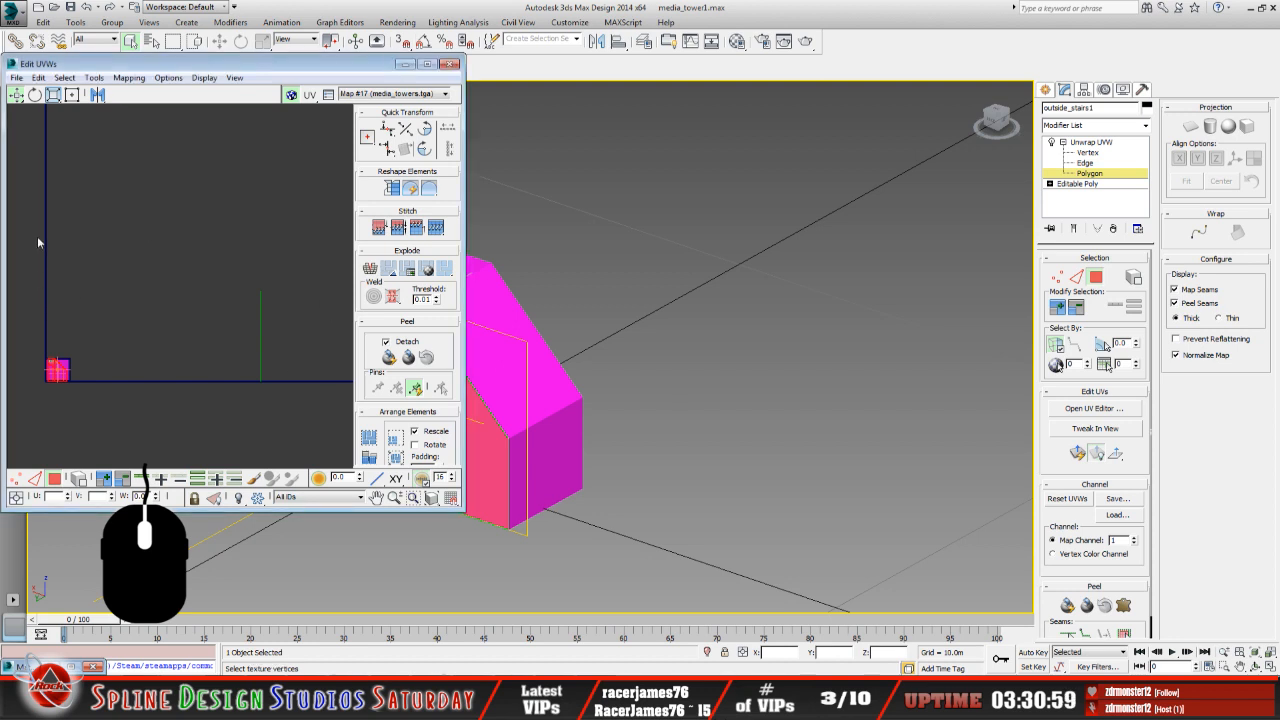
drag(38, 240, 292, 431)
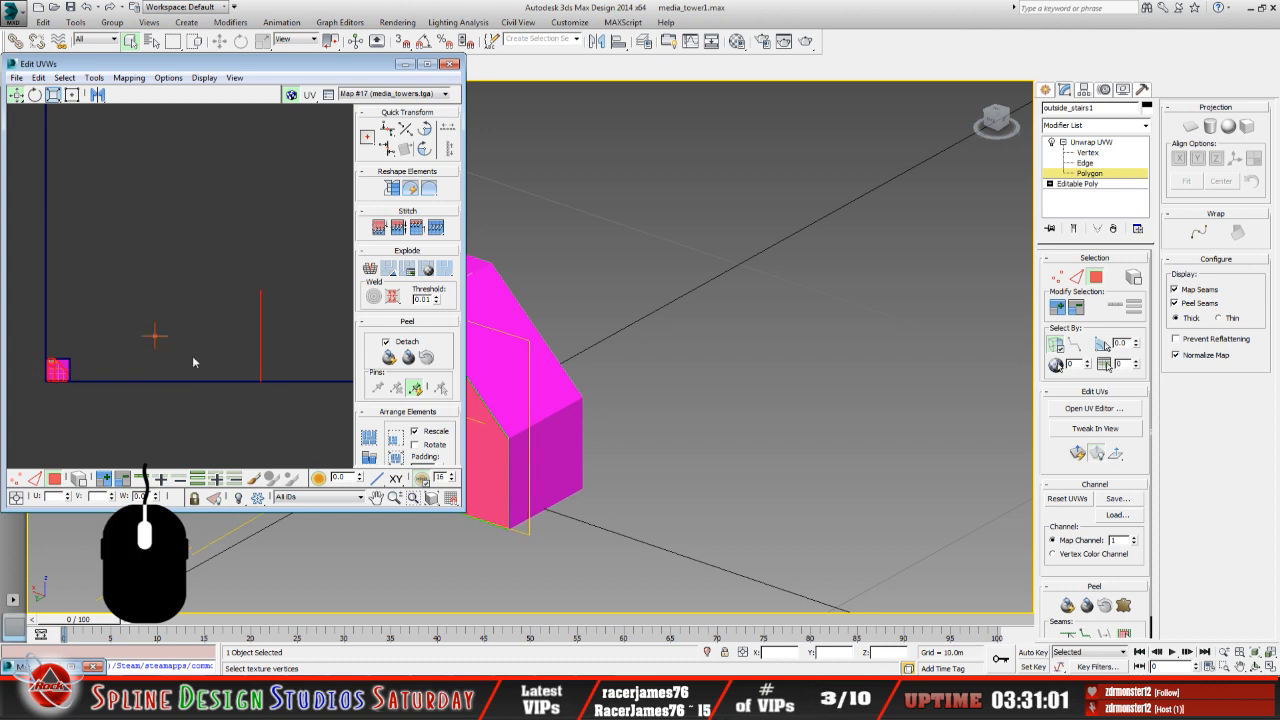
Examine how the planar-mapped stair wall lies over media_towers.tga, both on the model and in the UV editor.
click(404, 64)
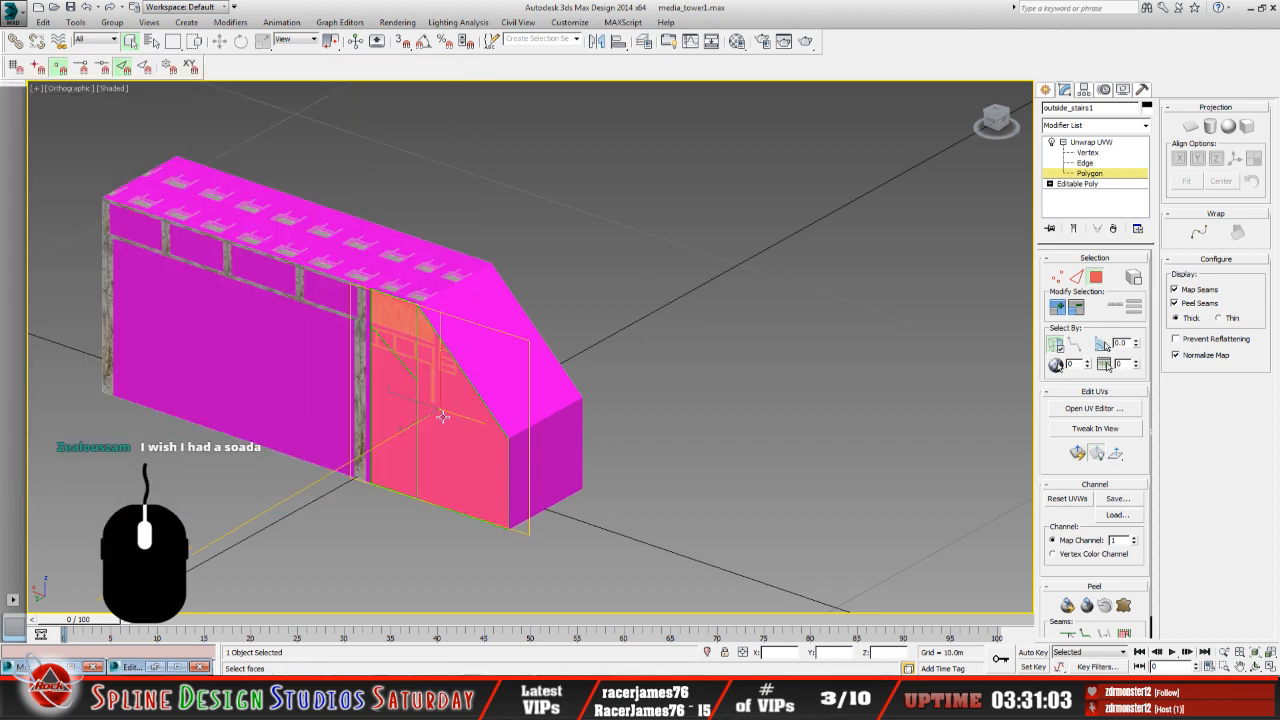
scroll(443, 415, up, 3)
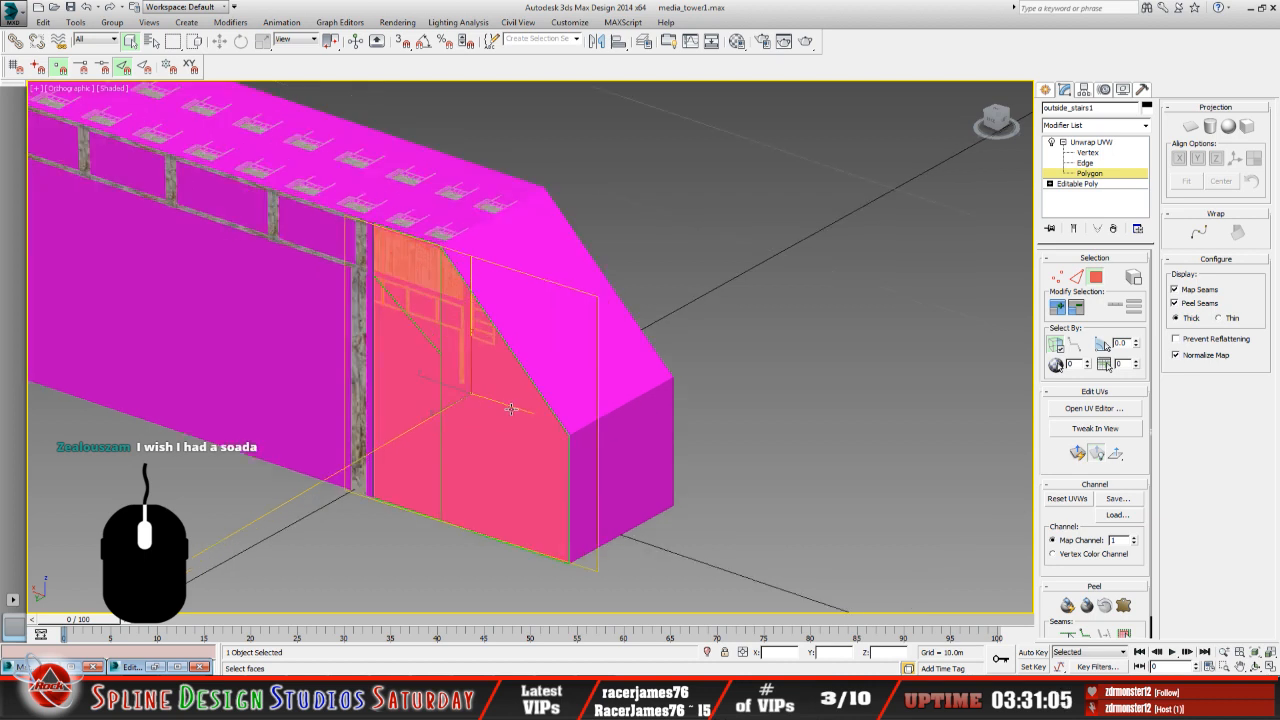
click(155, 667)
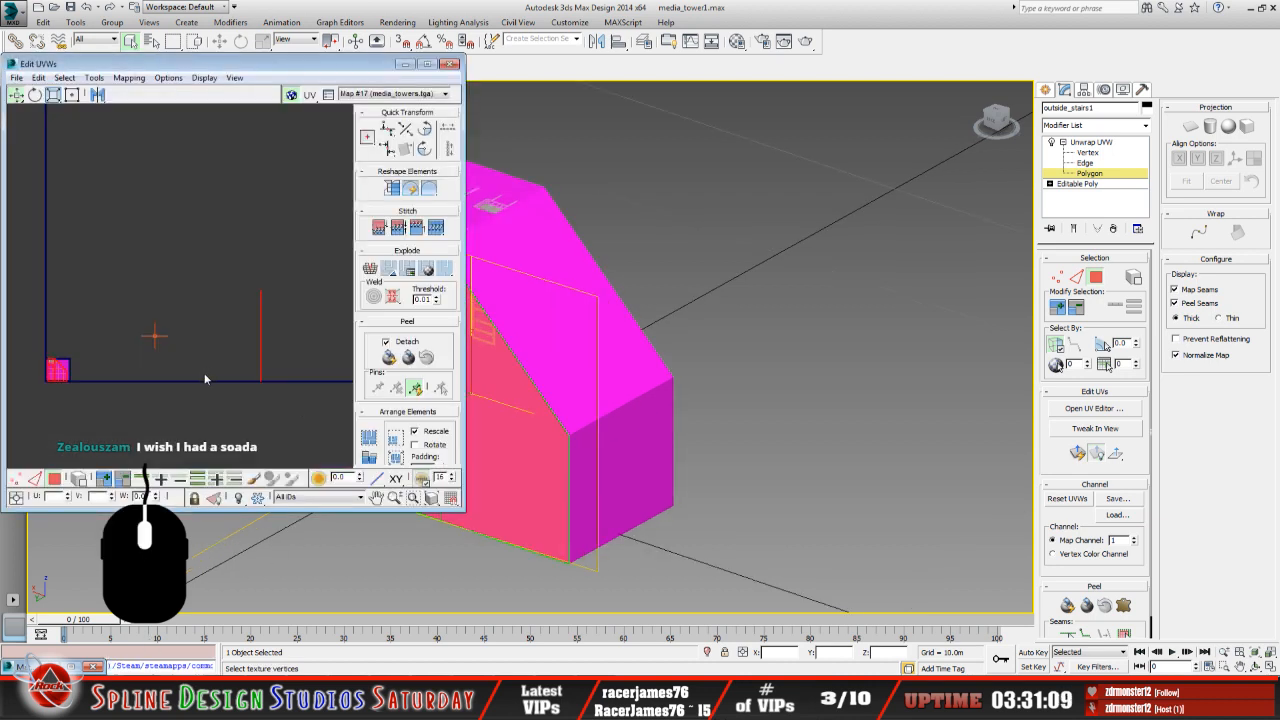
click(1080, 455)
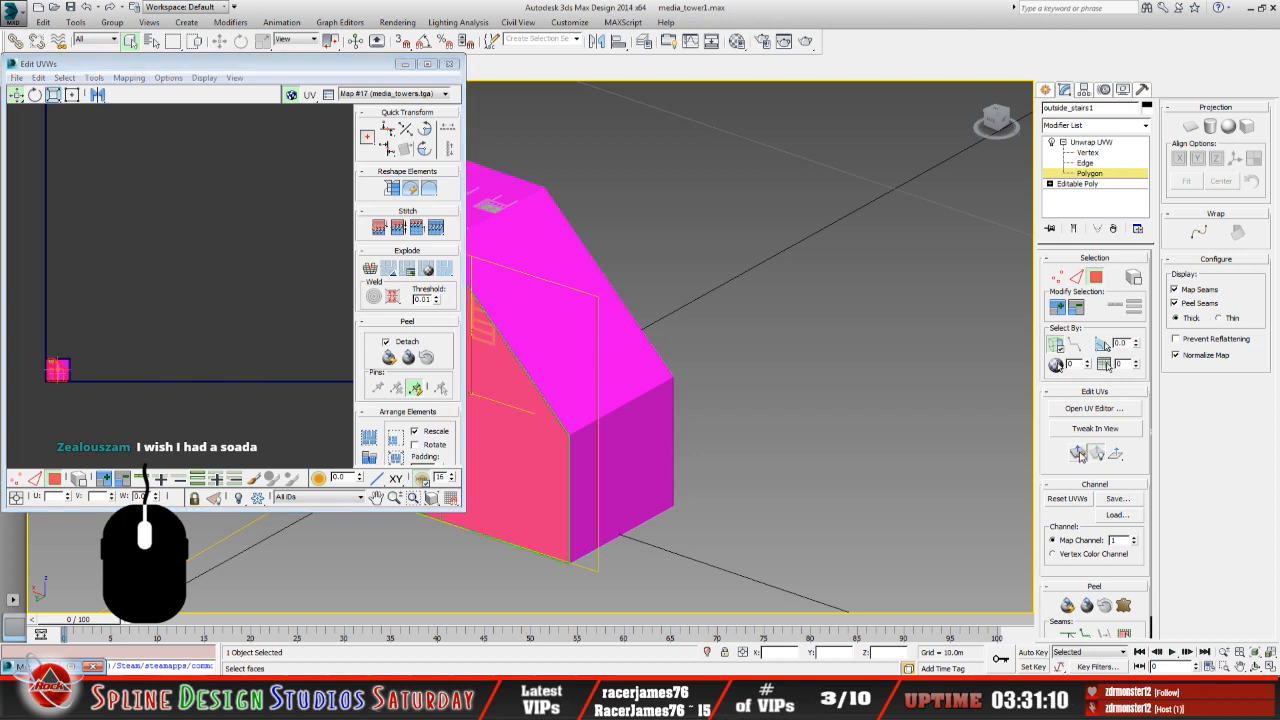
middle_drag(118, 328, 249, 330)
scroll(222, 331, up, 2)
middle_drag(180, 356, 214, 217)
scroll(209, 283, up, 4)
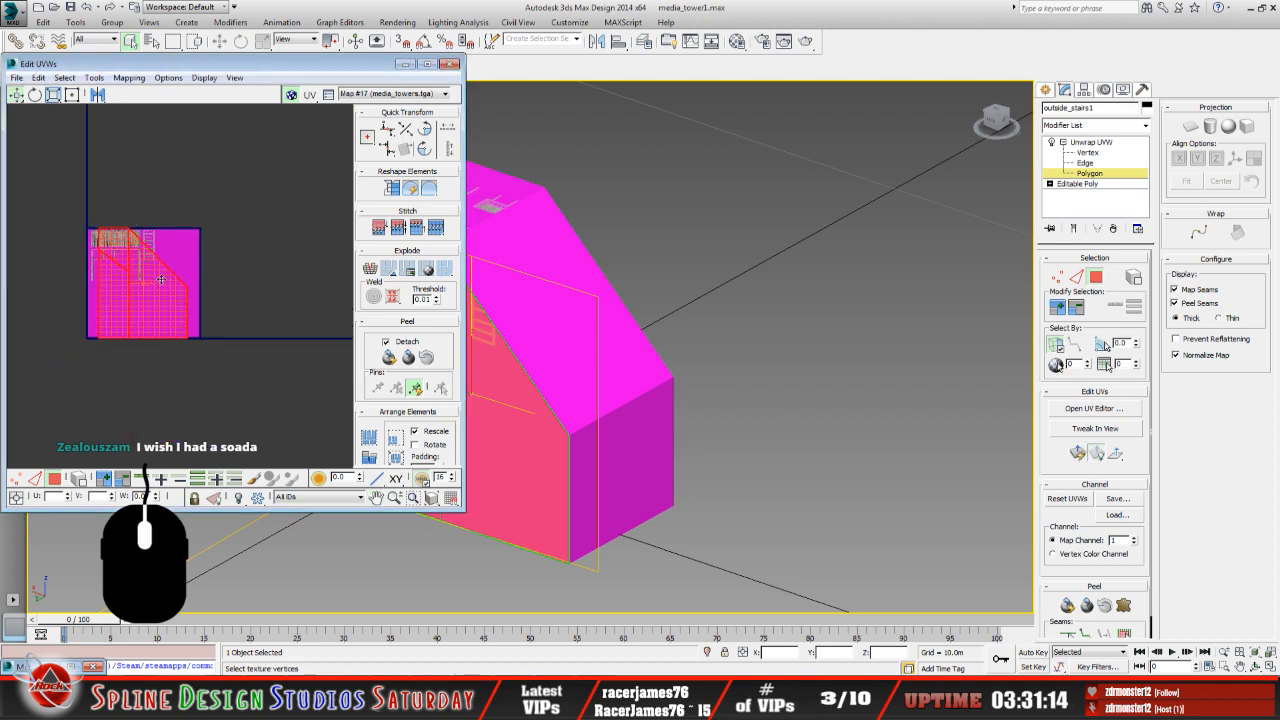
scroll(207, 297, up, 2)
middle_drag(209, 297, 245, 360)
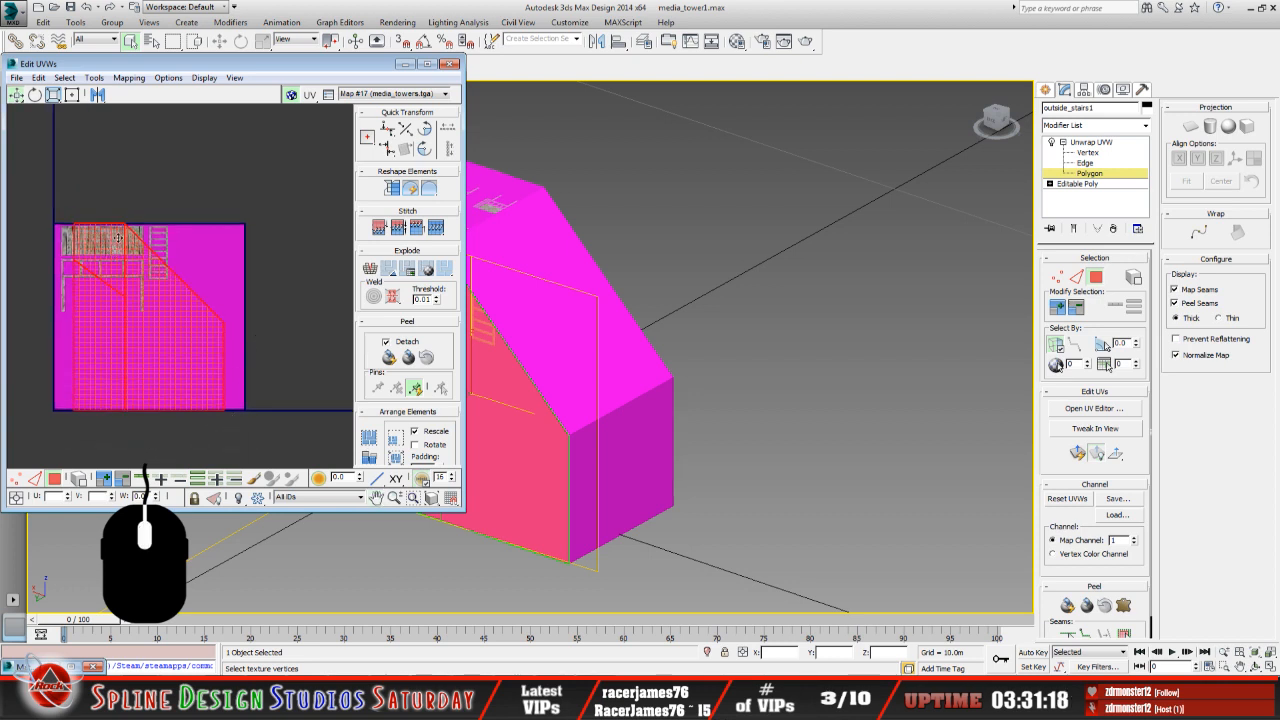
middle_drag(127, 242, 155, 242)
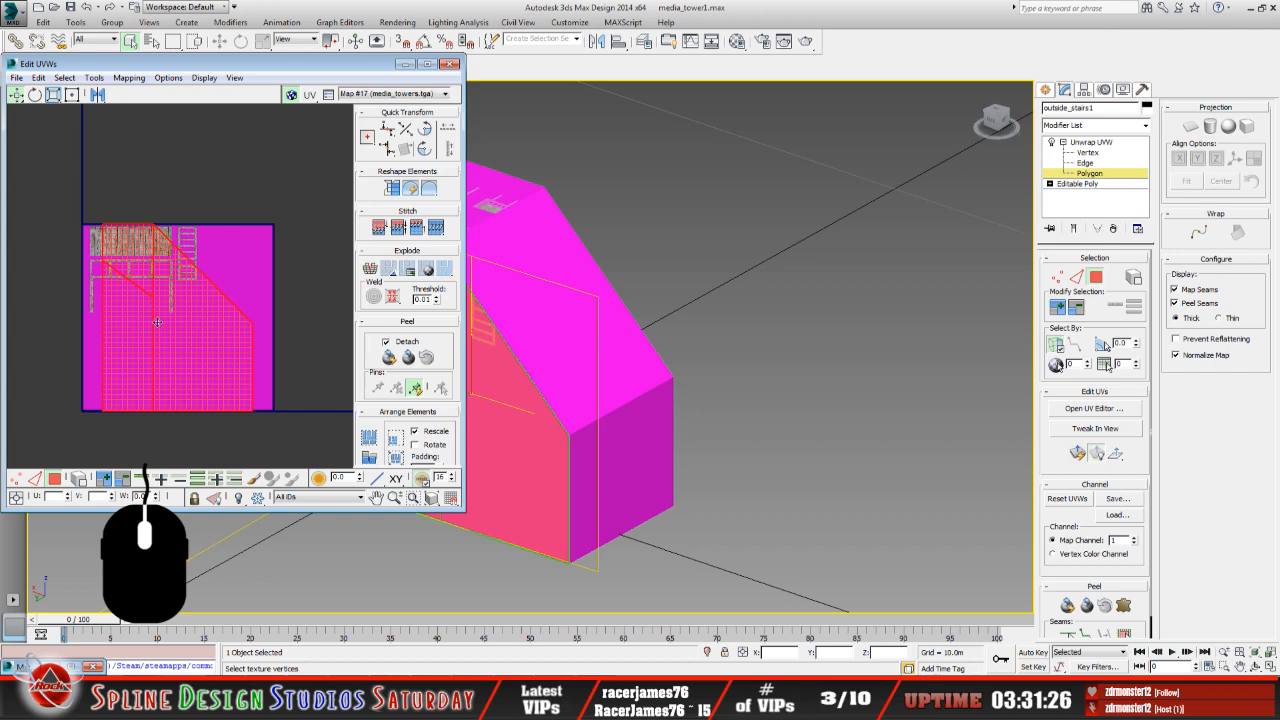
Shrink the stair wall's UV shell in freeform mode and place it in the empty magenta area beside the ladder.
click(149, 384)
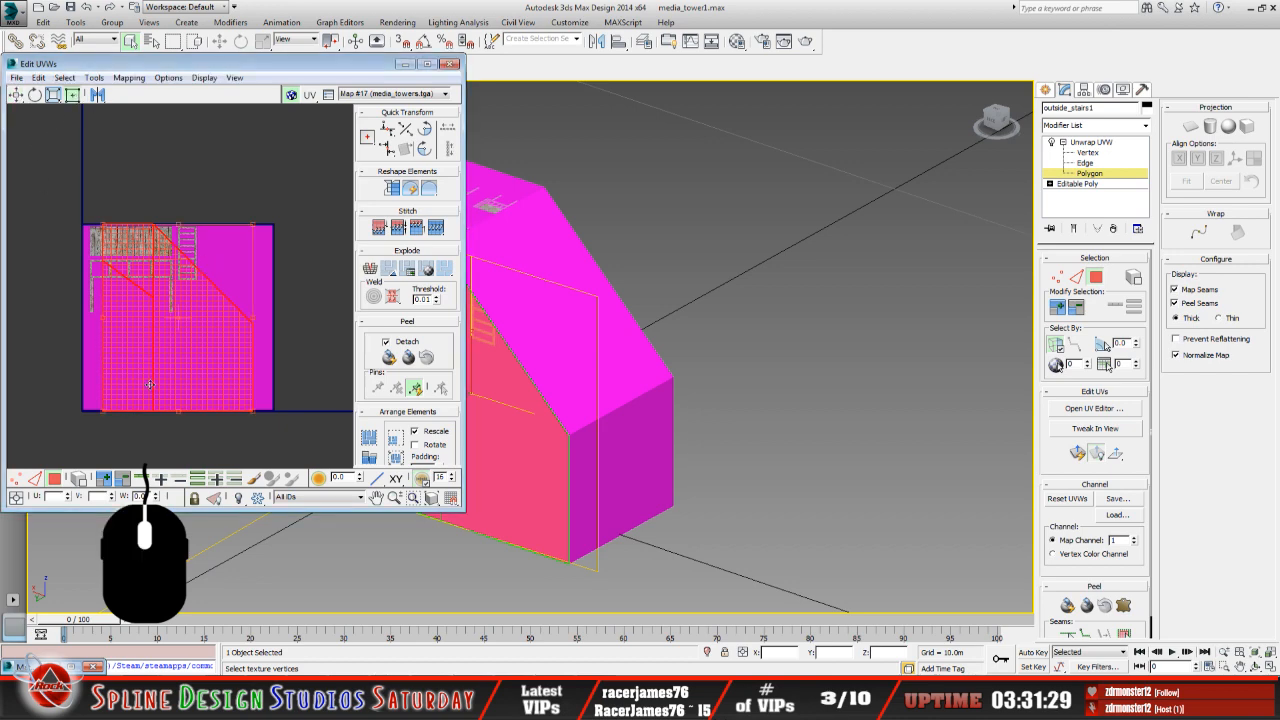
drag(102, 409, 267, 296)
scroll(267, 296, up, 2)
scroll(246, 271, up, 3)
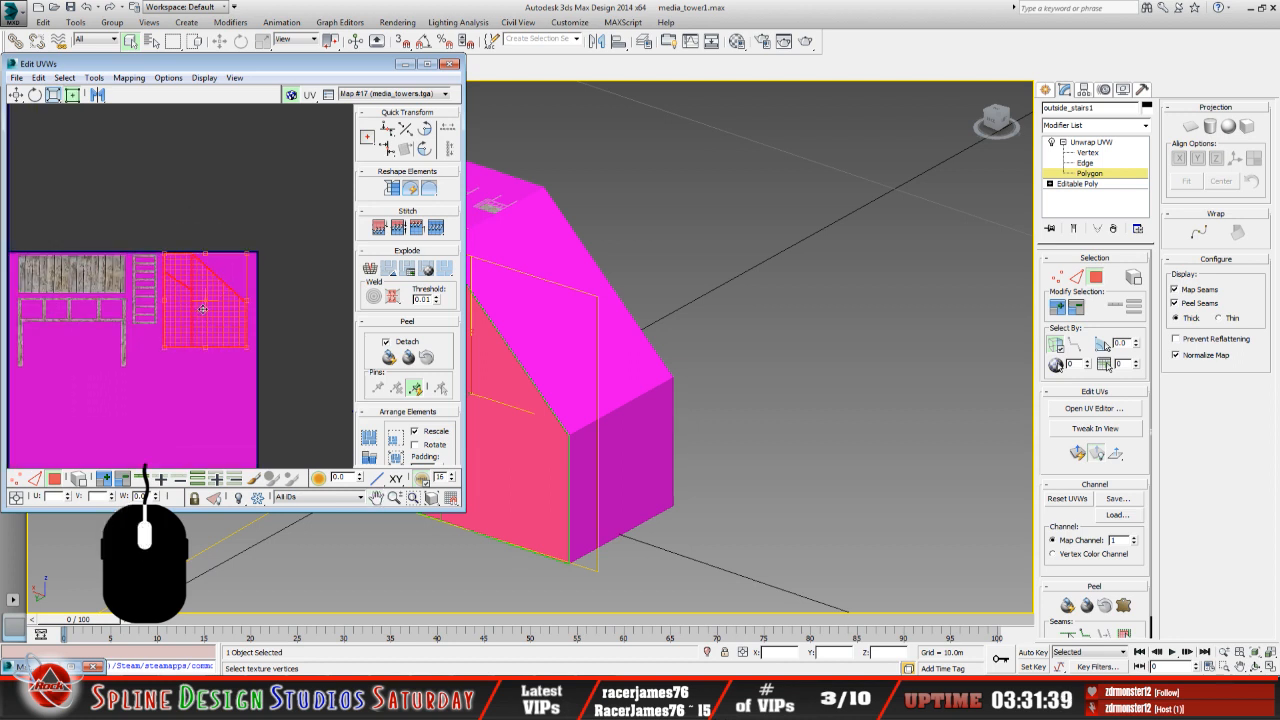
Fine-tune the stair wall shell's corners to match the ladder's height in the texture, and deselect it.
drag(134, 218, 134, 226)
drag(273, 377, 244, 341)
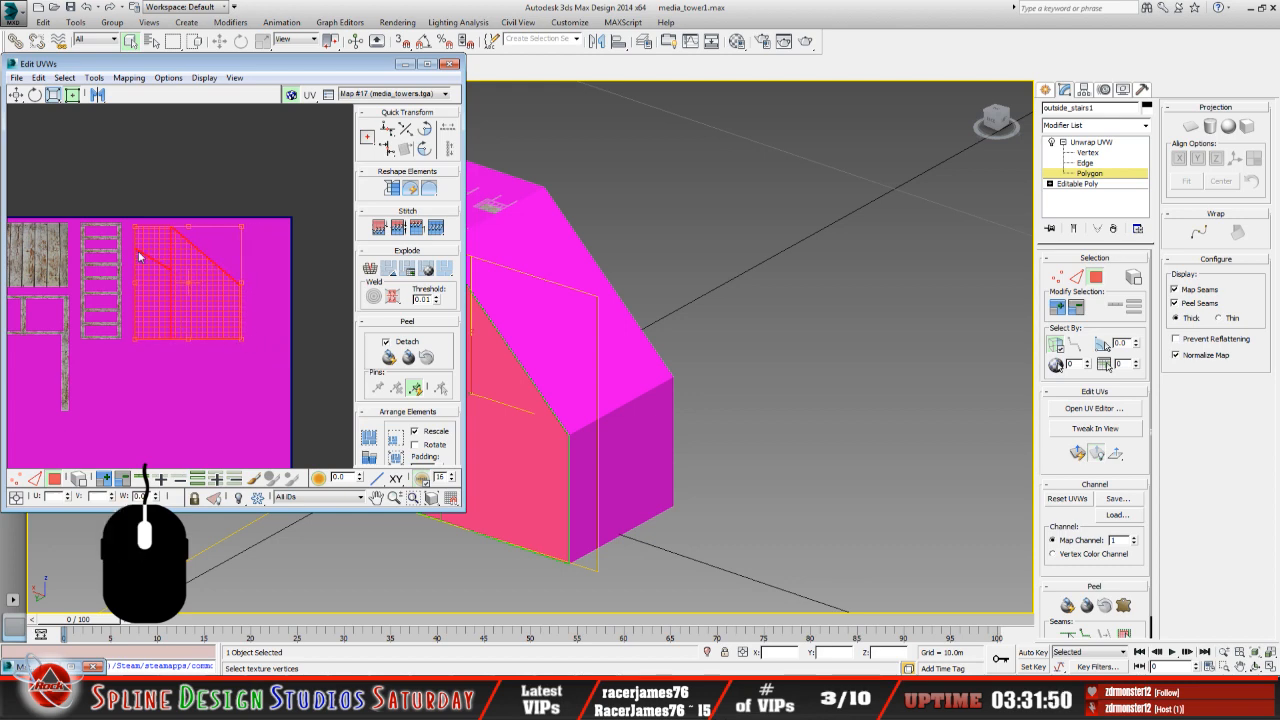
drag(137, 228, 133, 224)
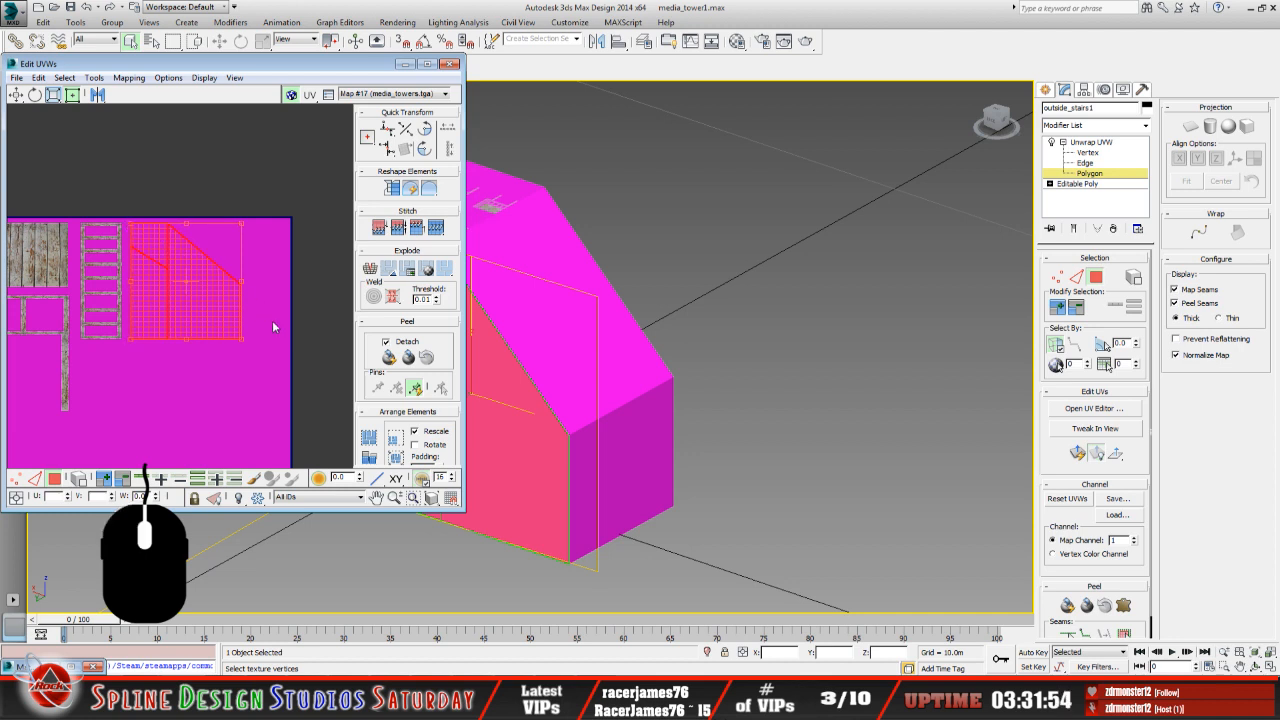
click(256, 360)
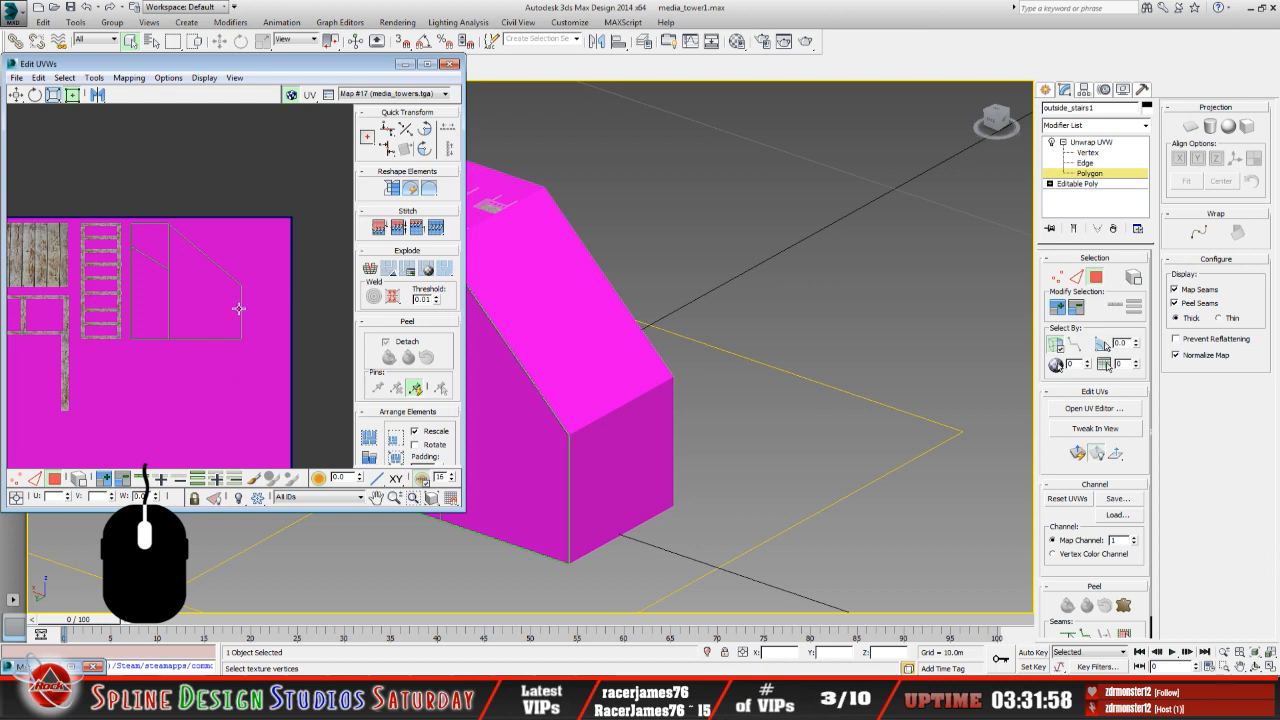
Render a UVW template of the stair wall layout at 1024 × 1024.
scroll(240, 355, down, 3)
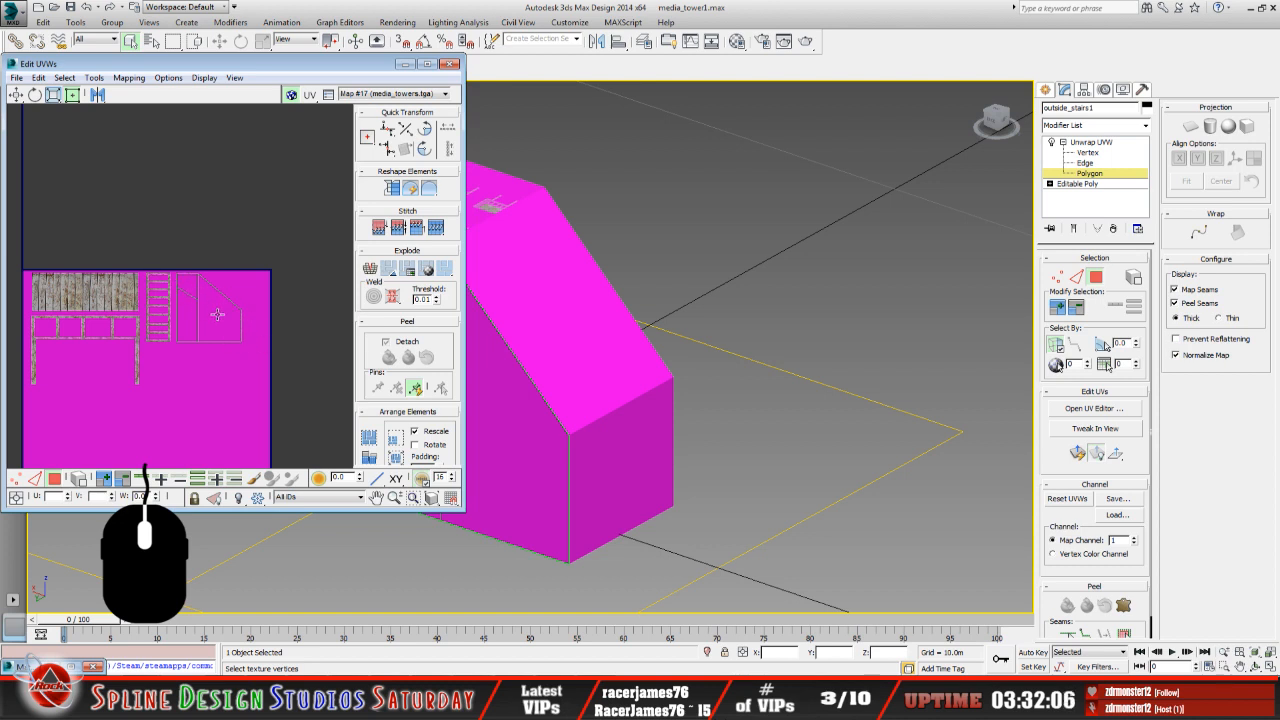
scroll(275, 267, down, 1)
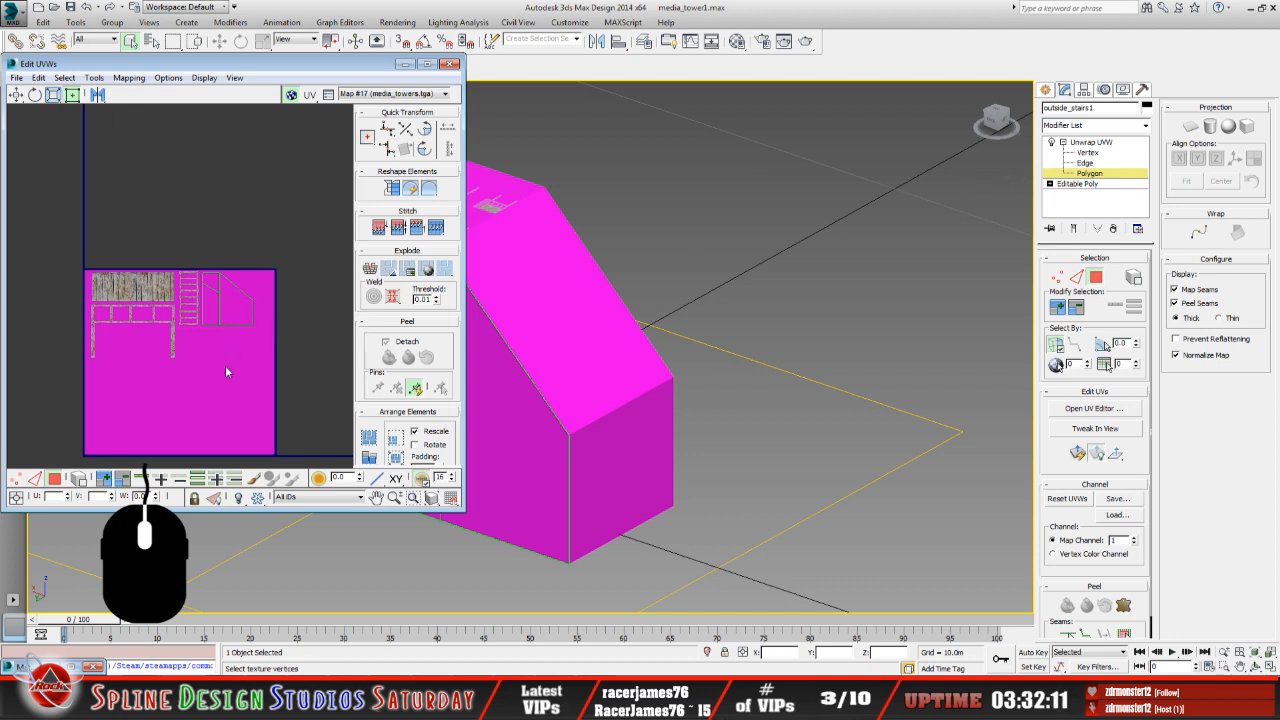
click(93, 77)
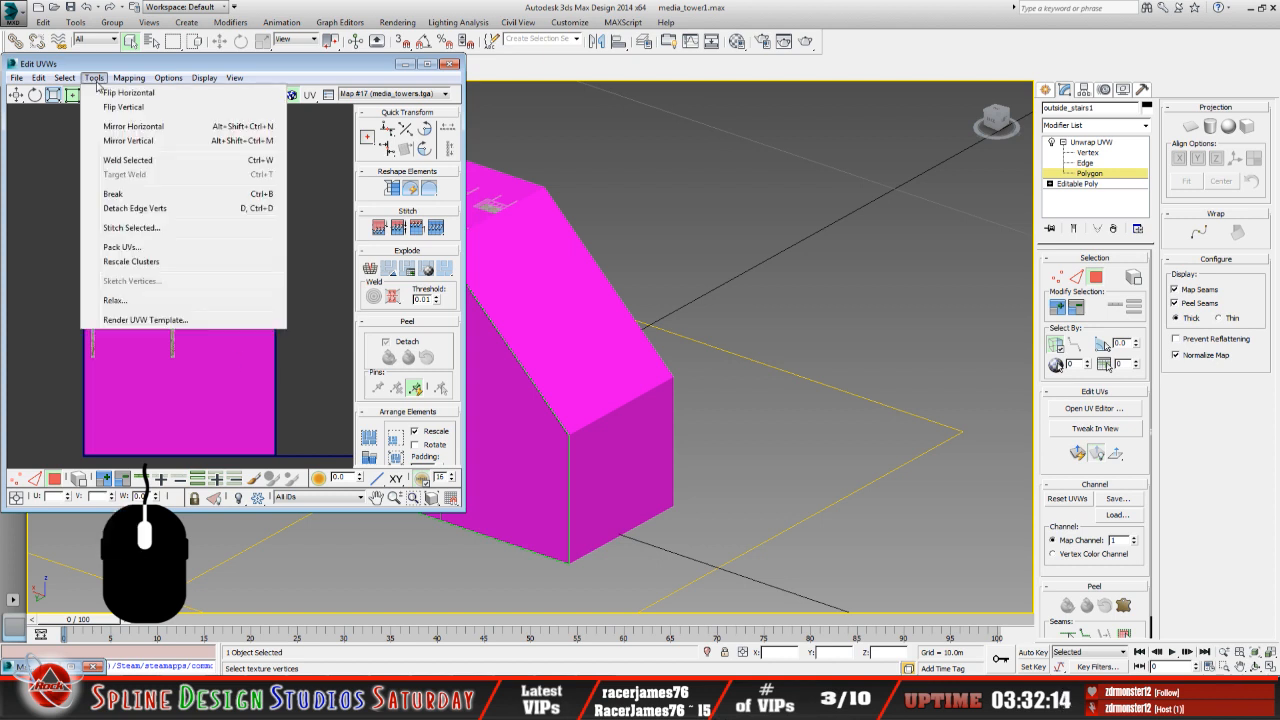
click(150, 320)
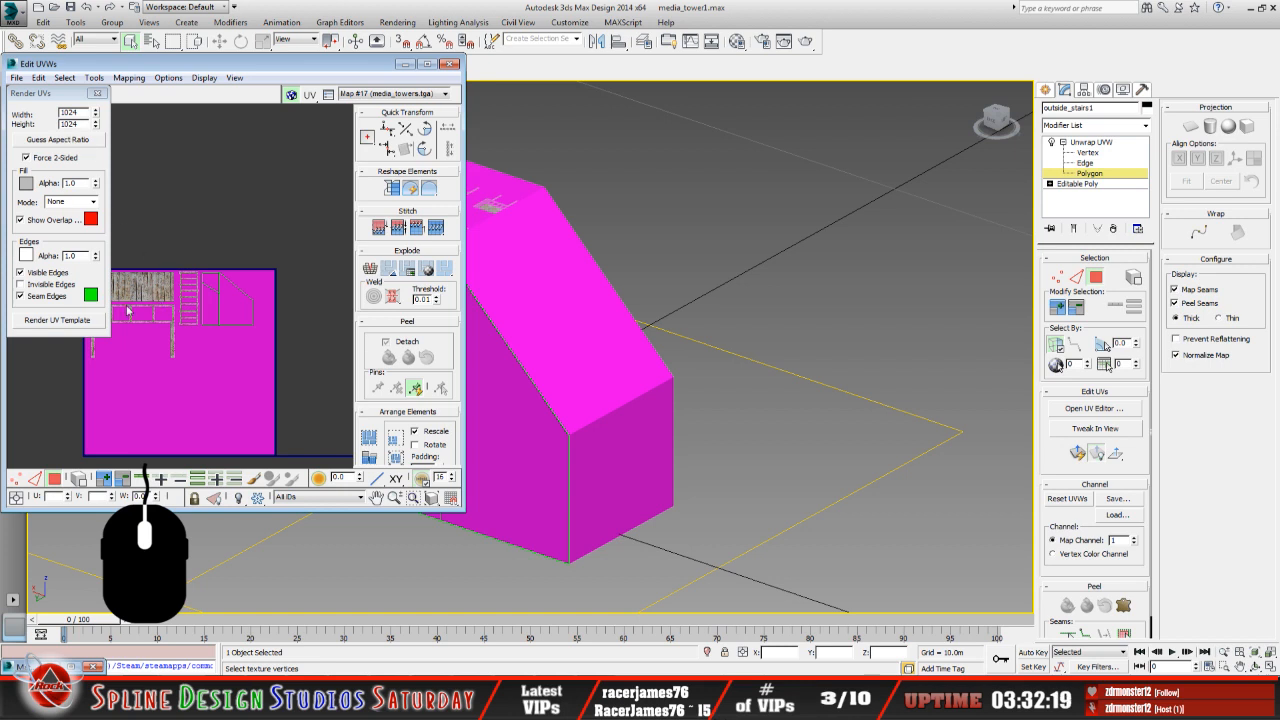
click(66, 326)
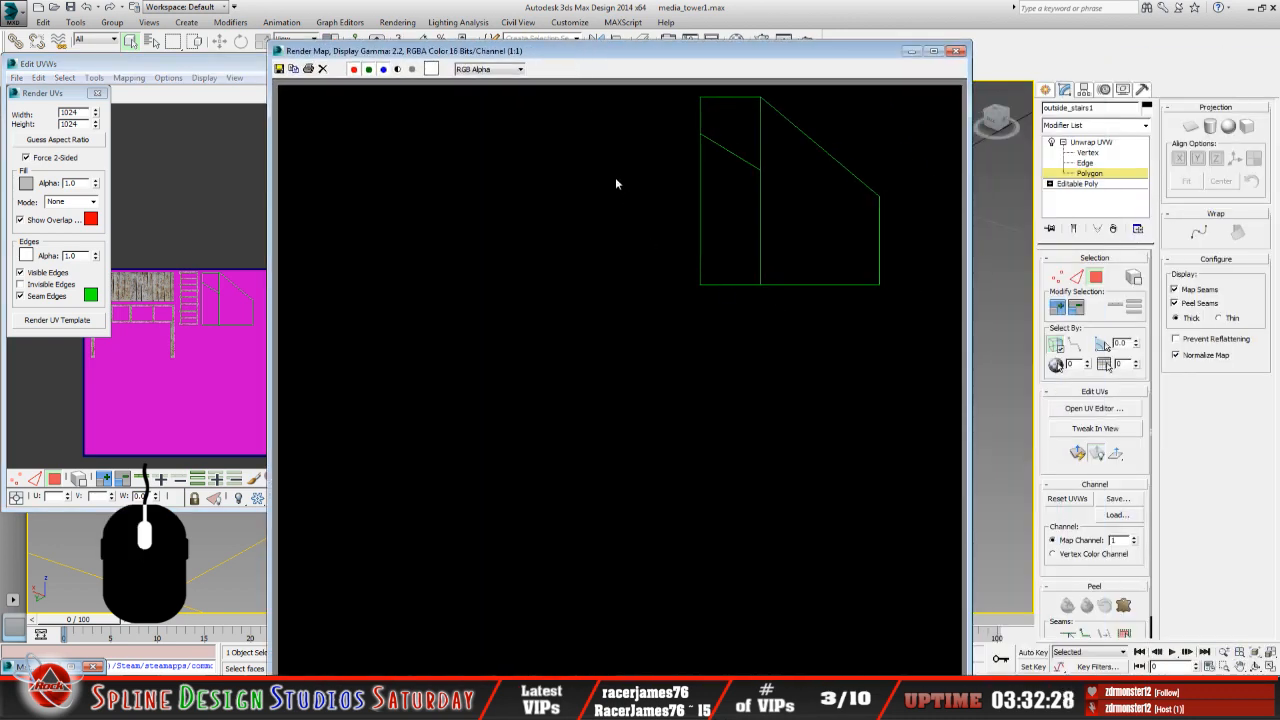
Save the rendered template as a PNG named wire, RGB 24 bit with alpha channel, in the media towers folder and close the render windows.
click(294, 70)
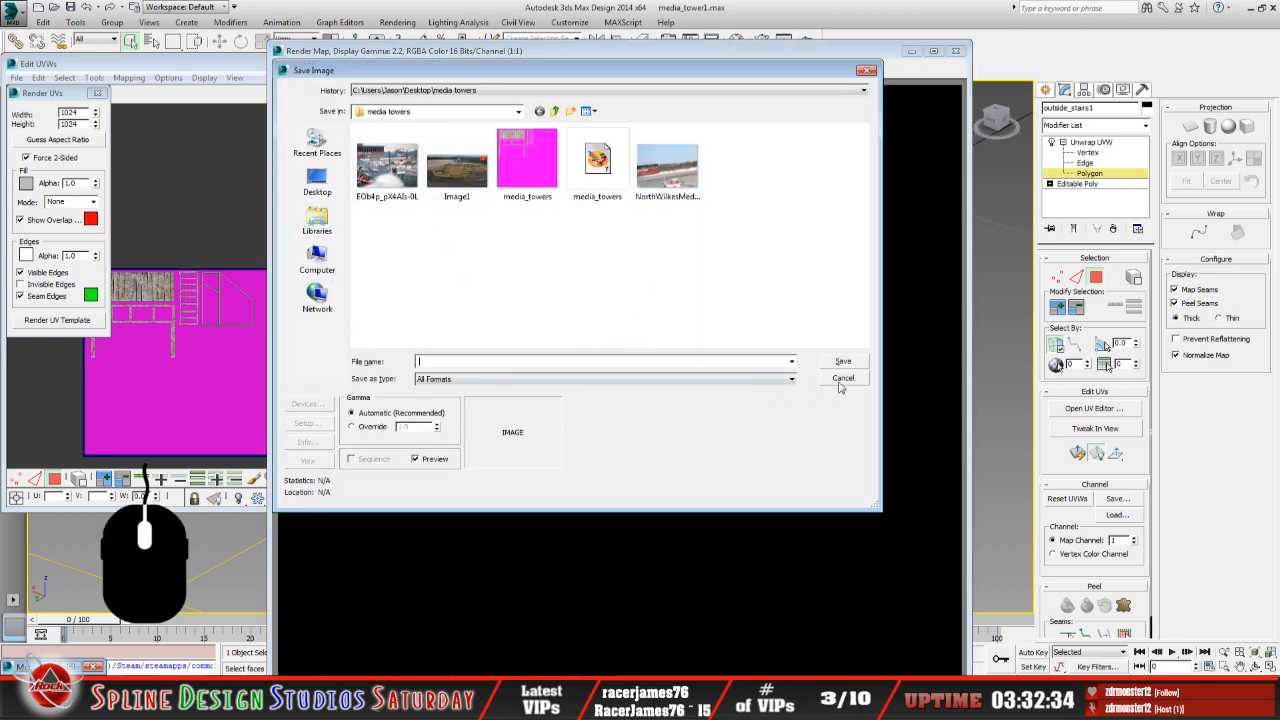
click(792, 379)
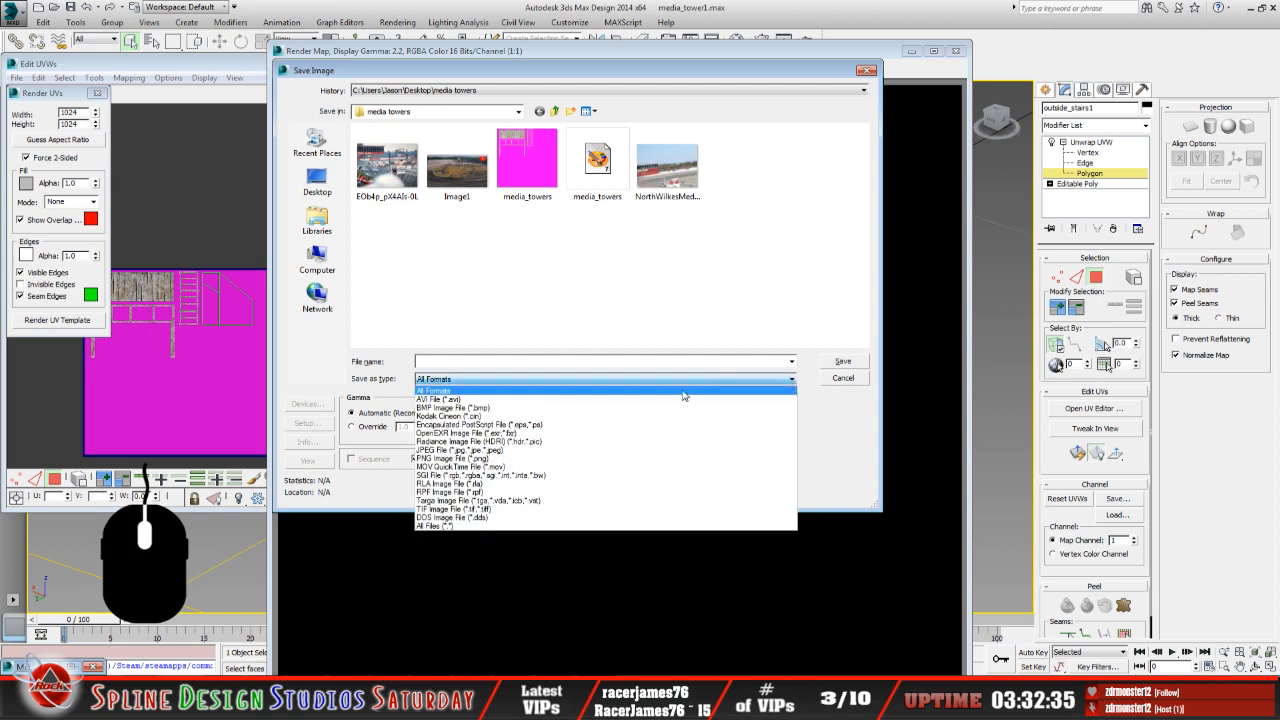
click(660, 459)
click(465, 362)
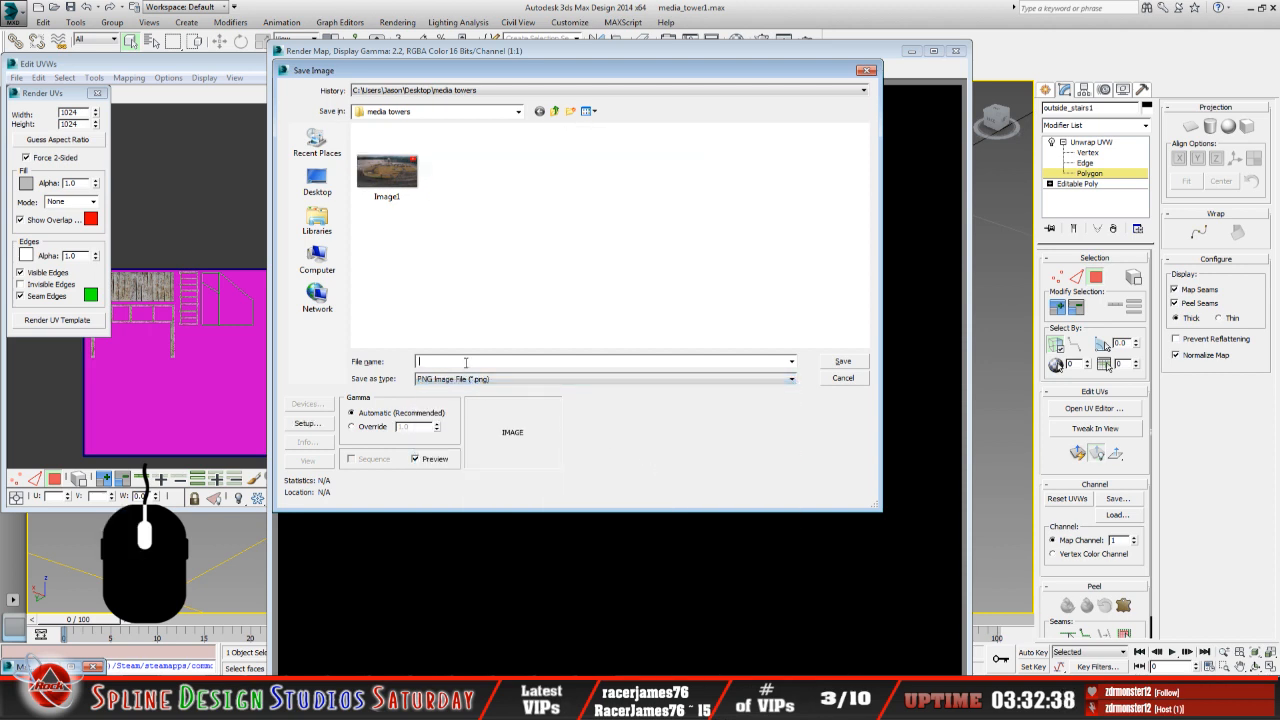
text(wire)
click(843, 364)
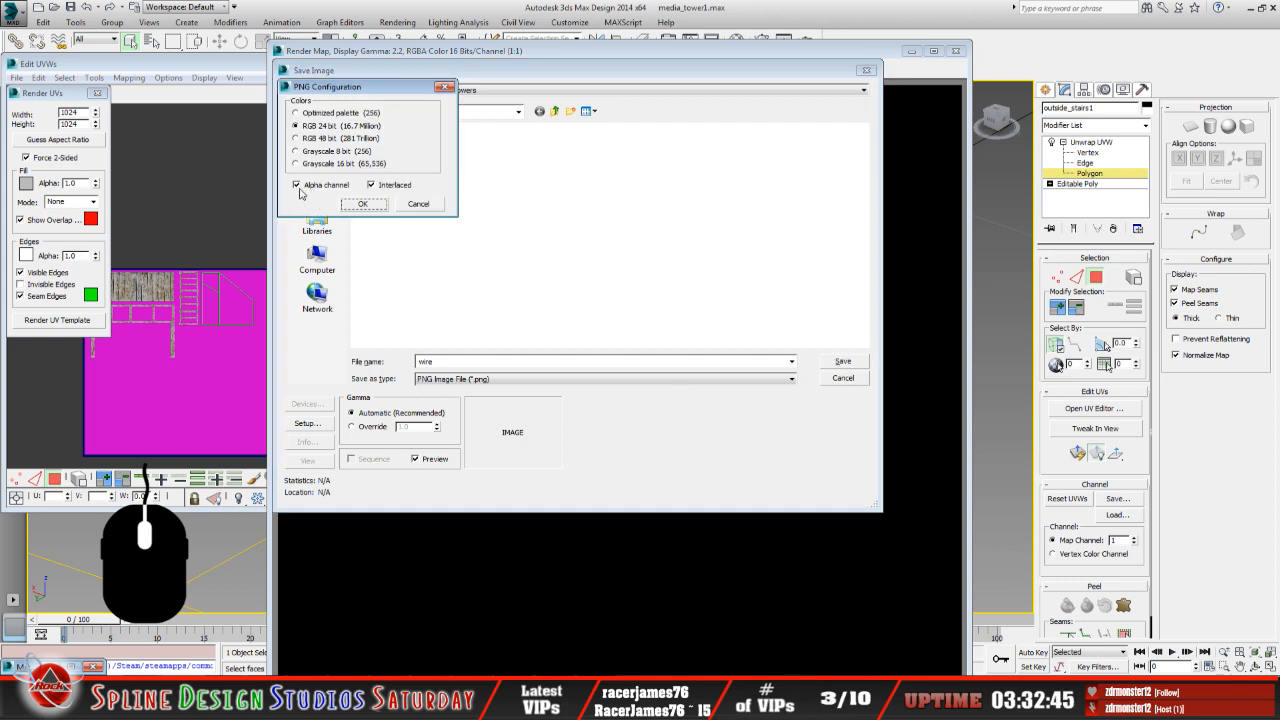
click(363, 205)
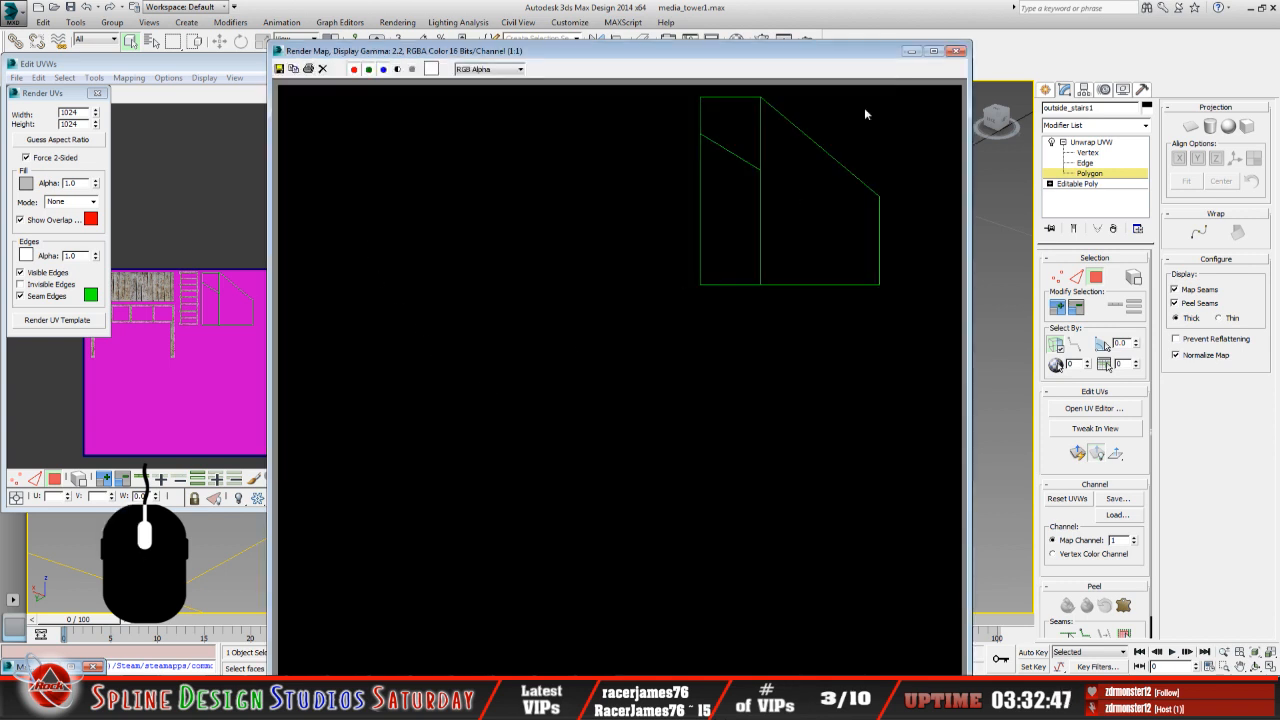
click(957, 50)
click(97, 93)
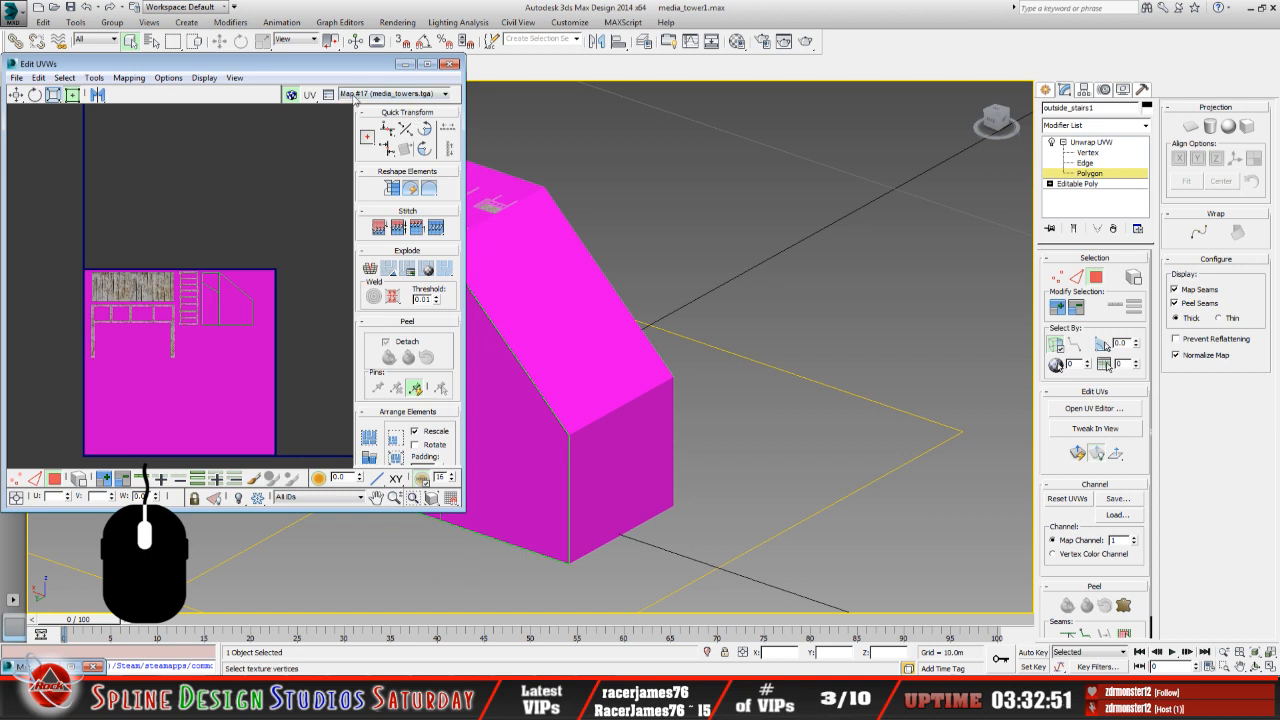
Minimise the UV editor, switch to Paint Shop Pro and open the wire image from the media towers folder.
click(404, 64)
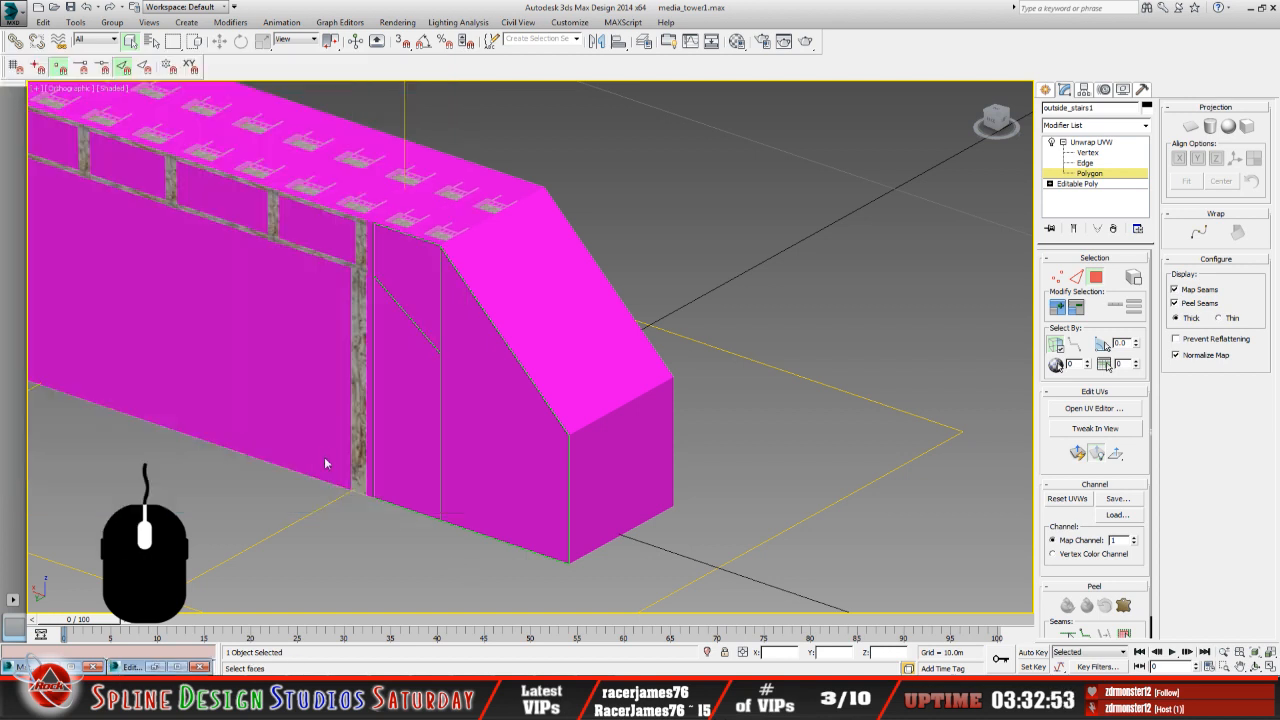
click(492, 700)
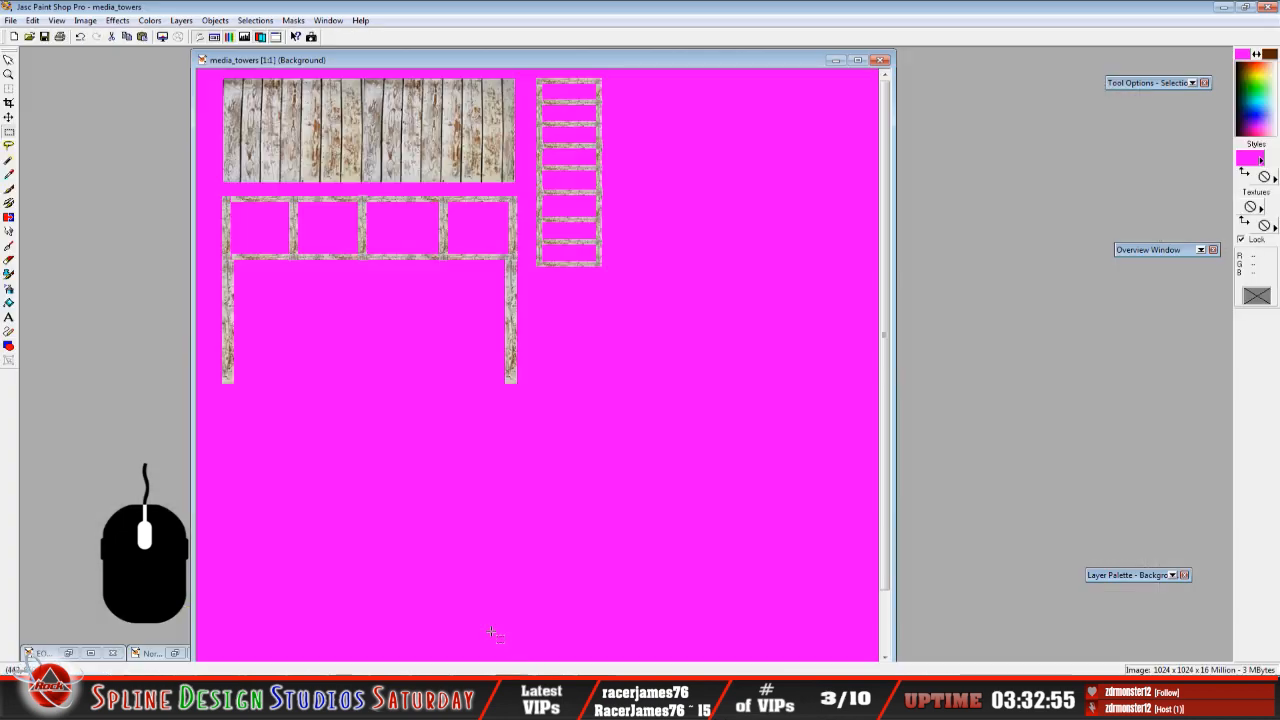
click(32, 38)
click(440, 325)
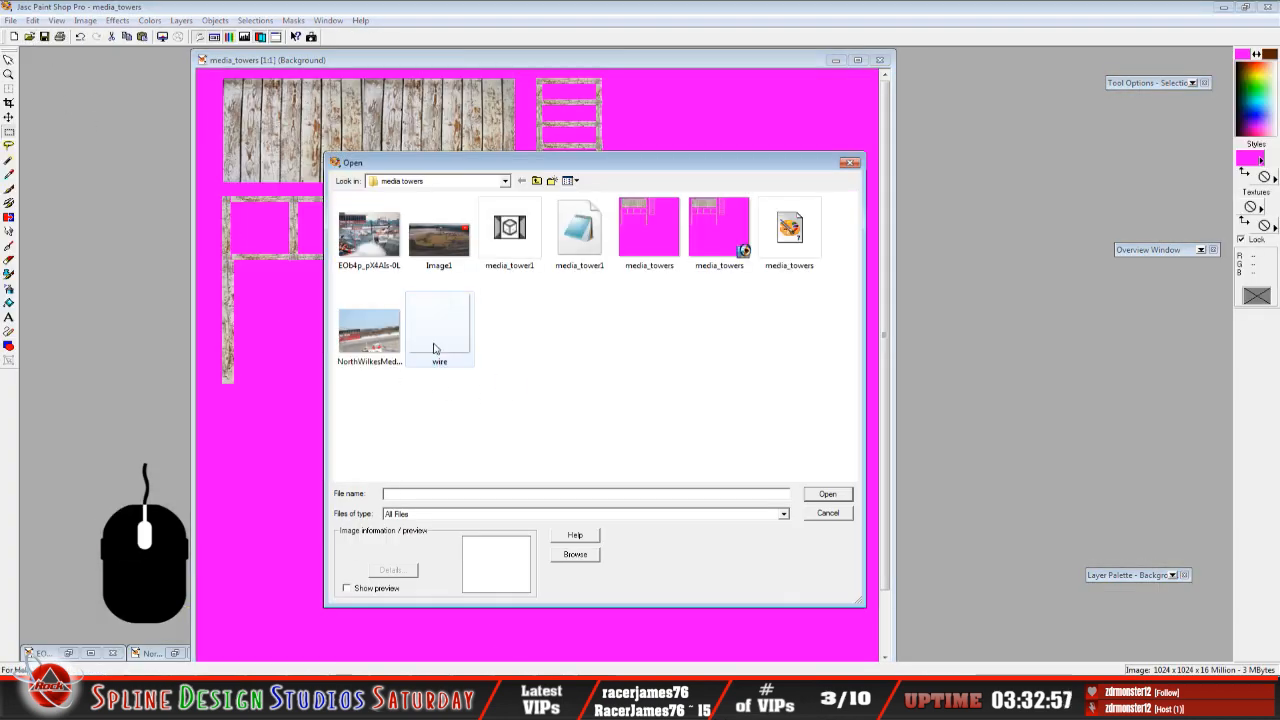
click(838, 492)
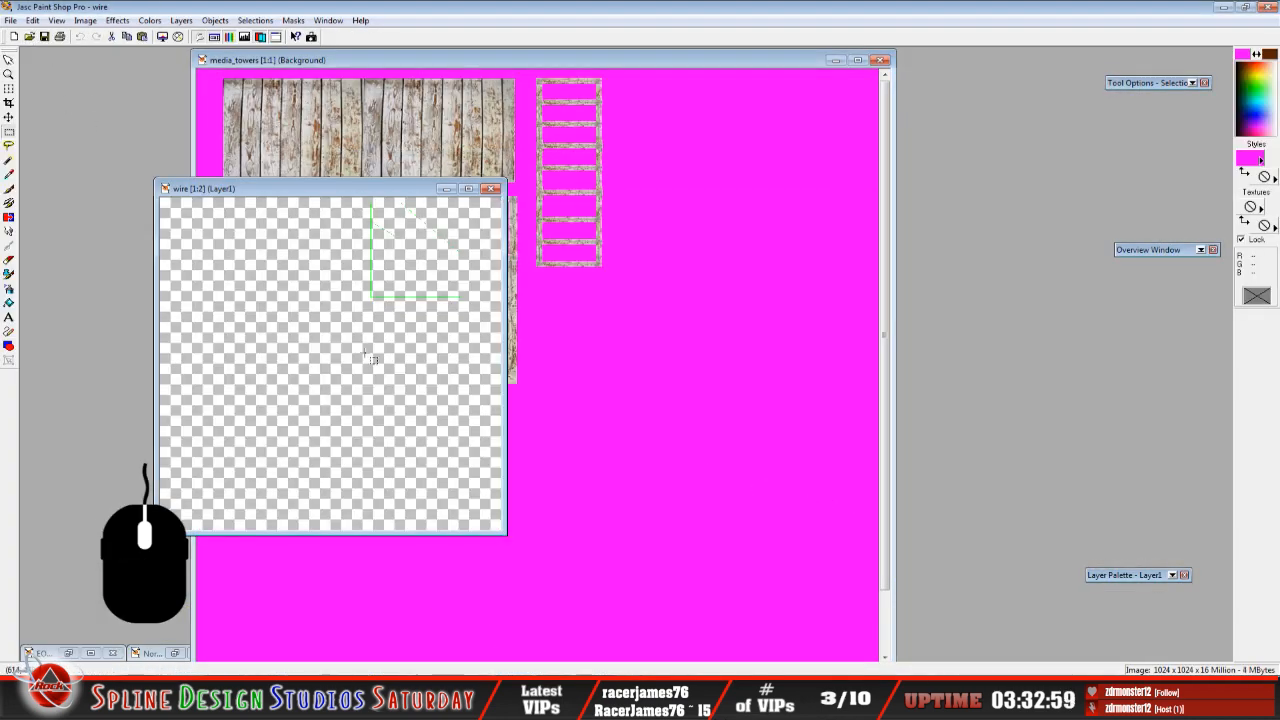
Paint a small magenta mark in the upper-right corner of the wire image and flood fill there with magenta.
click(9, 187)
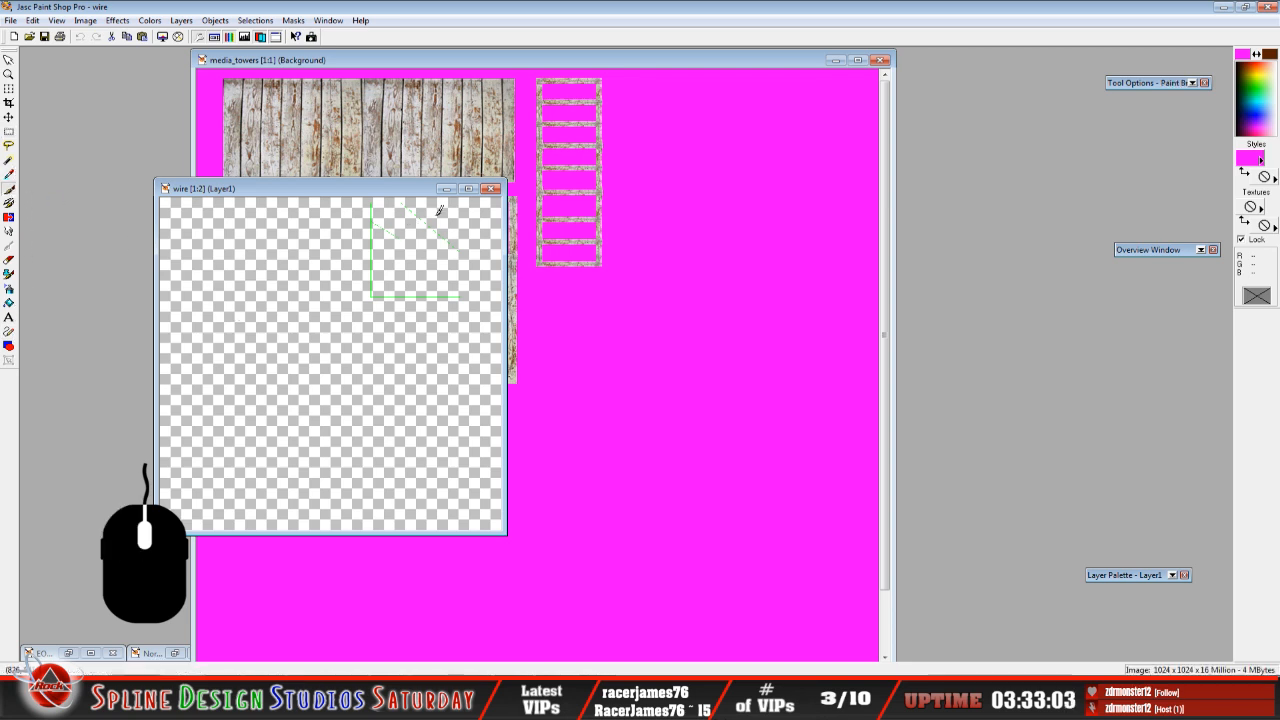
click(494, 199)
drag(492, 203, 505, 202)
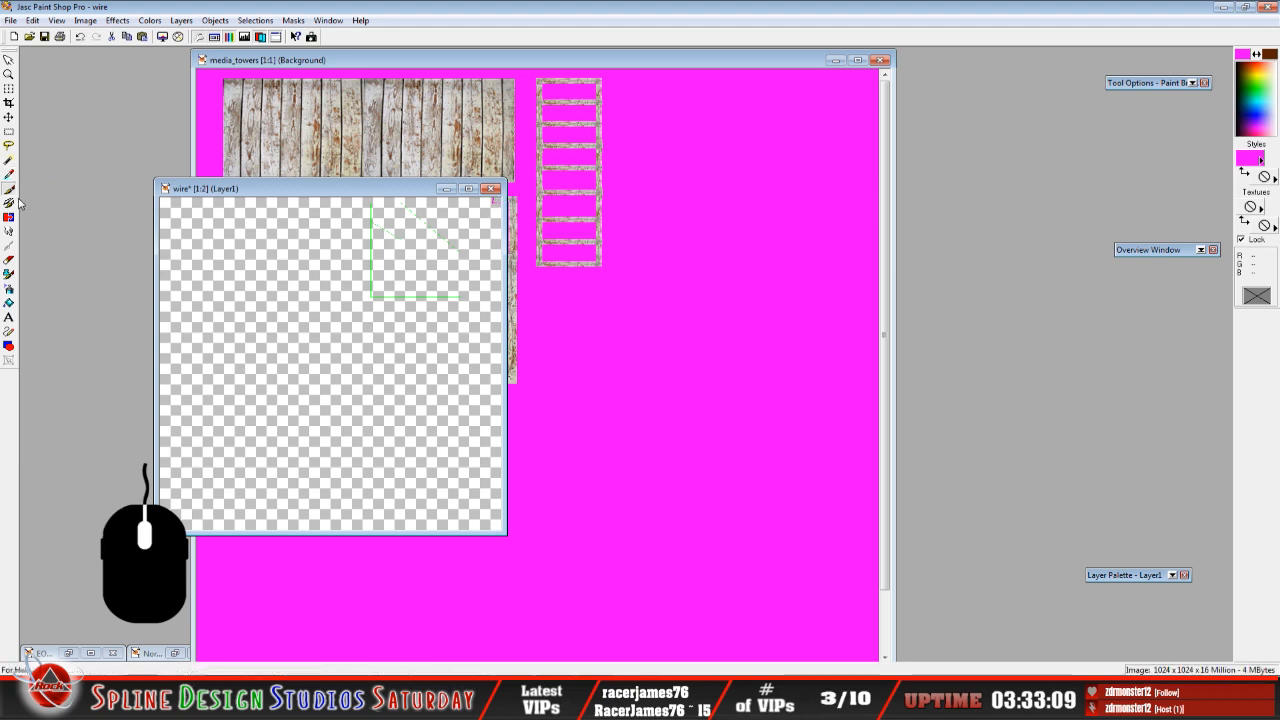
click(9, 303)
click(496, 201)
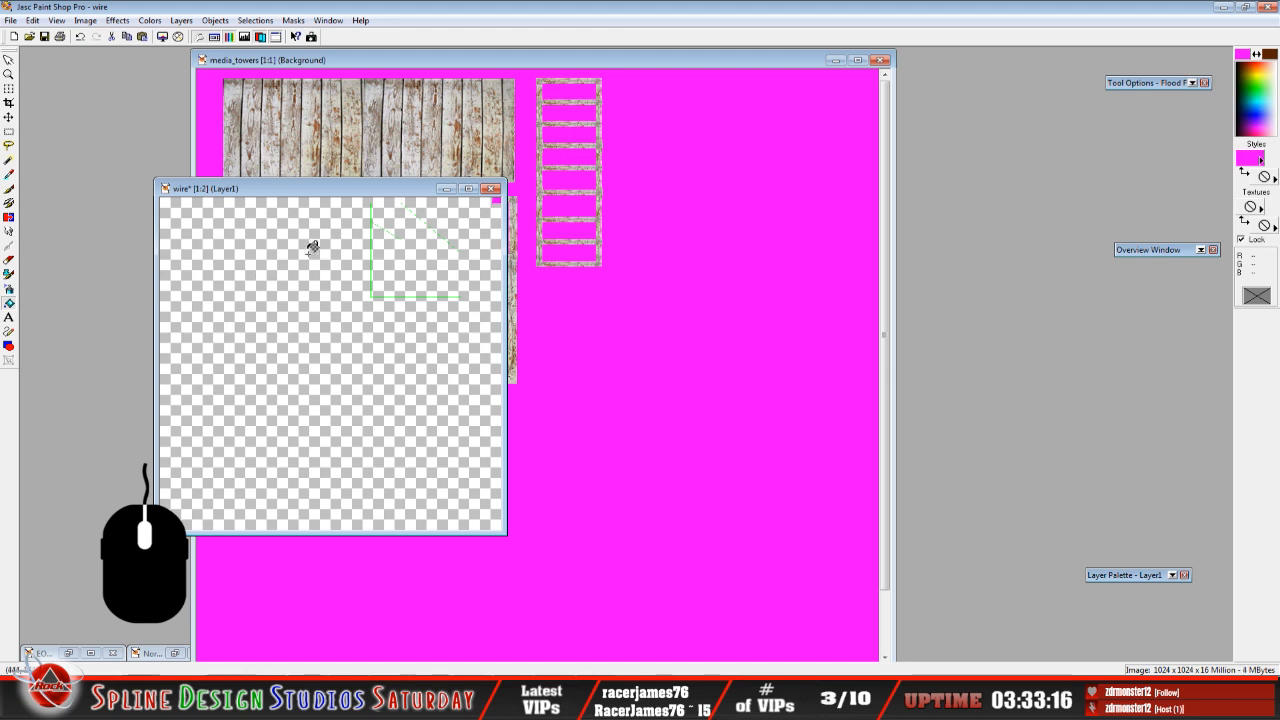
Add a magenta brush mark to the lower-left corner of the wire image and flood fill there.
click(9, 188)
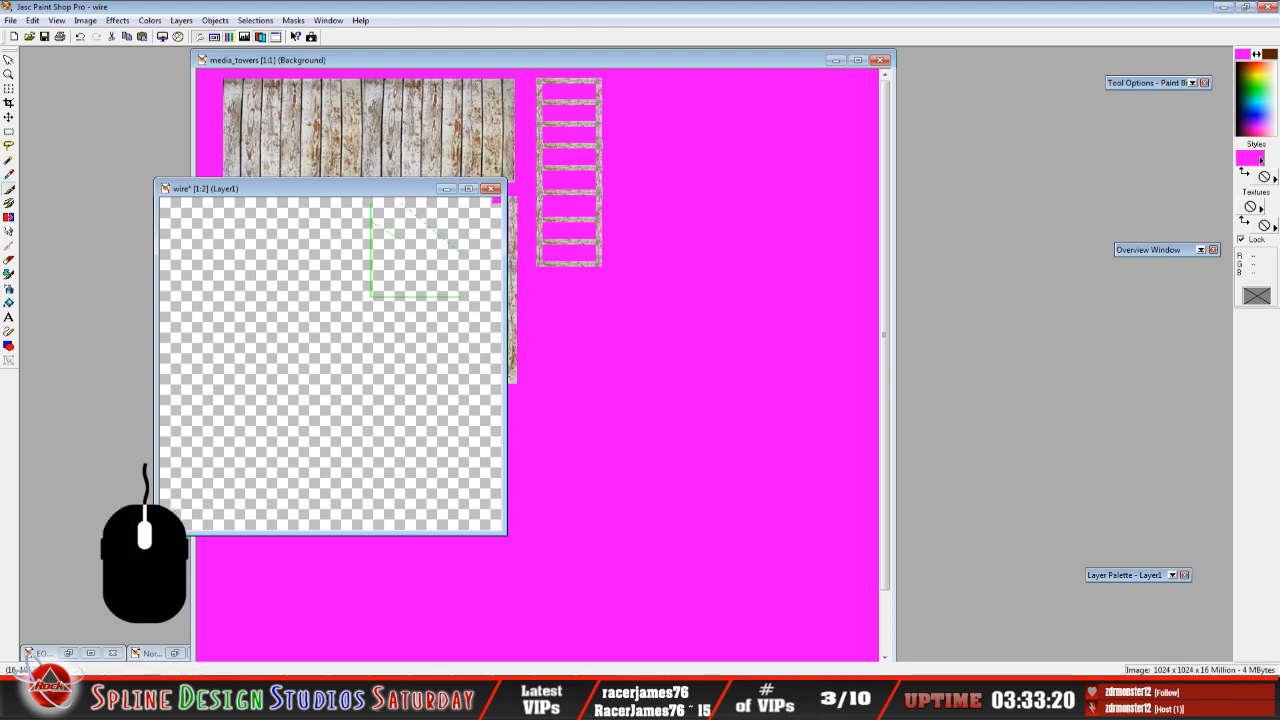
click(162, 529)
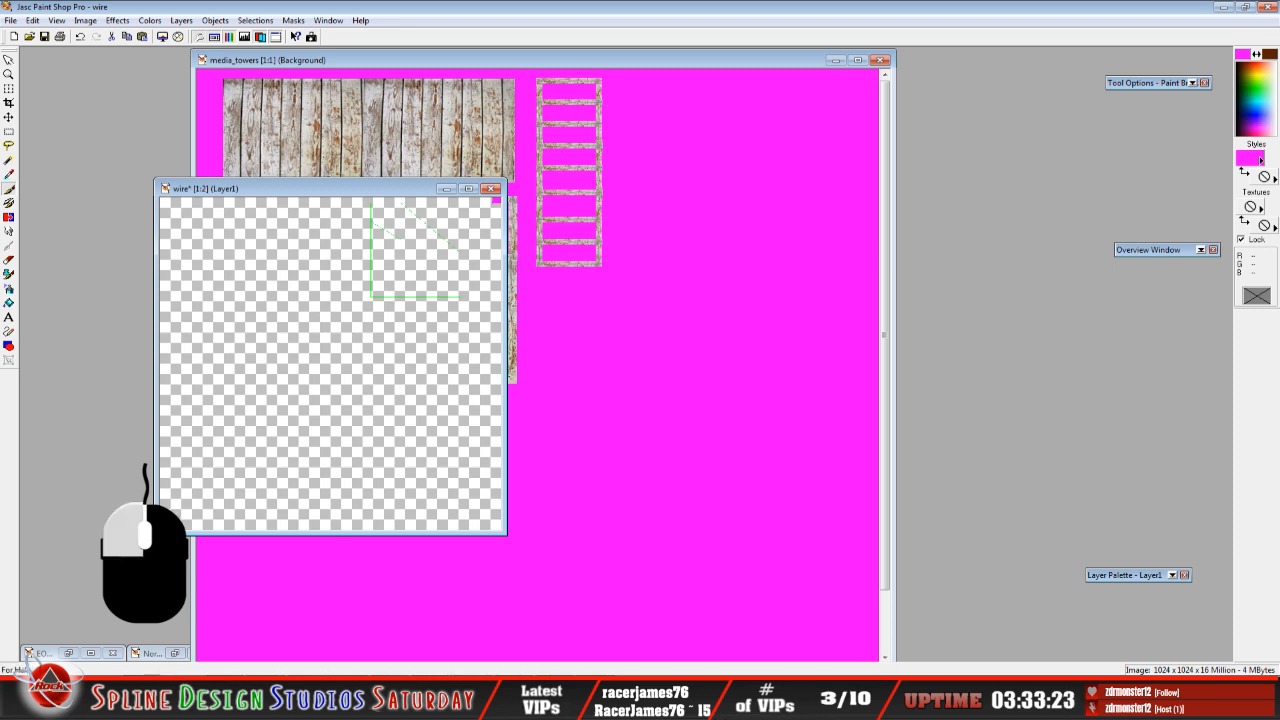
click(9, 302)
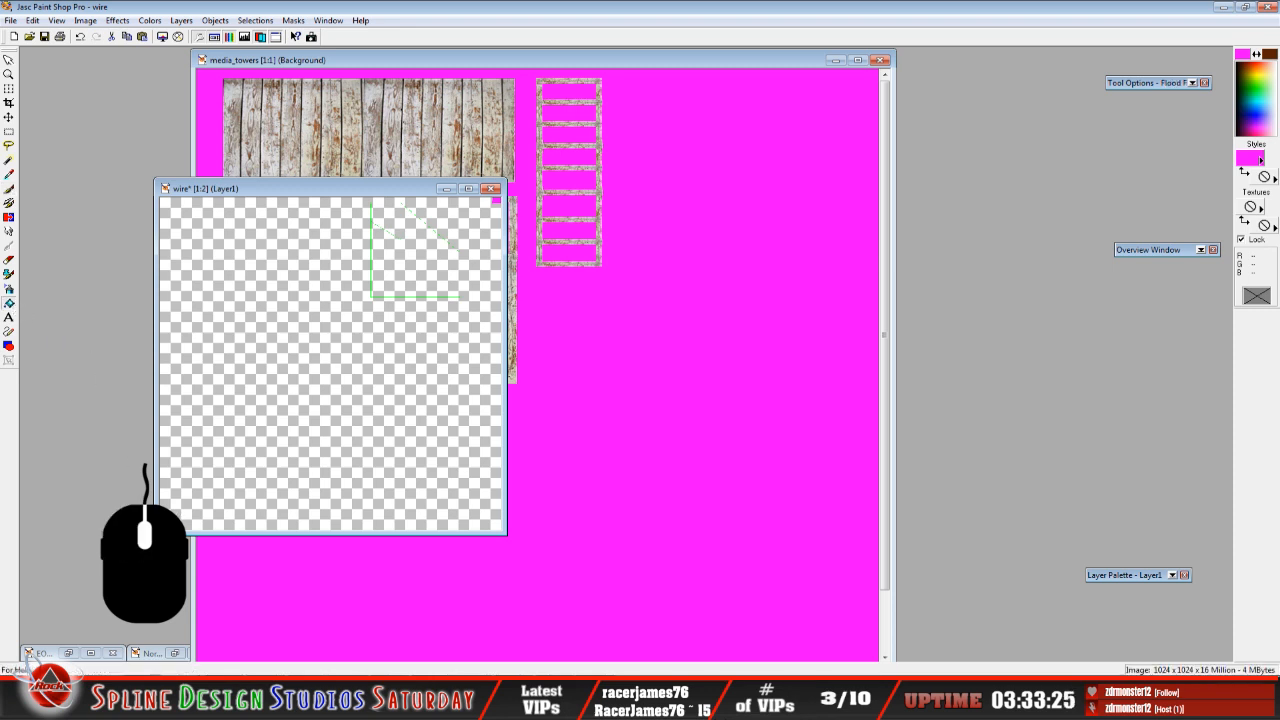
click(163, 526)
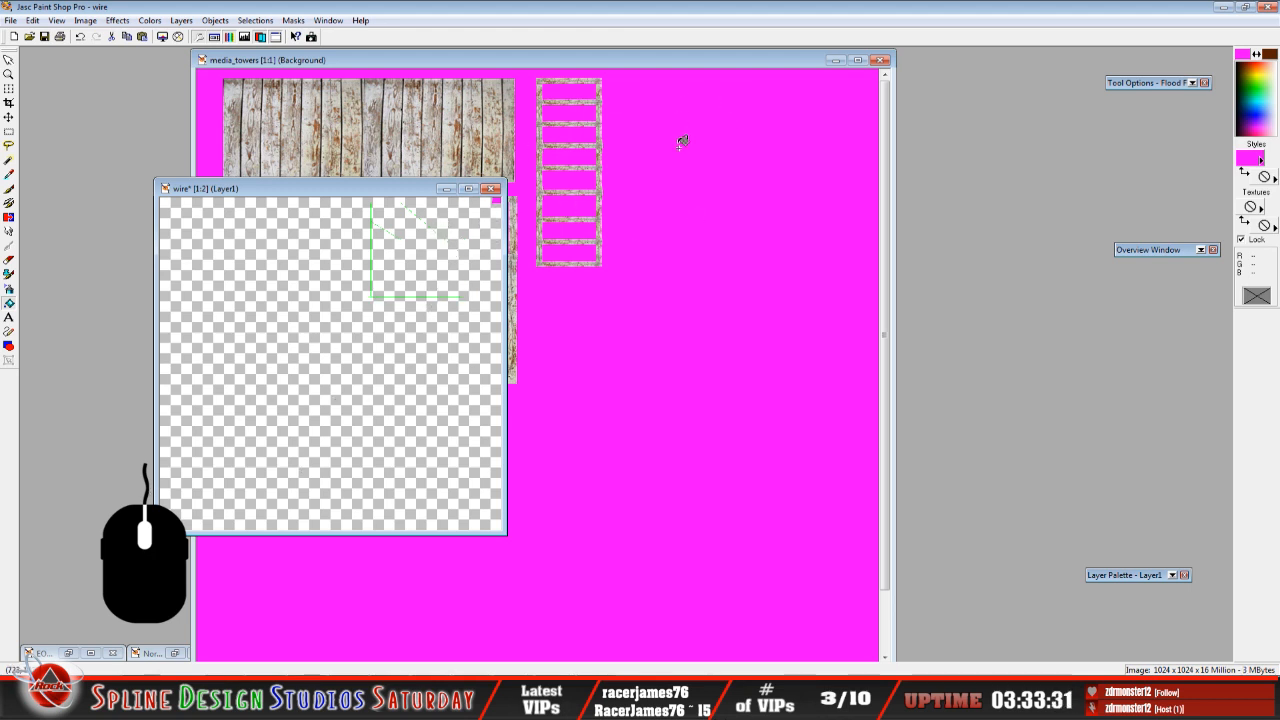
Copy the wire image and undo the last layer merge in the media_towers image.
click(33, 20)
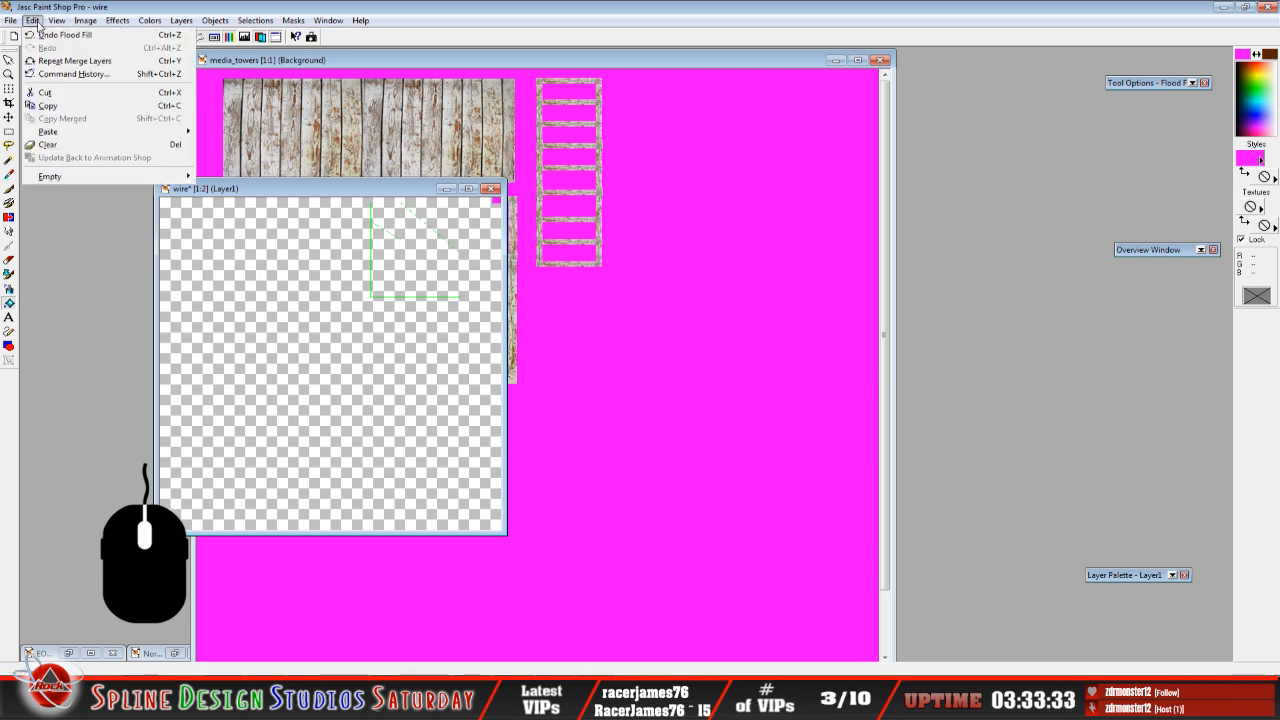
click(58, 107)
click(282, 61)
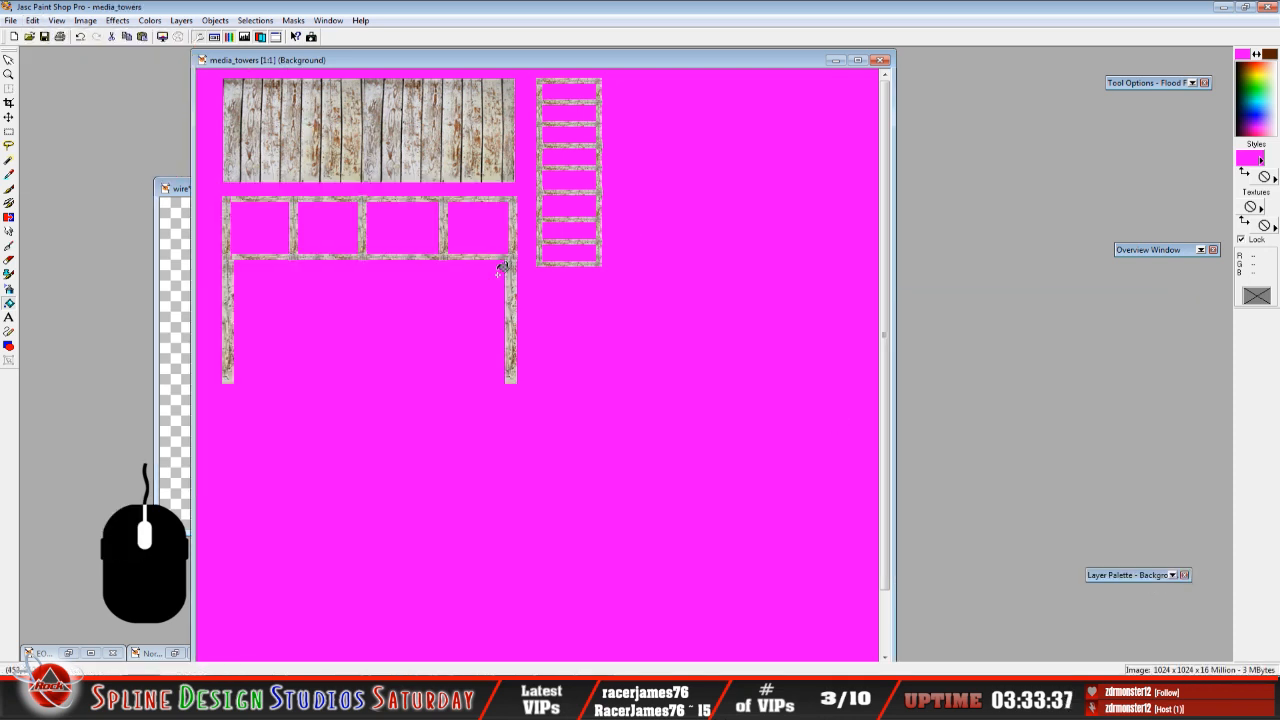
key(ctrl+l)
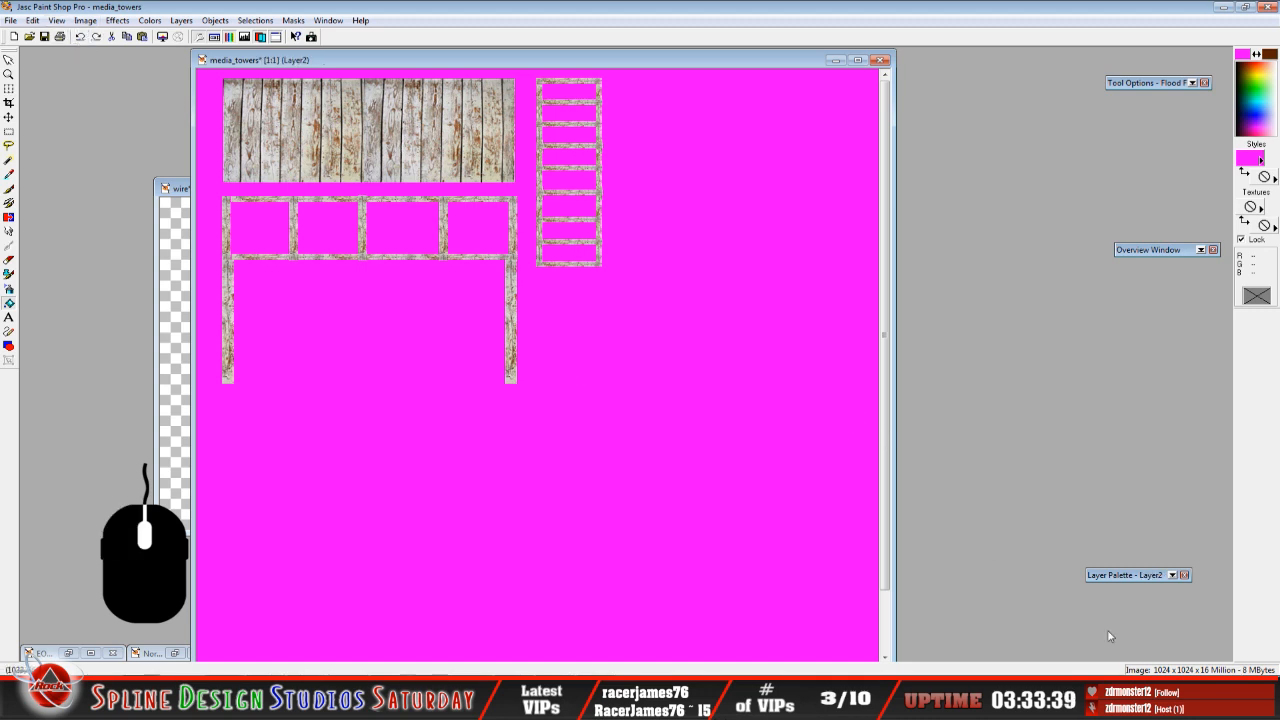
mouse_move(1137, 580)
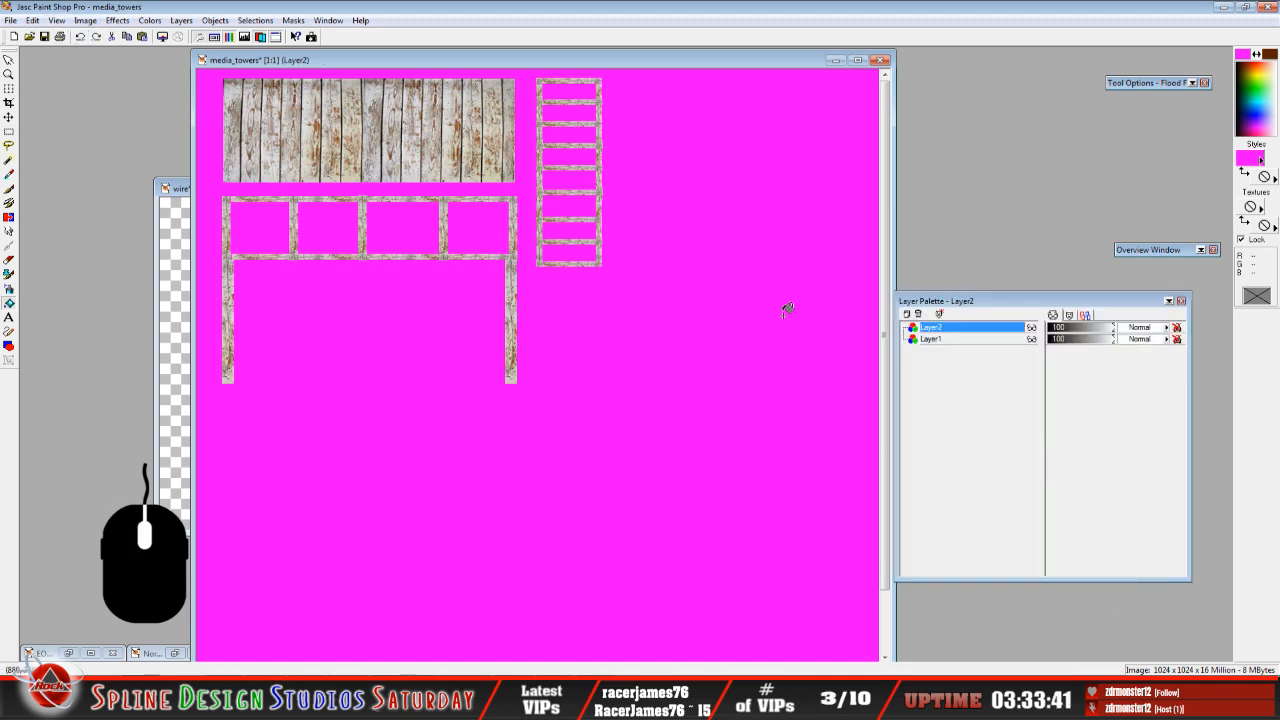
Paste the copied wire template into media_towers as a new layer.
click(33, 20)
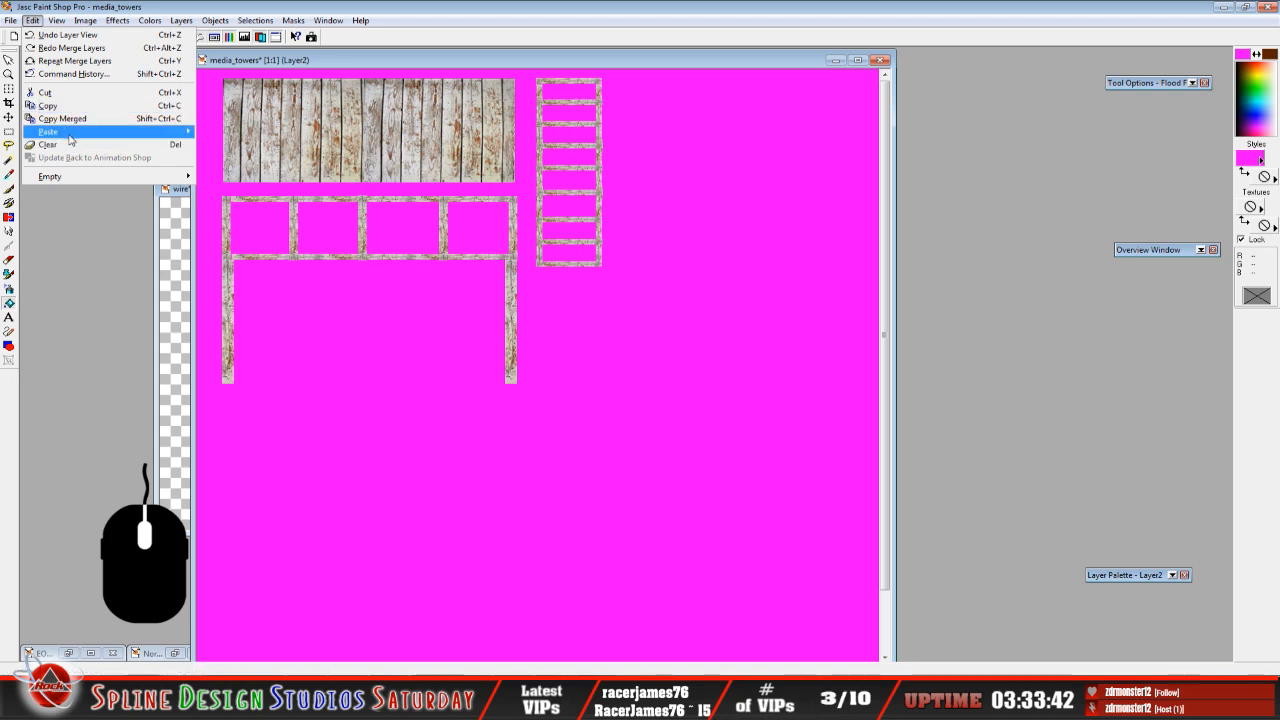
mouse_move(70, 132)
click(250, 138)
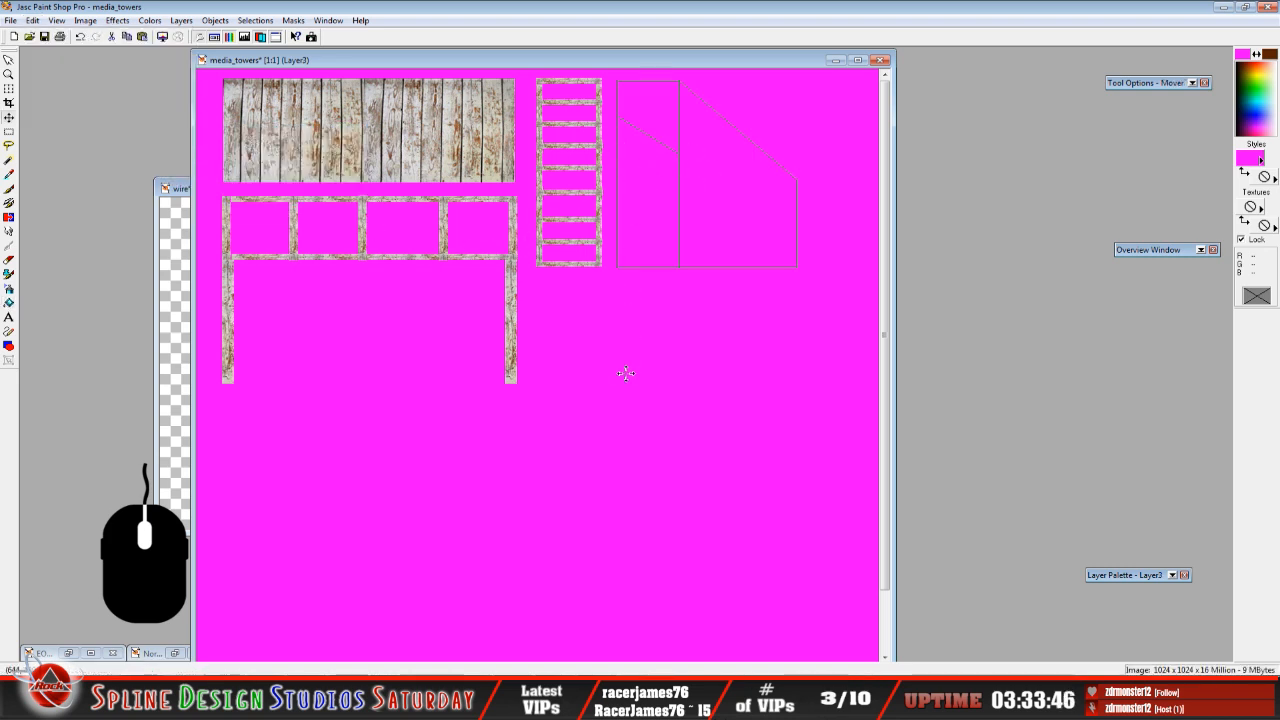
click(888, 221)
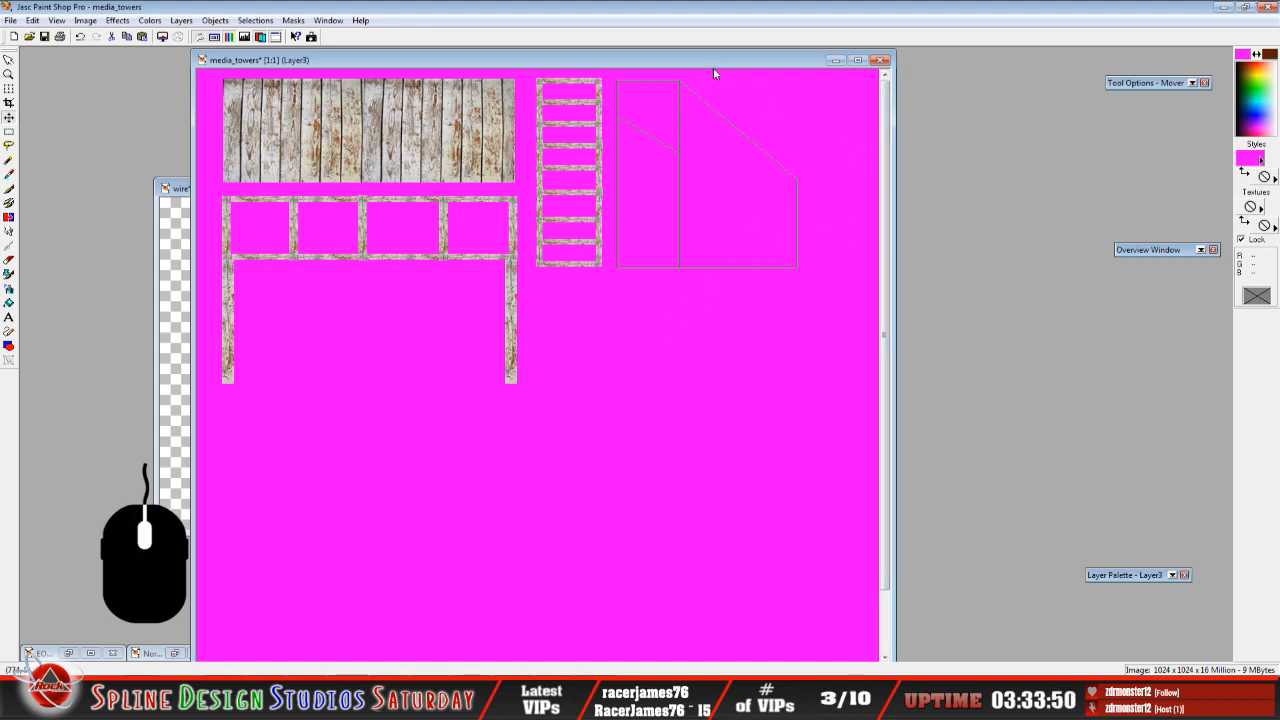
Select the magenta marks in the template layer's upper-right and lower-left corners with the Magic Wand, delete them and deselect.
click(9, 160)
click(870, 77)
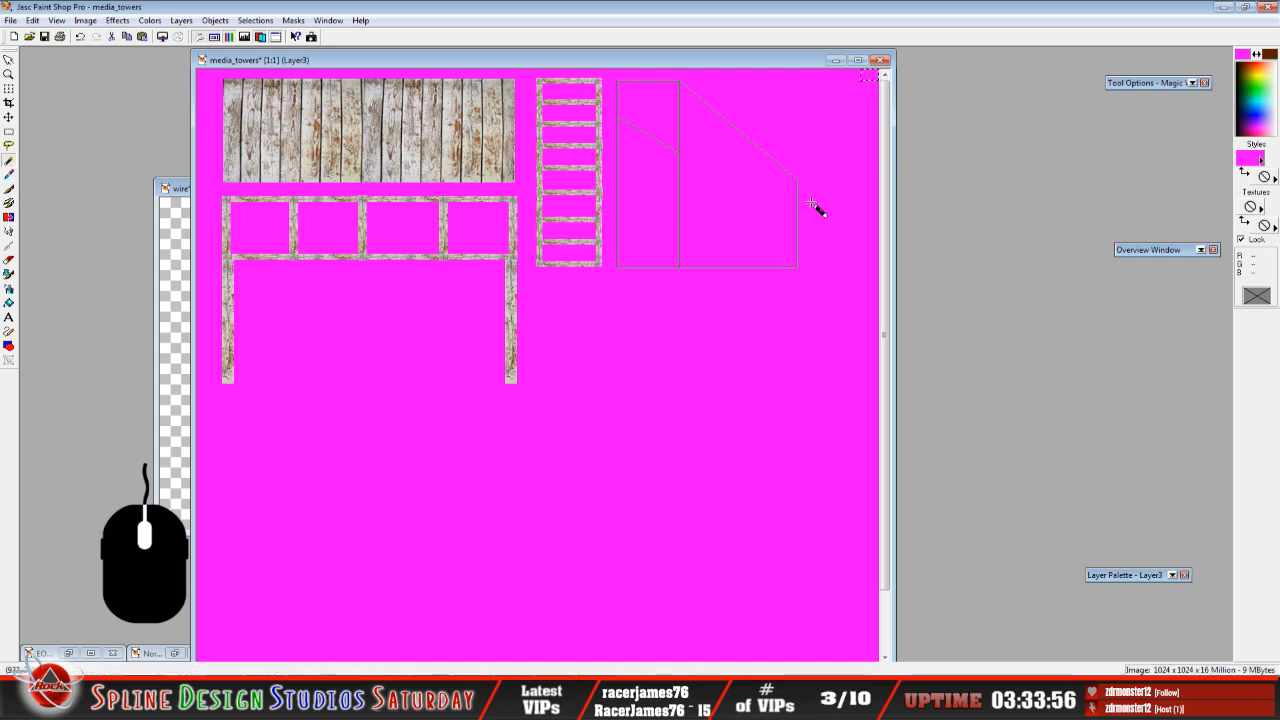
scroll(748, 557, down, 2)
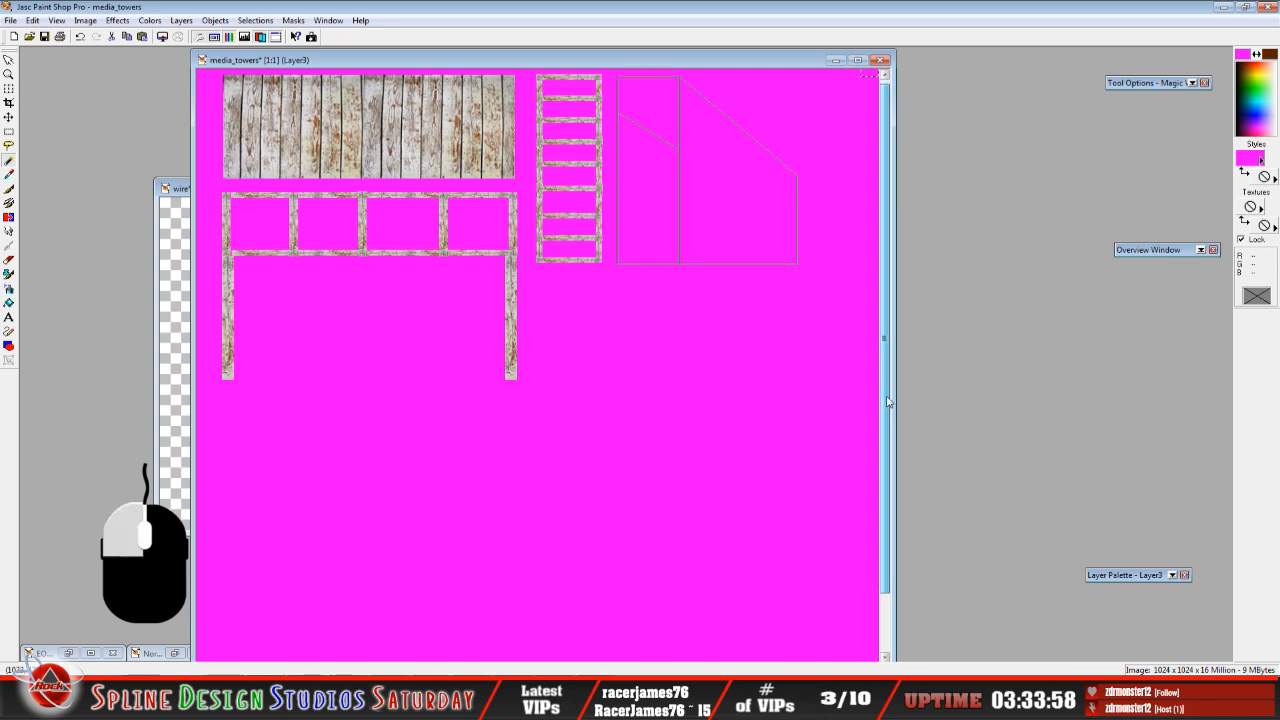
drag(338, 60, 356, 52)
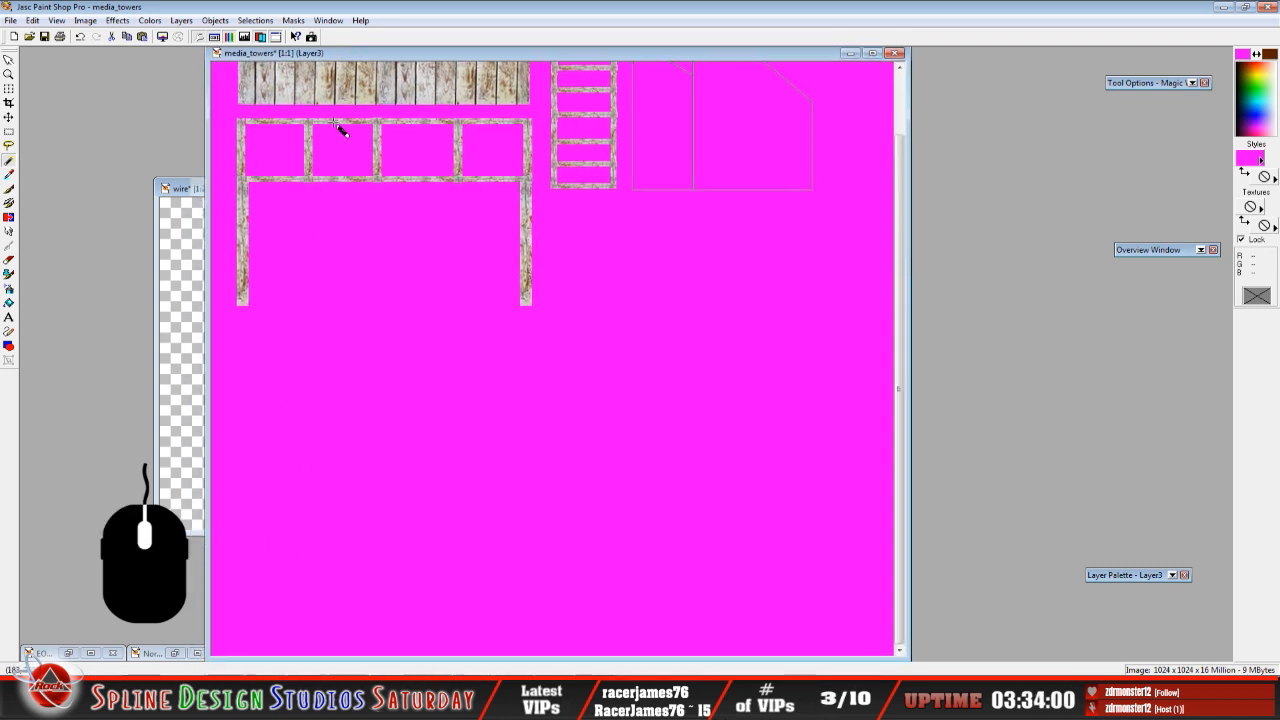
click(222, 652)
key(ctrl+d)
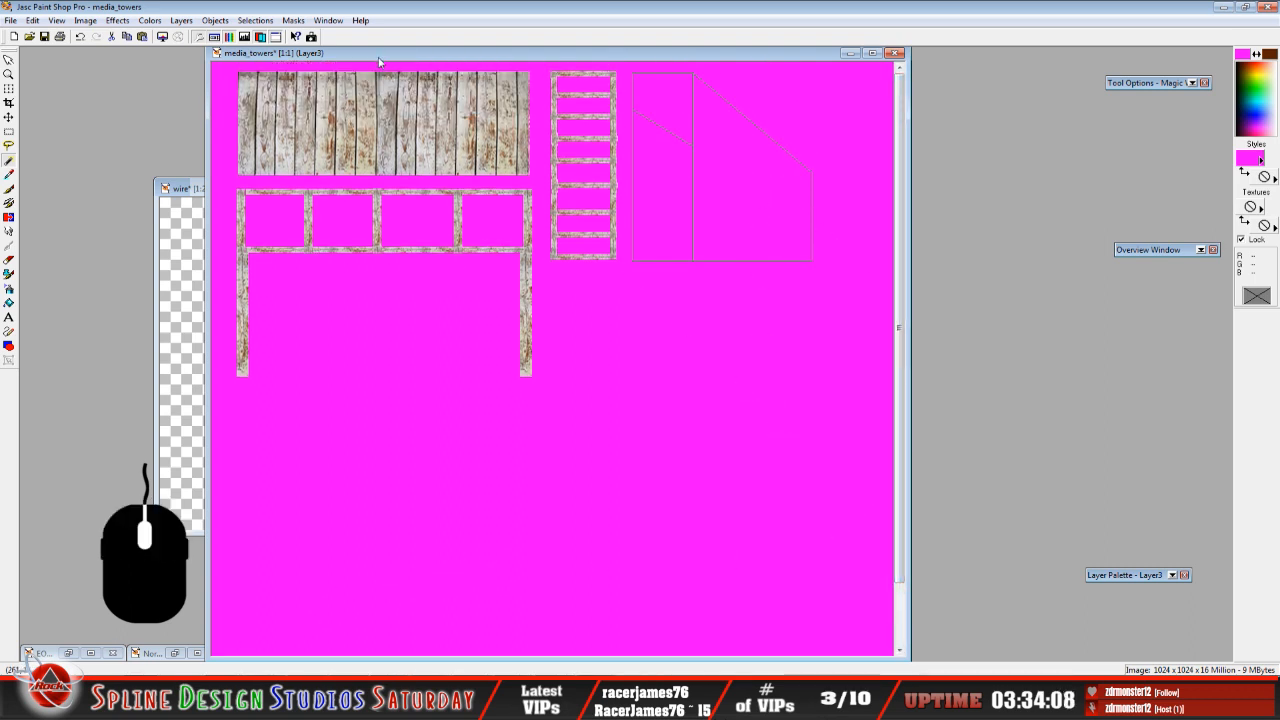
Make Layer2, the wood artwork layer, the active layer of media_towers.
drag(380, 59, 234, 78)
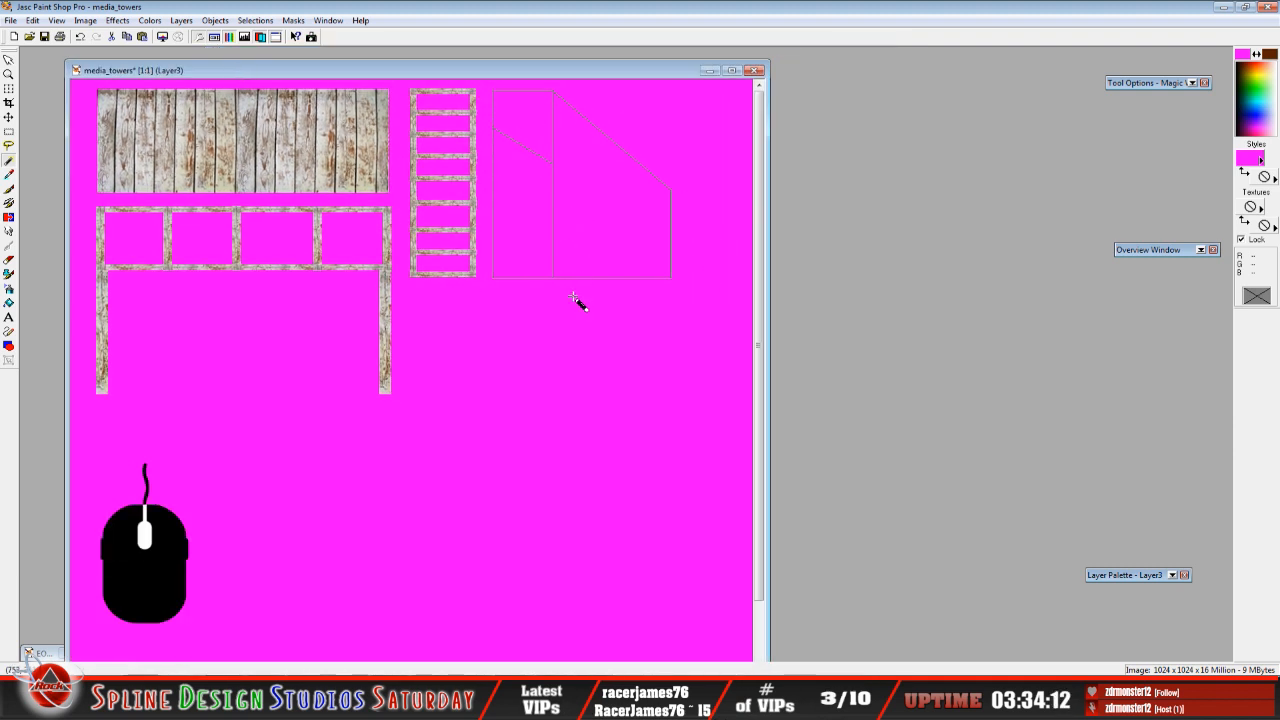
mouse_move(1120, 573)
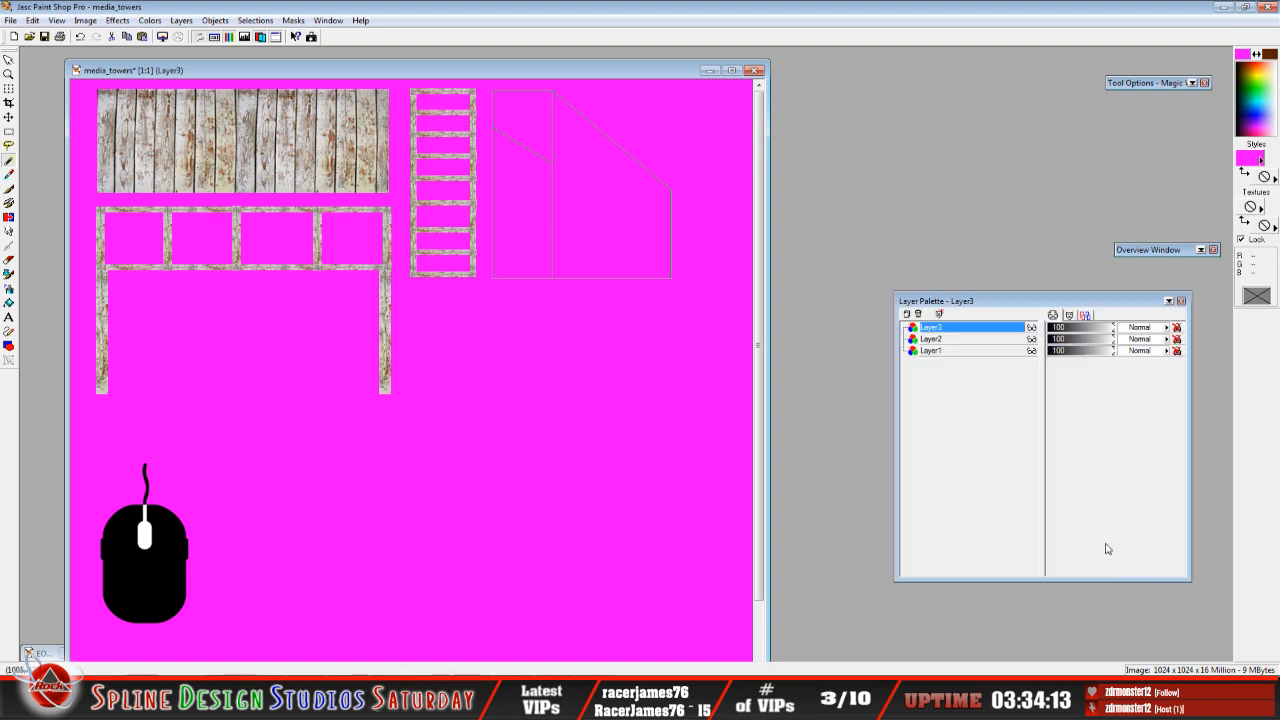
click(1000, 339)
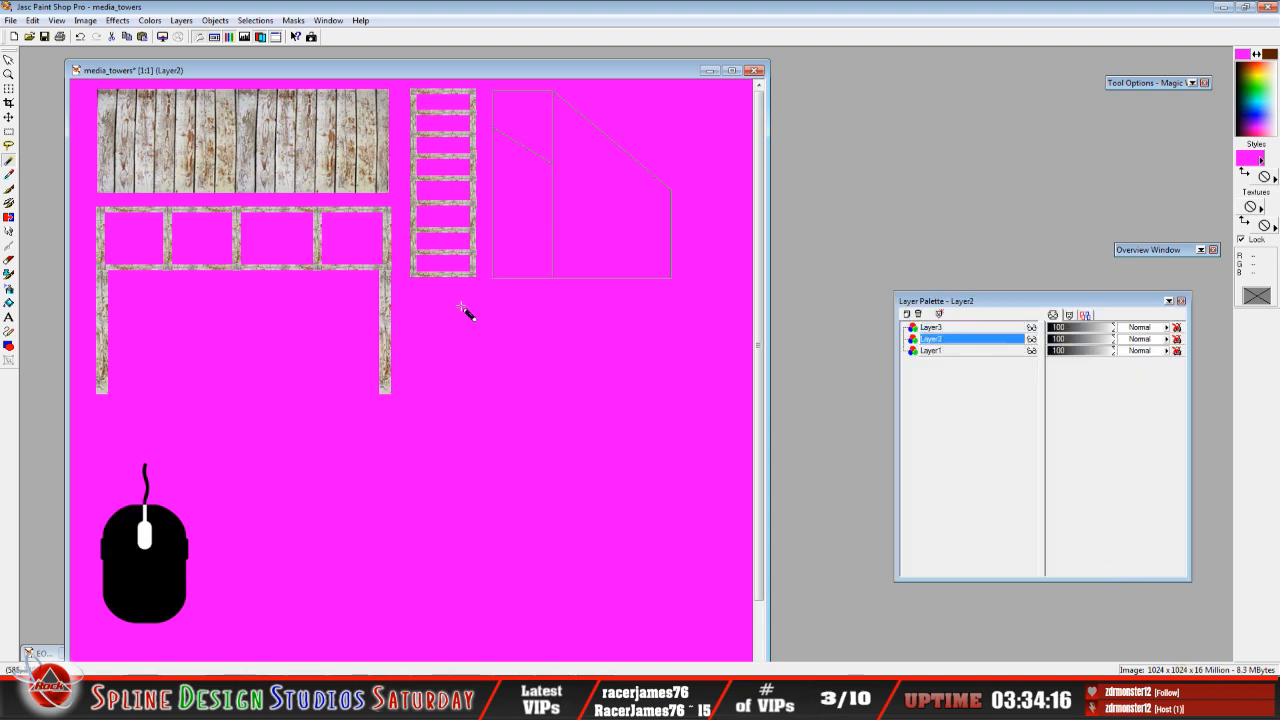
Close the wire image and reposition the media_towers window in the workspace.
drag(357, 76, 586, 94)
click(196, 192)
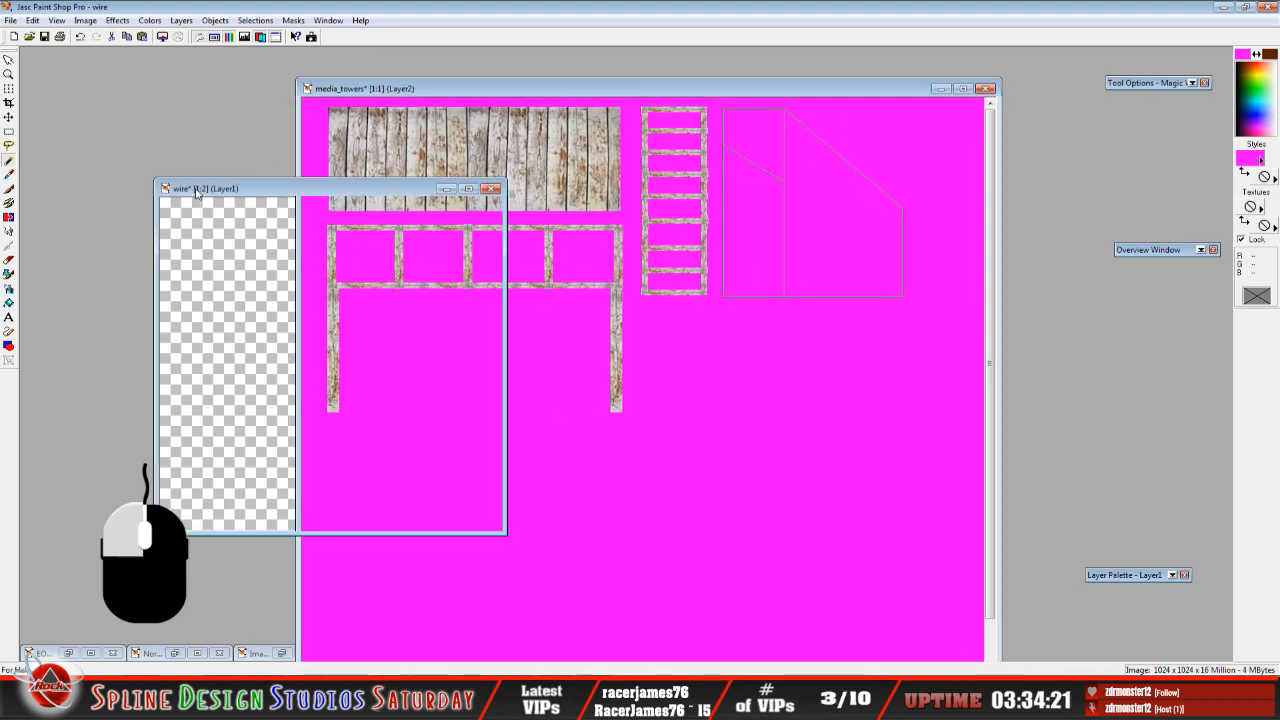
click(10, 20)
click(44, 75)
click(651, 371)
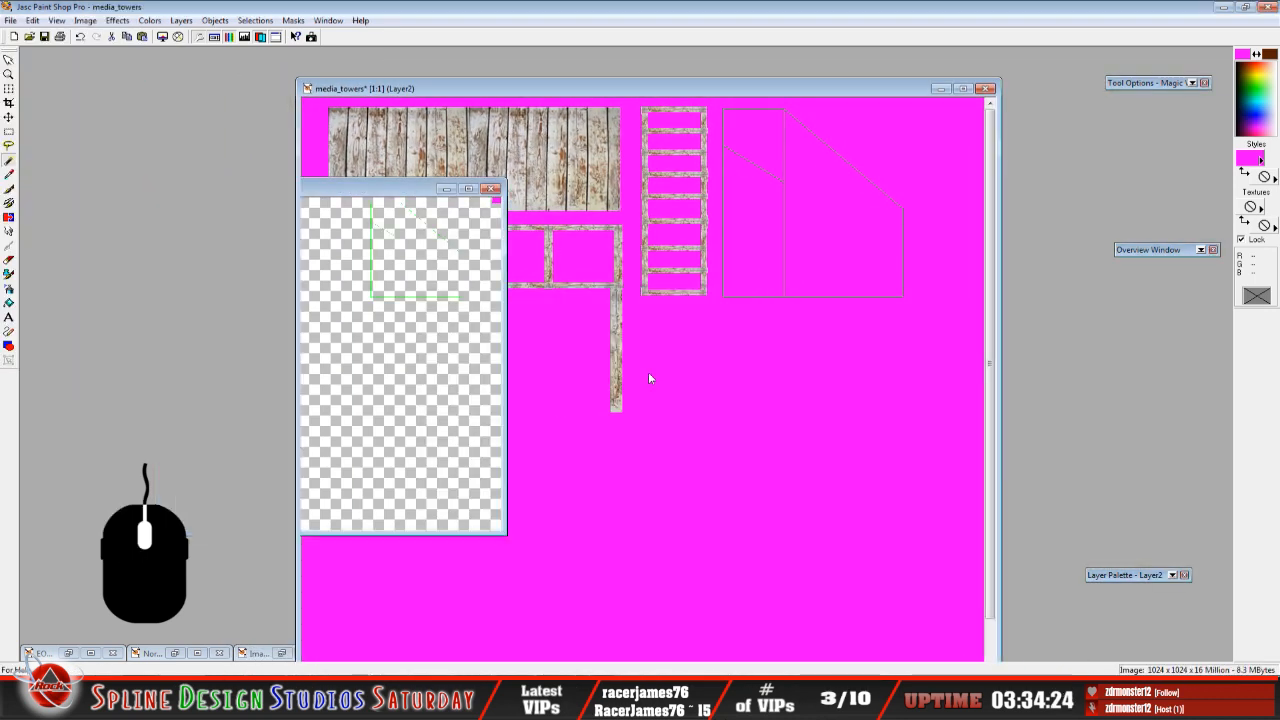
drag(485, 89, 346, 129)
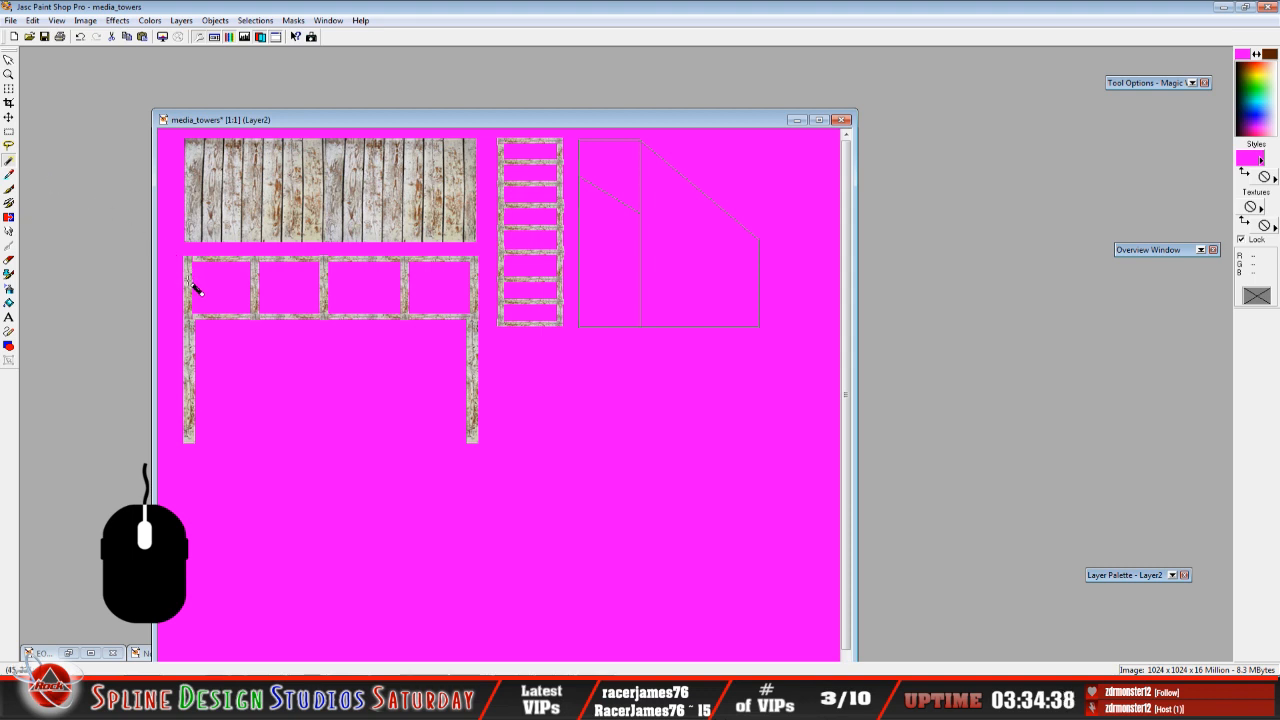
Select the leftmost wooden post of the railing frame with a rectangular selection and copy it.
click(9, 131)
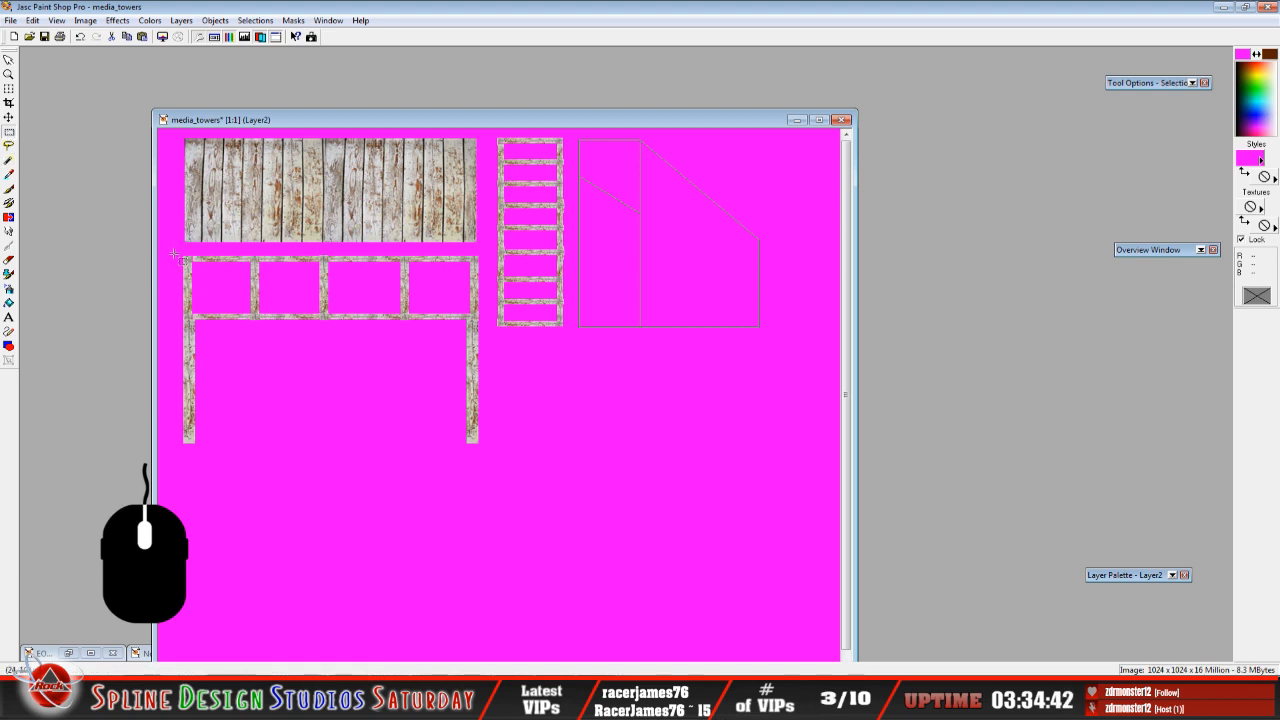
drag(176, 253, 194, 468)
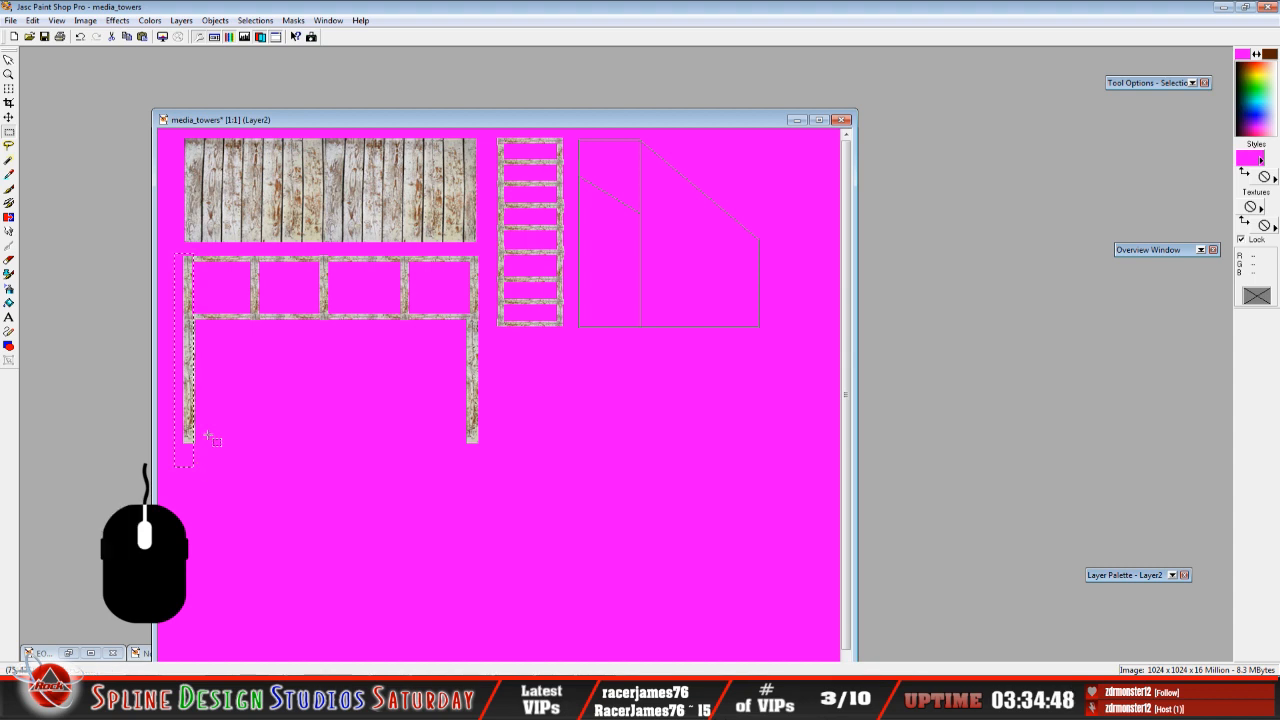
click(34, 21)
click(66, 107)
Paste the post as a new selection, place it along the left edge of the stair wall outline and deselect.
click(33, 20)
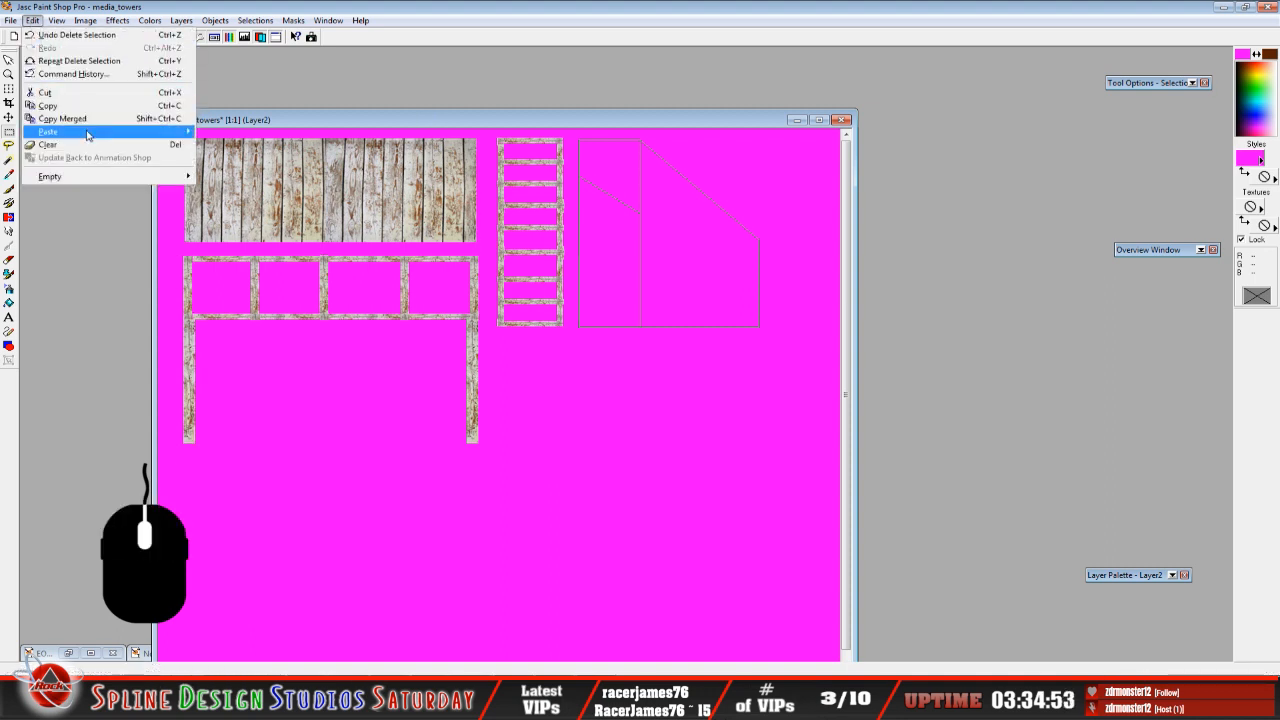
mouse_move(87, 135)
click(250, 160)
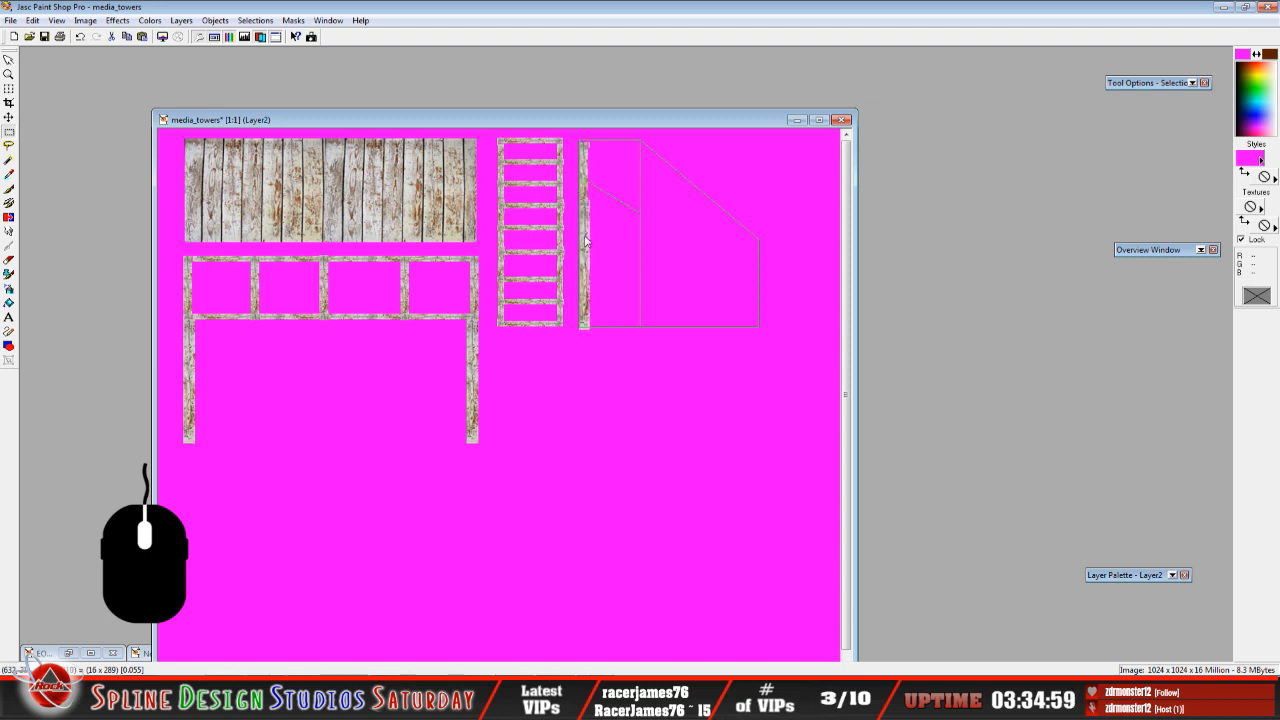
scroll(590, 238, up, 1)
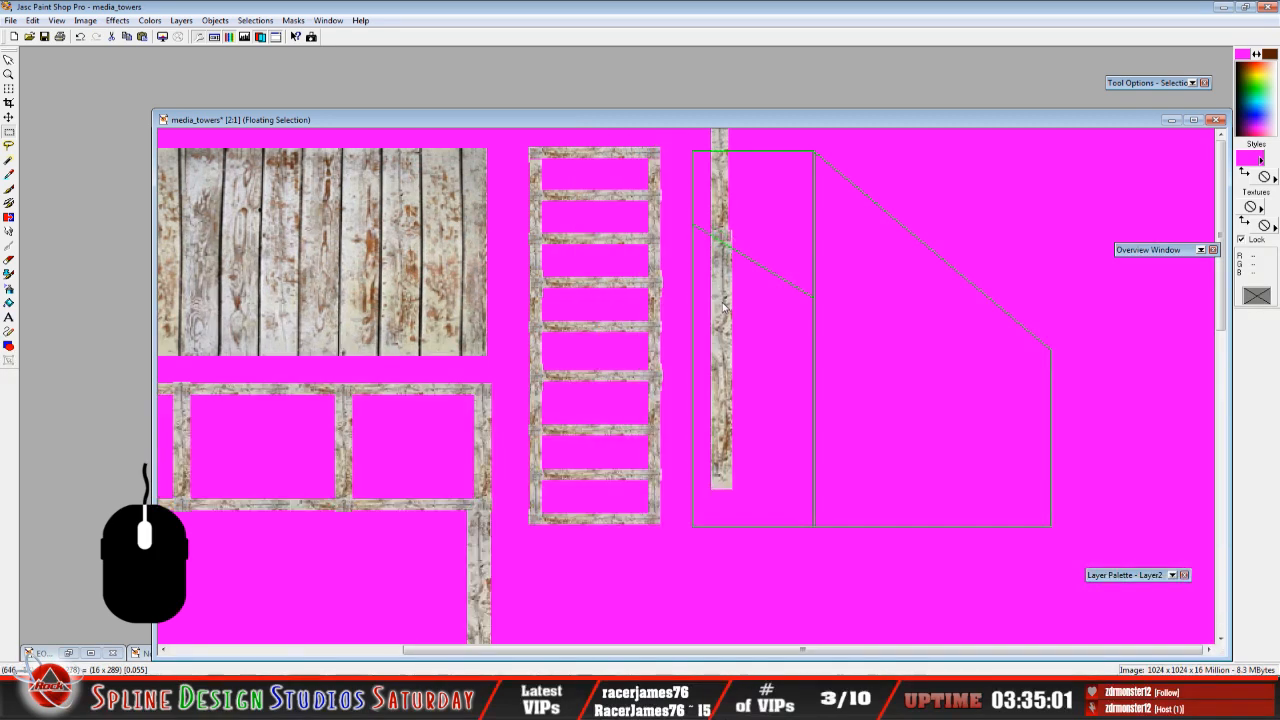
click(706, 343)
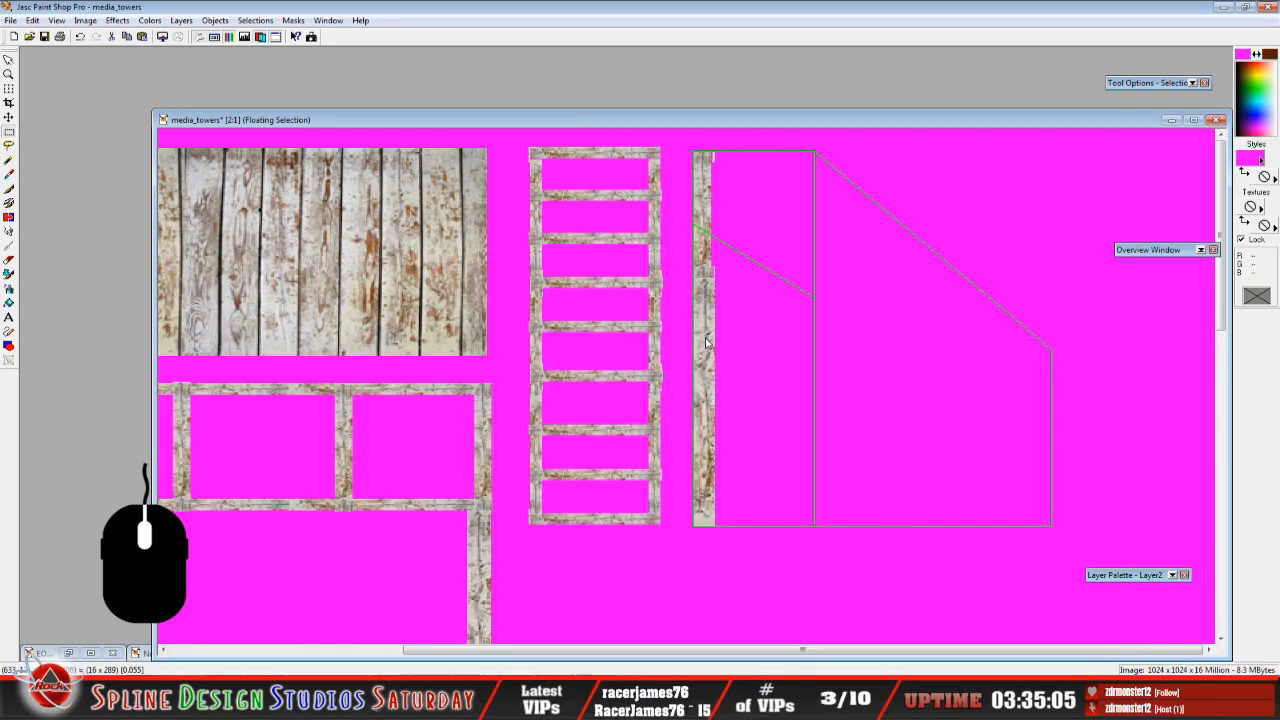
right_click(707, 292)
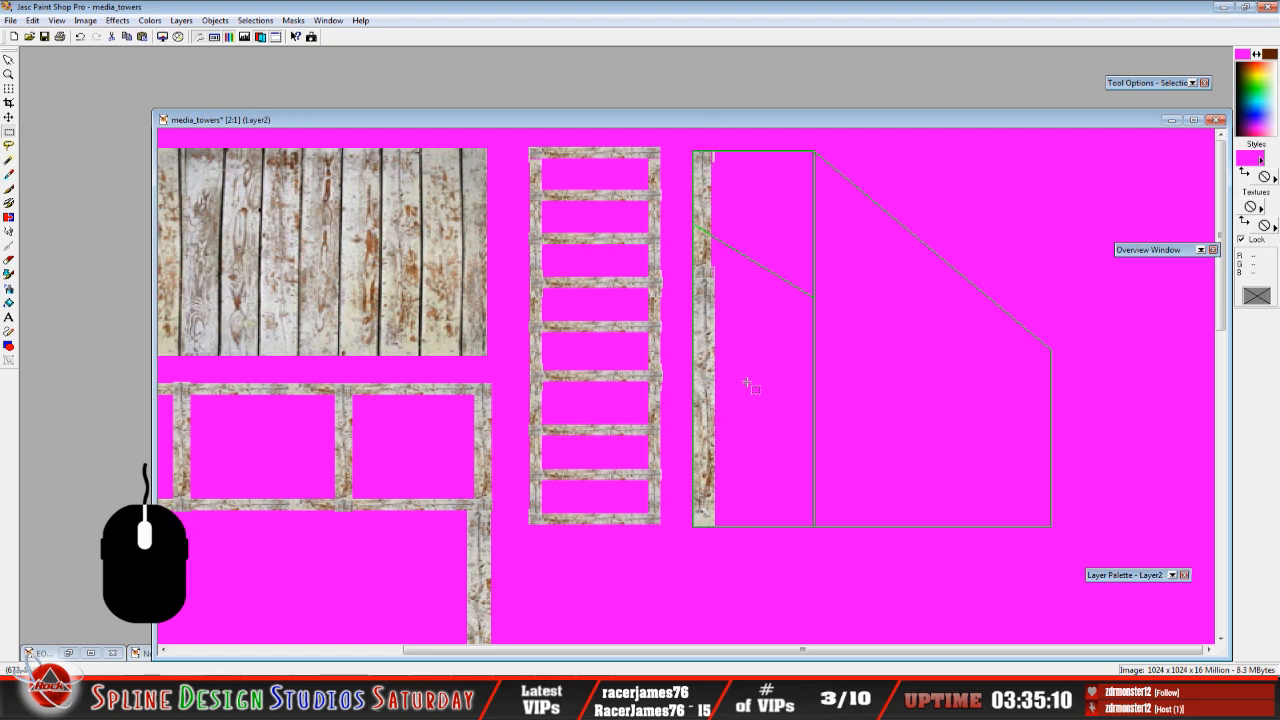
Paste the post as a new image and rotate it 90 degrees to the right.
click(33, 20)
mouse_move(69, 131)
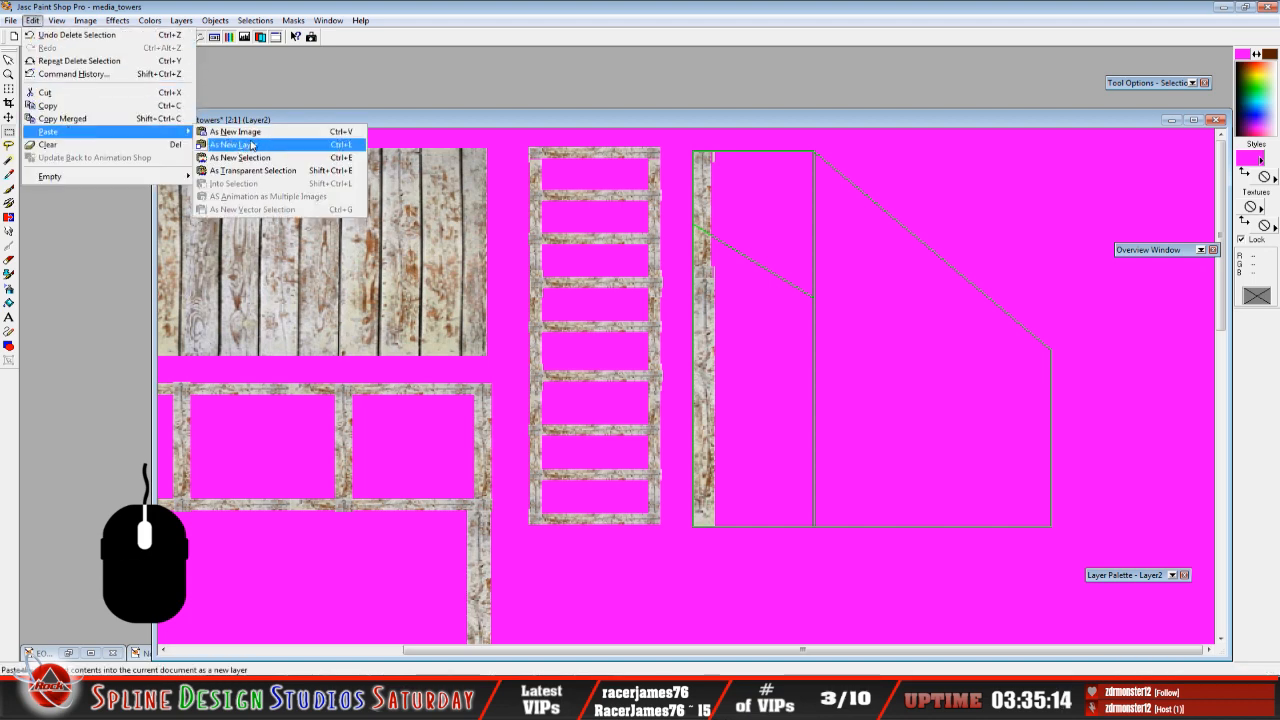
click(235, 131)
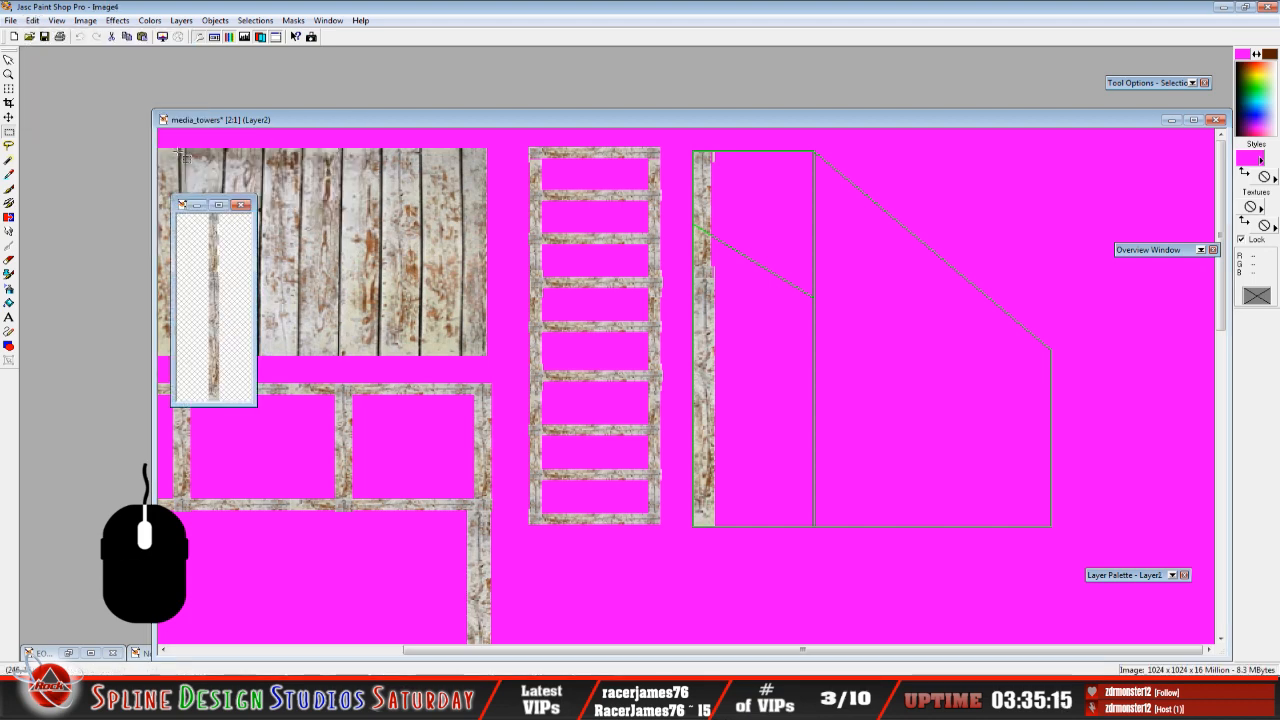
click(85, 20)
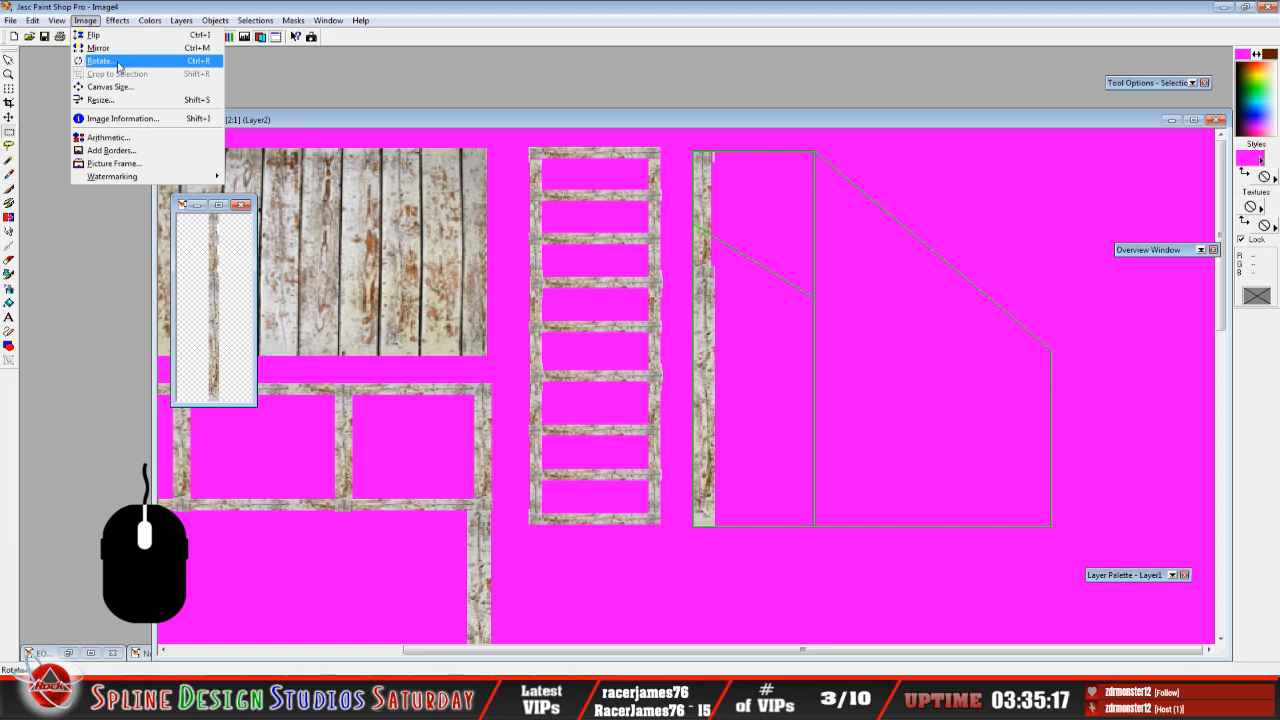
click(118, 63)
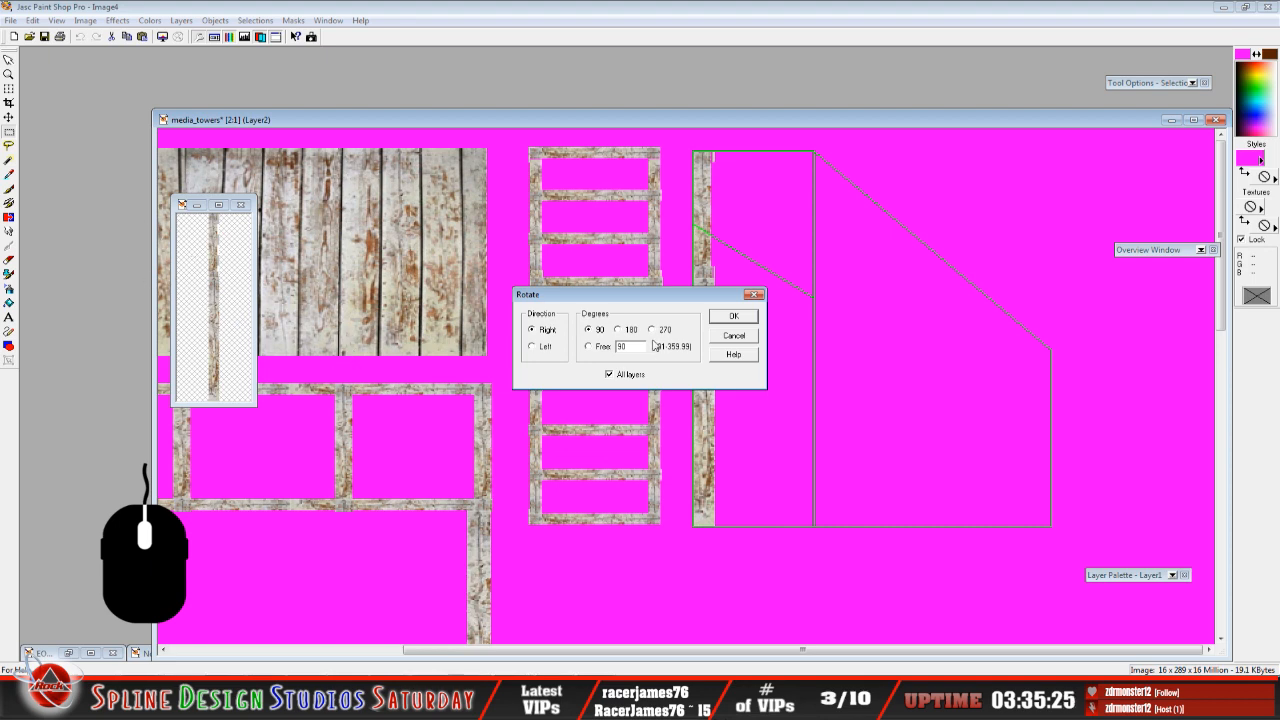
click(726, 318)
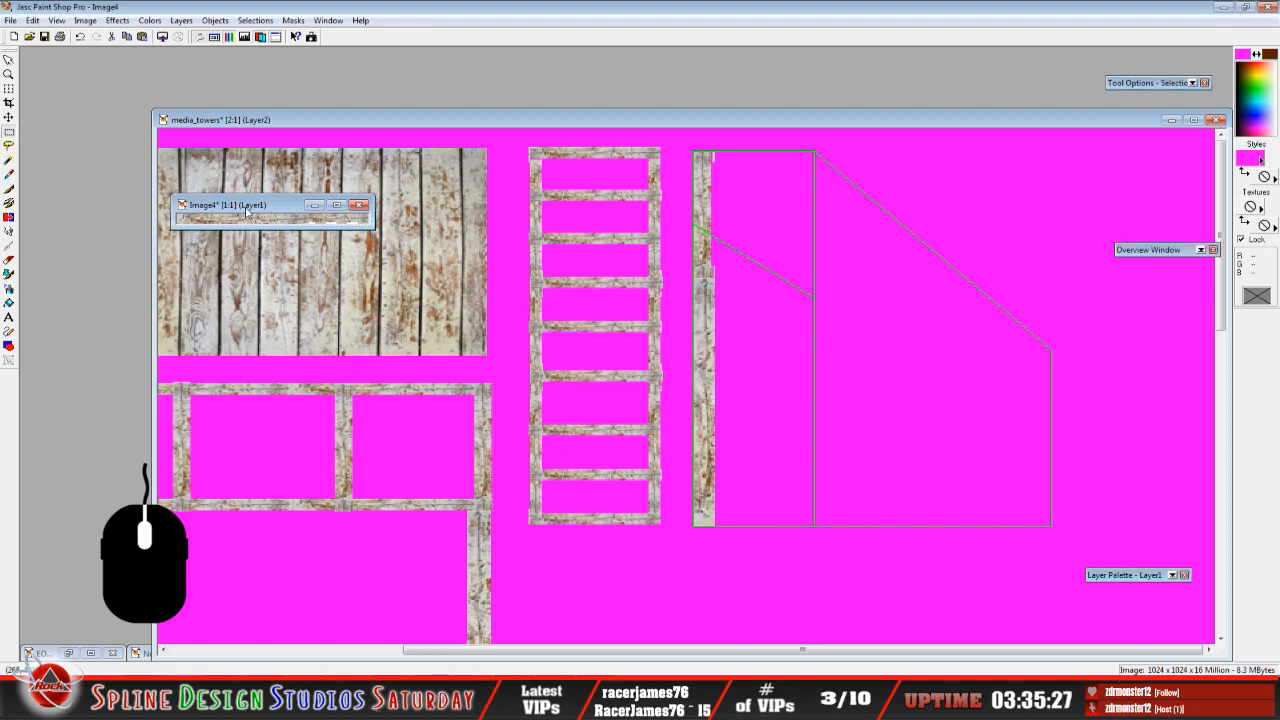
Copy the rotated plank into media_towers as a new selection and place it along the top edge of the stair wall outline.
drag(246, 211, 150, 74)
click(33, 20)
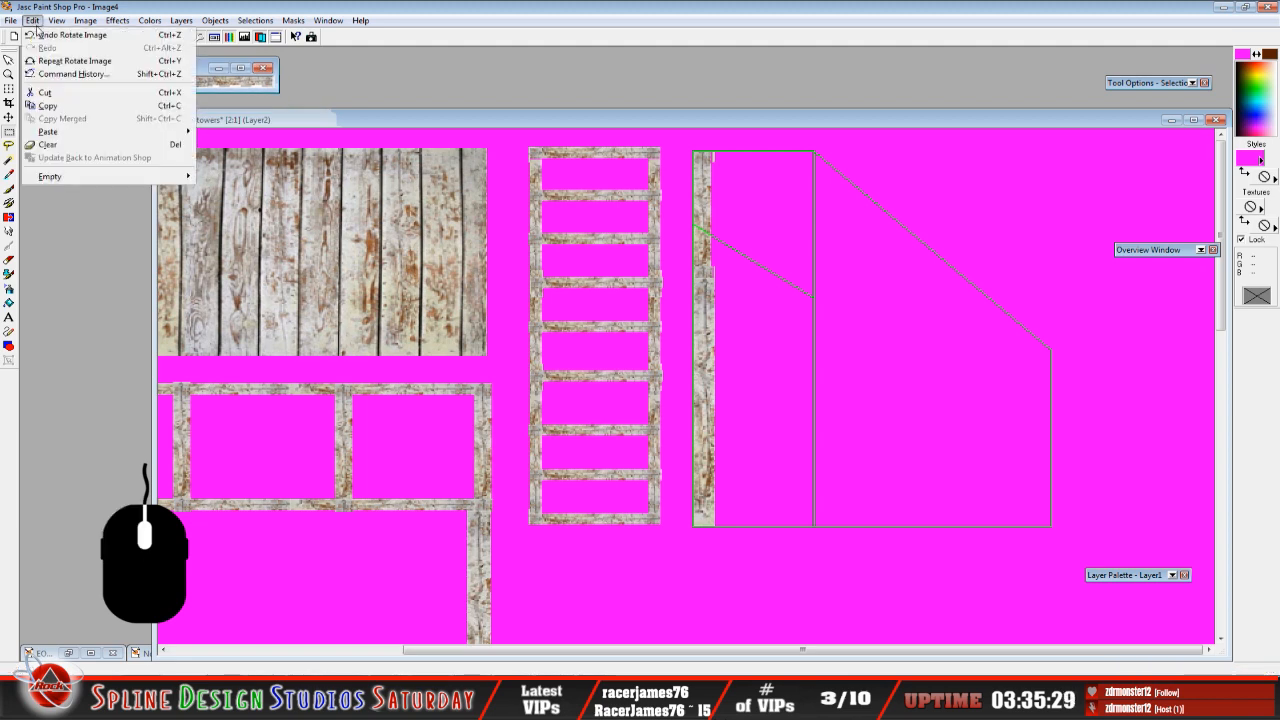
click(95, 97)
click(618, 298)
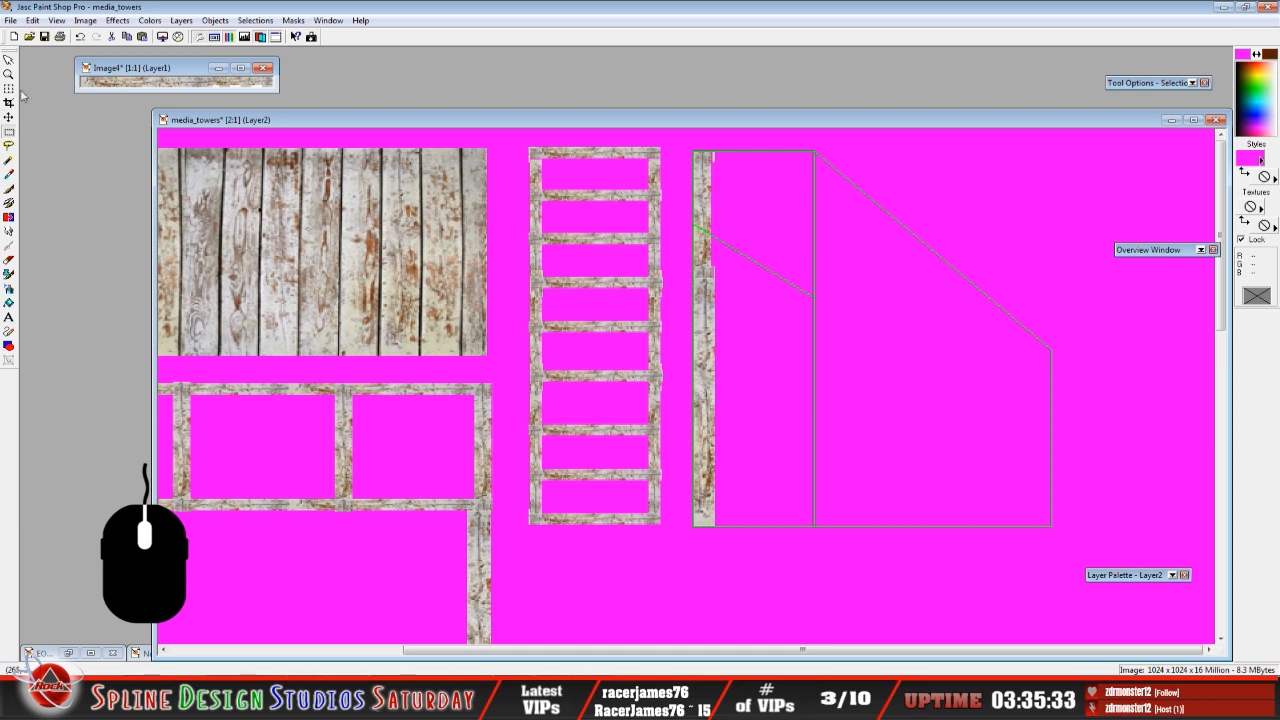
click(33, 20)
mouse_move(60, 131)
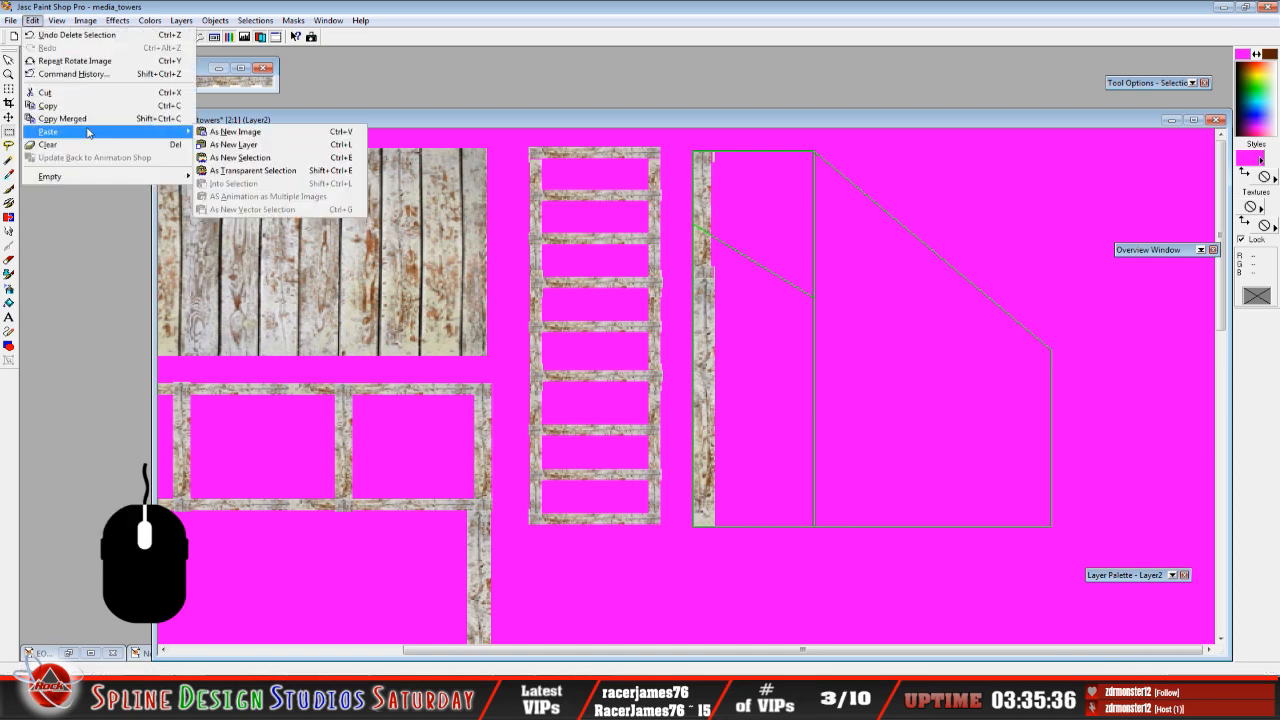
click(240, 157)
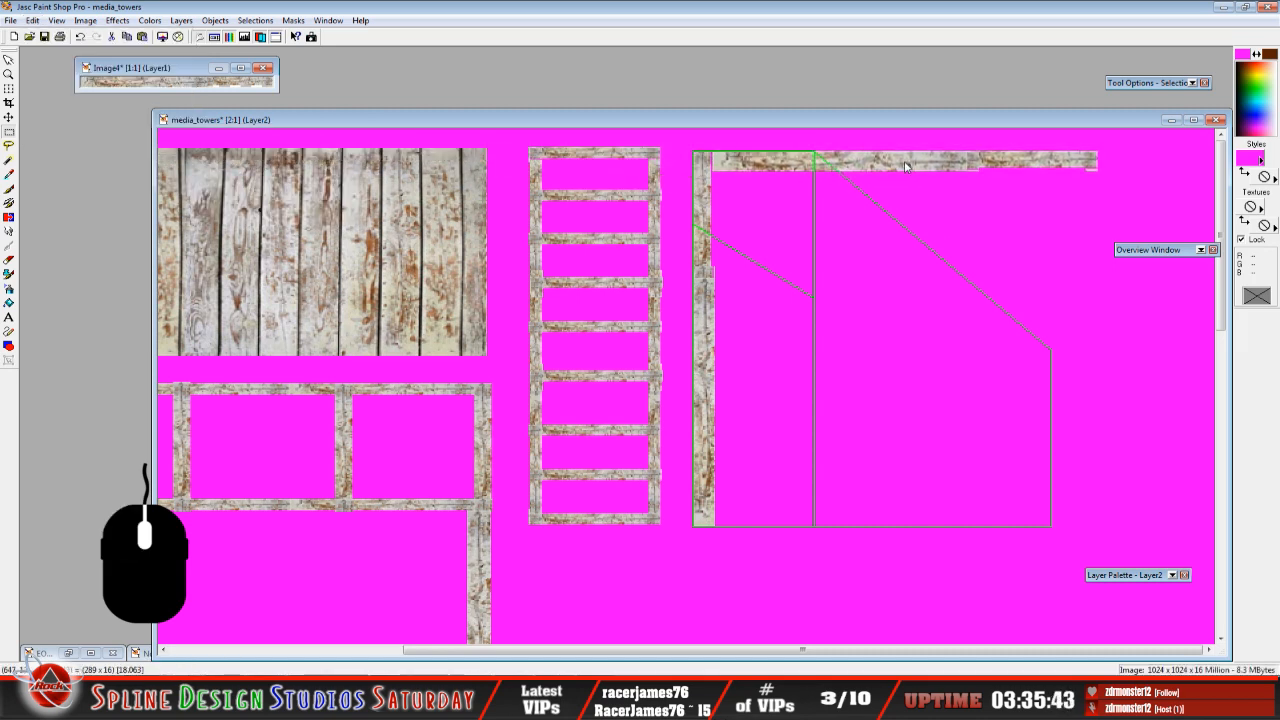
click(905, 166)
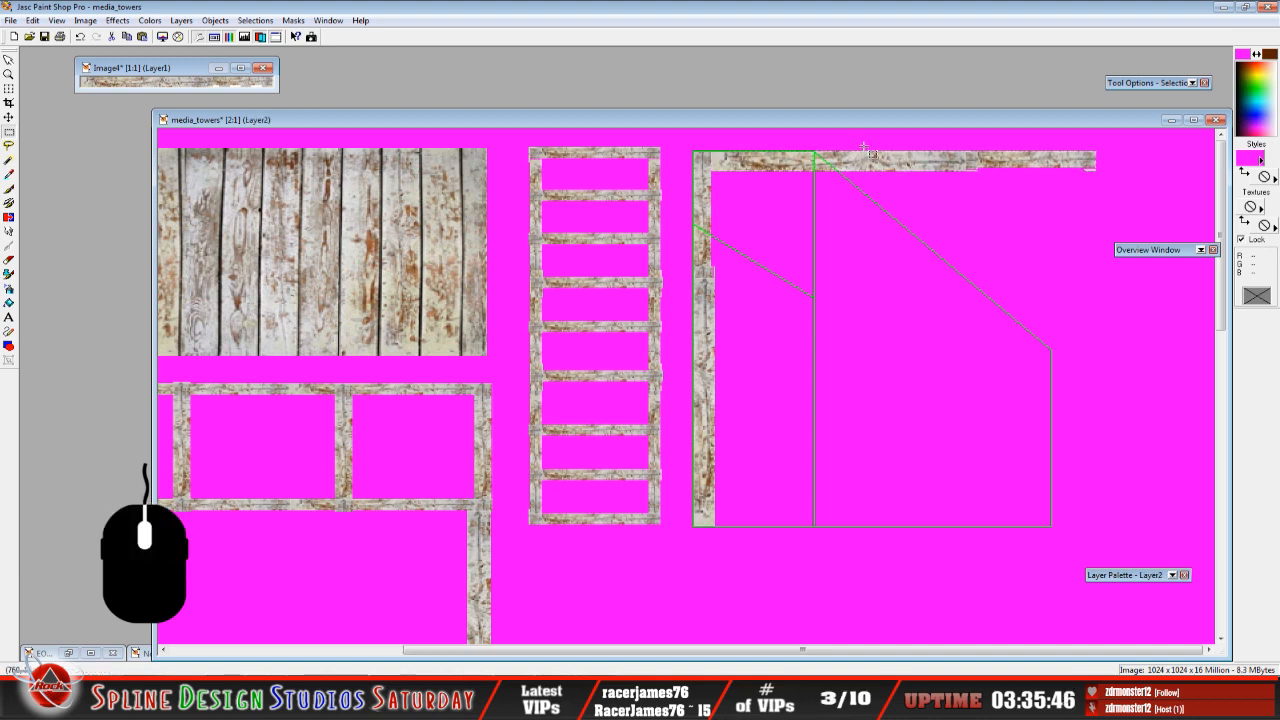
Lasso the part of the top plank extending past the stair wall's sloped edge, delete it and deselect.
click(9, 145)
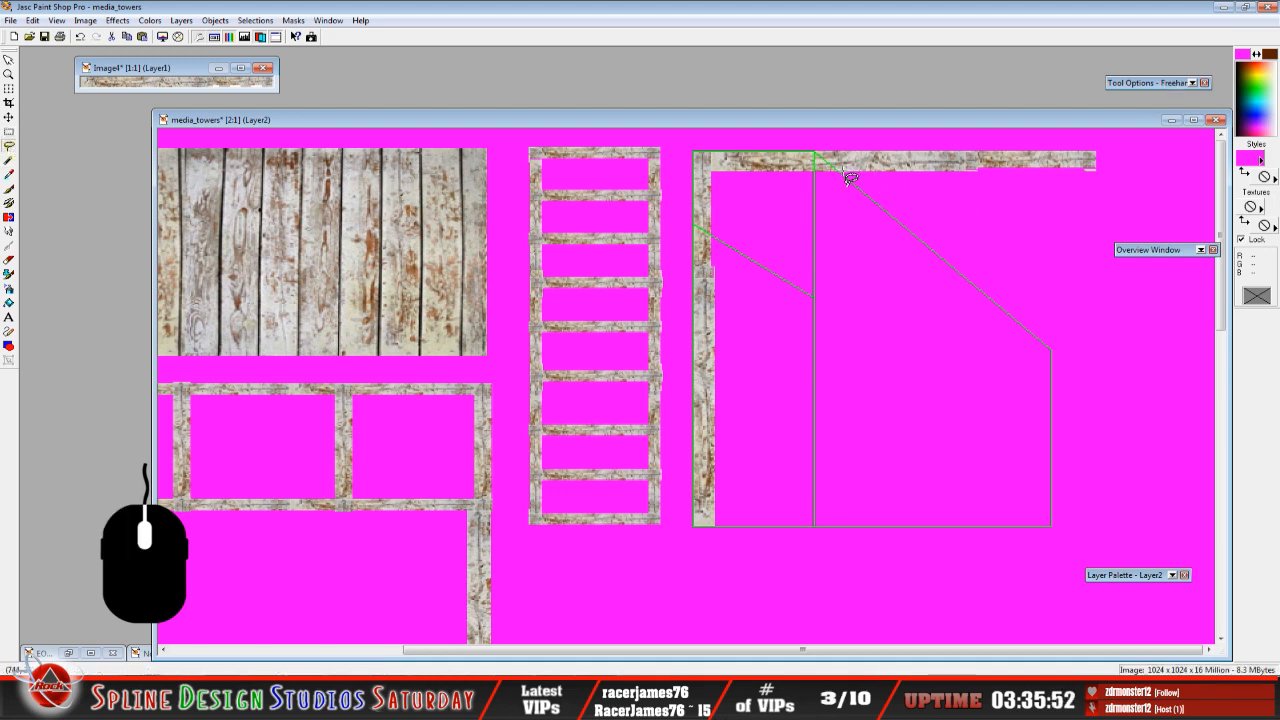
click(815, 149)
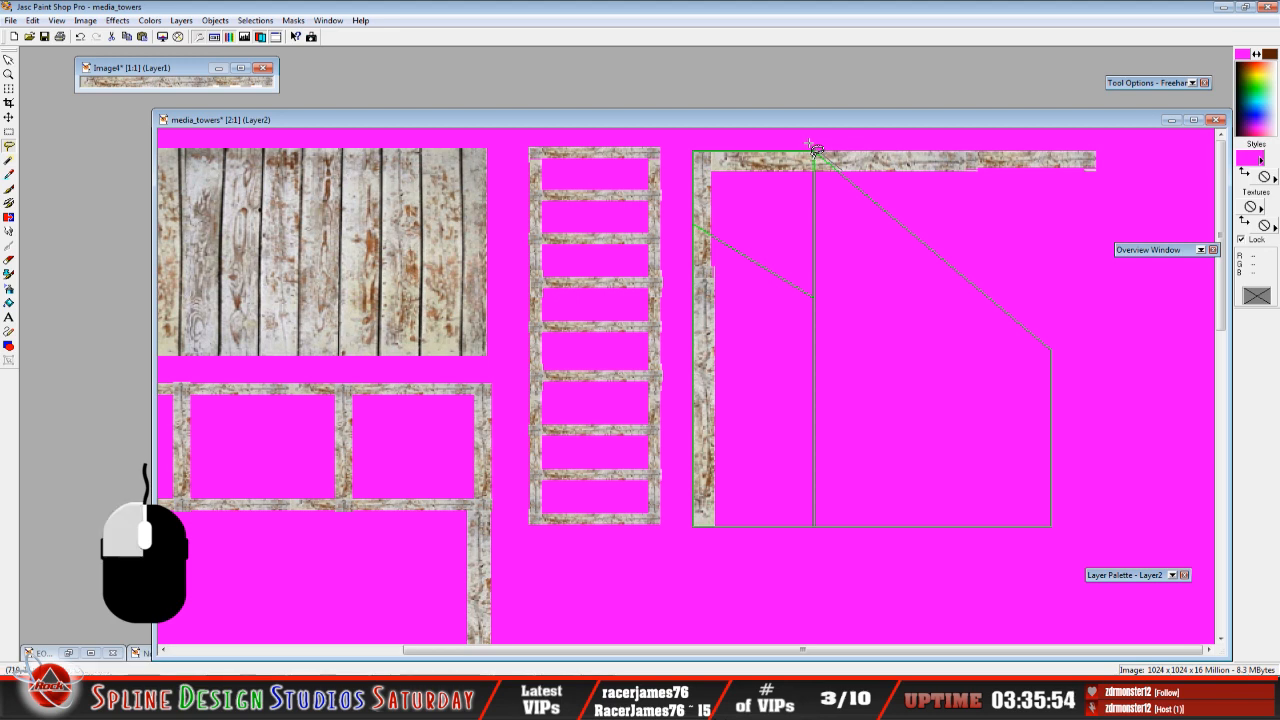
click(1131, 143)
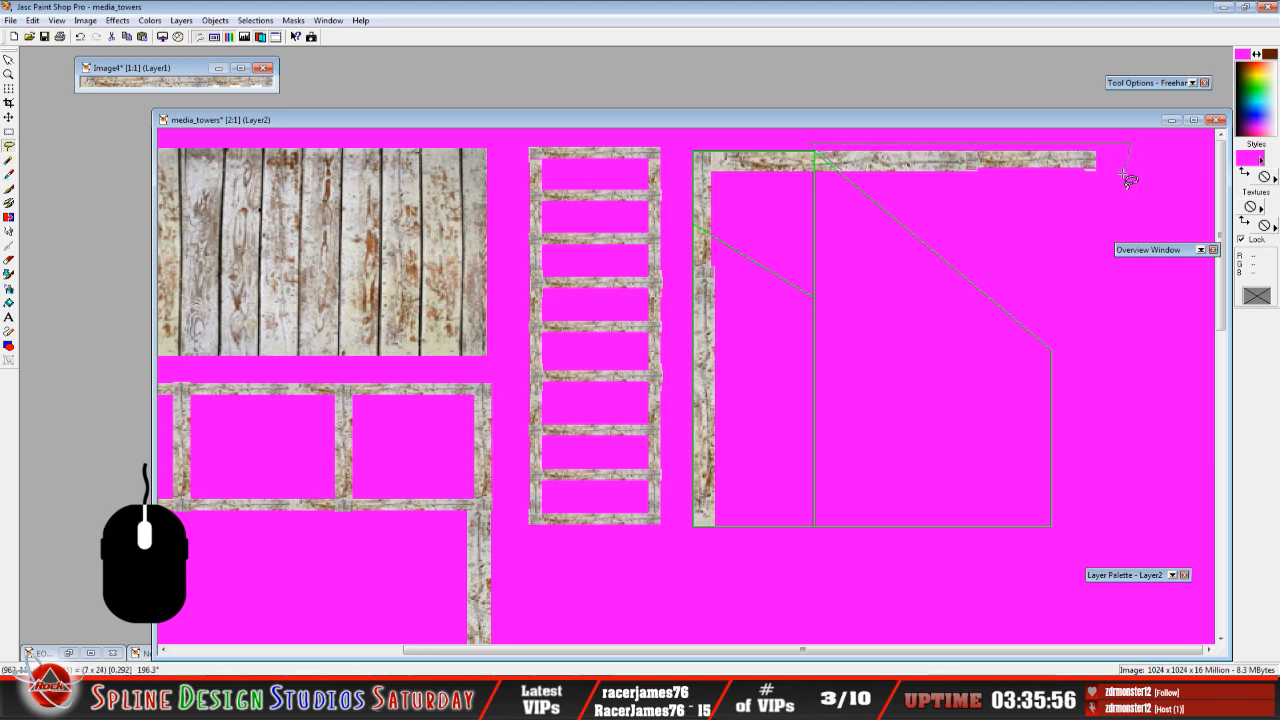
click(1120, 178)
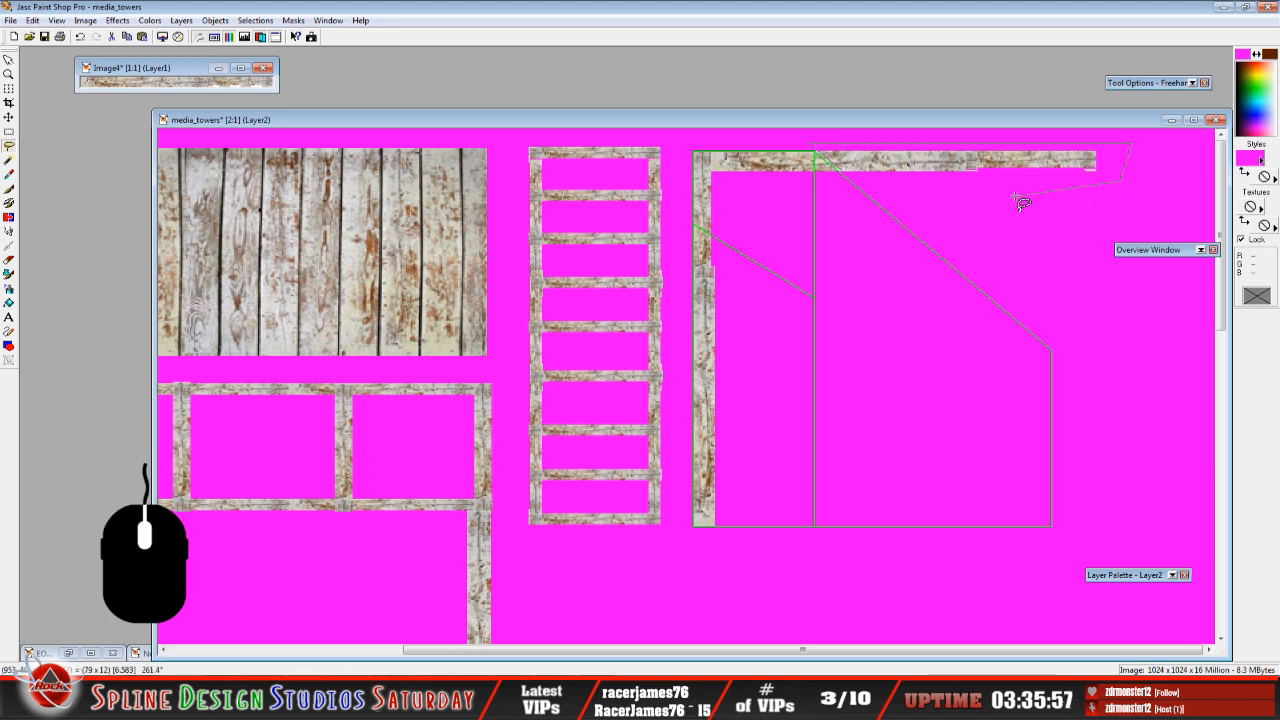
double_click(848, 181)
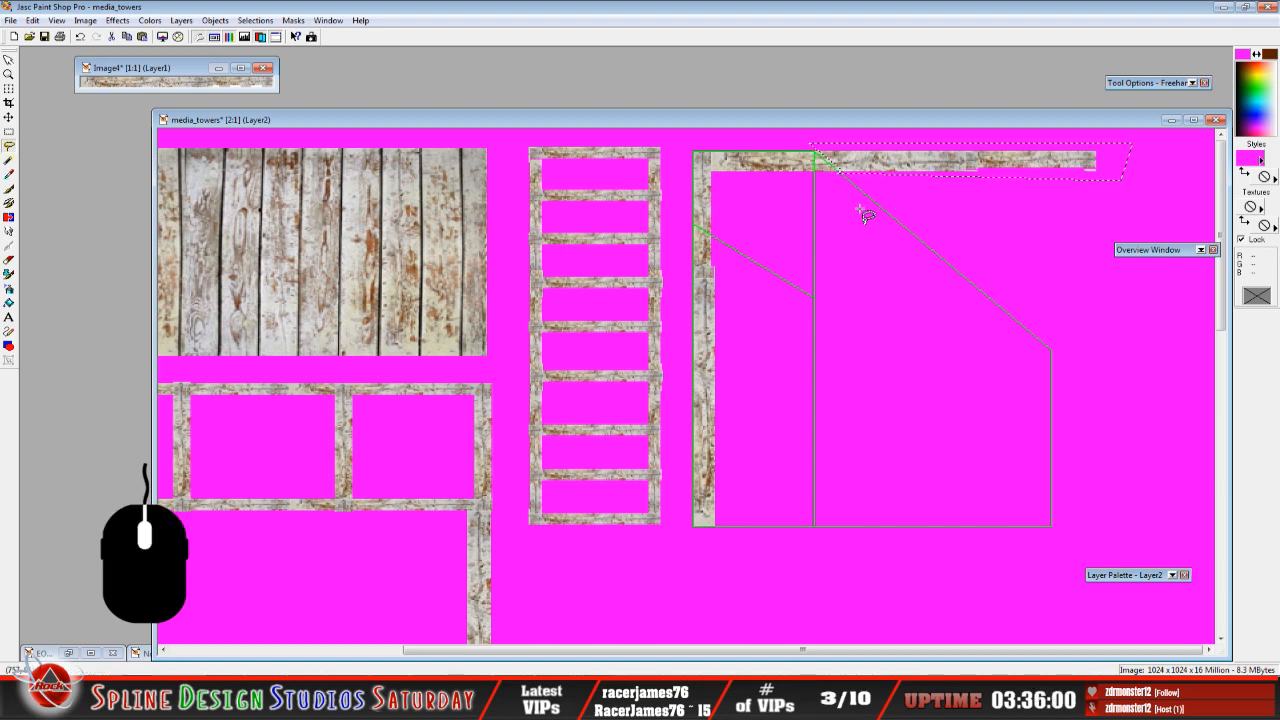
key(Delete)
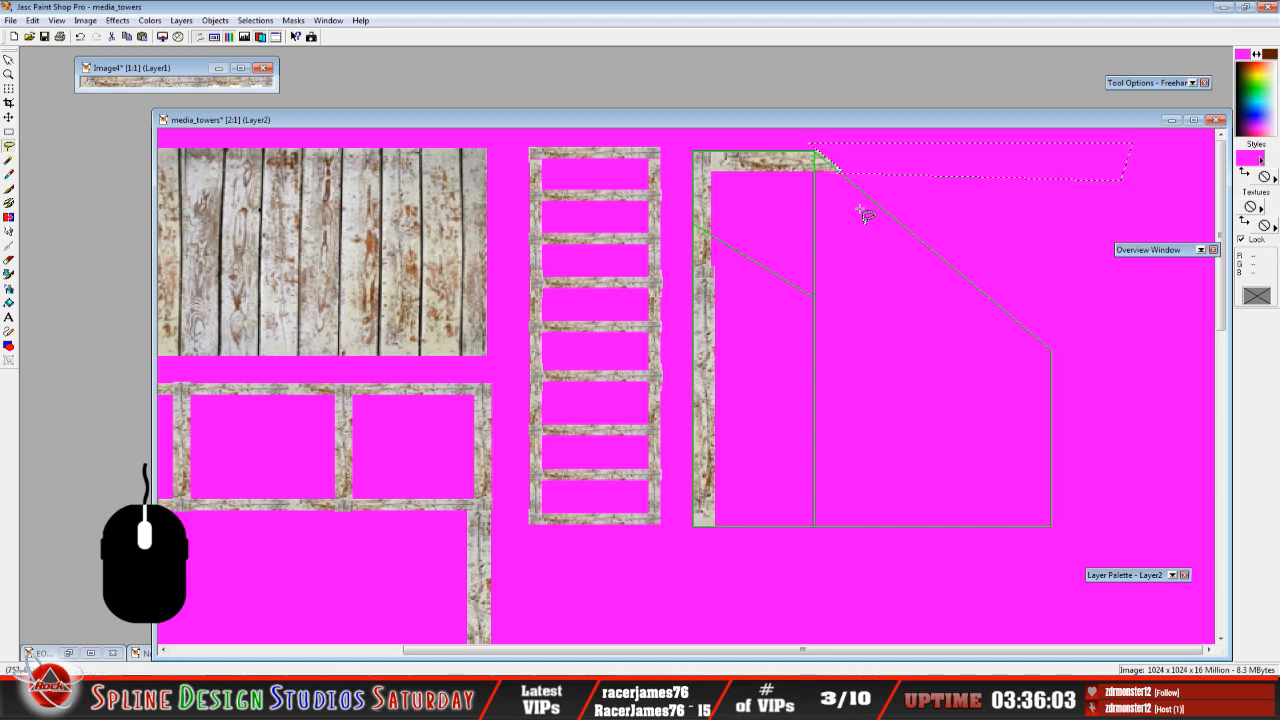
key(ctrl+d)
Copy the horizontal plank from Image4 and paste it into media_towers as a new selection over the stair wall outline.
click(174, 79)
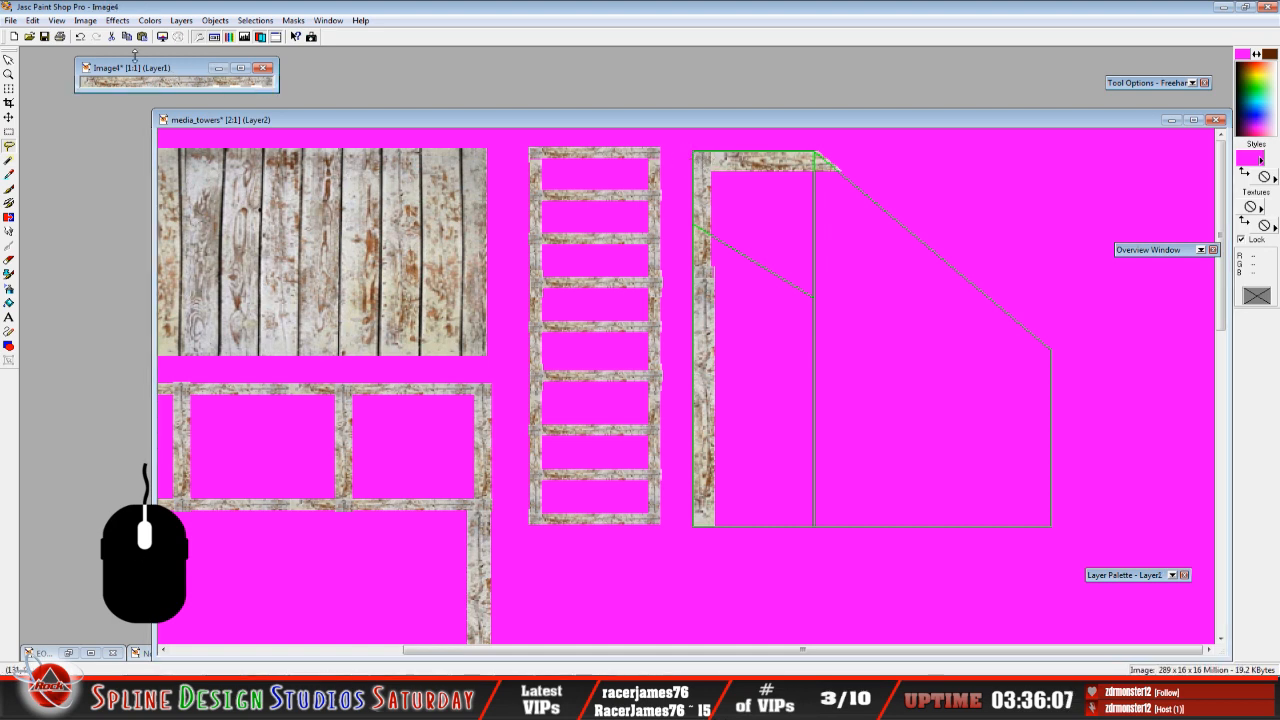
click(57, 20)
mouse_move(33, 20)
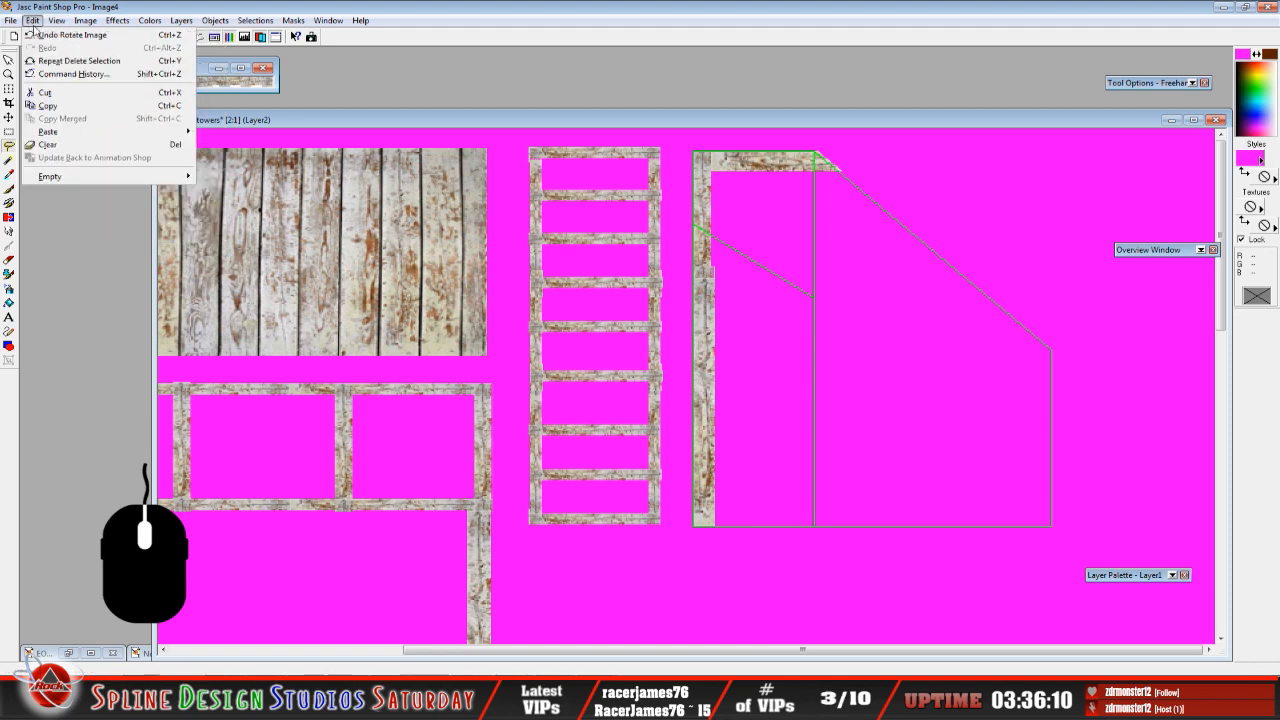
click(47, 106)
click(351, 120)
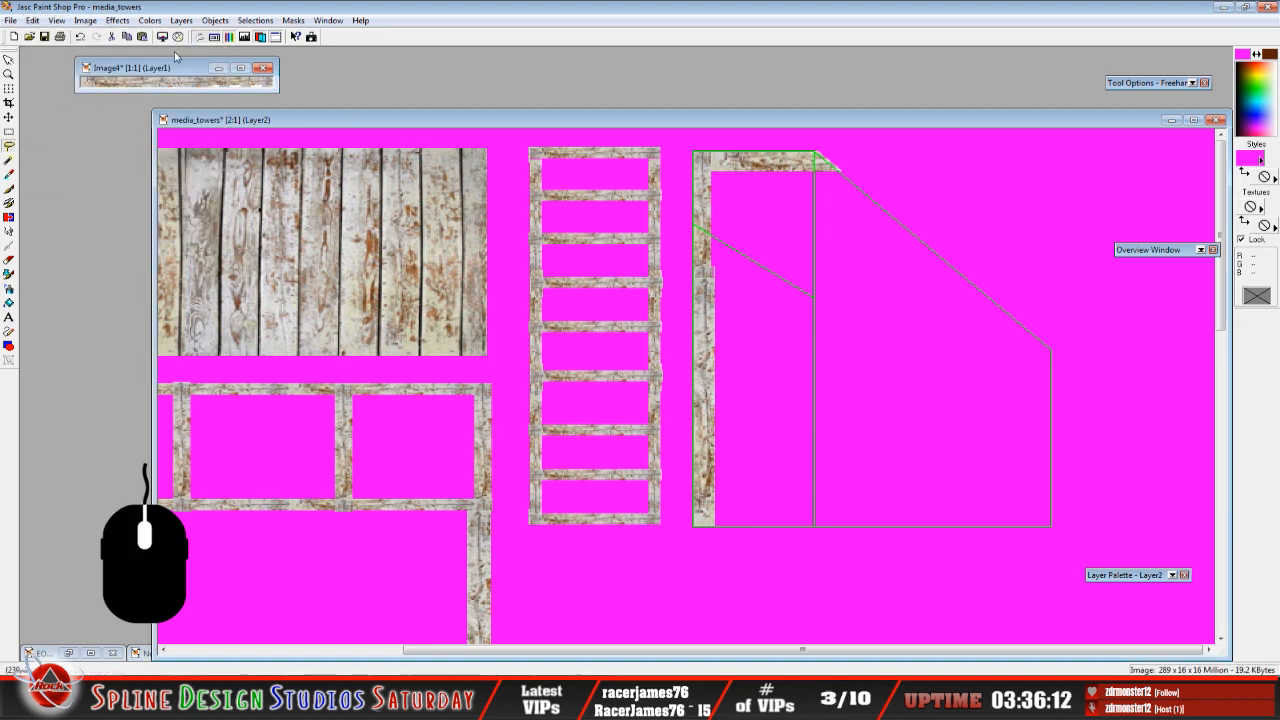
click(33, 20)
mouse_move(47, 131)
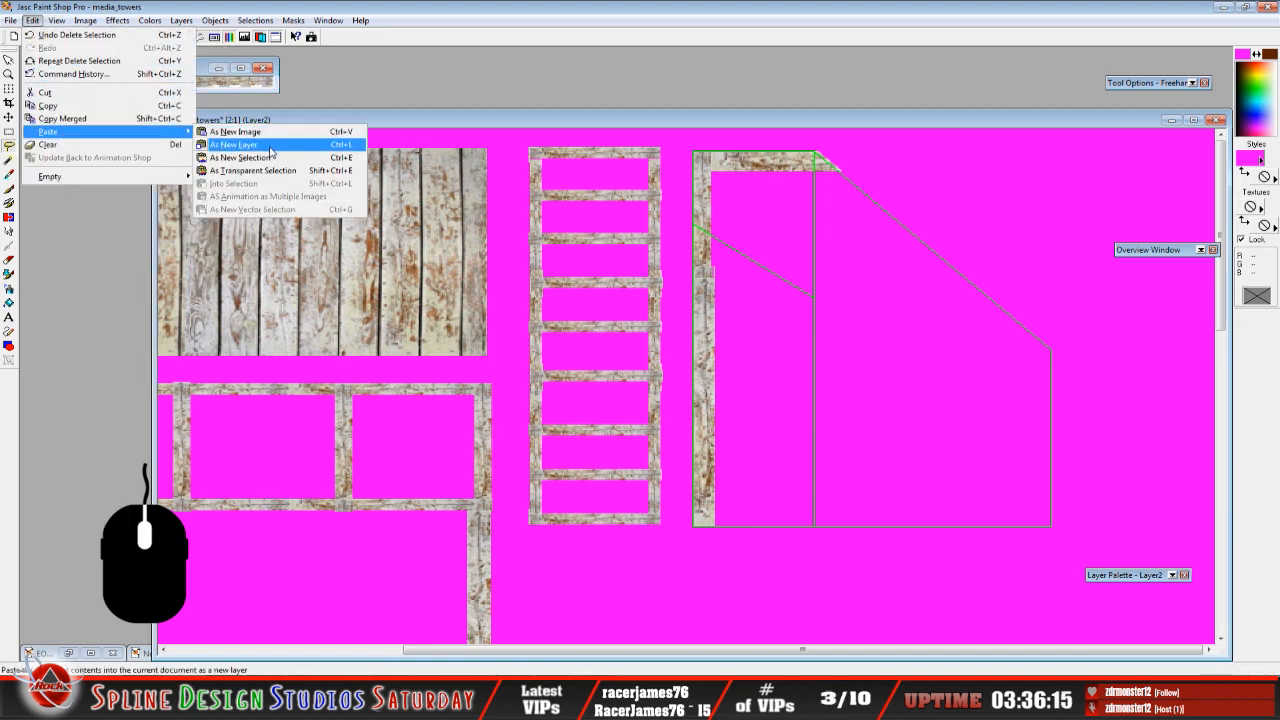
click(268, 157)
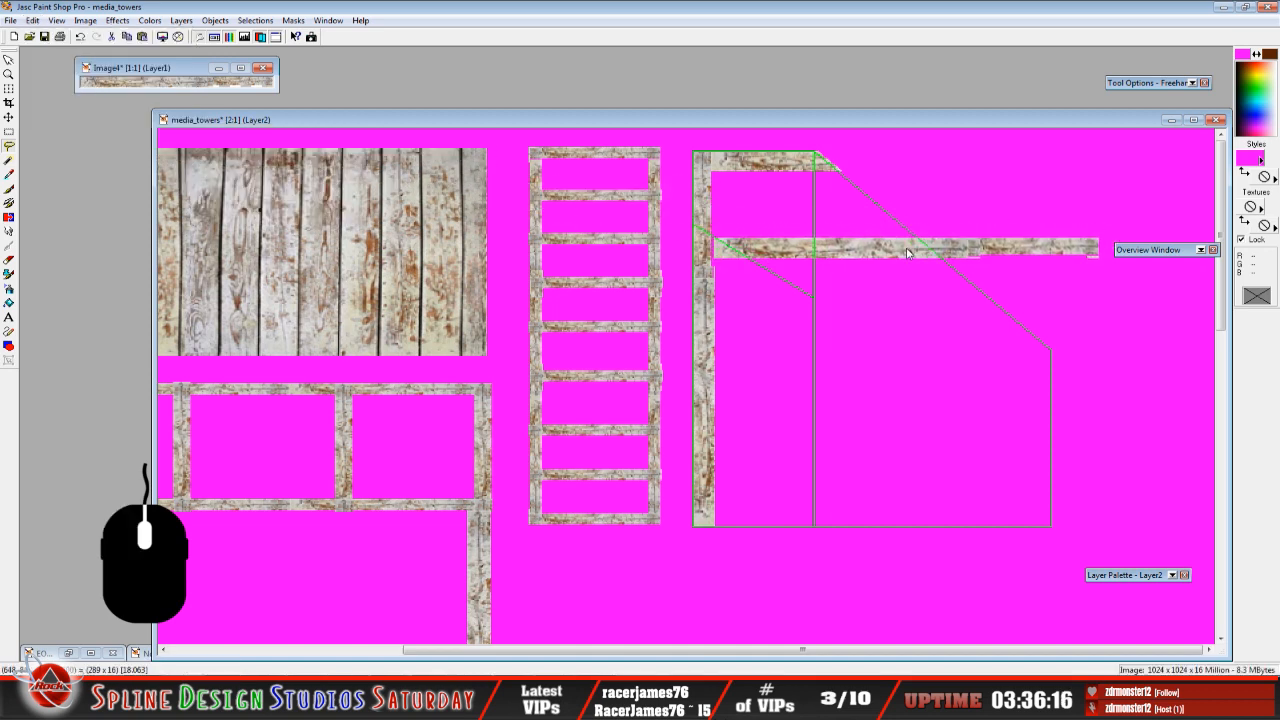
click(906, 250)
Rotate the pasted plank with the Deform tool to match the stair wall's slope, align it along the sloped edge and deselect.
click(8, 102)
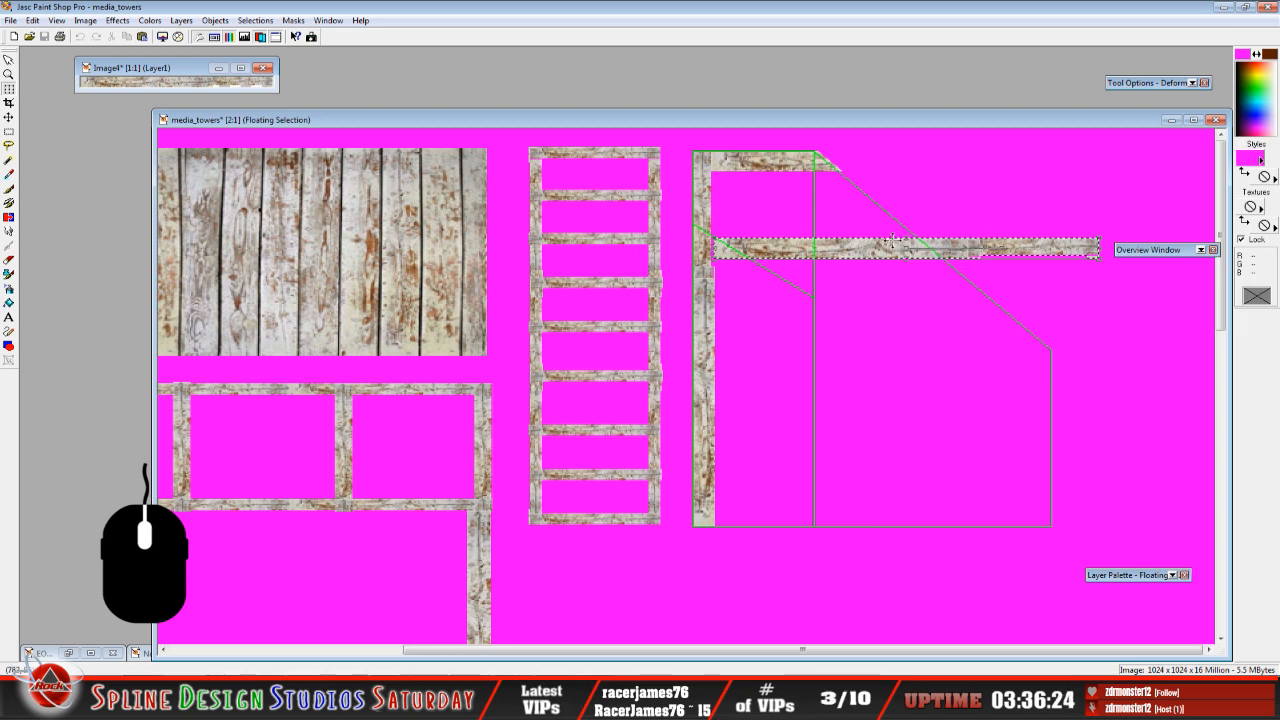
drag(881, 247, 877, 334)
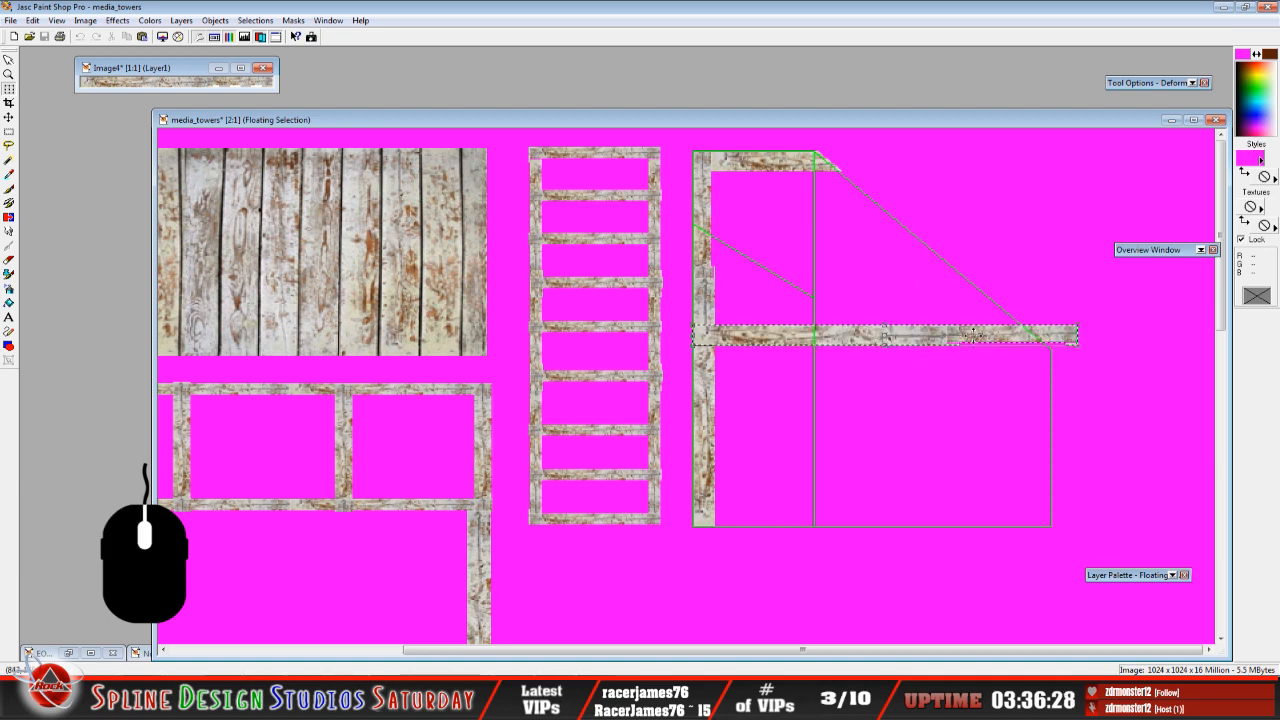
drag(970, 334, 966, 380)
drag(886, 338, 970, 269)
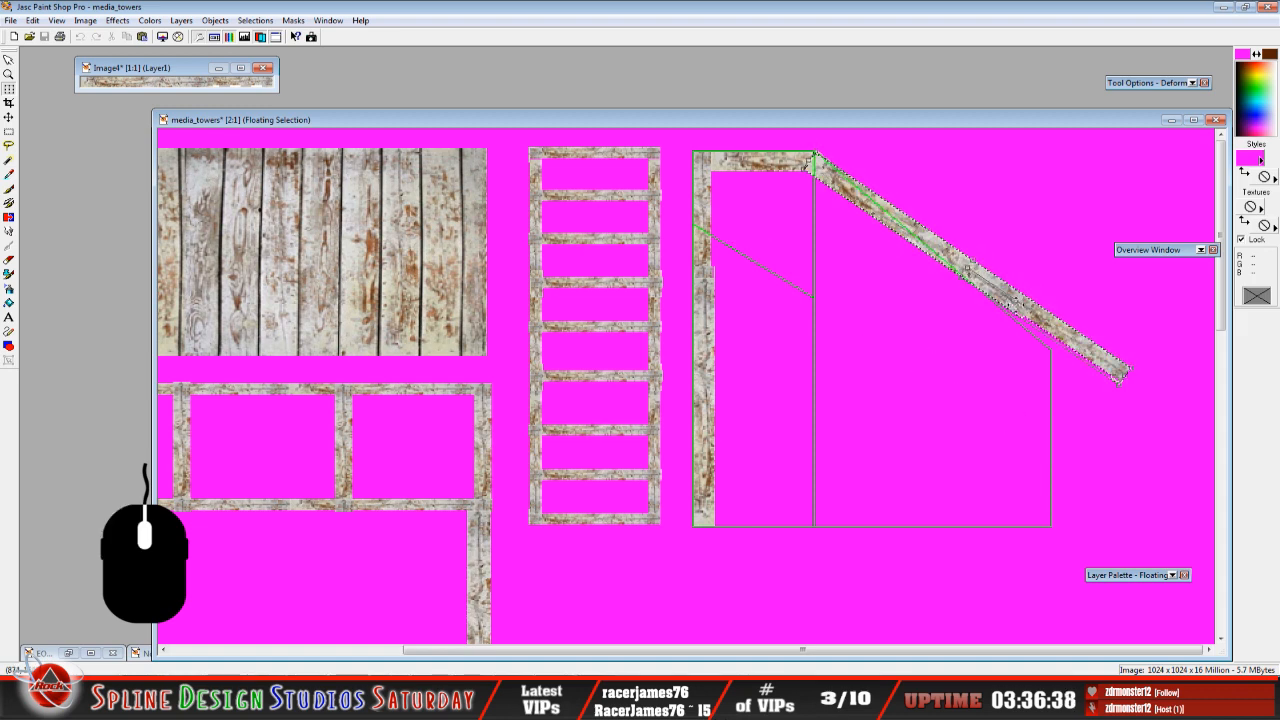
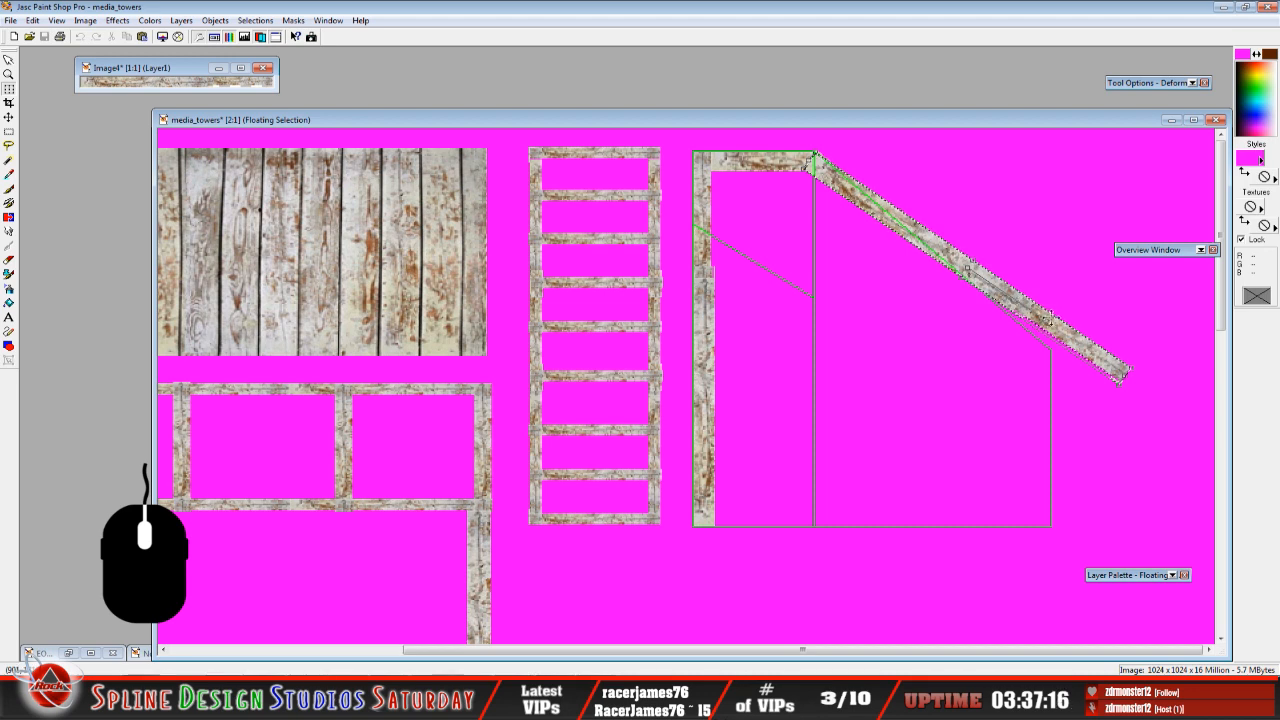
drag(1059, 310, 1056, 311)
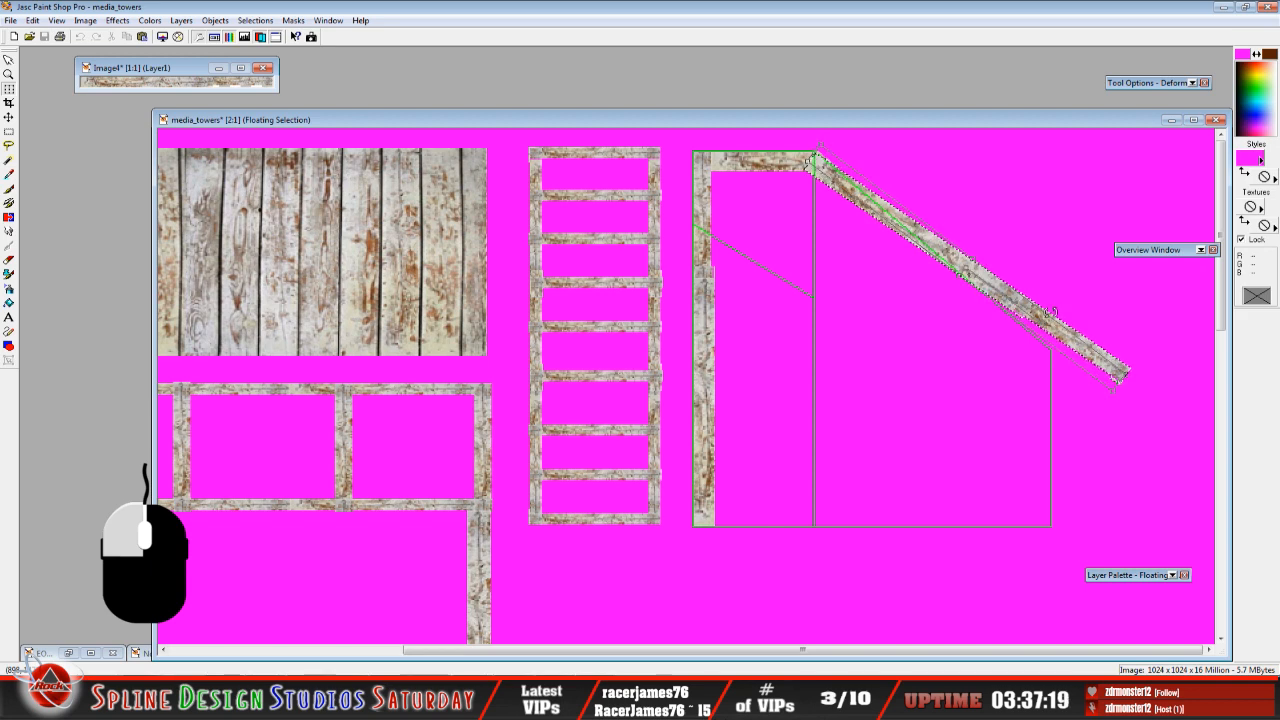
drag(1051, 312, 1040, 321)
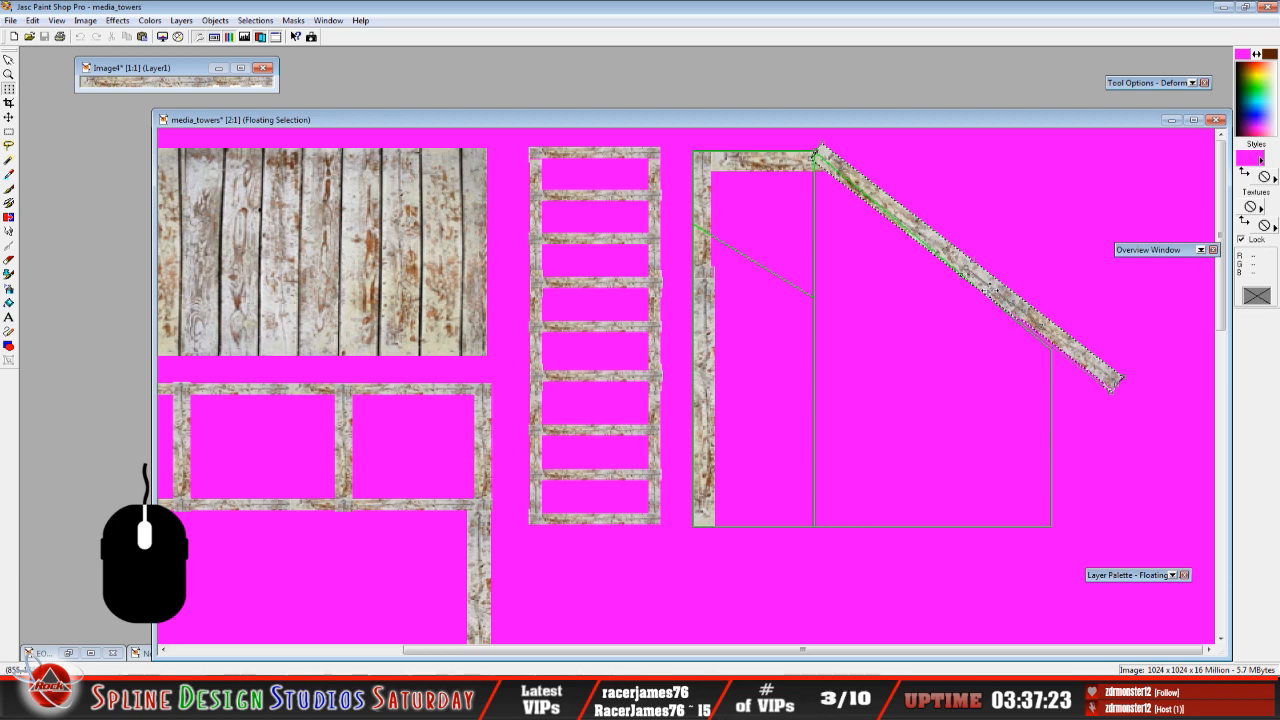
drag(991, 290, 987, 295)
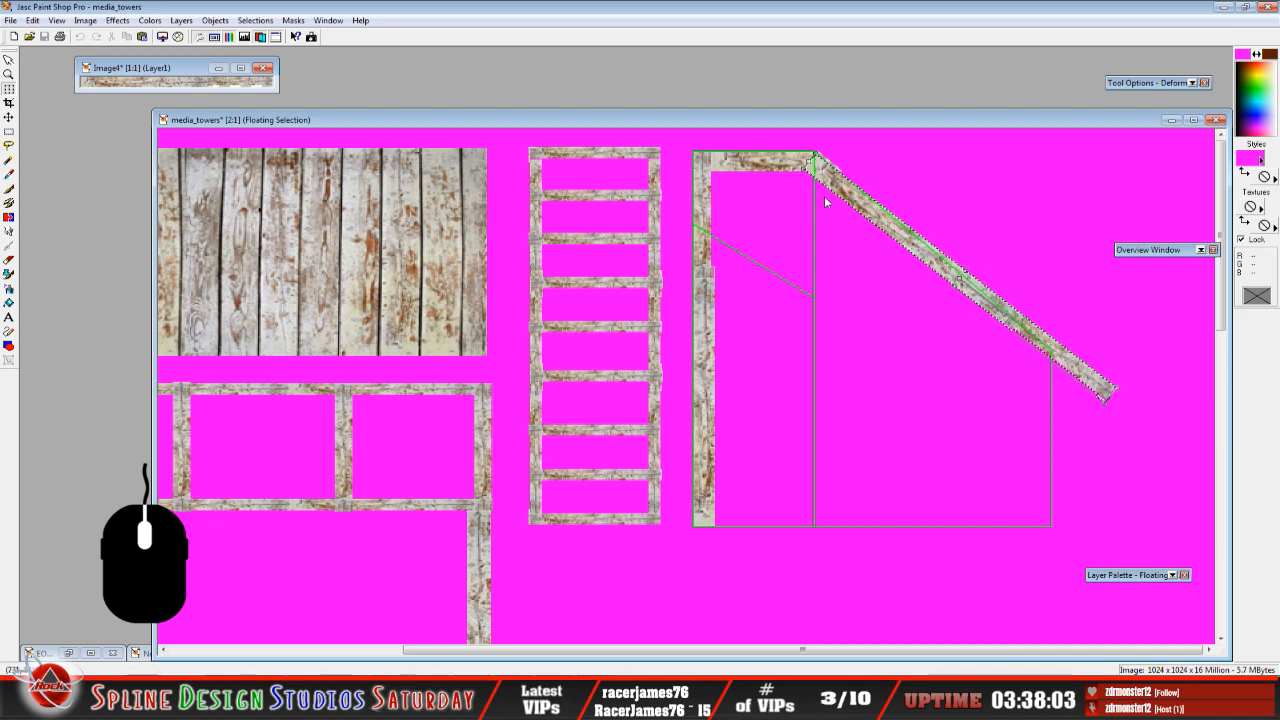
drag(849, 190, 853, 193)
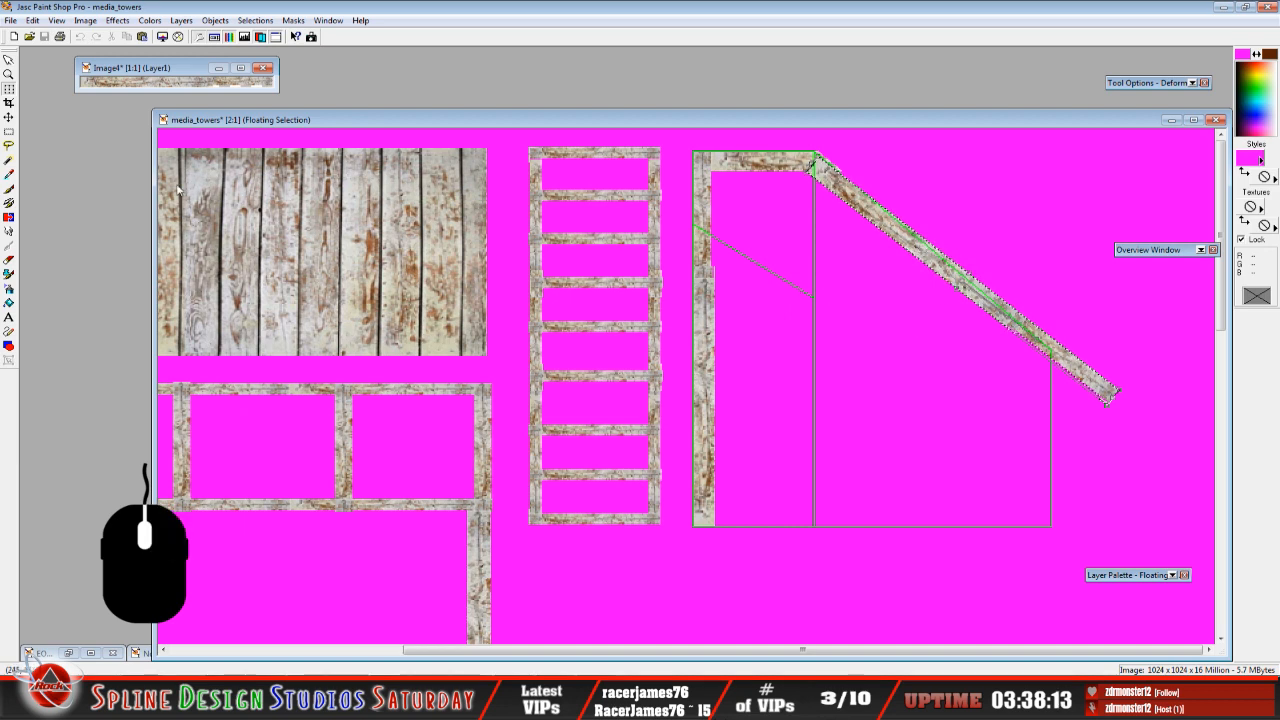
click(9, 132)
right_click(936, 268)
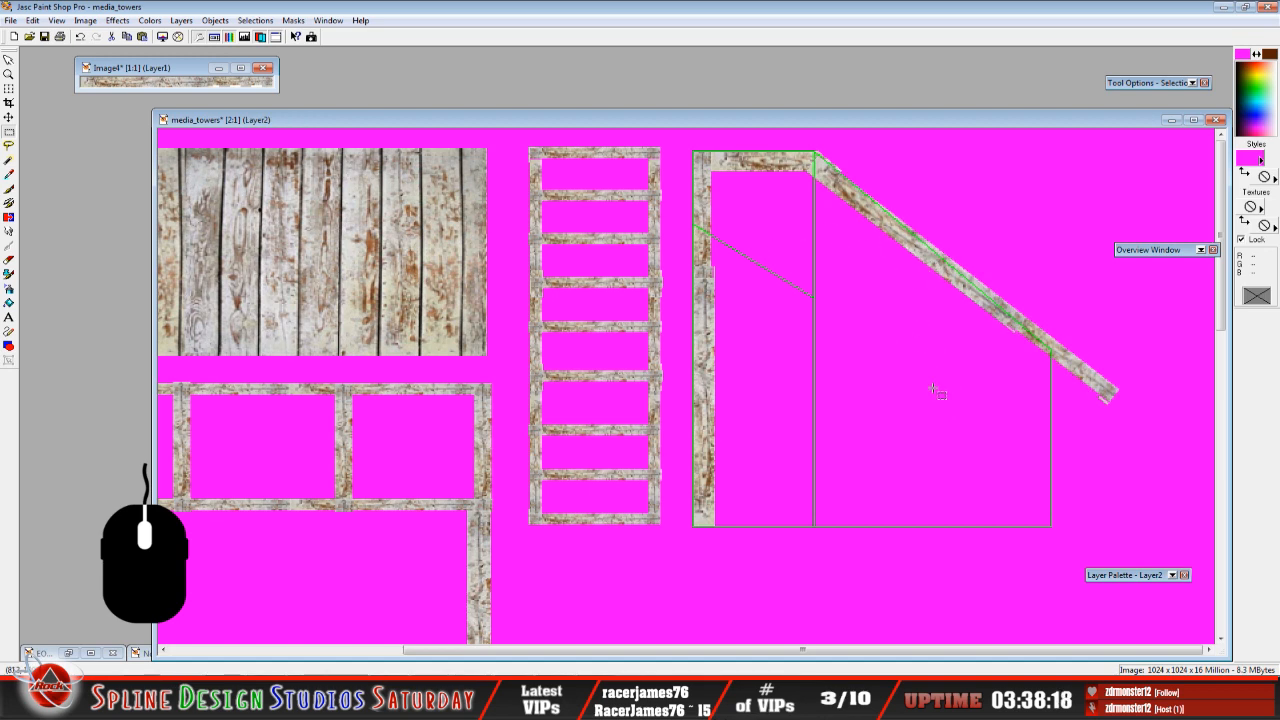
Rotate the Image4 plank 90 degrees to the right so that it stands vertically.
click(152, 70)
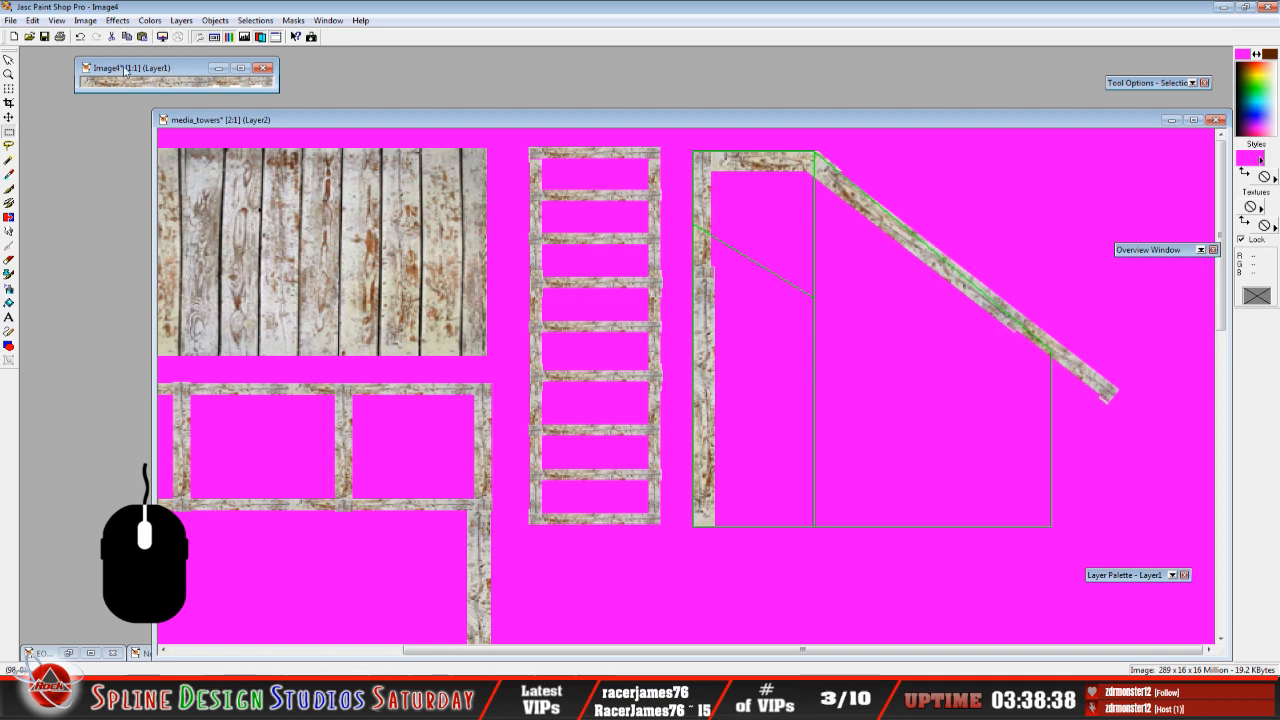
click(86, 20)
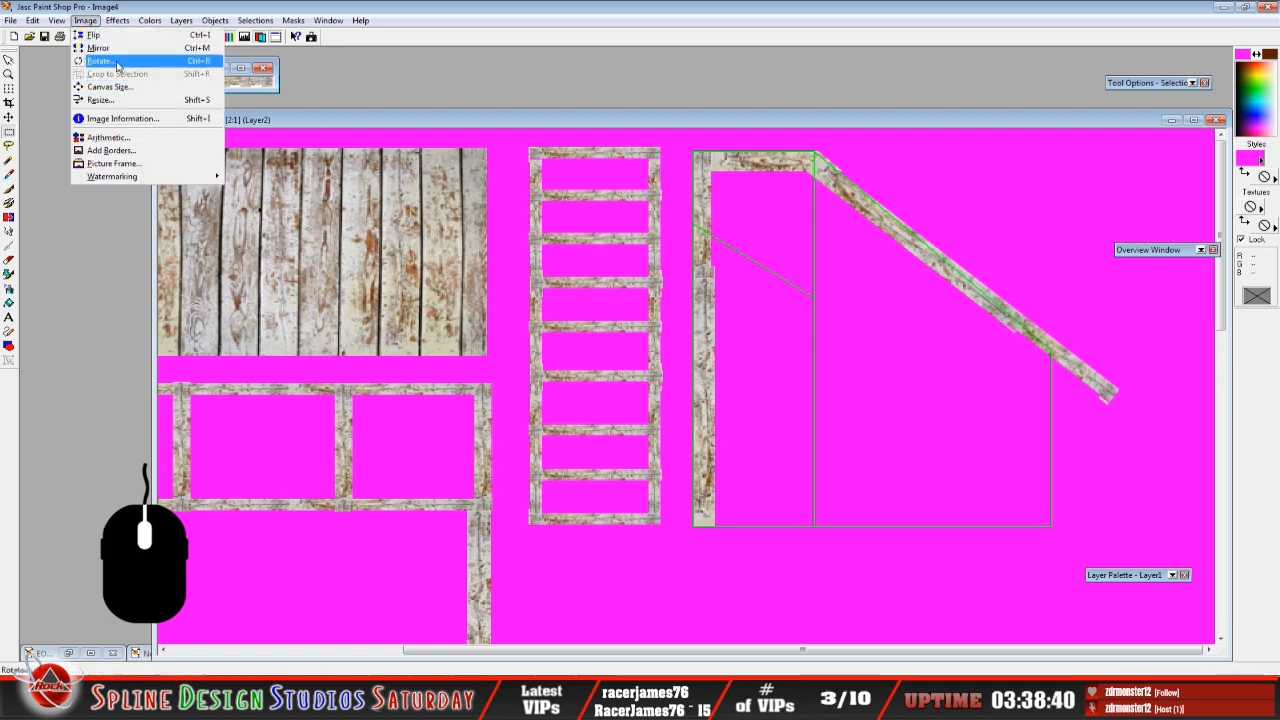
click(118, 61)
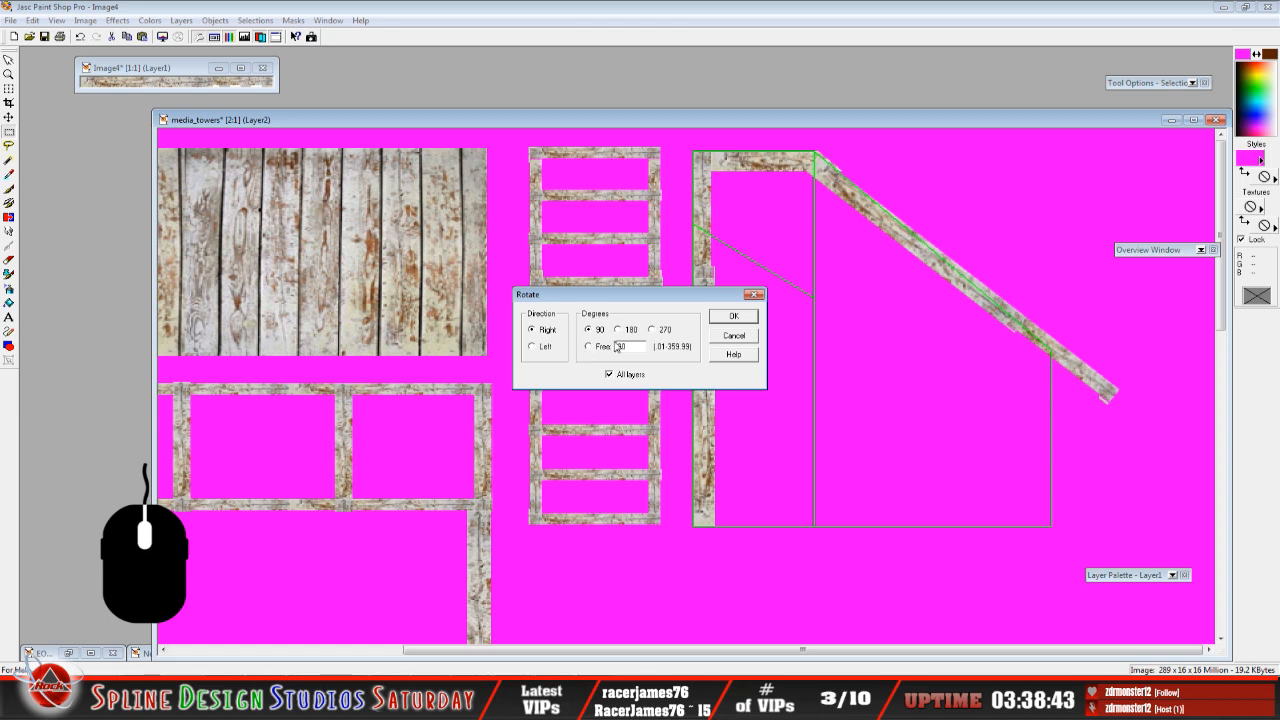
click(733, 316)
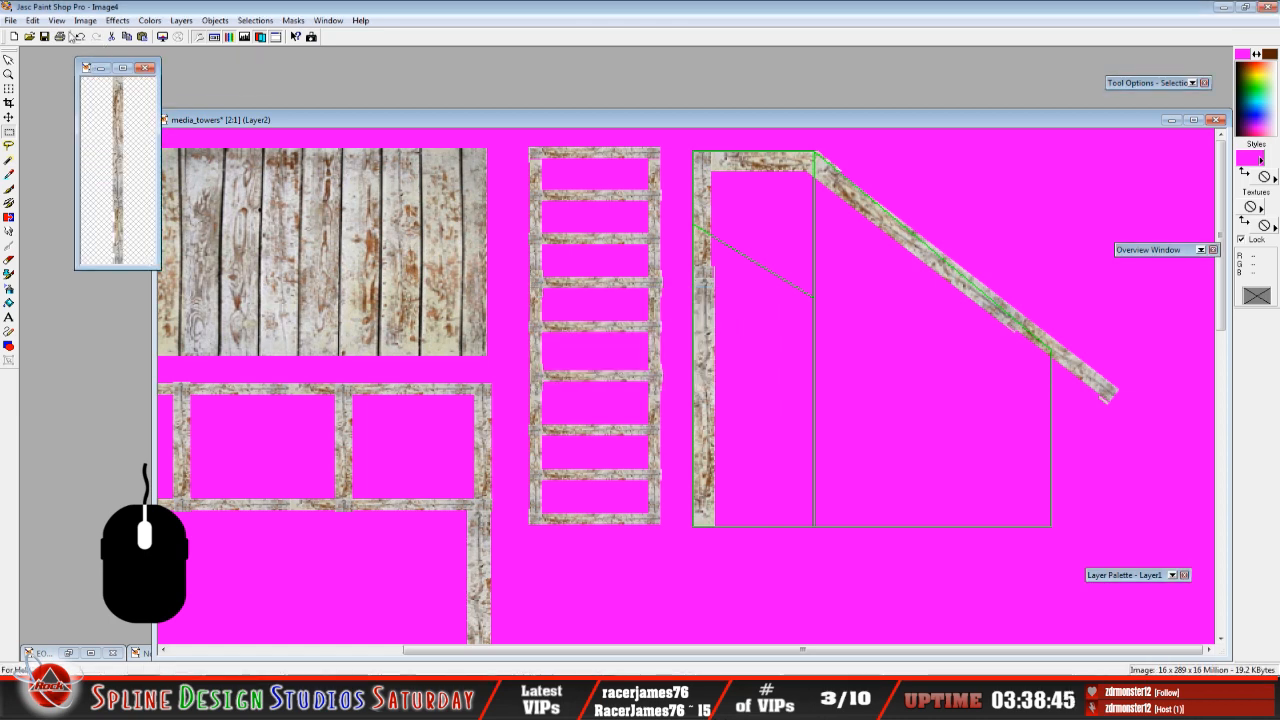
Copy the vertical plank into media_towers as a new selection, place it along the stair wall's right edge and deselect.
click(33, 20)
click(48, 105)
click(366, 122)
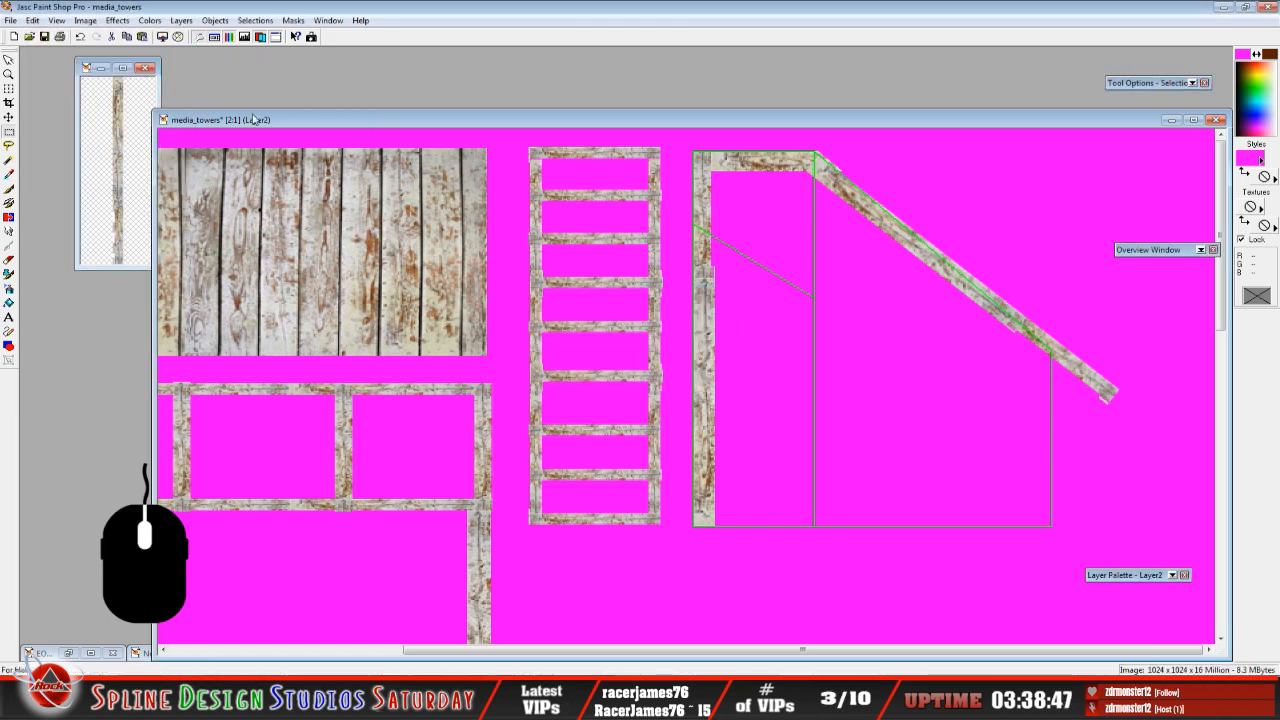
click(33, 20)
mouse_move(60, 131)
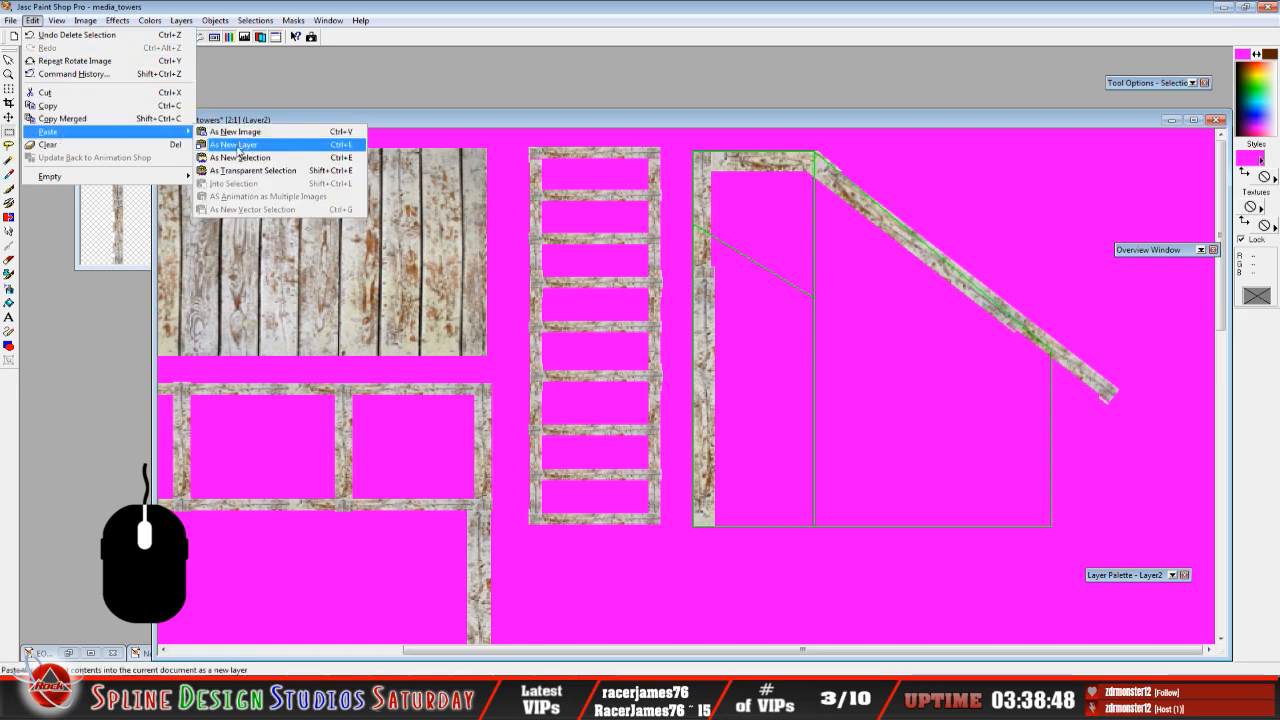
click(235, 150)
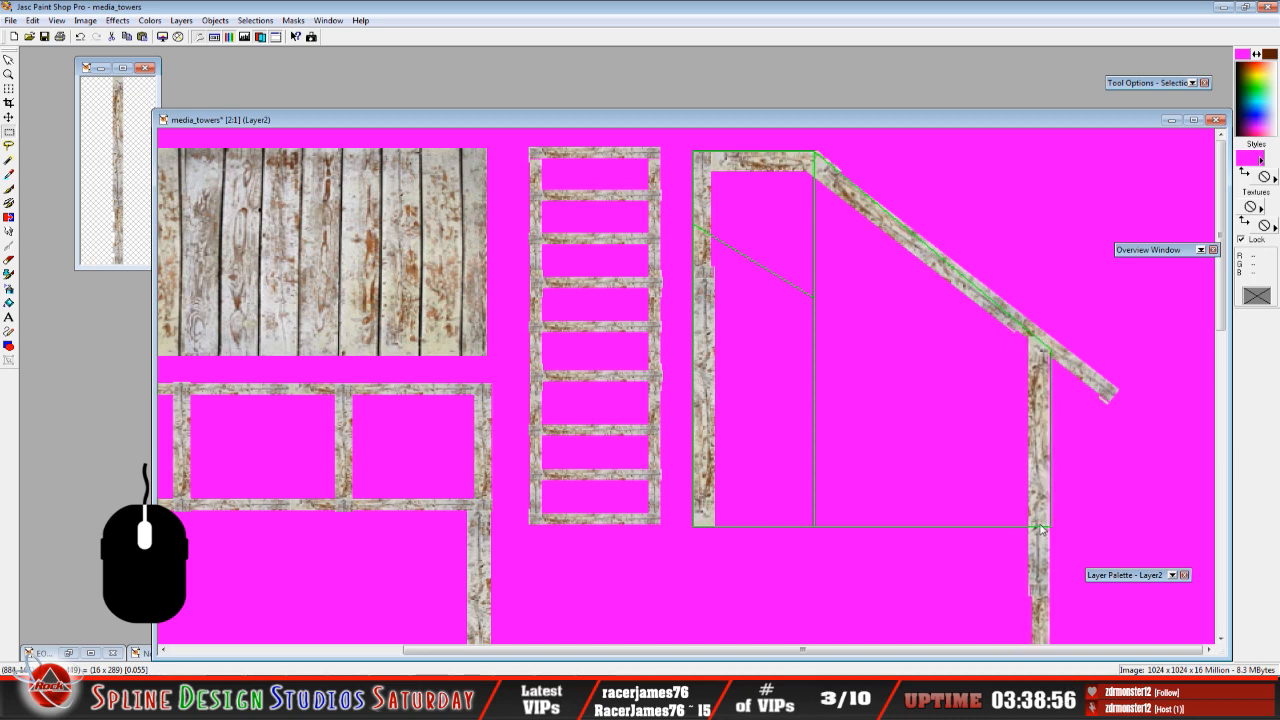
click(1040, 528)
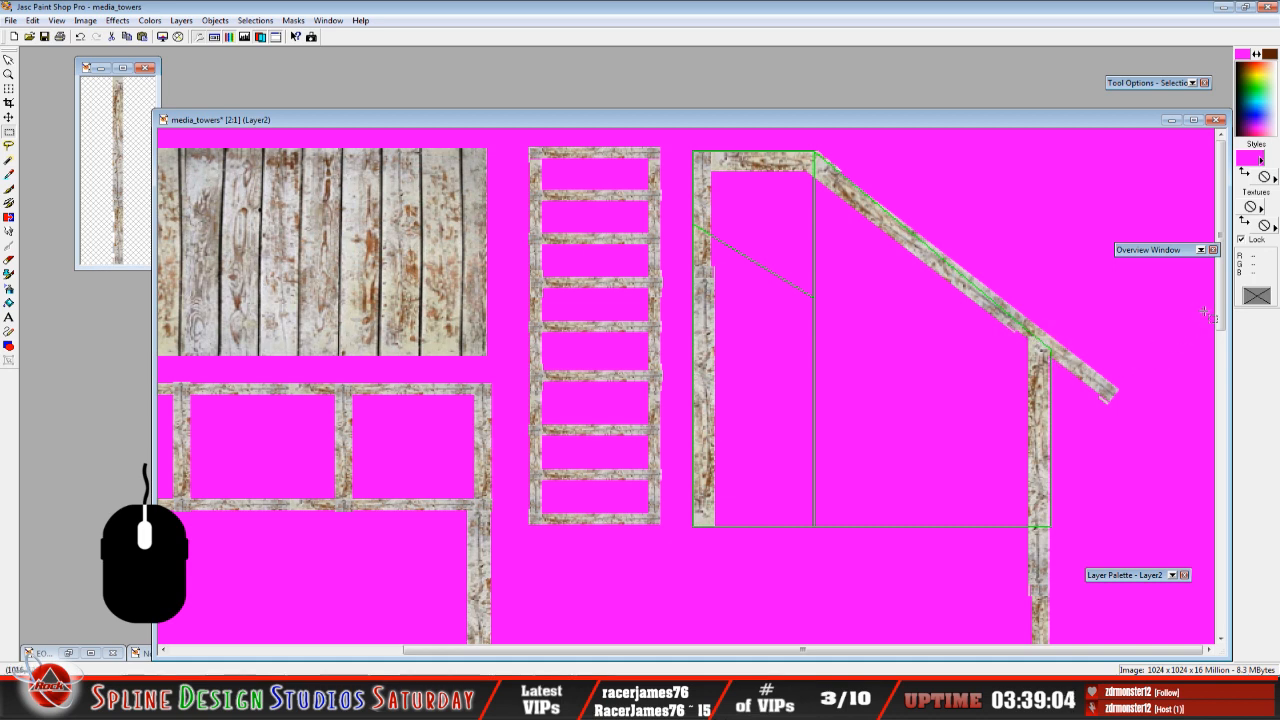
Select the part of the right post below the stair wall's bottom edge with a rectangle and cut it away.
click(1232, 343)
drag(1221, 312, 1221, 335)
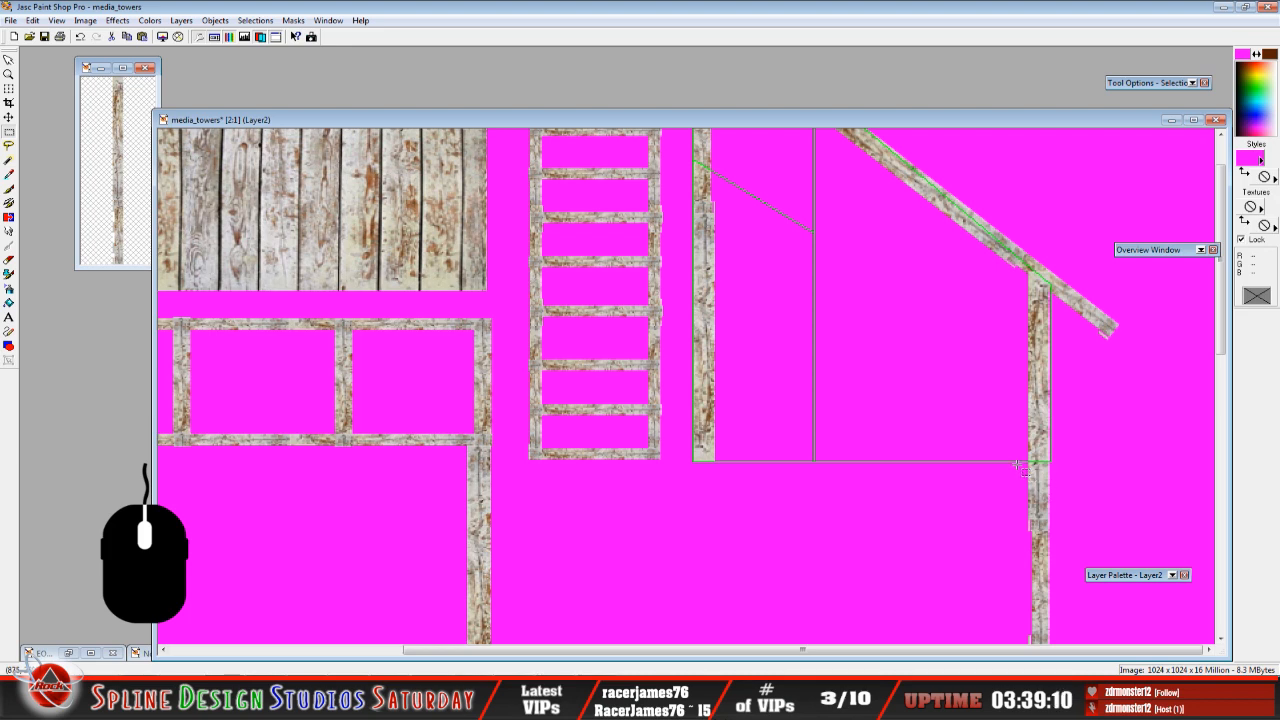
drag(1019, 463, 1073, 609)
key(ctrl+x)
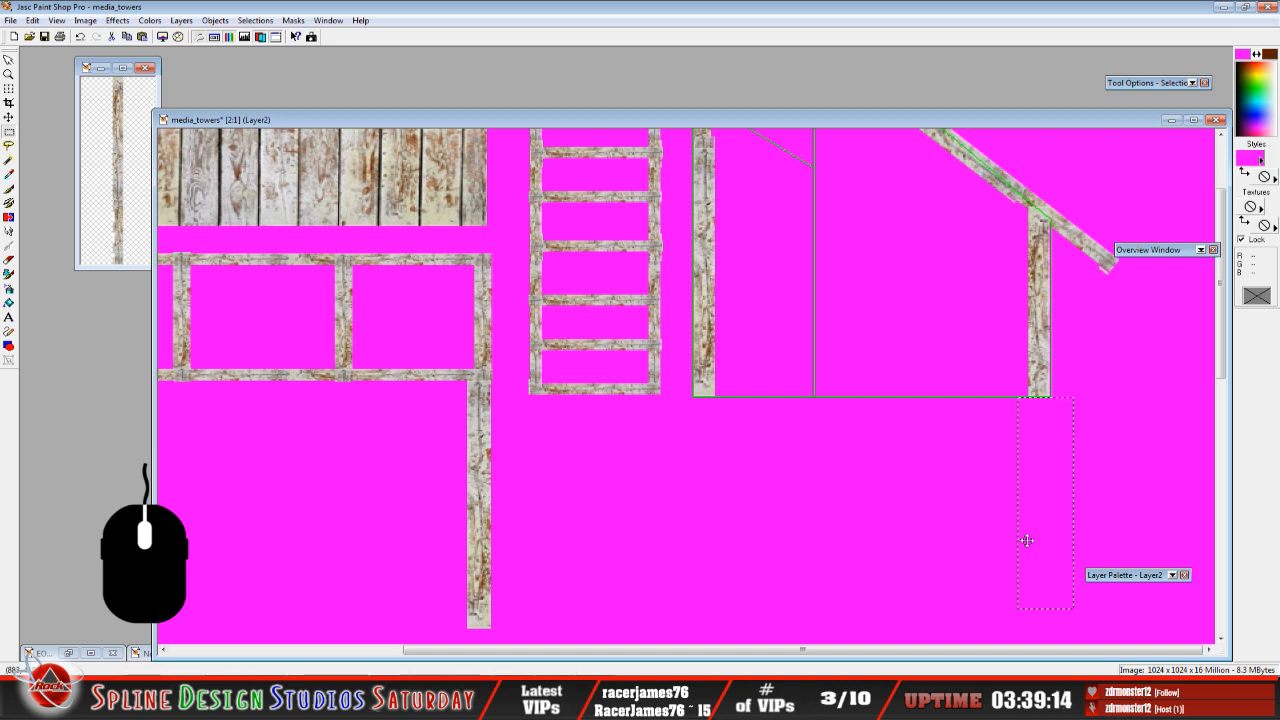
scroll(1224, 374, up, 5)
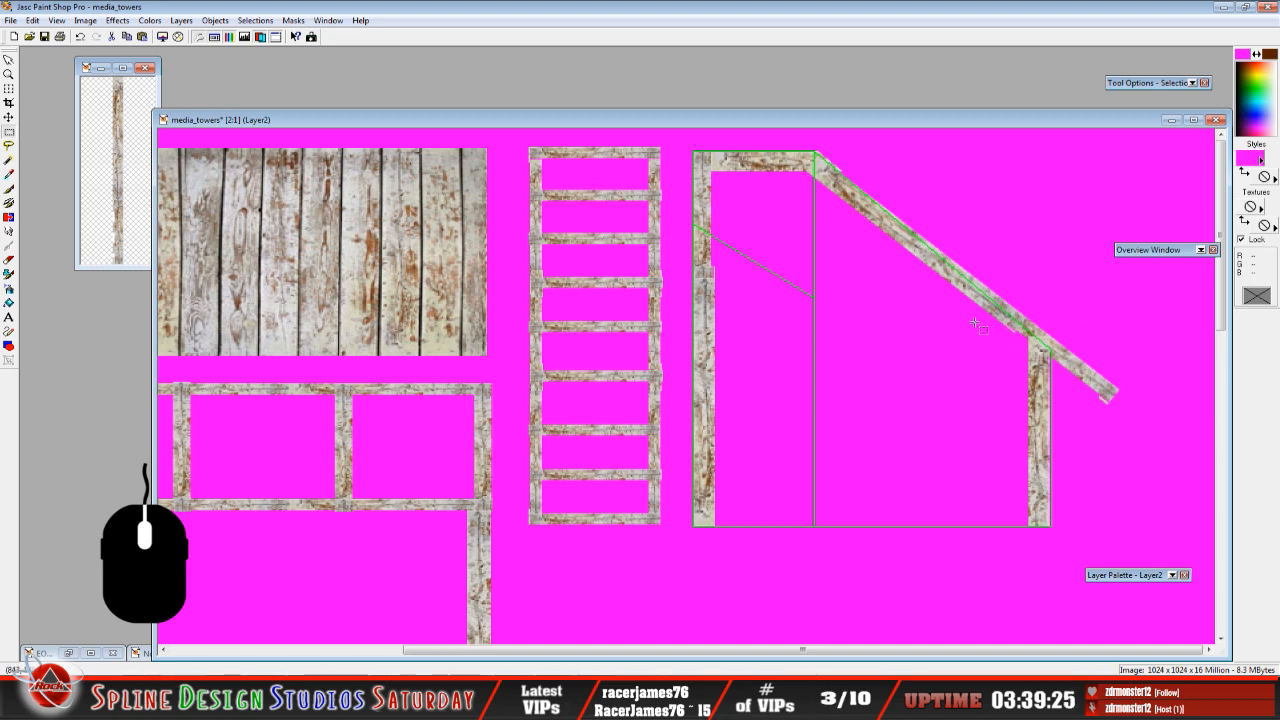
Undo the right post's trimming and placement and the sloped plank's deselection, and copy the floating sloped plank.
click(79, 37)
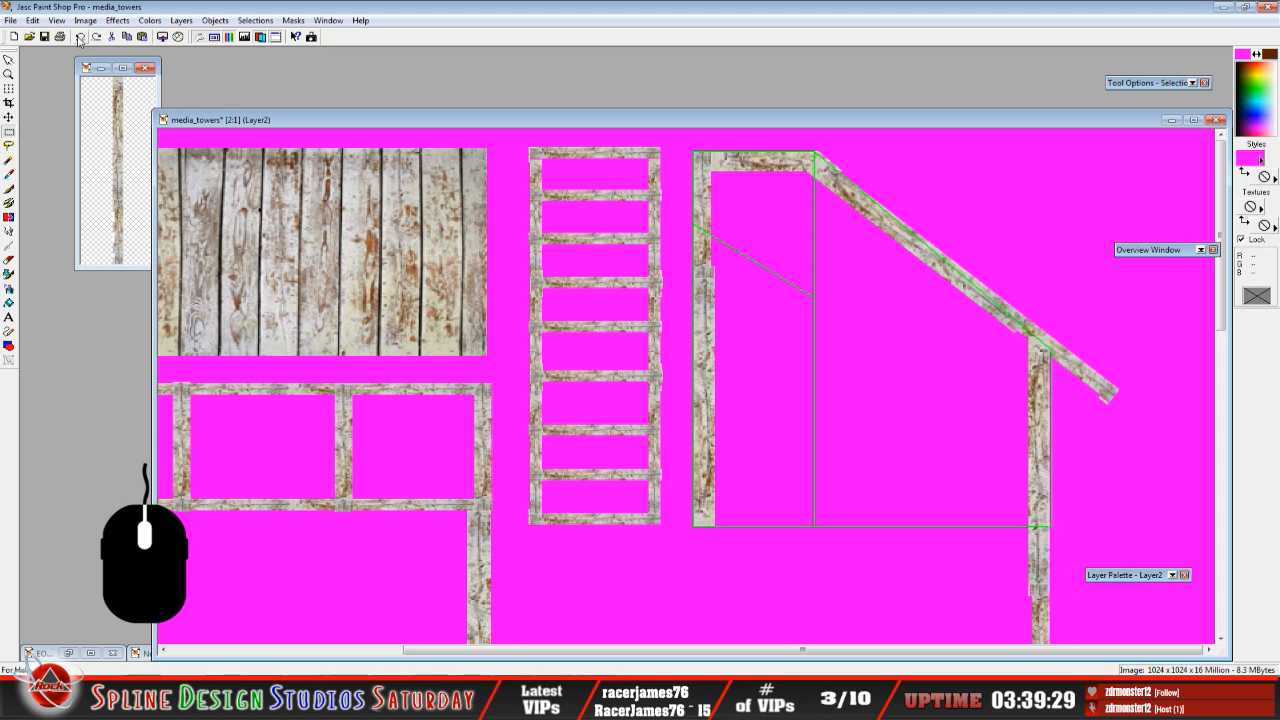
click(79, 37)
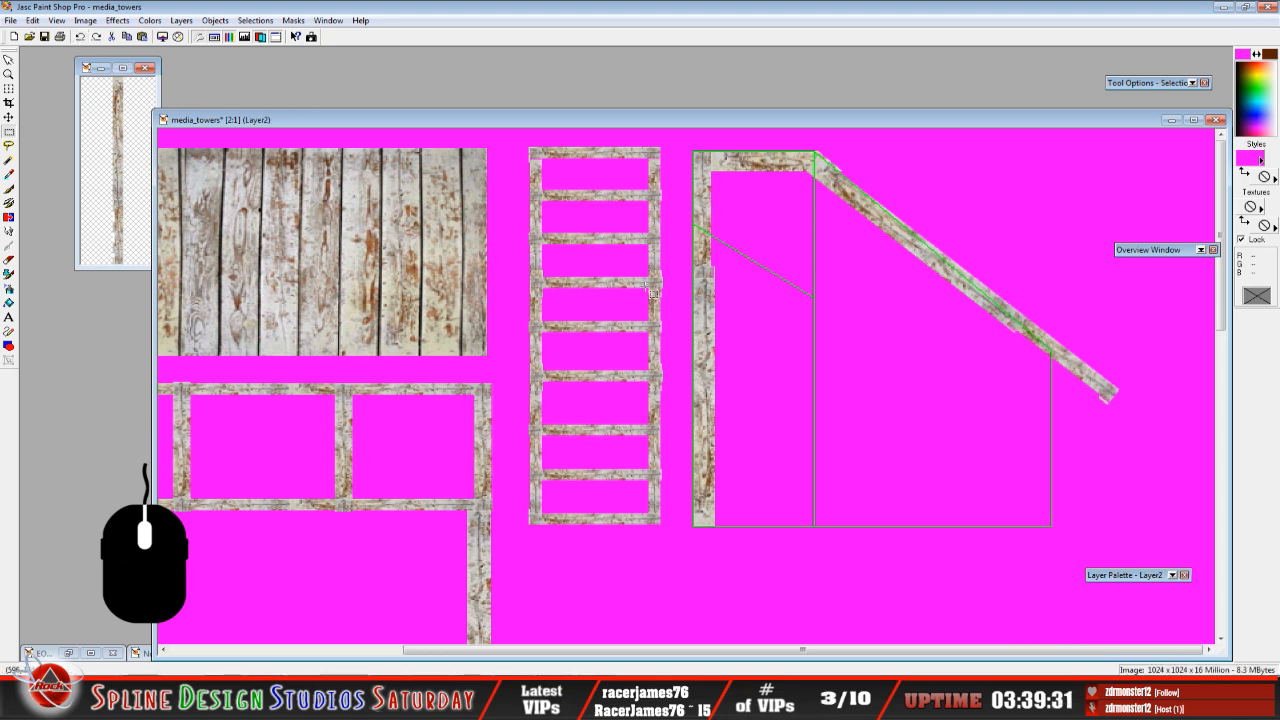
click(79, 37)
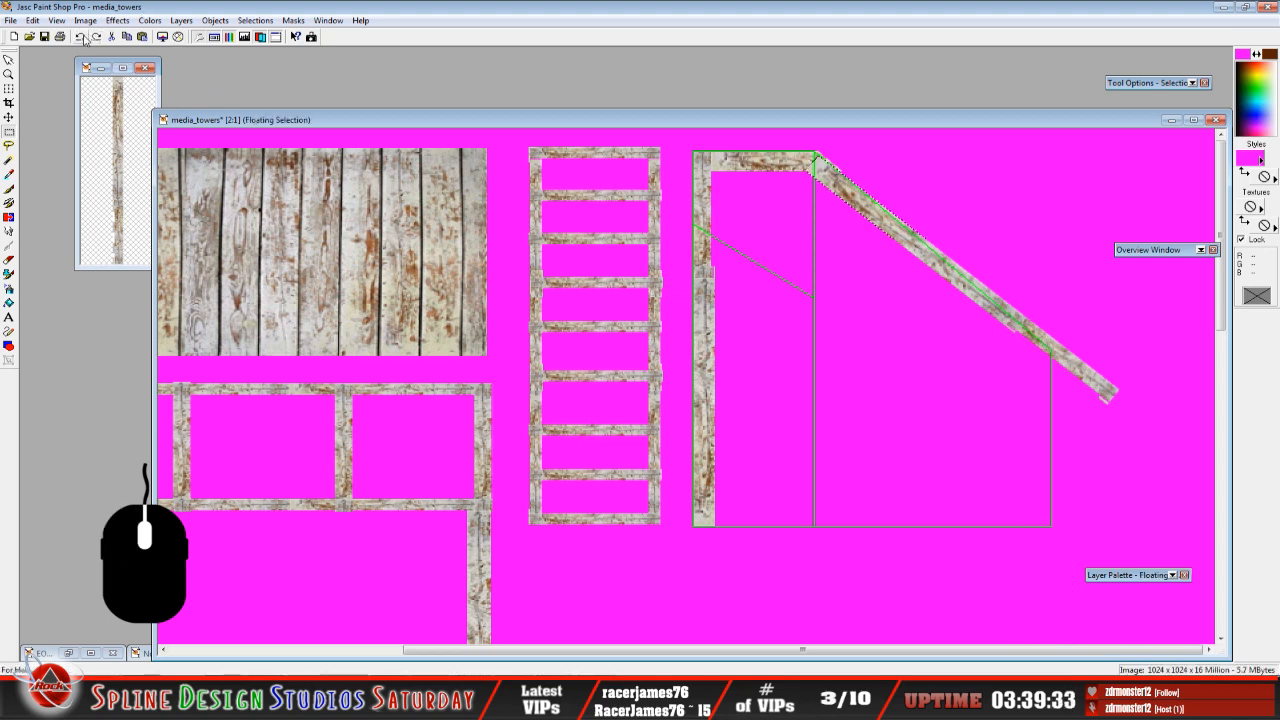
click(36, 22)
click(60, 108)
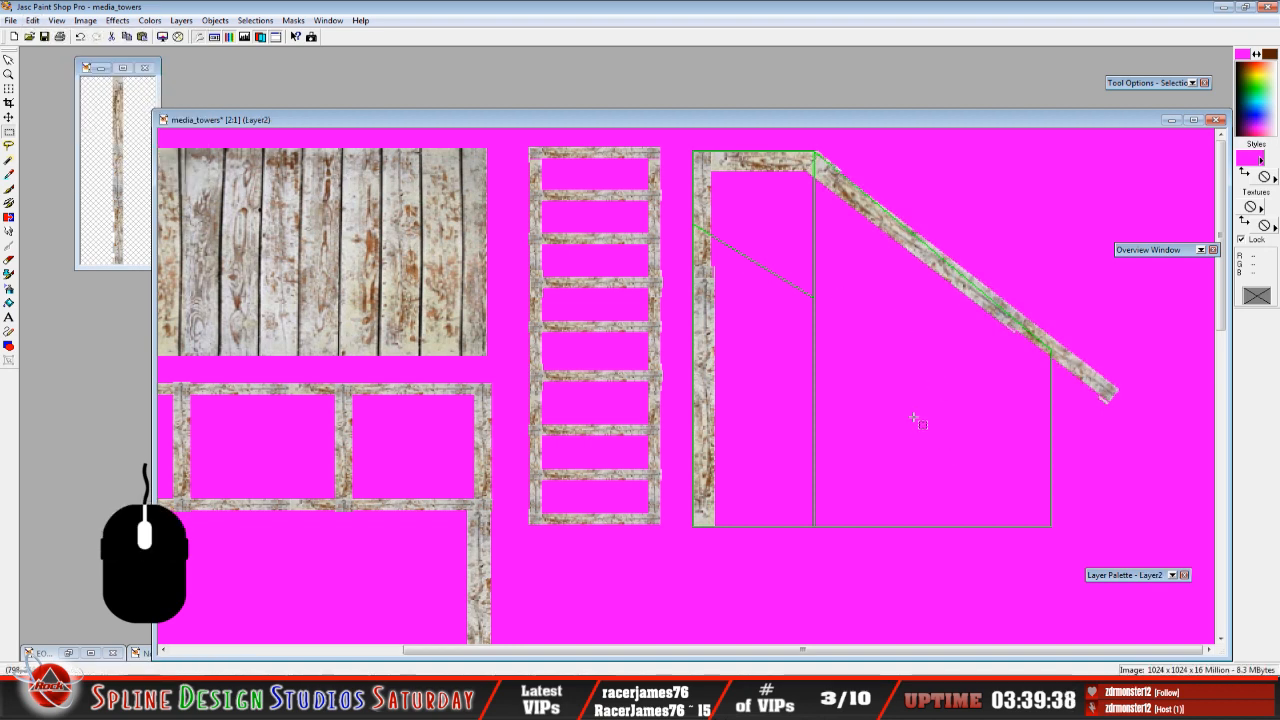
Paste the copied sloped plank into media_towers as a new selection, starting at the left post along the lower sloped guide line.
click(33, 20)
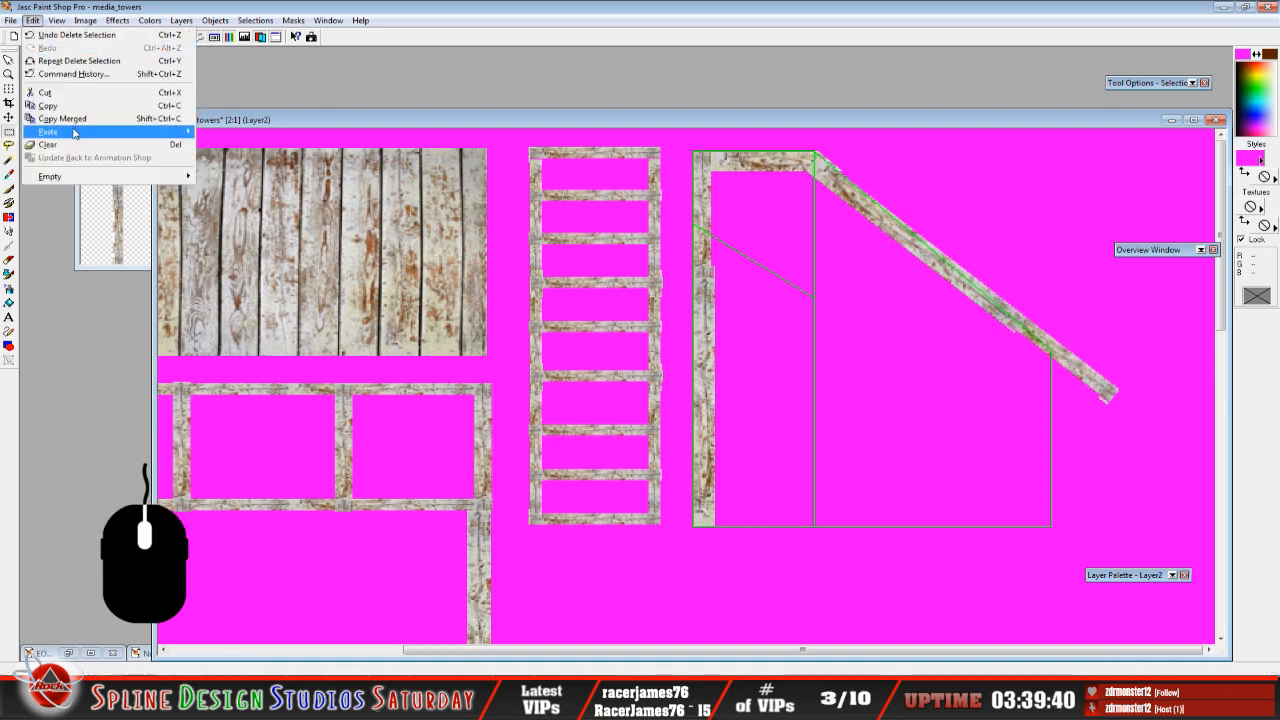
mouse_move(110, 131)
click(305, 158)
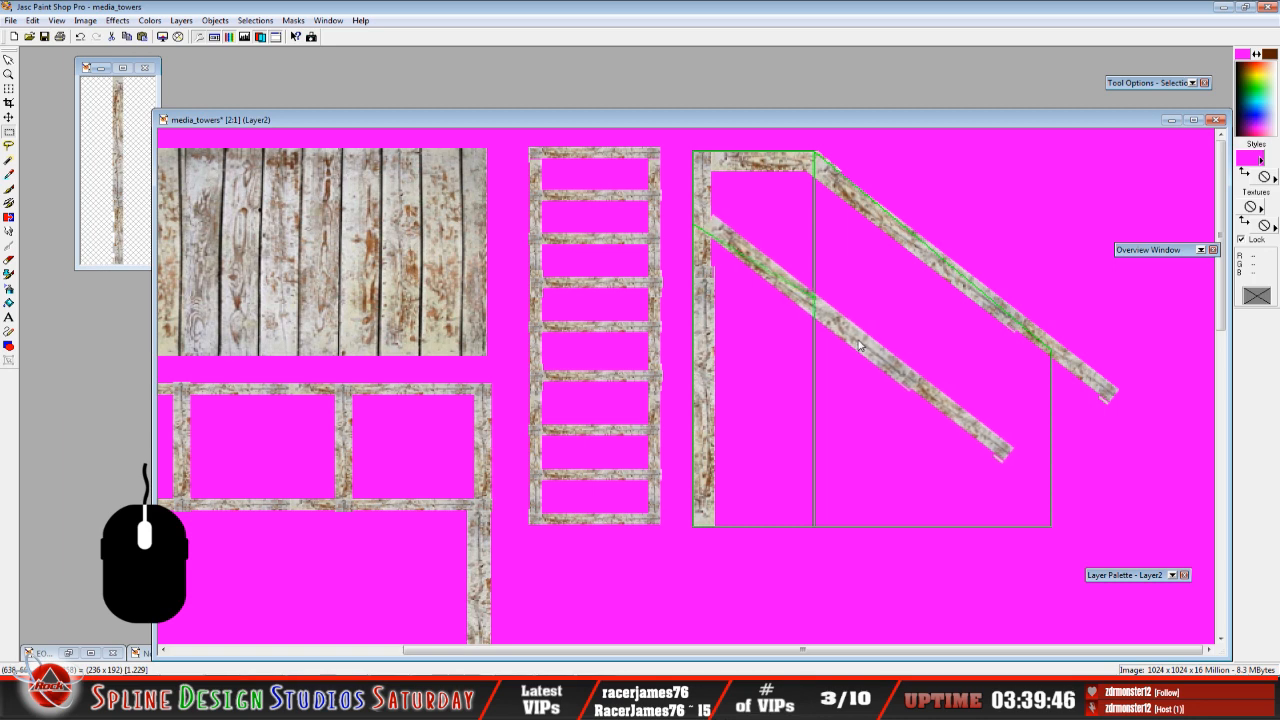
click(851, 344)
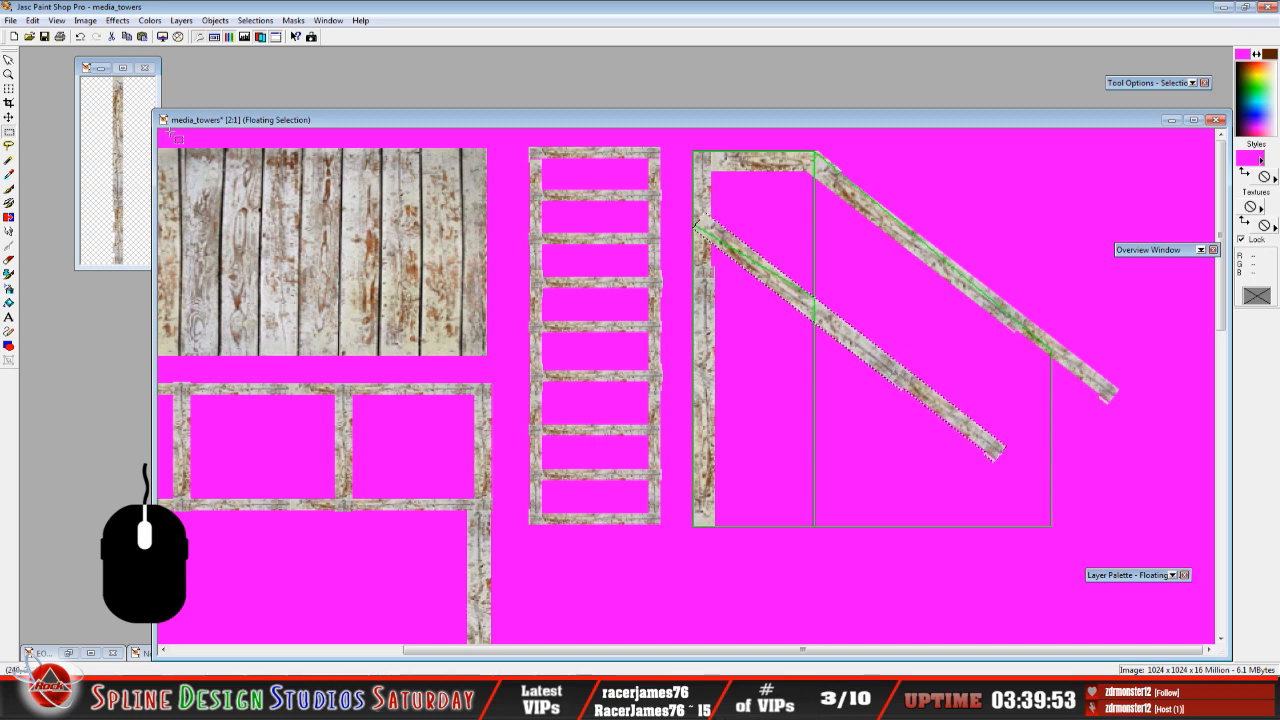
Rotate the floating lower plank slightly counterclockwise to match the lower guide line's slope and realign its upper end with the left post.
click(9, 88)
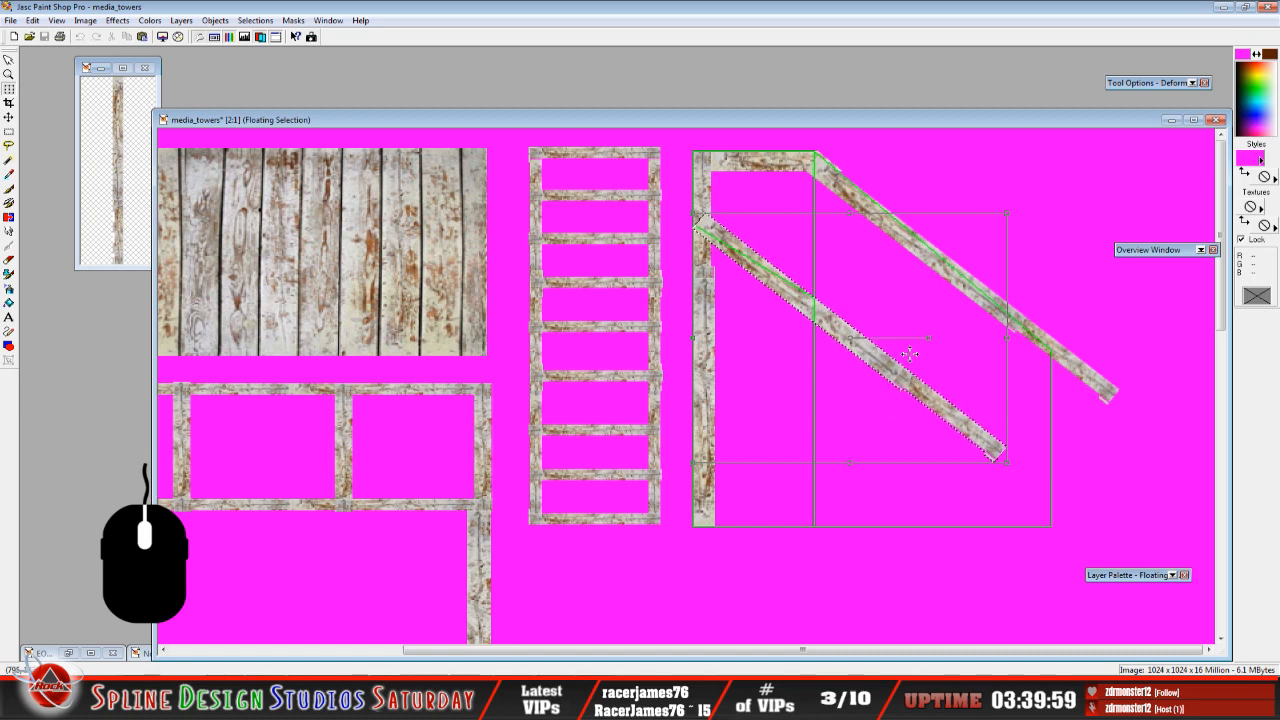
drag(935, 329, 924, 334)
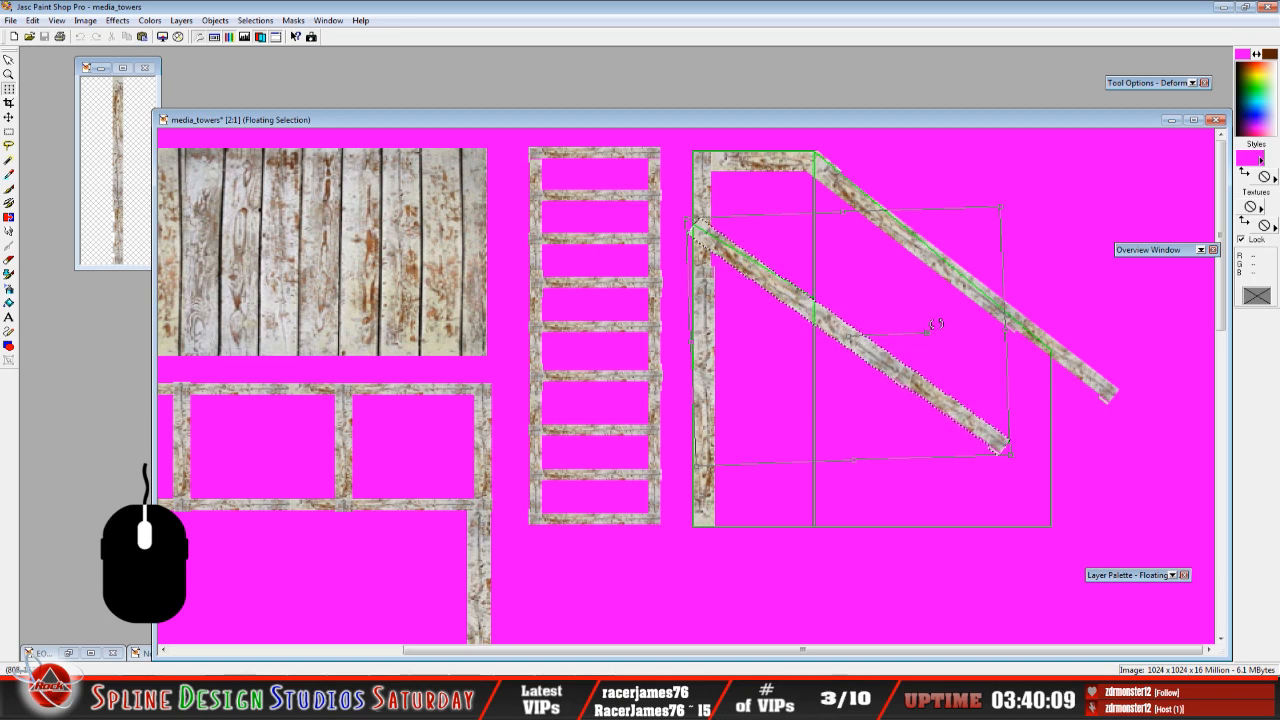
drag(937, 323, 932, 342)
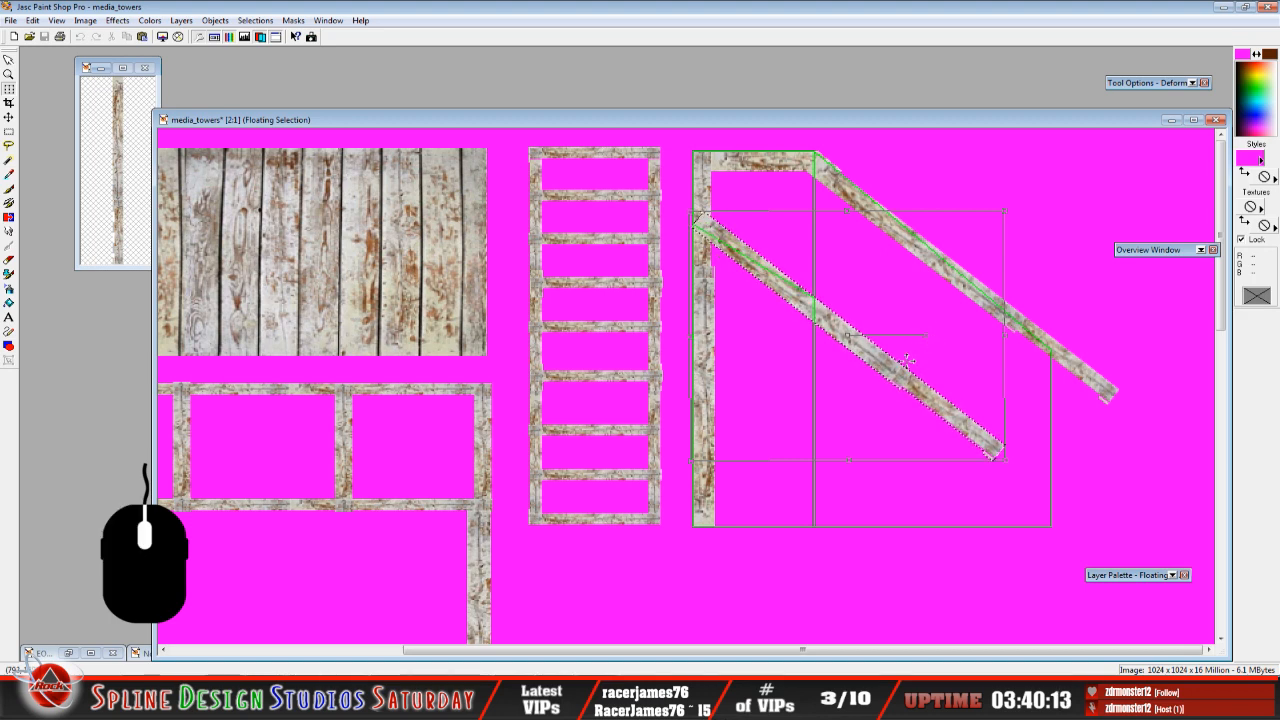
click(9, 131)
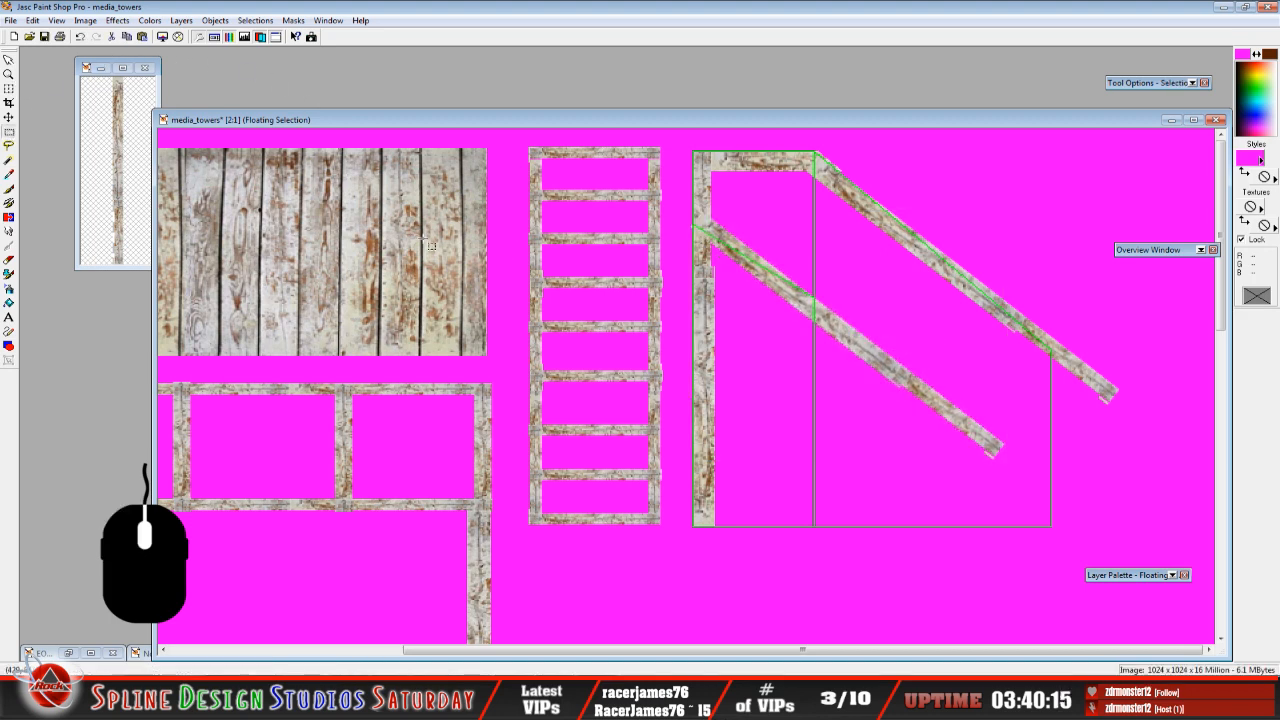
mouse_move(865, 344)
mouse_down()
mouse_move(902, 334)
mouse_move(872, 343)
mouse_up()
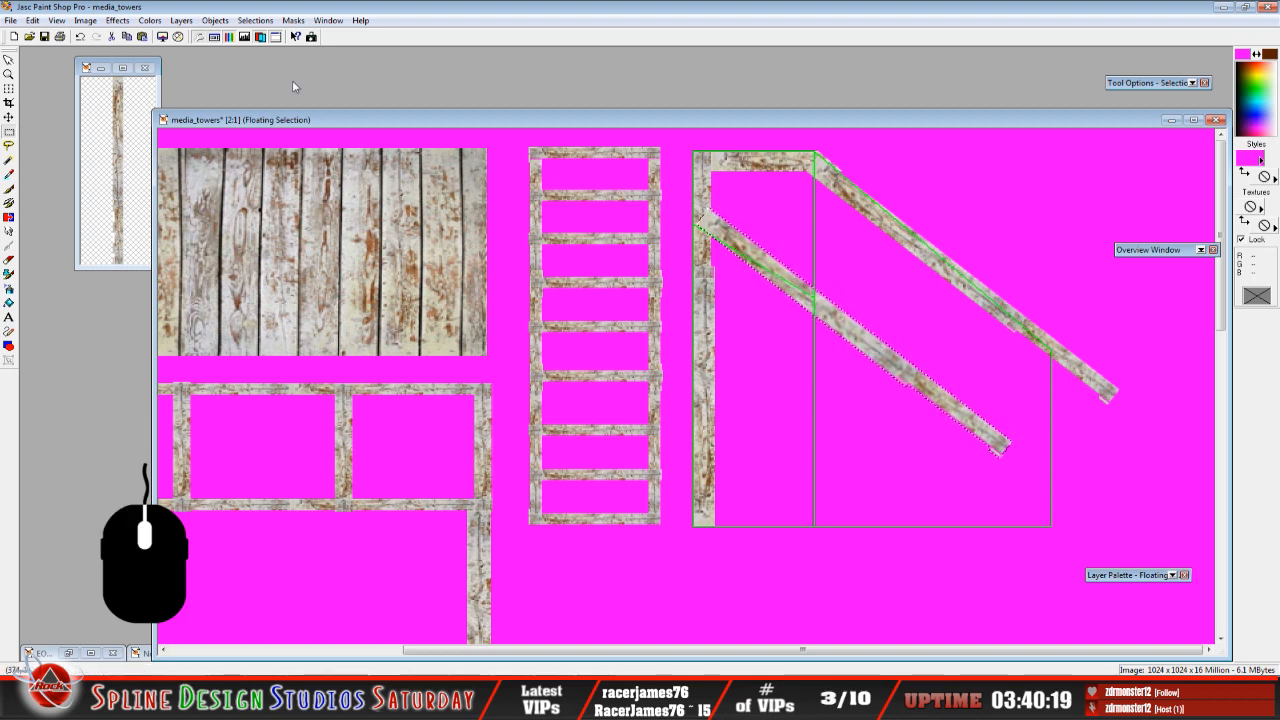
click(9, 102)
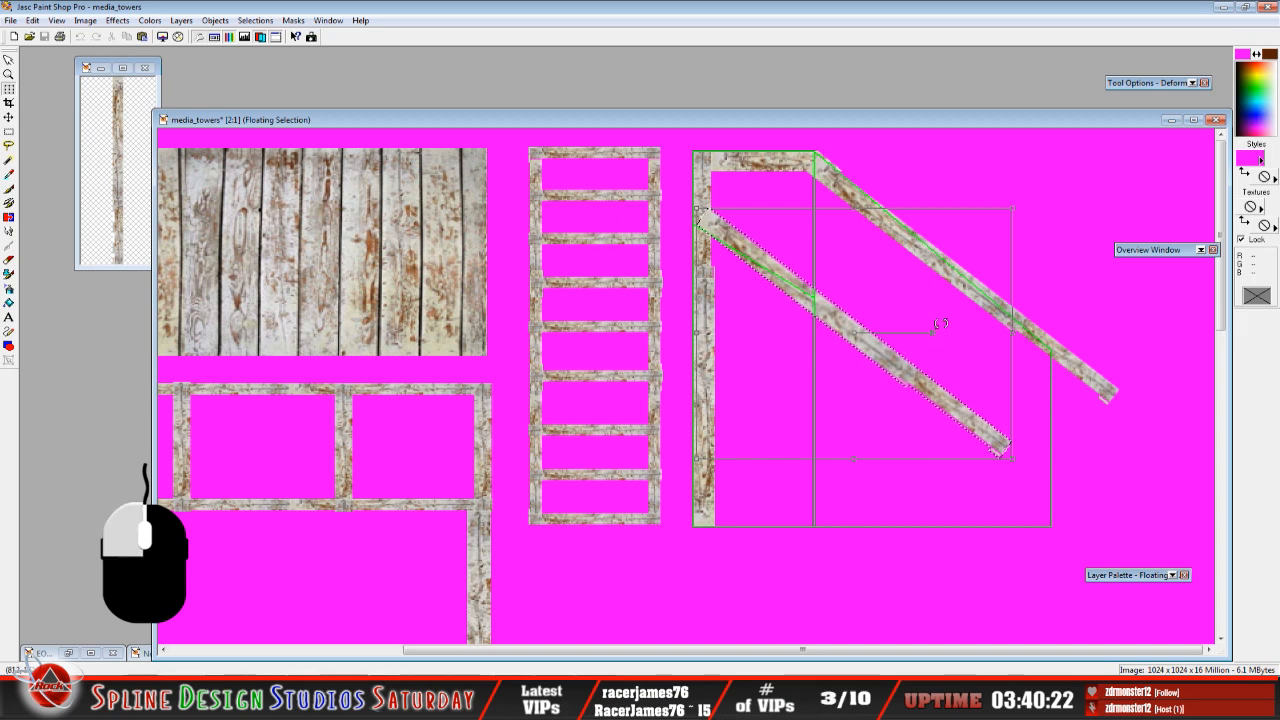
drag(940, 323, 940, 320)
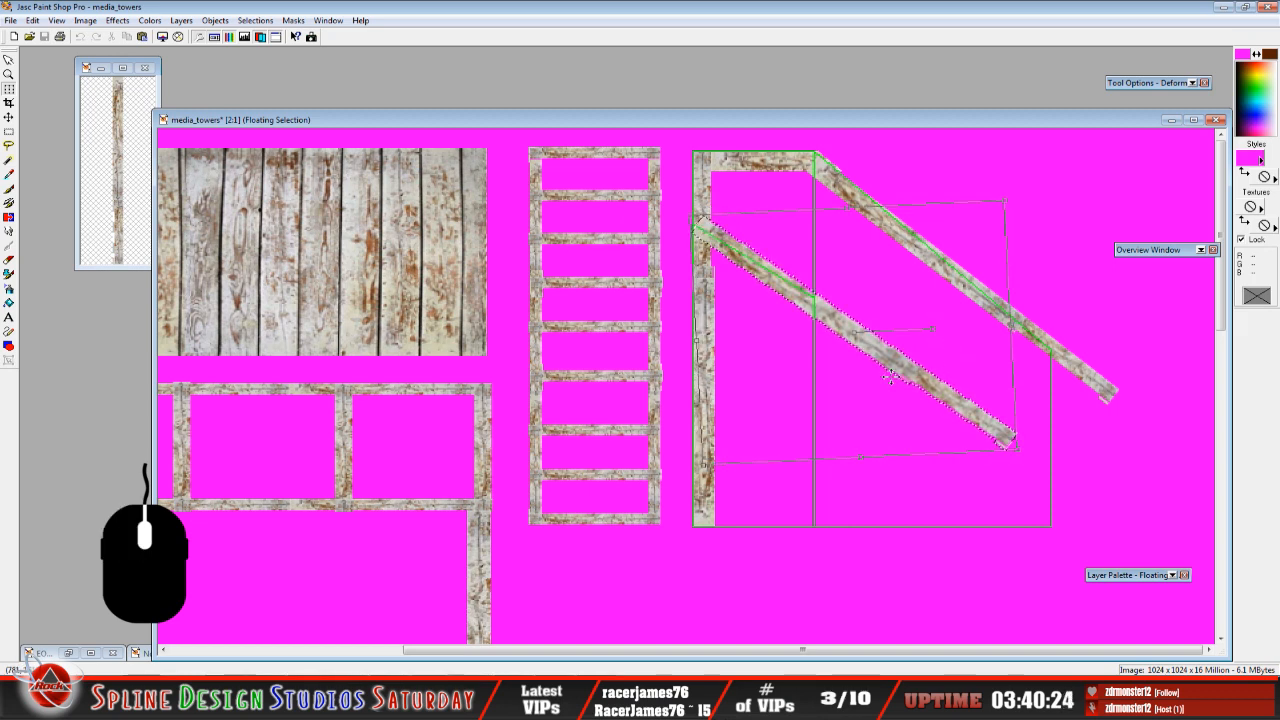
click(9, 132)
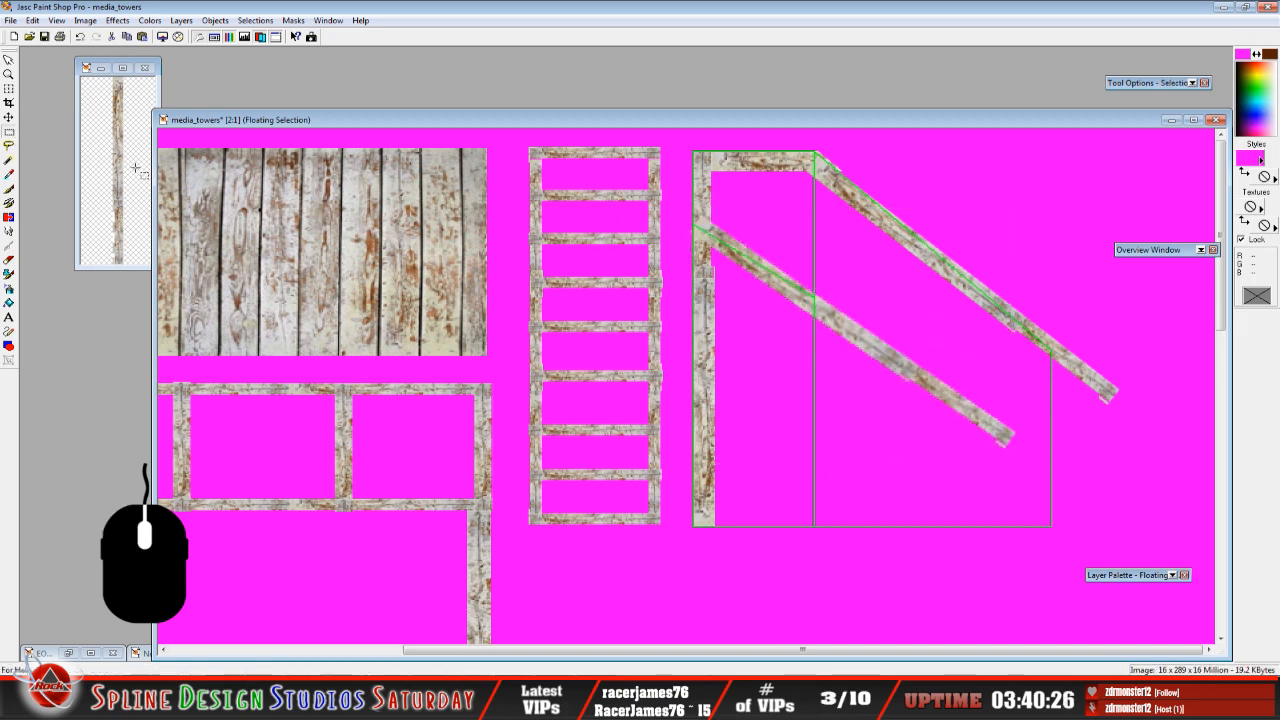
drag(841, 321, 865, 312)
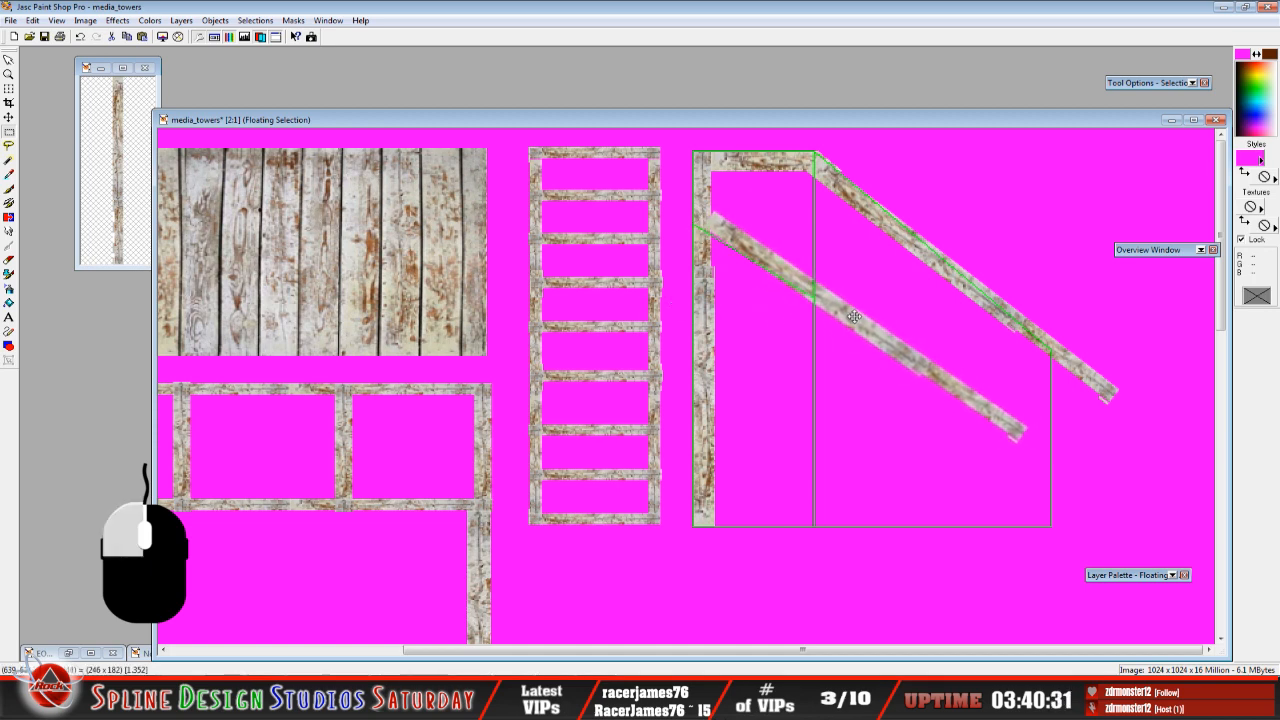
drag(854, 318, 853, 320)
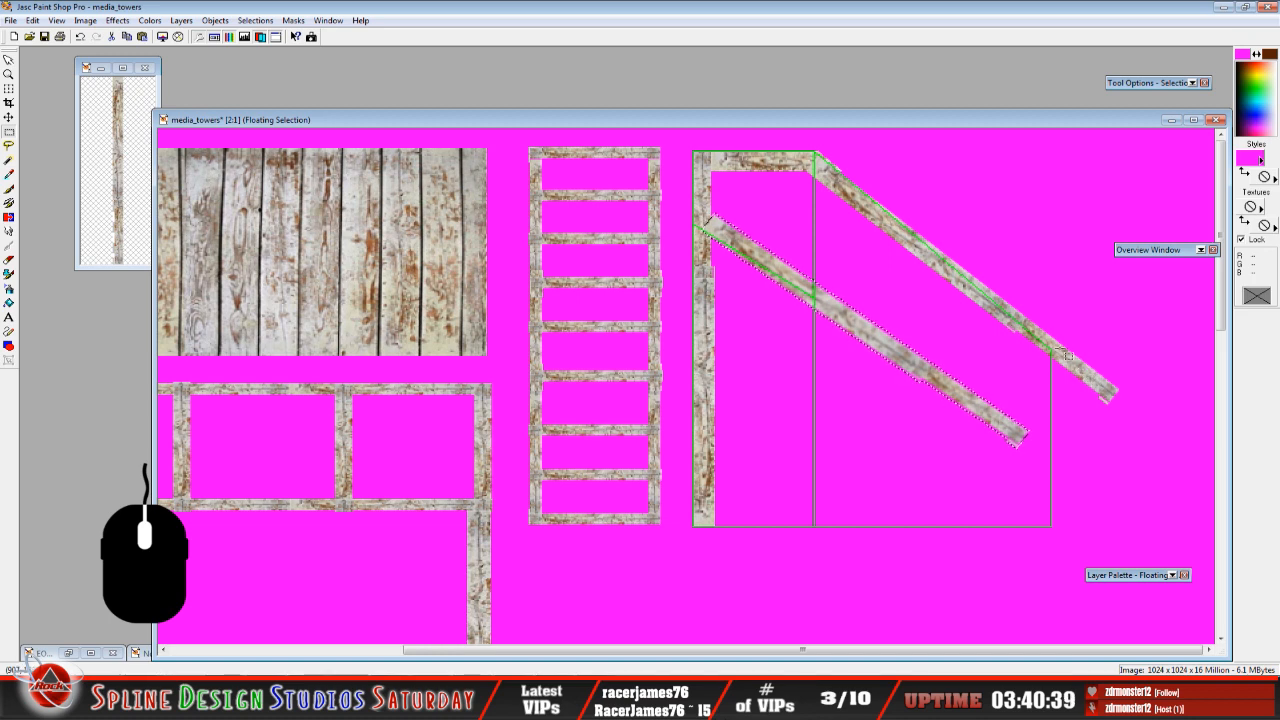
Select the upper sloped rail's overhang beyond the stair wall's right edge with a rectangle, delete it and deselect.
drag(1061, 319, 1080, 350)
drag(1101, 390, 1103, 393)
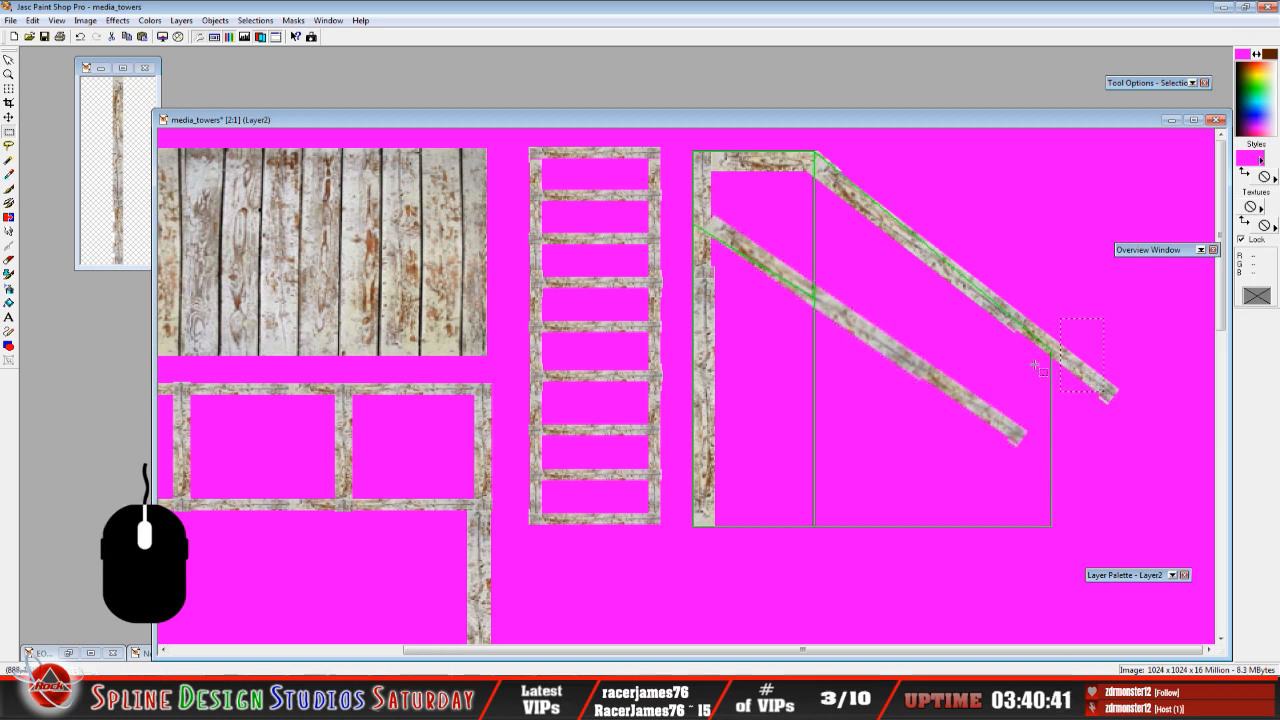
drag(1065, 316, 1115, 410)
drag(1052, 310, 1158, 443)
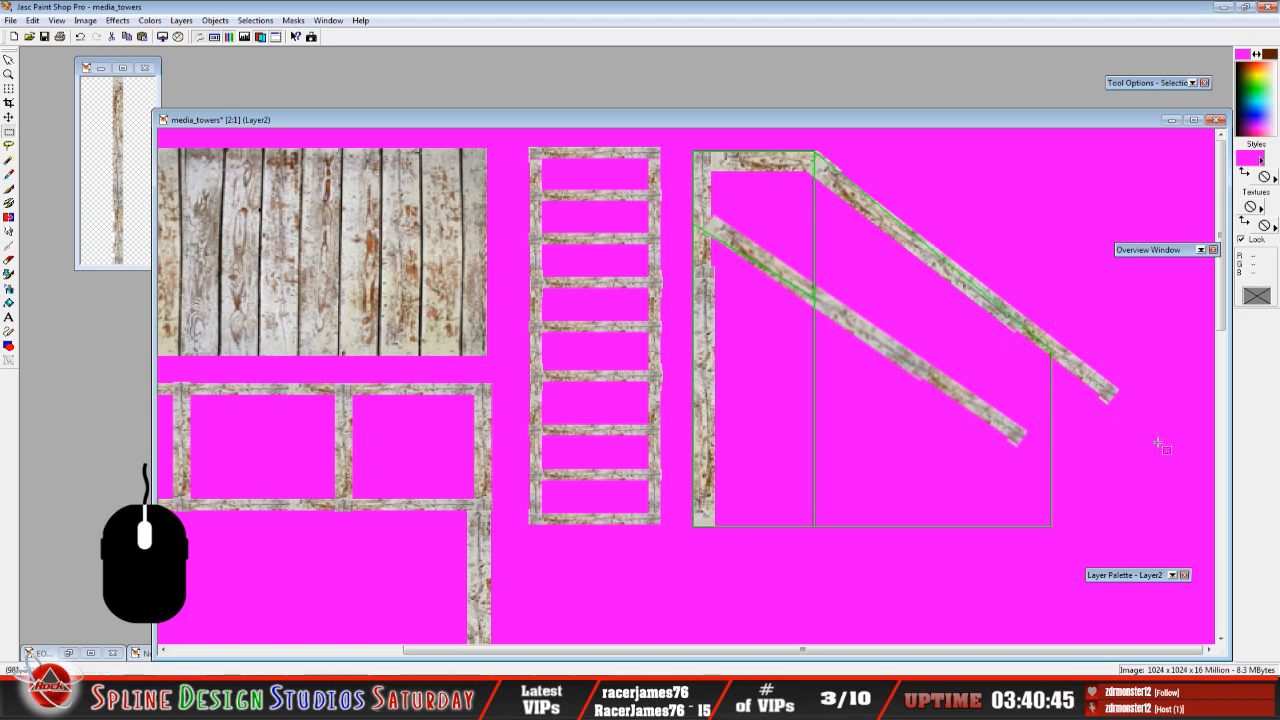
key(Delete)
key(ctrl+d)
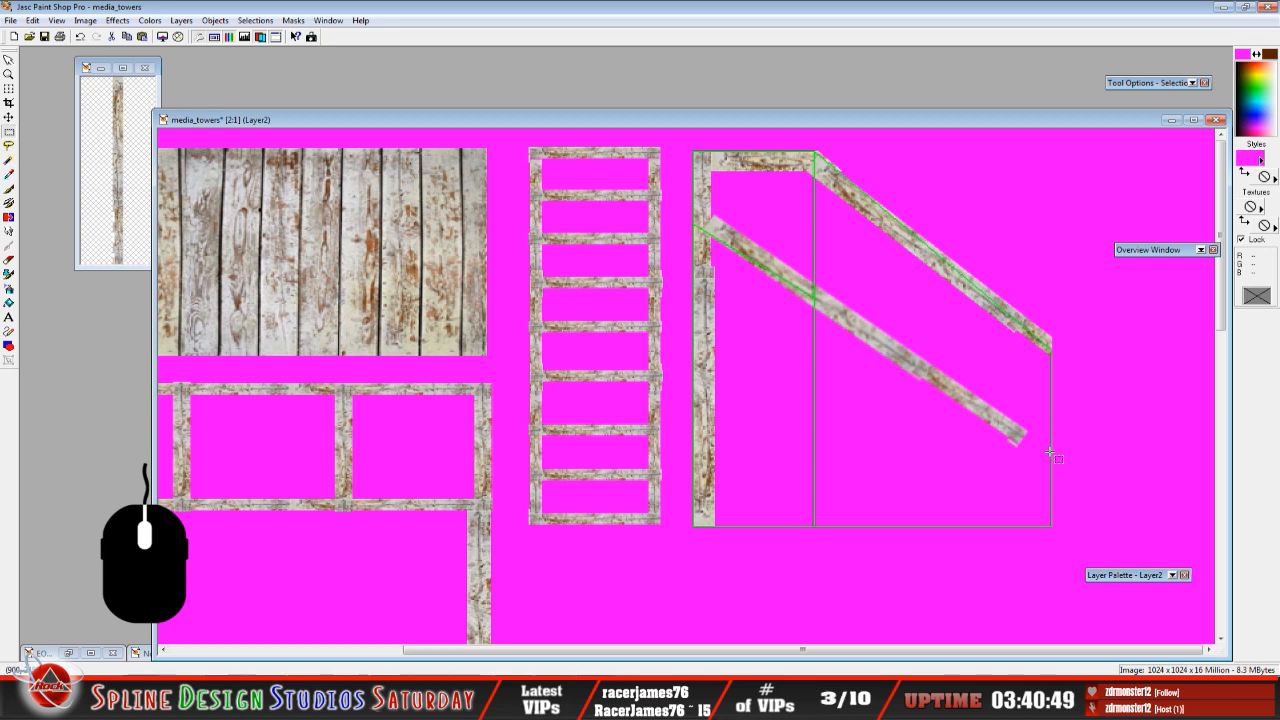
Copy the vertical Image4 plank into media_towers as a new selection, place it under the upper rail's end along the right edge and deselect.
click(78, 142)
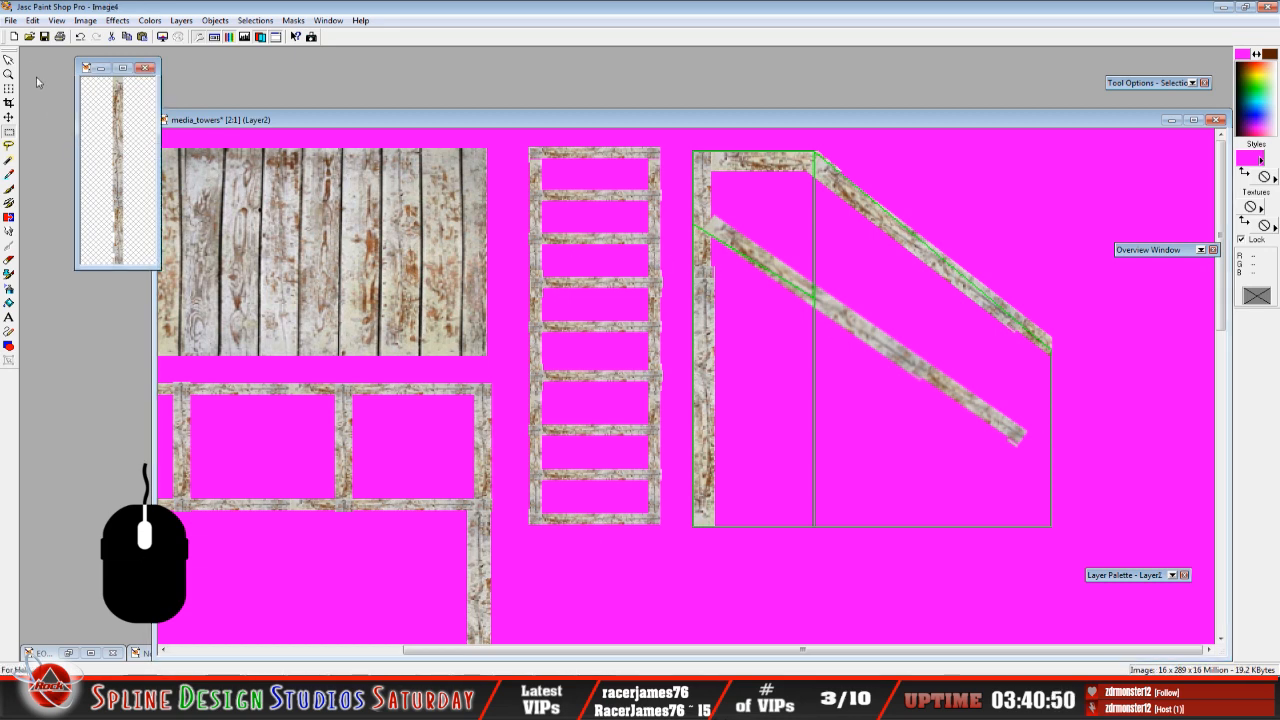
click(33, 20)
click(52, 106)
click(438, 124)
click(33, 20)
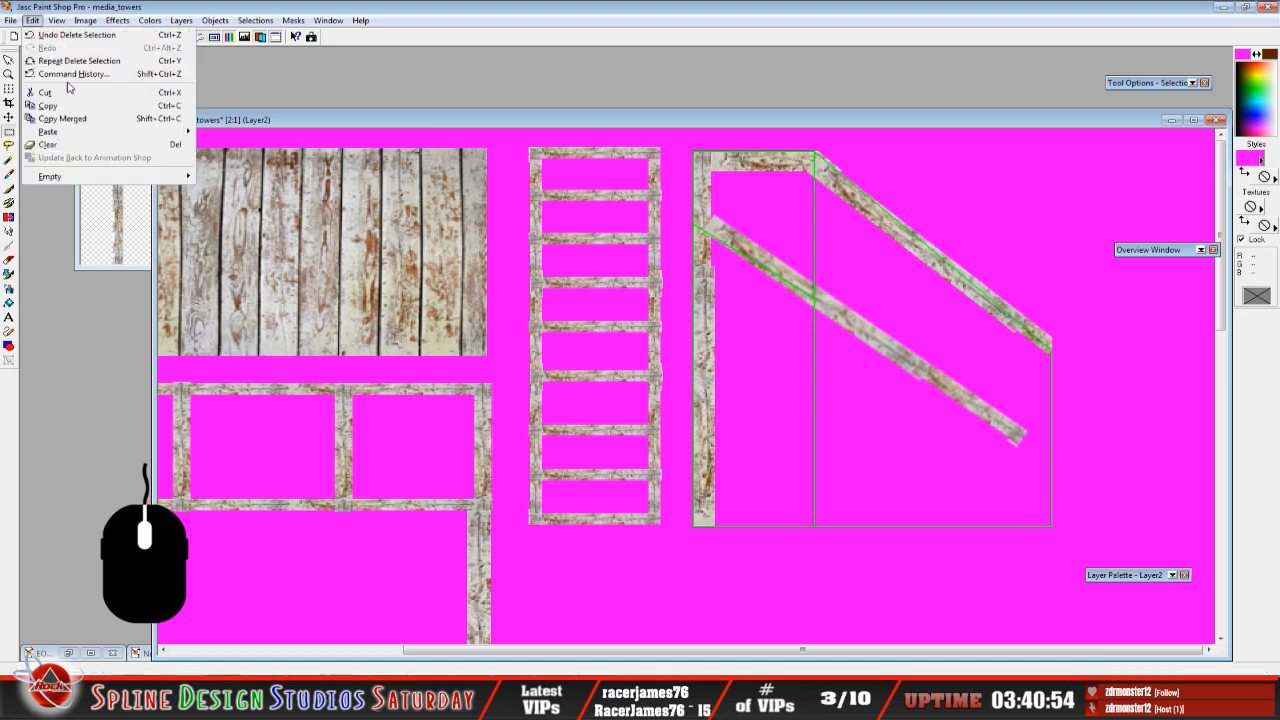
mouse_move(120, 131)
click(286, 161)
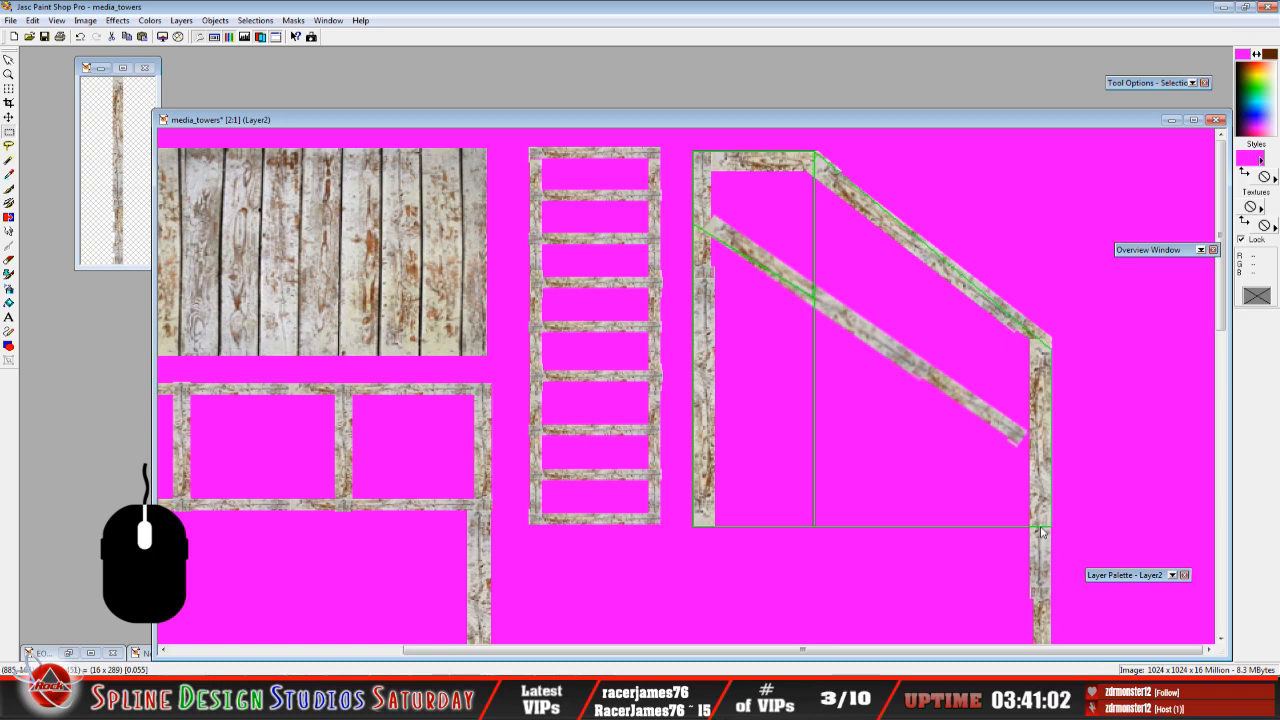
click(1041, 532)
right_click(1041, 532)
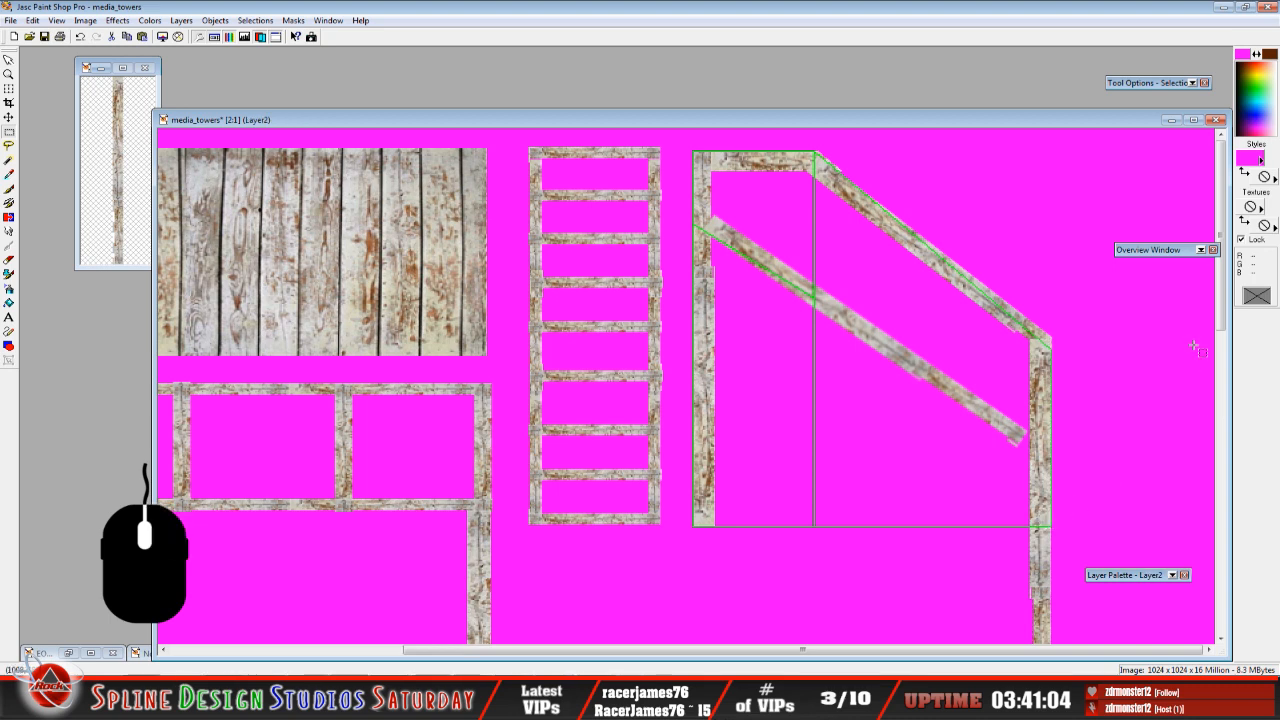
Select the right post's excess below the stair wall's bottom edge with a rectangle, cut it away and deselect.
scroll(1003, 366, down, 3)
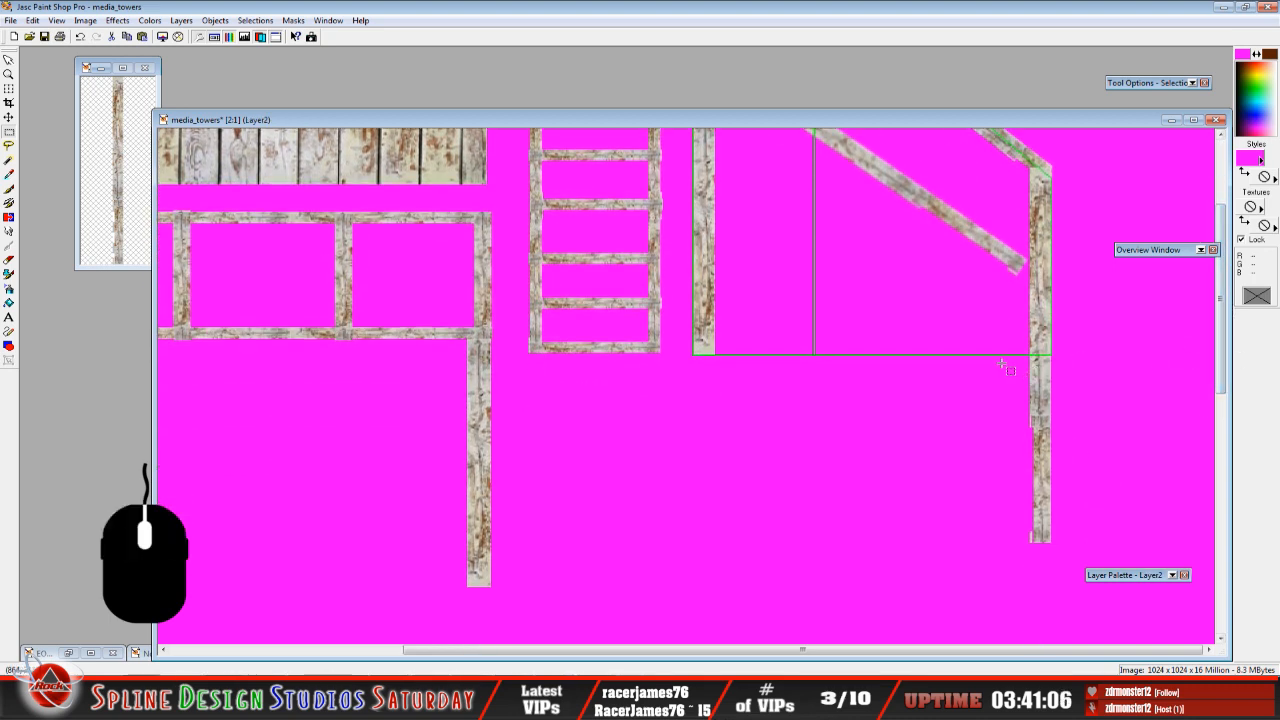
mouse_move(1092, 574)
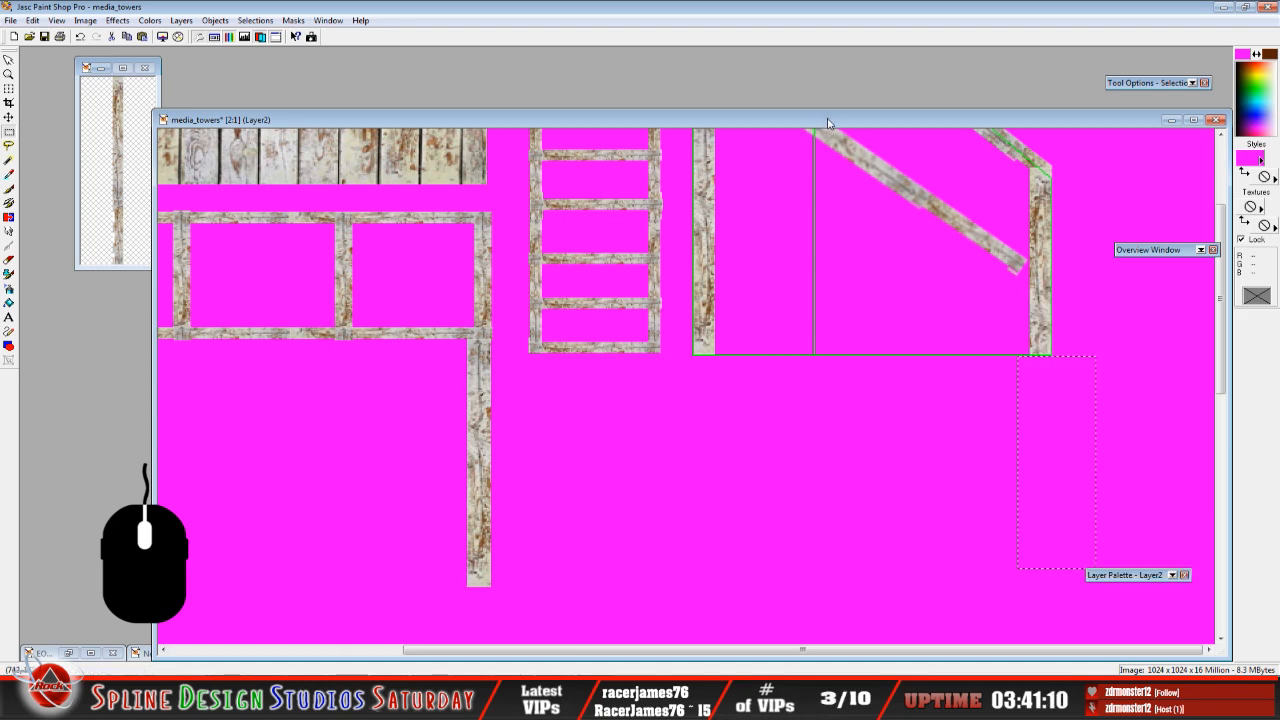
drag(704, 120, 644, 110)
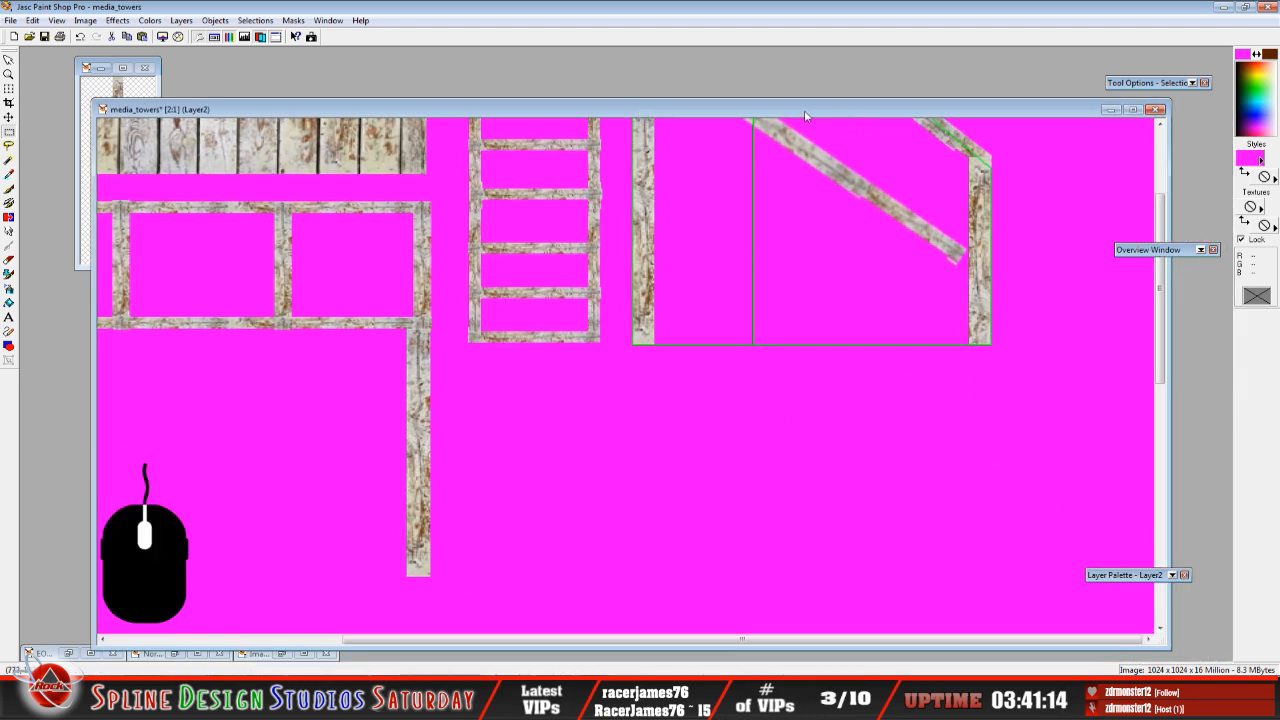
drag(804, 113, 753, 116)
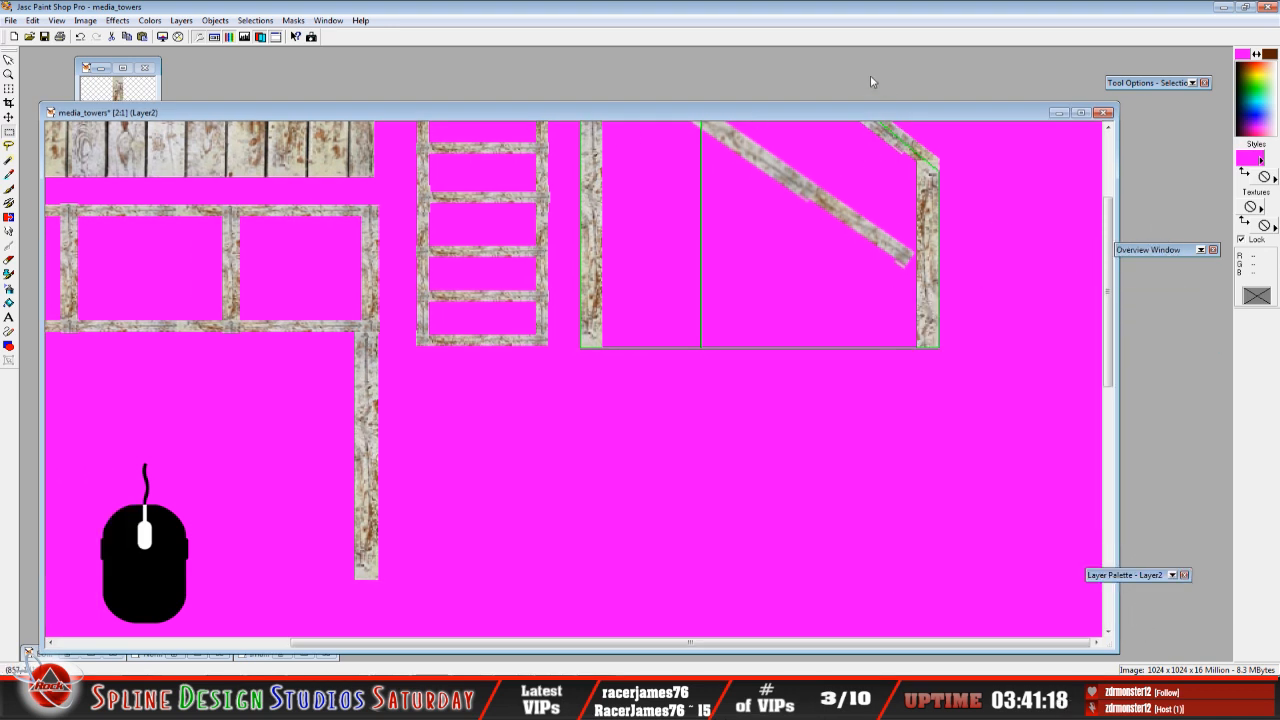
drag(1108, 332, 1098, 270)
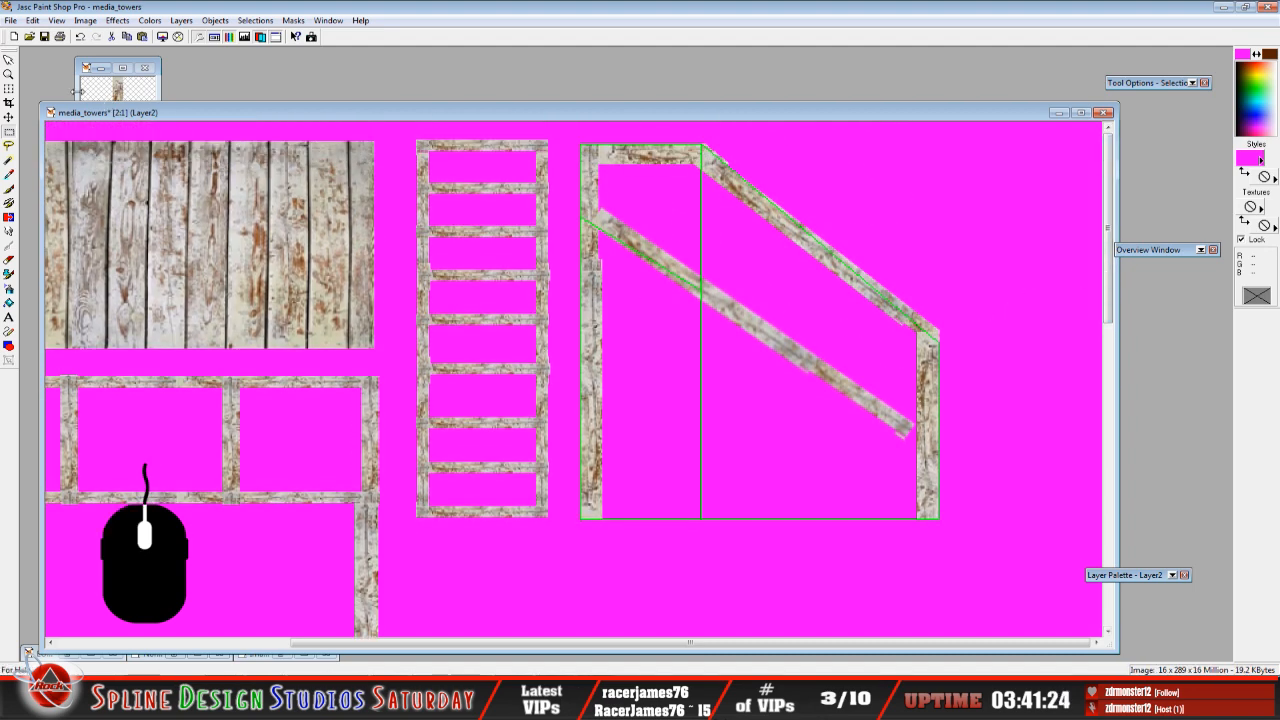
Extend the lower sloped plank's end to the right post with the Clone Brush, using the plank's own wood as source.
click(78, 92)
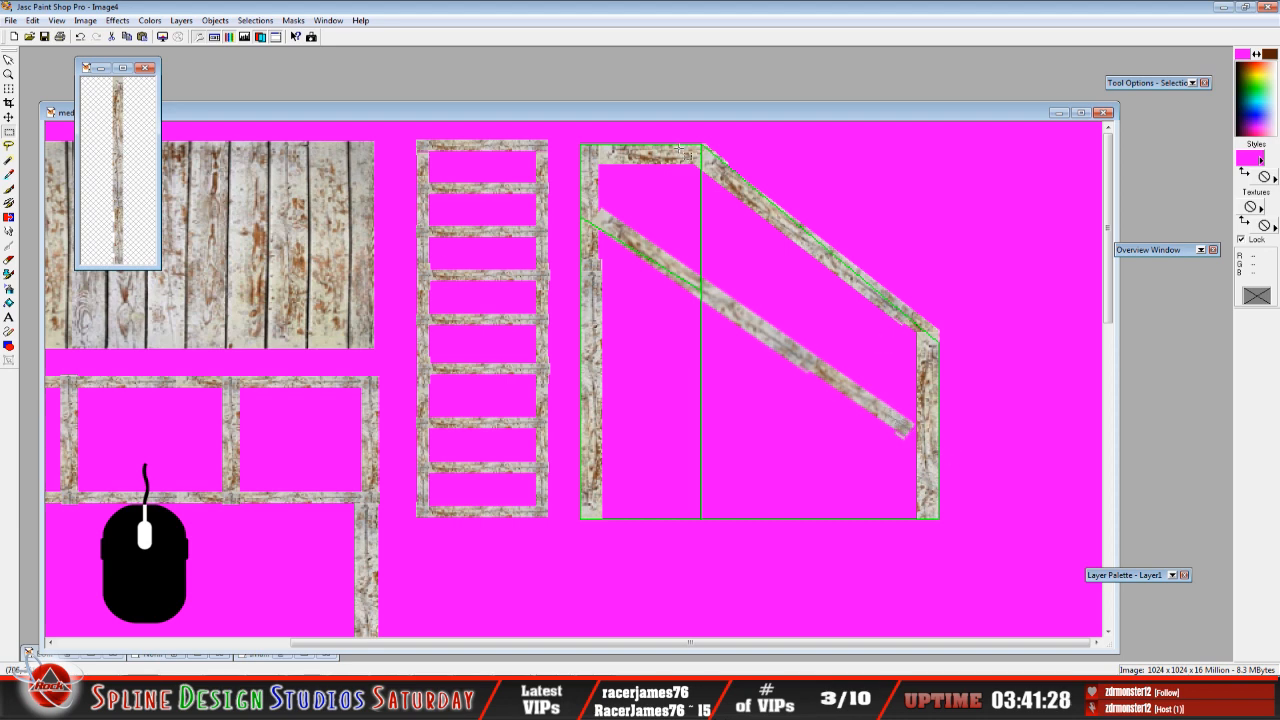
drag(654, 112, 612, 82)
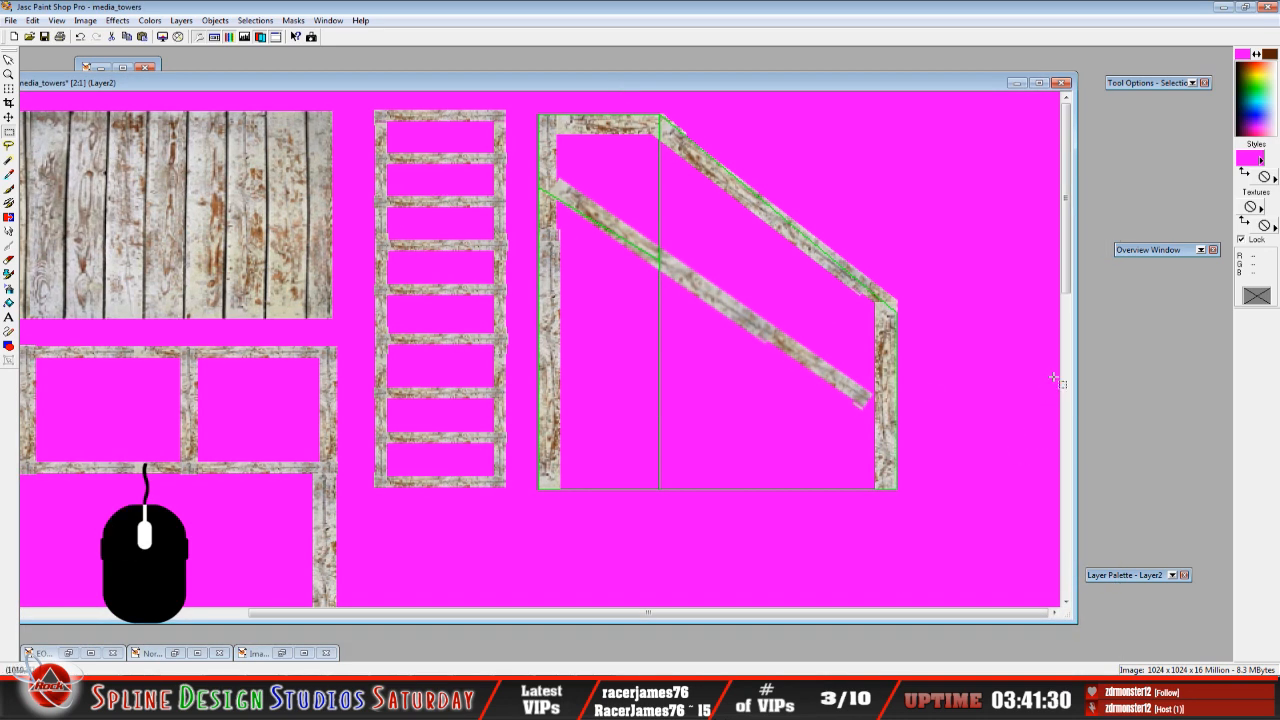
scroll(830, 370, up, 2)
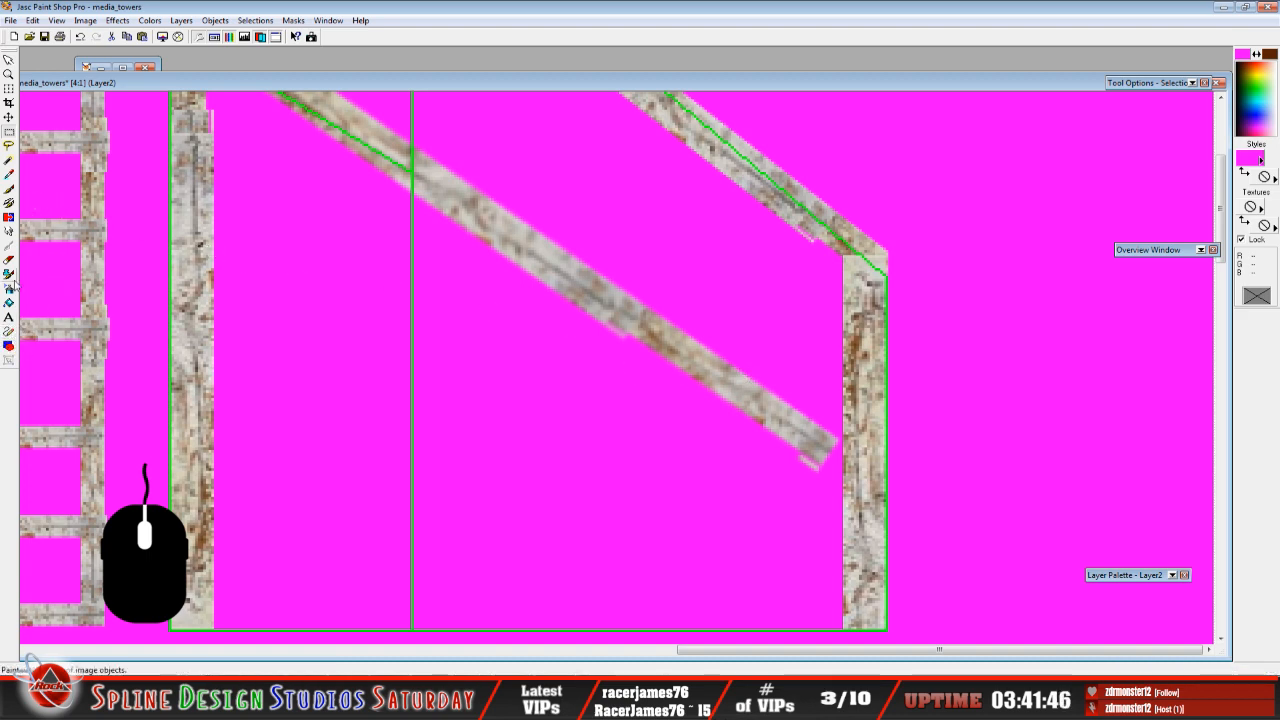
click(10, 204)
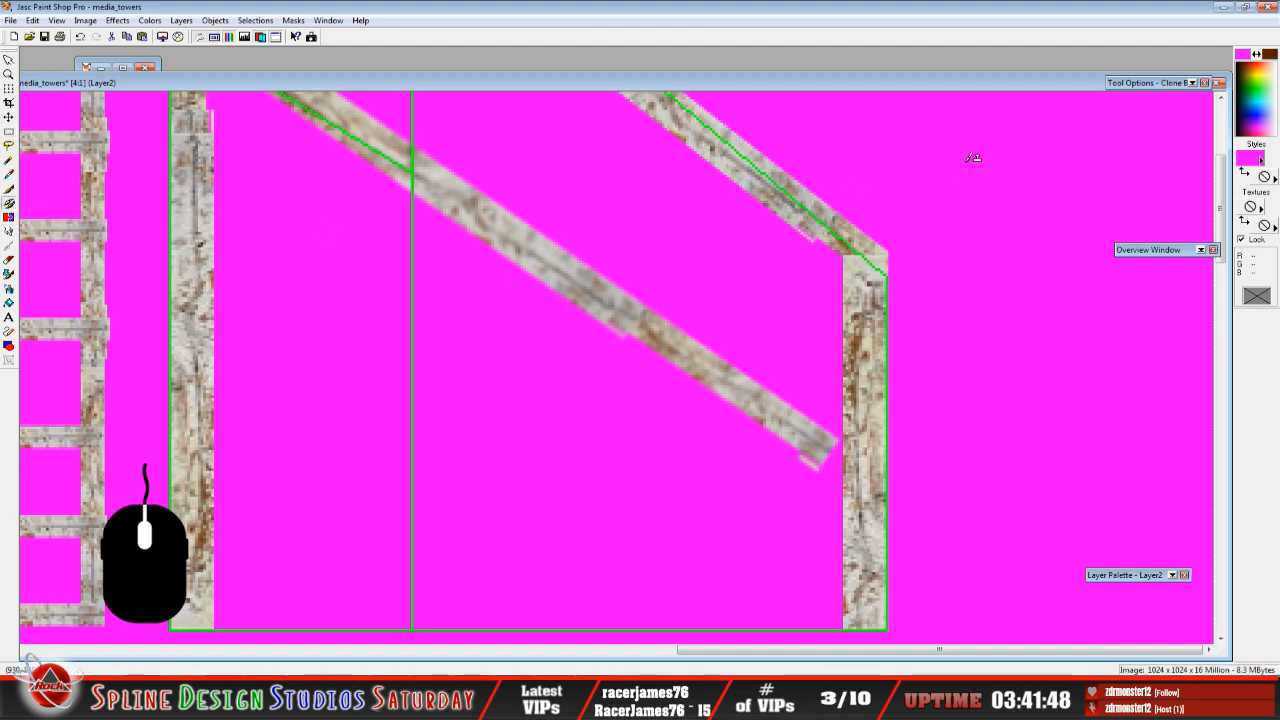
mouse_move(1160, 256)
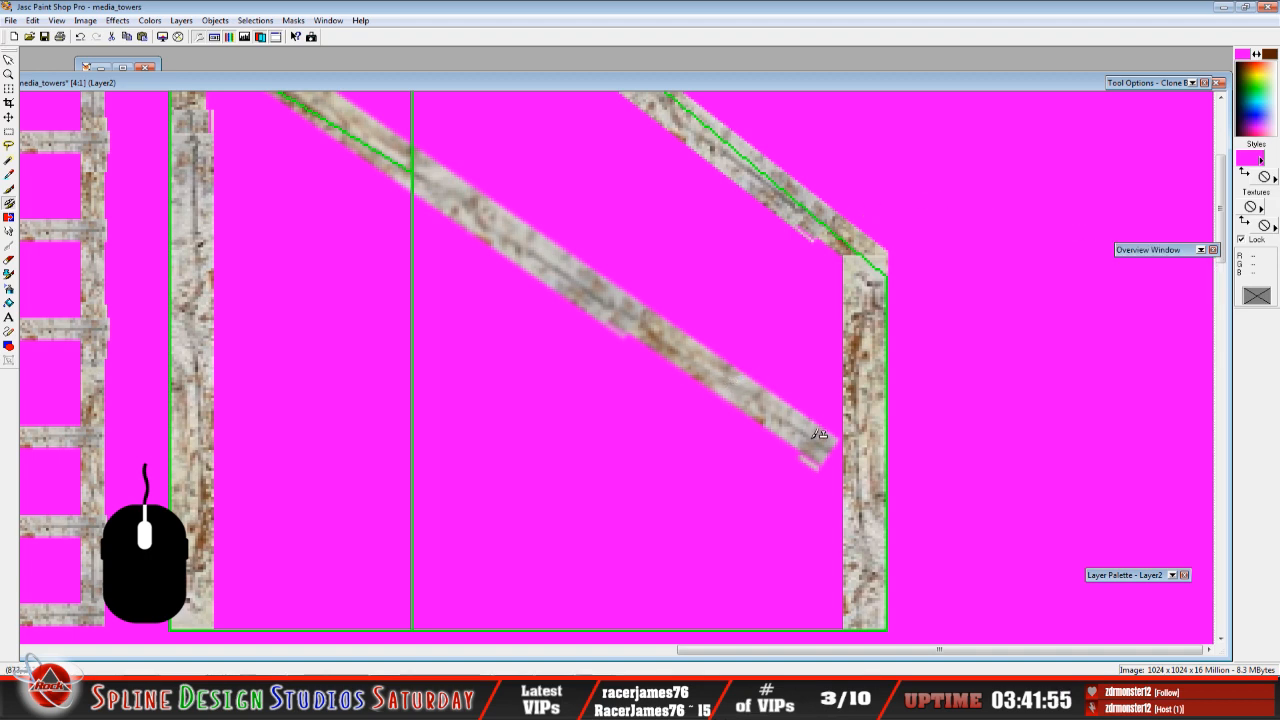
mouse_move(1147, 94)
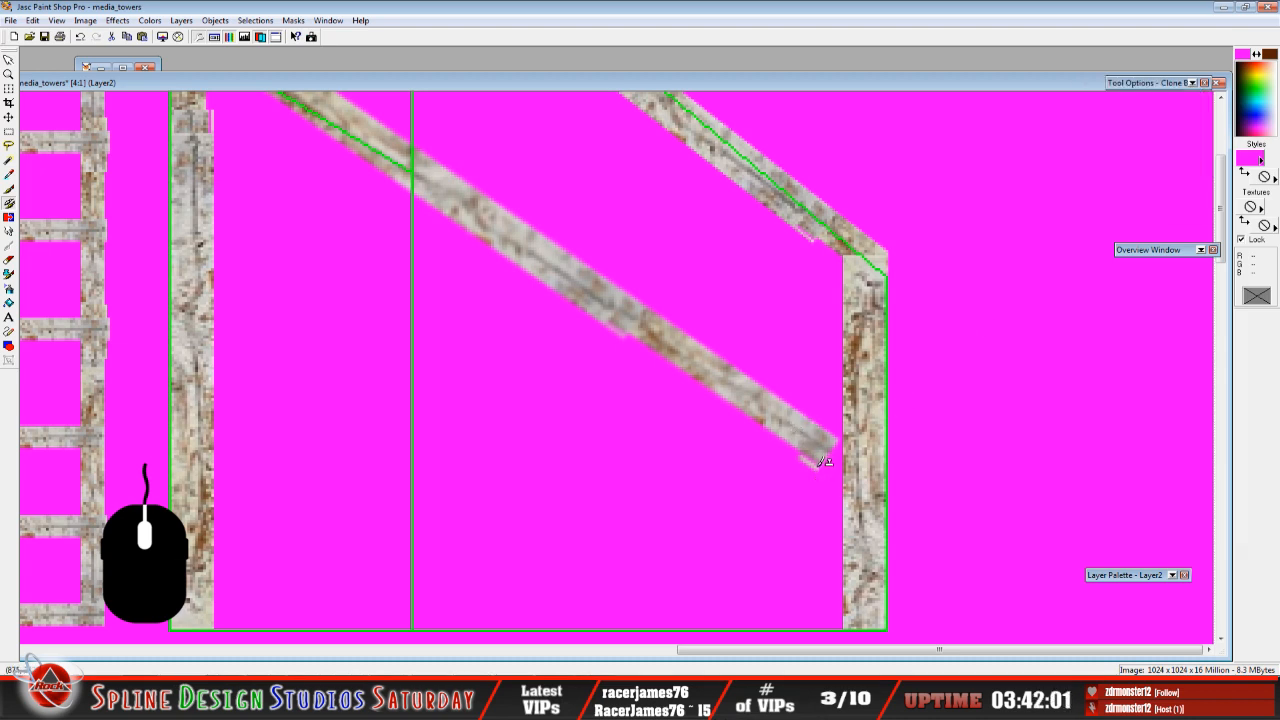
mouse_move(825, 462)
mouse_down()
mouse_move(840, 472)
mouse_move(842, 442)
mouse_up()
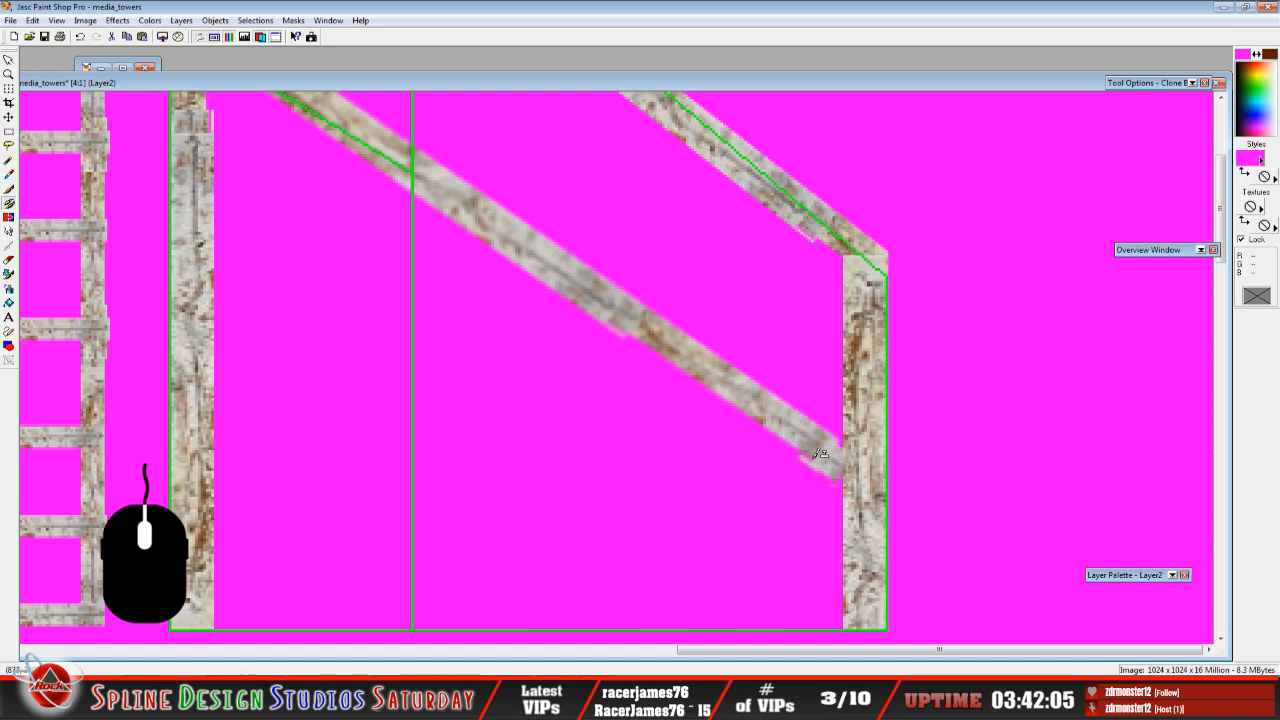
click(819, 454)
scroll(722, 377, down, 1)
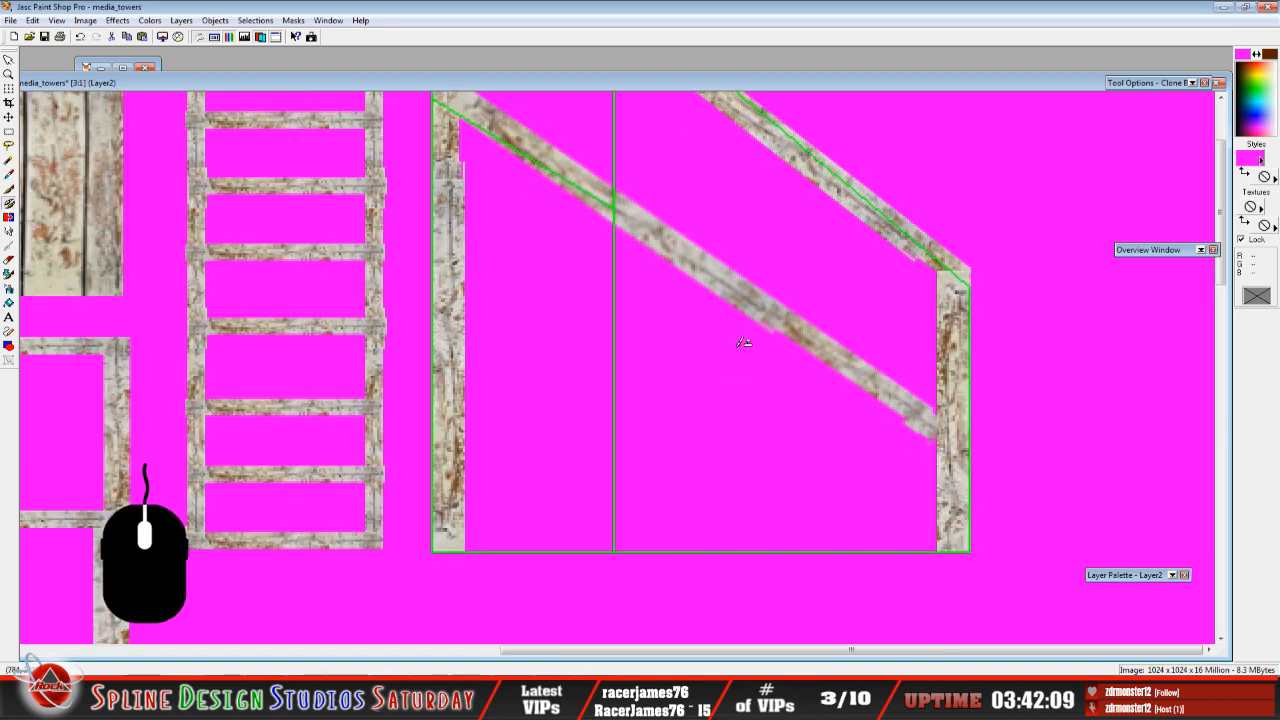
Sample the grey wood colour from the middle of the lower sloped rail for use with the Draw tool.
click(9, 174)
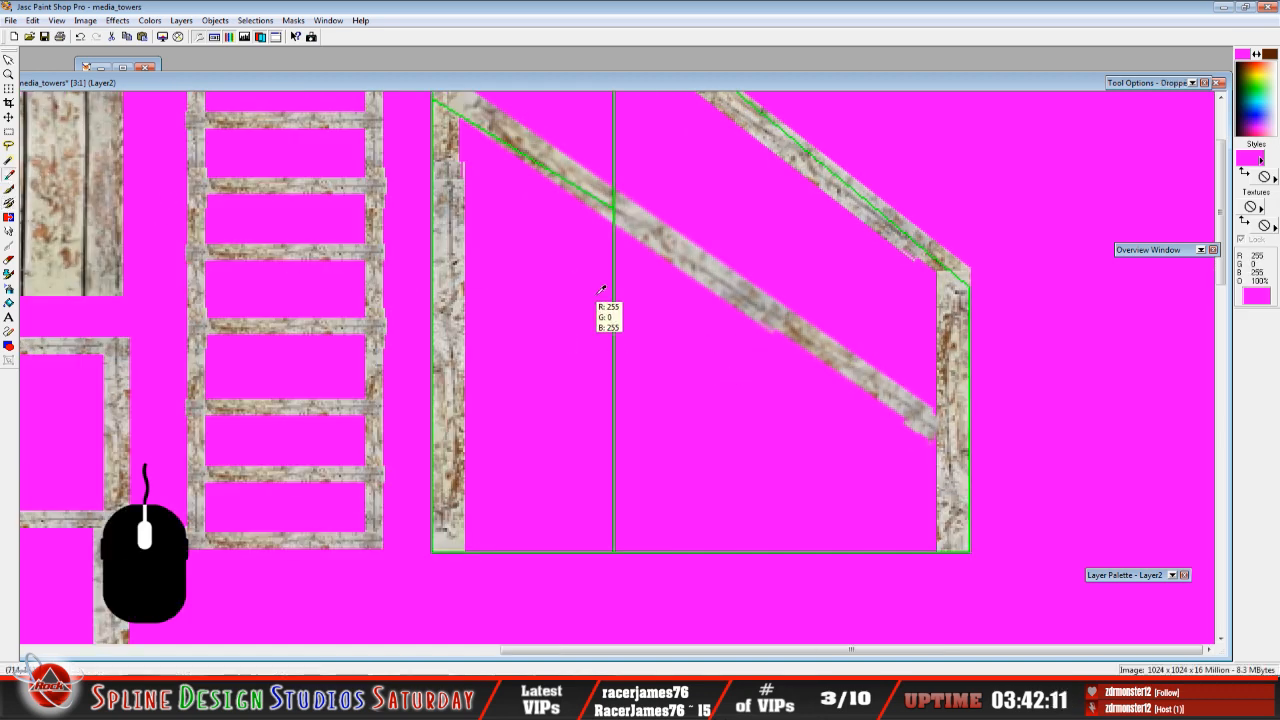
click(734, 296)
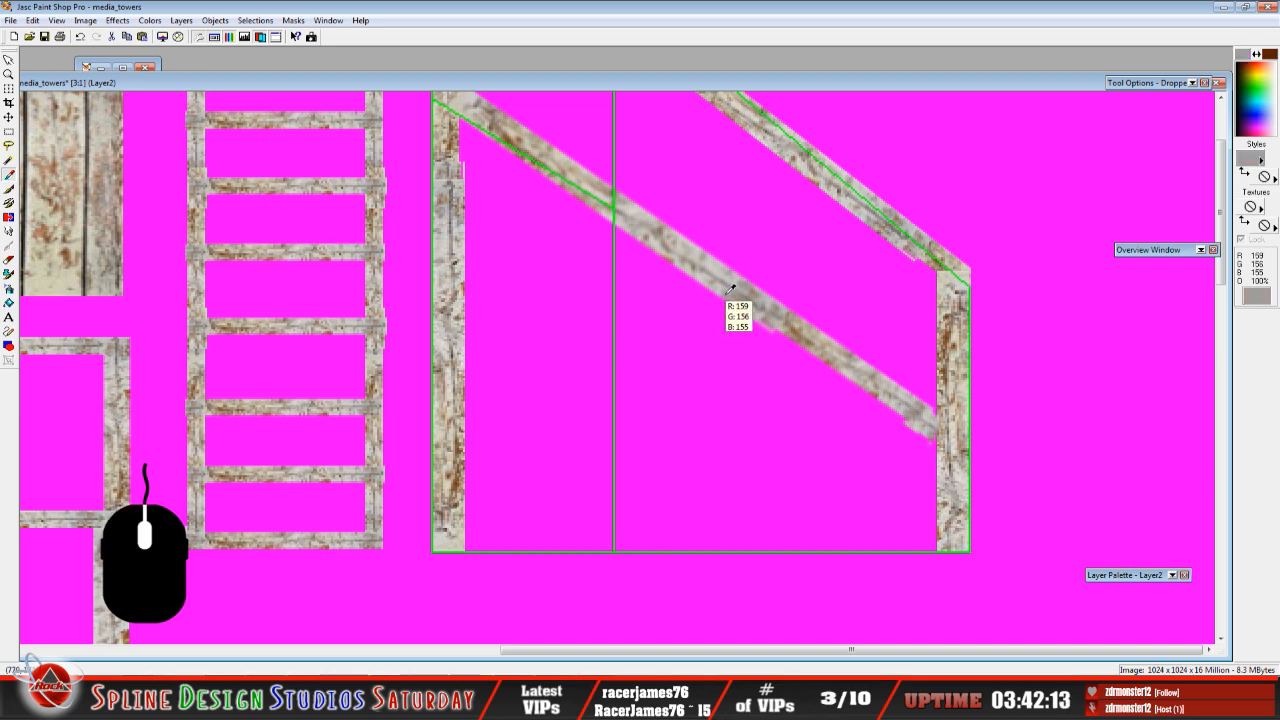
click(9, 331)
Try a freehand line of width 4 along the lower sloped rail's bottom edge, then undo it.
mouse_move(1138, 90)
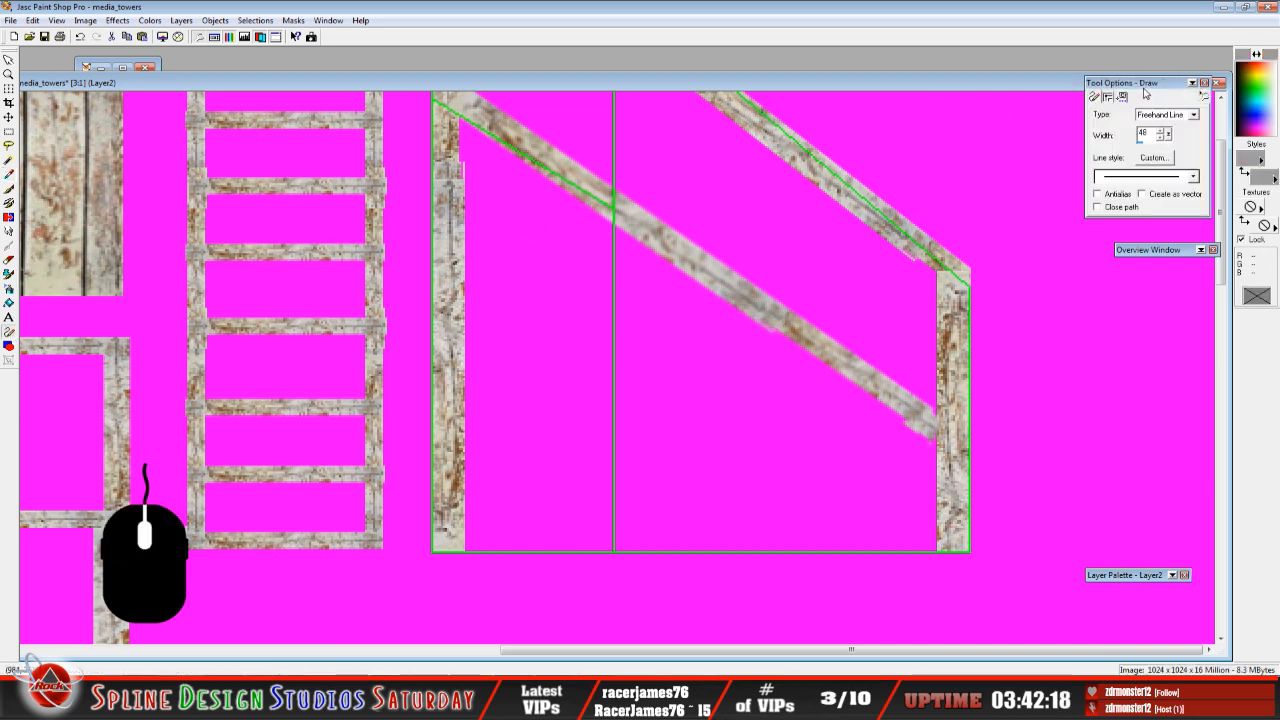
drag(1167, 137, 1146, 144)
click(1162, 134)
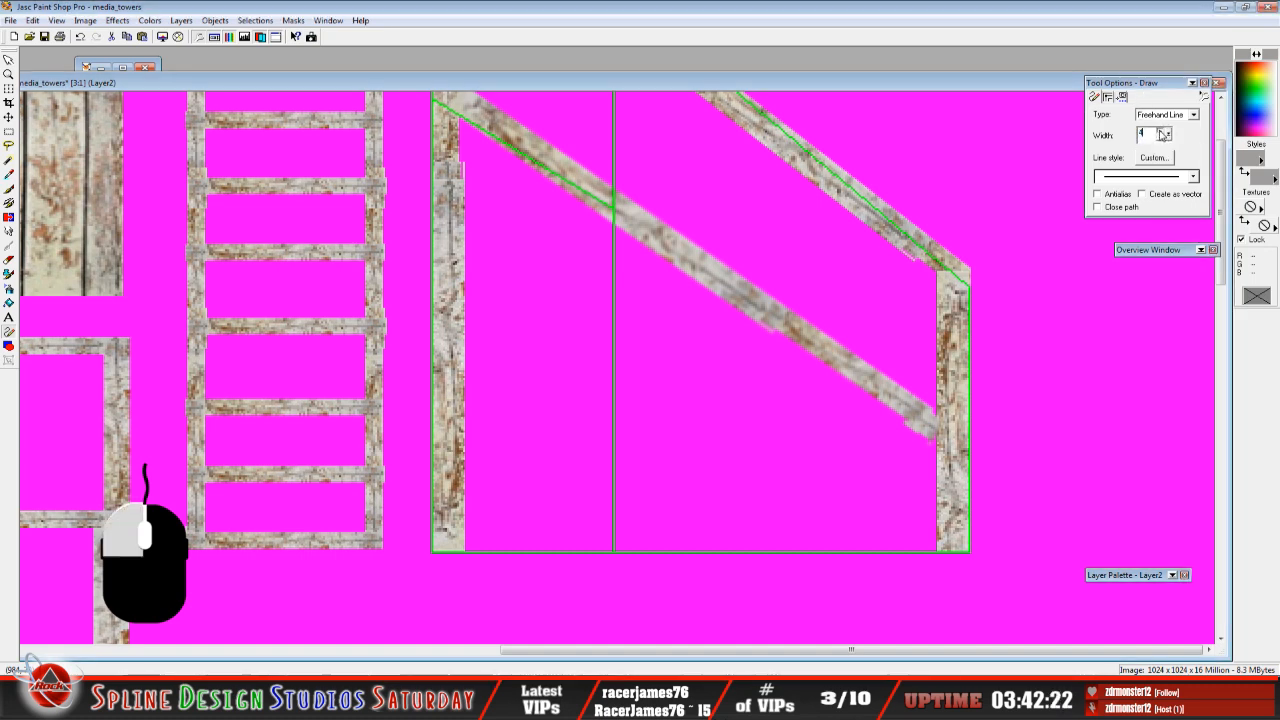
click(1160, 139)
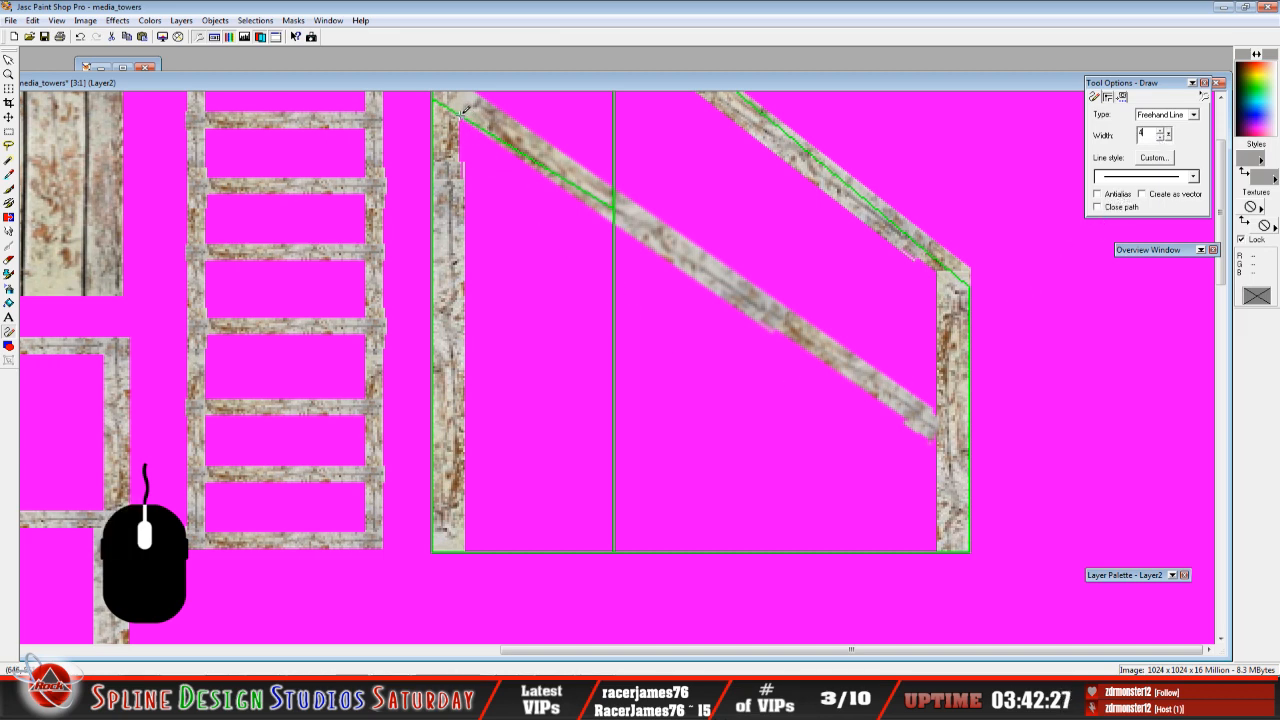
drag(465, 110, 935, 425)
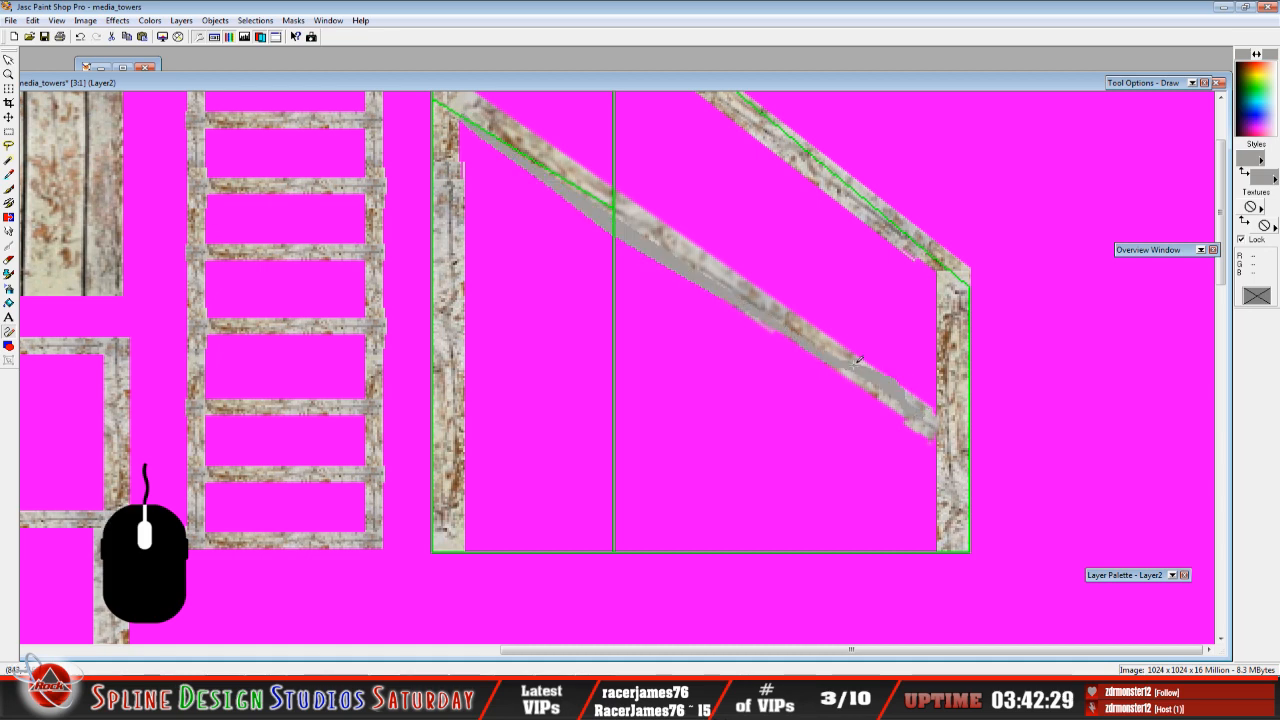
click(80, 36)
Change the Draw tool's type to Single Line, try a width 4 line under the lower sloped rail and undo it.
mouse_move(1155, 93)
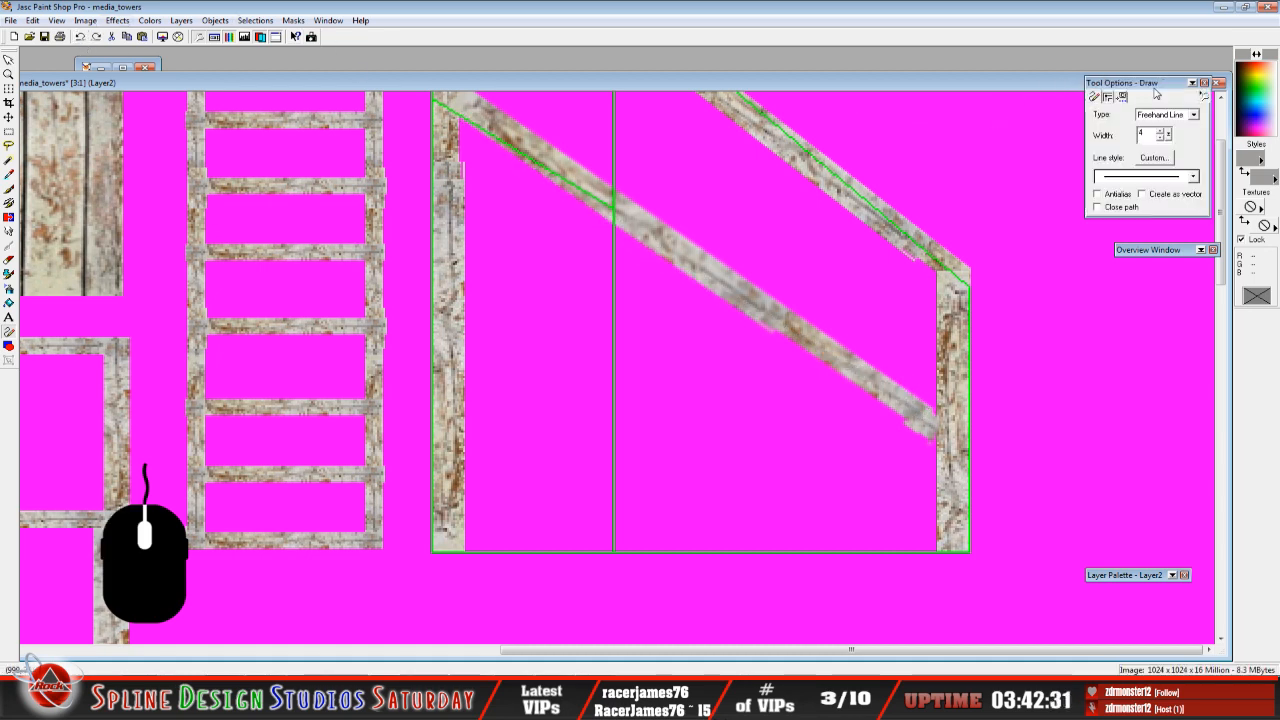
click(1194, 115)
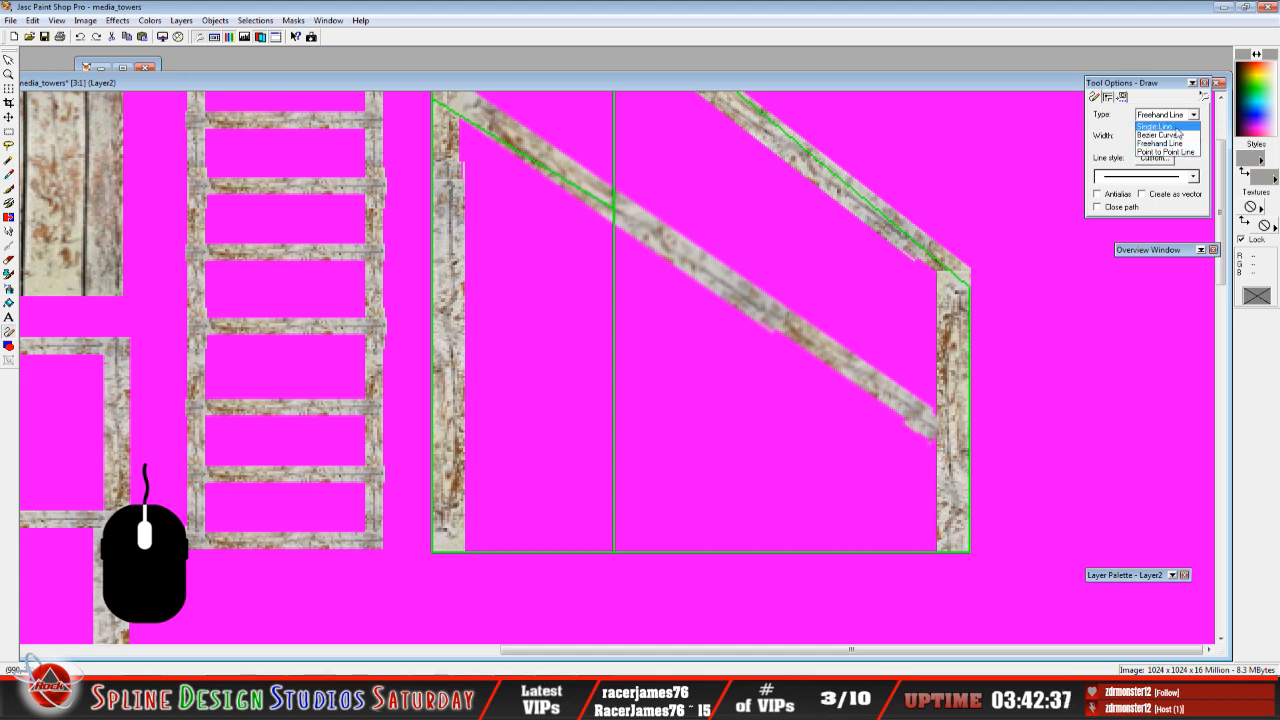
click(1177, 128)
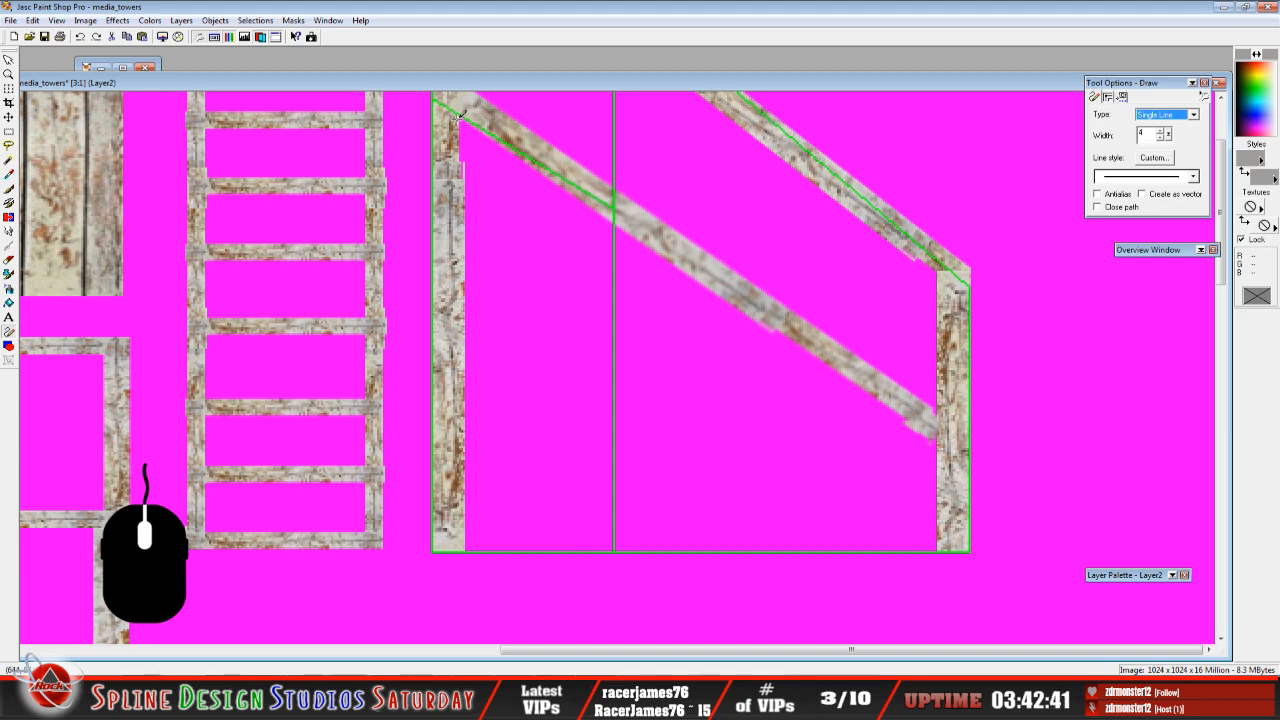
mouse_move(460, 116)
mouse_down()
mouse_move(942, 458)
mouse_move(951, 446)
mouse_move(938, 441)
mouse_up()
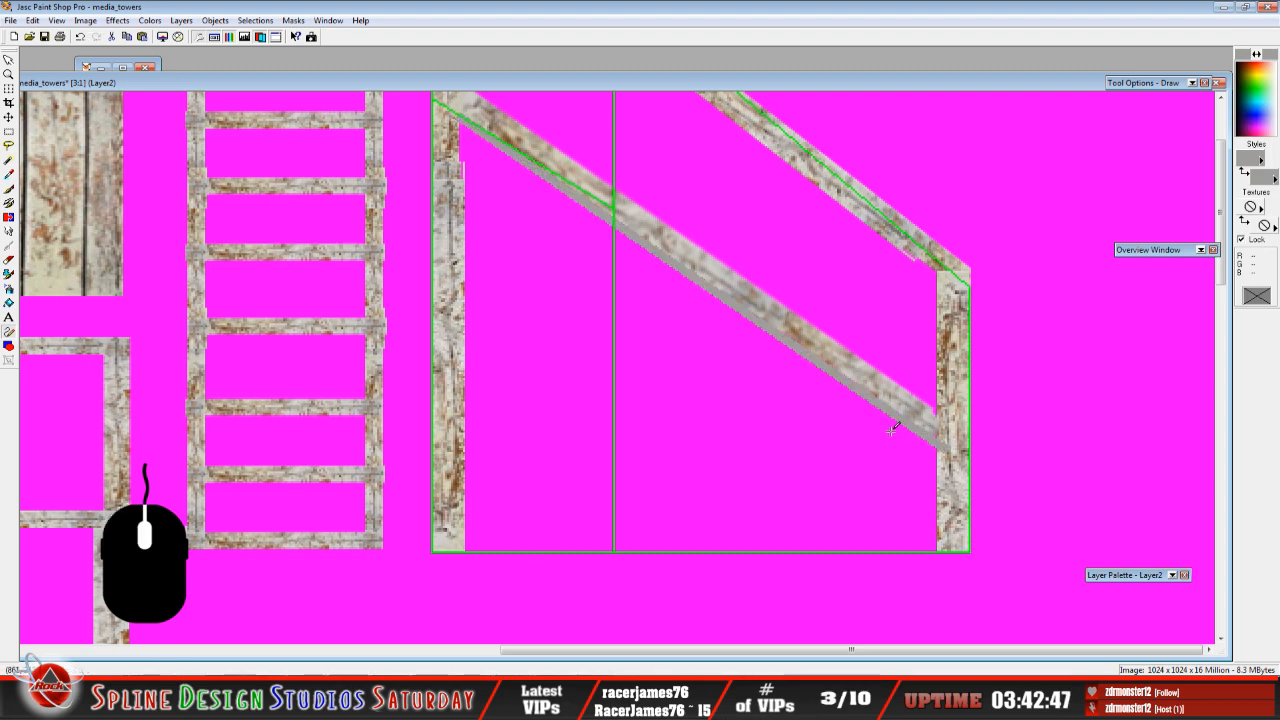
click(80, 36)
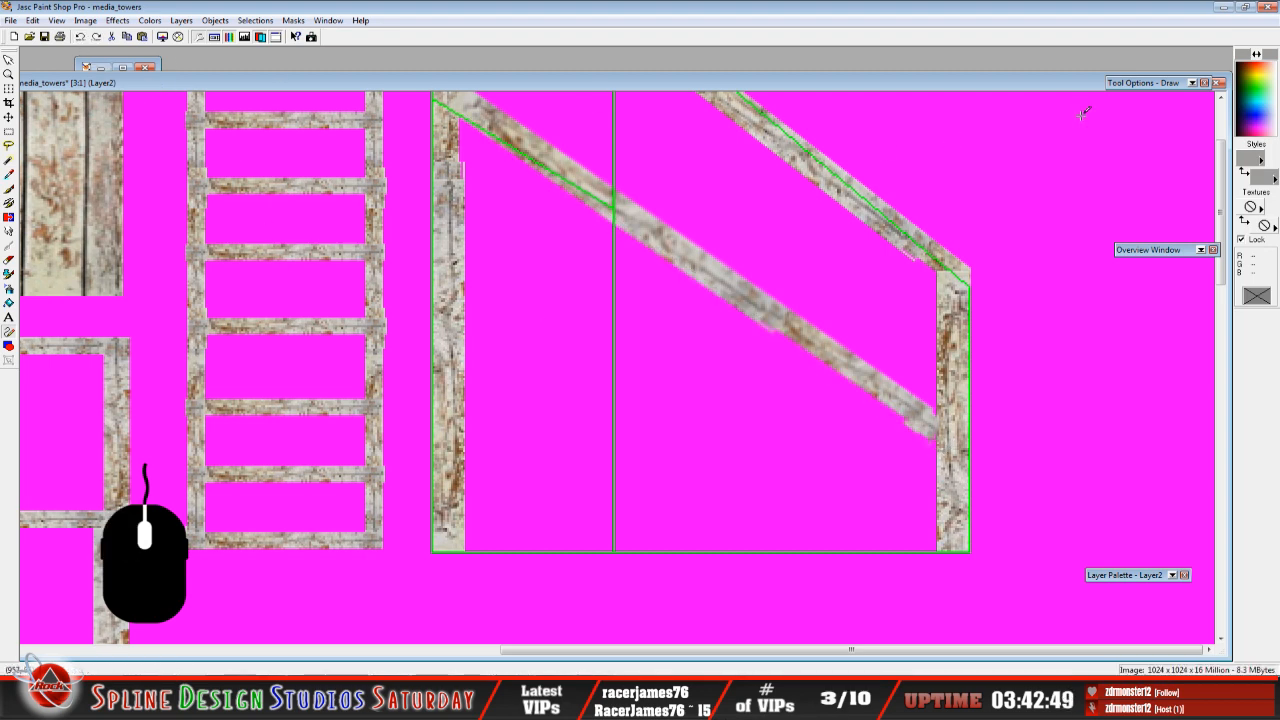
Try a straight line of width 1 along the lower sloped rail's bottom edge, then undo it.
mouse_move(1148, 88)
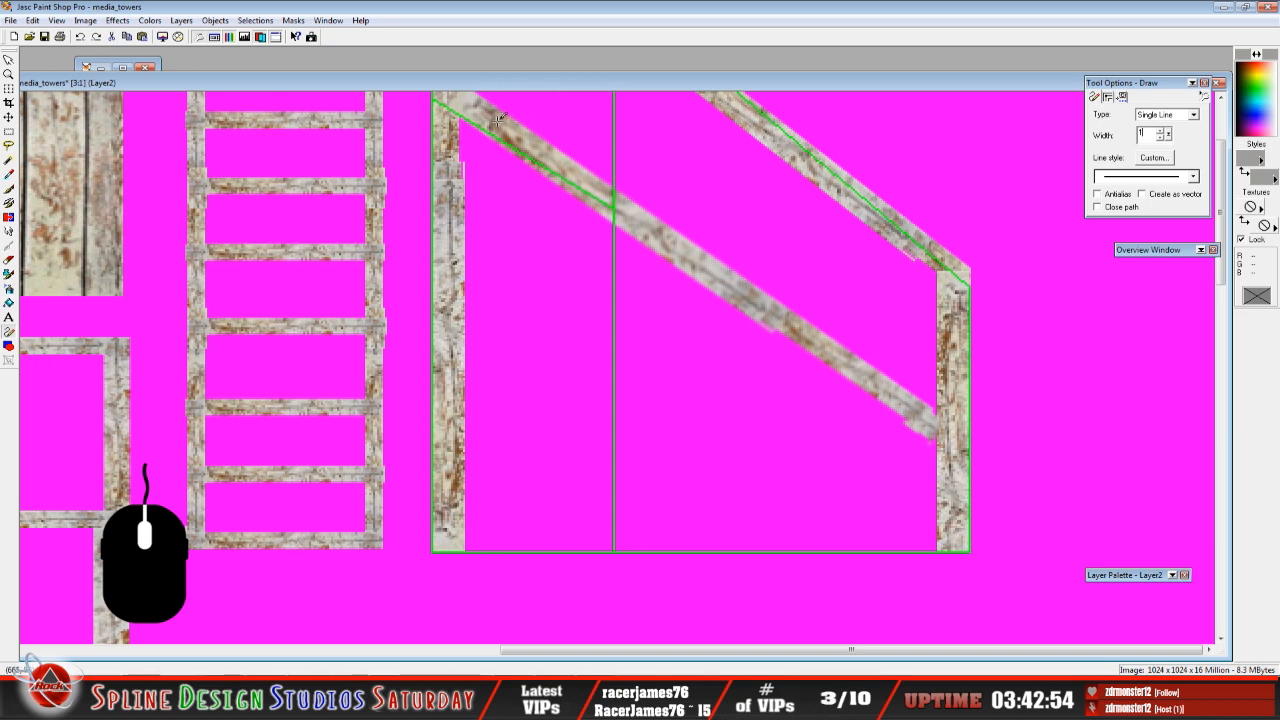
drag(461, 113, 944, 443)
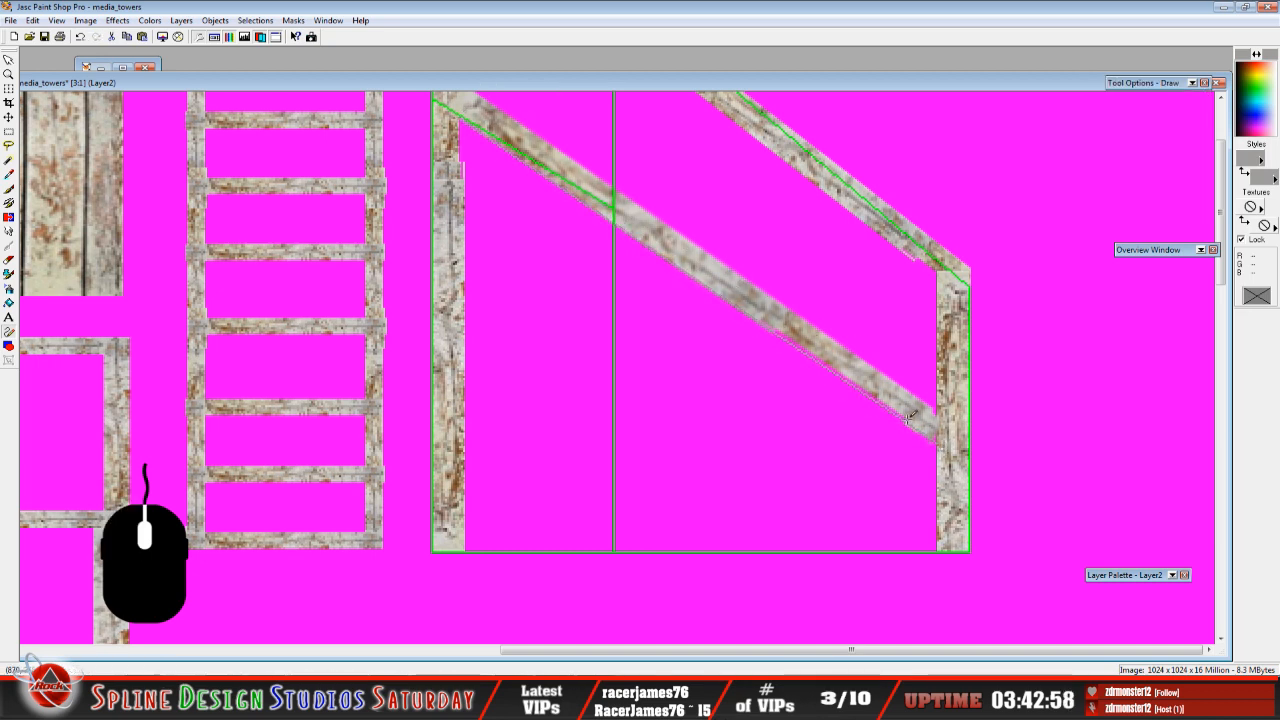
click(80, 36)
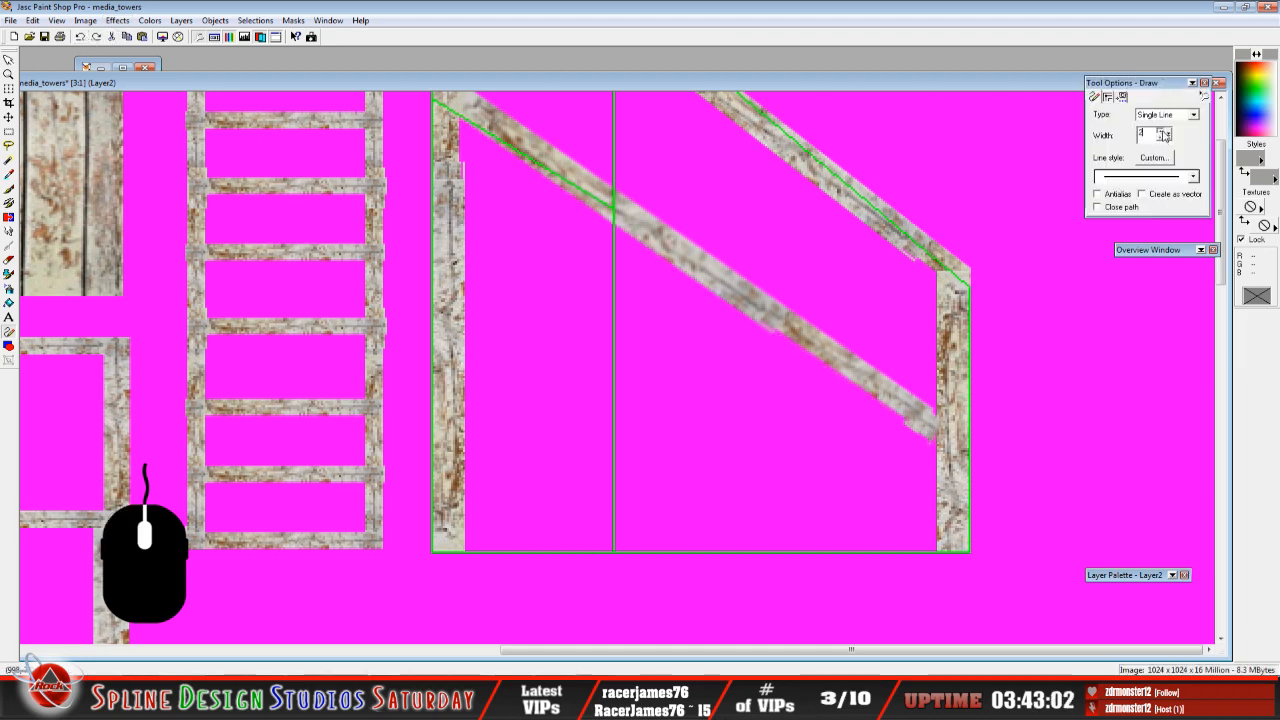
Set the line width to 2 and draw straight grey lines along the lower sloped rail's bottom and top edges, redoing the top one.
click(1164, 137)
drag(465, 113, 946, 449)
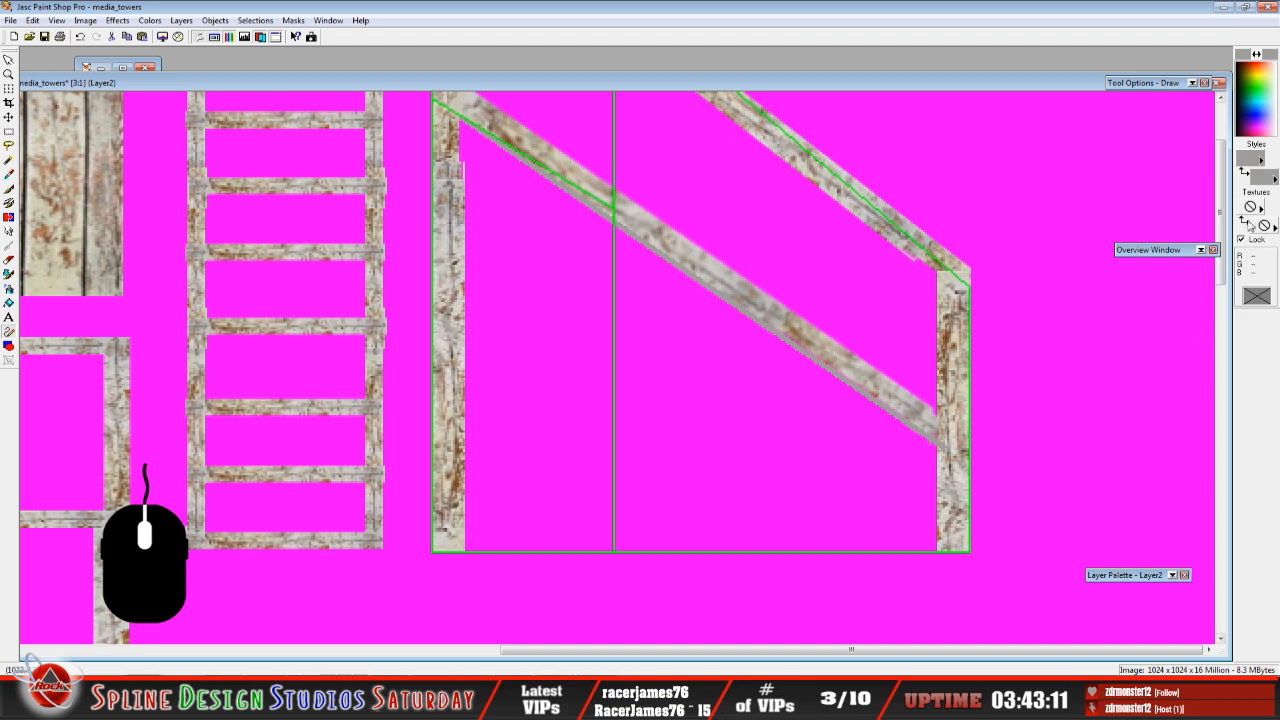
scroll(1226, 190, up, 2)
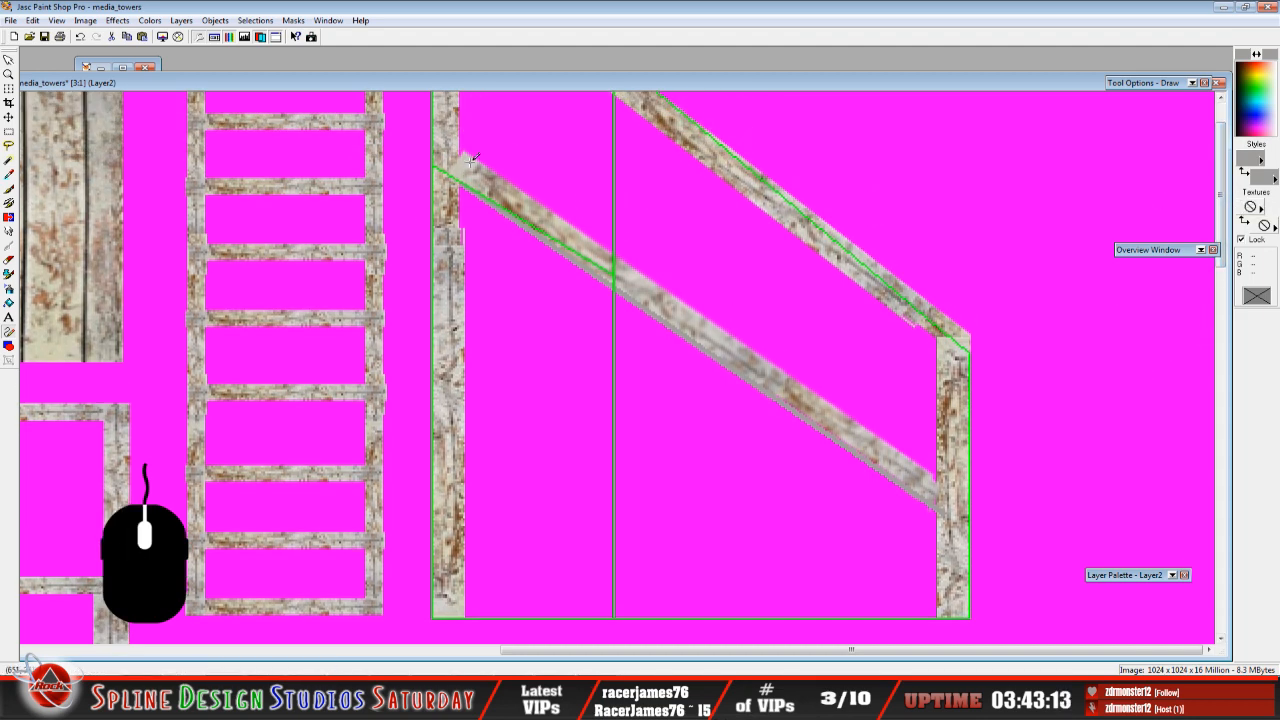
drag(462, 148, 950, 484)
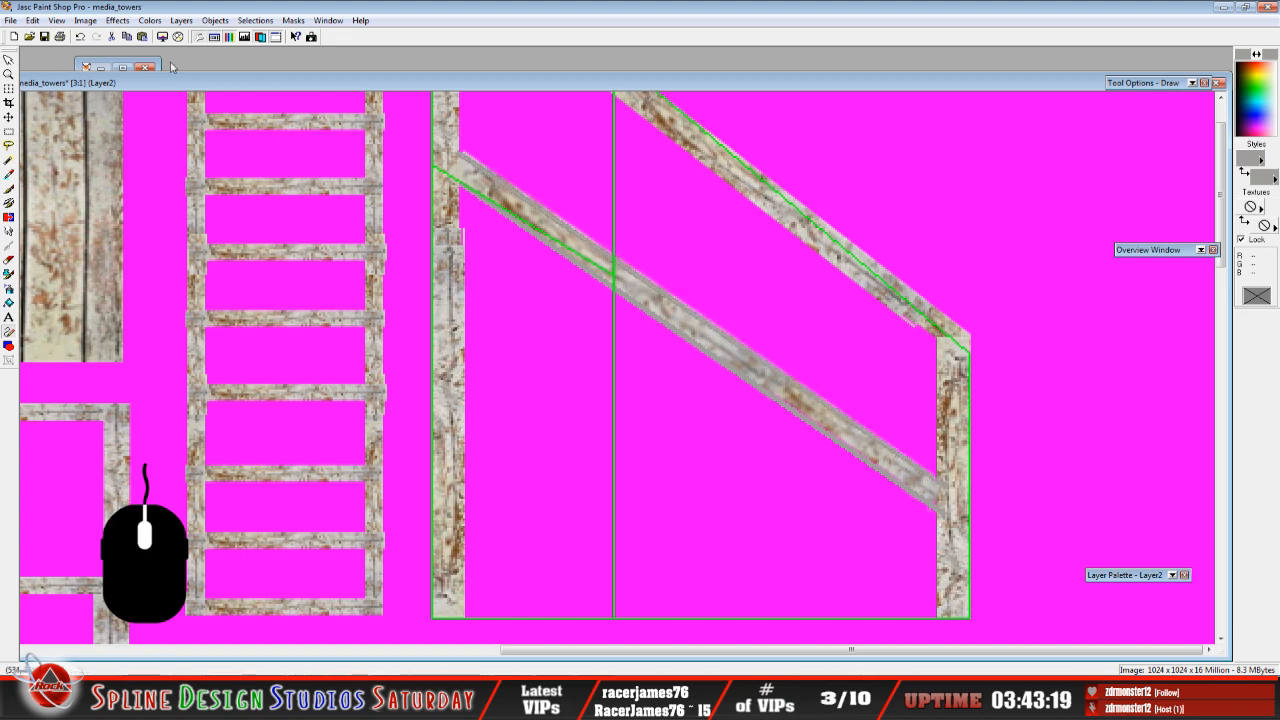
click(79, 38)
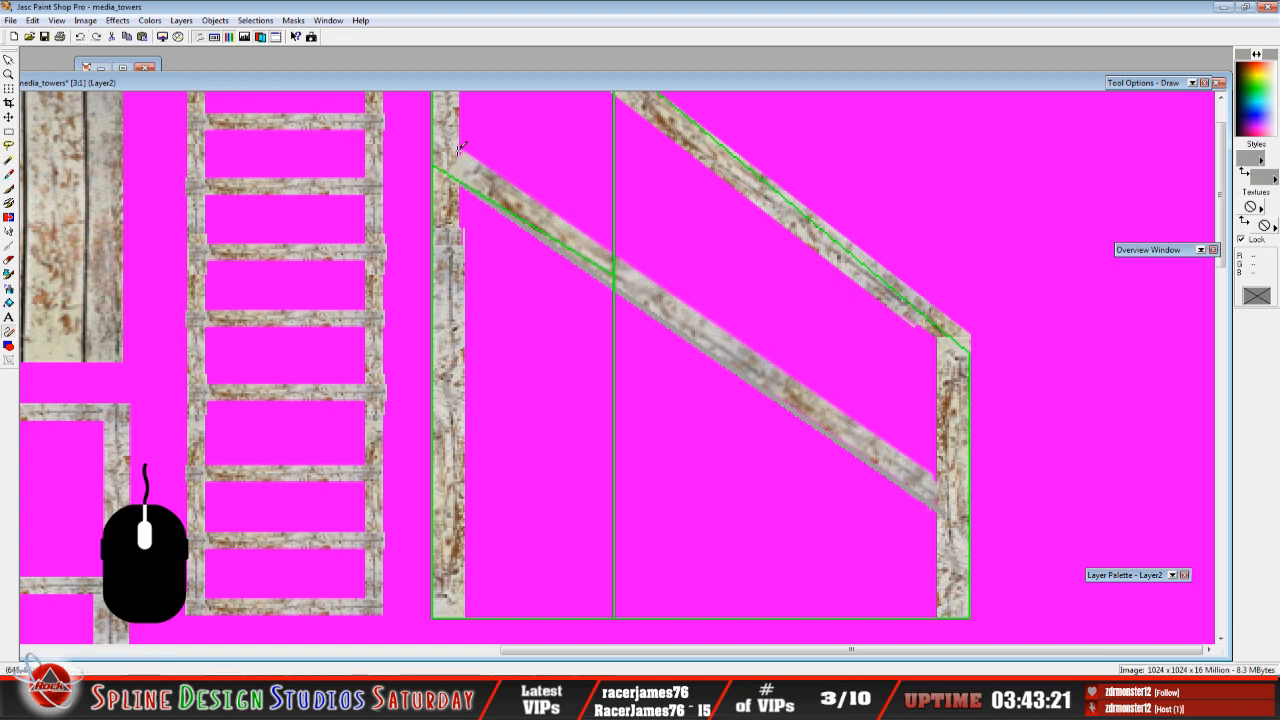
drag(461, 148, 947, 484)
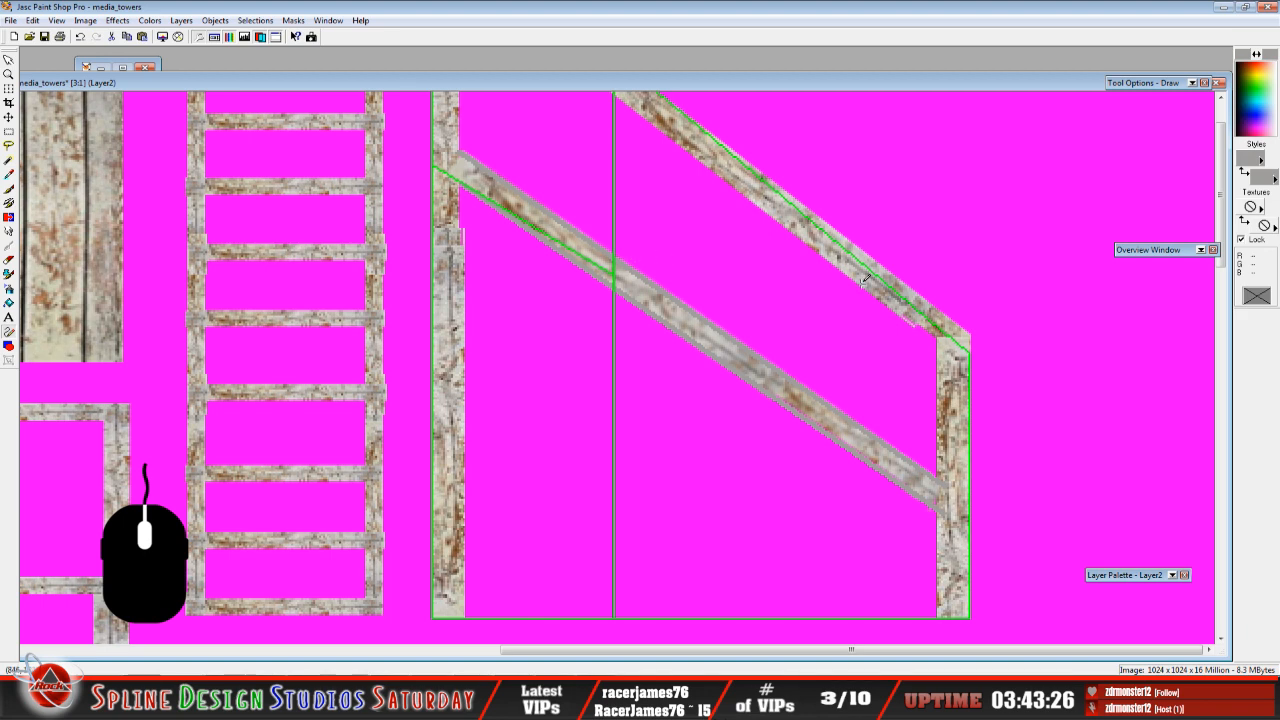
Switch to 3ds Max and examine the outside_stairs1 model's stair wall and sides from several angles.
scroll(669, 301, down, 1)
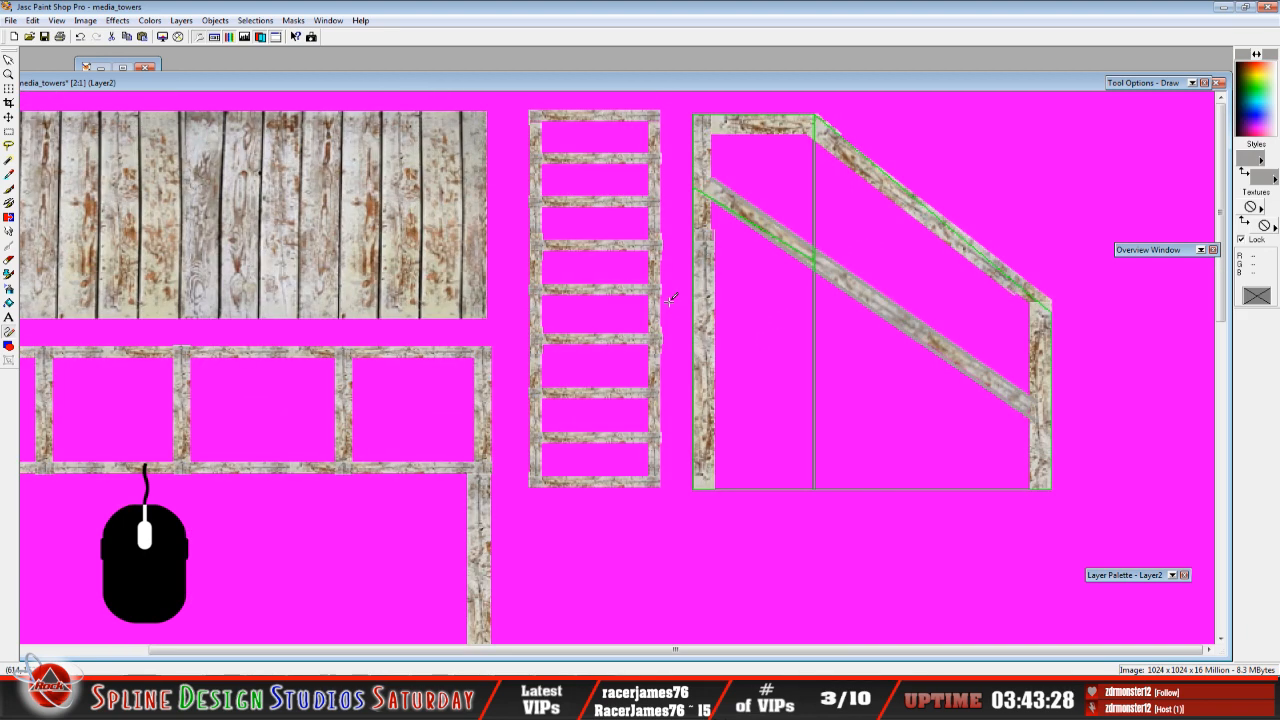
scroll(669, 300, down, 1)
drag(406, 82, 542, 81)
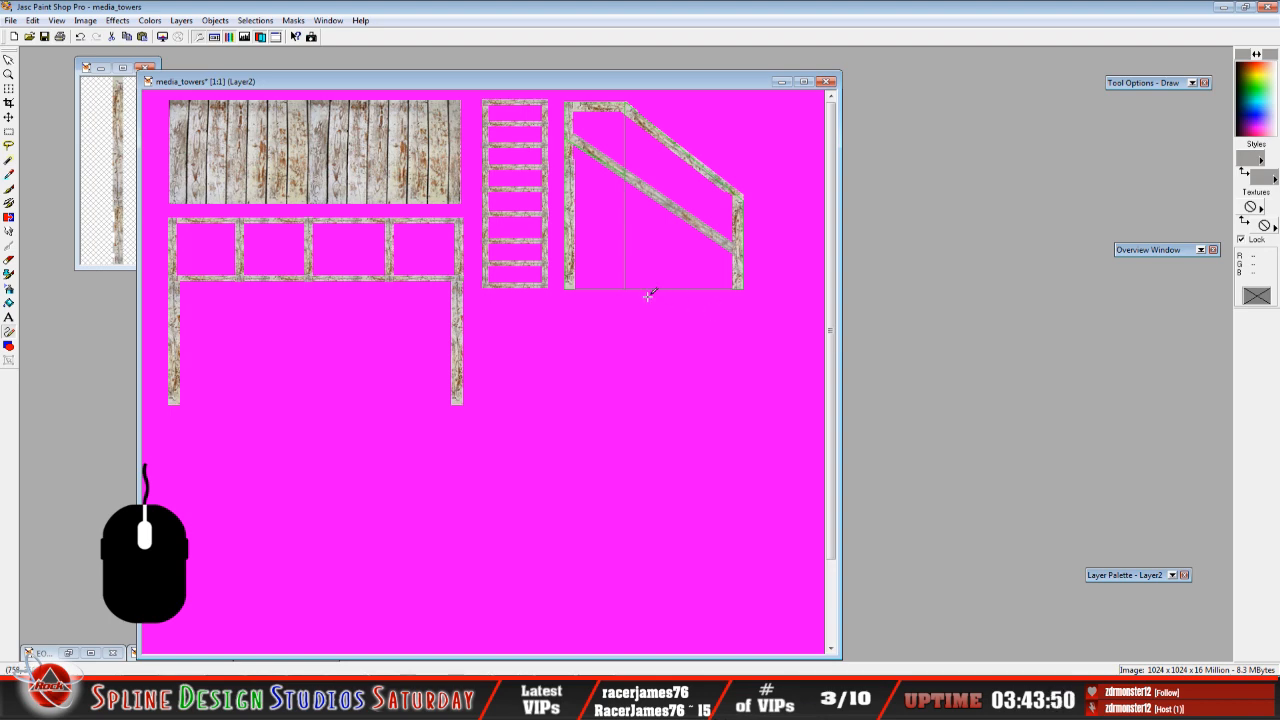
click(570, 700)
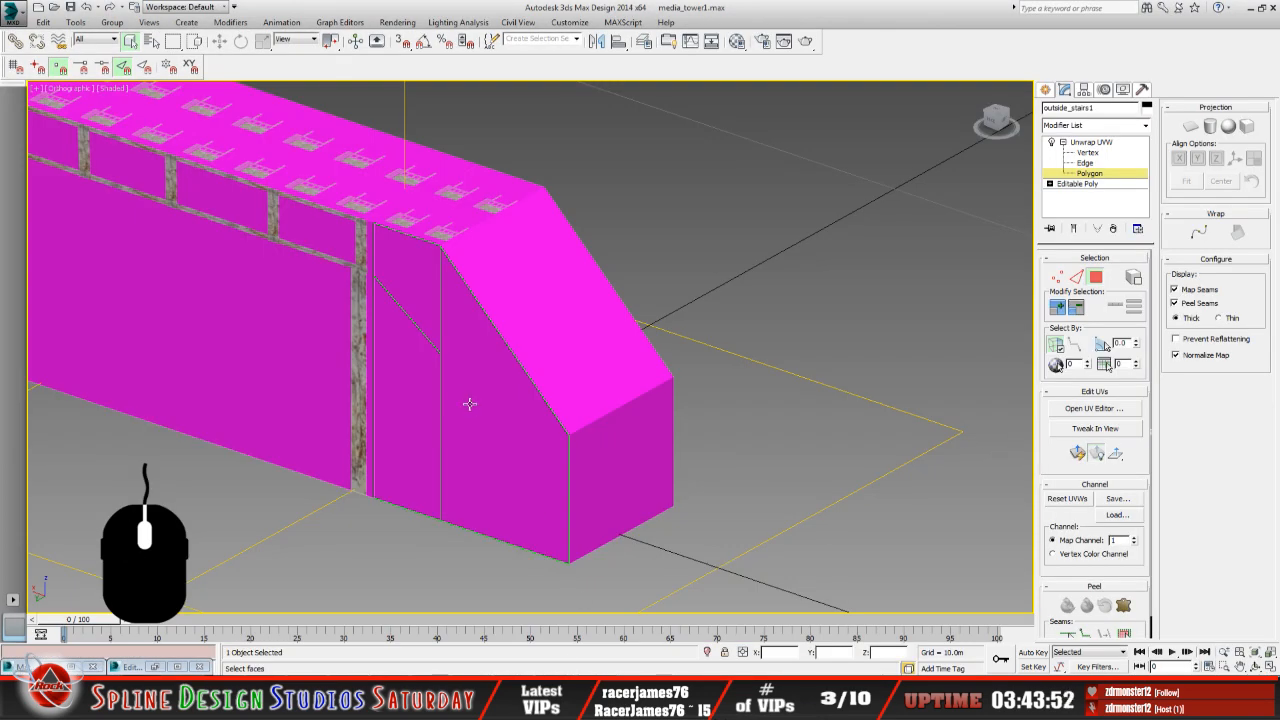
scroll(451, 384, down, 2)
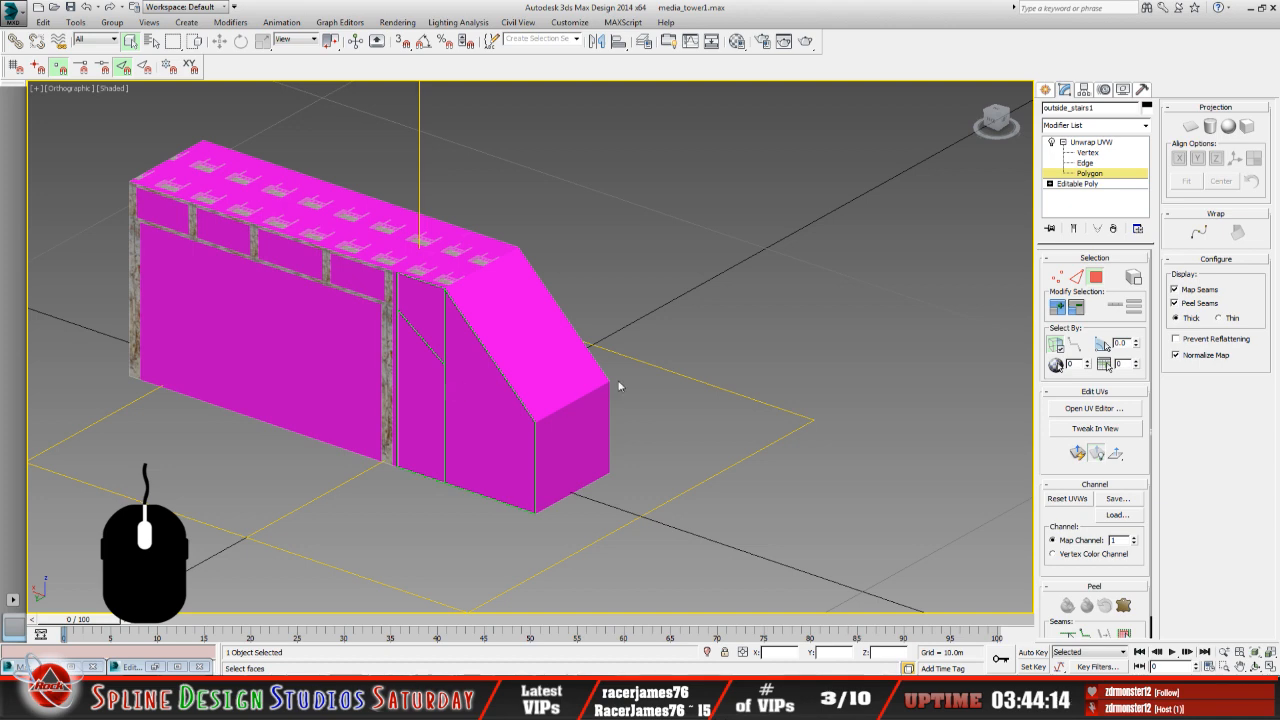
click(1256, 666)
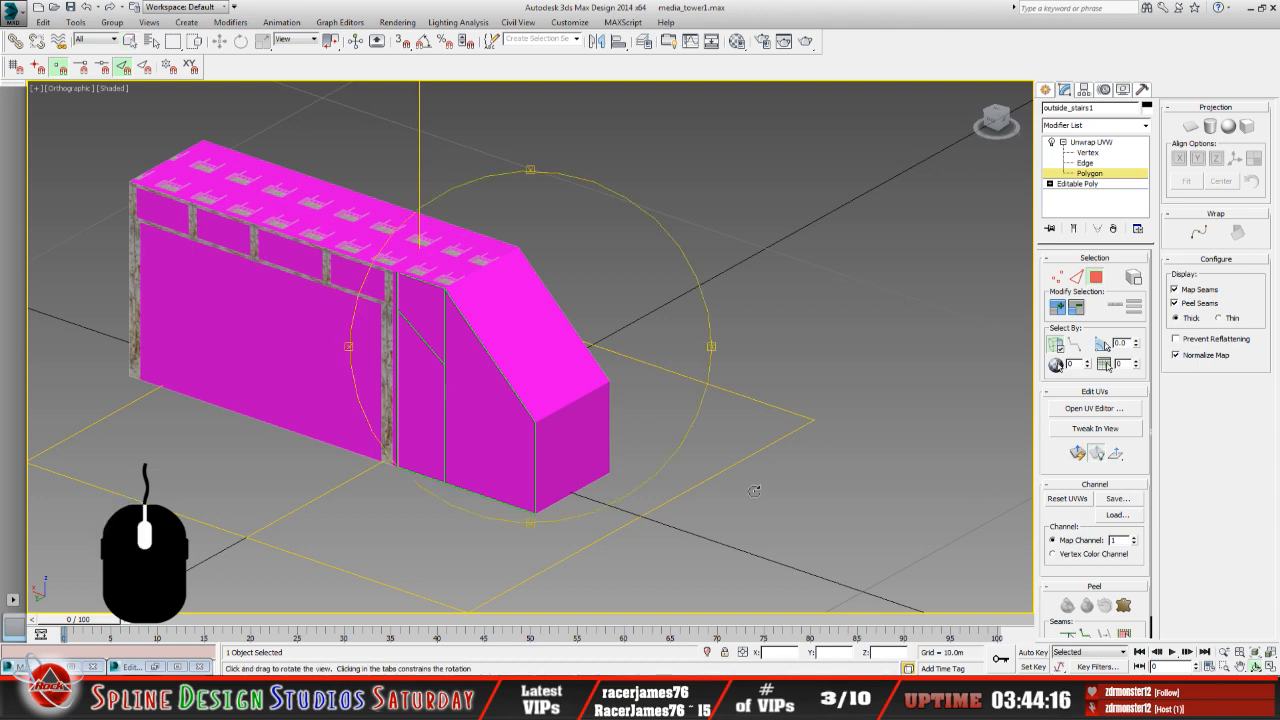
drag(594, 421, 530, 418)
scroll(546, 410, down, 5)
scroll(530, 418, up, 5)
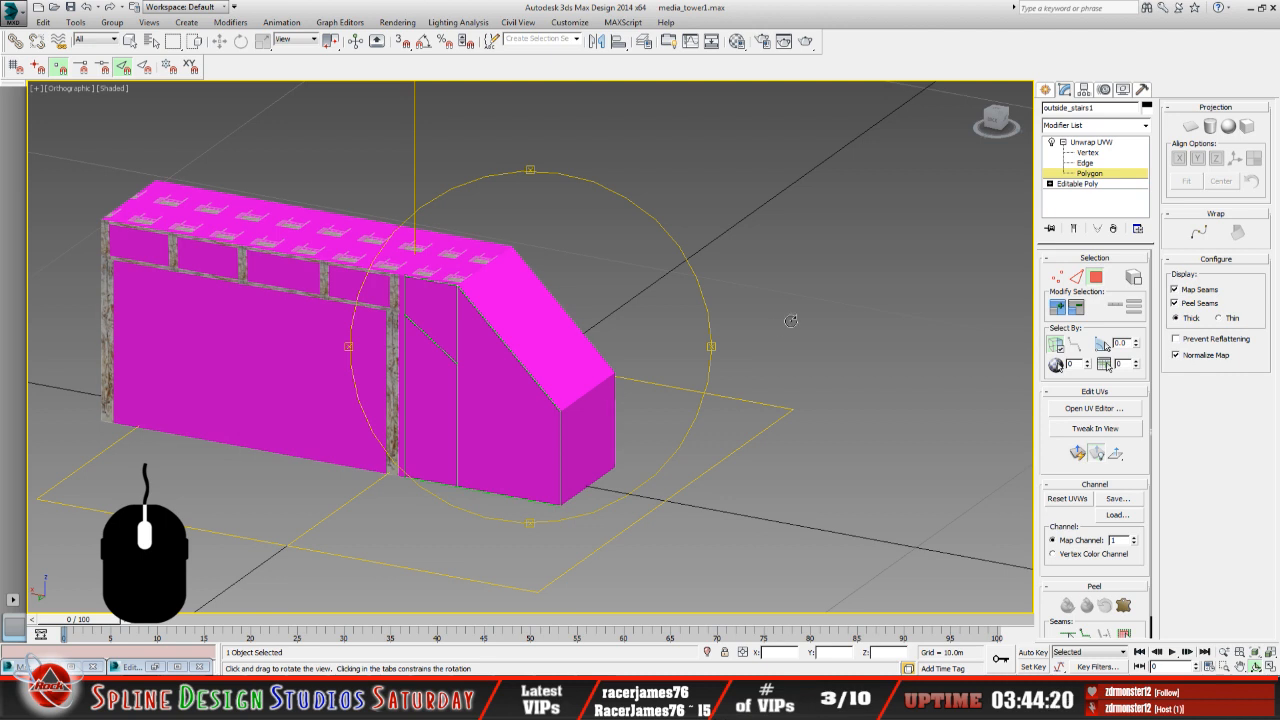
drag(628, 379, 599, 395)
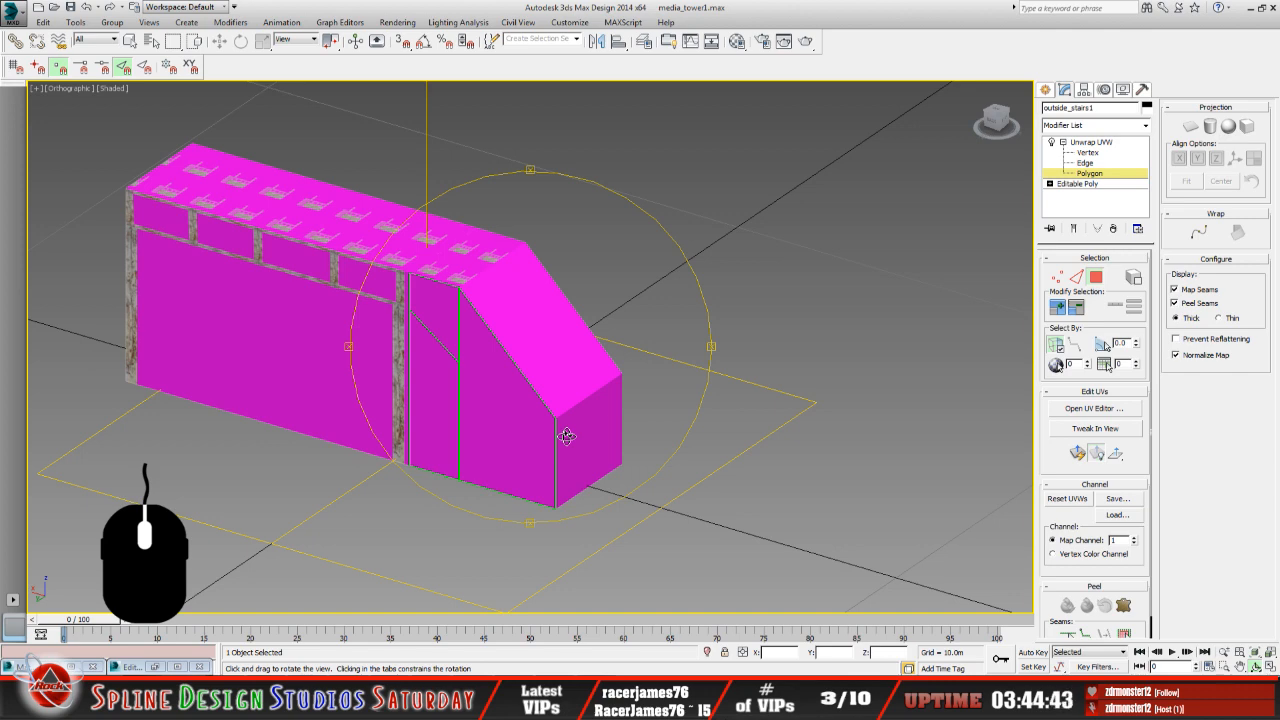
drag(556, 414, 540, 396)
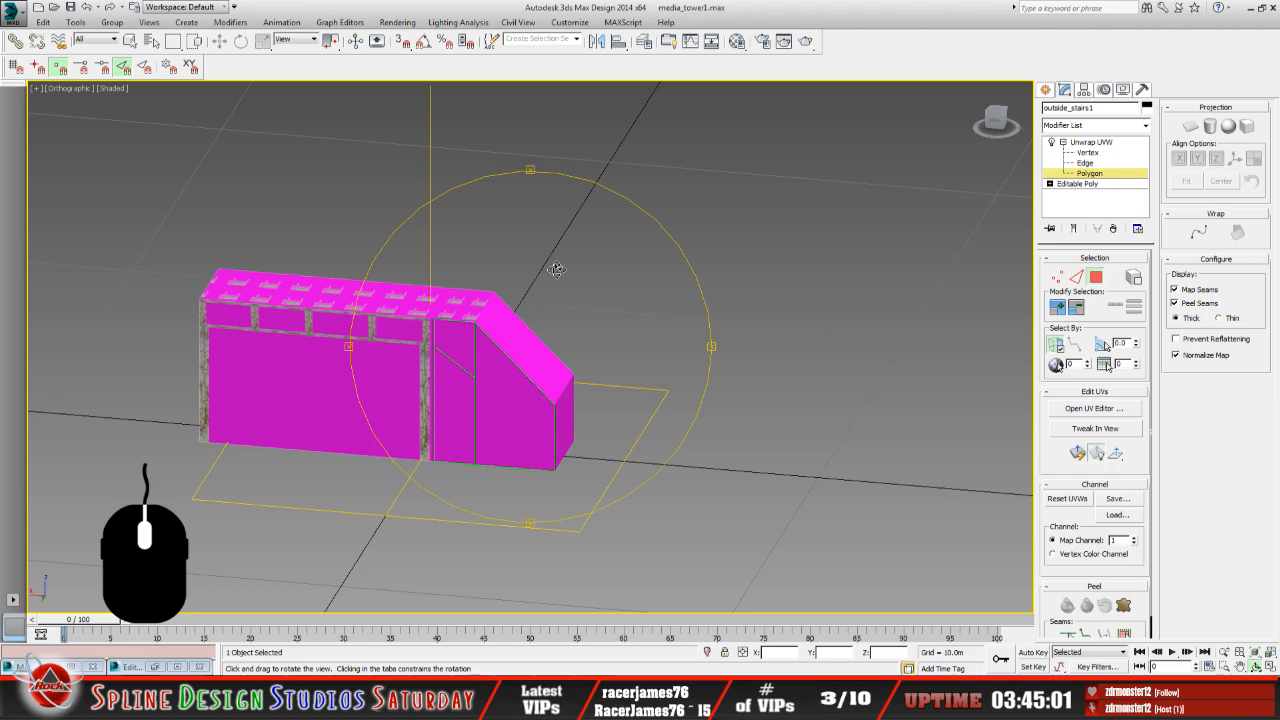
Return to Paint Shop Pro, move the media_towers image aside and examine the speedway grandstand photo in Windows Photo Viewer.
click(534, 704)
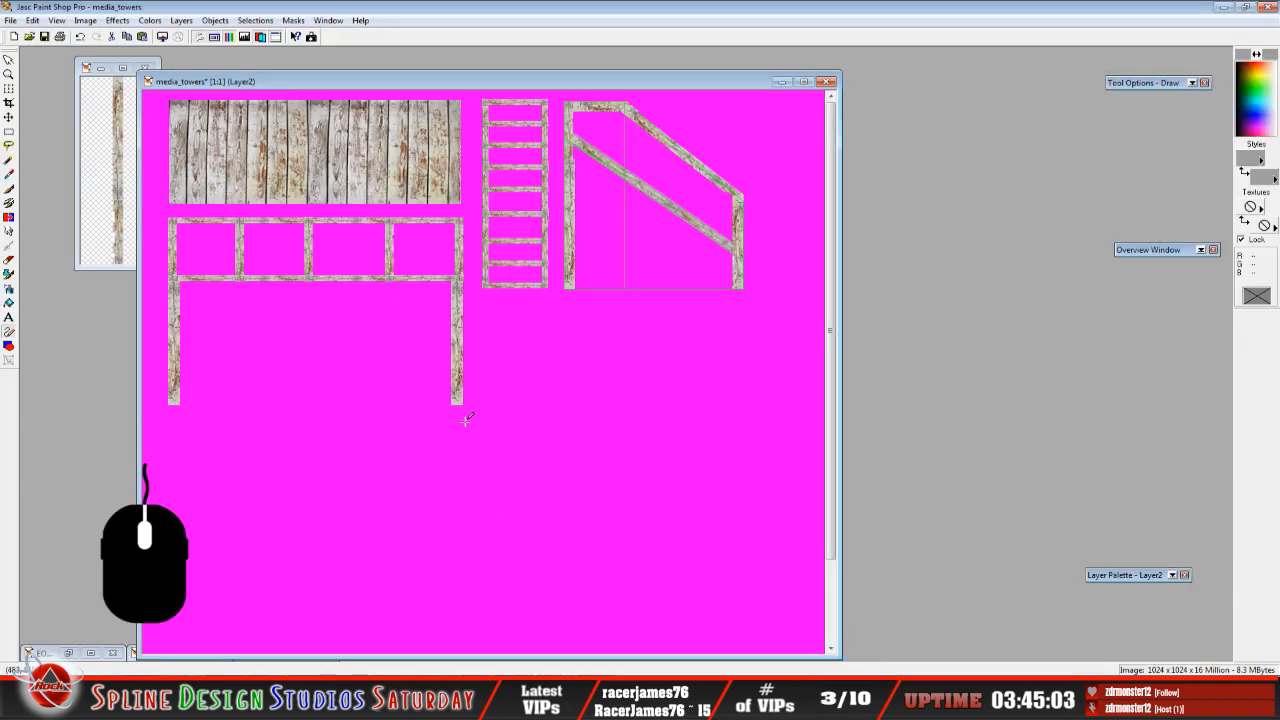
drag(446, 84, 512, 74)
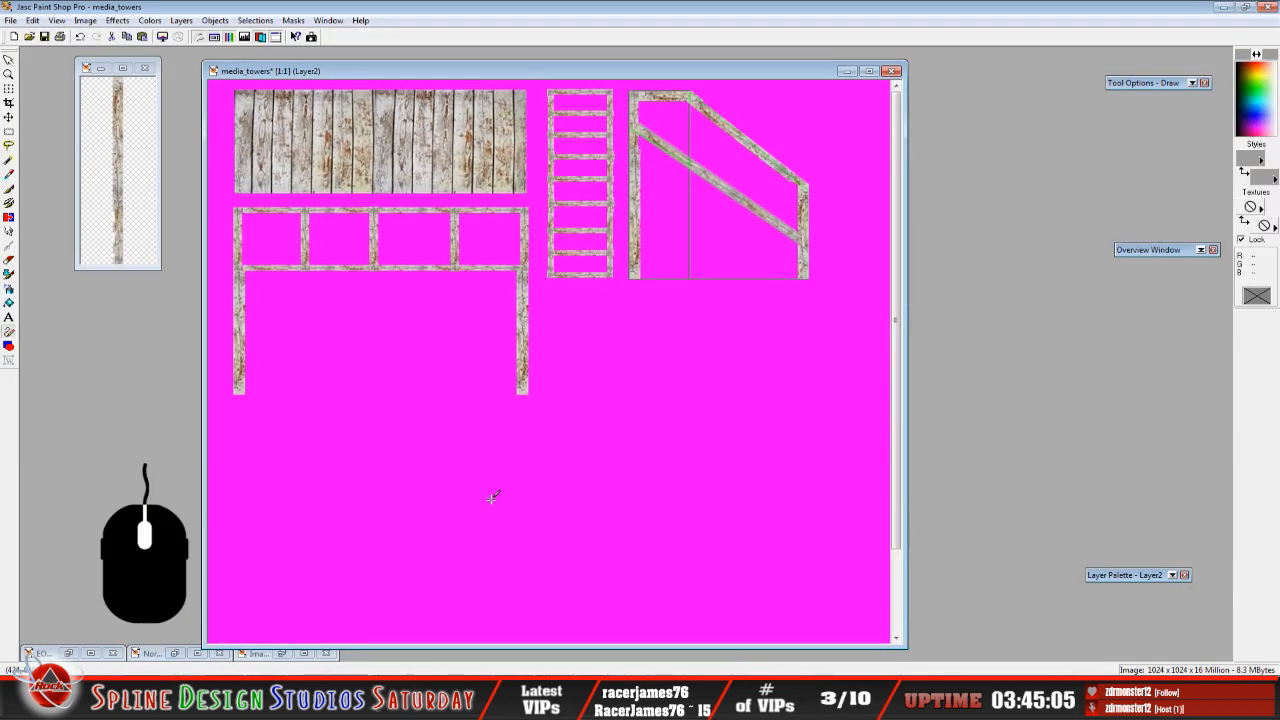
click(608, 704)
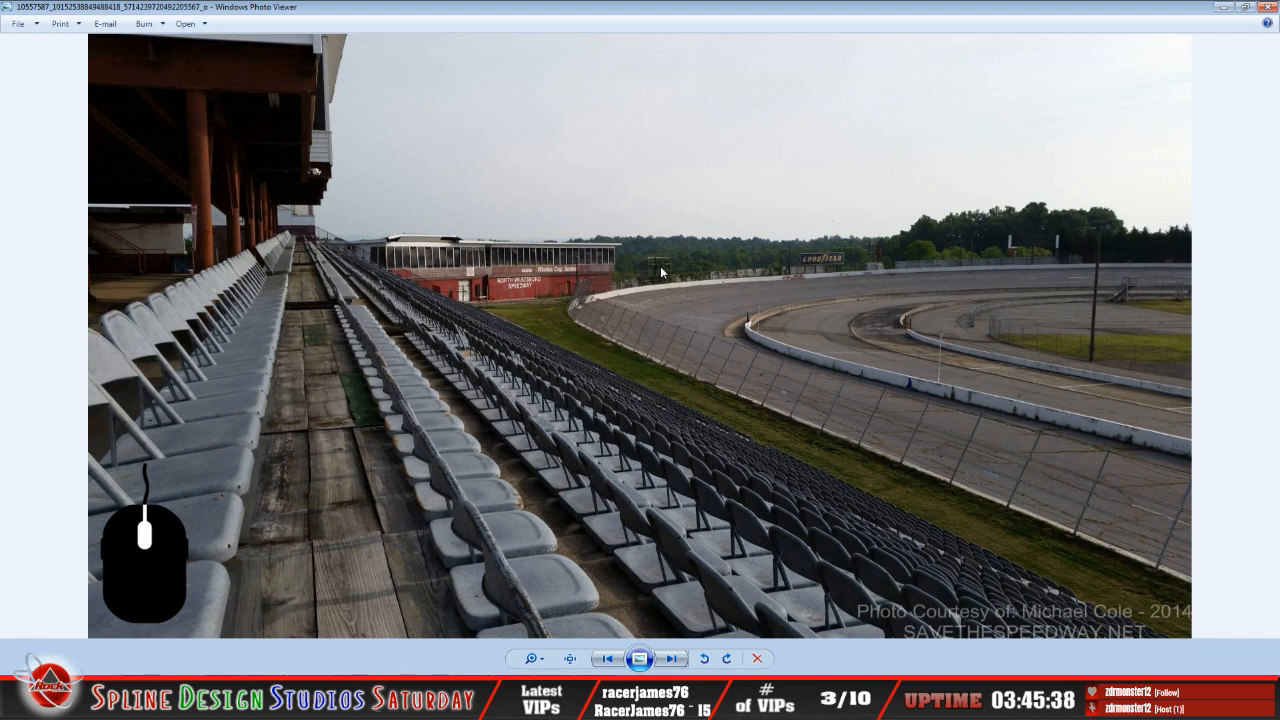
click(1222, 7)
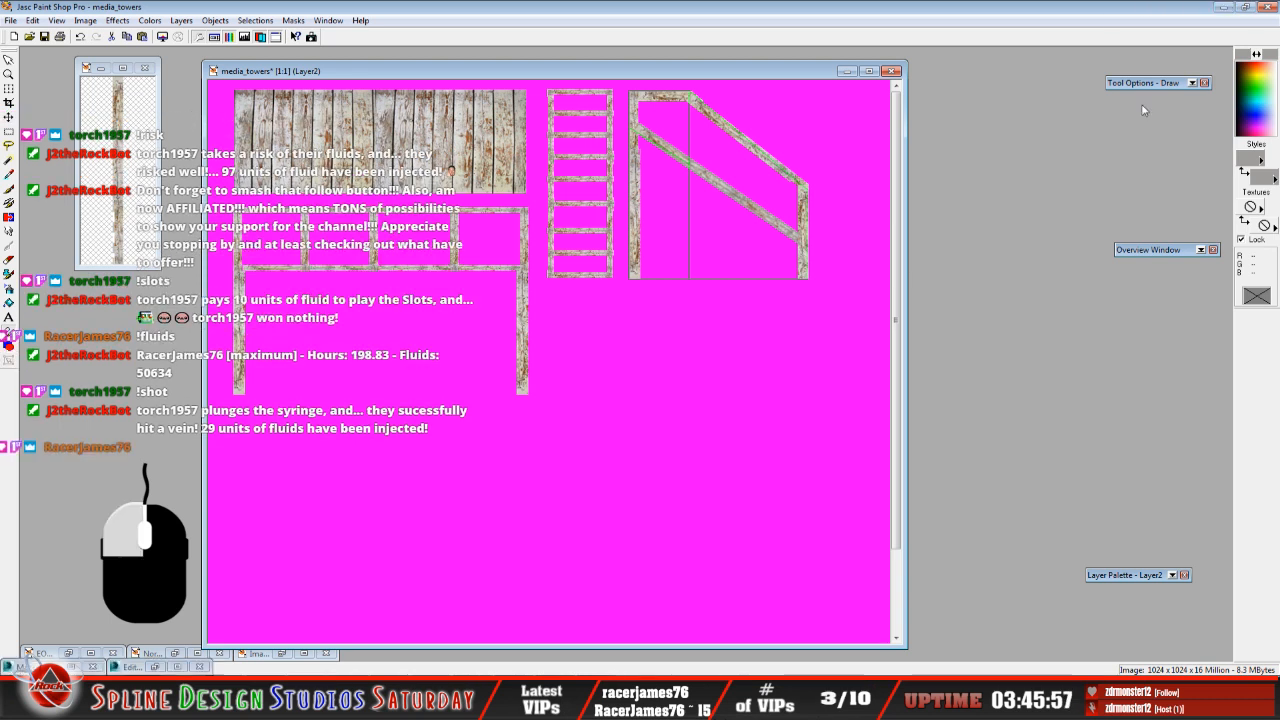
Switch to 3ds Max and save the scene as media_tower1 in the media towers folder, replacing the existing file.
click(1231, 7)
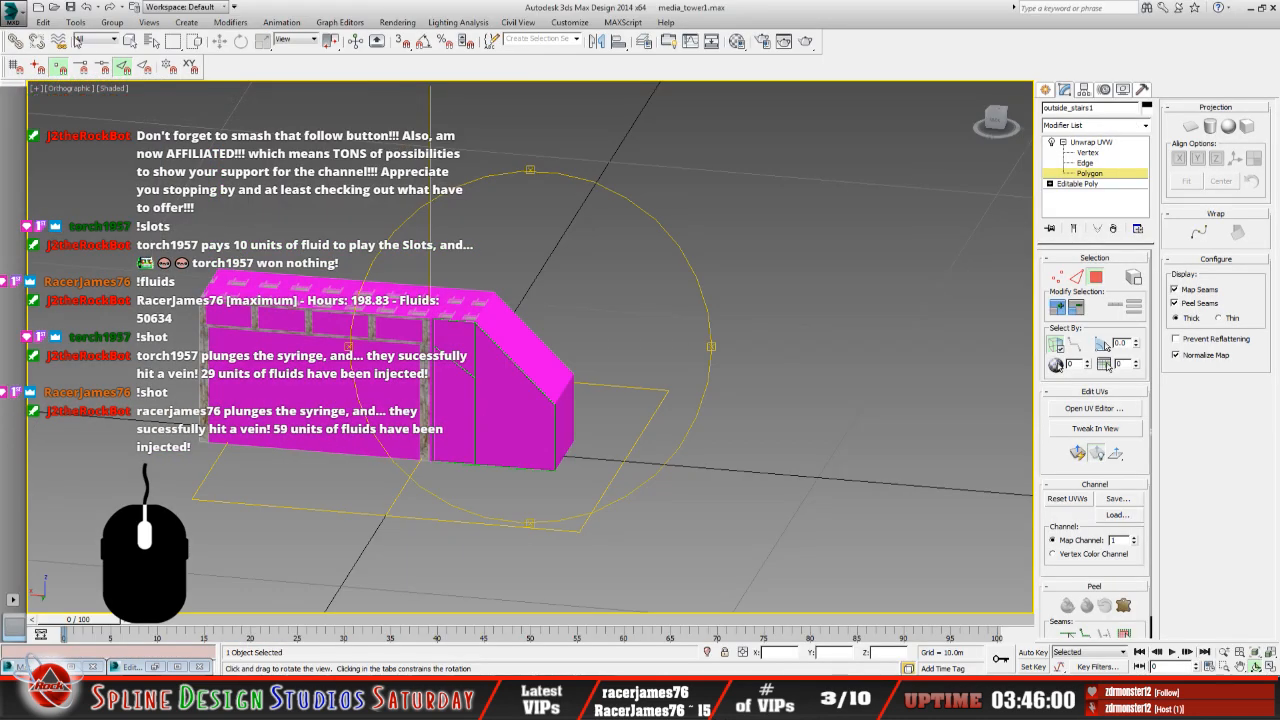
click(16, 15)
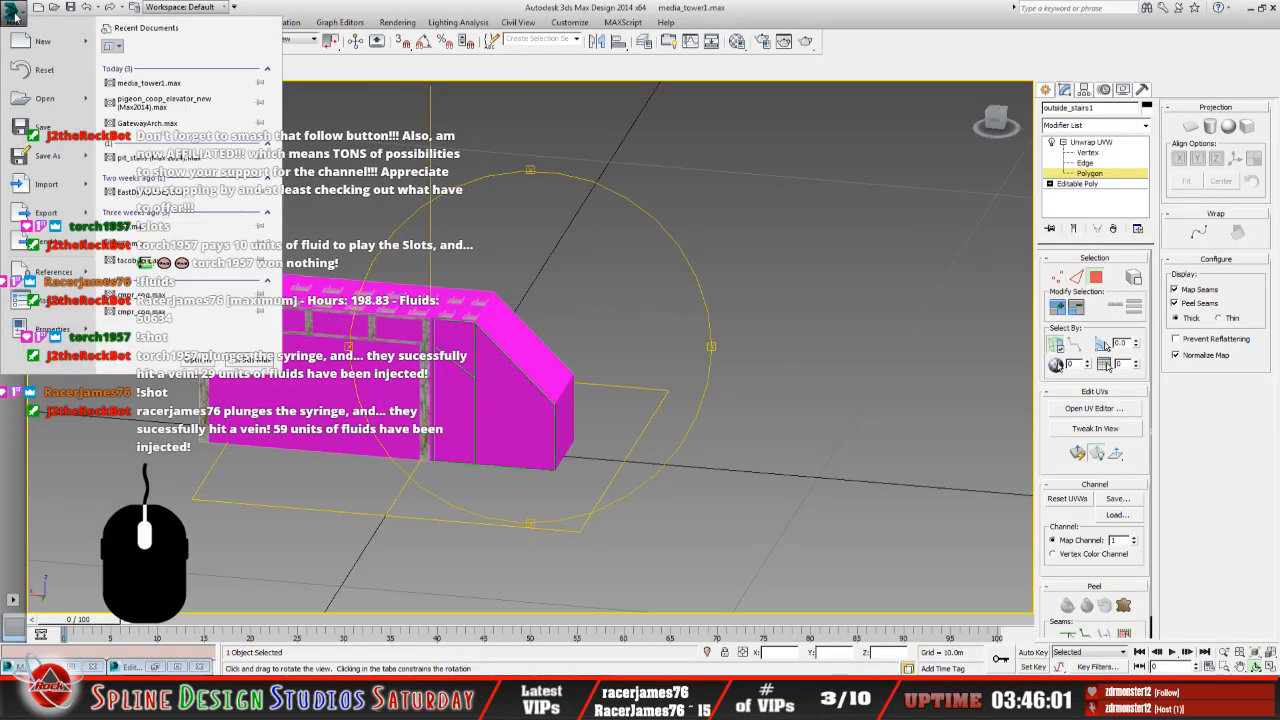
click(48, 158)
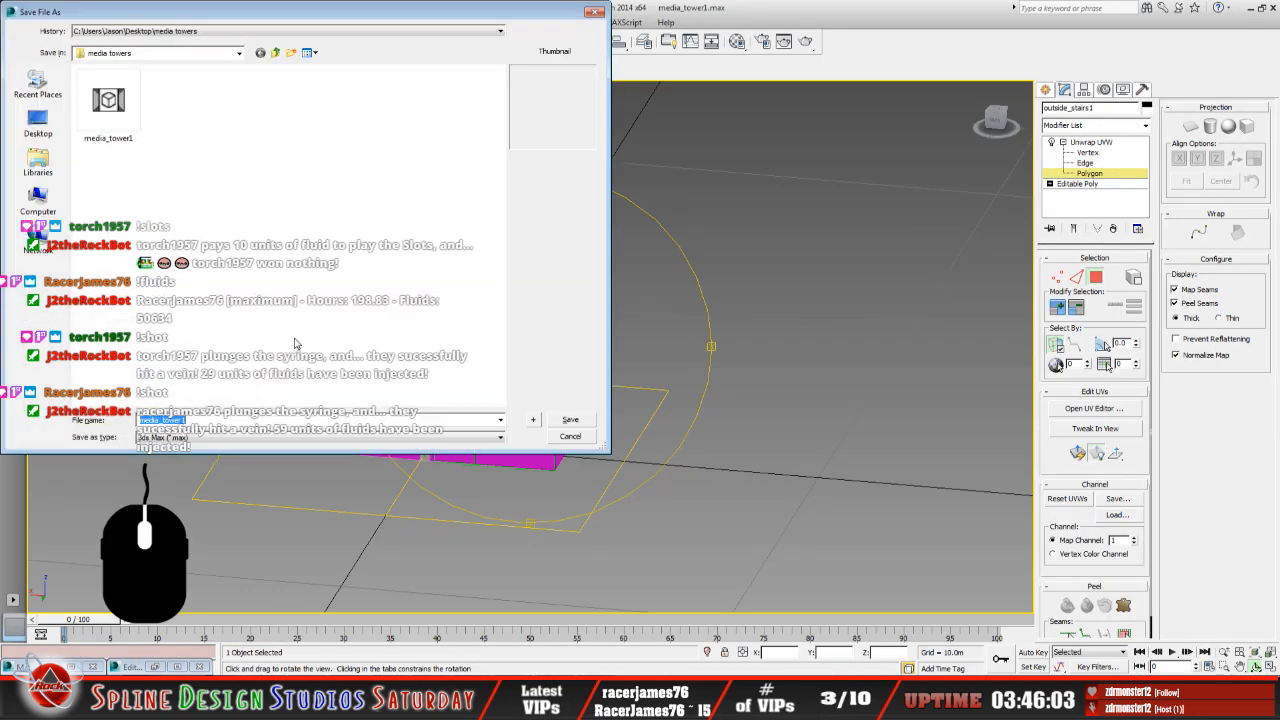
click(570, 420)
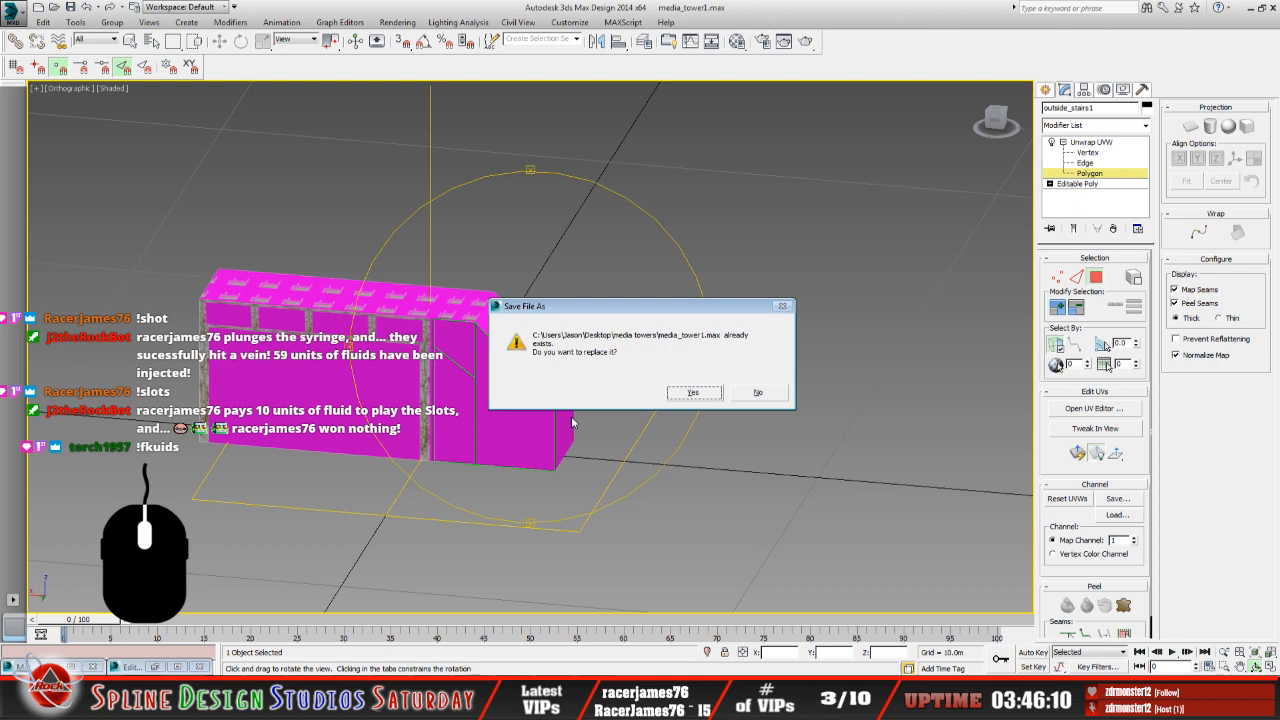
click(693, 392)
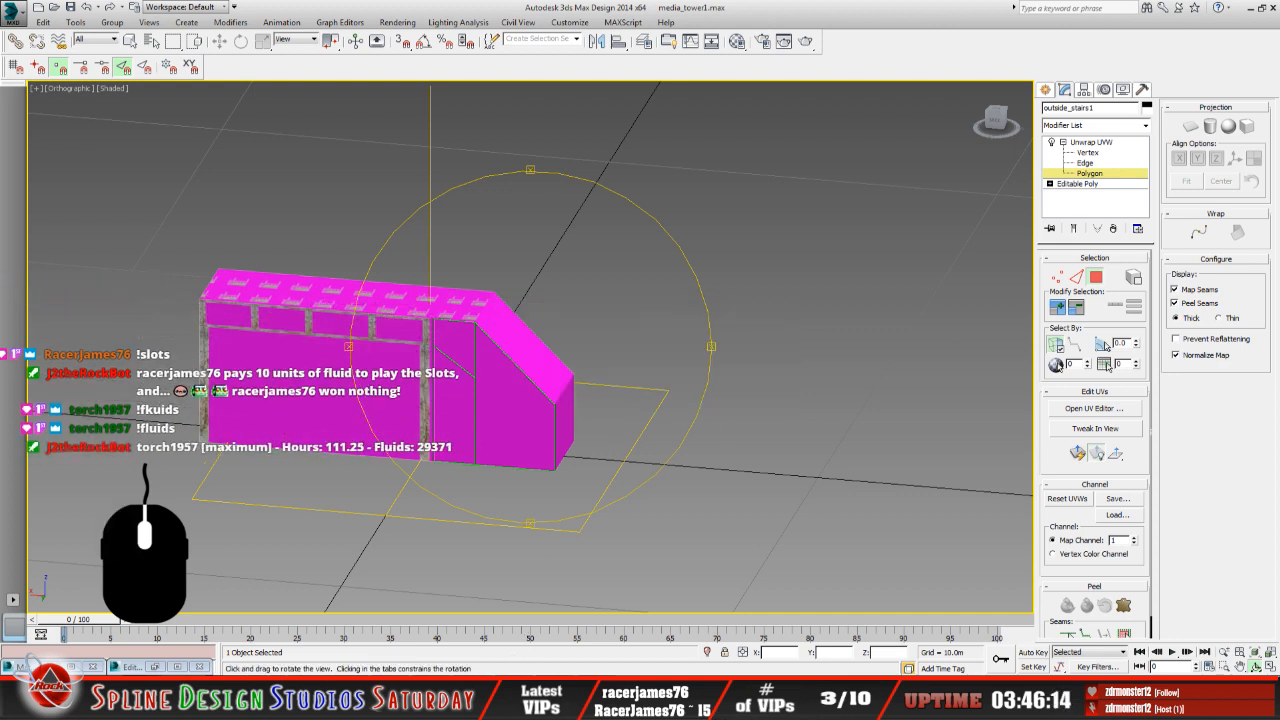
Minimize Paint Shop Pro, 3ds Max, the media towers folder and the web browser to clear the desktop.
click(528, 698)
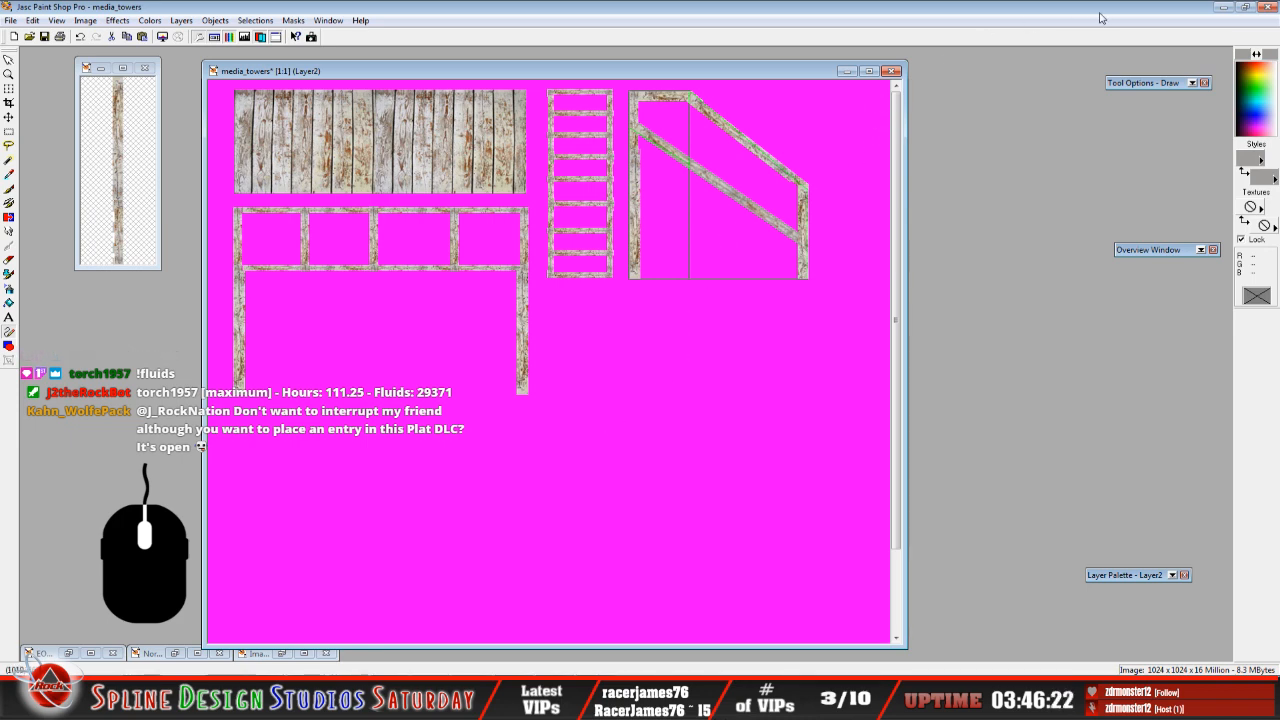
click(1222, 8)
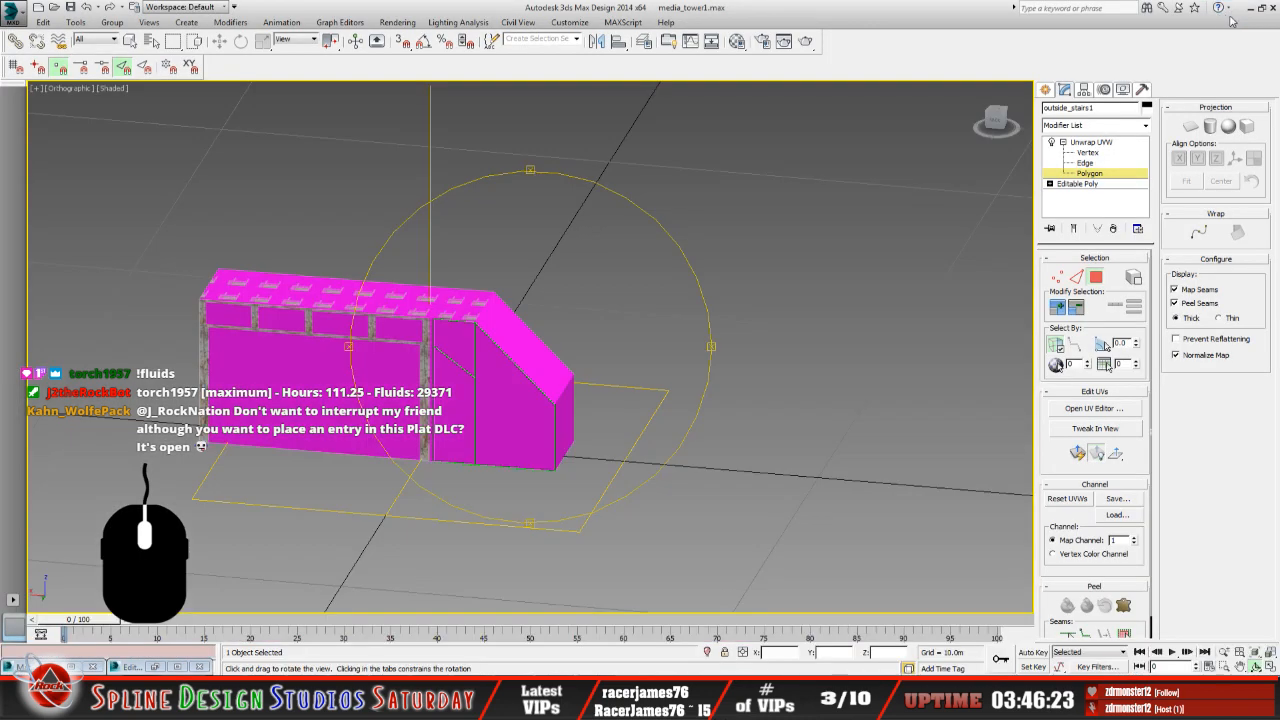
click(1250, 8)
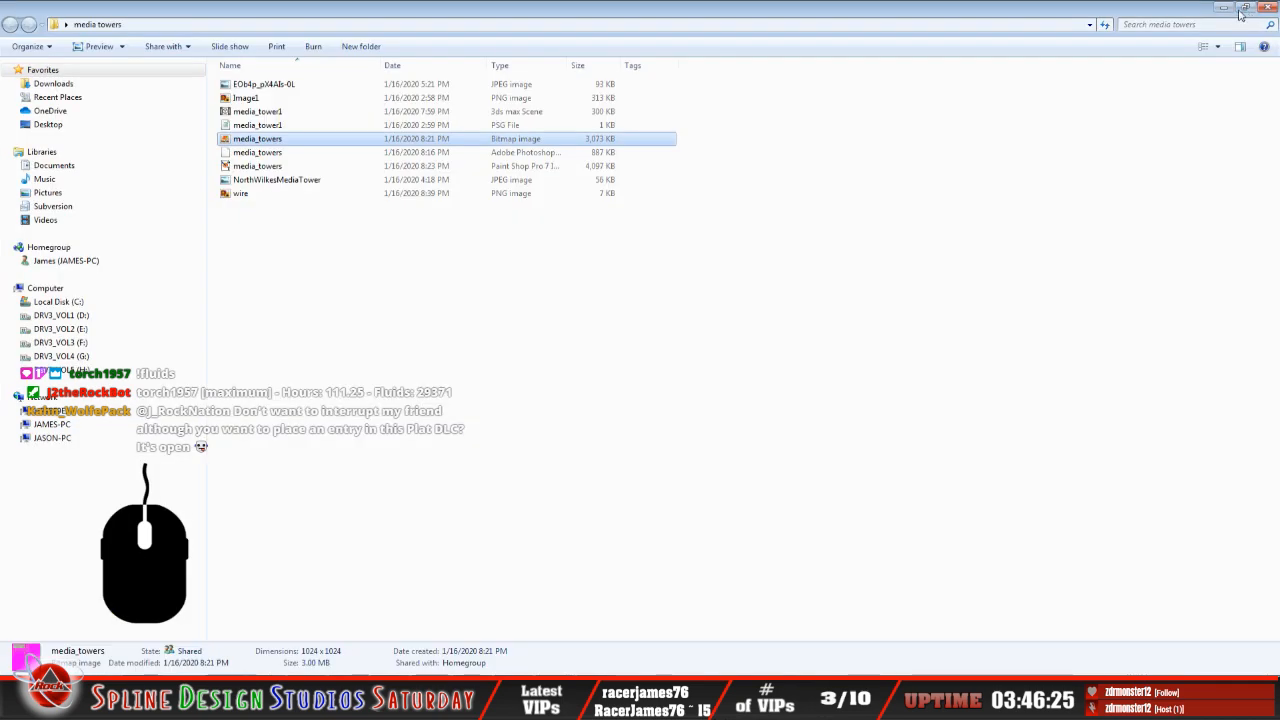
click(1228, 8)
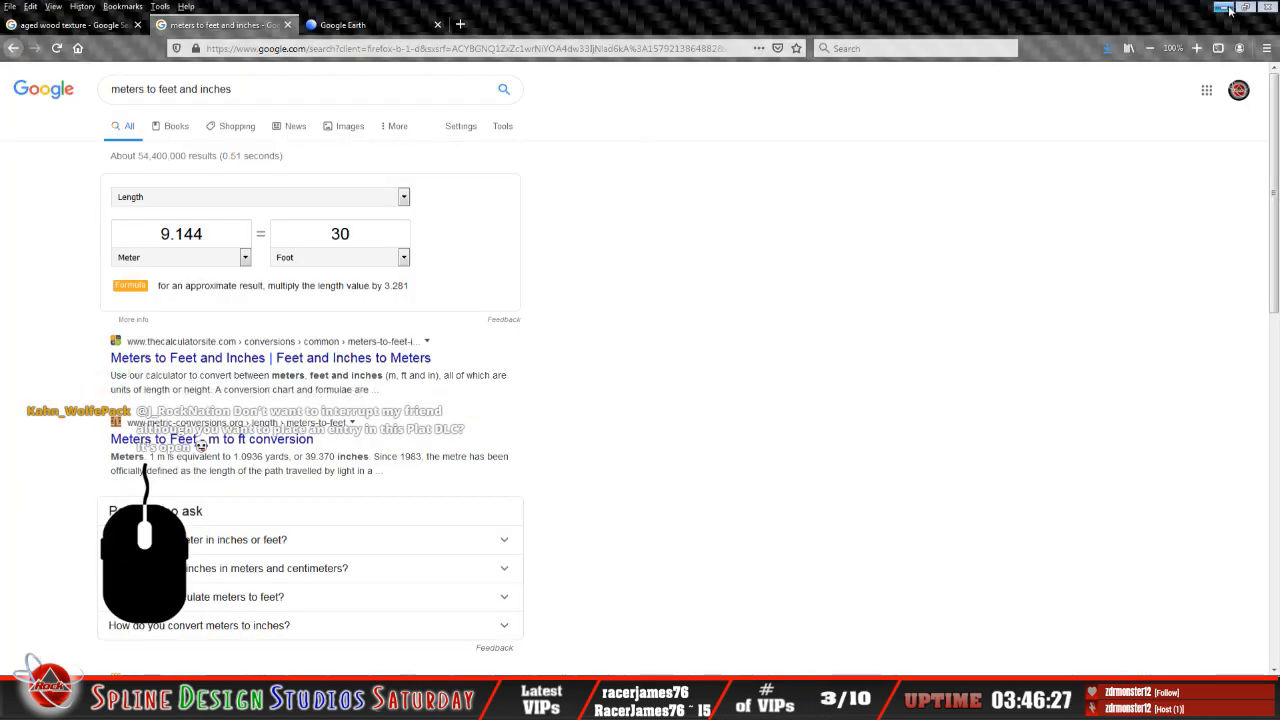
click(1228, 8)
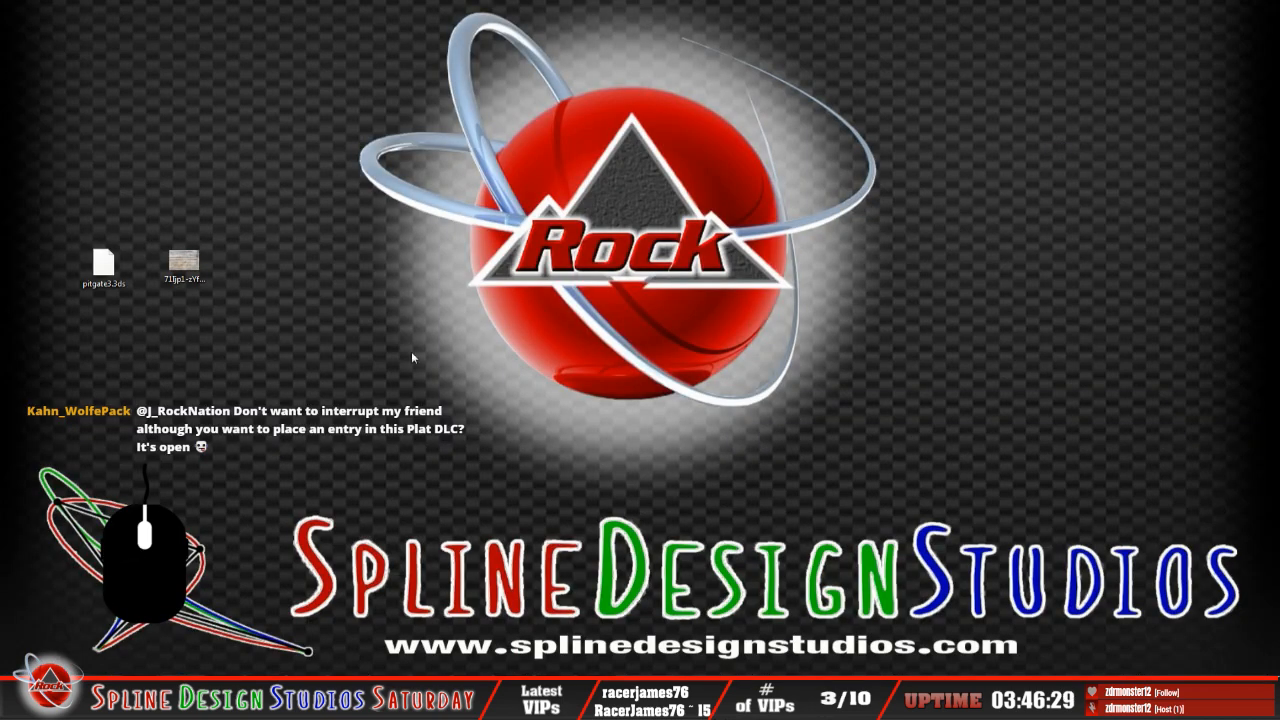